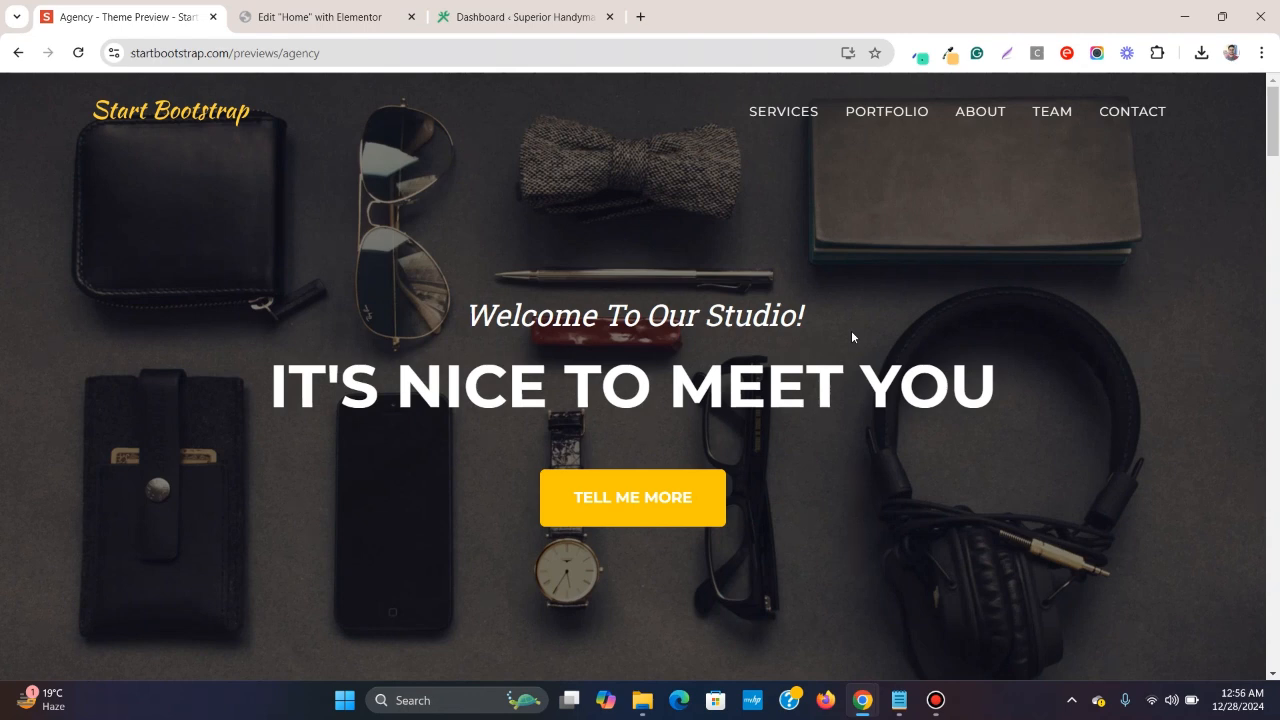
# - Look through the hero, Services and Portfolio sections of the Agency theme preview
pyautogui.scroll(-10, 851, 337)
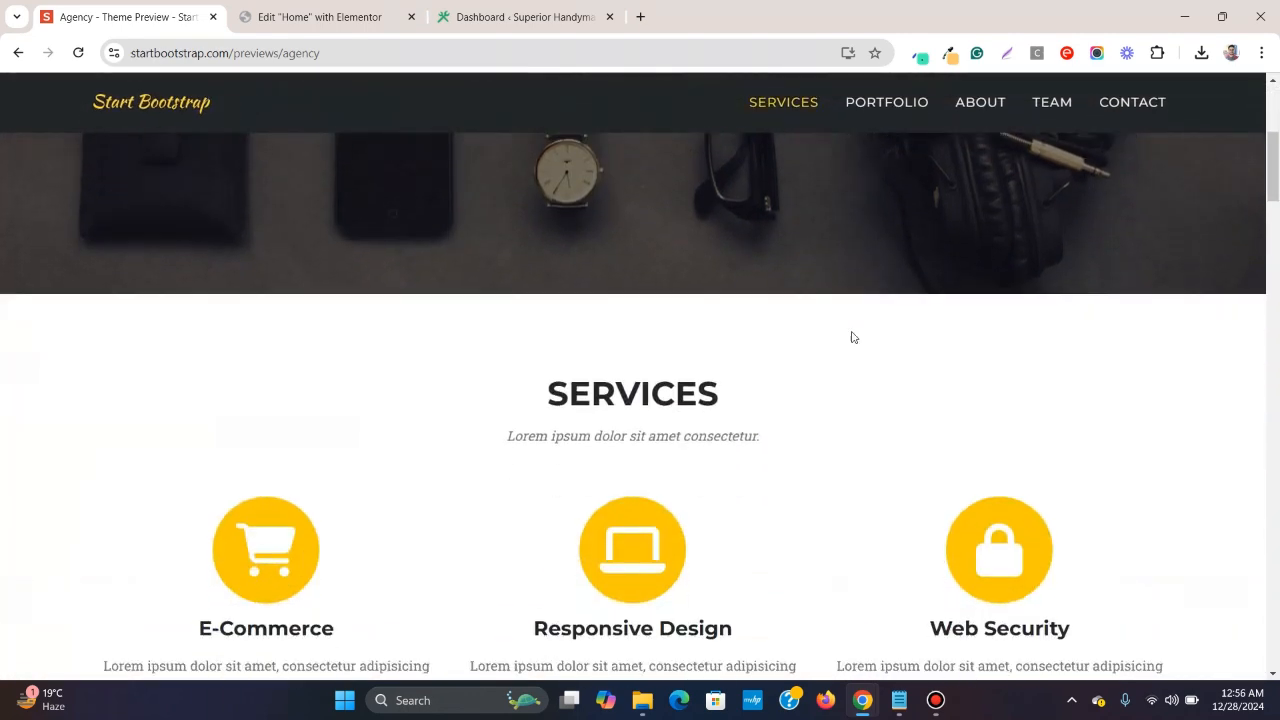
pyautogui.scroll(-3, 940, 300)
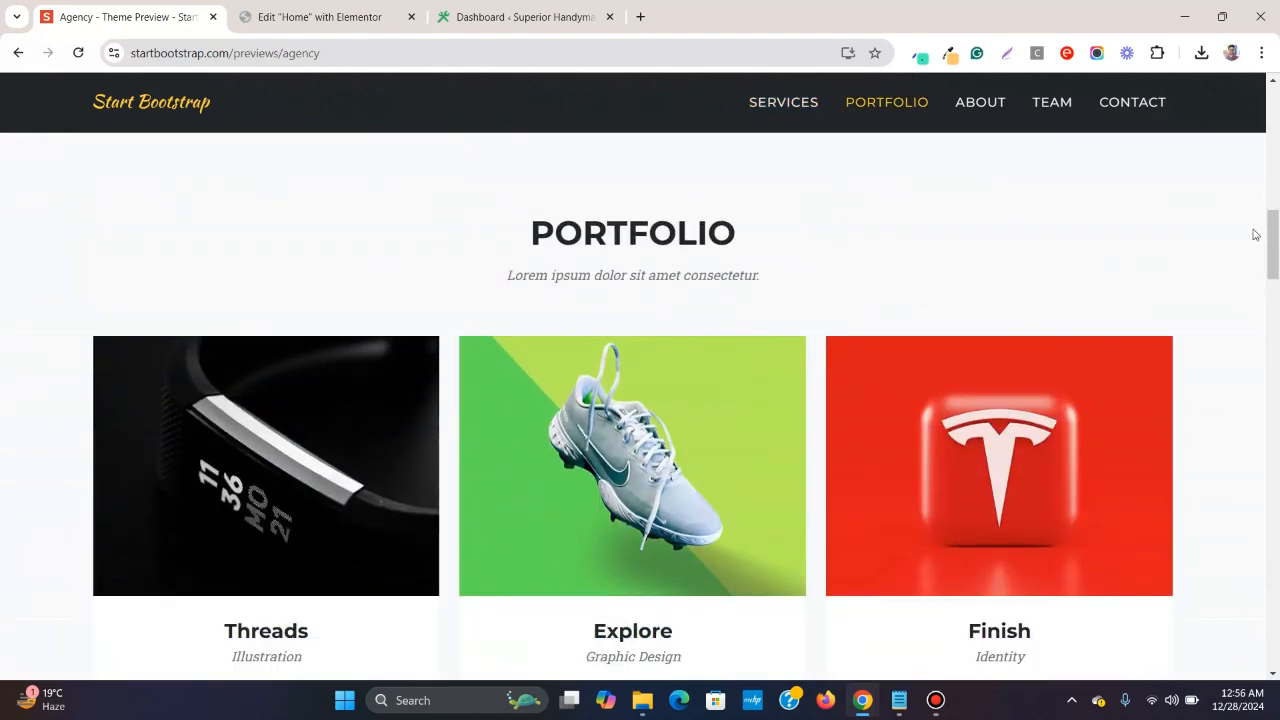
pyautogui.moveTo(1271, 223); pyautogui.dragTo(1278, 66)
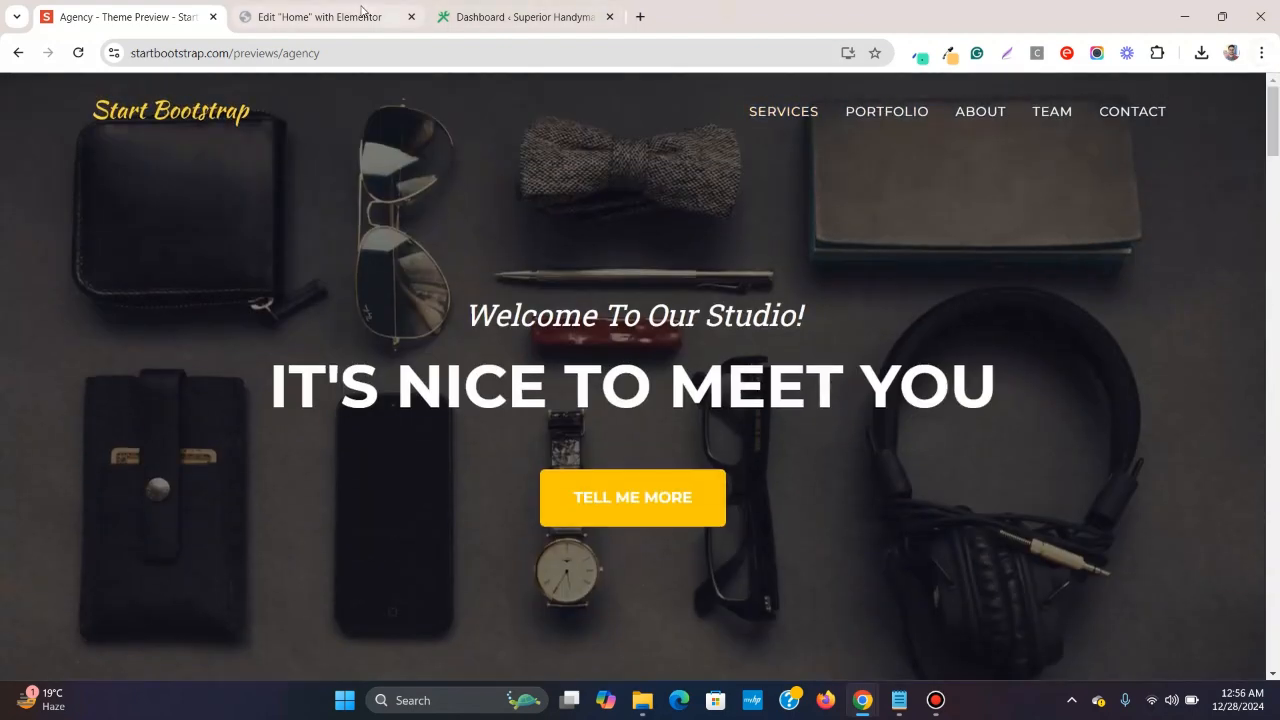
# - In the Elementor editor for the Home page, delete "thing" from the end of the hero heading and publish the page
pyautogui.moveTo(358, 14)
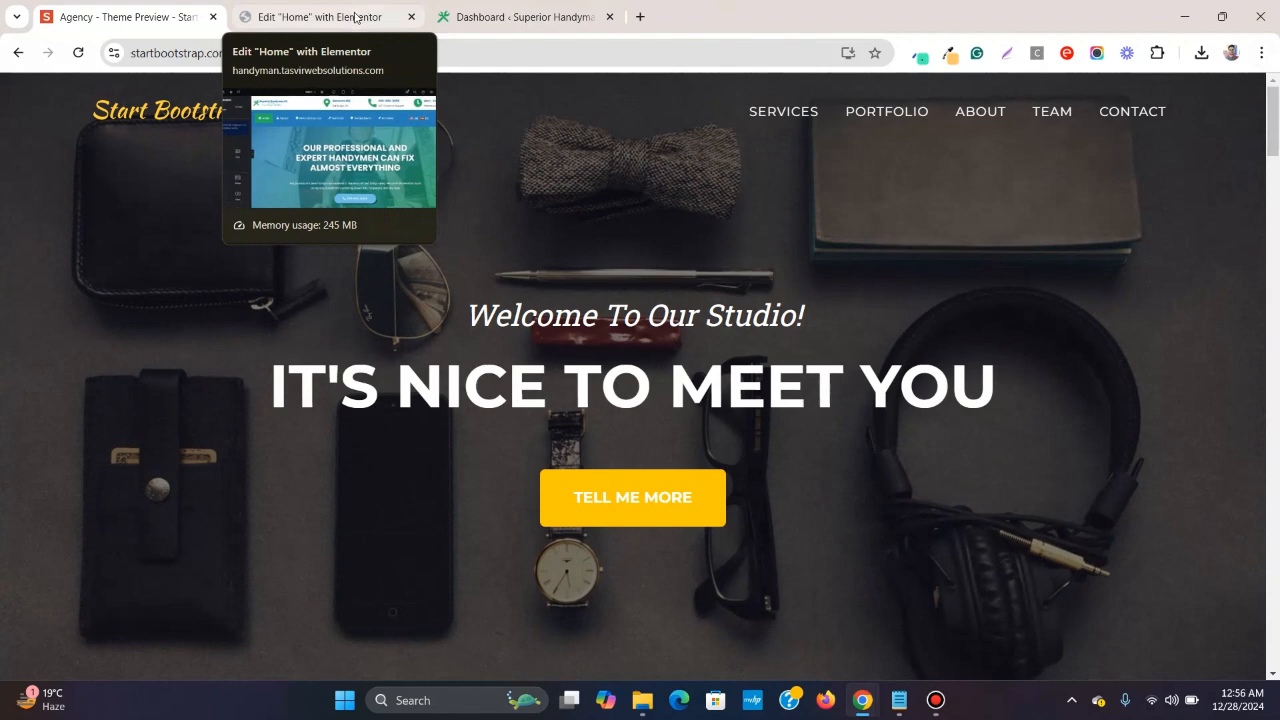
pyautogui.click(356, 16)
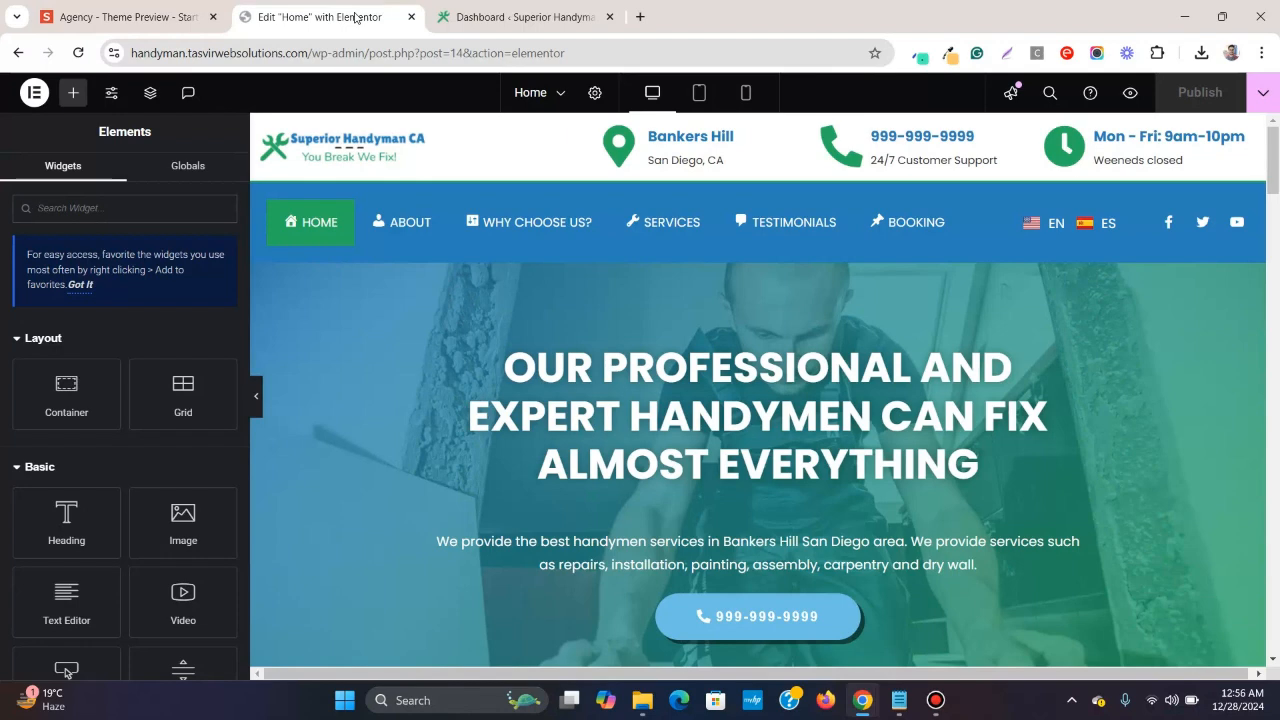
pyautogui.click(1050, 465)
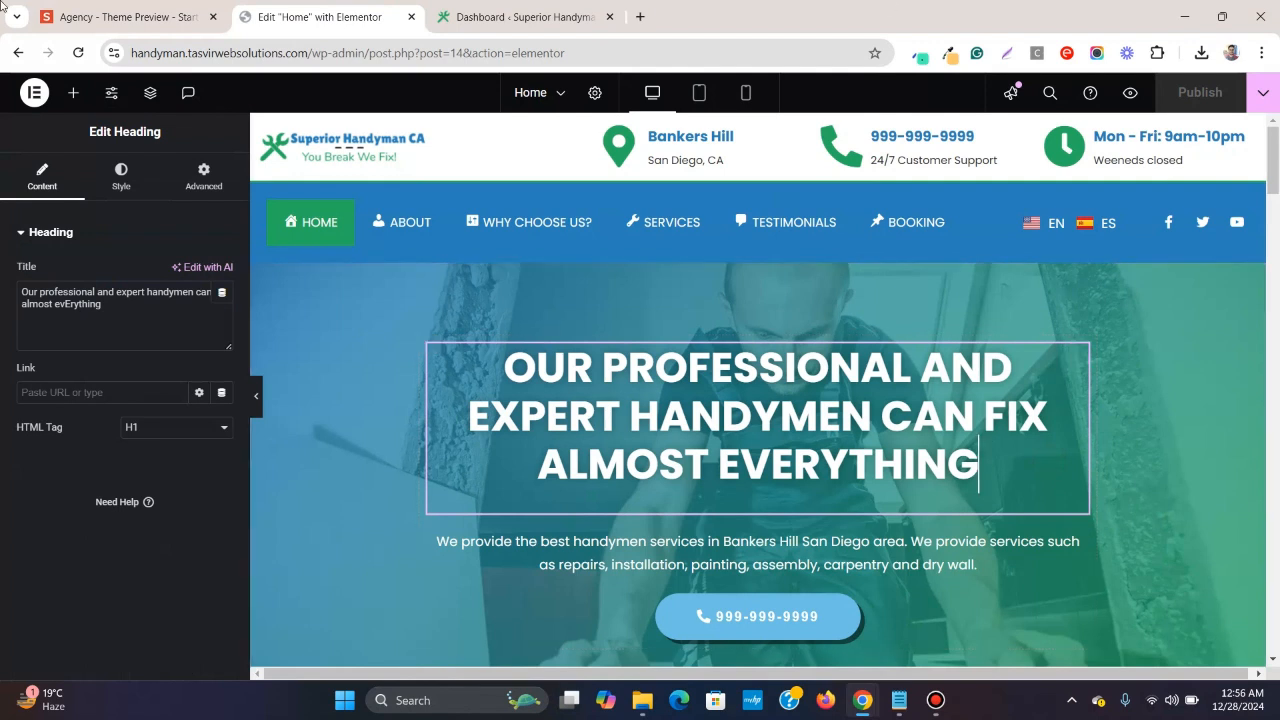
pyautogui.press('BackSpace')
pyautogui.press('BackSpace')
pyautogui.press('BackSpace')
pyautogui.press('BackSpace')
pyautogui.press('BackSpace')
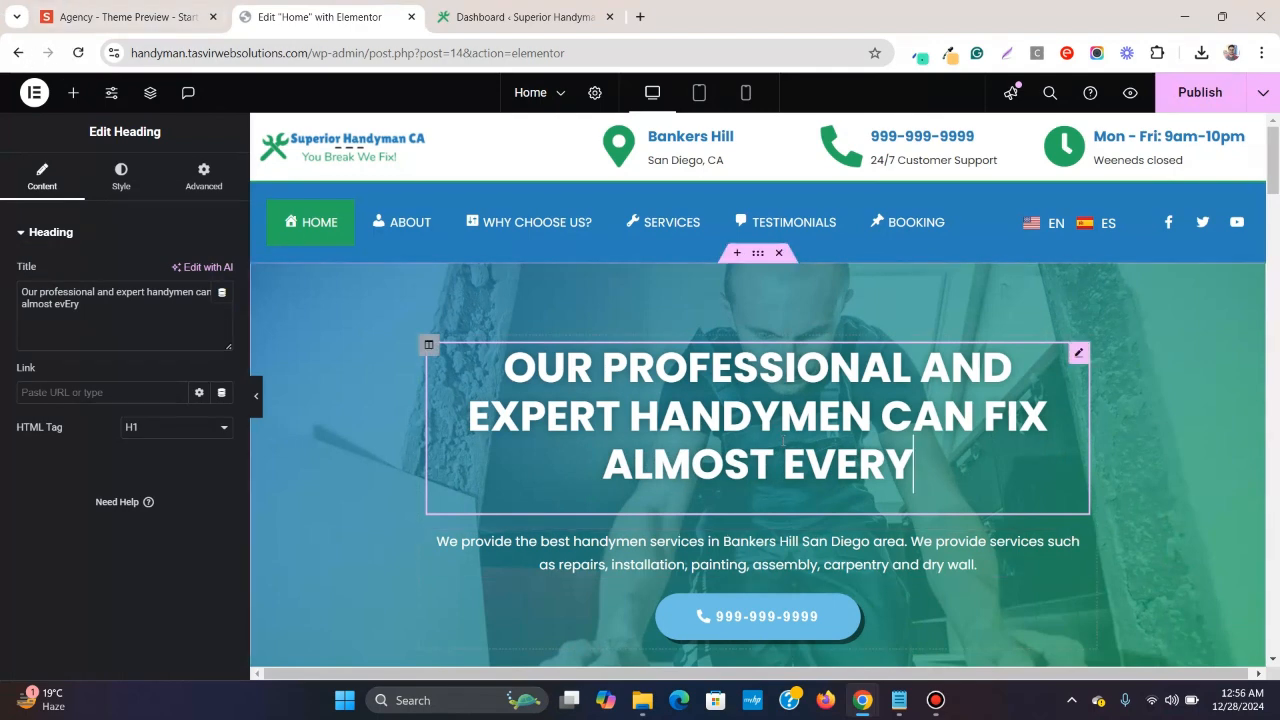
pyautogui.click(1212, 95)
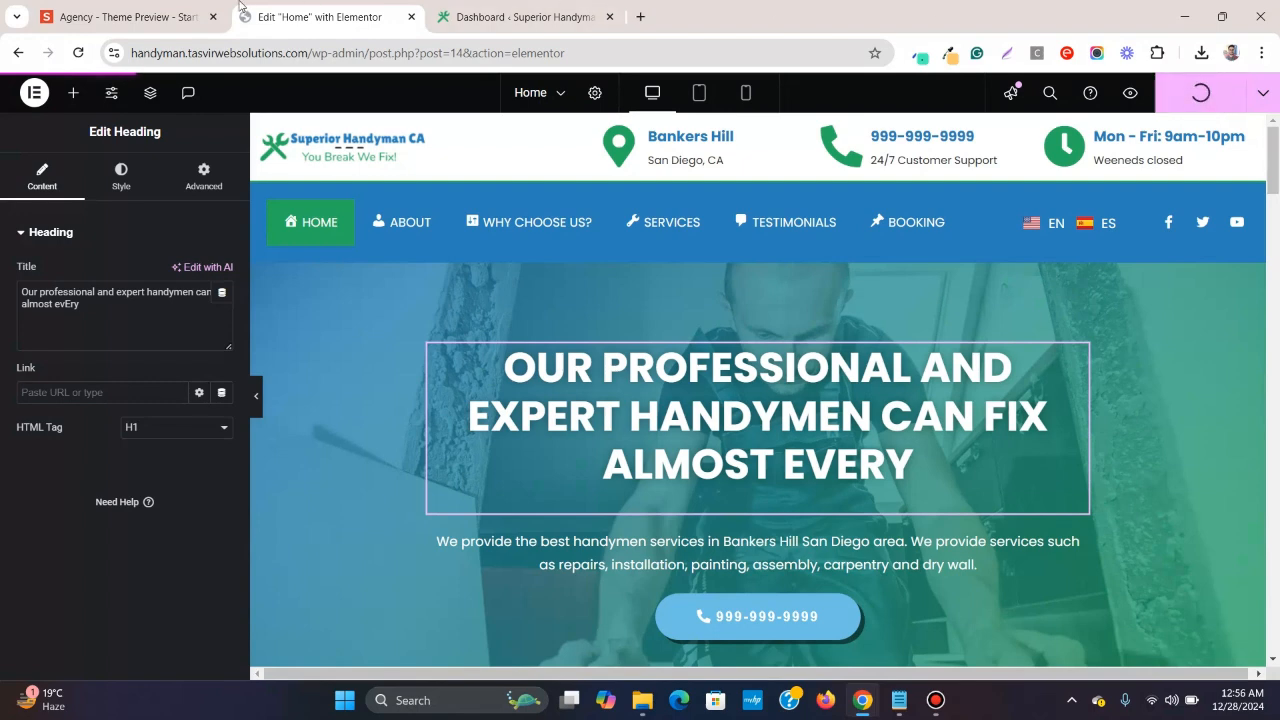
# - Return to the Agency theme preview and examine its one-page layout from the hero down to the contact form and footer
pyautogui.click(137, 7)
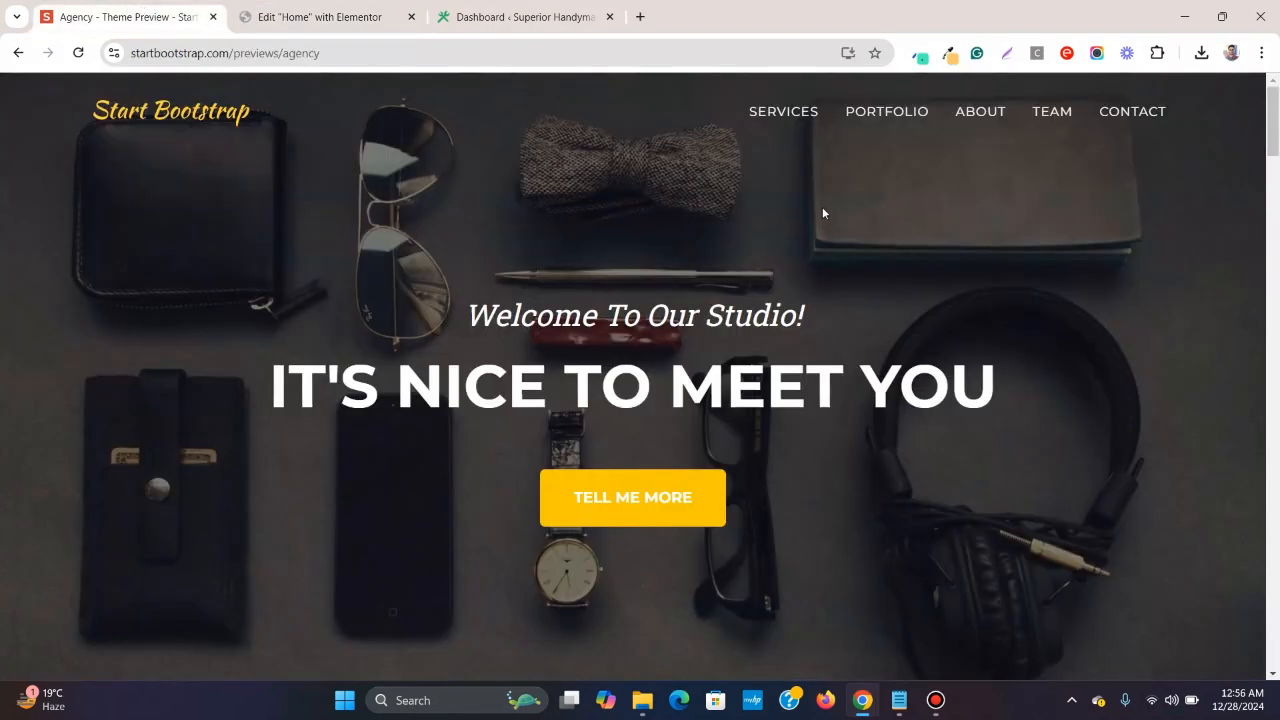
pyautogui.scroll(-2, 823, 212)
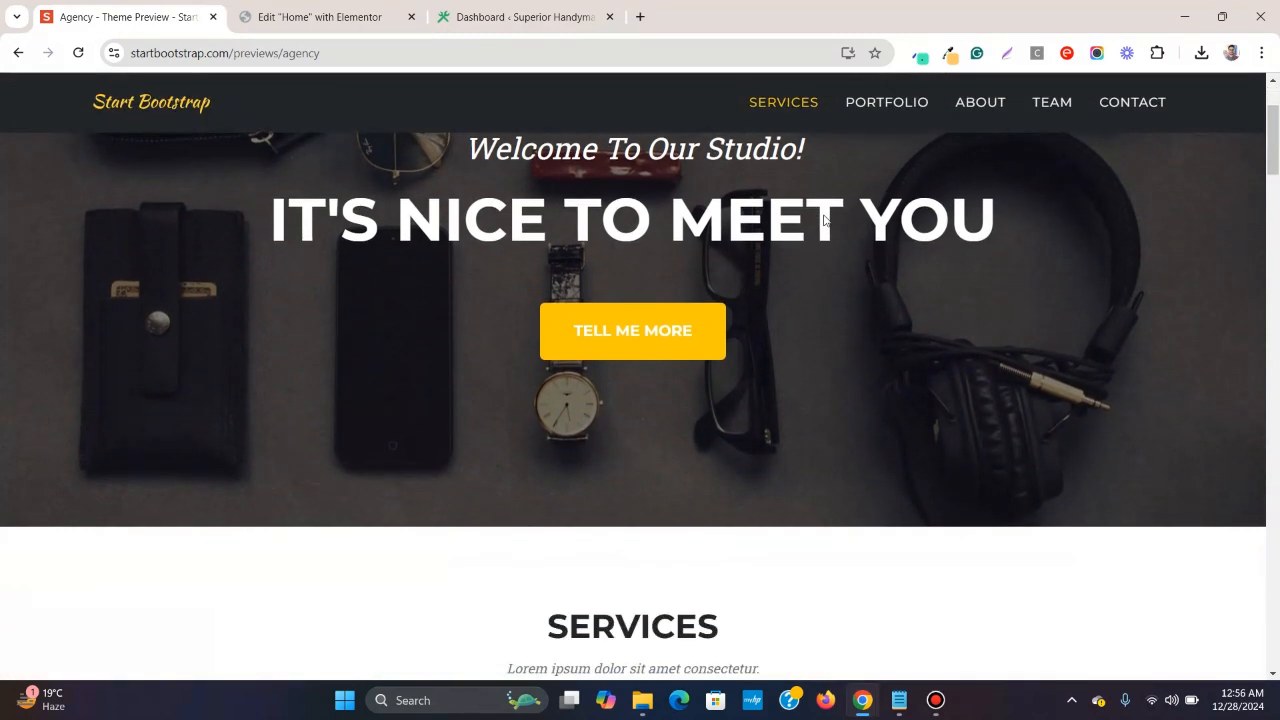
pyautogui.scroll(-1, 823, 218)
pyautogui.scroll(2, 823, 218)
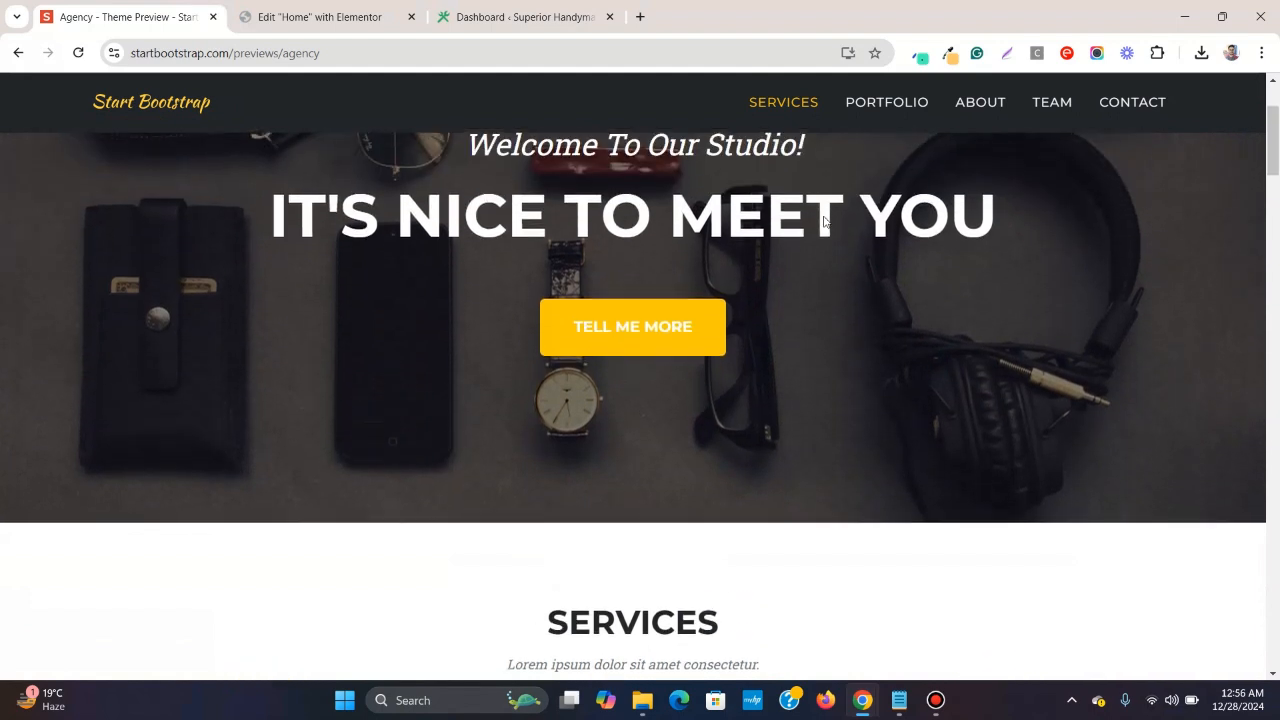
pyautogui.scroll(2, 823, 218)
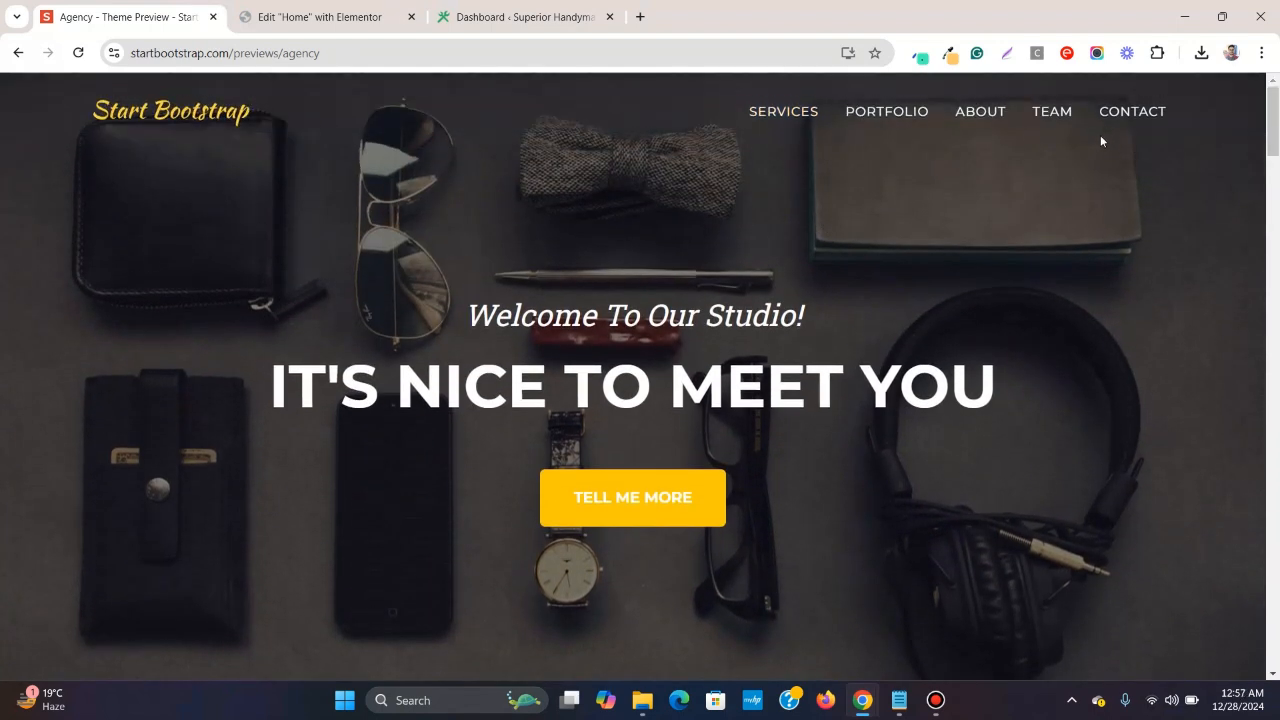
pyautogui.moveTo(1273, 150); pyautogui.dragTo(1272, 666)
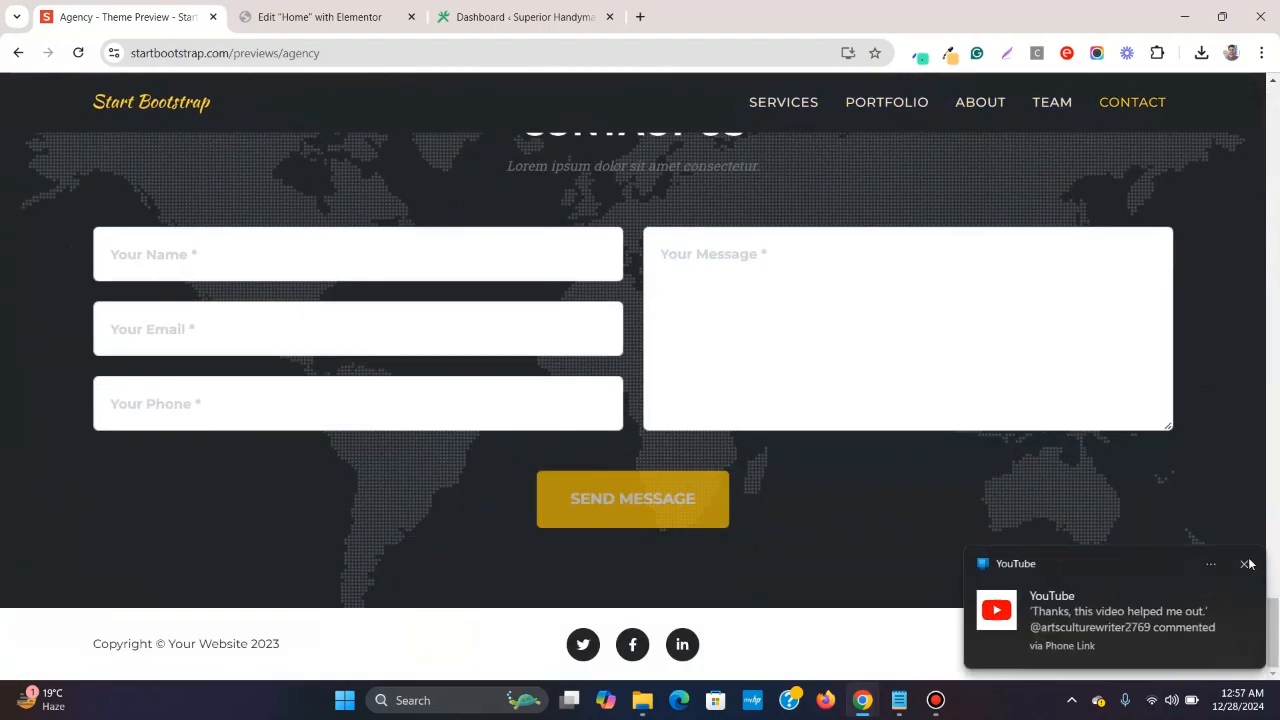
pyautogui.click(1246, 564)
pyautogui.scroll(3, 1141, 538)
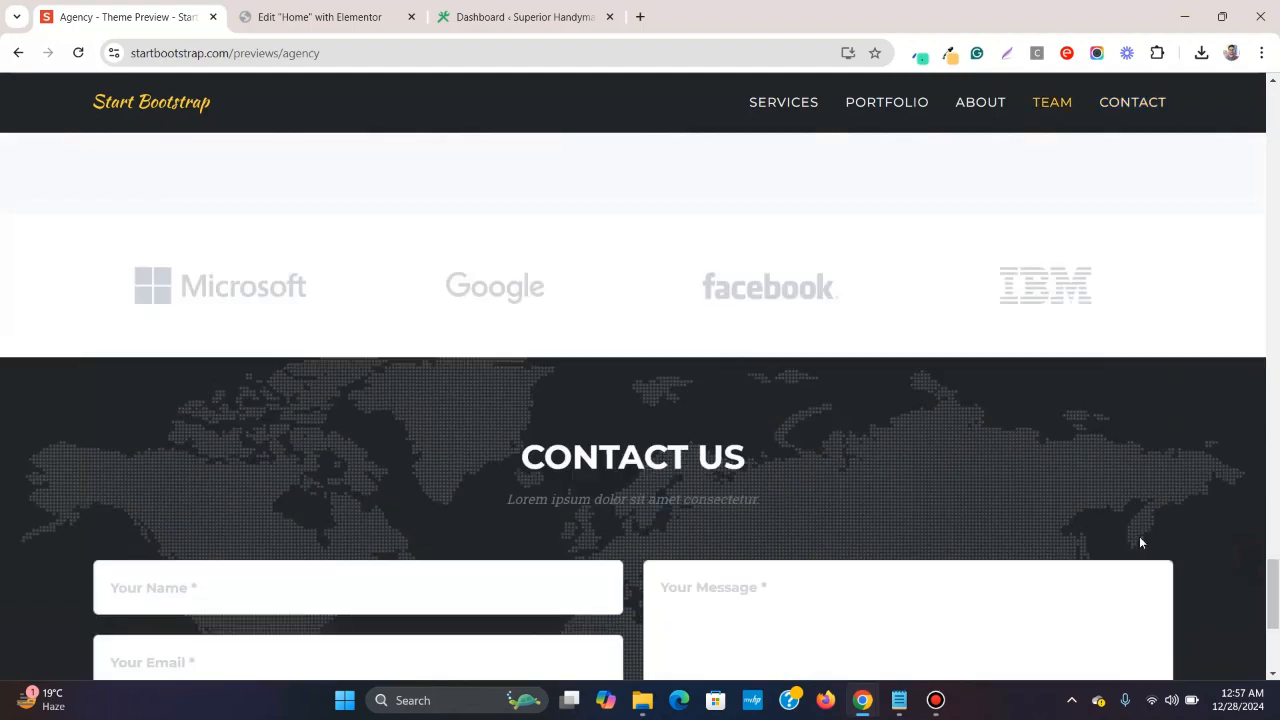
pyautogui.scroll(-3, 1141, 542)
pyautogui.moveTo(1274, 620); pyautogui.dragTo(1274, 110)
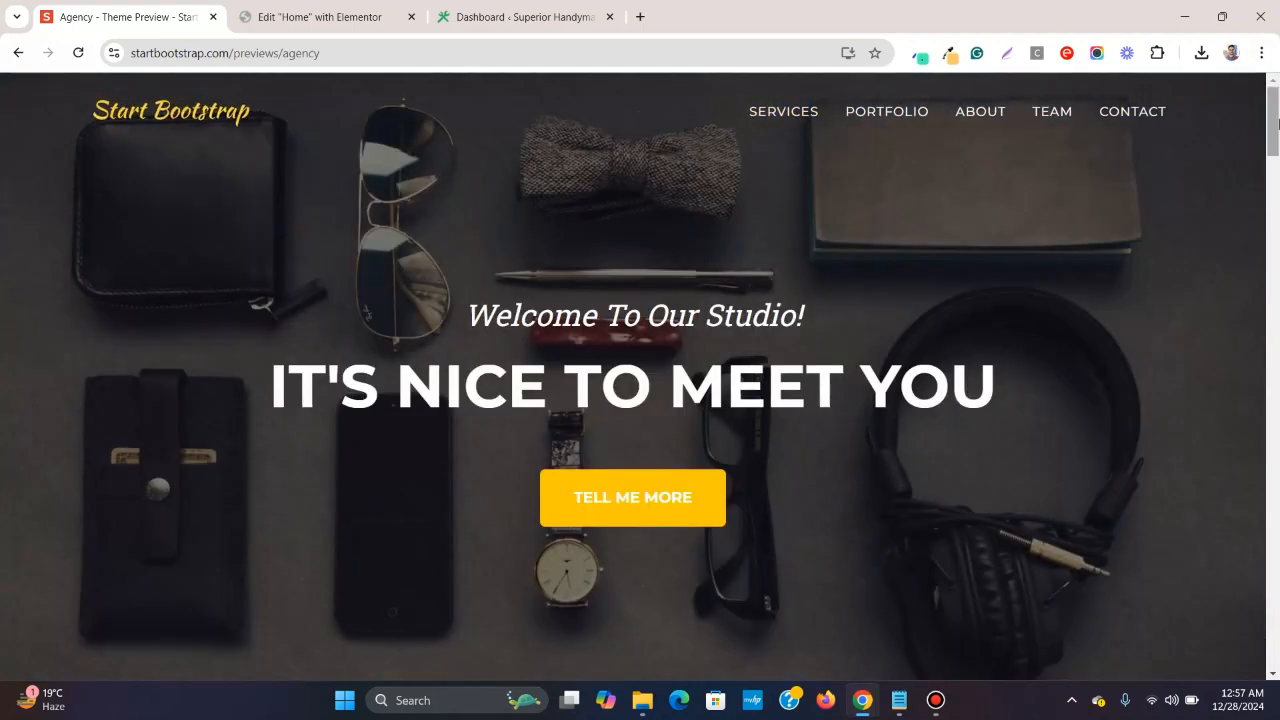
pyautogui.moveTo(1277, 120)
pyautogui.mouseDown()
pyautogui.moveTo(1277, 188)
pyautogui.moveTo(1276, 110)
pyautogui.mouseUp()
pyautogui.moveTo(1272, 125)
pyautogui.mouseDown()
pyautogui.moveTo(1268, 285)
pyautogui.moveTo(1231, 480)
pyautogui.moveTo(1245, 651)
pyautogui.moveTo(1250, 112)
pyautogui.mouseUp()
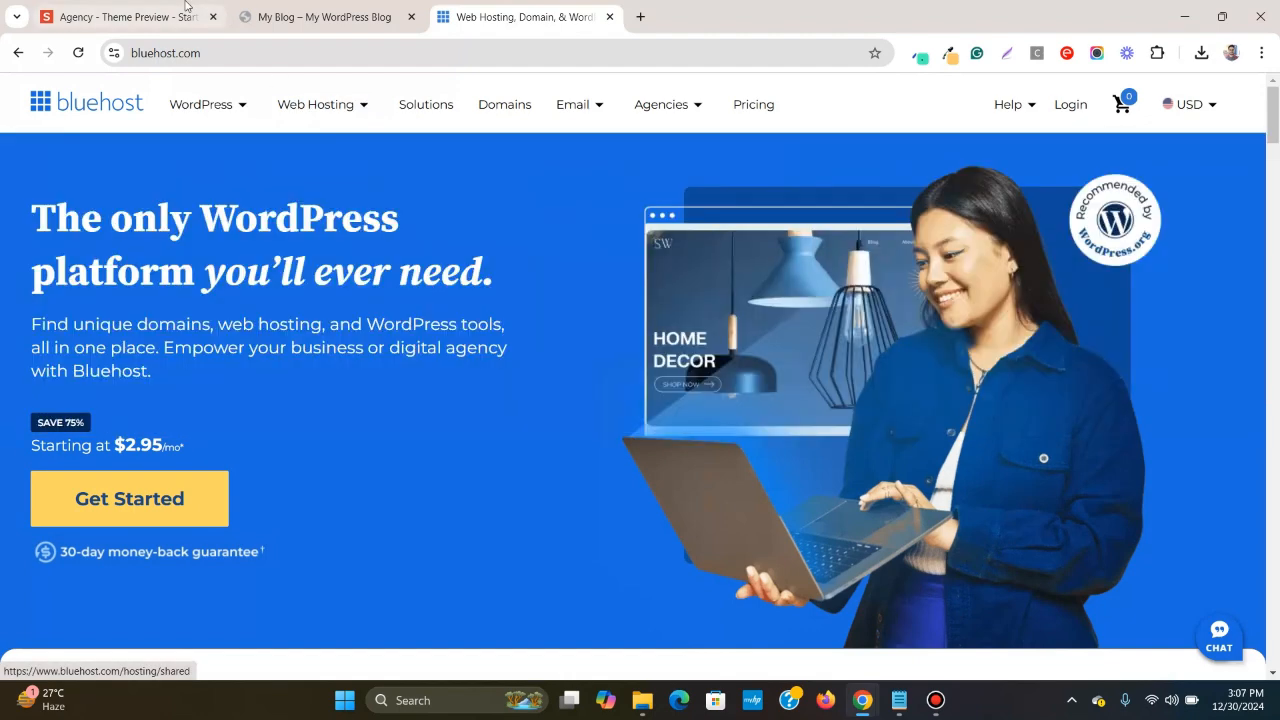
# - From the My Blog site, open the WordPress dashboard in a new browser tab and switch to it
pyautogui.click(323, 9)
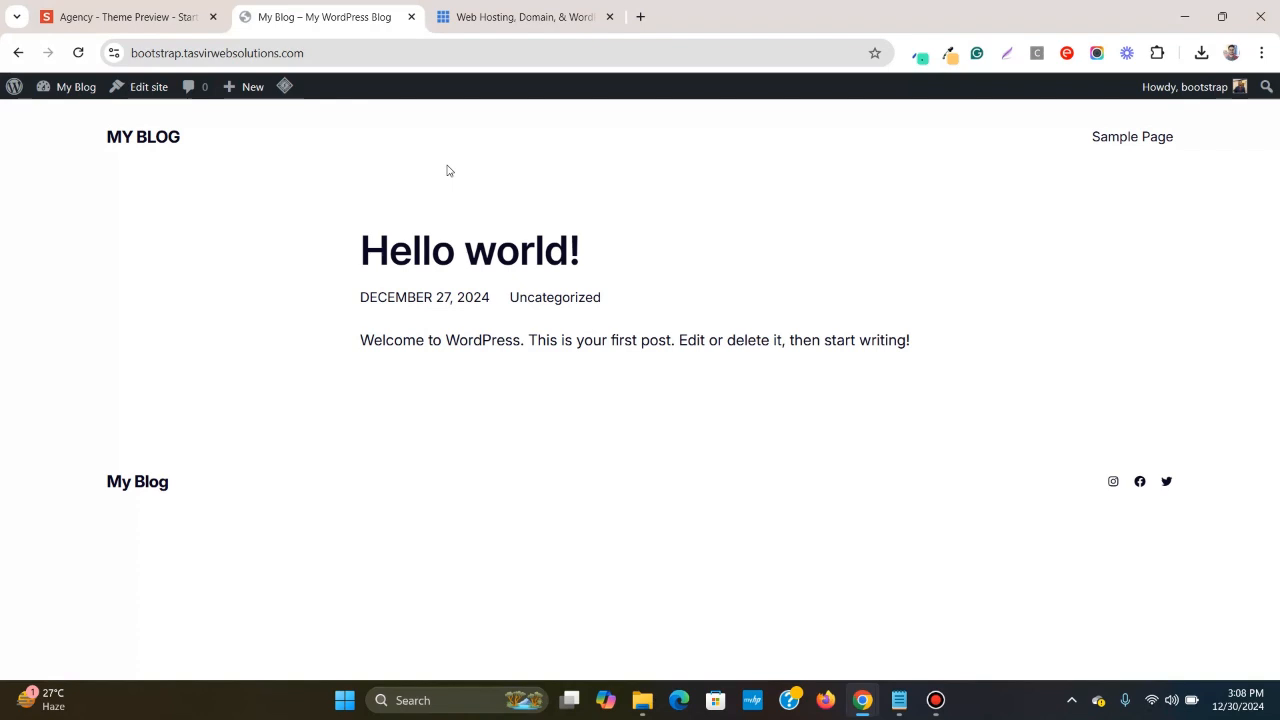
pyautogui.moveTo(70, 92)
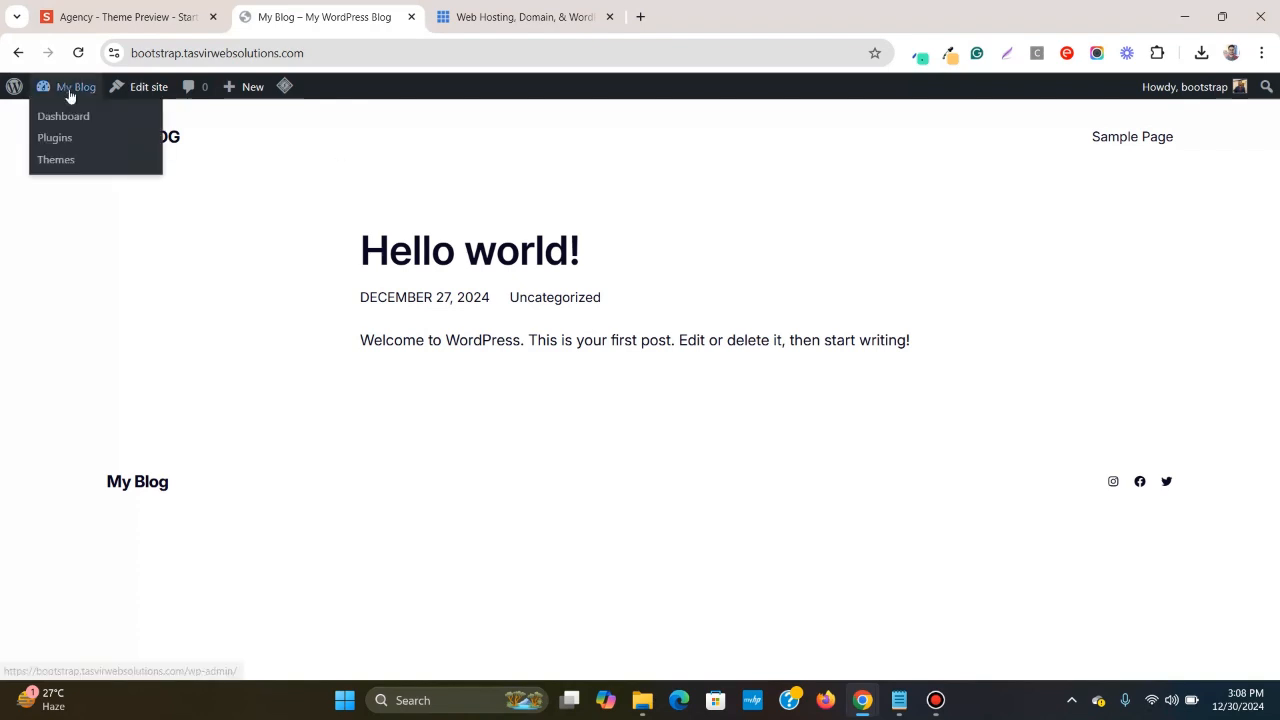
pyautogui.rightClick(79, 116)
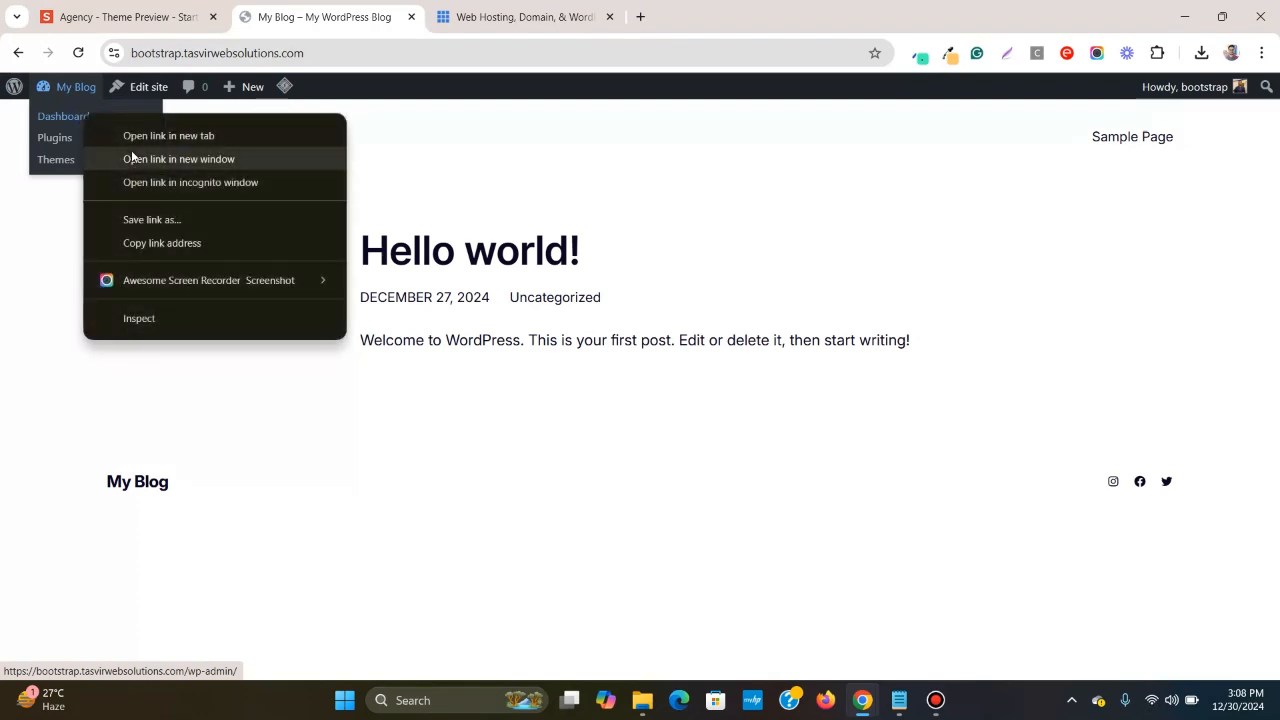
pyautogui.click(128, 130)
pyautogui.click(547, 6)
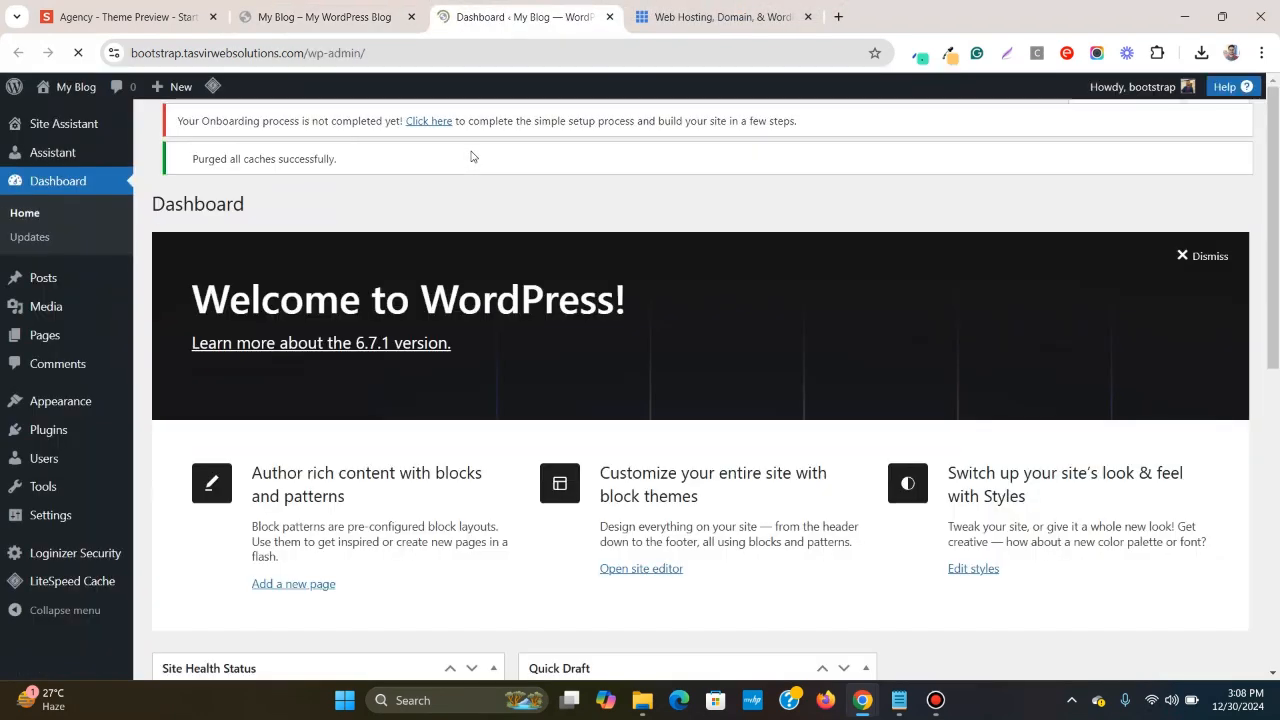
# - Search new WordPress themes for "hello elementor", then install and activate the Hello Elementor theme
pyautogui.moveTo(103, 402)
pyautogui.click(162, 405)
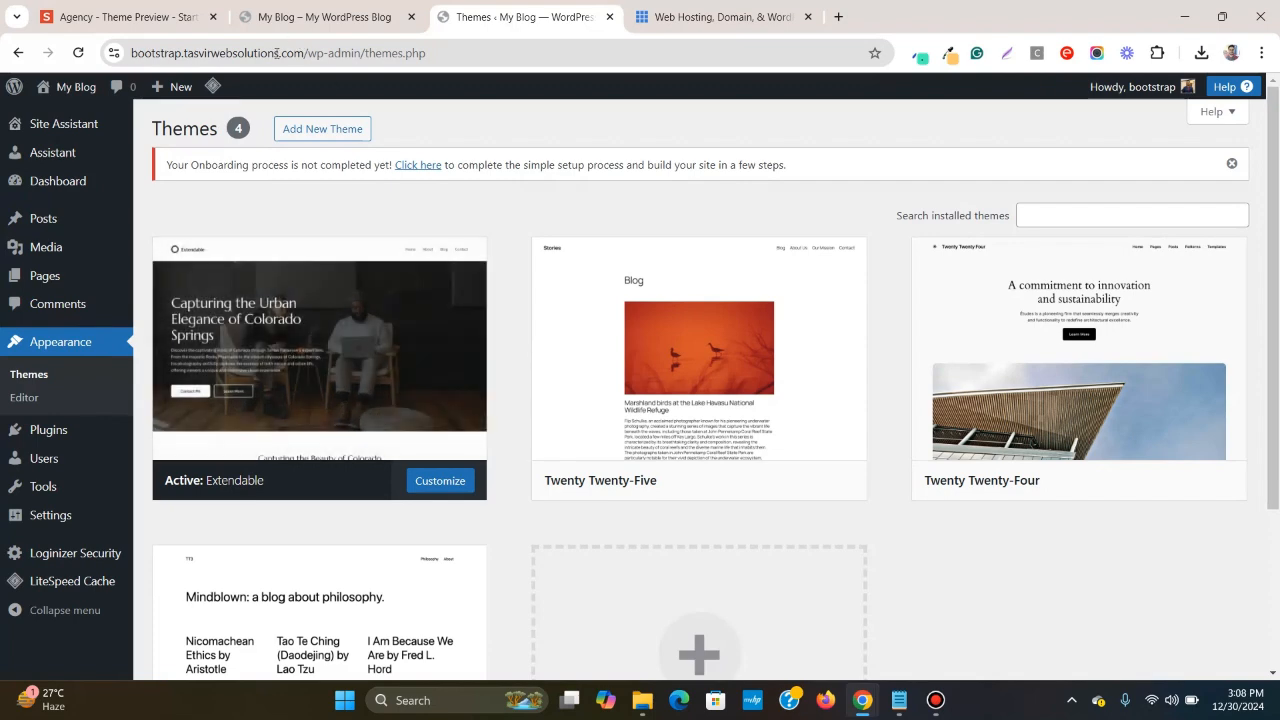
pyautogui.click(328, 131)
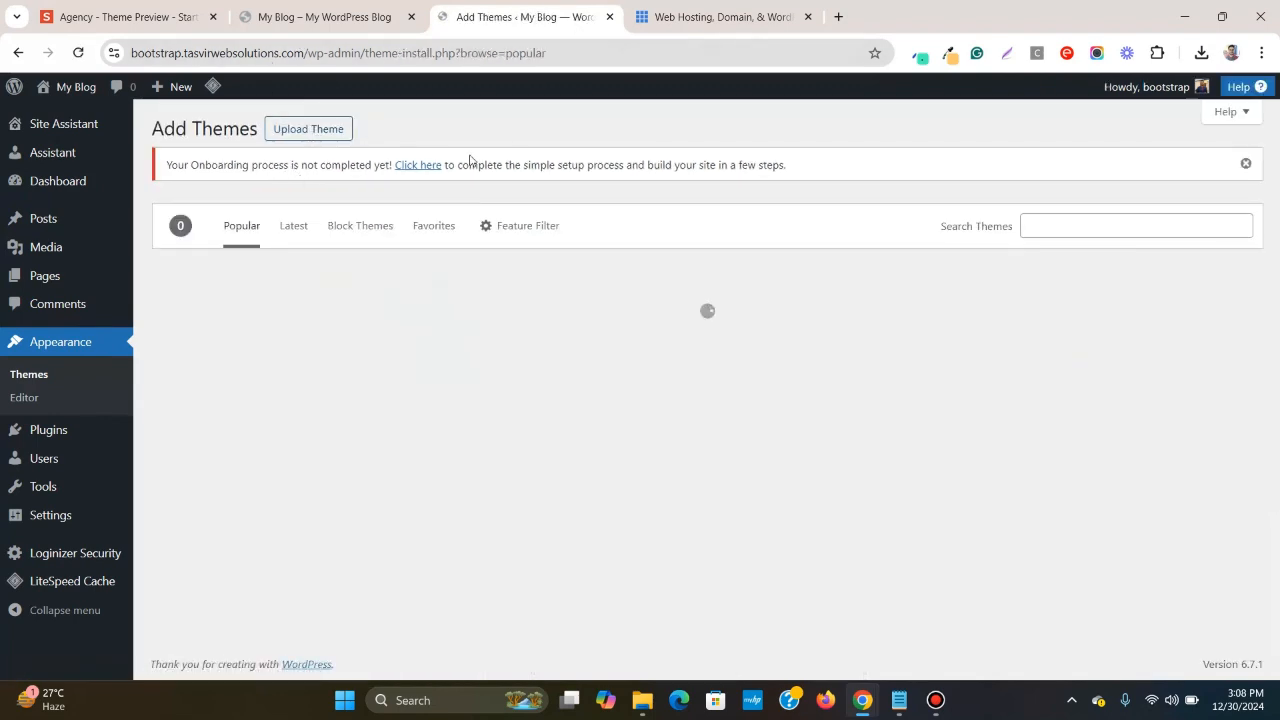
pyautogui.click(1071, 230)
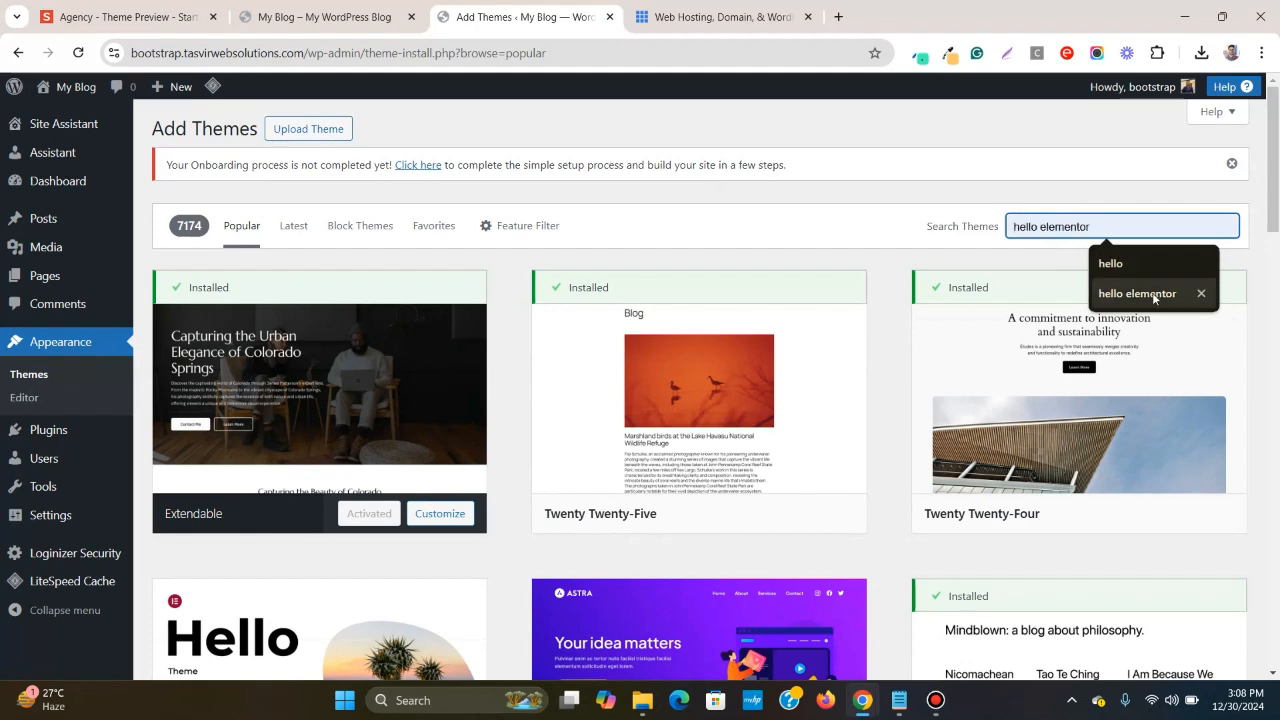
pyautogui.click(1120, 293)
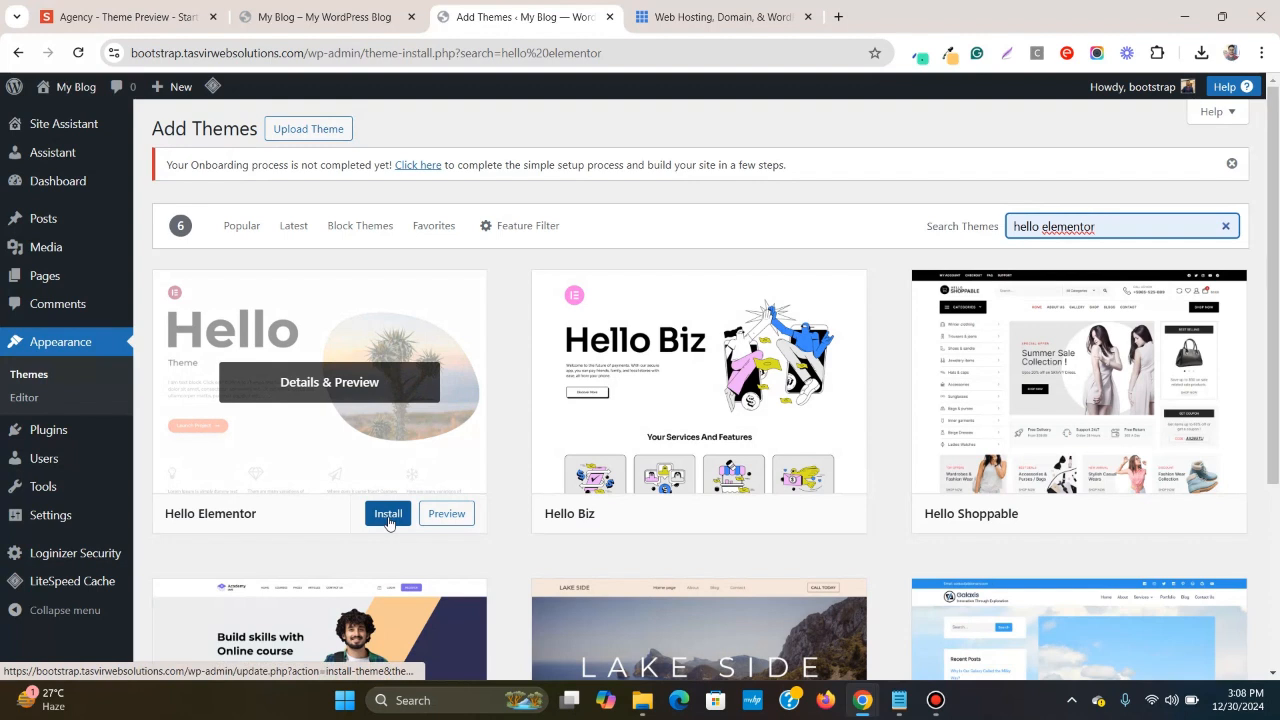
pyautogui.click(388, 515)
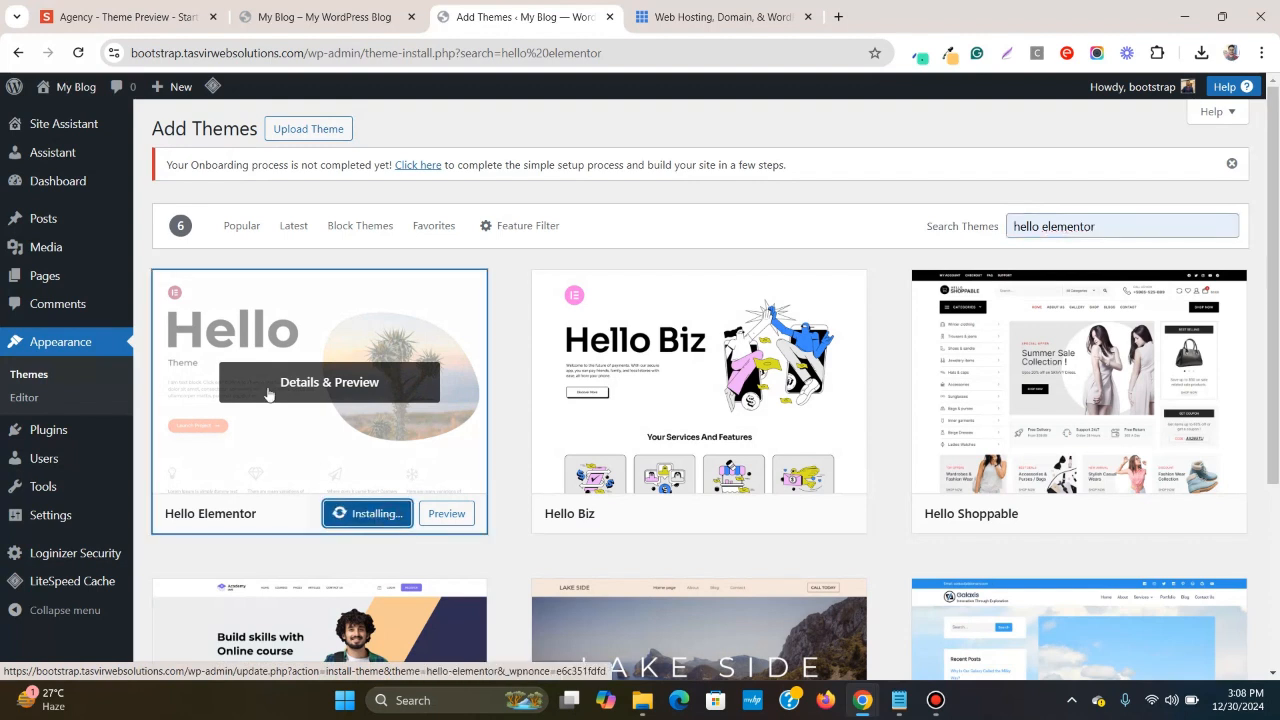
pyautogui.click(357, 517)
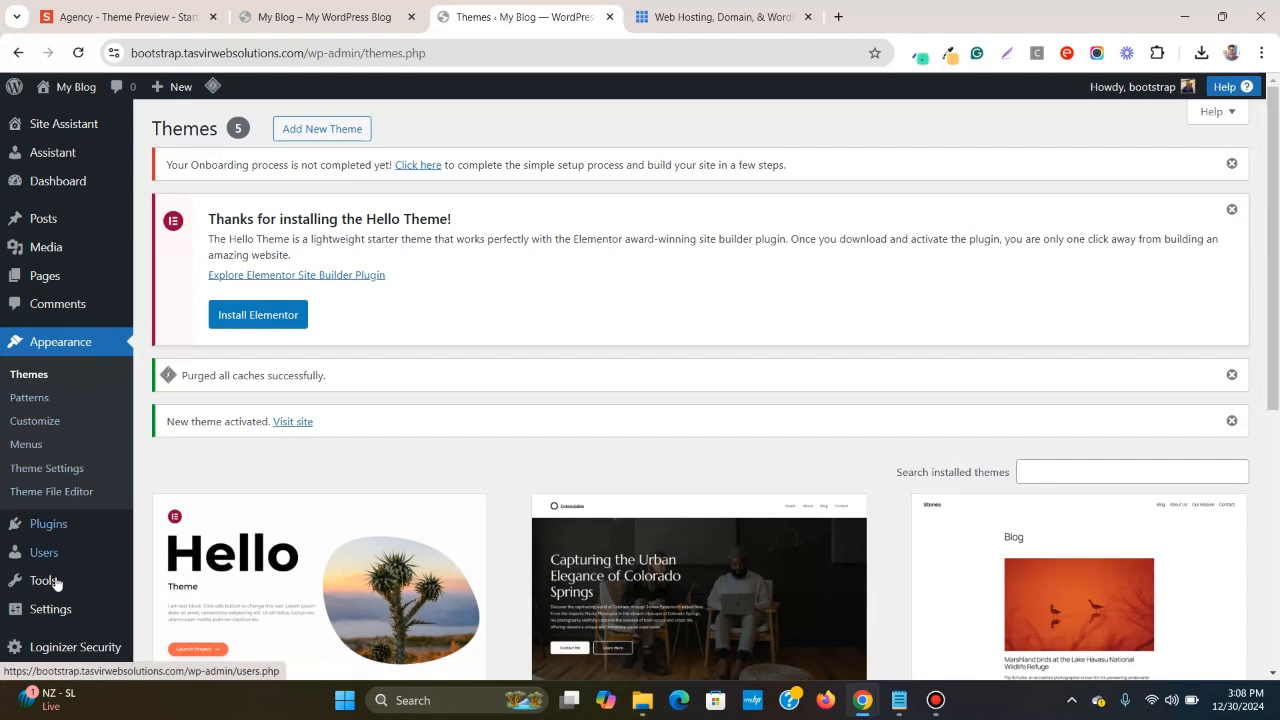
# - Search new plugins for "elementor", install and activate Elementor Website Builder, and exit its account setup
pyautogui.moveTo(48, 526)
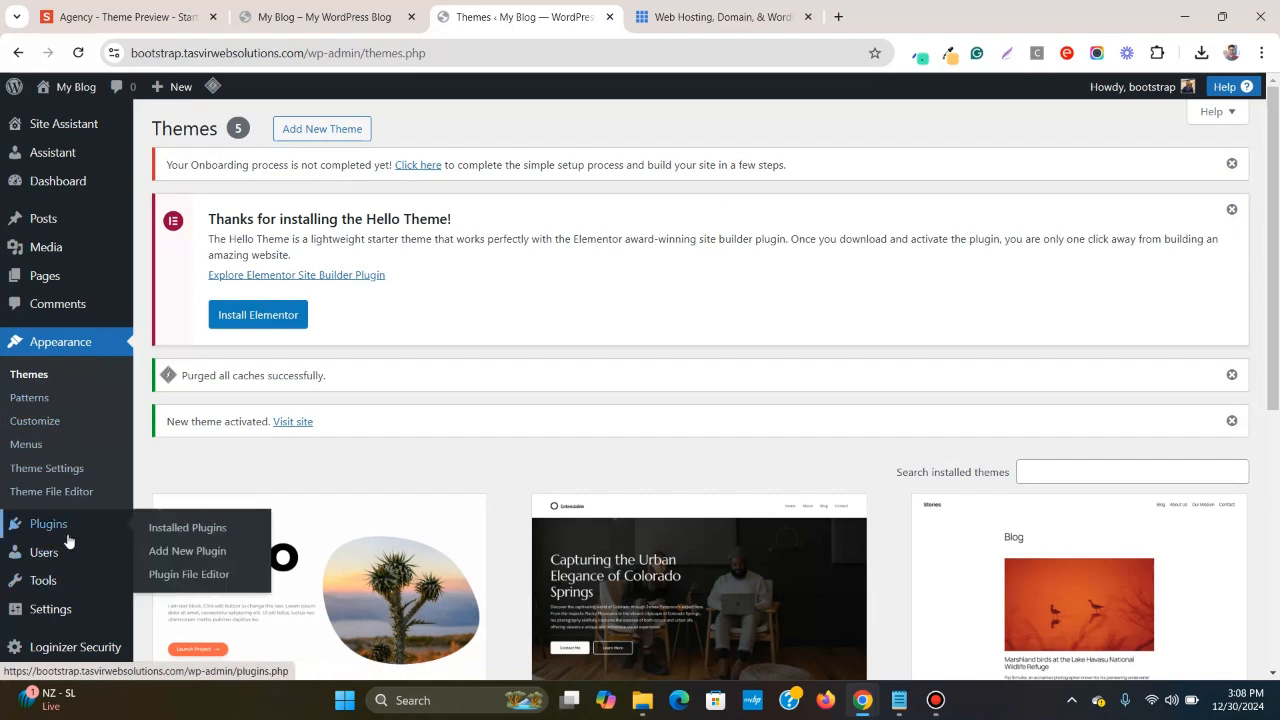
pyautogui.click(190, 551)
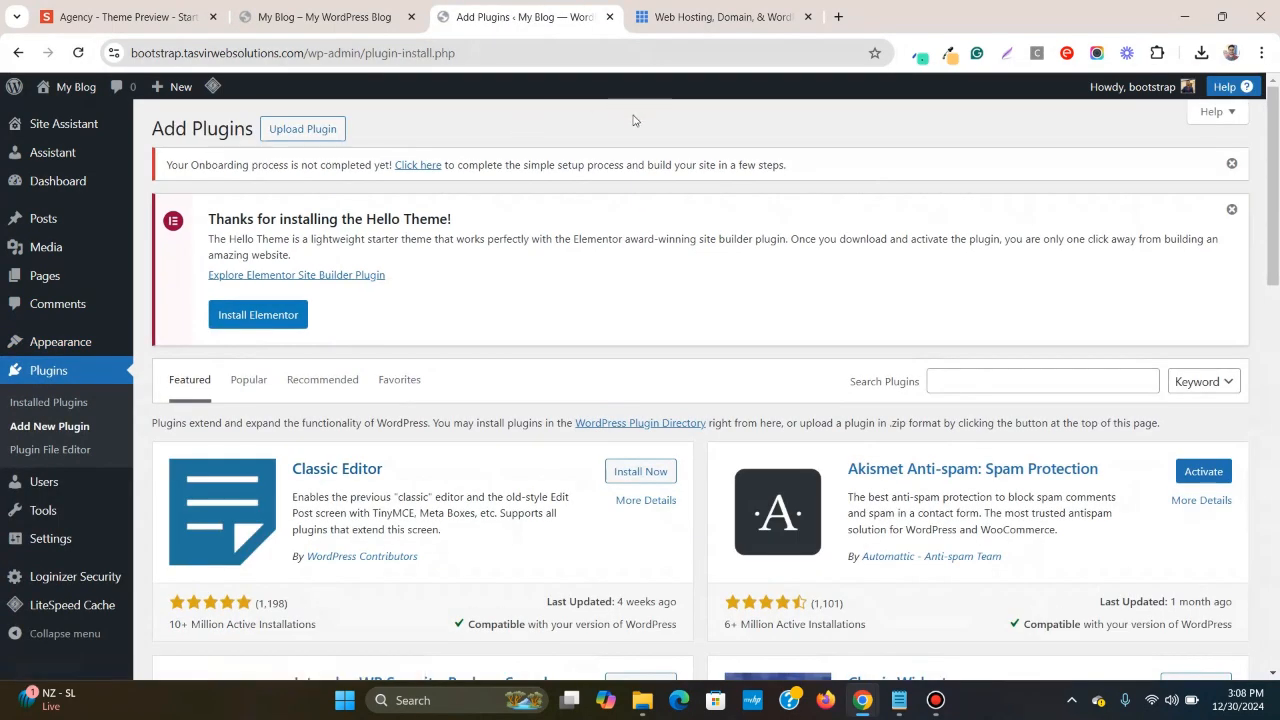
pyautogui.click(1102, 381)
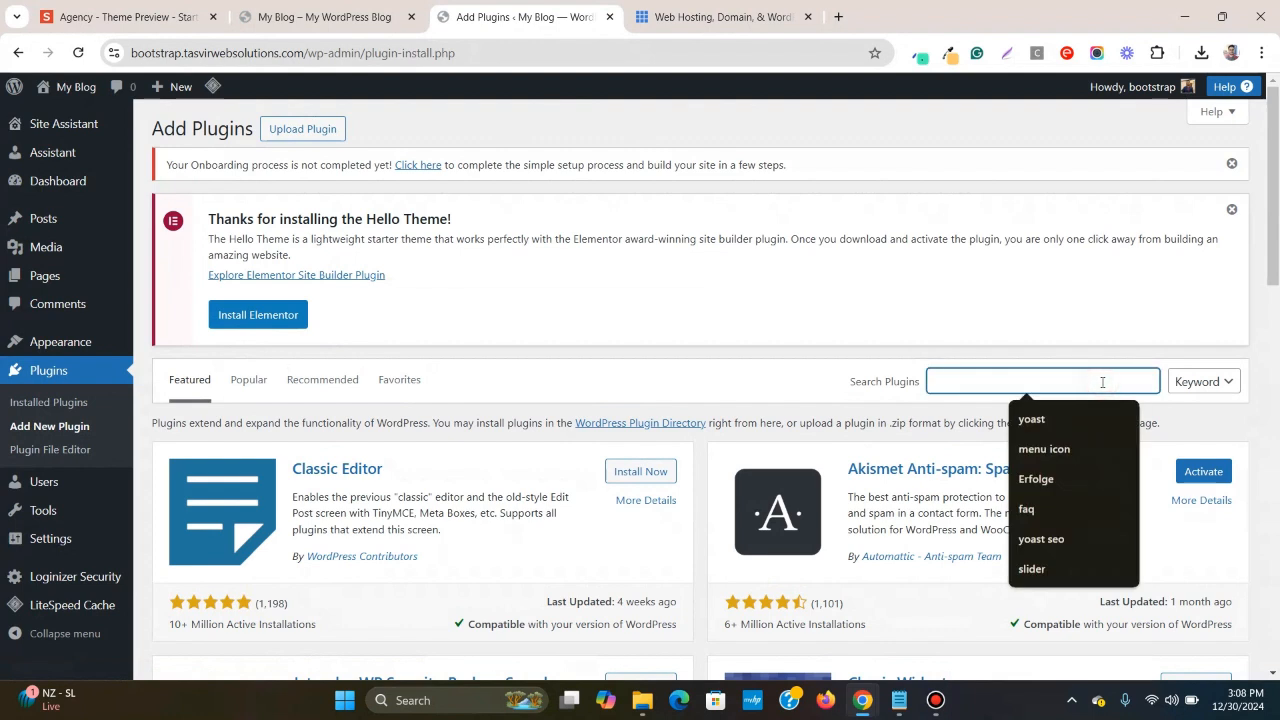
pyautogui.write('ele')
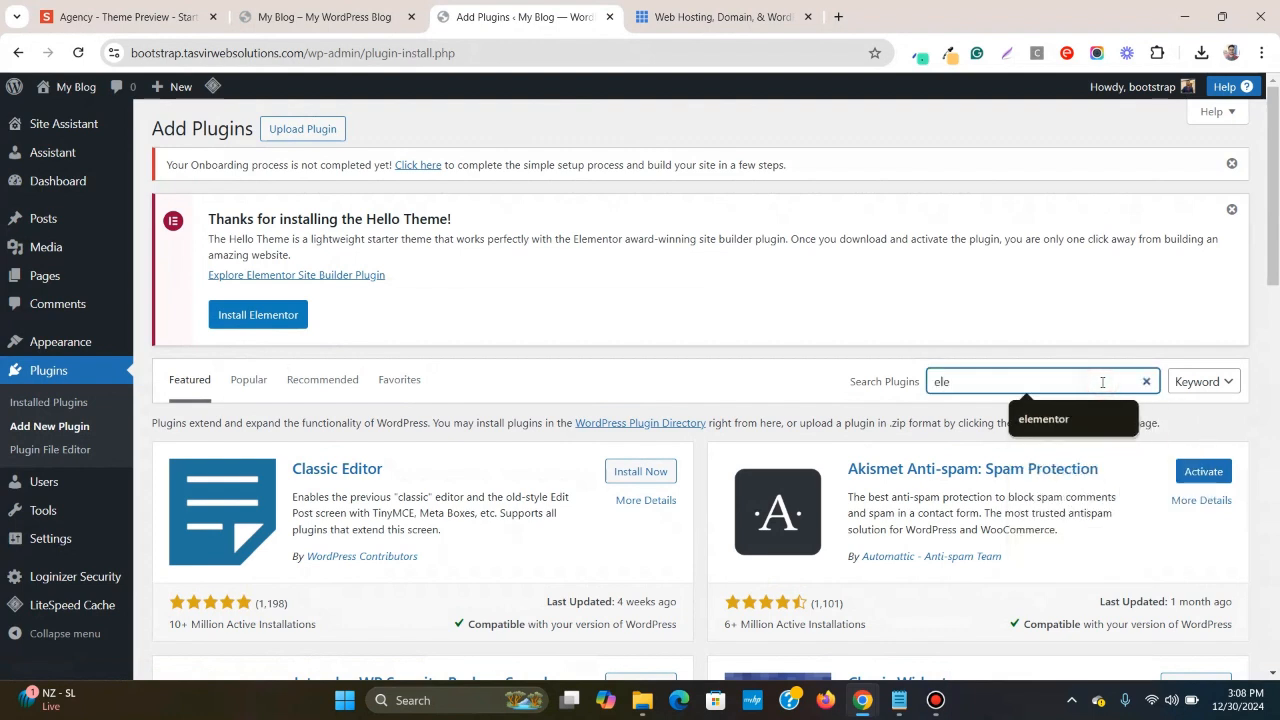
pyautogui.click(1028, 383)
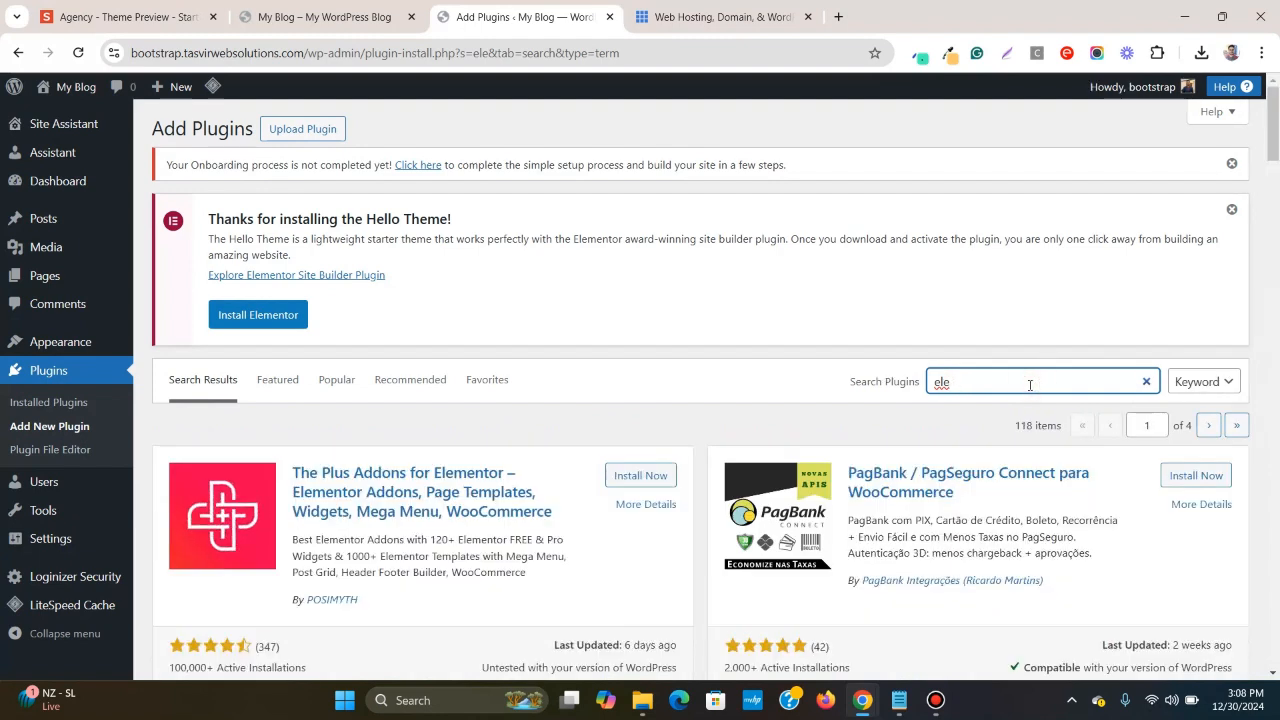
pyautogui.write('mentor')
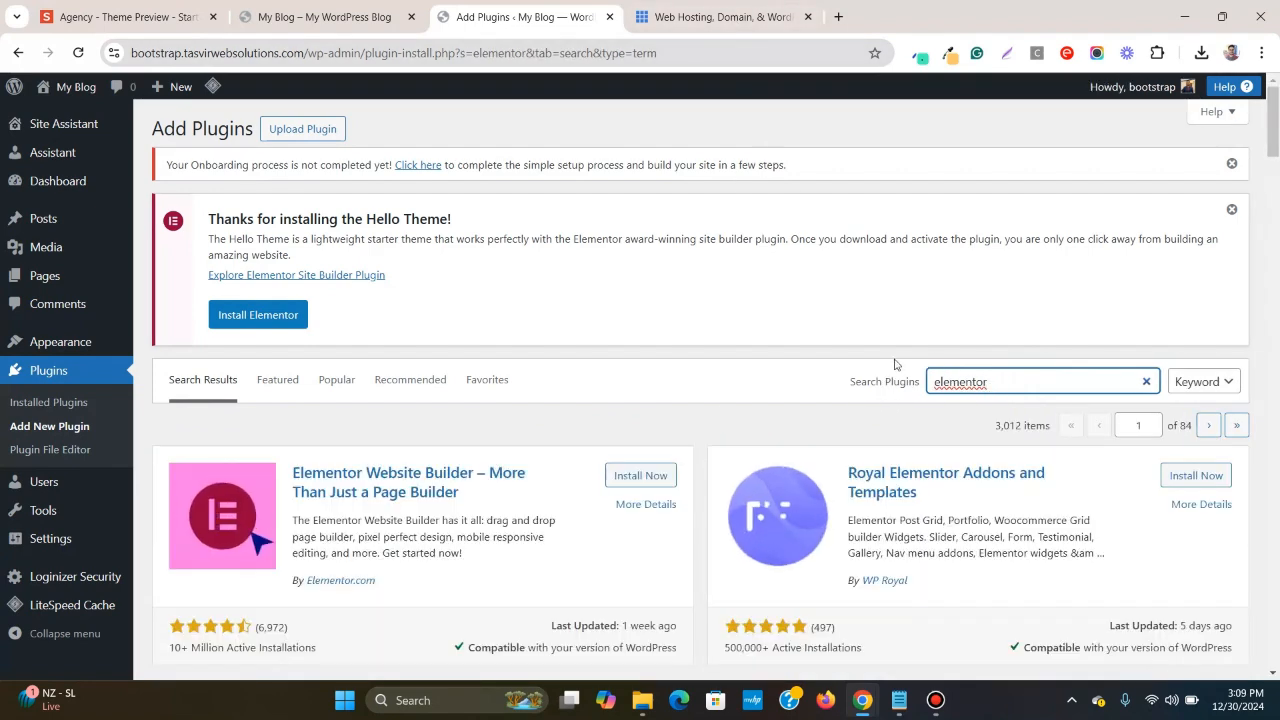
pyautogui.click(643, 476)
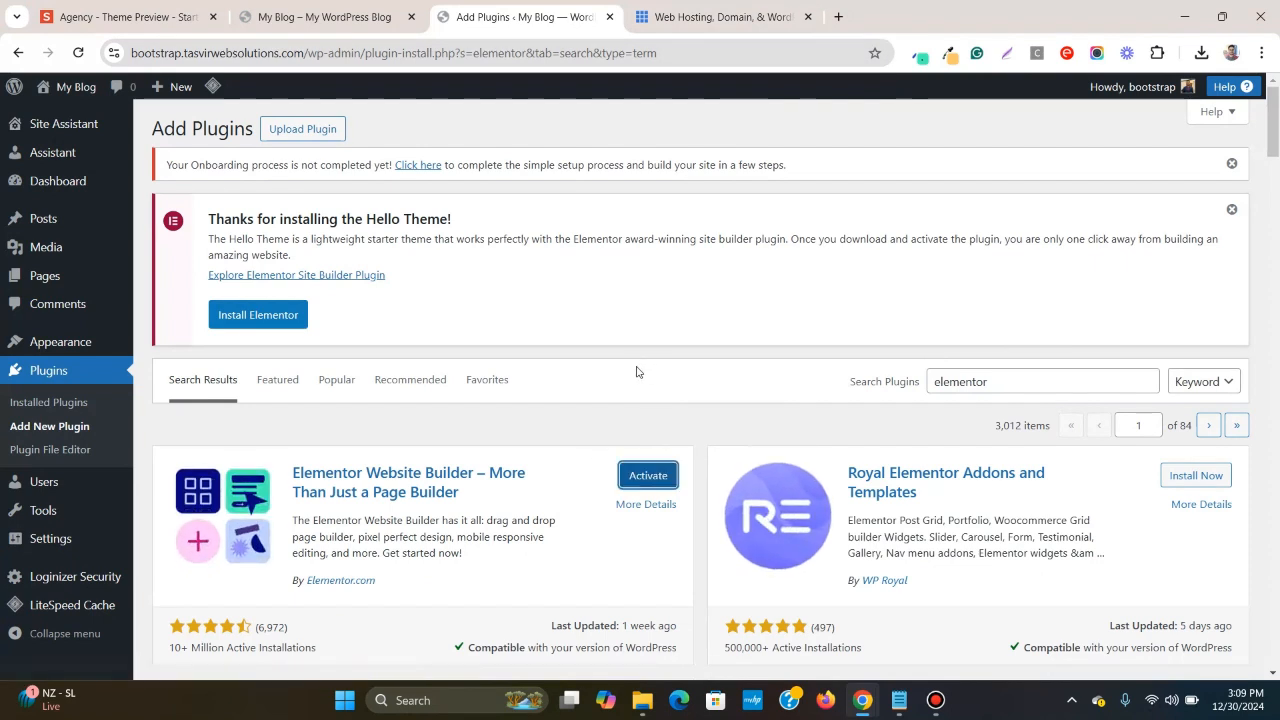
pyautogui.click(650, 476)
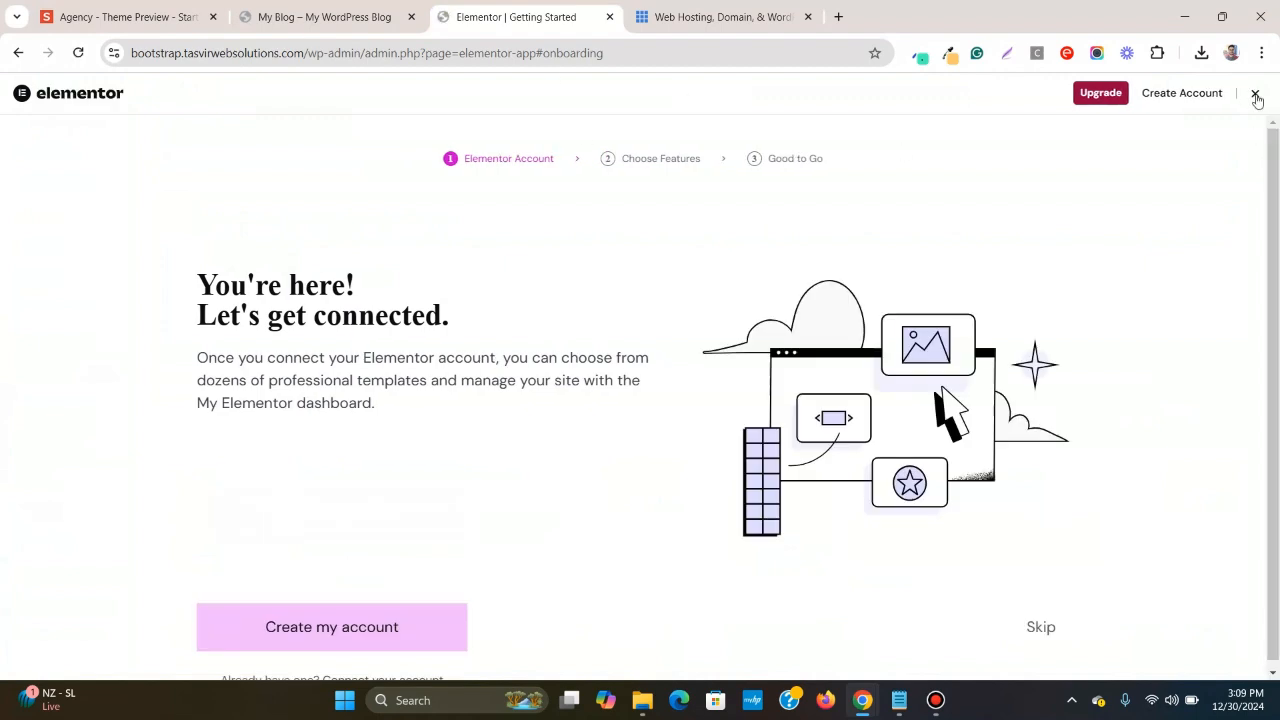
pyautogui.click(1256, 97)
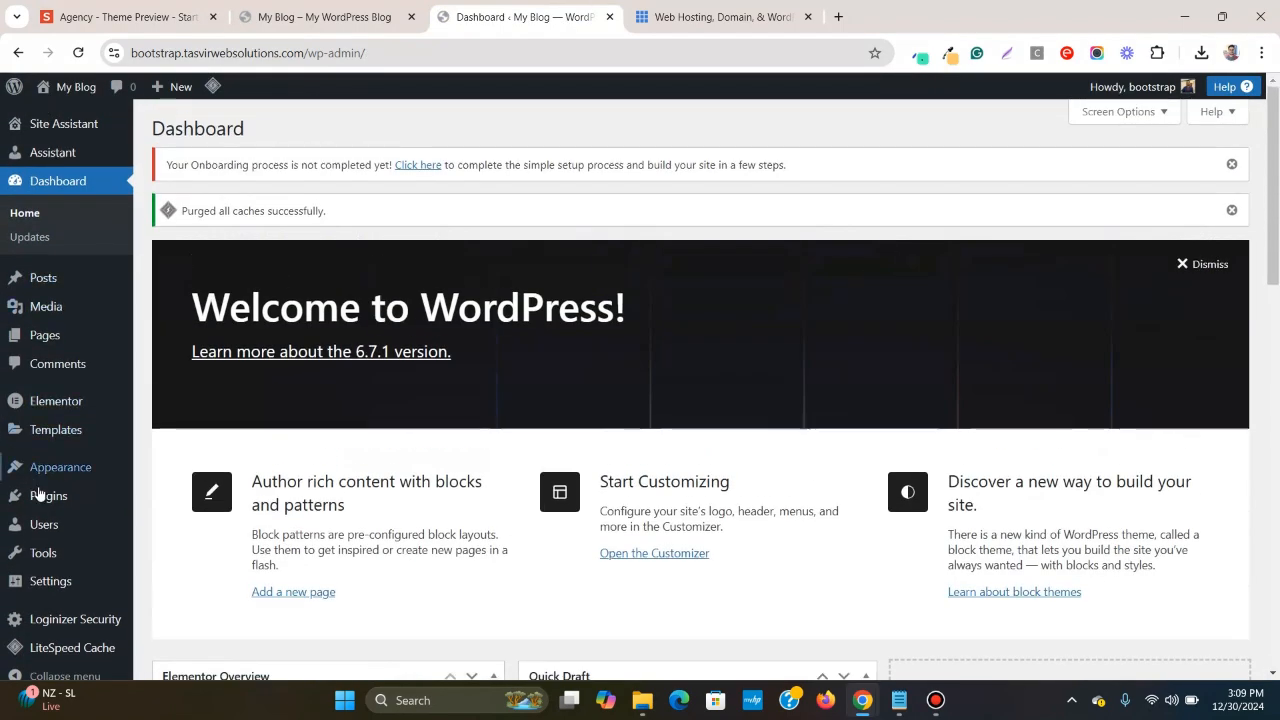
# - Search new plugins for "elementor", then install and activate Royal Elementor Addons and Templates
pyautogui.moveTo(40, 495)
pyautogui.click(160, 523)
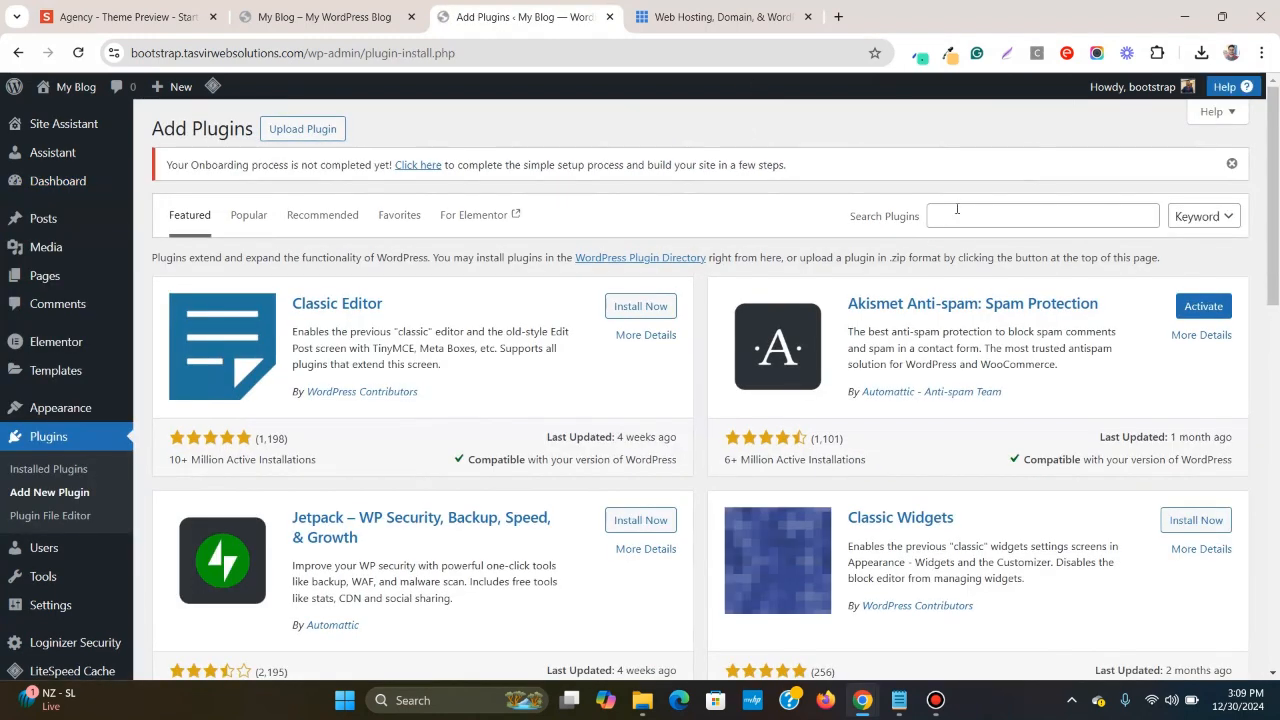
pyautogui.click(957, 209)
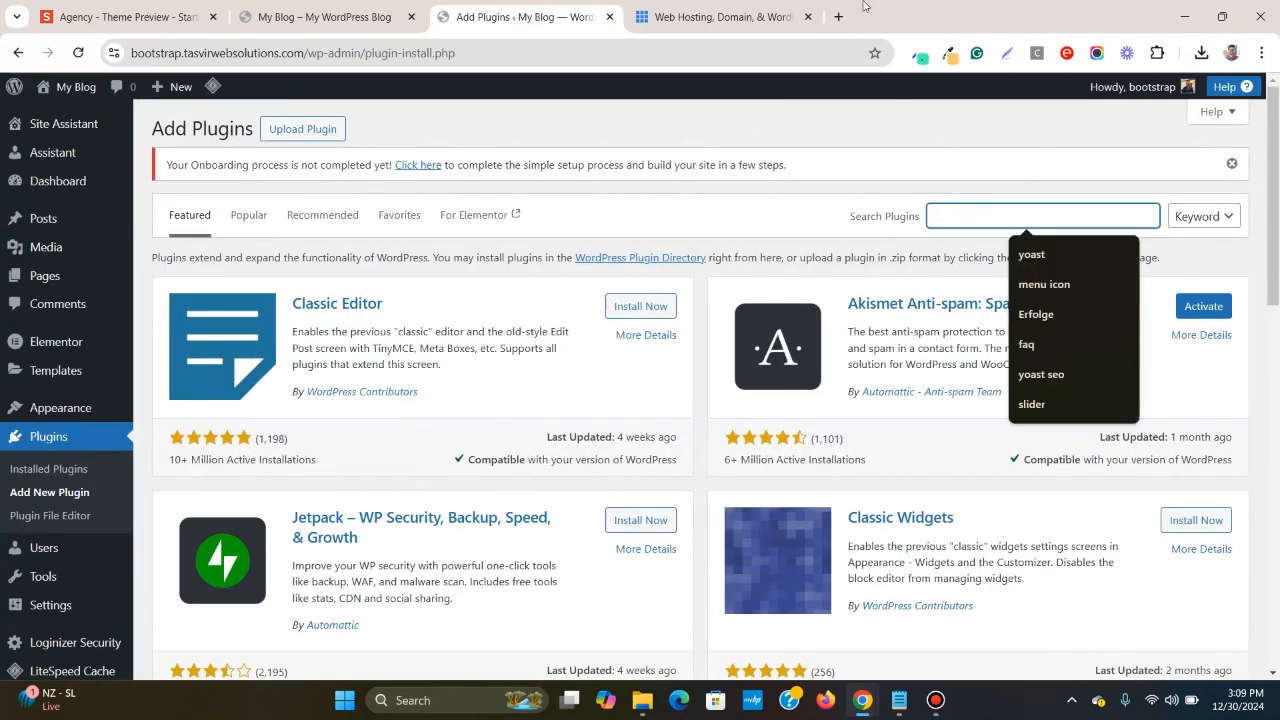
pyautogui.write('ele')
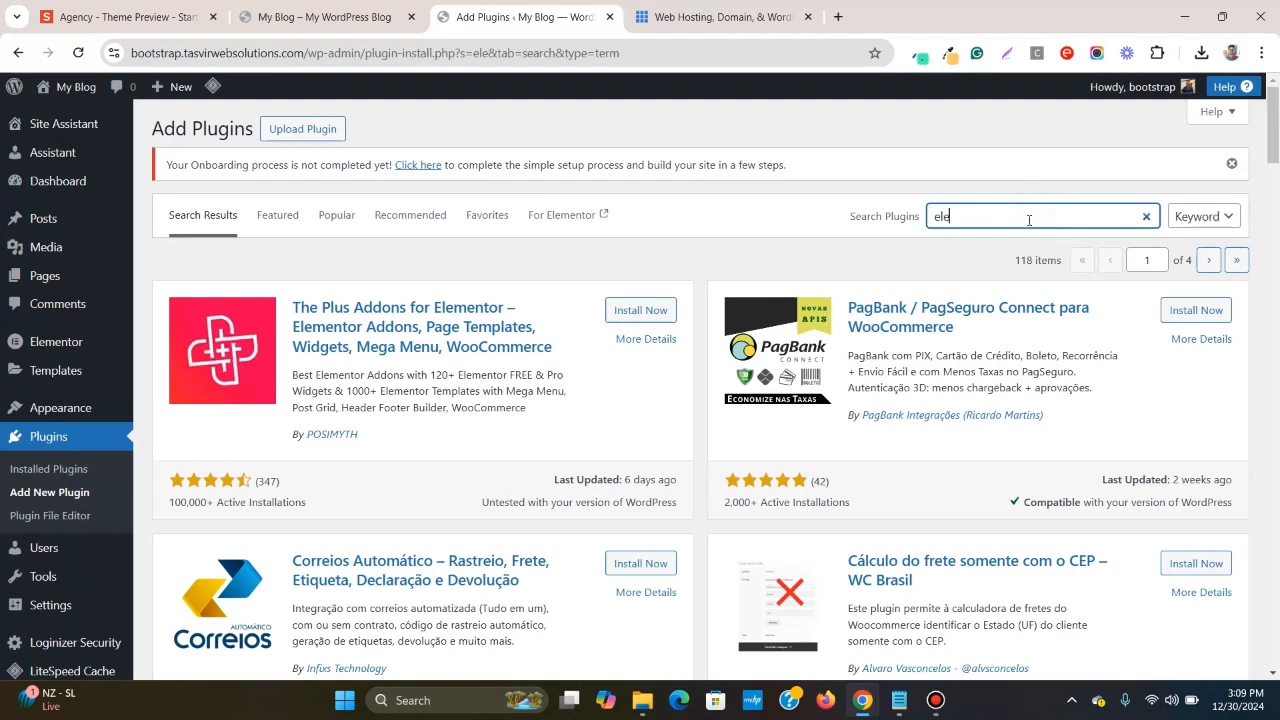
pyautogui.write('mentor')
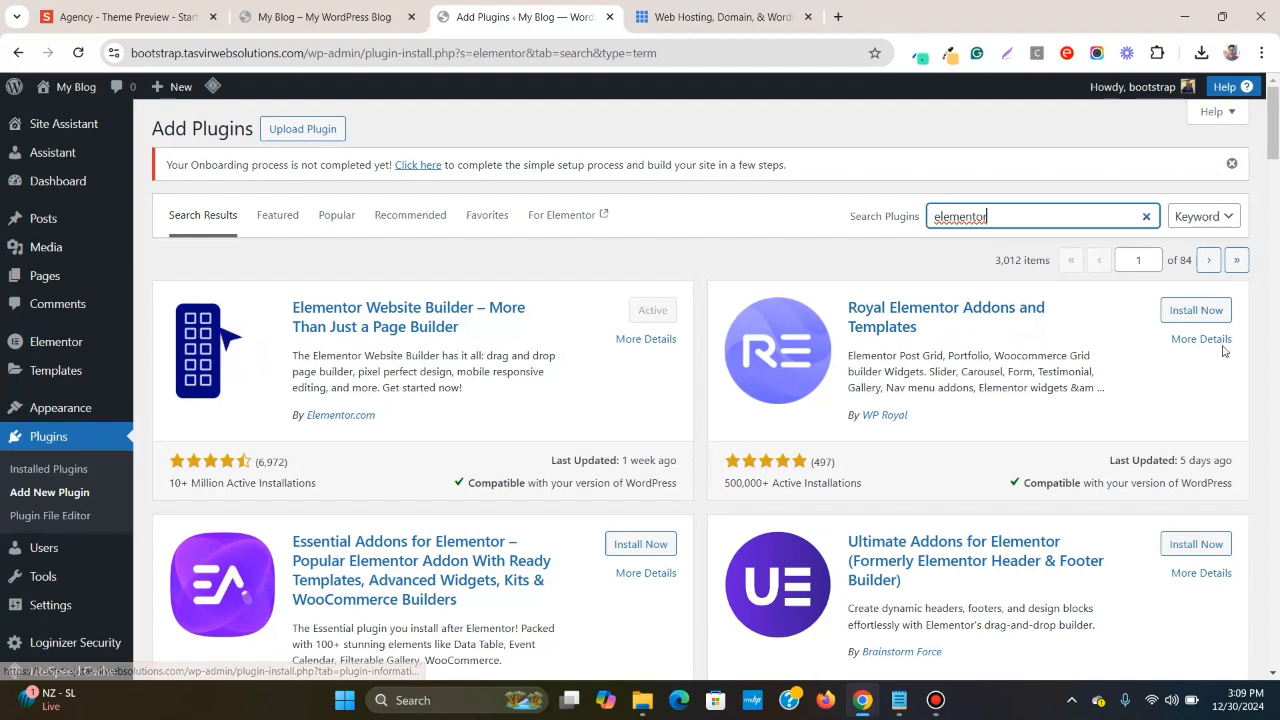
pyautogui.click(1217, 313)
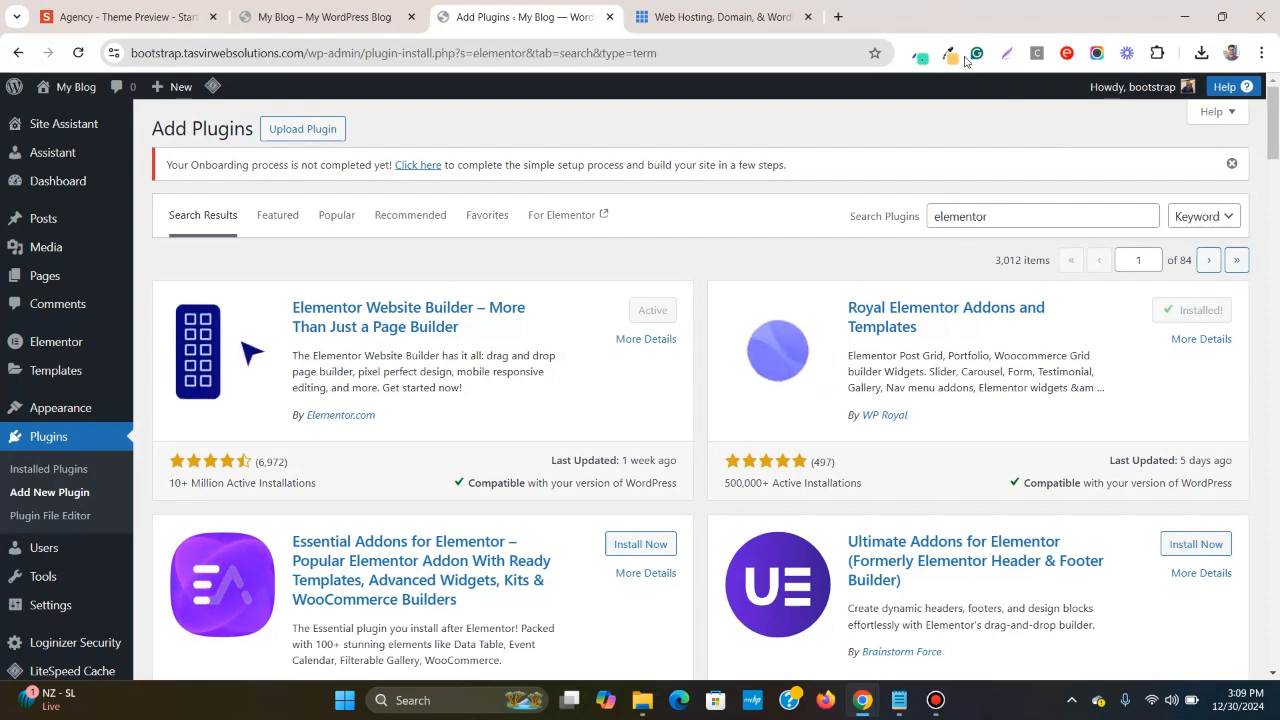
pyautogui.click(1203, 310)
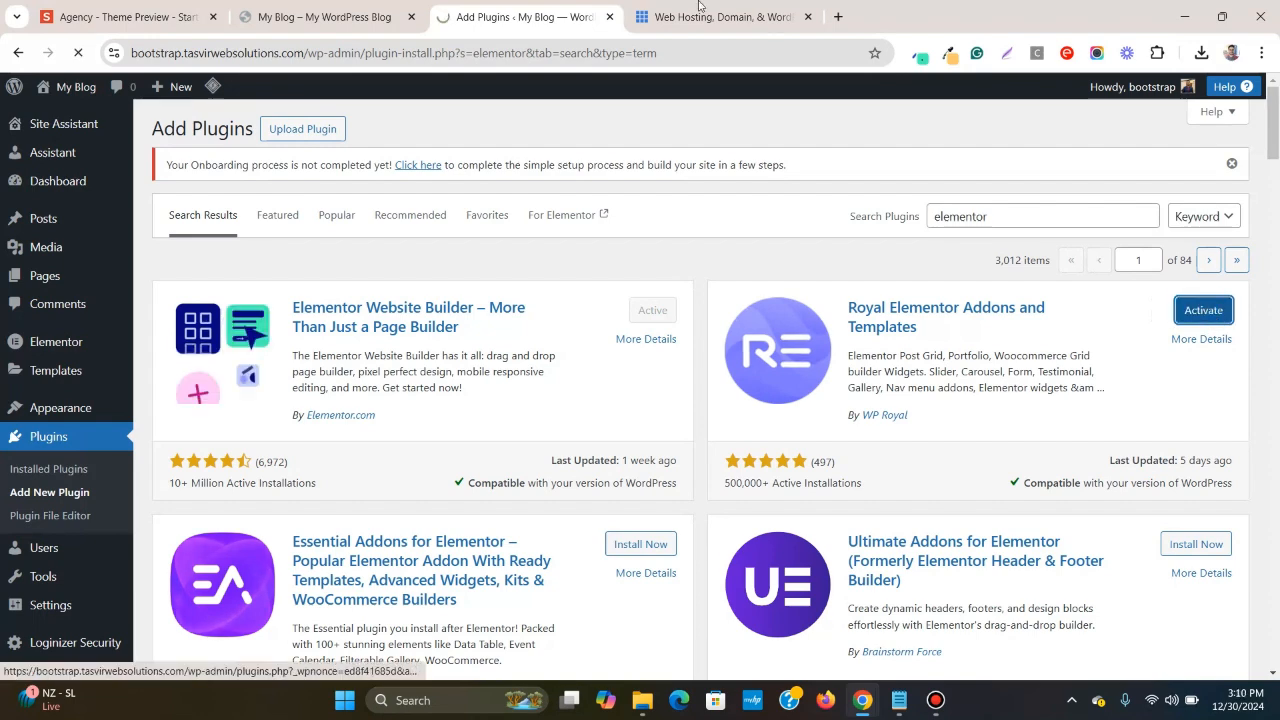
# - Open my.elementor.com/websites in a new browser tab placed directly after the WordPress dashboard tab
pyautogui.click(838, 17)
pyautogui.moveTo(840, 17); pyautogui.dragTo(645, 17)
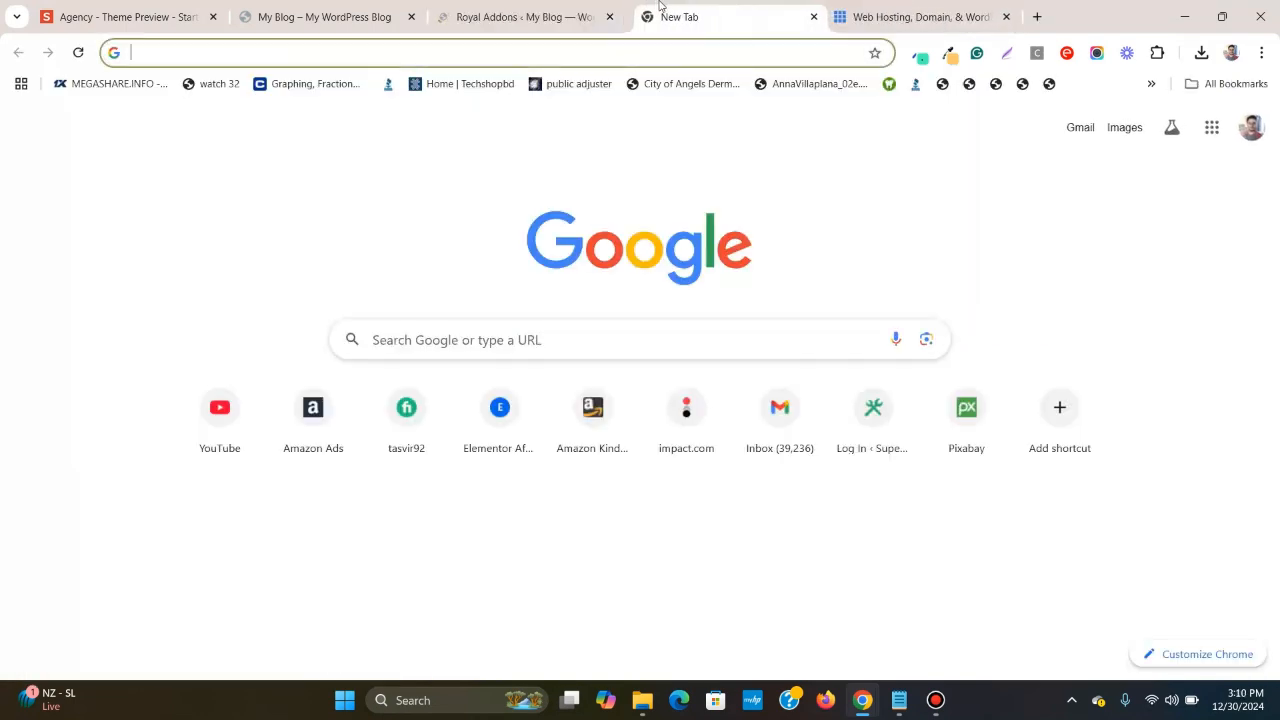
pyautogui.click(654, 52)
pyautogui.write('my')
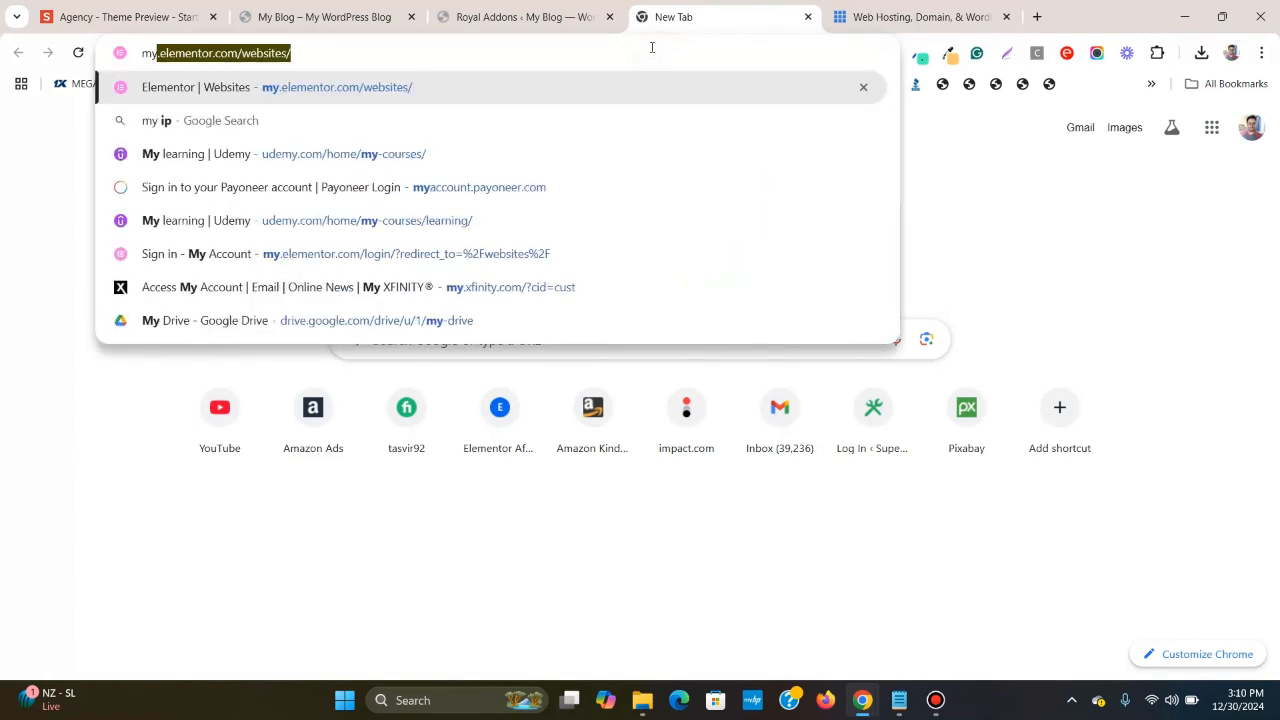
pyautogui.press('Return')
# - Return to the WordPress dashboard tab and skip the Royal Addons update notification opt-in
pyautogui.click(485, 12)
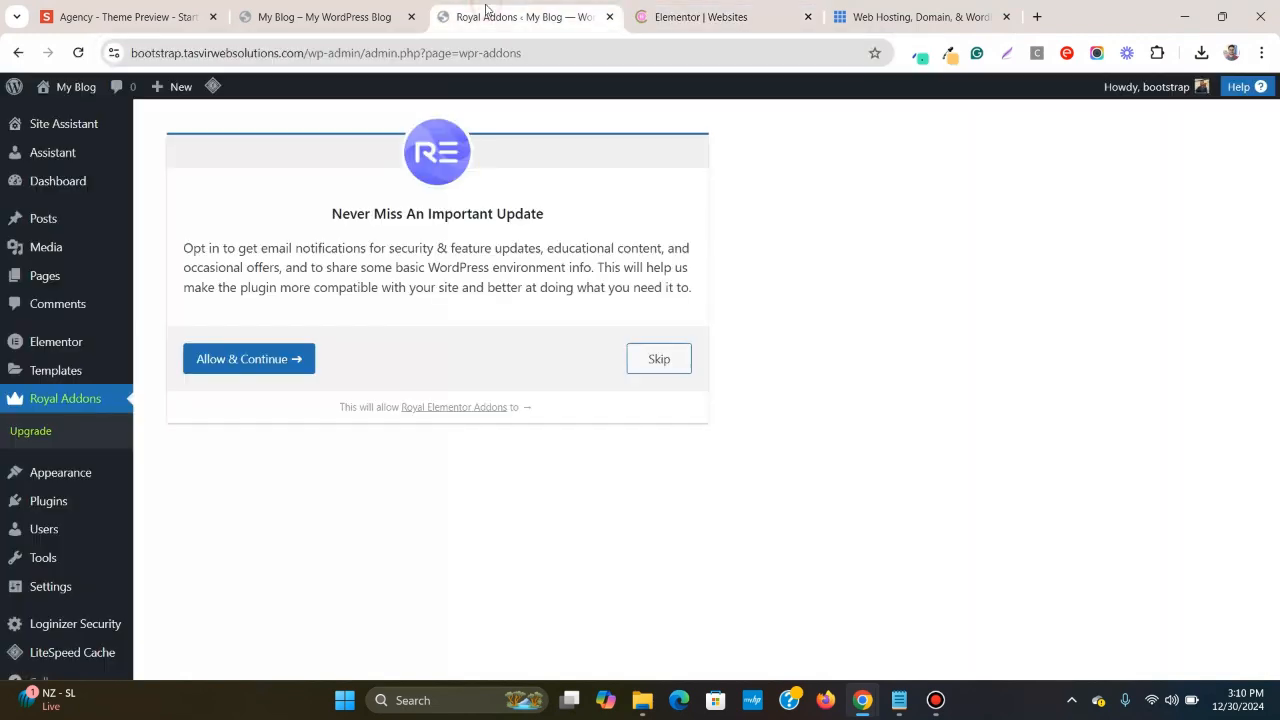
pyautogui.click(685, 374)
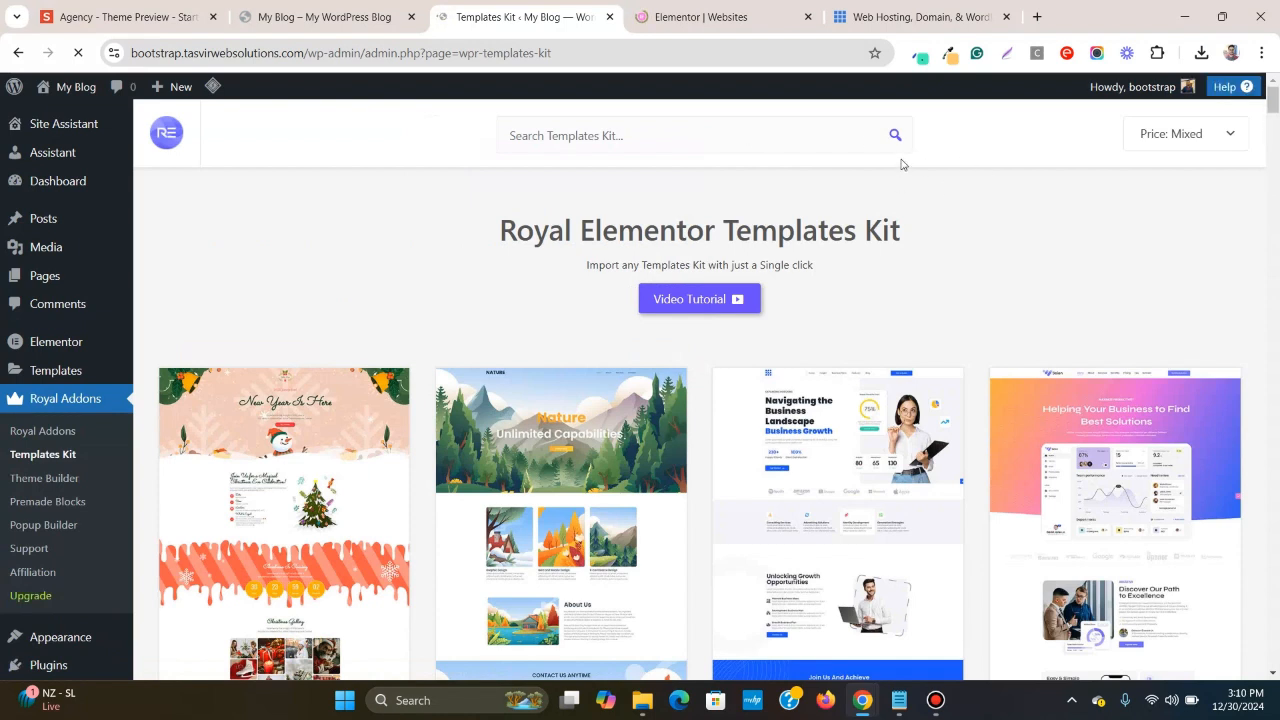
pyautogui.moveTo(110, 343)
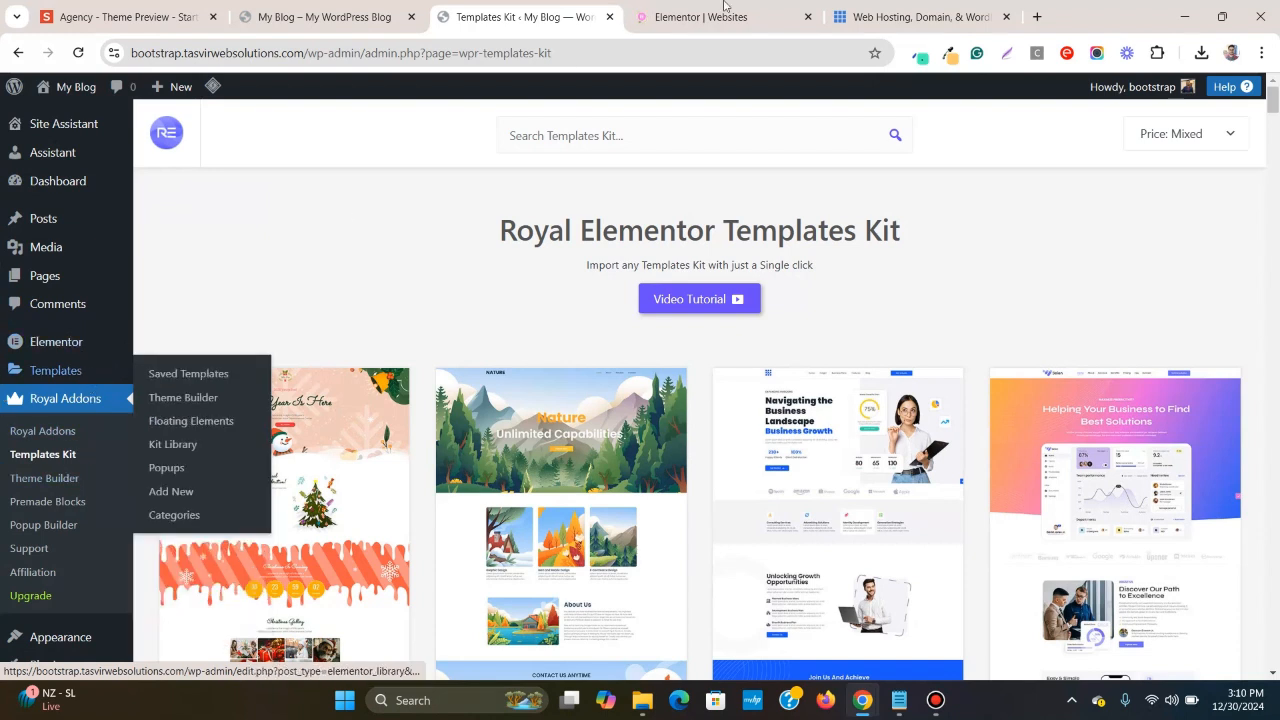
# - Download the Elementor Pro Expert plugin from the Elementor account, then return to the WordPress dashboard and check the download
pyautogui.click(752, 14)
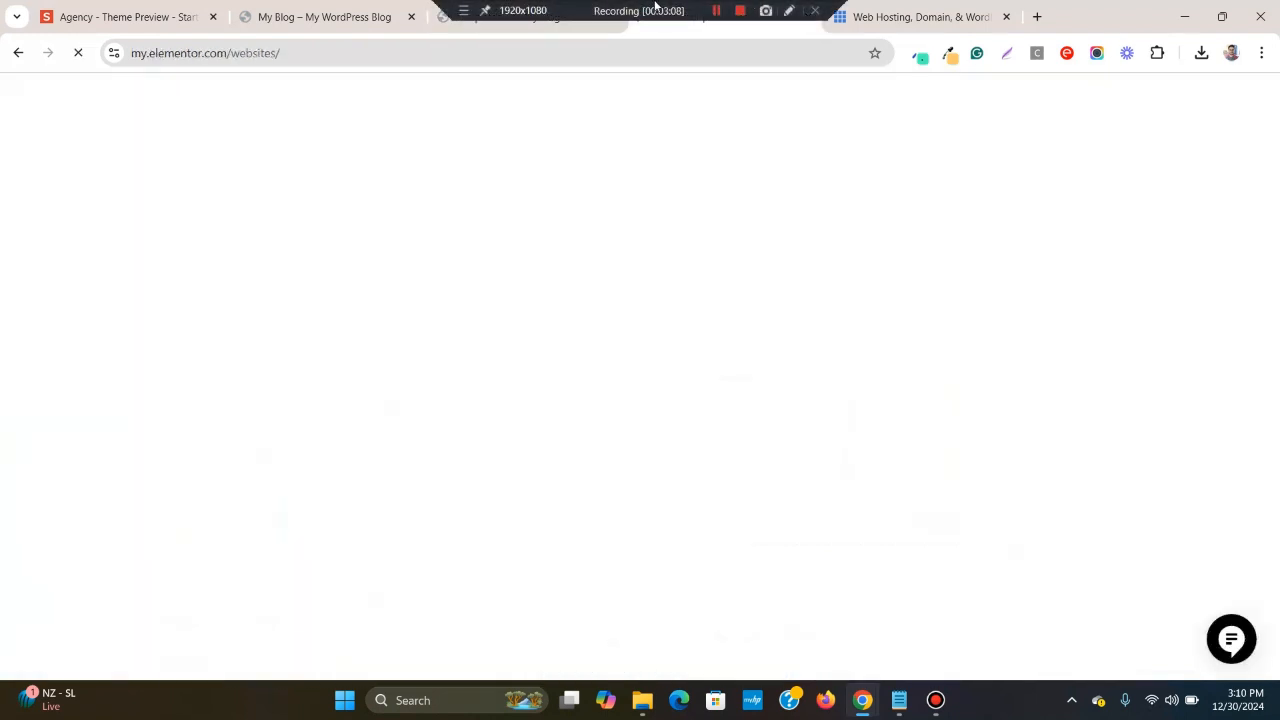
pyautogui.moveTo(942, 704)
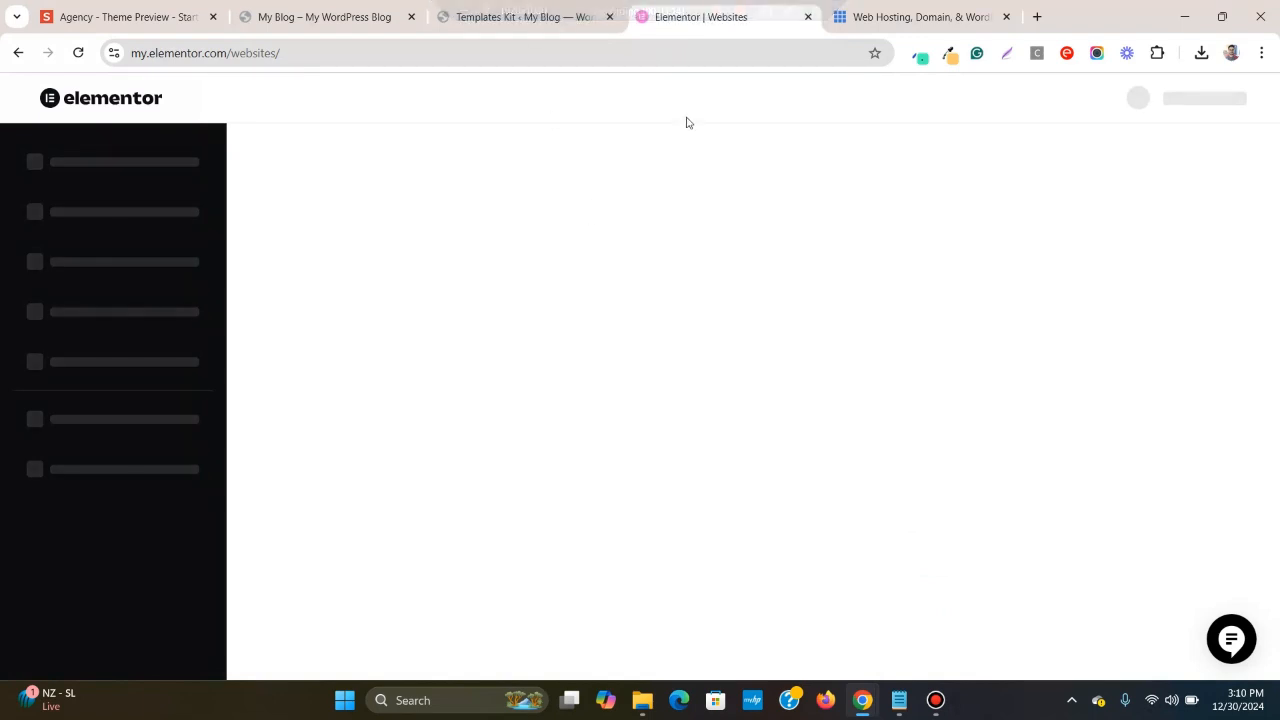
pyautogui.click(524, 22)
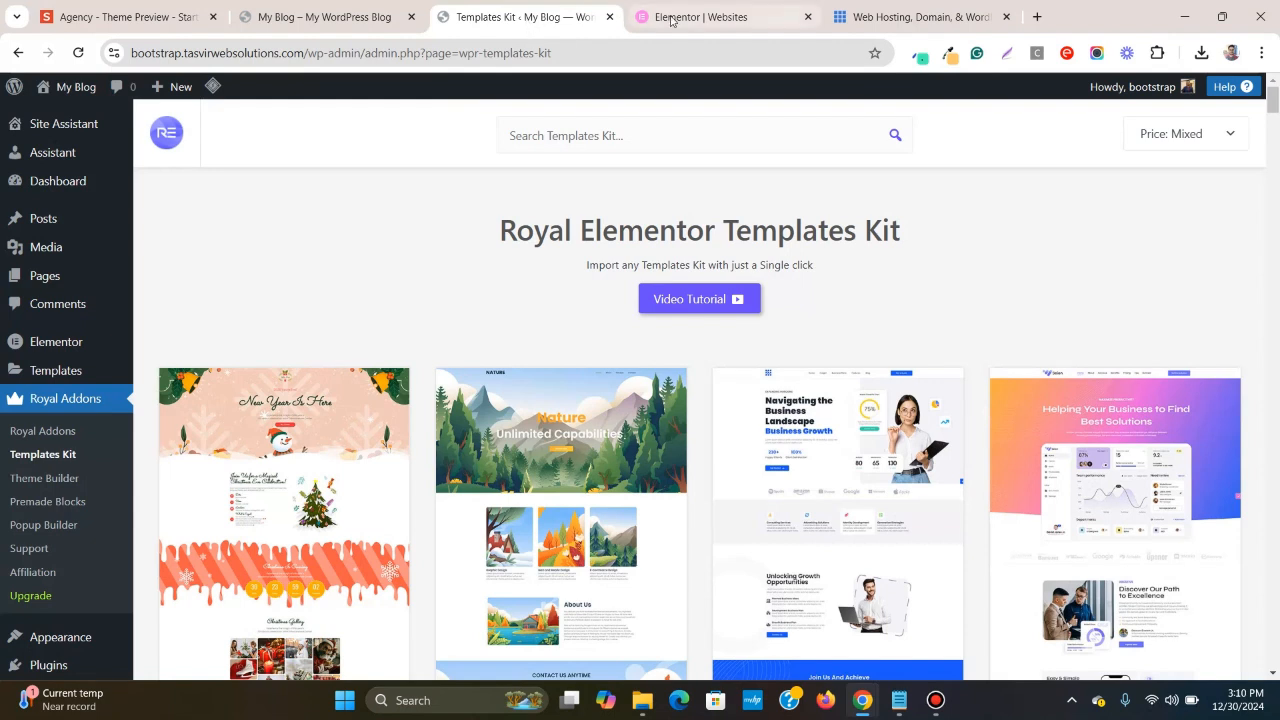
pyautogui.moveTo(673, 20)
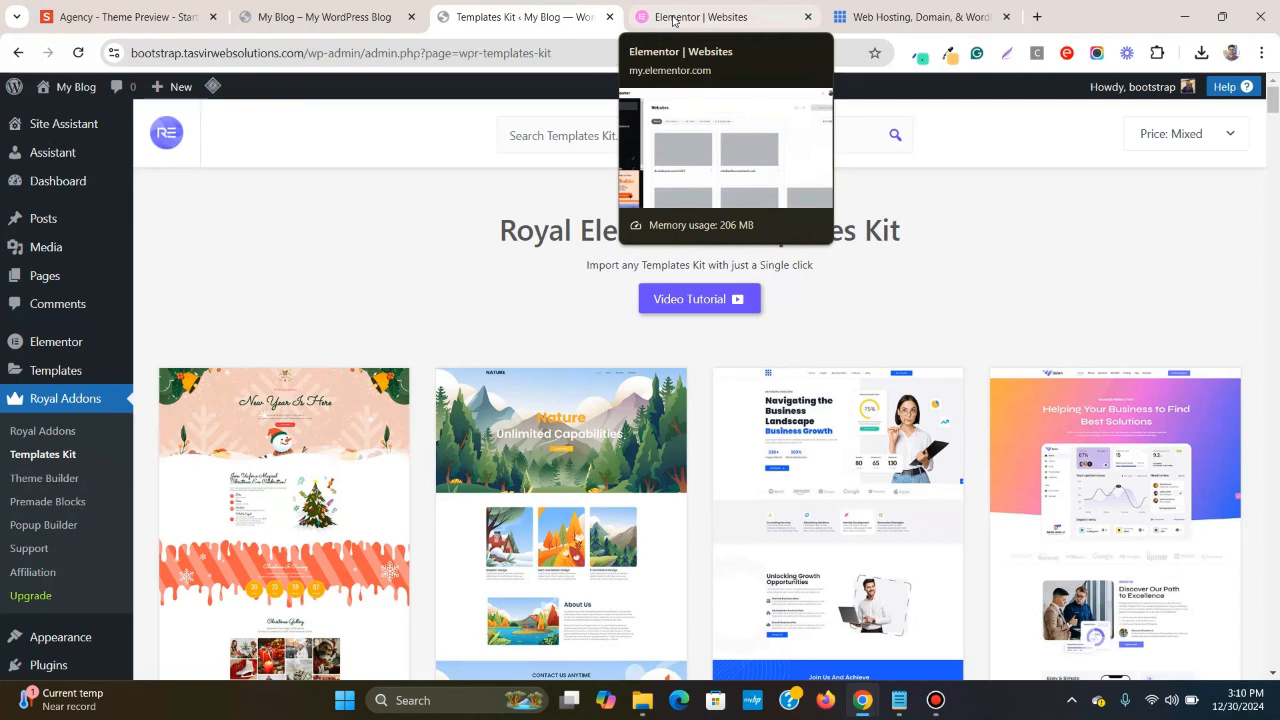
pyautogui.click(673, 20)
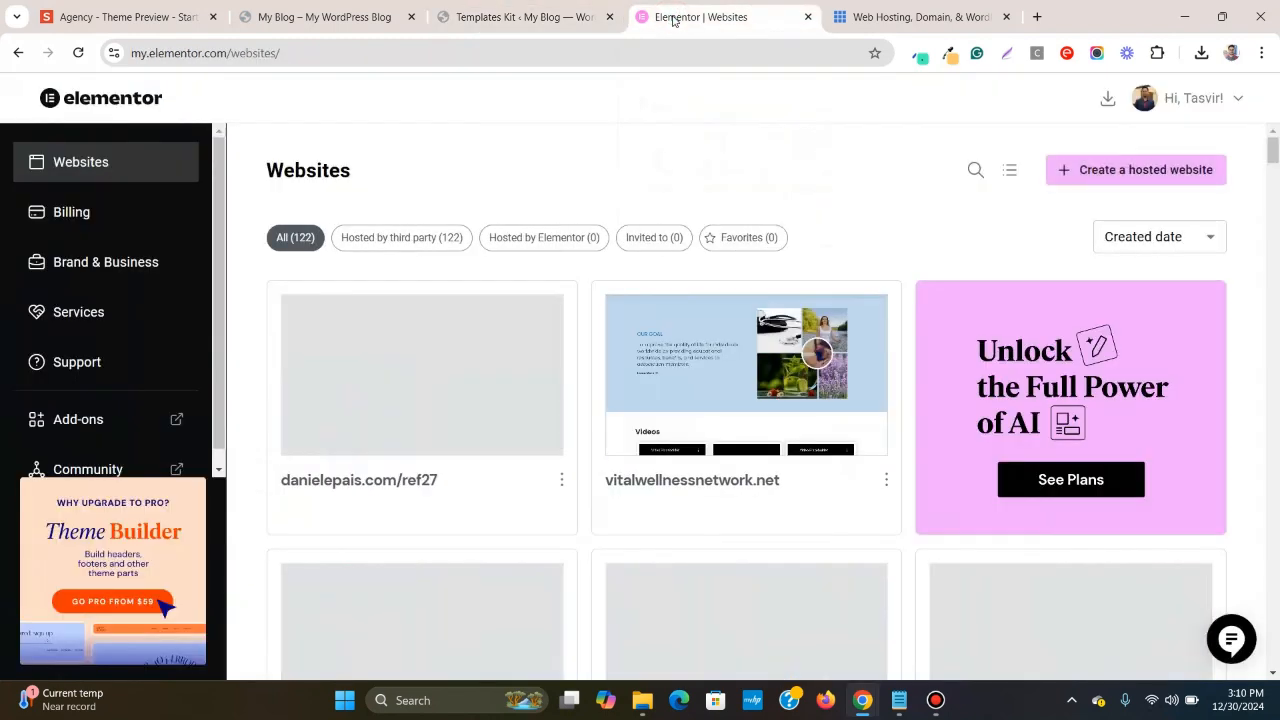
pyautogui.click(1107, 100)
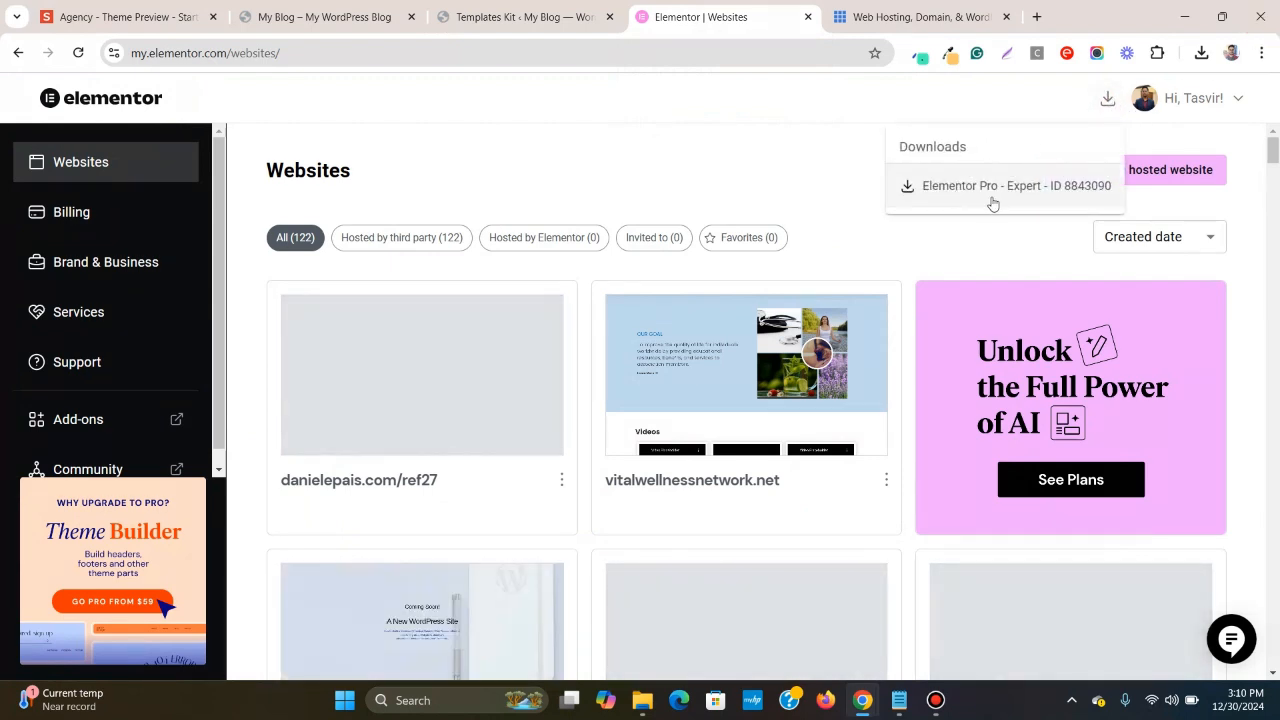
pyautogui.click(991, 199)
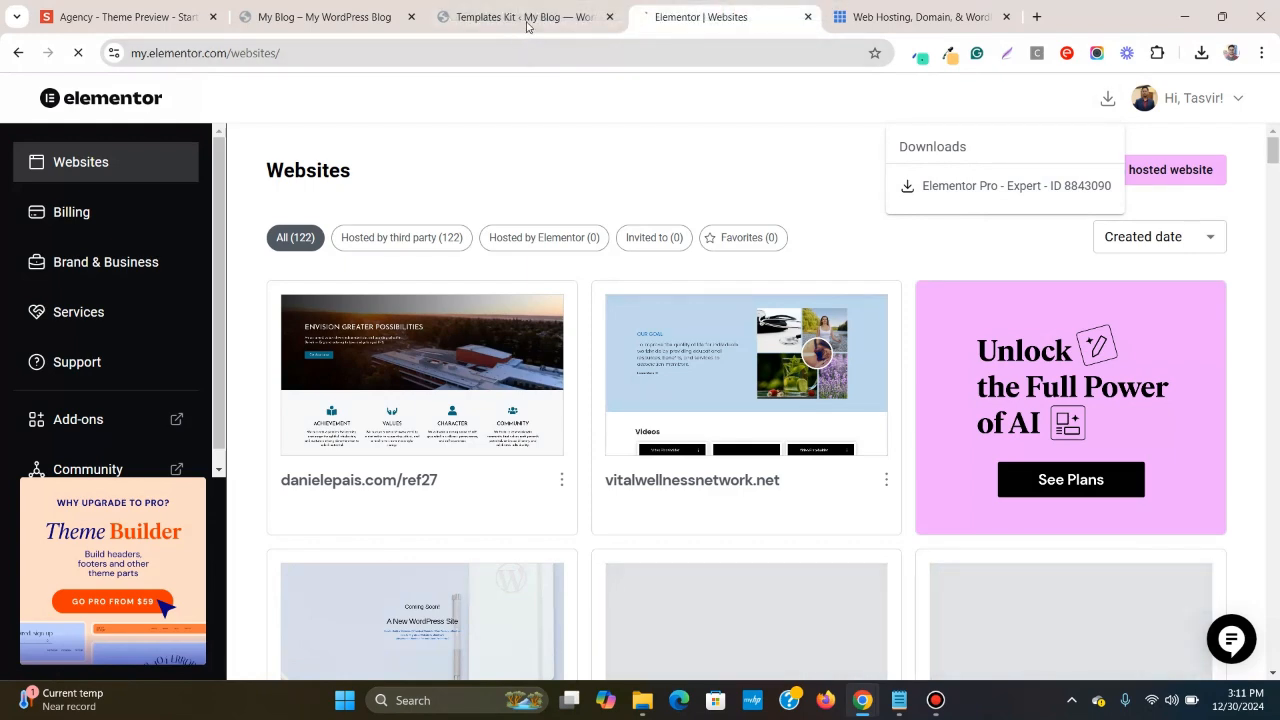
pyautogui.click(528, 20)
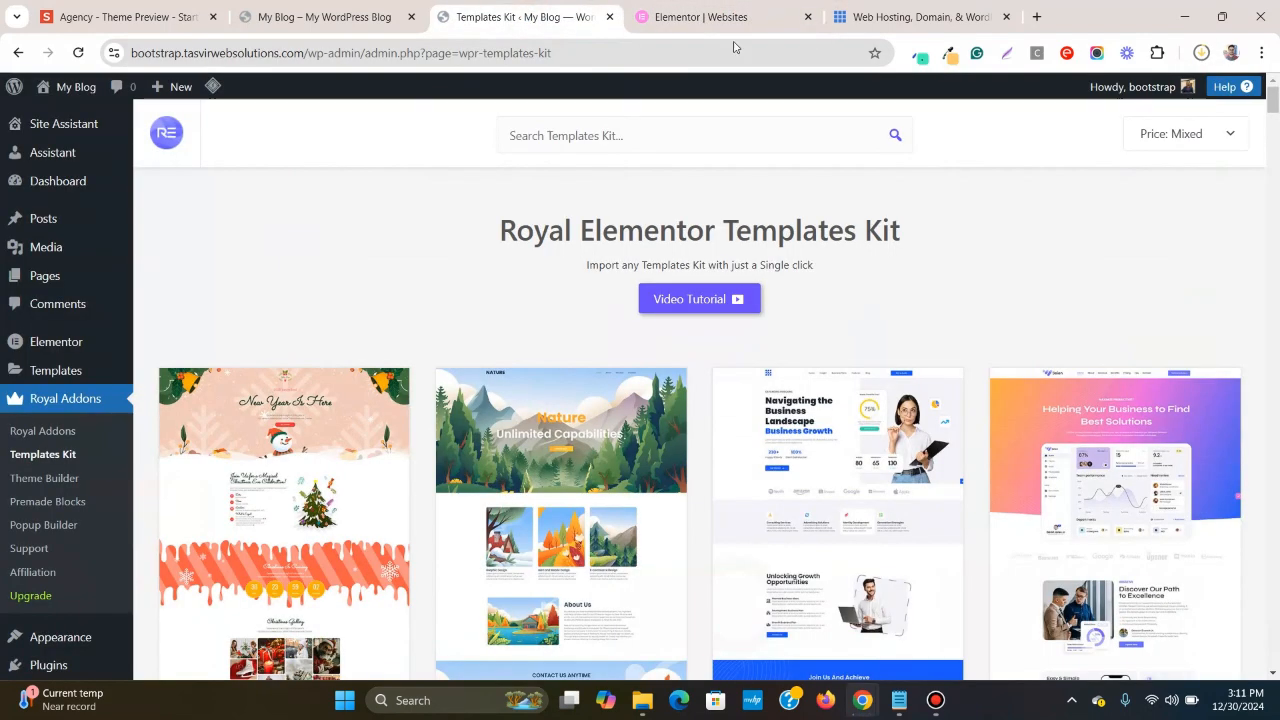
pyautogui.click(1206, 54)
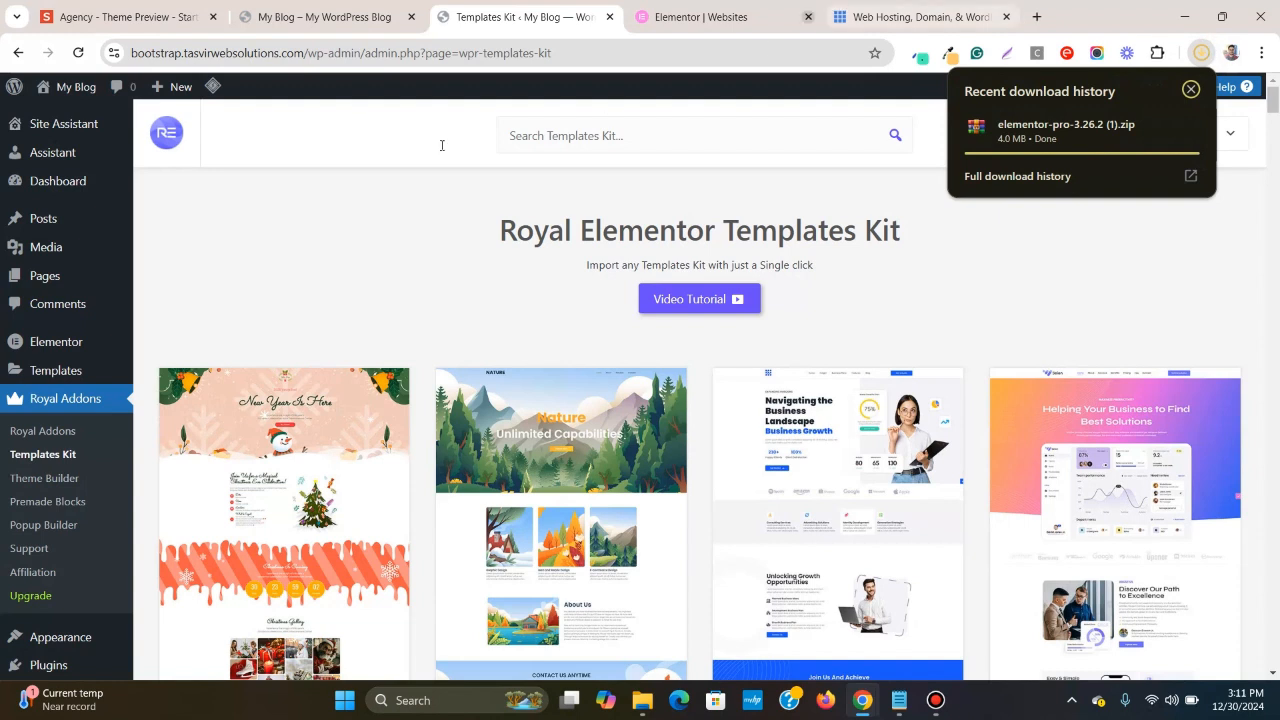
pyautogui.click(378, 296)
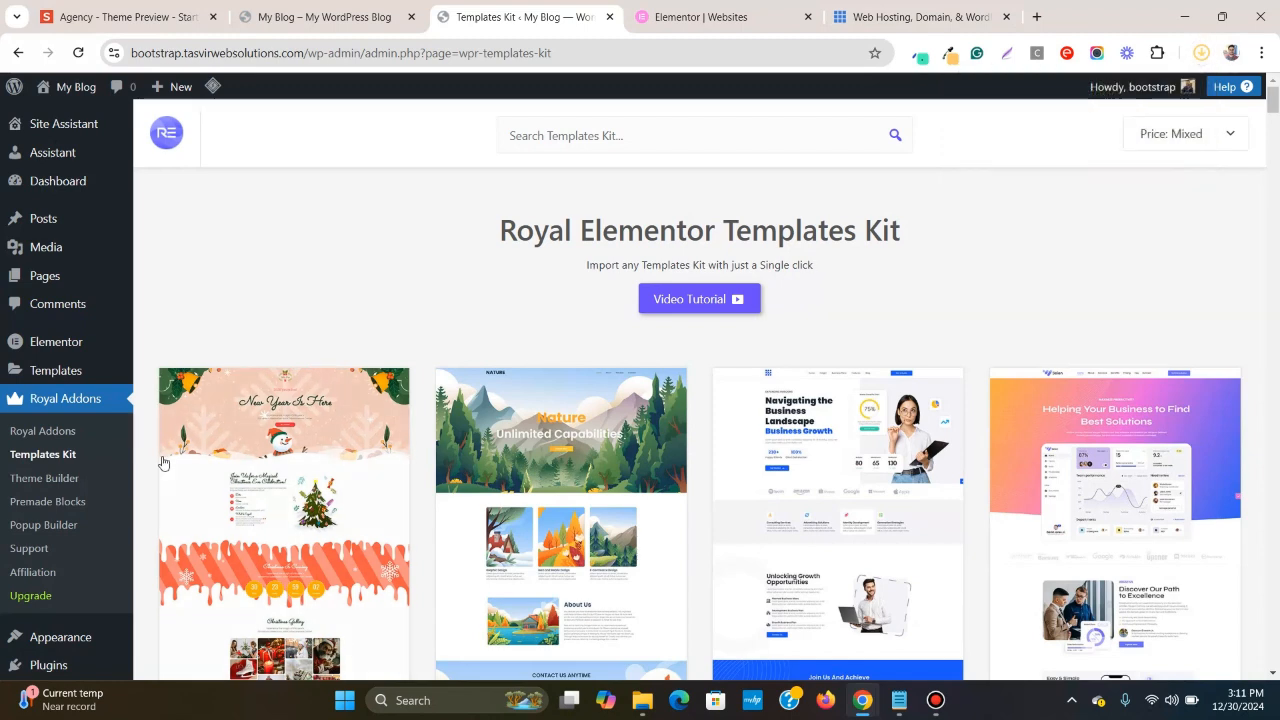
# - Go to the page for adding new plugins, open the zip upload form, and leave its file chooser without selecting anything
pyautogui.scroll(-2, 162, 460)
pyautogui.moveTo(47, 480)
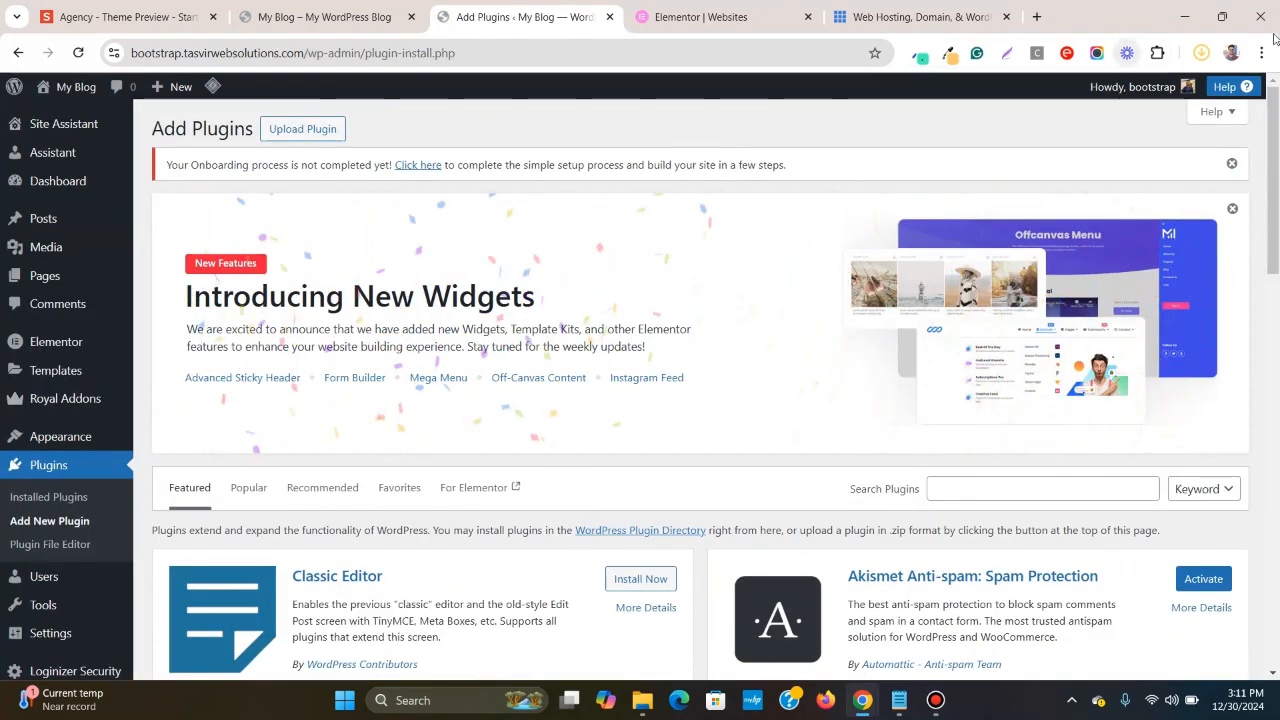
pyautogui.click(324, 135)
pyautogui.scroll(-3, 553, 205)
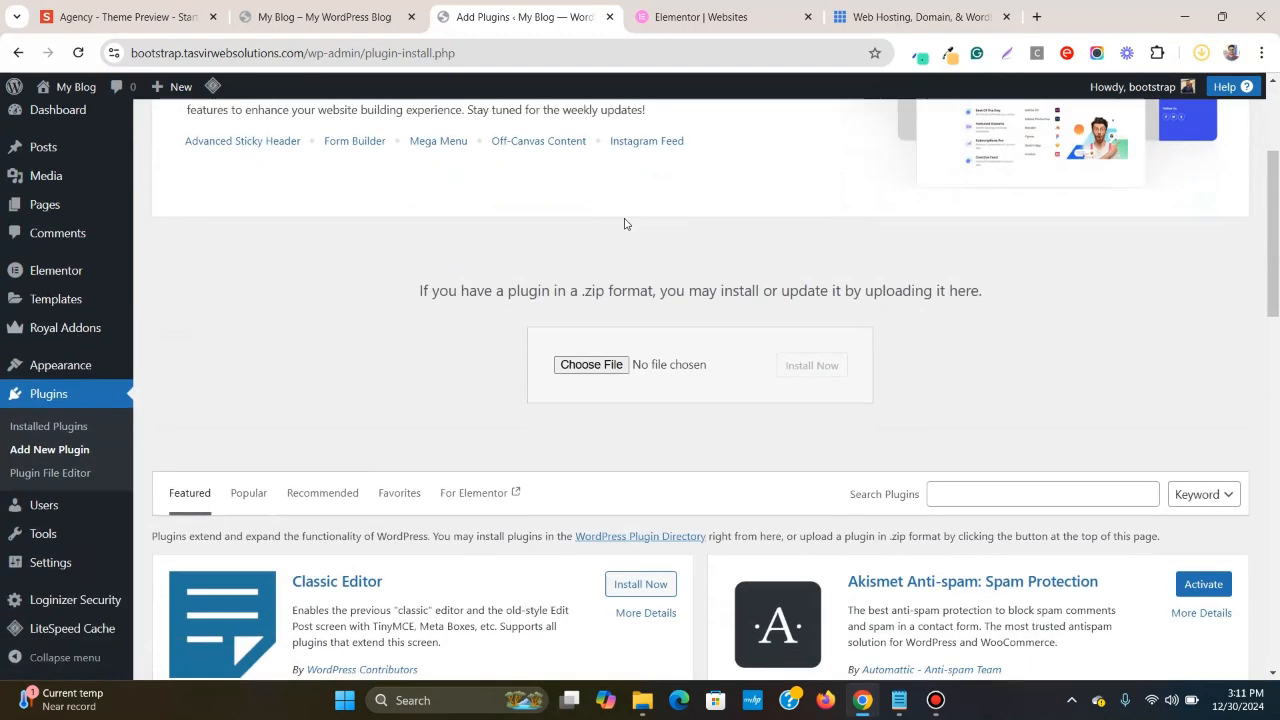
pyautogui.click(622, 357)
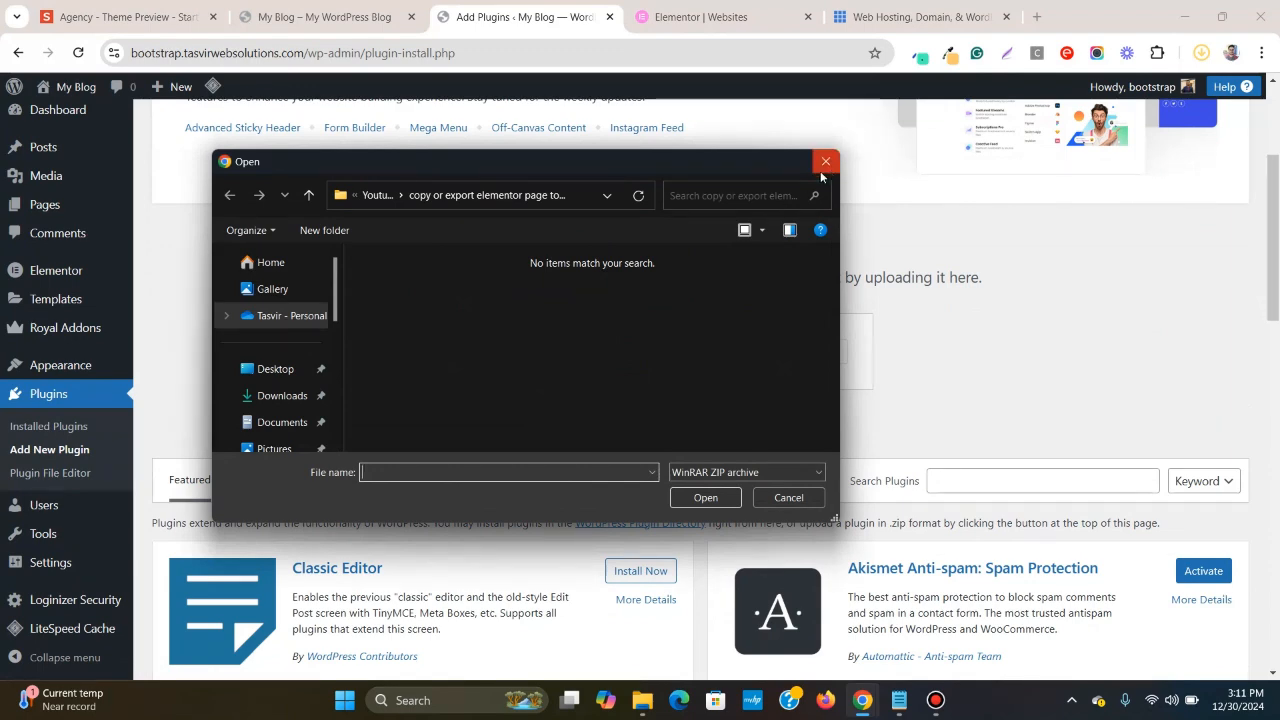
pyautogui.click(825, 161)
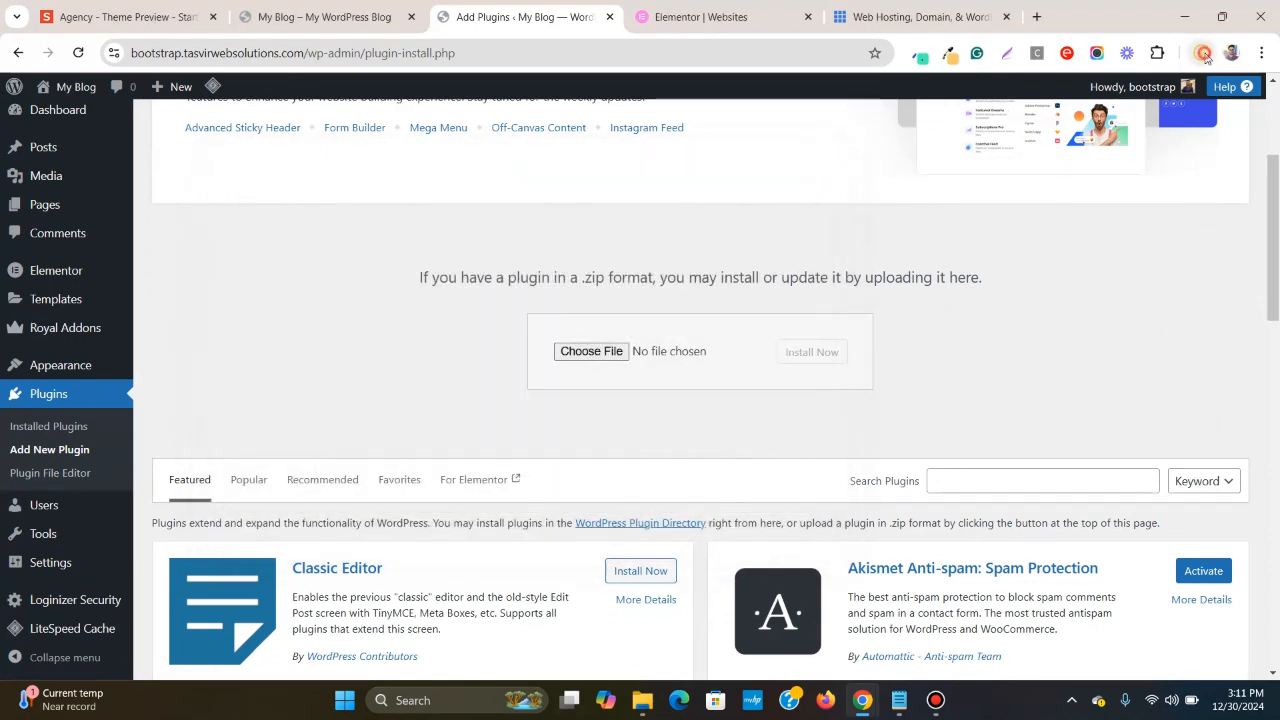
# - Check the recent browser download and locate the elementor-pro-3.26.2 (1) archive in File Explorer's Downloads folder, then return to the browser
pyautogui.click(1203, 54)
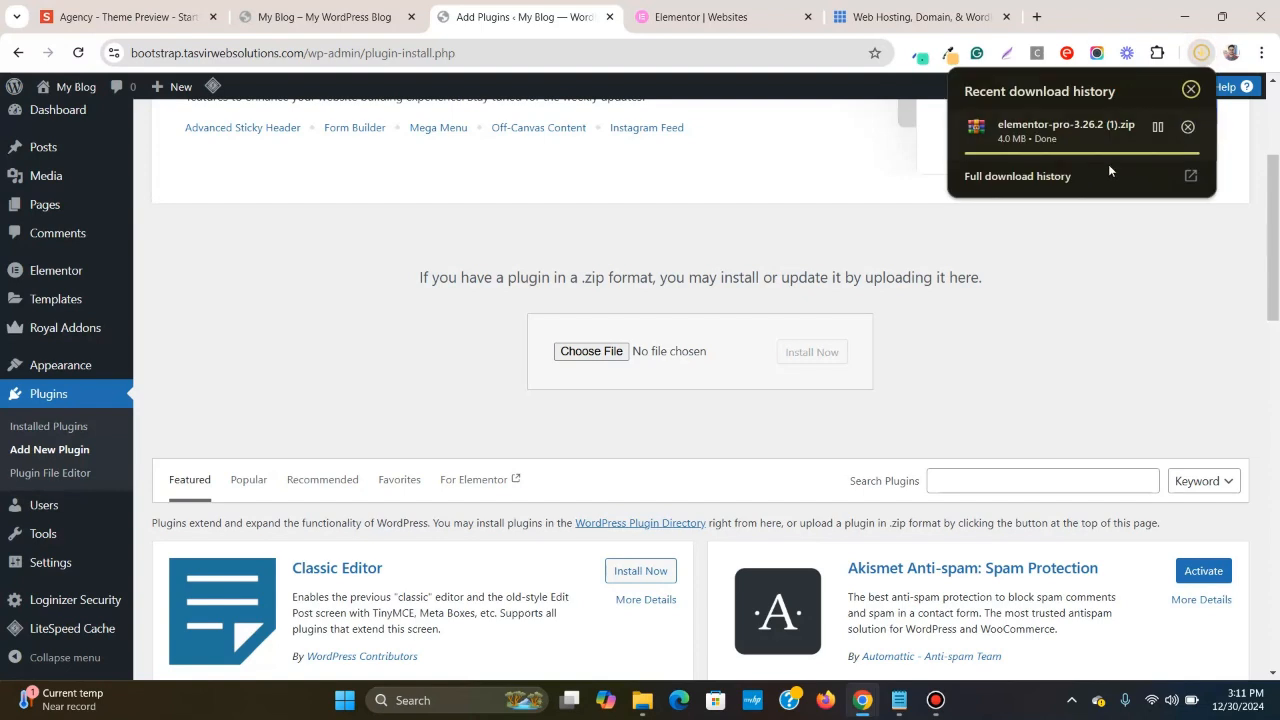
pyautogui.moveTo(1107, 140)
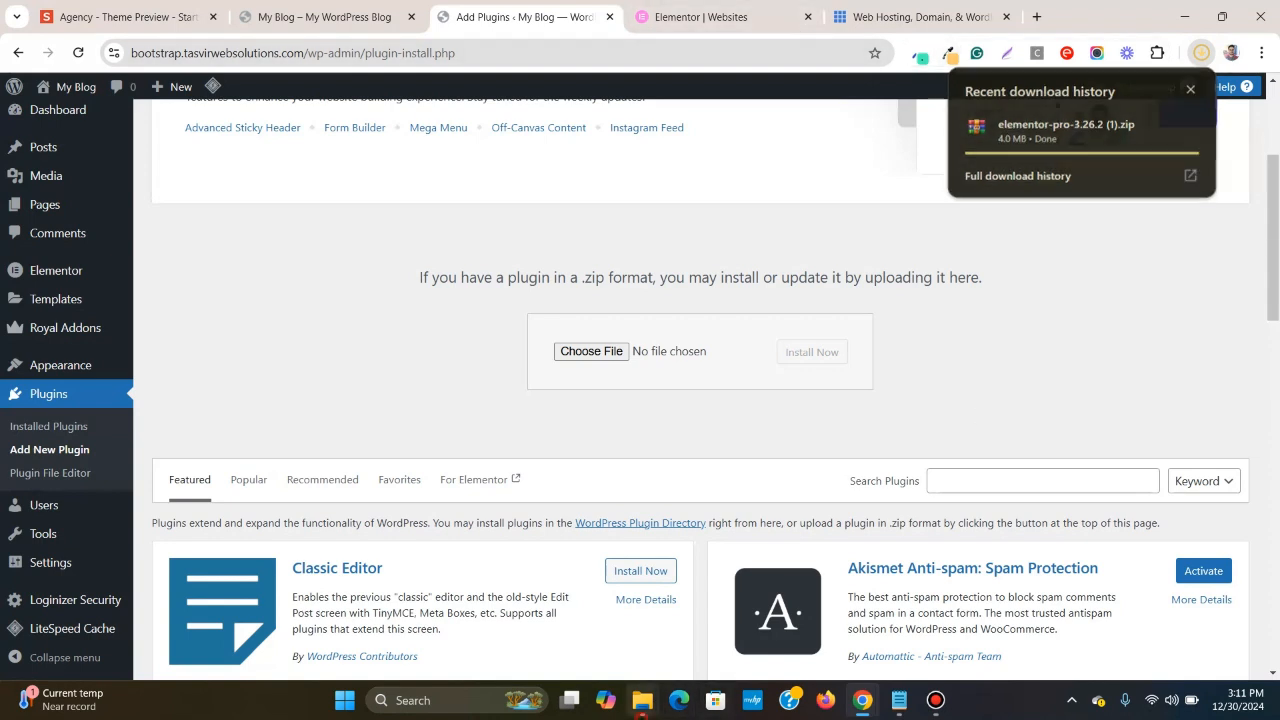
pyautogui.click(642, 700)
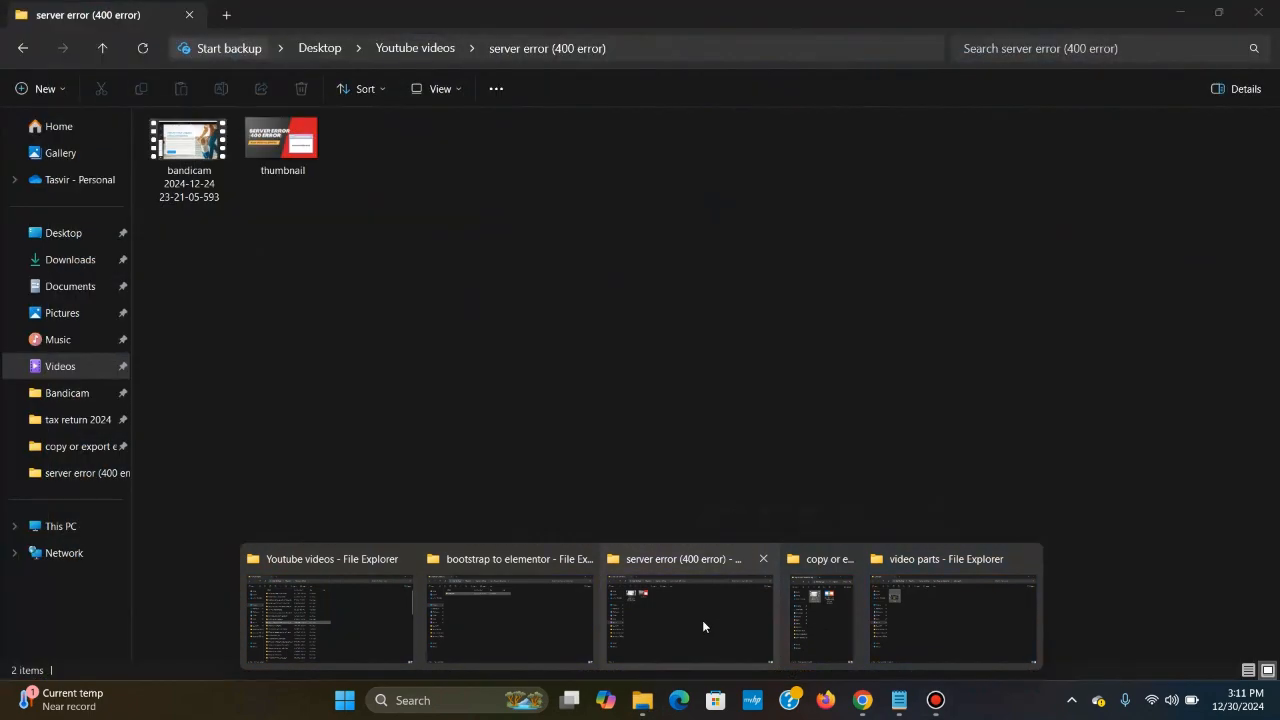
pyautogui.click(703, 626)
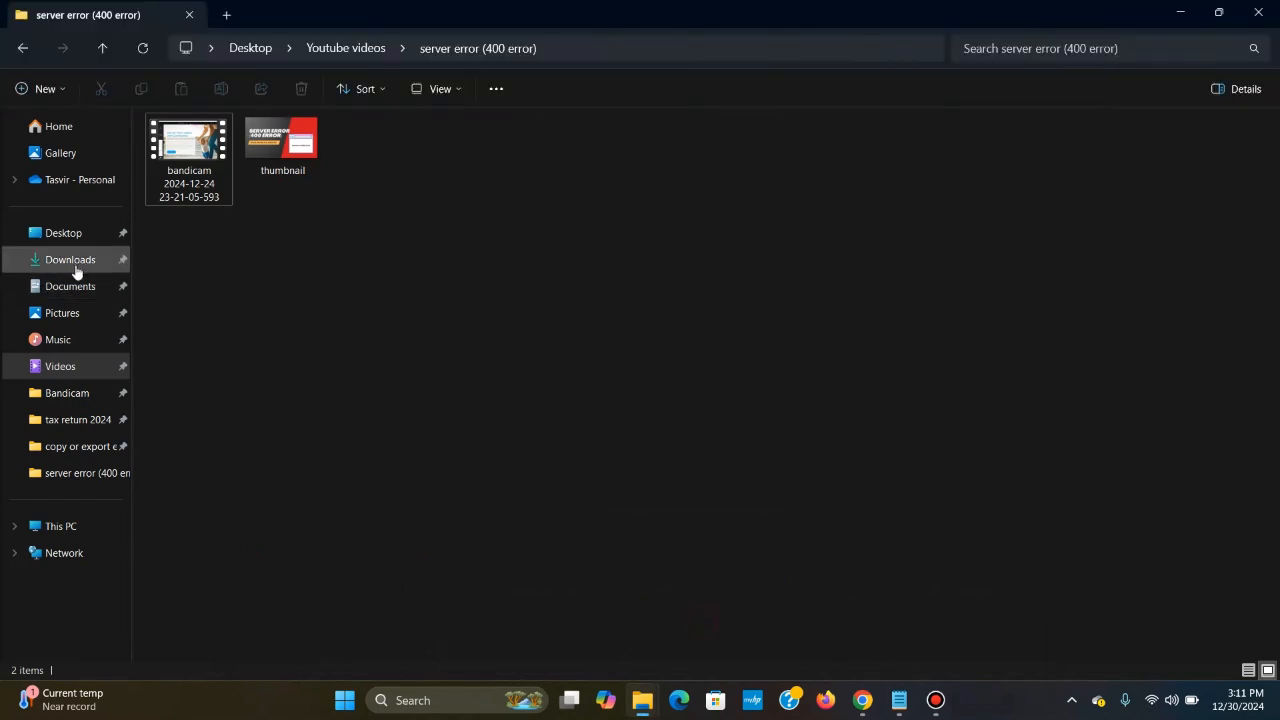
pyautogui.click(77, 293)
pyautogui.click(72, 259)
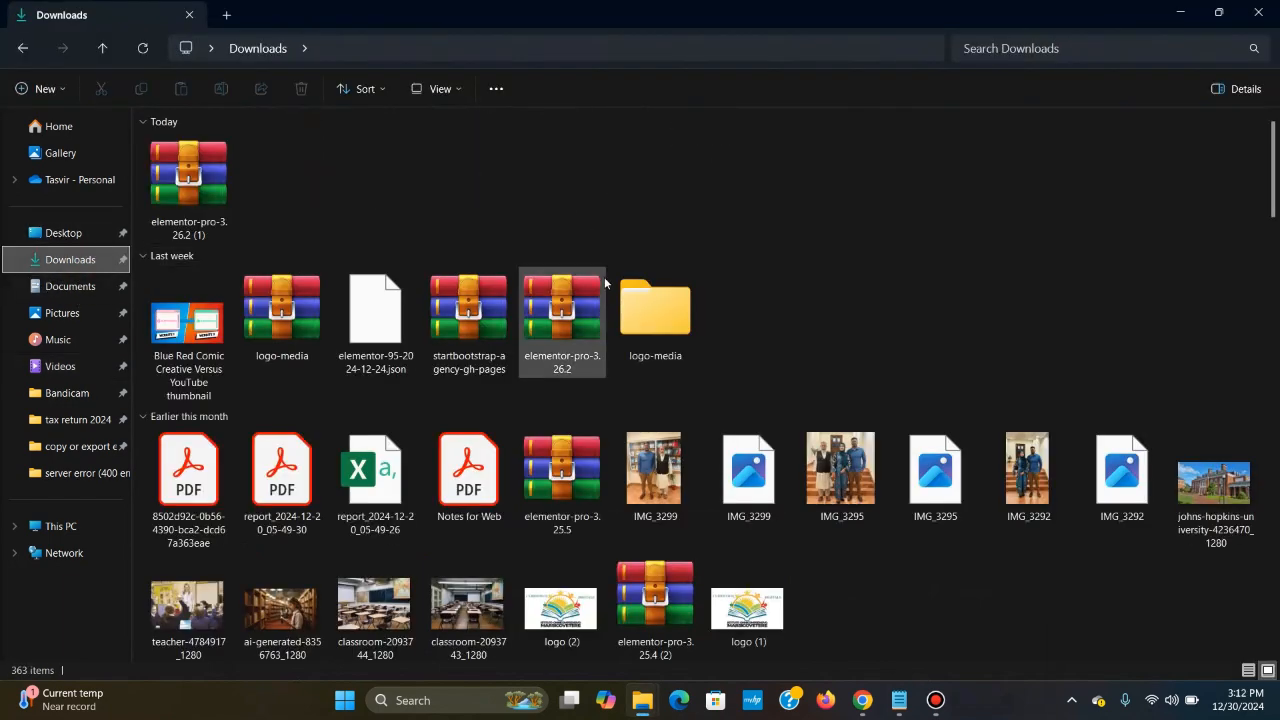
pyautogui.click(201, 191)
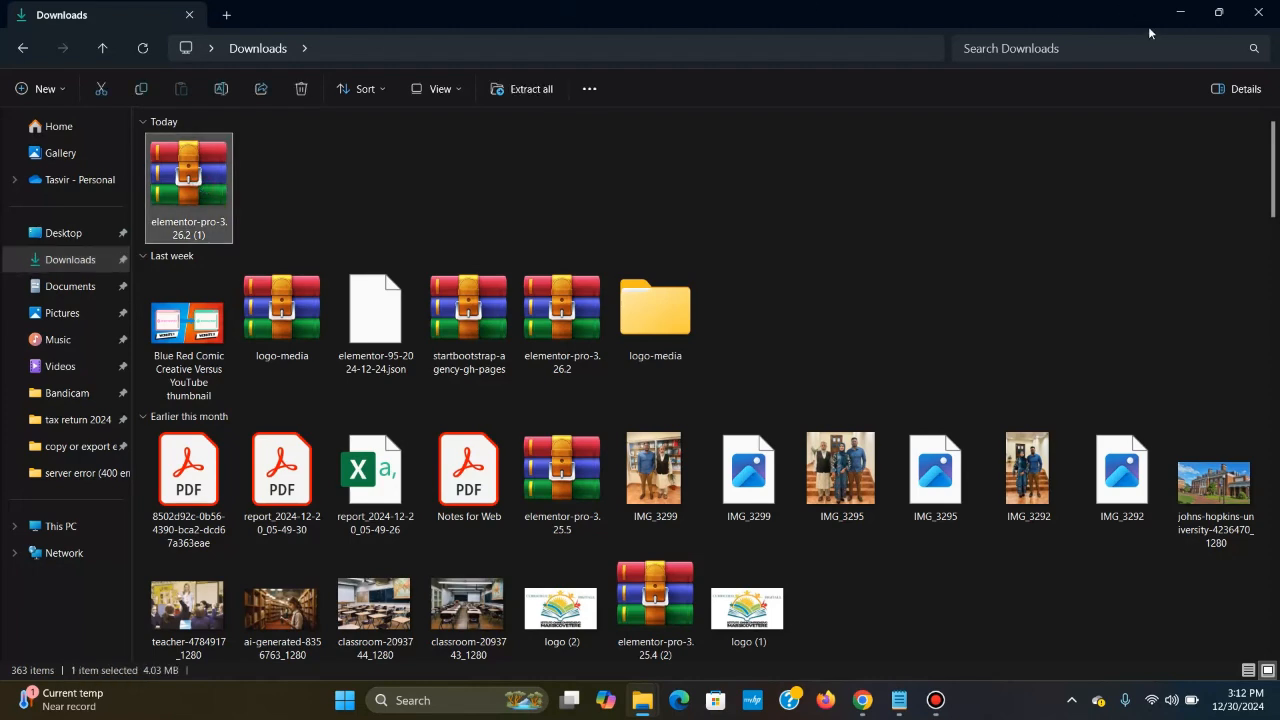
pyautogui.click(1219, 12)
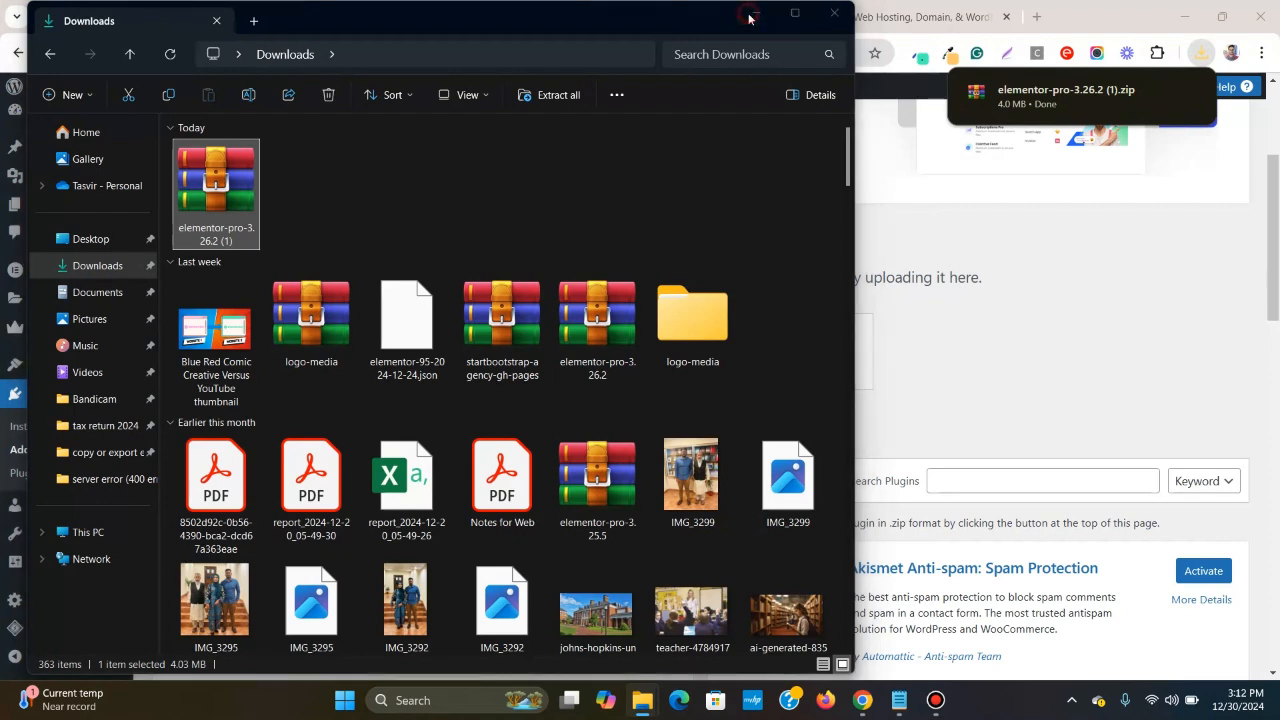
pyautogui.click(752, 14)
# - Add the downloaded elementor-pro-3.26.2 (1).zip to the plugin upload form and start its installation
pyautogui.moveTo(1070, 100)
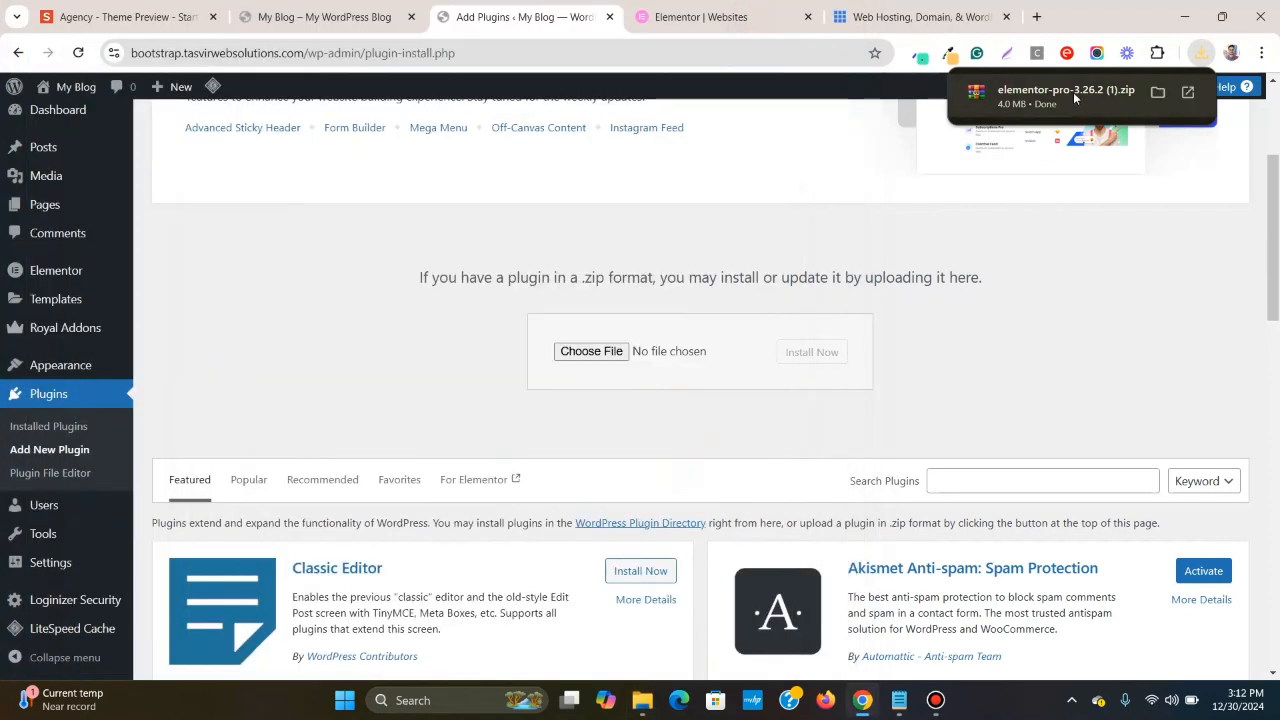
pyautogui.moveTo(1072, 93); pyautogui.dragTo(622, 360)
pyautogui.click(795, 358)
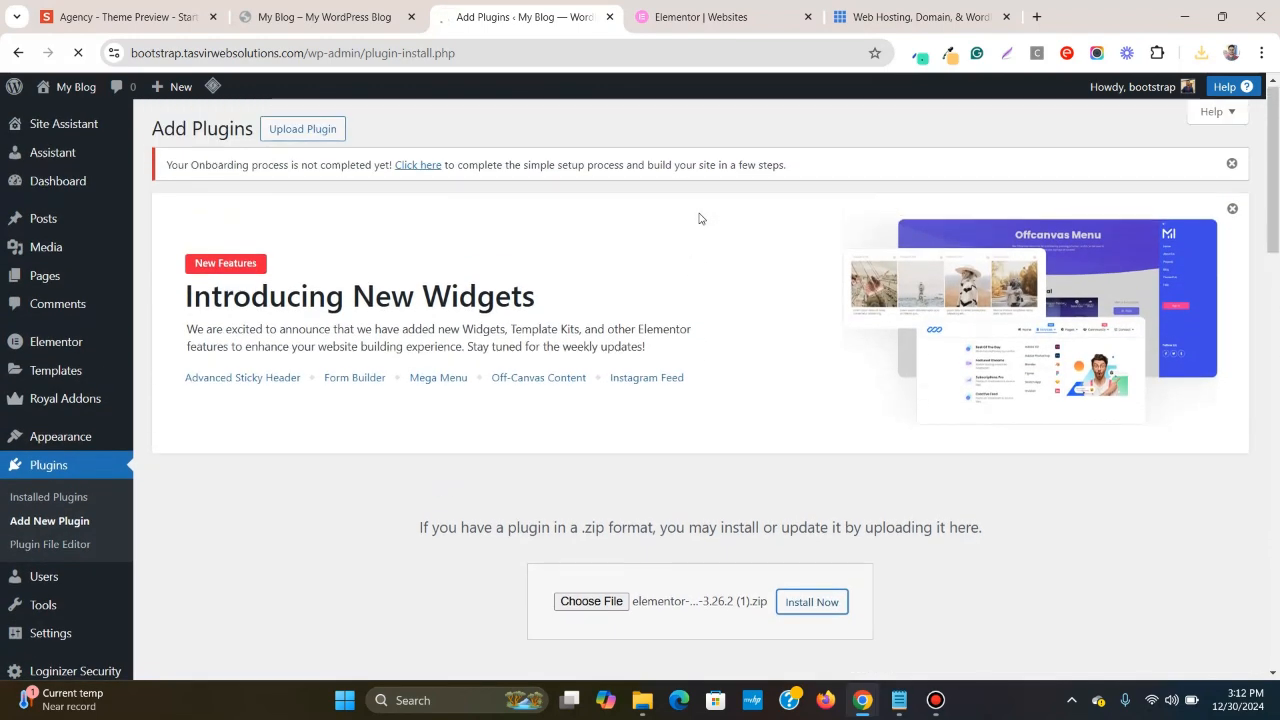
pyautogui.scroll(-3, 700, 218)
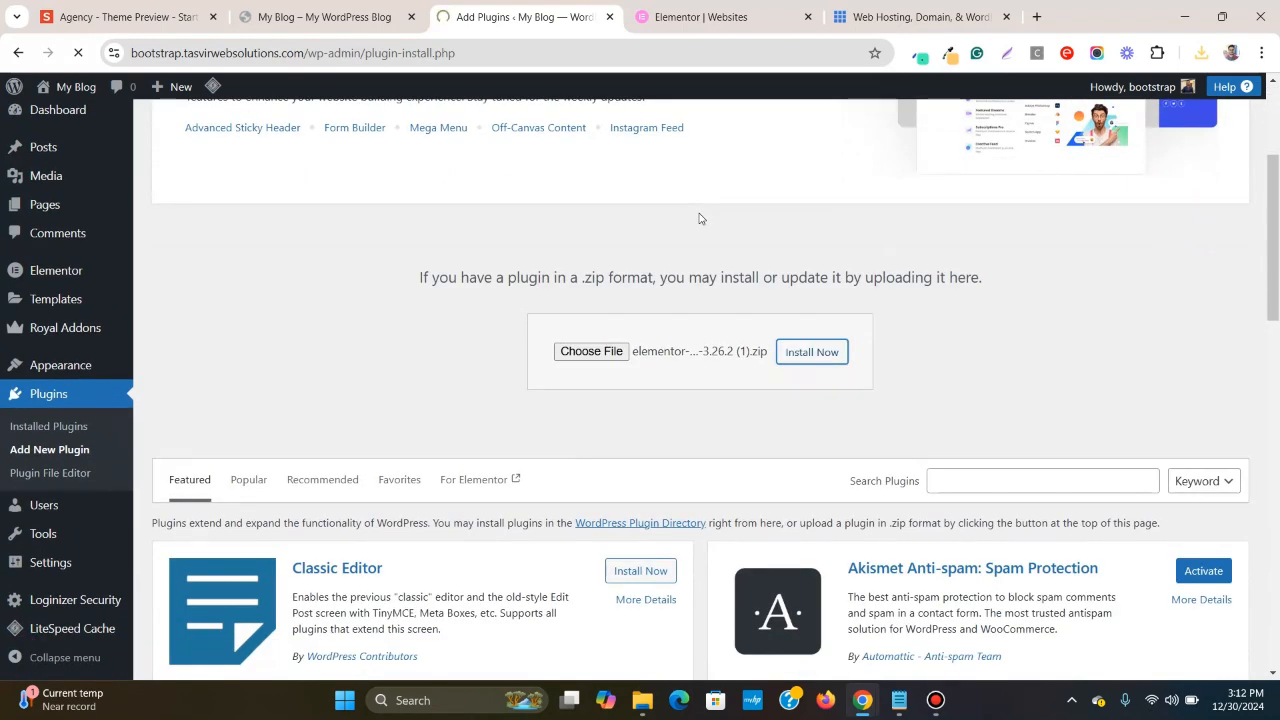
pyautogui.scroll(-1, 700, 218)
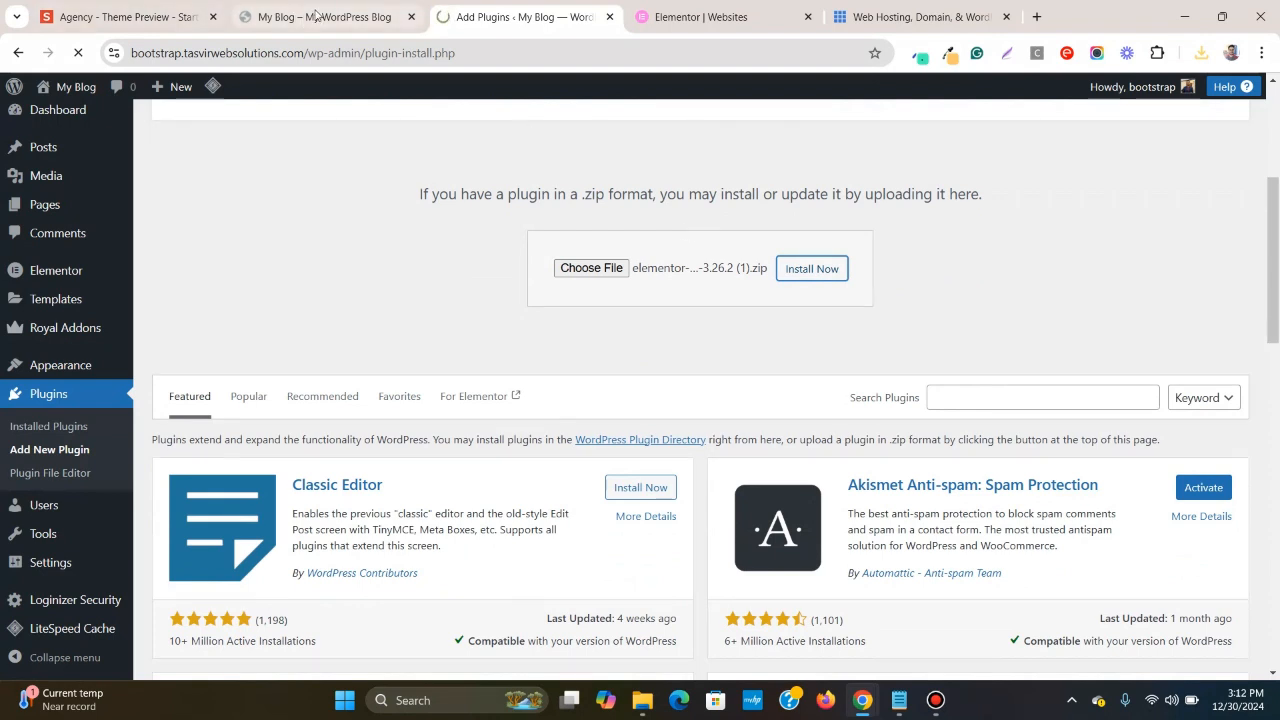
pyautogui.moveTo(317, 13)
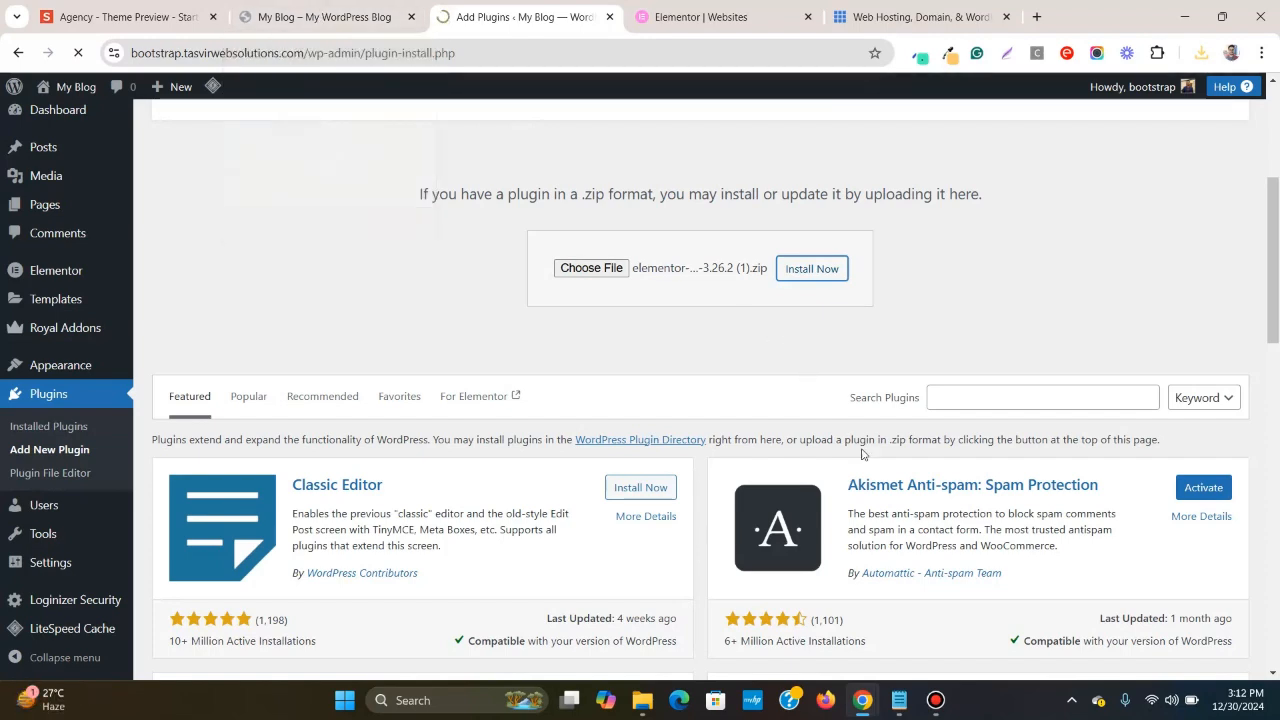
pyautogui.scroll(5, 879, 289)
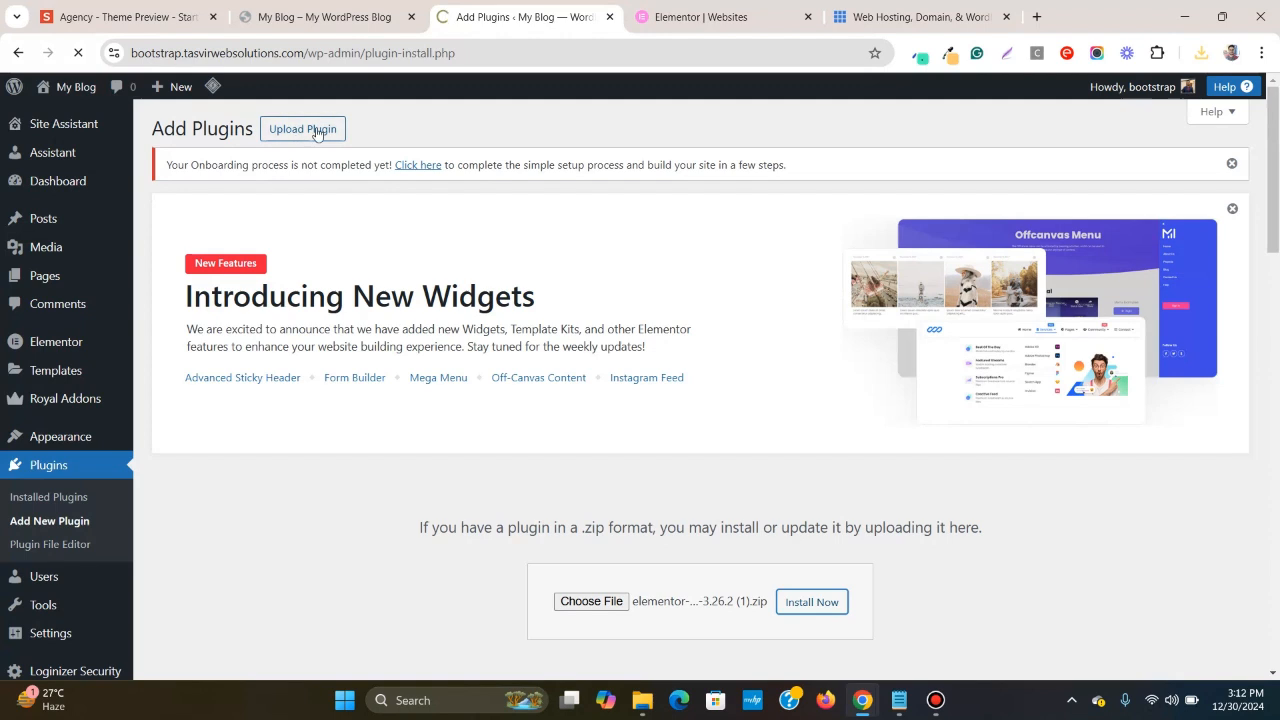
pyautogui.click(1201, 52)
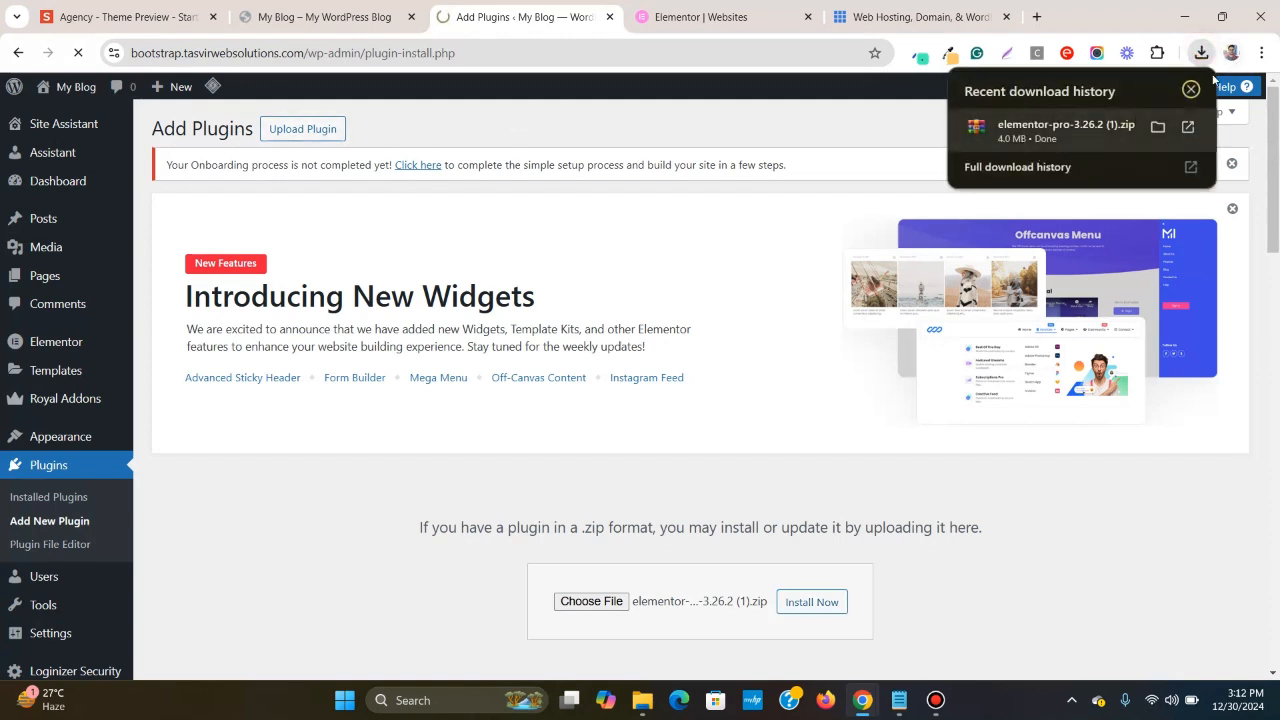
pyautogui.click(1206, 60)
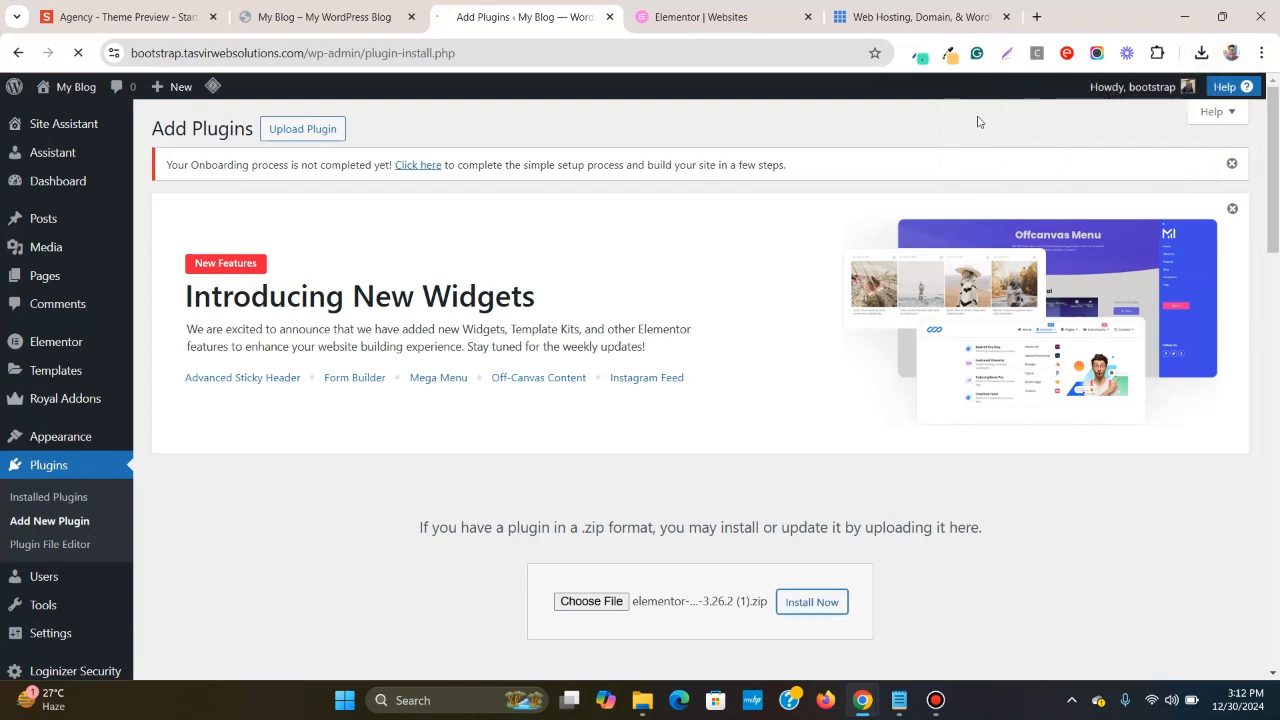
pyautogui.click(937, 699)
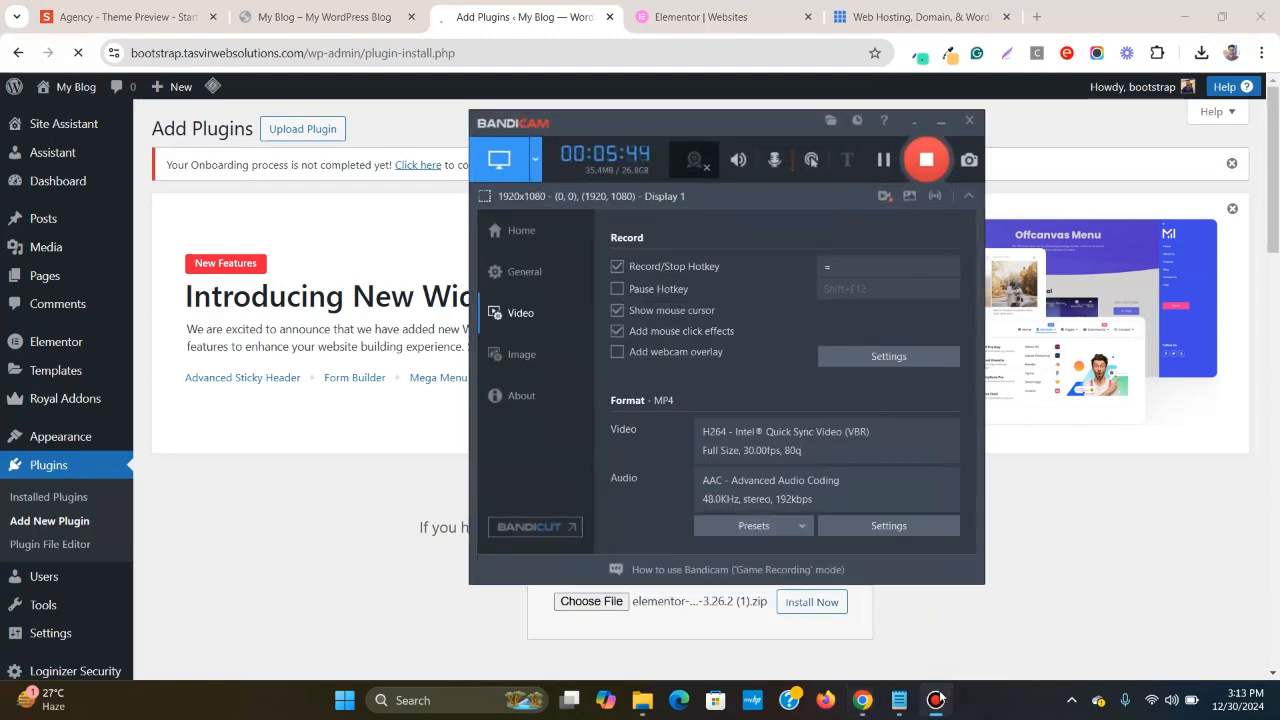
pyautogui.click(937, 699)
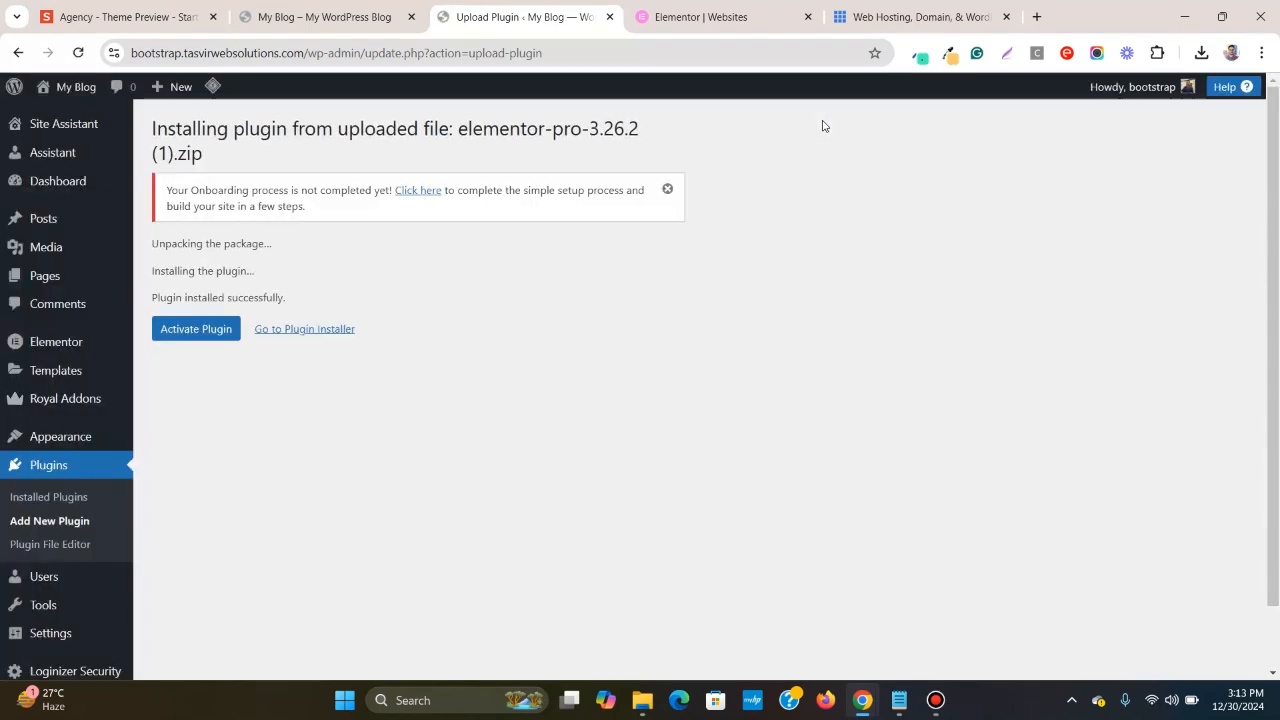
# - Activate the newly uploaded Elementor Pro plugin and locate its entry in the installed plugins list
pyautogui.click(172, 345)
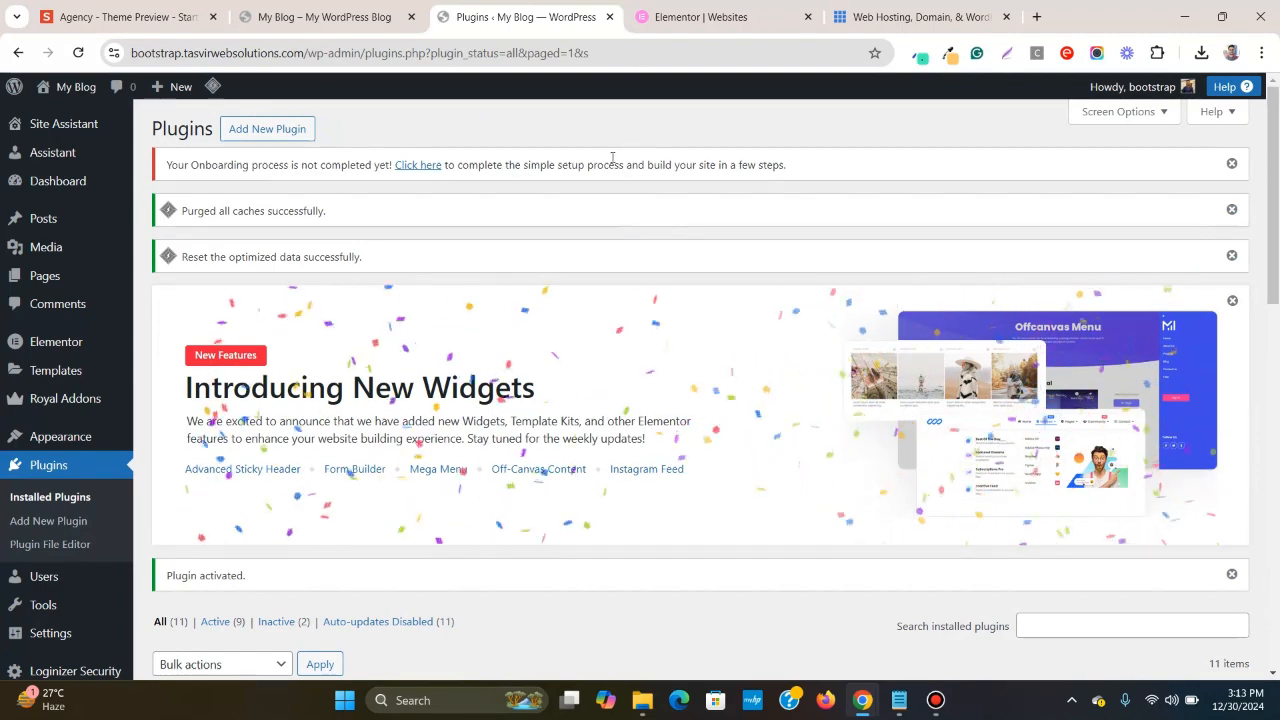
pyautogui.scroll(-4, 612, 160)
pyautogui.scroll(2, 612, 160)
pyautogui.scroll(-2, 612, 160)
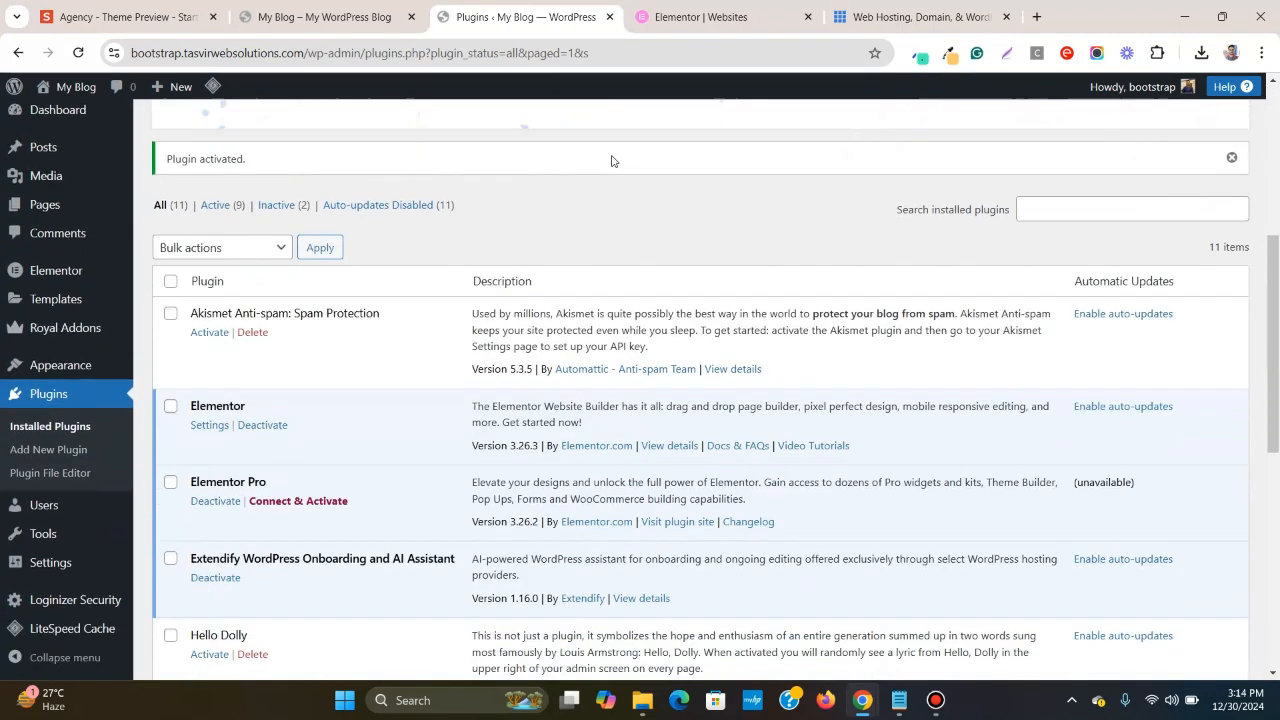
pyautogui.scroll(-2, 612, 160)
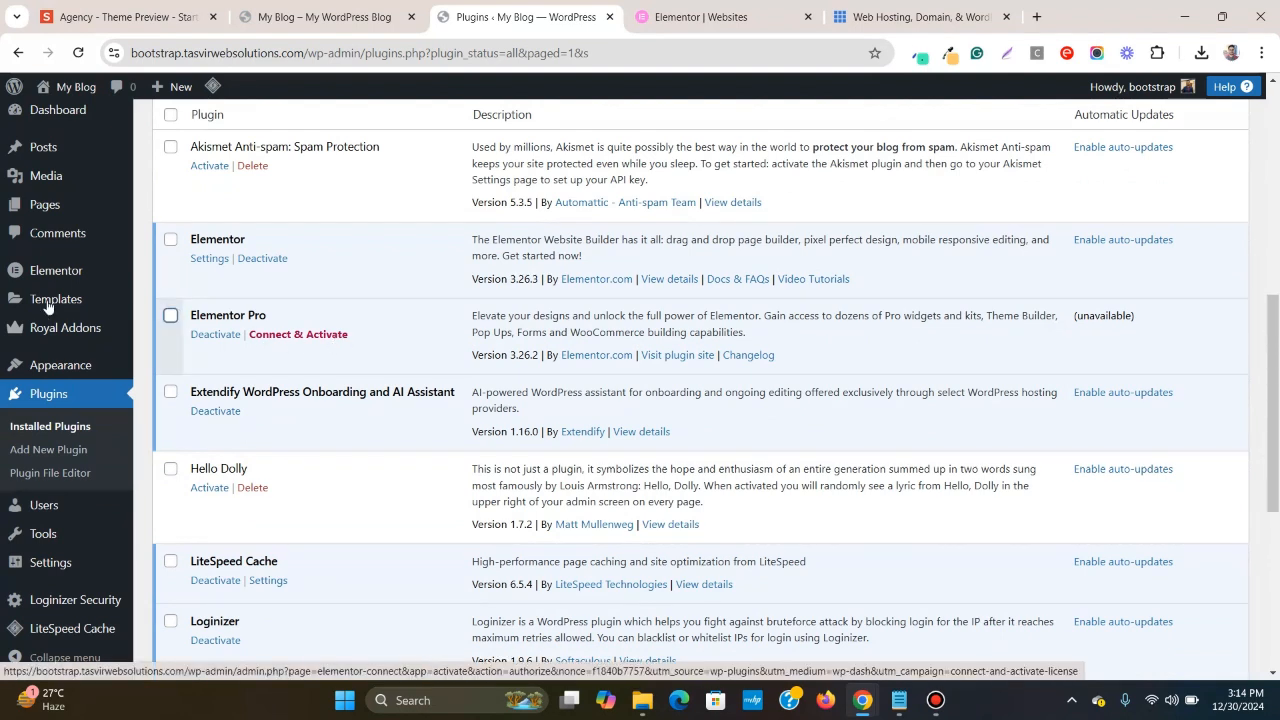
# - Open Elementor's license settings and connect the site to the Elementor account to activate the Pro license
pyautogui.moveTo(65, 283)
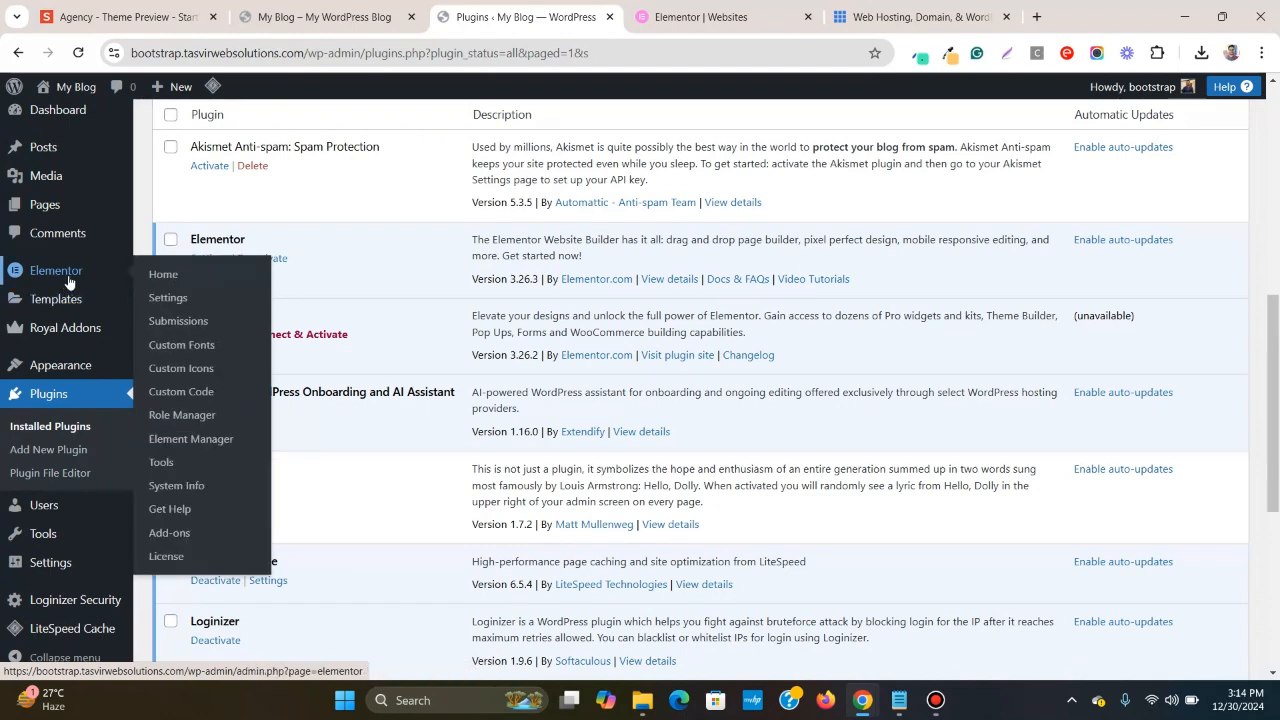
pyautogui.click(172, 558)
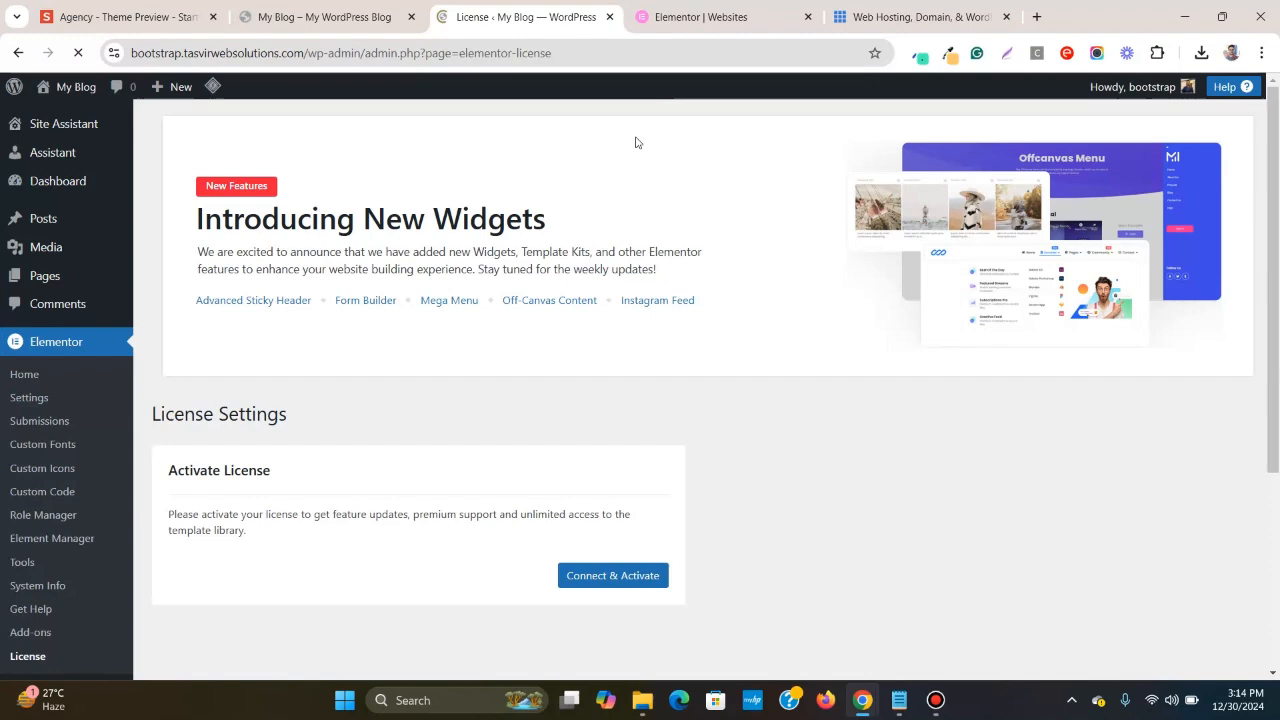
pyautogui.scroll(-3, 477, 235)
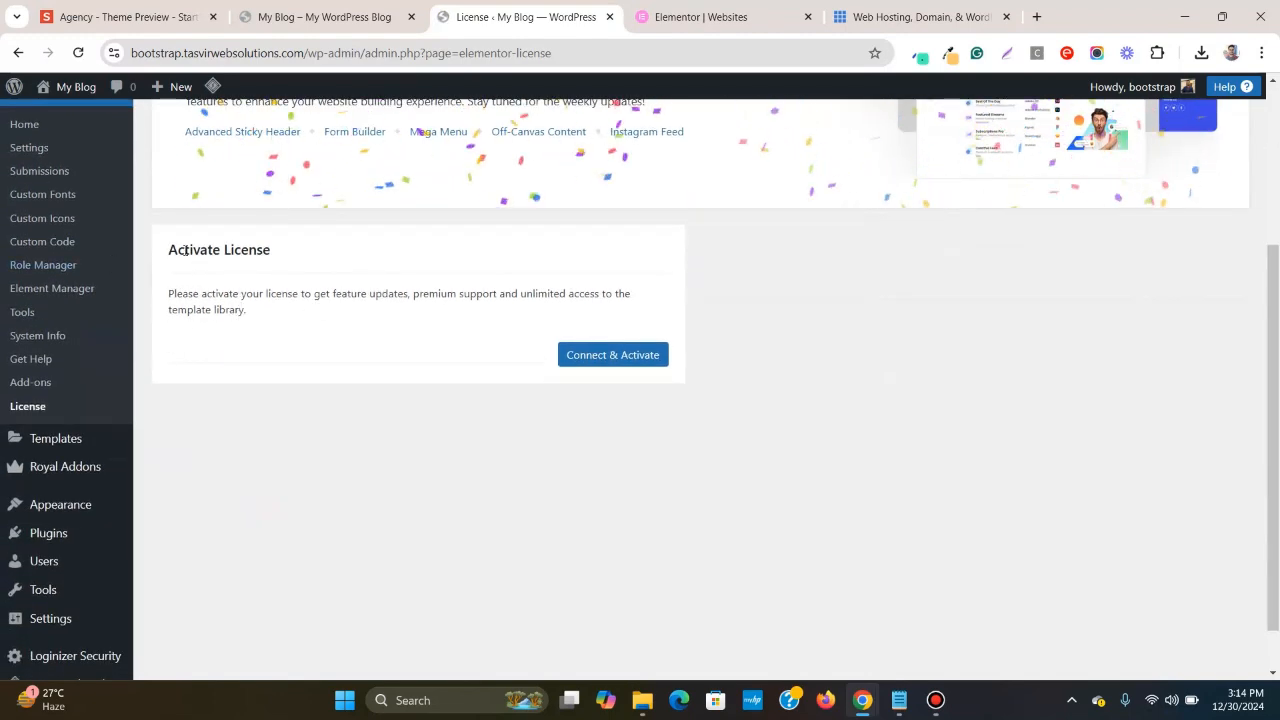
pyautogui.scroll(3, 290, 262)
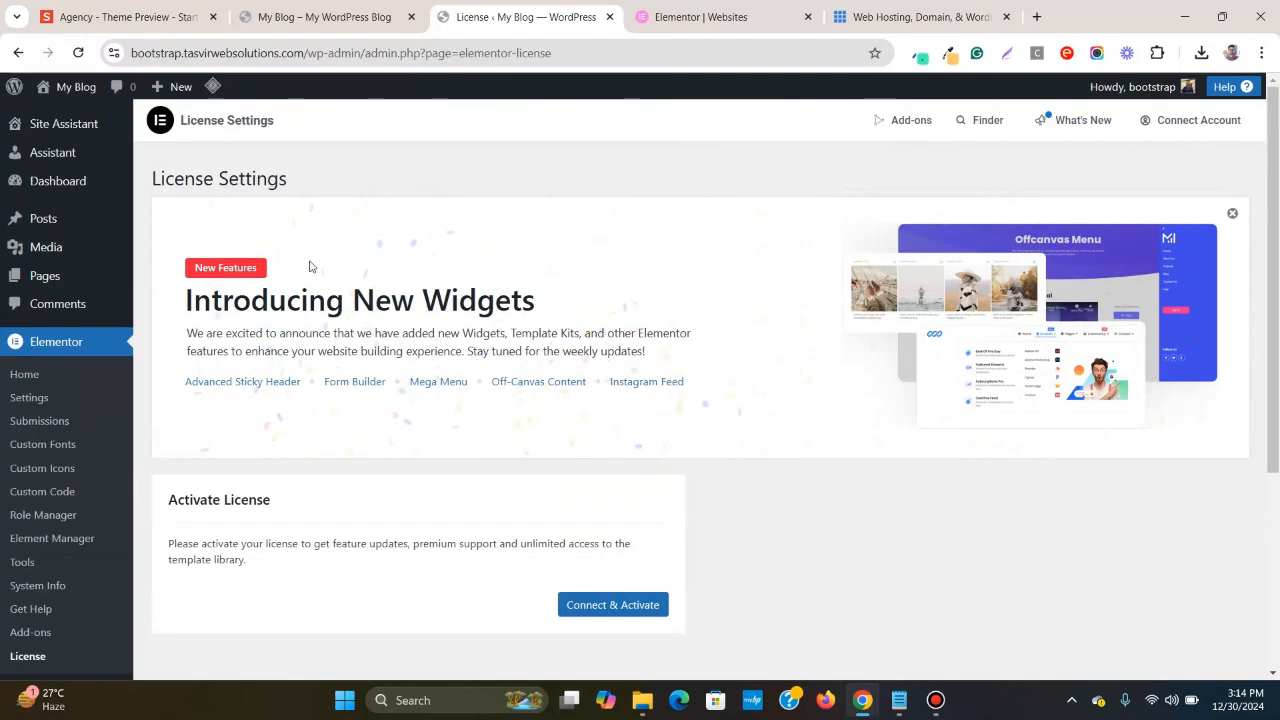
pyautogui.scroll(-1, 320, 265)
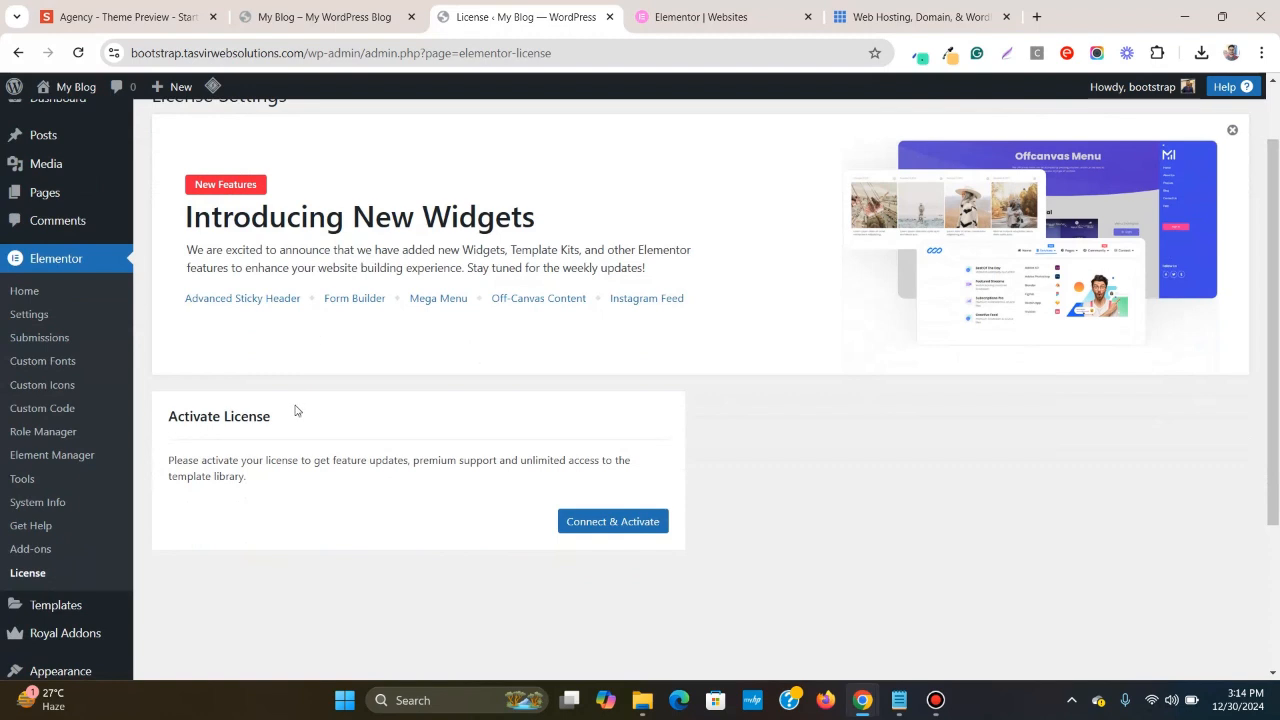
pyautogui.scroll(-1, 295, 410)
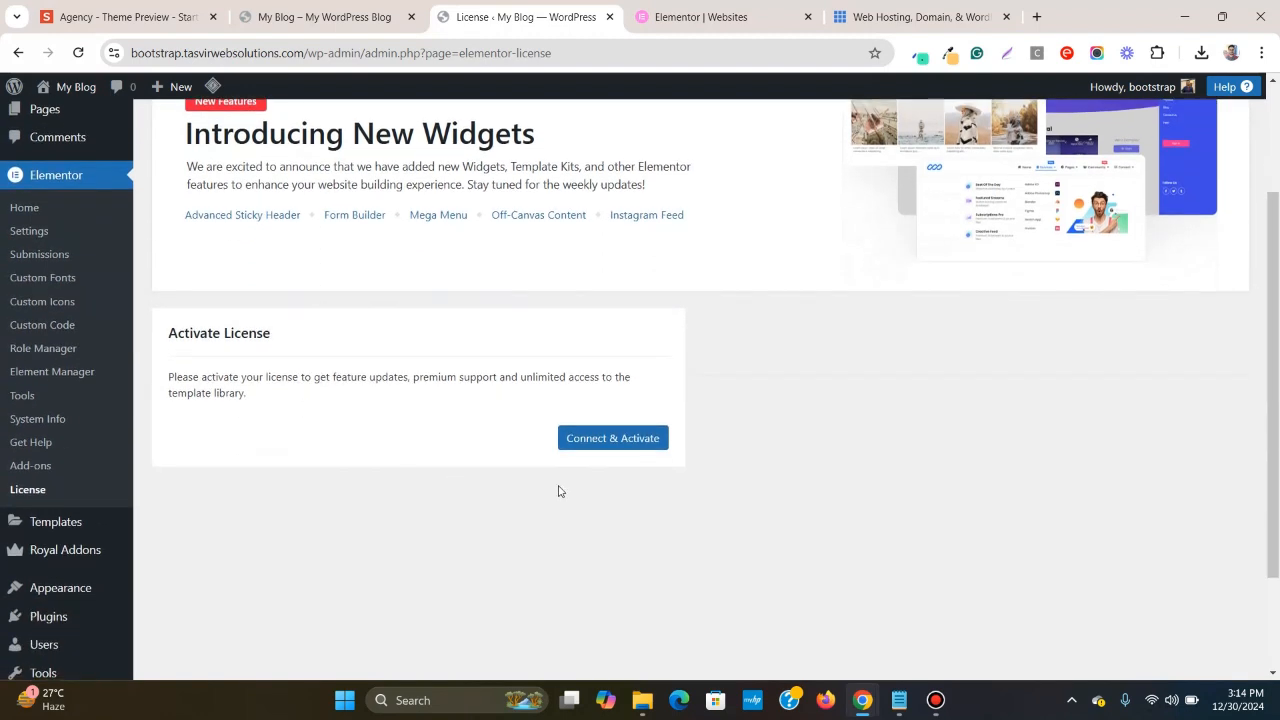
pyautogui.click(935, 700)
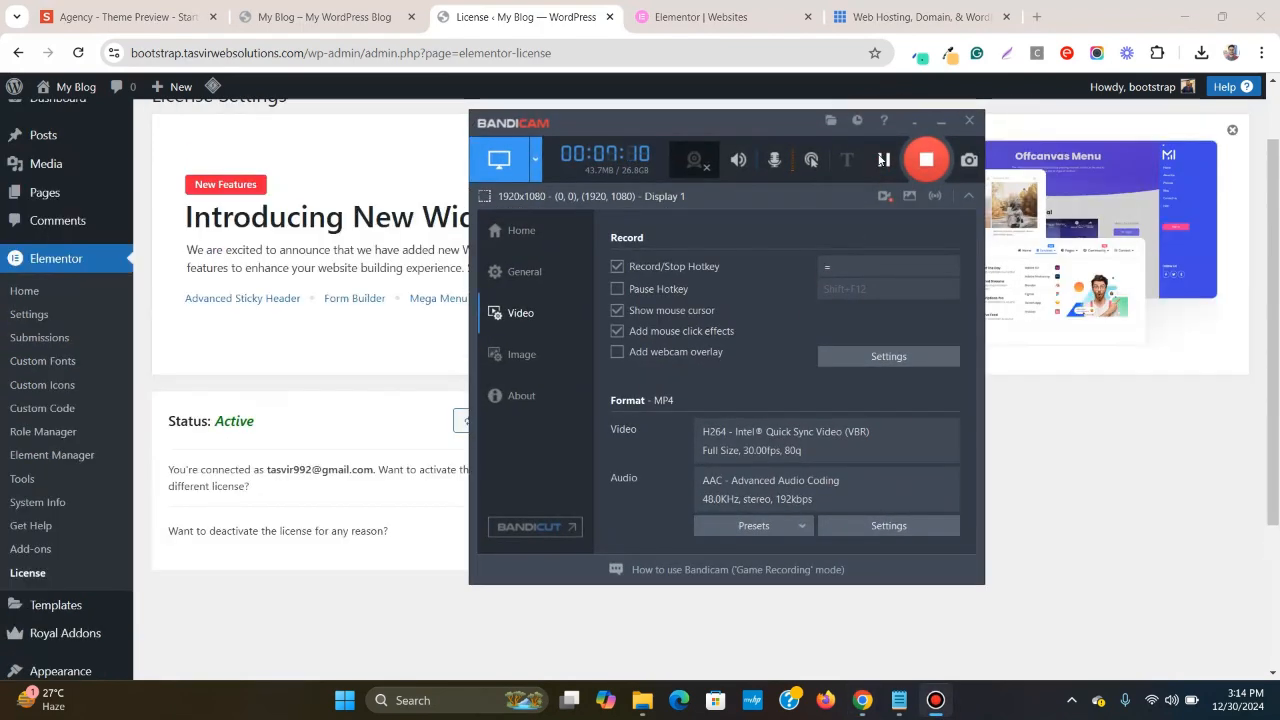
pyautogui.click(941, 122)
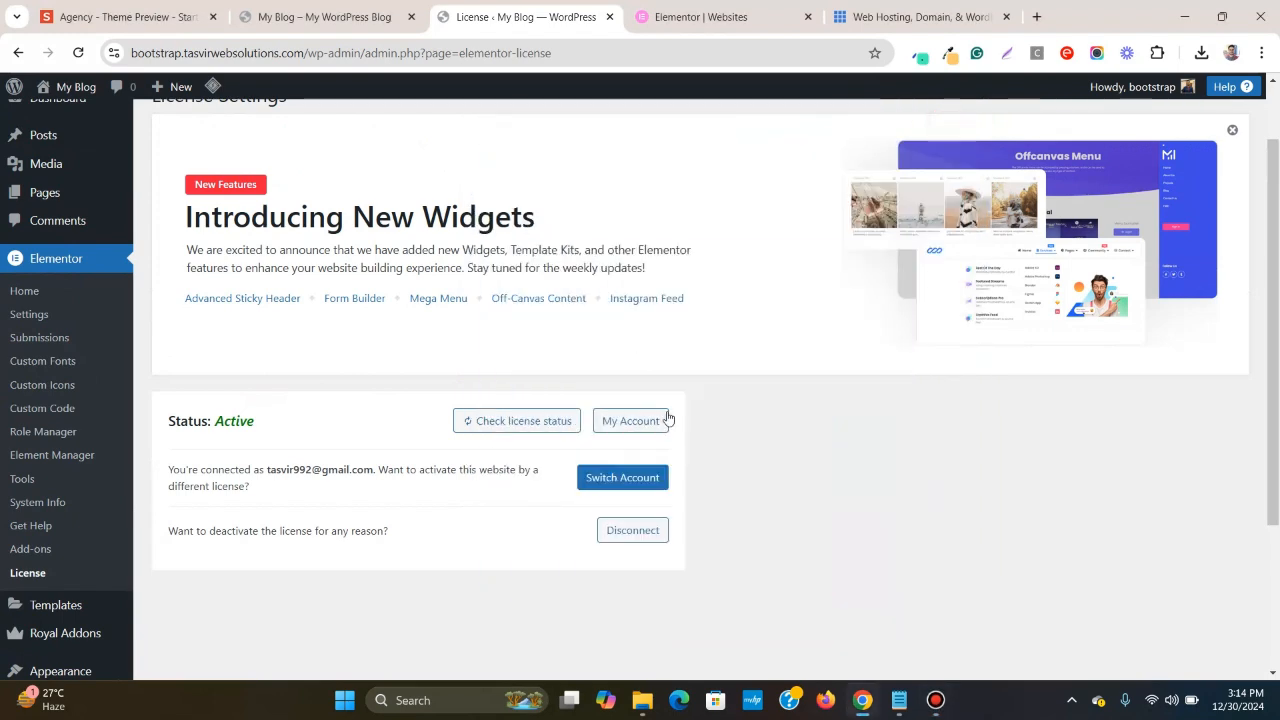
pyautogui.scroll(-1, 668, 416)
pyautogui.scroll(3, 672, 417)
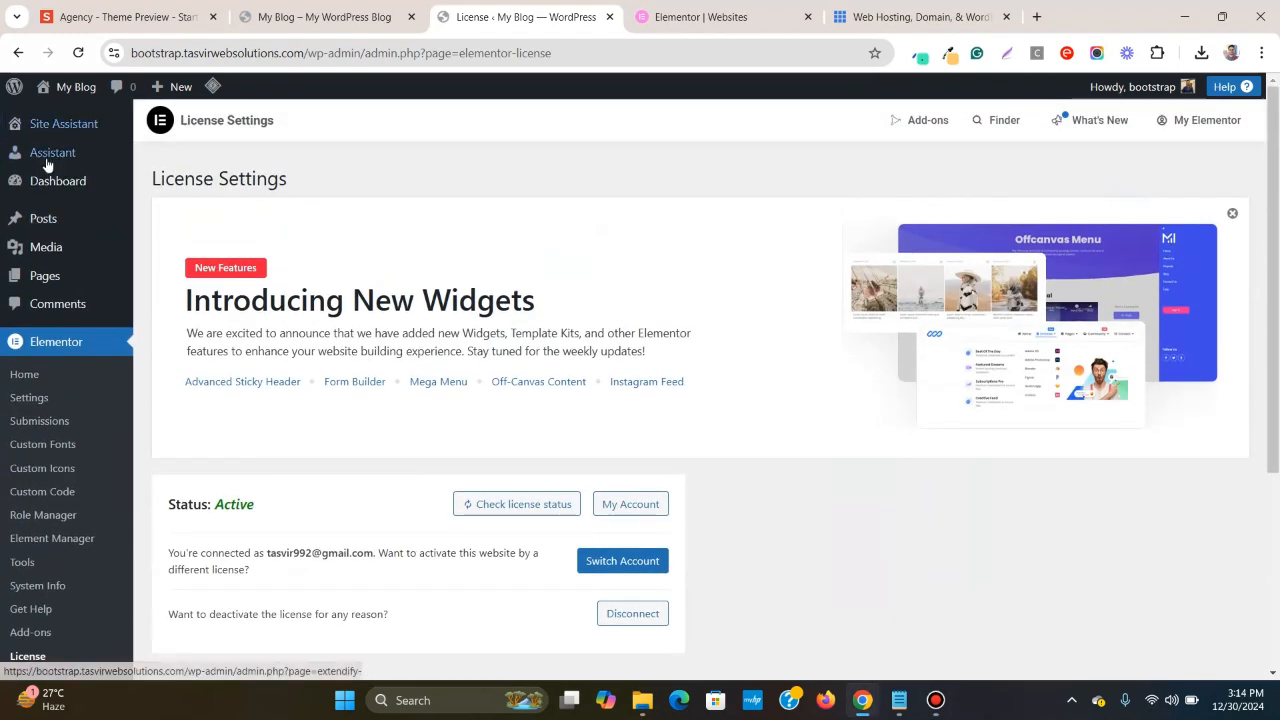
# - Return to the WordPress dashboard home page and look over its notices
pyautogui.click(83, 183)
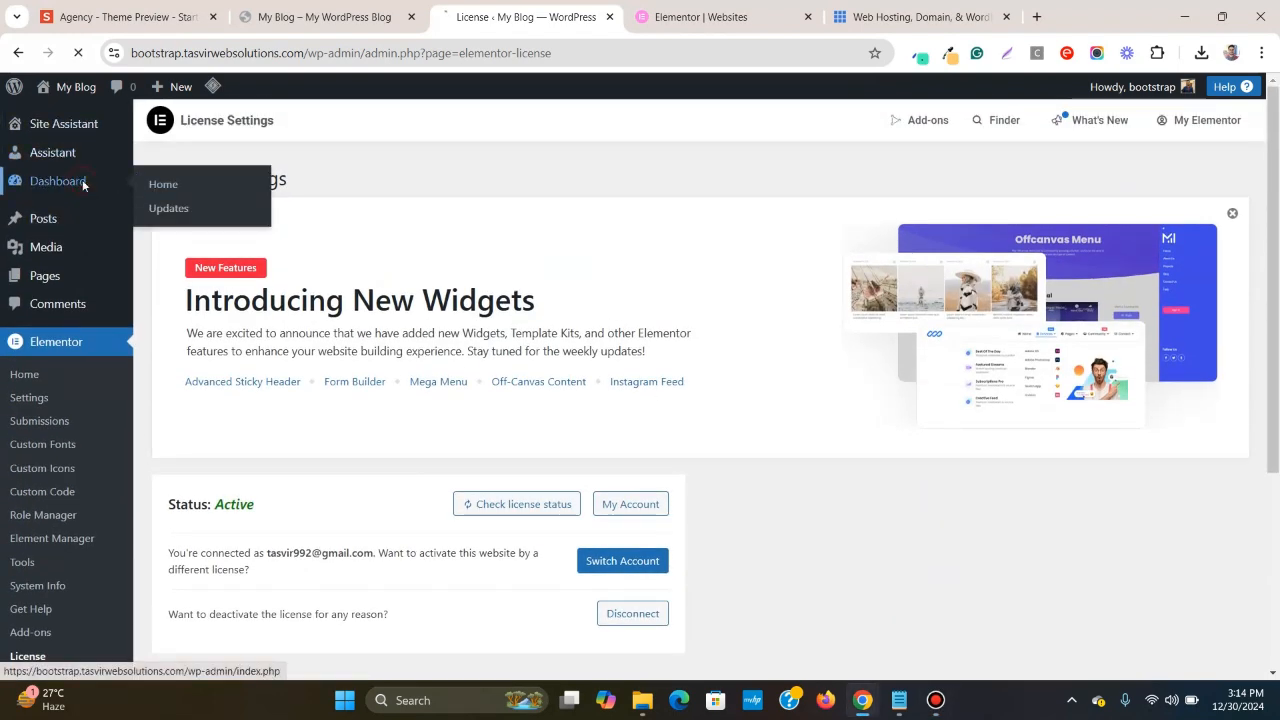
pyautogui.scroll(-2, 537, 185)
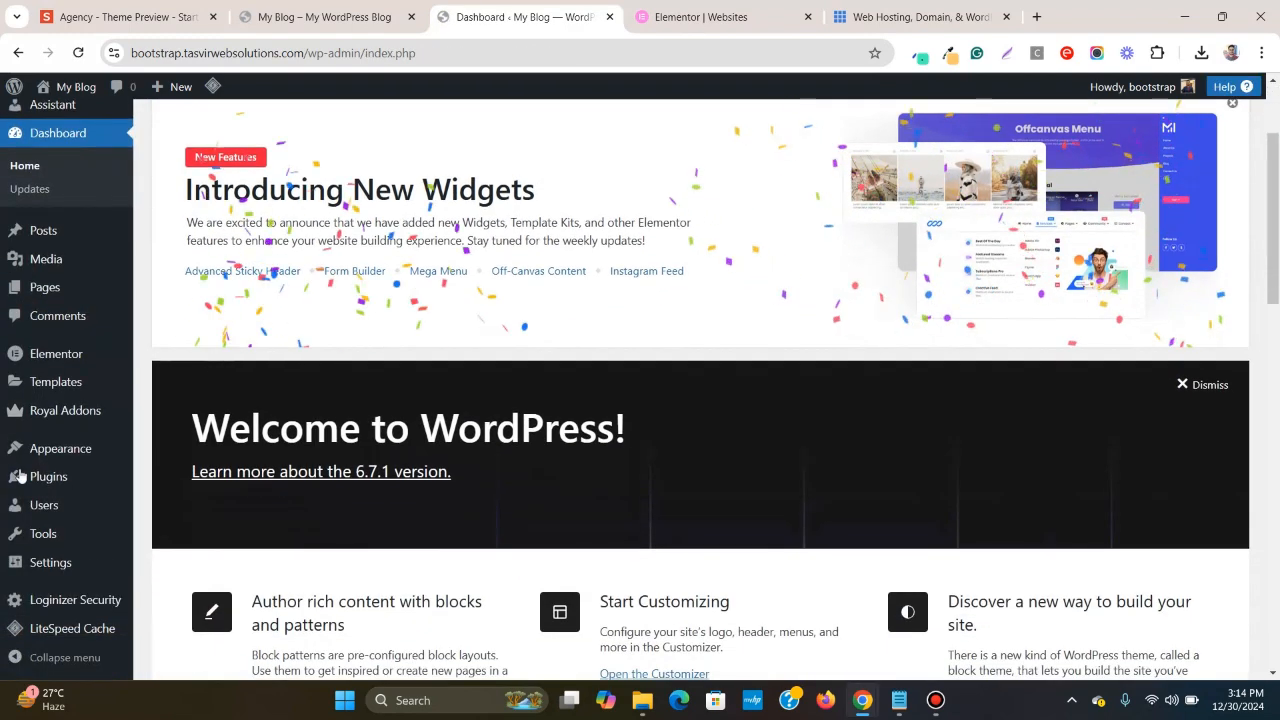
pyautogui.moveTo(86, 364)
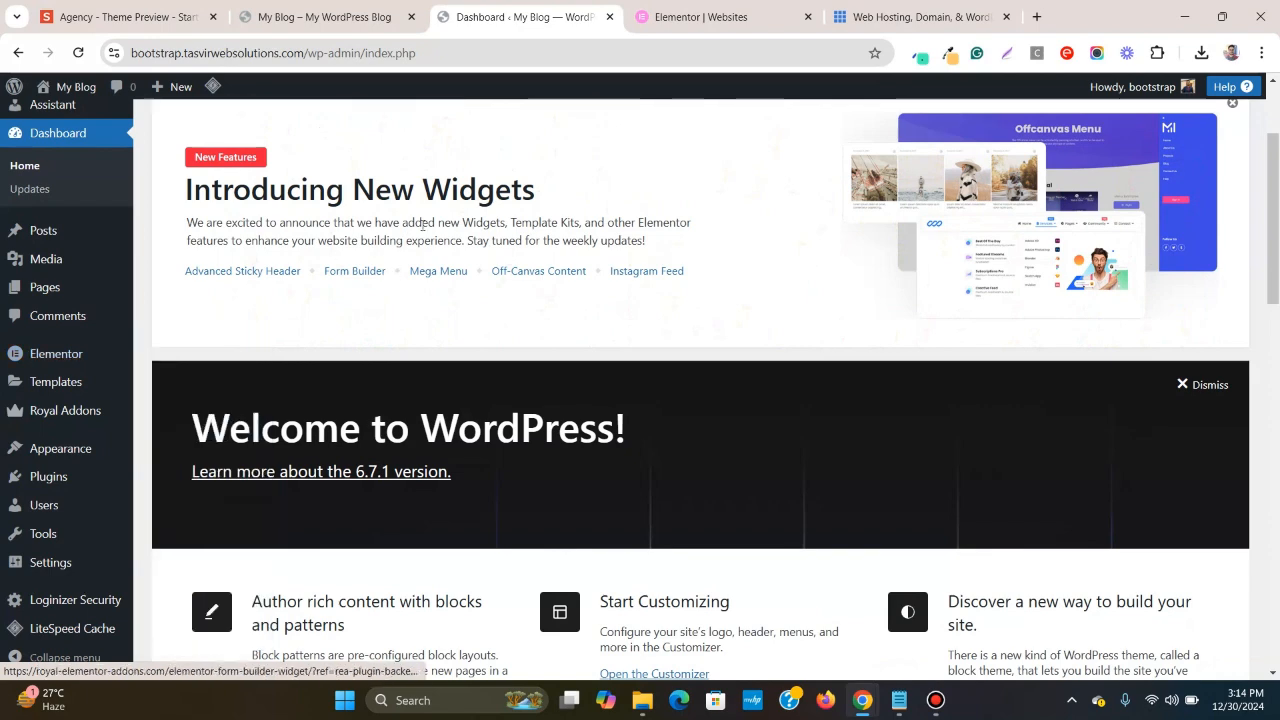
pyautogui.scroll(2, 517, 157)
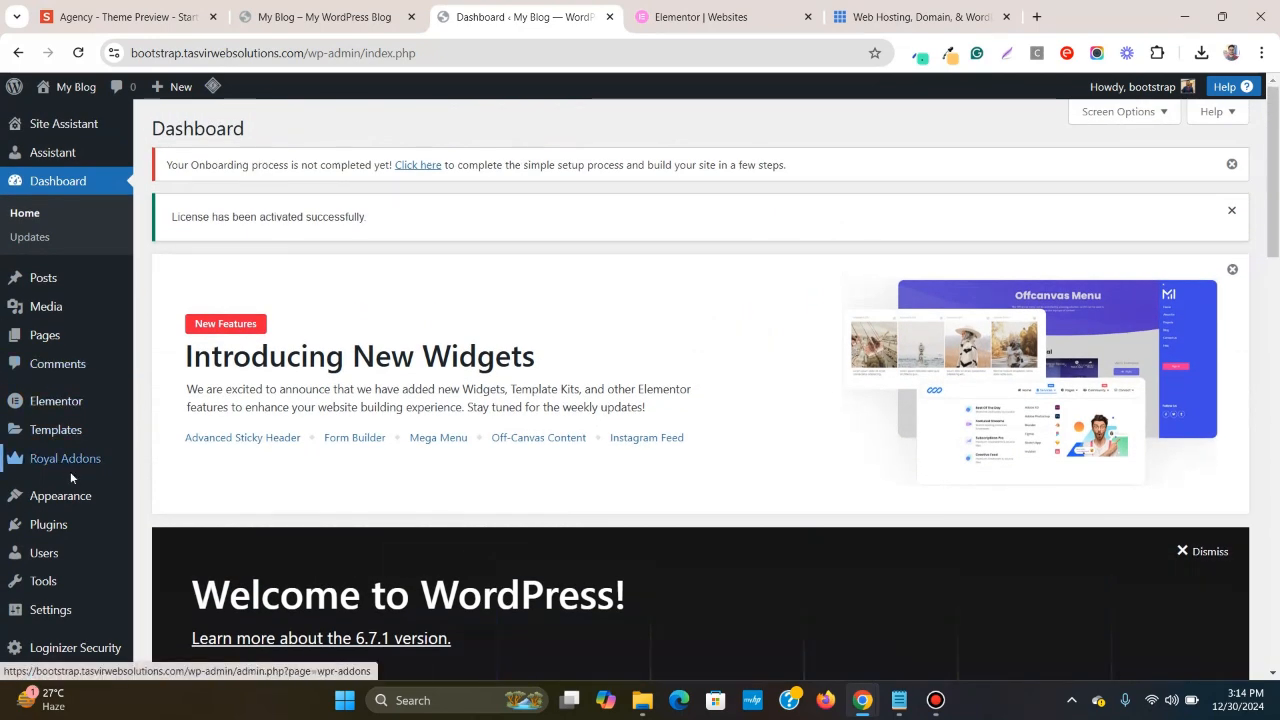
# - Open the installed plugins list and check the Elementor, Elementor Pro and Royal Elementor Addons entries
pyautogui.moveTo(74, 524)
pyautogui.click(167, 533)
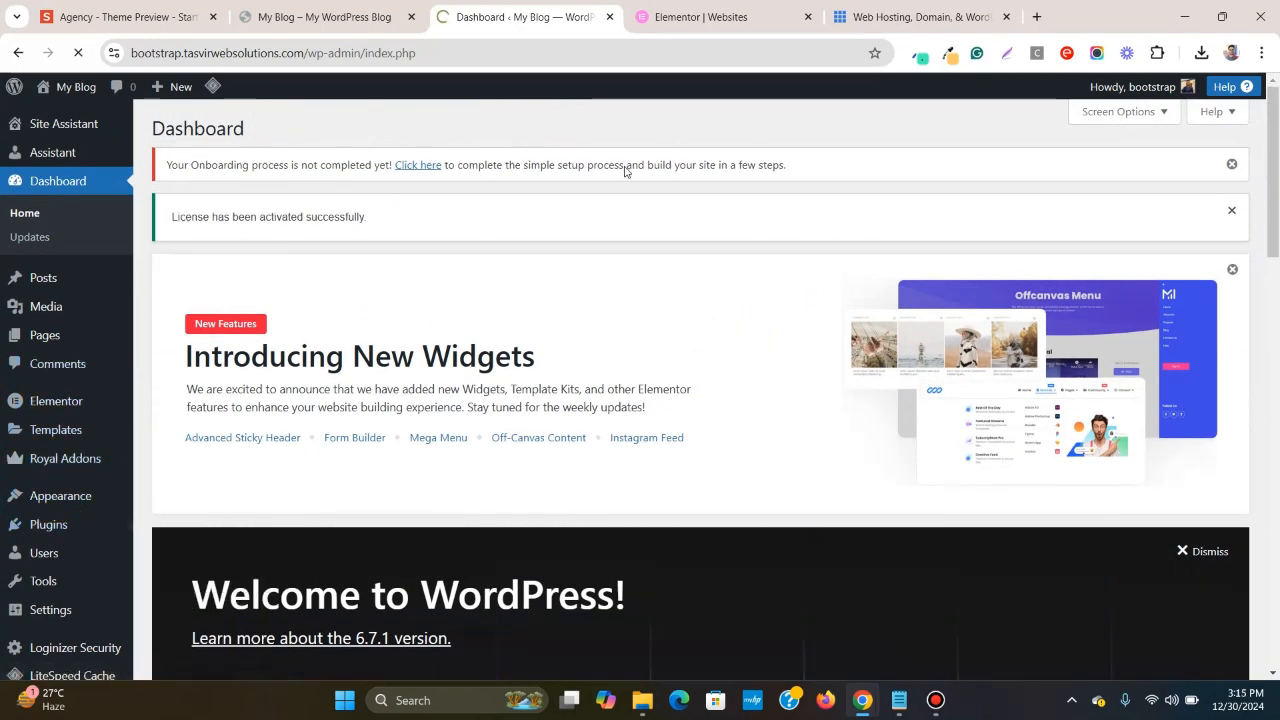
pyautogui.scroll(-1, 558, 135)
pyautogui.scroll(-5, 558, 135)
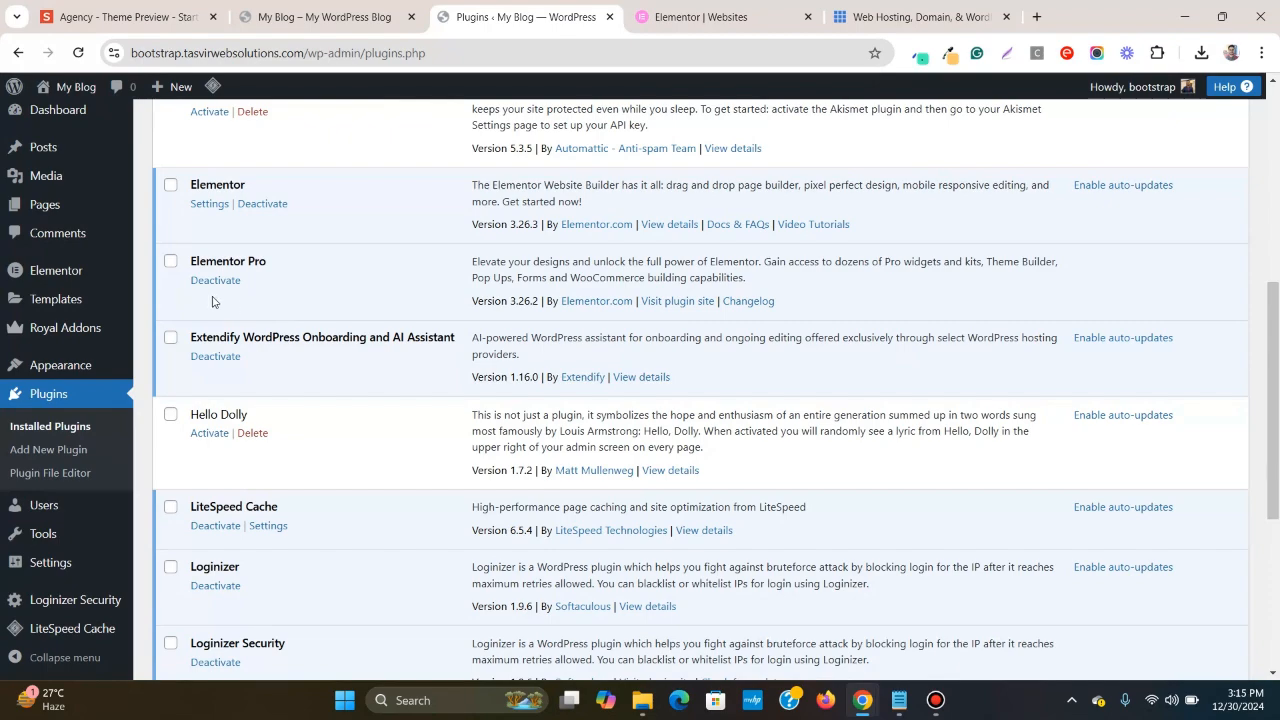
pyautogui.scroll(5, 504, 224)
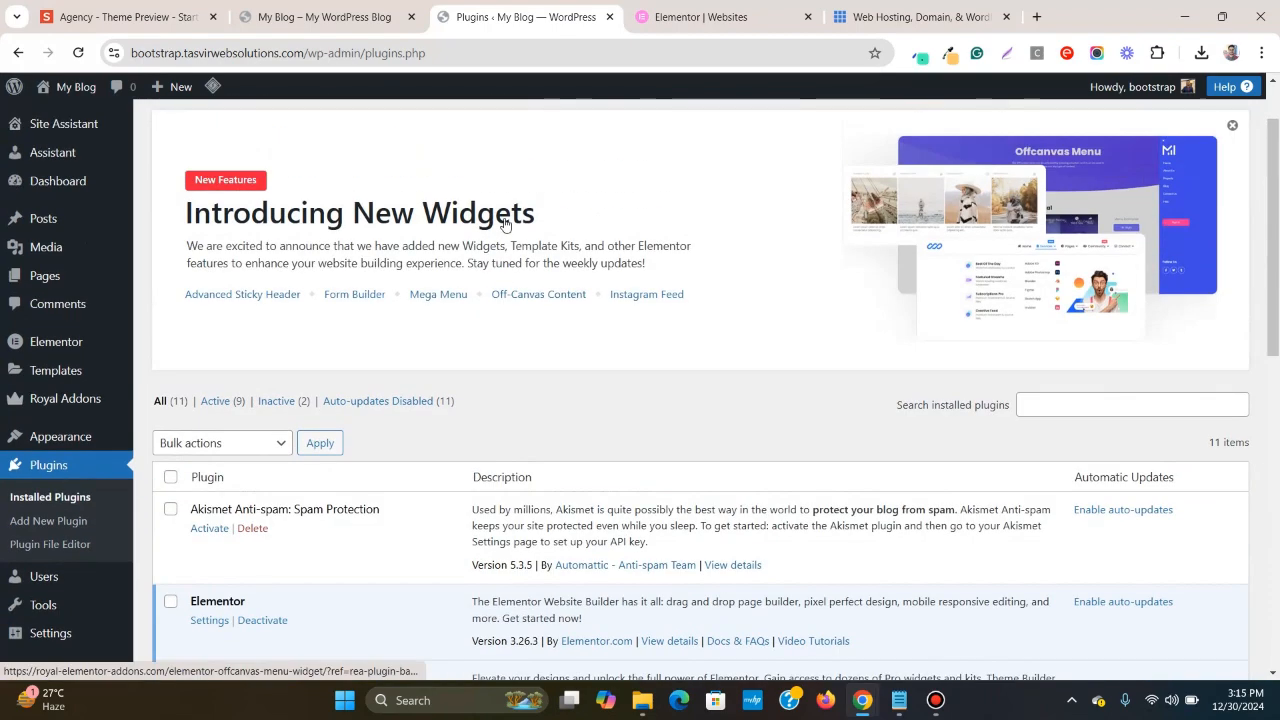
pyautogui.scroll(-4, 505, 224)
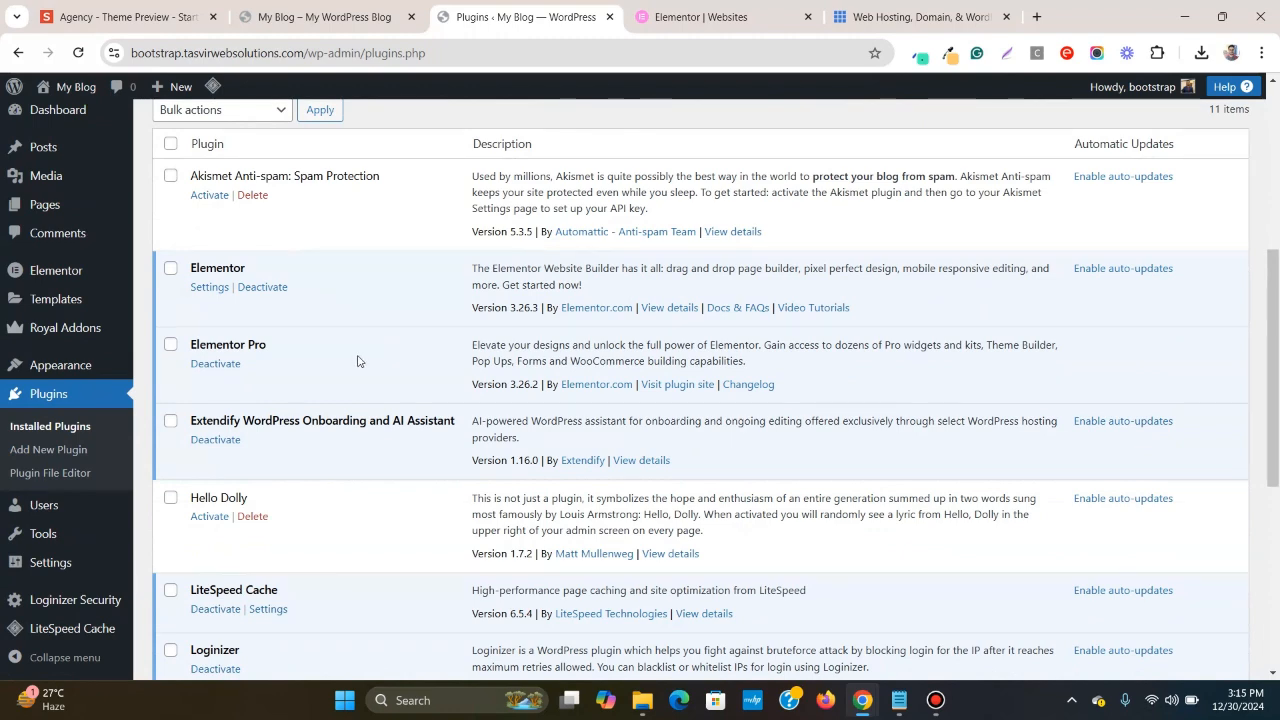
pyautogui.scroll(-3, 363, 351)
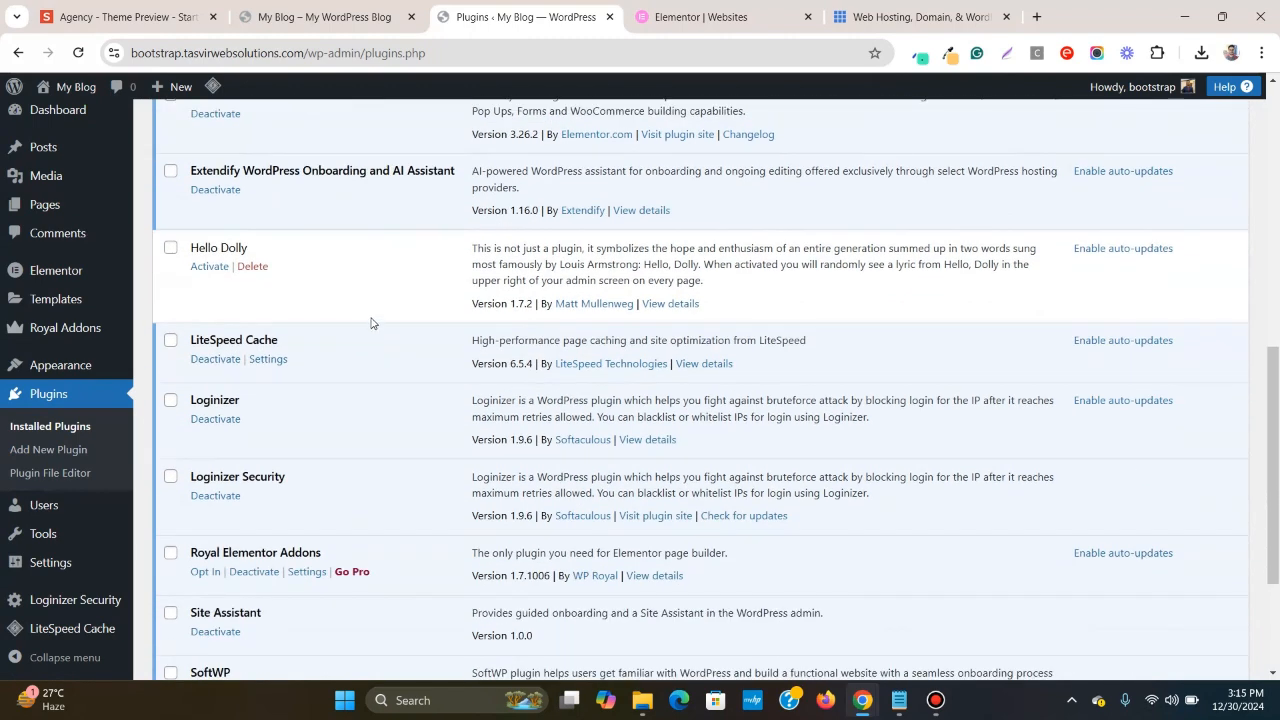
# - Compare the Start Bootstrap Agency preview with the current site front end, then return to the plugins page
pyautogui.click(131, 14)
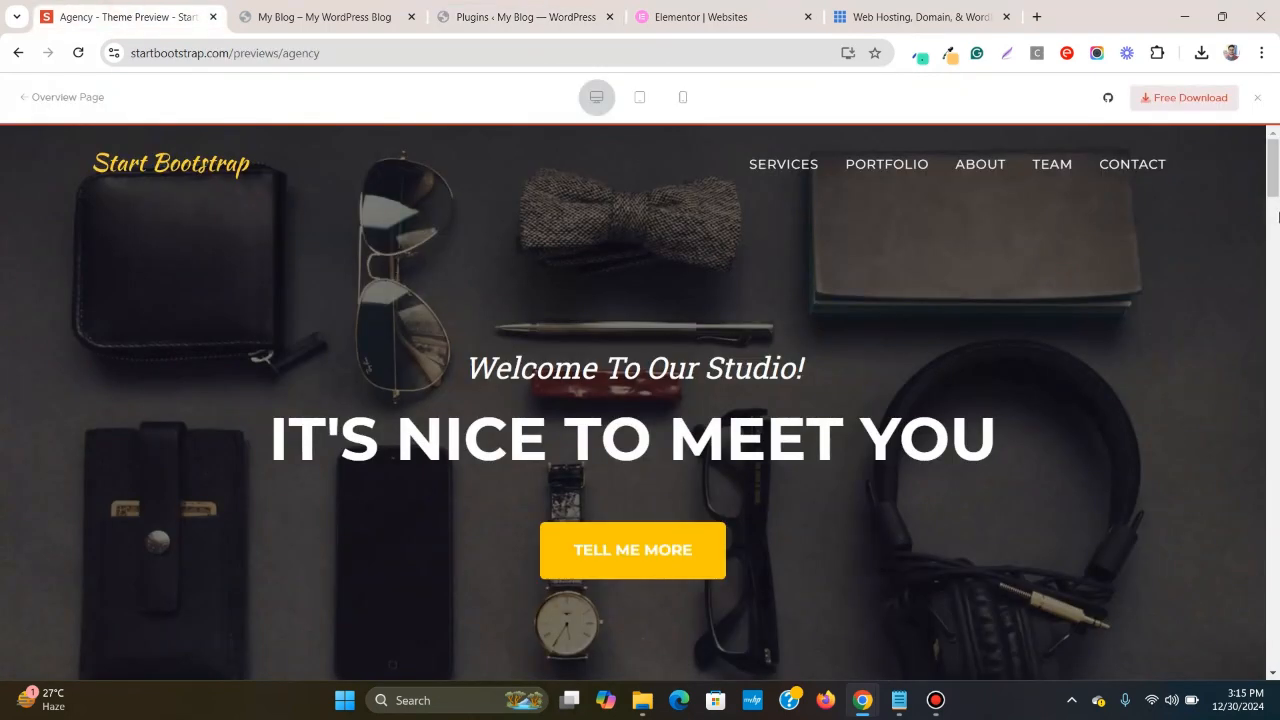
pyautogui.moveTo(1273, 192); pyautogui.dragTo(1277, 152)
pyautogui.click(379, 7)
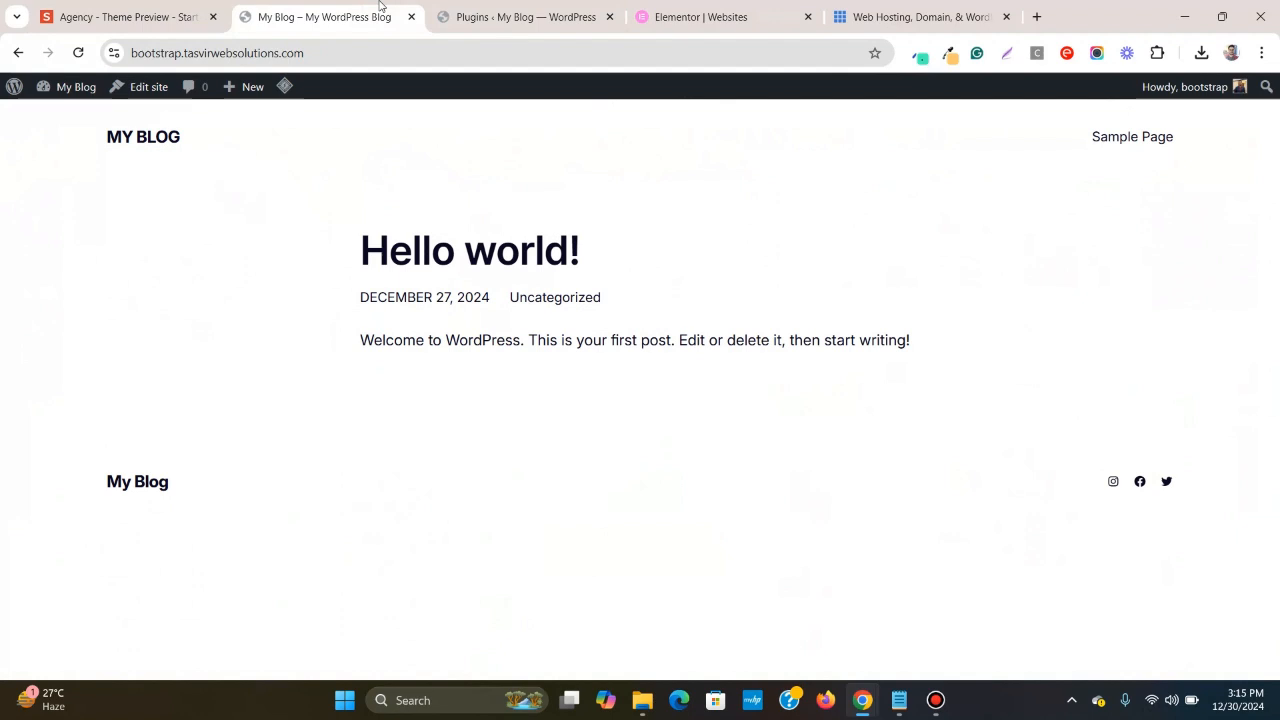
pyautogui.click(463, 21)
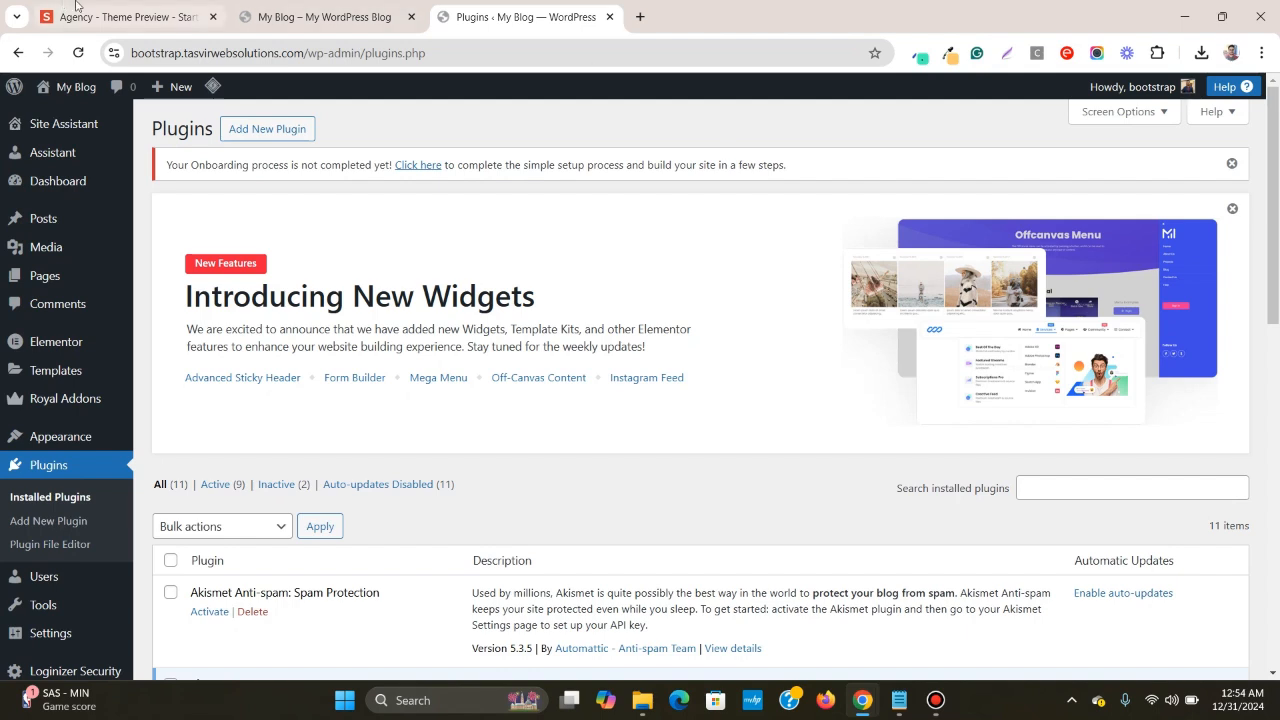
# - Place the WordPress admin page's browser tab directly after the Agency preview and open Elementor's settings page
pyautogui.click(136, 14)
pyautogui.click(573, 20)
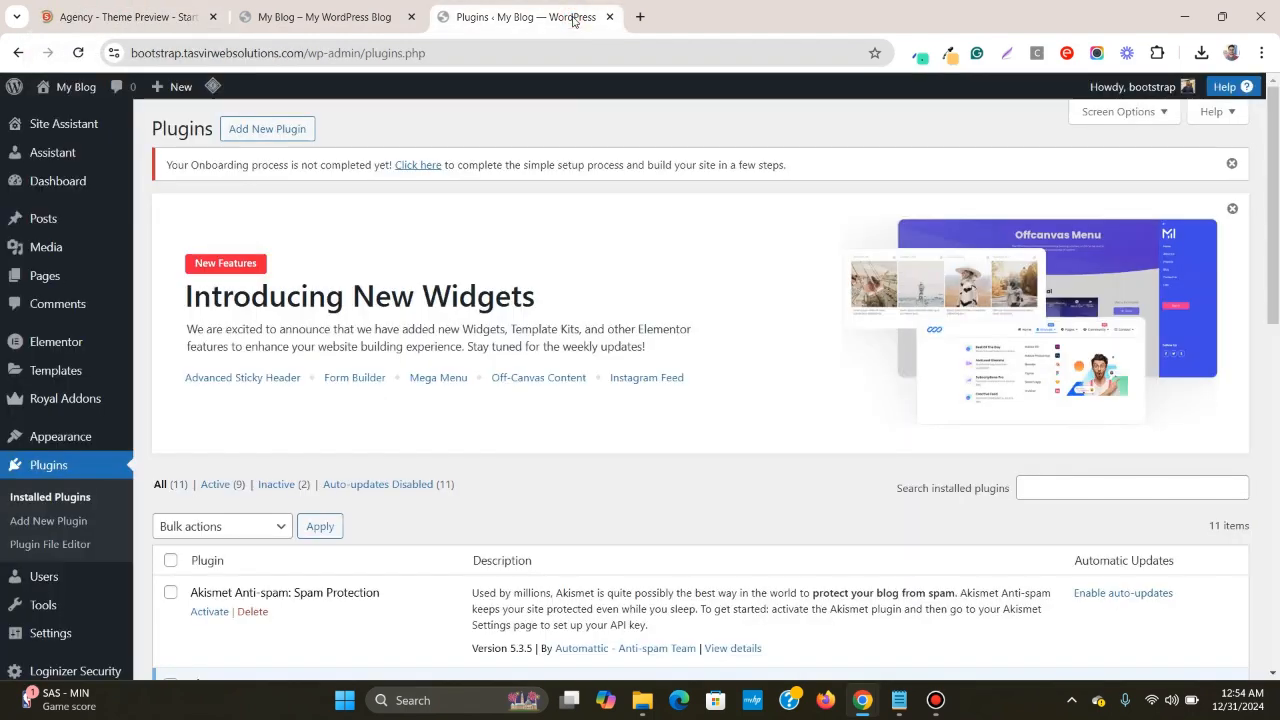
pyautogui.moveTo(573, 20); pyautogui.dragTo(330, 17)
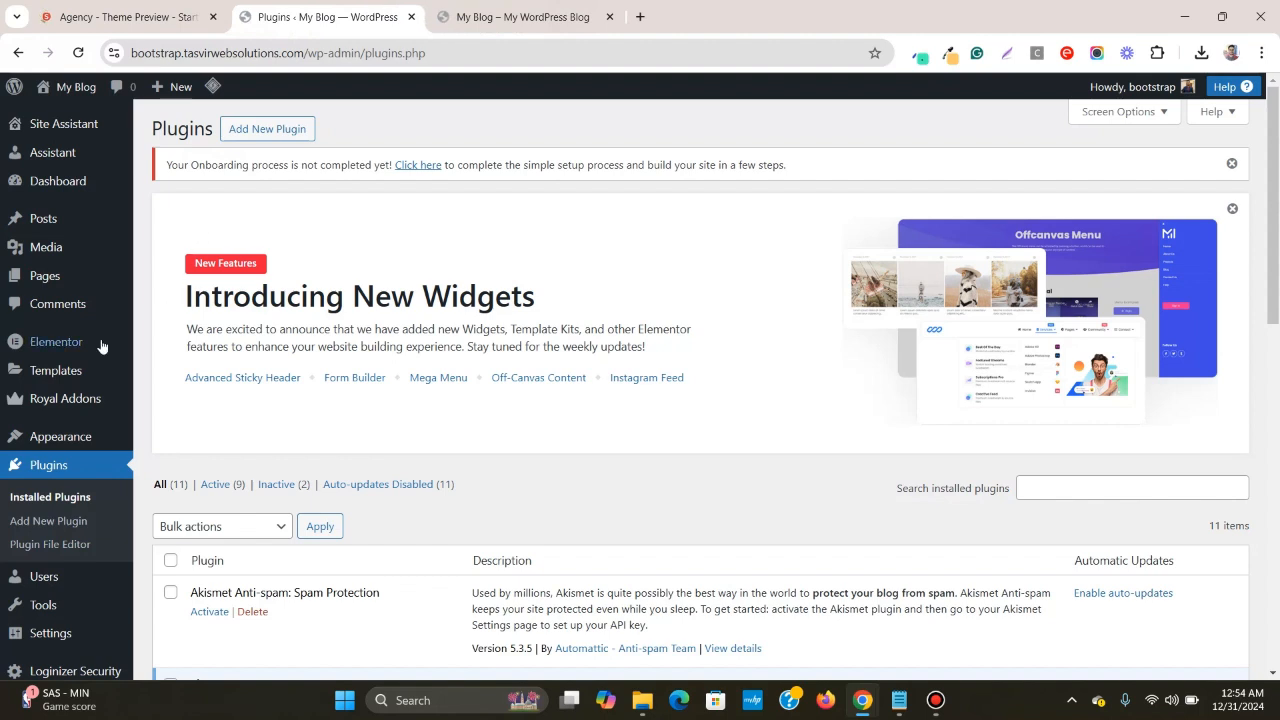
pyautogui.moveTo(95, 350)
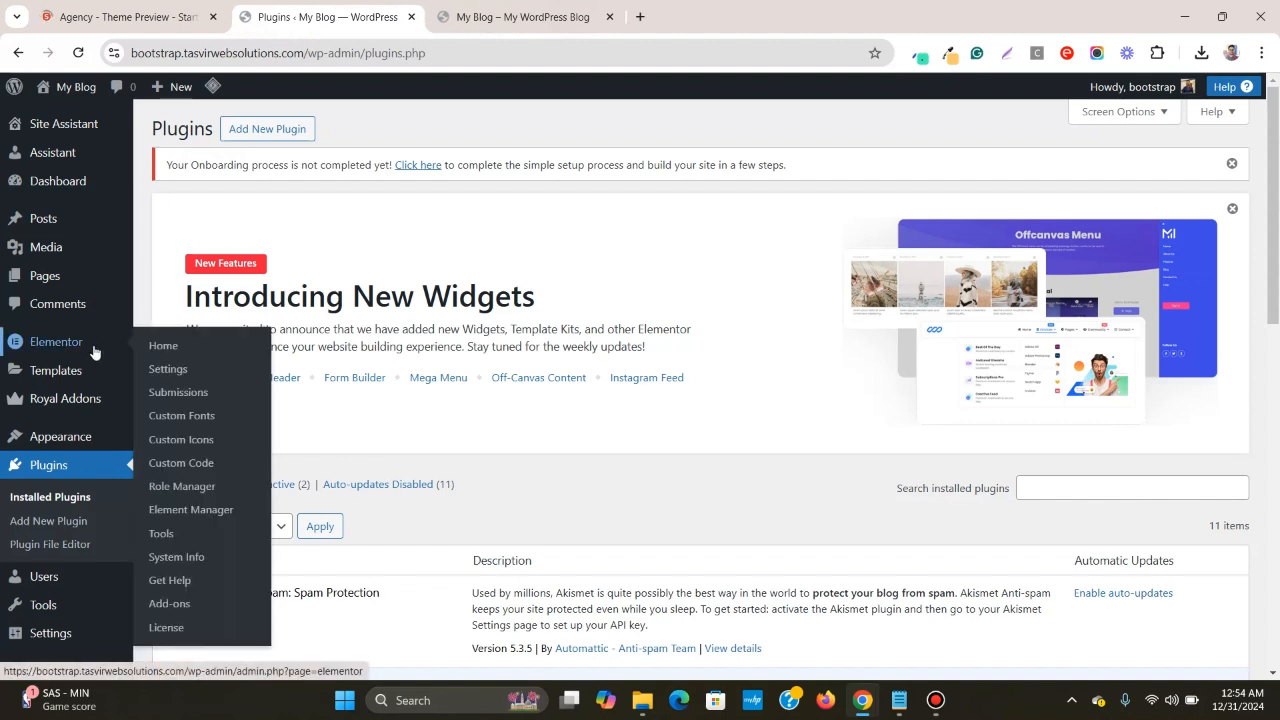
pyautogui.click(176, 372)
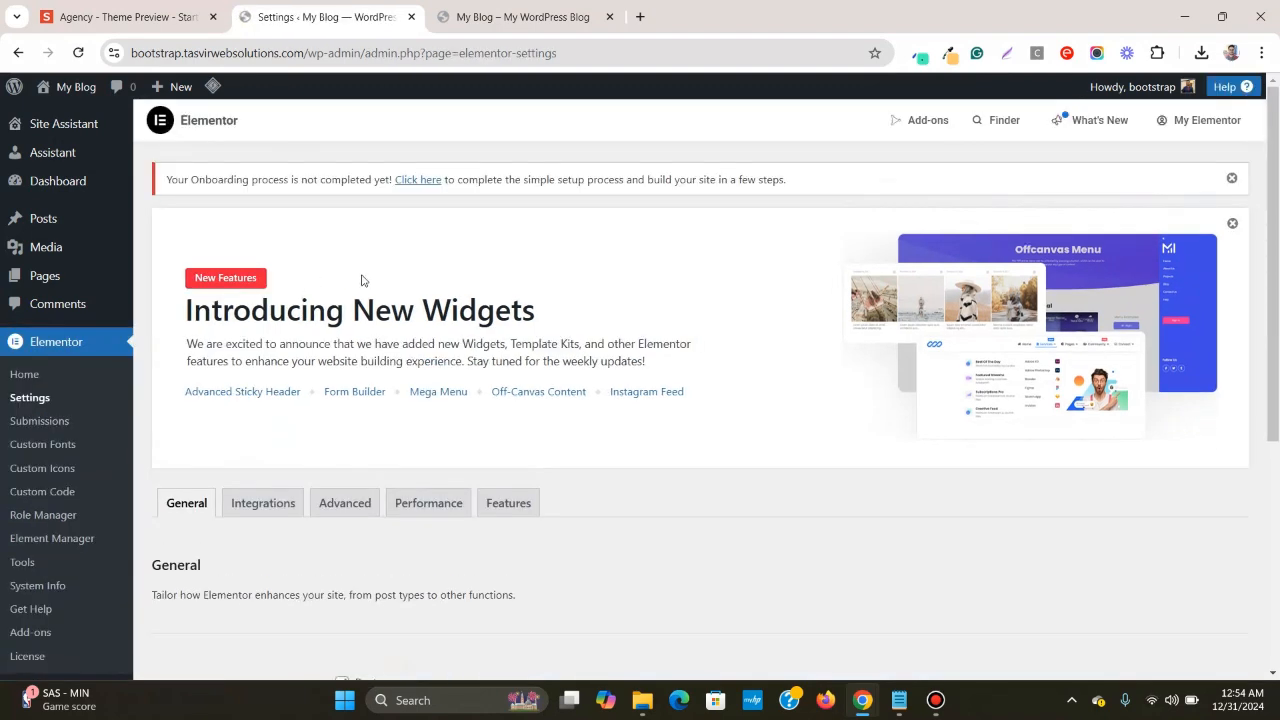
# - Enable Disable Default Colors and Disable Default Fonts in Elementor's general settings and save the changes
pyautogui.scroll(-5, 350, 285)
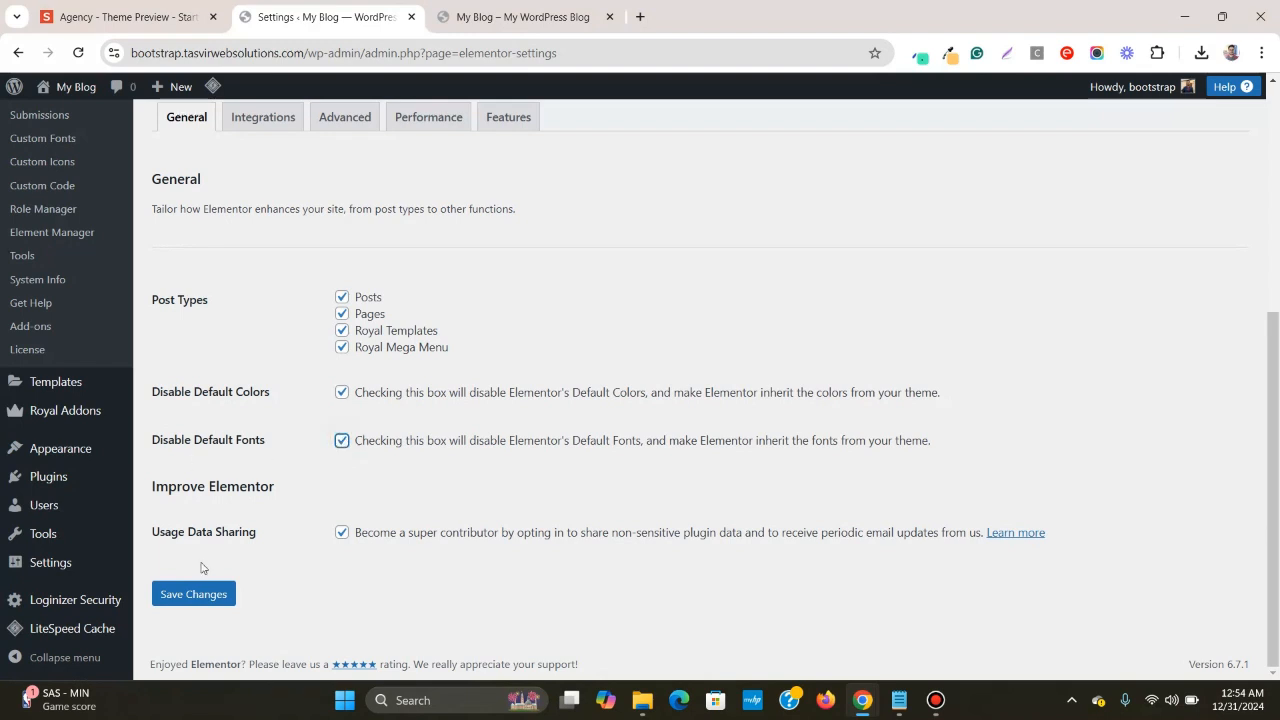
pyautogui.click(220, 596)
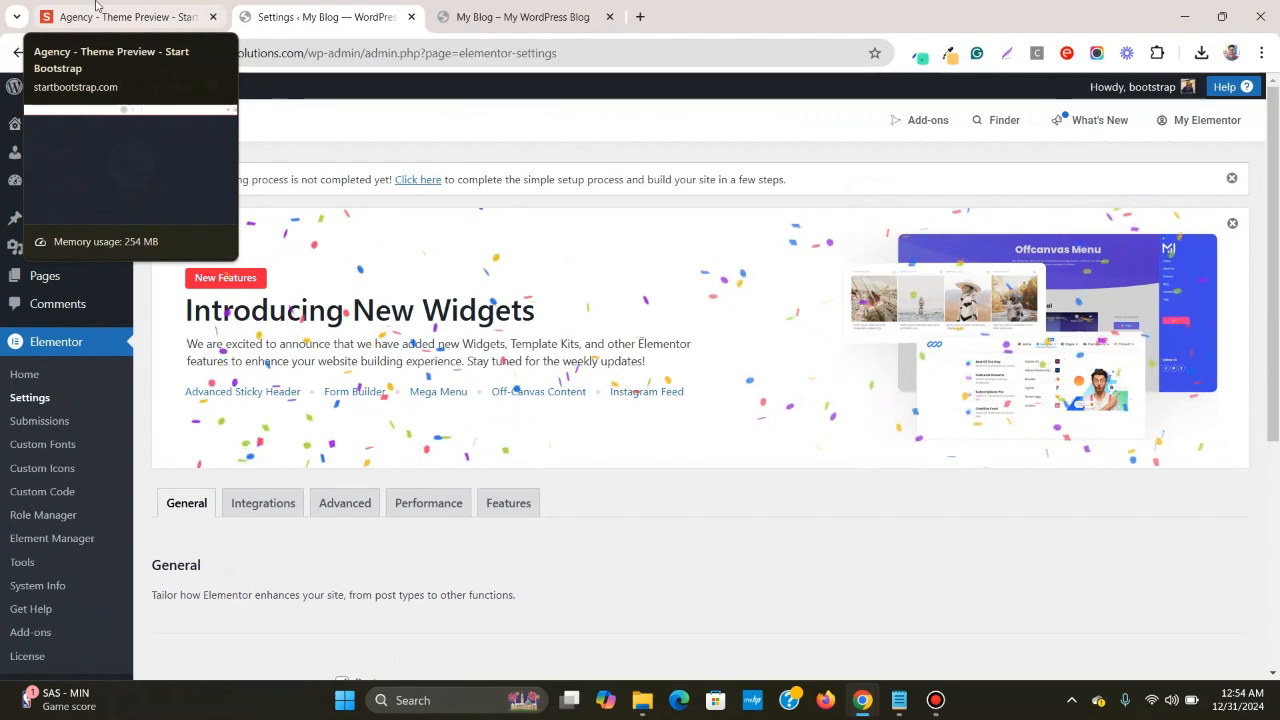
# - Glance at the Agency preview, return to the WordPress admin and start a new page from the Pages list
pyautogui.click(96, 8)
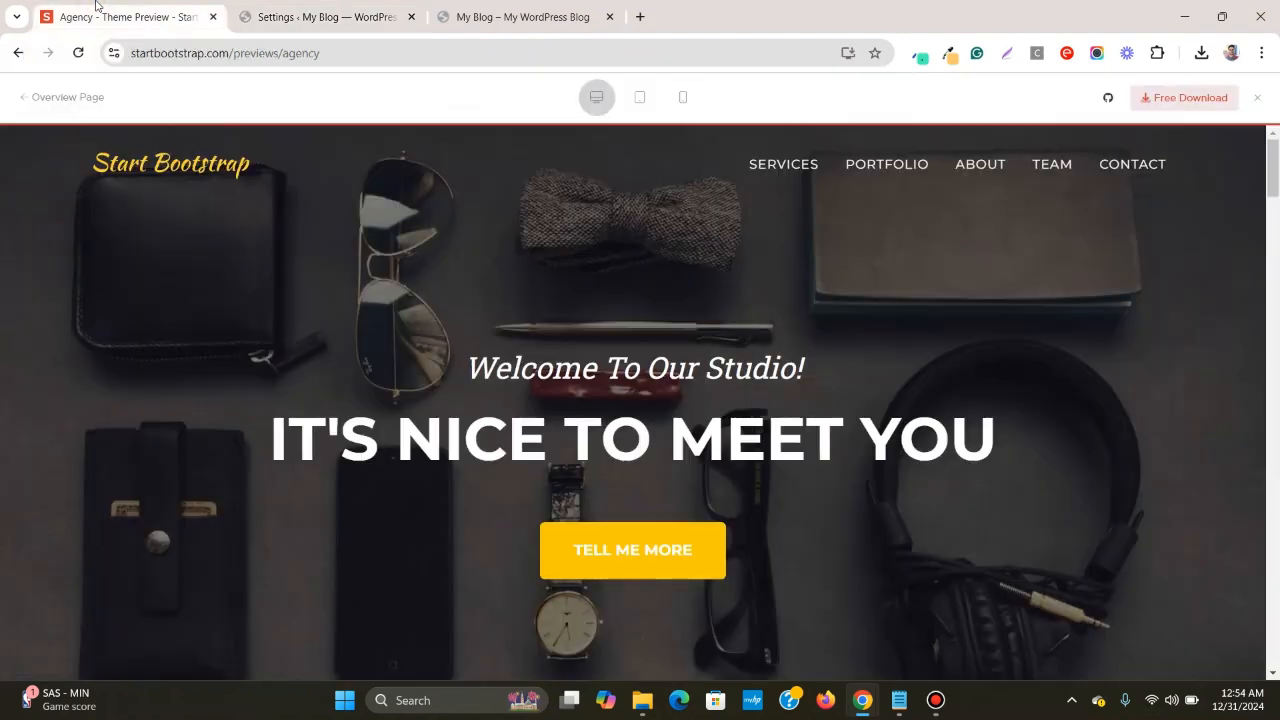
pyautogui.click(335, 20)
pyautogui.moveTo(63, 277)
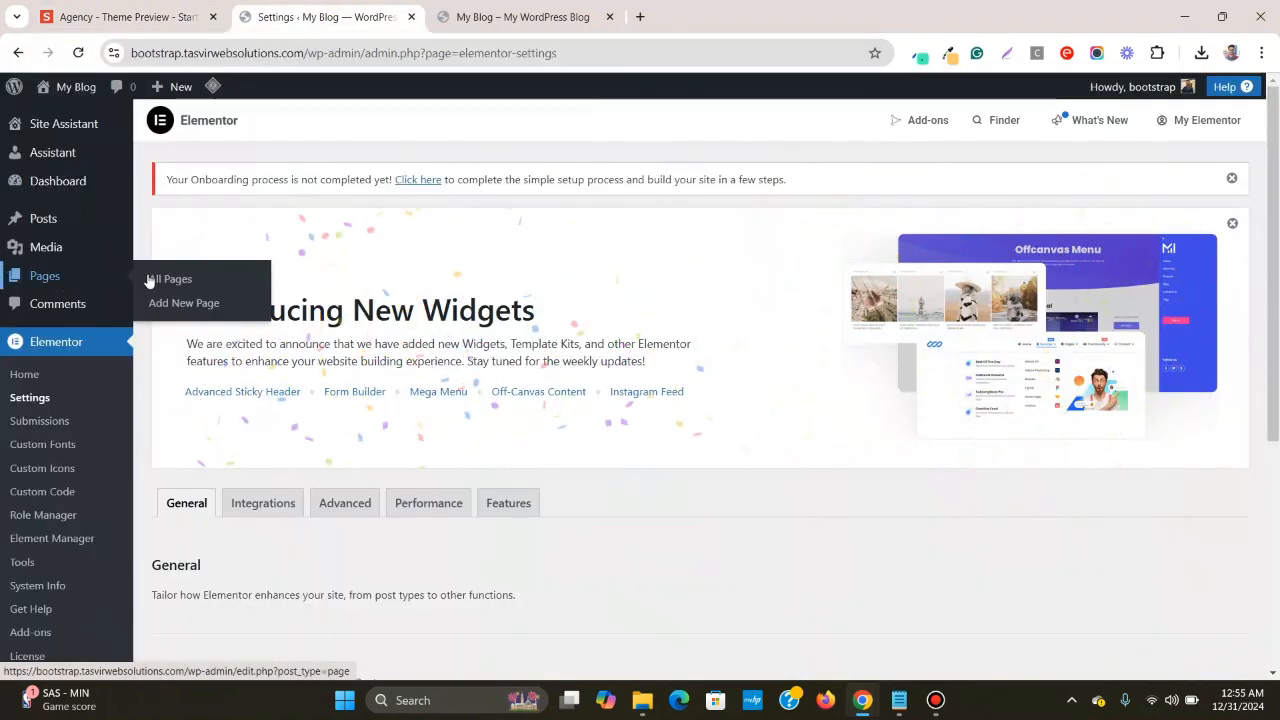
pyautogui.click(163, 279)
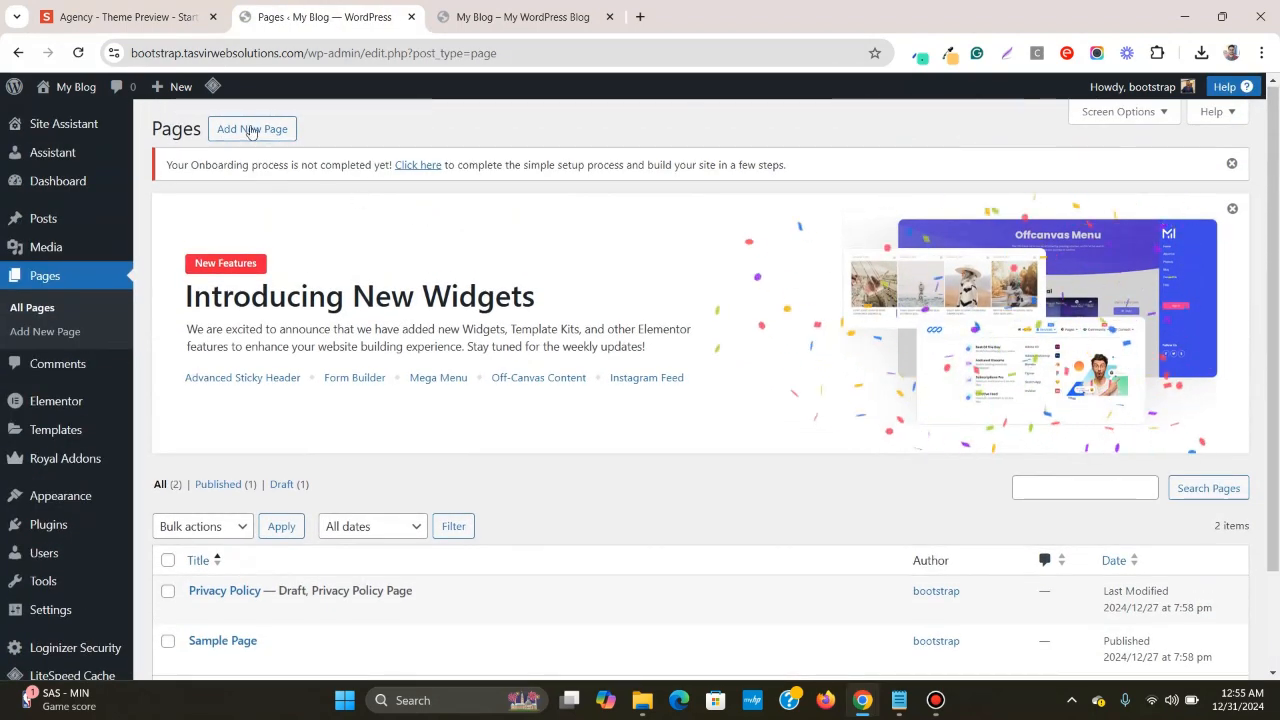
pyautogui.click(245, 129)
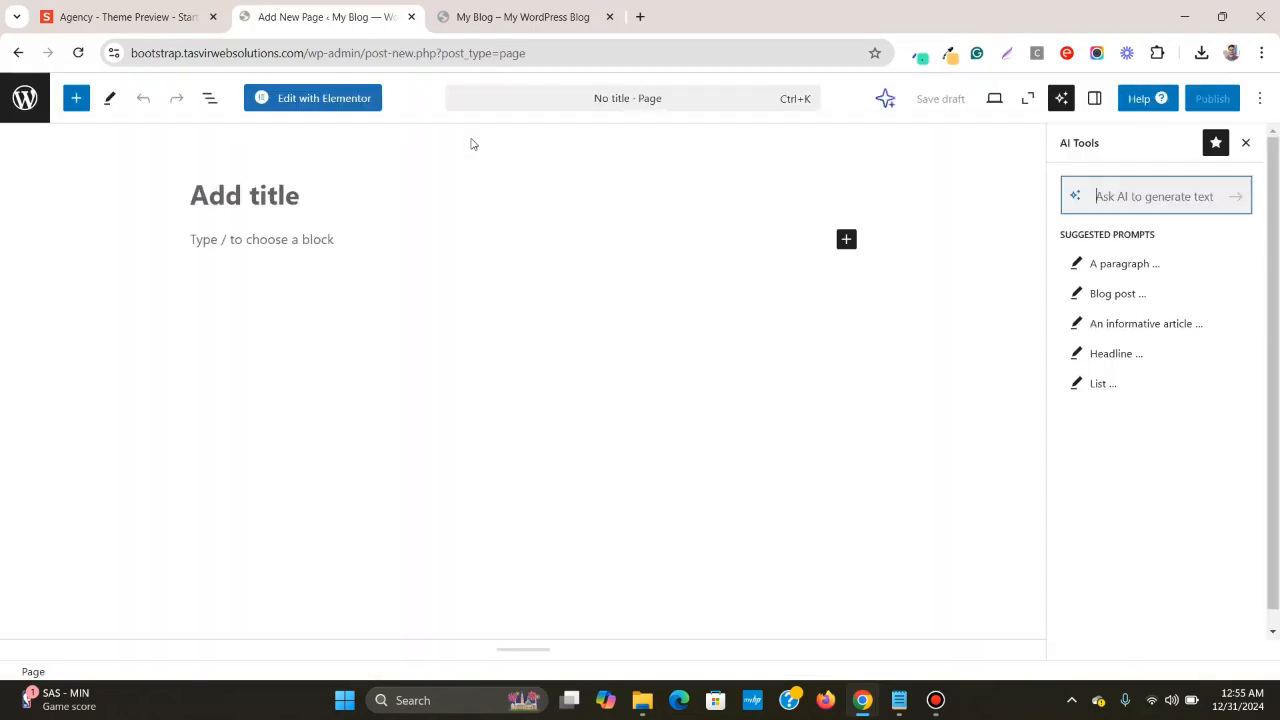
# - Save a draft of the new page titled "Fonts and Colors" and open it for editing with Elementor
pyautogui.click(297, 193)
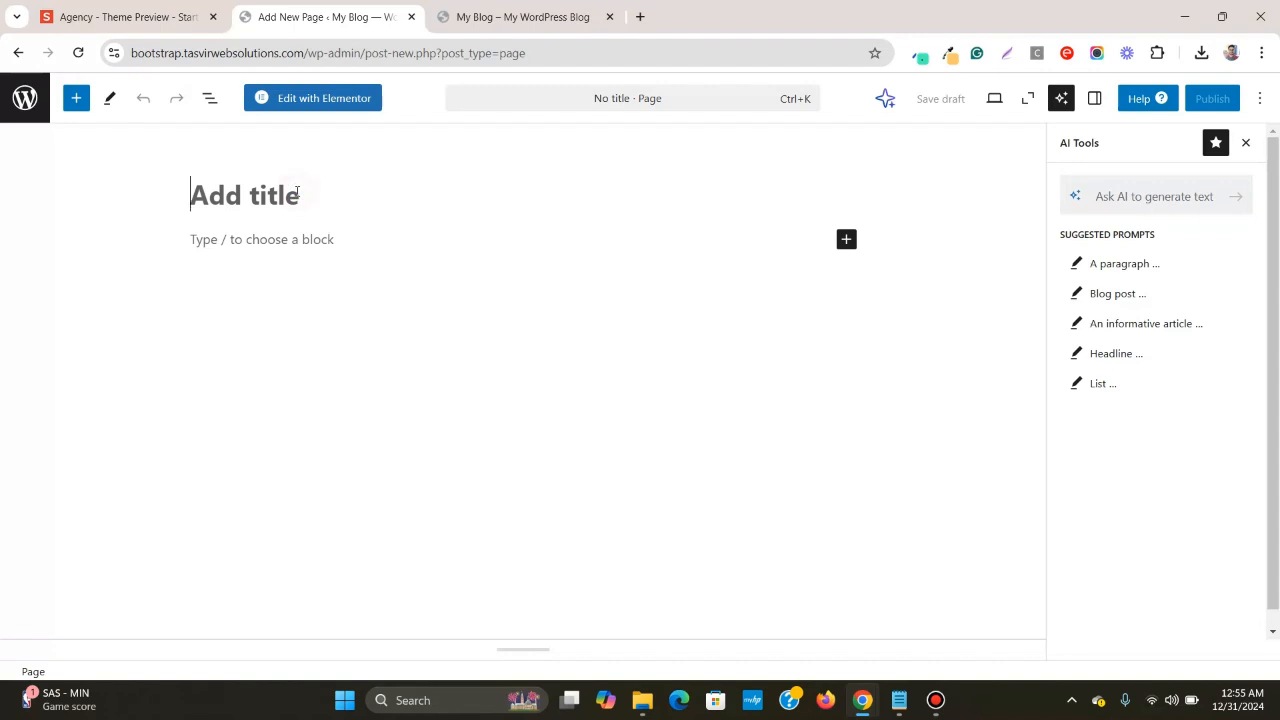
pyautogui.write('Fonts')
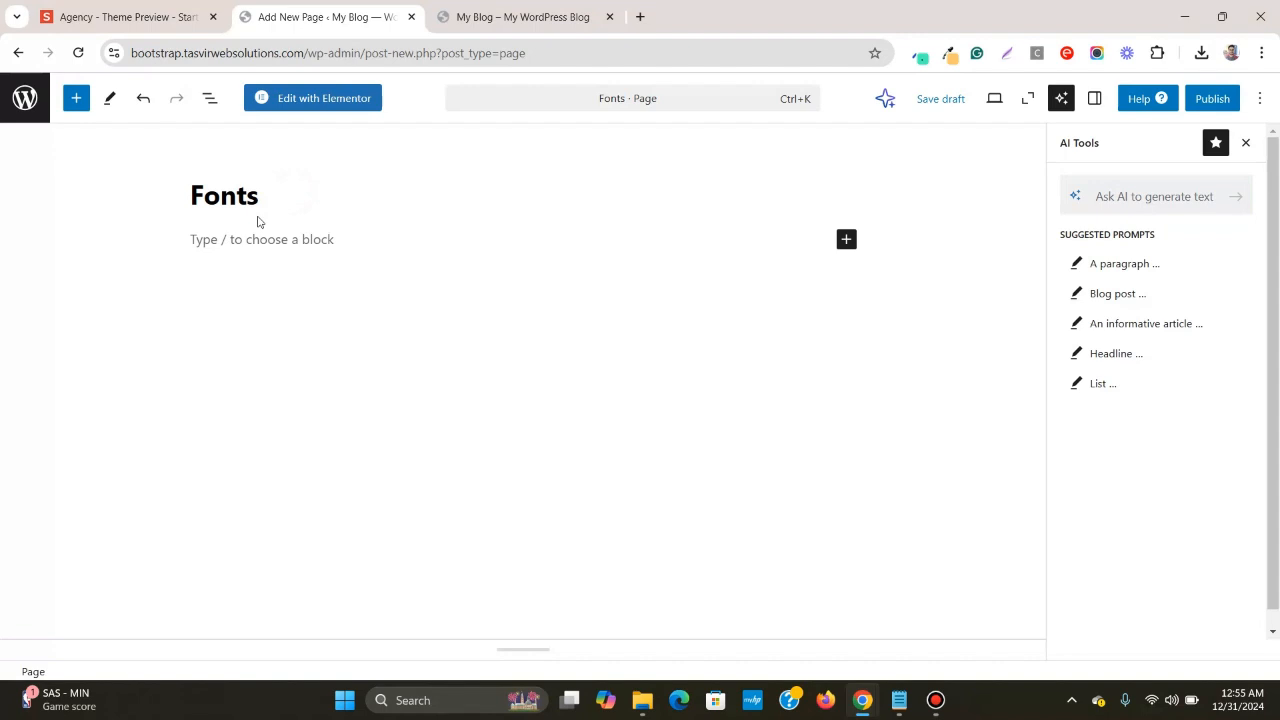
pyautogui.write(' and ')
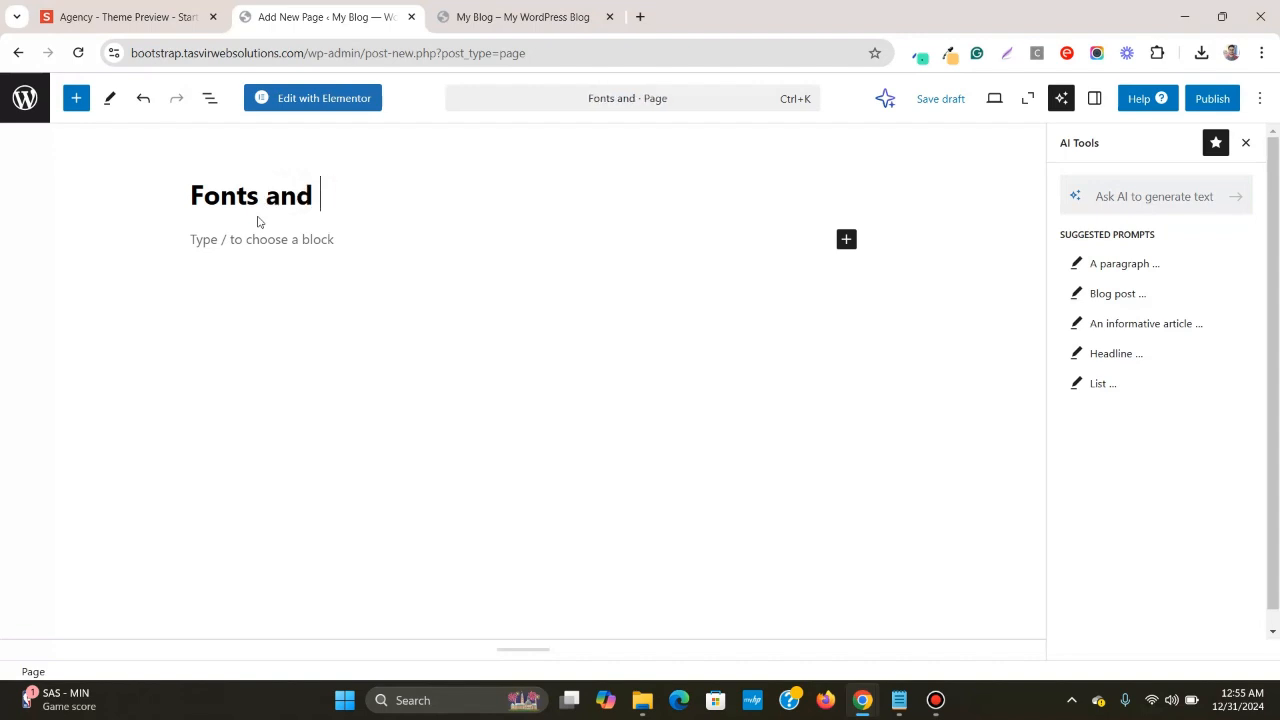
pyautogui.write('Colors')
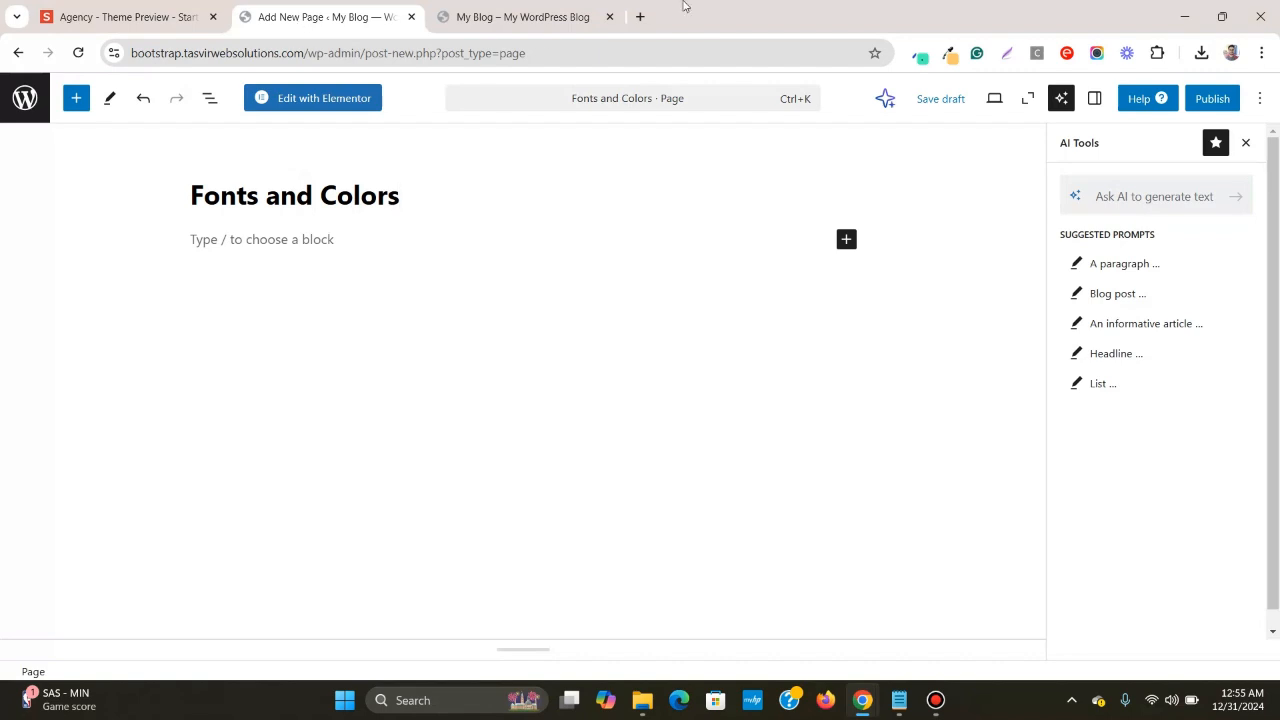
pyautogui.click(940, 99)
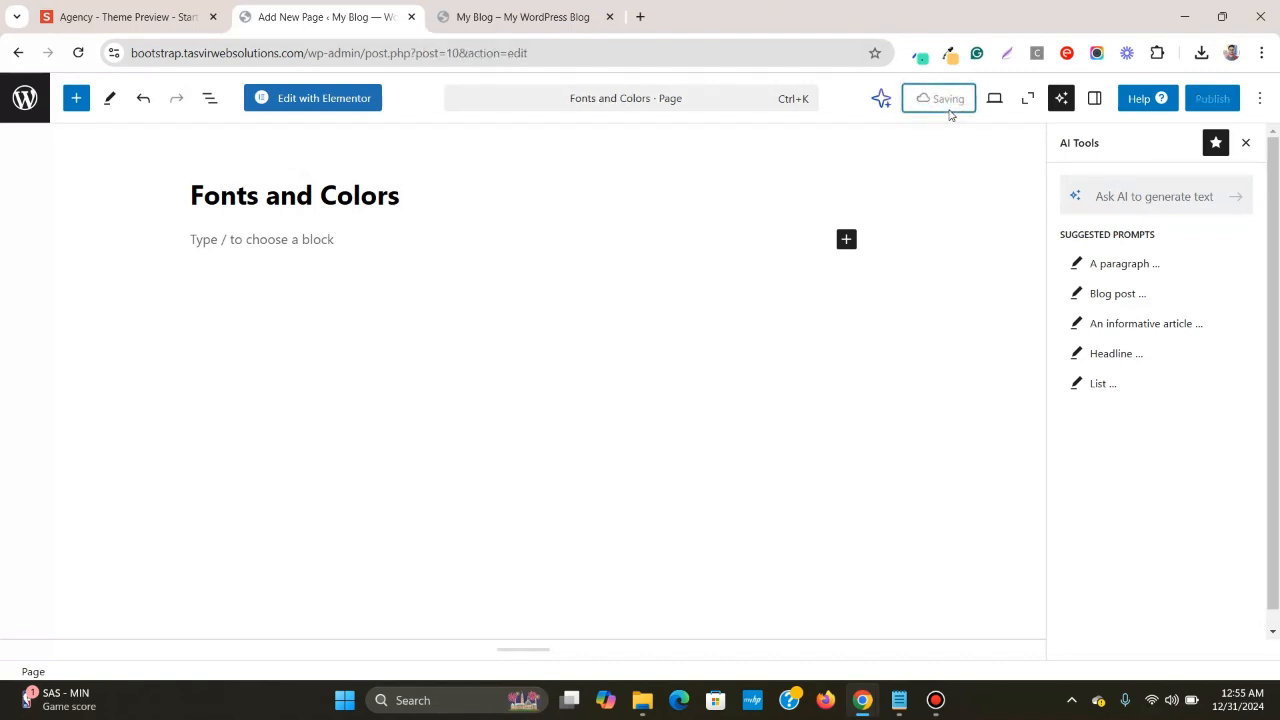
pyautogui.click(333, 100)
# - Look over the Agency preview's hero and Services sections while the Elementor editor loads
pyautogui.hotkey('ctrl', 'shift', 'Tab')
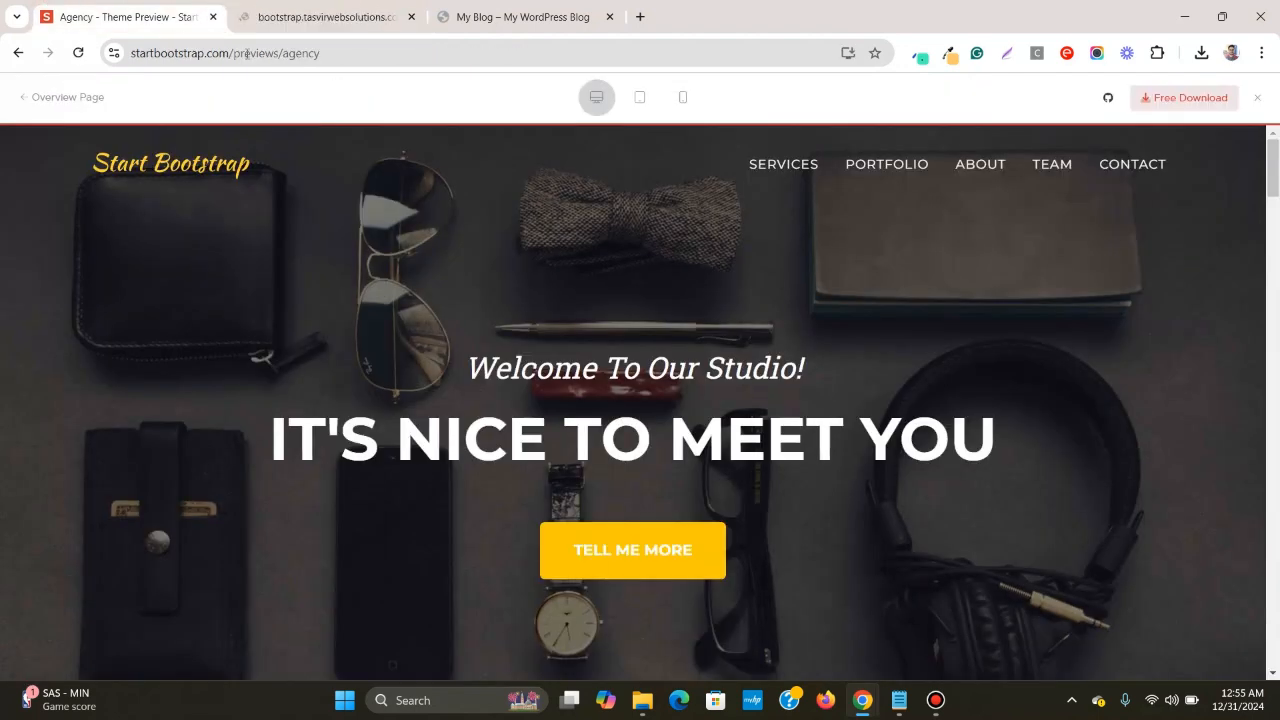
pyautogui.scroll(-5, 418, 238)
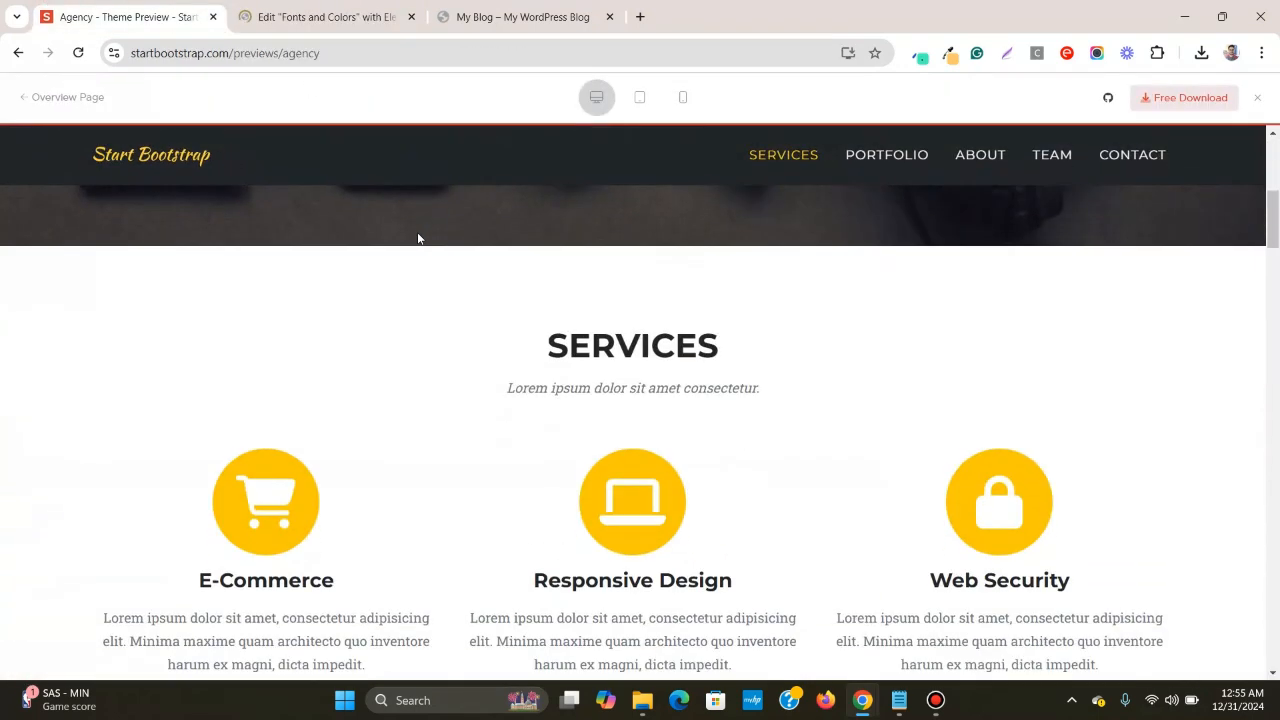
pyautogui.scroll(5, 418, 238)
pyautogui.click(331, 6)
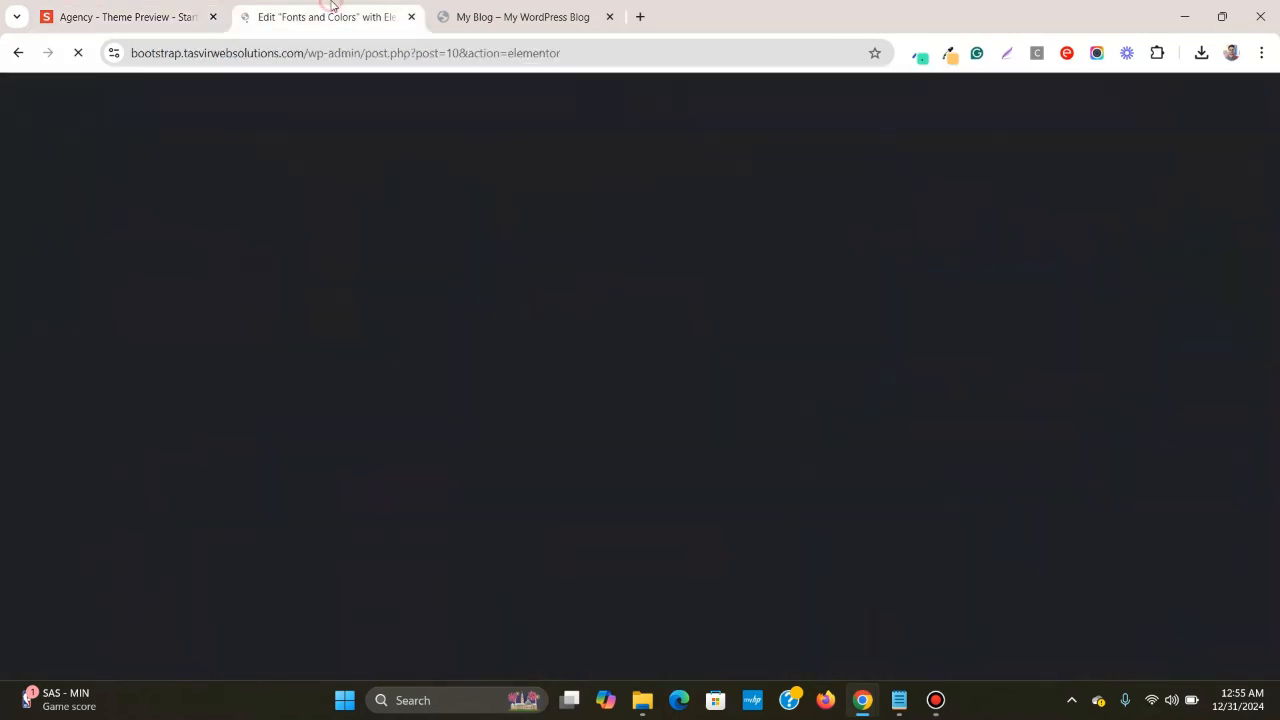
pyautogui.click(150, 5)
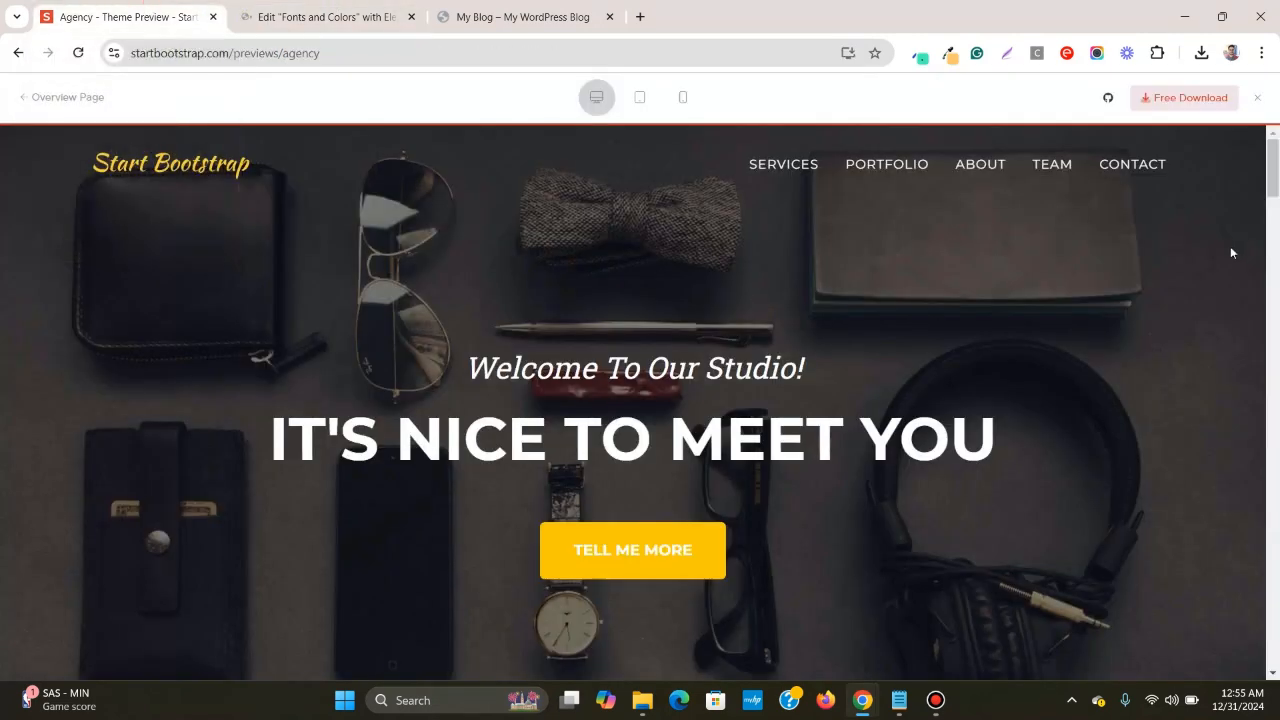
pyautogui.scroll(-8, 1231, 252)
pyautogui.scroll(3, 1231, 252)
pyautogui.scroll(-3, 1231, 252)
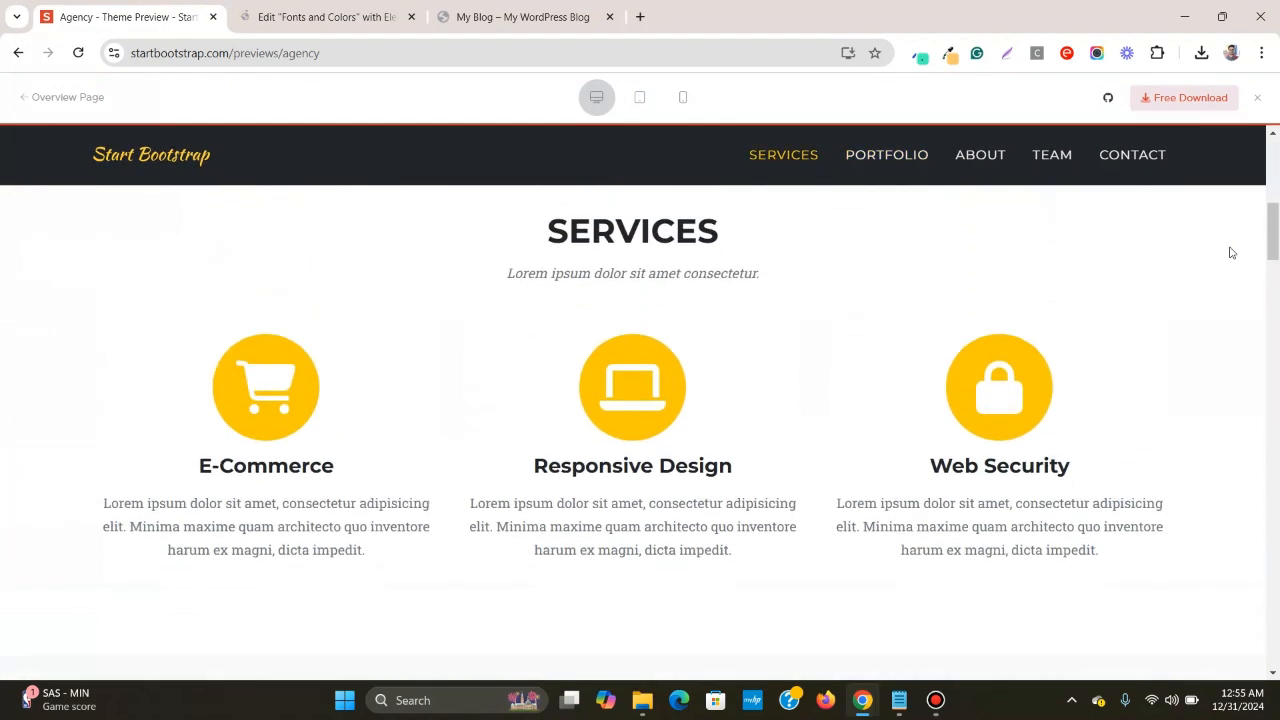
pyautogui.scroll(-3, 1231, 252)
pyautogui.scroll(5, 1231, 252)
pyautogui.scroll(3, 1229, 246)
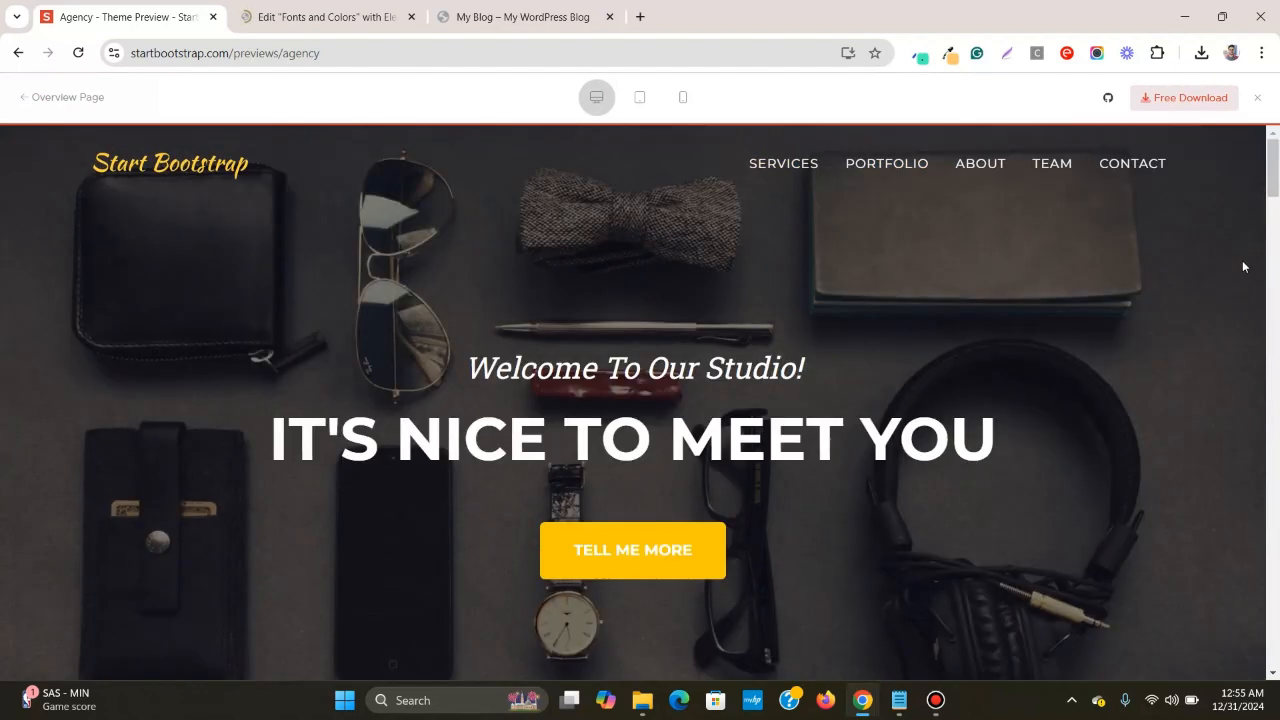
# - Examine the text styles in the Agency preview: hero heading, Services section title, Responsive Design subheading and its paragraph
pyautogui.tripleClick(841, 430)
pyautogui.click(841, 430)
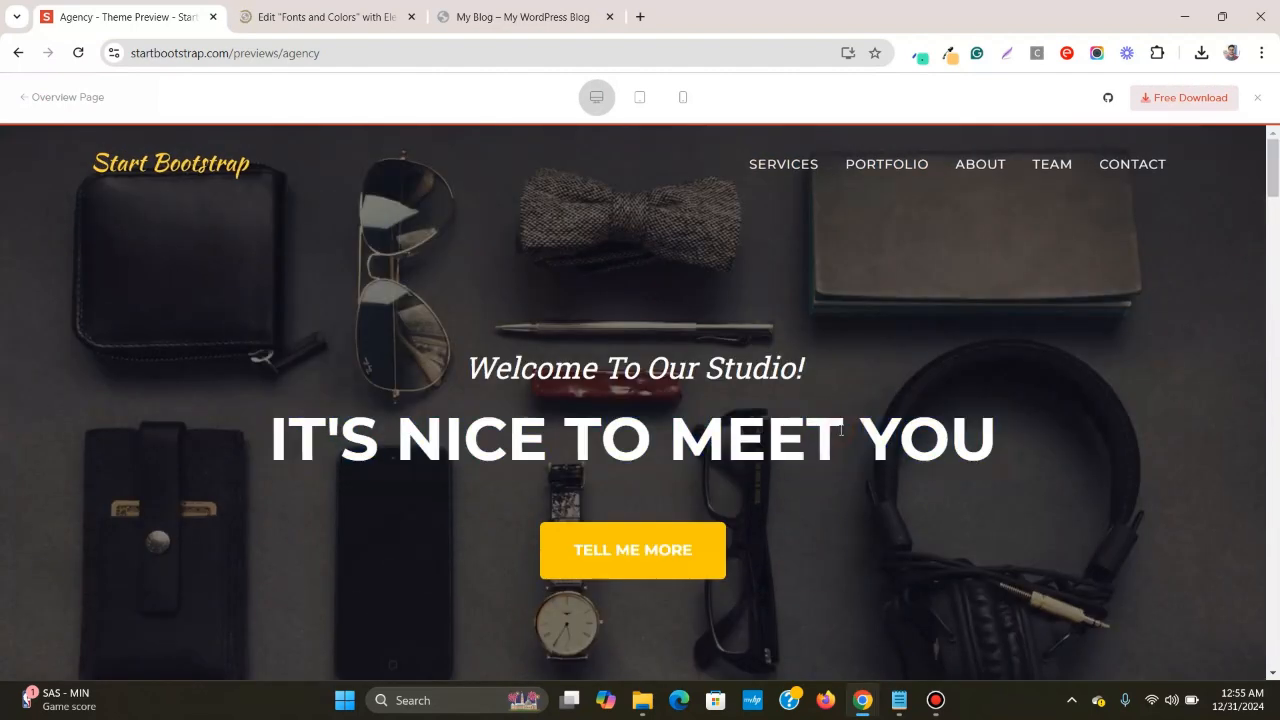
pyautogui.scroll(-3, 841, 430)
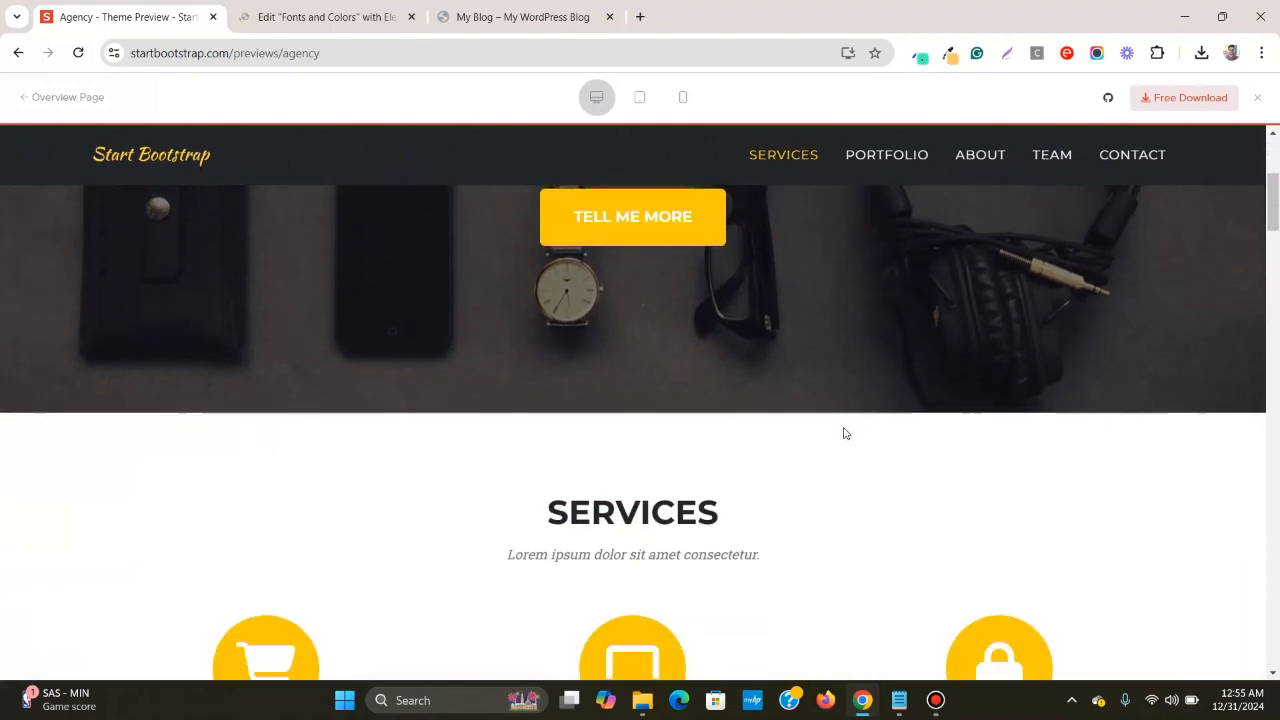
pyautogui.scroll(-3, 843, 433)
pyautogui.scroll(1, 843, 431)
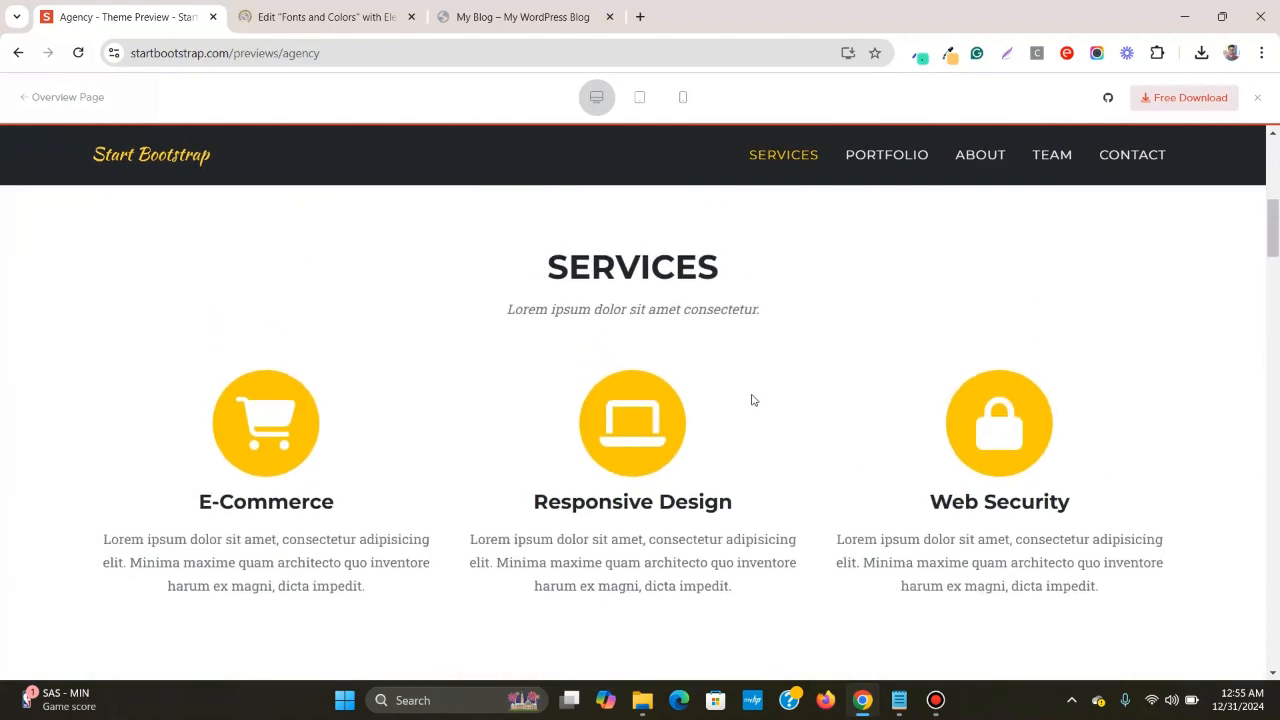
pyautogui.scroll(1, 752, 399)
pyautogui.scroll(-2, 751, 397)
pyautogui.scroll(1, 714, 357)
pyautogui.doubleClick(659, 266)
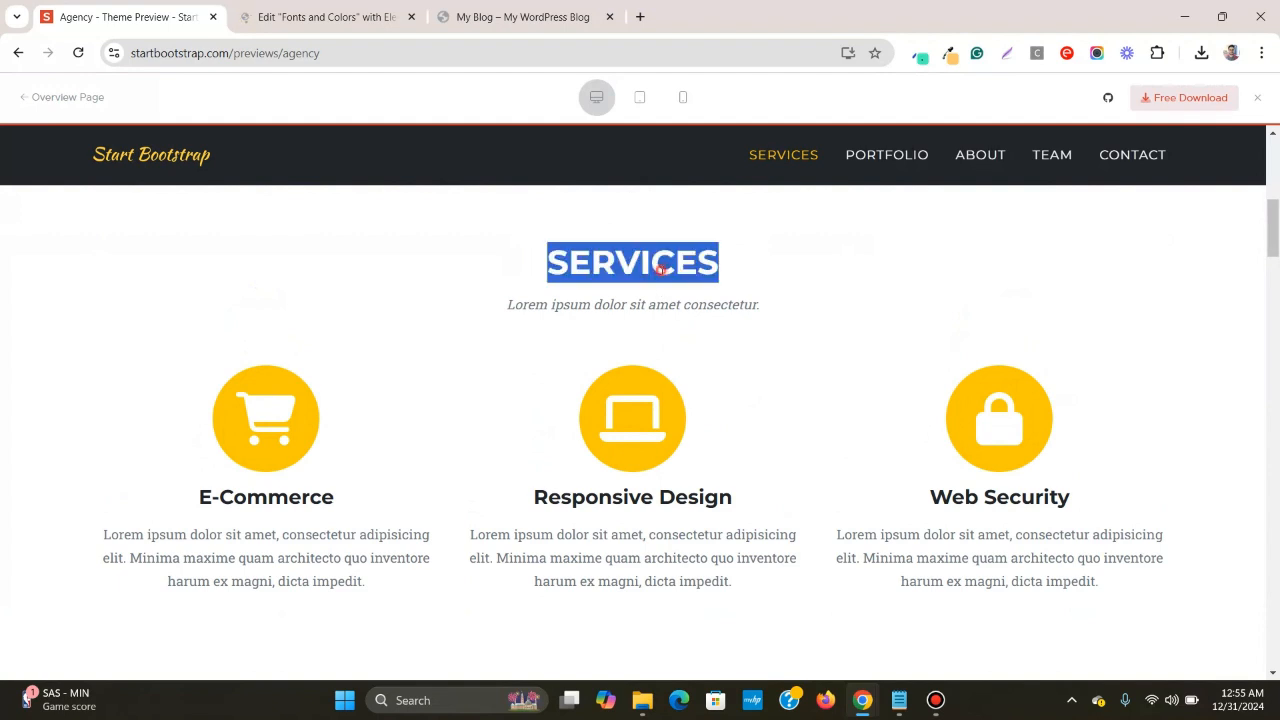
pyautogui.click(659, 268)
pyautogui.scroll(-2, 660, 290)
pyautogui.scroll(1, 660, 296)
pyautogui.tripleClick(674, 328)
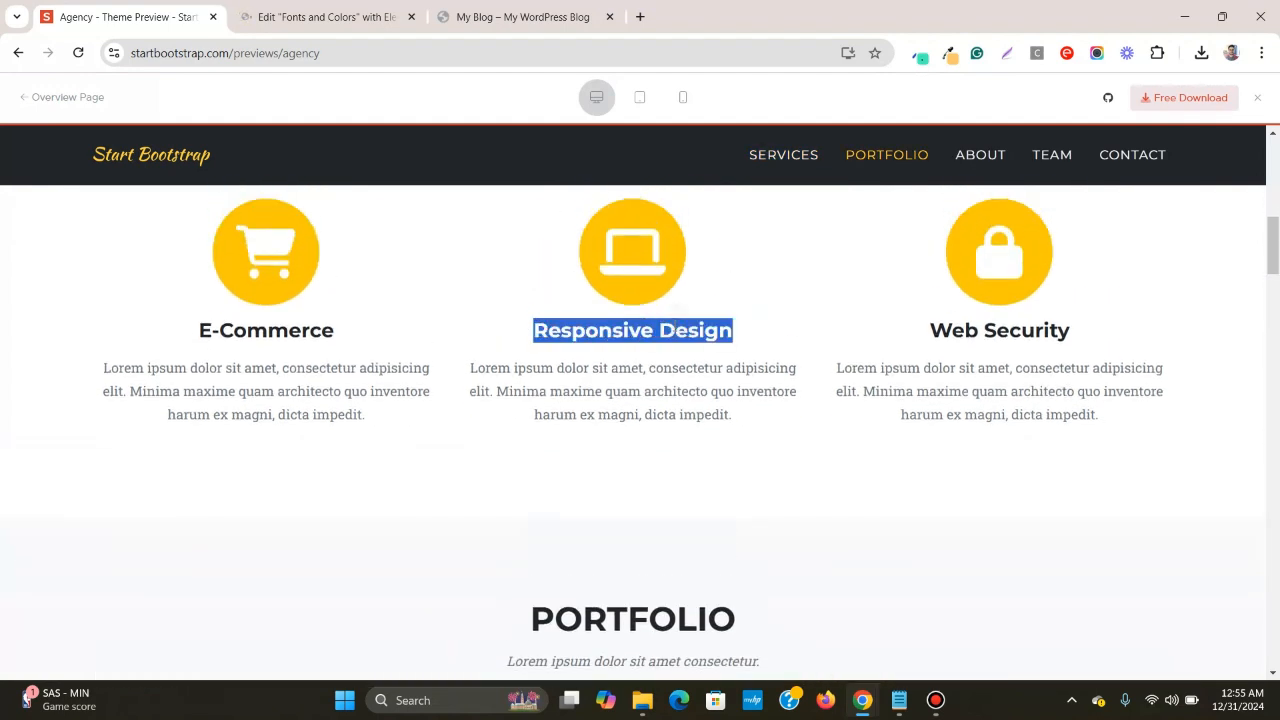
pyautogui.click(674, 328)
pyautogui.moveTo(473, 373); pyautogui.dragTo(760, 443)
pyautogui.click(761, 443)
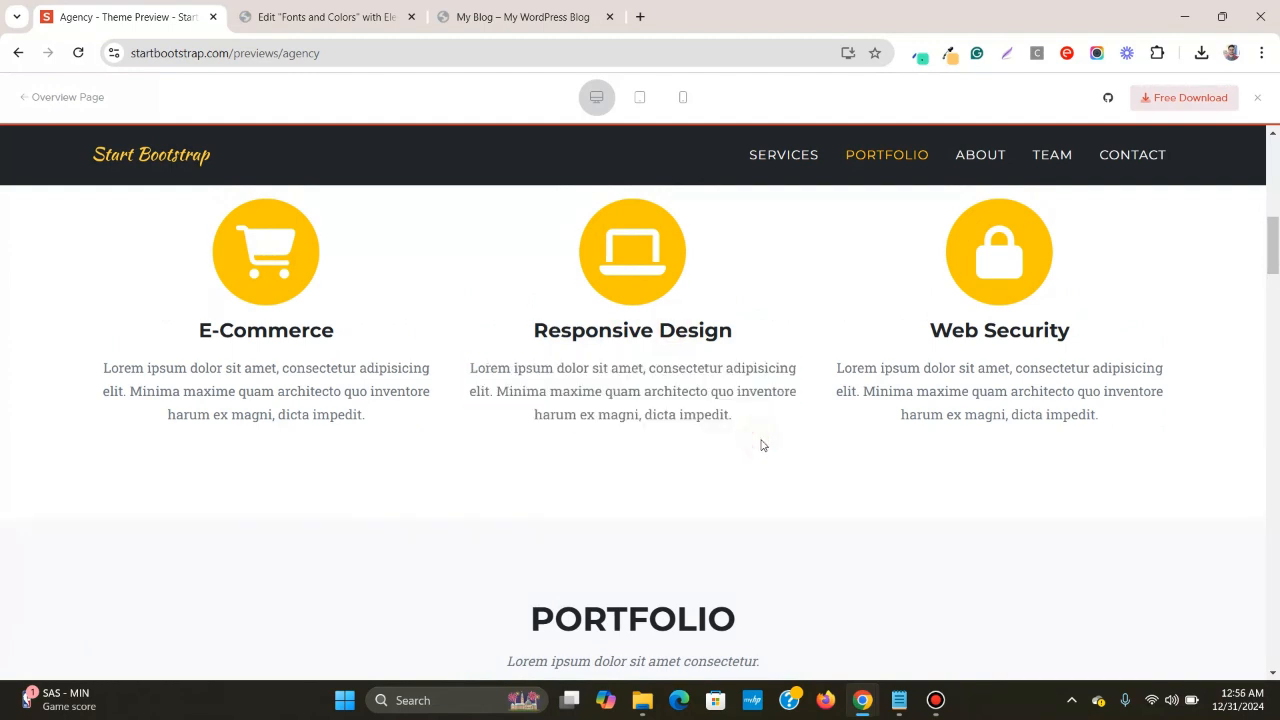
# - Review the Agency preview's remaining sections from Portfolio, About and Team down to the contact form and footer, then return to the hero
pyautogui.scroll(7, 761, 445)
pyautogui.scroll(-3, 761, 445)
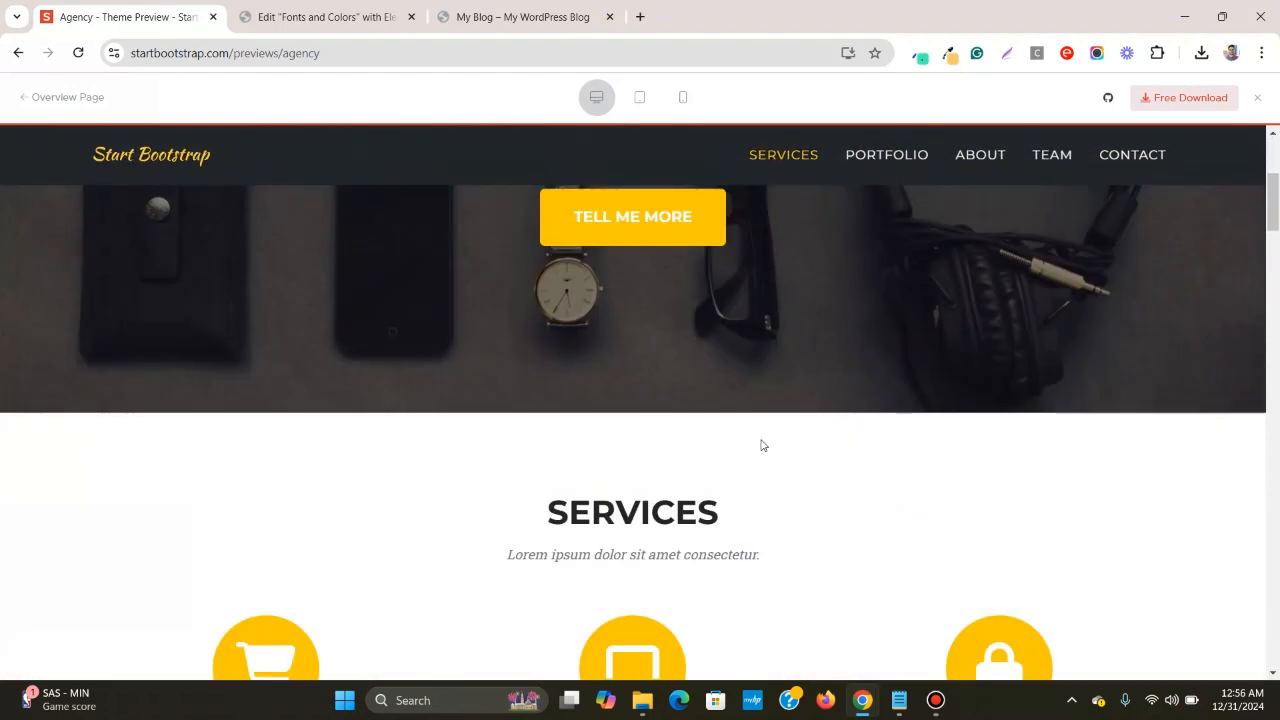
pyautogui.scroll(-12, 762, 445)
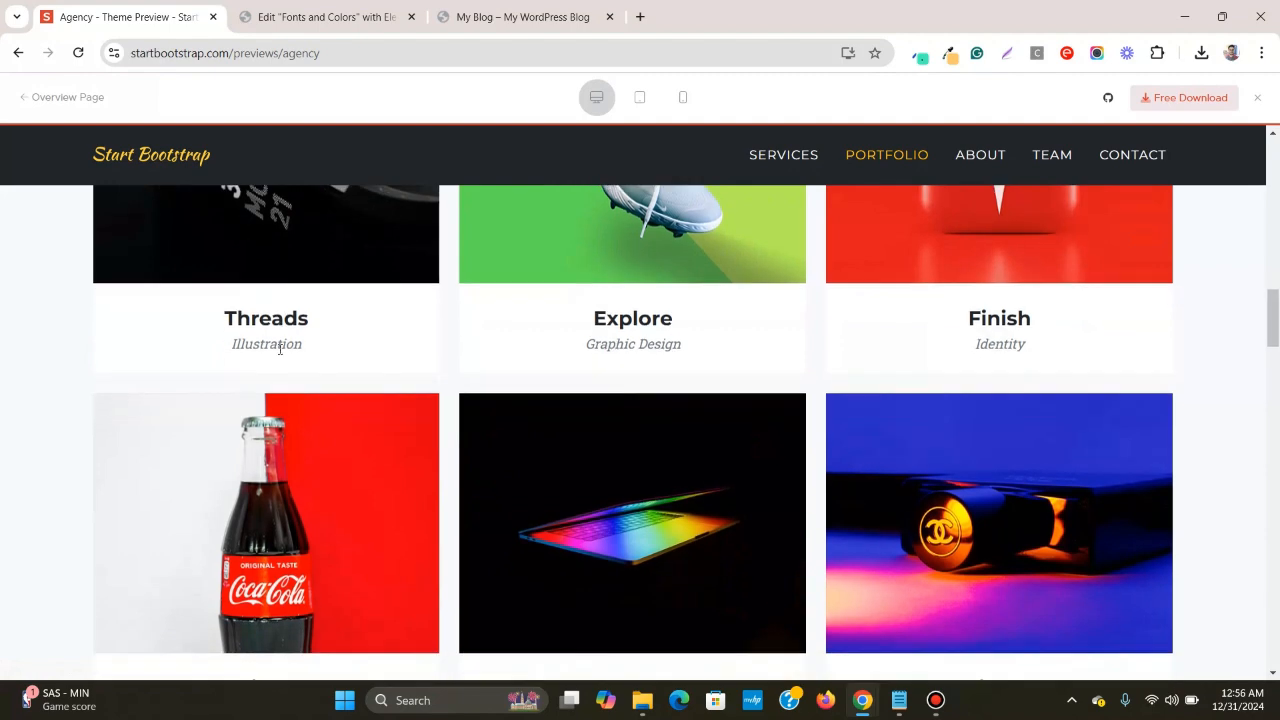
pyautogui.scroll(-7, 279, 349)
pyautogui.scroll(-4, 279, 349)
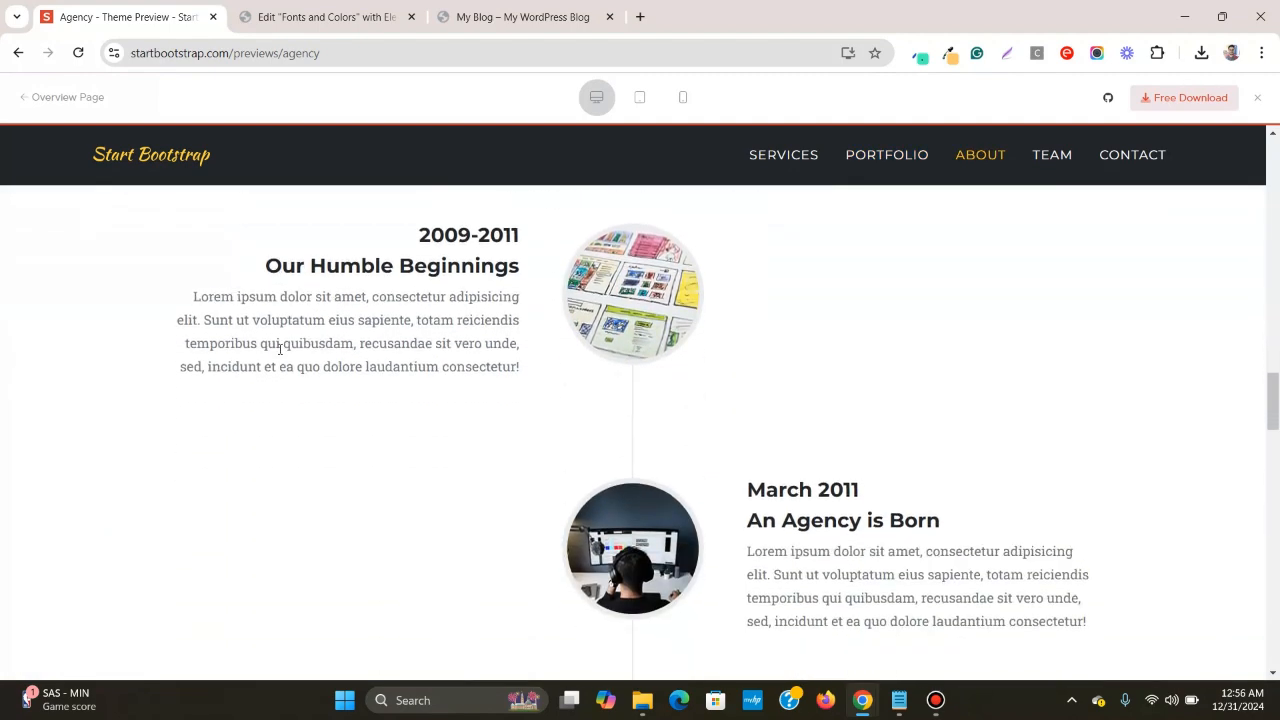
pyautogui.scroll(3, 279, 349)
pyautogui.scroll(3, 279, 349)
pyautogui.scroll(-12, 280, 350)
pyautogui.scroll(-10, 281, 356)
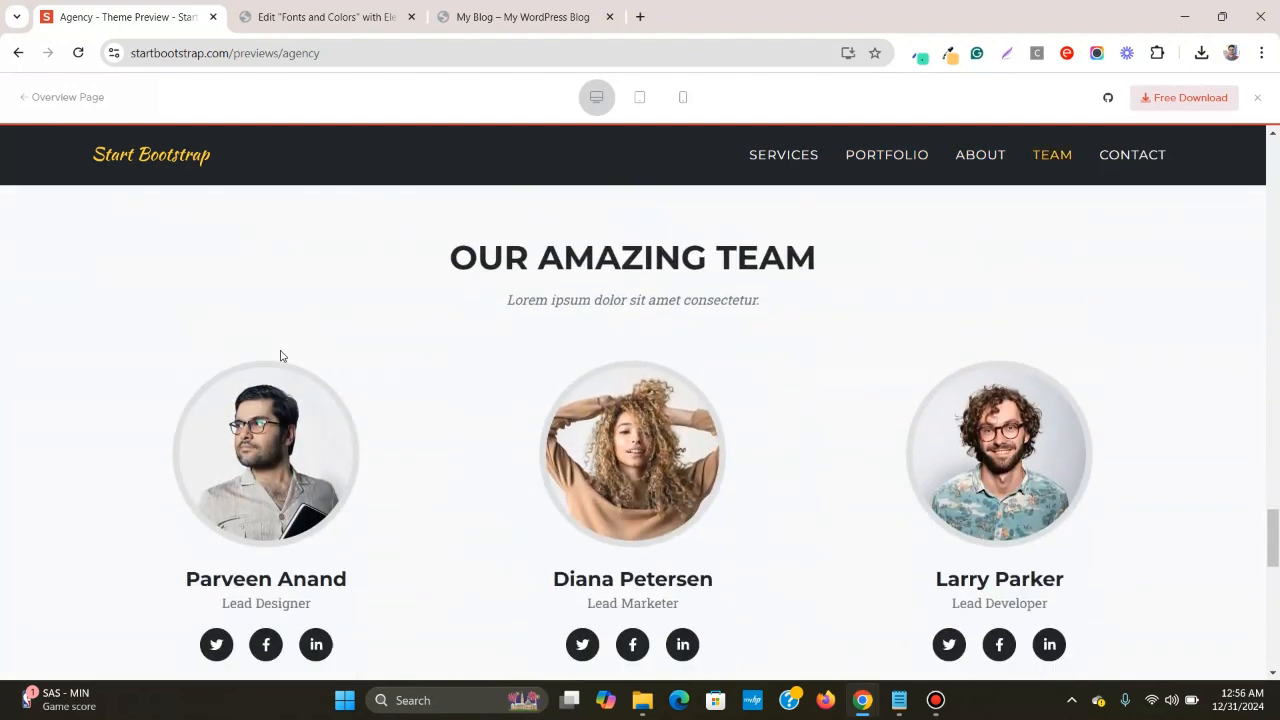
pyautogui.scroll(-2, 281, 356)
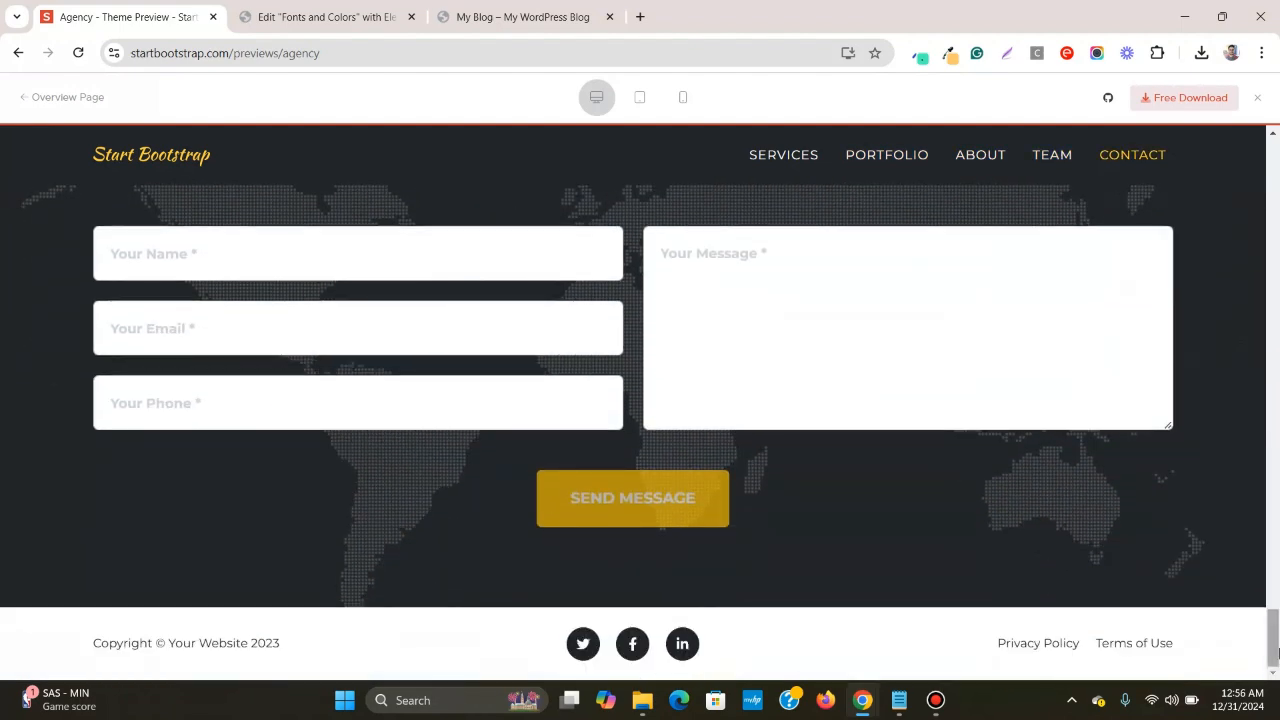
pyautogui.moveTo(1274, 650); pyautogui.dragTo(1268, 127)
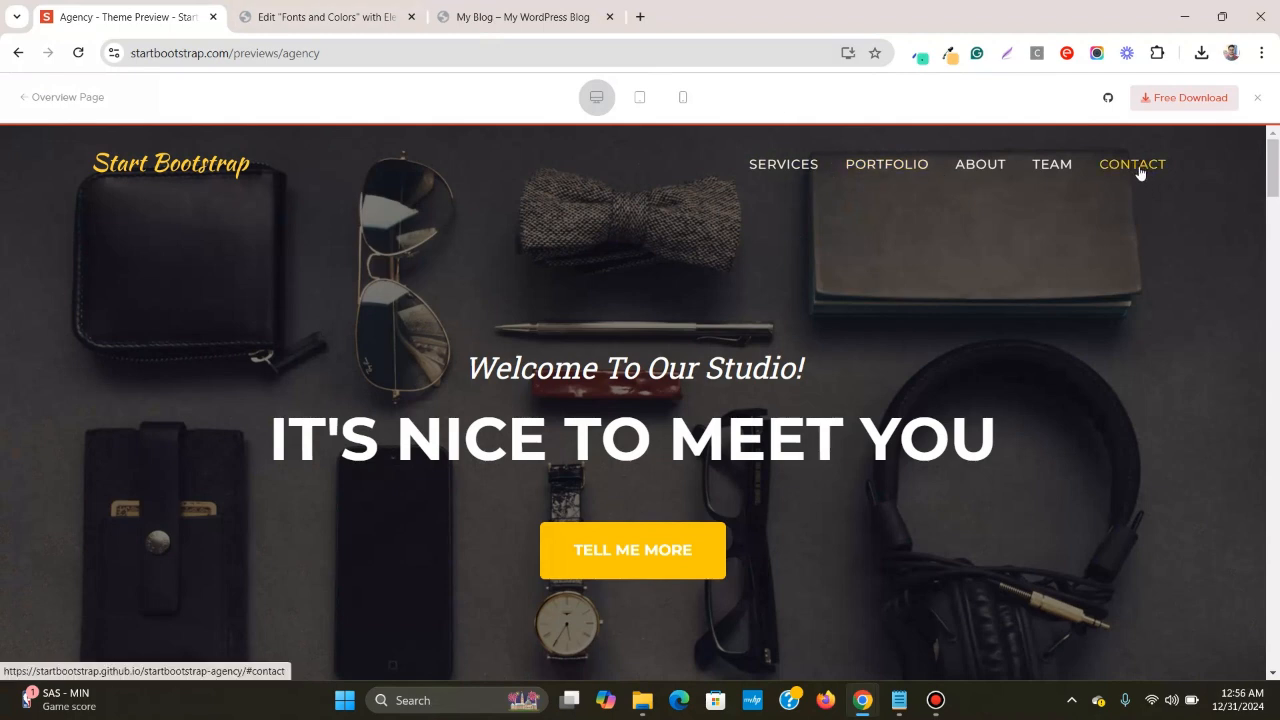
# - Switch to the Elementor editor for the Fonts and Colors page and dismiss the notification popup and the Structure panel
pyautogui.click(301, 6)
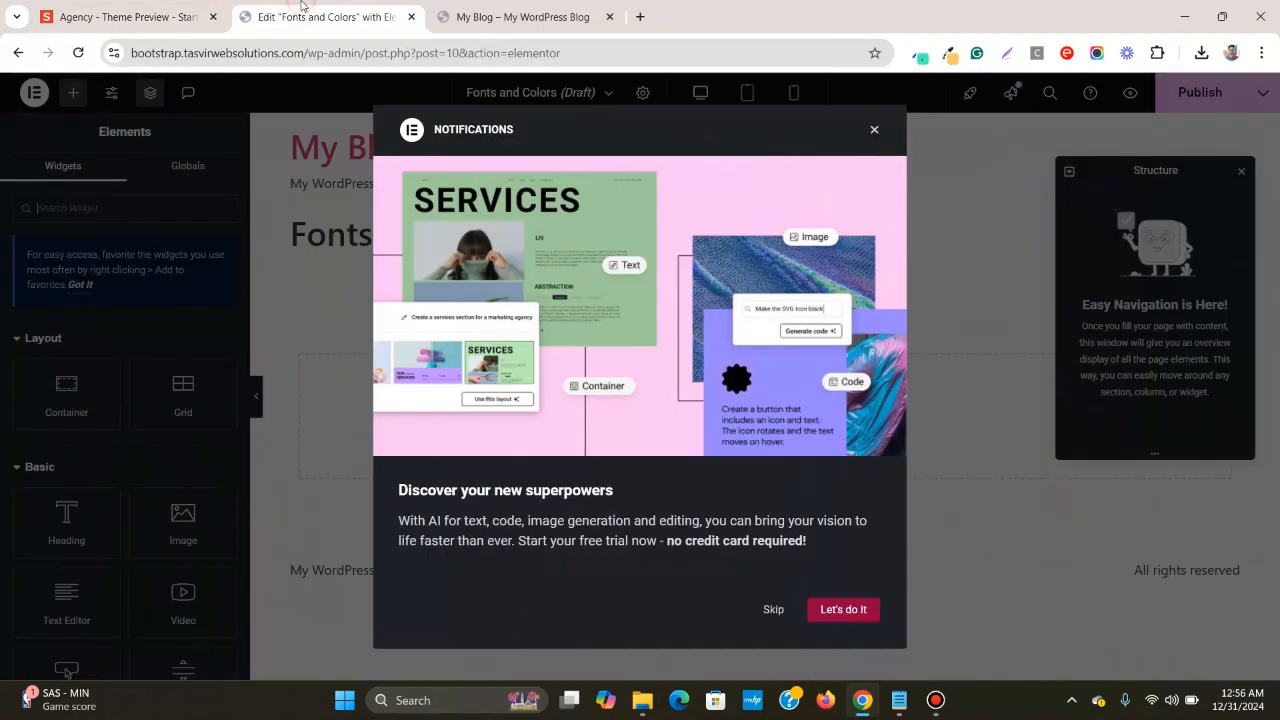
pyautogui.click(874, 133)
pyautogui.click(1240, 173)
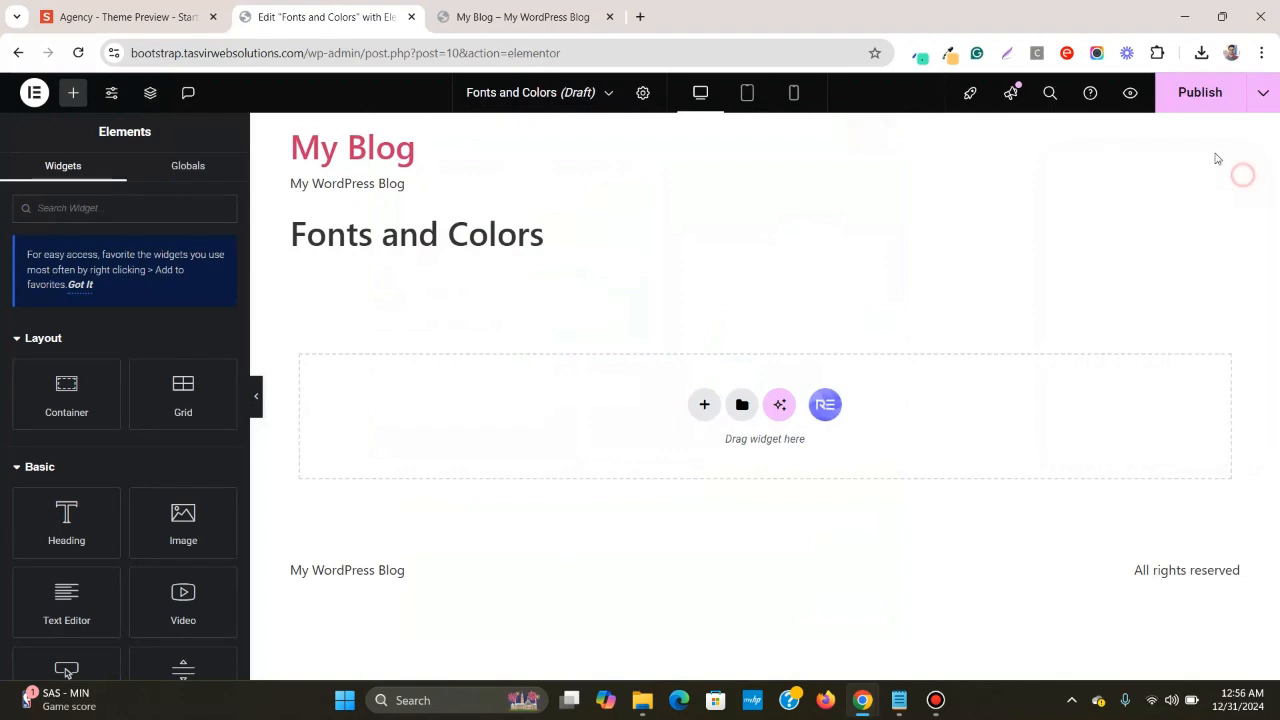
# - Go back to the Agency preview and compare the fonts and colours used from the hero through the Portfolio section
pyautogui.click(71, 5)
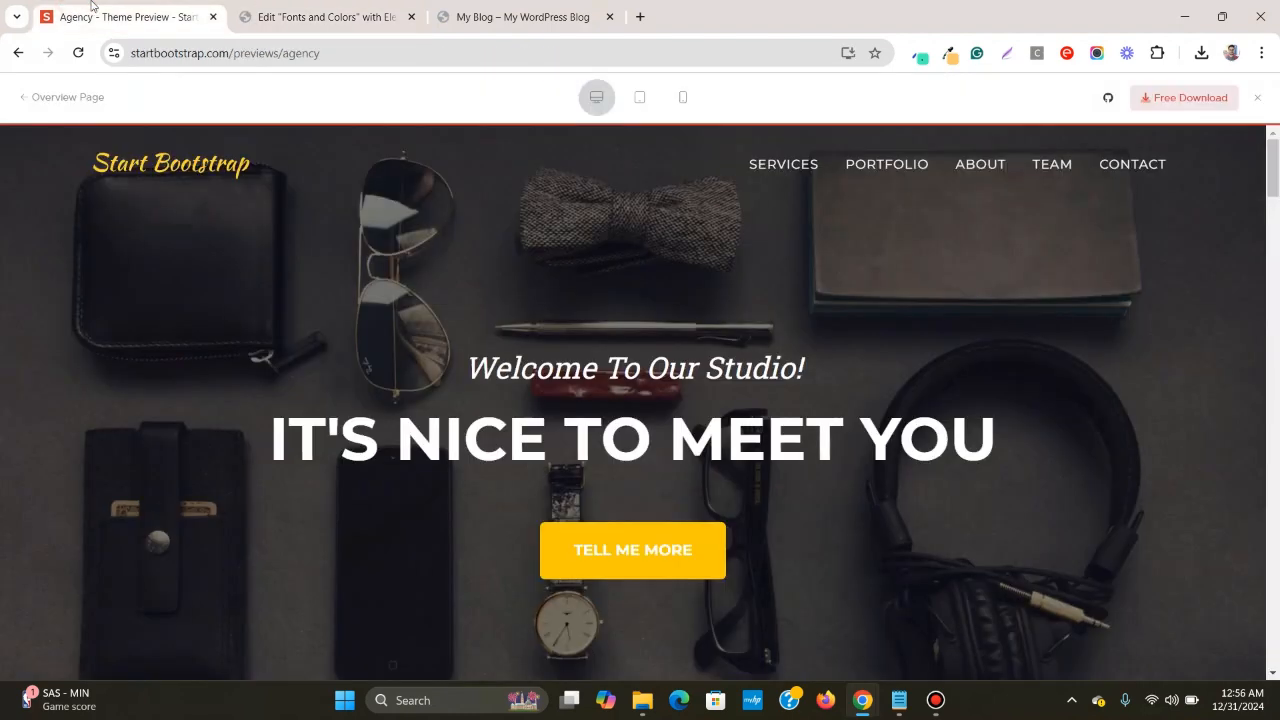
pyautogui.scroll(-10, 738, 404)
pyautogui.scroll(2, 738, 416)
pyautogui.scroll(5, 738, 416)
pyautogui.scroll(-3, 736, 418)
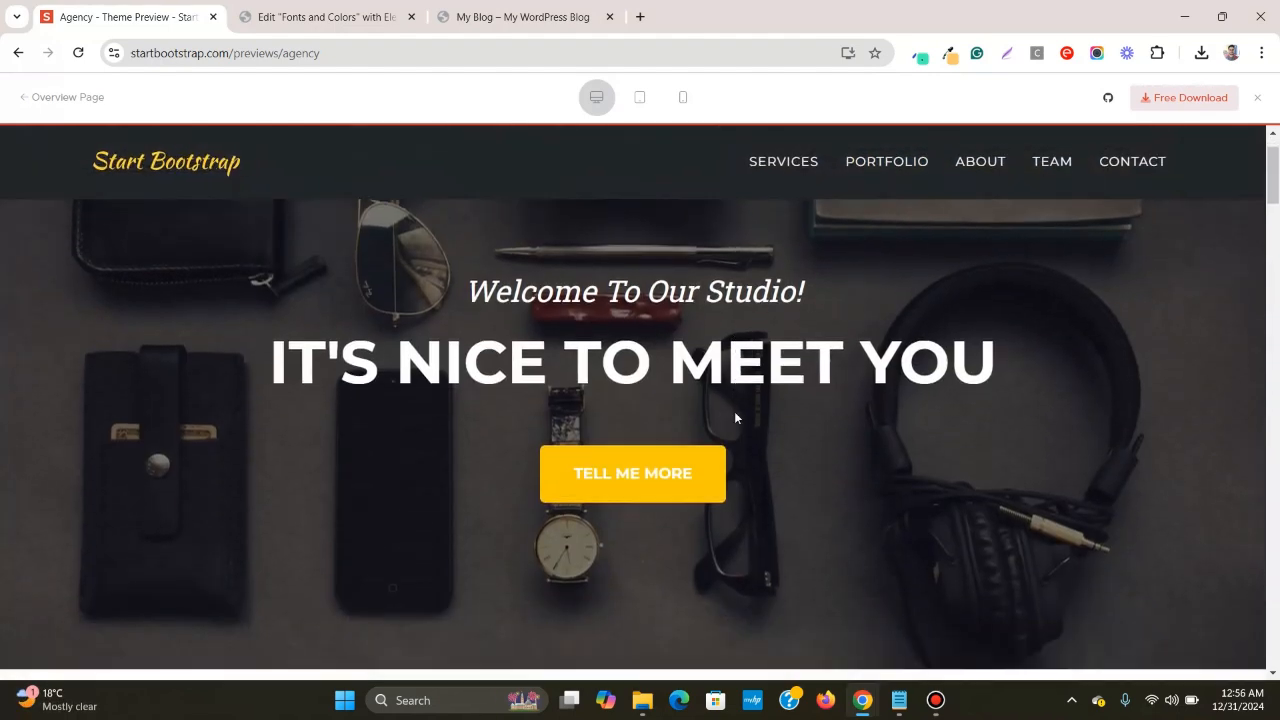
pyautogui.scroll(-3, 736, 418)
pyautogui.scroll(-10, 736, 417)
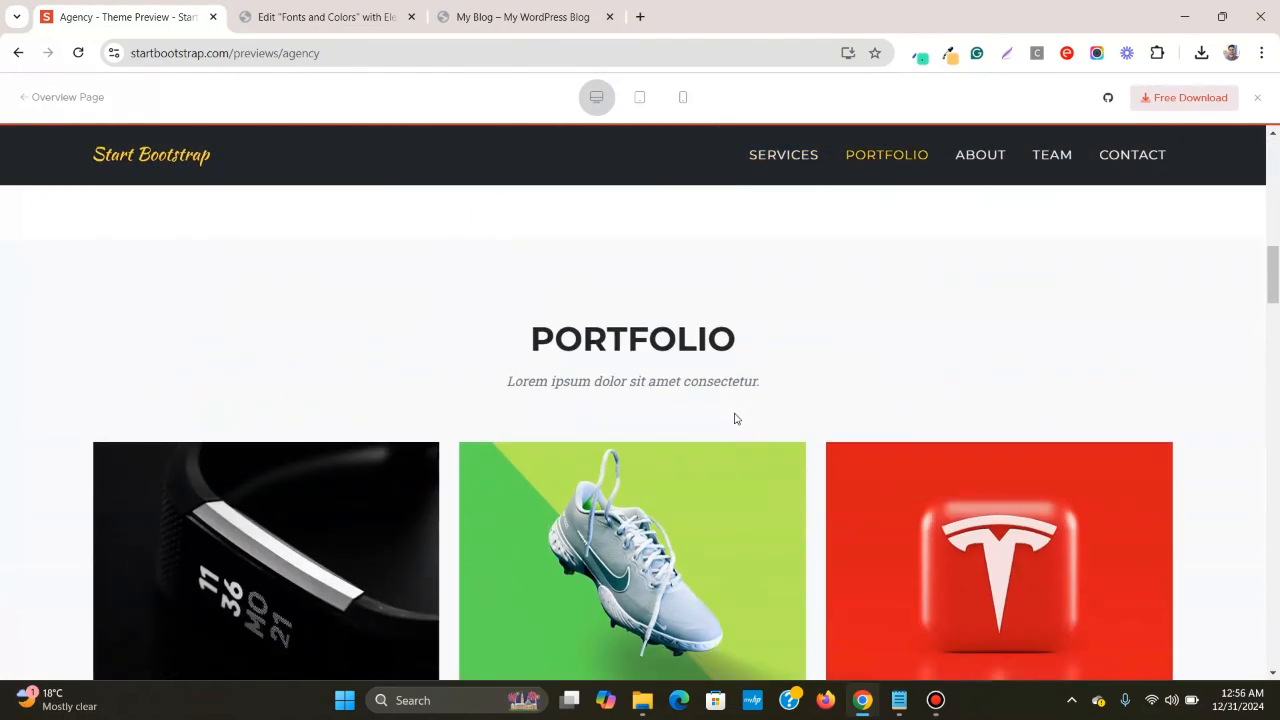
pyautogui.scroll(2, 713, 404)
pyautogui.scroll(10, 677, 417)
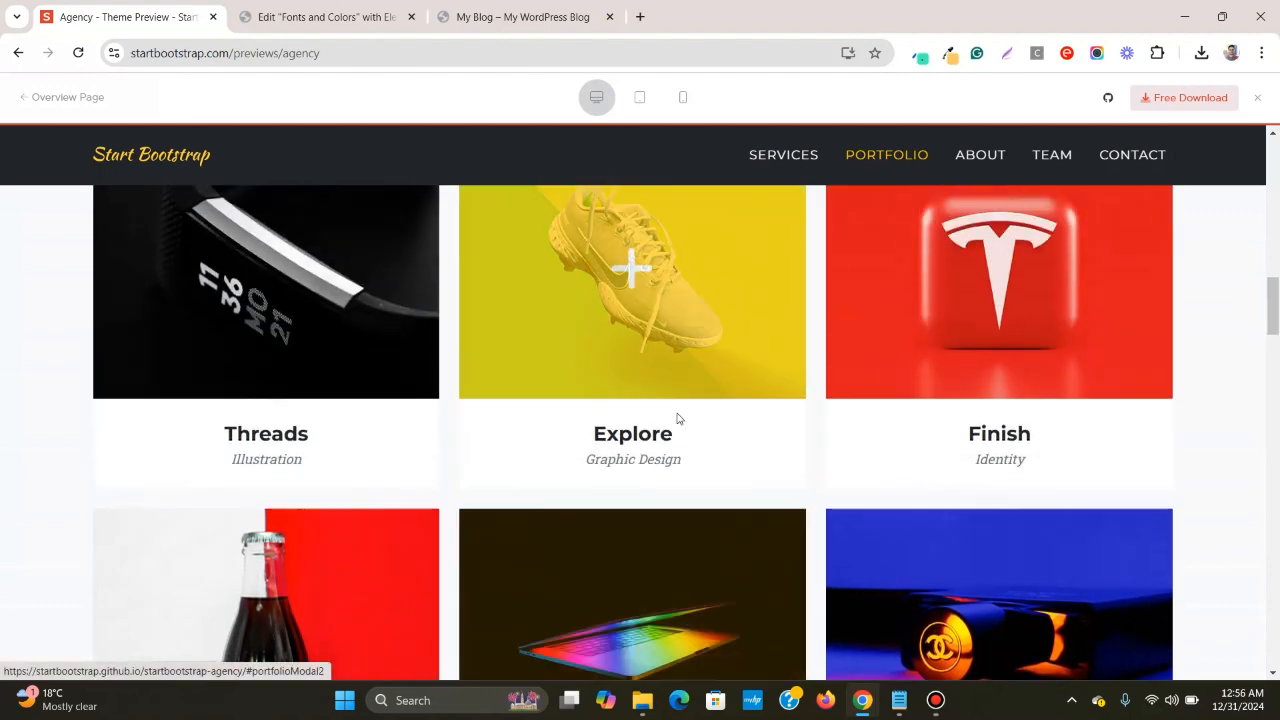
# - Switch to the Elementor editor and add a single-column container with downward direction to the Fonts and Colors page
pyautogui.scroll(-4, 677, 418)
pyautogui.scroll(2, 677, 418)
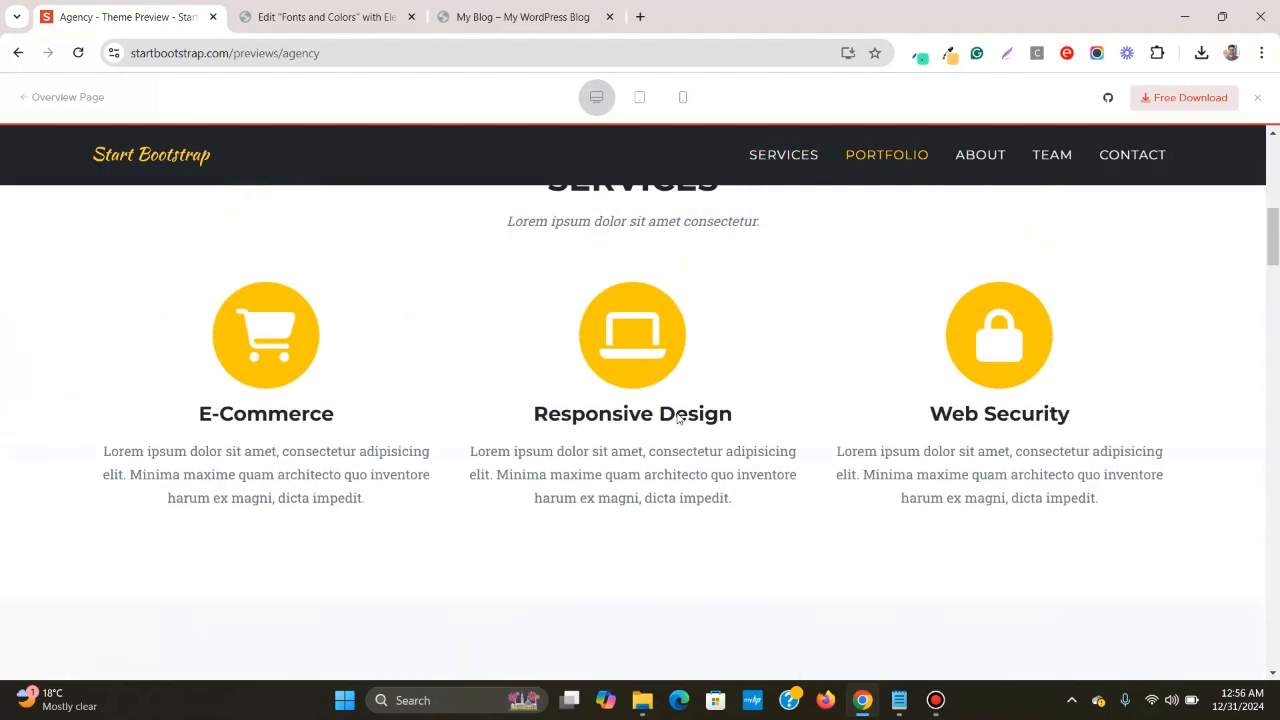
pyautogui.scroll(8, 677, 418)
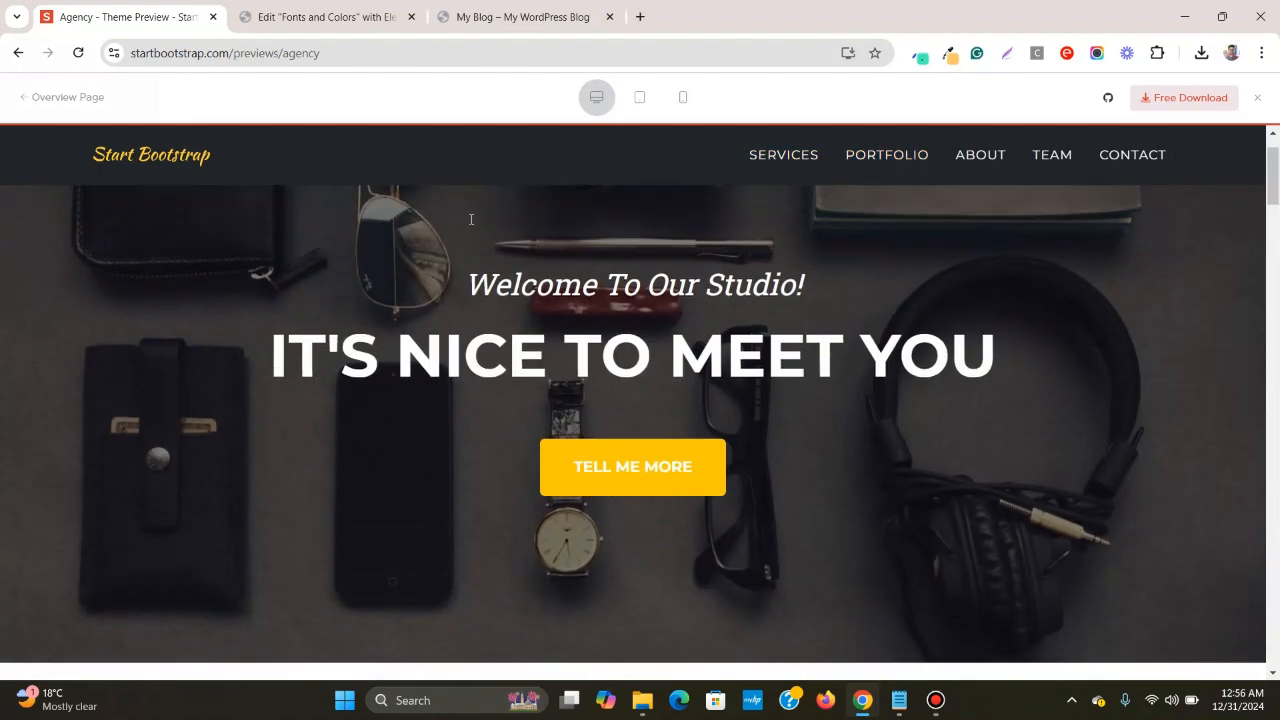
pyautogui.click(390, 8)
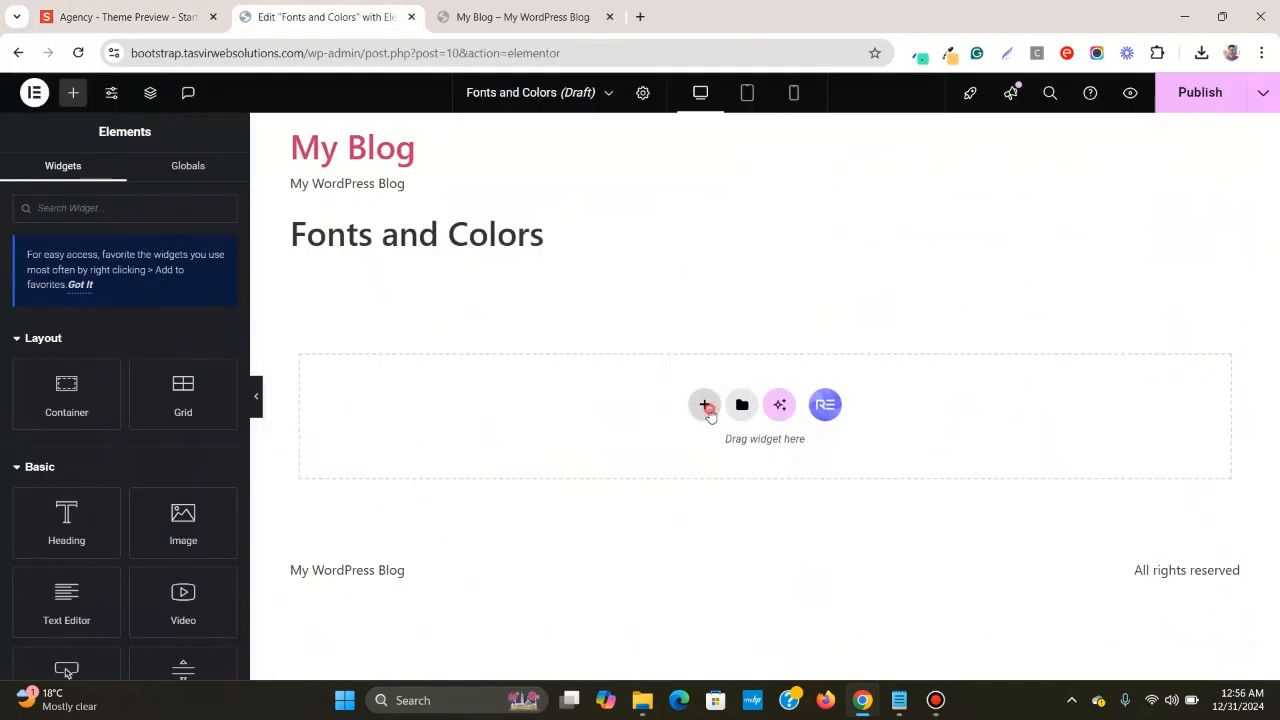
pyautogui.click(704, 405)
pyautogui.click(703, 440)
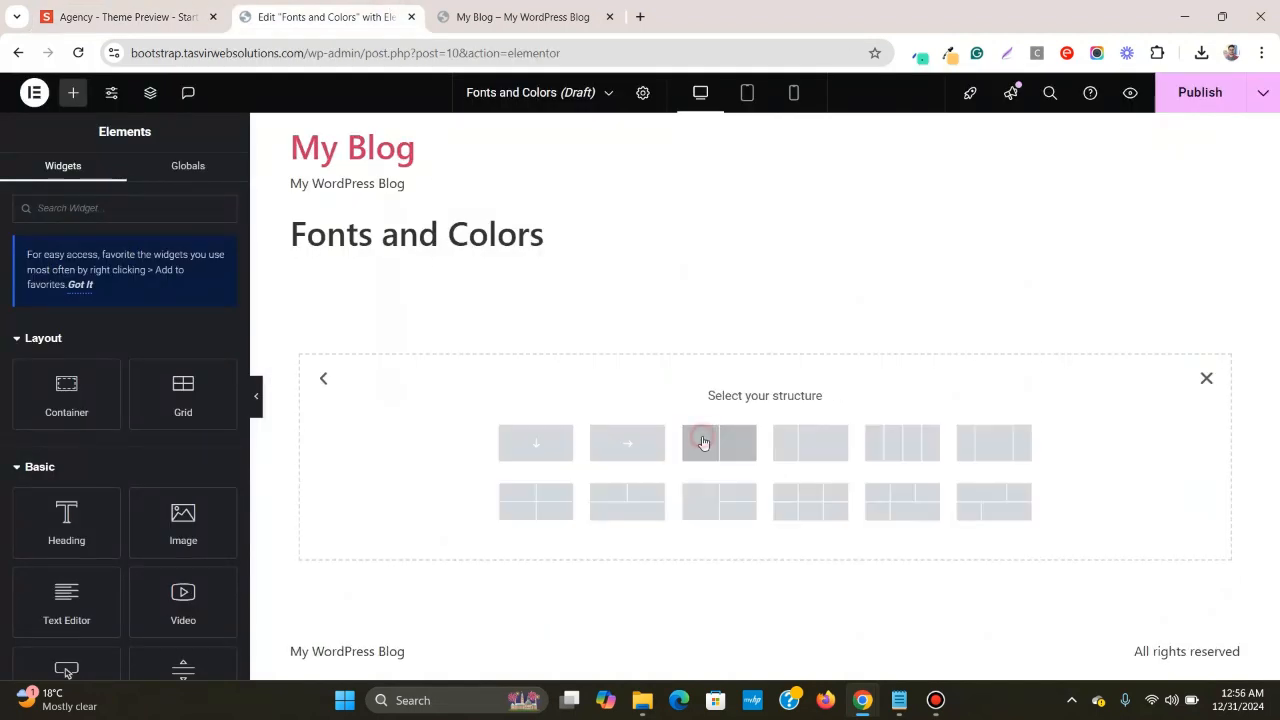
pyautogui.click(536, 450)
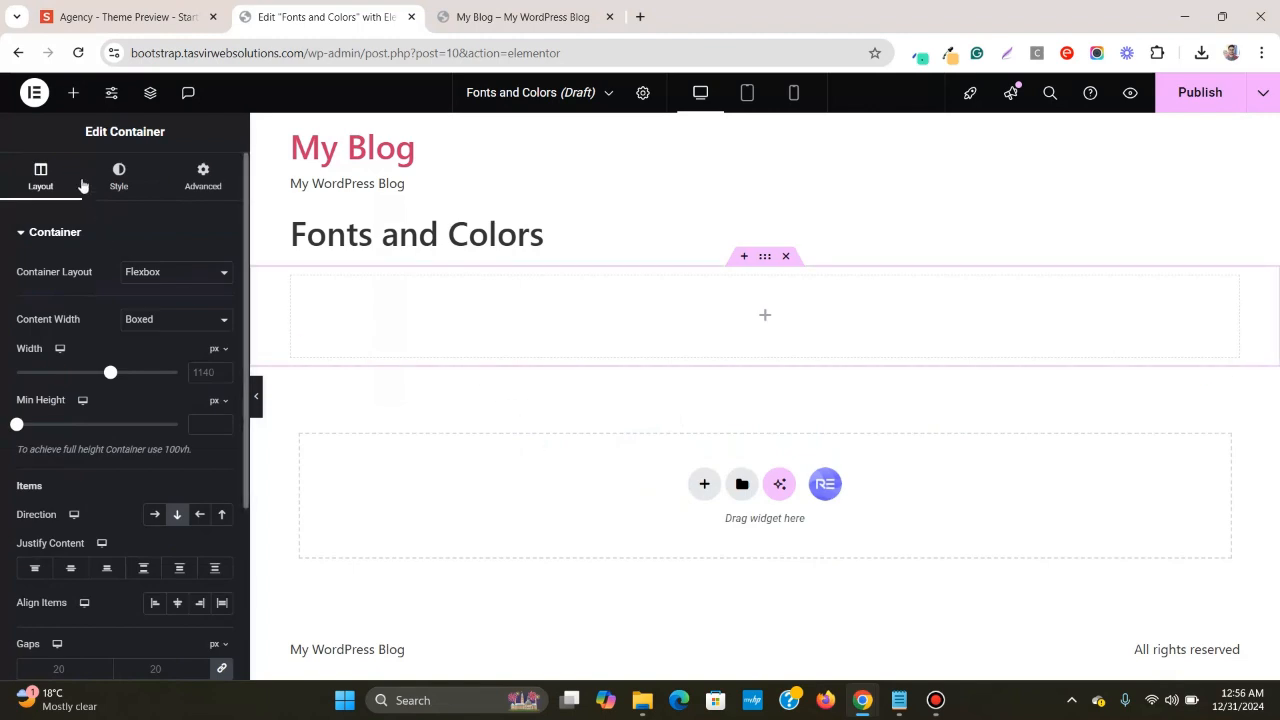
# - Add a Heading widget to the new container and set its HTML tag to H1
pyautogui.click(74, 94)
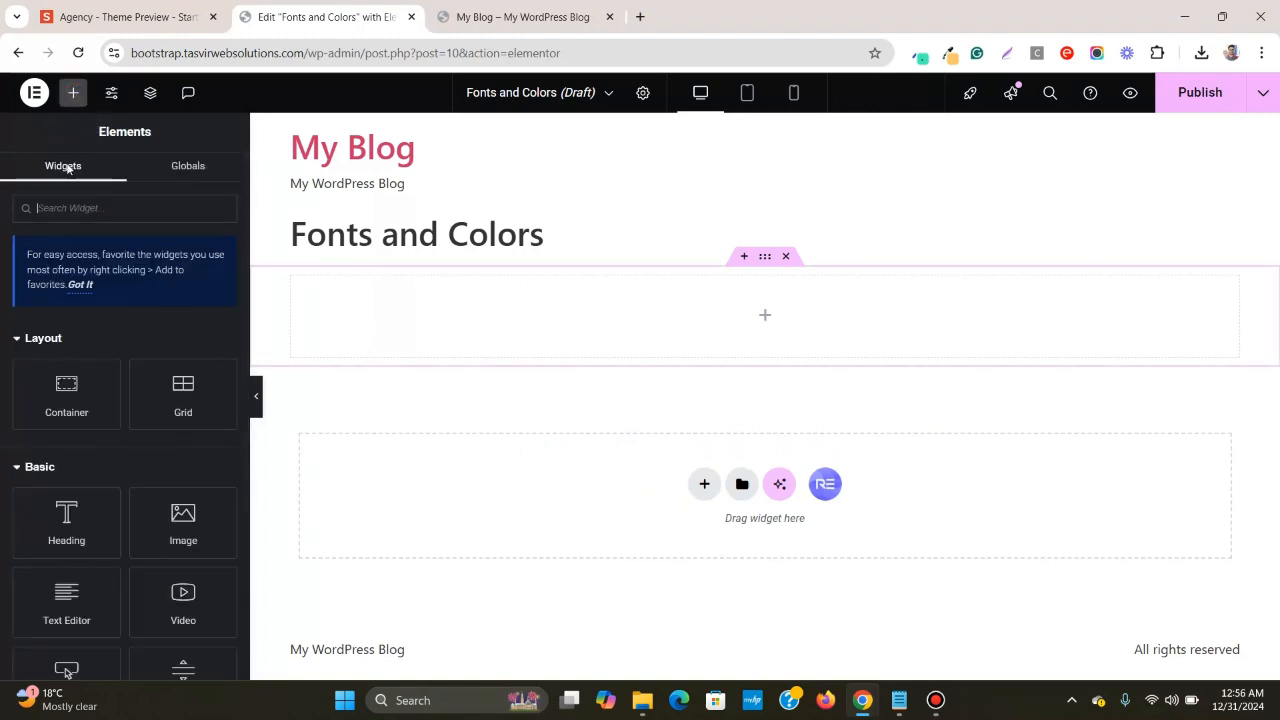
pyautogui.moveTo(104, 538); pyautogui.dragTo(600, 340)
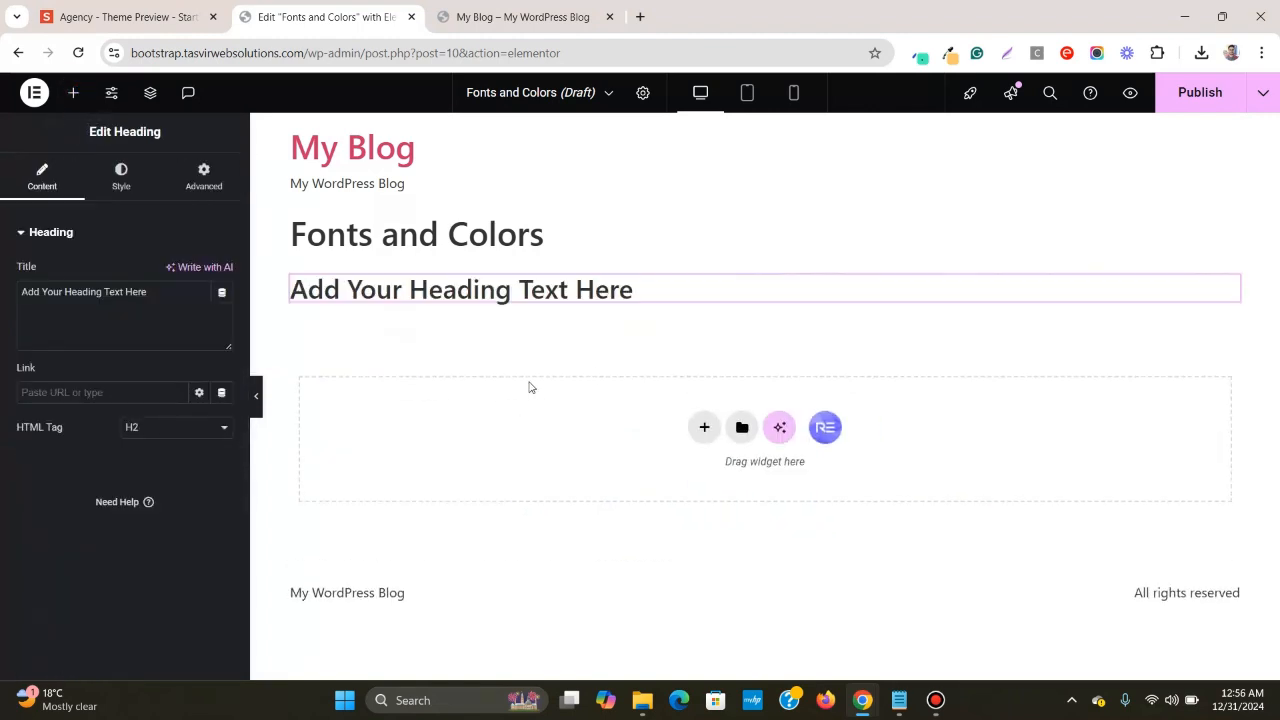
pyautogui.click(214, 434)
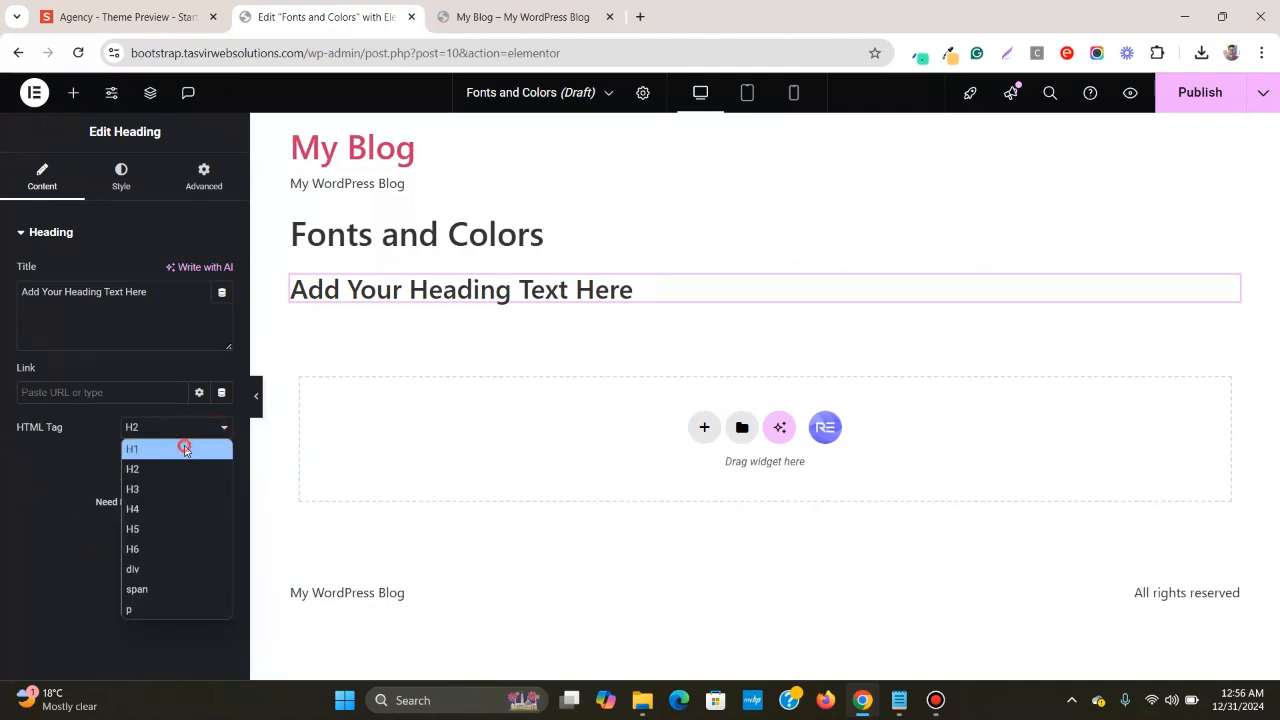
pyautogui.click(185, 445)
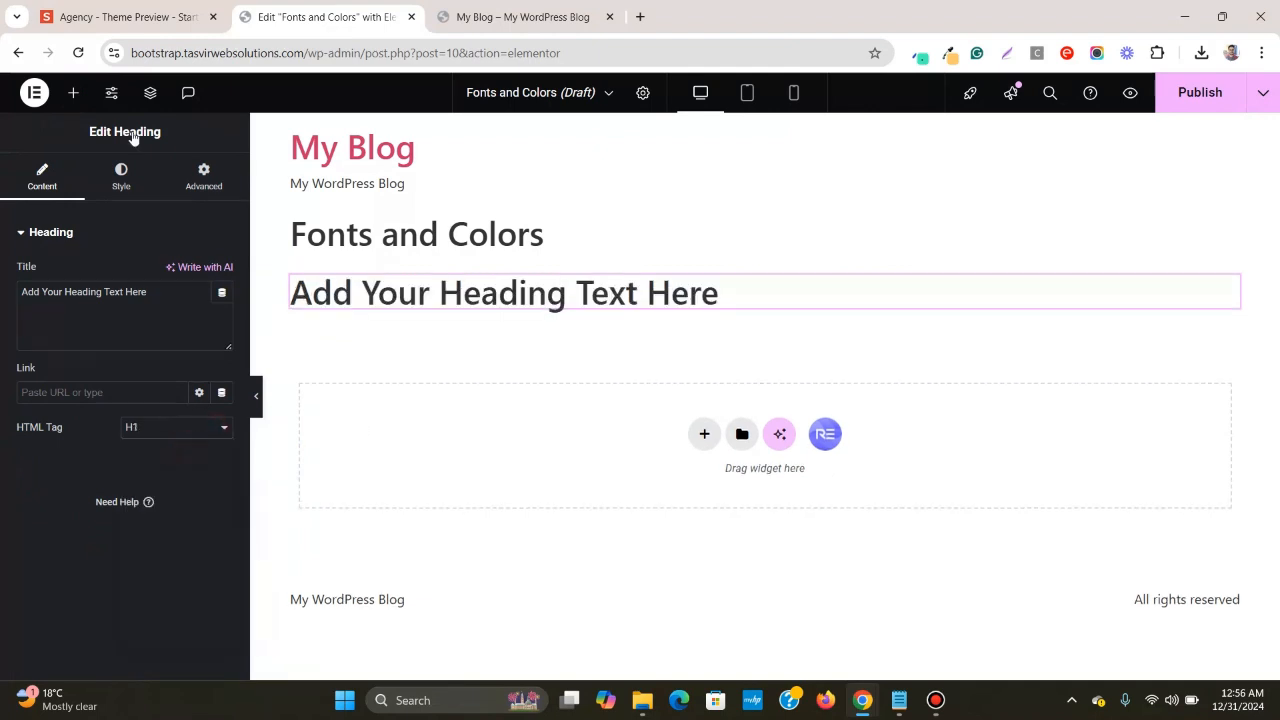
# - Add an H2 heading below the H1 heading, then duplicate it and set the copy's HTML tag to H3
pyautogui.click(73, 92)
pyautogui.moveTo(66, 515); pyautogui.dragTo(460, 314)
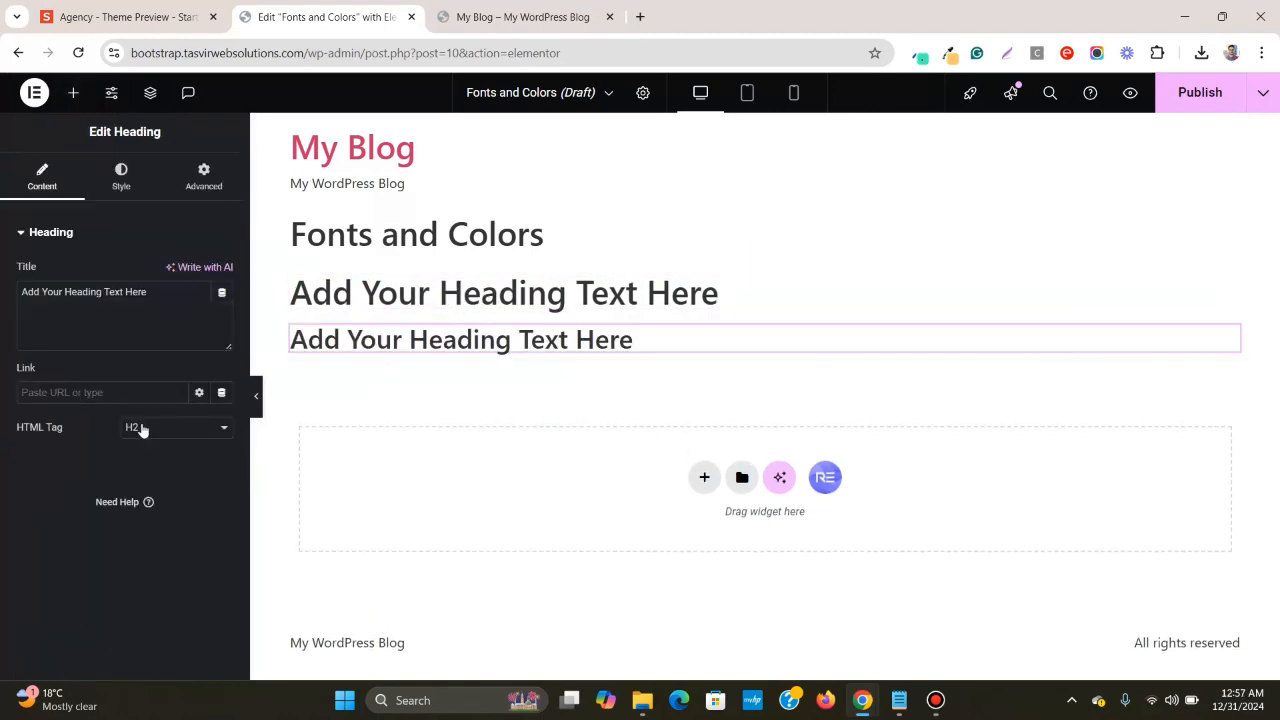
pyautogui.rightClick(1229, 339)
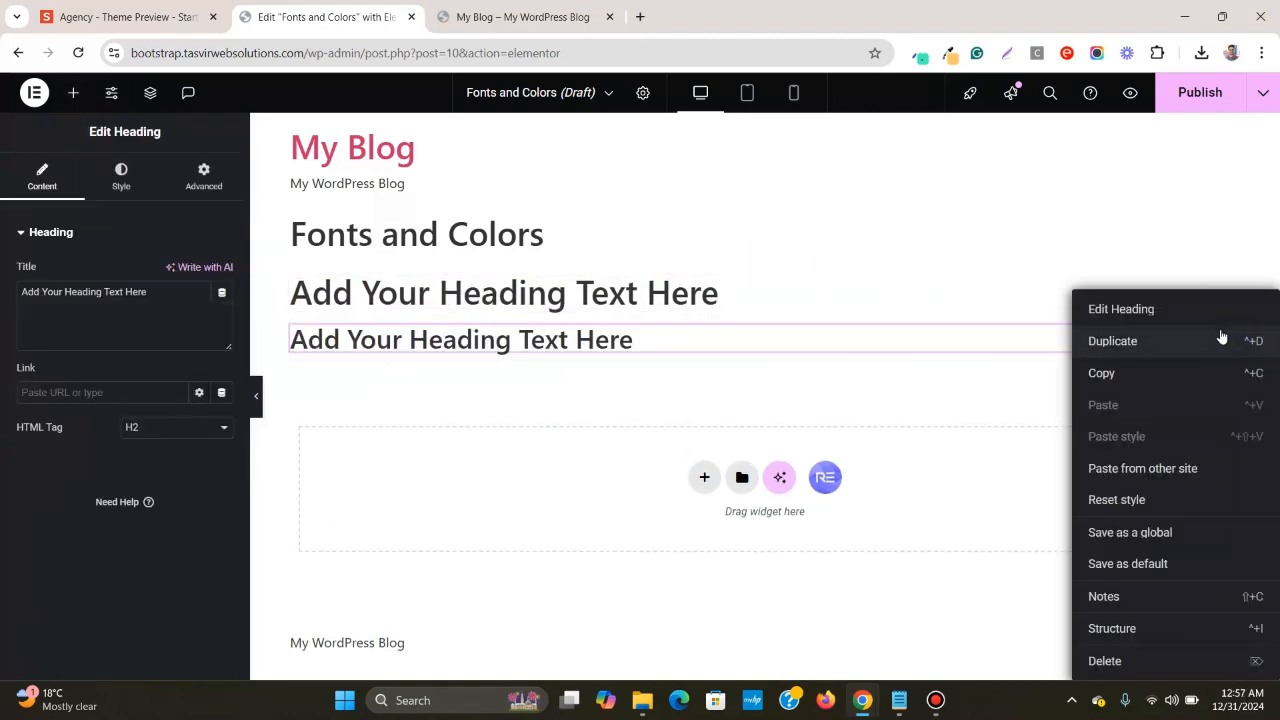
pyautogui.click(1174, 341)
pyautogui.click(187, 429)
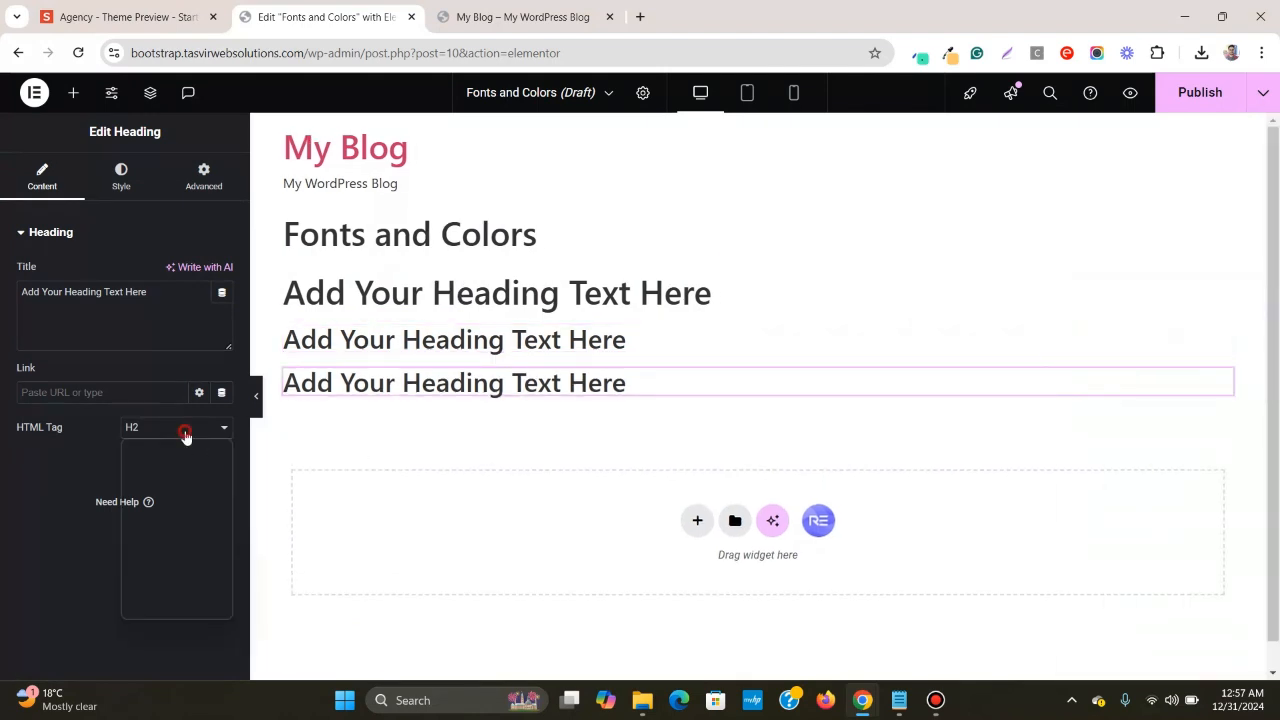
pyautogui.click(163, 488)
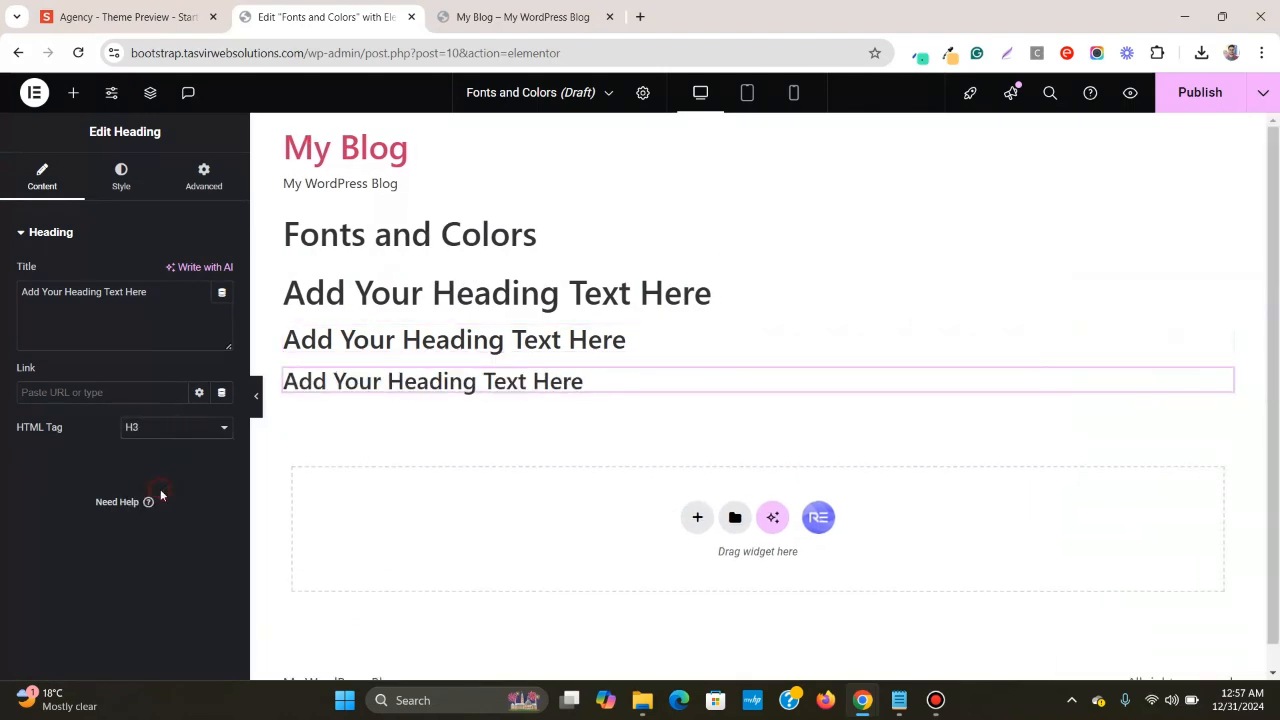
# - Add a Text Editor widget with the default paragraph below the H3 heading
pyautogui.click(74, 93)
pyautogui.scroll(-2, 42, 450)
pyautogui.moveTo(57, 455); pyautogui.dragTo(520, 392)
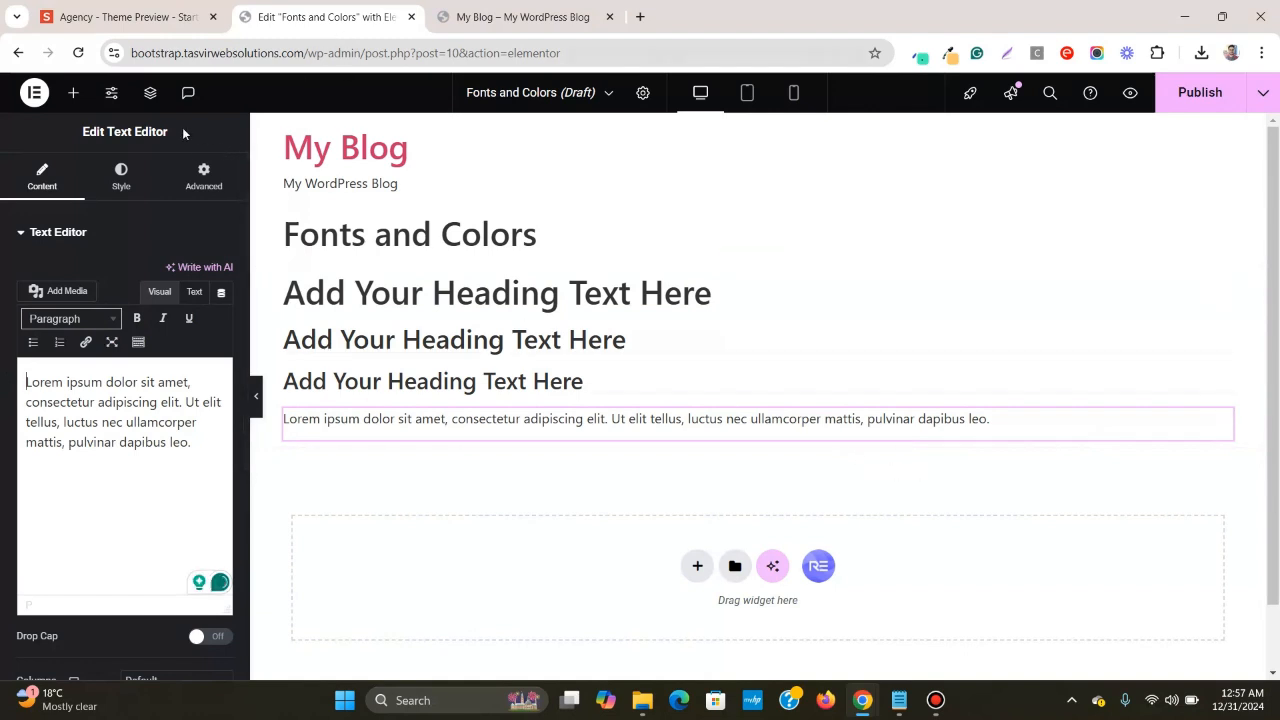
# - Add a Button widget below the paragraph and save the page as a draft
pyautogui.click(73, 93)
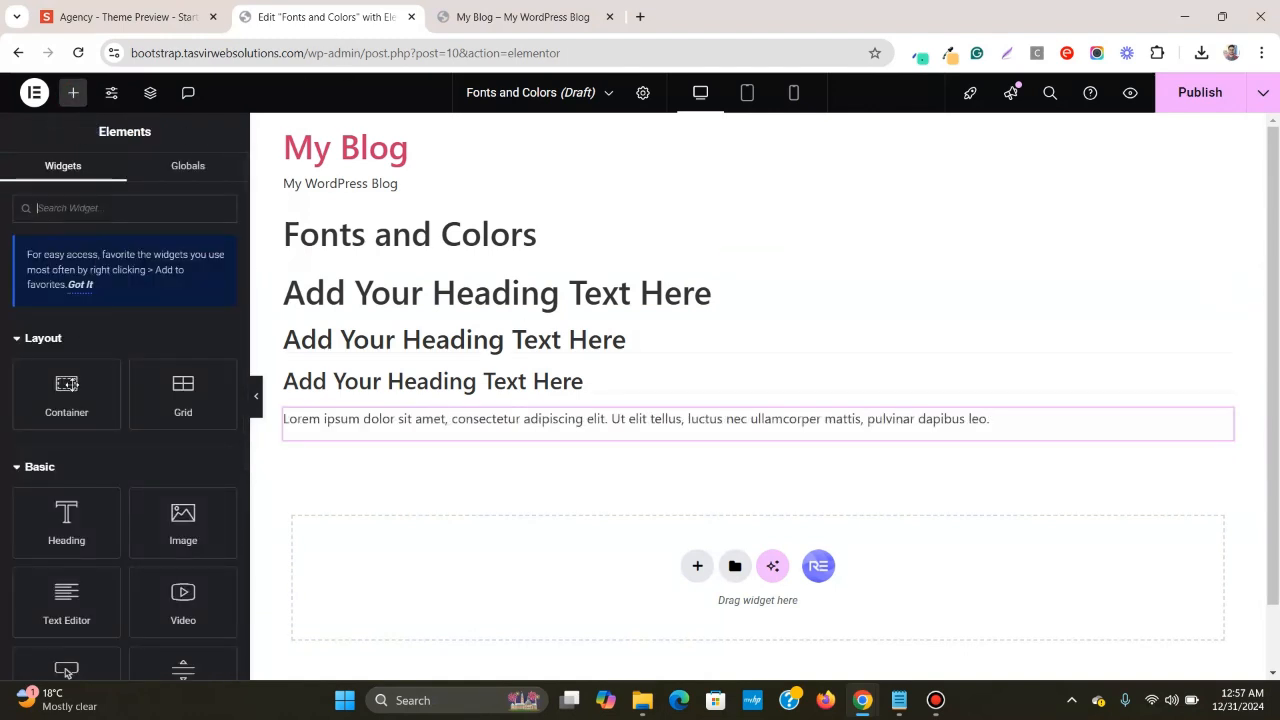
pyautogui.scroll(-1, 72, 380)
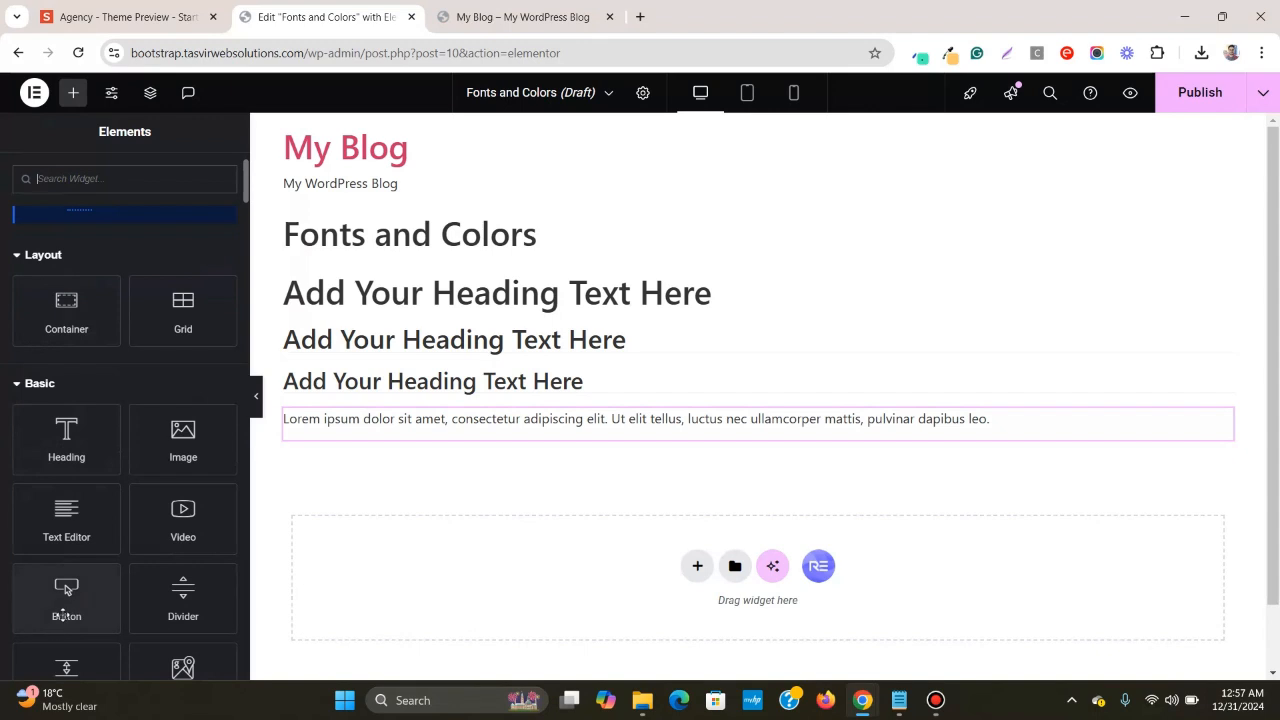
pyautogui.moveTo(64, 590); pyautogui.dragTo(593, 440)
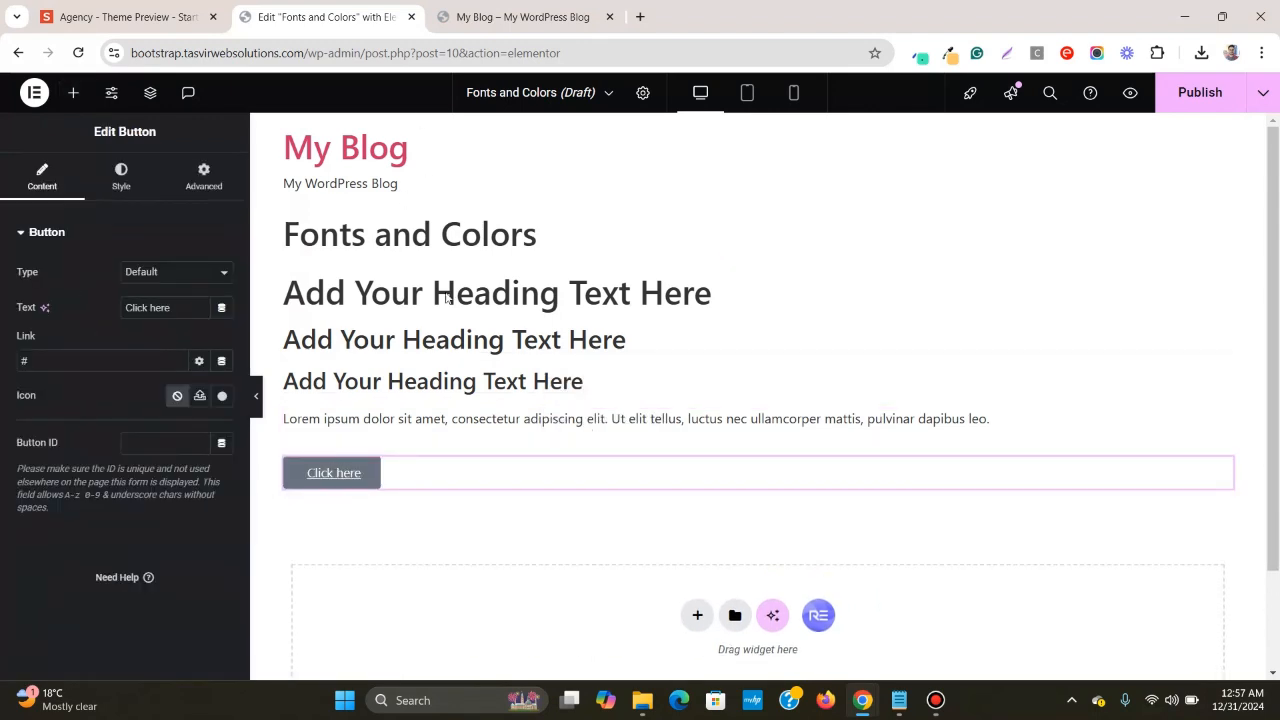
pyautogui.click(1264, 93)
pyautogui.click(1197, 135)
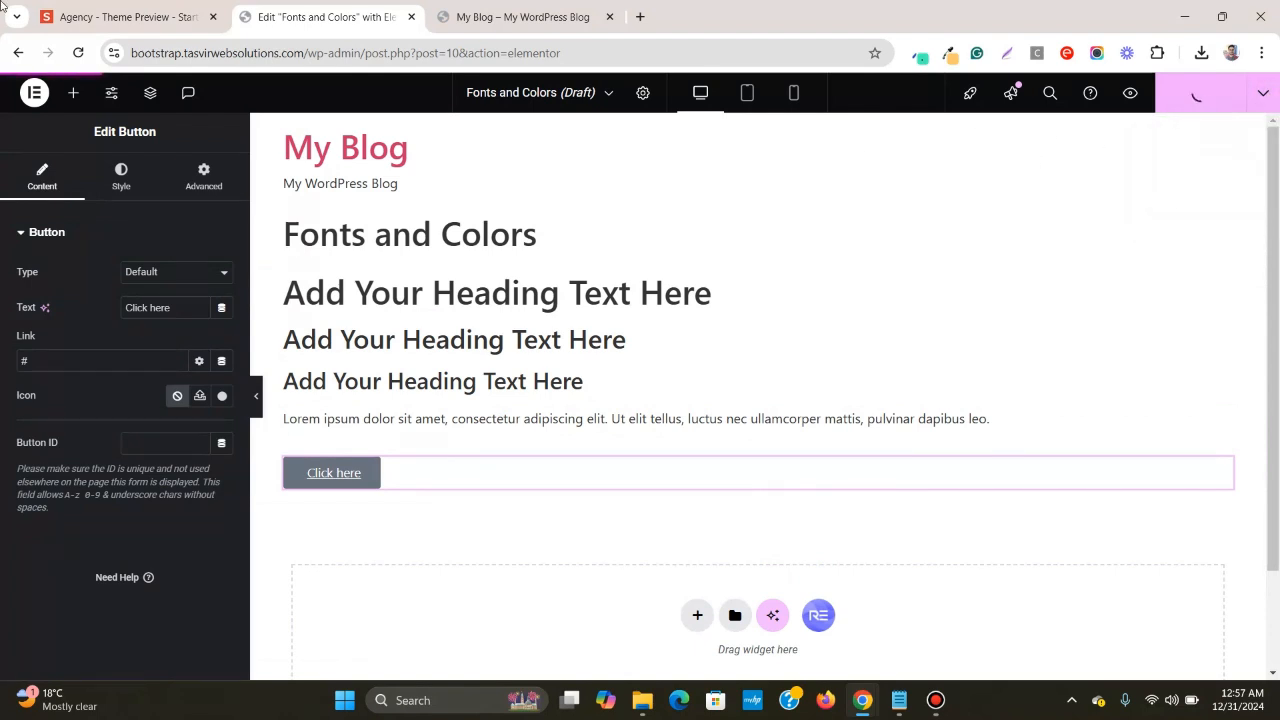
# - Switch to the Agency preview and inspect the hero heading's font family, size, weight and colour, then close the developer tools
pyautogui.click(130, 17)
pyautogui.scroll(1, 505, 325)
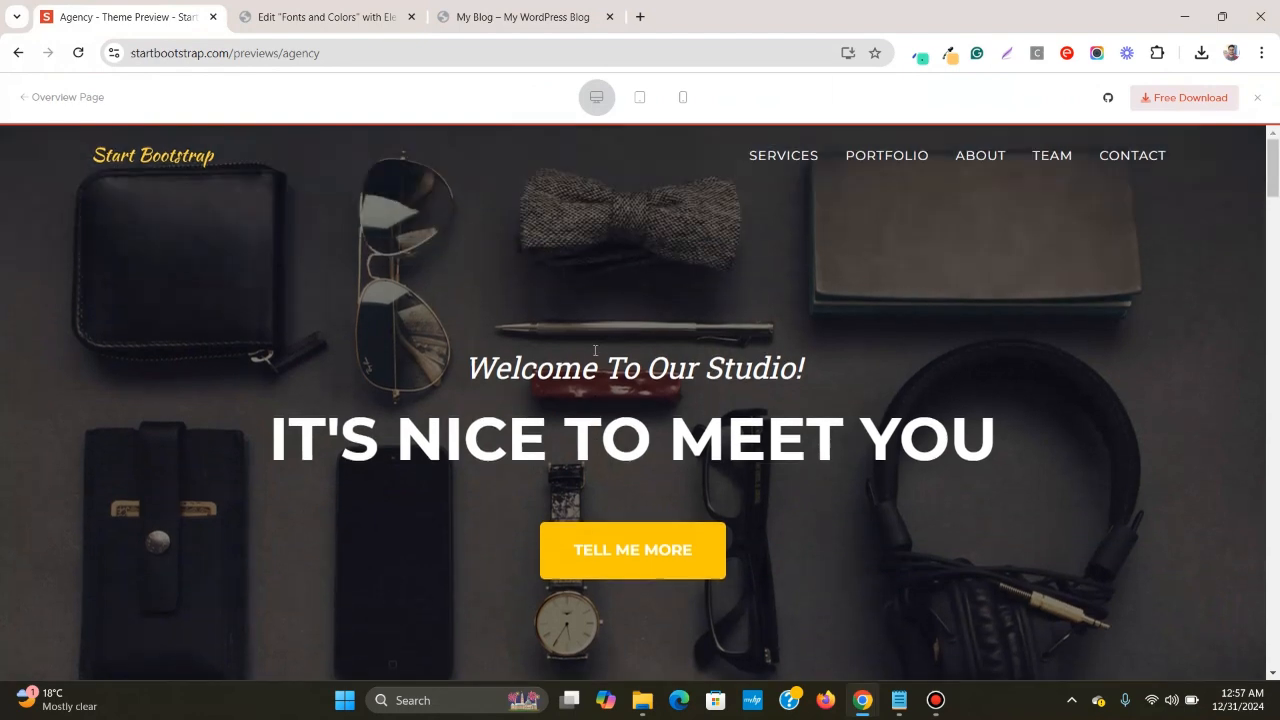
pyautogui.scroll(-7, 620, 425)
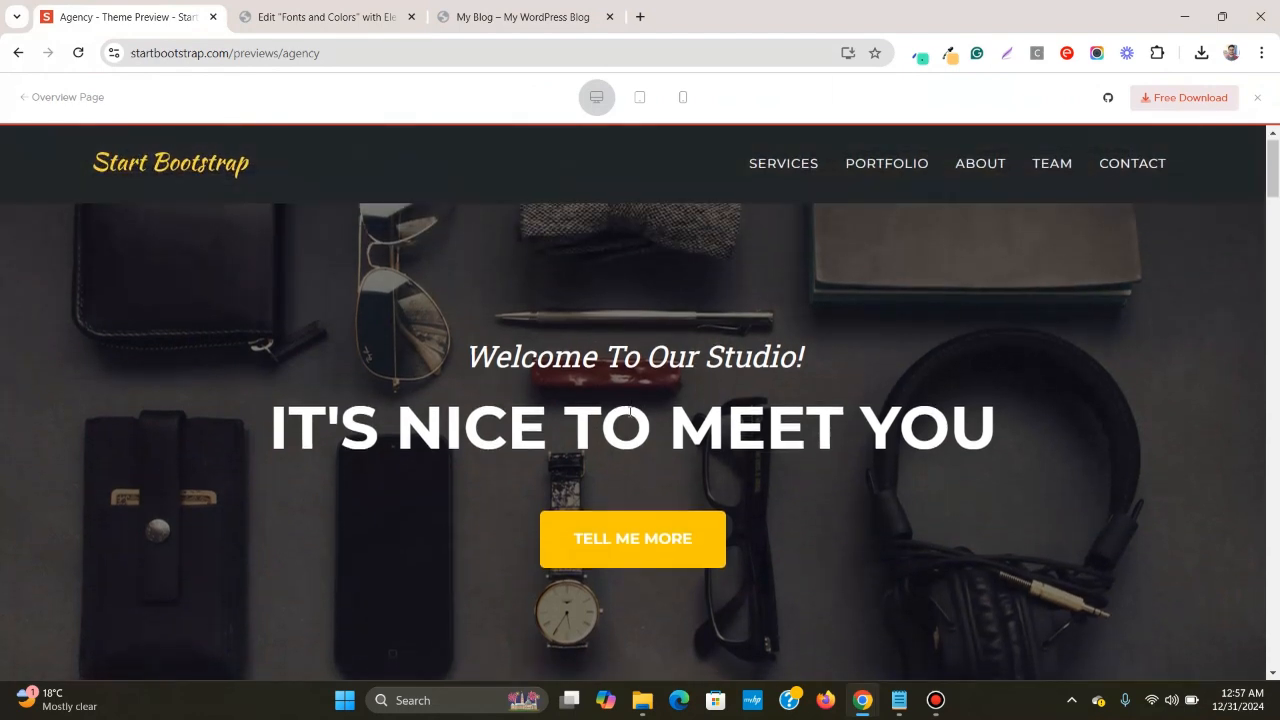
pyautogui.scroll(2, 630, 418)
pyautogui.scroll(5, 630, 418)
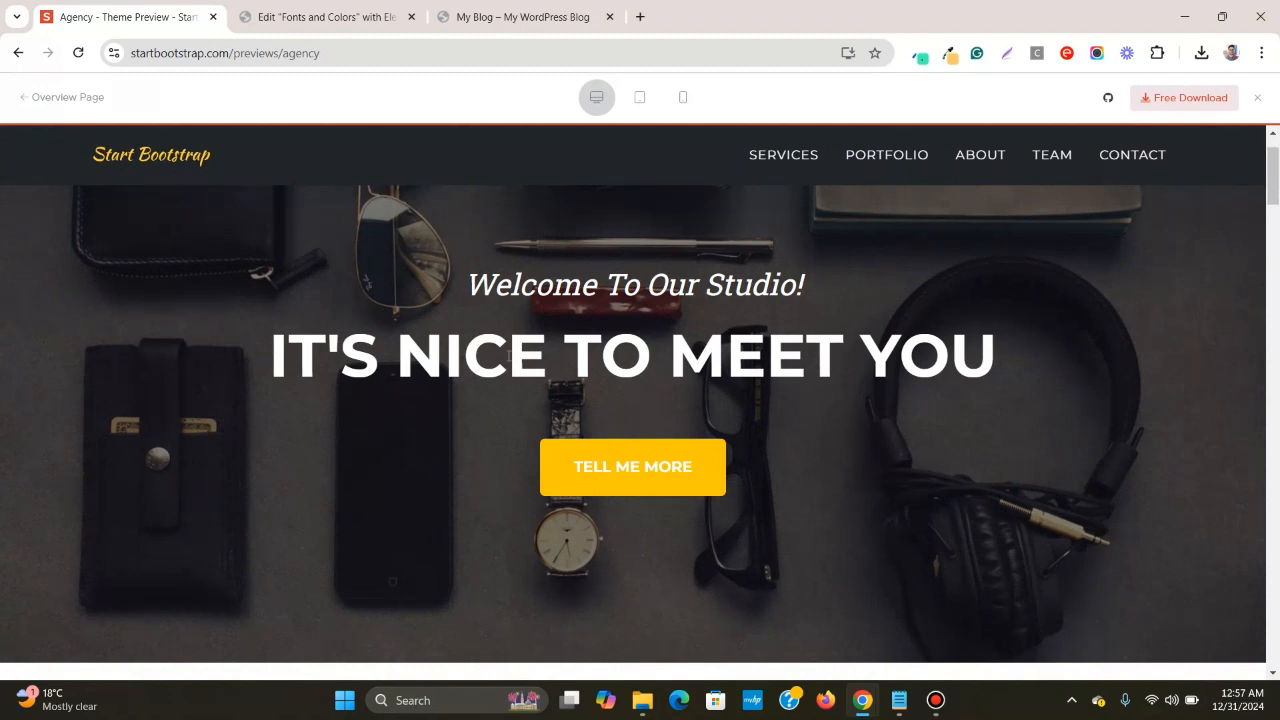
pyautogui.rightClick(507, 355)
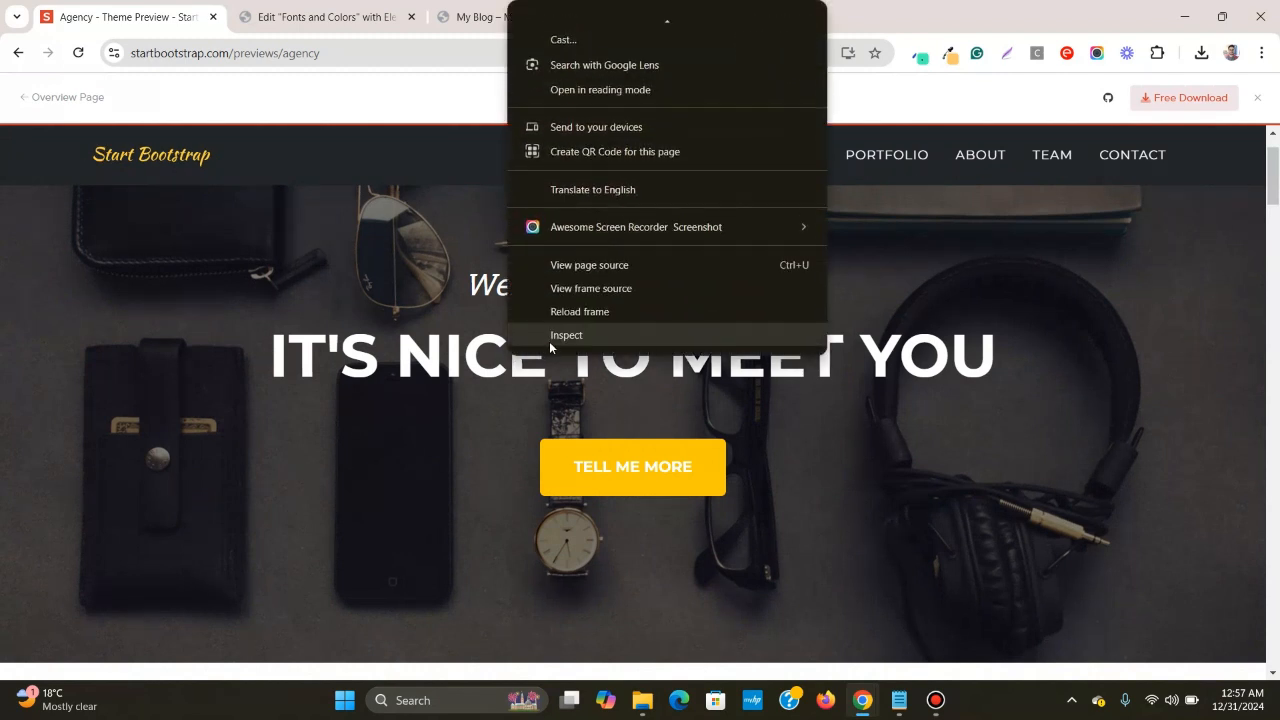
pyautogui.click(340, 306)
pyautogui.rightClick(430, 341)
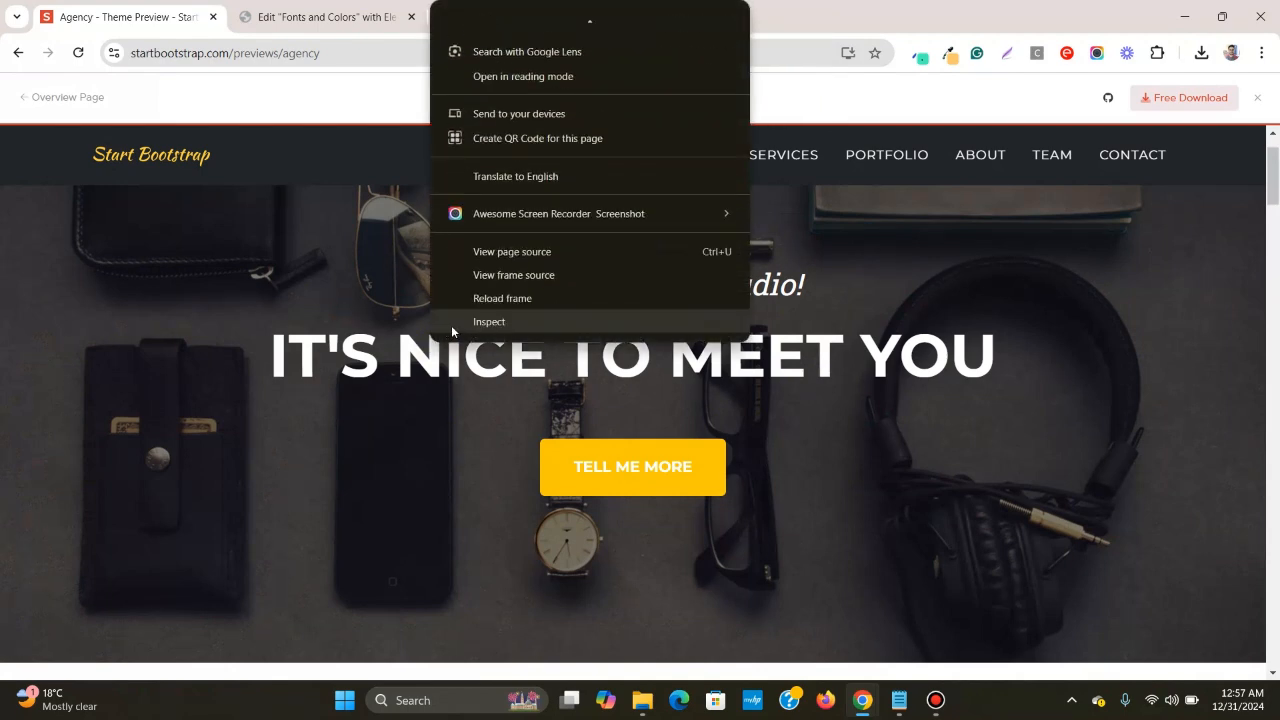
pyautogui.click(451, 325)
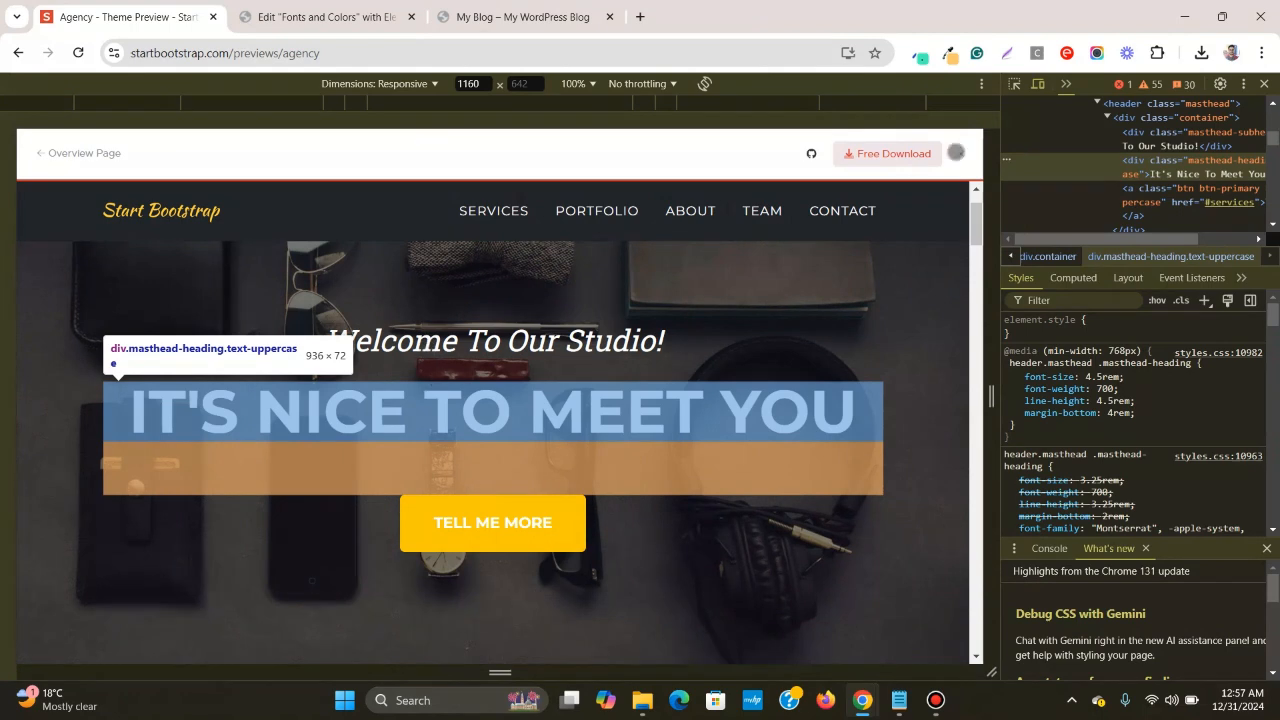
pyautogui.click(1014, 85)
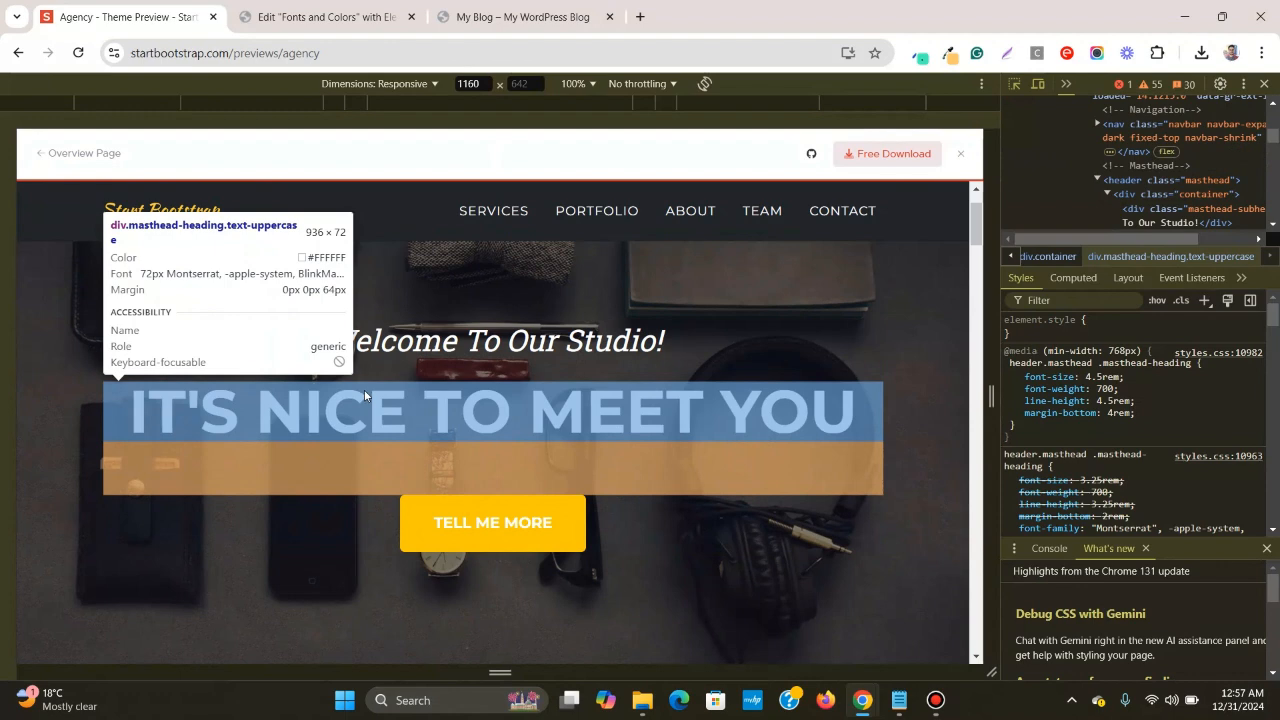
pyautogui.click(1263, 84)
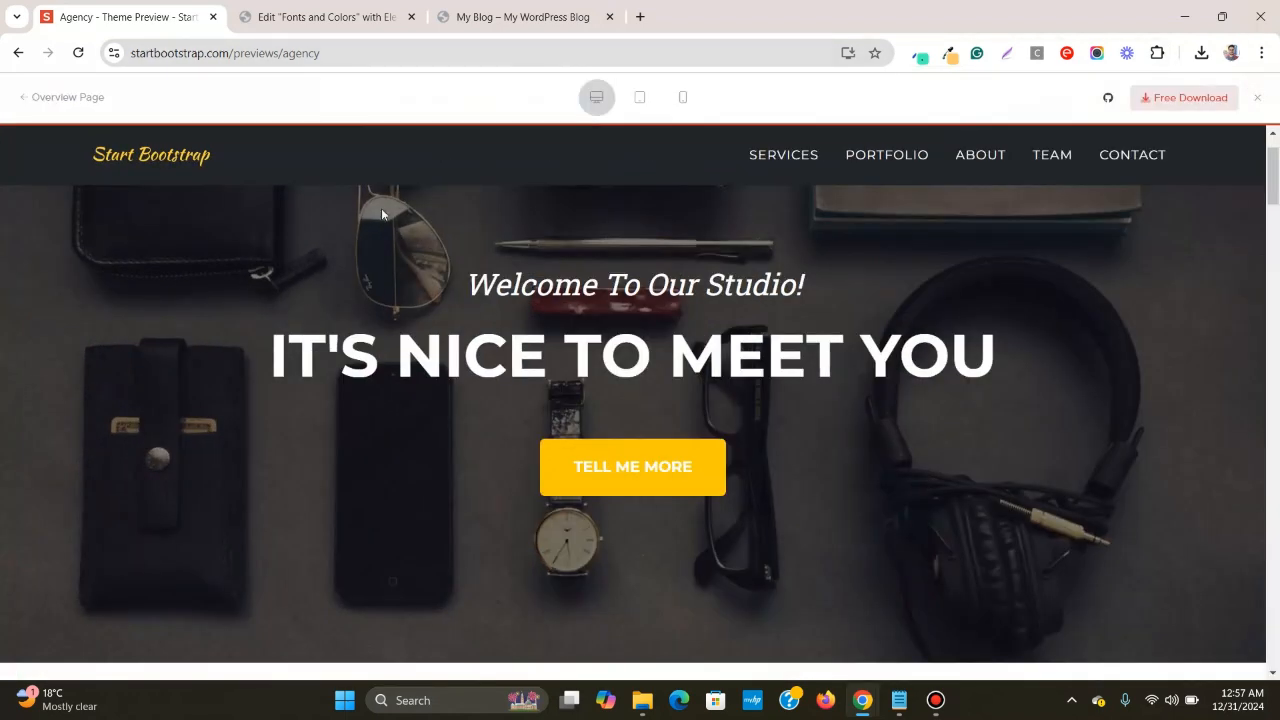
# - Return to the Elementor editor and add a custom global font style named H1 in the site settings
pyautogui.click(397, 10)
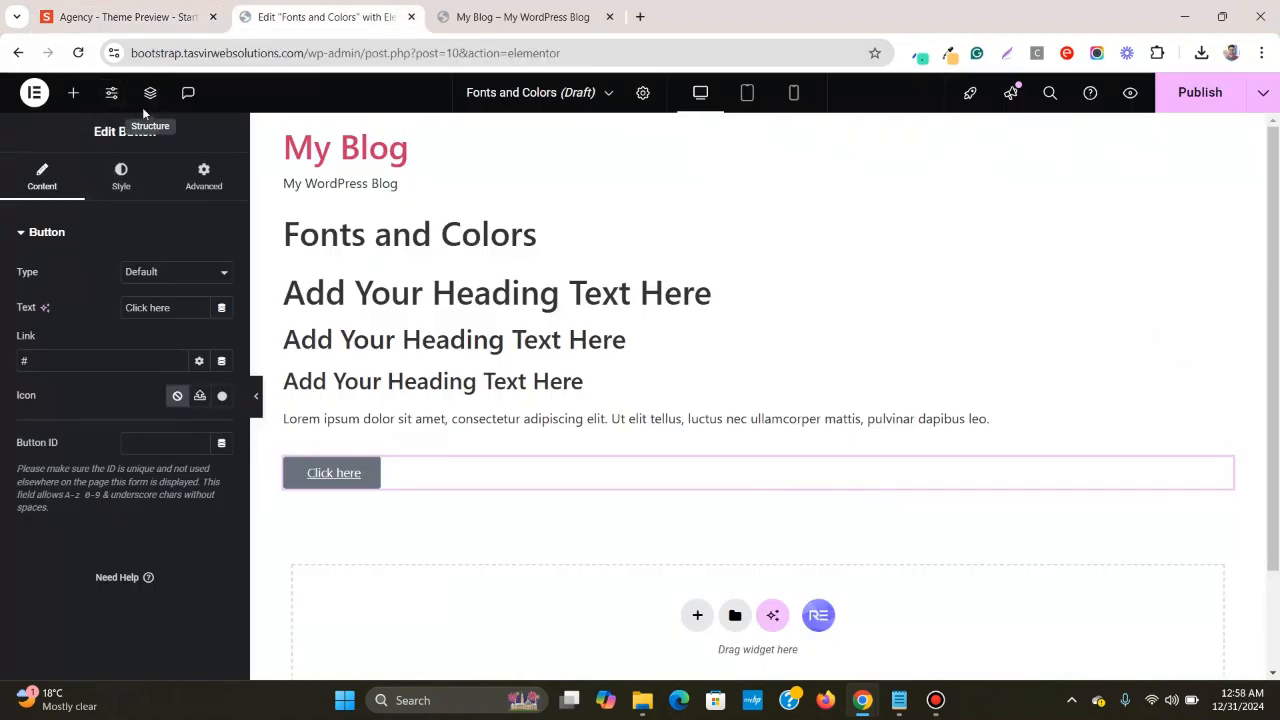
pyautogui.click(111, 93)
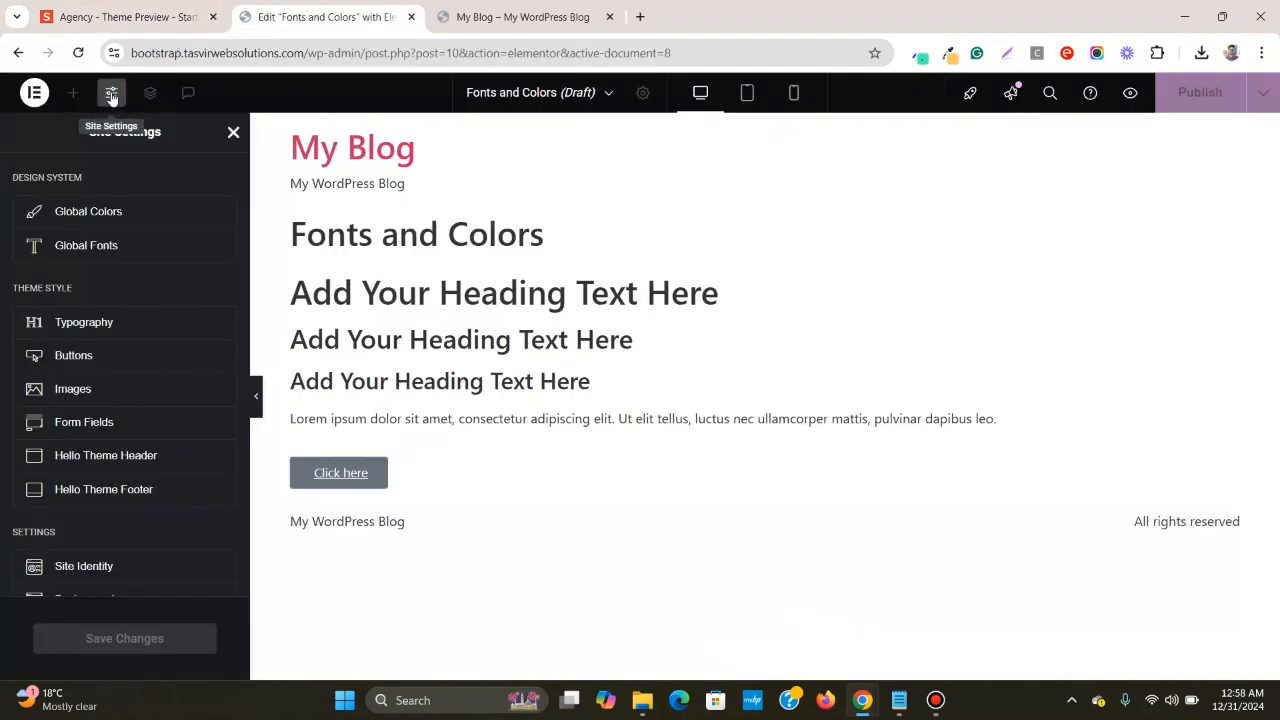
pyautogui.click(157, 245)
pyautogui.scroll(-2, 122, 386)
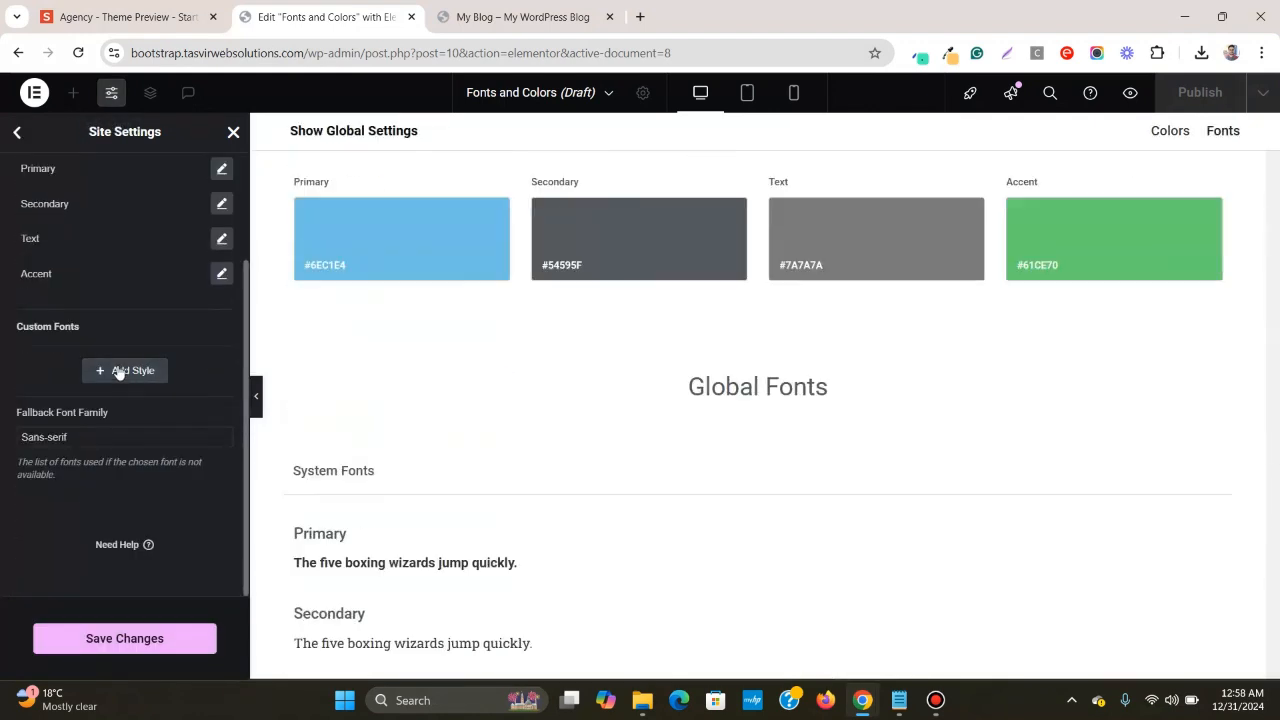
pyautogui.click(154, 376)
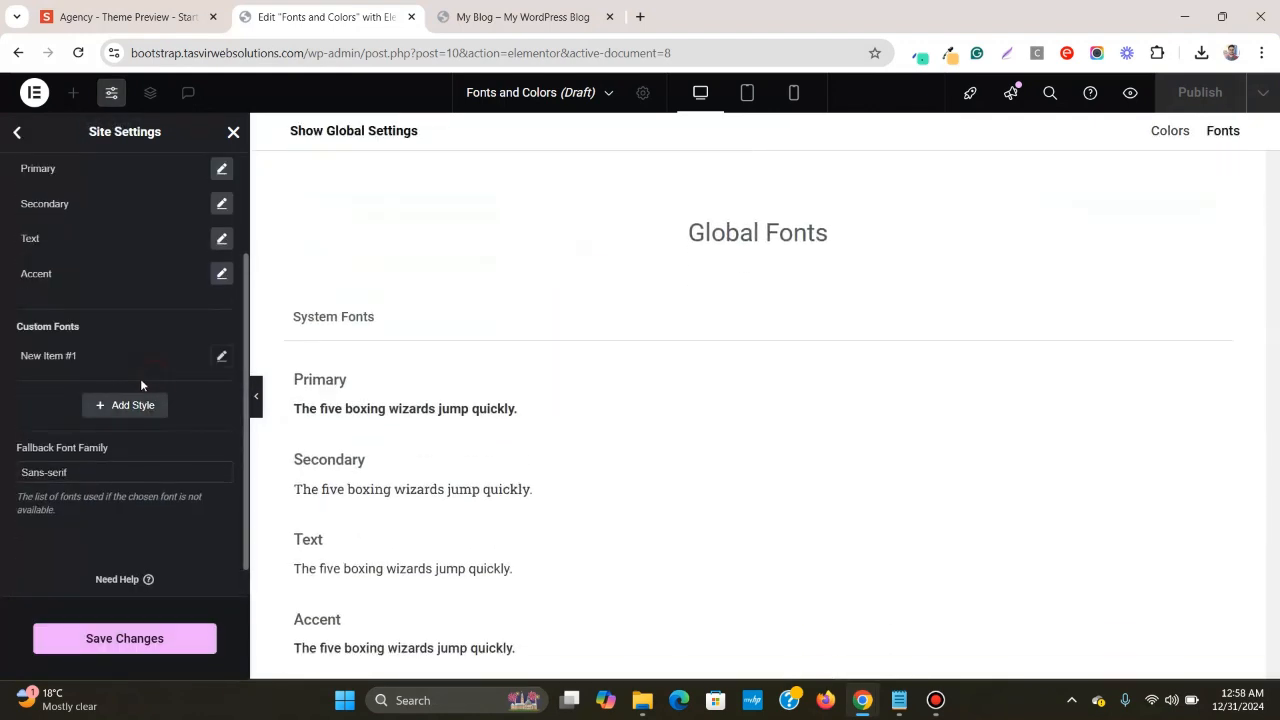
pyautogui.click(78, 358)
pyautogui.tripleClick(78, 358)
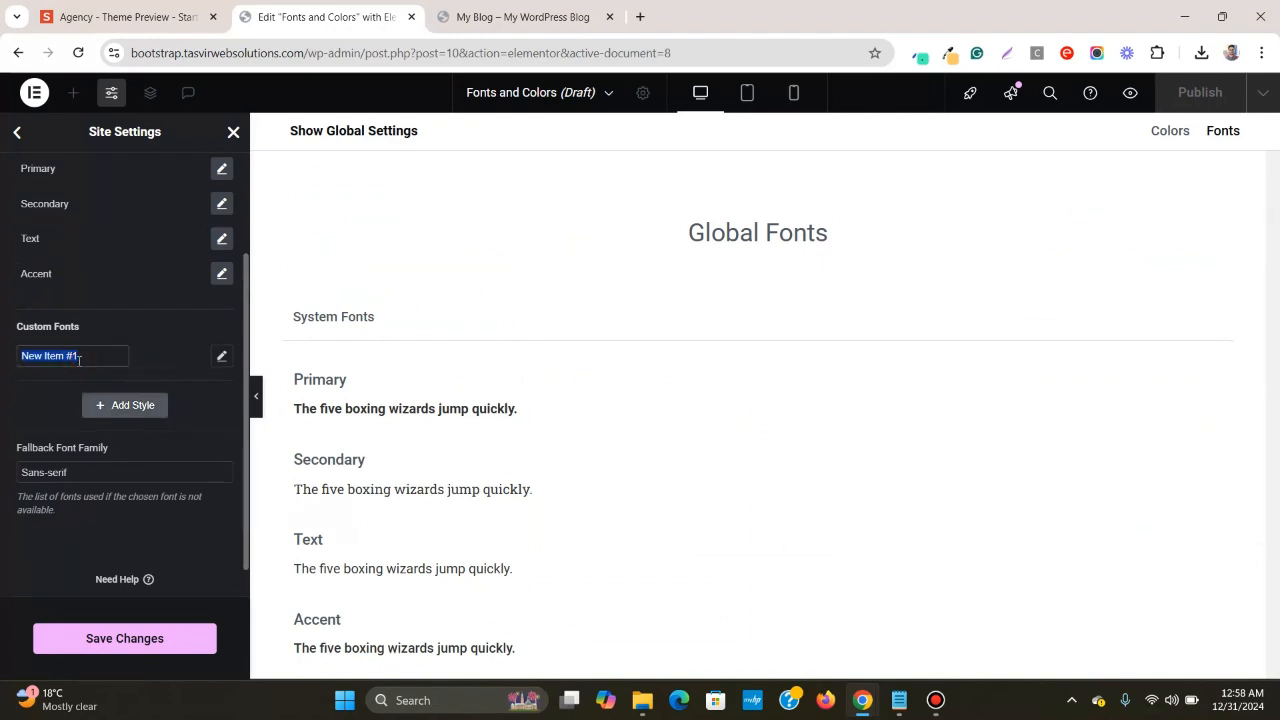
pyautogui.write('H1')
# - Open the typography settings of the custom H1 font style and set its family to Montserrat
pyautogui.click(222, 356)
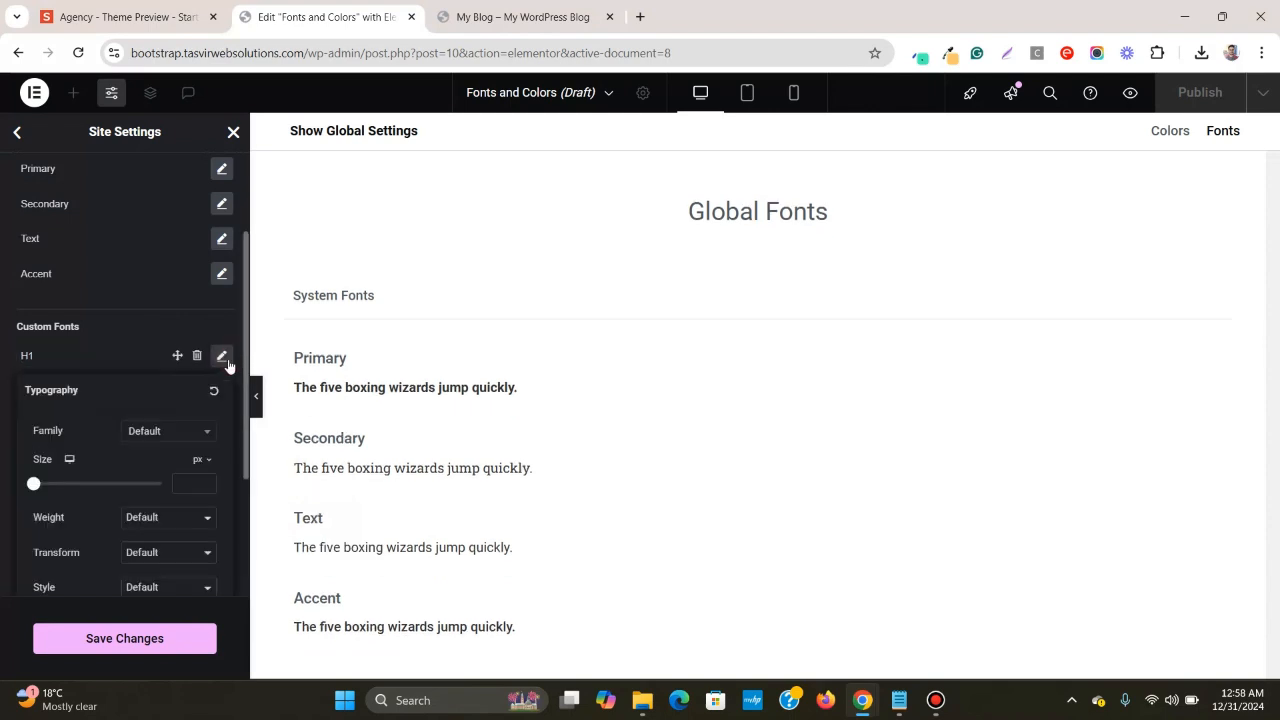
pyautogui.click(158, 434)
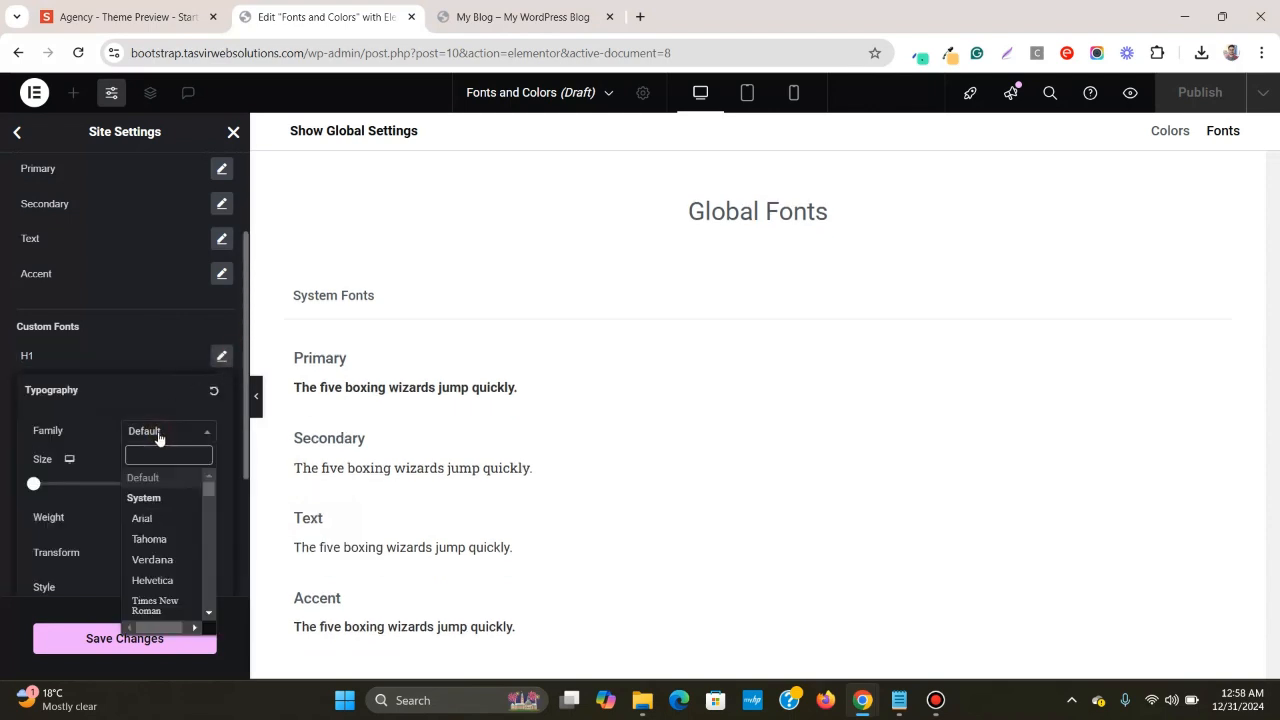
pyautogui.write('mon')
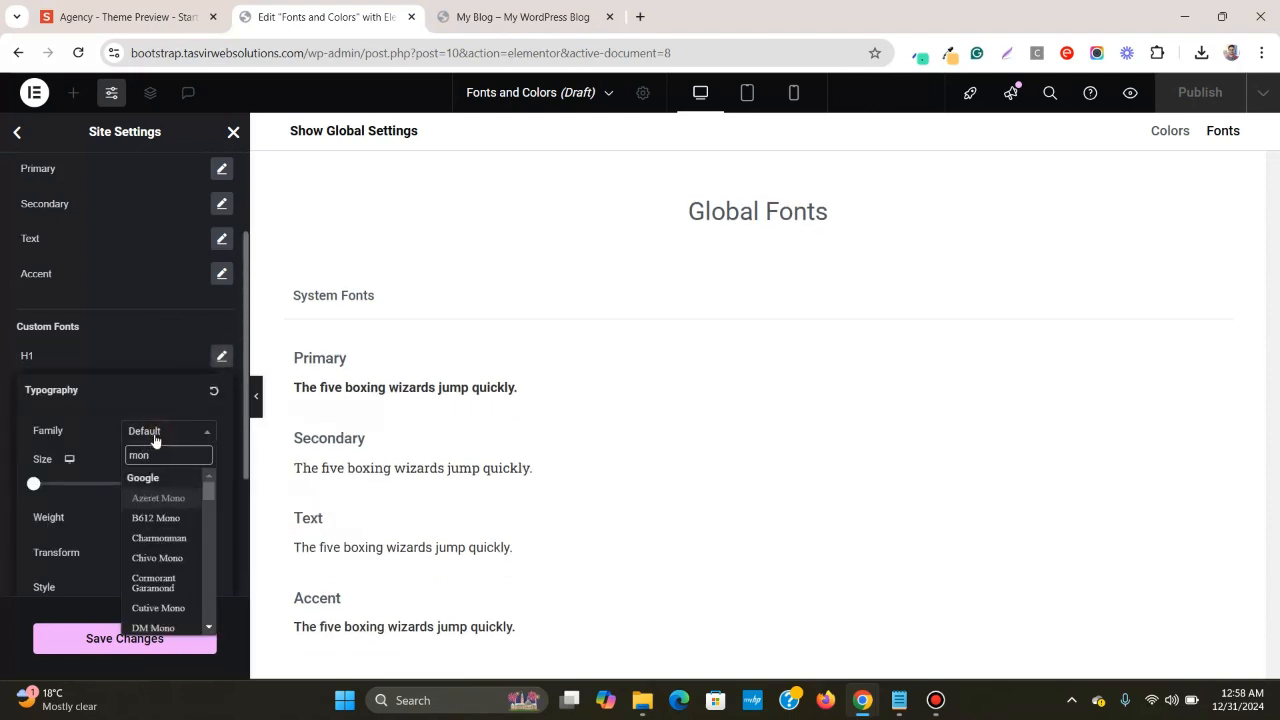
pyautogui.write('ts')
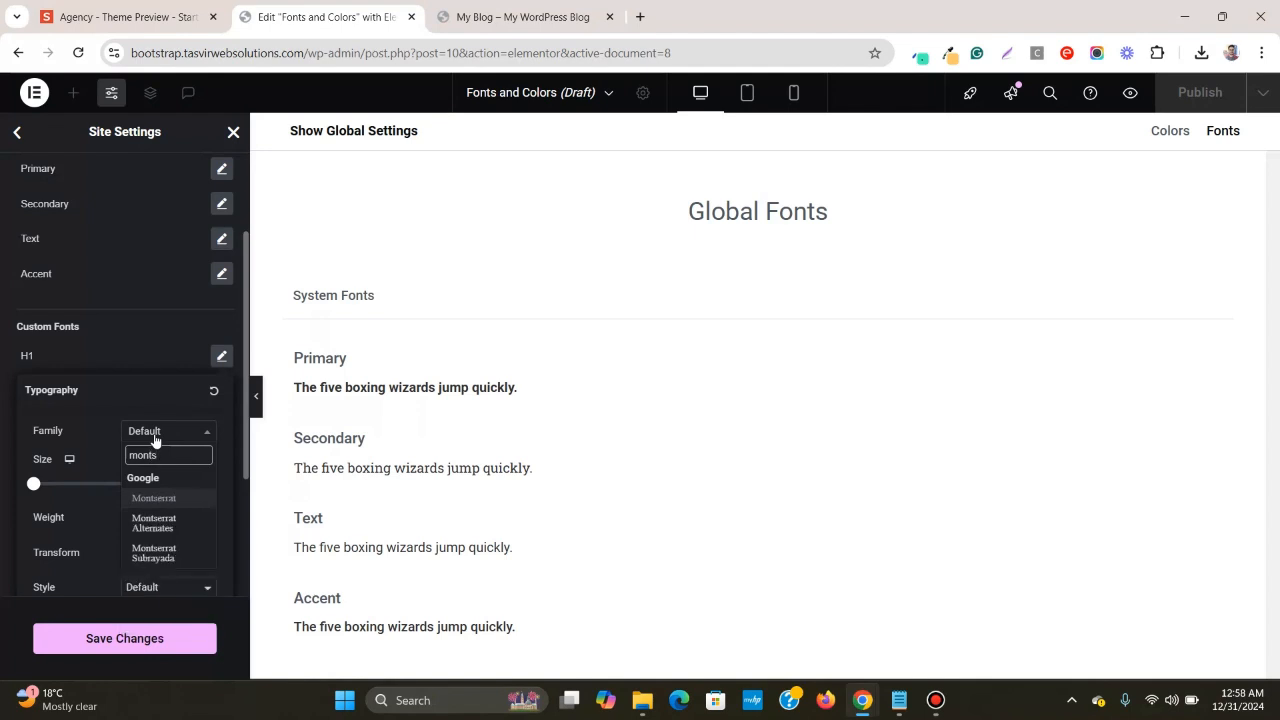
pyautogui.click(188, 497)
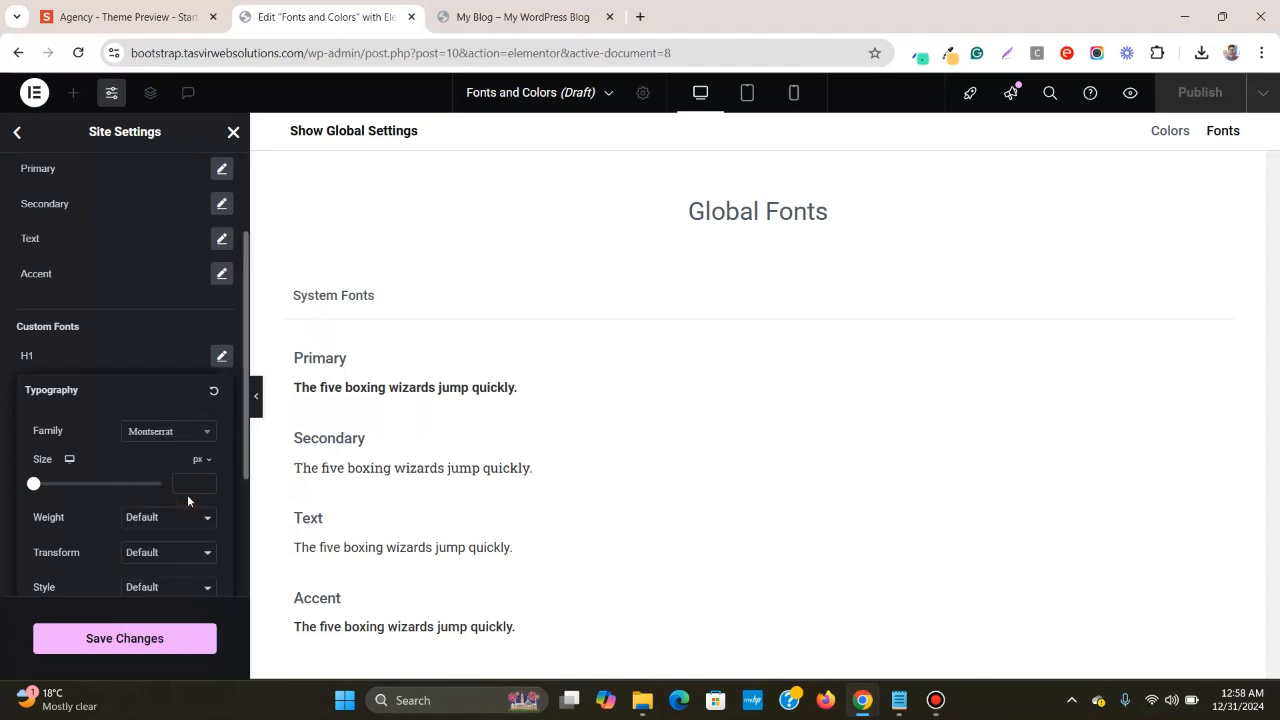
# - Switch to the Agency preview and inspect the "It's Nice To Meet You" hero heading's font size in the developer tools
pyautogui.click(130, 17)
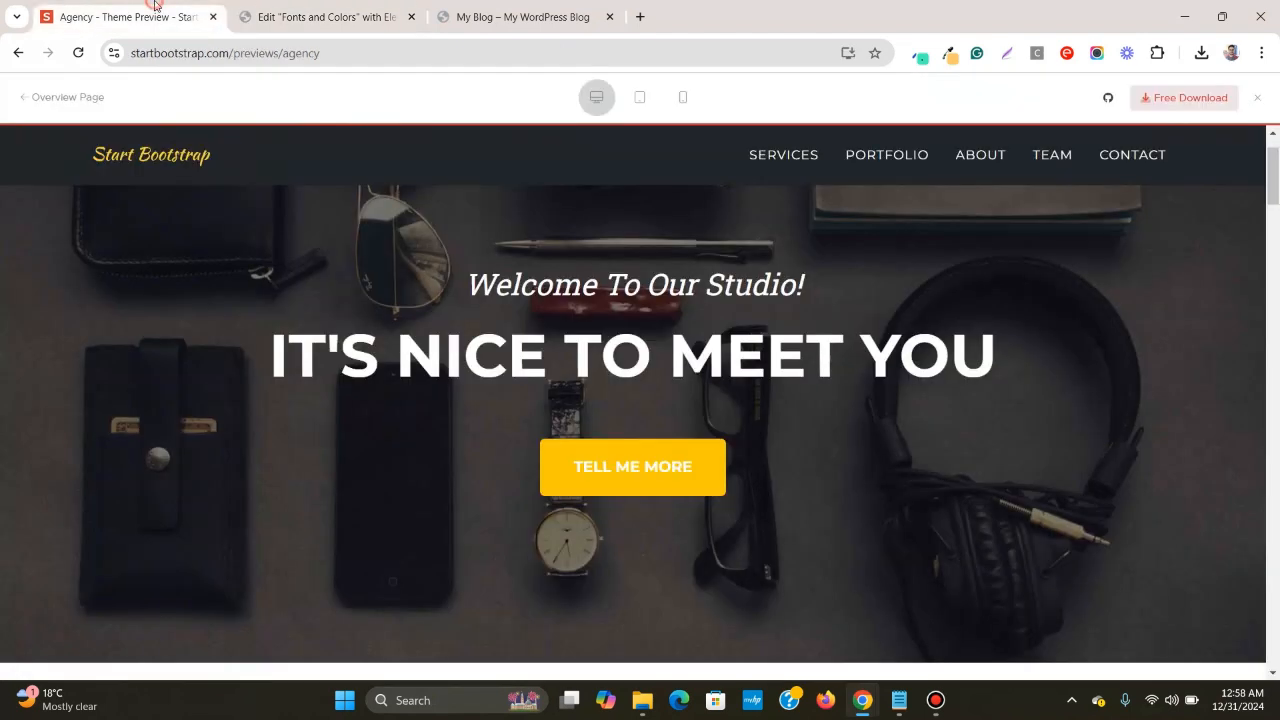
pyautogui.rightClick(580, 337)
pyautogui.click(641, 321)
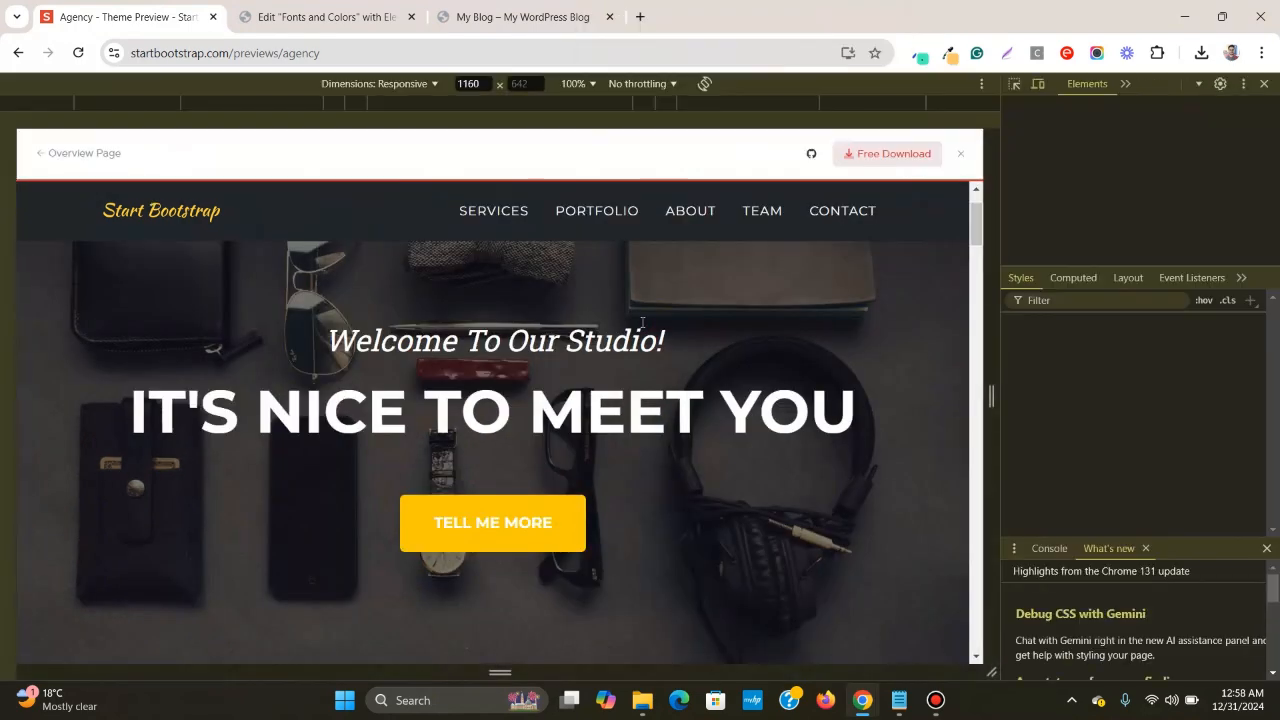
pyautogui.hotkey('ctrl', 'shift', 'c')
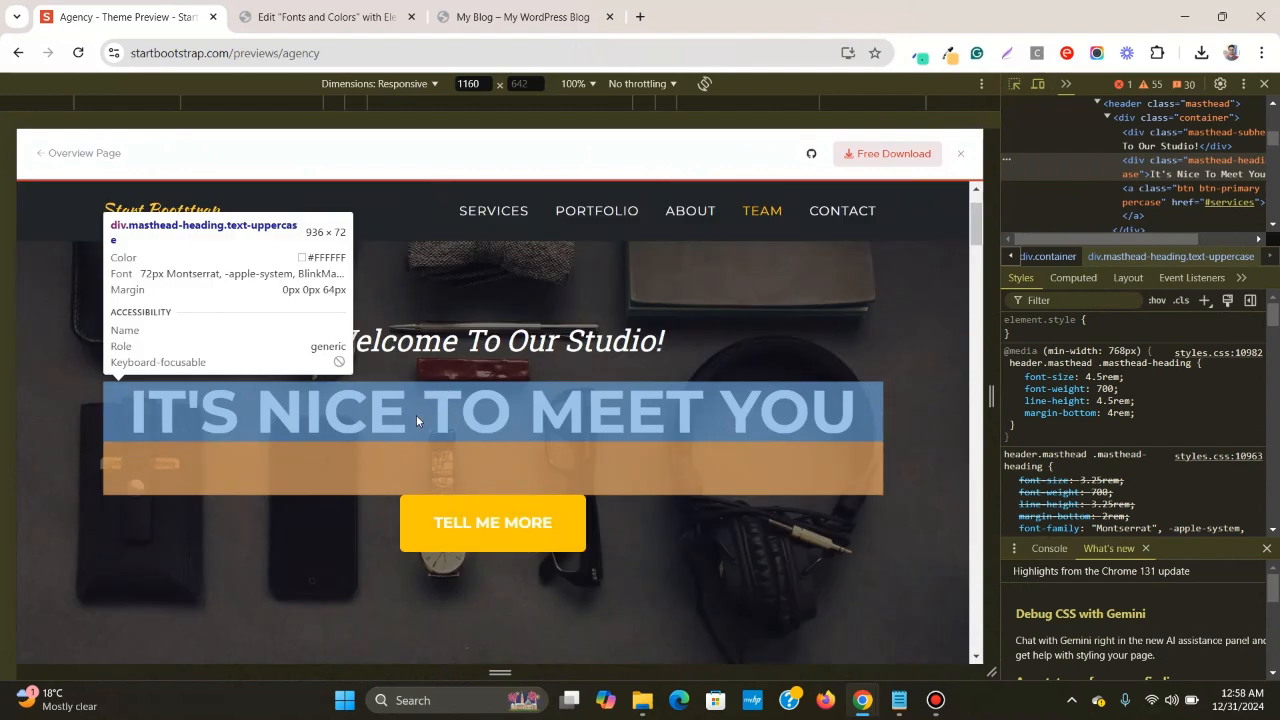
pyautogui.click(416, 414)
# - Return to the Elementor editor and set the H1 style's font size to 72 px
pyautogui.click(376, 10)
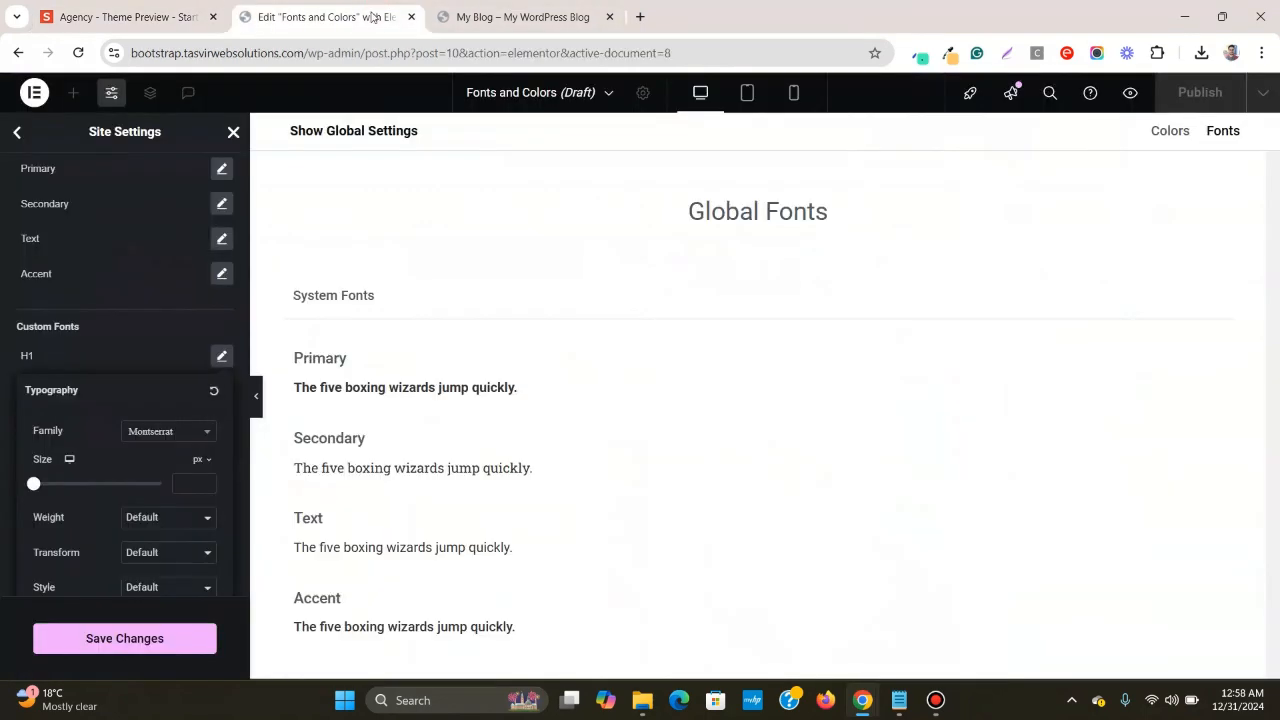
pyautogui.click(183, 485)
pyautogui.write('72')
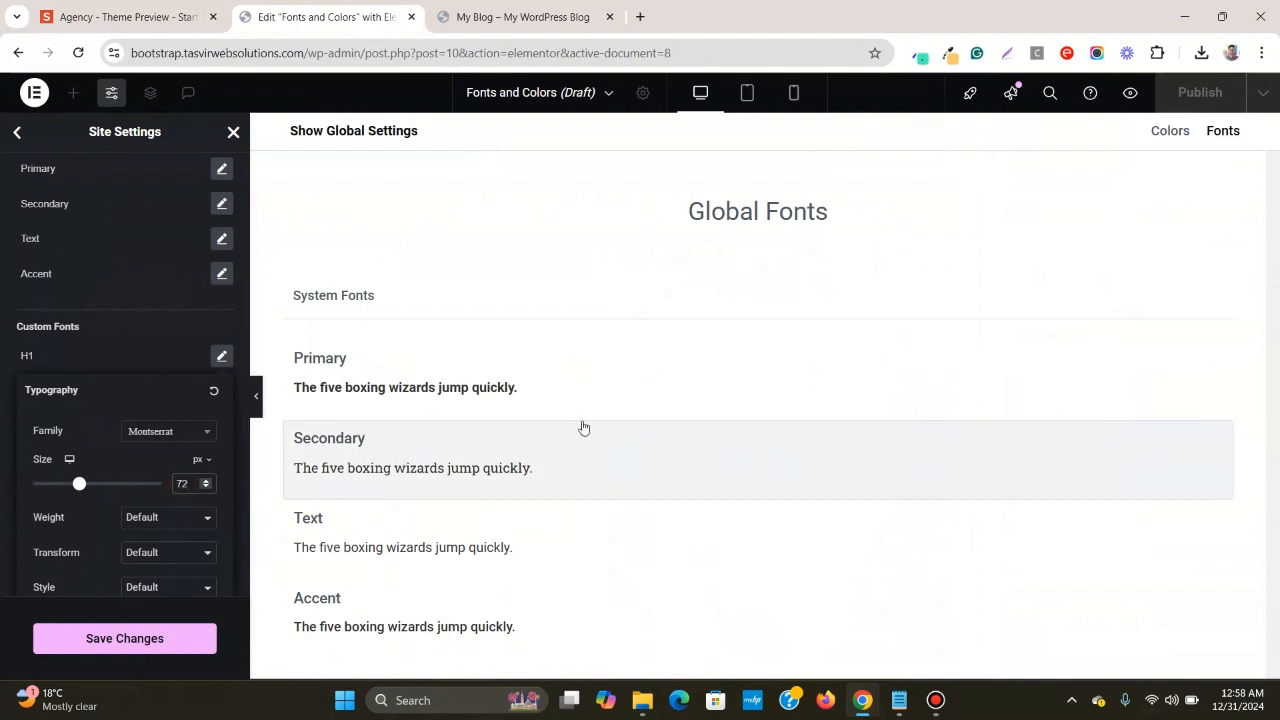
pyautogui.click(222, 357)
pyautogui.click(222, 357)
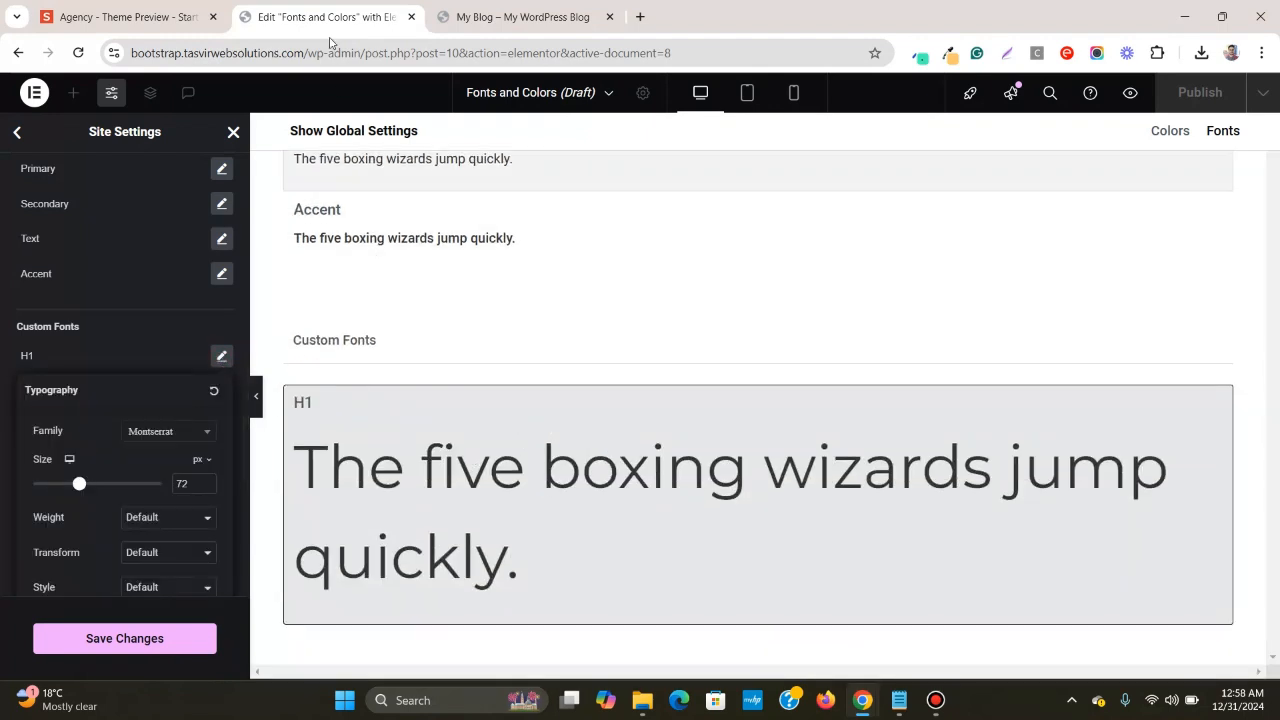
# - Check the hero heading's weight in the Agency preview and set the H1 style's weight to 700 (Bold)
pyautogui.click(130, 17)
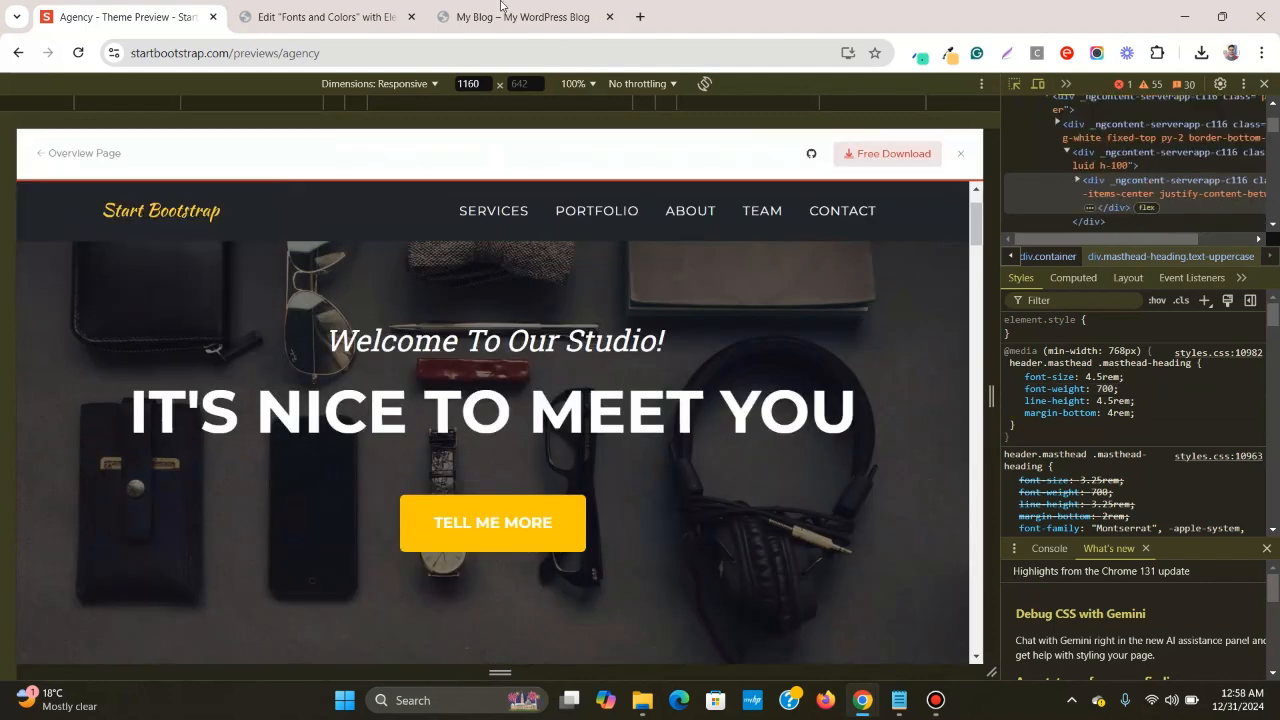
pyautogui.click(325, 17)
pyautogui.scroll(-1, 112, 517)
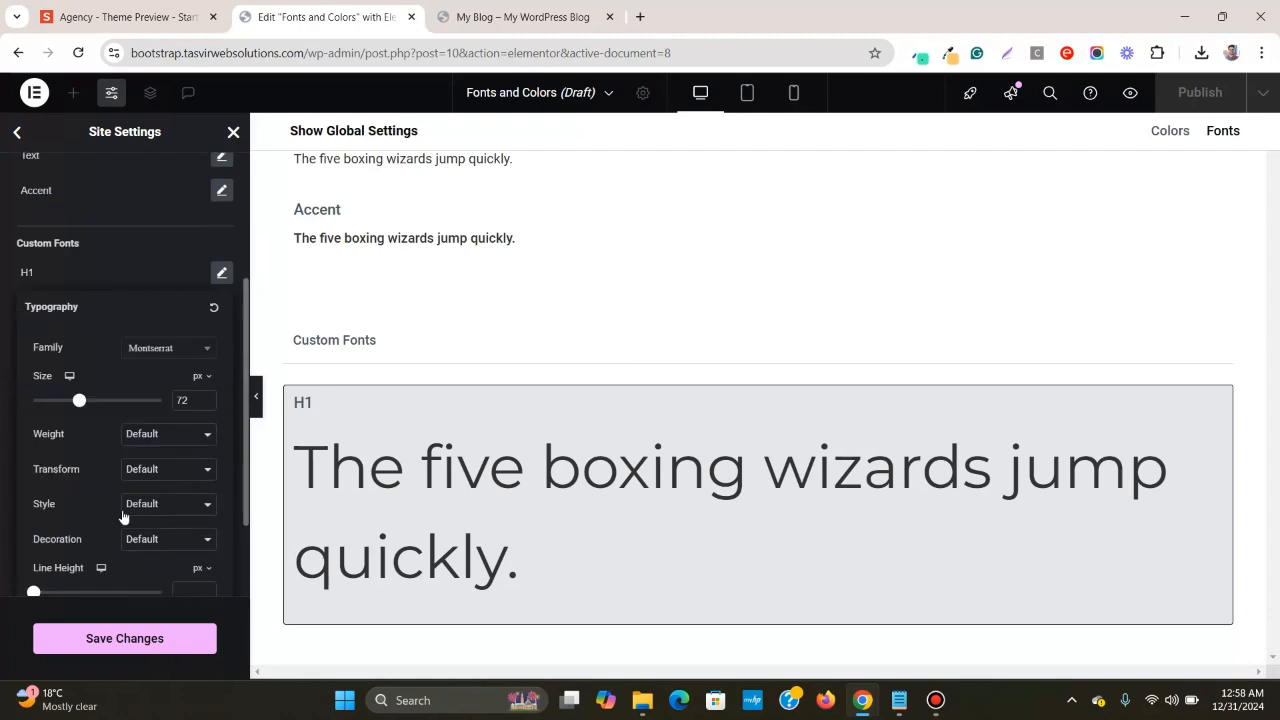
pyautogui.click(158, 434)
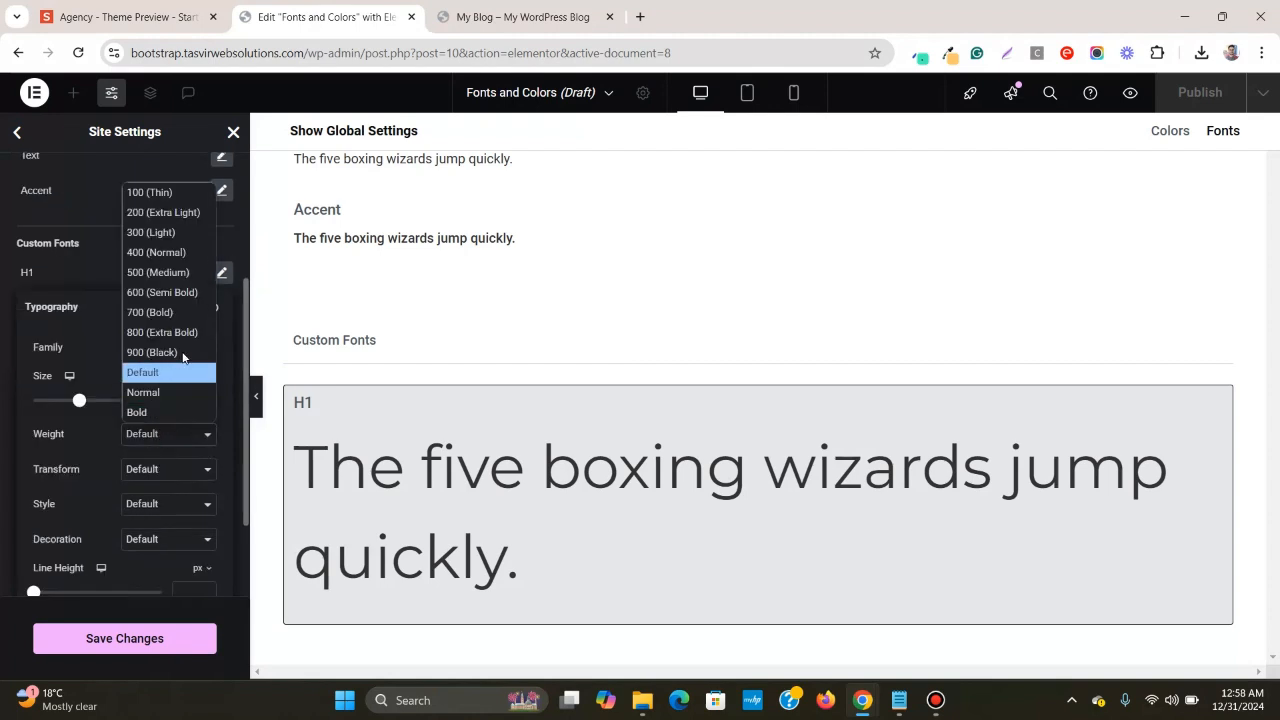
pyautogui.click(189, 314)
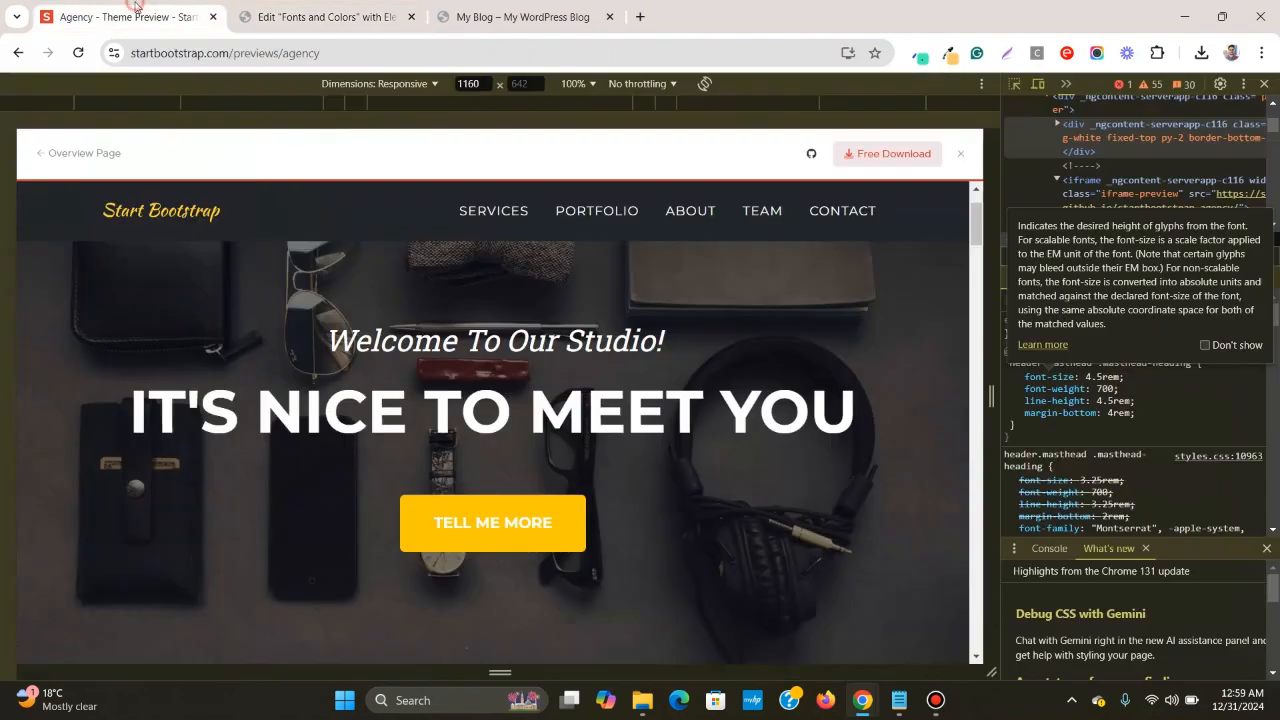
# - Check the hero heading's letter case in the Agency preview and set the H1 style's text transform to Uppercase
pyautogui.click(130, 17)
pyautogui.scroll(-1, 1053, 236)
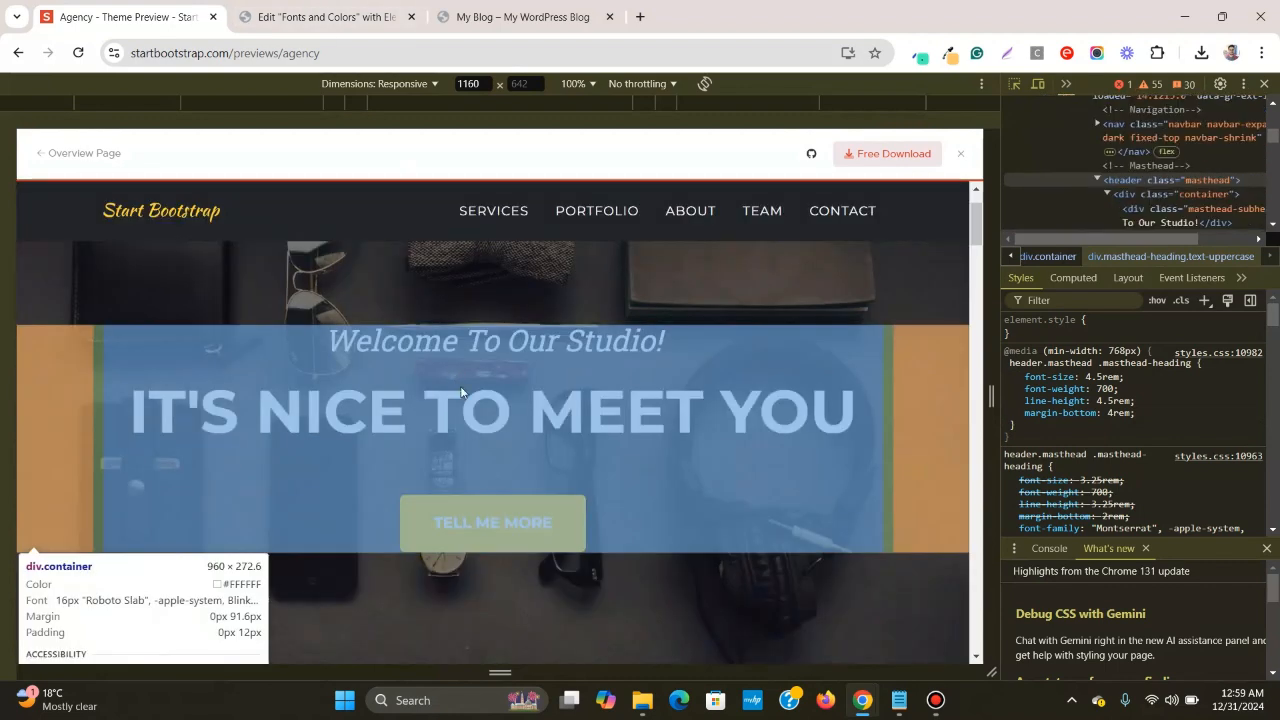
pyautogui.moveTo(291, 393)
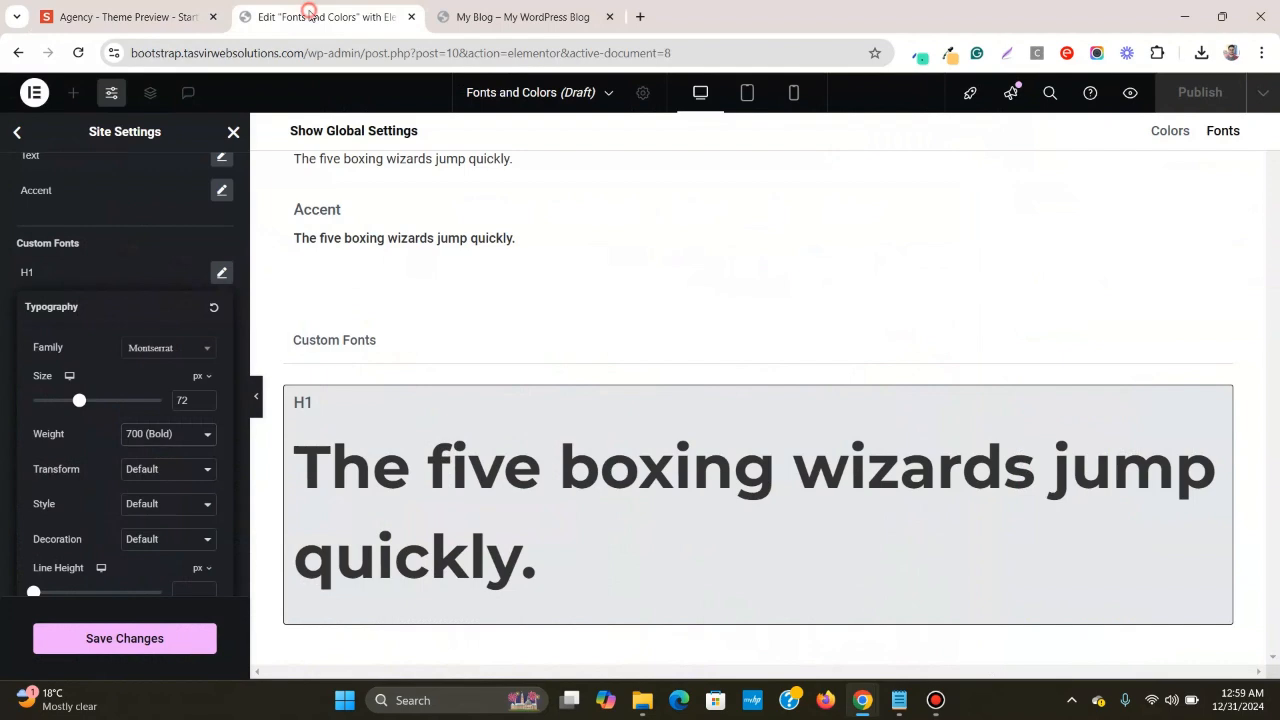
pyautogui.click(325, 16)
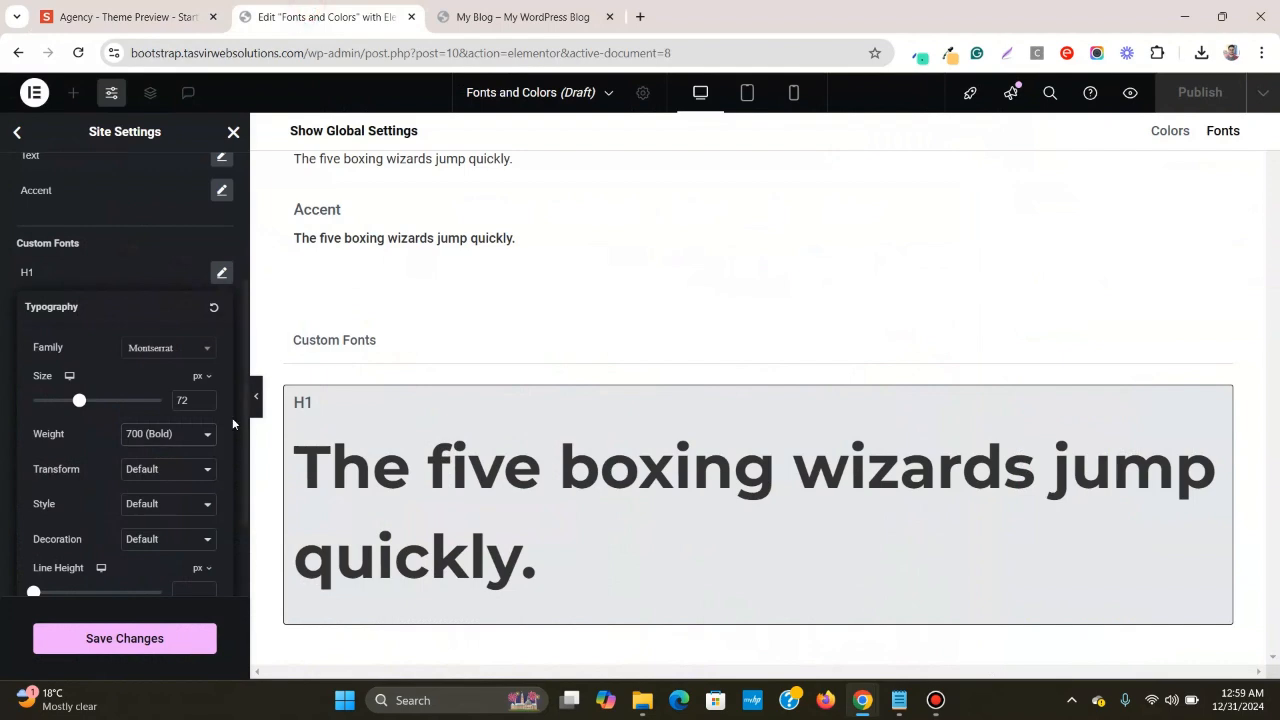
pyautogui.click(147, 469)
pyautogui.click(148, 510)
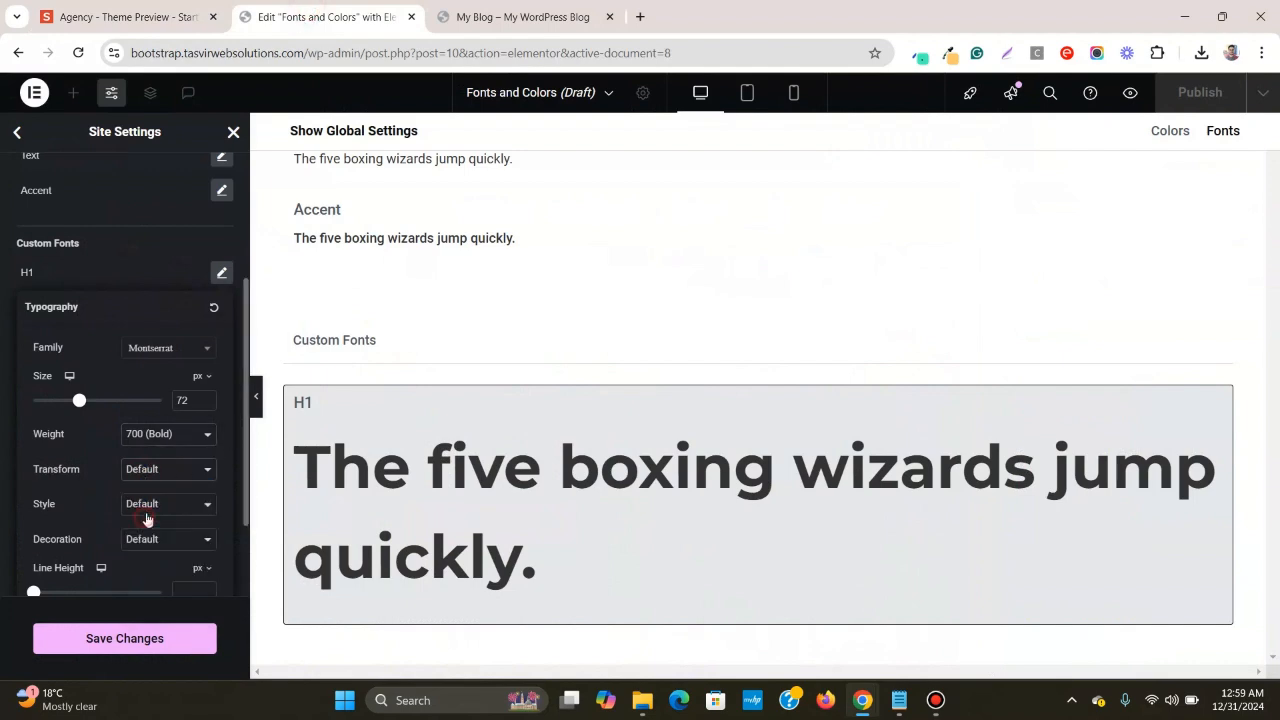
# - Check the hero heading's line height in the Agency preview, then set the H1 style's line height to 4.5 rem and close its typography settings
pyautogui.click(137, 7)
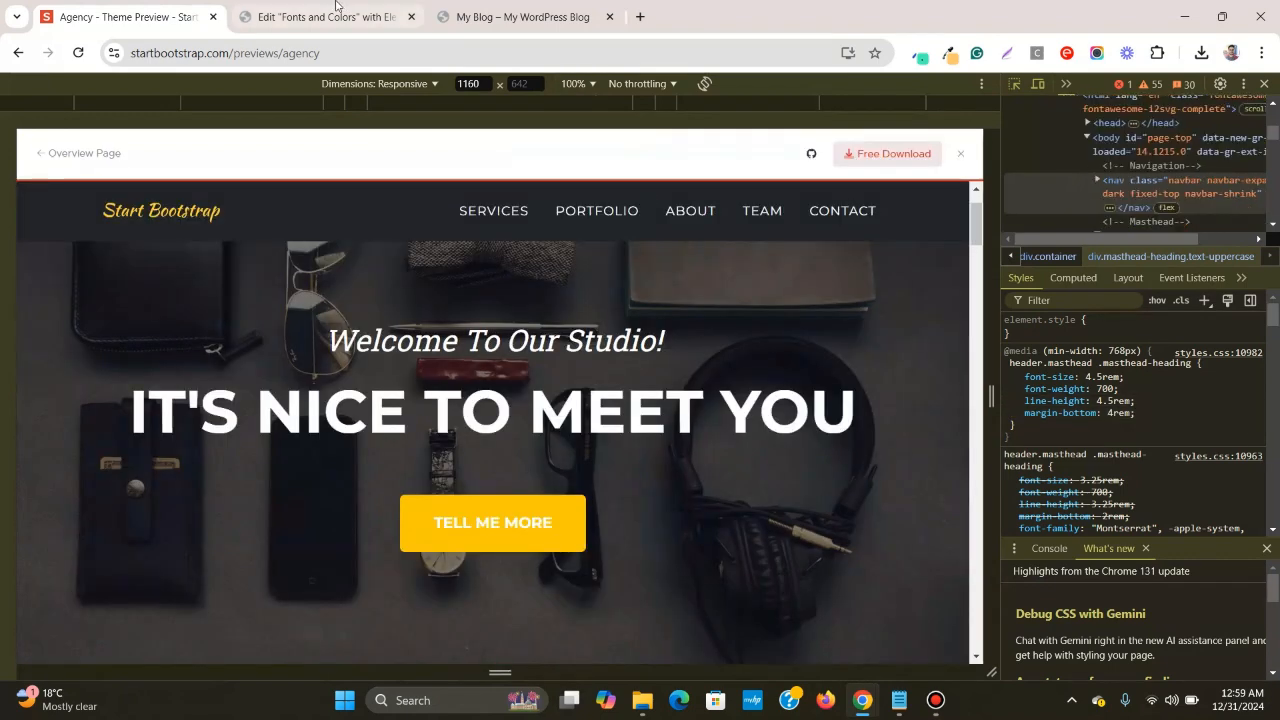
pyautogui.click(282, 6)
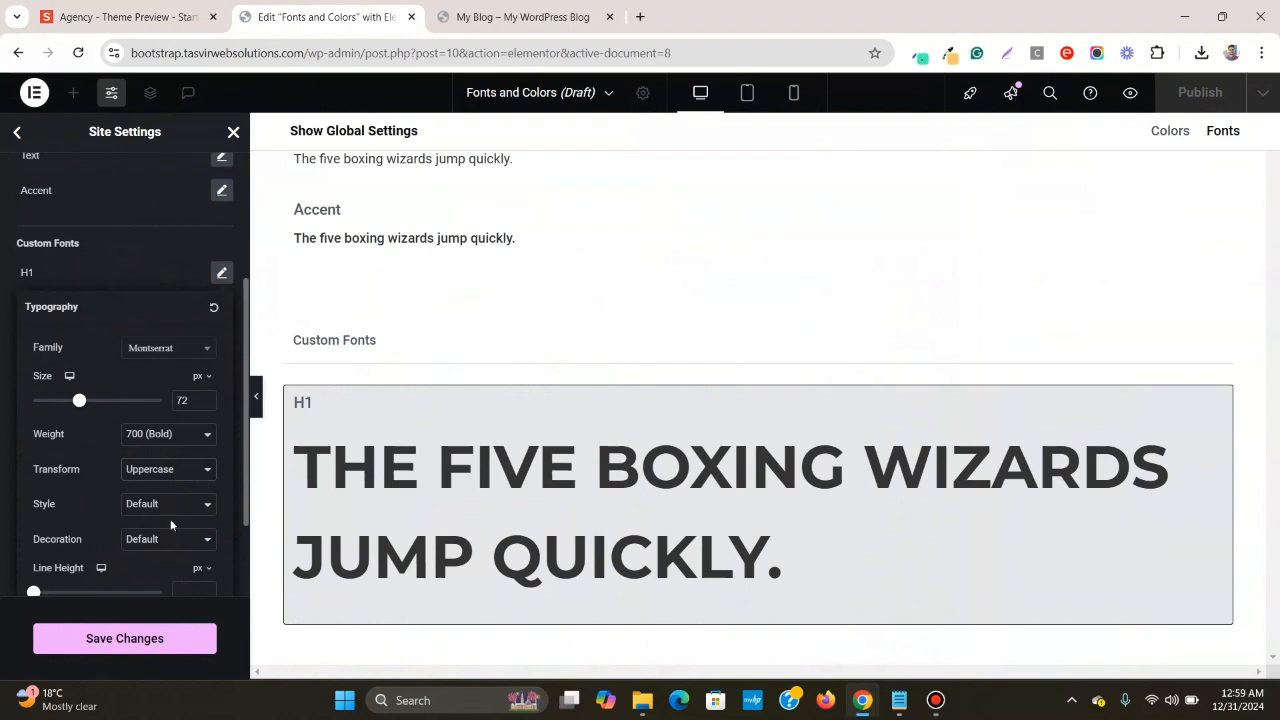
pyautogui.scroll(-2, 51, 402)
pyautogui.click(212, 448)
pyautogui.click(201, 501)
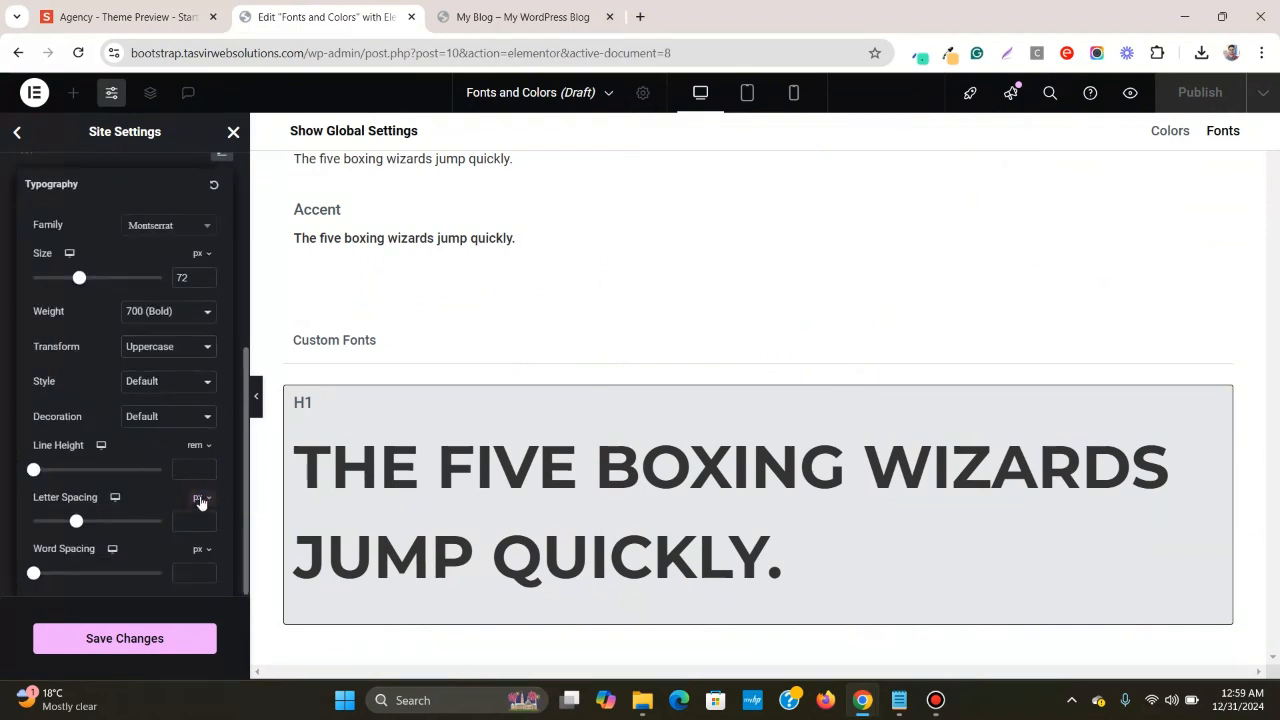
pyautogui.click(120, 16)
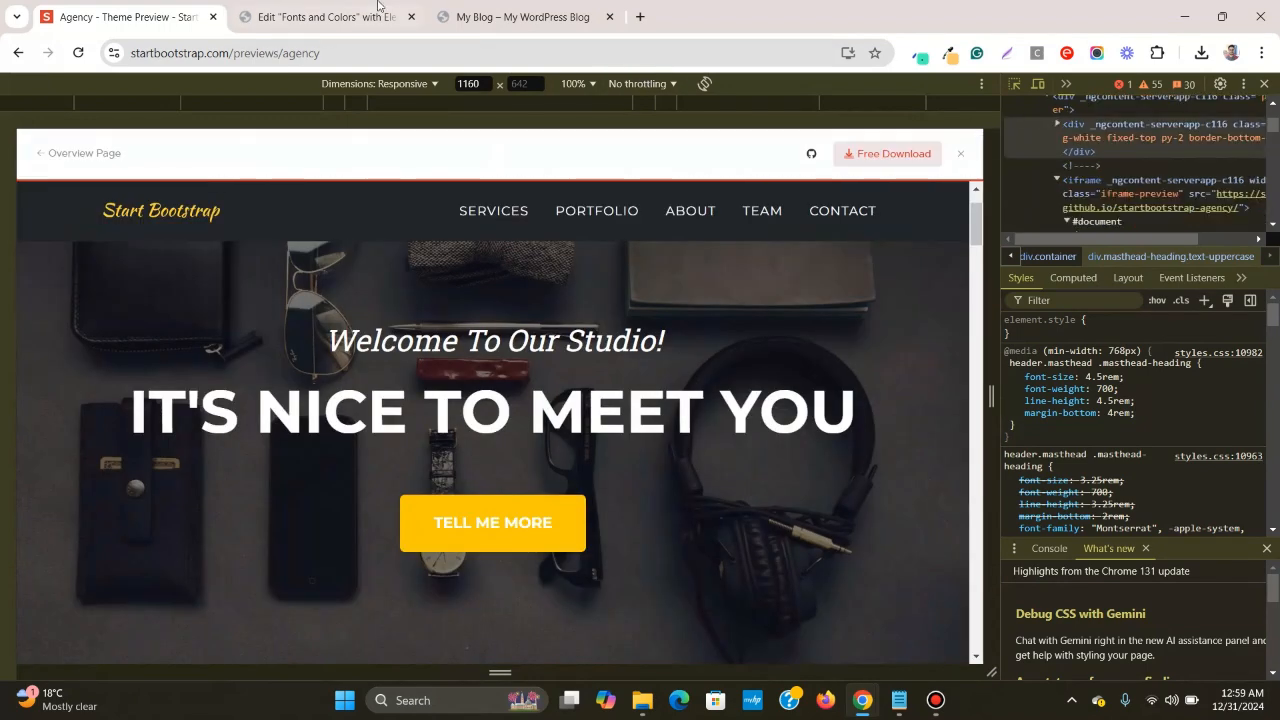
pyautogui.click(375, 10)
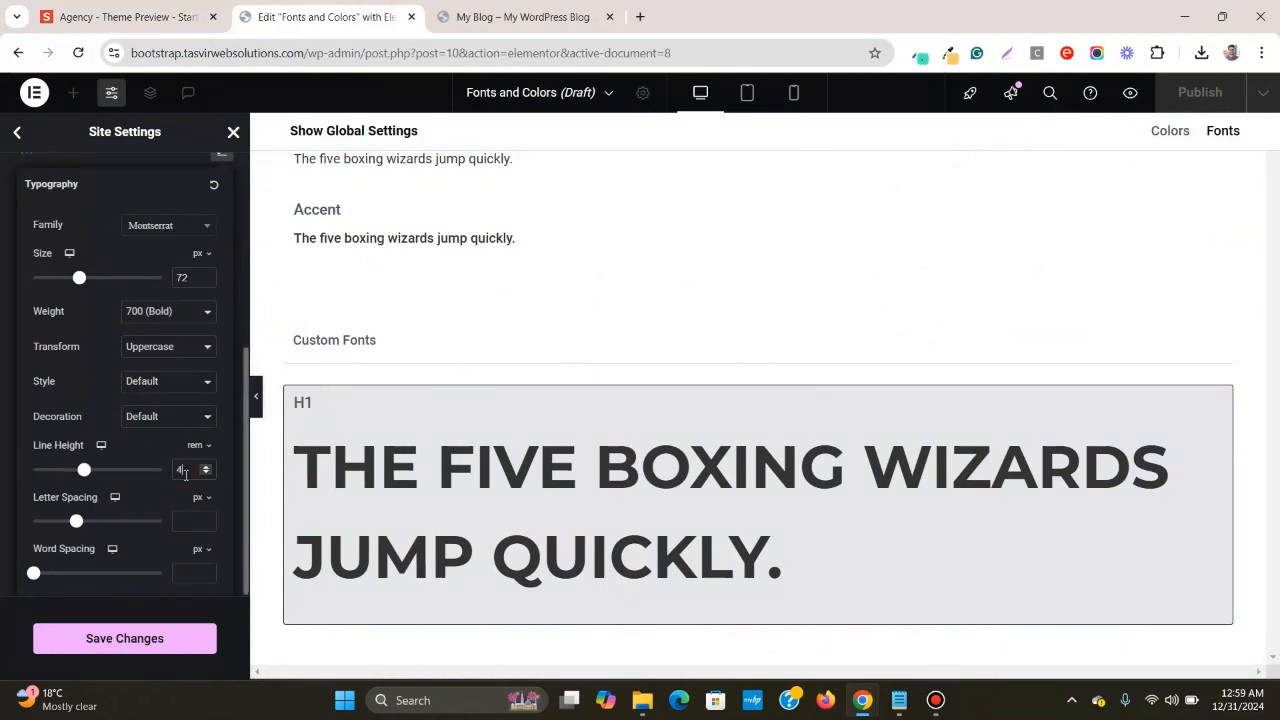
pyautogui.write('4.6')
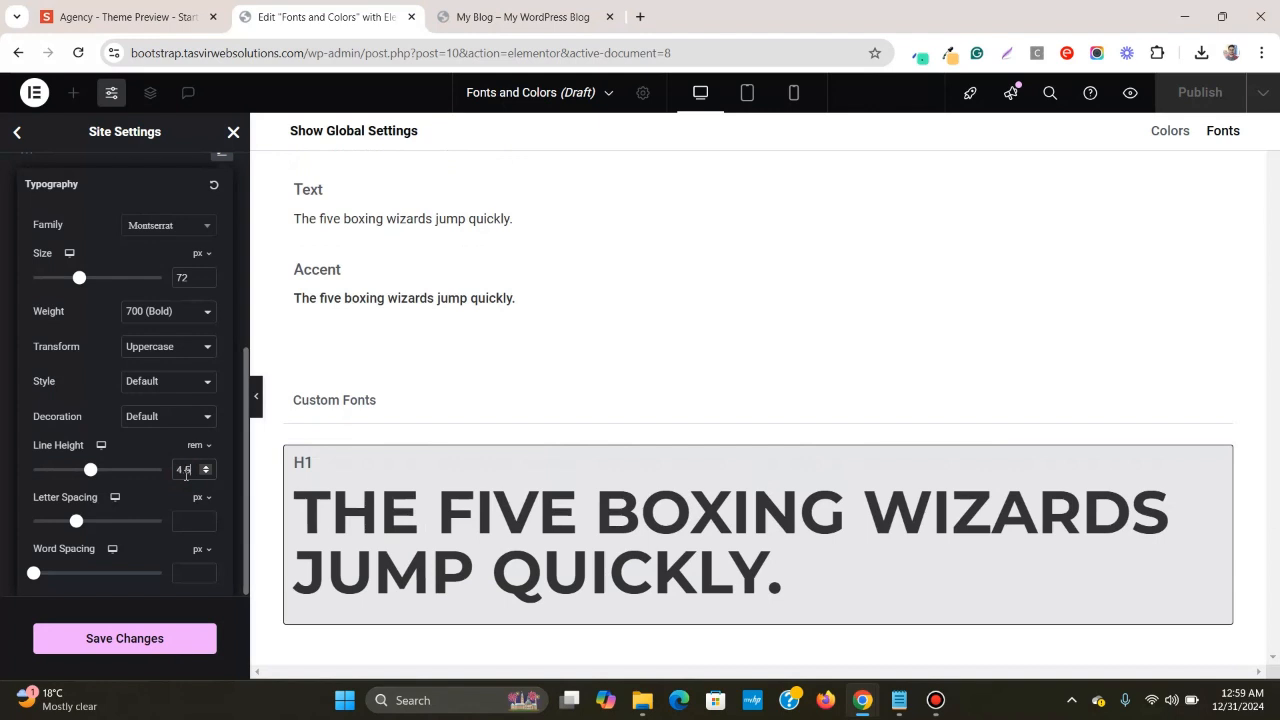
pyautogui.scroll(2, 198, 192)
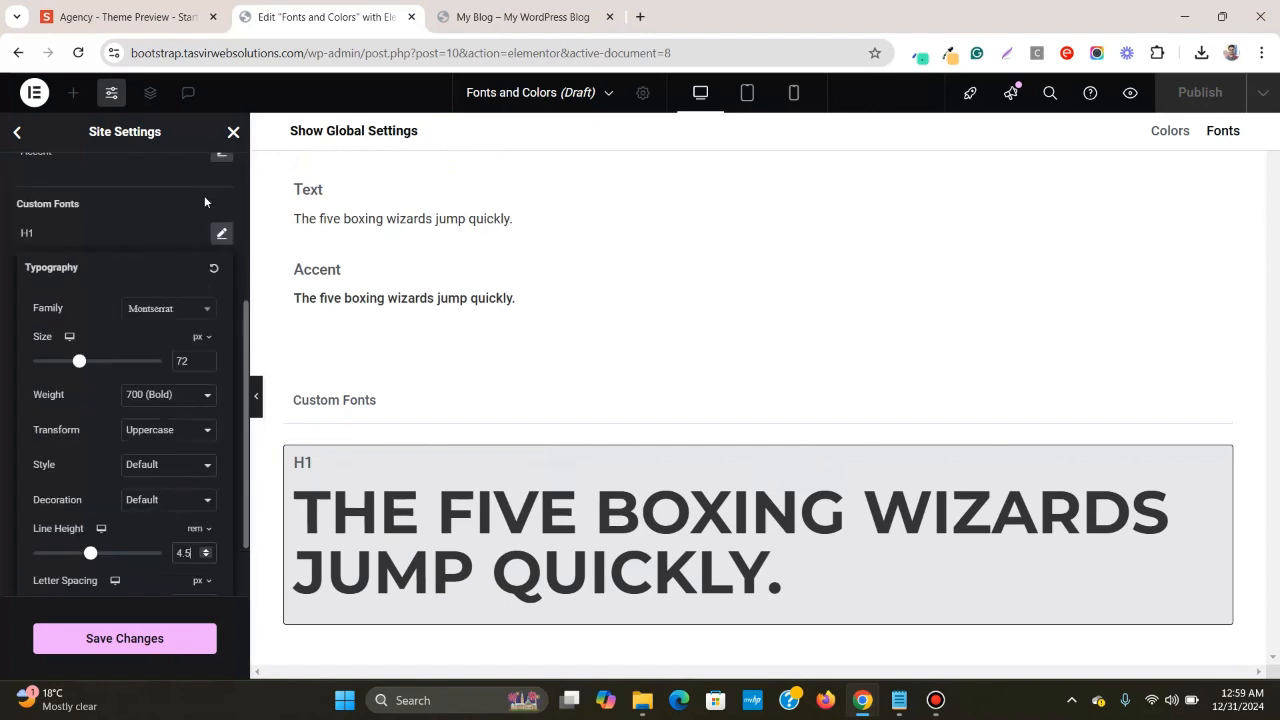
pyautogui.click(222, 235)
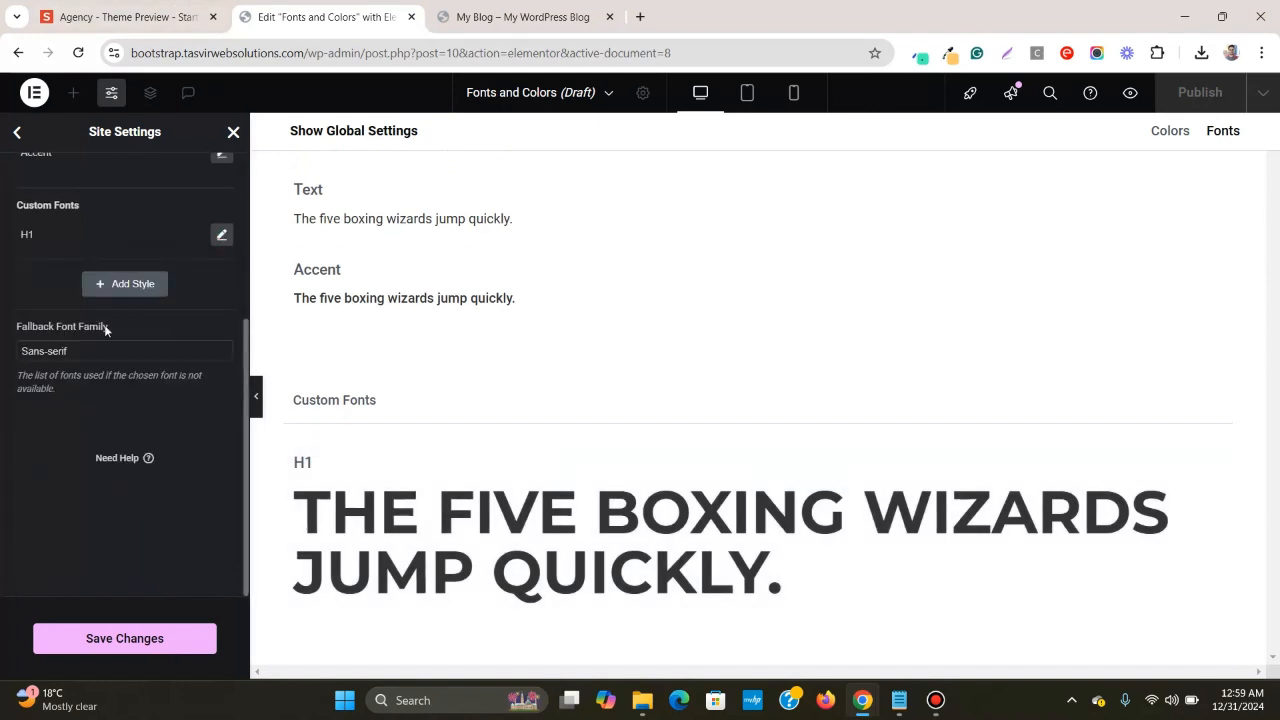
# - Add a second custom global font style and name it H2
pyautogui.click(119, 286)
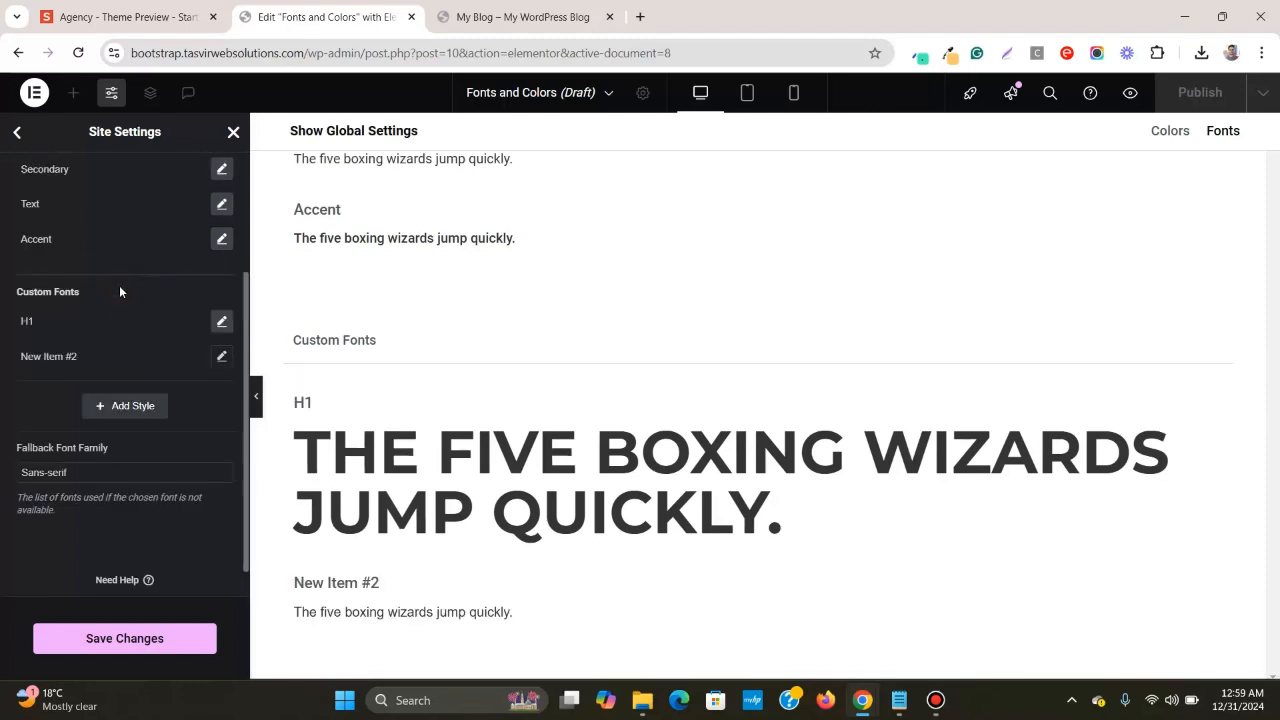
pyautogui.doubleClick(89, 360)
pyautogui.hotkey('ctrl', 'a')
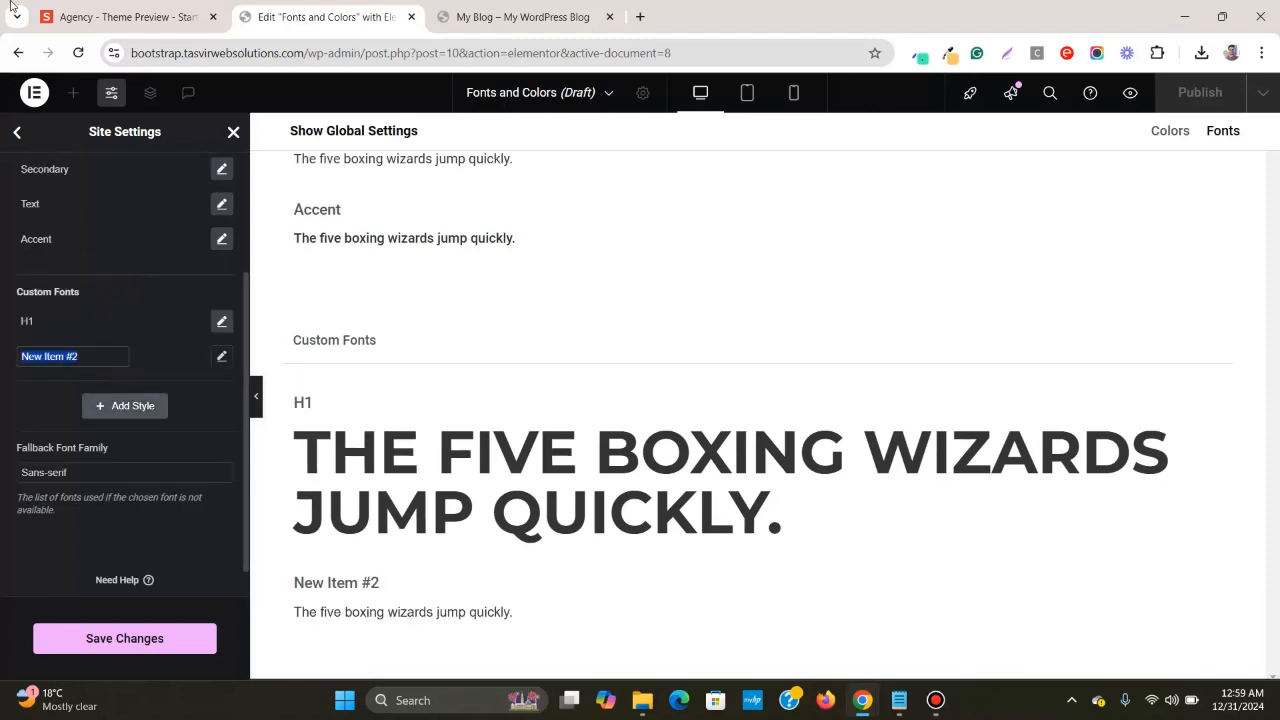
pyautogui.write('H2')
# - Look at the Services section heading in the Agency preview and set the H2 style's font family to Montserrat in the Elementor editor
pyautogui.click(118, 12)
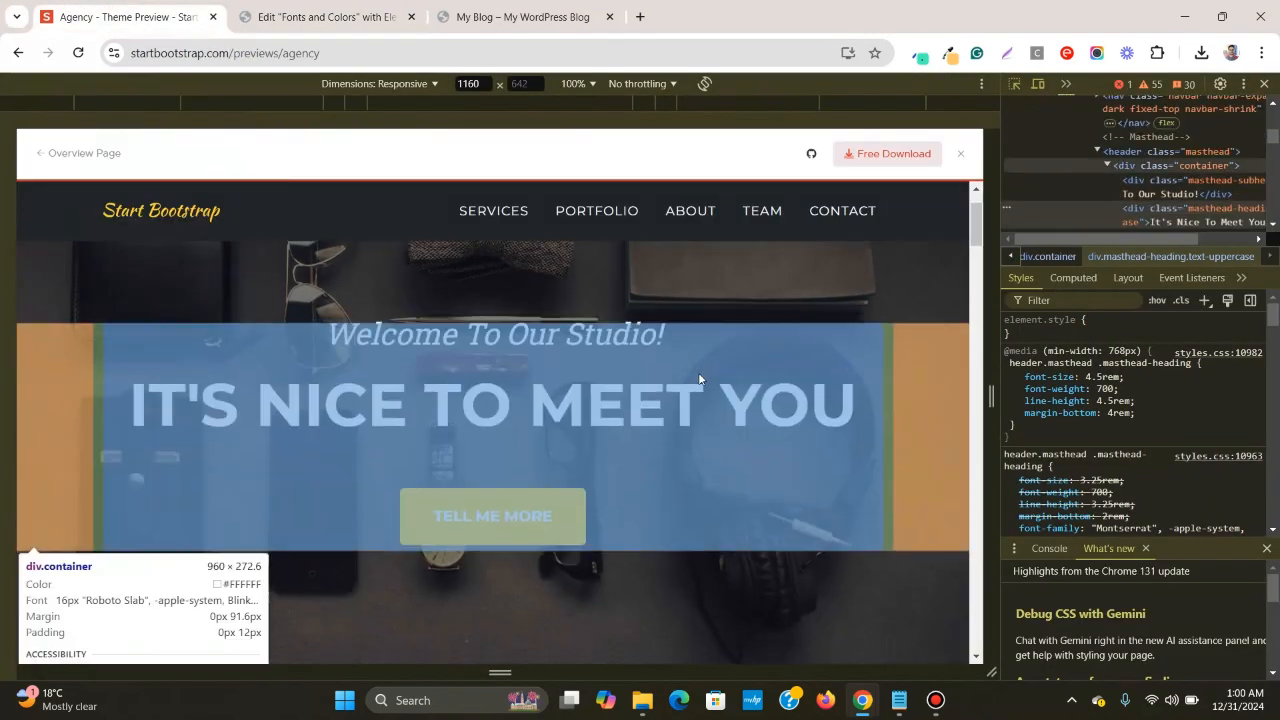
pyautogui.scroll(-5, 698, 372)
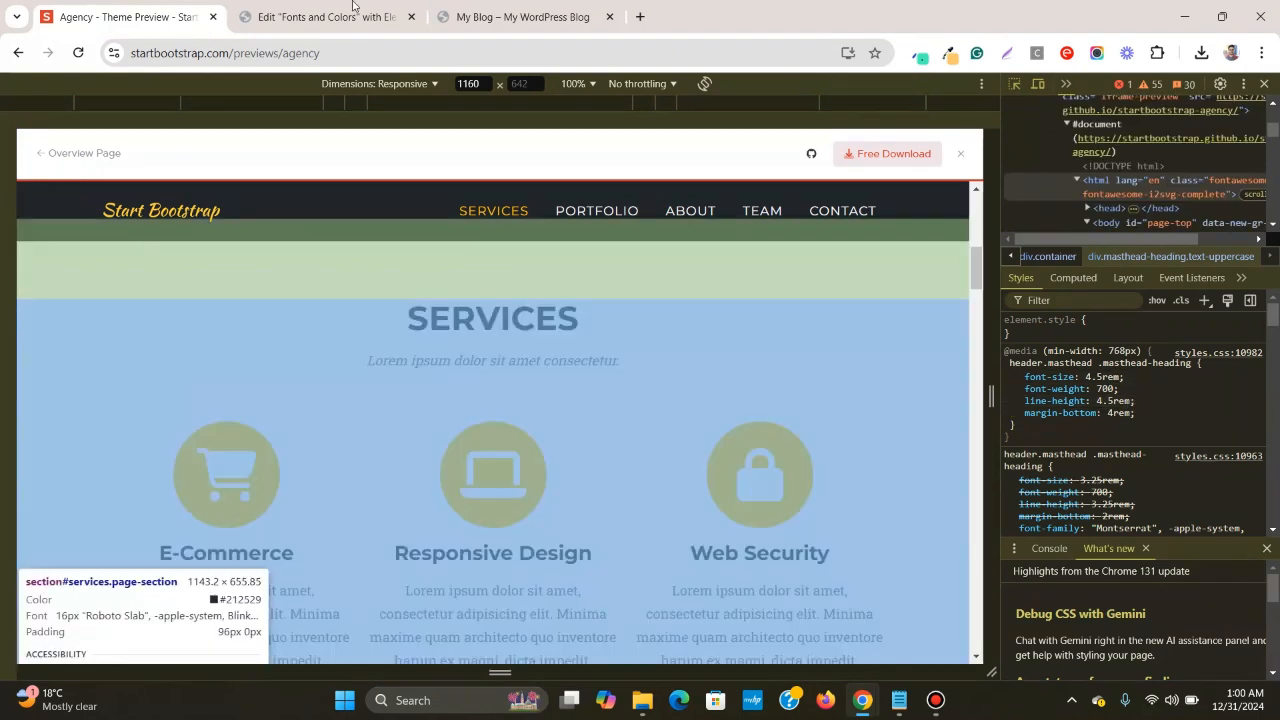
pyautogui.click(351, 8)
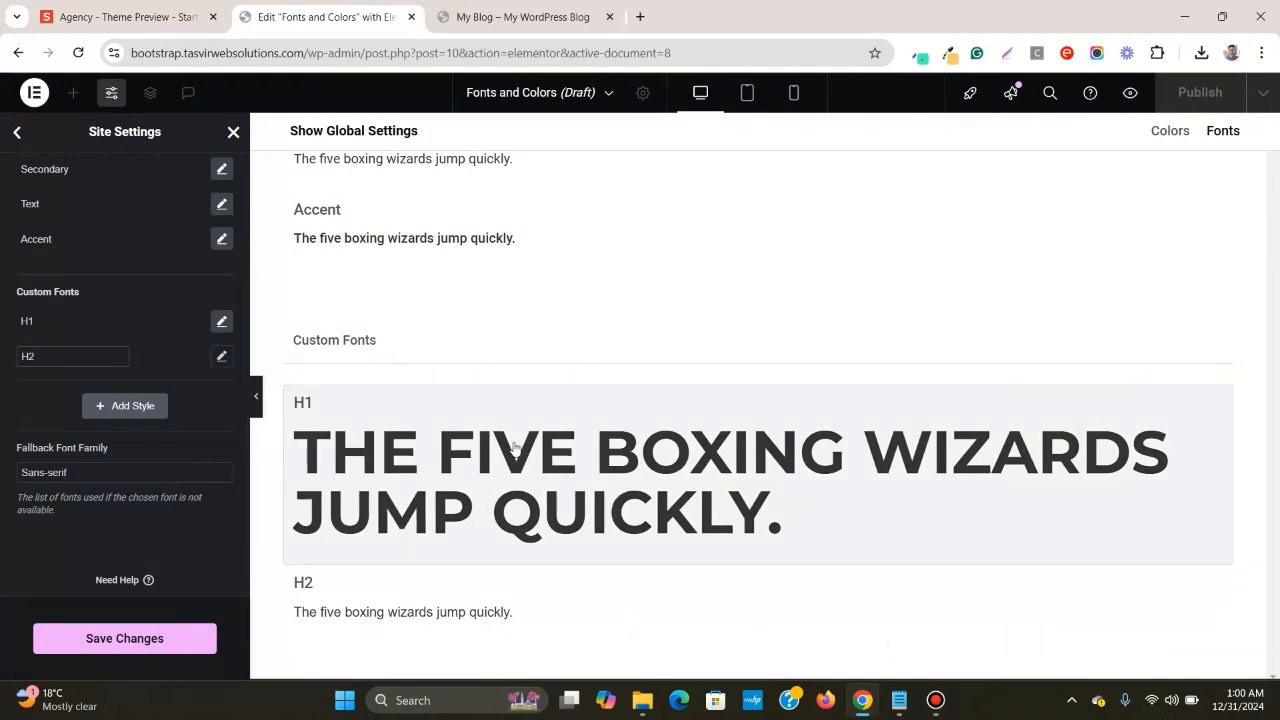
pyautogui.click(222, 358)
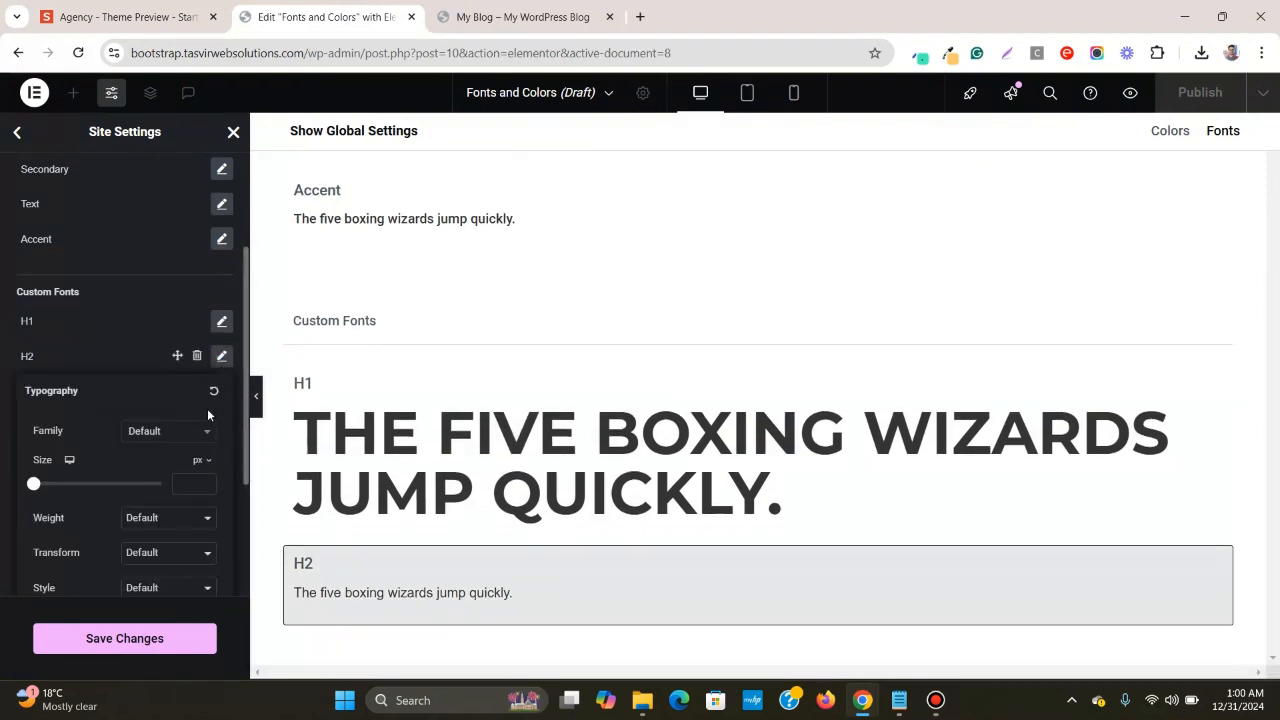
pyautogui.click(195, 433)
pyautogui.write('monts')
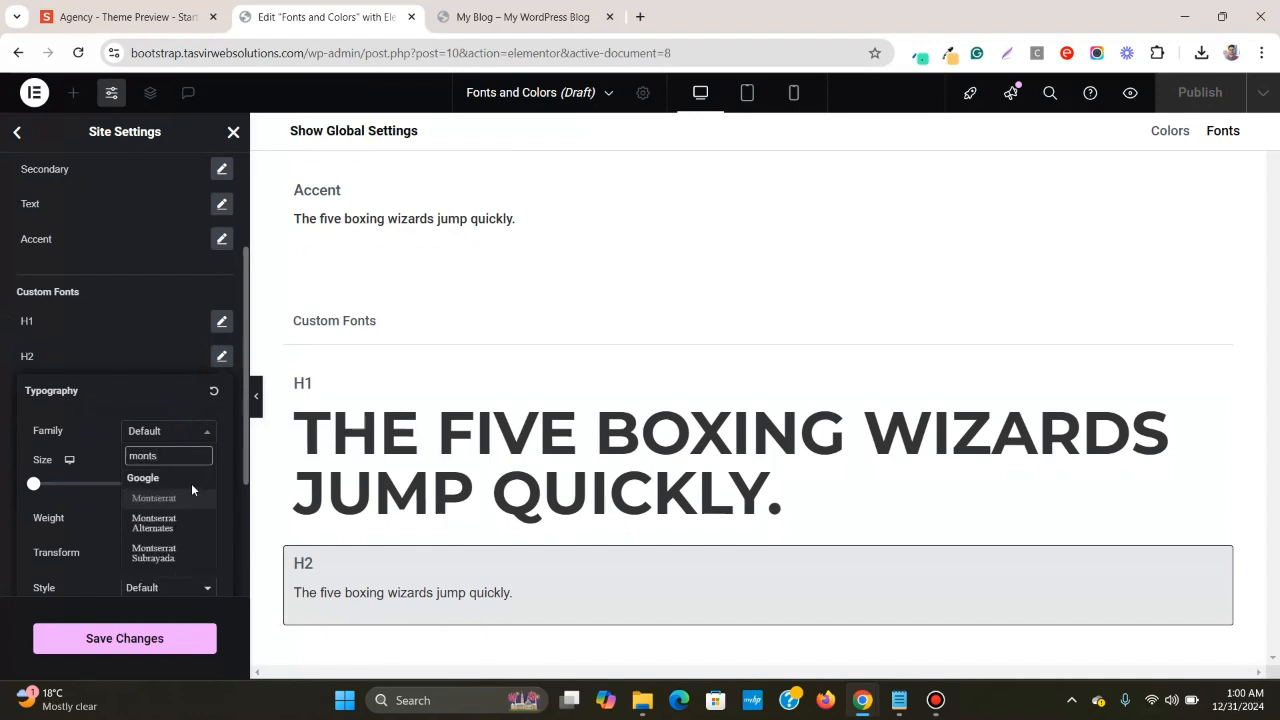
pyautogui.click(176, 497)
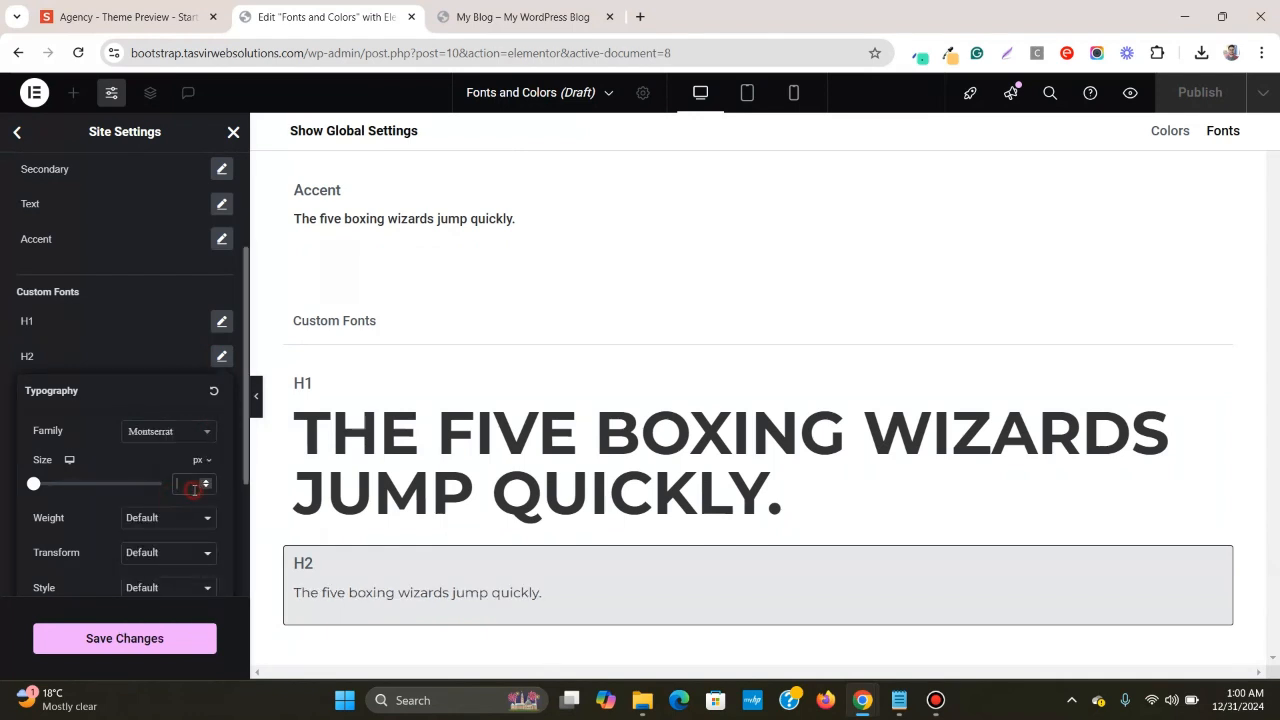
# - Set the H2 style's font size to 40 px and its weight to 700 (Bold)
pyautogui.write('40')
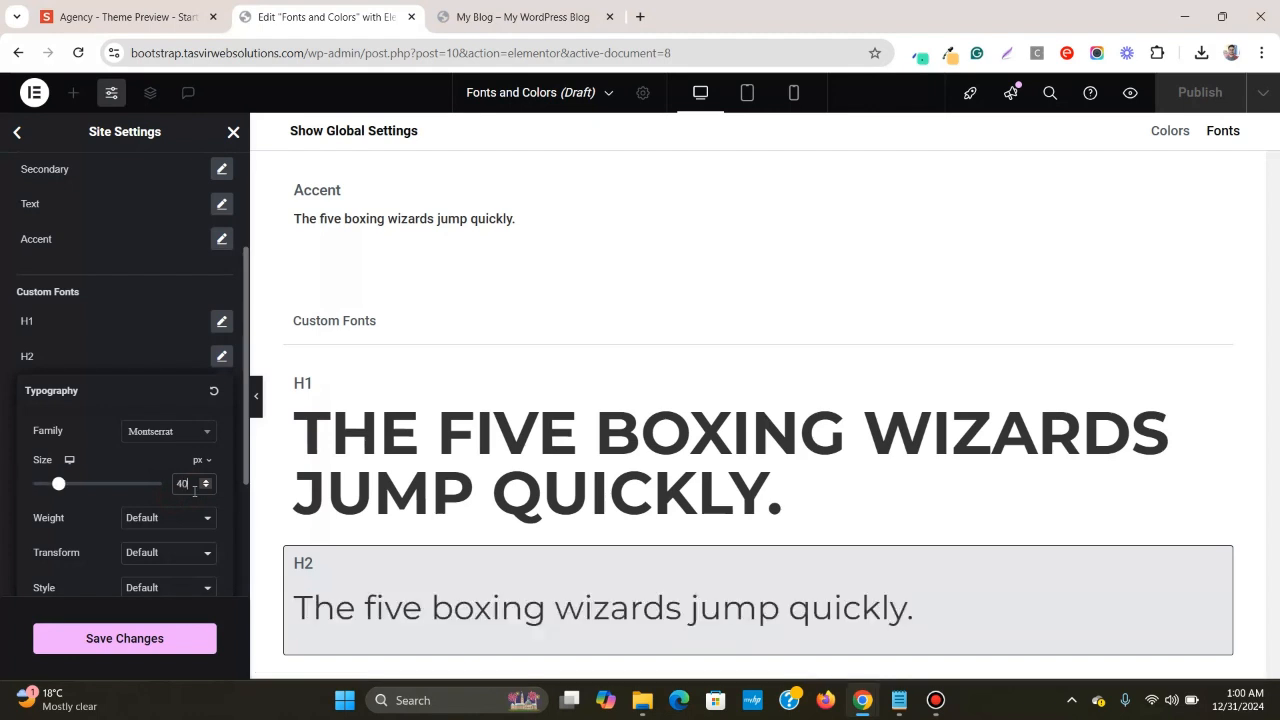
pyautogui.scroll(-1, 178, 505)
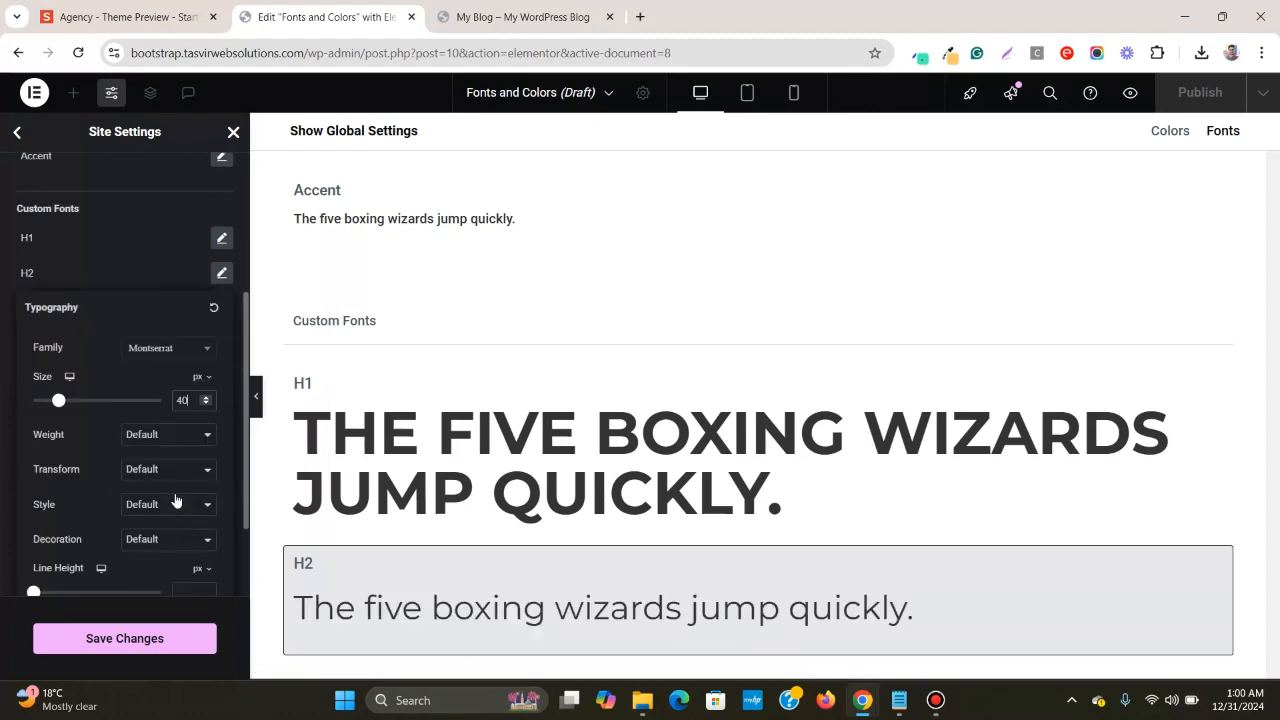
pyautogui.click(175, 443)
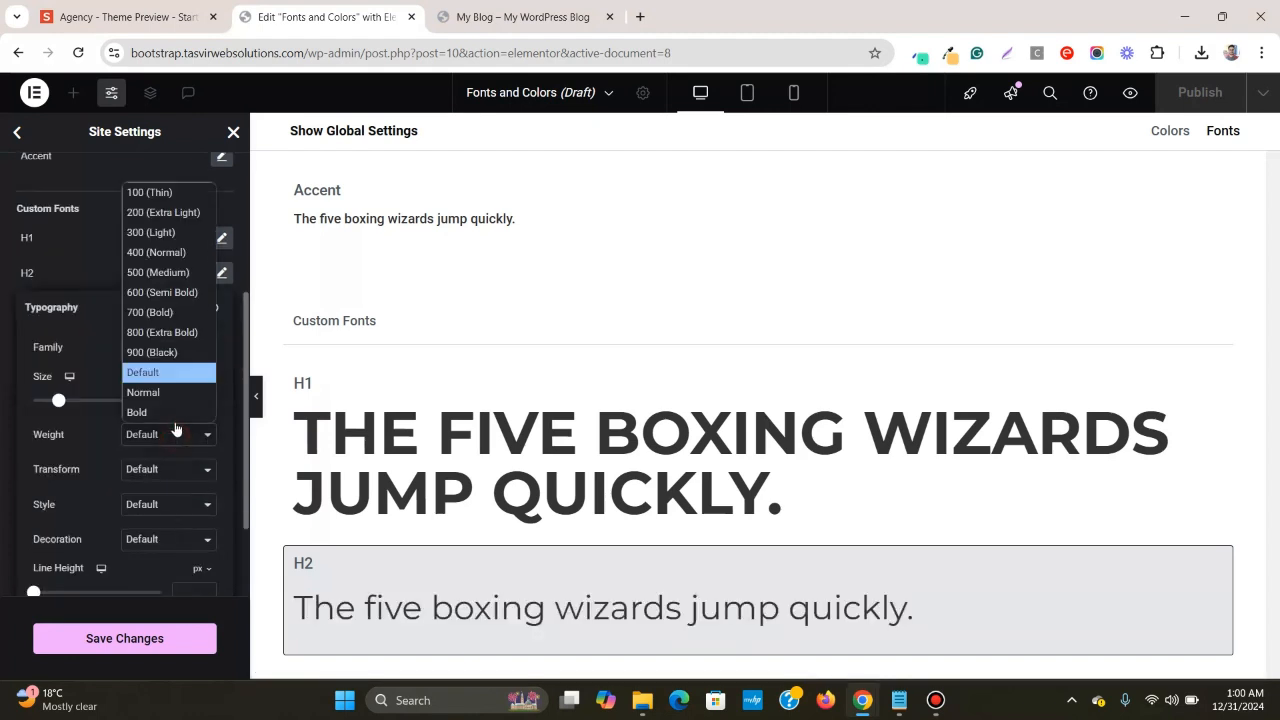
pyautogui.click(132, 312)
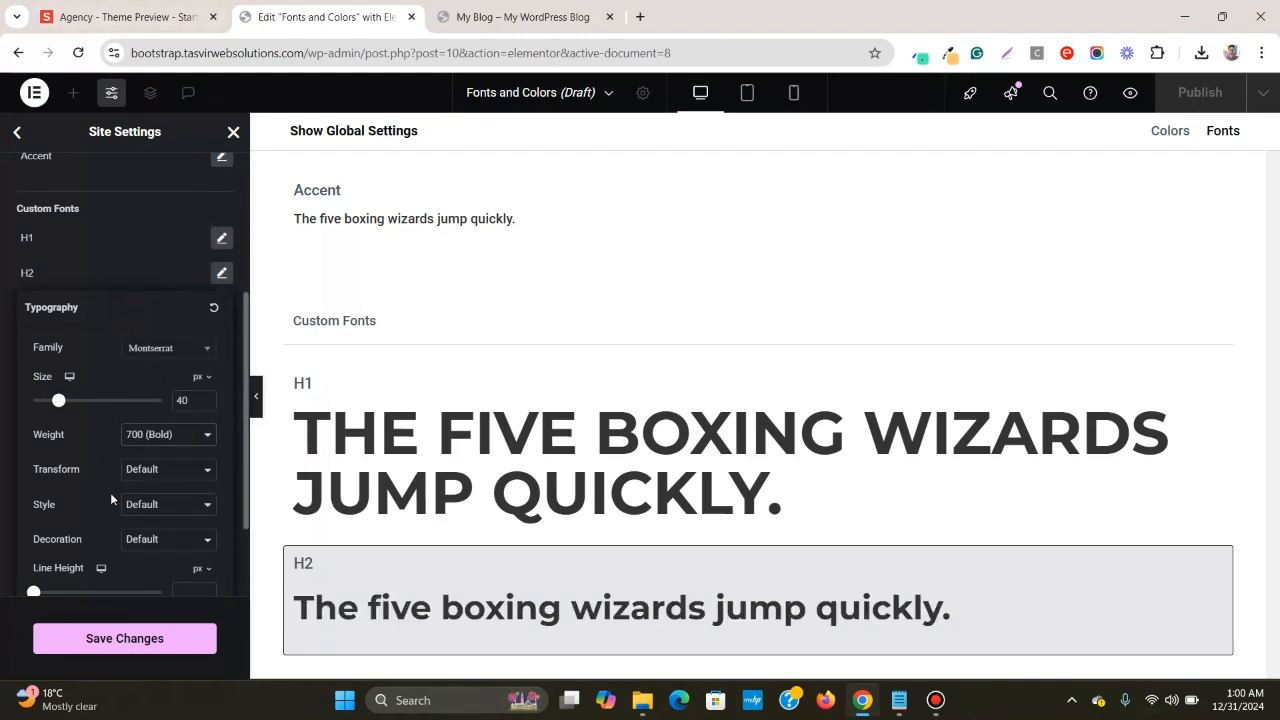
# - Set the H2 style's line height to 4.5 rem
pyautogui.scroll(-1, 150, 530)
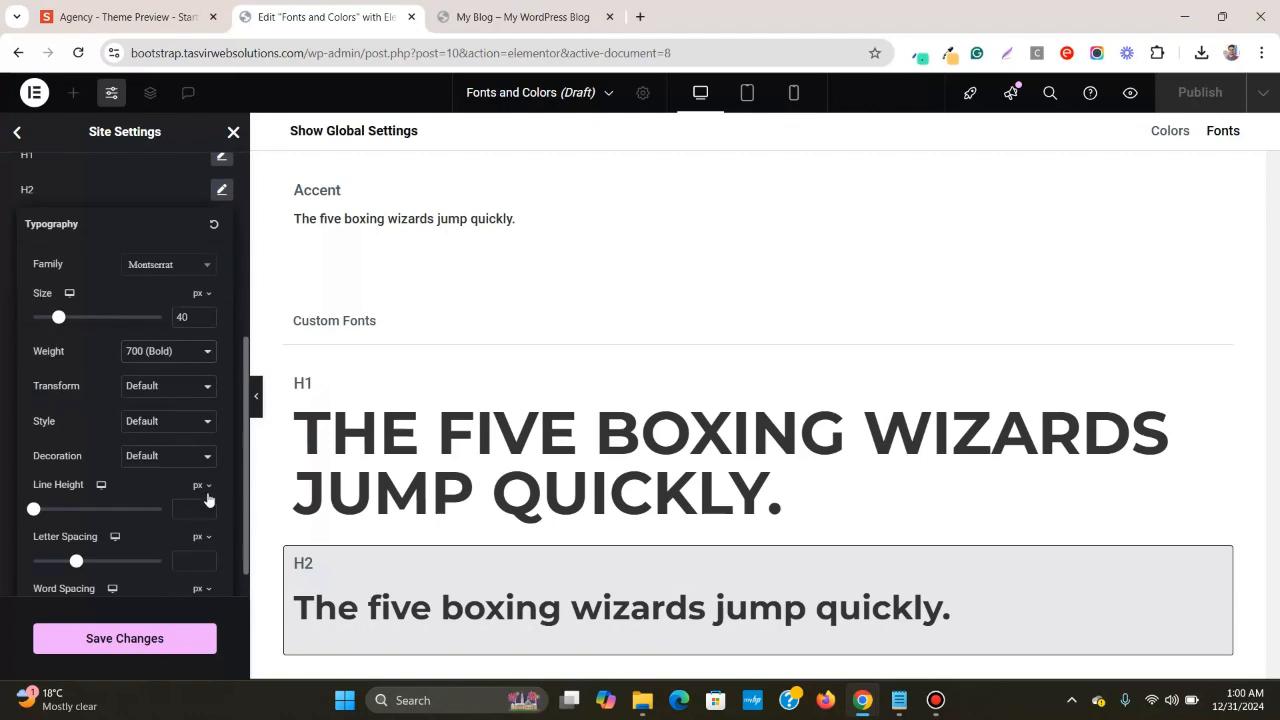
pyautogui.click(206, 490)
pyautogui.click(198, 536)
pyautogui.click(185, 512)
pyautogui.write('4.5')
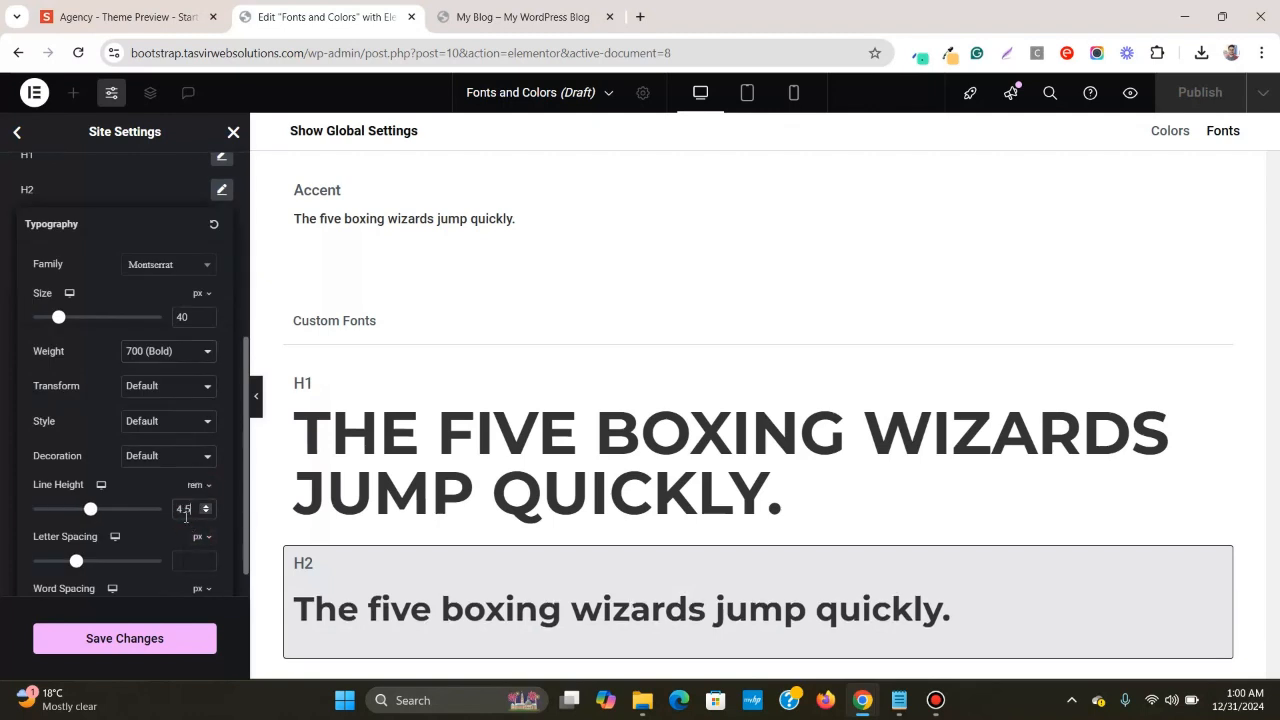
# - Check the Services heading's letter case in the Agency preview, set the H2 style's text transform to Uppercase in Elementor and save the site settings
pyautogui.click(190, 16)
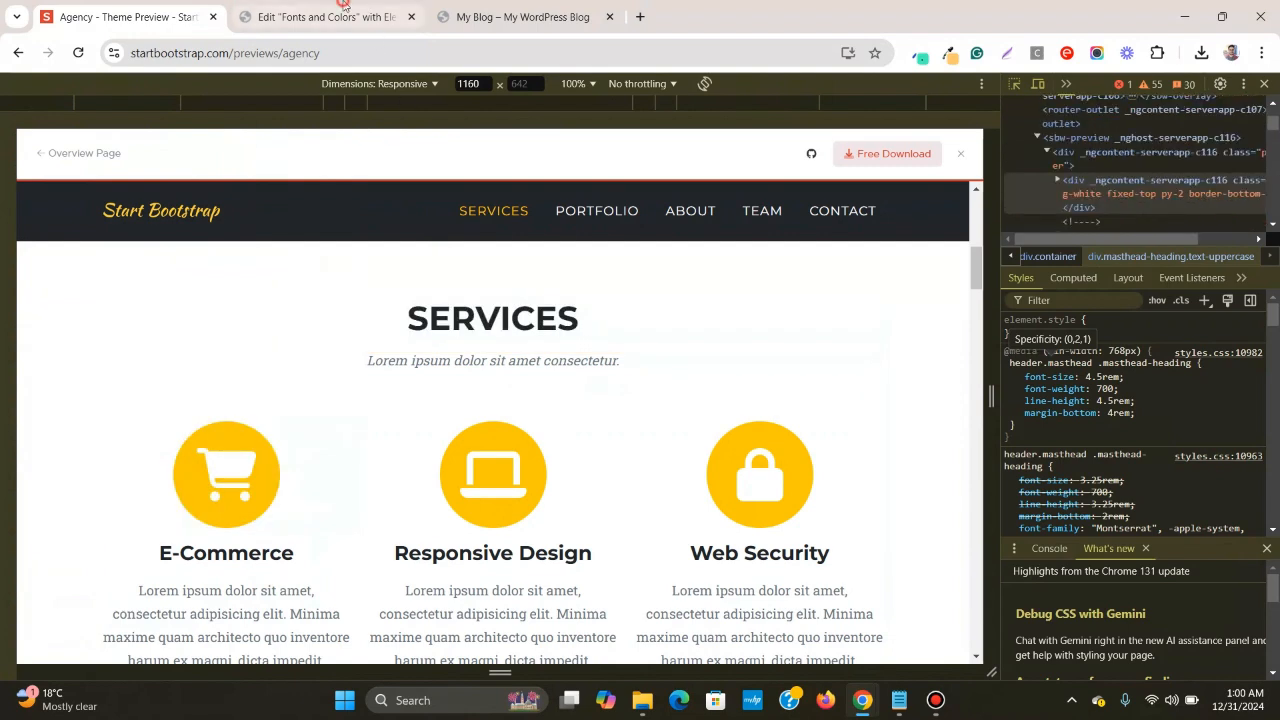
pyautogui.click(322, 16)
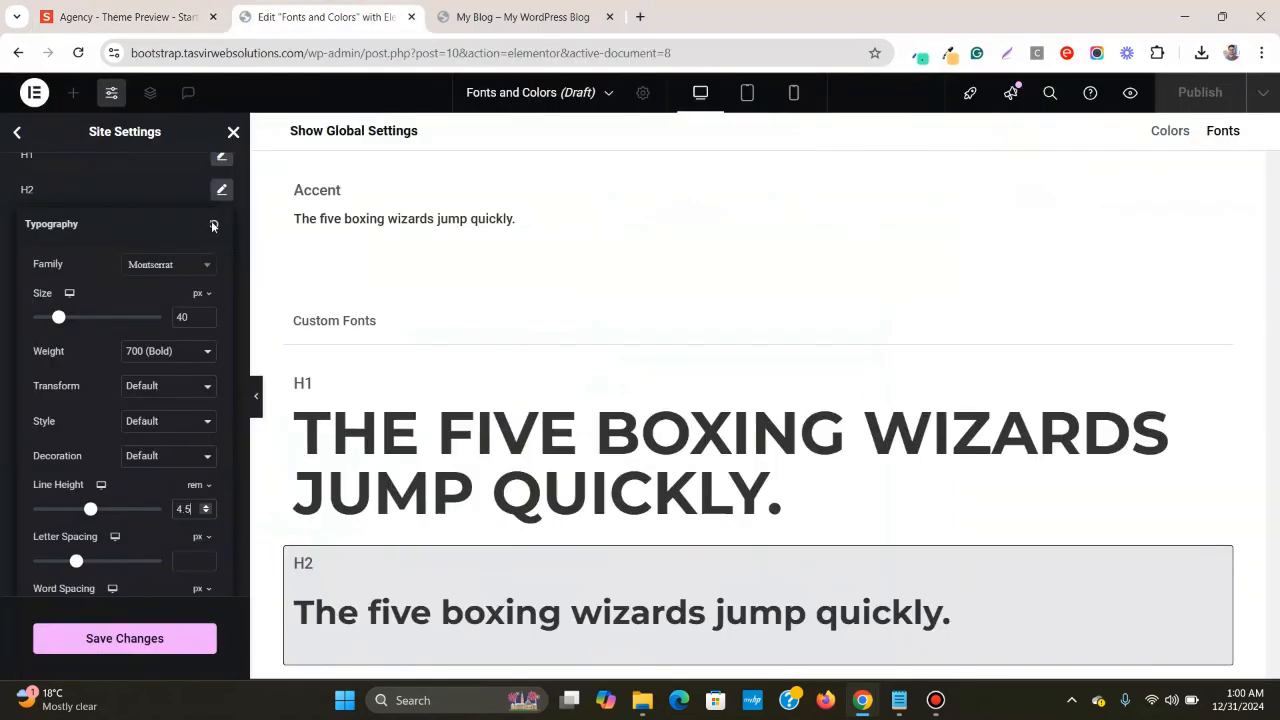
pyautogui.click(176, 386)
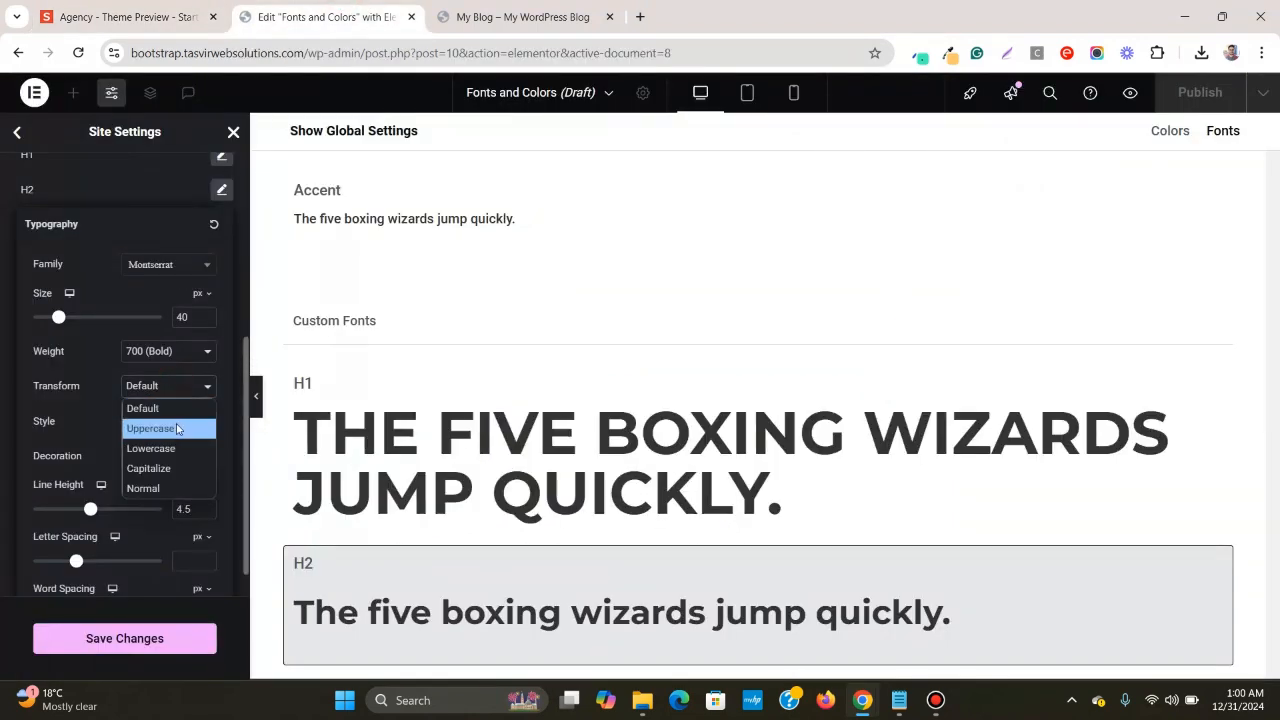
pyautogui.click(176, 428)
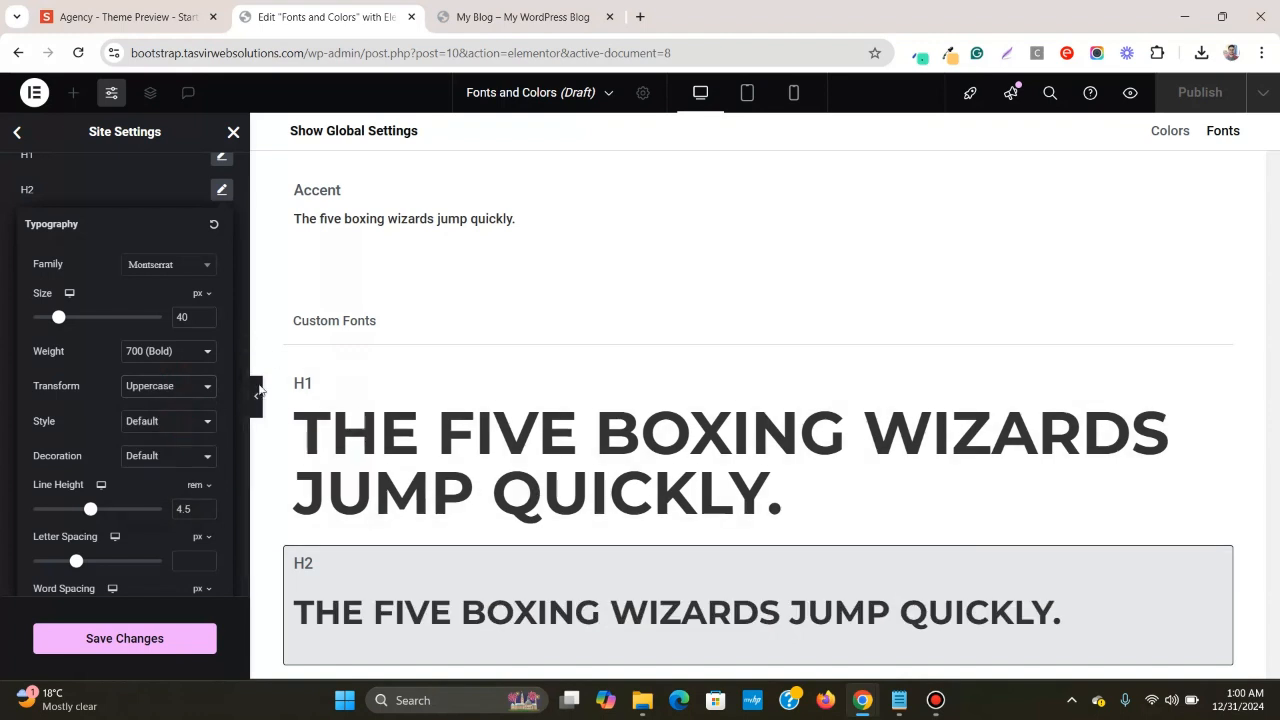
pyautogui.click(130, 645)
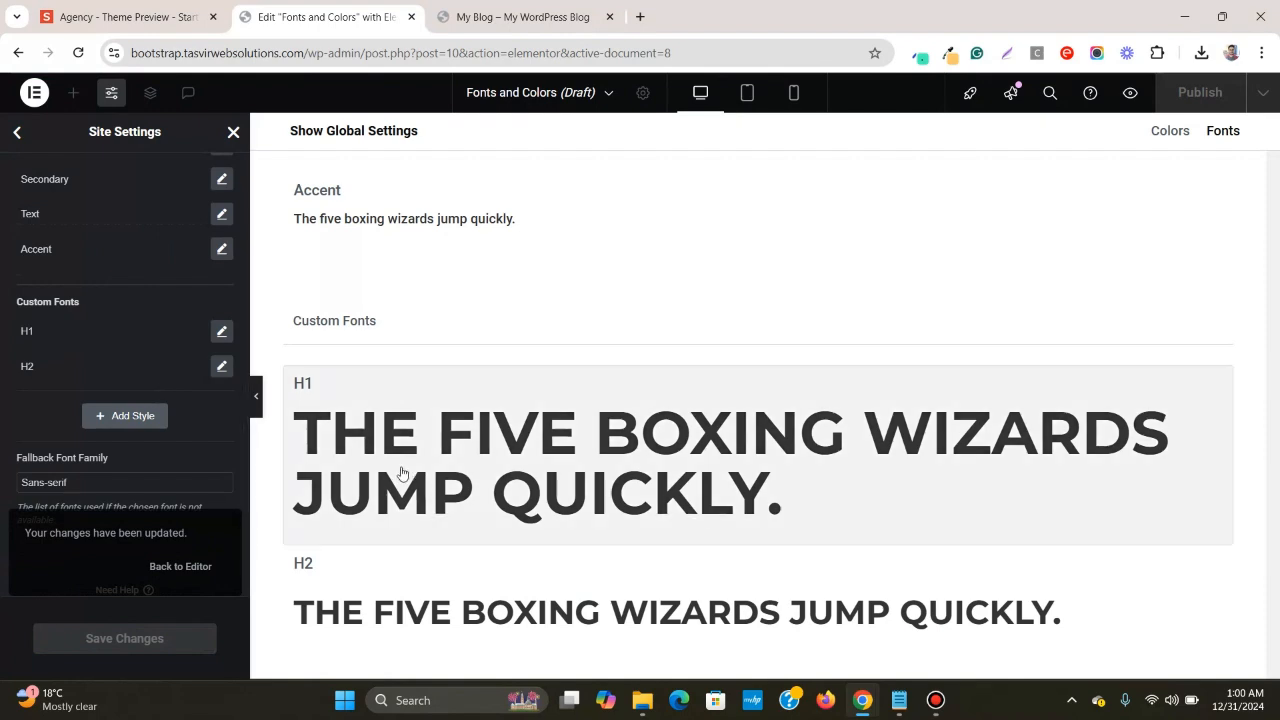
# - Examine the fonts of the service and portfolio item headings, such as E-Commerce and Threads, in the Agency preview
pyautogui.click(193, 8)
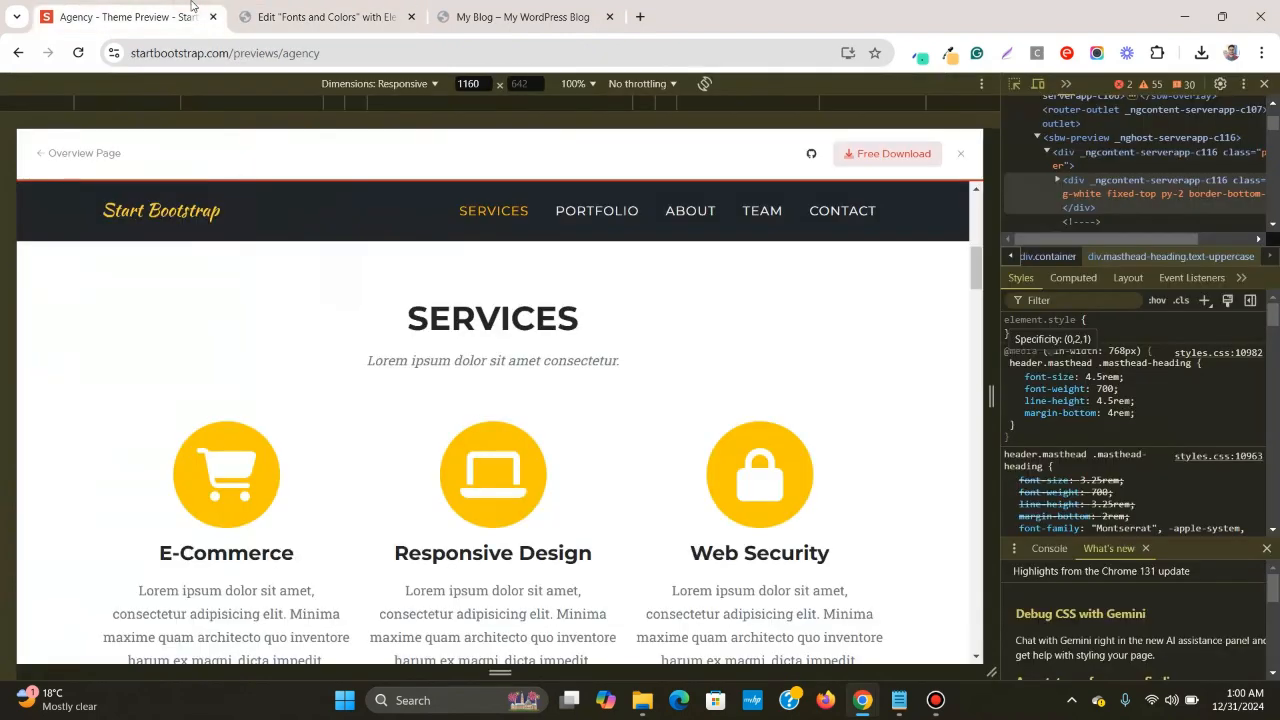
pyautogui.scroll(-2, 514, 266)
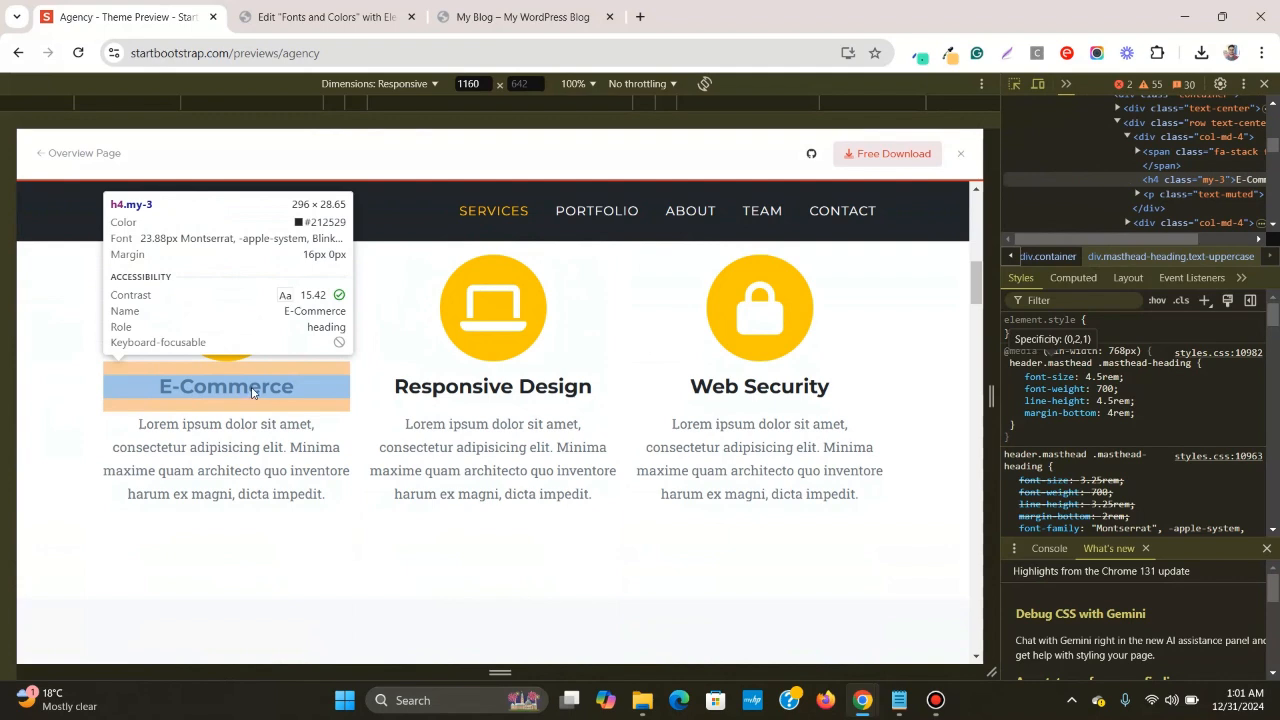
pyautogui.scroll(2, 253, 392)
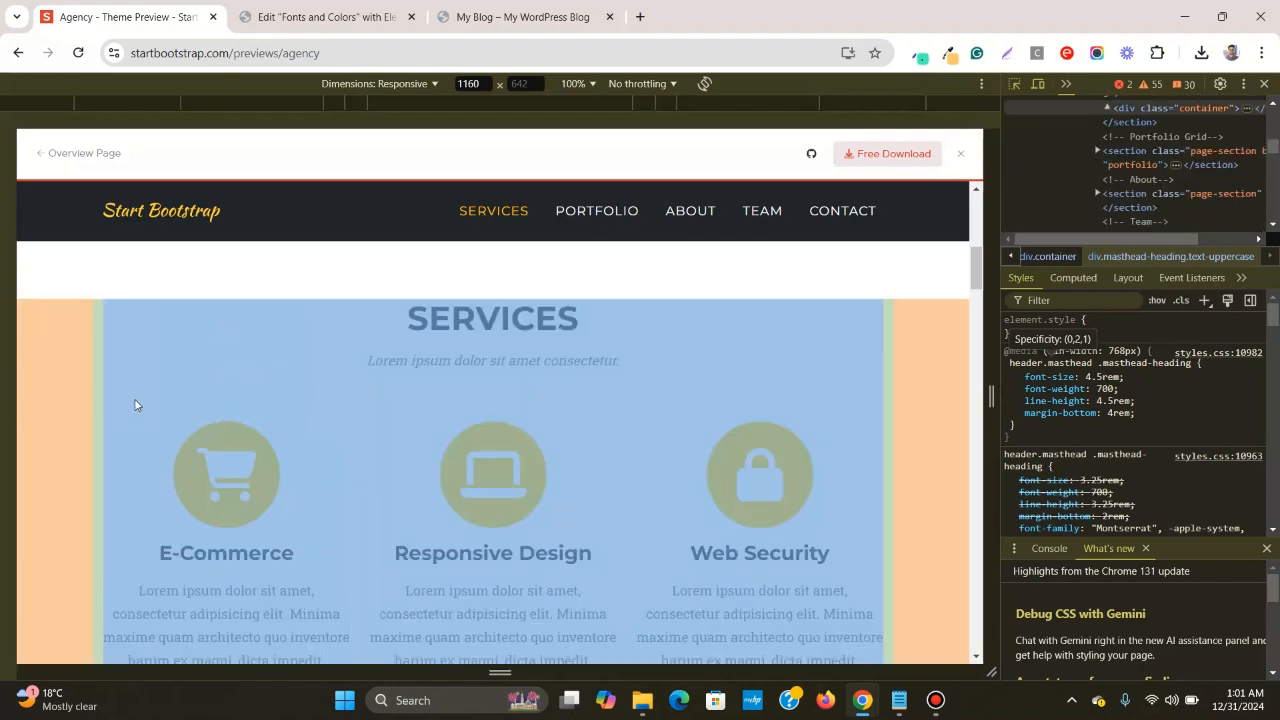
pyautogui.scroll(-7, 202, 570)
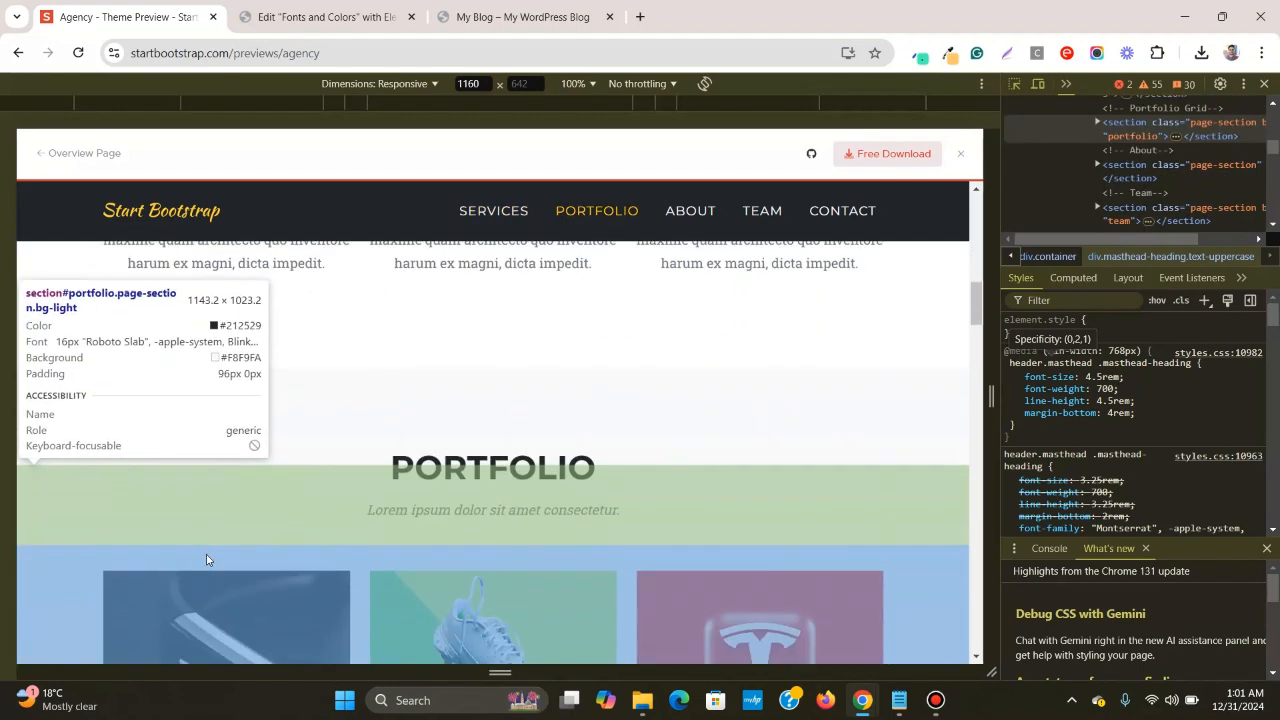
pyautogui.scroll(-4, 204, 561)
pyautogui.scroll(3, 235, 355)
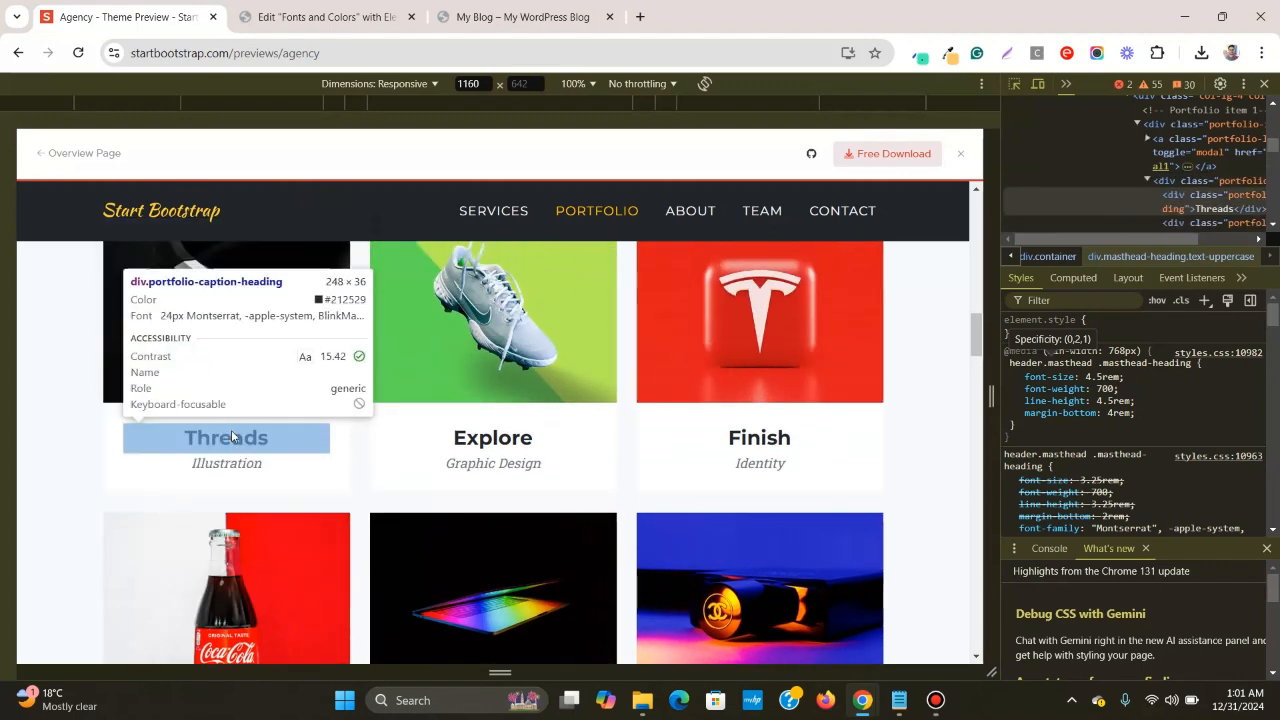
pyautogui.scroll(8, 231, 437)
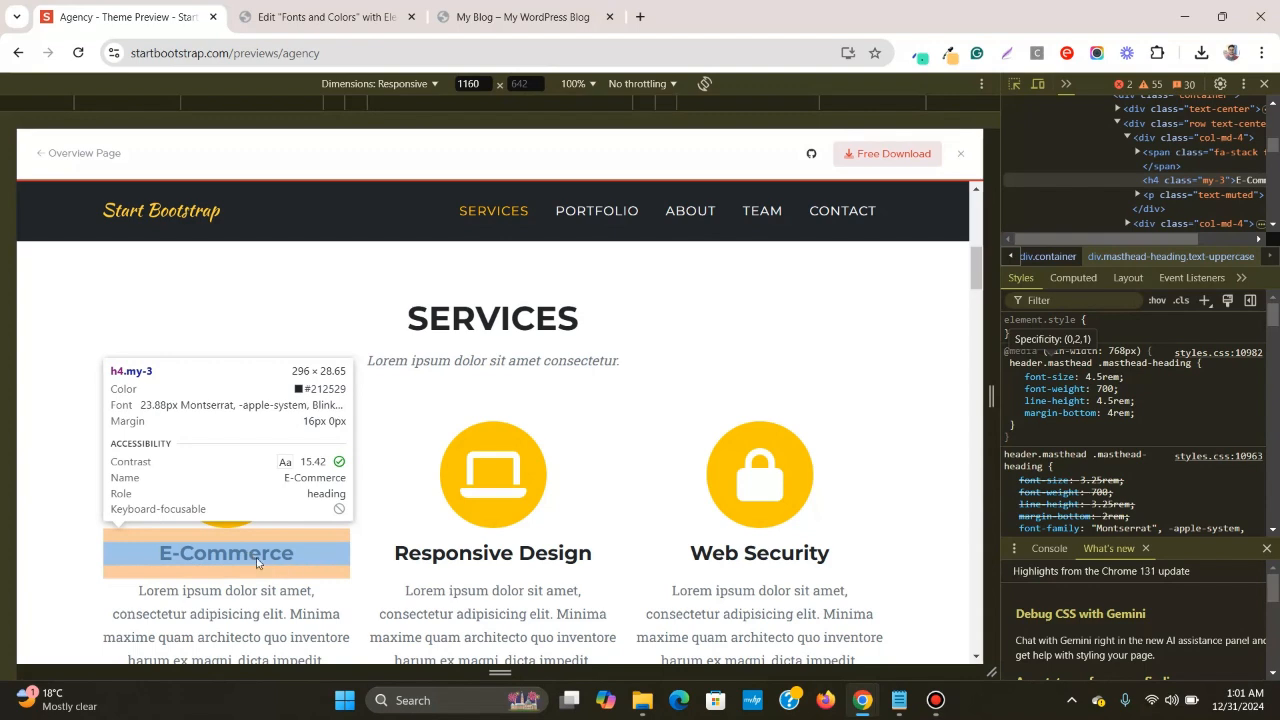
# - Return to the Elementor editor, add a third custom global font style named H3 and open its typography settings
pyautogui.click(320, 17)
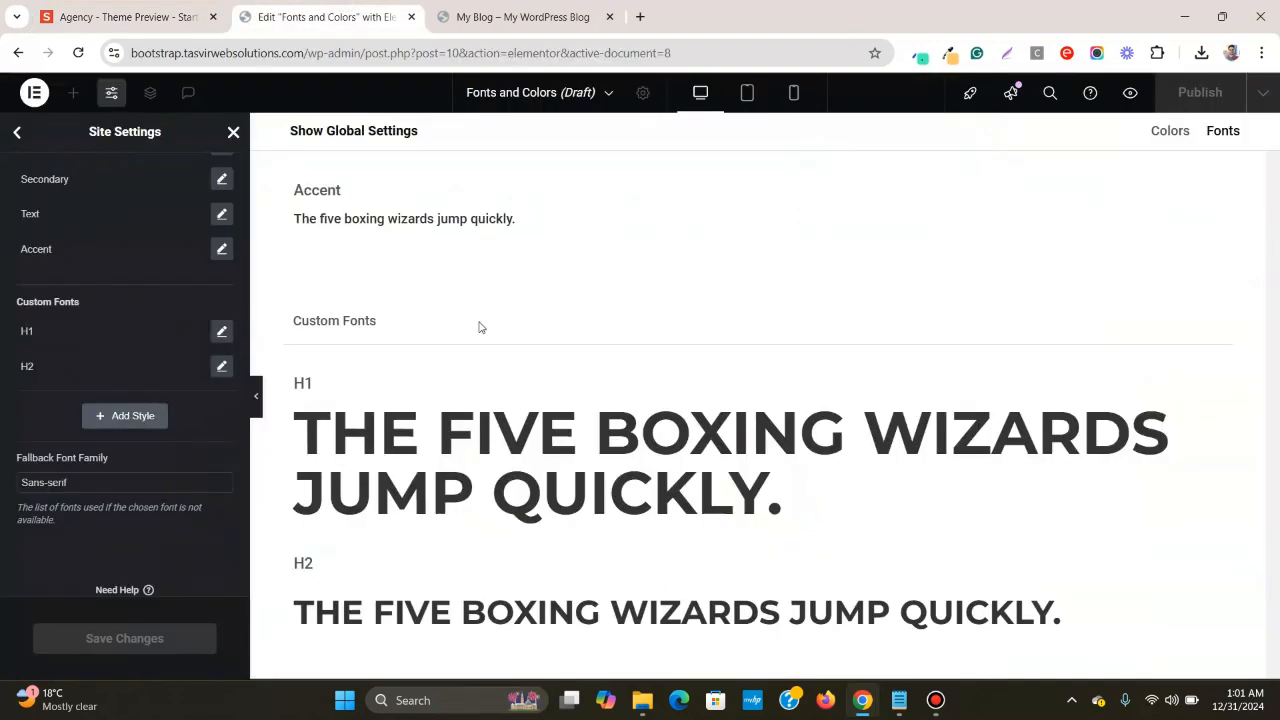
pyautogui.click(104, 416)
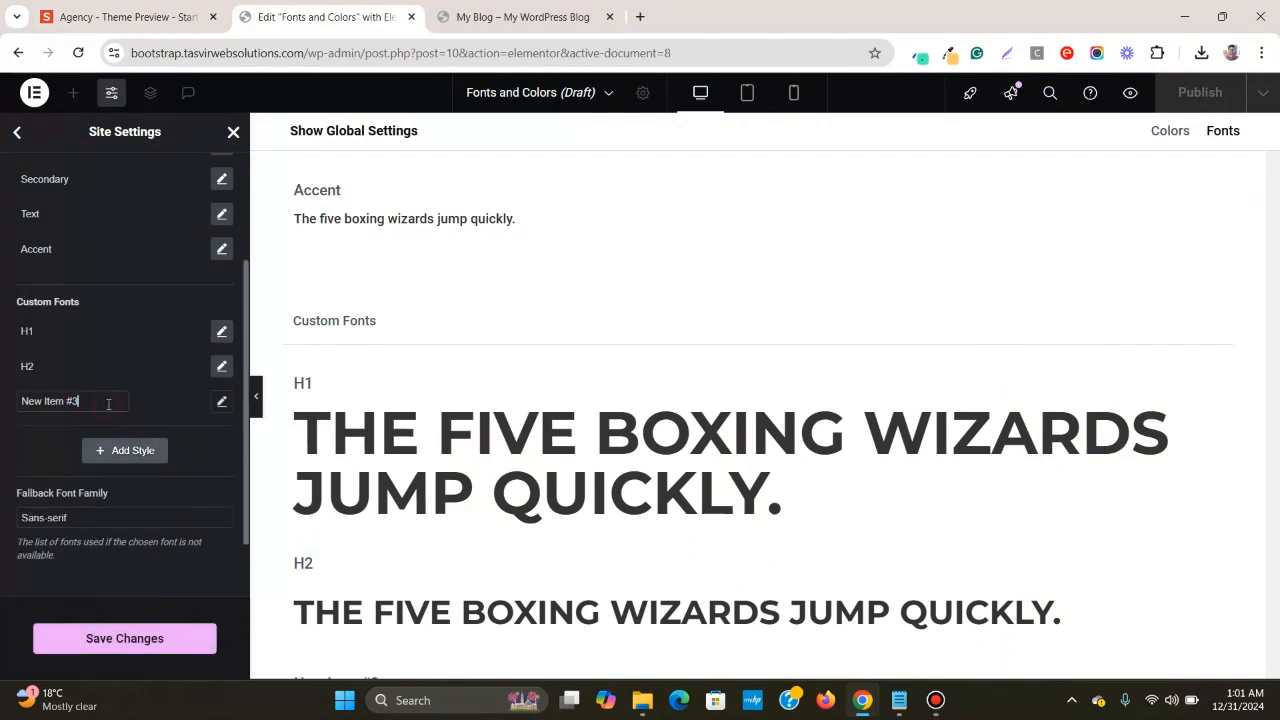
pyautogui.tripleClick(108, 403)
pyautogui.write('H3')
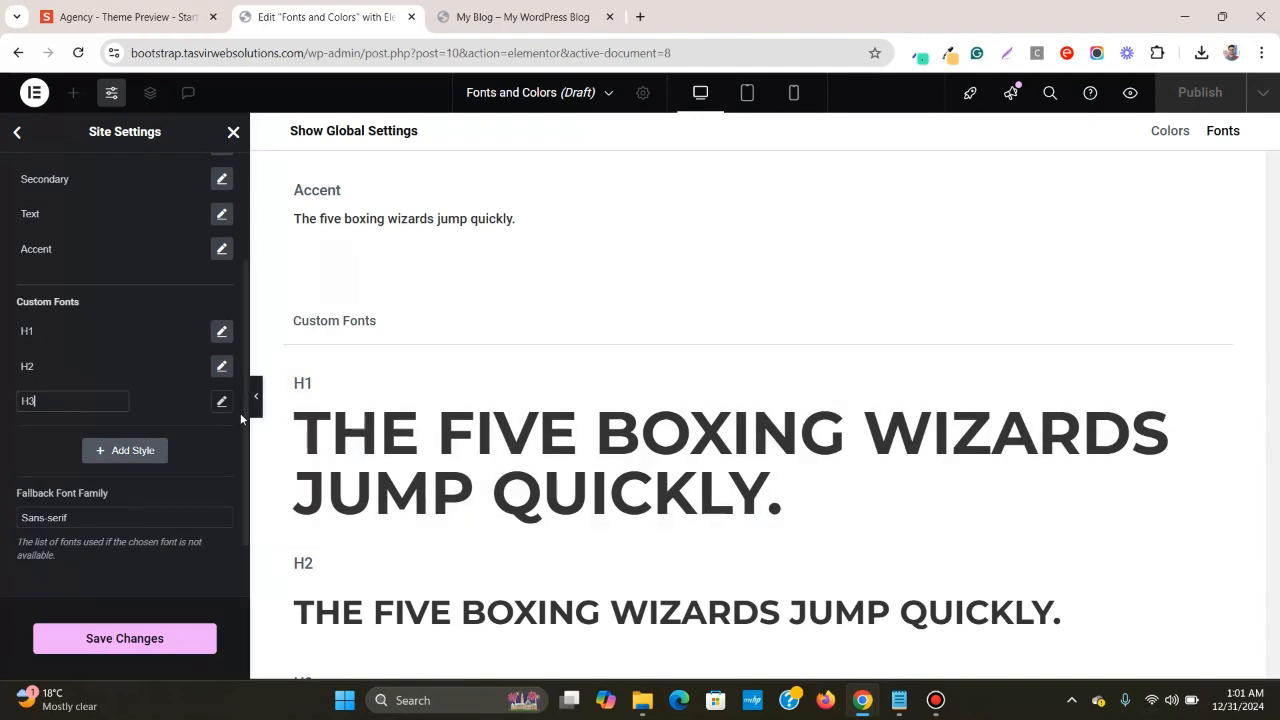
pyautogui.click(222, 401)
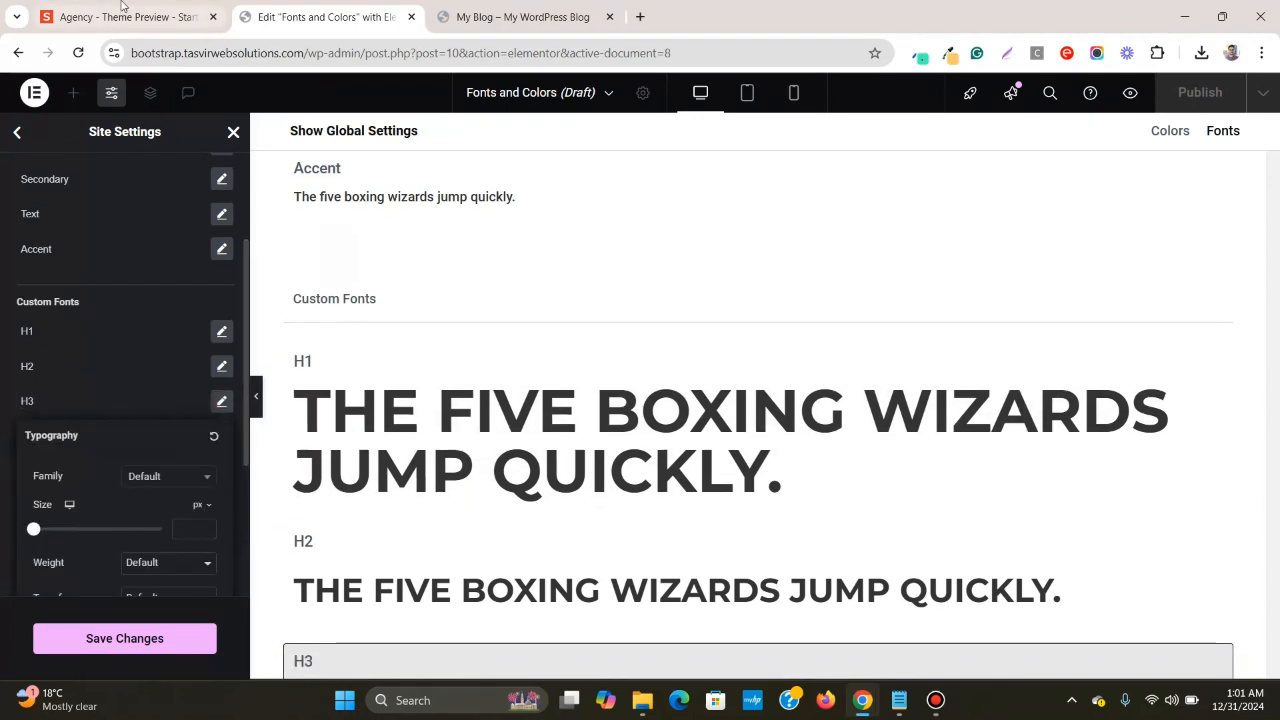
# - Check the E-Commerce heading's font size in the Agency preview, then set the H3 style's size to 24 px in Elementor
pyautogui.hotkey('ctrl', 'shift', 'Tab')
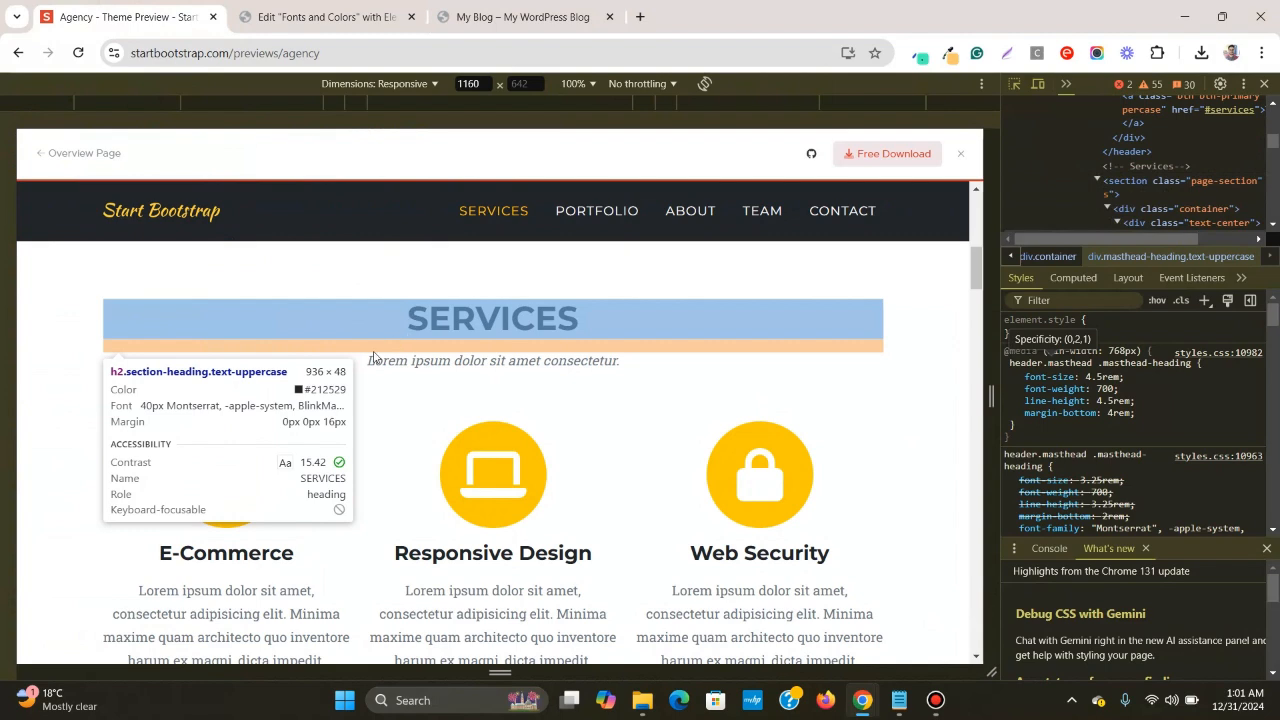
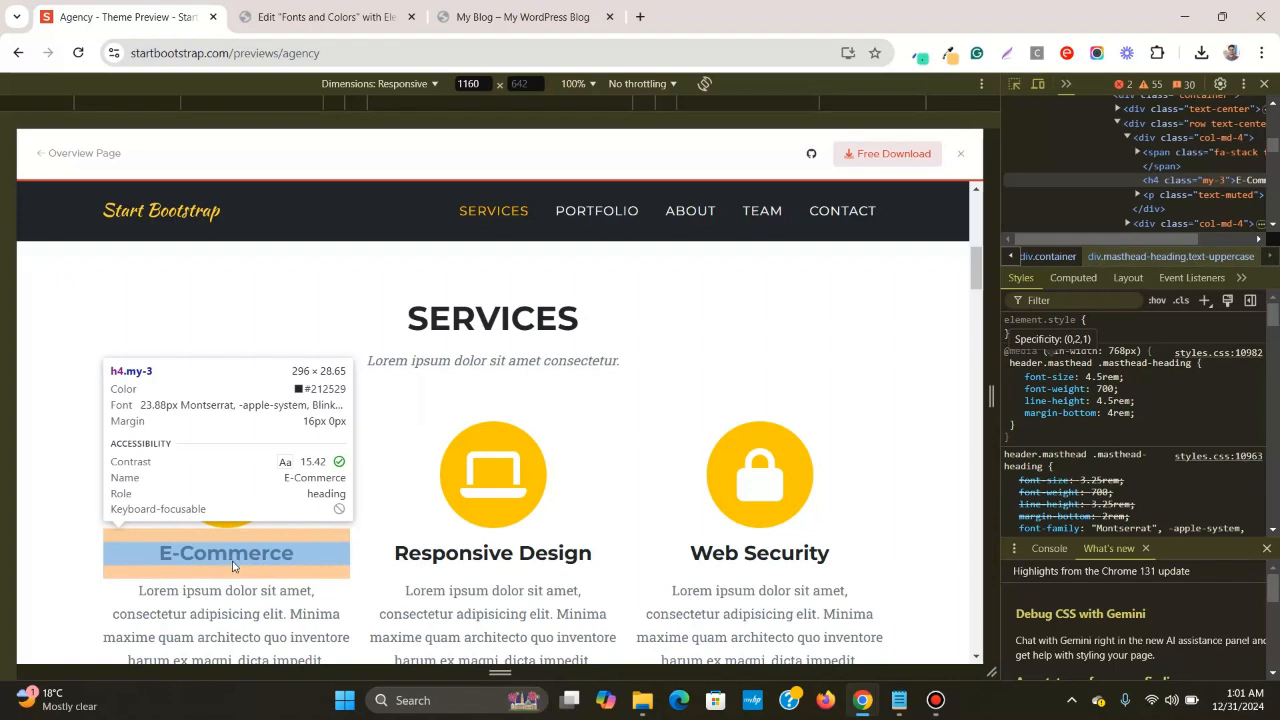
pyautogui.click(232, 566)
pyautogui.hotkey('ctrl', 'Tab')
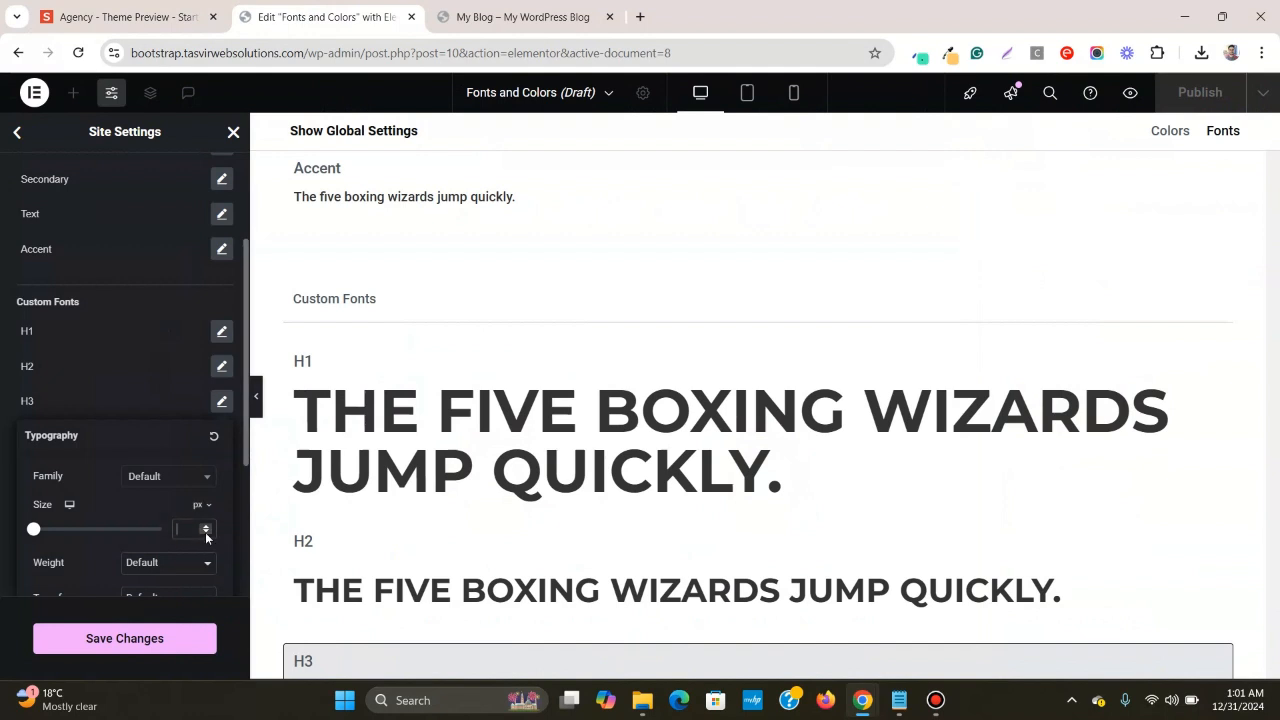
pyautogui.write('24')
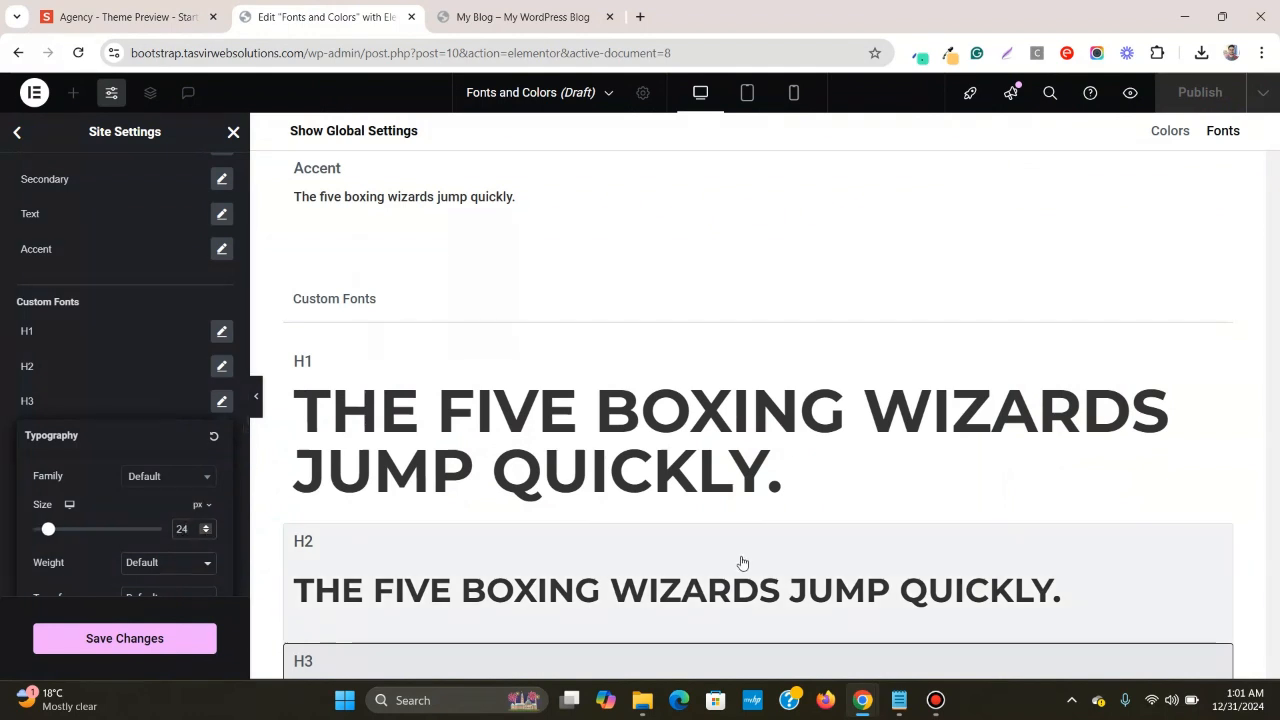
# - Inspect the E-Commerce heading in the Agency preview and examine its CSS rules for font family, weight and line height
pyautogui.click(180, 14)
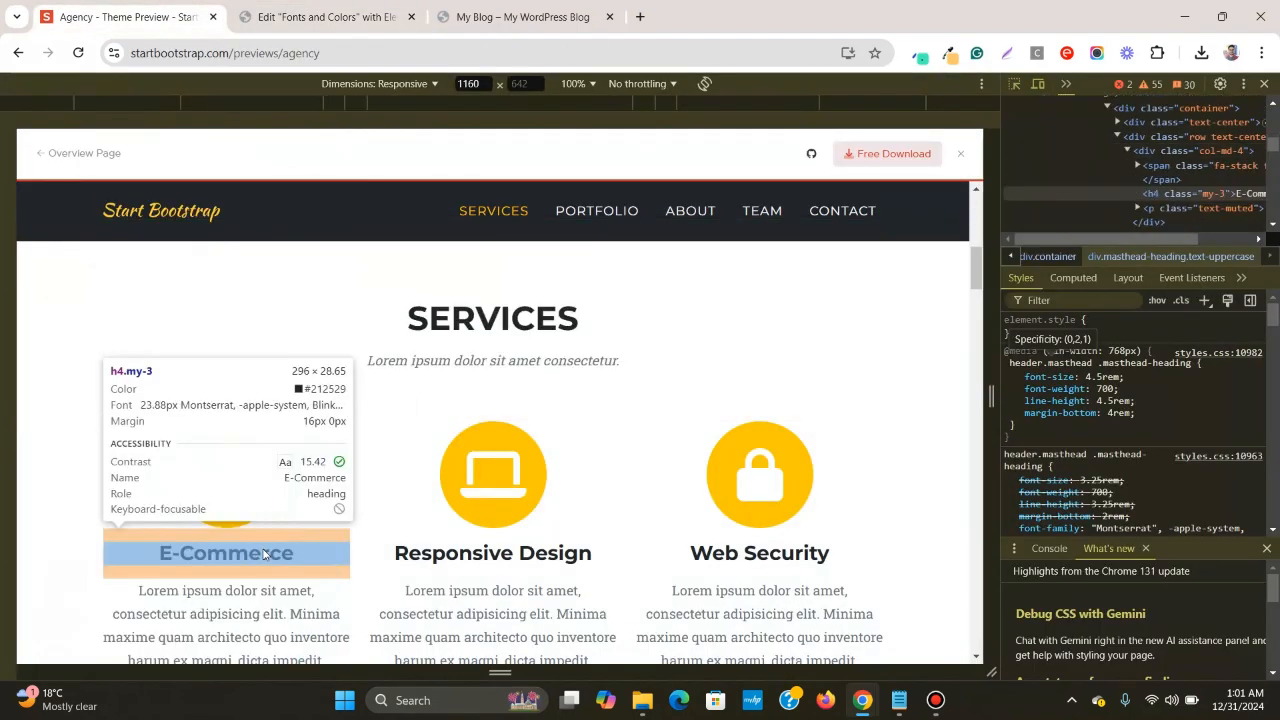
pyautogui.click(260, 555)
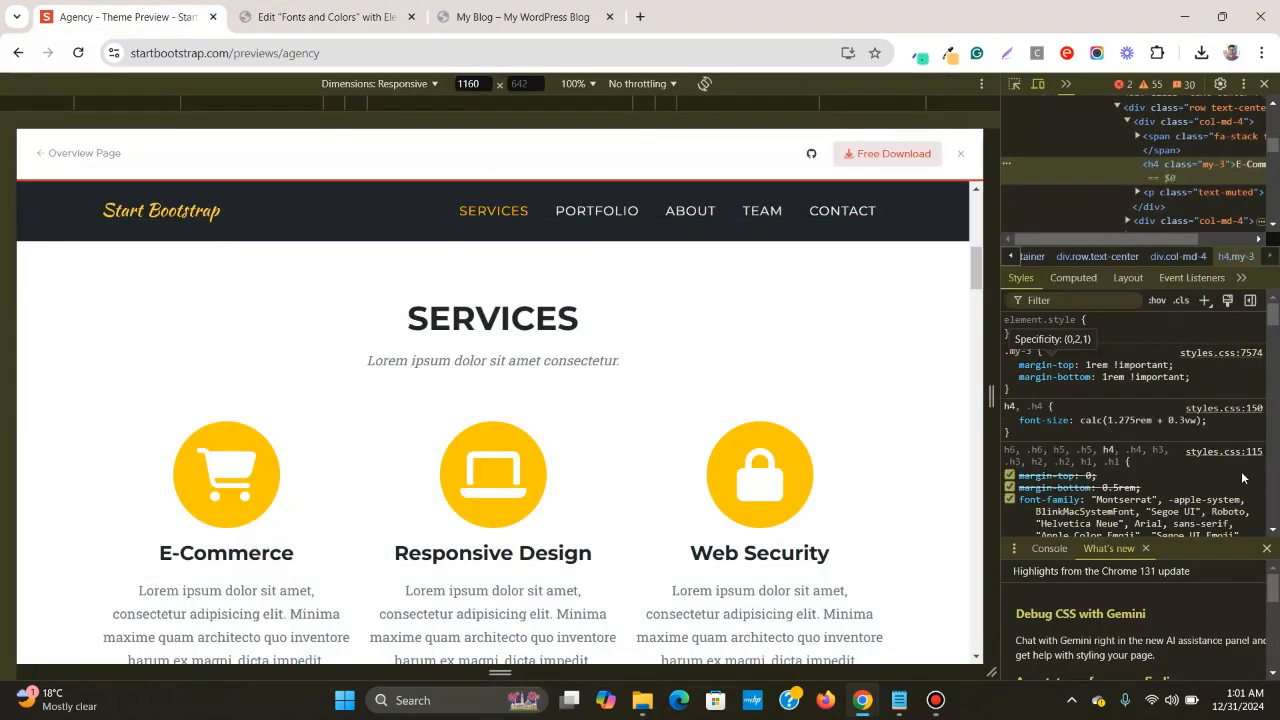
pyautogui.click(1016, 84)
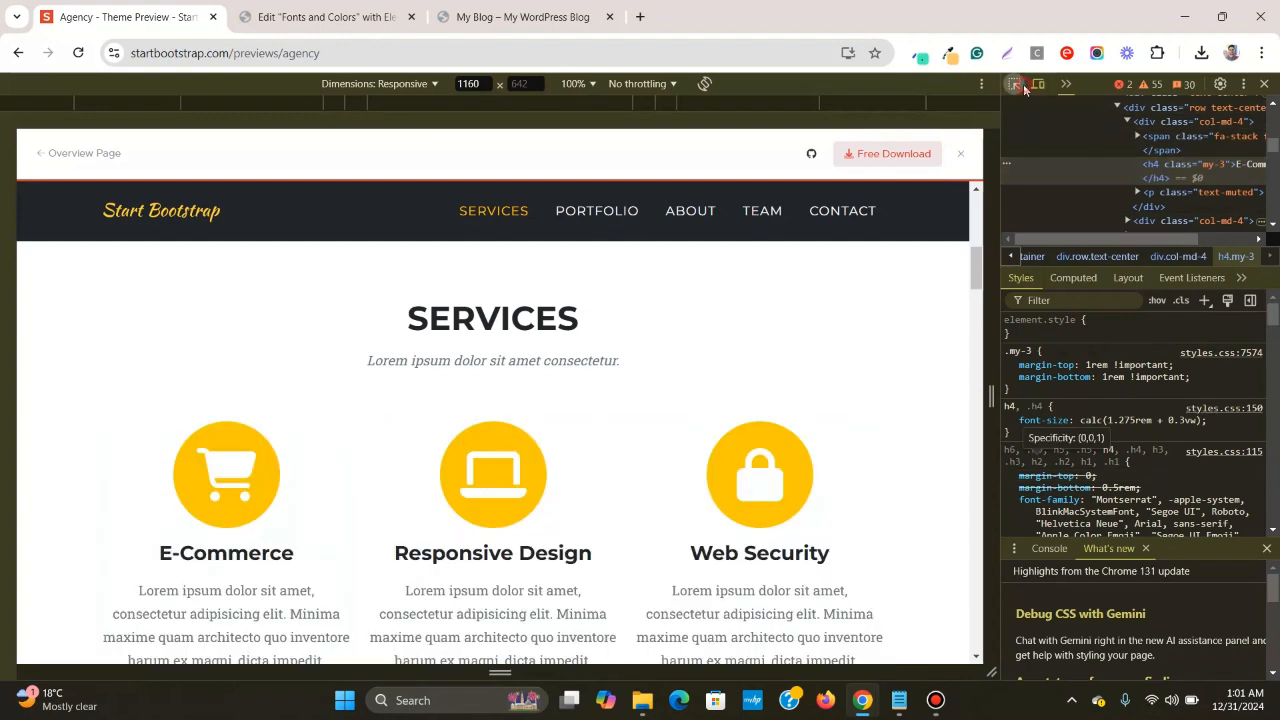
pyautogui.click(263, 558)
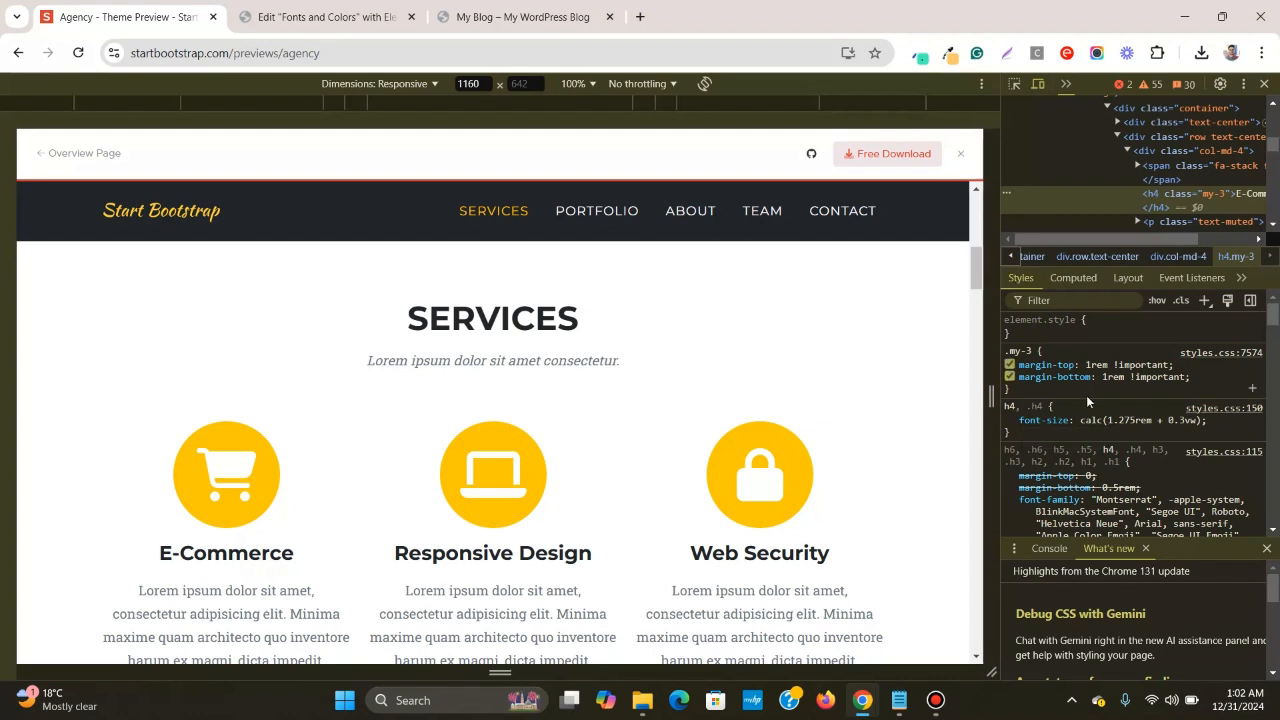
pyautogui.scroll(-2, 1086, 396)
pyautogui.scroll(-2, 1095, 403)
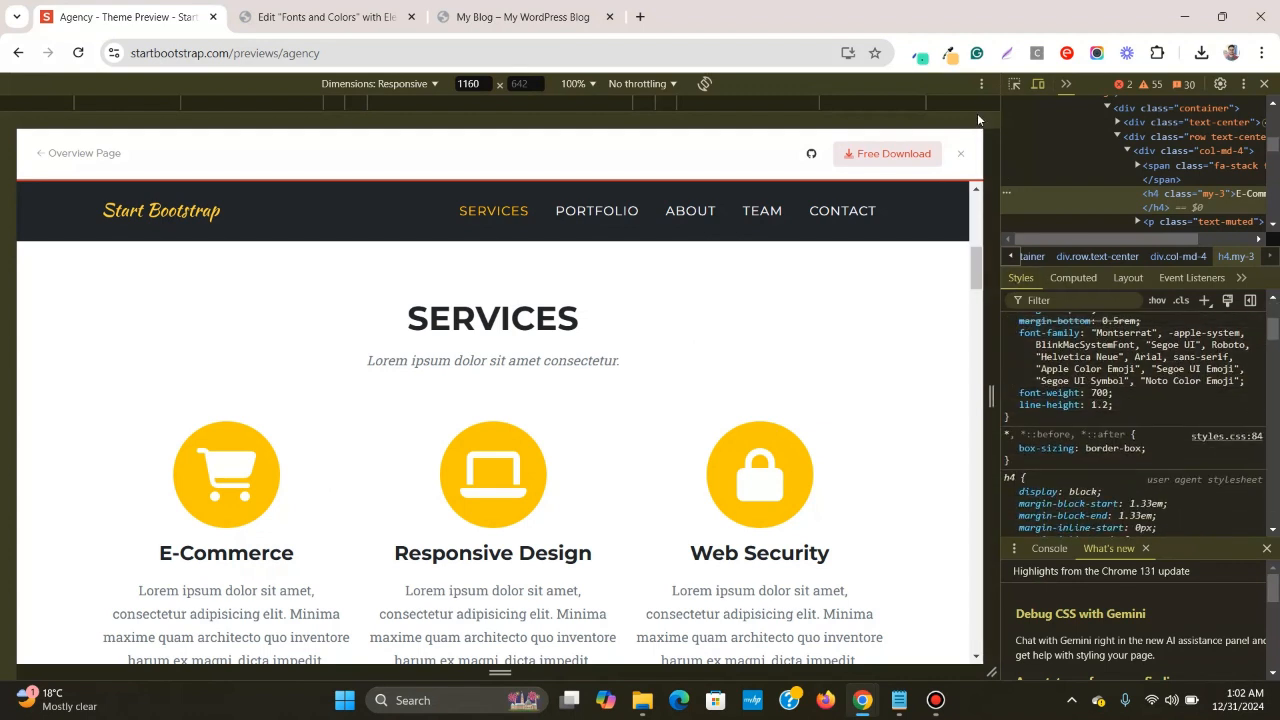
pyautogui.click(1012, 85)
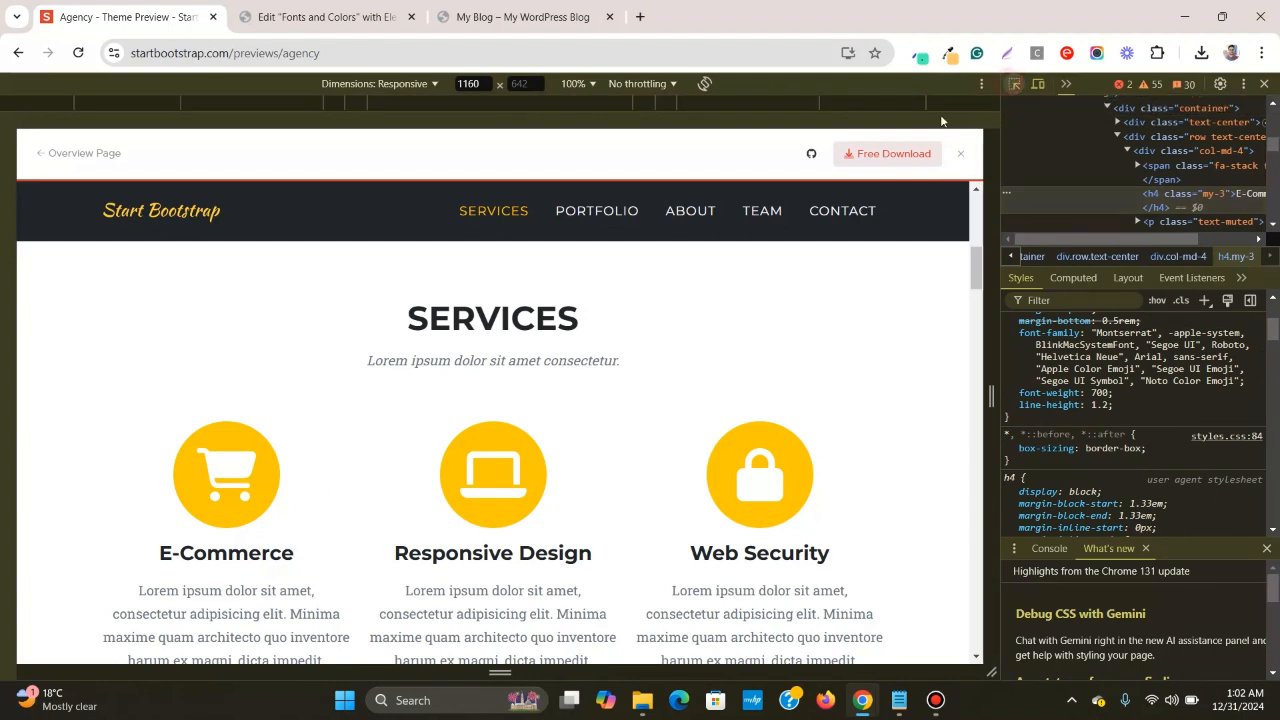
pyautogui.click(262, 556)
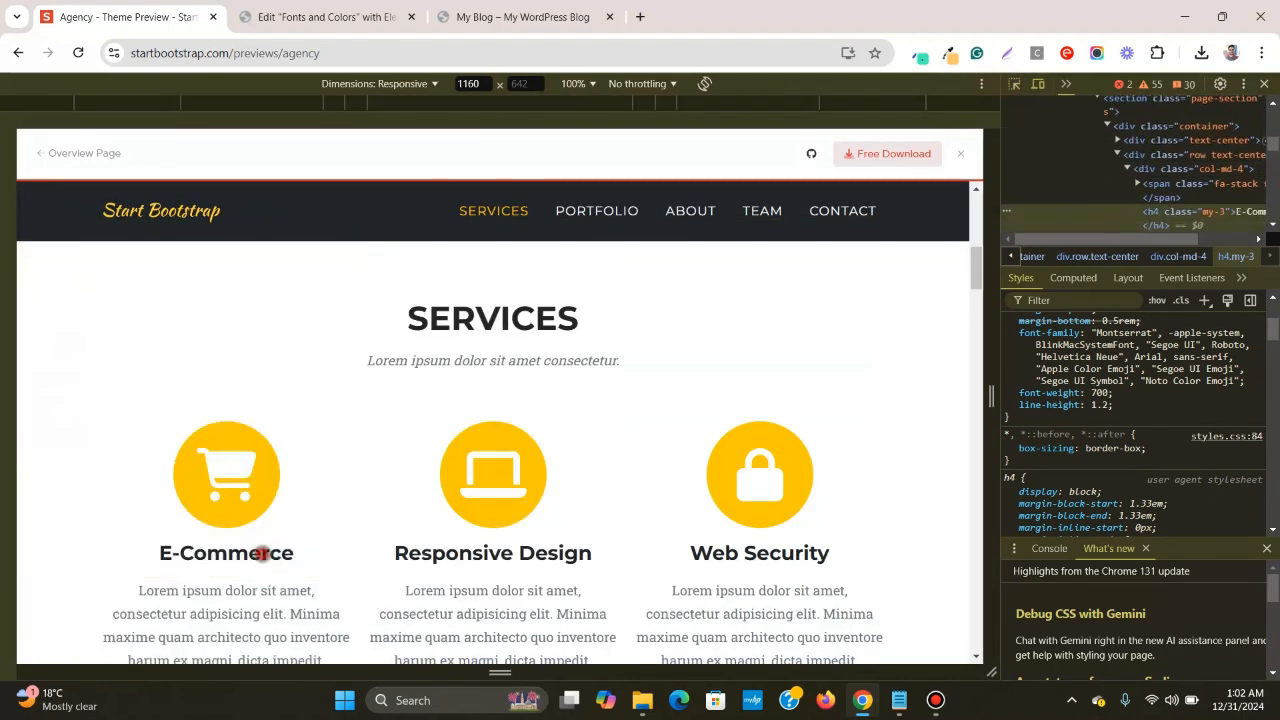
pyautogui.scroll(-2, 1209, 441)
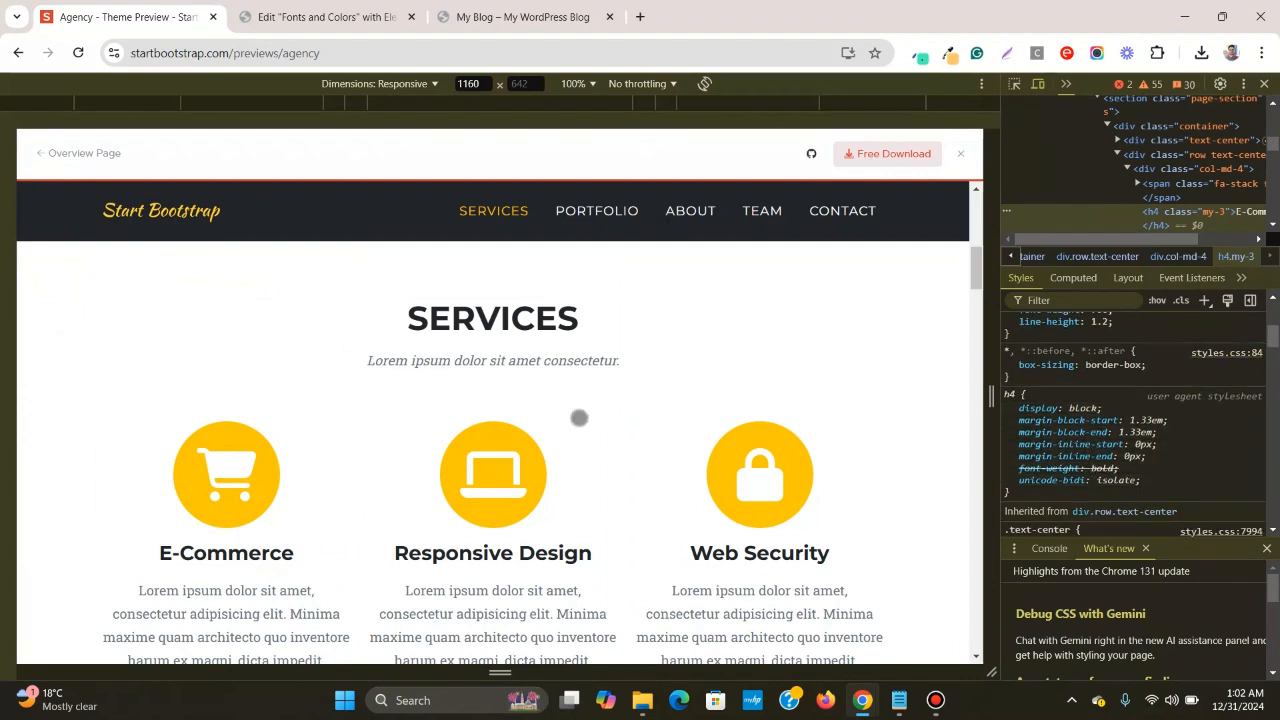
pyautogui.click(1013, 85)
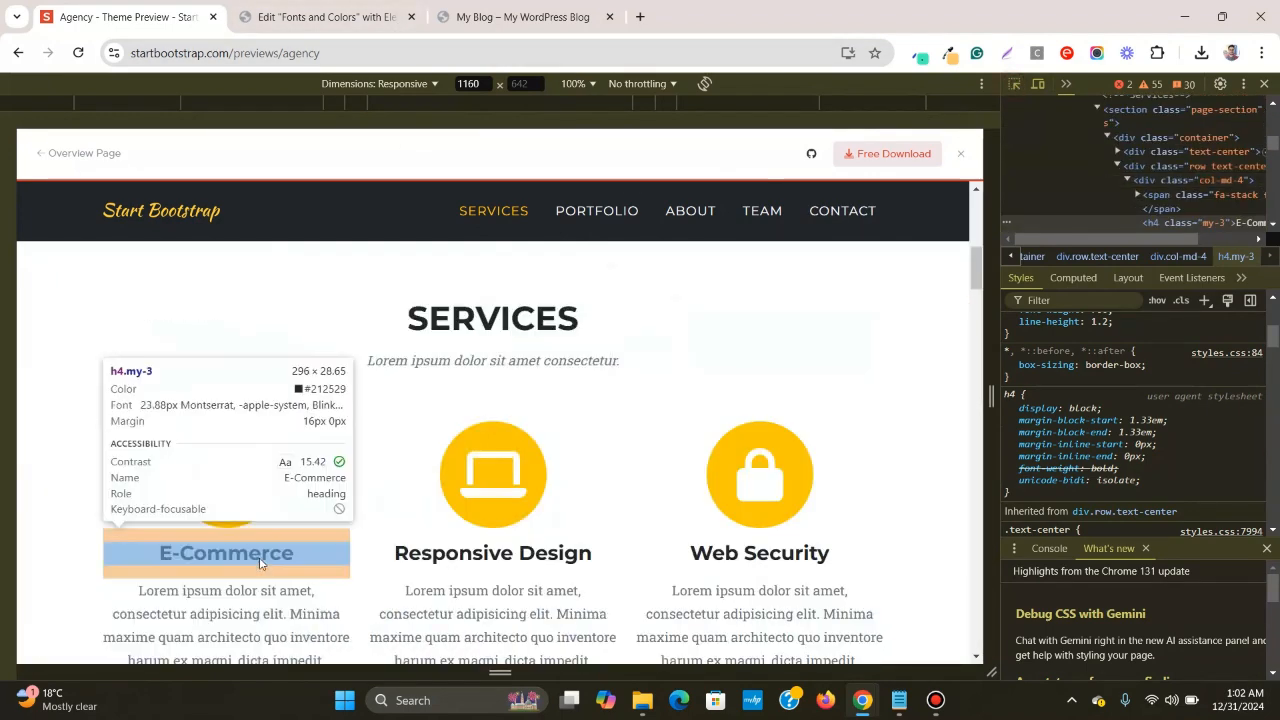
pyautogui.click(265, 555)
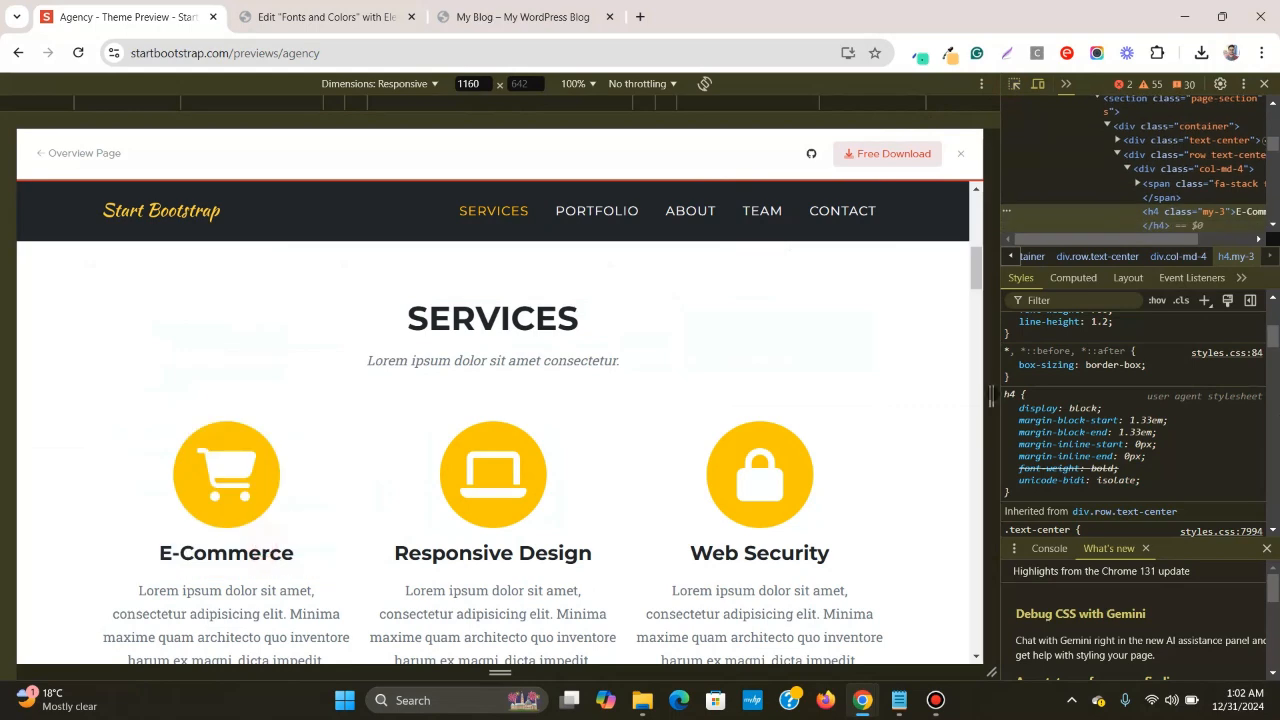
# - Check the E-Commerce heading's font weight in the Agency preview's CSS rules, then set the H3 style's weight to 700 (Bold) in Elementor
pyautogui.scroll(3, 1268, 428)
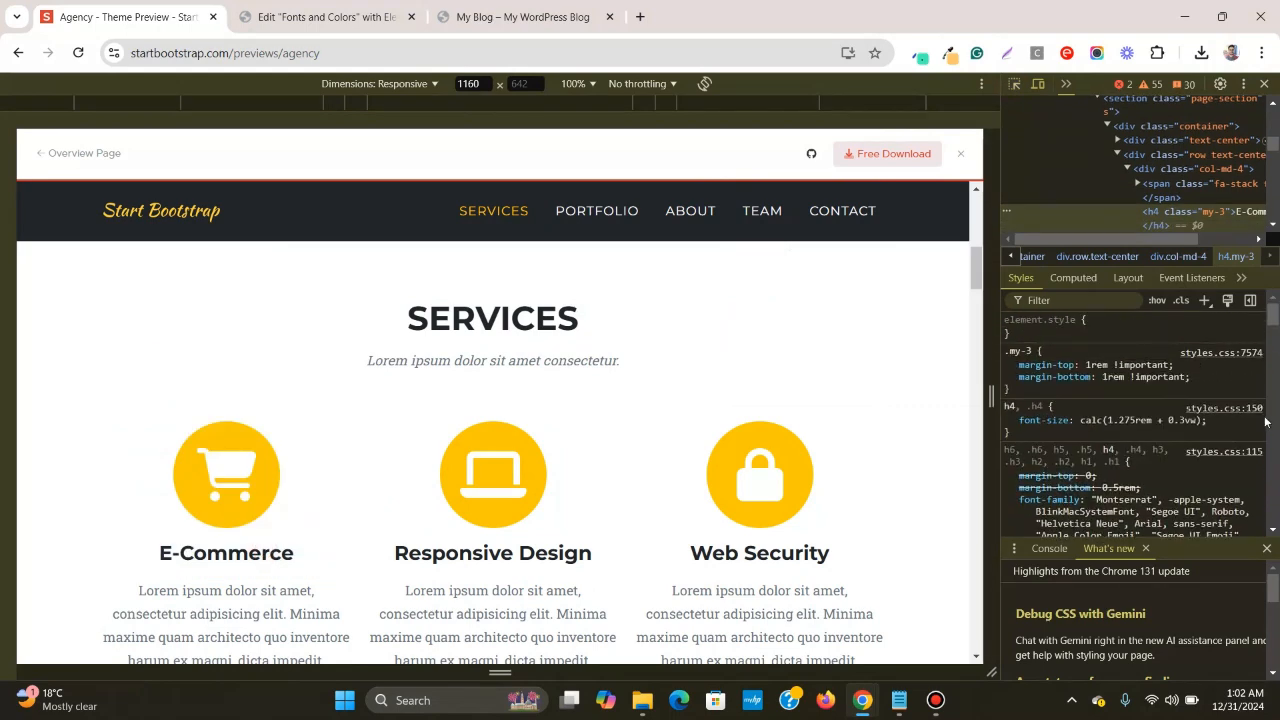
pyautogui.scroll(-2, 1176, 467)
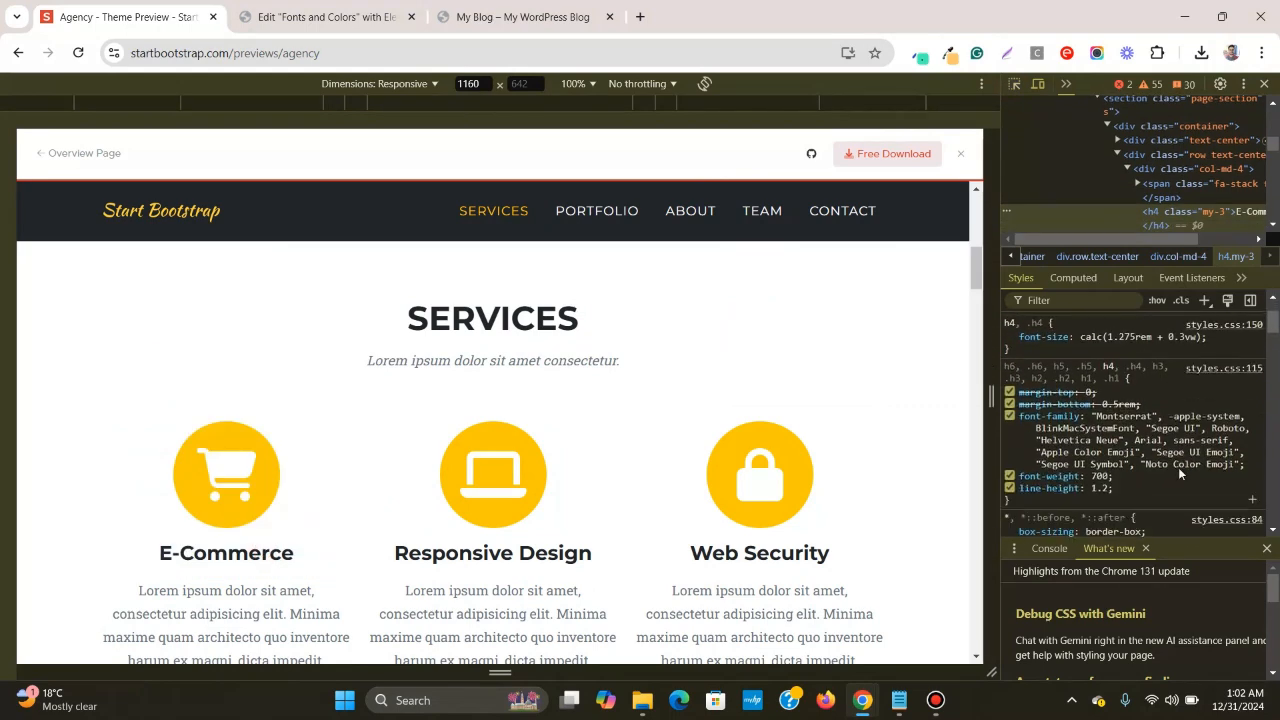
pyautogui.scroll(-2, 1177, 467)
pyautogui.scroll(-4, 1178, 467)
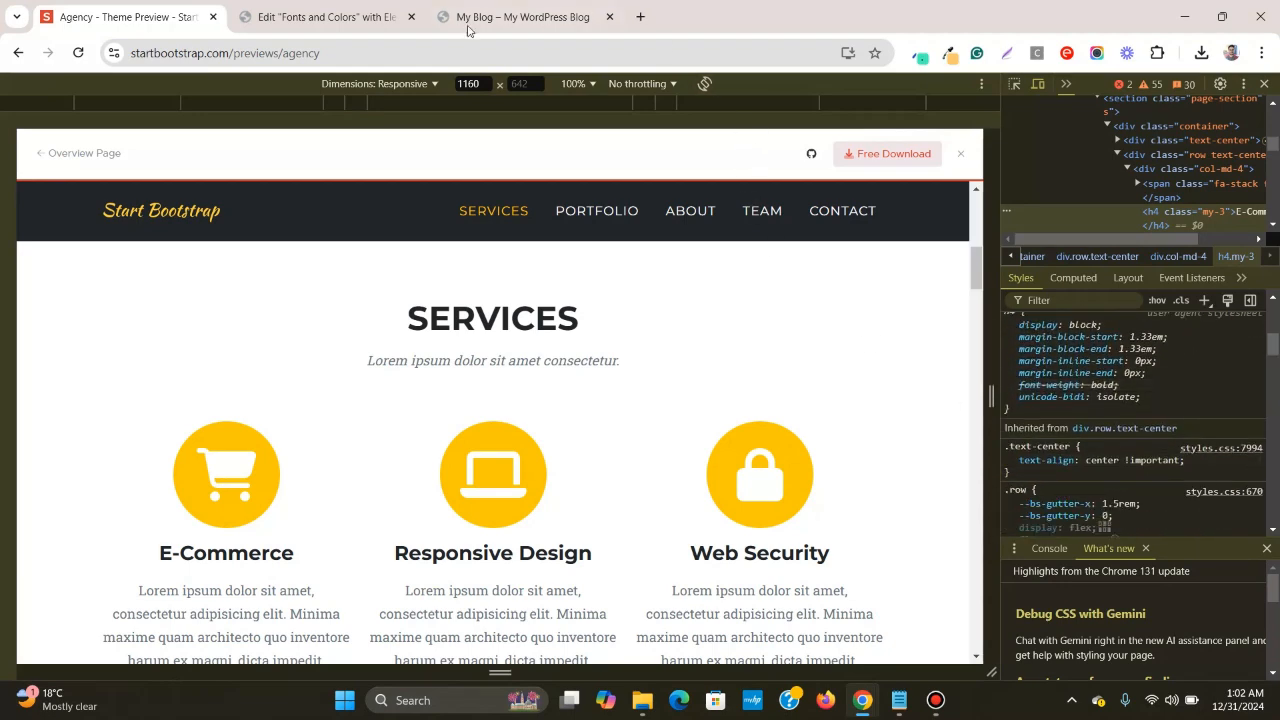
pyautogui.click(385, 20)
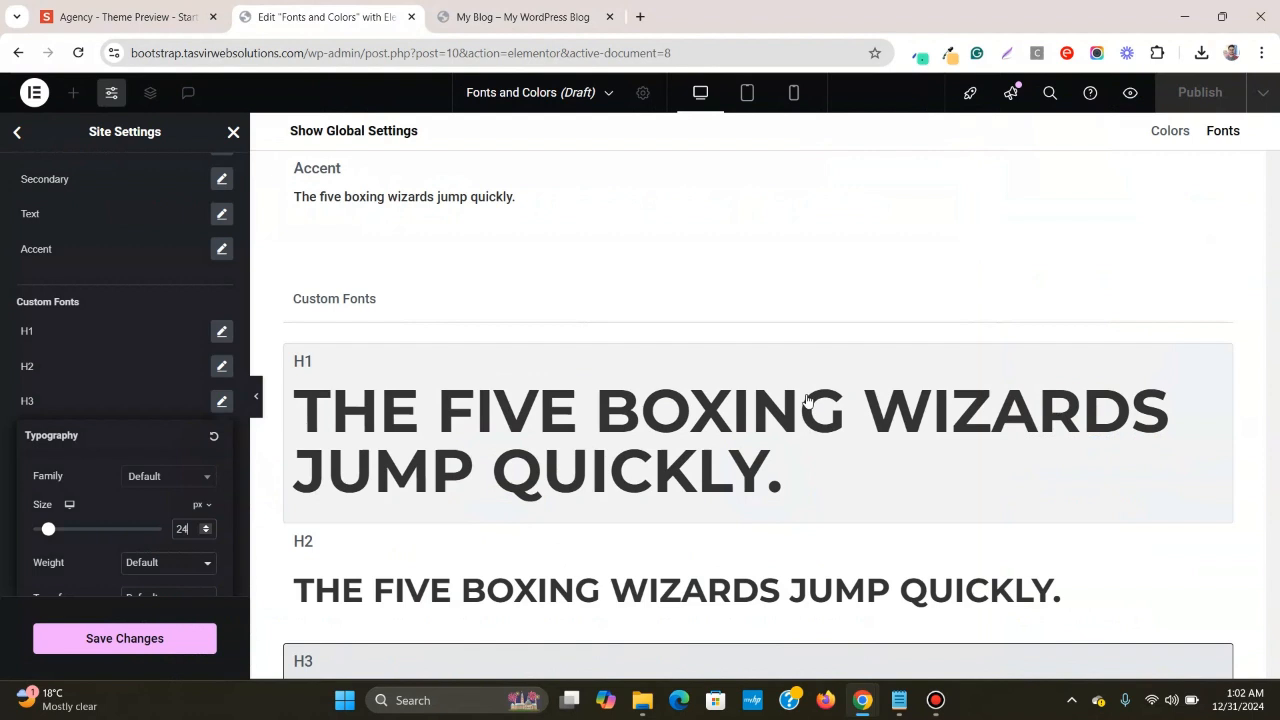
pyautogui.click(171, 563)
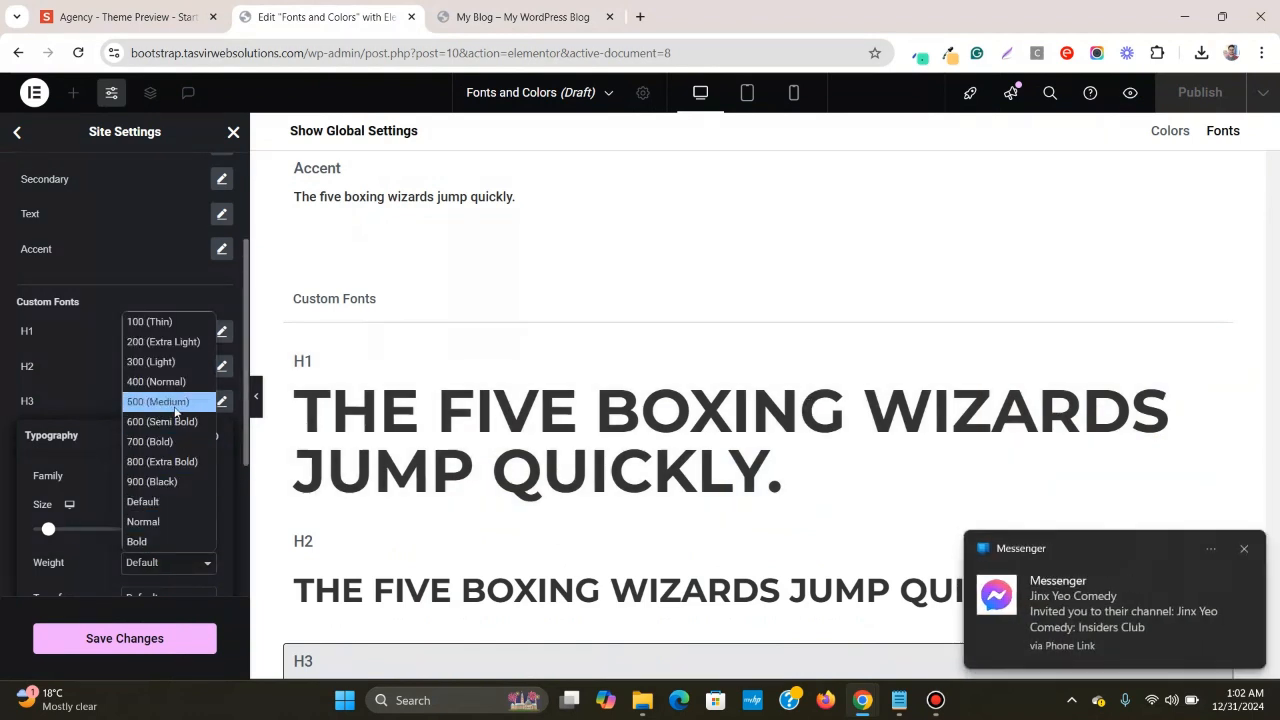
pyautogui.click(175, 442)
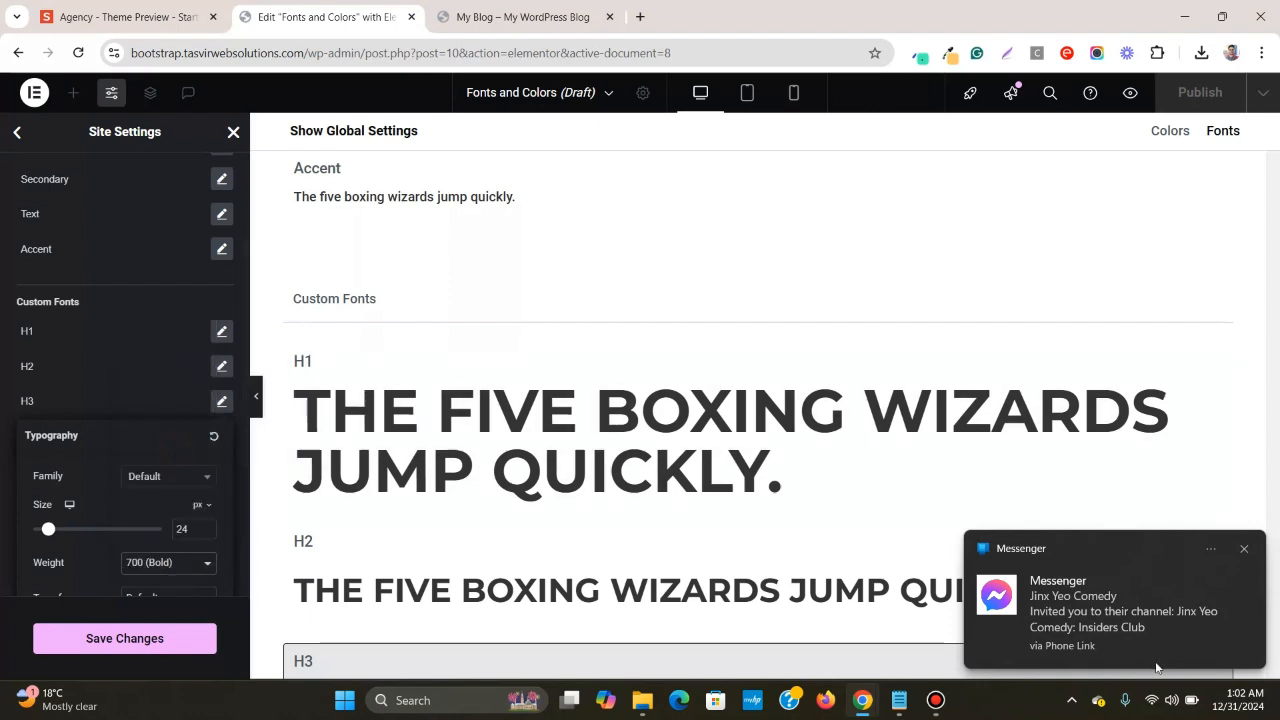
pyautogui.click(1244, 549)
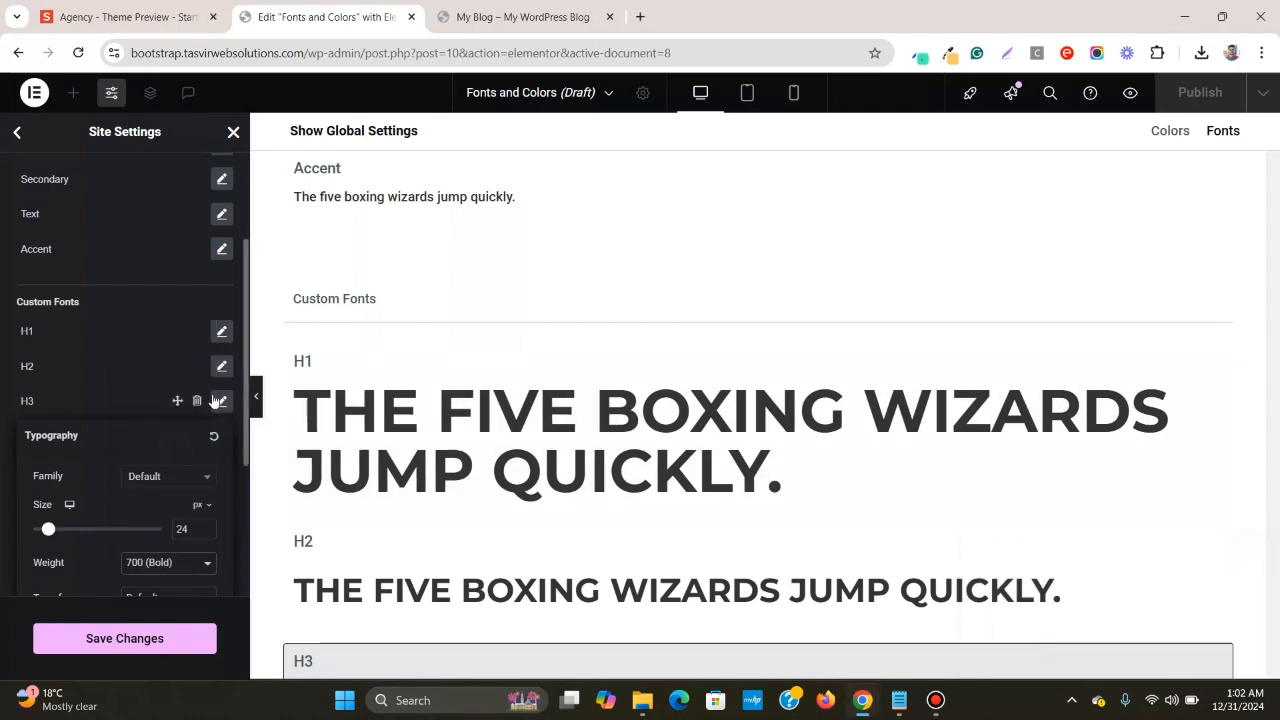
pyautogui.click(221, 401)
pyautogui.click(221, 401)
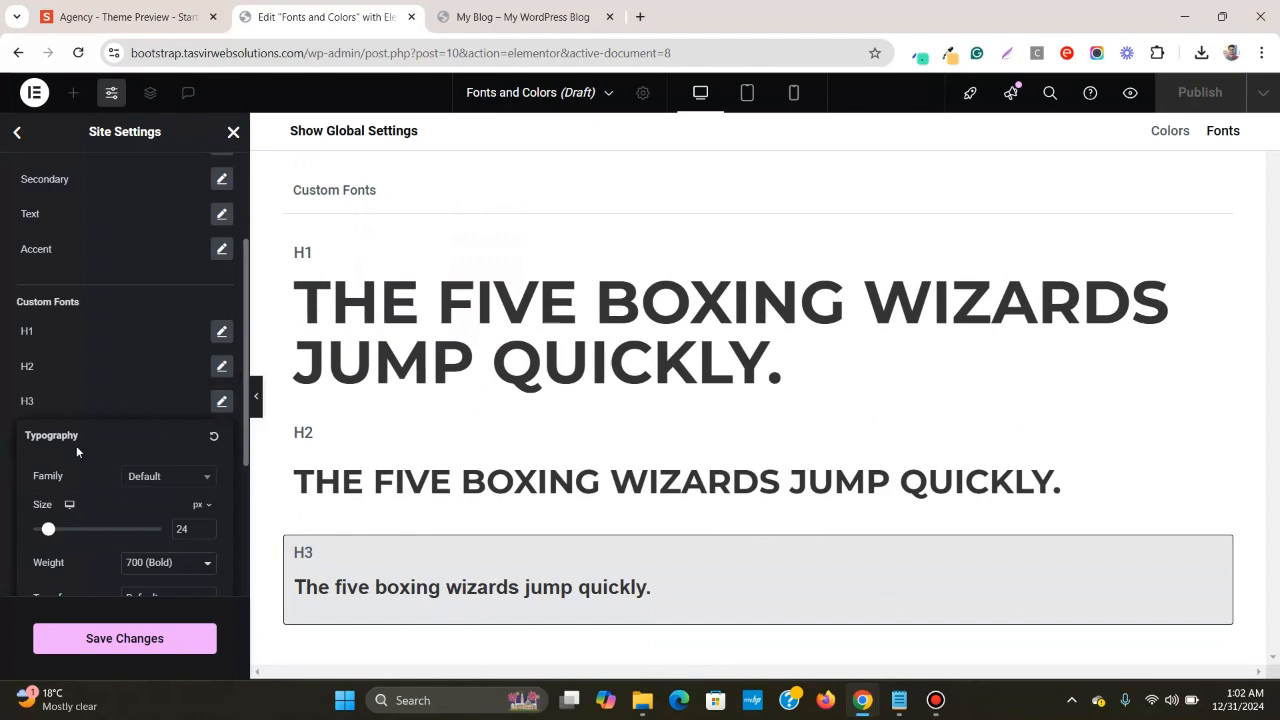
# - Set the H3 style's line height to 4.5 rem, close its typography settings and save the site settings
pyautogui.scroll(-2, 62, 478)
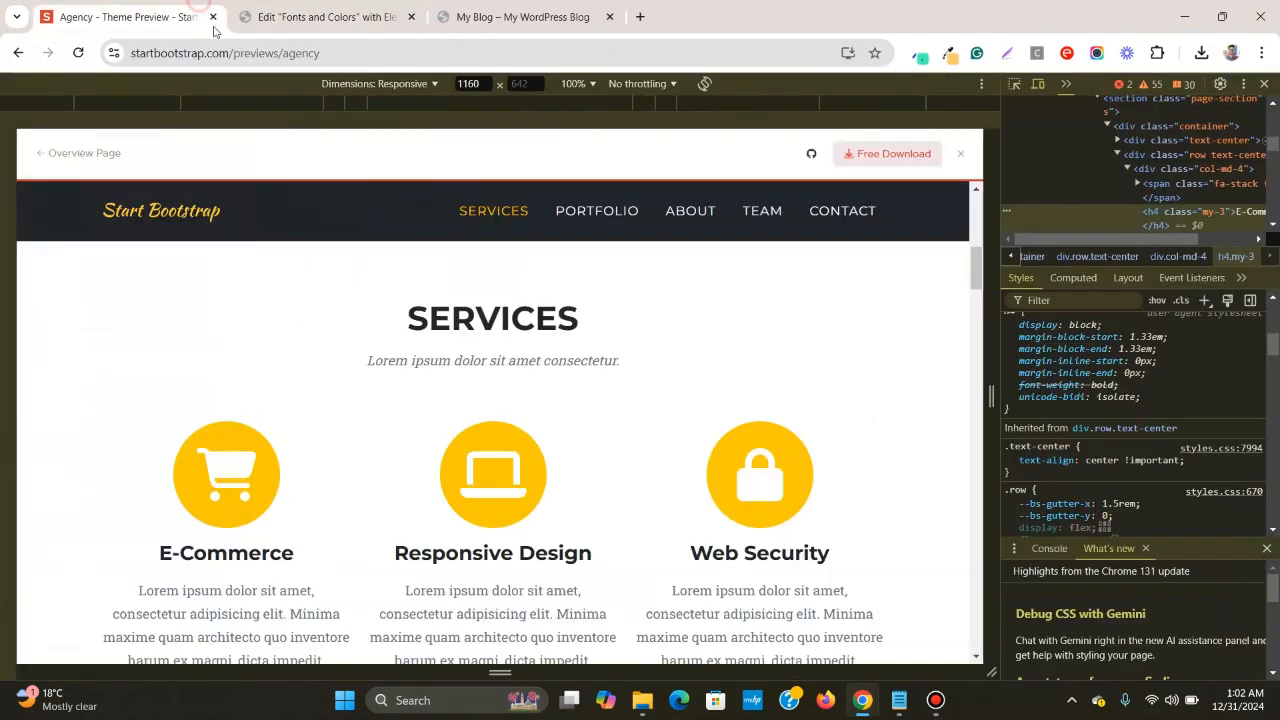
pyautogui.click(120, 17)
pyautogui.click(326, 17)
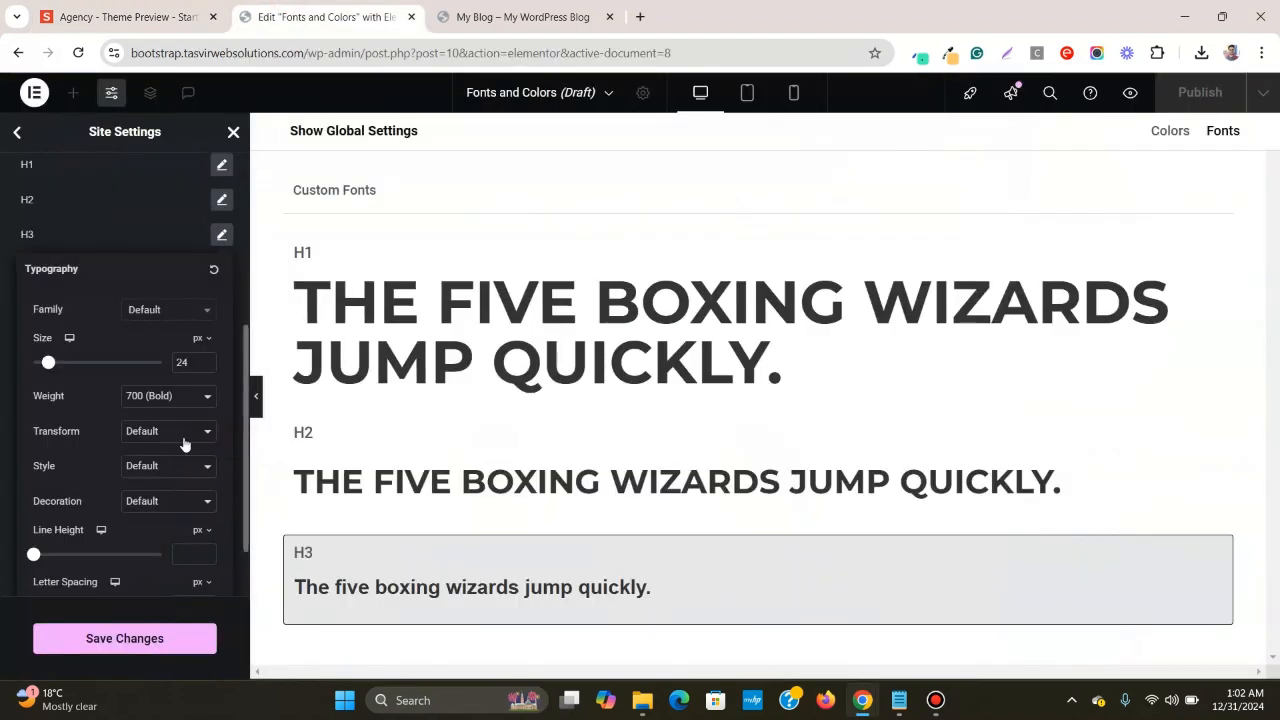
pyautogui.click(200, 533)
pyautogui.click(197, 579)
pyautogui.write('4')
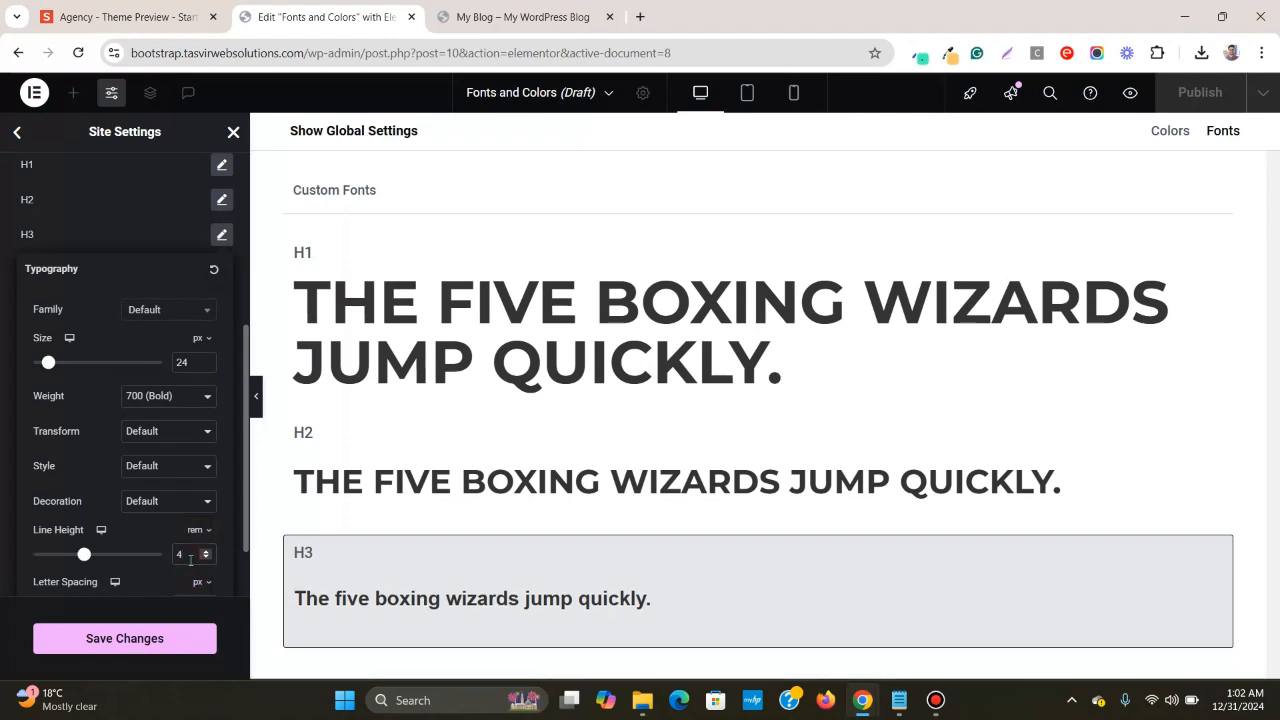
pyautogui.write('.5')
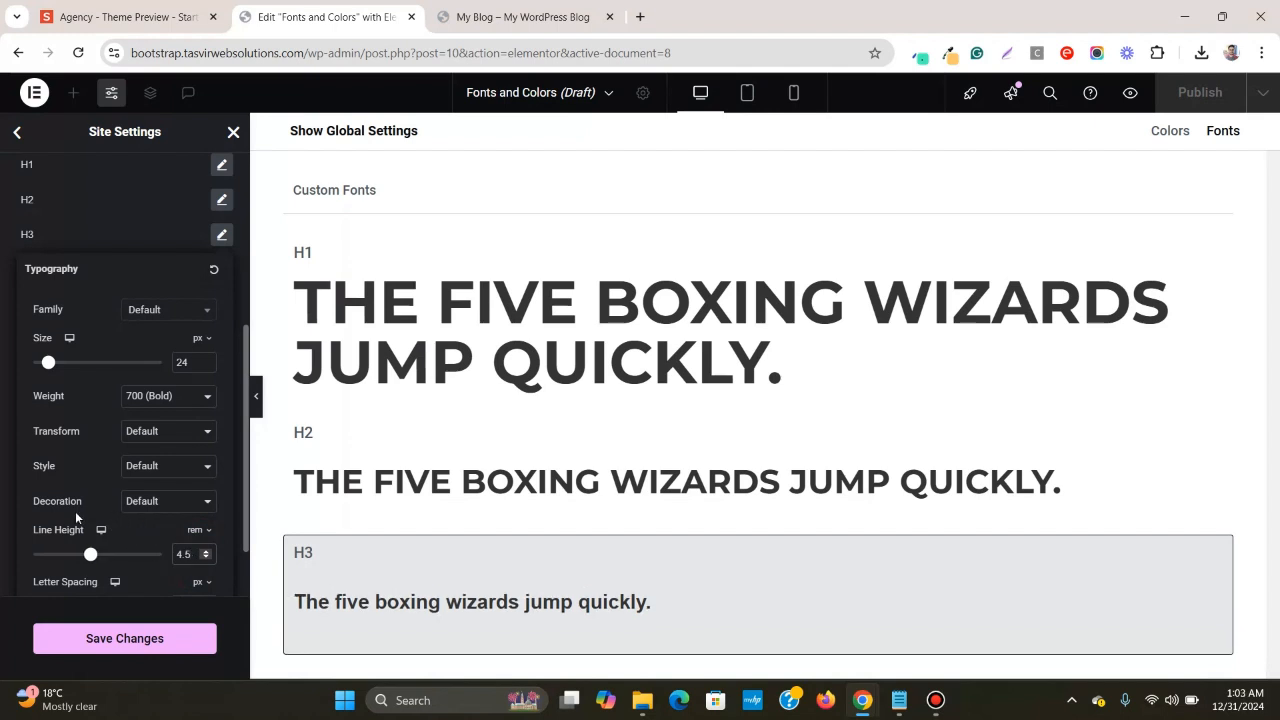
pyautogui.click(221, 235)
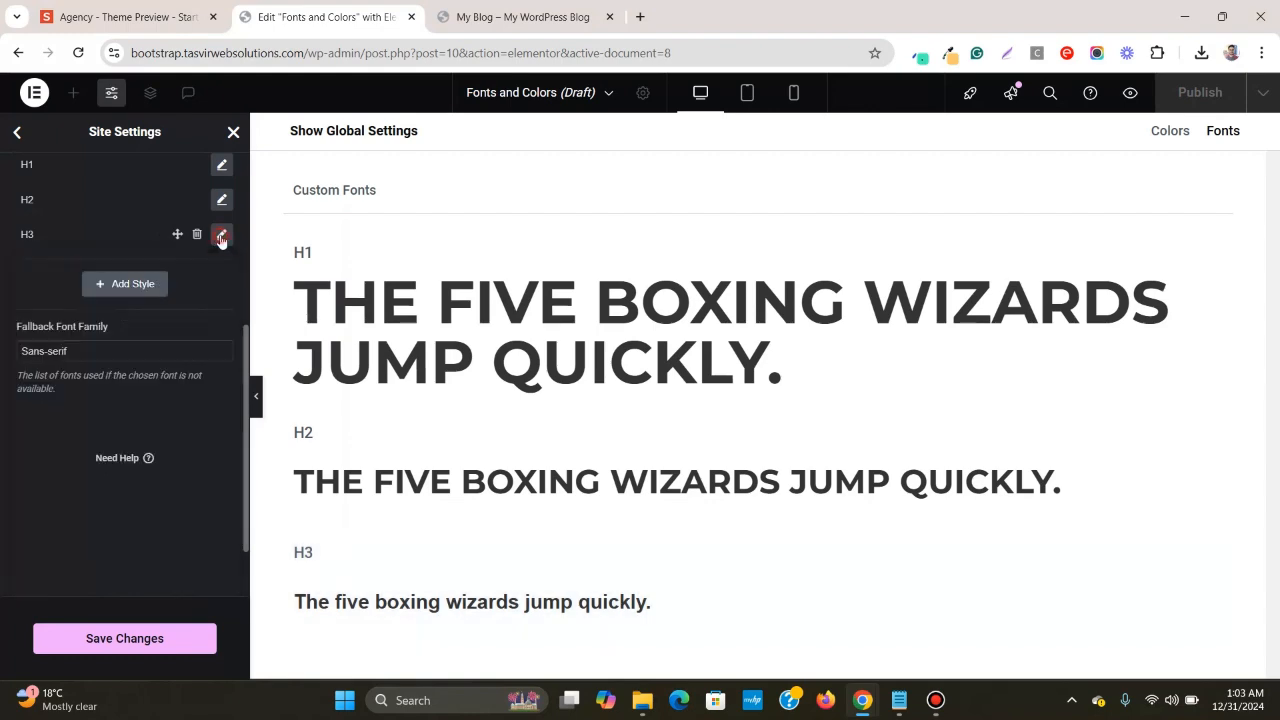
pyautogui.click(150, 642)
# - Switch to the Agency preview and inspect the description paragraph under Responsive Design for its body text styling
pyautogui.click(120, 17)
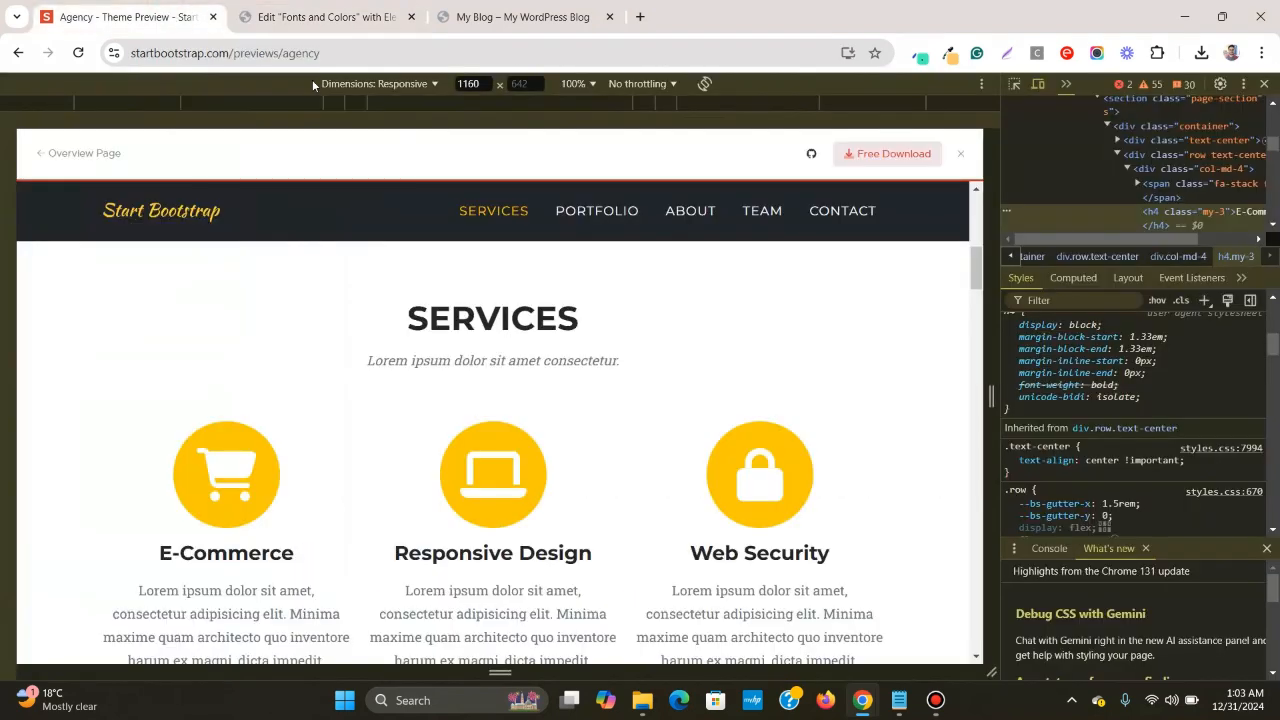
pyautogui.scroll(-3, 551, 406)
pyautogui.scroll(3, 551, 406)
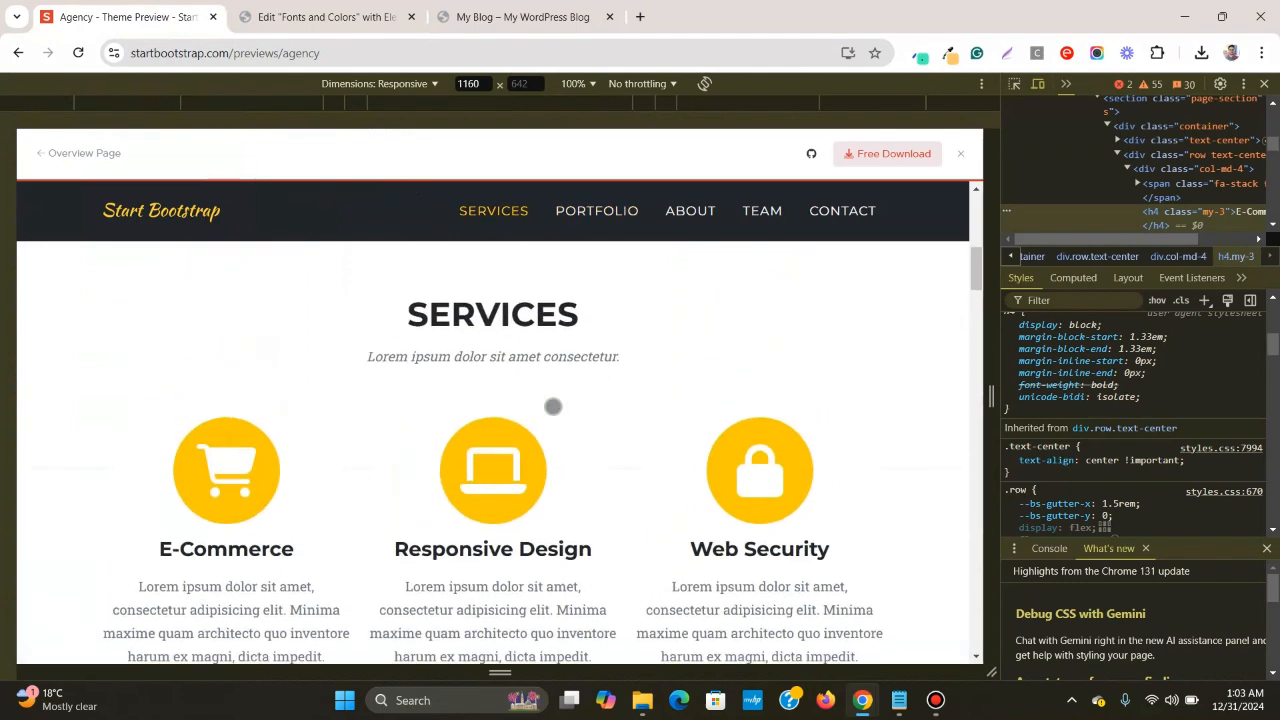
pyautogui.scroll(-4, 718, 300)
pyautogui.scroll(3, 718, 303)
pyautogui.scroll(-2, 518, 386)
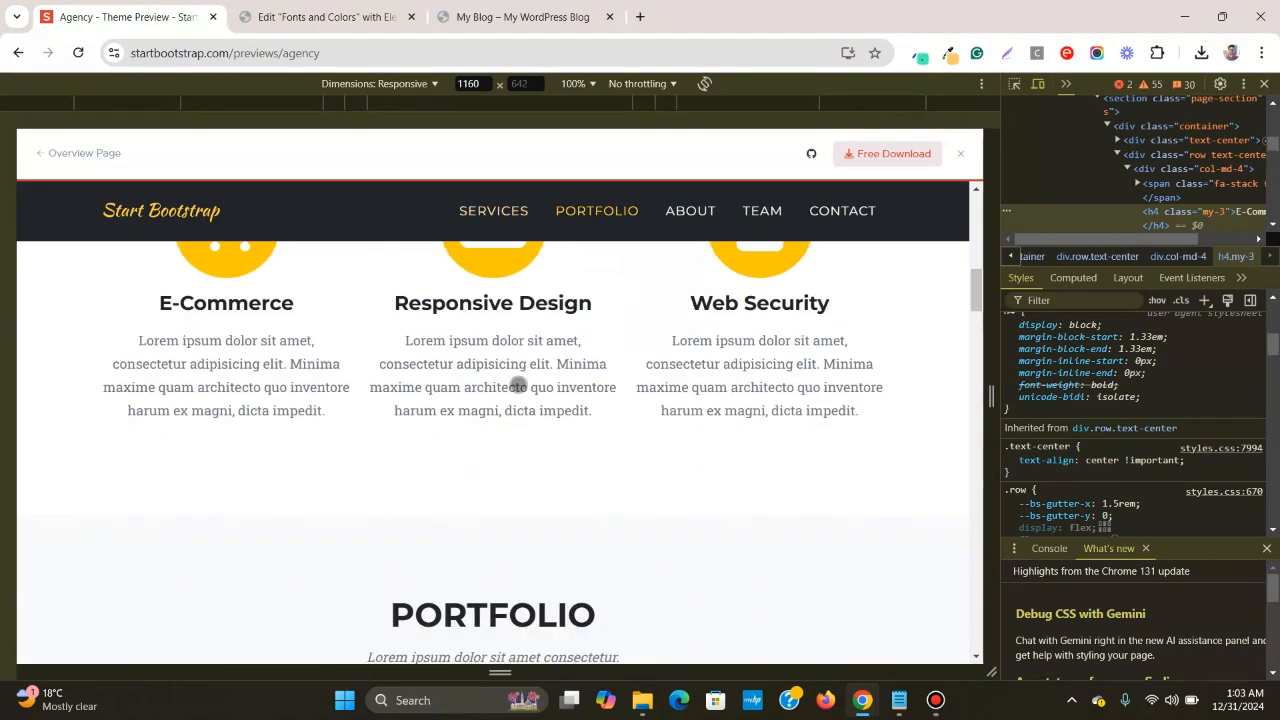
pyautogui.click(1016, 84)
pyautogui.click(489, 394)
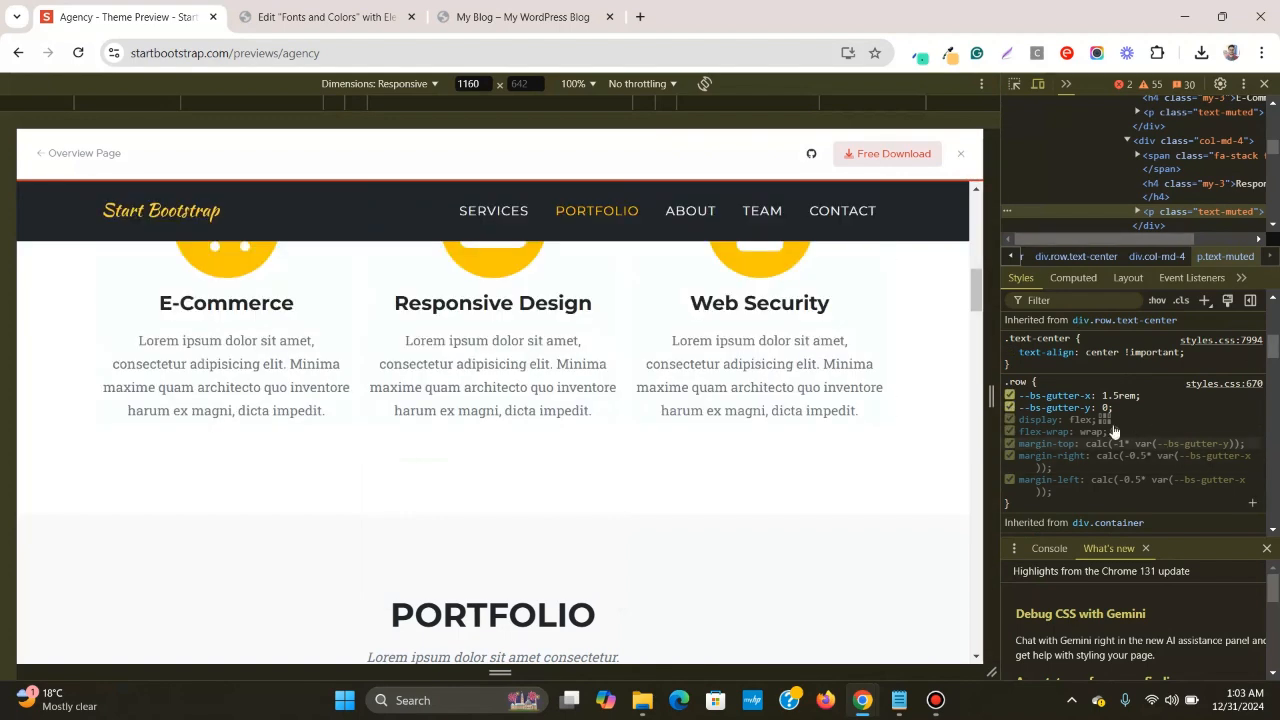
pyautogui.click(1012, 88)
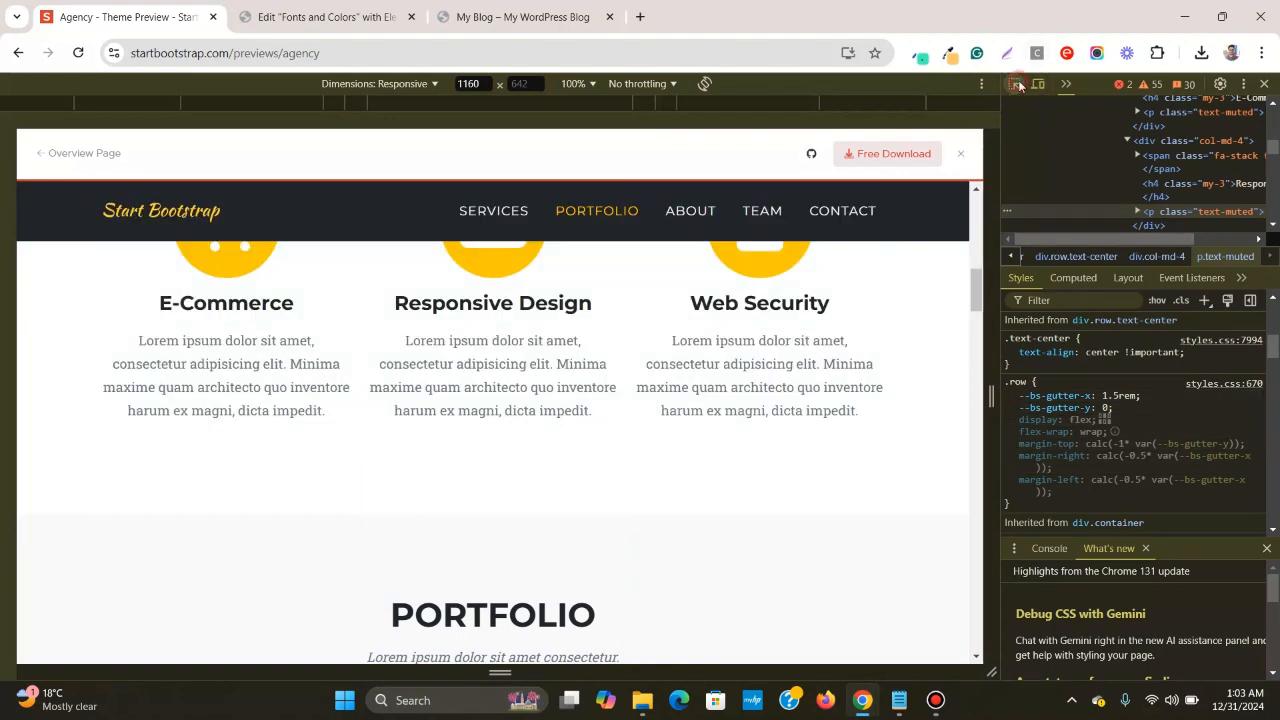
pyautogui.click(466, 373)
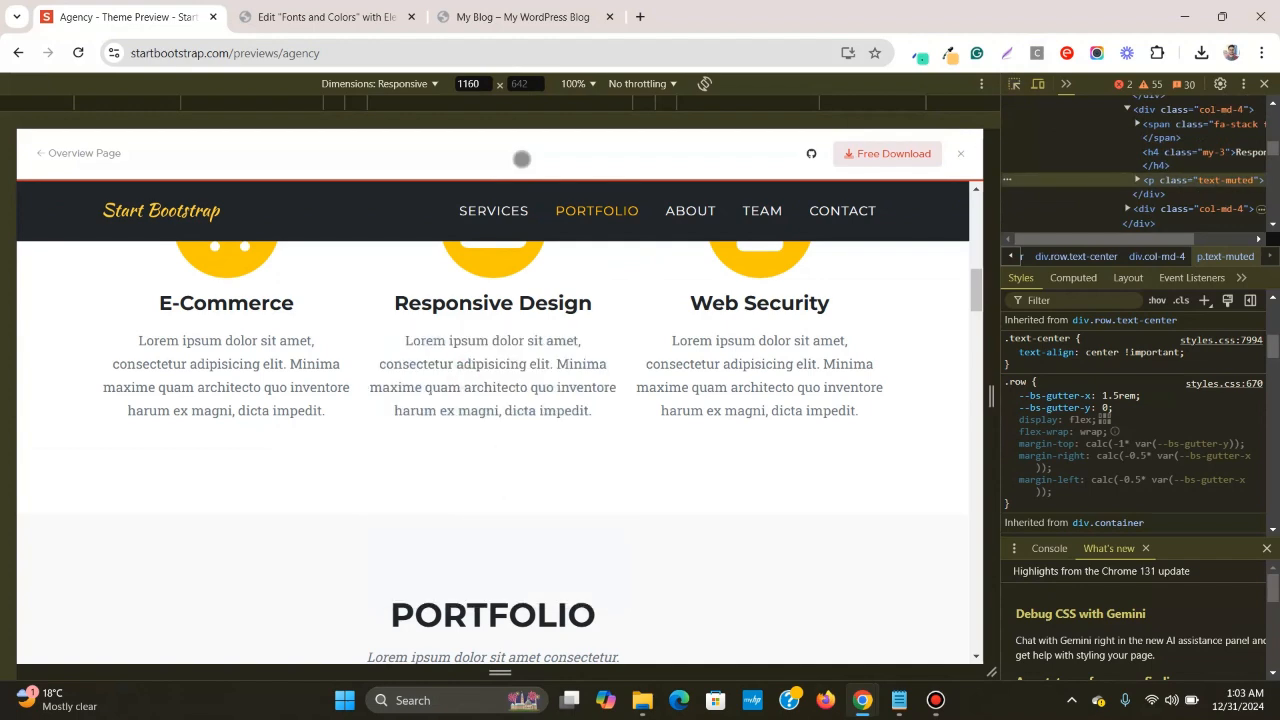
# - Return to the Elementor editor and add a fourth custom global font style named body
pyautogui.click(397, 12)
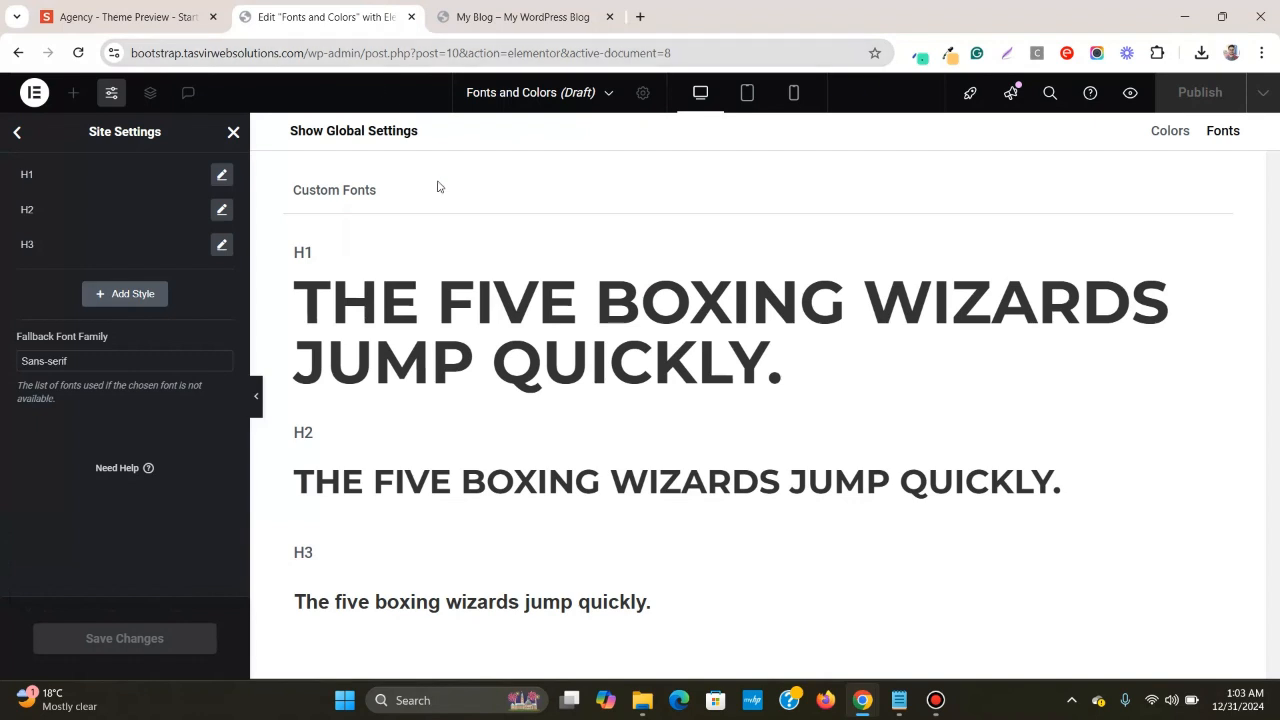
pyautogui.click(155, 297)
pyautogui.click(92, 350)
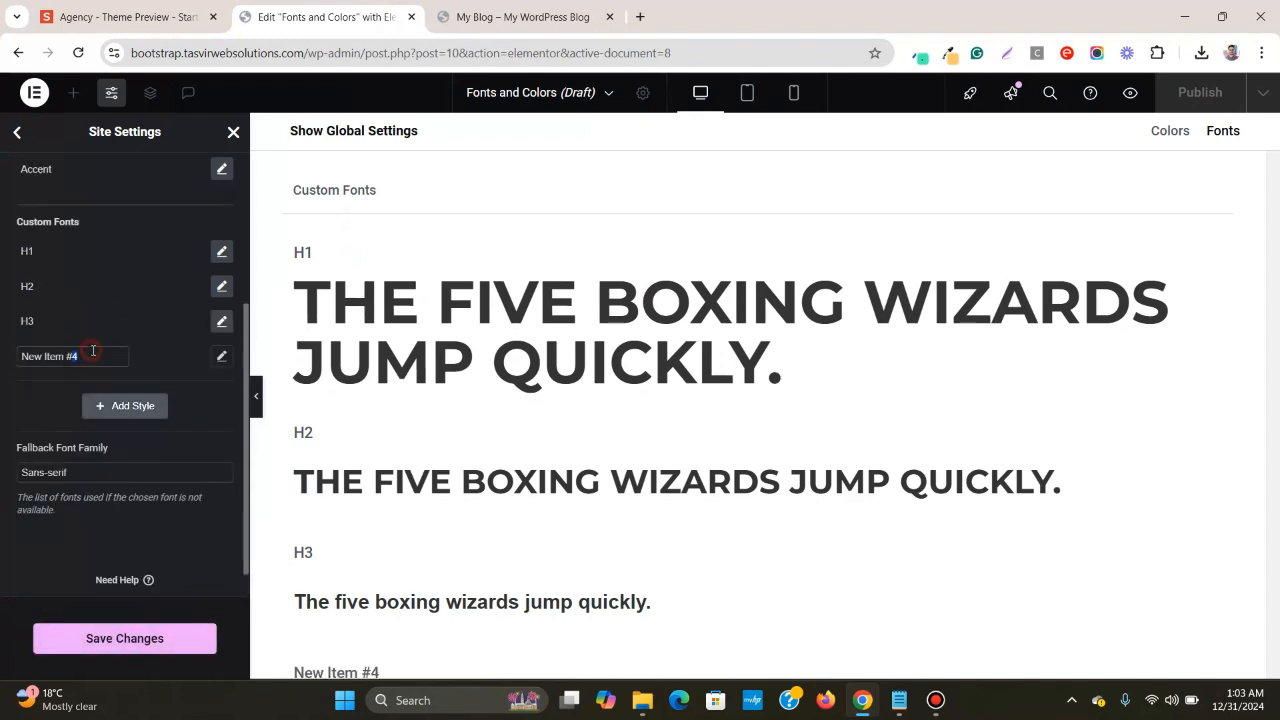
pyautogui.write('body')
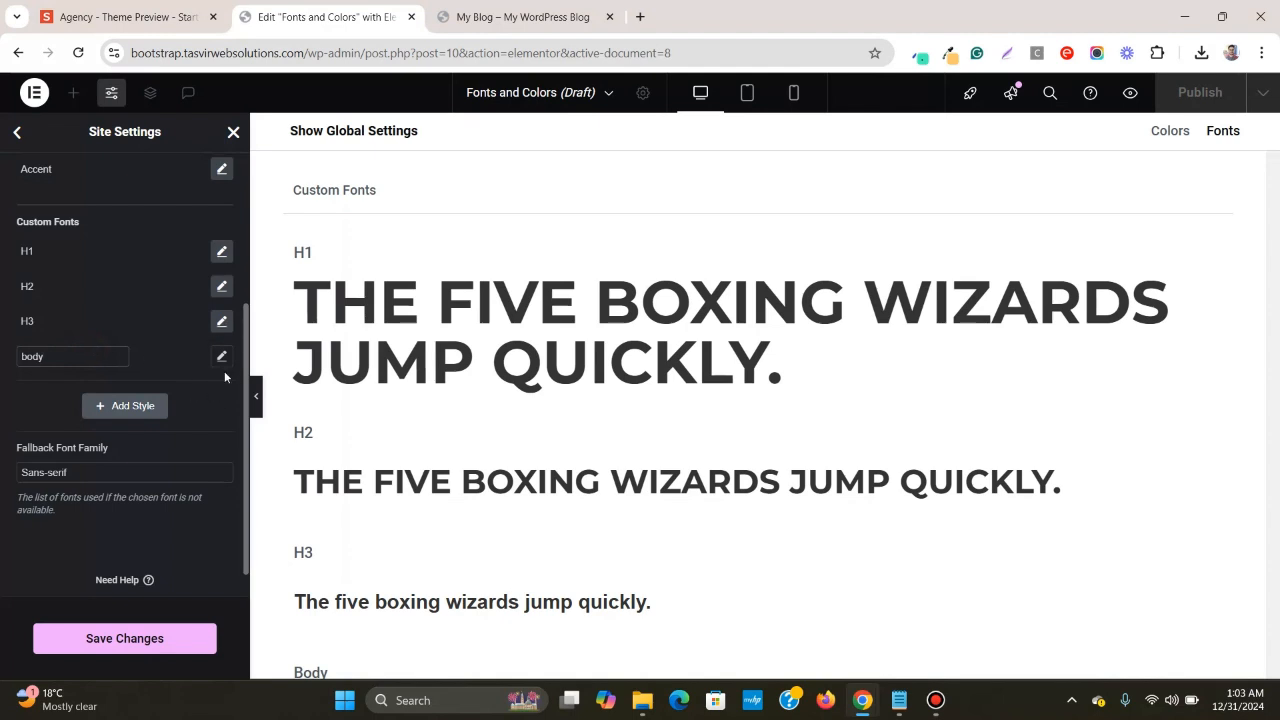
# - Set the body style's font family to Roboto Slab and its size to 16 px
pyautogui.click(221, 356)
pyautogui.click(157, 432)
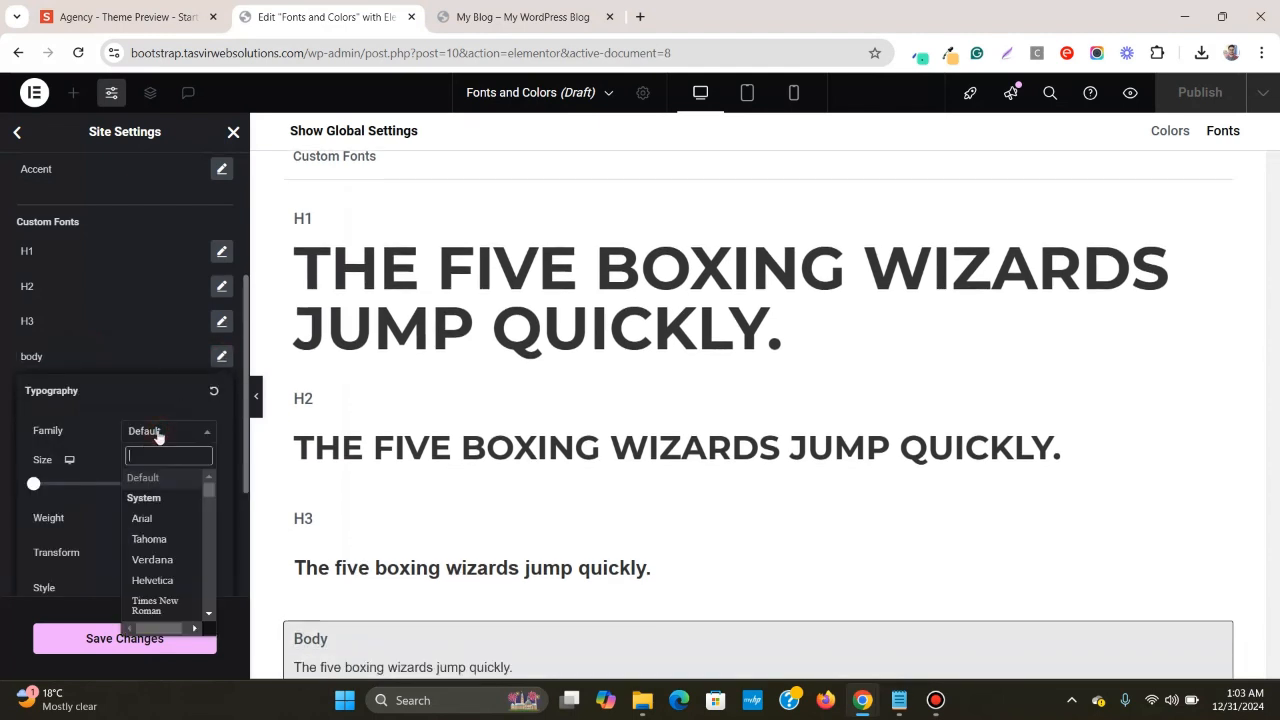
pyautogui.write('robo')
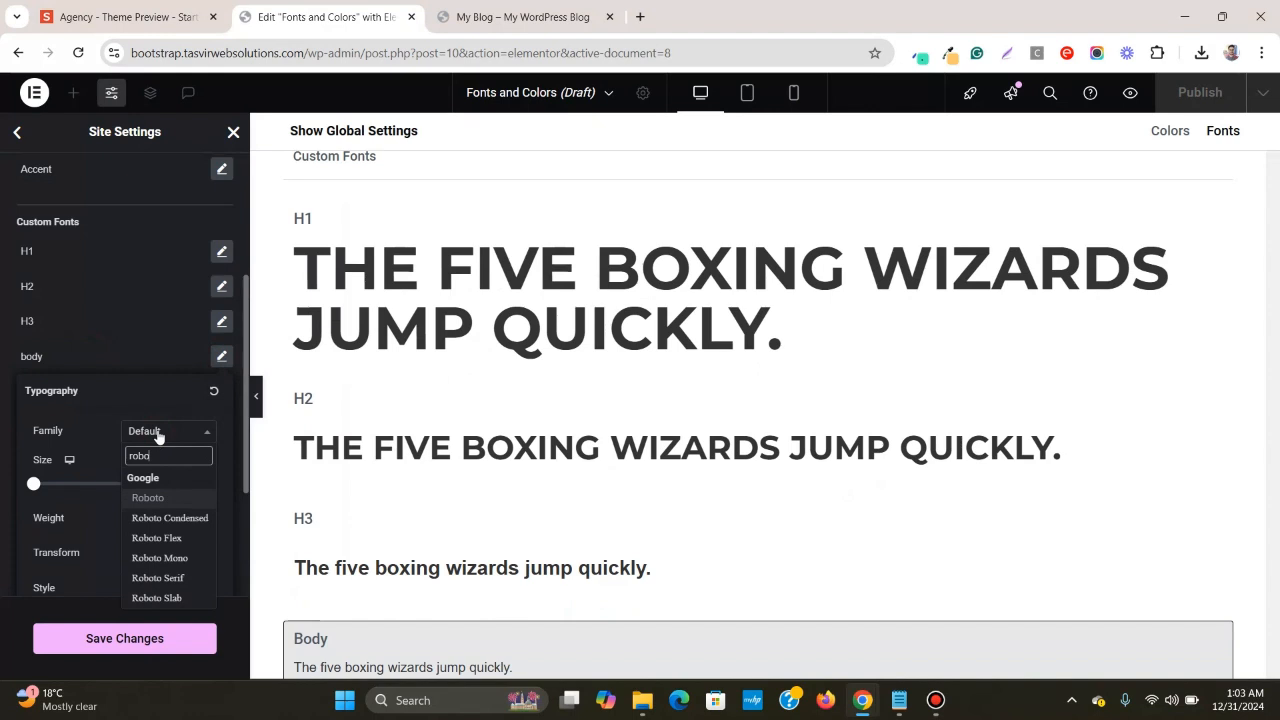
pyautogui.write('to slab')
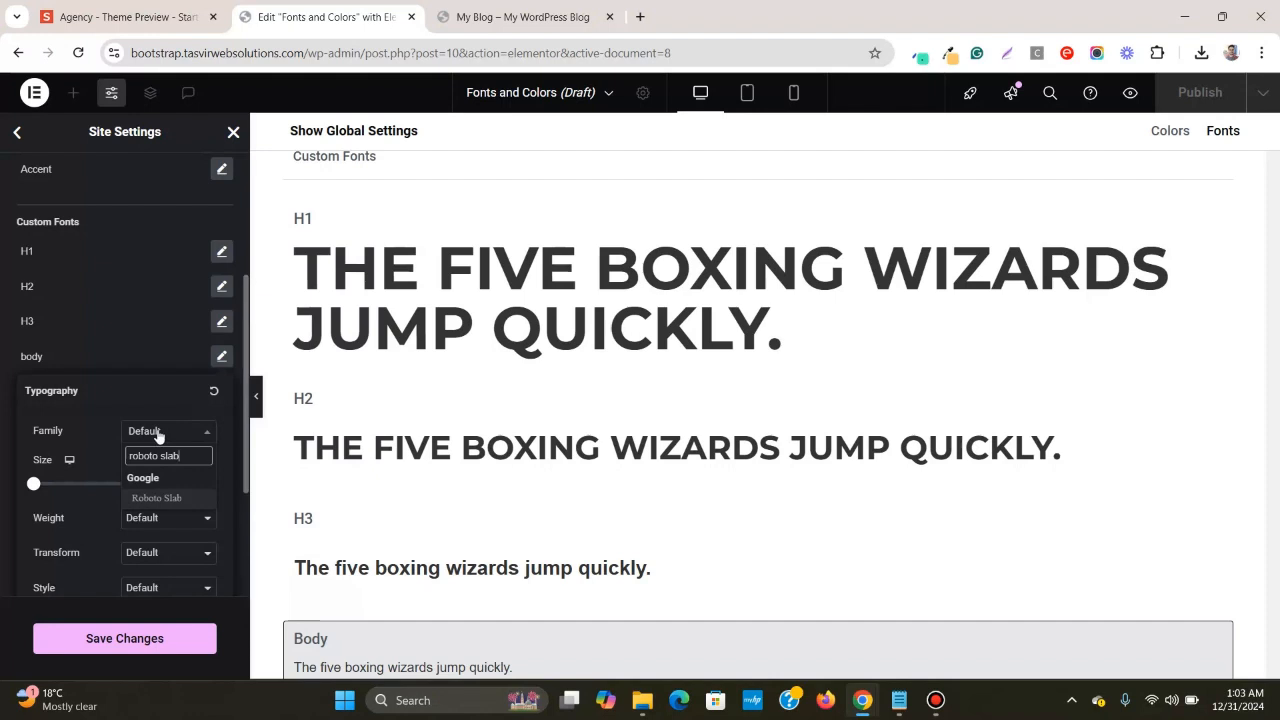
pyautogui.click(140, 497)
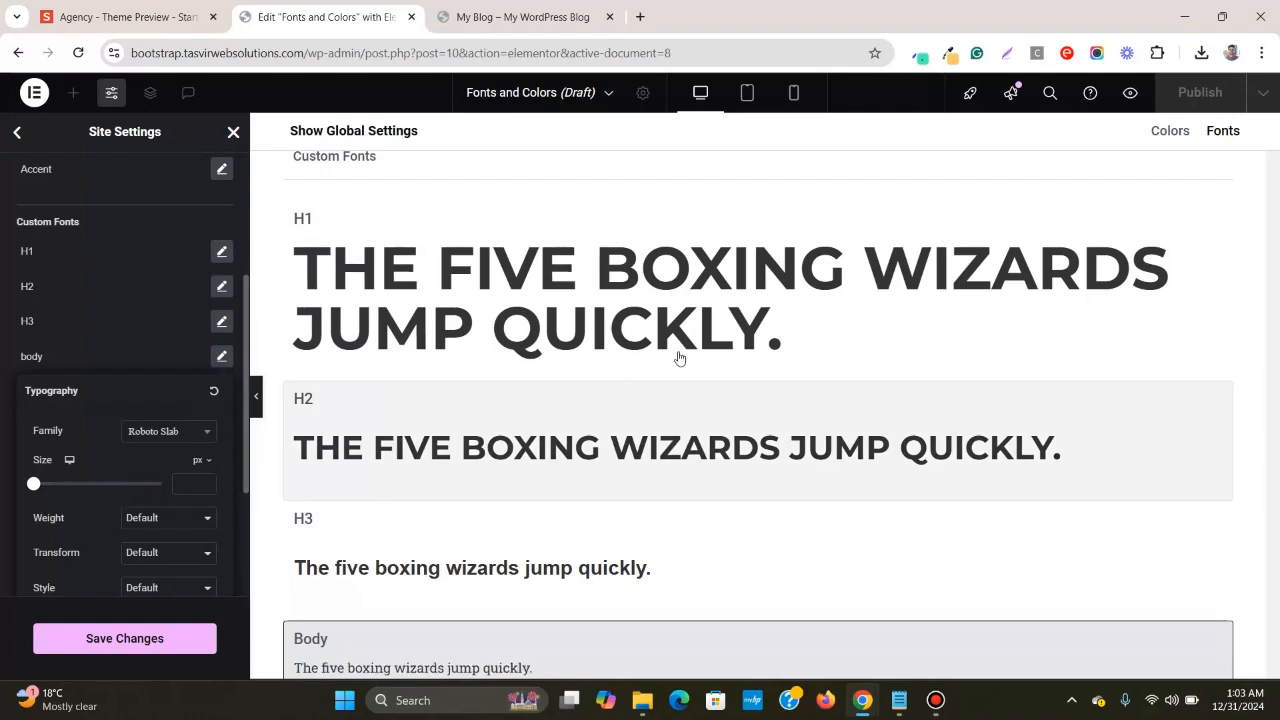
pyautogui.click(197, 488)
pyautogui.write('16')
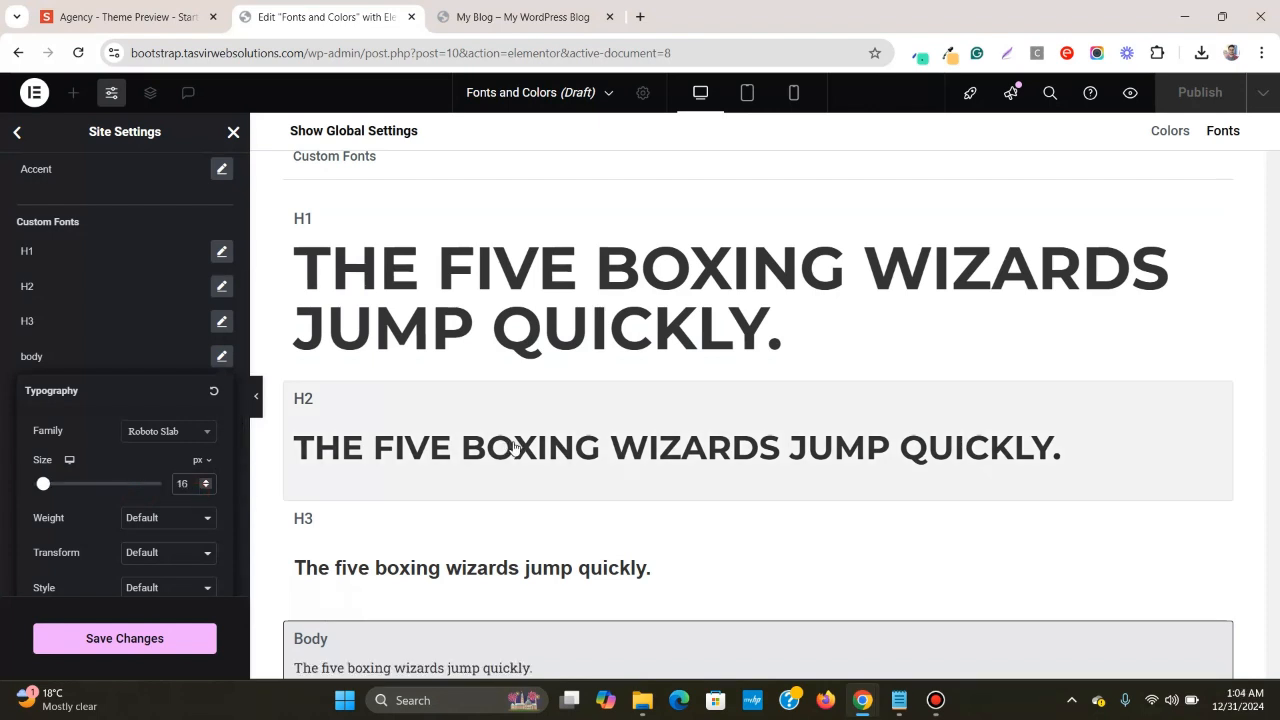
# - Inspect the Responsive Design description text in the Agency preview again to check its typography
pyautogui.click(120, 17)
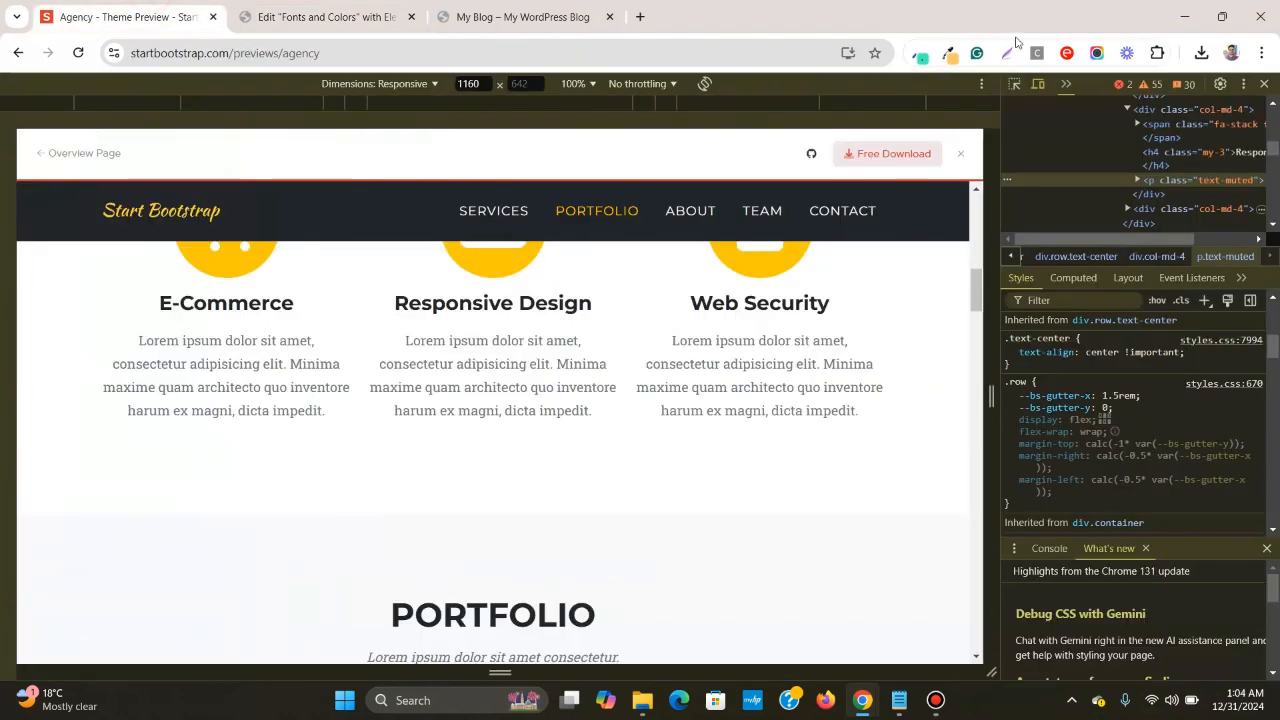
pyautogui.click(1015, 86)
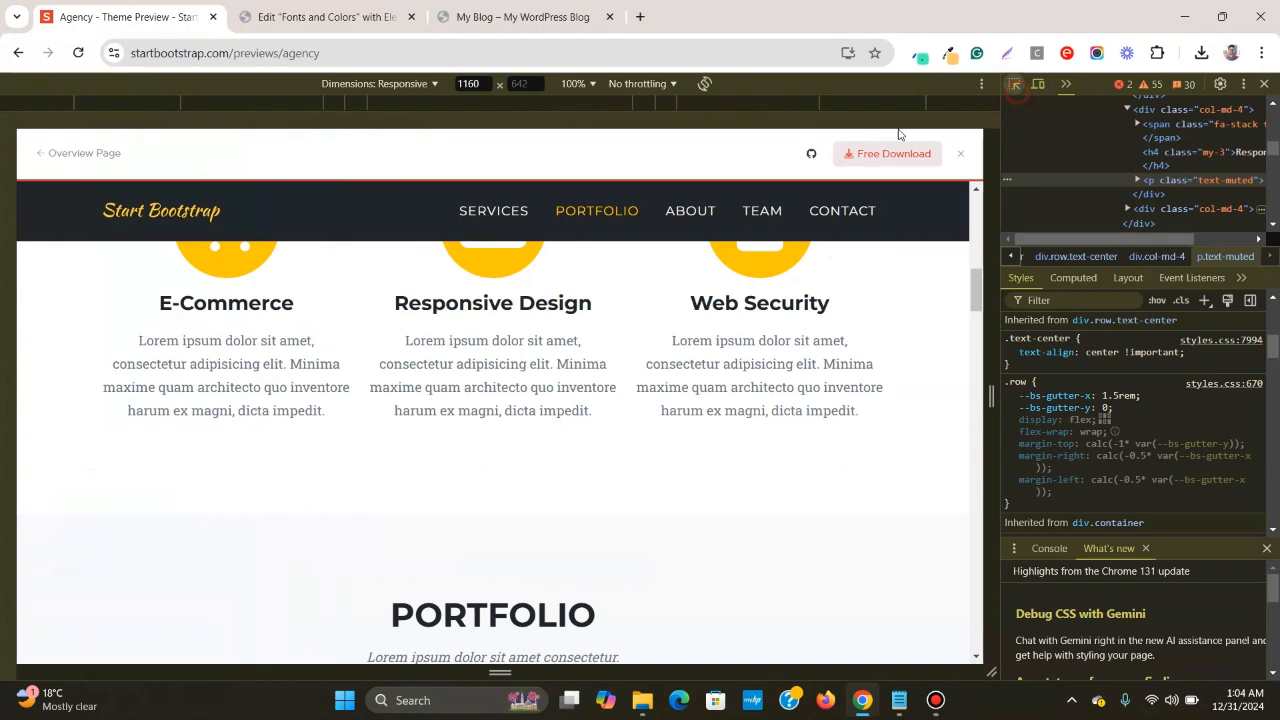
pyautogui.click(463, 343)
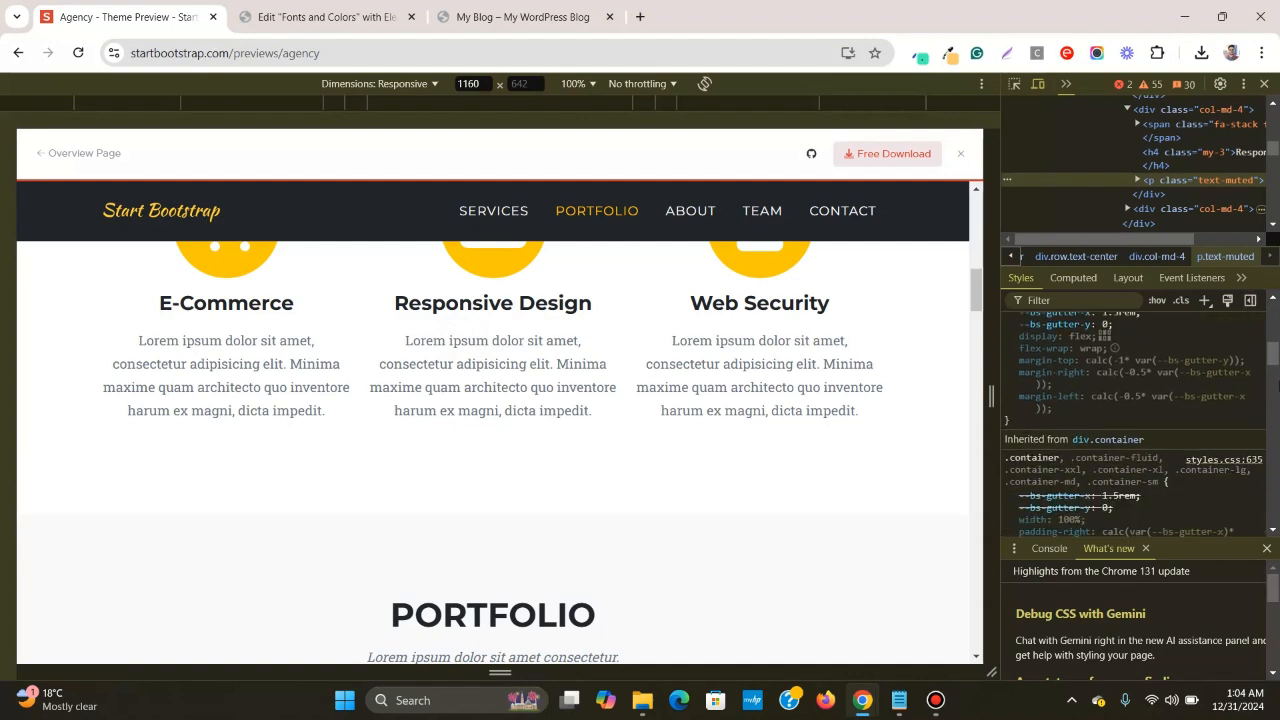
# - Back in the Elementor editor, set the body style's line height to 1.5 em and close its typography settings
pyautogui.click(352, 6)
pyautogui.scroll(-1, 130, 445)
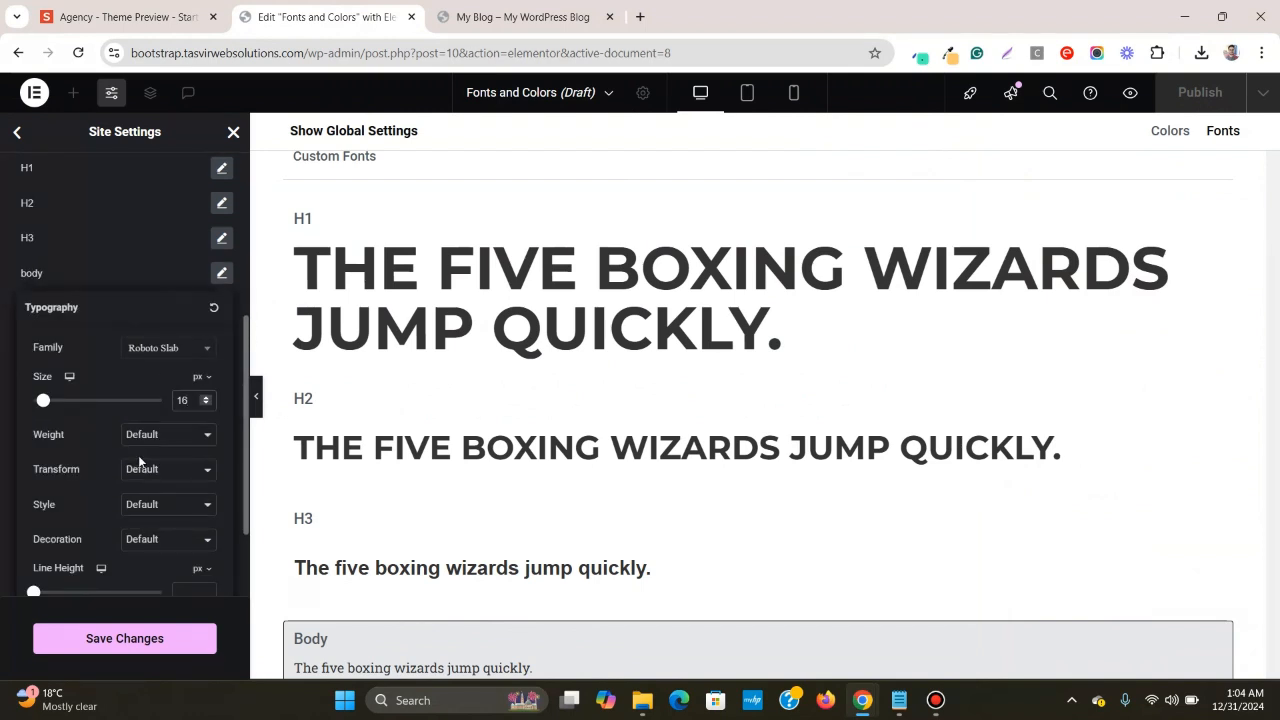
pyautogui.scroll(-1, 140, 462)
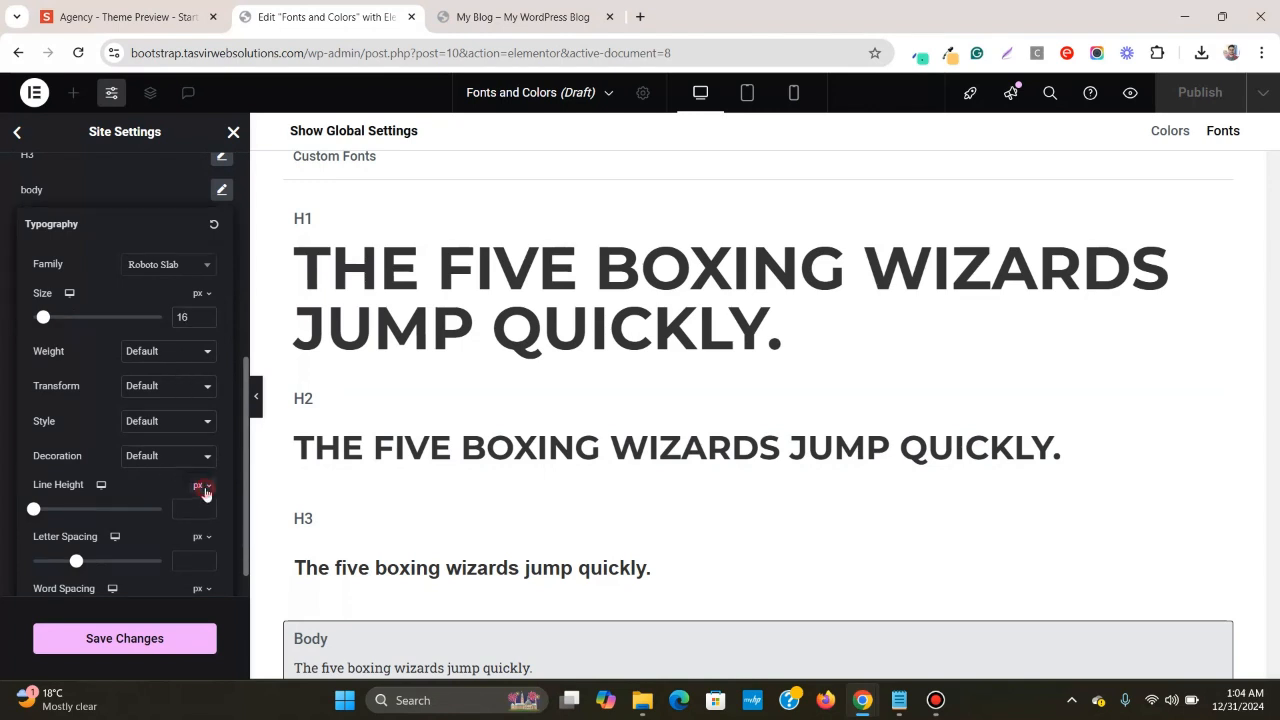
pyautogui.click(200, 532)
pyautogui.click(192, 512)
pyautogui.write('1.5')
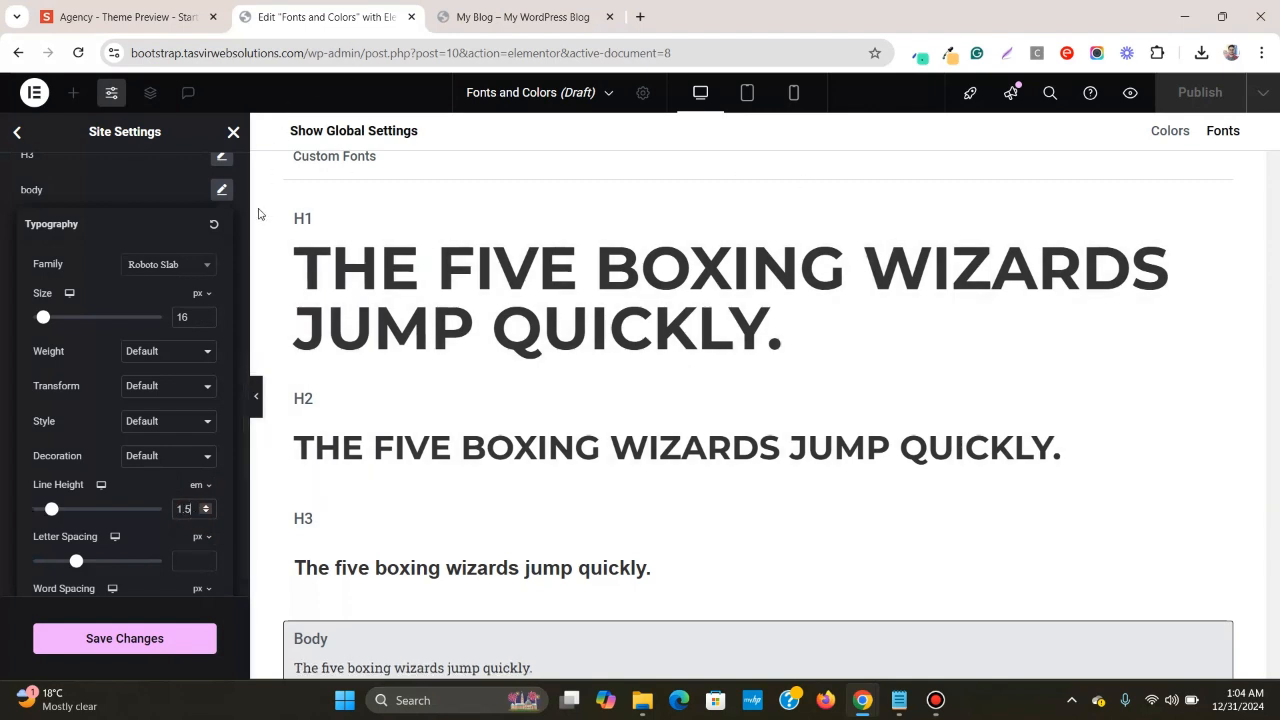
pyautogui.click(222, 192)
pyautogui.click(222, 192)
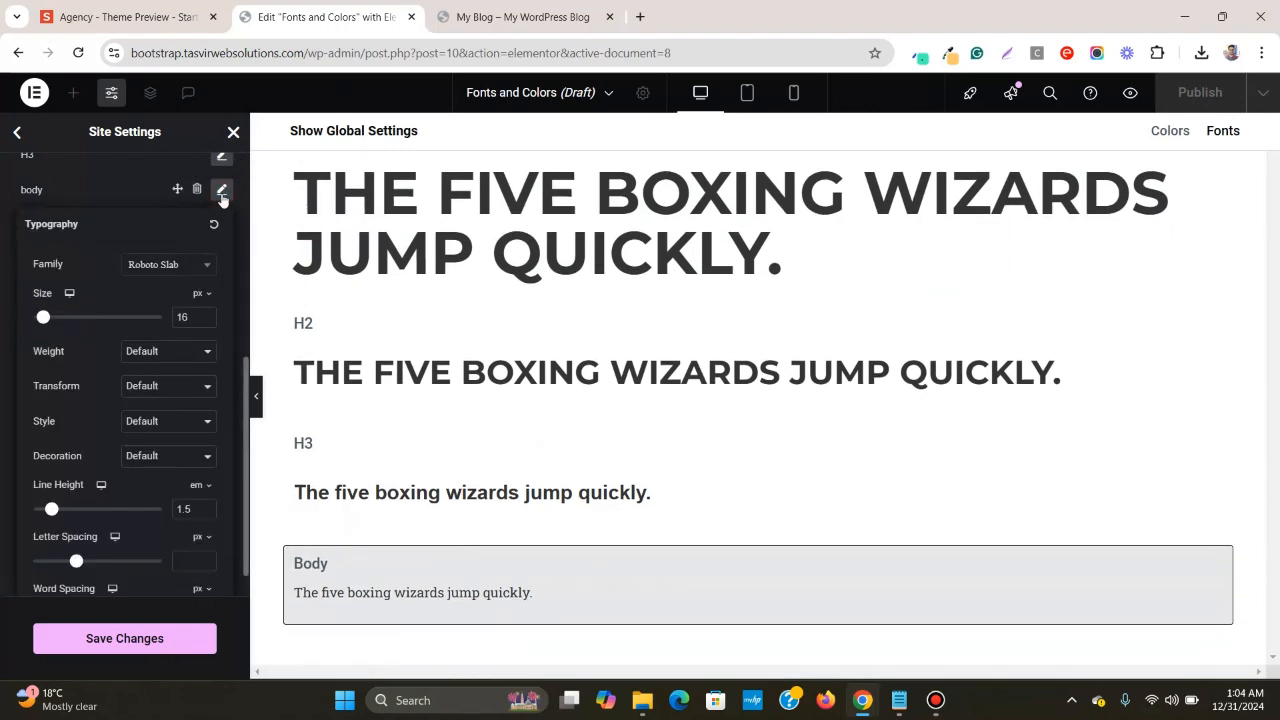
pyautogui.click(222, 194)
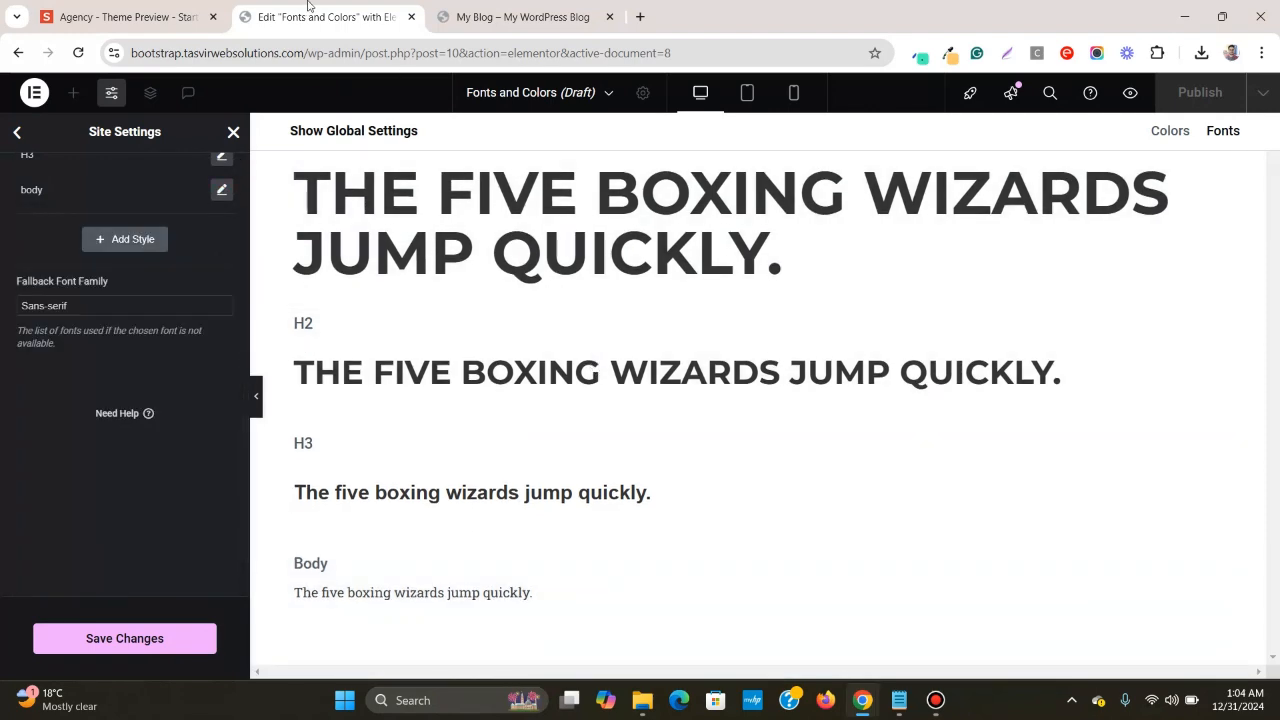
# - Switch to the Agency preview and look through the whole page, from hero to footer, for its text and button styles
pyautogui.click(186, 8)
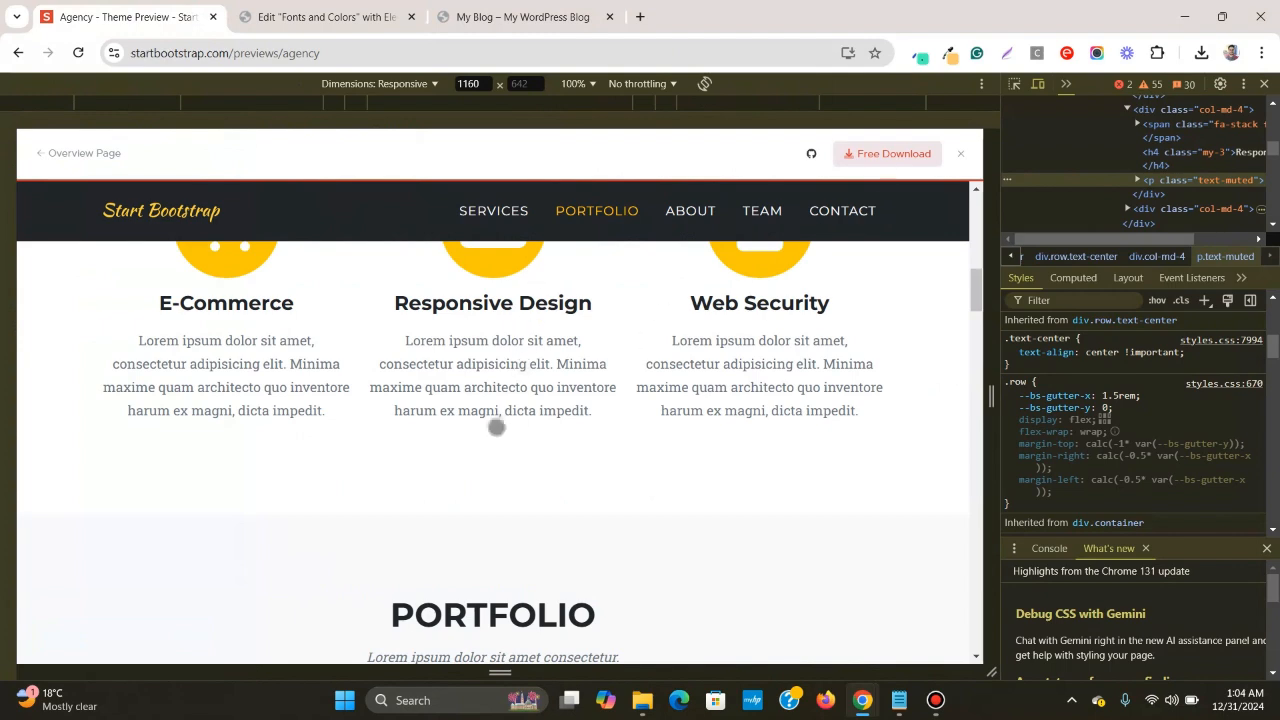
pyautogui.scroll(8, 513, 415)
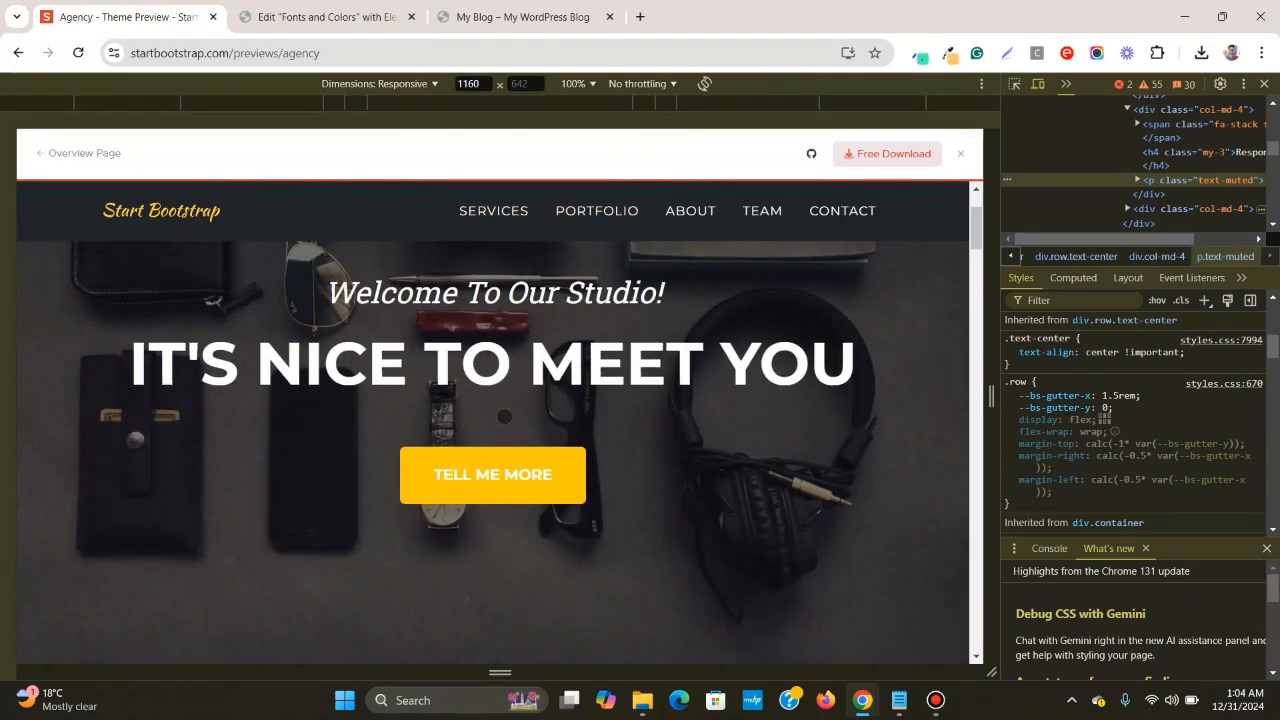
pyautogui.scroll(-8, 505, 416)
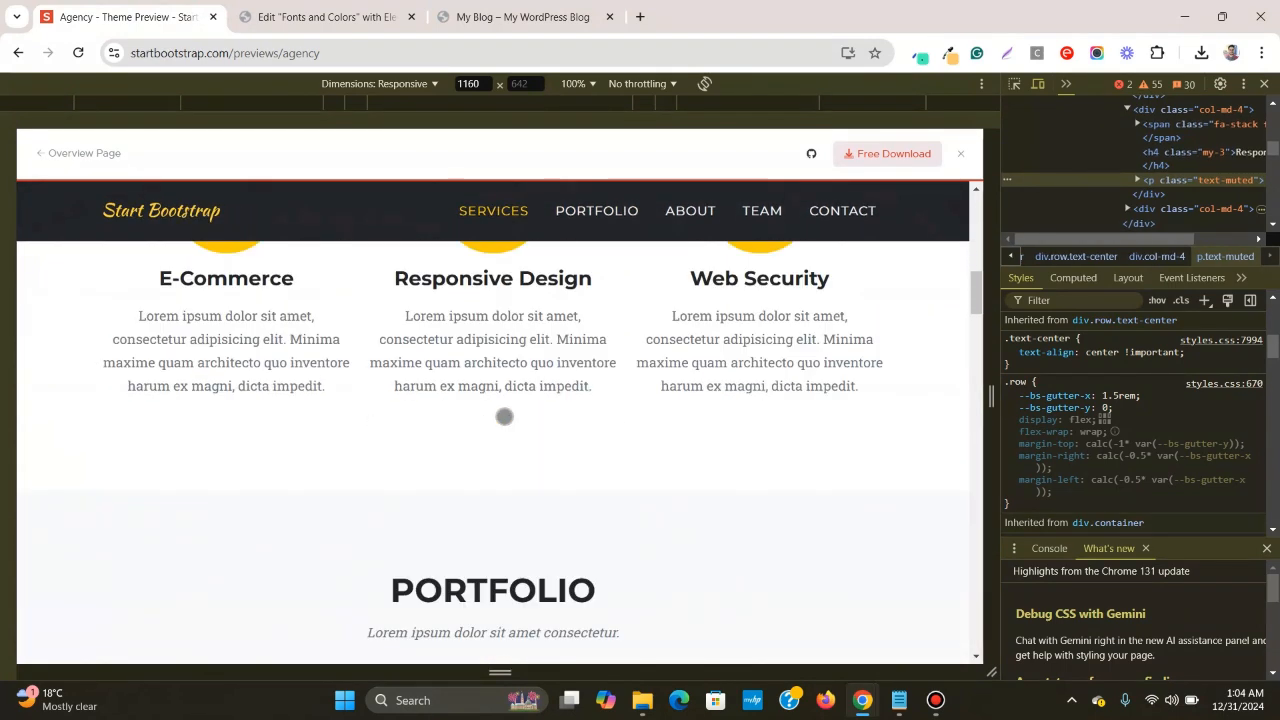
pyautogui.scroll(8, 504, 417)
pyautogui.scroll(-3, 500, 425)
pyautogui.scroll(3, 500, 425)
pyautogui.scroll(-1, 427, 527)
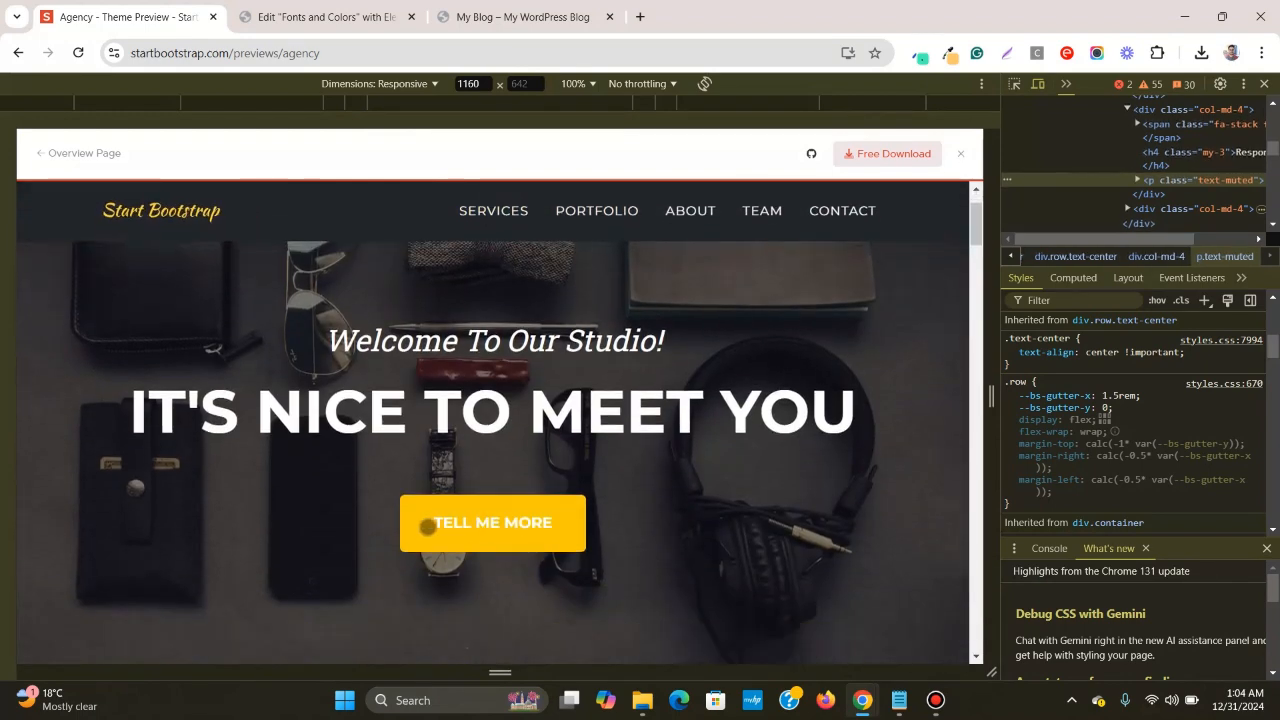
pyautogui.scroll(-10, 580, 512)
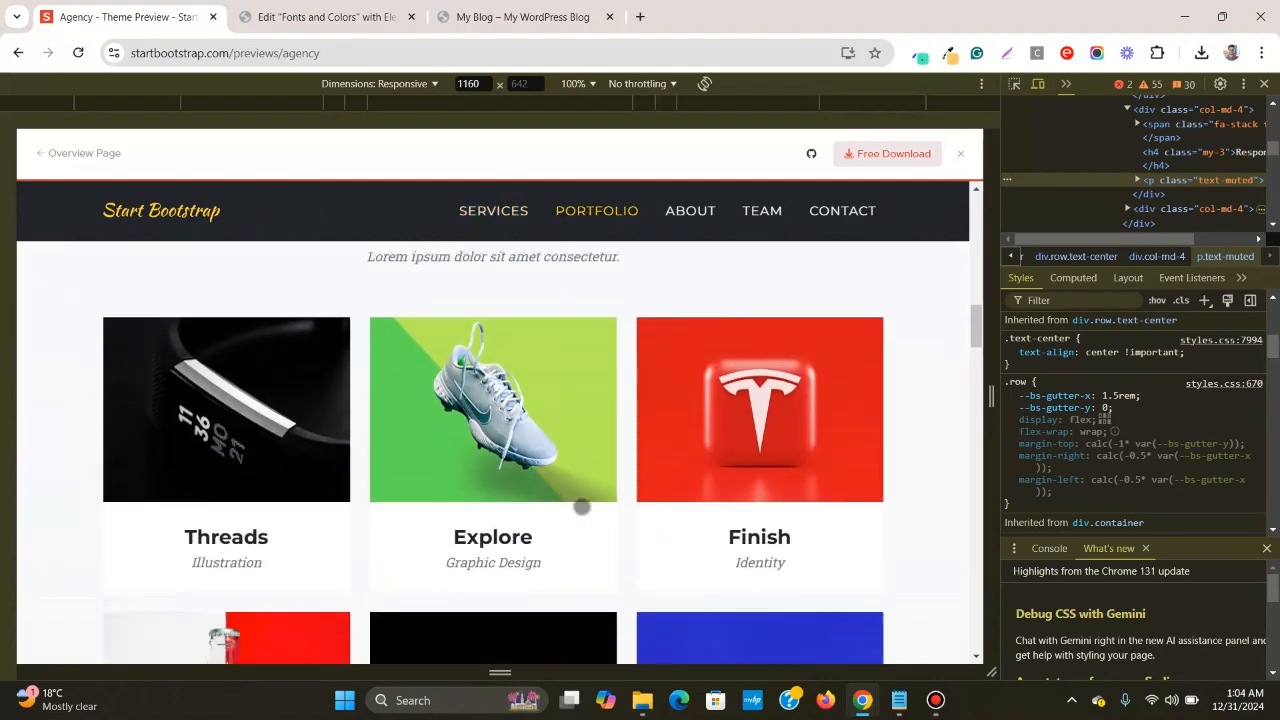
pyautogui.scroll(-15, 583, 502)
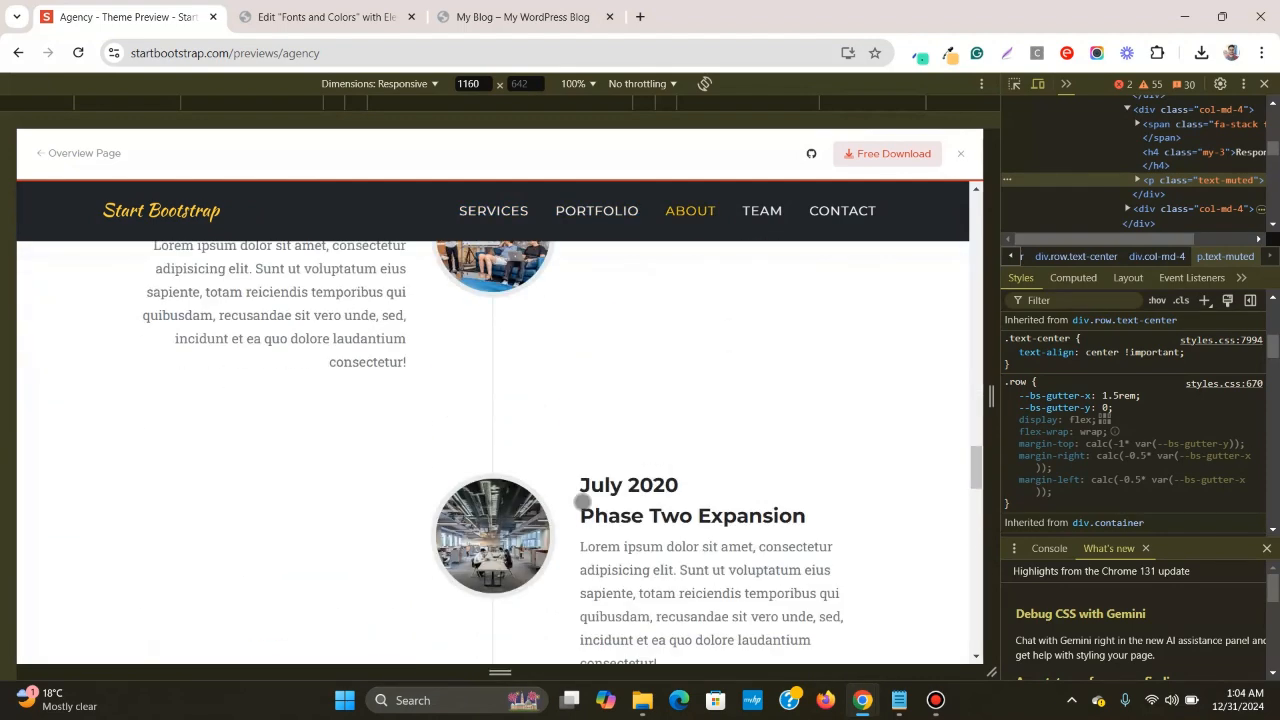
pyautogui.scroll(-3, 580, 504)
pyautogui.scroll(-15, 579, 503)
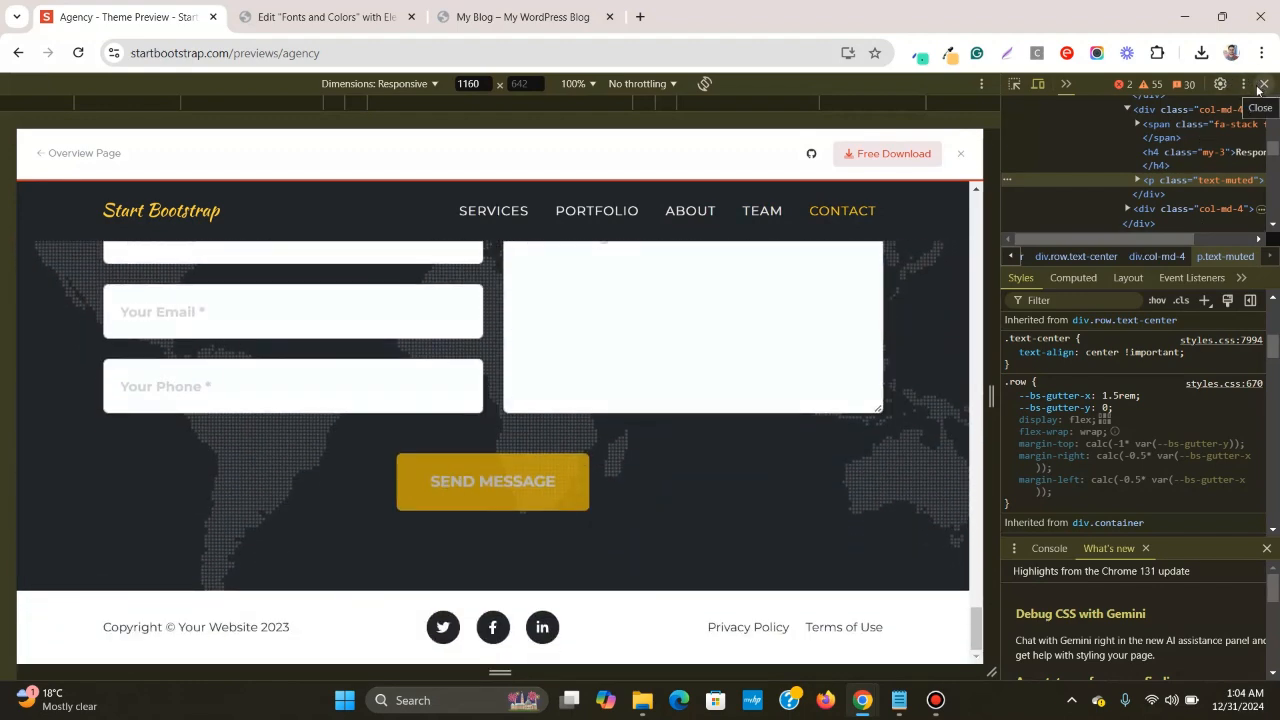
pyautogui.scroll(12, 479, 321)
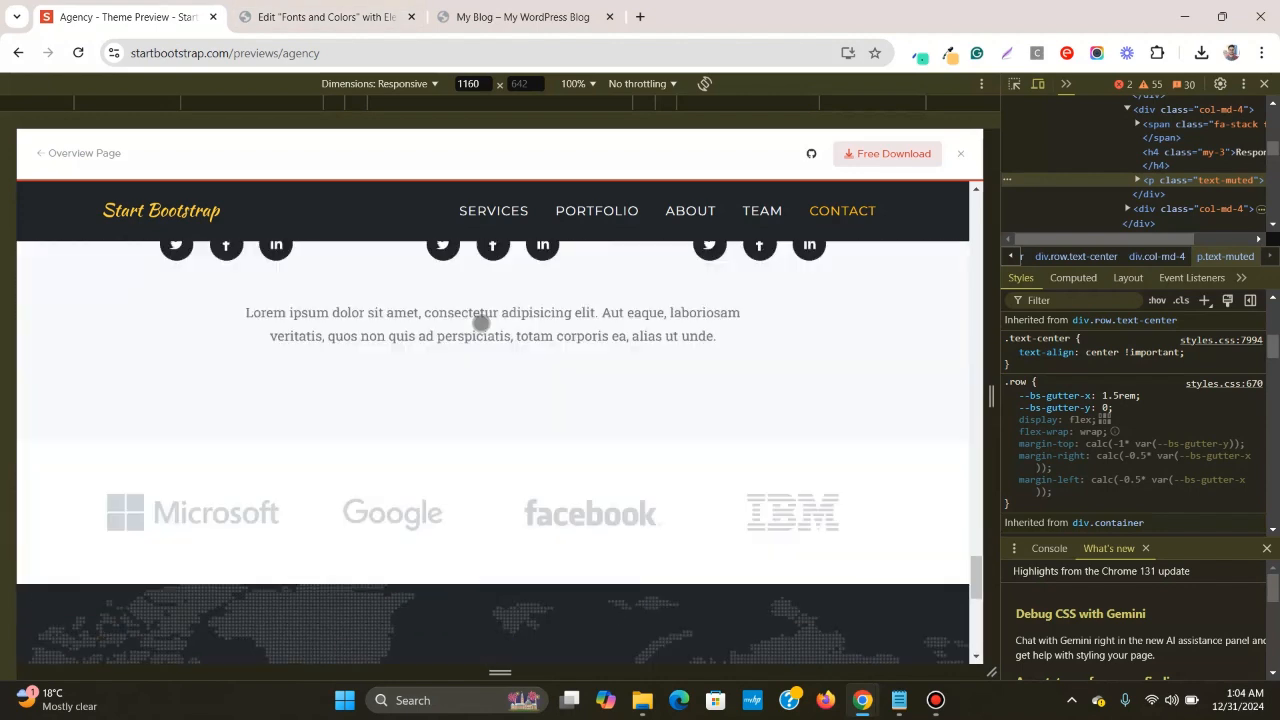
pyautogui.scroll(15, 500, 450)
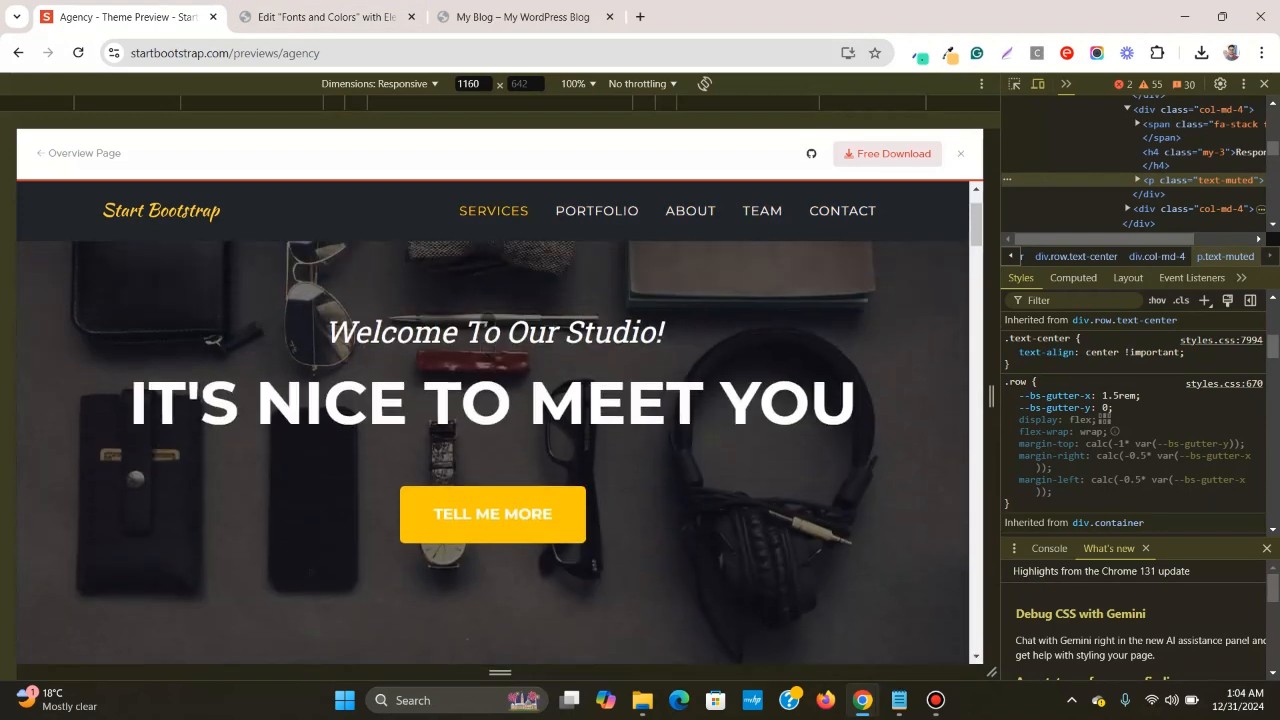
# - Inspect the hero's Tell Me More button and examine its font, size, weight, text transform and color styles
pyautogui.click(1014, 84)
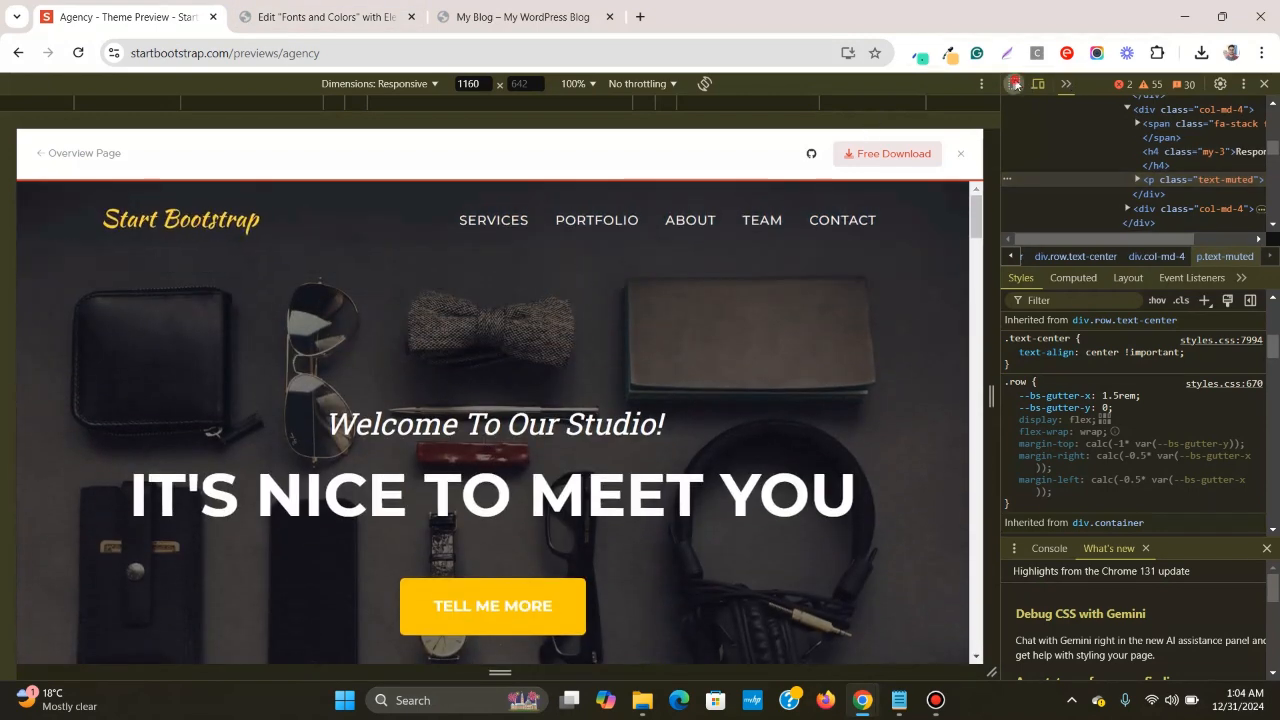
pyautogui.scroll(-3, 570, 346)
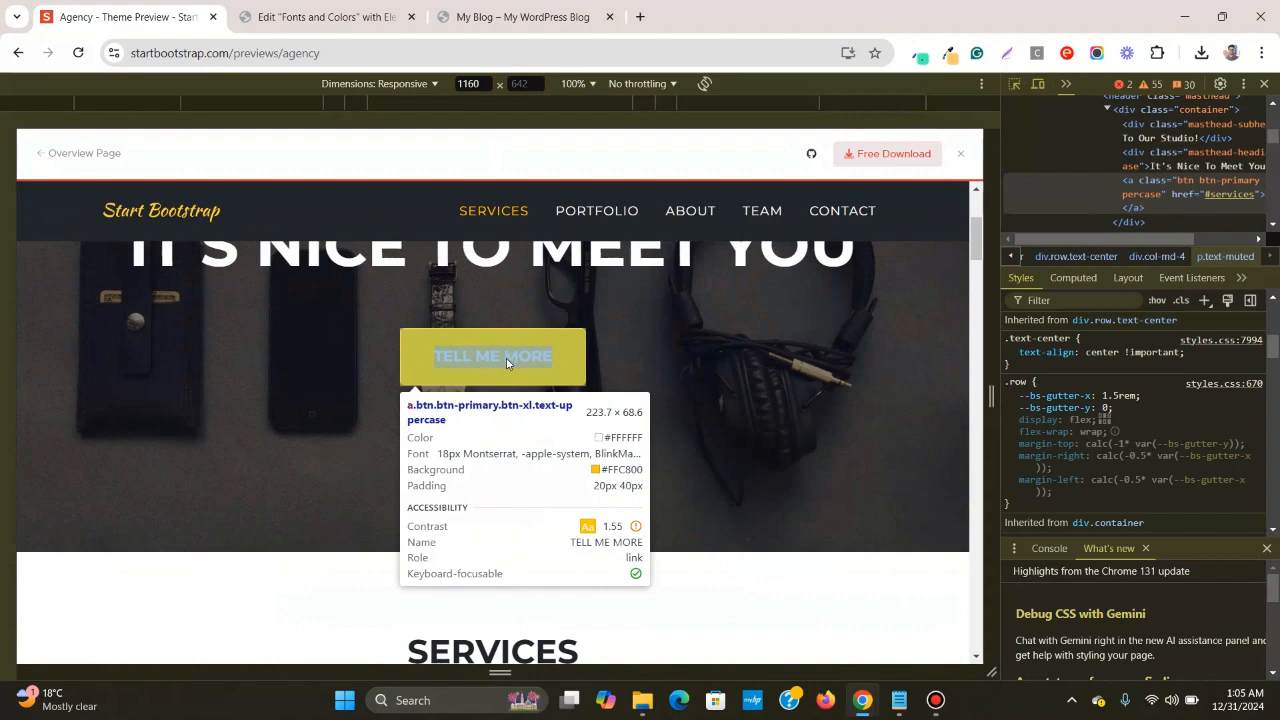
pyautogui.click(506, 358)
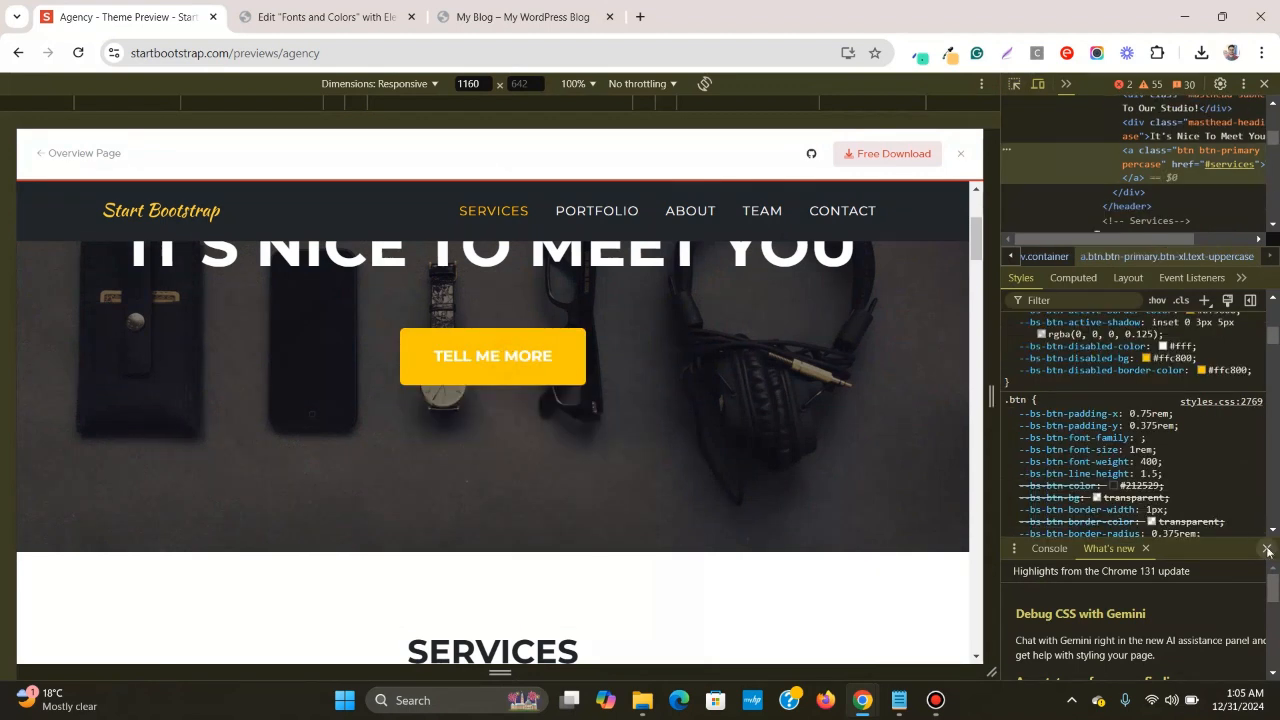
pyautogui.scroll(3, 1230, 518)
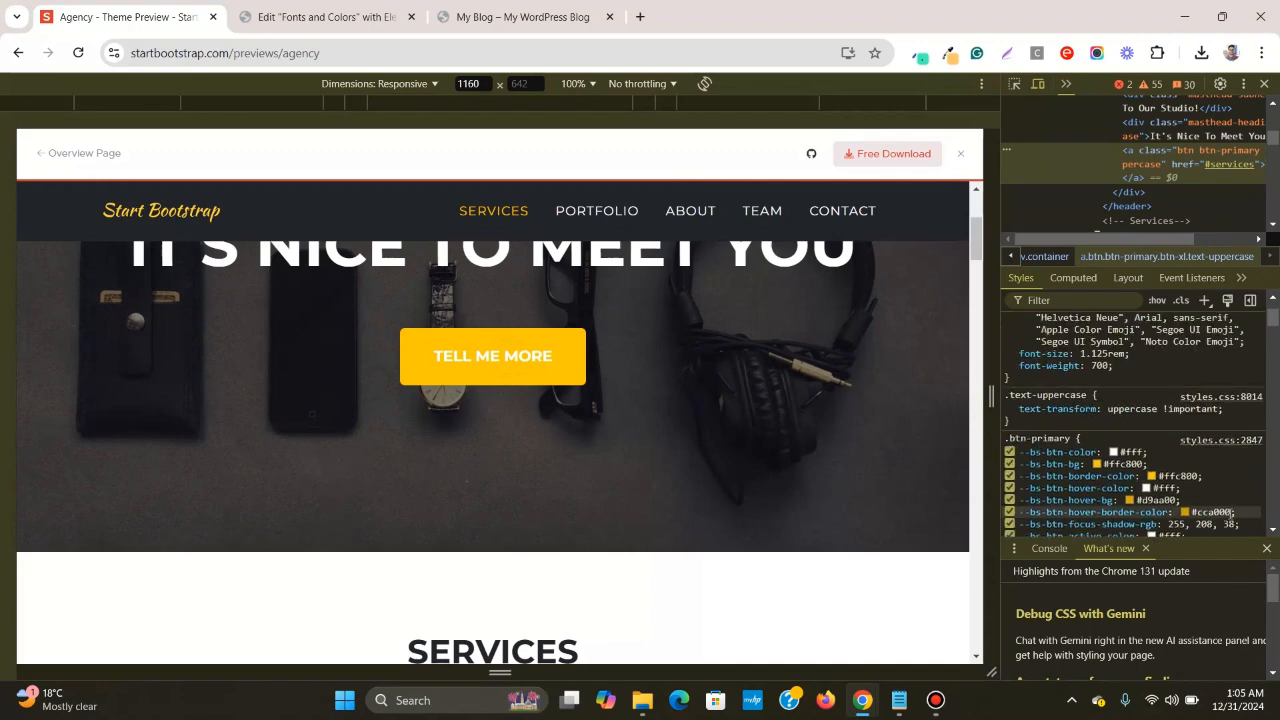
pyautogui.scroll(-1, 1231, 512)
pyautogui.scroll(3, 1157, 487)
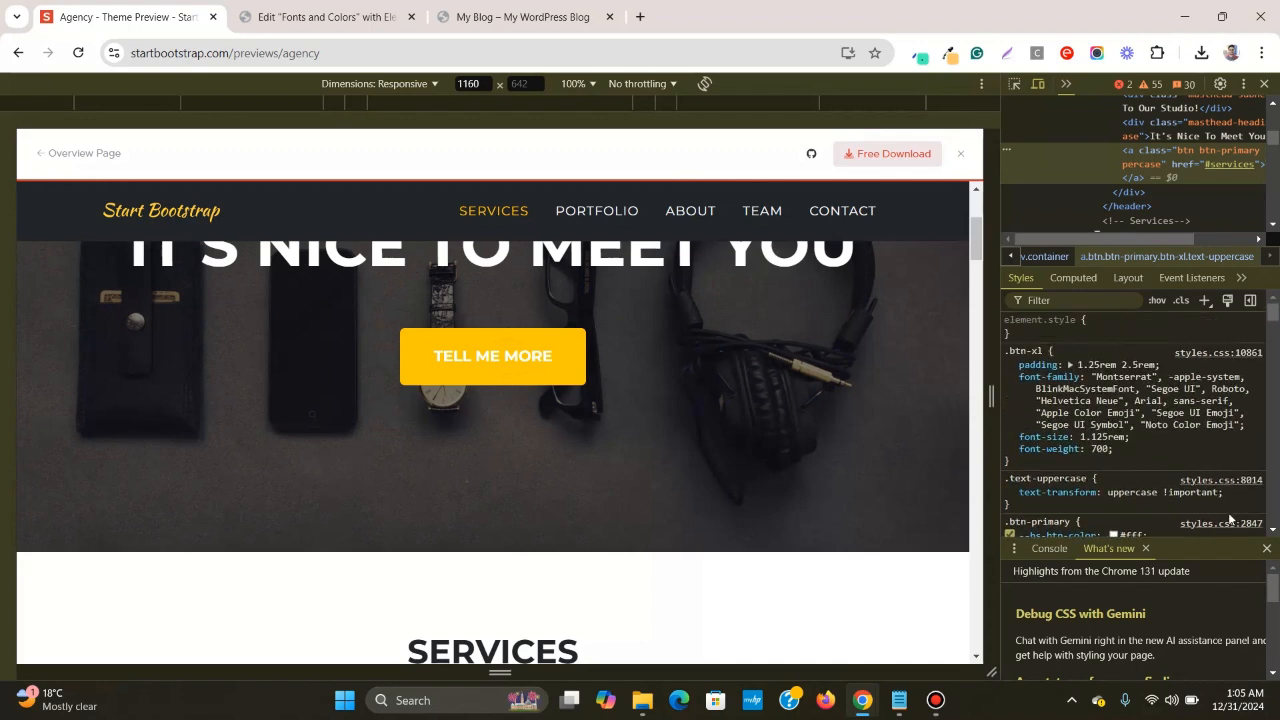
pyautogui.scroll(-3, 1128, 471)
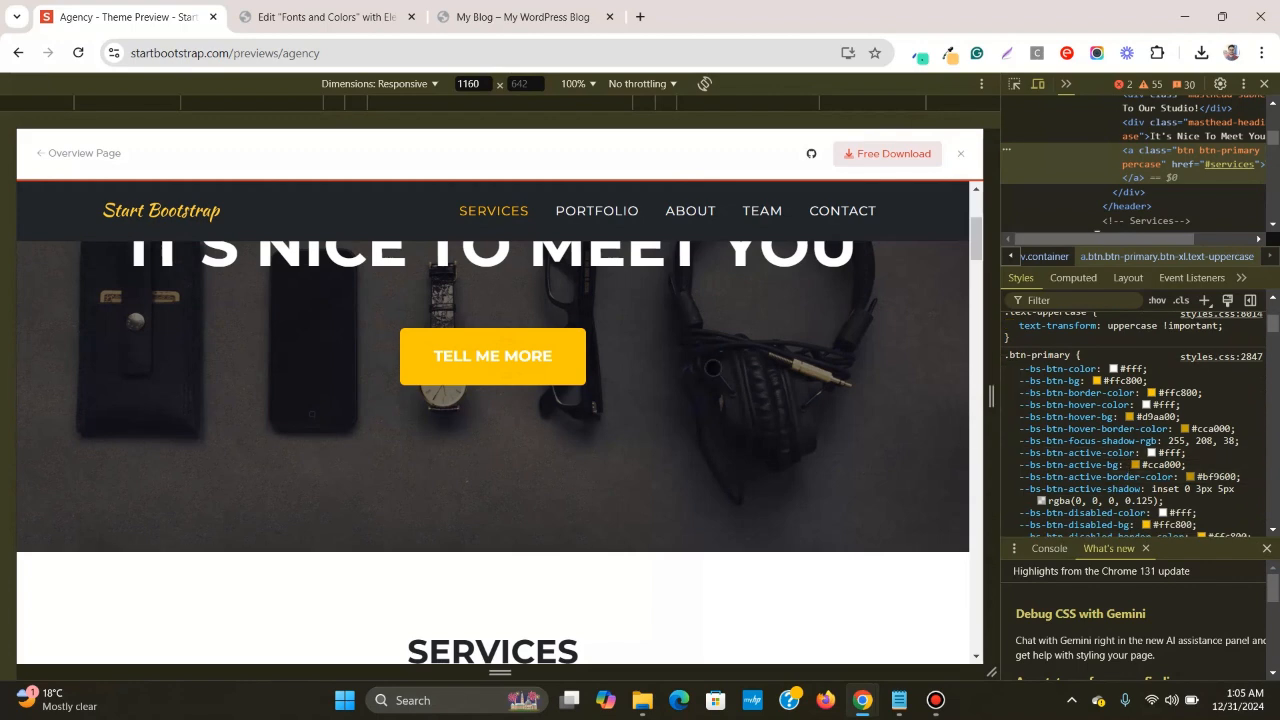
pyautogui.scroll(1, 524, 377)
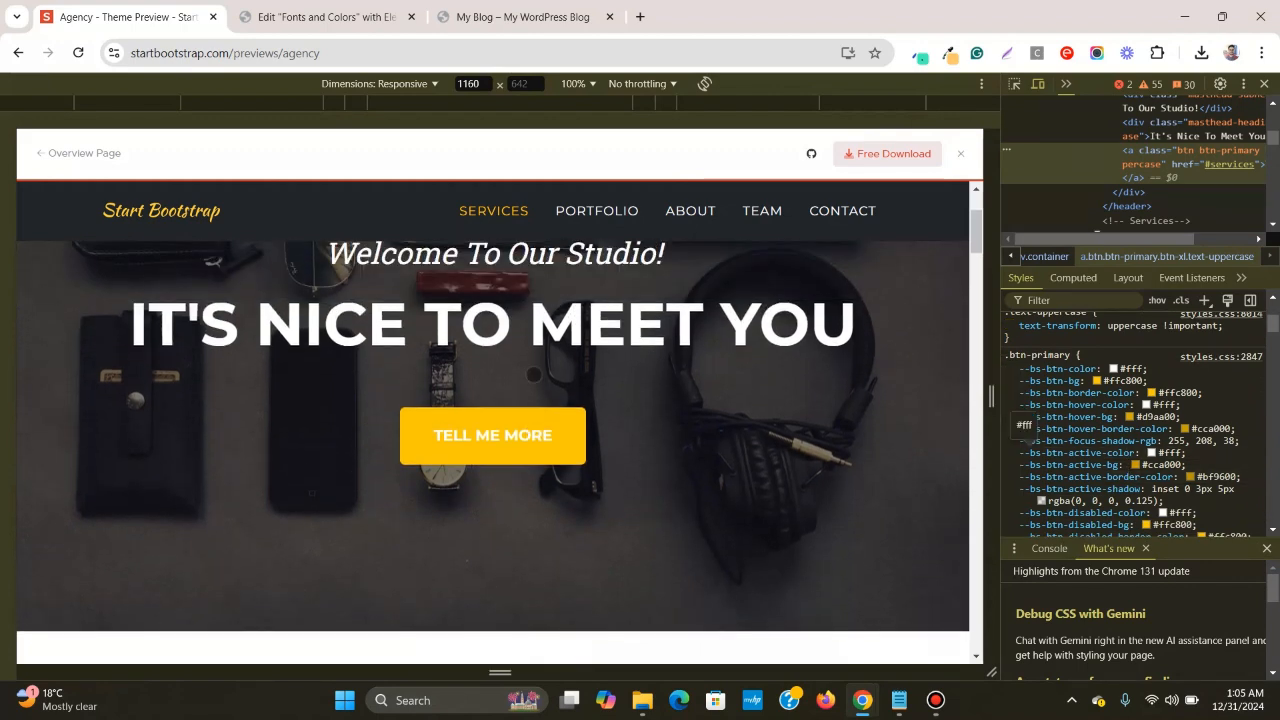
# - Return to the Elementor editor and add a fifth custom global font style named button
pyautogui.click(325, 17)
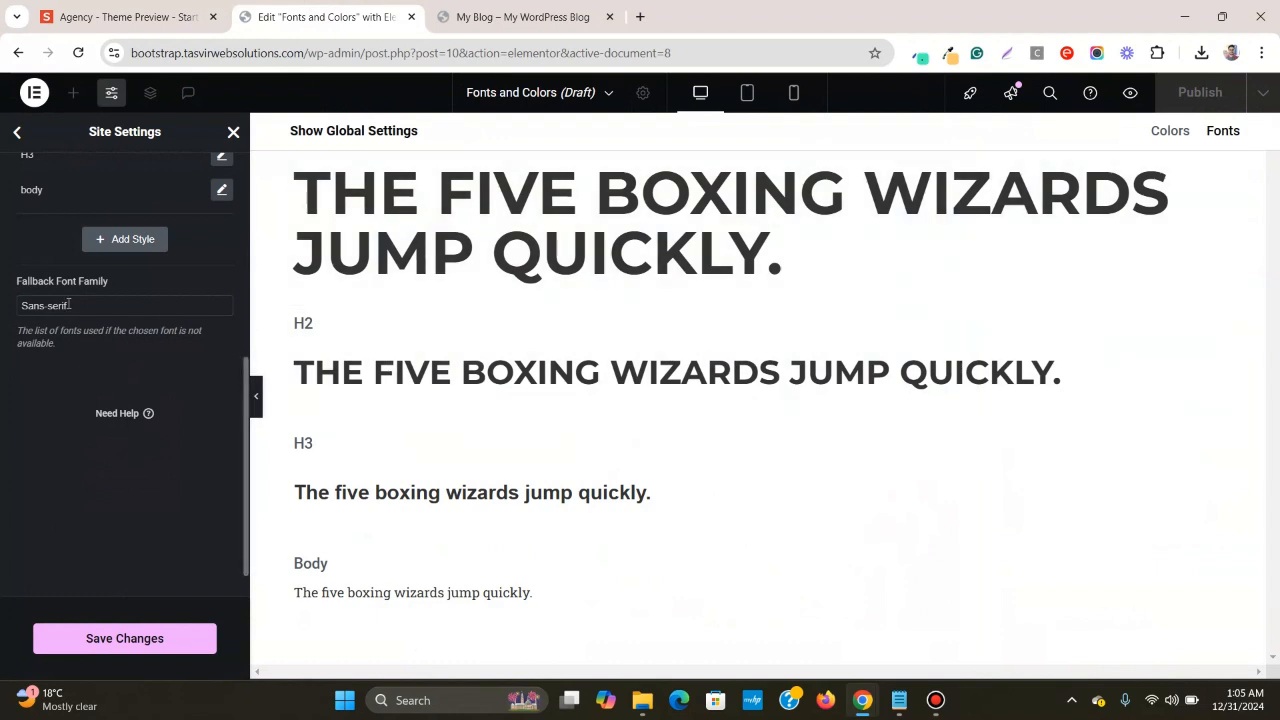
pyautogui.scroll(2, 67, 300)
pyautogui.click(125, 406)
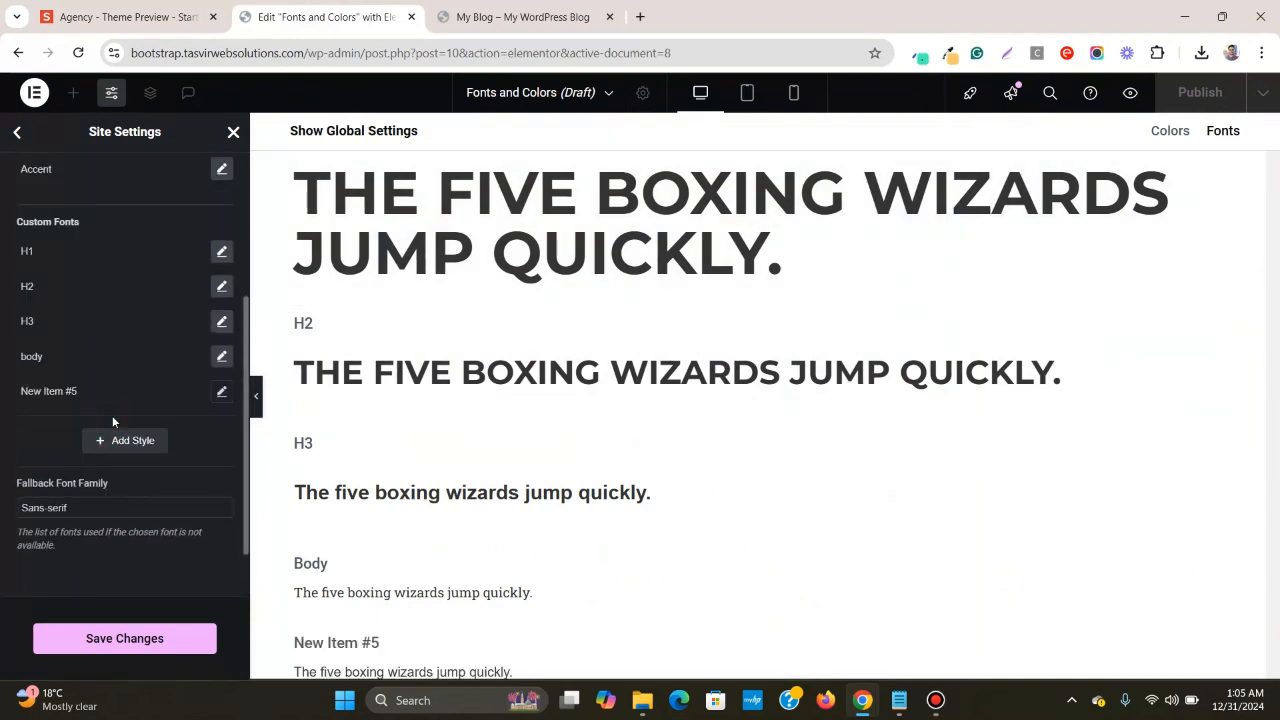
pyautogui.click(97, 401)
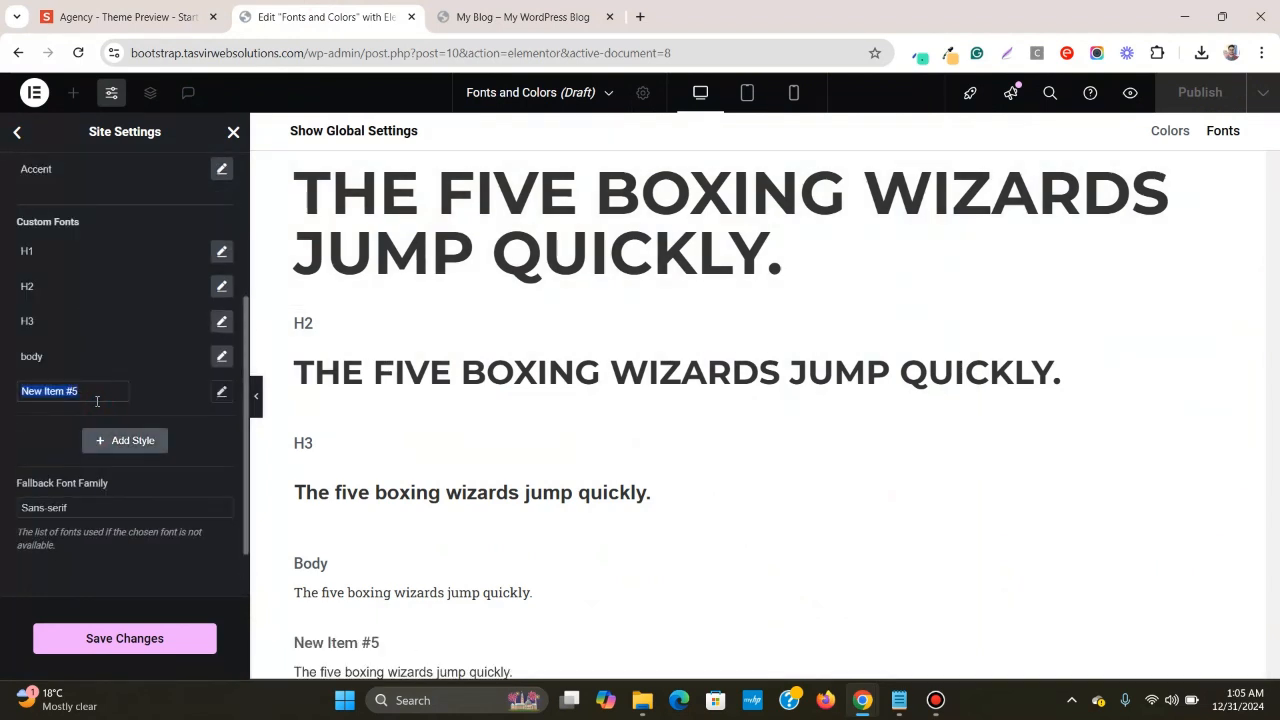
pyautogui.write('button')
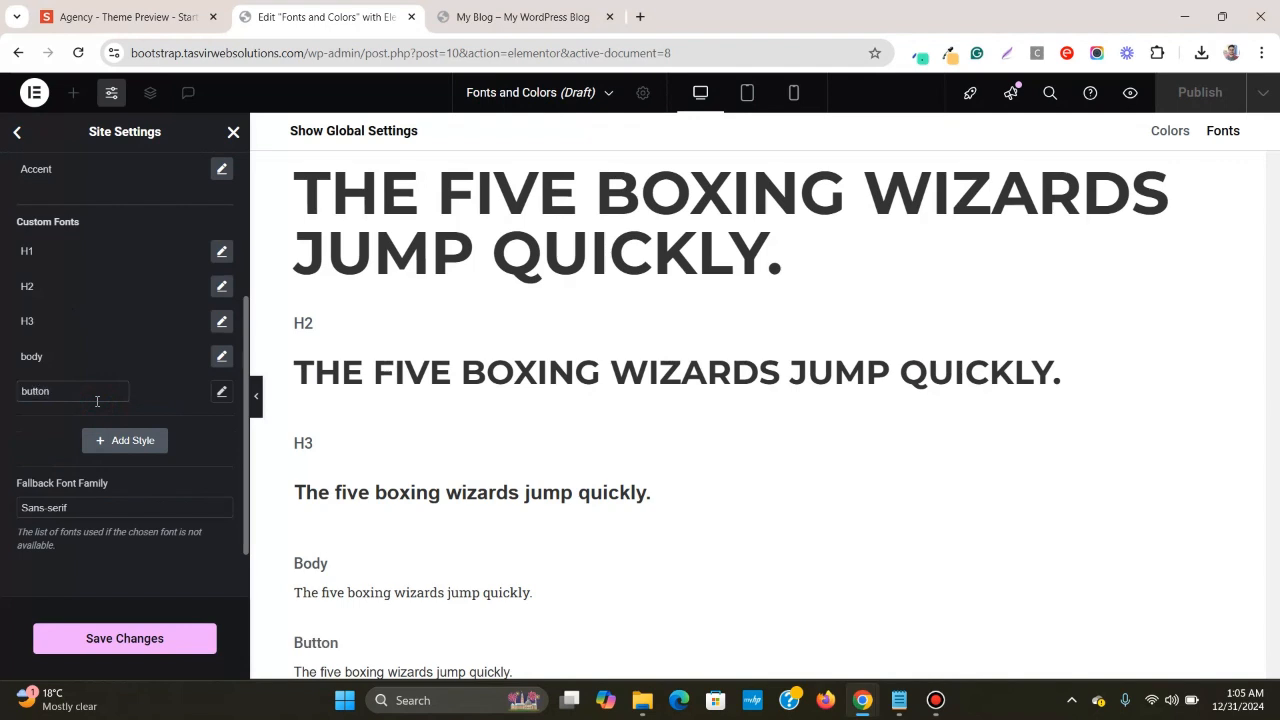
# - Open the button style's typography settings and set its font family to Montserrat
pyautogui.click(221, 391)
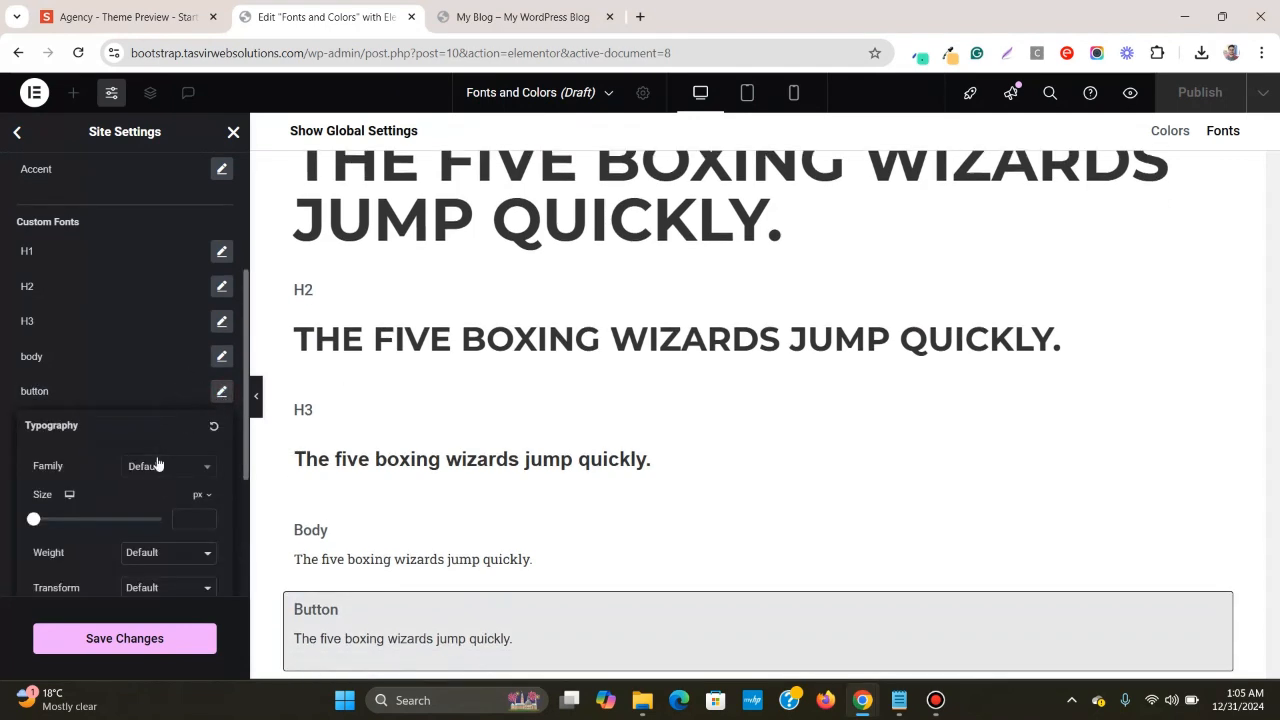
pyautogui.click(160, 476)
pyautogui.write('monts')
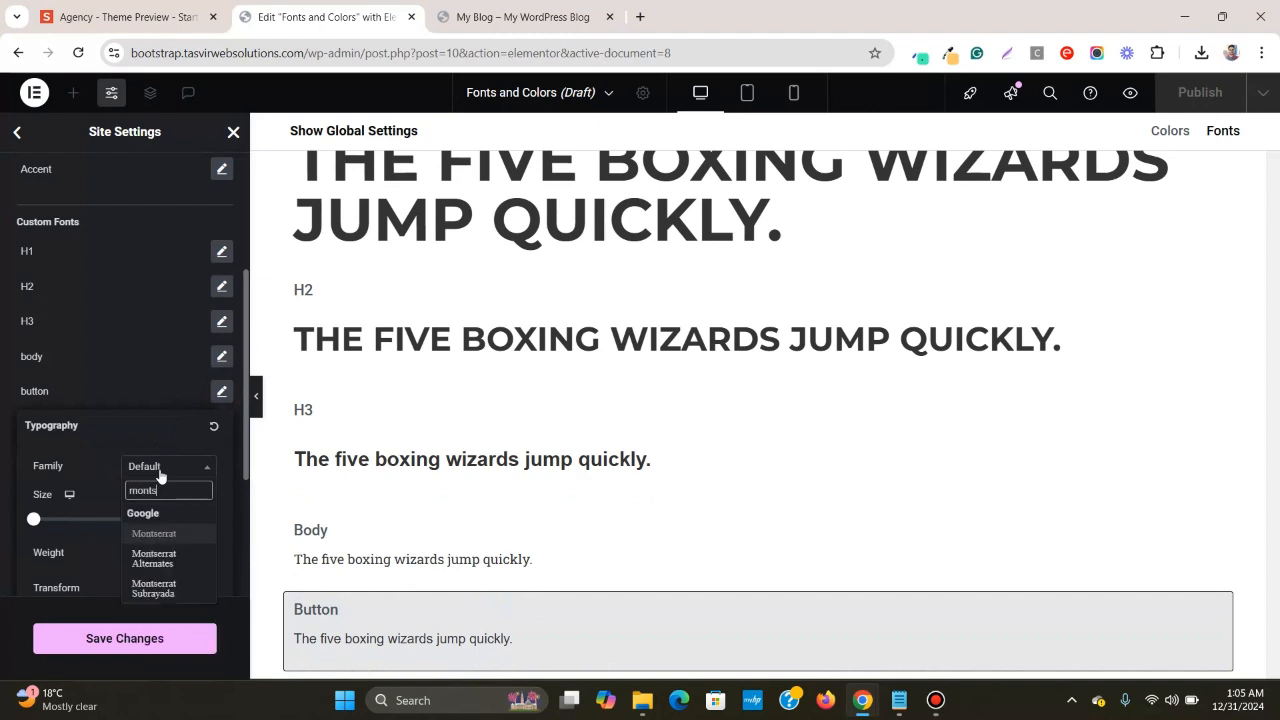
pyautogui.click(200, 534)
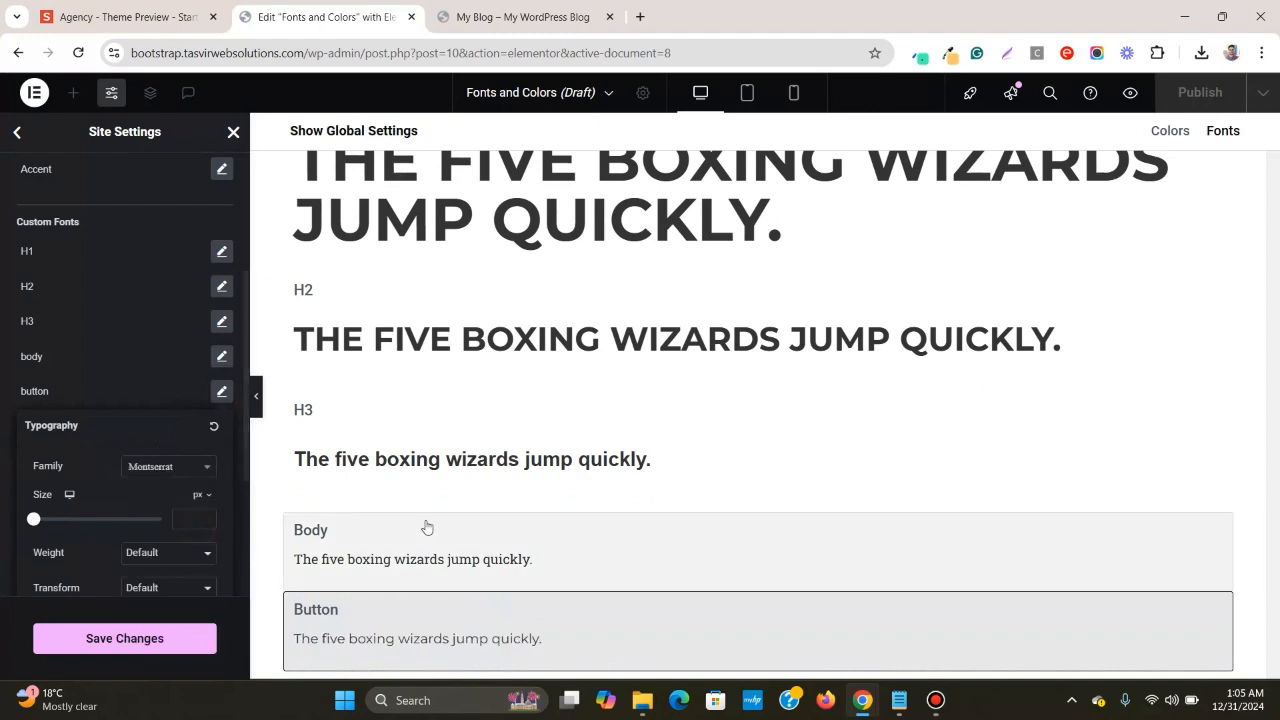
pyautogui.click(222, 392)
pyautogui.click(222, 393)
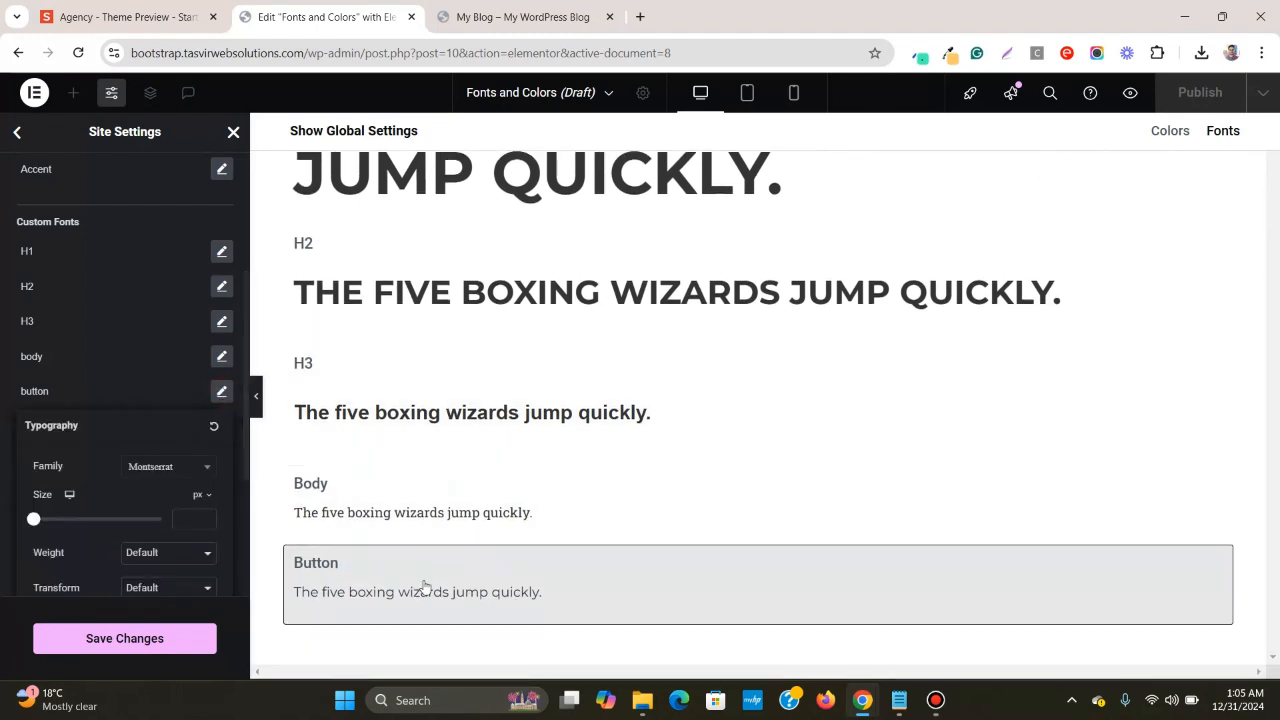
# - Glance at the button in the Agency preview, return to the Elementor editor and set the button style's size to 18 px
pyautogui.click(156, 8)
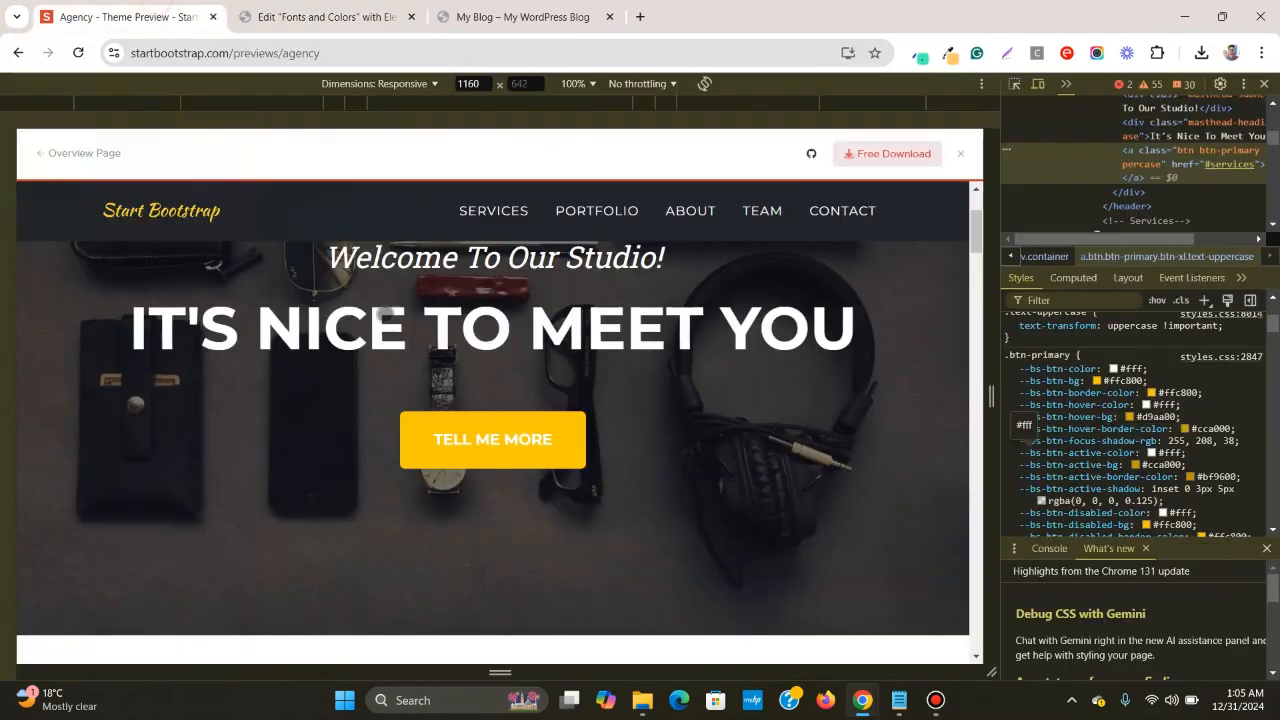
pyautogui.click(293, 6)
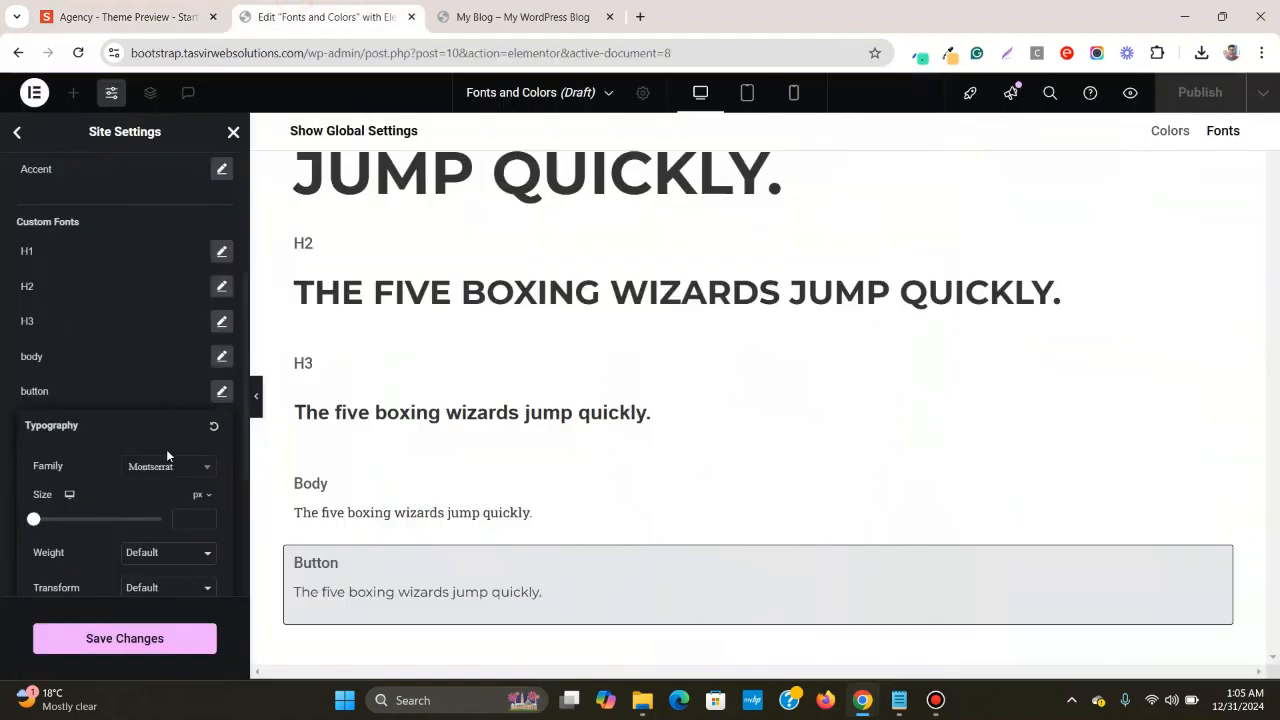
pyautogui.click(178, 516)
pyautogui.write('18')
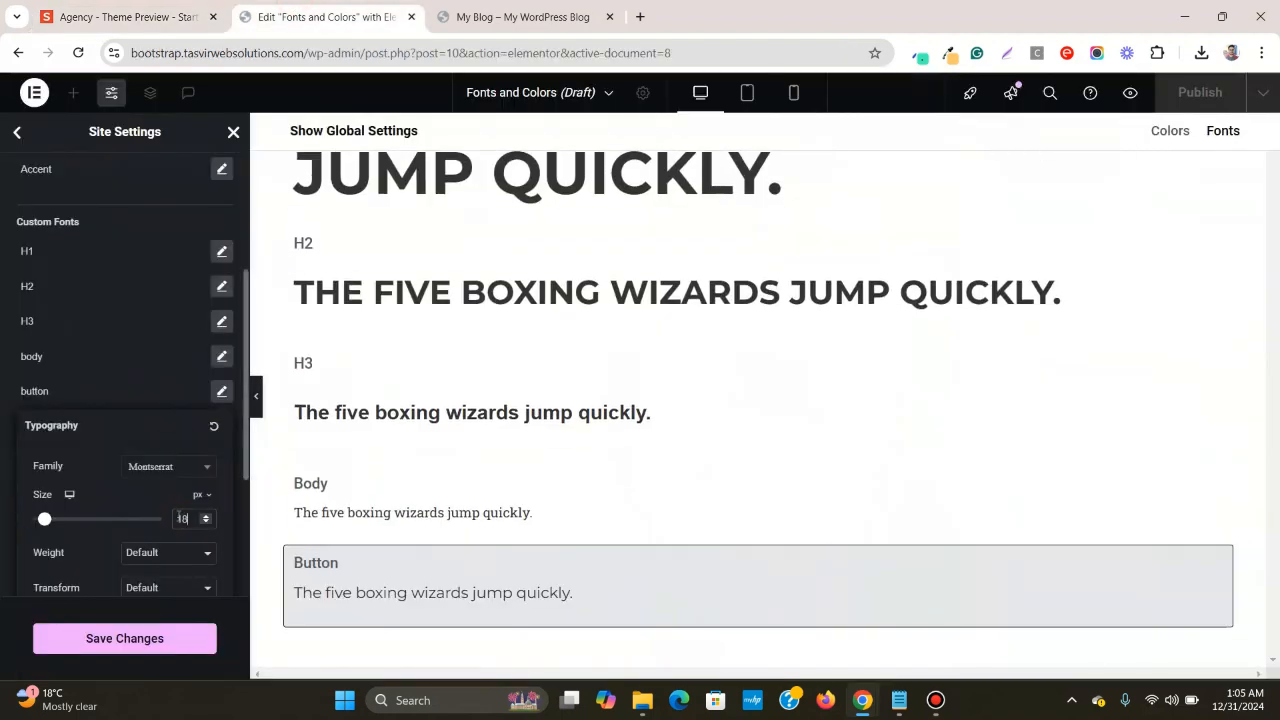
# - Try weight 500 (Medium) on the button style and look at its font family choices without changing the family
pyautogui.click(165, 555)
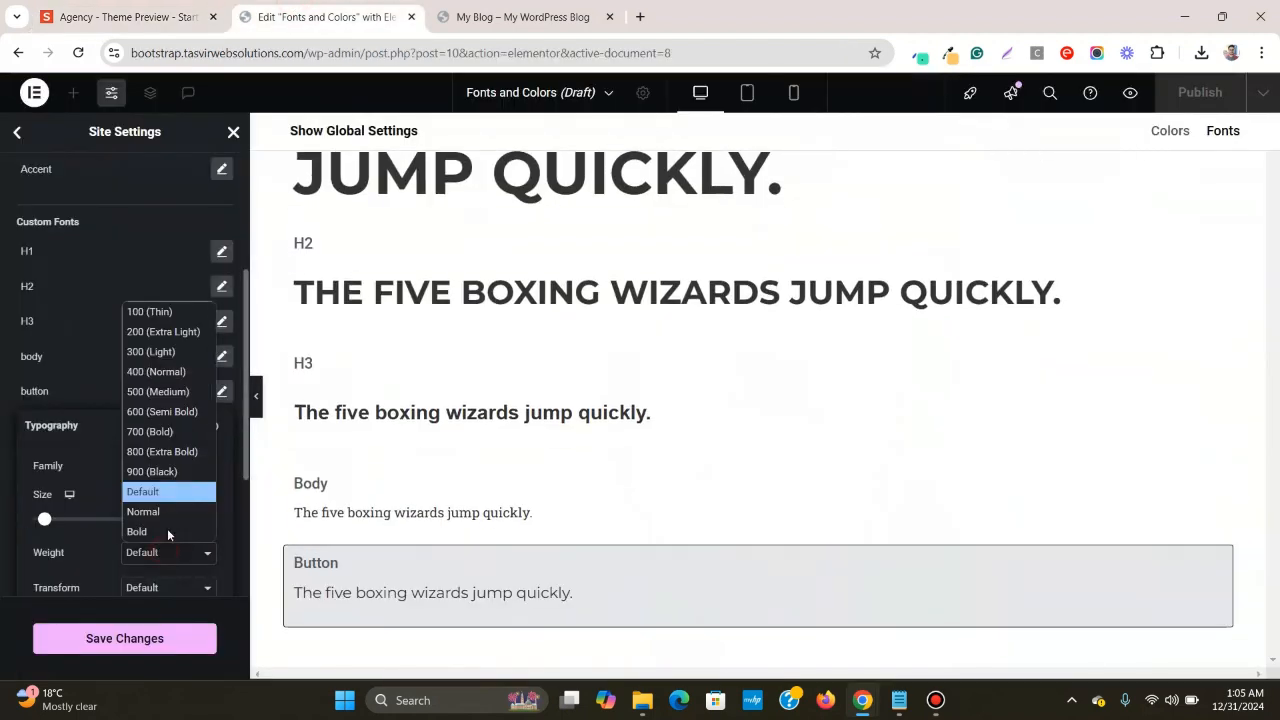
pyautogui.click(175, 392)
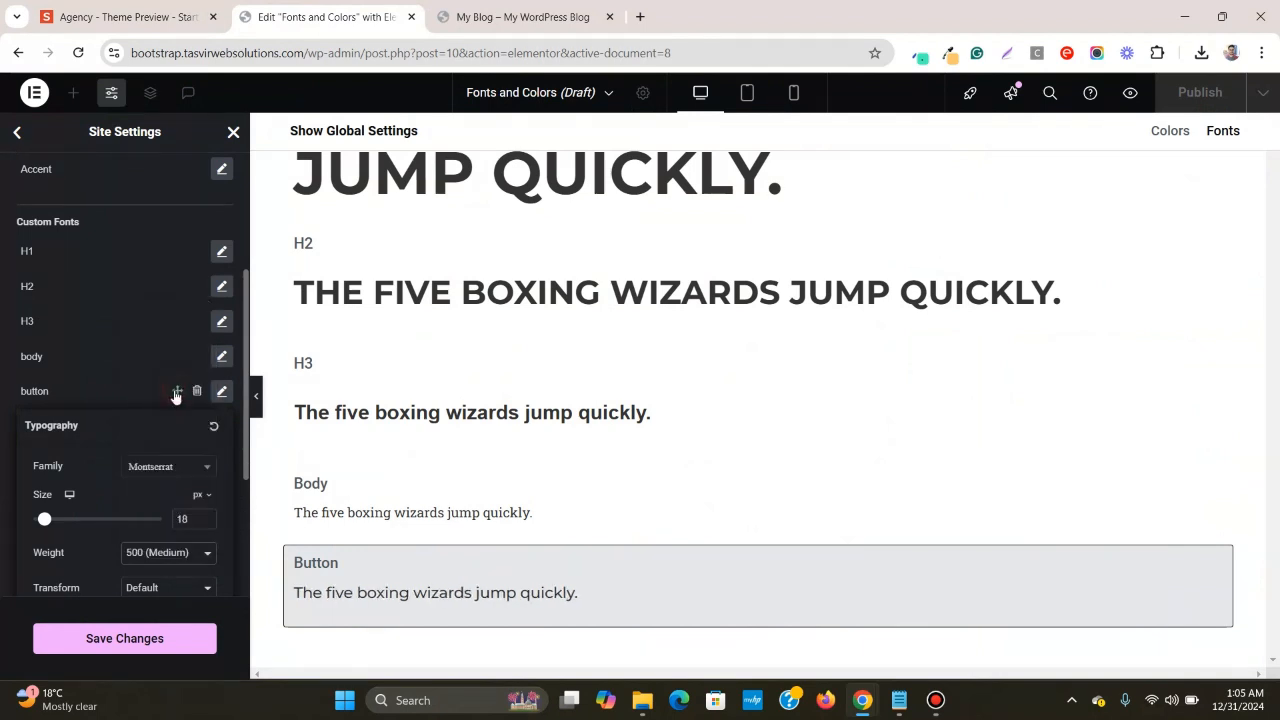
pyautogui.click(175, 470)
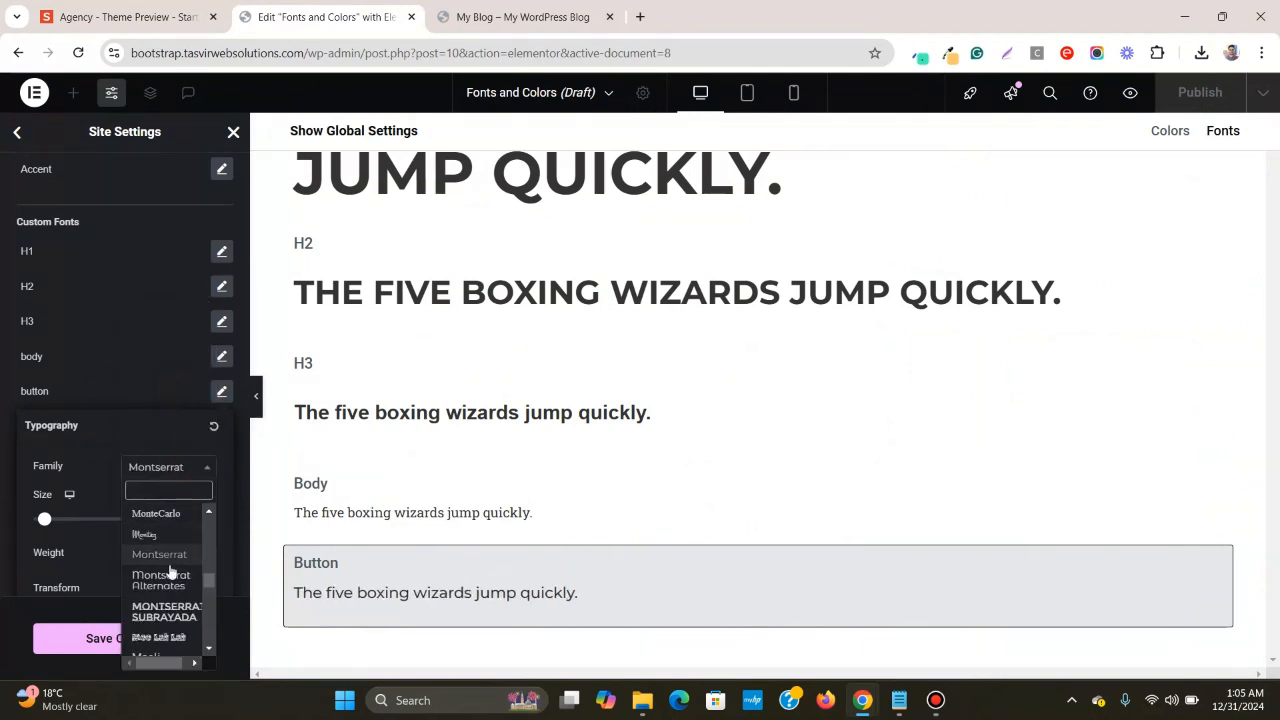
pyautogui.click(146, 415)
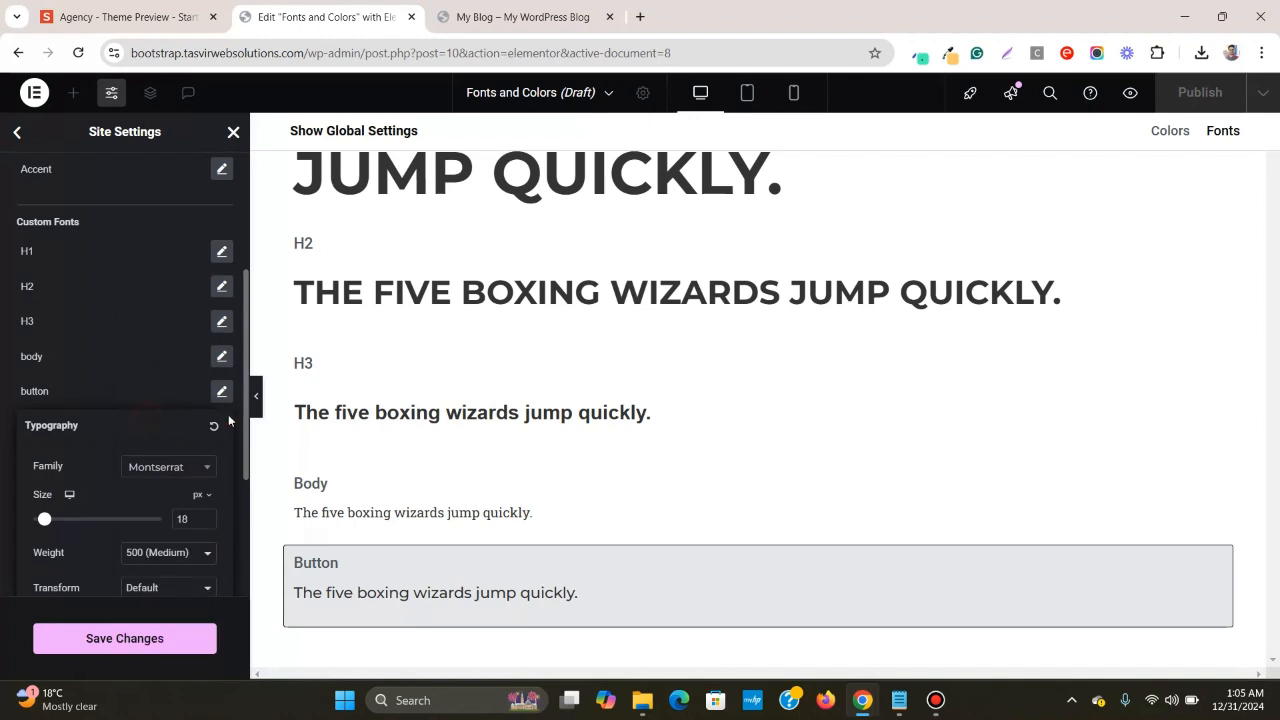
# - Set the button style's font weight to 700 (Bold)
pyautogui.click(173, 564)
pyautogui.click(171, 429)
pyautogui.scroll(-1, 170, 433)
pyautogui.scroll(-1, 170, 436)
# - Close the developer tools on the Agency preview, return to the Elementor editor and set the button style's transform to Uppercase
pyautogui.click(125, 16)
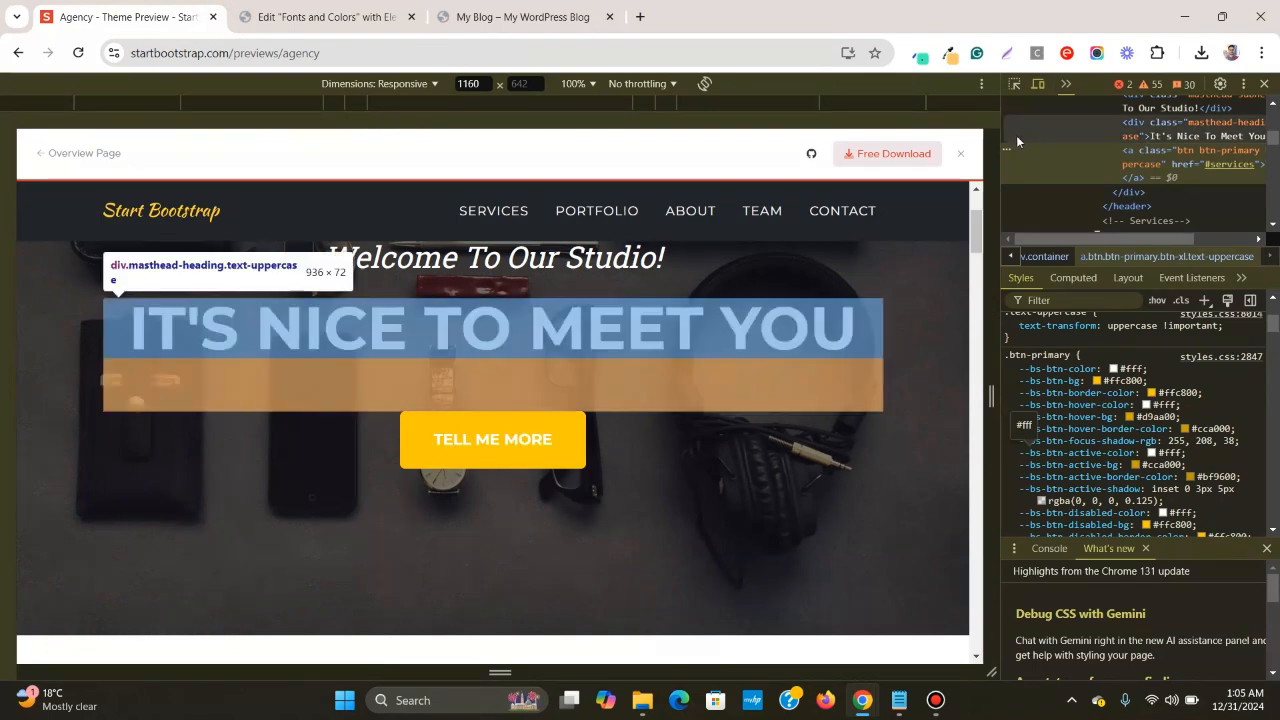
pyautogui.click(1265, 84)
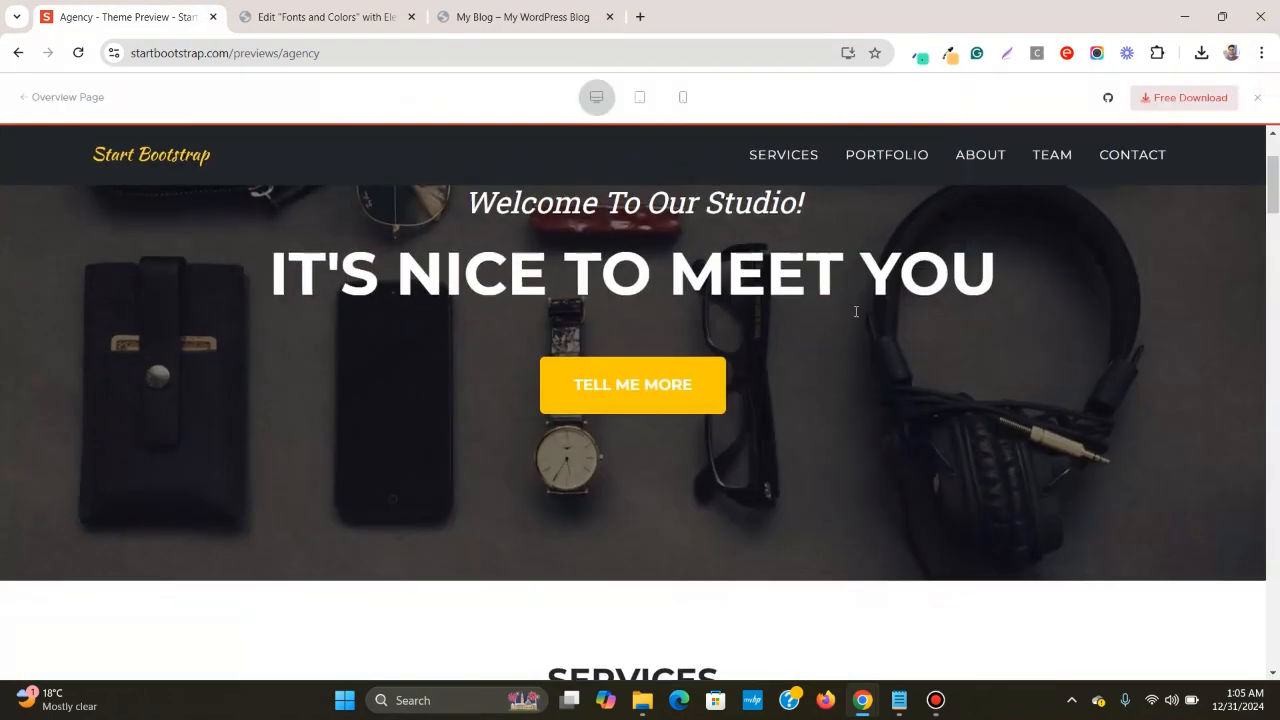
pyautogui.scroll(1, 856, 312)
pyautogui.click(395, 7)
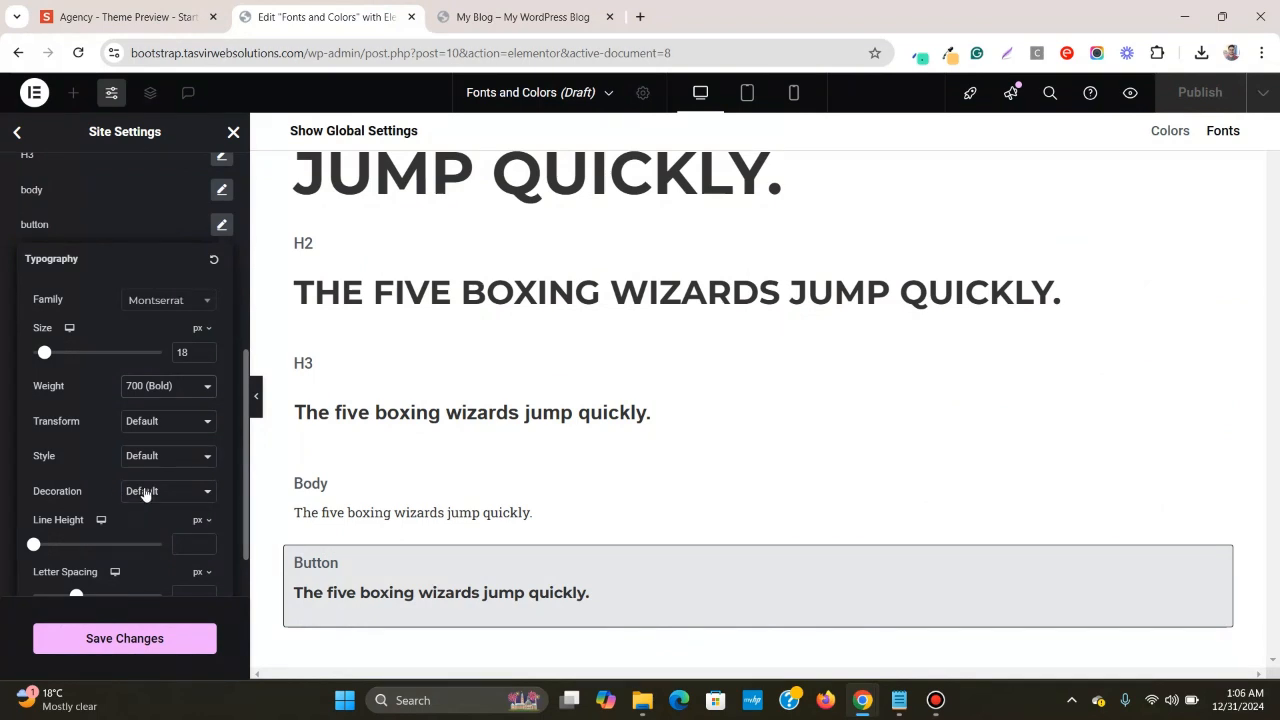
pyautogui.click(166, 421)
pyautogui.click(162, 462)
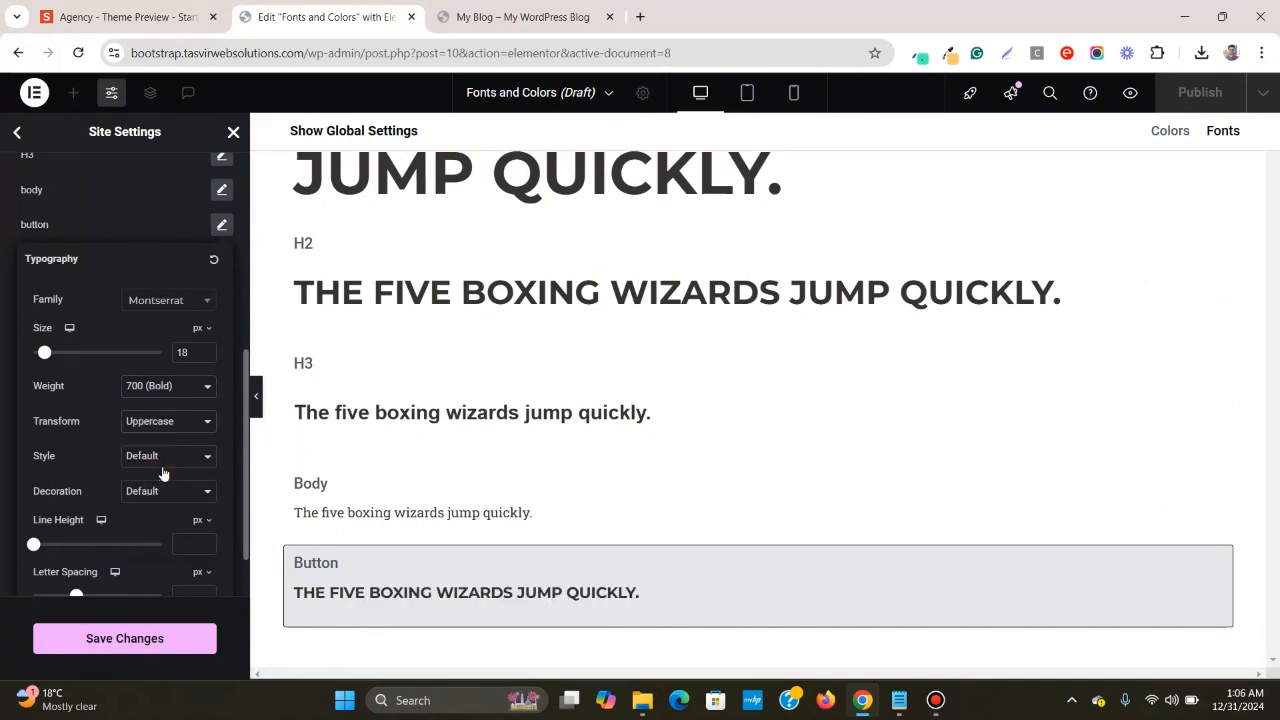
# - Set the button style's line height to 1.2 em and save the site settings
pyautogui.click(115, 5)
pyautogui.click(246, 5)
pyautogui.click(199, 522)
pyautogui.click(203, 550)
pyautogui.write('1.2')
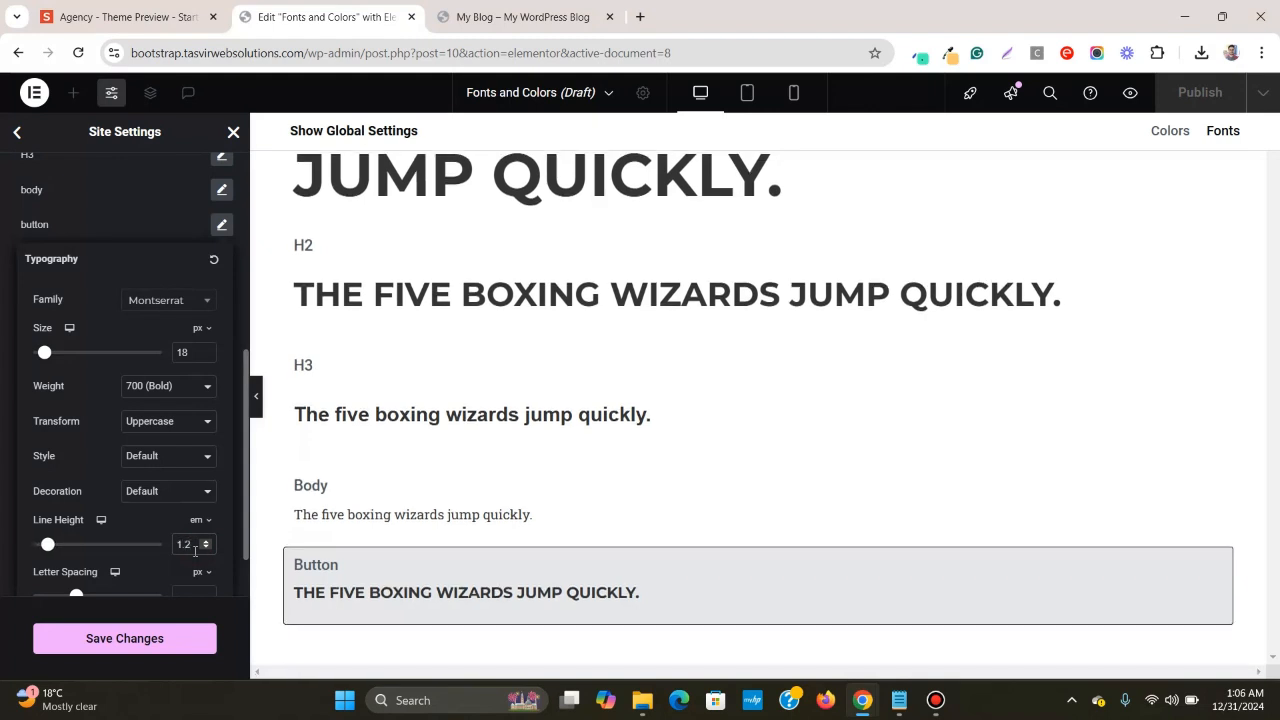
pyautogui.click(220, 239)
pyautogui.scroll(2, 196, 377)
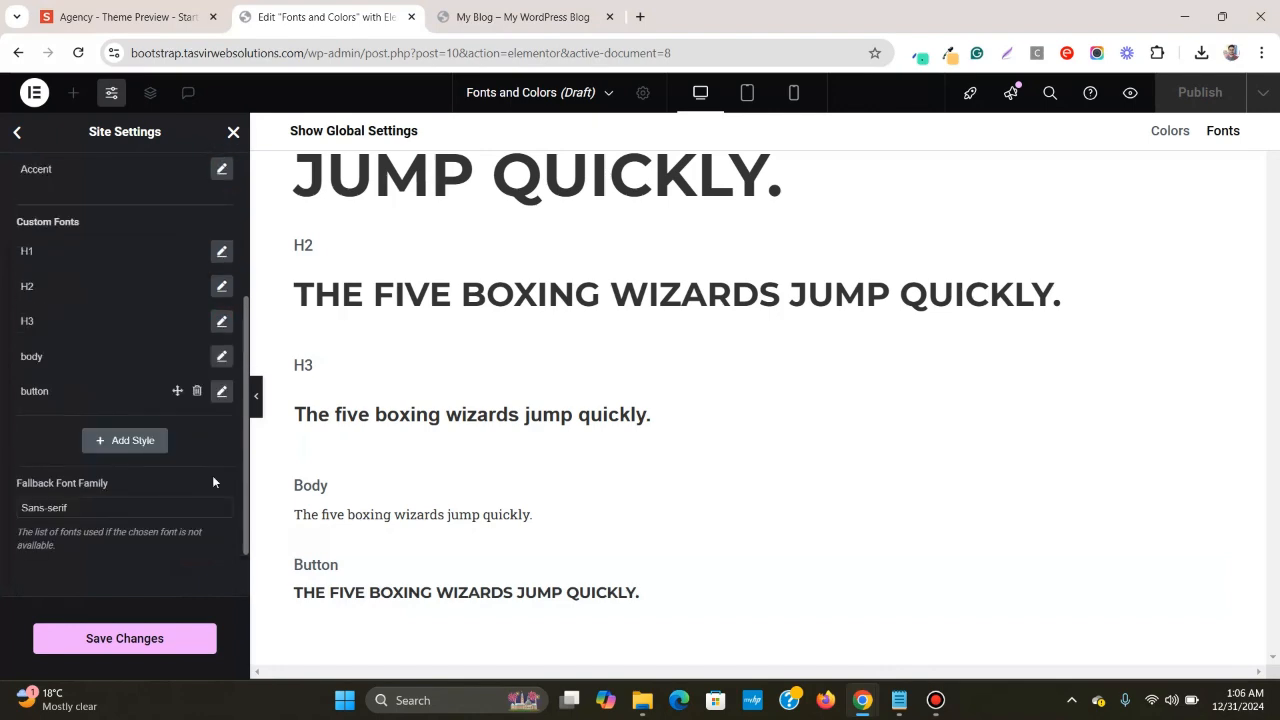
pyautogui.click(180, 650)
# - Switch to the Agency preview and look through the whole page, from header to contact form, for text styles still missing
pyautogui.click(125, 26)
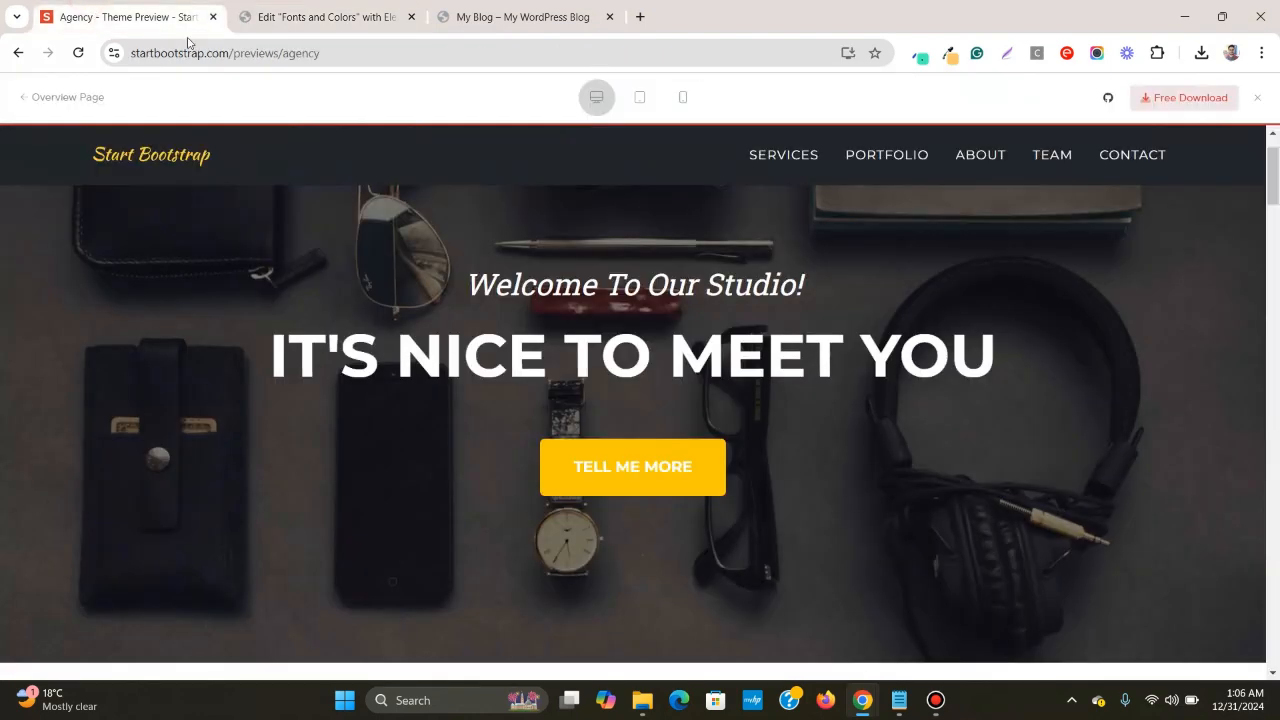
pyautogui.scroll(-7, 759, 338)
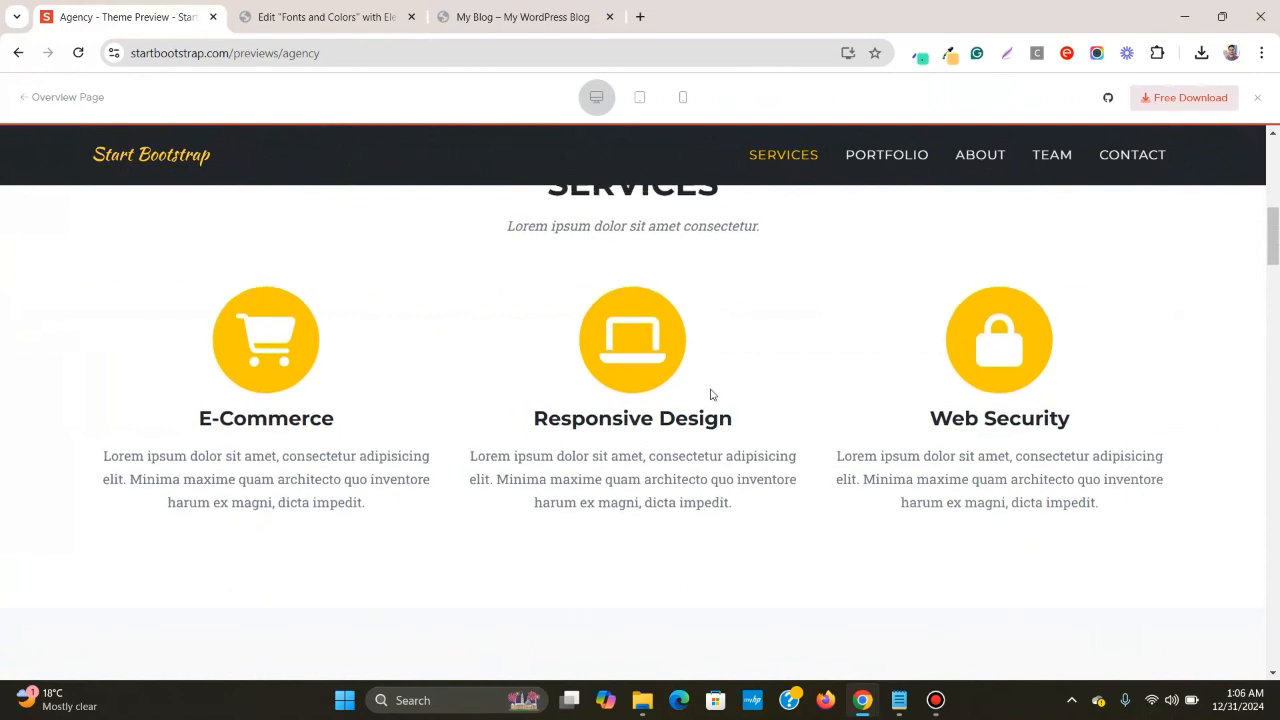
pyautogui.scroll(7, 709, 392)
pyautogui.scroll(-8, 710, 388)
pyautogui.scroll(-7, 703, 408)
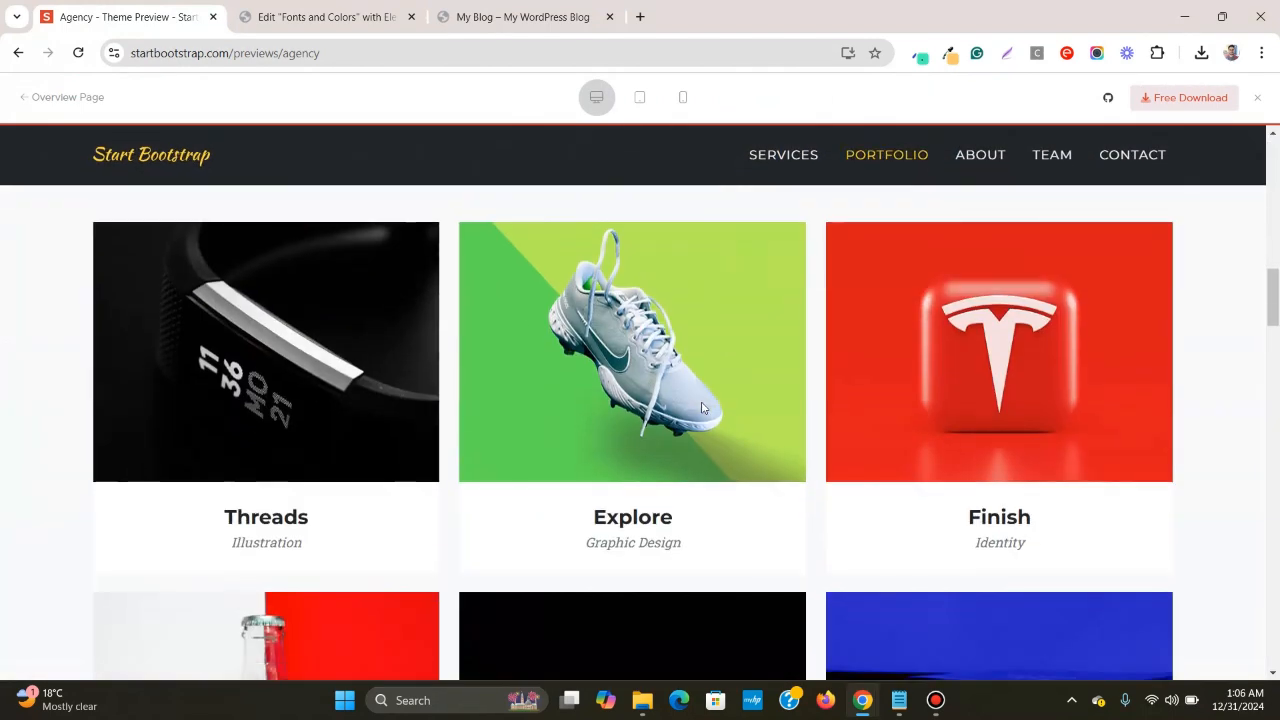
pyautogui.scroll(-10, 701, 408)
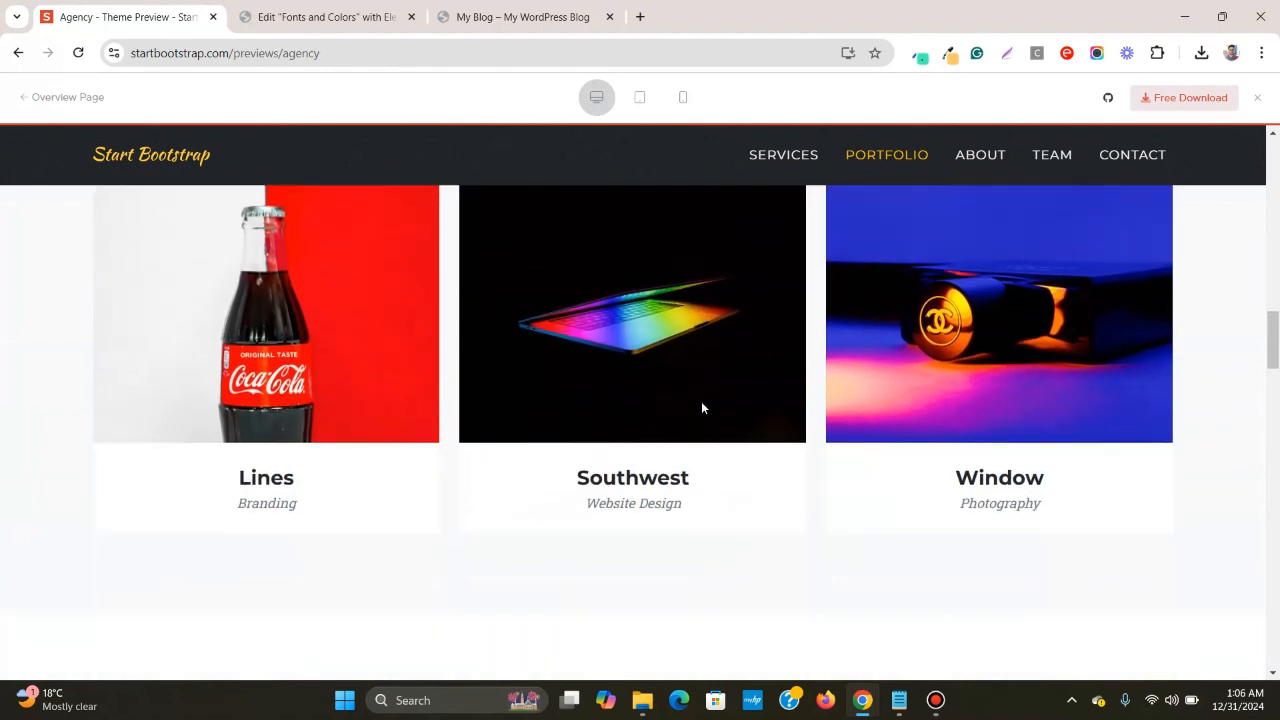
pyautogui.scroll(-12, 701, 408)
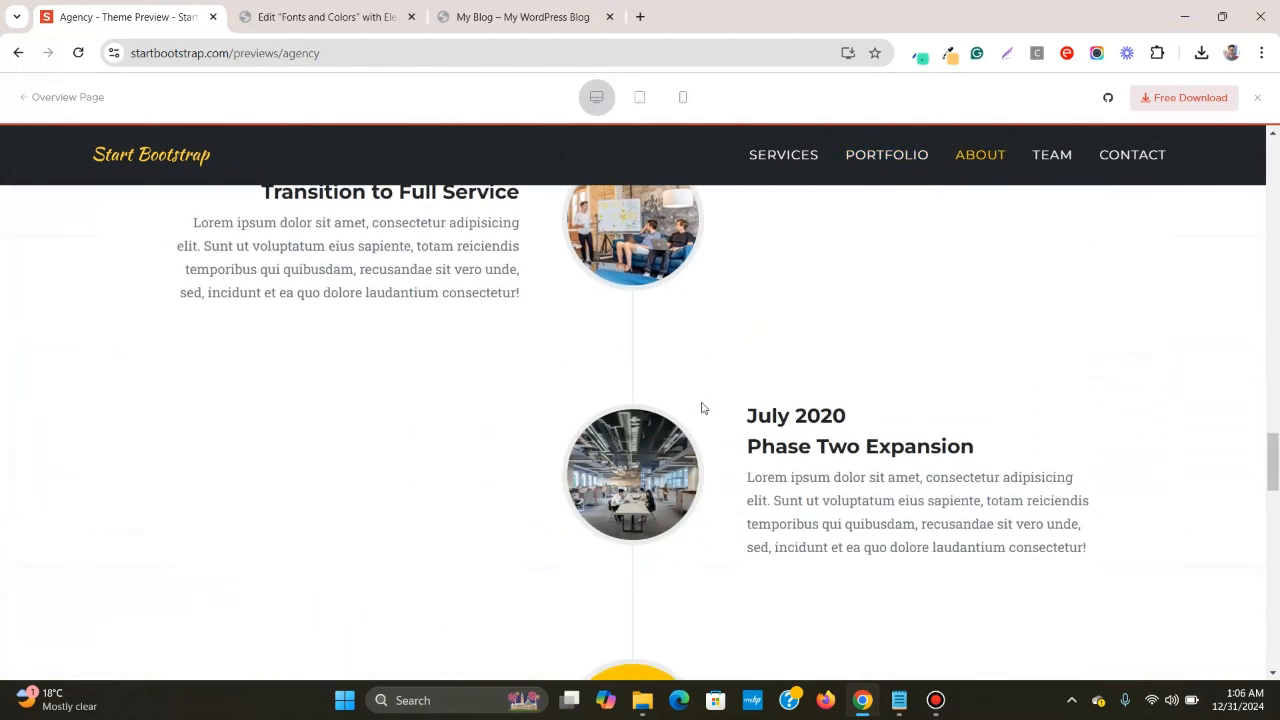
pyautogui.scroll(-10, 703, 408)
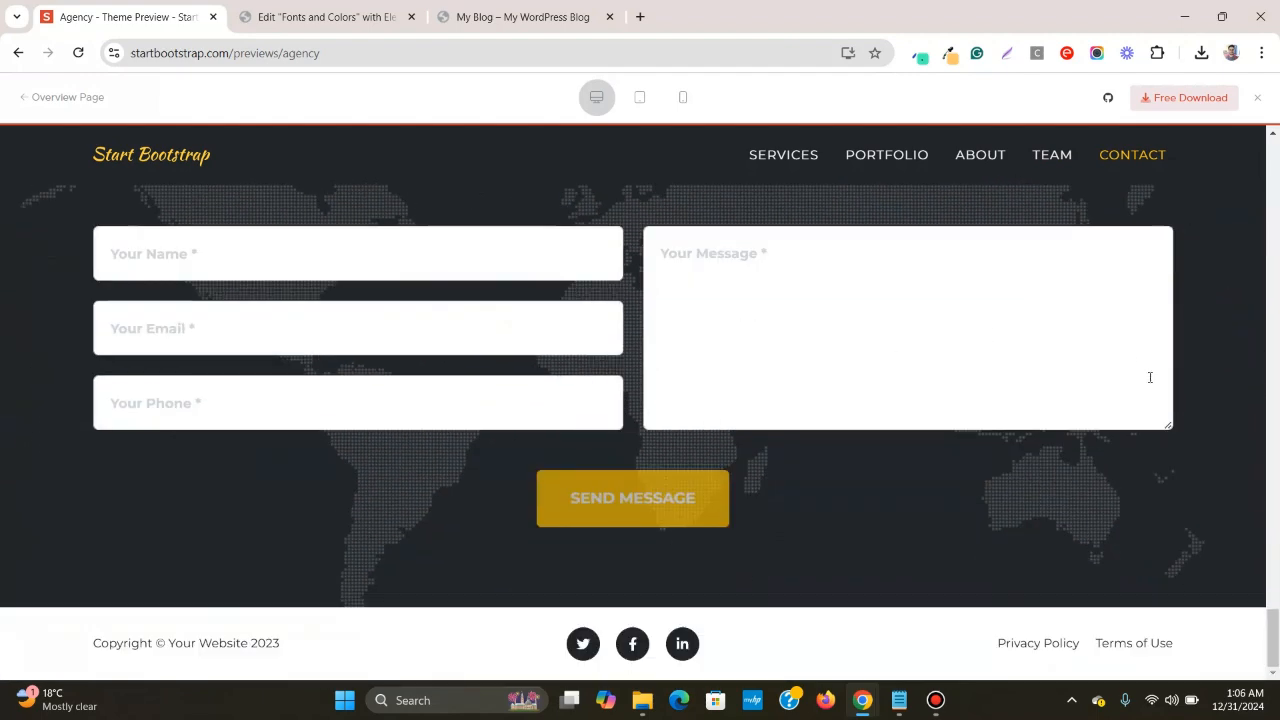
pyautogui.moveTo(1272, 632); pyautogui.dragTo(1272, 146)
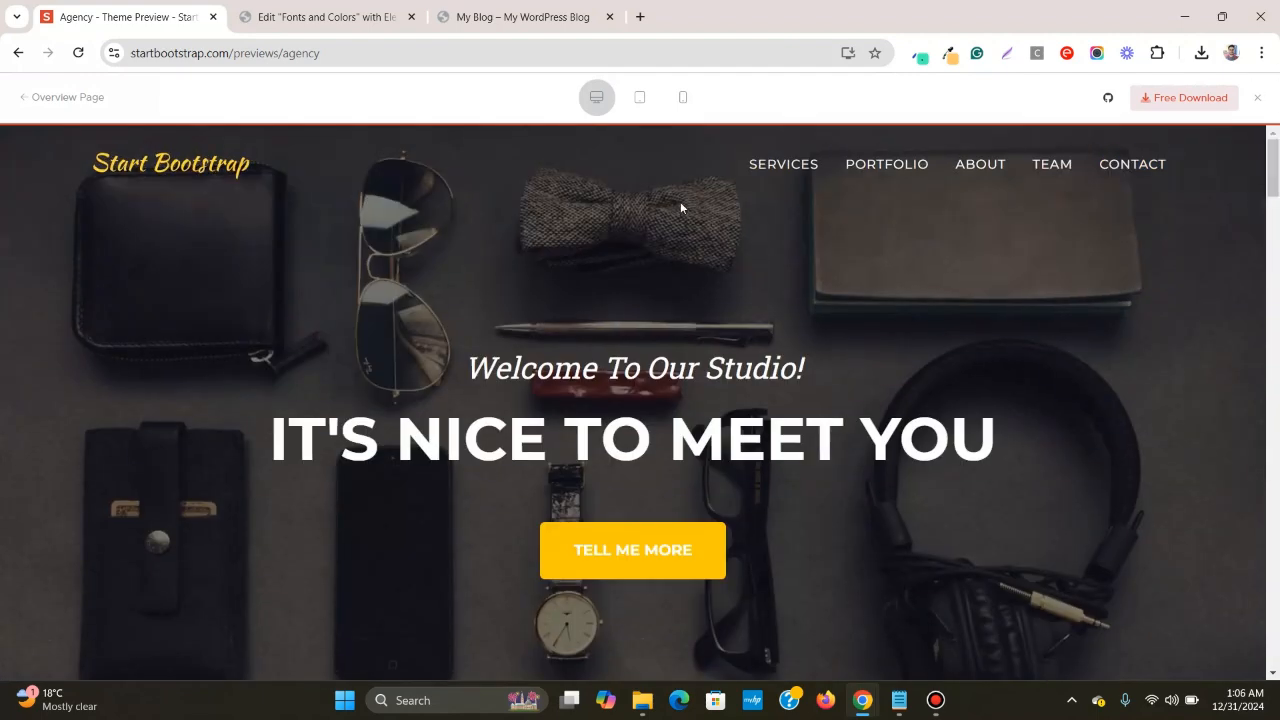
pyautogui.scroll(-1, 811, 311)
pyautogui.scroll(1, 812, 313)
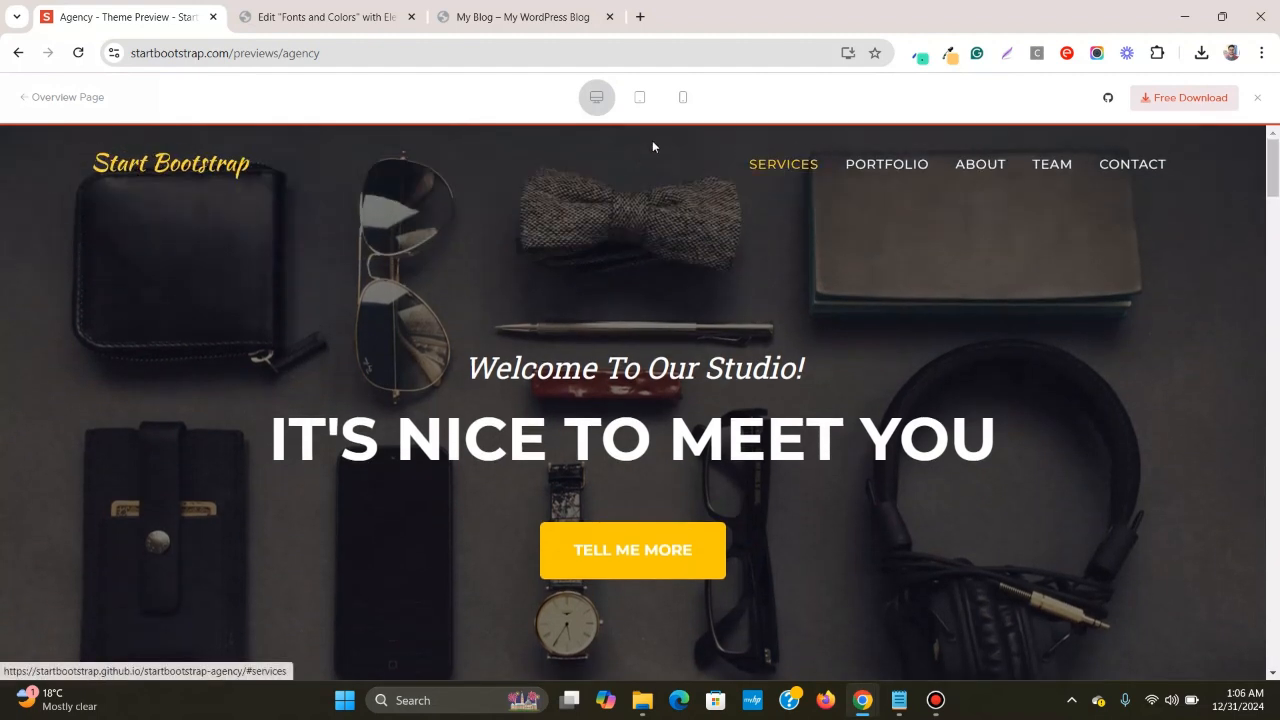
# - Inspect the Services navigation link in the Agency preview to read its font family, size and letter spacing
pyautogui.rightClick(772, 168)
pyautogui.click(827, 373)
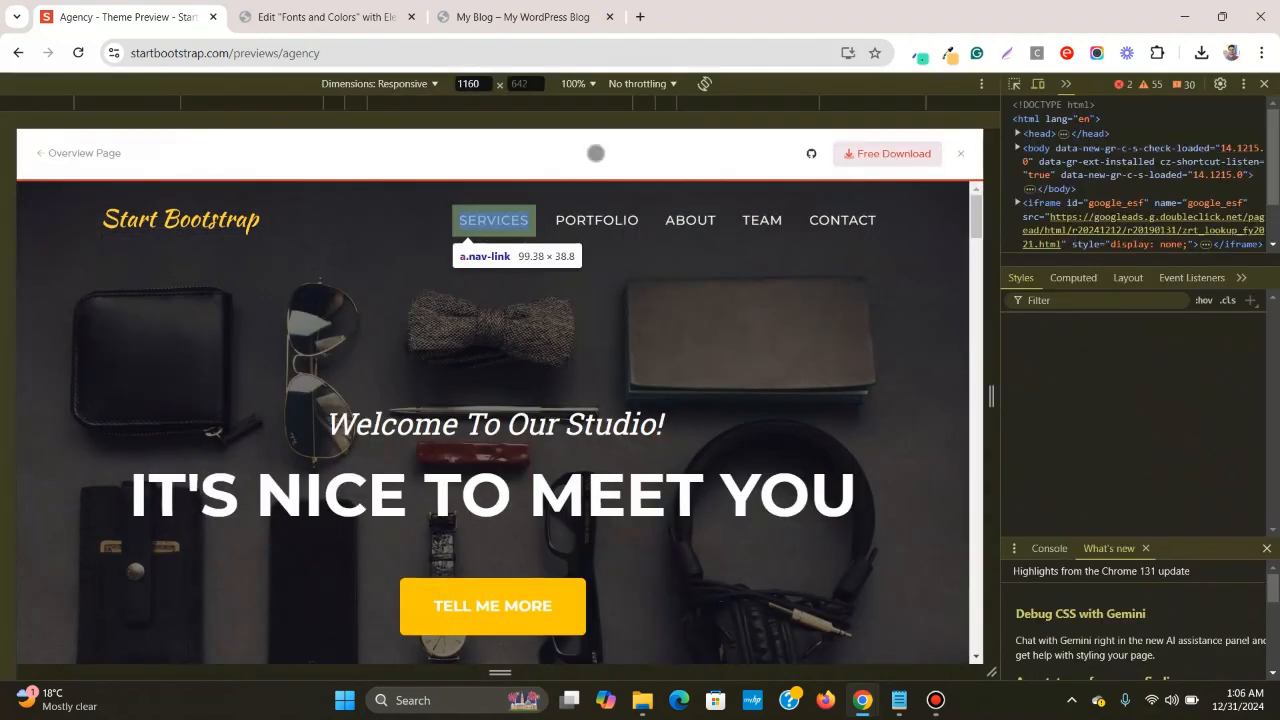
pyautogui.click(1015, 84)
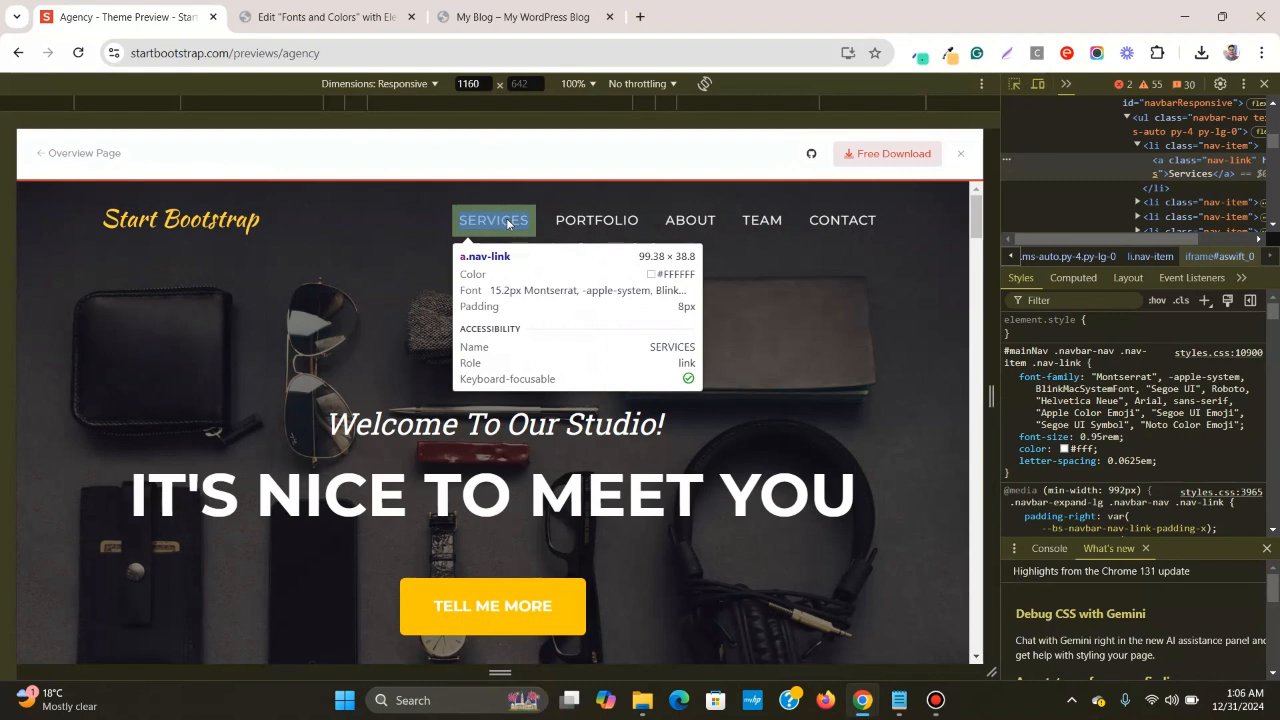
pyautogui.click(507, 222)
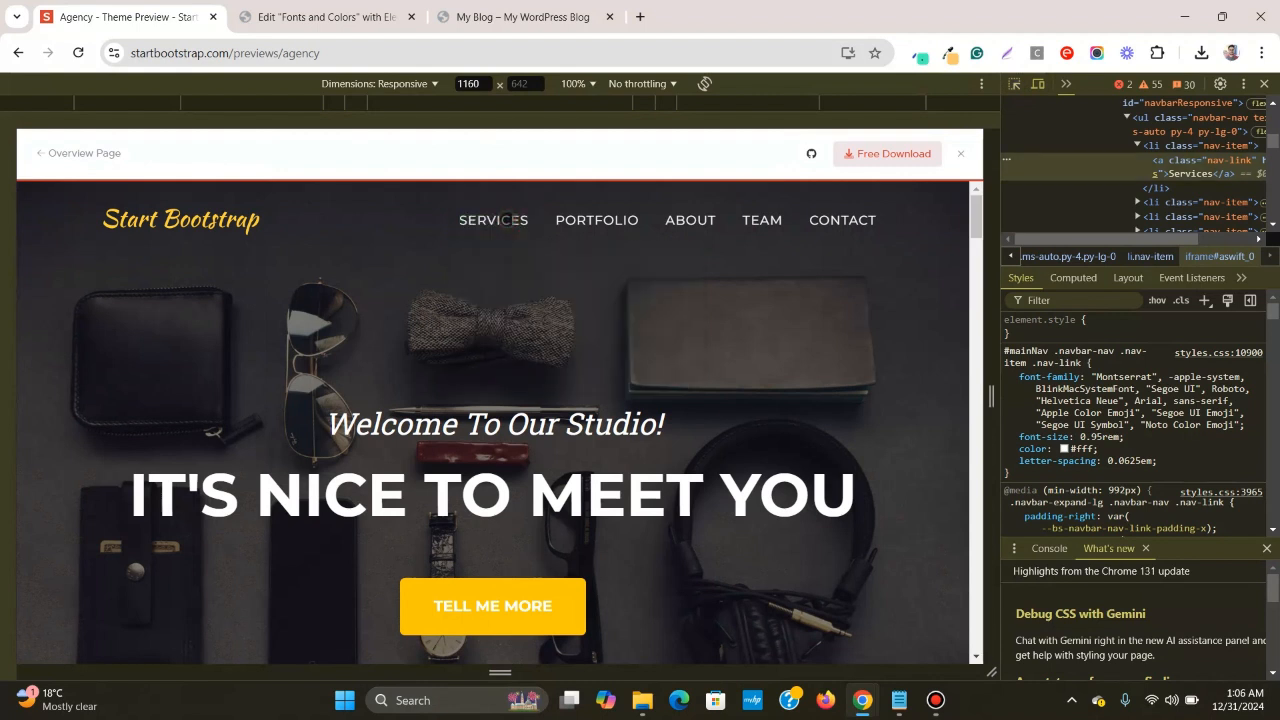
# - Return to the Elementor editor and add a custom font style named "menu"
pyautogui.click(385, 16)
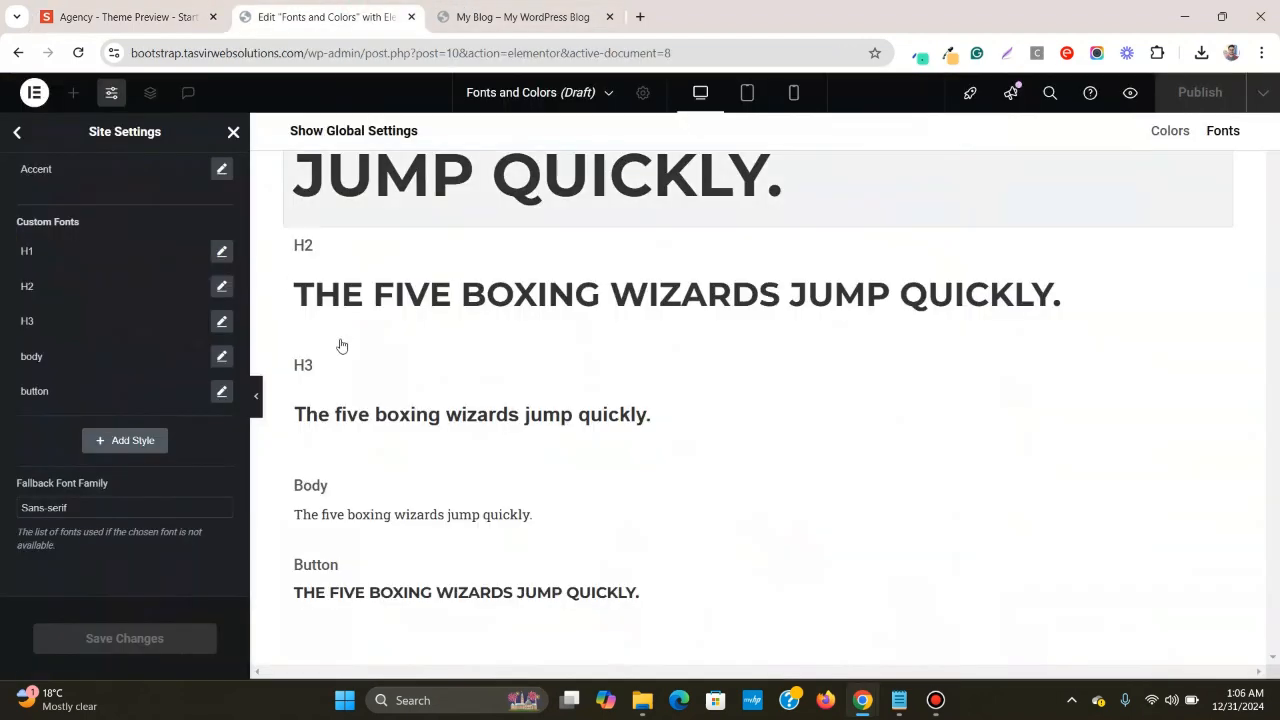
pyautogui.click(140, 443)
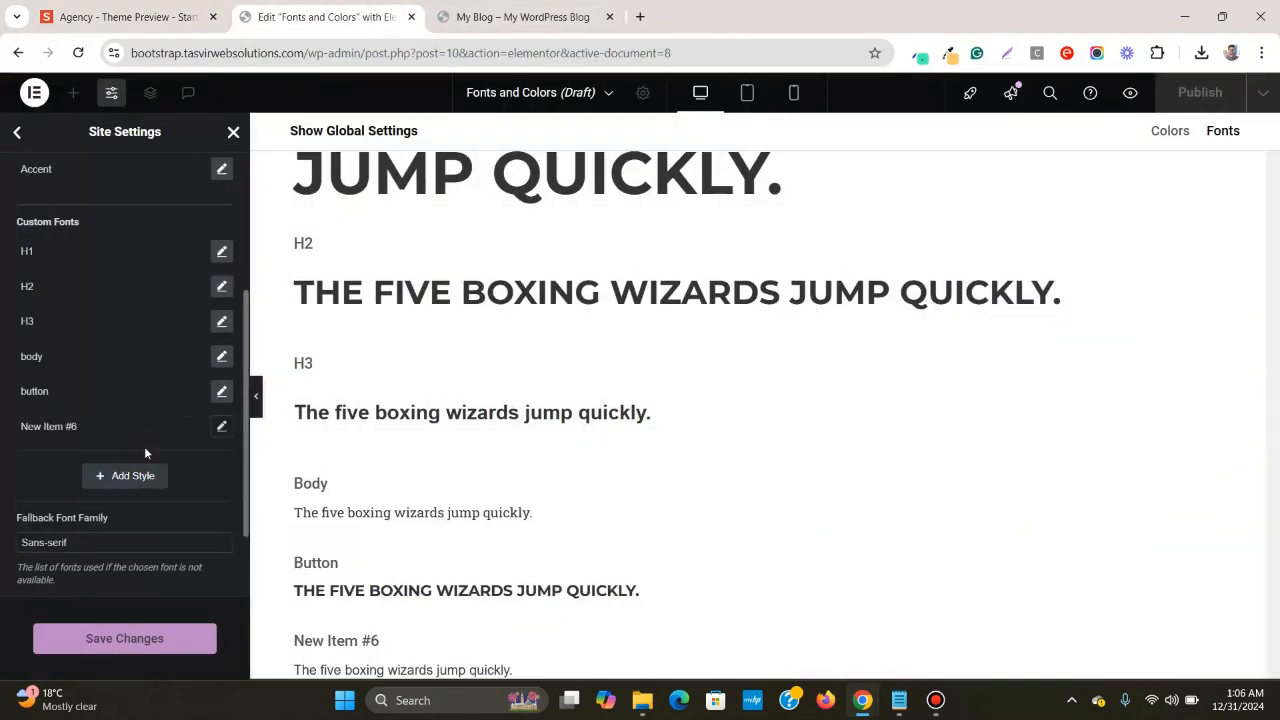
pyautogui.click(129, 434)
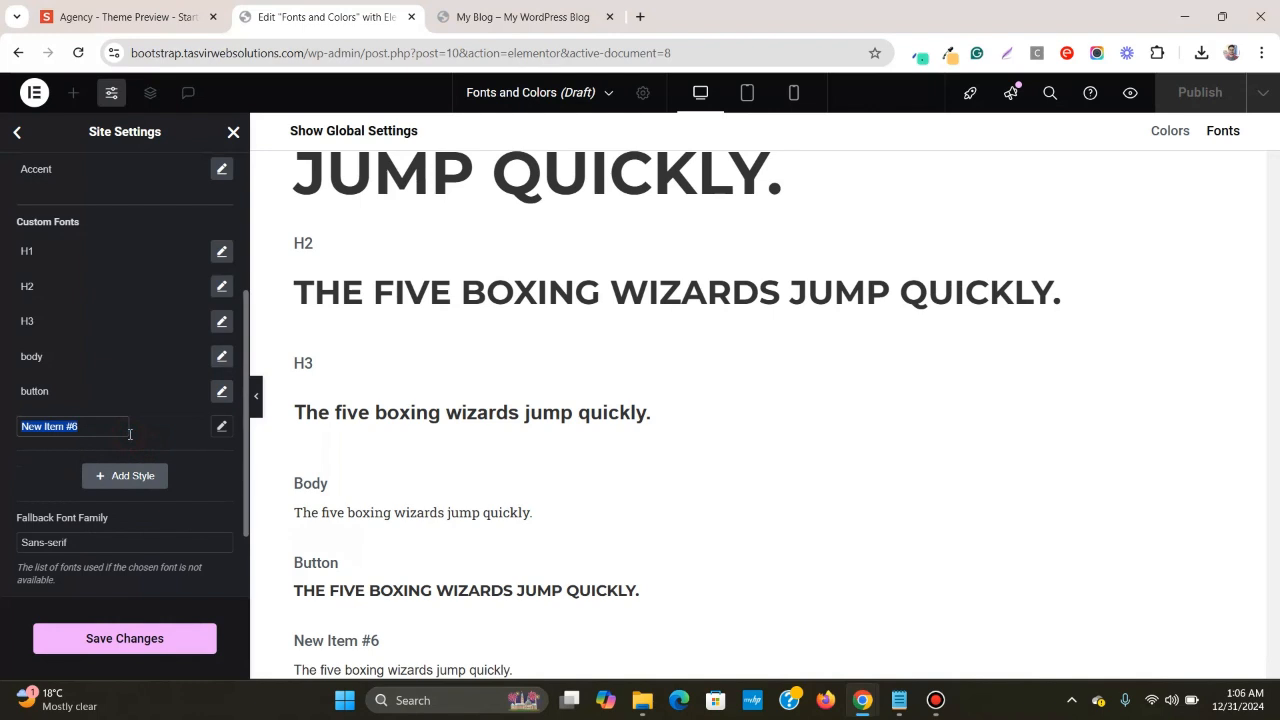
pyautogui.write('menu')
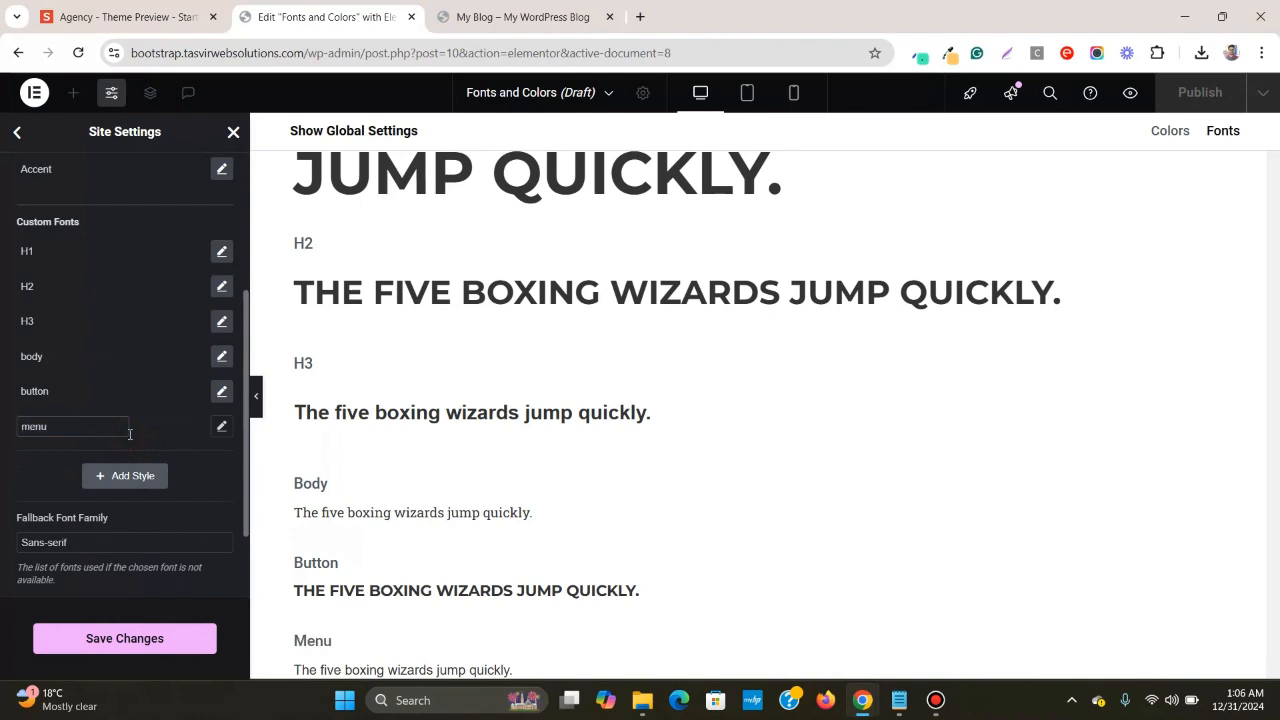
# - Set the menu style's font family to Montserrat and its size to 15 px
pyautogui.click(222, 427)
pyautogui.click(222, 430)
pyautogui.click(222, 432)
pyautogui.click(167, 509)
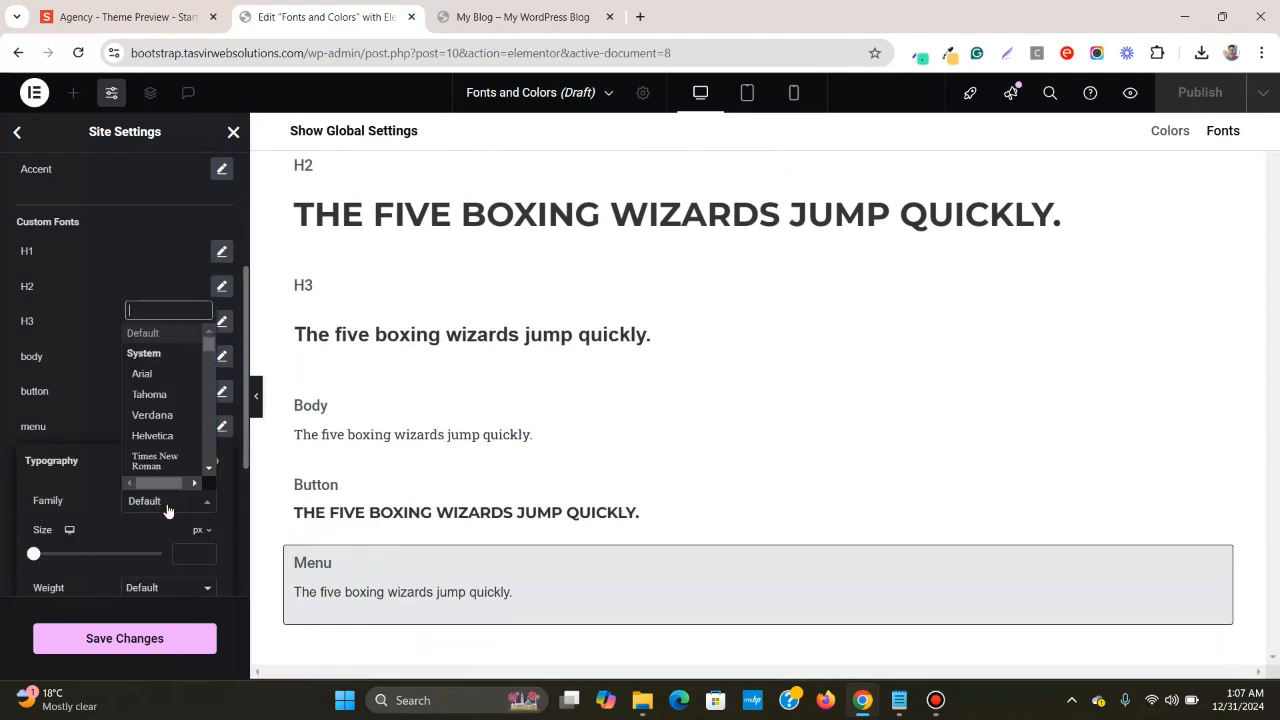
pyautogui.write('monts')
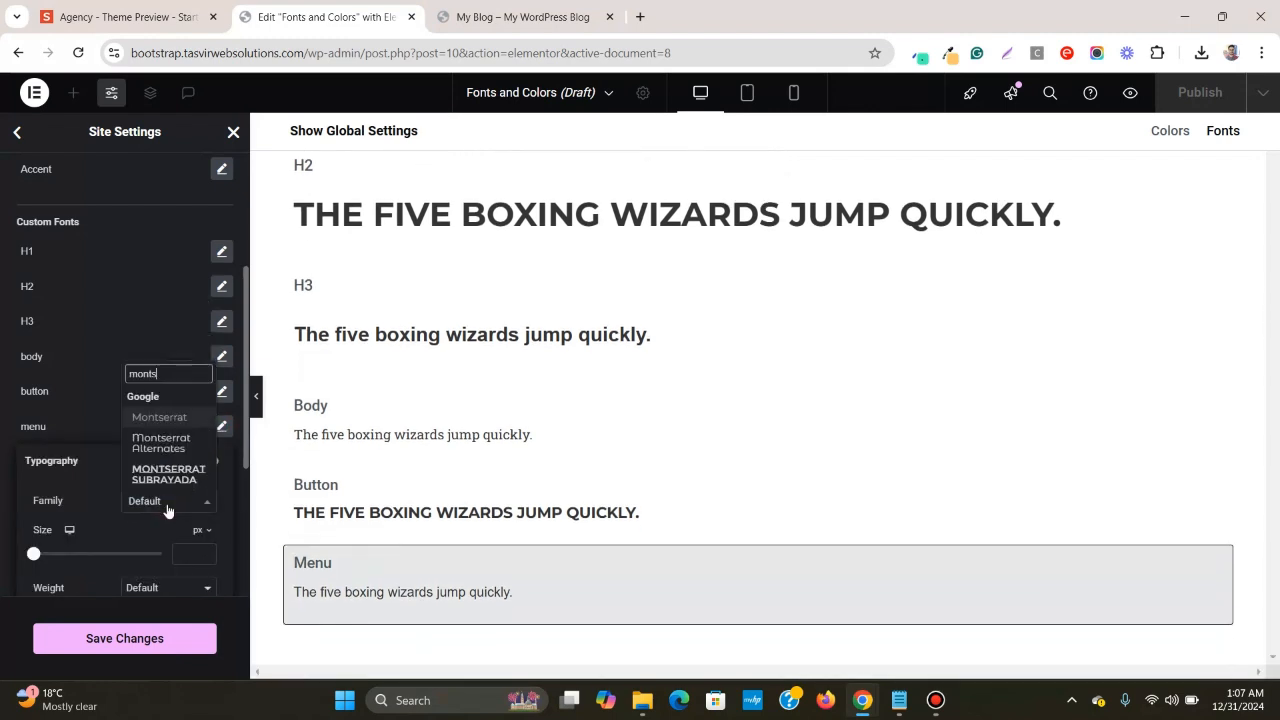
pyautogui.click(178, 419)
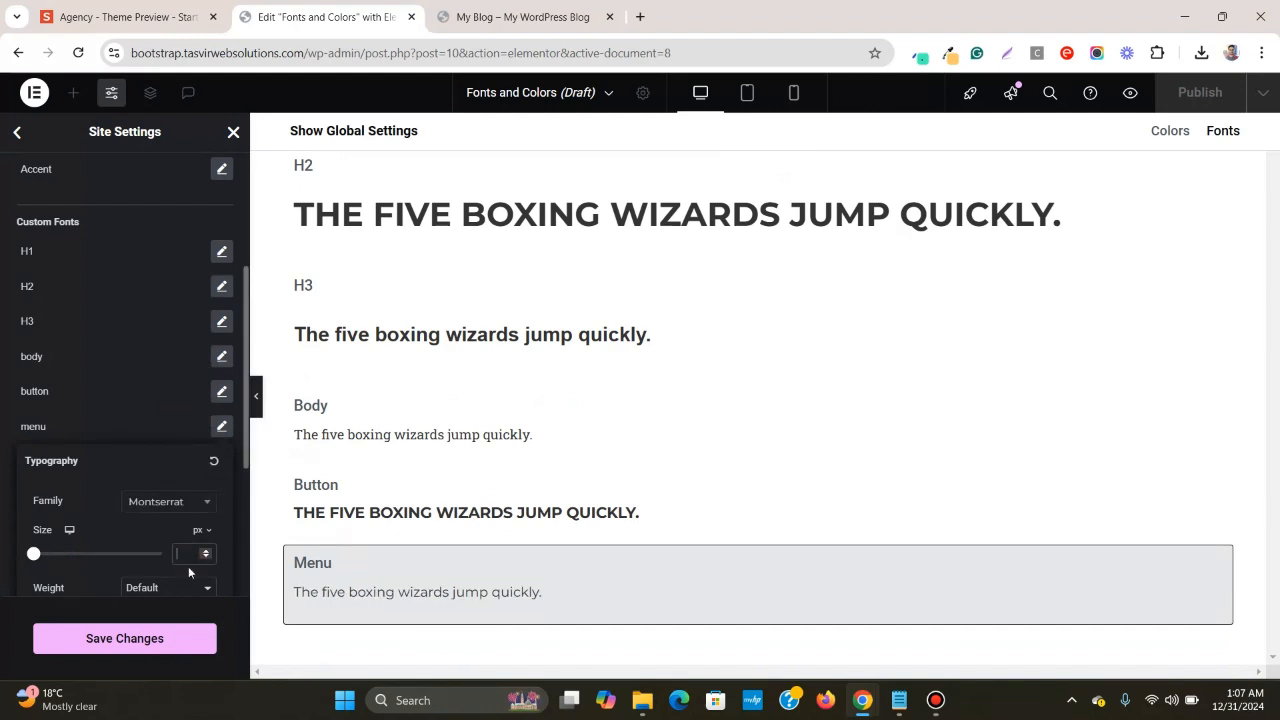
pyautogui.write('15')
pyautogui.scroll(-1, 170, 495)
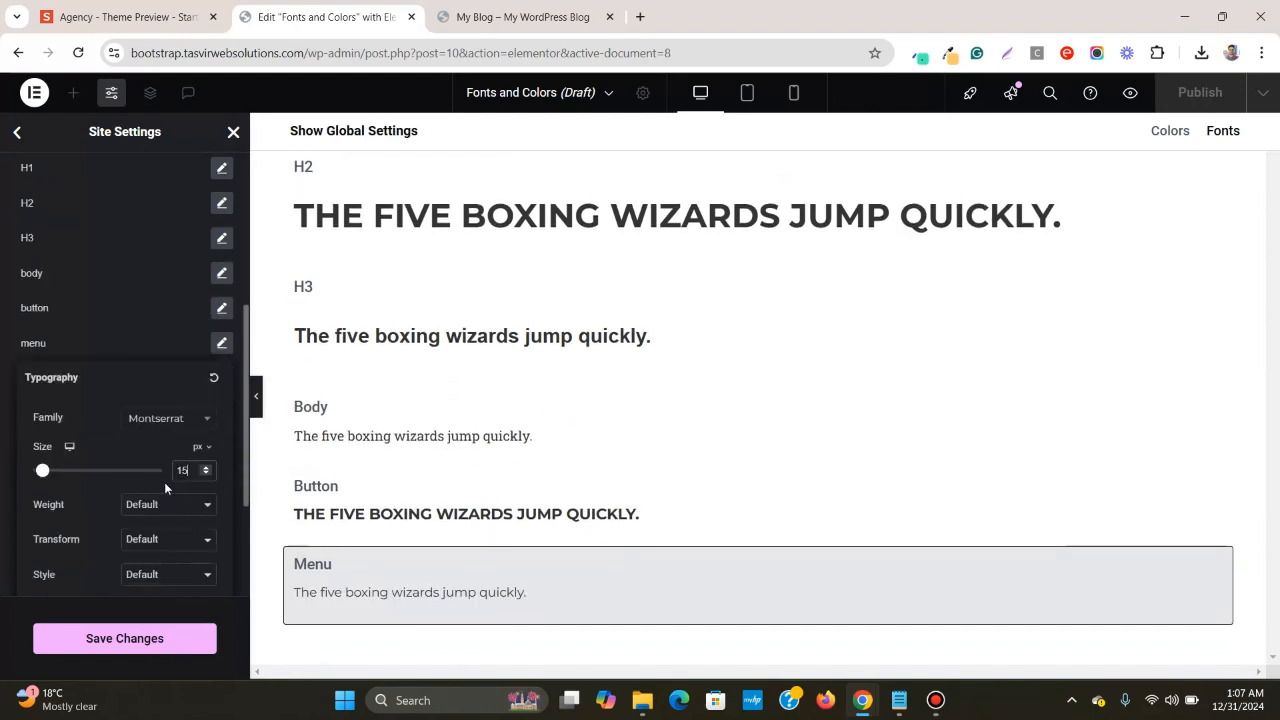
# - Set the menu style's transform to Uppercase and its weight to 500 (Medium)
pyautogui.click(121, 9)
pyautogui.click(322, 10)
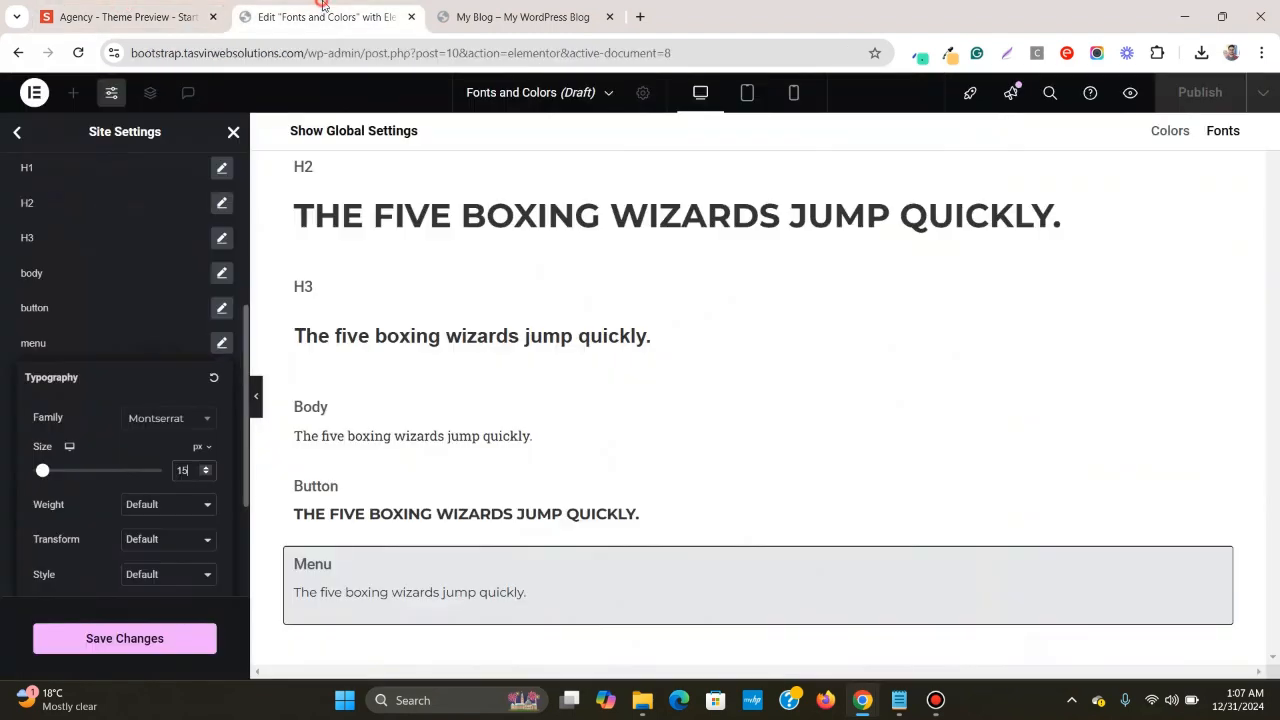
pyautogui.click(166, 538)
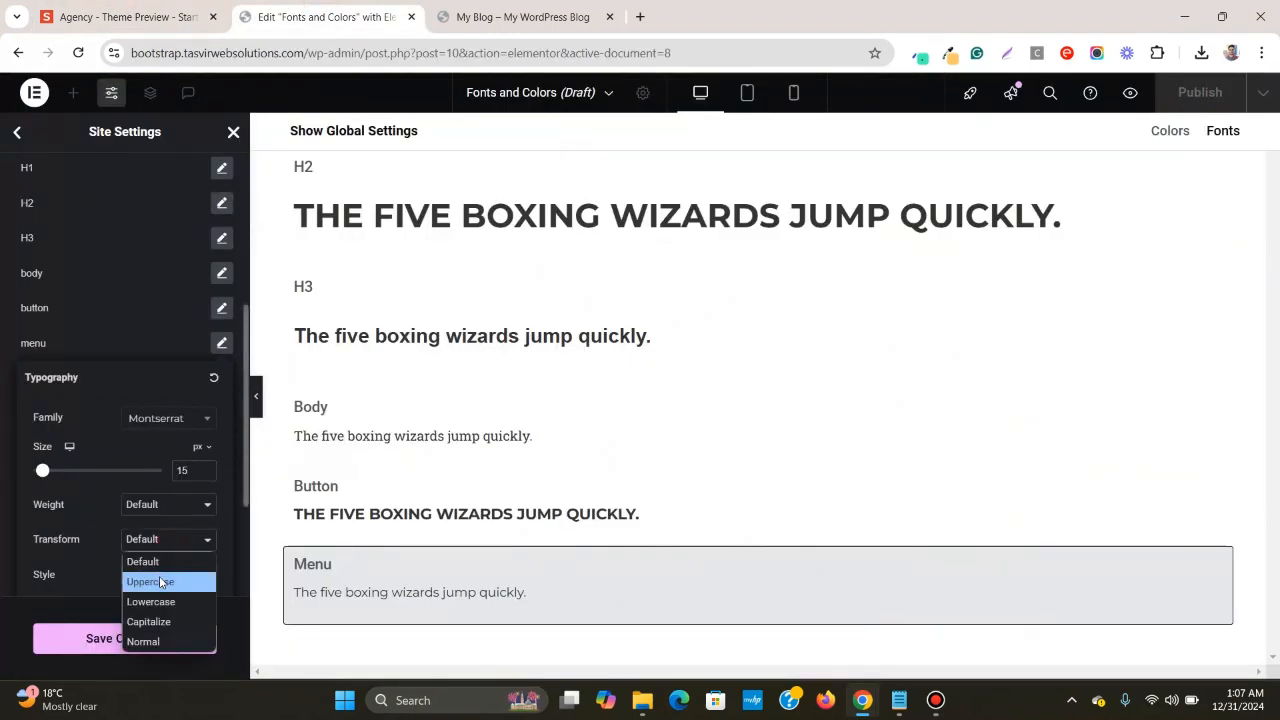
pyautogui.click(160, 582)
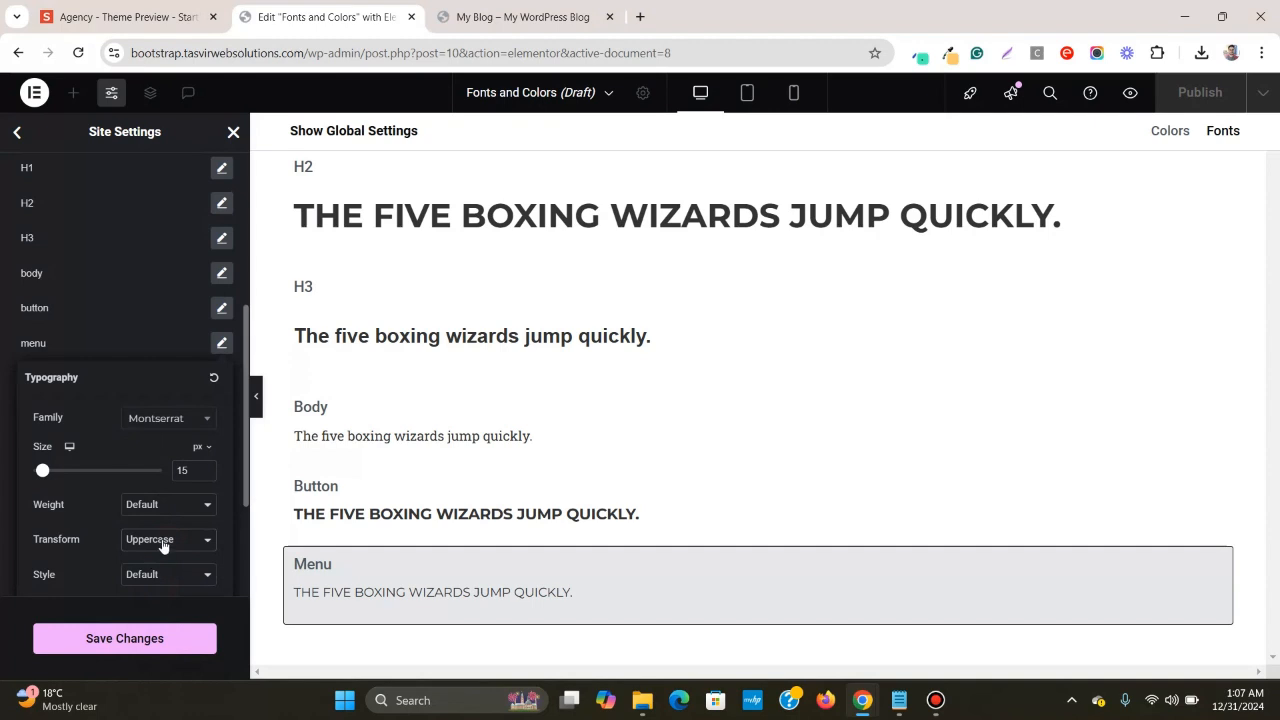
pyautogui.click(163, 542)
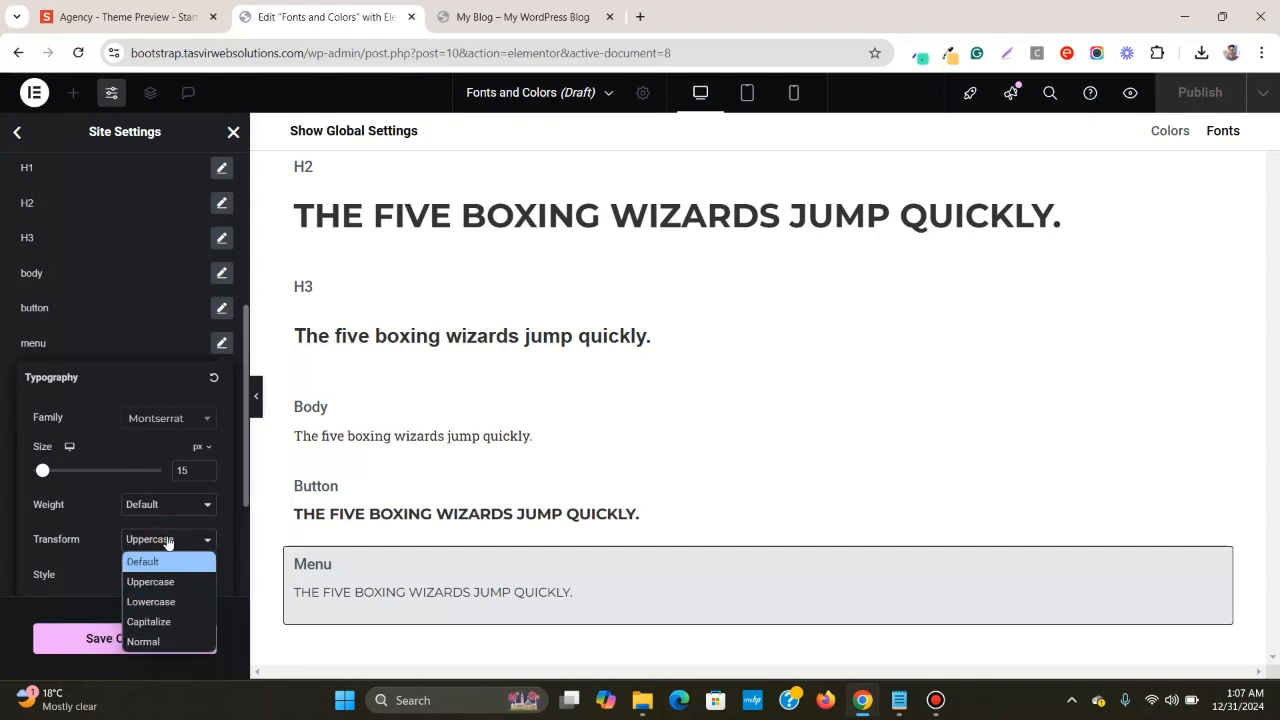
pyautogui.click(167, 540)
pyautogui.click(168, 512)
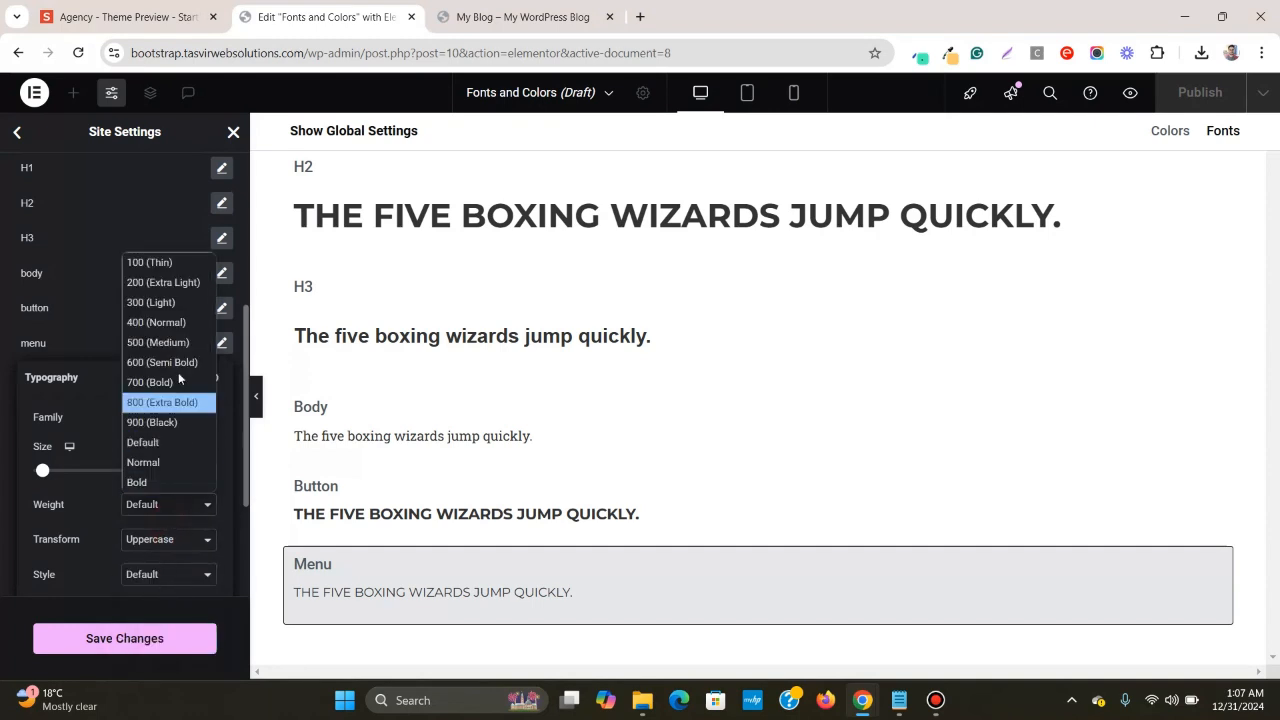
pyautogui.click(179, 352)
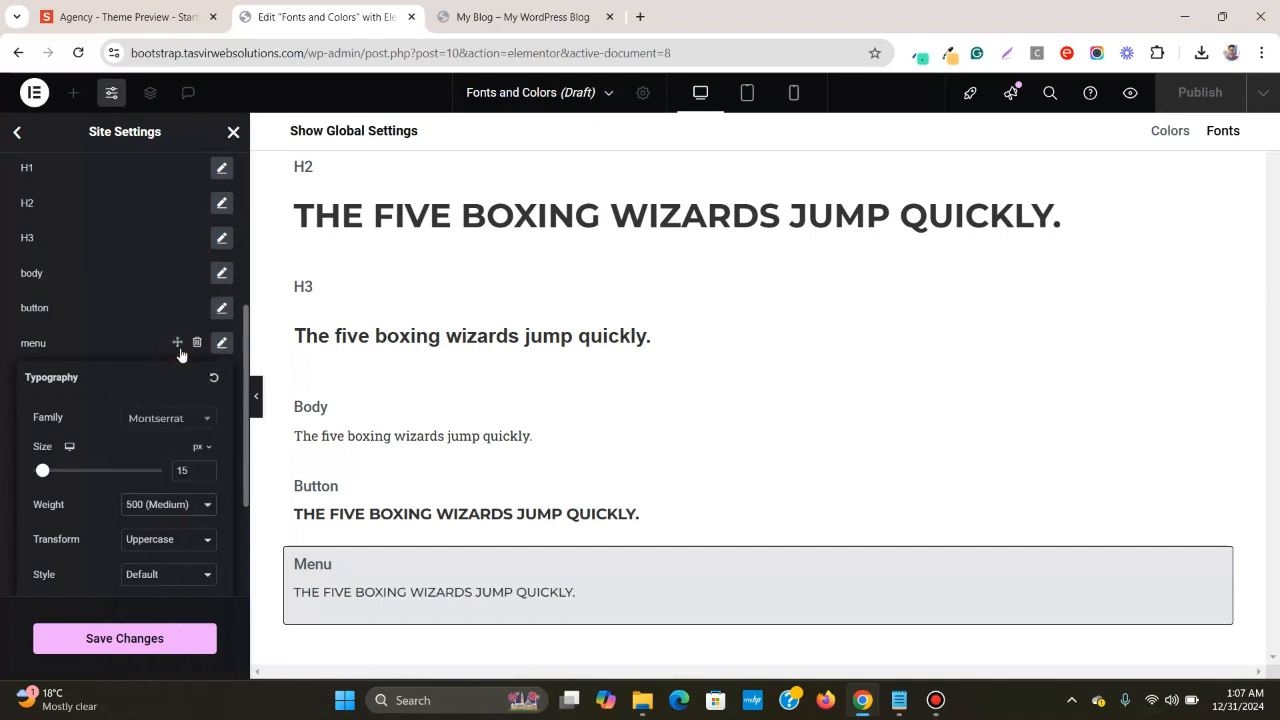
# - Set the menu style's line height to 1.2 em and save the site settings
pyautogui.scroll(-2, 169, 488)
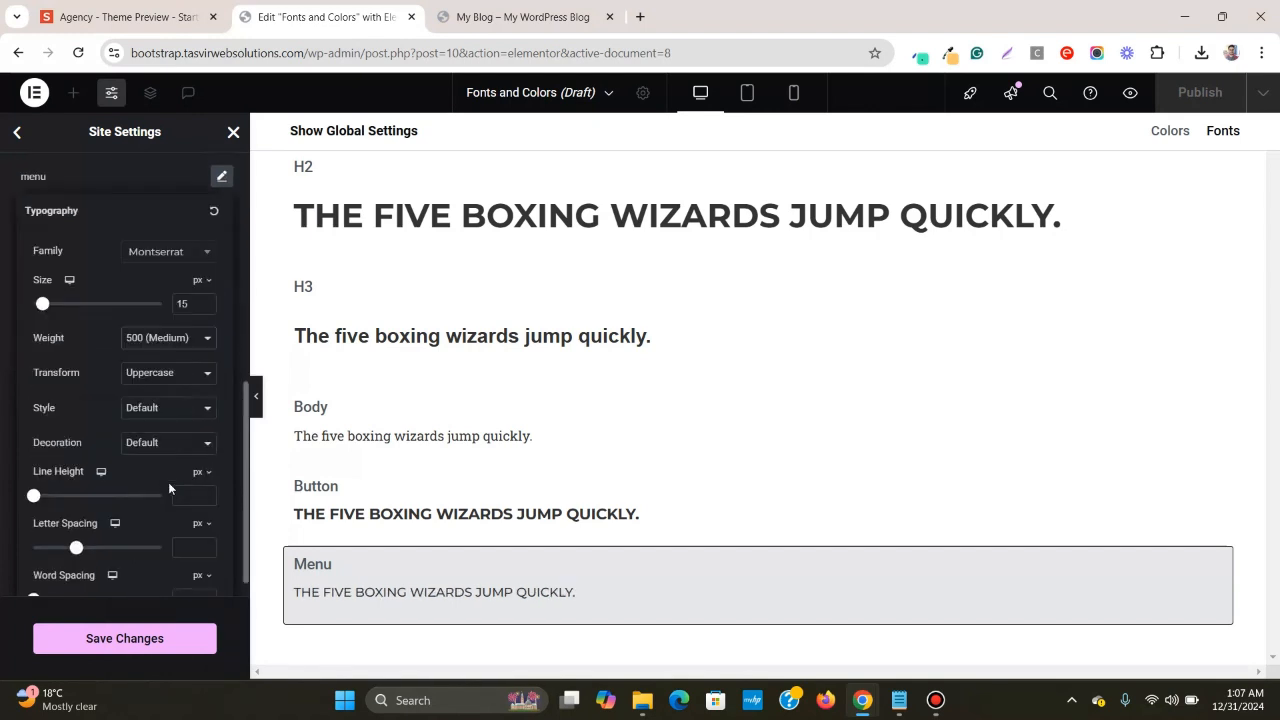
pyautogui.click(197, 471)
pyautogui.click(199, 497)
pyautogui.click(199, 501)
pyautogui.write('1.2')
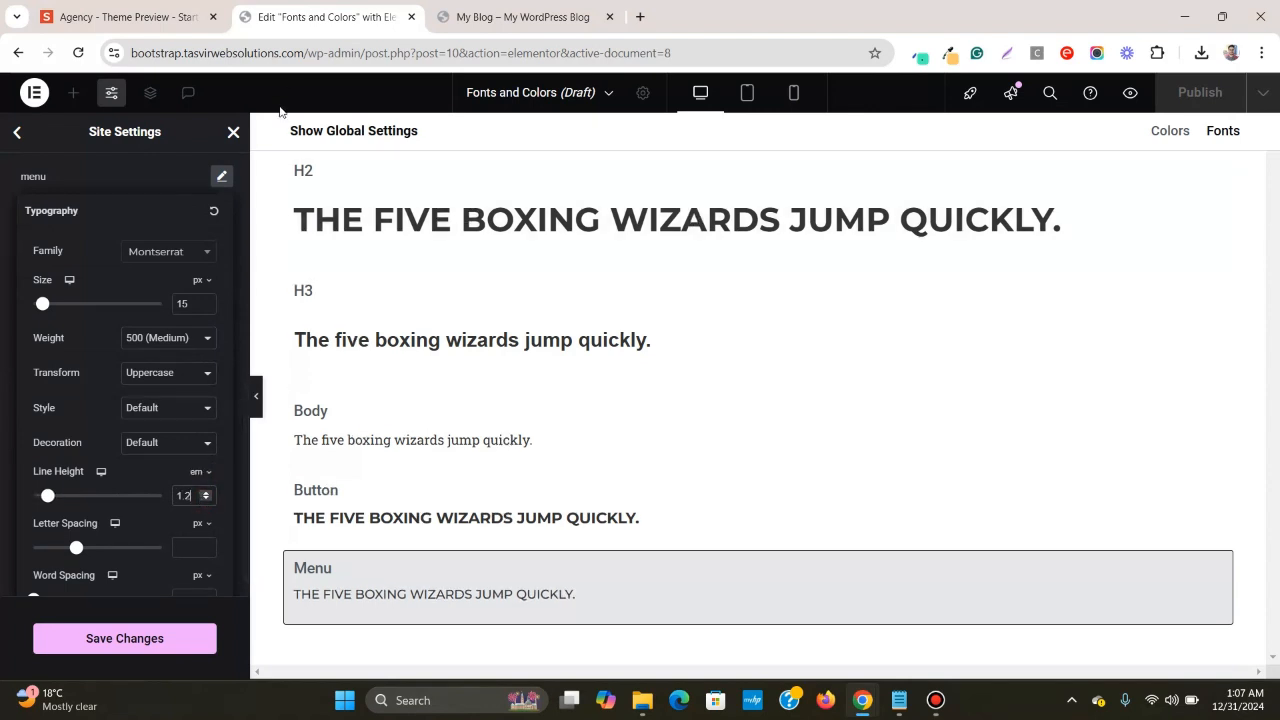
pyautogui.click(229, 177)
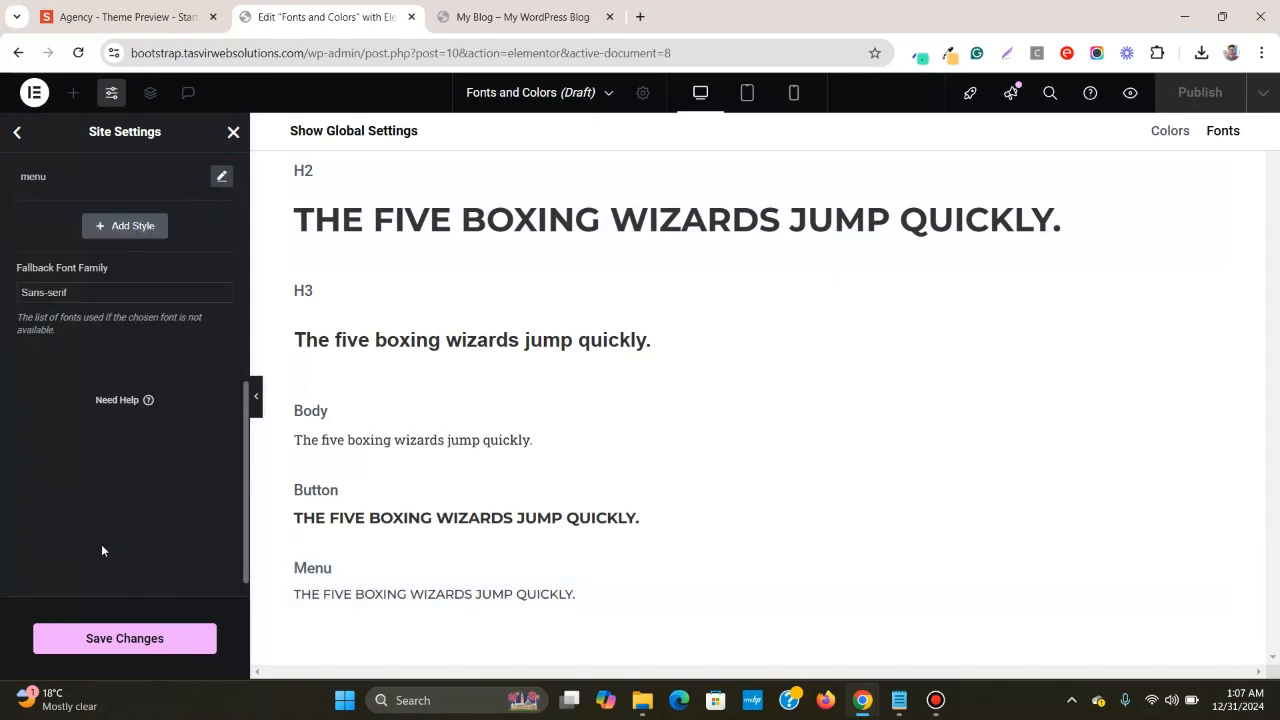
pyautogui.click(100, 638)
# - Close the developer tools on the Agency preview and review the whole page's text against the defined font styles
pyautogui.click(90, 9)
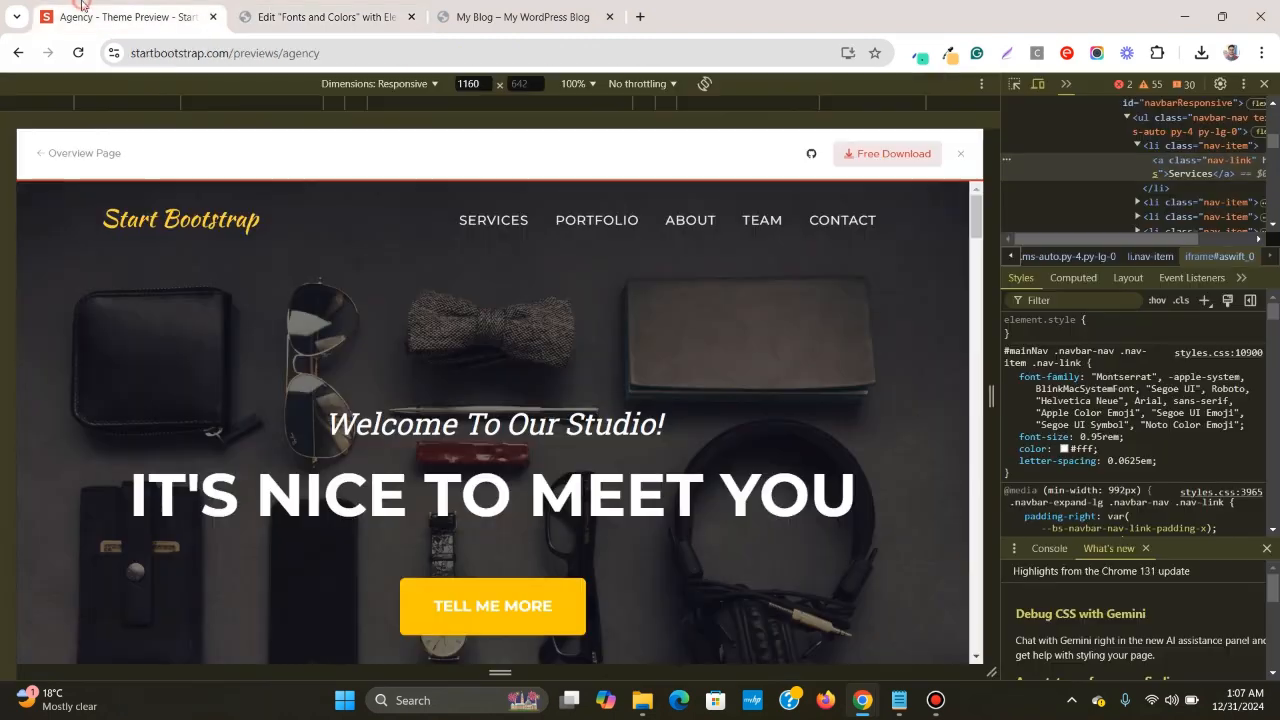
pyautogui.click(1265, 85)
pyautogui.scroll(-3, 826, 350)
pyautogui.scroll(-5, 826, 355)
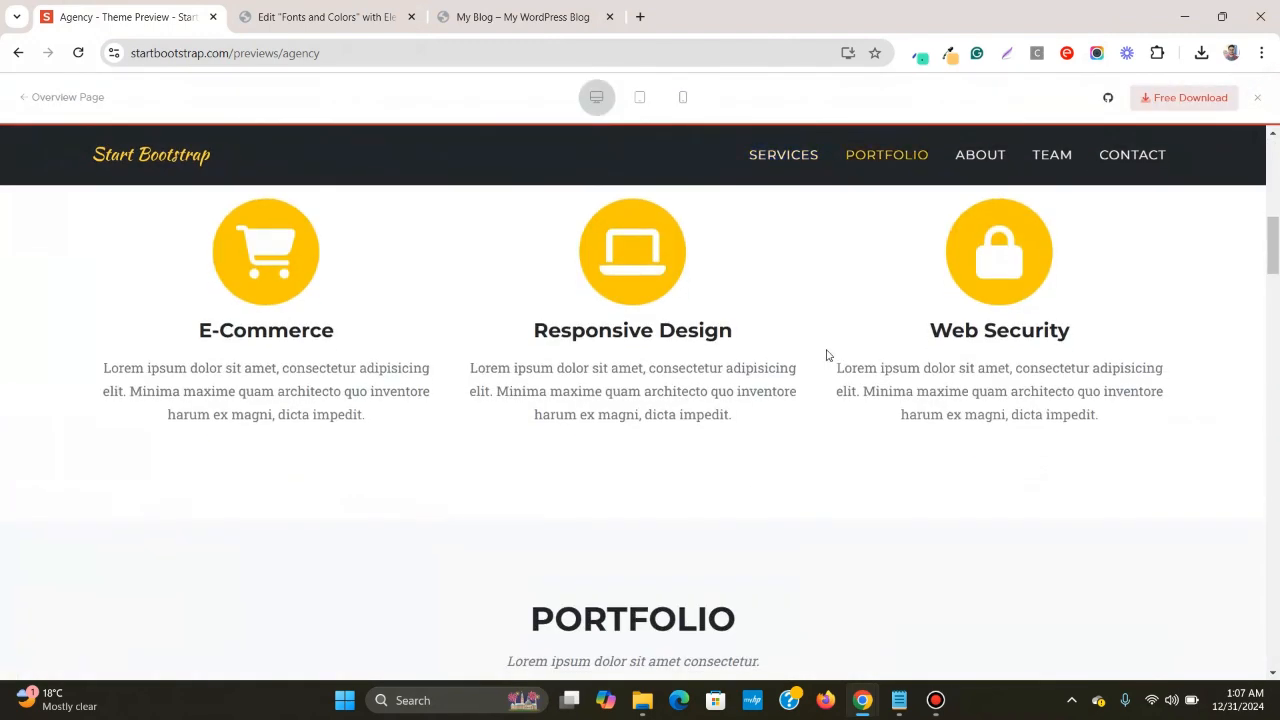
pyautogui.scroll(-4, 834, 352)
pyautogui.scroll(-10, 838, 351)
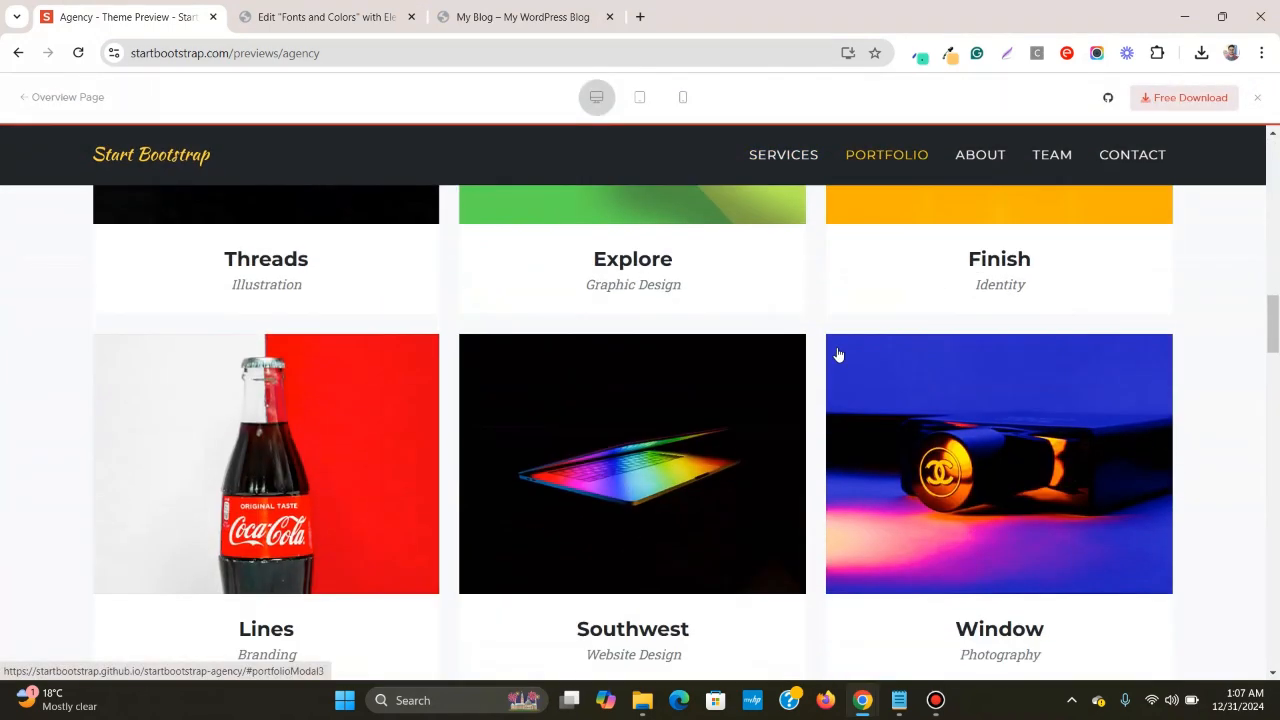
pyautogui.scroll(-20, 838, 354)
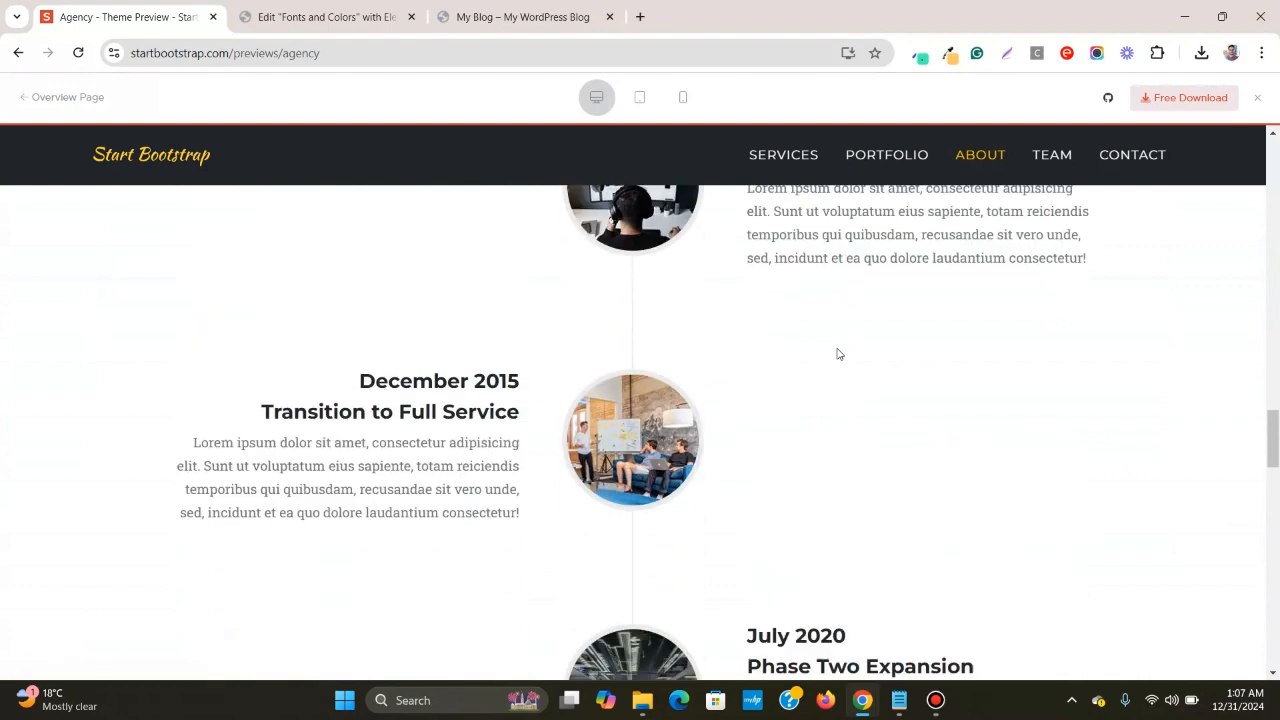
pyautogui.scroll(-5, 837, 351)
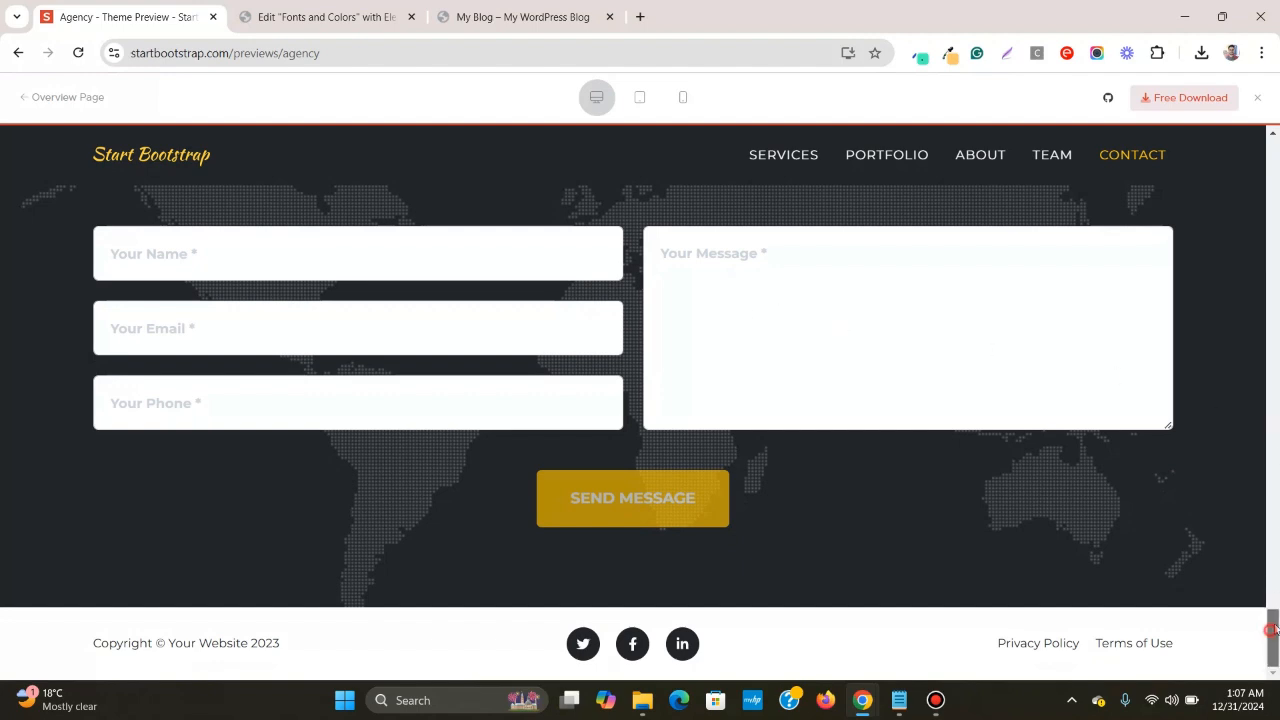
pyautogui.moveTo(1272, 612); pyautogui.dragTo(1272, 140)
# - Return to the Elementor editor and open the global font choices for Body typography in the theme style's Typography settings
pyautogui.click(388, 6)
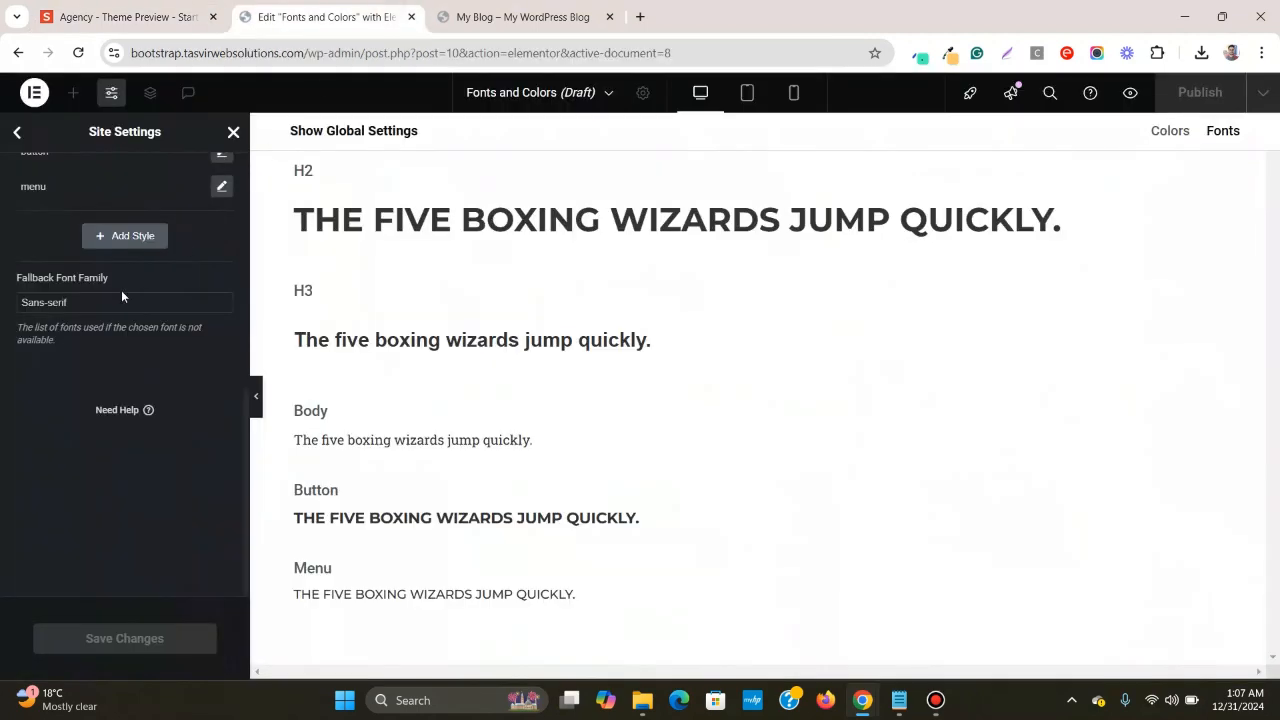
pyautogui.click(16, 133)
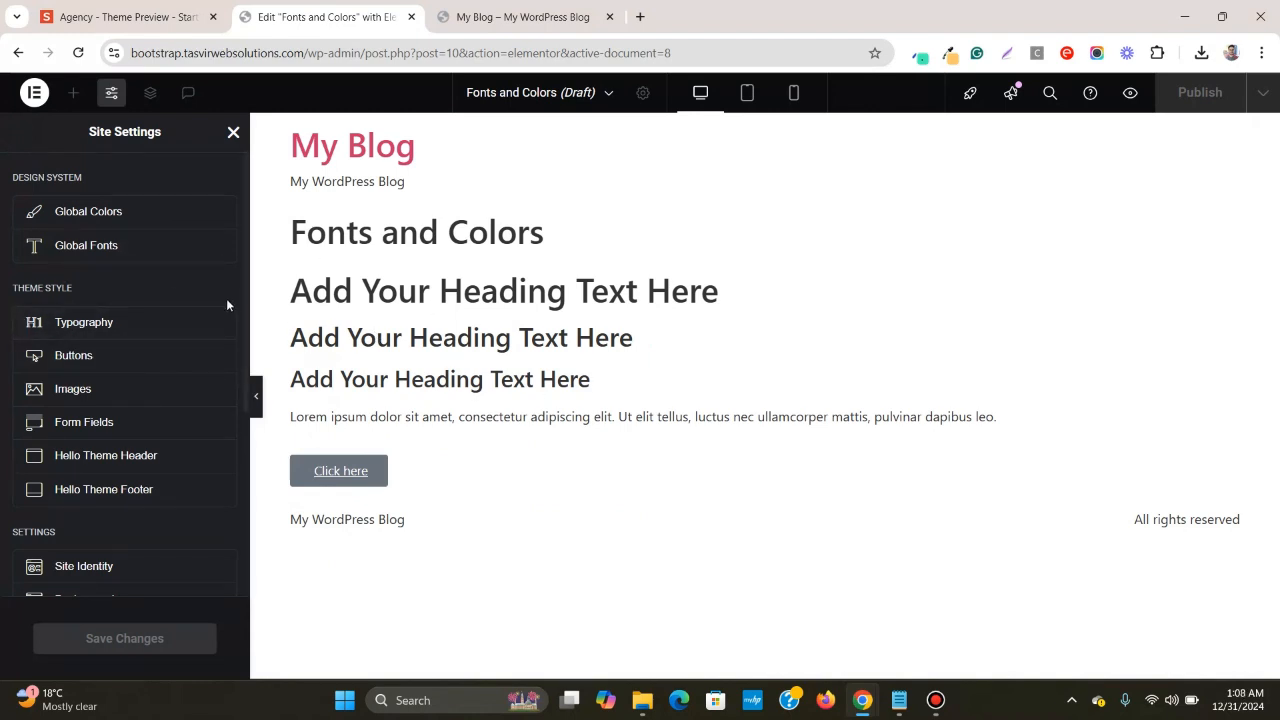
pyautogui.click(166, 331)
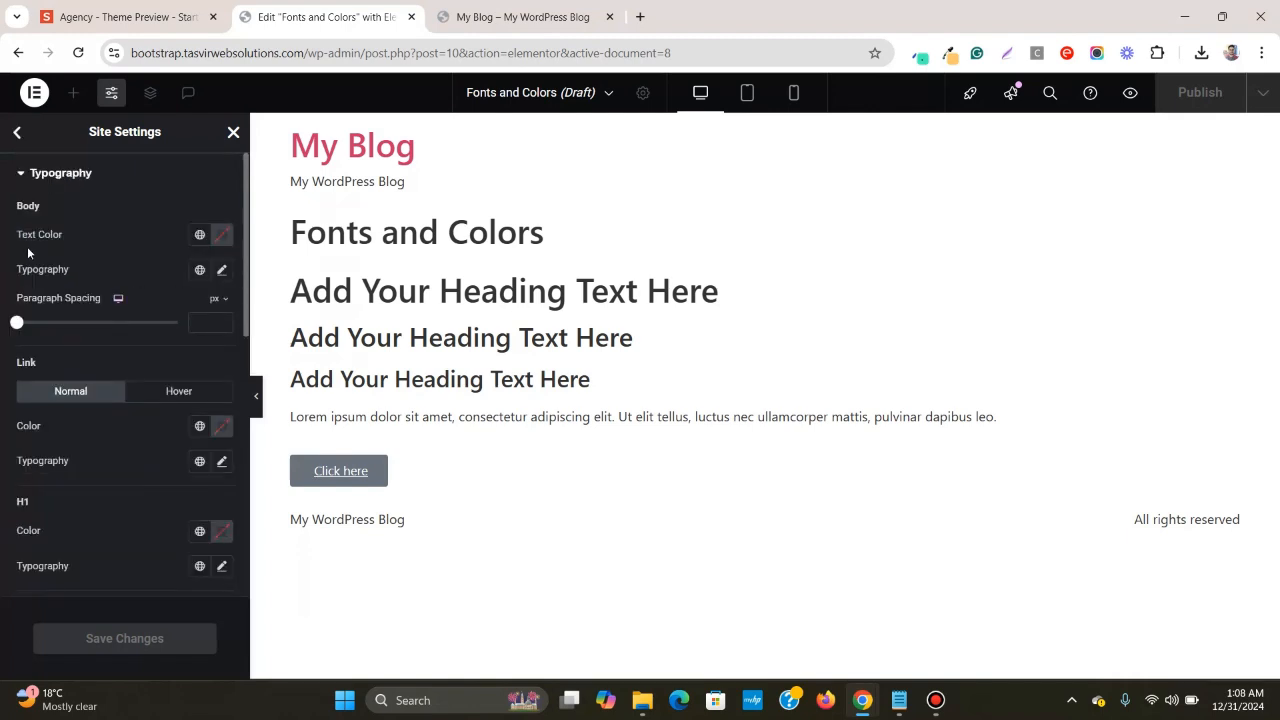
pyautogui.click(200, 269)
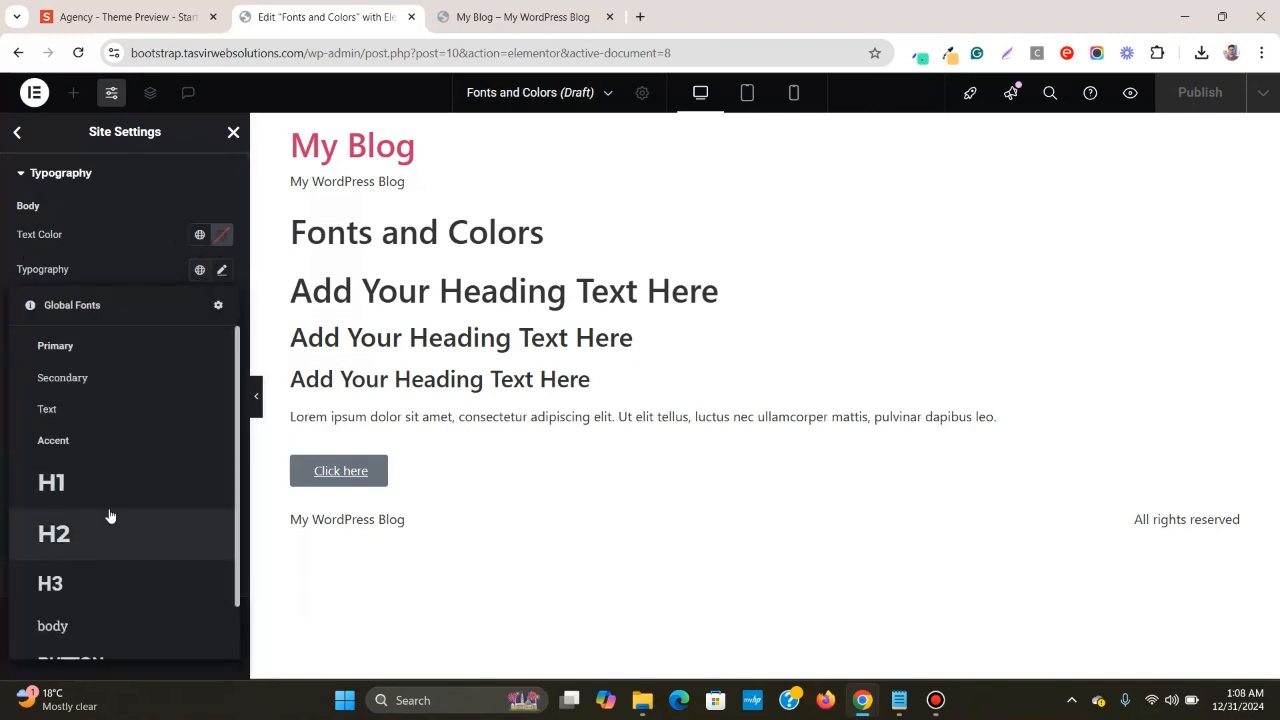
pyautogui.scroll(-1, 95, 530)
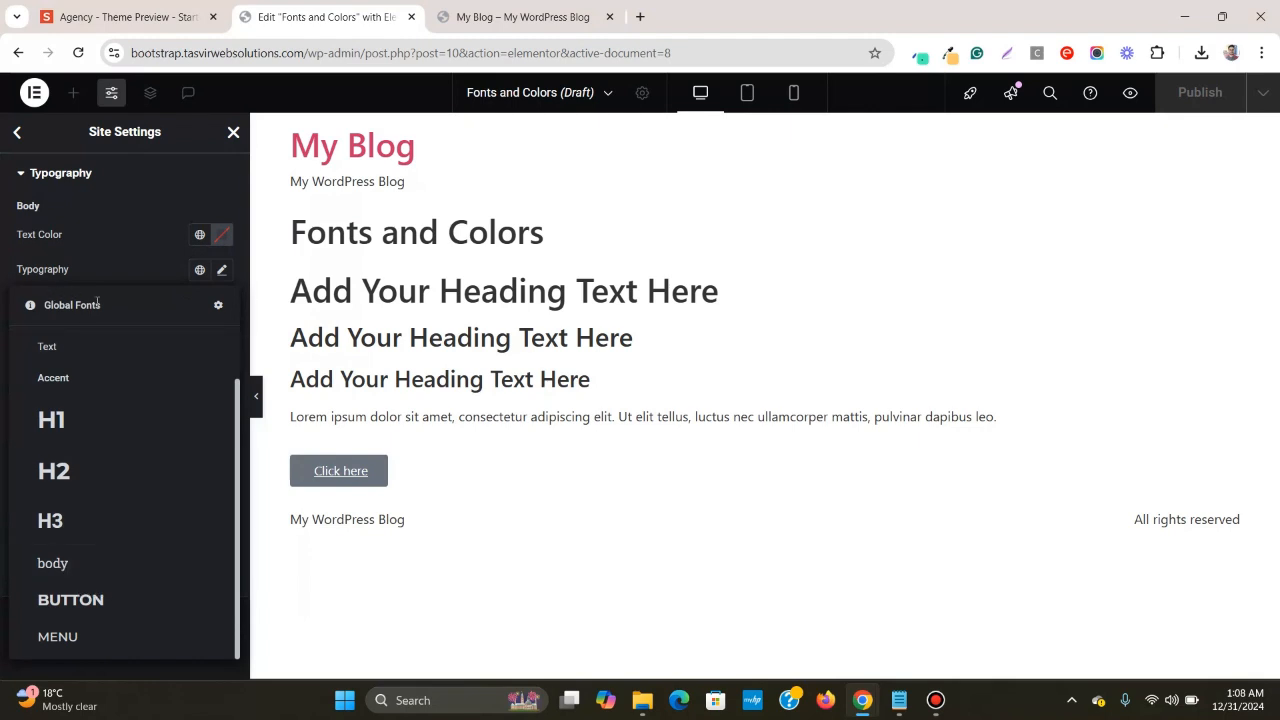
# - Apply the body global font to the Body typography in Site Settings
pyautogui.click(77, 565)
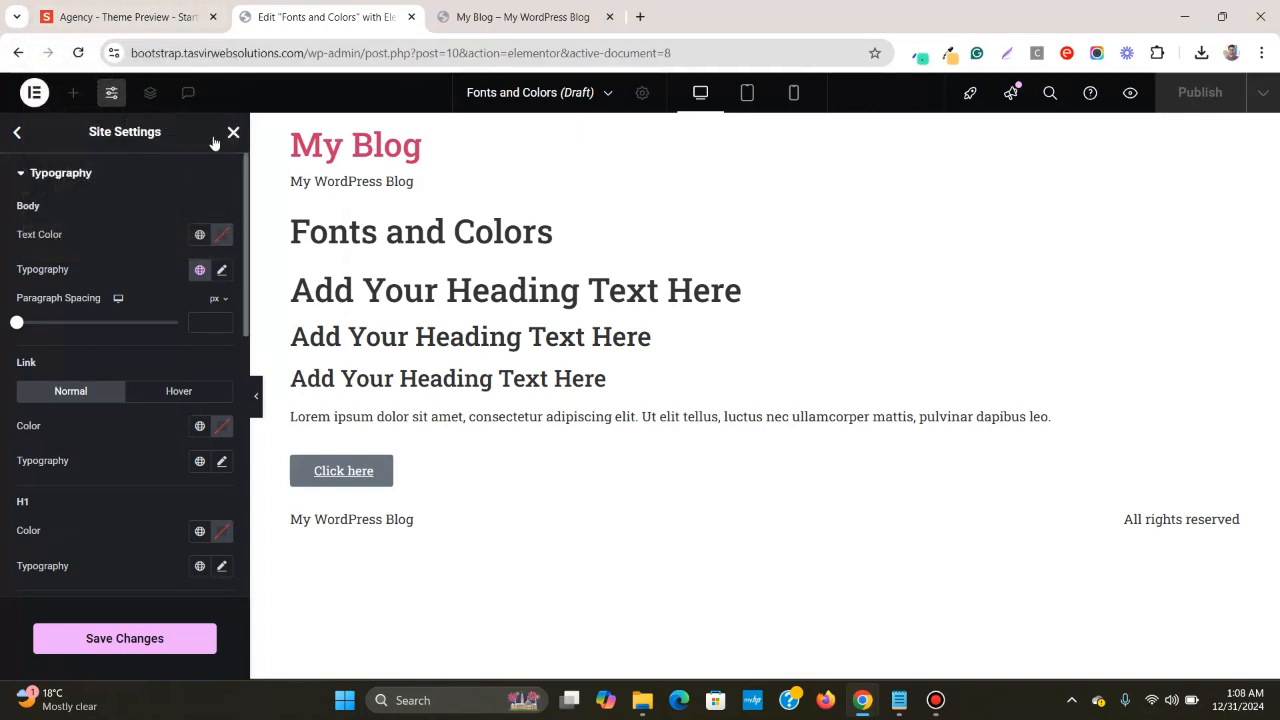
# - On the Agency theme preview, inspect the paragraph under Responsive Design and copy its text color #6c757d from the CSS
pyautogui.hotkey('ctrl', 'shift', 'Tab')
pyautogui.scroll(-5, 473, 236)
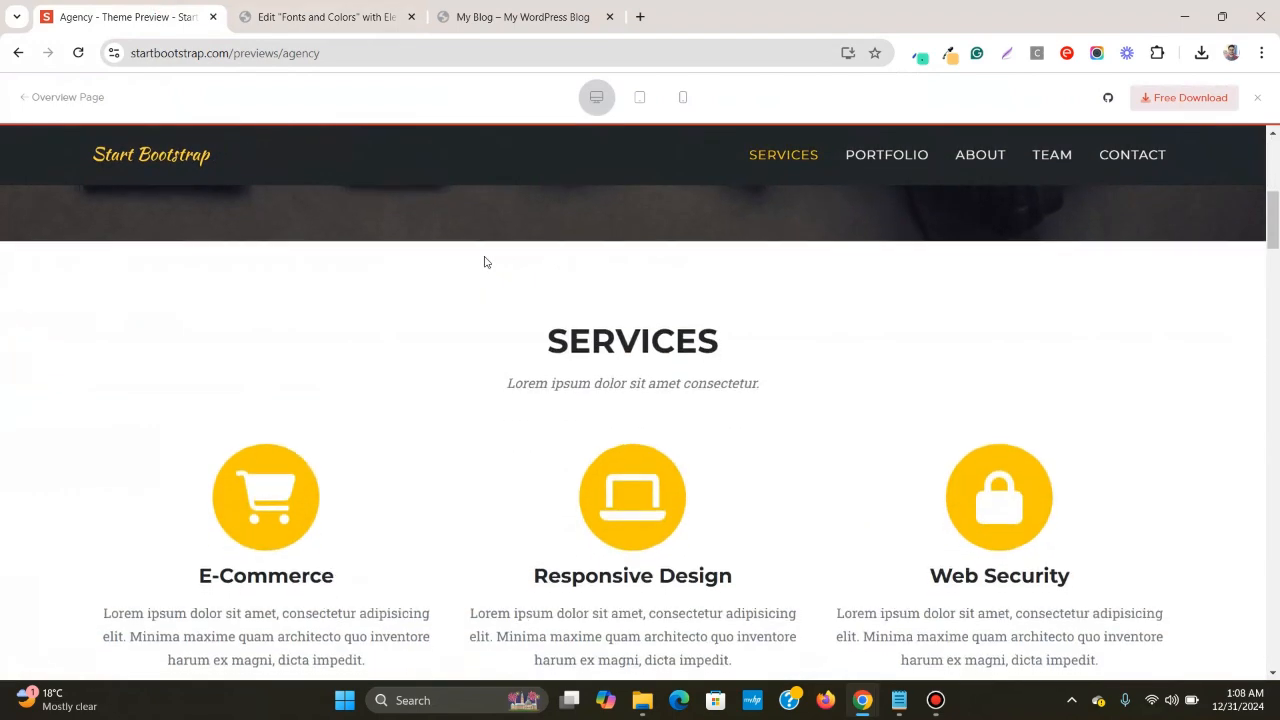
pyautogui.scroll(-2, 485, 262)
pyautogui.rightClick(705, 392)
pyautogui.scroll(-2, 737, 371)
pyautogui.click(740, 373)
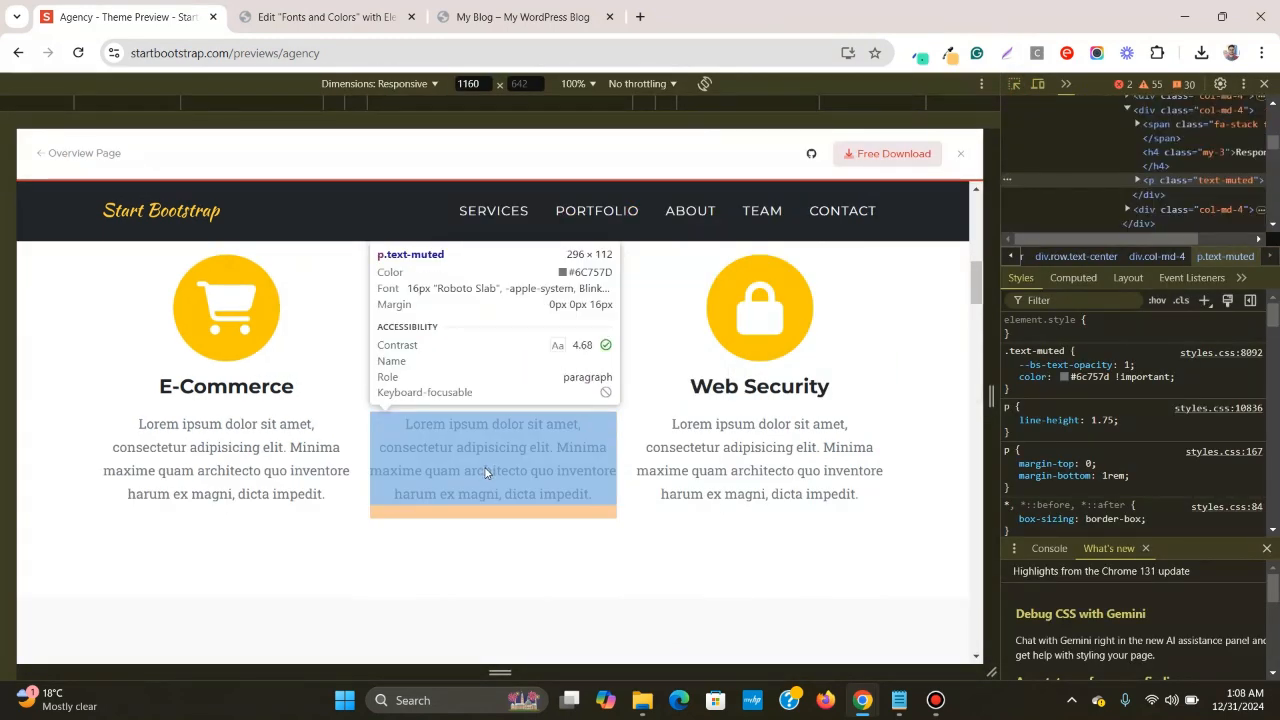
pyautogui.click(486, 472)
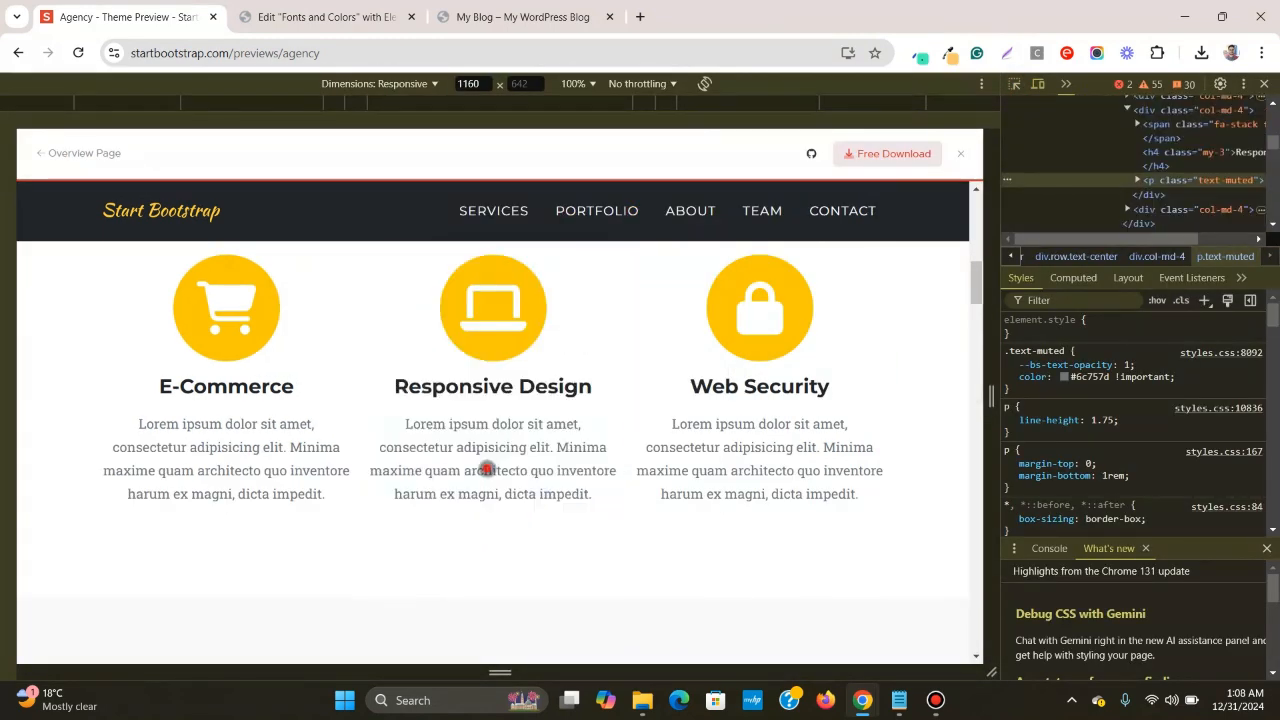
pyautogui.rightClick(1085, 378)
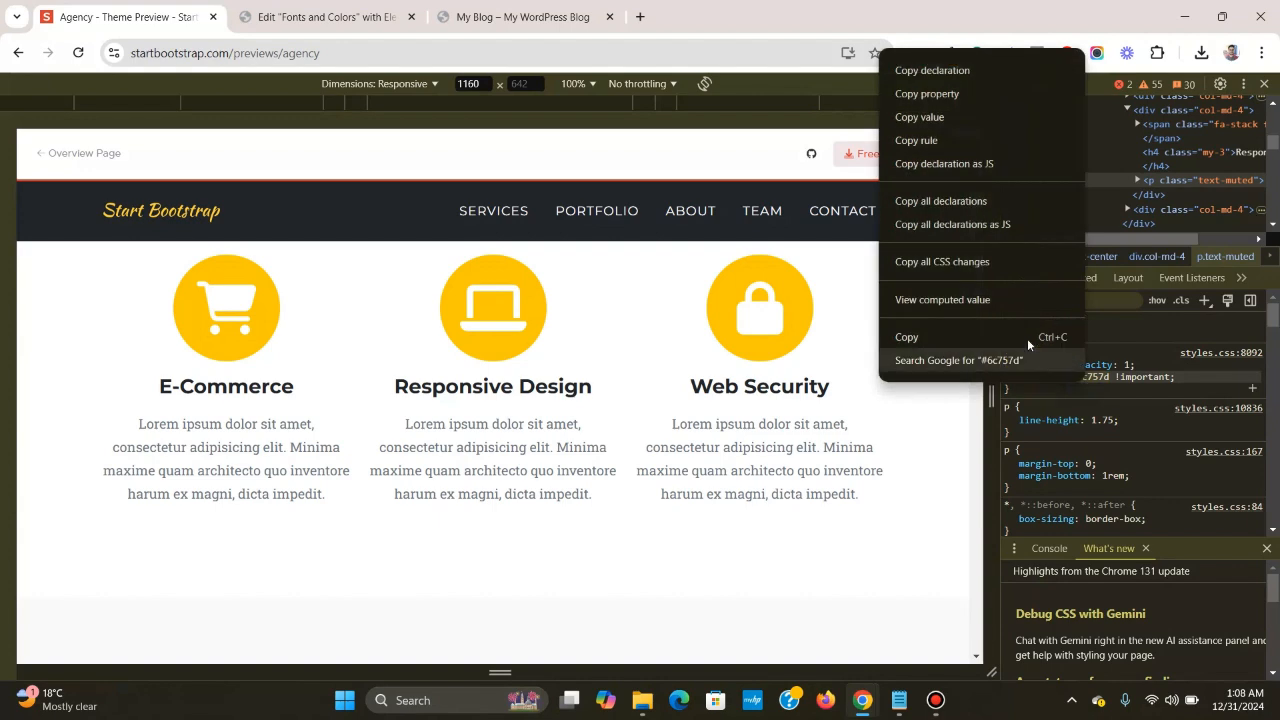
pyautogui.click(946, 334)
# - In the Elementor site settings, set the Body text color to the copied #6C757D
pyautogui.click(342, 8)
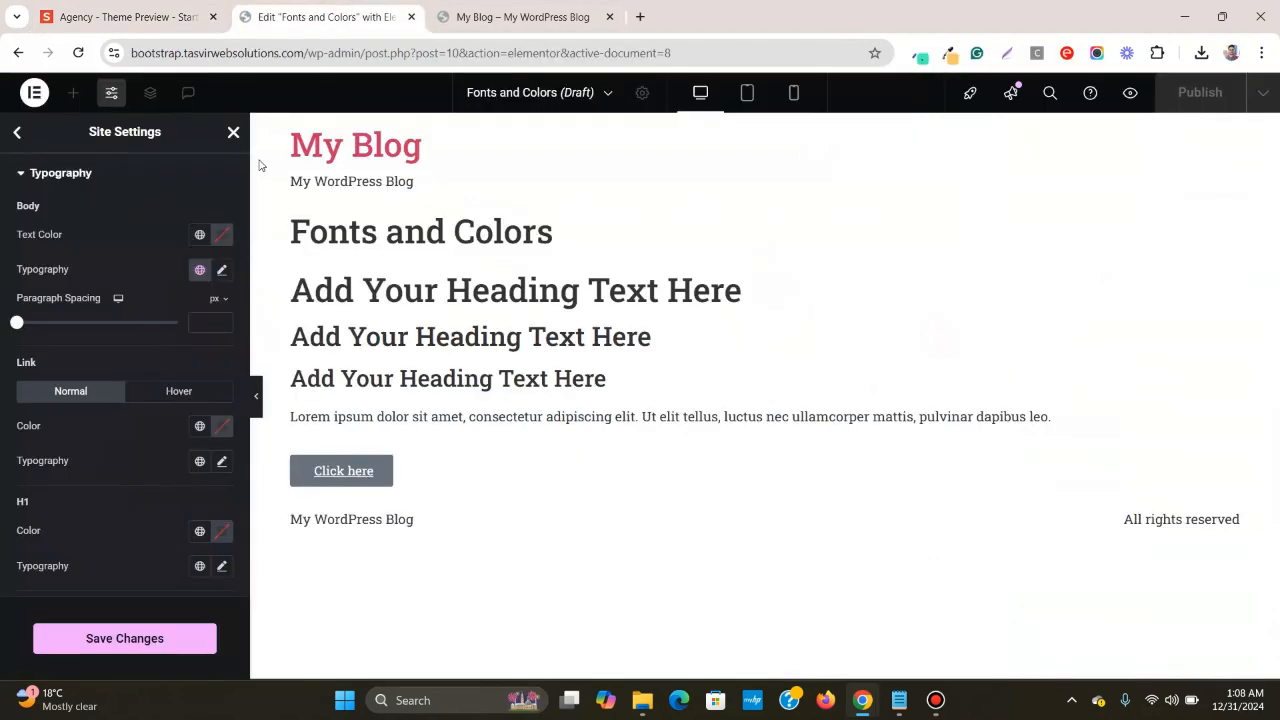
pyautogui.click(218, 234)
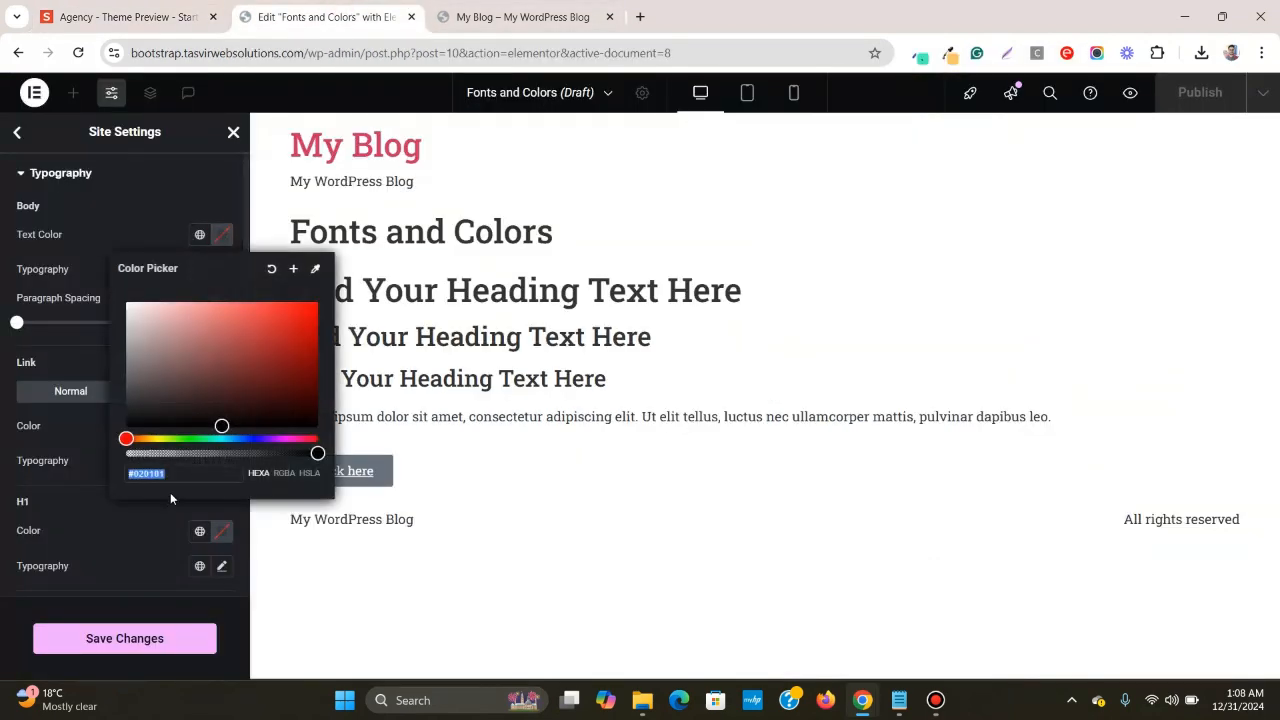
pyautogui.rightClick(185, 472)
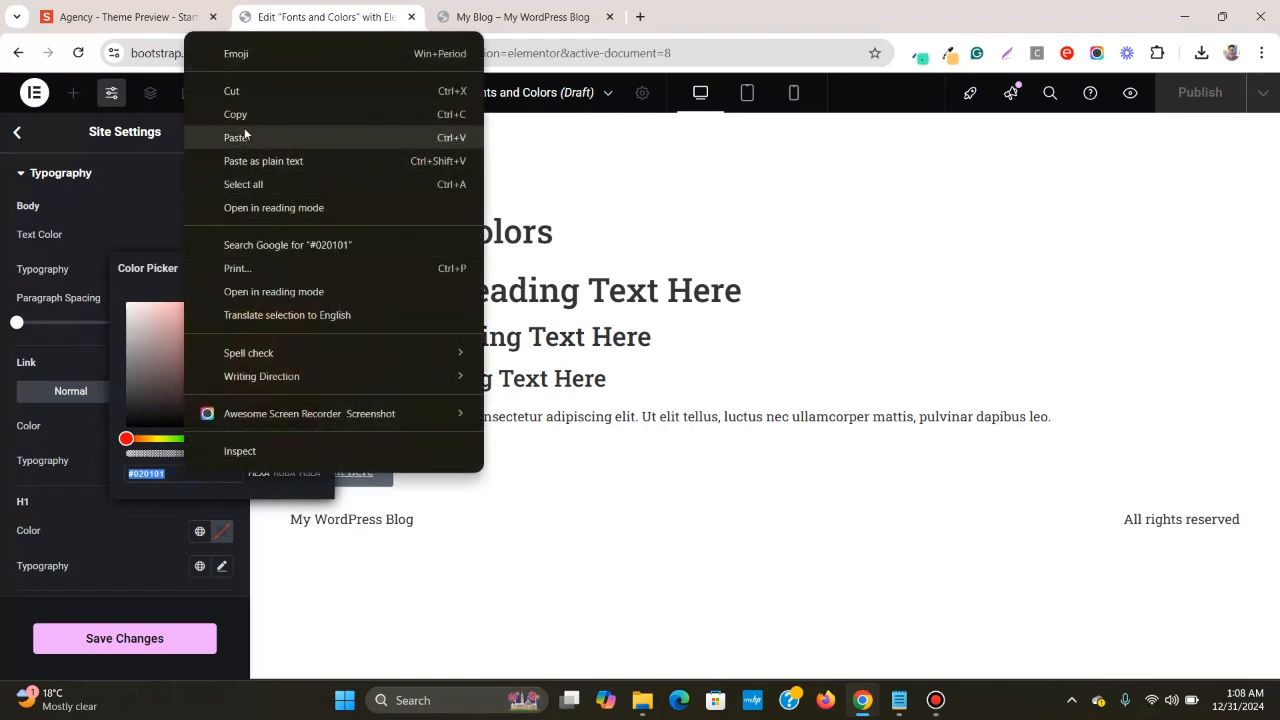
pyautogui.click(240, 137)
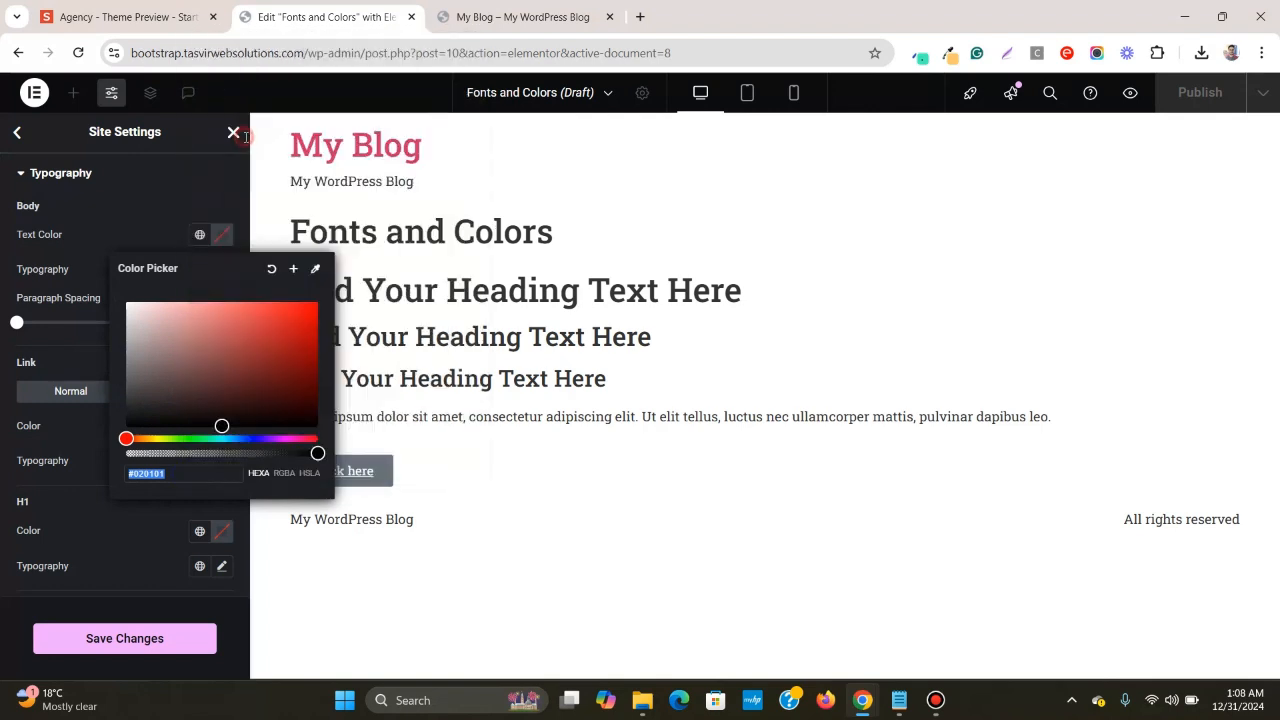
pyautogui.click(108, 227)
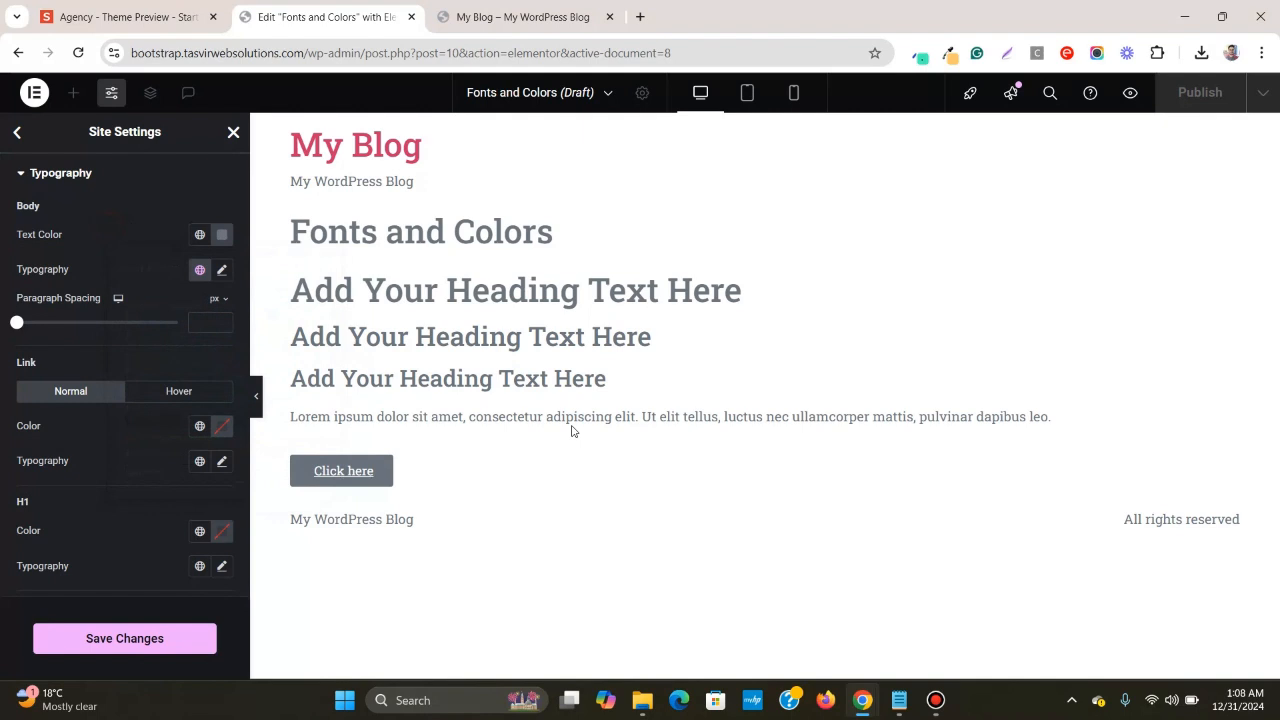
# - Save the Body text color #6C757D as a new global color named "body font color"
pyautogui.click(222, 234)
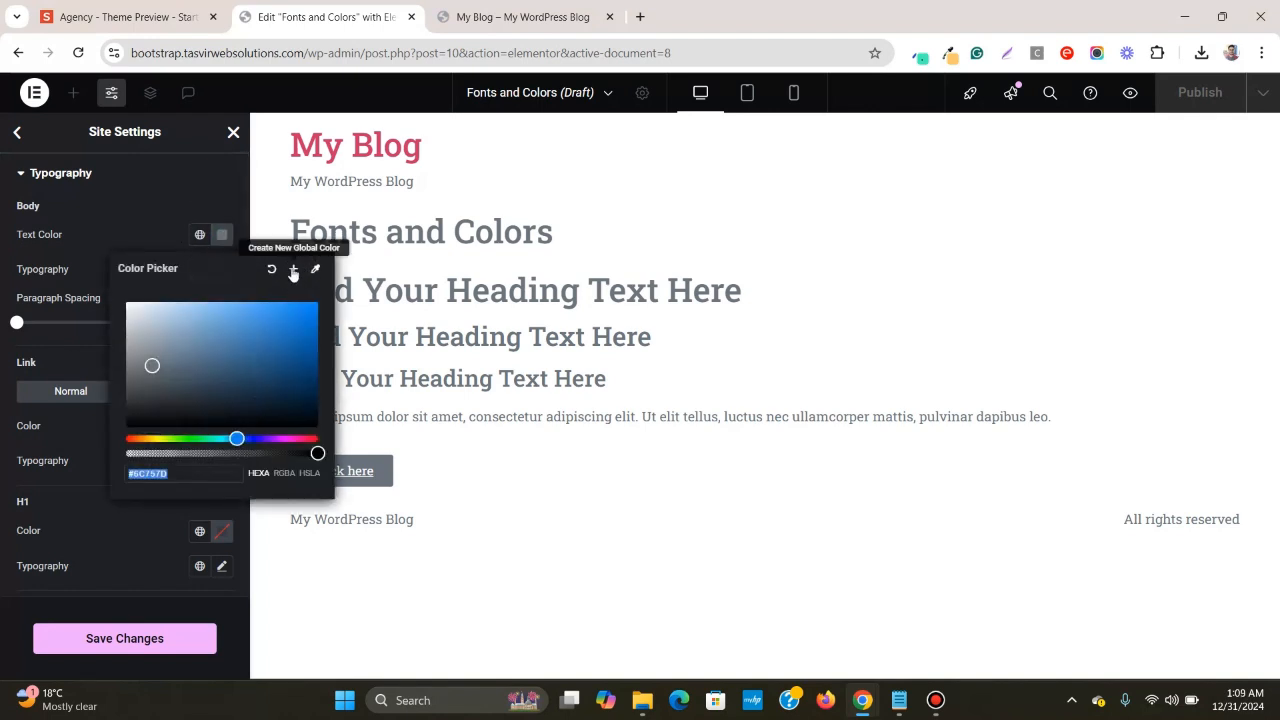
pyautogui.click(224, 238)
pyautogui.click(224, 238)
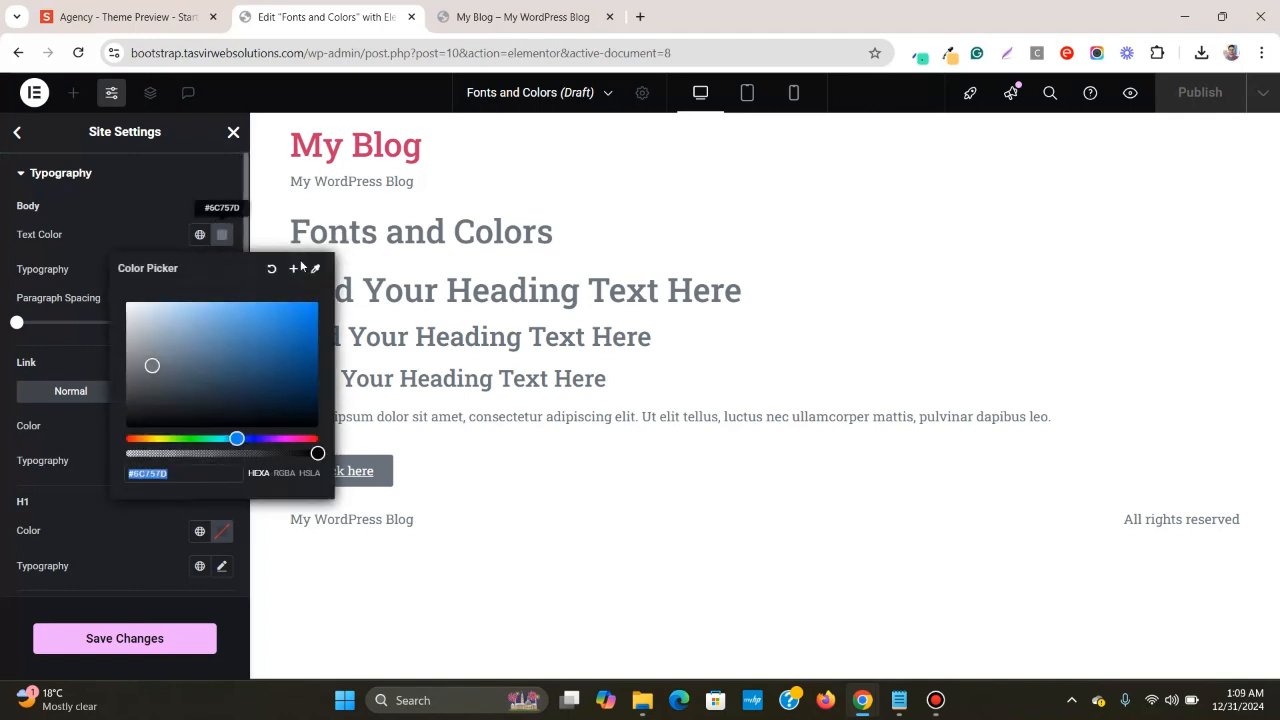
pyautogui.click(294, 269)
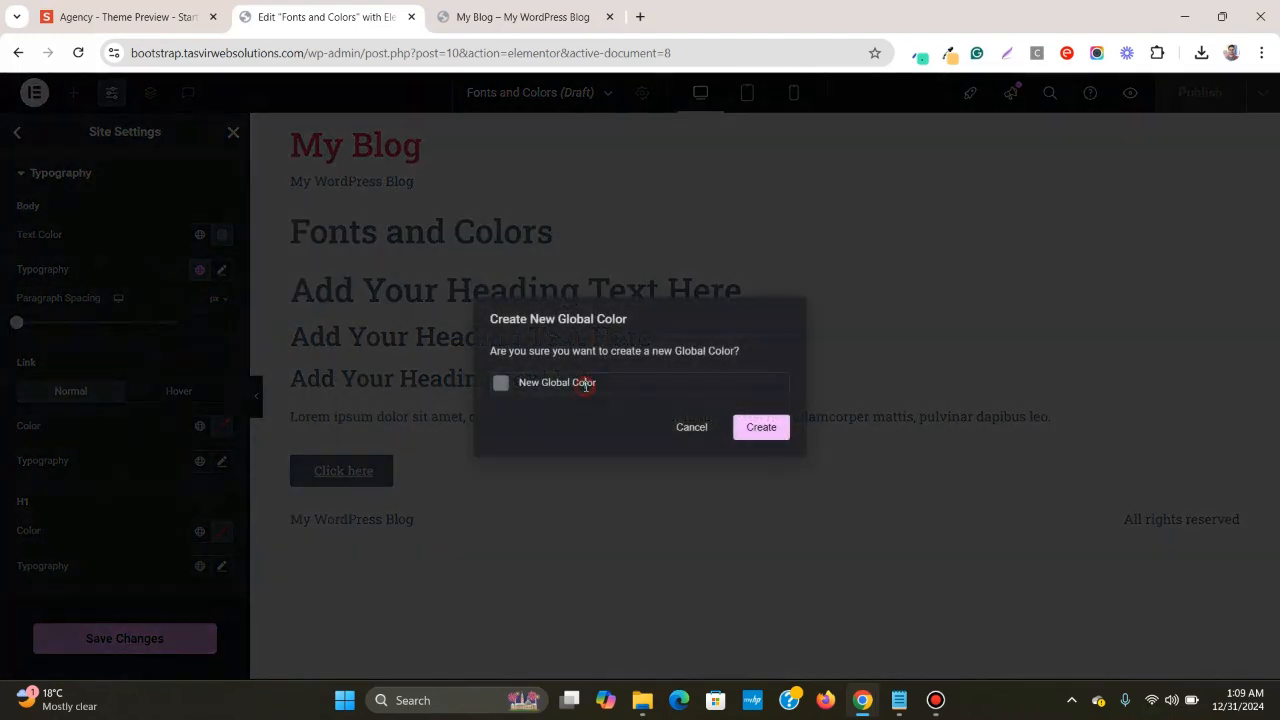
pyautogui.tripleClick(586, 384)
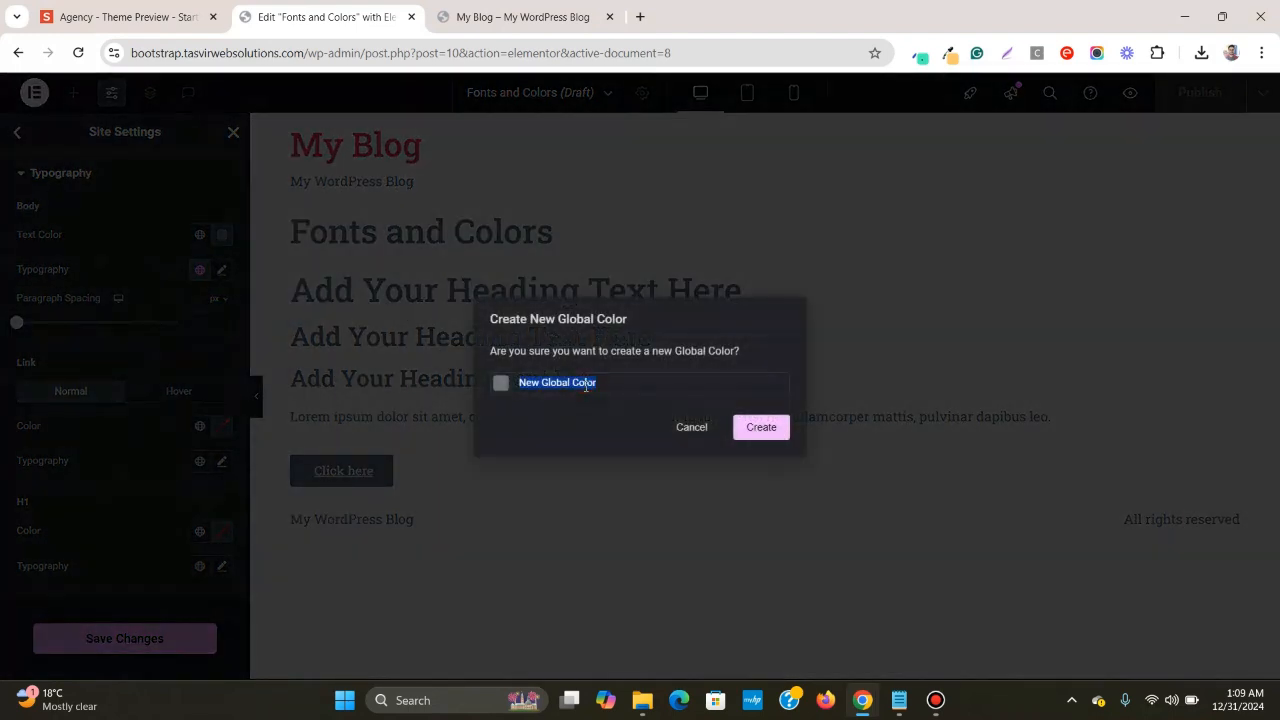
pyautogui.write('body font color')
pyautogui.click(761, 427)
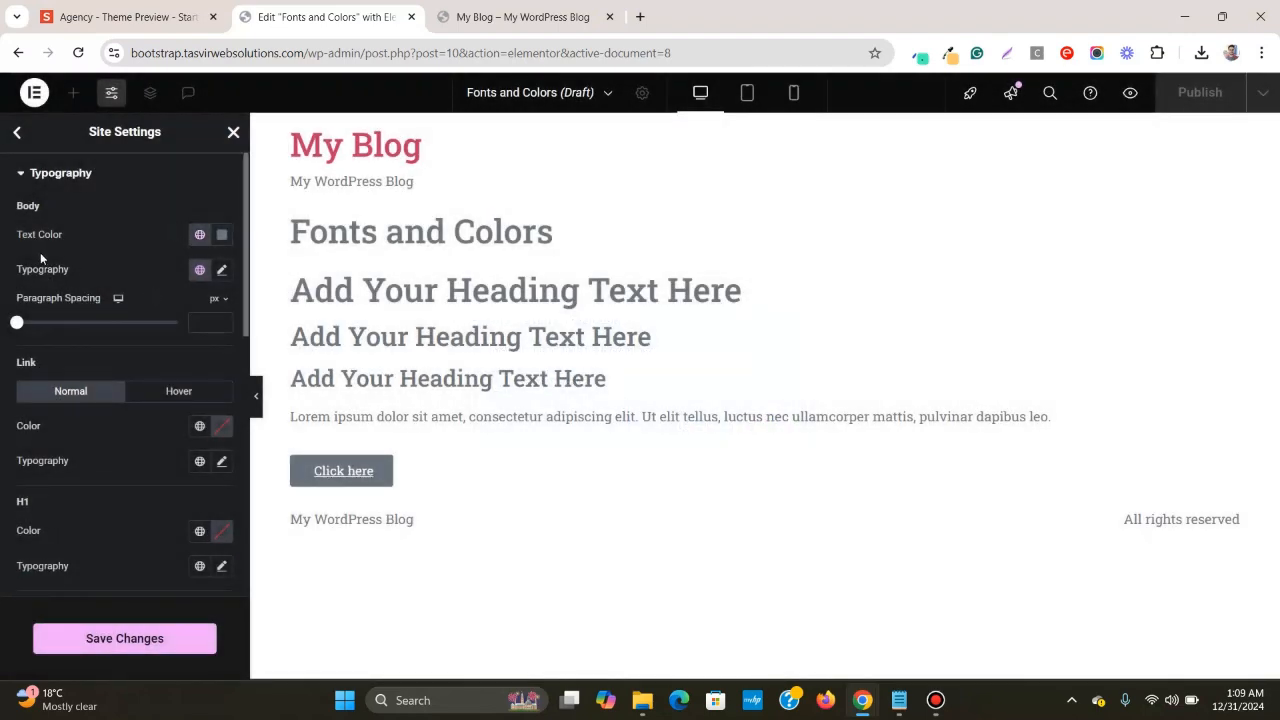
# - Check the Services section of the Agency theme preview, and apply the H1 global font to the H1 typography in Elementor
pyautogui.click(183, 6)
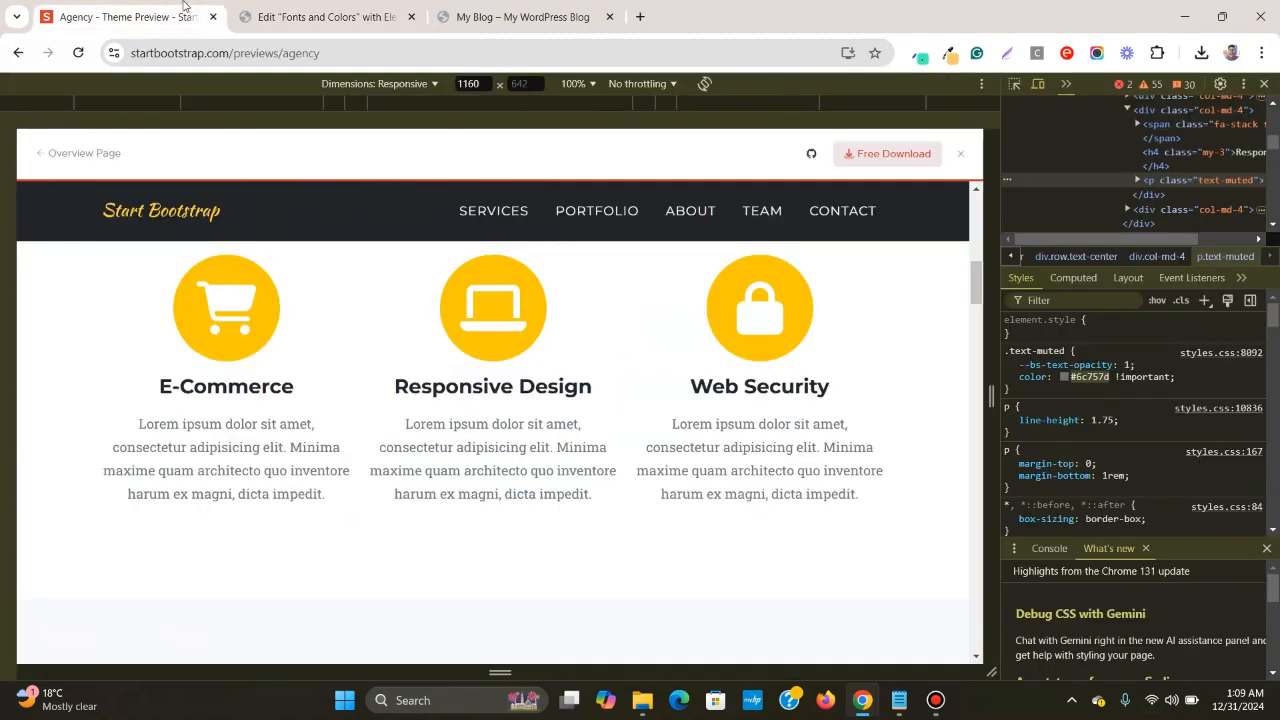
pyautogui.scroll(9, 422, 330)
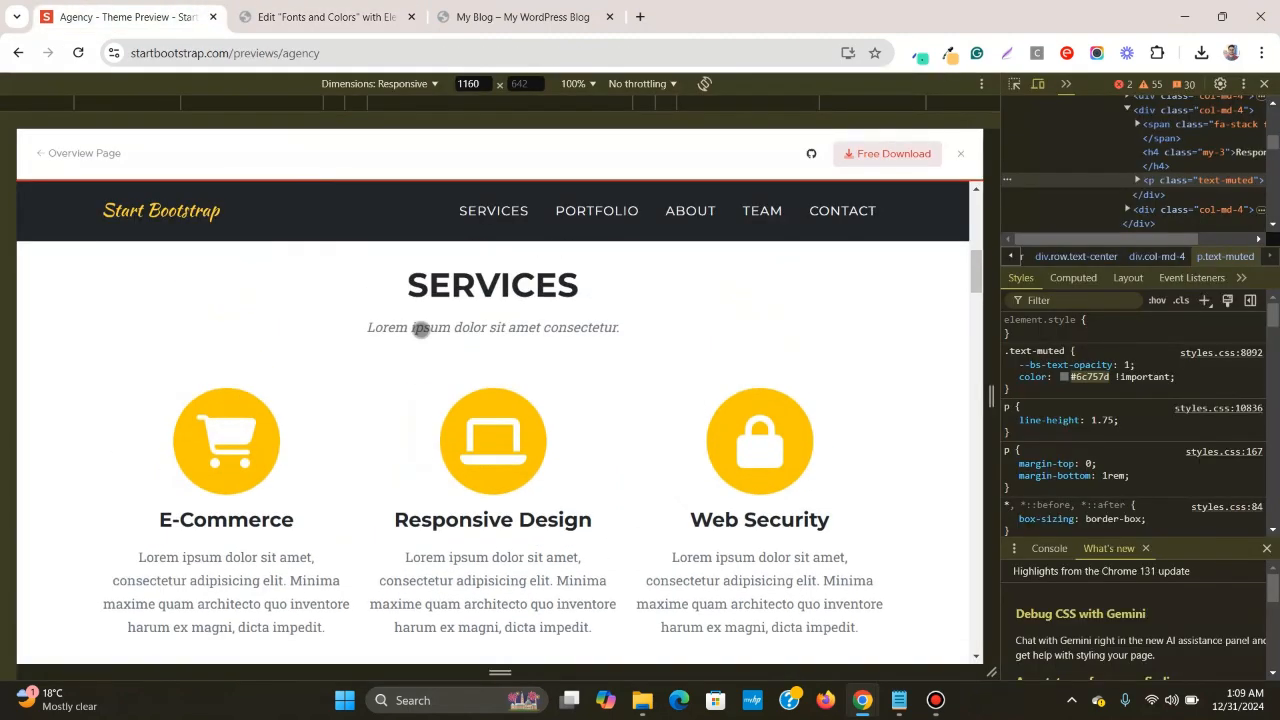
pyautogui.scroll(-6, 422, 330)
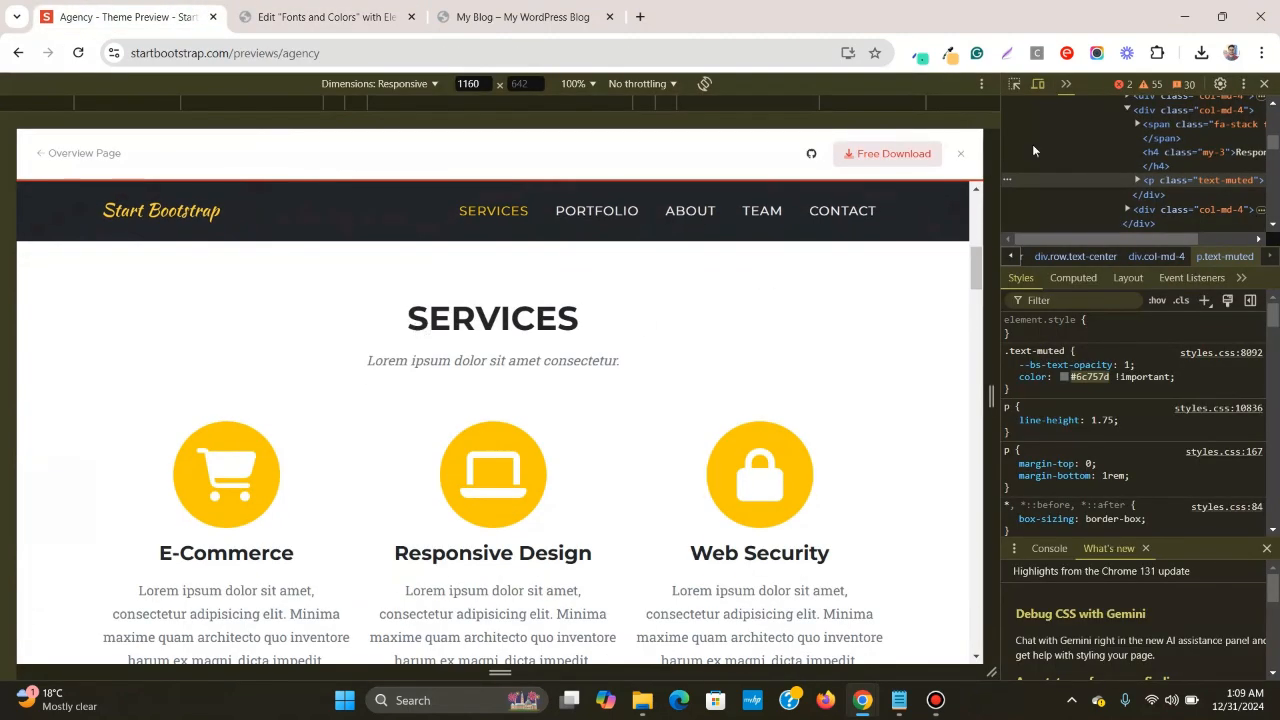
pyautogui.click(1014, 84)
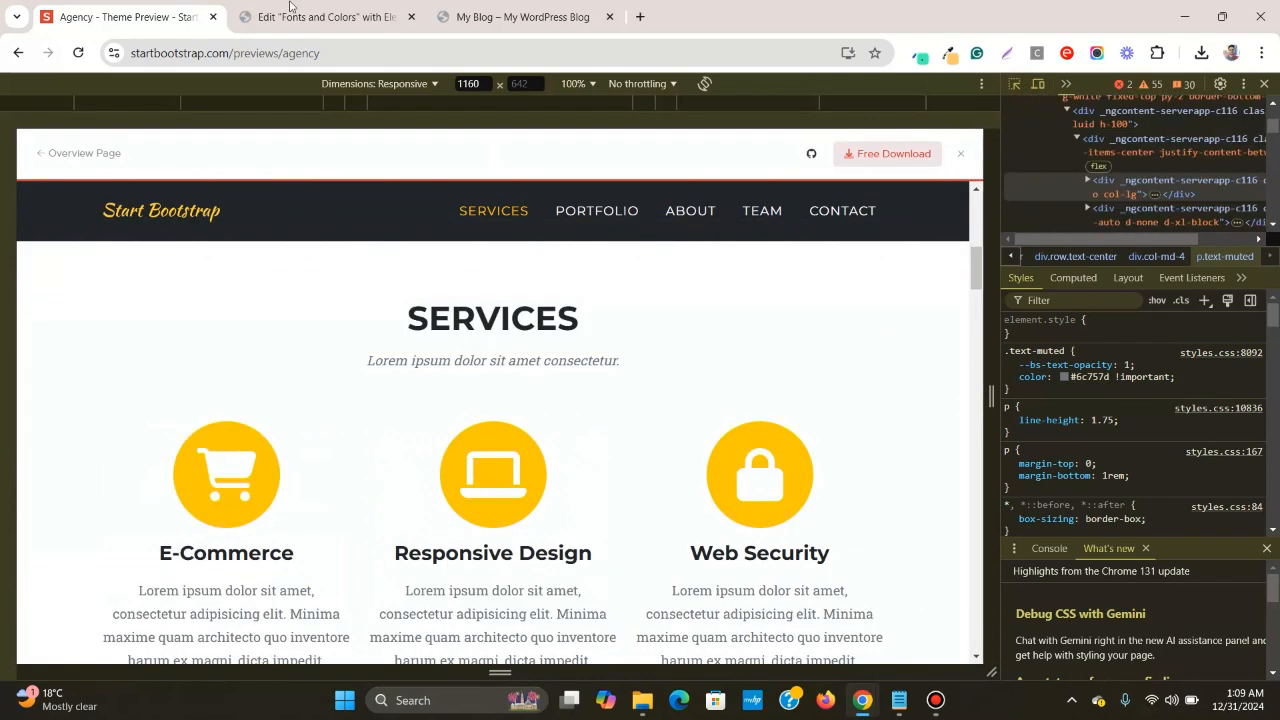
pyautogui.click(288, 14)
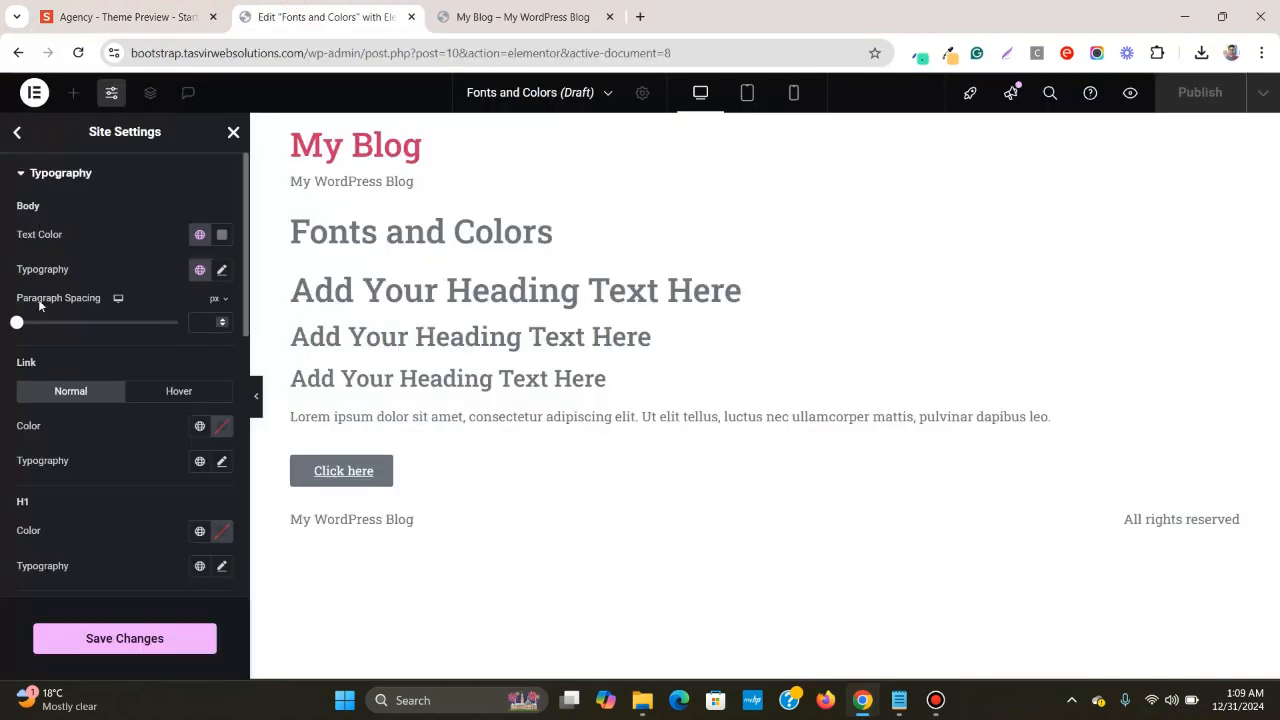
pyautogui.scroll(-1, 43, 325)
pyautogui.scroll(-1, 112, 456)
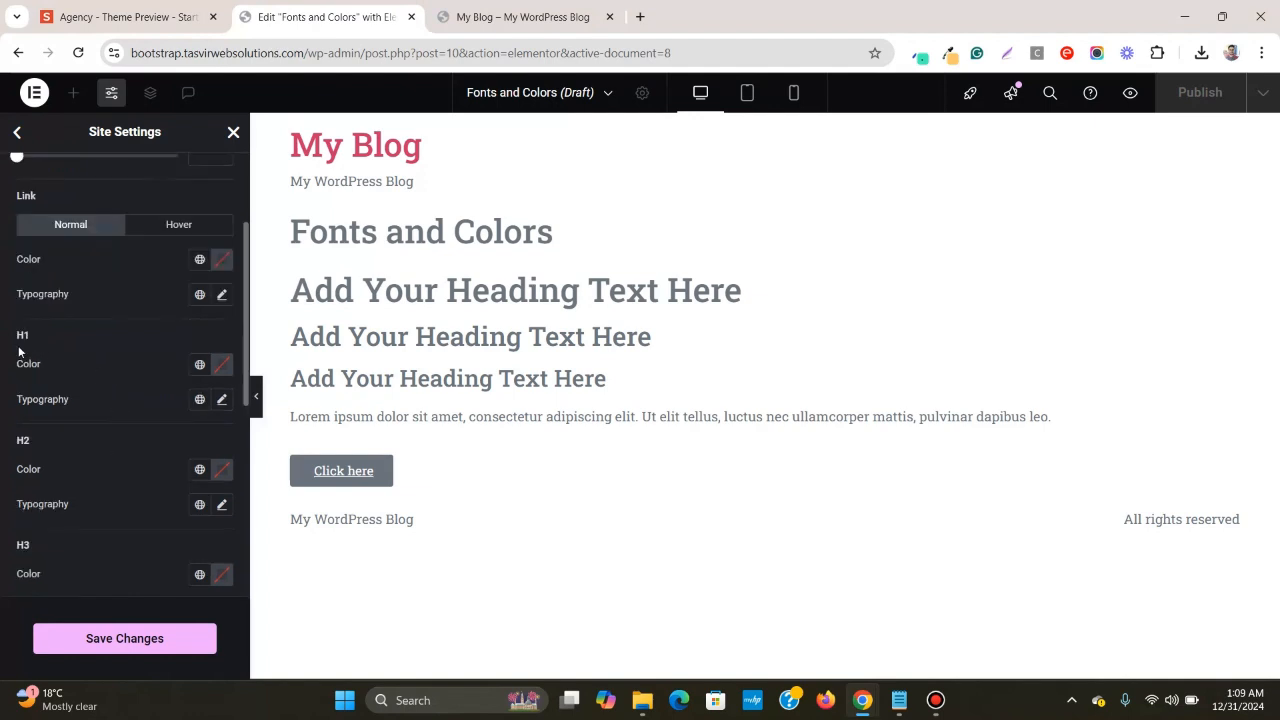
pyautogui.click(198, 400)
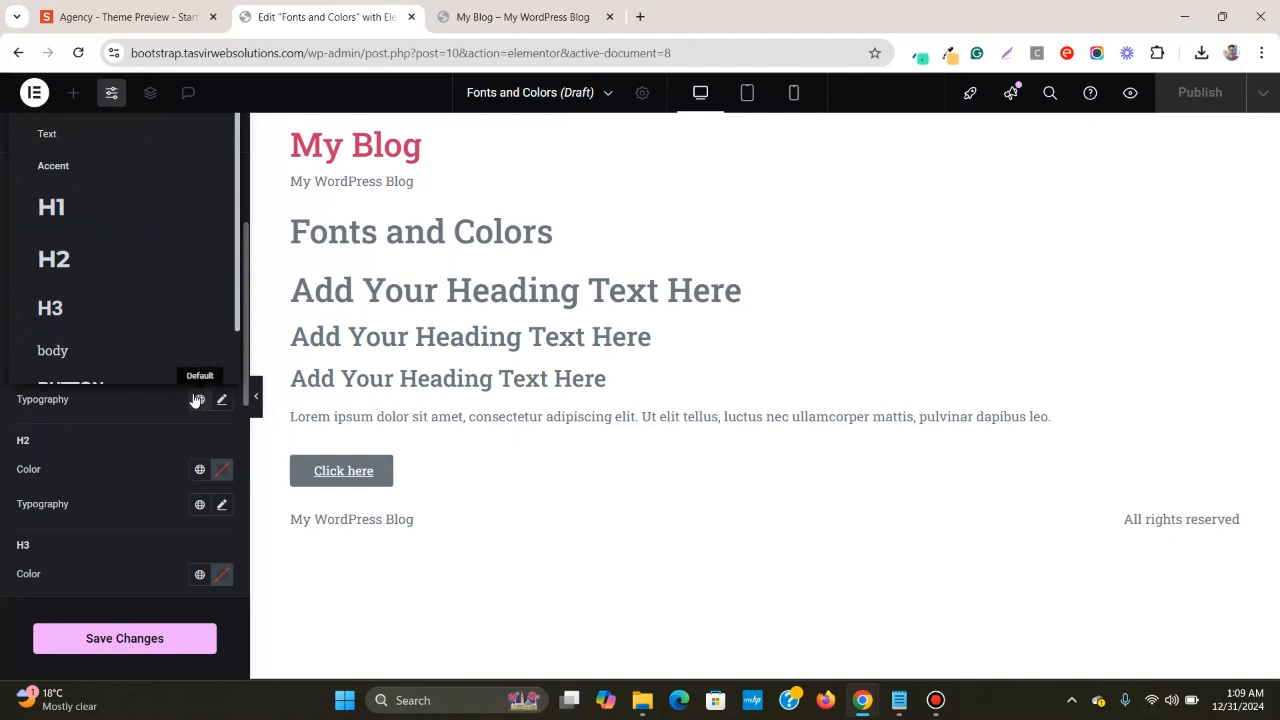
pyautogui.click(68, 209)
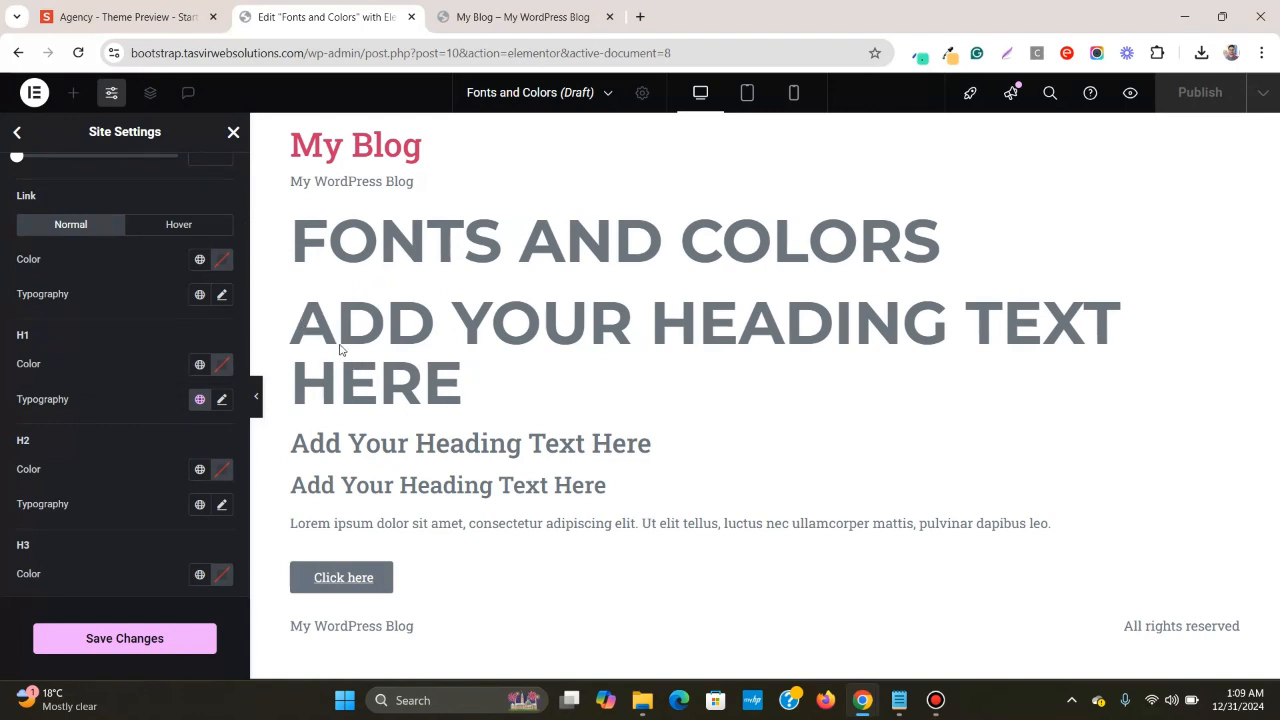
# - Compare the H1 styling with the masthead headline on the Agency theme preview, examining that headline's font and color
pyautogui.click(130, 17)
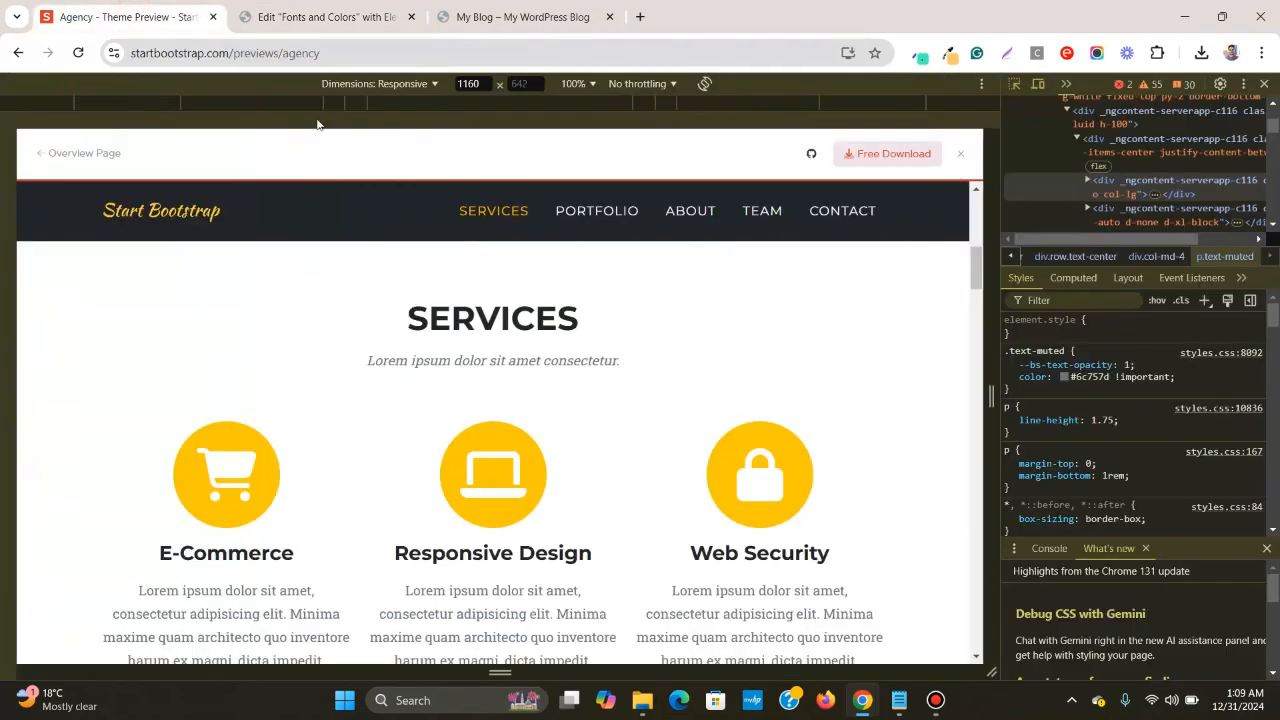
pyautogui.scroll(3, 418, 274)
pyautogui.scroll(3, 418, 274)
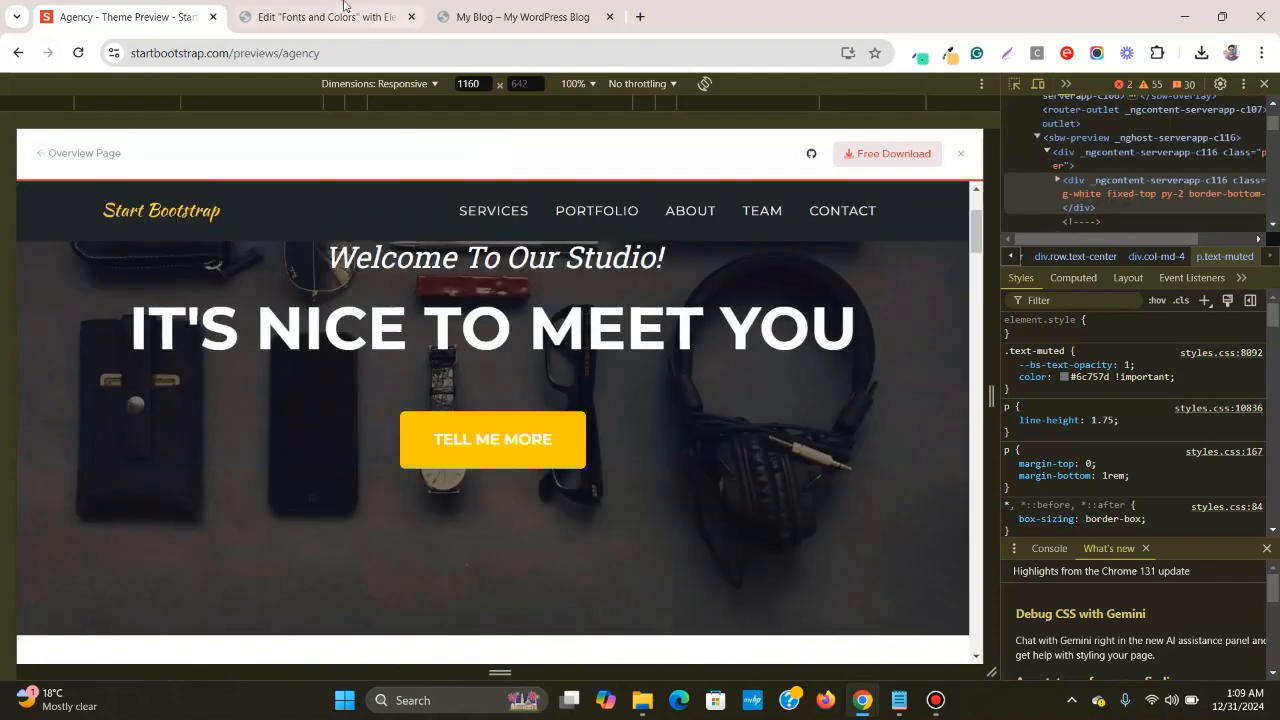
pyautogui.click(343, 8)
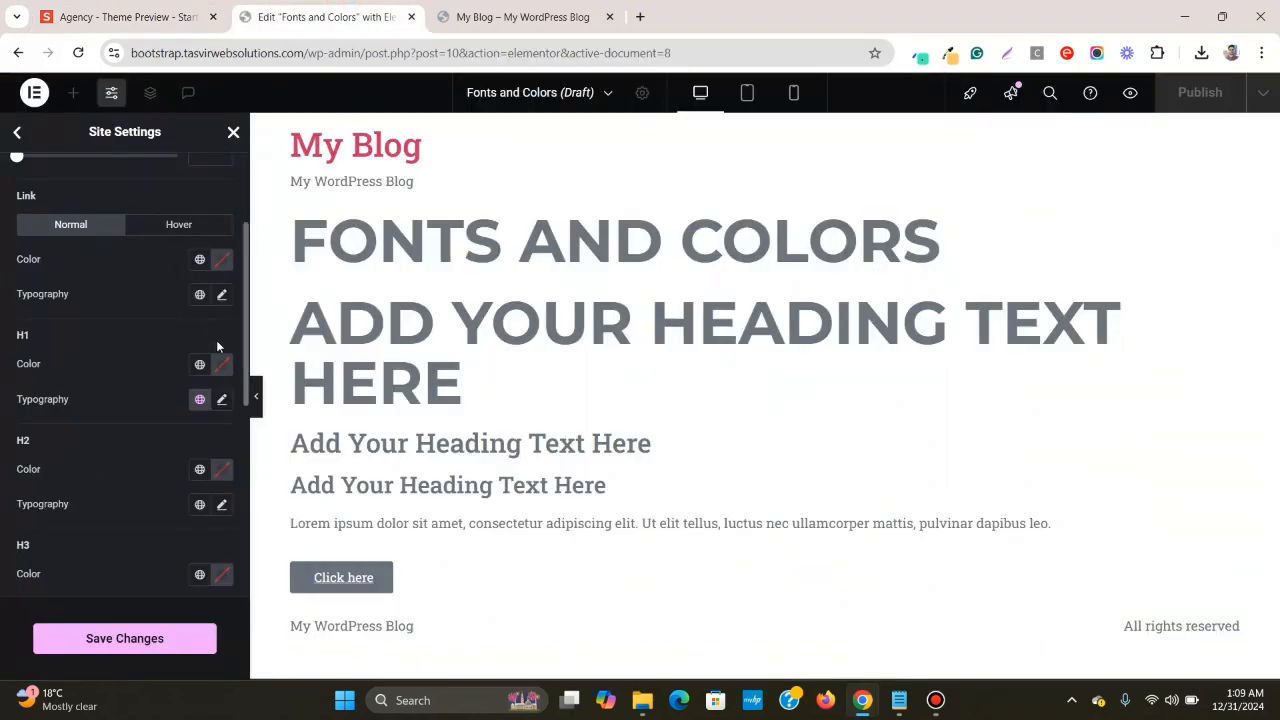
pyautogui.click(196, 6)
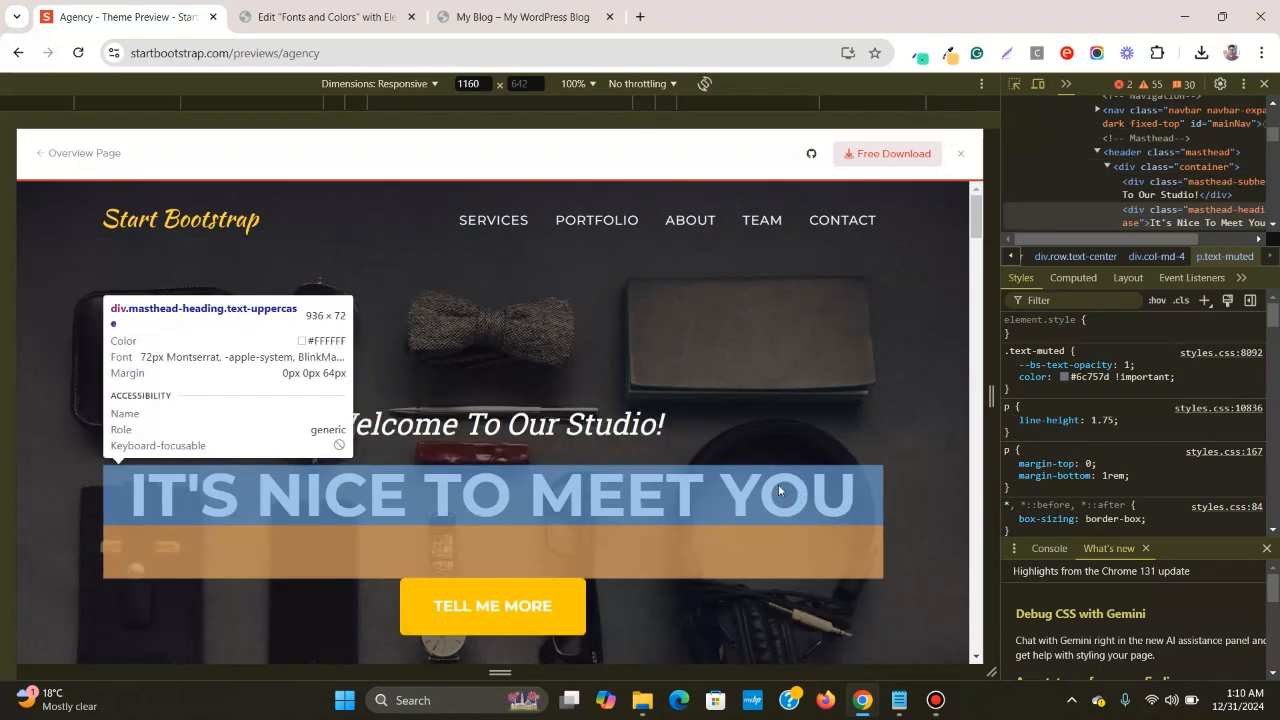
pyautogui.scroll(-7, 634, 365)
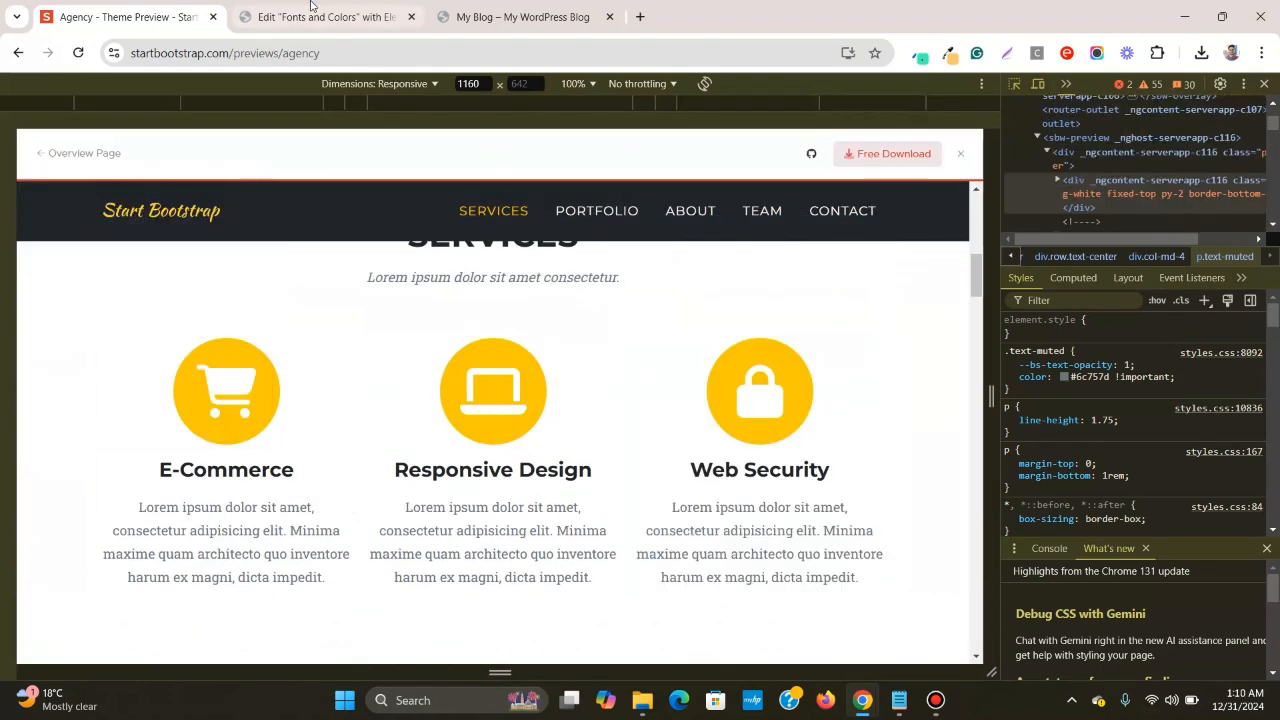
# - In the Elementor site settings, apply the H2 global font to the H2 typography
pyautogui.click(325, 17)
pyautogui.scroll(-1, 121, 359)
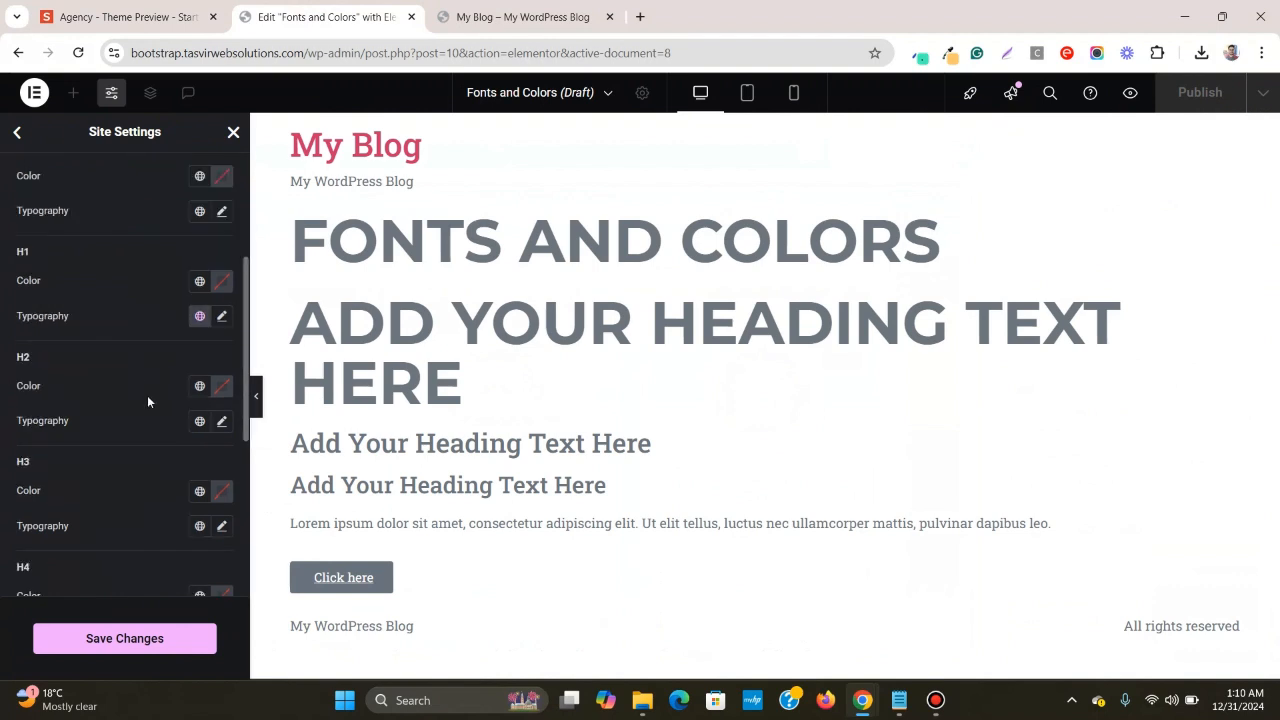
pyautogui.click(200, 424)
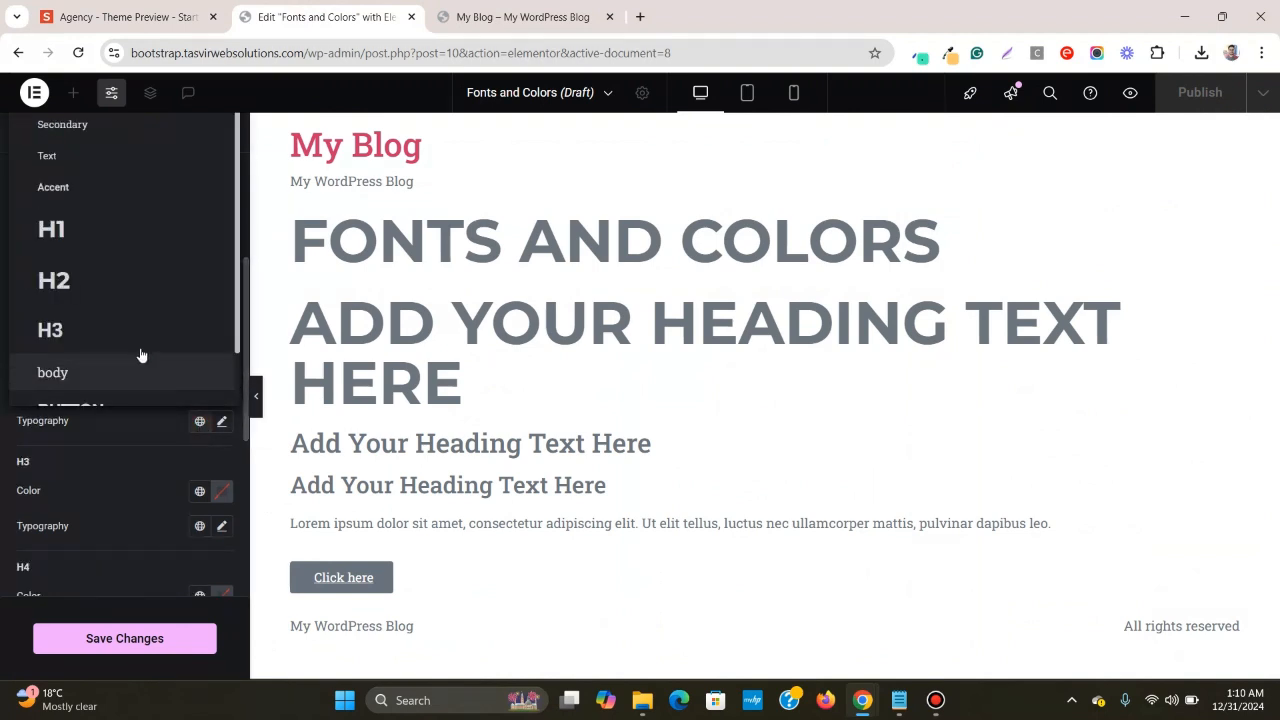
pyautogui.click(121, 294)
# - Inspect the Services section heading on the Agency theme preview, examining its font, size and color
pyautogui.click(125, 17)
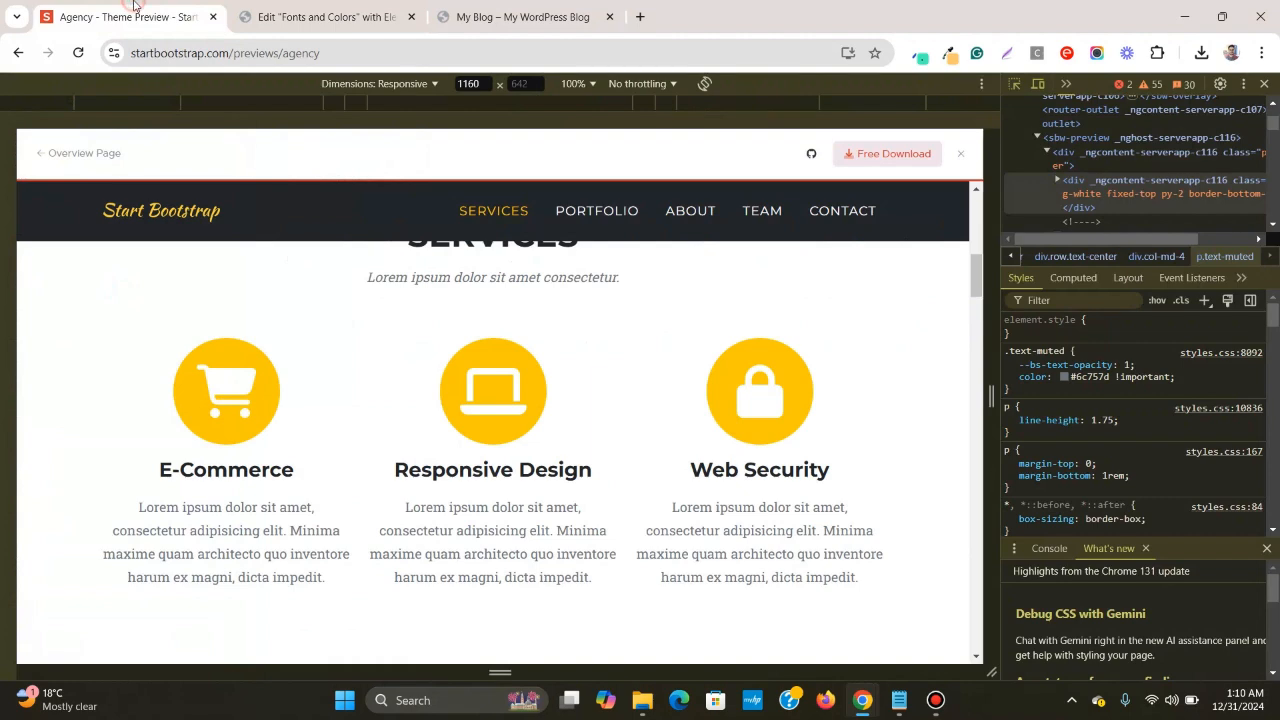
pyautogui.scroll(-1, 520, 280)
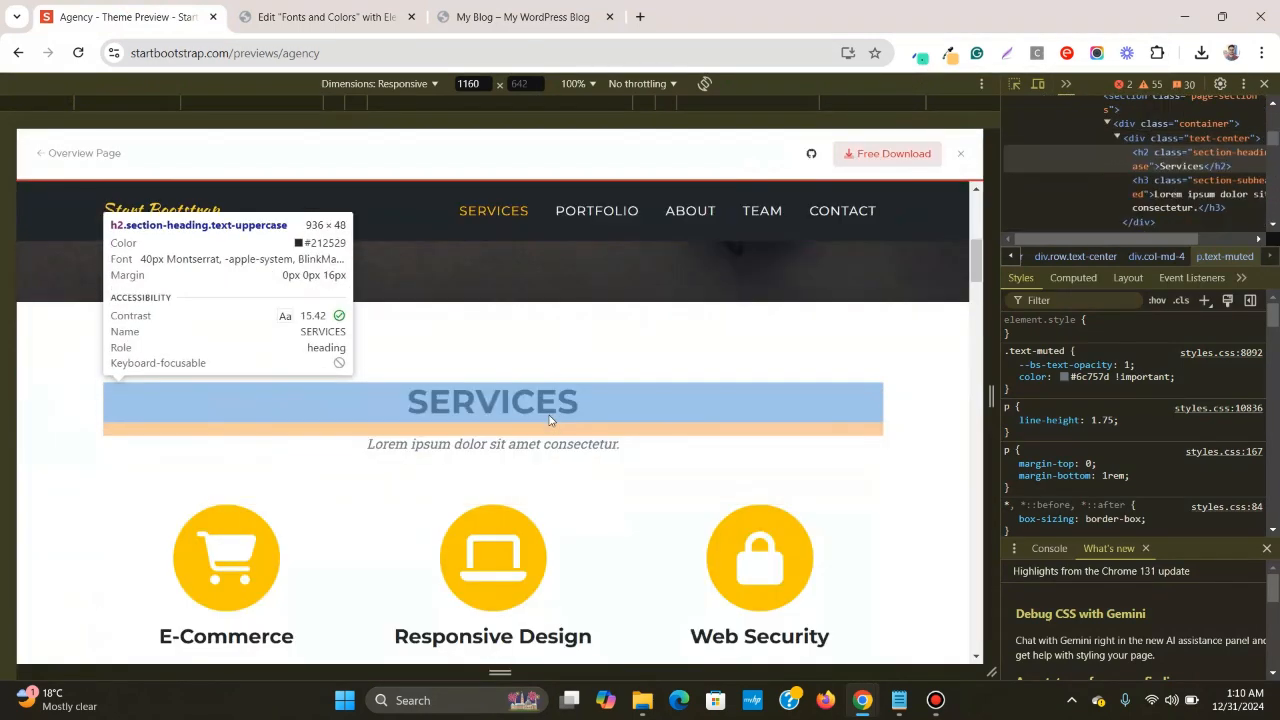
pyautogui.click(548, 419)
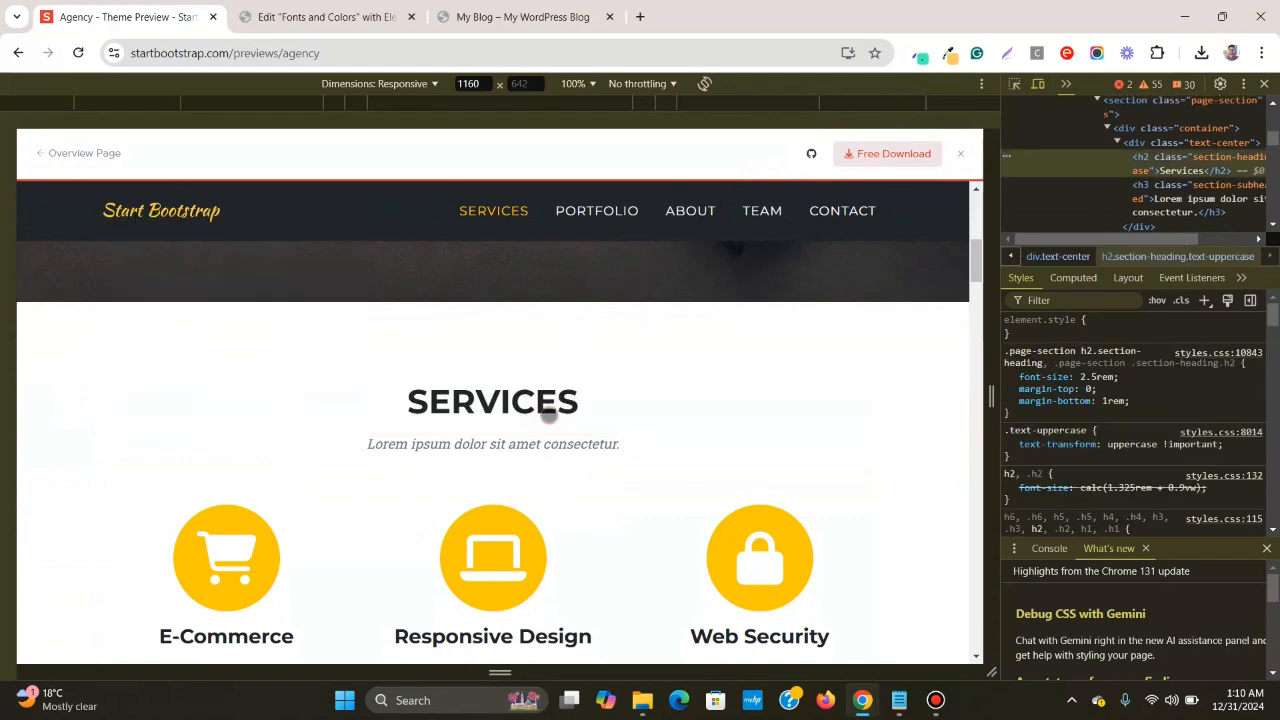
pyautogui.scroll(-2, 1145, 487)
pyautogui.scroll(-3, 1145, 487)
pyautogui.scroll(4, 1145, 487)
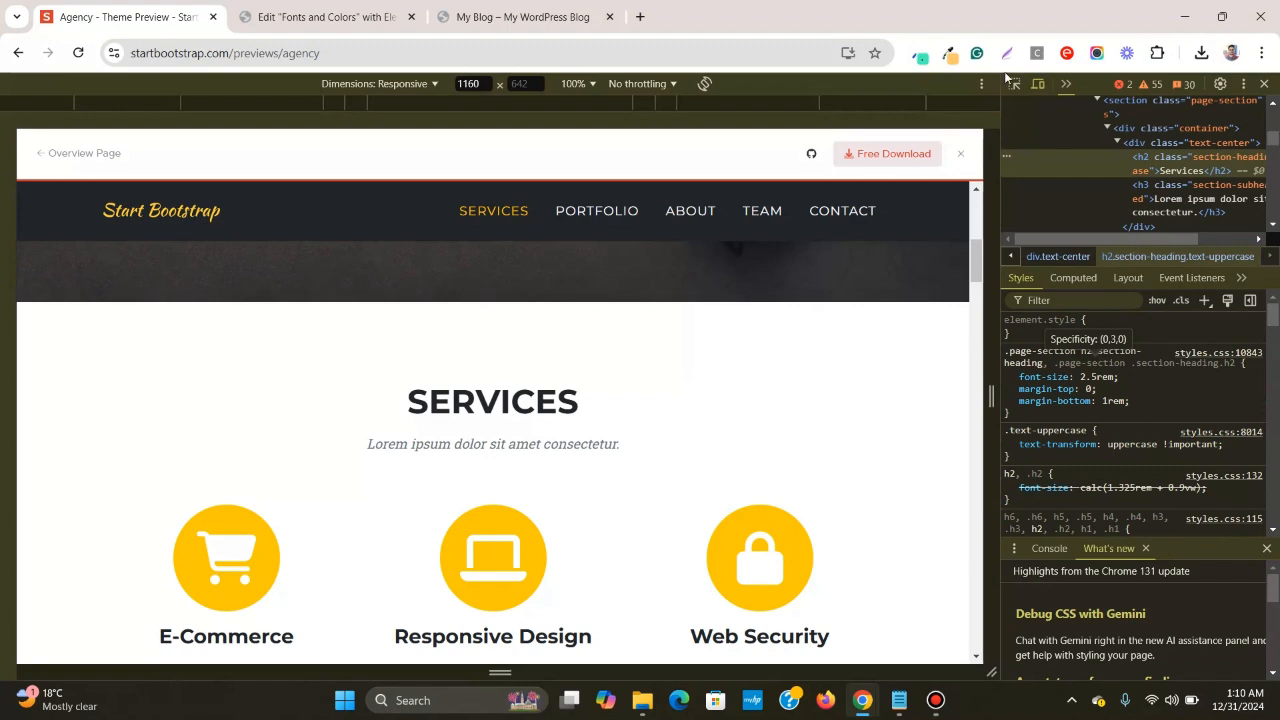
pyautogui.moveTo(452, 419)
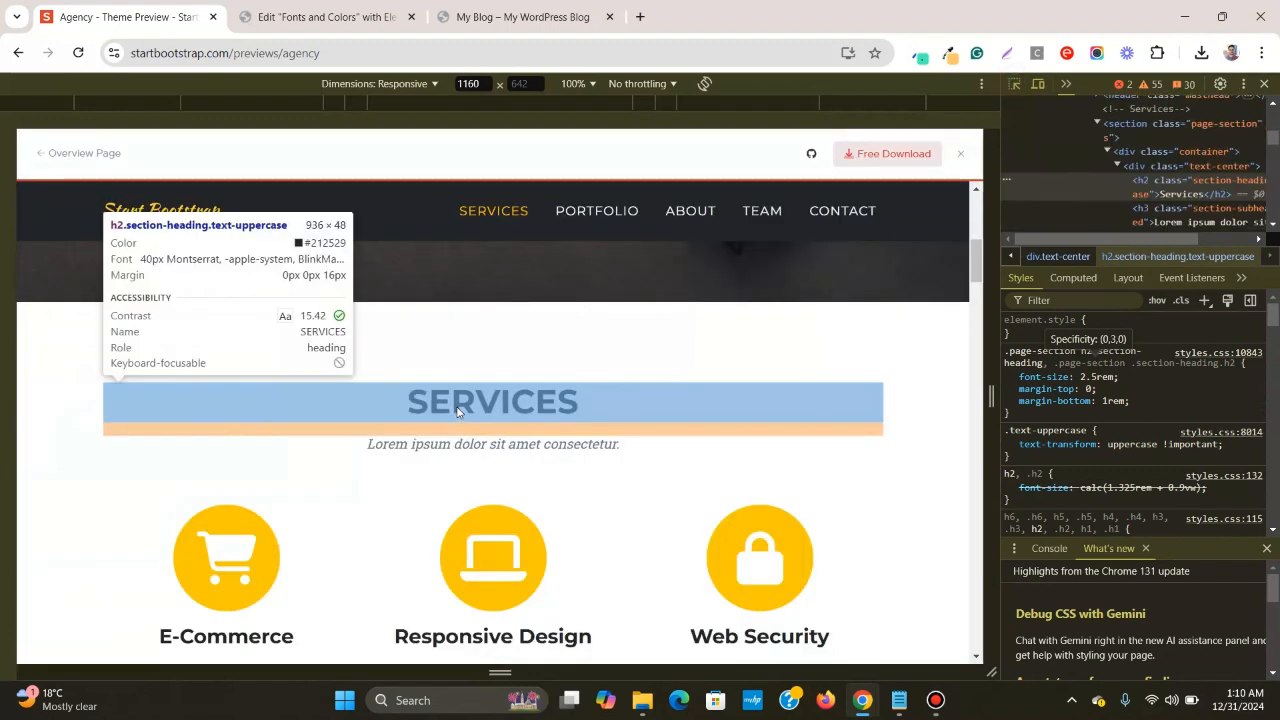
# - In the Elementor site settings, set the H2 color to #212529
pyautogui.click(325, 17)
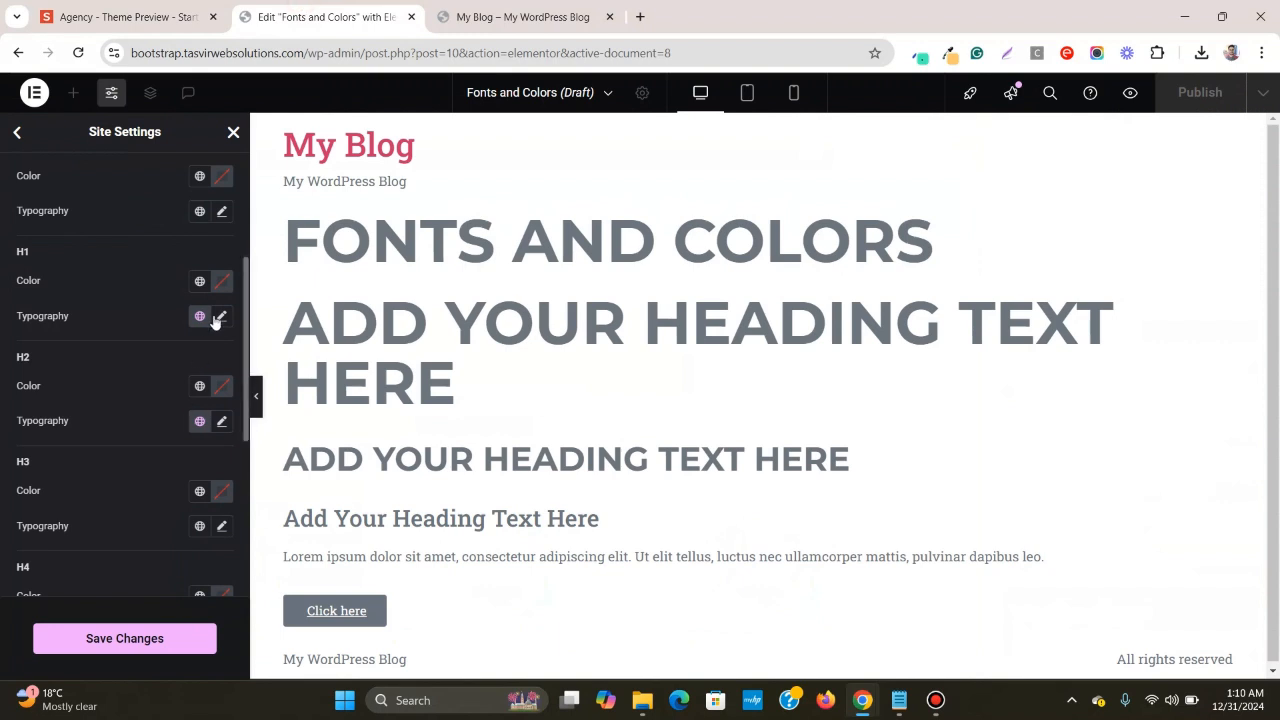
pyautogui.click(229, 396)
pyautogui.doubleClick(210, 624)
pyautogui.write('2')
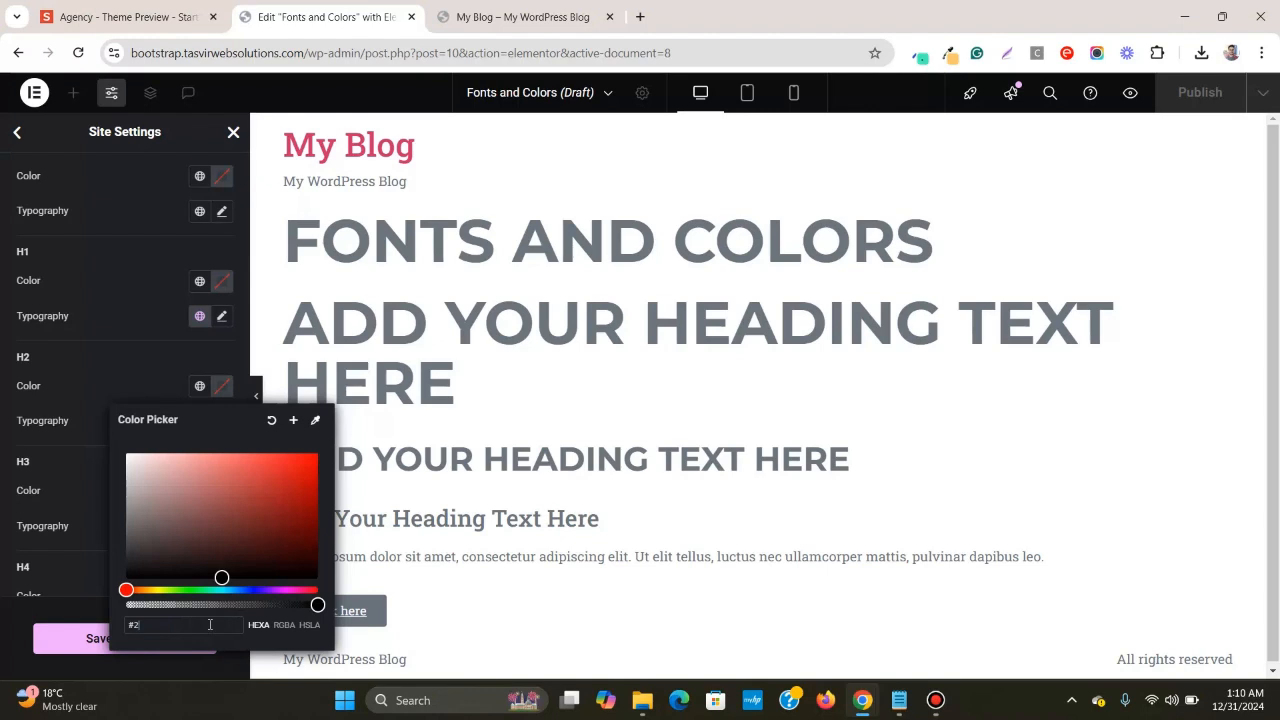
pyautogui.write('125')
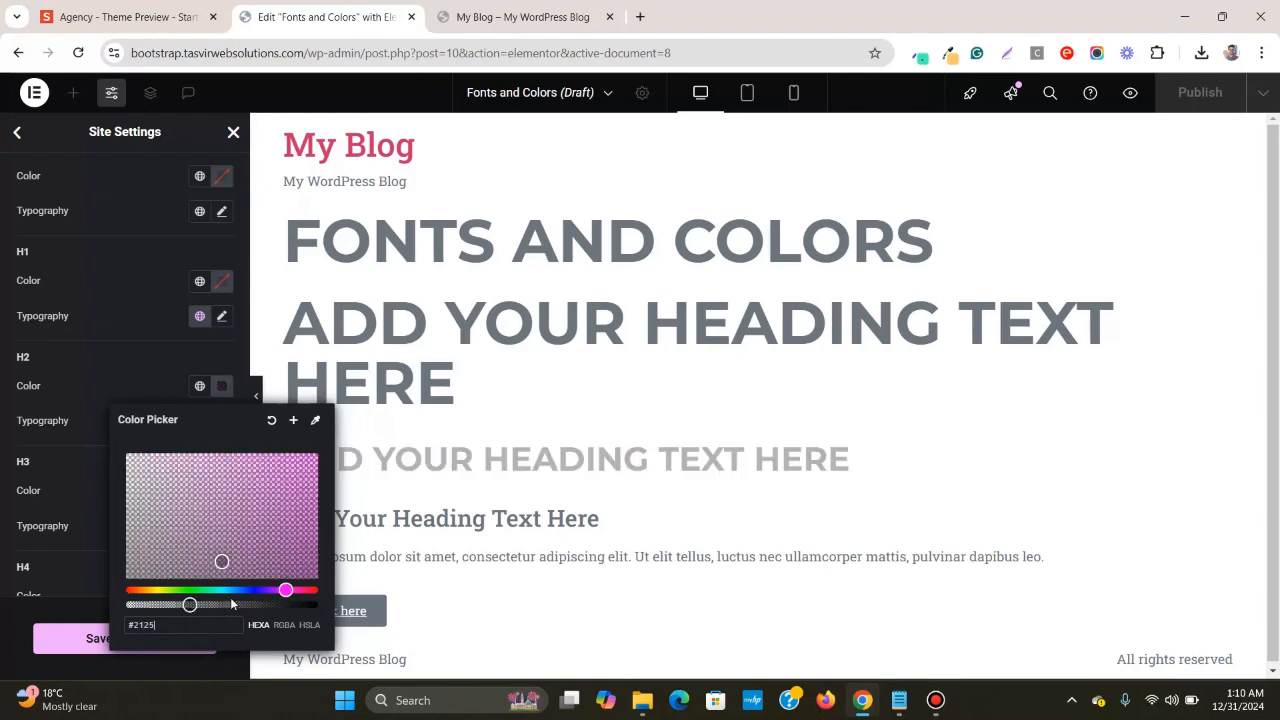
pyautogui.write('29')
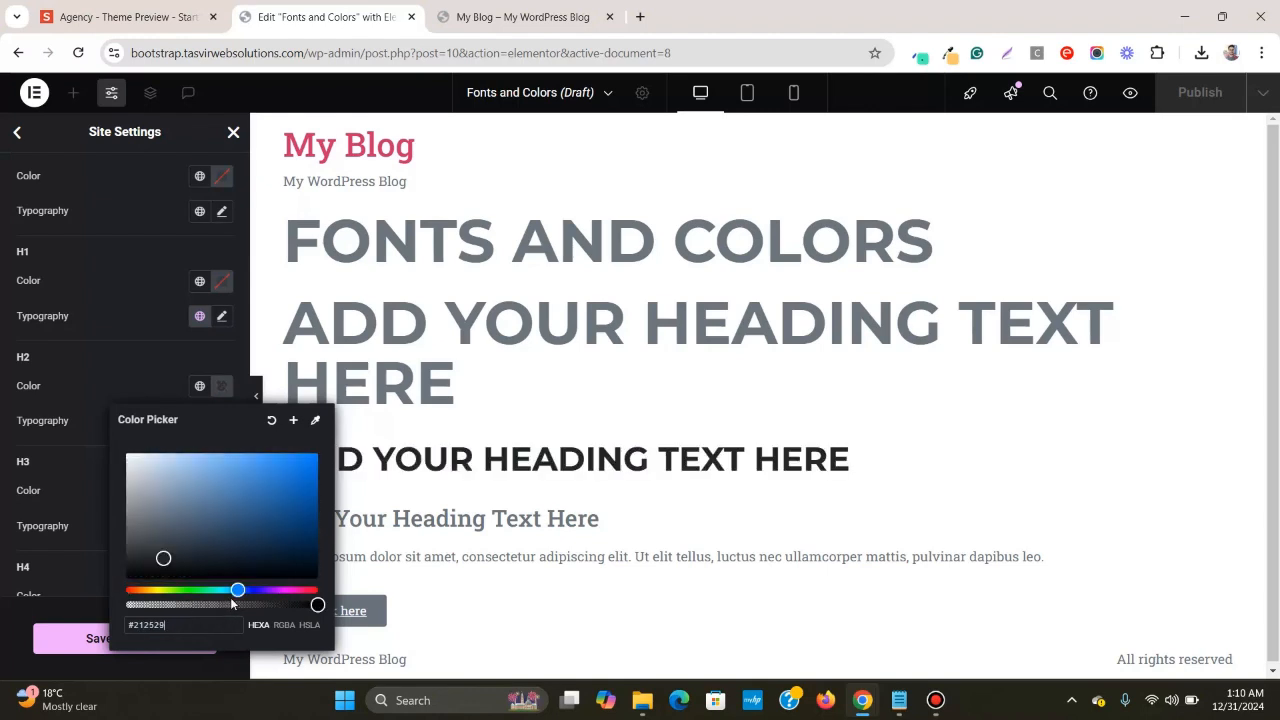
# - Save the H2 color as a new global color named "dark"
pyautogui.click(293, 420)
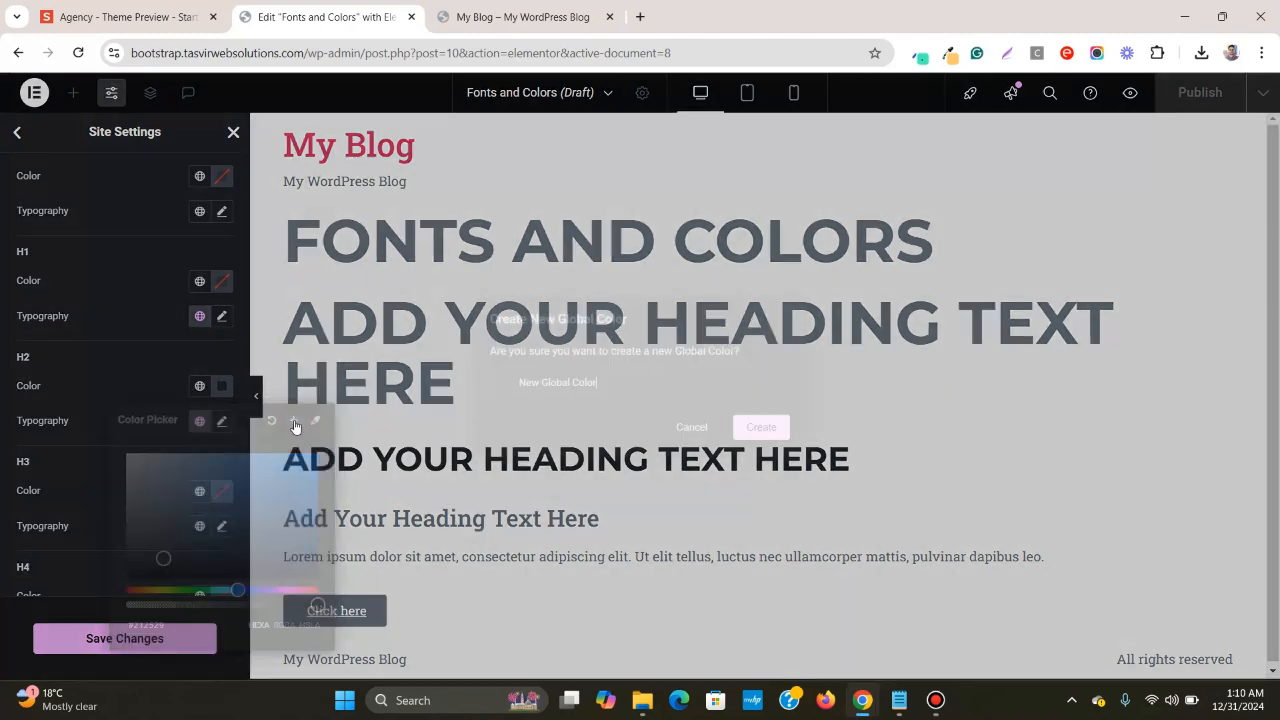
pyautogui.hotkey('ctrl', 'a')
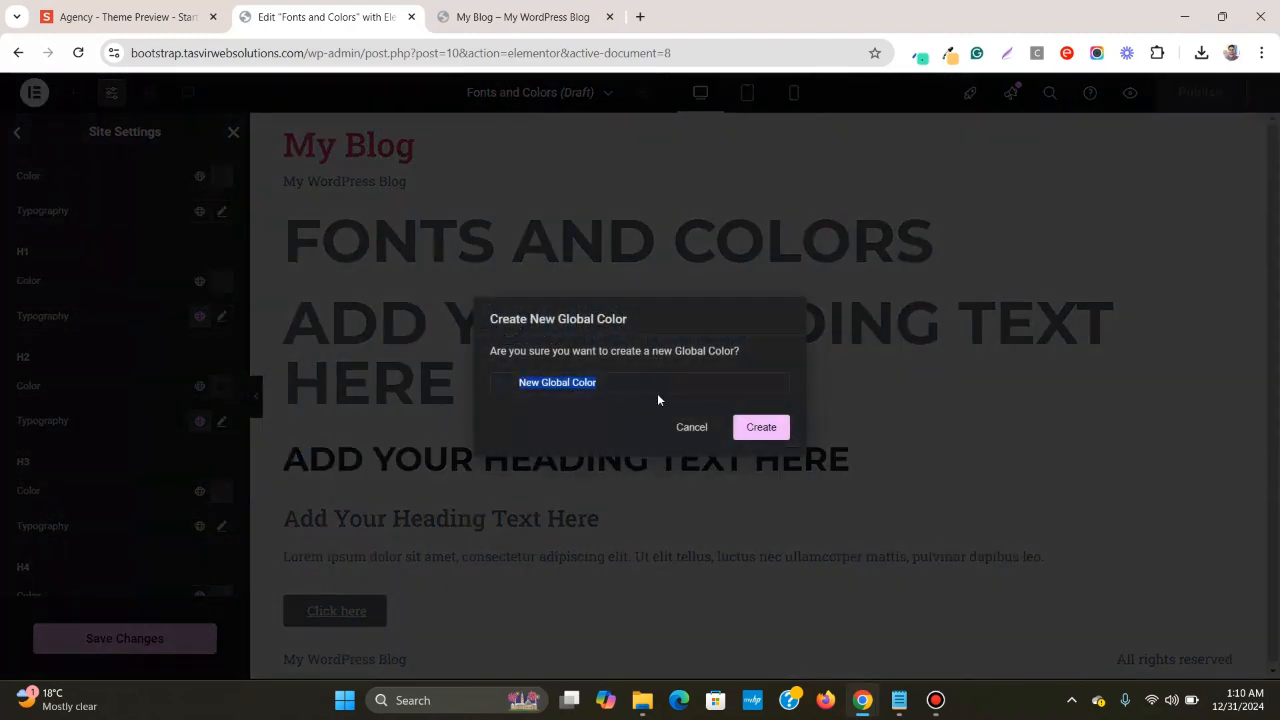
pyautogui.write('dark')
pyautogui.click(768, 432)
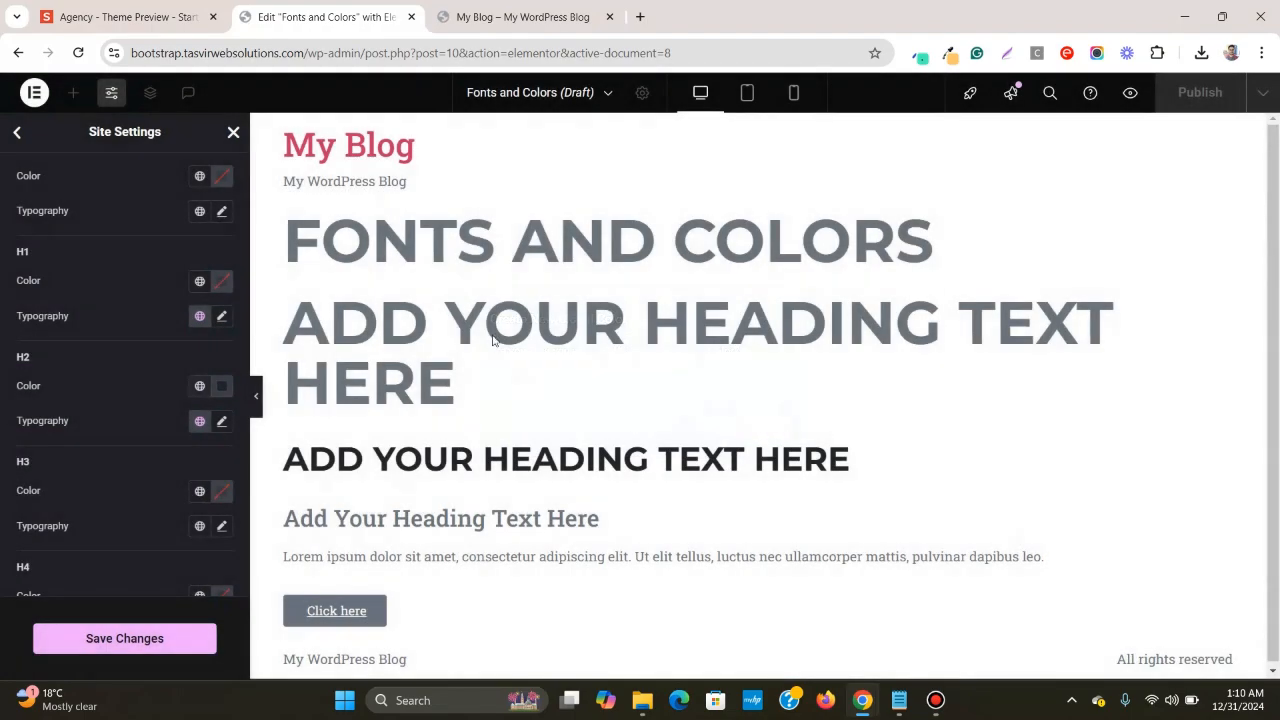
# - Inspect the E-Commerce heading in the Agency theme preview's Services section, examining its heading level, font and color
pyautogui.click(100, 17)
pyautogui.scroll(-3, 517, 414)
pyautogui.scroll(1, 500, 400)
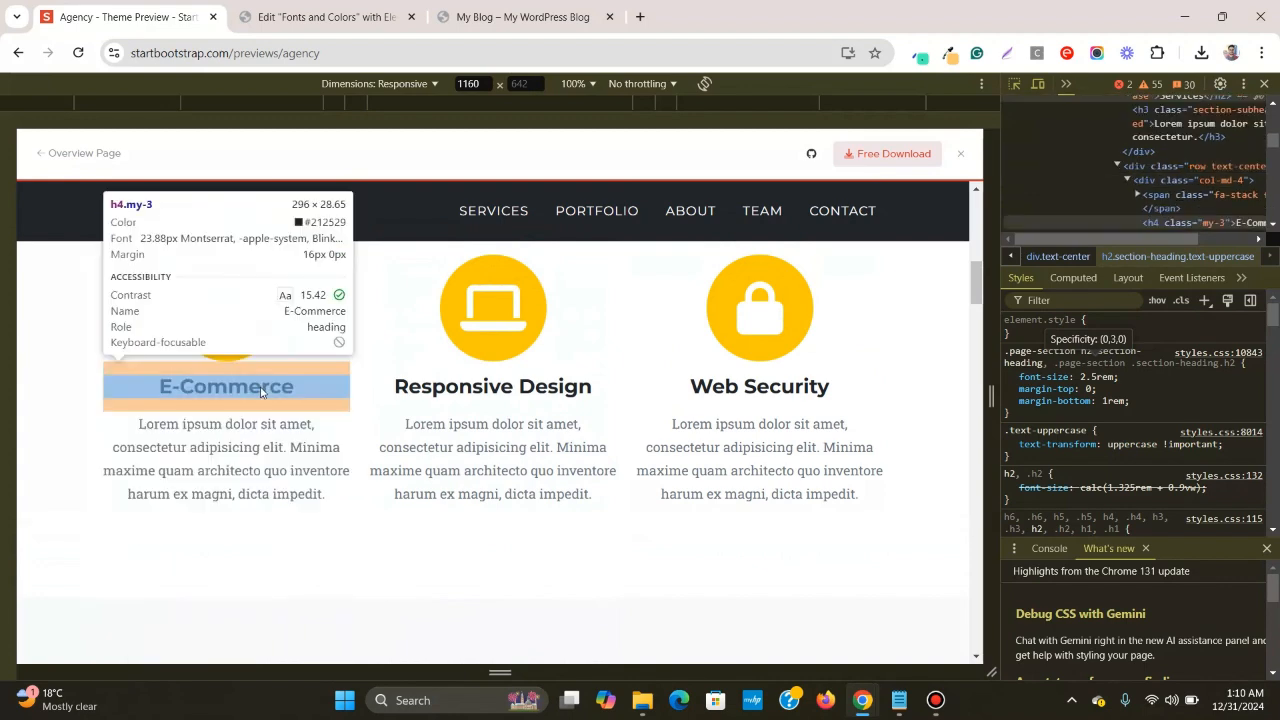
# - Back in the Elementor site settings, apply the H3 global font to the H3 typography and check which font is assigned
pyautogui.click(320, 17)
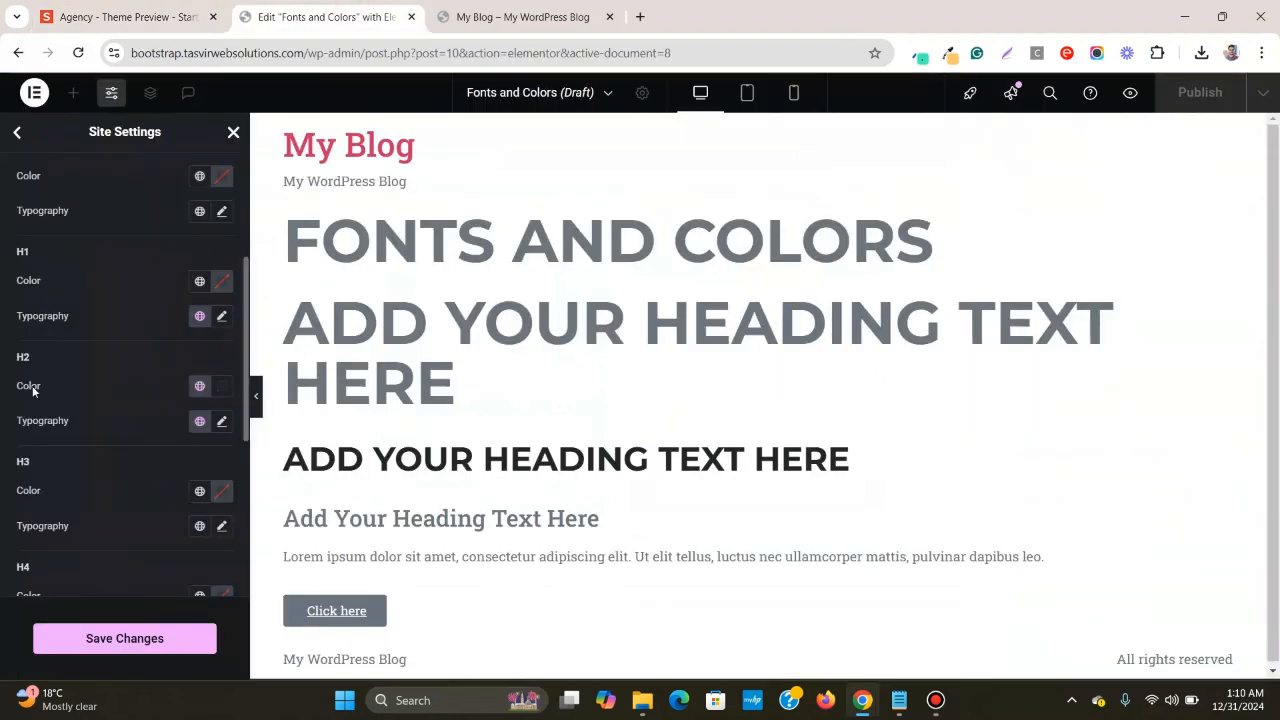
pyautogui.scroll(-3, 40, 385)
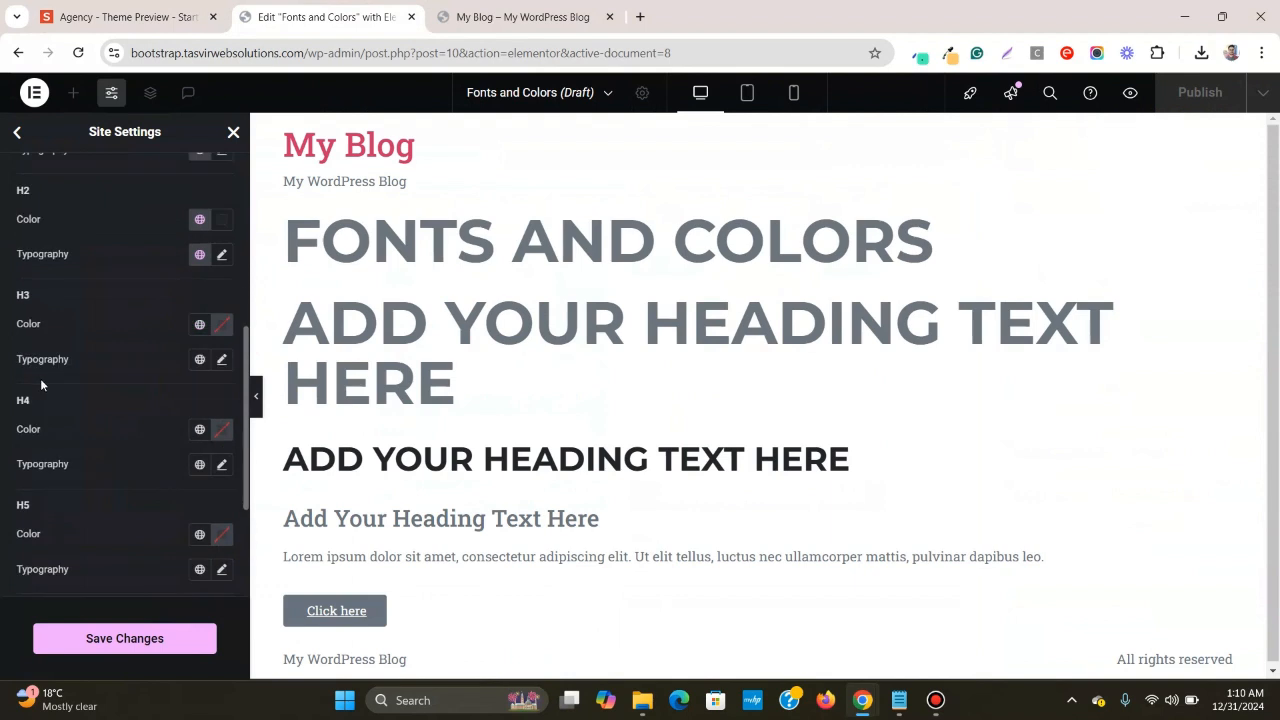
pyautogui.click(199, 359)
pyautogui.scroll(-1, 60, 612)
pyautogui.click(57, 610)
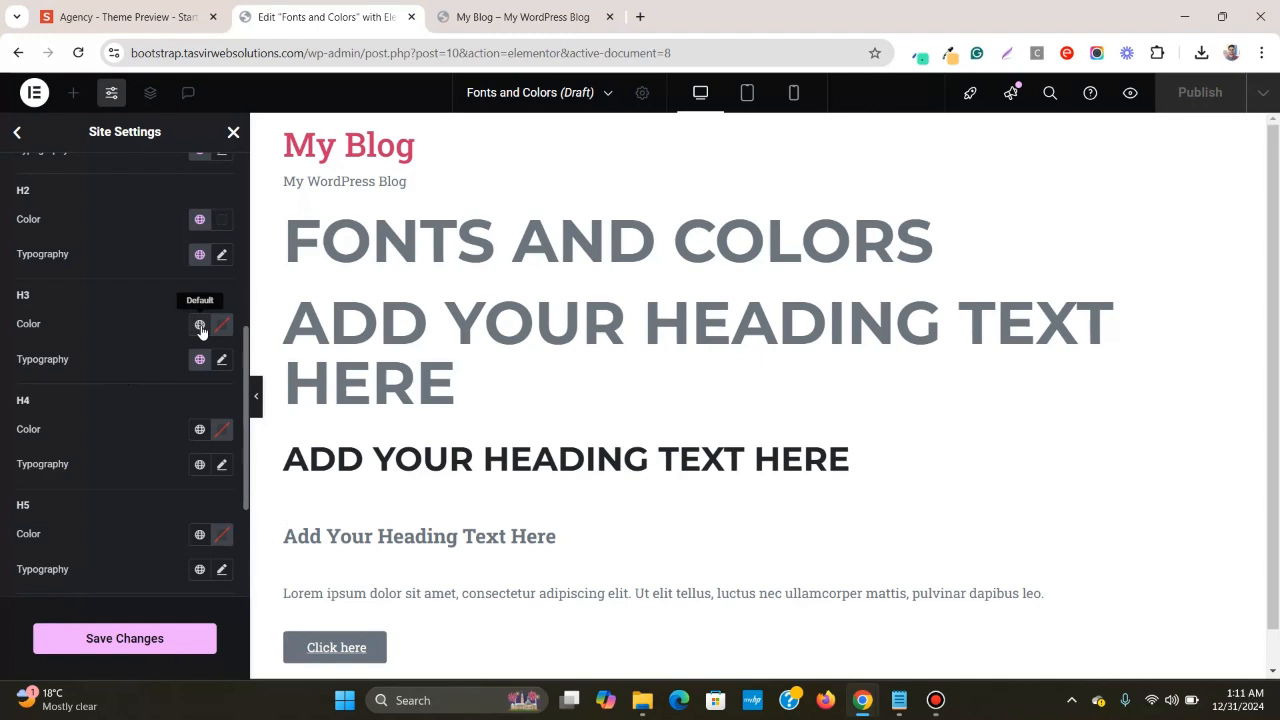
pyautogui.scroll(1, 170, 323)
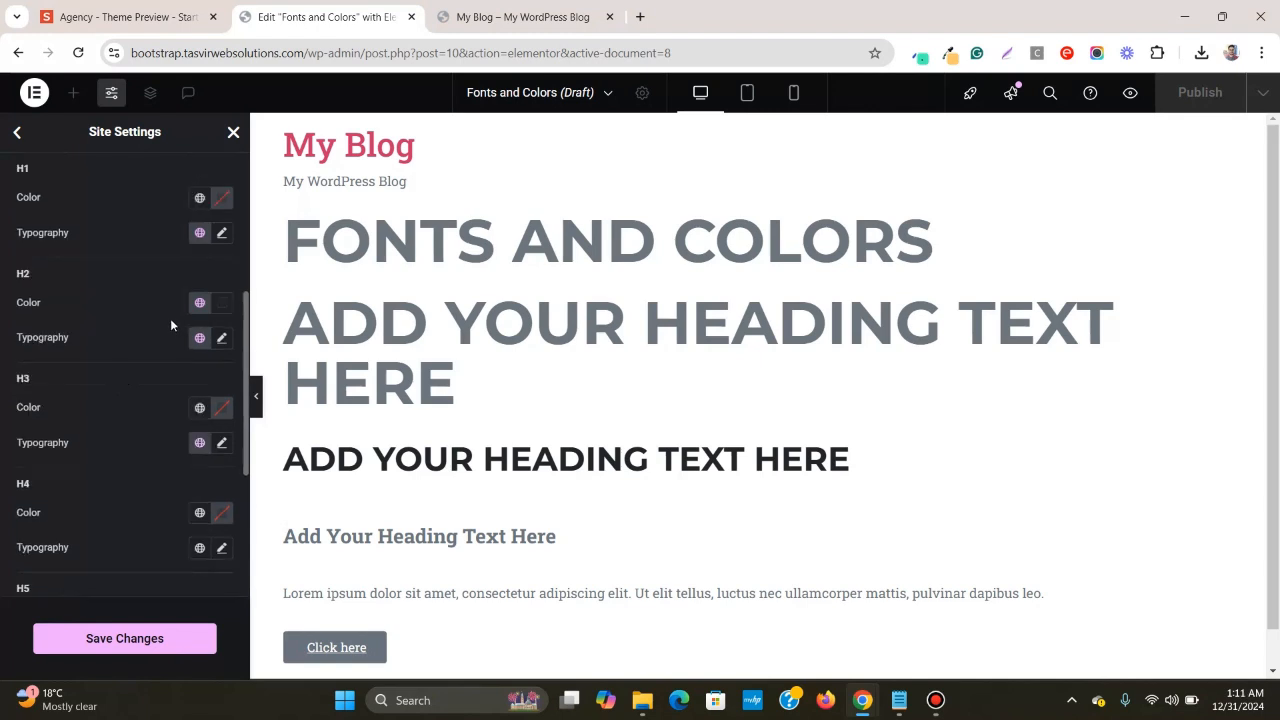
pyautogui.click(200, 444)
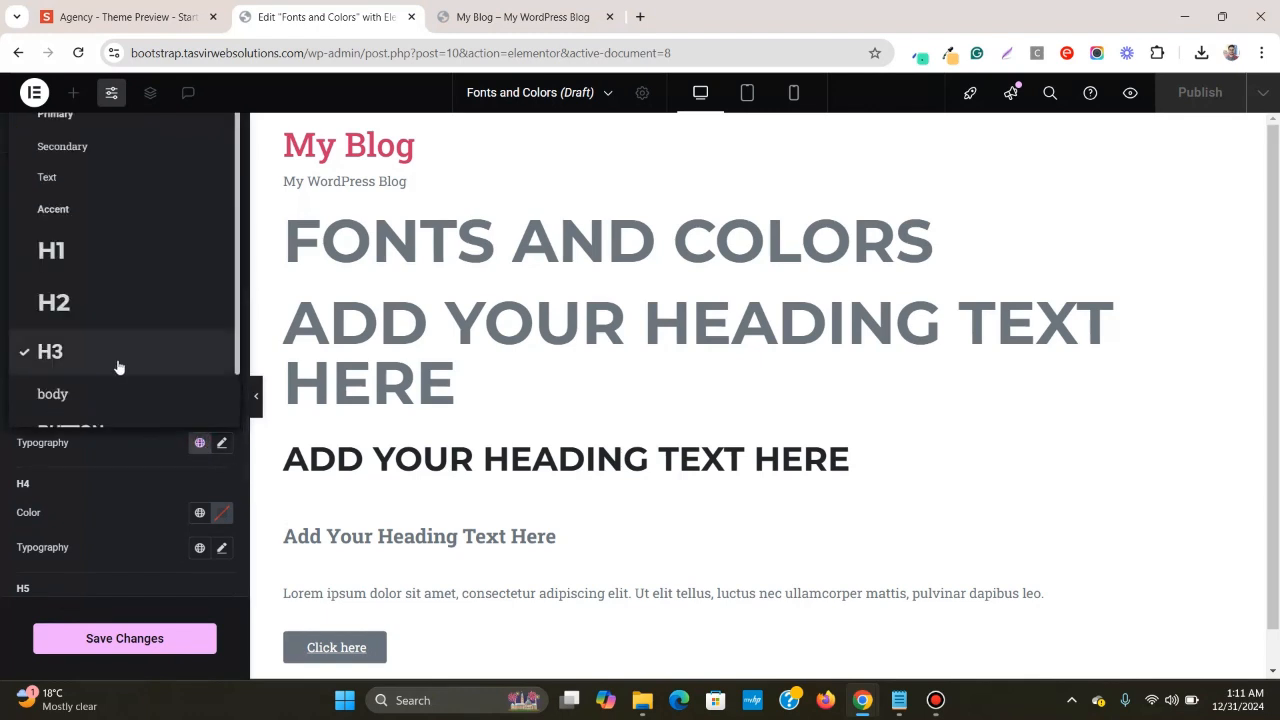
pyautogui.click(194, 452)
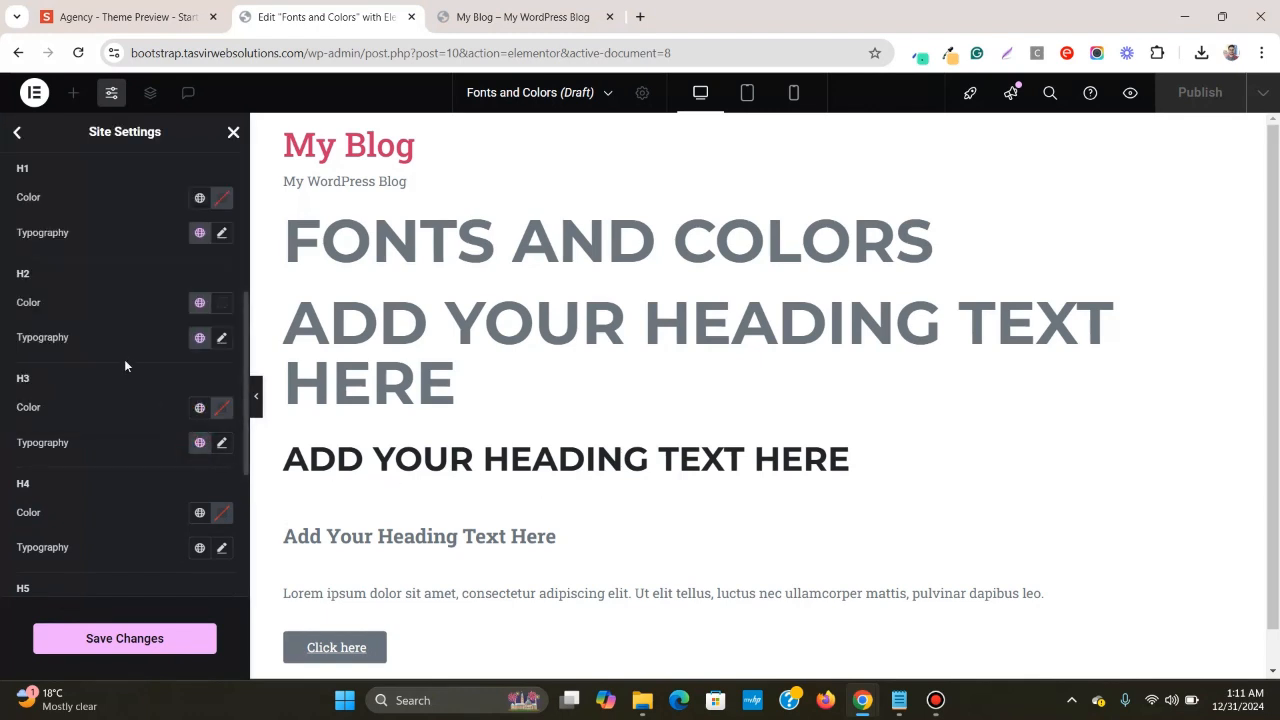
# - Apply the "dark" global color to the H3 color, keep the H3 global font, and save the site settings
pyautogui.click(200, 407)
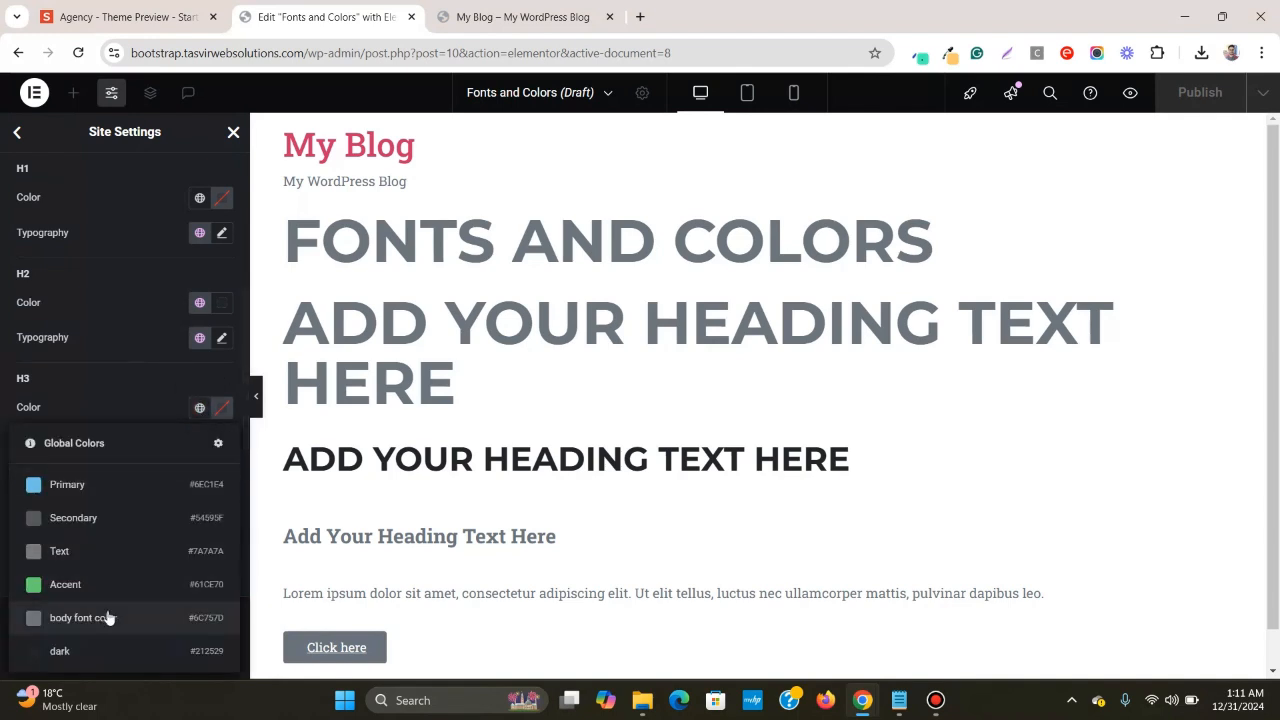
pyautogui.click(108, 651)
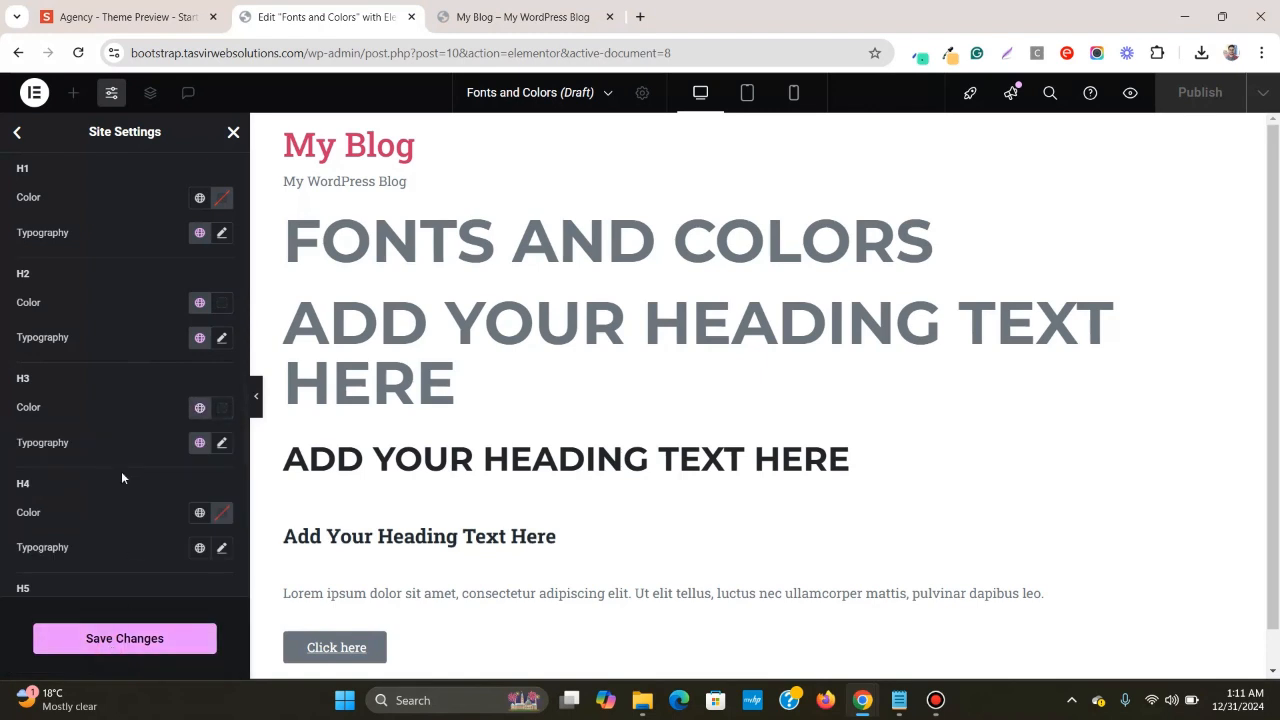
pyautogui.click(200, 442)
pyautogui.click(141, 366)
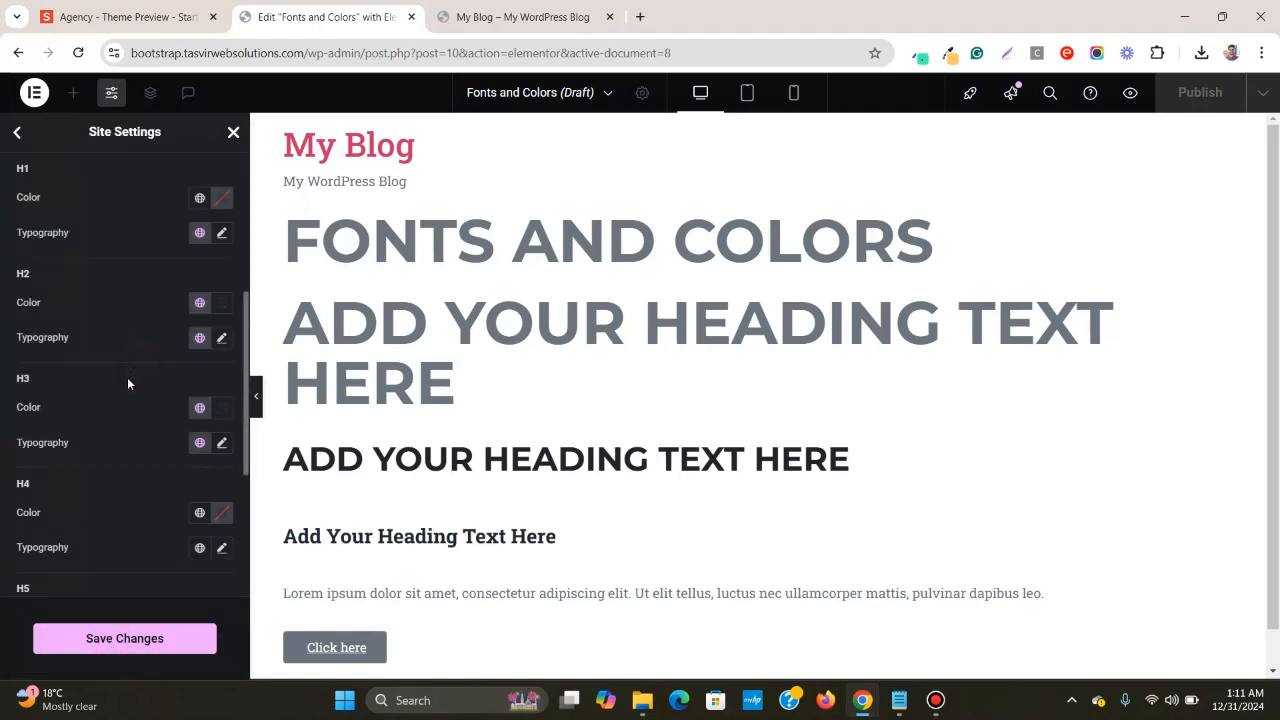
pyautogui.click(134, 640)
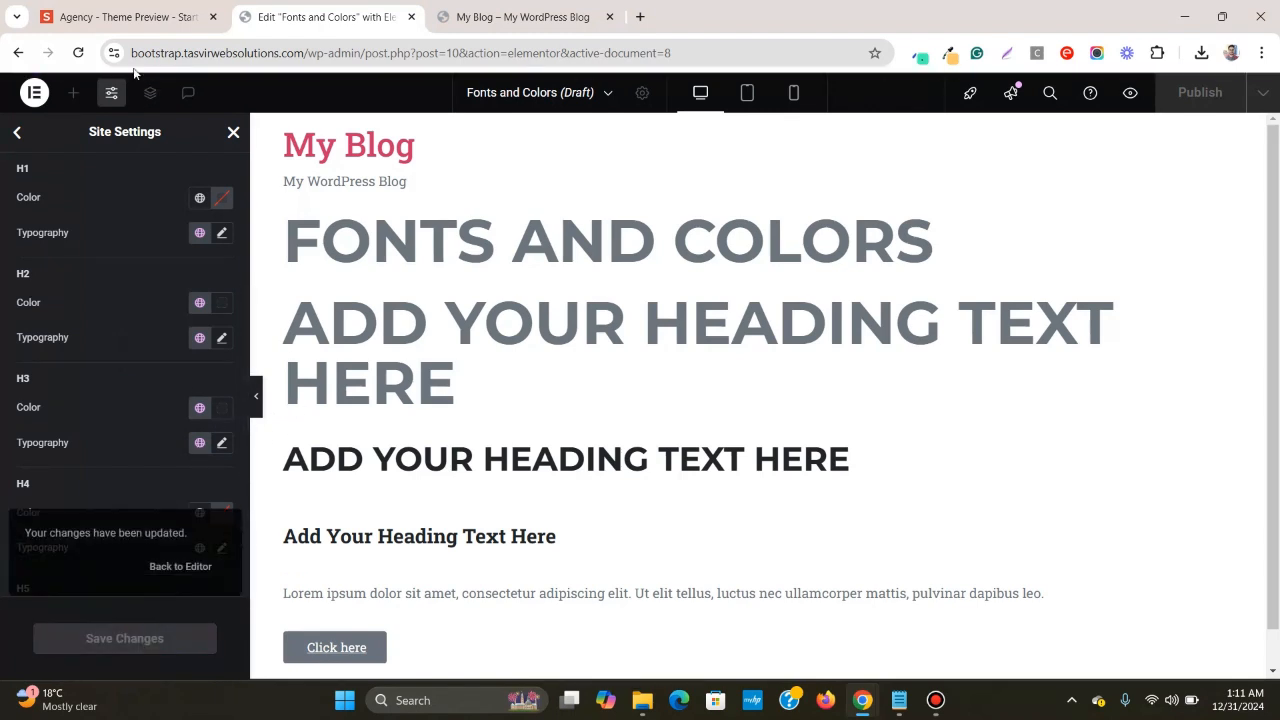
# - Reload the Elementor editor and set the H3 custom global font's family to Montserrat
pyautogui.click(78, 52)
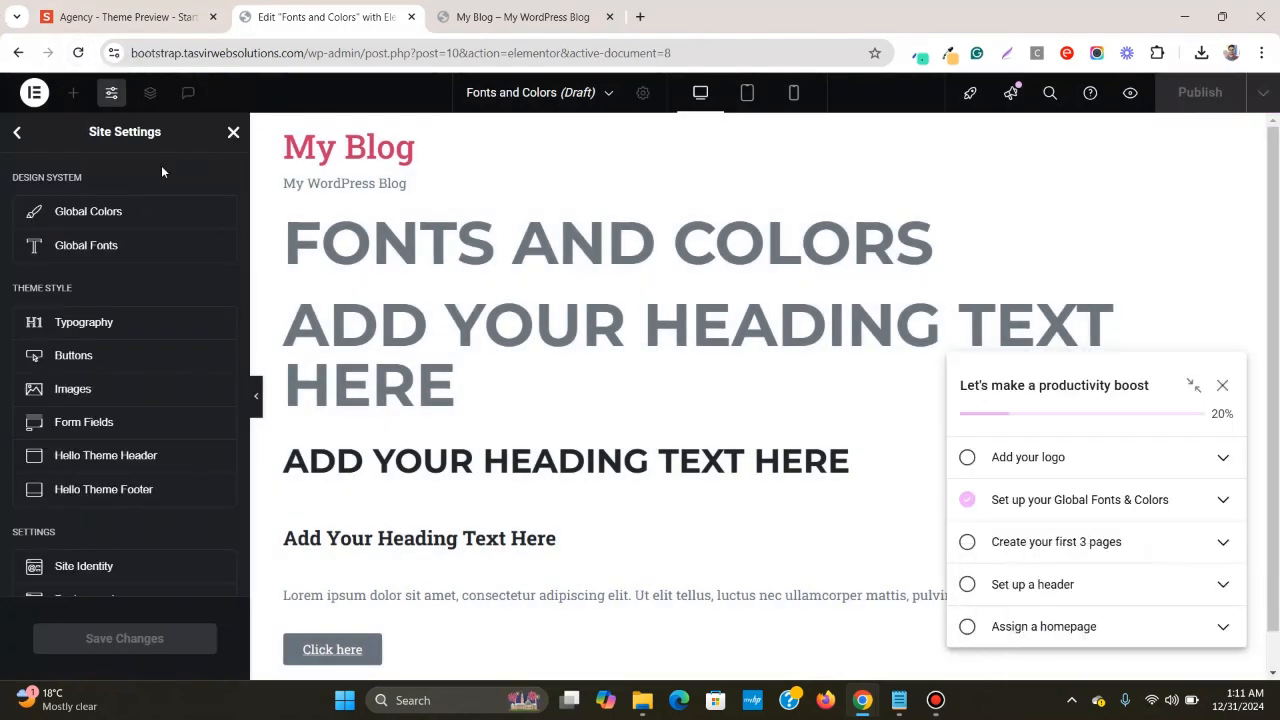
pyautogui.click(145, 253)
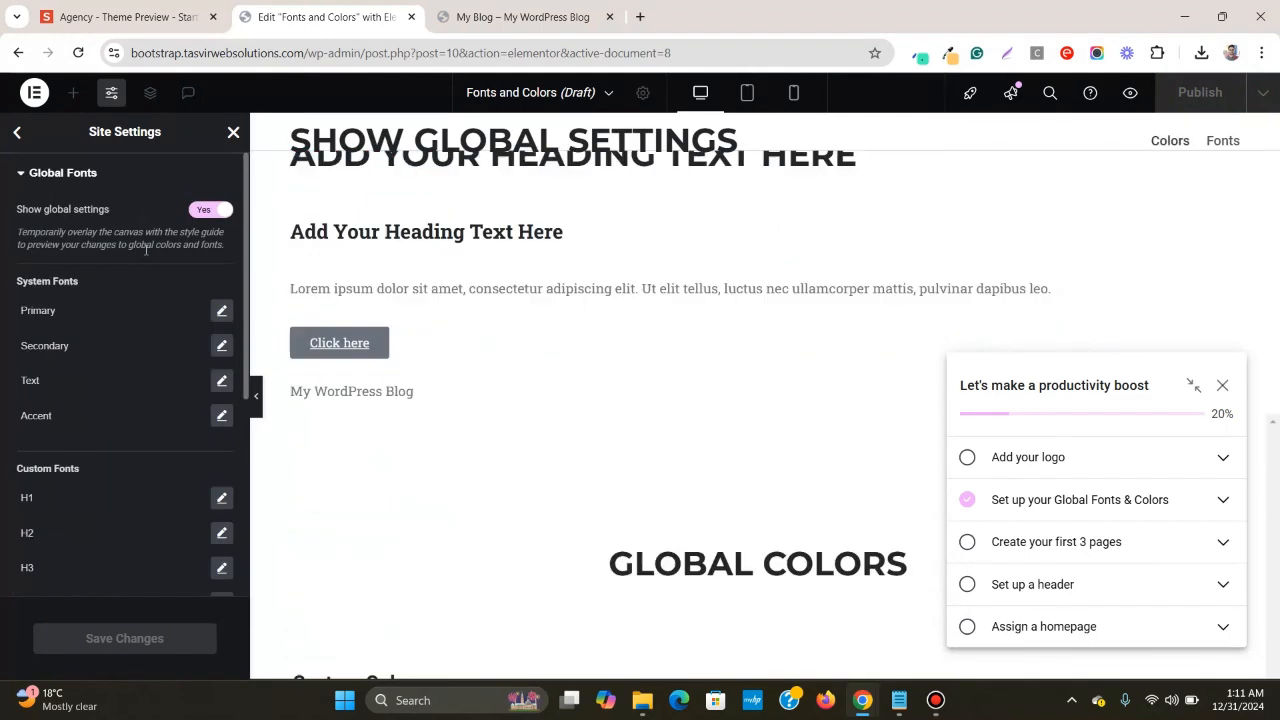
pyautogui.scroll(-2, 149, 493)
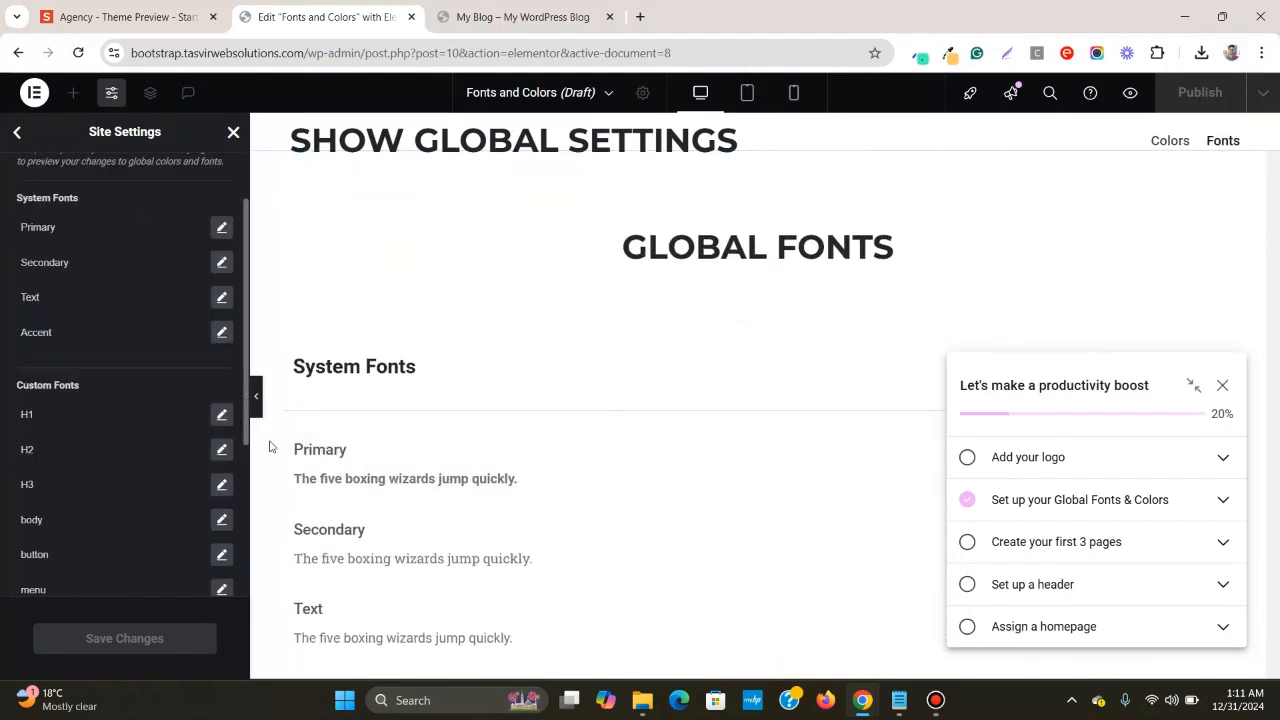
pyautogui.click(222, 484)
pyautogui.scroll(-2, 143, 480)
pyautogui.click(178, 307)
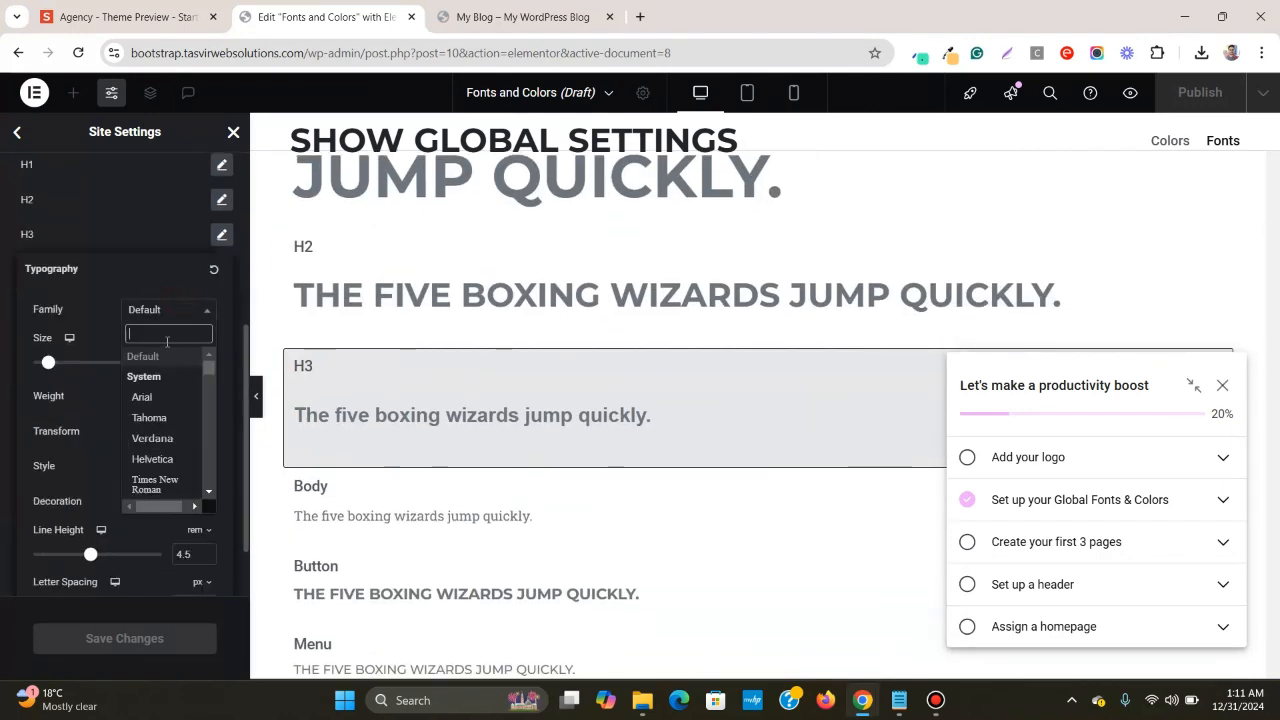
pyautogui.write('mont')
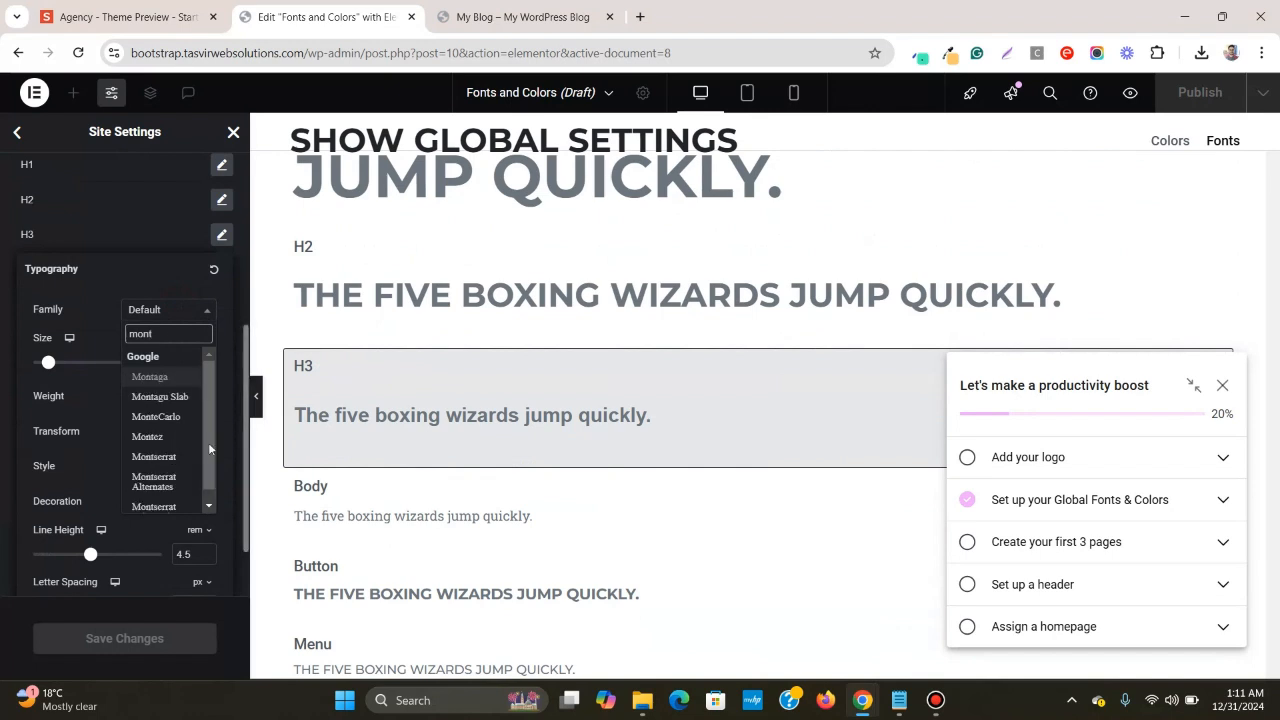
pyautogui.click(155, 457)
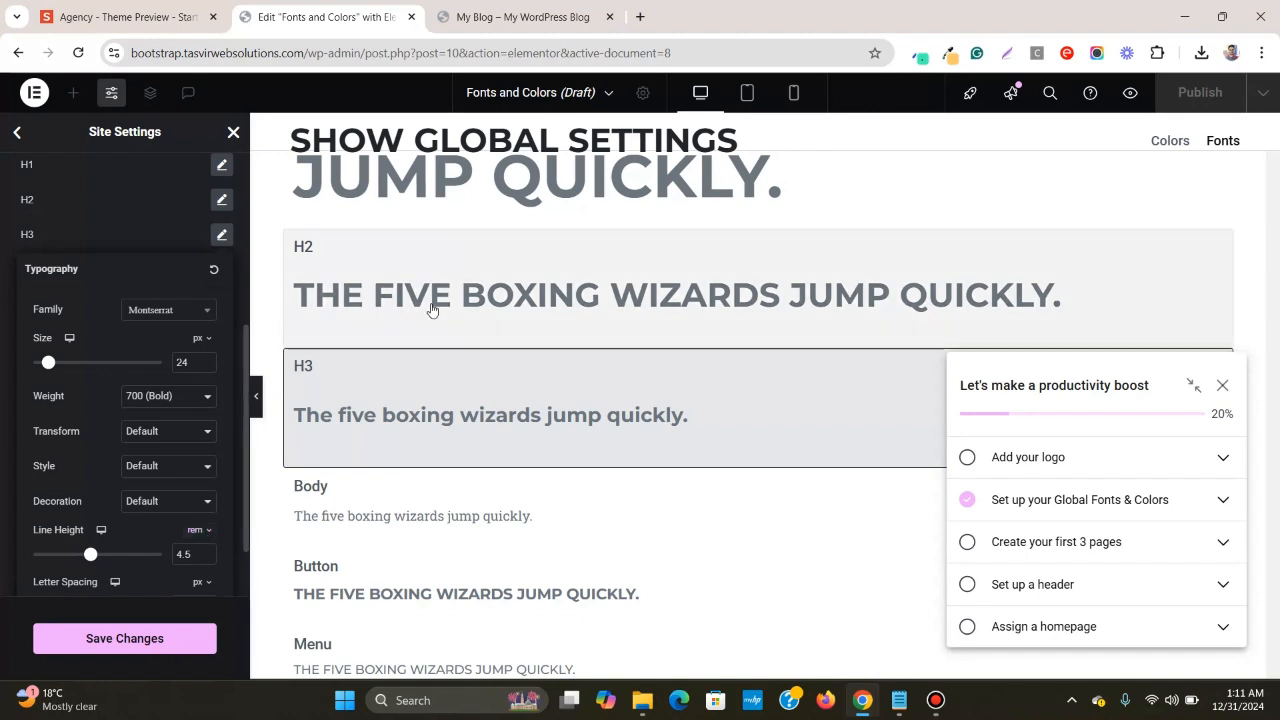
# - Set the H3 global font's line height to 1.5 em and save the changes
pyautogui.click(197, 530)
pyautogui.click(198, 546)
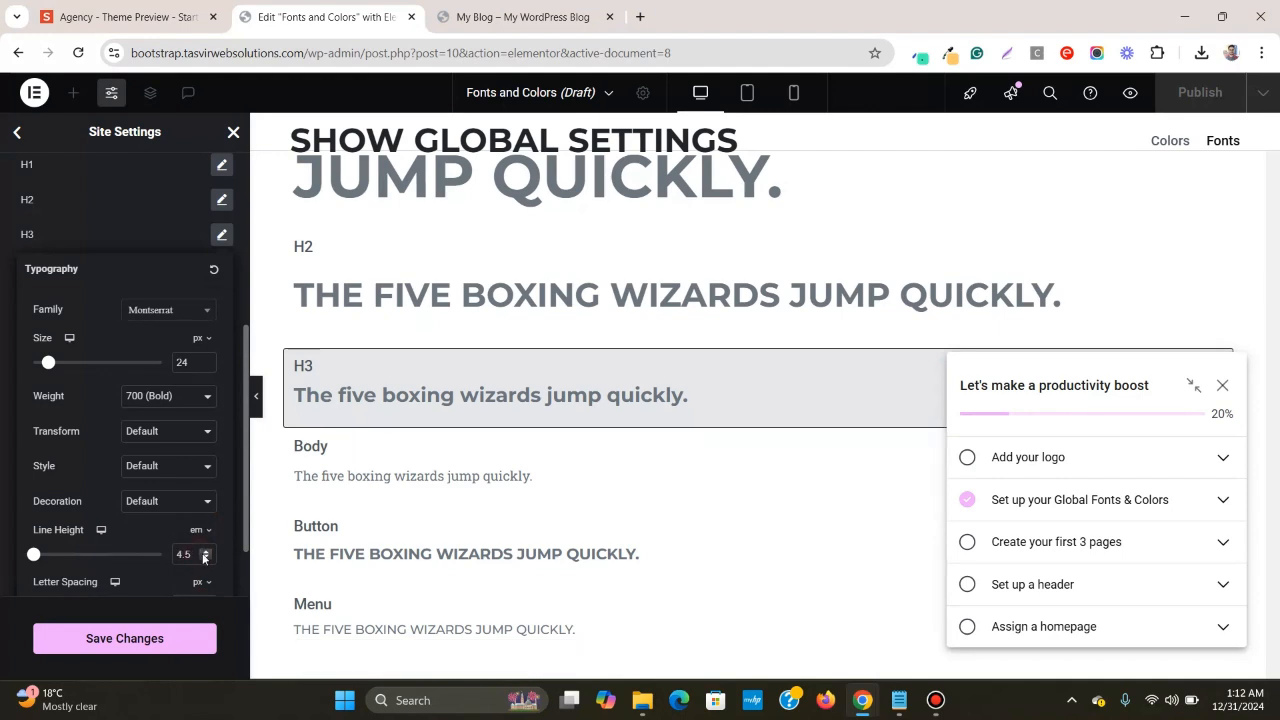
pyautogui.click(206, 552)
pyautogui.click(206, 552)
pyautogui.click(207, 552)
pyautogui.click(207, 559)
pyautogui.click(207, 559)
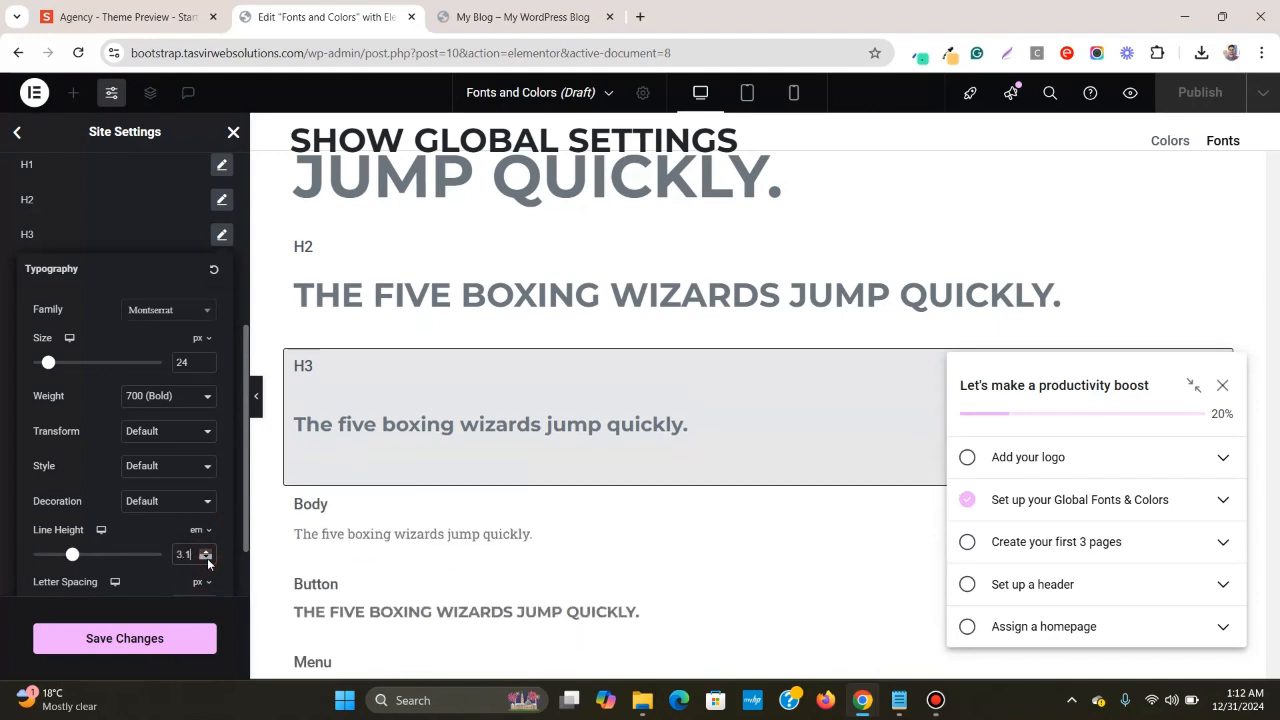
pyautogui.click(207, 558)
pyautogui.click(207, 558)
pyautogui.click(207, 558)
pyautogui.click(207, 558)
pyautogui.click(207, 558)
pyautogui.click(207, 558)
pyautogui.click(207, 558)
pyautogui.click(207, 558)
pyautogui.click(207, 558)
pyautogui.click(207, 558)
pyautogui.click(207, 558)
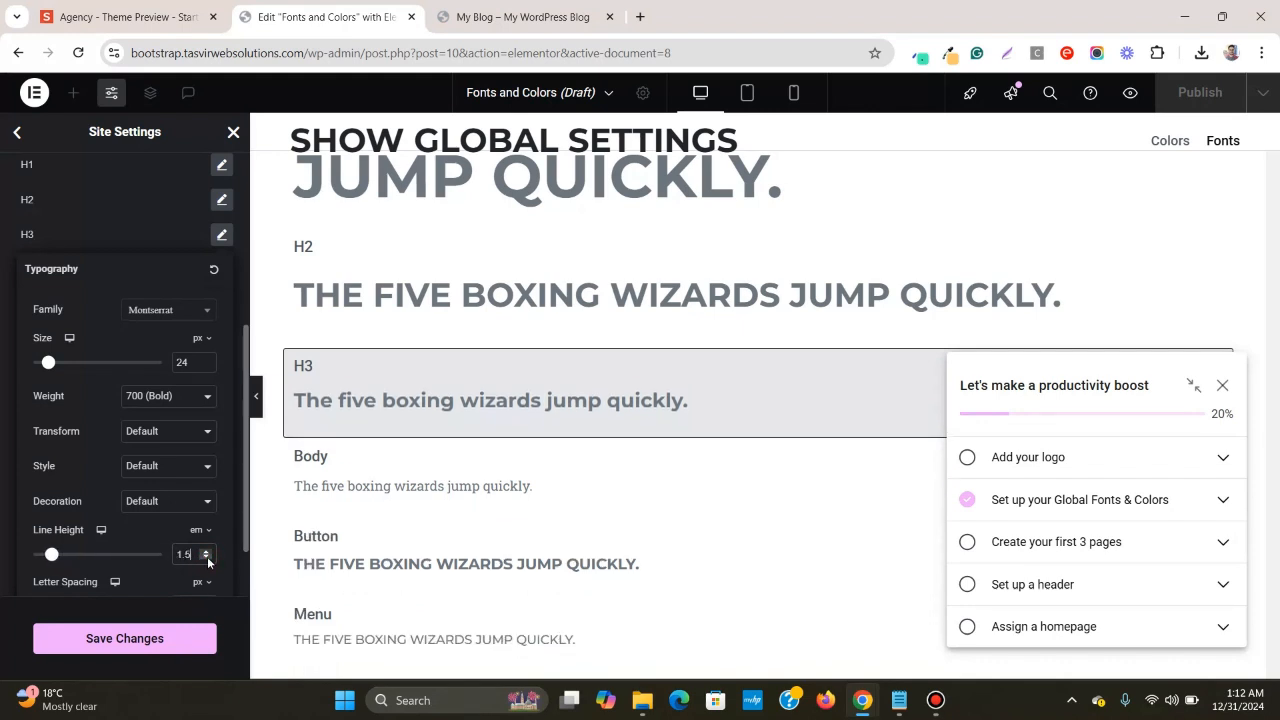
pyautogui.click(224, 236)
pyautogui.click(105, 644)
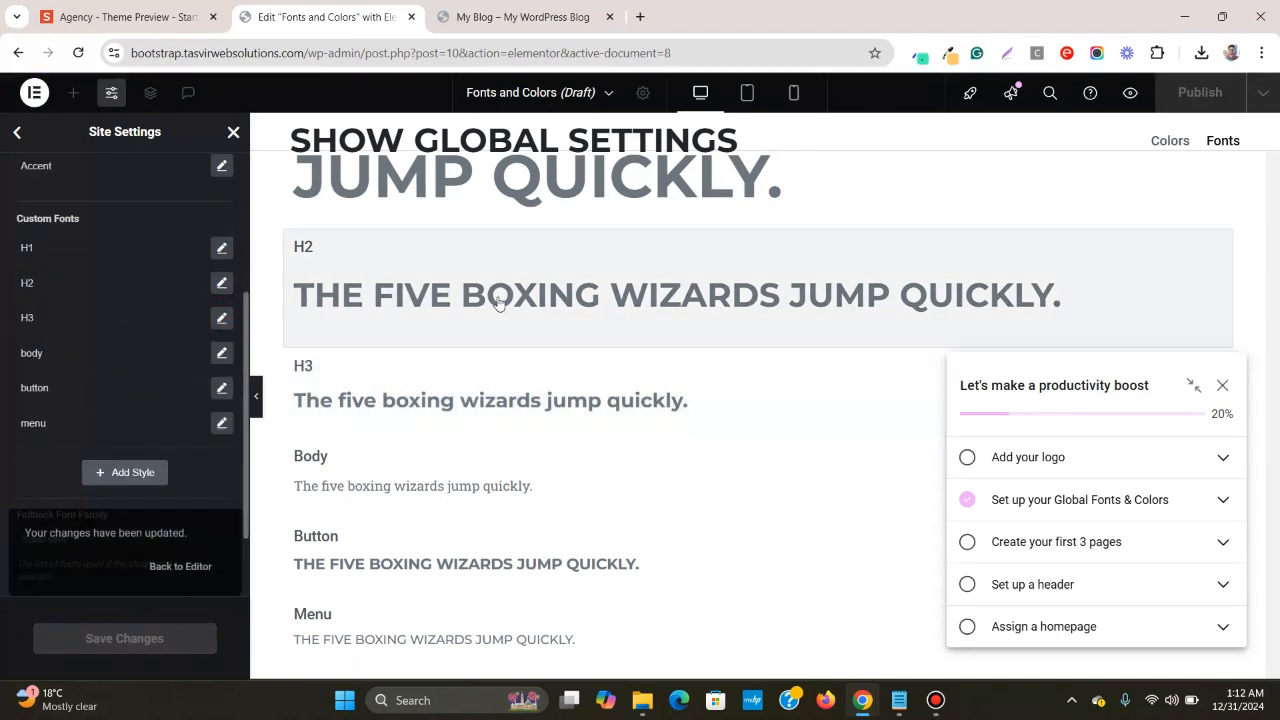
# - Reapply the H3 global font to the H3 typography in the theme style settings and save the changes
pyautogui.click(18, 136)
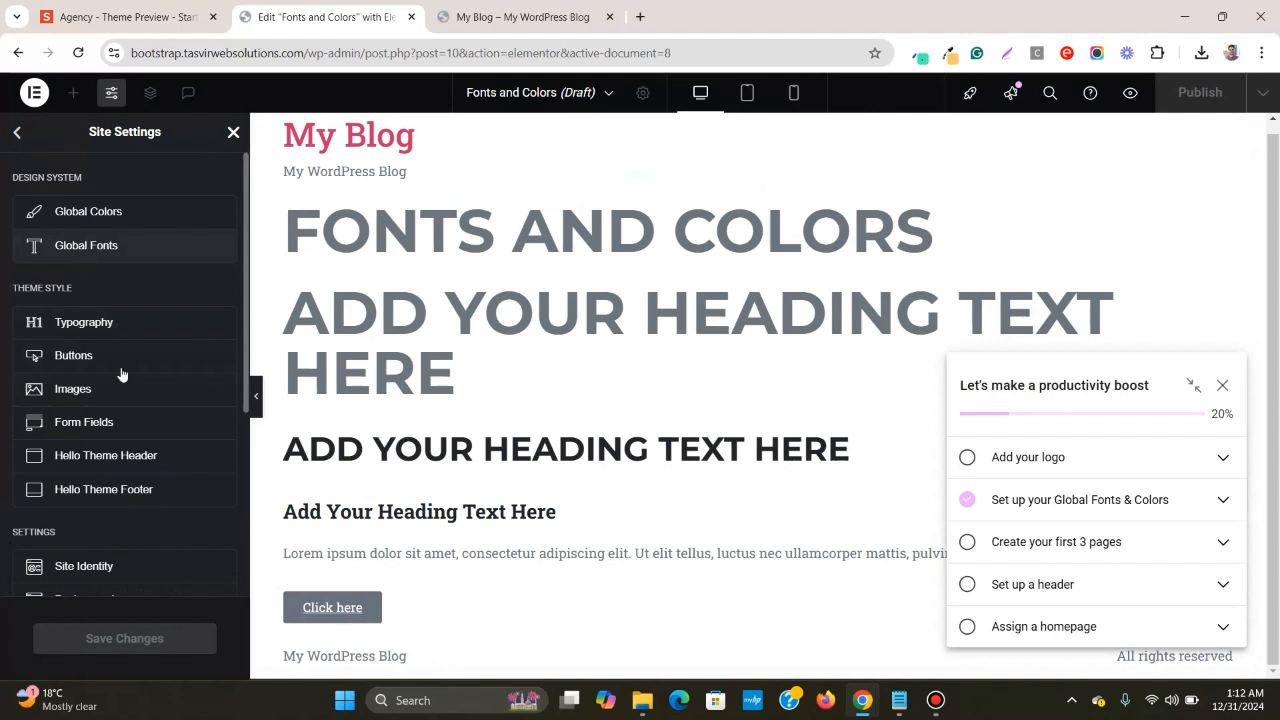
pyautogui.click(122, 322)
pyautogui.scroll(-5, 119, 329)
pyautogui.scroll(-1, 119, 328)
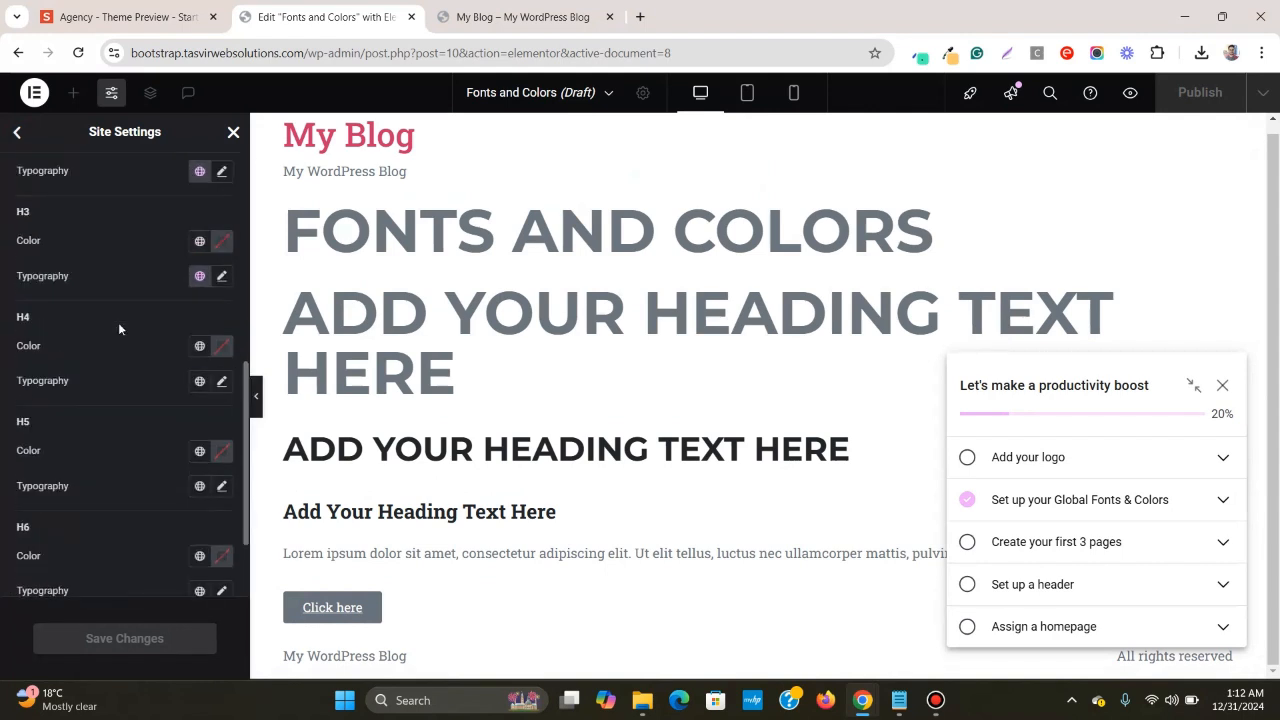
pyautogui.click(200, 276)
pyautogui.click(128, 501)
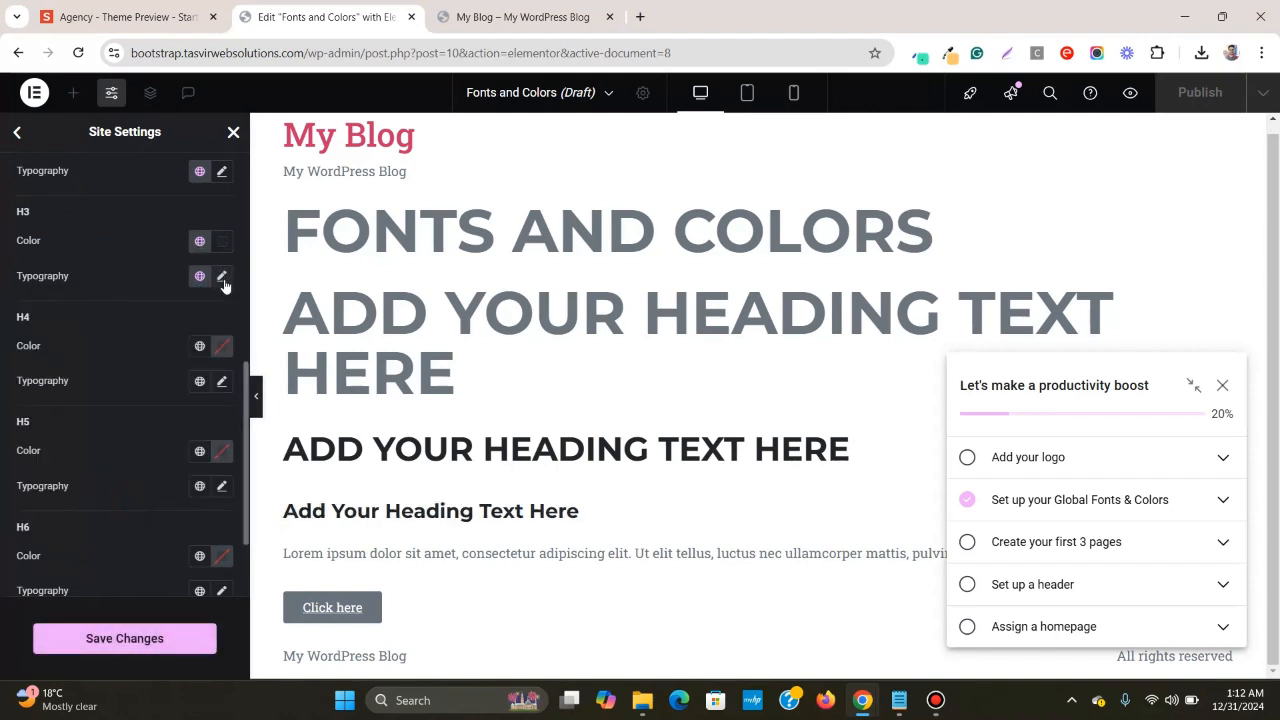
pyautogui.click(157, 645)
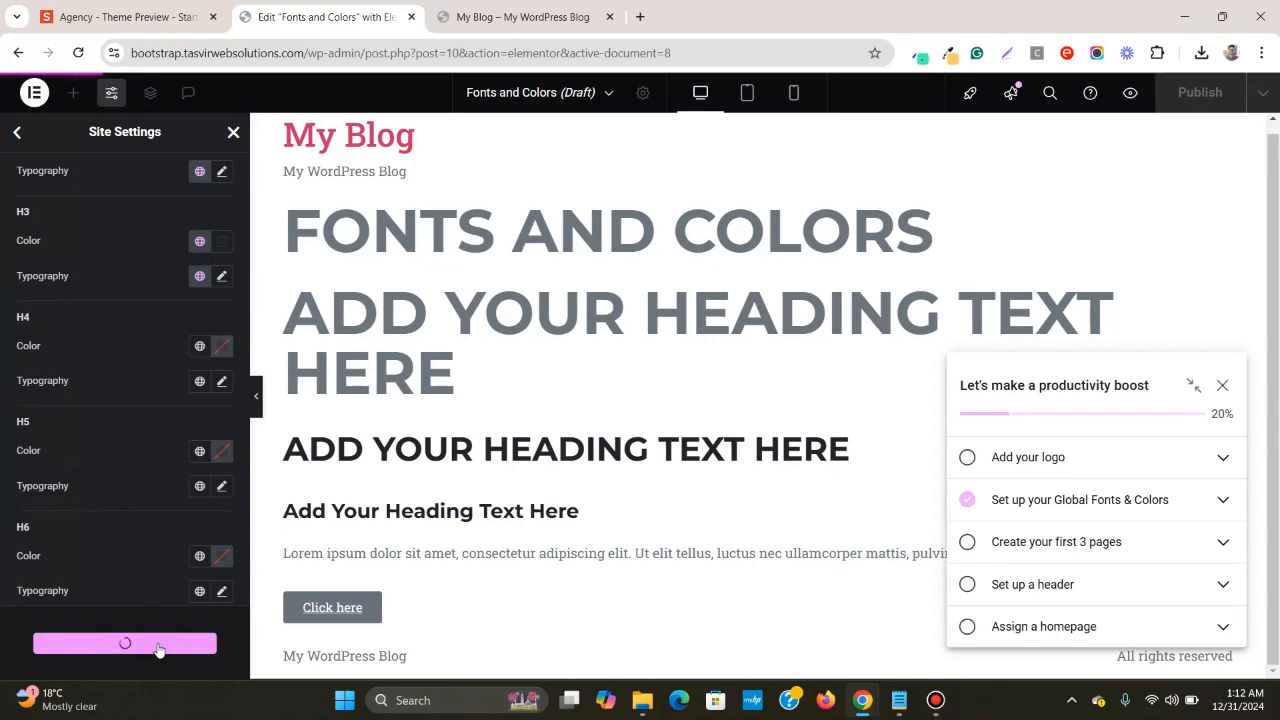
# - Switch to the Agency theme preview, close its developer tools, view the hero section and return to the Elementor editor
pyautogui.click(140, 14)
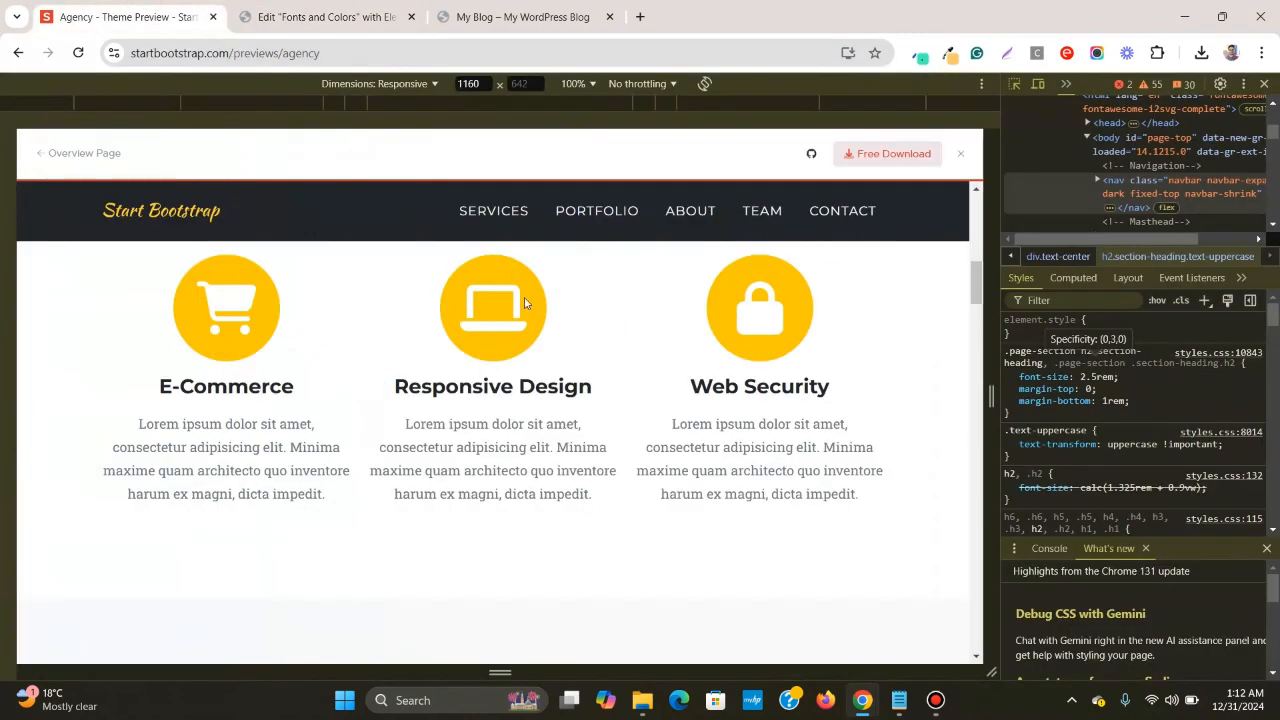
pyautogui.scroll(3, 489, 341)
pyautogui.scroll(5, 489, 341)
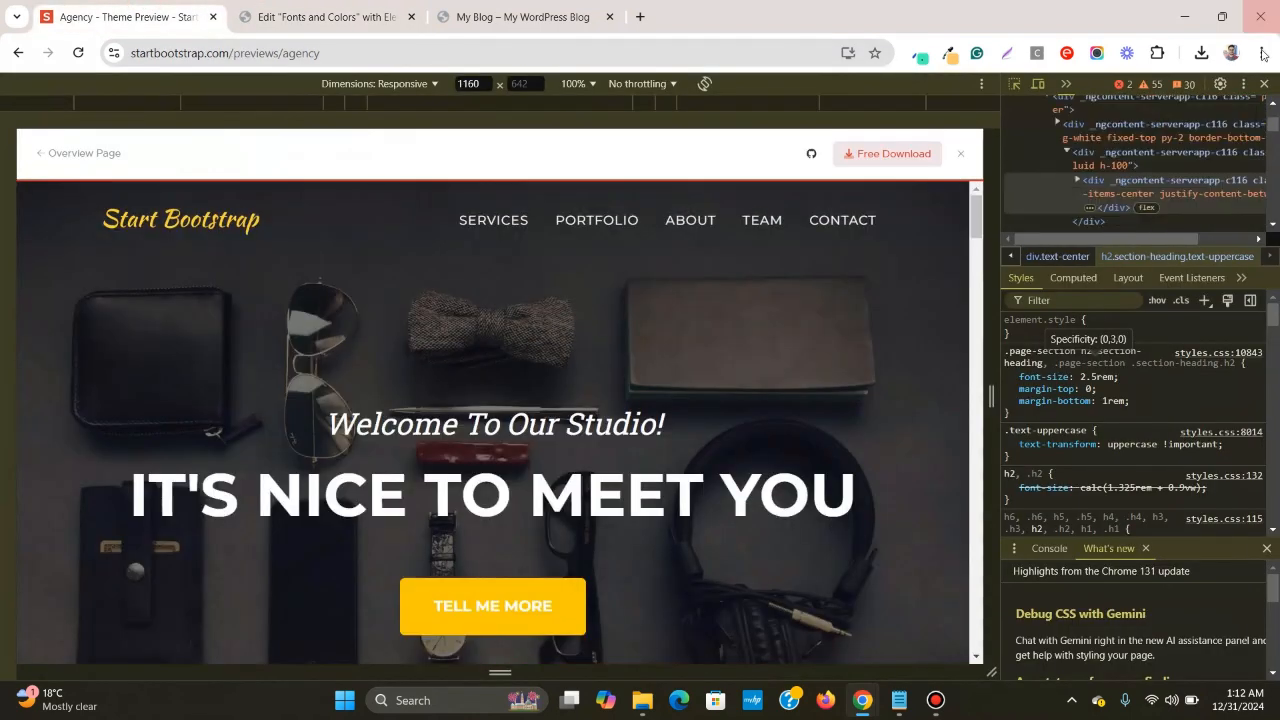
pyautogui.click(1264, 83)
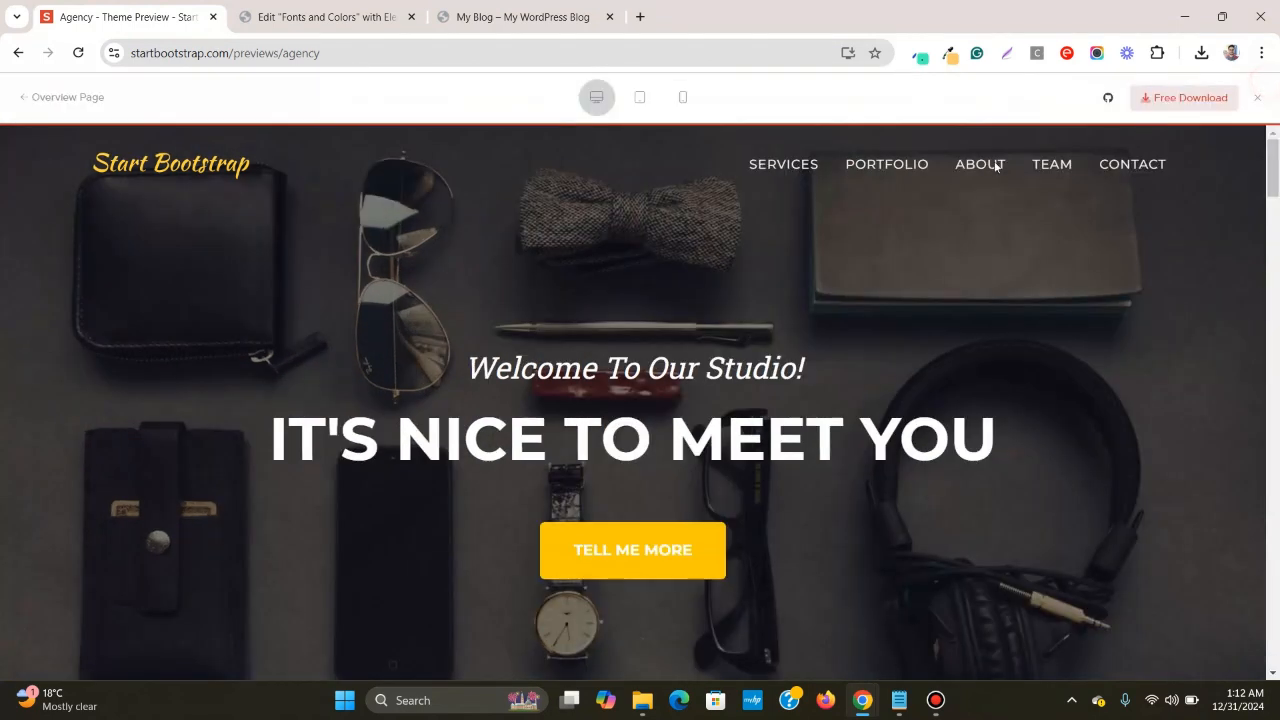
pyautogui.click(312, 8)
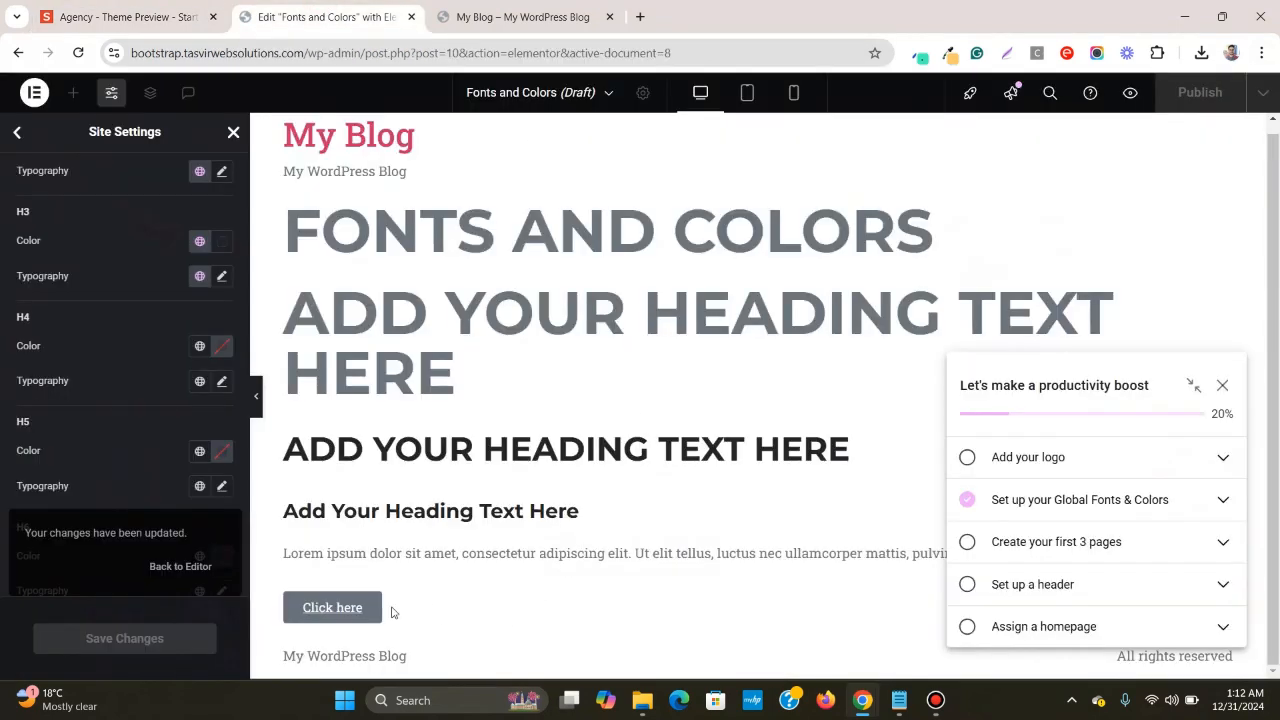
# - In the theme style's button settings, apply the "button" global font to the button typography
pyautogui.scroll(-1, 55, 367)
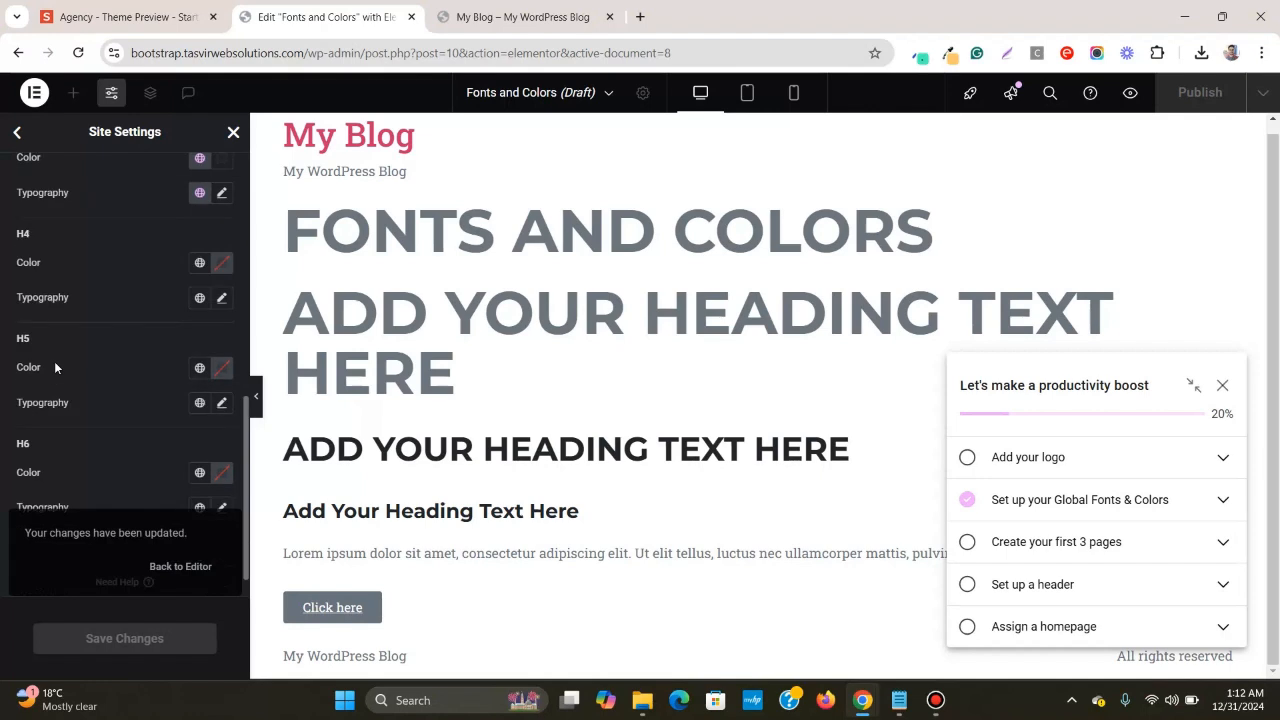
pyautogui.scroll(2, 55, 367)
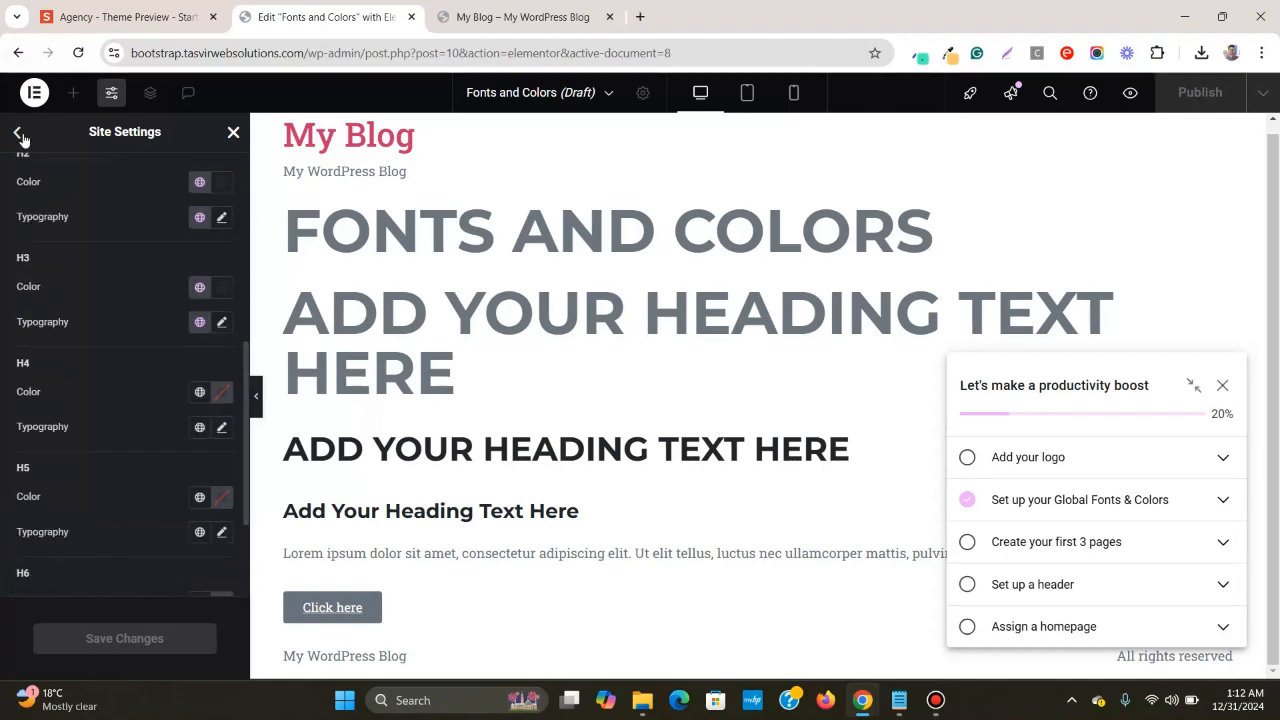
pyautogui.click(20, 137)
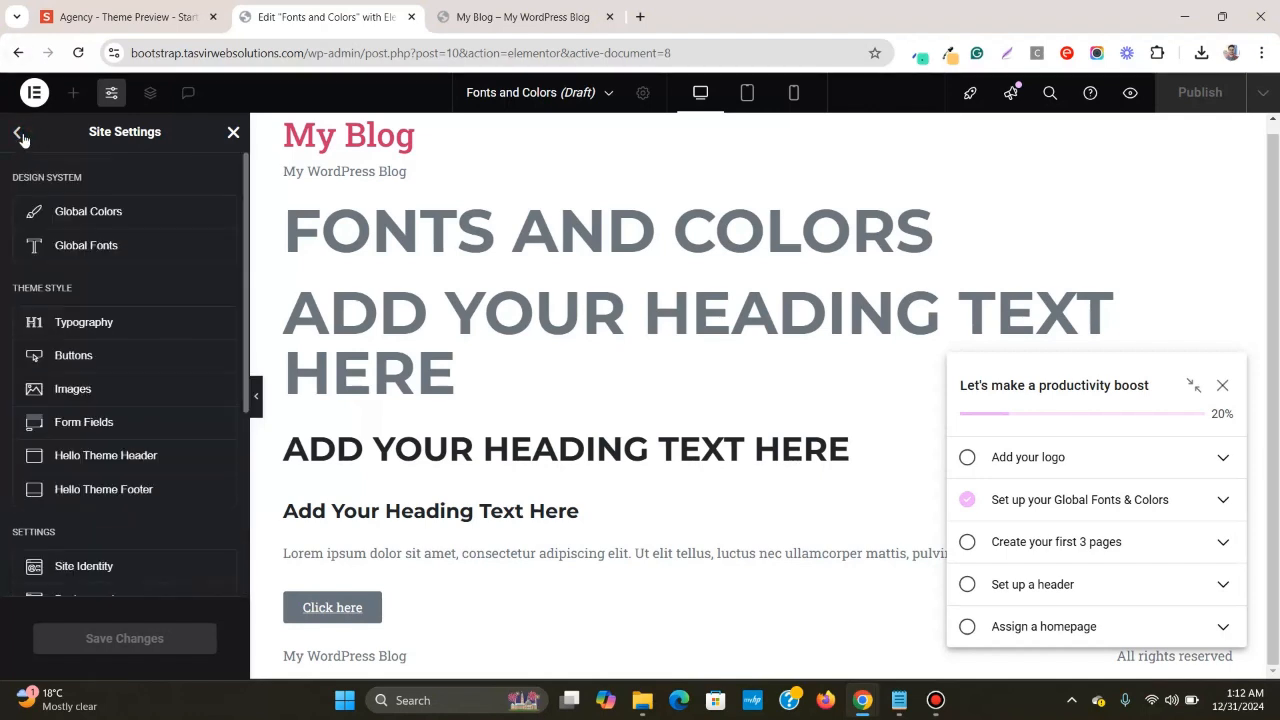
pyautogui.click(139, 354)
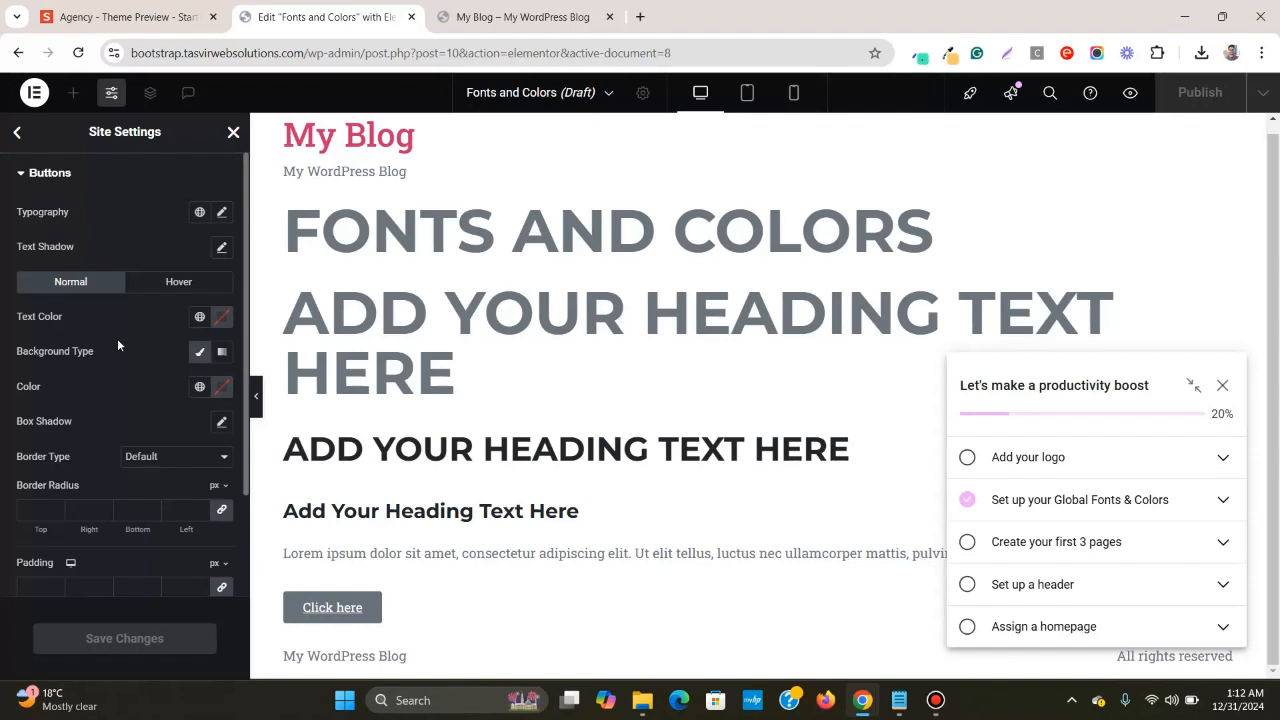
pyautogui.click(201, 214)
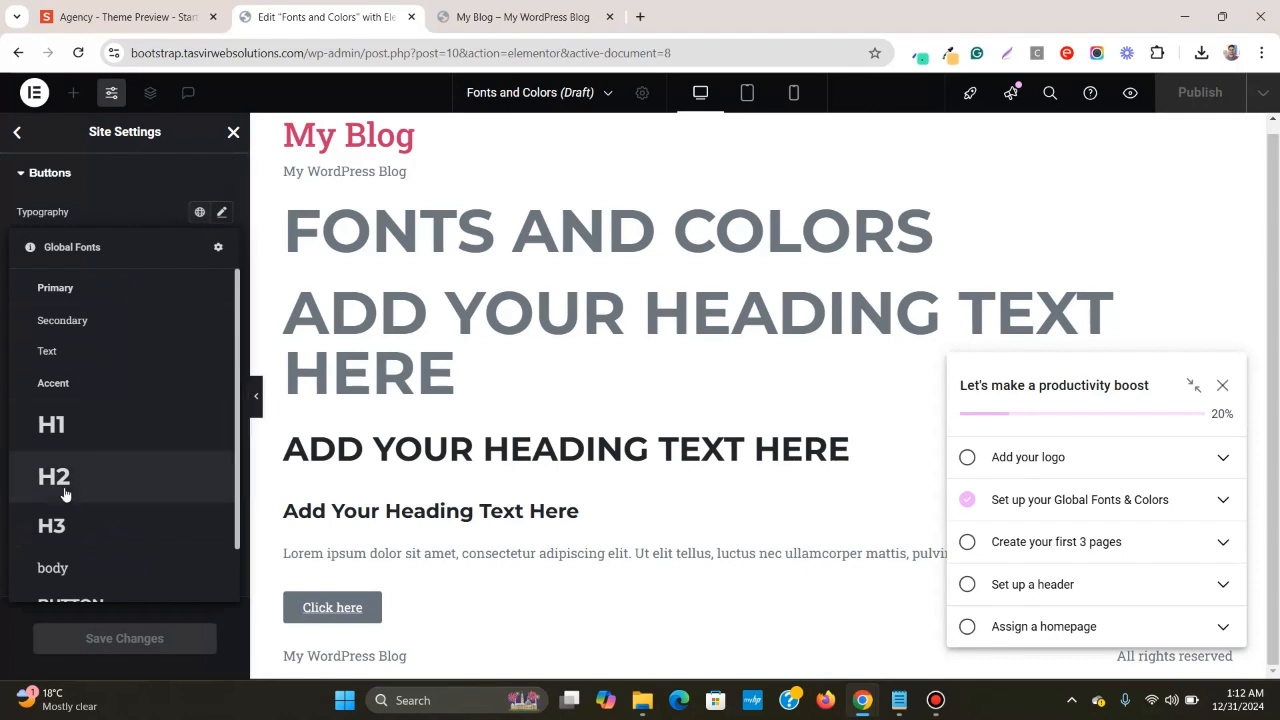
pyautogui.scroll(-1, 66, 489)
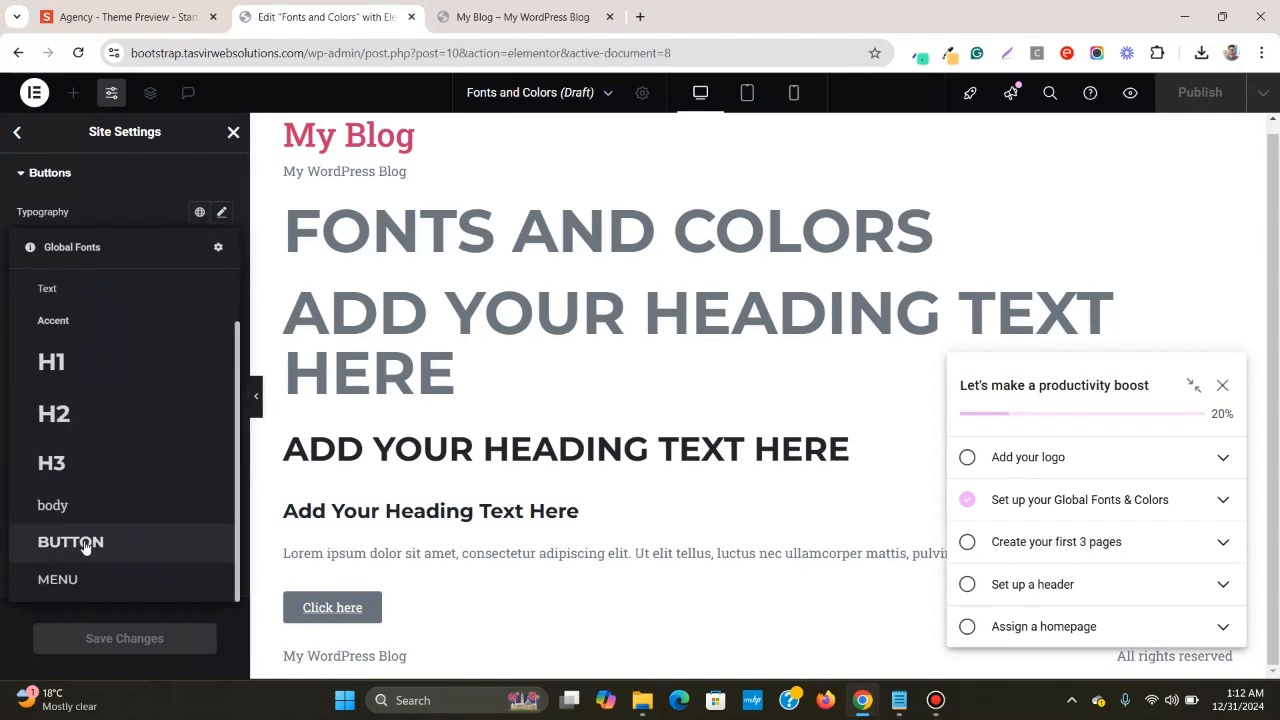
pyautogui.click(85, 543)
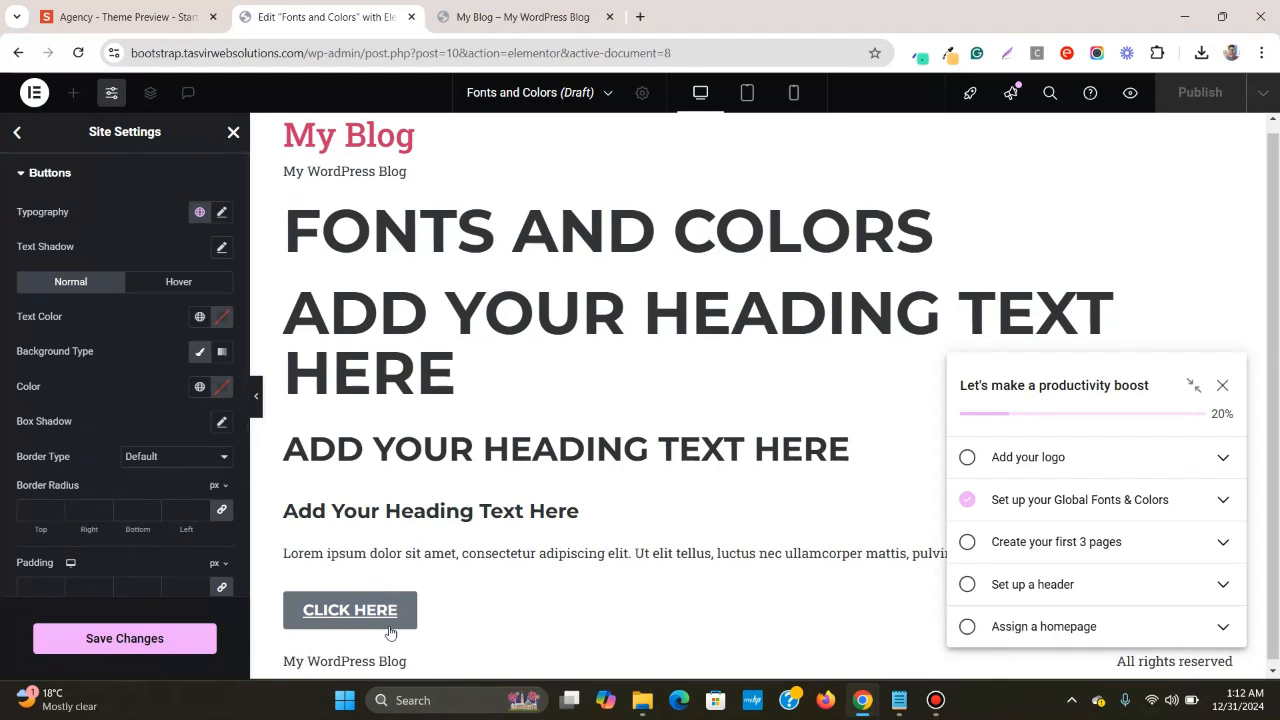
# - Check the buttons' individual typography values and reassign the "button" global font to them
pyautogui.click(221, 215)
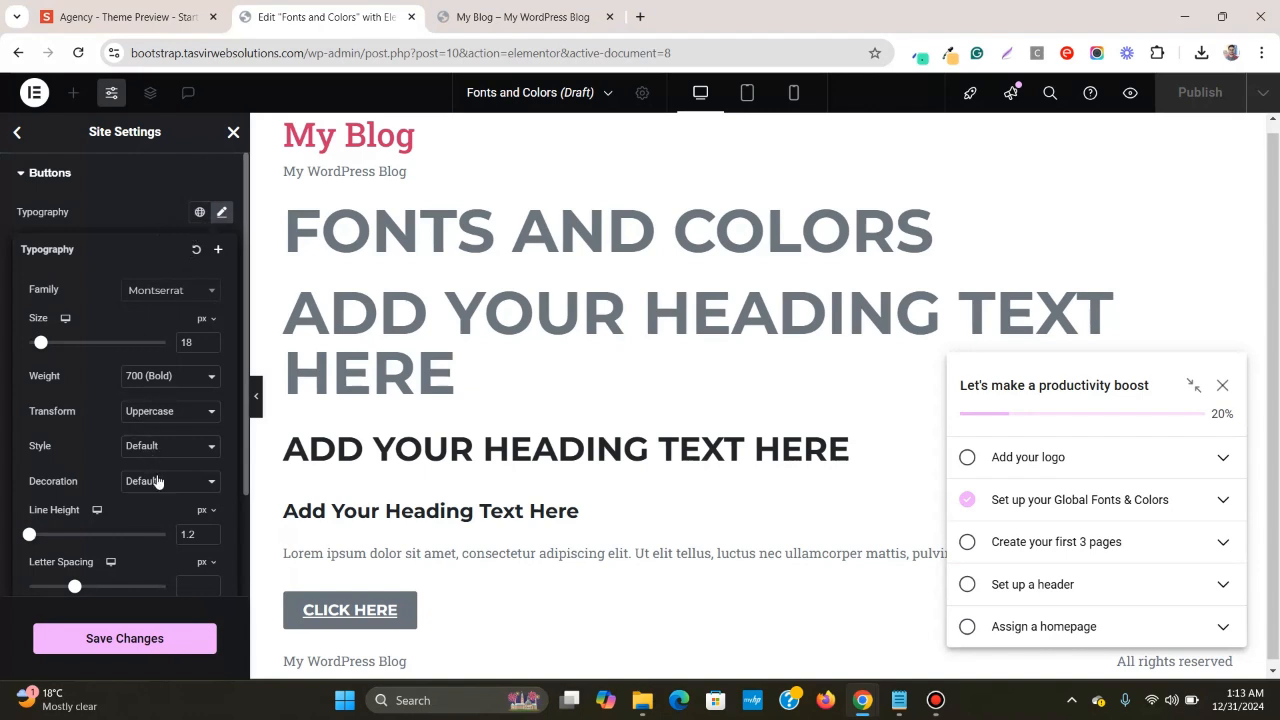
pyautogui.click(222, 218)
pyautogui.click(199, 216)
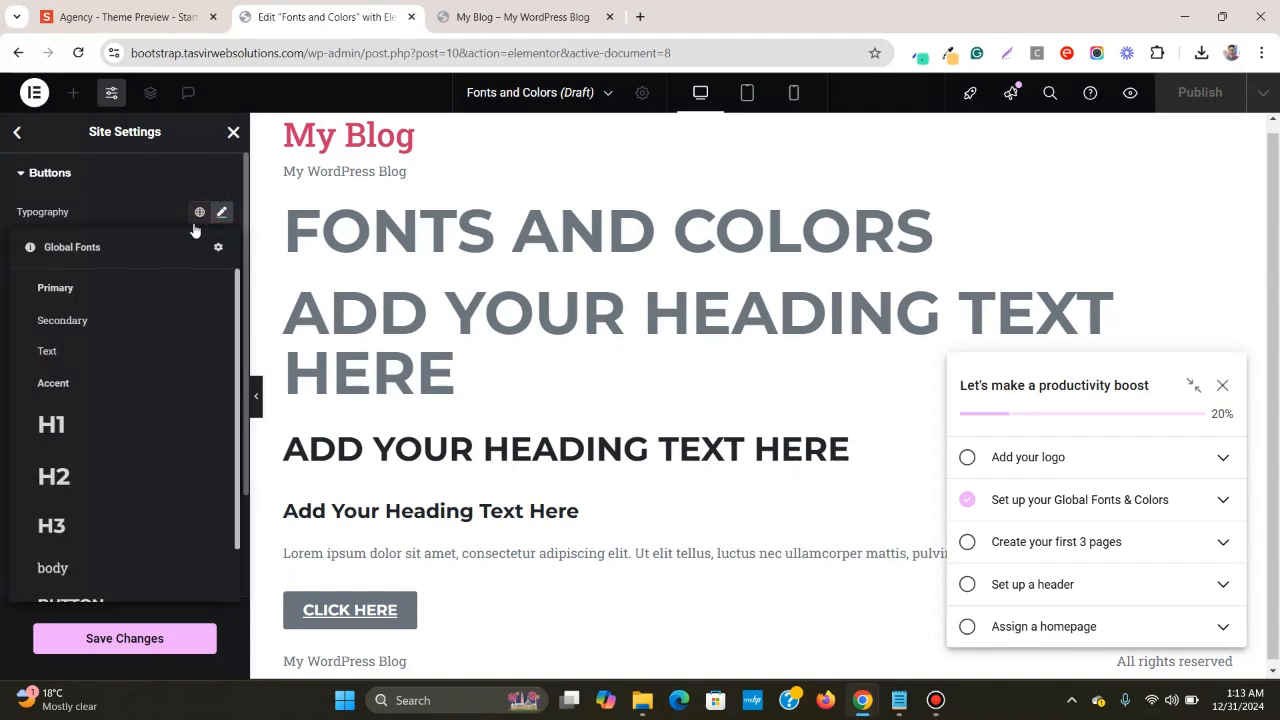
pyautogui.scroll(-2, 110, 556)
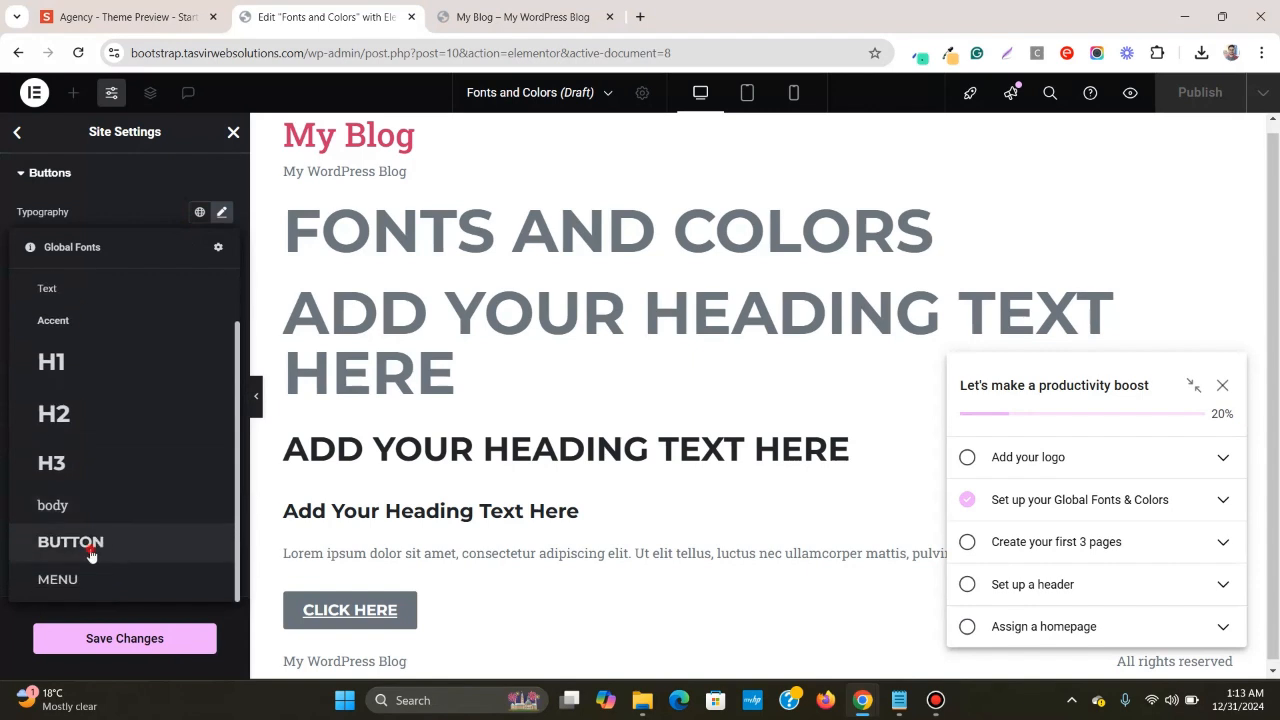
pyautogui.click(90, 554)
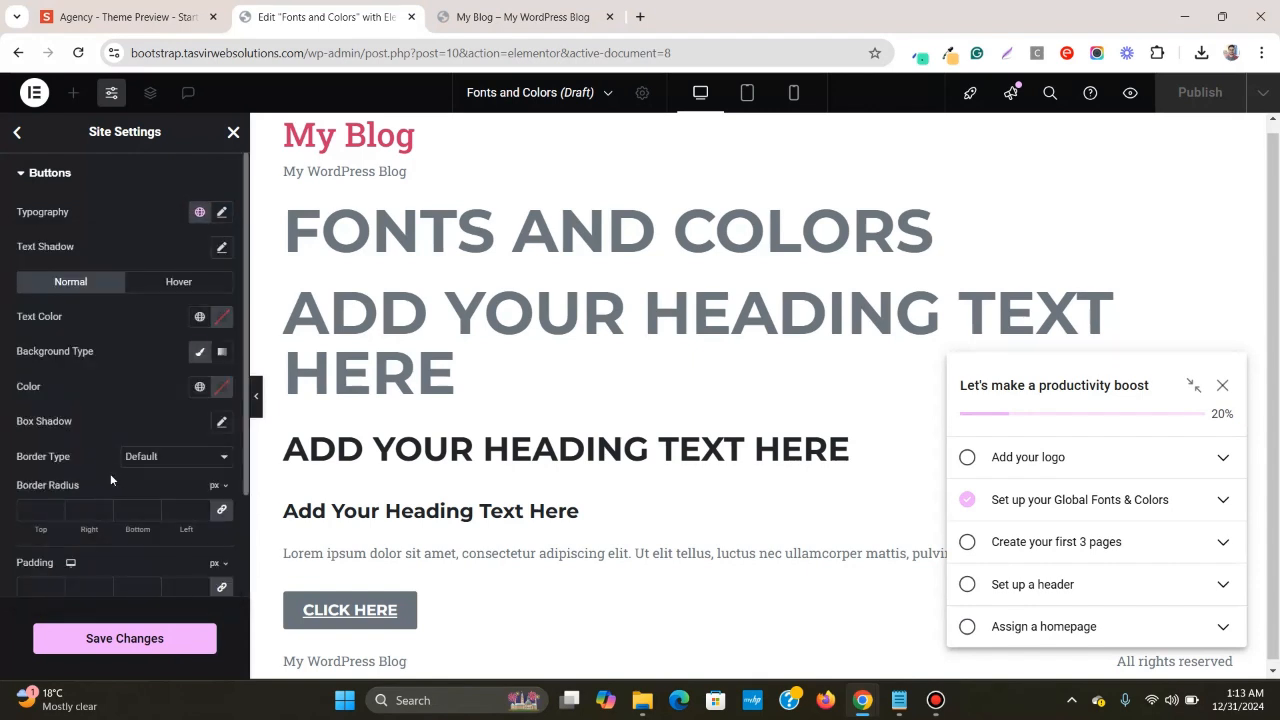
# - Set the button typography's text decoration to None
pyautogui.click(222, 214)
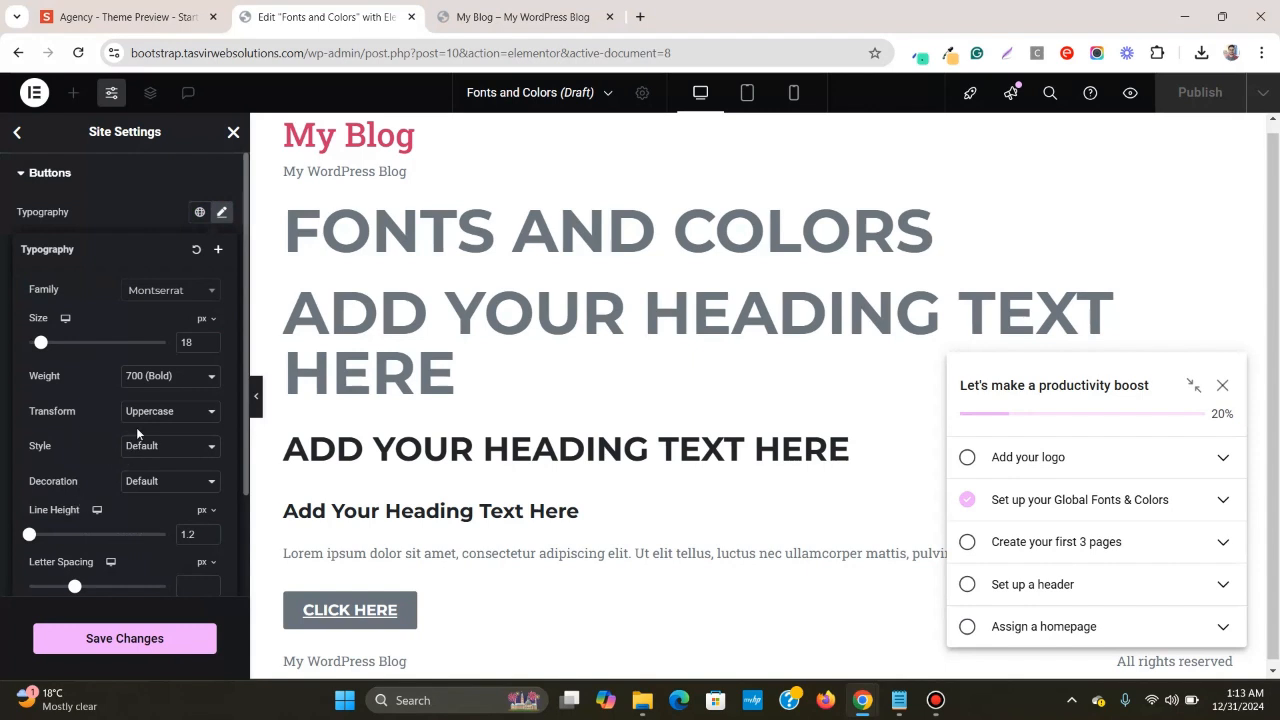
pyautogui.click(155, 485)
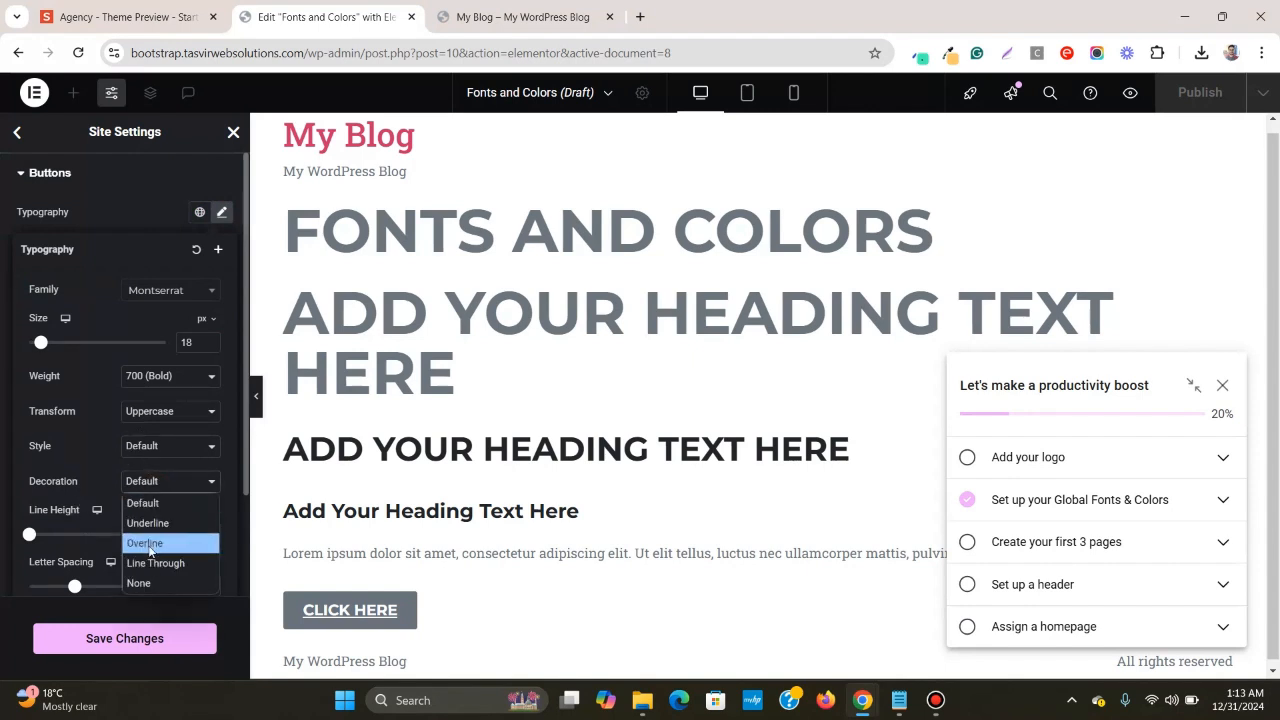
pyautogui.click(147, 588)
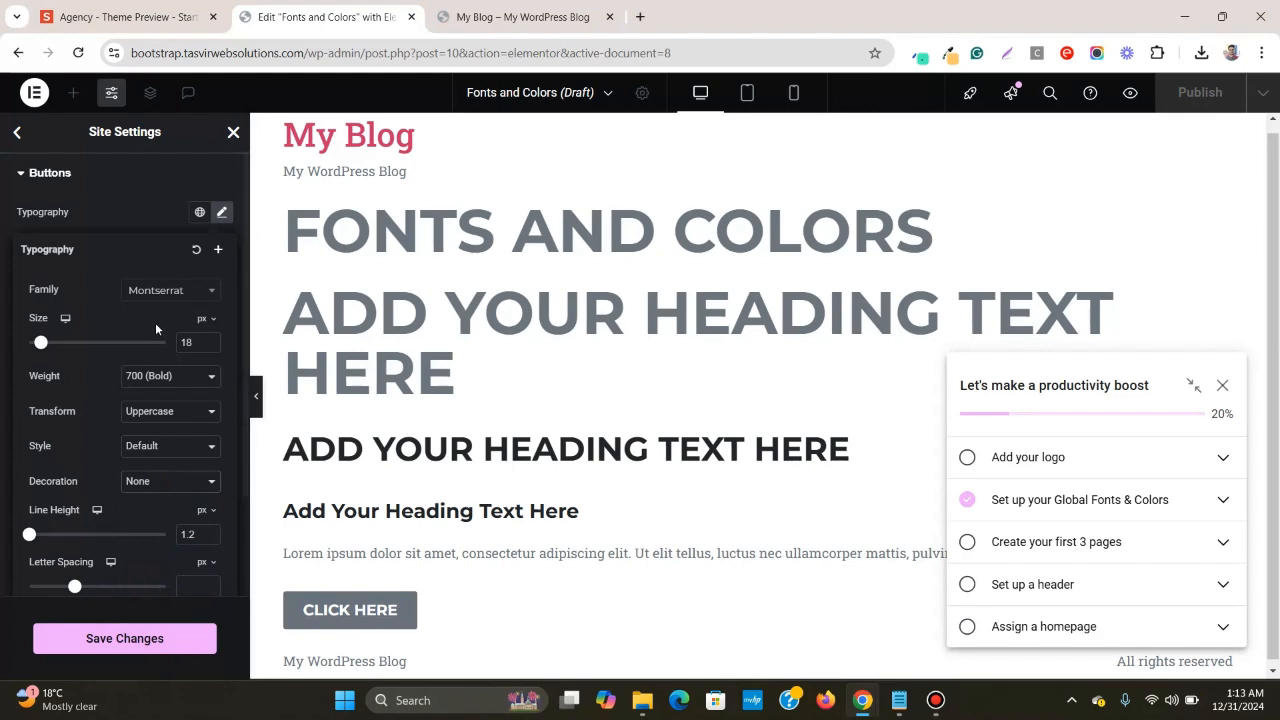
pyautogui.click(222, 215)
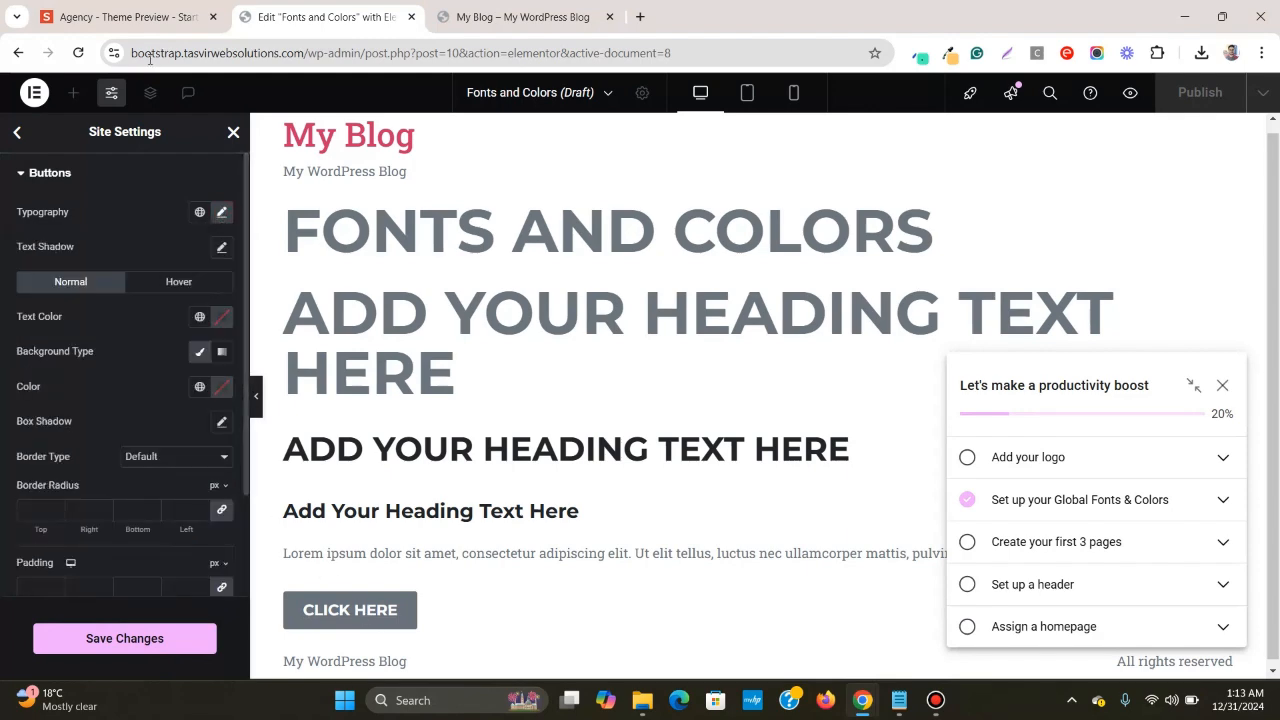
# - Switch to the Agency theme preview and inspect the hero's "Tell Me More" button in the developer tools
pyautogui.click(145, 6)
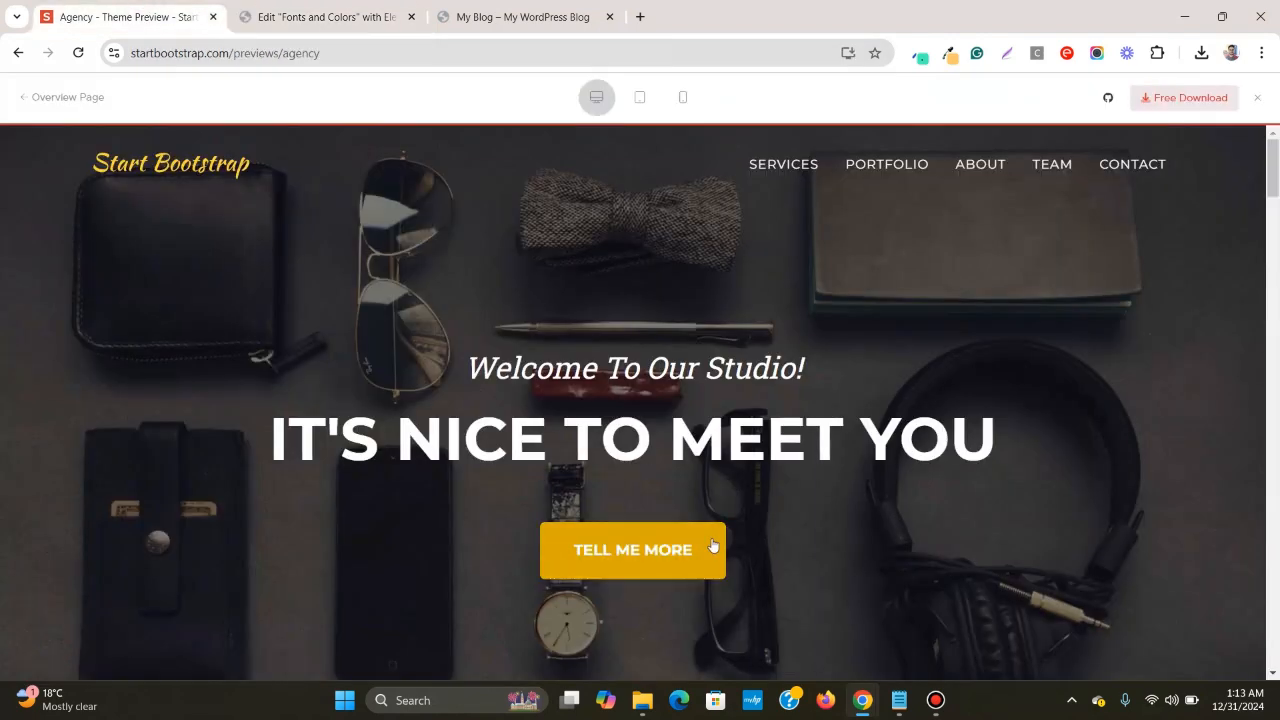
pyautogui.click(355, 6)
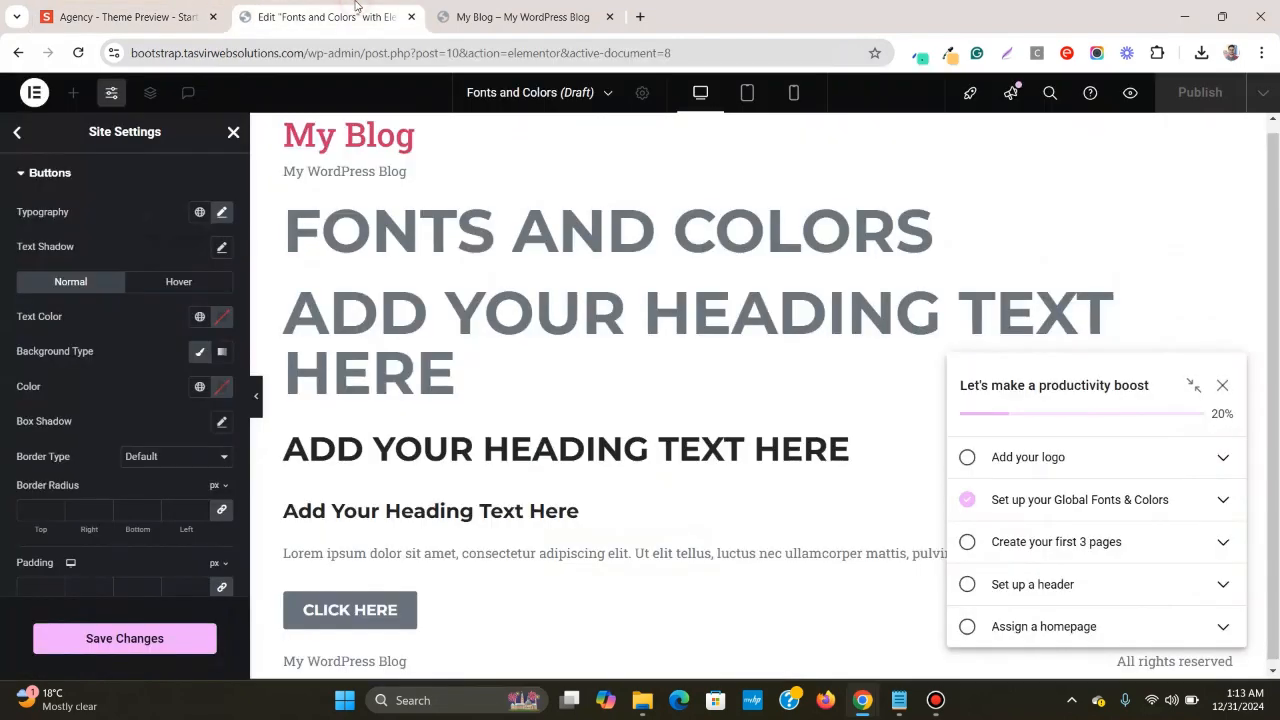
pyautogui.click(106, 6)
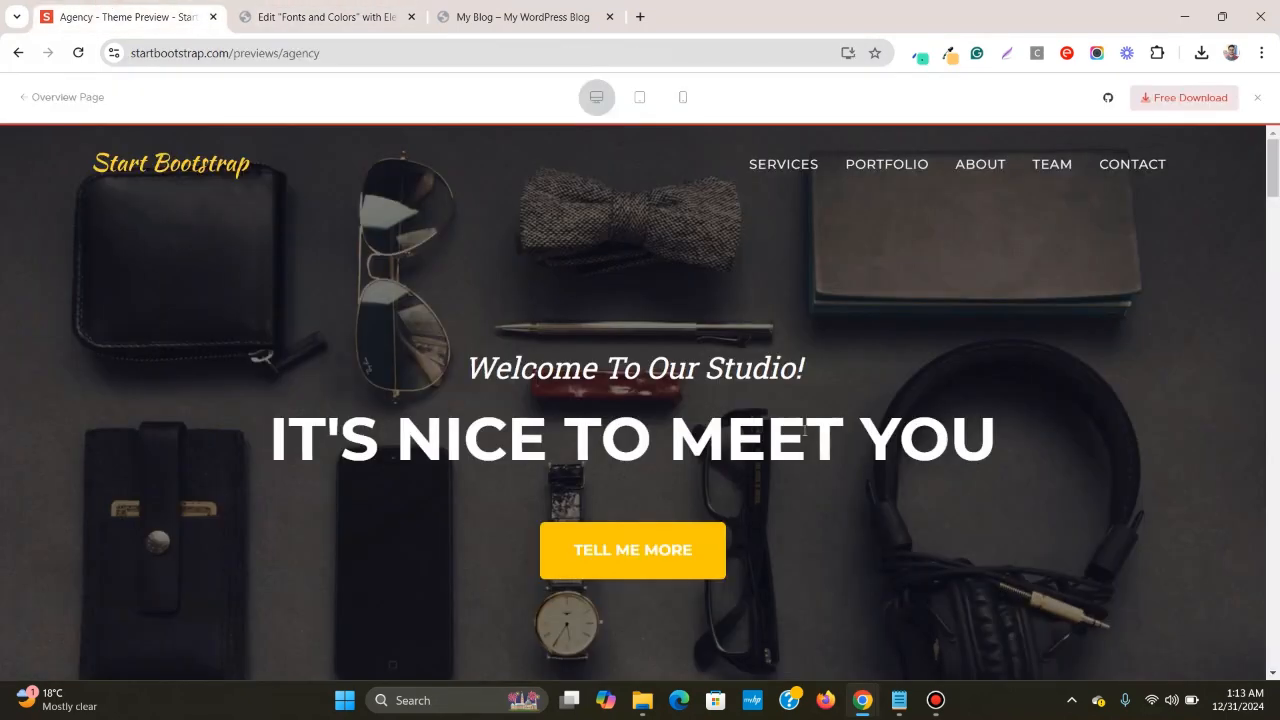
pyautogui.scroll(-2, 806, 456)
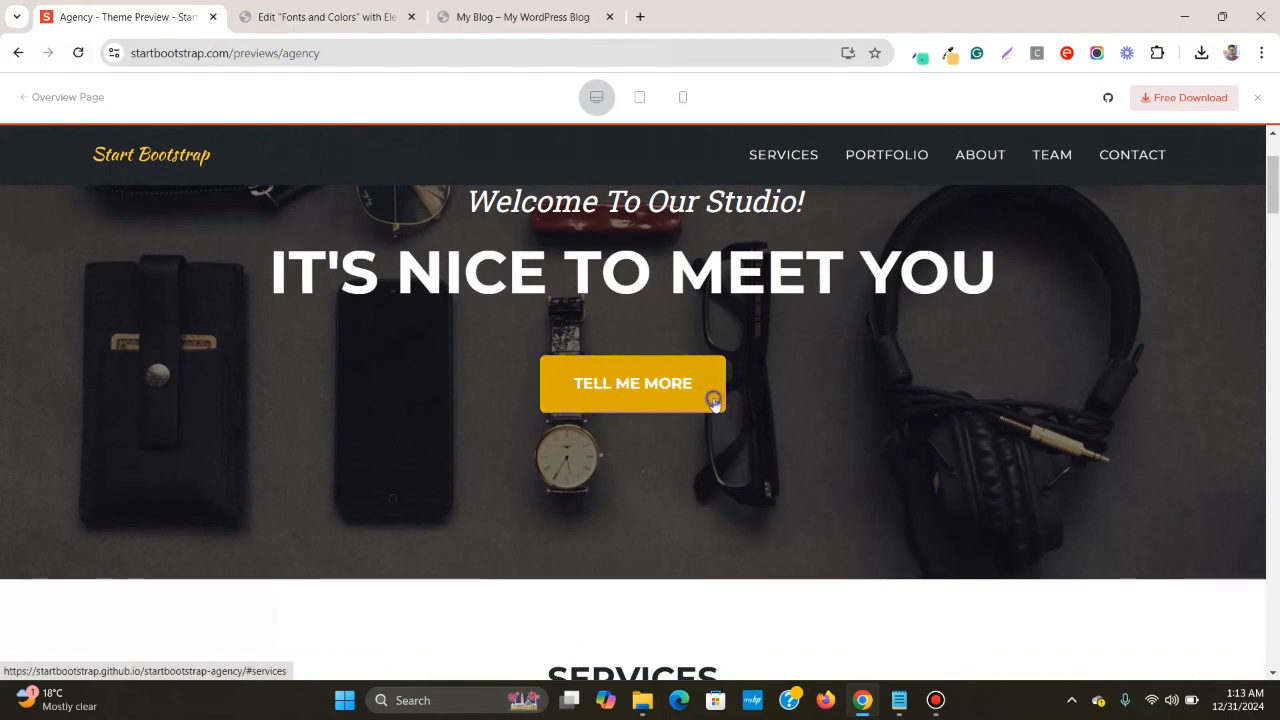
pyautogui.rightClick(714, 401)
pyautogui.click(797, 604)
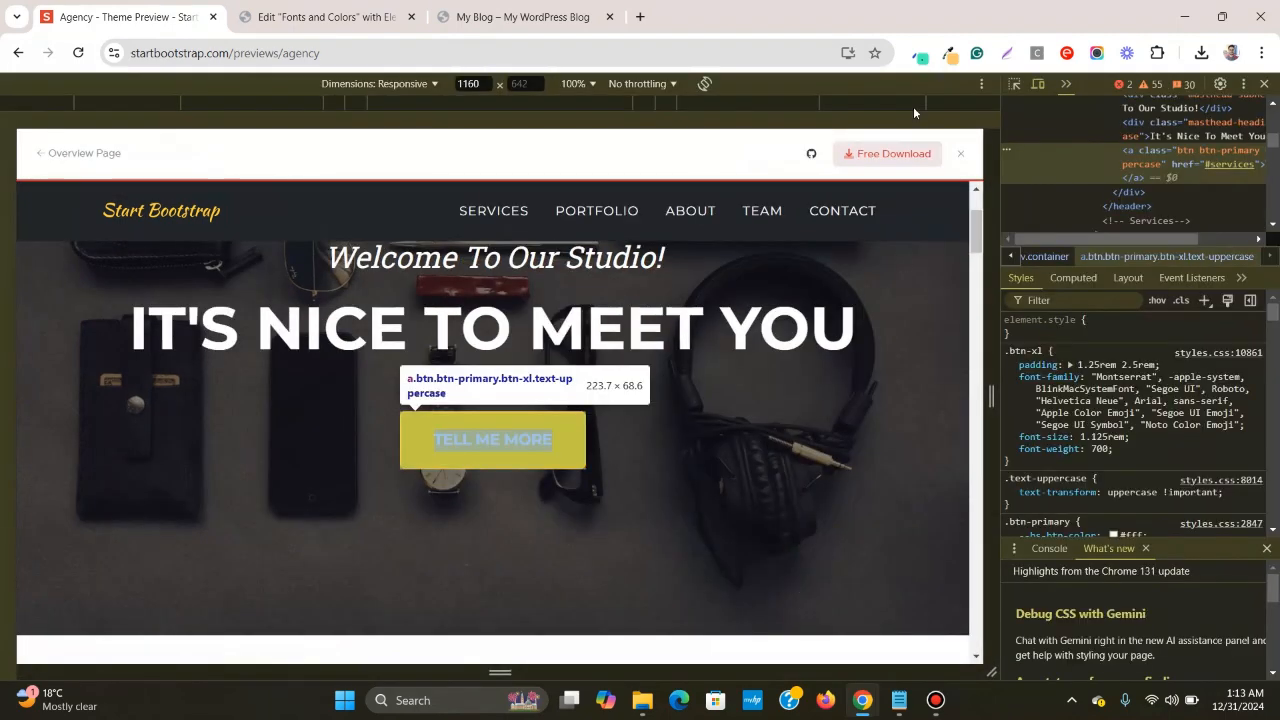
pyautogui.click(1014, 84)
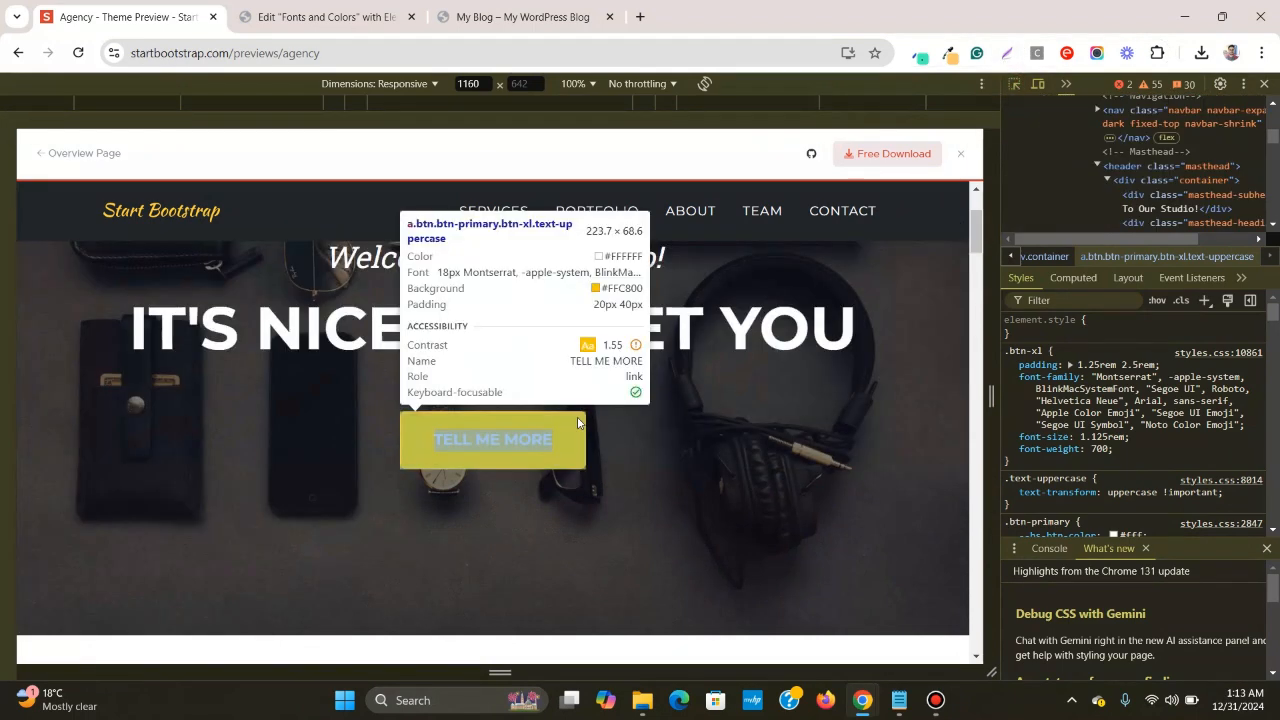
pyautogui.click(578, 423)
# - Copy the button's --bs-btn-bg color value #ffc800 from the .btn-primary style rule
pyautogui.scroll(-2, 1186, 390)
pyautogui.scroll(-2, 1186, 390)
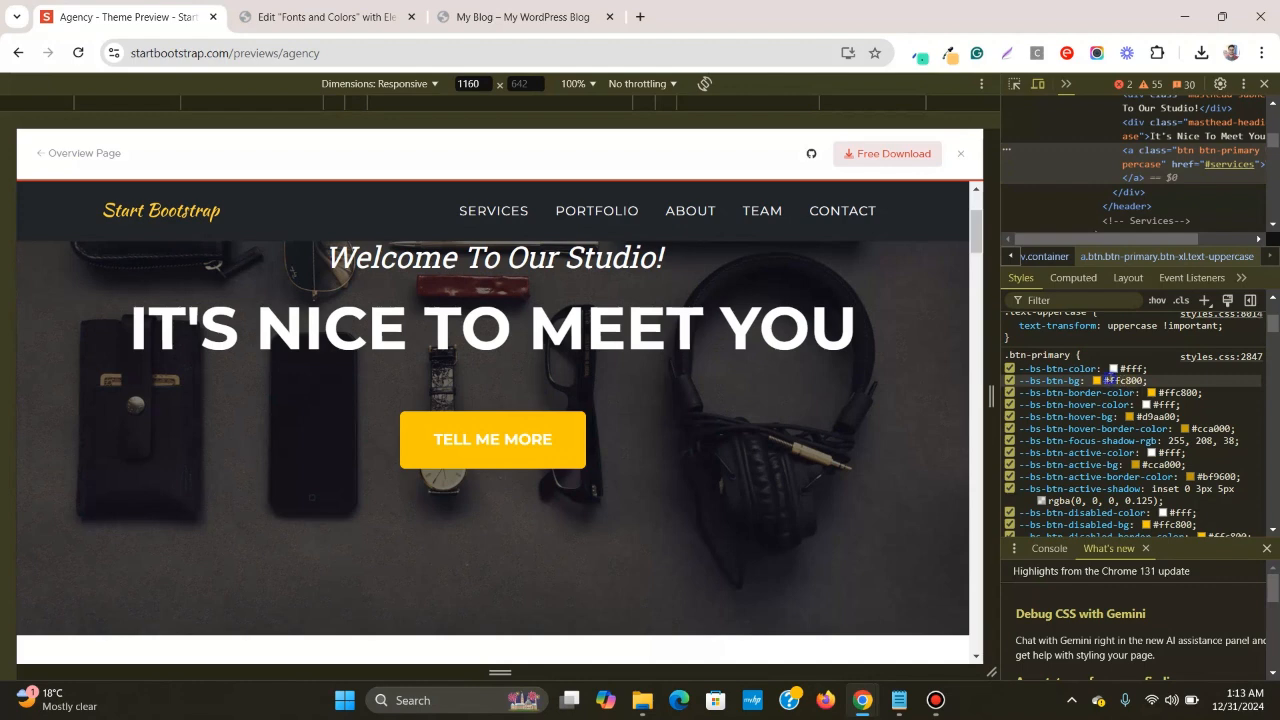
pyautogui.rightClick(1108, 380)
pyautogui.click(966, 332)
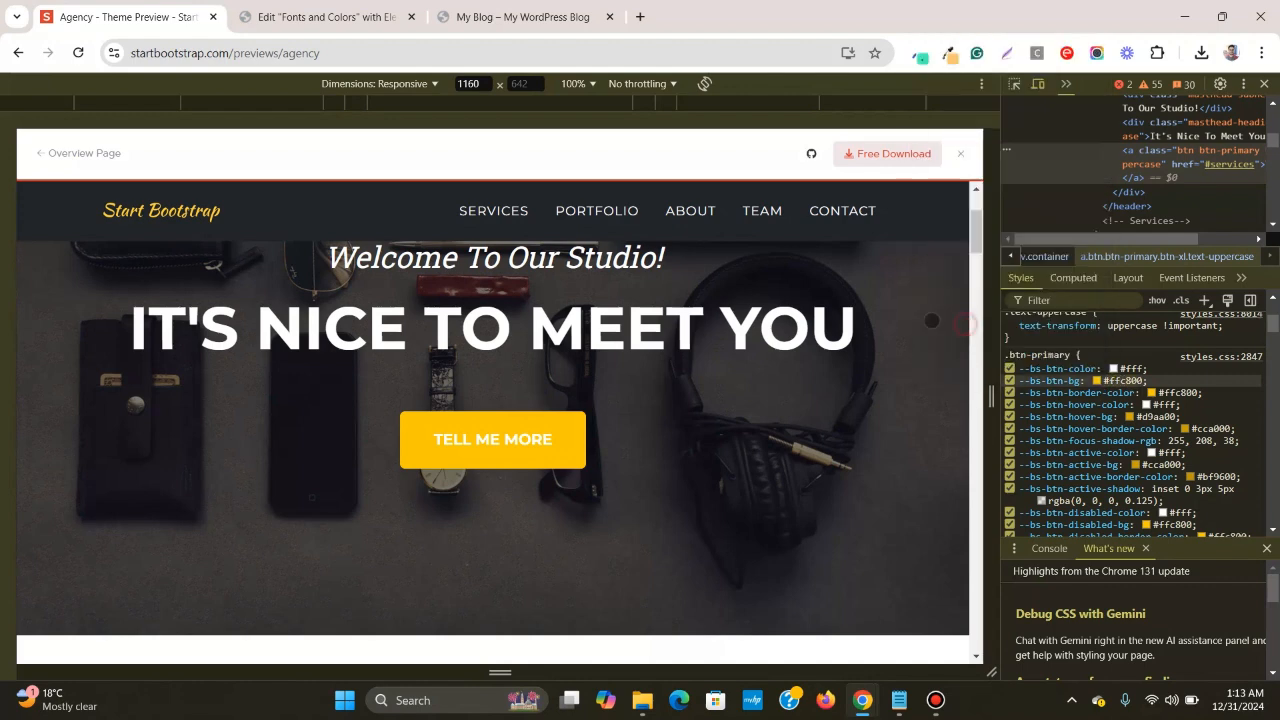
# - Switch to the Elementor editor and try to paste the copied color as the buttons' normal background color
pyautogui.click(340, 8)
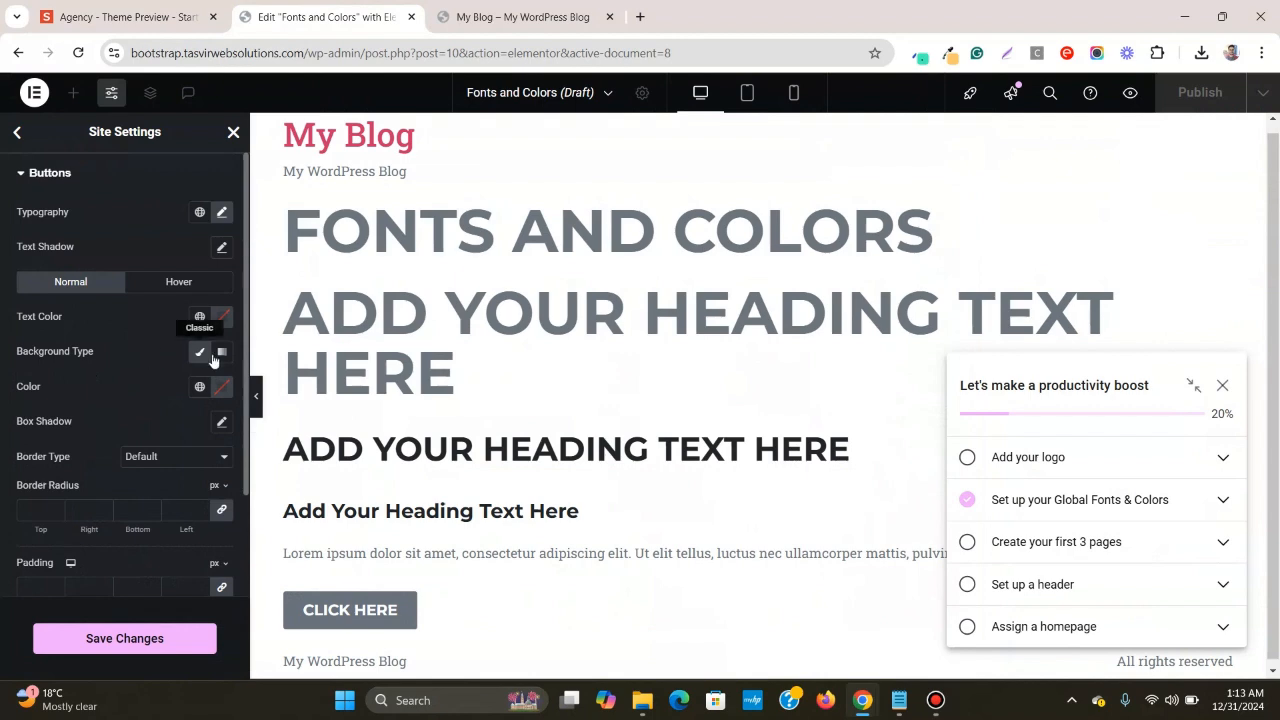
pyautogui.click(222, 388)
pyautogui.rightClick(211, 629)
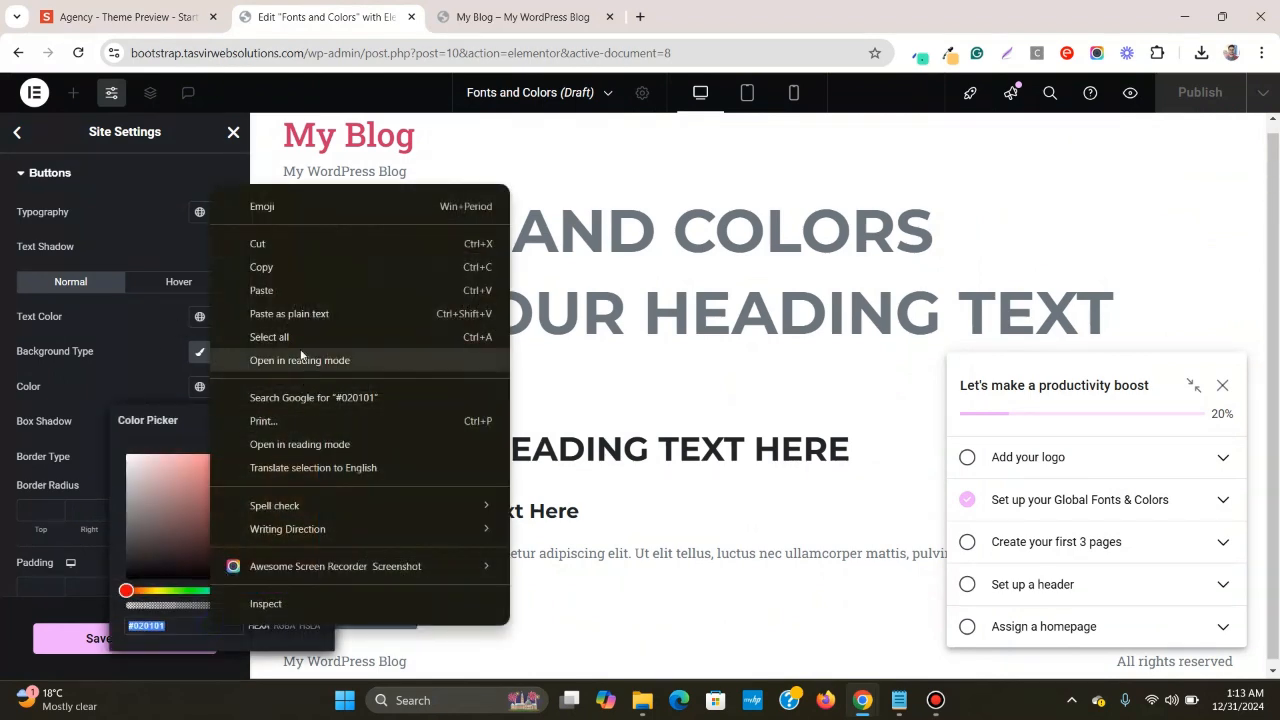
pyautogui.click(290, 290)
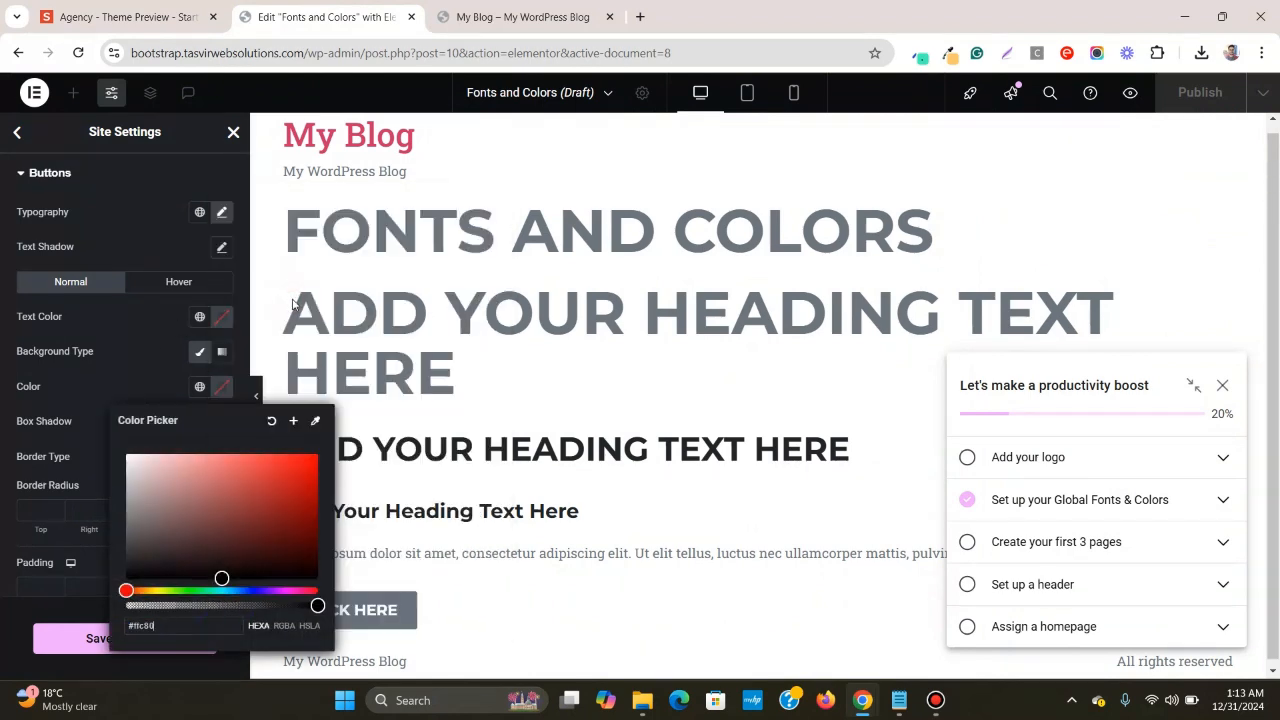
pyautogui.click(148, 382)
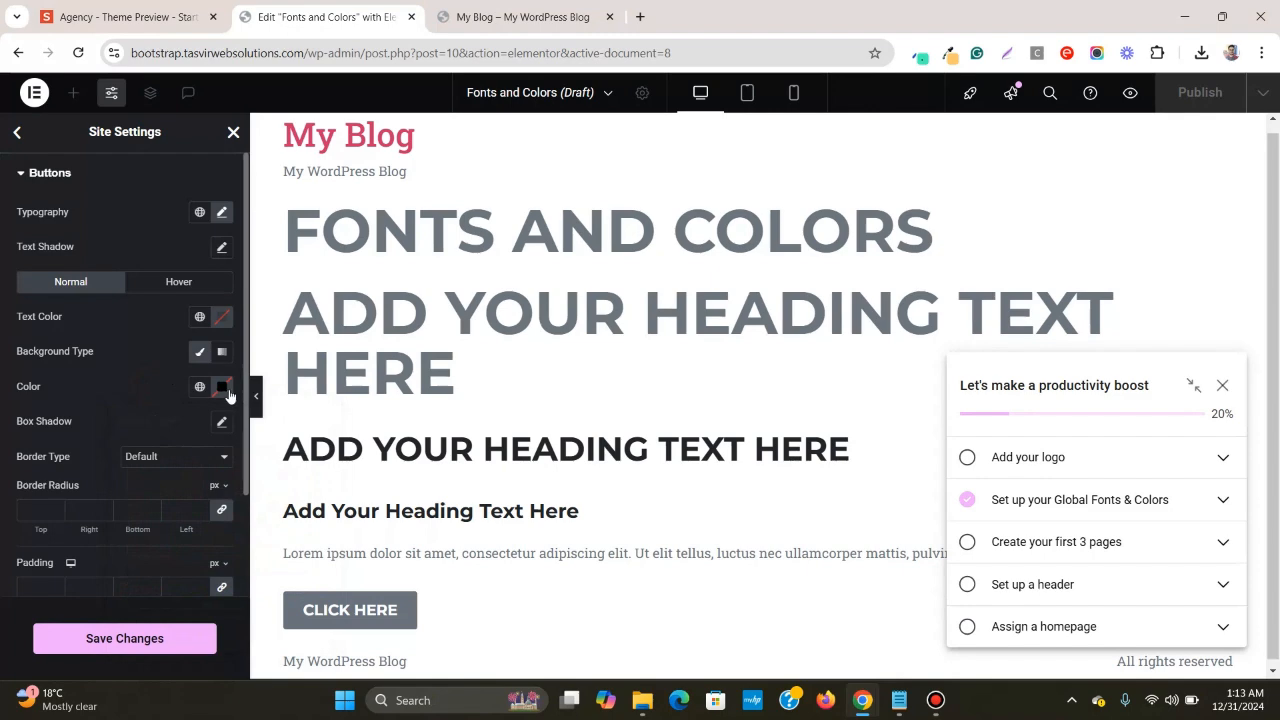
# - Return to the Agency preview and copy the full --bs-btn-bg value #ffc800 from the .btn-primary rule
pyautogui.click(157, 12)
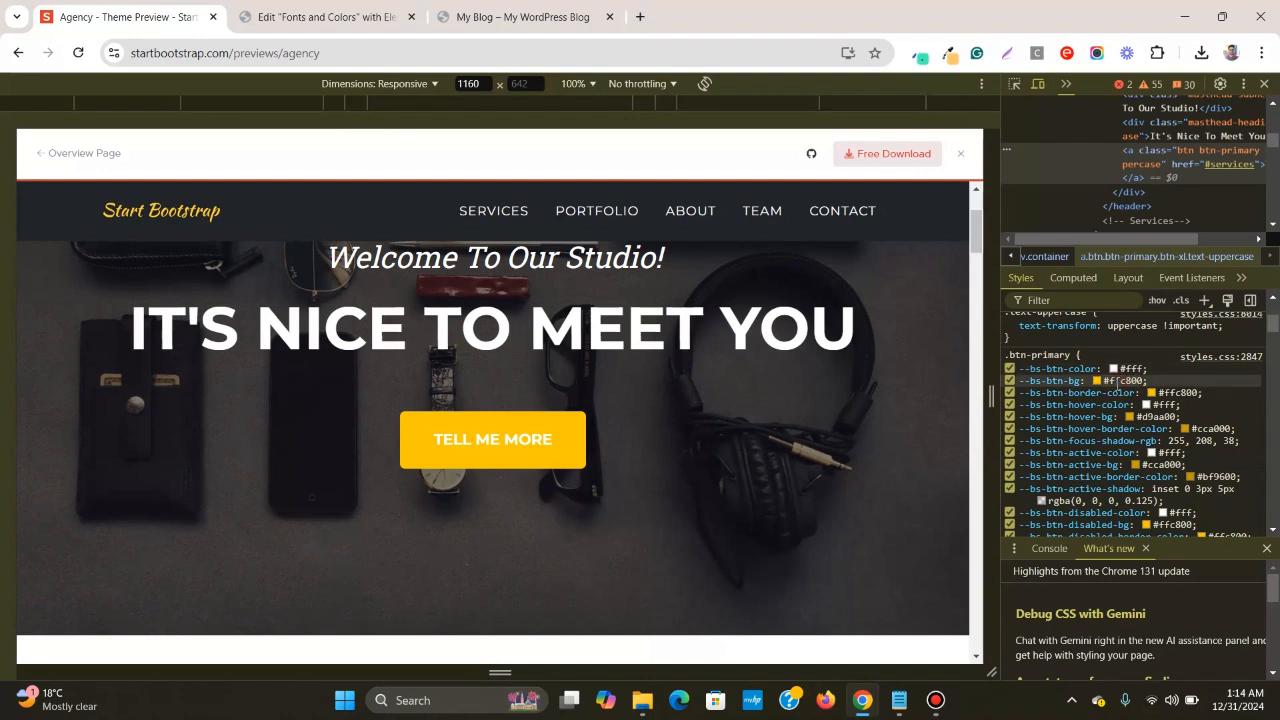
pyautogui.click(1106, 381)
pyautogui.click(1125, 381)
pyautogui.rightClick(1099, 385)
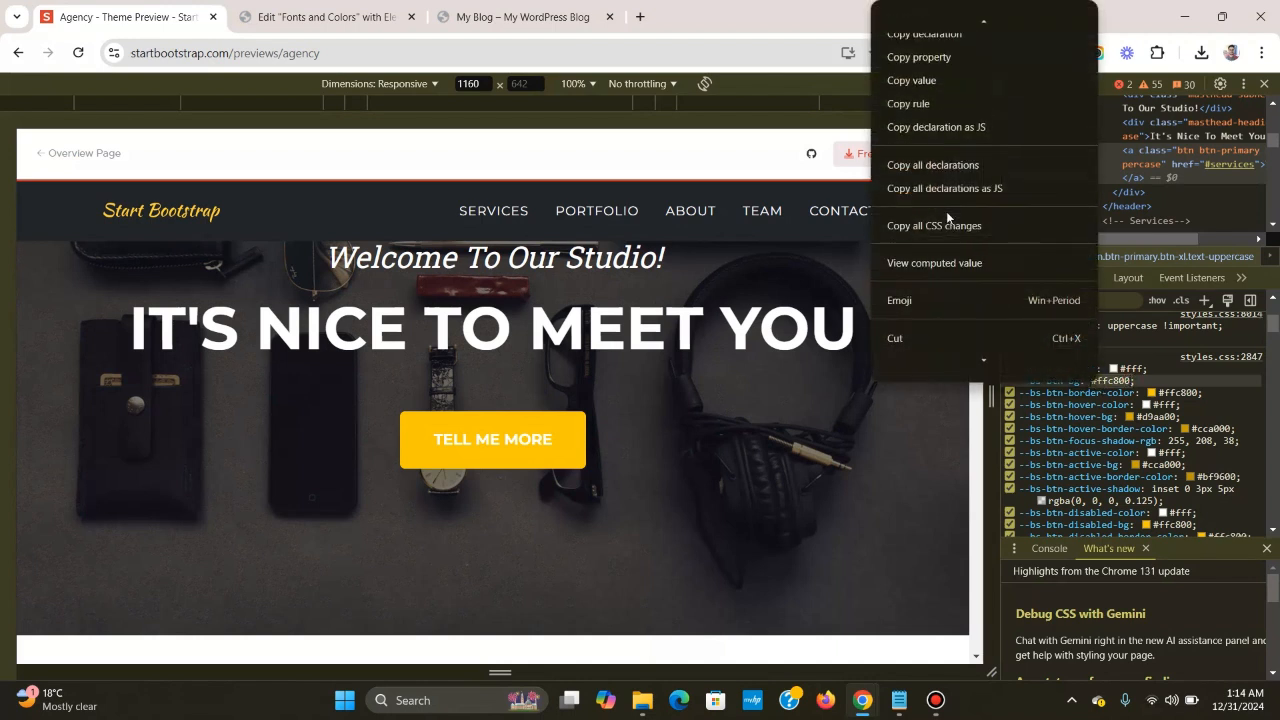
pyautogui.scroll(-1, 918, 344)
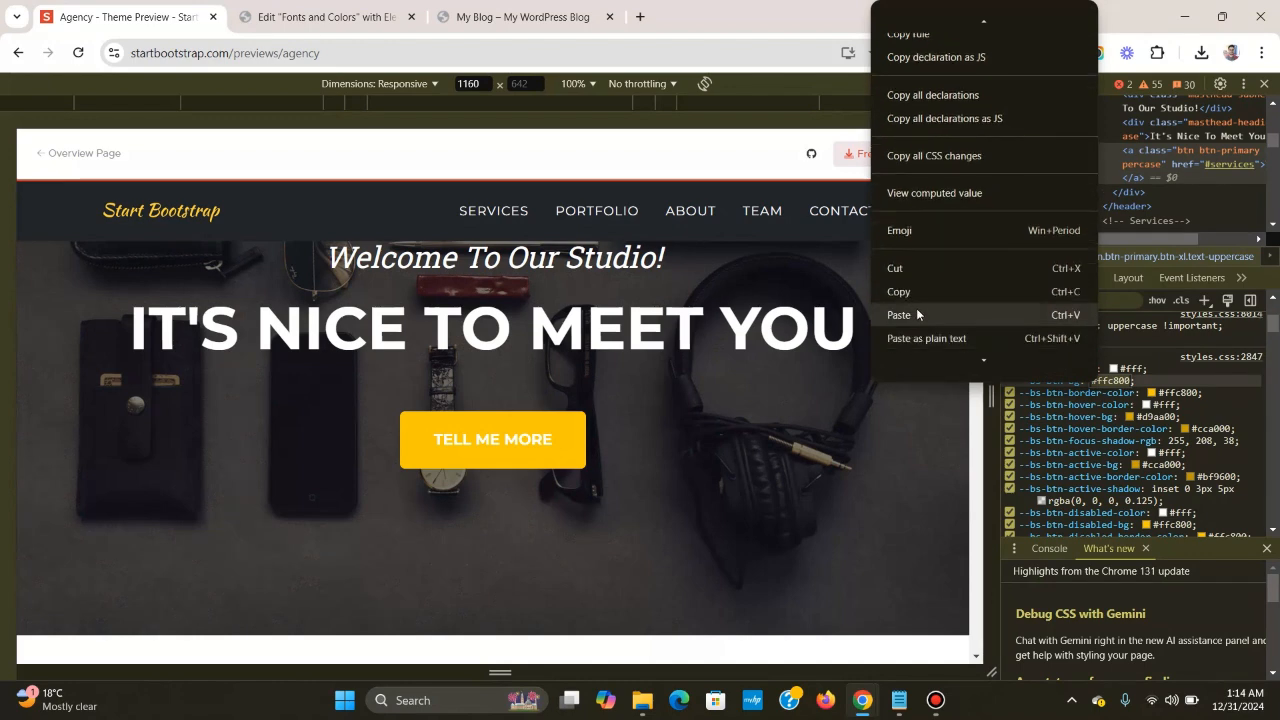
pyautogui.click(922, 296)
# - In the Elementor editor, set the buttons' normal background color to the copied value #ffc800
pyautogui.click(352, 17)
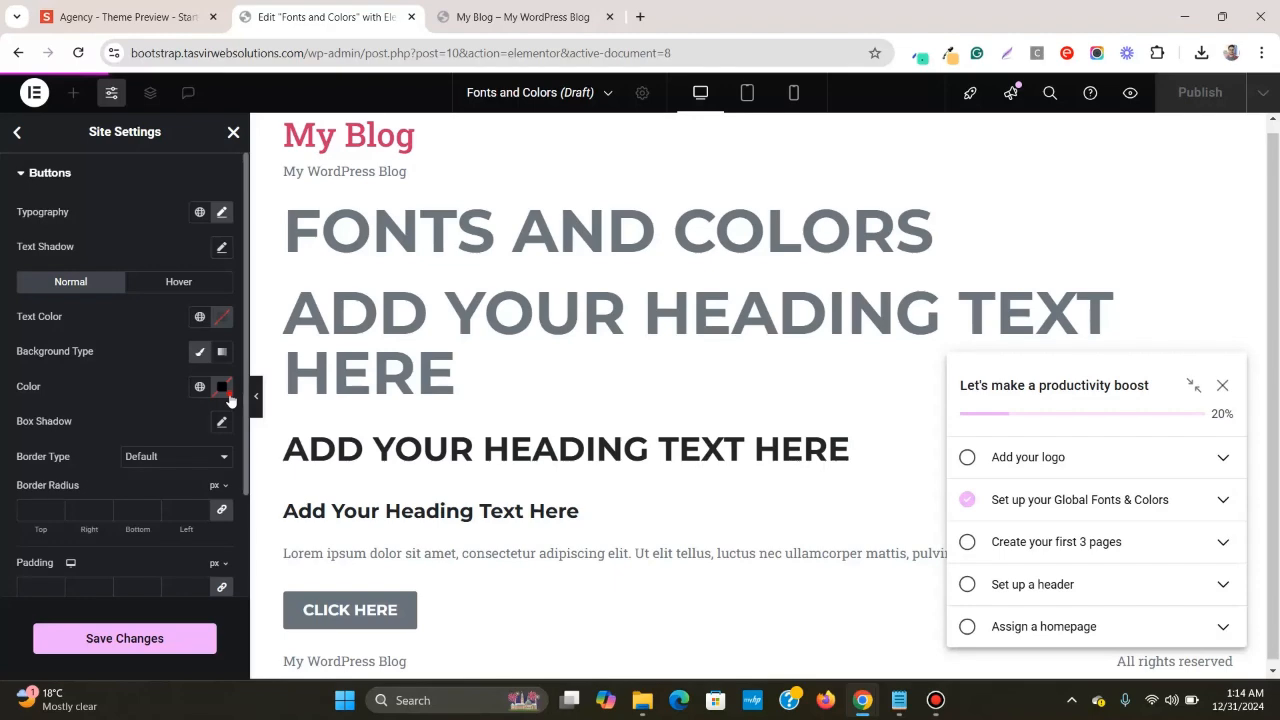
pyautogui.click(222, 387)
pyautogui.doubleClick(175, 625)
pyautogui.rightClick(186, 622)
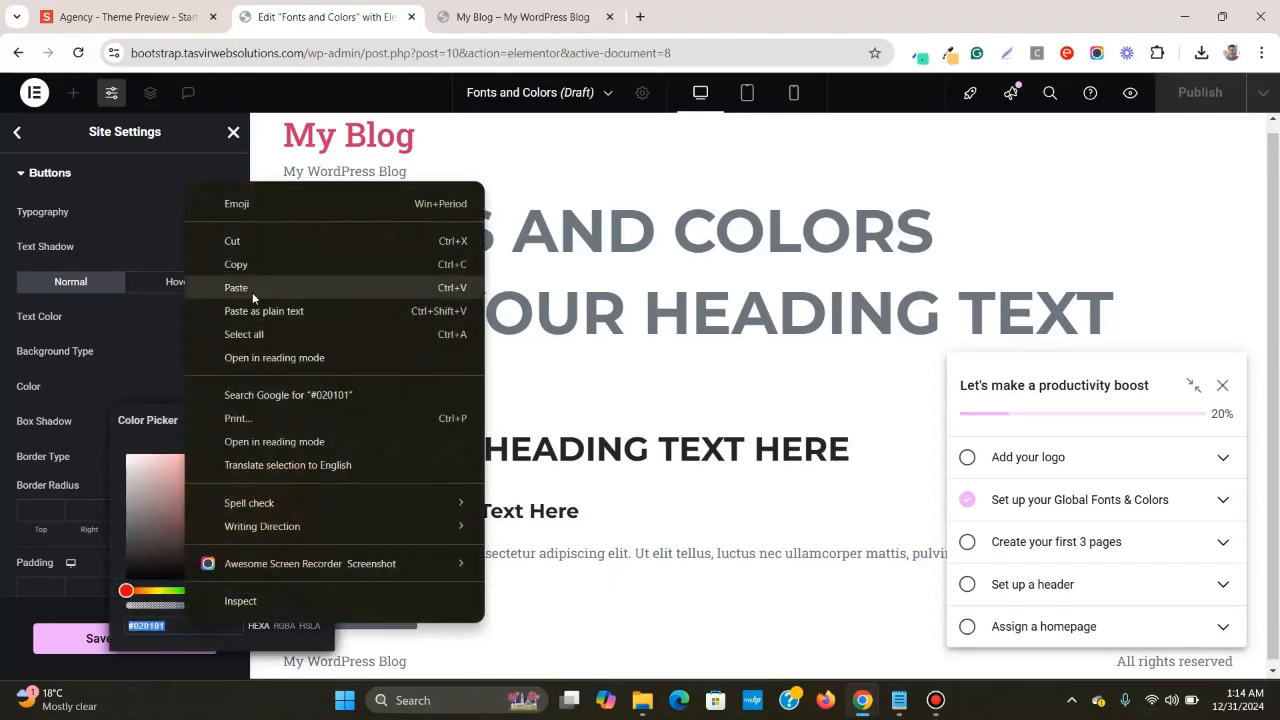
pyautogui.click(251, 294)
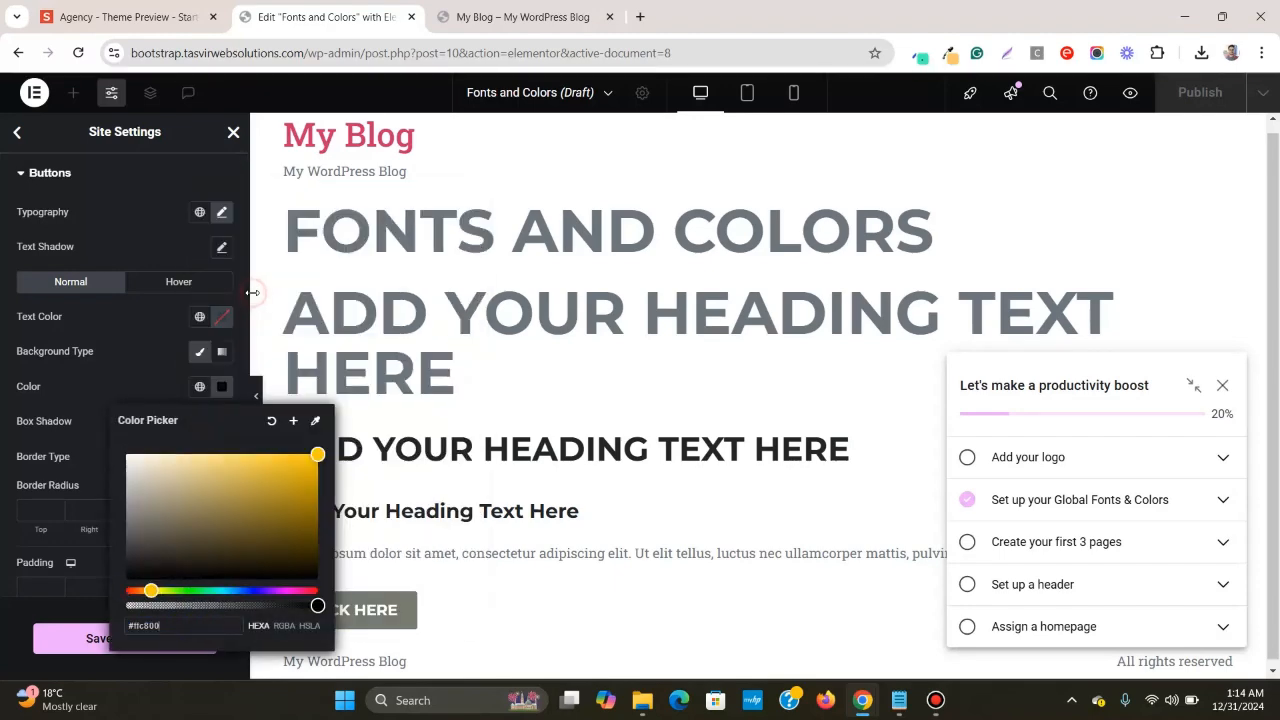
pyautogui.click(123, 376)
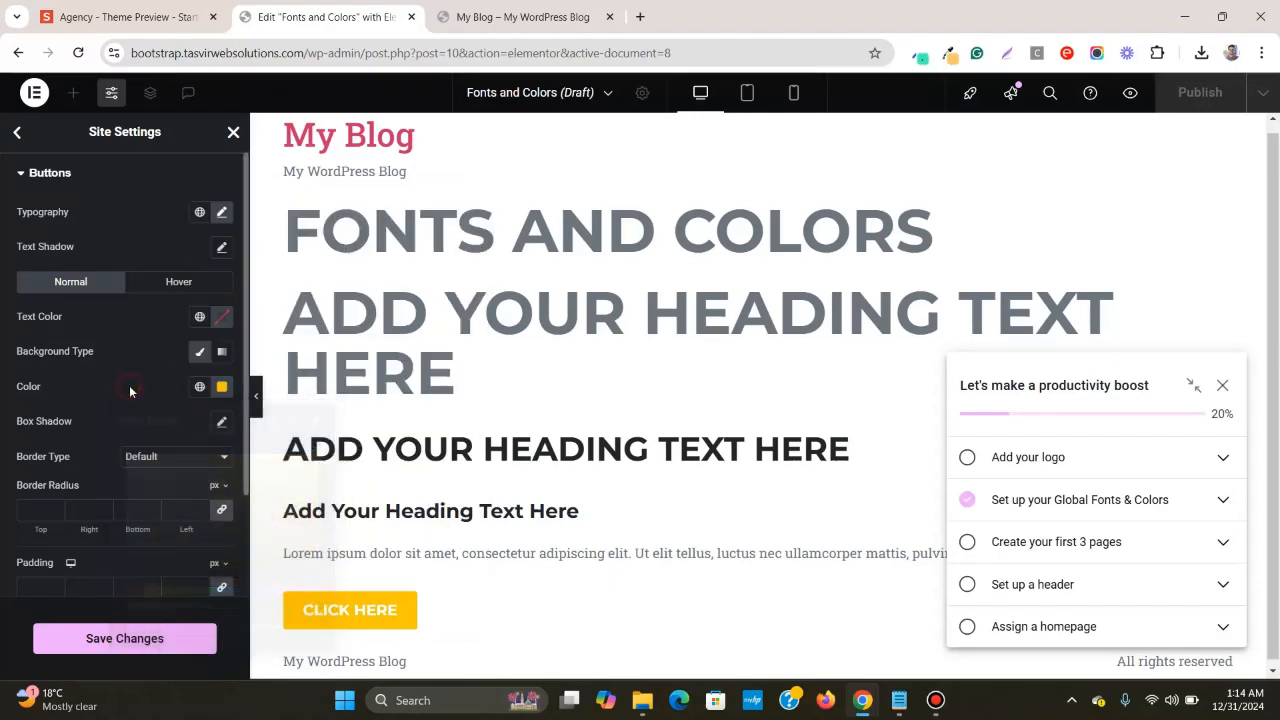
# - Save the buttons' background color as a new global color named "yellow"
pyautogui.click(222, 388)
pyautogui.click(292, 424)
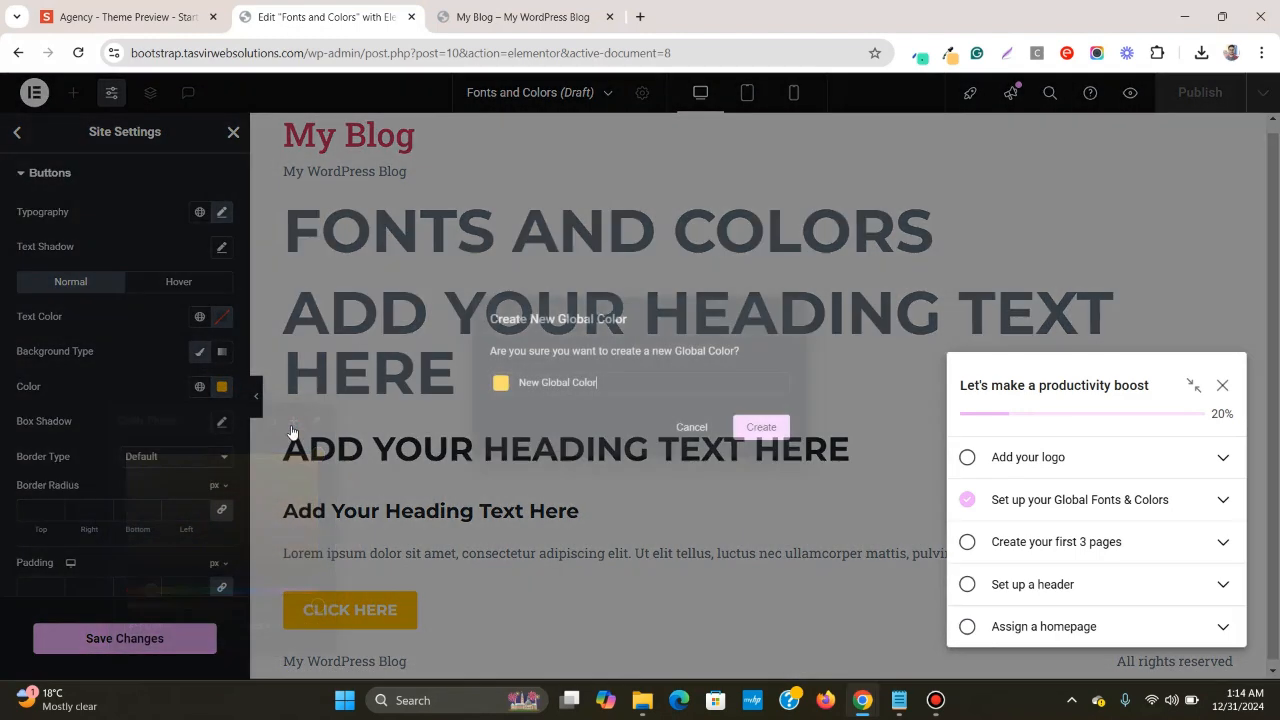
pyautogui.tripleClick(664, 387)
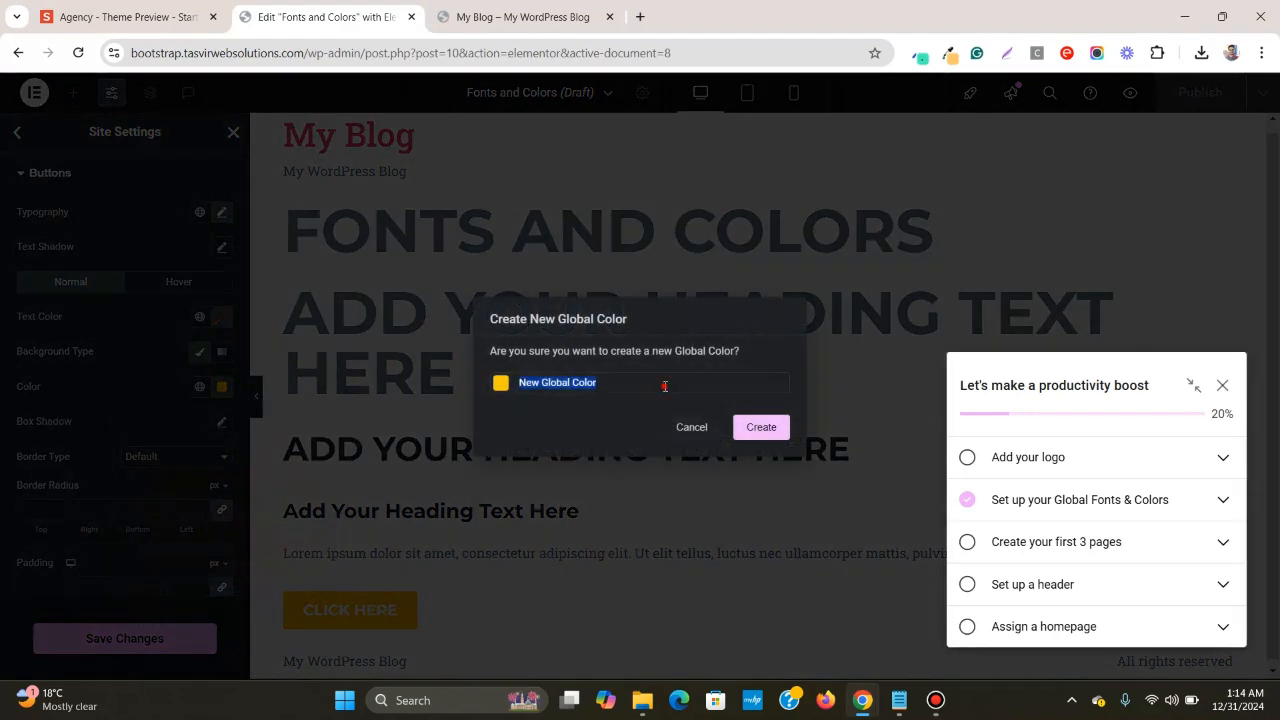
pyautogui.write('ye')
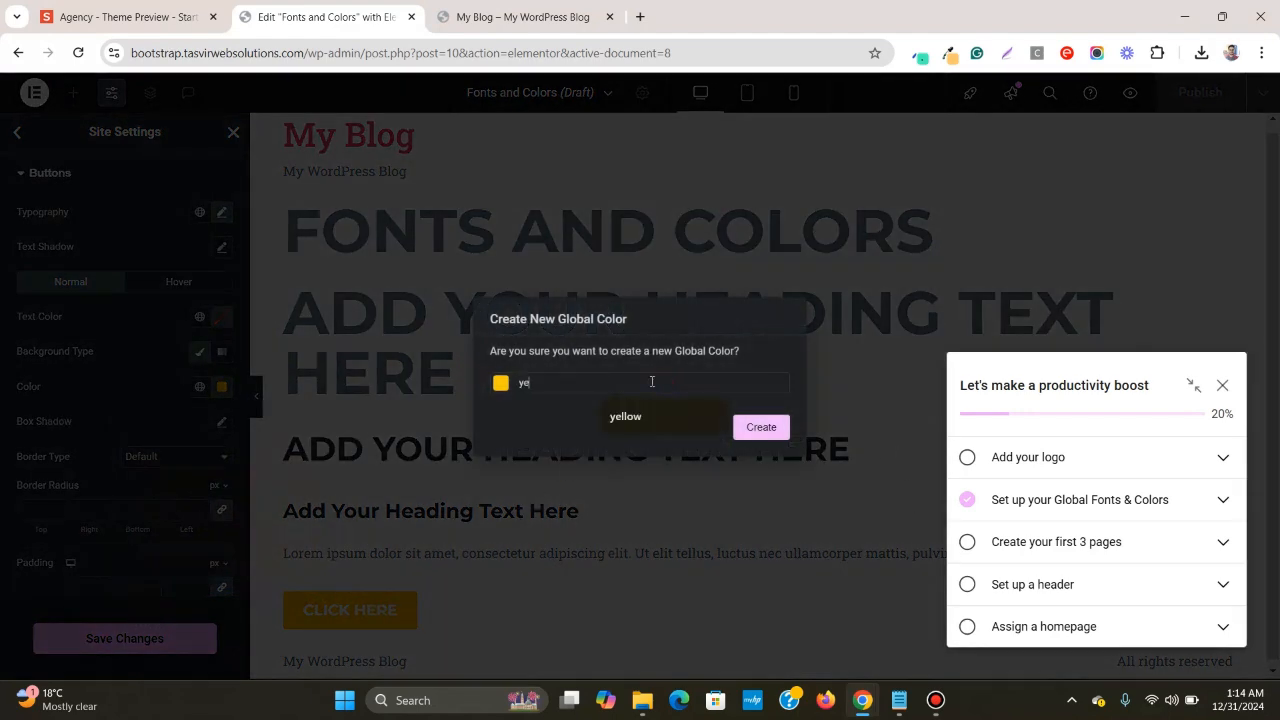
pyautogui.write('llow')
pyautogui.click(775, 431)
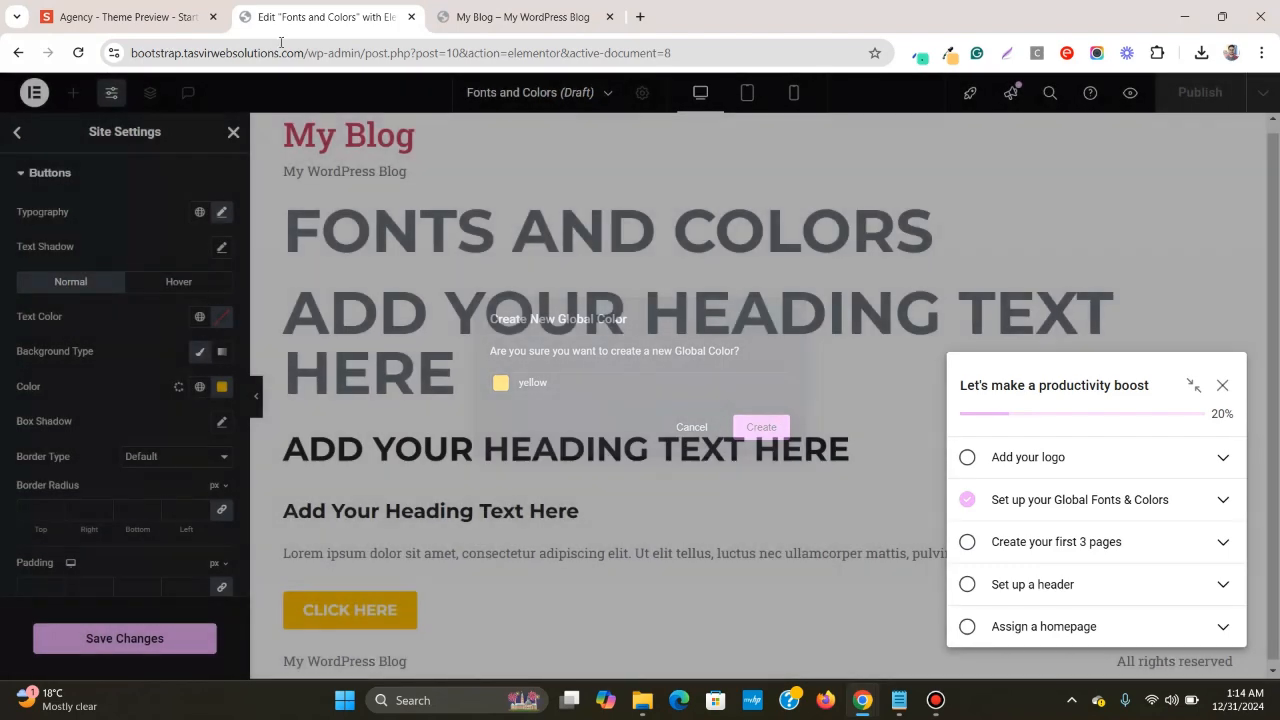
# - Inspect the preview's "Tell Me More" button in the developer tools and compare it with the Elementor "Click Here" button
pyautogui.click(130, 18)
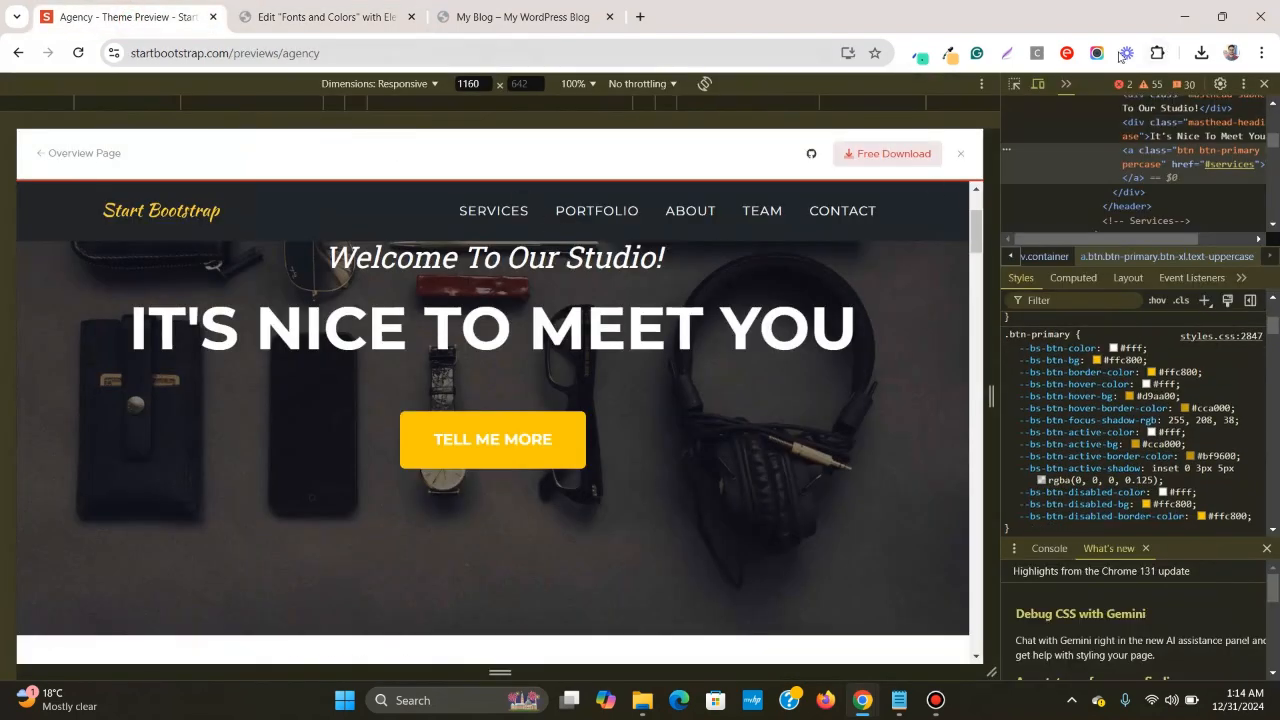
pyautogui.click(1015, 87)
pyautogui.click(491, 442)
pyautogui.click(278, 8)
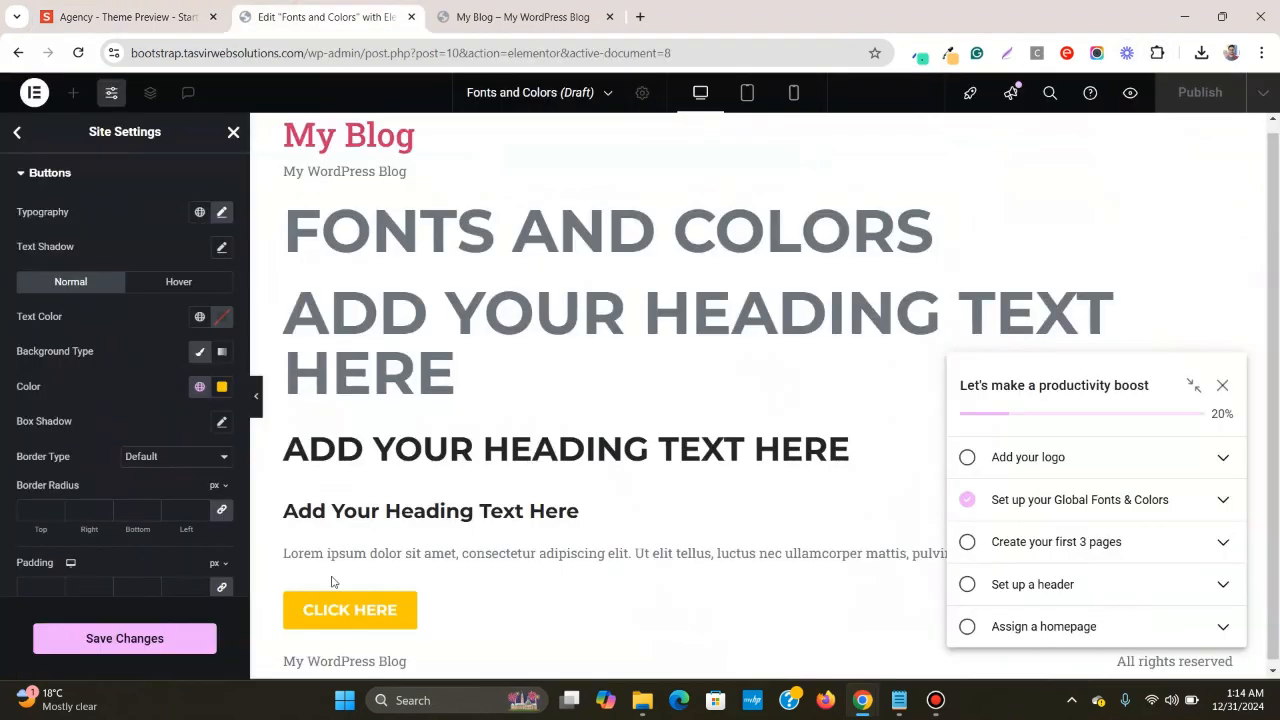
pyautogui.click(158, 14)
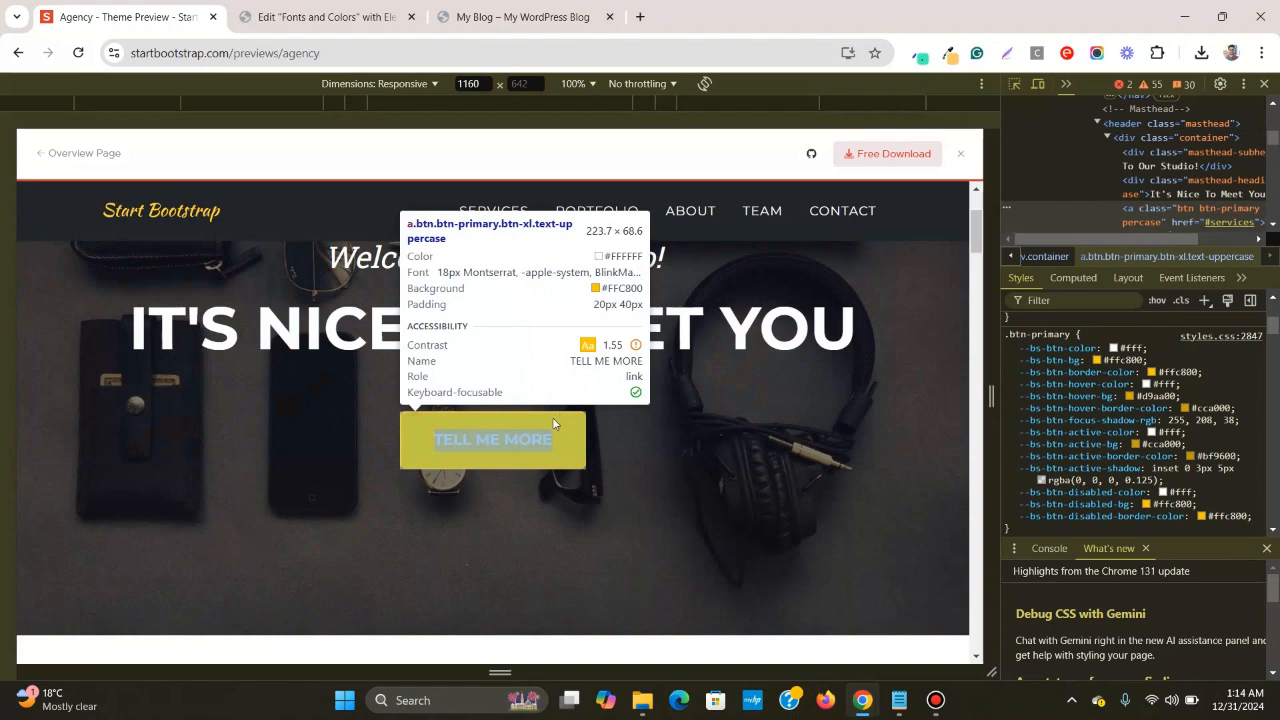
pyautogui.click(552, 417)
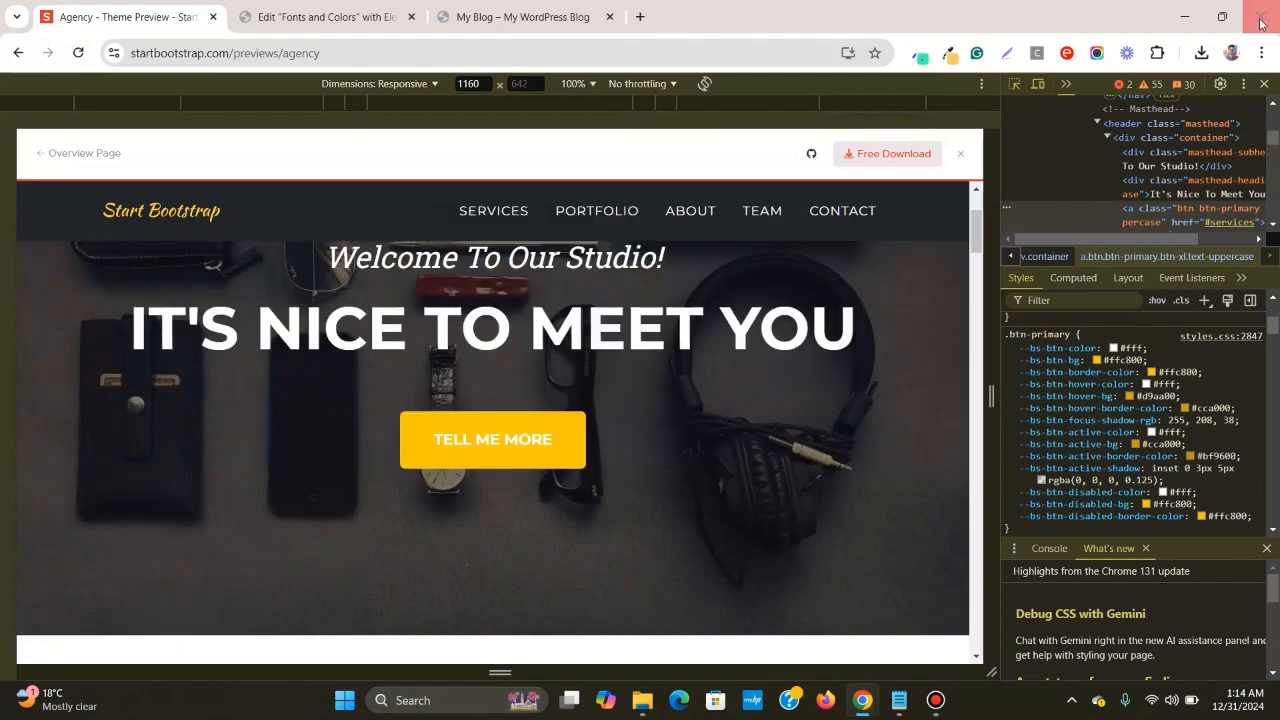
# - Close the developer tools and sample the "Tell Me More" button's color with the page color picker
pyautogui.click(1264, 86)
pyautogui.scroll(2, 893, 488)
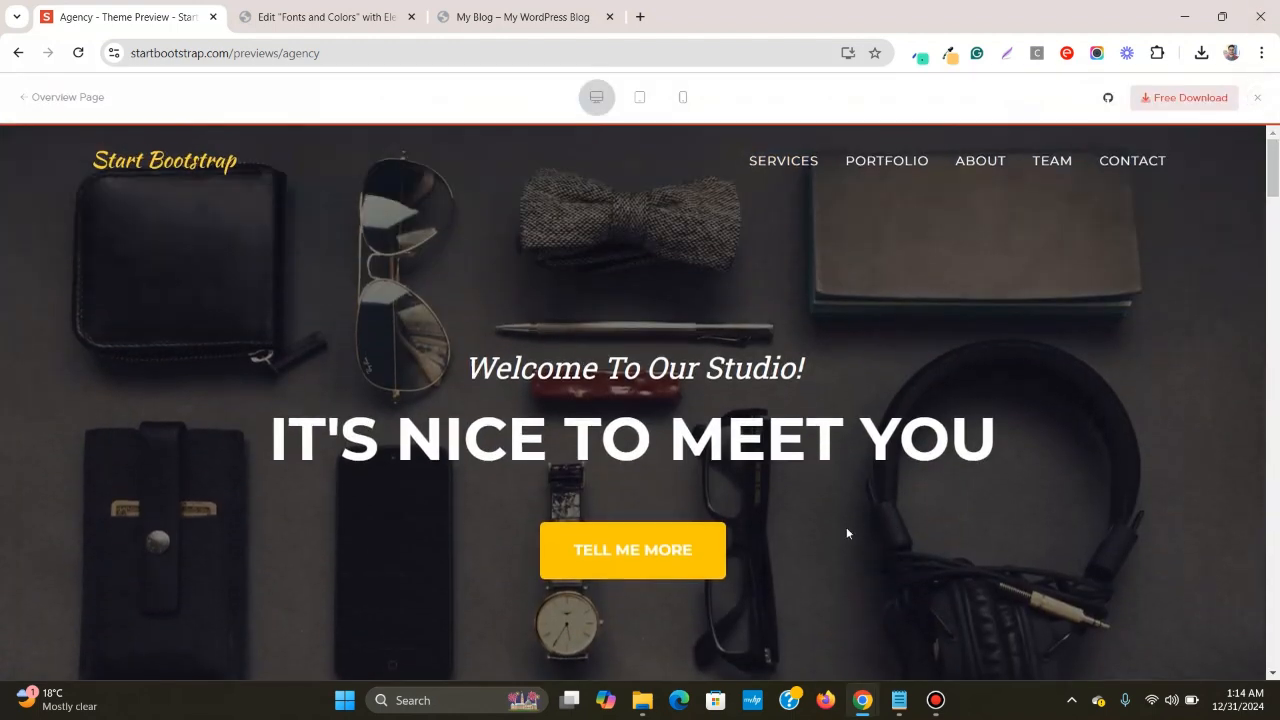
pyautogui.click(918, 52)
pyautogui.click(860, 82)
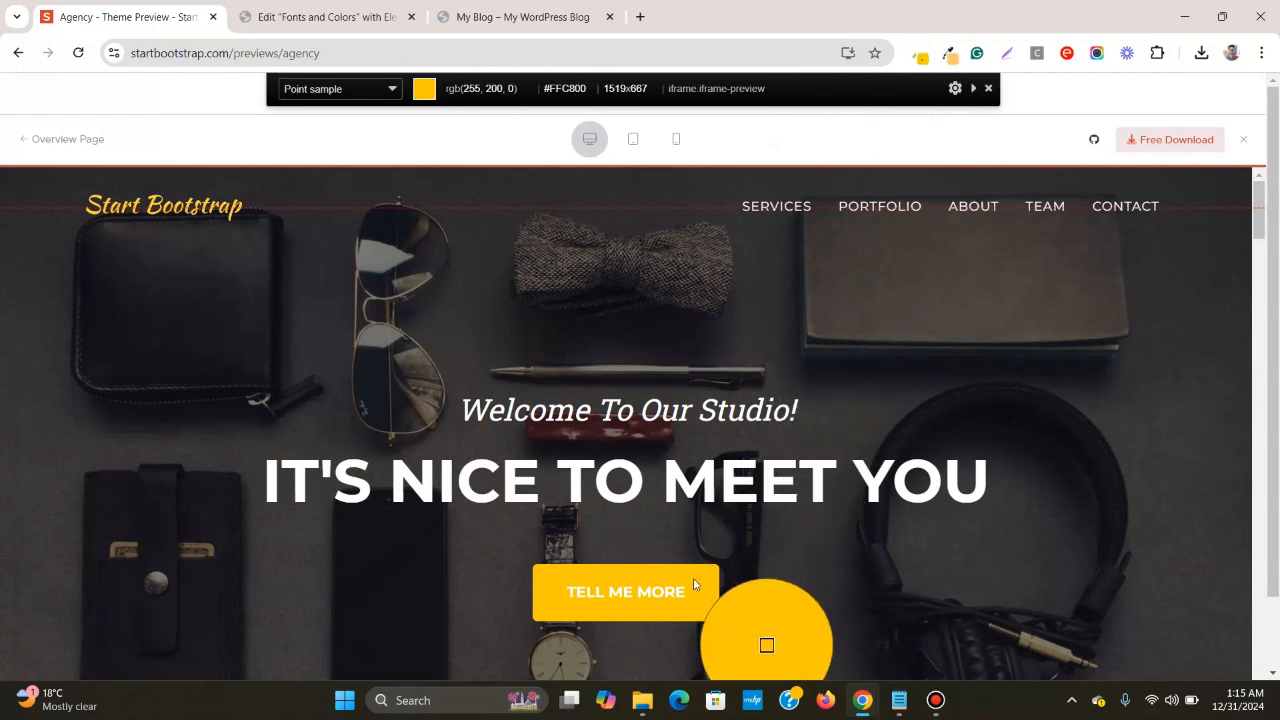
pyautogui.scroll(-1, 569, 570)
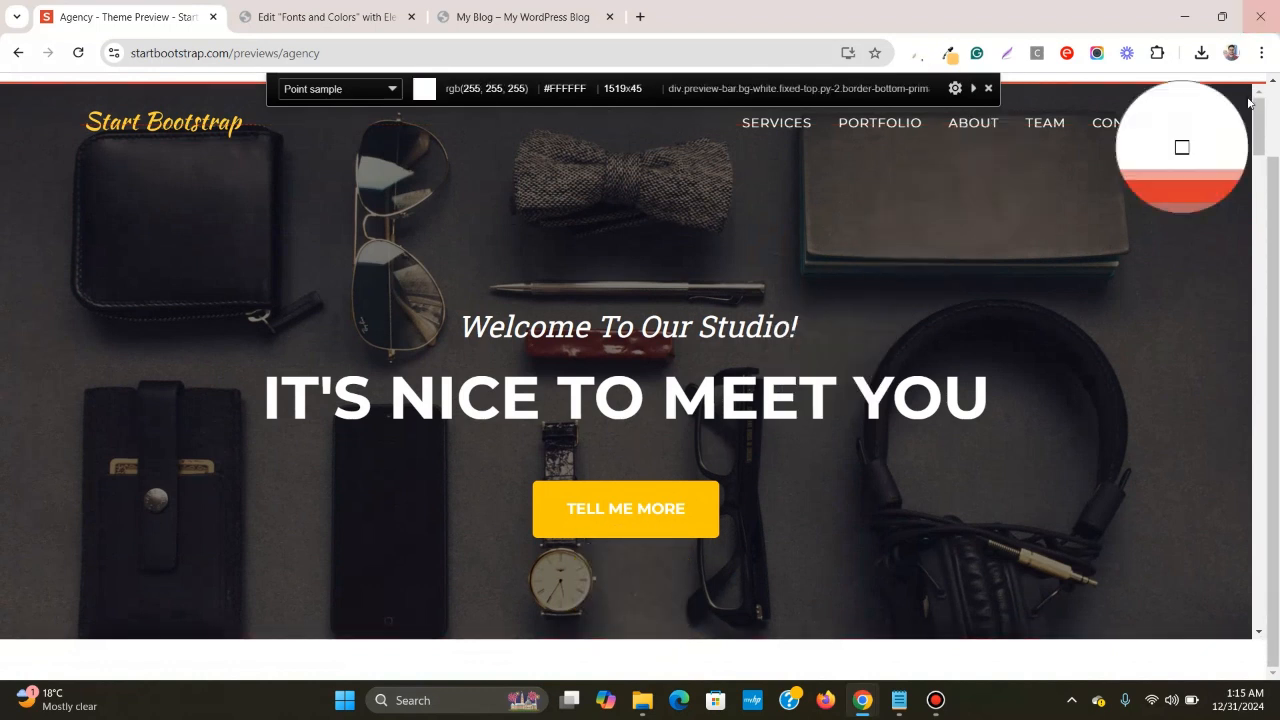
pyautogui.click(988, 88)
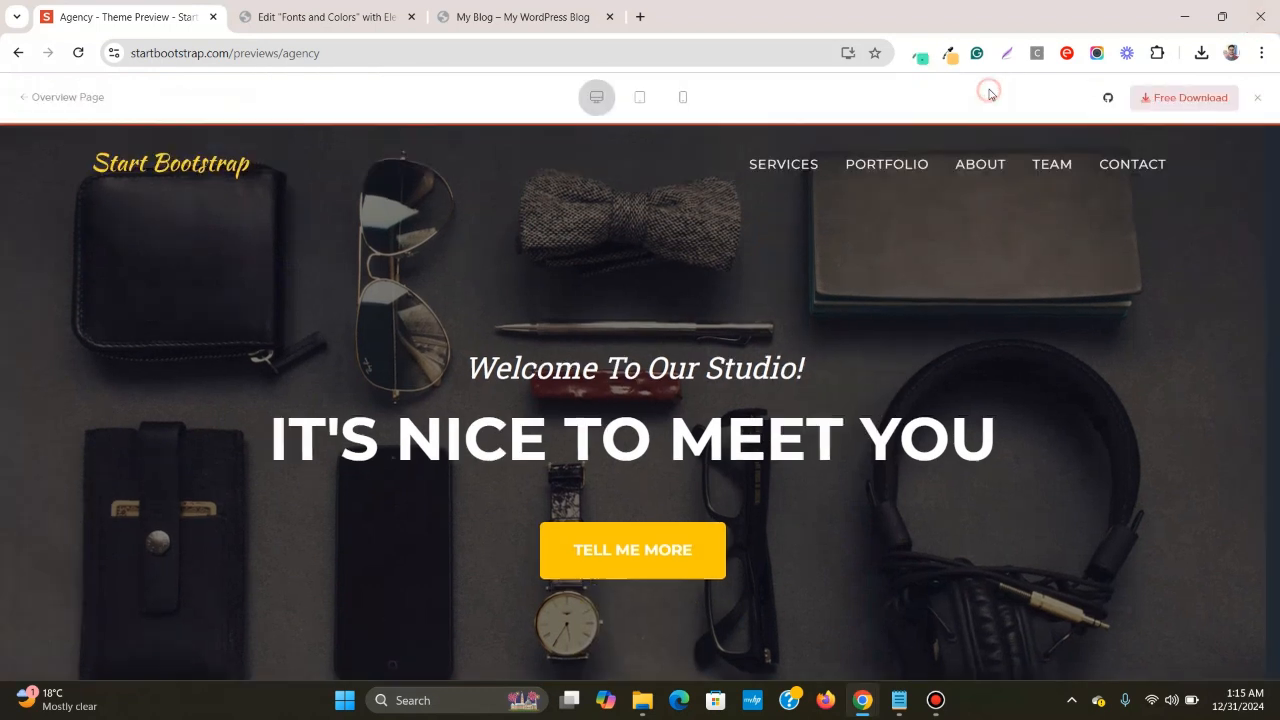
# - Inspect the "Tell Me More" button in the developer tools and force its :hover state
pyautogui.rightClick(714, 552)
pyautogui.click(757, 526)
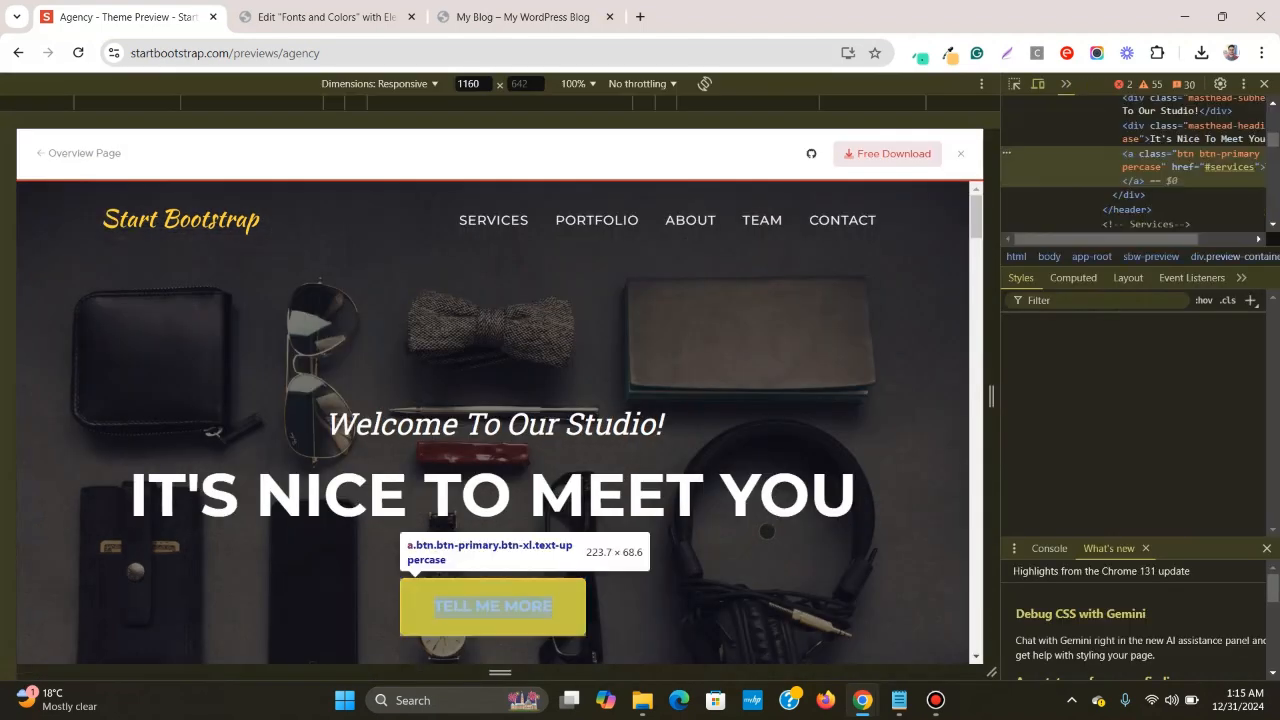
pyautogui.click(1157, 300)
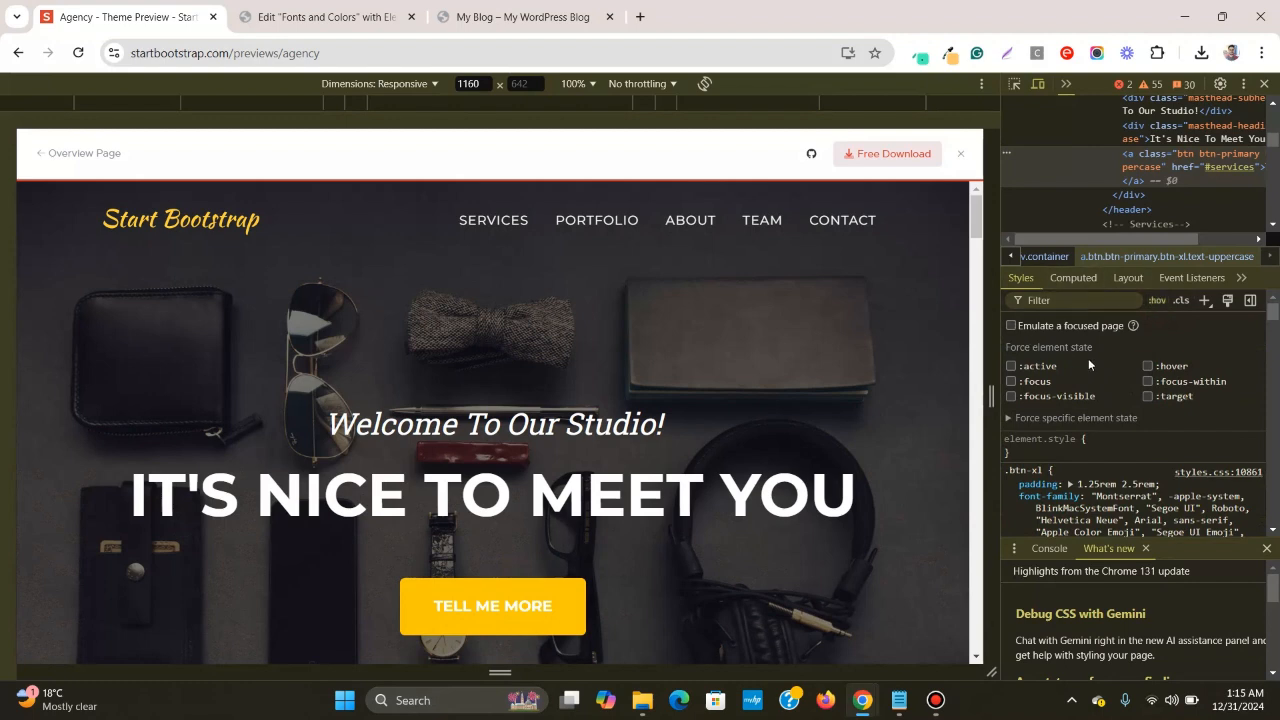
pyautogui.click(1147, 367)
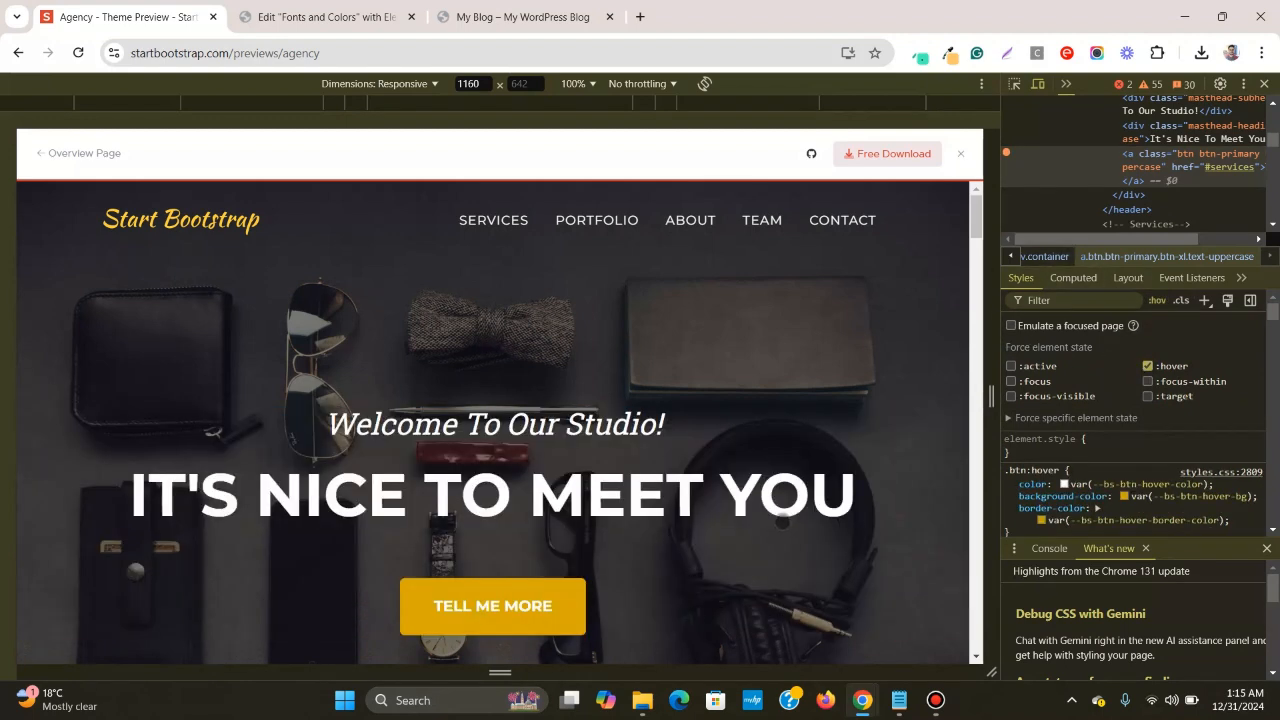
# - Try to sample the "Tell Me More" button's hover color with the page color picker
pyautogui.click(920, 52)
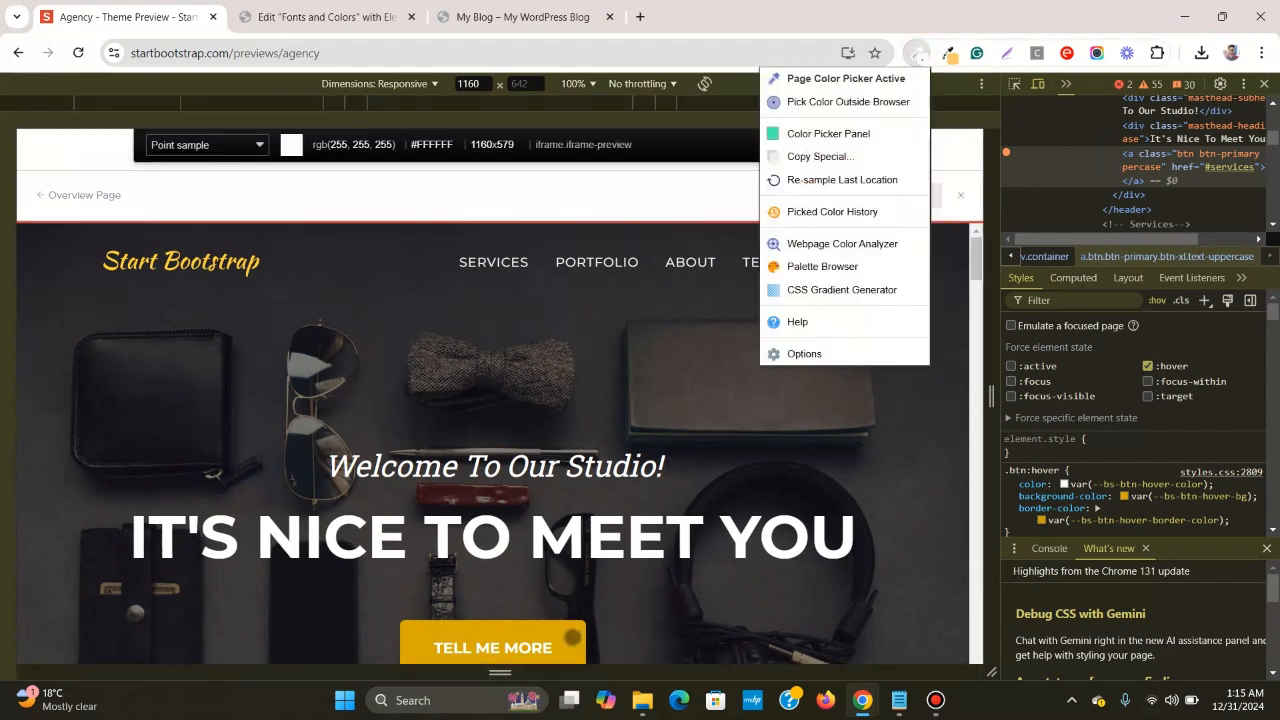
pyautogui.scroll(-1, 495, 627)
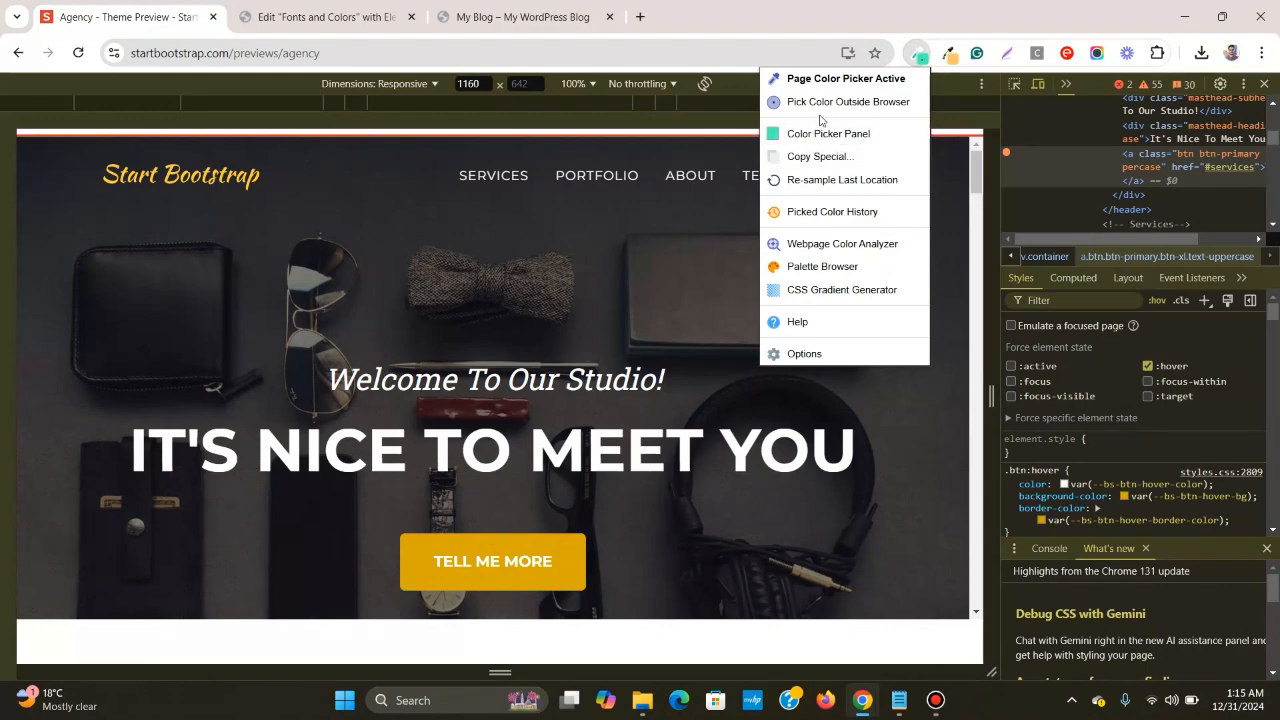
pyautogui.click(946, 55)
pyautogui.click(946, 55)
pyautogui.click(913, 53)
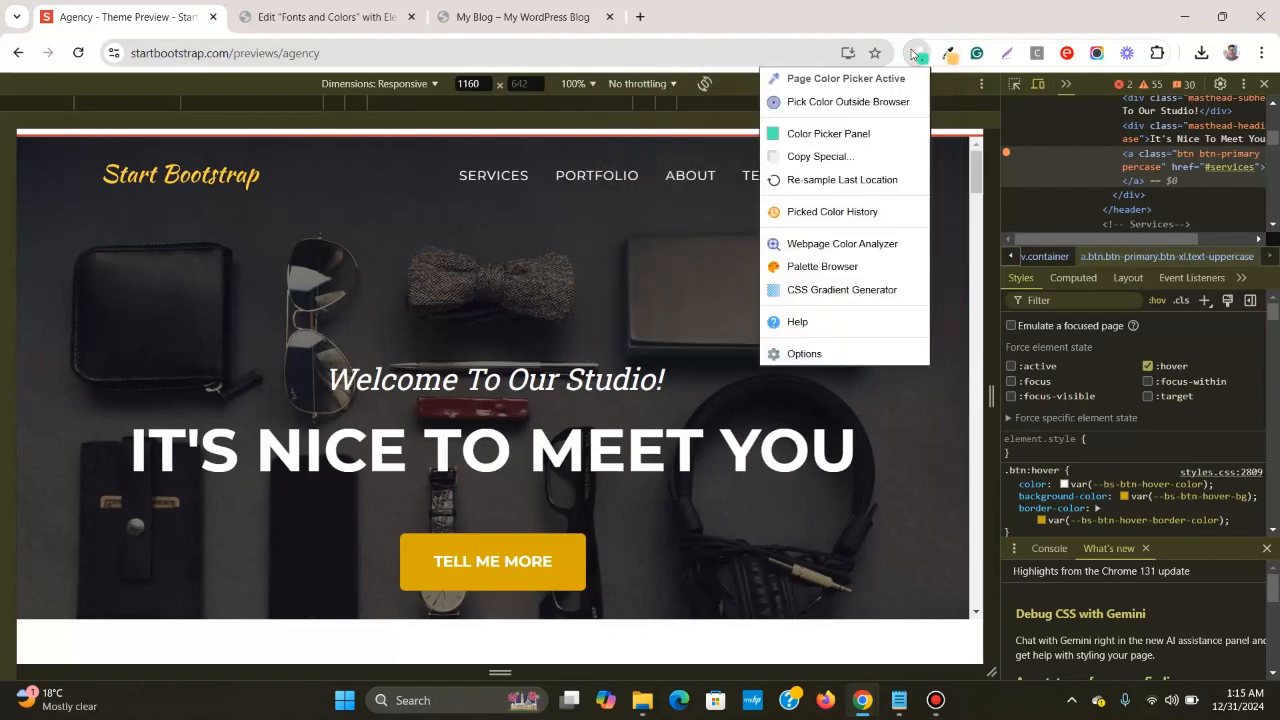
pyautogui.click(877, 86)
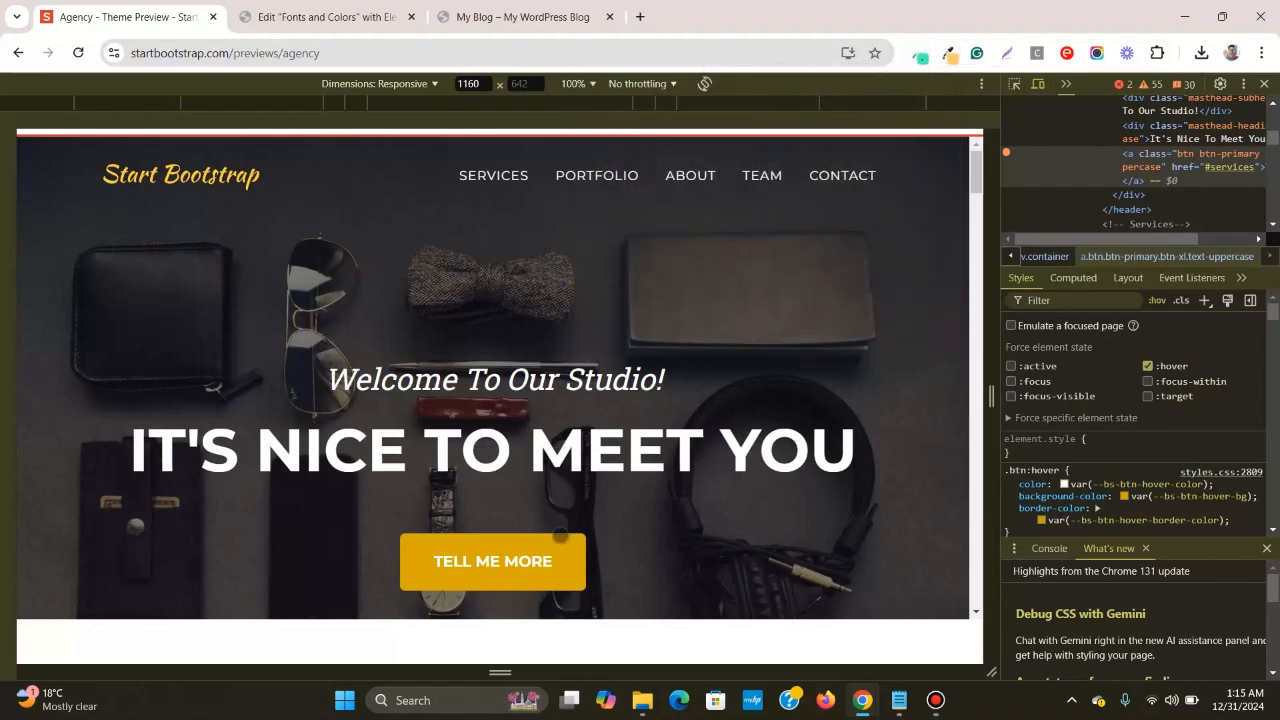
pyautogui.click(568, 557)
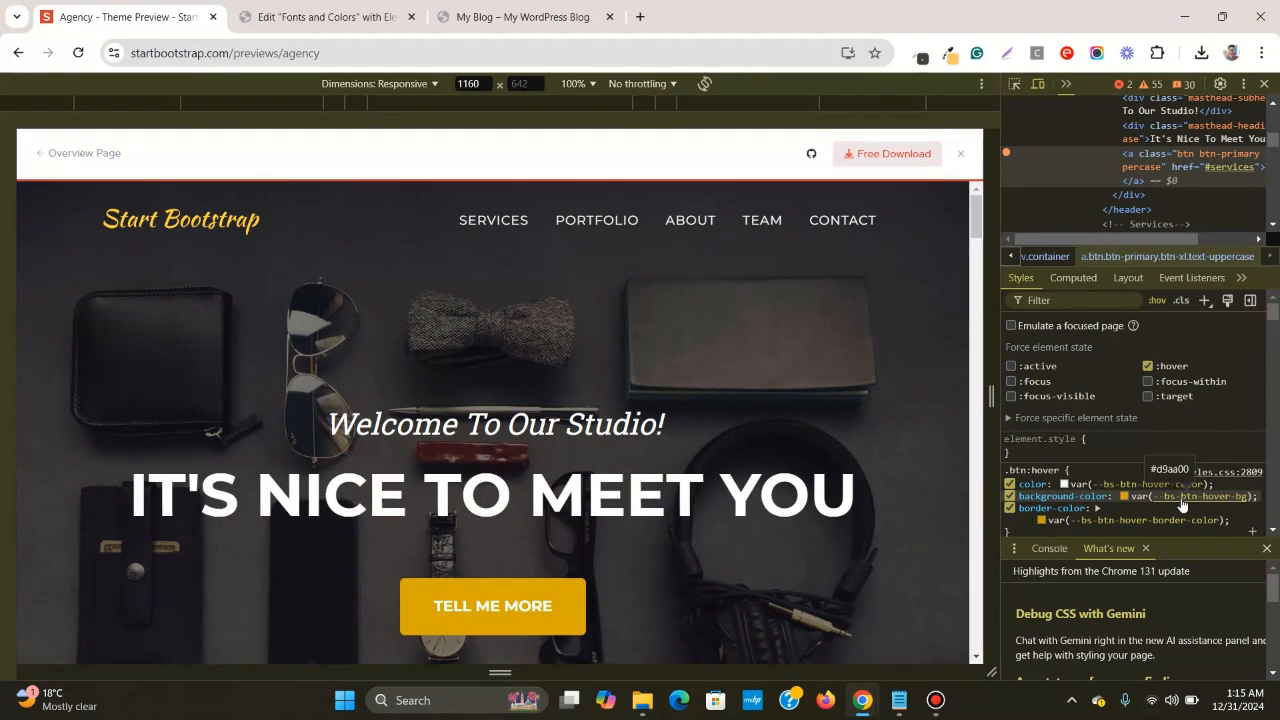
# - Go to the definition of the "Tell Me More" button's hover background variable and copy its value #d9aa00
pyautogui.click(1182, 497)
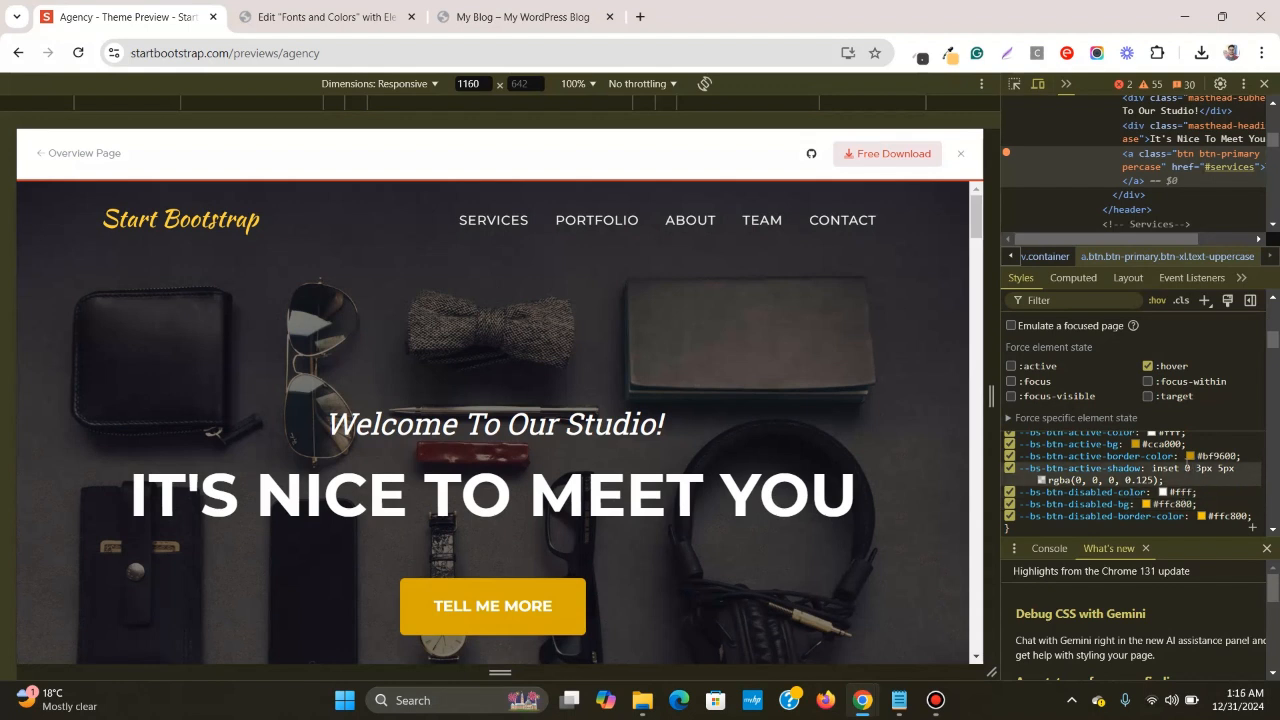
pyautogui.scroll(3, 1194, 461)
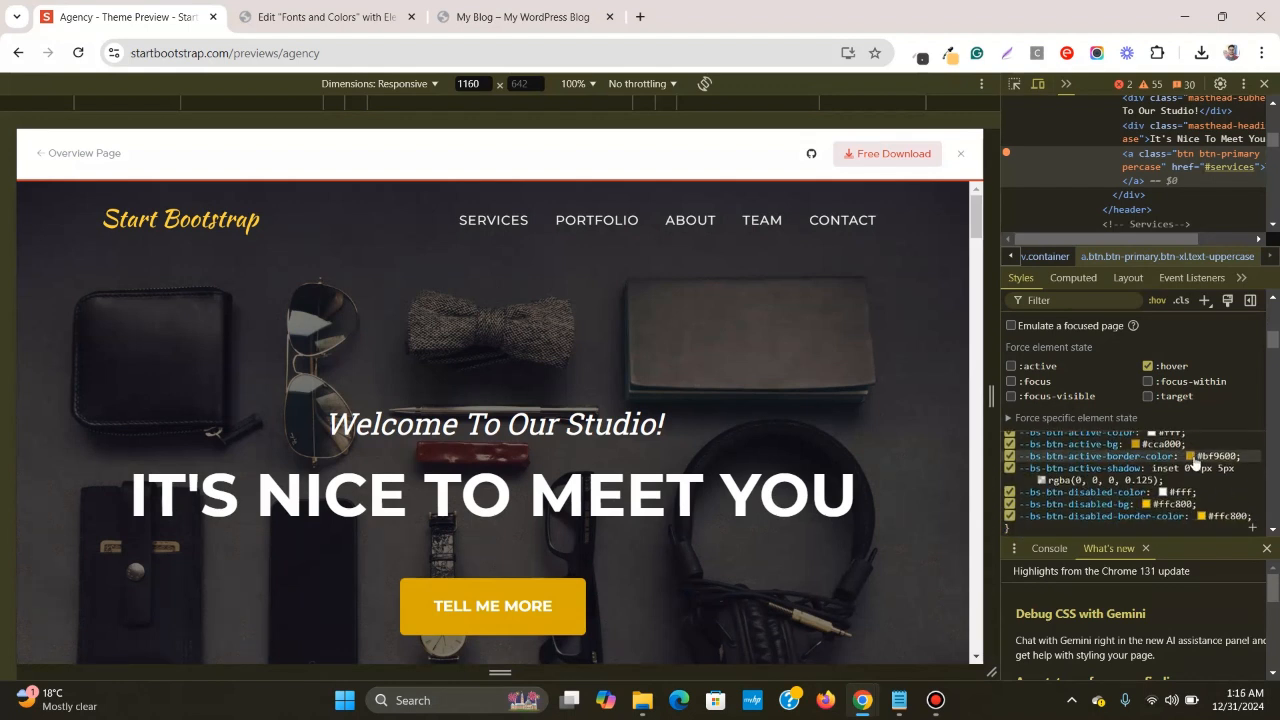
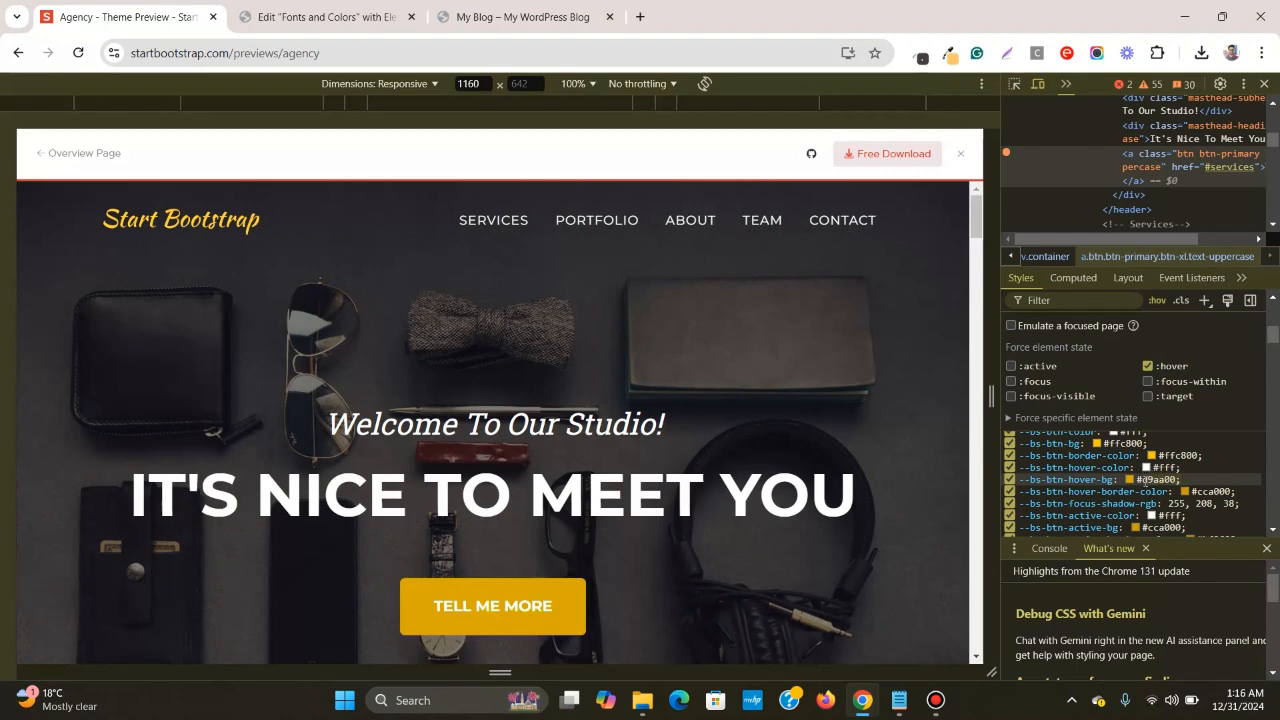
pyautogui.click(1158, 480)
pyautogui.click(1161, 480)
pyautogui.rightClick(1148, 480)
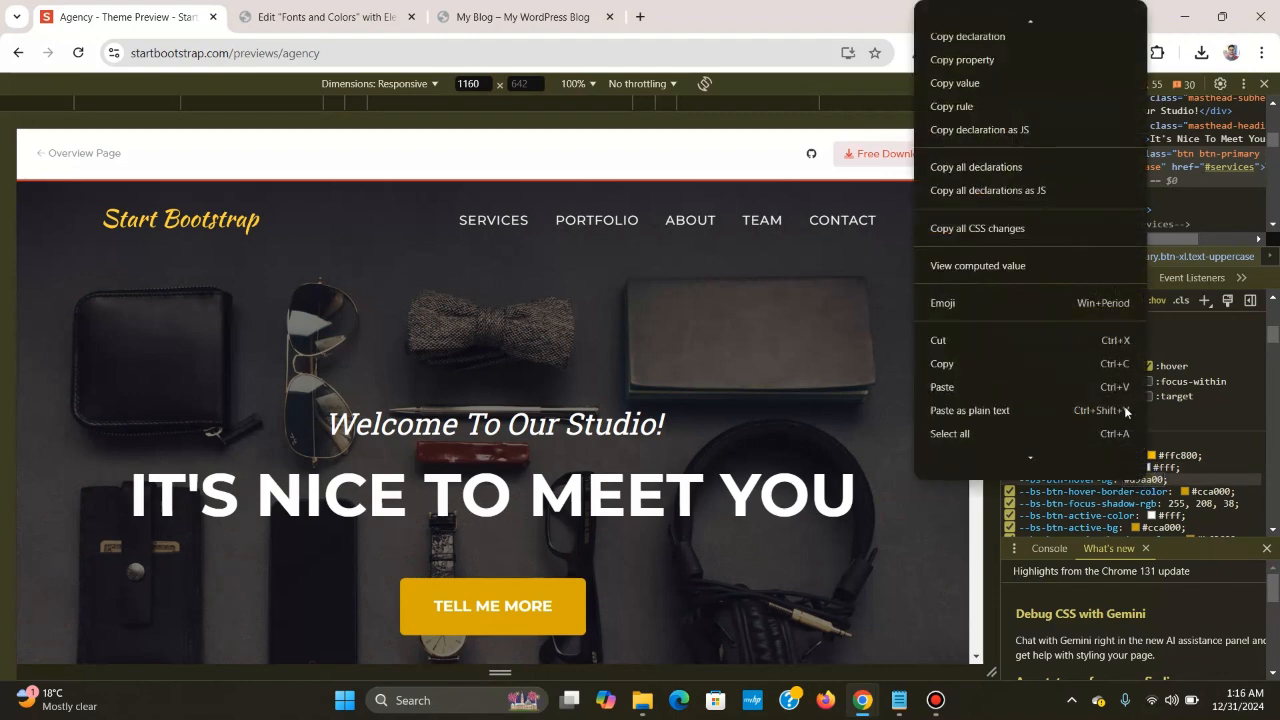
pyautogui.click(942, 355)
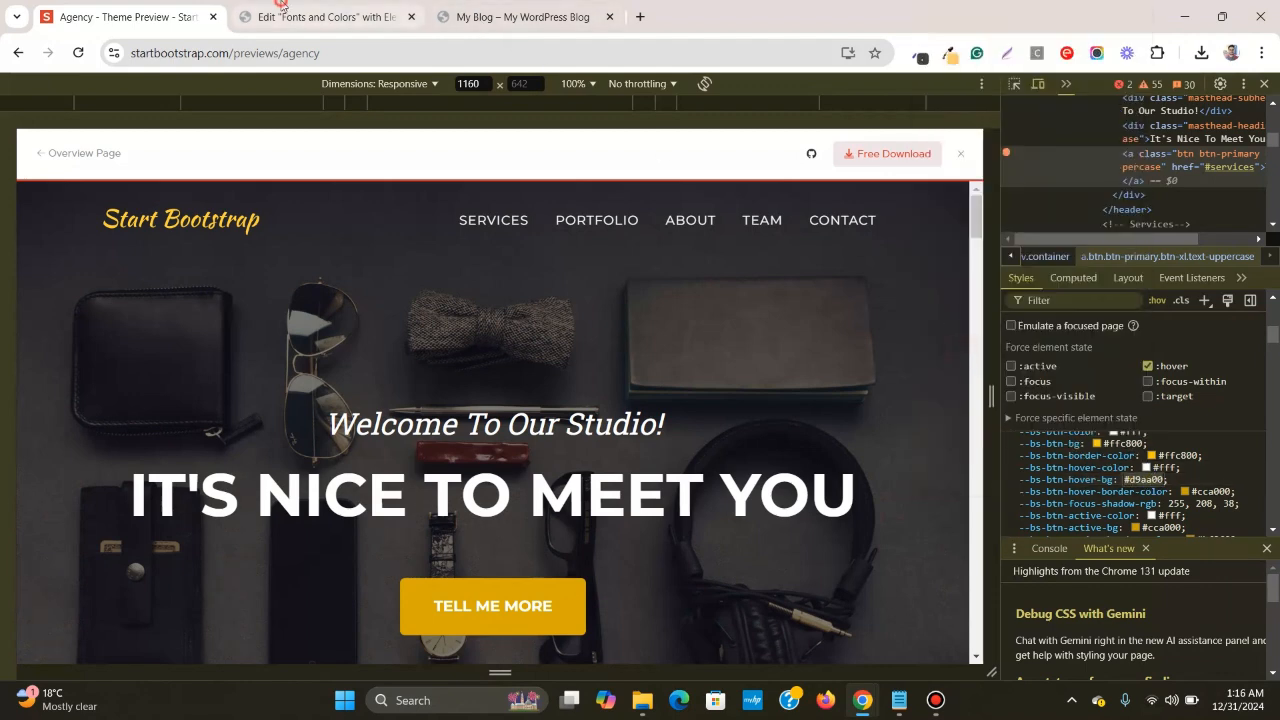
# - Set the hover background color of Elementor's global buttons to #d9aa00 and dismiss the Launchpad checklist
pyautogui.click(322, 17)
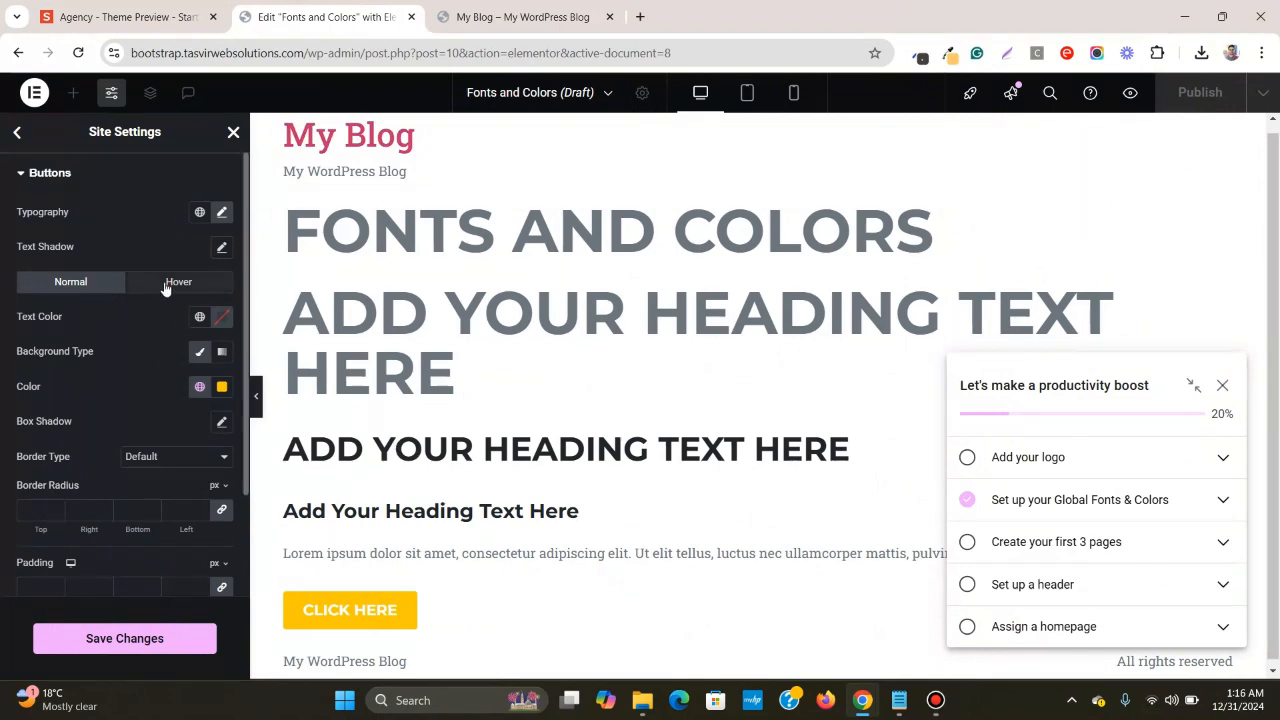
pyautogui.click(172, 283)
pyautogui.click(222, 386)
pyautogui.tripleClick(194, 630)
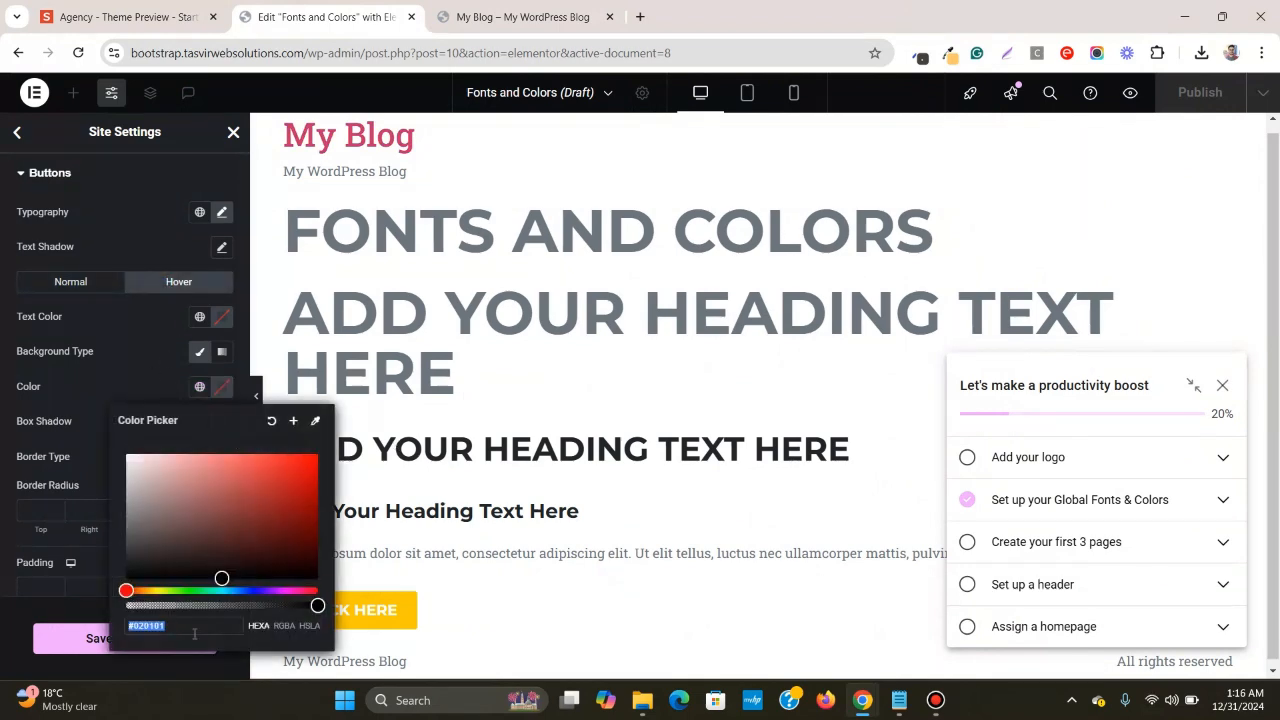
pyautogui.rightClick(230, 626)
pyautogui.click(251, 306)
pyautogui.click(116, 387)
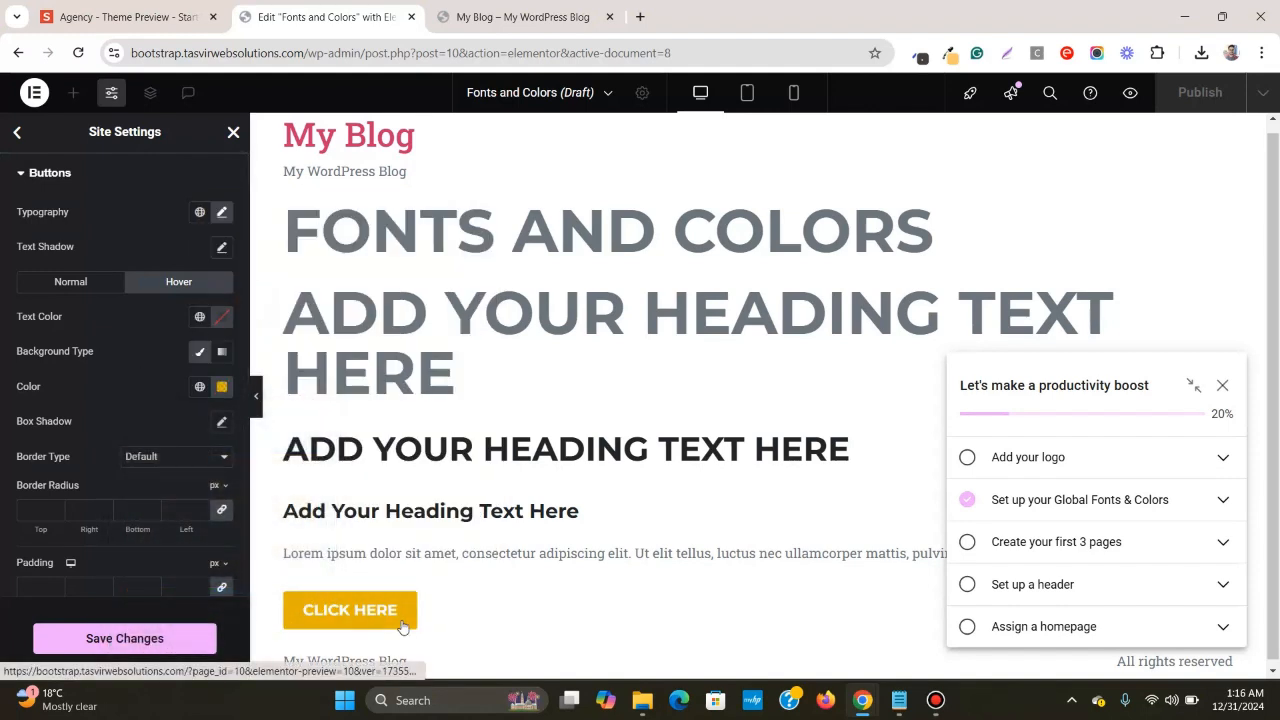
pyautogui.click(1222, 385)
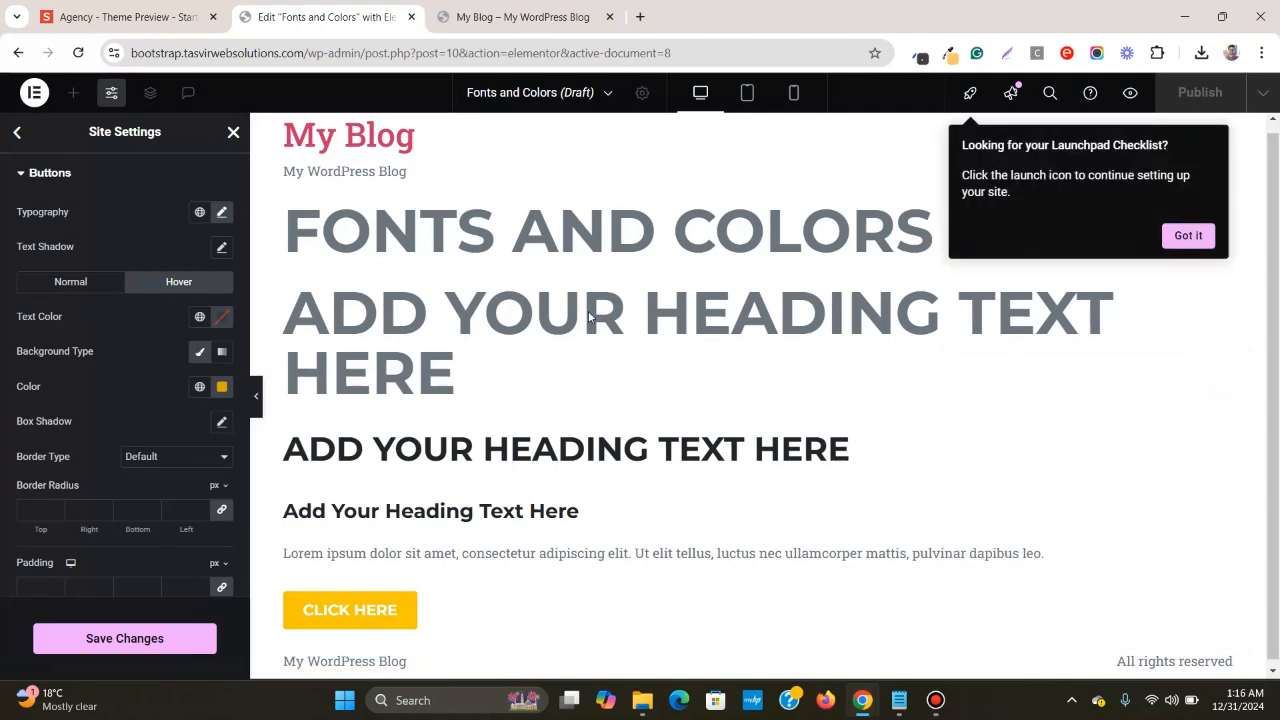
pyautogui.click(1186, 236)
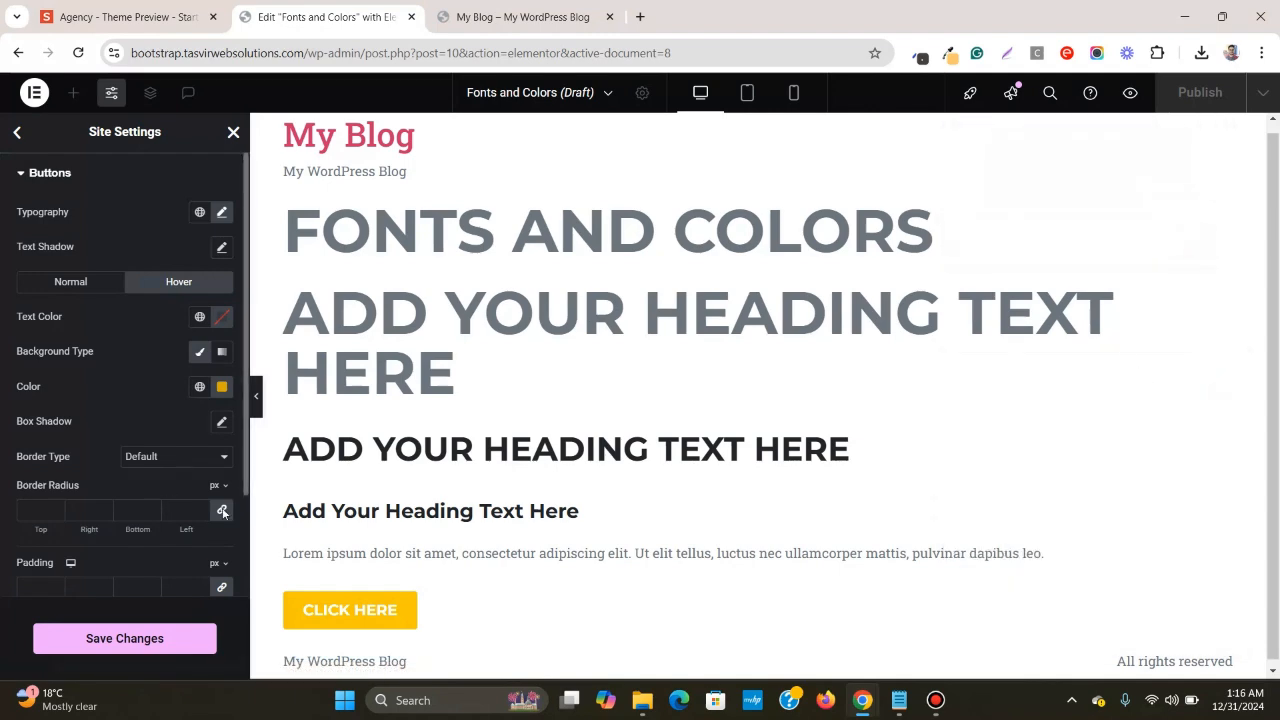
# - Close the preview's developer tools, check its button corners, and set the Elementor buttons' hover border radius to 8 px on all corners
pyautogui.click(120, 17)
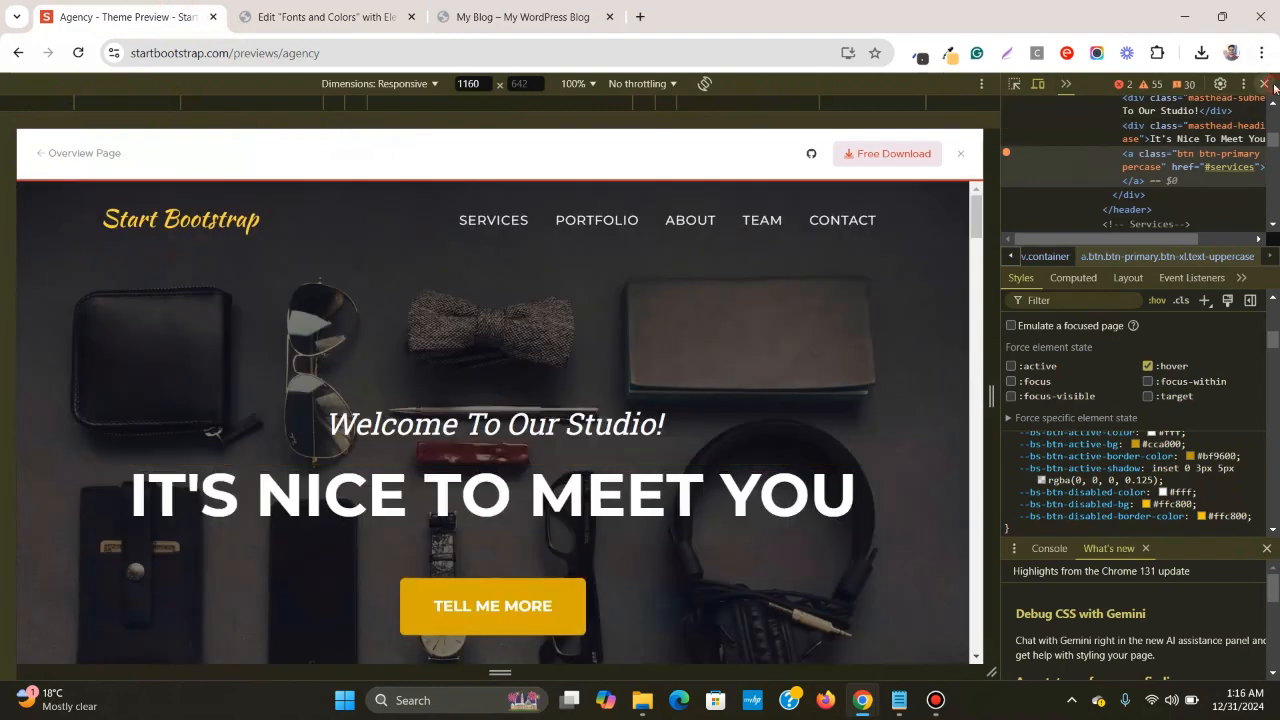
pyautogui.click(1265, 85)
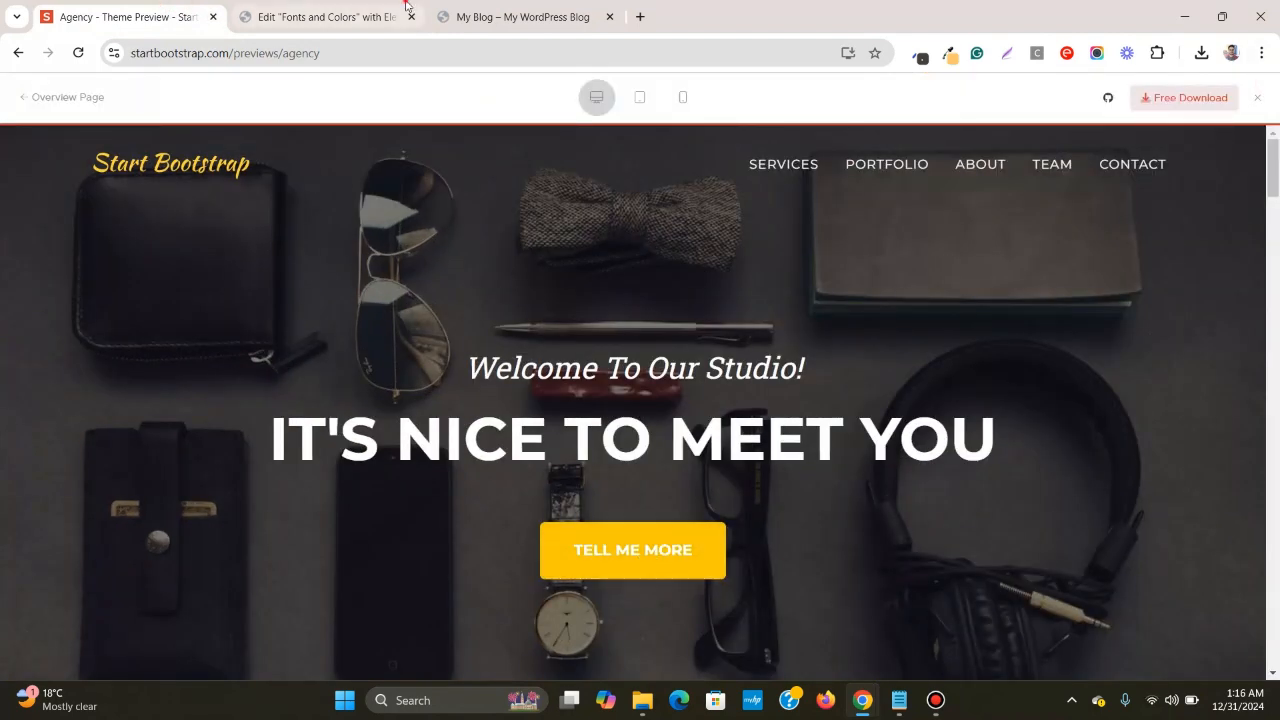
pyautogui.click(325, 17)
pyautogui.scroll(-1, 67, 386)
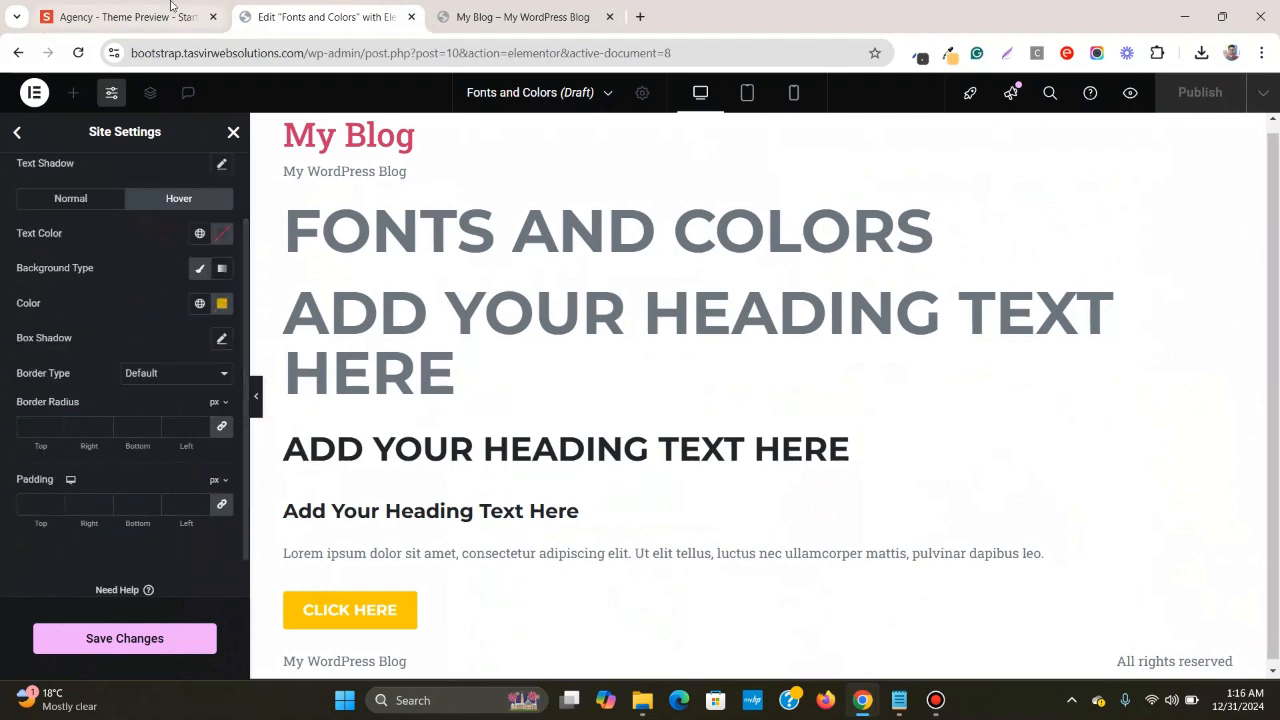
pyautogui.click(130, 17)
pyautogui.click(325, 17)
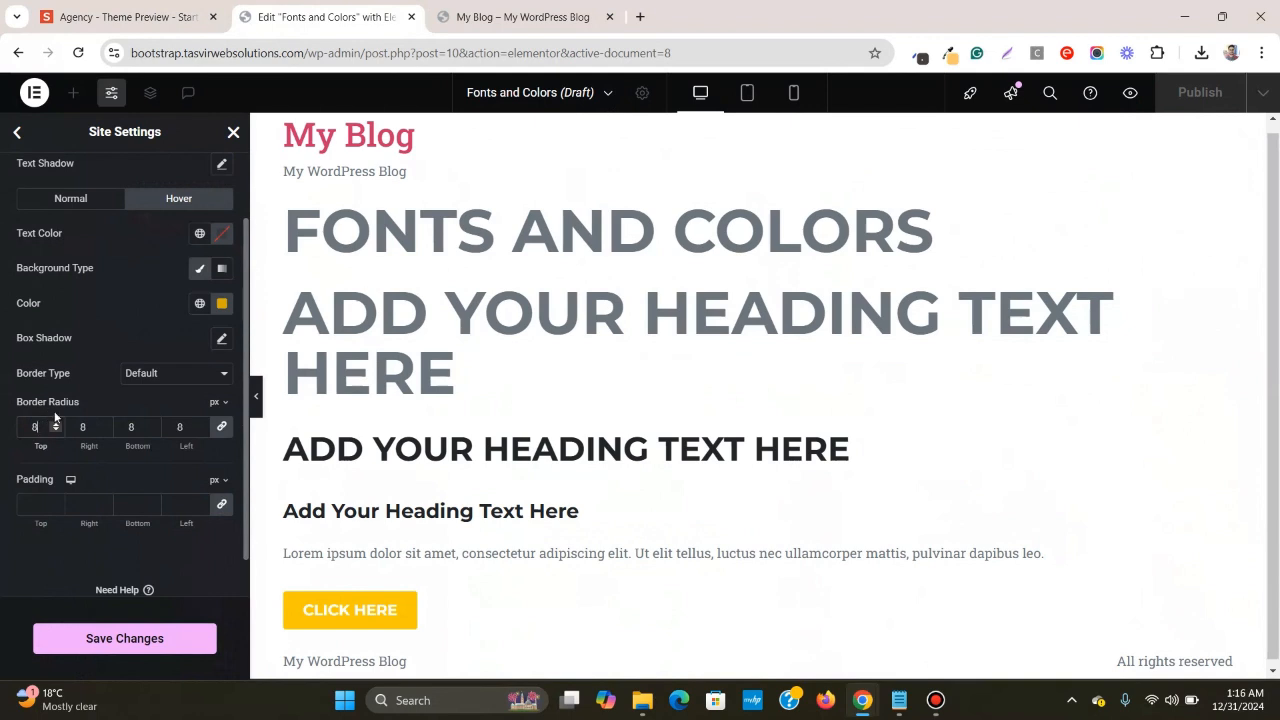
pyautogui.click(222, 430)
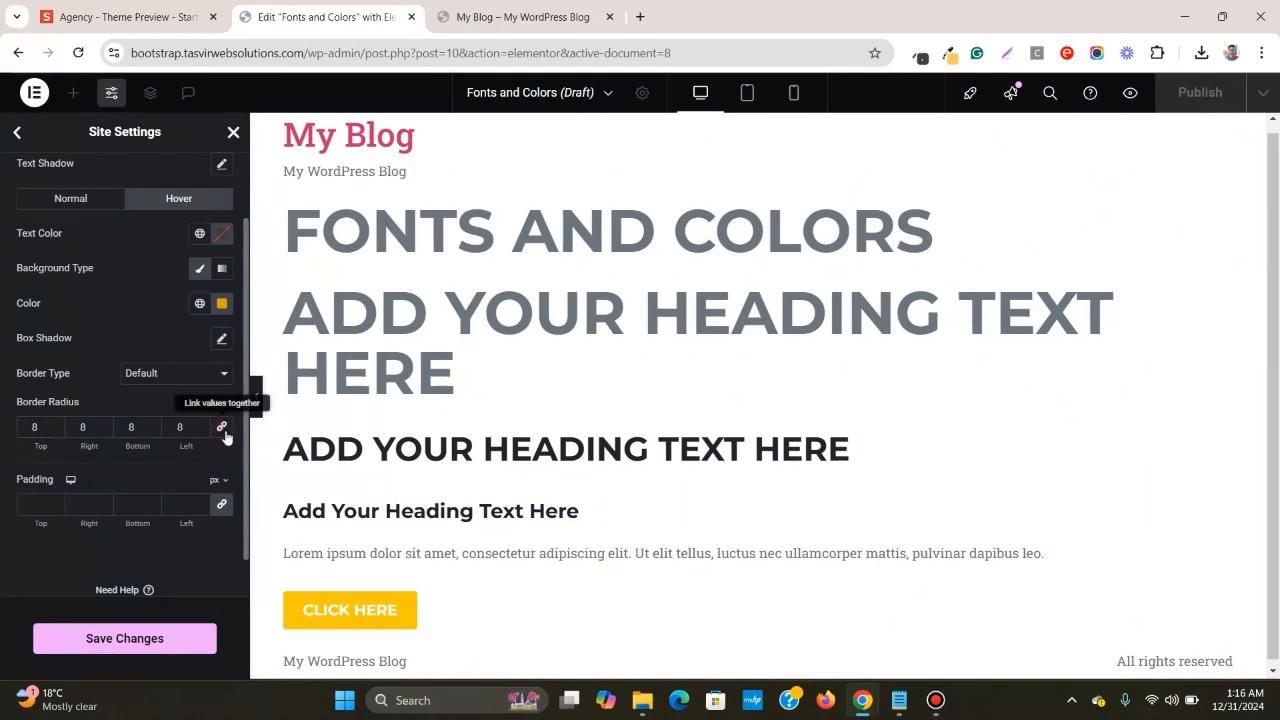
# - Set the buttons' normal-state border radius to 8 px on all corners and check it against the hover state
pyautogui.click(70, 198)
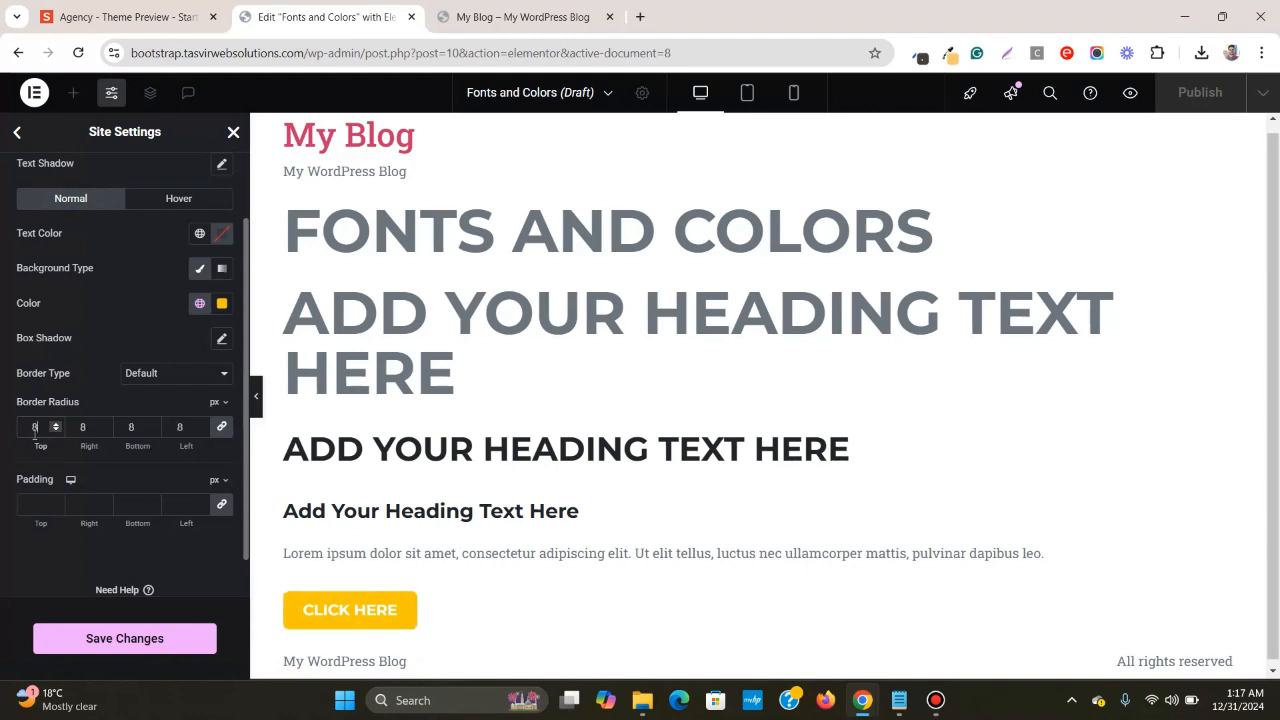
pyautogui.click(192, 205)
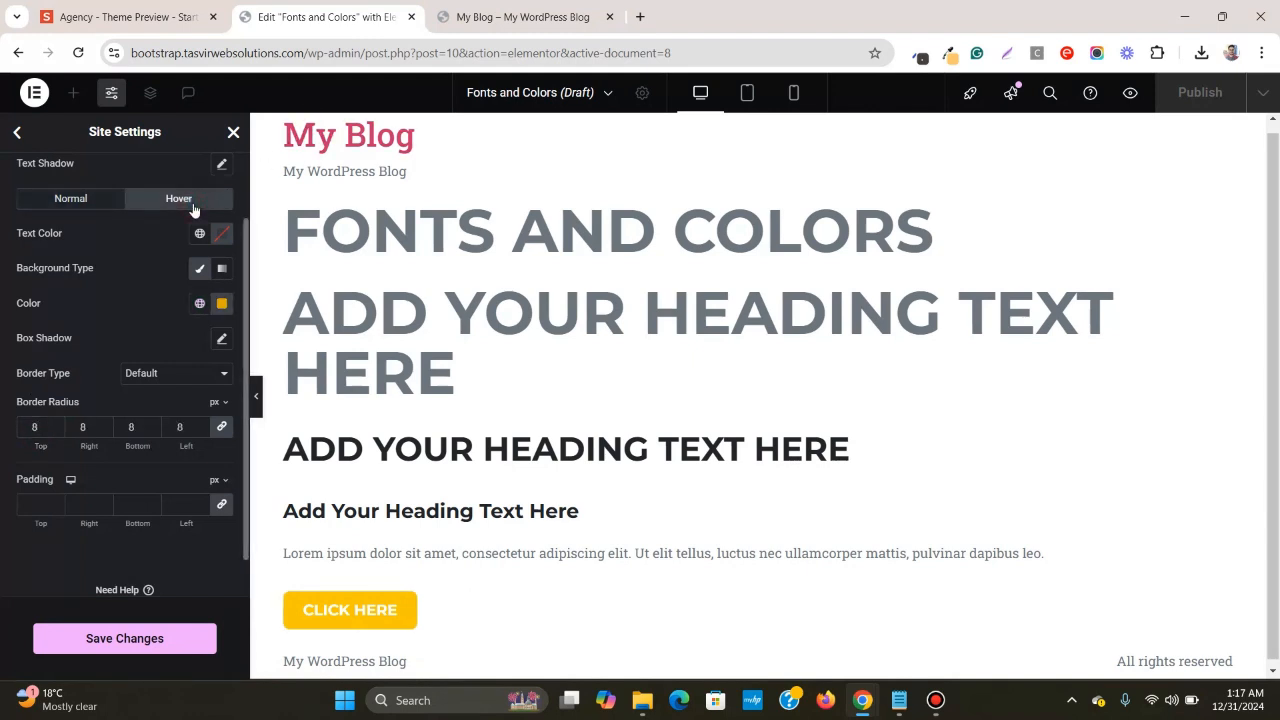
pyautogui.click(80, 205)
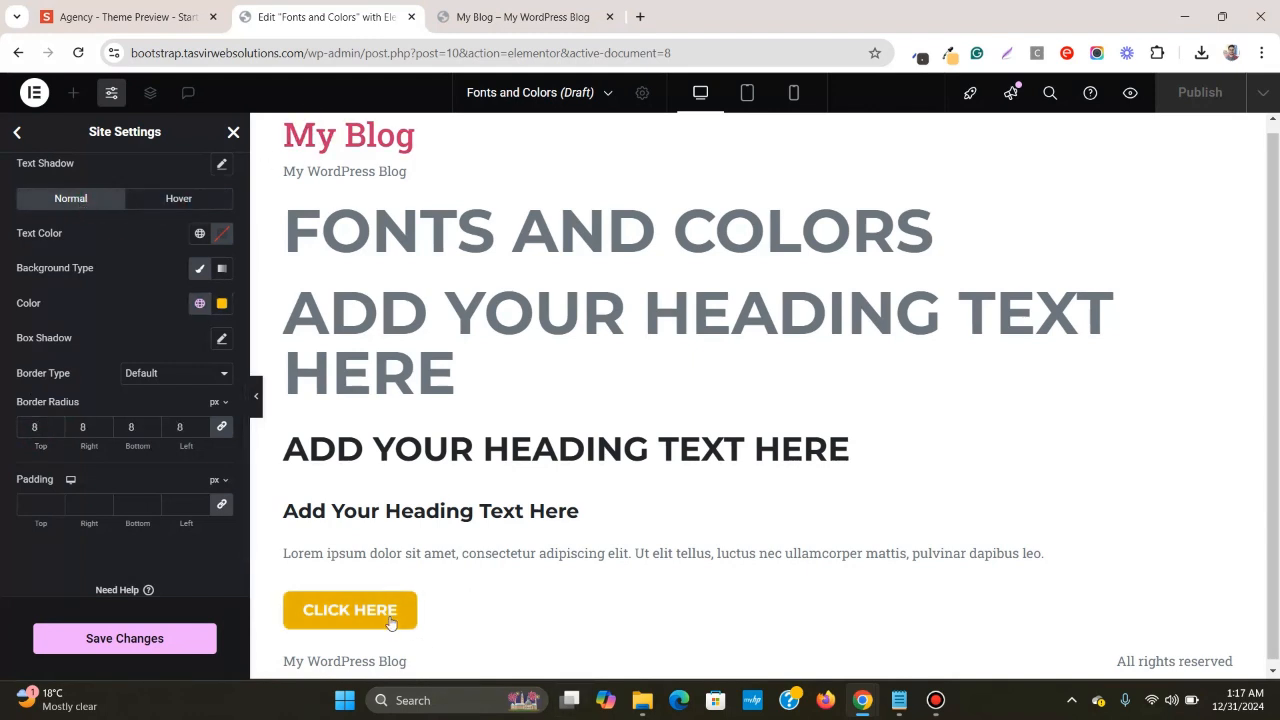
# - Unlink the button padding sides and inspect the padding of the preview's "Tell Me More" button in the developer tools
pyautogui.click(222, 506)
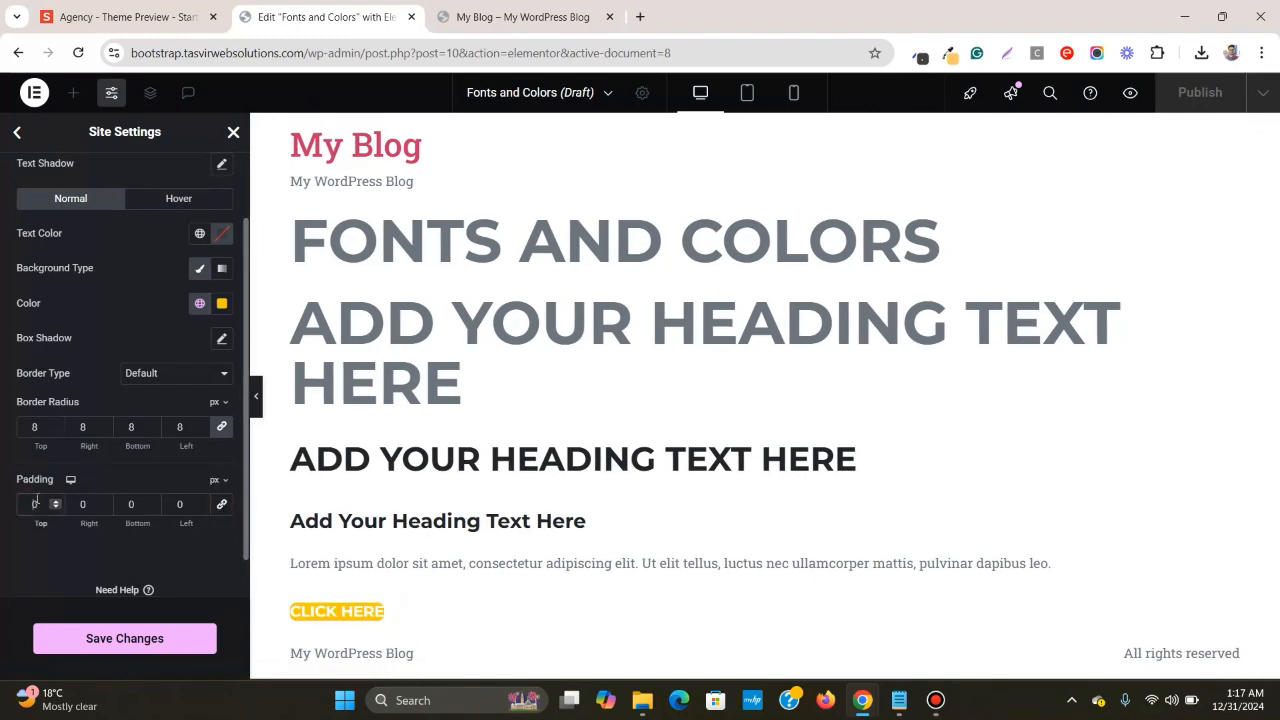
pyautogui.click(128, 17)
pyautogui.rightClick(729, 560)
pyautogui.click(730, 550)
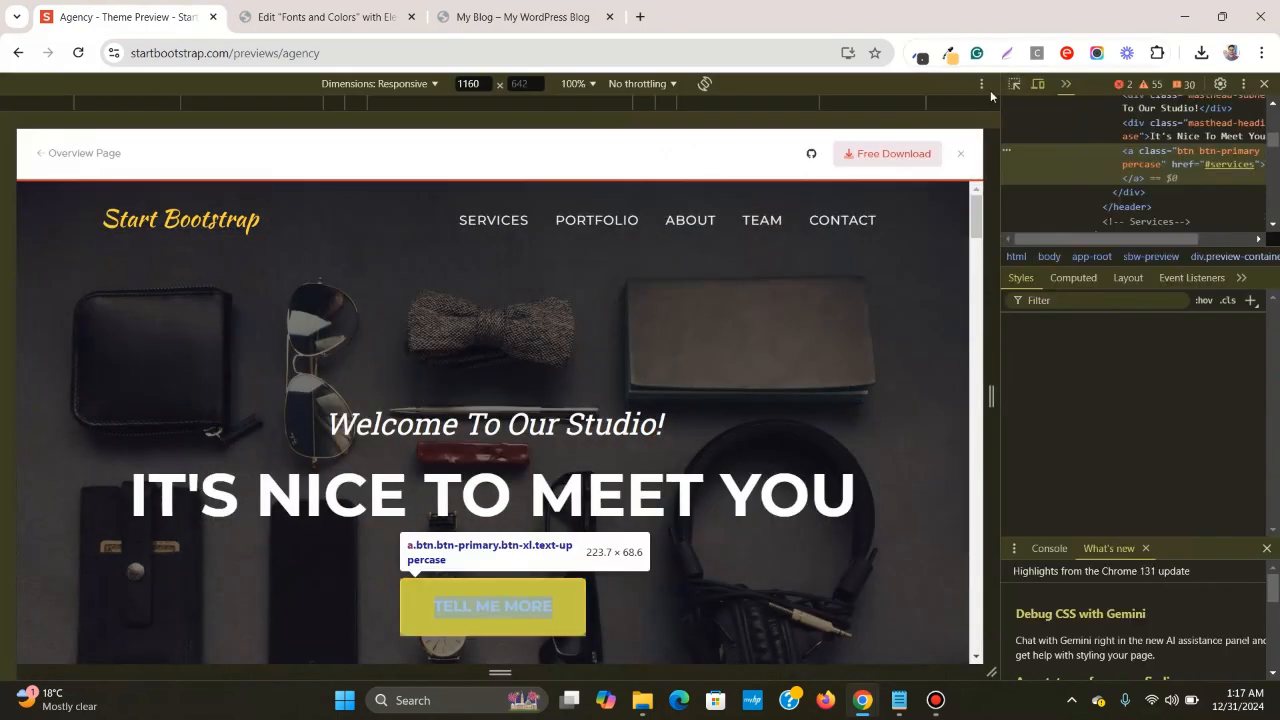
pyautogui.click(1014, 84)
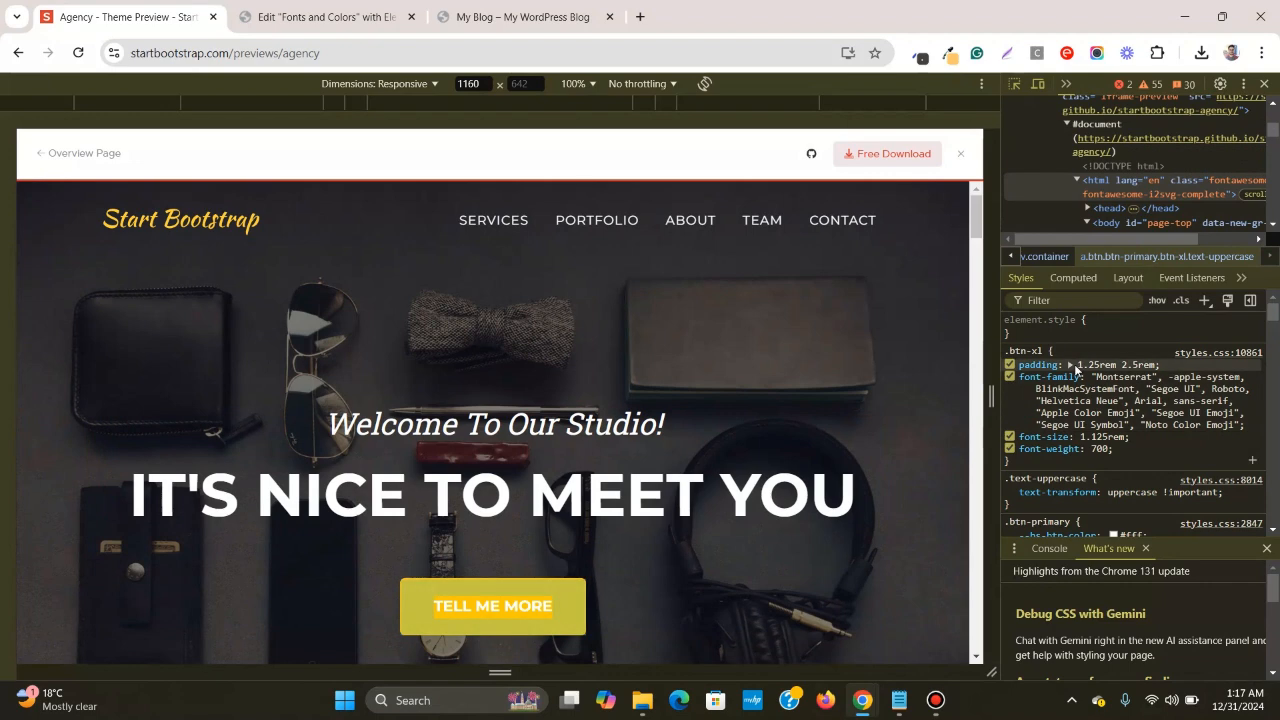
# - Switch the Elementor button padding to rem with unlinked sides and set the top and bottom padding to 1.25
pyautogui.click(320, 17)
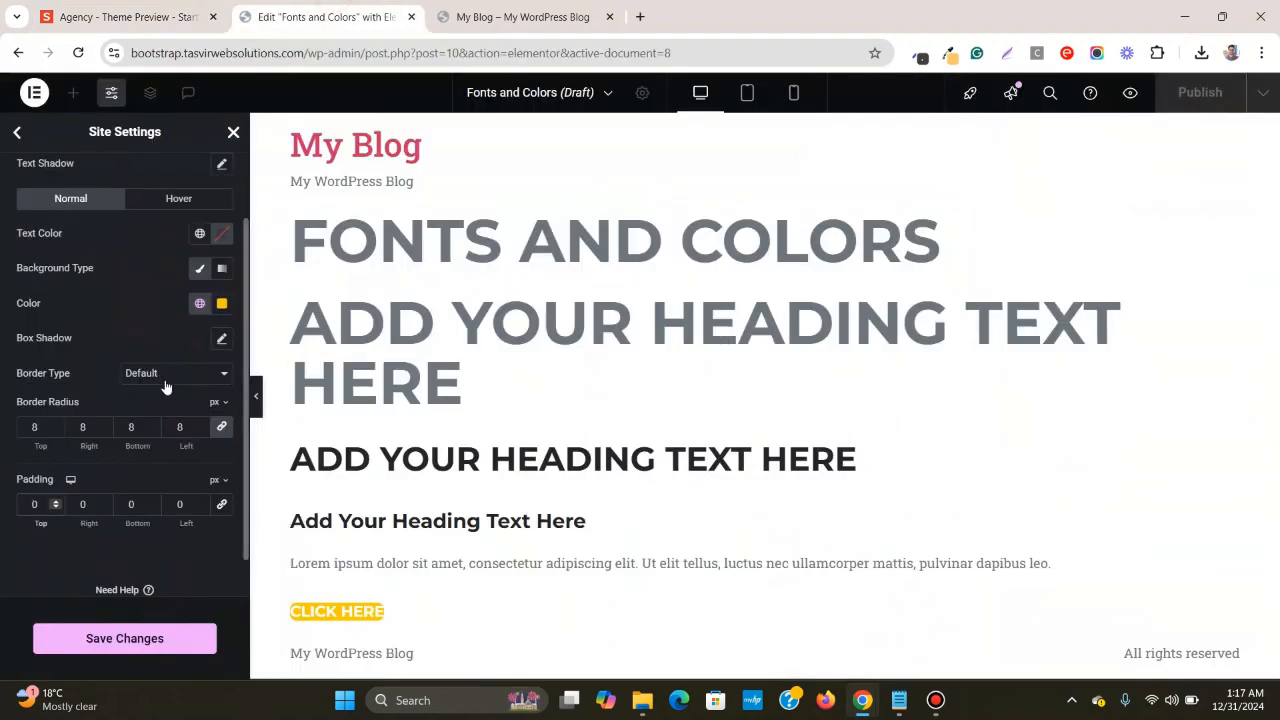
pyautogui.click(218, 480)
pyautogui.click(222, 555)
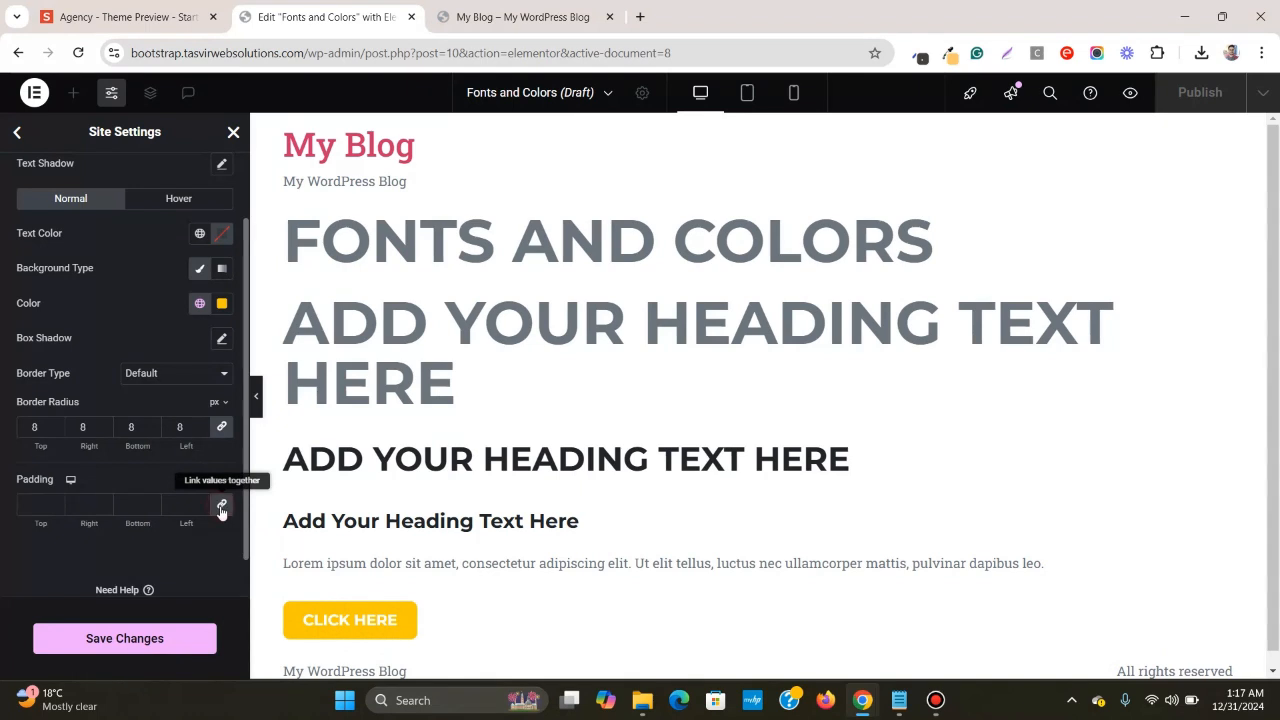
pyautogui.click(56, 508)
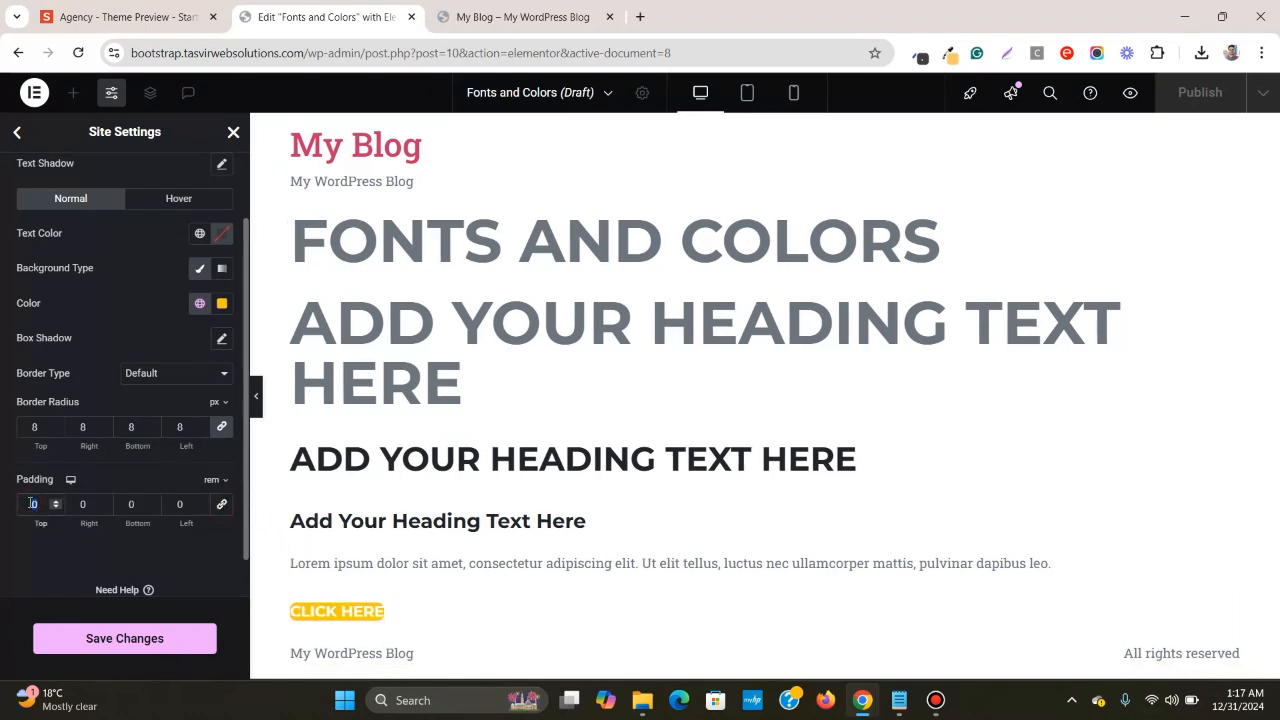
pyautogui.write('1.25')
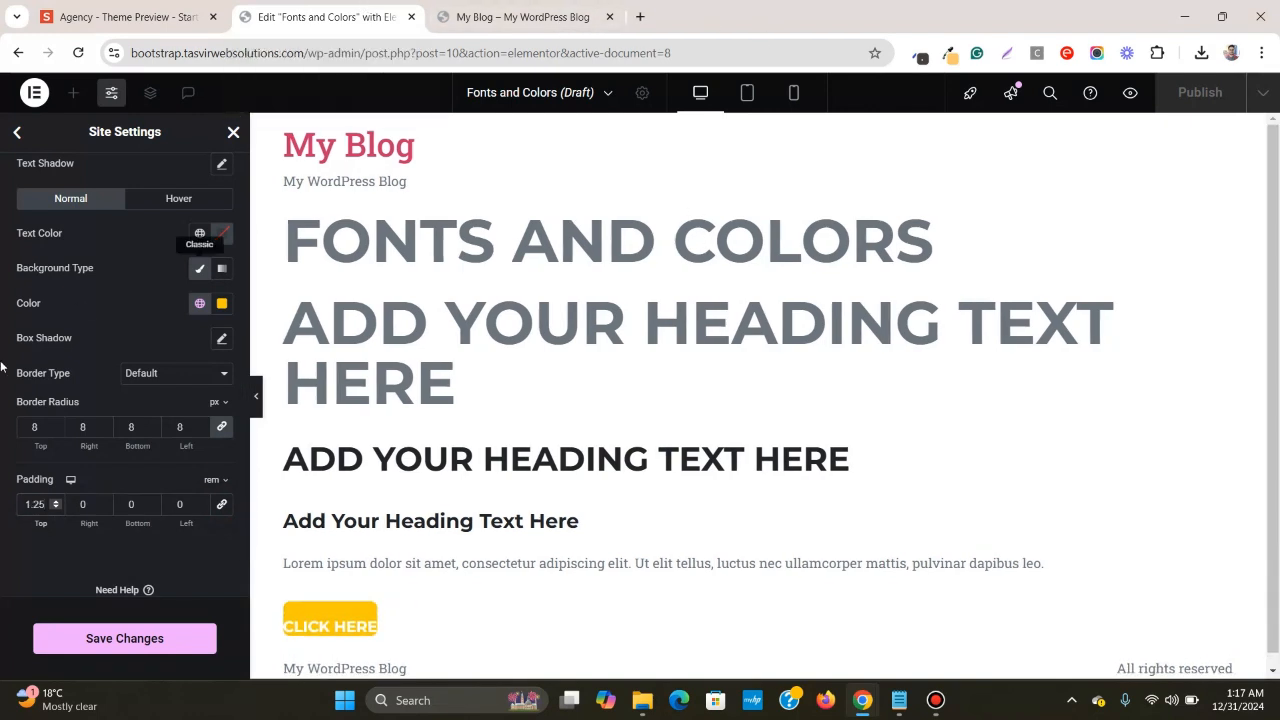
pyautogui.click(127, 499)
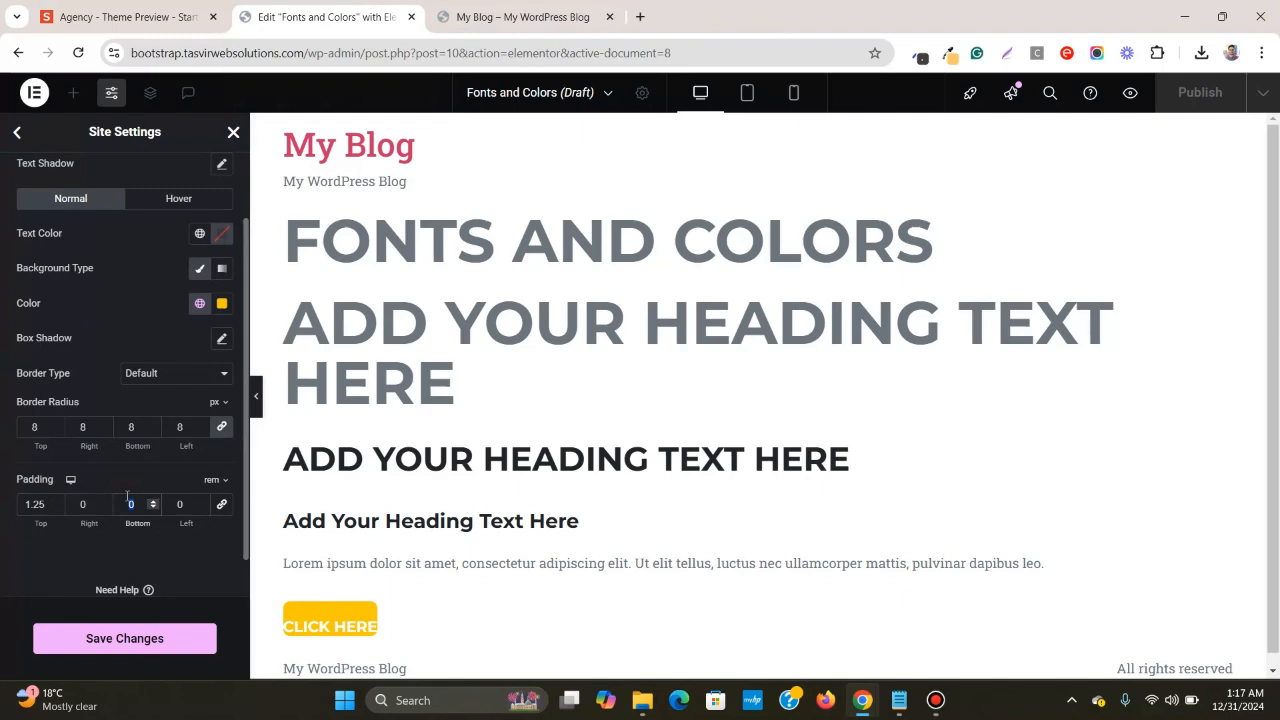
pyautogui.write('1.25')
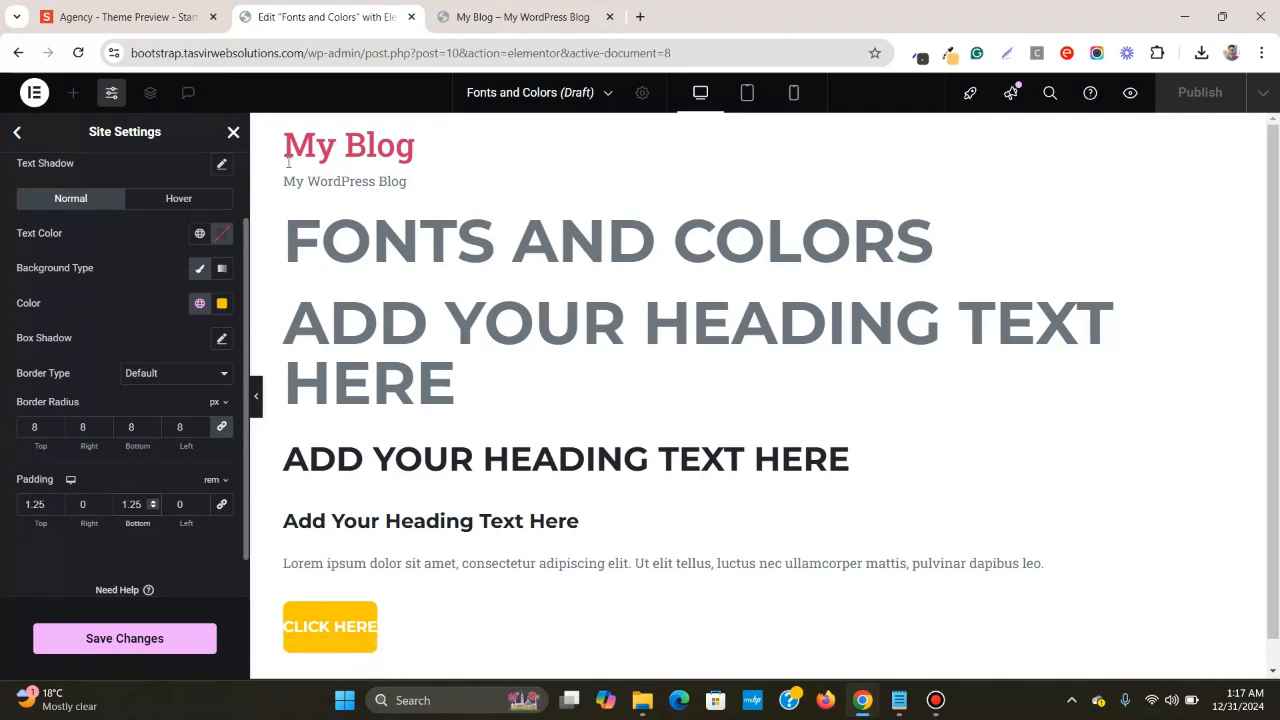
# - Set the button's right and left padding to 2.5 rem and save the site settings
pyautogui.click(181, 6)
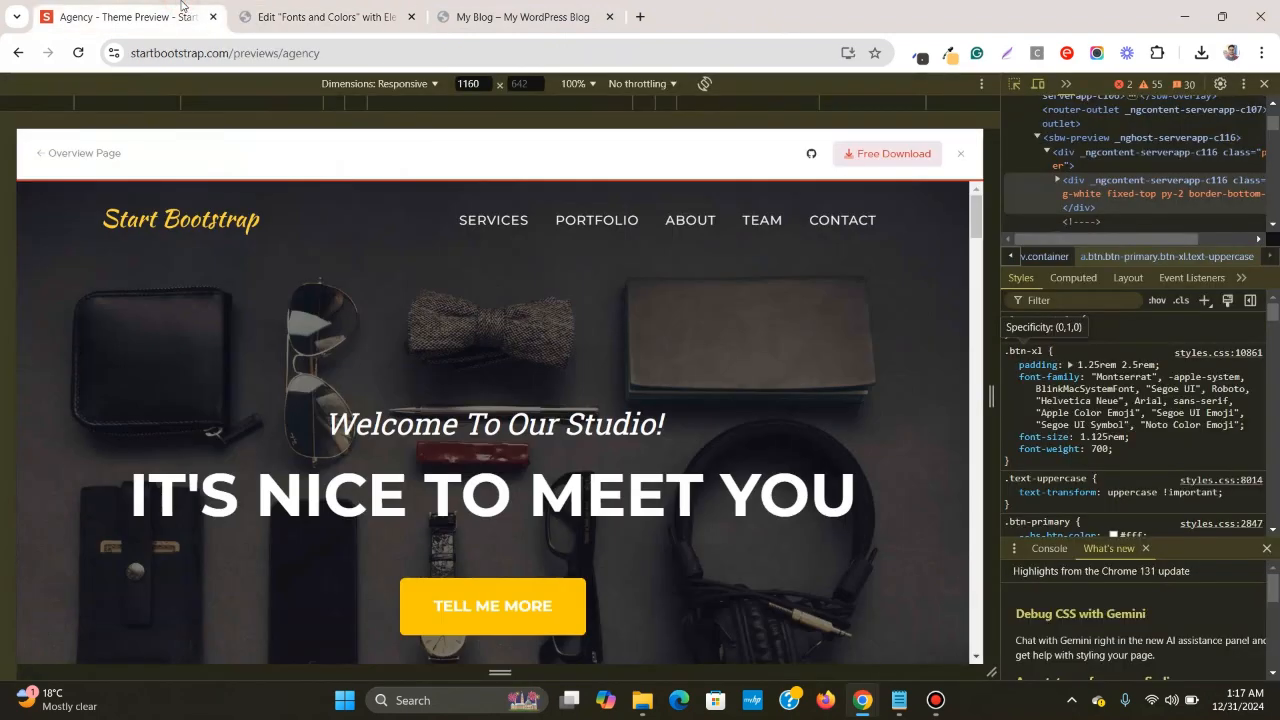
pyautogui.click(272, 5)
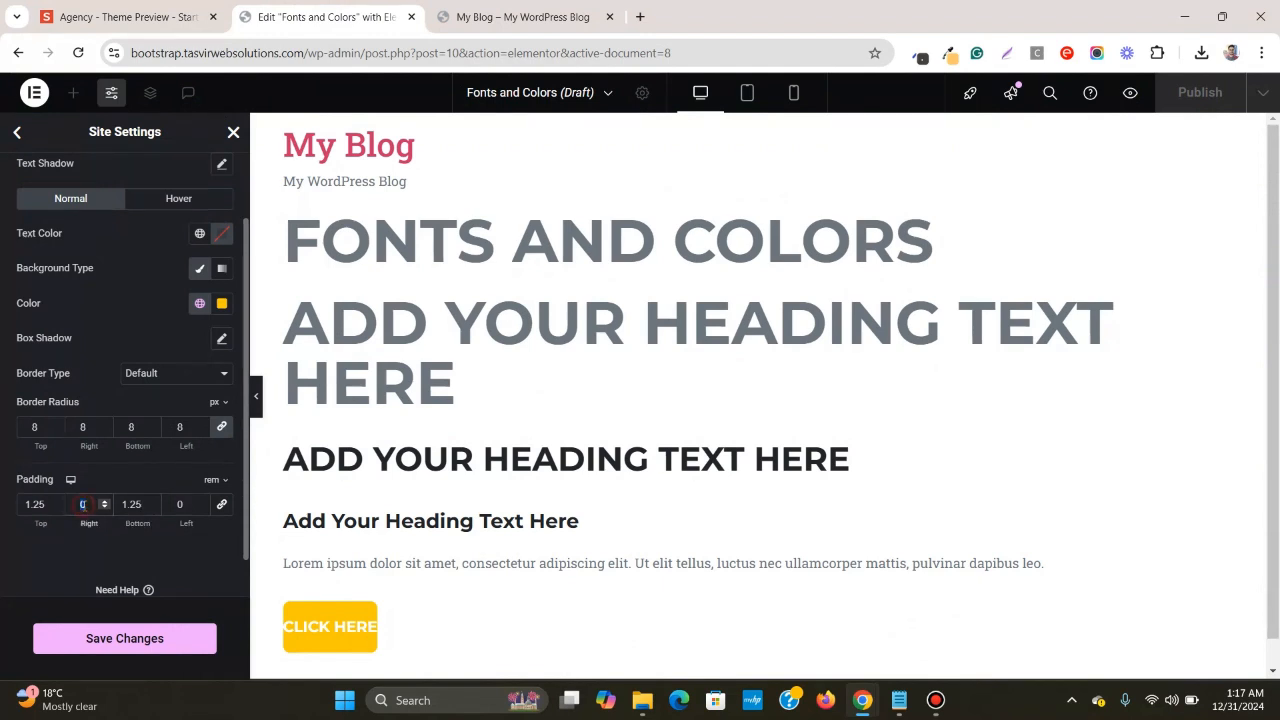
pyautogui.write('2.5')
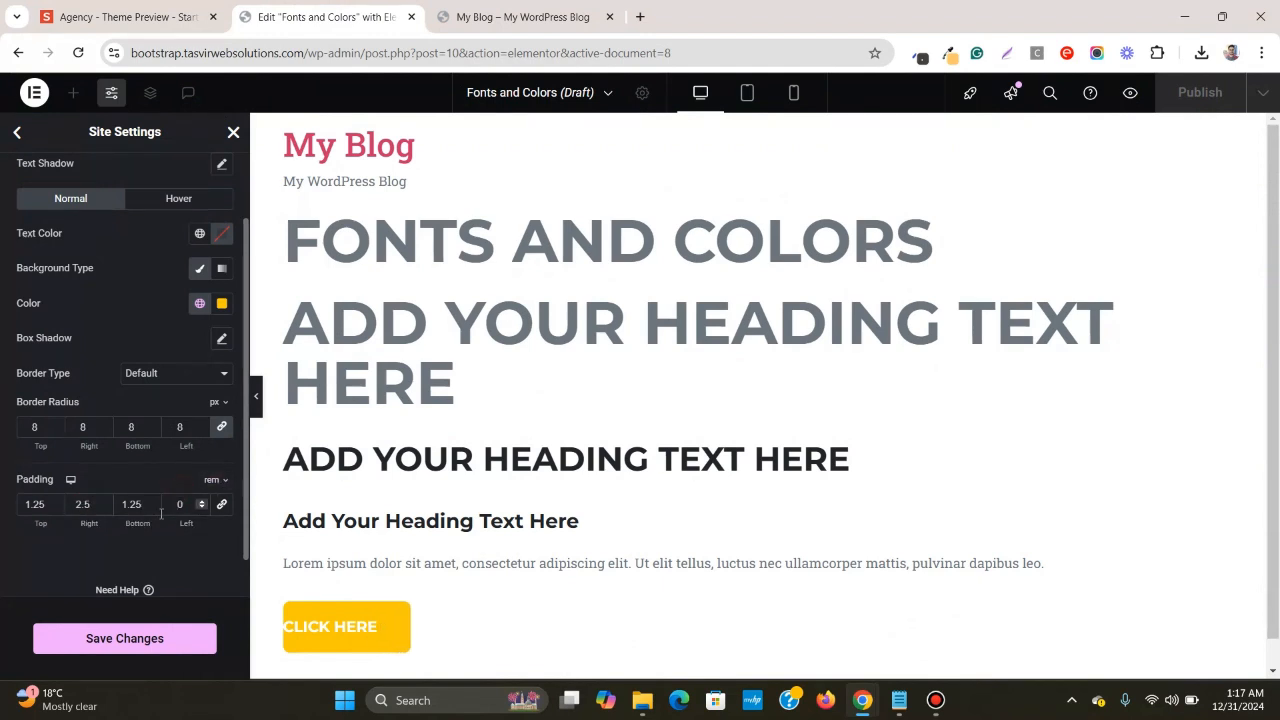
pyautogui.write('2.5')
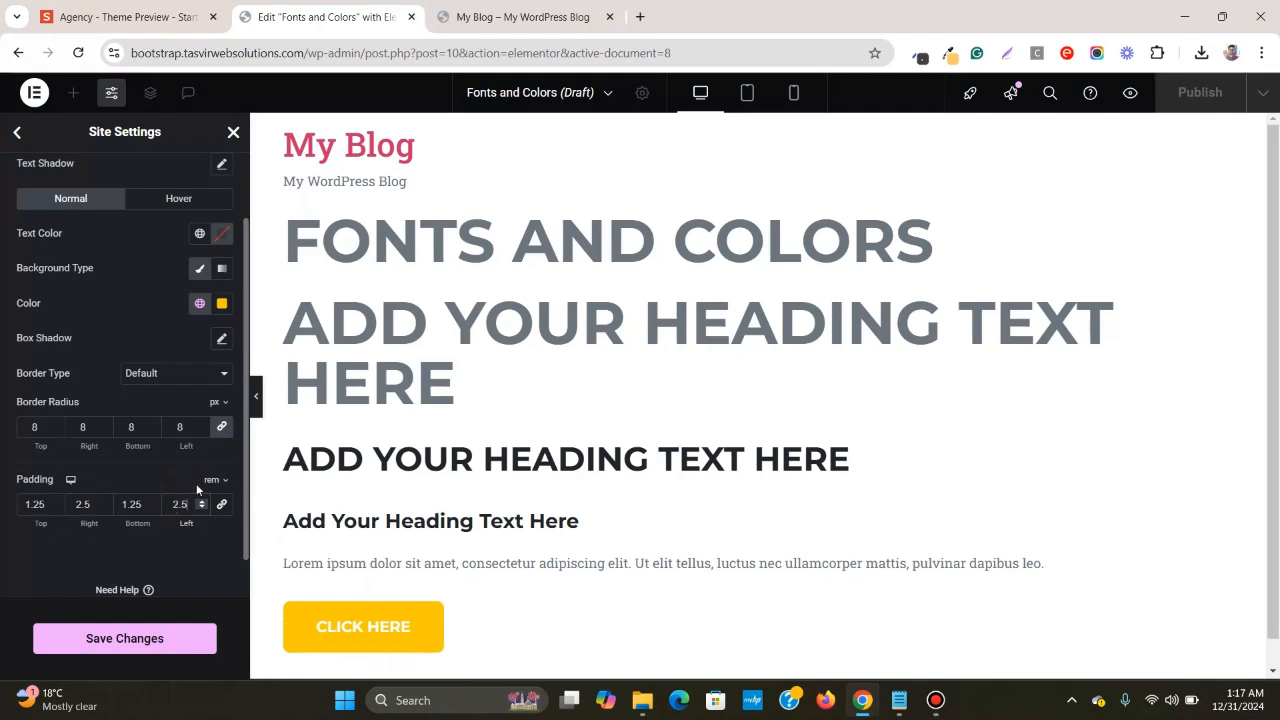
pyautogui.click(179, 649)
# - Close the developer tools and compare the Agency preview's buttons and headings with the Elementor Fonts and Colors page
pyautogui.click(120, 17)
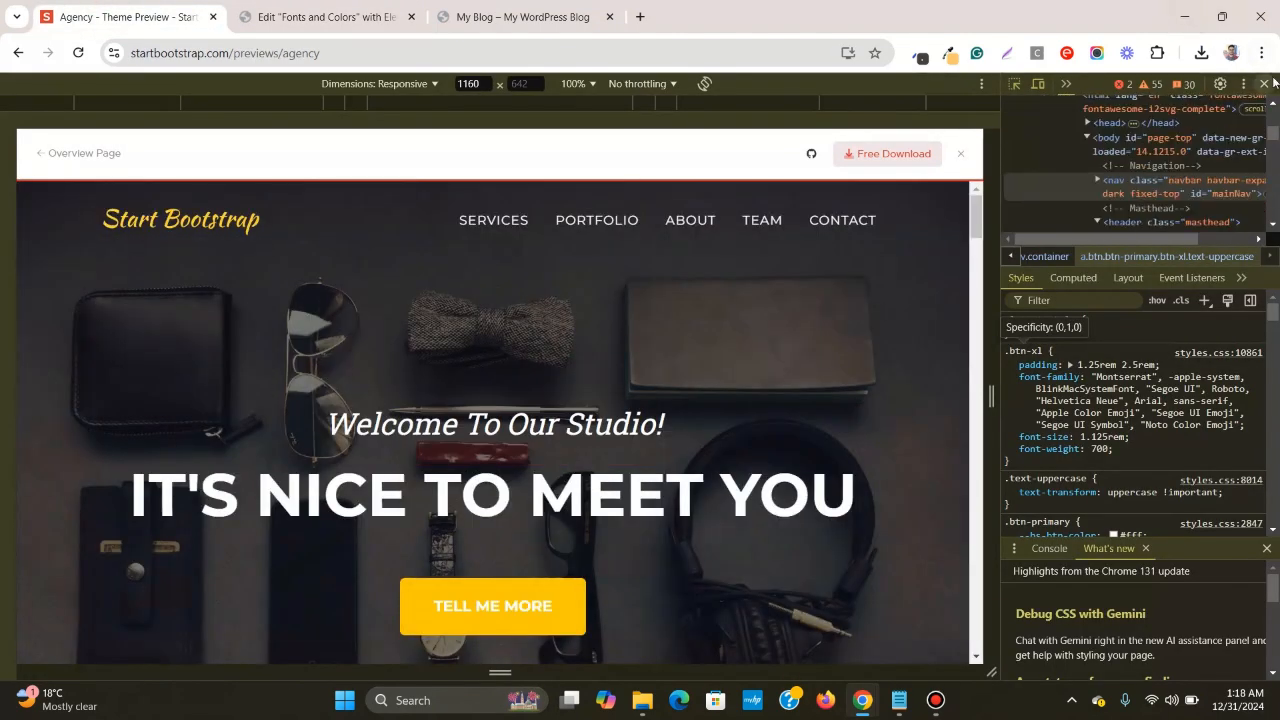
pyautogui.click(1264, 83)
pyautogui.scroll(-3, 1047, 215)
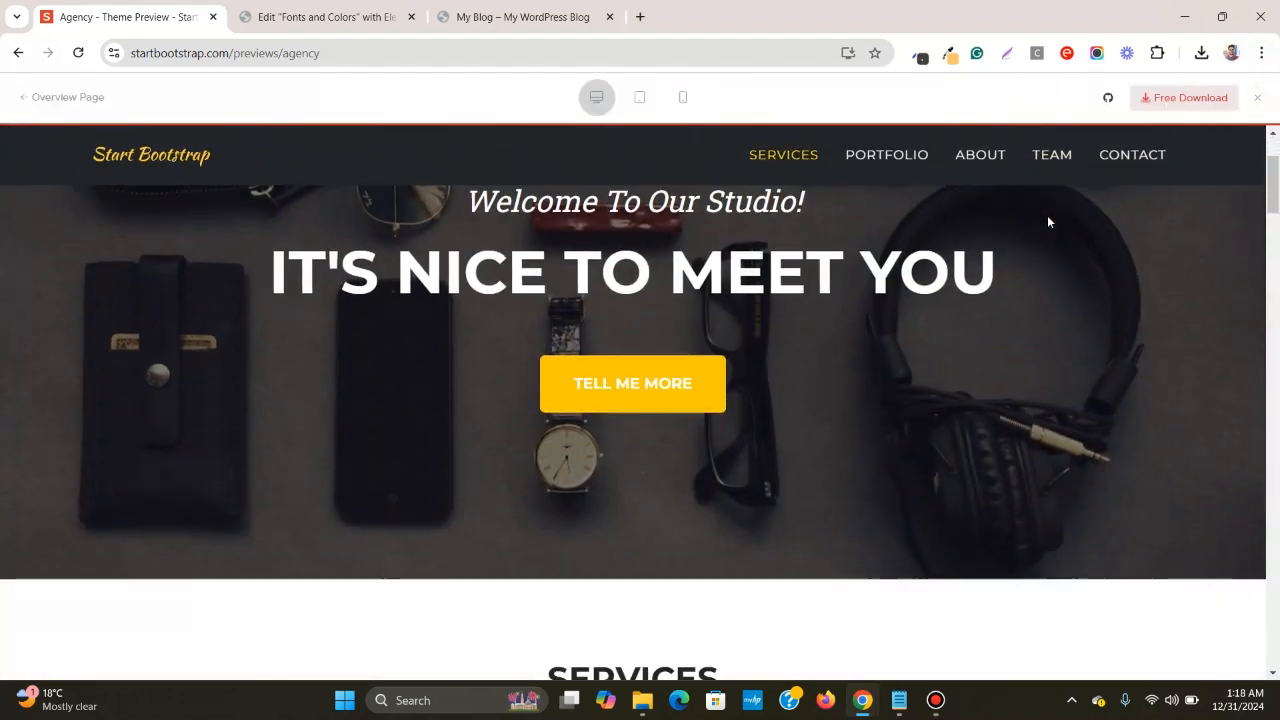
pyautogui.scroll(-4, 1040, 245)
pyautogui.click(326, 14)
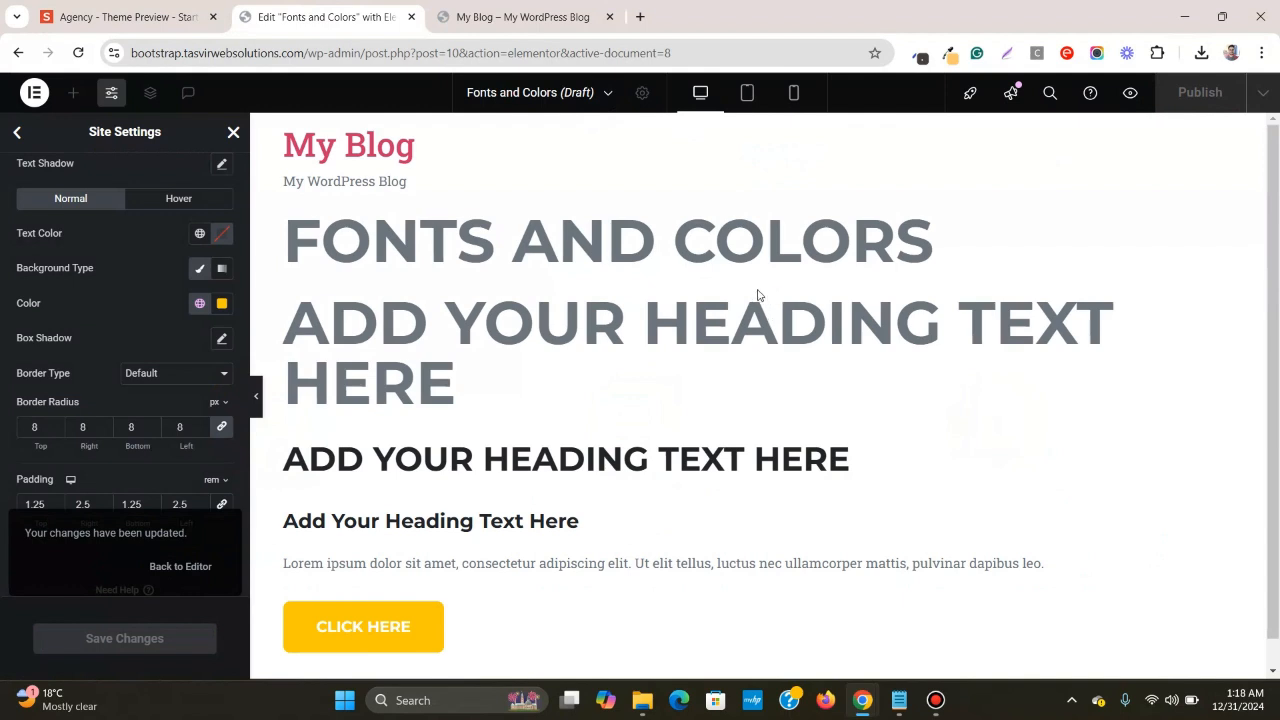
pyautogui.scroll(-1, 742, 249)
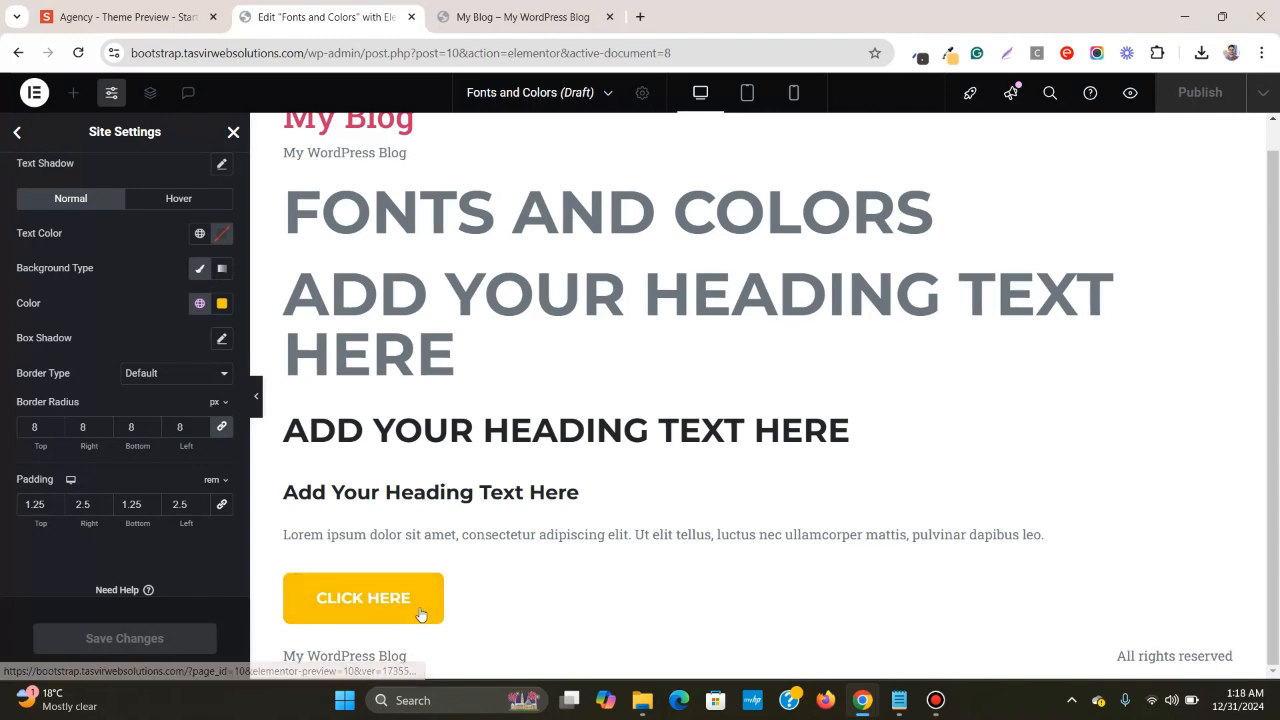
# - Review the Agency theme preview's sections from the hero through the team and contact areas against the styled Elementor page
pyautogui.scroll(1, 561, 430)
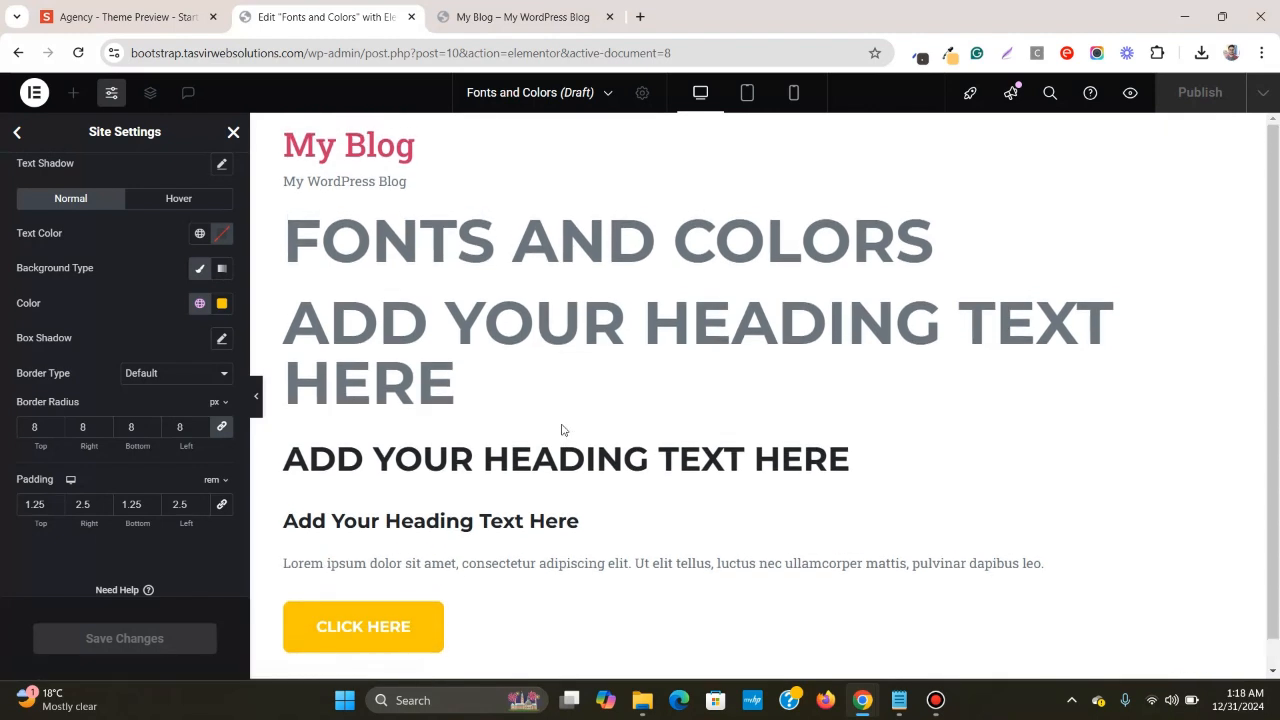
pyautogui.click(146, 5)
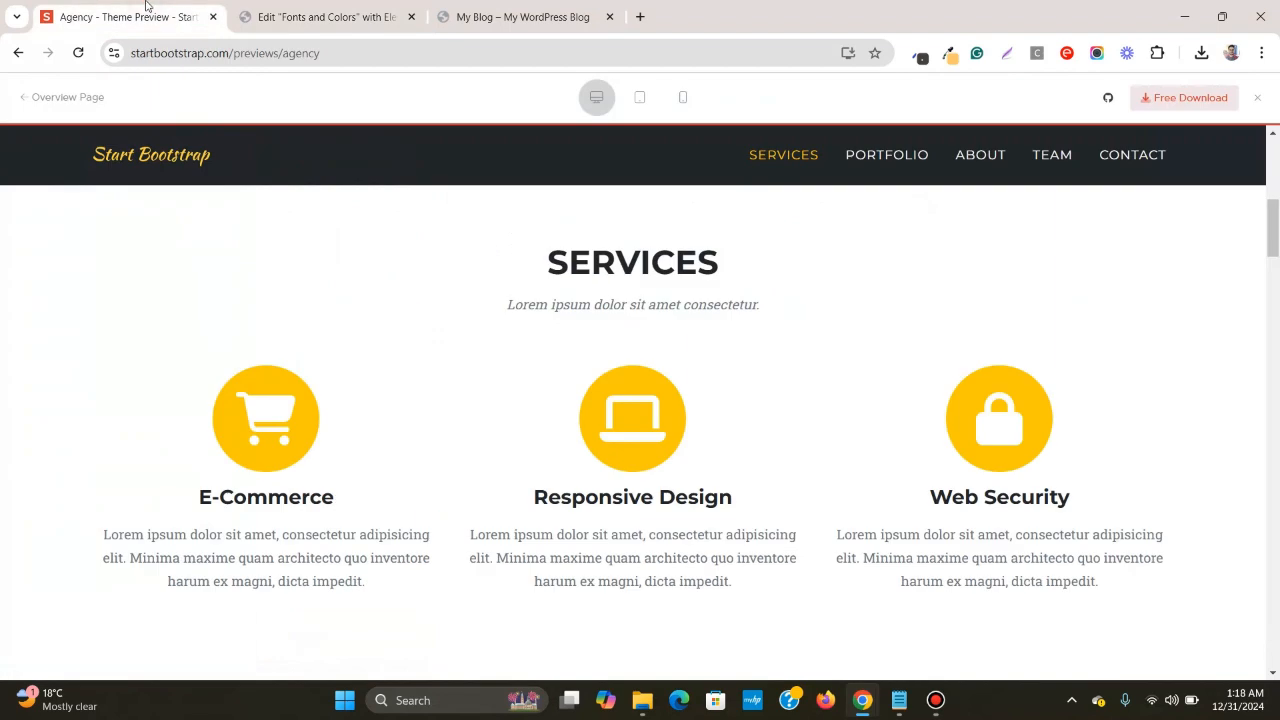
pyautogui.scroll(5, 596, 263)
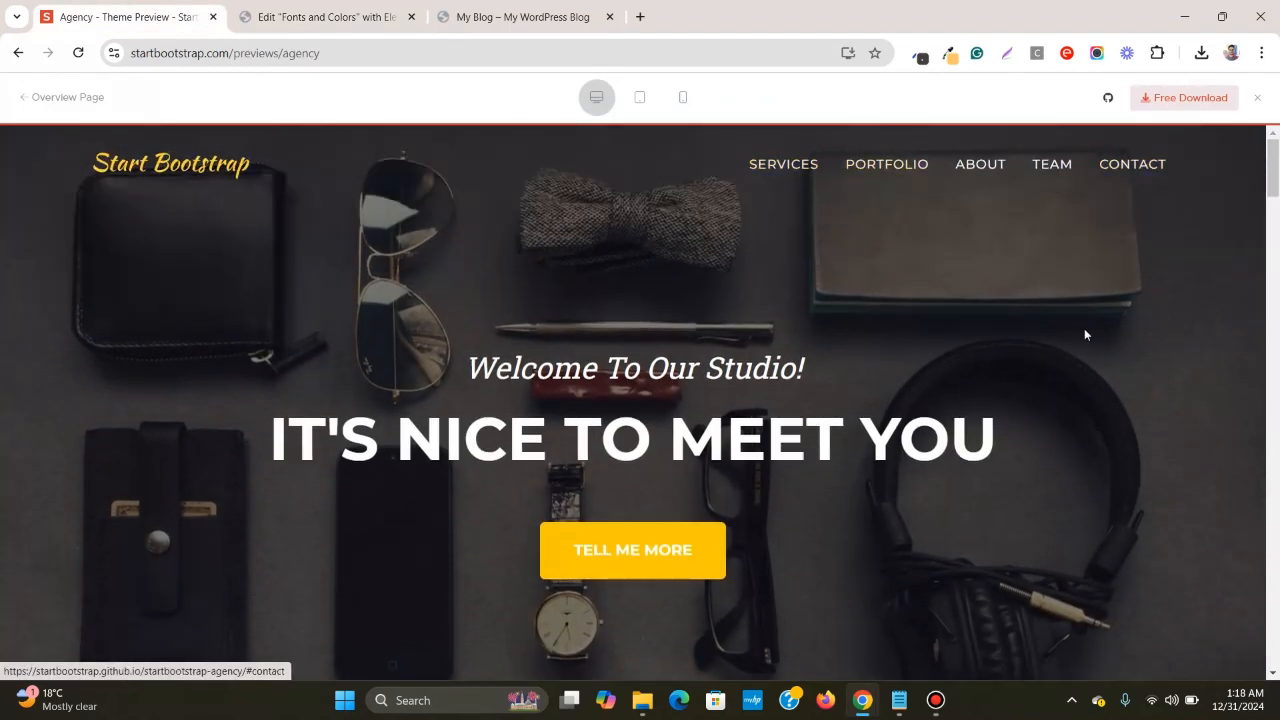
pyautogui.scroll(-5, 1084, 328)
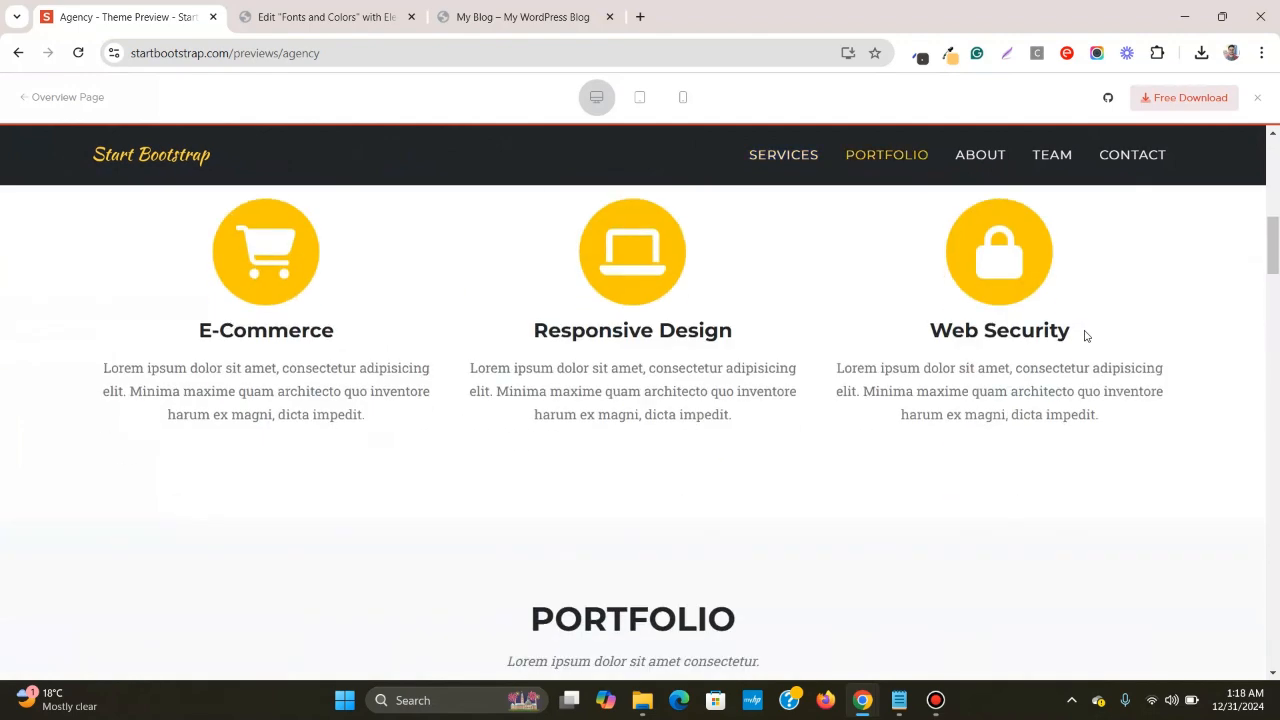
pyautogui.scroll(-4, 1085, 335)
pyautogui.scroll(-3, 1085, 335)
pyautogui.scroll(-10, 1087, 335)
pyautogui.scroll(-8, 1087, 336)
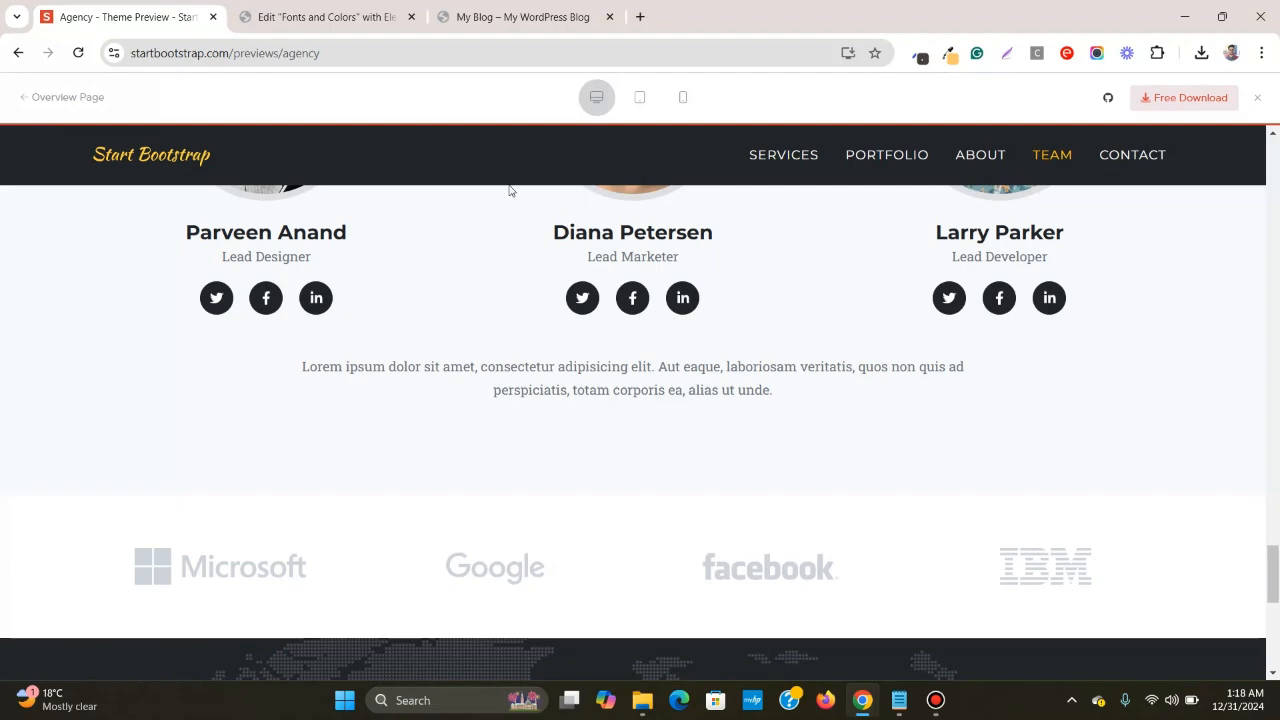
pyautogui.scroll(-4, 497, 203)
pyautogui.scroll(10, 471, 314)
pyautogui.scroll(15, 470, 316)
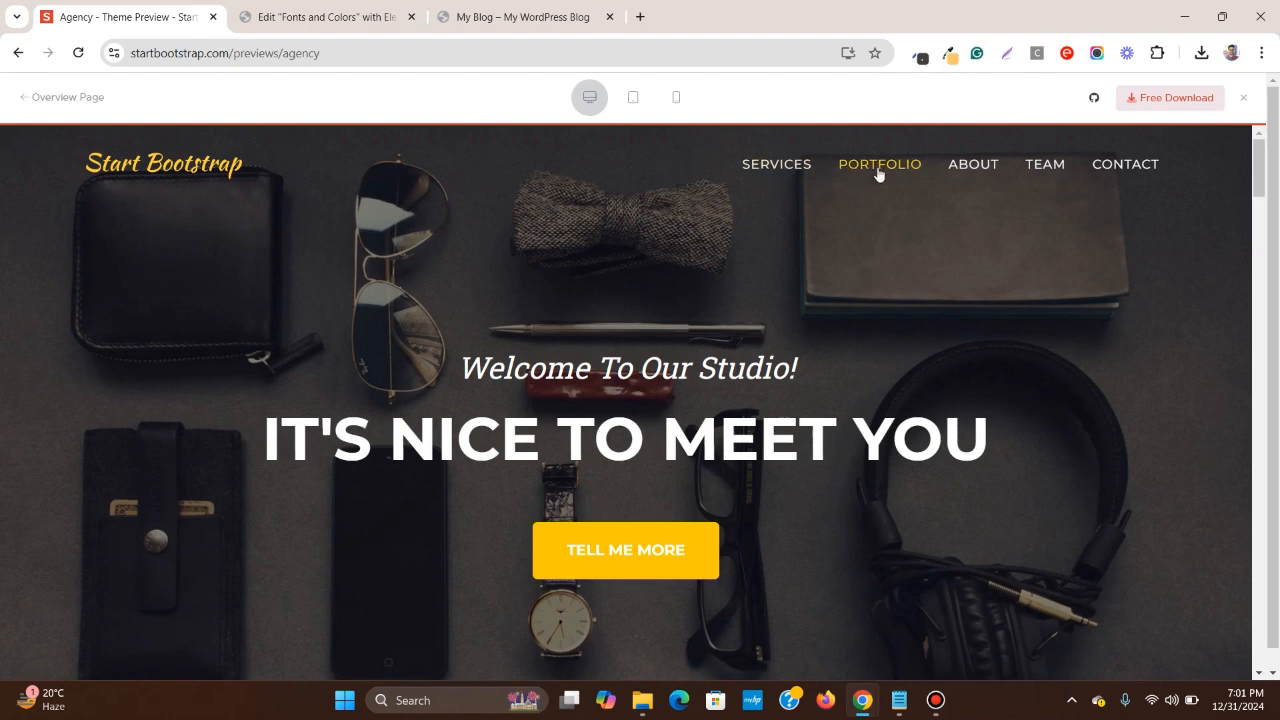
# - Check which page section each navigation link in the Agency preview leads to, from Services through Contact, and return to the hero
pyautogui.click(788, 168)
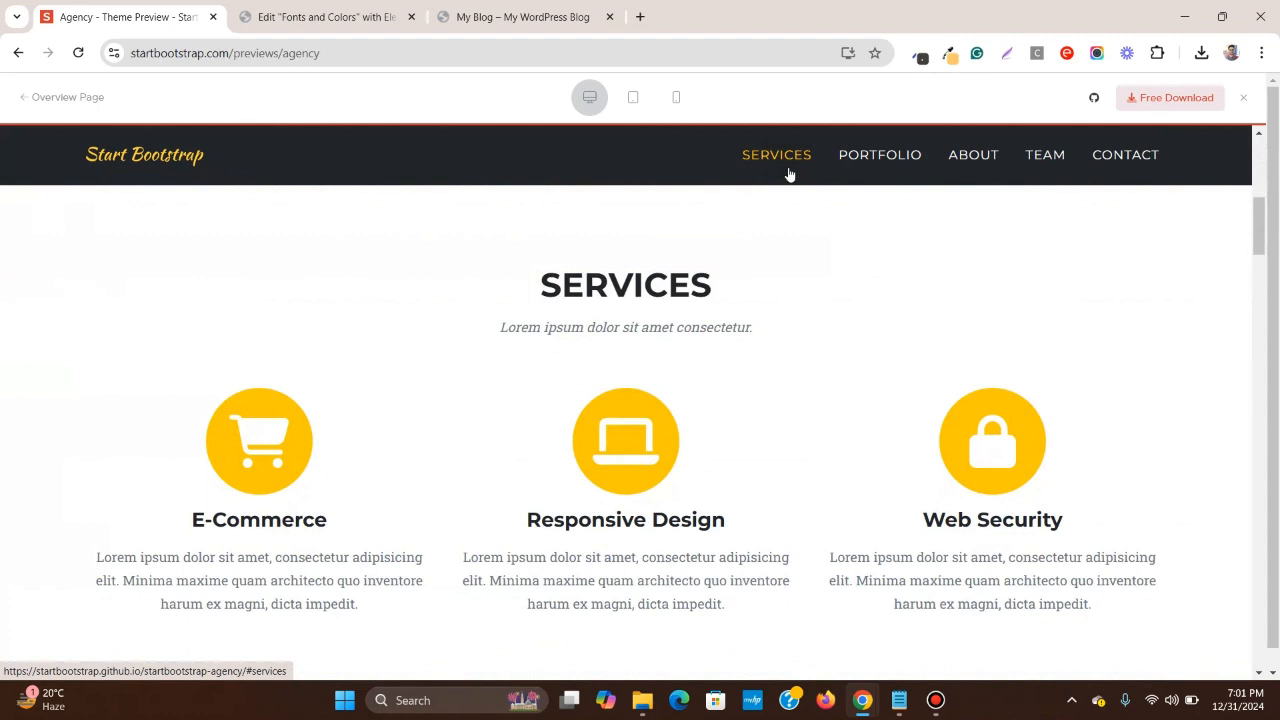
pyautogui.click(881, 161)
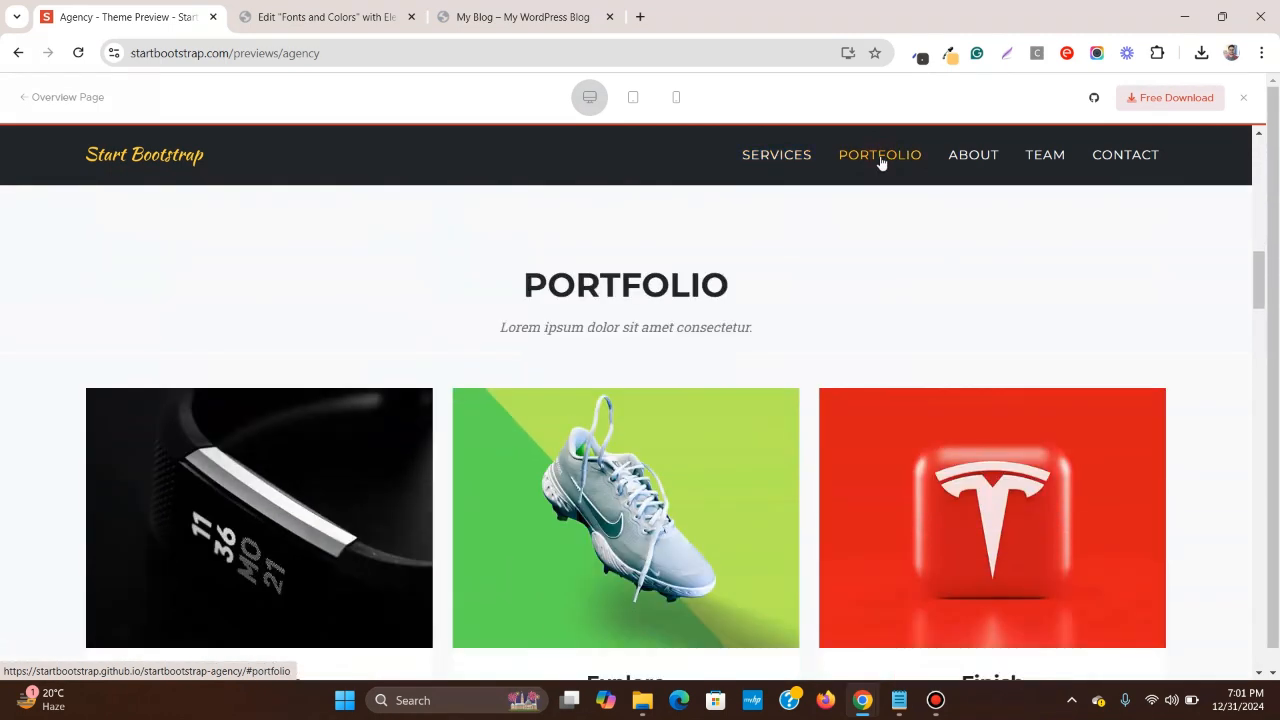
pyautogui.click(986, 157)
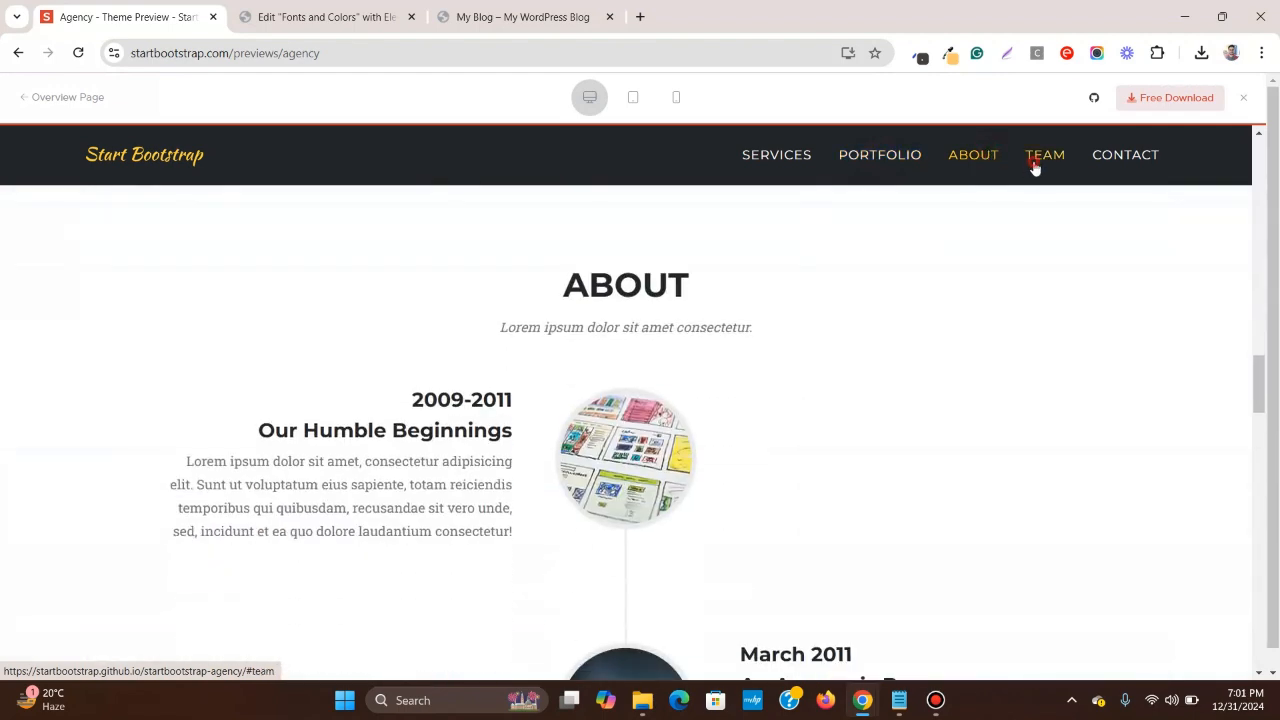
pyautogui.click(1035, 166)
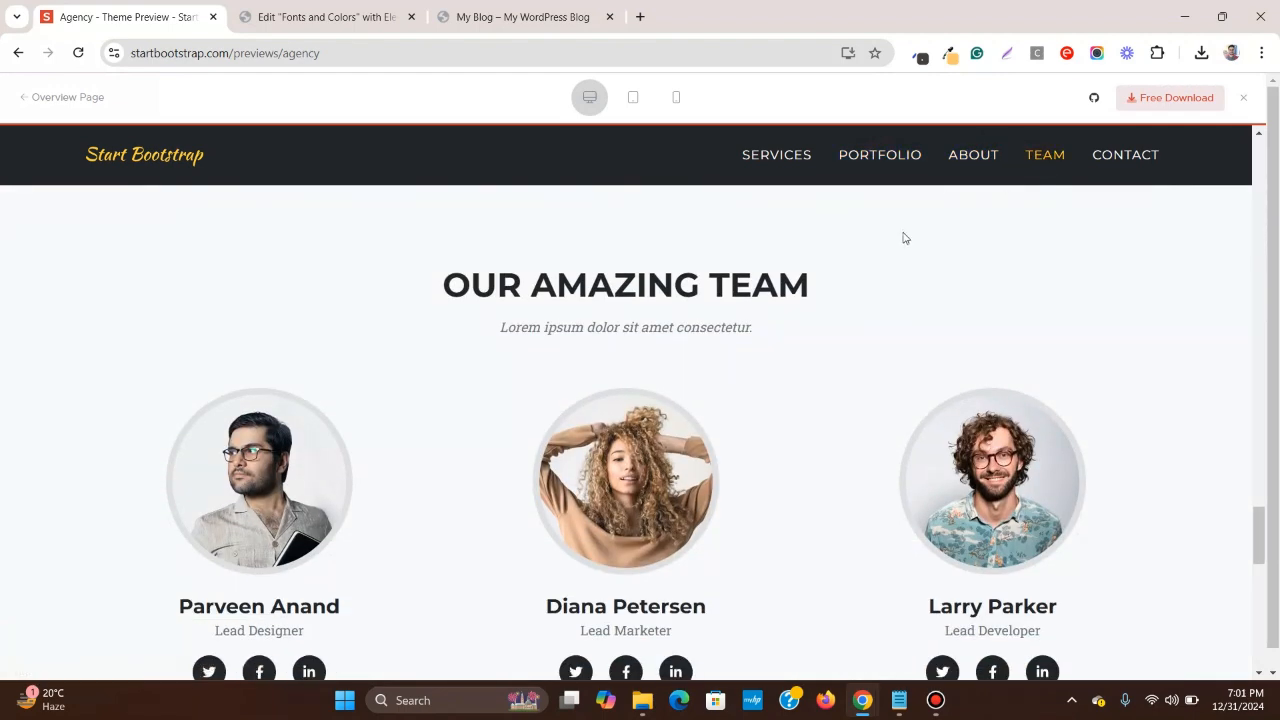
pyautogui.click(1148, 166)
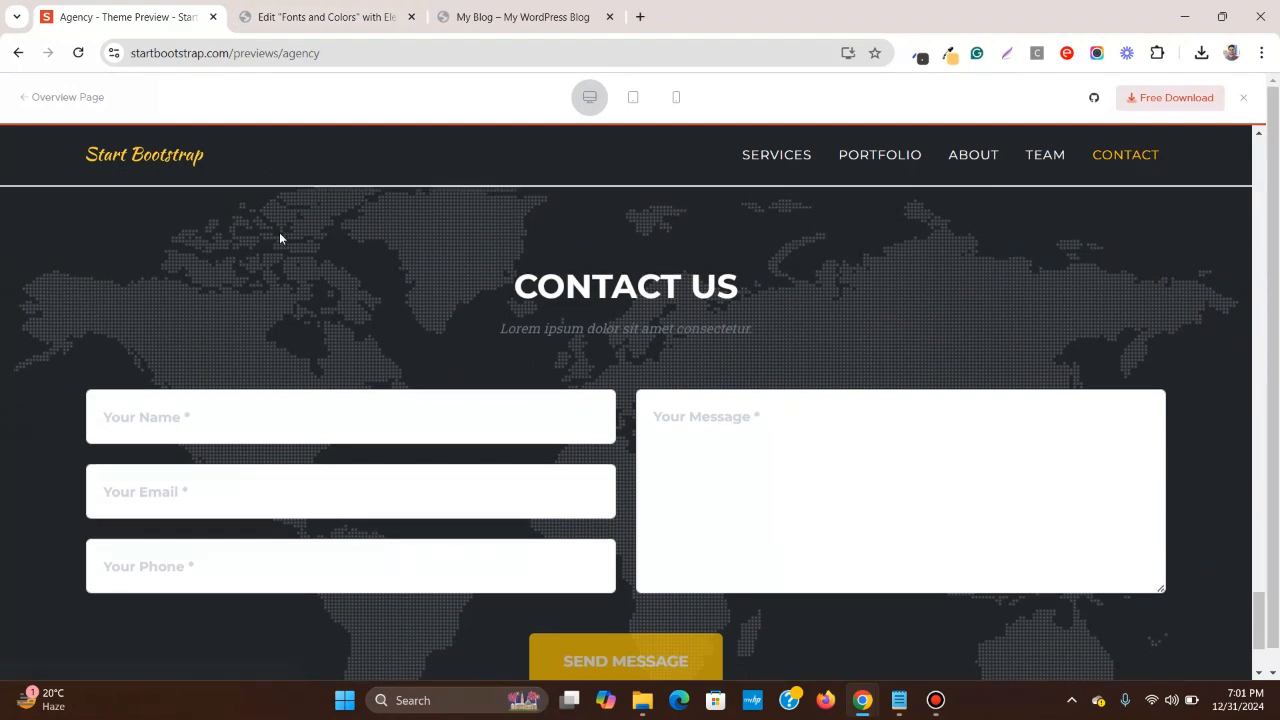
pyautogui.scroll(5, 279, 235)
pyautogui.moveTo(1257, 509); pyautogui.dragTo(1238, 118)
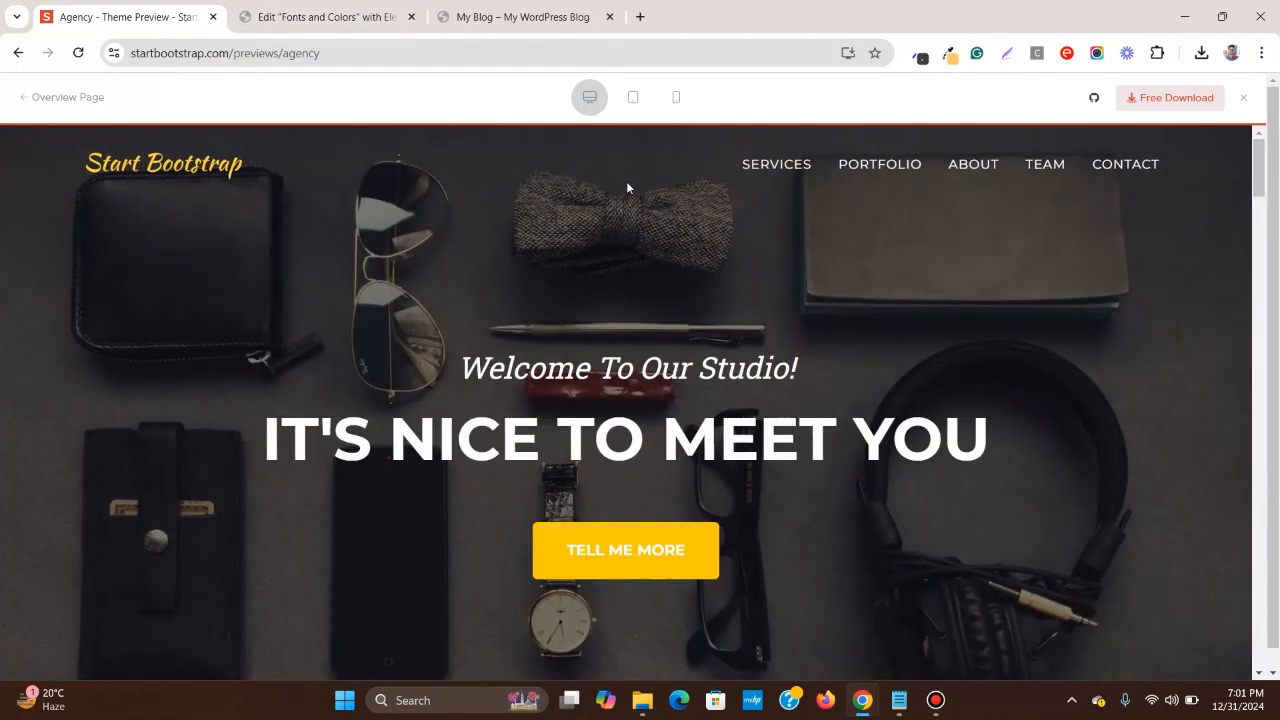
# - Open the My Blog WordPress dashboard in a new tab placed after the Agency preview and go to the Menus page
pyautogui.click(575, 17)
pyautogui.moveTo(62, 90)
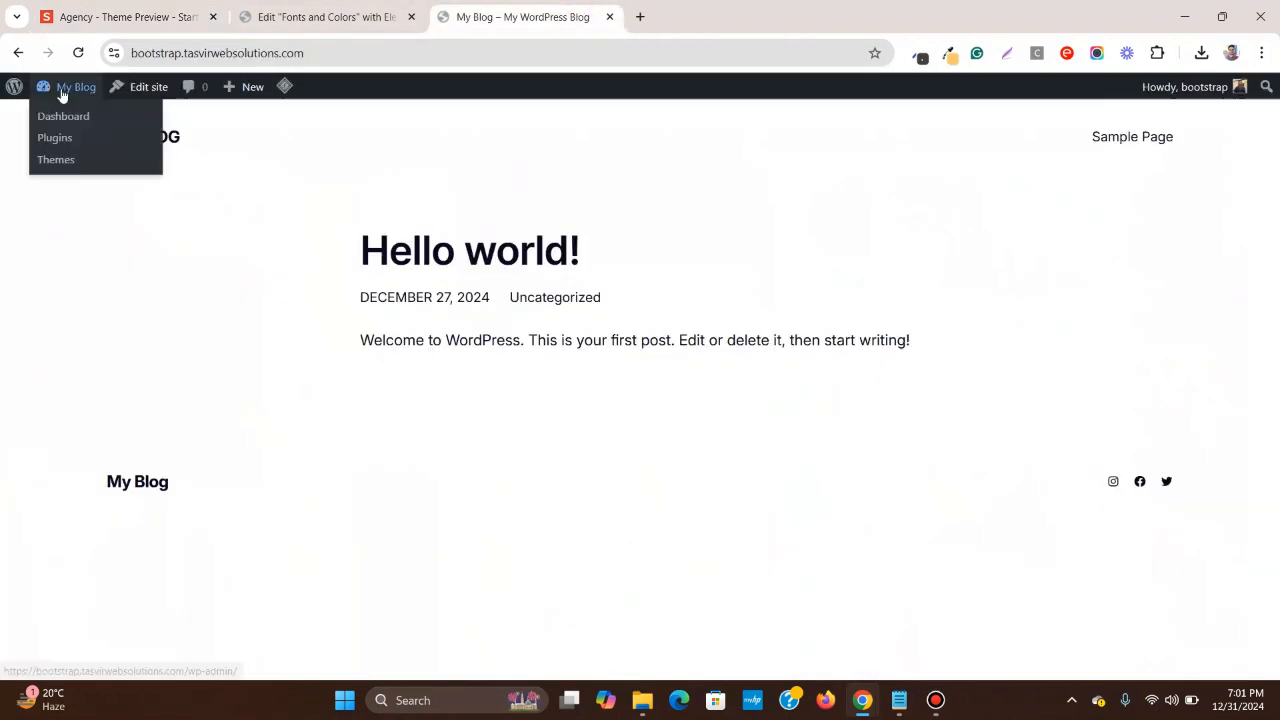
pyautogui.rightClick(58, 115)
pyautogui.click(76, 137)
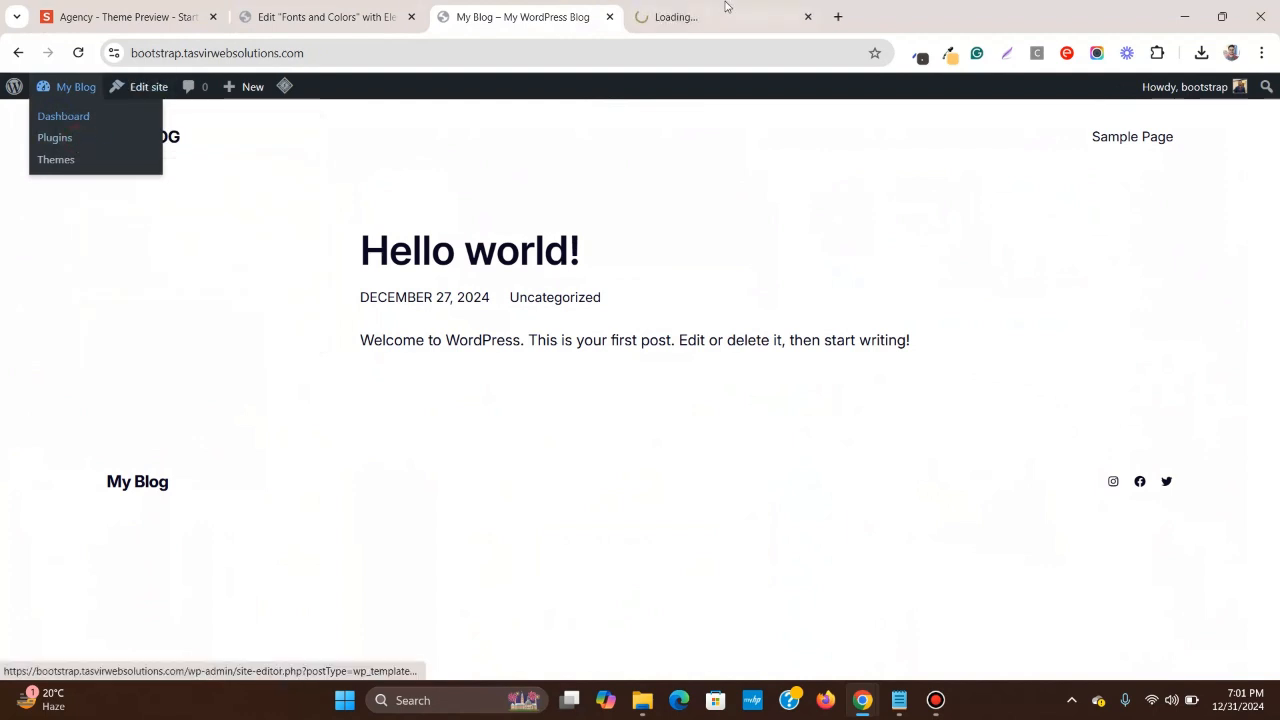
pyautogui.moveTo(650, 17); pyautogui.dragTo(360, 8)
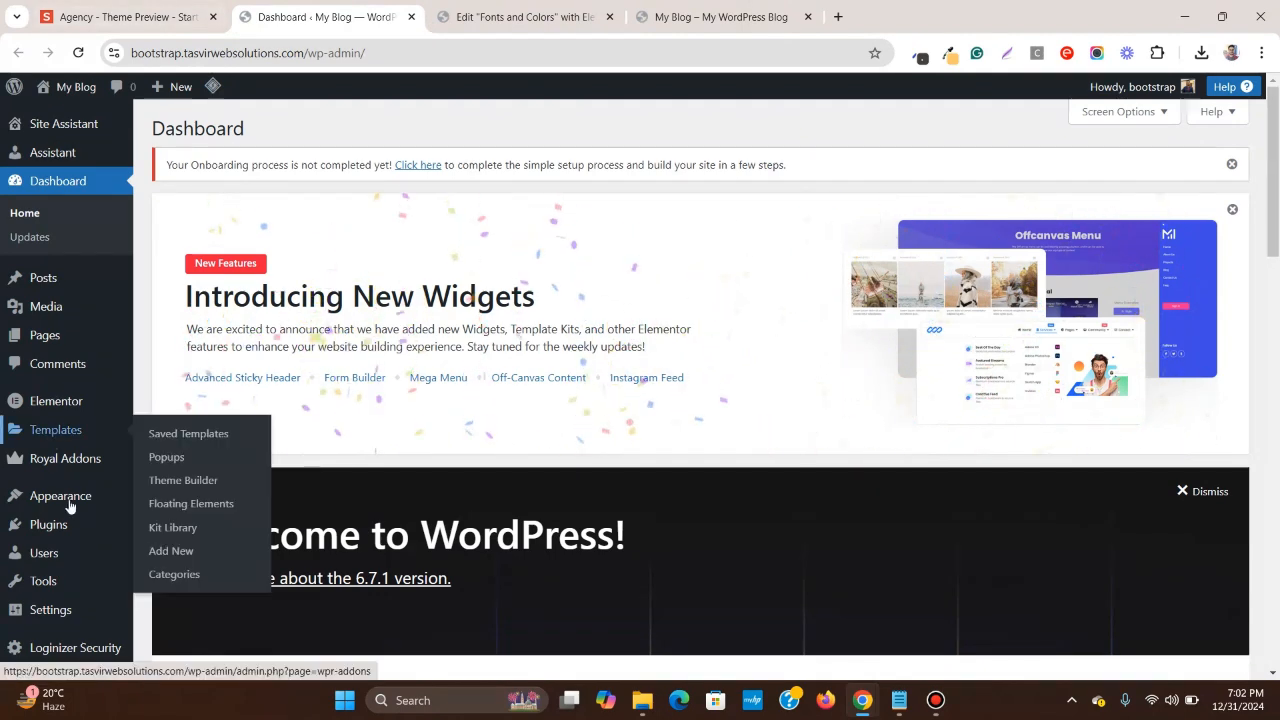
pyautogui.moveTo(71, 506)
pyautogui.click(172, 570)
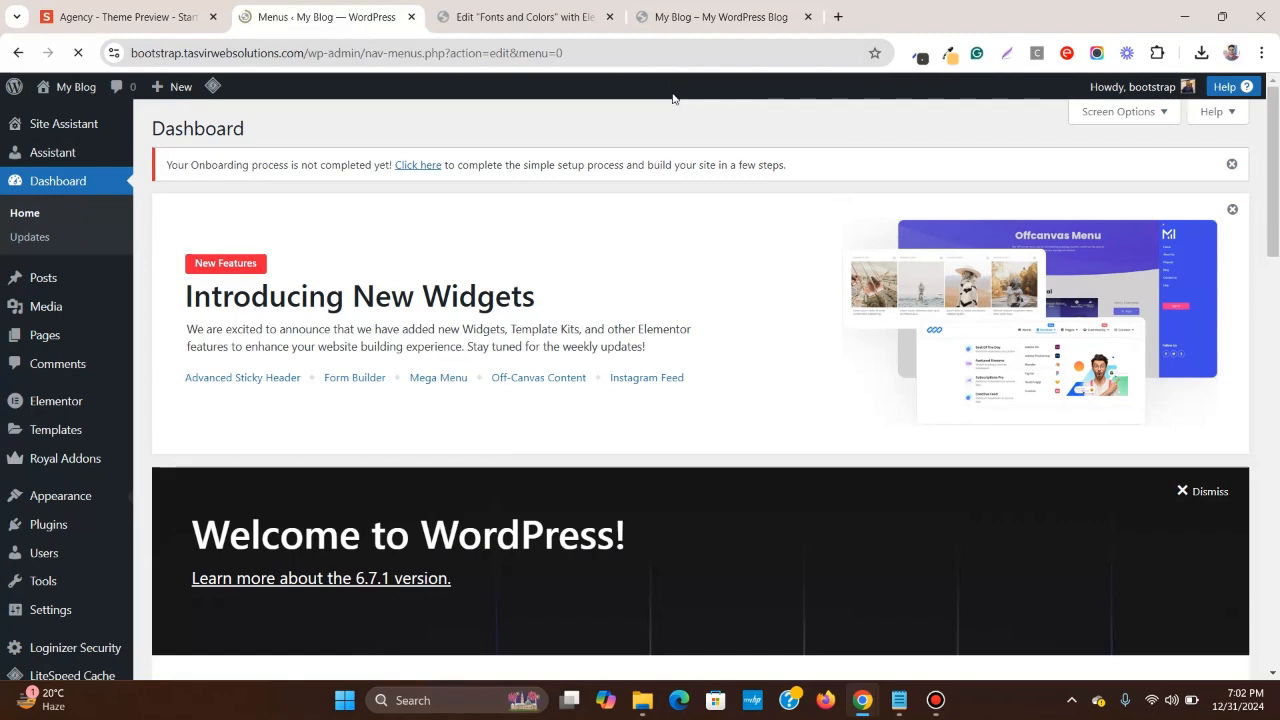
# - Create a new navigation menu named Main Menu
pyautogui.scroll(-3, 558, 160)
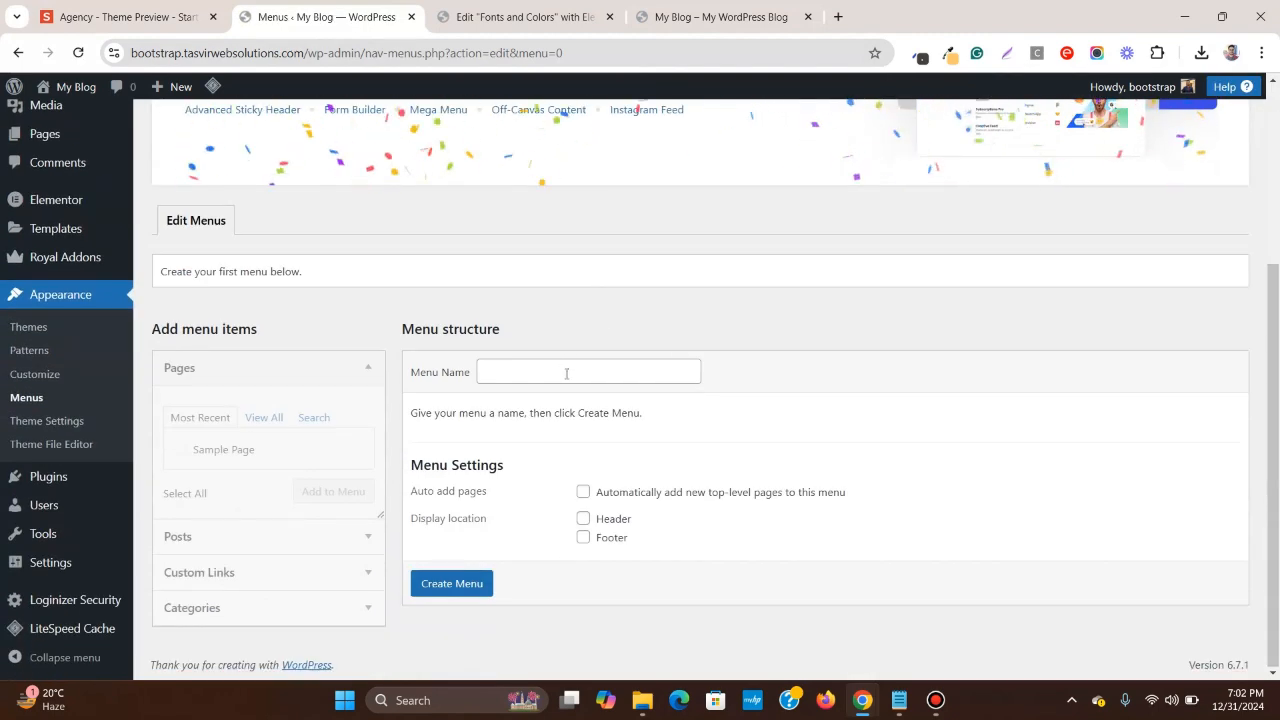
pyautogui.click(567, 371)
pyautogui.click(590, 409)
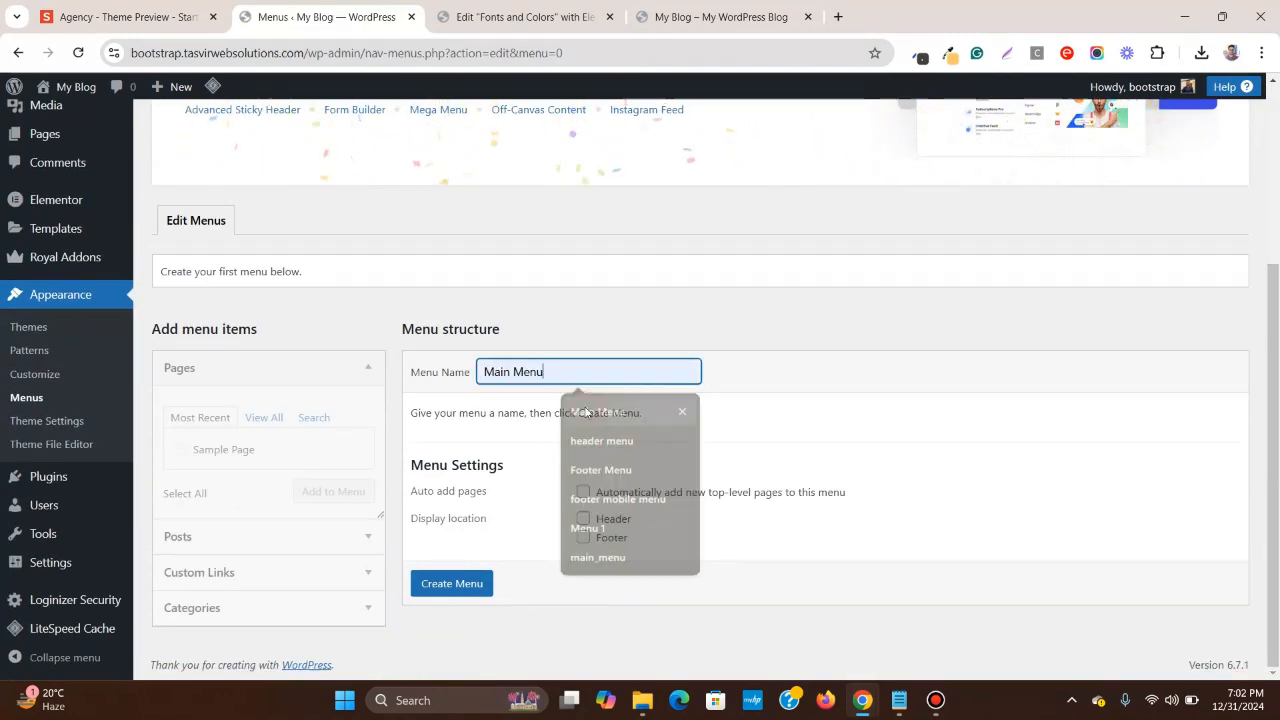
pyautogui.click(445, 590)
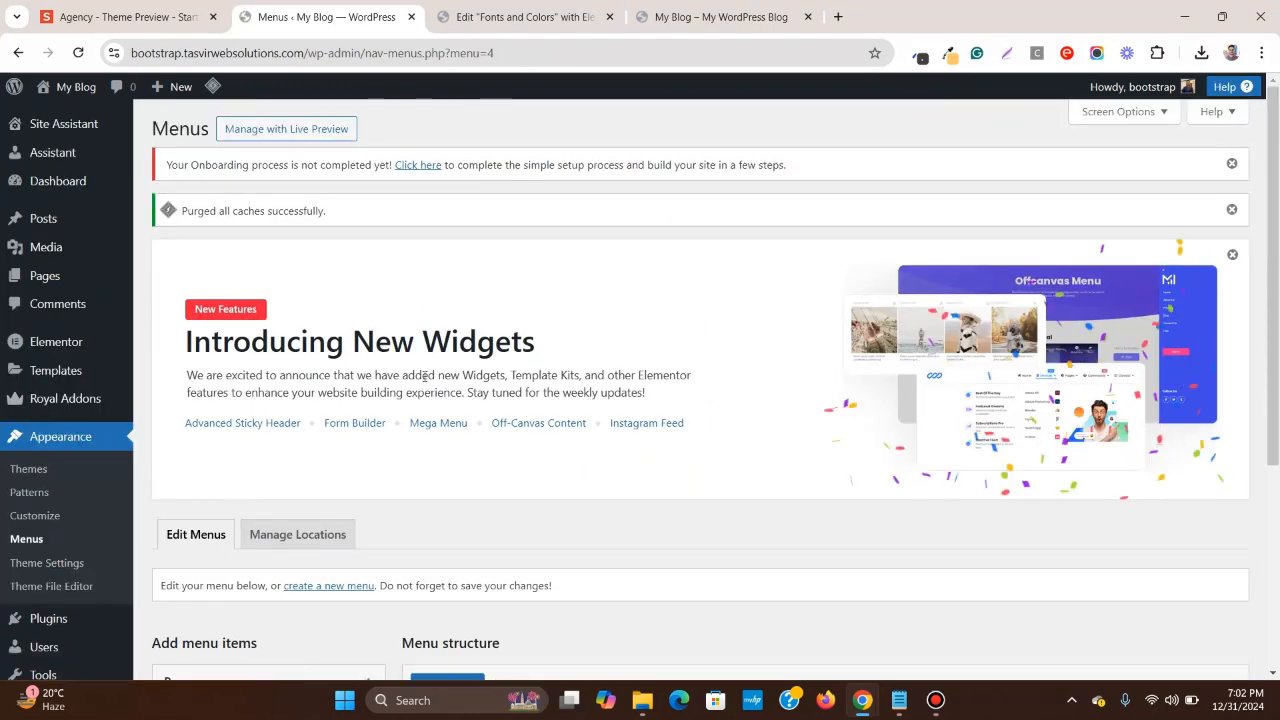
pyautogui.scroll(-4, 426, 378)
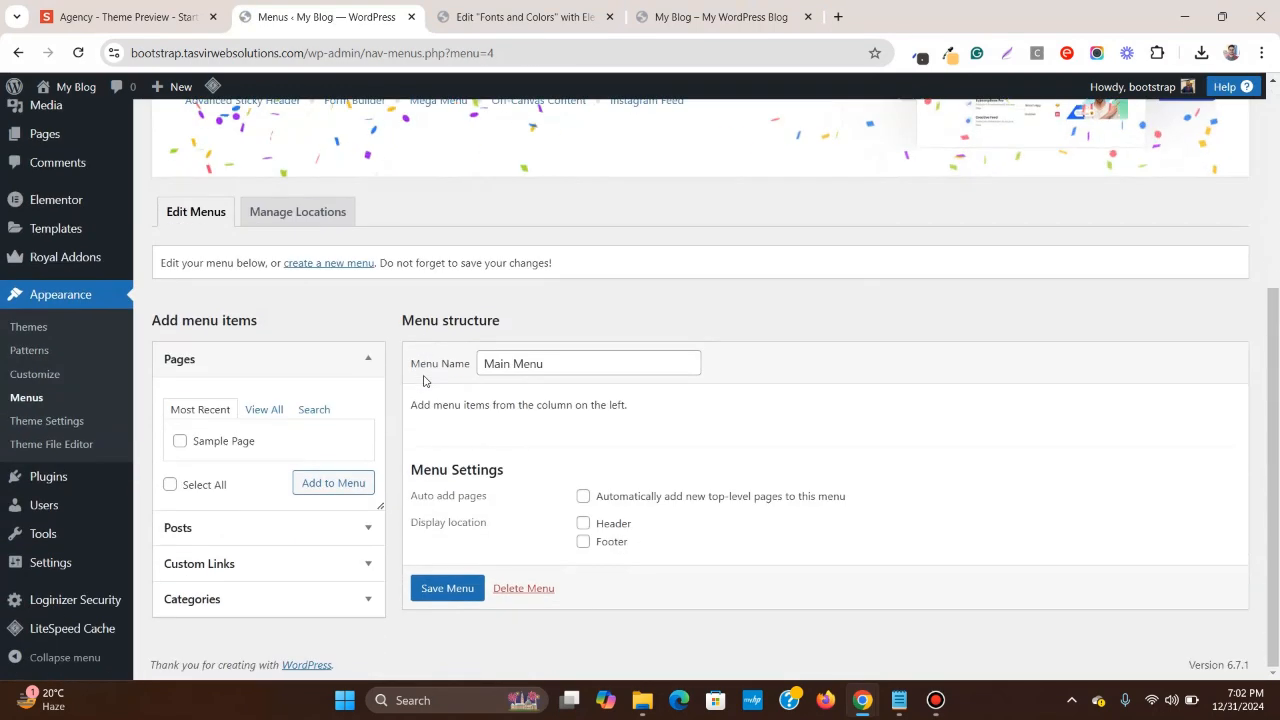
# - Copy the Services label from the Agency preview's navigation bar and return to the WordPress Menus page
pyautogui.click(672, 12)
pyautogui.click(560, 12)
pyautogui.click(140, 8)
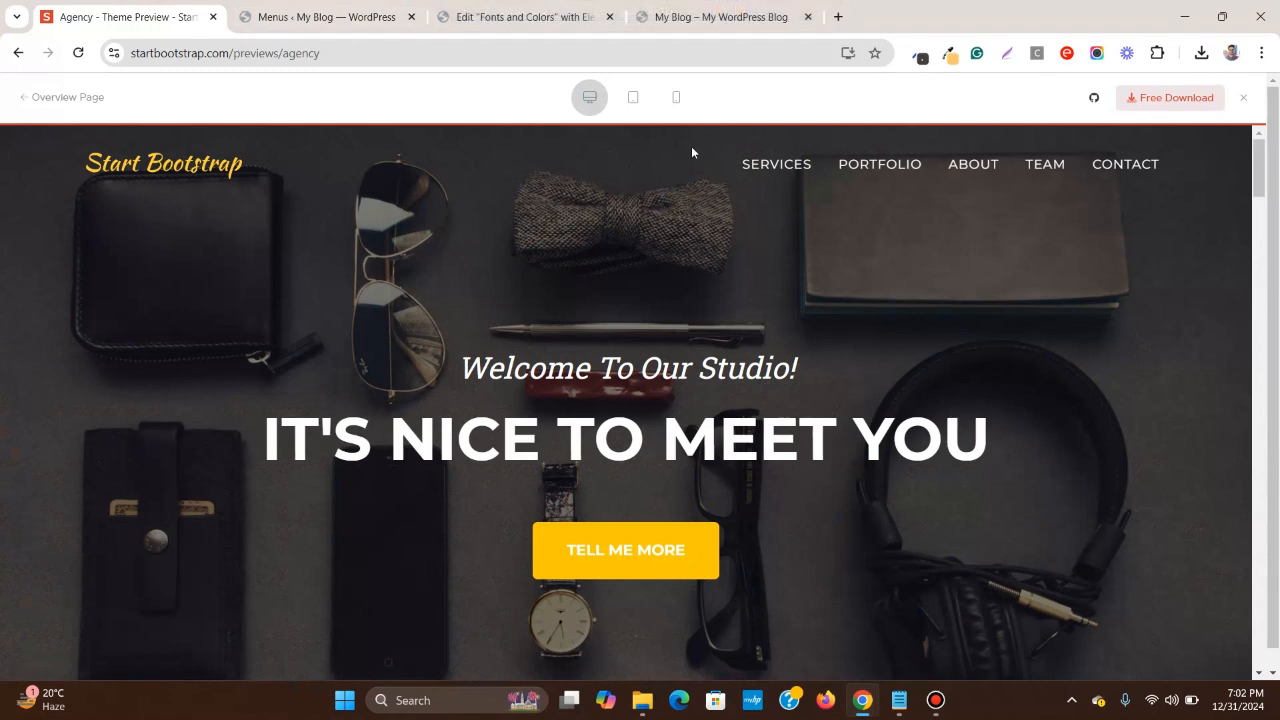
pyautogui.moveTo(718, 164); pyautogui.dragTo(808, 165)
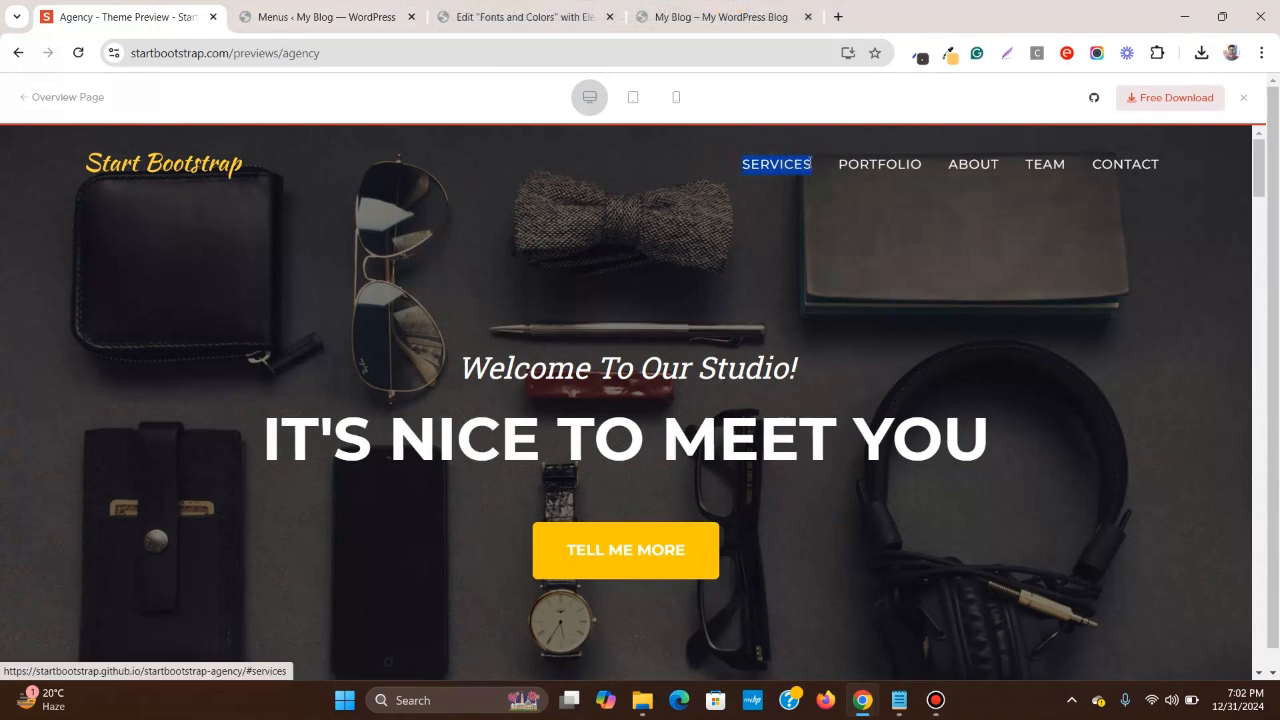
pyautogui.rightClick(801, 179)
pyautogui.click(845, 329)
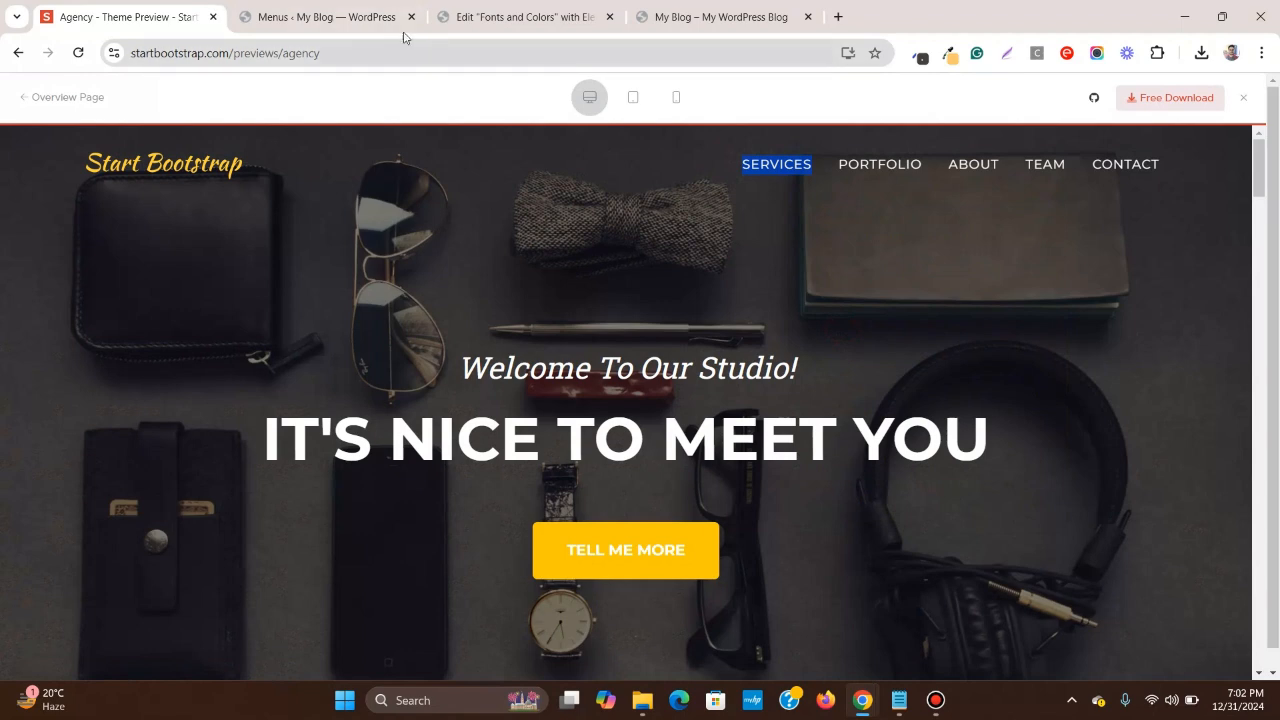
pyautogui.click(330, 17)
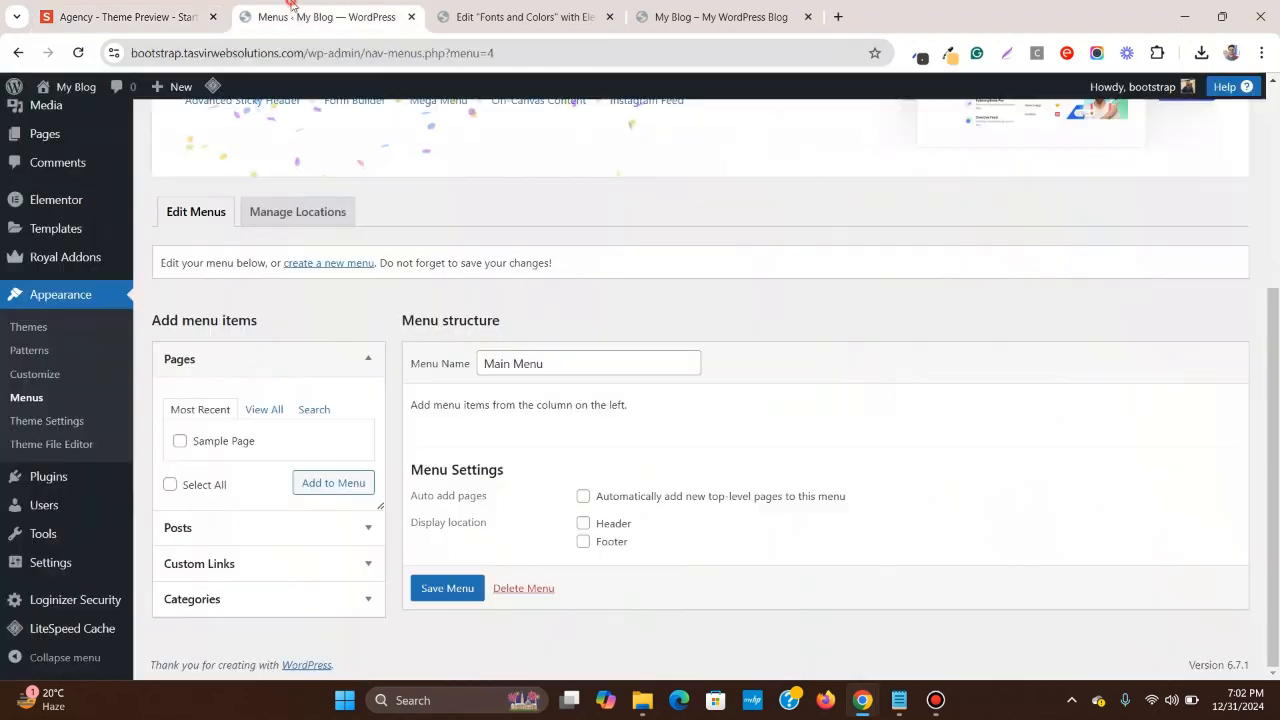
# - Add a custom link to Main Menu with the copied link text Services and the URL #services
pyautogui.click(291, 566)
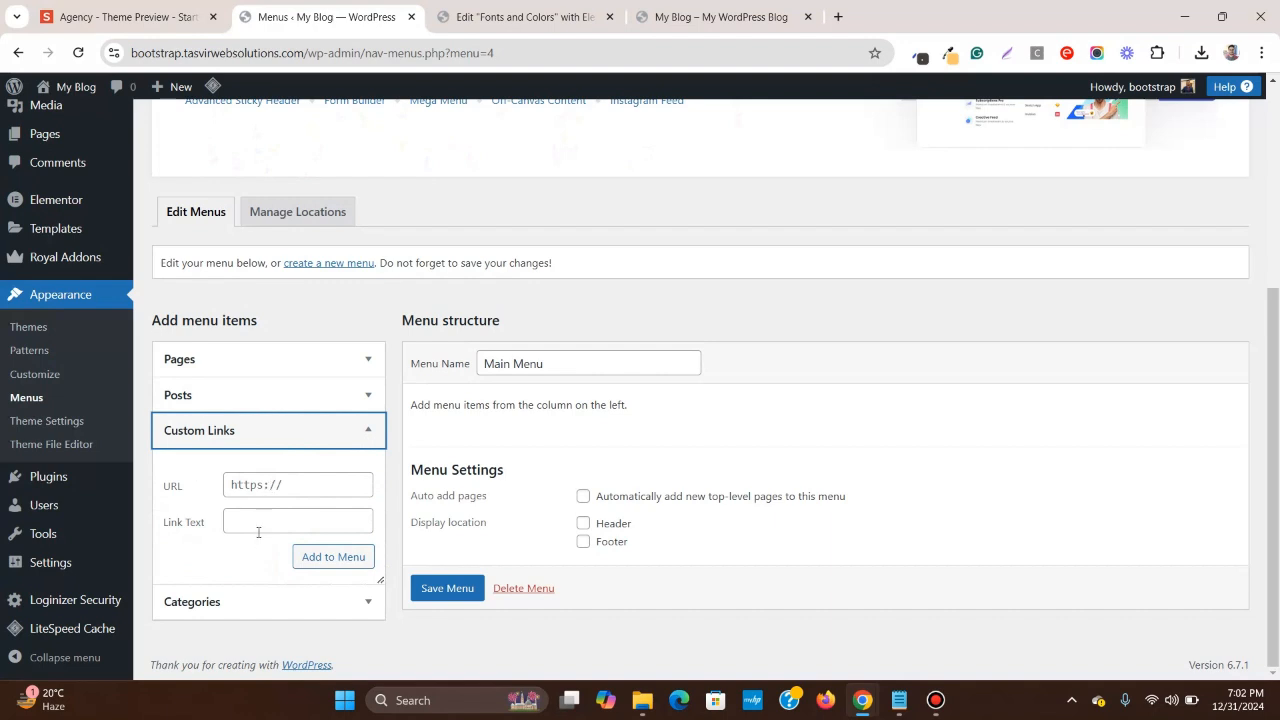
pyautogui.click(259, 522)
pyautogui.rightClick(259, 522)
pyautogui.click(330, 327)
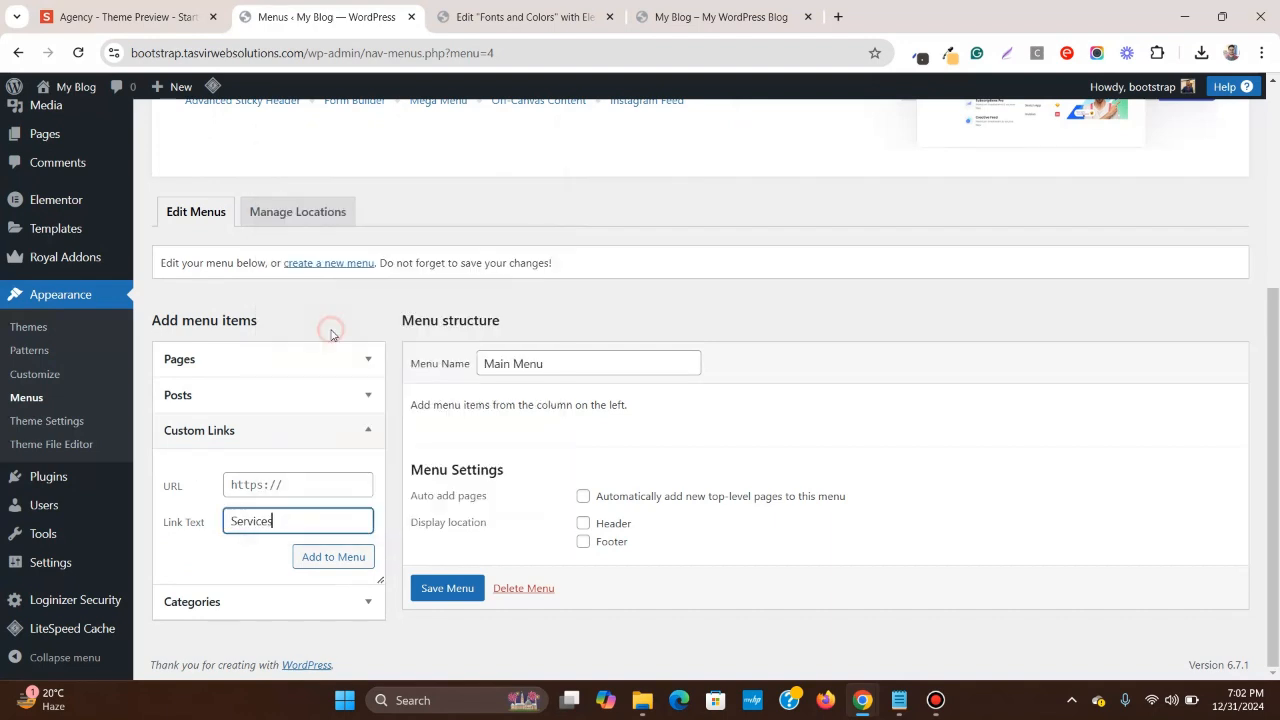
pyautogui.click(309, 490)
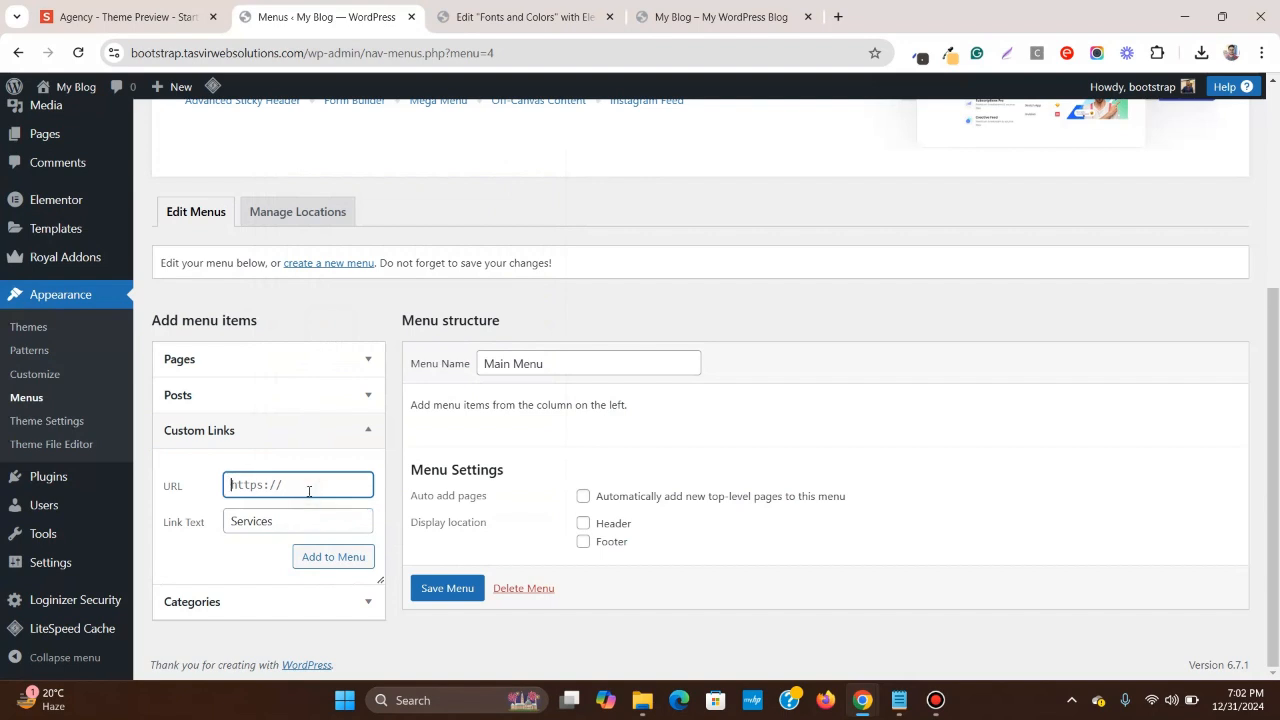
pyautogui.write('#')
pyautogui.write('services')
pyautogui.click(350, 556)
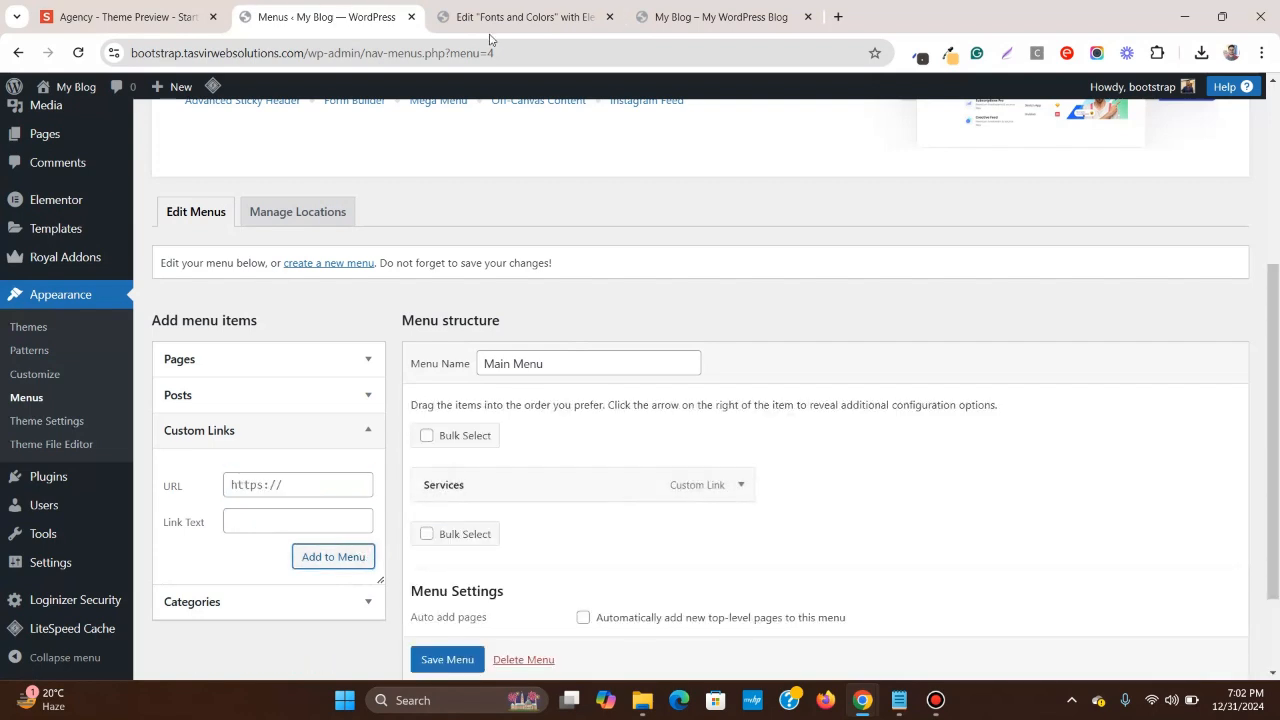
# - Copy the Portfolio label from the Agency preview's navigation bar and return to the WordPress Menus page
pyautogui.click(162, 17)
pyautogui.click(924, 329)
pyautogui.moveTo(931, 164); pyautogui.dragTo(851, 160)
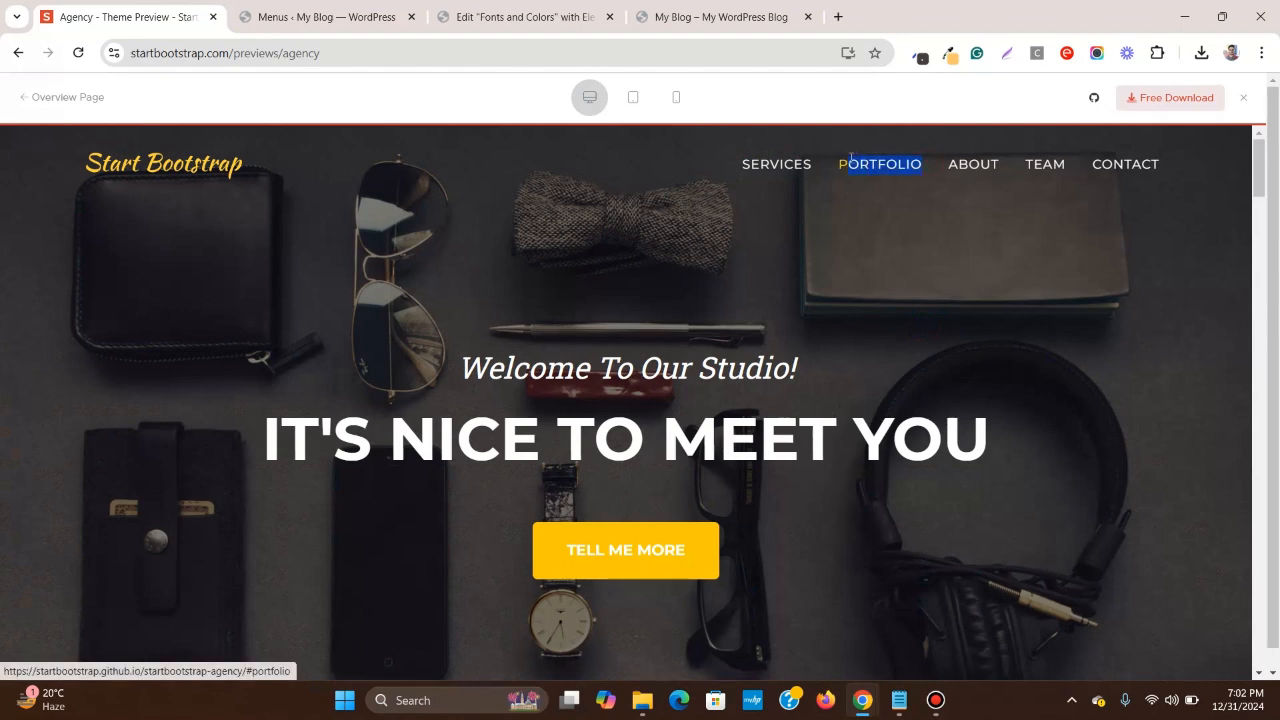
pyautogui.rightClick(863, 177)
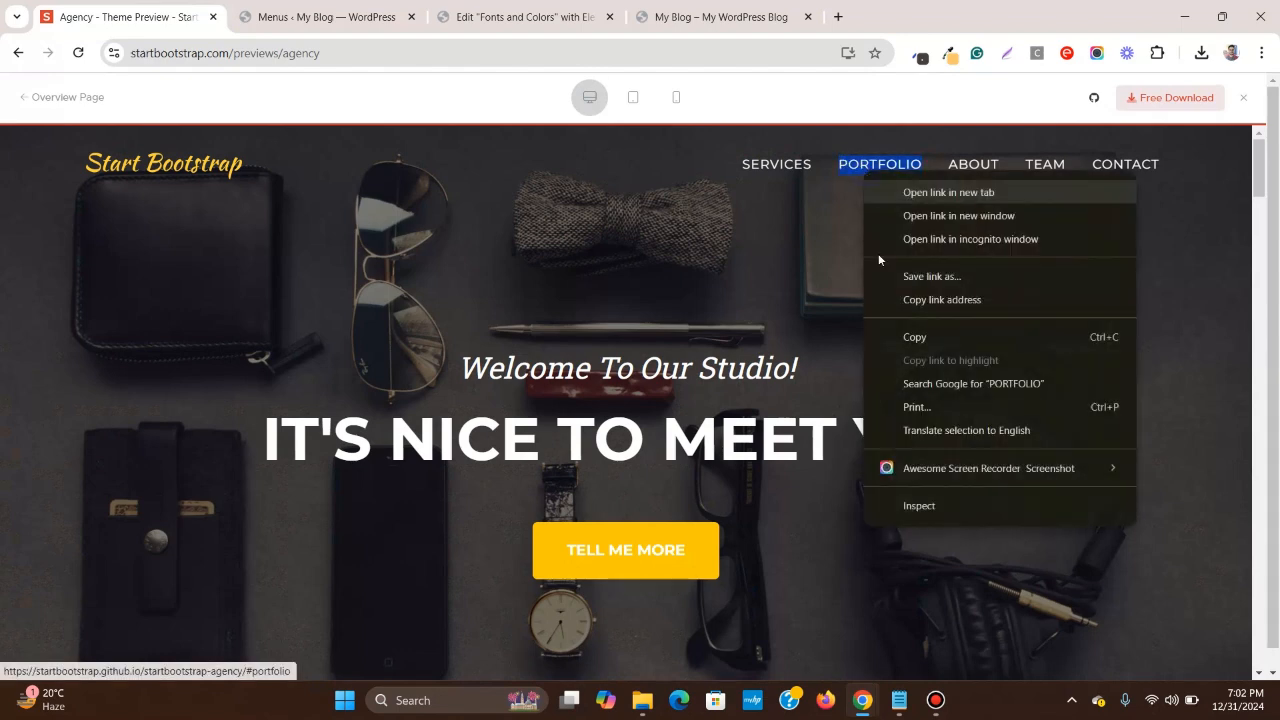
pyautogui.click(908, 328)
pyautogui.click(326, 17)
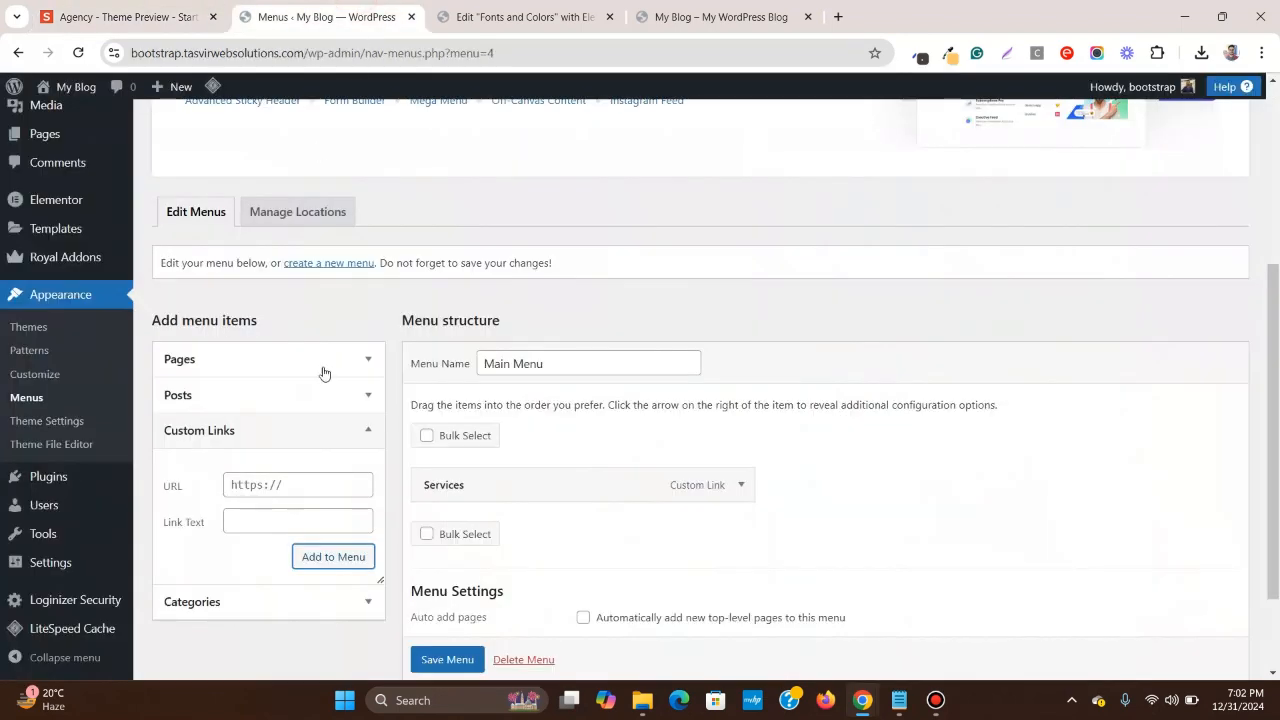
# - Add a custom link to Main Menu with the copied link text Portfolio and the URL #portfolio
pyautogui.rightClick(277, 521)
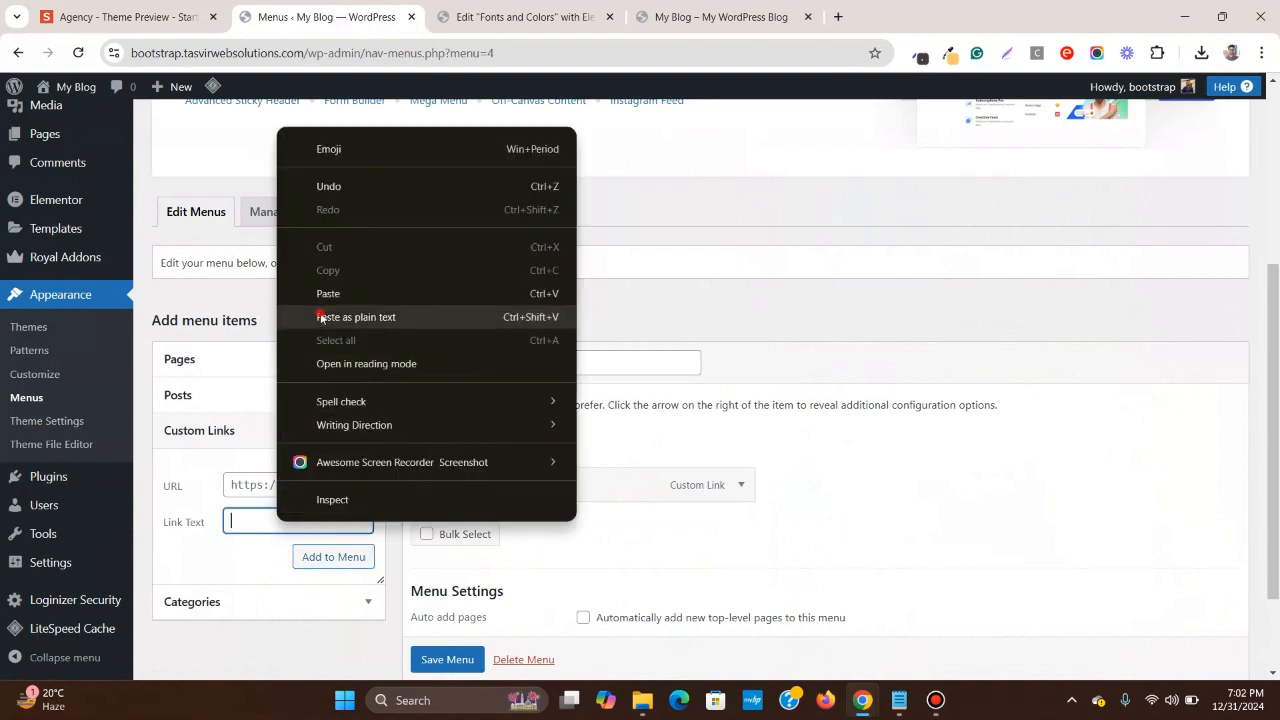
pyautogui.click(320, 317)
pyautogui.click(278, 485)
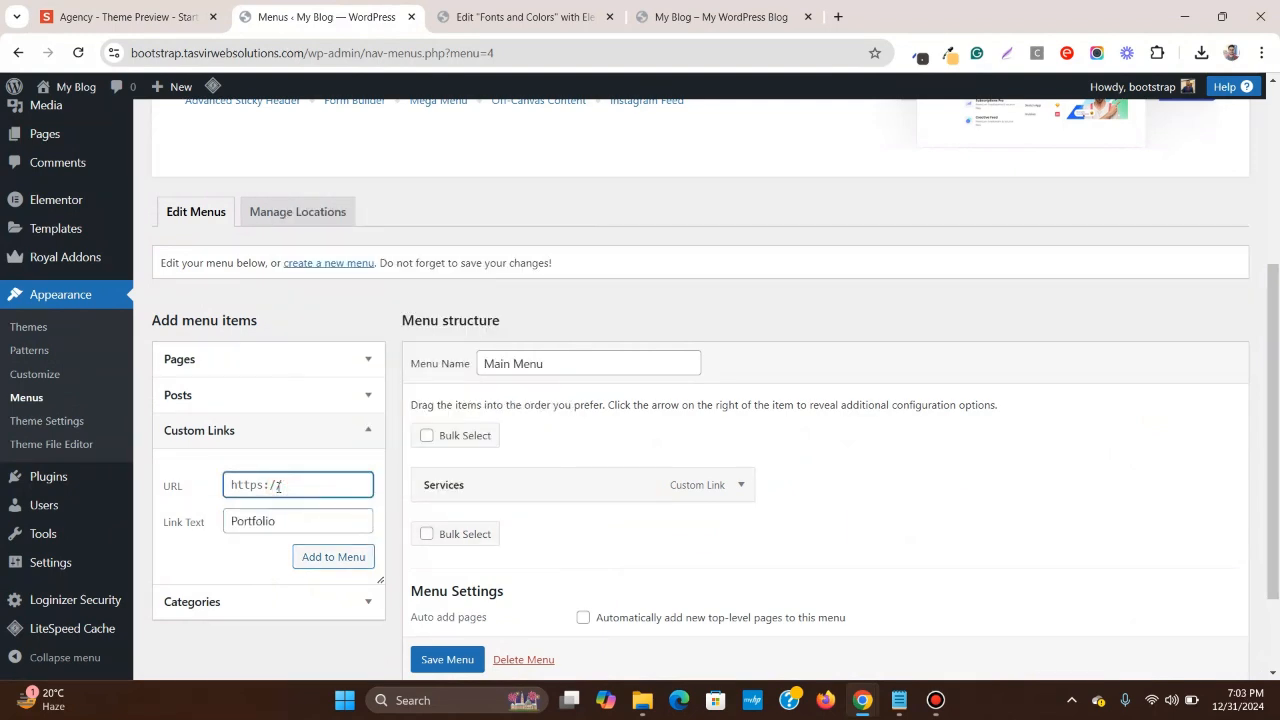
pyautogui.hotkey('ctrl', 'a')
pyautogui.write('#')
pyautogui.hotkey('ctrl', 'v')
pyautogui.press('BackSpace')
pyautogui.write('p')
pyautogui.click(343, 558)
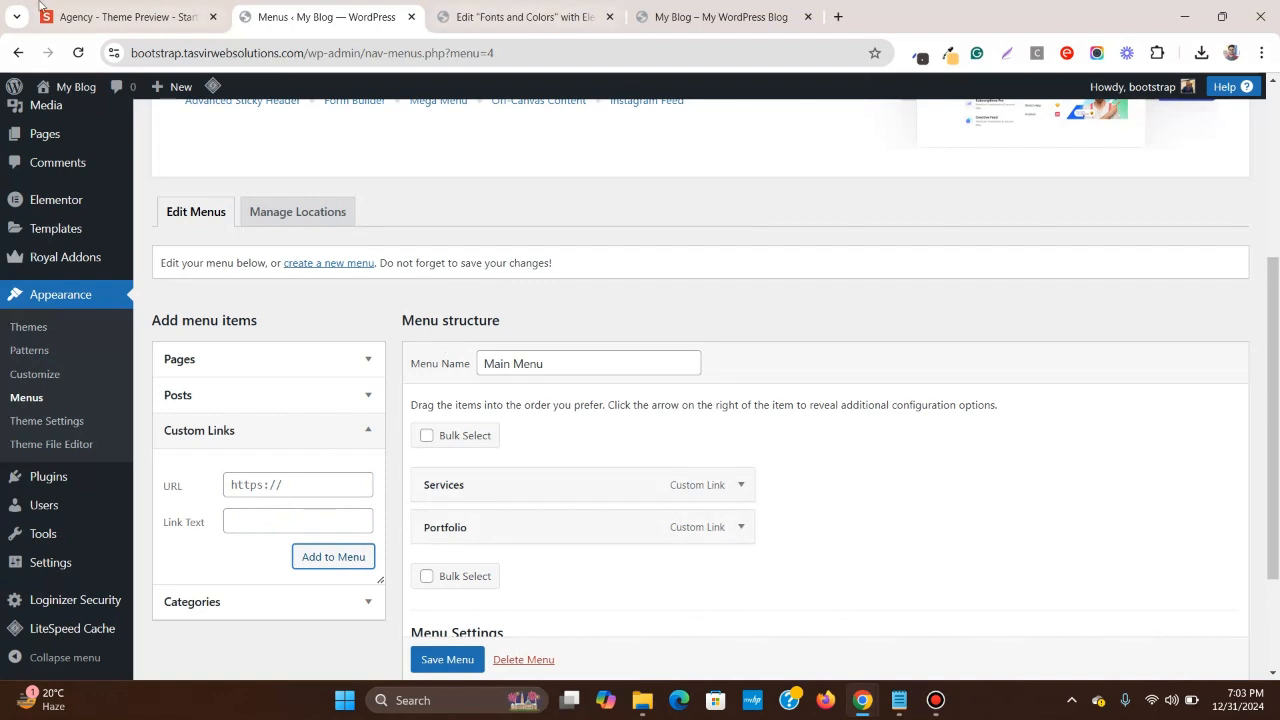
pyautogui.click(138, 8)
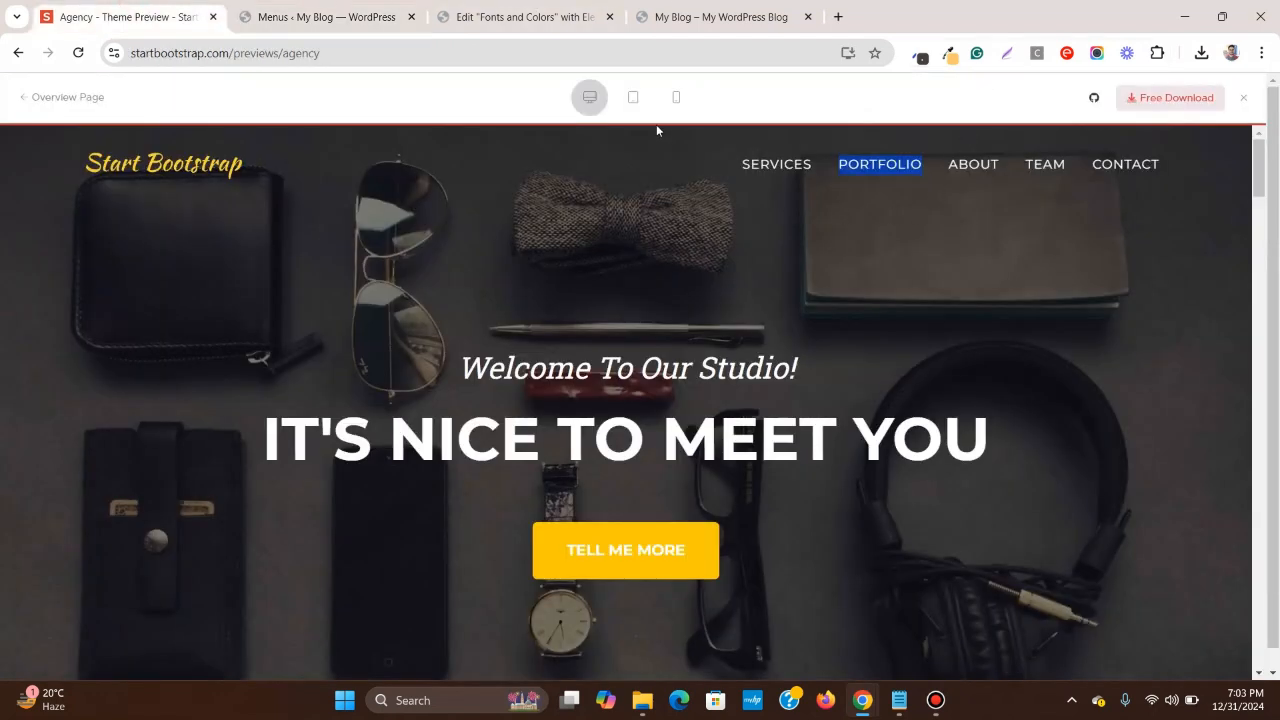
pyautogui.click(543, 8)
pyautogui.click(368, 12)
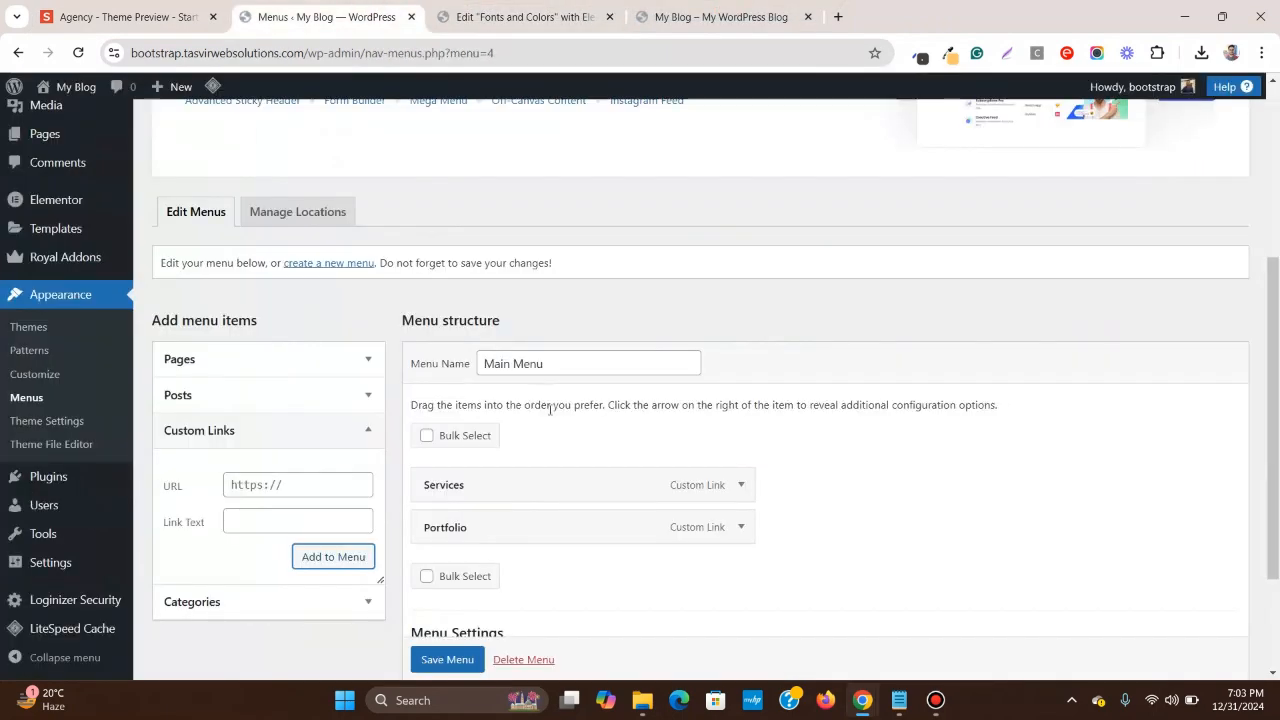
pyautogui.scroll(-1, 281, 497)
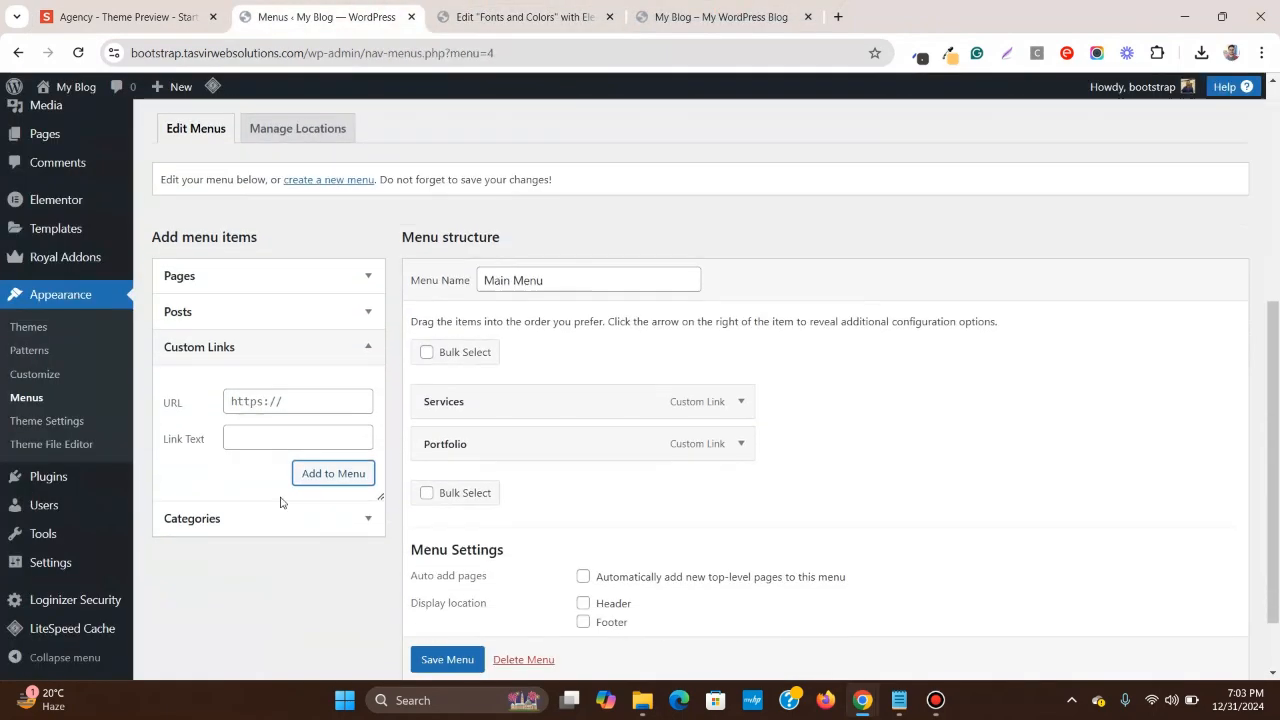
# - Copy the About label from the Agency preview's navigation bar and return to the WordPress Menus page
pyautogui.click(196, 10)
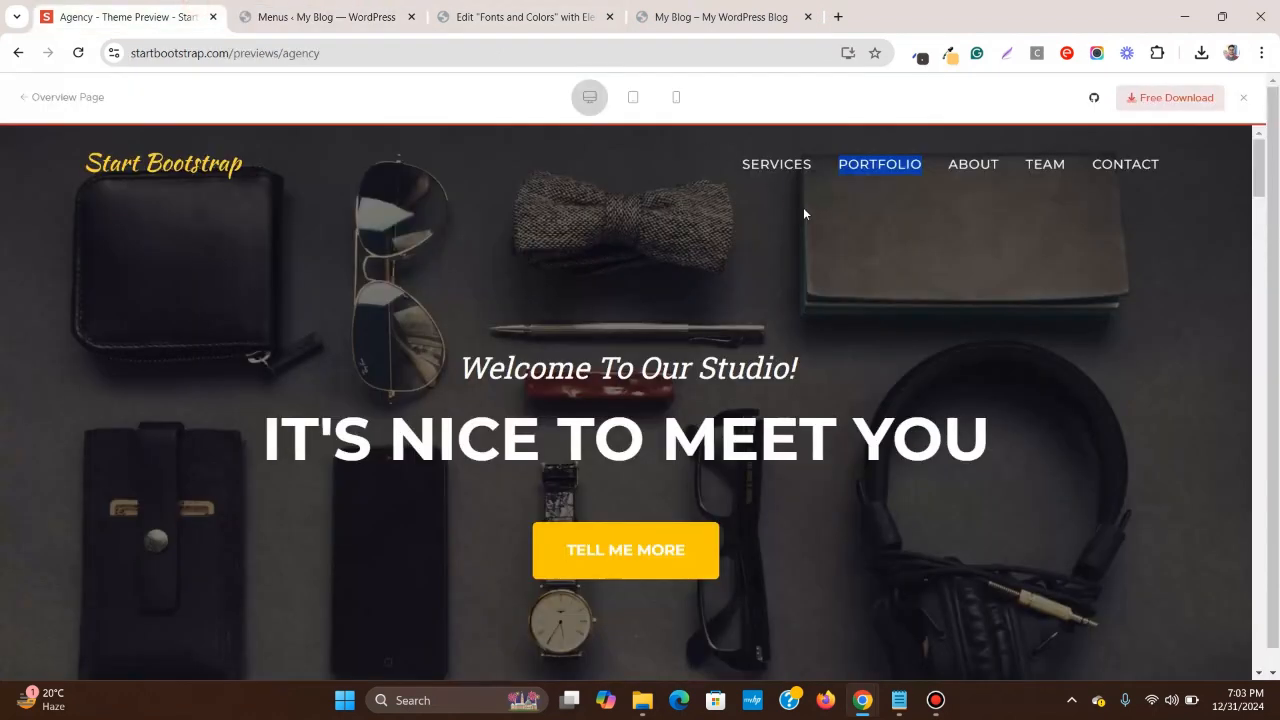
pyautogui.click(977, 230)
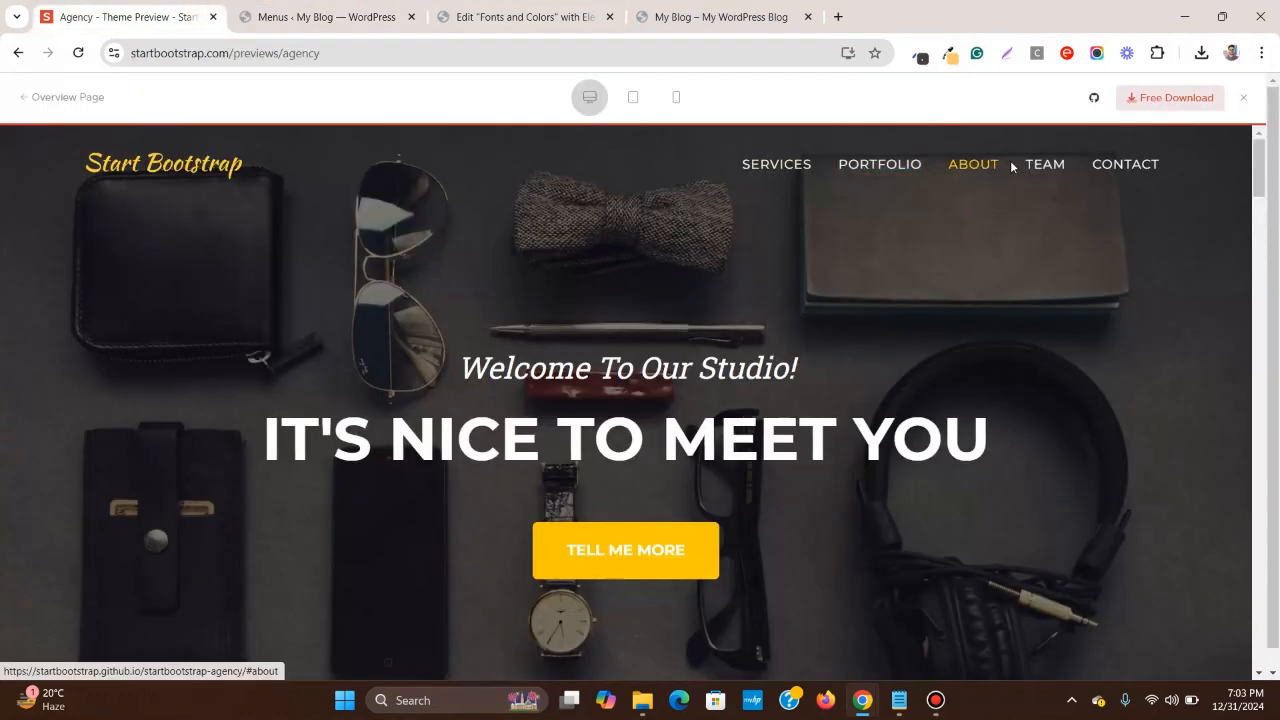
pyautogui.moveTo(1012, 164); pyautogui.dragTo(952, 155)
pyautogui.rightClick(963, 167)
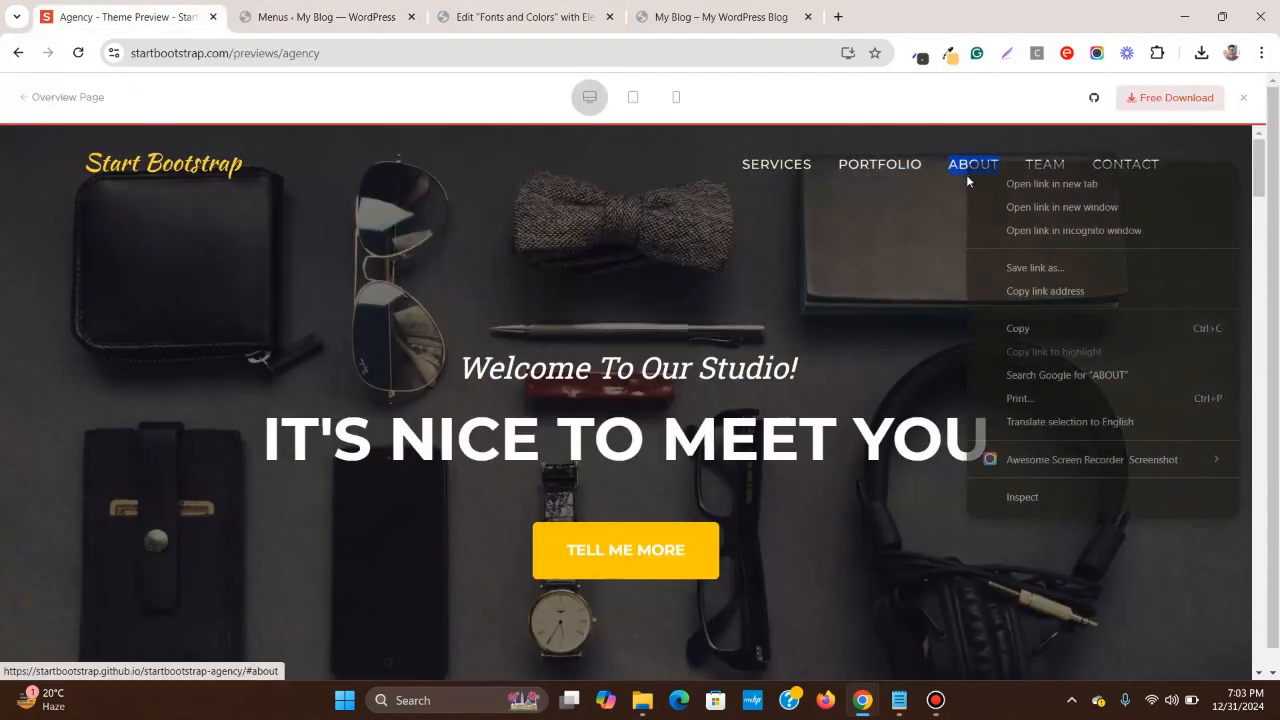
pyautogui.click(1018, 328)
pyautogui.click(345, 17)
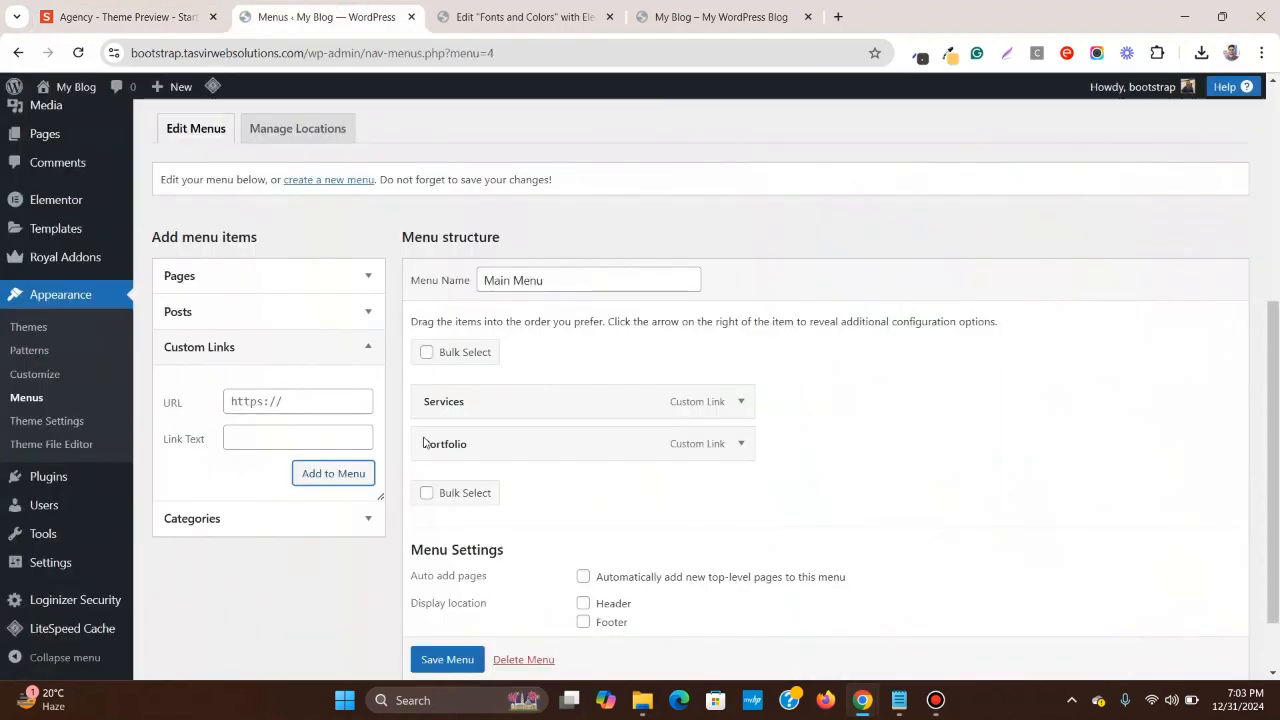
# - Add a custom link to Main Menu with the copied link text About and the URL #about
pyautogui.rightClick(333, 438)
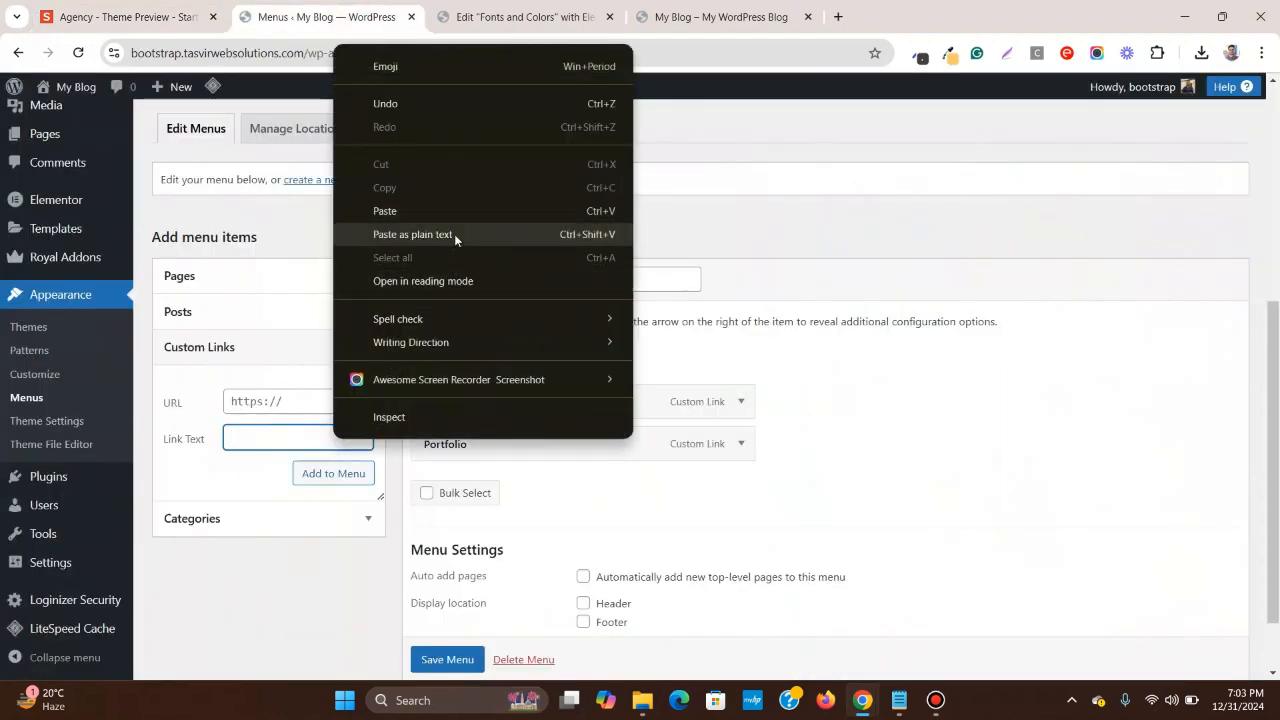
pyautogui.click(454, 234)
pyautogui.click(337, 408)
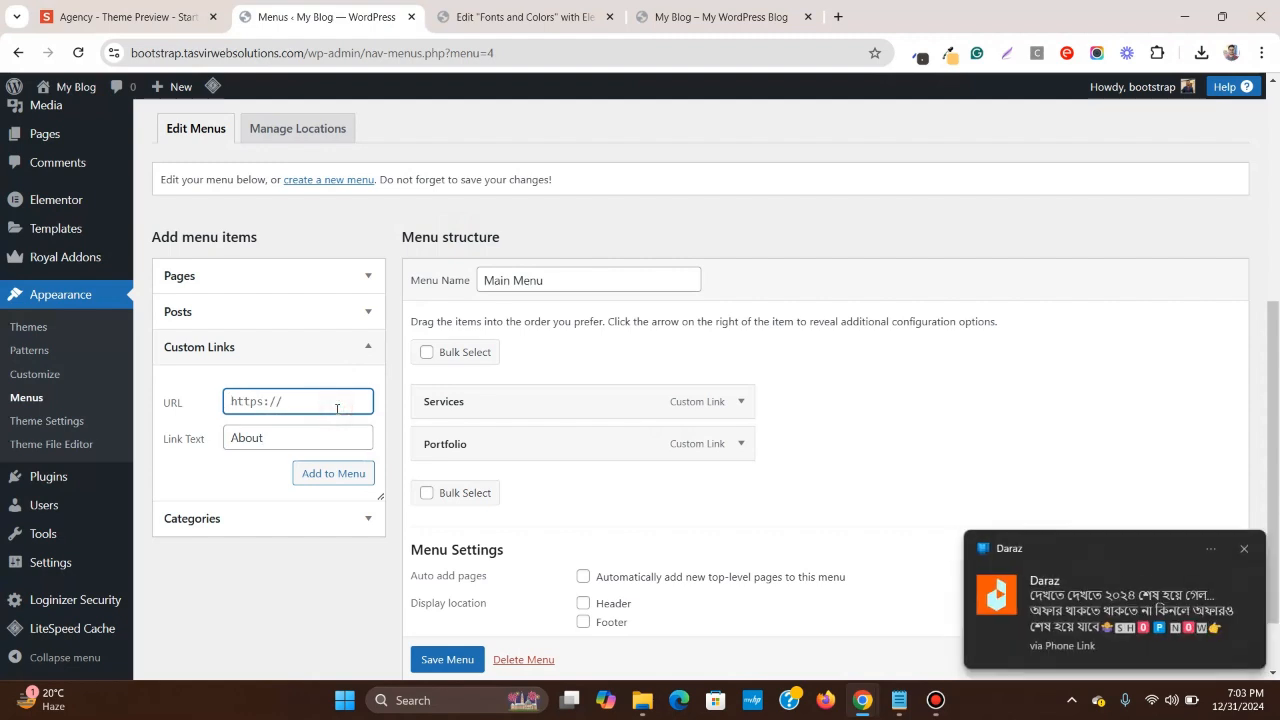
pyautogui.write('#')
pyautogui.write('About')
pyautogui.click(246, 400)
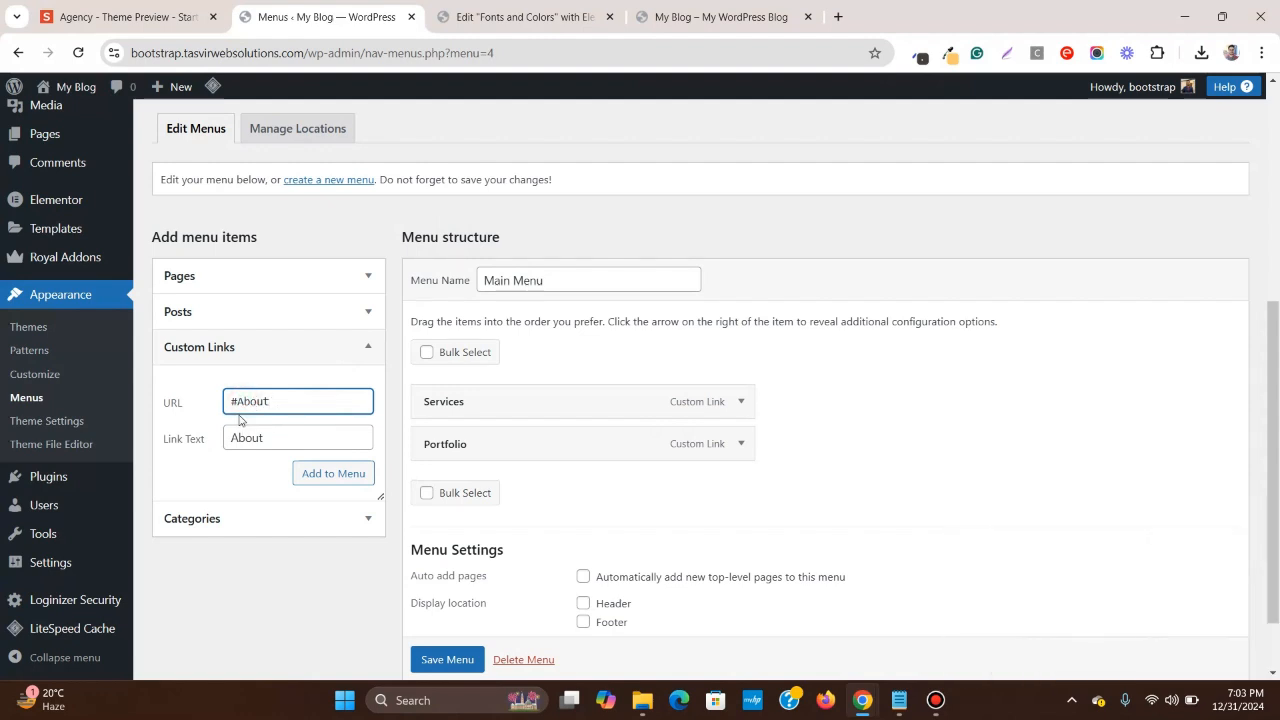
pyautogui.press('BackSpace')
pyautogui.write('a')
pyautogui.click(337, 477)
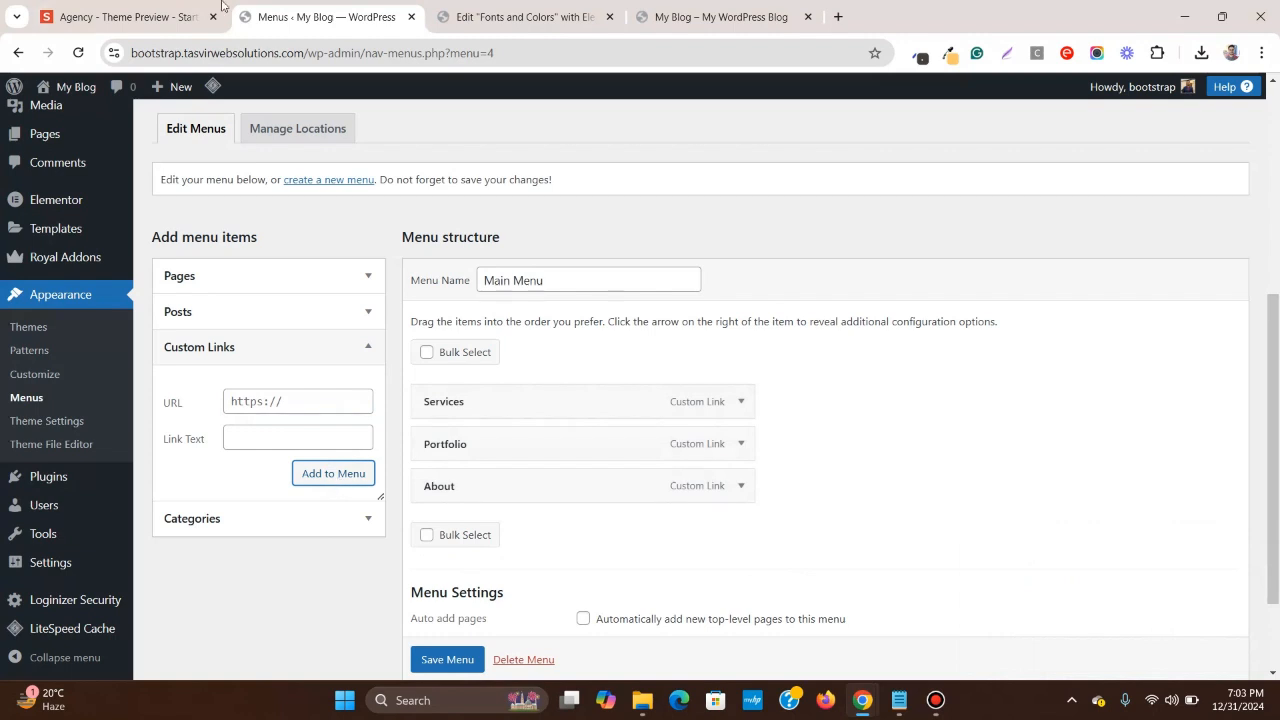
# - Copy the Team label from the Agency preview's navigation bar and return to the WordPress Menus page
pyautogui.click(190, 17)
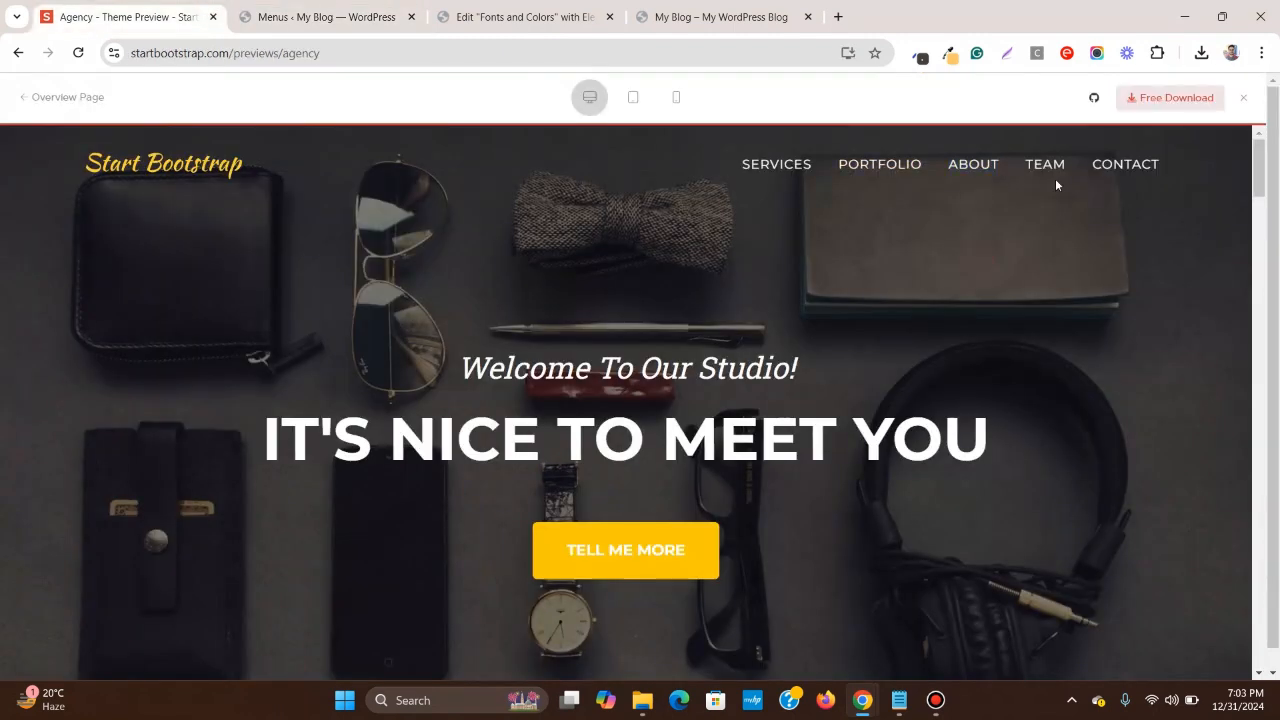
pyautogui.moveTo(1072, 167); pyautogui.dragTo(1031, 158)
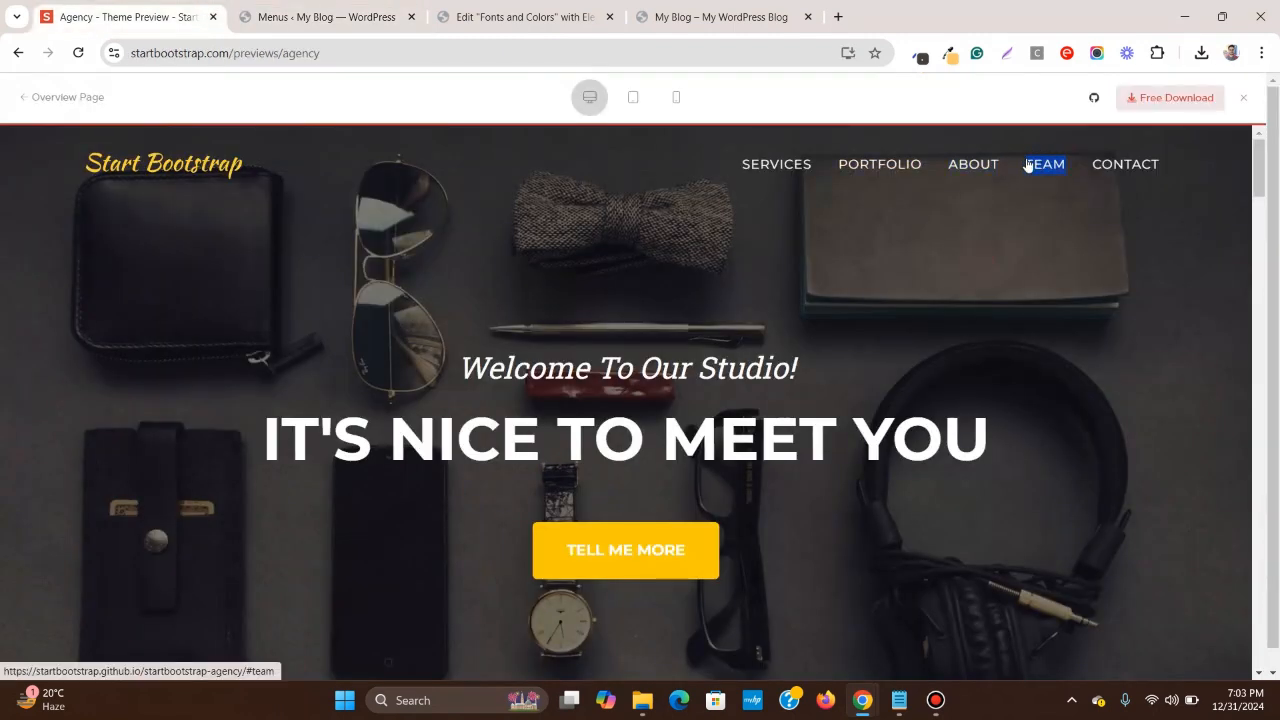
pyautogui.rightClick(1036, 165)
pyautogui.click(897, 332)
pyautogui.click(360, 17)
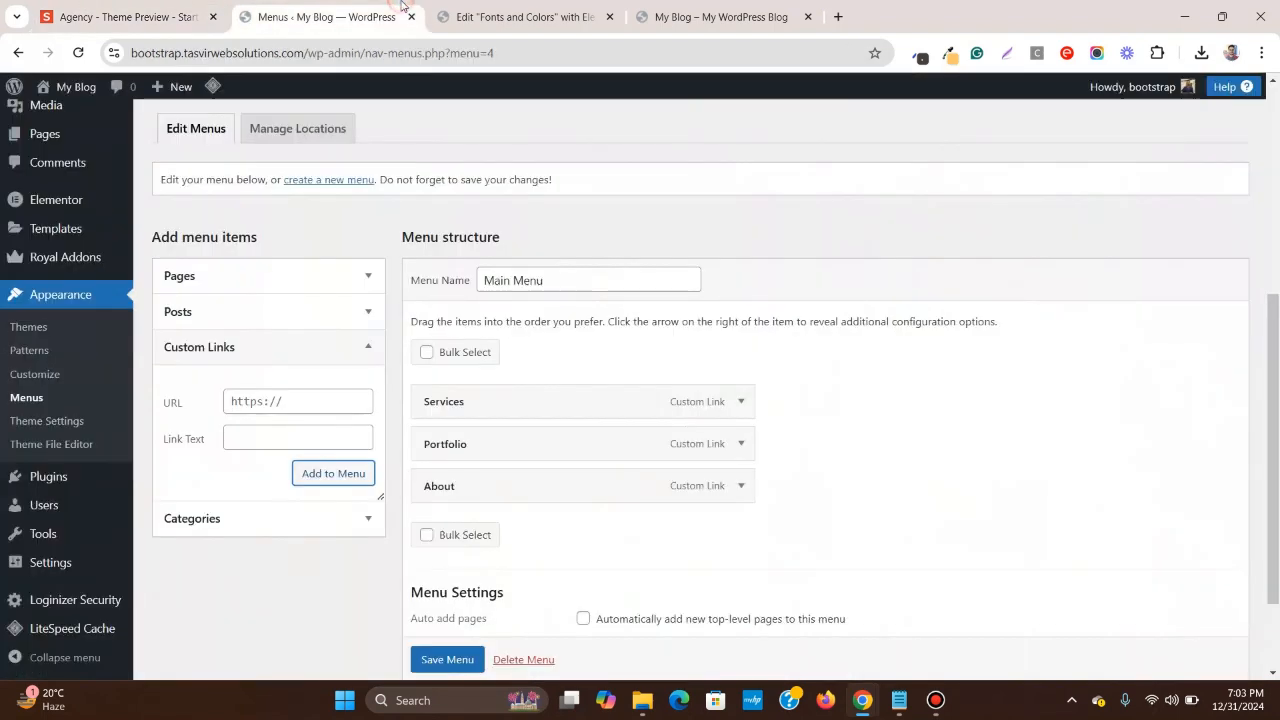
# - Add a custom link to Main Menu with the copied link text Team and the URL #team
pyautogui.rightClick(319, 441)
pyautogui.click(427, 240)
pyautogui.click(348, 401)
pyautogui.write('#')
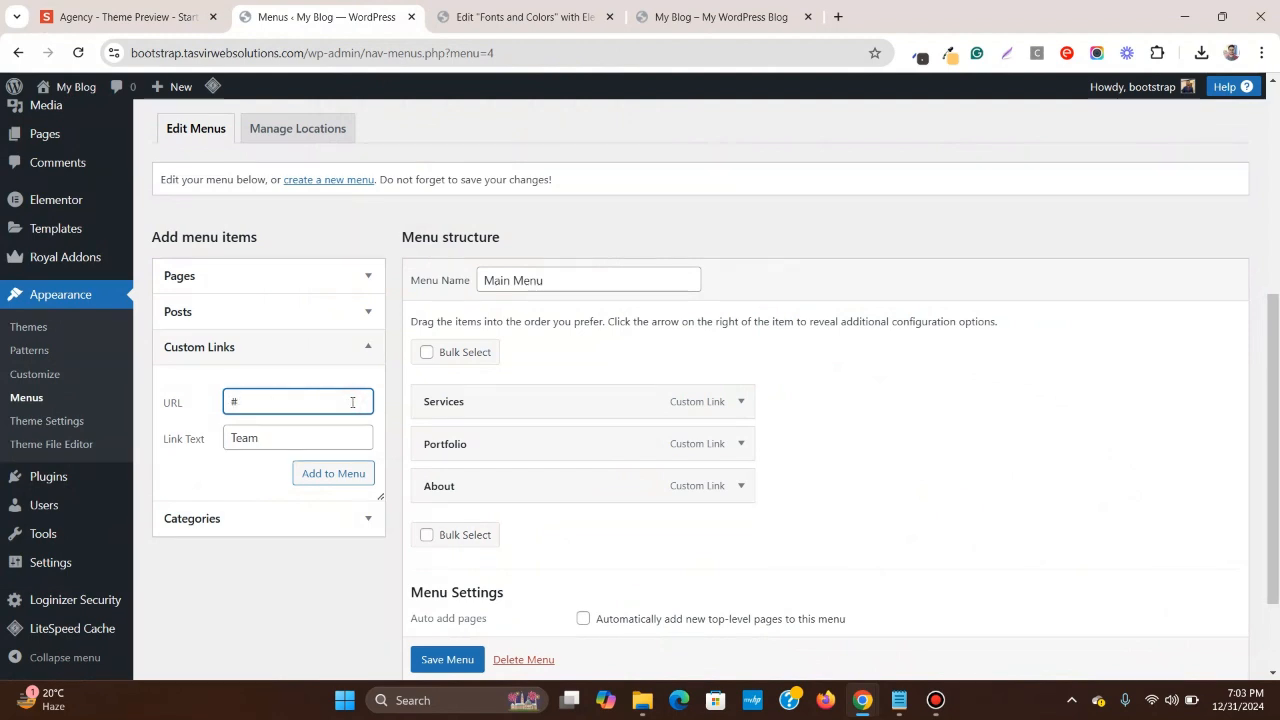
pyautogui.write('Team')
pyautogui.press('Left')
pyautogui.press('Left')
pyautogui.write('t')
pyautogui.click(331, 474)
# - Copy the Contact label from the Agency preview's navigation bar and return to the WordPress Menus page
pyautogui.click(120, 17)
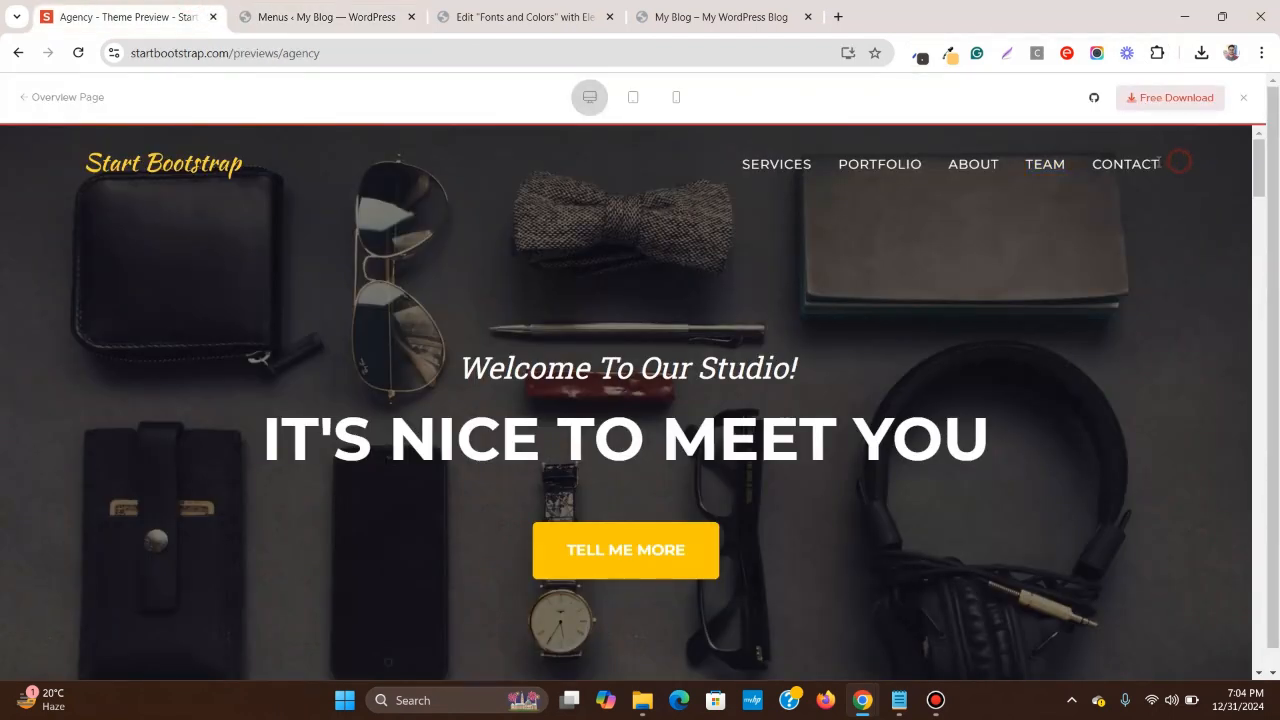
pyautogui.moveTo(1180, 162); pyautogui.dragTo(1122, 162)
pyautogui.rightClick(1145, 172)
pyautogui.click(987, 330)
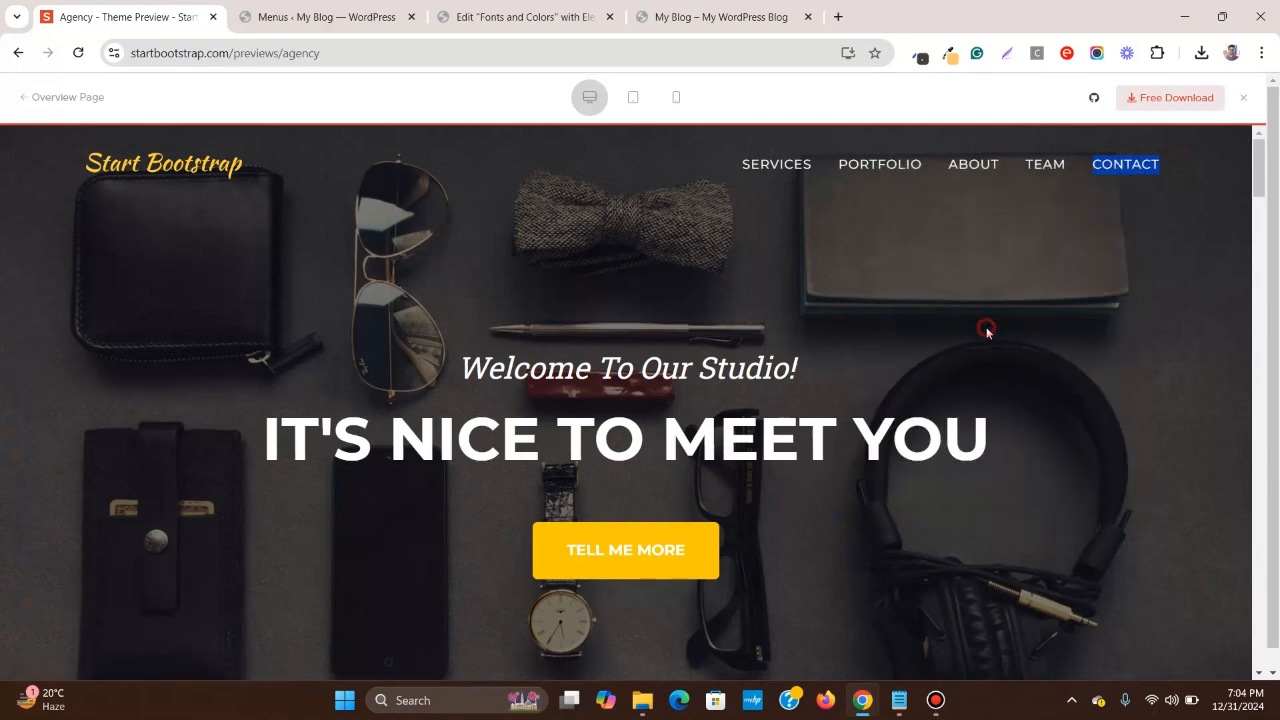
pyautogui.click(300, 14)
# - Add a custom link to Main Menu with the copied link text Contact and the URL #contact
pyautogui.rightClick(262, 446)
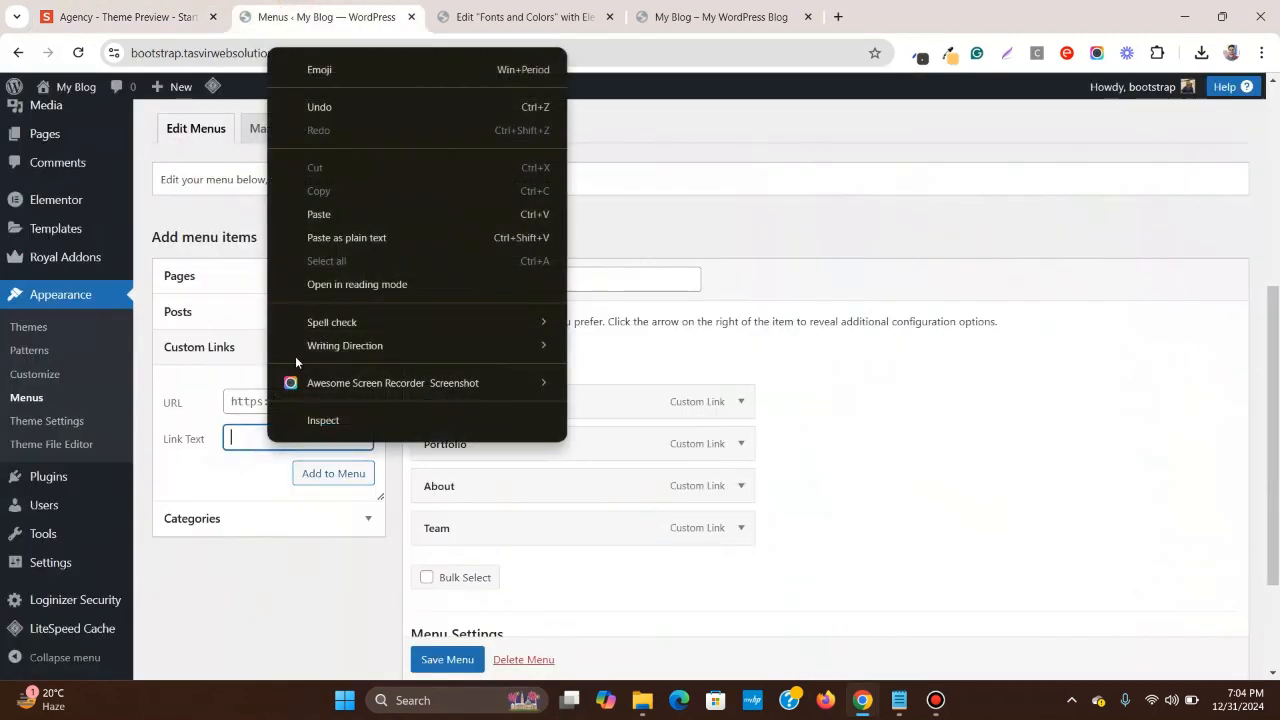
pyautogui.click(342, 239)
pyautogui.click(235, 438)
pyautogui.press('BackSpace')
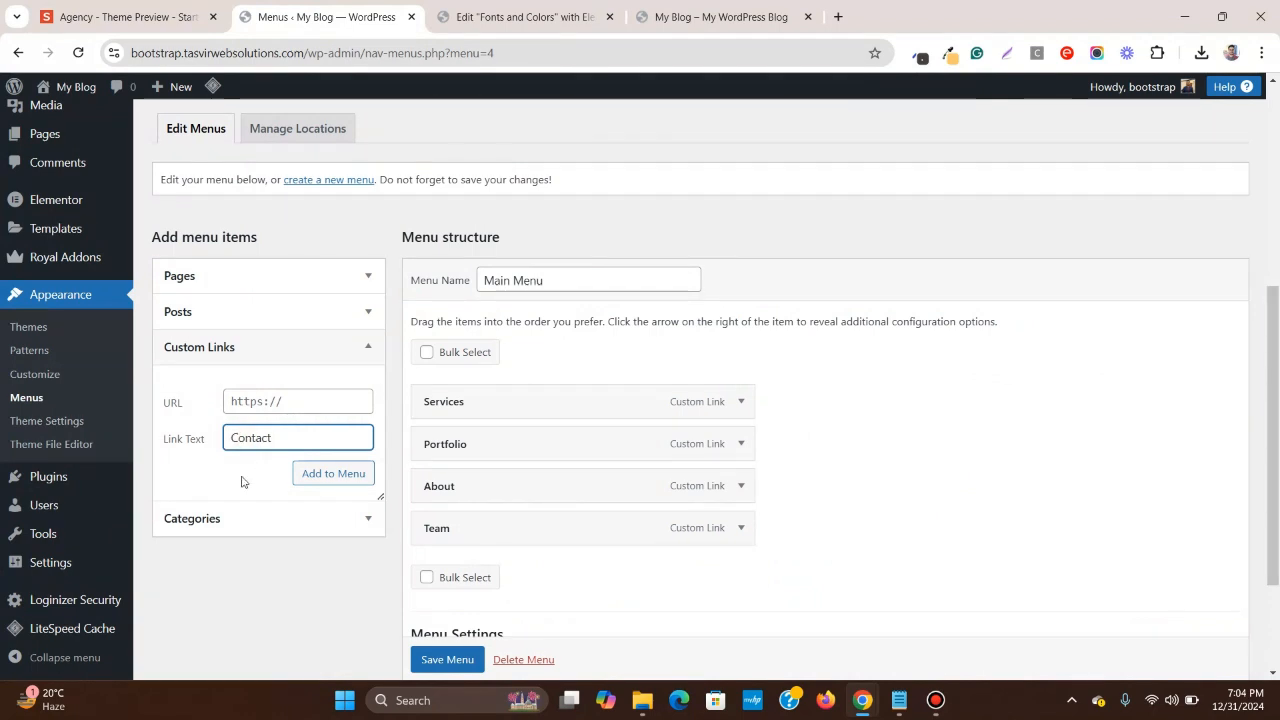
pyautogui.tripleClick(276, 402)
pyautogui.write('#')
pyautogui.rightClick(274, 402)
pyautogui.click(315, 194)
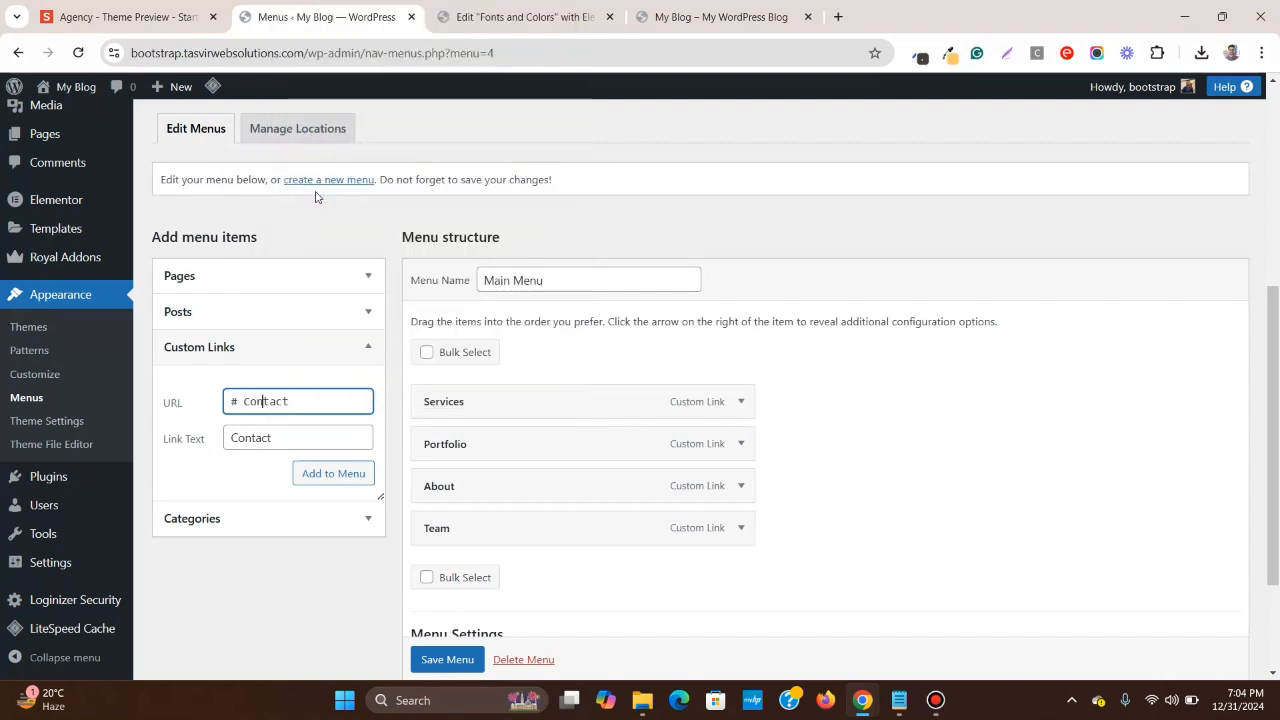
pyautogui.press('BackSpace')
pyautogui.press('Right')
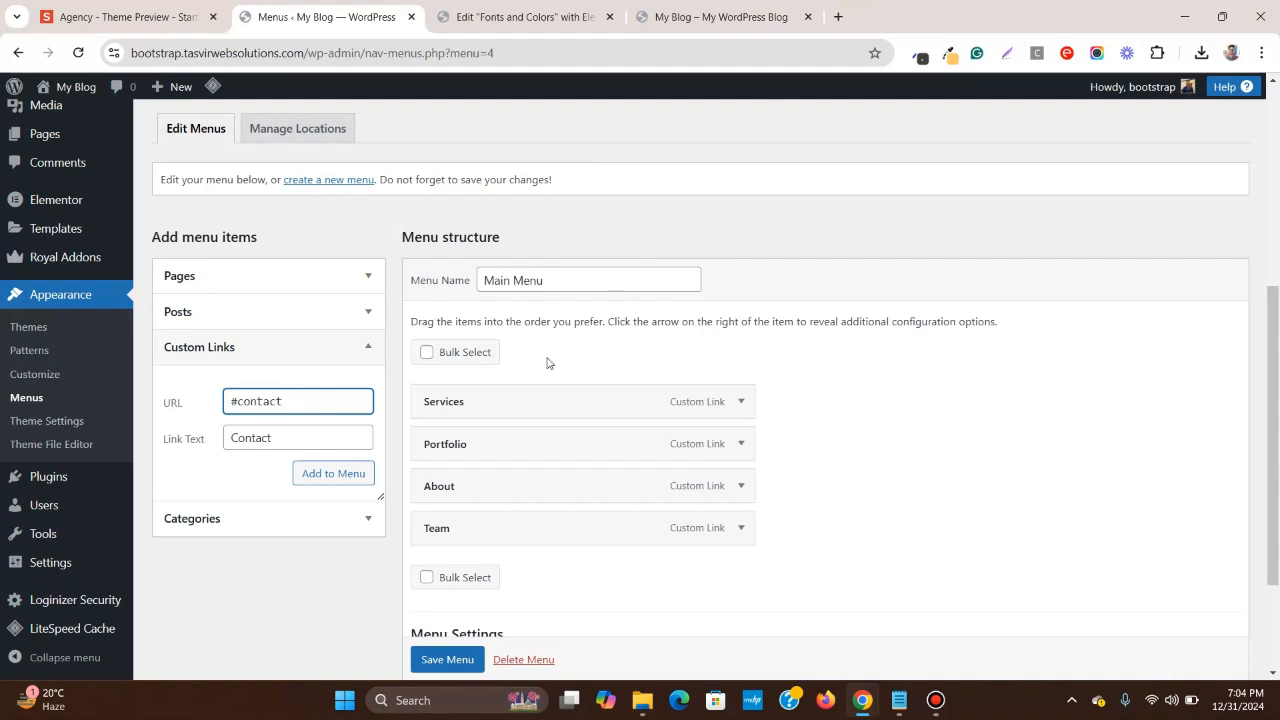
pyautogui.click(360, 474)
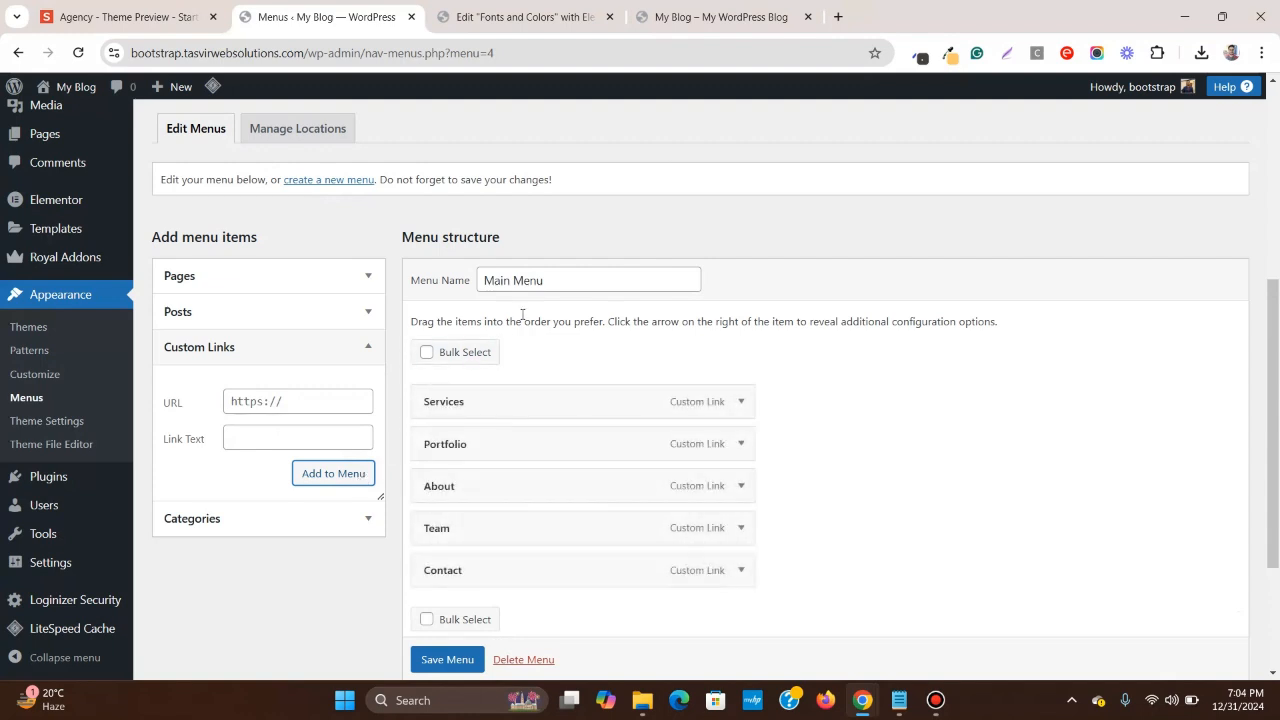
# - Save Main Menu with its five section anchor links
pyautogui.scroll(-2, 523, 317)
pyautogui.scroll(-1, 452, 642)
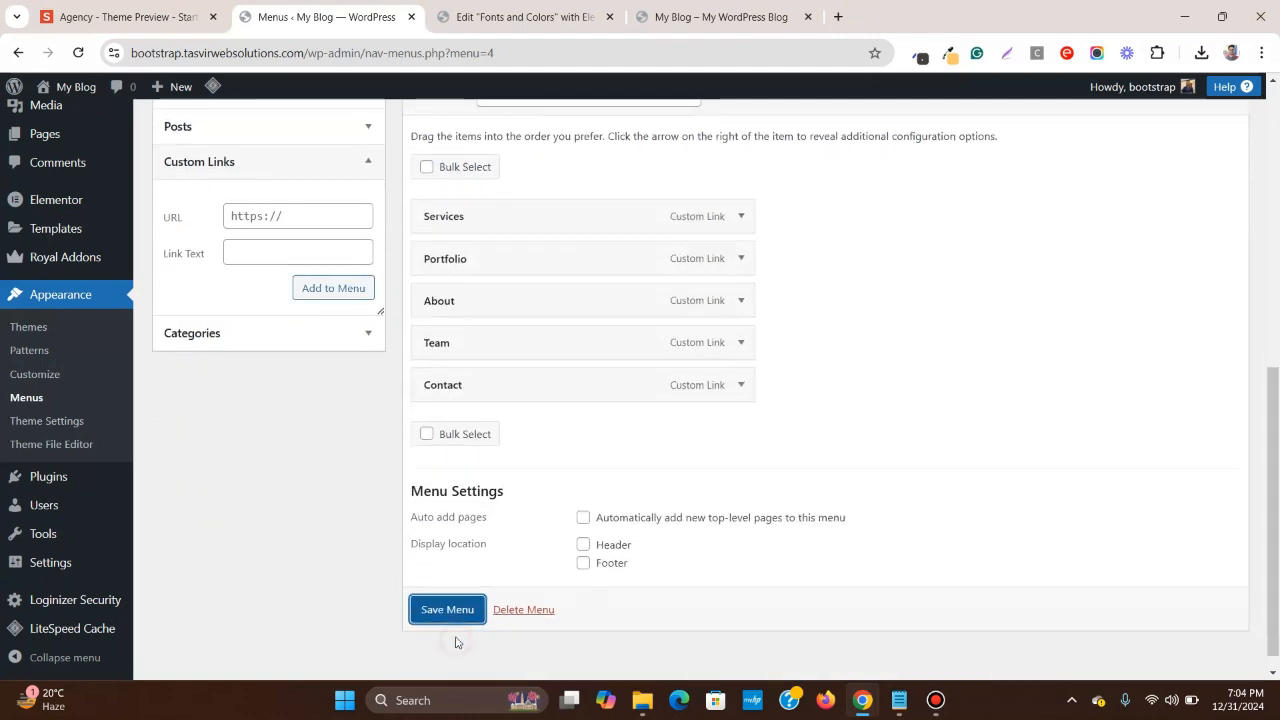
pyautogui.click(462, 609)
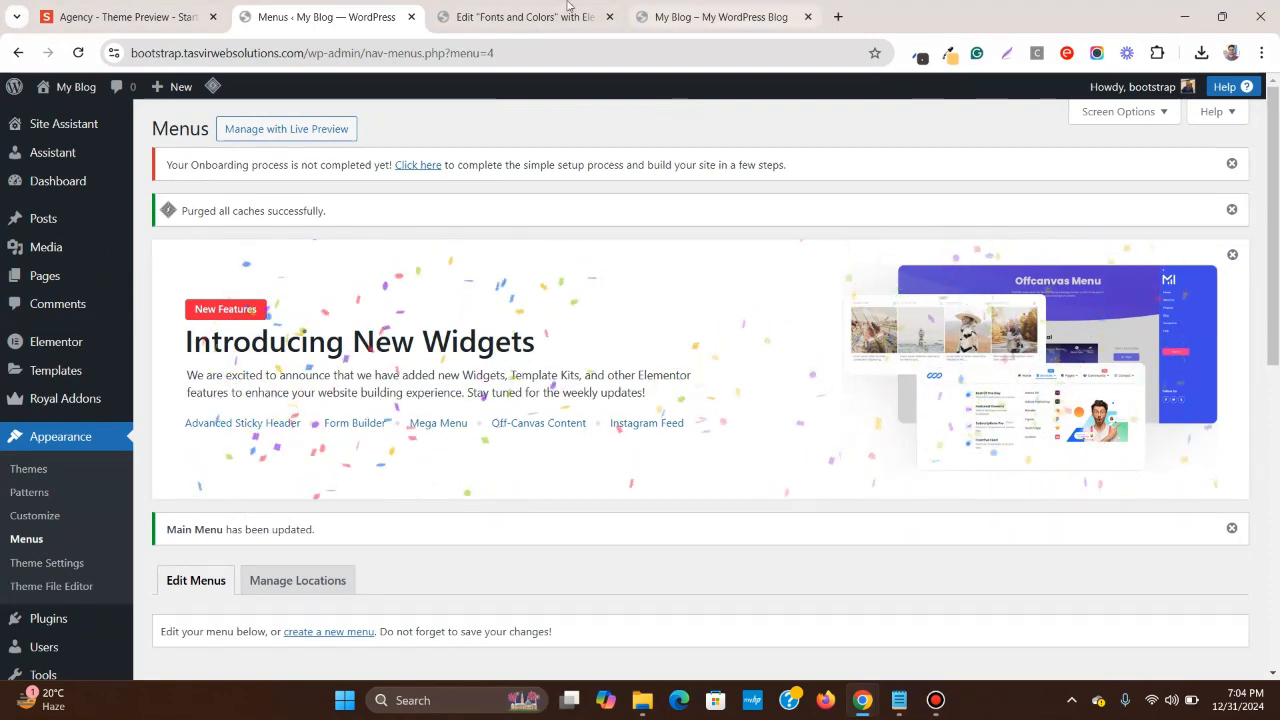
# - Download the free Agency theme ZIP from its Start Bootstrap preview page and show the archive in the Downloads folder
pyautogui.click(128, 14)
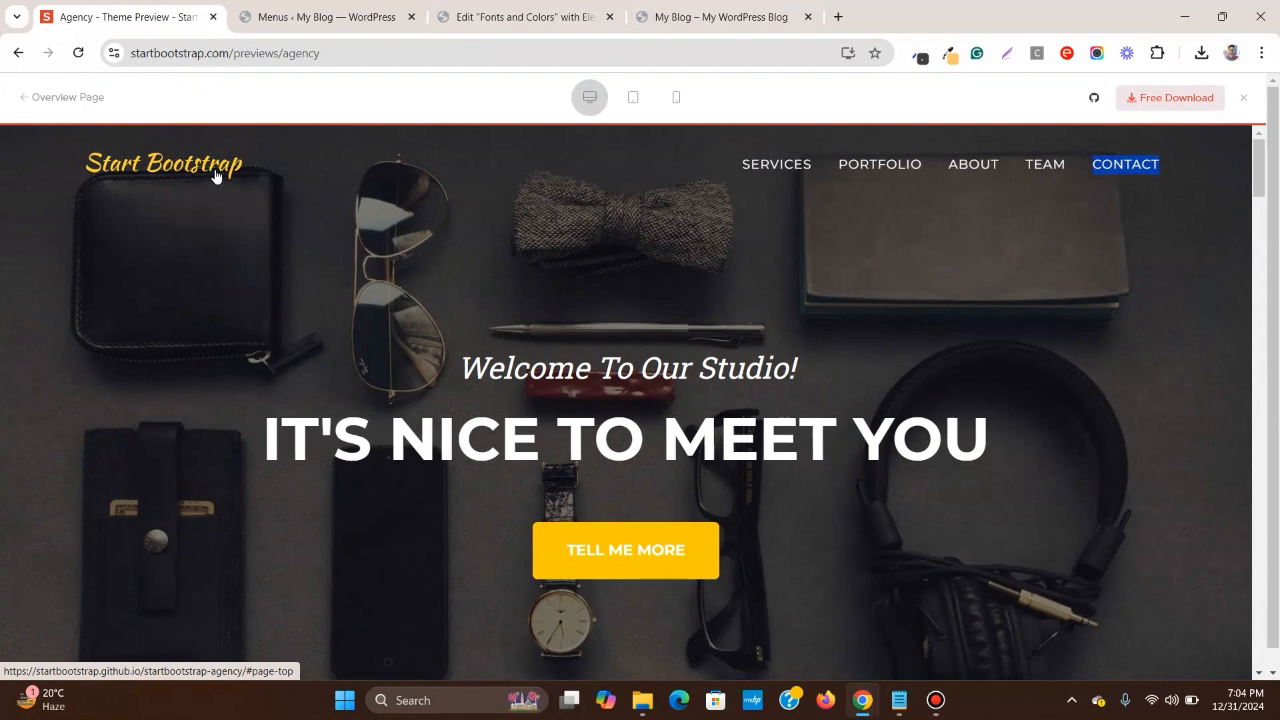
pyautogui.click(334, 16)
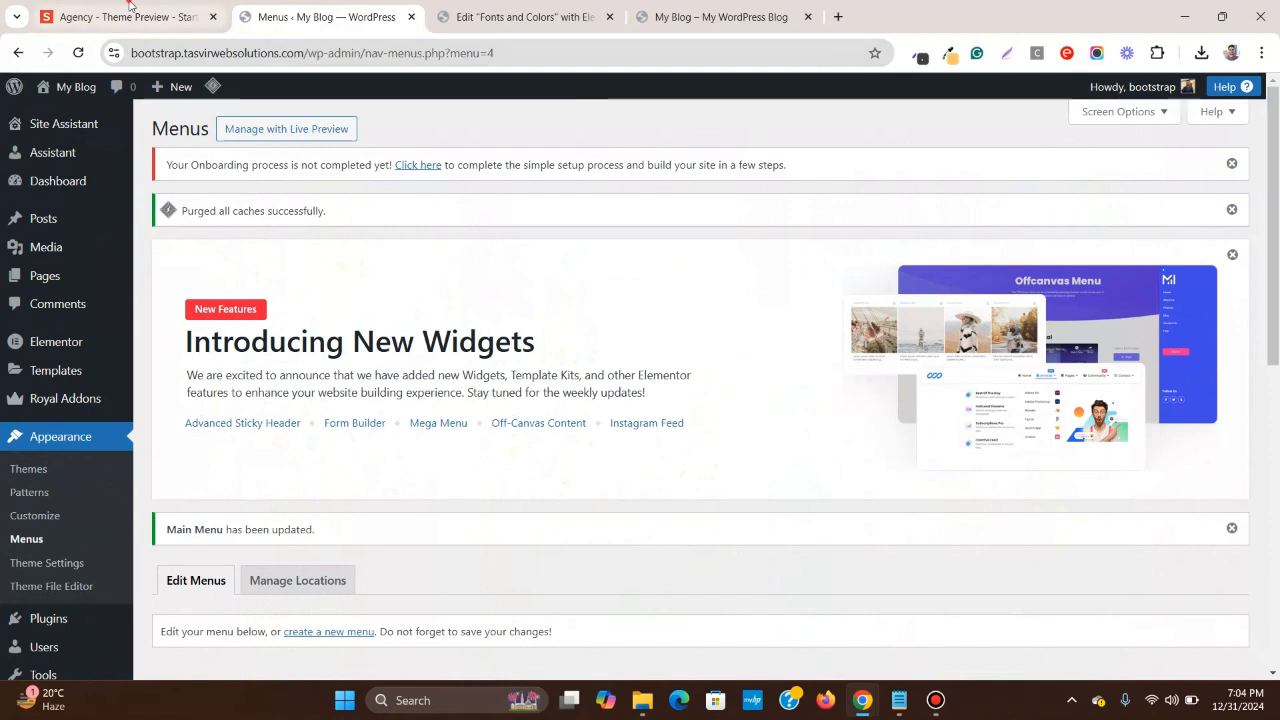
pyautogui.click(130, 6)
pyautogui.click(908, 288)
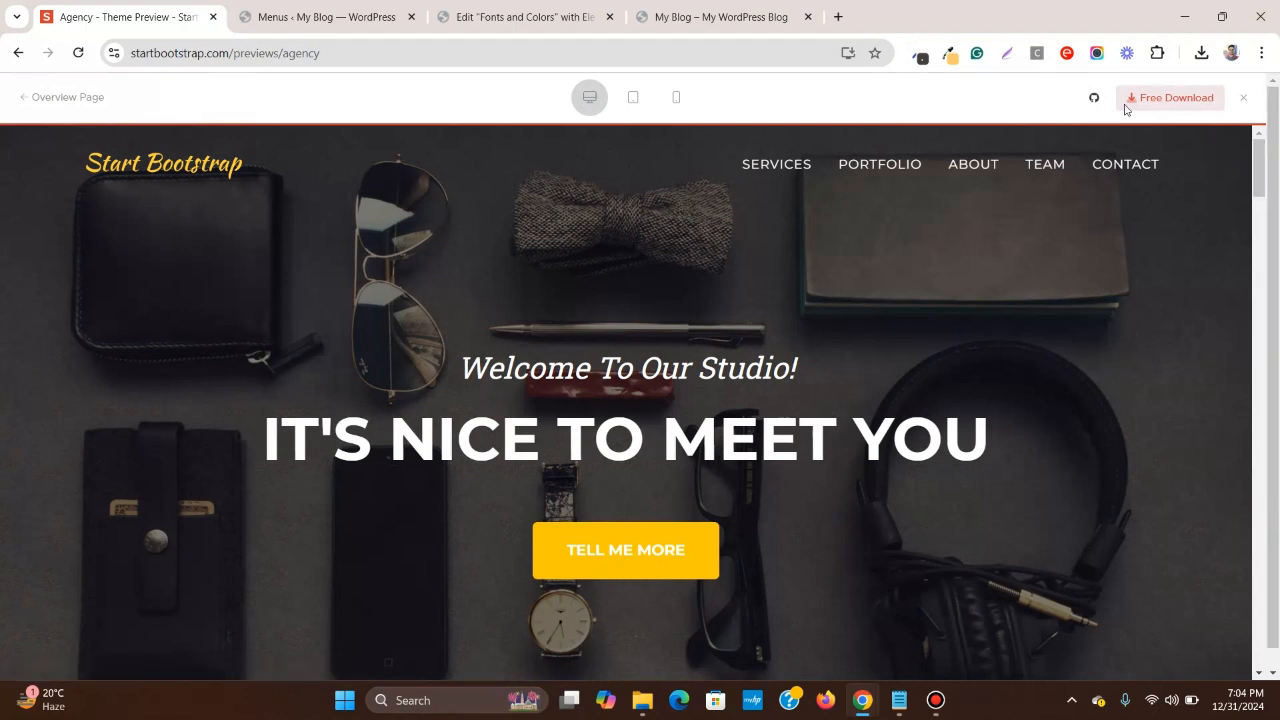
pyautogui.click(1177, 103)
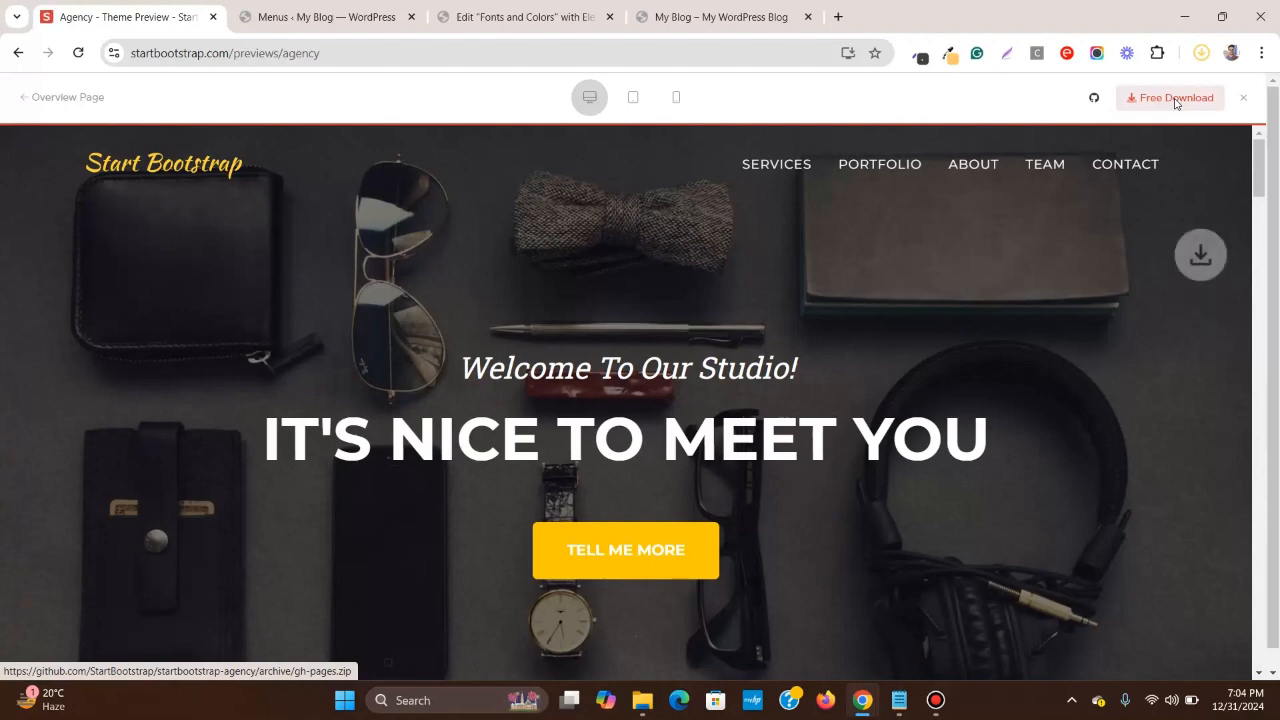
pyautogui.click(1201, 58)
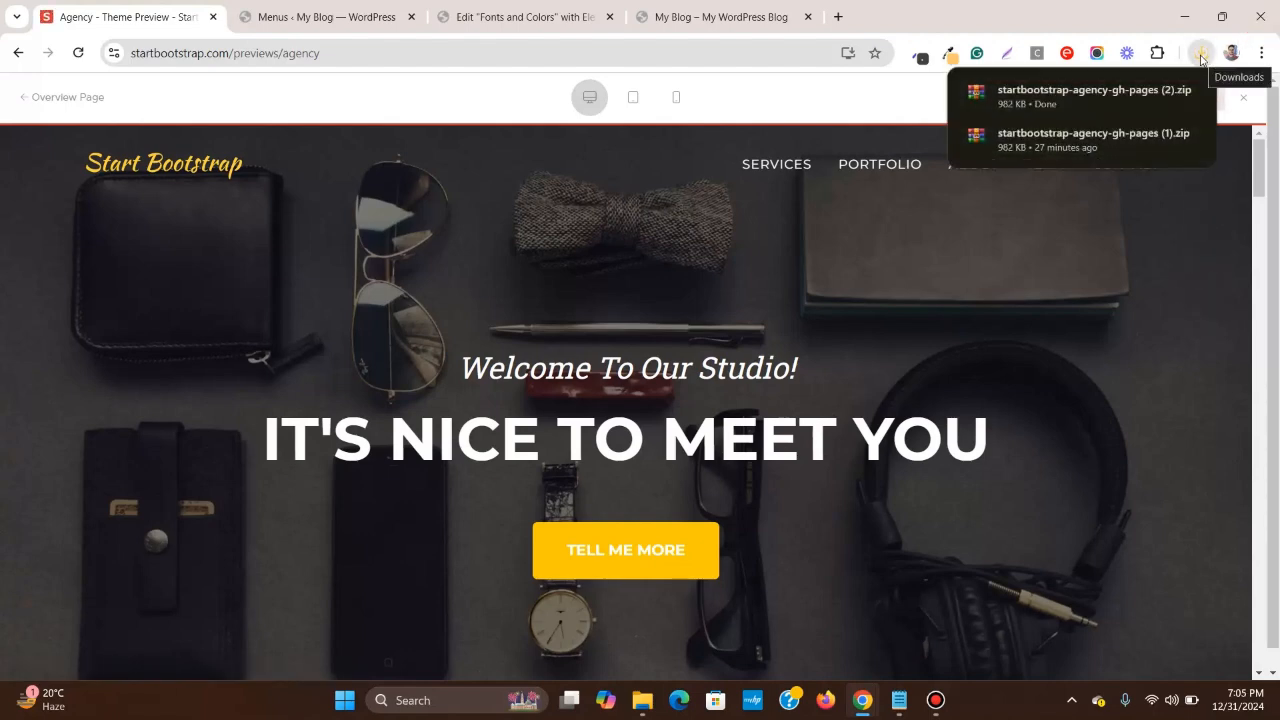
pyautogui.click(1168, 89)
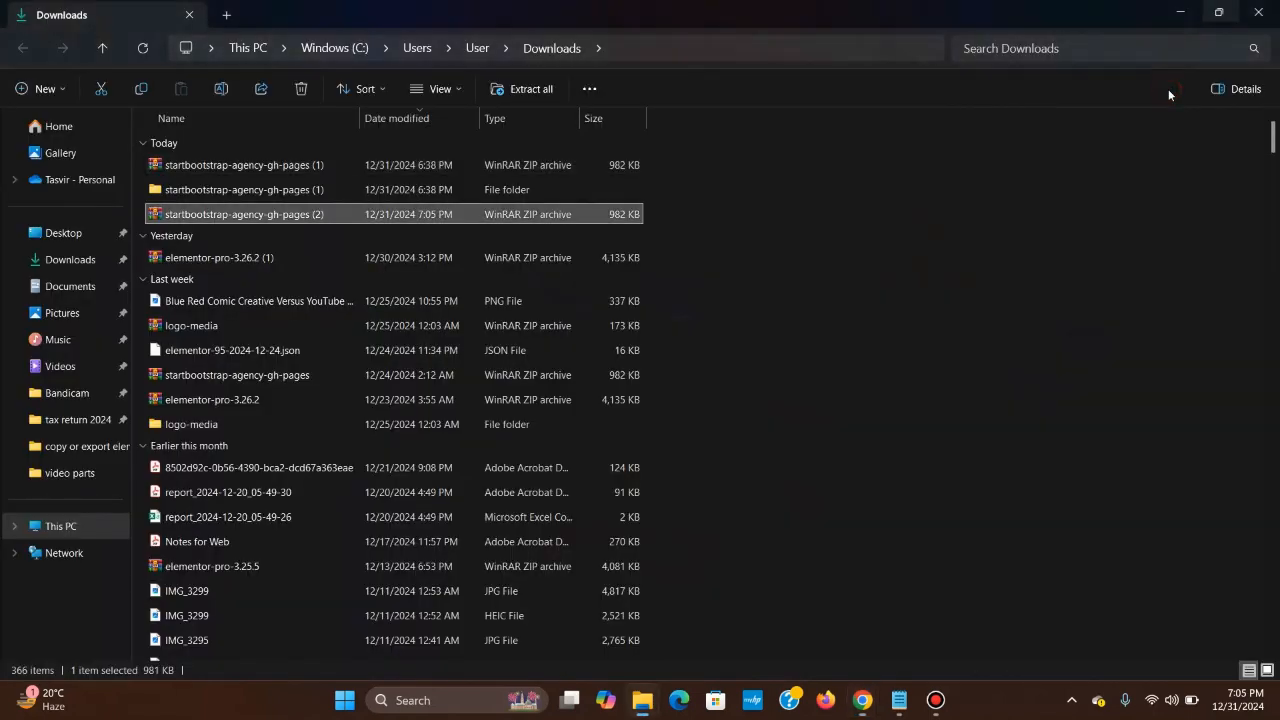
# - Extract the startbootstrap-agency-gh-pages (2) archive to its default folder in Downloads and open the theme's assets folder
pyautogui.rightClick(229, 217)
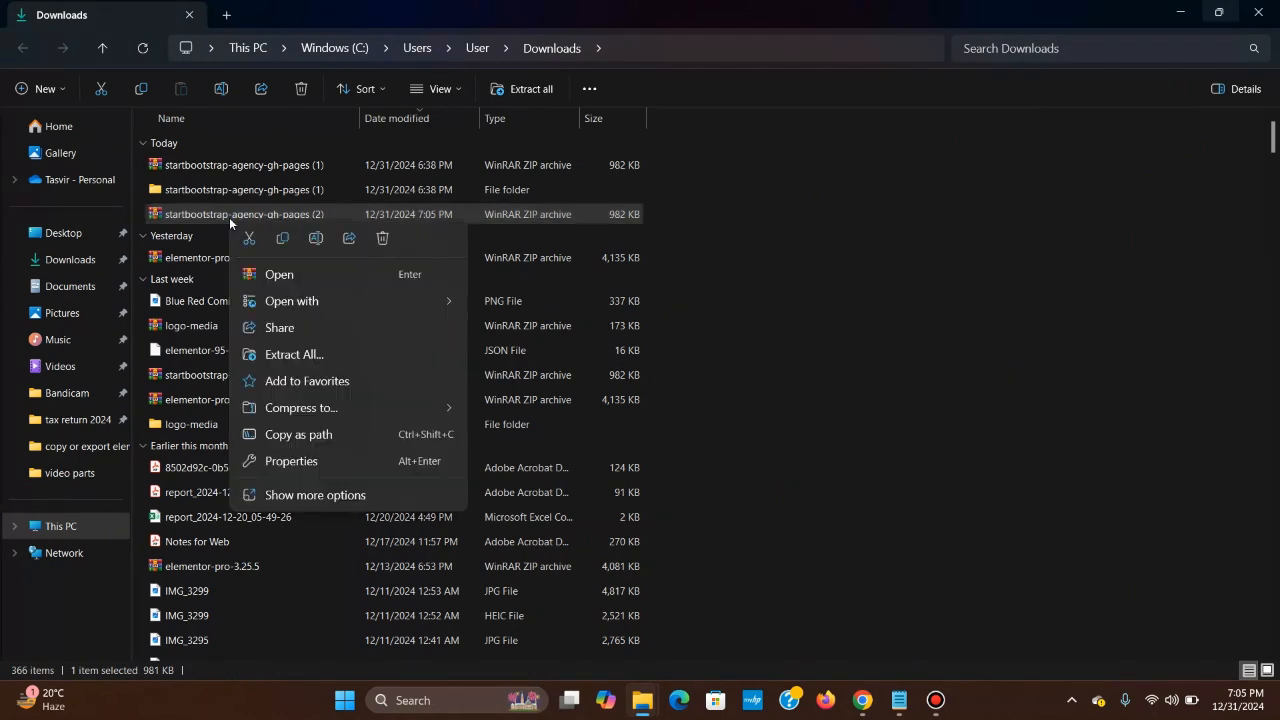
pyautogui.click(334, 352)
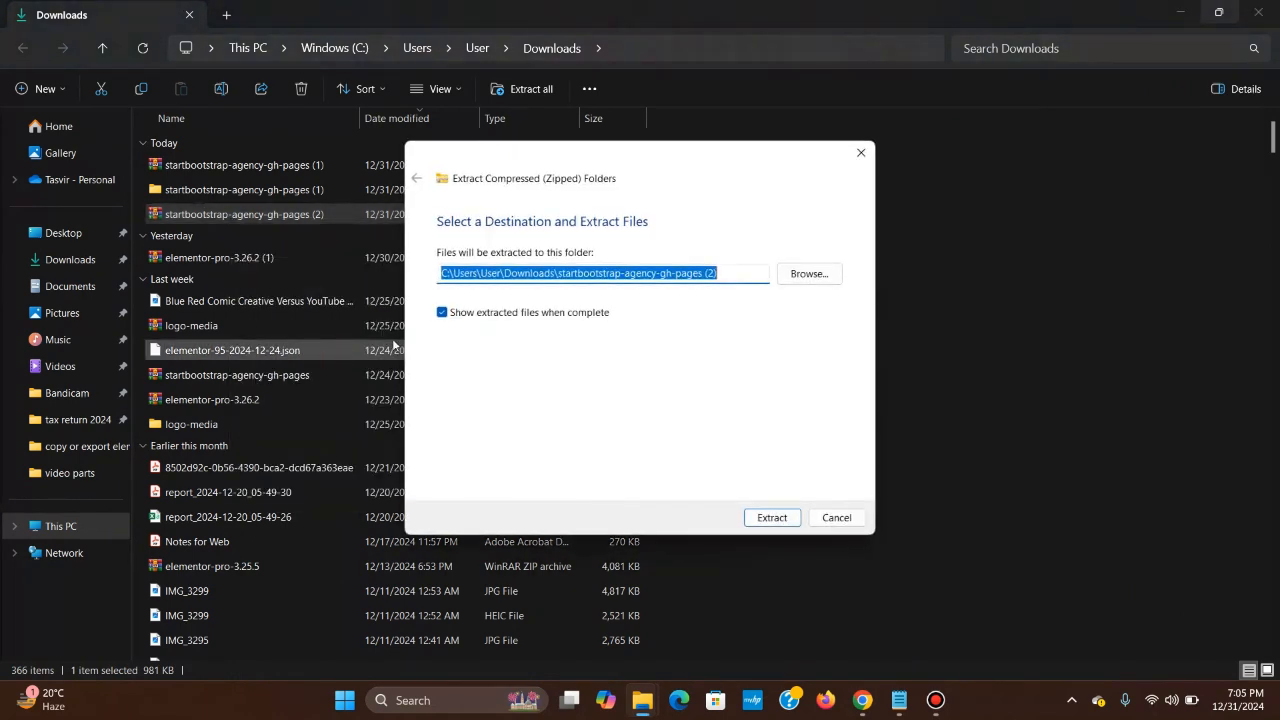
pyautogui.click(772, 520)
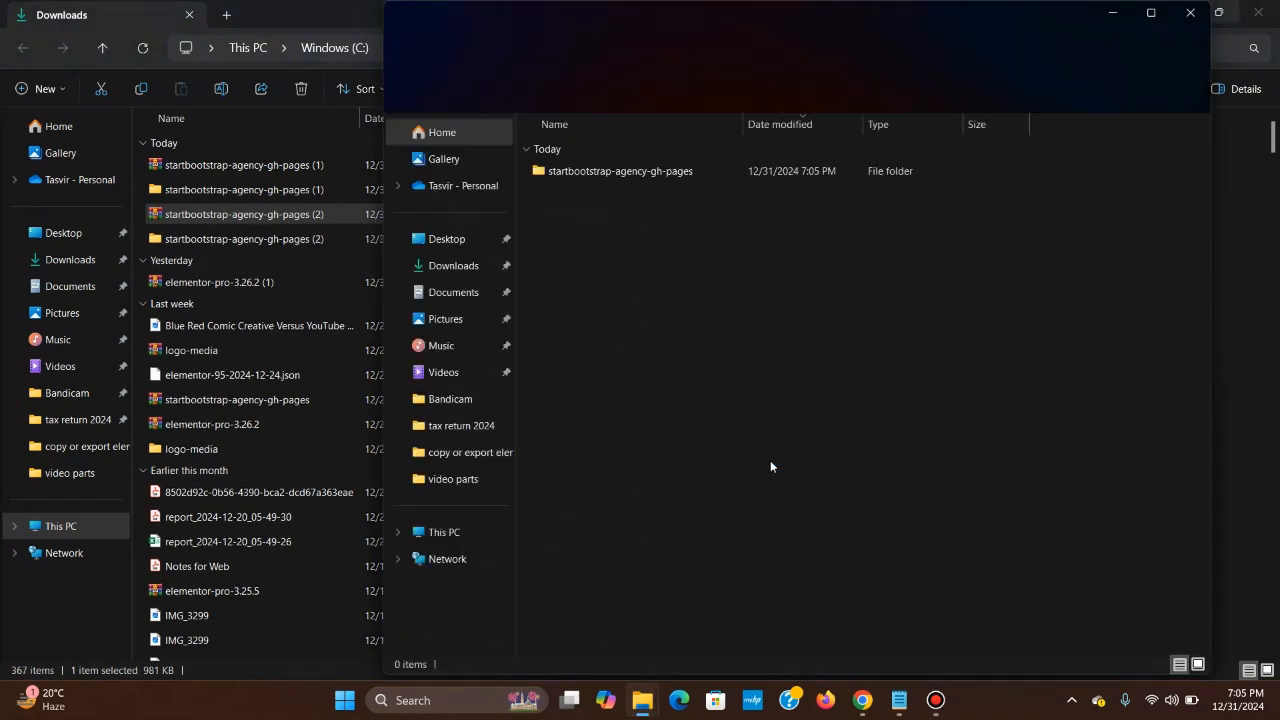
pyautogui.doubleClick(616, 176)
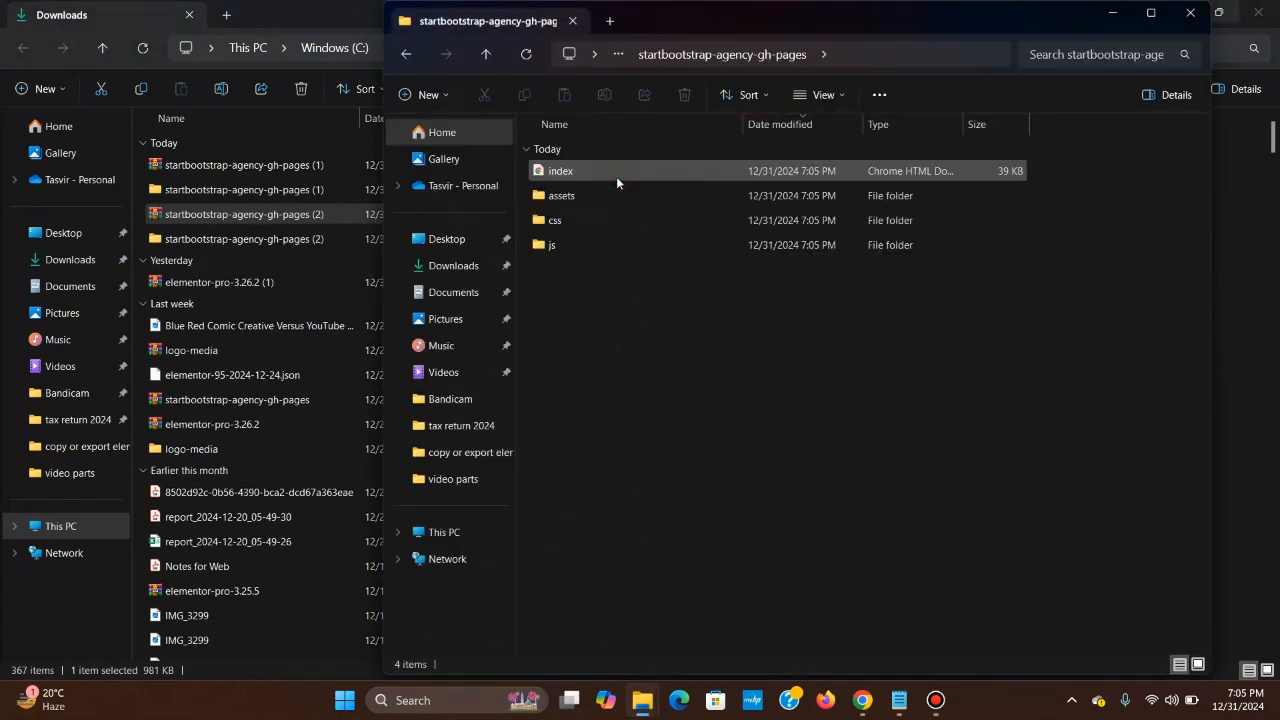
pyautogui.doubleClick(590, 196)
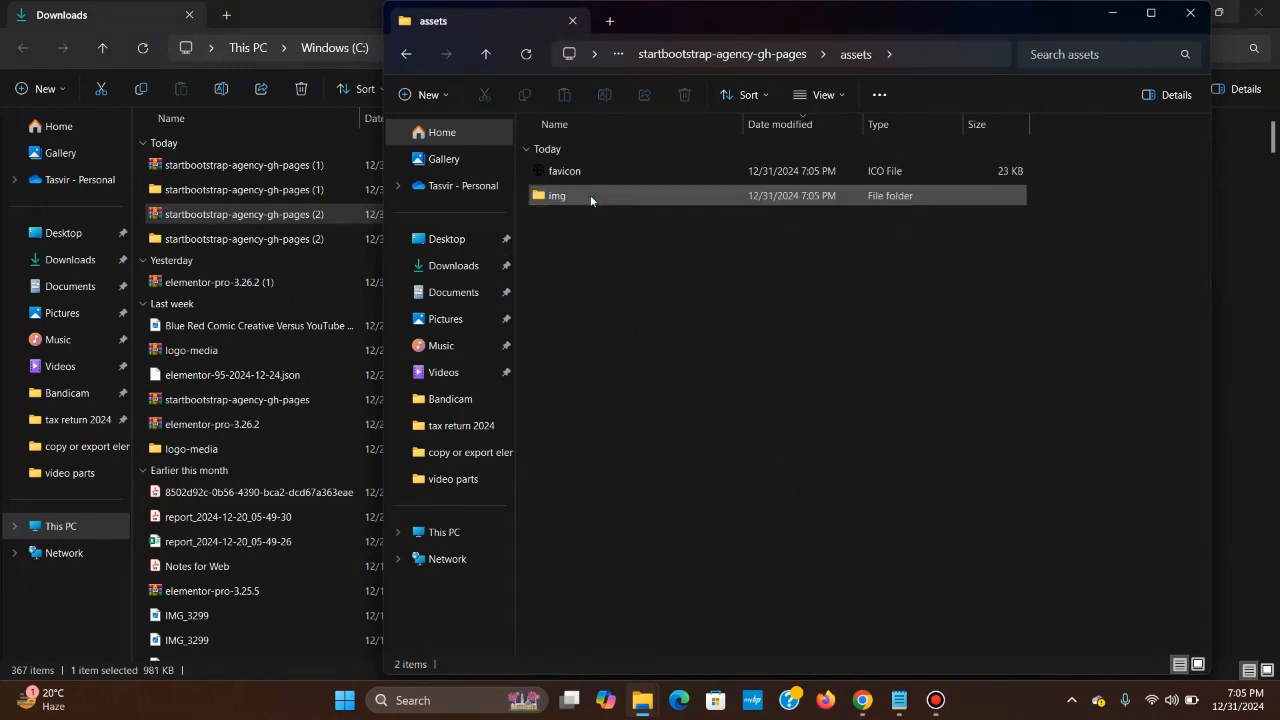
# - Open the img folder inside the theme's assets folder to find the navbar logo, and return to the browser
pyautogui.doubleClick(568, 199)
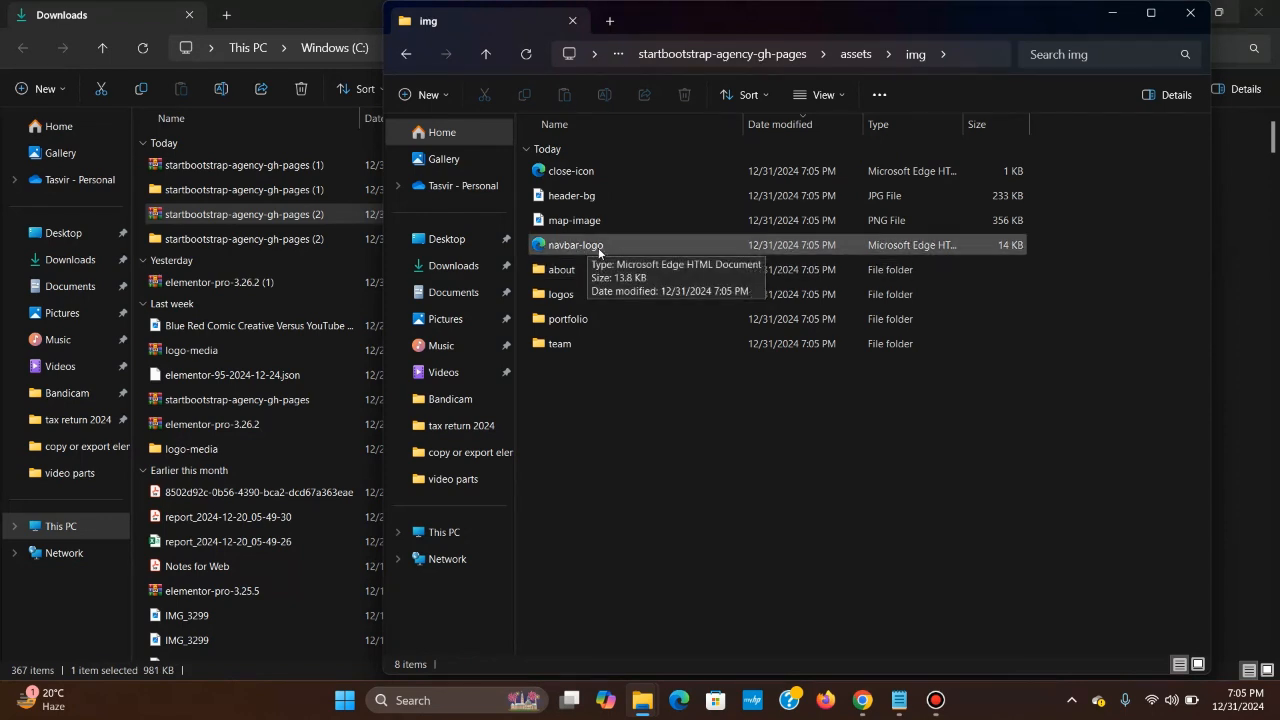
pyautogui.click(1110, 14)
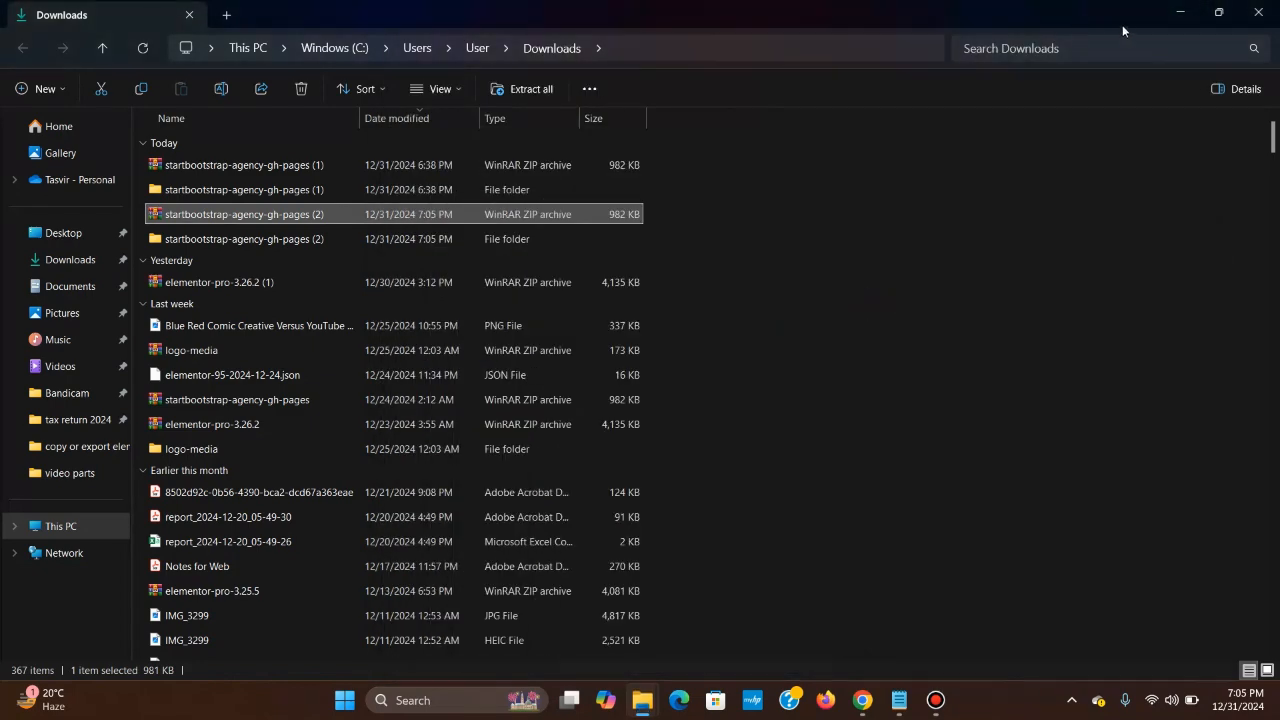
pyautogui.click(1176, 13)
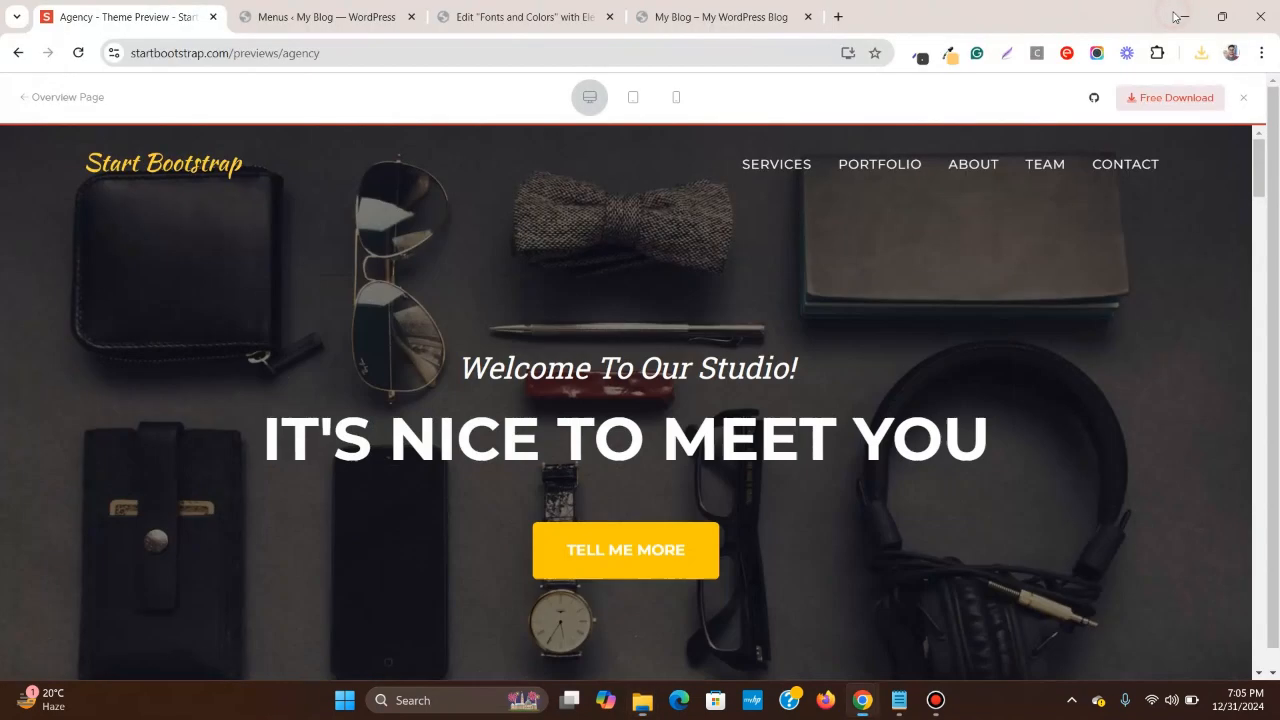
# - Open the WordPress Customizer in a new tab and bring up the logo selection in Site Identity
pyautogui.click(320, 12)
pyautogui.rightClick(42, 514)
pyautogui.click(128, 312)
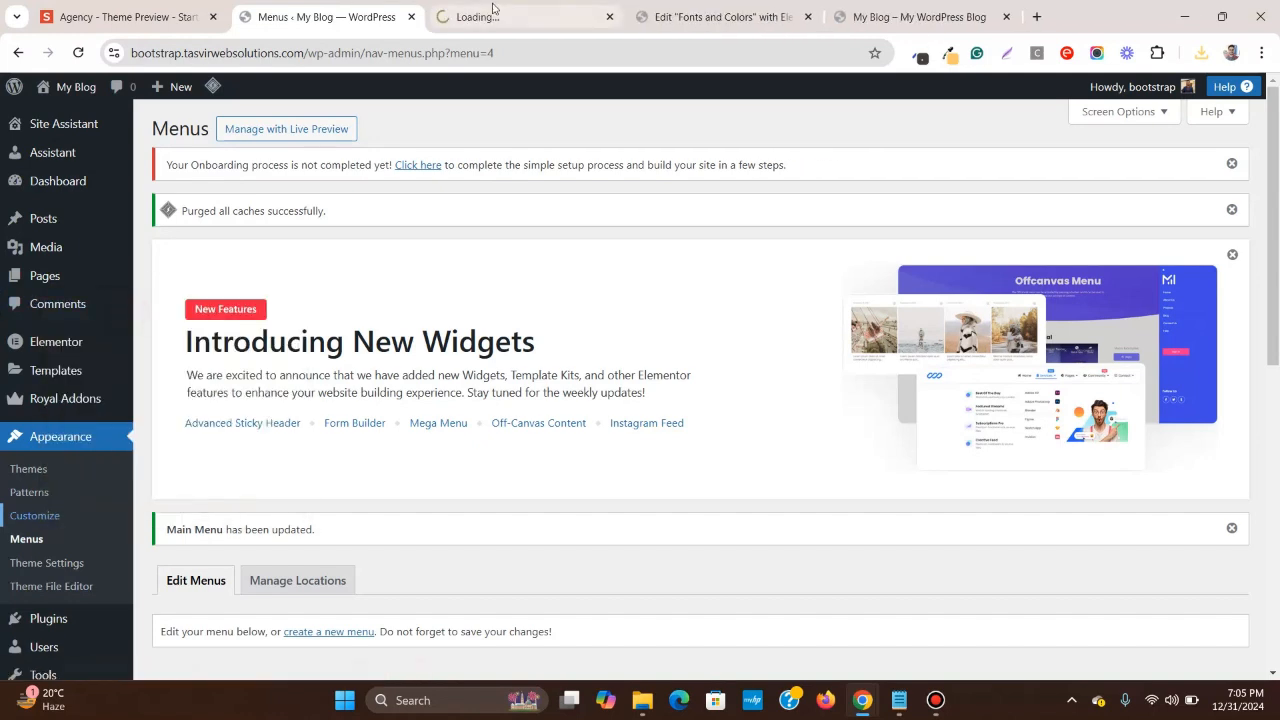
pyautogui.click(497, 12)
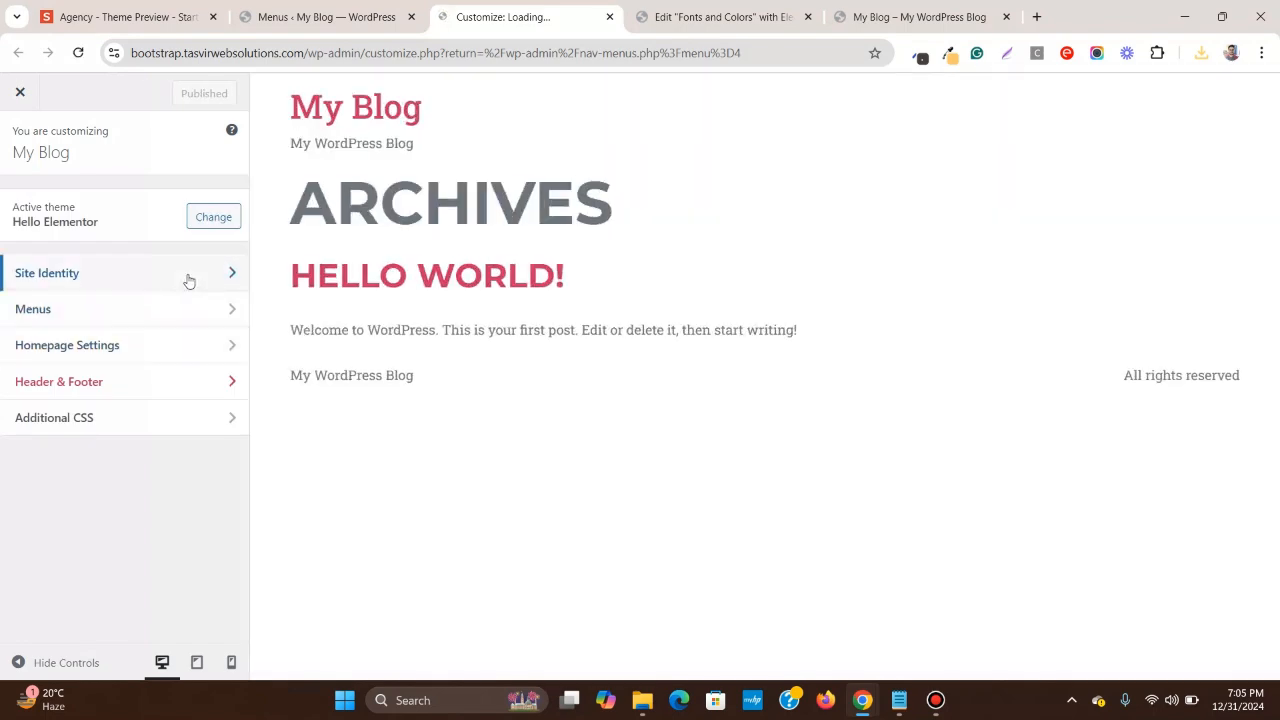
pyautogui.click(187, 274)
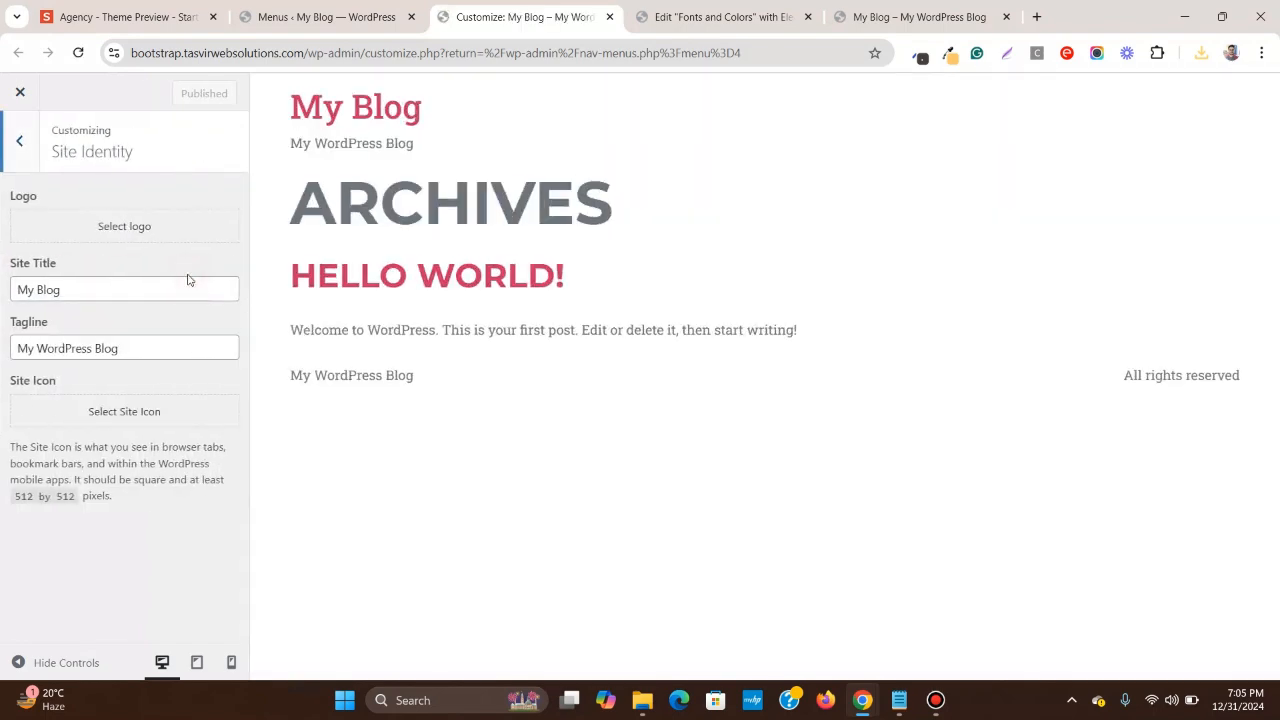
pyautogui.click(177, 231)
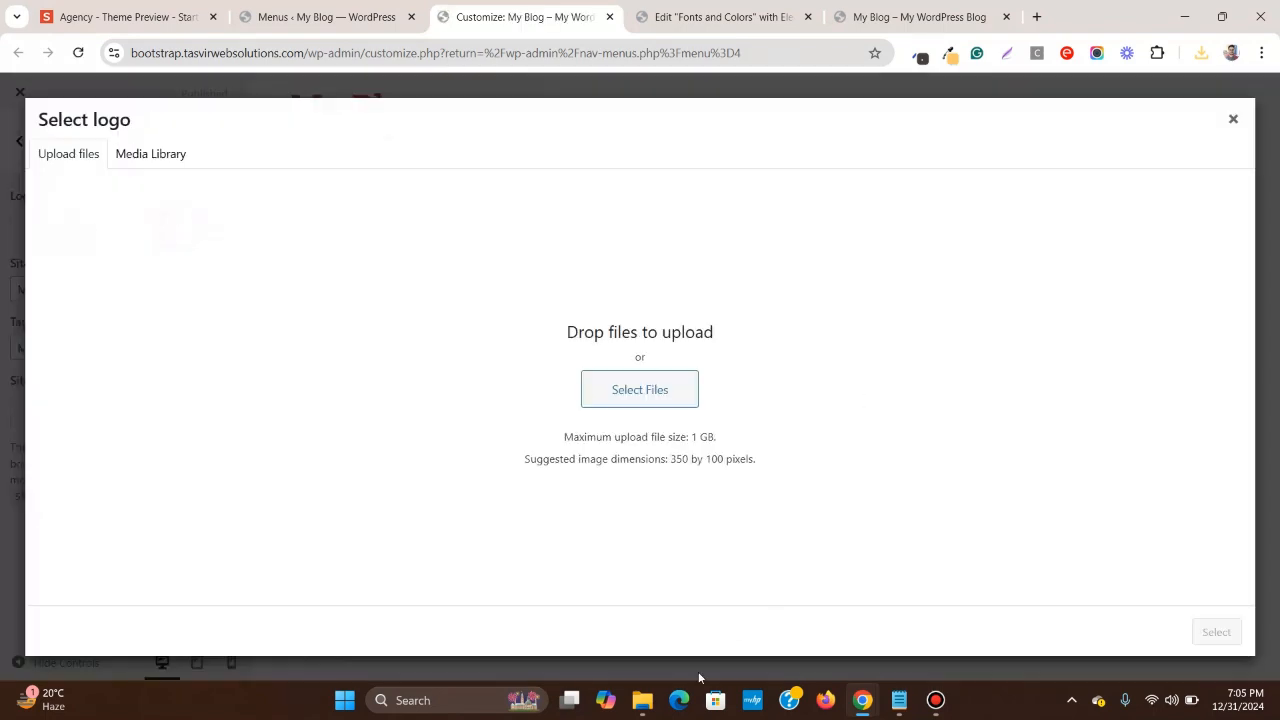
# - Try to upload navbar-logo.svg from the theme's img folder as the site logo
pyautogui.moveTo(642, 700)
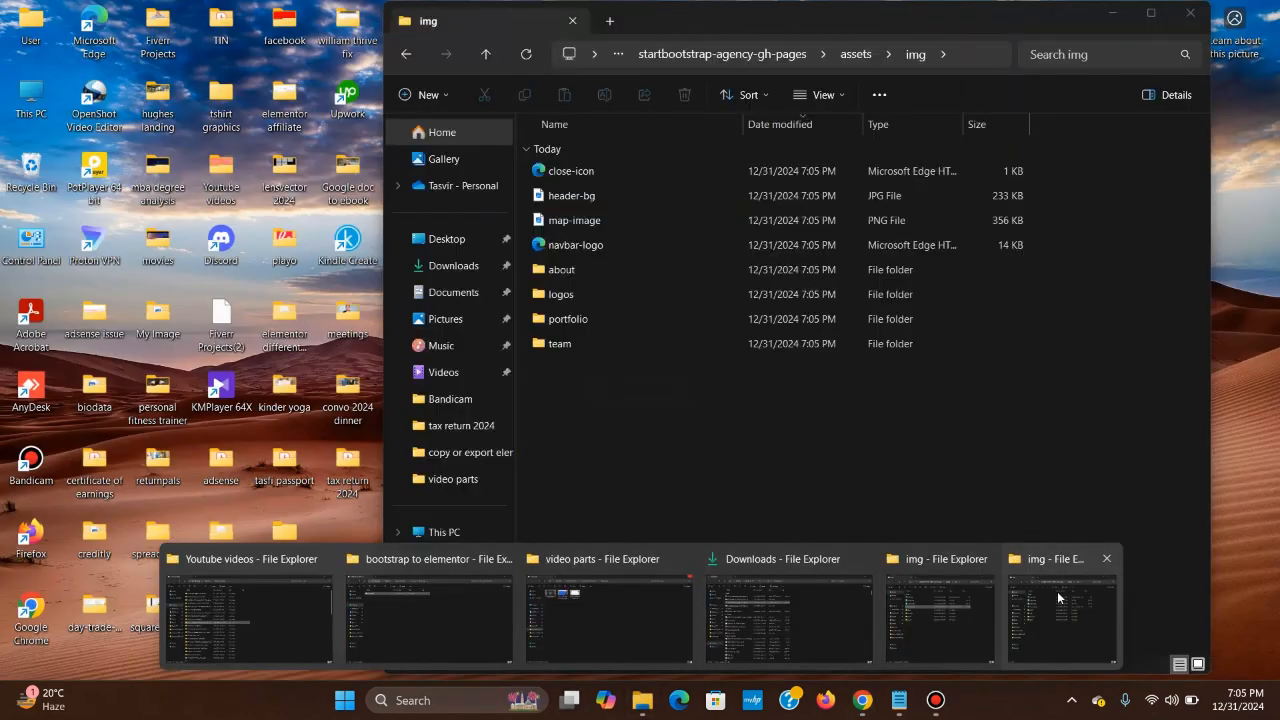
pyautogui.click(1058, 592)
pyautogui.click(602, 250)
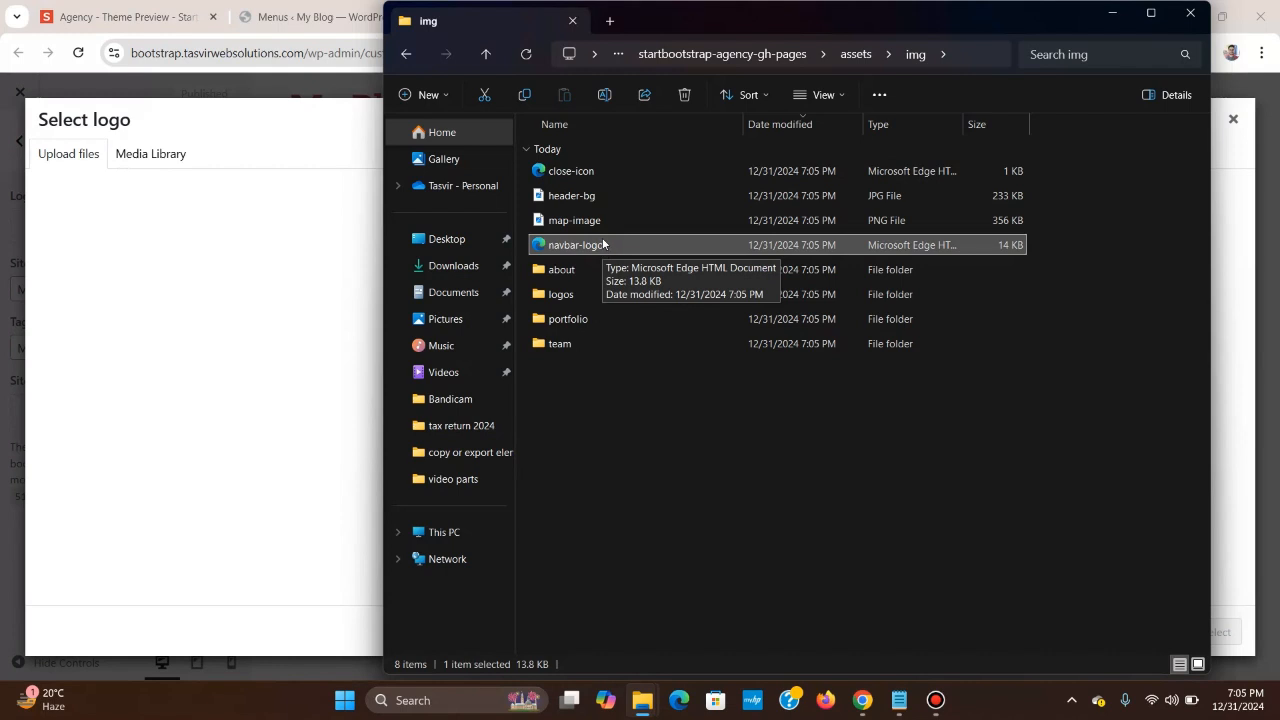
pyautogui.moveTo(602, 248); pyautogui.dragTo(443, 205)
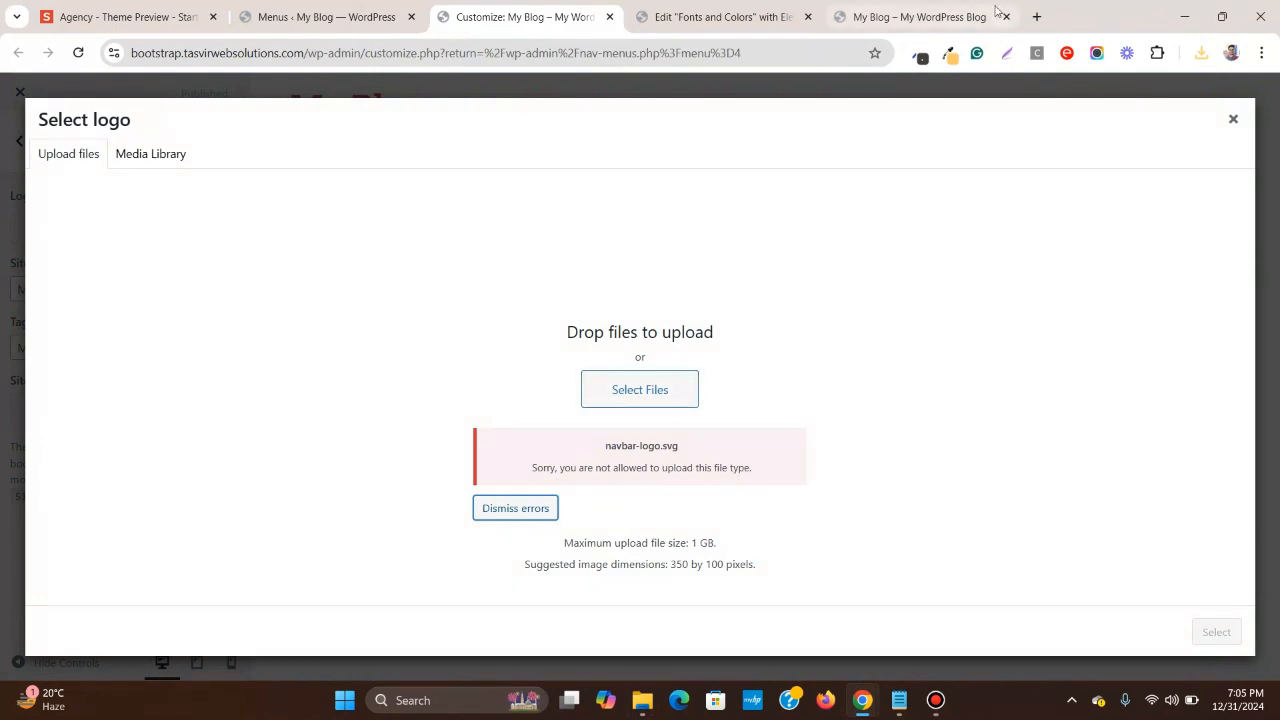
# - Search the web in a new tab for "svg to png converter online" and open the svgtopng.com converter
pyautogui.click(1039, 17)
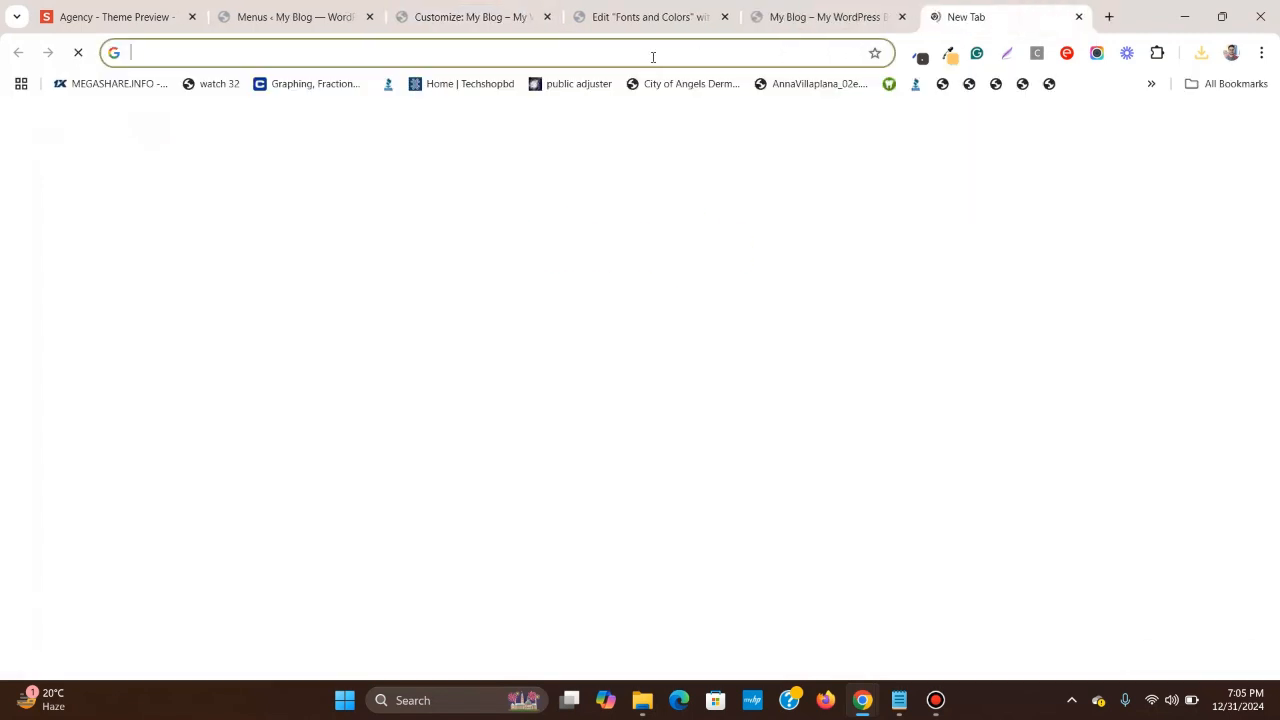
pyautogui.click(670, 55)
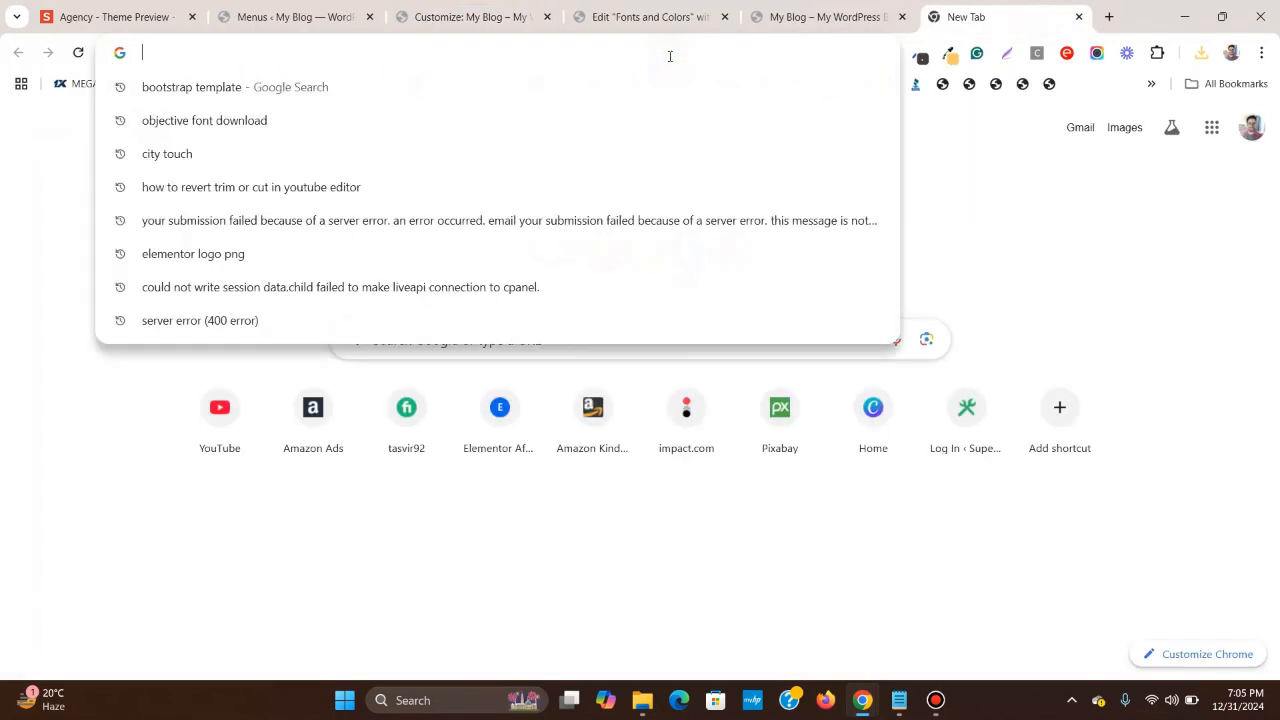
pyautogui.write('svg')
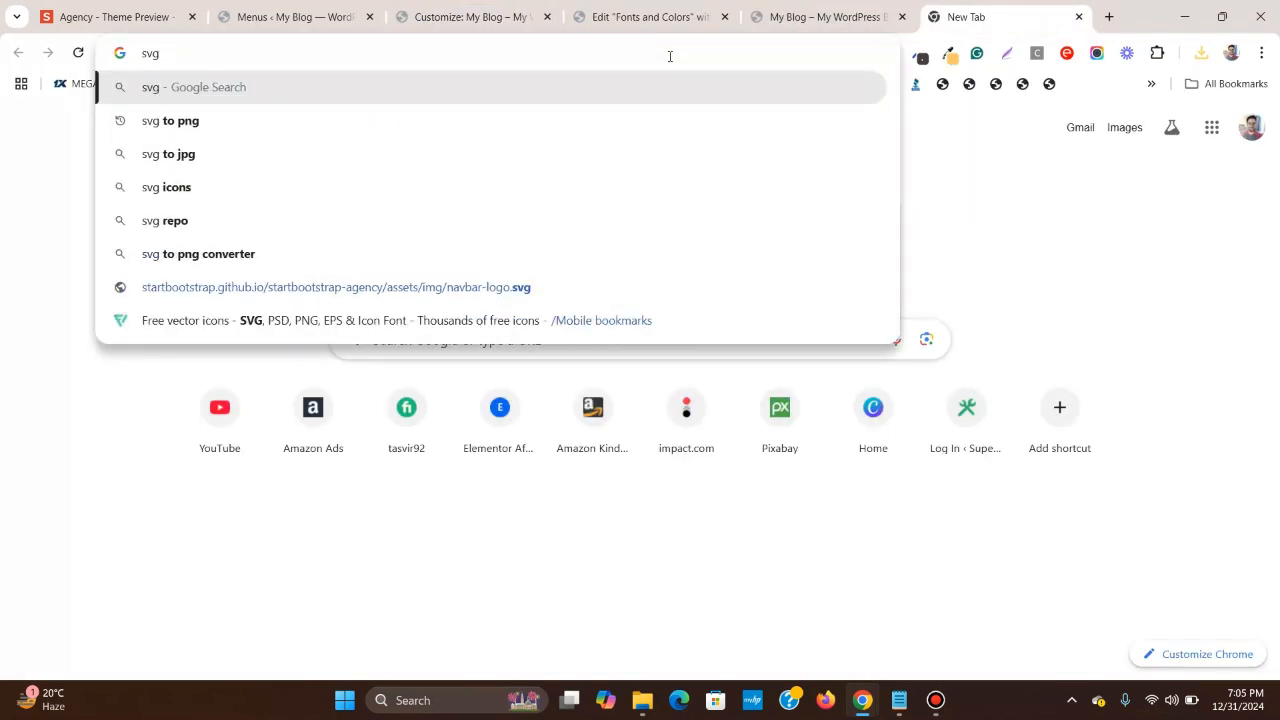
pyautogui.write(' to ')
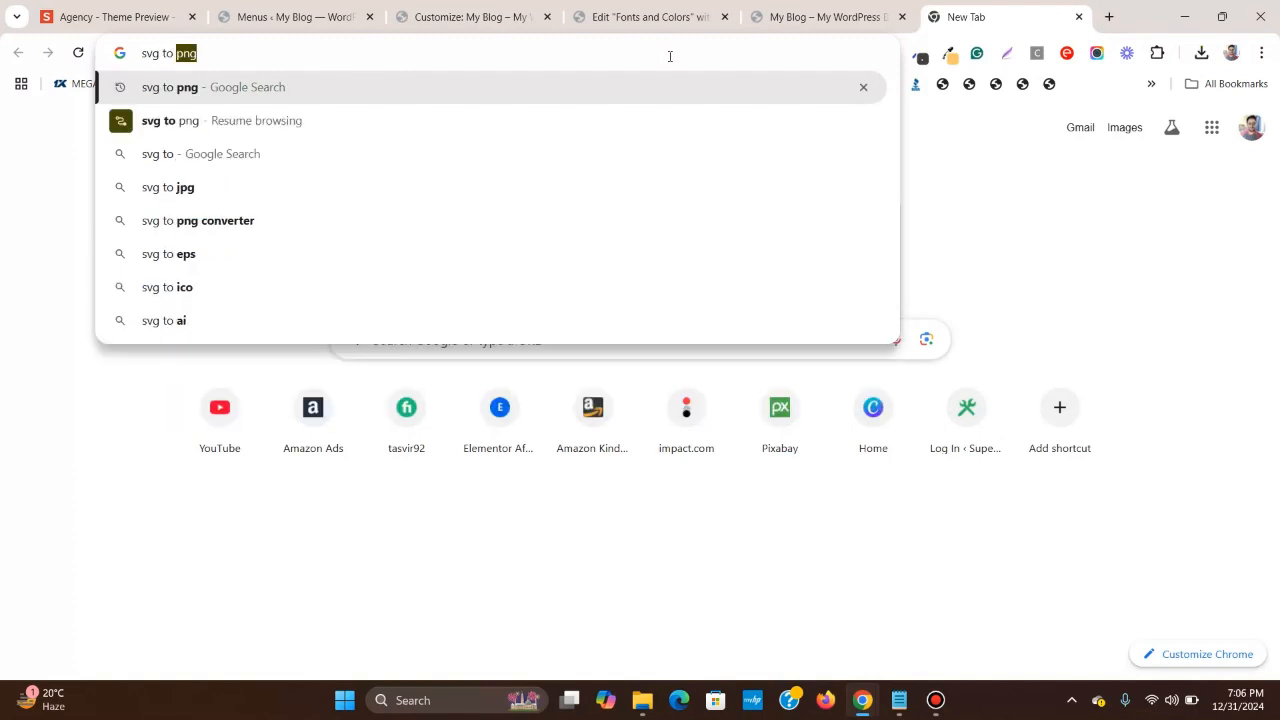
pyautogui.write('png conve')
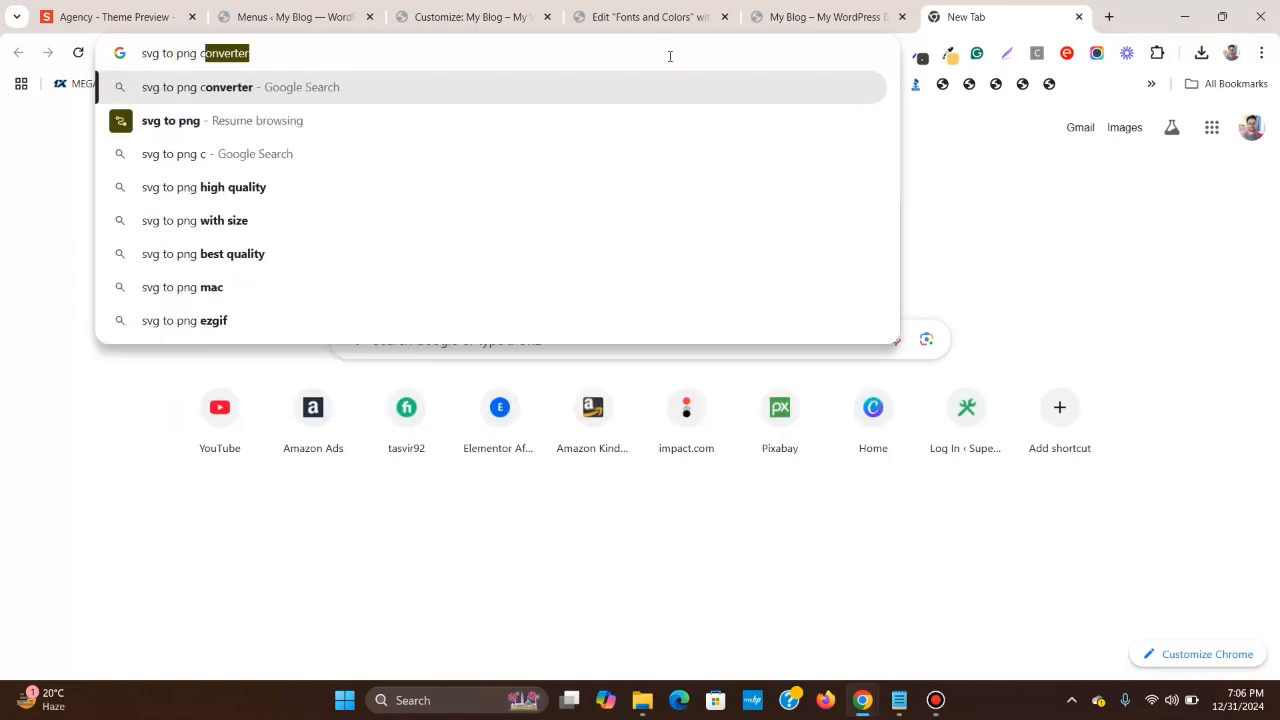
pyautogui.write('r')
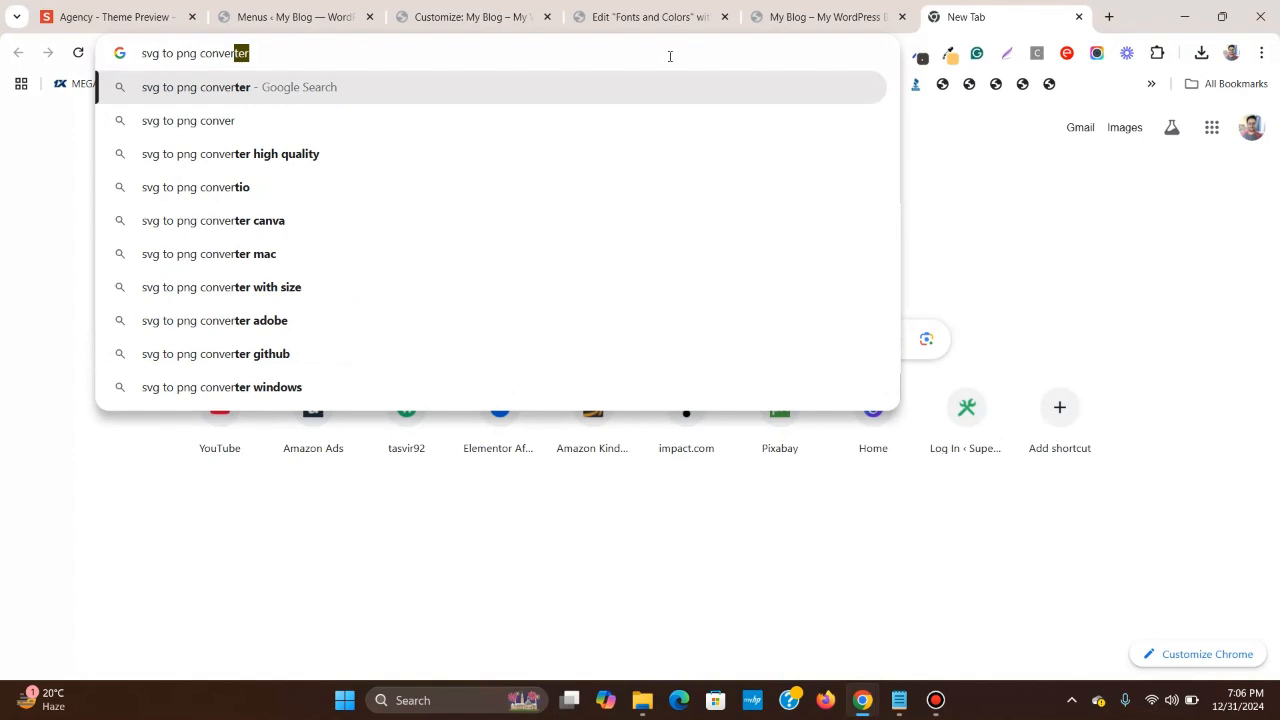
pyautogui.write('ter')
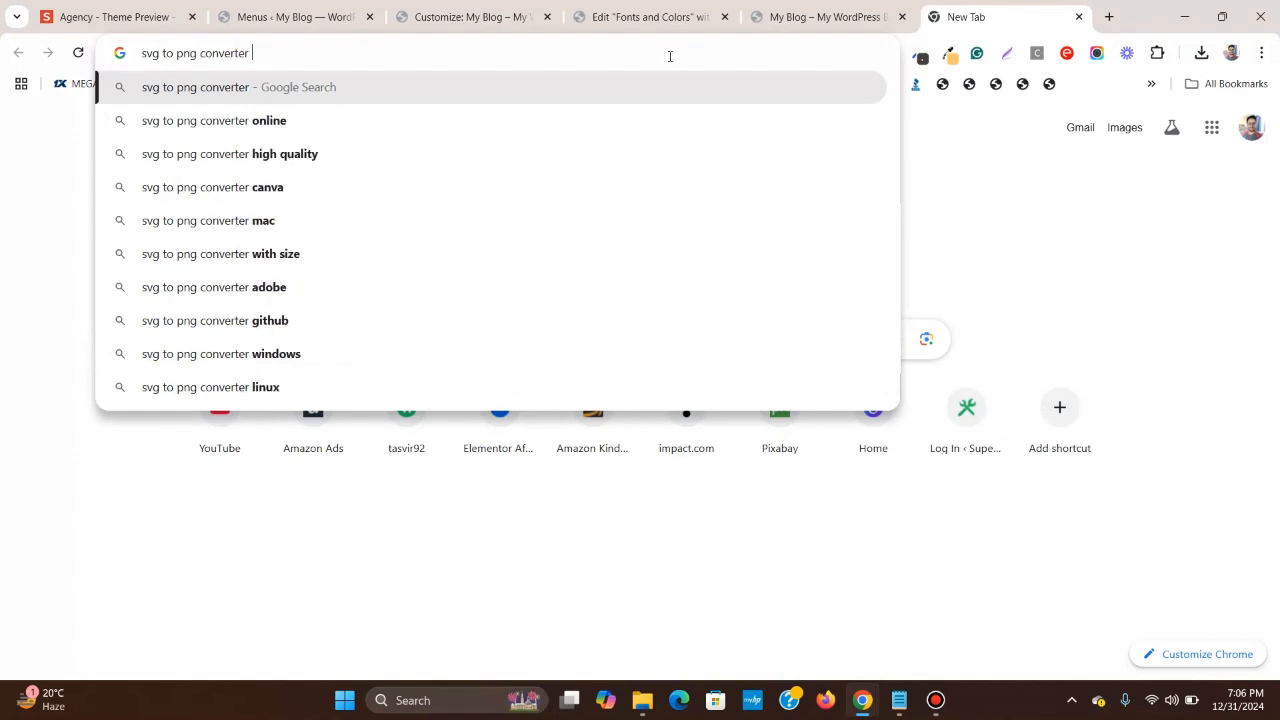
pyautogui.press('Down')
pyautogui.press('Return')
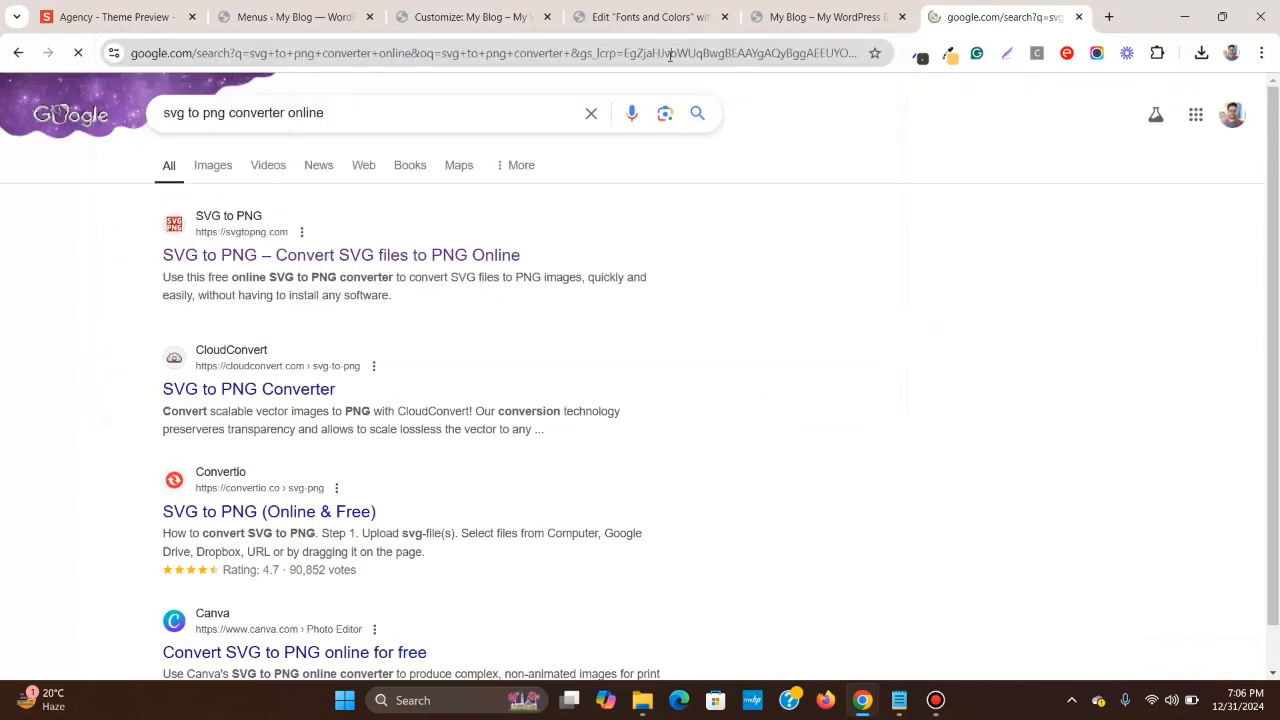
pyautogui.click(388, 256)
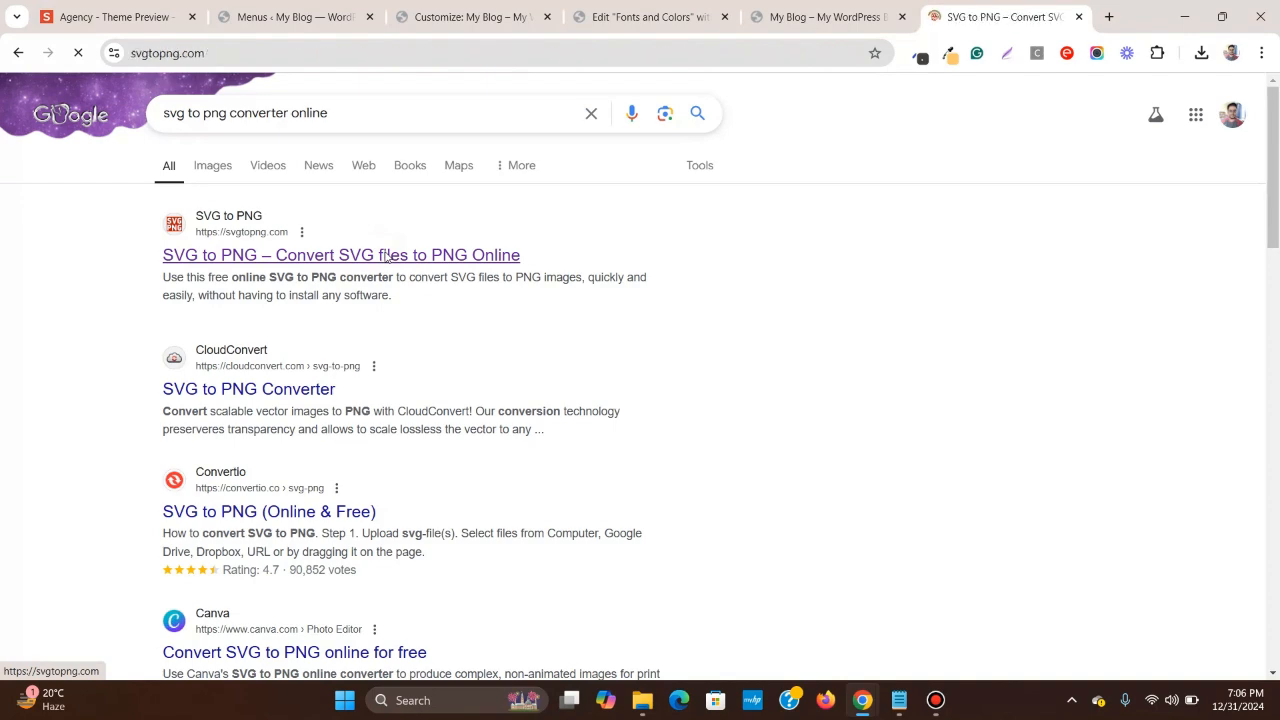
# - Convert navbar-logo.svg from the theme's img folder to PNG and download the converted result as a ZIP
pyautogui.scroll(-1, 555, 447)
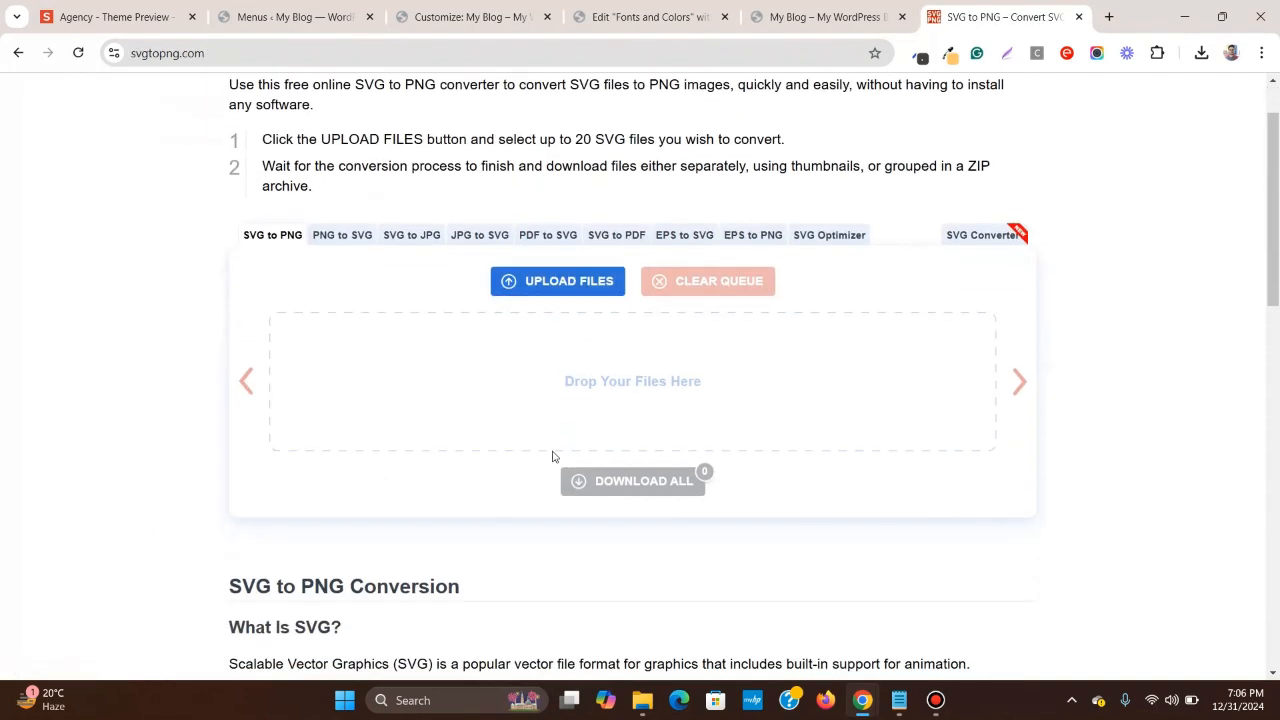
pyautogui.moveTo(642, 700)
pyautogui.click(1029, 609)
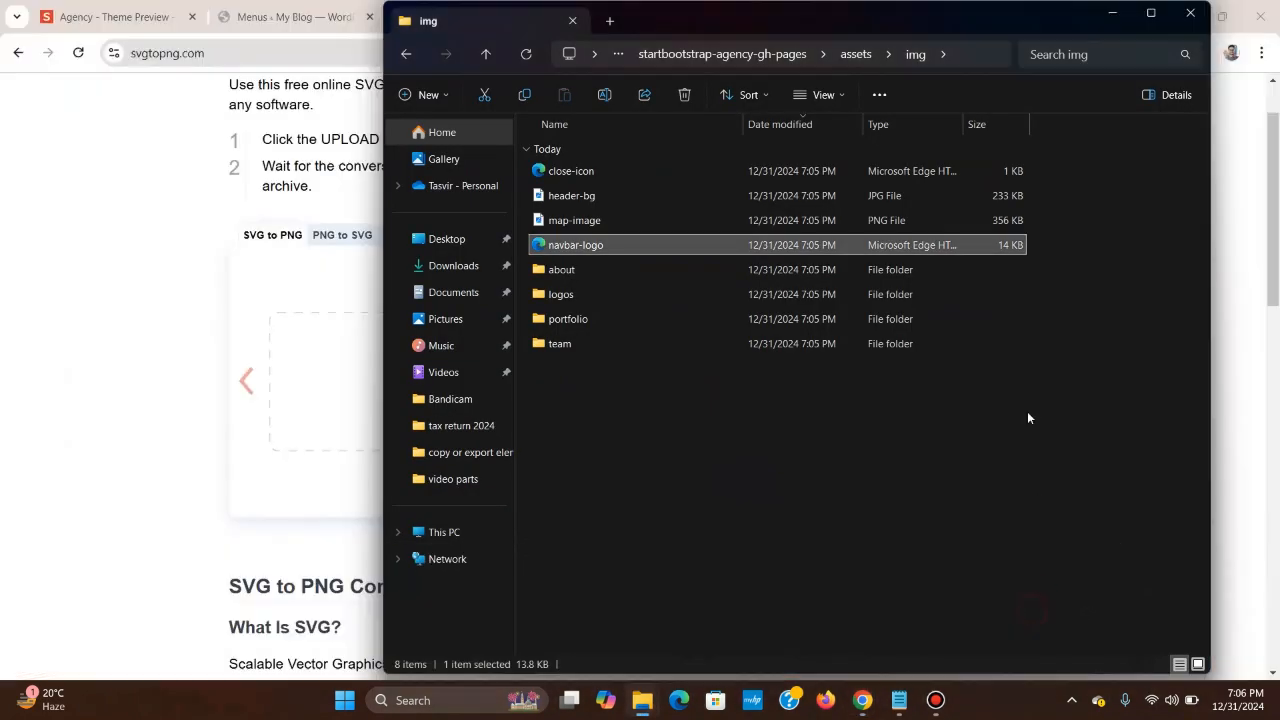
pyautogui.moveTo(955, 13); pyautogui.dragTo(1081, 159)
pyautogui.moveTo(806, 391); pyautogui.dragTo(345, 405)
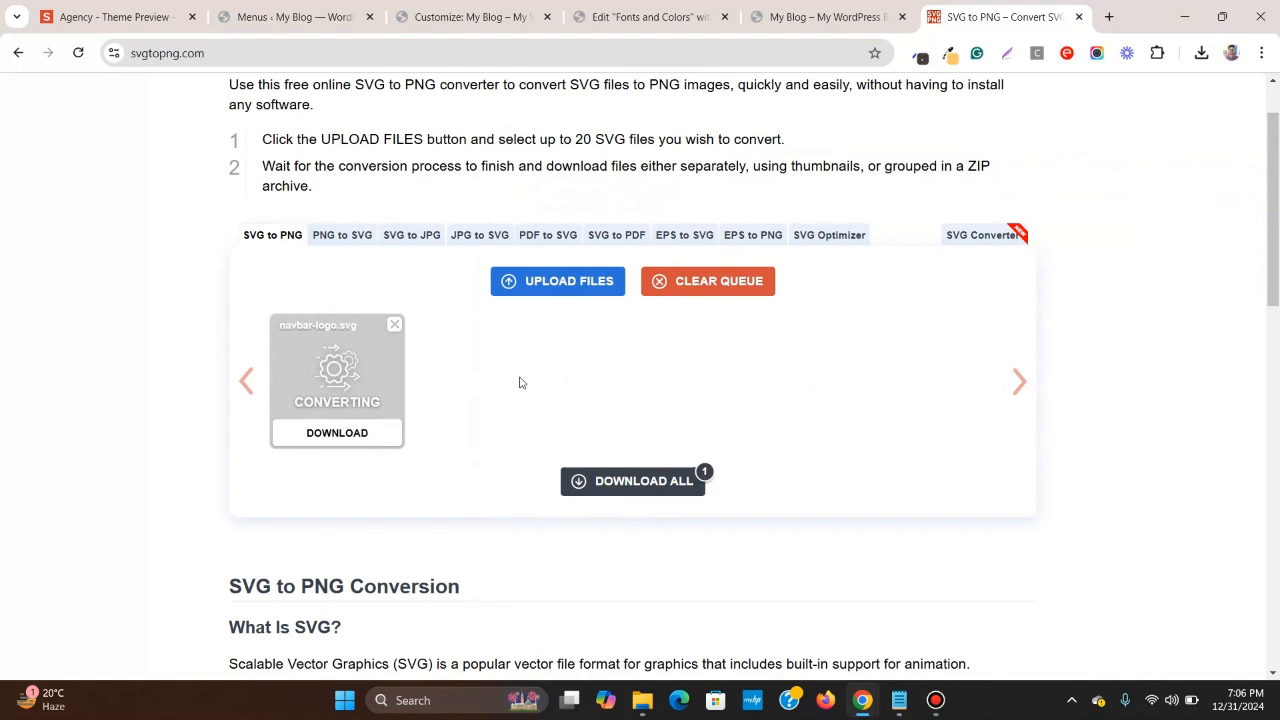
pyautogui.click(640, 482)
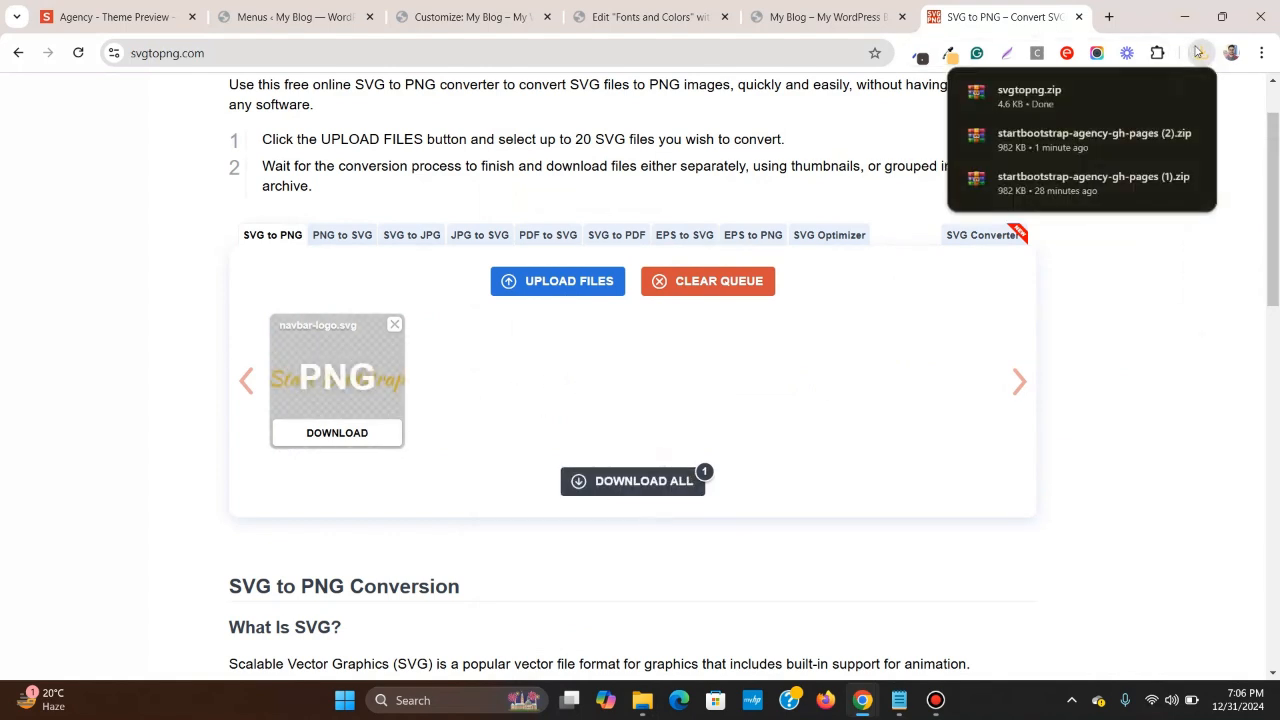
# - Extract the svgtopng archive to its default folder in Downloads and preview the converted navbar-logo.png
pyautogui.click(1159, 93)
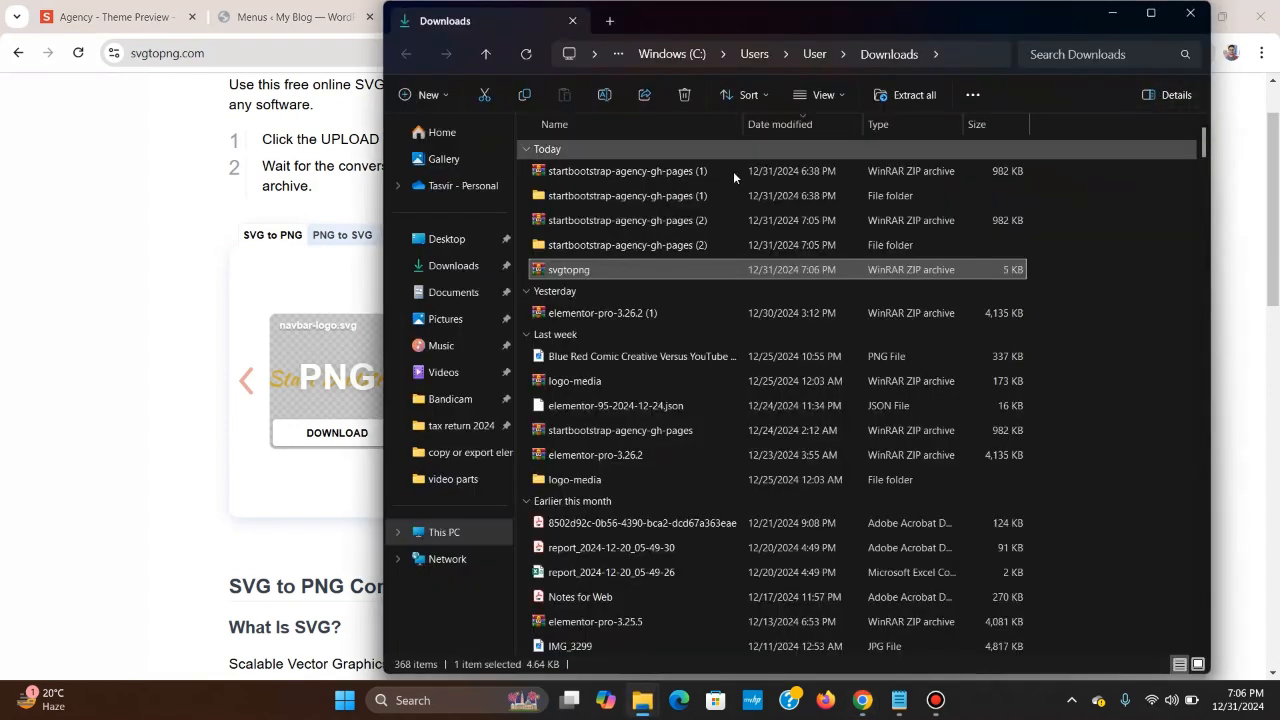
pyautogui.rightClick(661, 265)
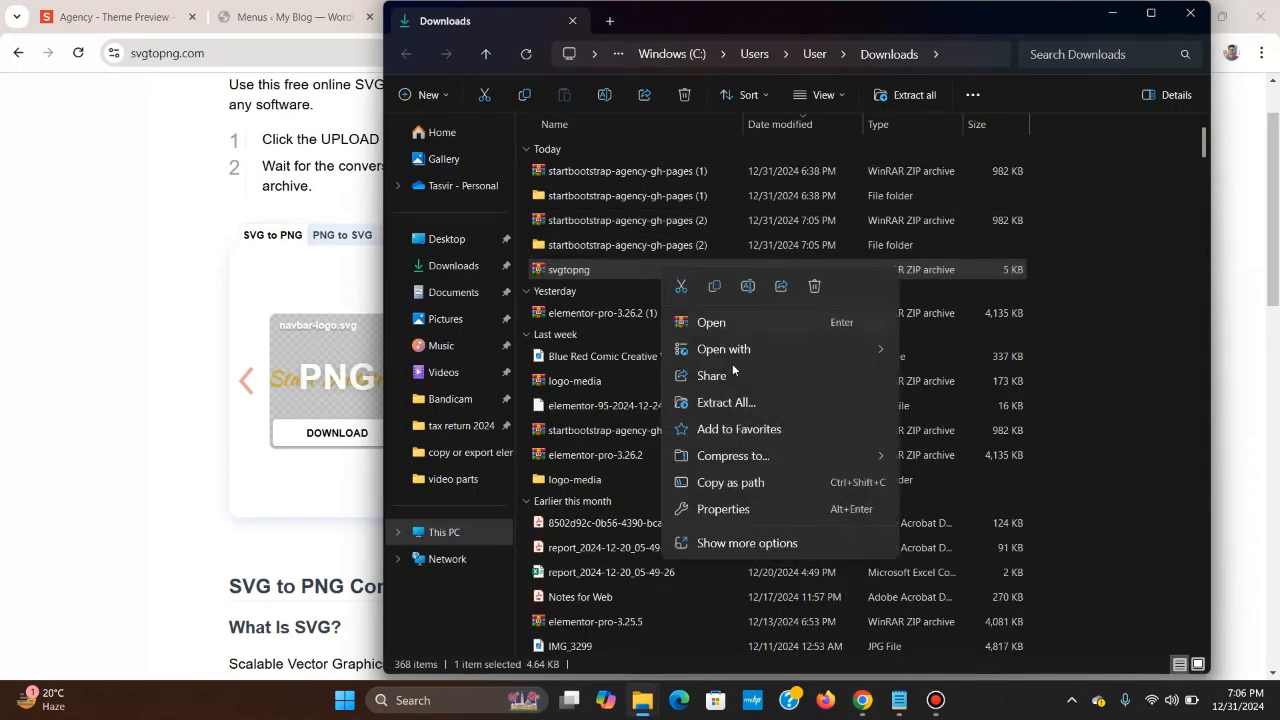
pyautogui.click(737, 403)
pyautogui.click(776, 518)
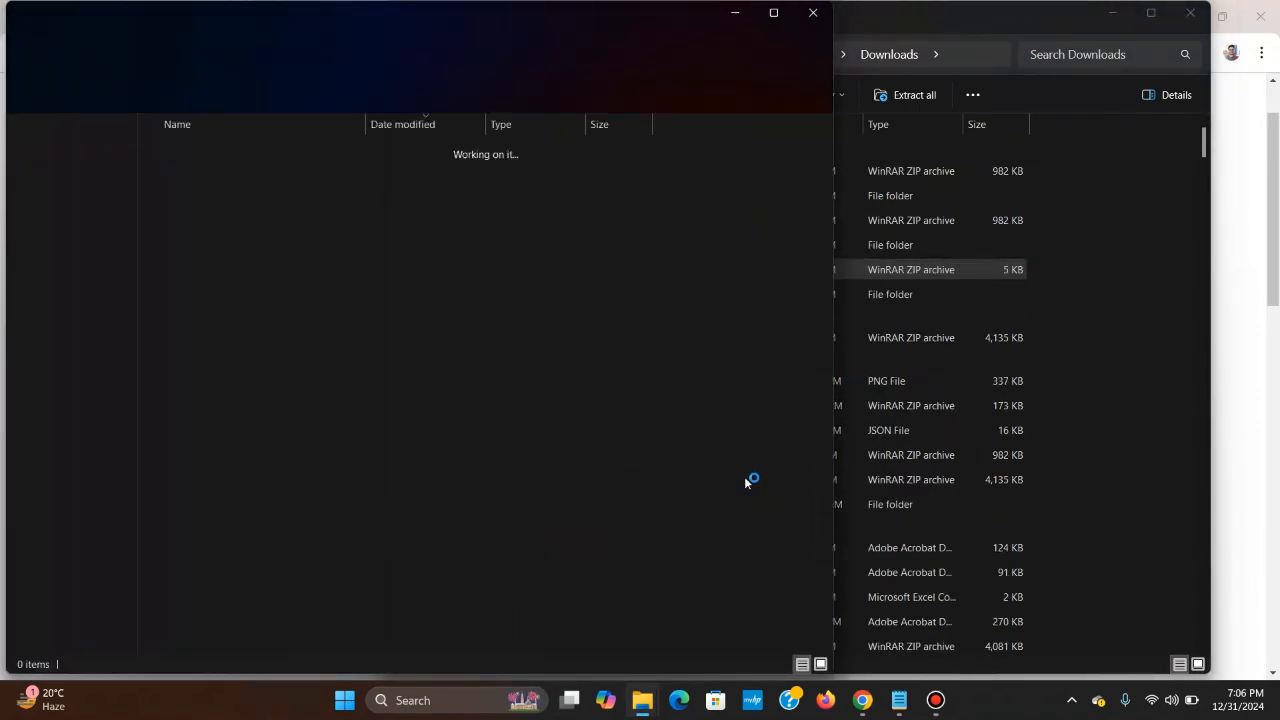
pyautogui.doubleClick(314, 172)
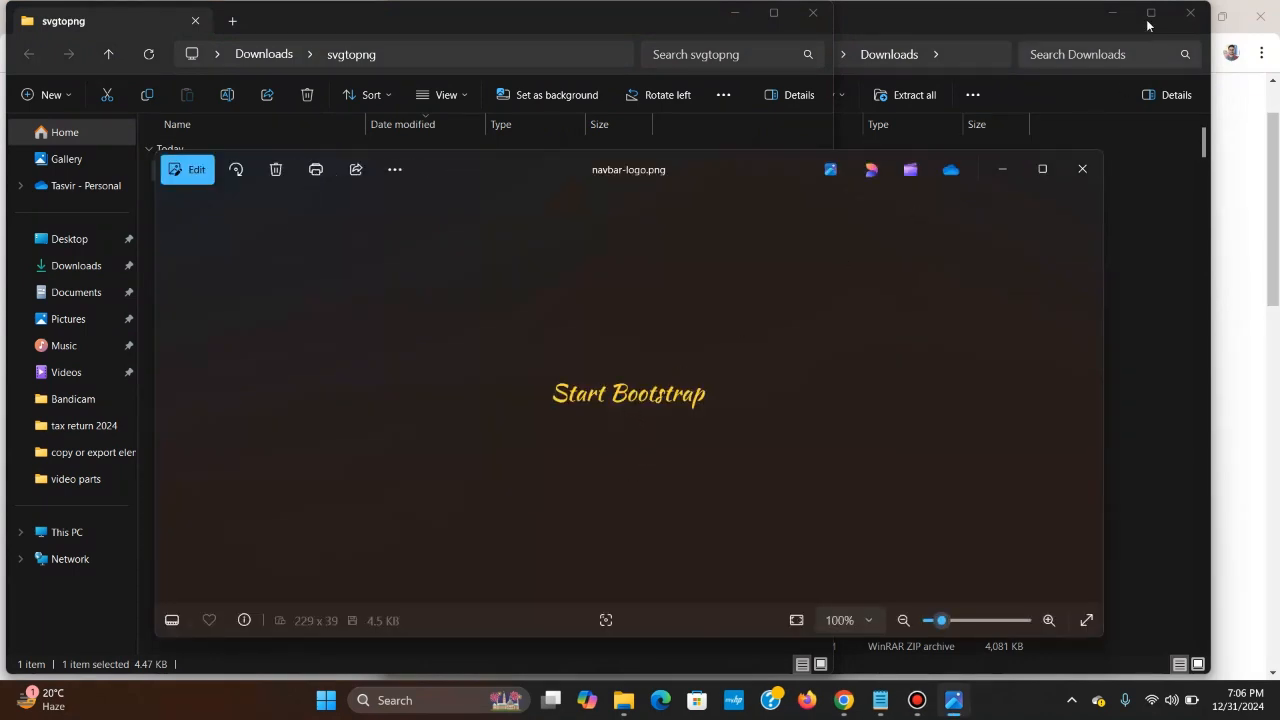
pyautogui.click(1002, 169)
pyautogui.click(1110, 14)
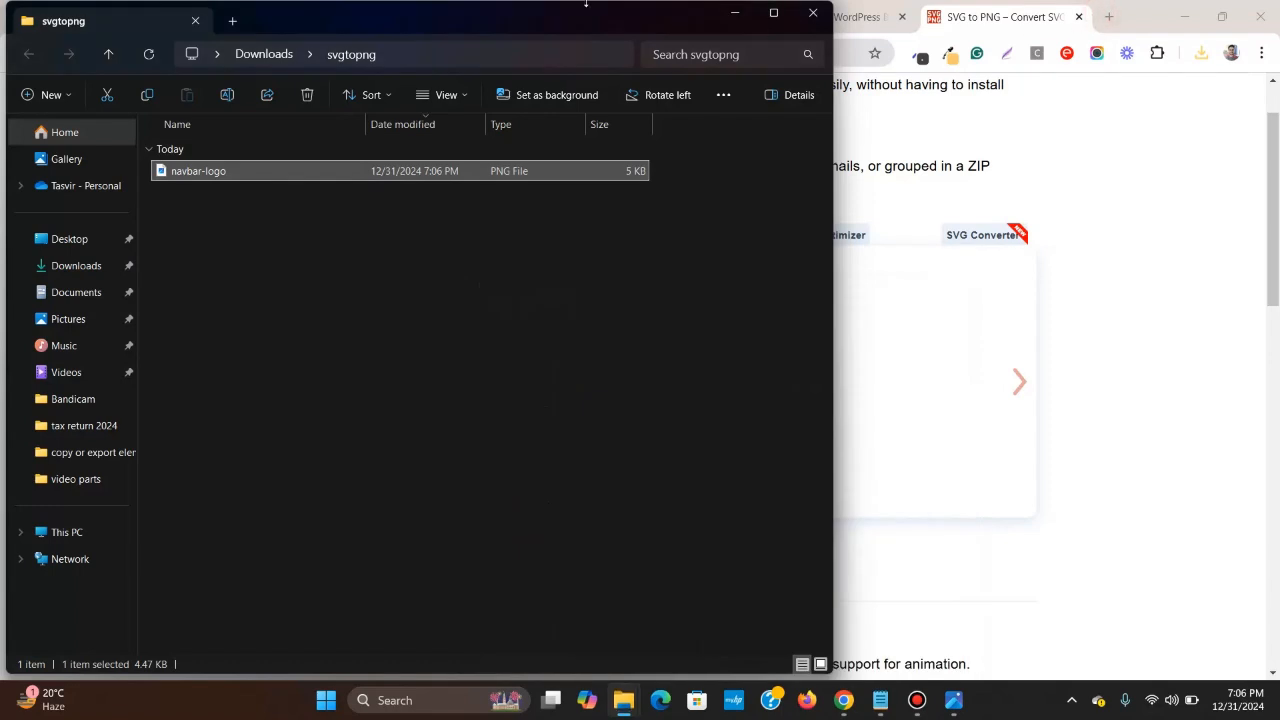
pyautogui.rightClick(234, 170)
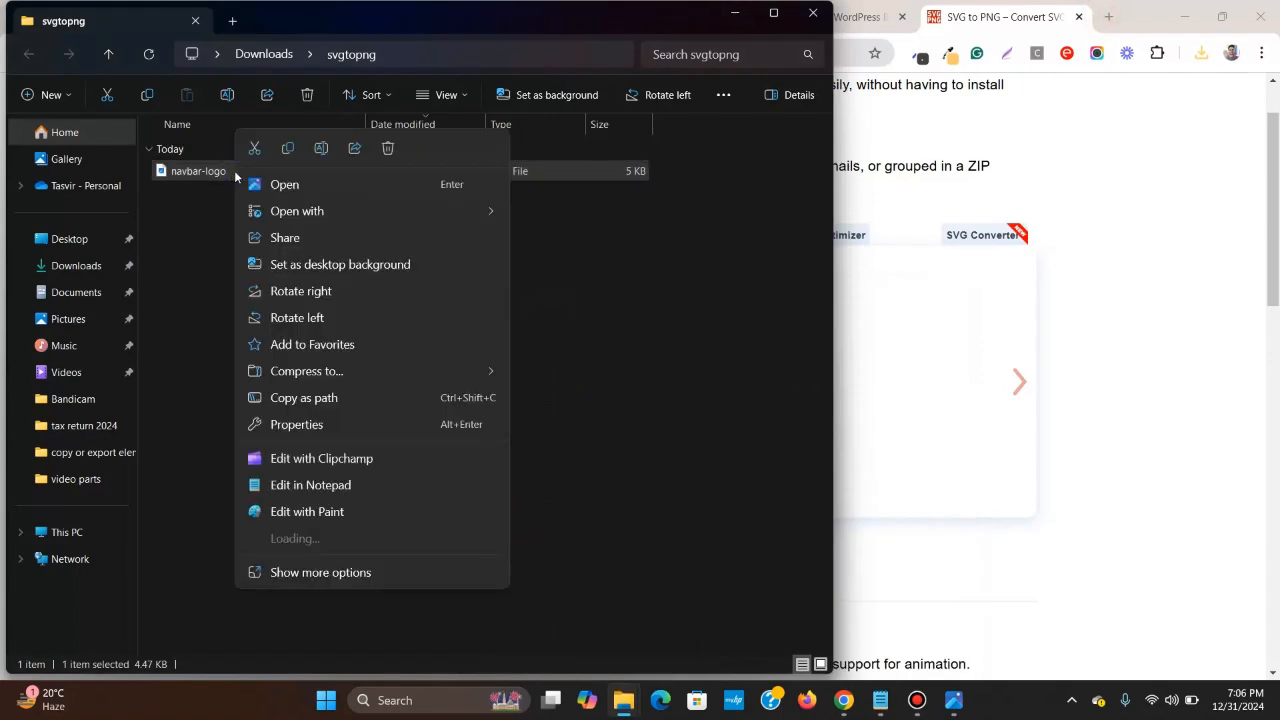
pyautogui.moveTo(262, 212)
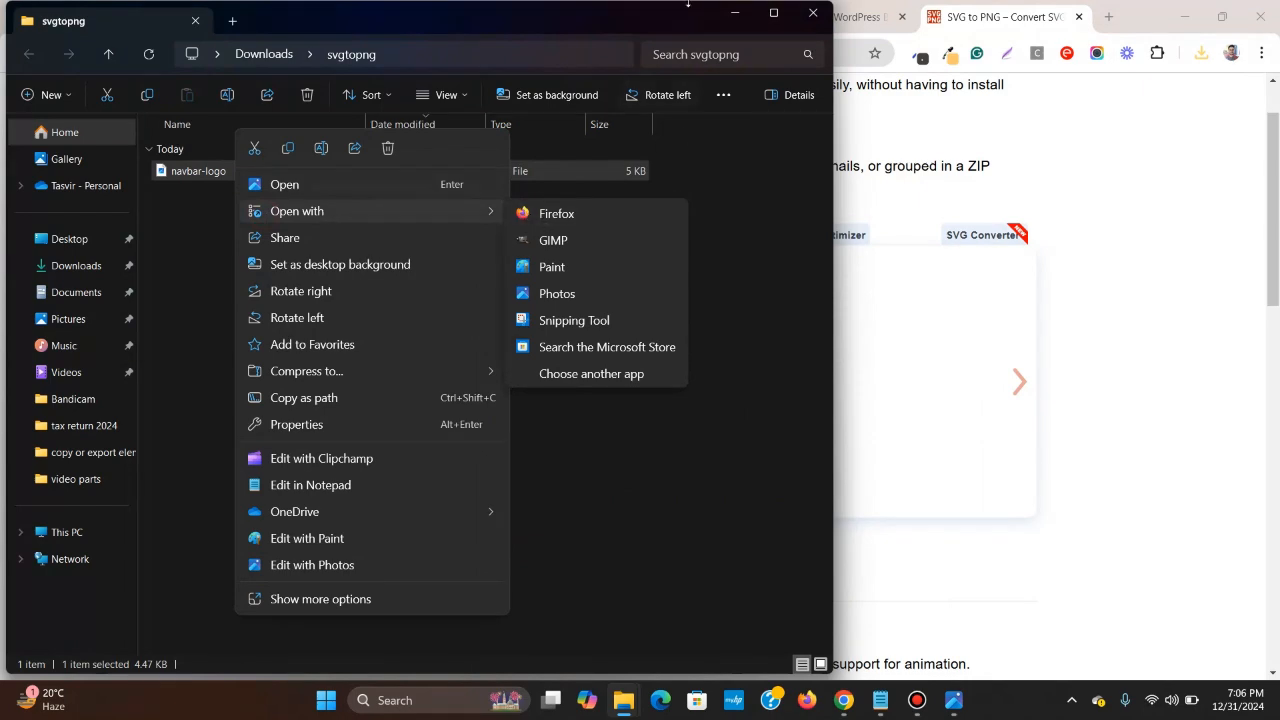
pyautogui.click(734, 14)
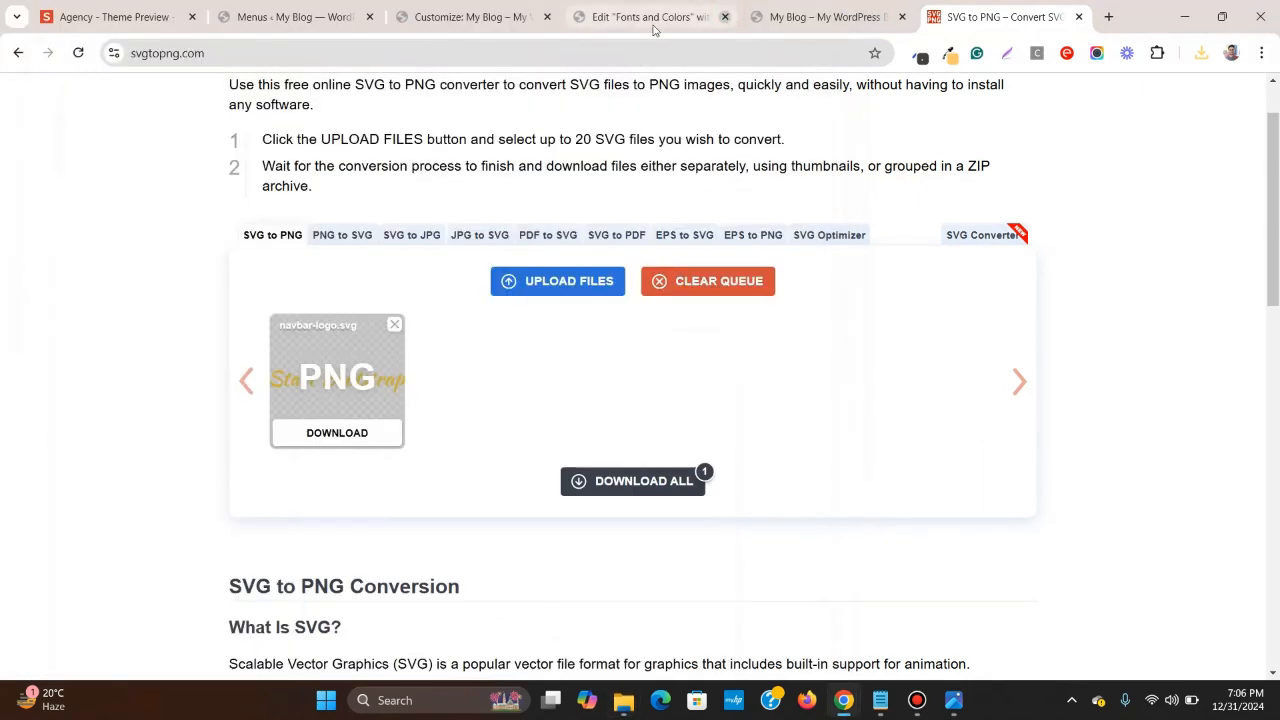
# - Upload navbar-logo.png from the svgtopng folder in the Customizer and set it as the site logo without cropping
pyautogui.click(280, 17)
pyautogui.click(465, 17)
pyautogui.click(623, 700)
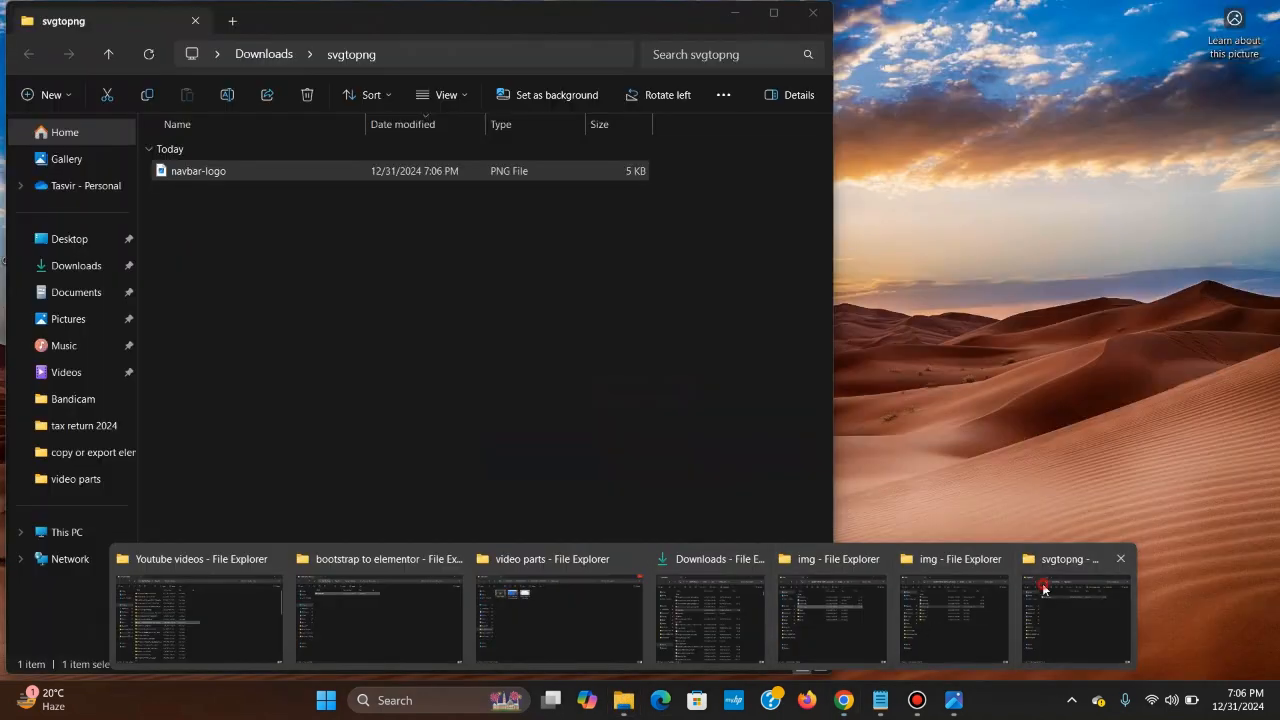
pyautogui.click(1043, 590)
pyautogui.moveTo(250, 167); pyautogui.dragTo(1047, 349)
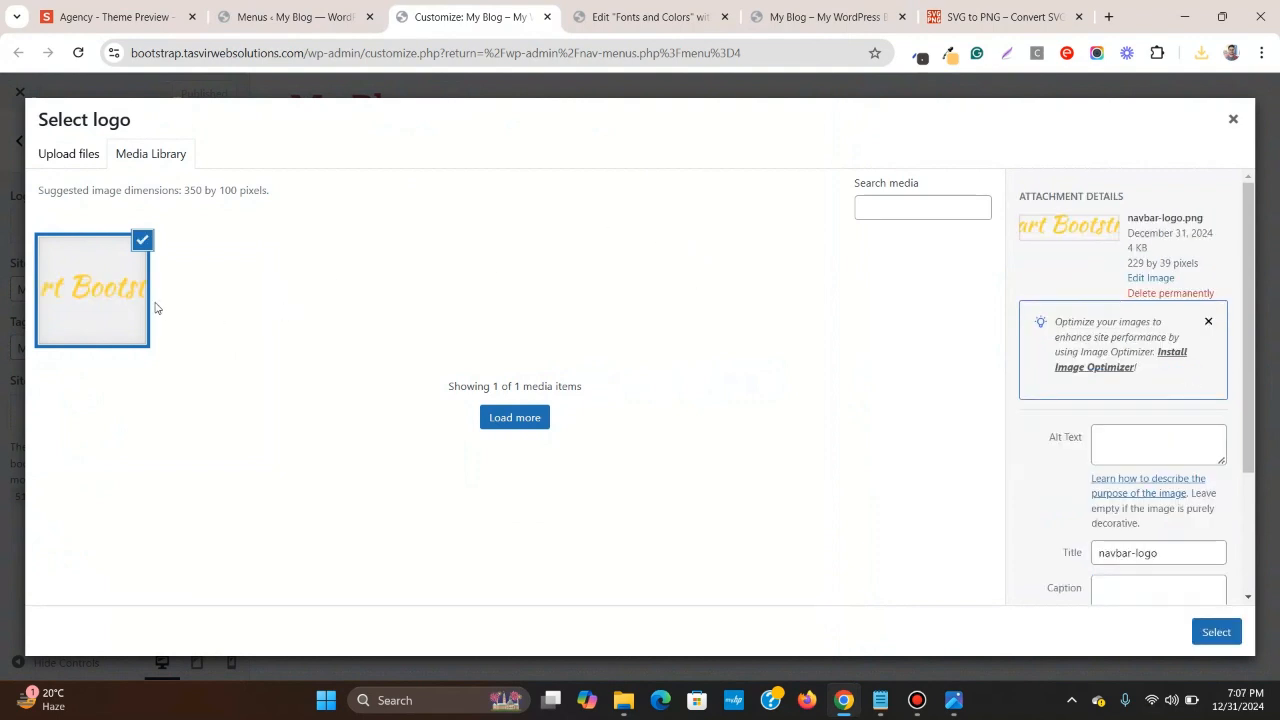
pyautogui.click(1226, 640)
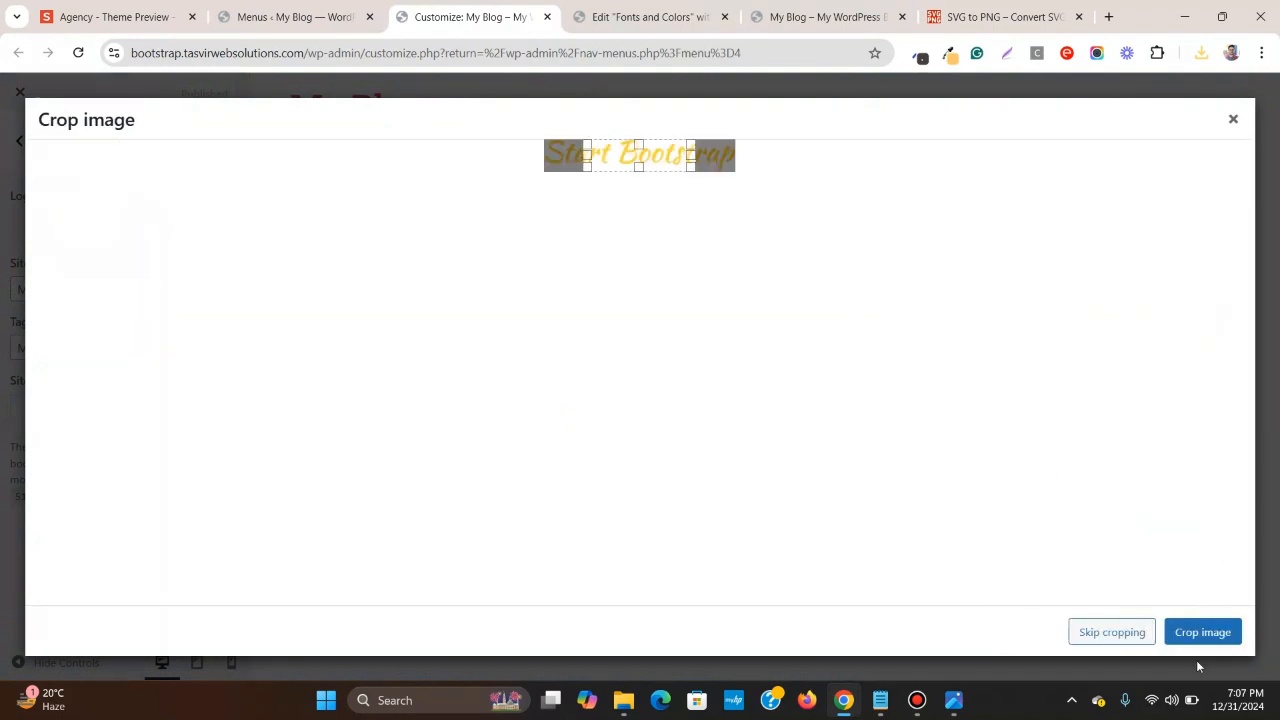
pyautogui.click(1140, 633)
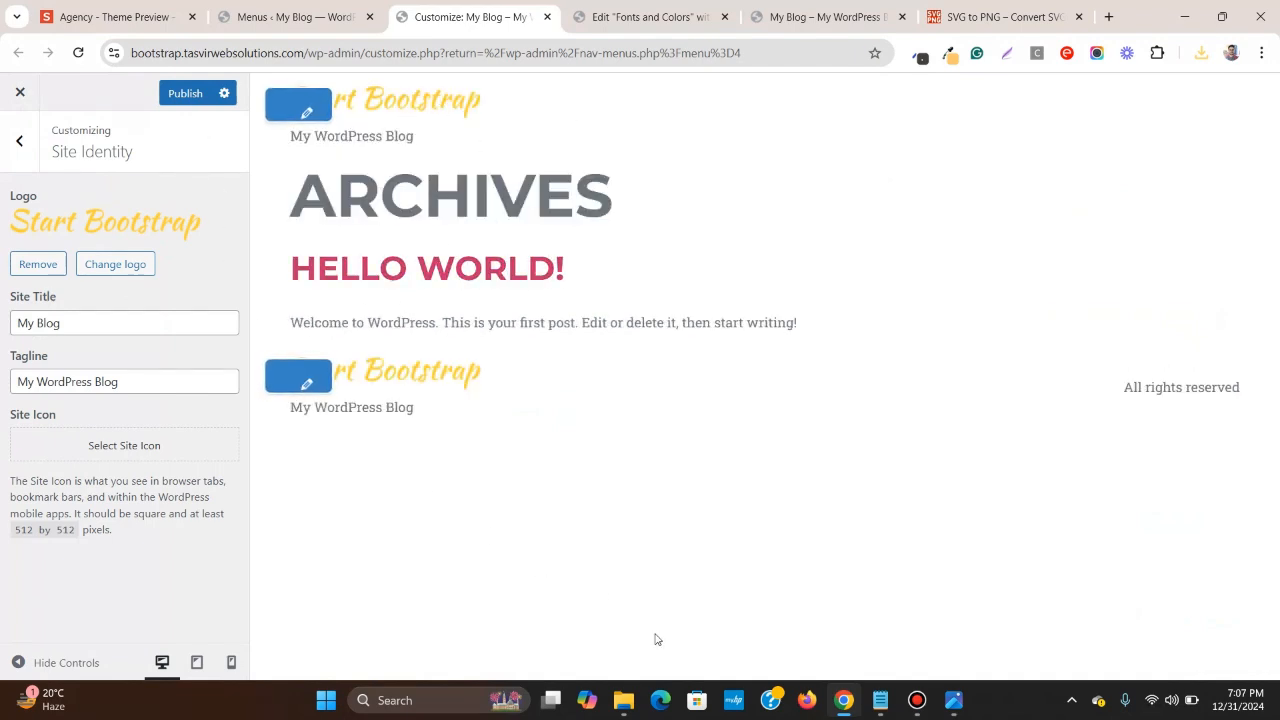
# - Locate the favicon in the theme's assets folder and open the site icon image selection in the Customizer
pyautogui.moveTo(623, 700)
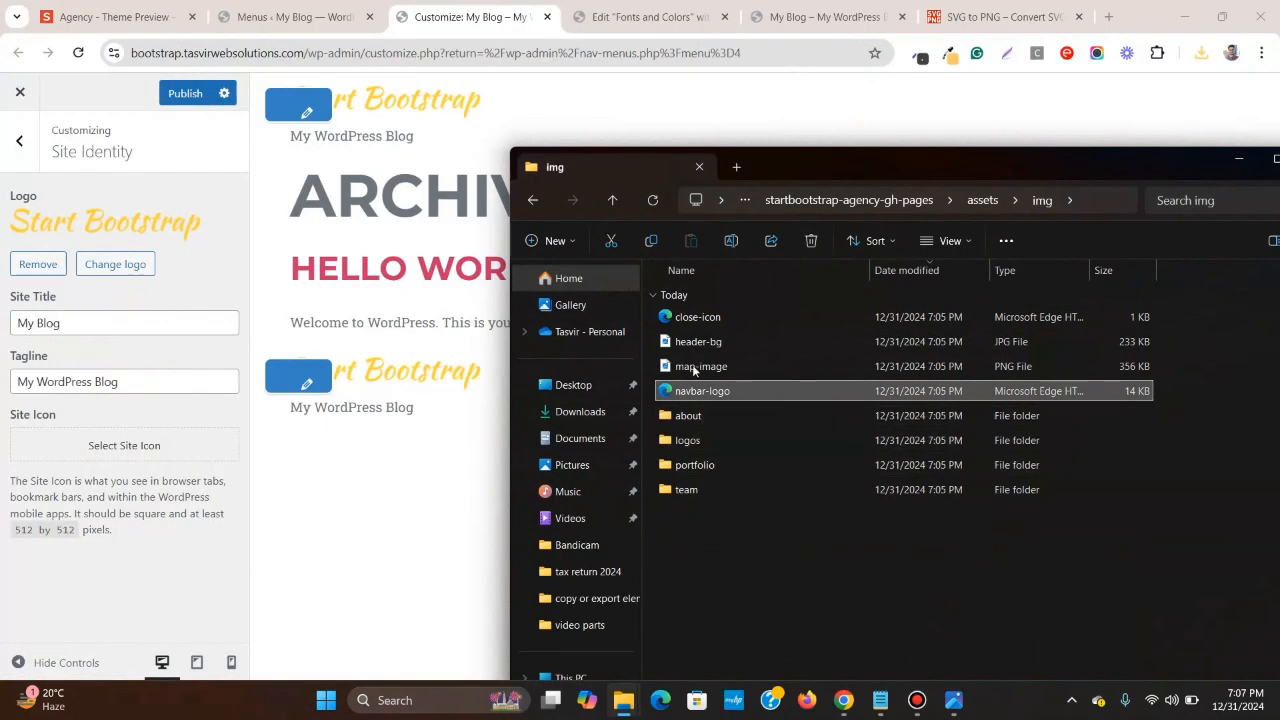
pyautogui.click(614, 200)
pyautogui.click(758, 323)
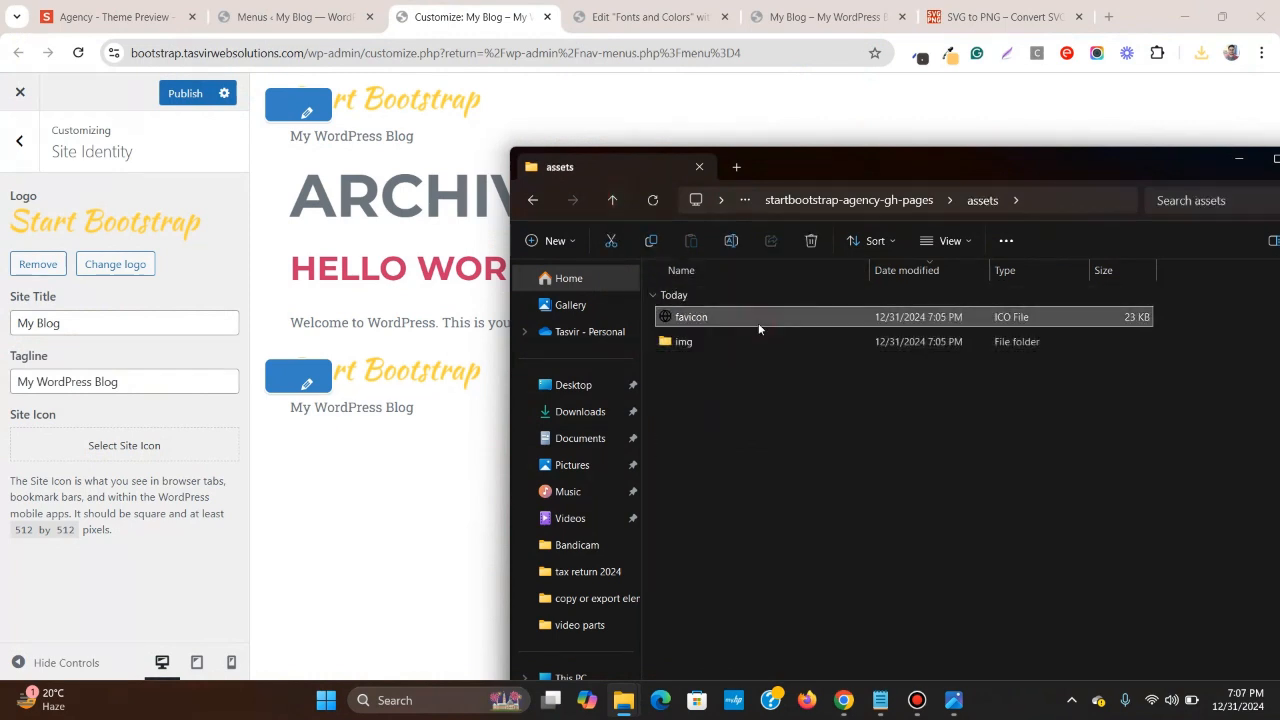
pyautogui.click(197, 449)
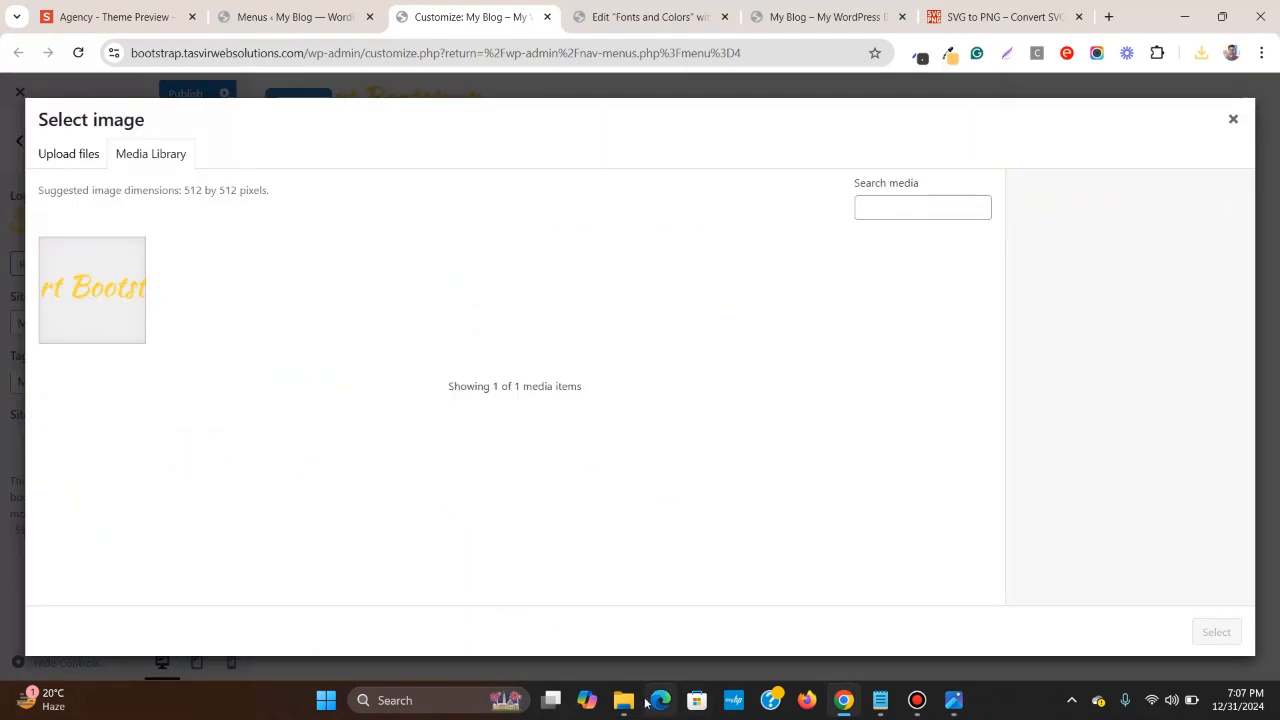
# - Try to upload favicon.ico from the theme's assets folder to the media library
pyautogui.moveTo(623, 700)
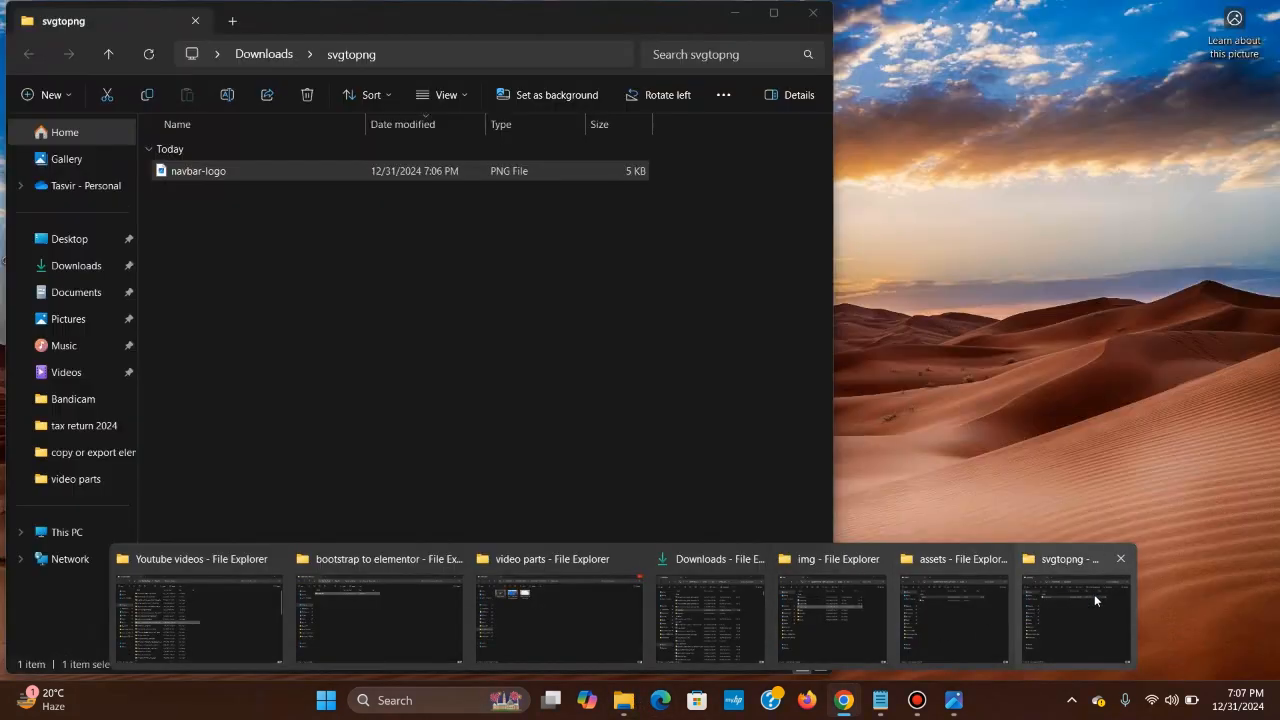
pyautogui.click(1094, 594)
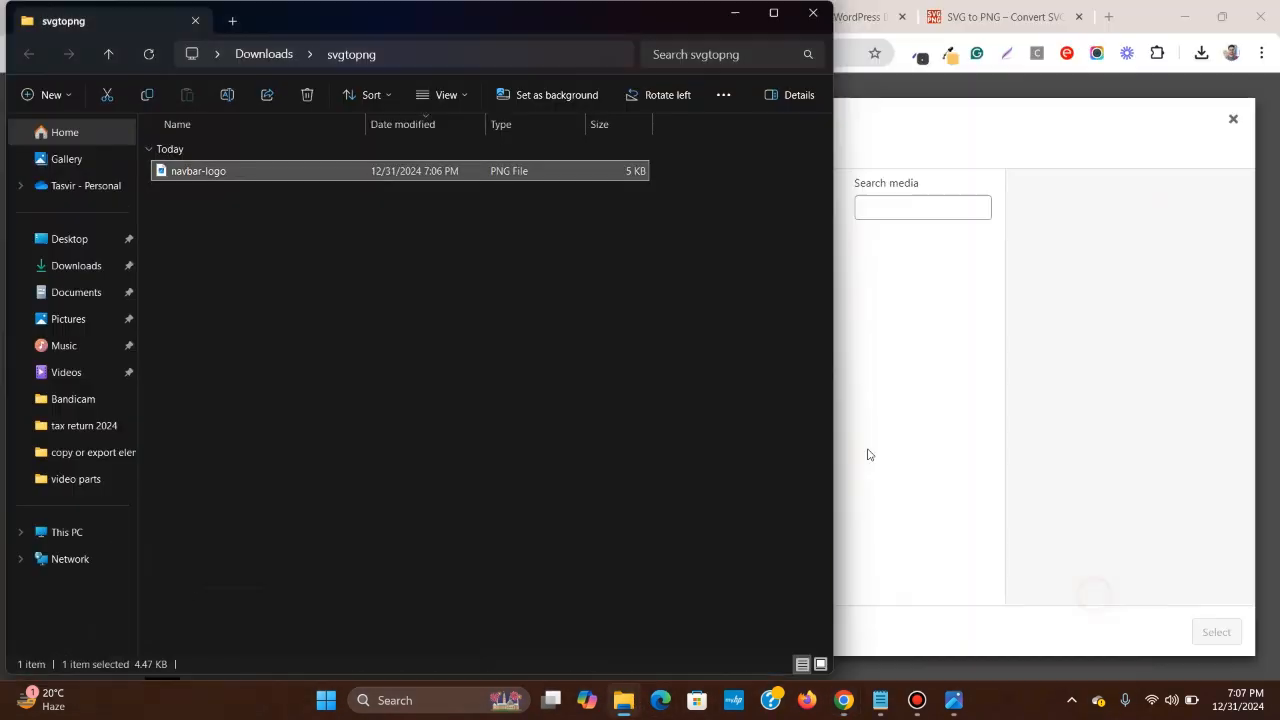
pyautogui.click(739, 23)
pyautogui.moveTo(623, 700)
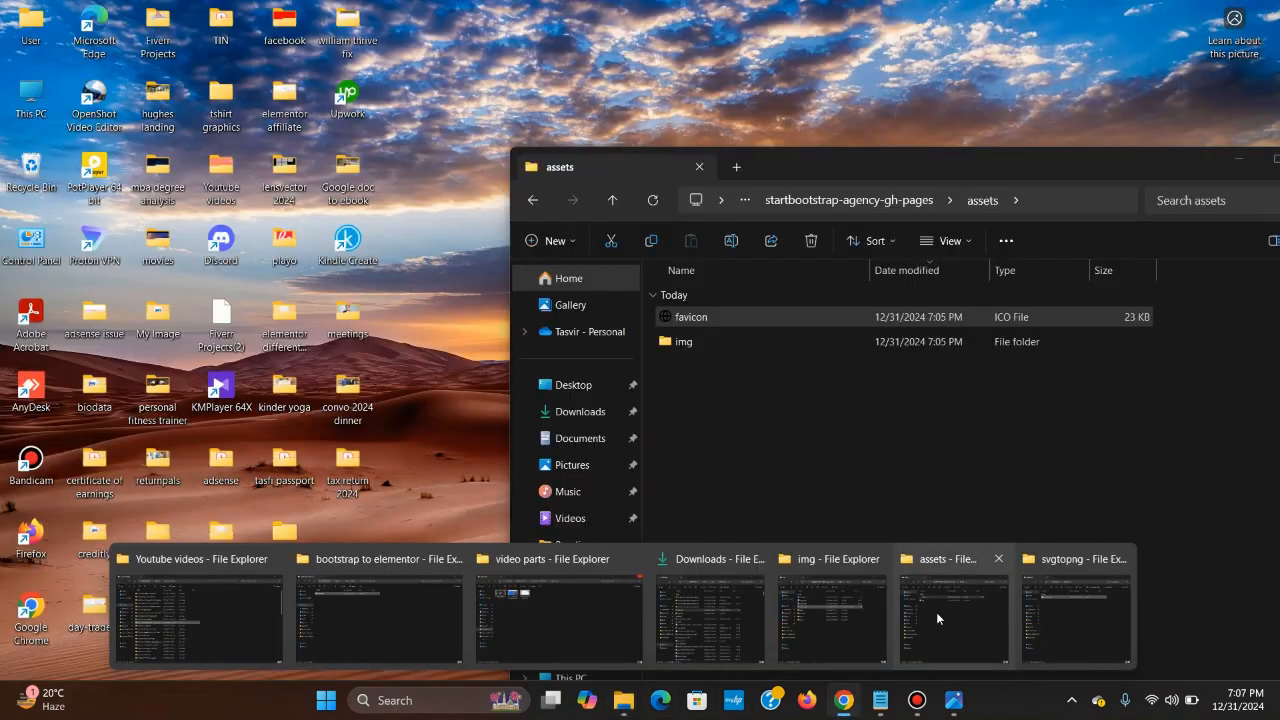
pyautogui.click(936, 612)
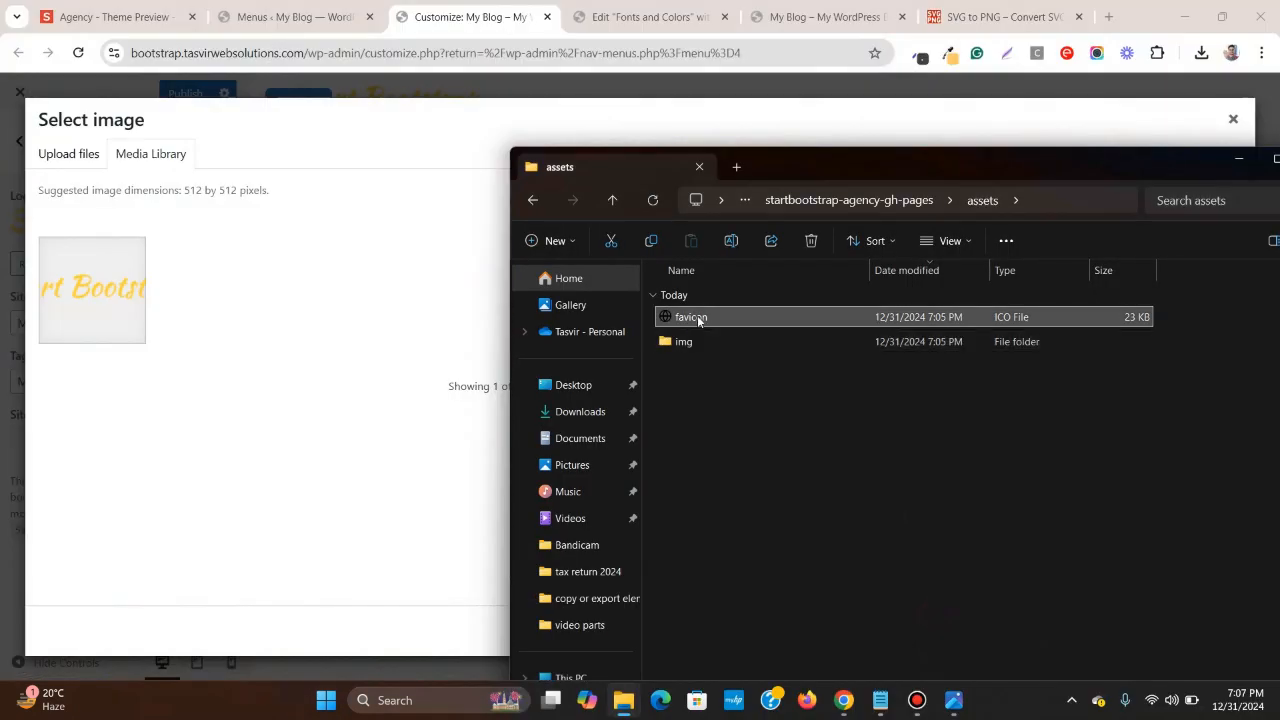
pyautogui.moveTo(703, 318); pyautogui.dragTo(465, 240)
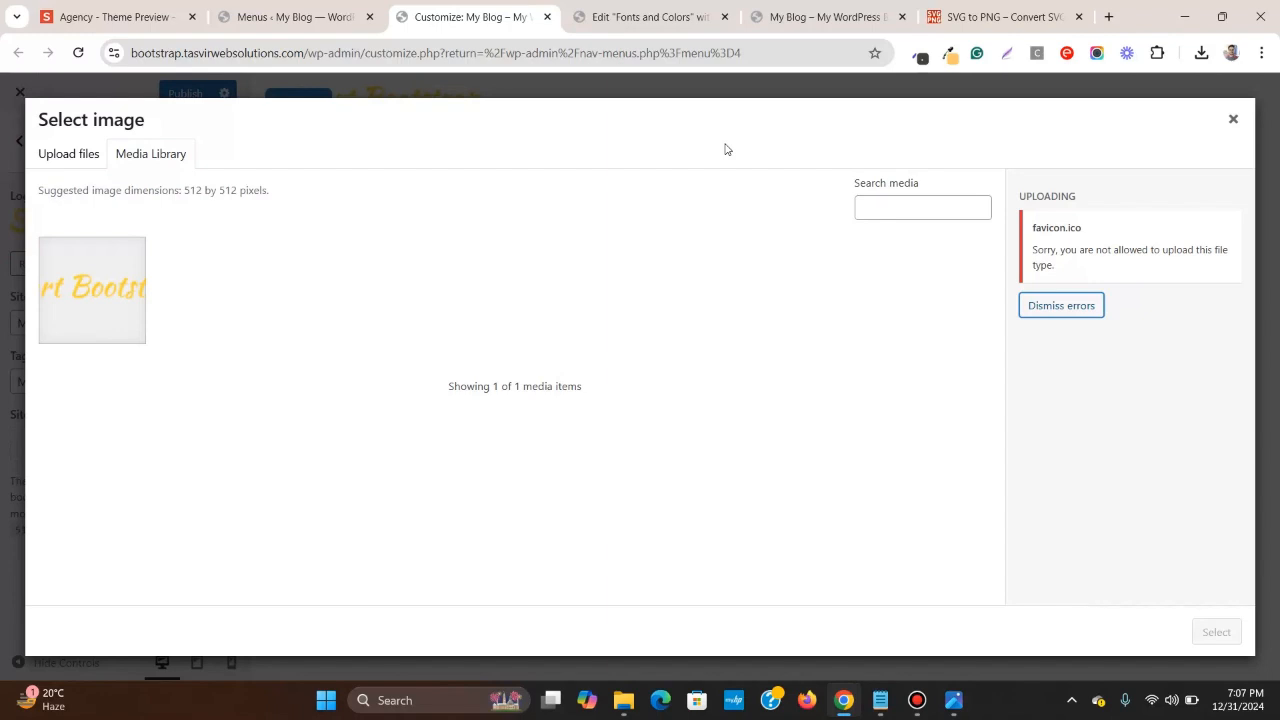
# - Search the web in a new tab for "ico to png converter online" and open the CloudConvert ICO to PNG converter
pyautogui.click(970, 10)
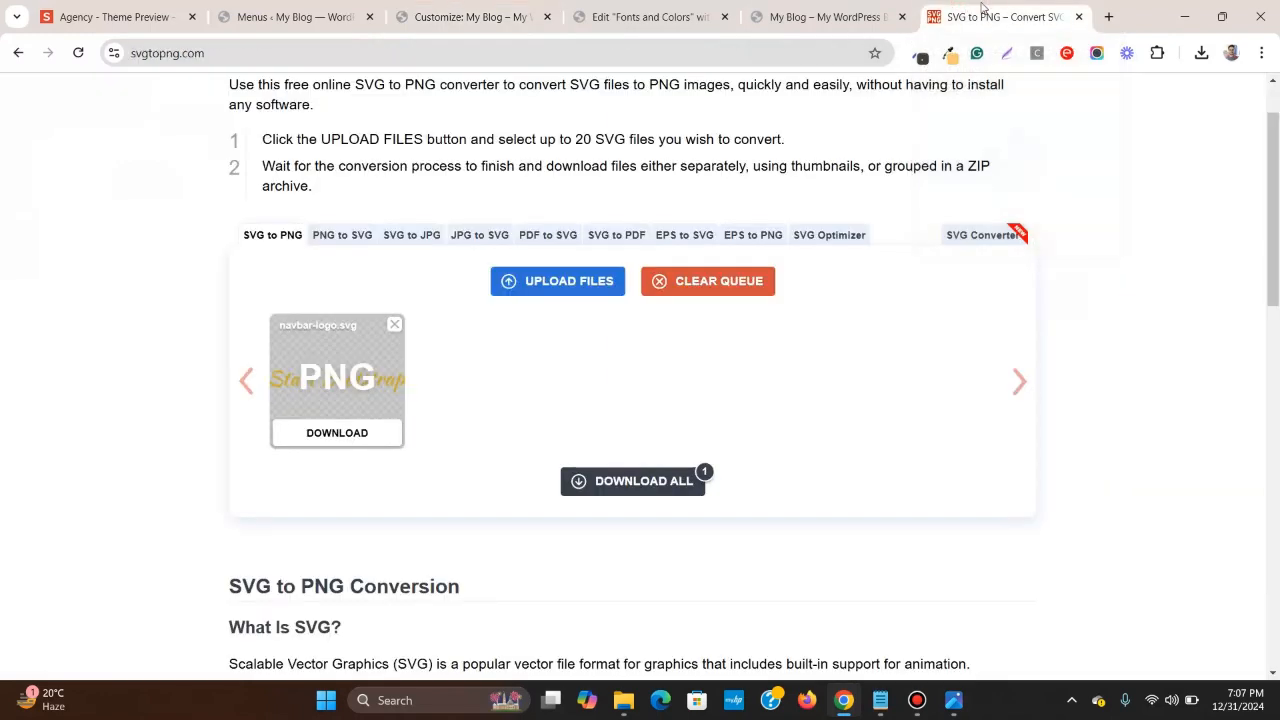
pyautogui.click(1108, 16)
pyautogui.click(724, 50)
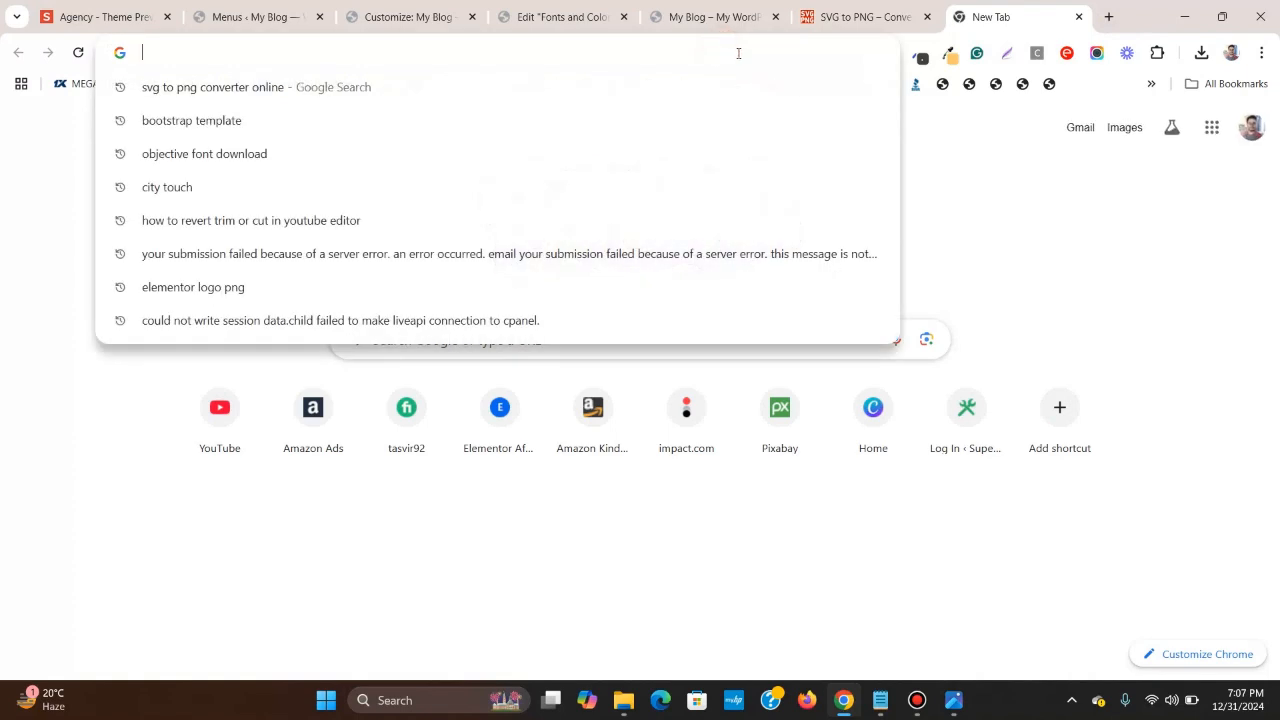
pyautogui.write('ico to png')
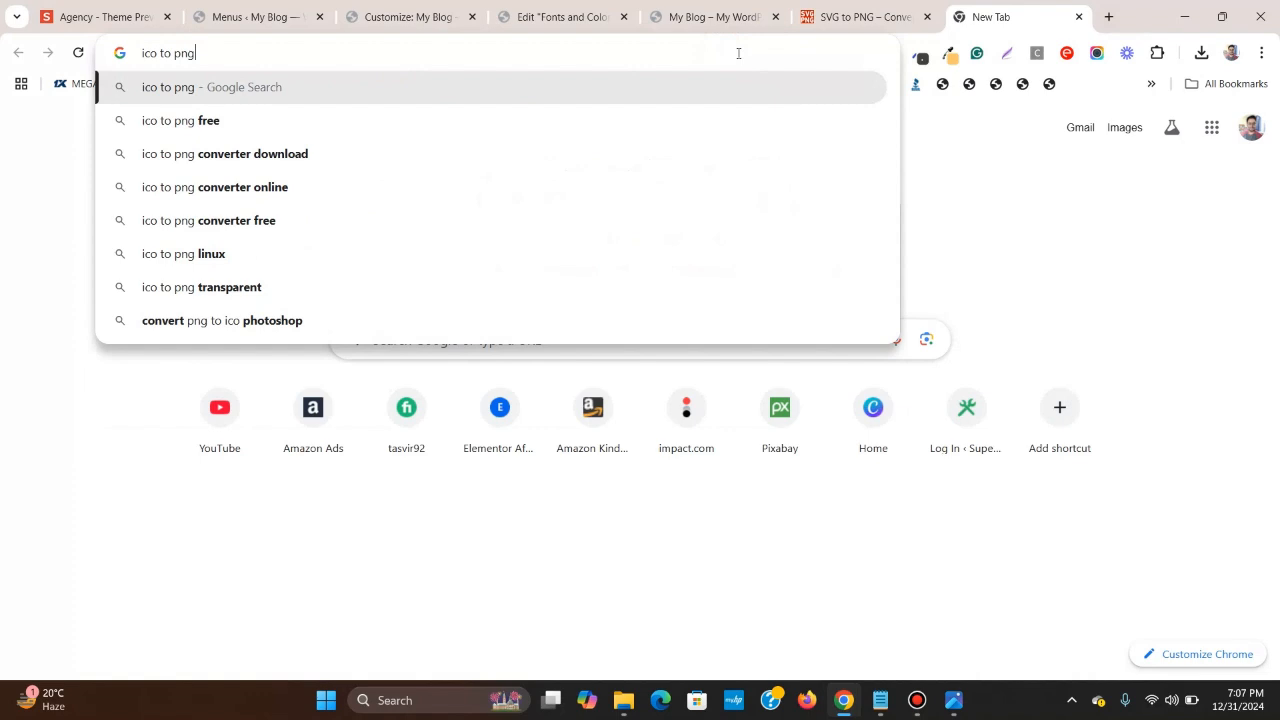
pyautogui.press('Down')
pyautogui.press('Down')
pyautogui.press('Down')
pyautogui.press('Return')
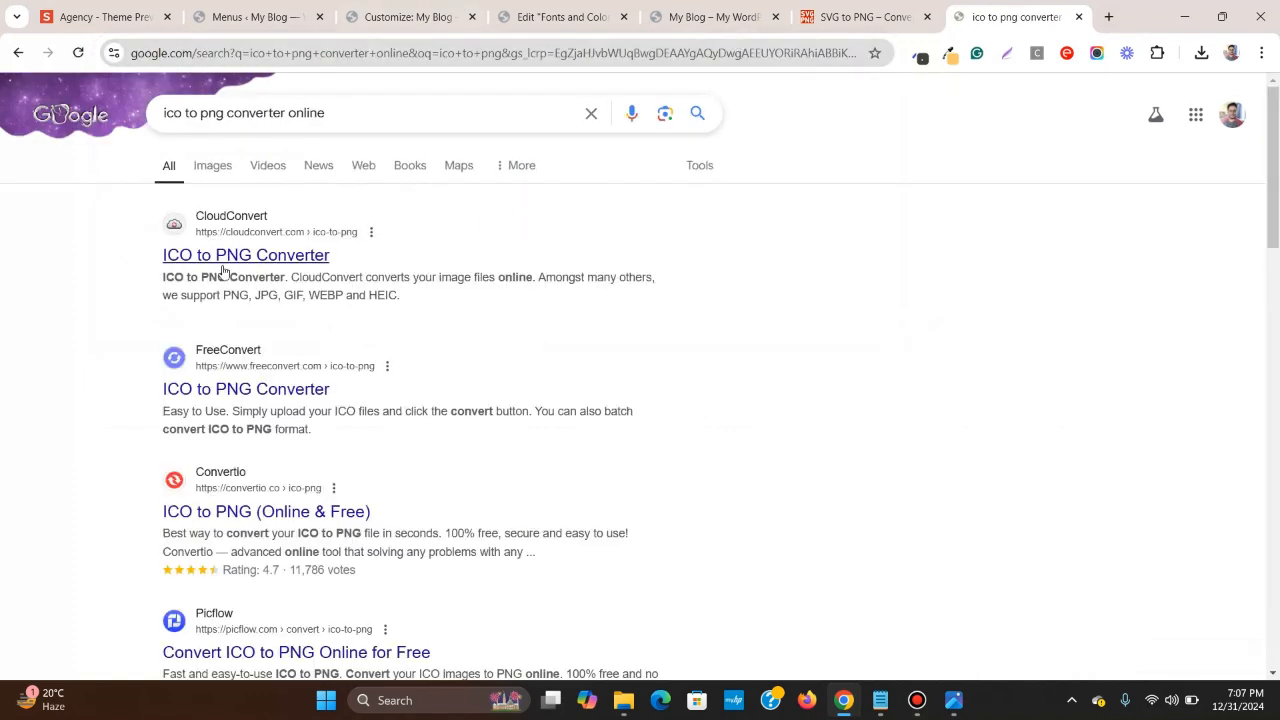
pyautogui.click(226, 252)
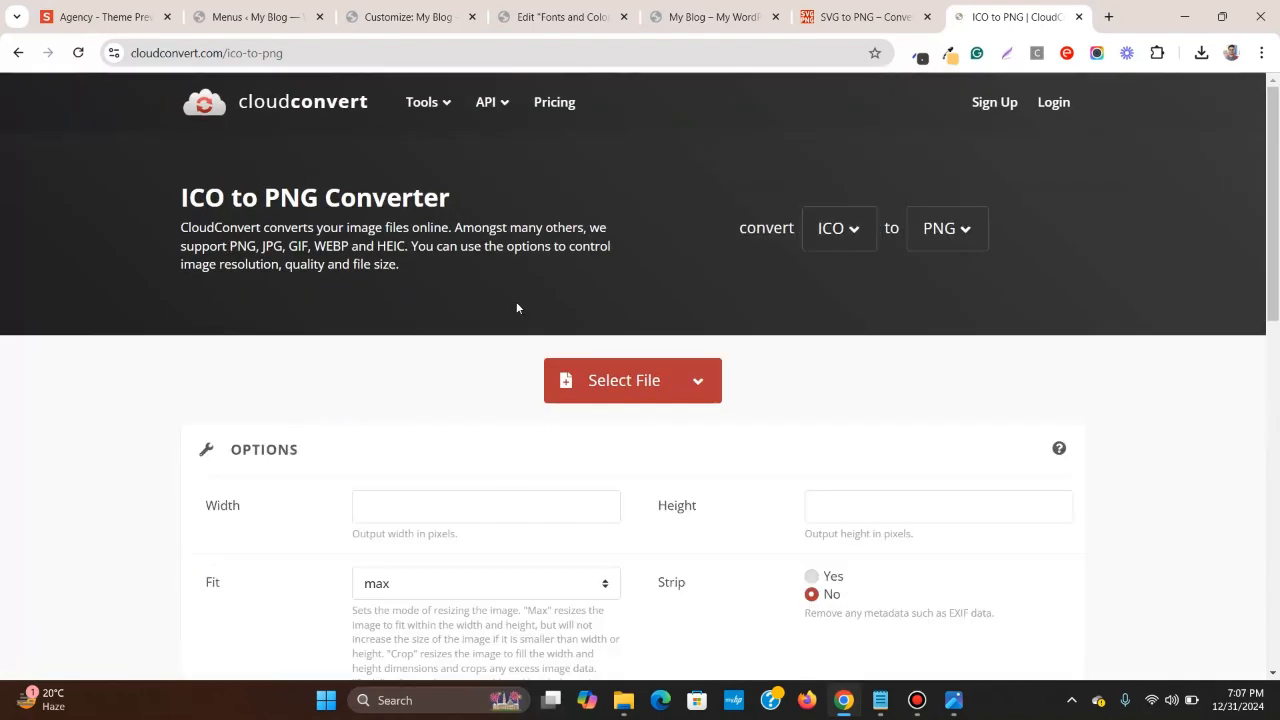
# - Convert favicon.ico from the startbootstrap-agency-gh-pages assets folder to PNG and download favicon.png
pyautogui.scroll(-1, 646, 303)
pyautogui.click(646, 300)
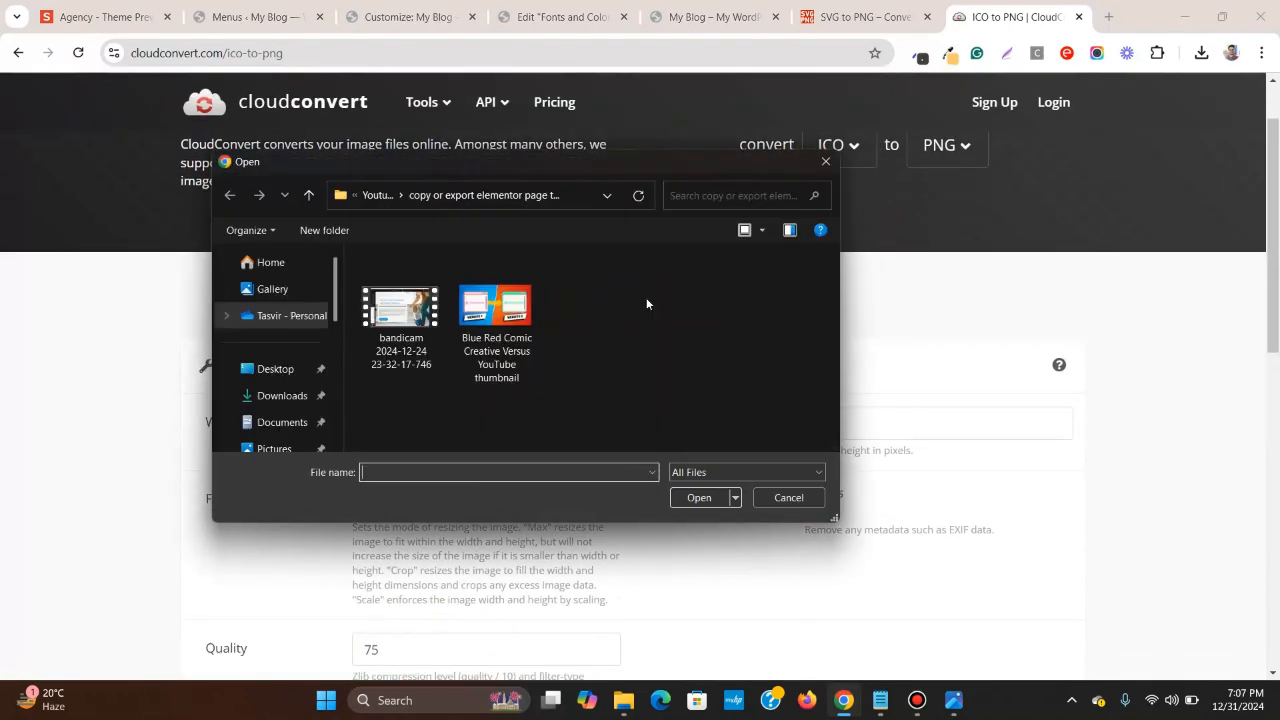
pyautogui.click(250, 370)
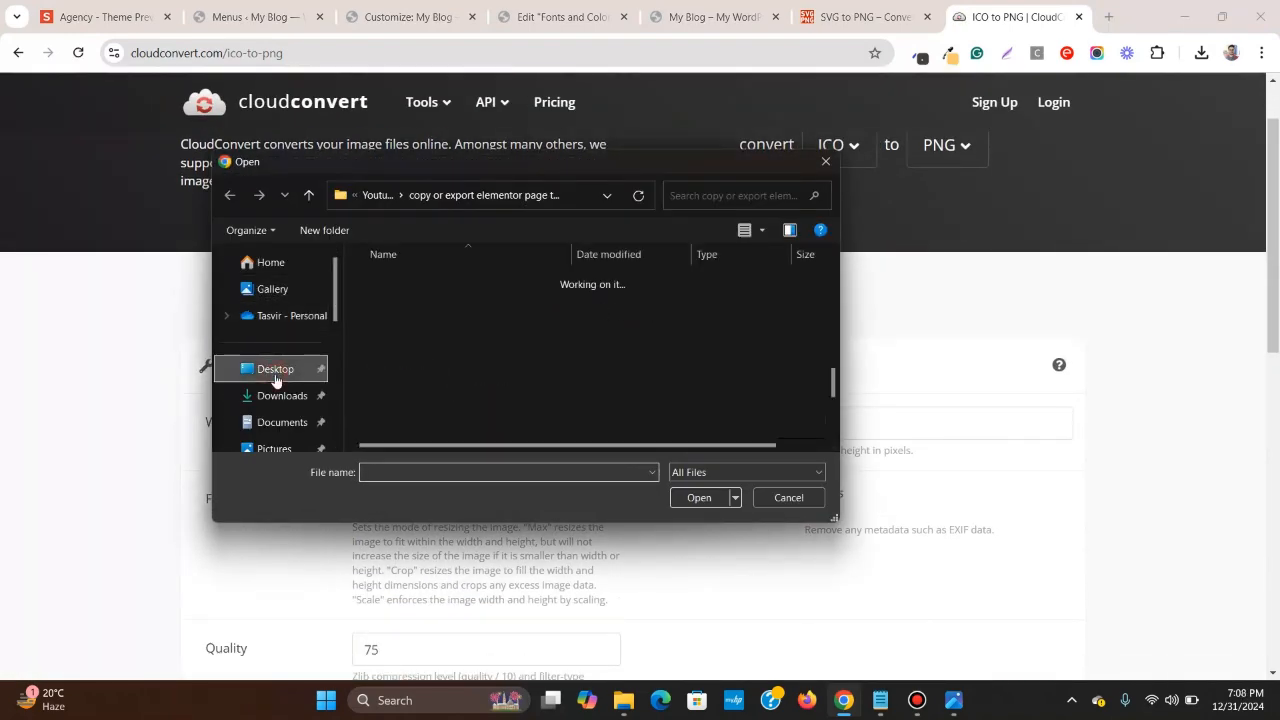
pyautogui.scroll(-1, 516, 330)
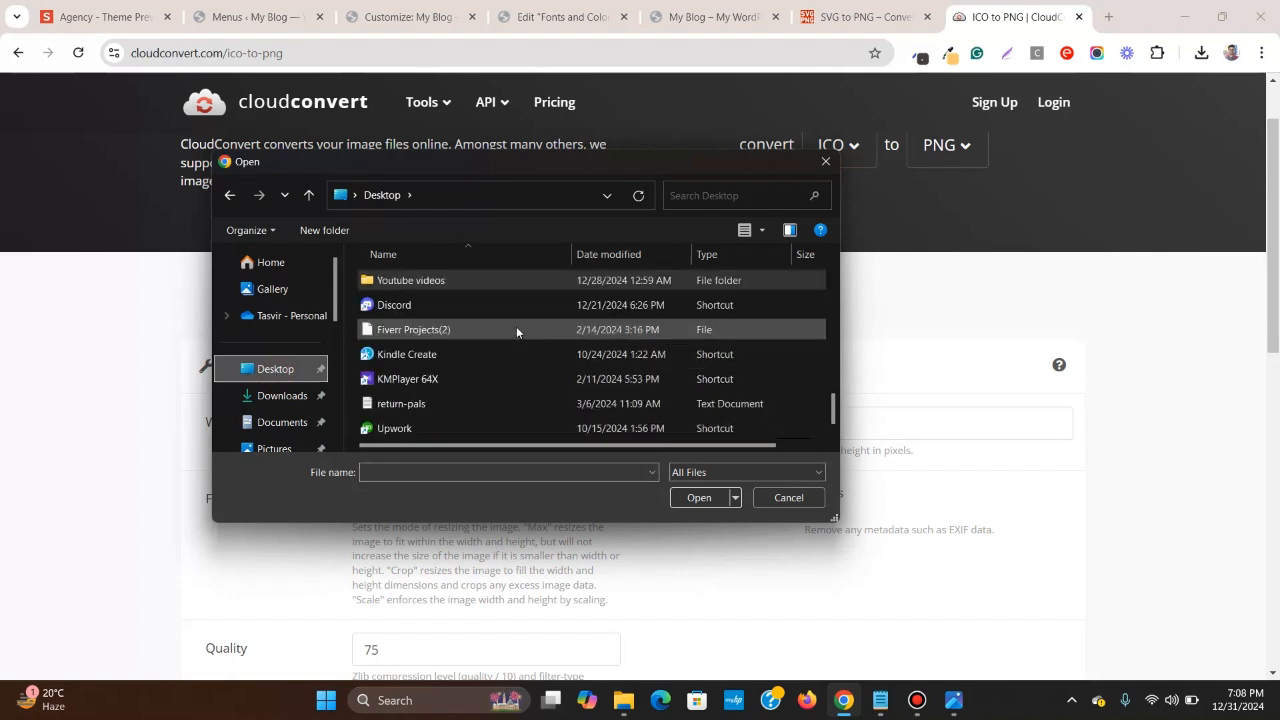
pyautogui.scroll(10, 517, 325)
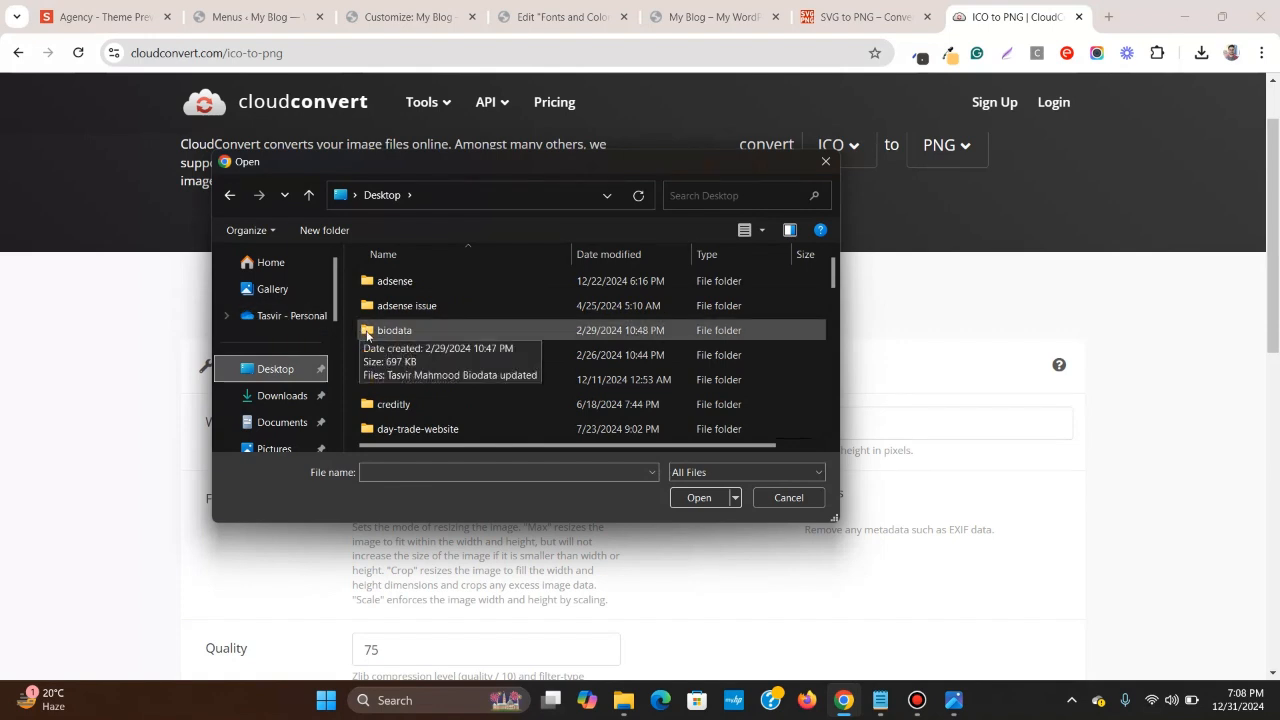
pyautogui.click(285, 396)
pyautogui.doubleClick(734, 346)
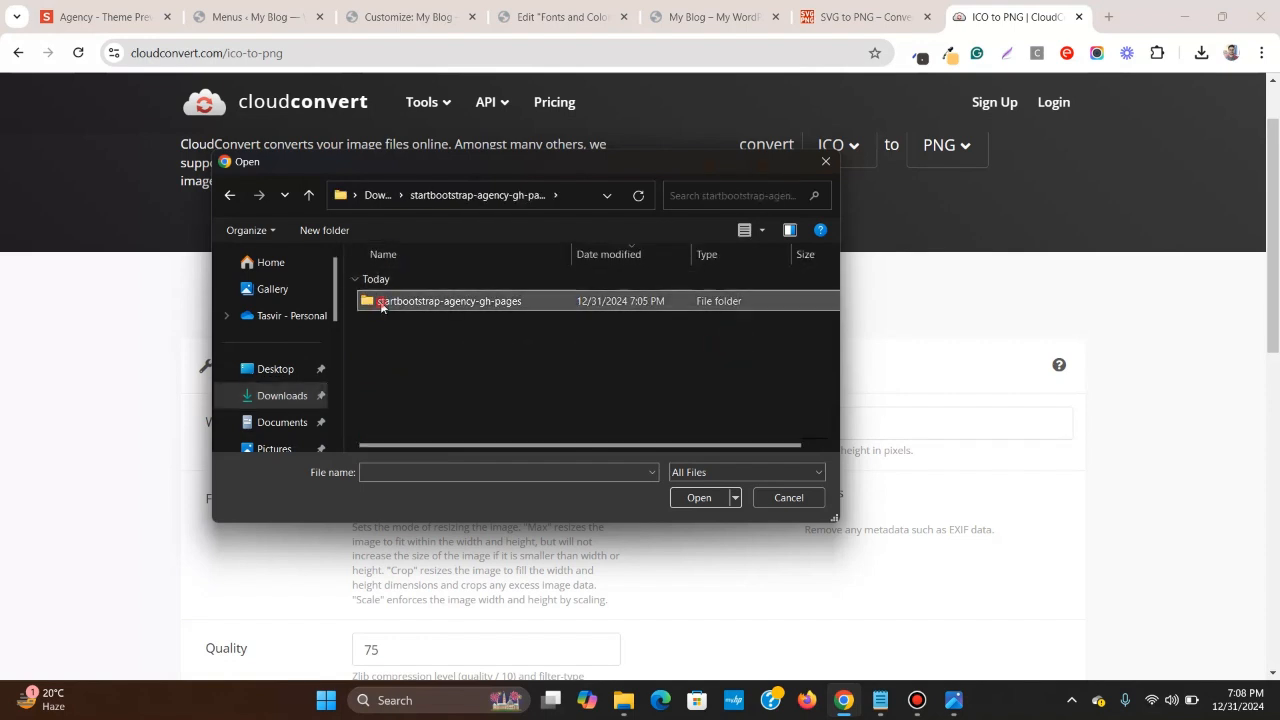
pyautogui.doubleClick(381, 303)
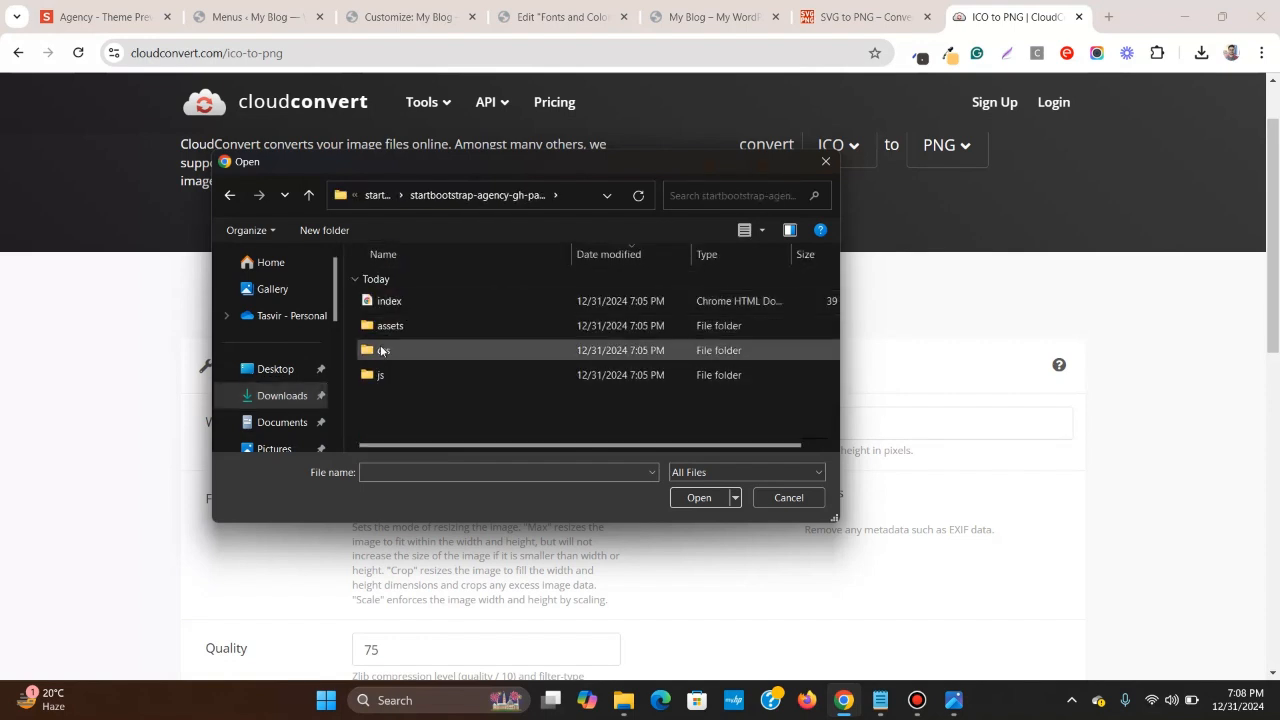
pyautogui.doubleClick(385, 326)
pyautogui.click(392, 301)
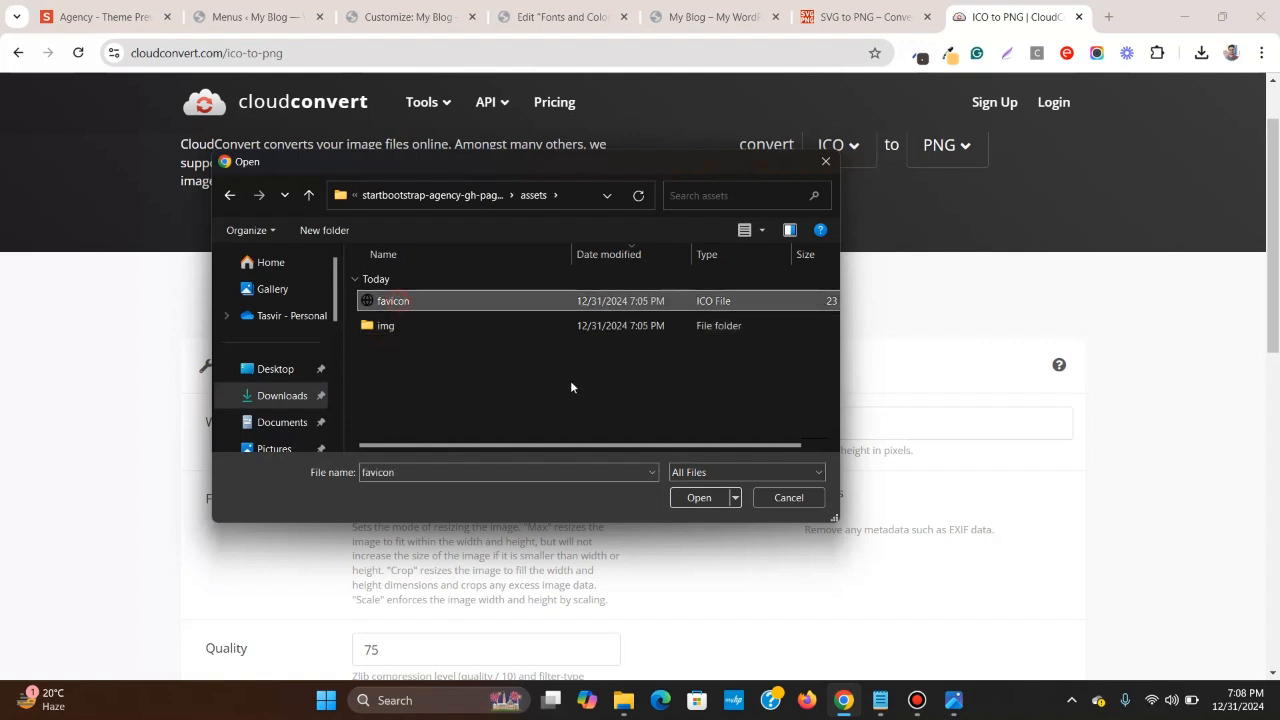
pyautogui.click(699, 498)
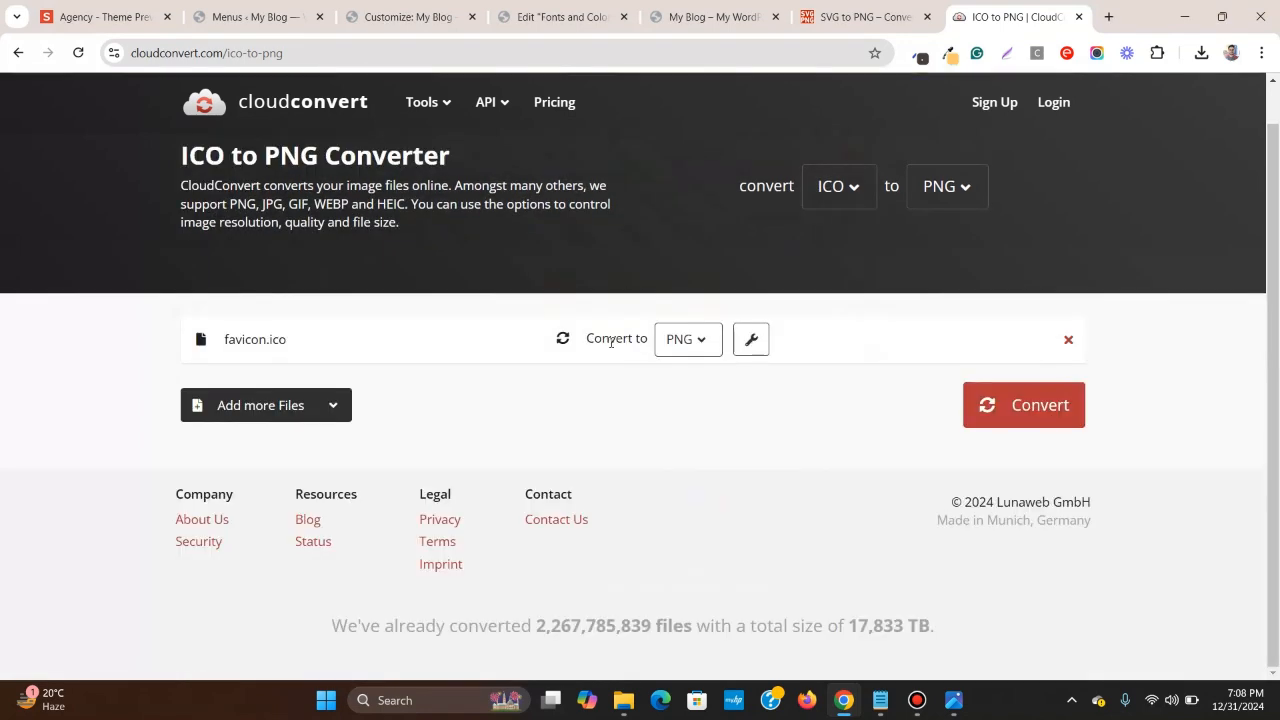
pyautogui.click(1050, 406)
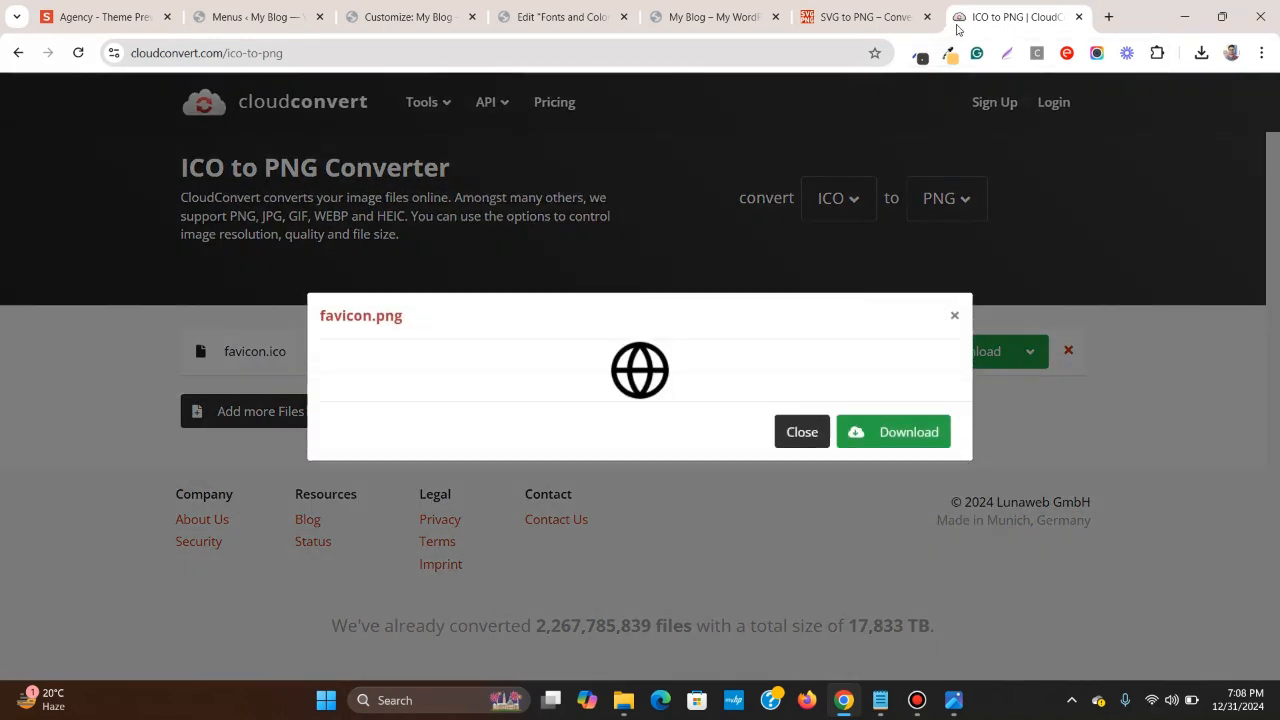
pyautogui.click(899, 437)
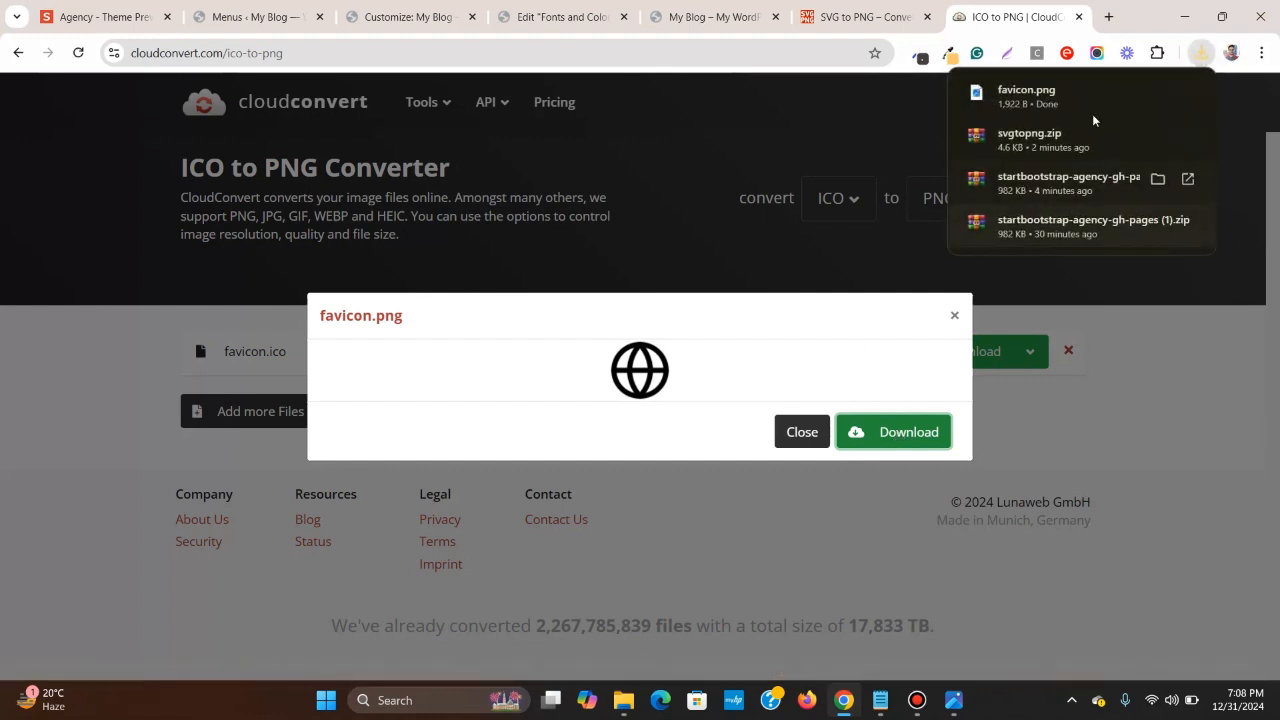
# - Upload the downloaded favicon.png as the site icon in the Customizer, then publish the changes and close the Customizer tab
pyautogui.click(414, 10)
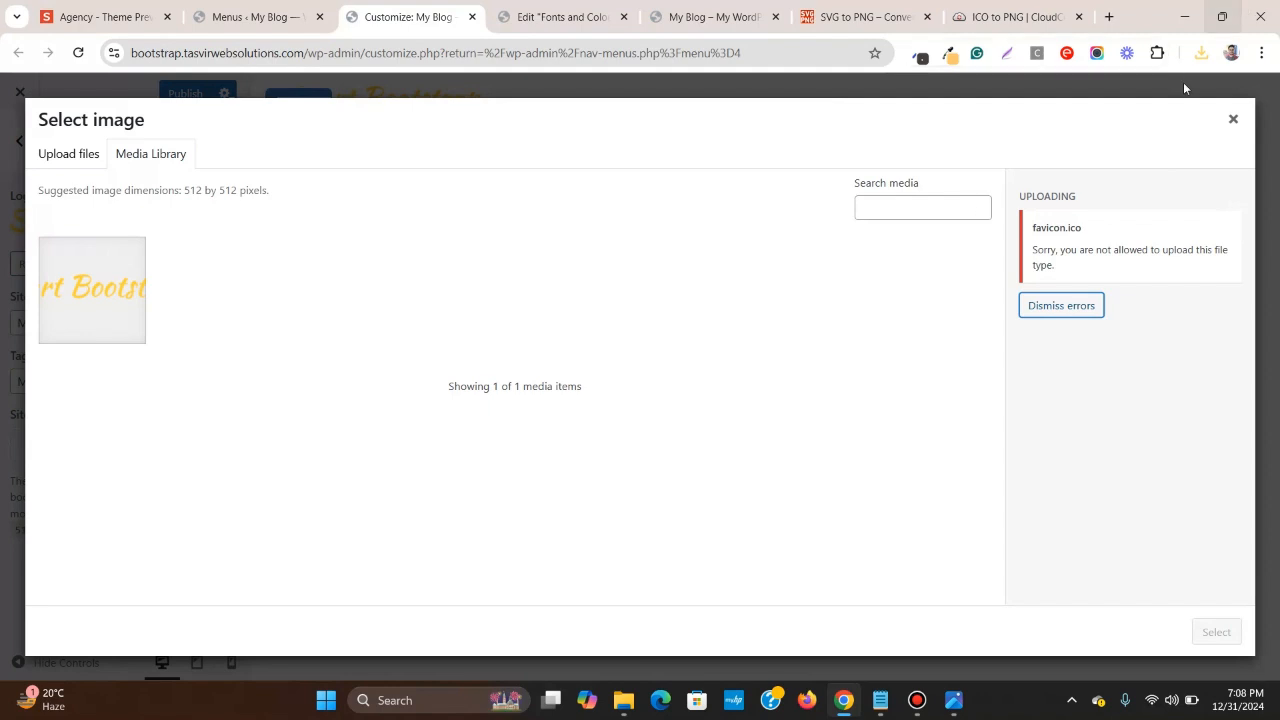
pyautogui.click(1201, 52)
pyautogui.moveTo(1020, 131); pyautogui.dragTo(366, 276)
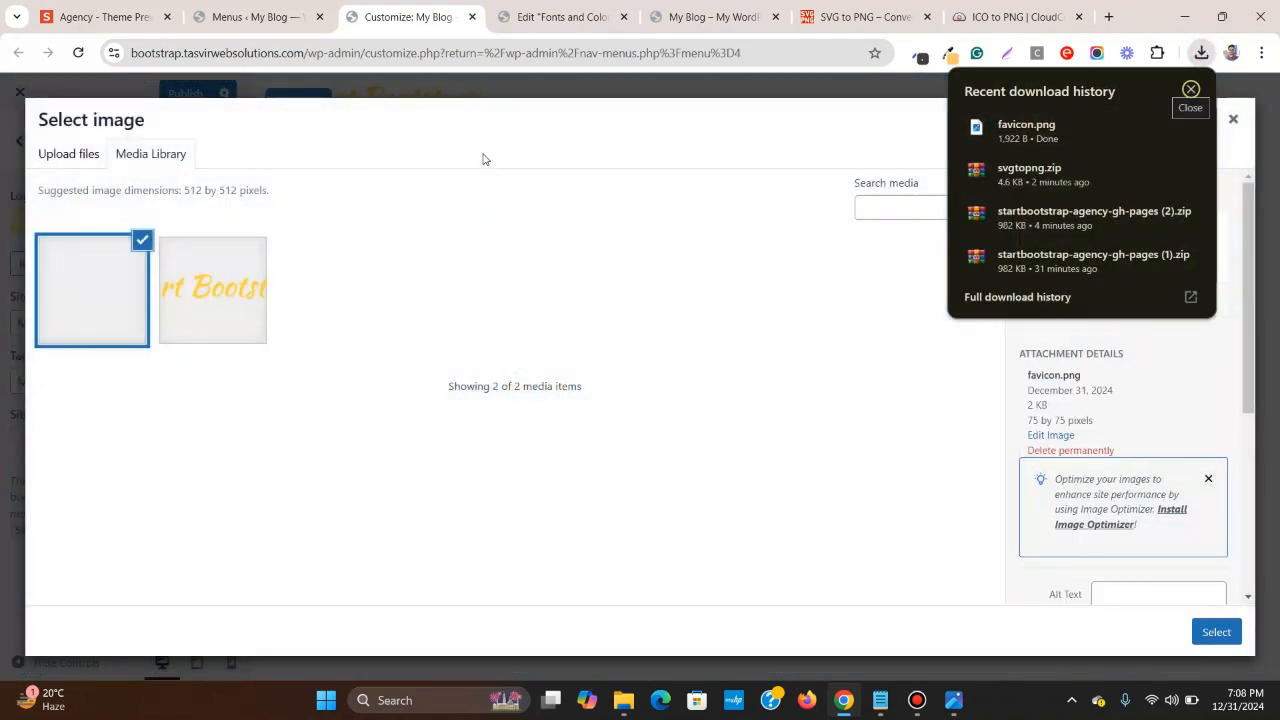
pyautogui.click(485, 158)
pyautogui.click(1216, 632)
pyautogui.click(1139, 631)
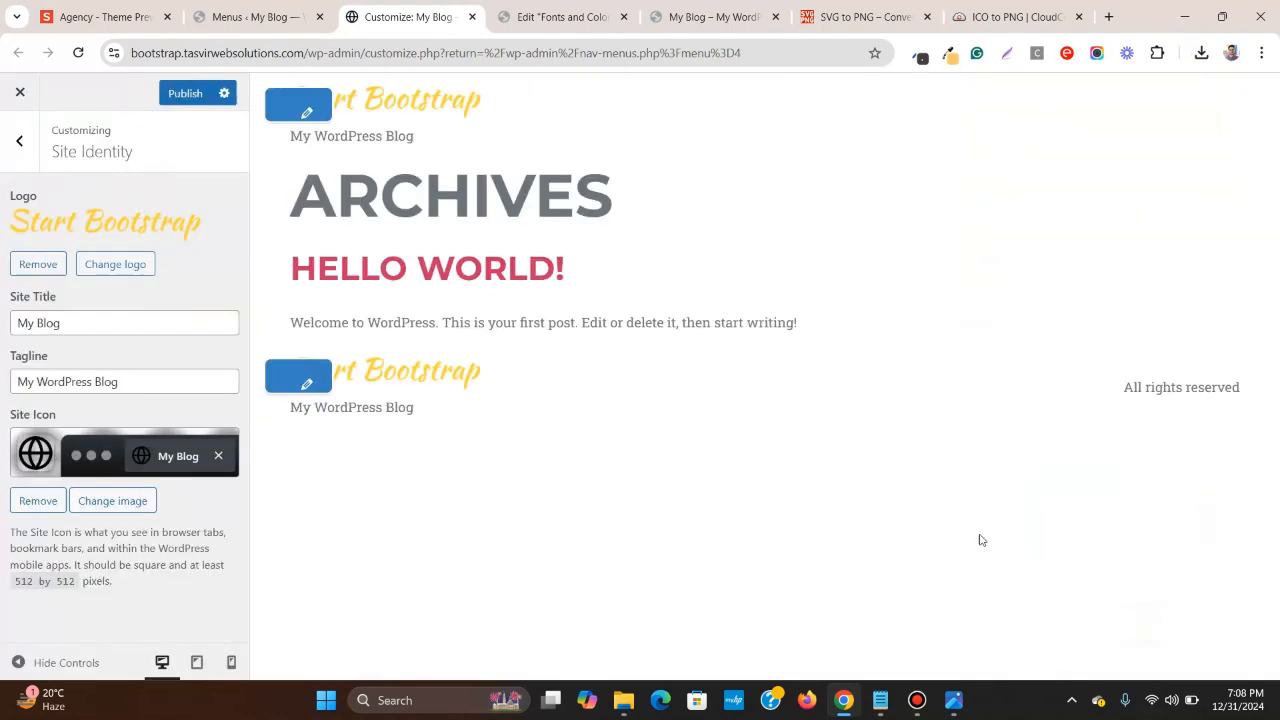
pyautogui.click(189, 94)
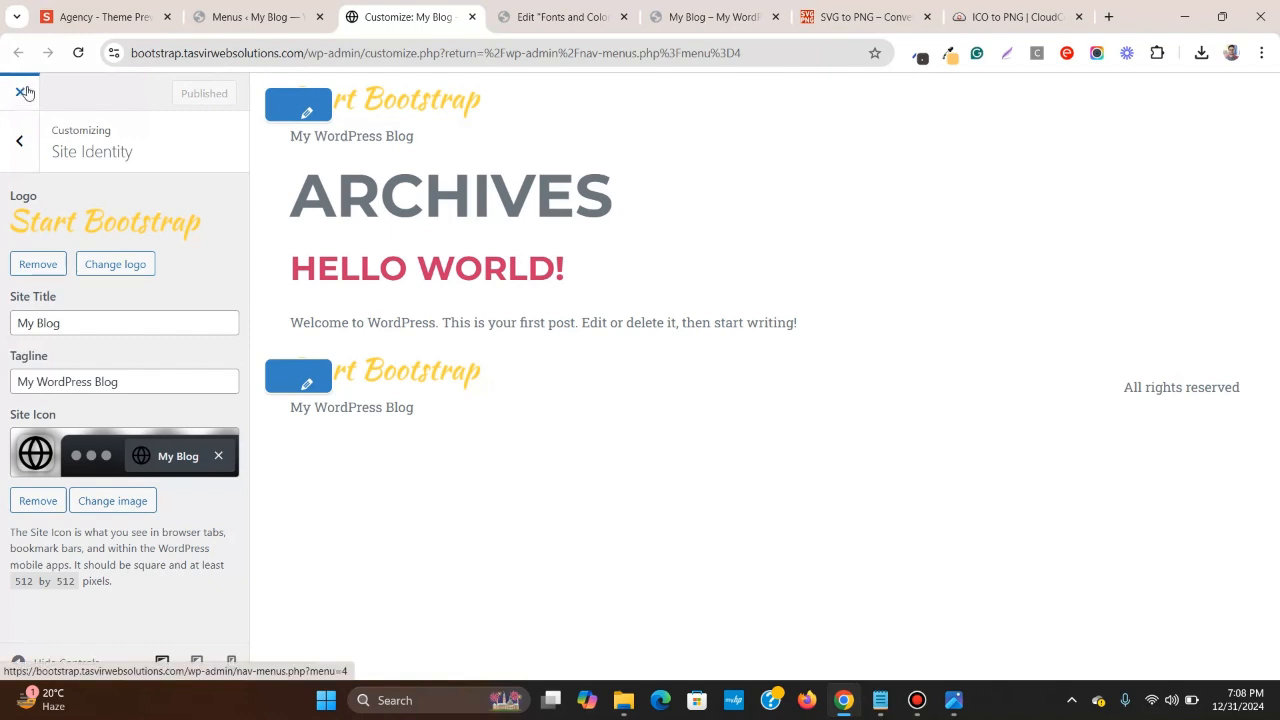
pyautogui.click(472, 17)
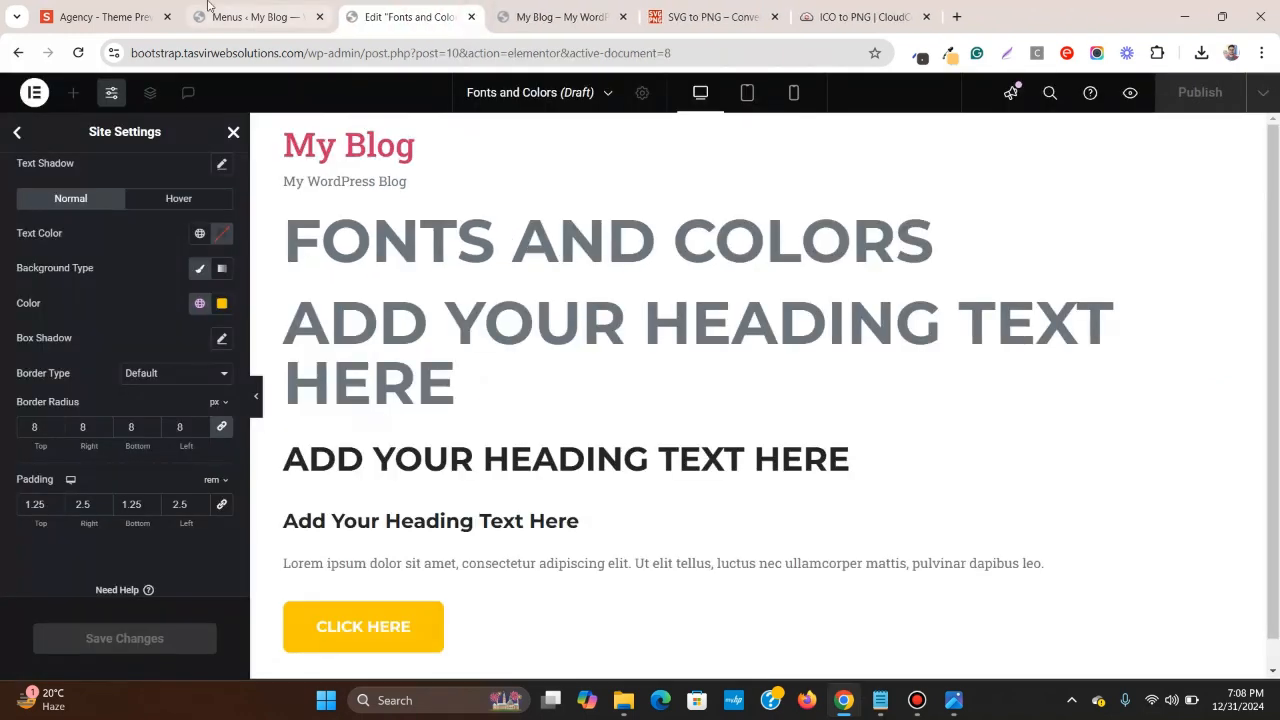
# - Examine the logo and navigation menu in the Agency theme preview's header alongside the WordPress Menus page
pyautogui.click(210, 12)
pyautogui.click(140, 17)
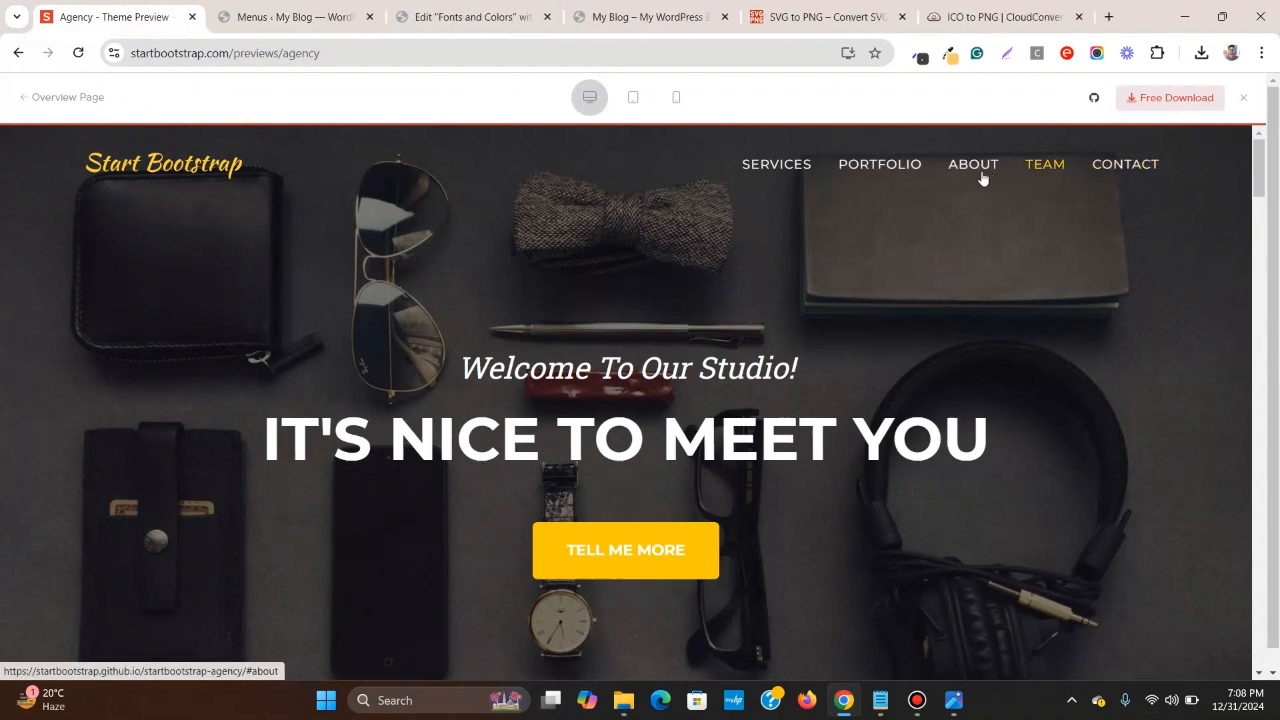
pyautogui.click(335, 16)
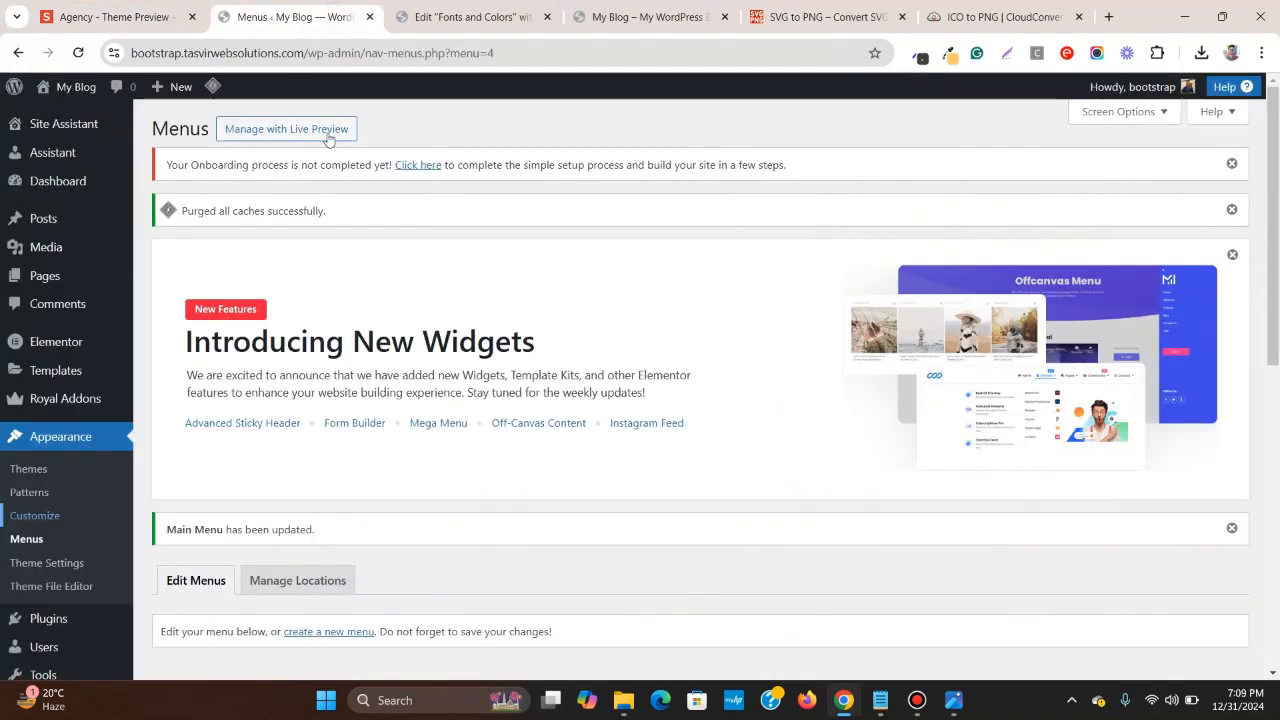
pyautogui.scroll(-1, 329, 140)
pyautogui.scroll(1, 329, 141)
pyautogui.click(115, 12)
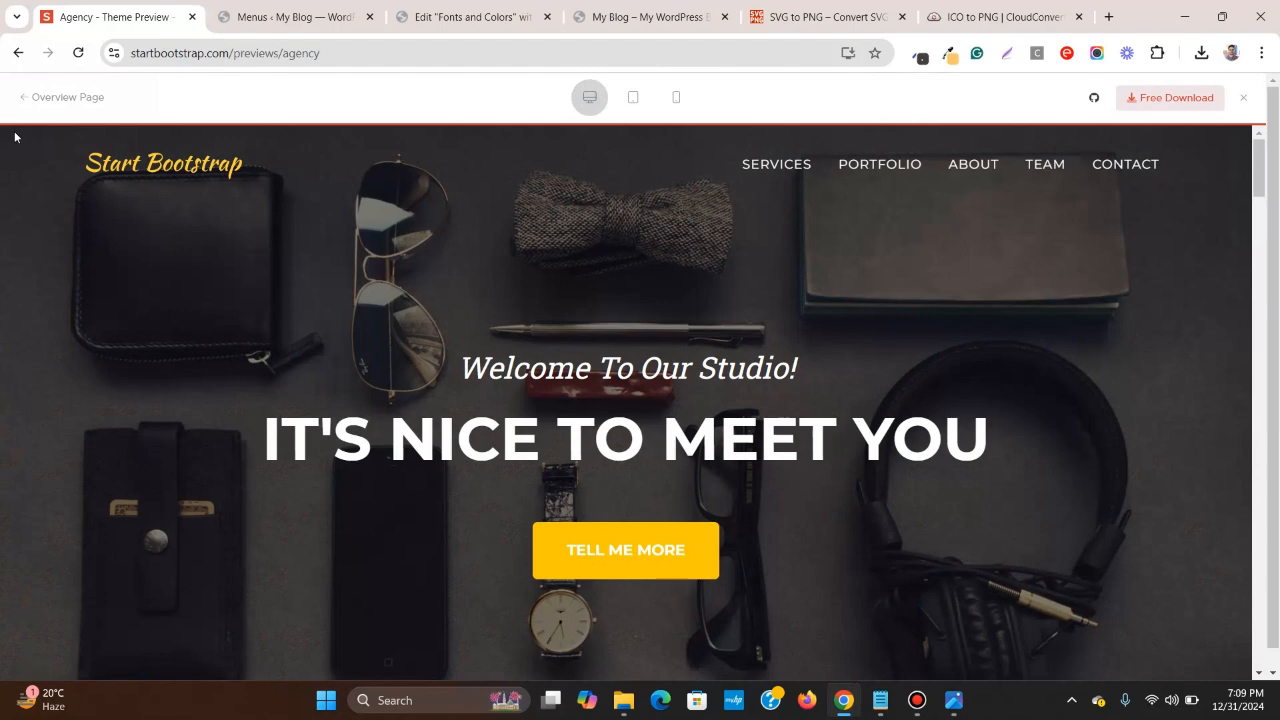
# - Open Elementor's Theme Builder from the WordPress dashboard and create a new header template
pyautogui.click(312, 8)
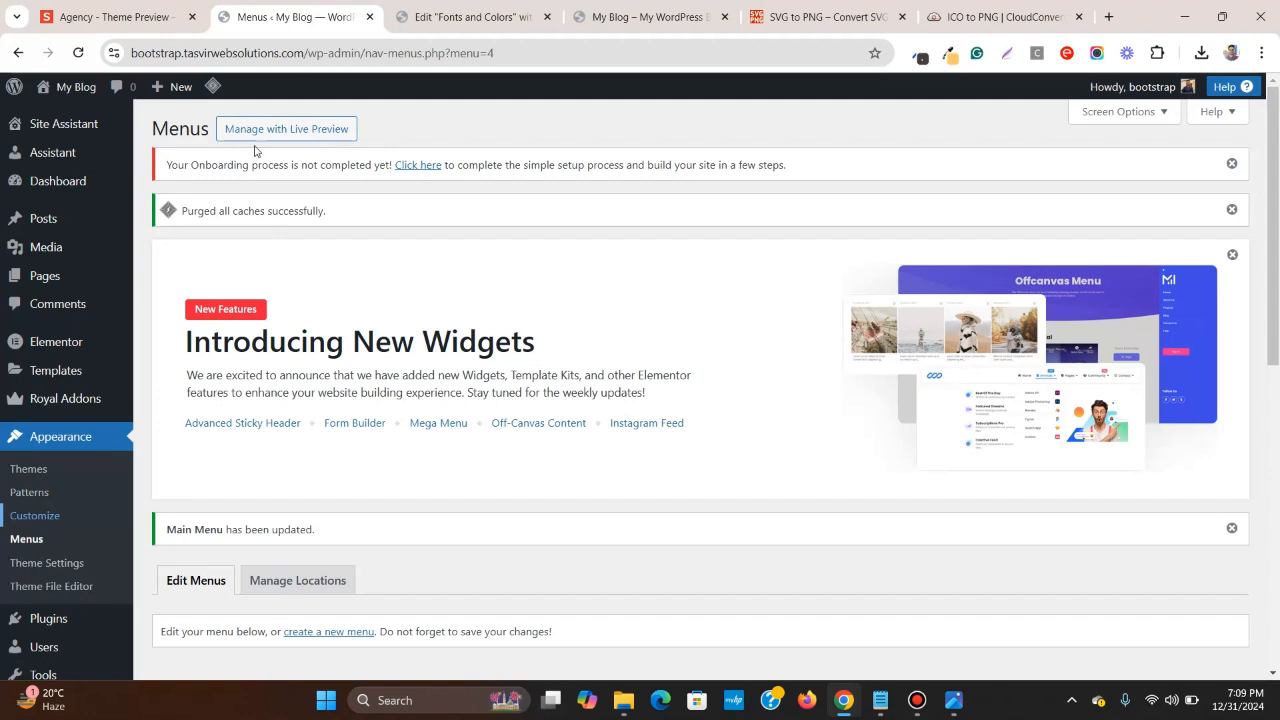
pyautogui.moveTo(57, 372)
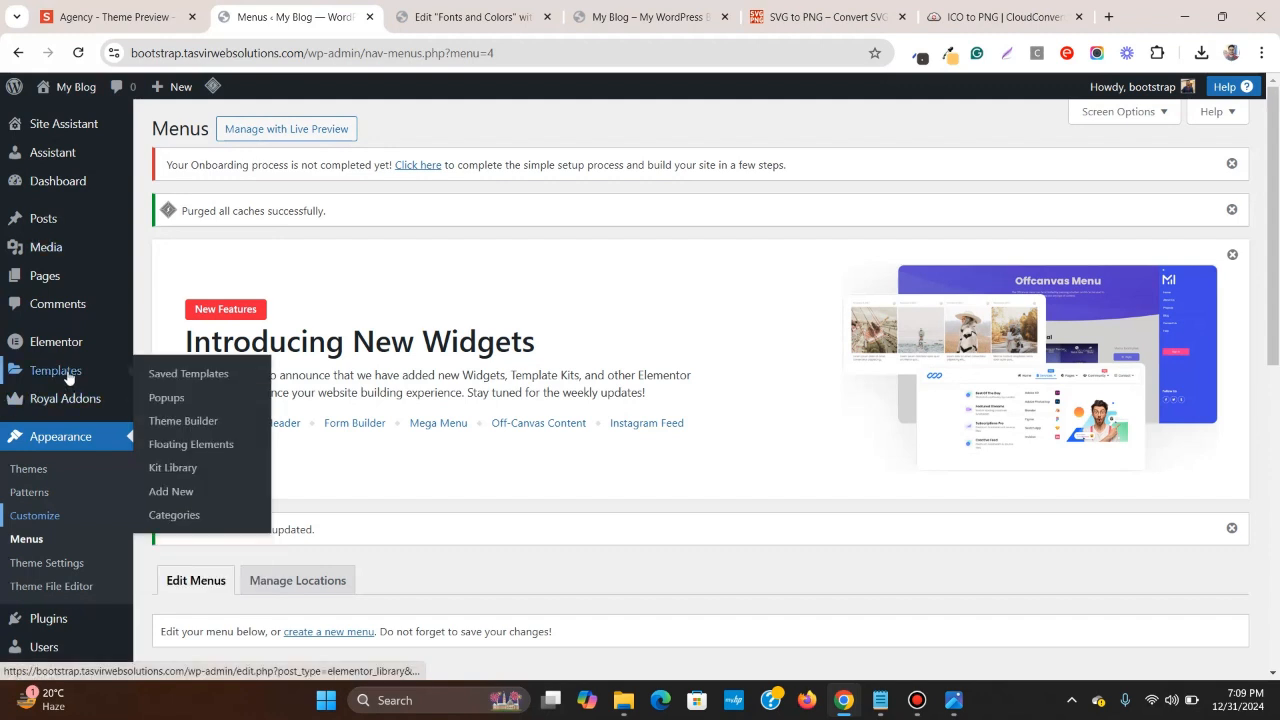
pyautogui.click(196, 424)
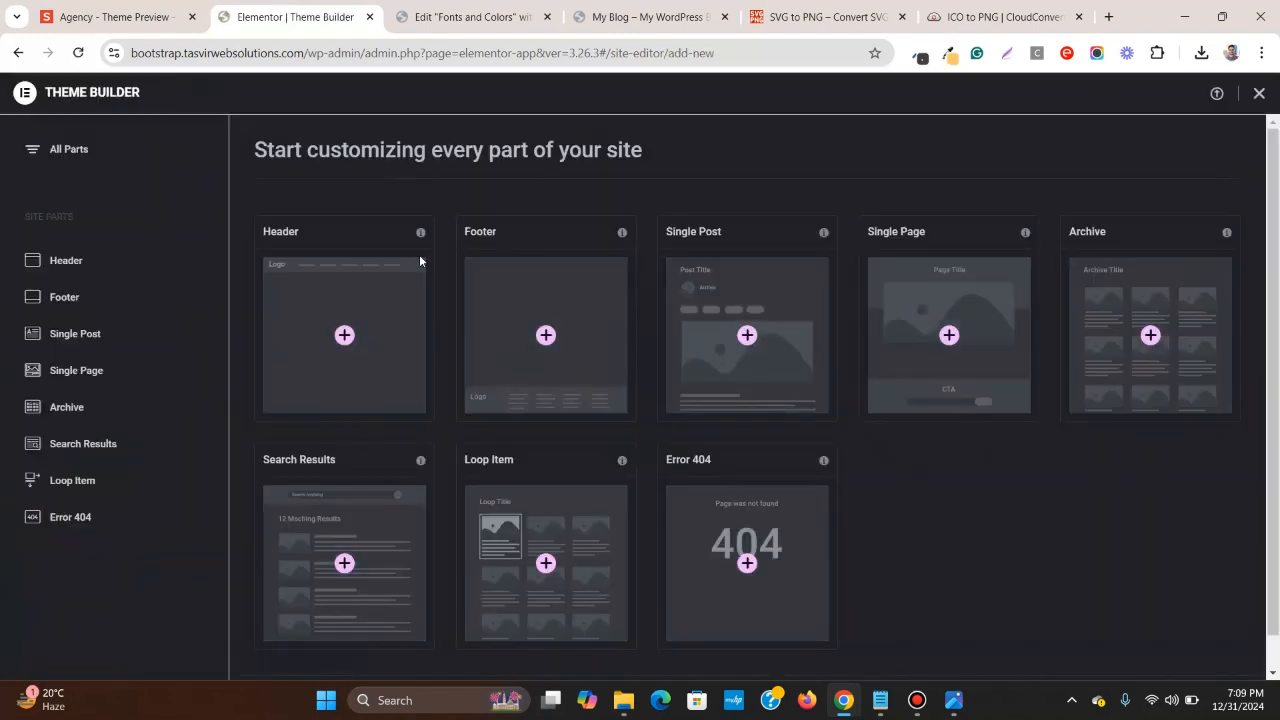
pyautogui.click(349, 341)
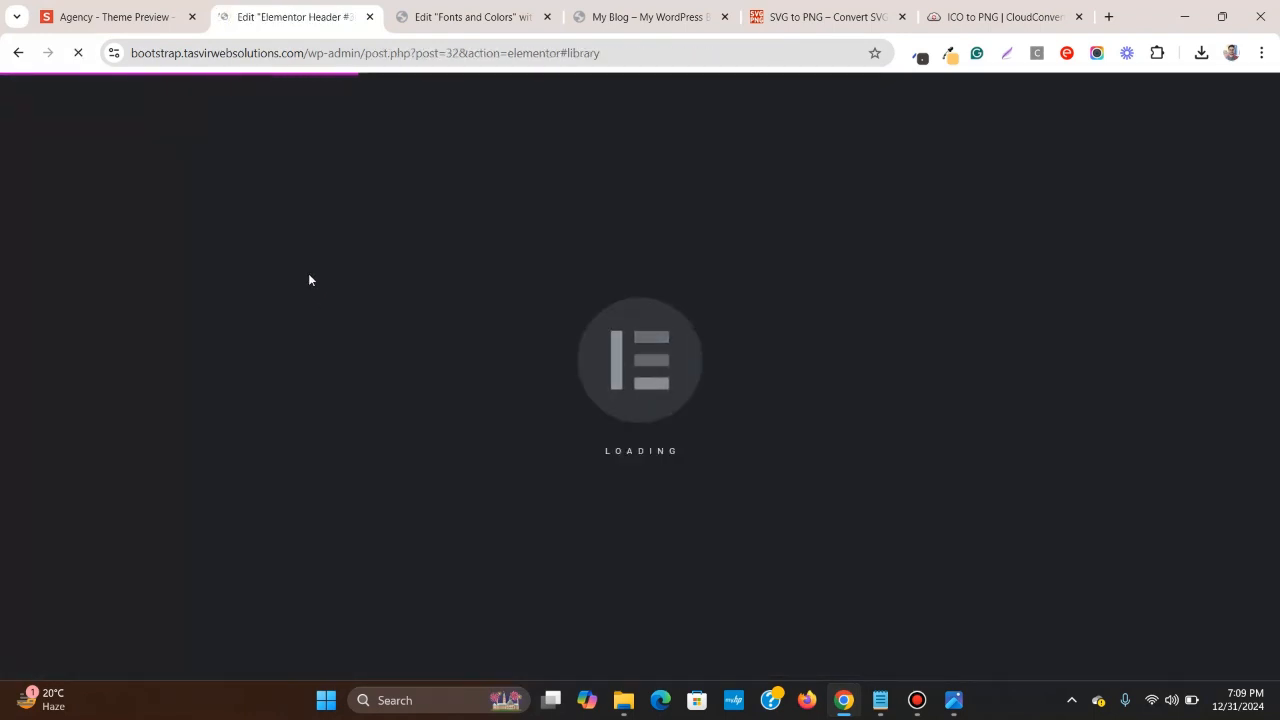
# - Check the Agency theme preview's header, then close the header template library to start from a blank canvas
pyautogui.click(140, 6)
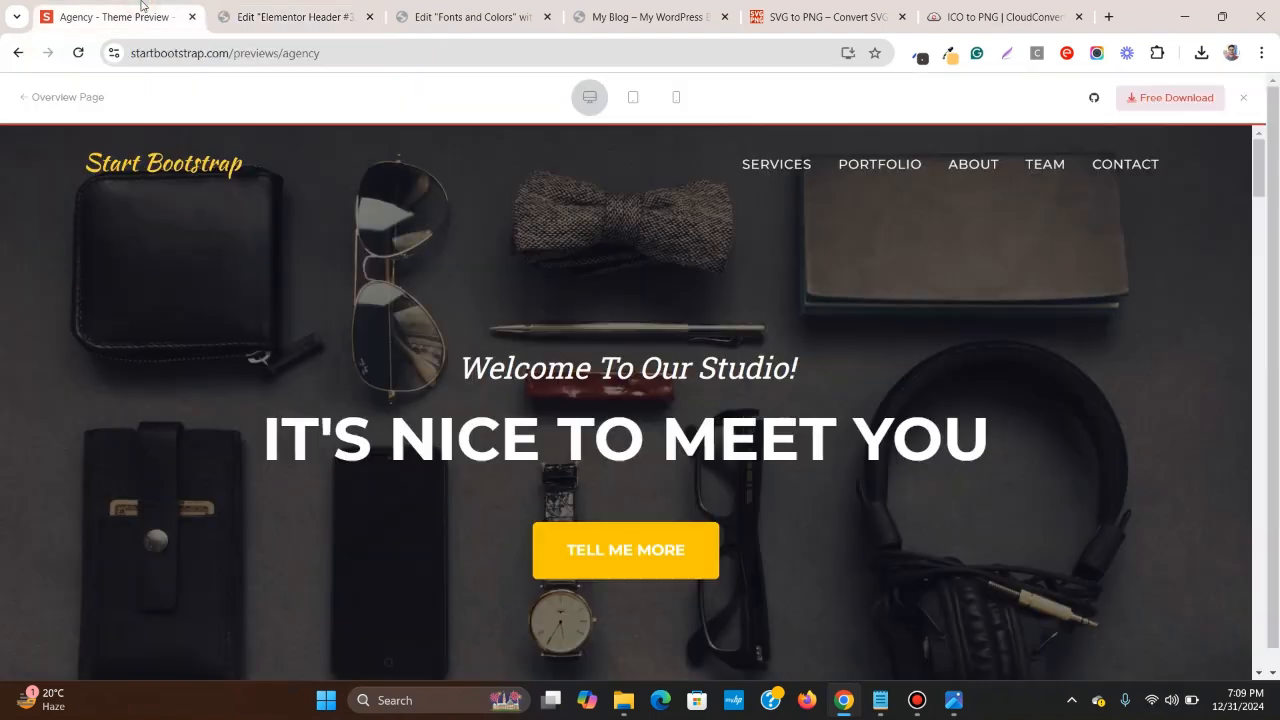
pyautogui.click(365, 8)
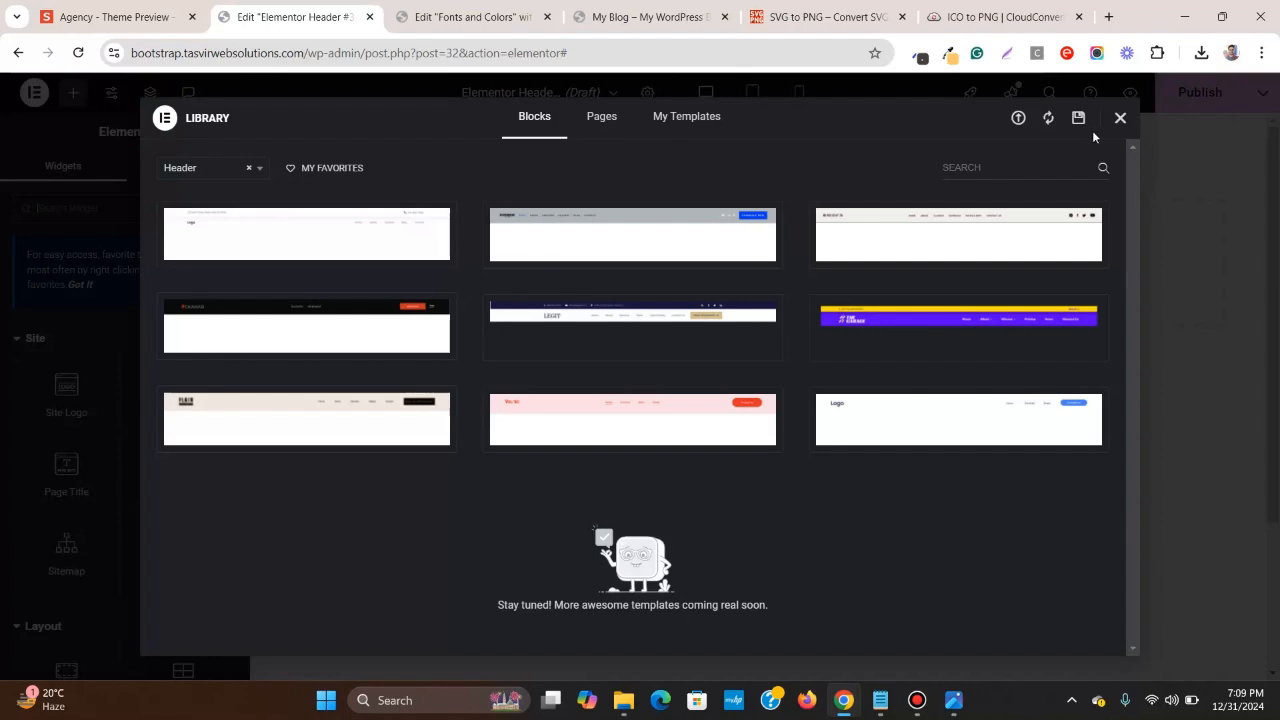
pyautogui.click(1121, 119)
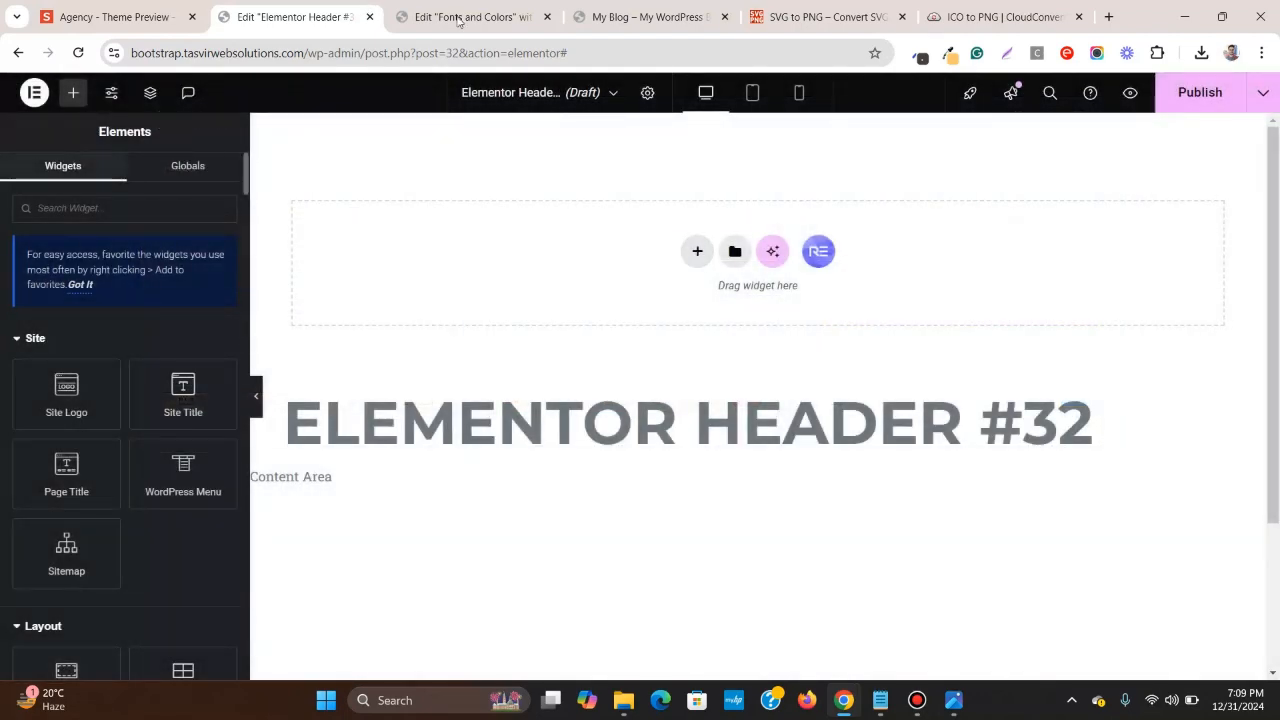
# - Title the header template "Main header" in its settings and save it as a draft
pyautogui.click(648, 94)
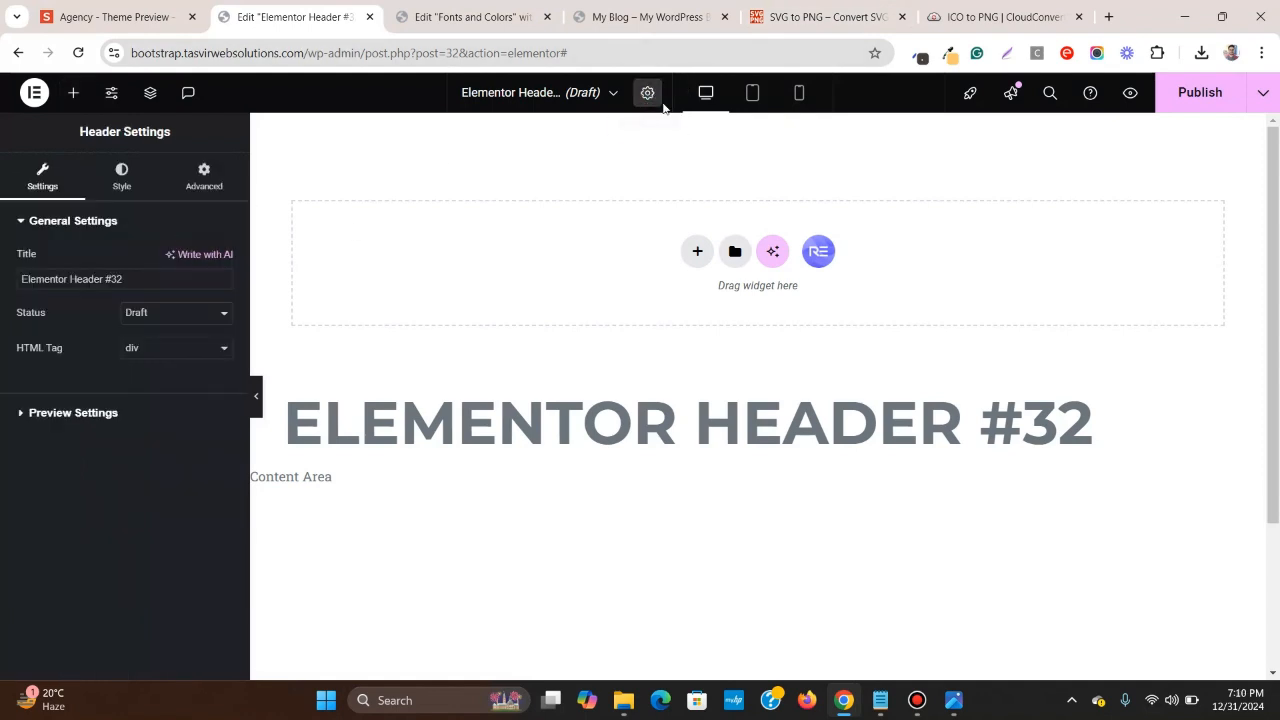
pyautogui.tripleClick(188, 280)
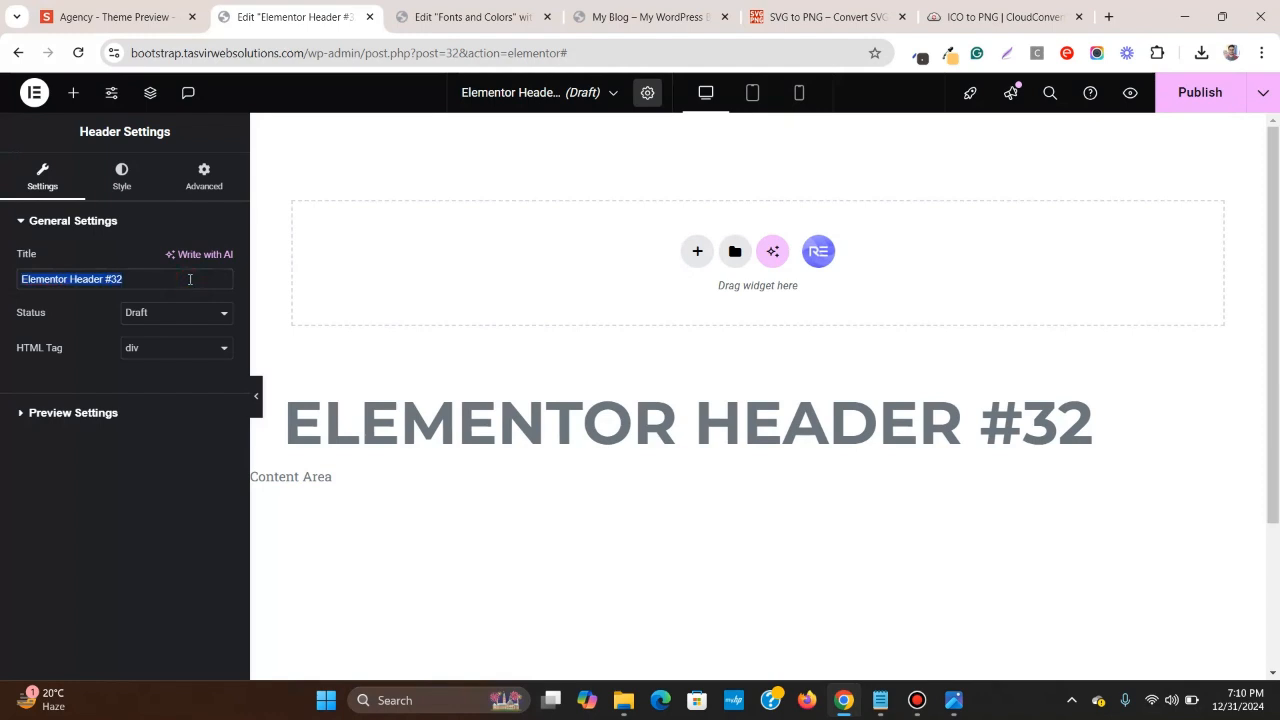
pyautogui.write('Main H')
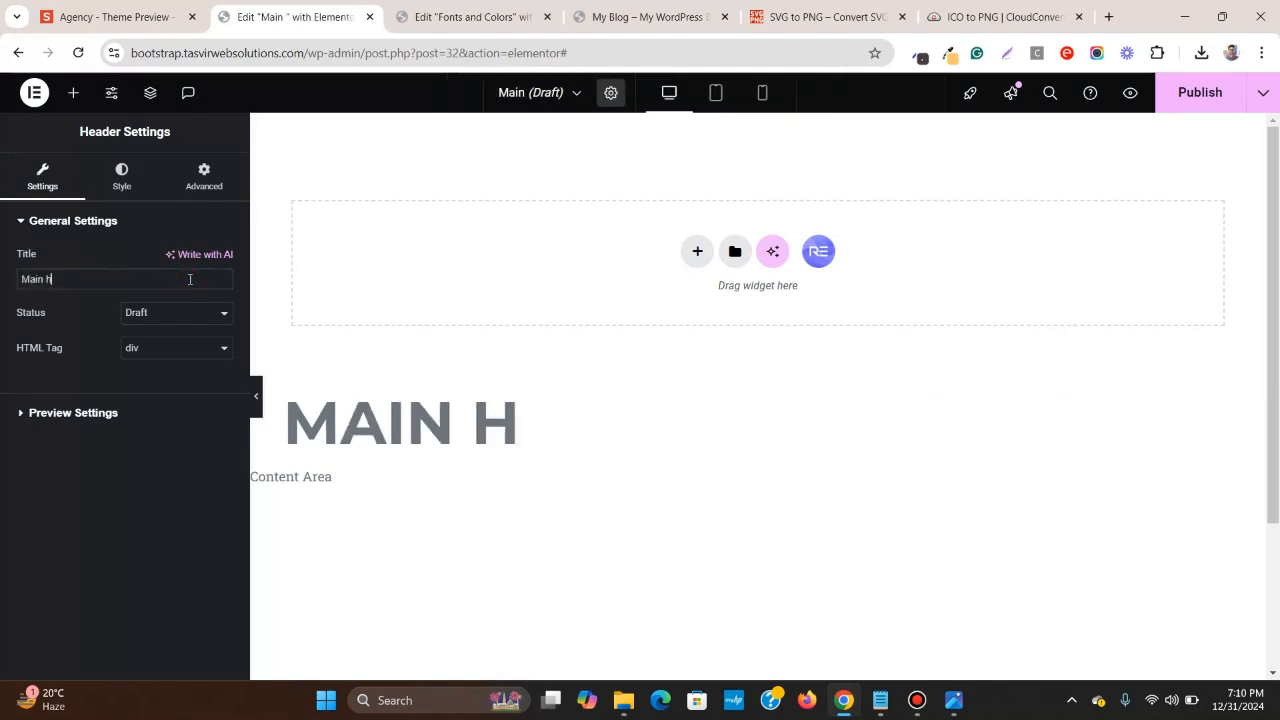
pyautogui.write('ead')
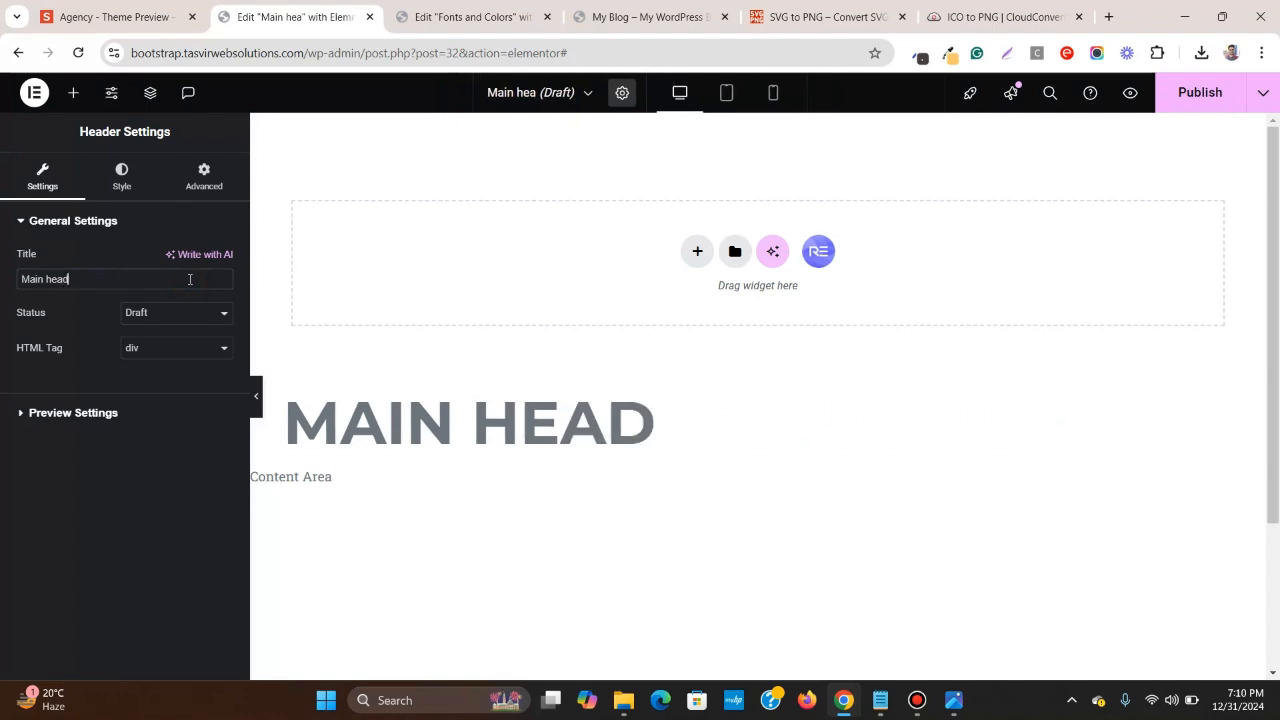
pyautogui.write('er')
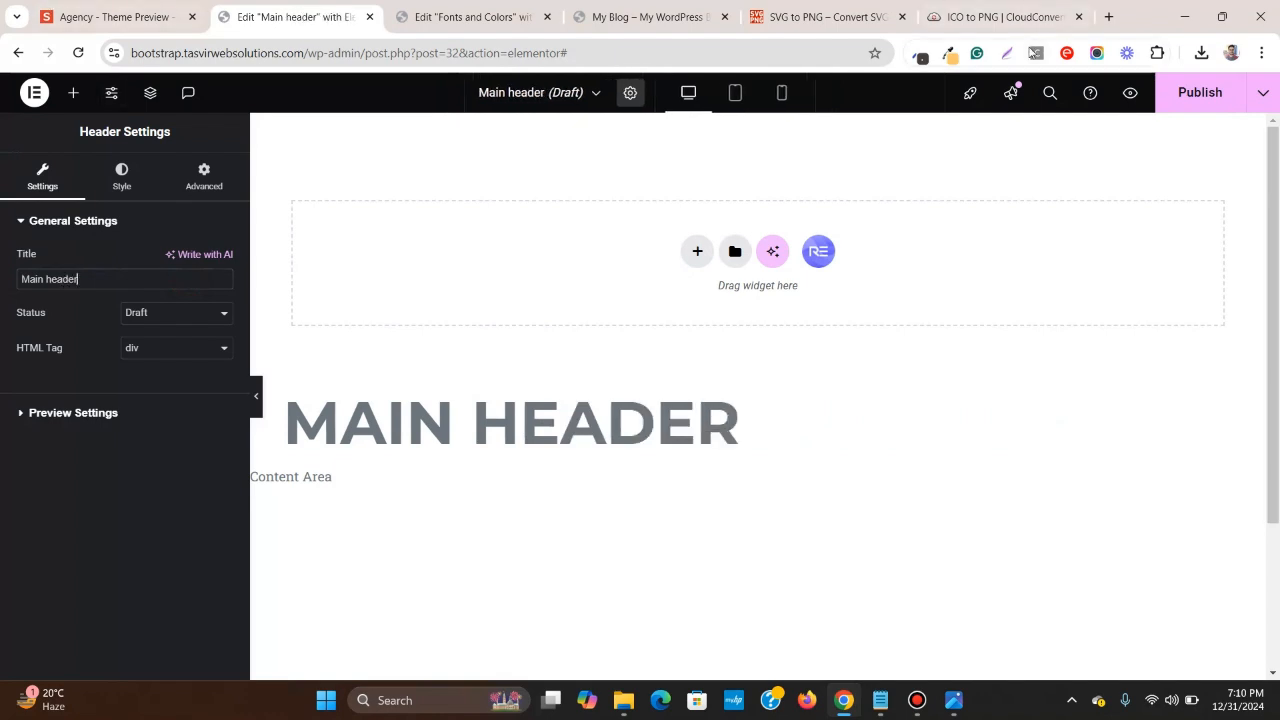
pyautogui.click(1263, 92)
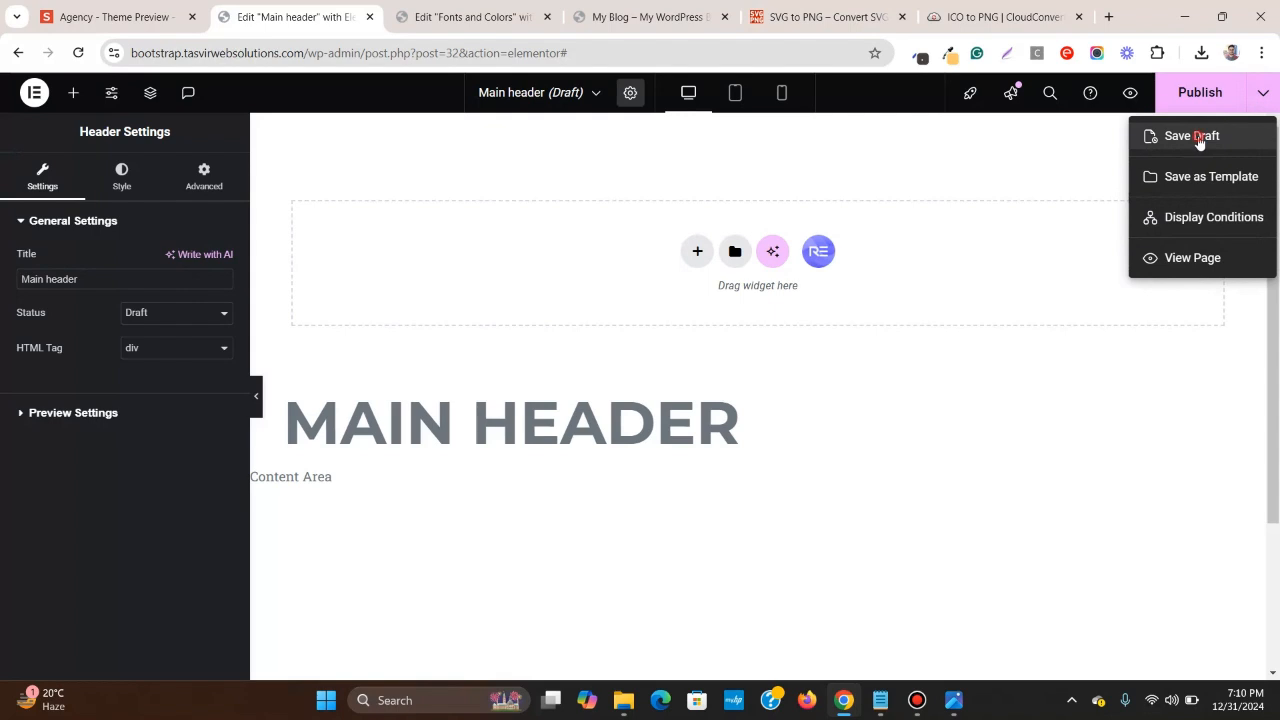
pyautogui.click(1199, 139)
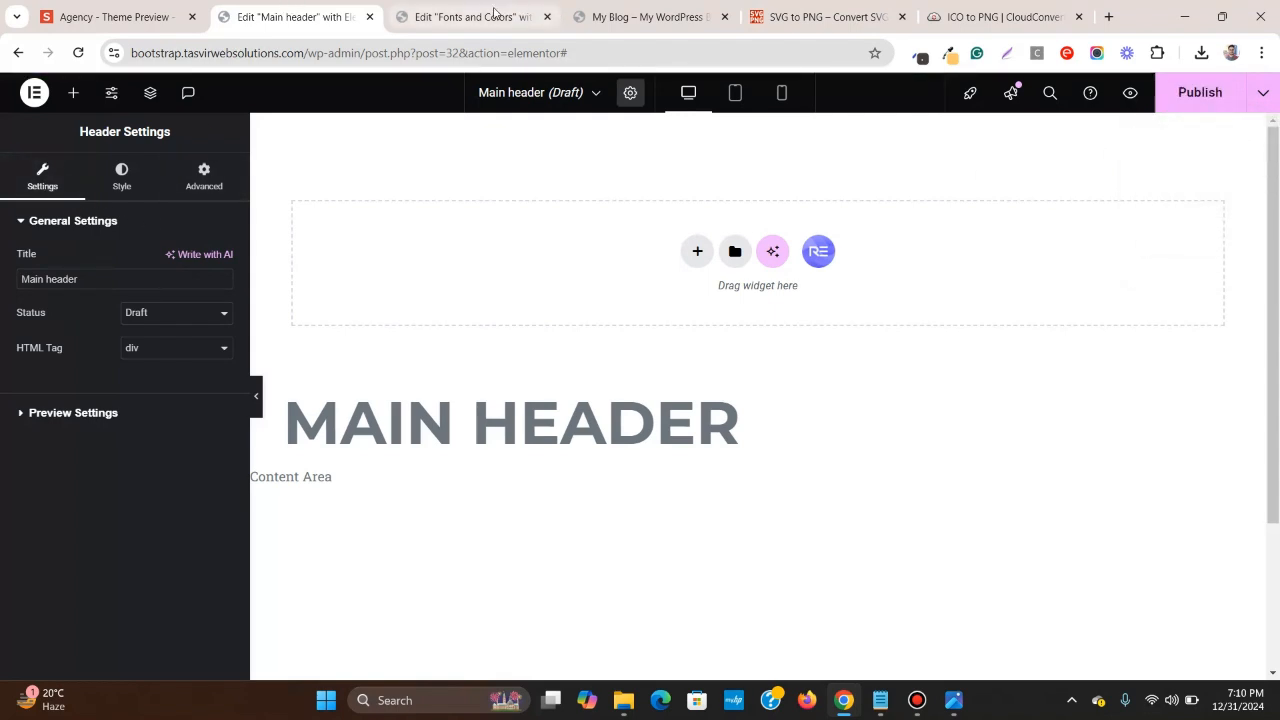
# - Add a single-column Flexbox container to the header and set its minimum height to 70 px
pyautogui.click(694, 250)
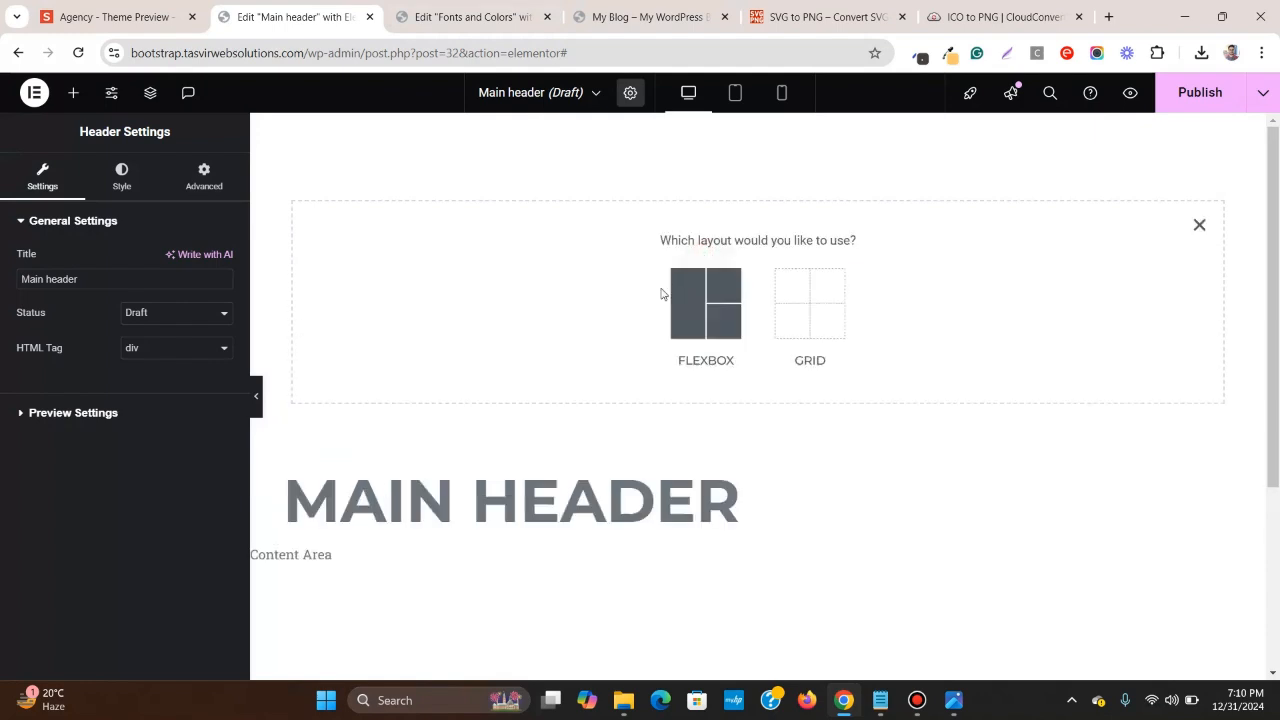
pyautogui.click(672, 312)
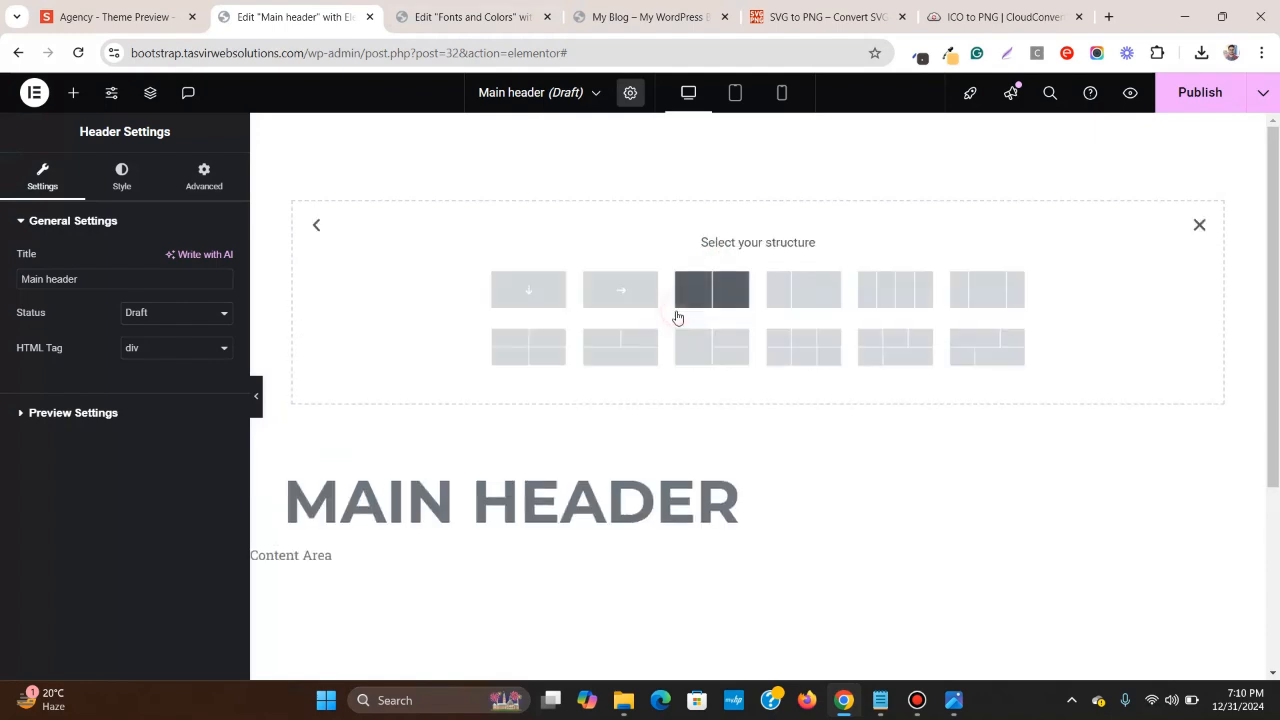
pyautogui.click(534, 294)
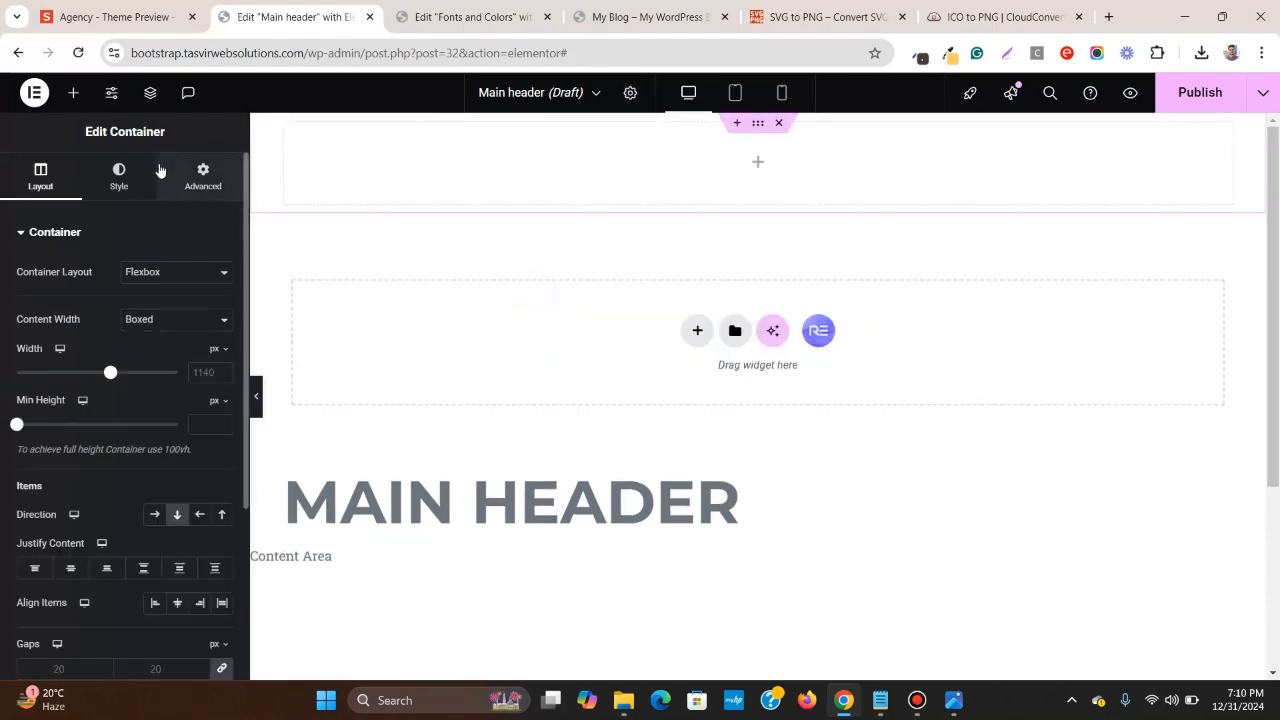
pyautogui.click(214, 419)
pyautogui.write('70')
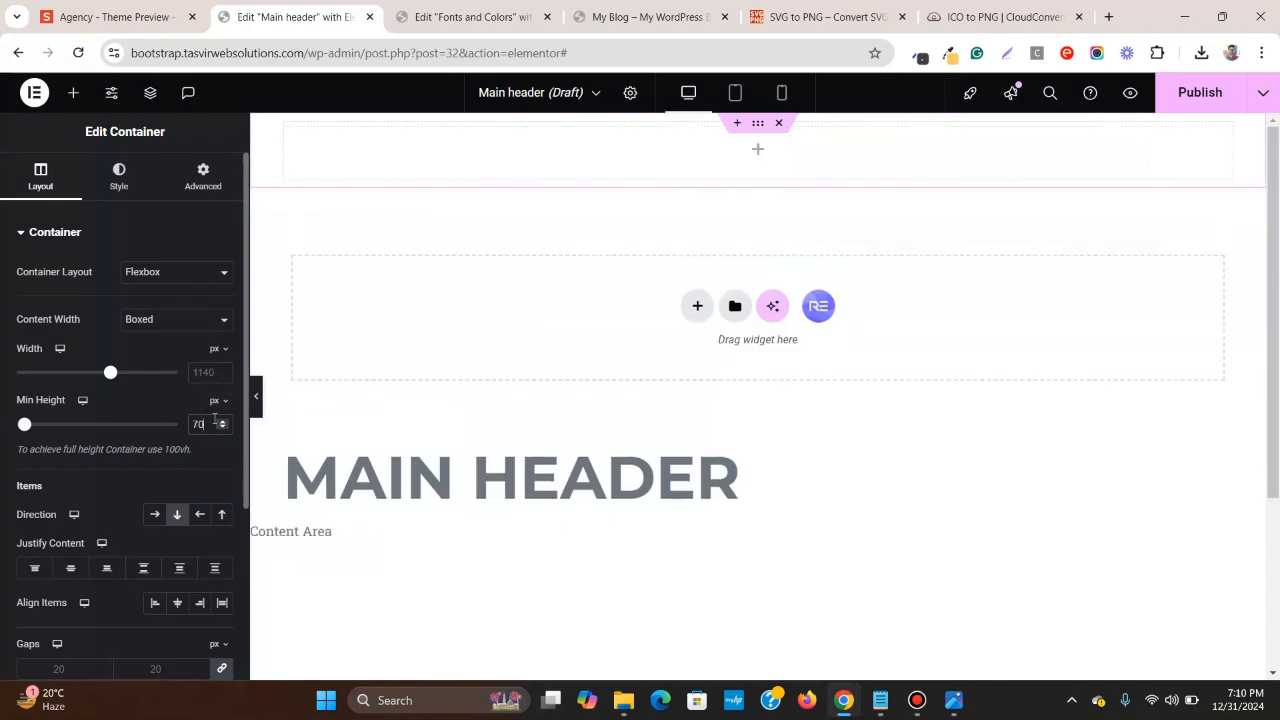
# - Place a Site Logo widget in the header container and add a WordPress Menu widget below it
pyautogui.click(71, 97)
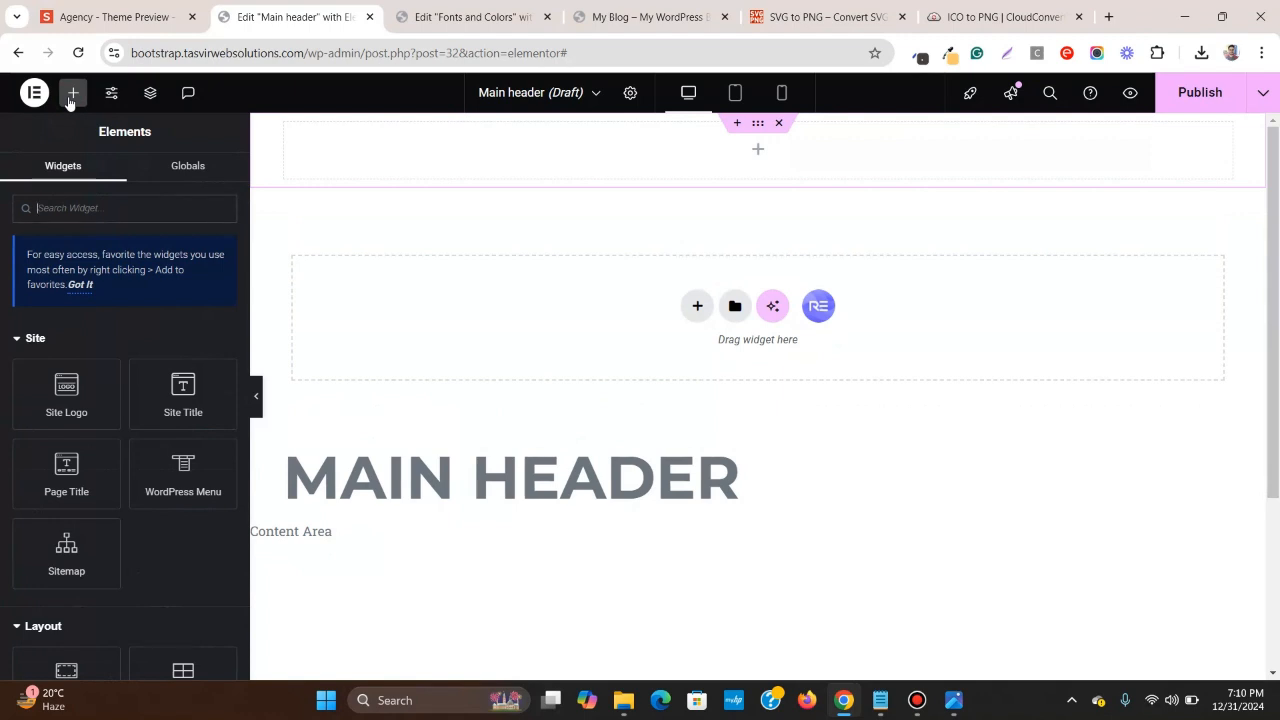
pyautogui.moveTo(66, 394); pyautogui.dragTo(526, 160)
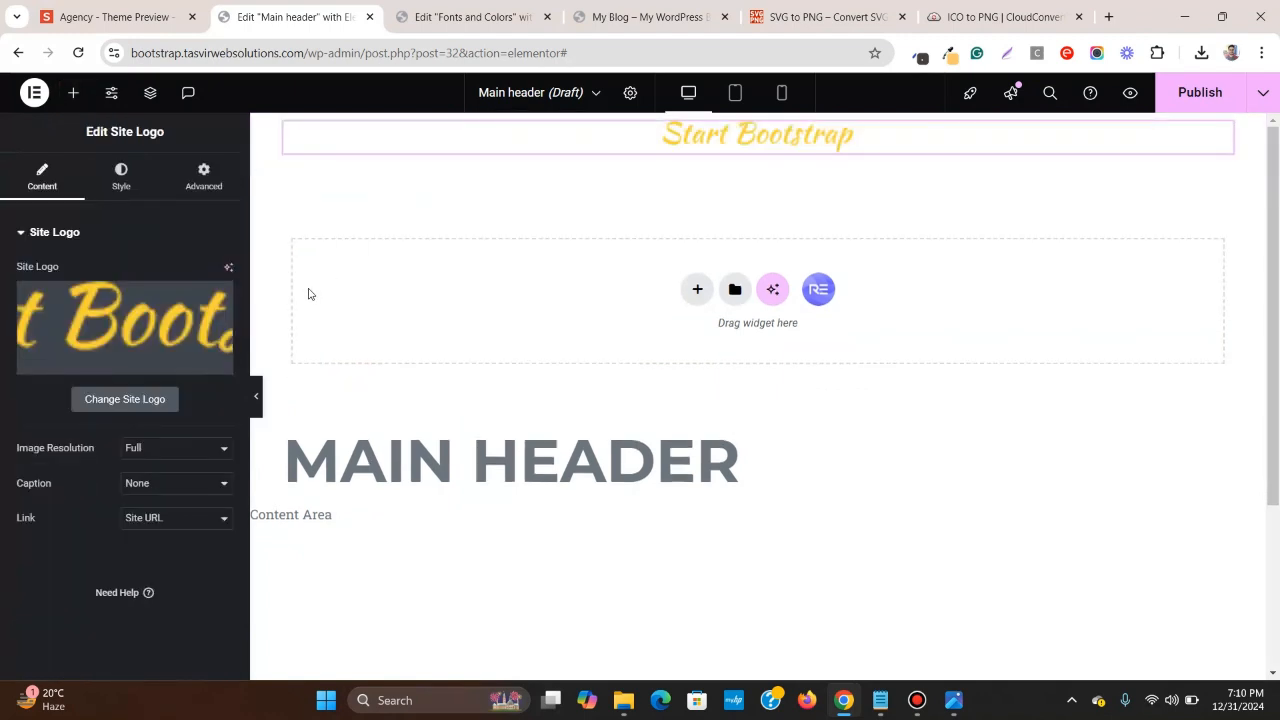
pyautogui.click(57, 7)
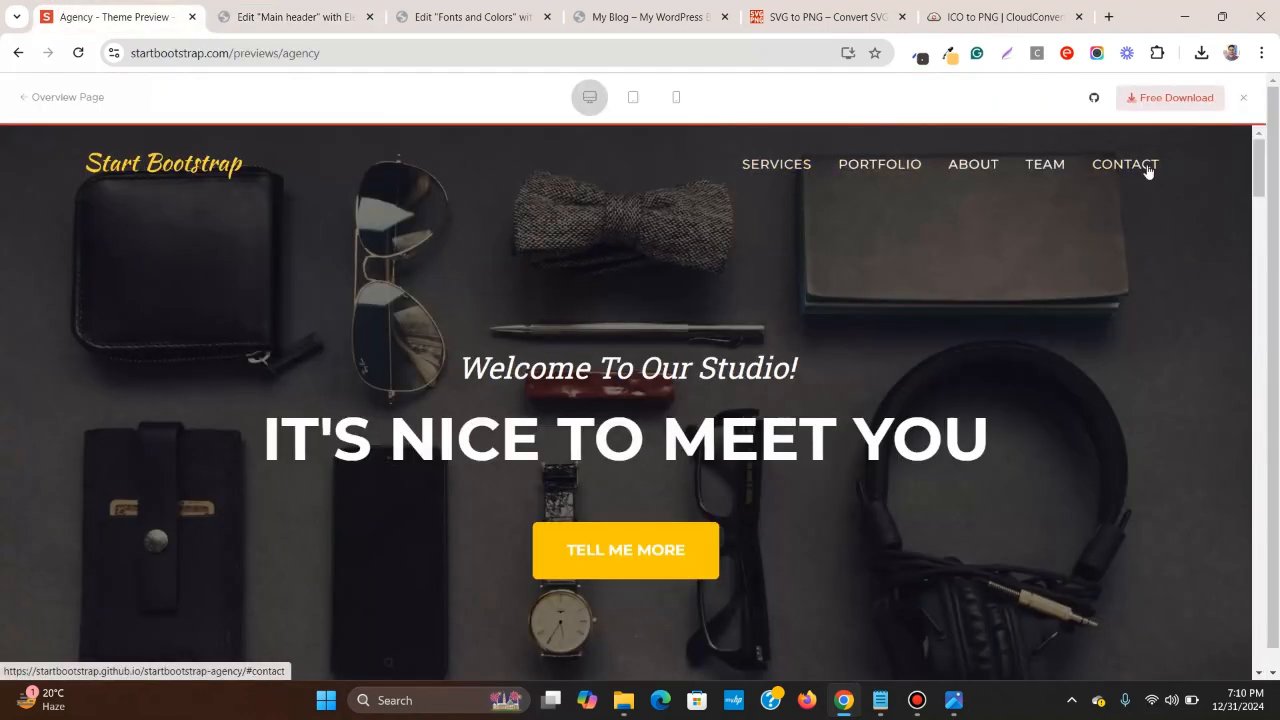
pyautogui.click(289, 6)
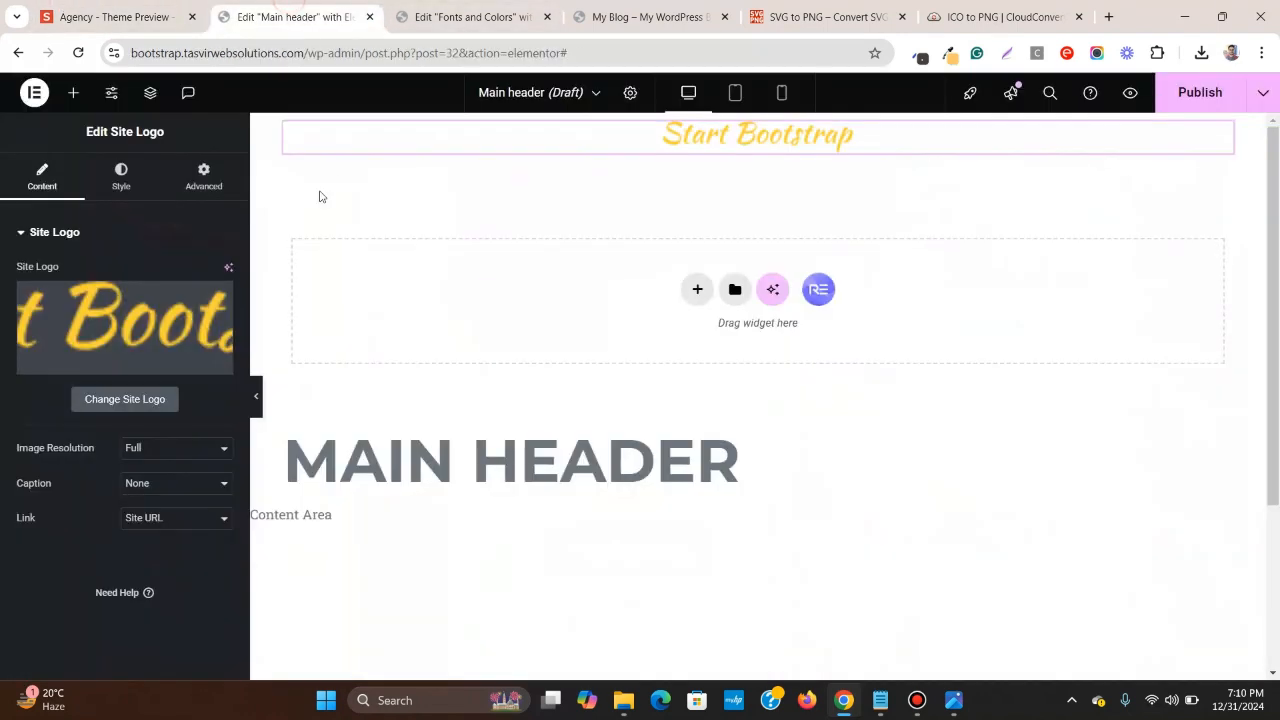
pyautogui.click(73, 92)
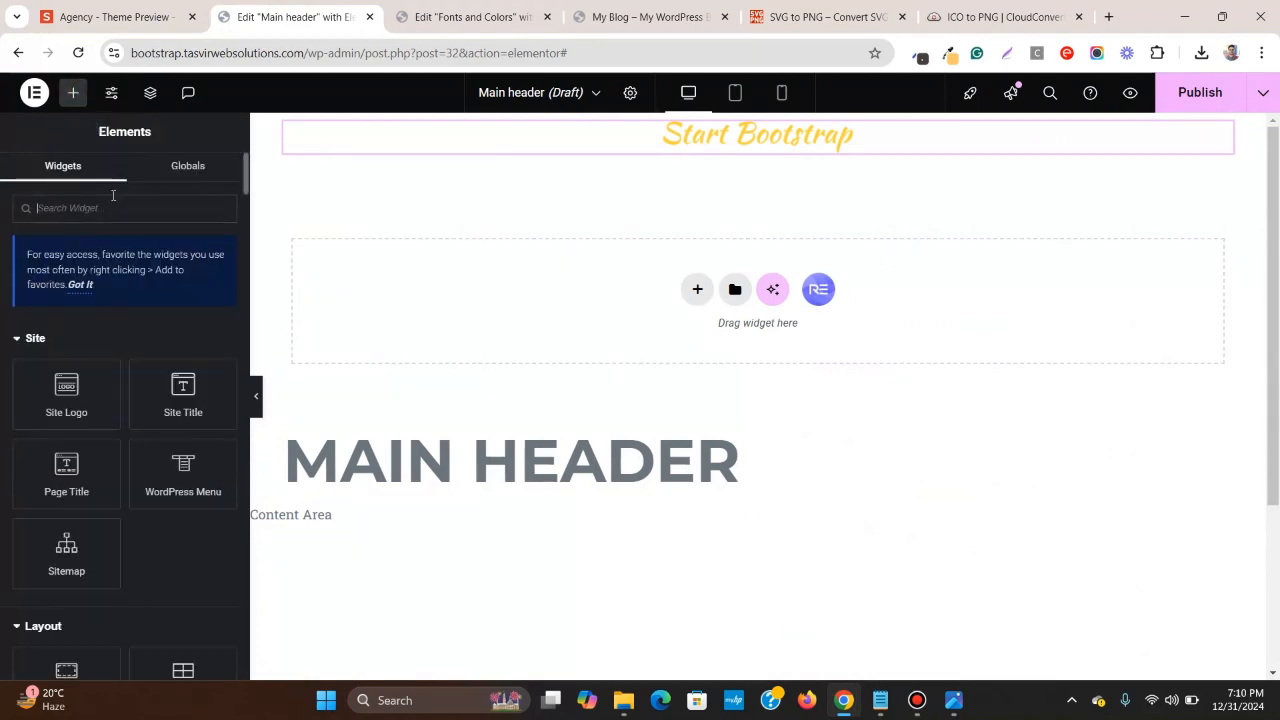
pyautogui.write('menu')
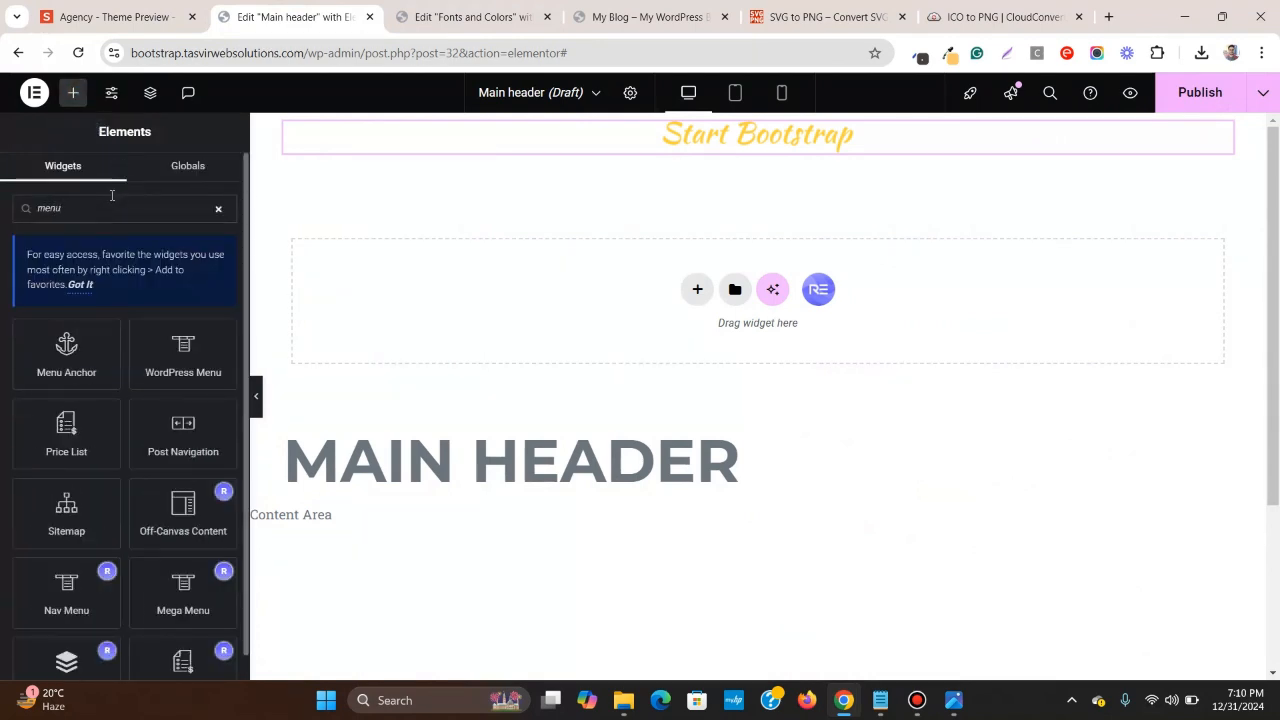
pyautogui.moveTo(165, 352); pyautogui.dragTo(705, 157)
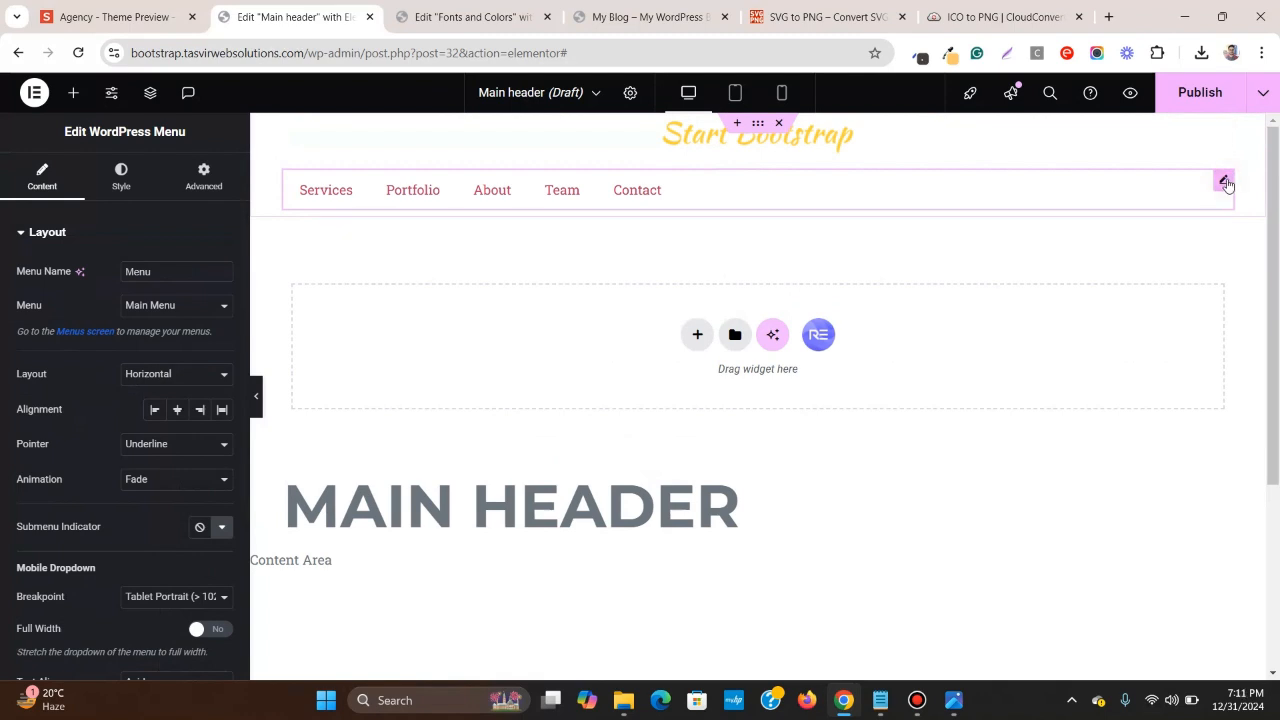
# - Apply the global MENU font to the main menu's typography
pyautogui.click(126, 184)
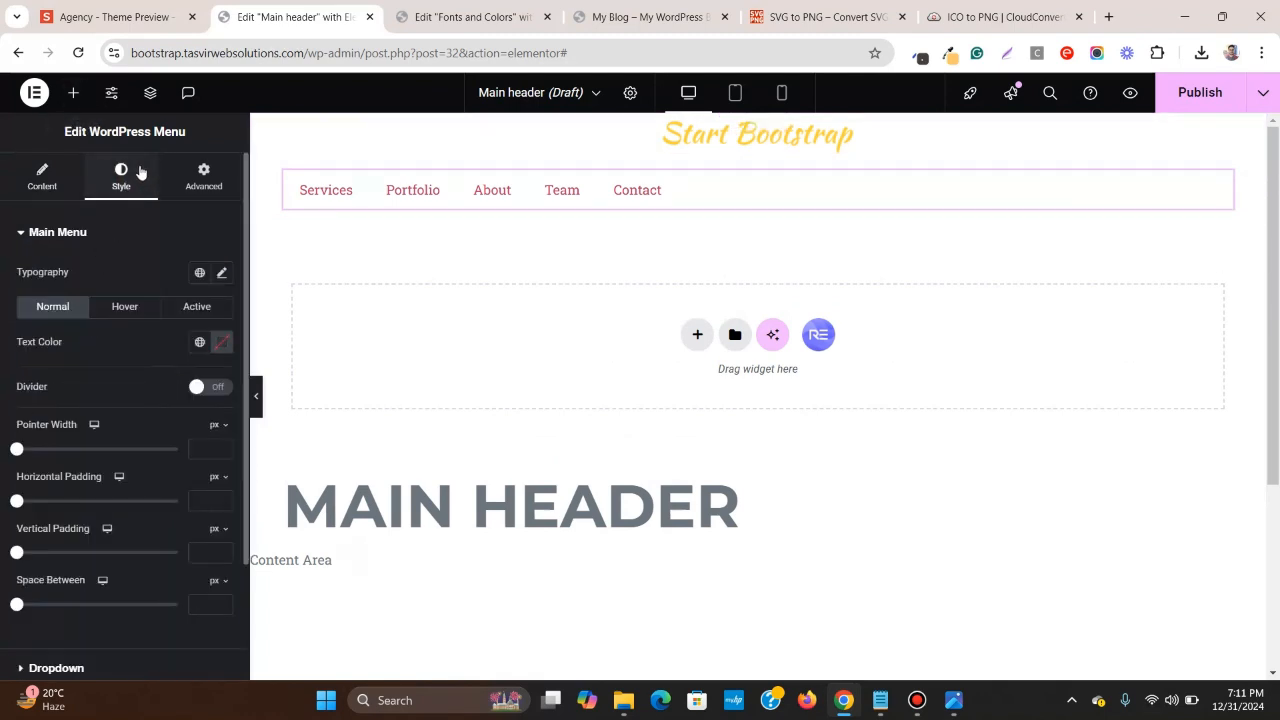
pyautogui.click(200, 274)
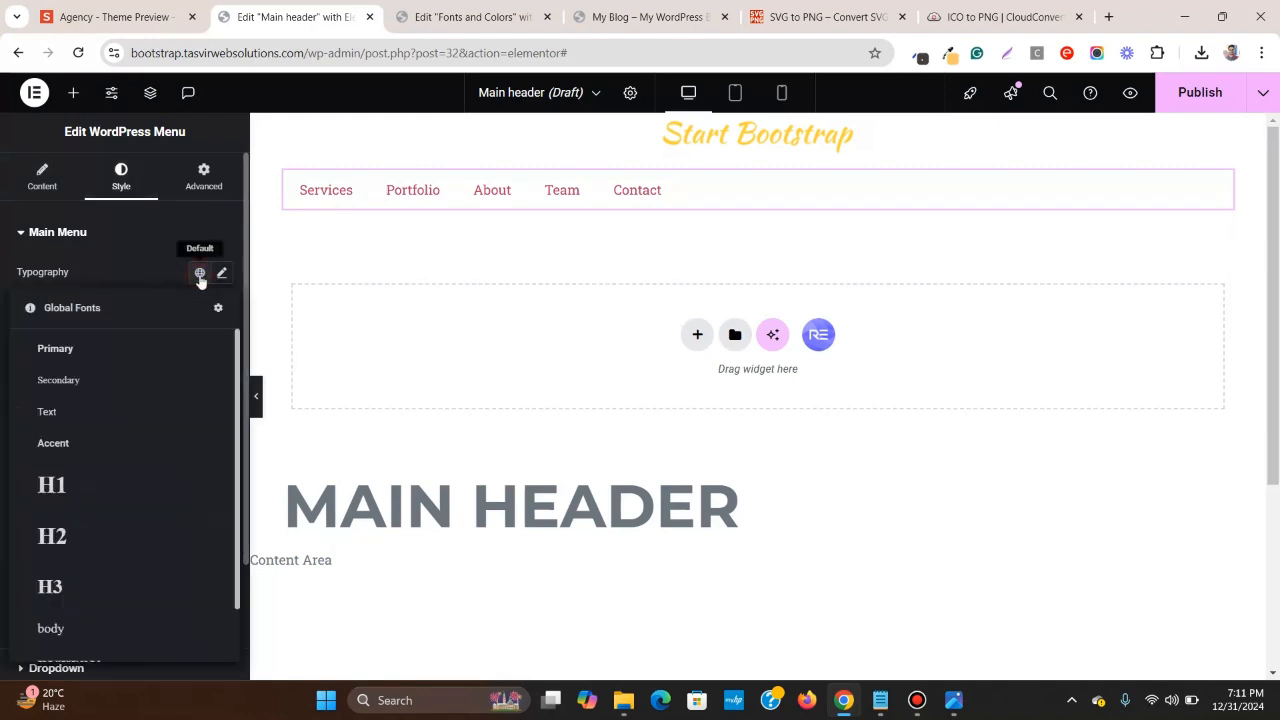
pyautogui.scroll(-1, 120, 416)
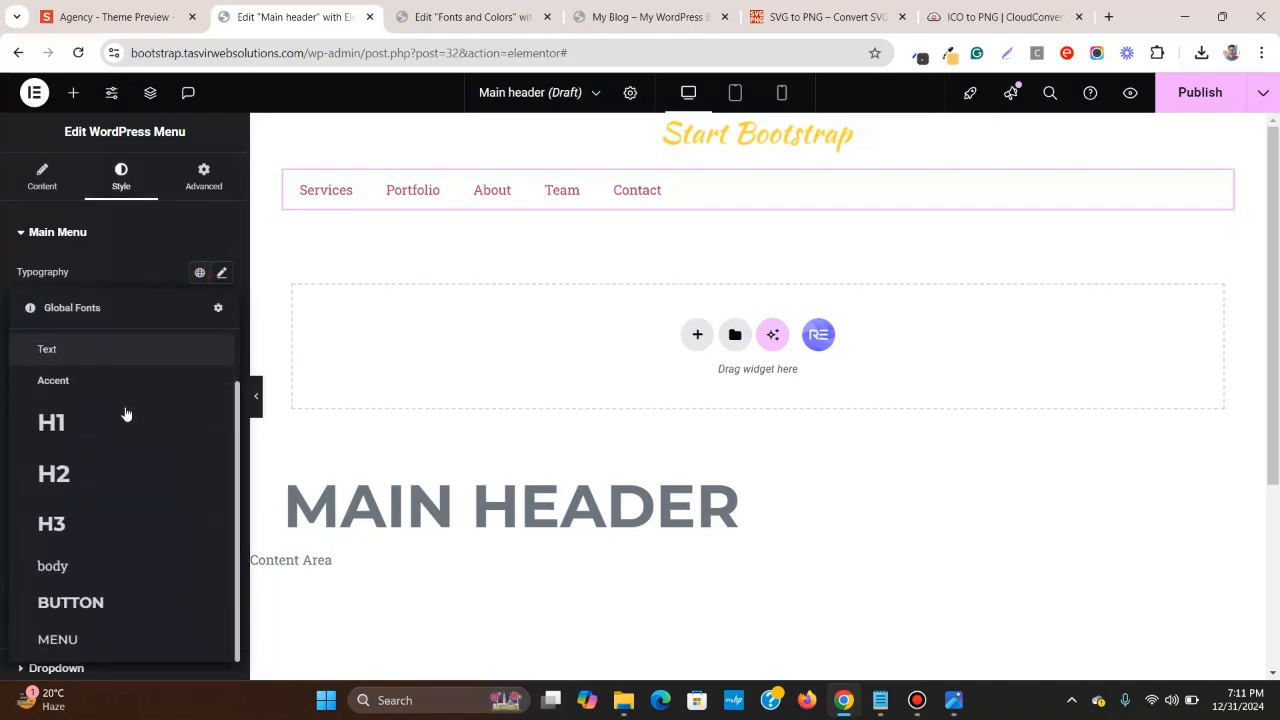
pyautogui.click(91, 639)
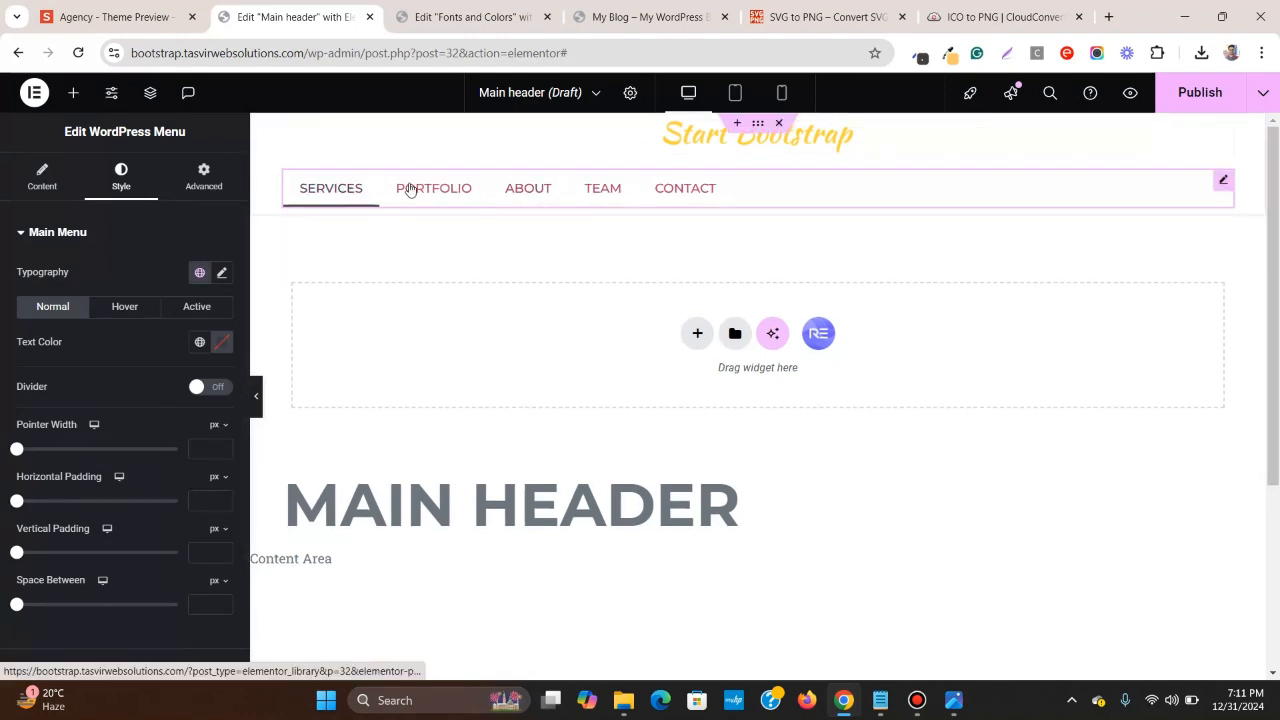
# - Set the main menu's hover text color to the global yellow, matching the Agency theme preview
pyautogui.click(100, 17)
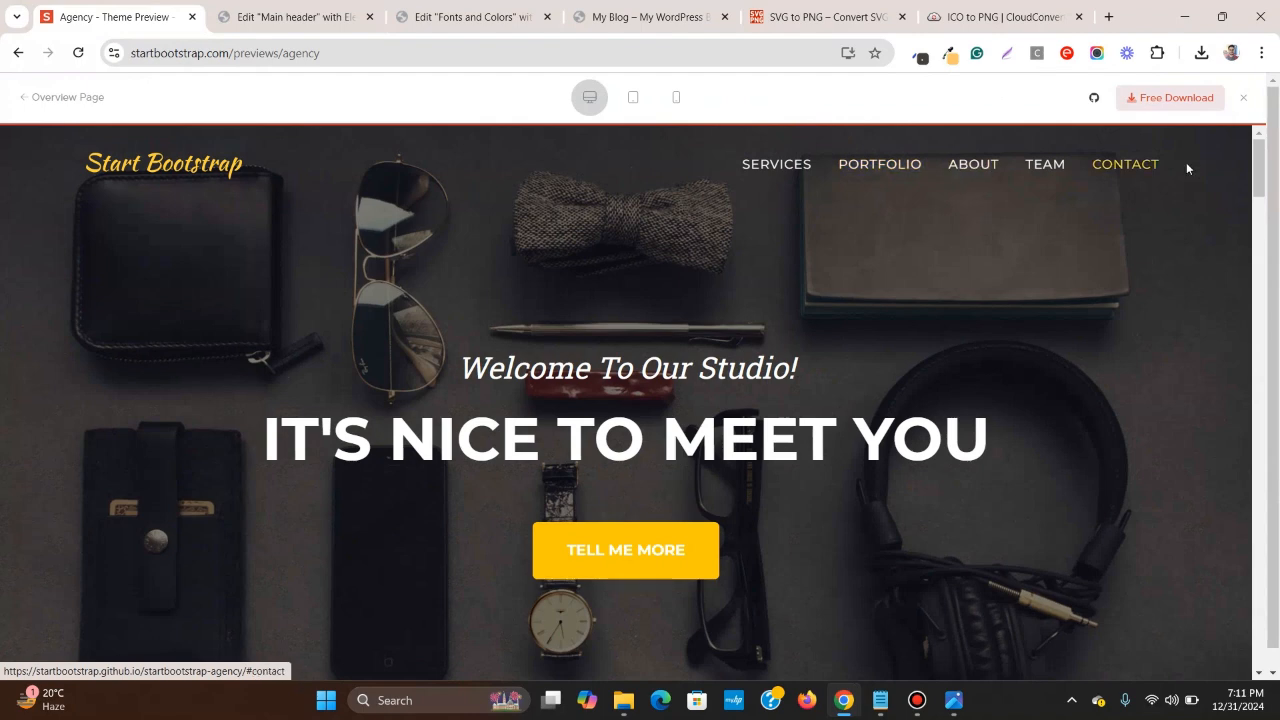
pyautogui.click(299, 12)
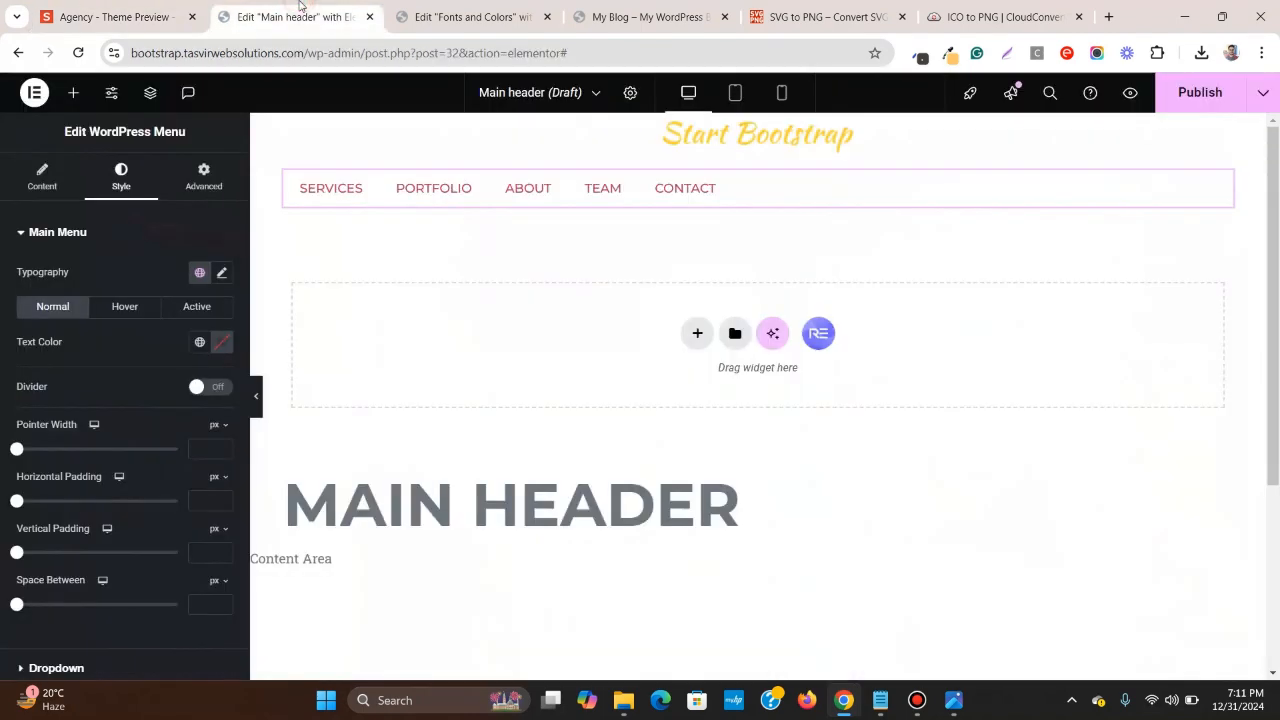
pyautogui.click(122, 309)
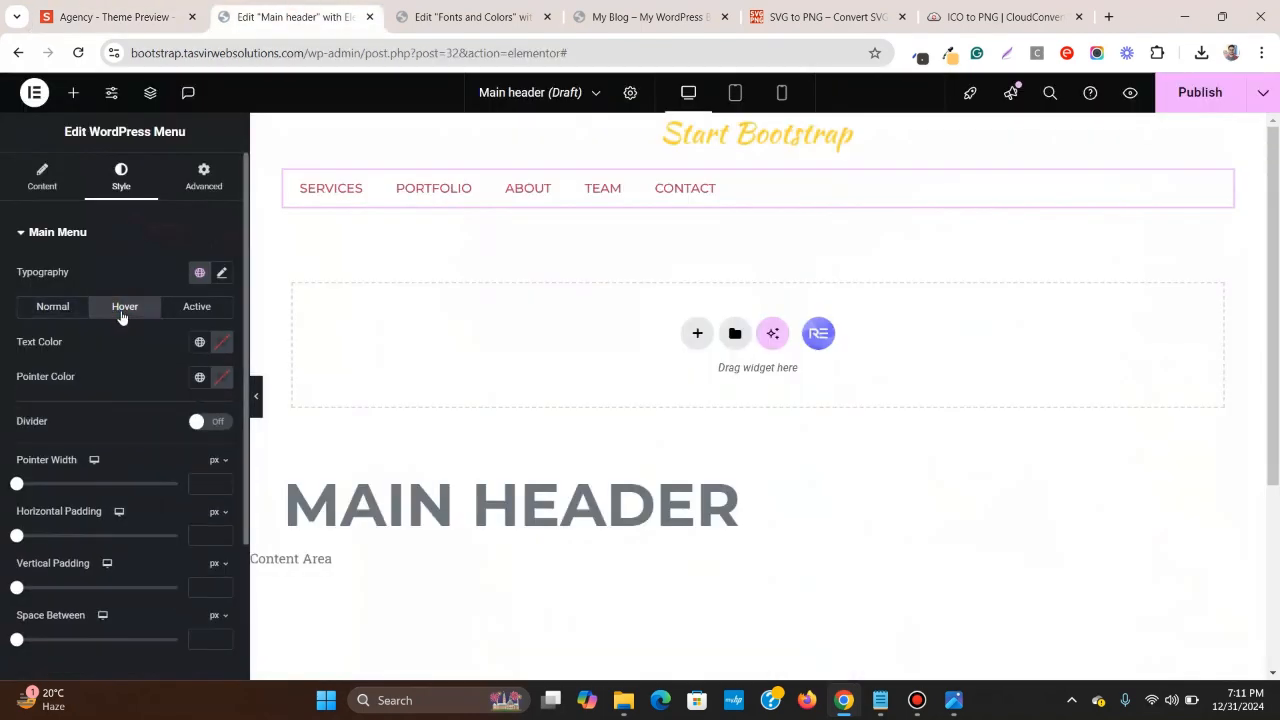
pyautogui.click(201, 343)
pyautogui.click(122, 611)
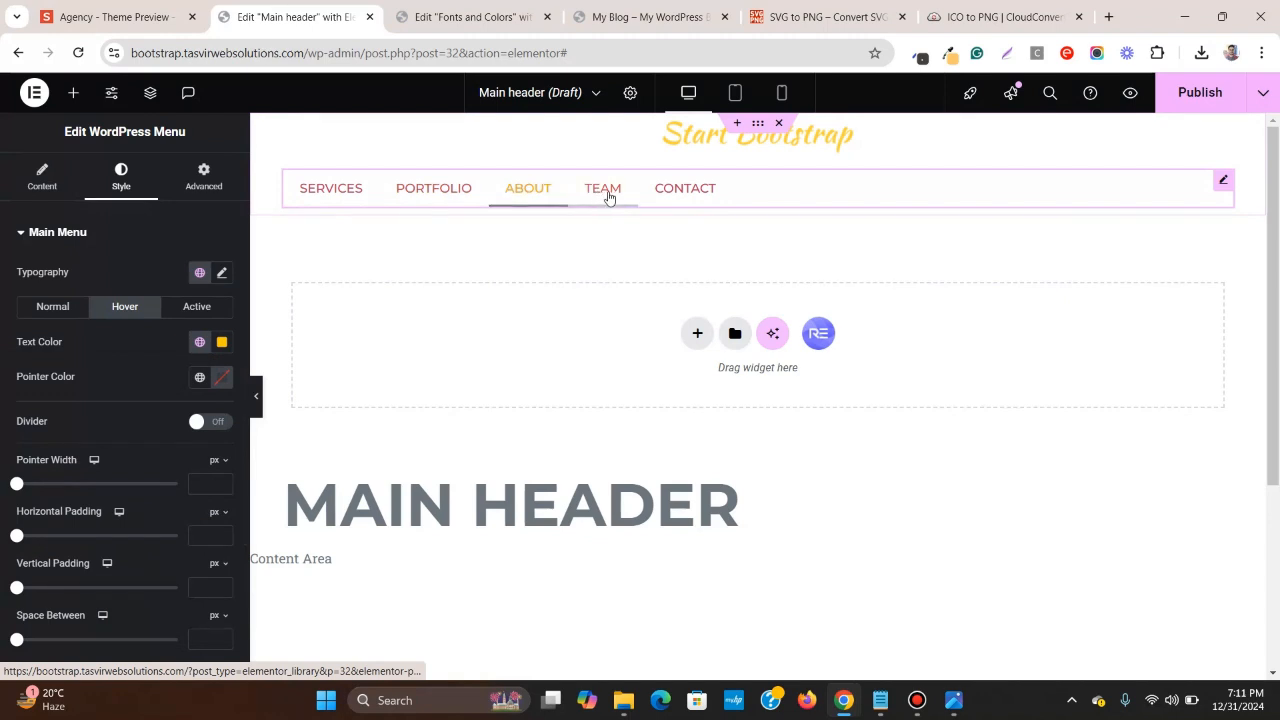
# - Compare the menu's hover effect with the Agency preview and examine the widget's style and layout settings for the underline pointer
pyautogui.click(78, 14)
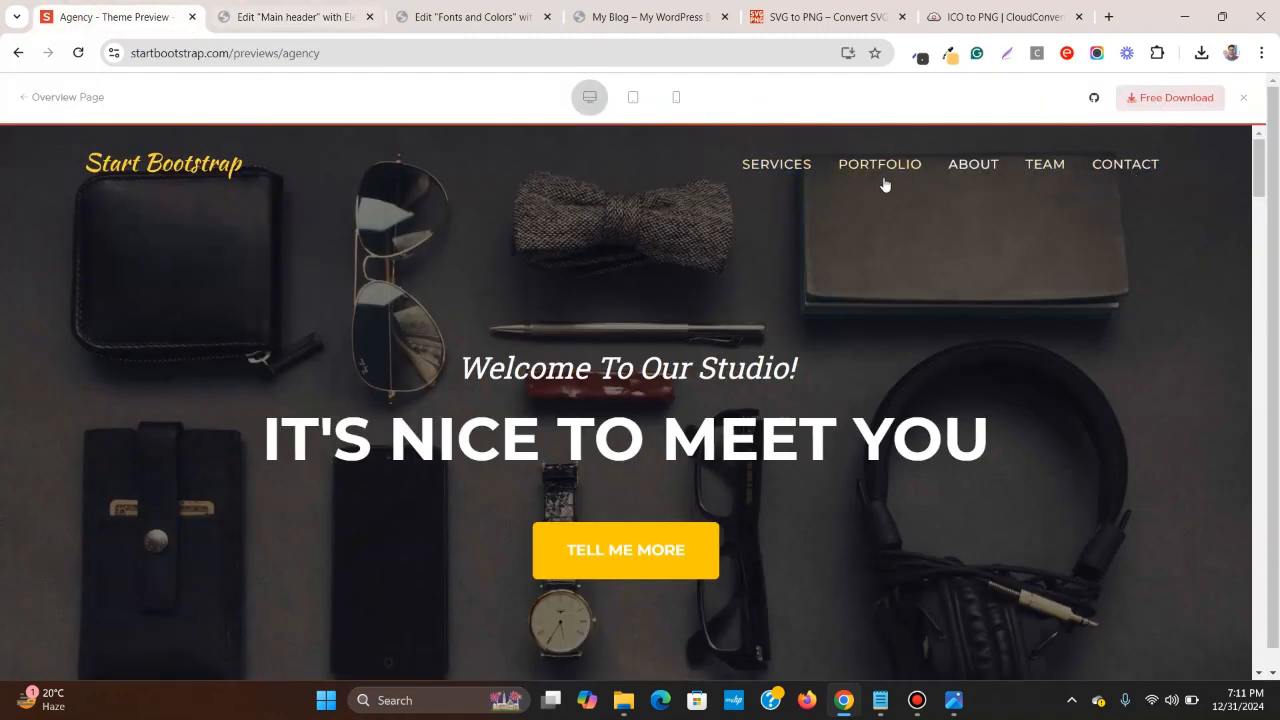
pyautogui.click(313, 6)
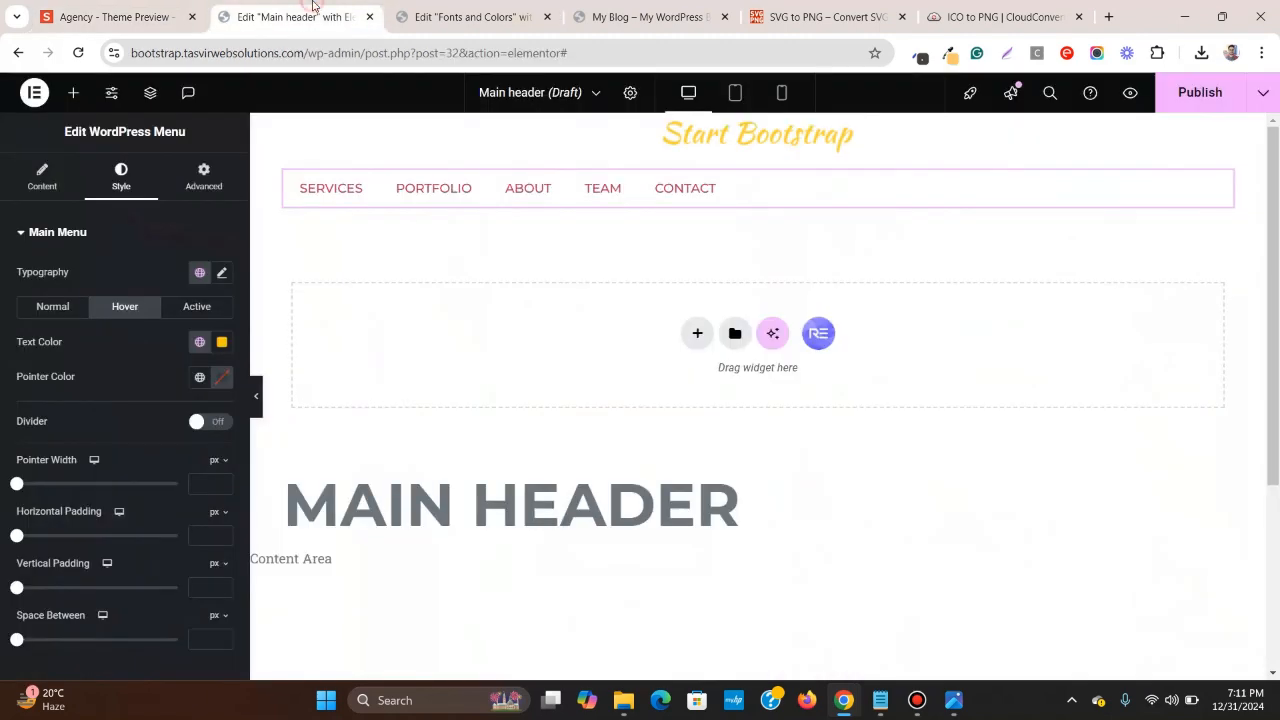
pyautogui.click(44, 307)
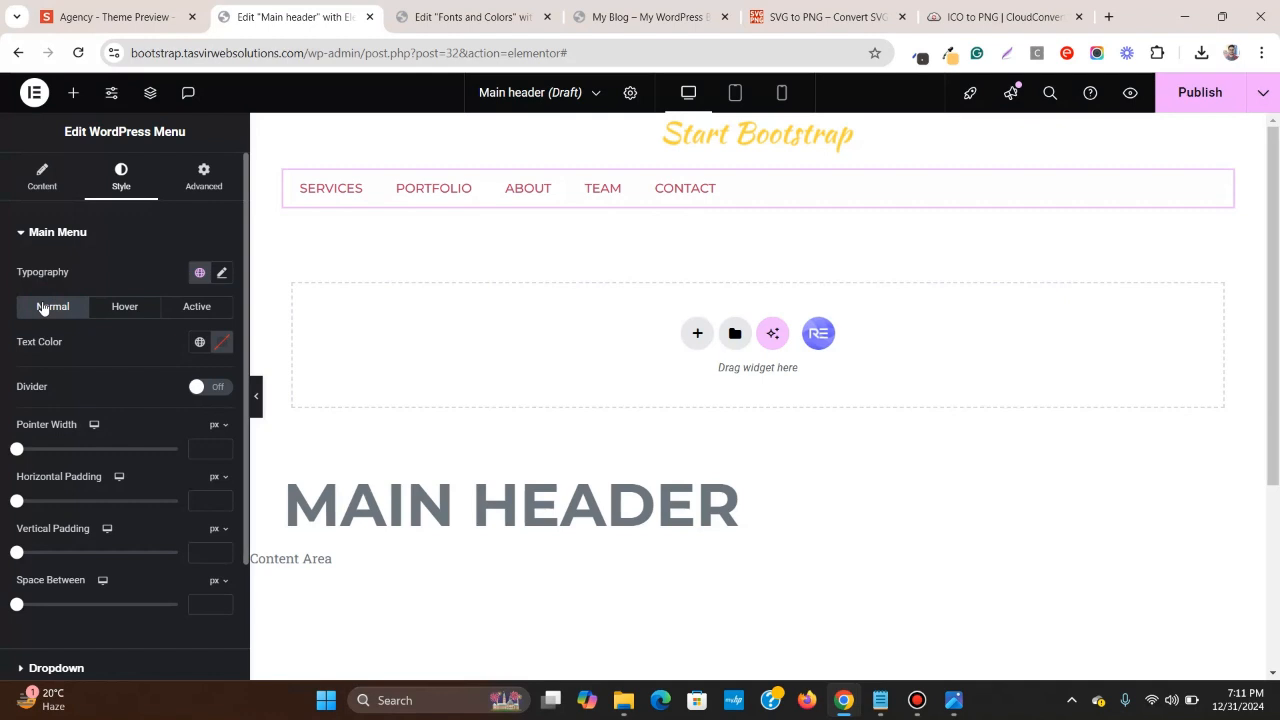
pyautogui.click(117, 308)
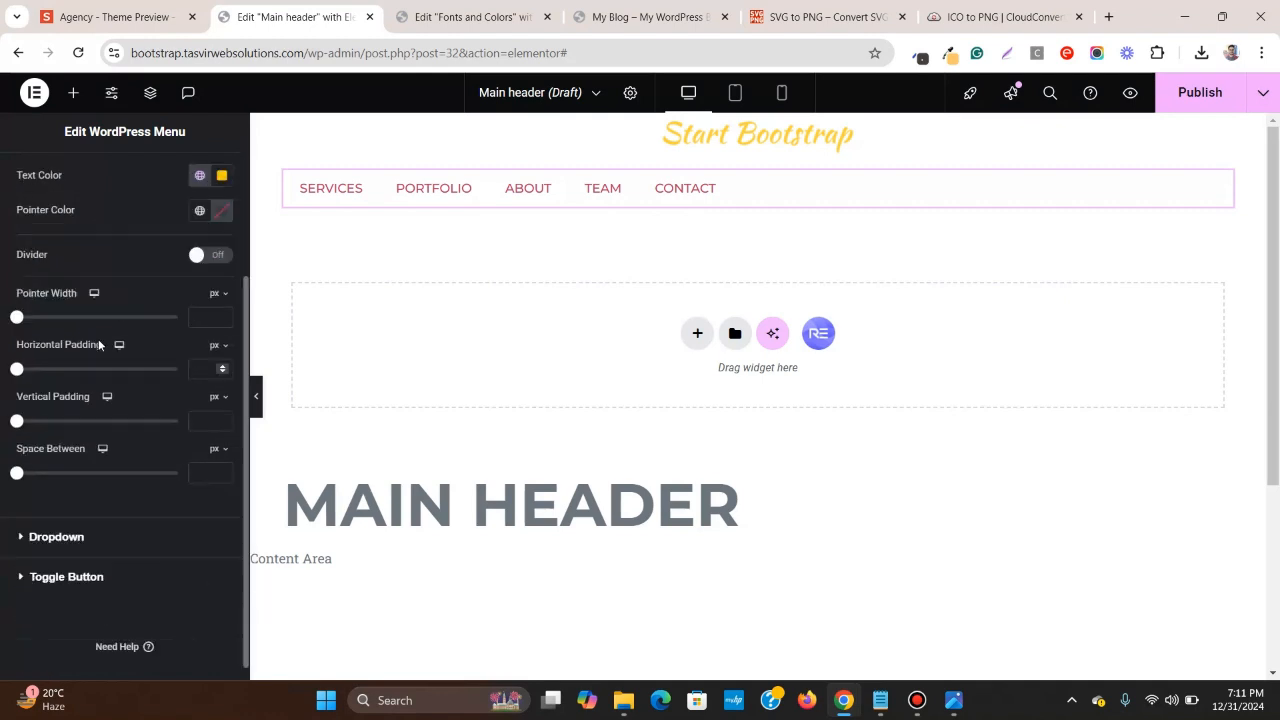
pyautogui.click(45, 309)
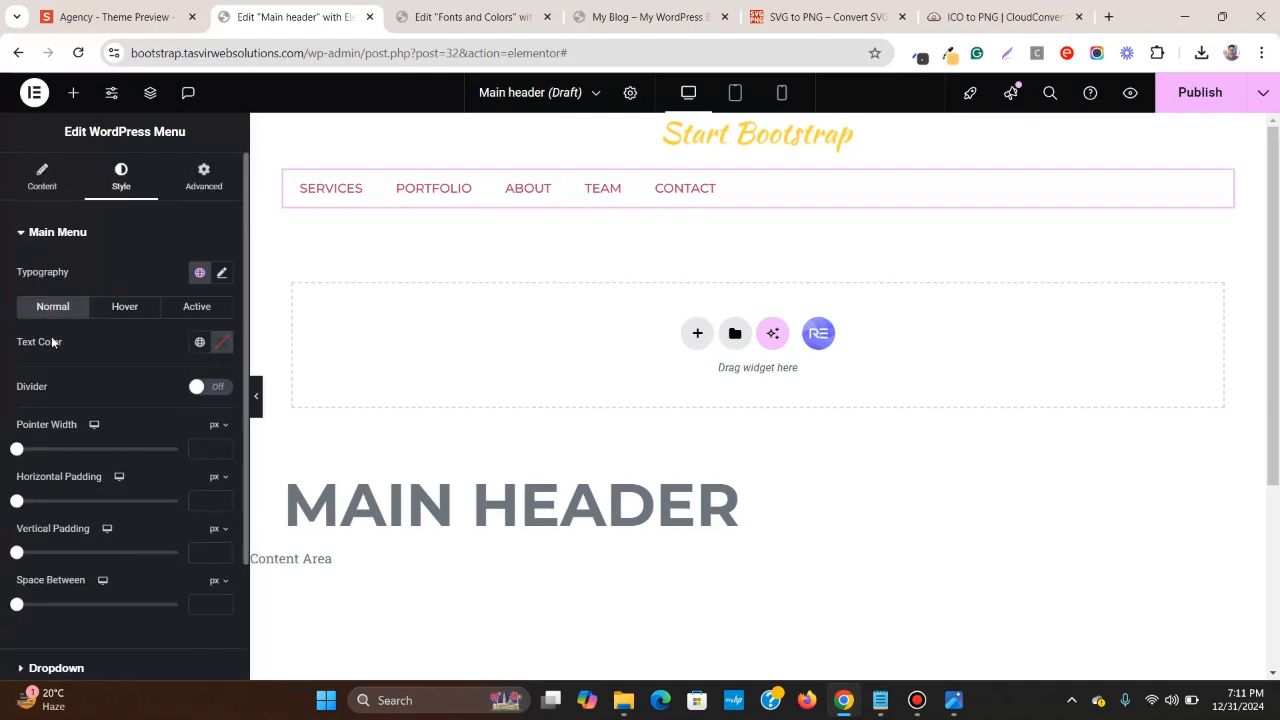
pyautogui.scroll(-2, 55, 340)
pyautogui.scroll(2, 58, 343)
pyautogui.click(54, 192)
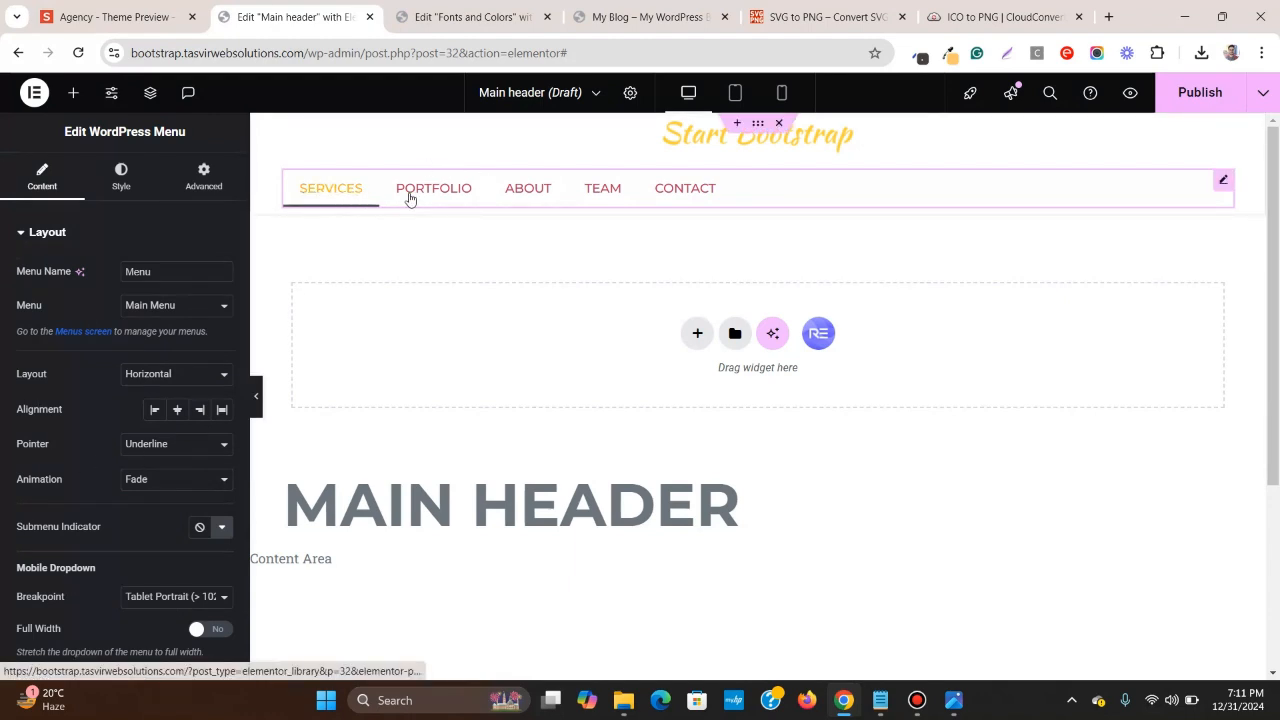
# - Set the main menu's pointer effect to None
pyautogui.click(171, 451)
pyautogui.click(168, 461)
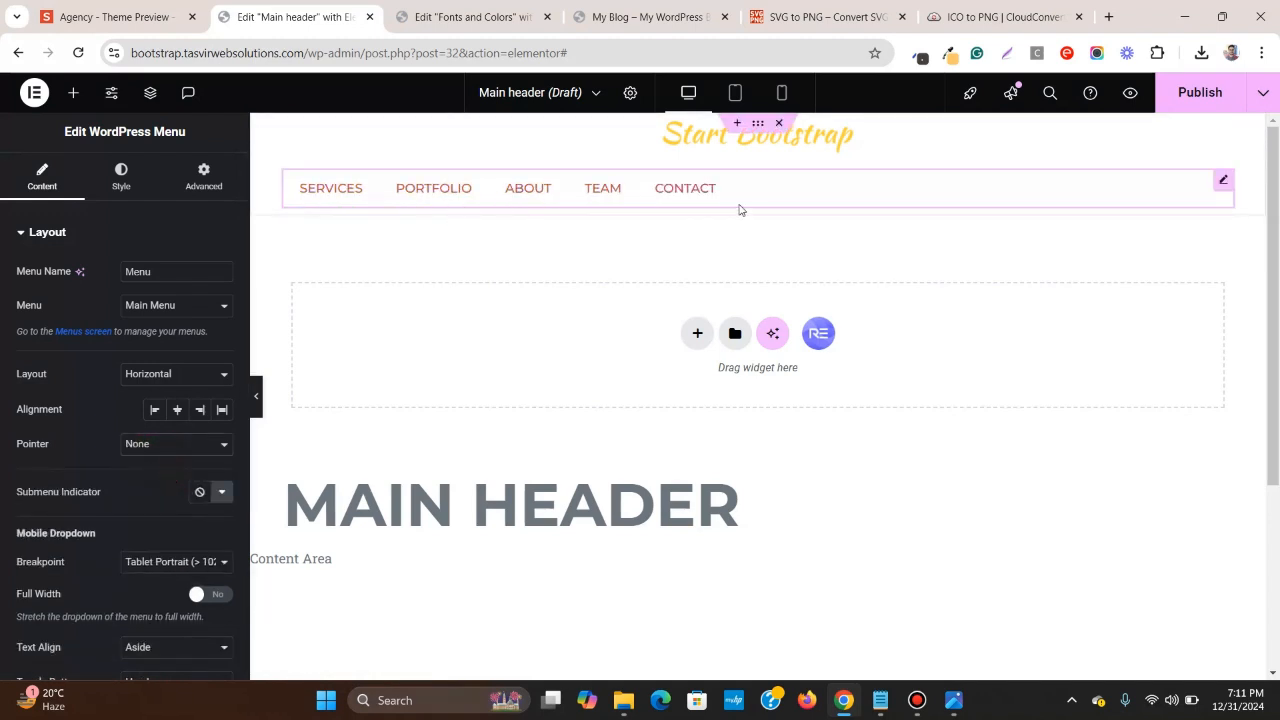
# - Arrange the header container's items in a horizontal row, justified with space between and aligned to the center
pyautogui.click(759, 125)
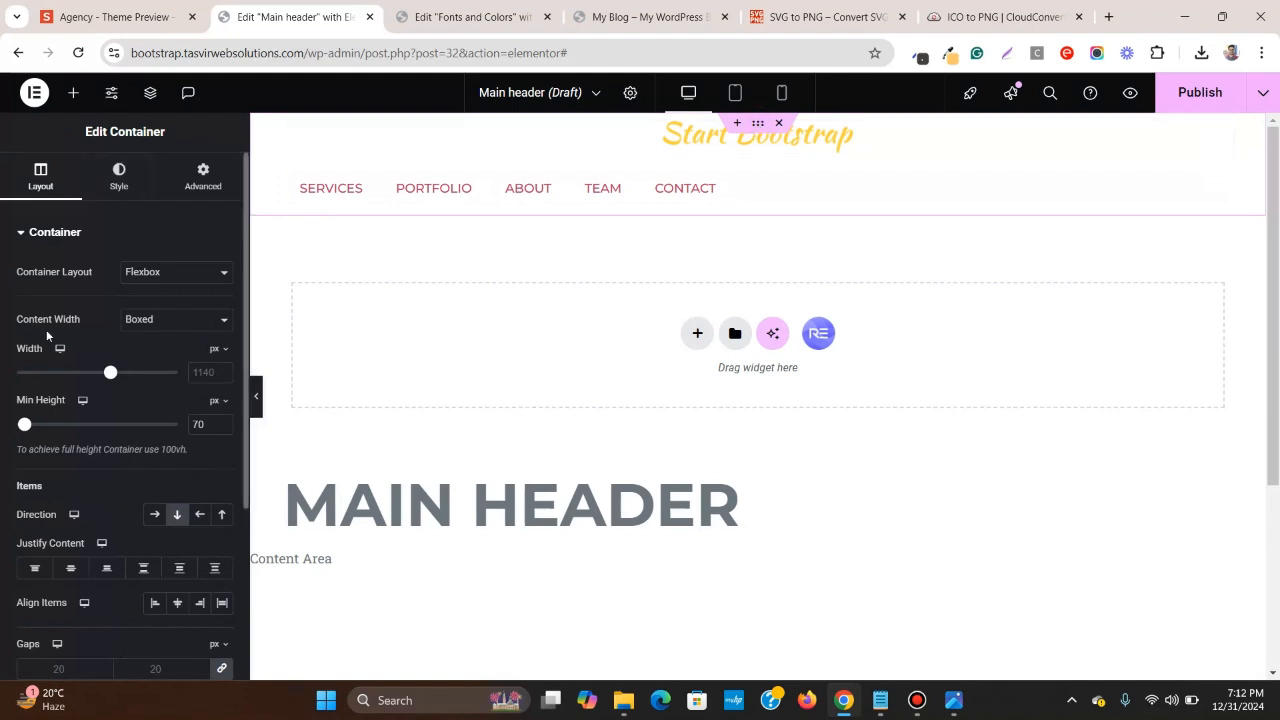
pyautogui.click(155, 516)
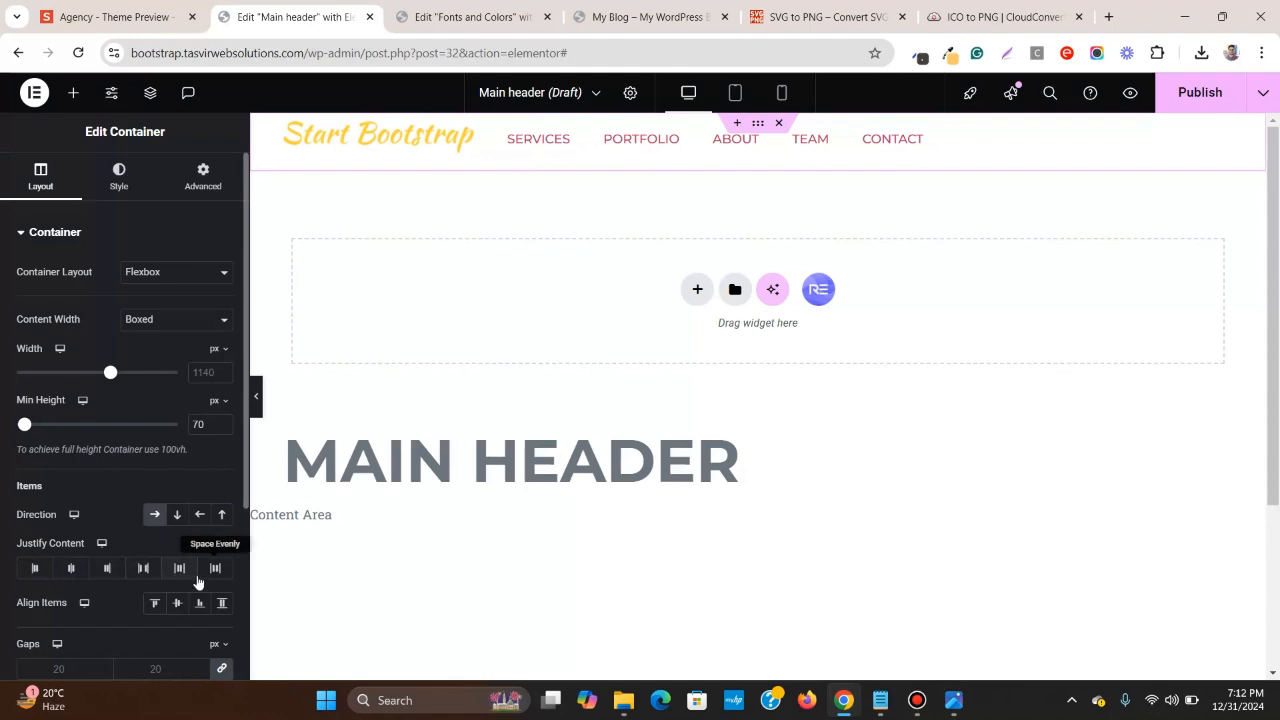
pyautogui.click(143, 569)
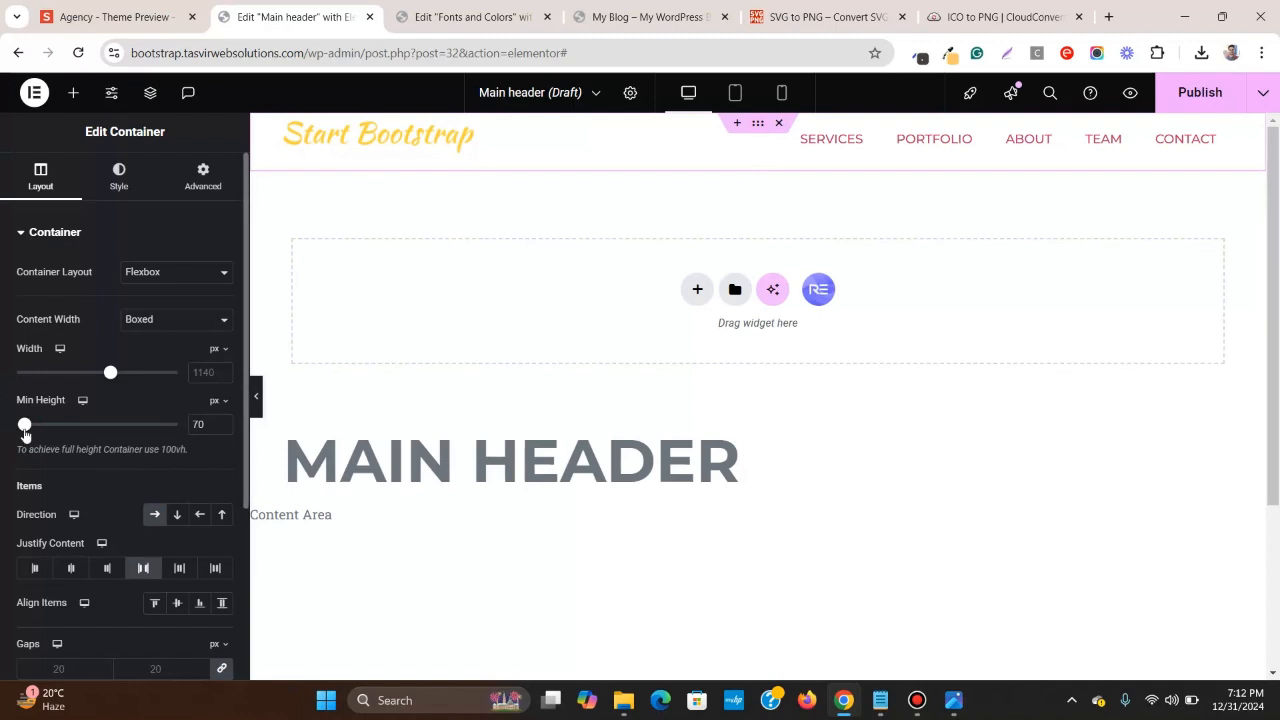
pyautogui.click(178, 605)
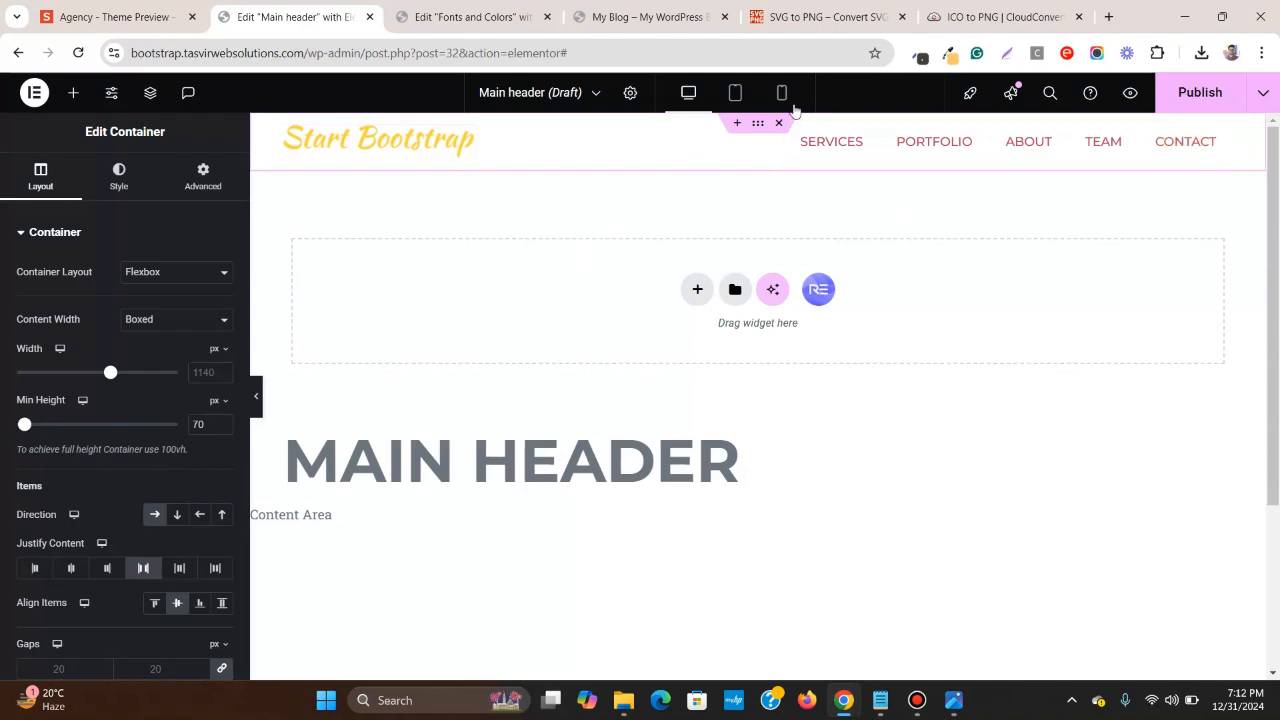
# - Save the Main header template as a draft, without setting any display conditions
pyautogui.click(1213, 97)
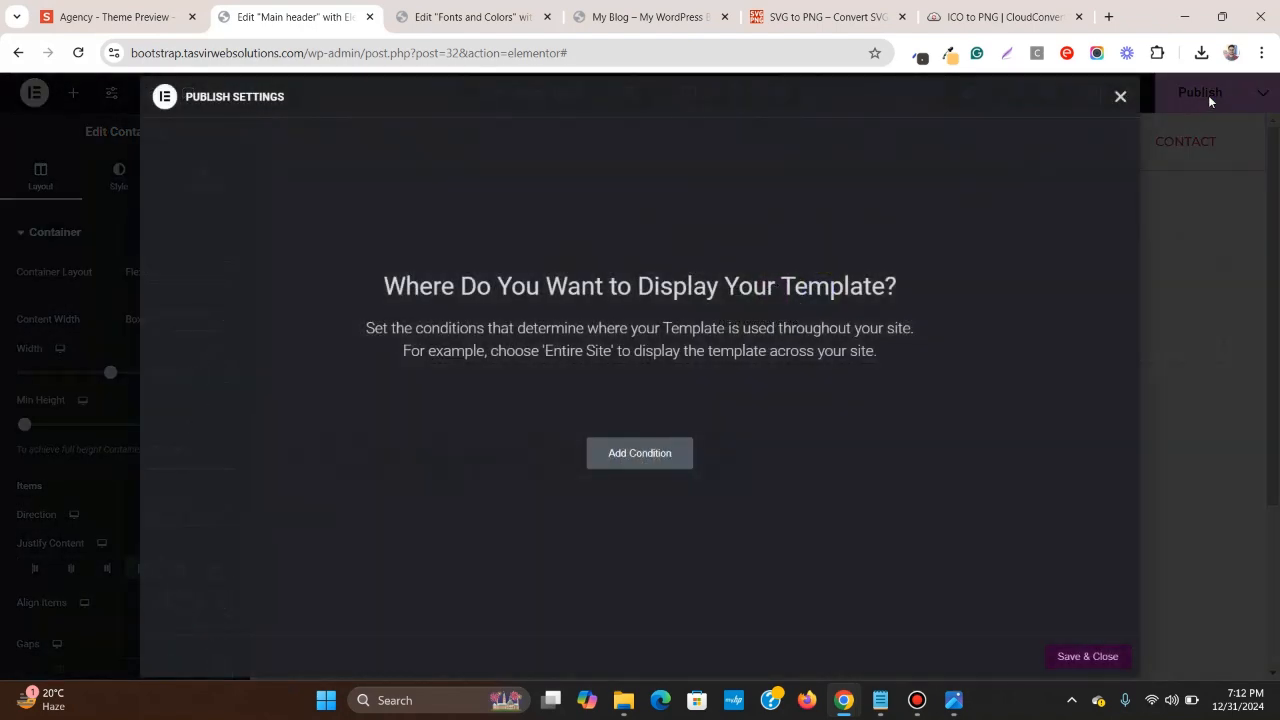
pyautogui.click(1120, 96)
pyautogui.click(1263, 92)
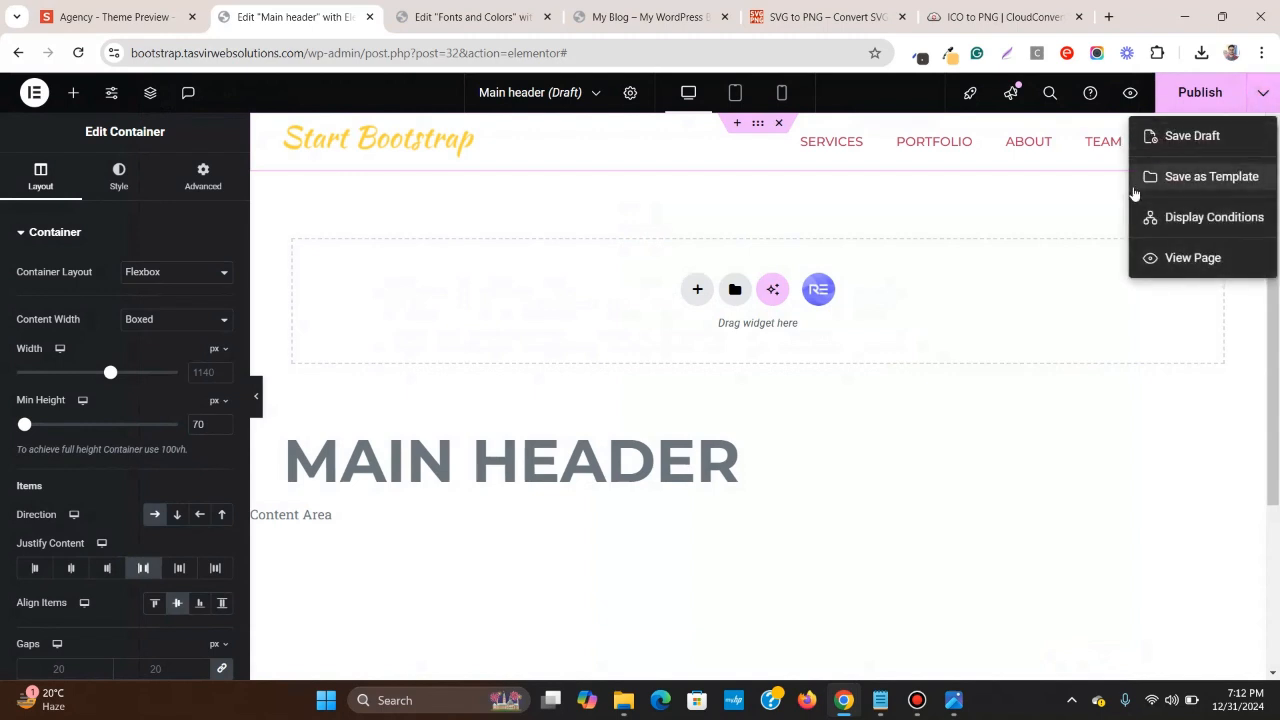
pyautogui.click(1165, 138)
# - Compare the header with the Agency preview, set the site-wide default content width to 1200 px and save the site settings
pyautogui.click(142, 5)
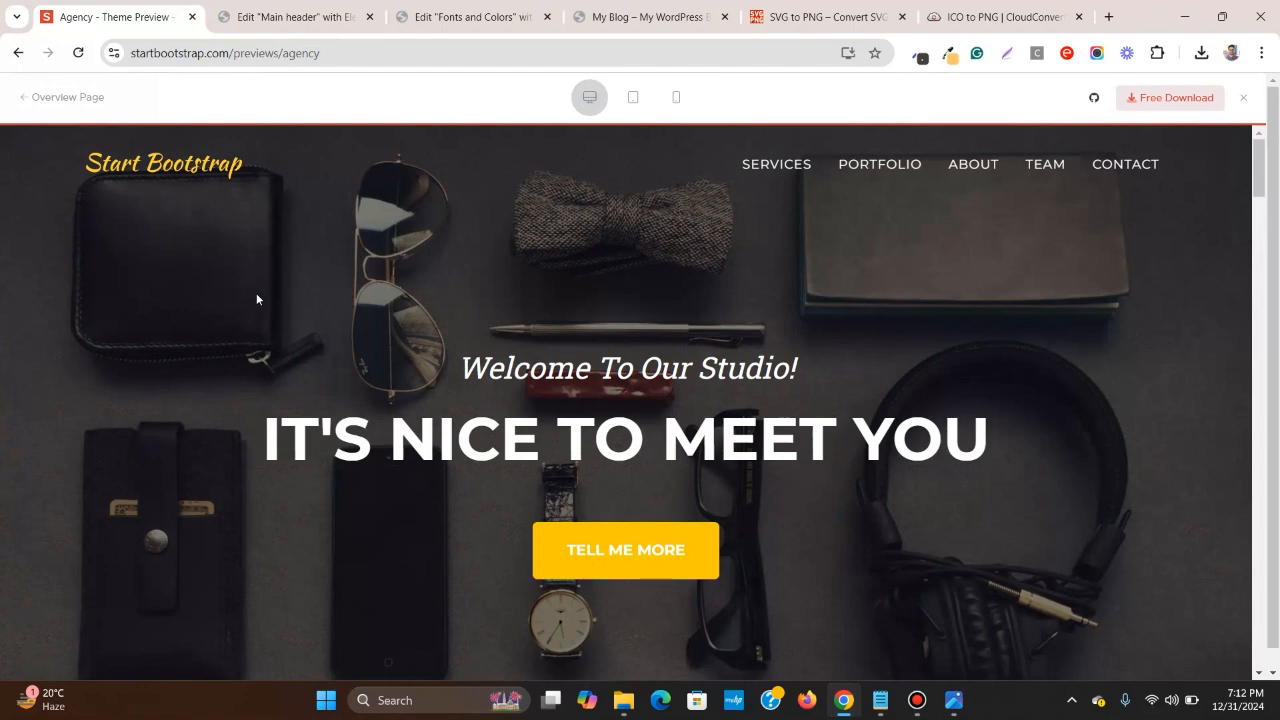
pyautogui.scroll(-2, 254, 297)
pyautogui.scroll(2, 254, 297)
pyautogui.click(305, 6)
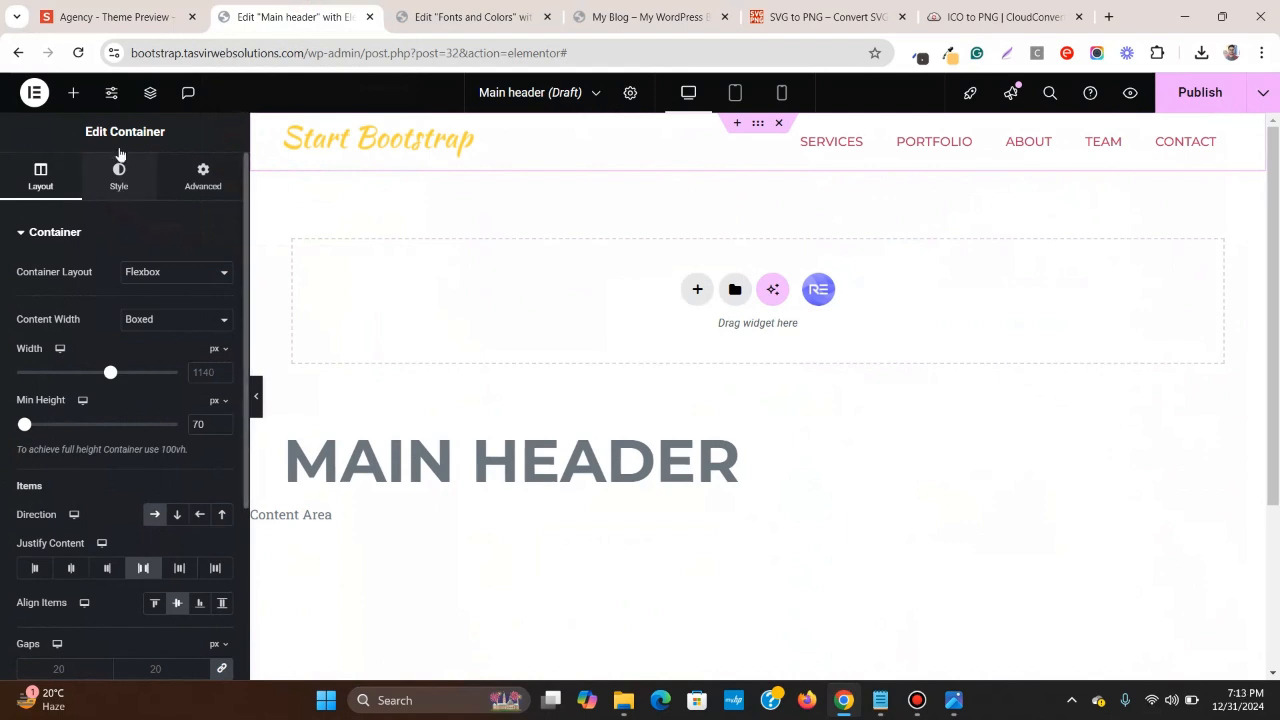
pyautogui.click(112, 94)
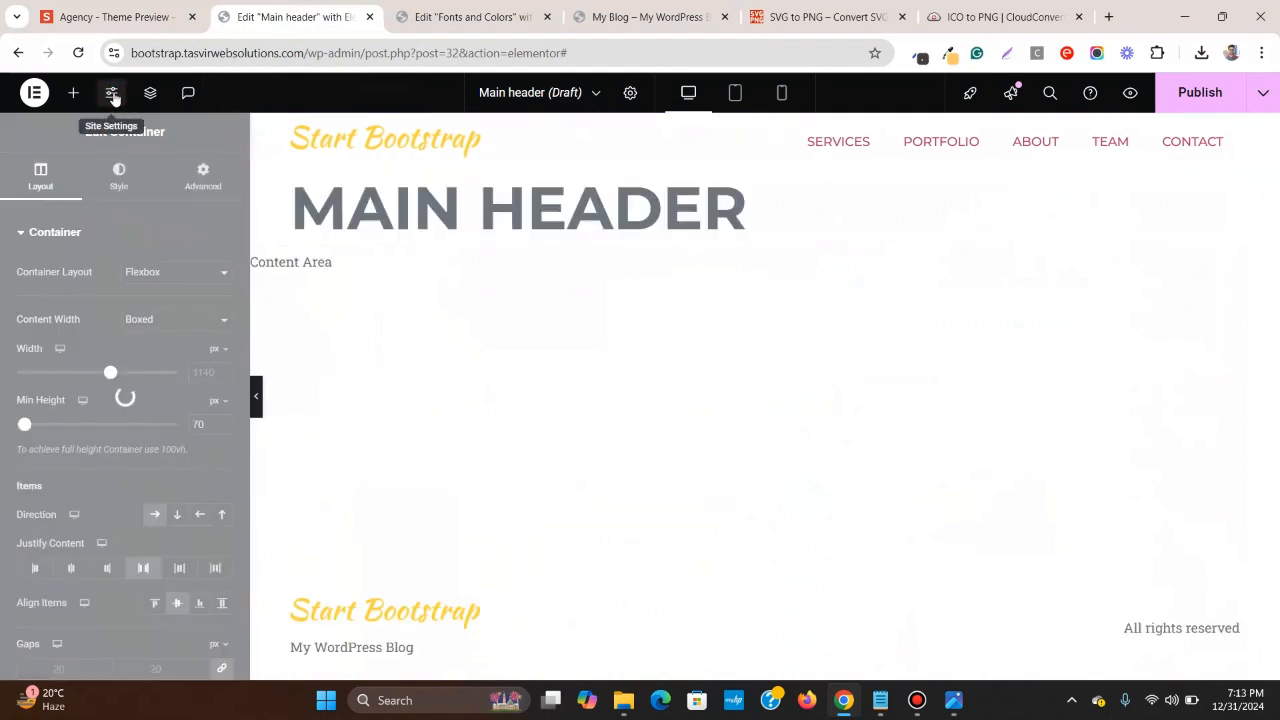
pyautogui.scroll(-1, 109, 335)
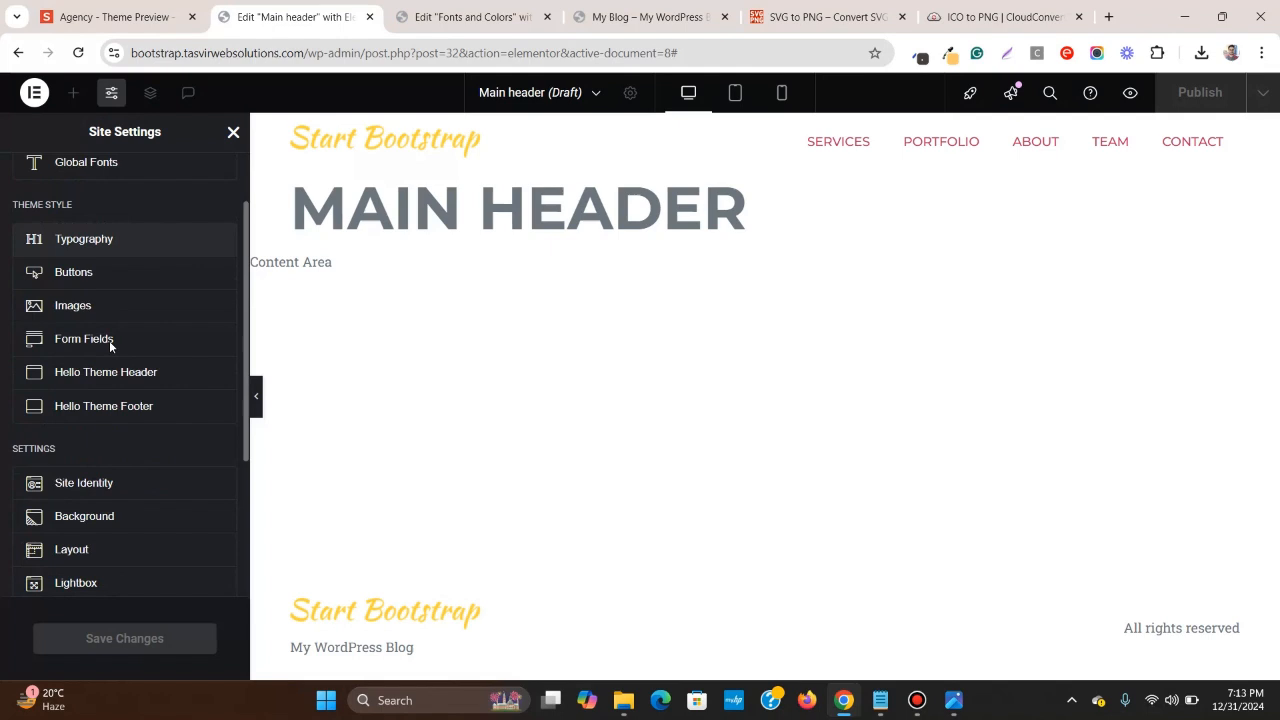
pyautogui.scroll(-2, 109, 340)
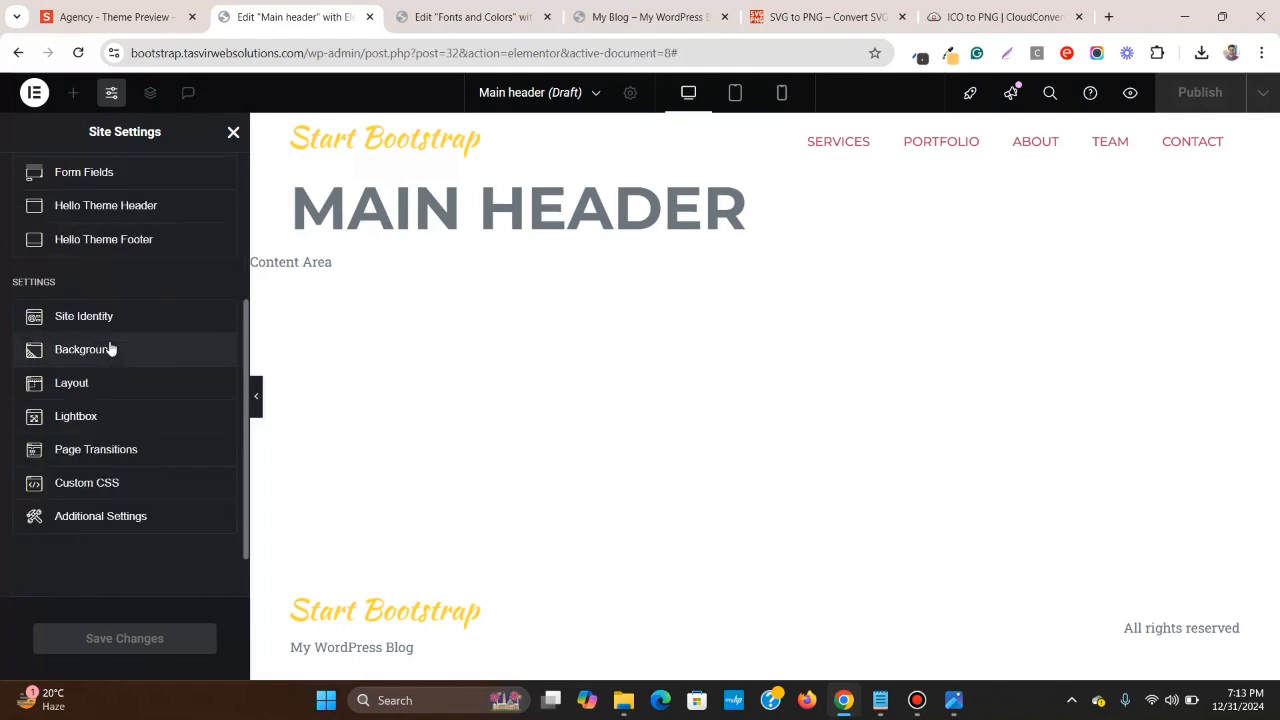
pyautogui.click(73, 394)
pyautogui.doubleClick(192, 232)
pyautogui.write('1200')
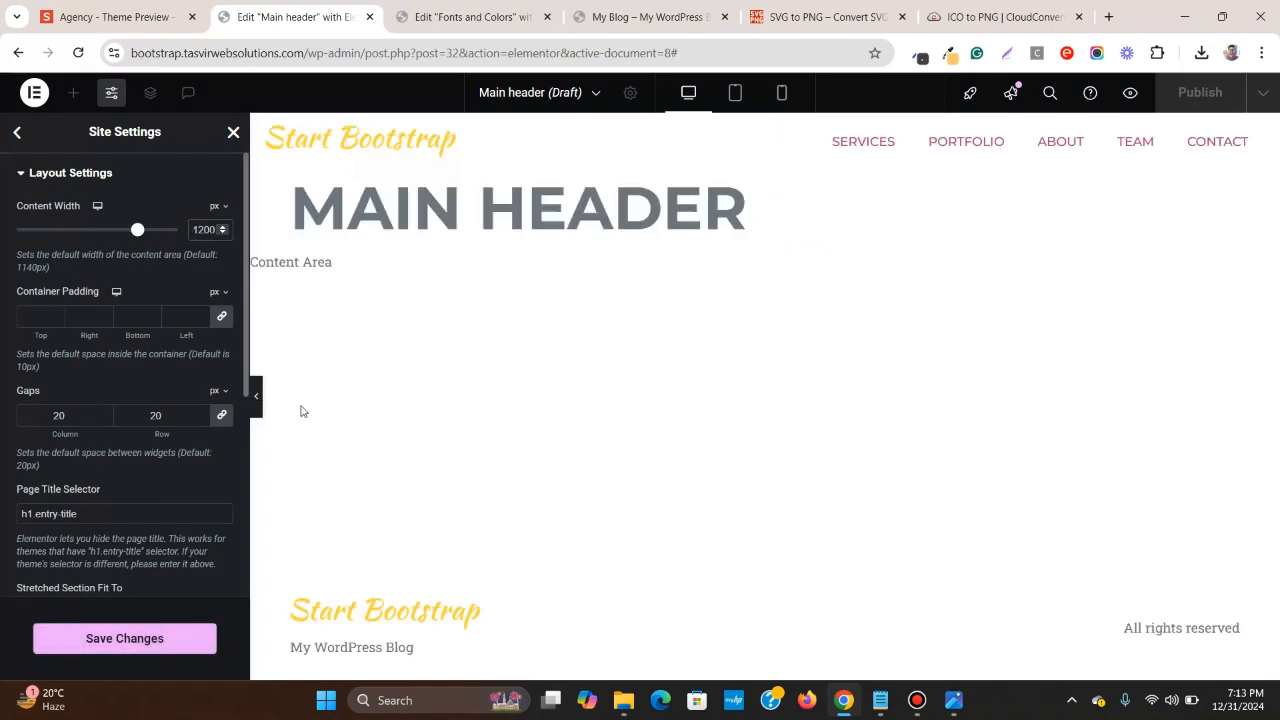
pyautogui.click(210, 640)
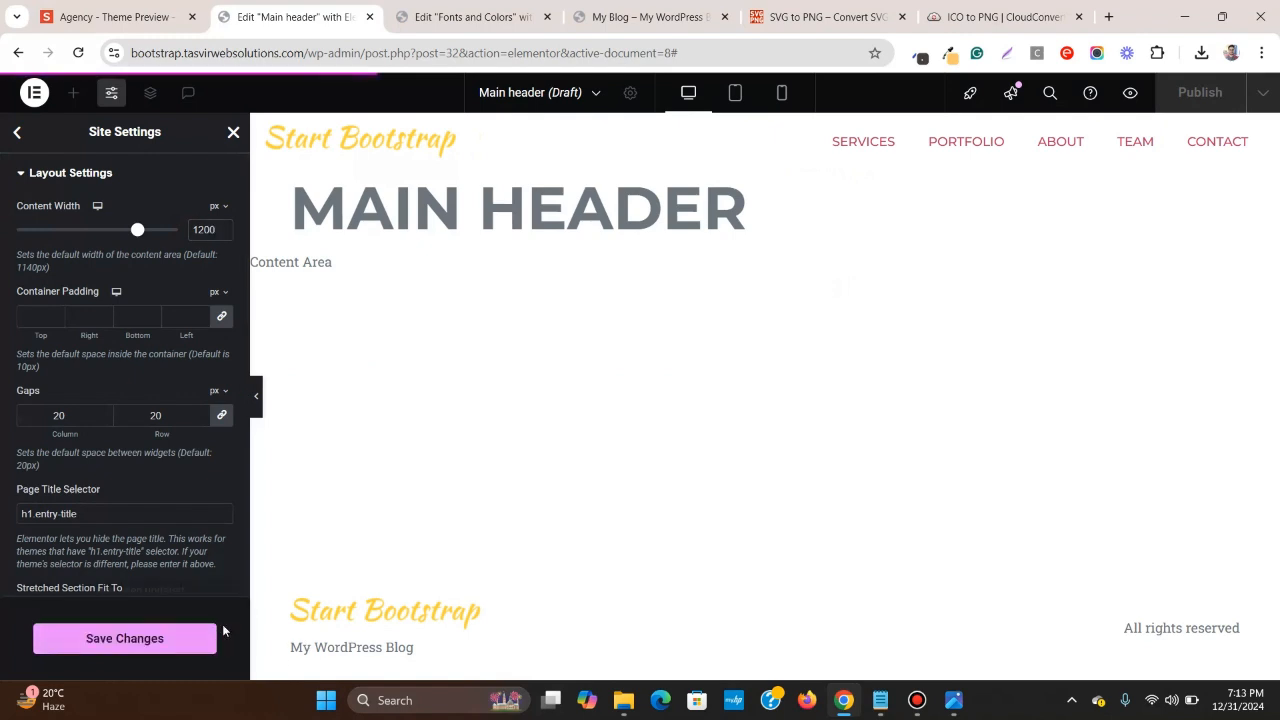
# - Return to the Agency theme preview and examine the logo in its header
pyautogui.click(208, 14)
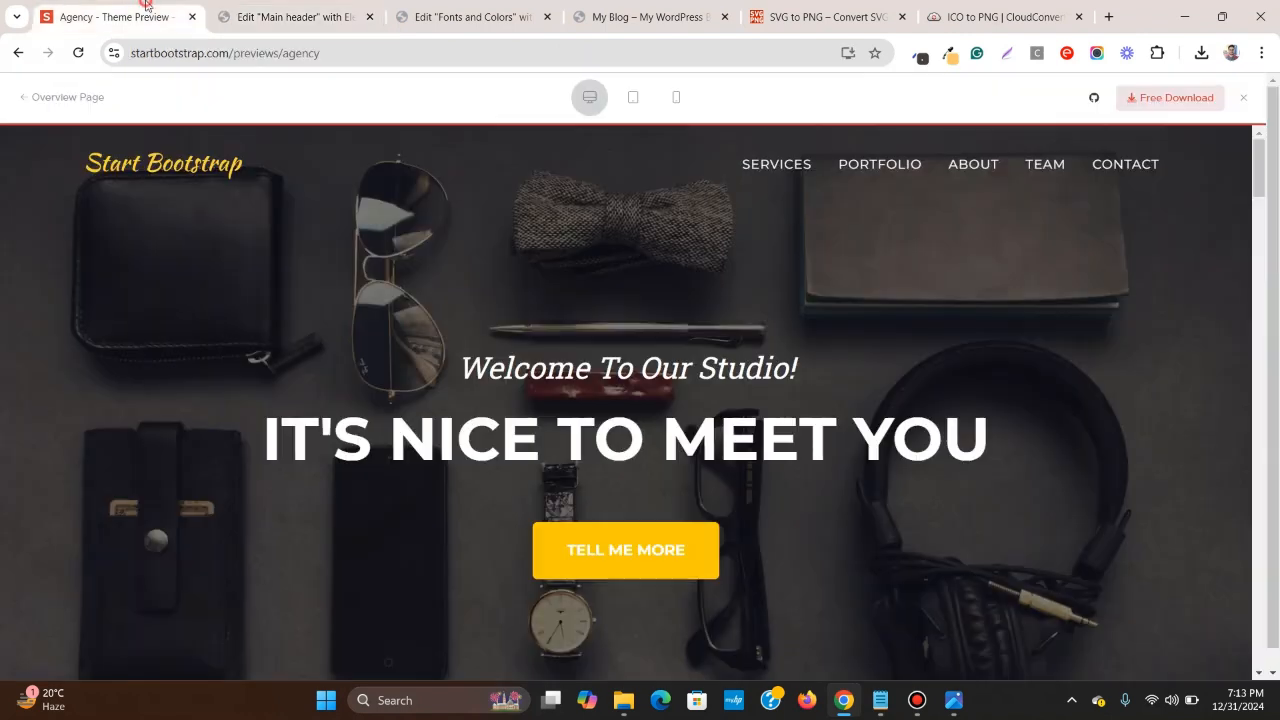
pyautogui.rightClick(200, 172)
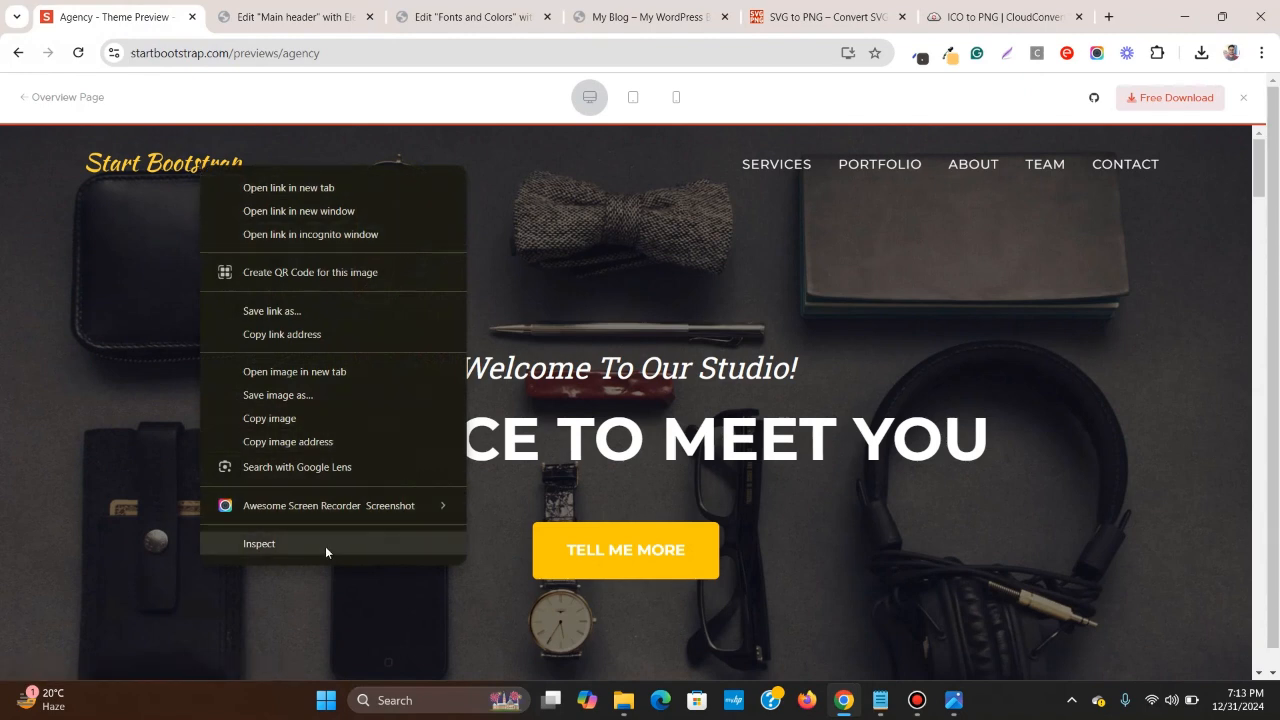
pyautogui.click(113, 348)
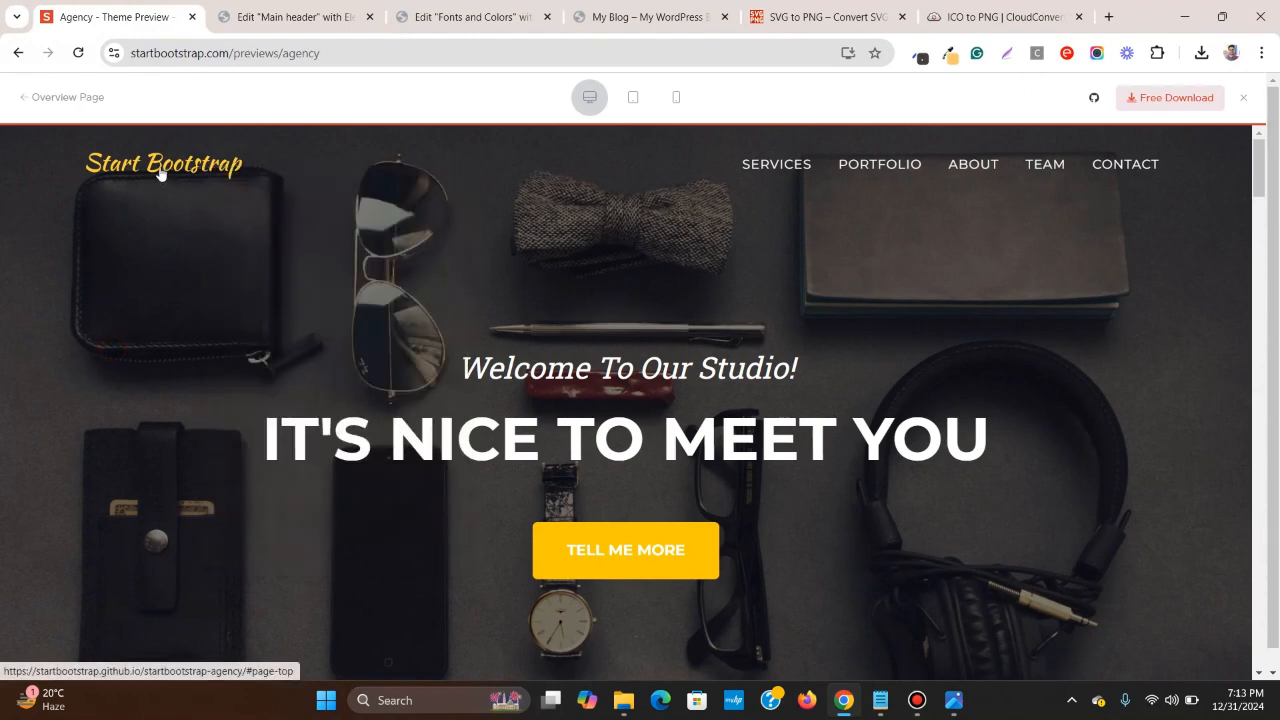
# - Inspect the rendered size of the Start Bootstrap logo in the Agency theme preview
pyautogui.rightClick(160, 173)
pyautogui.click(232, 540)
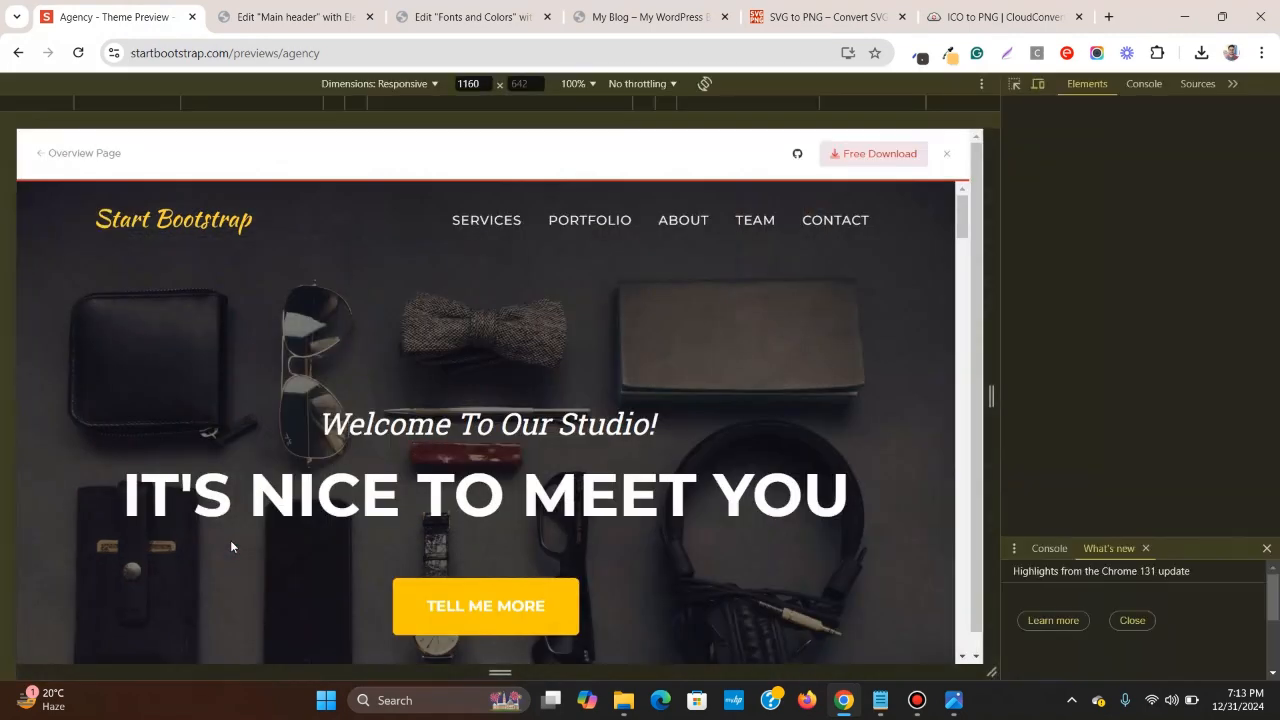
pyautogui.click(1014, 86)
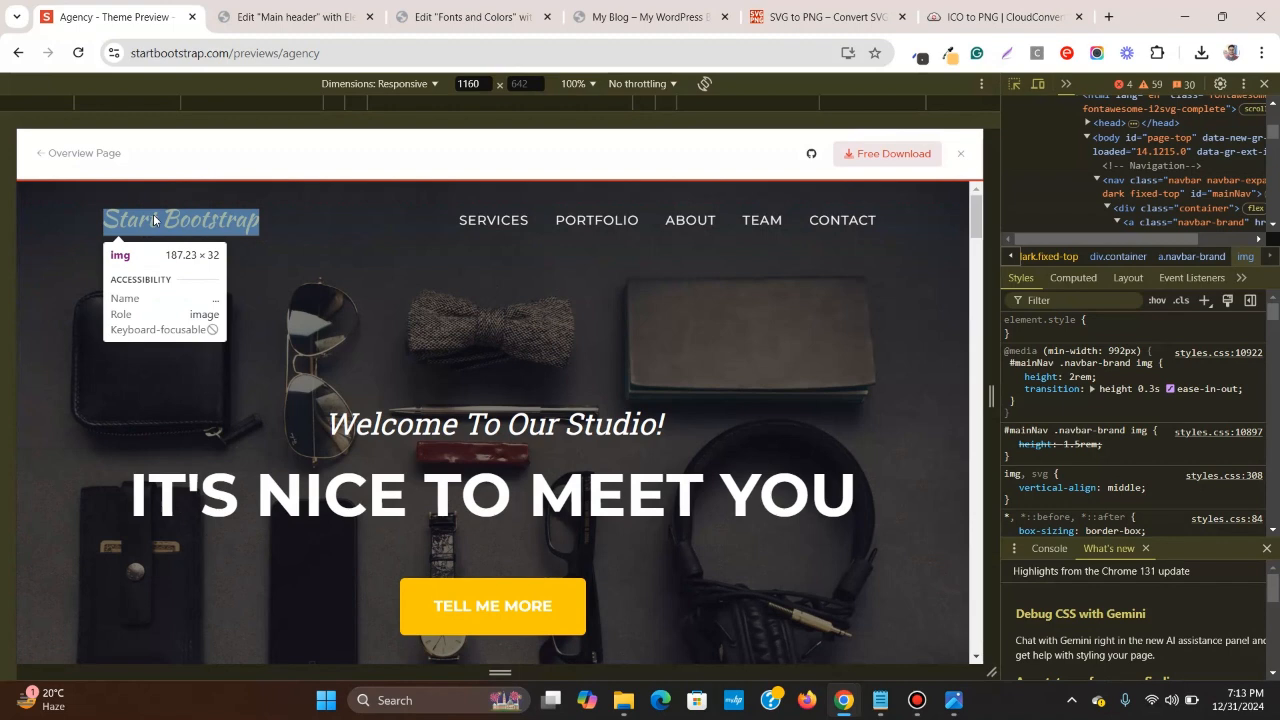
pyautogui.click(153, 216)
# - Set the site logo's width to 187 px in the Main header template
pyautogui.hotkey('ctrl', 'Tab')
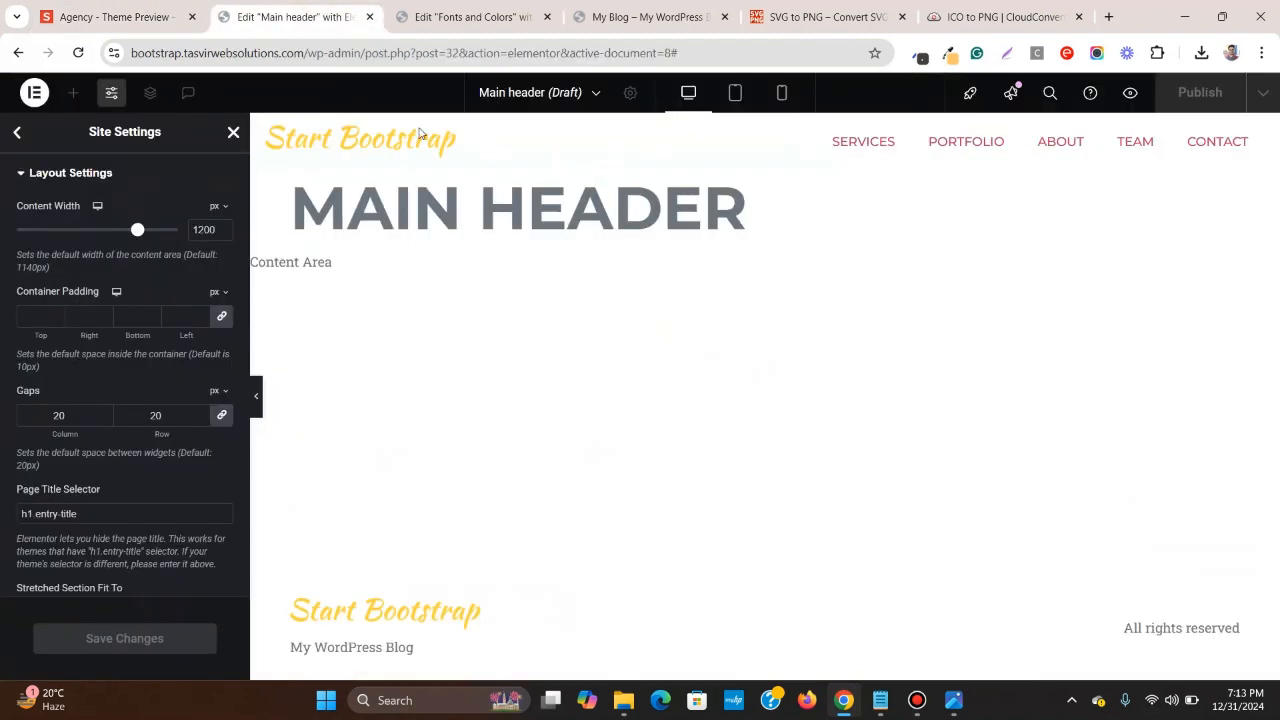
pyautogui.click(232, 133)
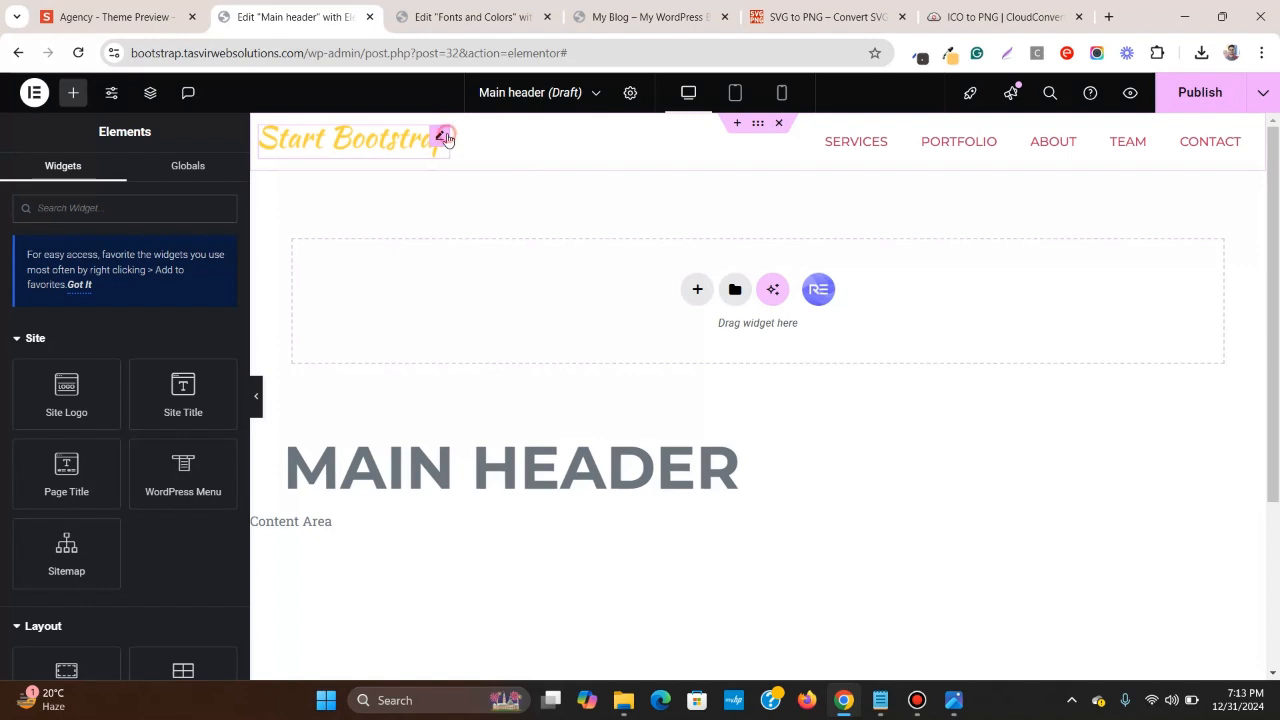
pyautogui.click(440, 137)
pyautogui.click(103, 168)
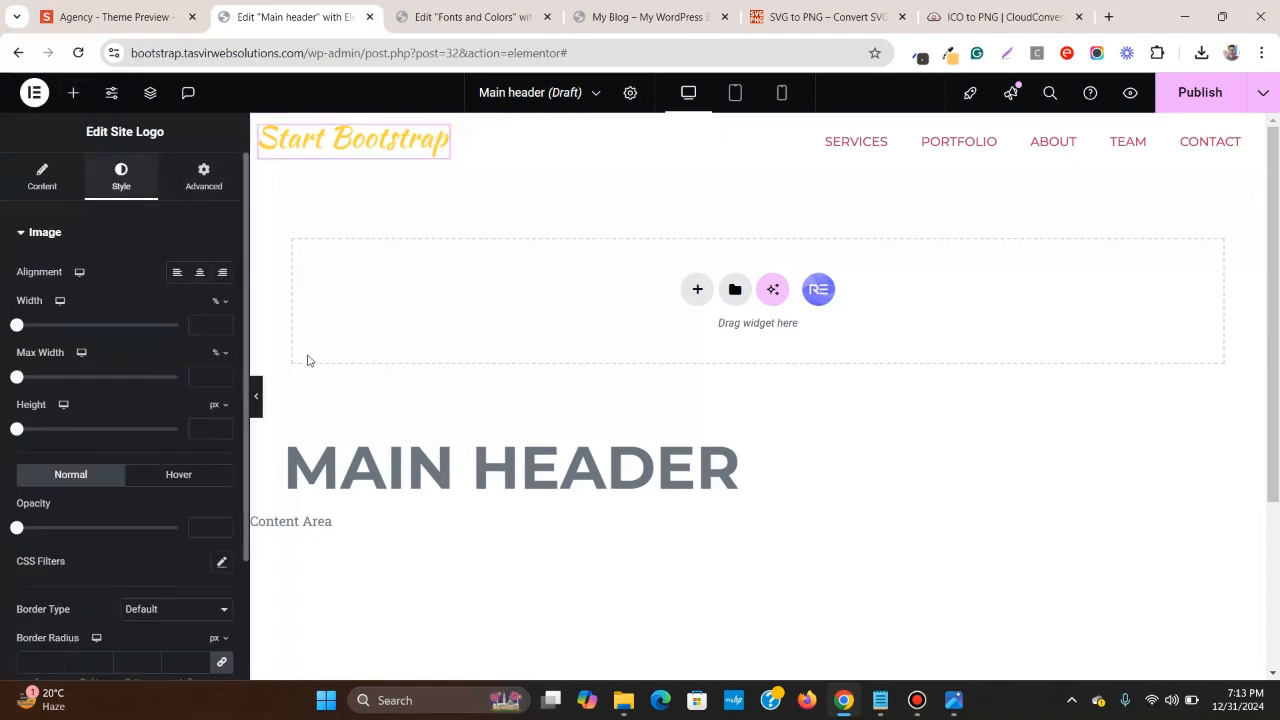
pyautogui.click(204, 325)
pyautogui.write('187')
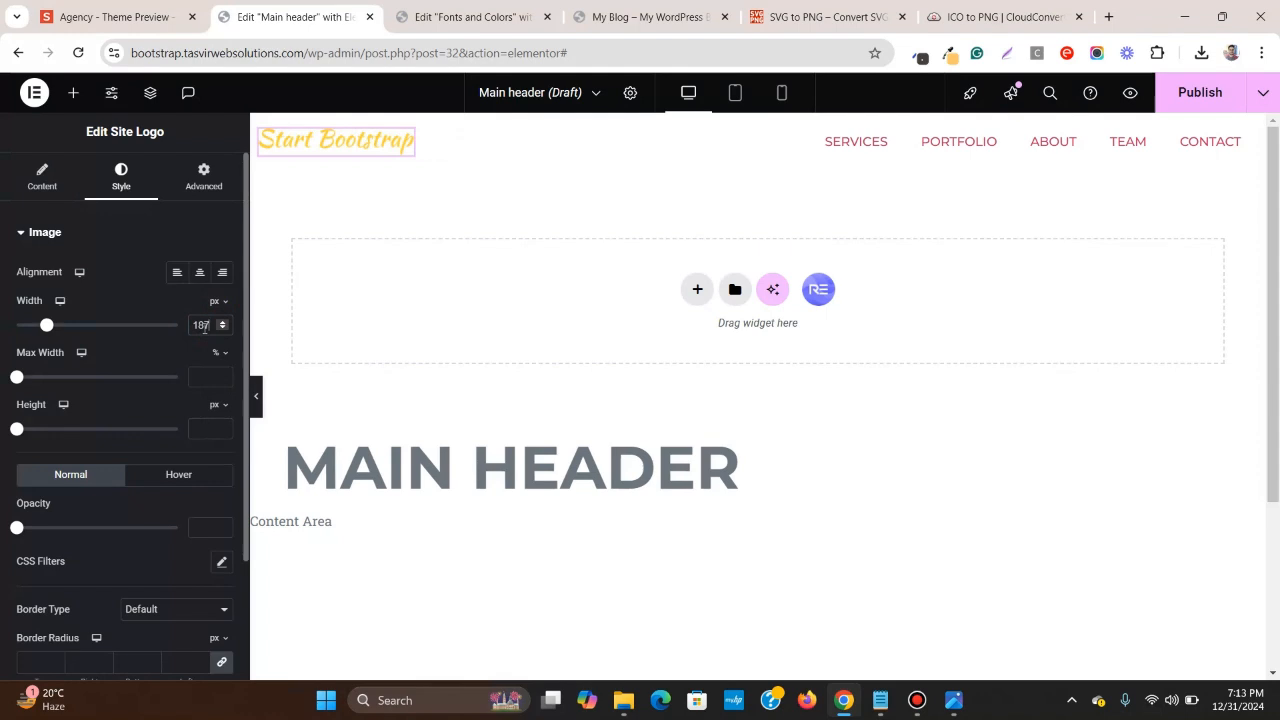
# - Put the header editor in tablet view and close the developer tools on the Agency theme preview
pyautogui.click(736, 93)
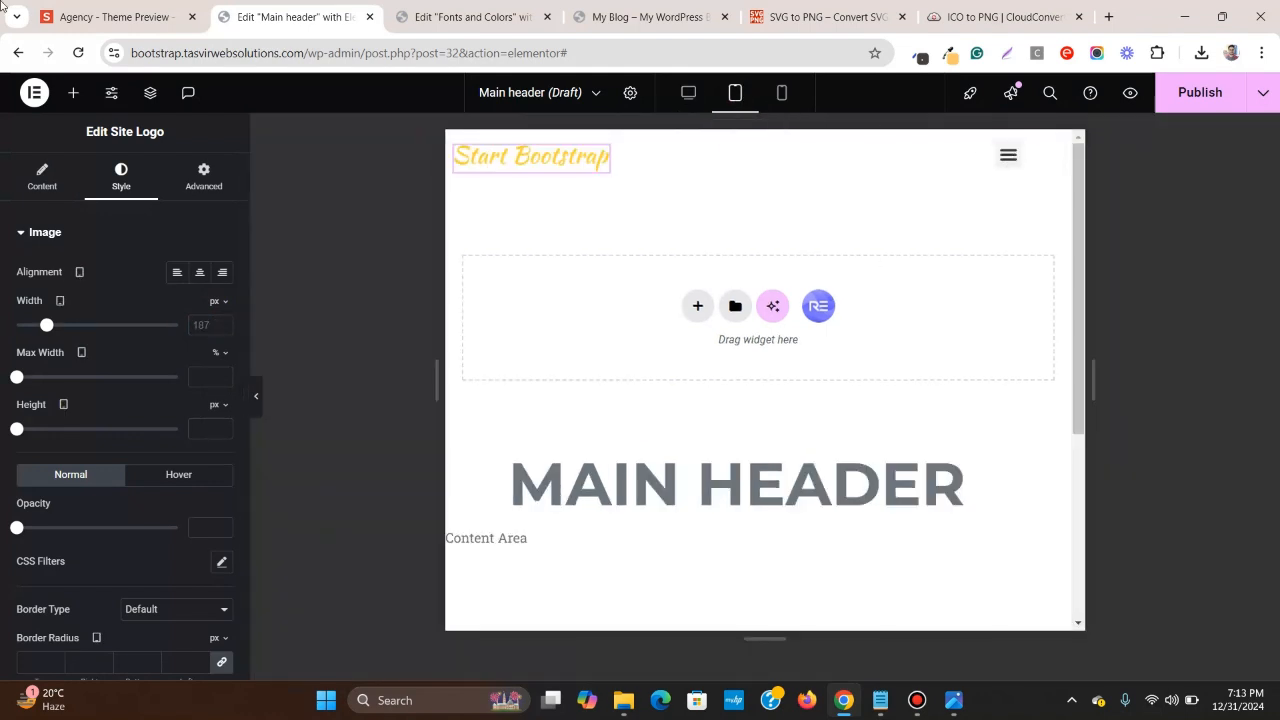
pyautogui.click(115, 17)
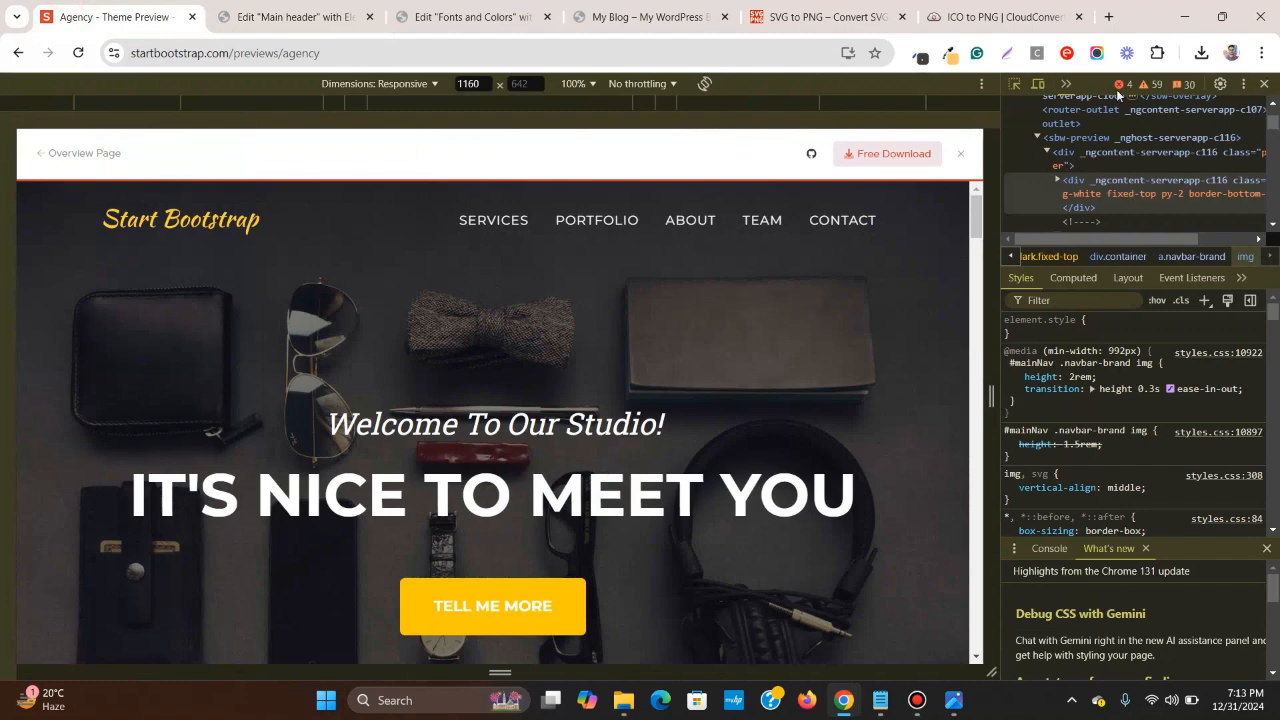
pyautogui.click(1038, 86)
pyautogui.click(1039, 87)
pyautogui.click(1262, 86)
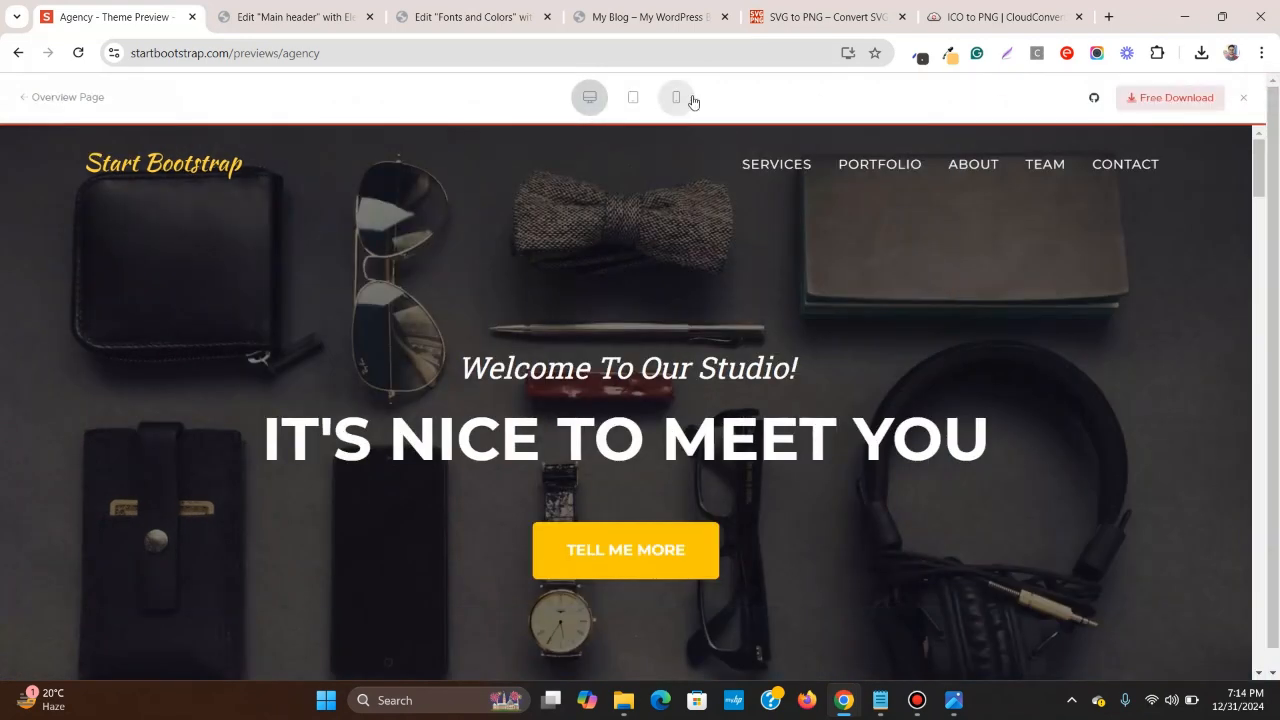
# - Examine the Agency theme's tablet layout, including its expandable navigation menu and the header's behaviour while scrolling
pyautogui.click(633, 97)
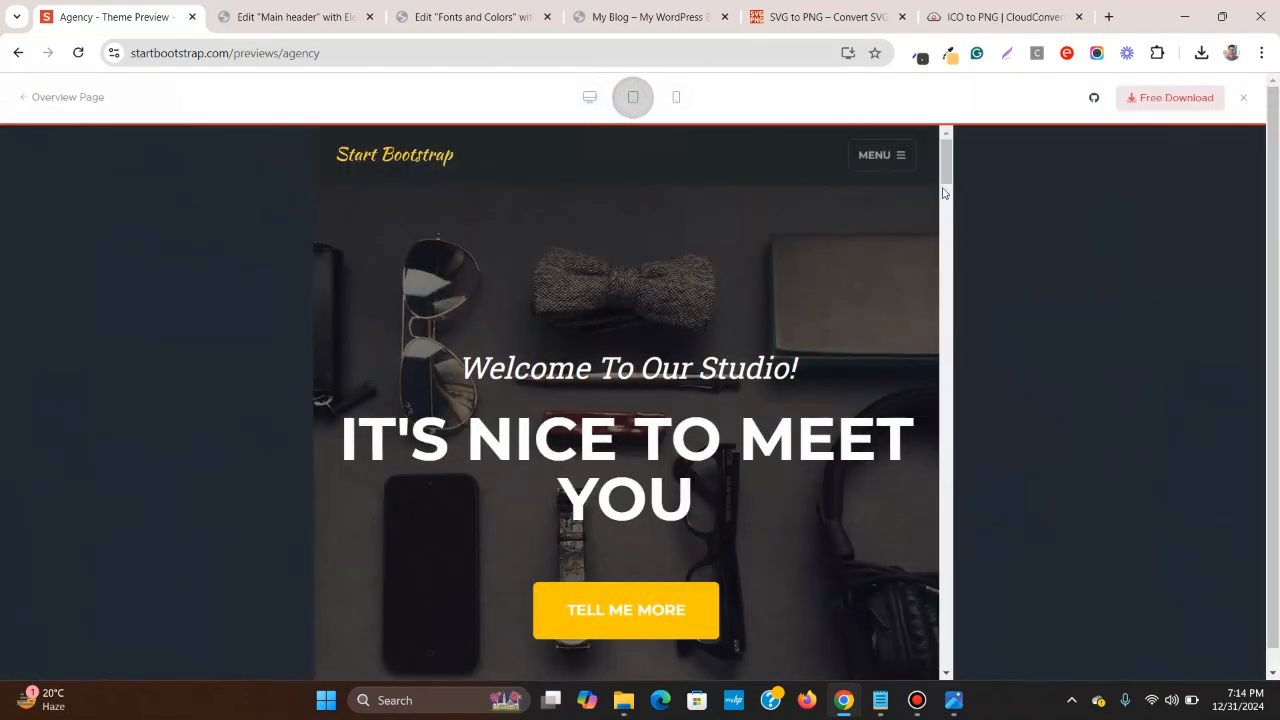
pyautogui.click(900, 158)
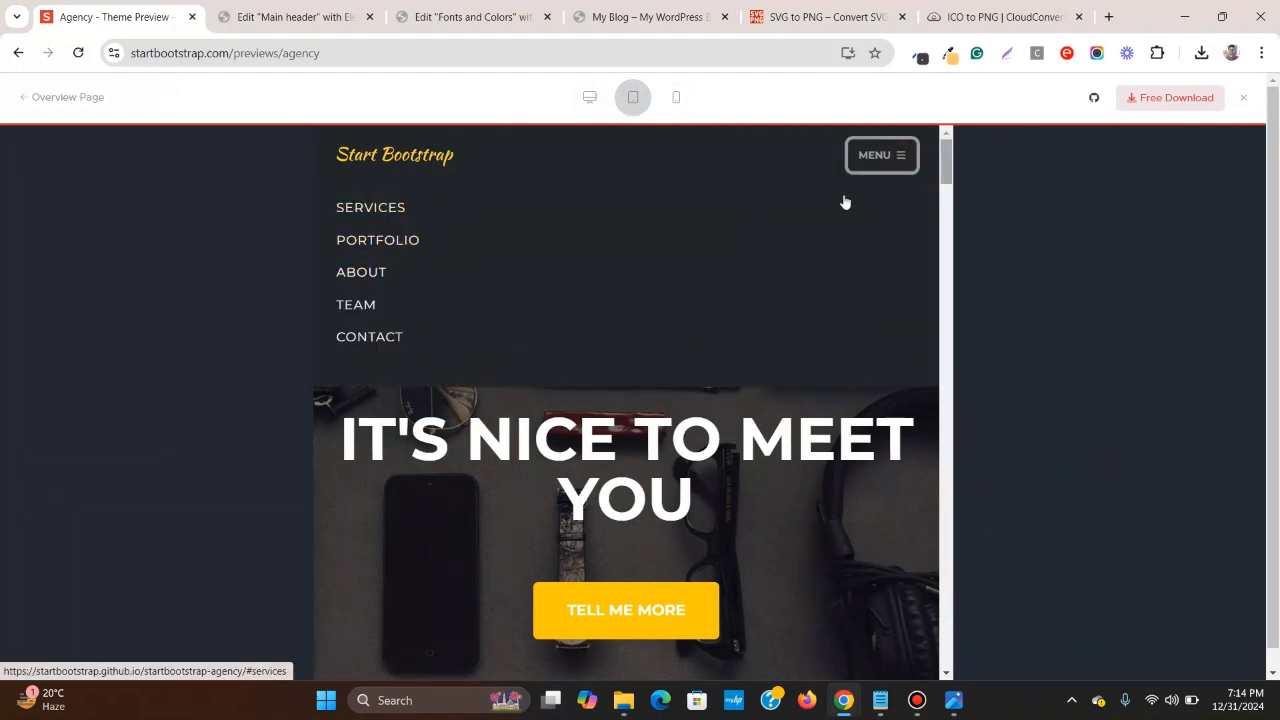
pyautogui.click(868, 156)
pyautogui.scroll(-5, 802, 333)
pyautogui.scroll(5, 802, 333)
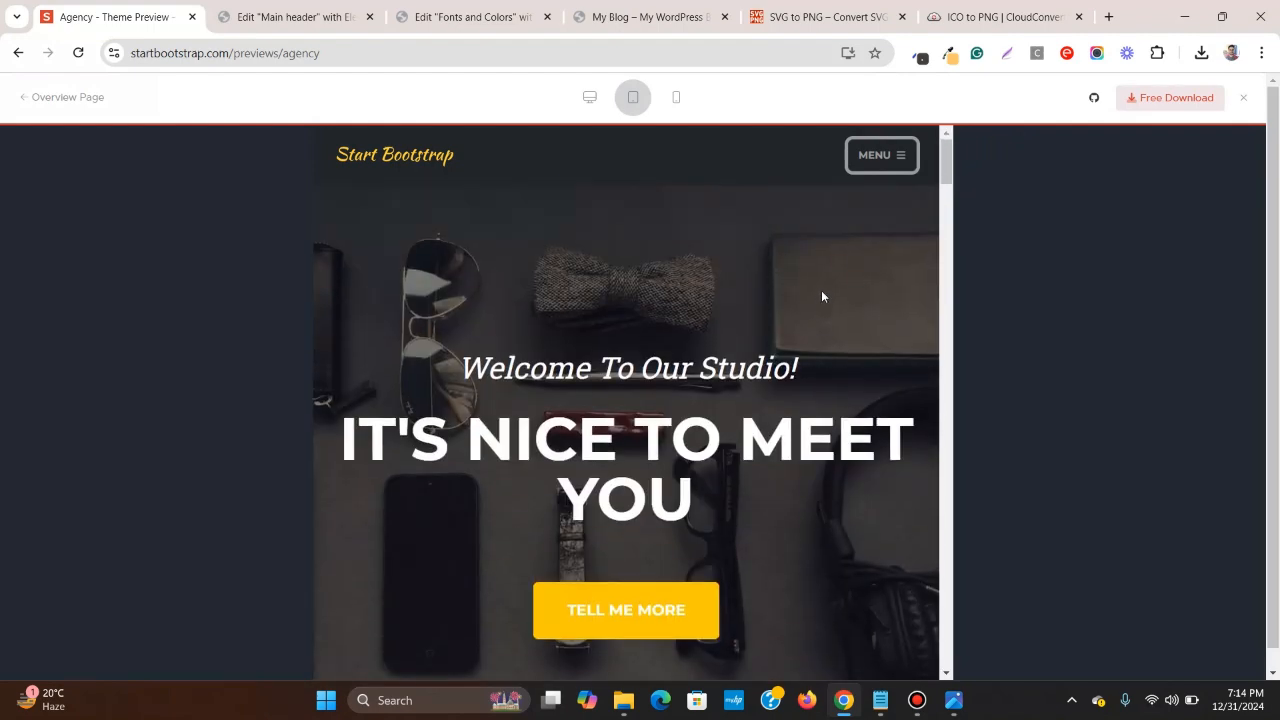
pyautogui.scroll(-12, 852, 218)
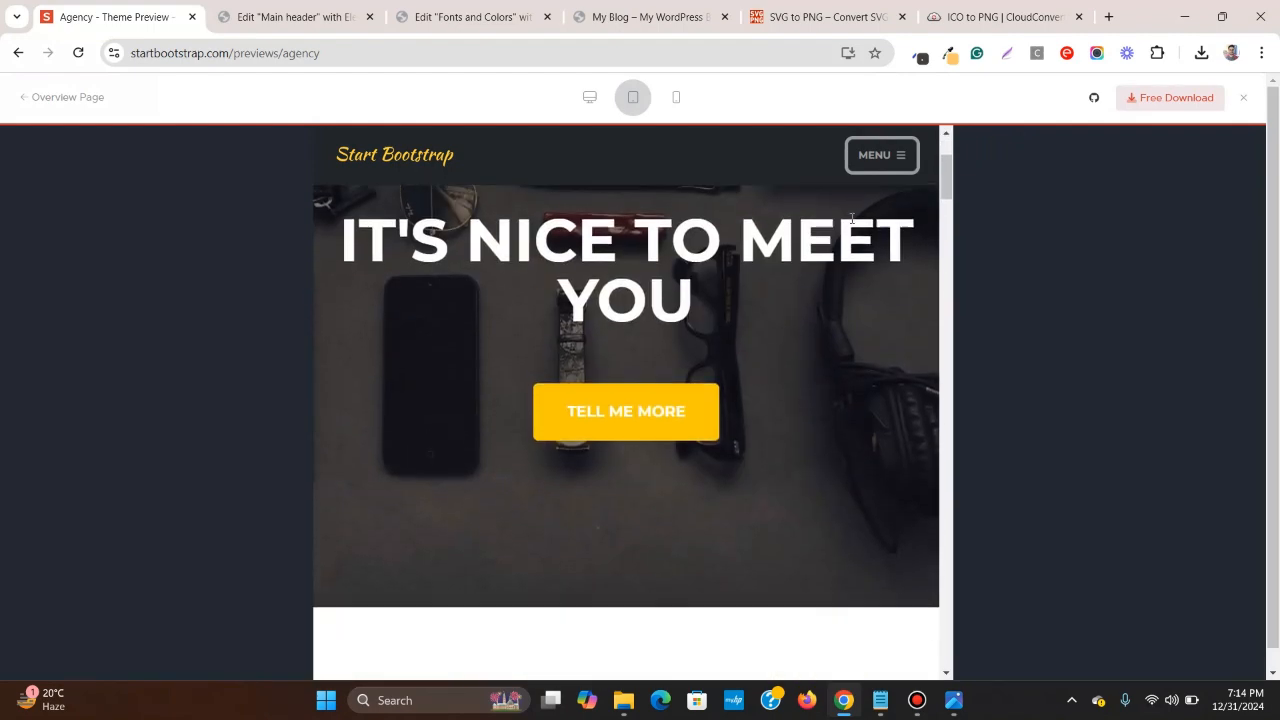
pyautogui.scroll(-4, 852, 218)
pyautogui.scroll(9, 777, 257)
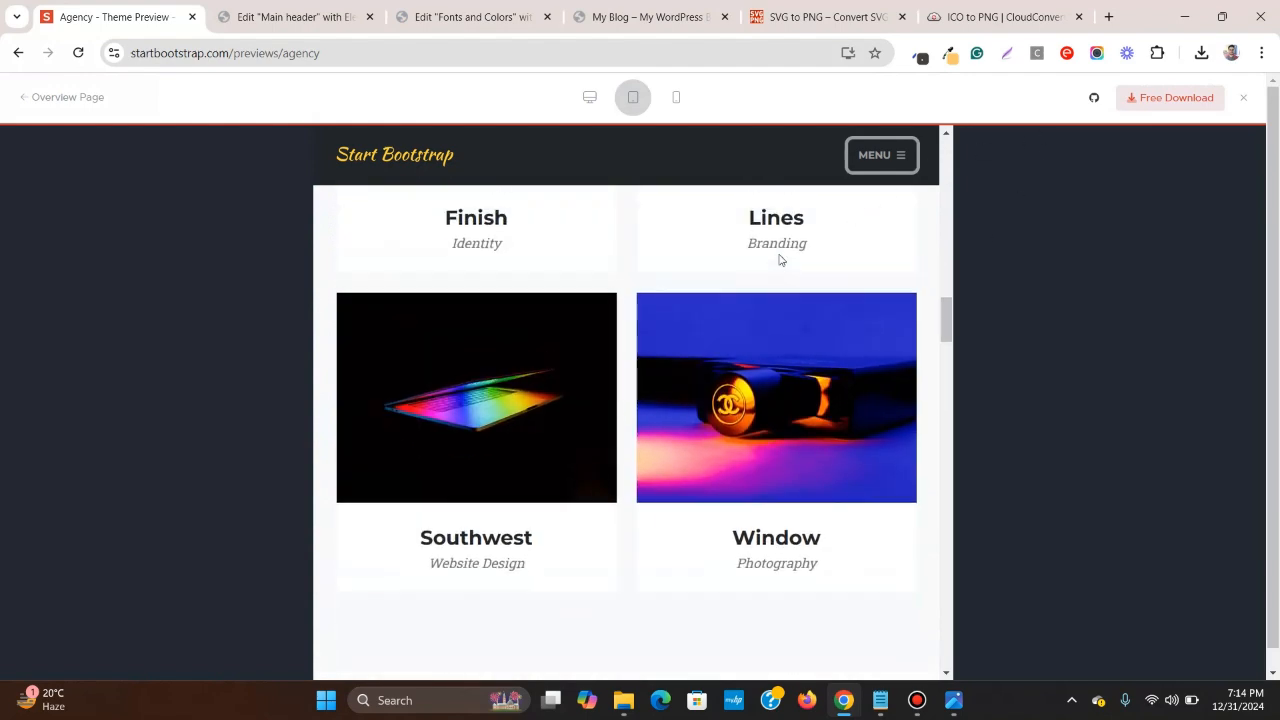
pyautogui.scroll(5, 779, 257)
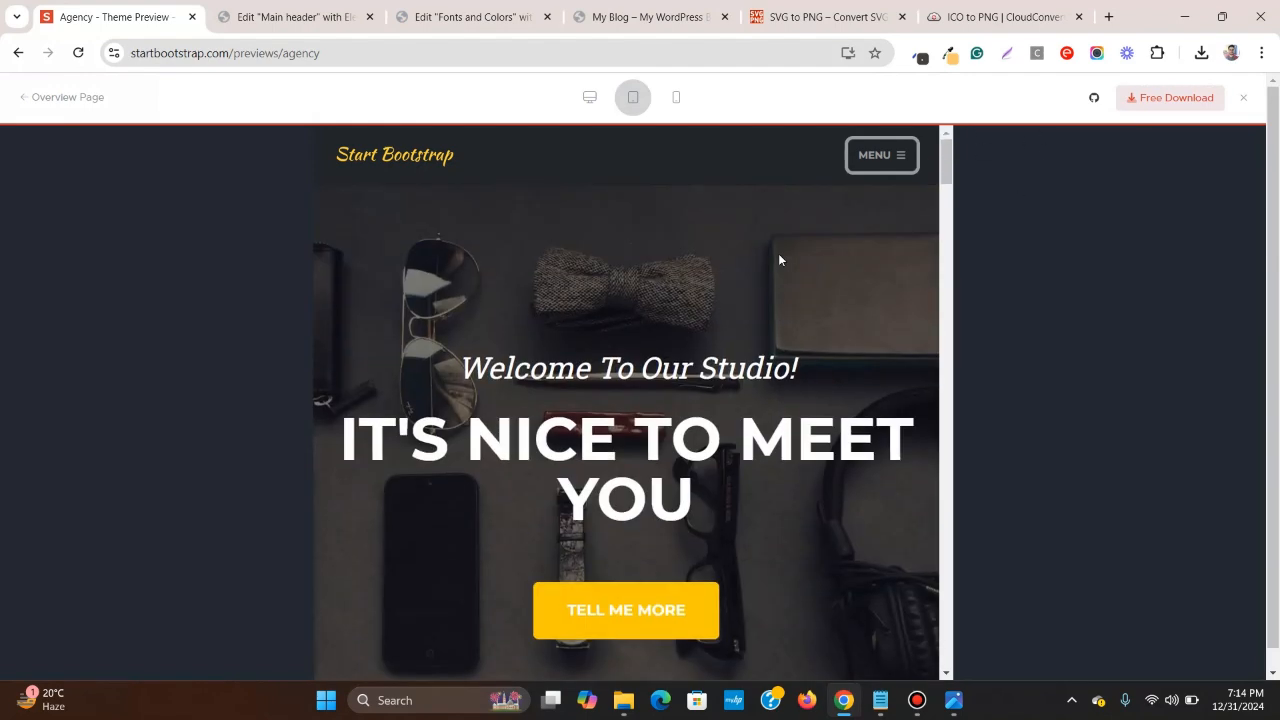
pyautogui.click(899, 162)
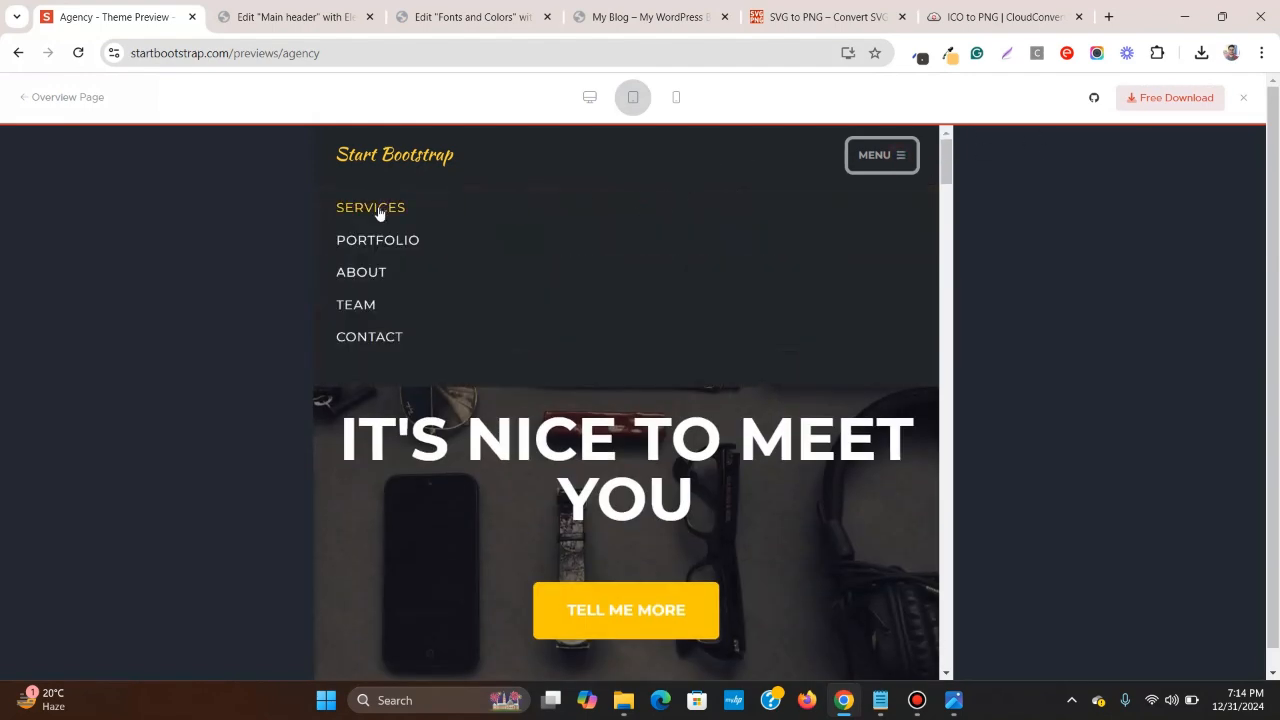
pyautogui.click(897, 160)
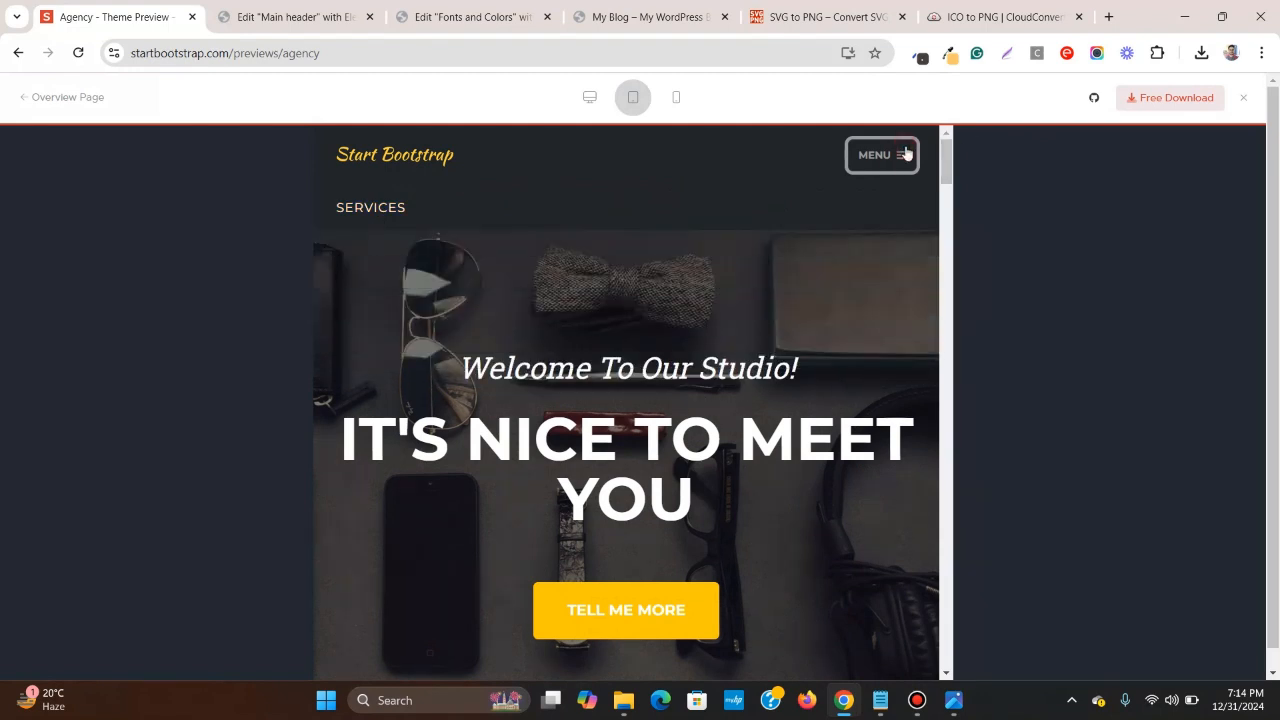
# - Check the Agency theme's mobile layout and its expandable menu, and return the preview to desktop size
pyautogui.click(673, 97)
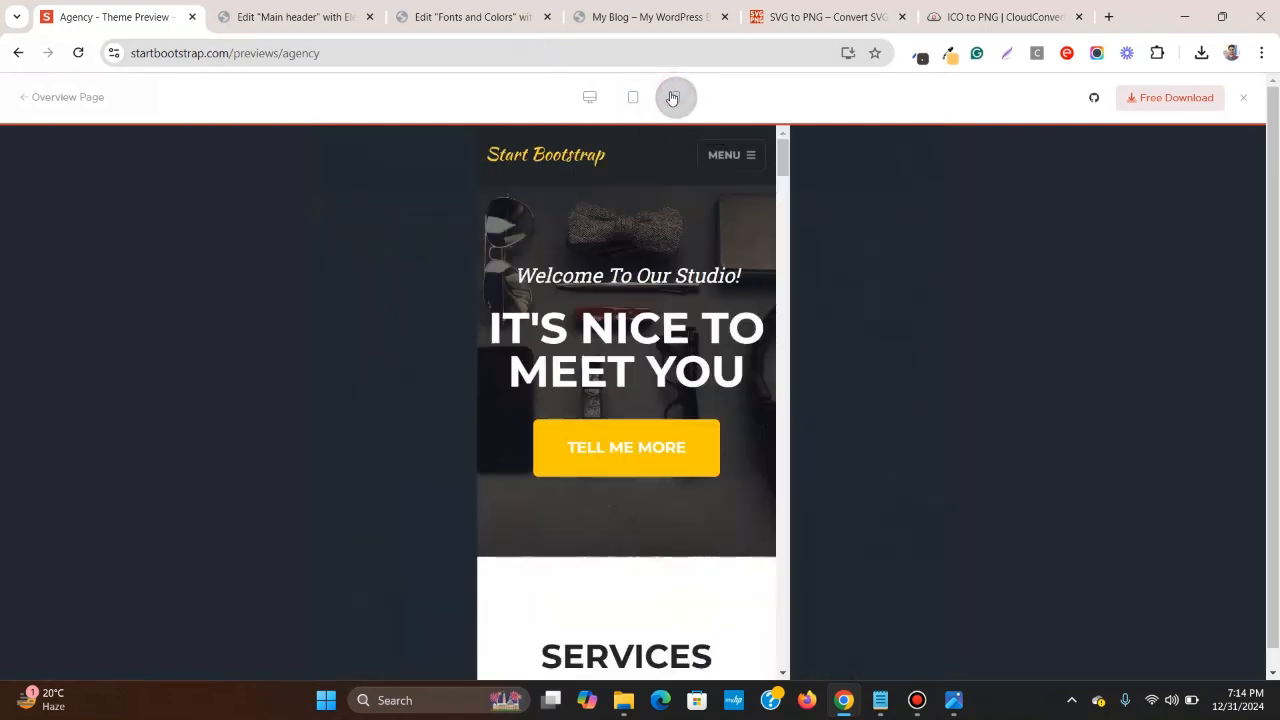
pyautogui.click(754, 163)
pyautogui.click(754, 163)
pyautogui.click(754, 163)
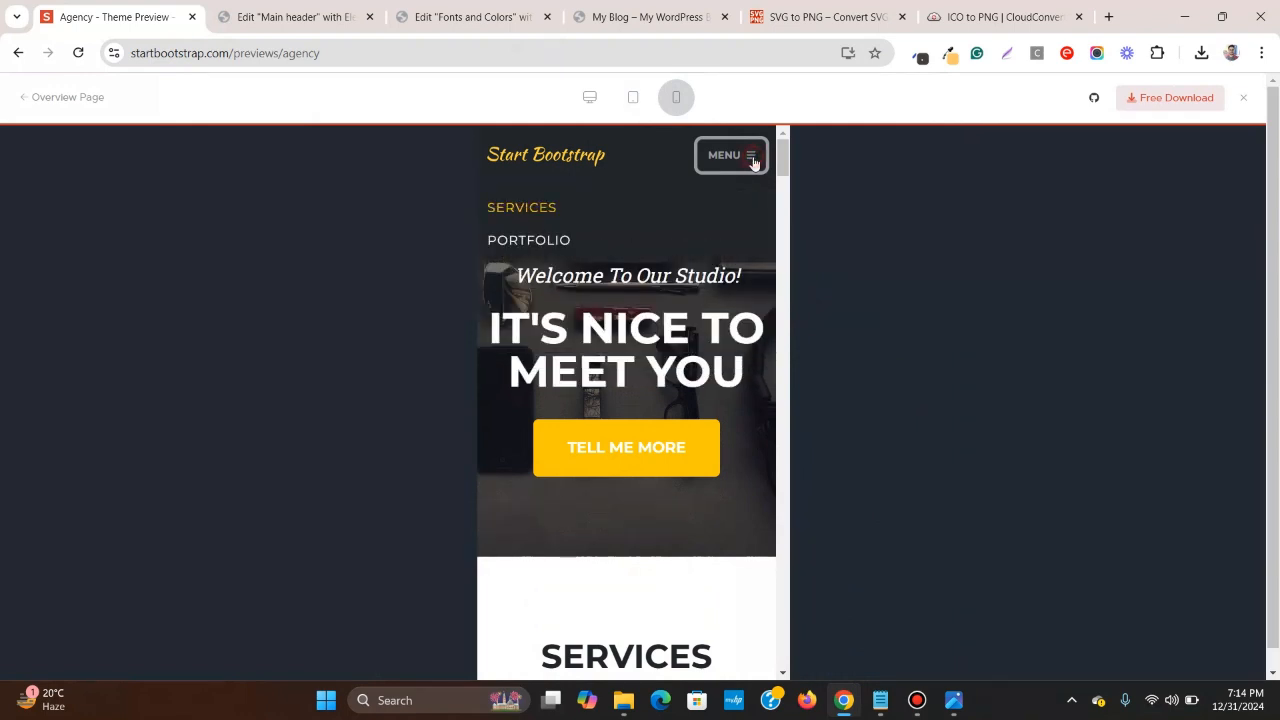
pyautogui.click(754, 163)
pyautogui.click(584, 97)
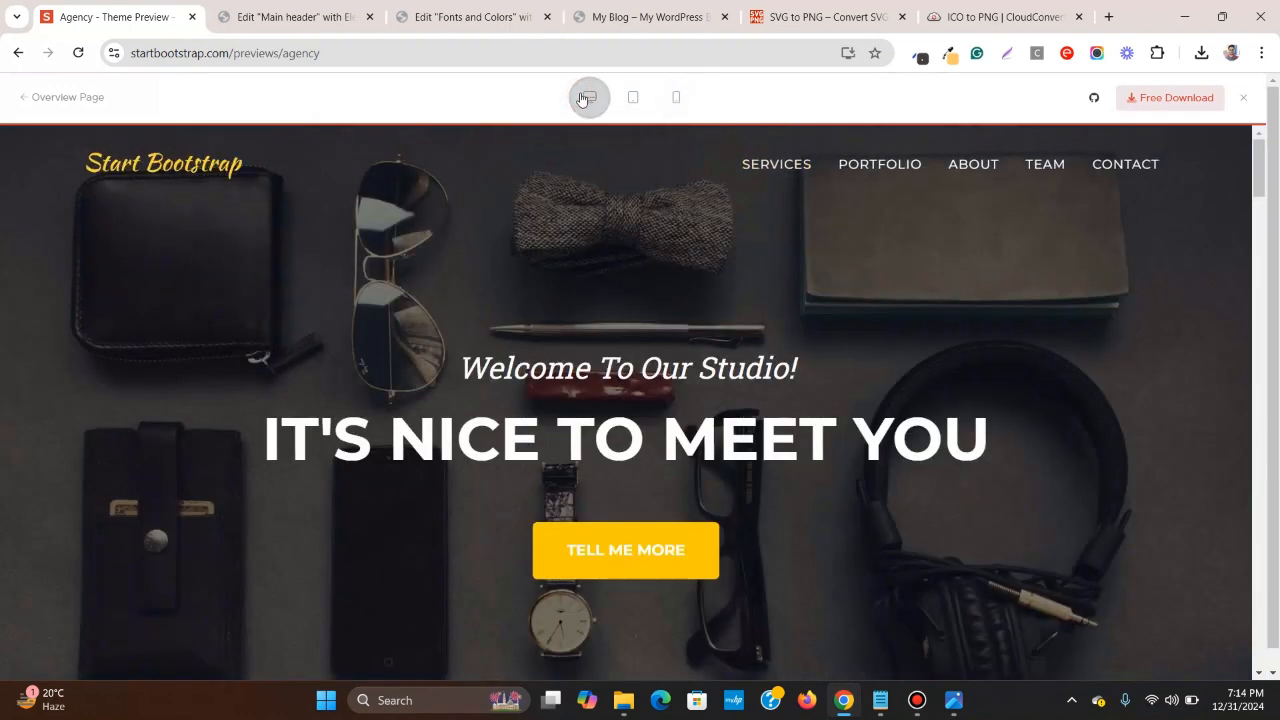
# - Open the toggle button style settings of the WordPress Menu widget in the Main header template
pyautogui.click(240, 16)
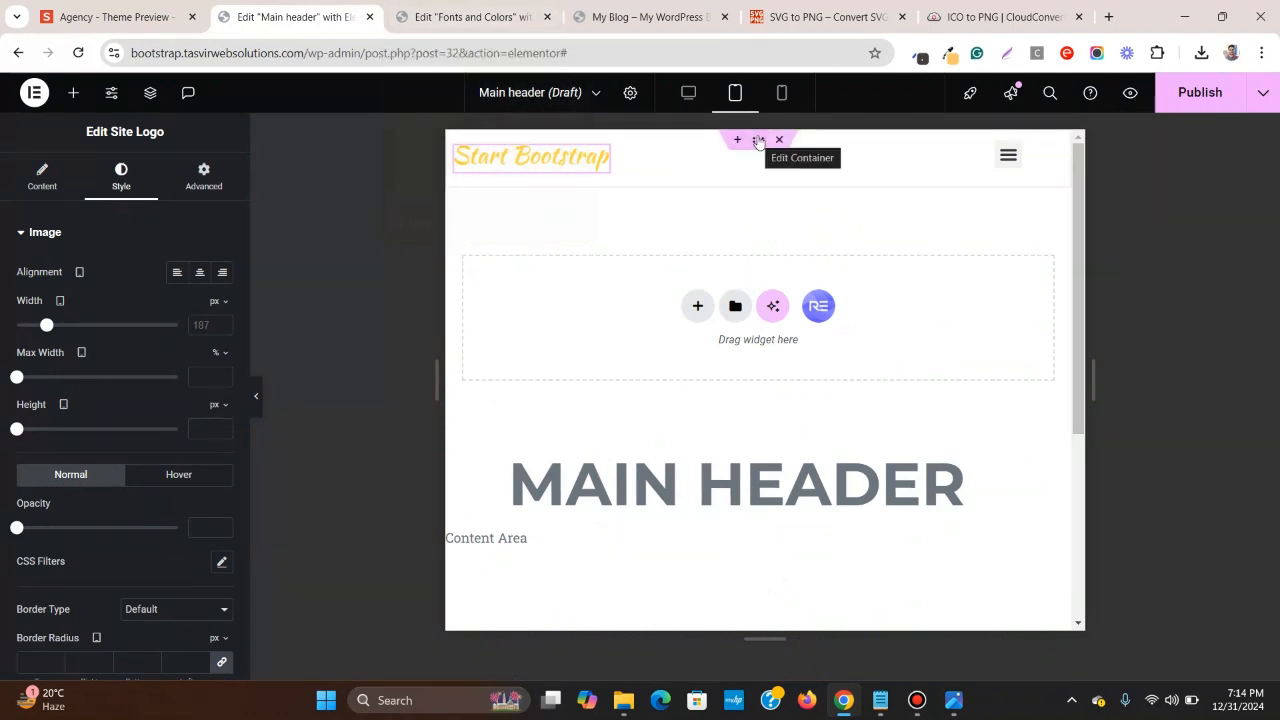
pyautogui.click(758, 141)
pyautogui.click(1056, 153)
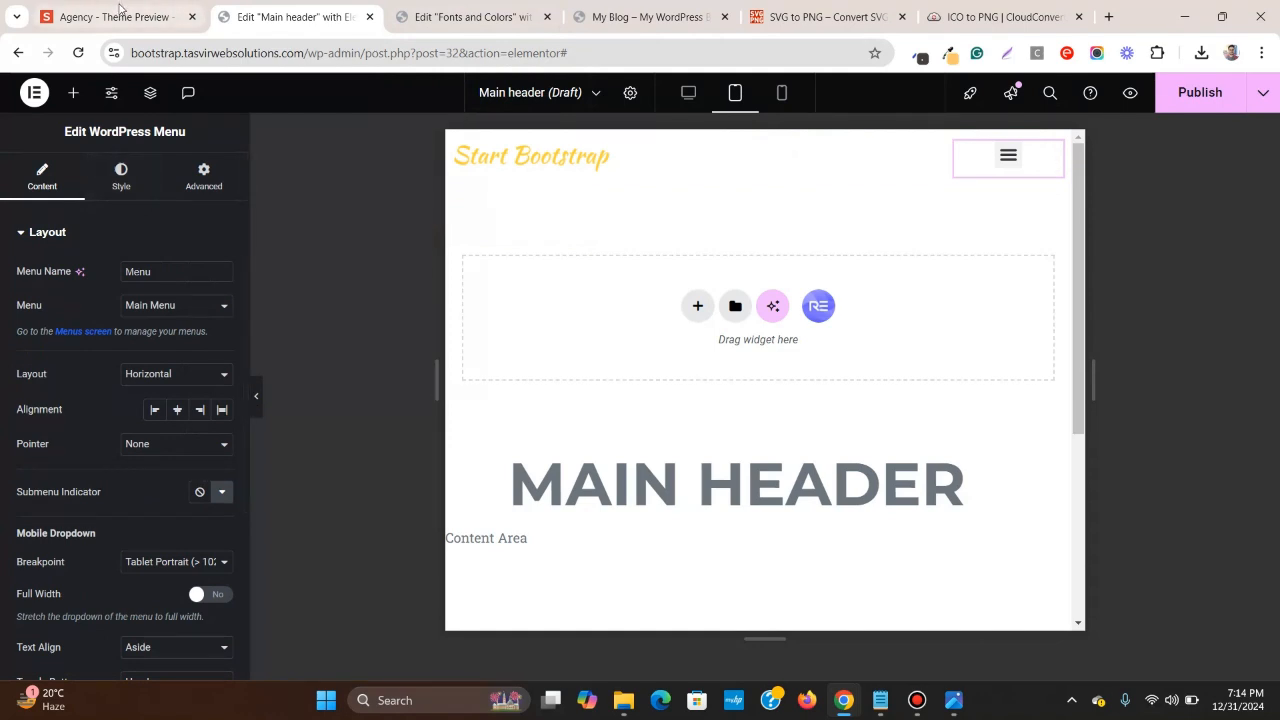
pyautogui.click(122, 176)
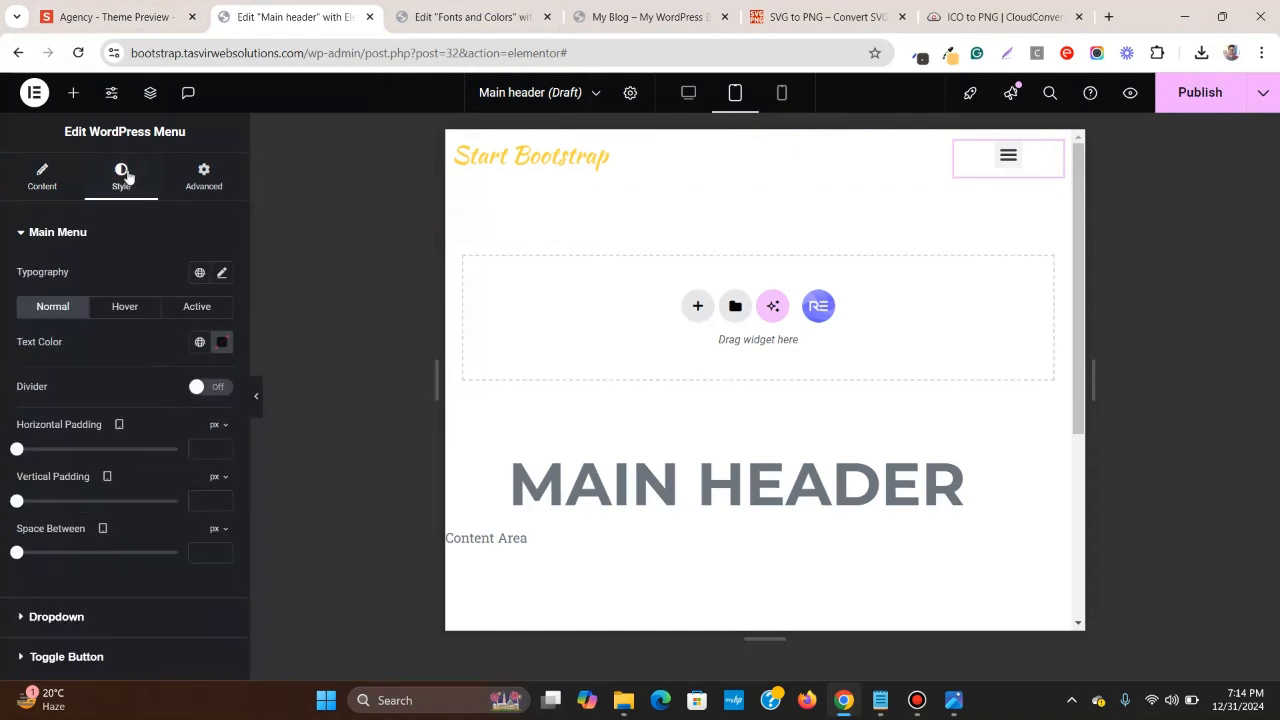
pyautogui.scroll(-1, 118, 326)
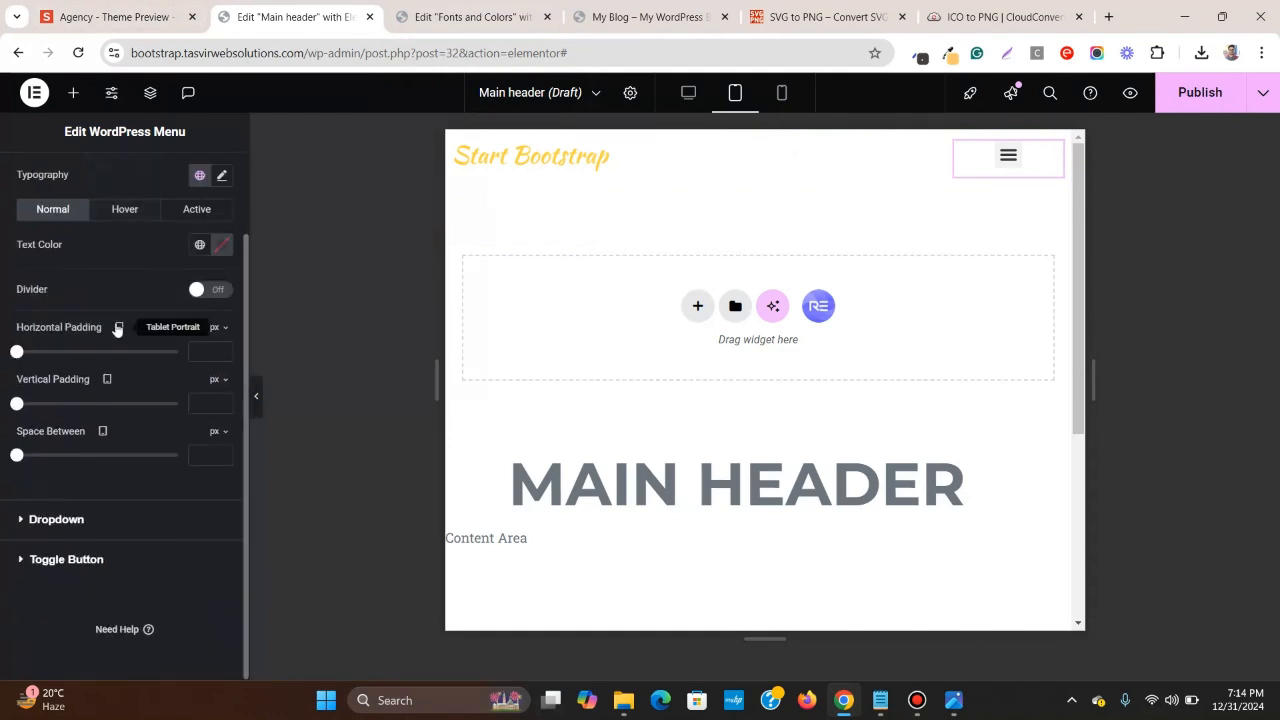
pyautogui.click(101, 564)
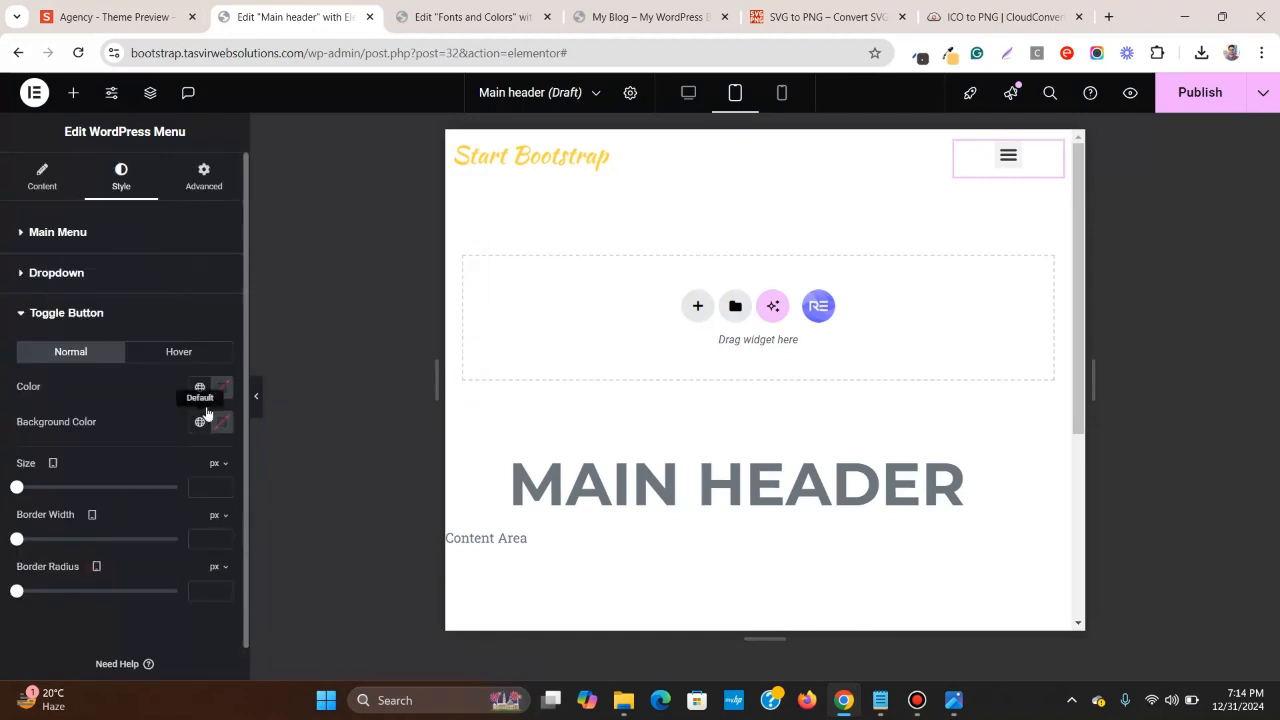
# - Assign the global color "dark" to the menu toggle button's icon
pyautogui.click(200, 389)
pyautogui.click(118, 324)
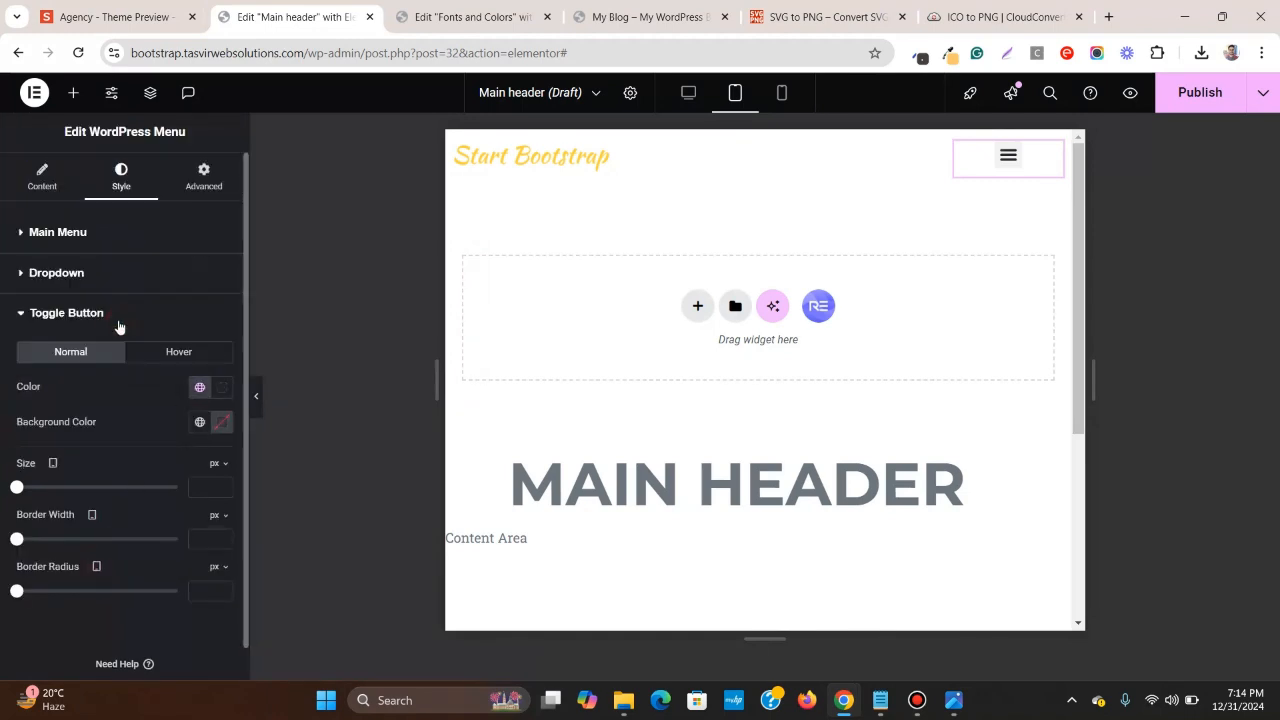
pyautogui.click(200, 387)
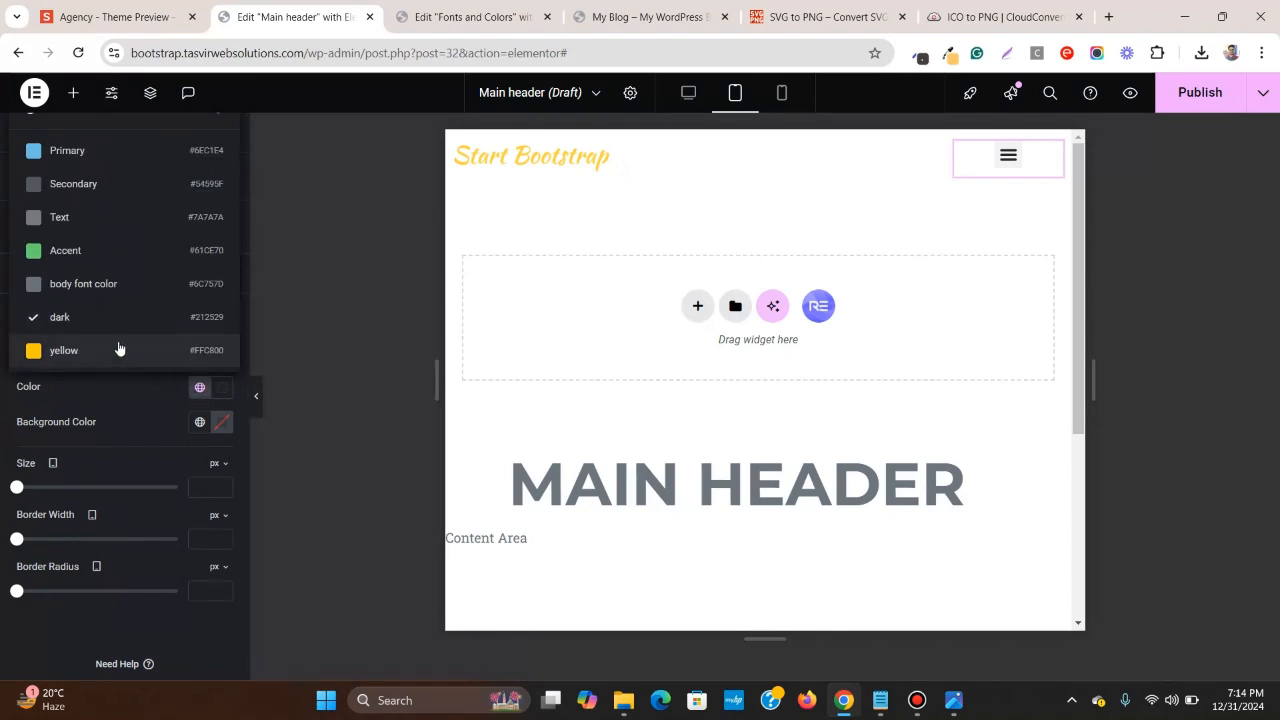
pyautogui.click(182, 421)
# - Set the menu toggle button's icon color to #fff and its background to the global color "dark"
pyautogui.click(222, 388)
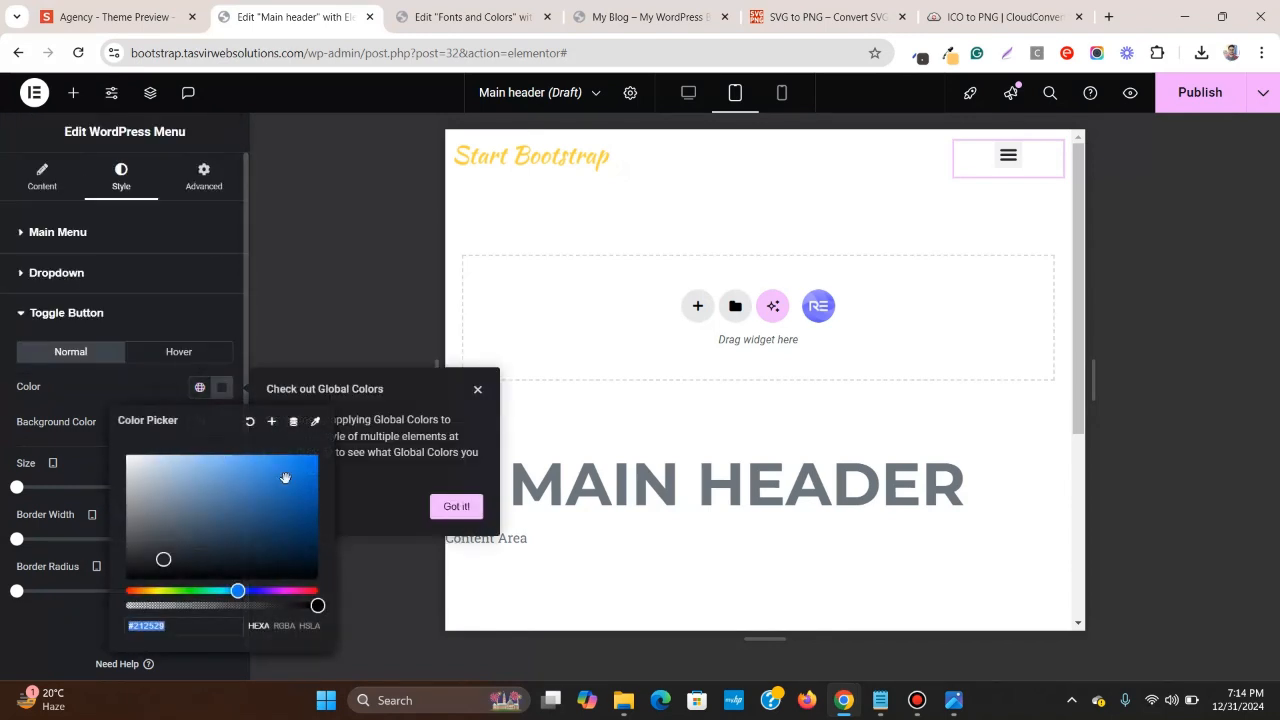
pyautogui.click(220, 627)
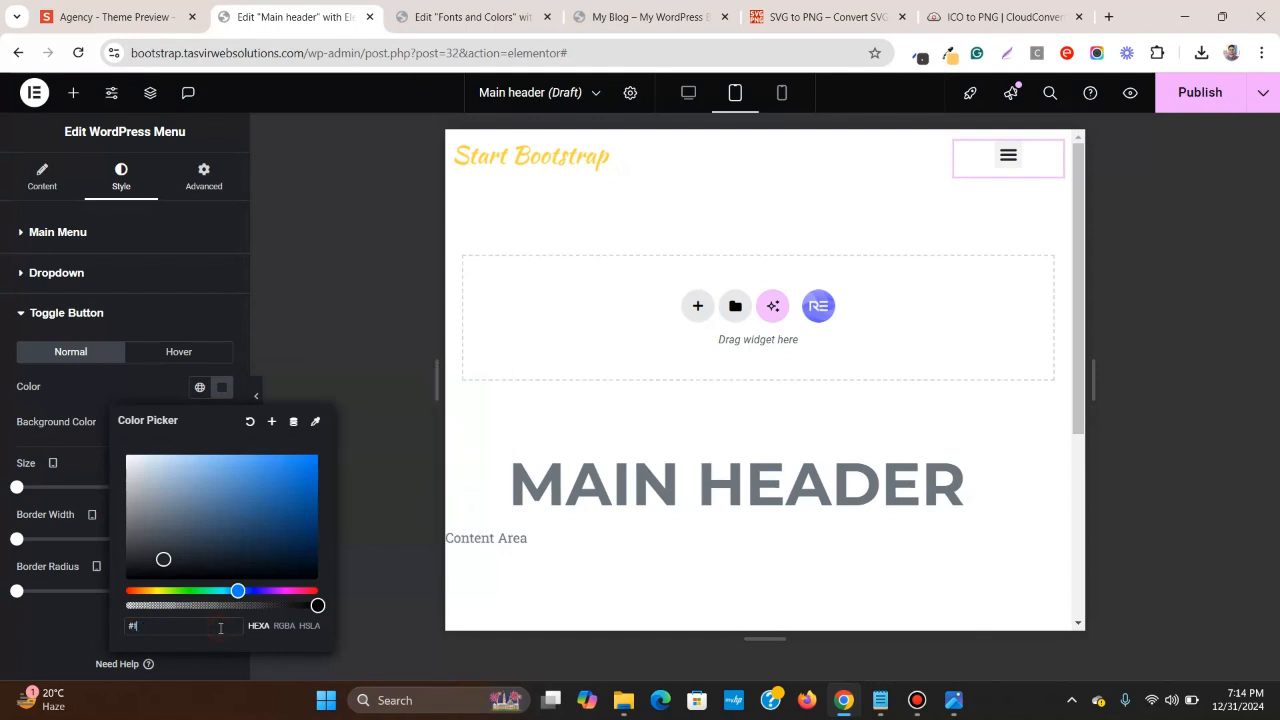
pyautogui.write('fff')
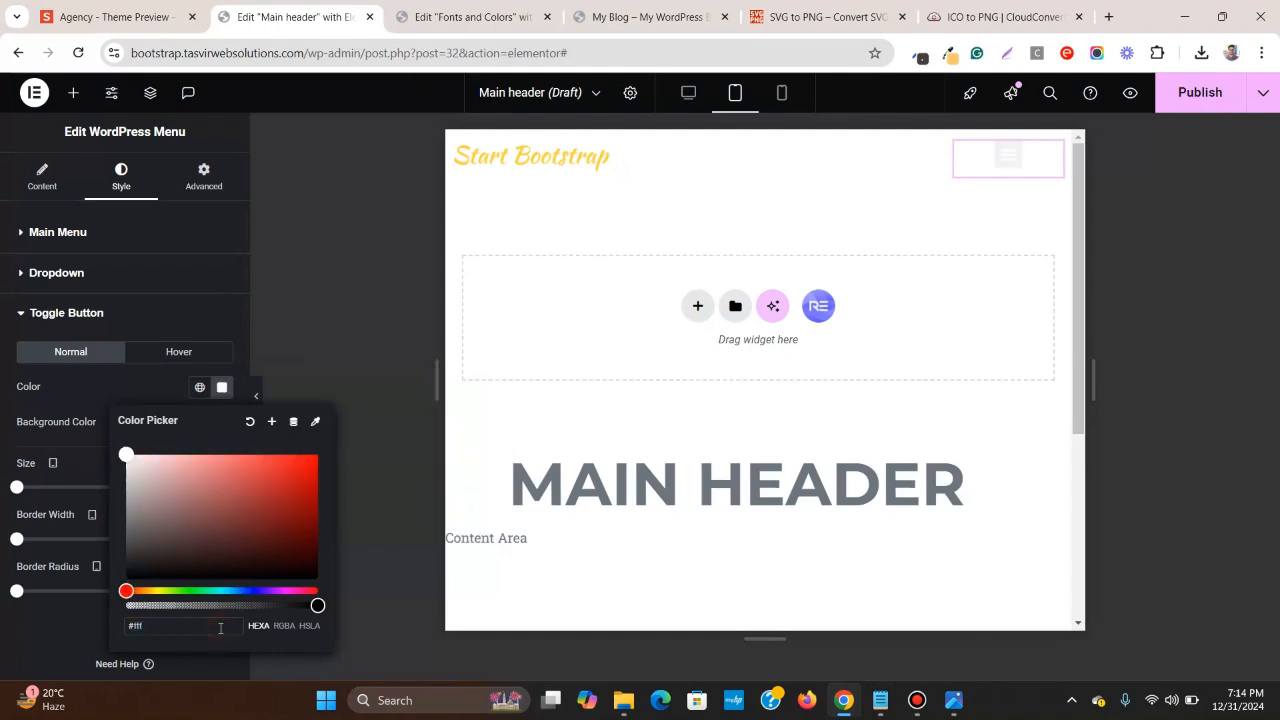
pyautogui.click(116, 388)
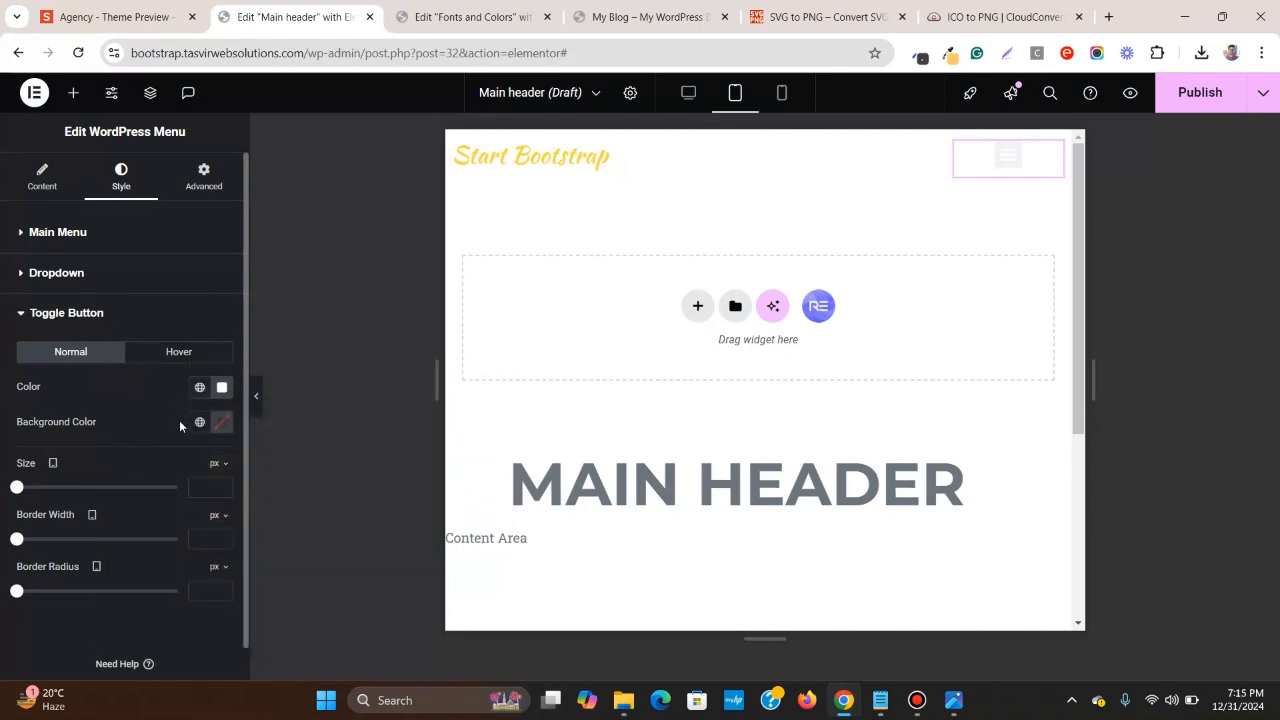
pyautogui.click(200, 387)
pyautogui.click(120, 366)
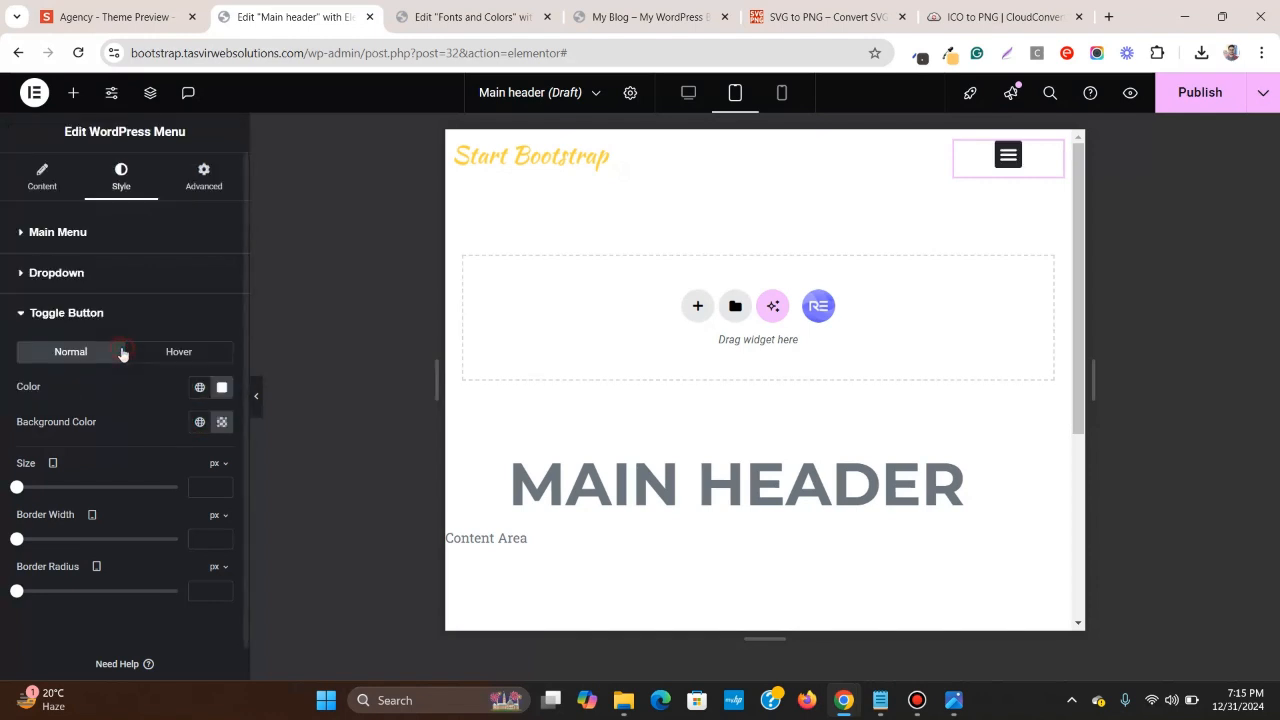
# - Enable Full Width for the WordPress Menu widget's mobile dropdown and test expanding and collapsing the menu in the tablet preview
pyautogui.click(1006, 155)
pyautogui.click(1006, 152)
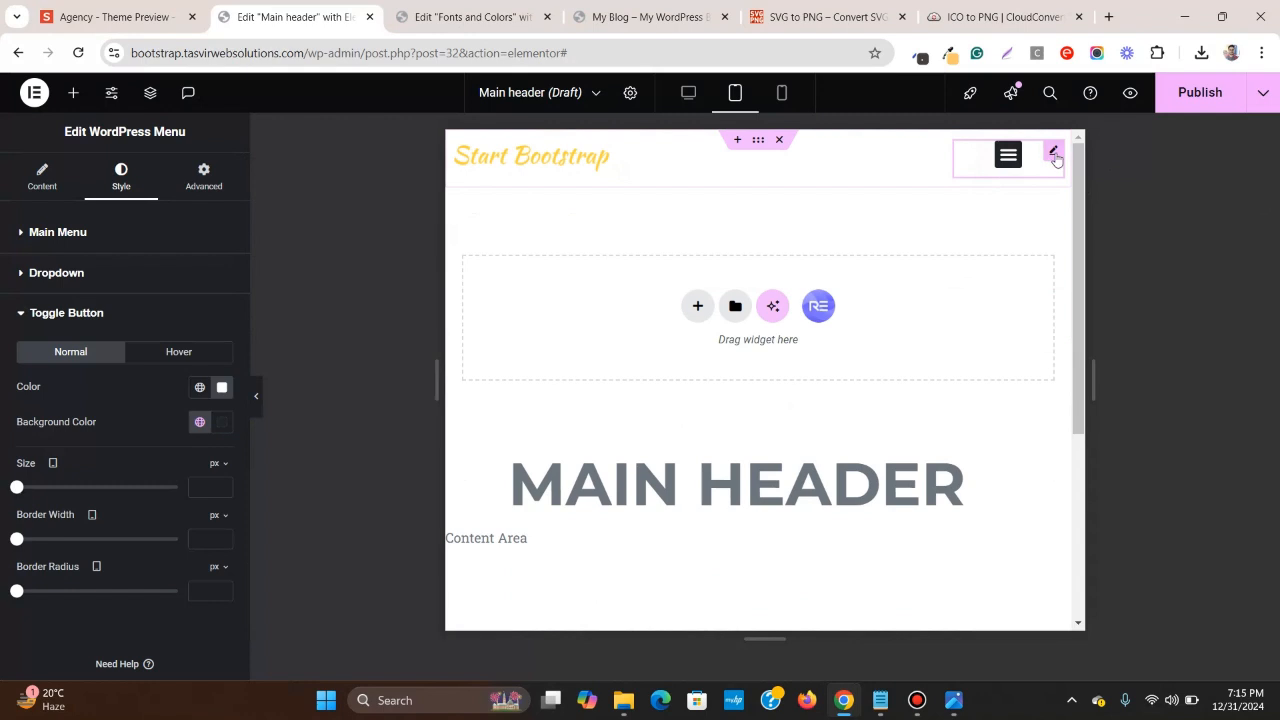
pyautogui.click(42, 176)
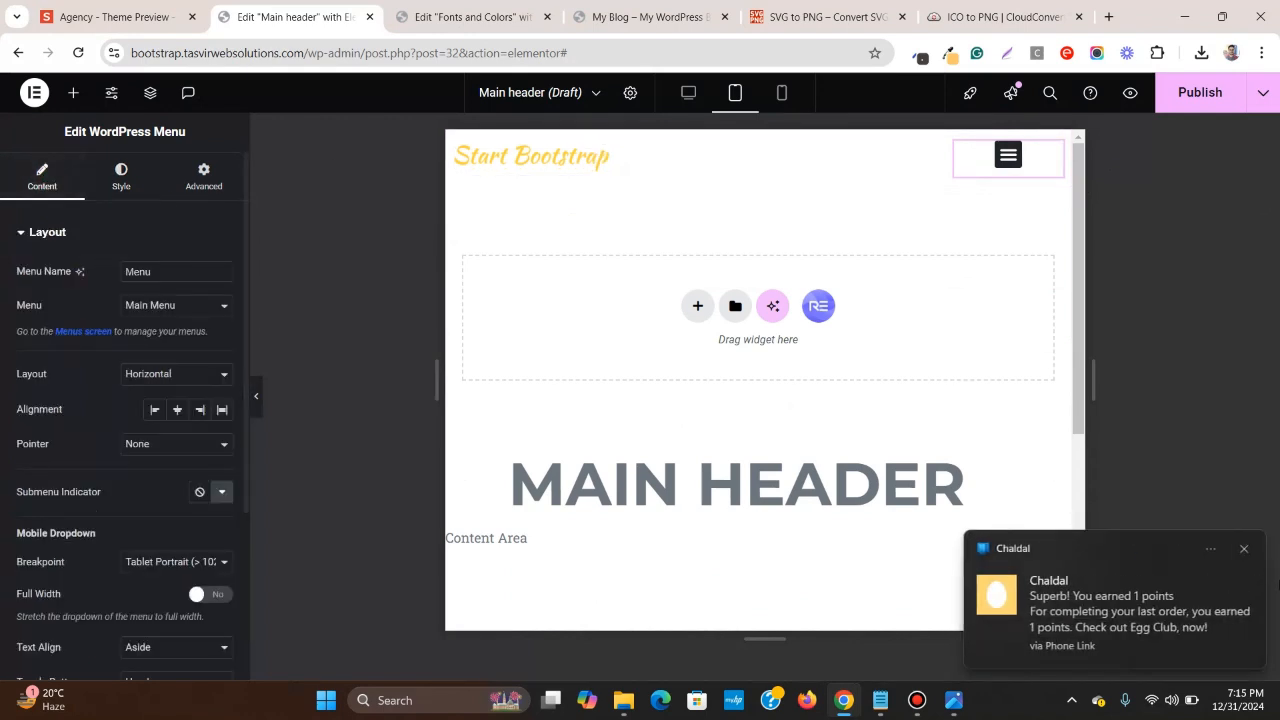
pyautogui.click(1245, 553)
pyautogui.scroll(-2, 61, 520)
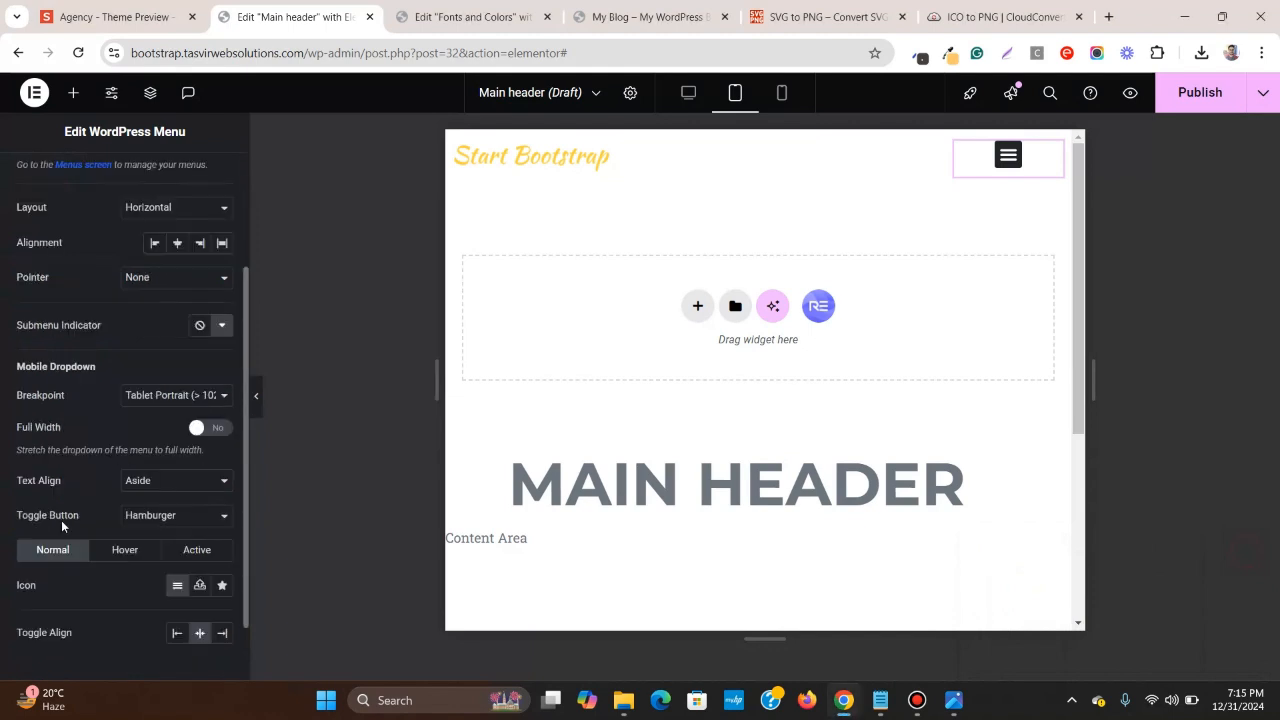
pyautogui.scroll(2, 61, 520)
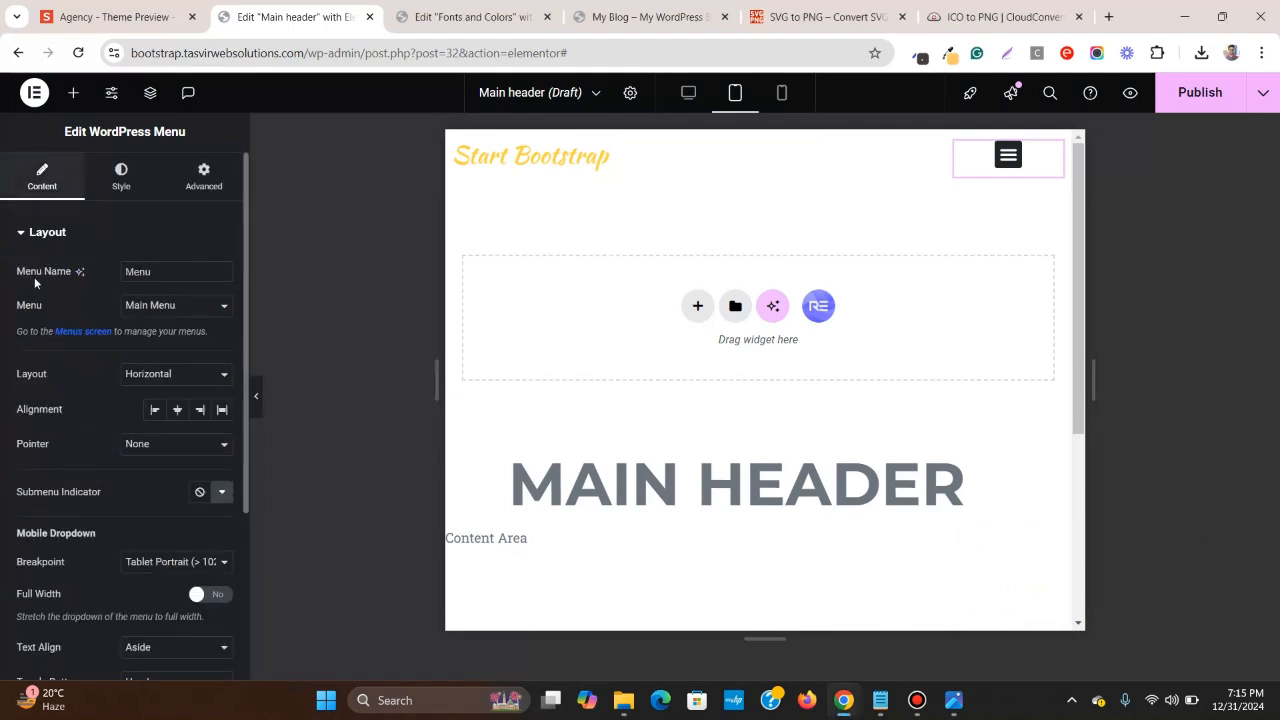
pyautogui.scroll(-1, 50, 492)
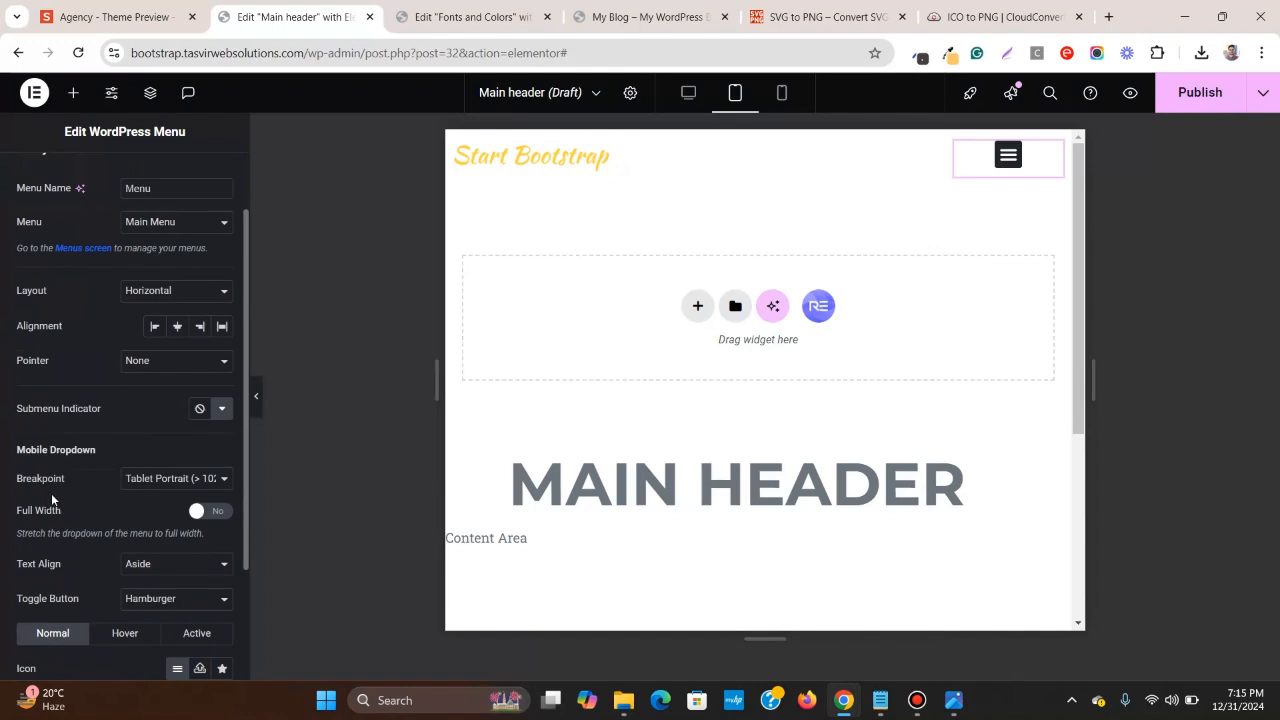
pyautogui.click(222, 514)
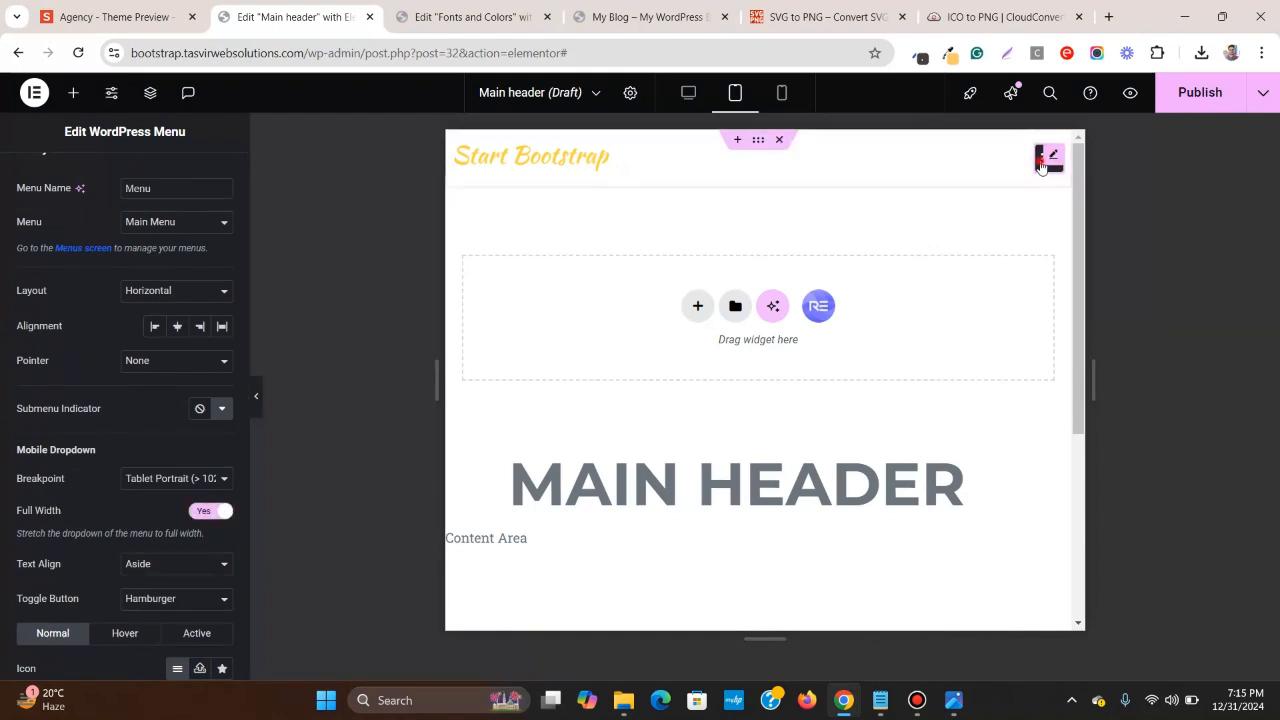
pyautogui.click(1047, 159)
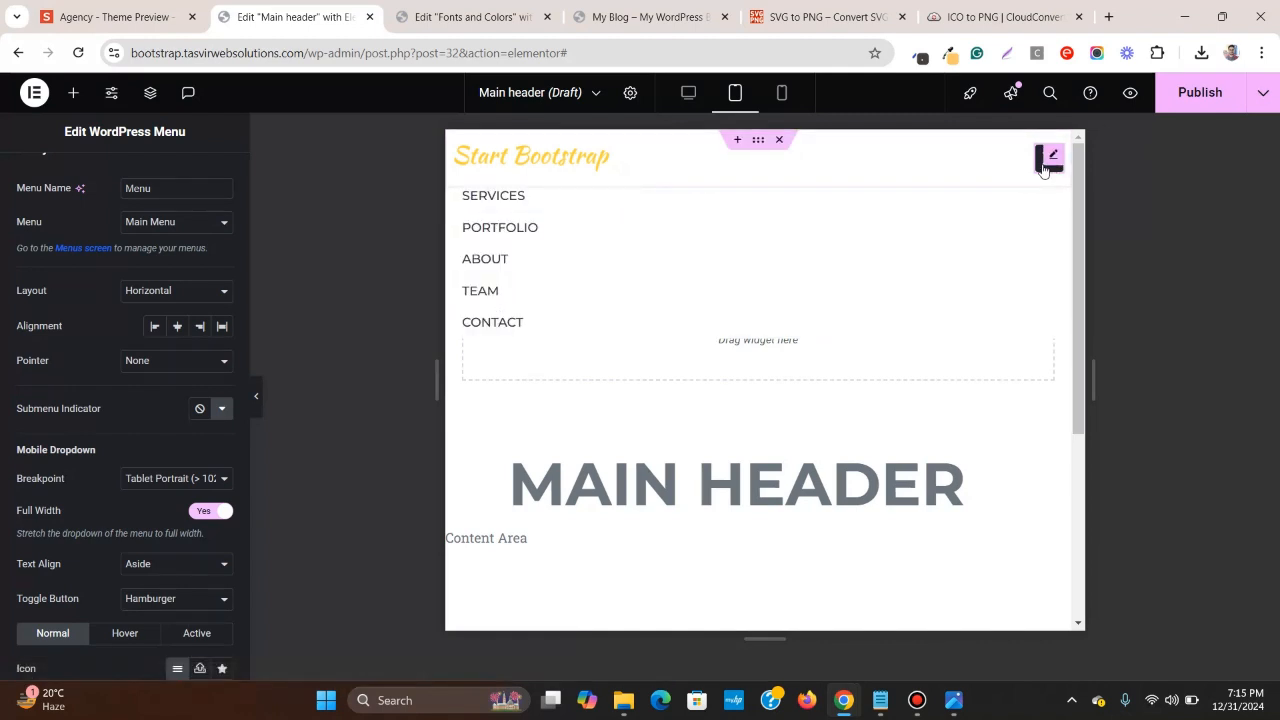
pyautogui.click(1045, 166)
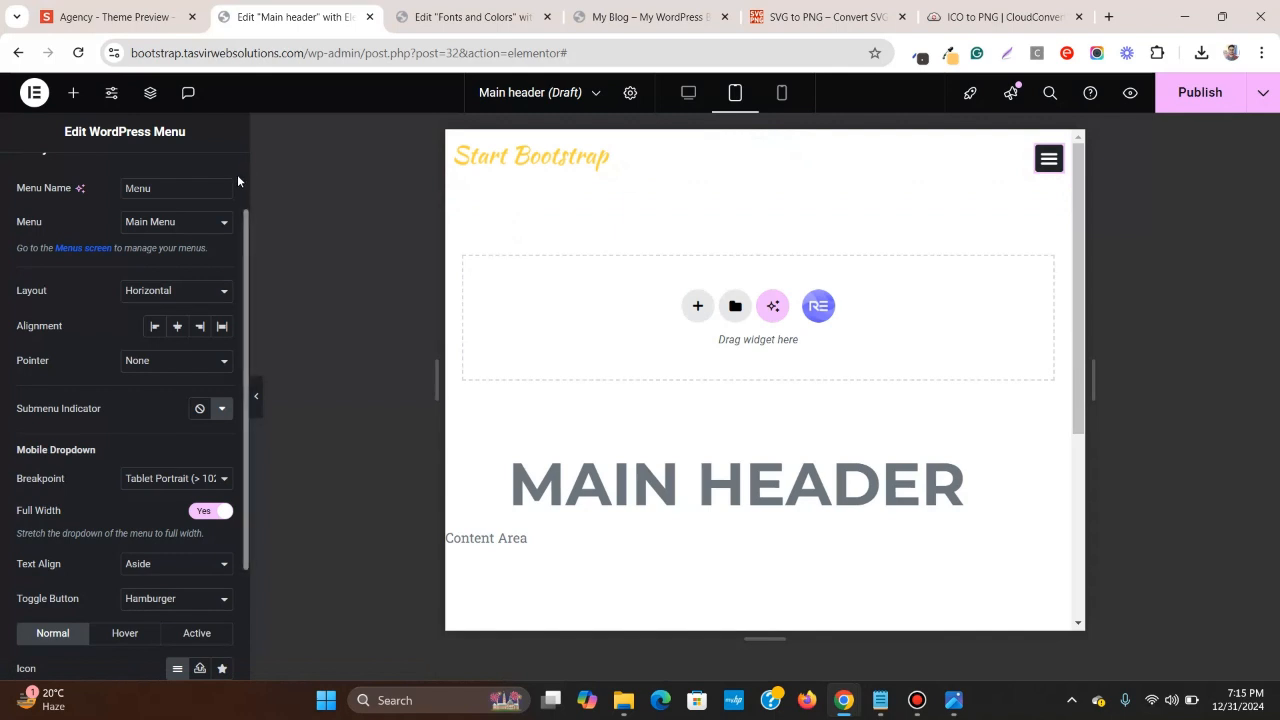
pyautogui.scroll(2, 42, 183)
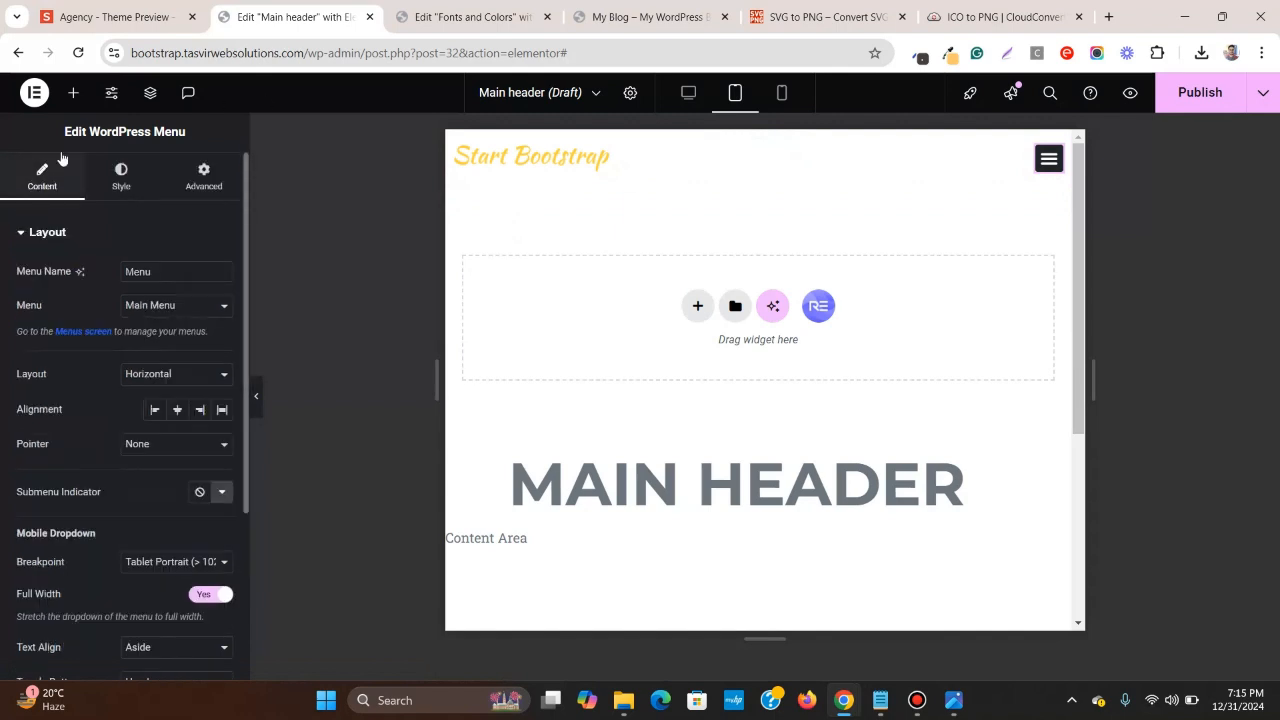
# - Compare the header's expanded tablet menu with the expanded menu in the Agency theme's mobile preview
pyautogui.click(1041, 172)
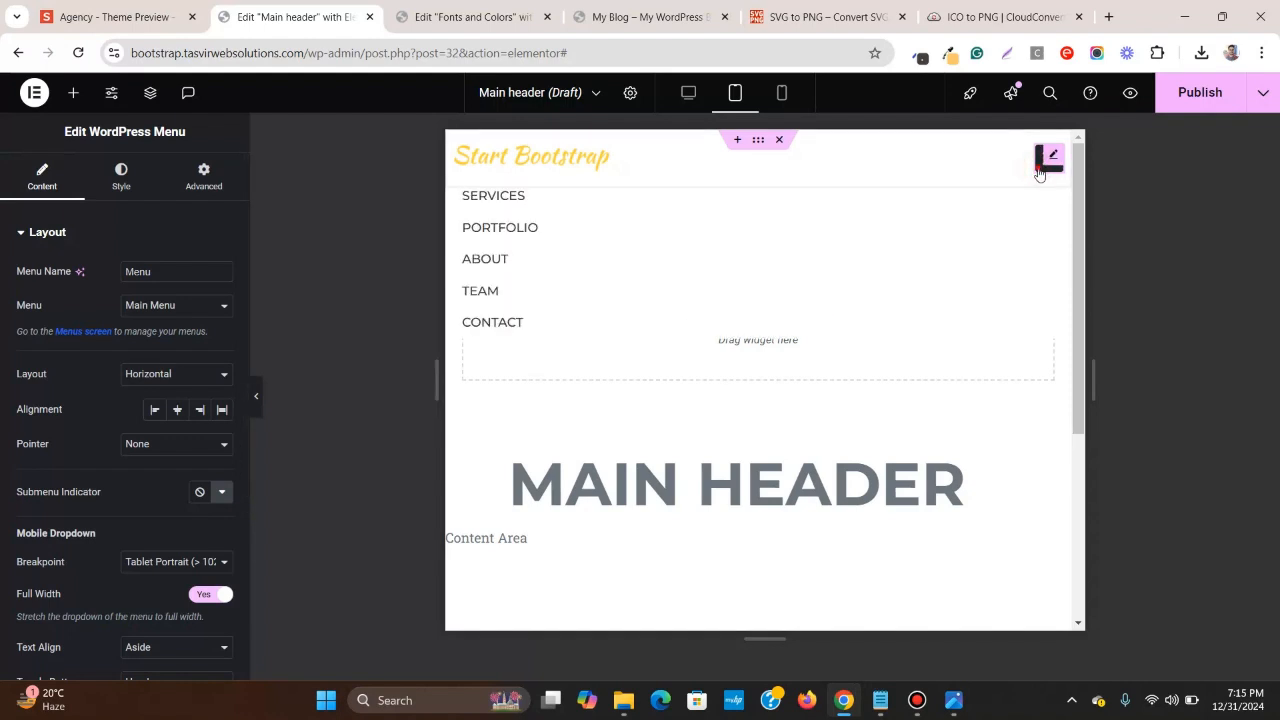
pyautogui.click(1041, 172)
pyautogui.click(112, 17)
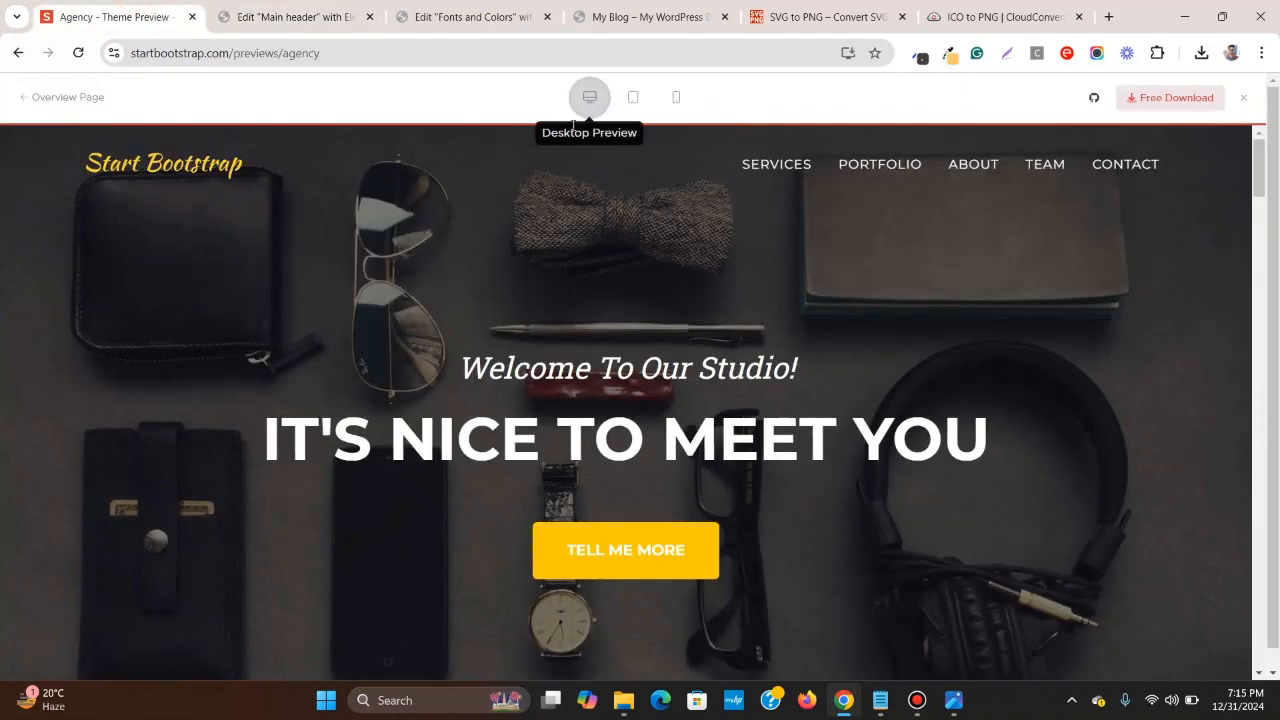
pyautogui.click(679, 95)
pyautogui.click(747, 161)
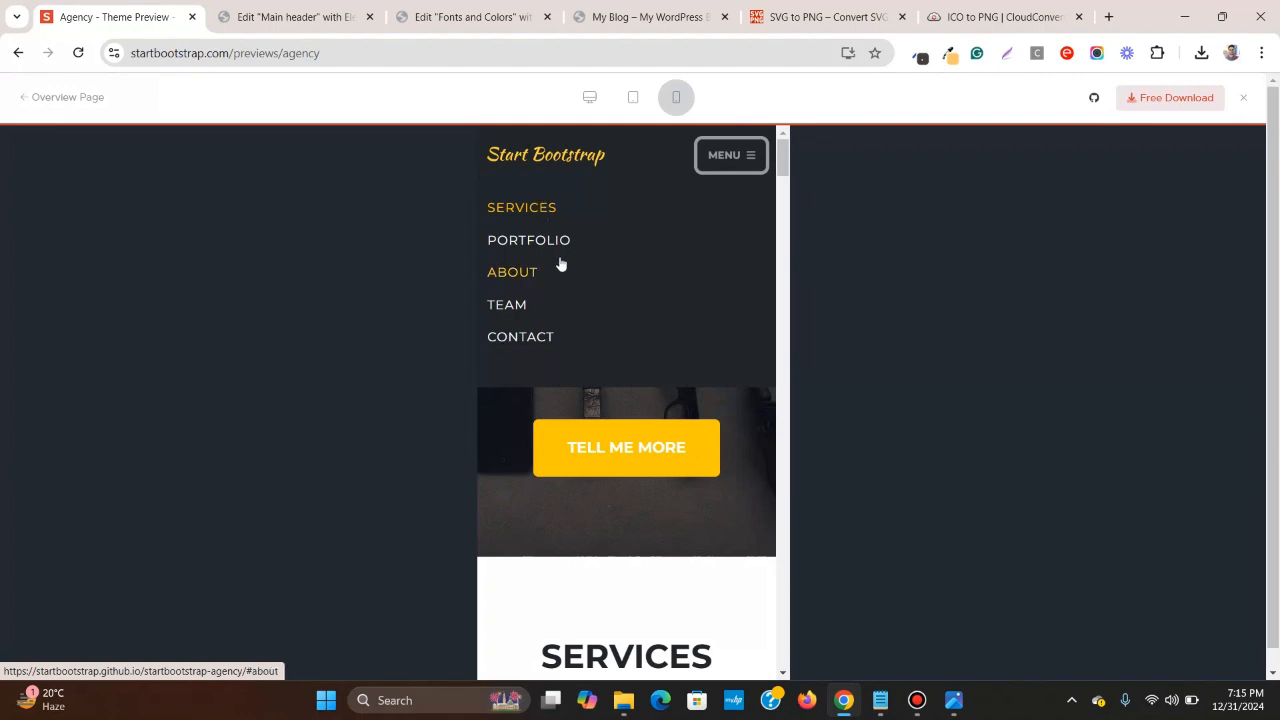
# - Back in the Main header template, assign the global color "dark" to the dropdown's normal background and test the expanded menu
pyautogui.click(290, 17)
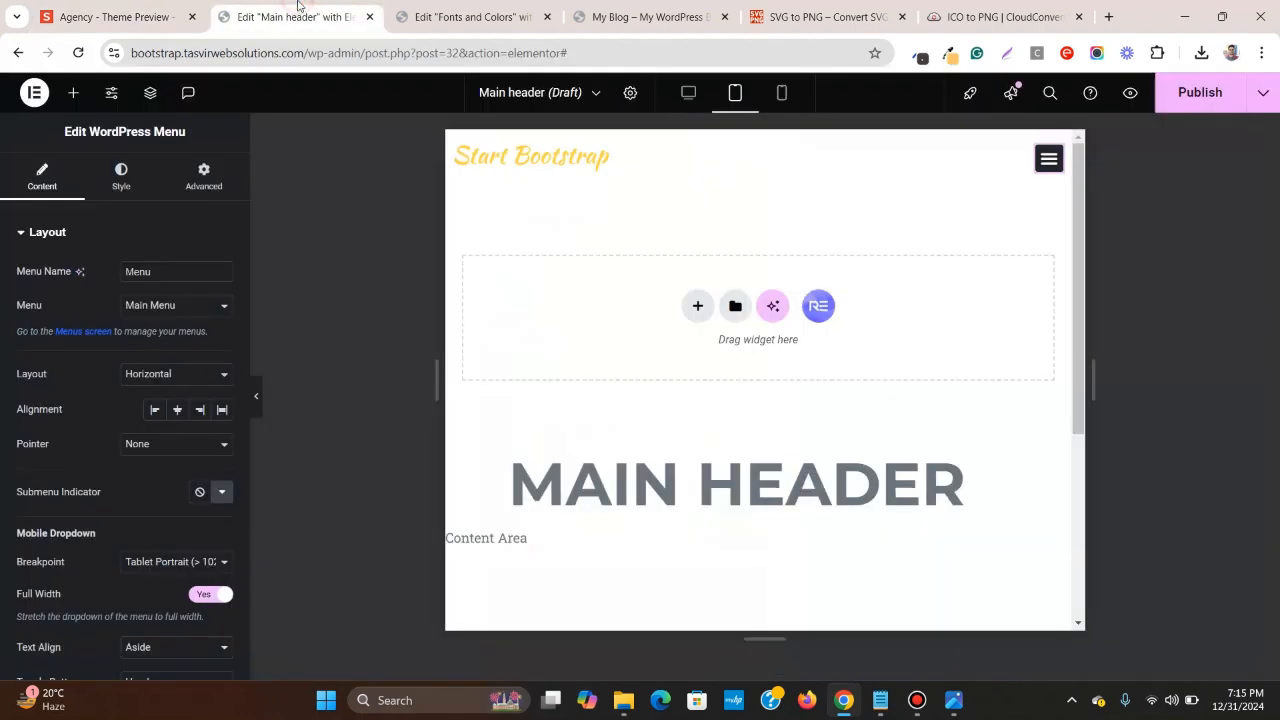
pyautogui.click(135, 186)
pyautogui.scroll(-2, 90, 430)
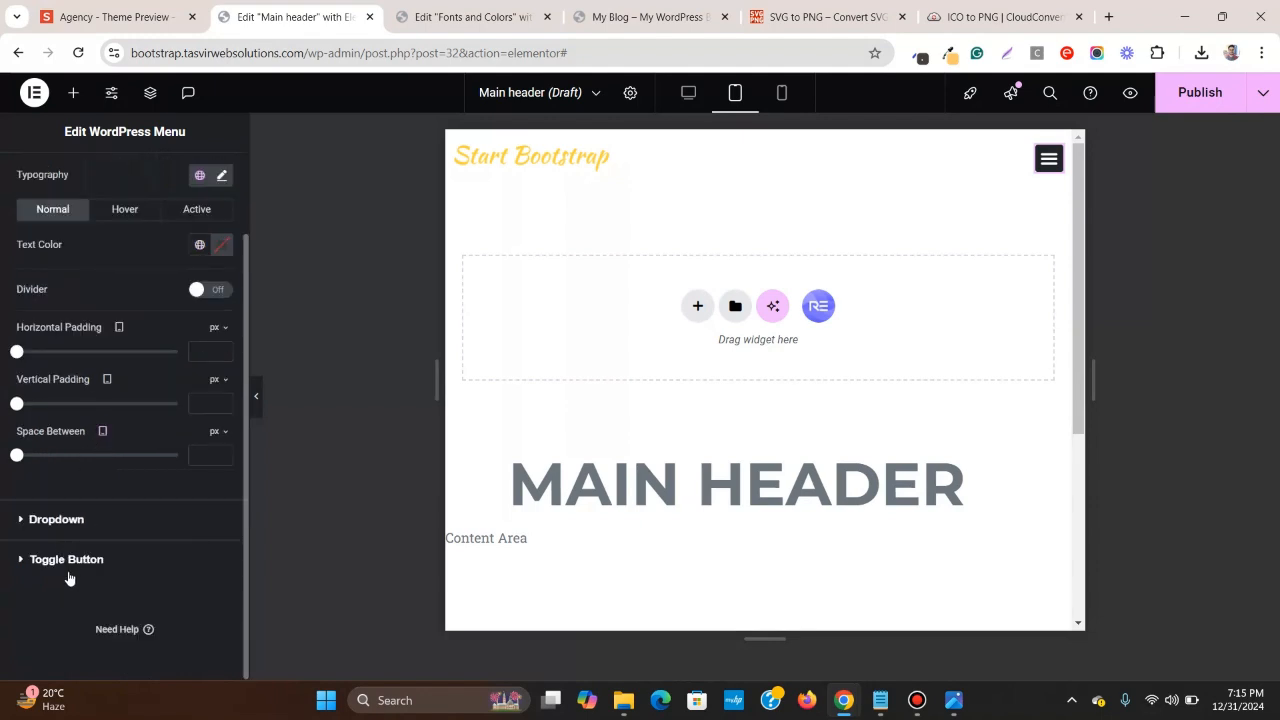
pyautogui.click(60, 520)
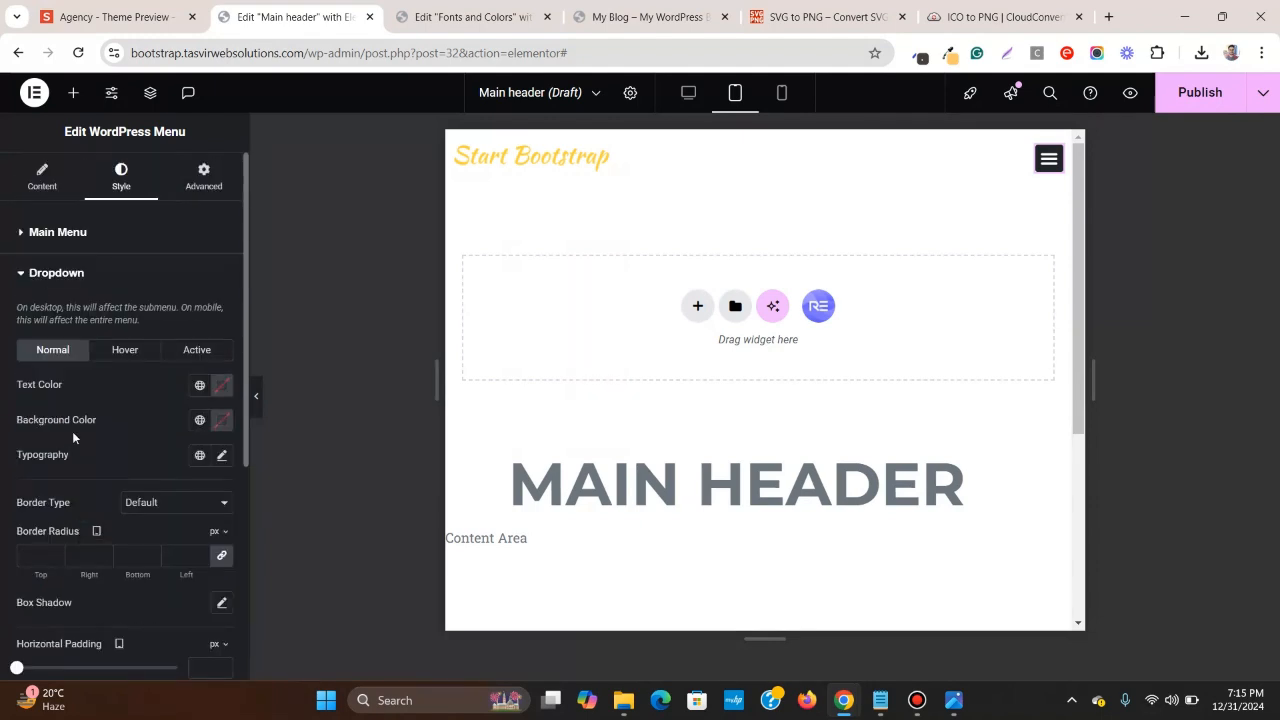
pyautogui.click(200, 419)
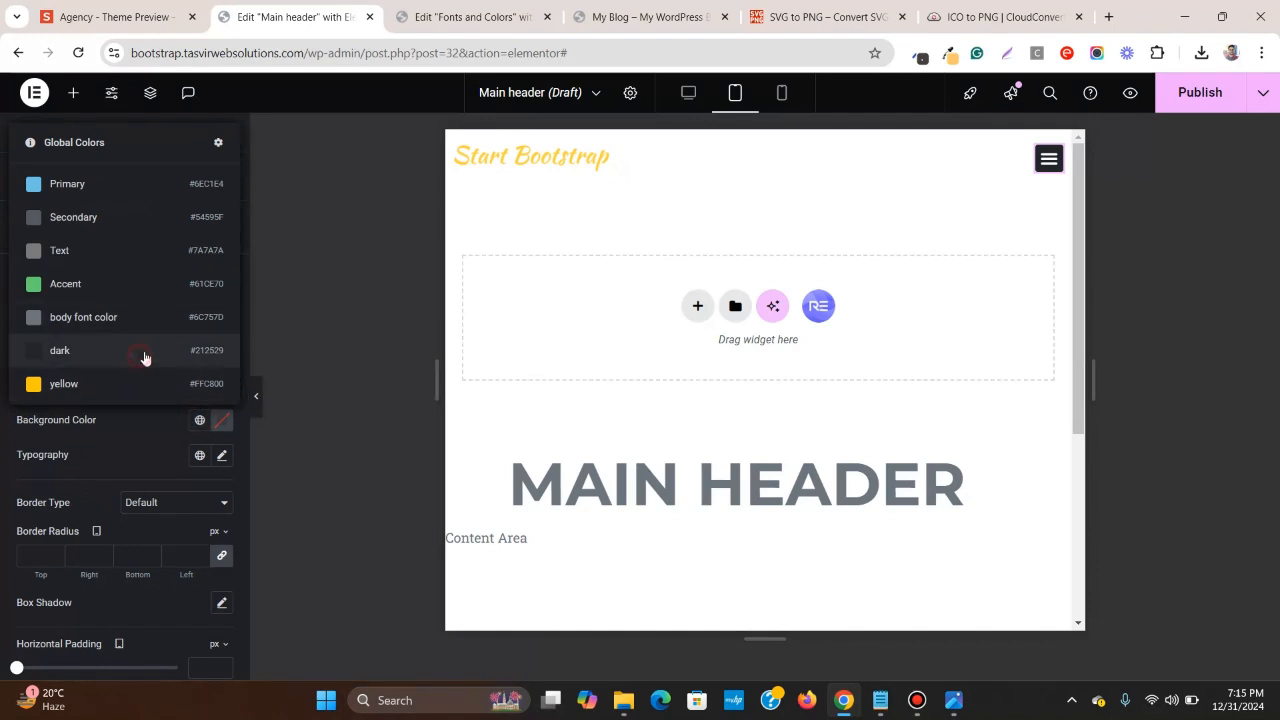
pyautogui.click(141, 360)
pyautogui.click(1048, 162)
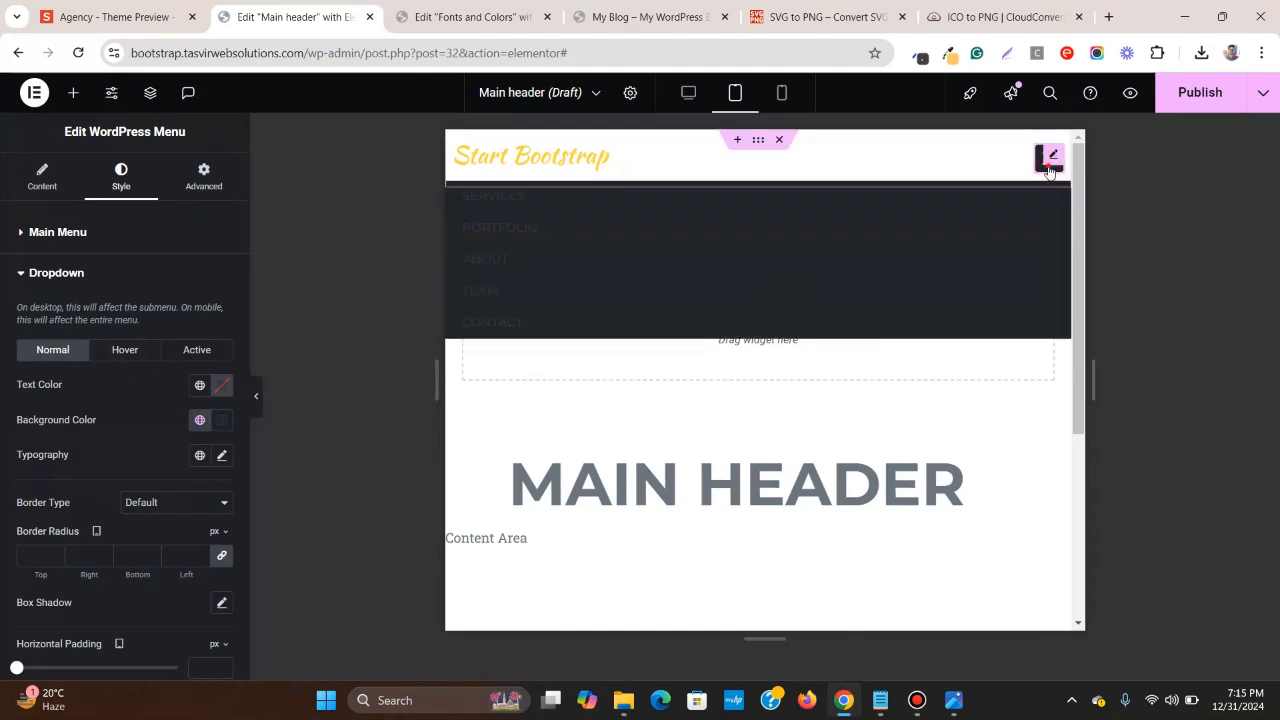
pyautogui.click(1048, 168)
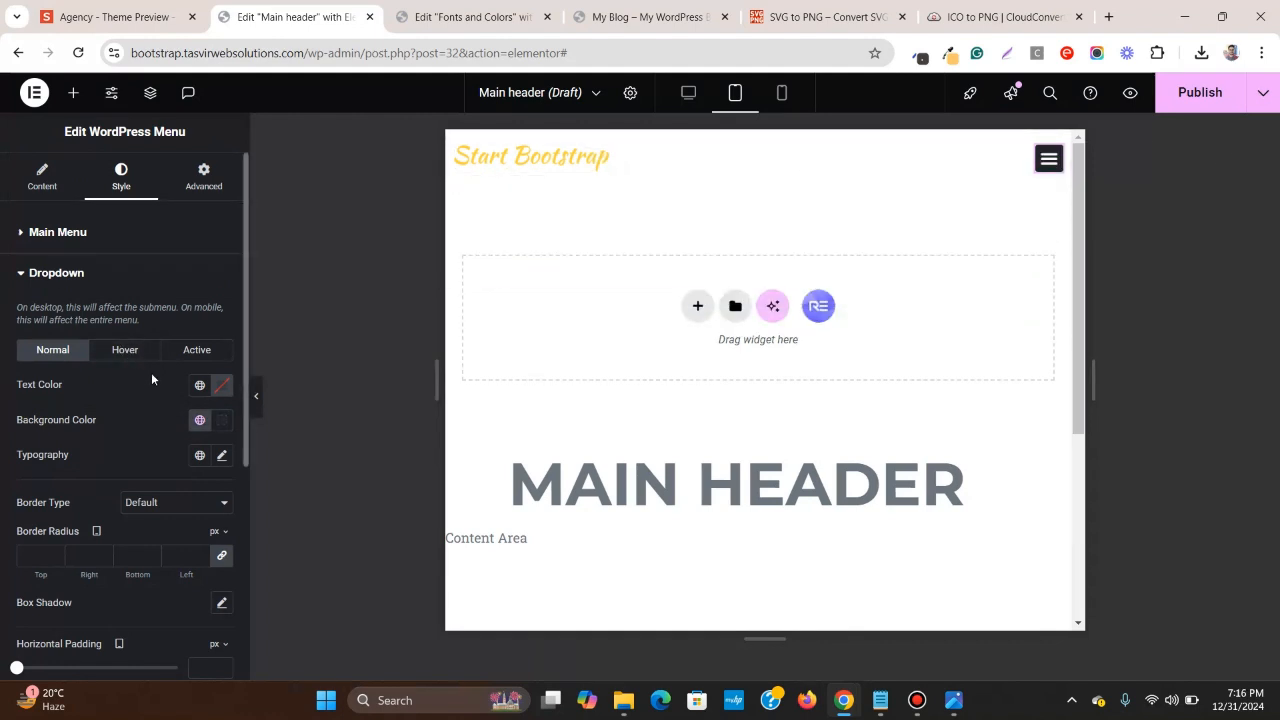
# - Set the dropdown's normal text color to #fff
pyautogui.click(200, 388)
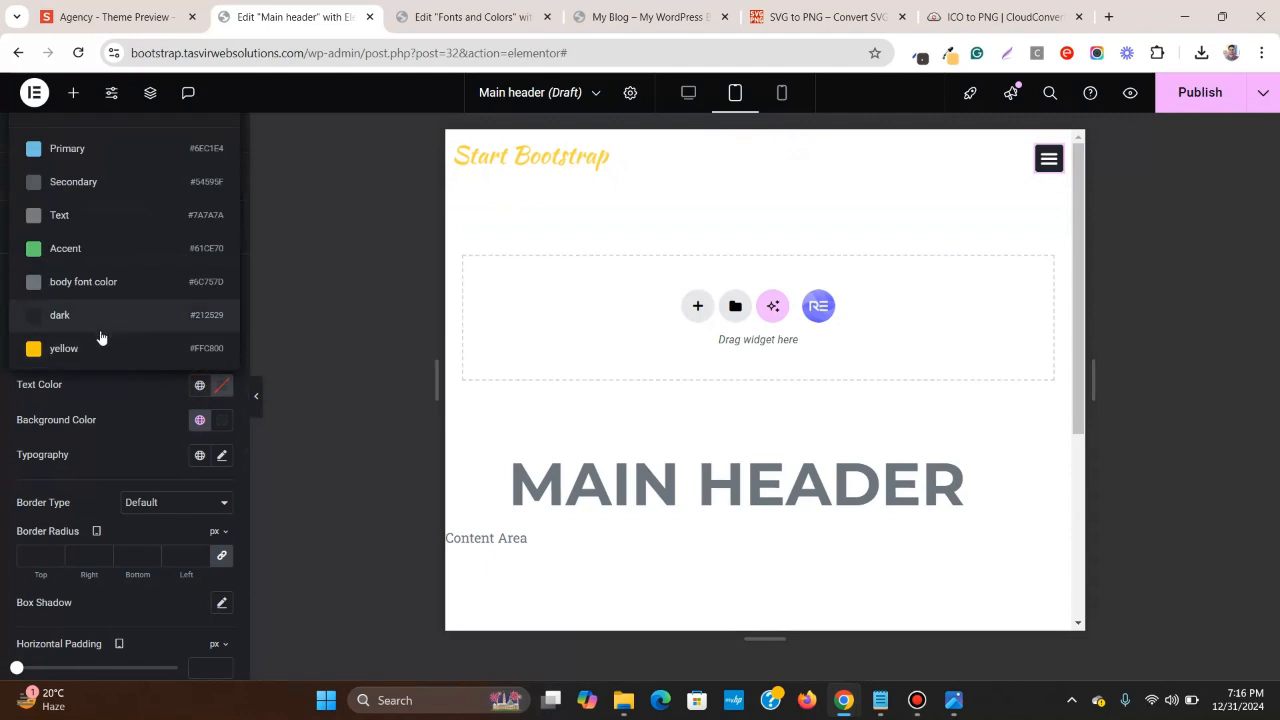
pyautogui.click(228, 386)
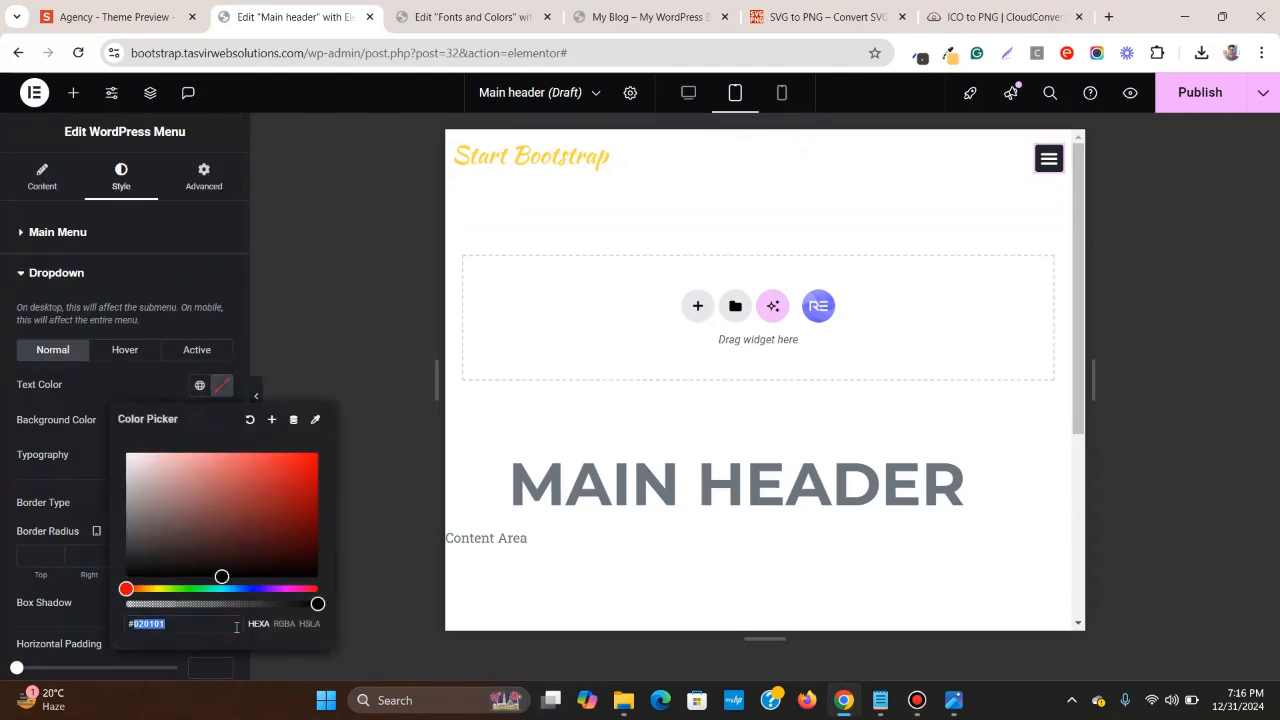
pyautogui.write('#fff')
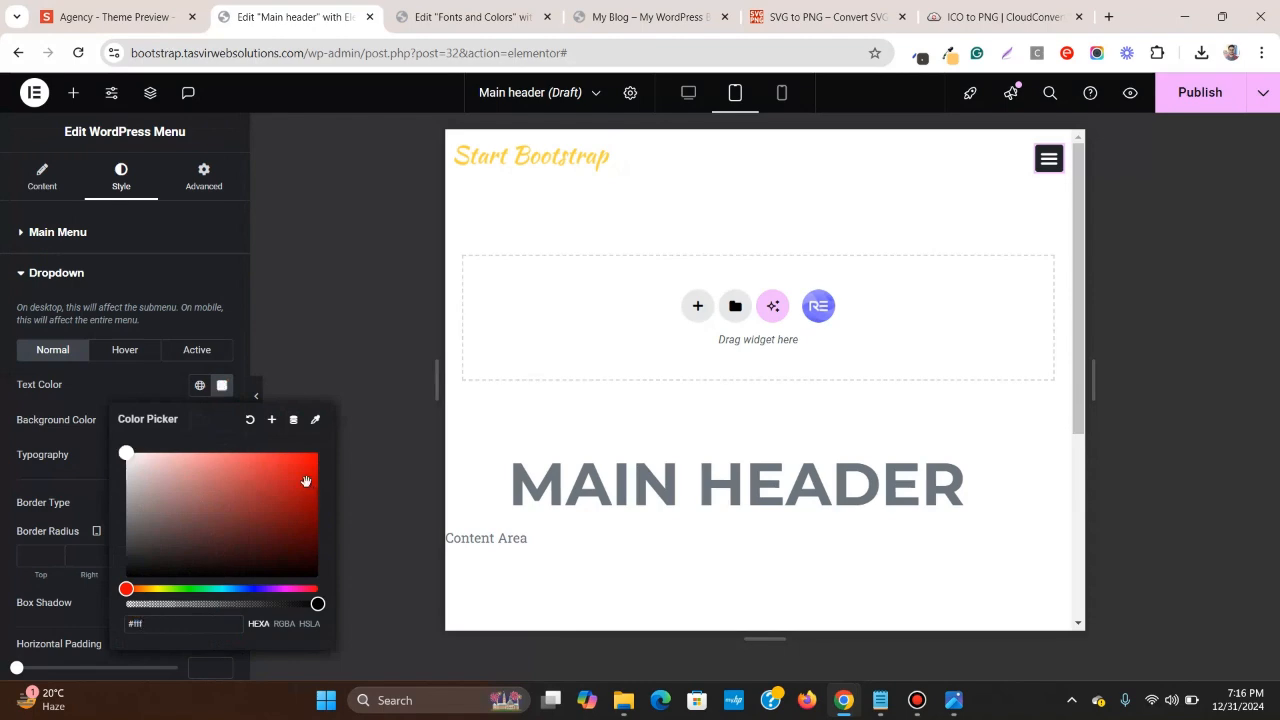
# - Save the dropdown's text color as a new global color named "white" and check the expanded menu in the preview
pyautogui.click(272, 420)
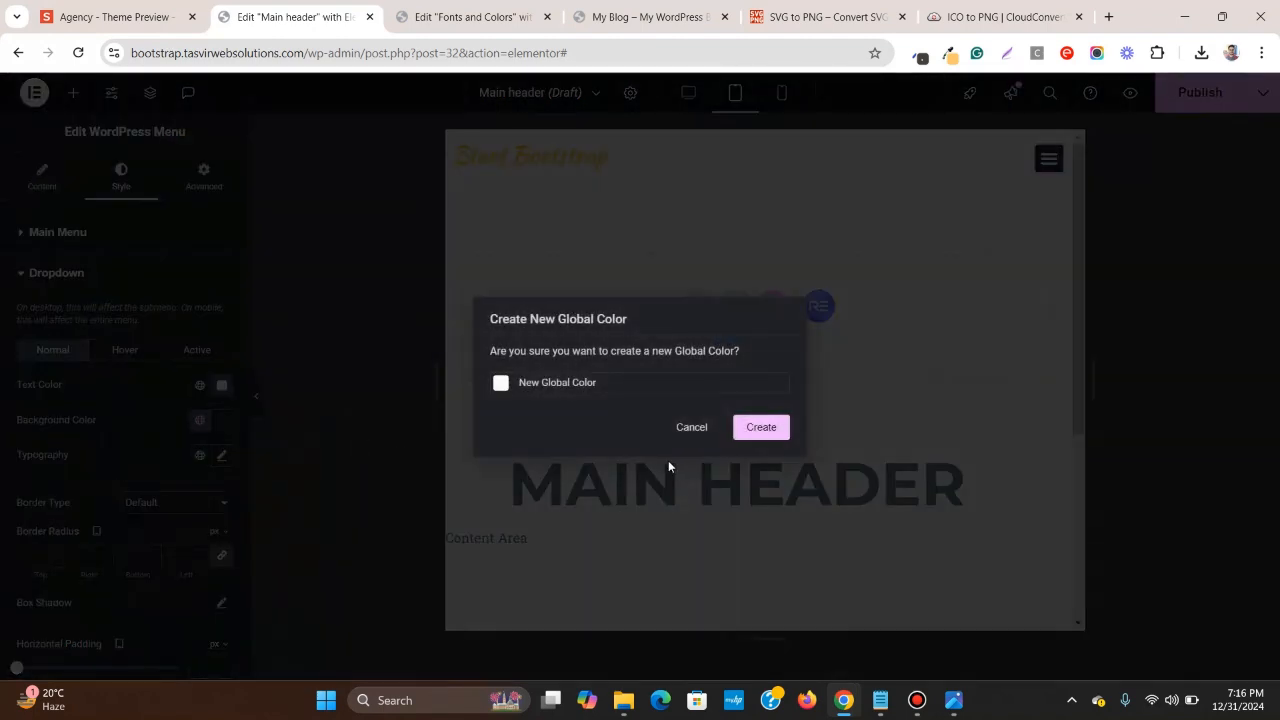
pyautogui.click(644, 389)
pyautogui.hotkey('ctrl', 'shift', 'Left')
pyautogui.hotkey('ctrl', 'shift', 'Left')
pyautogui.hotkey('ctrl', 'shift', 'Left')
pyautogui.write('w')
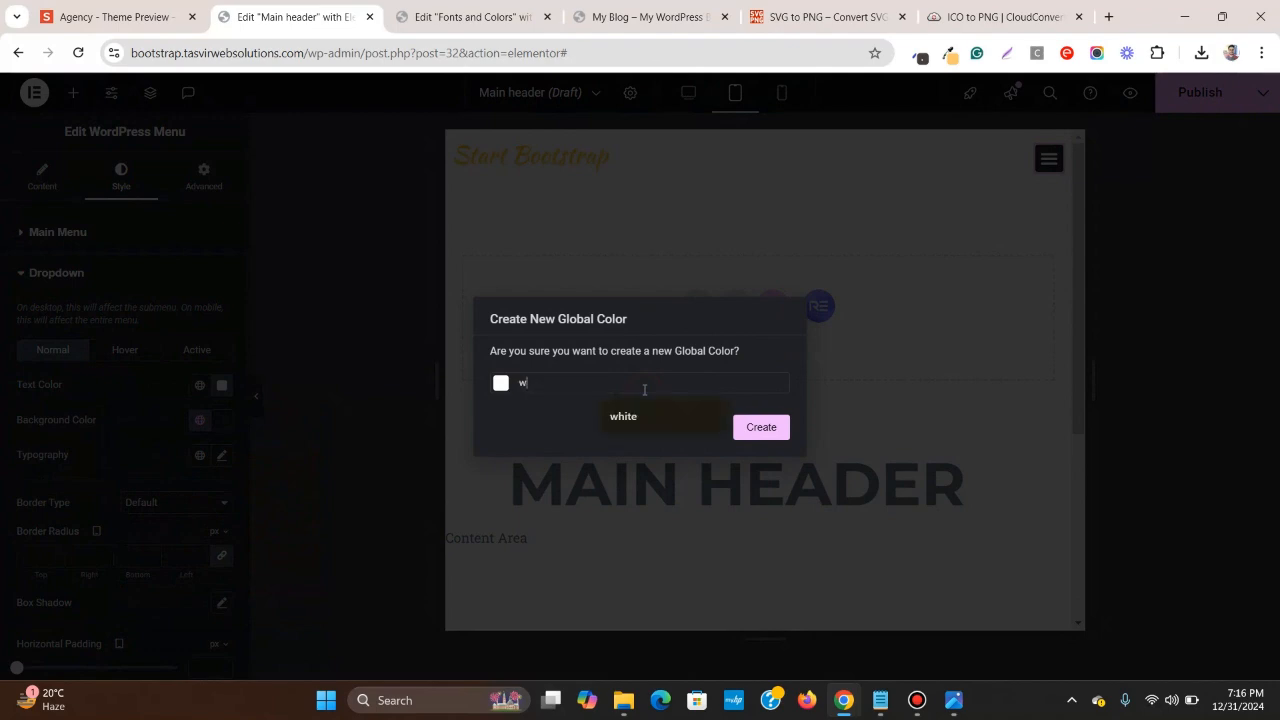
pyautogui.write('hite')
pyautogui.click(771, 434)
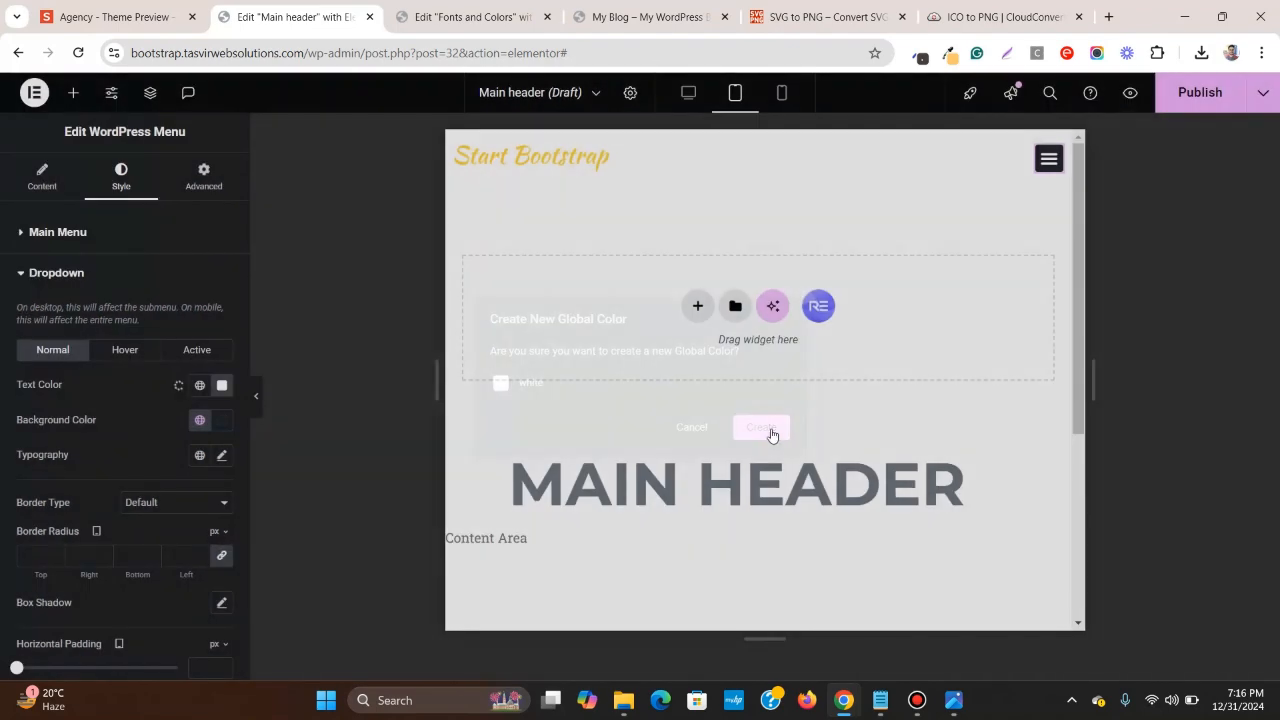
pyautogui.click(1045, 162)
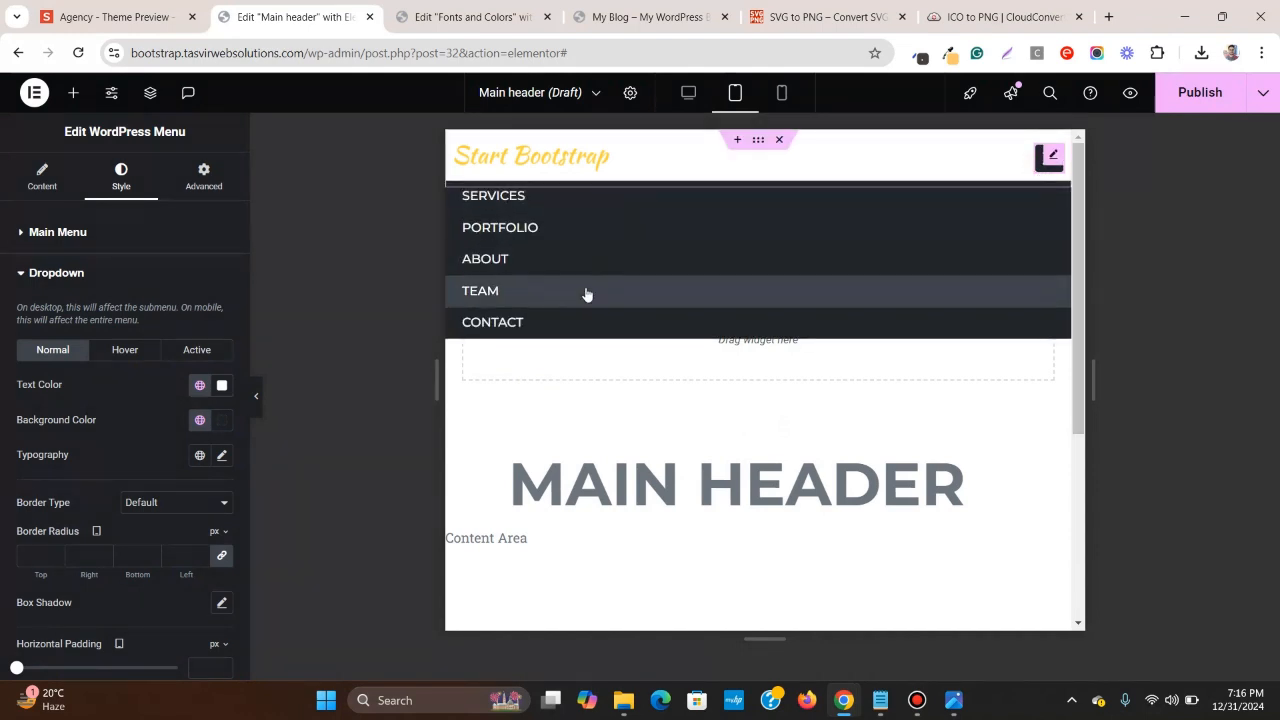
pyautogui.click(1041, 170)
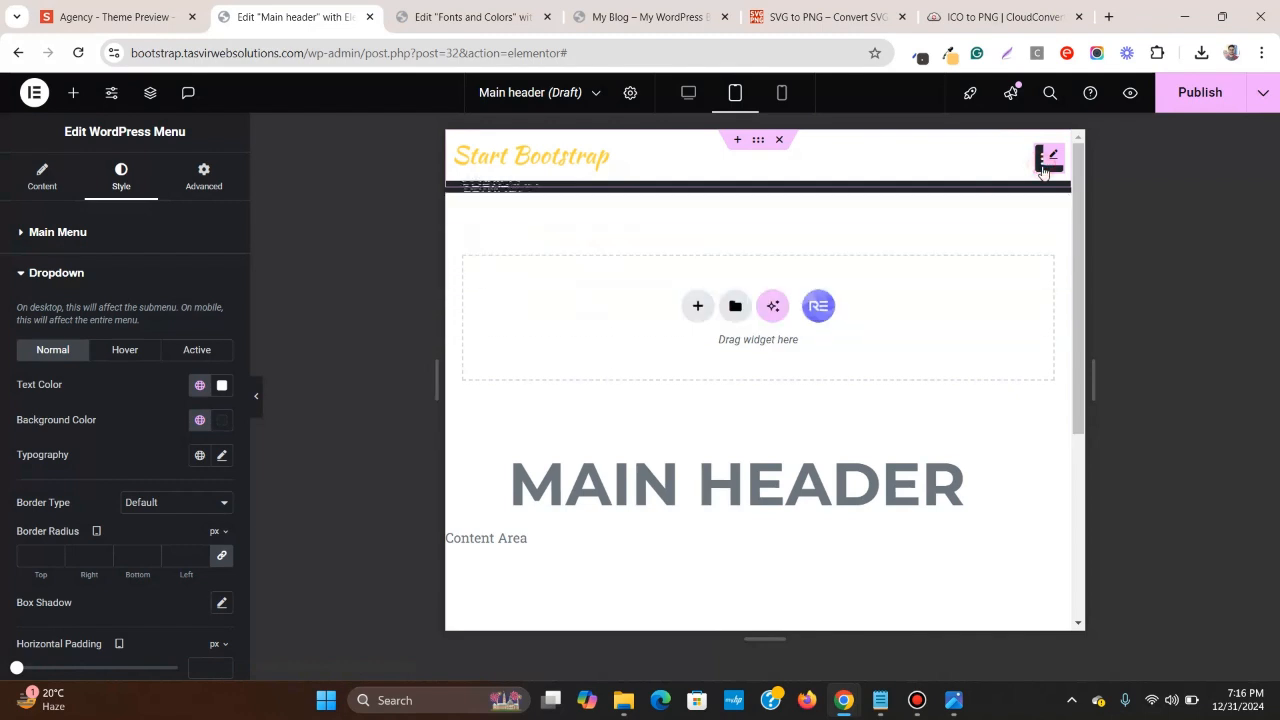
# - Assign the global color "yellow" to the dropdown's hover text and check the hover effect in the expanded menu
pyautogui.click(117, 356)
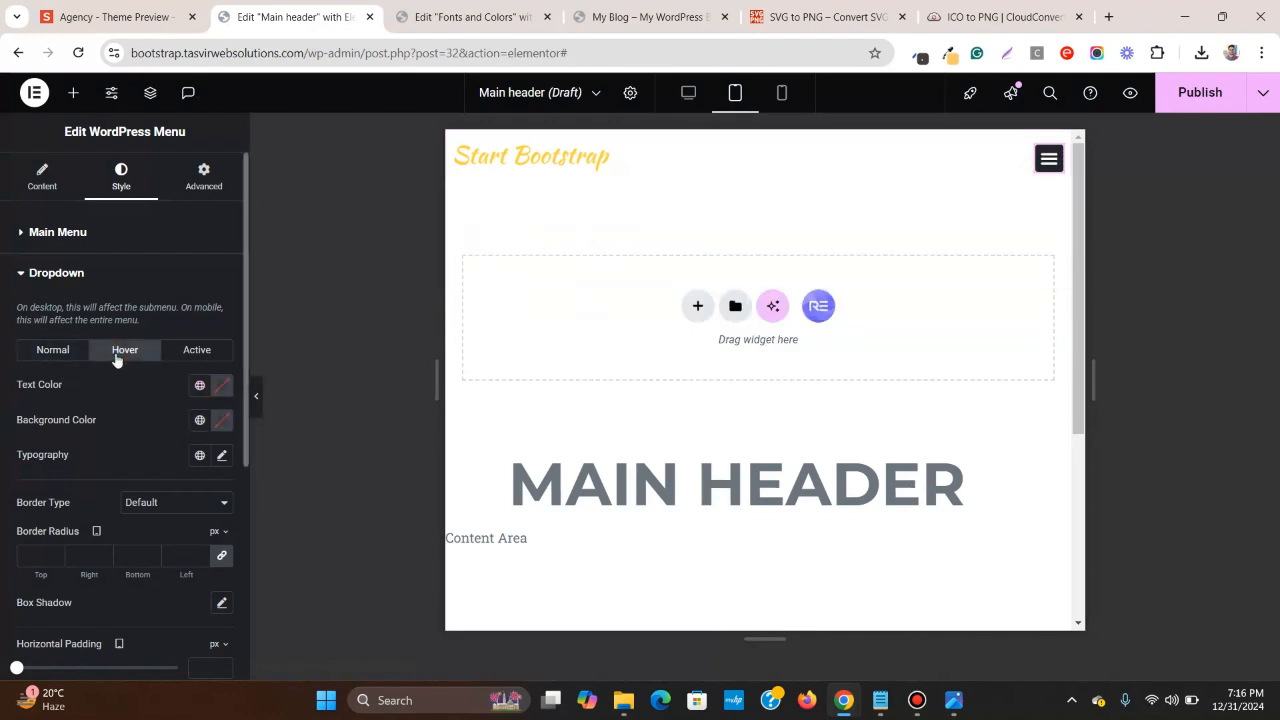
pyautogui.click(199, 387)
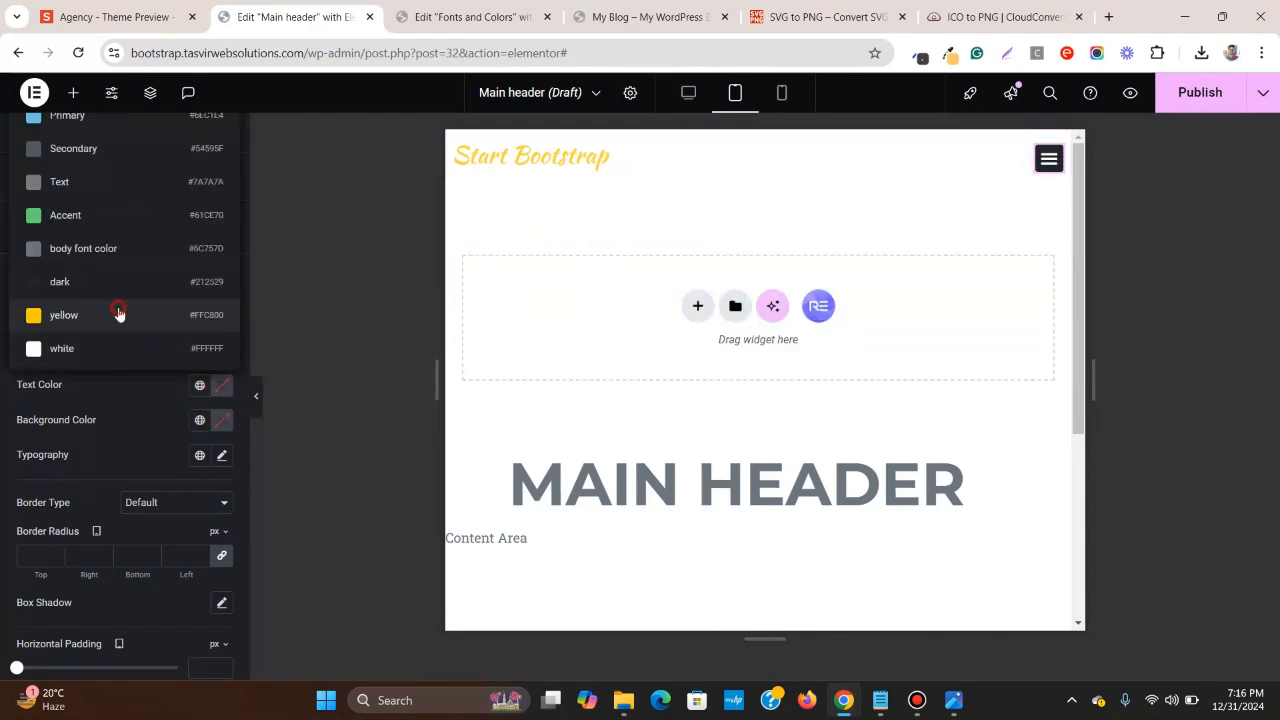
pyautogui.click(120, 313)
pyautogui.click(1046, 165)
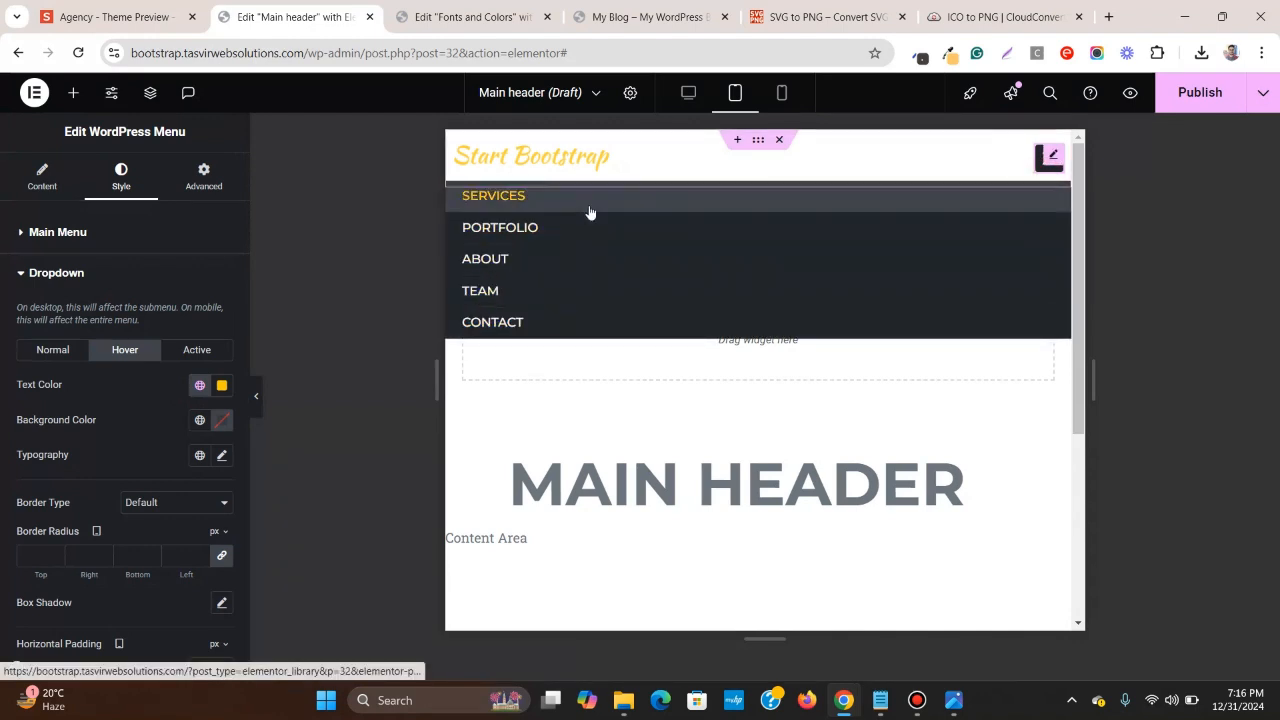
pyautogui.click(1047, 159)
# - Examine how the Agency theme's mobile menu expands, collapses and highlights its menu items
pyautogui.click(101, 8)
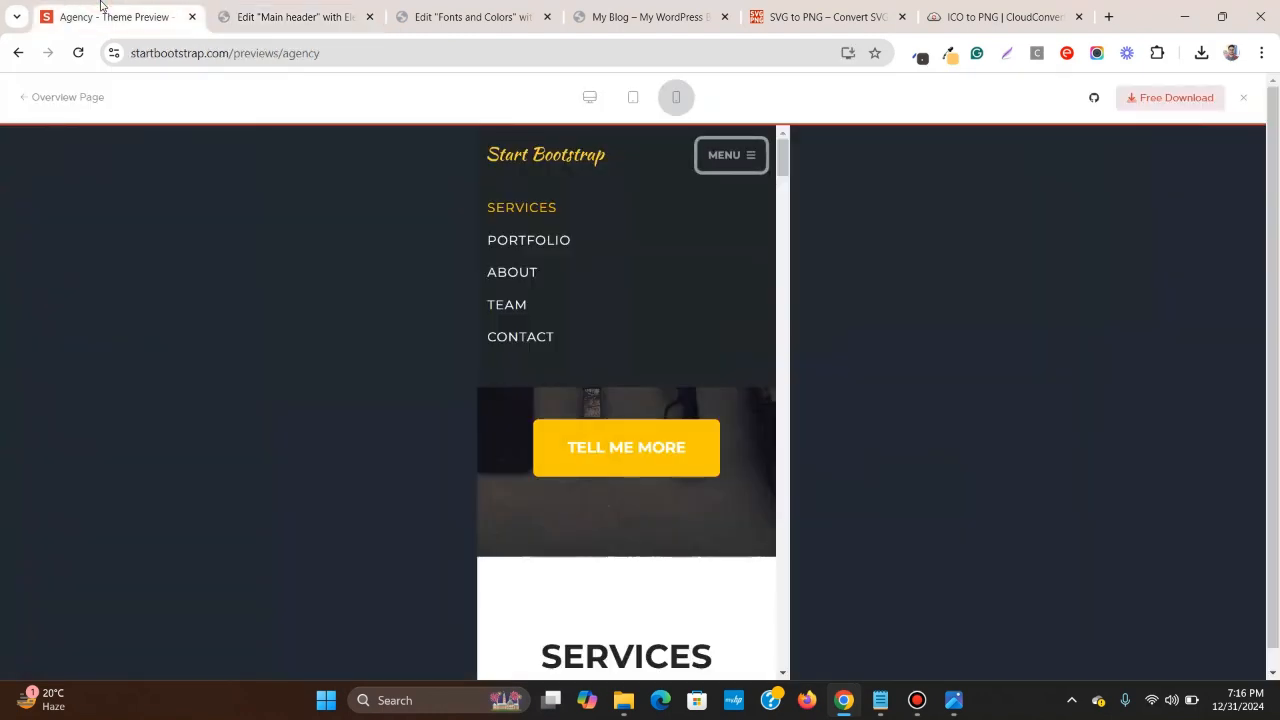
pyautogui.click(743, 165)
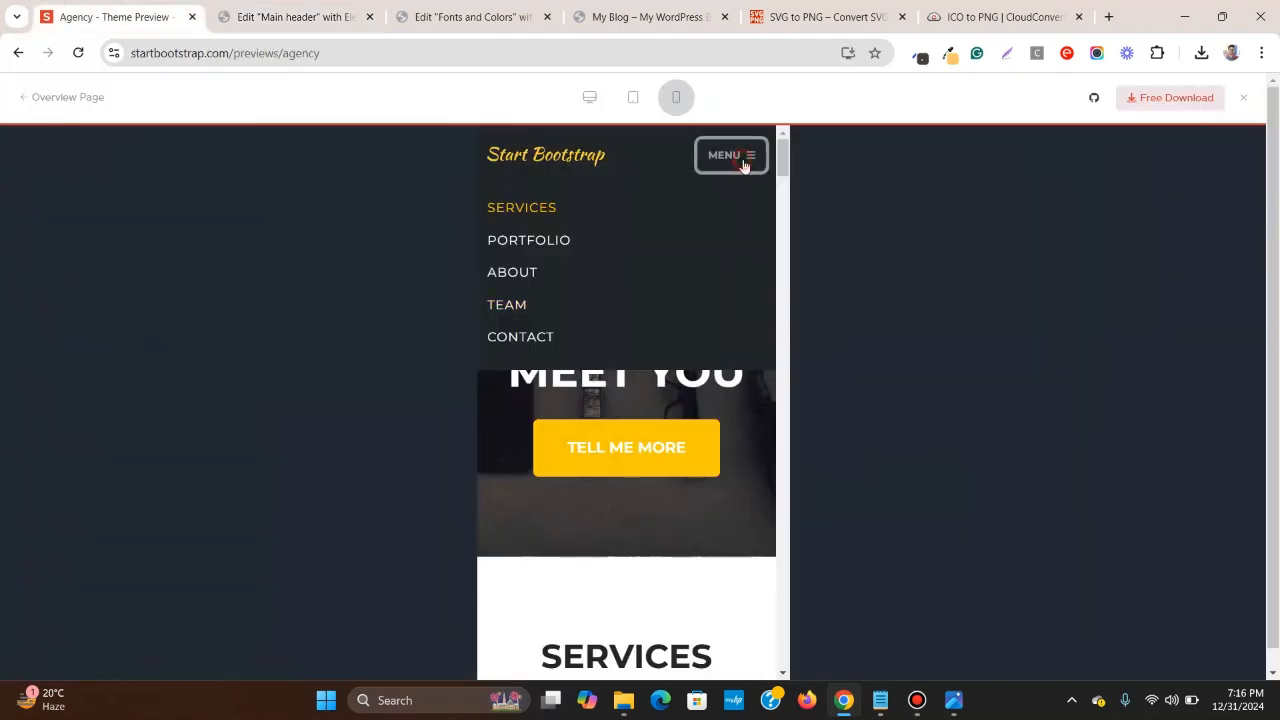
pyautogui.click(745, 164)
pyautogui.click(743, 165)
# - Back in the Main header template, assign the global color "yellow" to the dropdown's active text and test the expanded menu
pyautogui.click(300, 8)
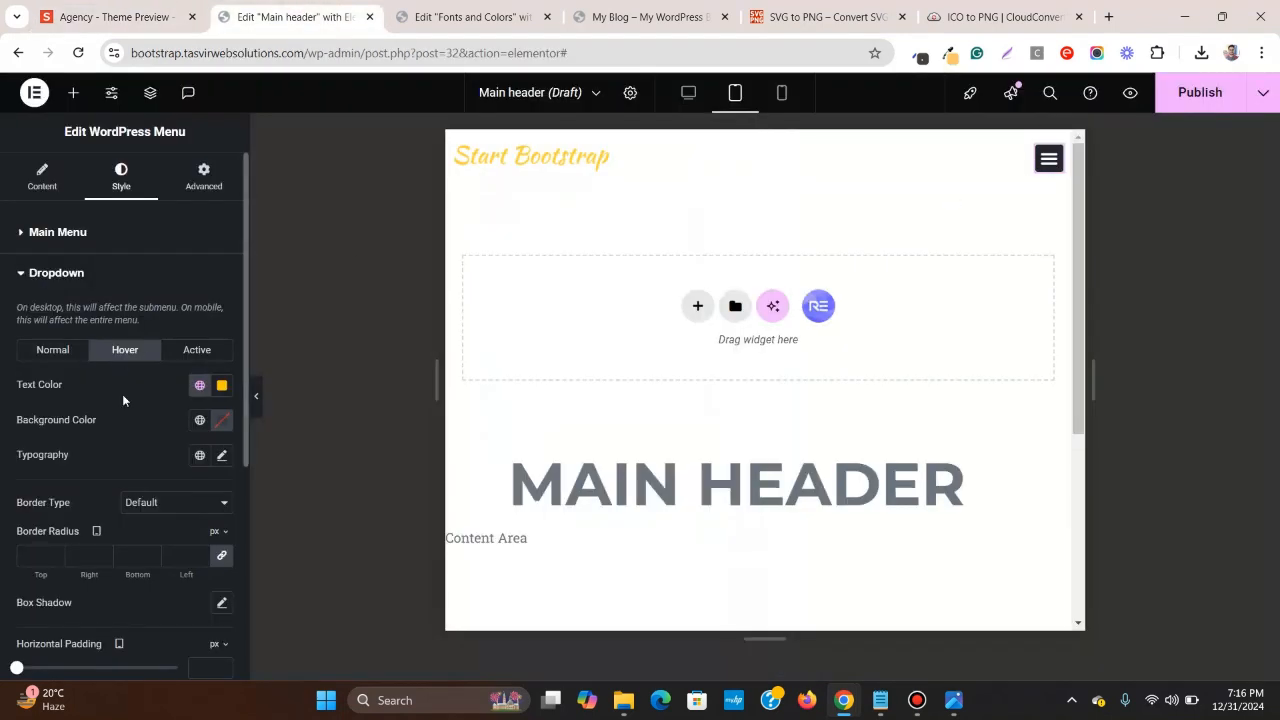
pyautogui.click(187, 350)
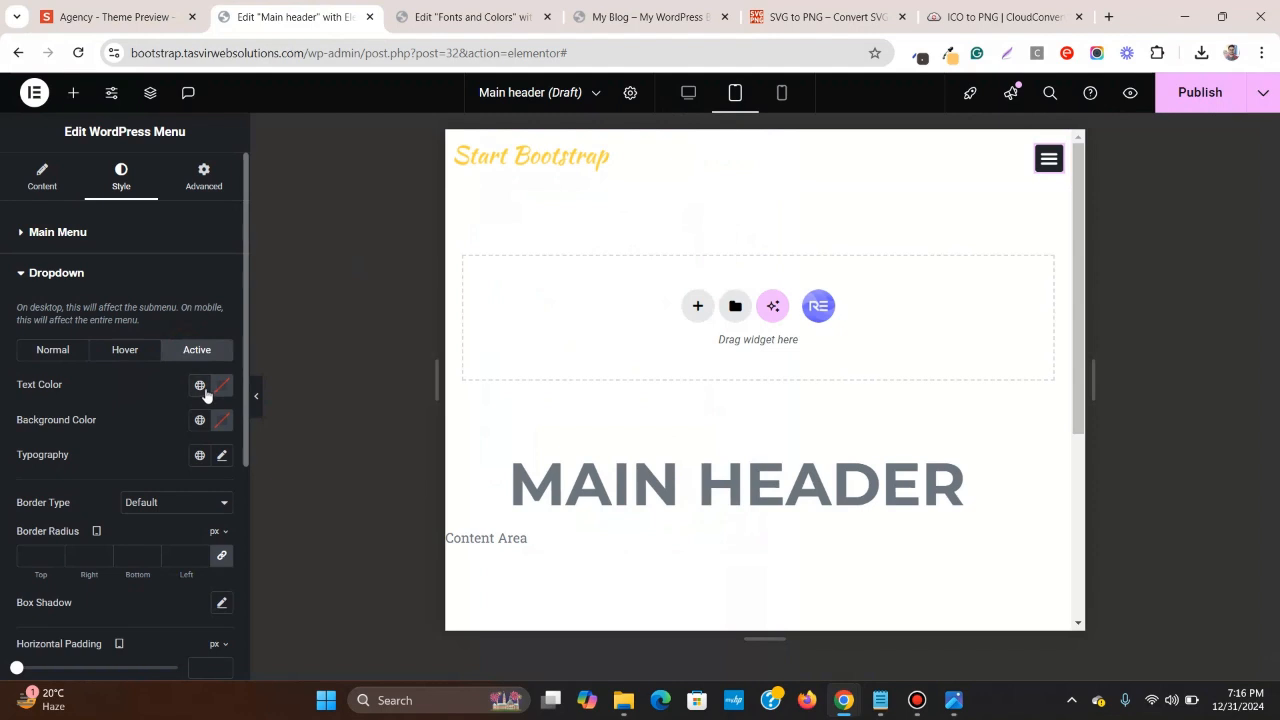
pyautogui.click(200, 390)
pyautogui.click(62, 315)
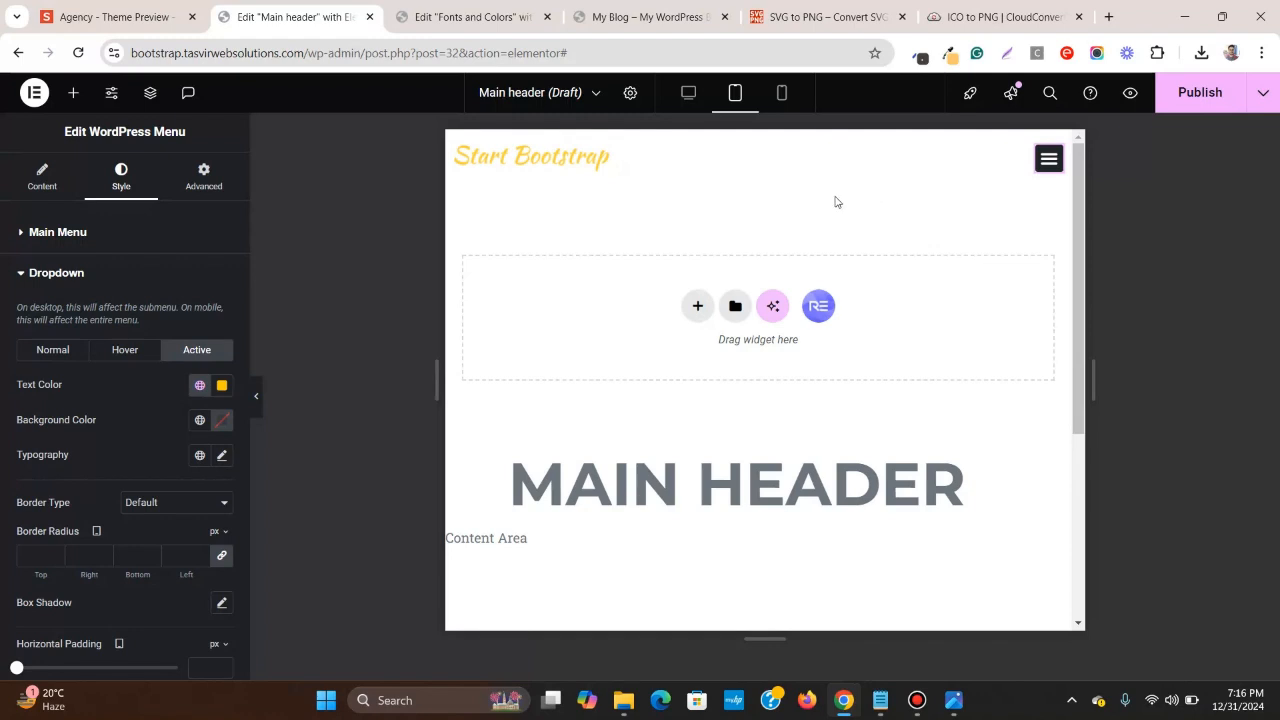
pyautogui.click(1047, 170)
pyautogui.click(1047, 168)
pyautogui.click(1048, 163)
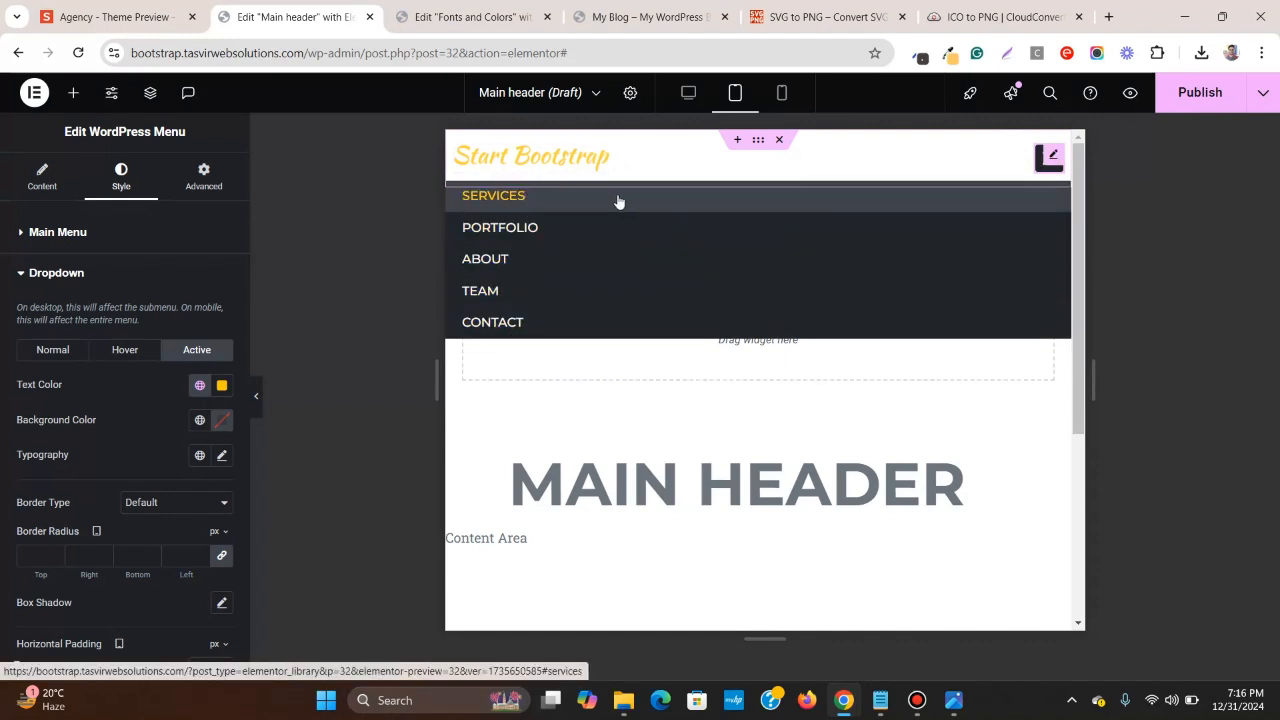
# - Collapse the tablet menu, switch the header preview to mobile, and inspect the size of the Agency theme's mobile logo
pyautogui.click(1047, 165)
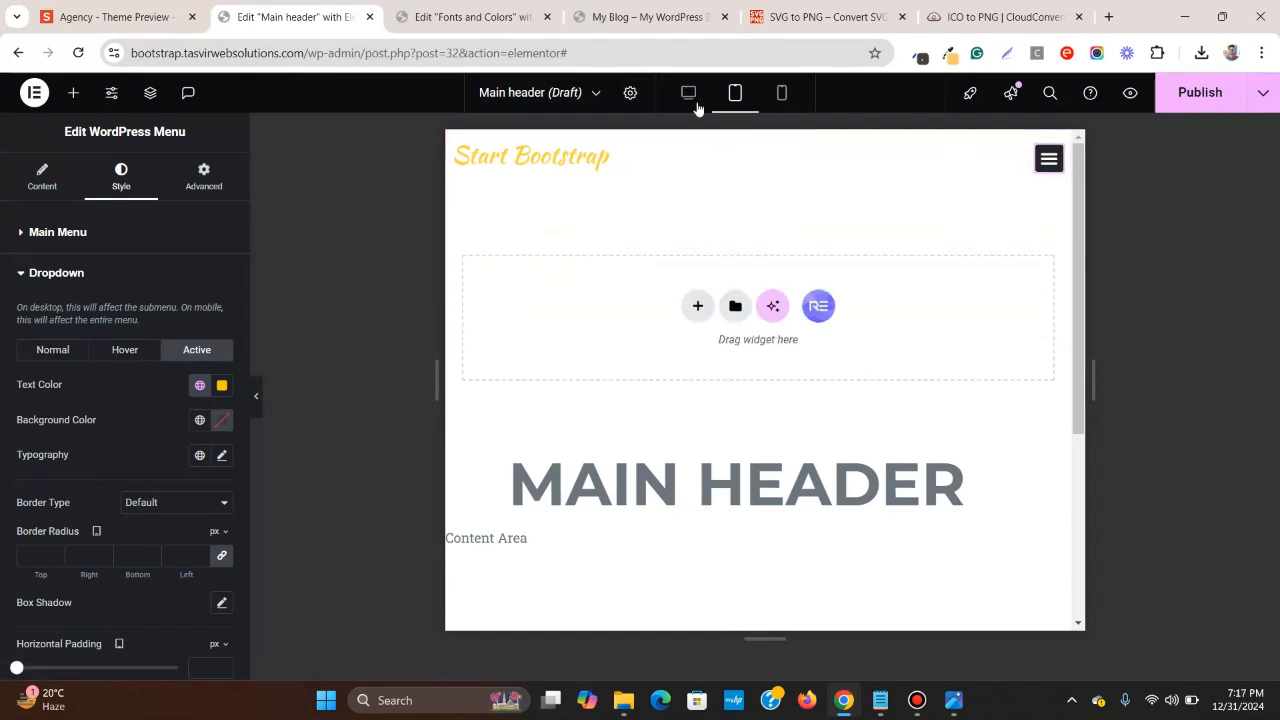
pyautogui.click(781, 92)
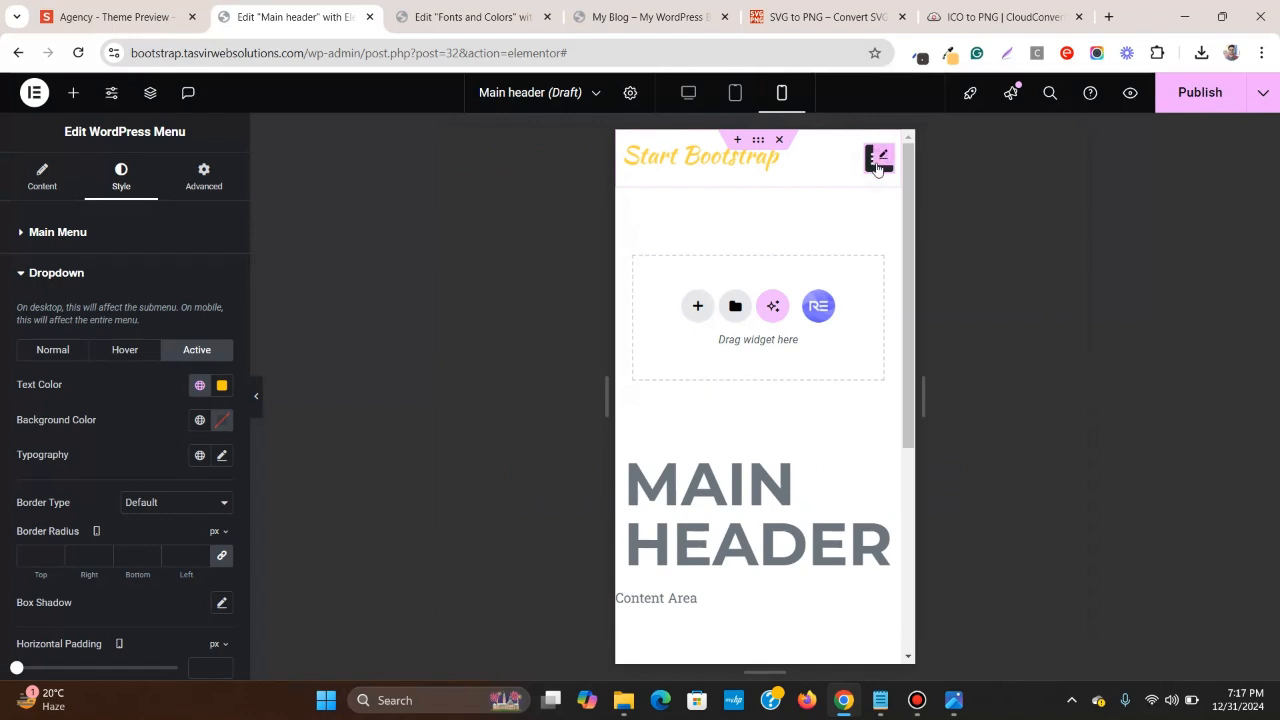
pyautogui.click(112, 17)
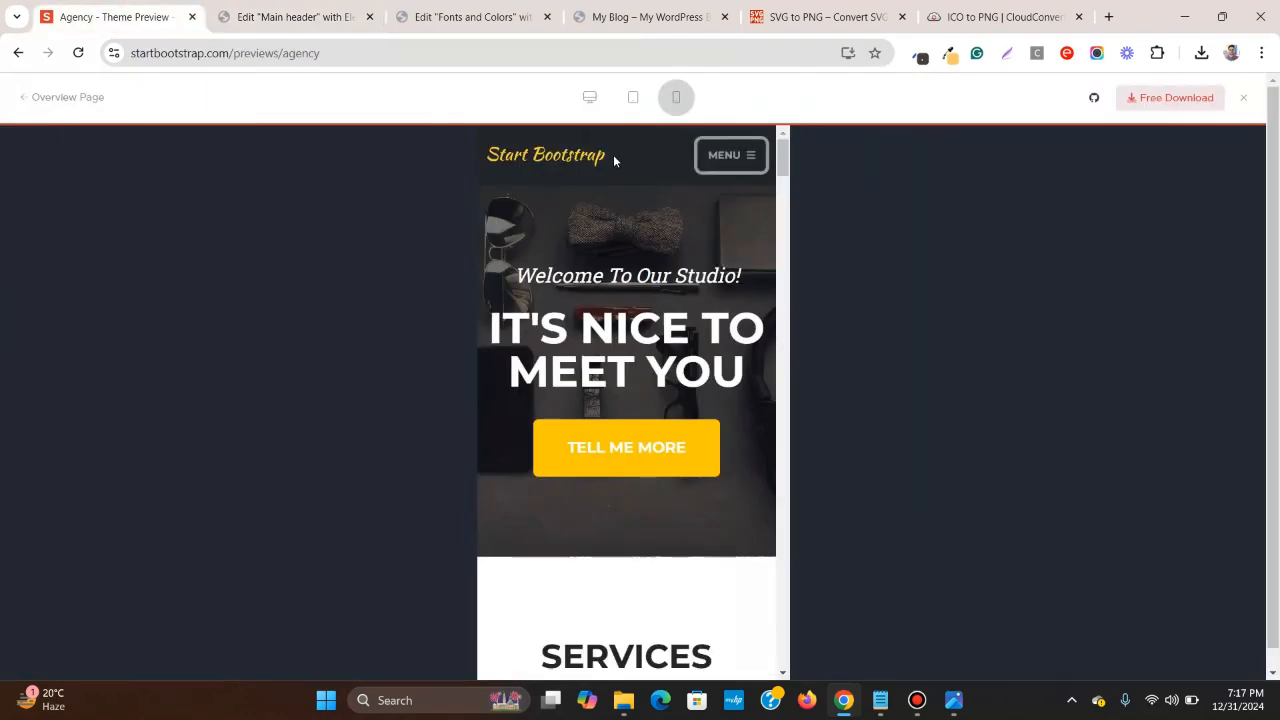
pyautogui.rightClick(572, 160)
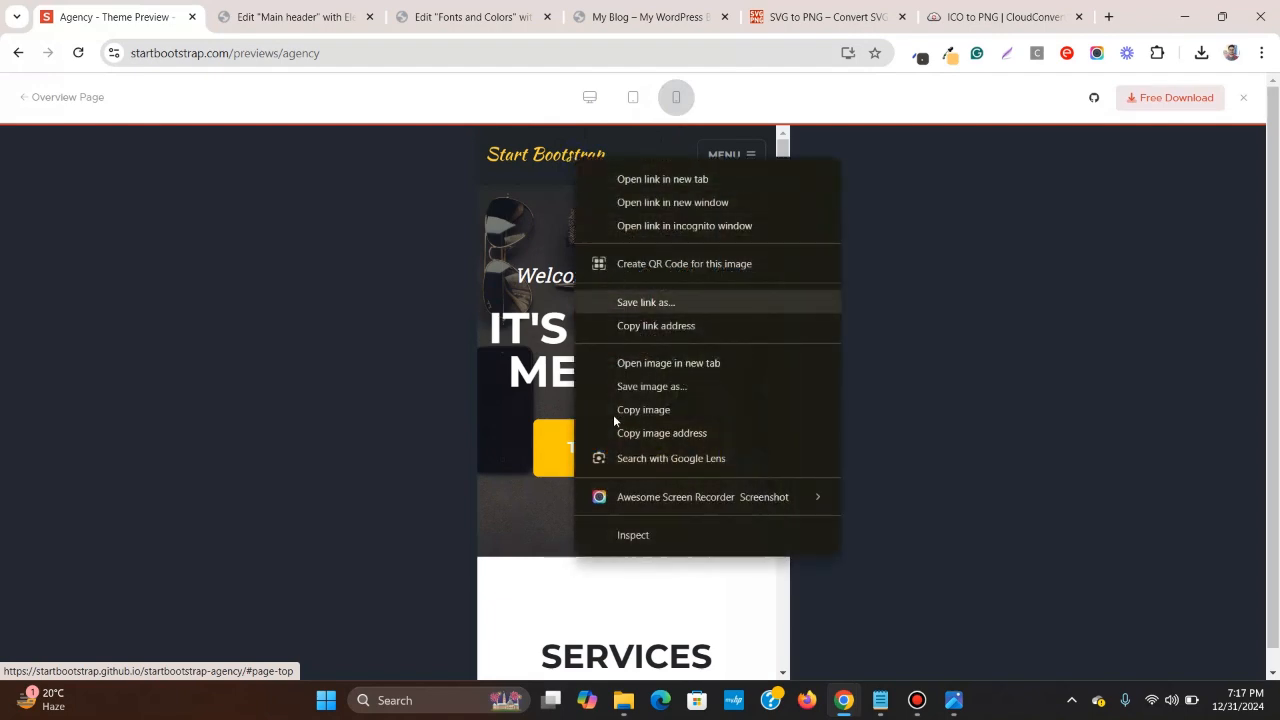
pyautogui.click(646, 534)
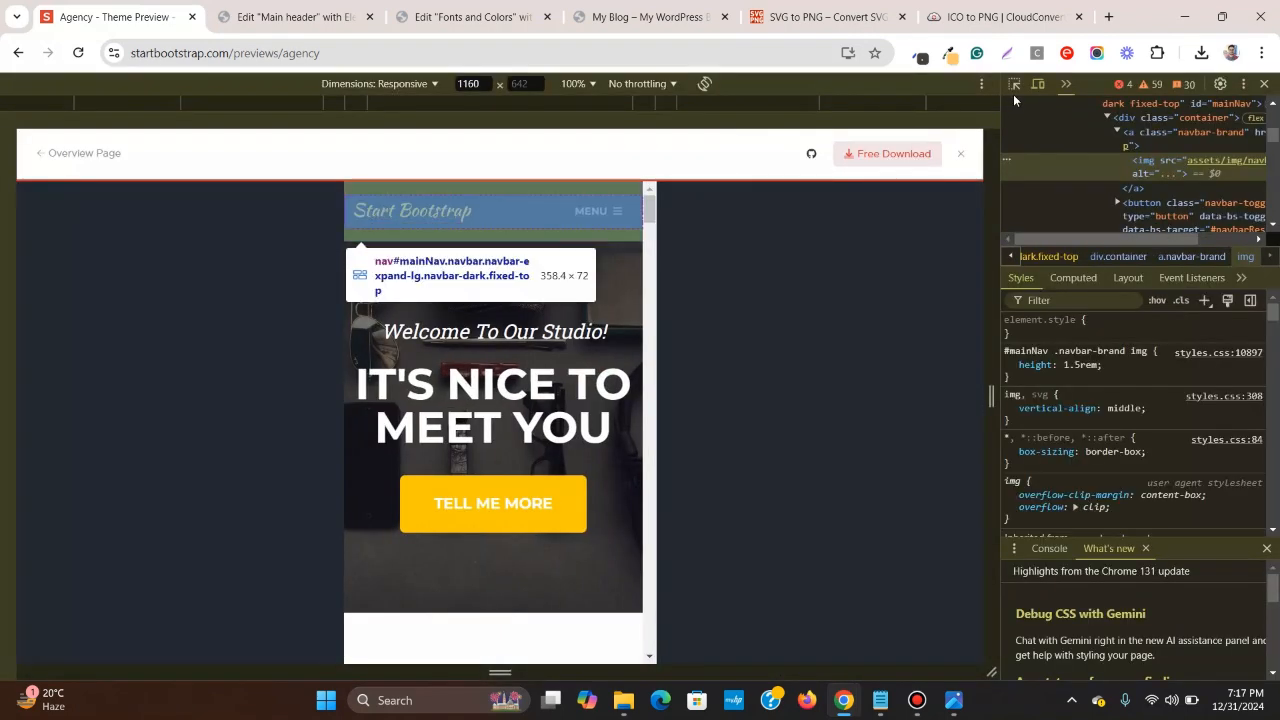
pyautogui.click(1014, 84)
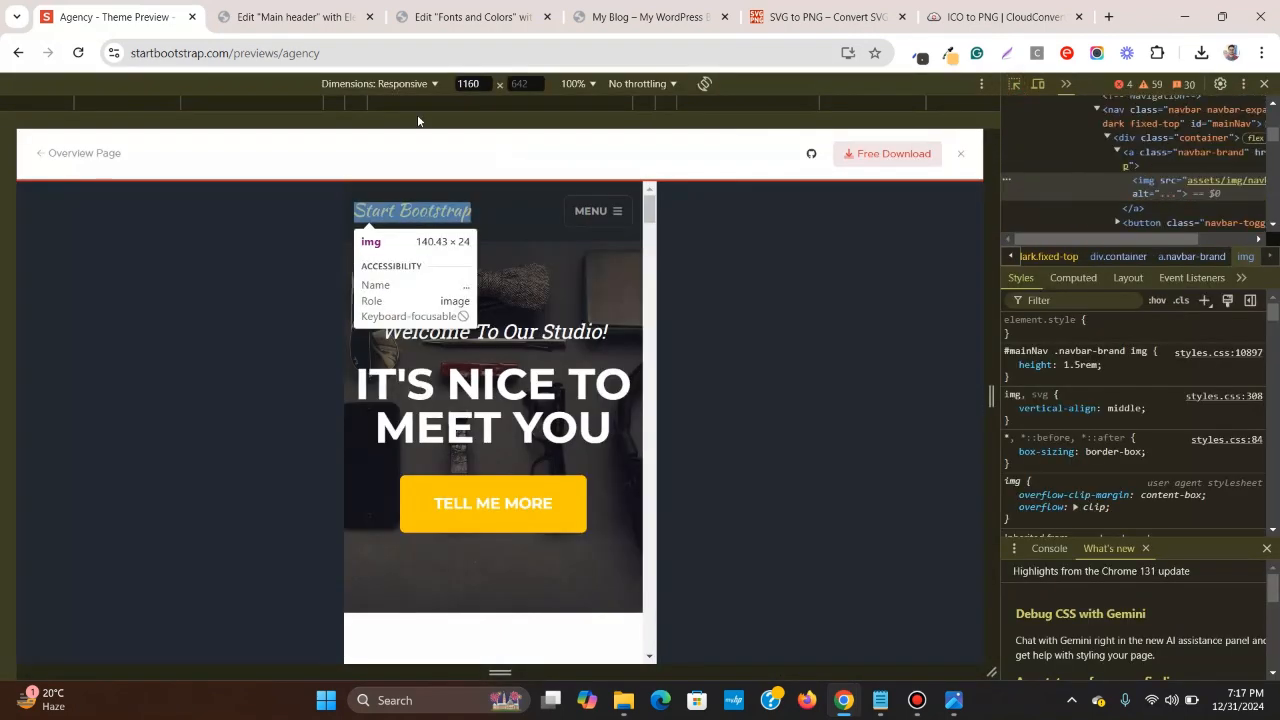
# - In the Main header template, set the Site Logo's width to 140 px for mobile view
pyautogui.click(290, 17)
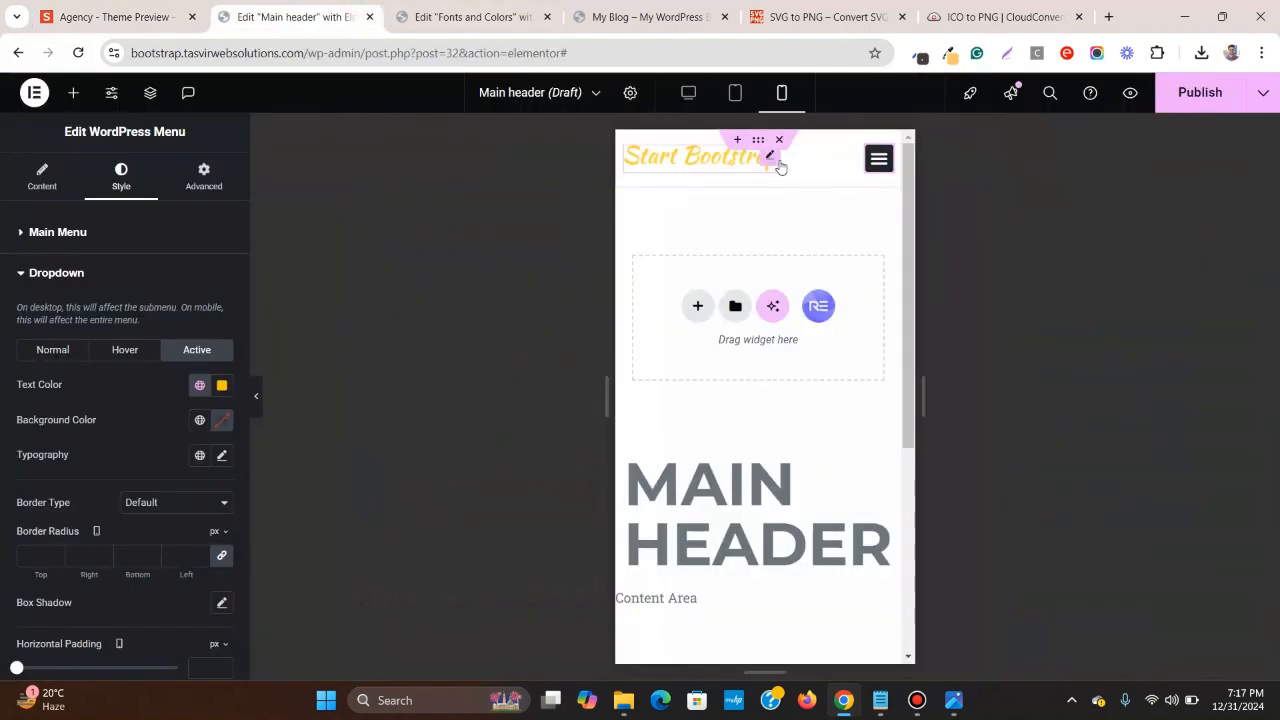
pyautogui.click(778, 162)
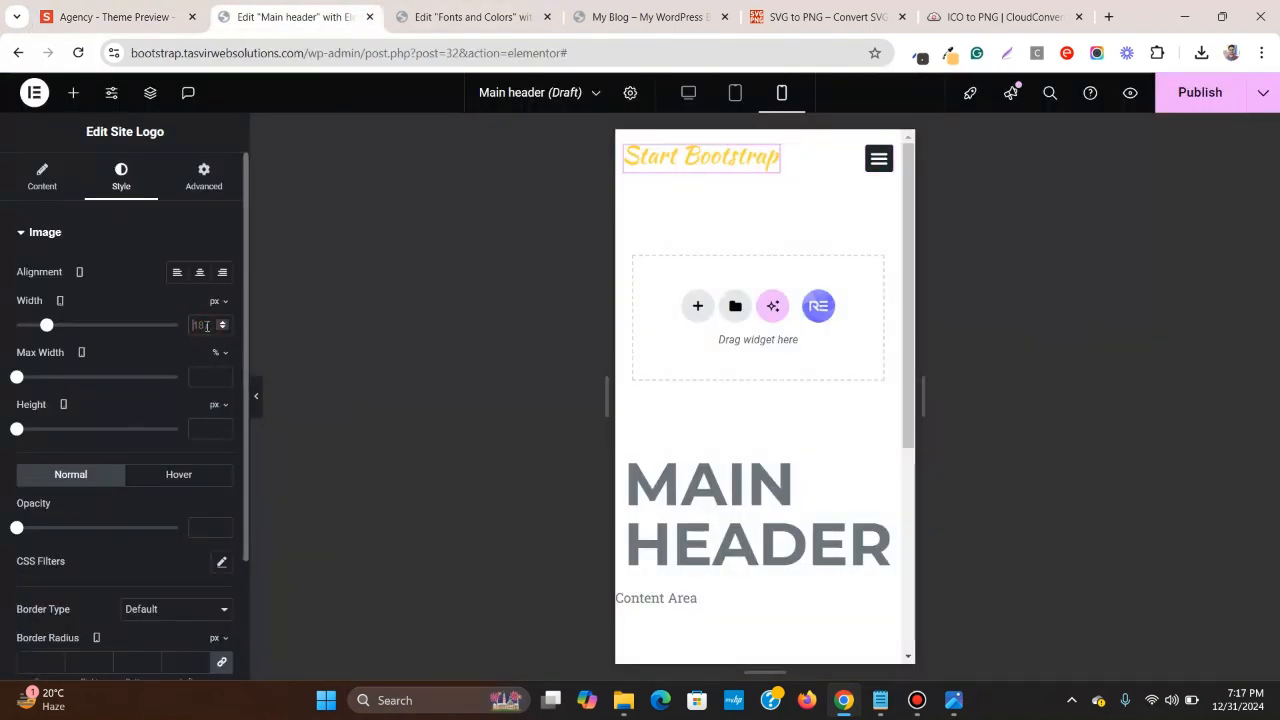
pyautogui.write('1')
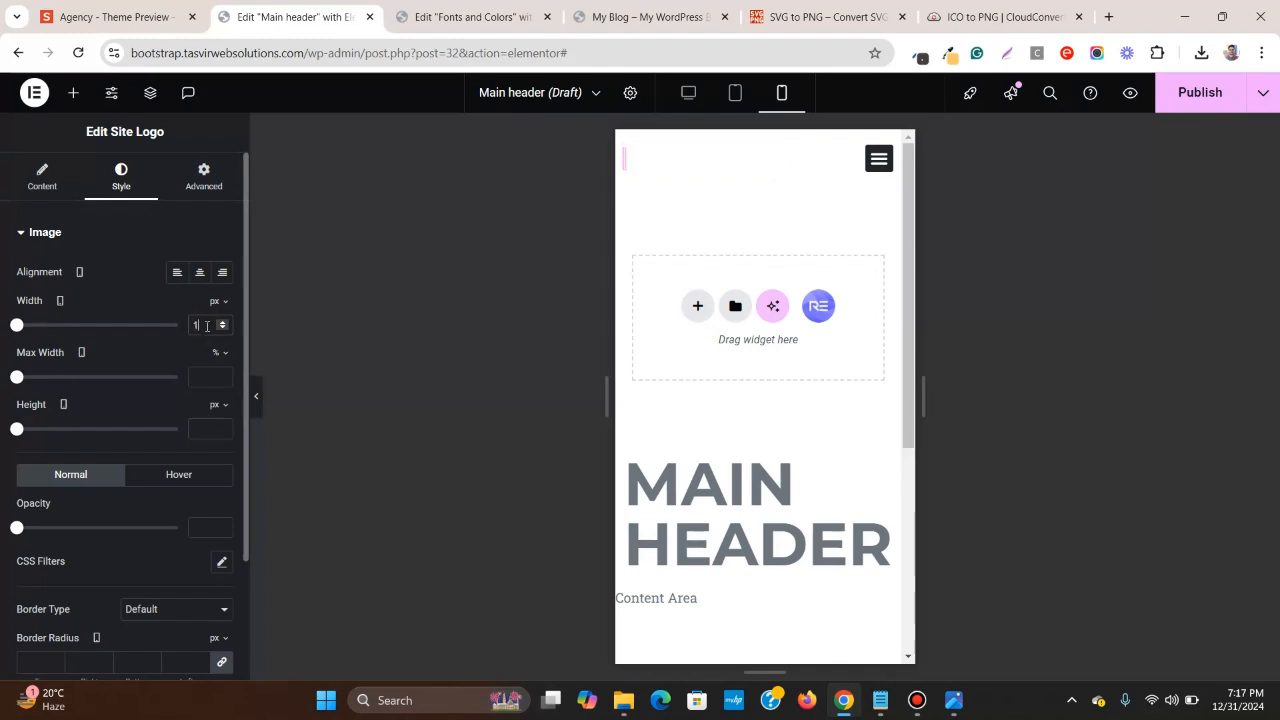
pyautogui.write('40')
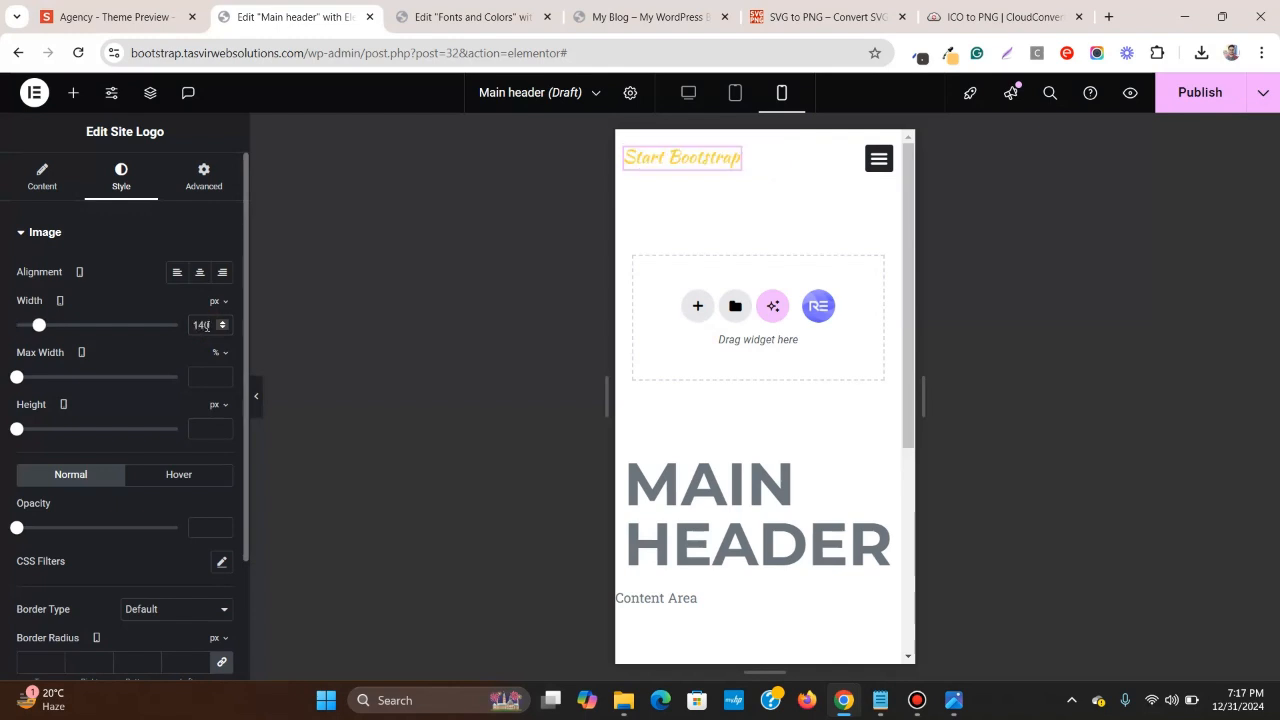
pyautogui.scroll(-5, 846, 303)
pyautogui.scroll(5, 913, 188)
# - Check the expanded menu in the mobile and tablet previews, and return the header to desktop view
pyautogui.click(872, 166)
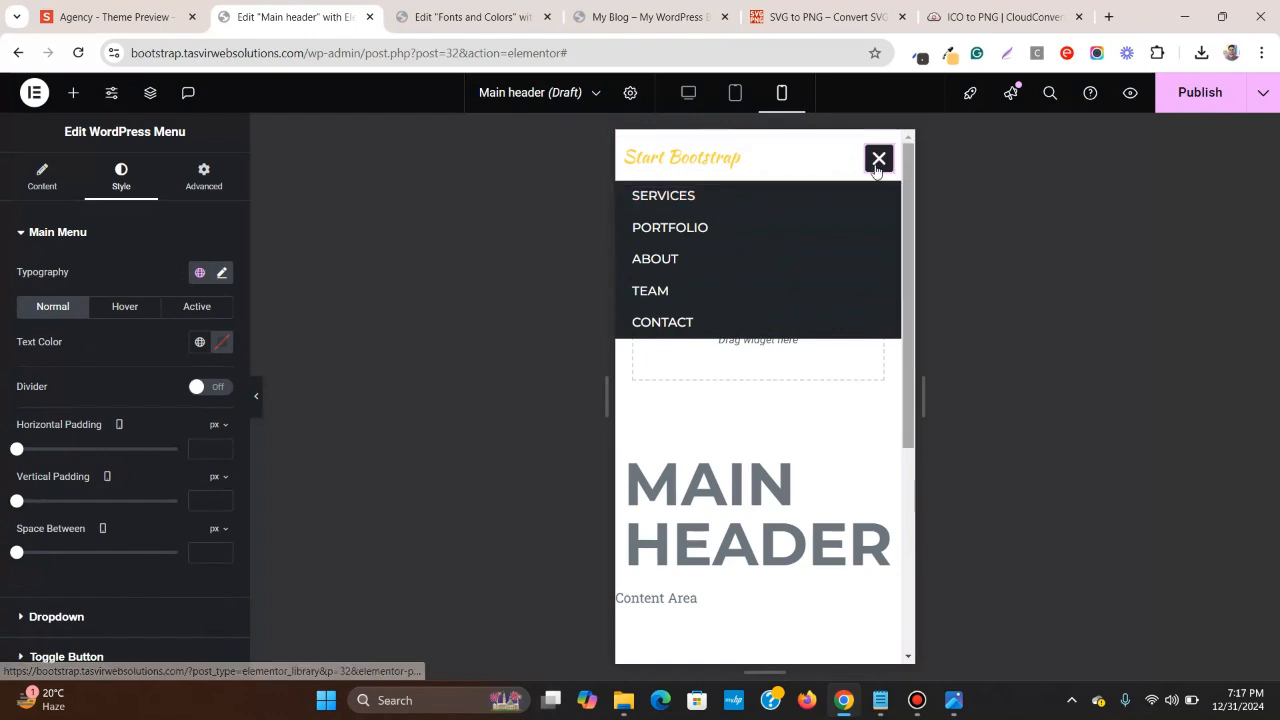
pyautogui.click(734, 95)
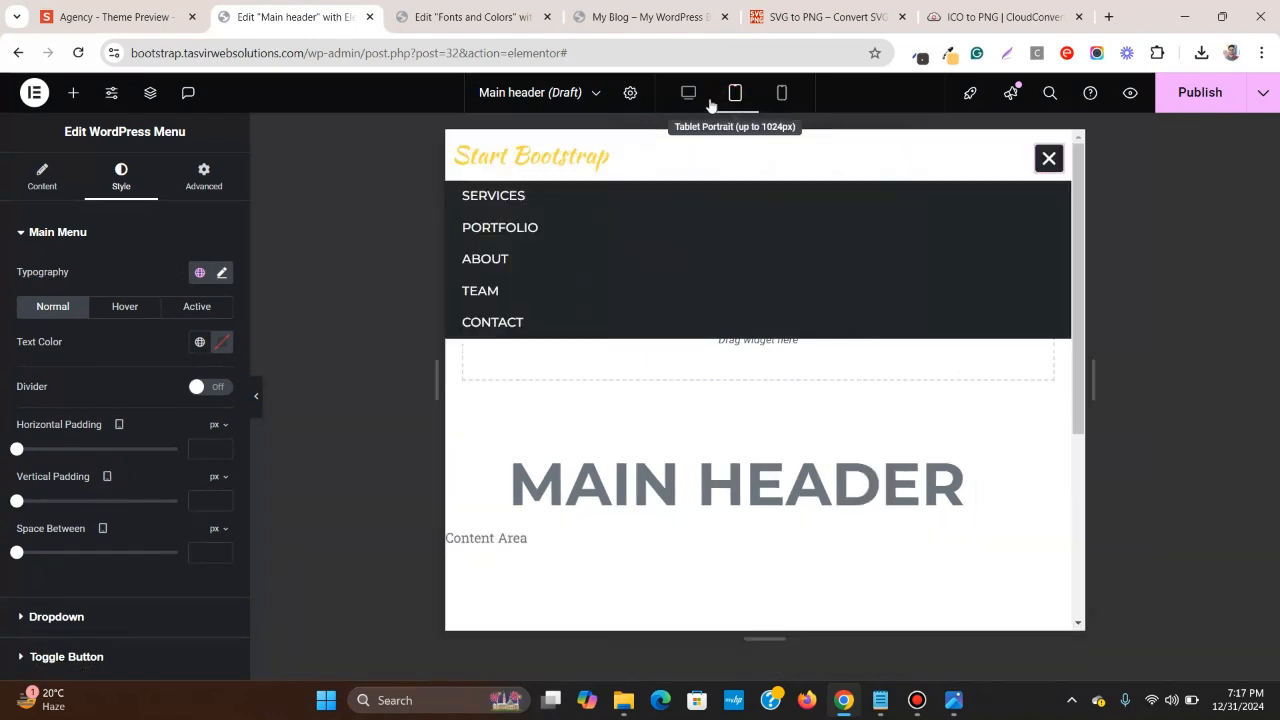
pyautogui.click(688, 95)
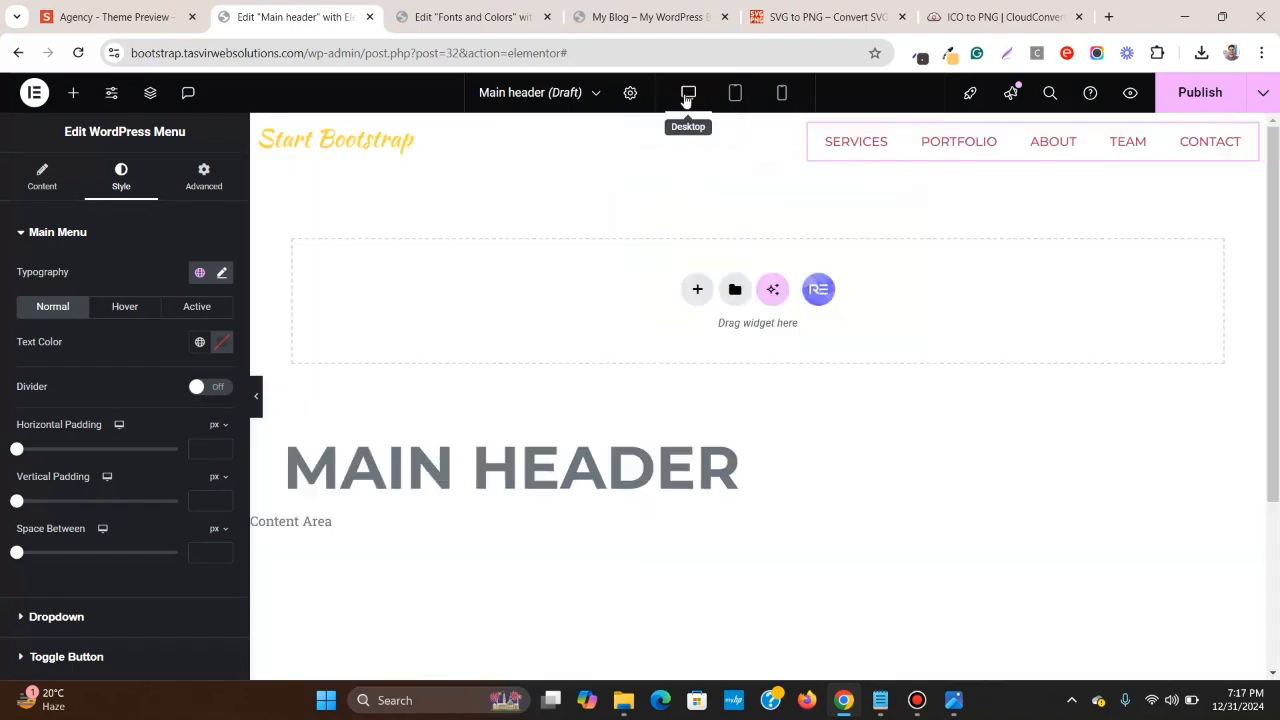
pyautogui.click(470, 17)
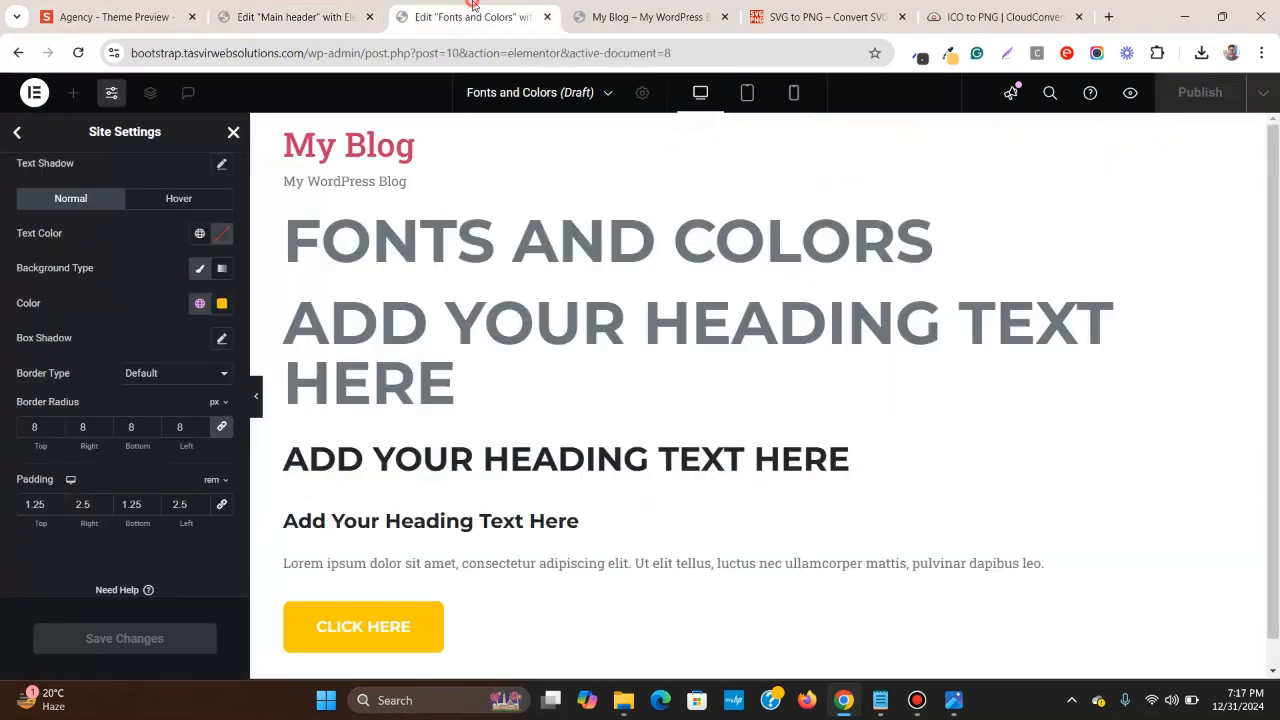
pyautogui.click(333, 17)
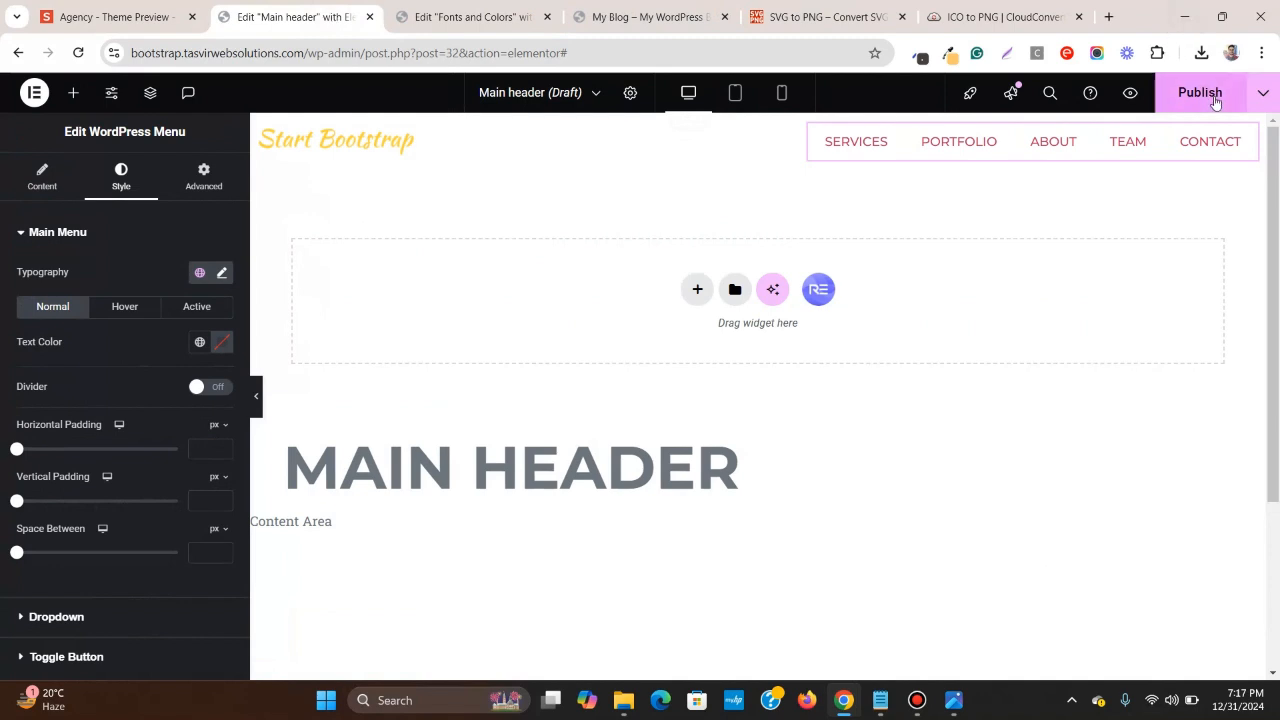
# - Give the header container a classic background with the fully transparent color #02010100
pyautogui.click(759, 124)
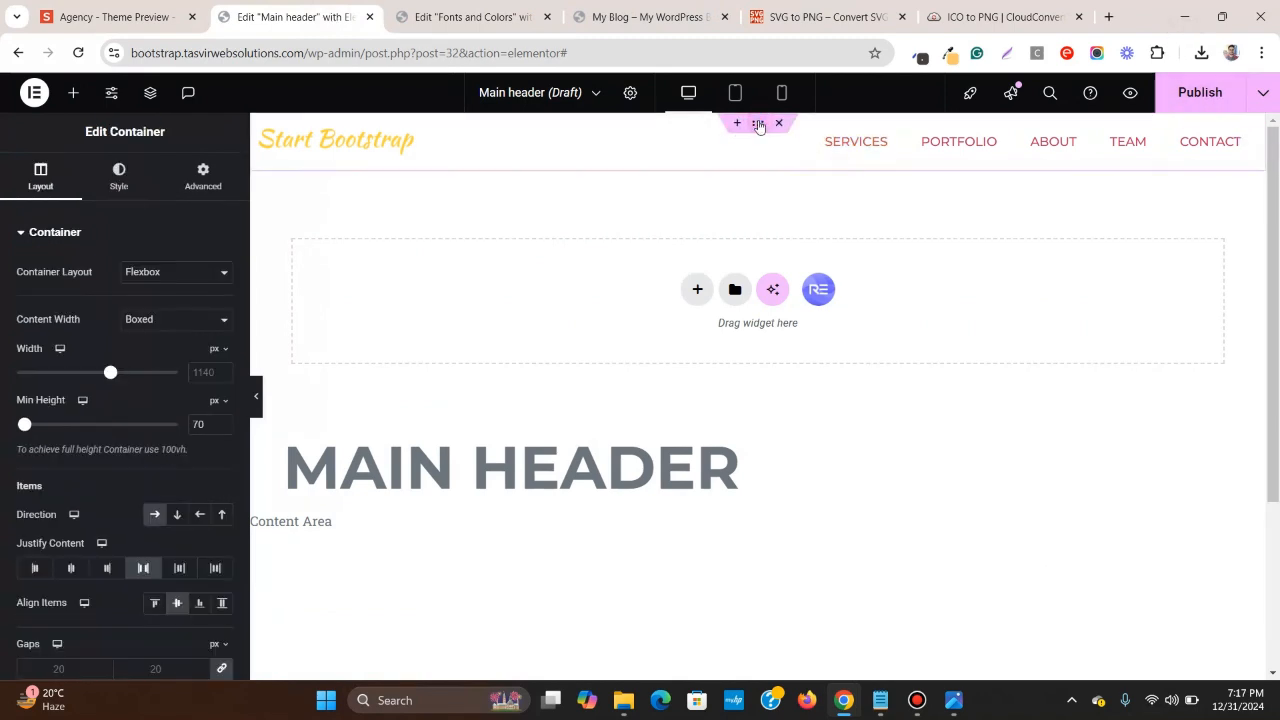
pyautogui.click(119, 172)
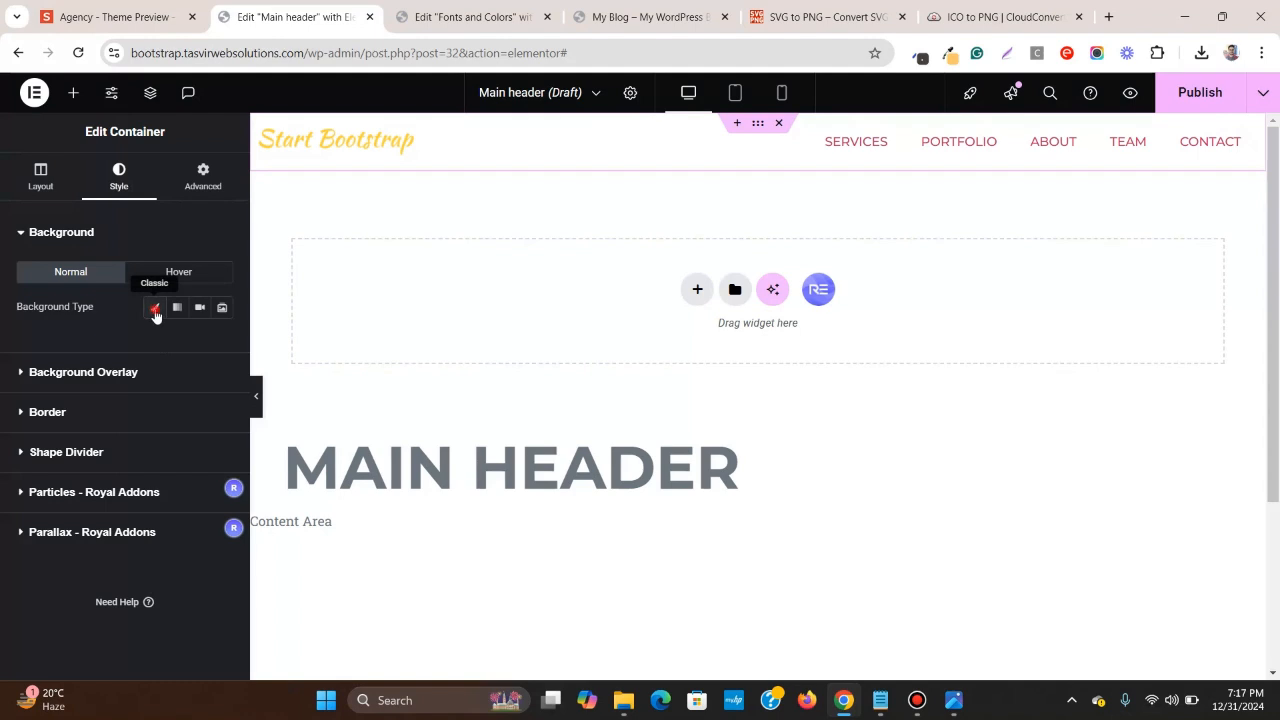
pyautogui.click(154, 307)
pyautogui.click(224, 344)
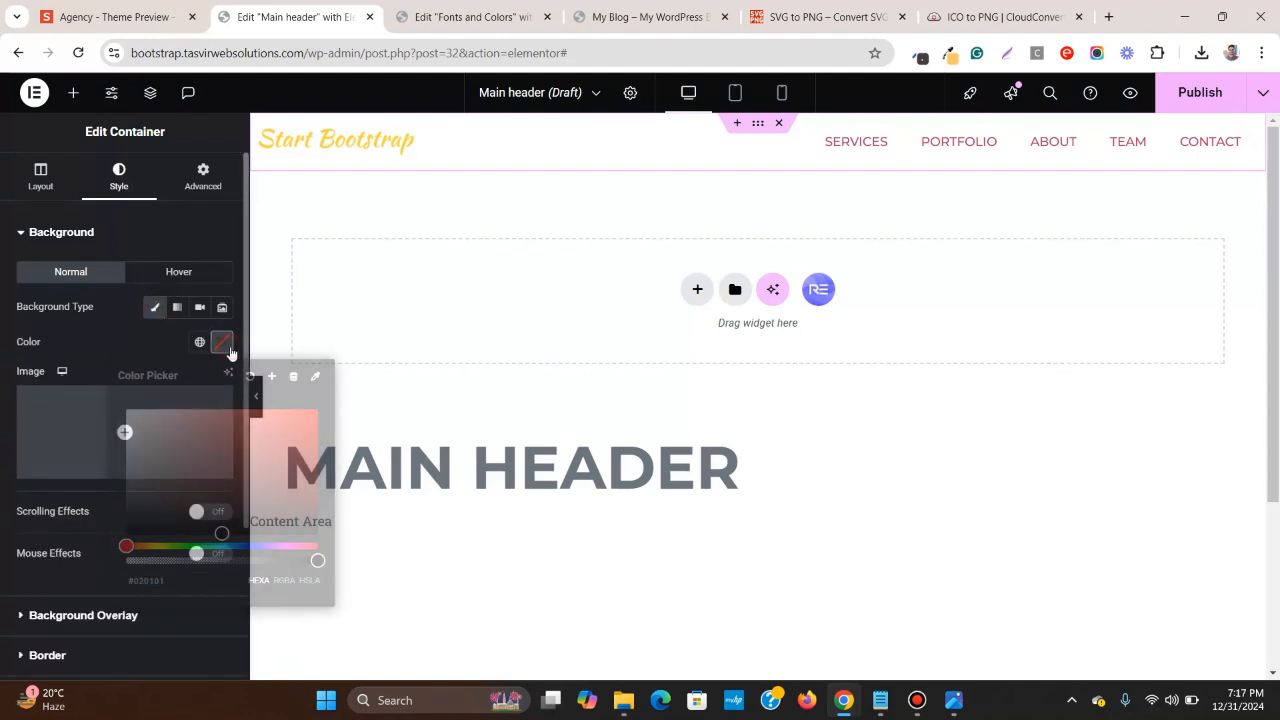
pyautogui.moveTo(317, 561); pyautogui.dragTo(126, 561)
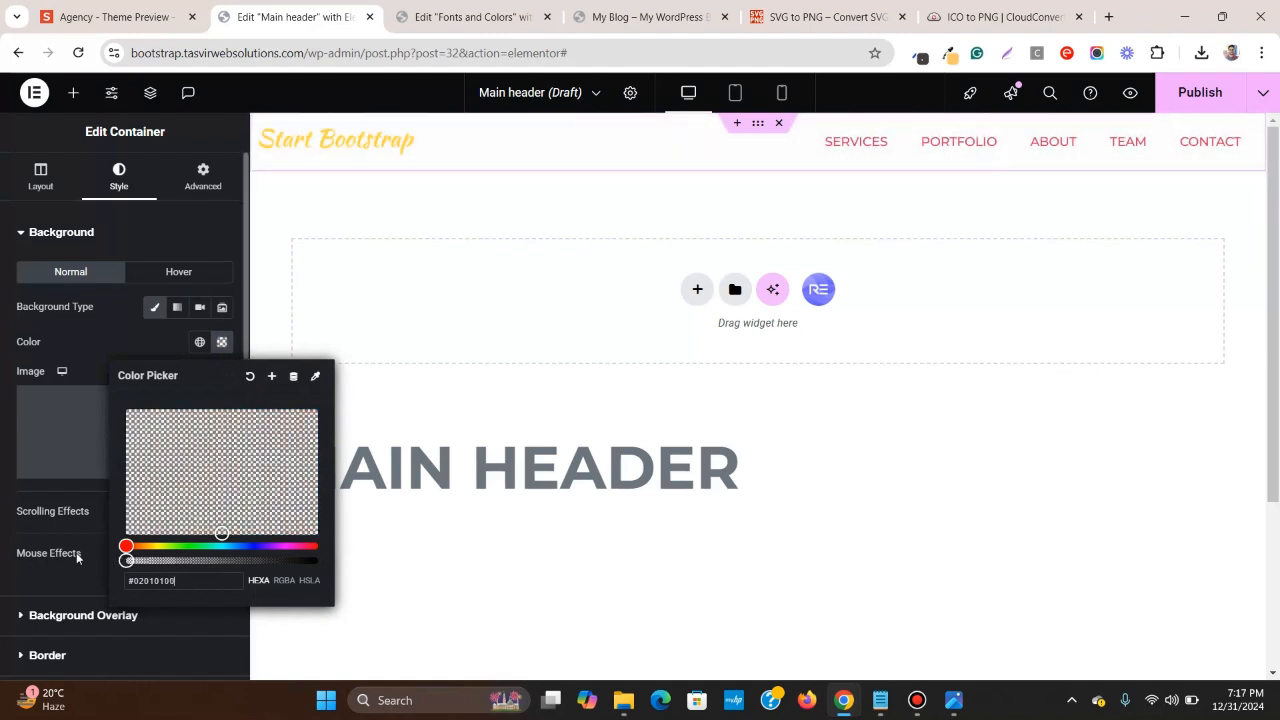
pyautogui.click(58, 352)
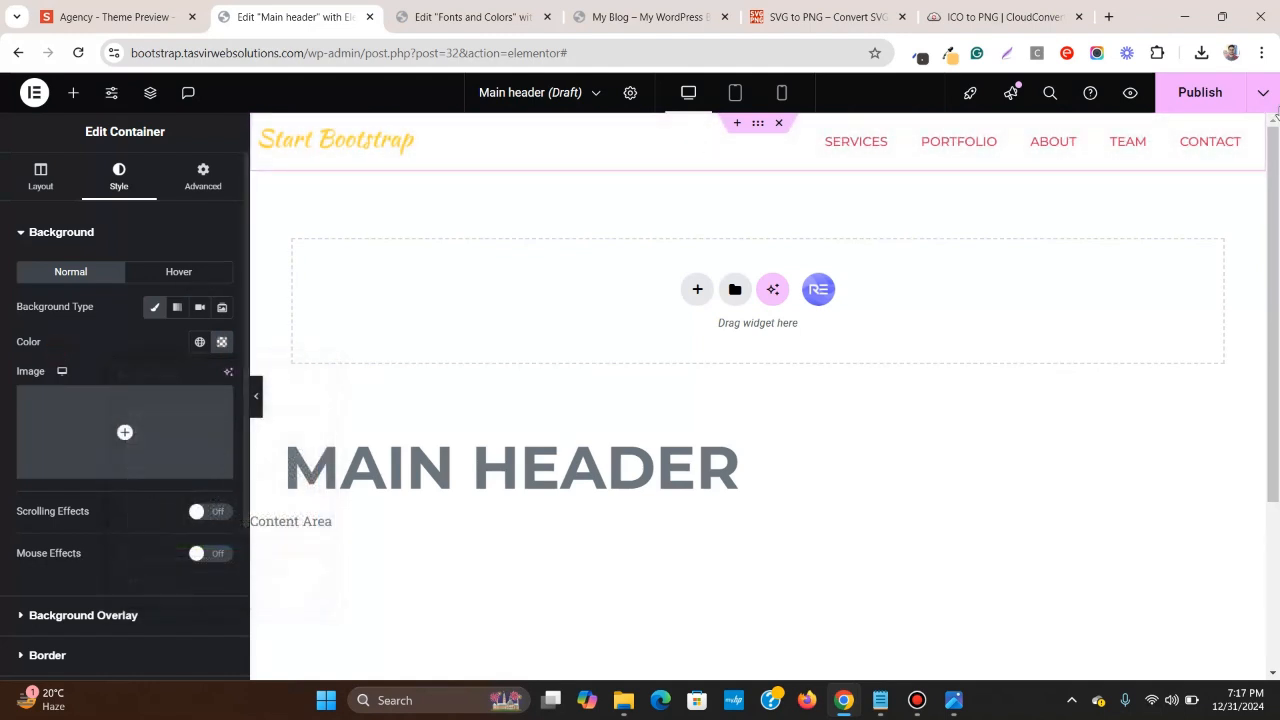
# - Test opening and closing the WordPress Menu in tablet and mobile views, finishing in desktop view
pyautogui.click(1247, 137)
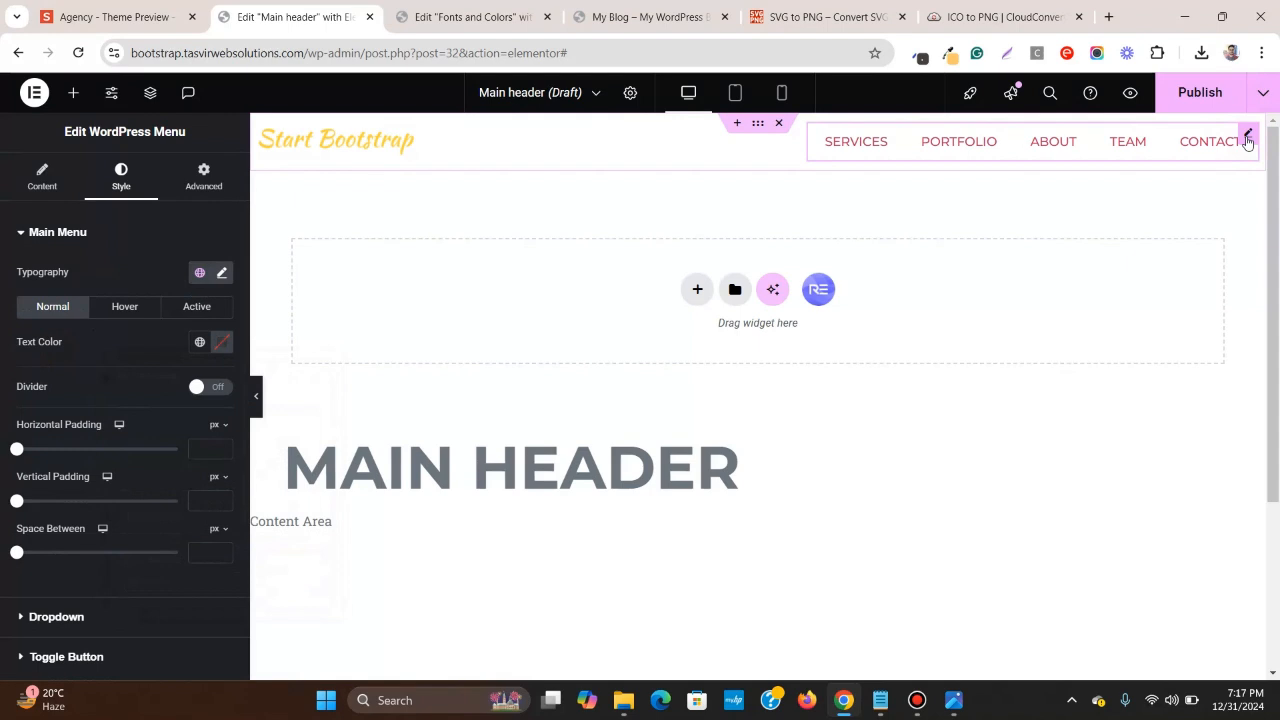
pyautogui.click(735, 95)
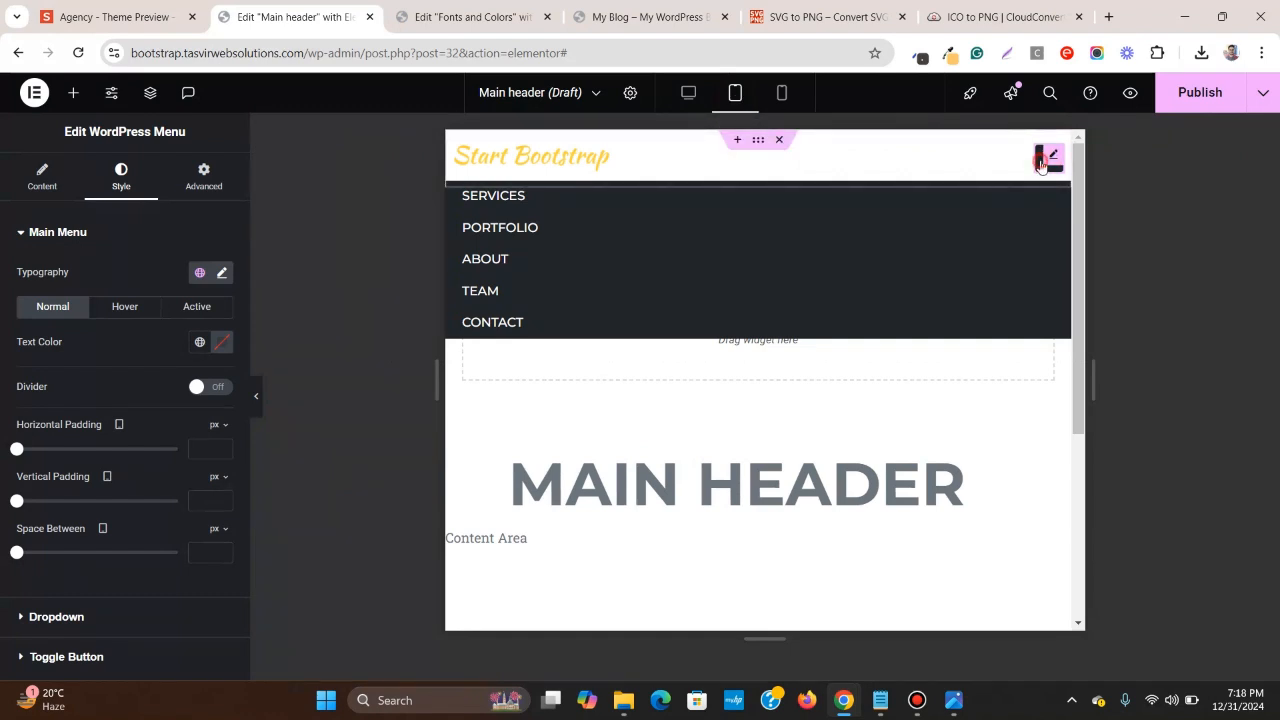
pyautogui.click(1041, 166)
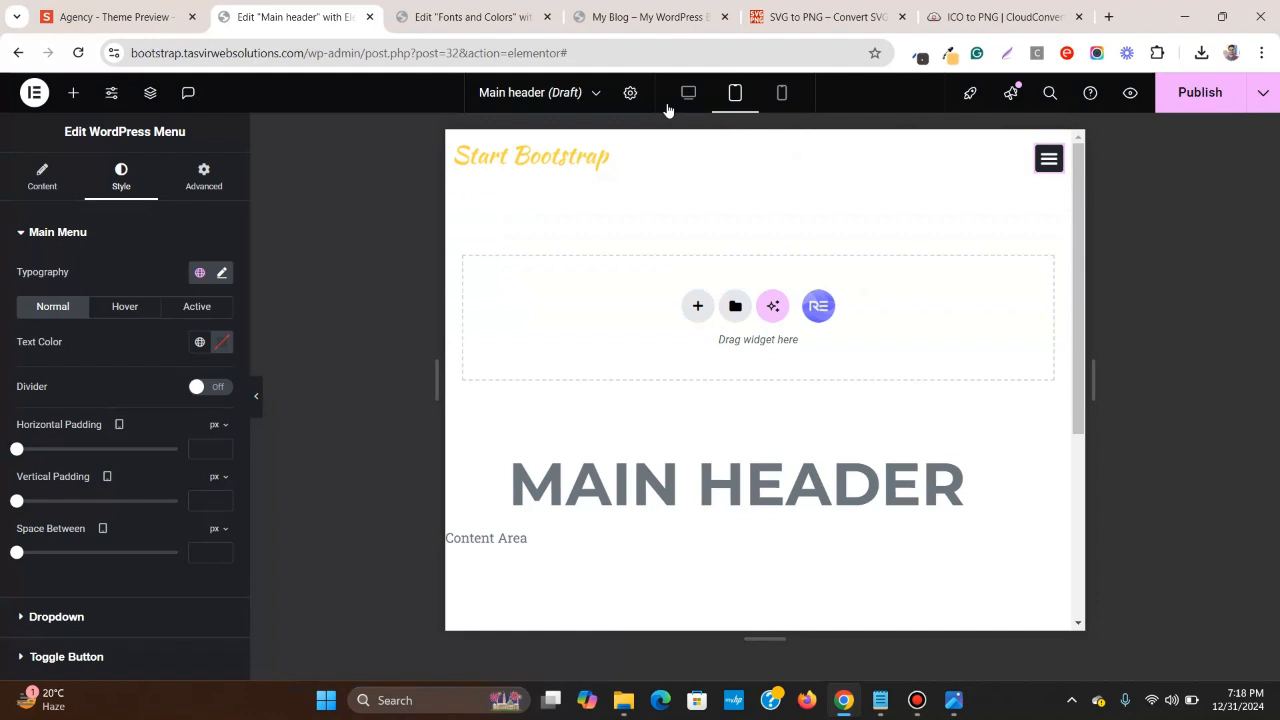
pyautogui.click(782, 93)
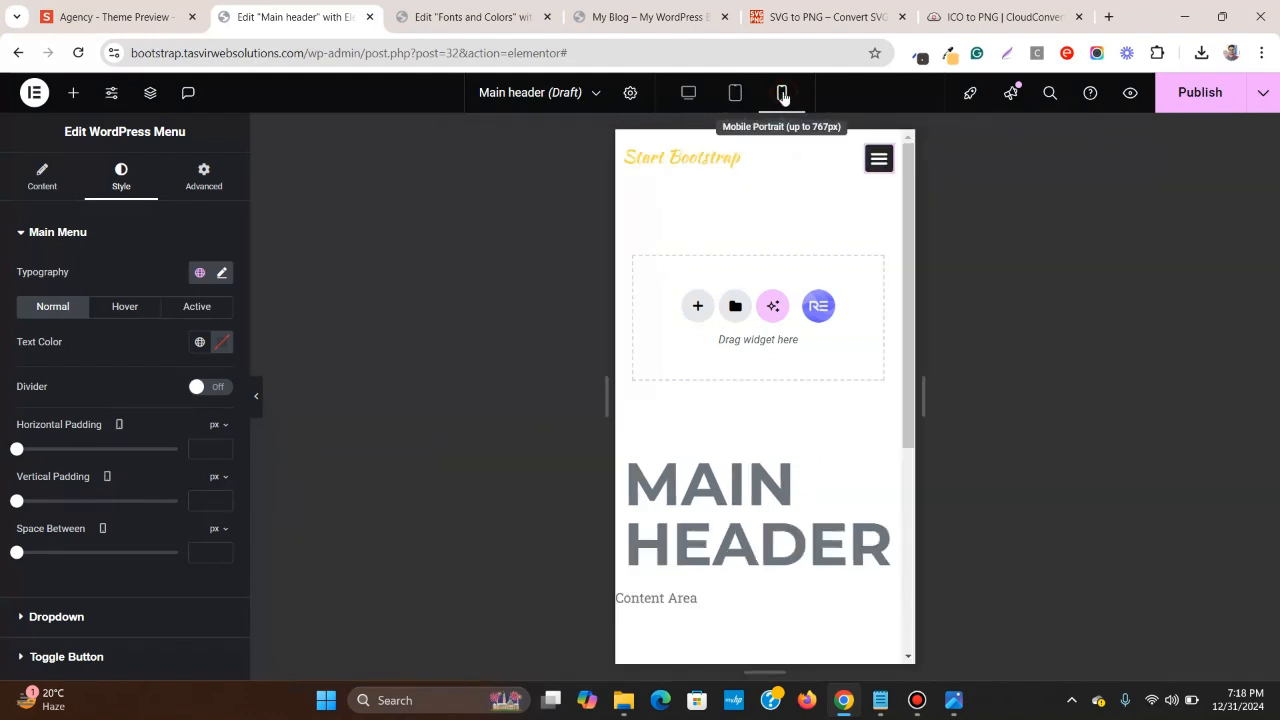
pyautogui.click(872, 165)
pyautogui.click(872, 165)
pyautogui.click(872, 165)
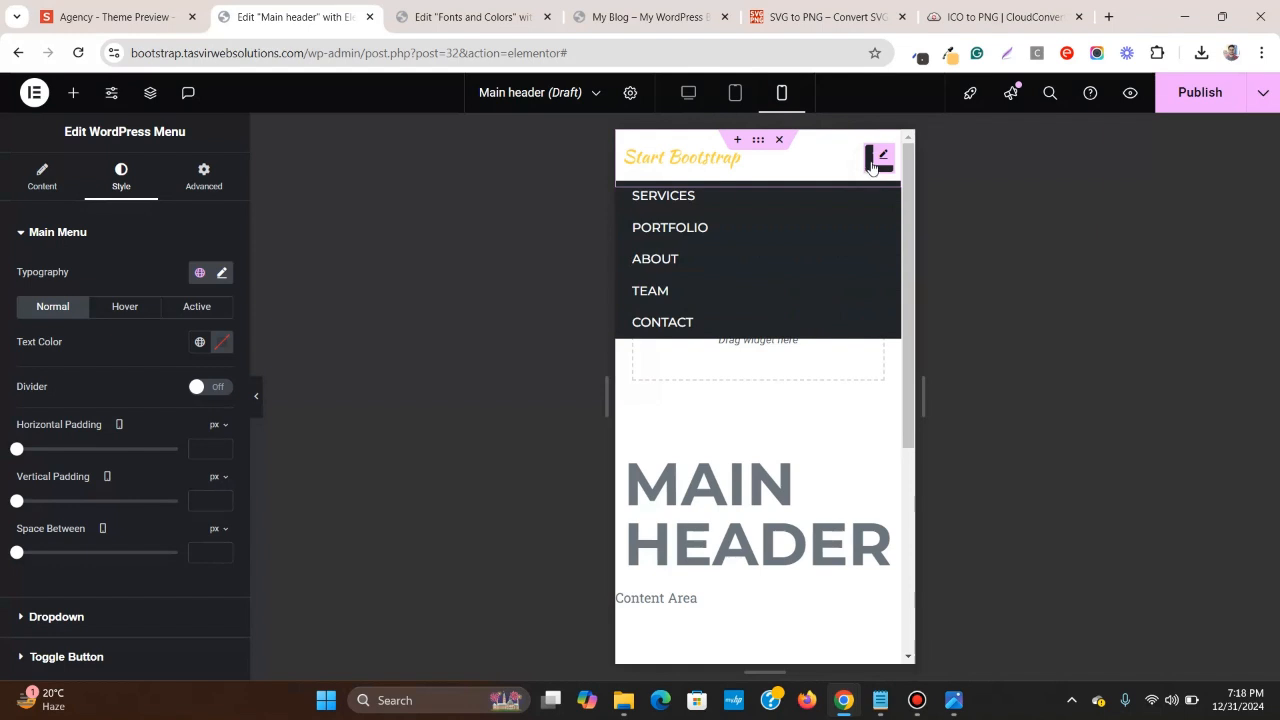
pyautogui.click(872, 165)
pyautogui.click(688, 93)
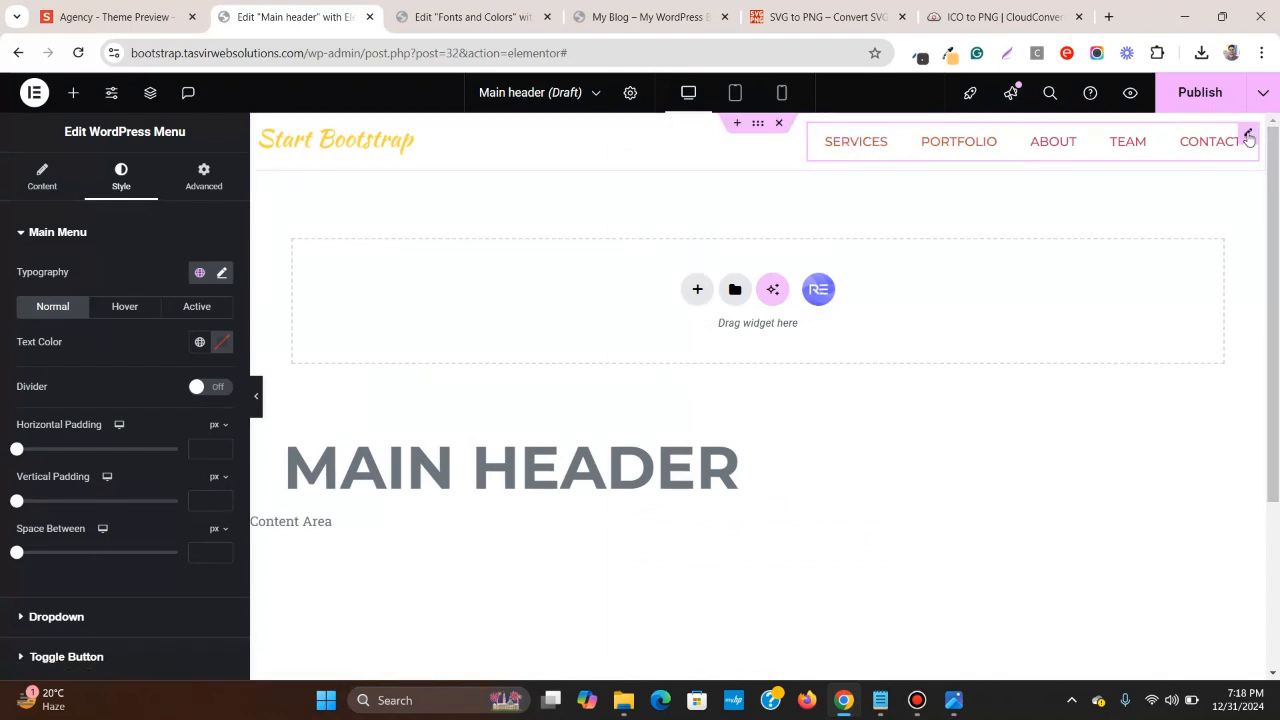
# - Review the Agency theme's desktop header and assign the global color "white" to the main menu's normal text
pyautogui.click(115, 17)
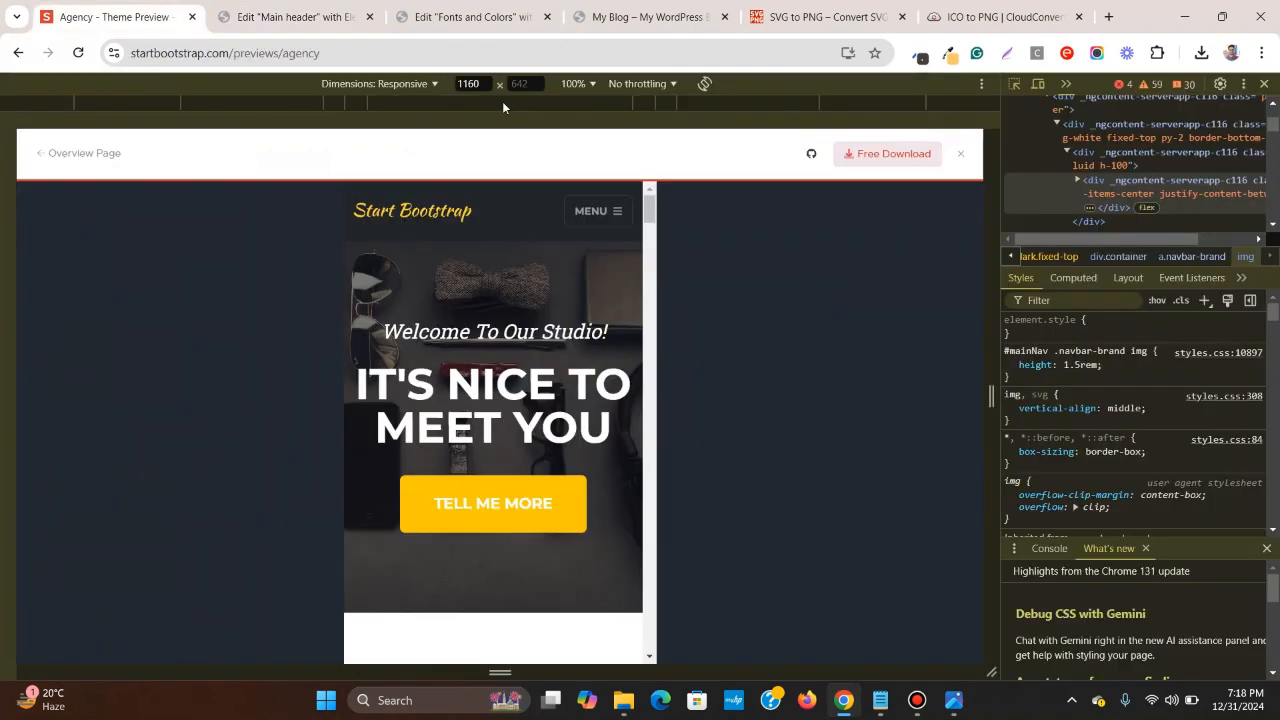
pyautogui.click(1264, 84)
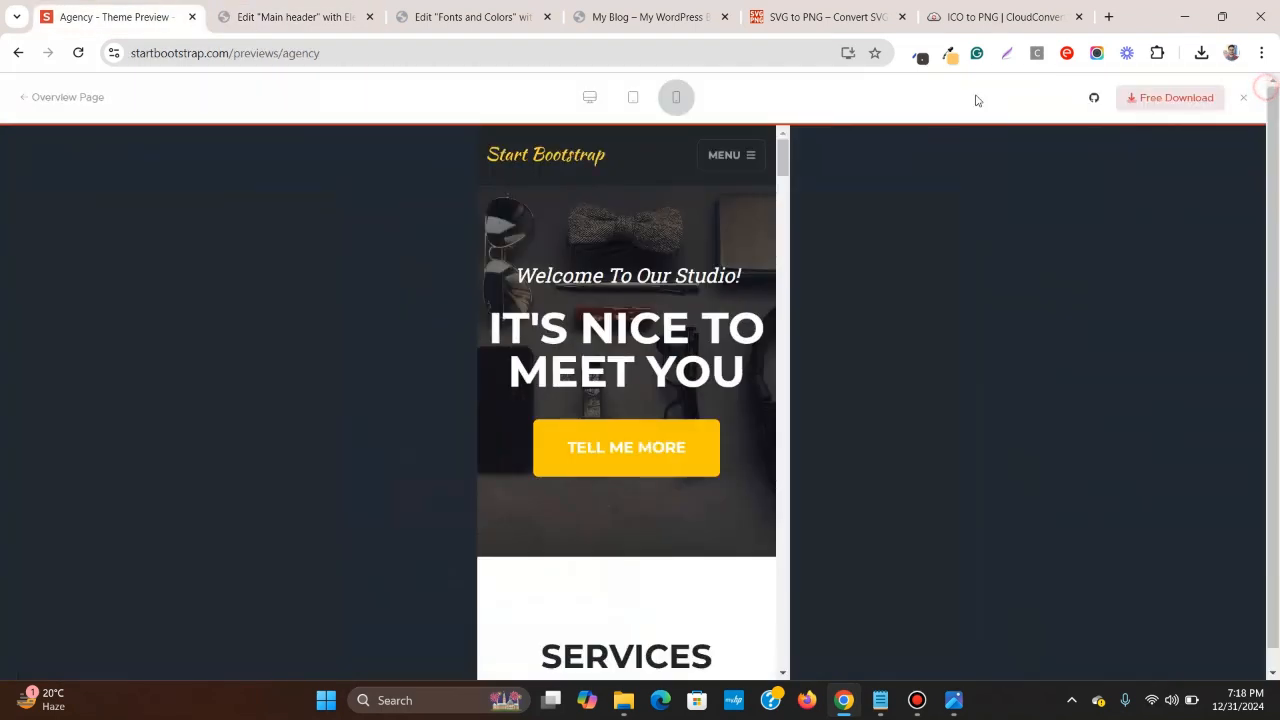
pyautogui.click(588, 97)
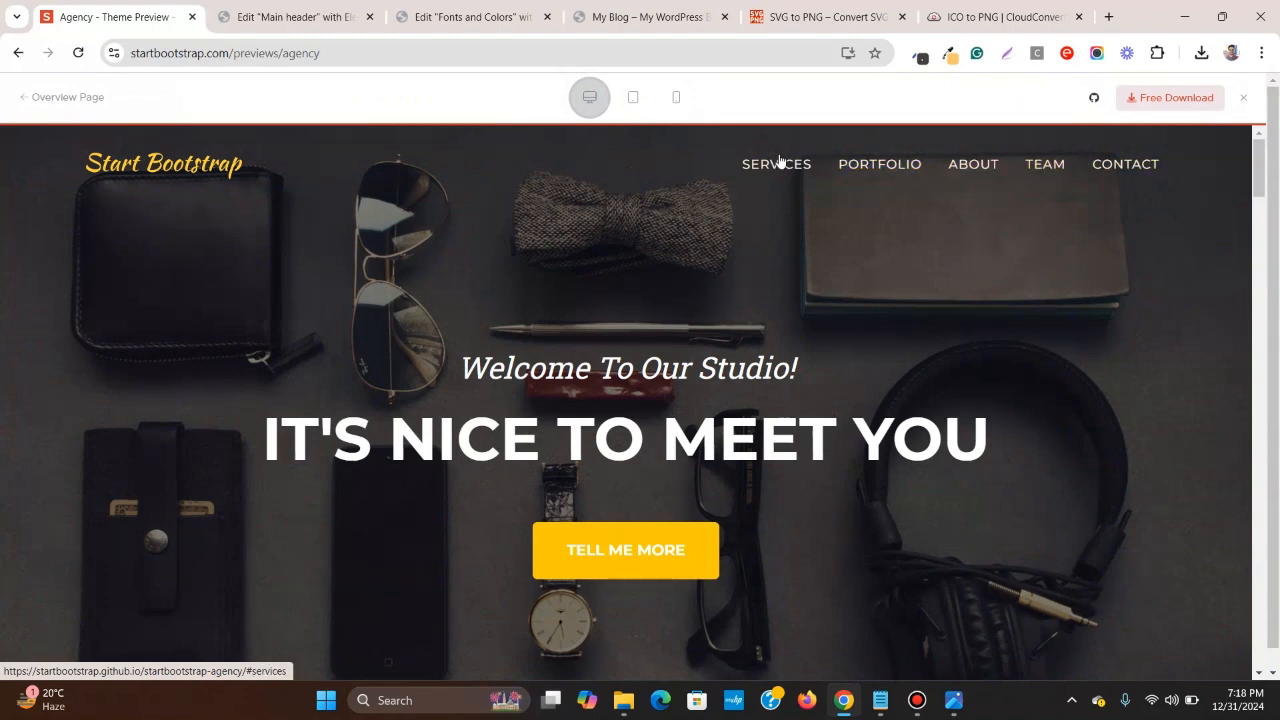
pyautogui.click(316, 10)
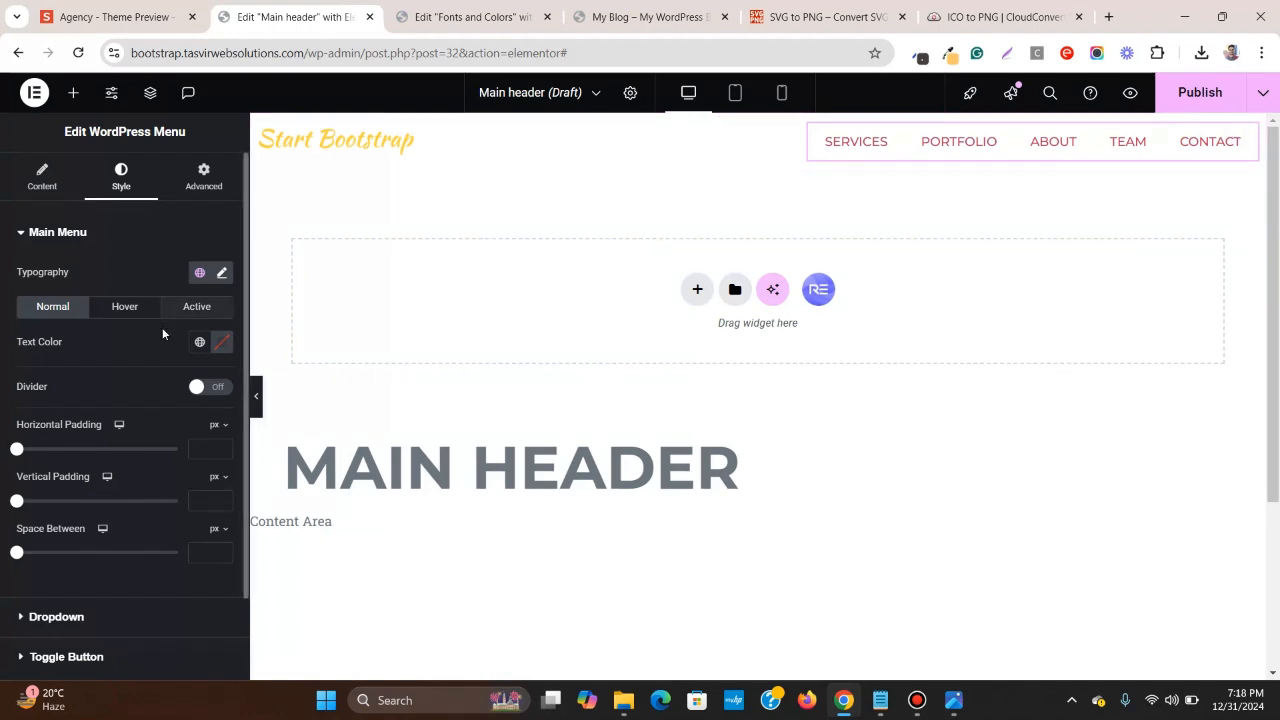
pyautogui.click(200, 345)
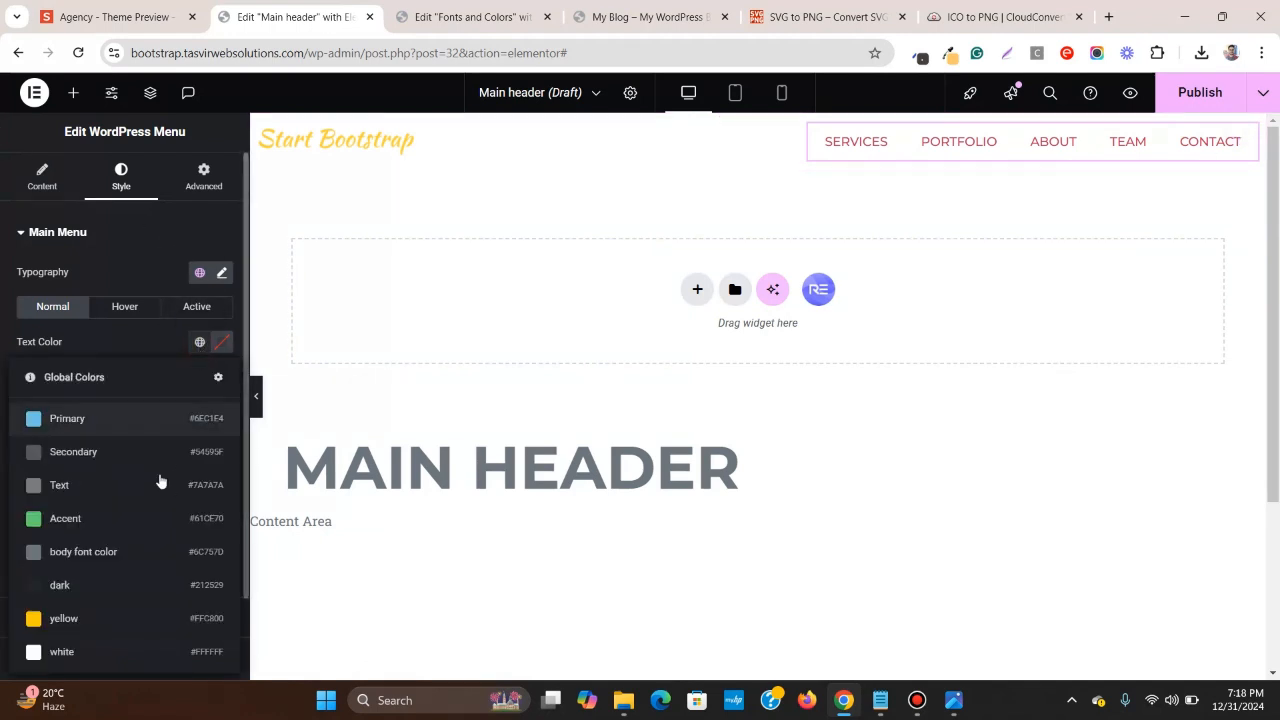
pyautogui.click(162, 659)
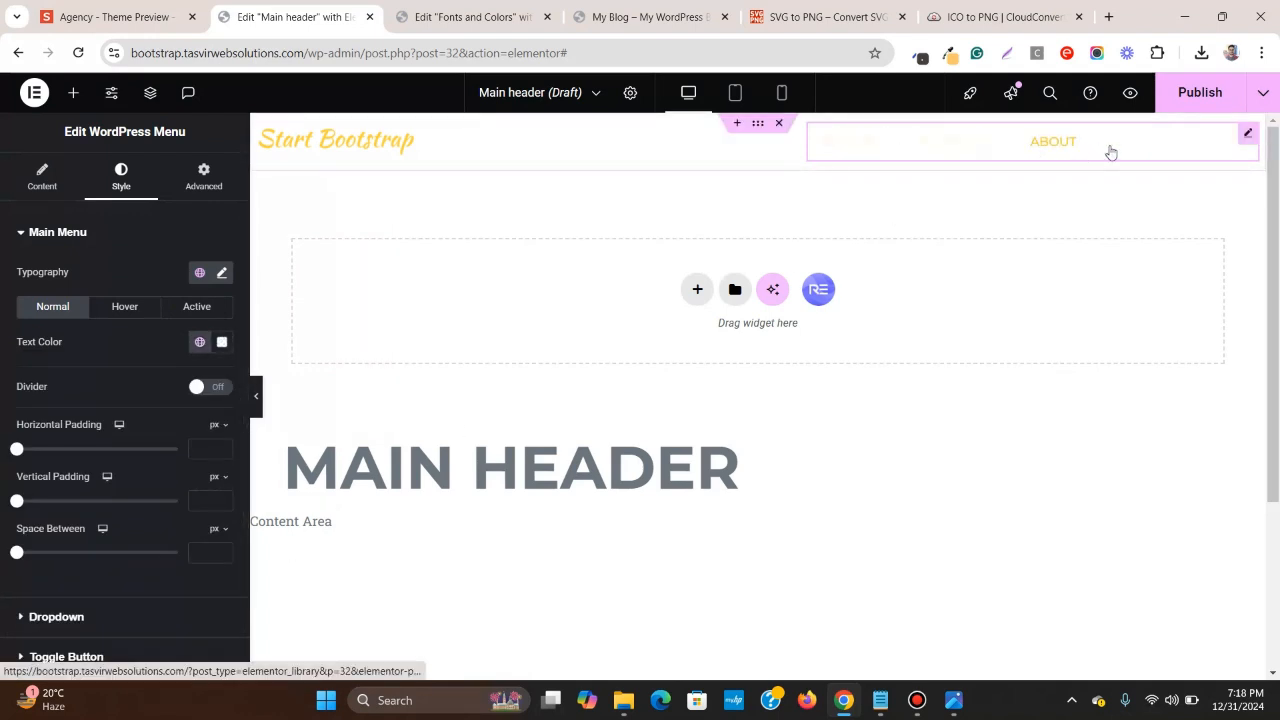
# - Set the header container's Z-Index to 100 in its advanced layout settings
pyautogui.click(758, 123)
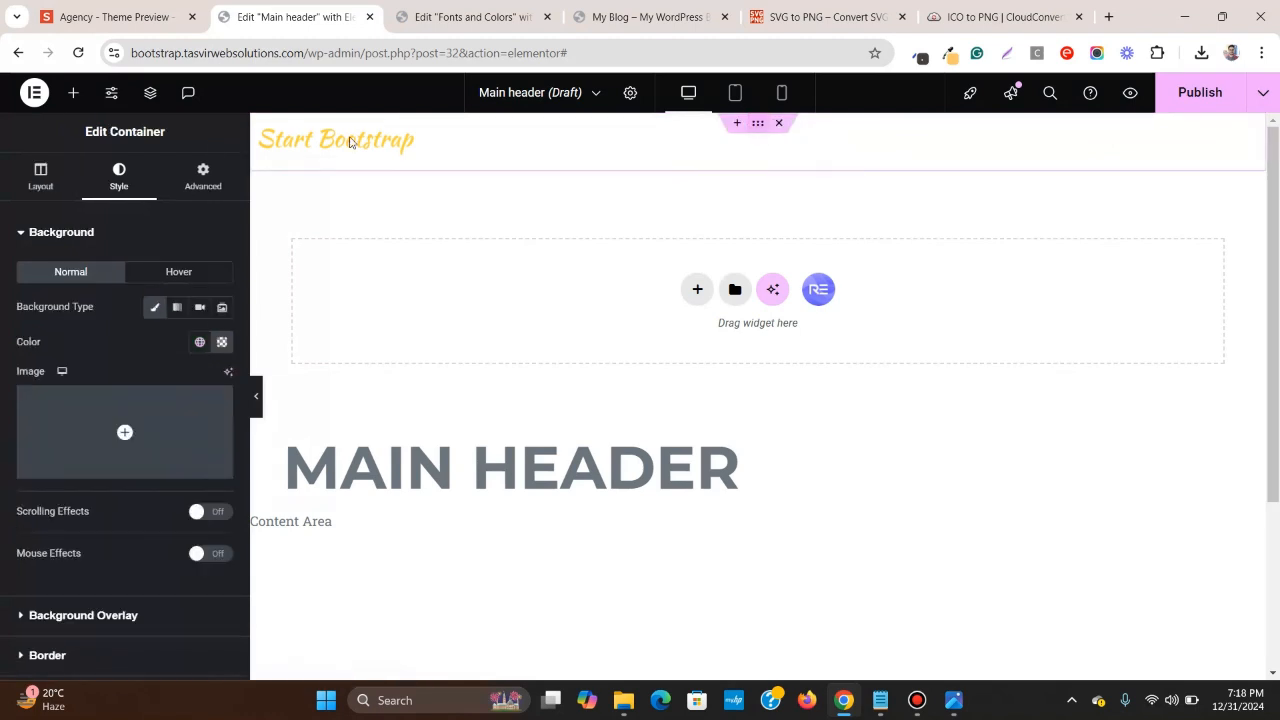
pyautogui.click(210, 183)
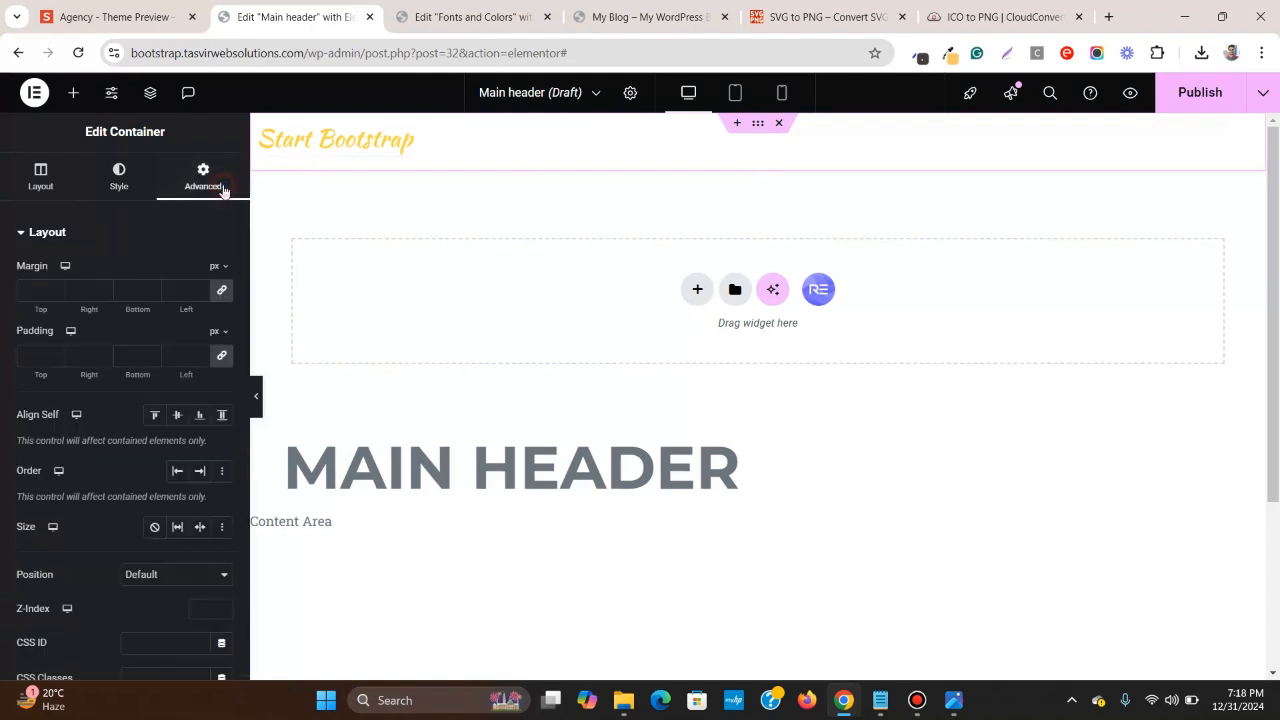
pyautogui.scroll(-2, 24, 433)
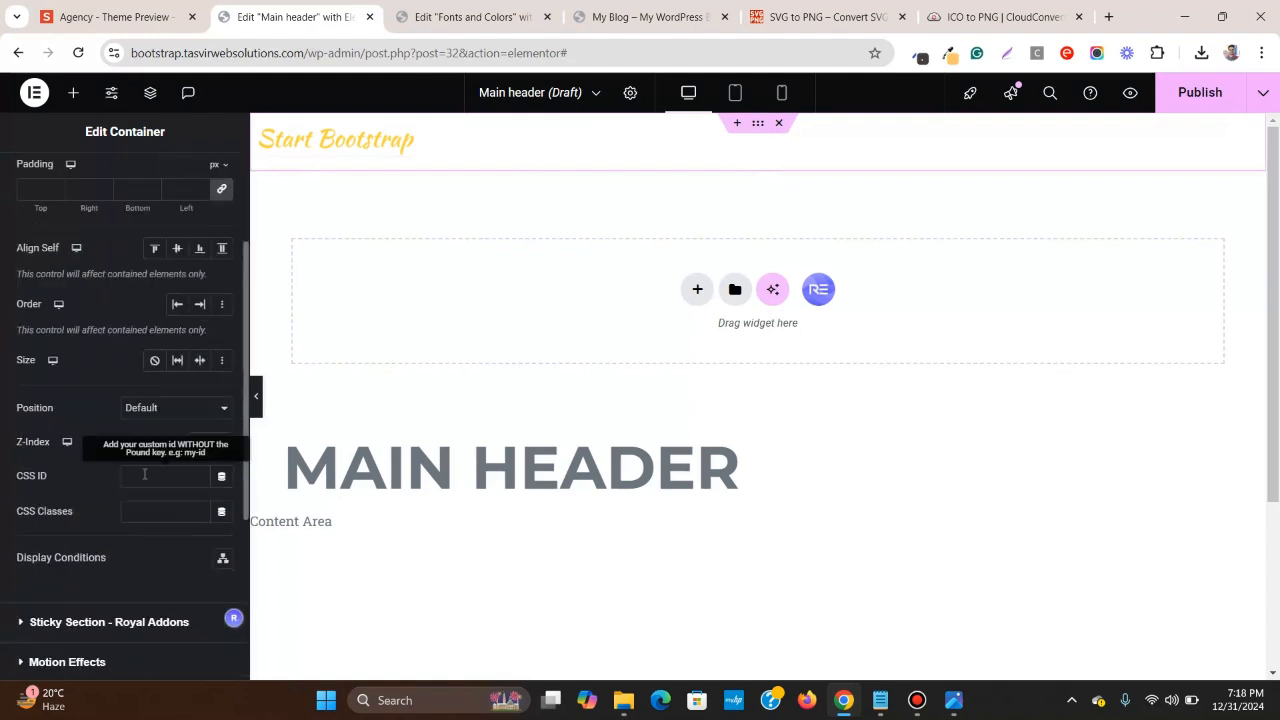
pyautogui.click(193, 440)
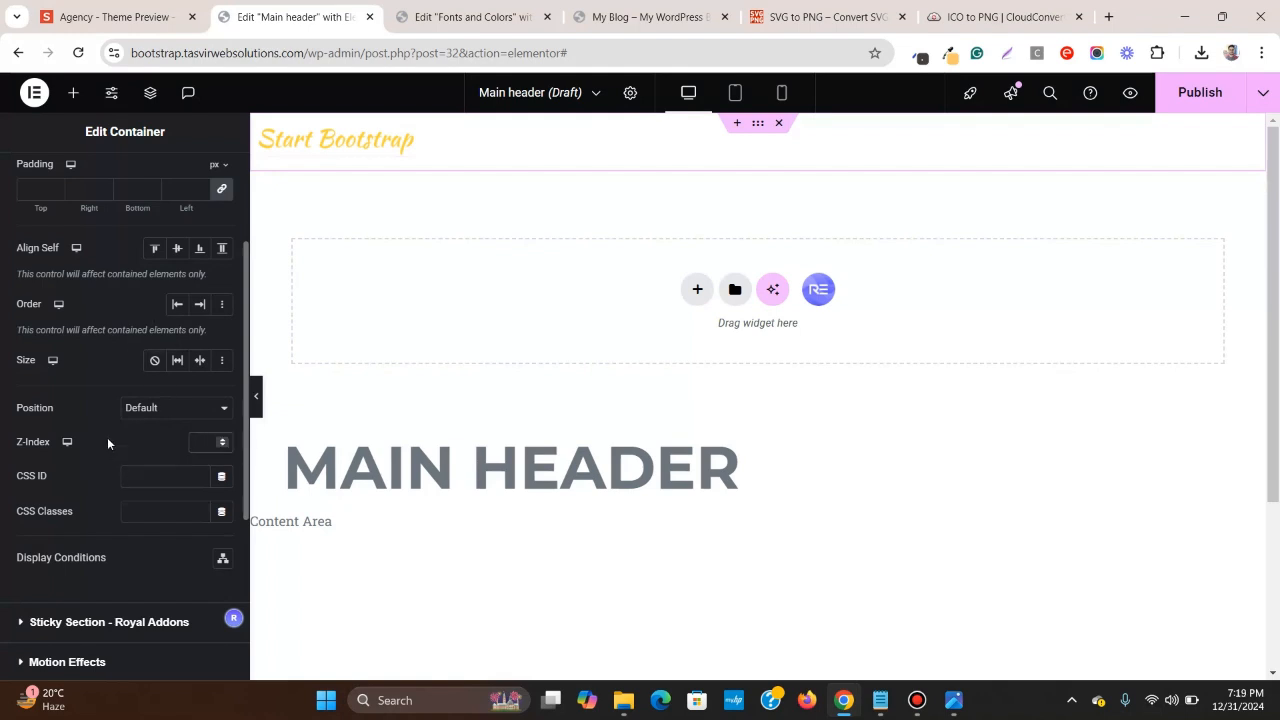
pyautogui.write('100')
pyautogui.click(108, 439)
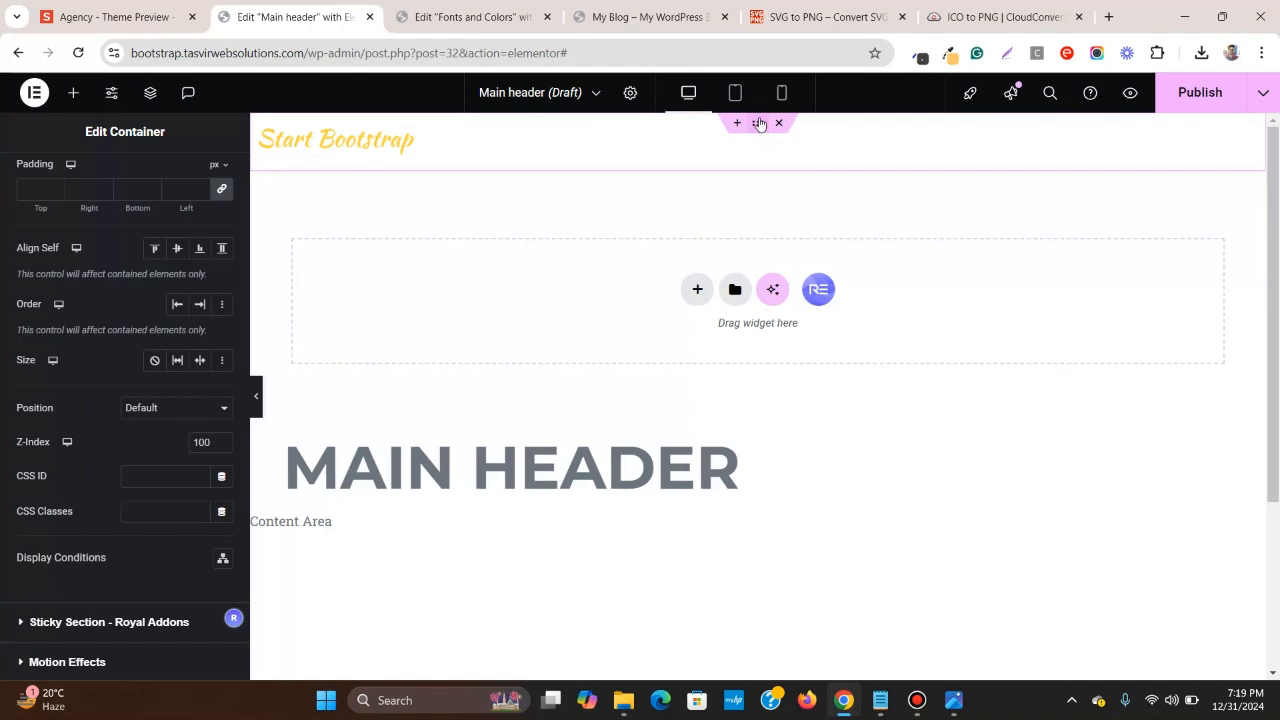
# - Check the header container's minimum height, then unlink its margin values and set the bottom margin to -70 px
pyautogui.scroll(3, 20, 370)
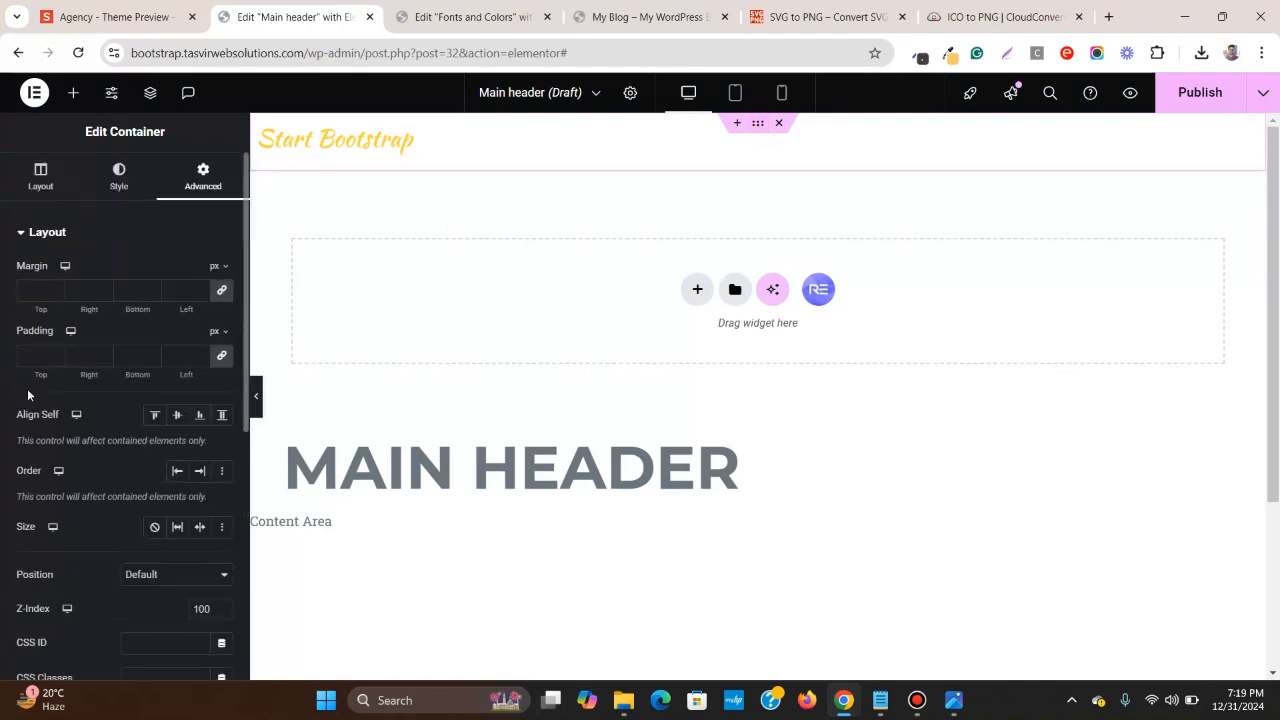
pyautogui.click(34, 174)
pyautogui.scroll(-3, 41, 368)
pyautogui.scroll(3, 48, 363)
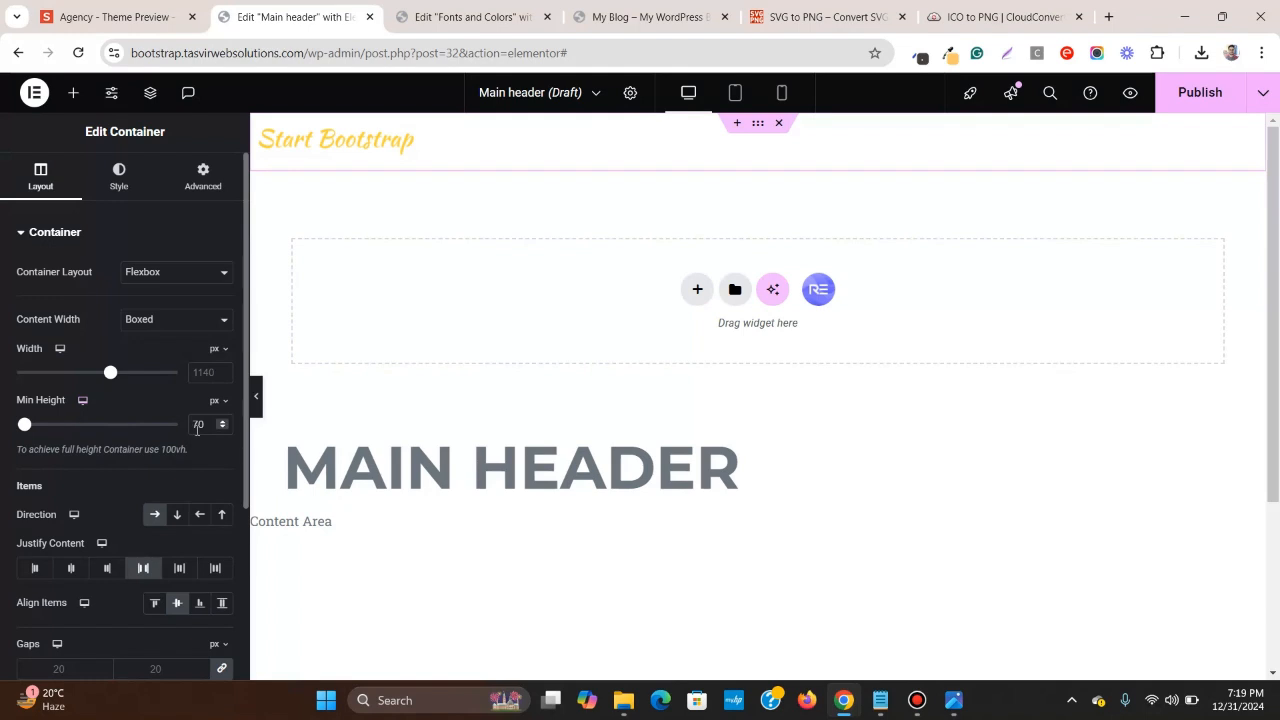
pyautogui.click(225, 179)
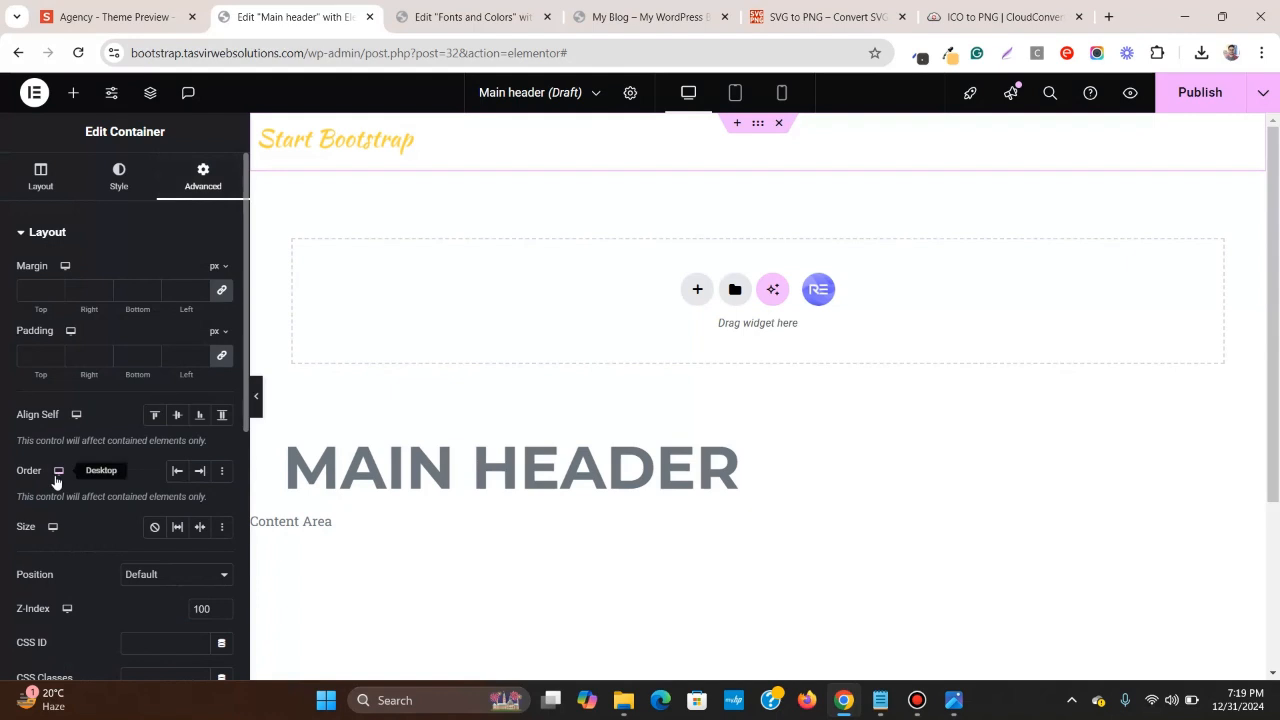
pyautogui.scroll(-1, 55, 482)
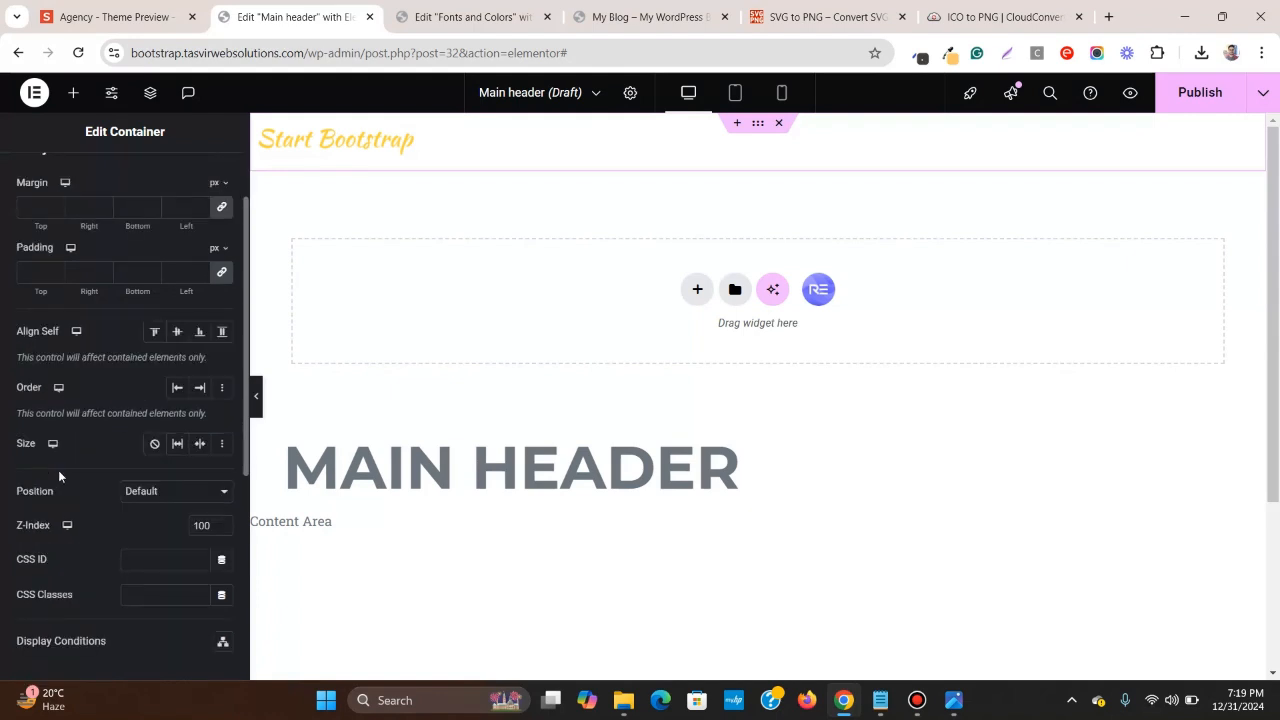
pyautogui.scroll(-2, 58, 475)
pyautogui.scroll(3, 58, 475)
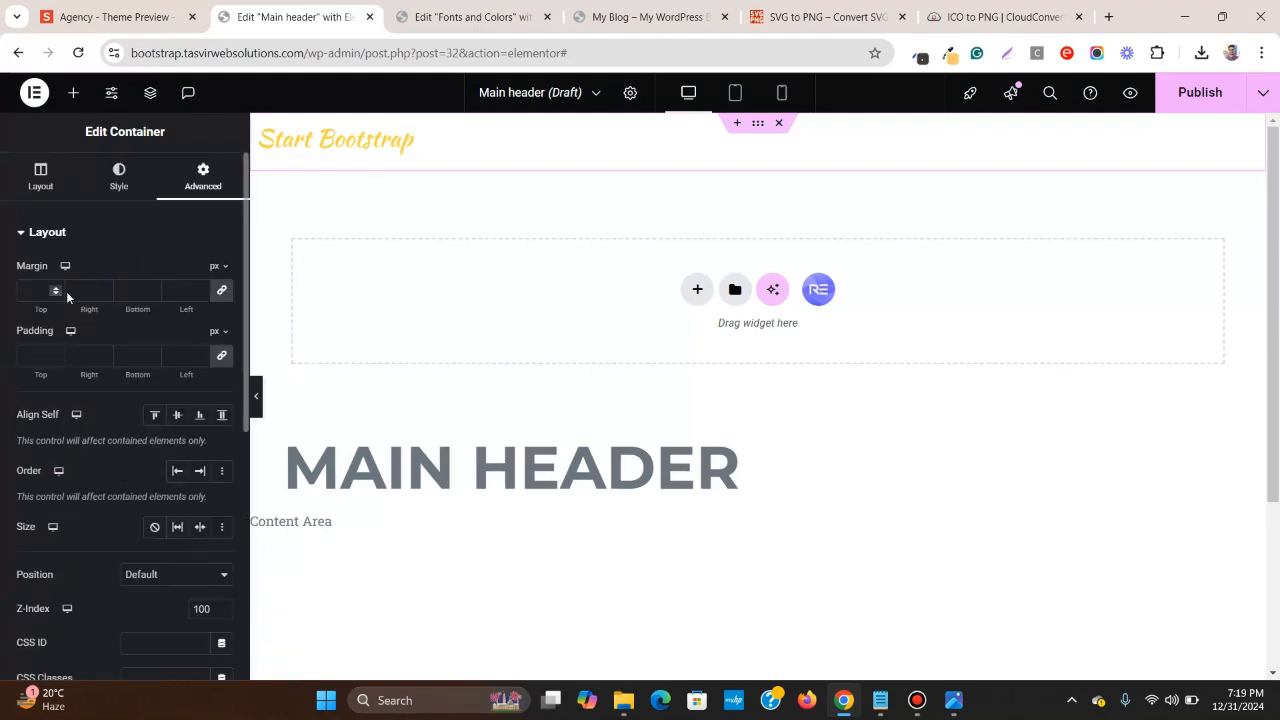
pyautogui.click(224, 294)
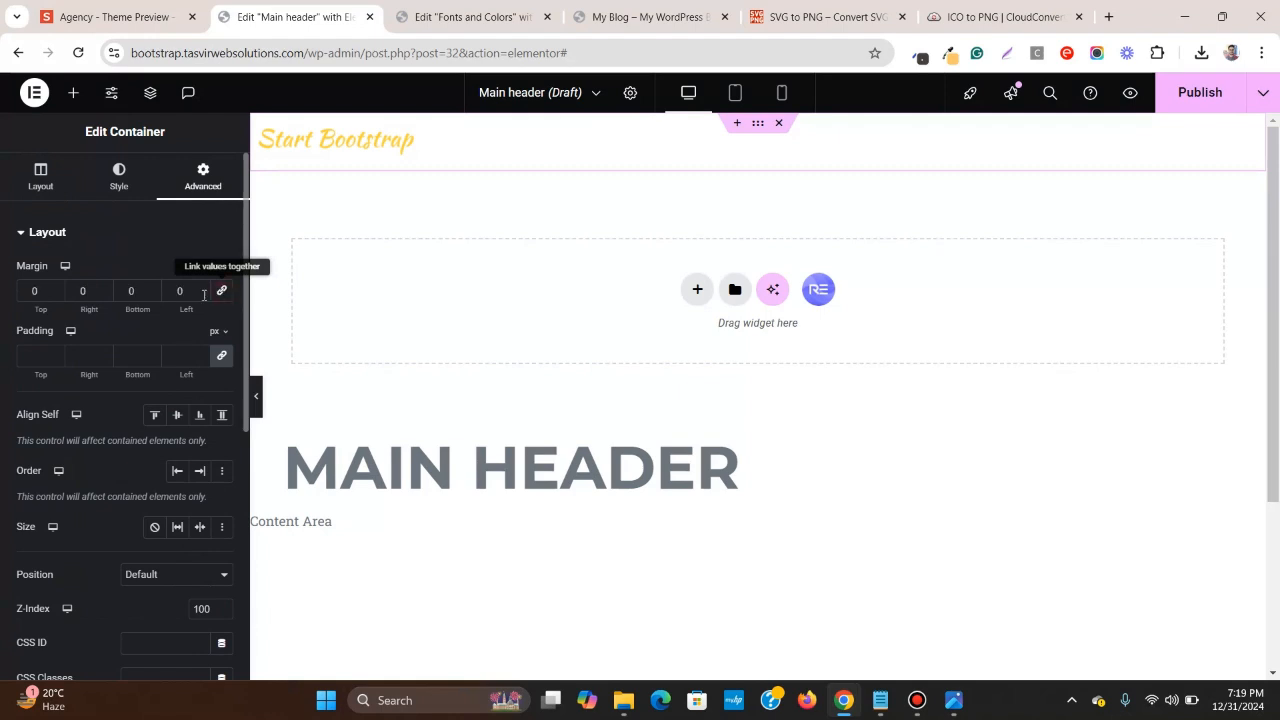
pyautogui.click(154, 293)
pyautogui.click(154, 293)
pyautogui.click(154, 293)
pyautogui.click(154, 293)
pyautogui.click(154, 293)
pyautogui.click(154, 293)
pyautogui.click(154, 293)
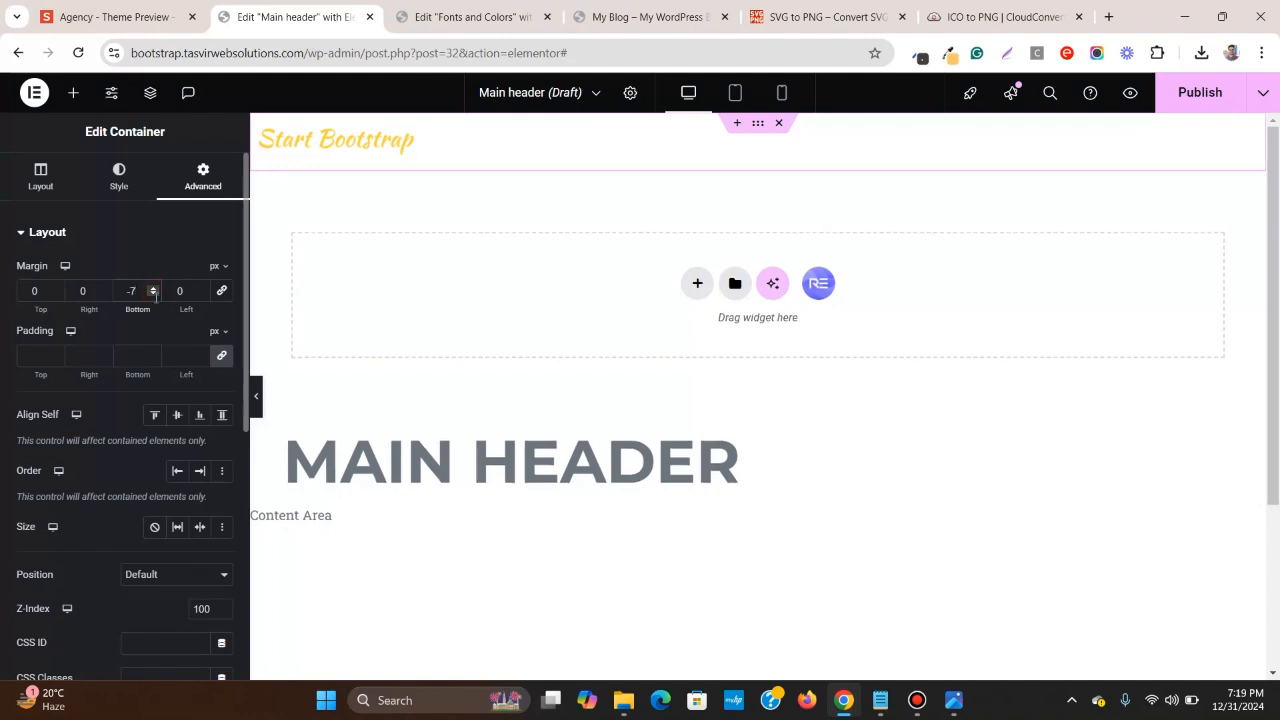
pyautogui.write('0')
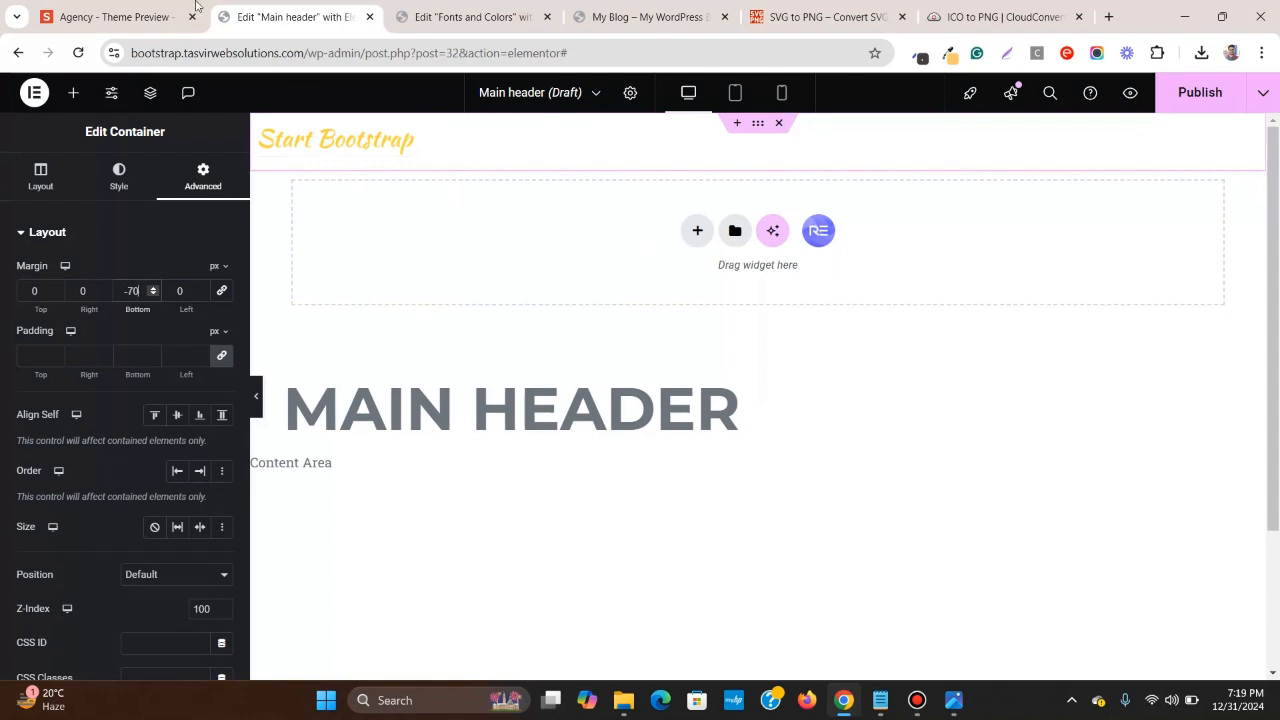
# - Publish the header with the display condition Include Entire Site and reload the blog's front page to check it
pyautogui.click(1204, 100)
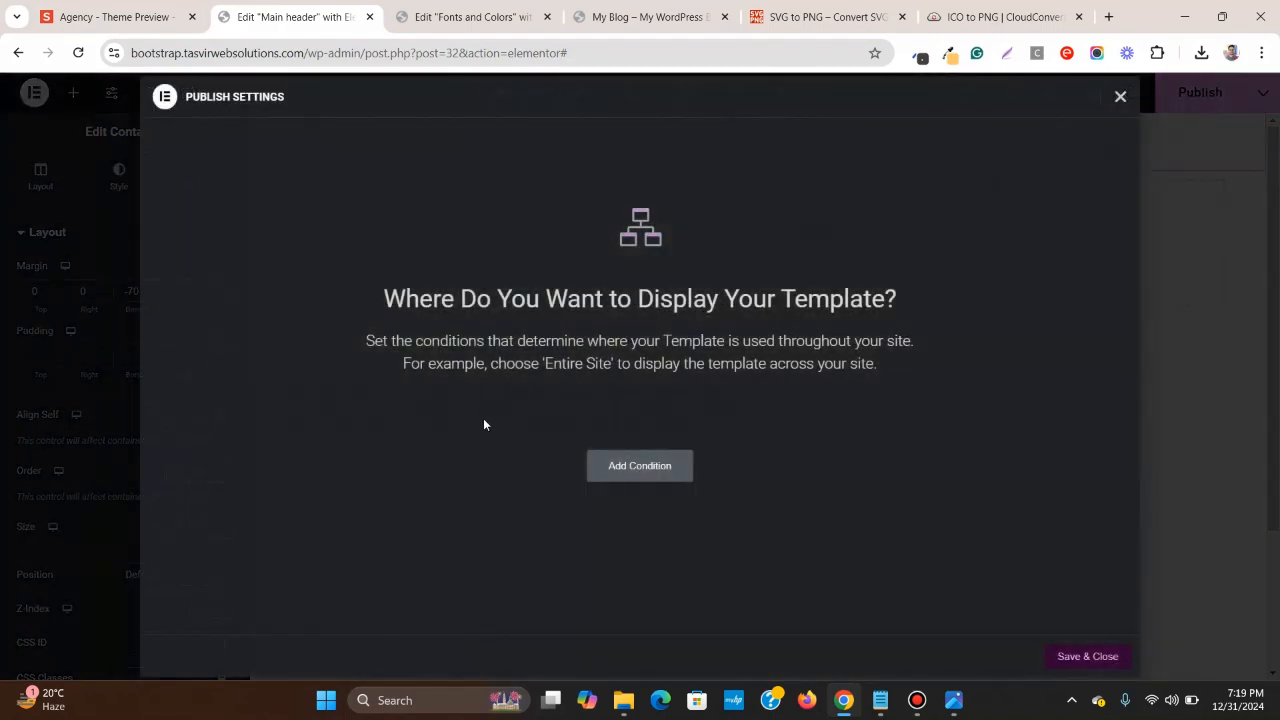
pyautogui.click(634, 470)
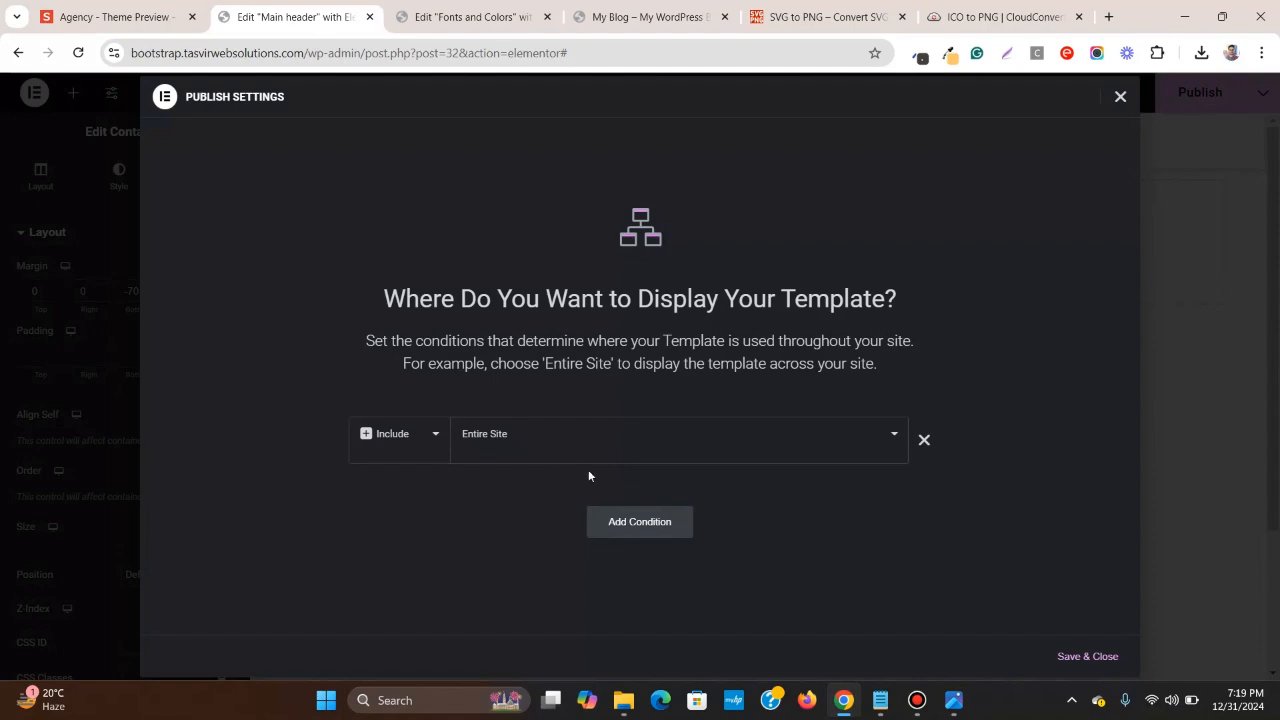
pyautogui.click(1088, 656)
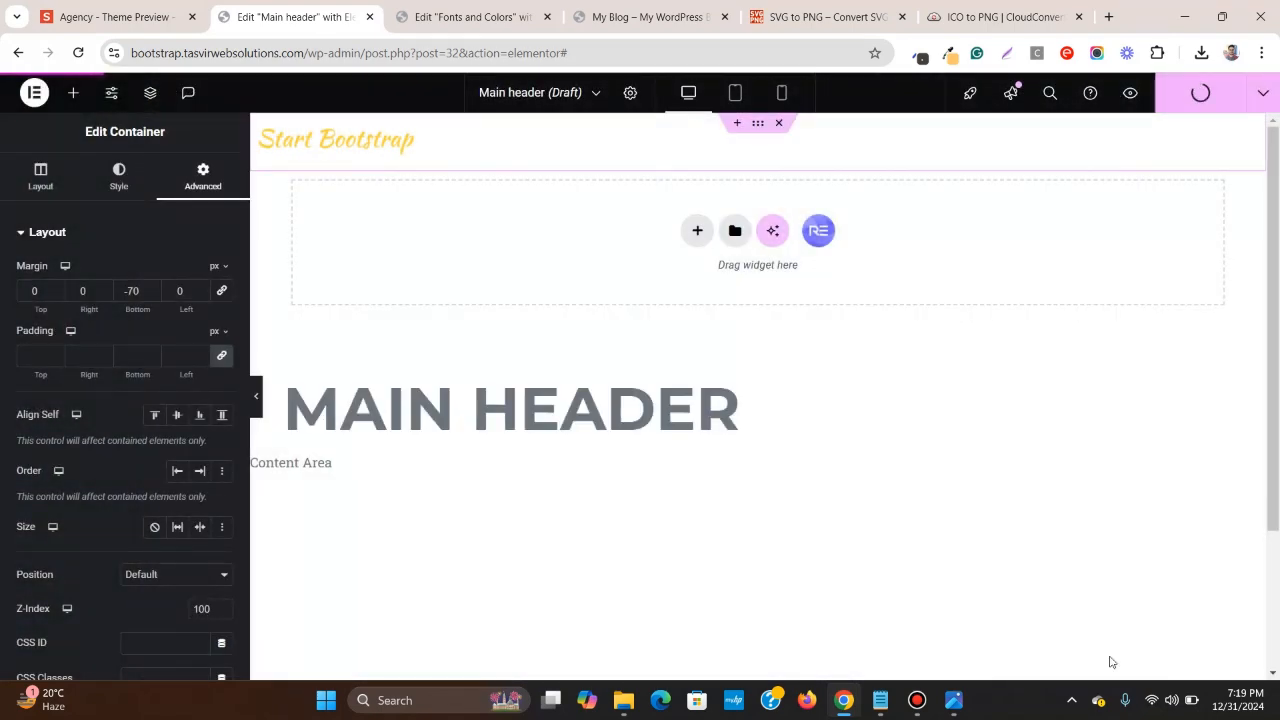
pyautogui.click(640, 28)
pyautogui.click(78, 56)
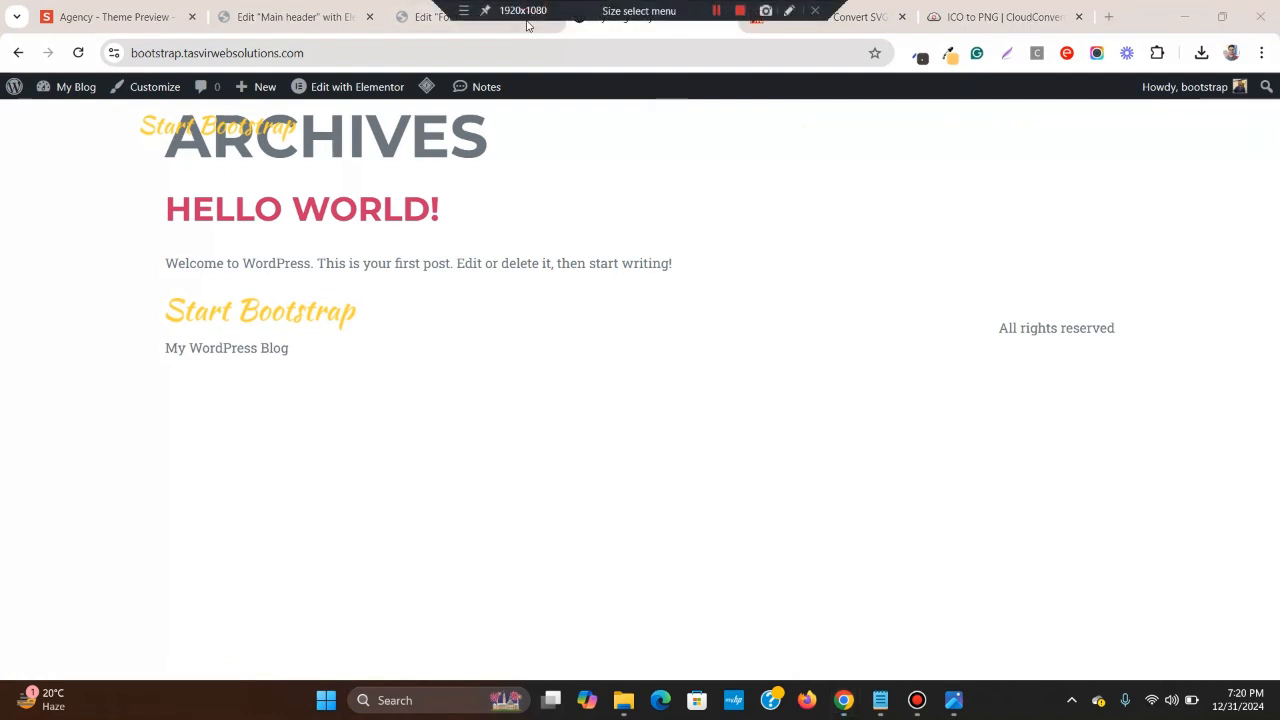
# - Examine how the Agency theme's desktop header looks at the top of the page compared with when scrolled
pyautogui.click(287, 16)
pyautogui.click(95, 16)
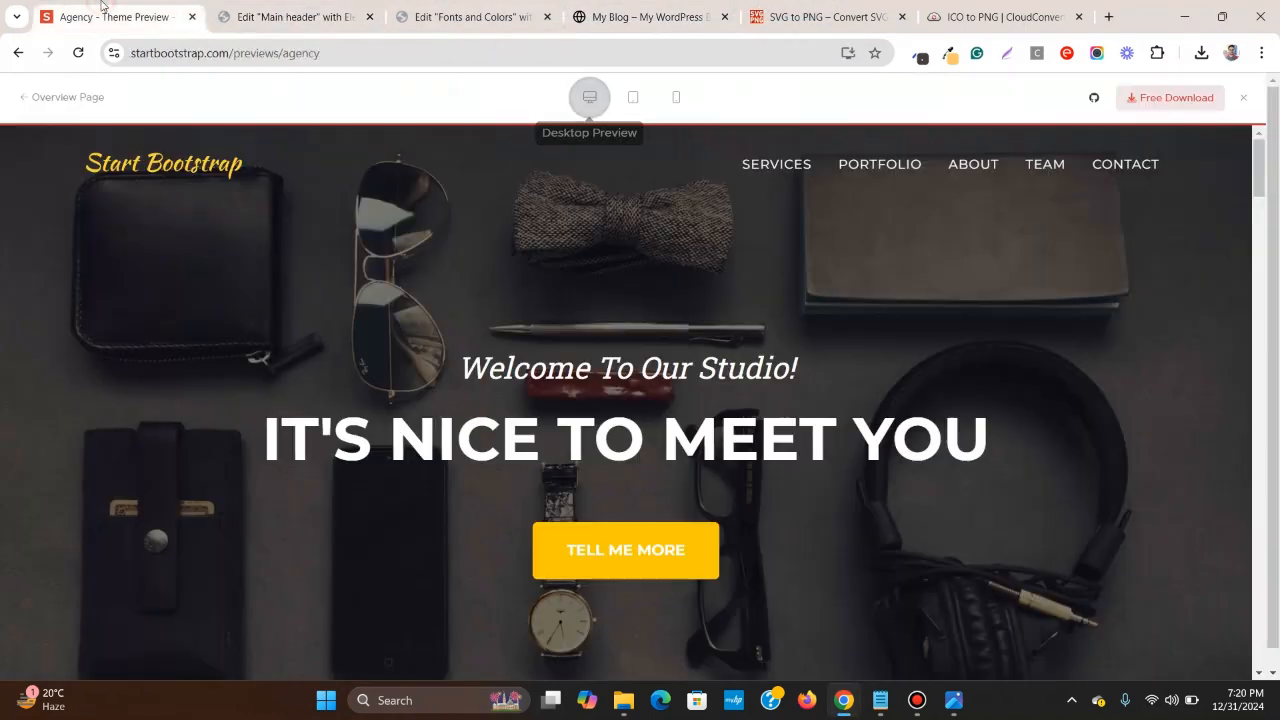
pyautogui.scroll(-2, 855, 238)
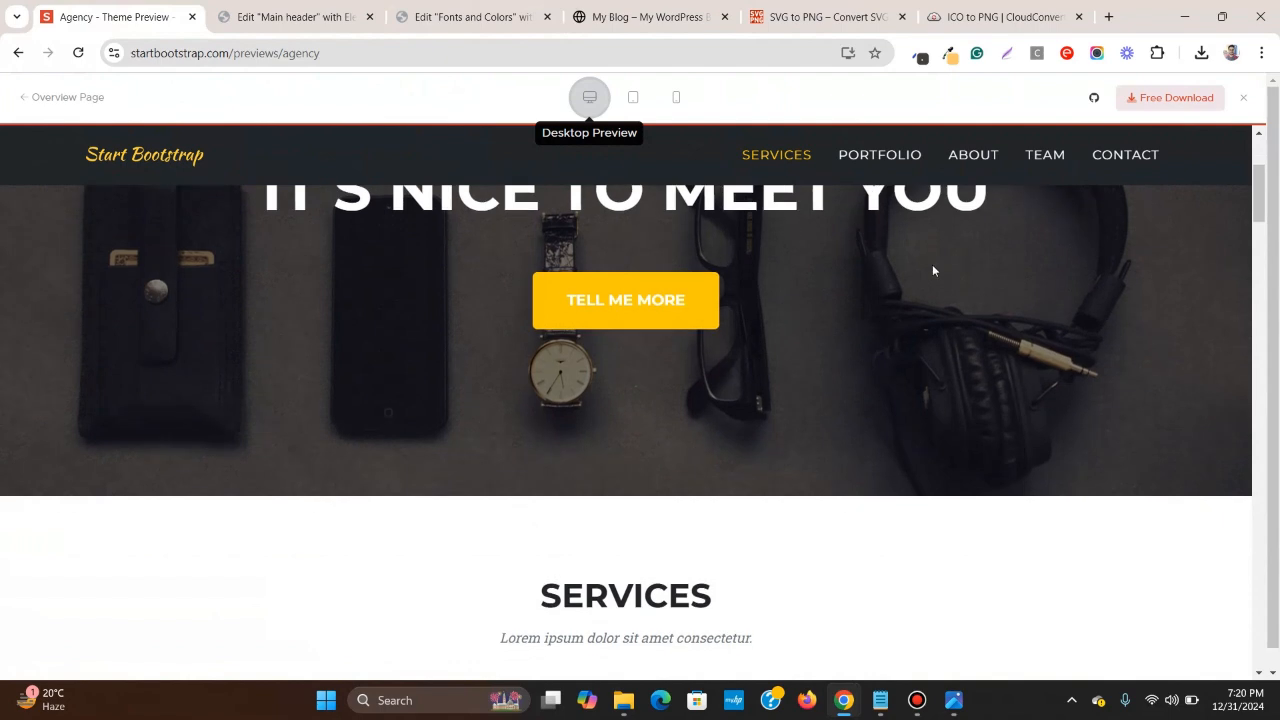
pyautogui.scroll(3, 546, 242)
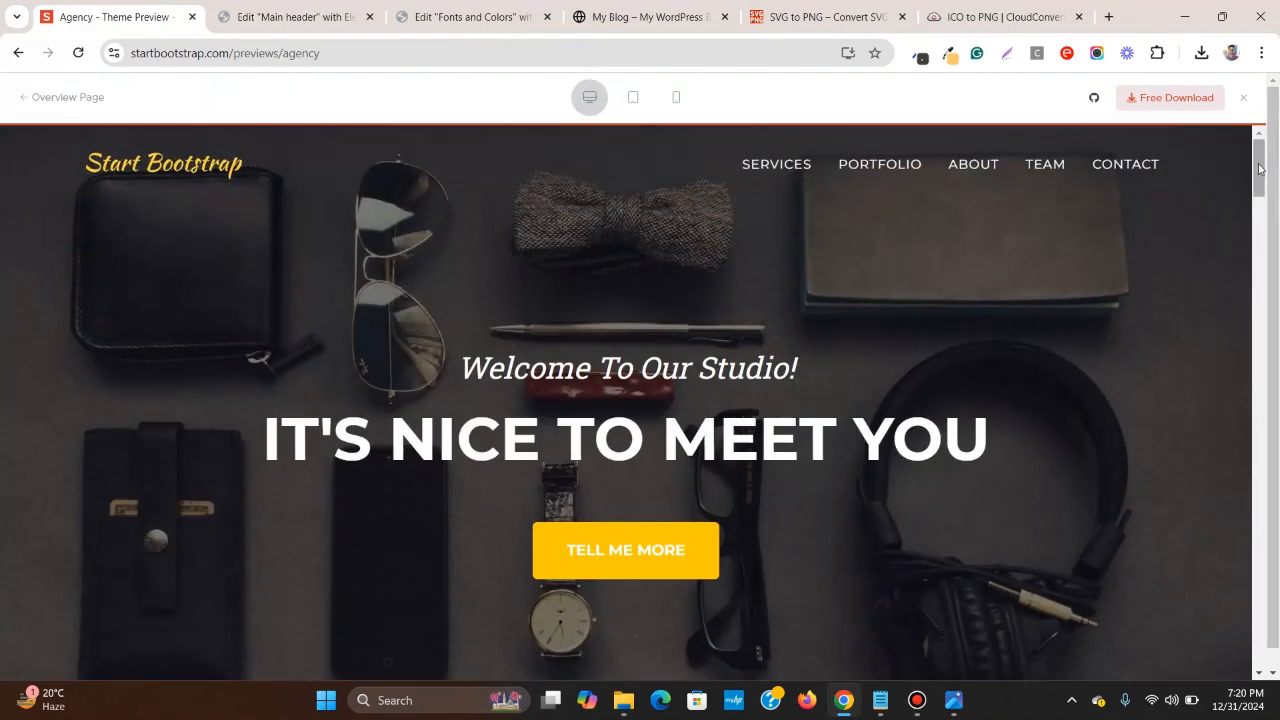
pyautogui.moveTo(1260, 190); pyautogui.dragTo(1253, 226)
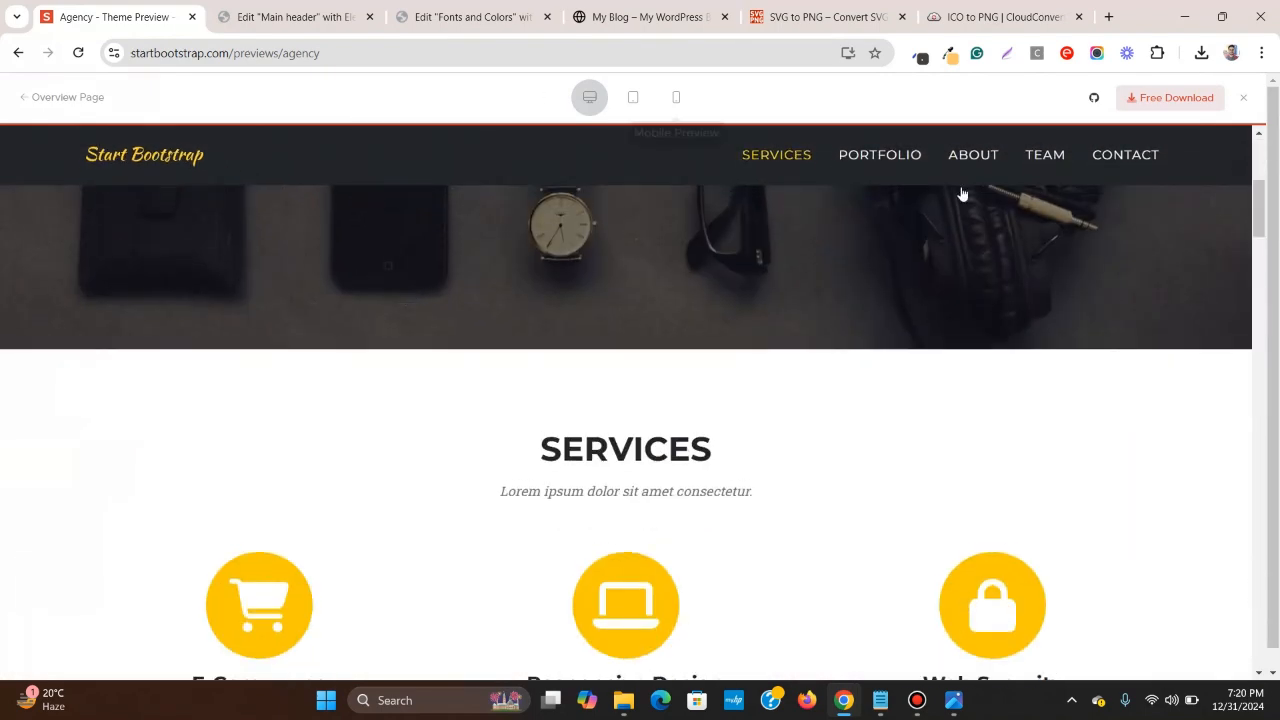
pyautogui.scroll(5, 971, 448)
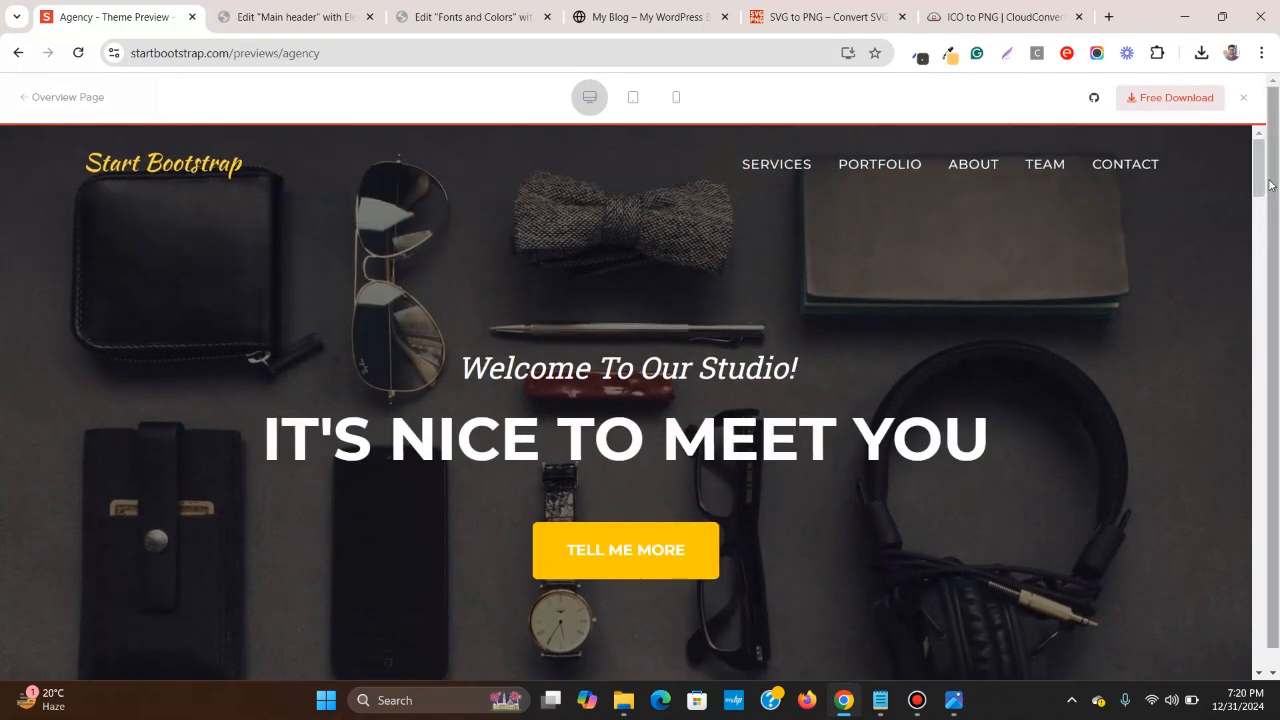
pyautogui.moveTo(1260, 188); pyautogui.dragTo(1260, 236)
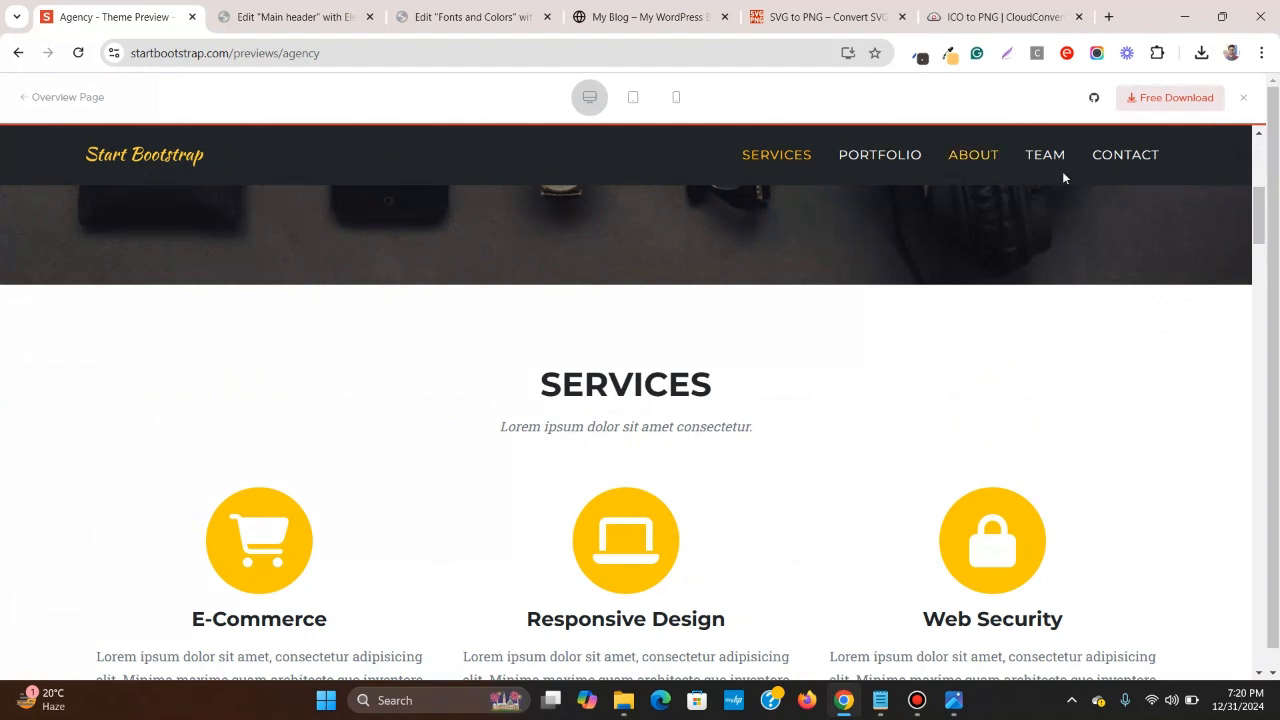
pyautogui.moveTo(1260, 209); pyautogui.dragTo(1260, 160)
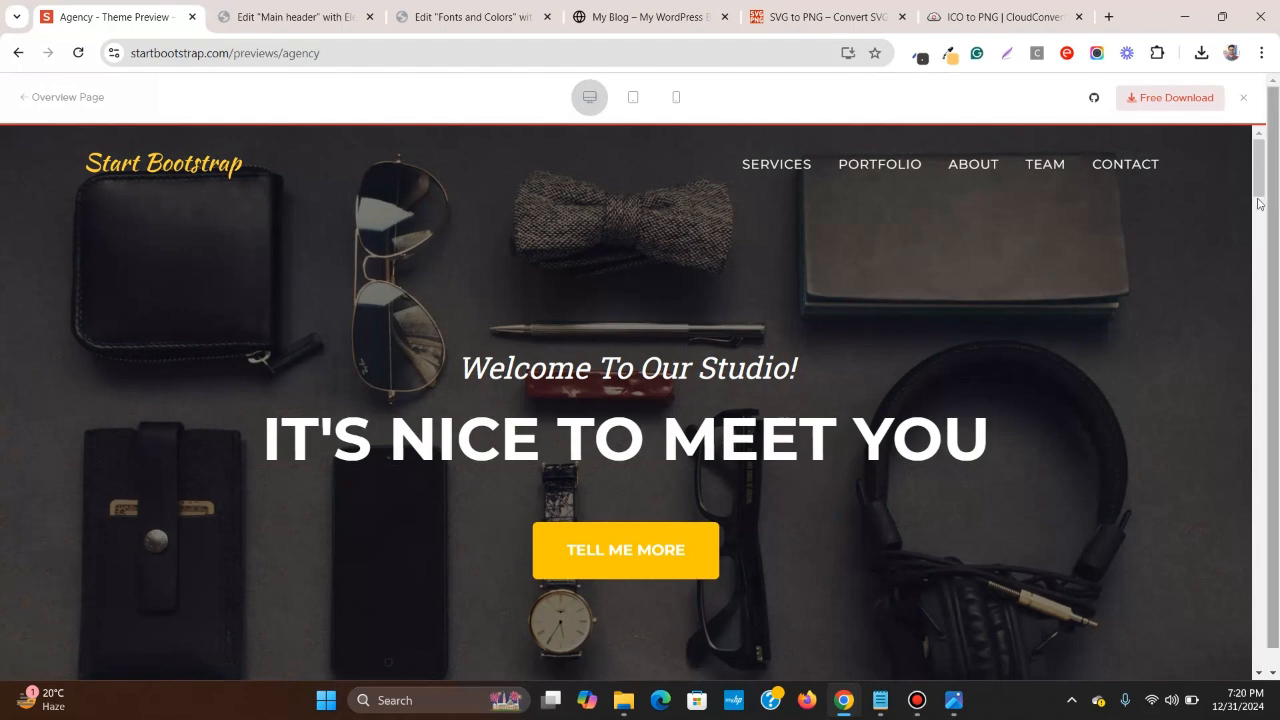
pyautogui.moveTo(1260, 168); pyautogui.dragTo(1275, 690)
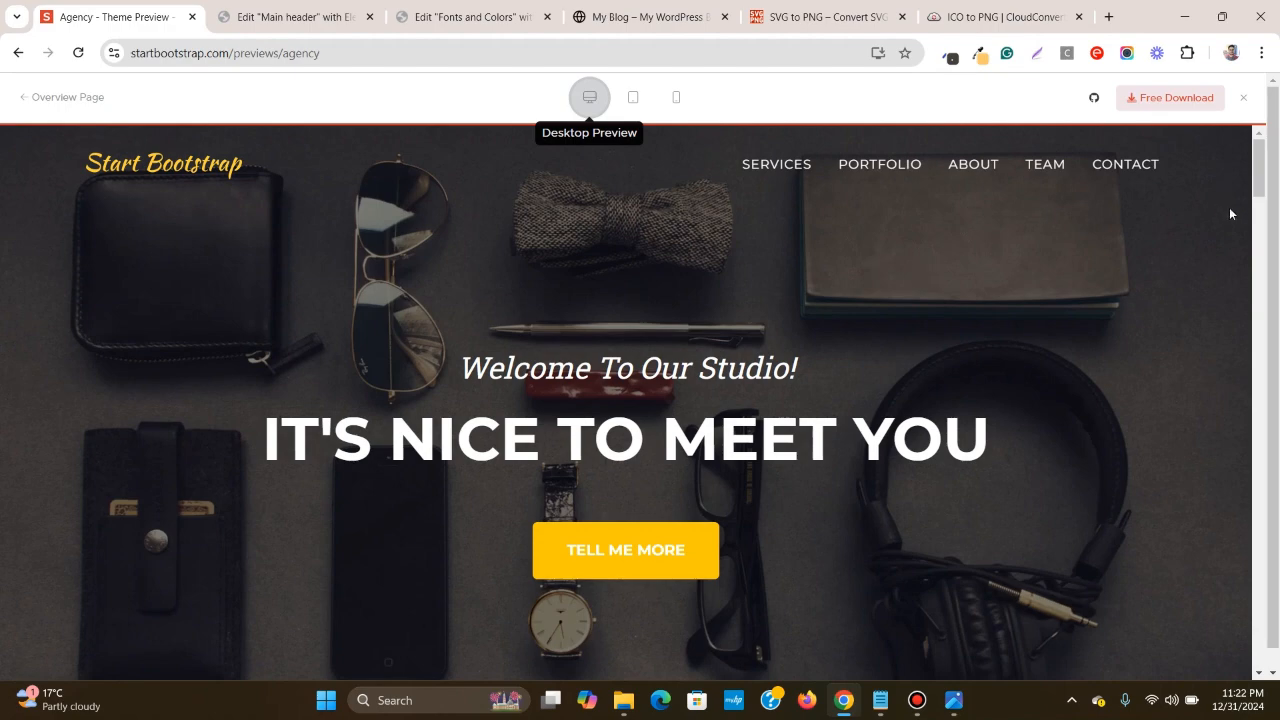
# - Review the Agency theme's desktop preview from the hero section down to the footer
pyautogui.scroll(-5, 1240, 238)
pyautogui.scroll(5, 1240, 238)
pyautogui.scroll(-15, 1229, 343)
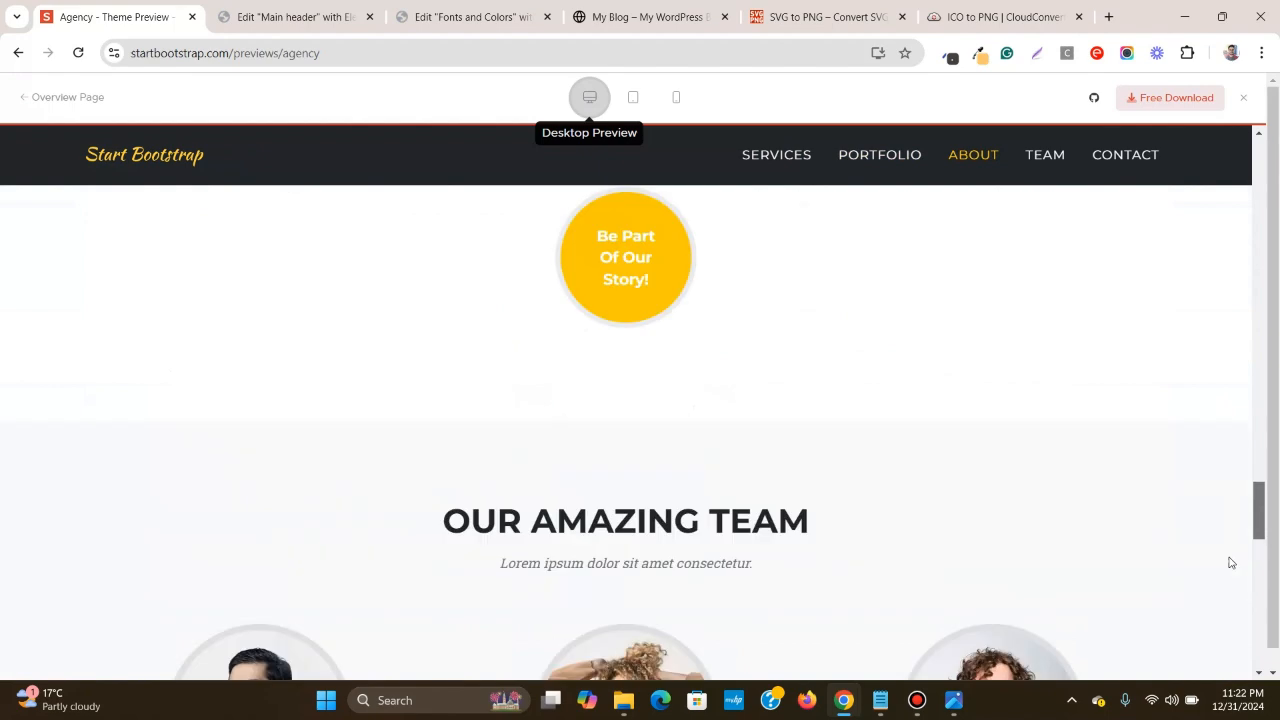
pyautogui.scroll(-10, 1231, 552)
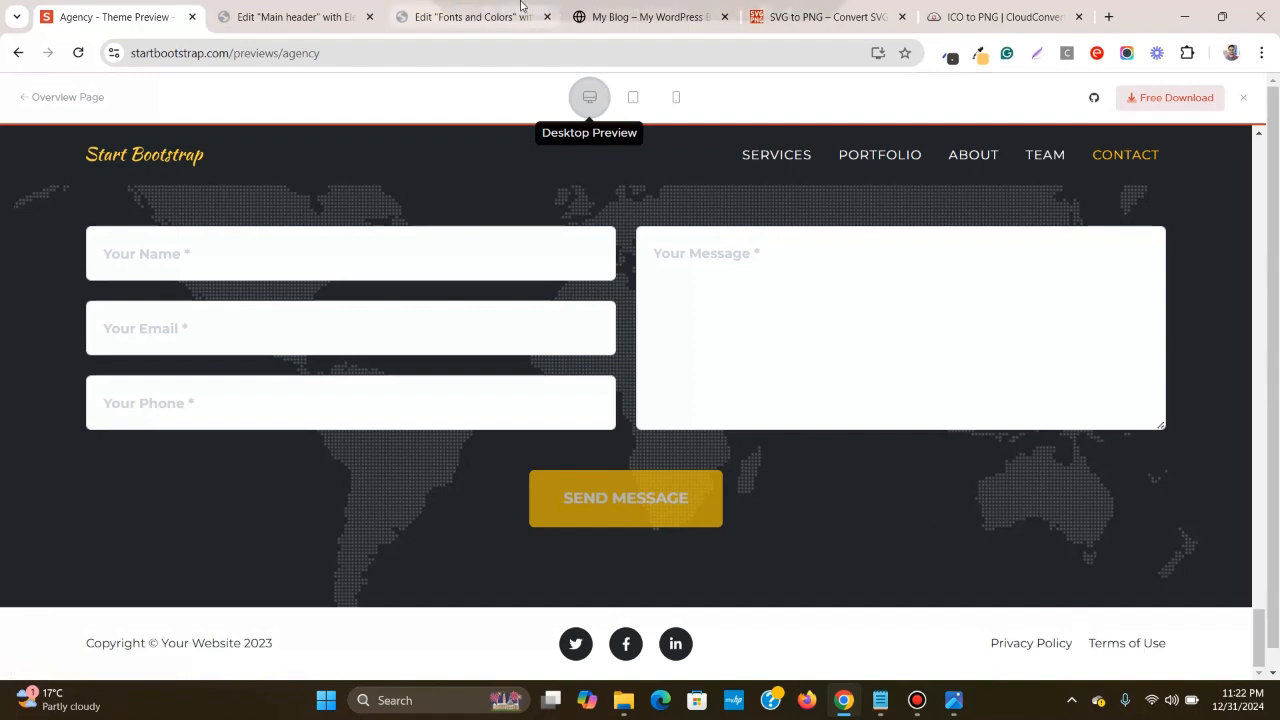
# - Exit the Main header editor to WordPress and open the Elementor Theme Builder
pyautogui.click(634, 16)
pyautogui.click(470, 16)
pyautogui.click(295, 10)
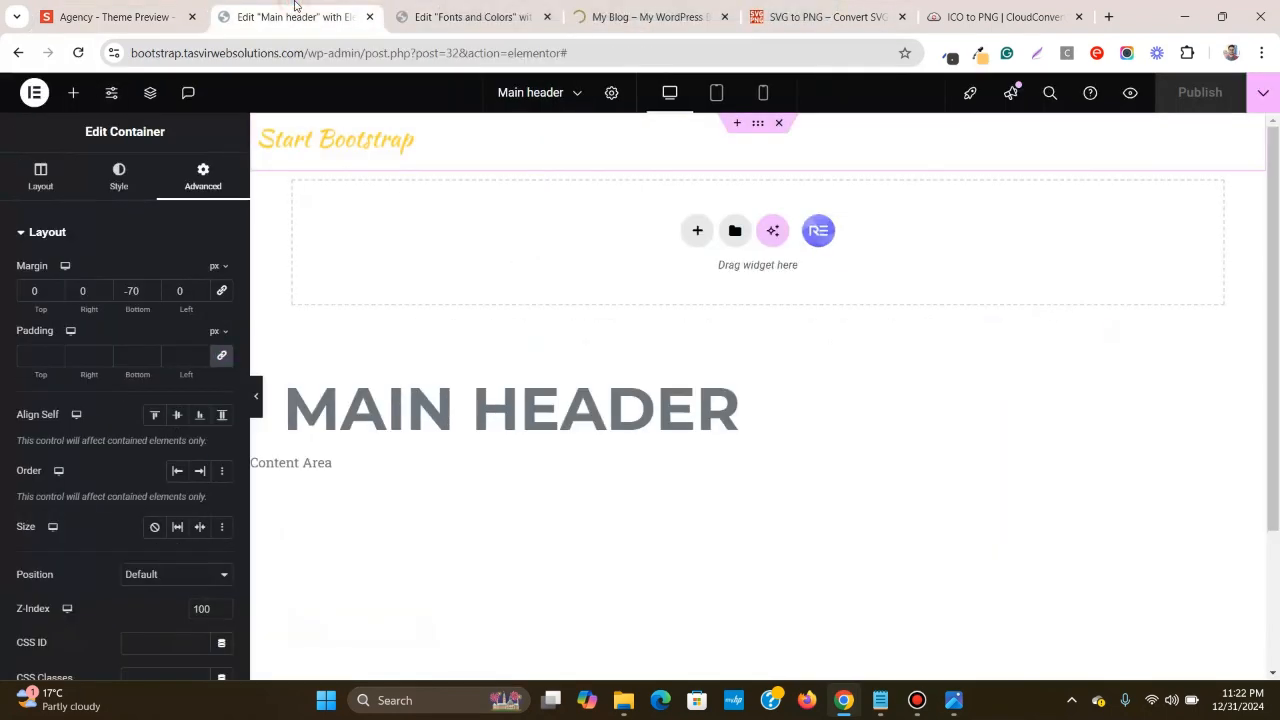
pyautogui.click(38, 96)
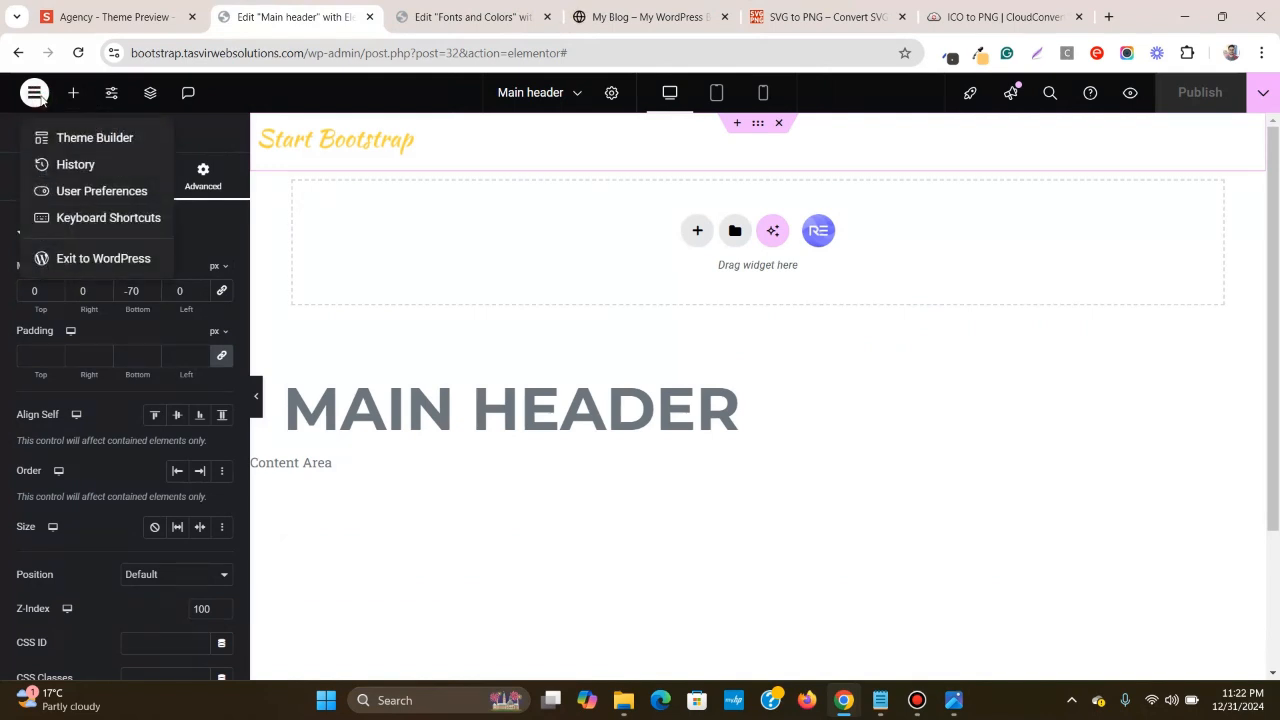
pyautogui.click(120, 262)
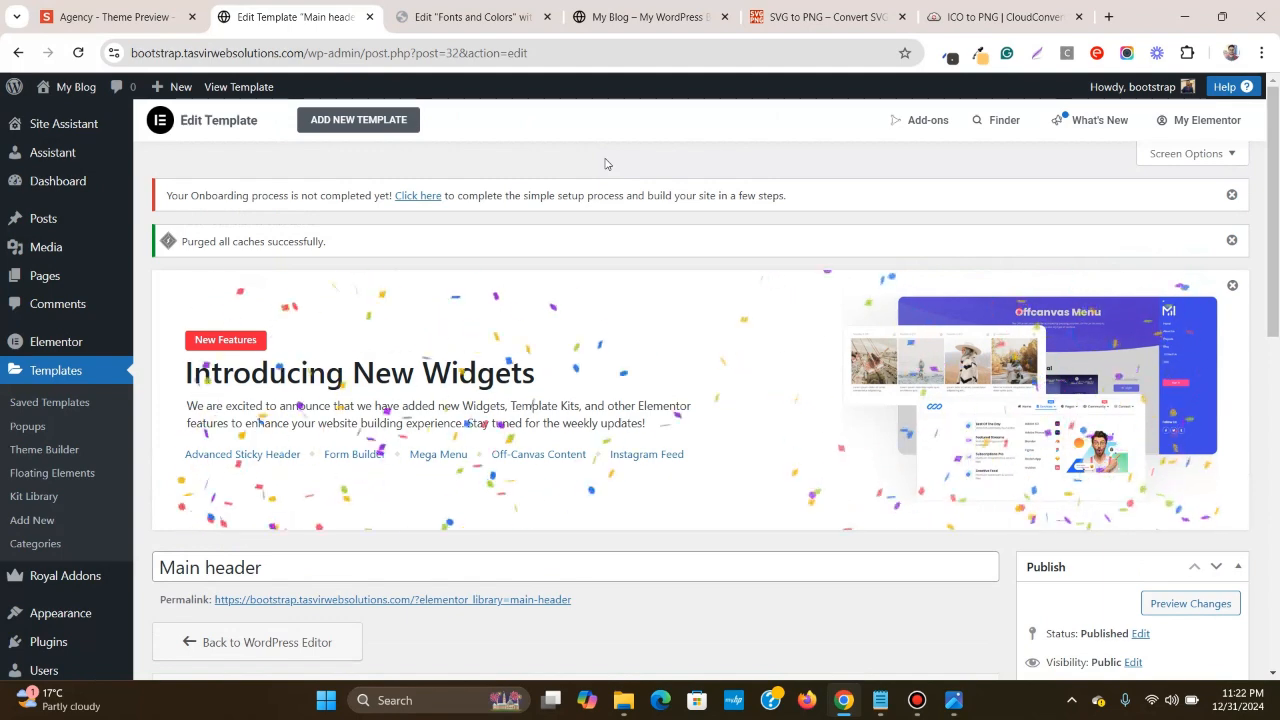
pyautogui.scroll(-2, 362, 256)
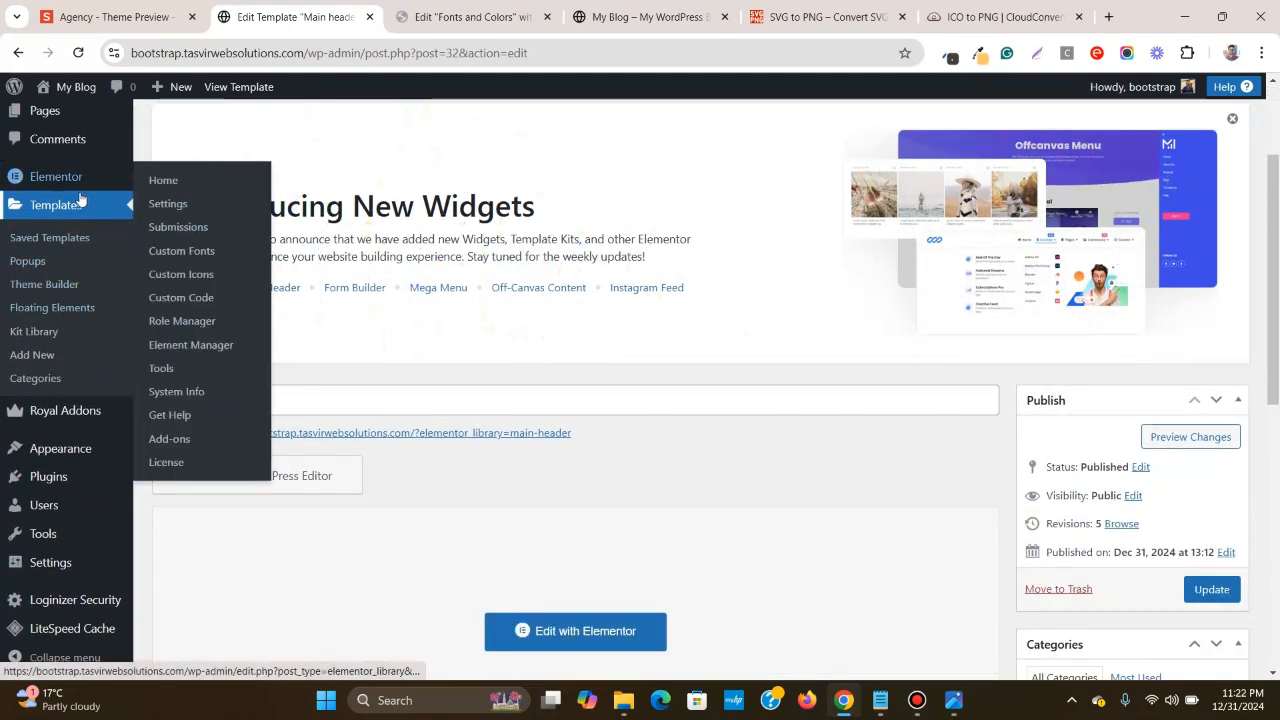
pyautogui.click(48, 285)
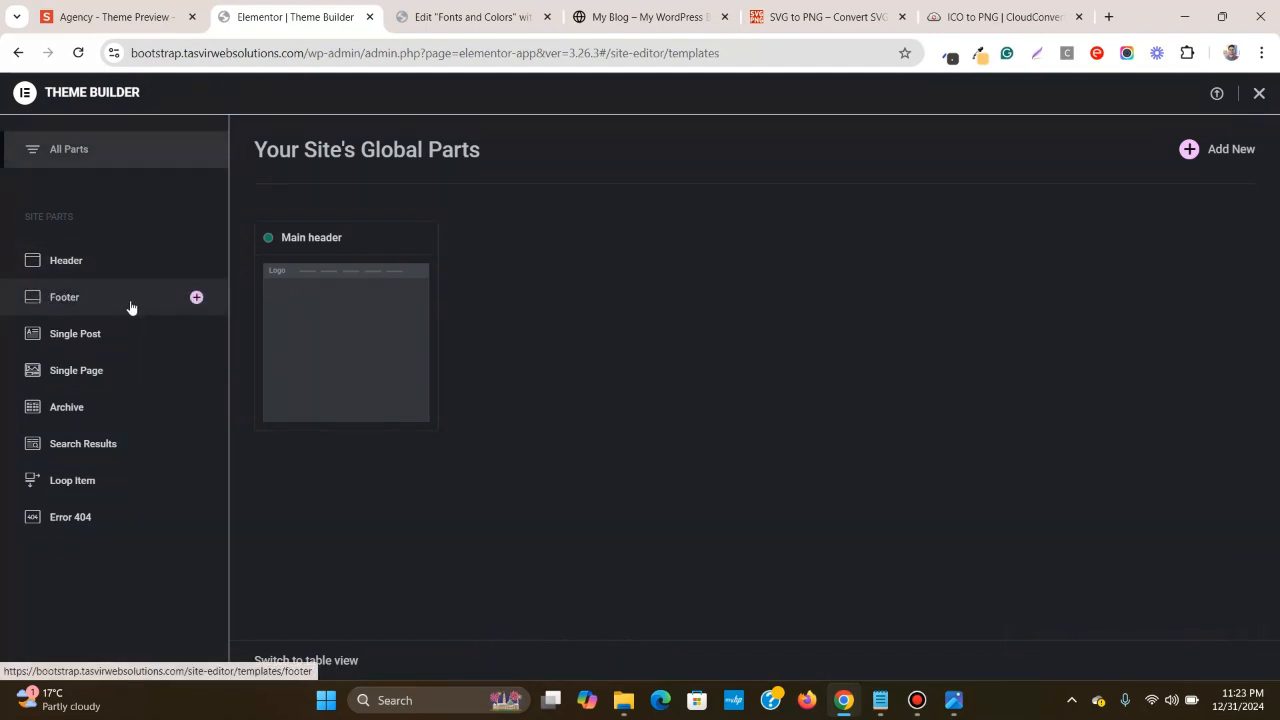
# - Create a blank footer template without a library block, title it Main Footer and save it as a draft
pyautogui.click(197, 300)
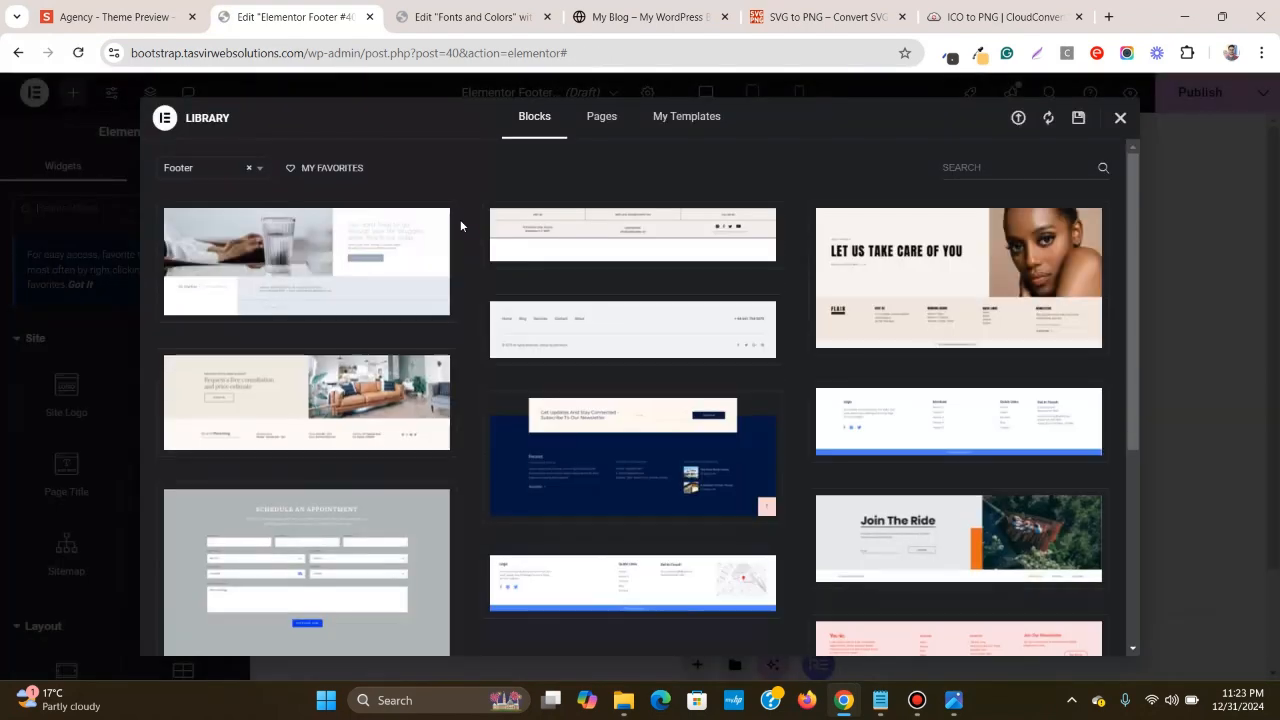
pyautogui.click(1120, 118)
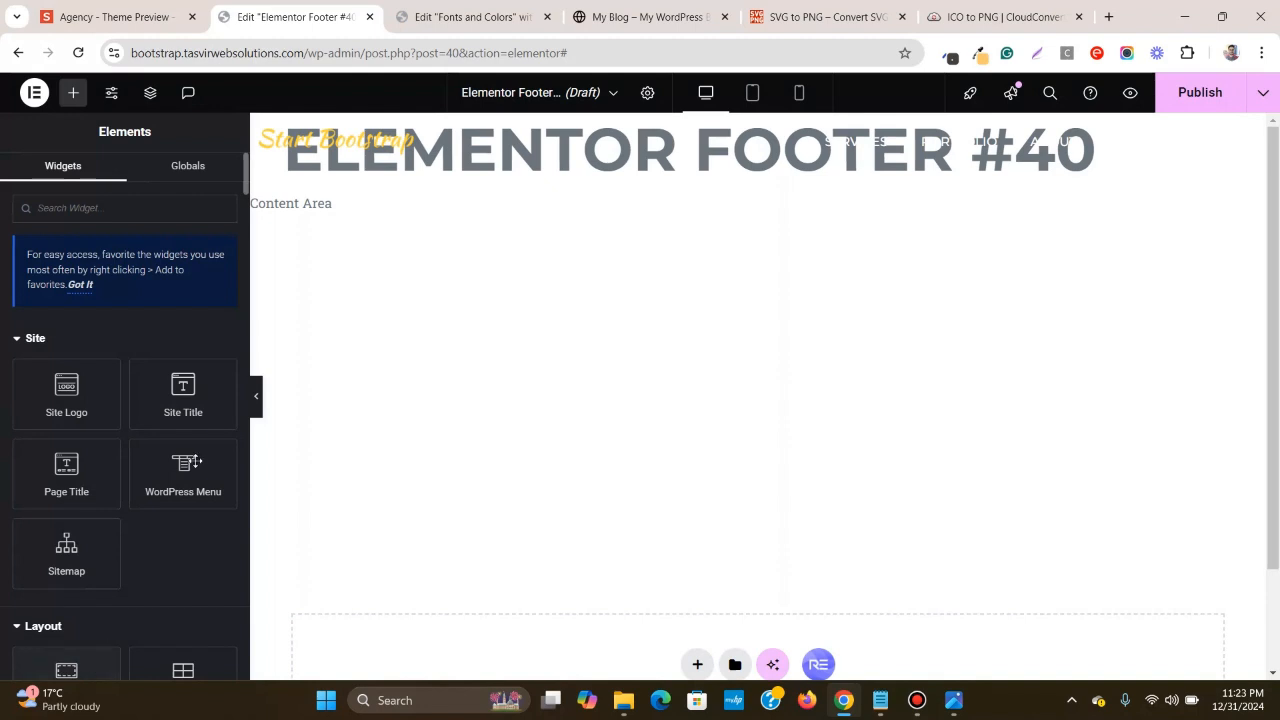
pyautogui.click(649, 96)
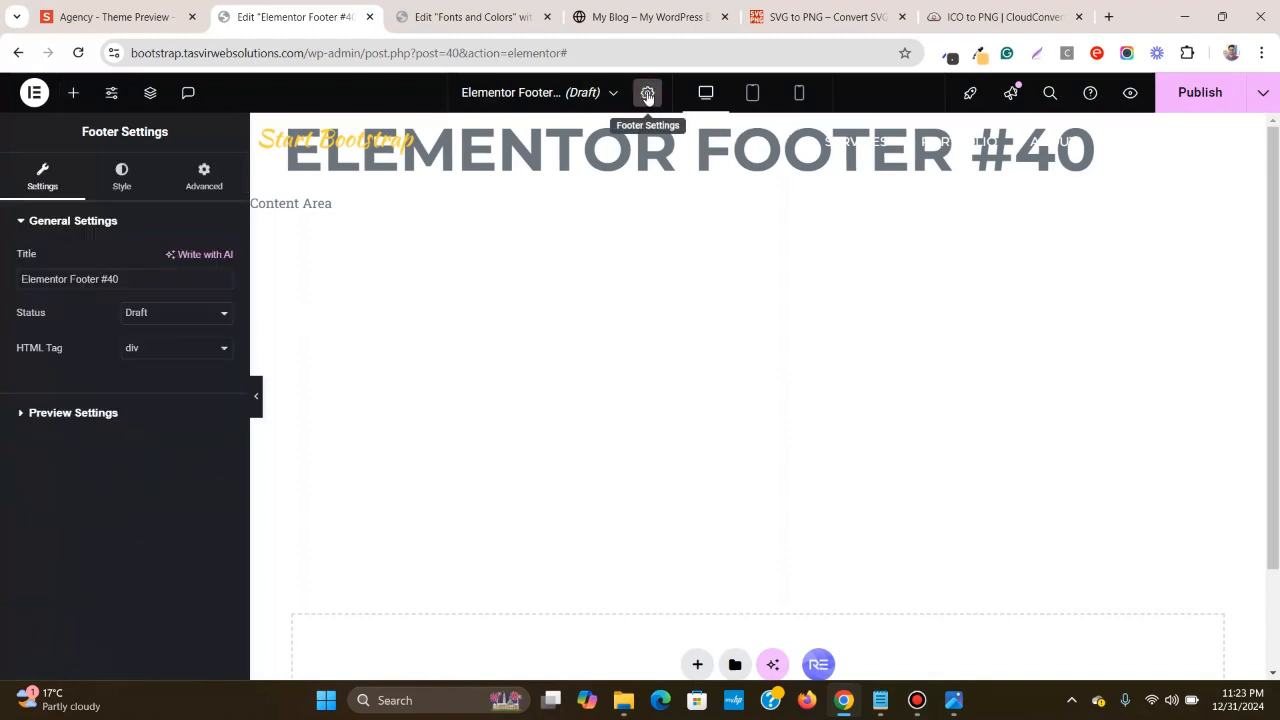
pyautogui.tripleClick(133, 273)
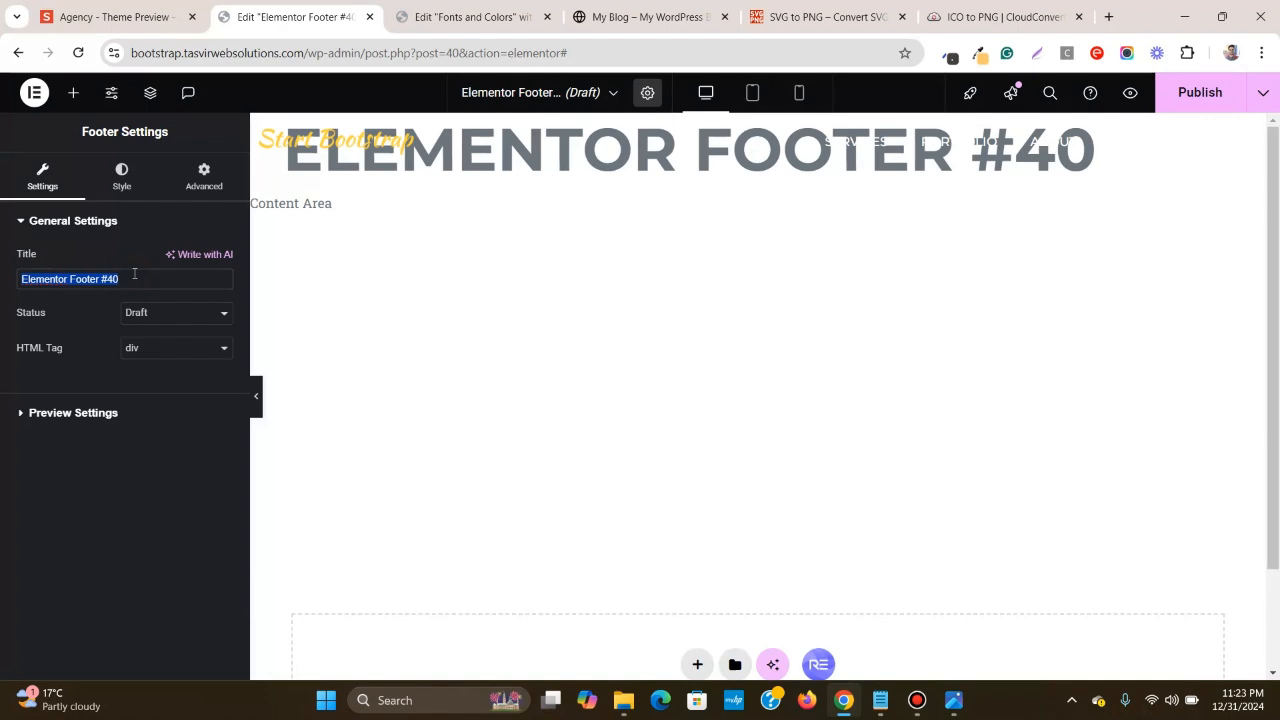
pyautogui.write('Main')
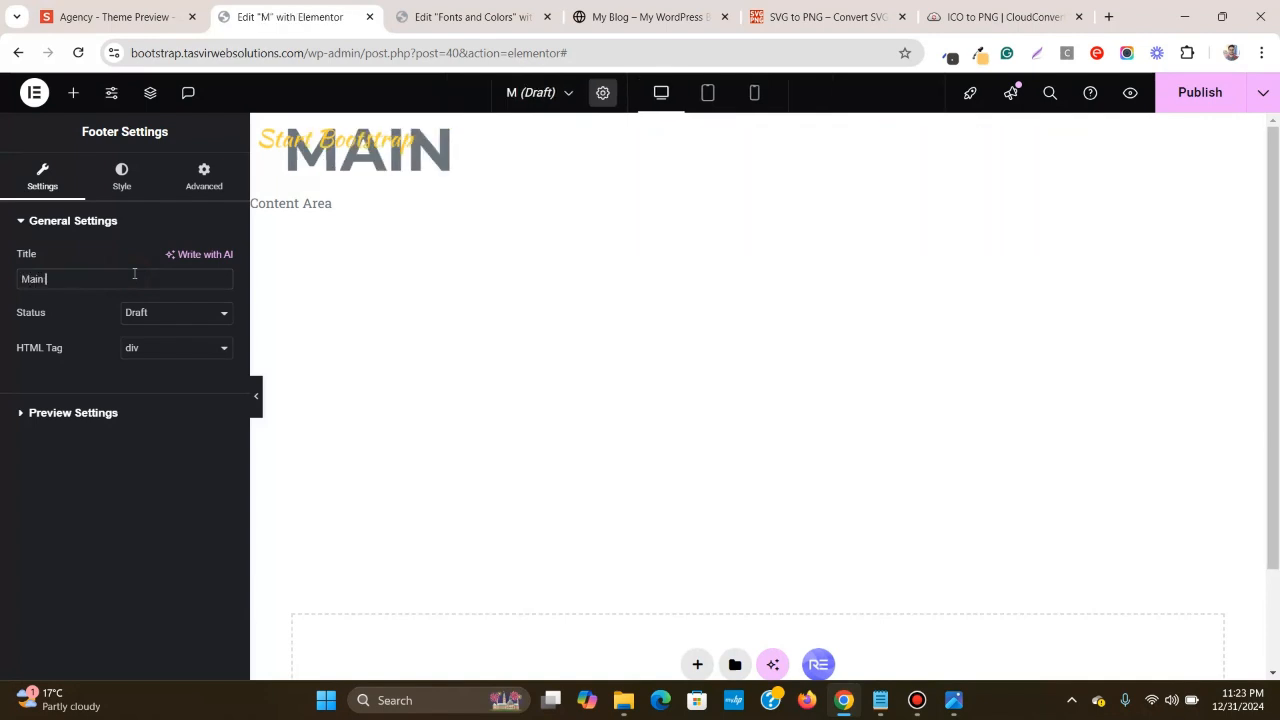
pyautogui.write(' Footer')
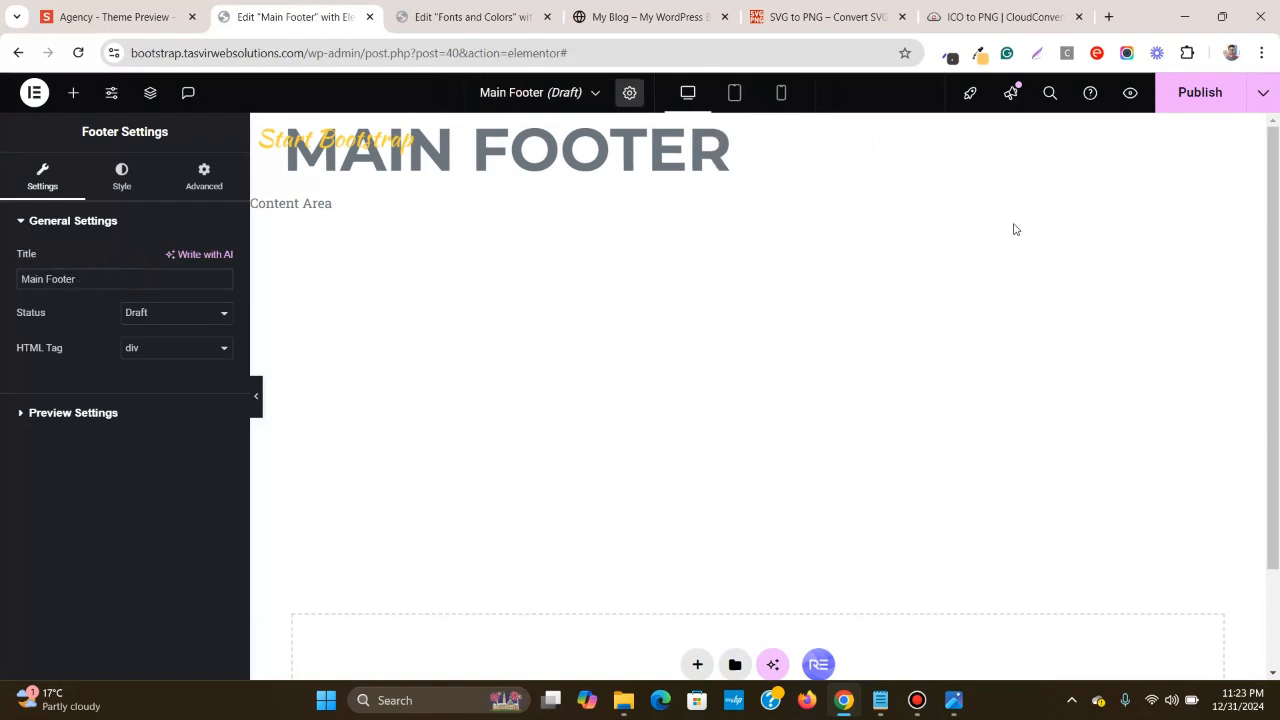
pyautogui.click(1262, 94)
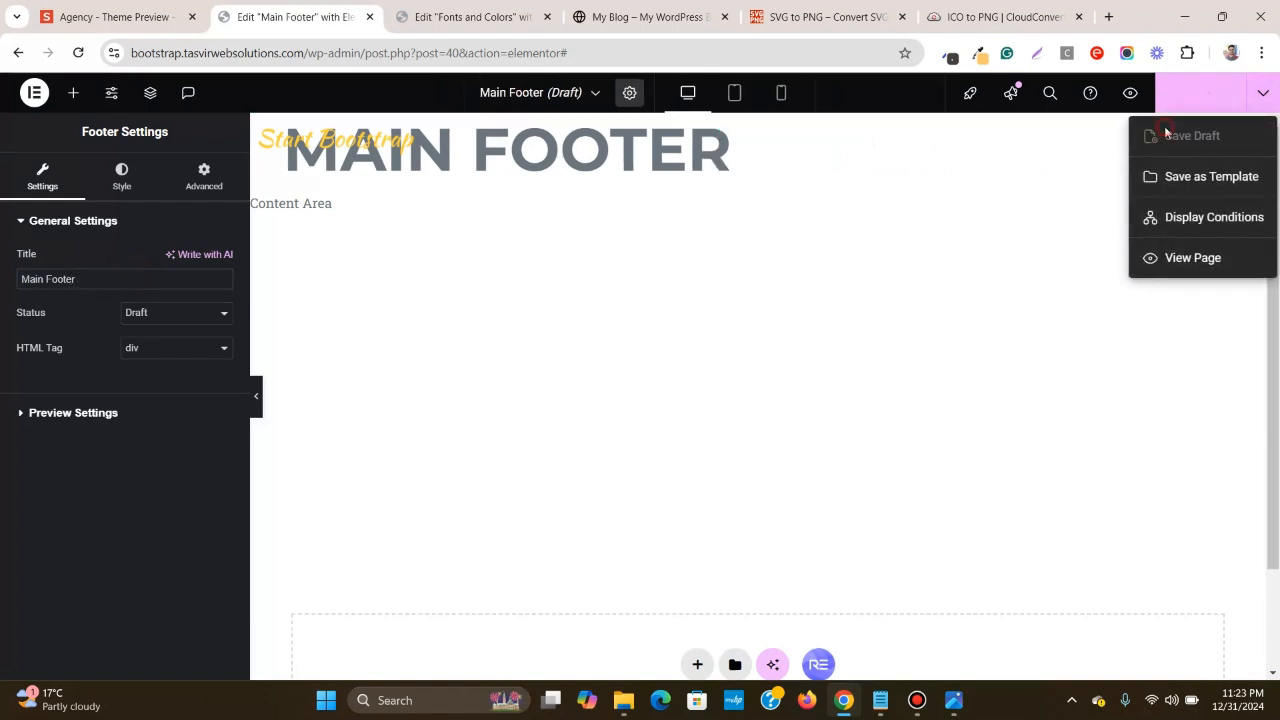
pyautogui.click(1166, 135)
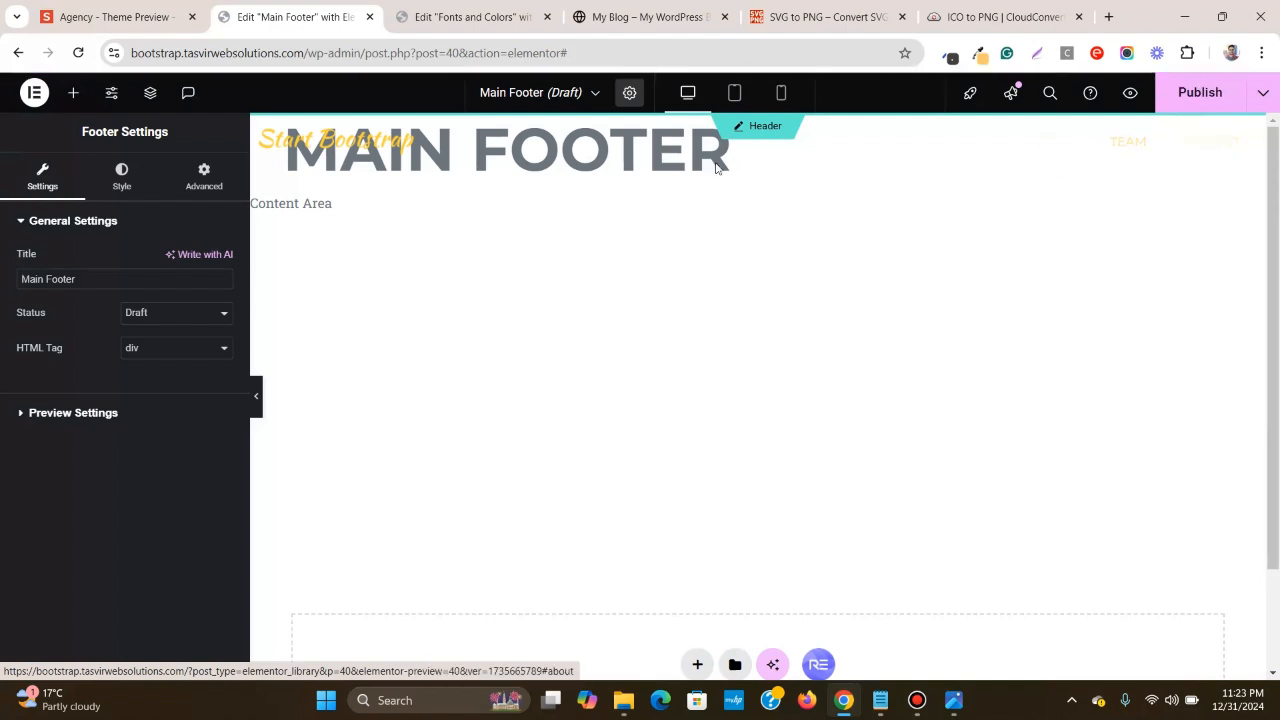
# - Add a flexbox container with two equal columns to the footer and duplicate the second column to make a three-column row
pyautogui.click(165, 10)
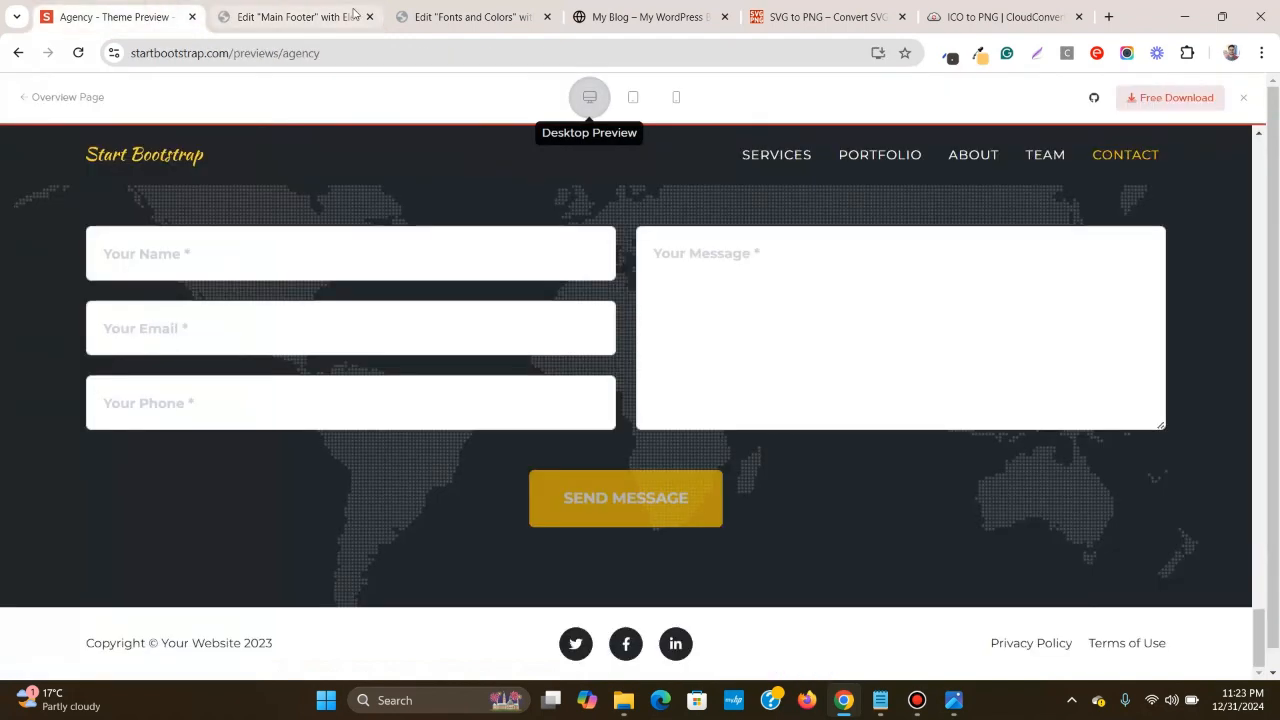
pyautogui.click(226, 14)
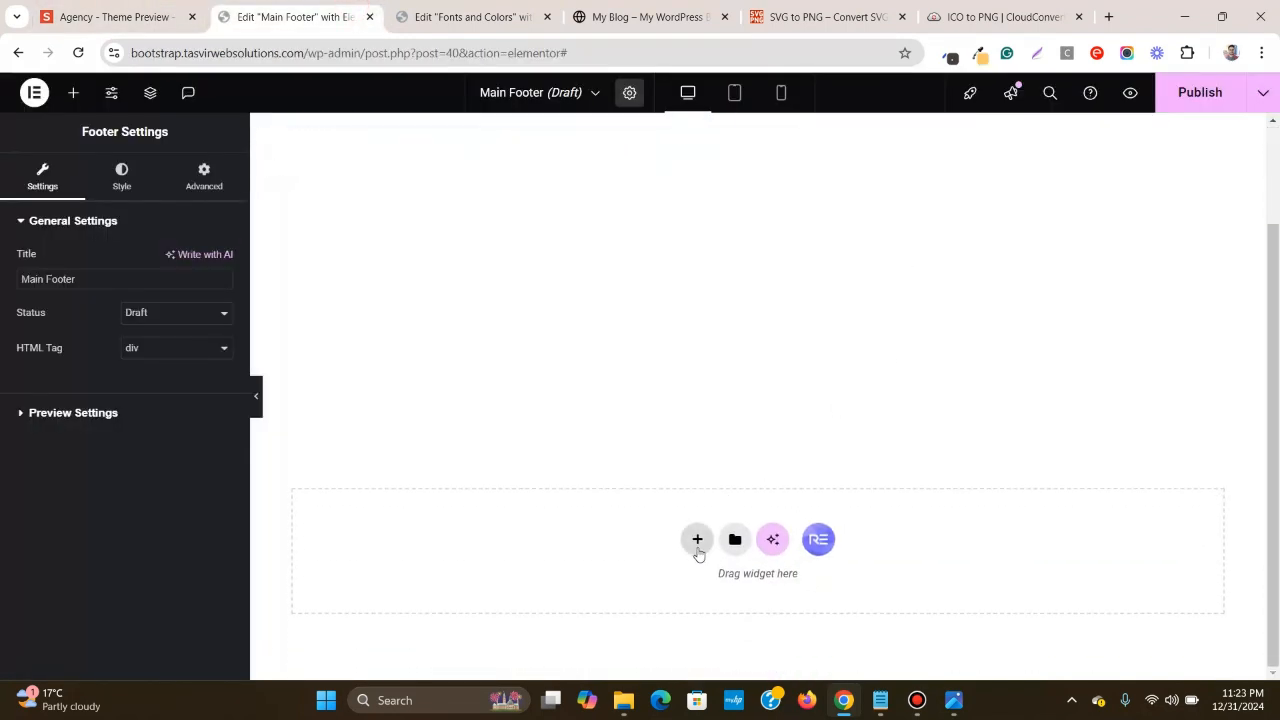
pyautogui.click(697, 540)
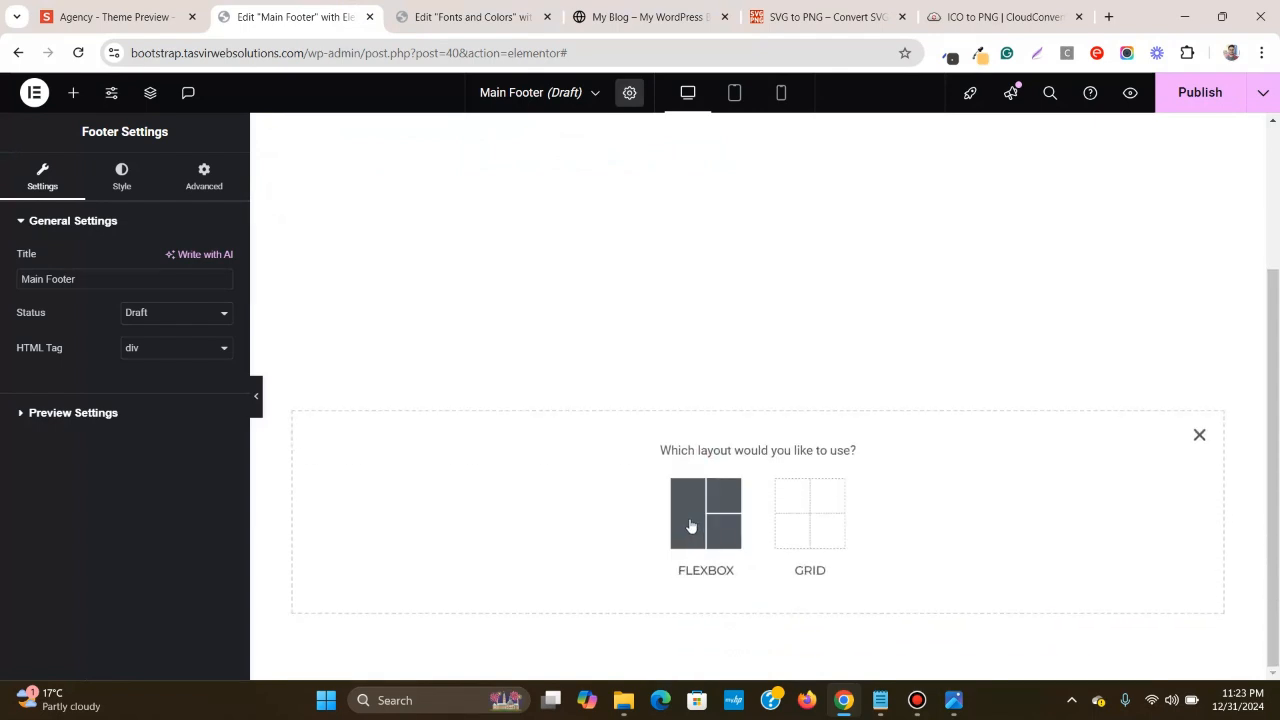
pyautogui.click(689, 525)
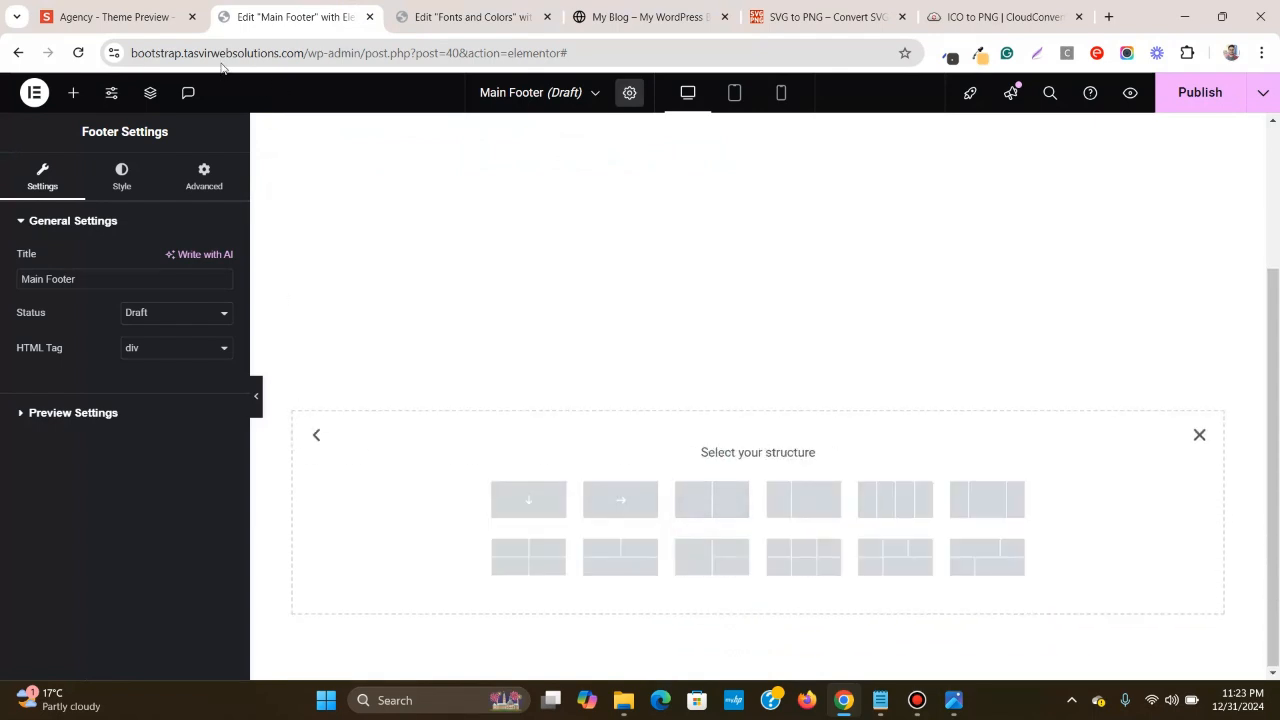
pyautogui.click(98, 10)
pyautogui.scroll(-1, 357, 505)
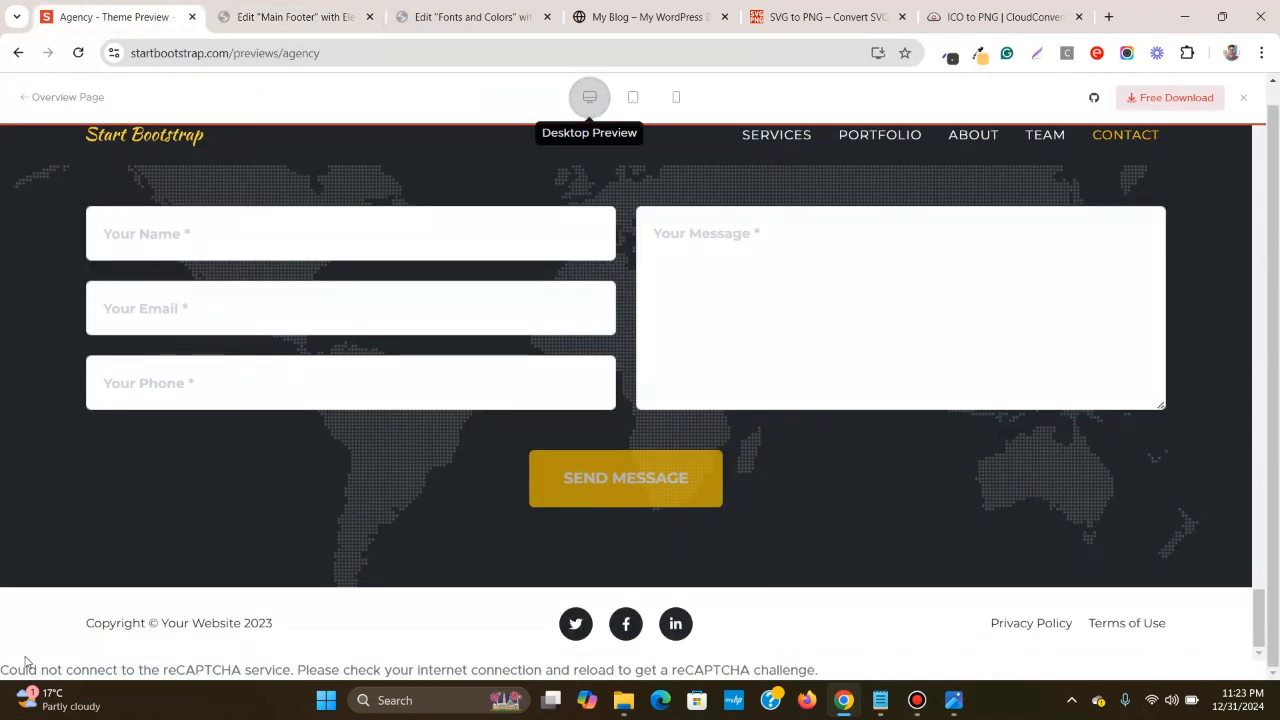
pyautogui.click(300, 14)
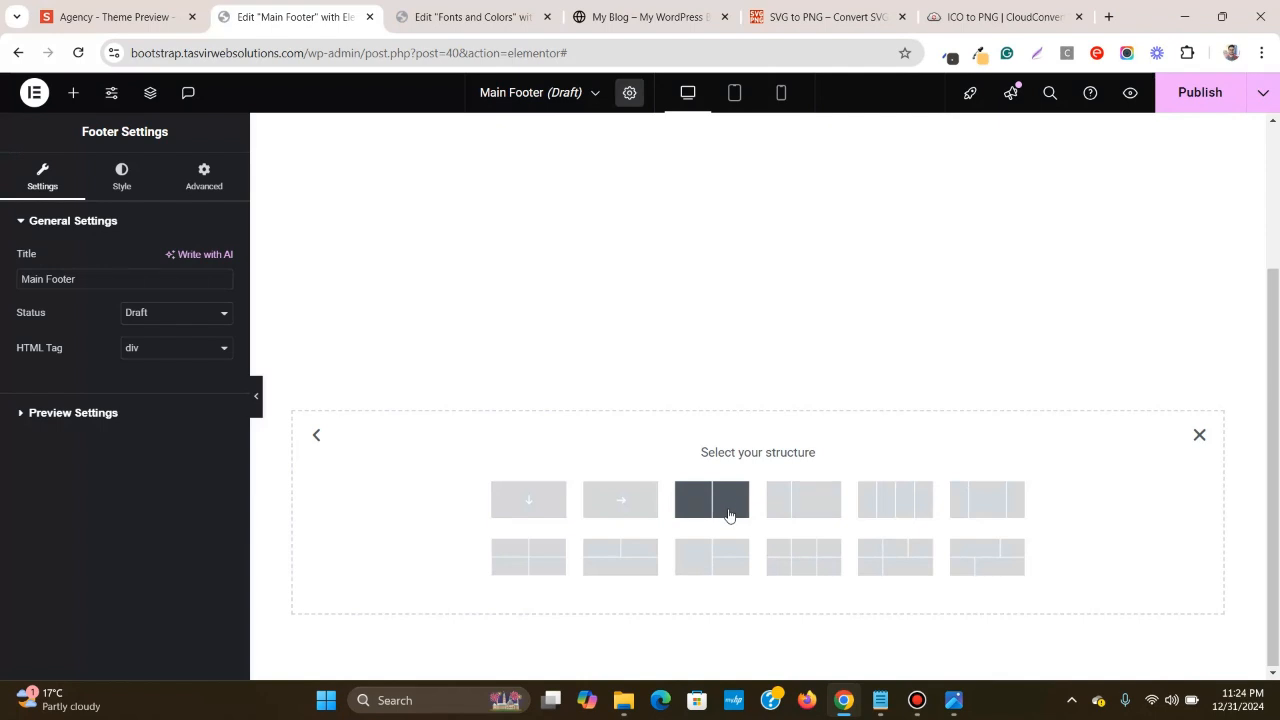
pyautogui.click(729, 515)
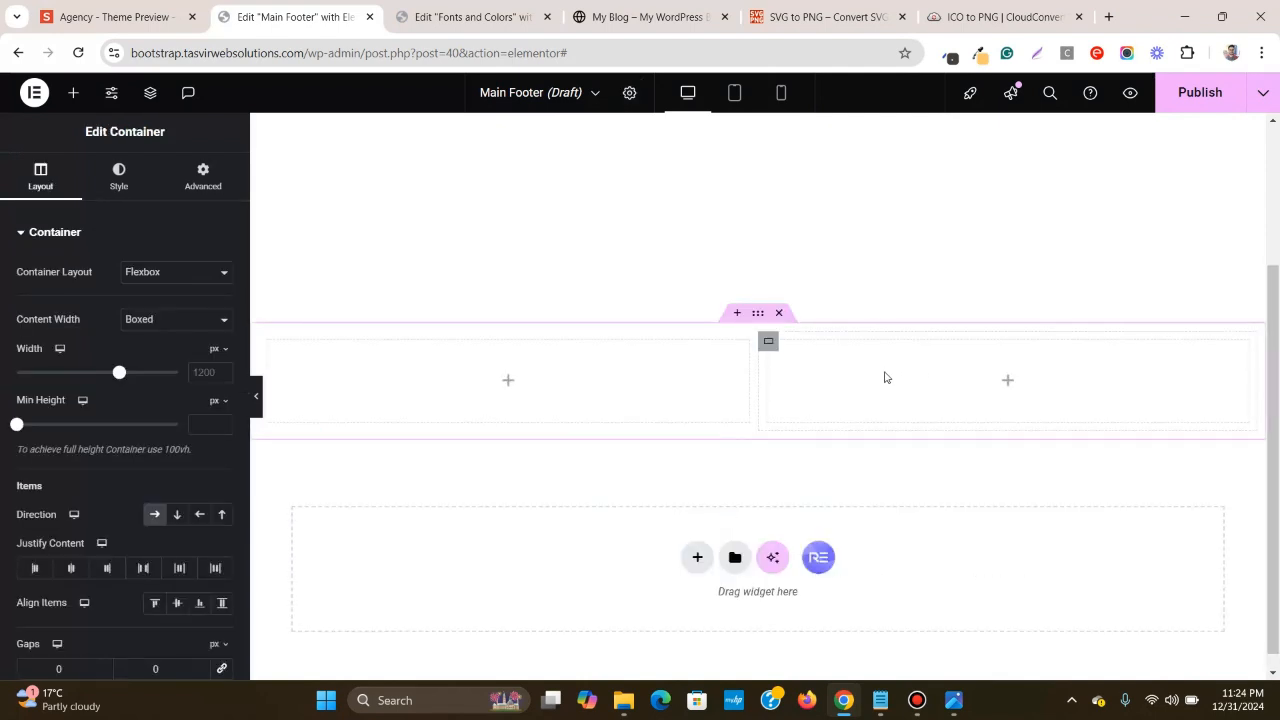
pyautogui.rightClick(768, 341)
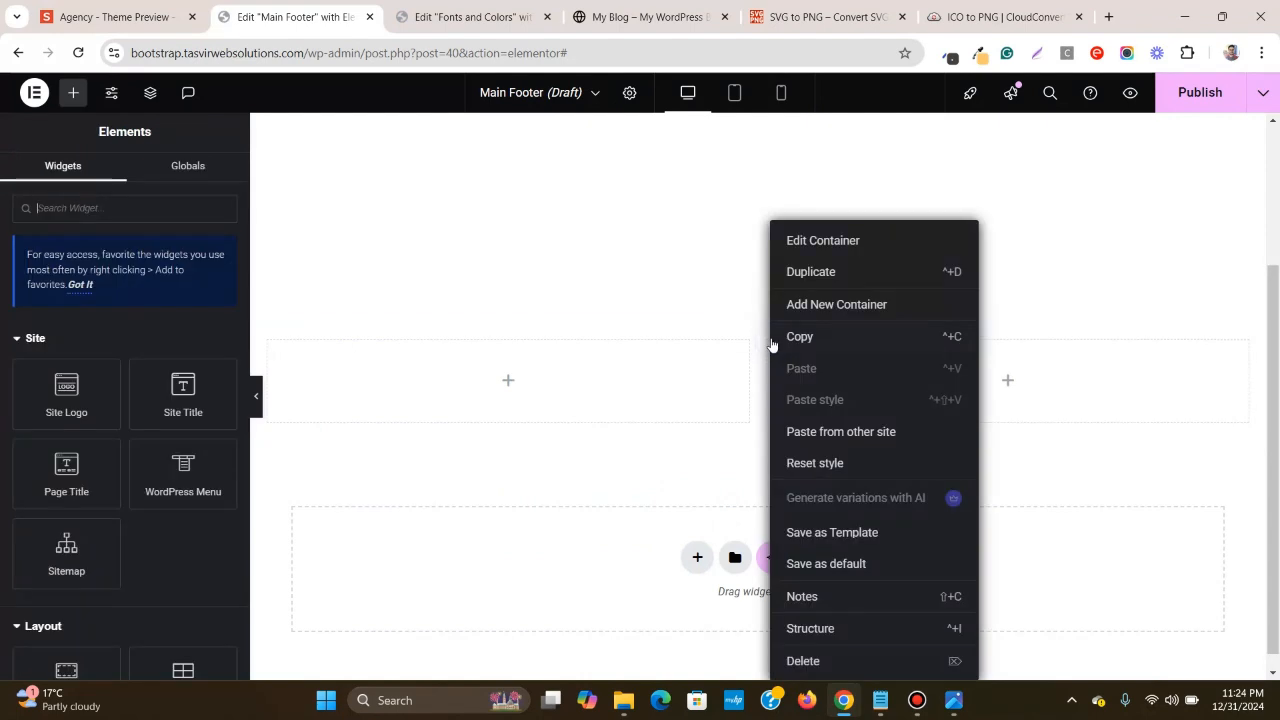
pyautogui.click(810, 272)
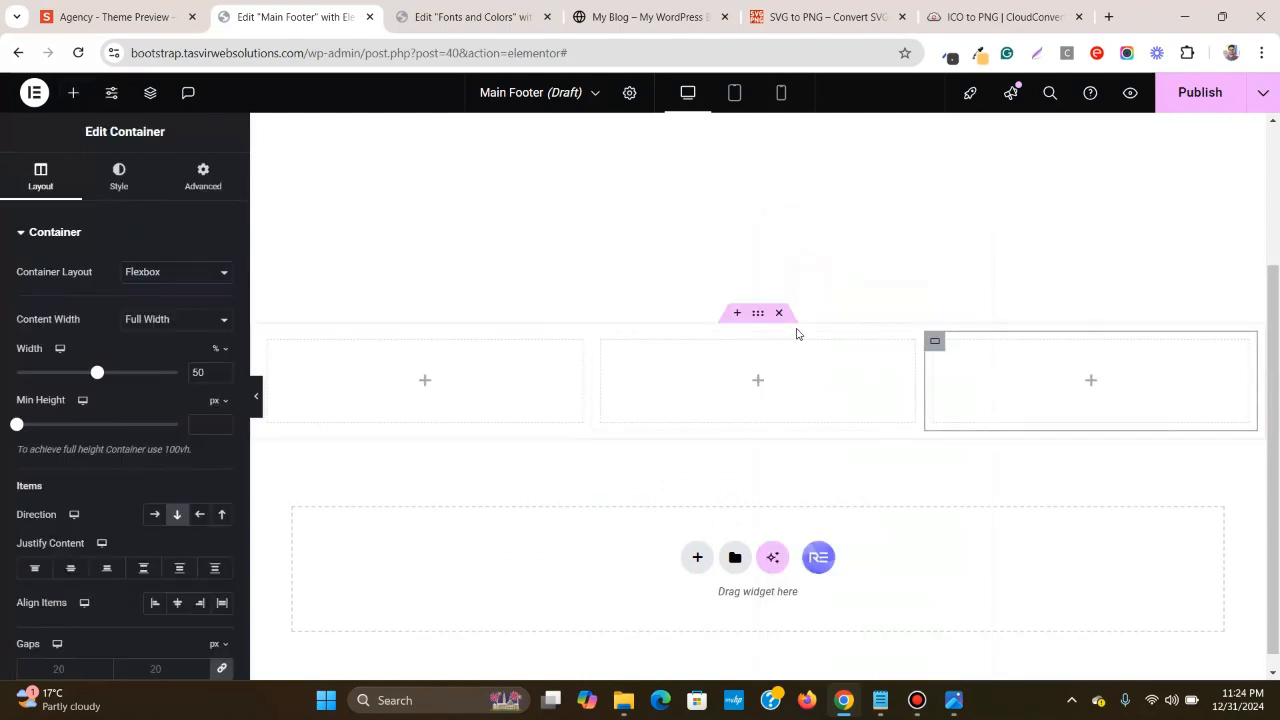
# - Inspect the copyright column of the Agency theme's footer in the browser's developer tools
pyautogui.click(150, 16)
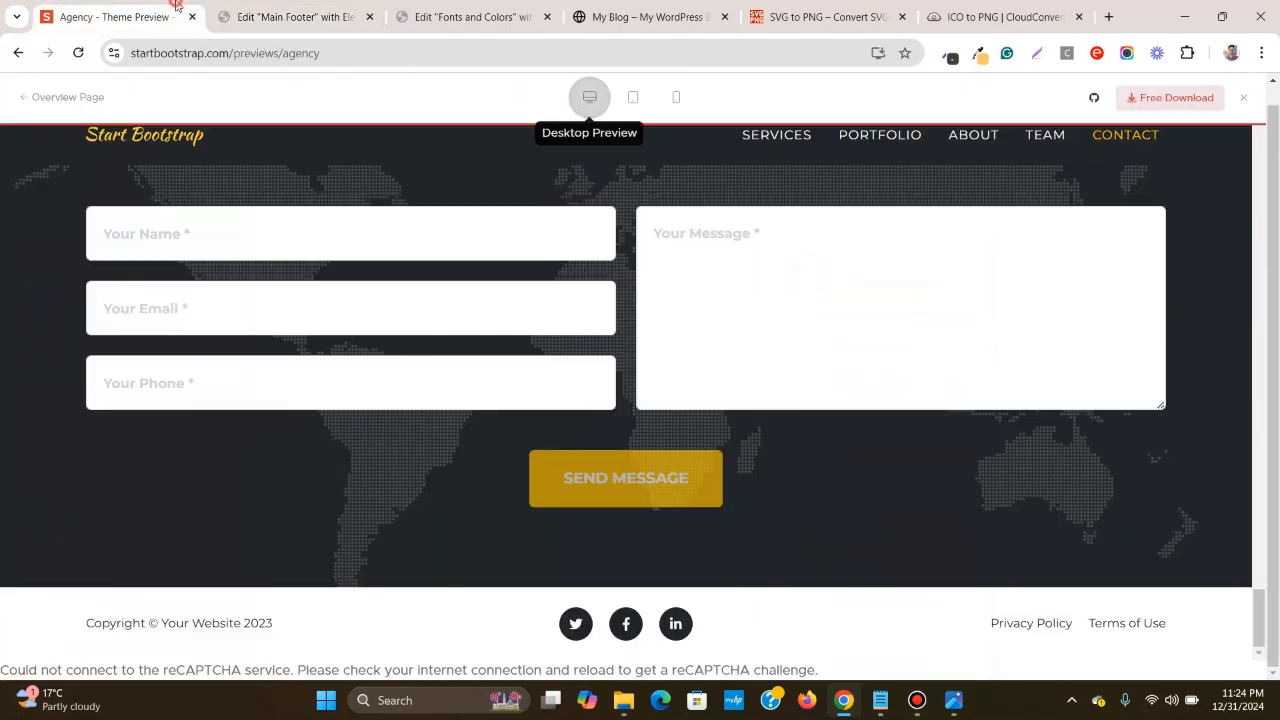
pyautogui.click(262, 14)
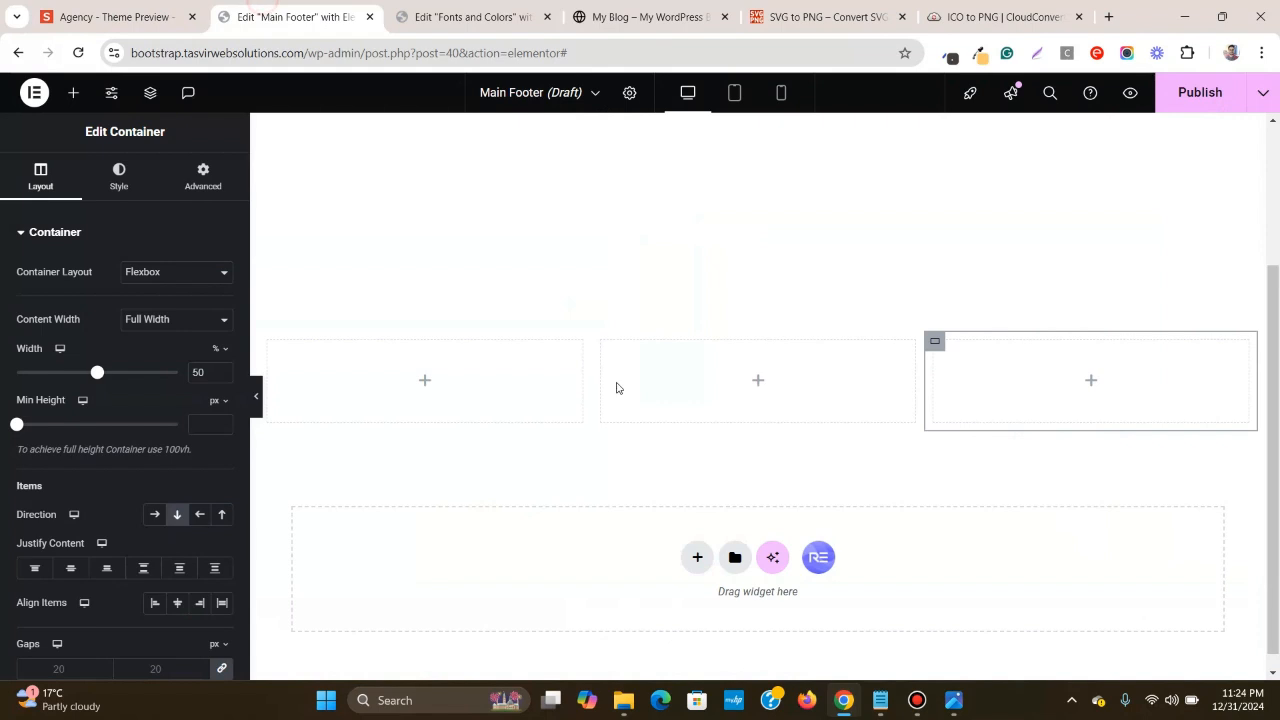
pyautogui.click(155, 12)
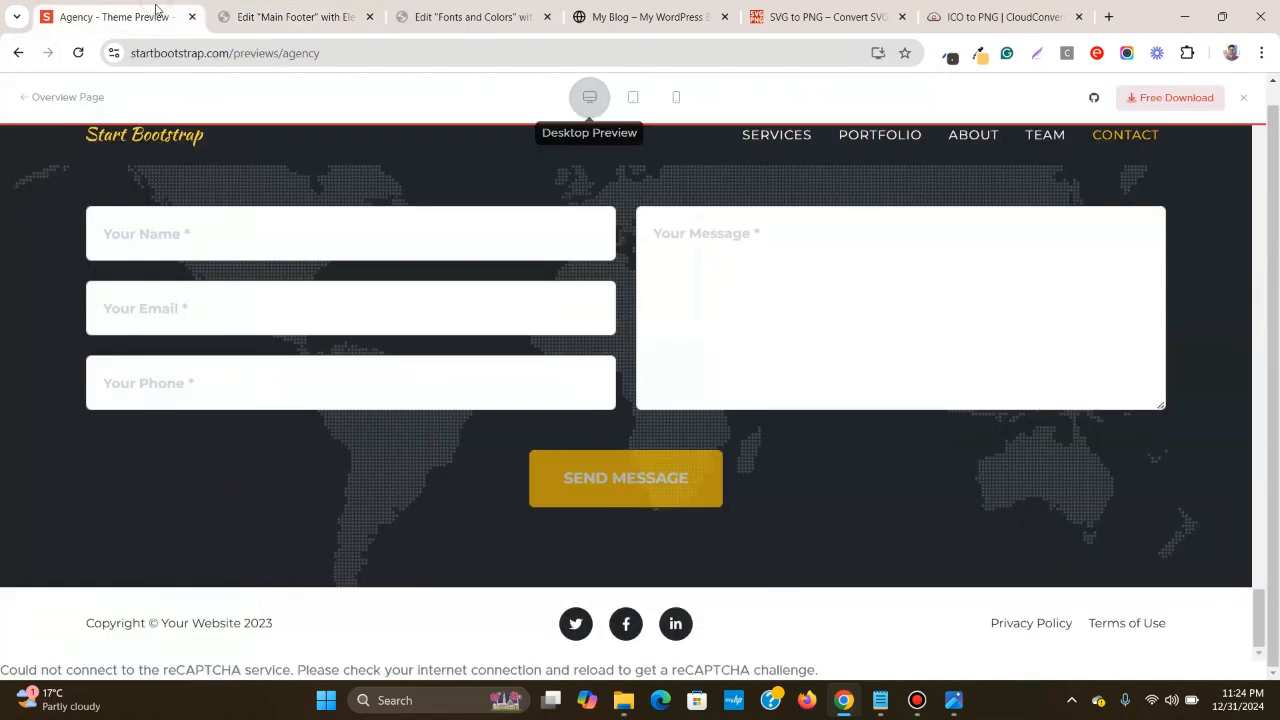
pyautogui.rightClick(247, 622)
pyautogui.click(289, 603)
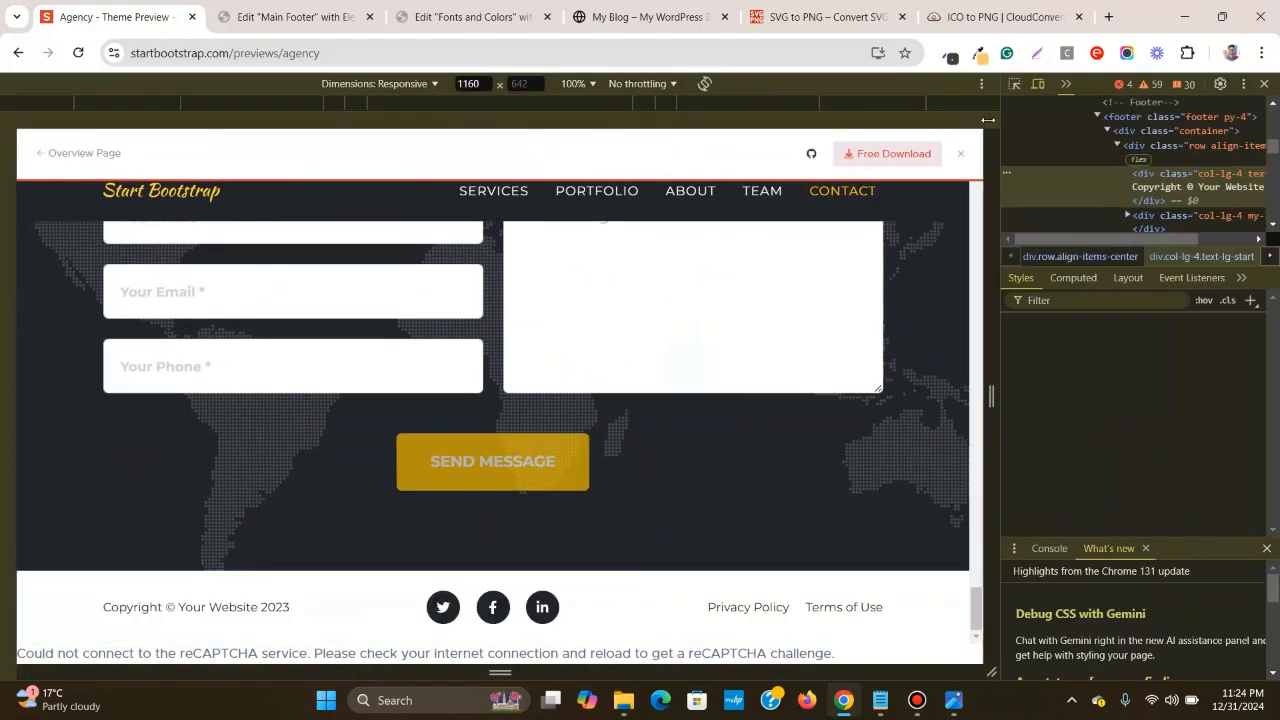
pyautogui.click(1012, 86)
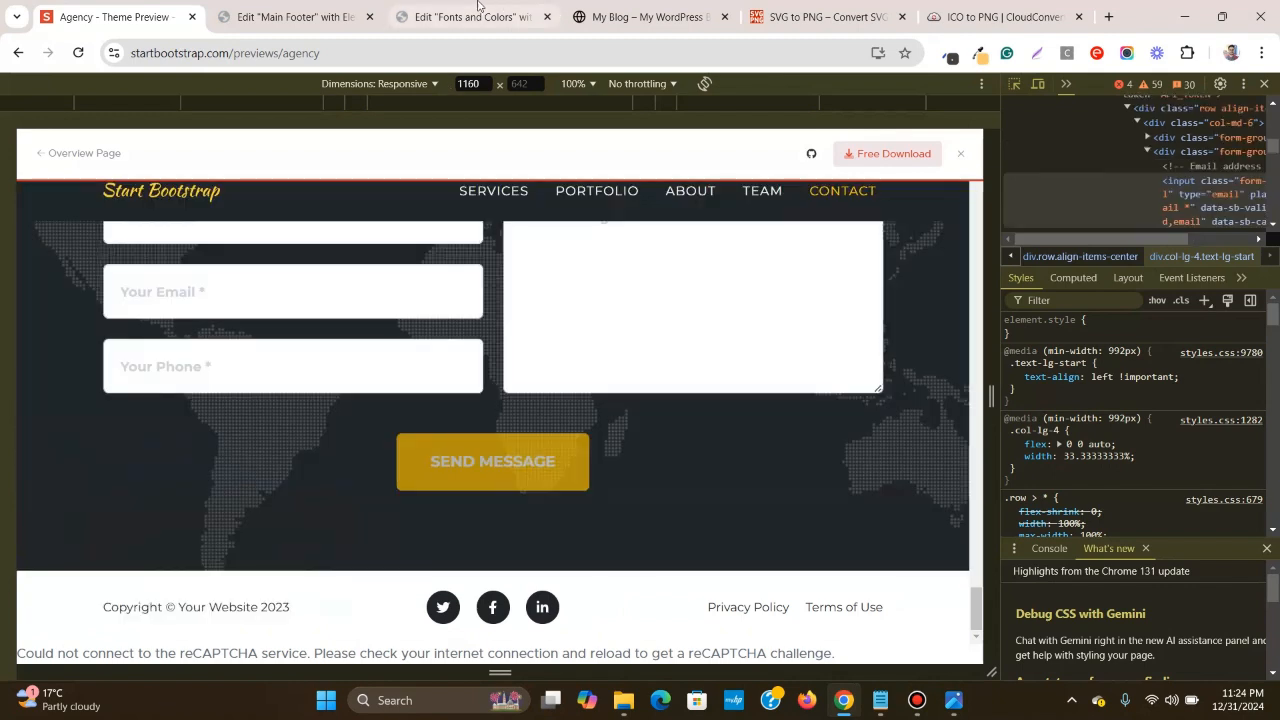
# - Place a Text Editor widget in the first column of the Main Footer and set its bottom margin to -13 px
pyautogui.click(290, 17)
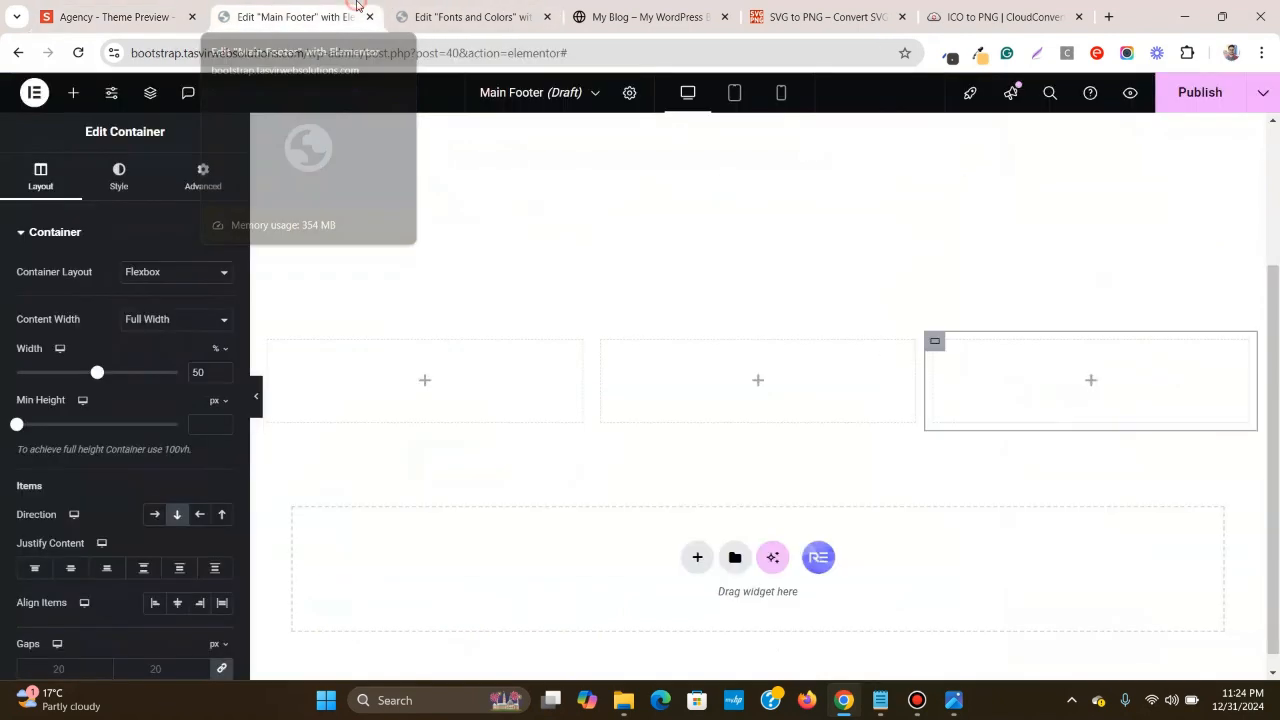
pyautogui.click(73, 92)
pyautogui.scroll(-6, 83, 475)
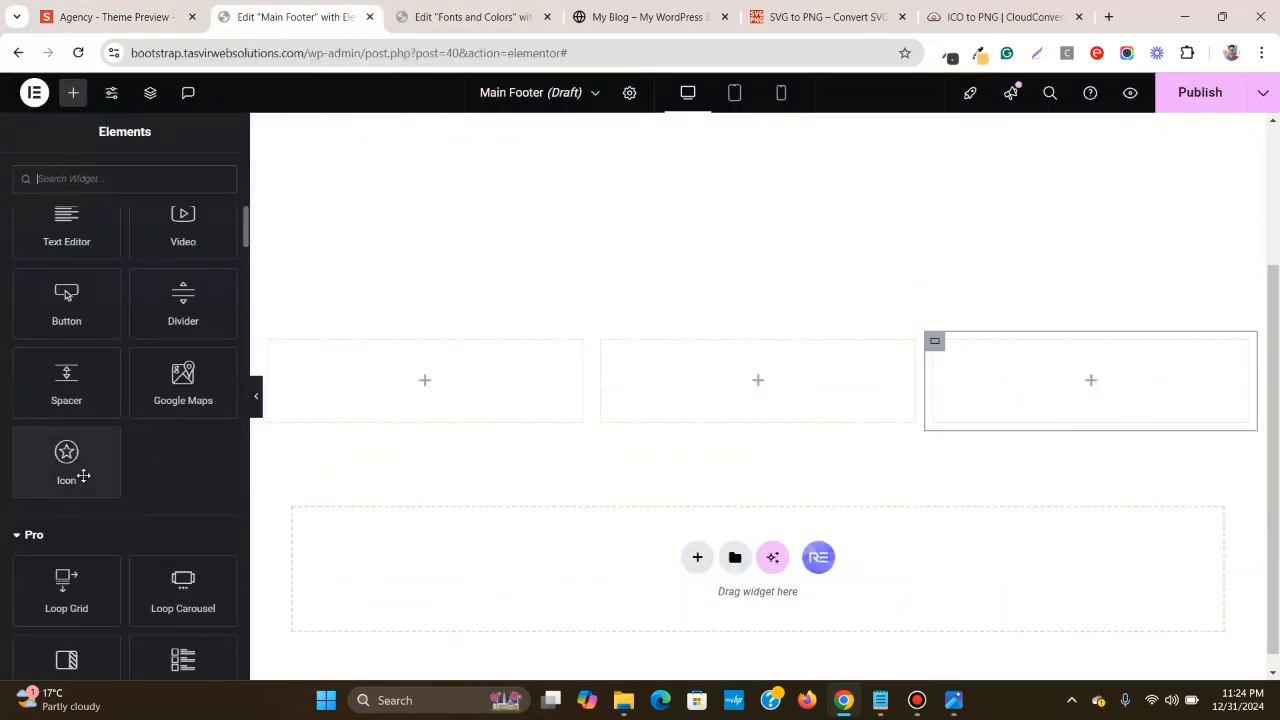
pyautogui.scroll(4, 83, 475)
pyautogui.moveTo(77, 577); pyautogui.dragTo(401, 415)
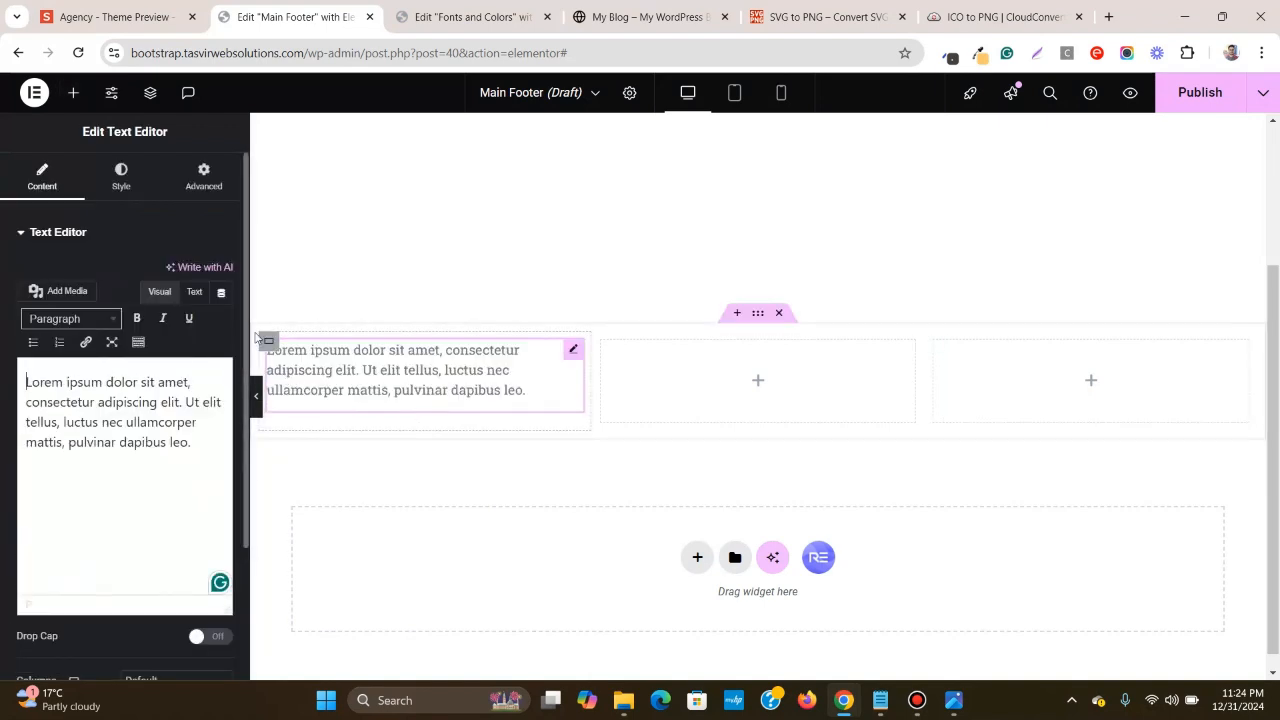
pyautogui.click(204, 180)
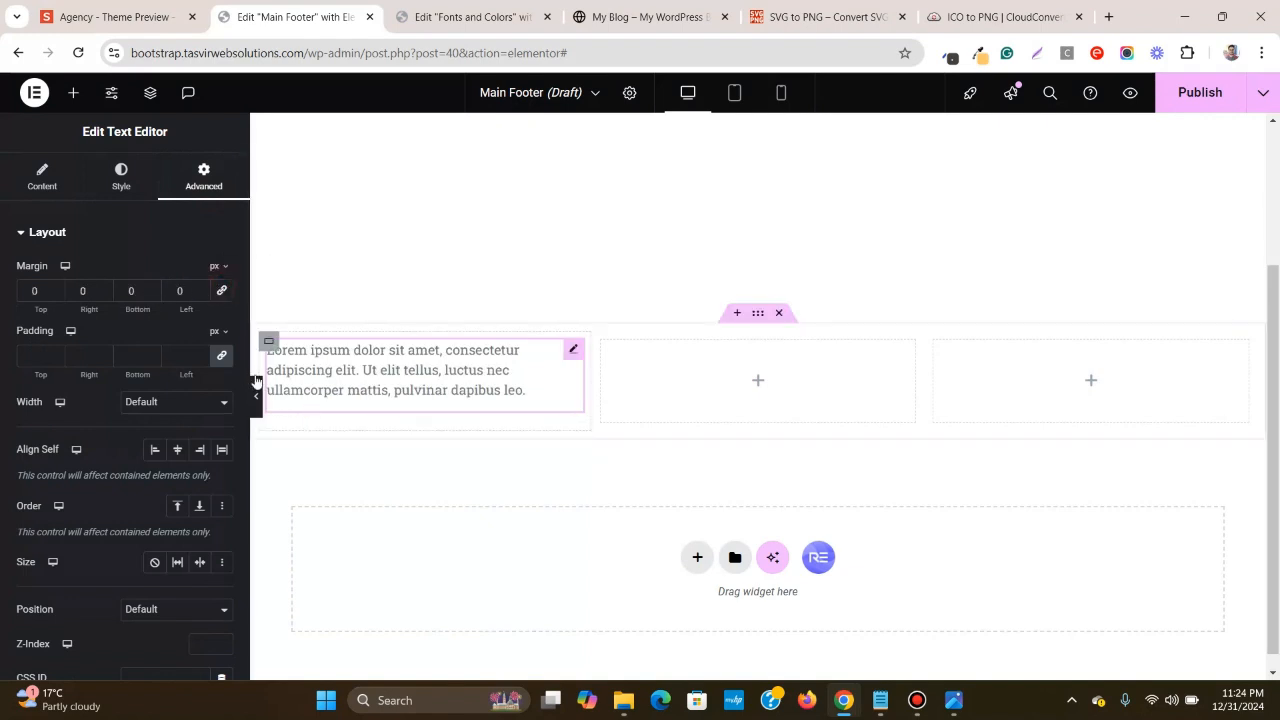
pyautogui.moveTo(153, 294); pyautogui.dragTo(153, 290)
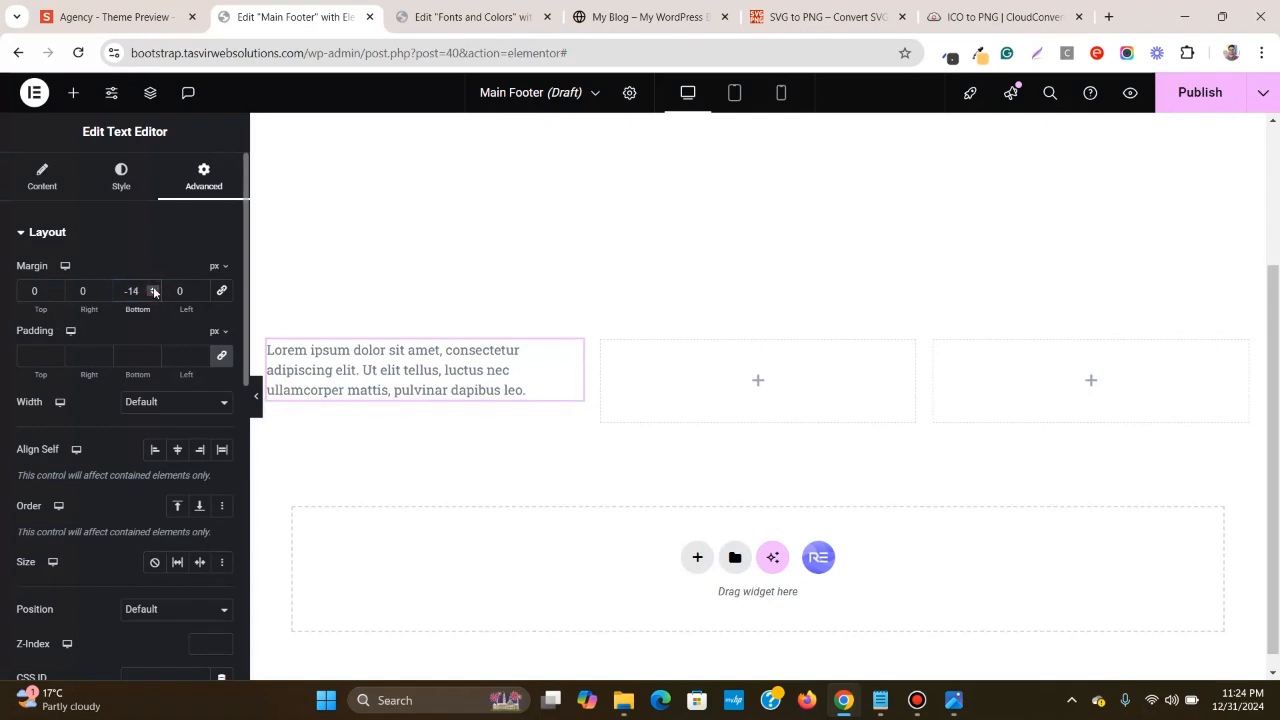
# - Close the developer tools on the Agency preview and examine the copyright line in its footer
pyautogui.click(180, 16)
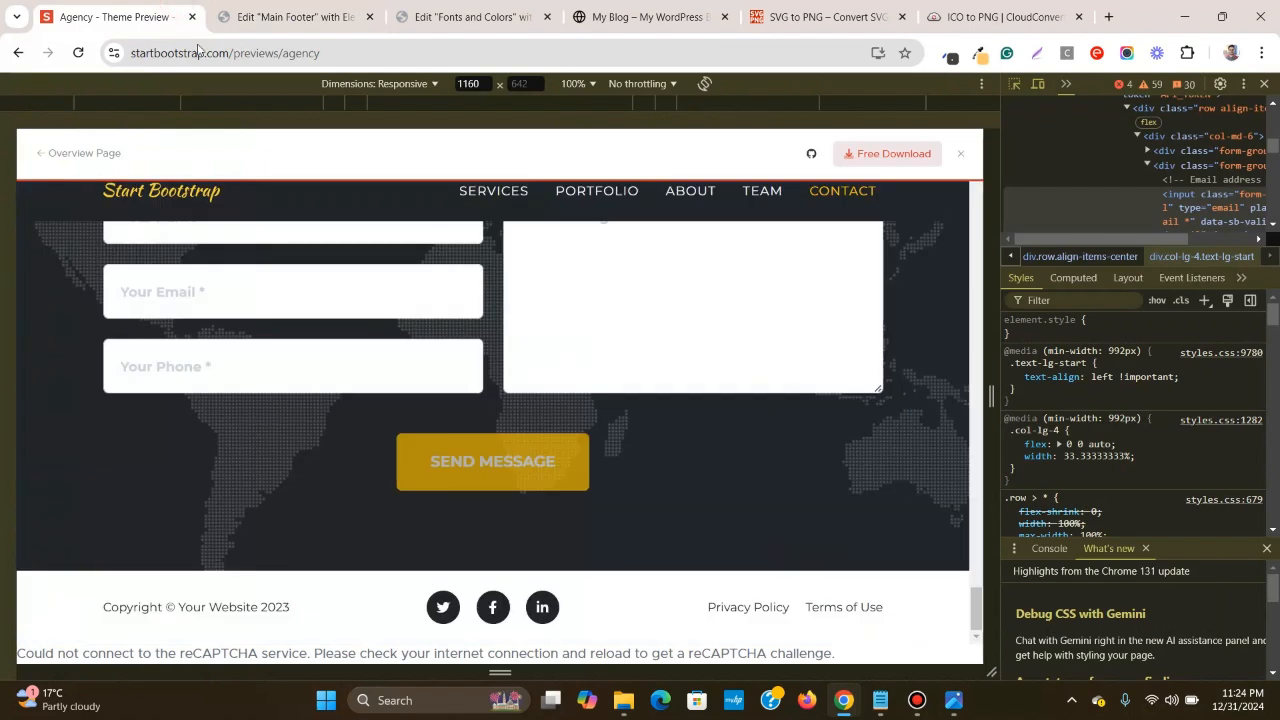
pyautogui.click(1264, 89)
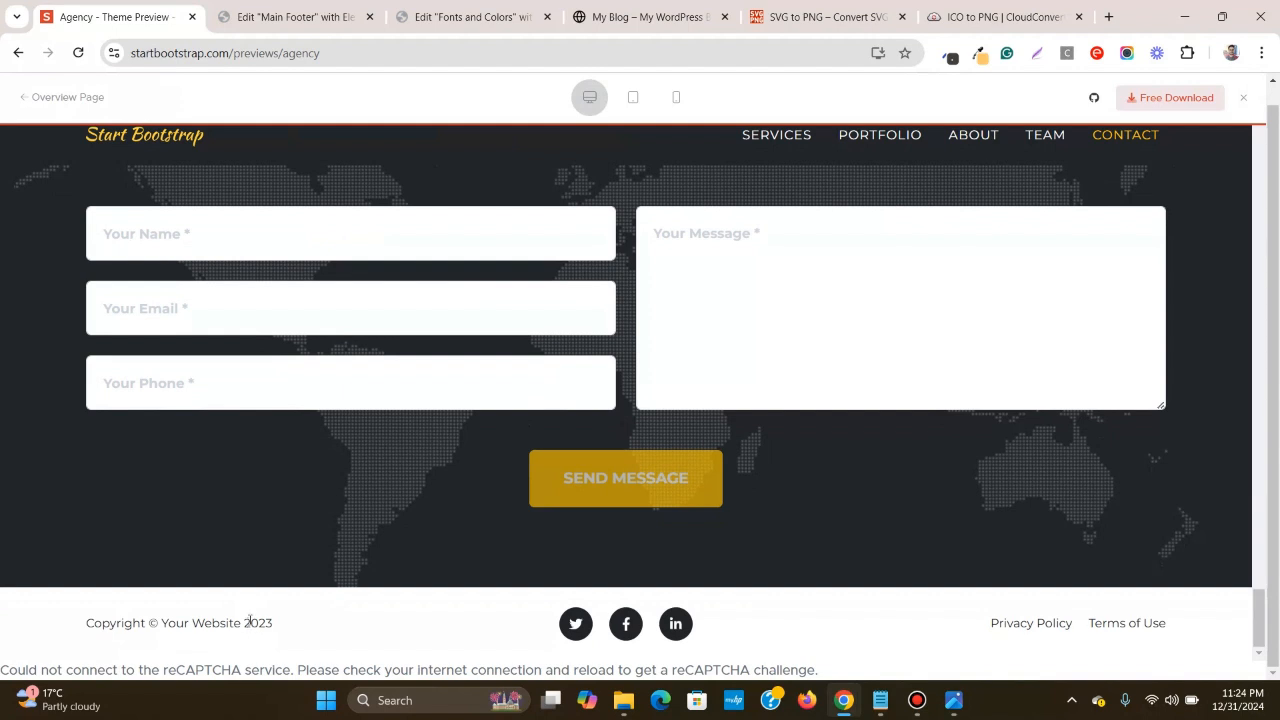
pyautogui.moveTo(245, 622); pyautogui.dragTo(283, 639)
pyautogui.click(283, 639)
pyautogui.click(280, 17)
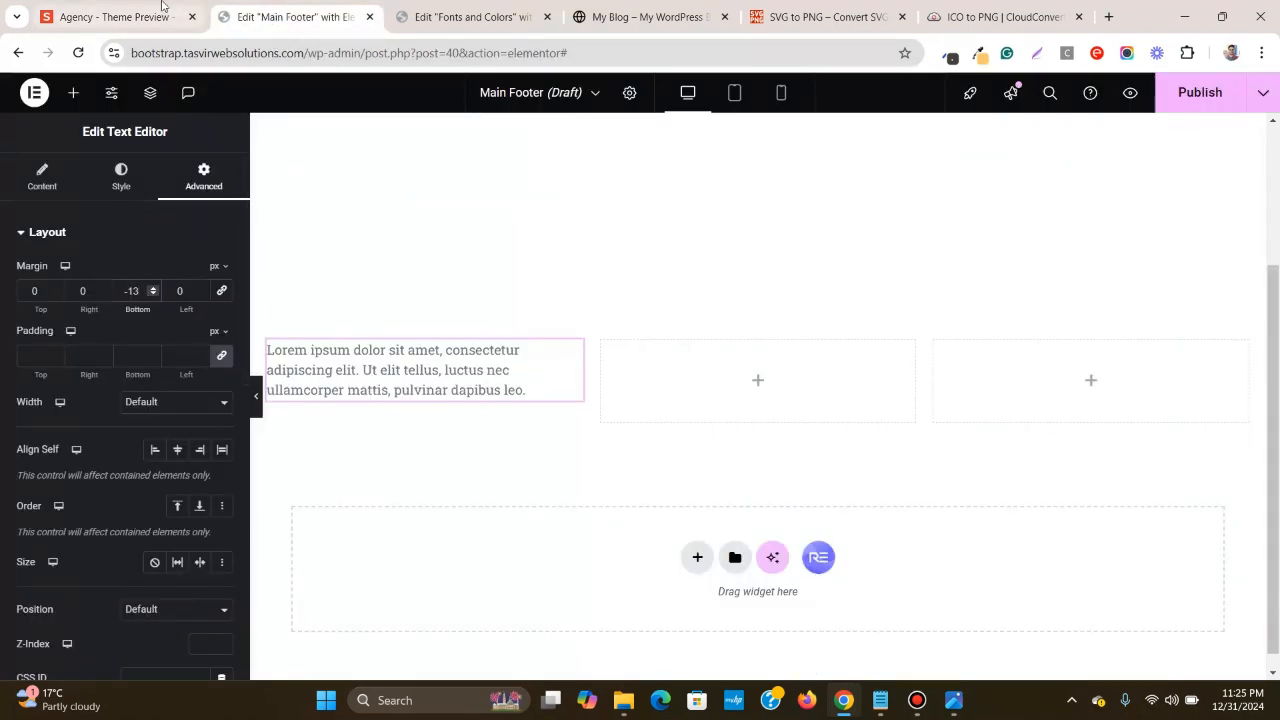
# - Copy the Agency footer's line "Copyright © Your Website 2023" and replace the Text Editor widget's placeholder text with it
pyautogui.click(115, 17)
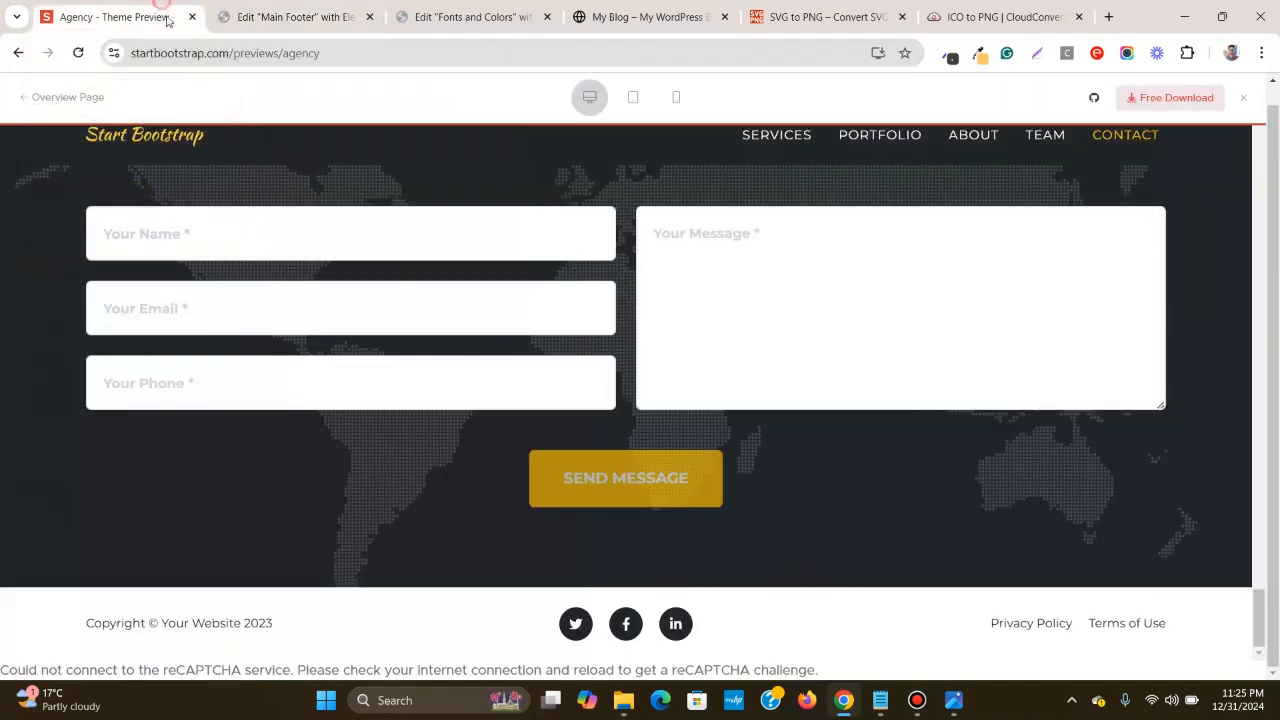
pyautogui.tripleClick(215, 622)
pyautogui.rightClick(215, 622)
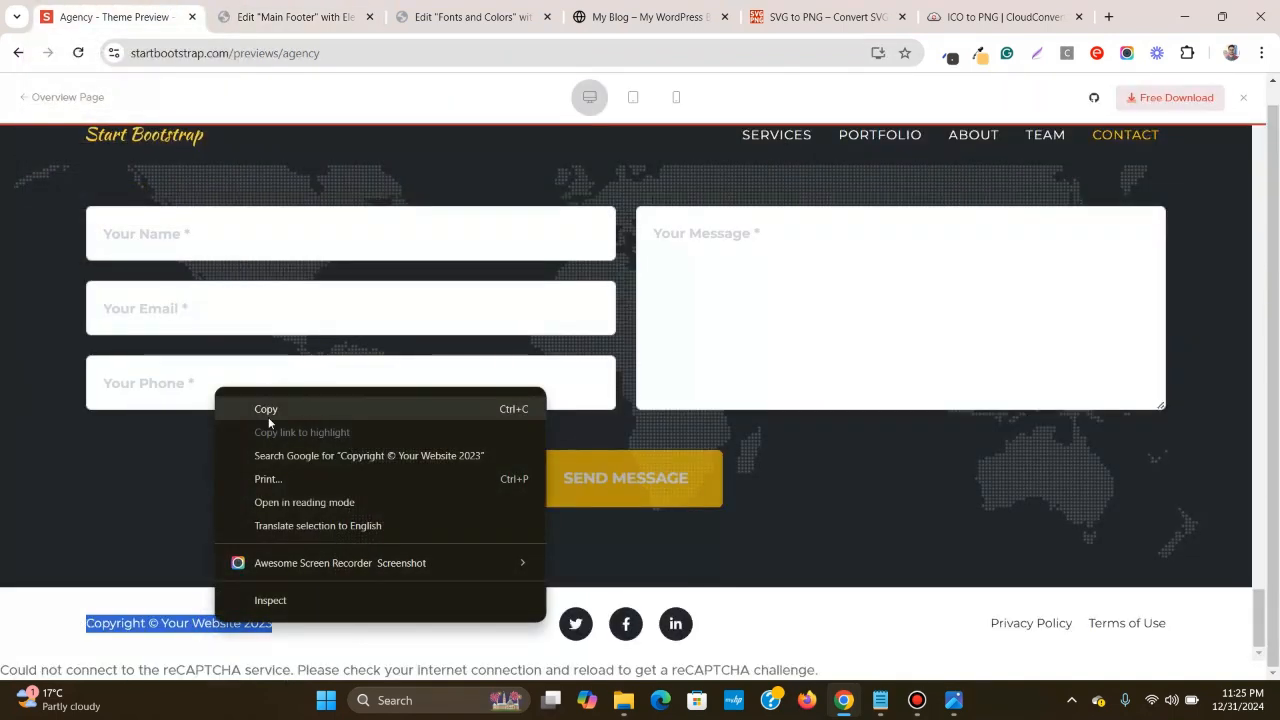
pyautogui.click(266, 410)
pyautogui.click(290, 17)
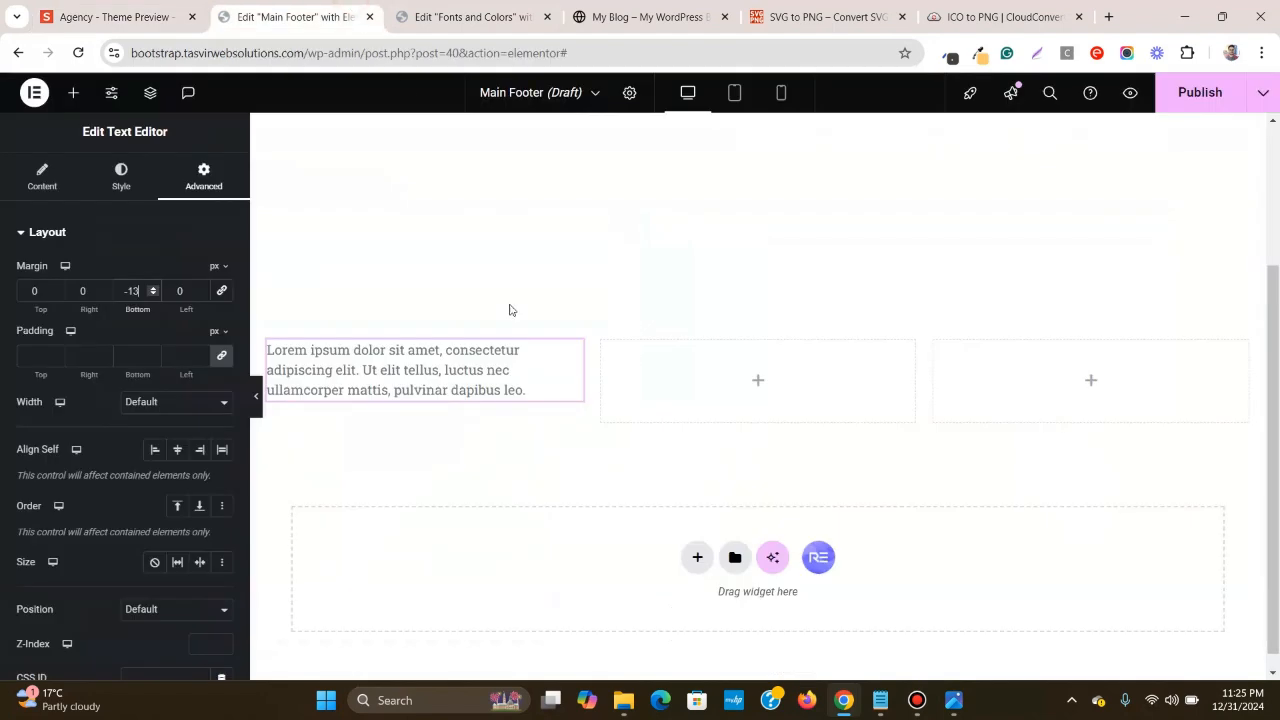
pyautogui.click(42, 176)
pyautogui.doubleClick(100, 440)
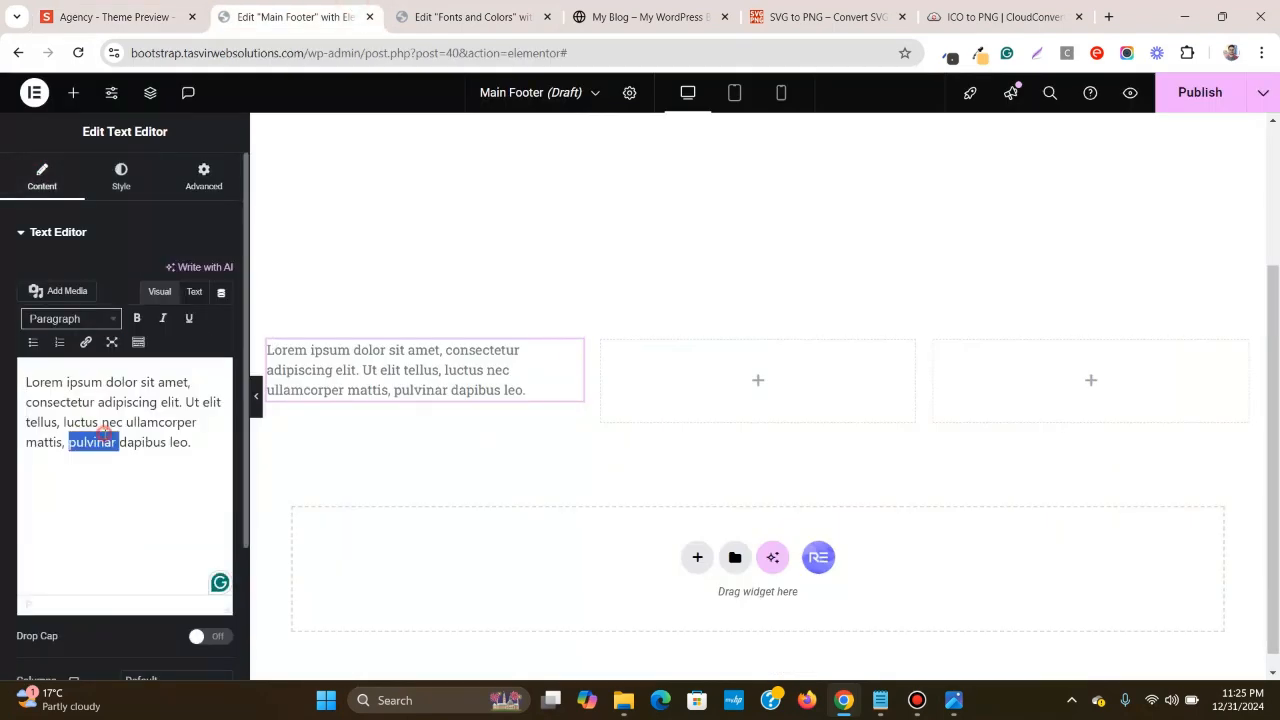
pyautogui.tripleClick(103, 437)
pyautogui.rightClick(140, 430)
pyautogui.click(250, 163)
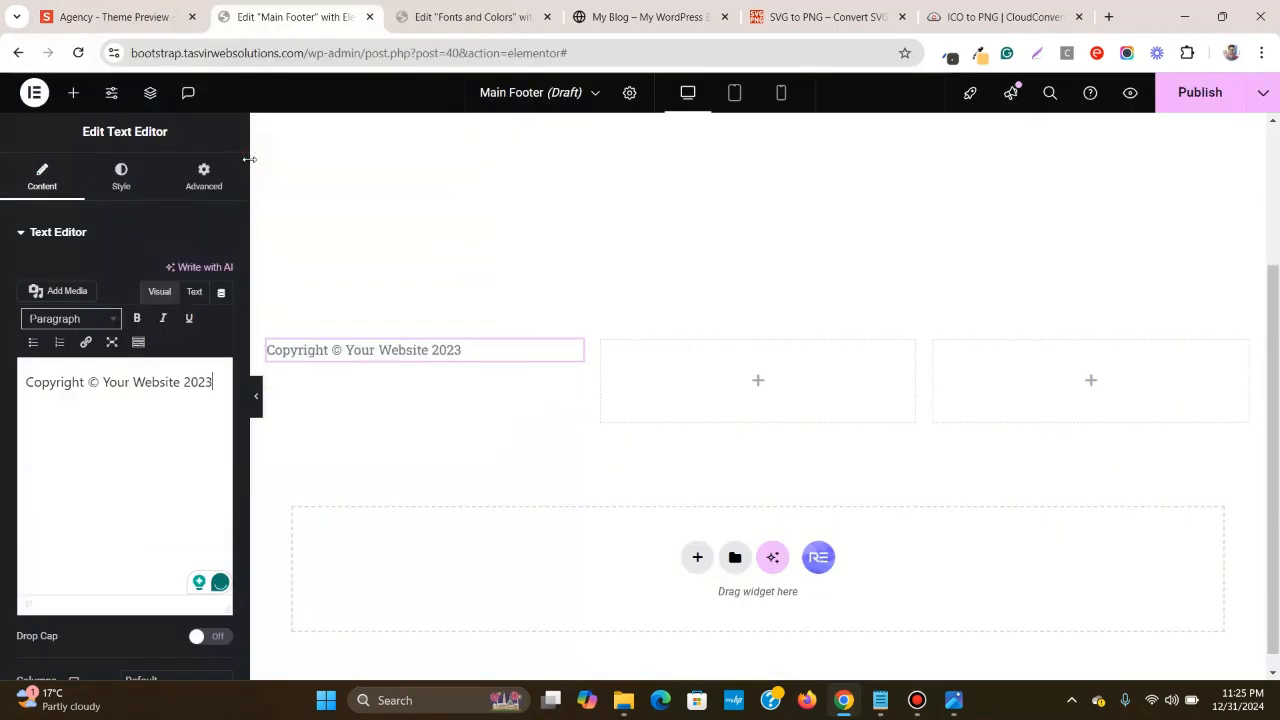
# - Style the copyright text in Montserrat at 14 px with the global "dark" color
pyautogui.click(110, 176)
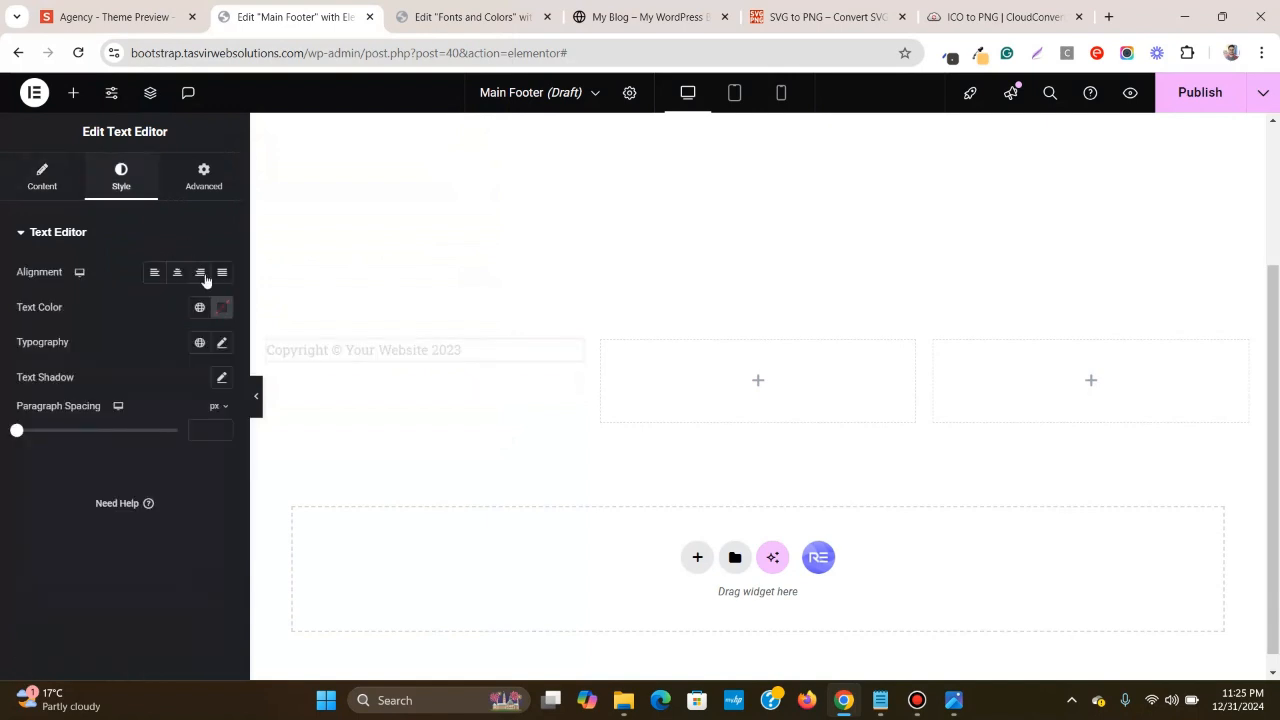
pyautogui.click(222, 344)
pyautogui.click(194, 424)
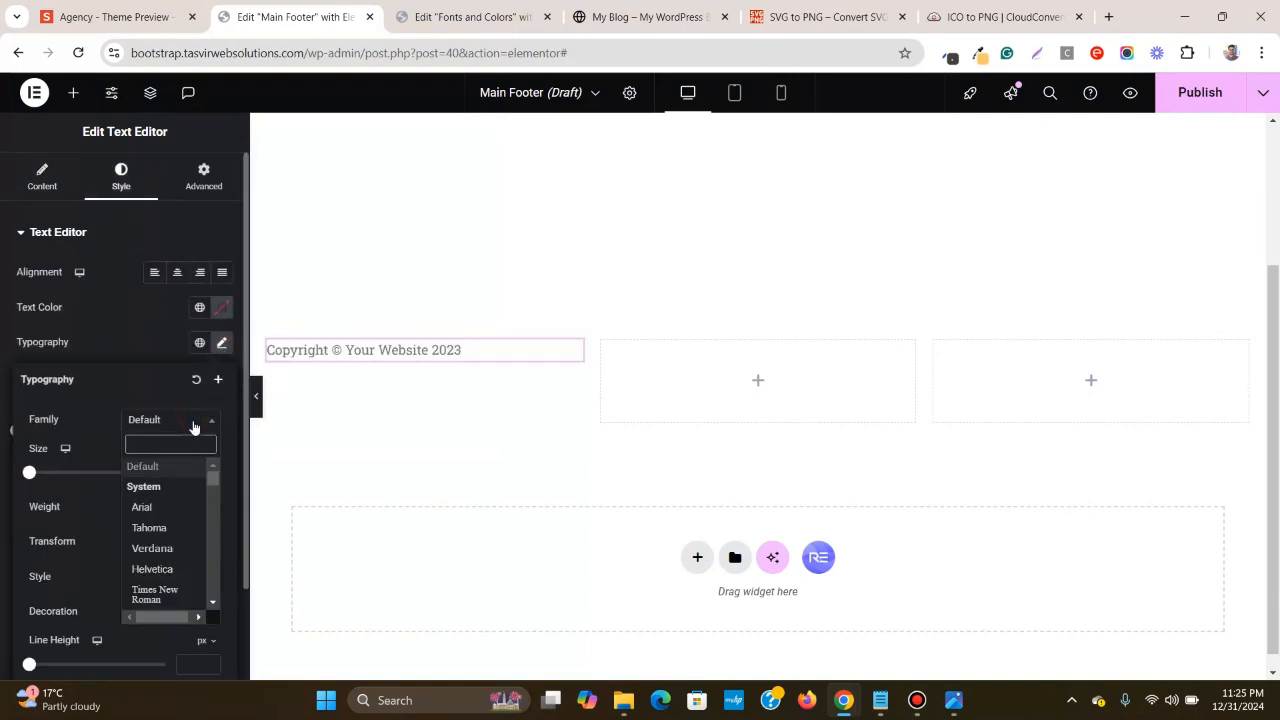
pyautogui.write(',pml')
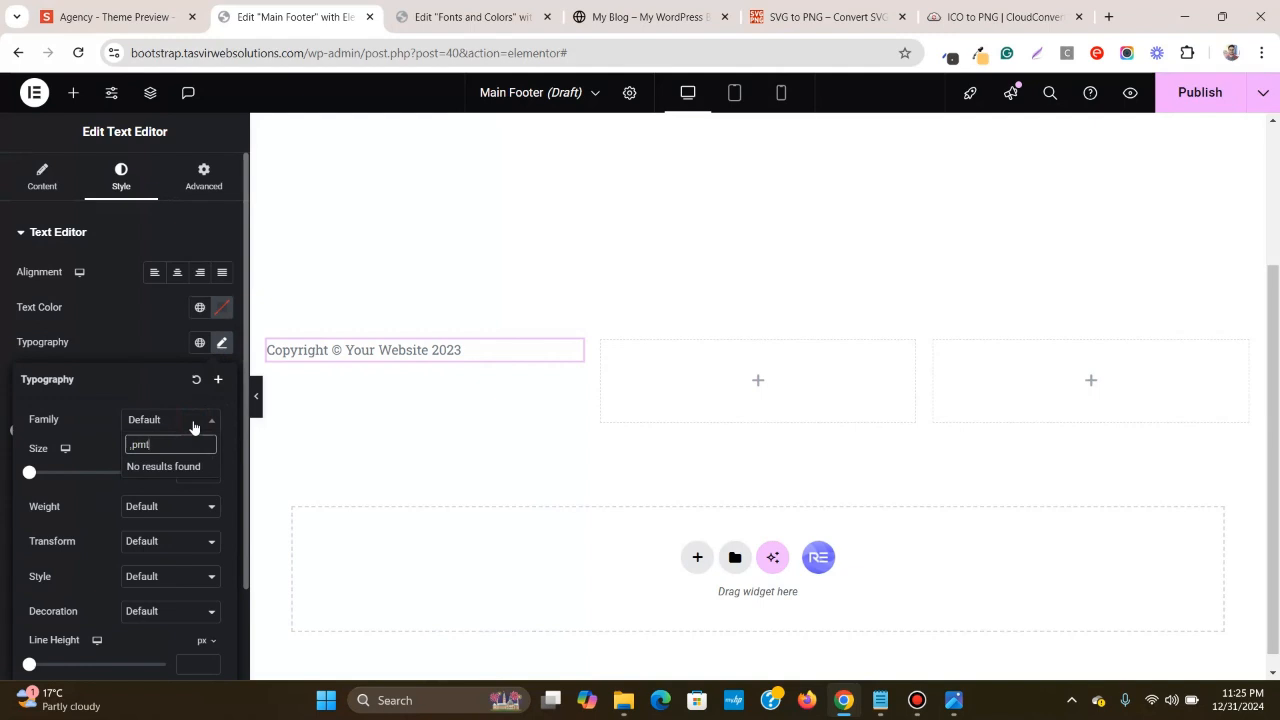
pyautogui.press('BackSpace')
pyautogui.press('BackSpace')
pyautogui.press('BackSpace')
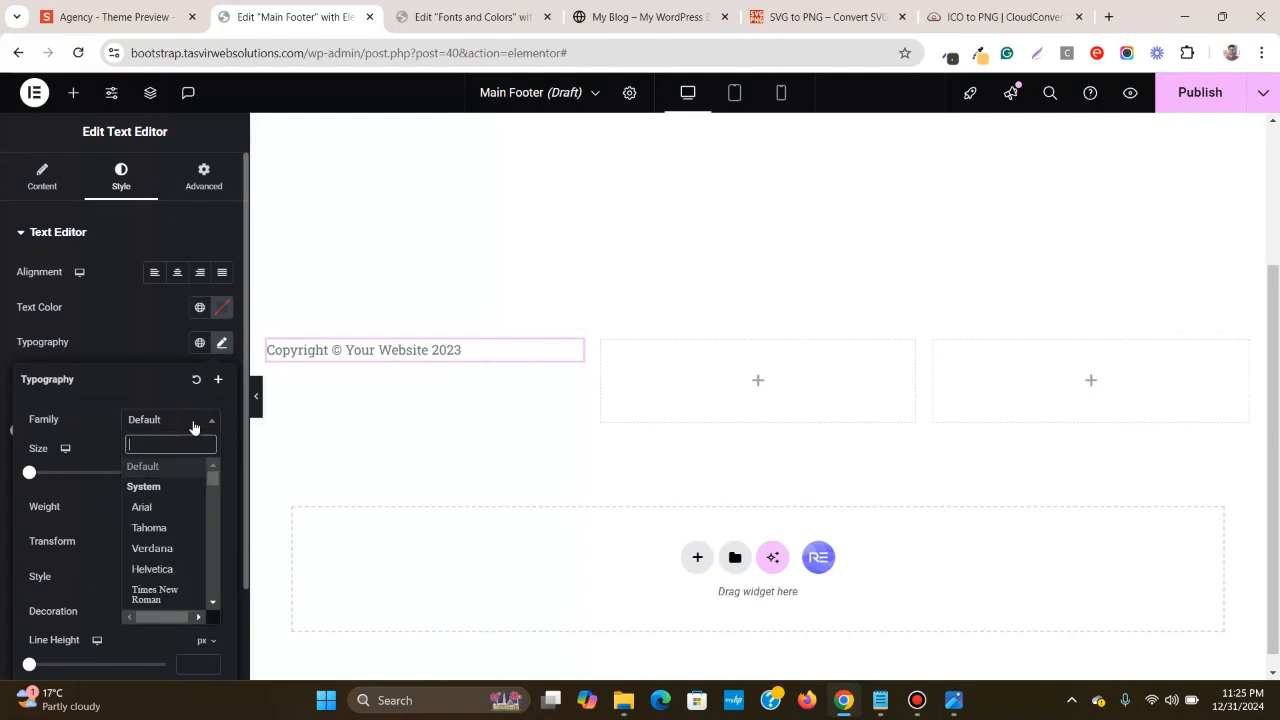
pyautogui.write('montse')
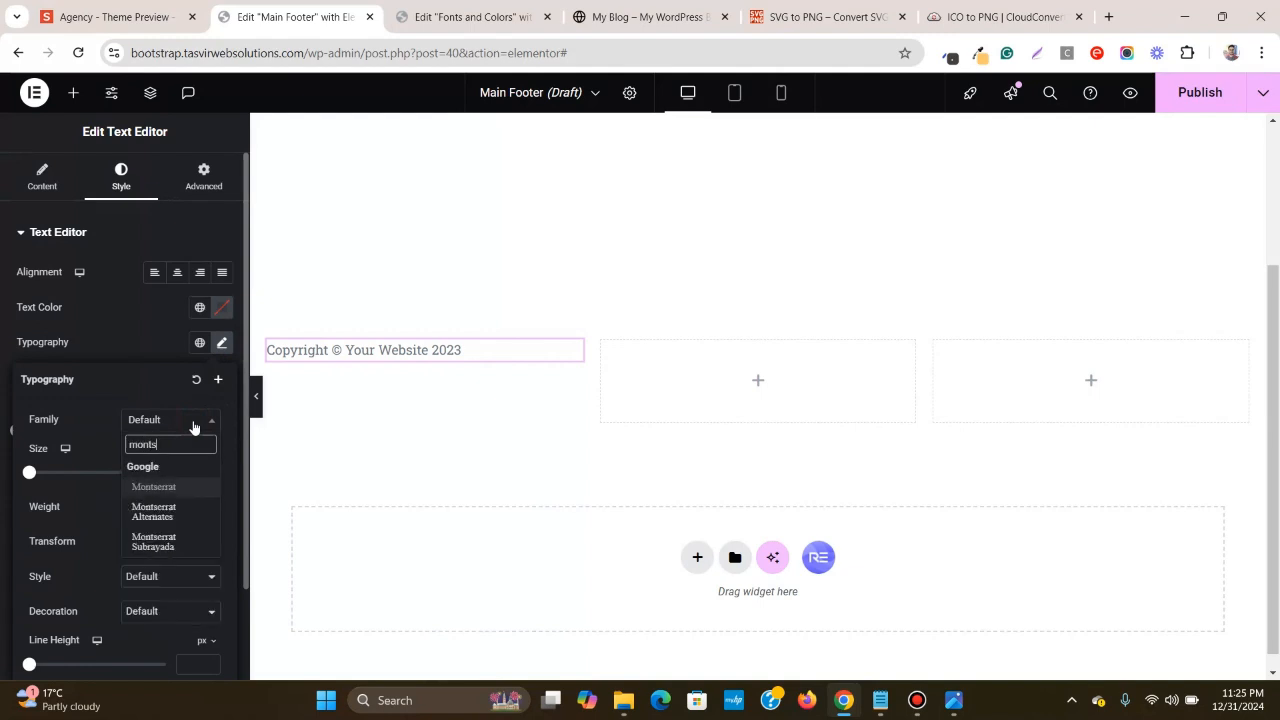
pyautogui.click(191, 486)
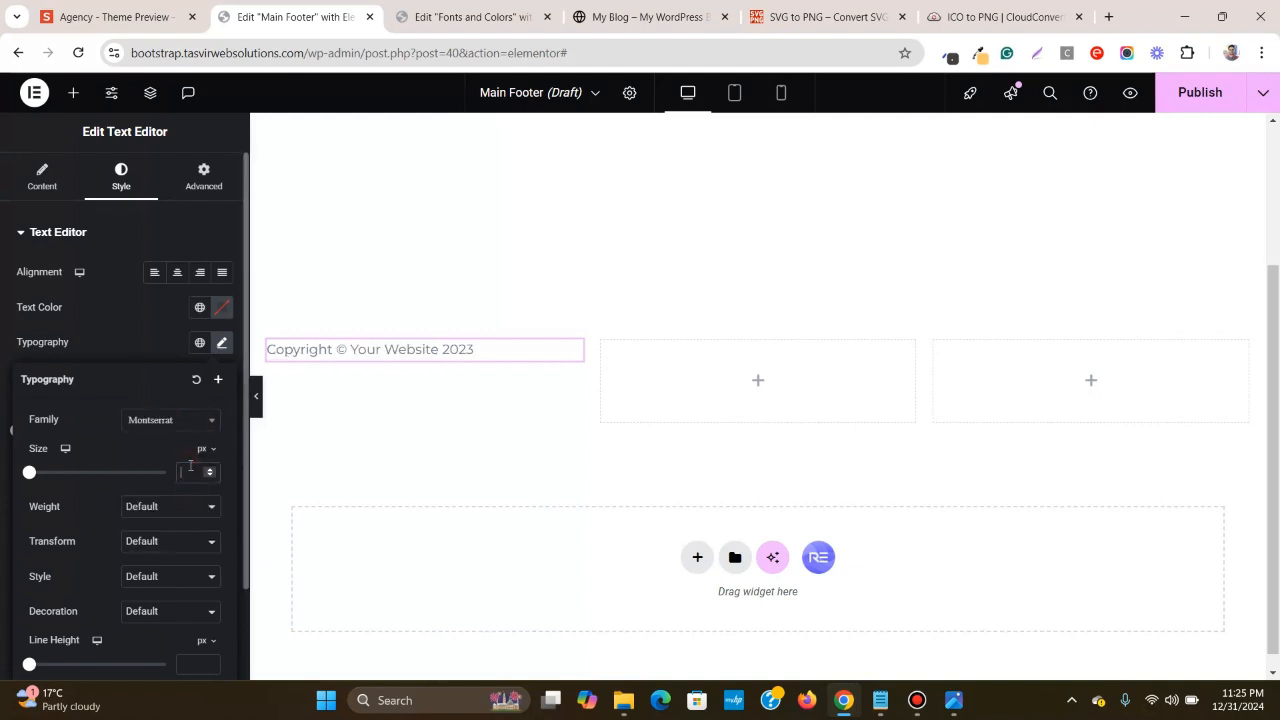
pyautogui.click(190, 467)
pyautogui.write('14')
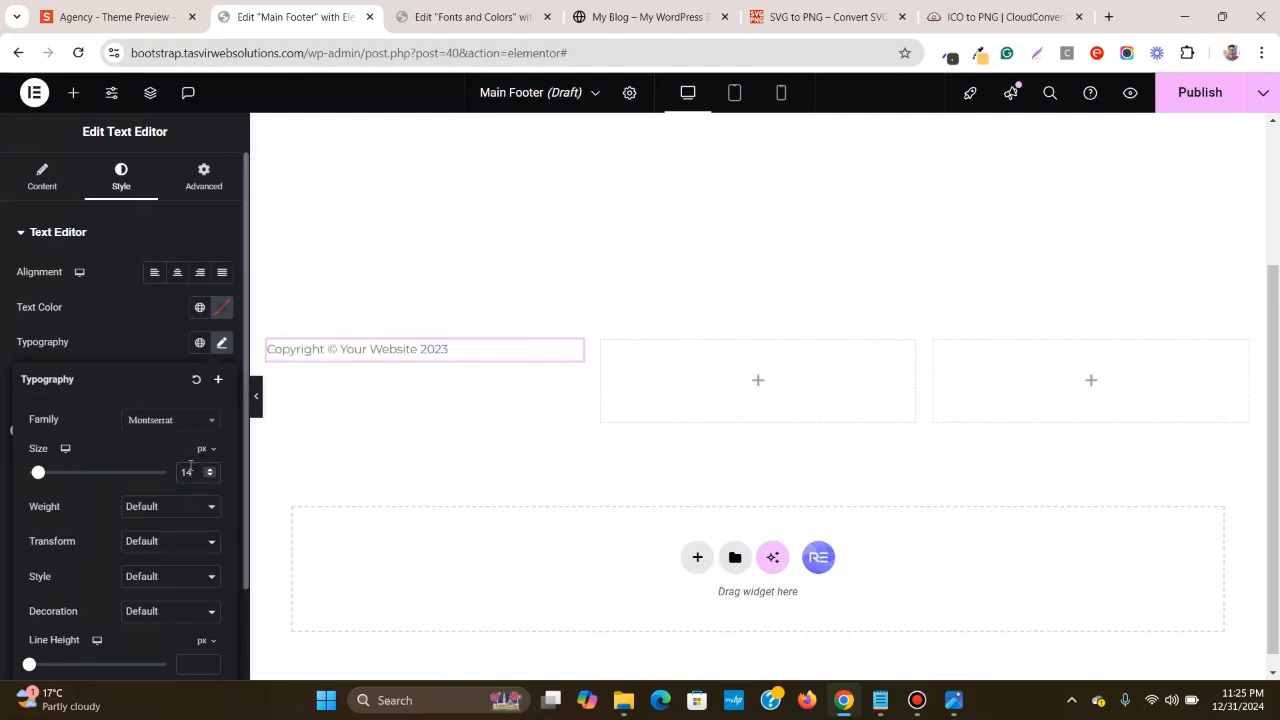
pyautogui.click(196, 307)
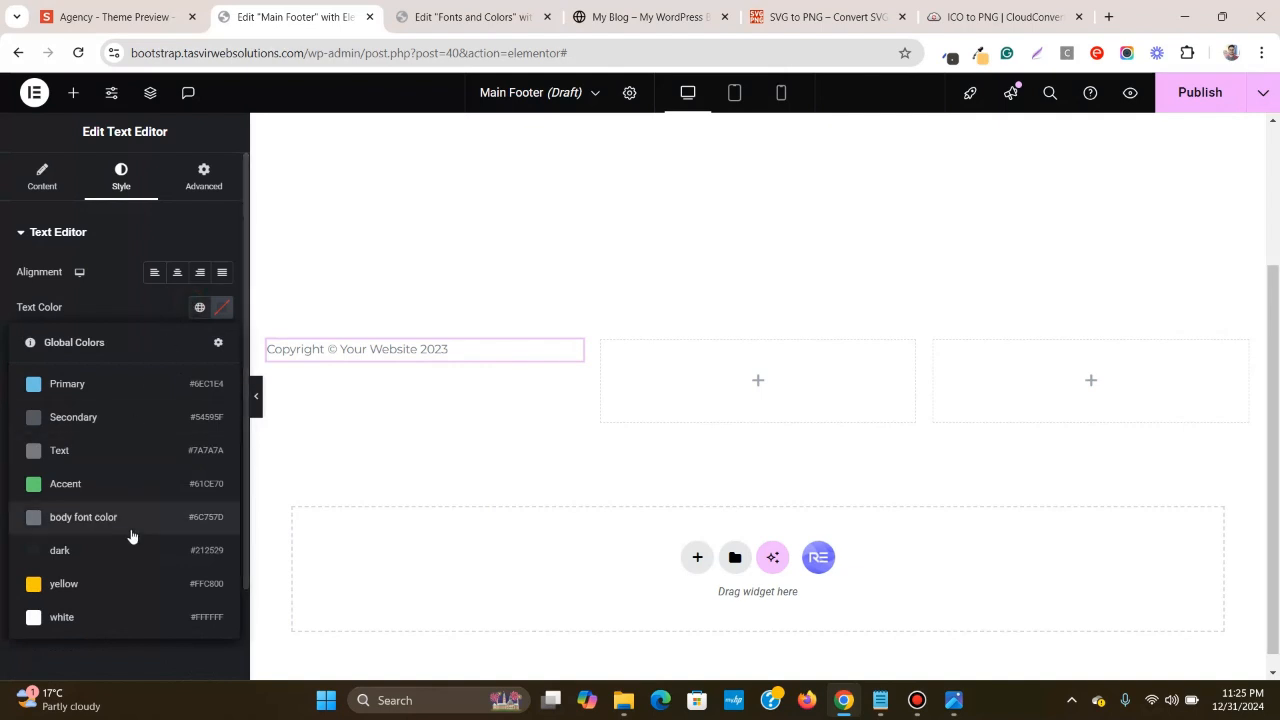
pyautogui.click(106, 551)
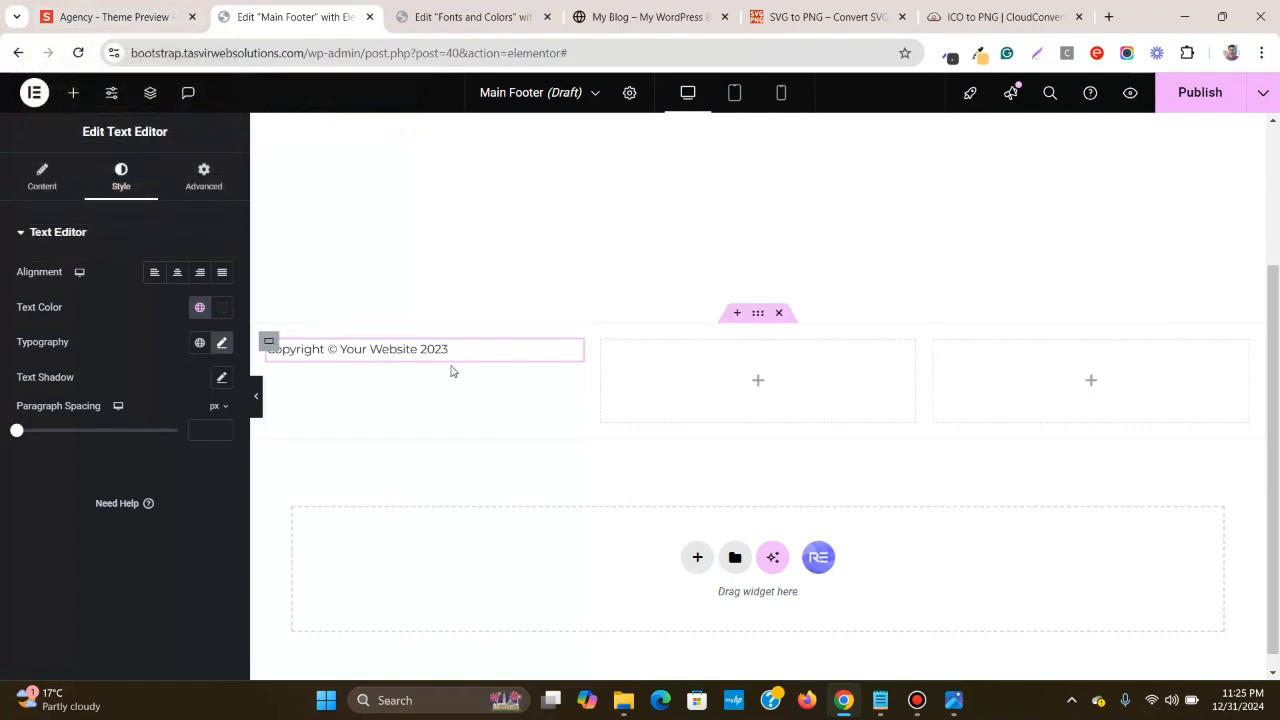
# - Replace the Text Editor widget's static copyright text with the Current Date Time dynamic tag
pyautogui.click(45, 178)
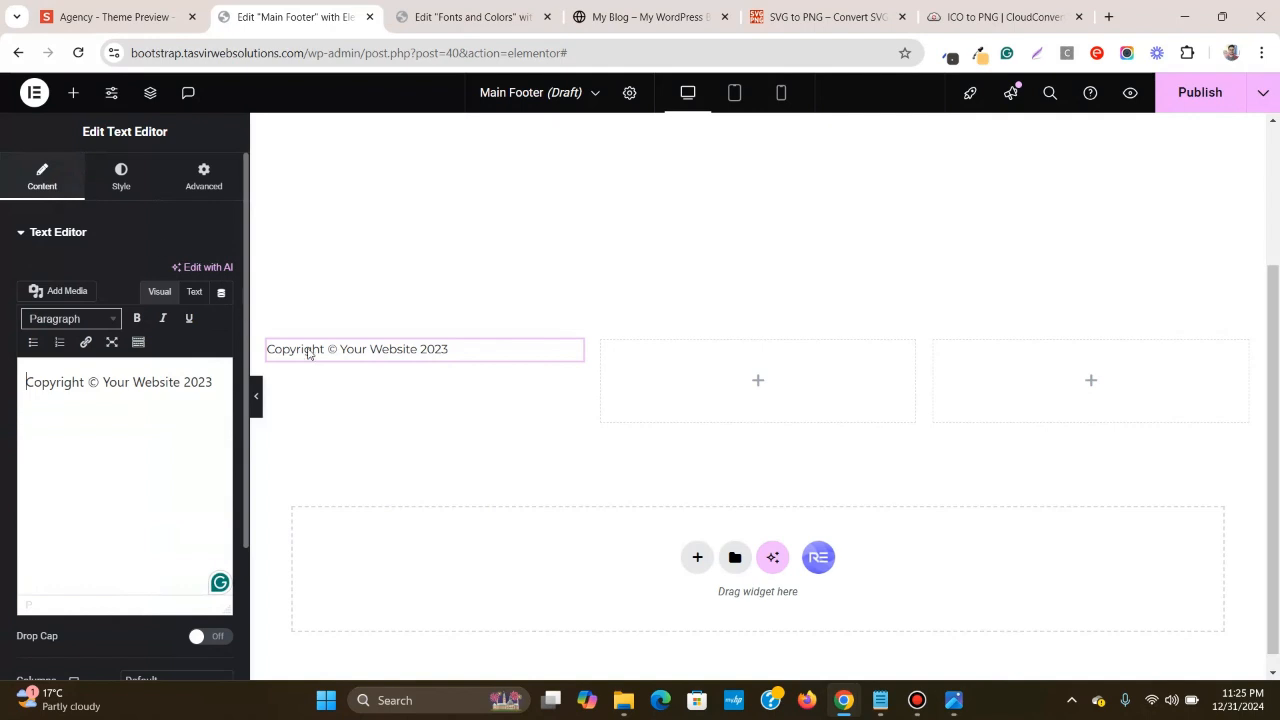
pyautogui.click(222, 292)
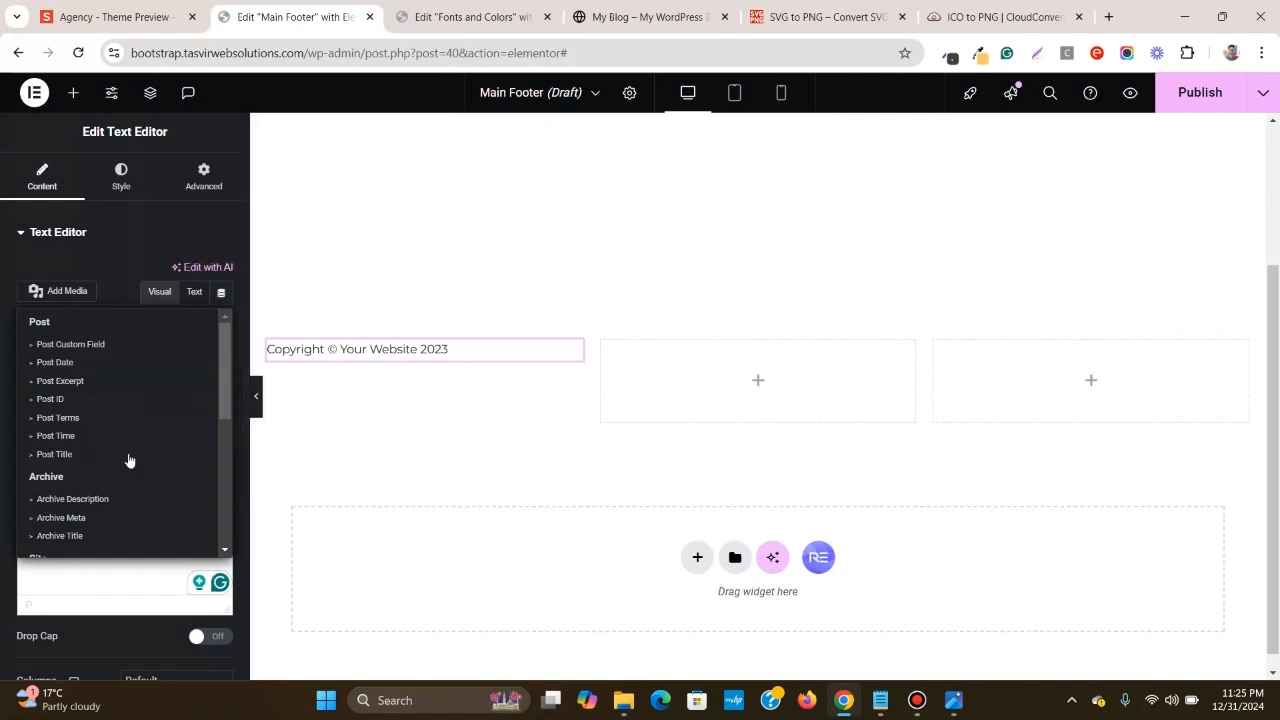
pyautogui.scroll(-5, 98, 385)
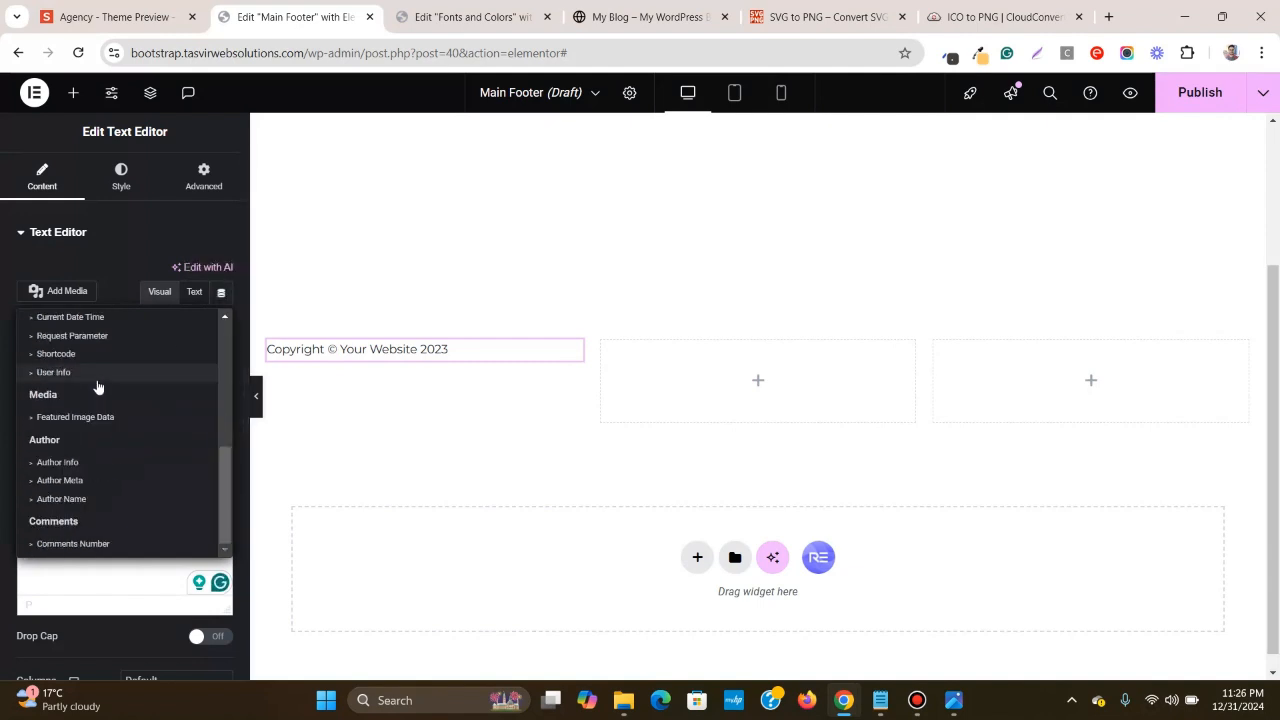
pyautogui.scroll(4, 121, 470)
pyautogui.scroll(-2, 119, 475)
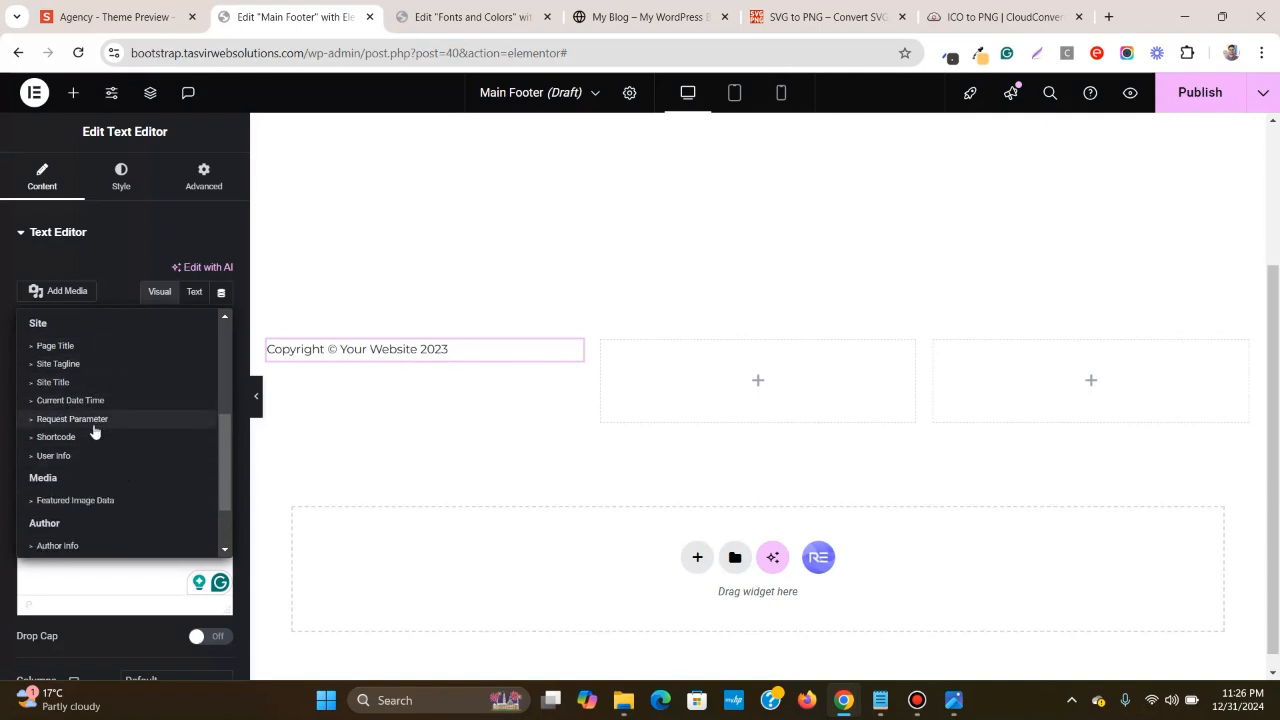
pyautogui.scroll(-2, 100, 419)
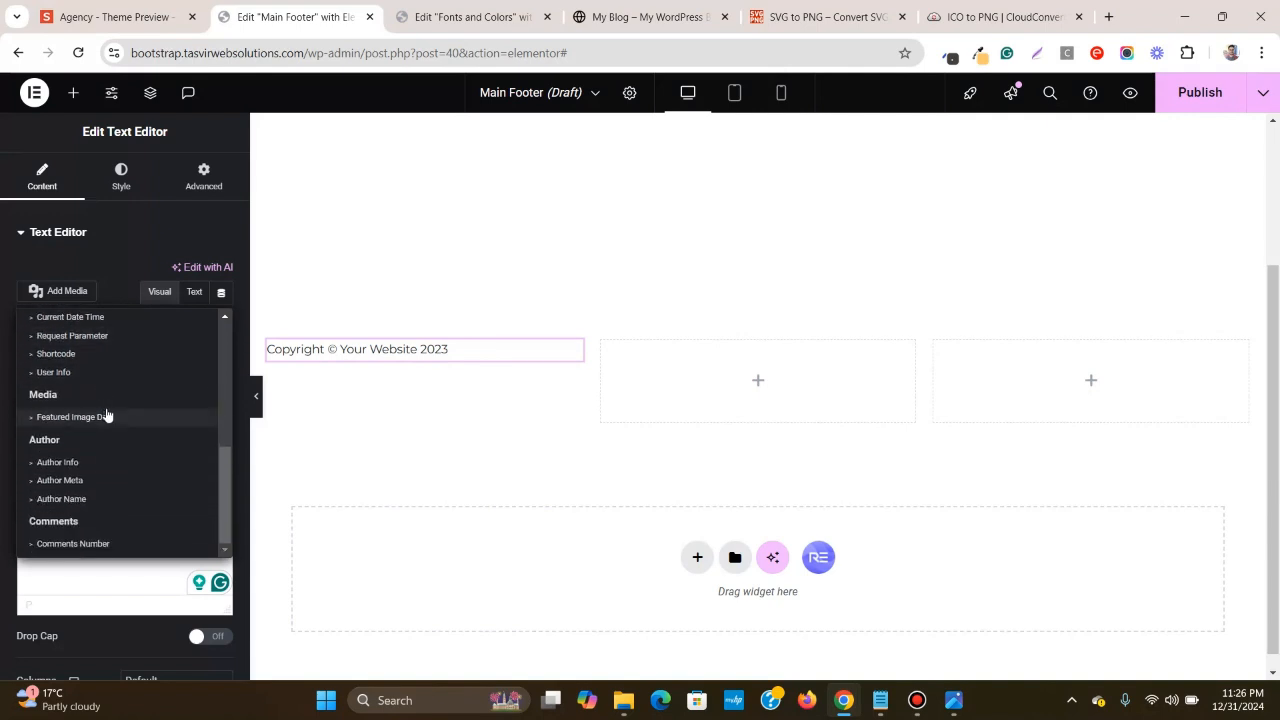
pyautogui.scroll(2, 106, 415)
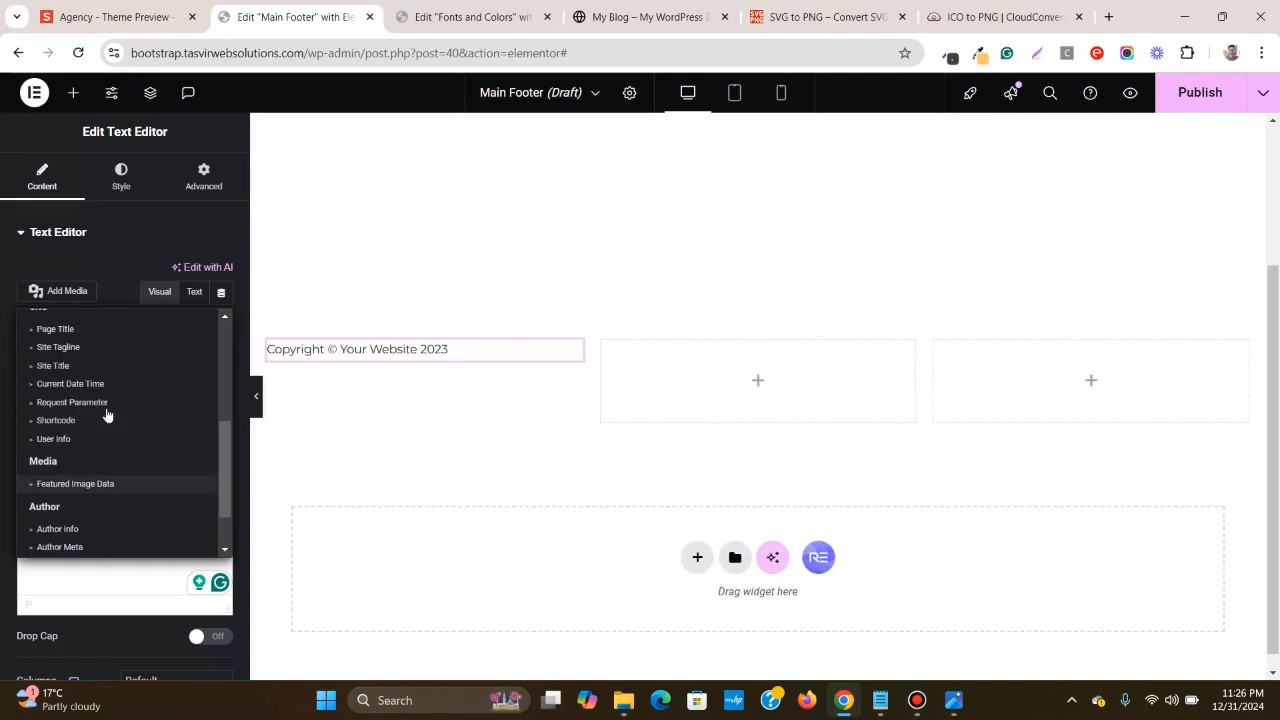
pyautogui.click(70, 400)
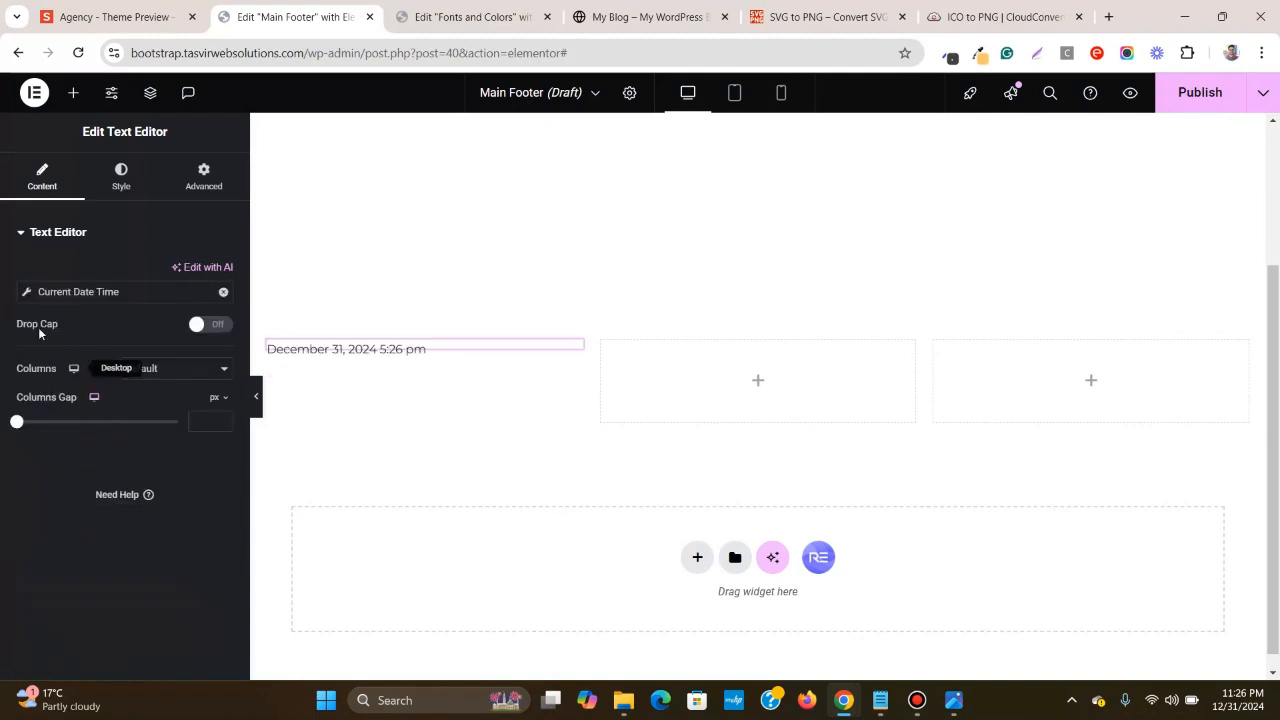
# - Set the Current Date Time tag's date format to Custom with only "Y" as the format
pyautogui.click(27, 295)
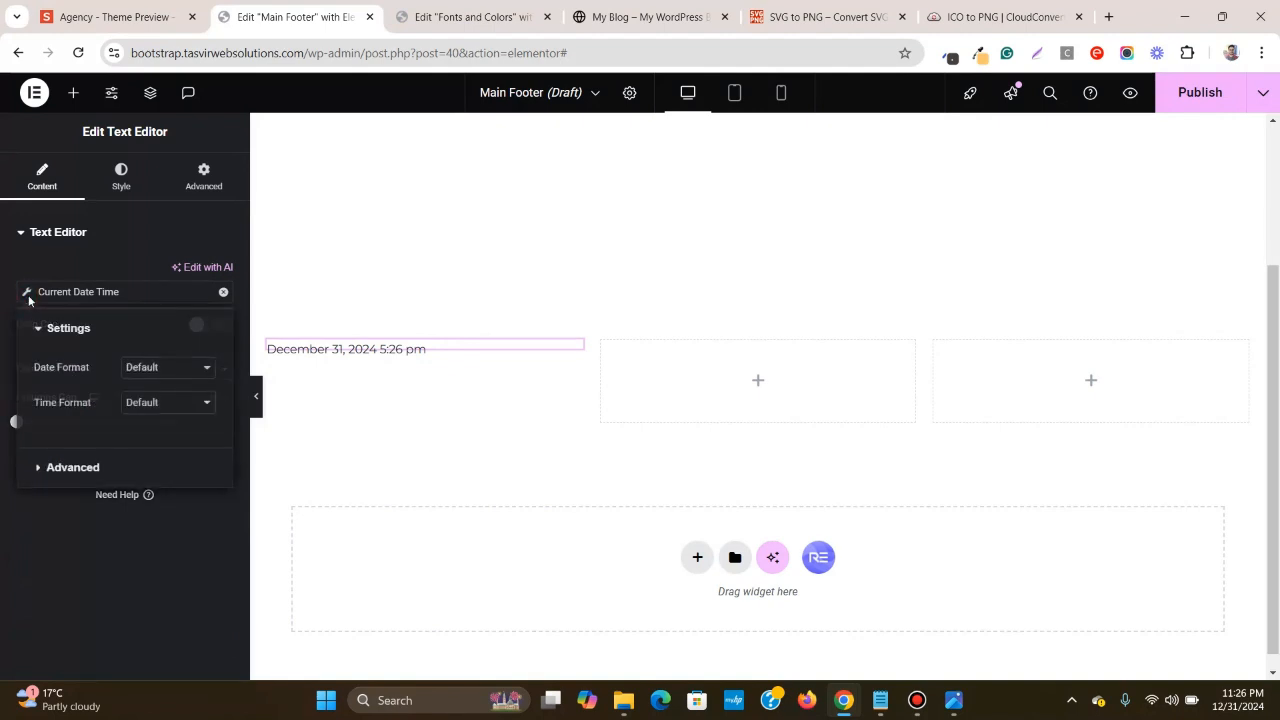
pyautogui.click(200, 408)
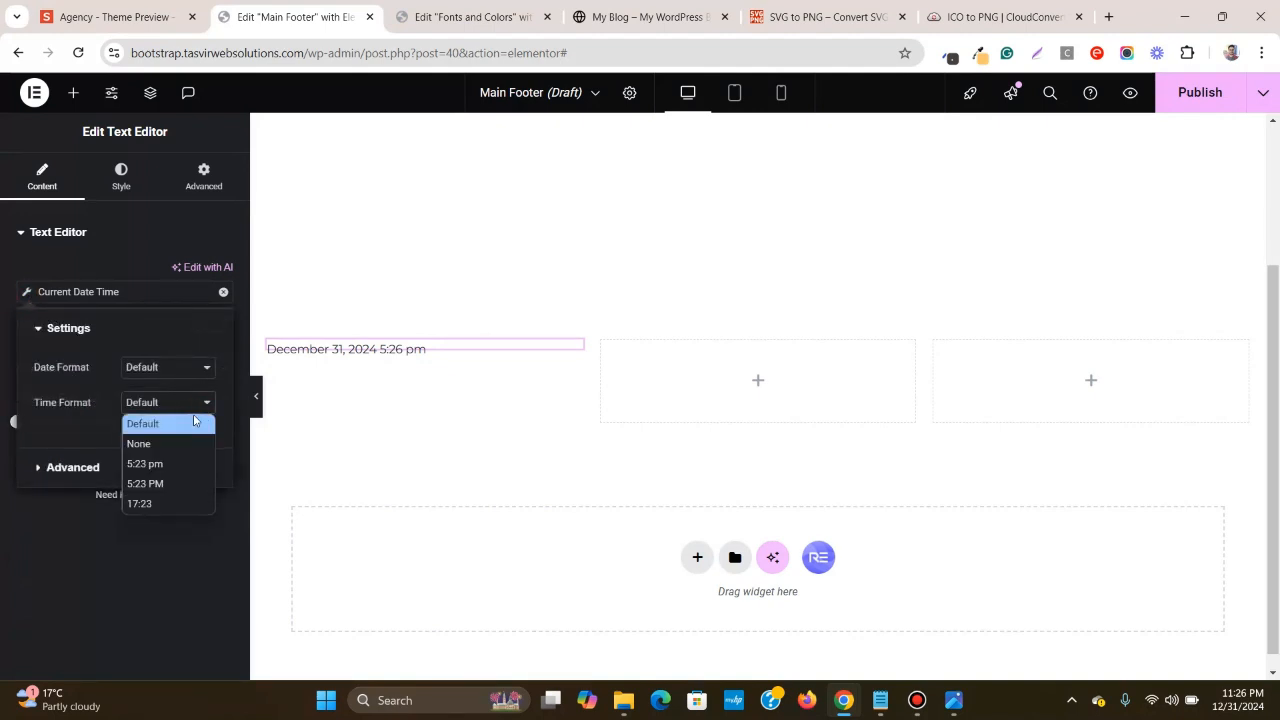
pyautogui.click(190, 409)
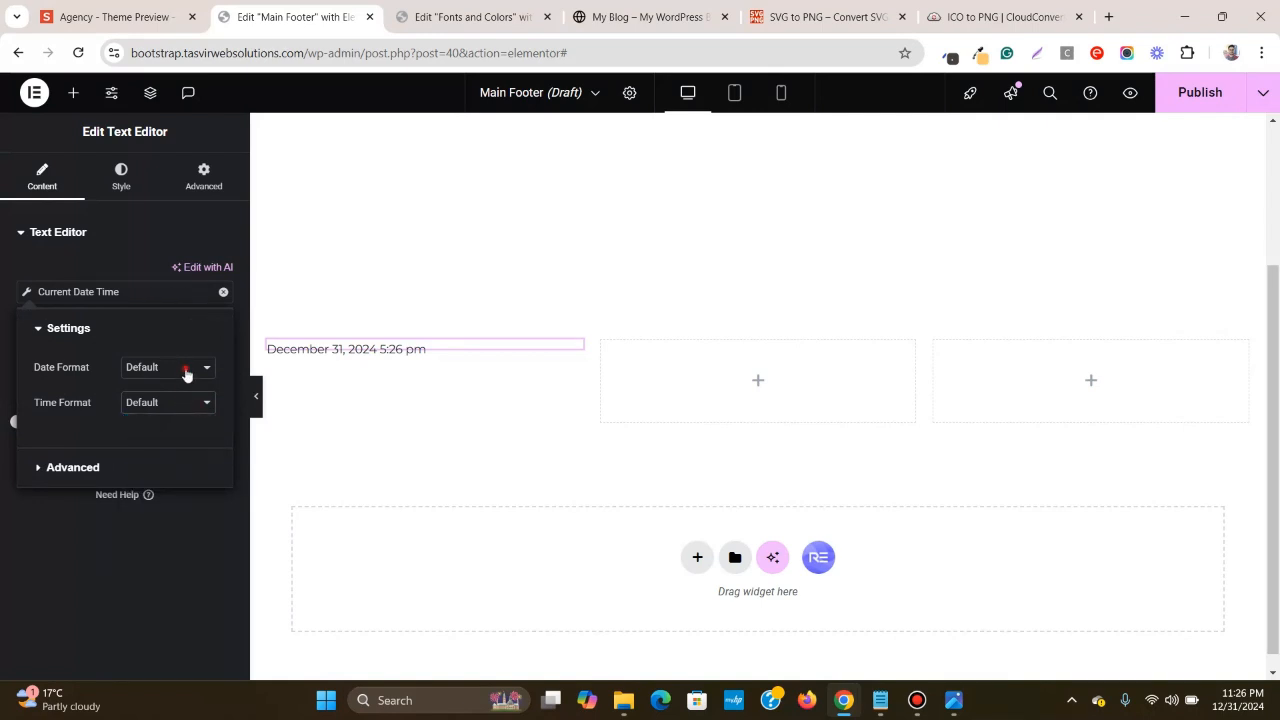
pyautogui.click(186, 370)
pyautogui.click(168, 509)
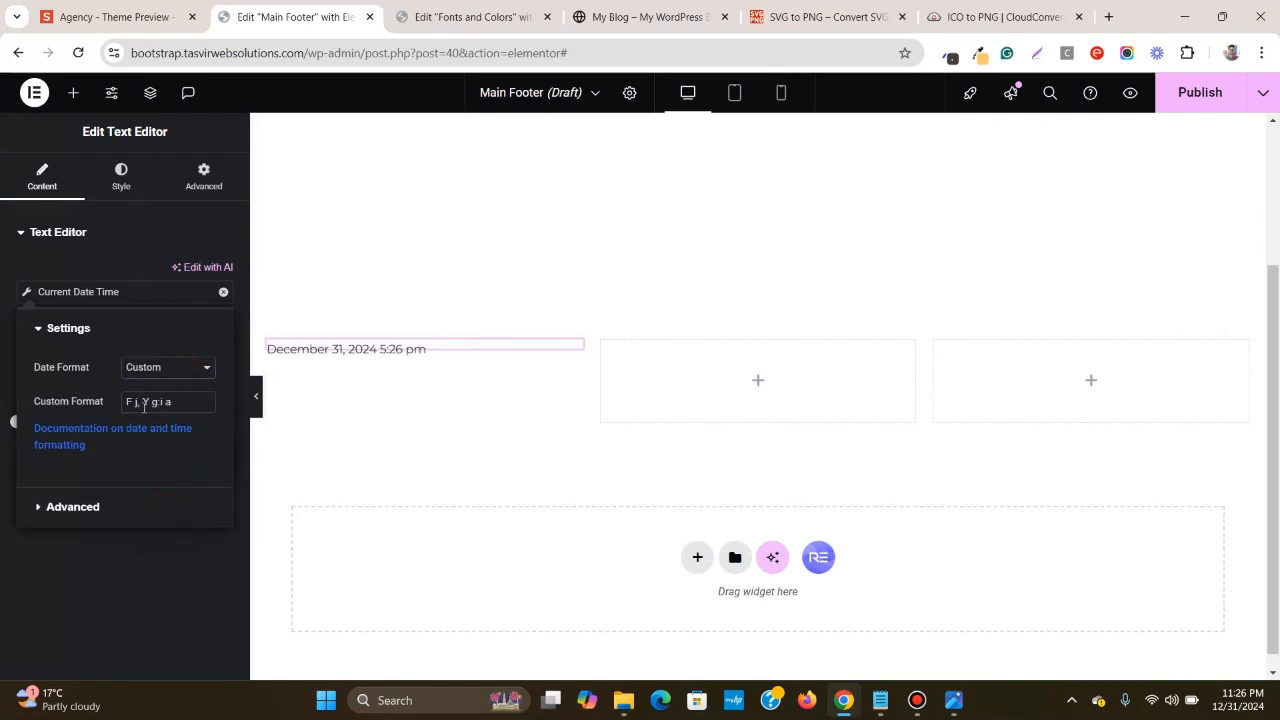
pyautogui.press('BackSpace')
pyautogui.press('BackSpace')
pyautogui.press('BackSpace')
pyautogui.press('BackSpace')
pyautogui.press('BackSpace')
pyautogui.press('BackSpace')
pyautogui.press('BackSpace')
pyautogui.press('BackSpace')
pyautogui.press('BackSpace')
pyautogui.press('BackSpace')
pyautogui.press('BackSpace')
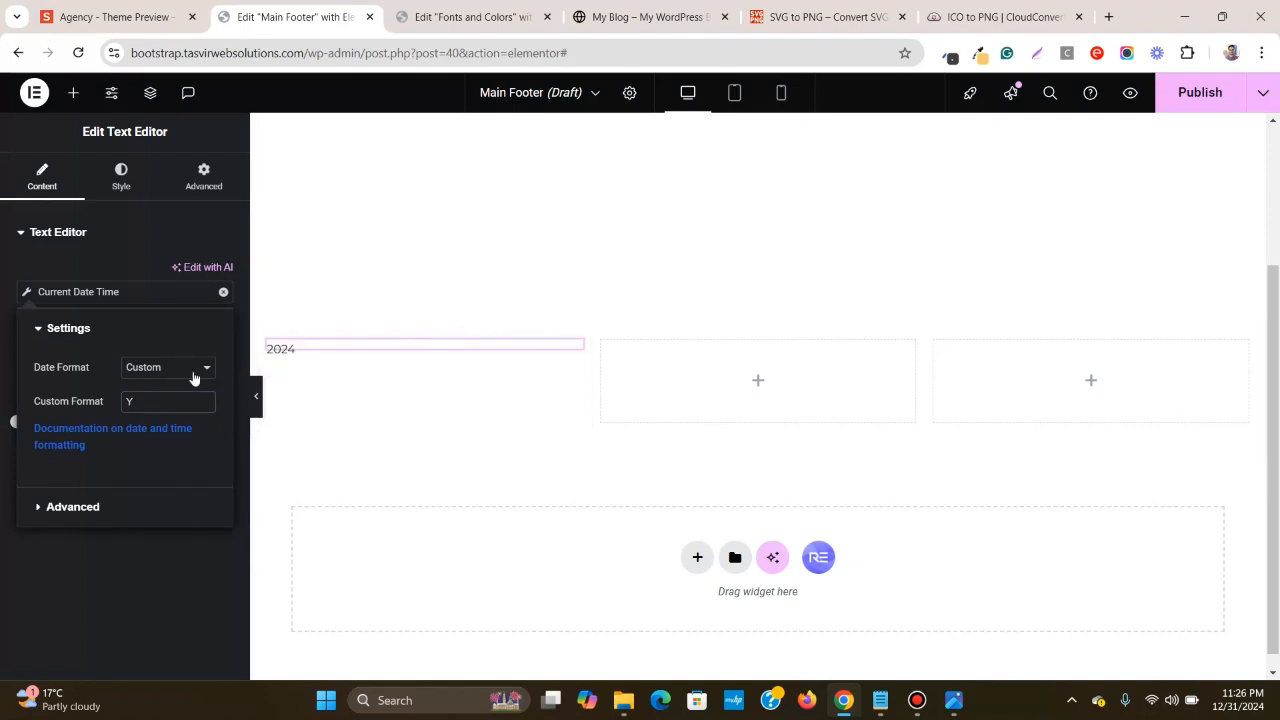
pyautogui.click(157, 259)
# - Set the Text Editor widget's bottom margin to 0 px
pyautogui.click(204, 177)
pyautogui.click(154, 288)
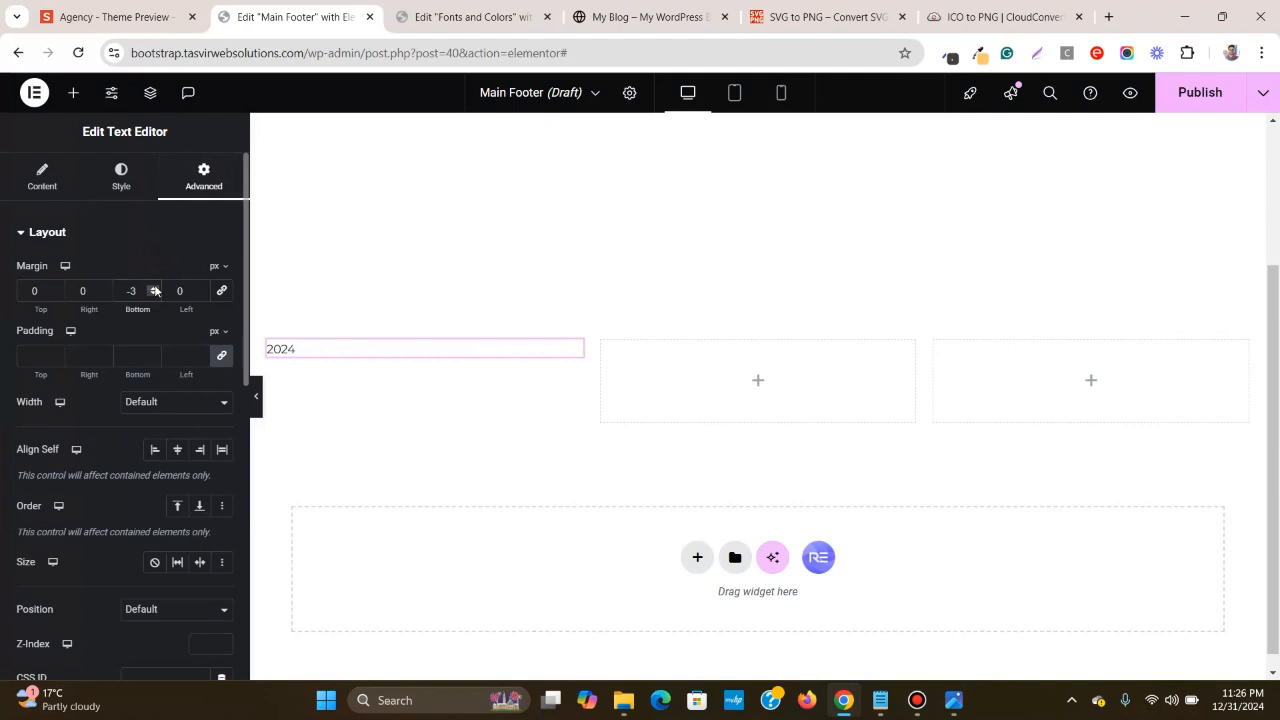
pyautogui.click(154, 288)
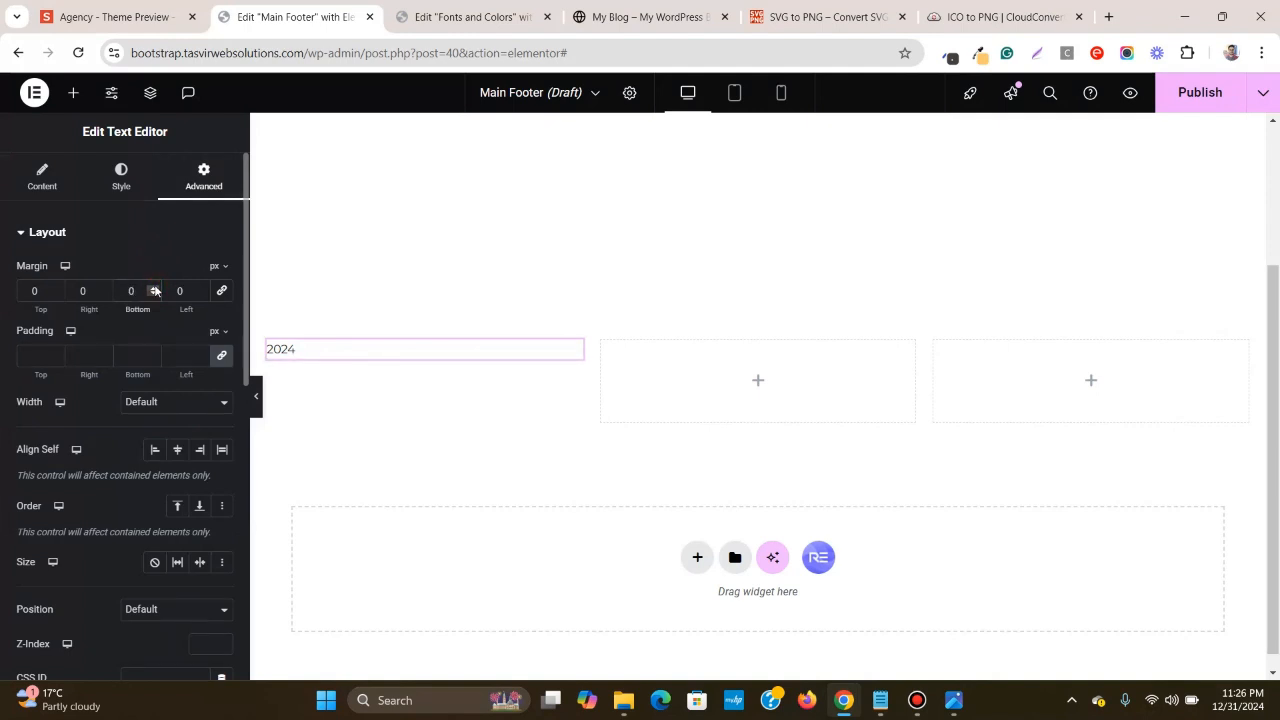
# - Copy "Copyright © Your Website" without the year from the Agency preview's footer and paste it as the Current Date Time tag's Before text
pyautogui.click(145, 6)
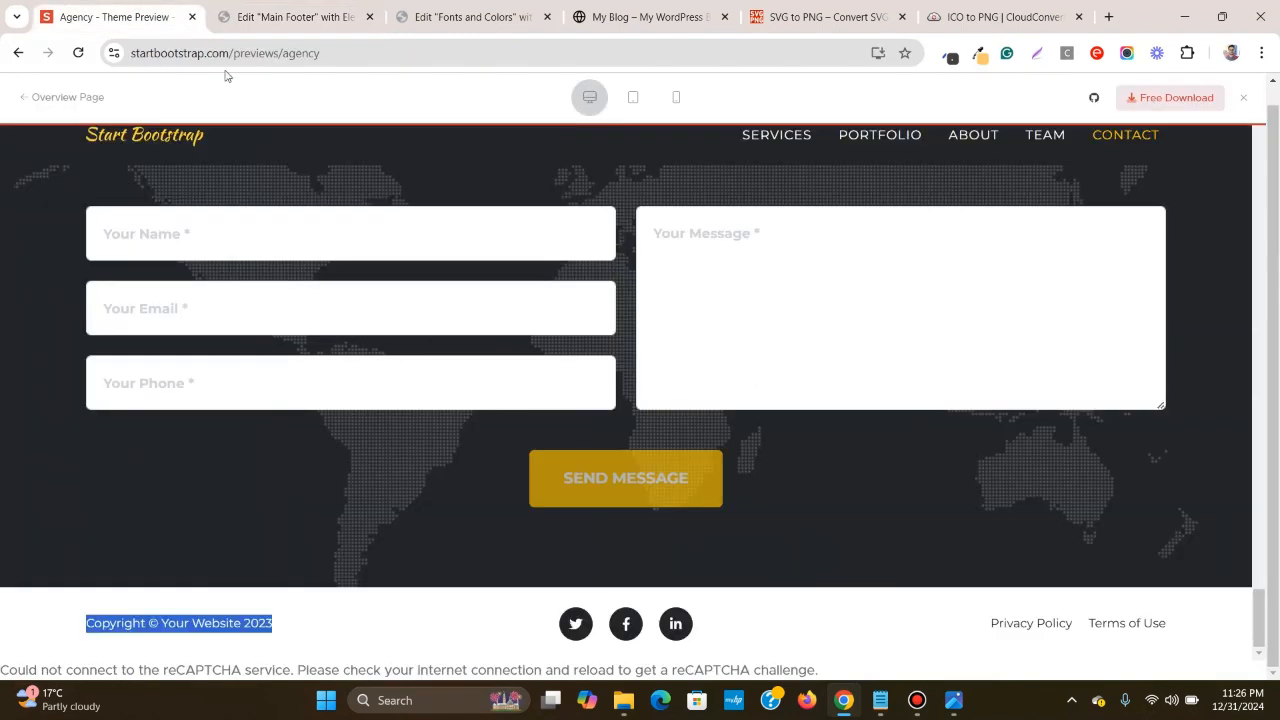
pyautogui.click(317, 588)
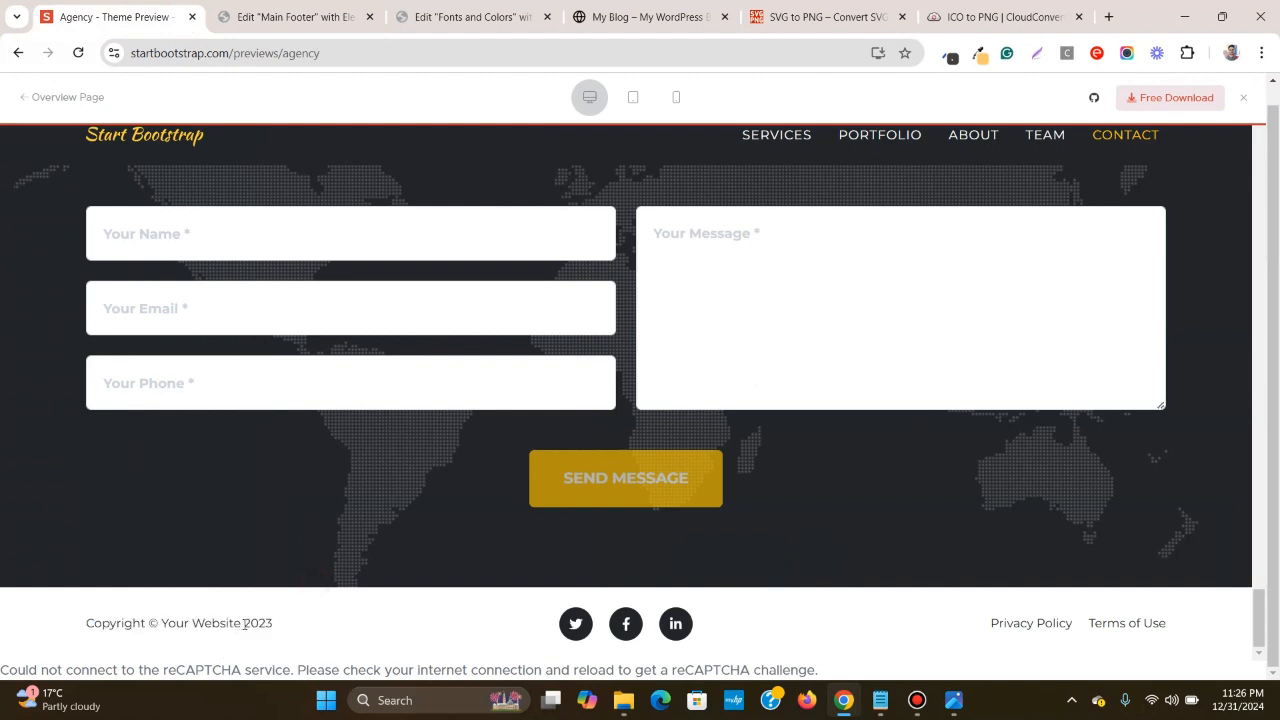
pyautogui.moveTo(245, 622); pyautogui.dragTo(88, 624)
pyautogui.rightClick(130, 630)
pyautogui.click(180, 418)
pyautogui.click(268, 8)
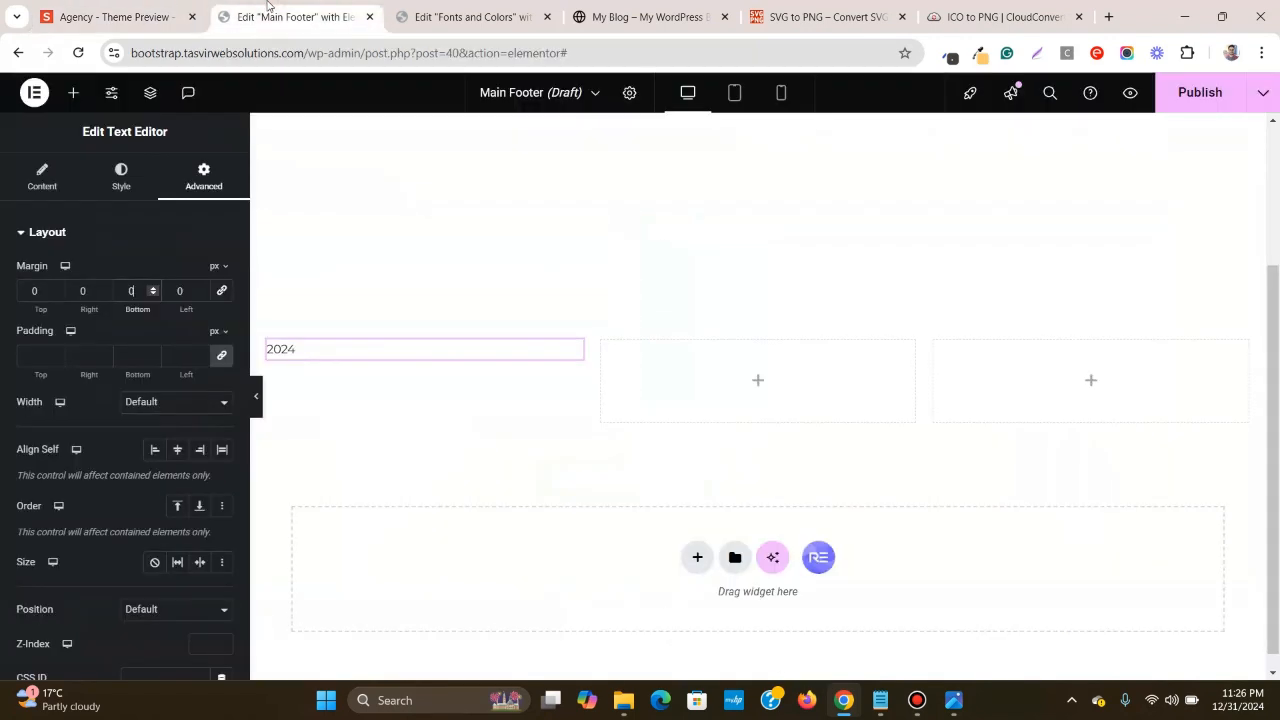
pyautogui.click(50, 176)
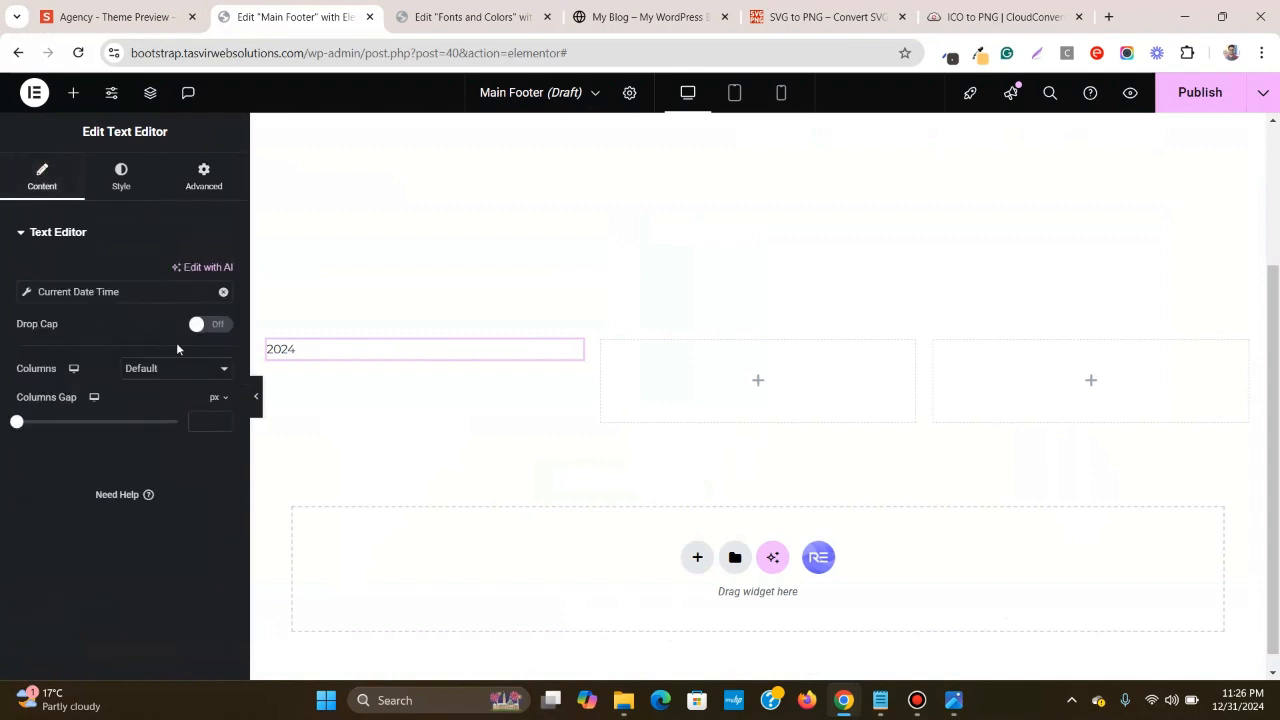
pyautogui.click(27, 295)
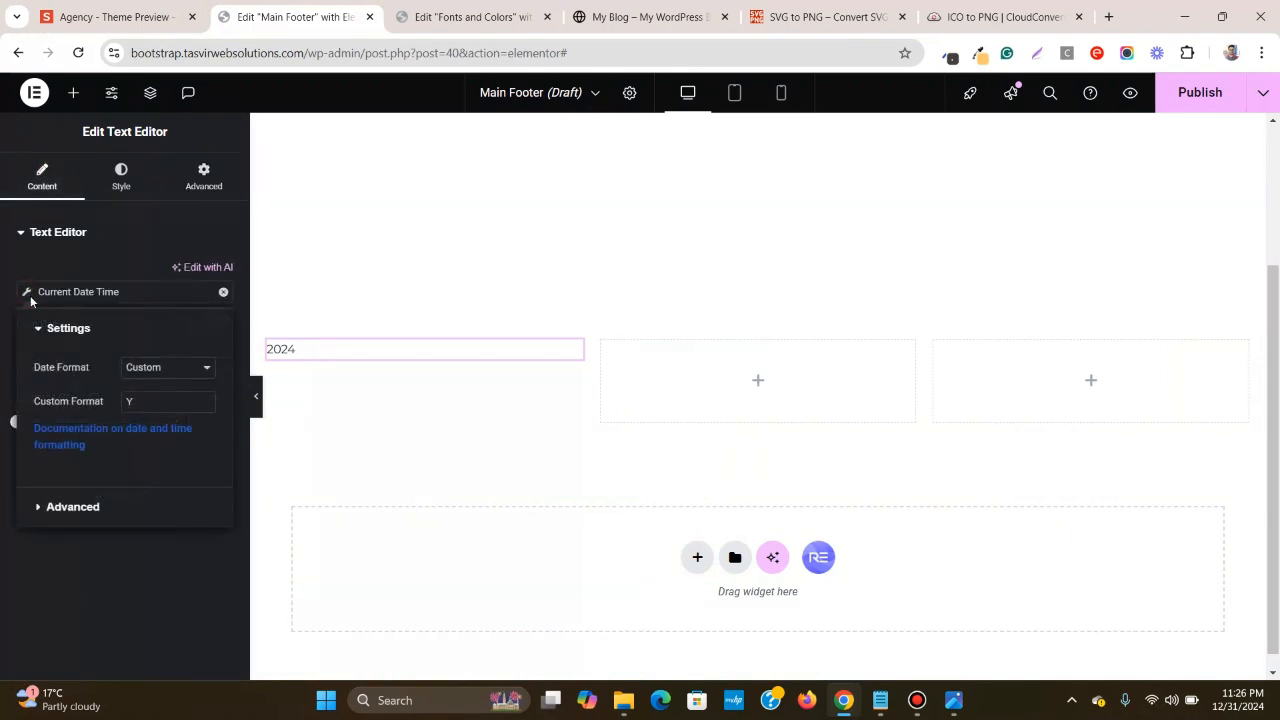
pyautogui.click(149, 507)
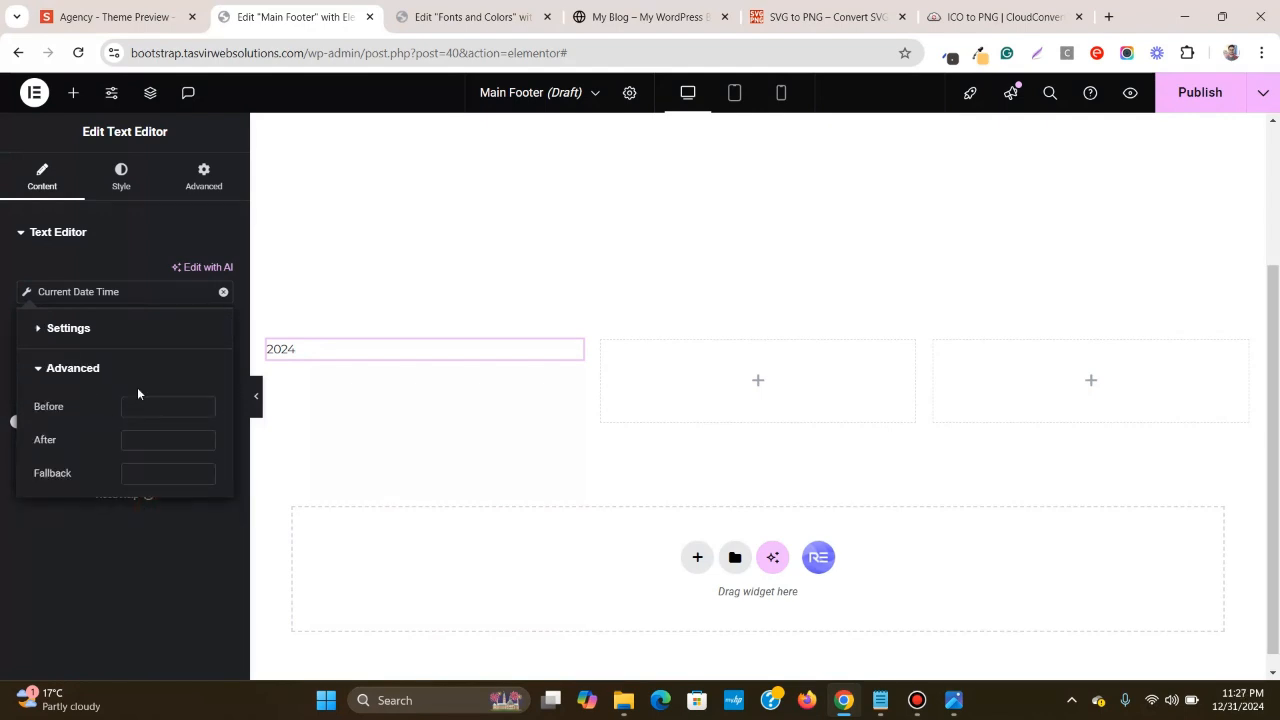
pyautogui.rightClick(171, 406)
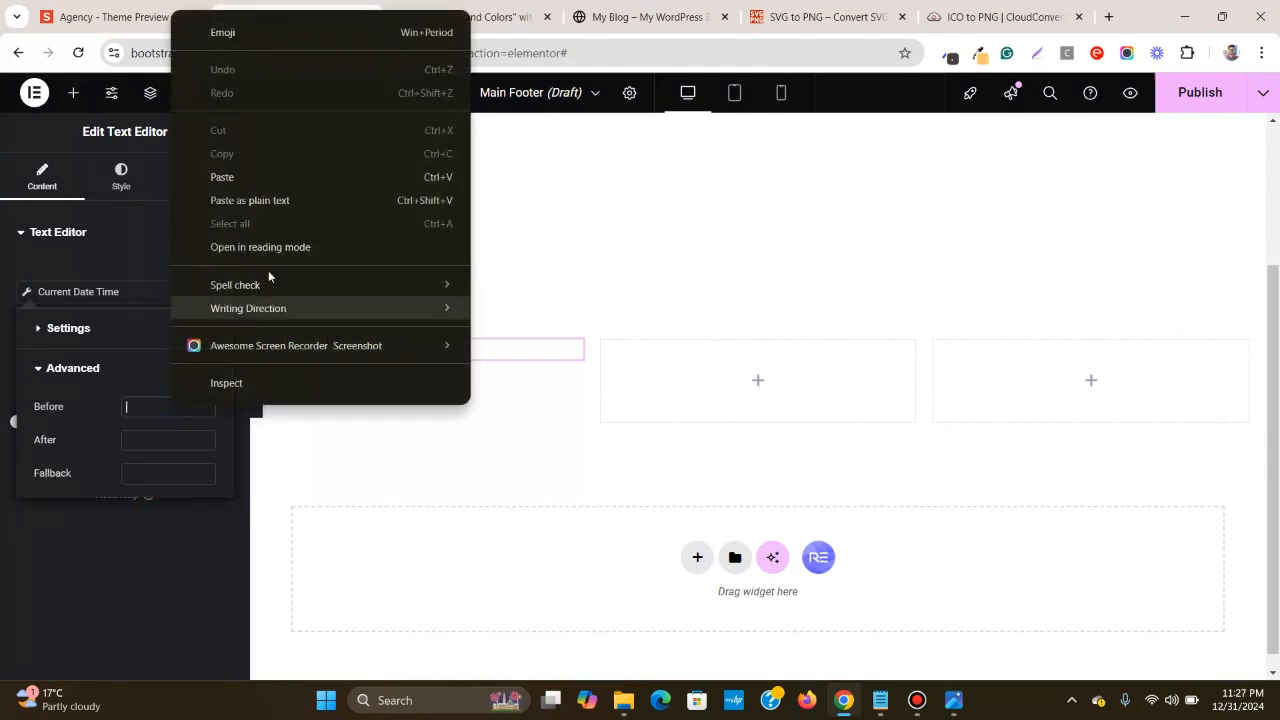
pyautogui.click(289, 198)
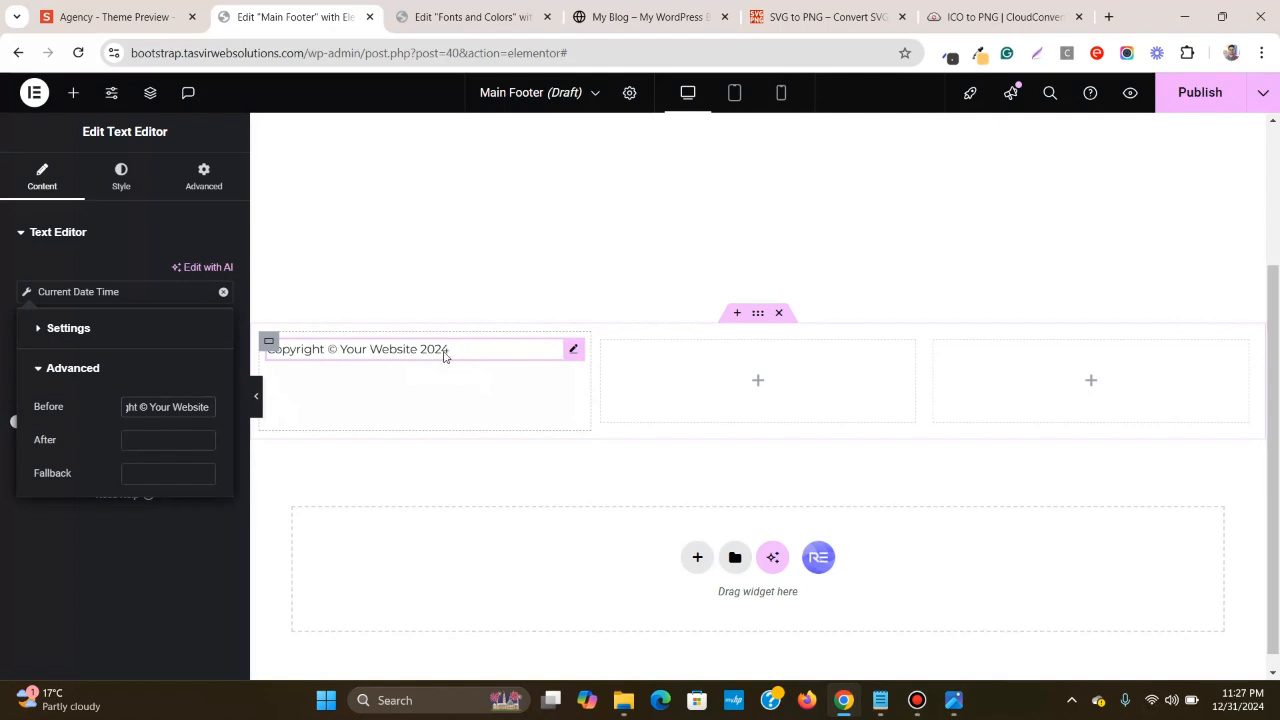
pyautogui.click(97, 250)
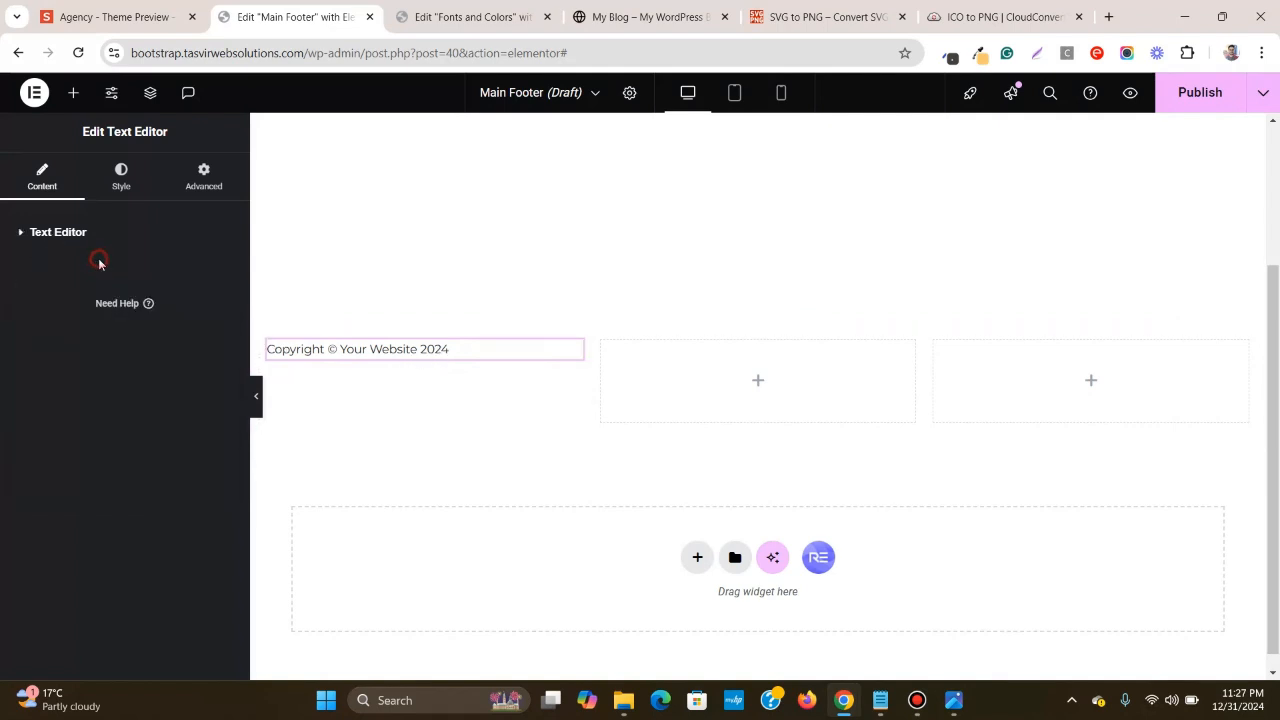
# - Examine the social icons in the Agency preview's footer, and return to the Main Footer editor
pyautogui.click(155, 5)
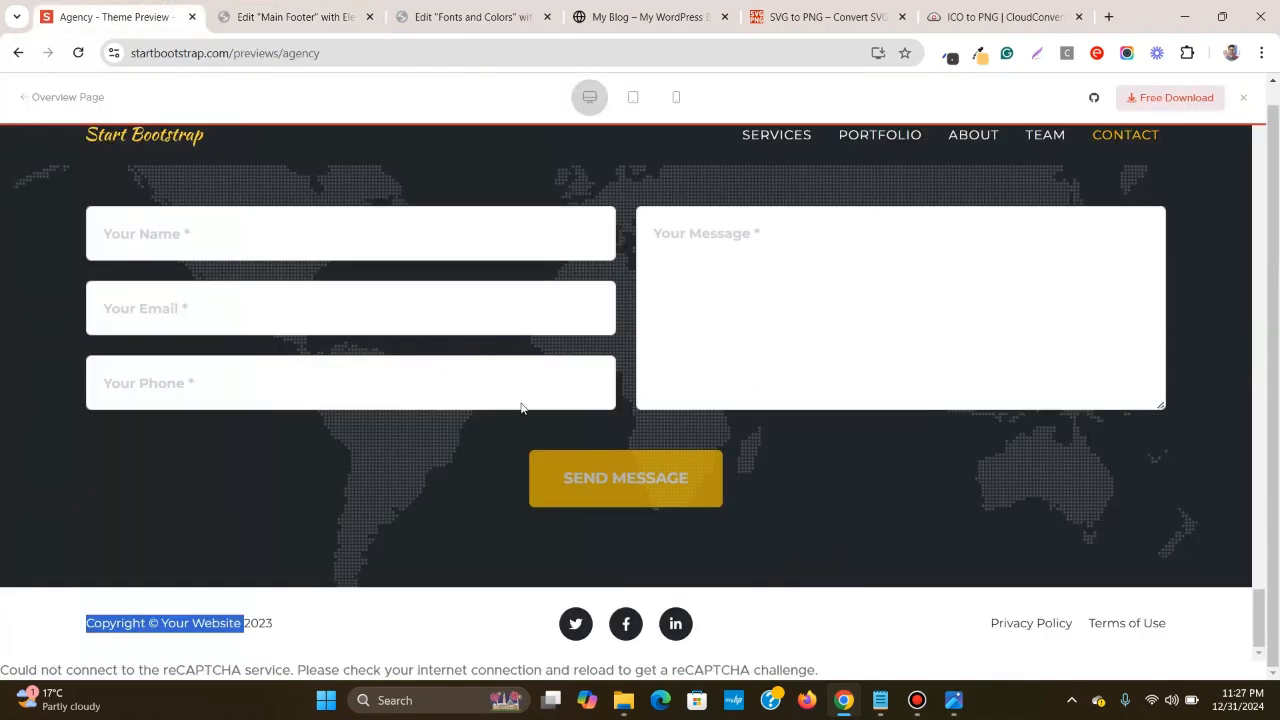
pyautogui.click(591, 568)
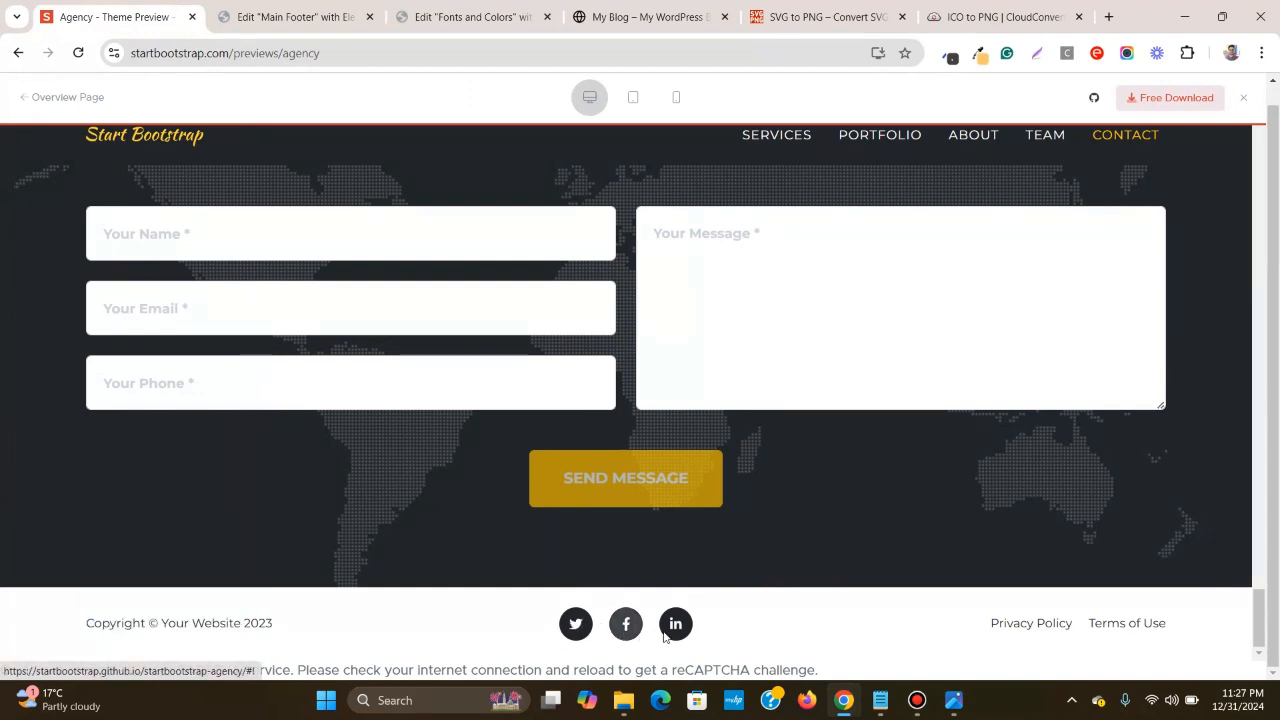
pyautogui.click(349, 6)
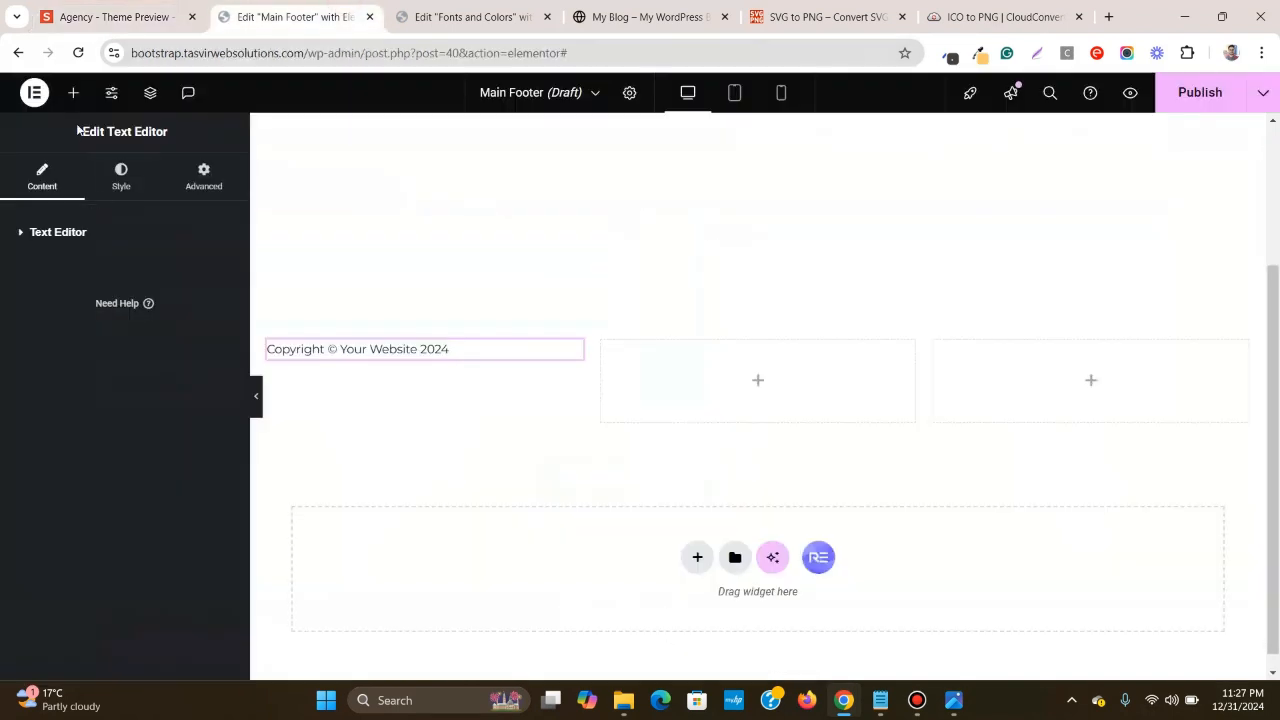
# - Add a Social Icons widget to the footer's middle column and compare it with the icons in the Agency preview's footer
pyautogui.click(75, 93)
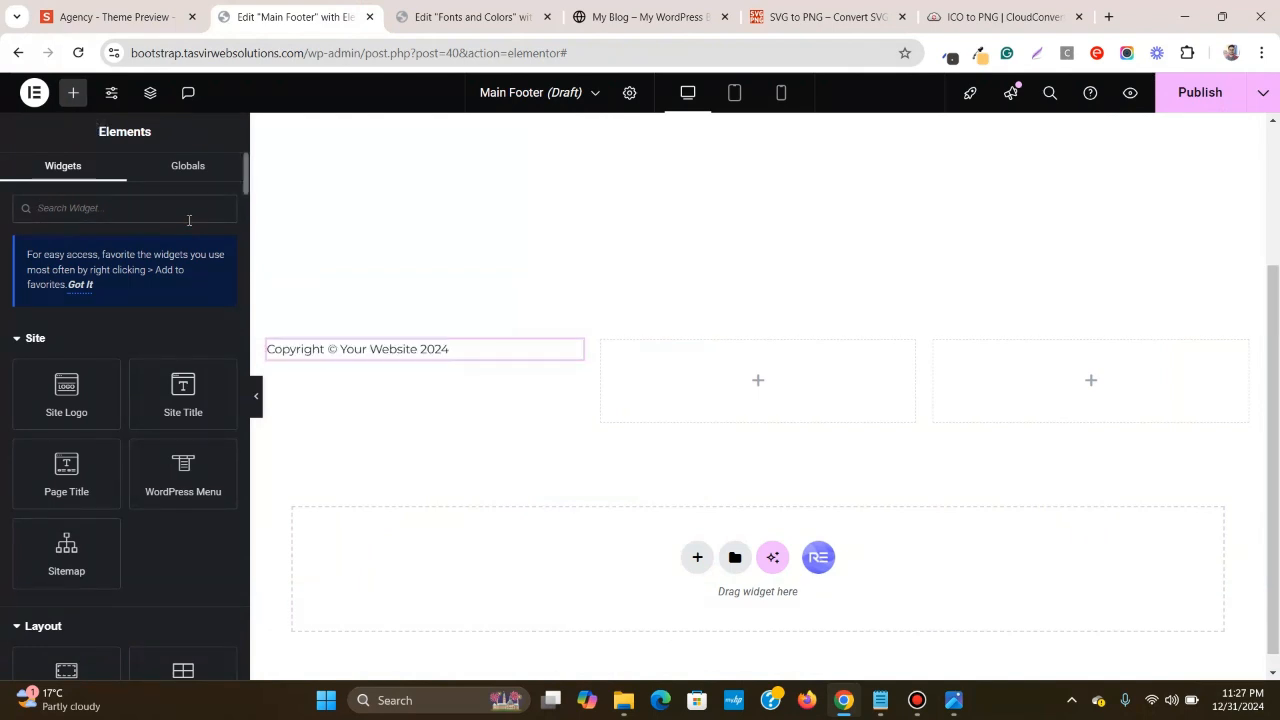
pyautogui.write('soci')
pyautogui.moveTo(94, 366); pyautogui.dragTo(694, 380)
pyautogui.click(115, 17)
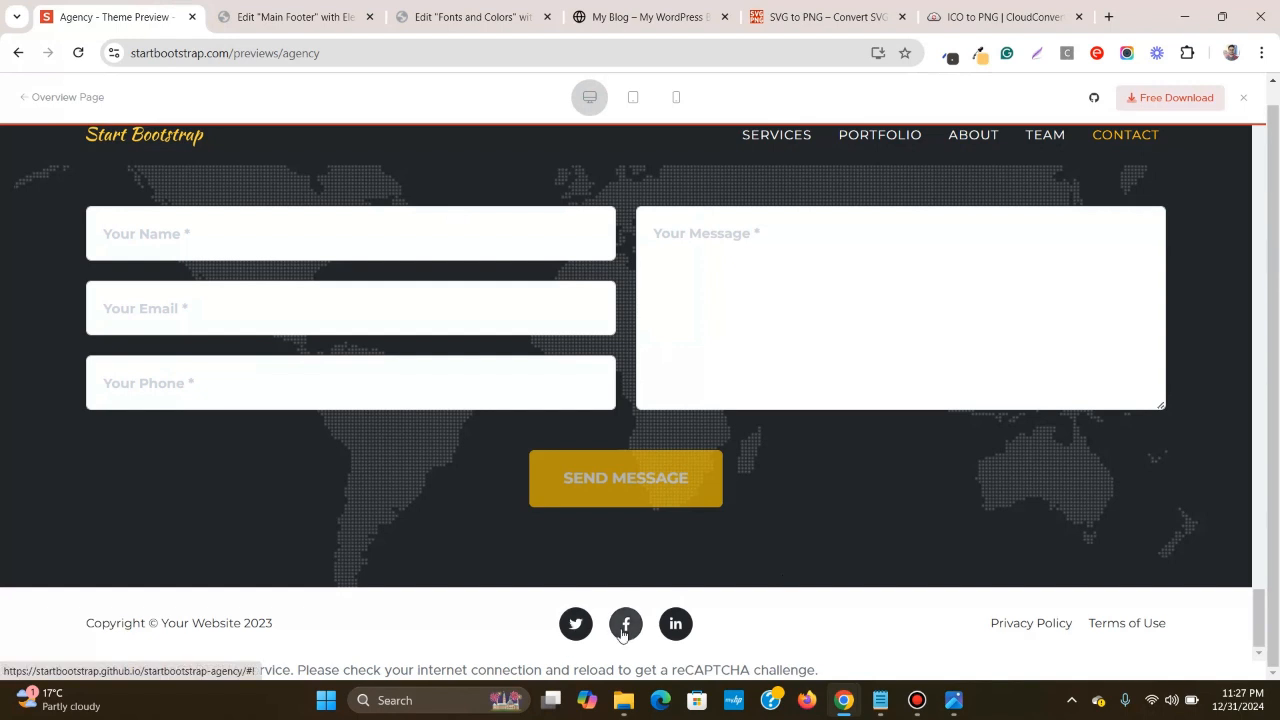
pyautogui.click(290, 17)
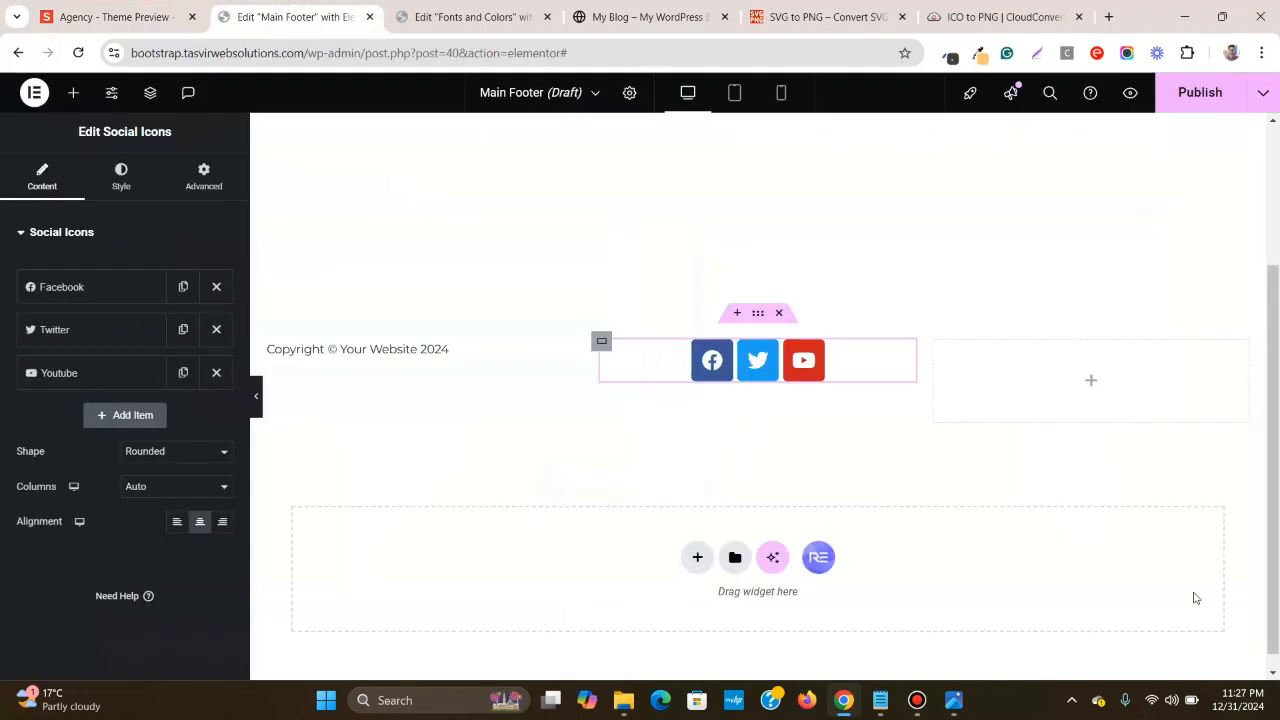
# - Set the social icons' color to Custom with the global "dark" color as the primary color
pyautogui.click(115, 176)
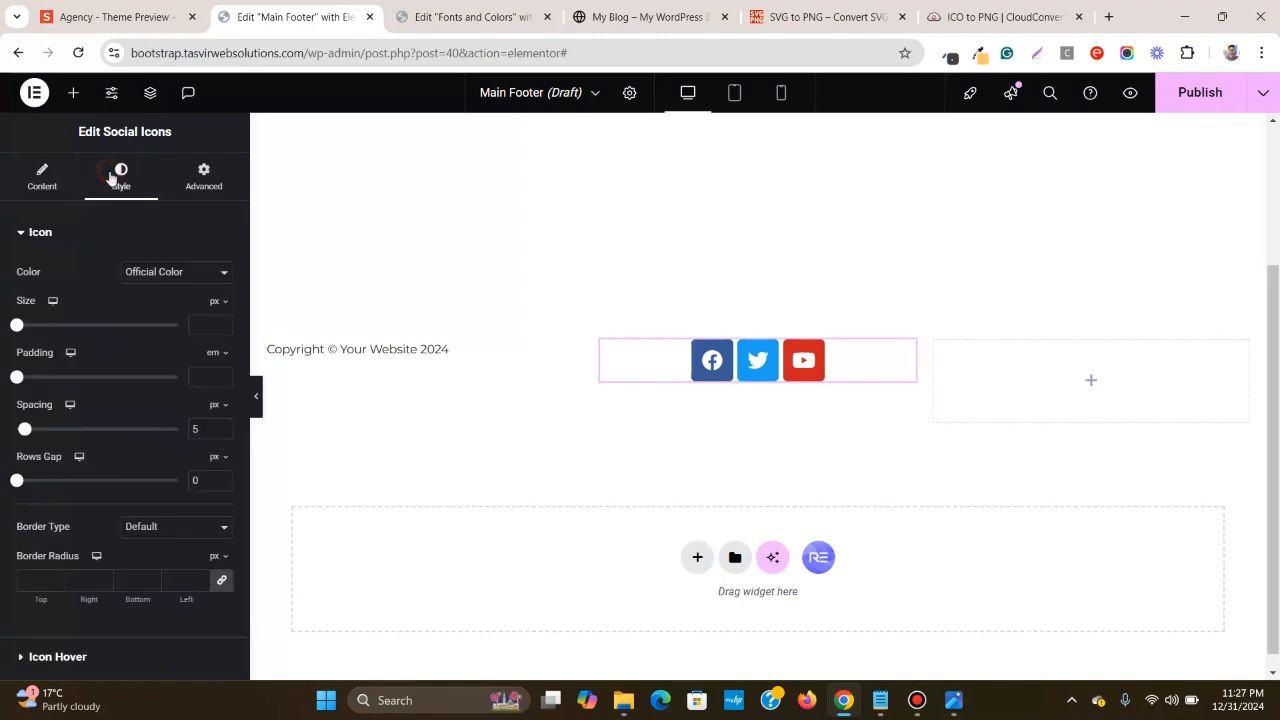
pyautogui.click(200, 274)
pyautogui.click(174, 312)
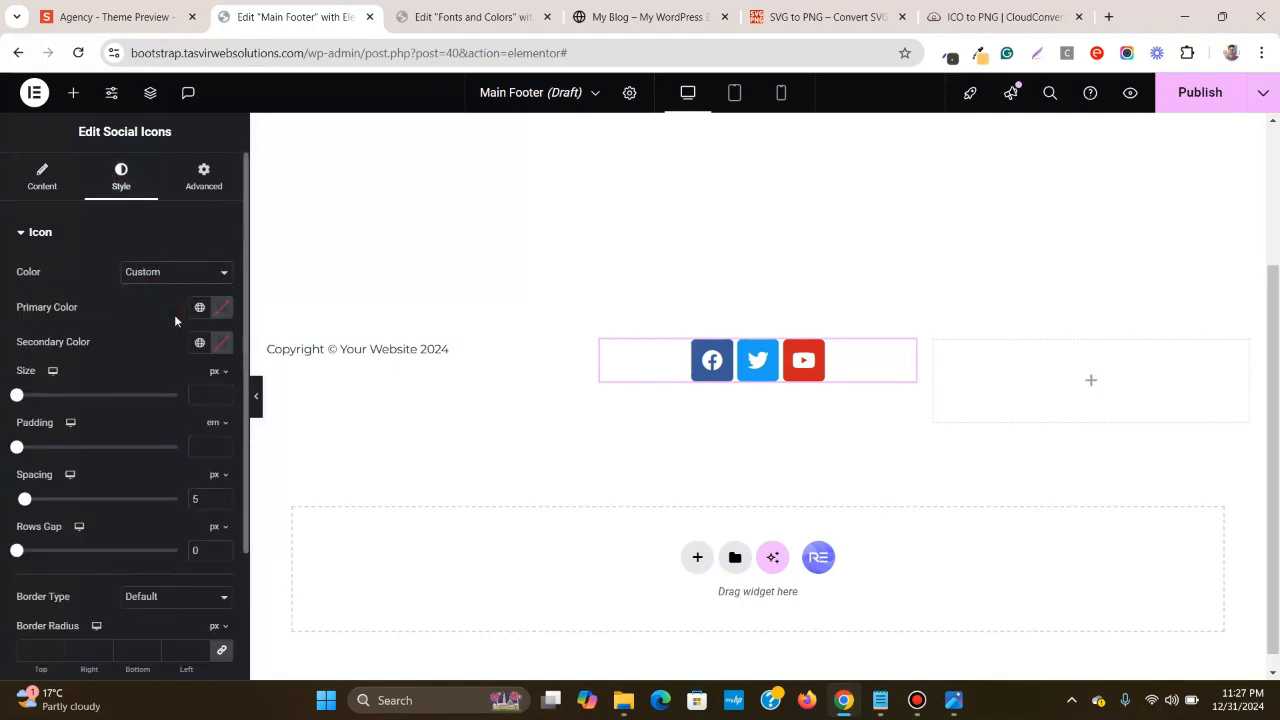
pyautogui.click(200, 307)
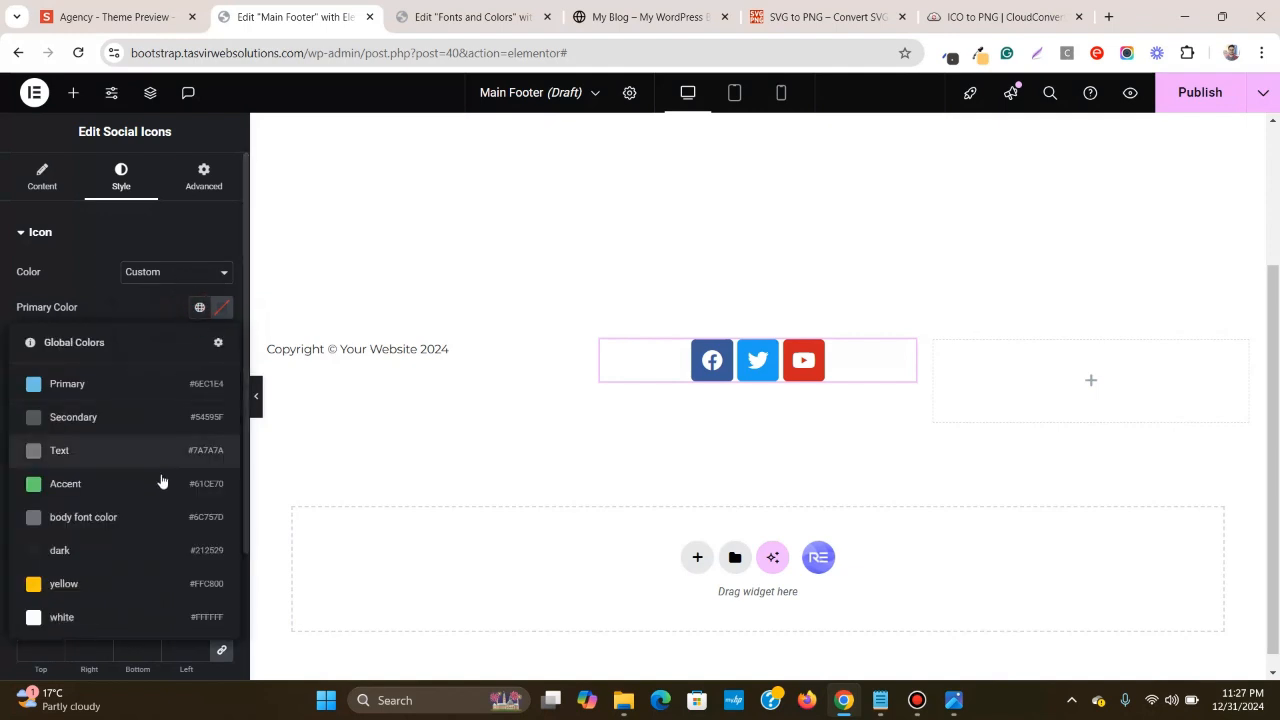
pyautogui.click(81, 552)
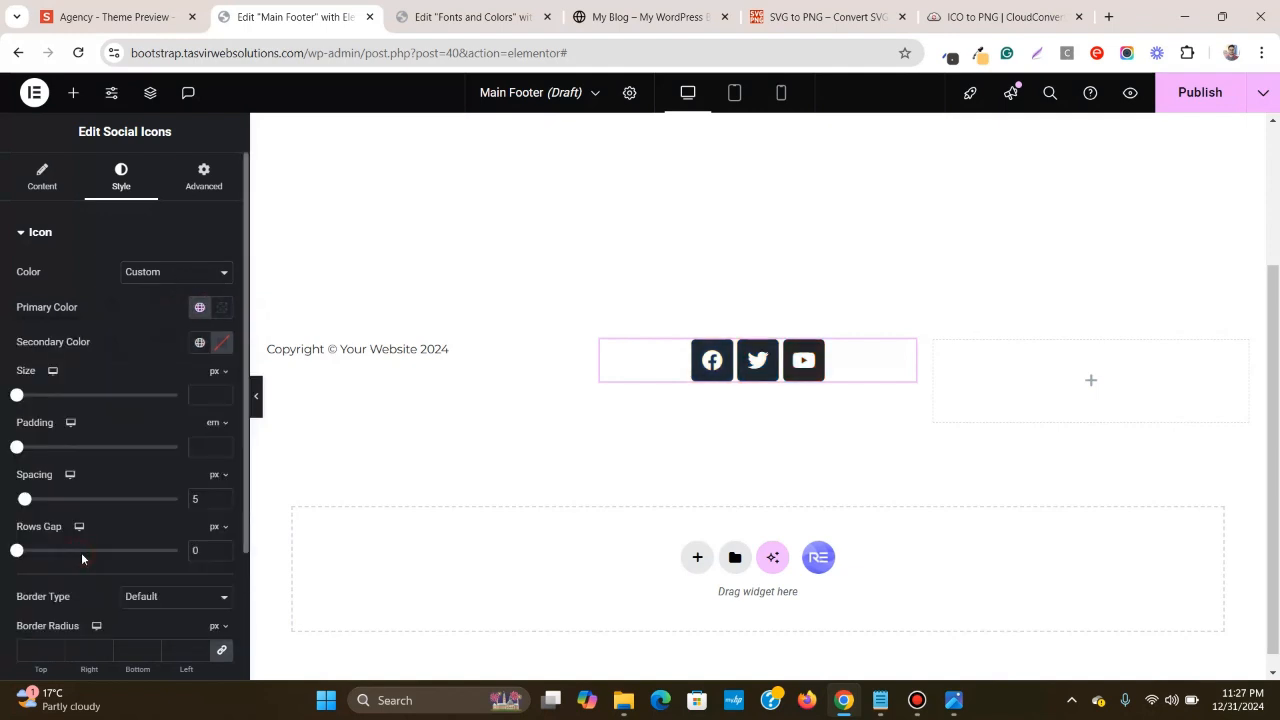
pyautogui.scroll(-1, 72, 475)
pyautogui.scroll(1, 72, 475)
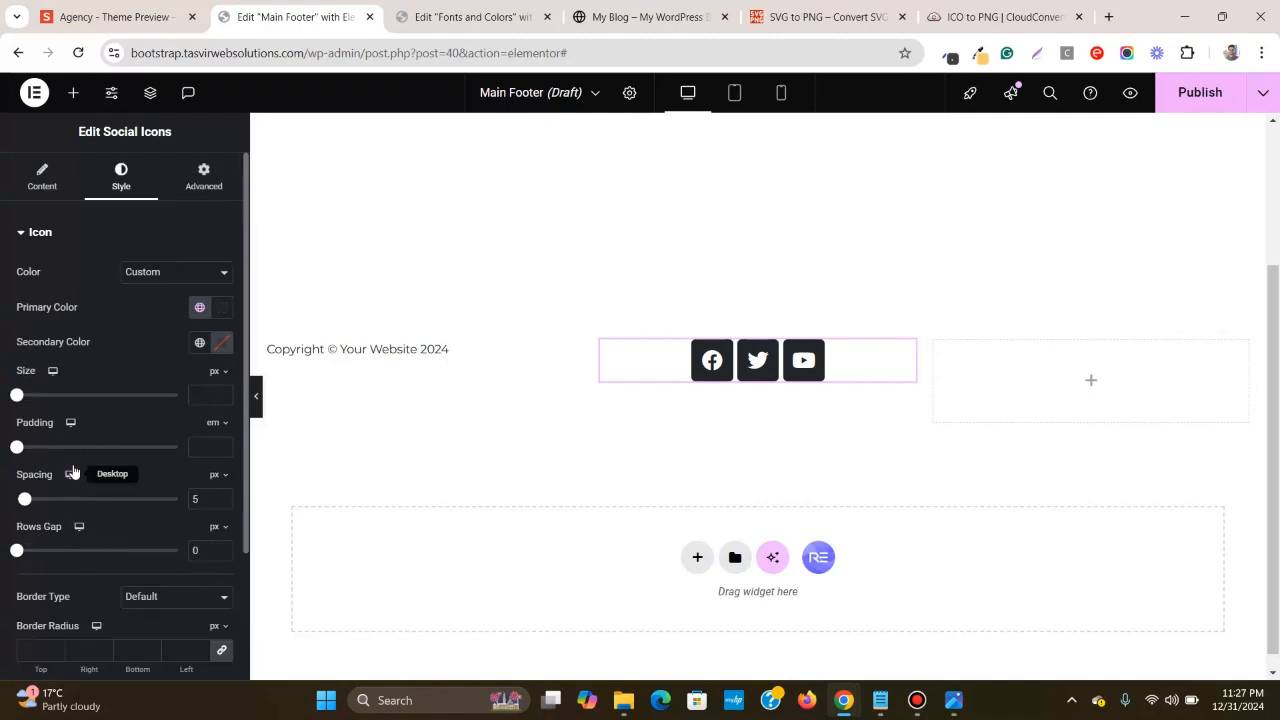
# - Set the social icons' shape to Circle and their size to 20 px
pyautogui.click(63, 172)
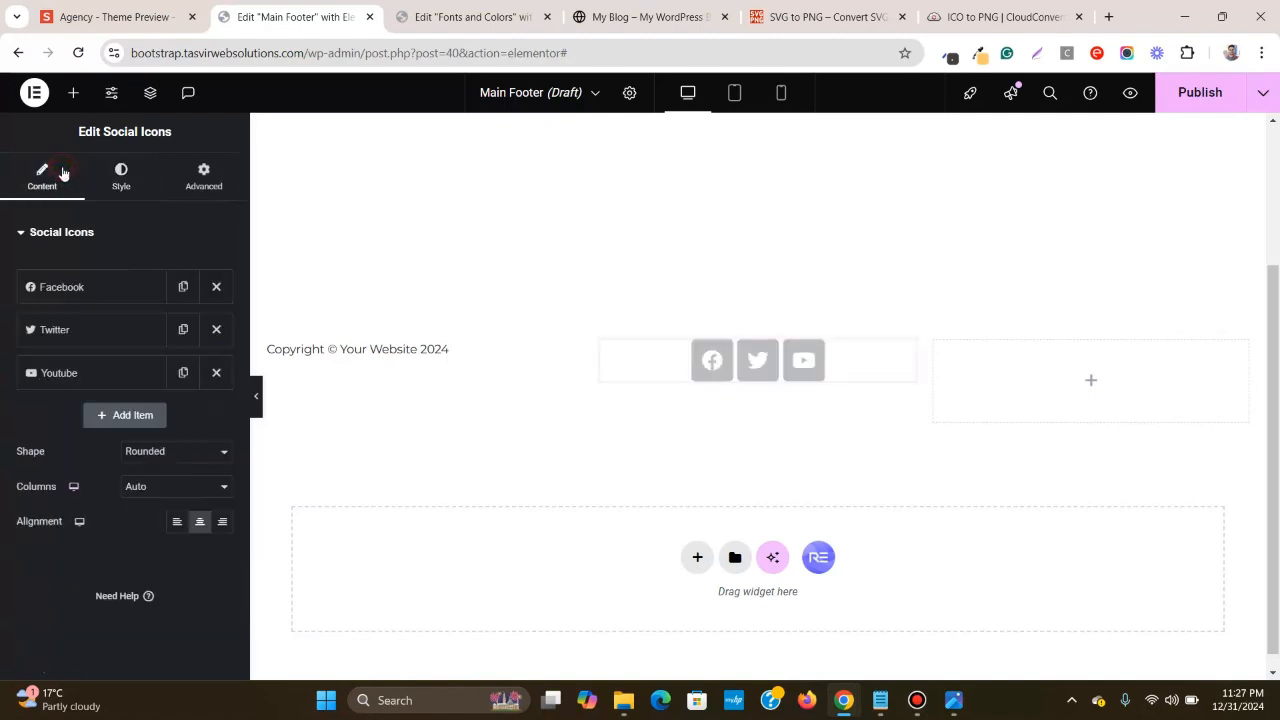
pyautogui.click(170, 453)
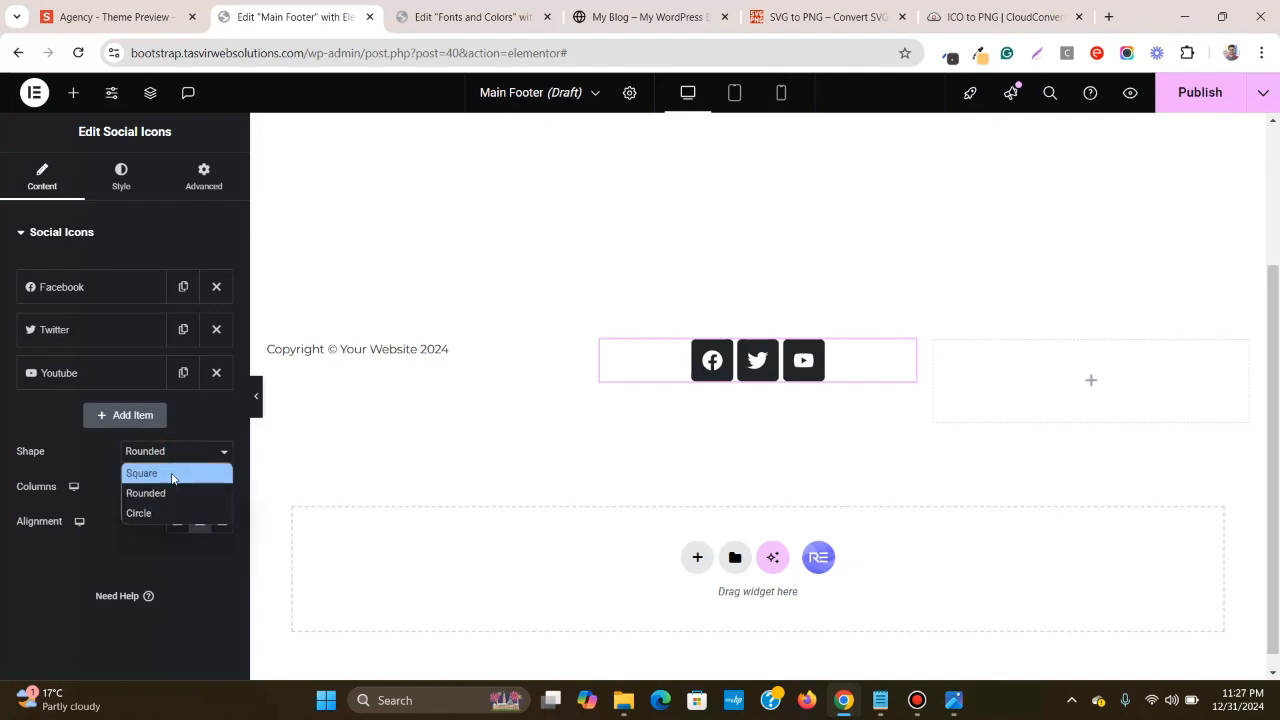
pyautogui.click(157, 512)
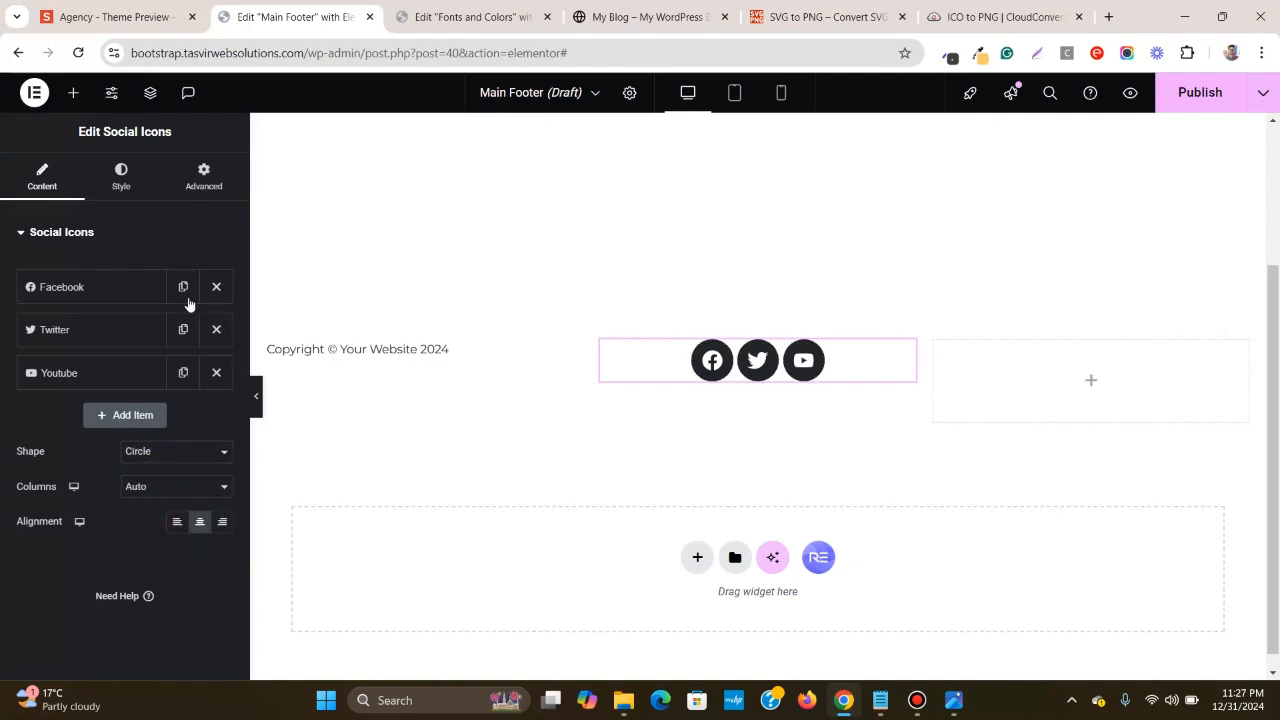
pyautogui.click(121, 176)
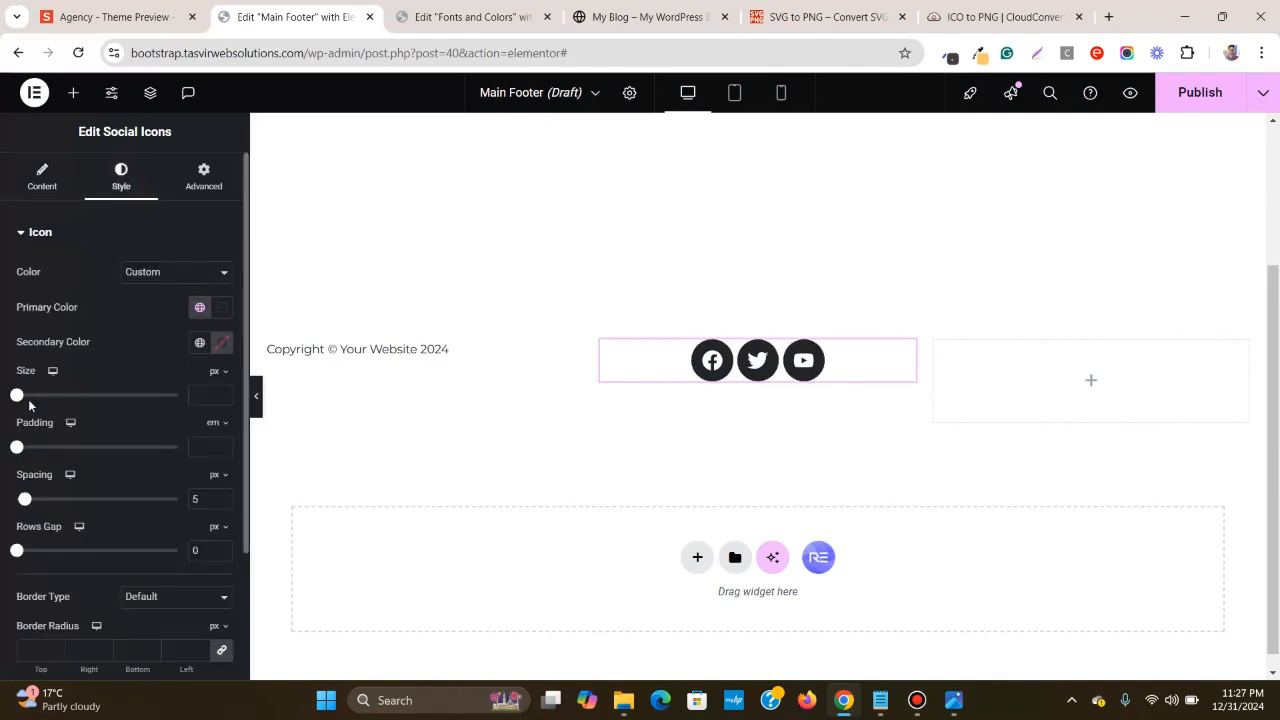
pyautogui.moveTo(20, 396); pyautogui.dragTo(29, 402)
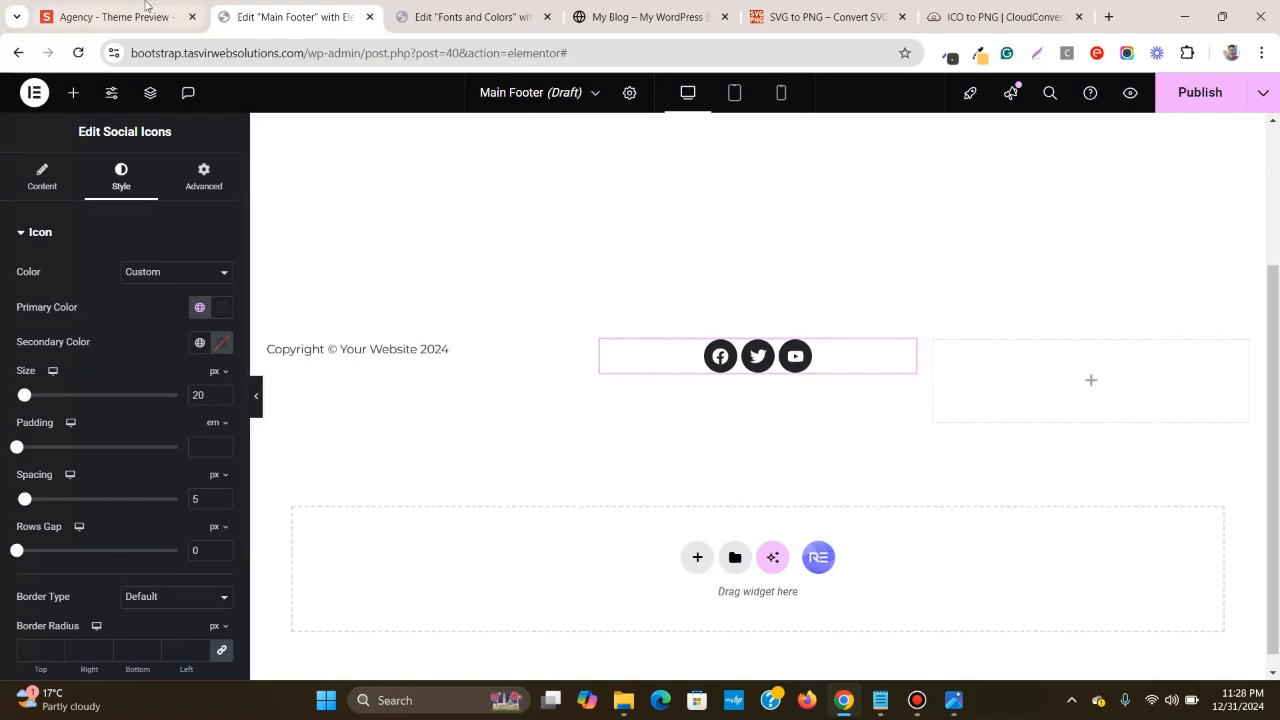
# - Inspect the dimensions of the Twitter icon in the Agency preview's footer, and return to the Main Footer editor
pyautogui.click(110, 17)
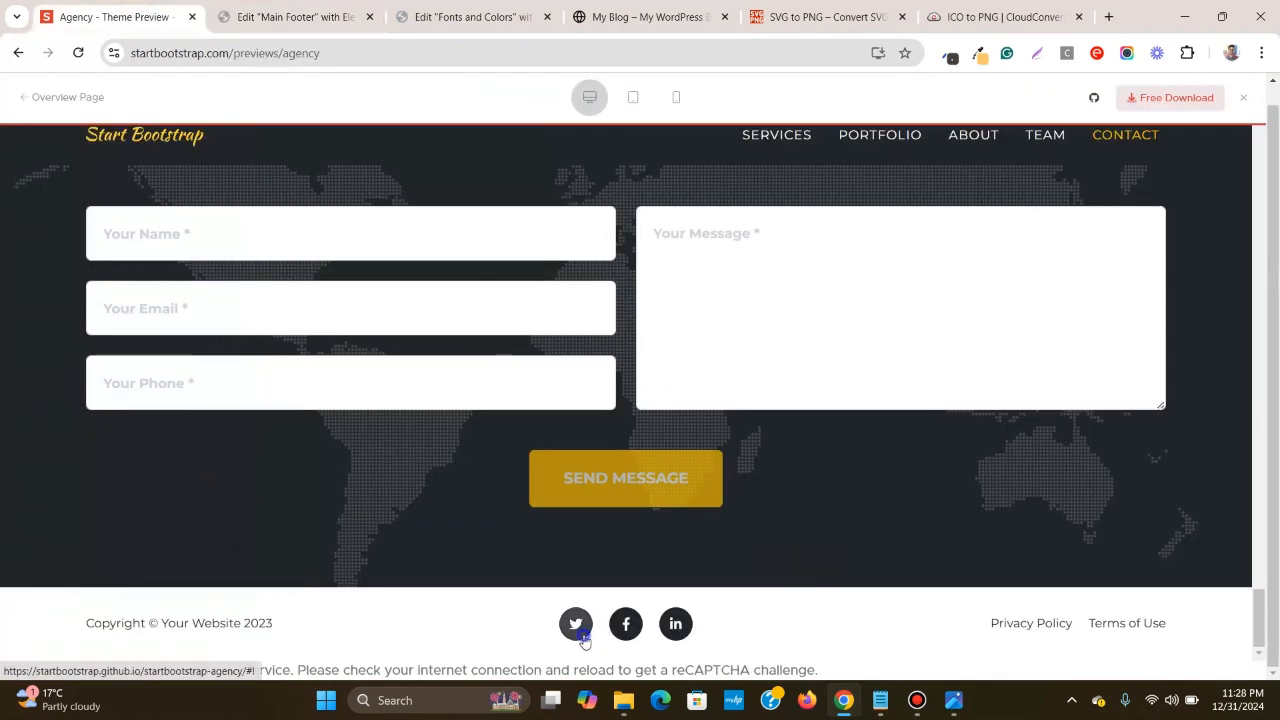
pyautogui.rightClick(578, 622)
pyautogui.press('Escape')
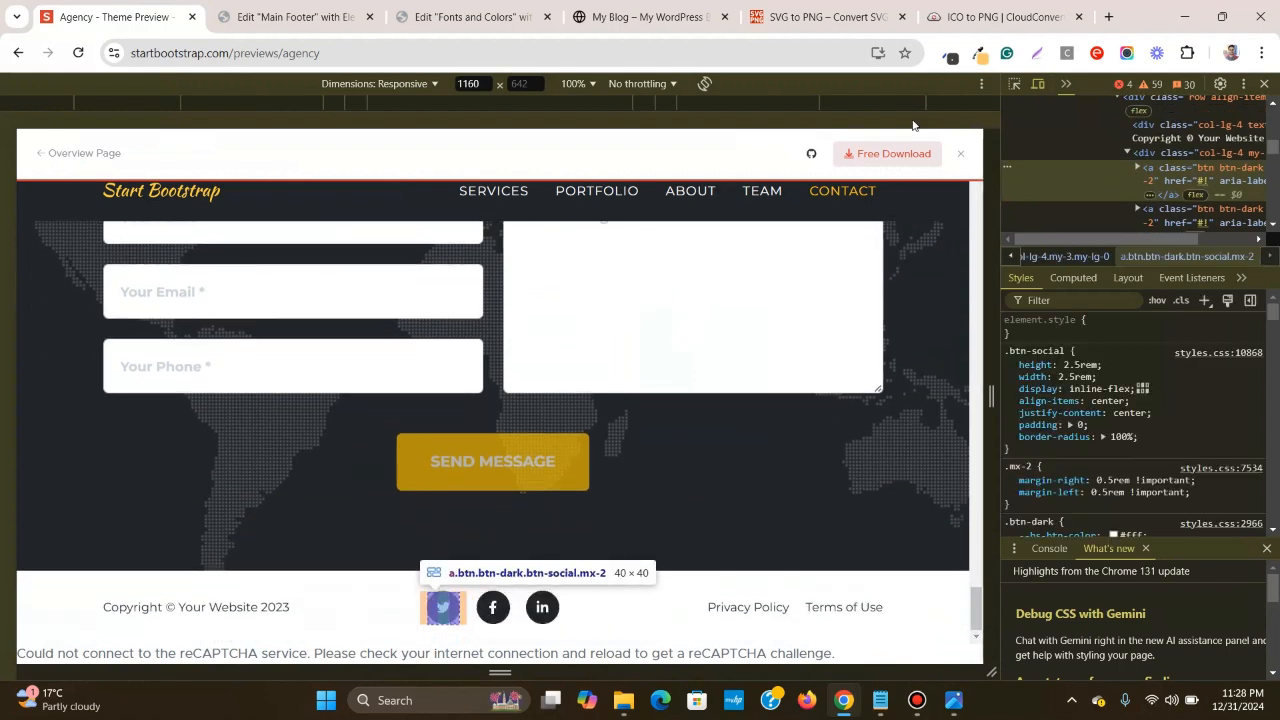
pyautogui.click(1014, 84)
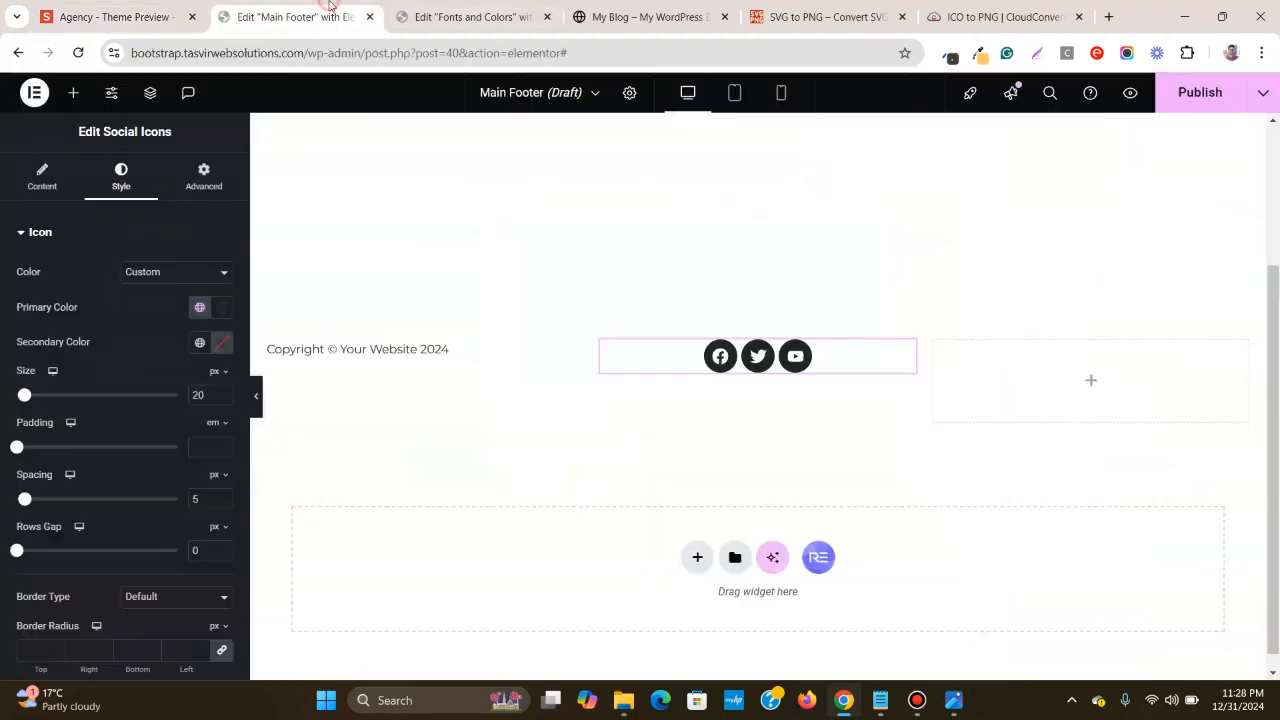
pyautogui.click(290, 17)
# - Try a 22 px size for the social icons, and restore it to 20 px
pyautogui.click(224, 393)
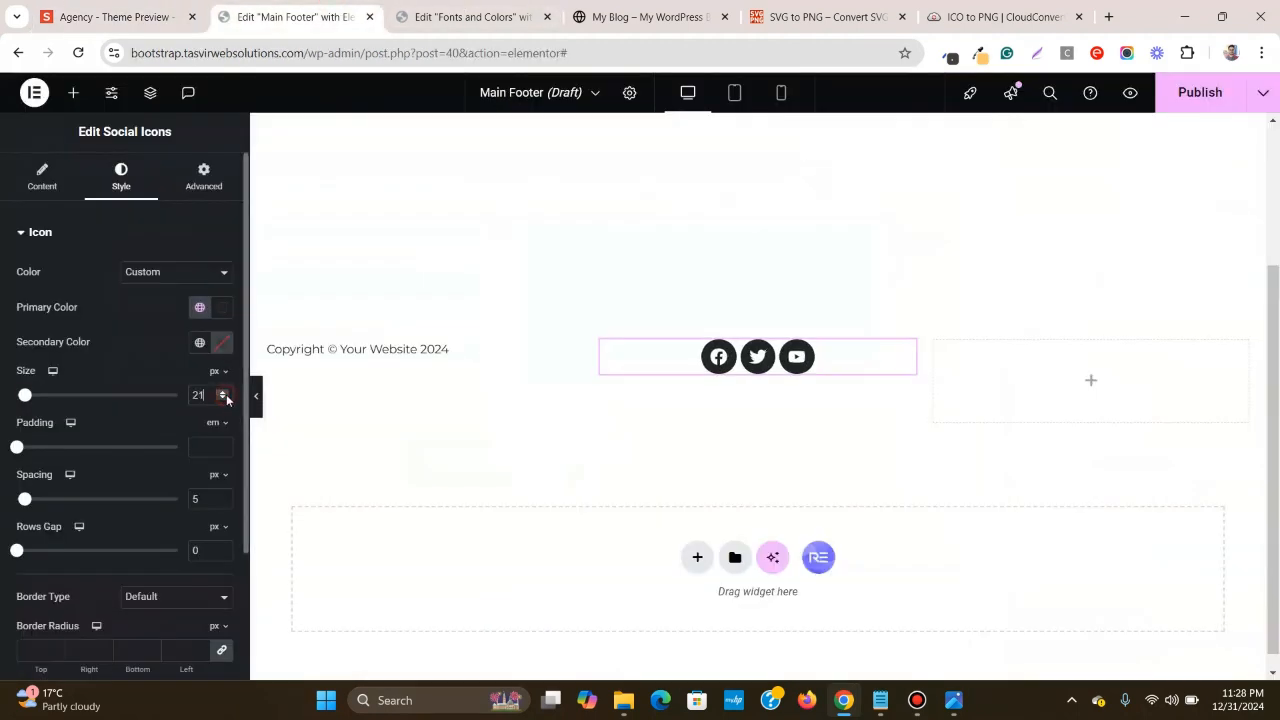
pyautogui.click(224, 393)
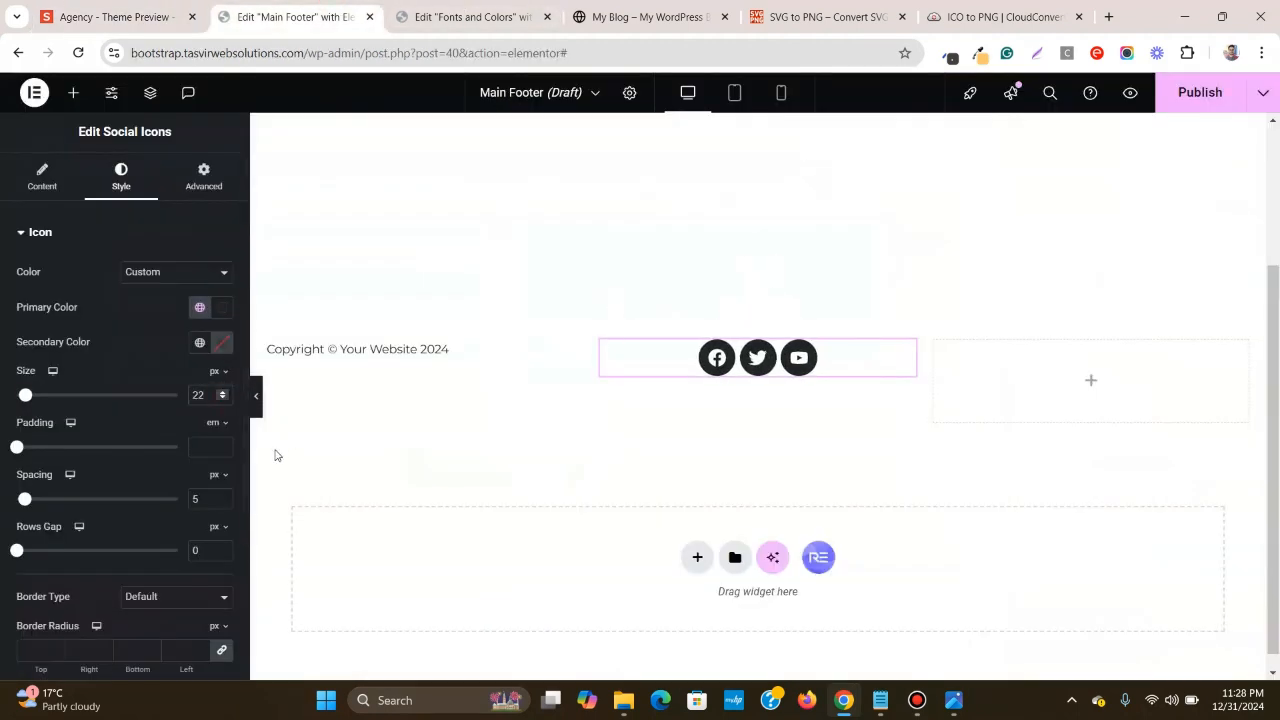
pyautogui.click(225, 399)
pyautogui.click(225, 400)
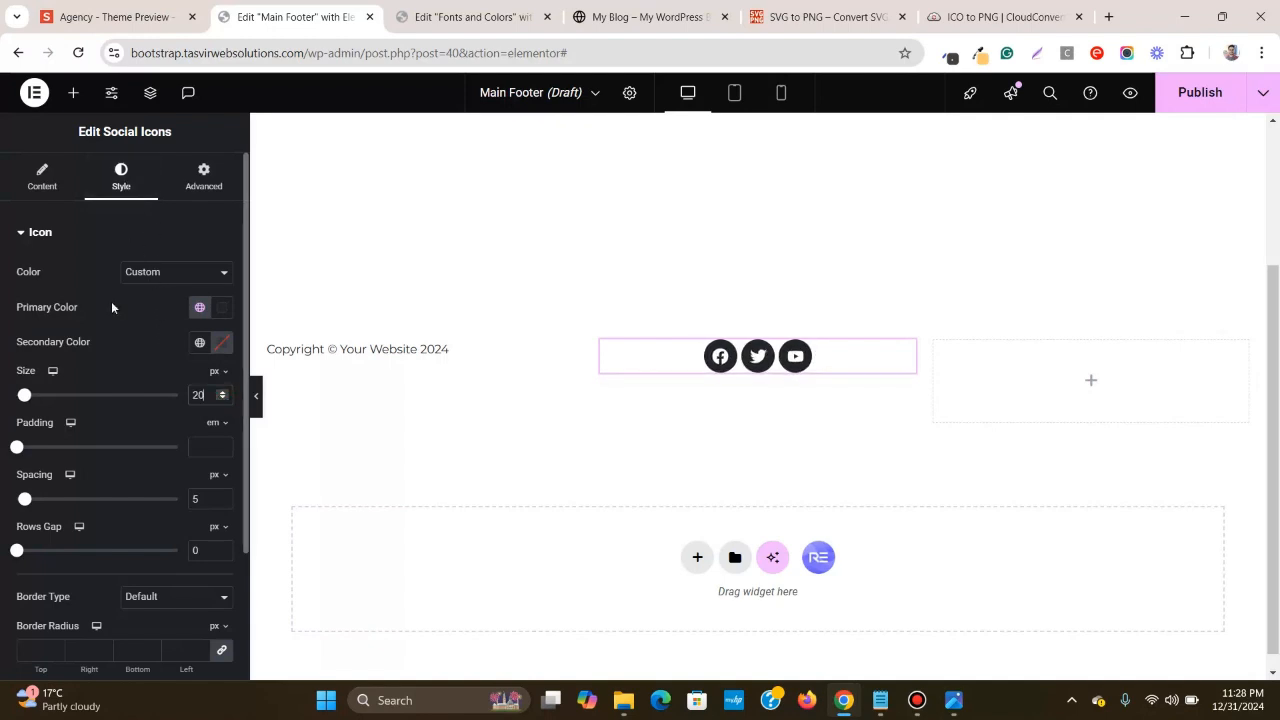
# - Set the social icons' hover primary color to the global "body font color"
pyautogui.scroll(-2, 111, 301)
pyautogui.click(126, 578)
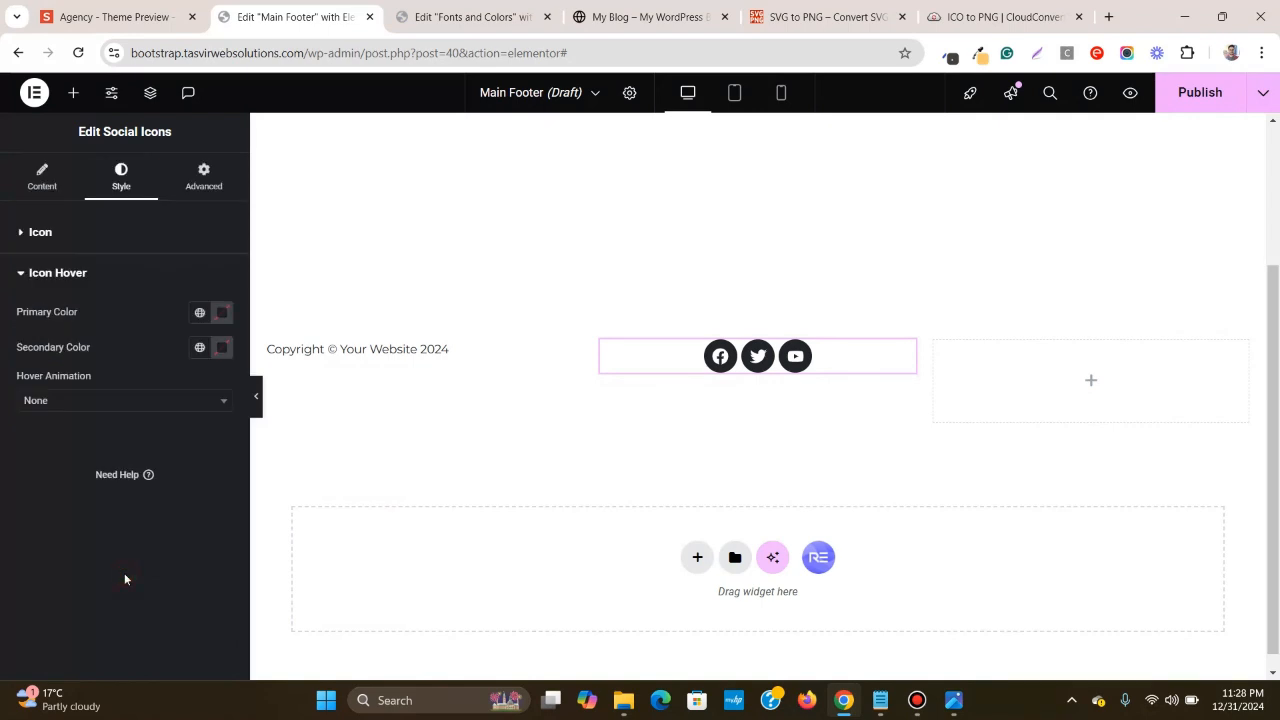
pyautogui.click(199, 314)
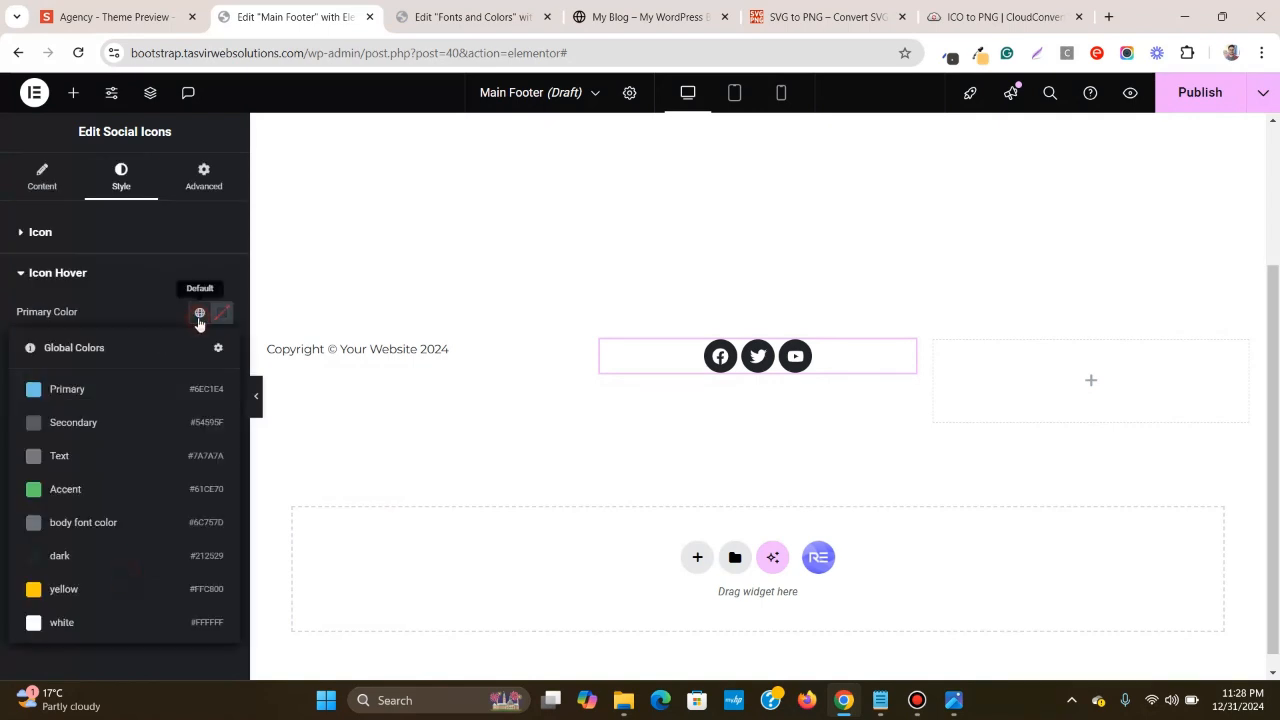
pyautogui.click(126, 522)
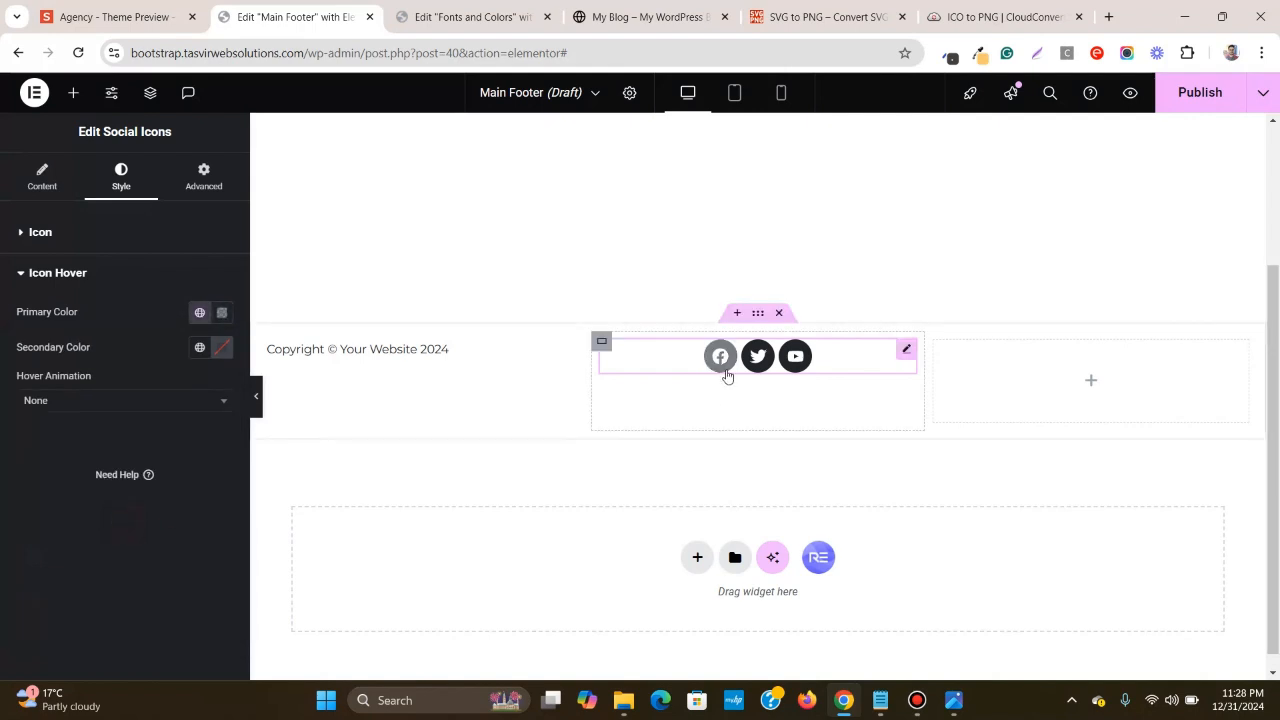
# - Inspect the LinkedIn icon's styles in the Agency preview's footer, and close the developer tools
pyautogui.hotkey('ctrl', 'shift', 'Tab')
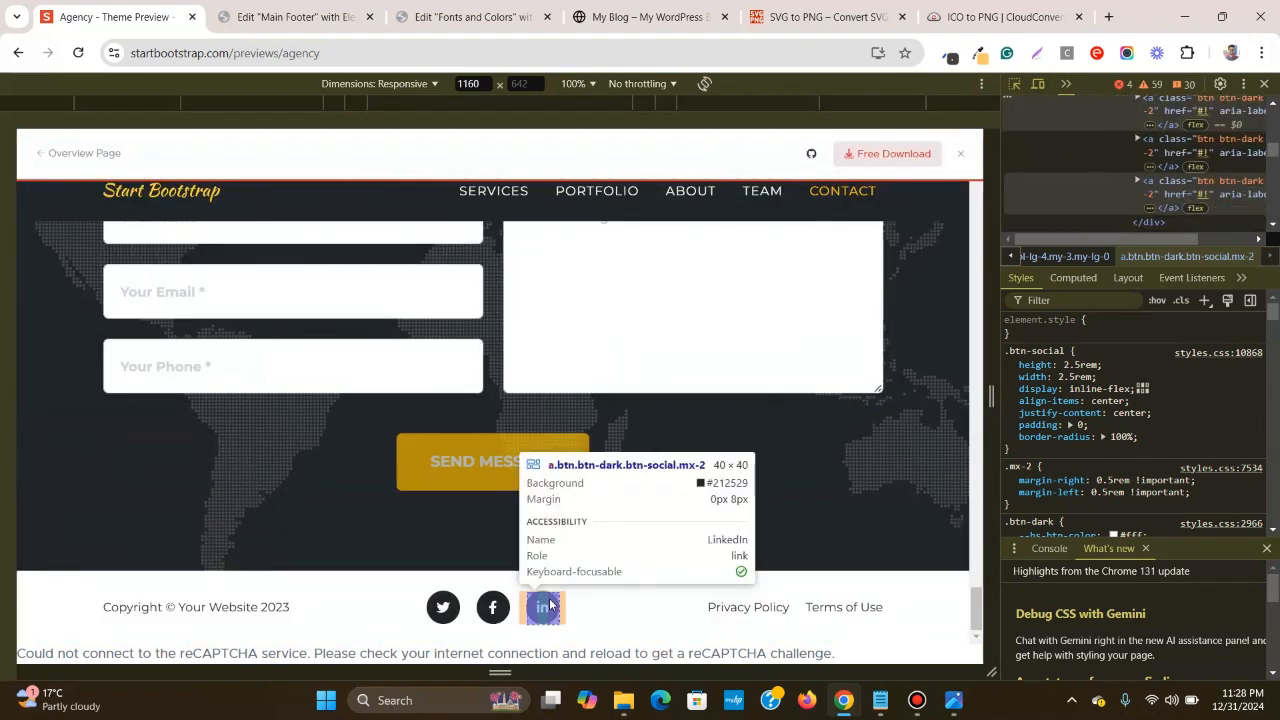
pyautogui.click(545, 603)
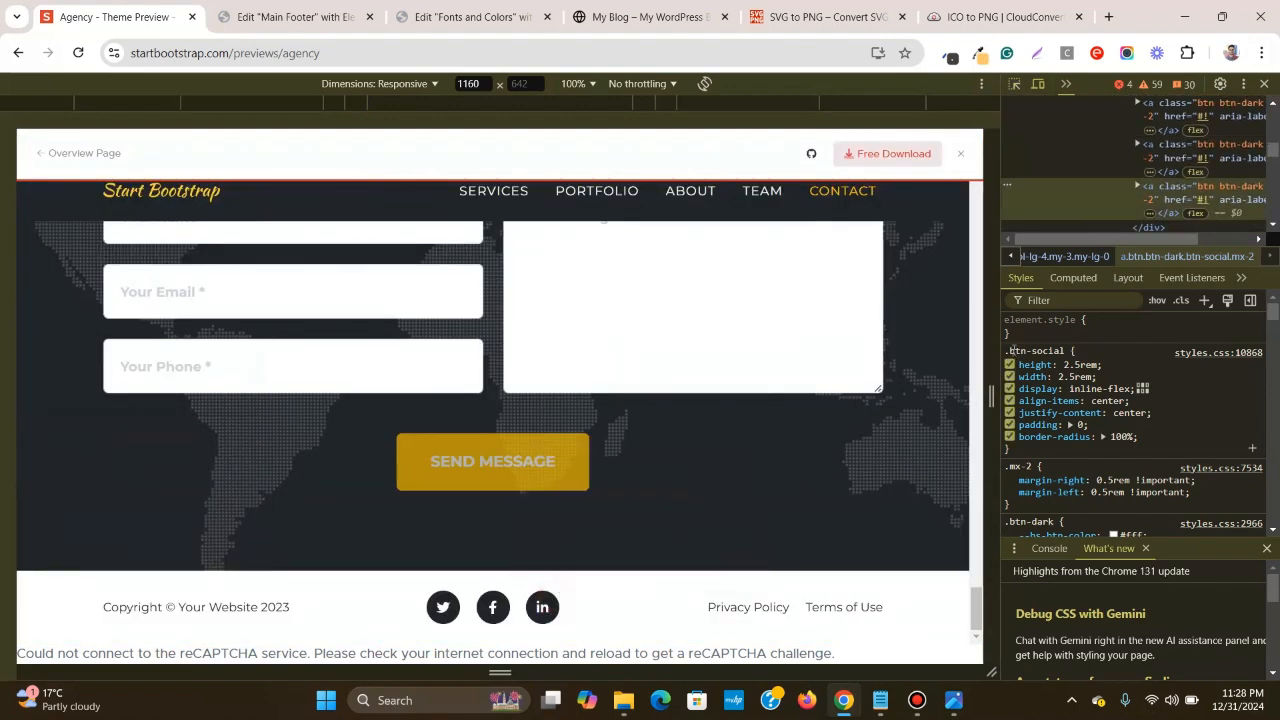
pyautogui.press('F12')
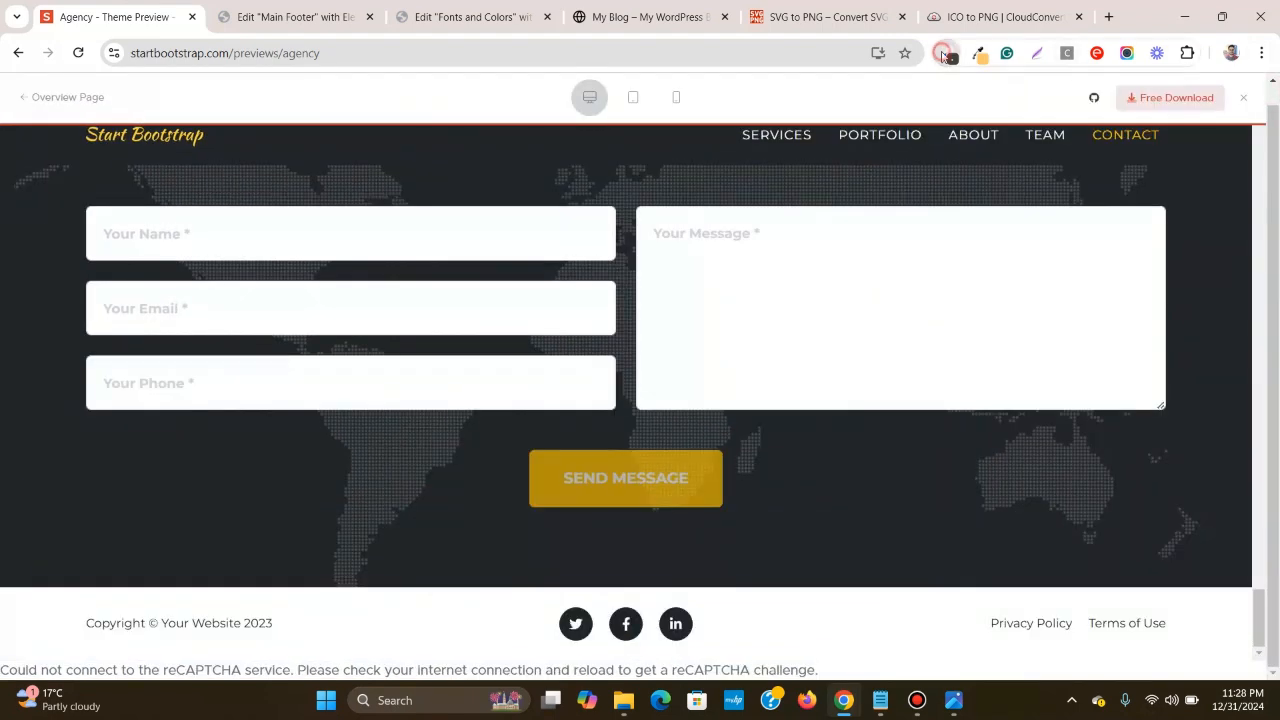
# - Sample the hover color of the Twitter icon in the Agency preview's footer with the color picker extension
pyautogui.click(942, 55)
pyautogui.click(857, 80)
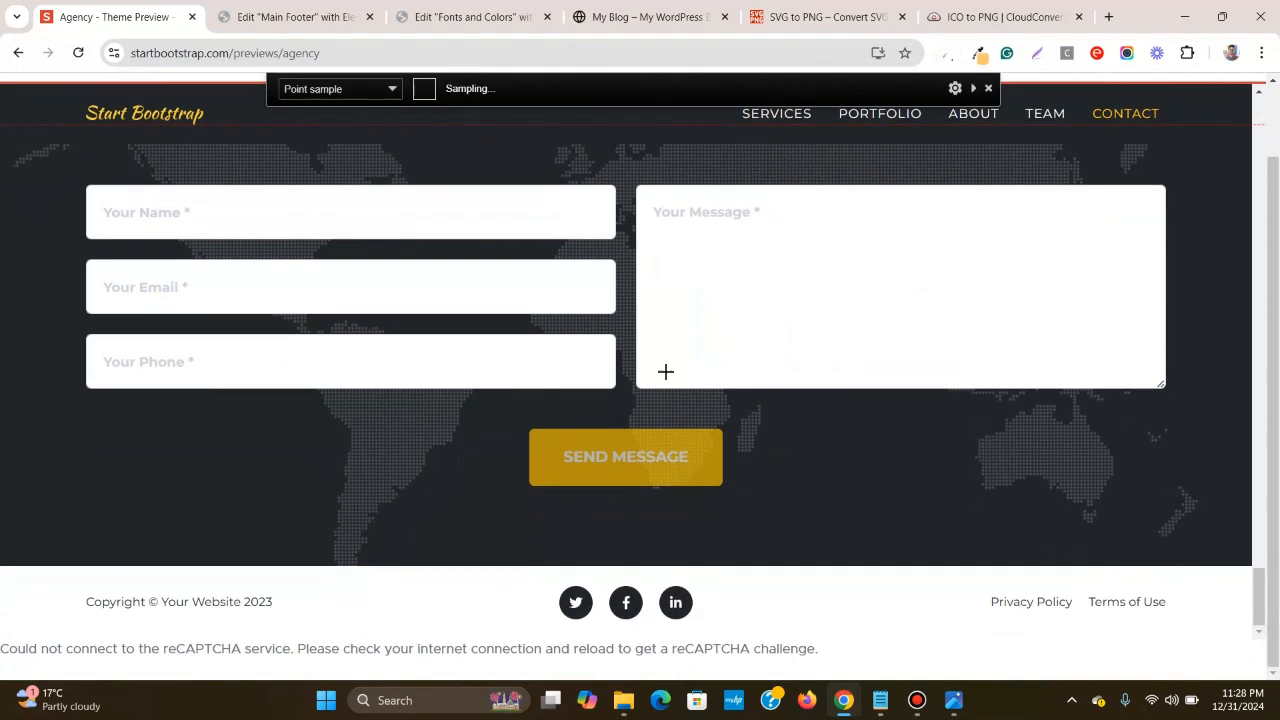
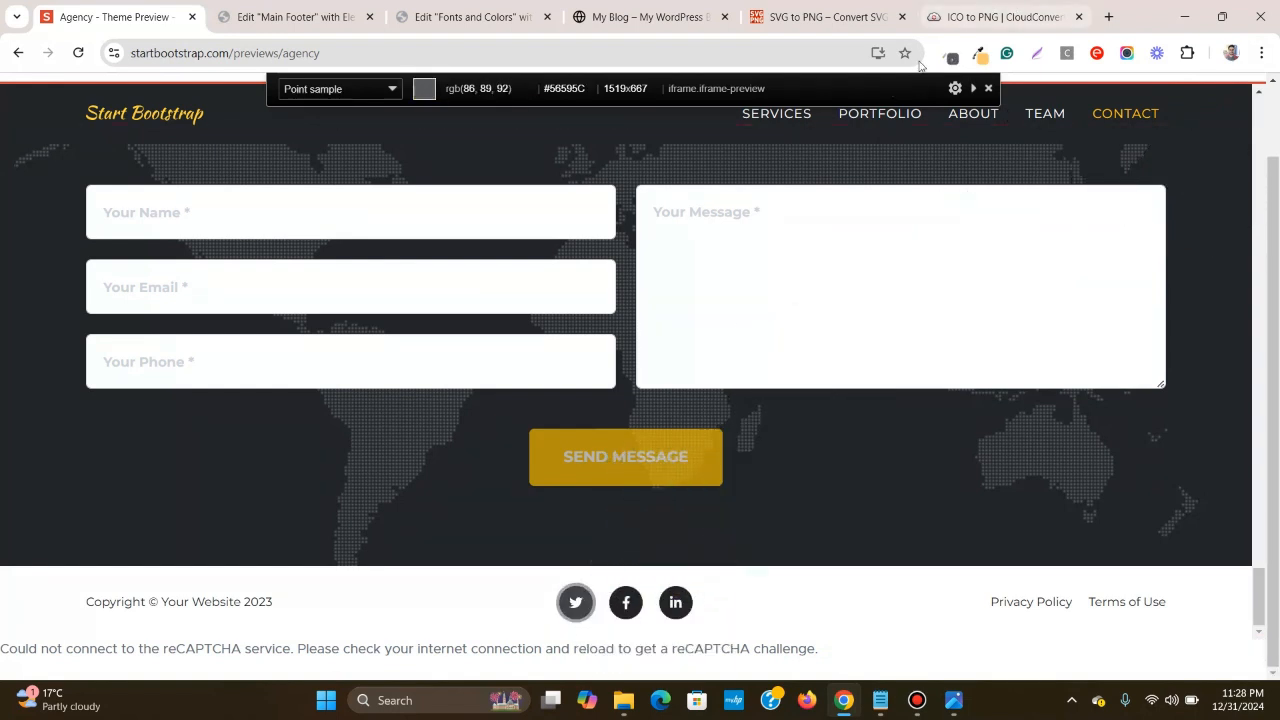
pyautogui.click(988, 88)
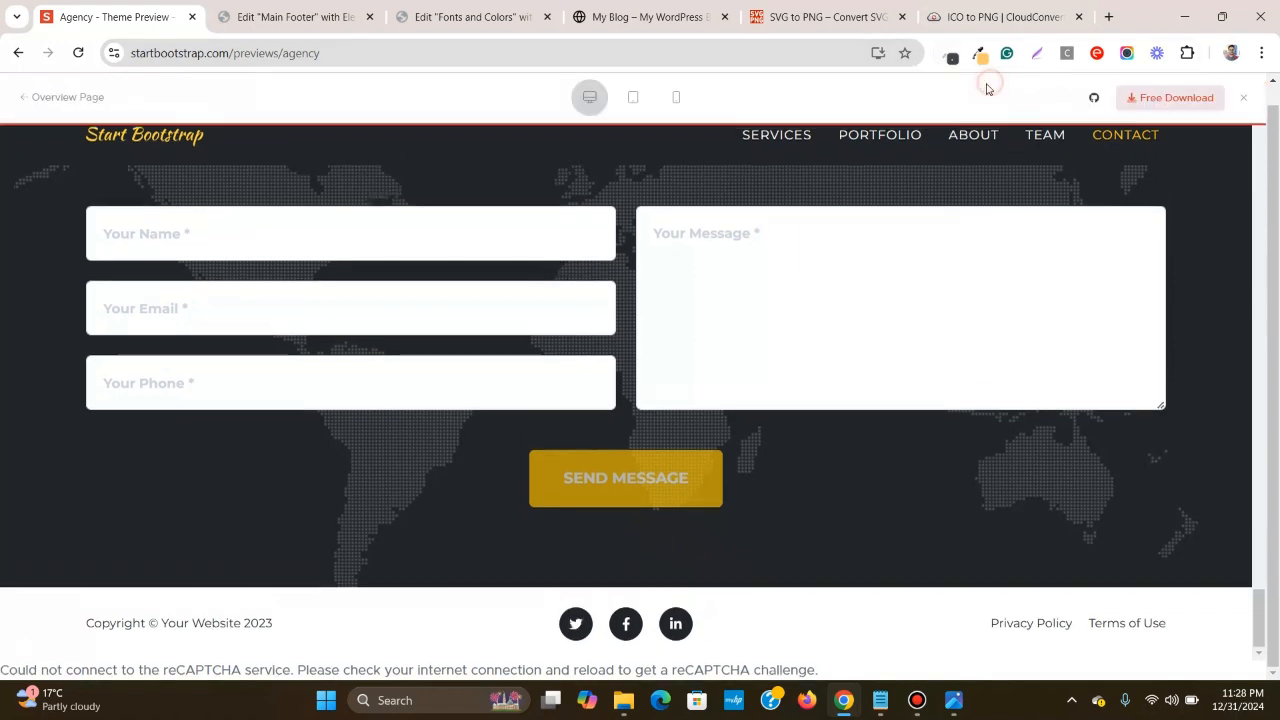
# - Inspect the preview's Twitter icon, force its :hover state, and examine its hover background and border color rules
pyautogui.rightClick(590, 624)
pyautogui.click(642, 615)
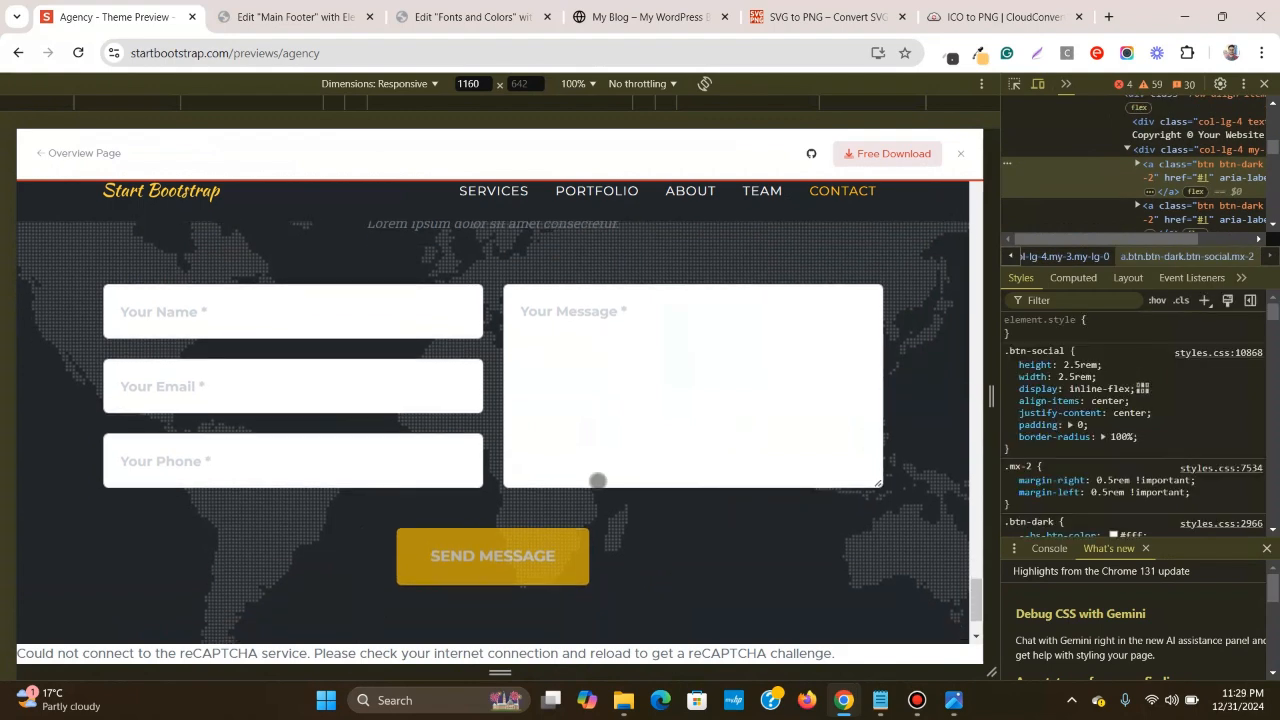
pyautogui.click(1155, 300)
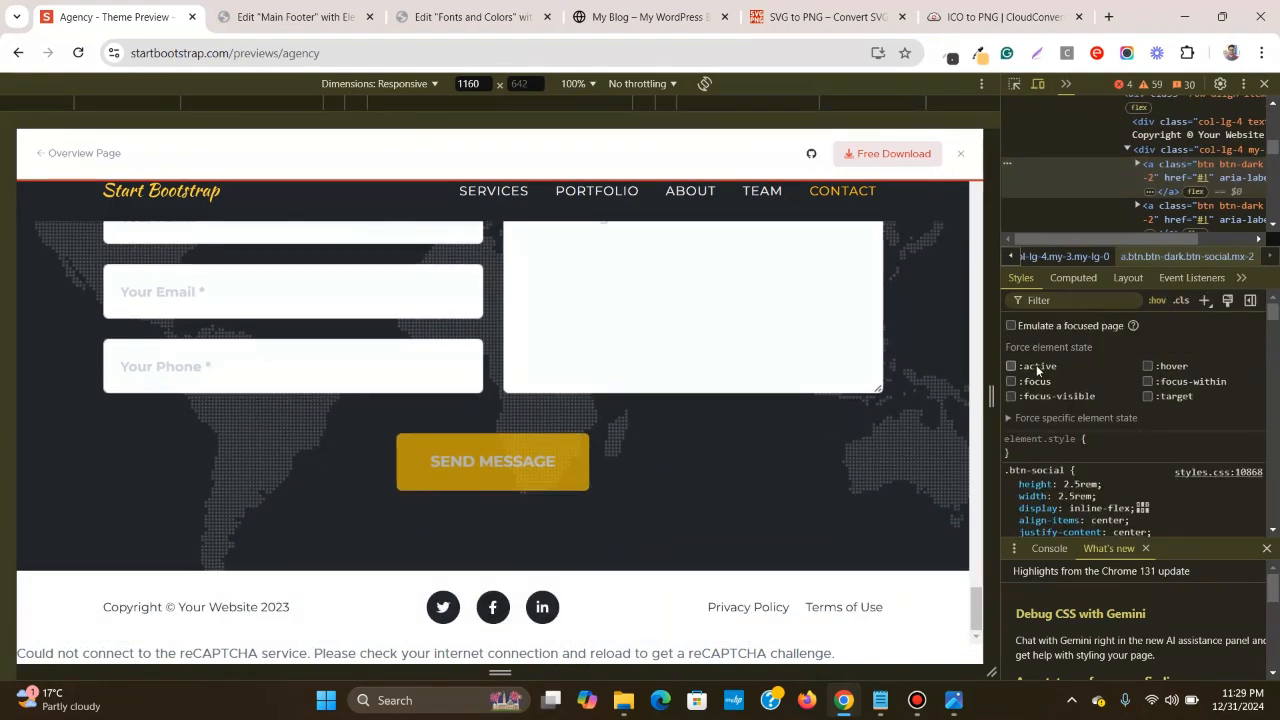
pyautogui.click(1148, 366)
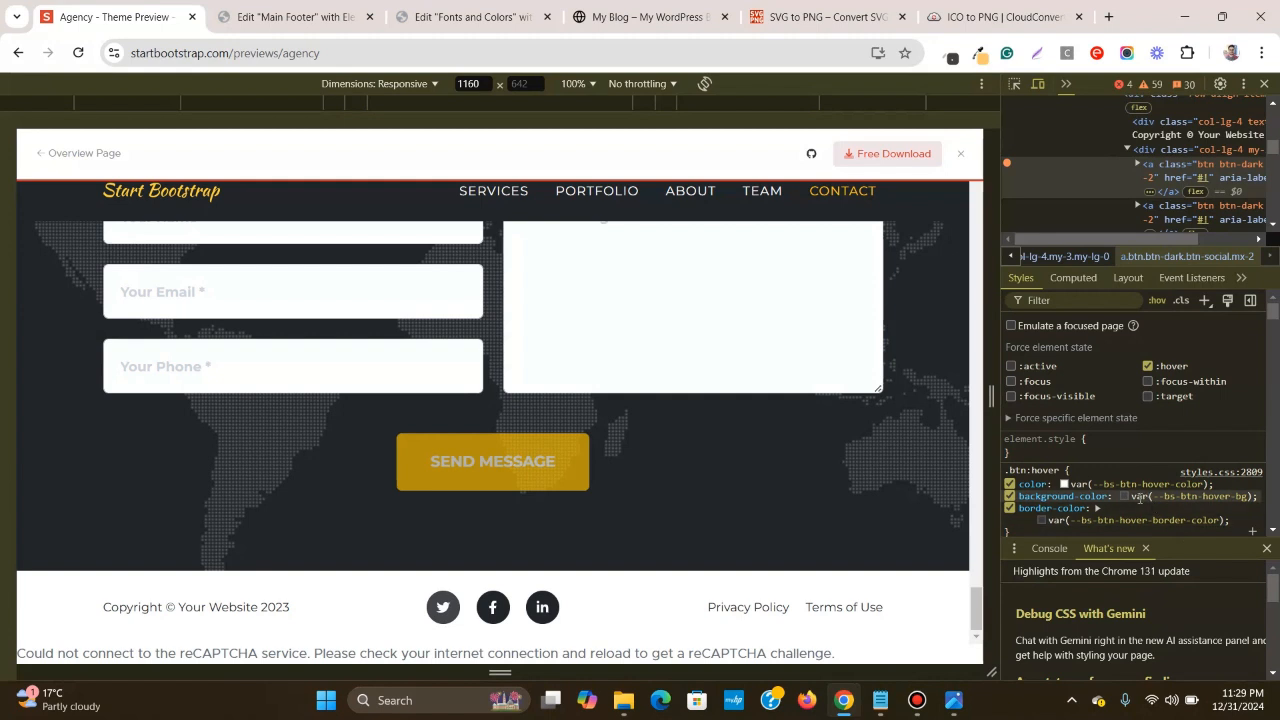
pyautogui.click(1137, 498)
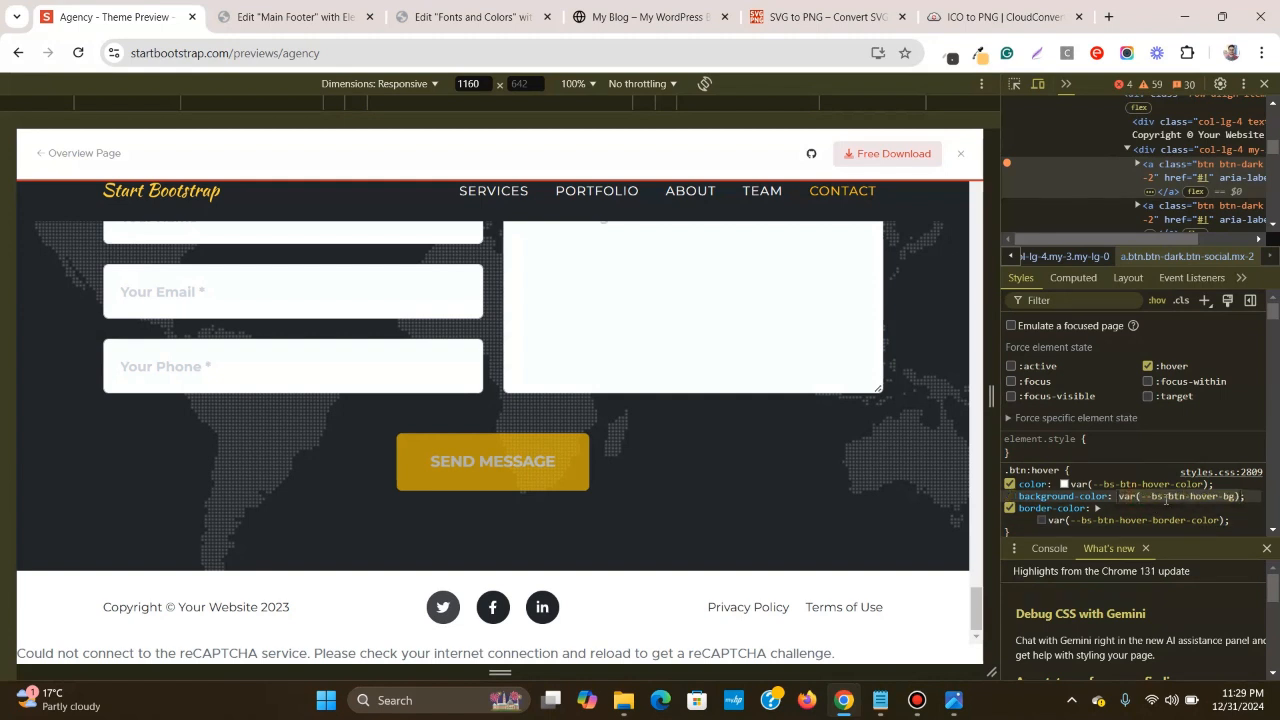
pyautogui.scroll(-1, 1166, 487)
pyautogui.click(1050, 437)
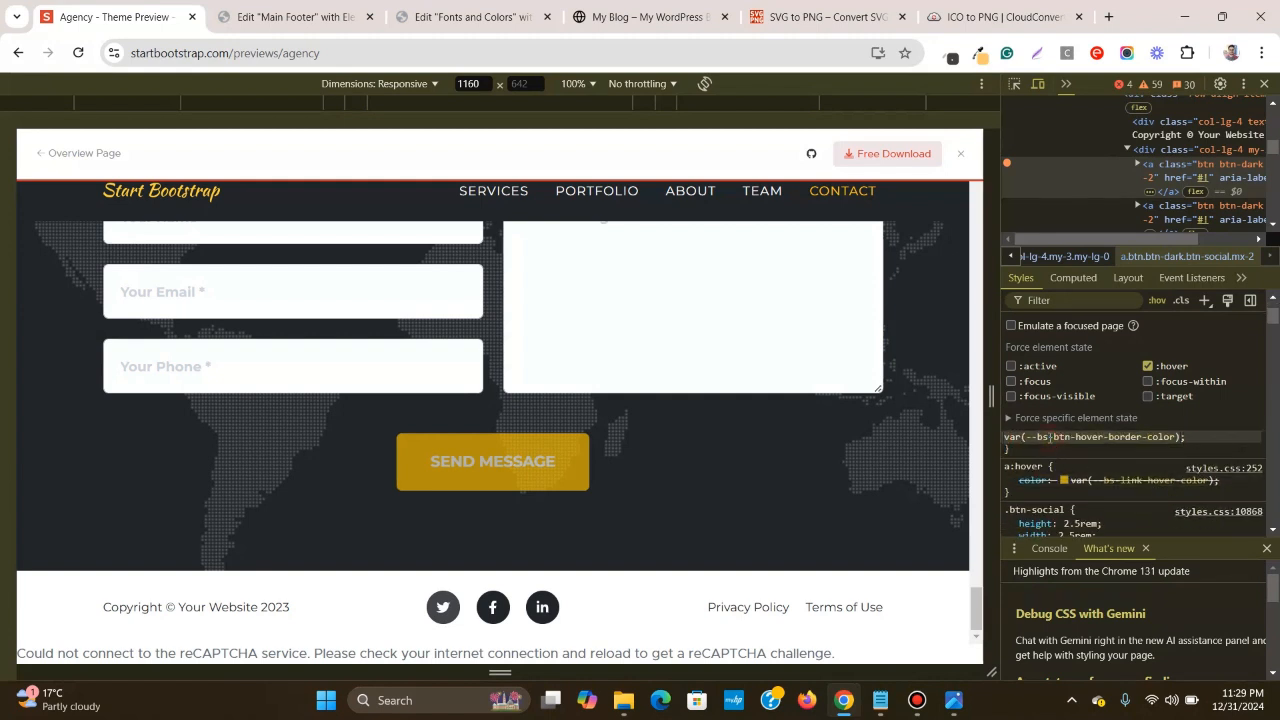
pyautogui.scroll(1, 1106, 439)
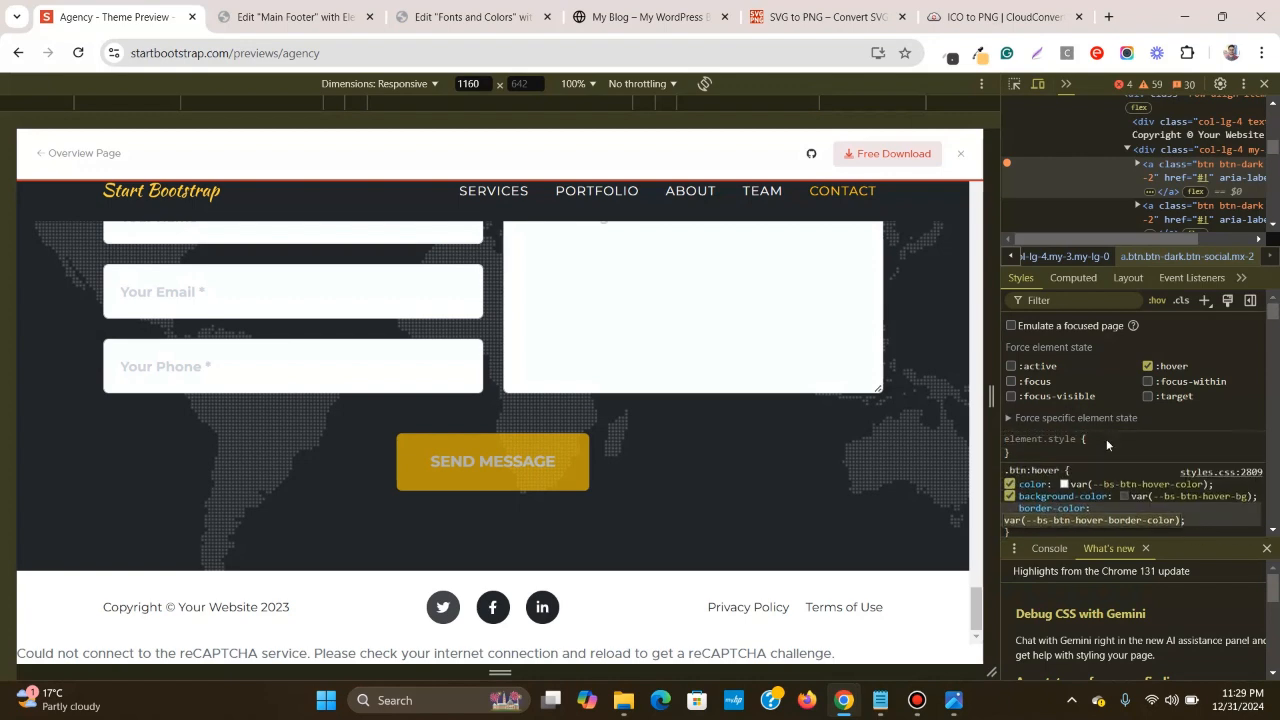
# - Close the developer tools and sample the Twitter icon's hover color in the Agency preview's footer with the color picker extension
pyautogui.click(948, 55)
pyautogui.click(906, 86)
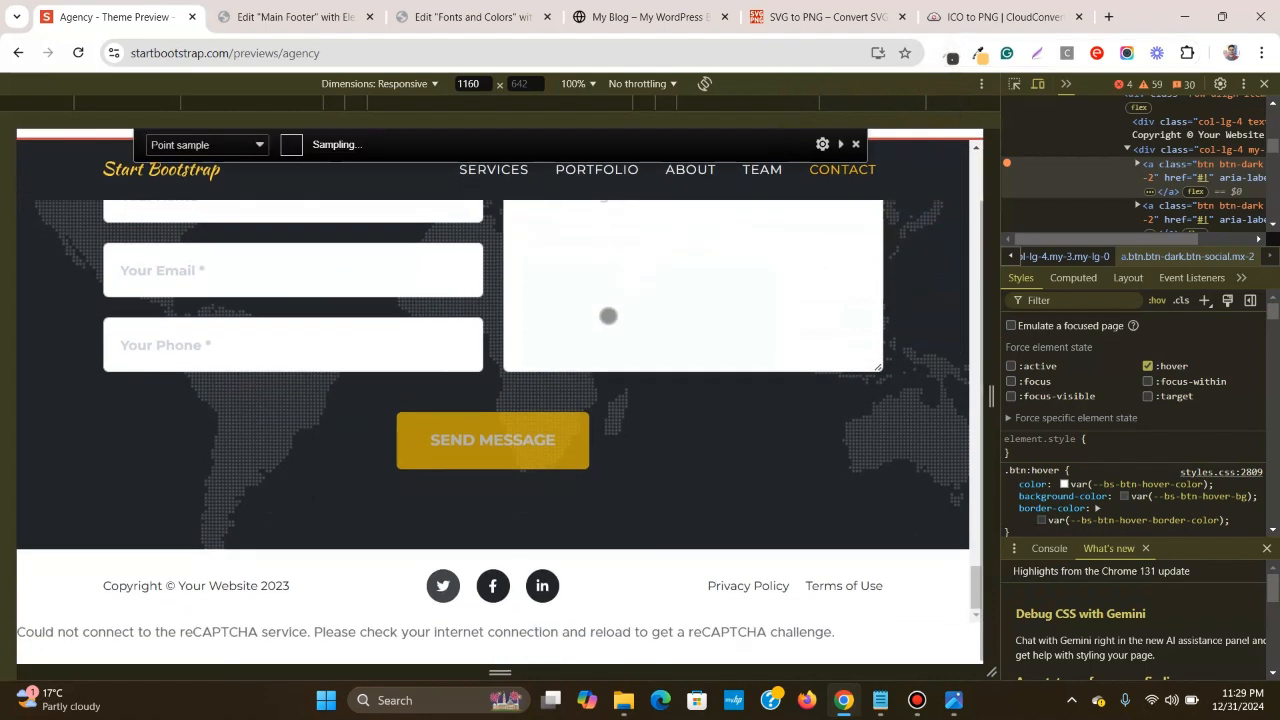
pyautogui.click(1264, 83)
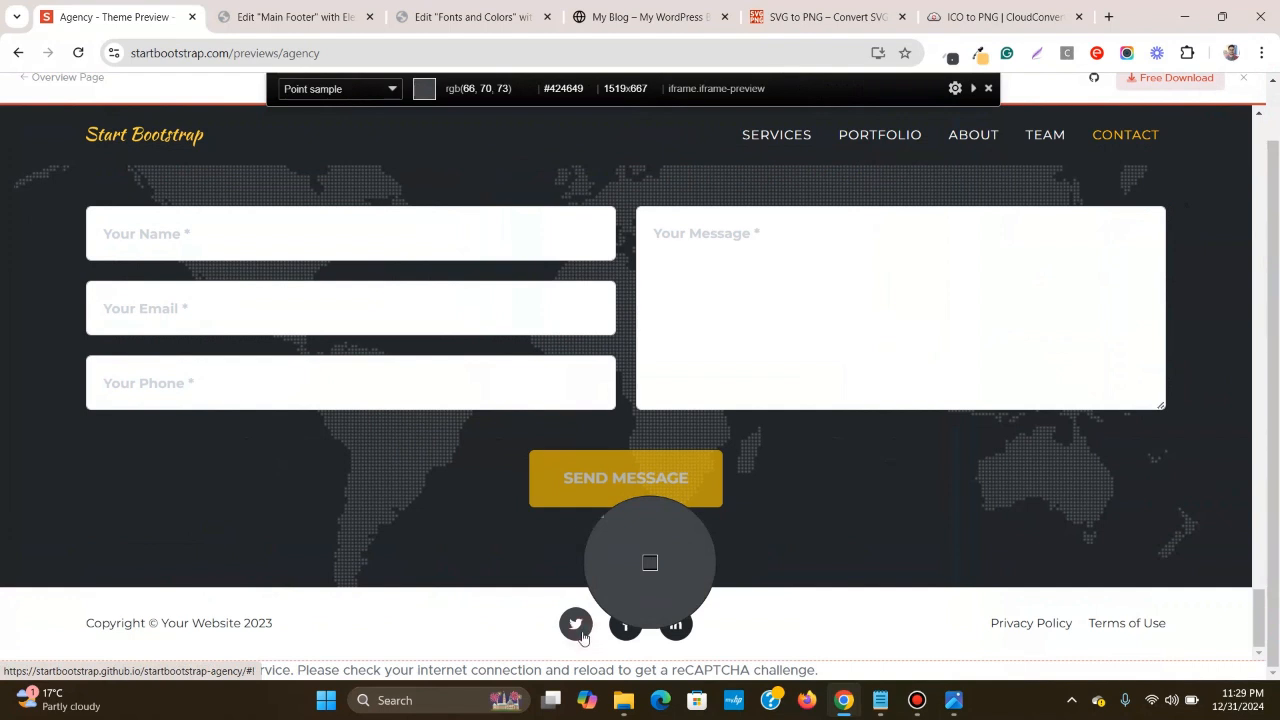
# - In the Main Footer editor, try to paste the sampled color as the social icons' hover primary color
pyautogui.click(336, 8)
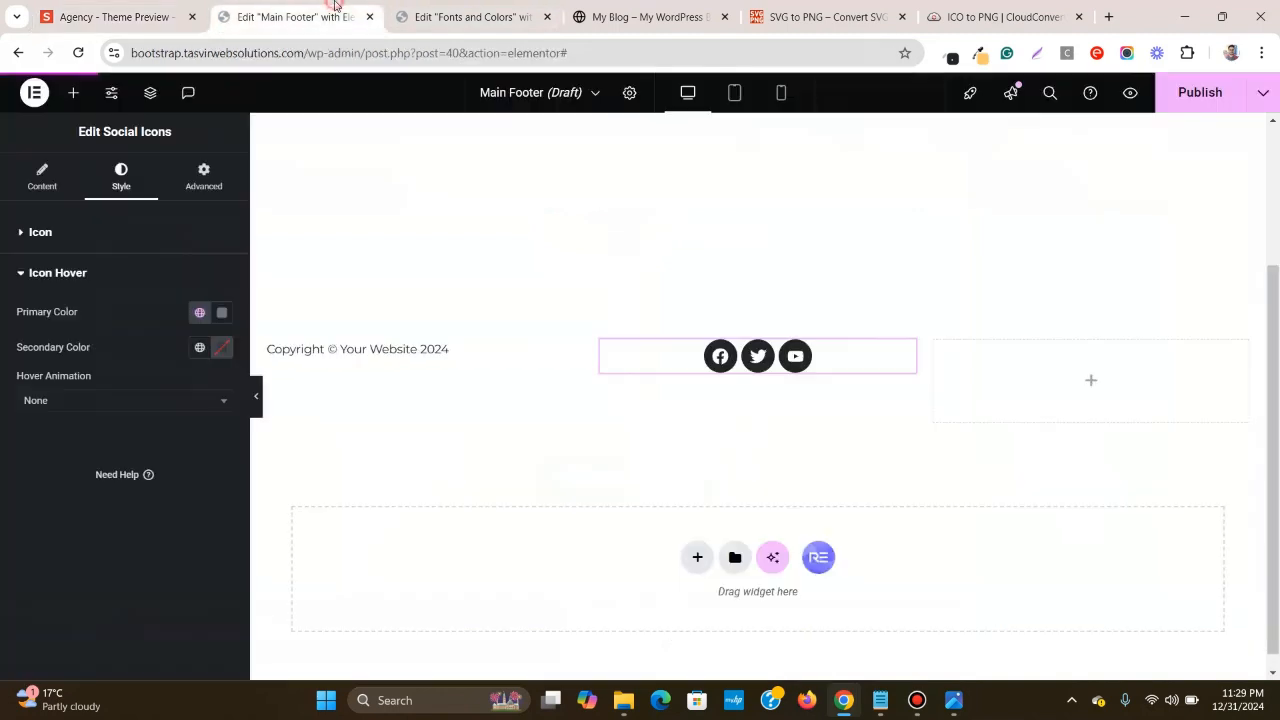
pyautogui.click(222, 314)
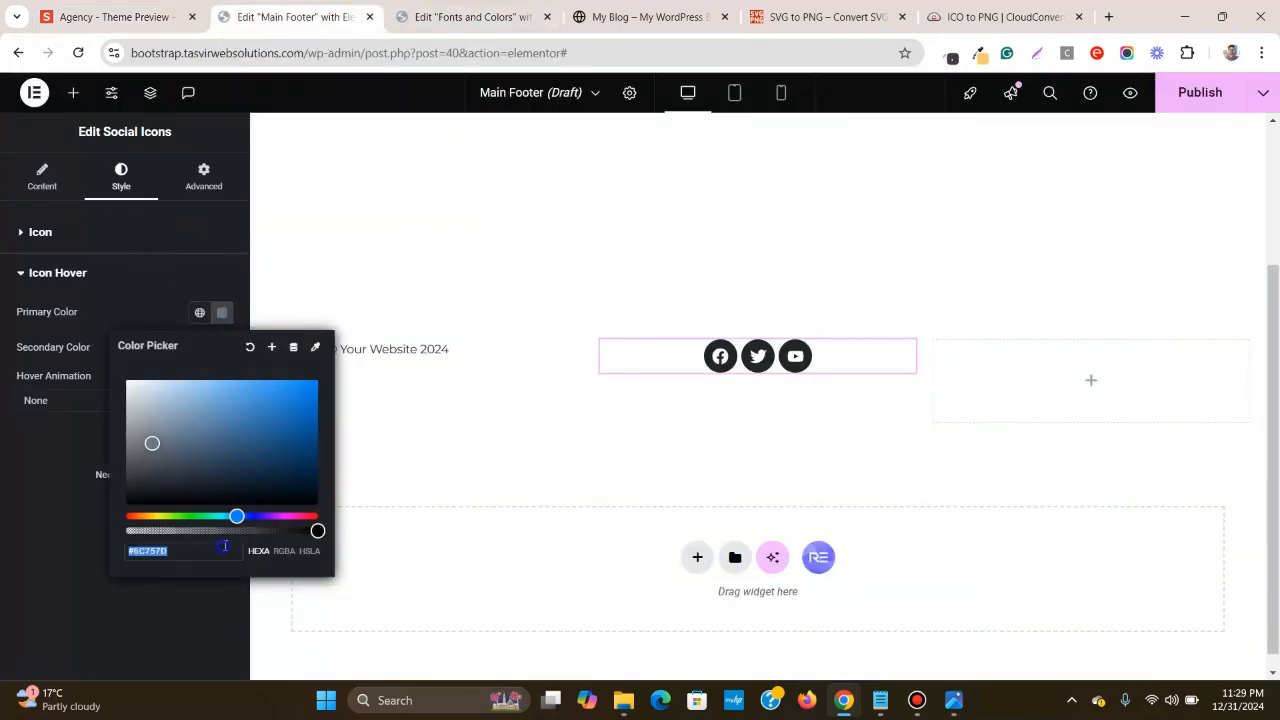
pyautogui.rightClick(225, 545)
pyautogui.click(310, 215)
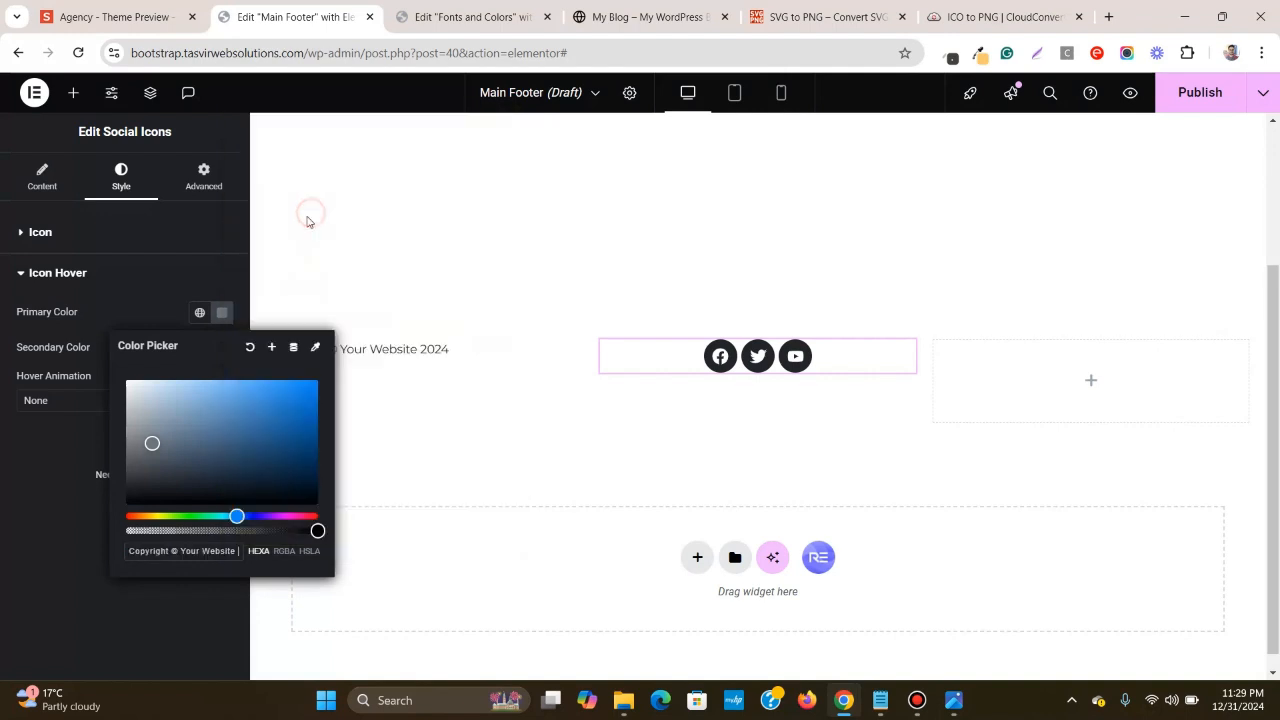
pyautogui.click(172, 292)
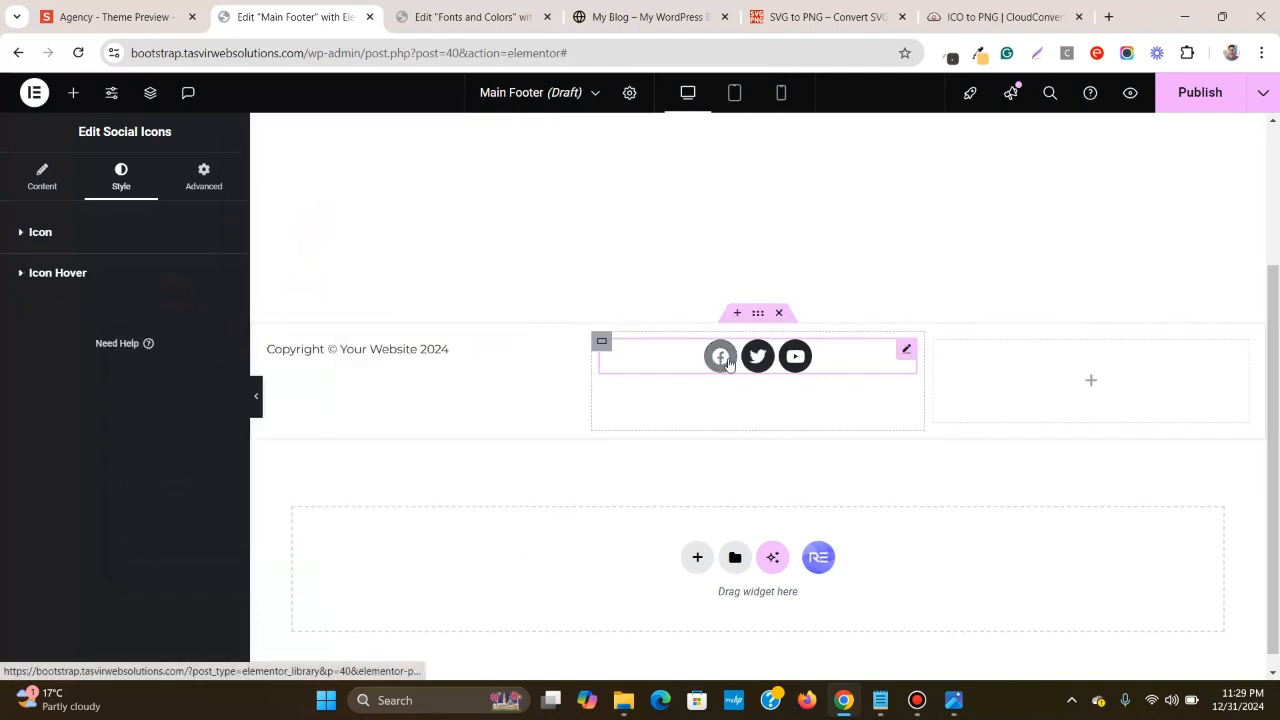
# - Set the social icons' size to 18 px and compare them with the icons in the Agency preview's footer
pyautogui.click(100, 232)
pyautogui.click(227, 341)
pyautogui.click(227, 341)
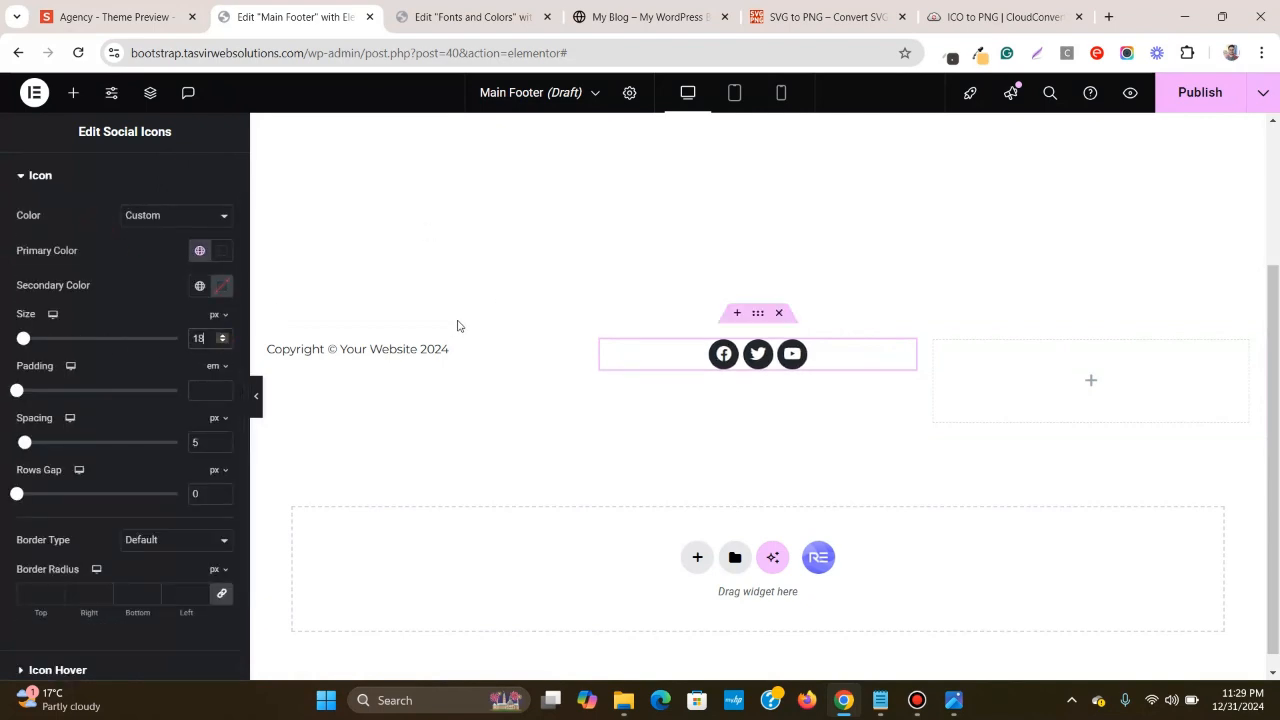
pyautogui.click(108, 8)
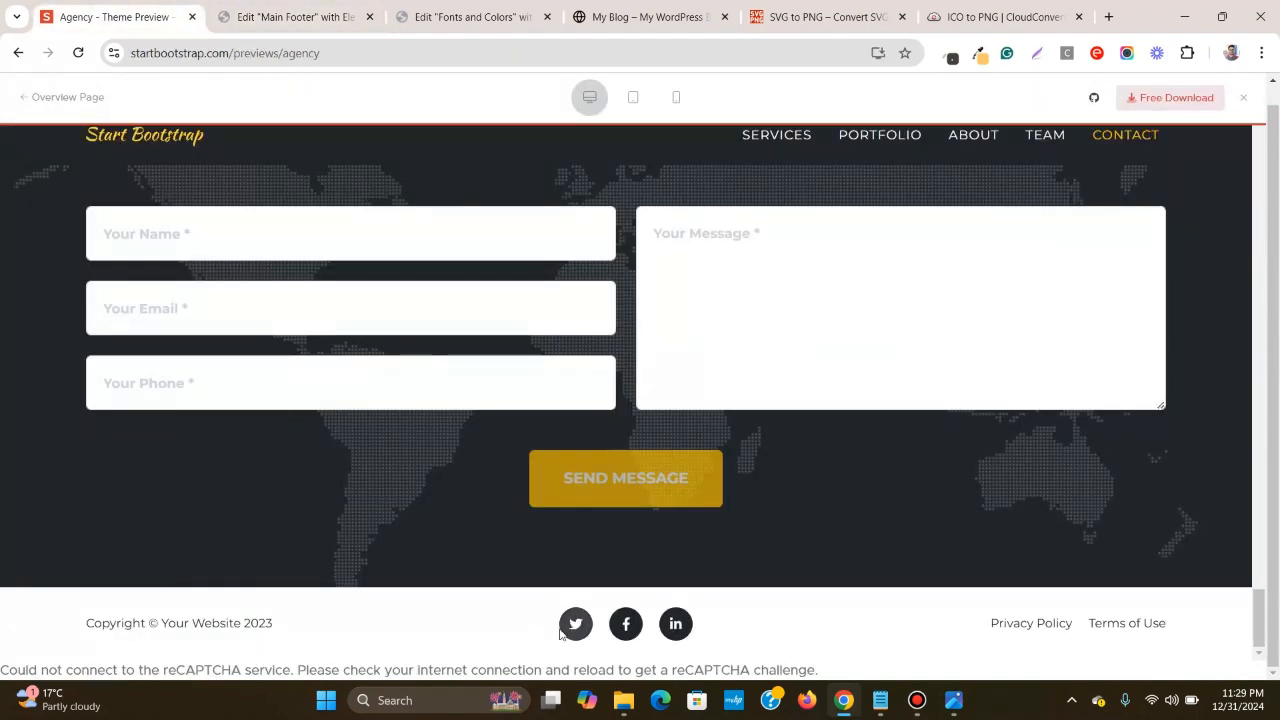
pyautogui.click(300, 18)
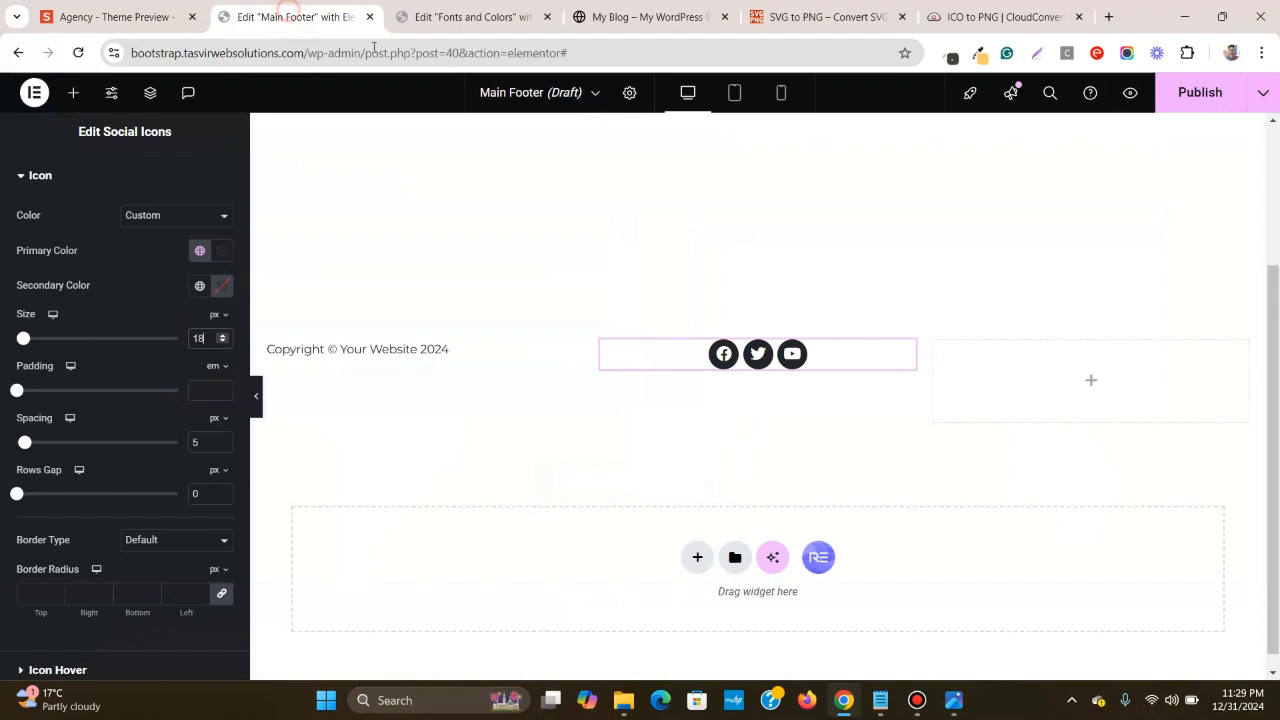
# - Replace the first social item's Facebook icon with the X Twitter icon from the icon library
pyautogui.scroll(1, 105, 195)
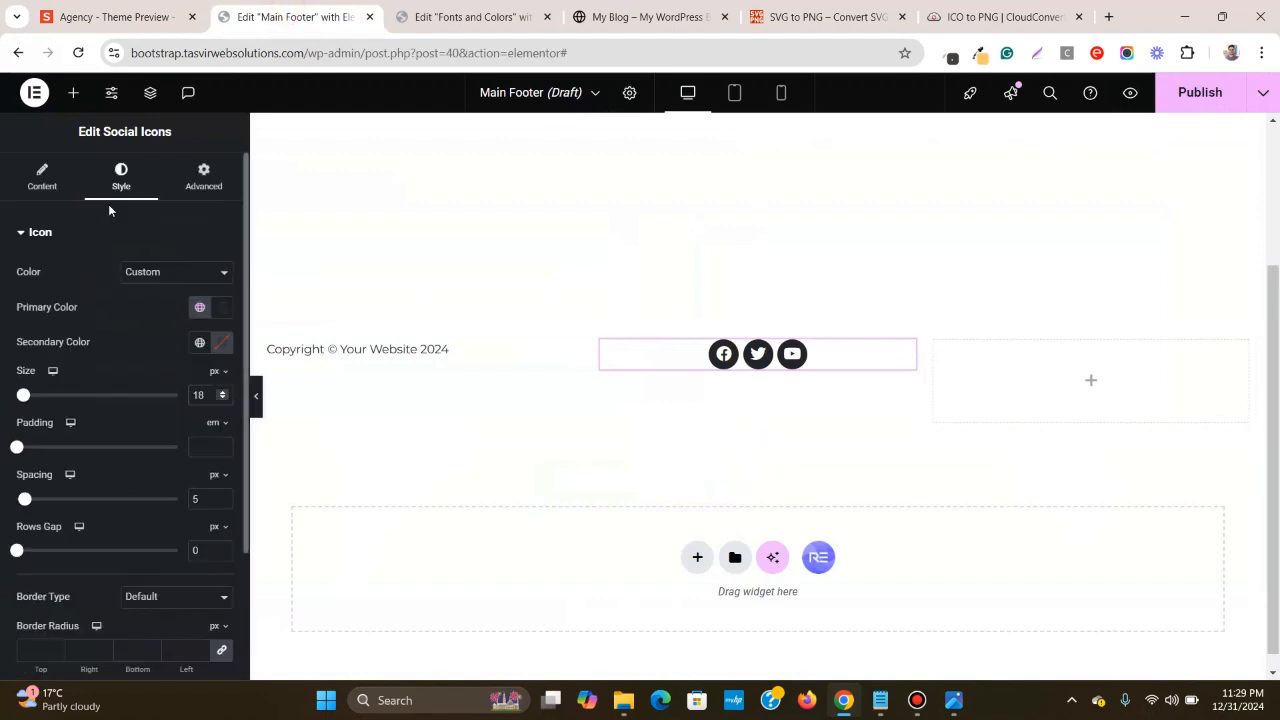
pyautogui.click(60, 188)
pyautogui.click(117, 292)
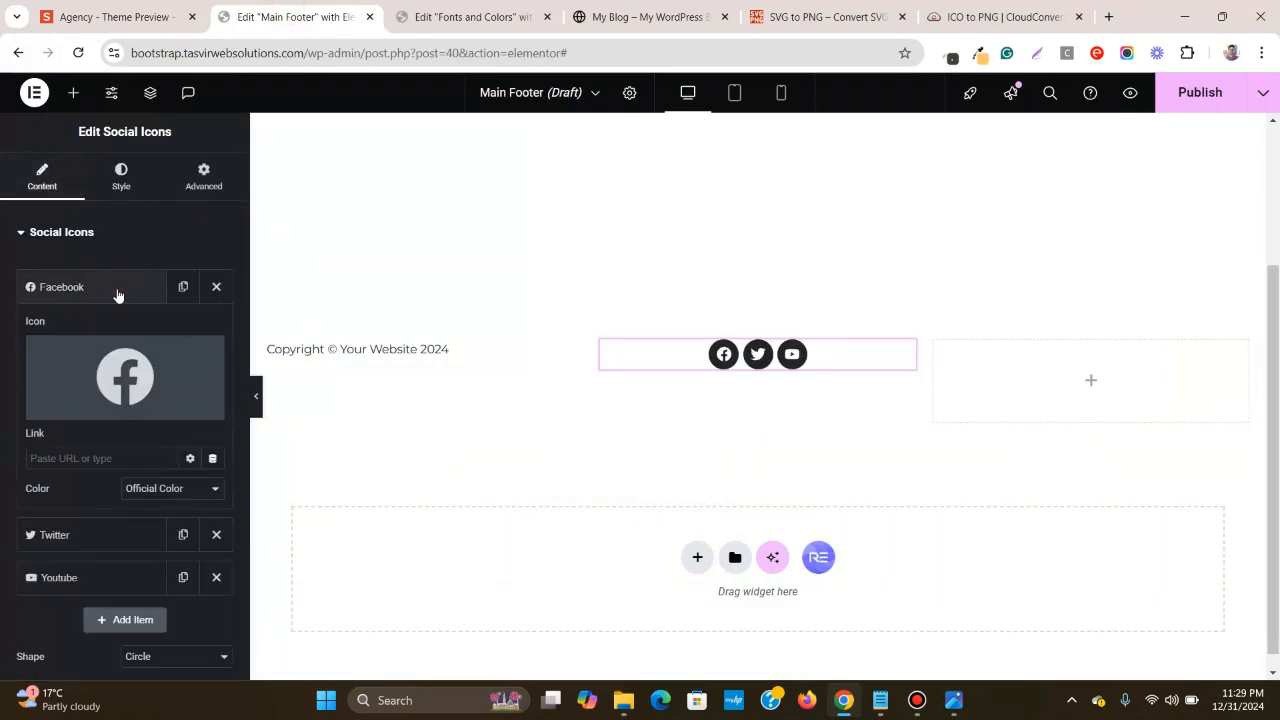
pyautogui.click(123, 360)
pyautogui.write('x')
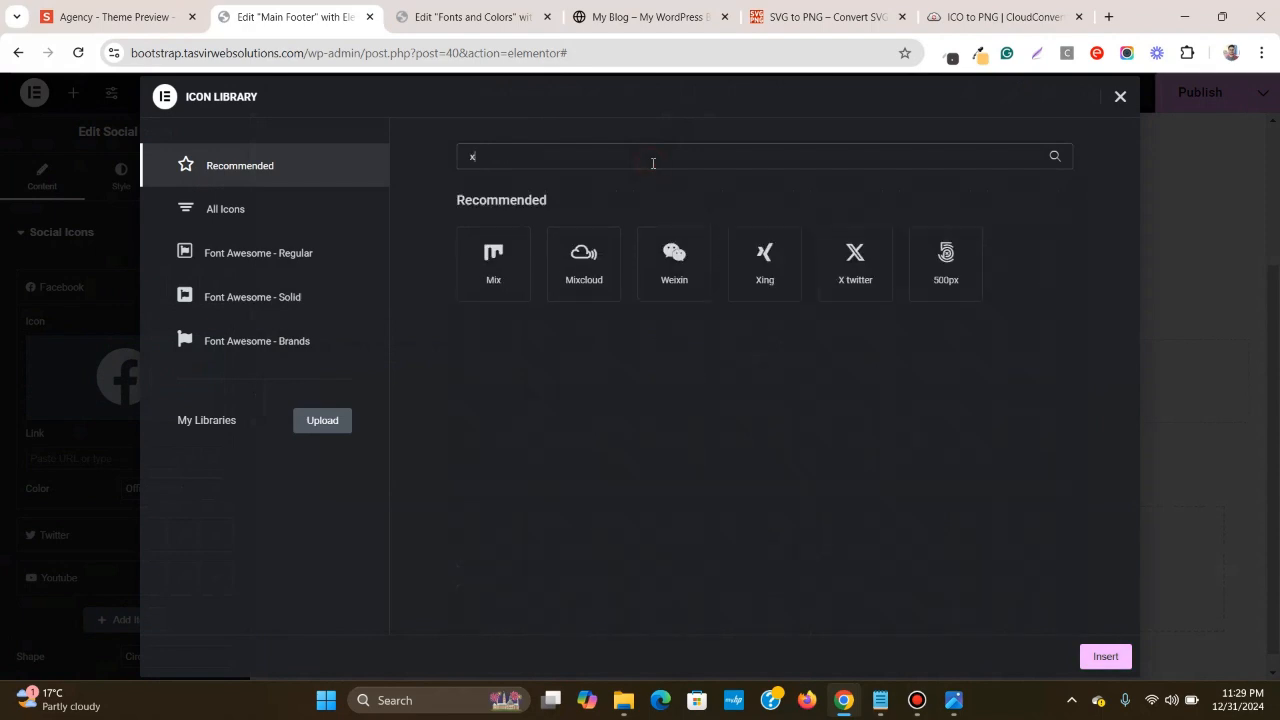
pyautogui.click(849, 291)
pyautogui.click(1106, 656)
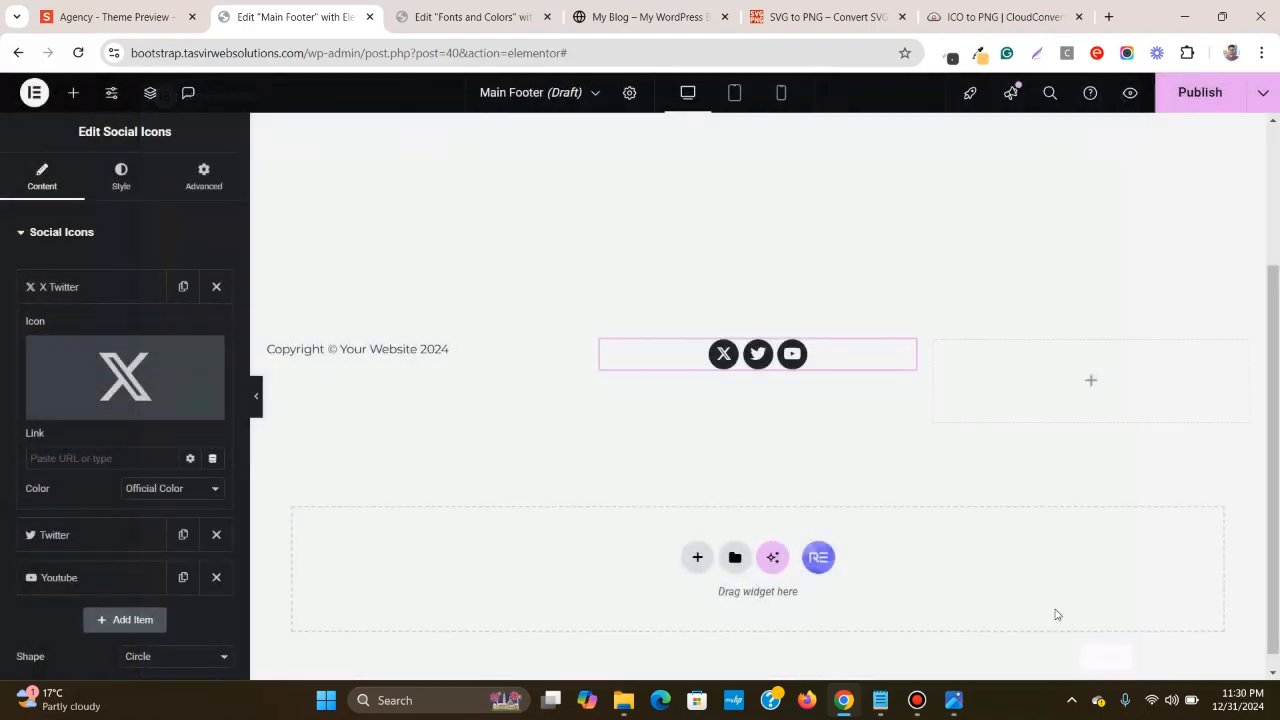
# - Check the icon order in the Agency preview, and replace the second social item's Twitter icon with the plain Facebook F icon
pyautogui.click(100, 6)
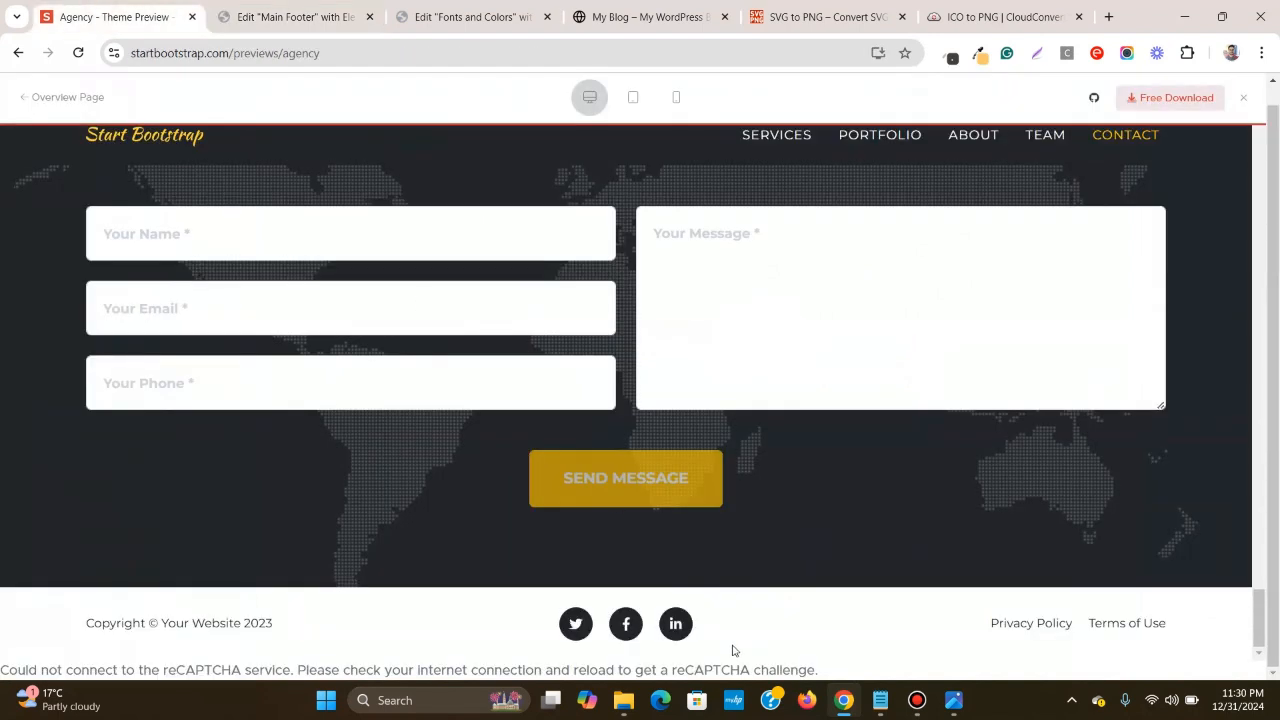
pyautogui.click(290, 17)
pyautogui.click(97, 288)
pyautogui.click(105, 332)
pyautogui.click(120, 425)
pyautogui.click(504, 157)
pyautogui.write('fac')
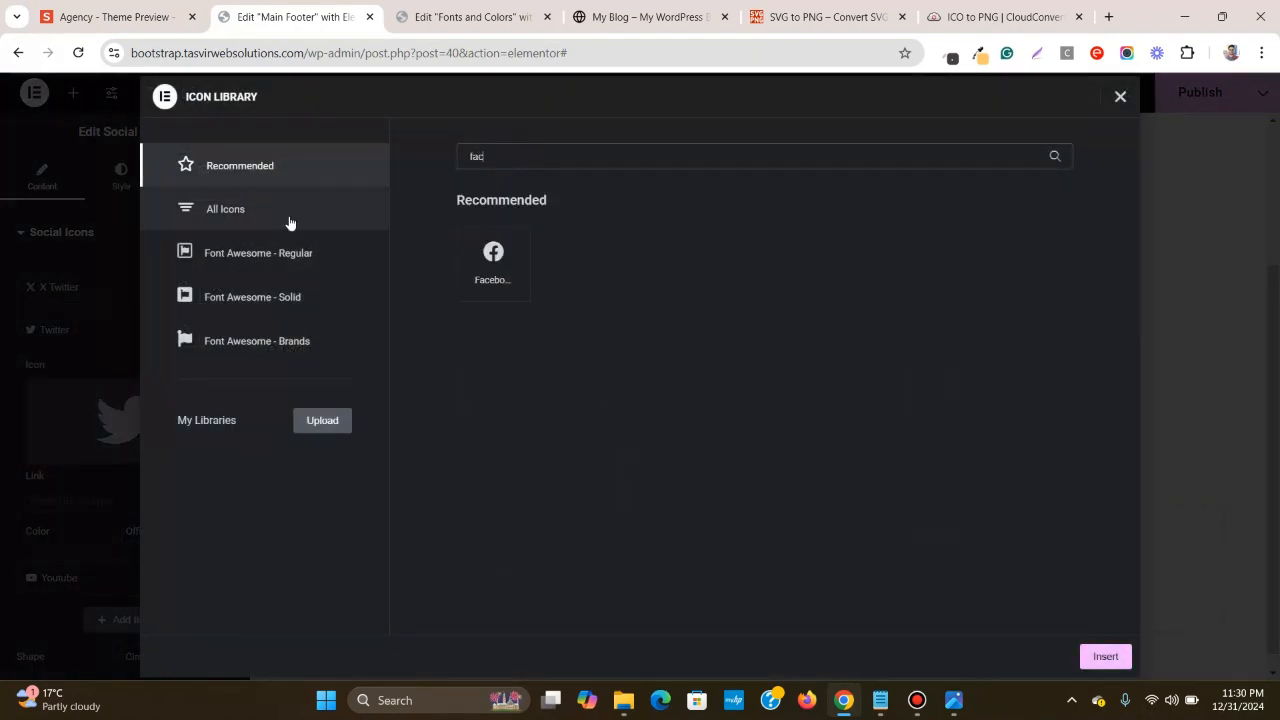
pyautogui.click(266, 209)
pyautogui.click(567, 291)
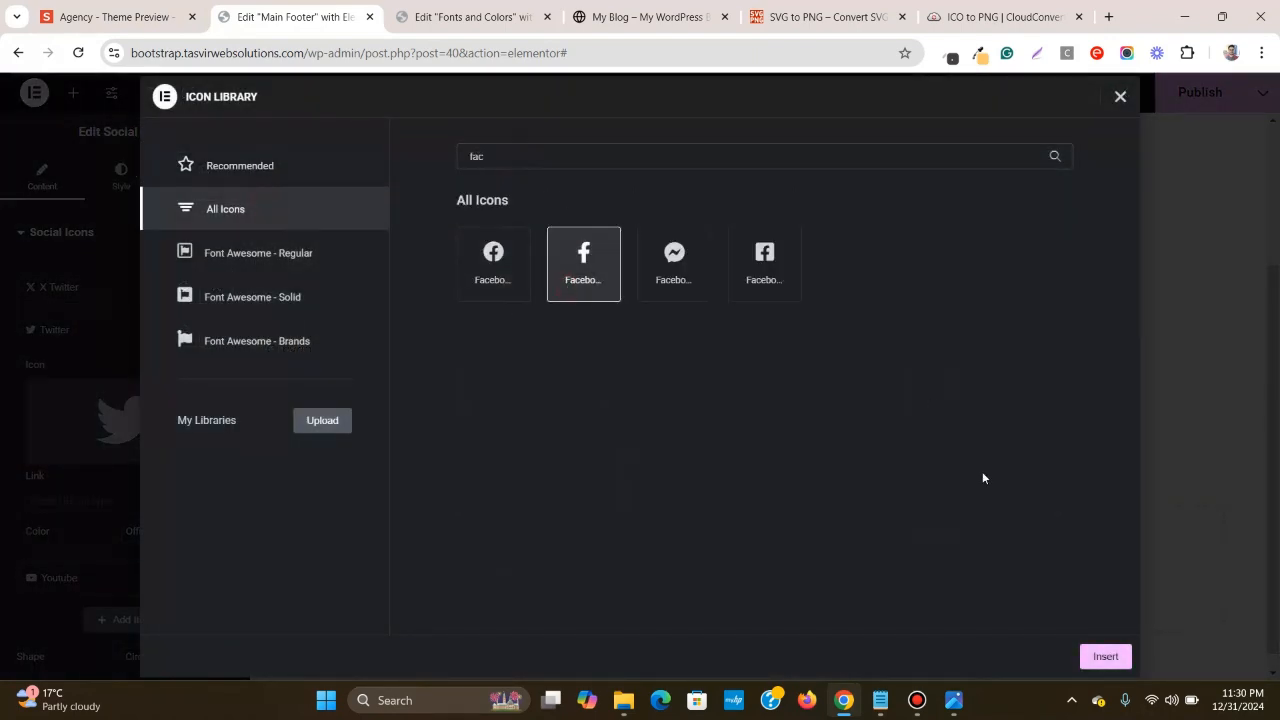
pyautogui.click(1104, 656)
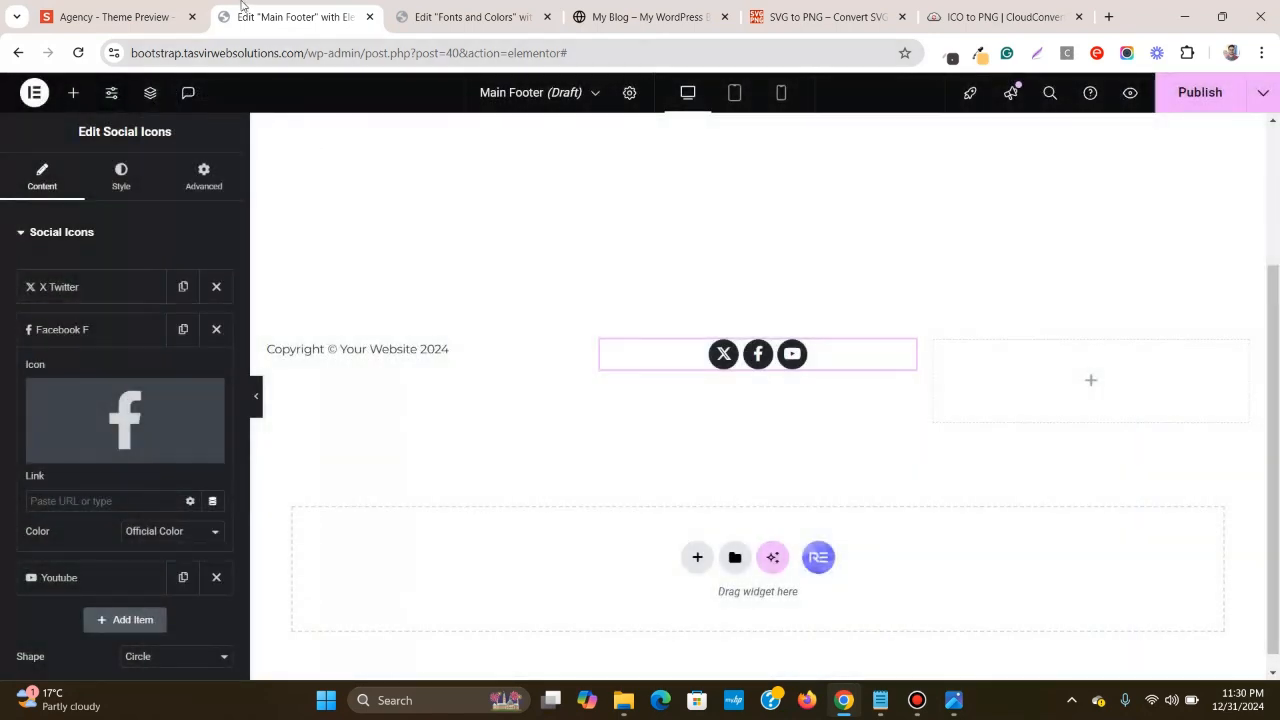
# - Replace the third social item's Youtube icon with the plain Linkedin In icon, matching the Agency preview
pyautogui.click(112, 17)
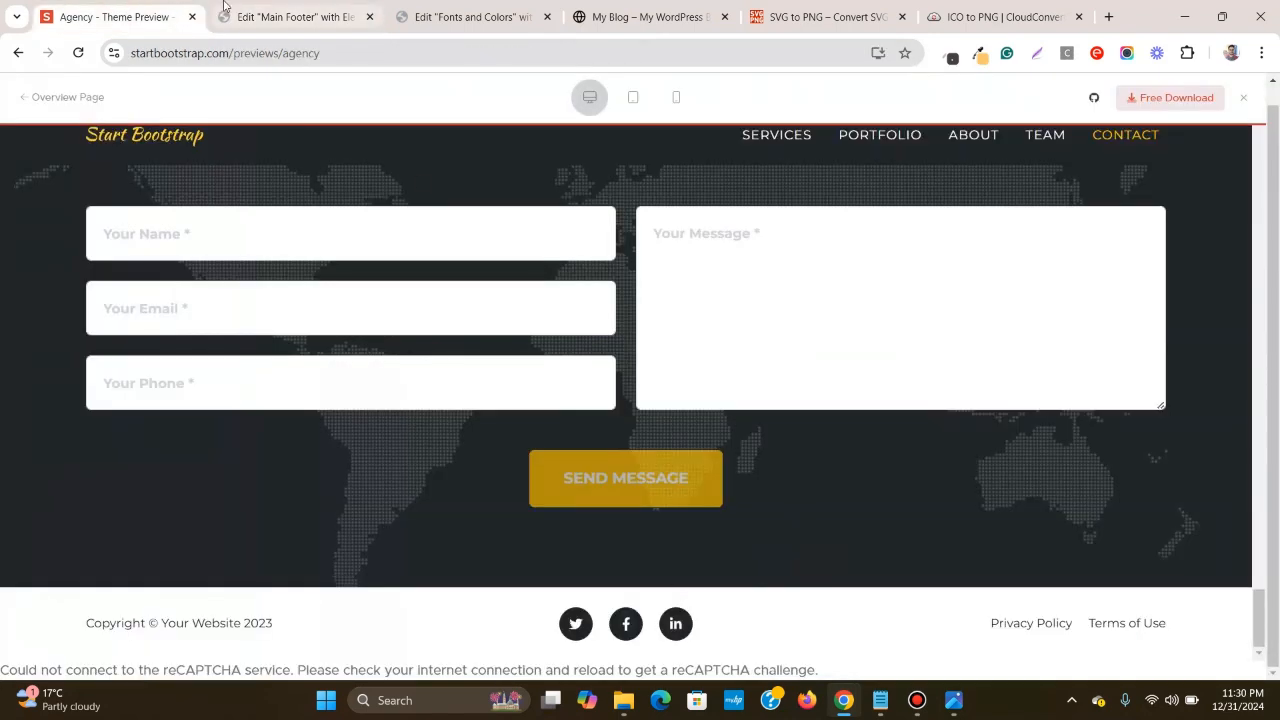
pyautogui.click(270, 17)
pyautogui.click(133, 333)
pyautogui.click(109, 375)
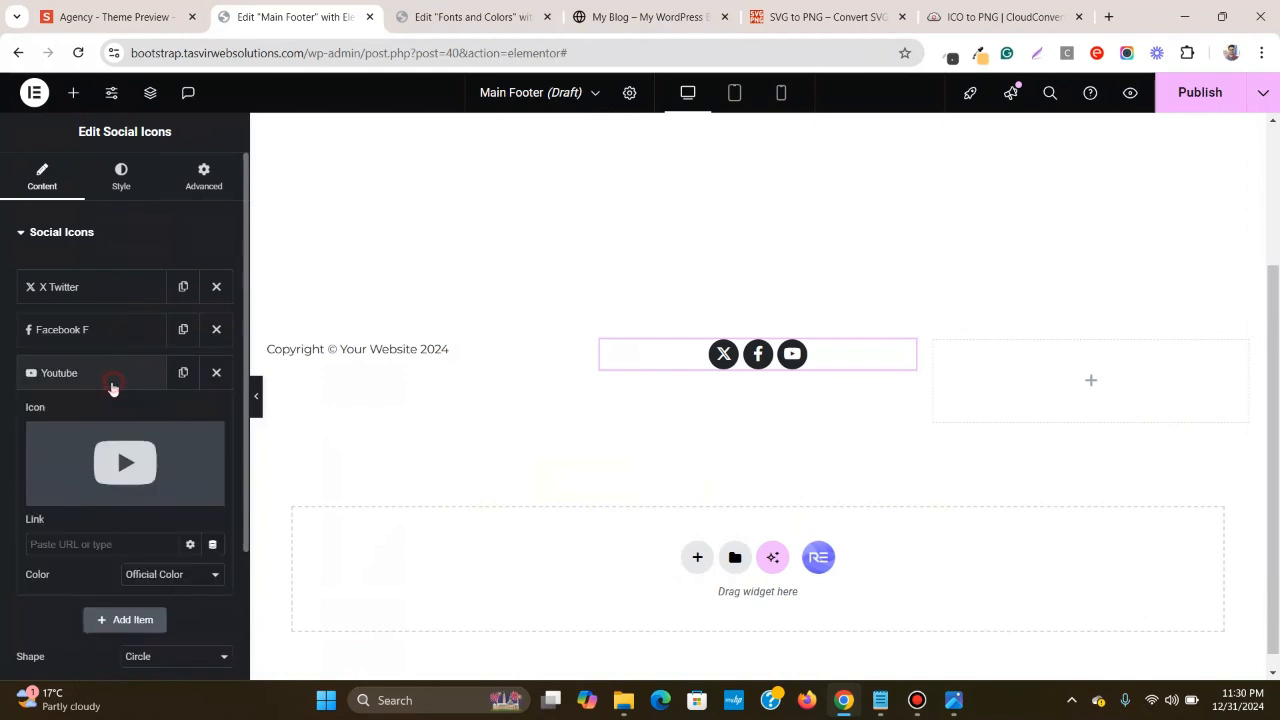
pyautogui.click(163, 449)
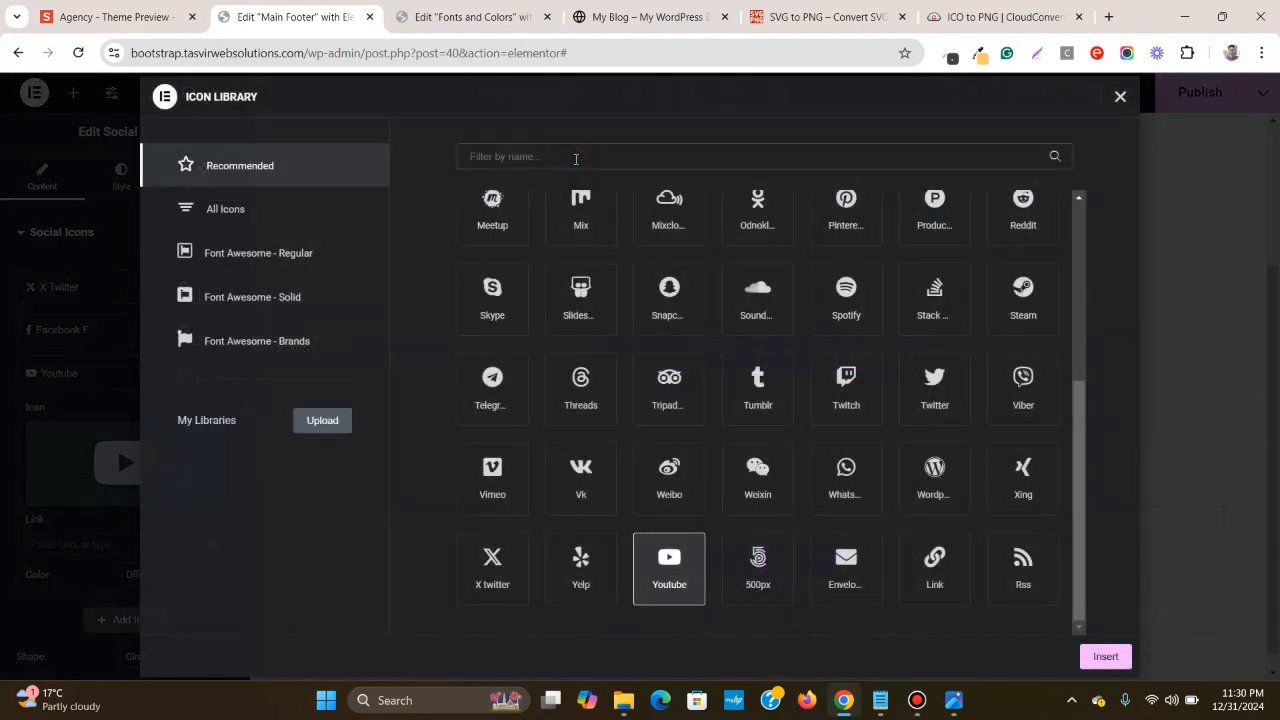
pyautogui.write('lin')
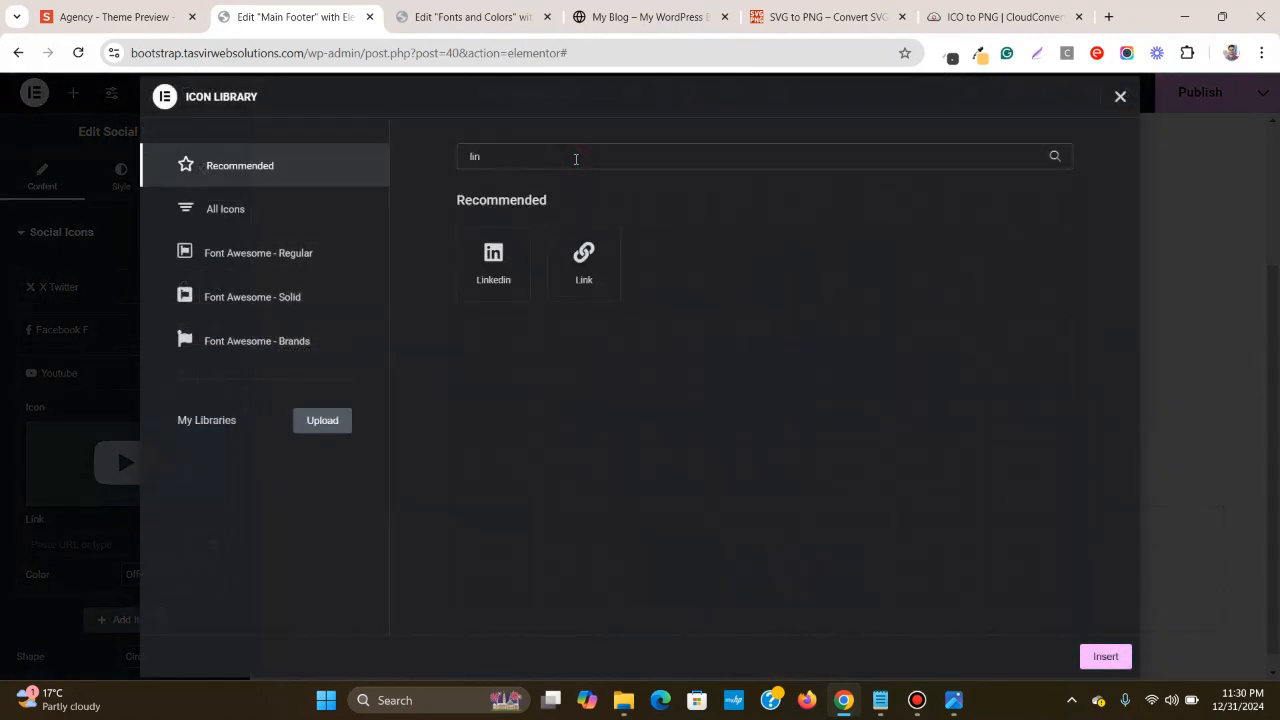
pyautogui.click(174, 216)
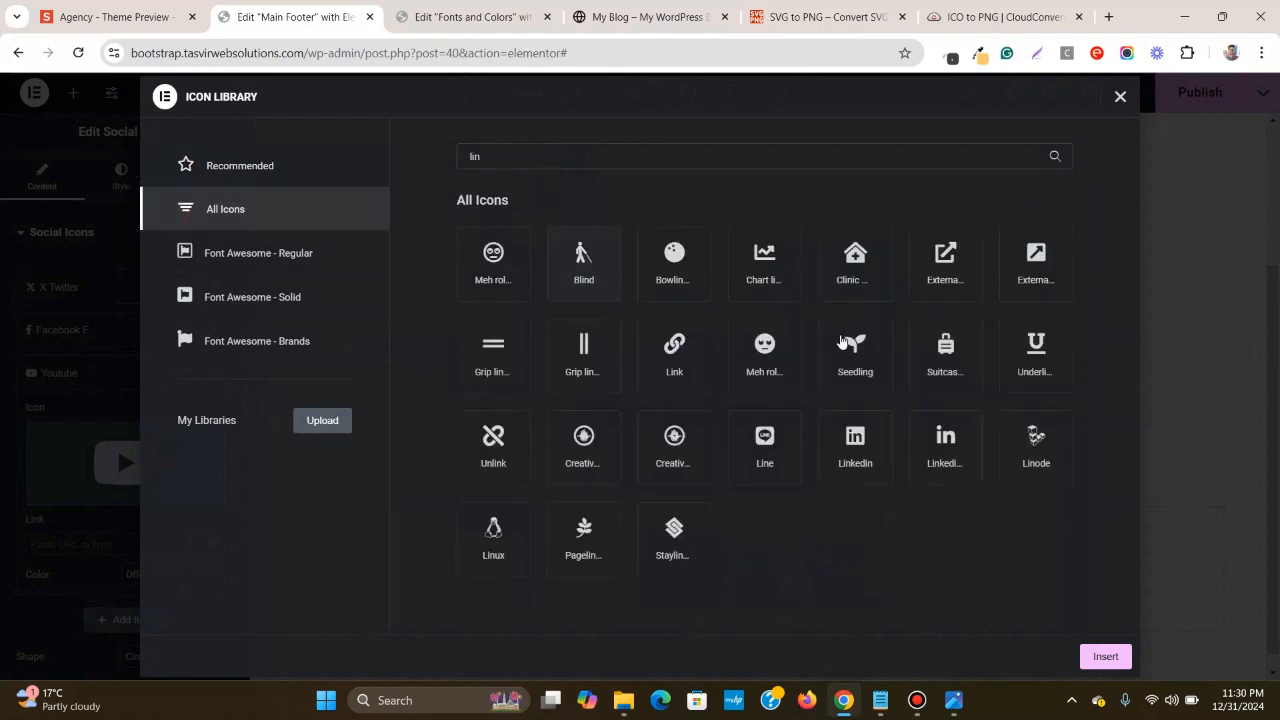
pyautogui.click(918, 464)
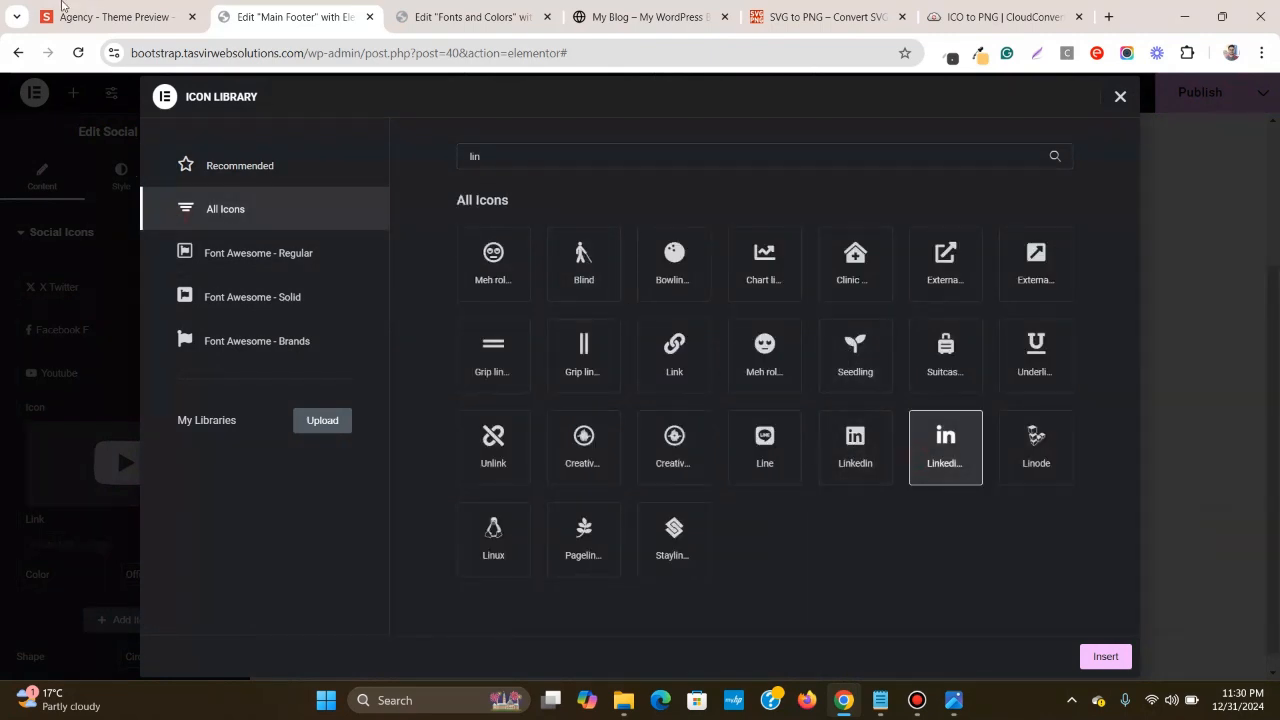
pyautogui.click(58, 8)
pyautogui.click(270, 18)
pyautogui.click(1105, 657)
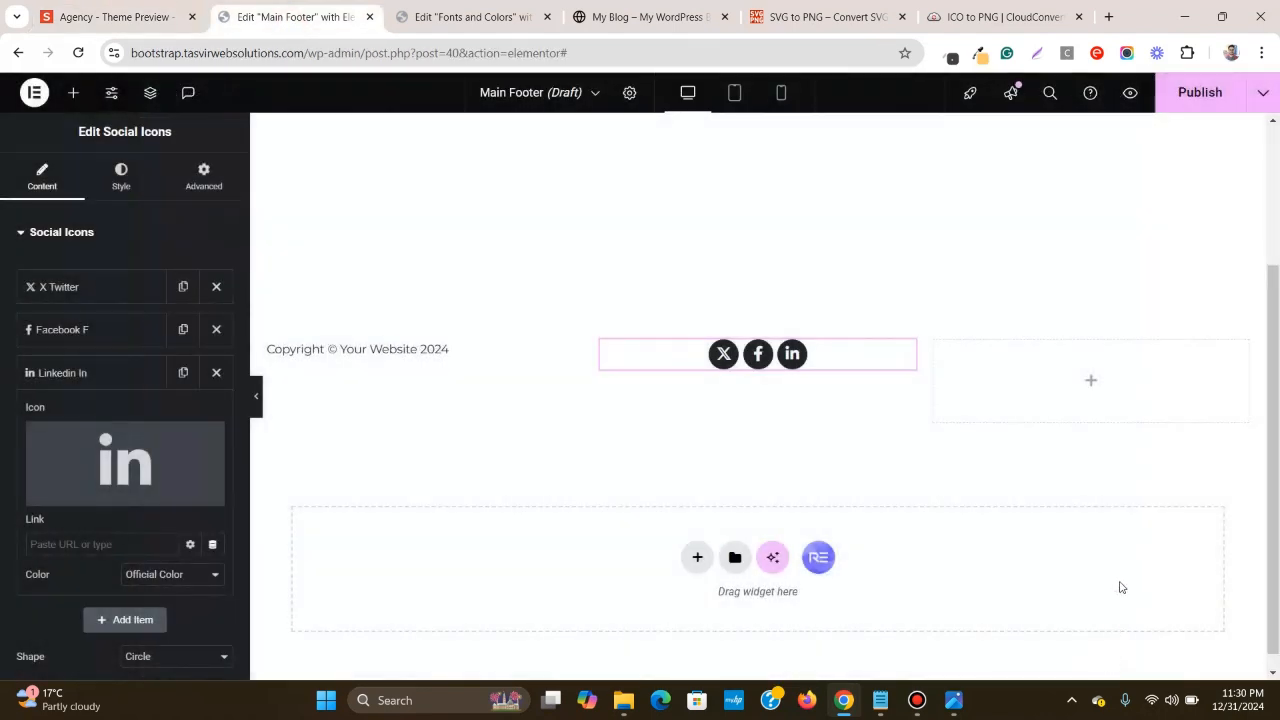
# - Compare the icon gaps with the Agency preview and set the social icons' spacing to 18 px
pyautogui.click(140, 5)
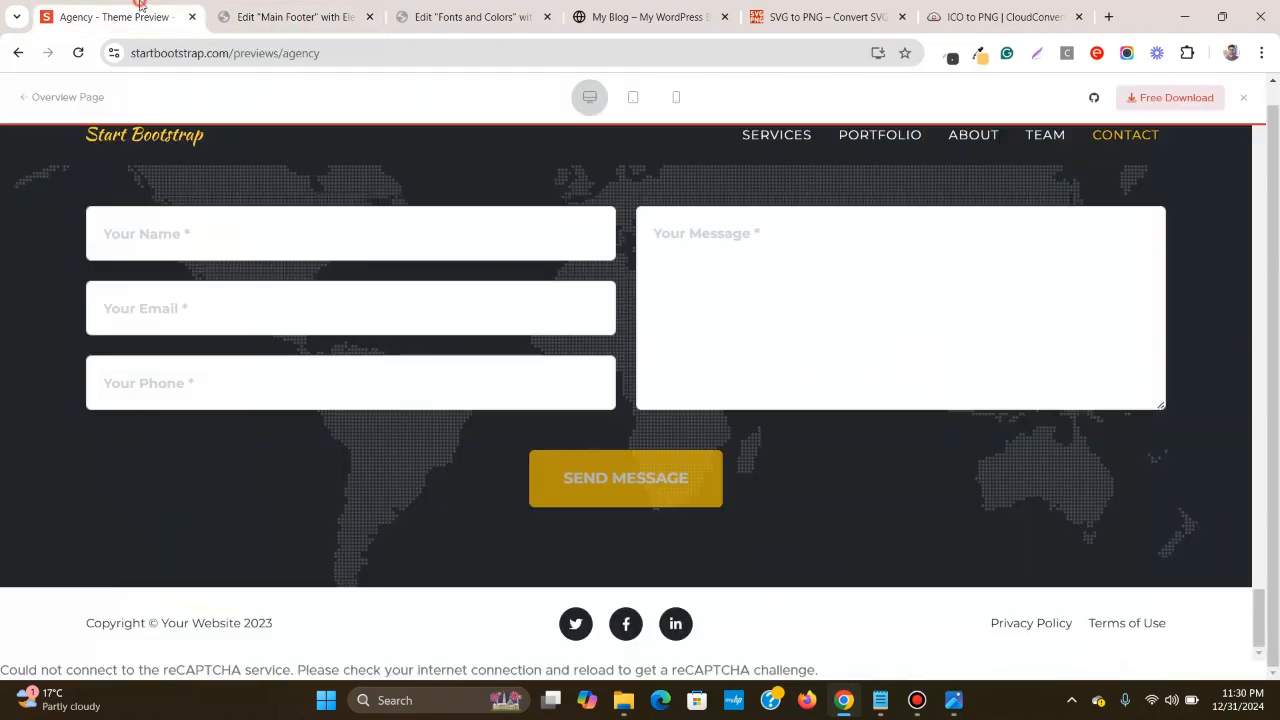
pyautogui.click(270, 12)
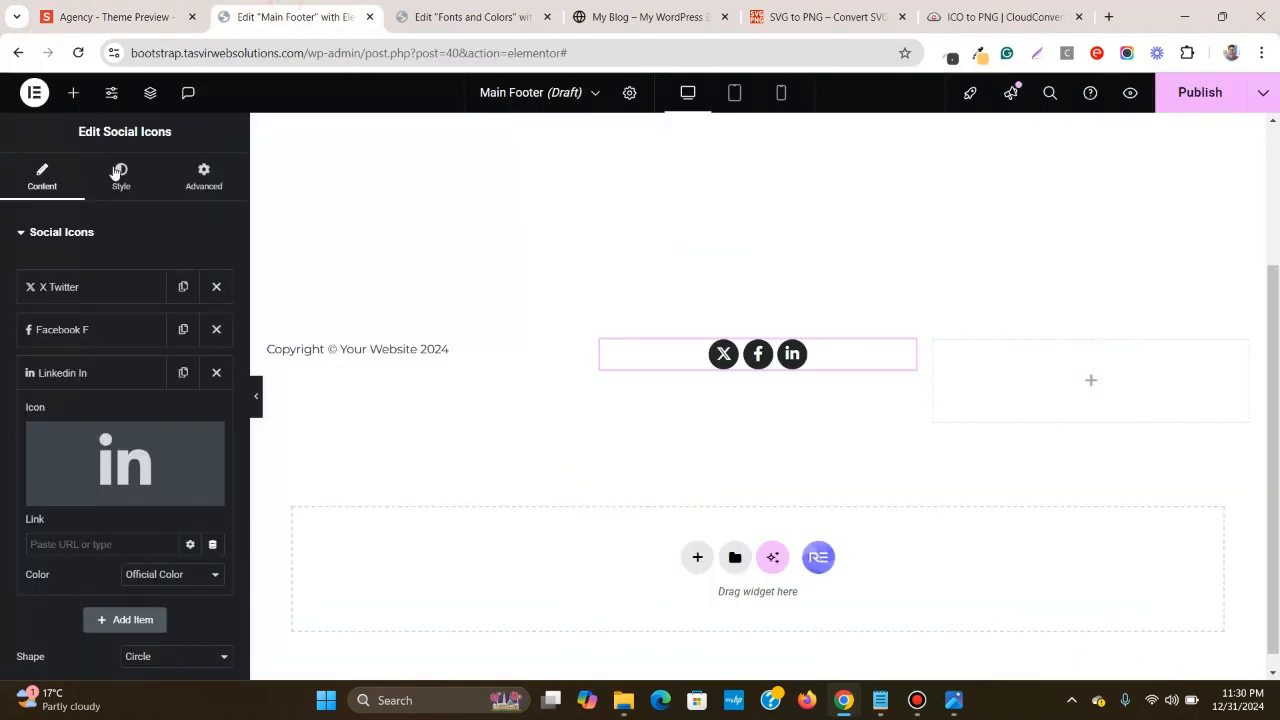
pyautogui.click(121, 176)
pyautogui.moveTo(25, 505); pyautogui.dragTo(59, 515)
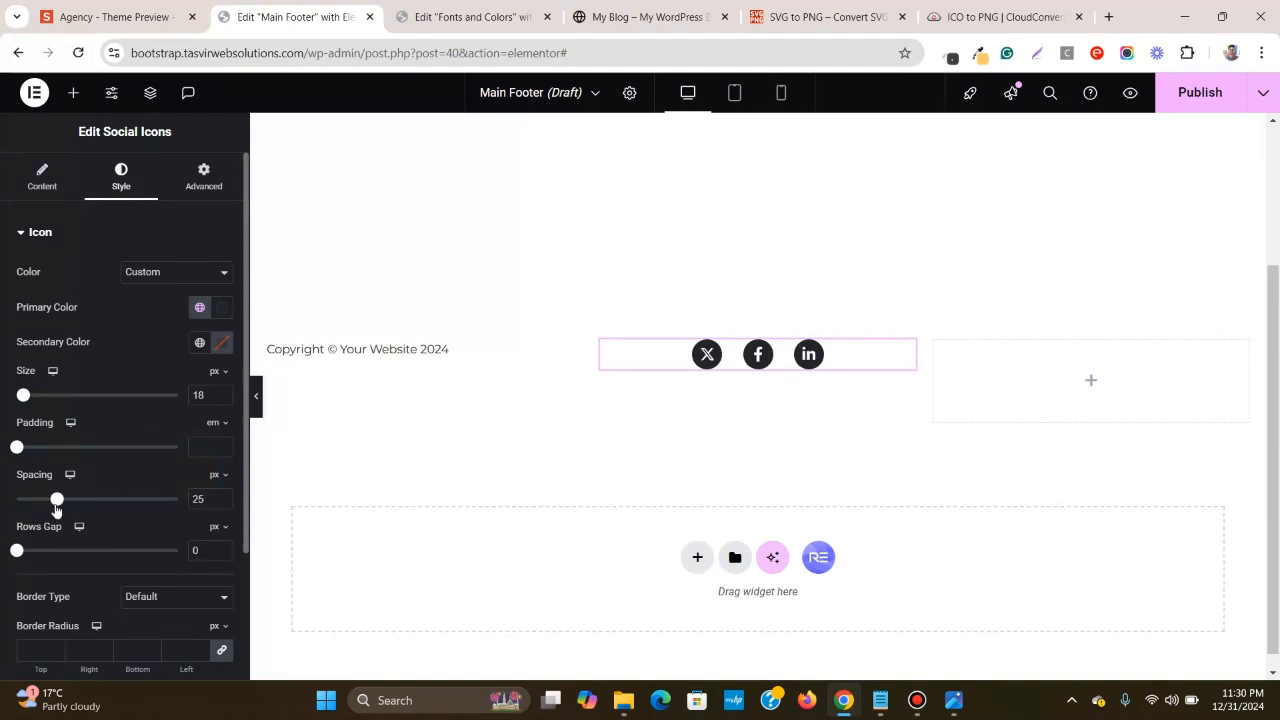
pyautogui.moveTo(57, 499); pyautogui.dragTo(45, 499)
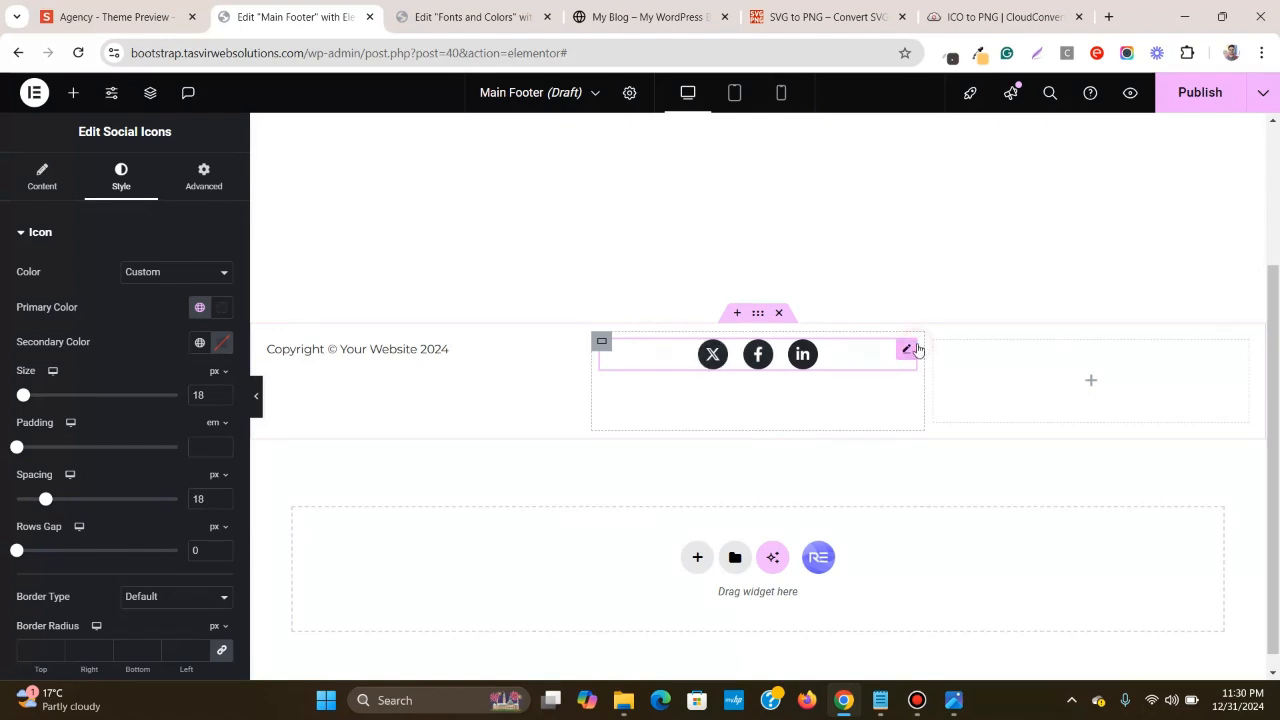
# - Look at the X Twitter item's link setting, and collapse the item again
pyautogui.click(57, 193)
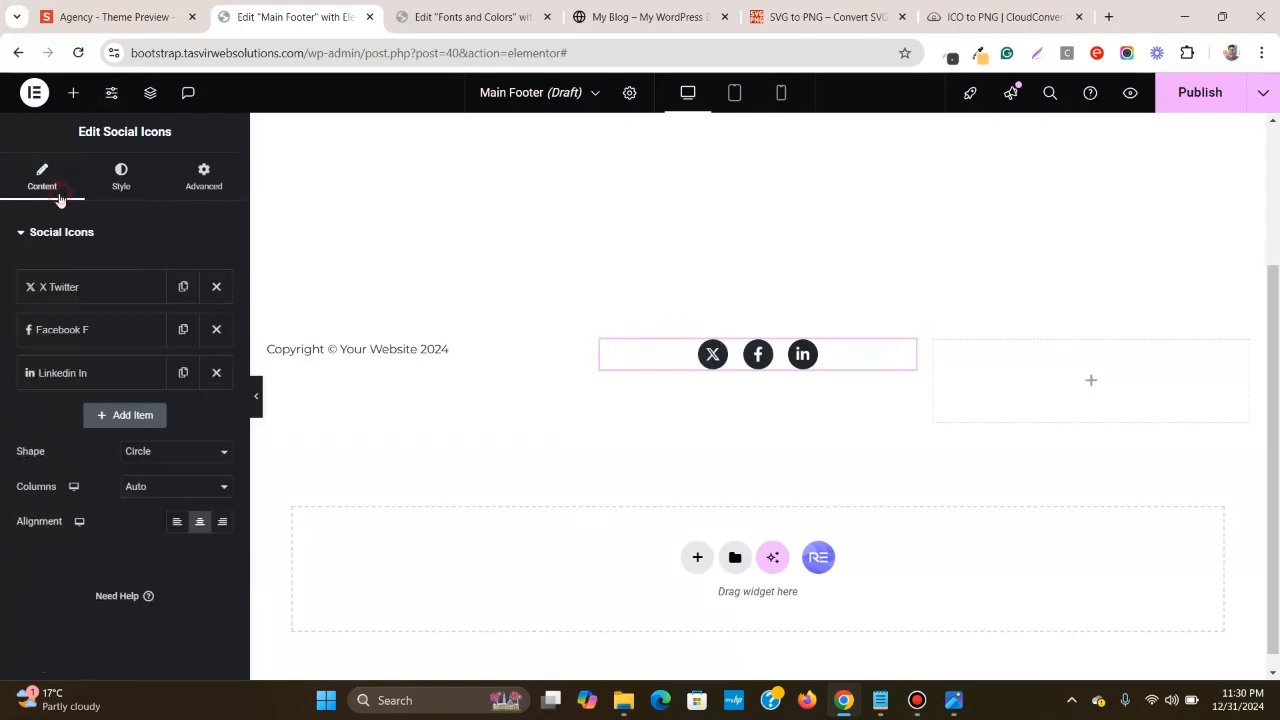
pyautogui.click(141, 298)
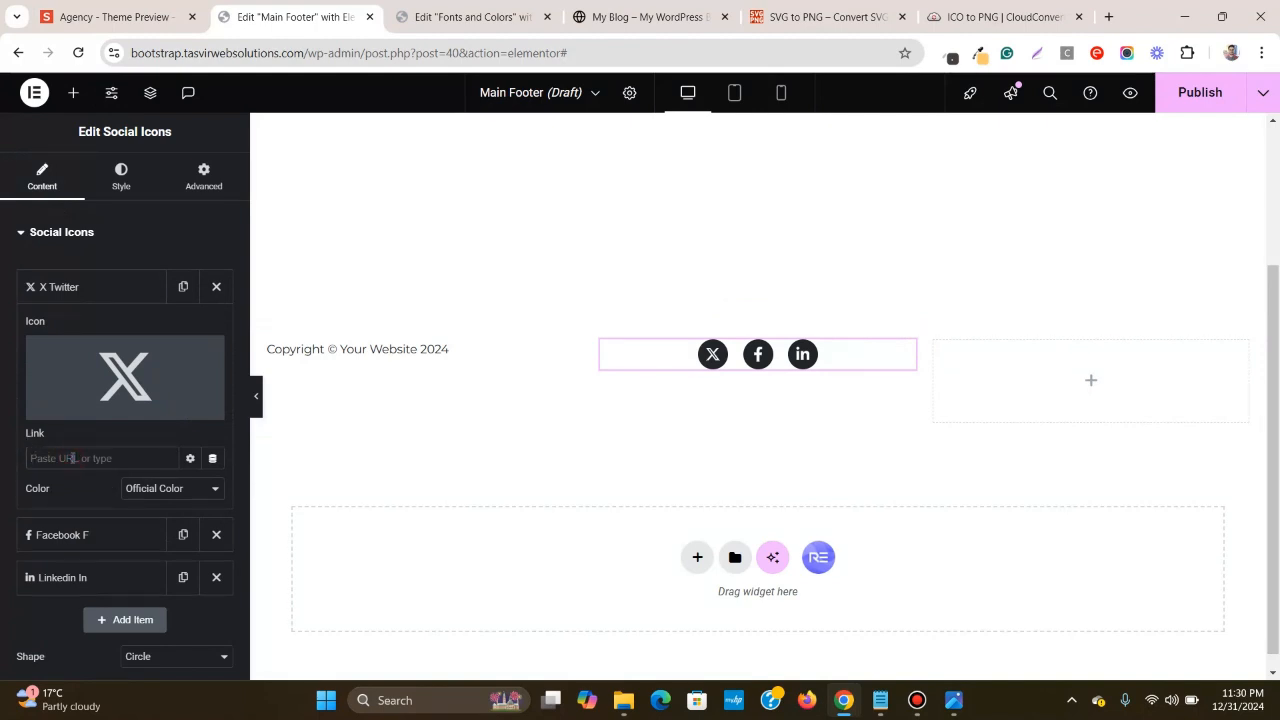
pyautogui.click(97, 283)
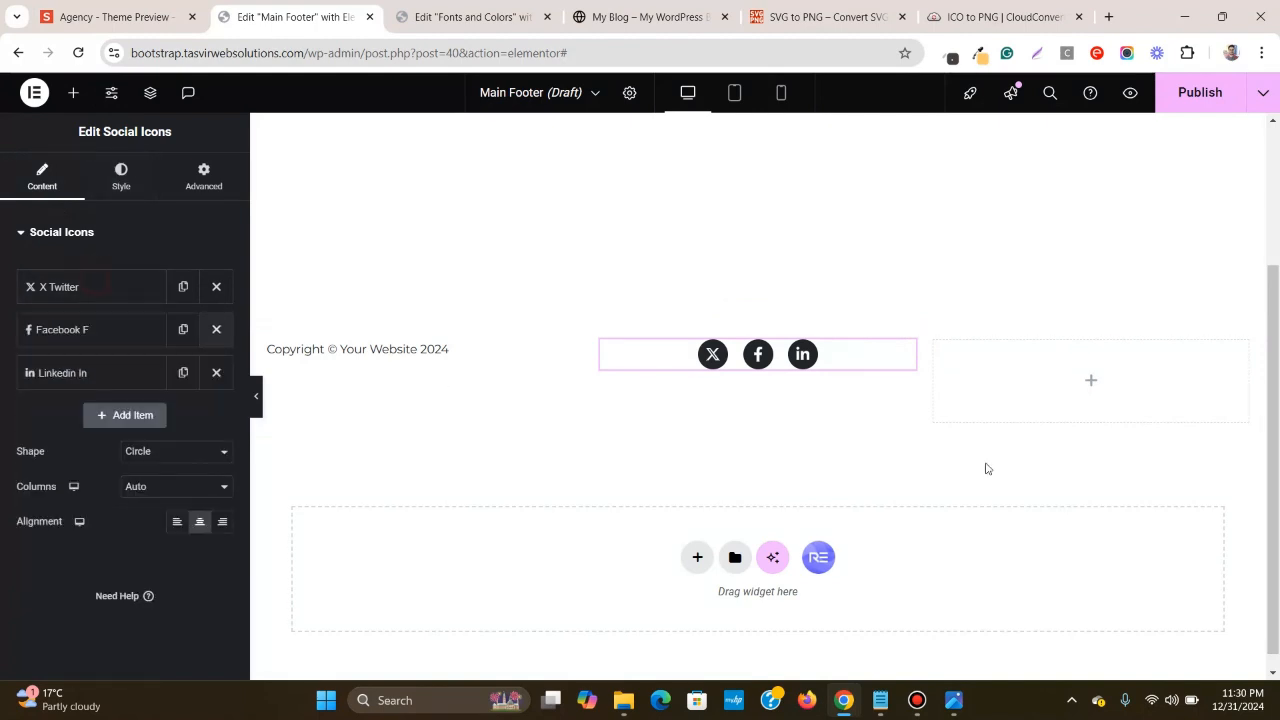
# - Examine the Privacy Policy and Terms of Use links in the Agency preview's footer, and return to the Main Footer editor
pyautogui.click(181, 5)
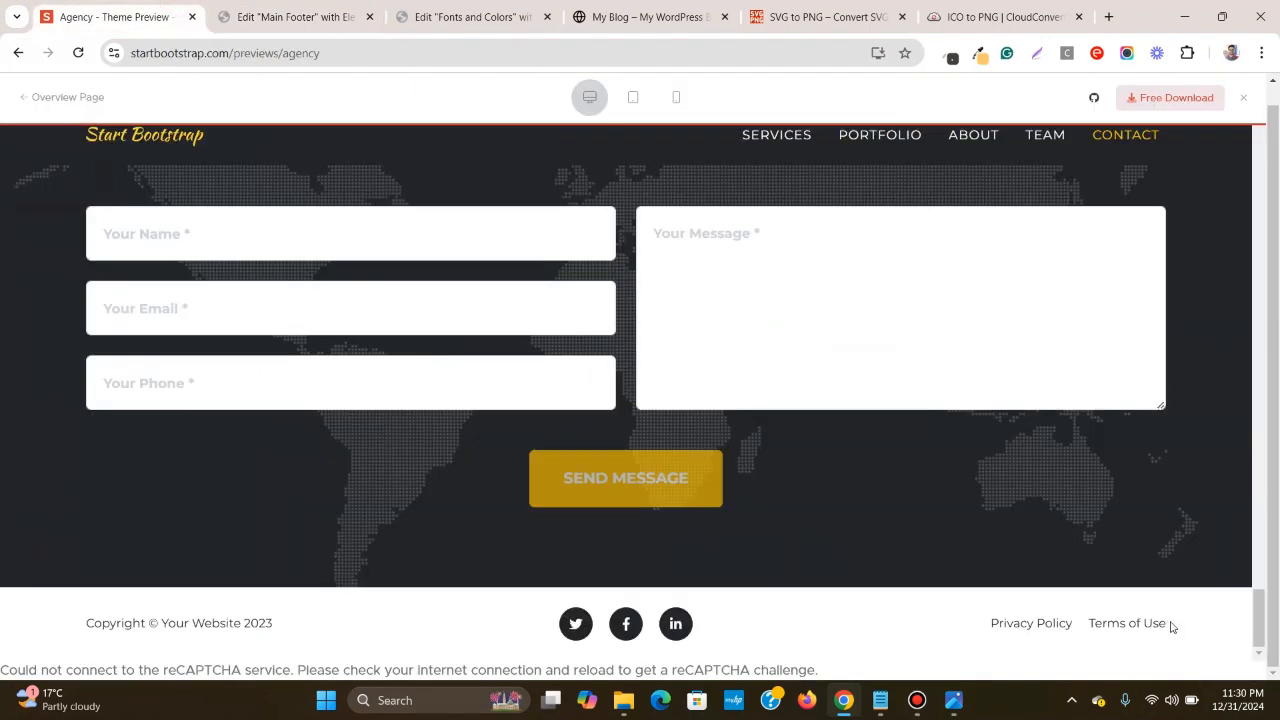
pyautogui.moveTo(1130, 621); pyautogui.dragTo(1011, 621)
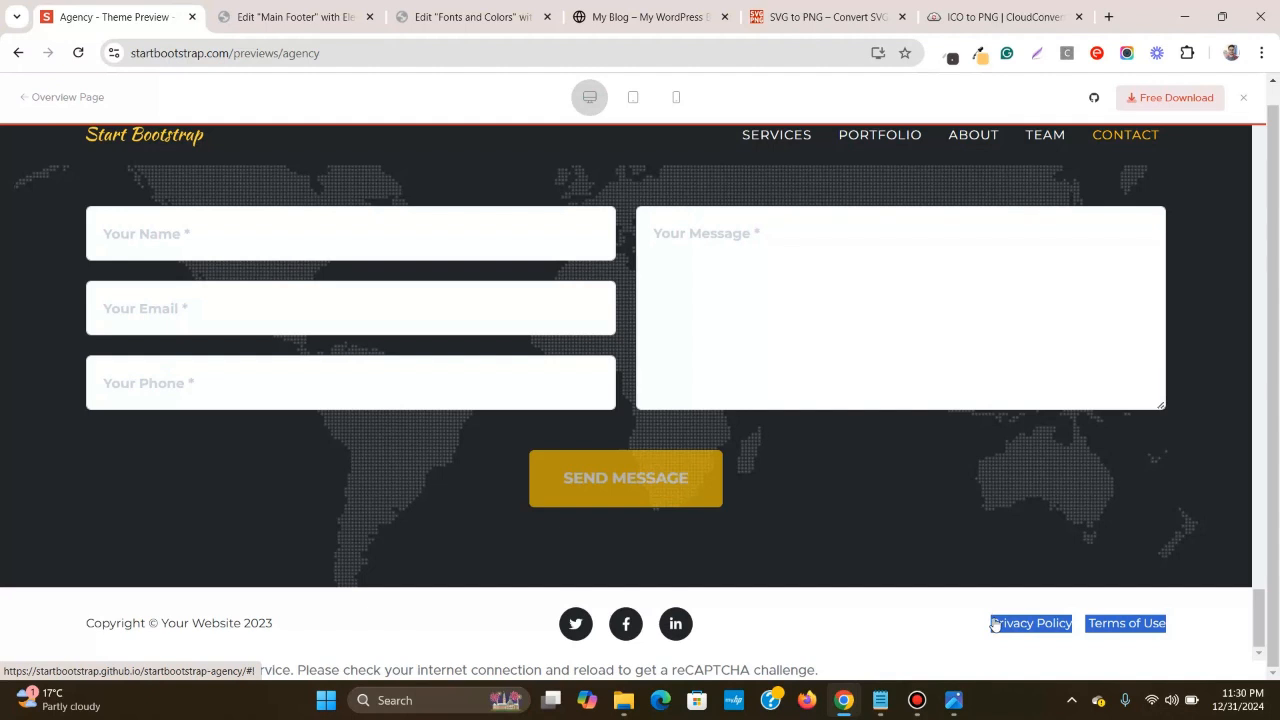
pyautogui.click(1125, 610)
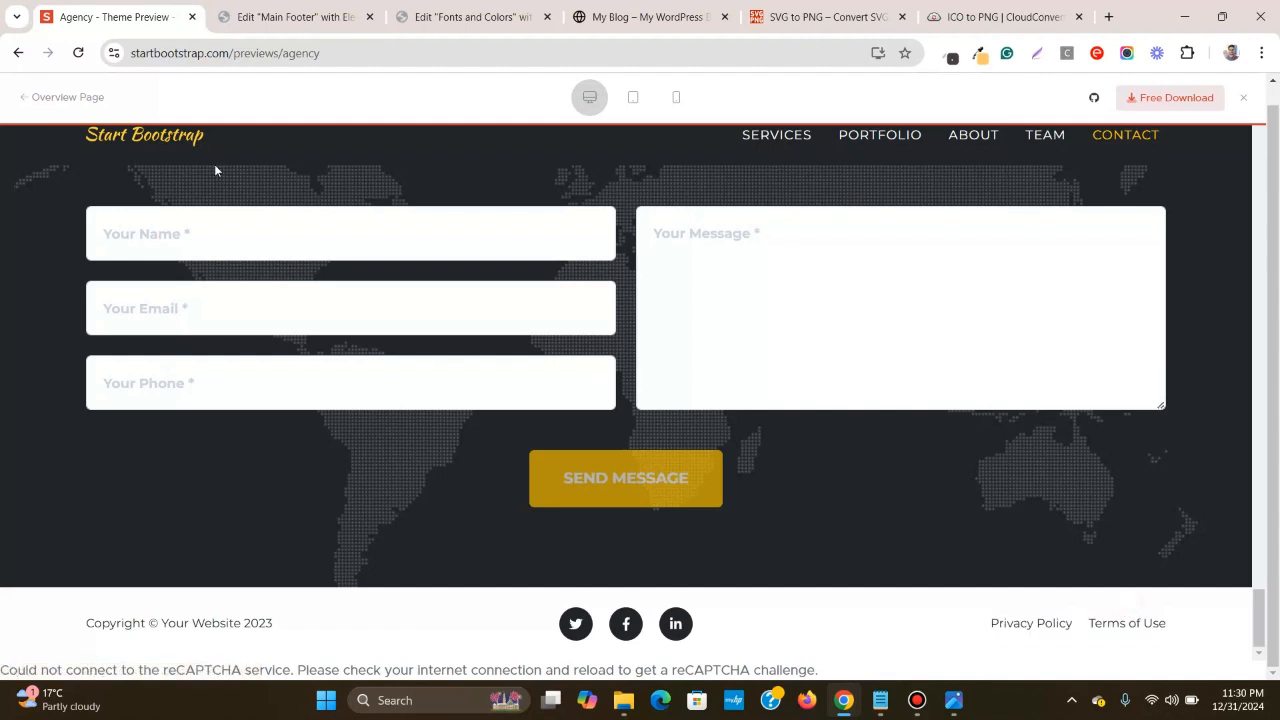
pyautogui.click(270, 8)
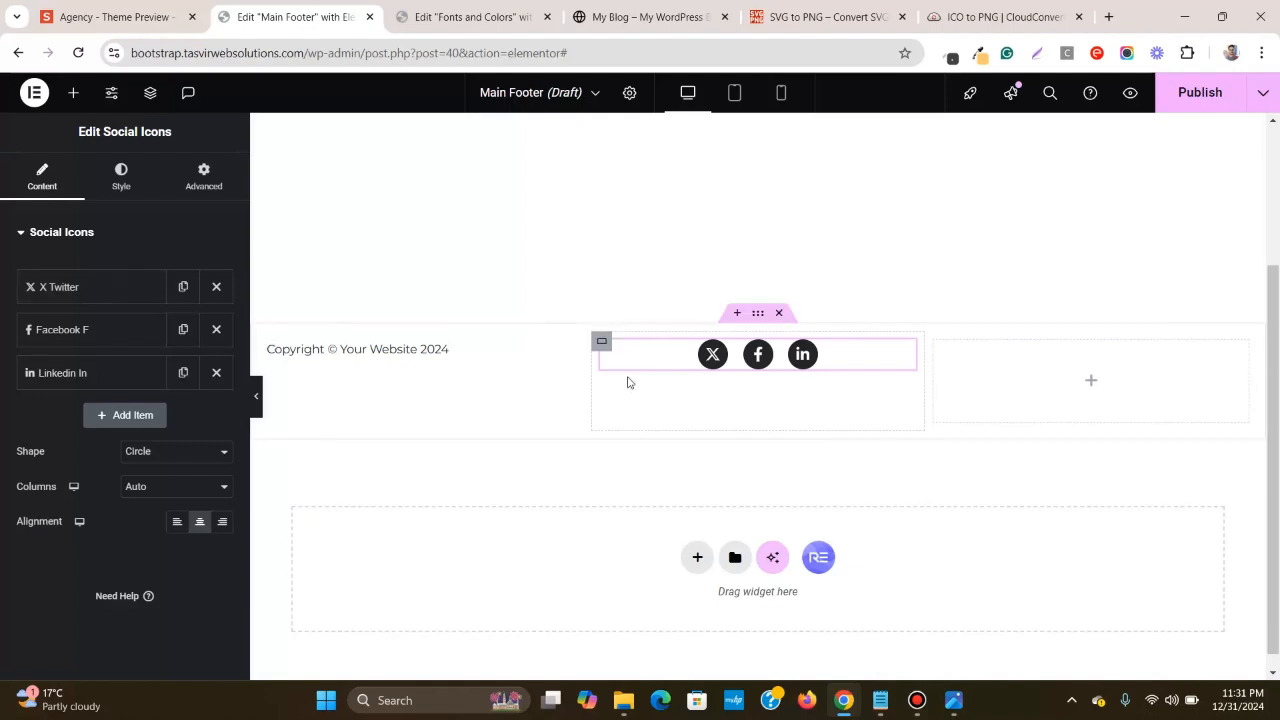
pyautogui.rightClick(571, 350)
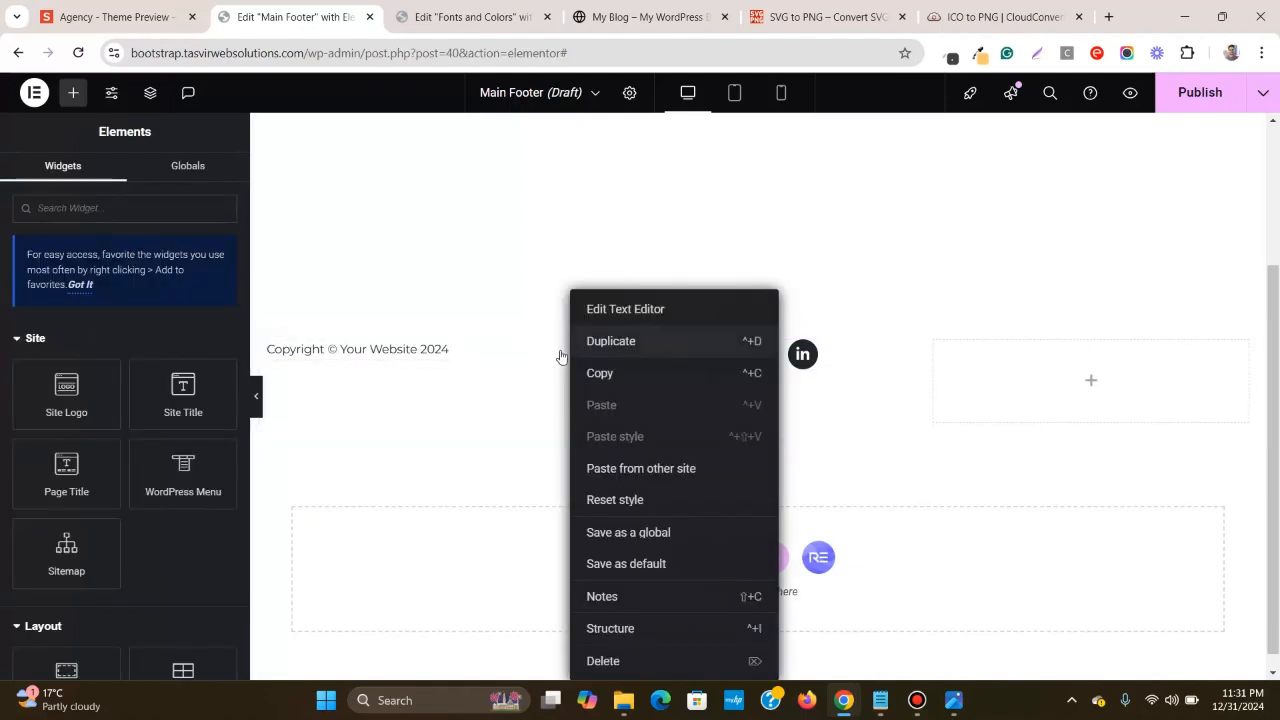
pyautogui.click(518, 348)
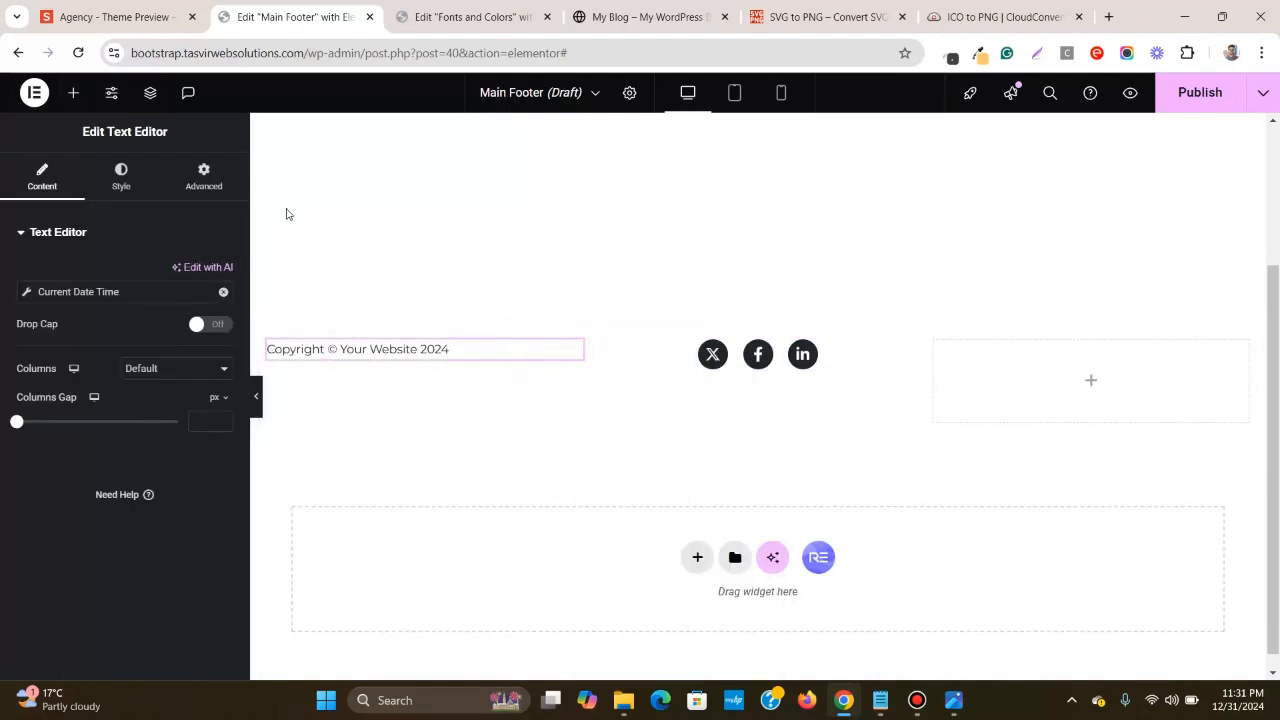
pyautogui.click(138, 188)
pyautogui.click(30, 188)
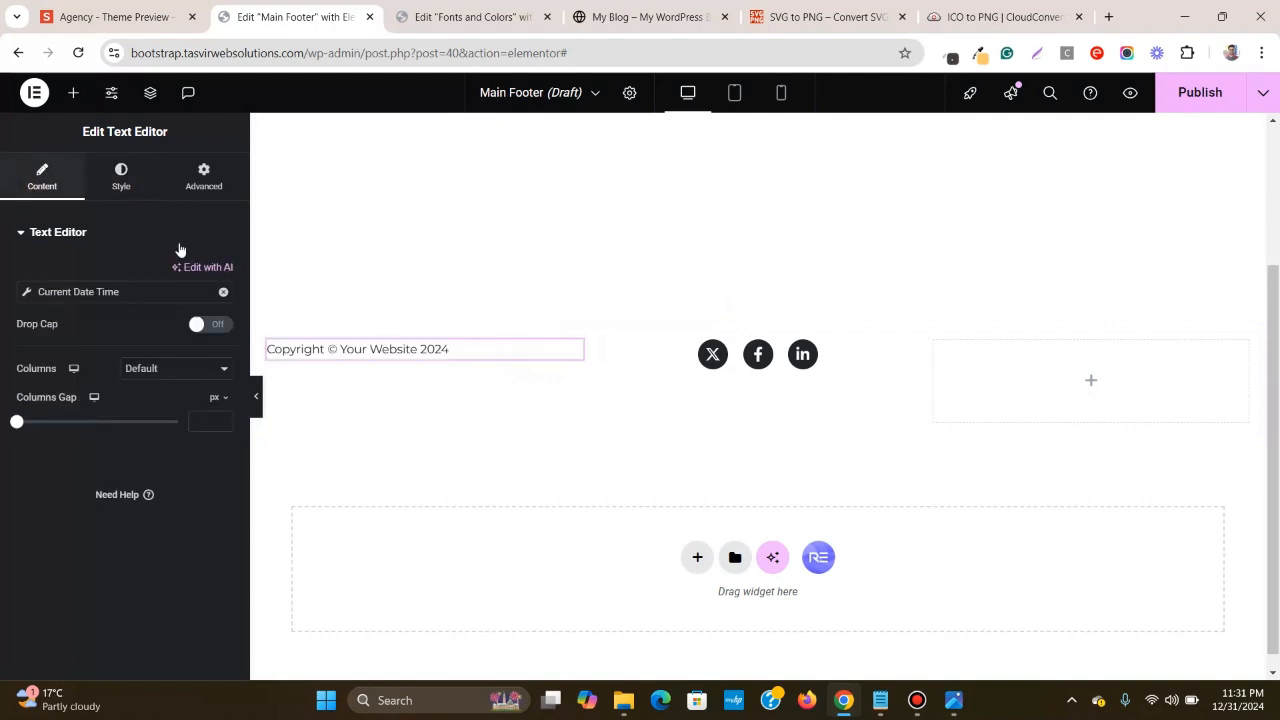
# - Add an Icon List widget to the footer's empty third column and delete its third list item
pyautogui.click(74, 92)
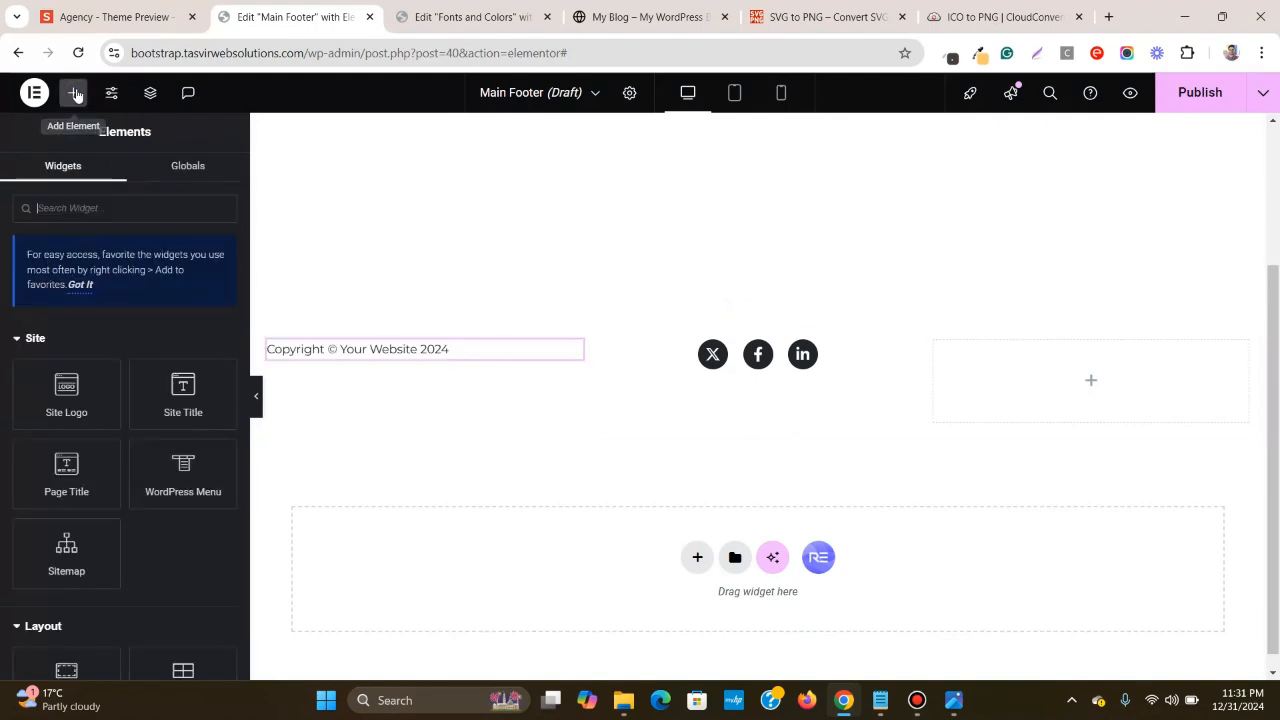
pyautogui.click(139, 207)
pyautogui.write('list')
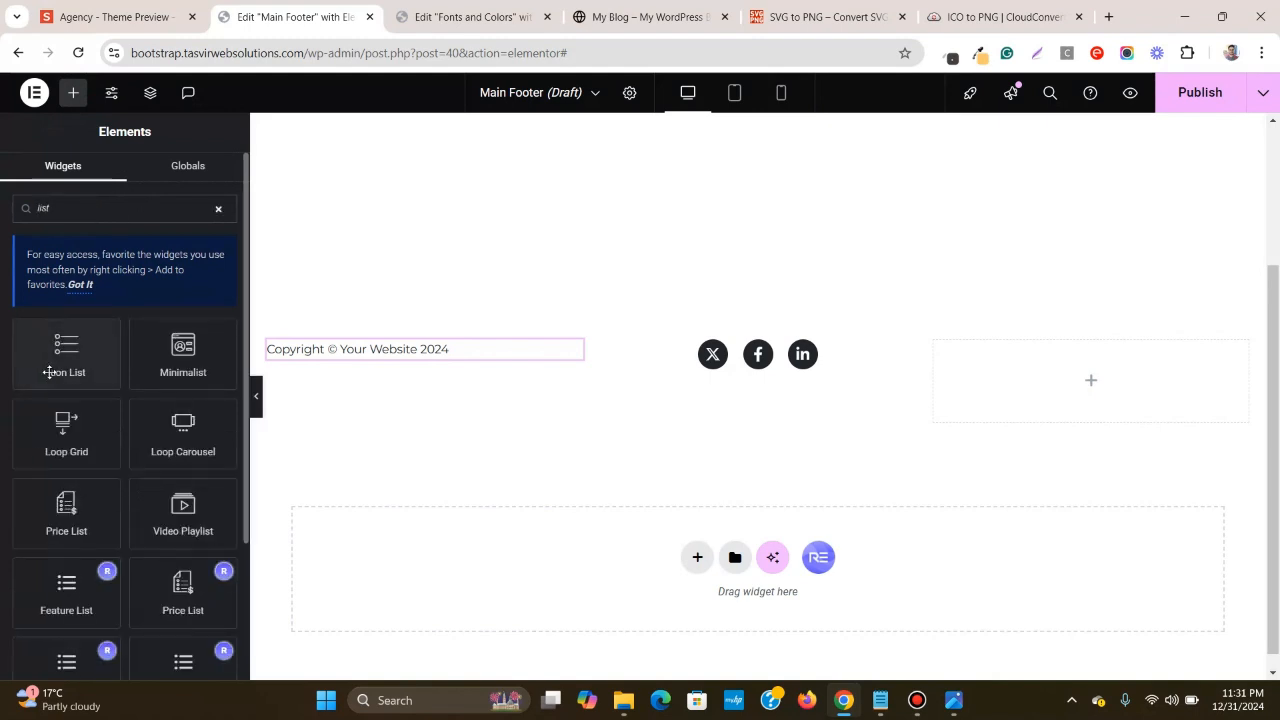
pyautogui.moveTo(49, 371); pyautogui.dragTo(1117, 415)
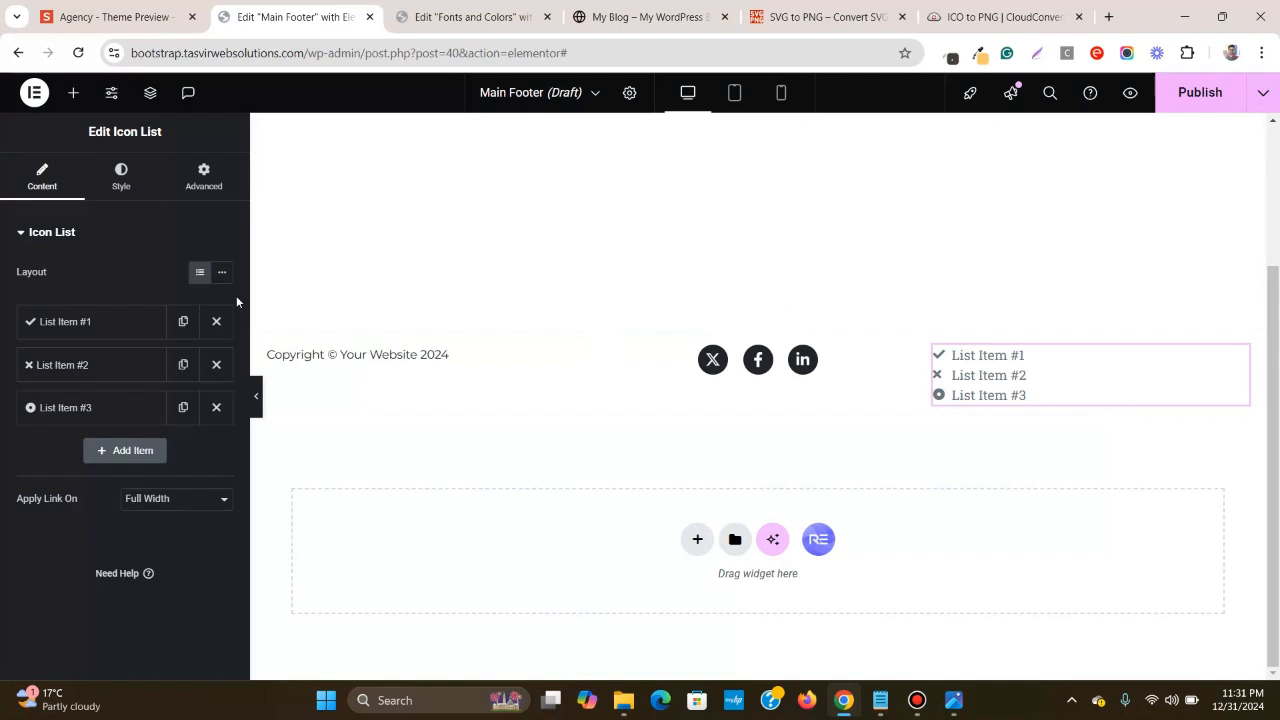
pyautogui.click(220, 408)
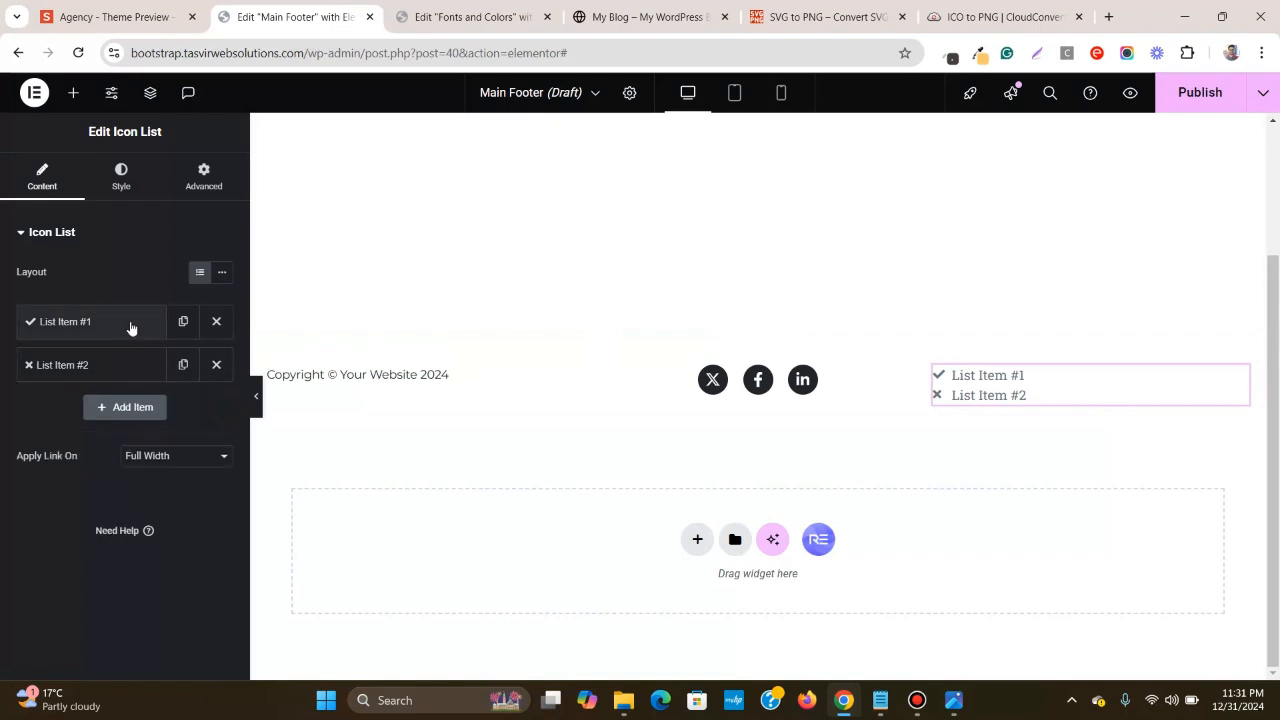
# - Copy the Privacy Policy link text from the Agency preview's footer and use it as the first list item's text
pyautogui.click(92, 14)
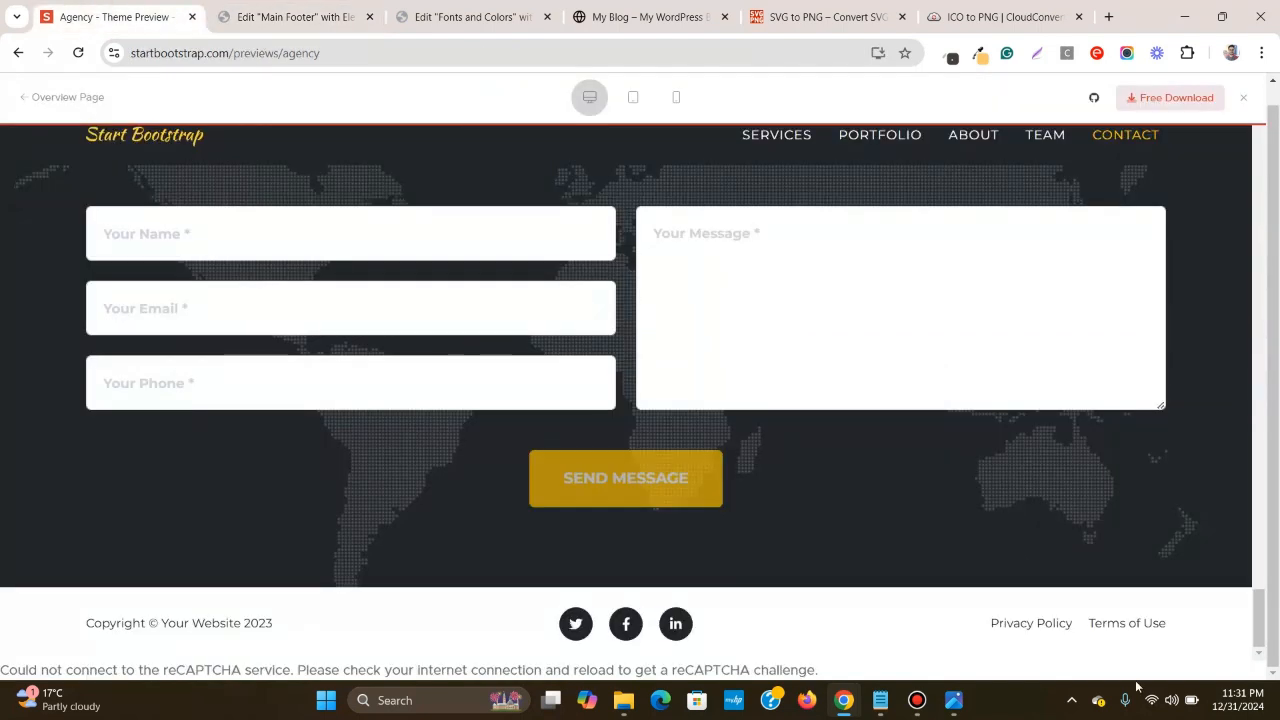
pyautogui.click(1066, 626)
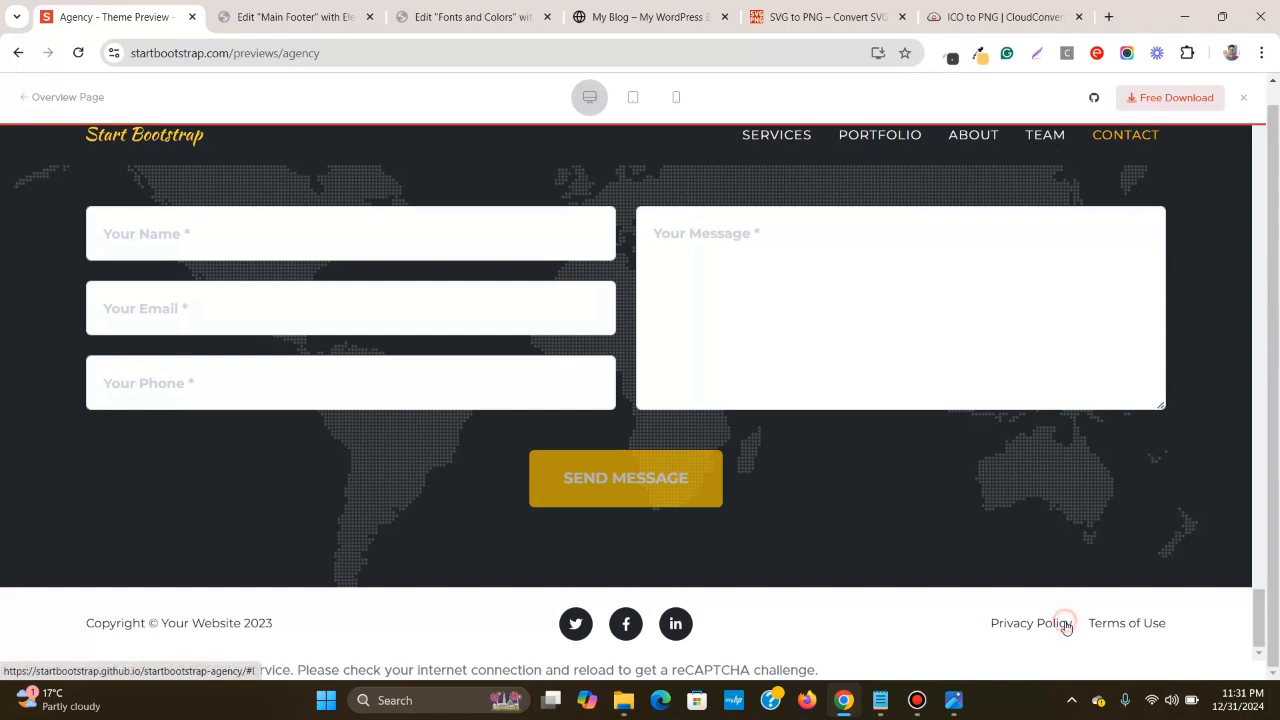
pyautogui.moveTo(1038, 620); pyautogui.dragTo(995, 622)
pyautogui.rightClick(1002, 622)
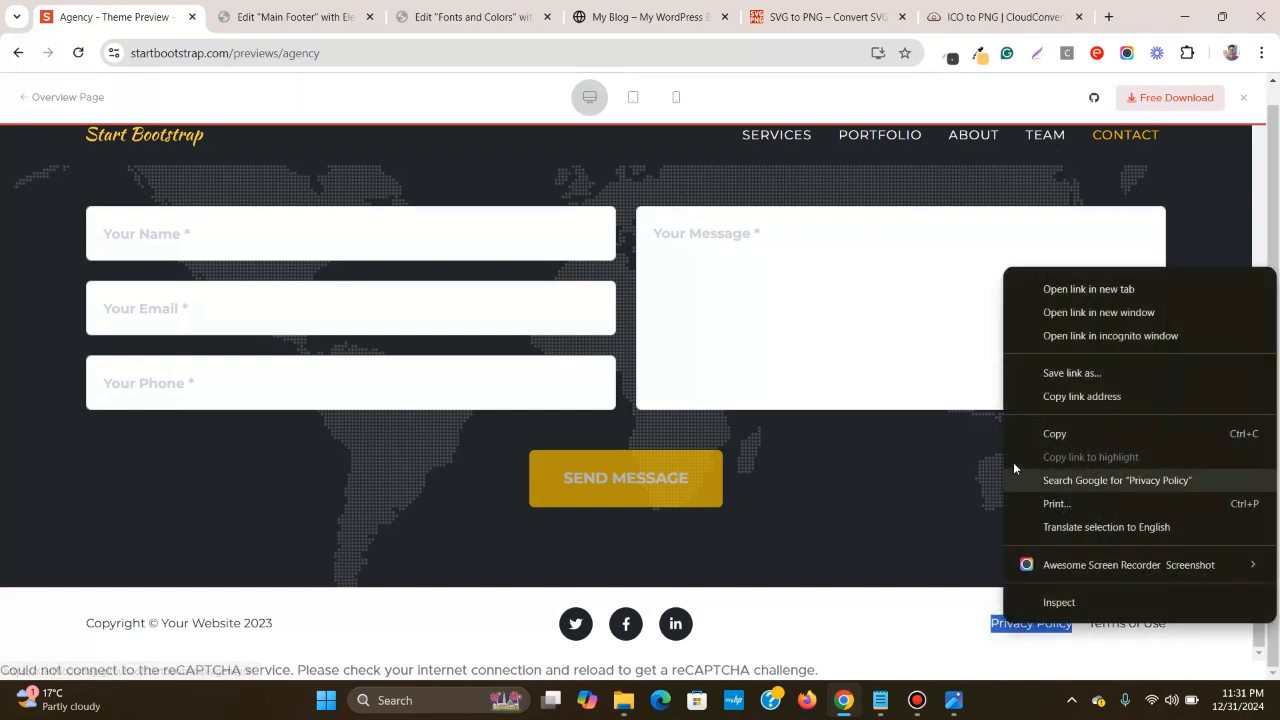
pyautogui.click(1040, 433)
pyautogui.click(280, 16)
pyautogui.click(150, 334)
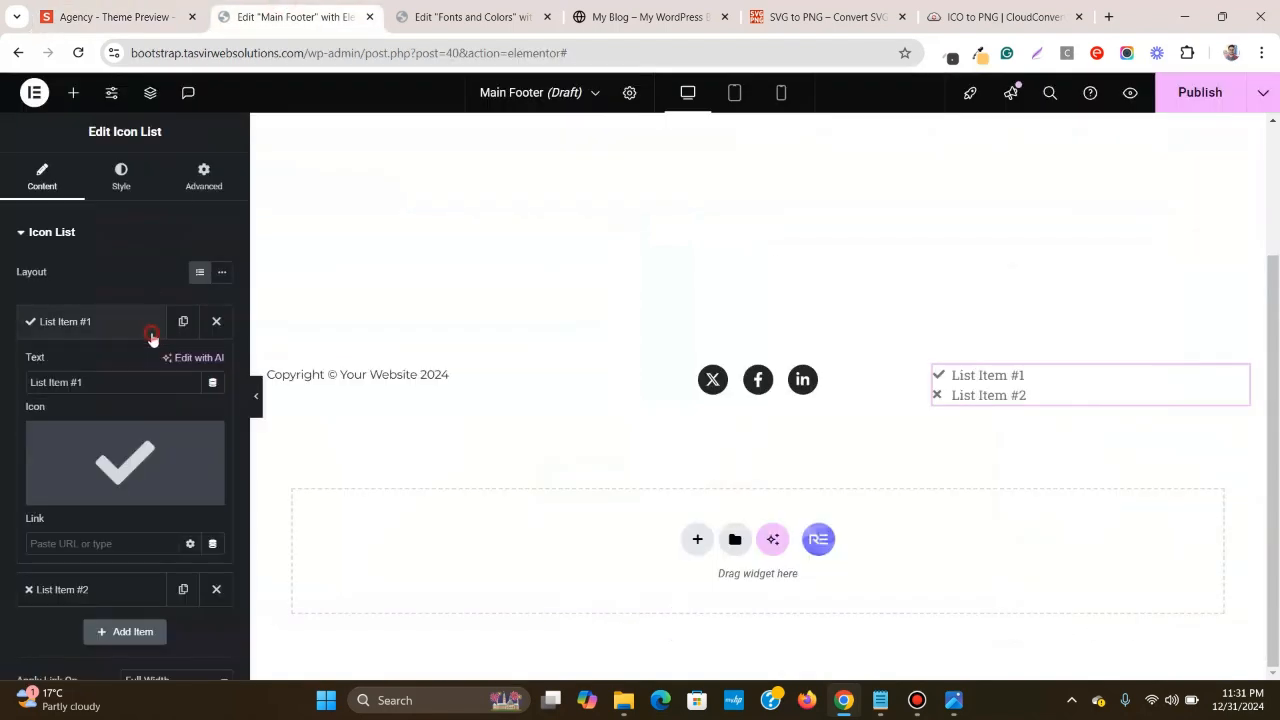
pyautogui.rightClick(172, 392)
pyautogui.click(314, 152)
pyautogui.click(92, 320)
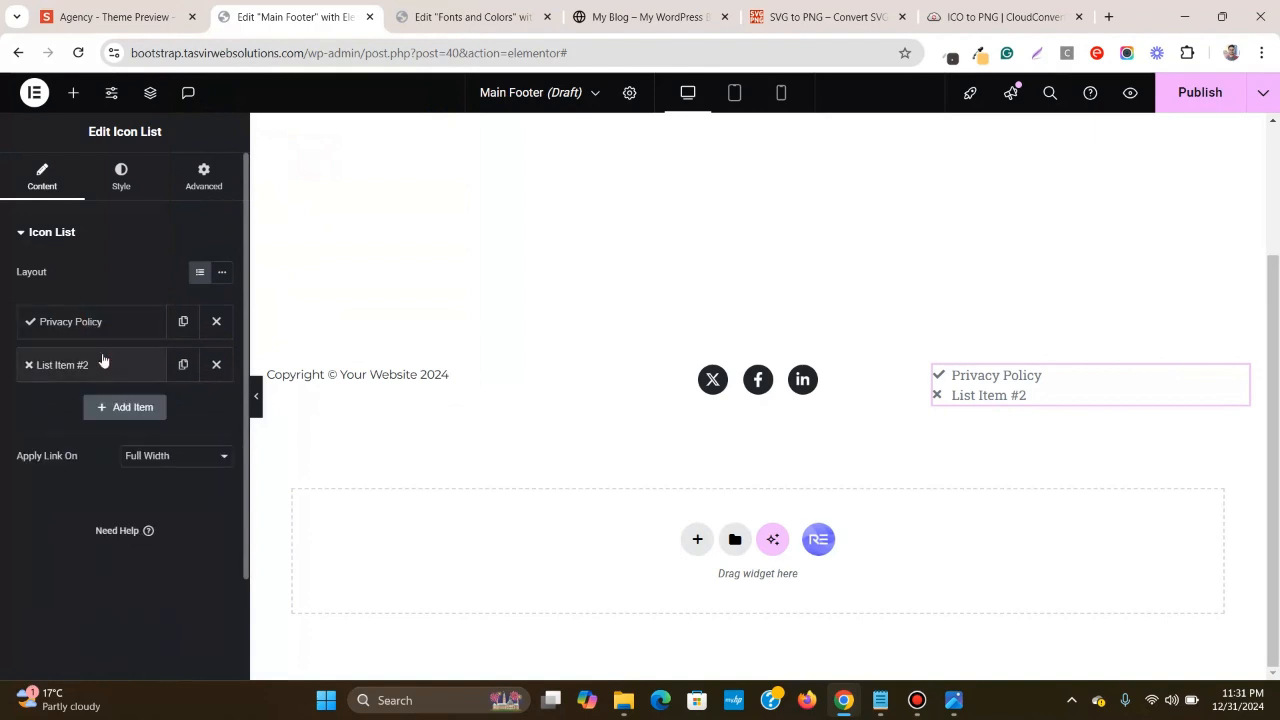
# - Copy the Terms of Use link text from the Agency preview's footer and use it as the second list item's text
pyautogui.click(100, 364)
pyautogui.click(110, 16)
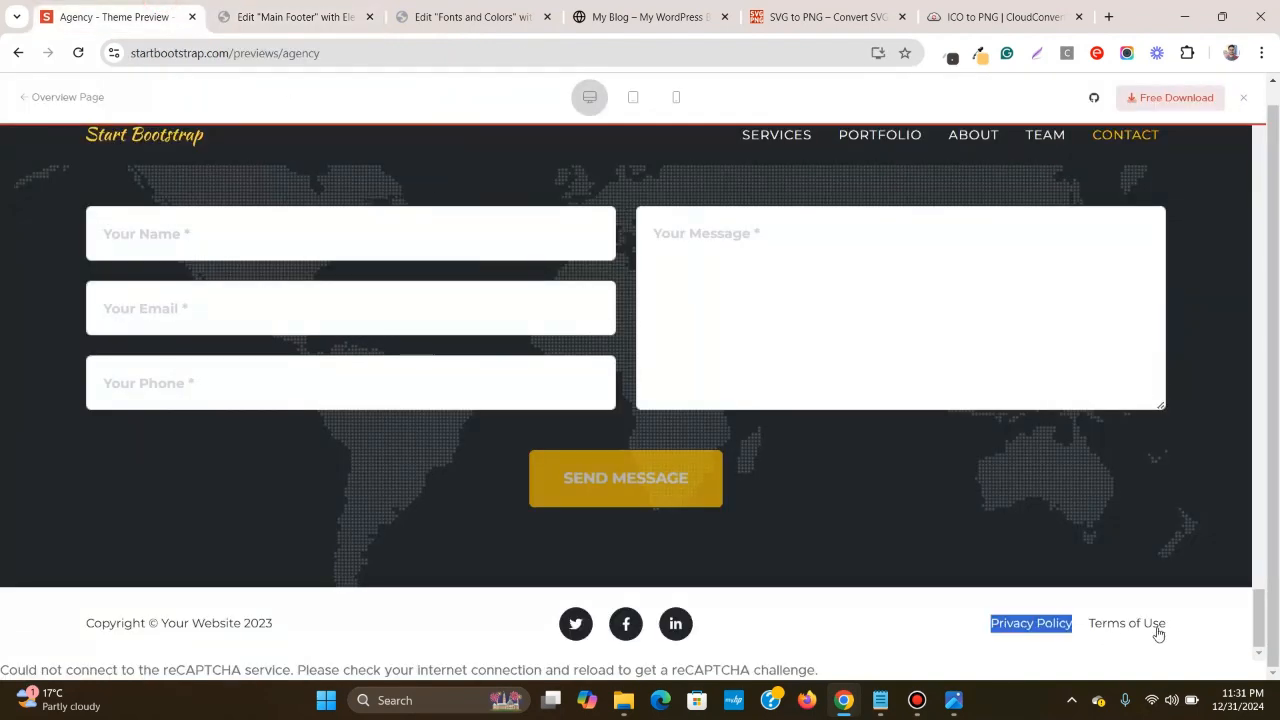
pyautogui.moveTo(1168, 622); pyautogui.dragTo(1084, 622)
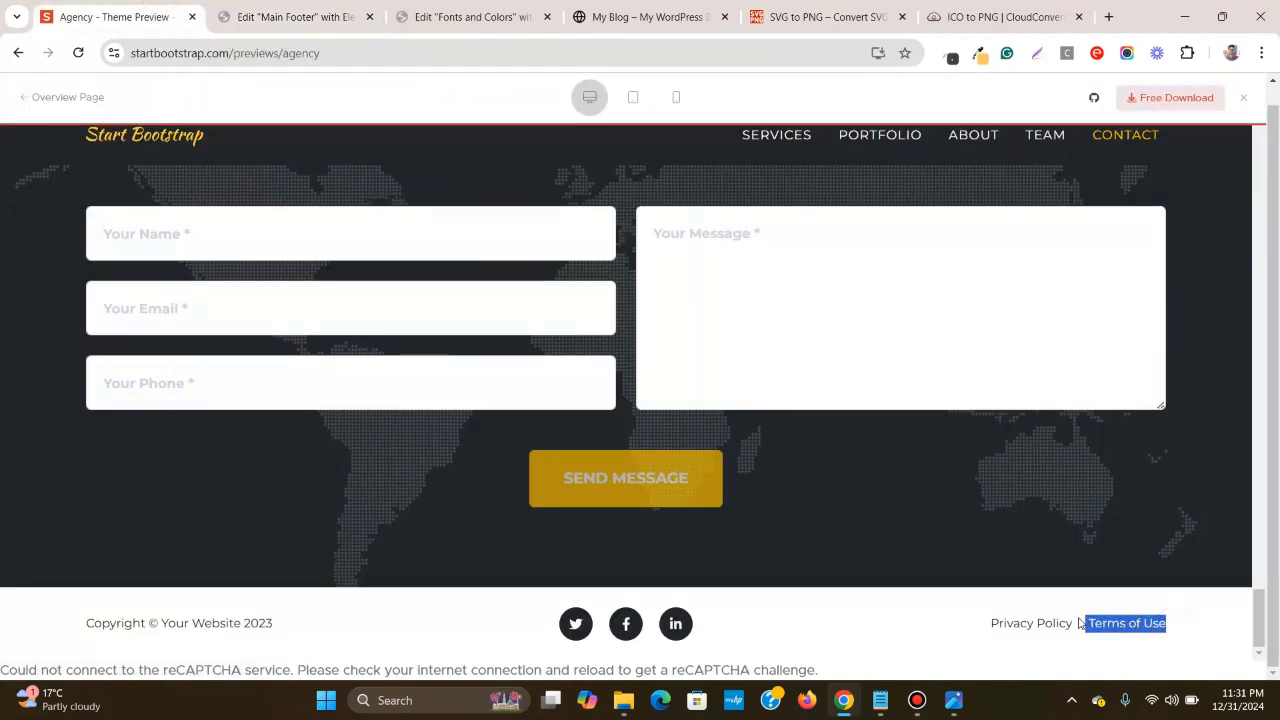
pyautogui.rightClick(1120, 622)
pyautogui.click(1019, 444)
pyautogui.click(260, 16)
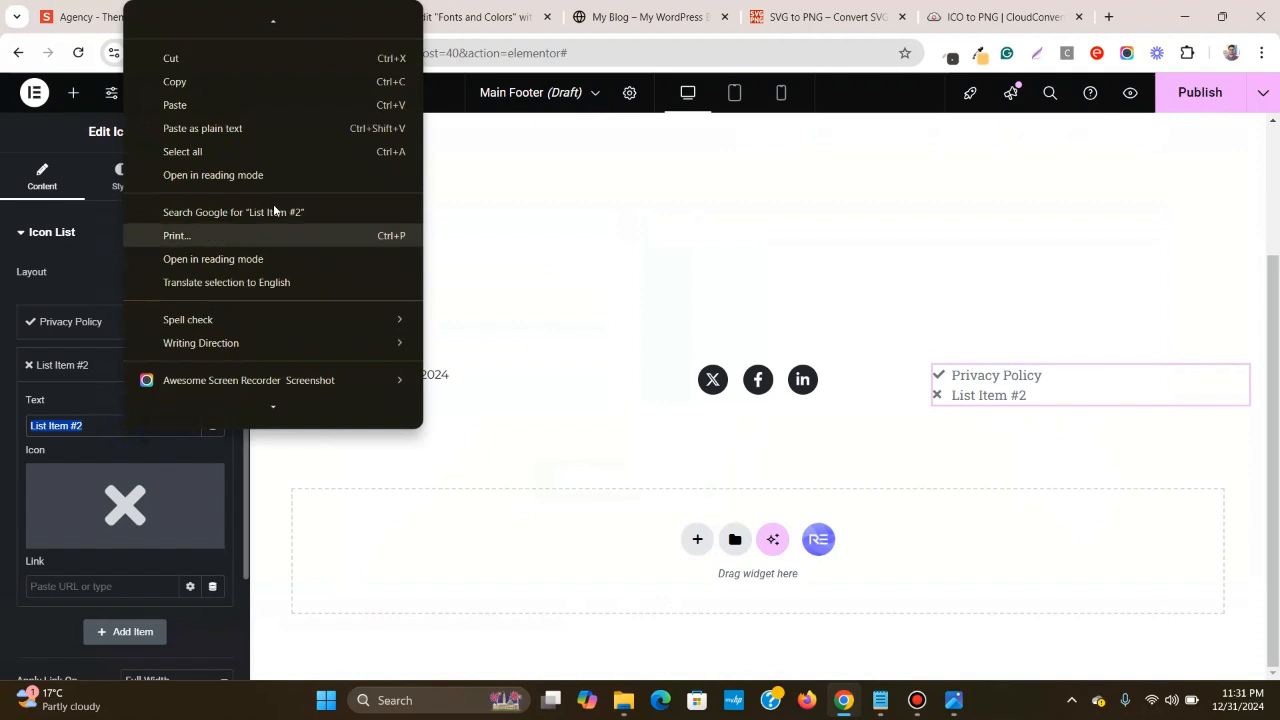
pyautogui.click(277, 126)
pyautogui.click(145, 366)
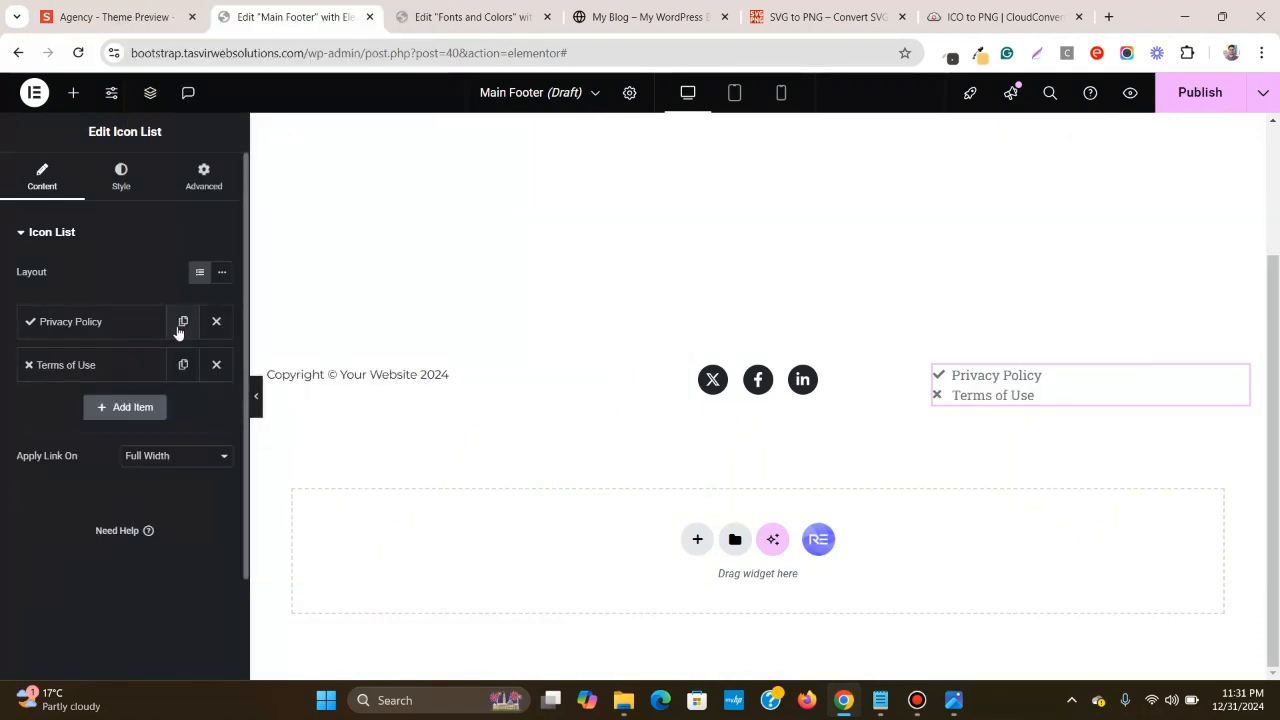
# - Remove the check and cross icons from the Privacy Policy and Terms of Use list items
pyautogui.click(140, 322)
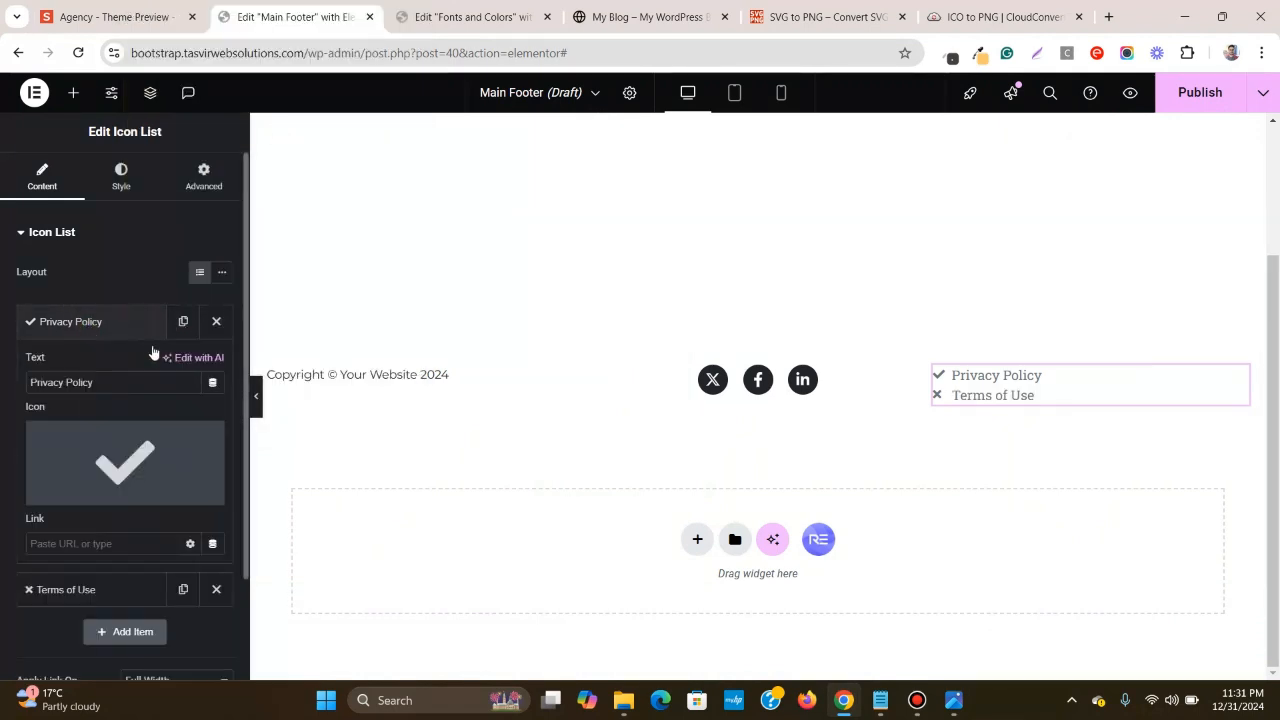
pyautogui.click(206, 436)
pyautogui.click(143, 322)
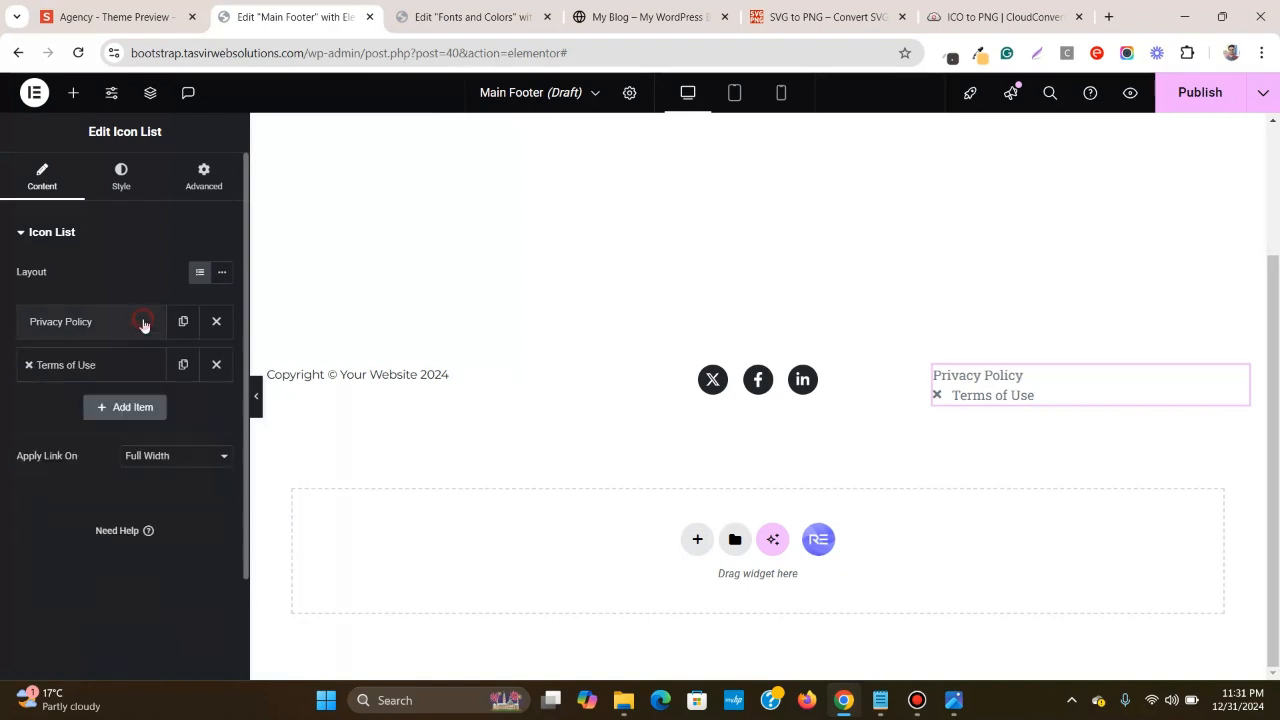
pyautogui.click(150, 366)
pyautogui.click(207, 473)
pyautogui.click(127, 368)
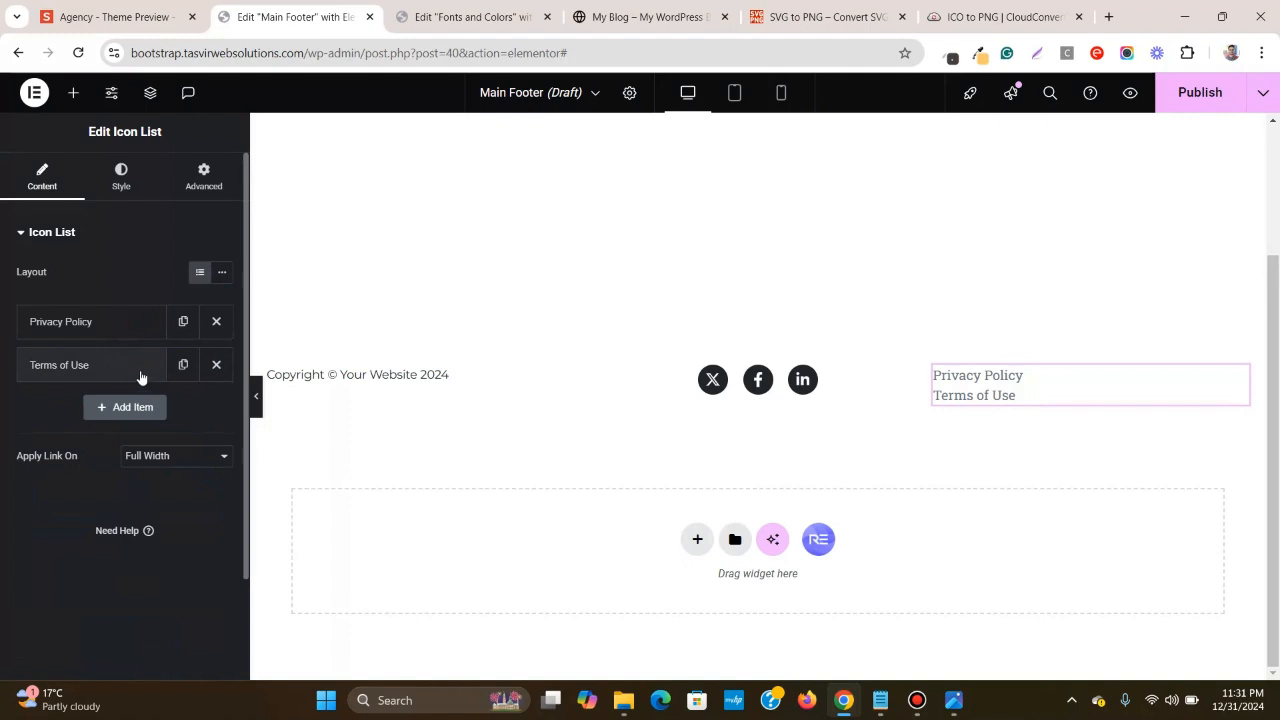
# - Apply the dark global color to the icon list's text
pyautogui.click(106, 180)
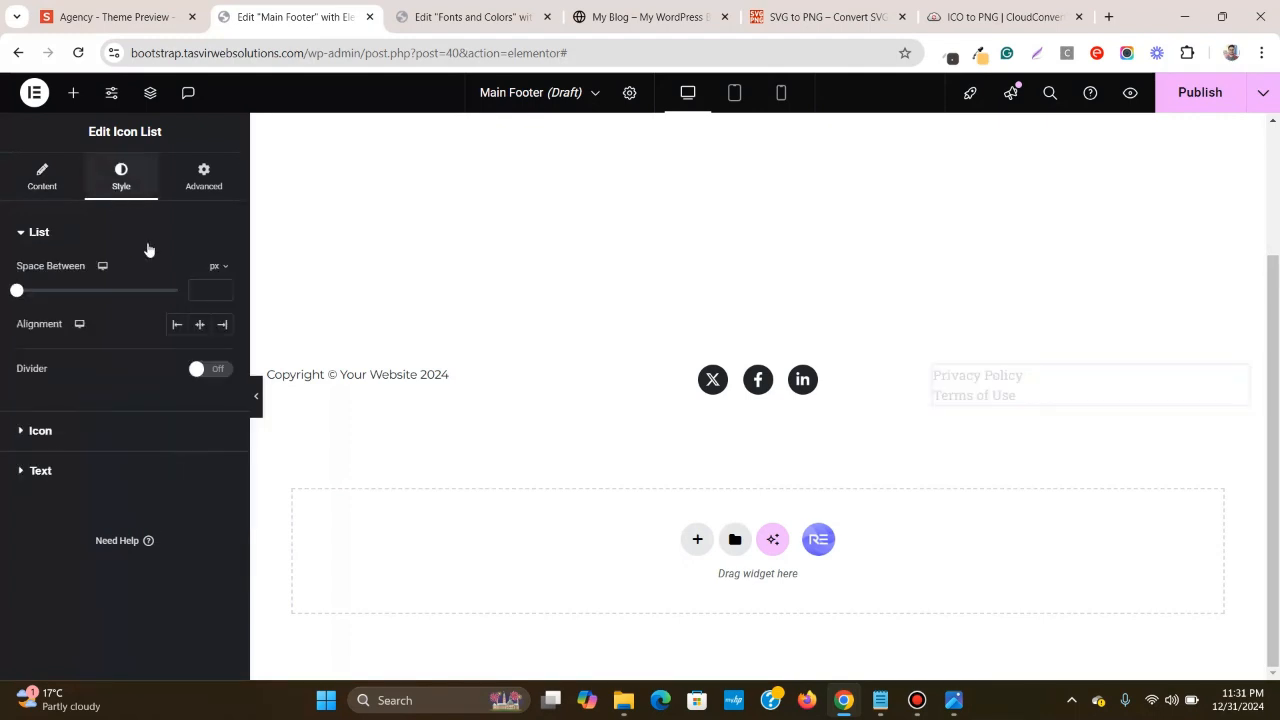
pyautogui.click(100, 470)
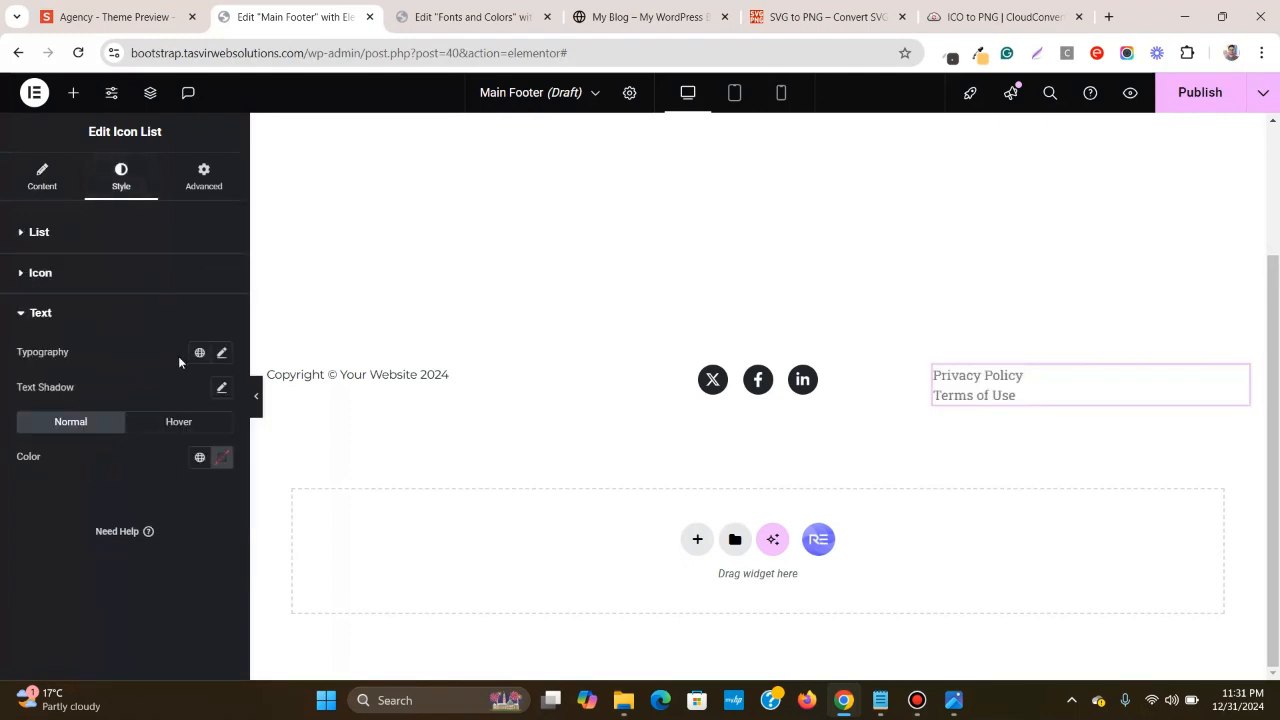
pyautogui.click(196, 458)
pyautogui.click(85, 352)
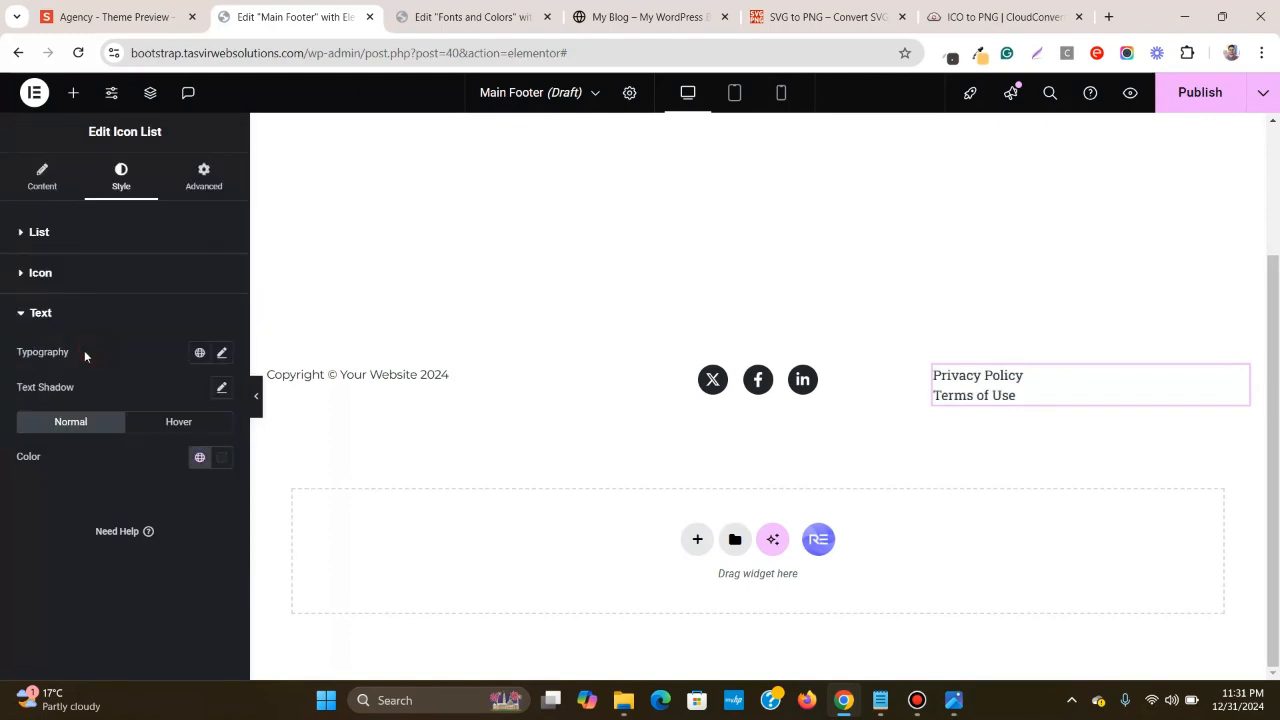
# - Compare the links with the Agency preview, set the icon list's layout to Inline and align it to the column's right edge
pyautogui.click(50, 236)
pyautogui.click(148, 7)
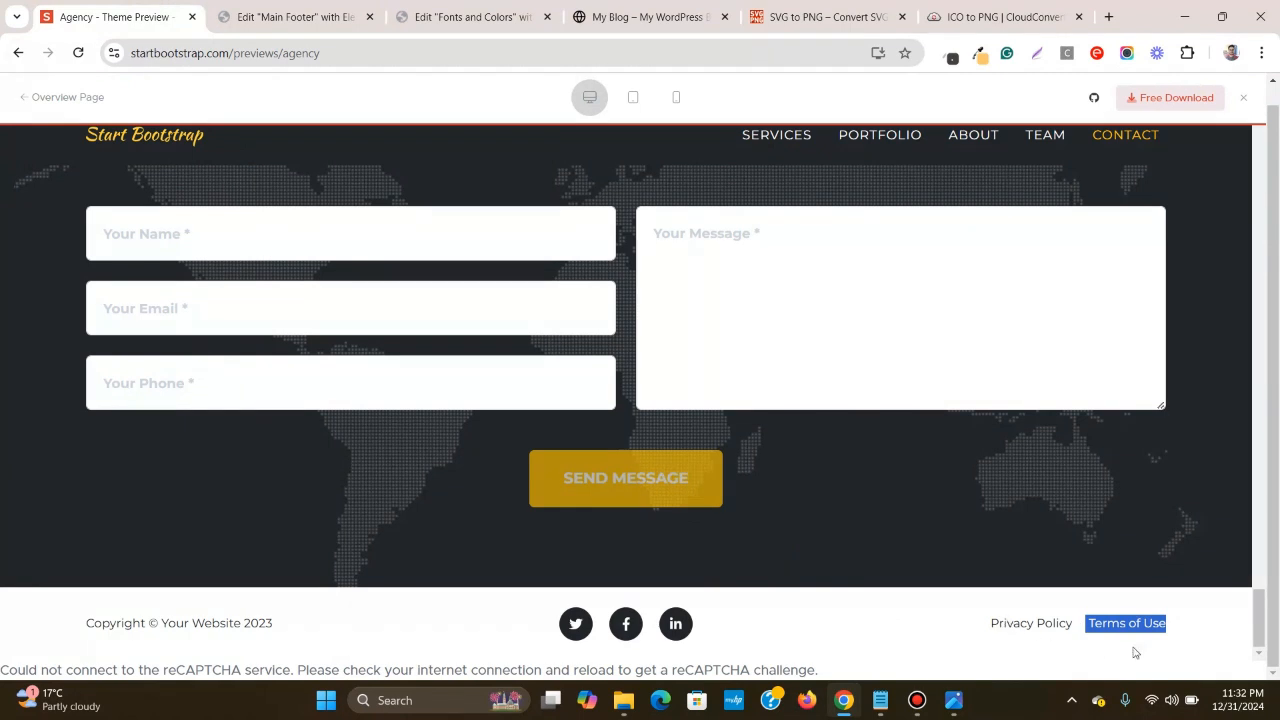
pyautogui.click(316, 8)
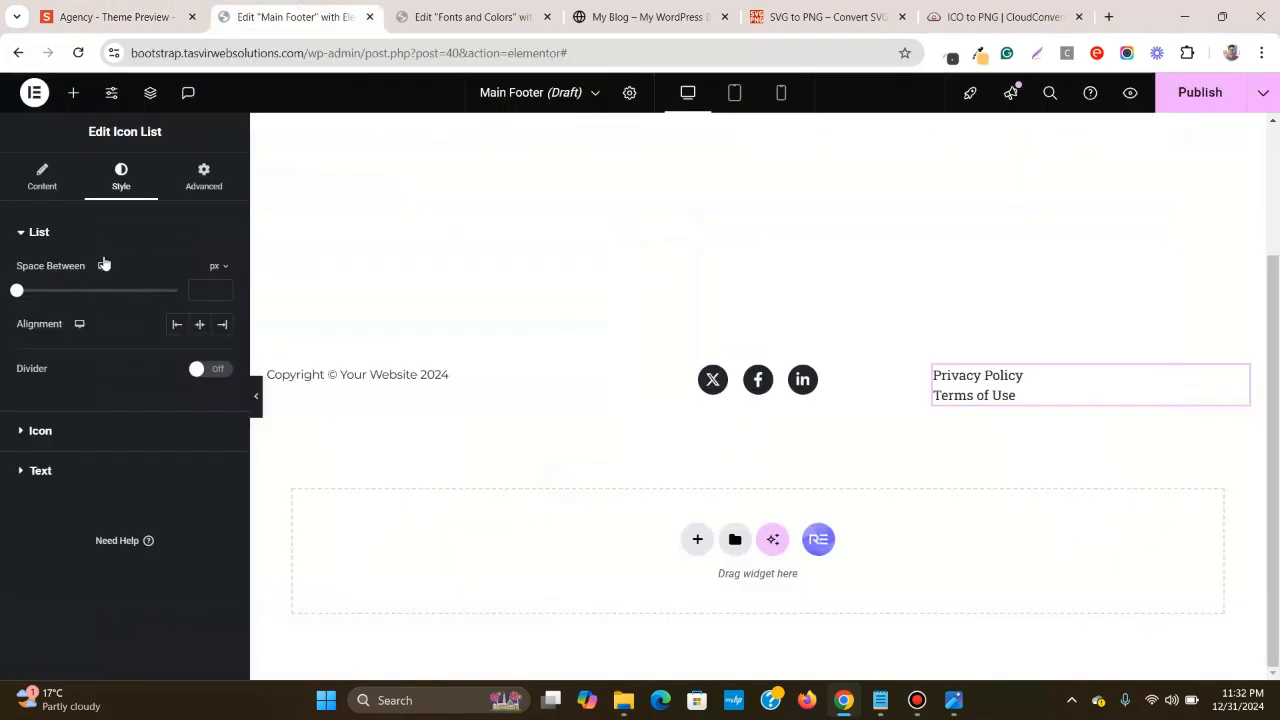
pyautogui.click(27, 181)
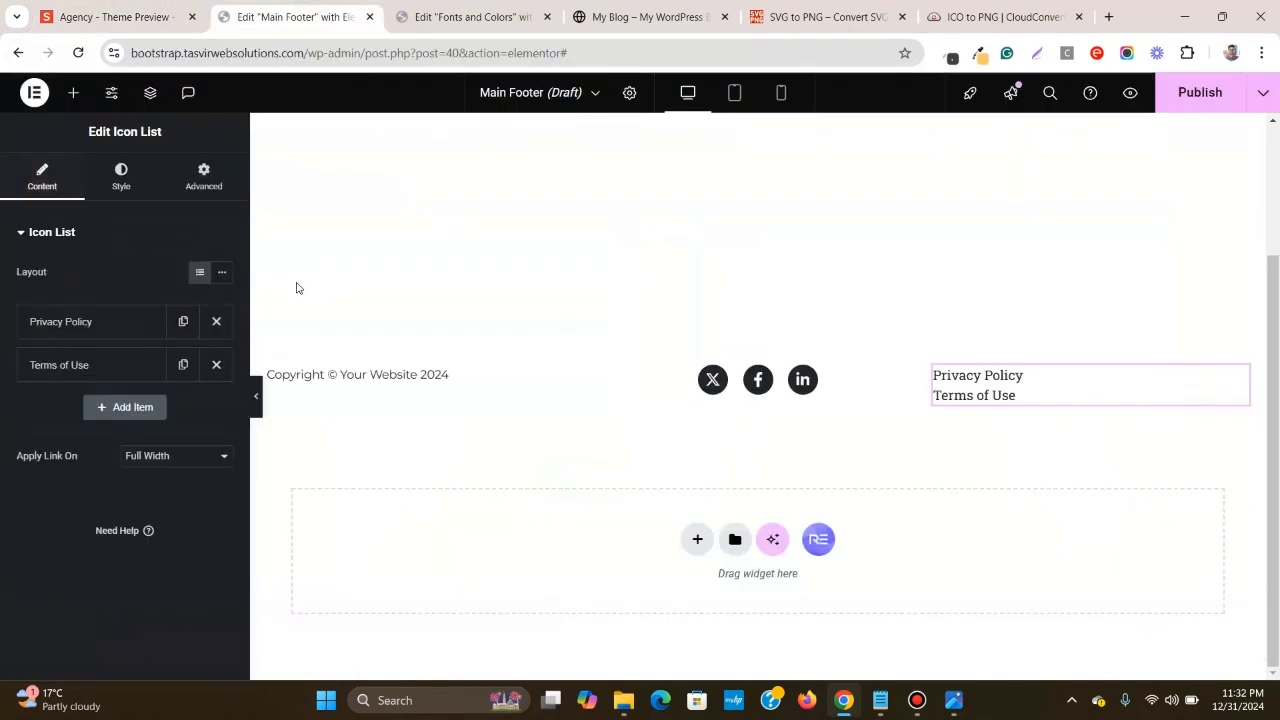
pyautogui.click(222, 279)
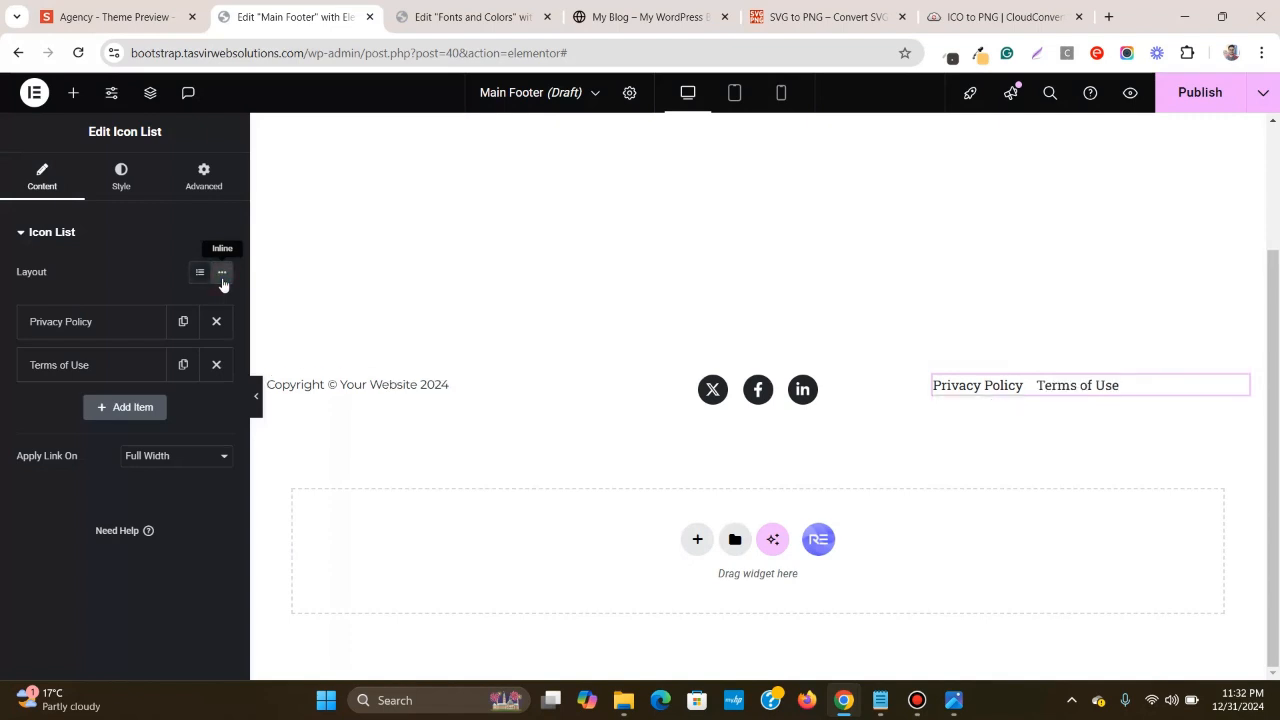
pyautogui.click(116, 186)
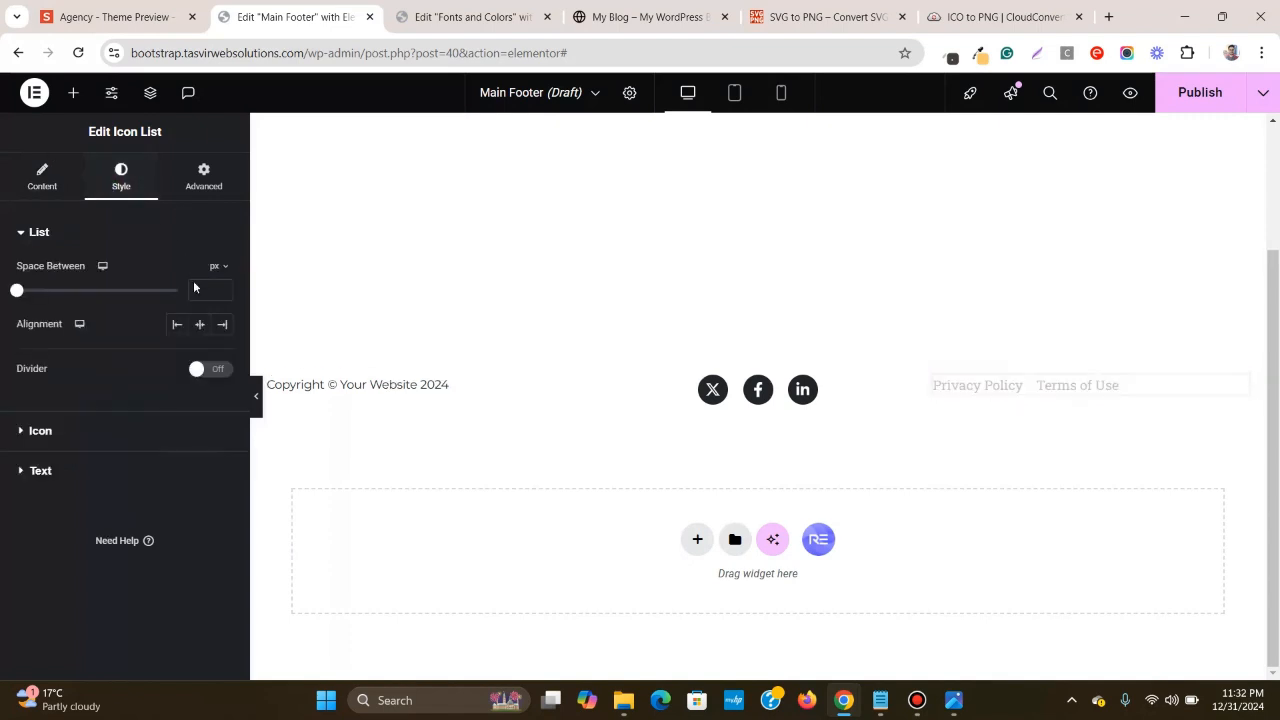
pyautogui.click(223, 326)
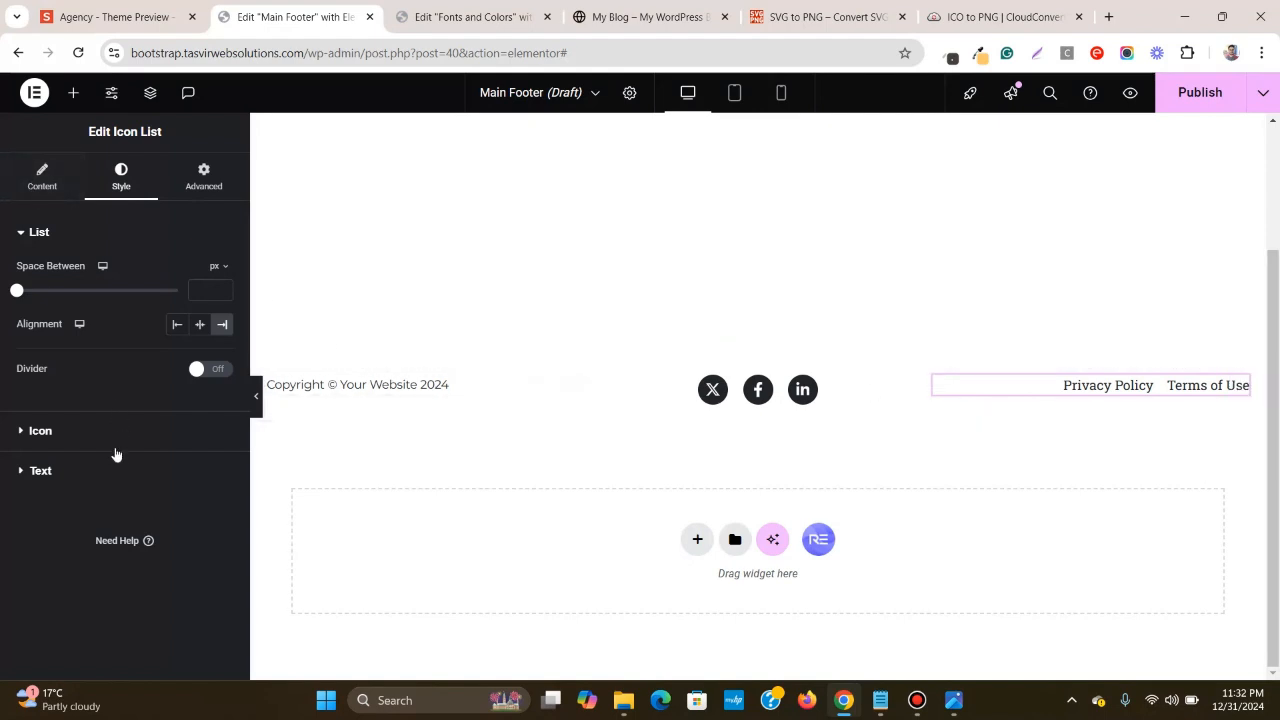
# - Set the icon list's text typography to the Montserrat family at 14 px
pyautogui.click(114, 467)
pyautogui.click(225, 354)
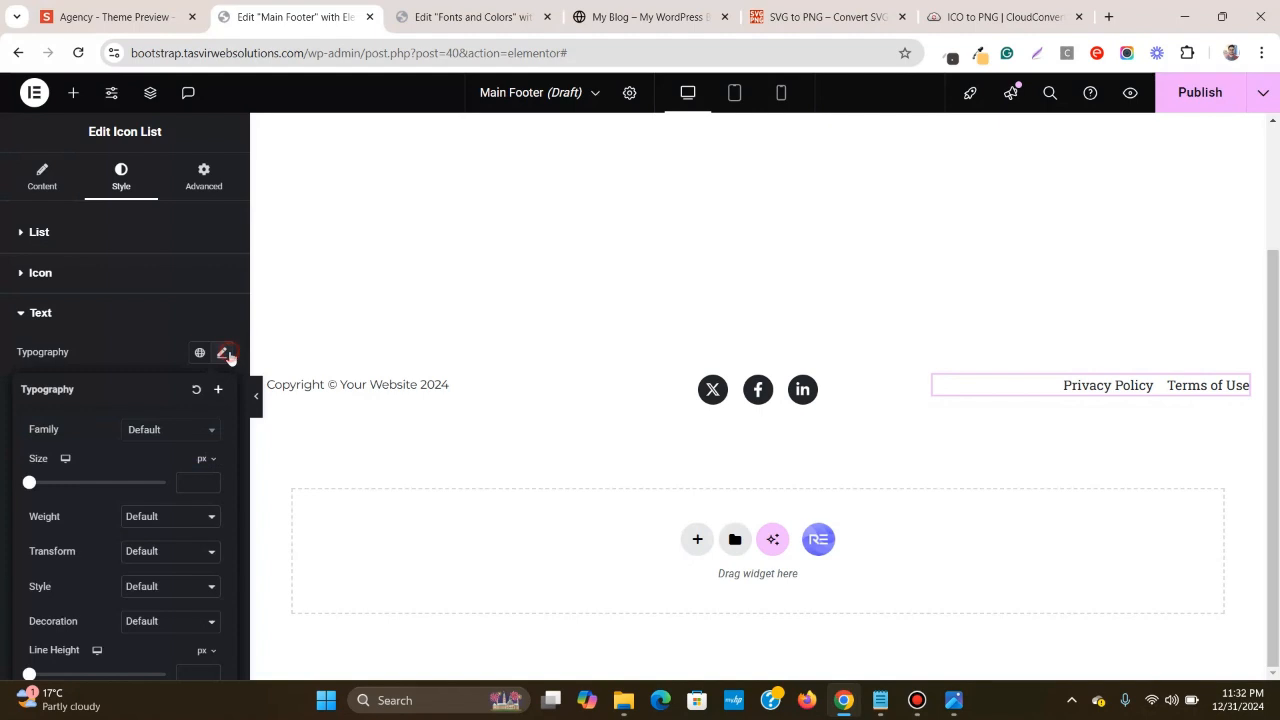
pyautogui.click(170, 432)
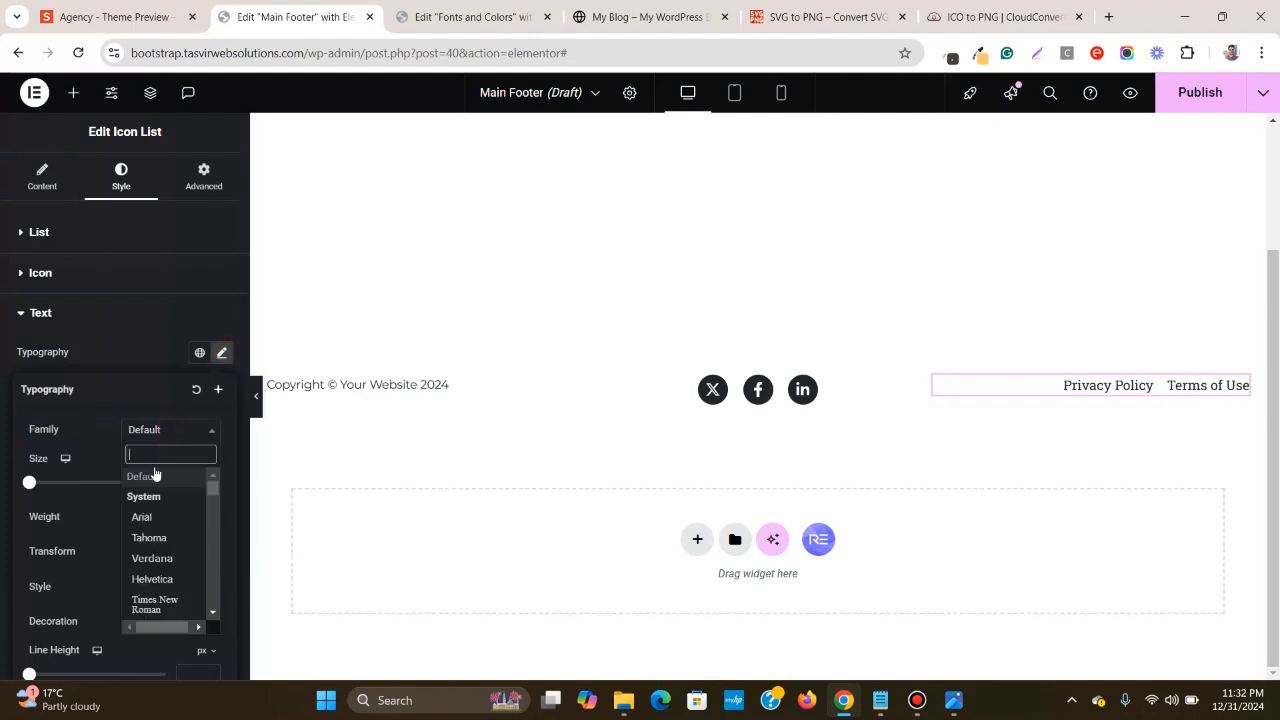
pyautogui.write('mont')
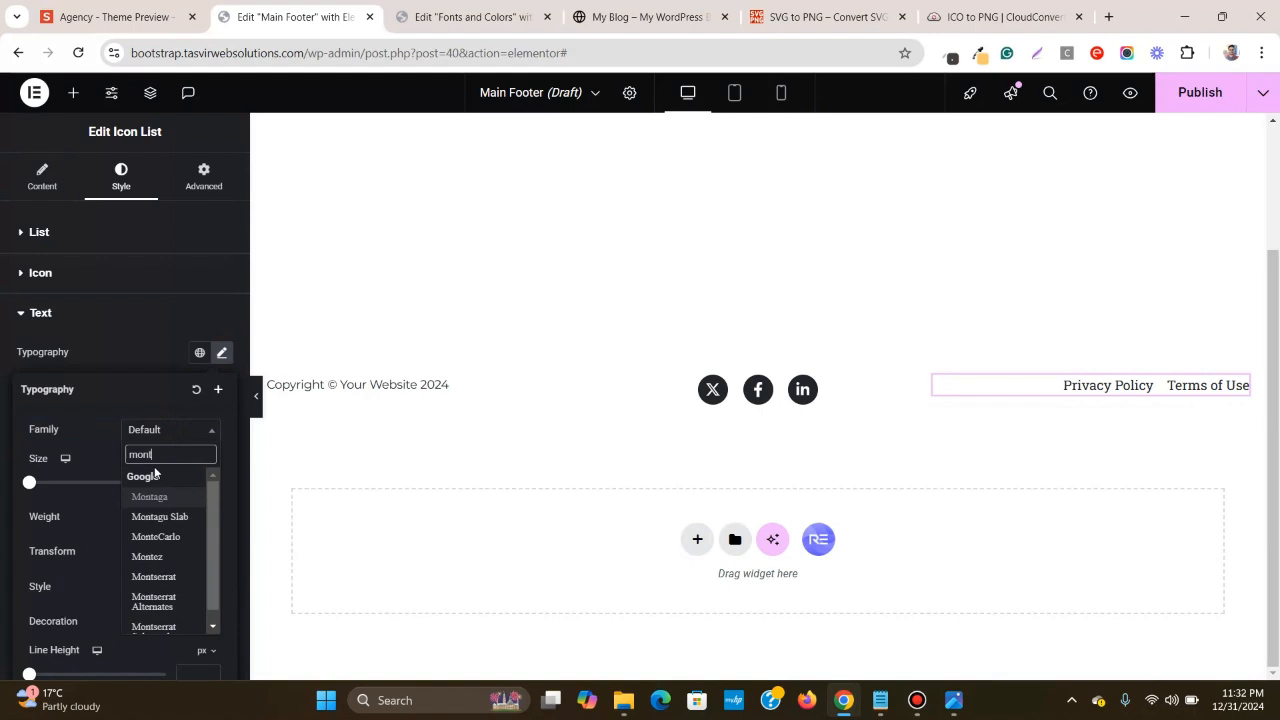
pyautogui.write('s')
pyautogui.click(166, 499)
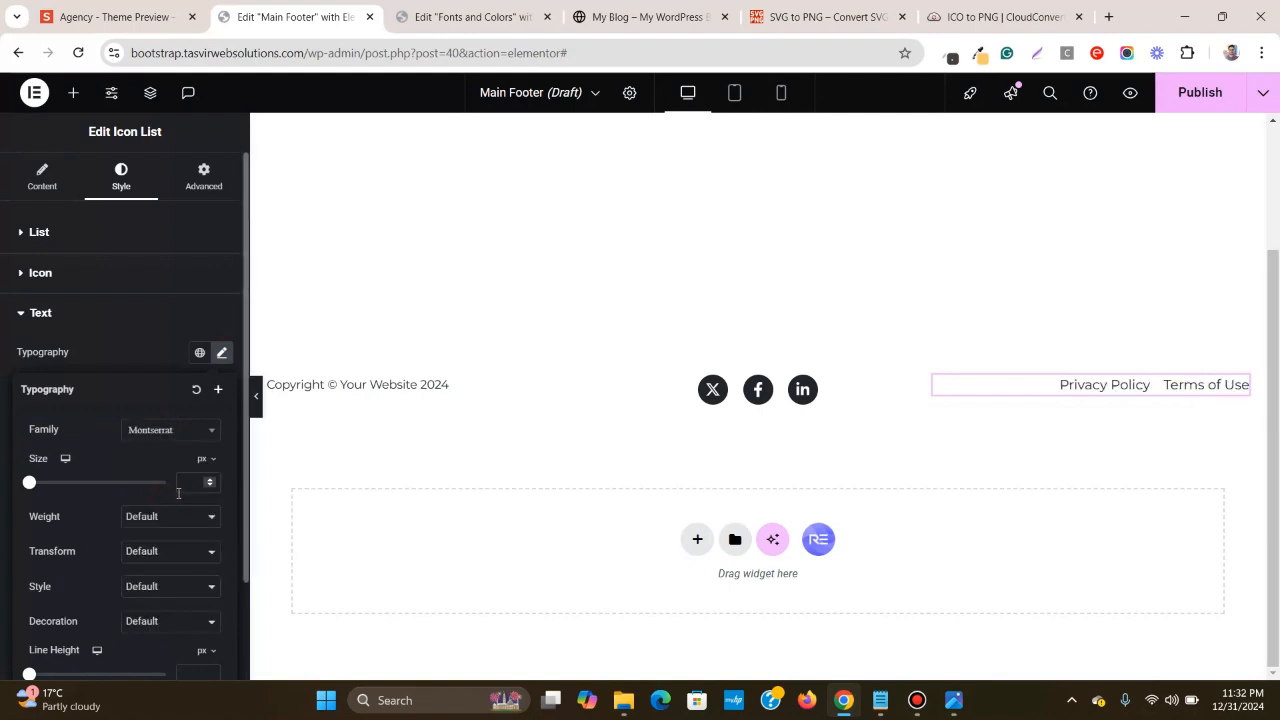
pyautogui.write('1')
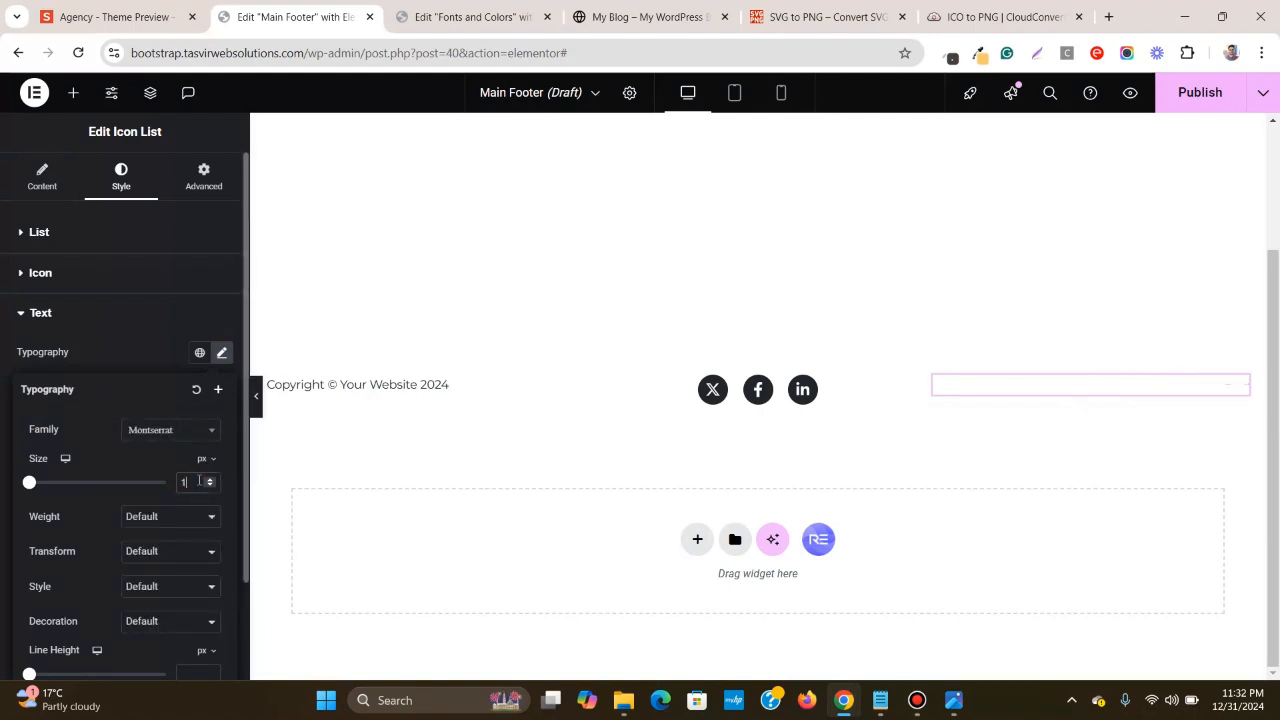
pyautogui.write('4')
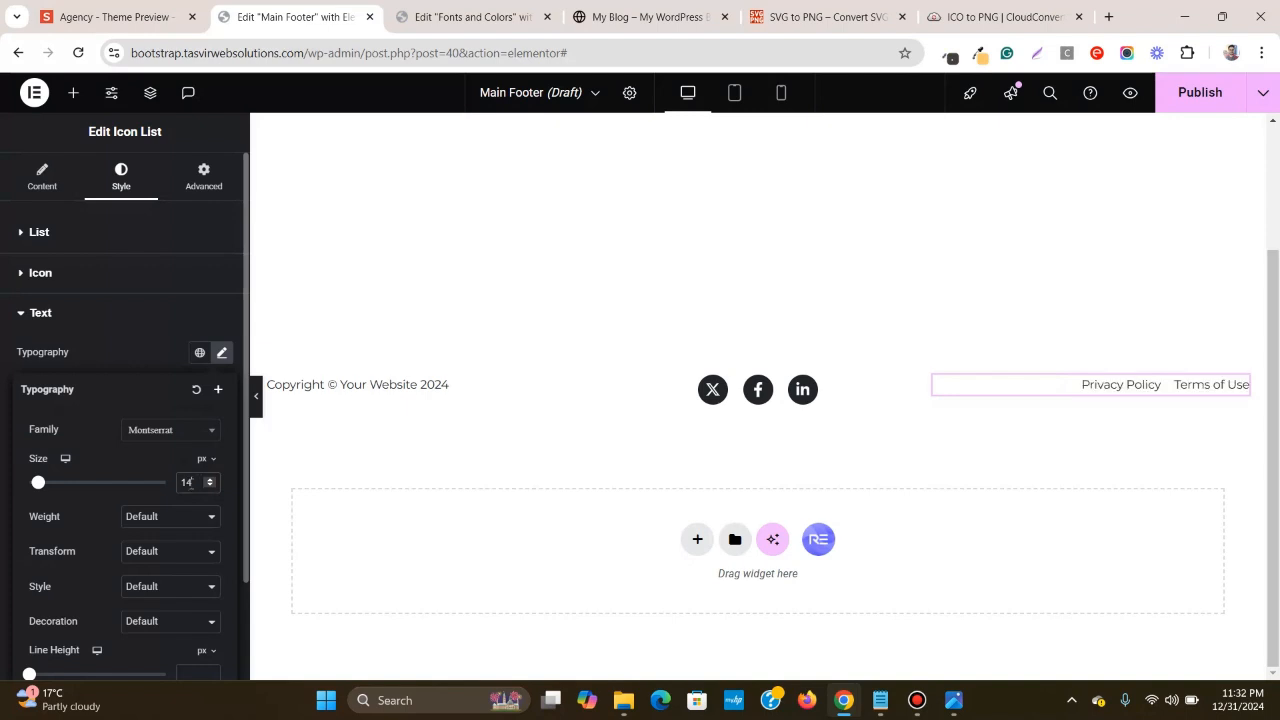
pyautogui.moveTo(773, 347)
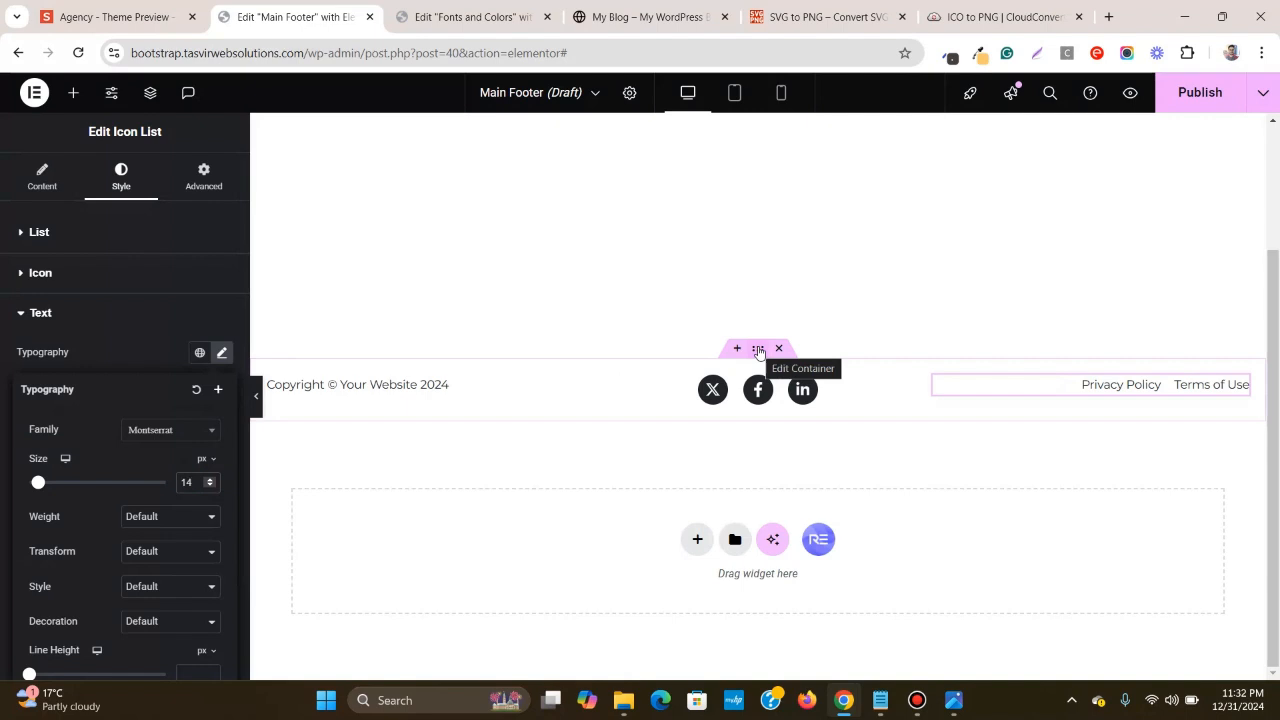
# - Vertically center the items in the footer's three-column container and check the row at full page width
pyautogui.click(758, 349)
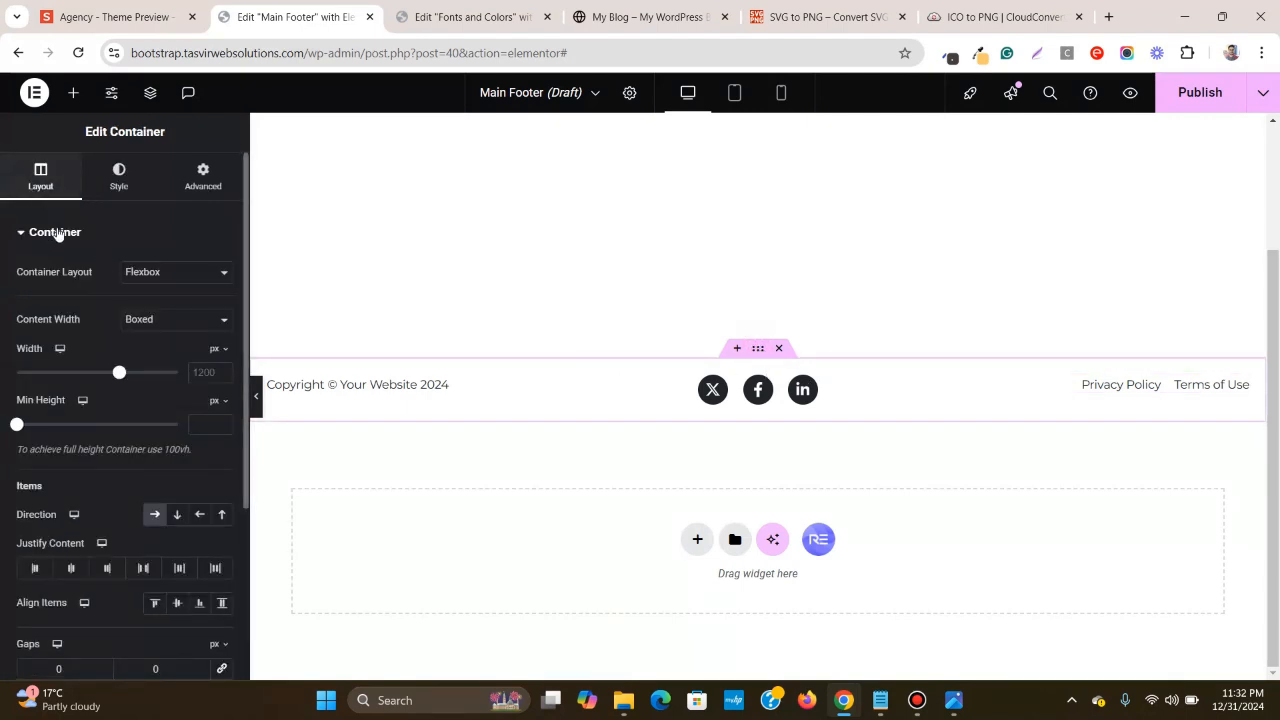
pyautogui.scroll(-3, 57, 234)
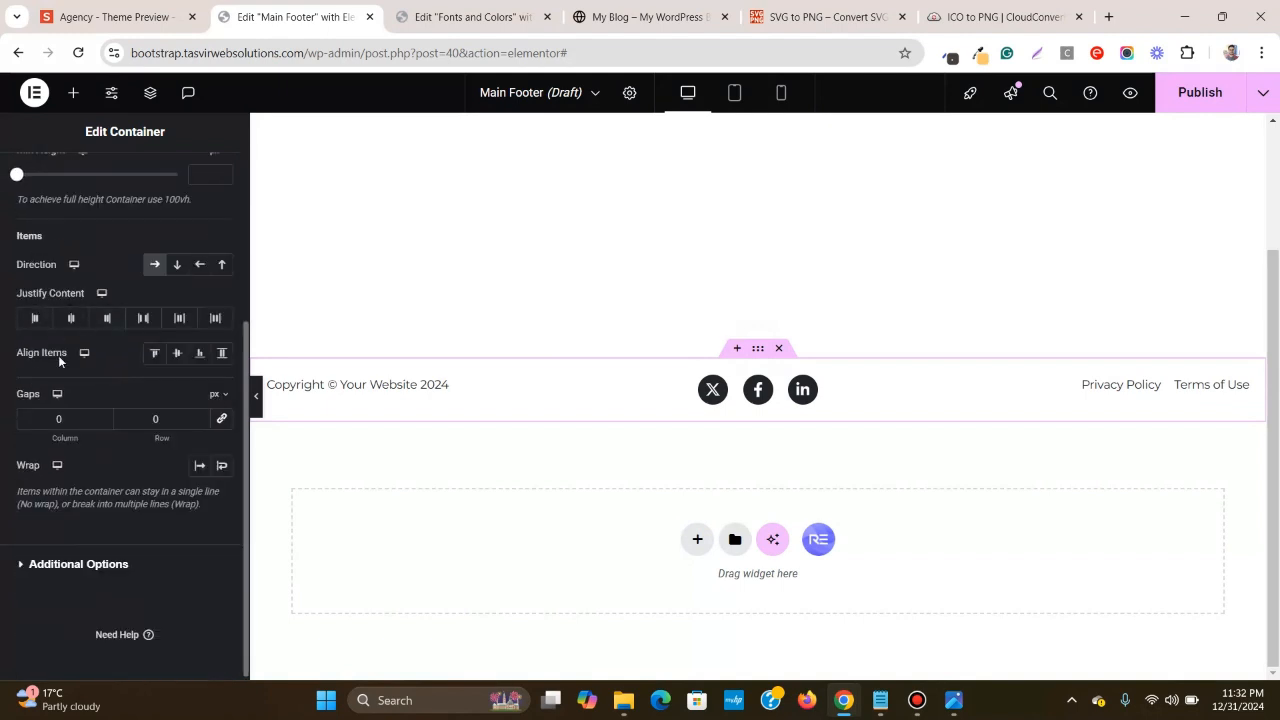
pyautogui.click(177, 353)
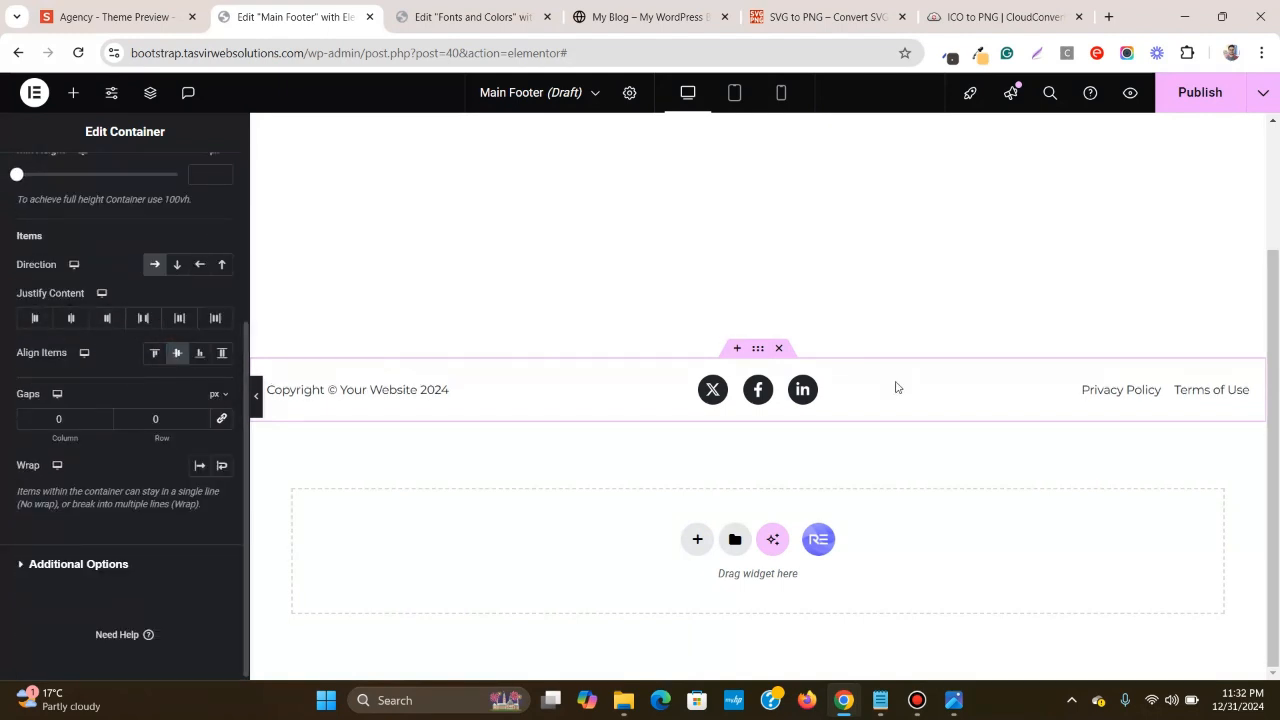
pyautogui.click(255, 398)
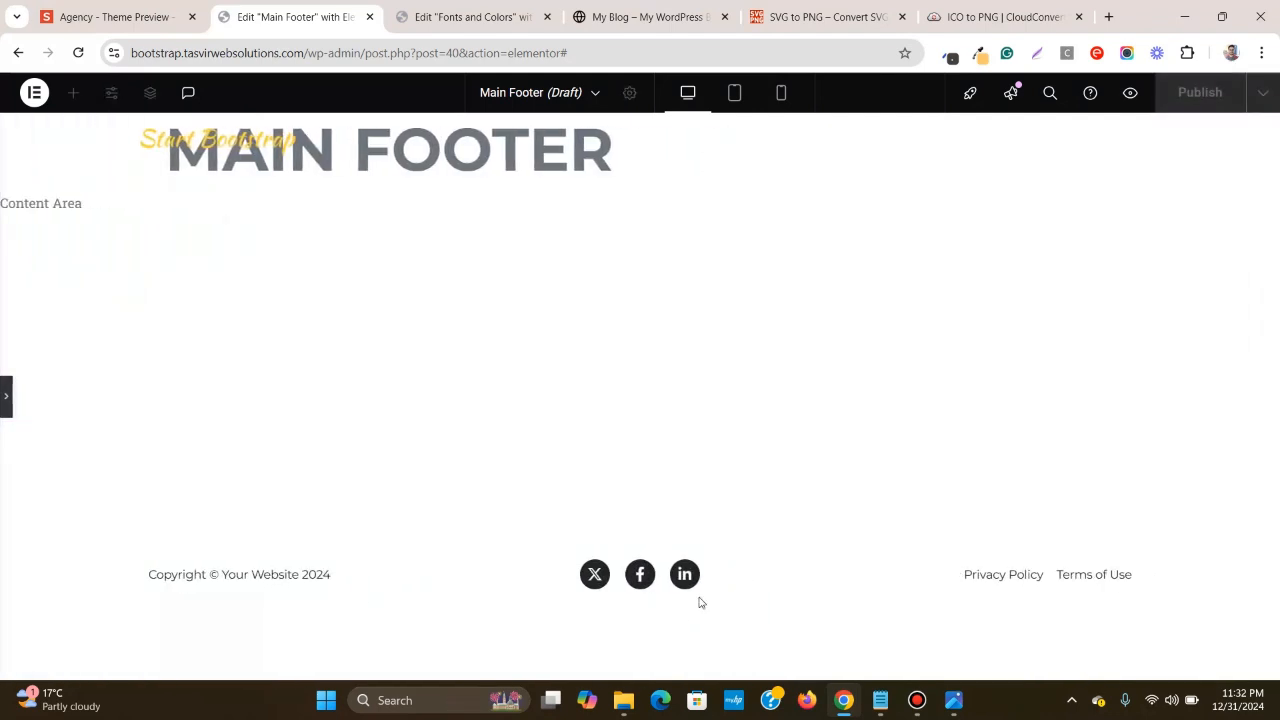
pyautogui.click(6, 397)
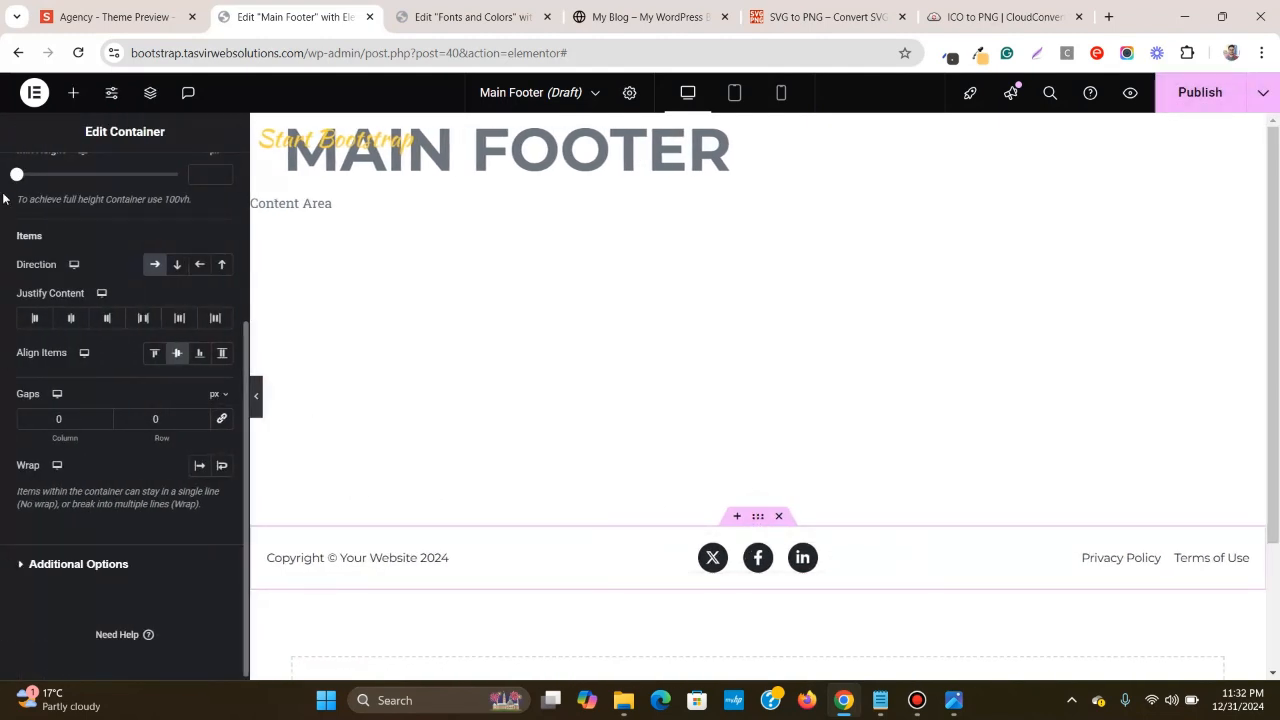
# - Give the footer container a classic background in the white global color
pyautogui.scroll(4, 119, 211)
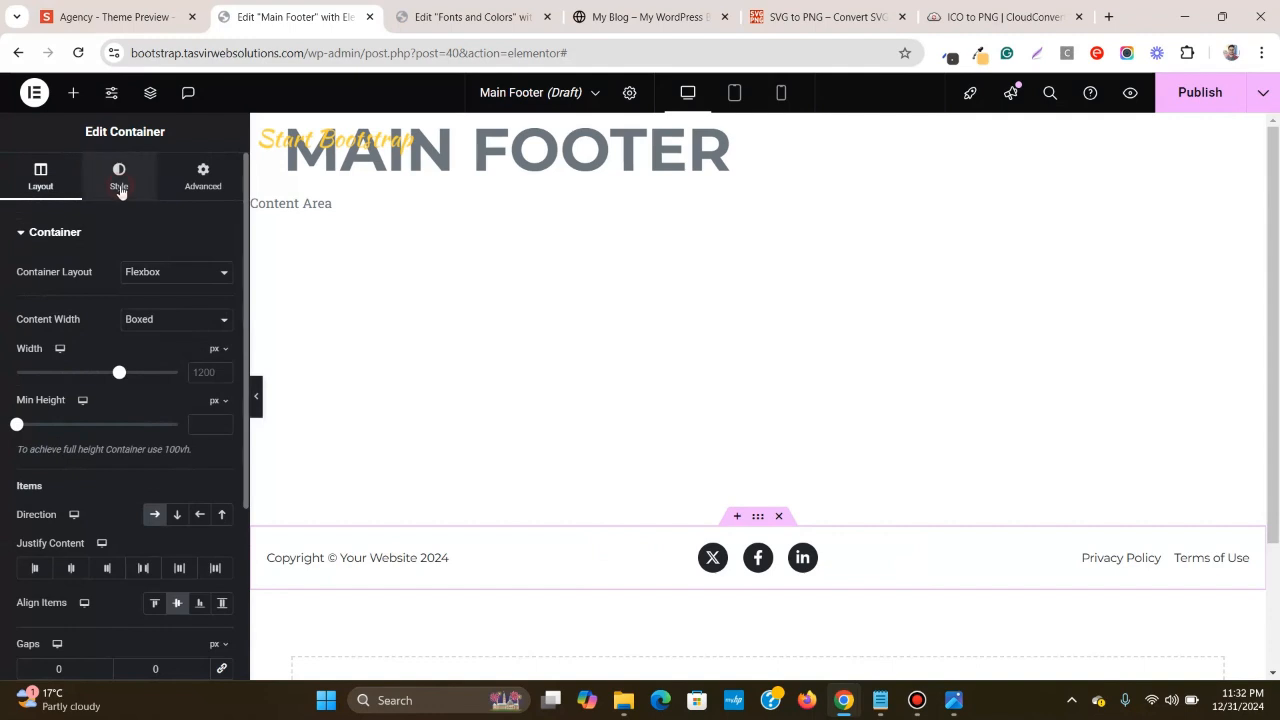
pyautogui.click(119, 177)
pyautogui.click(155, 307)
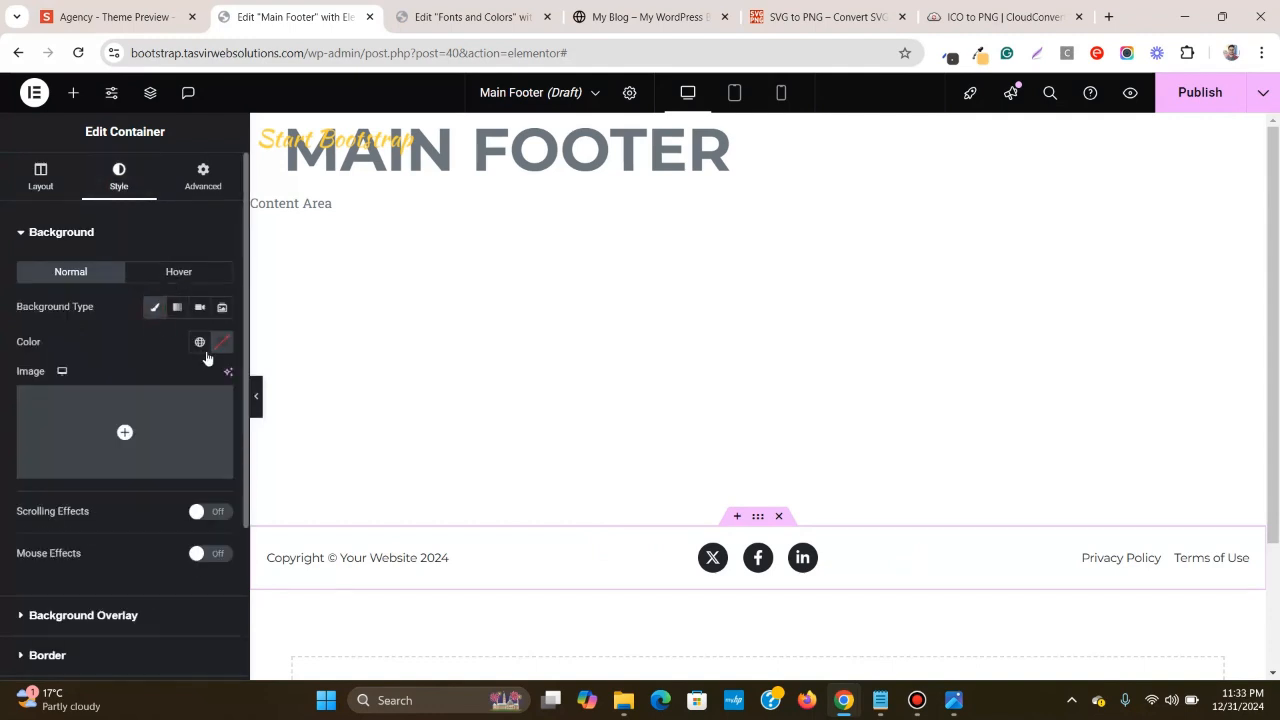
pyautogui.click(203, 343)
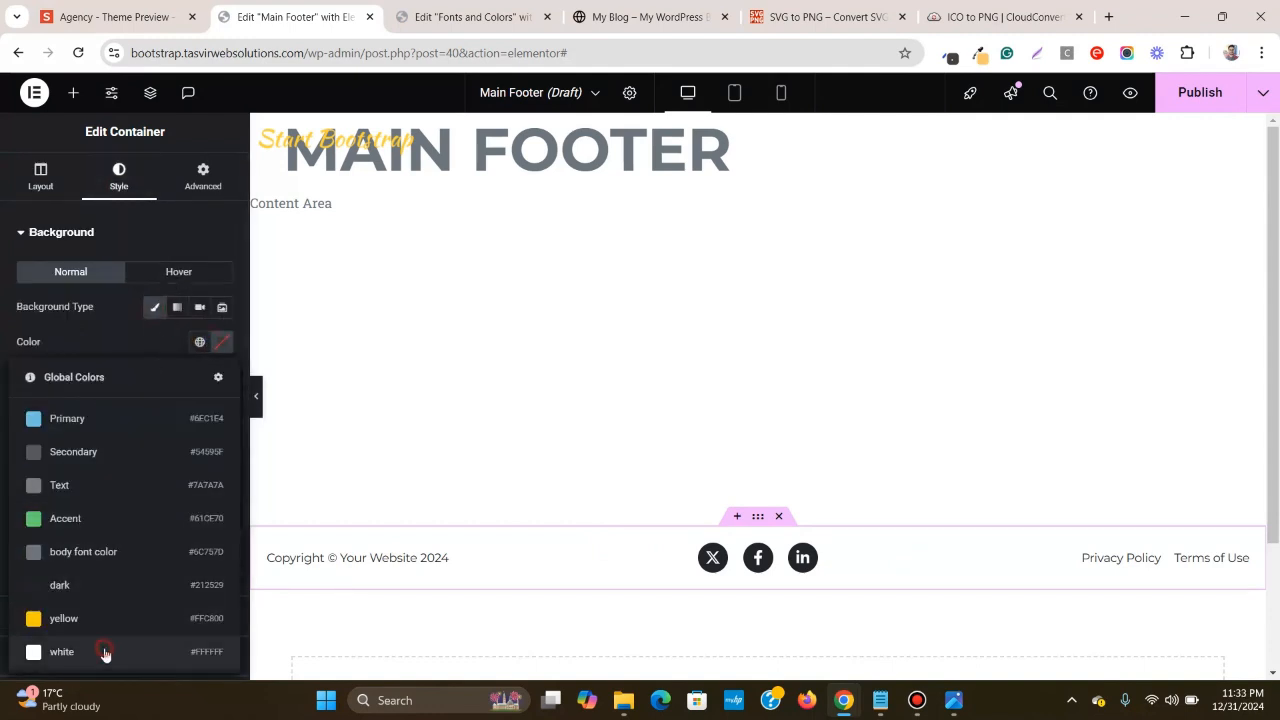
pyautogui.click(104, 650)
pyautogui.click(126, 232)
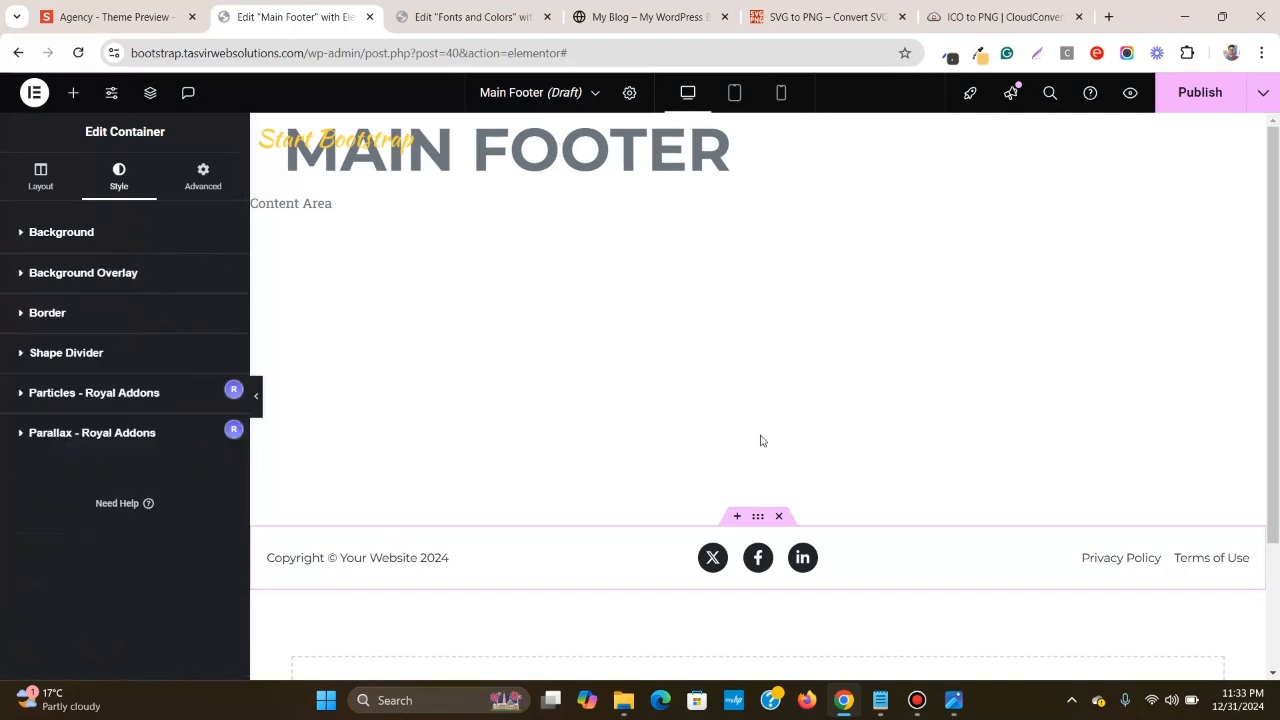
# - Compare the footer with the Agency preview and review the social icons' content and style settings
pyautogui.click(68, 12)
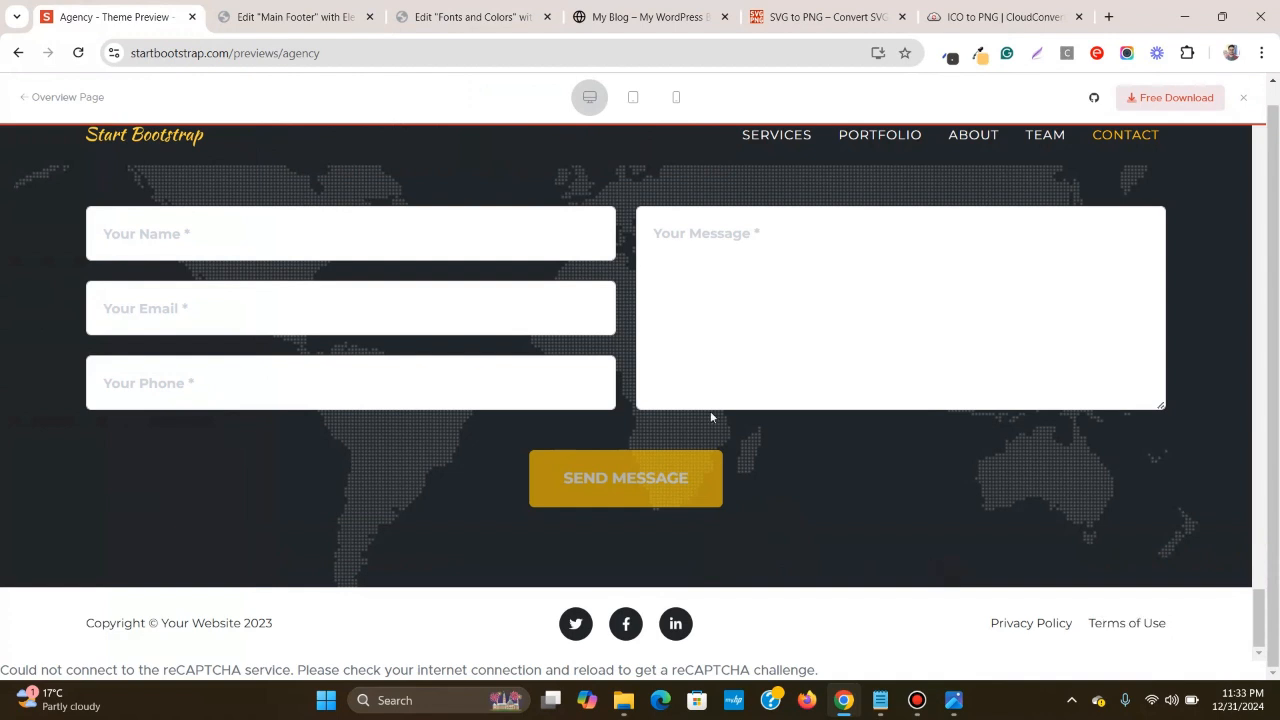
pyautogui.click(324, 18)
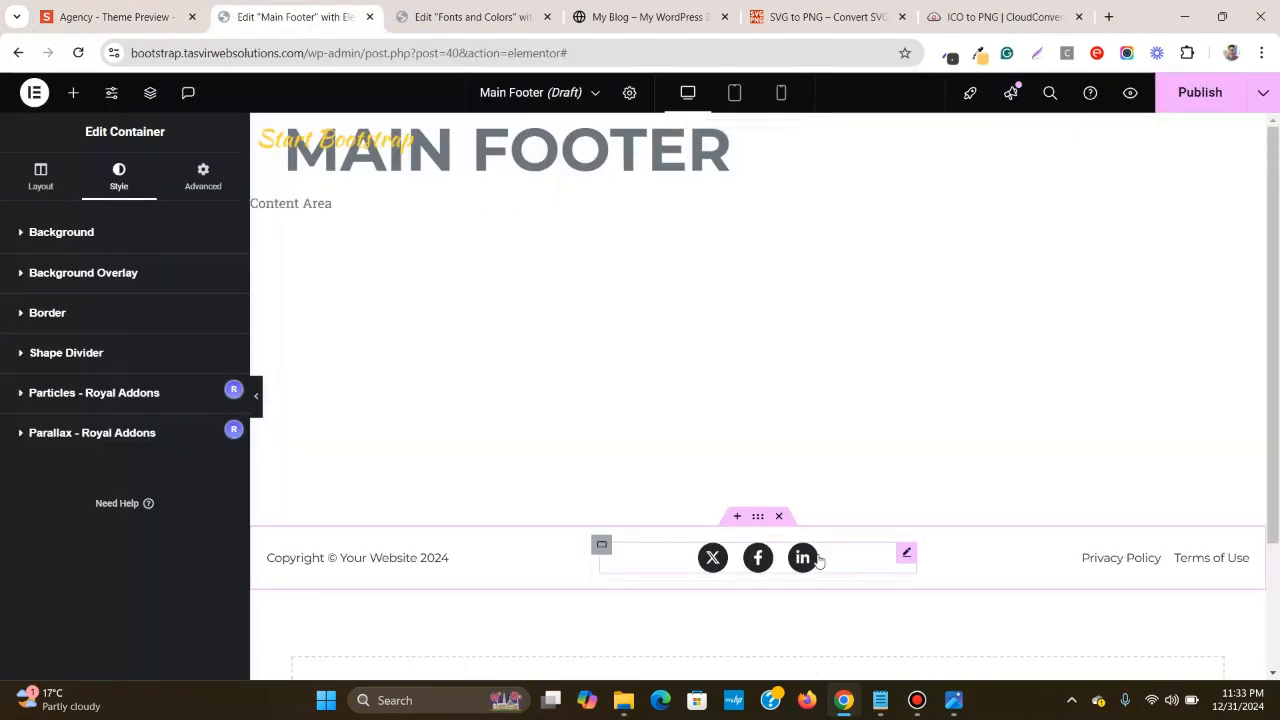
pyautogui.click(907, 558)
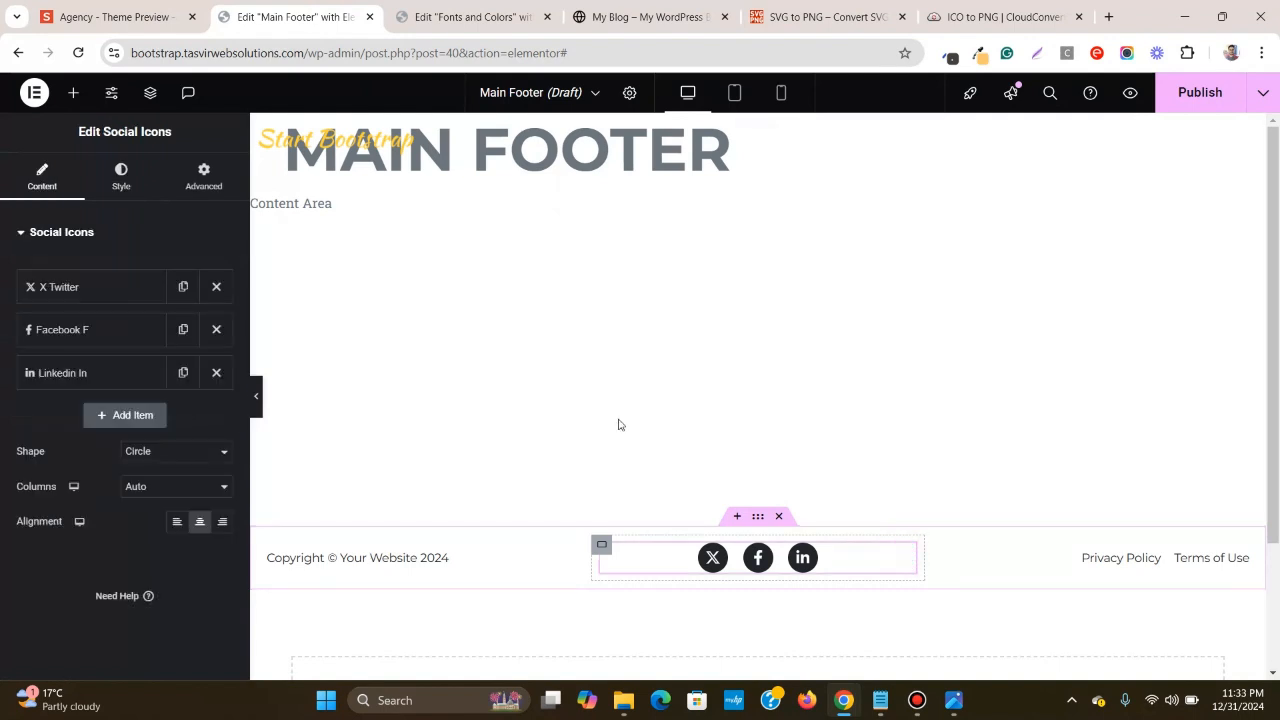
pyautogui.click(121, 177)
pyautogui.scroll(-2, 124, 358)
pyautogui.scroll(2, 124, 358)
pyautogui.click(24, 182)
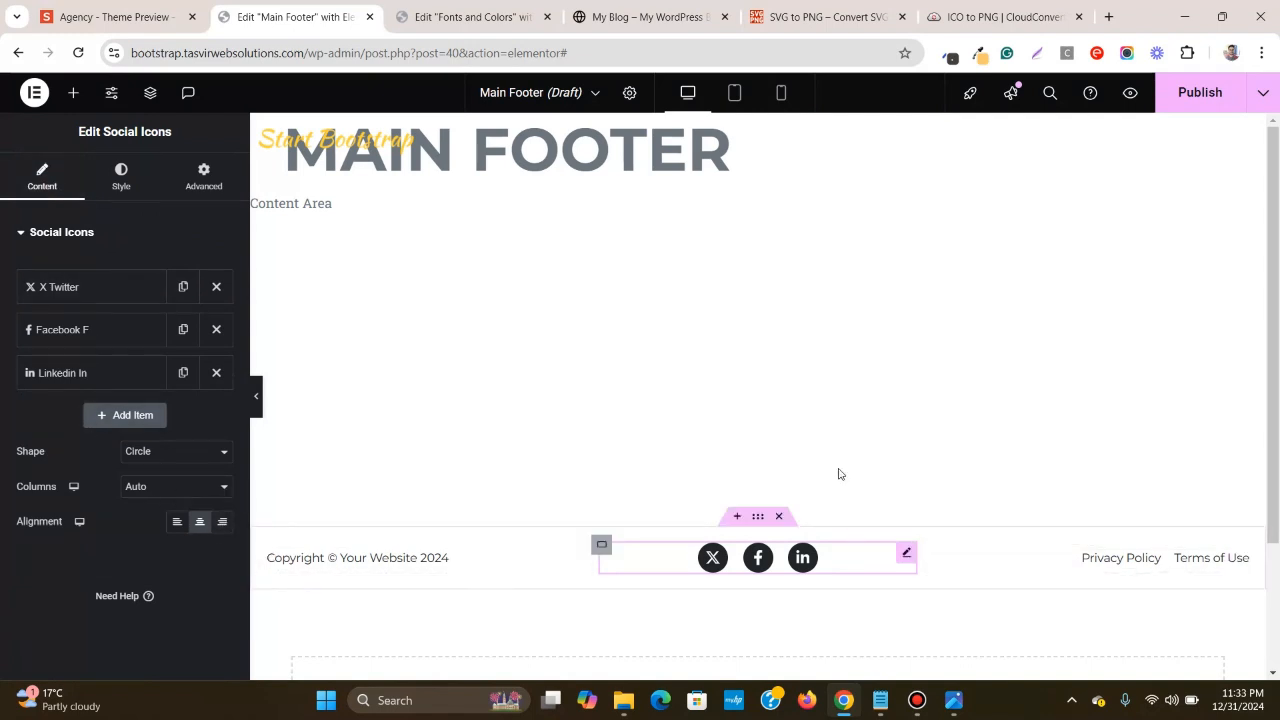
# - Check the footer in tablet and mobile views, and center the copyright text and the policy links for mobile
pyautogui.click(734, 92)
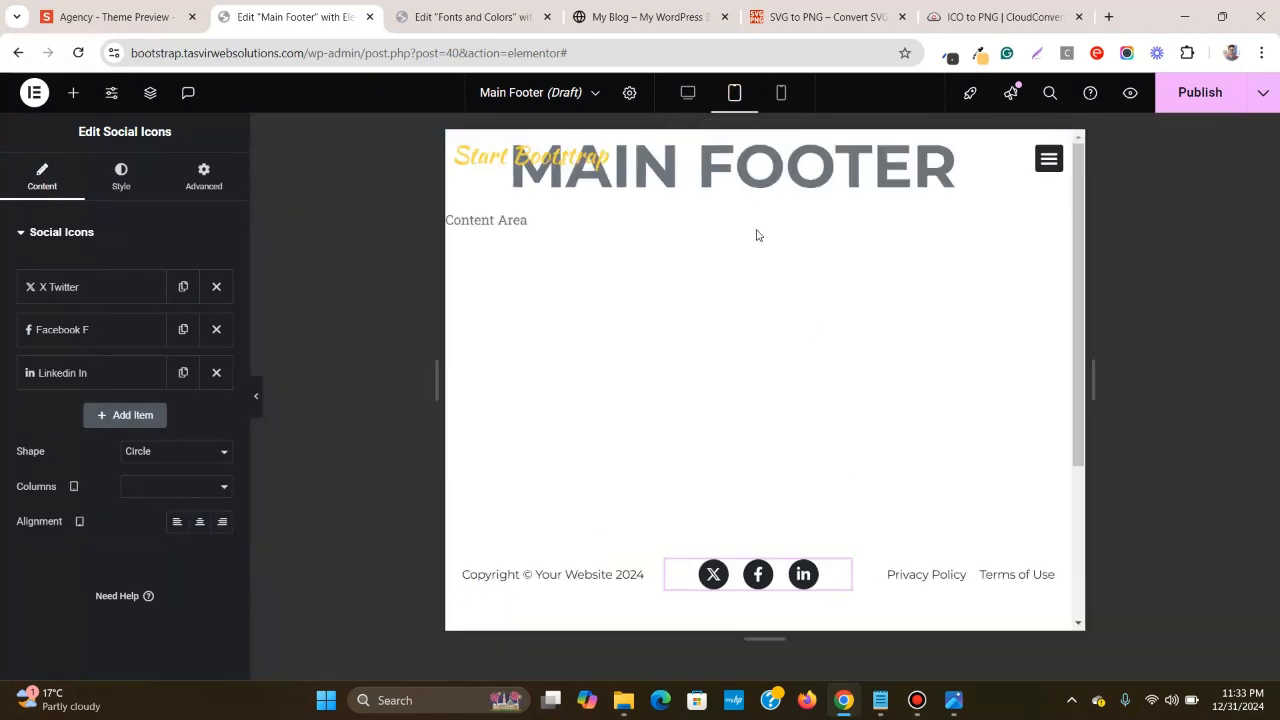
pyautogui.click(781, 93)
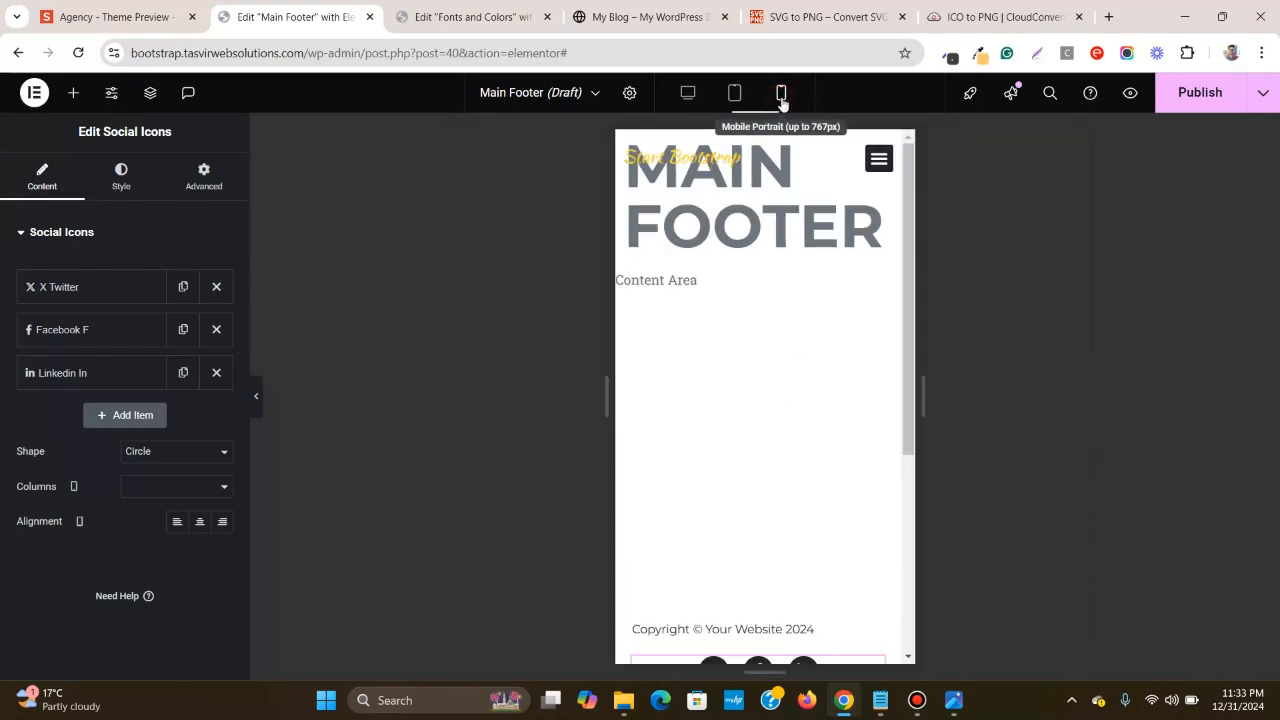
pyautogui.scroll(-3, 815, 269)
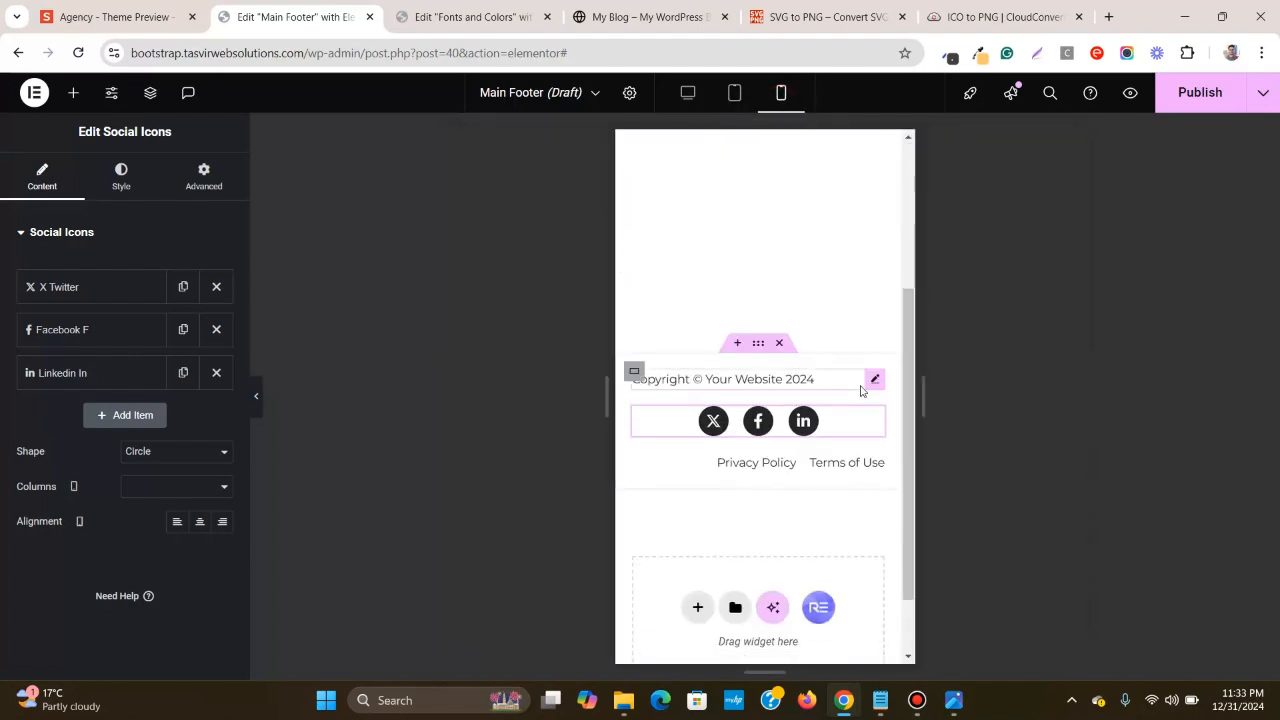
pyautogui.click(872, 380)
pyautogui.click(145, 175)
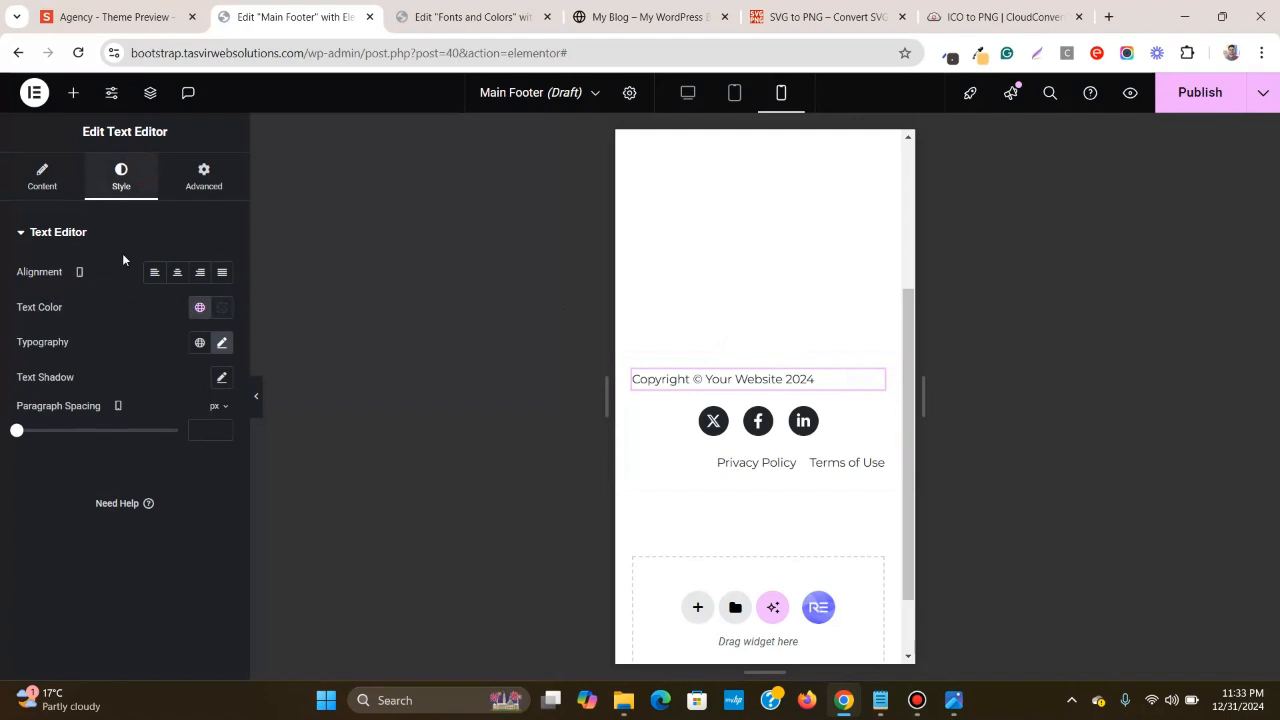
pyautogui.click(177, 272)
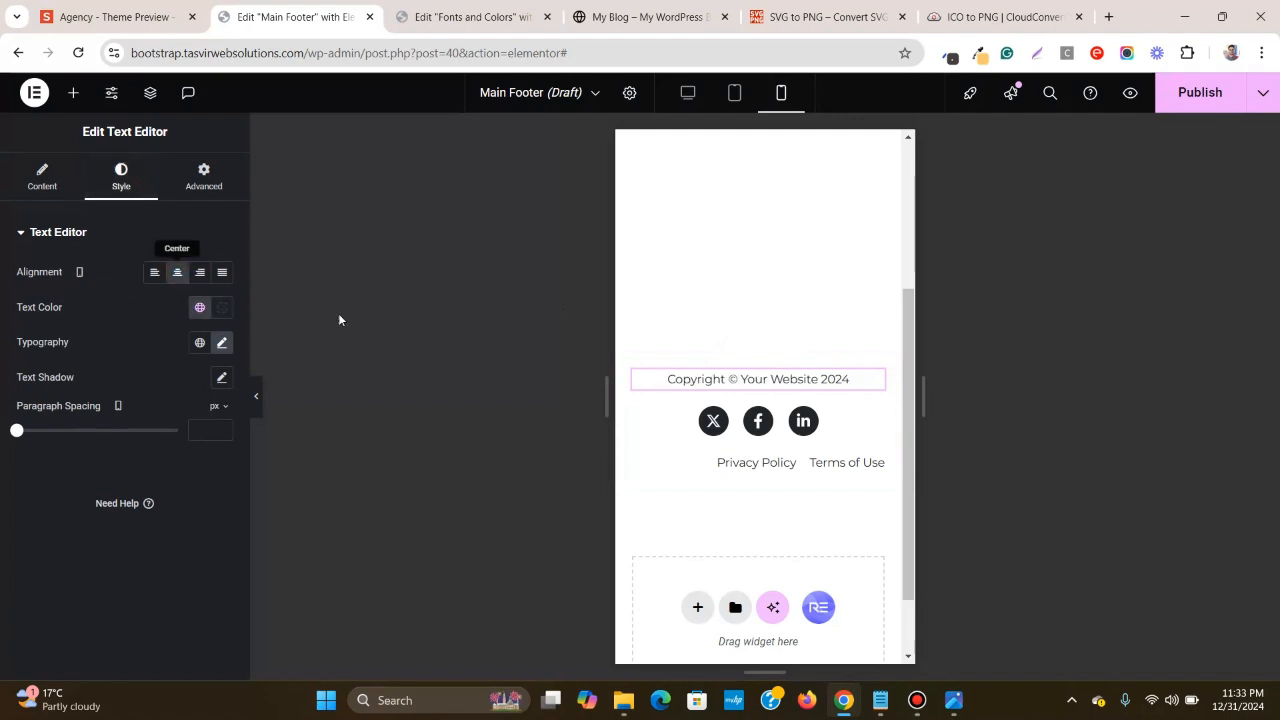
pyautogui.click(873, 461)
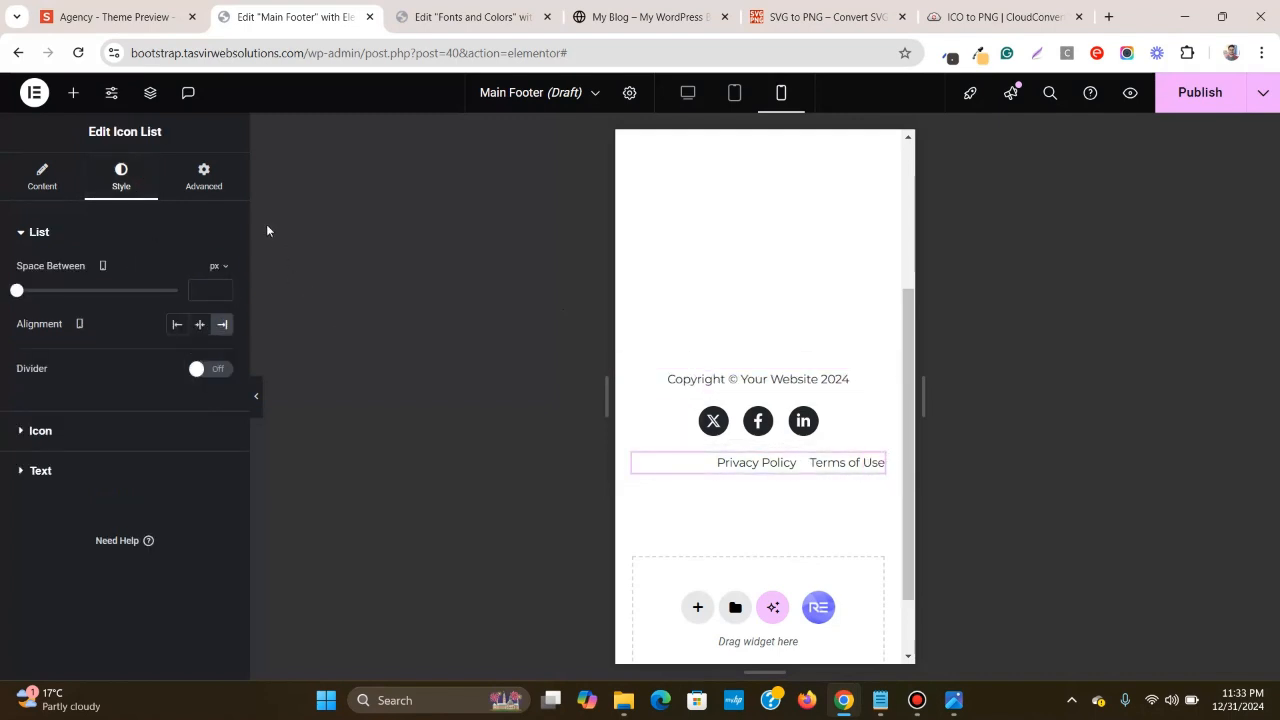
pyautogui.click(200, 324)
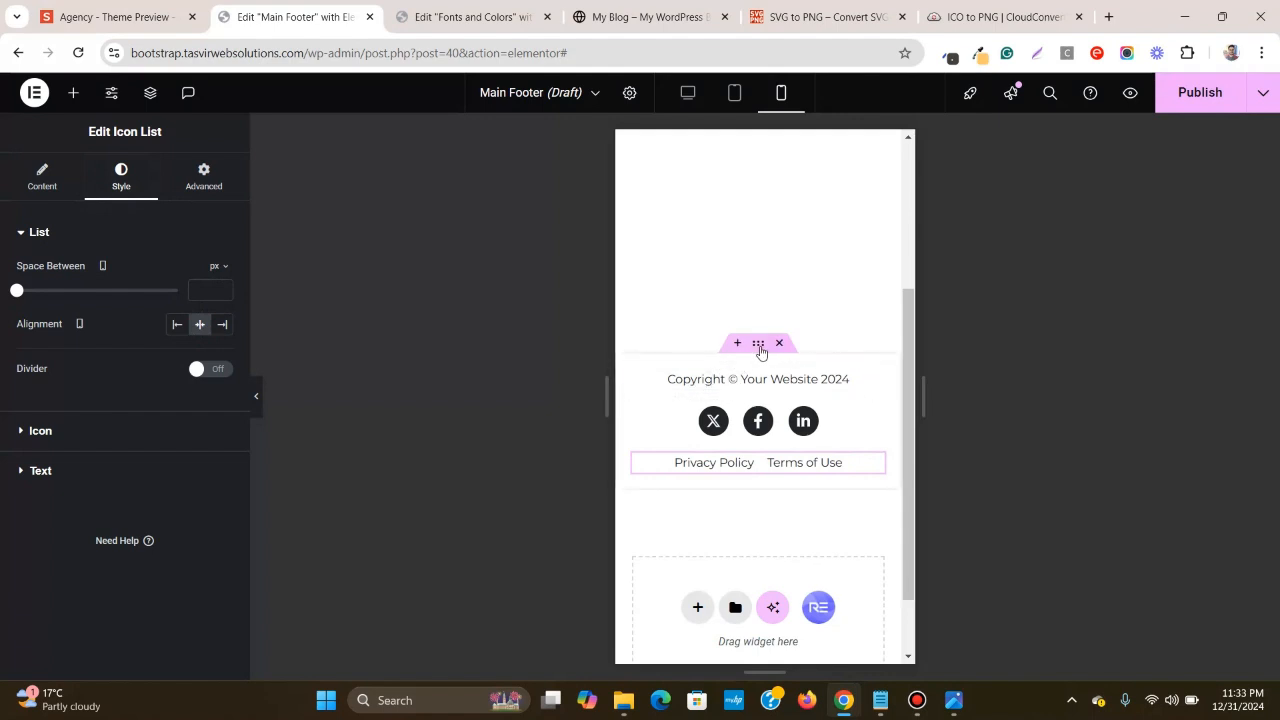
# - Review the footer container's mobile layout settings, compare them with the Agency preview's mobile footer, and return the editor to desktop view
pyautogui.click(759, 347)
pyautogui.scroll(-2, 81, 513)
pyautogui.scroll(2, 81, 513)
pyautogui.click(41, 178)
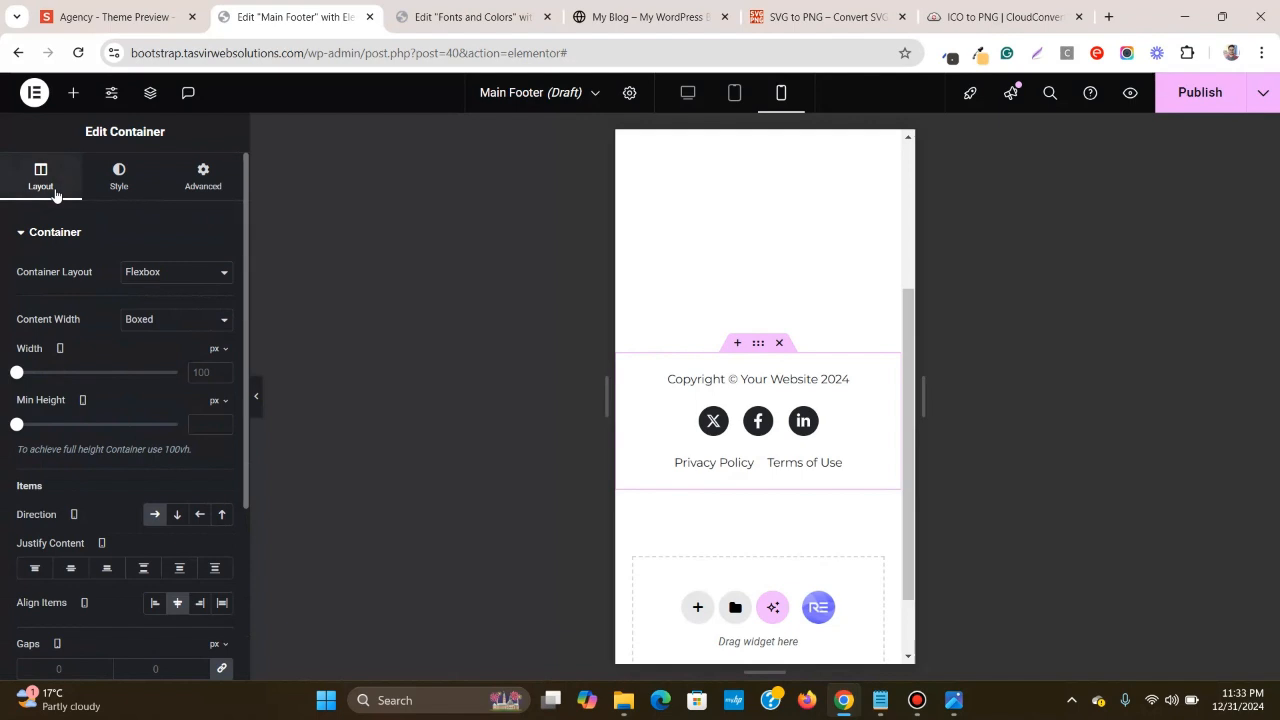
pyautogui.scroll(-3, 107, 389)
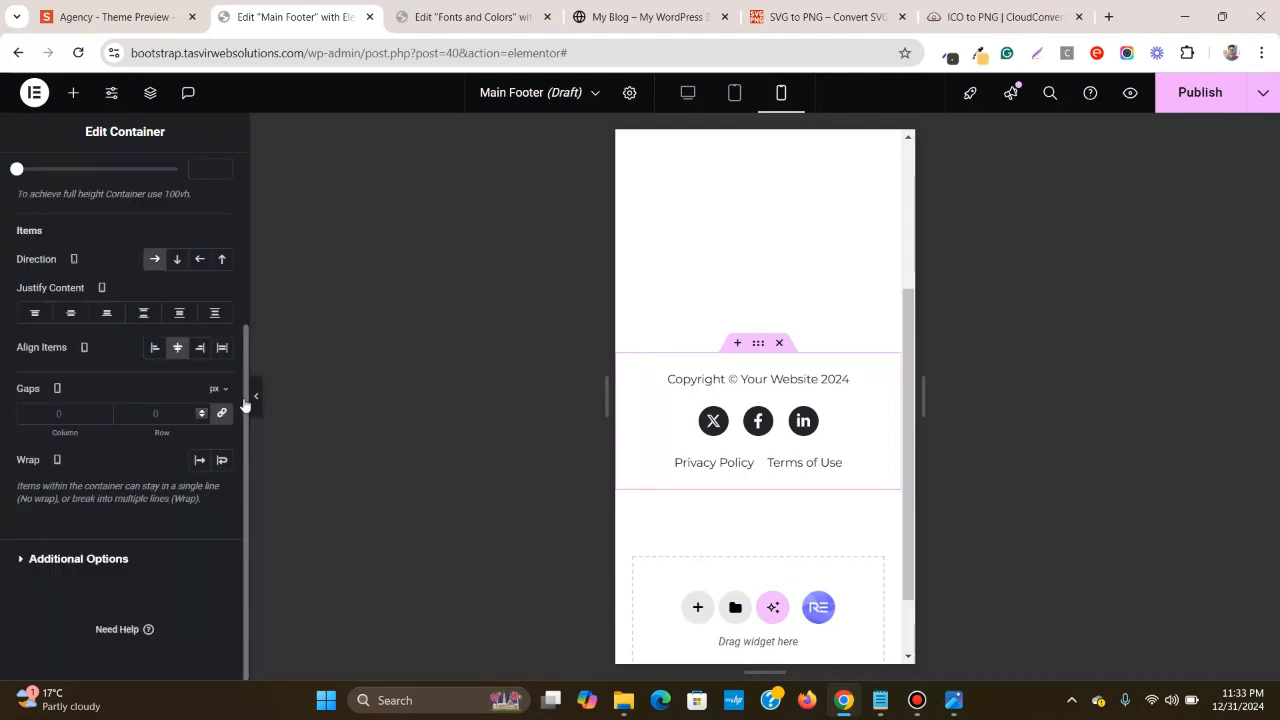
pyautogui.click(137, 5)
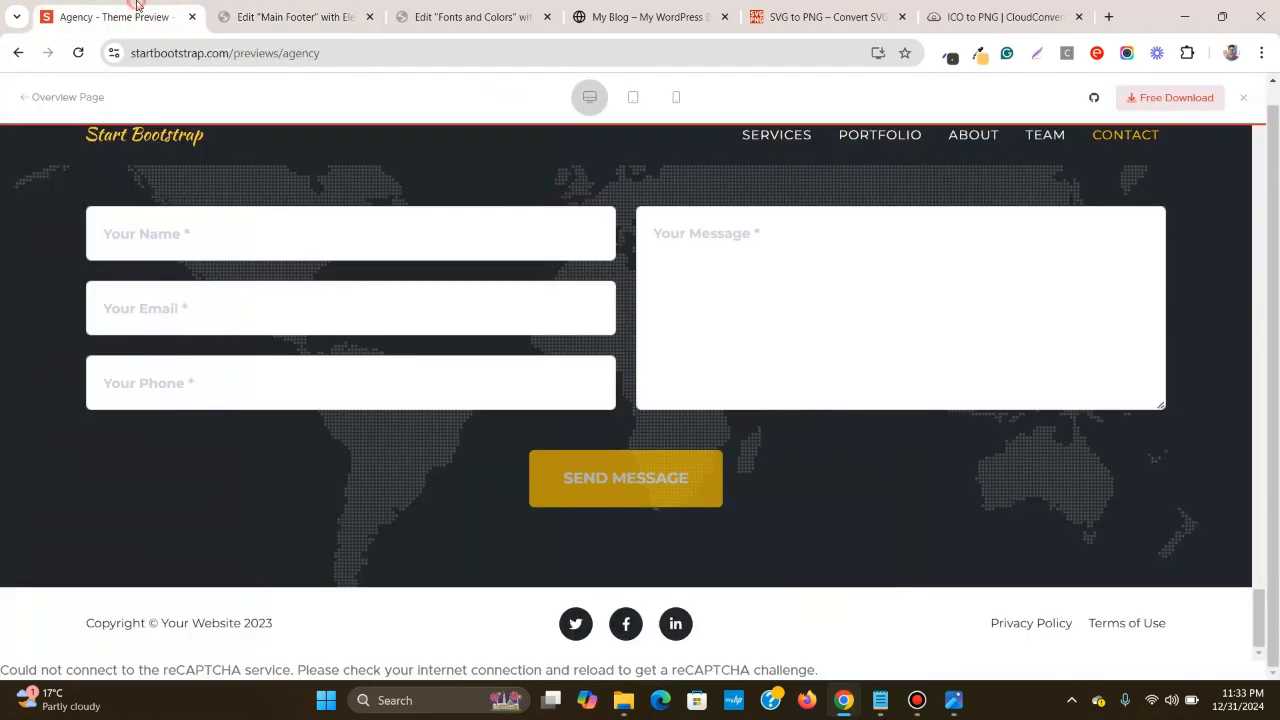
pyautogui.click(676, 97)
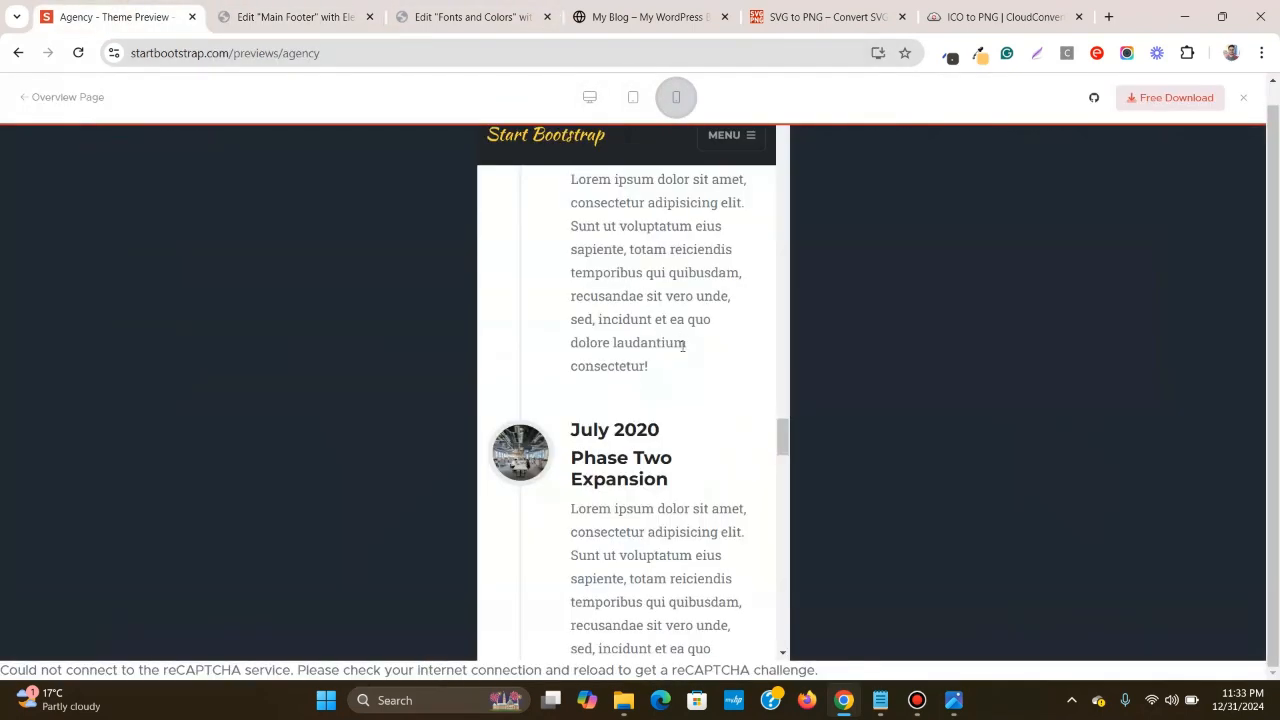
pyautogui.scroll(-5, 682, 346)
pyautogui.scroll(-15, 680, 346)
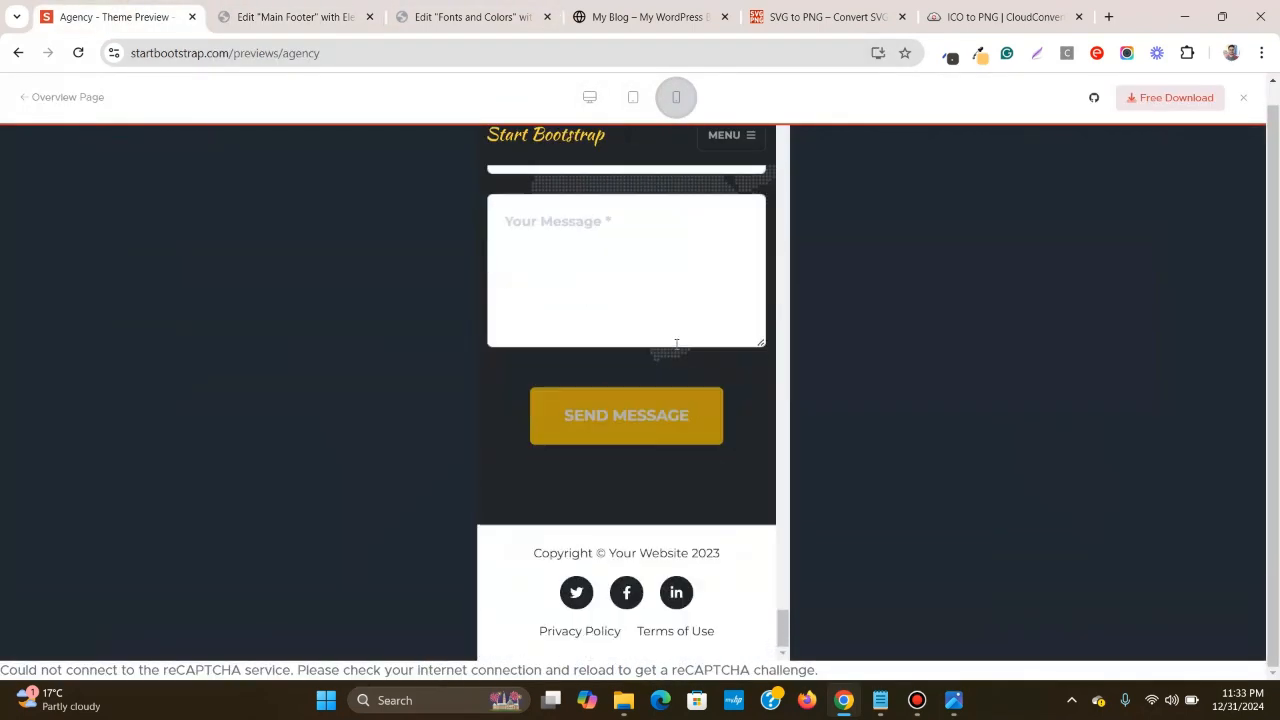
pyautogui.click(280, 16)
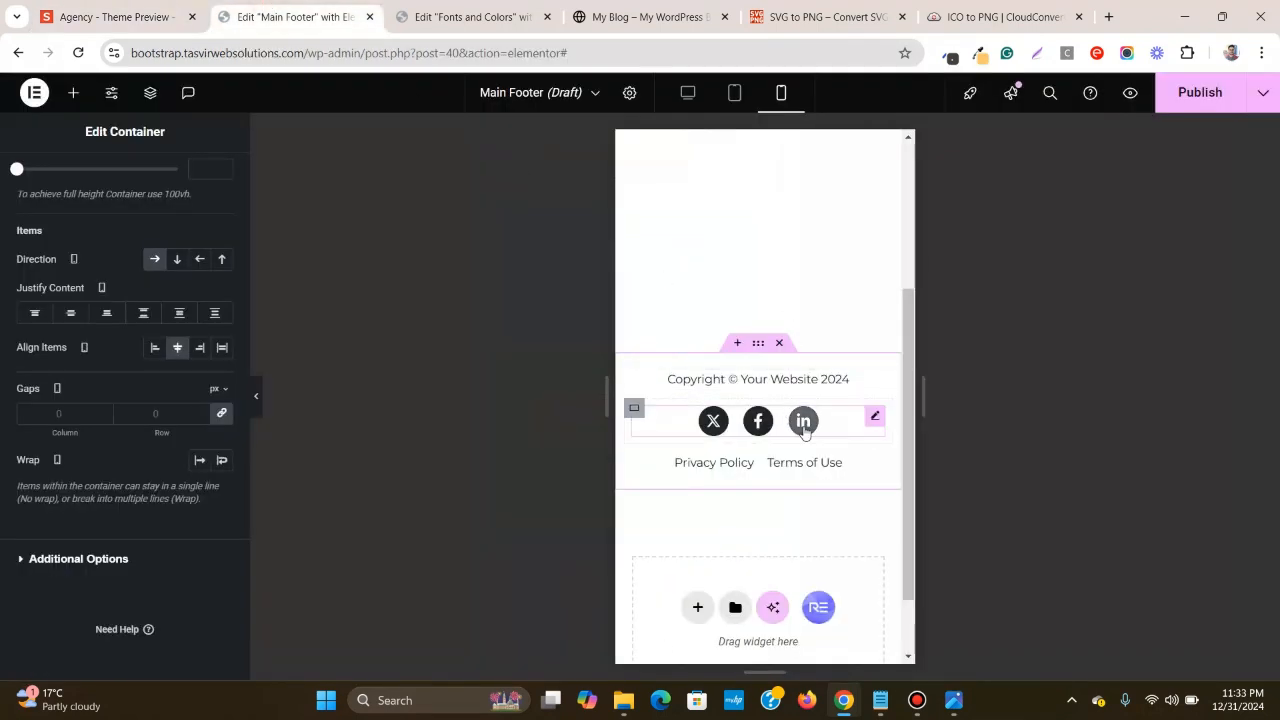
pyautogui.click(702, 102)
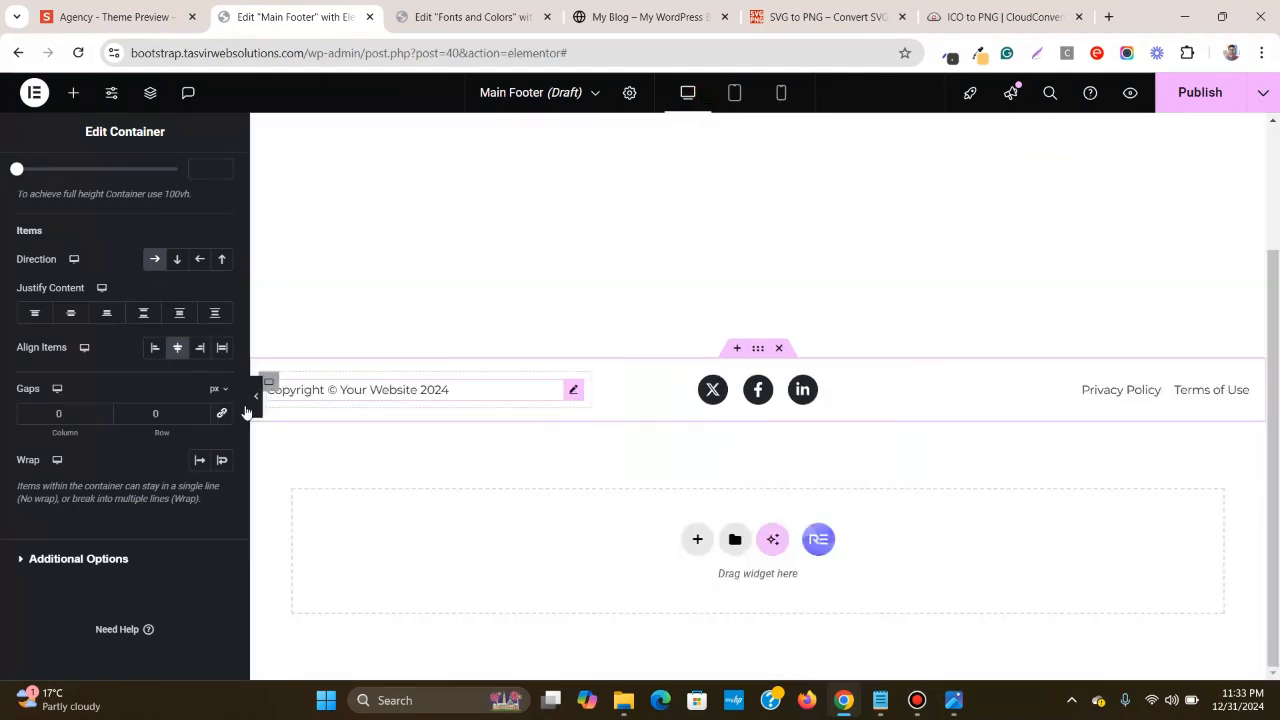
# - Look at the live blog page's current footer, and publish the Main Footer template with an Include Entire Site display condition
pyautogui.click(470, 17)
pyautogui.click(648, 17)
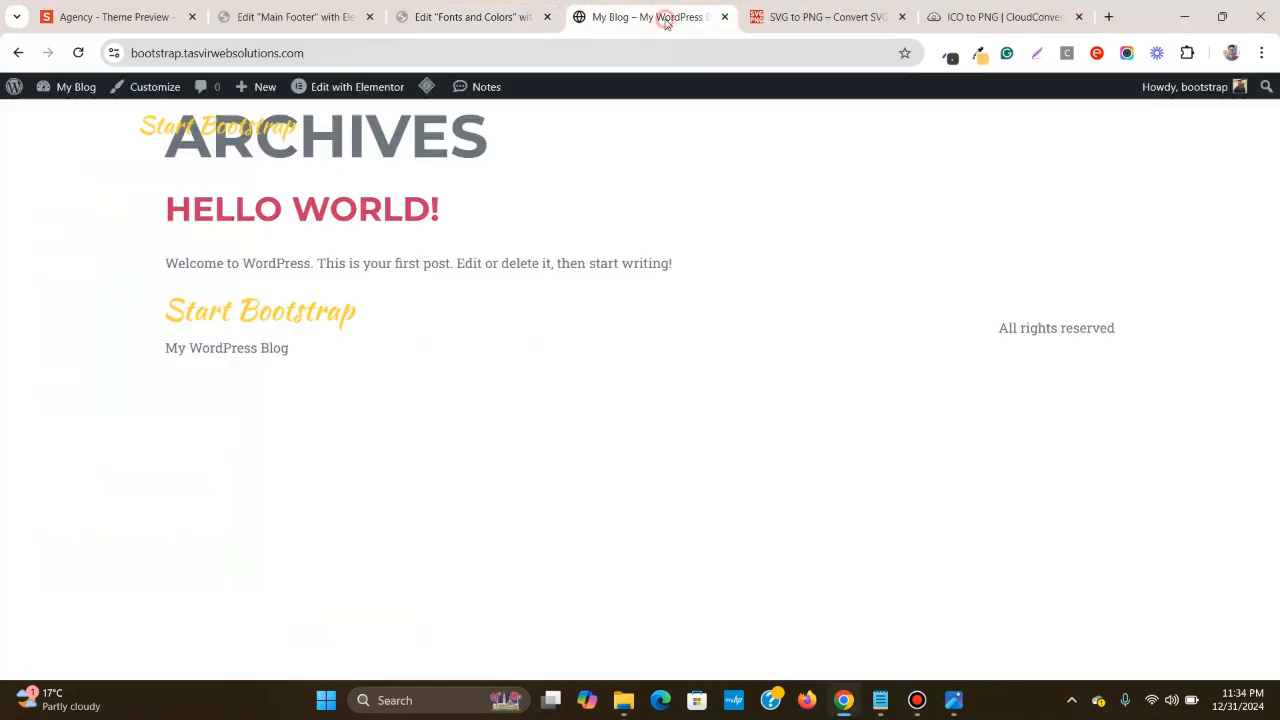
pyautogui.click(235, 8)
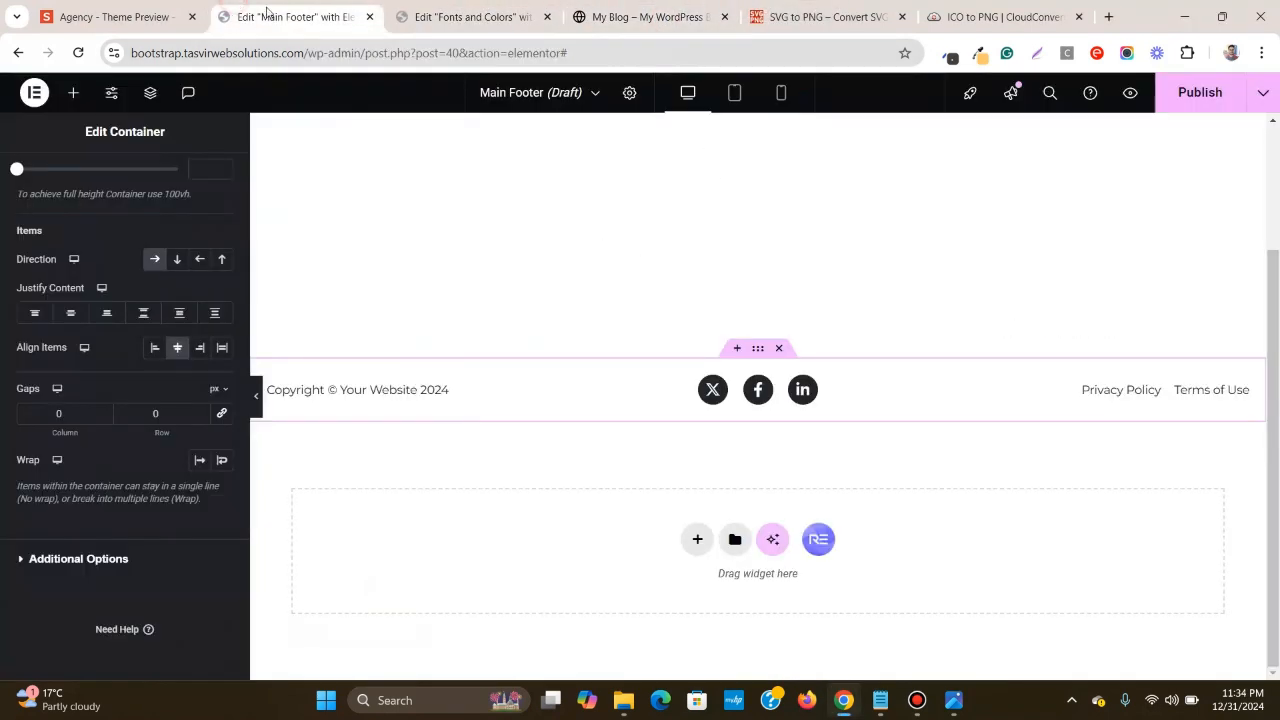
pyautogui.click(1205, 95)
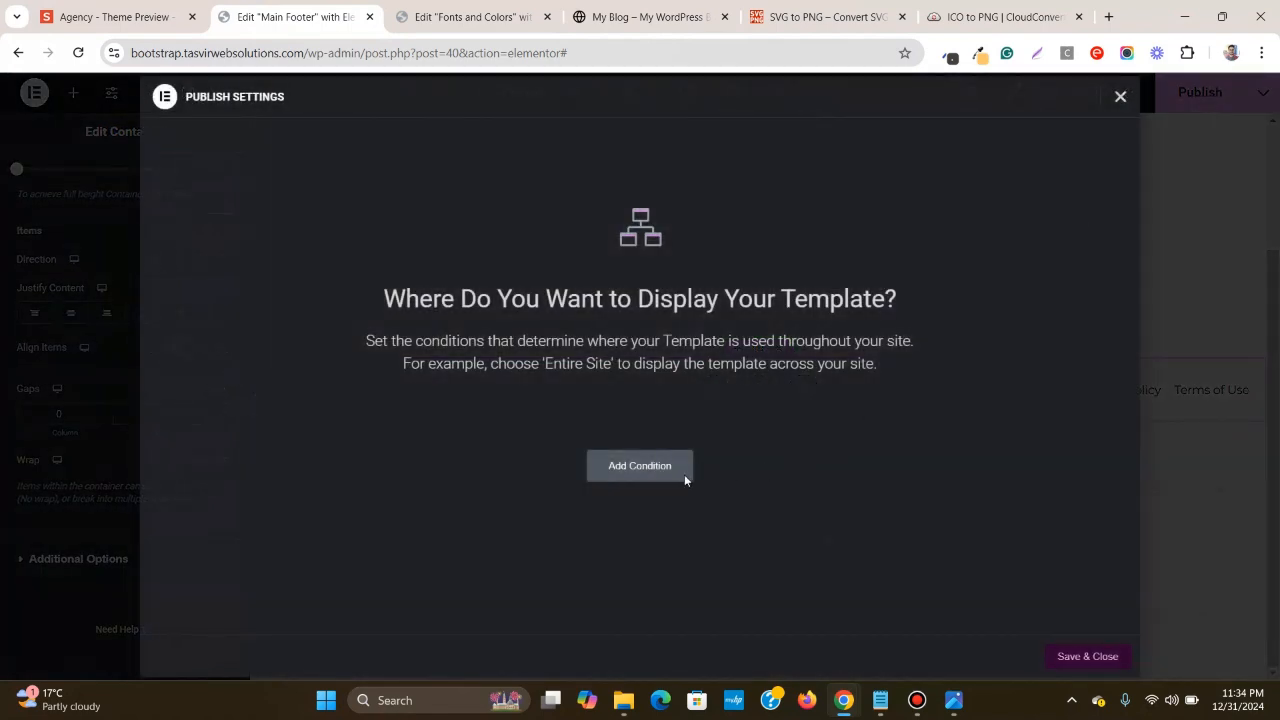
pyautogui.click(644, 476)
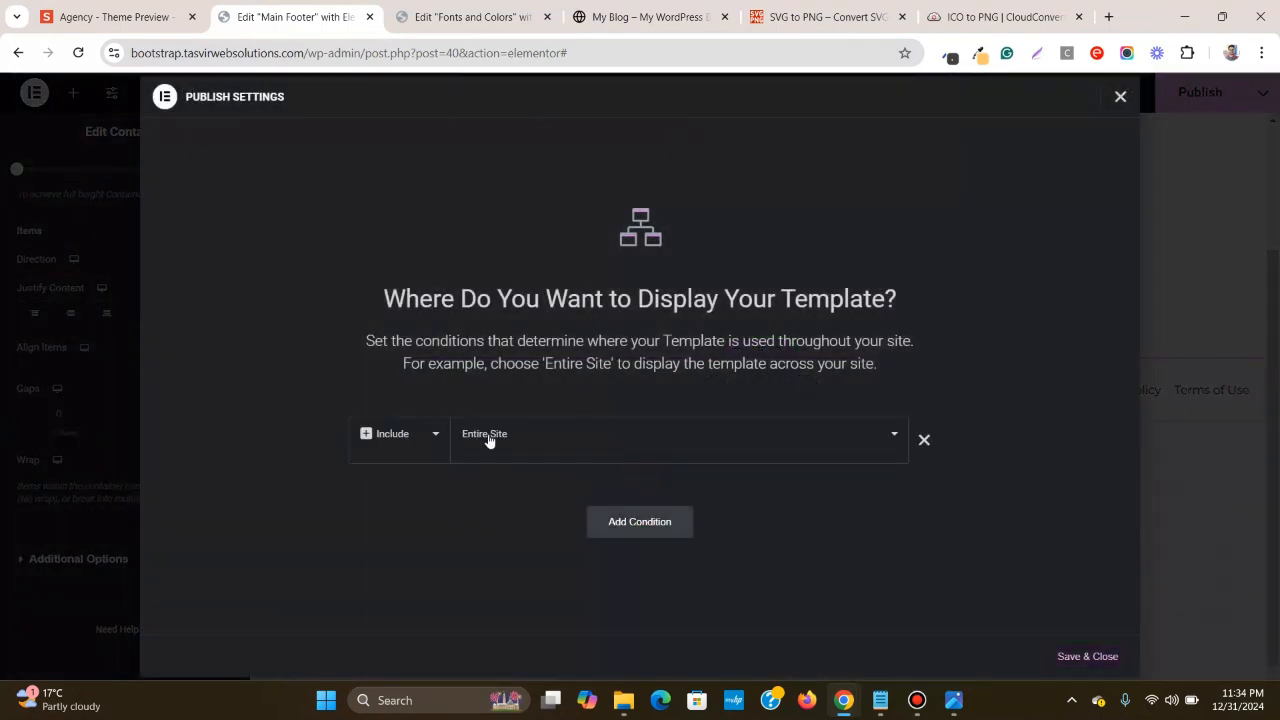
pyautogui.click(1105, 664)
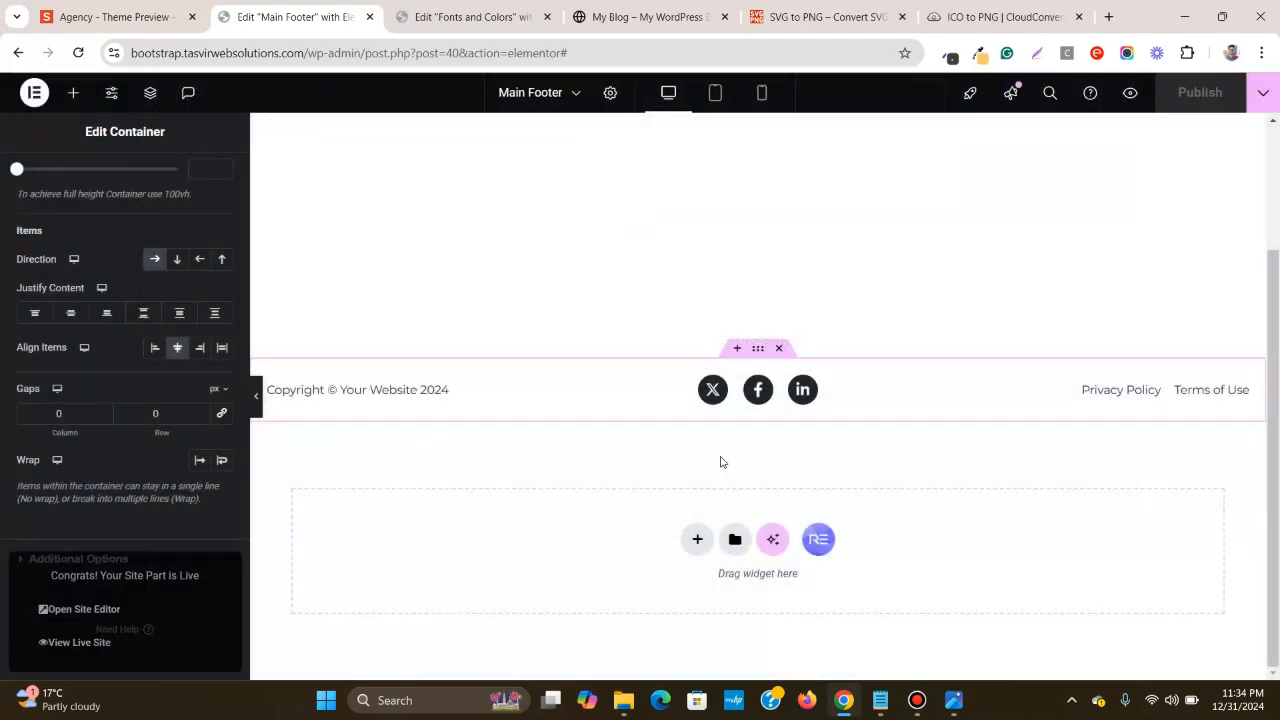
# - Reload the live blog page to check the published footer, and return to the Main Footer editor
pyautogui.click(470, 17)
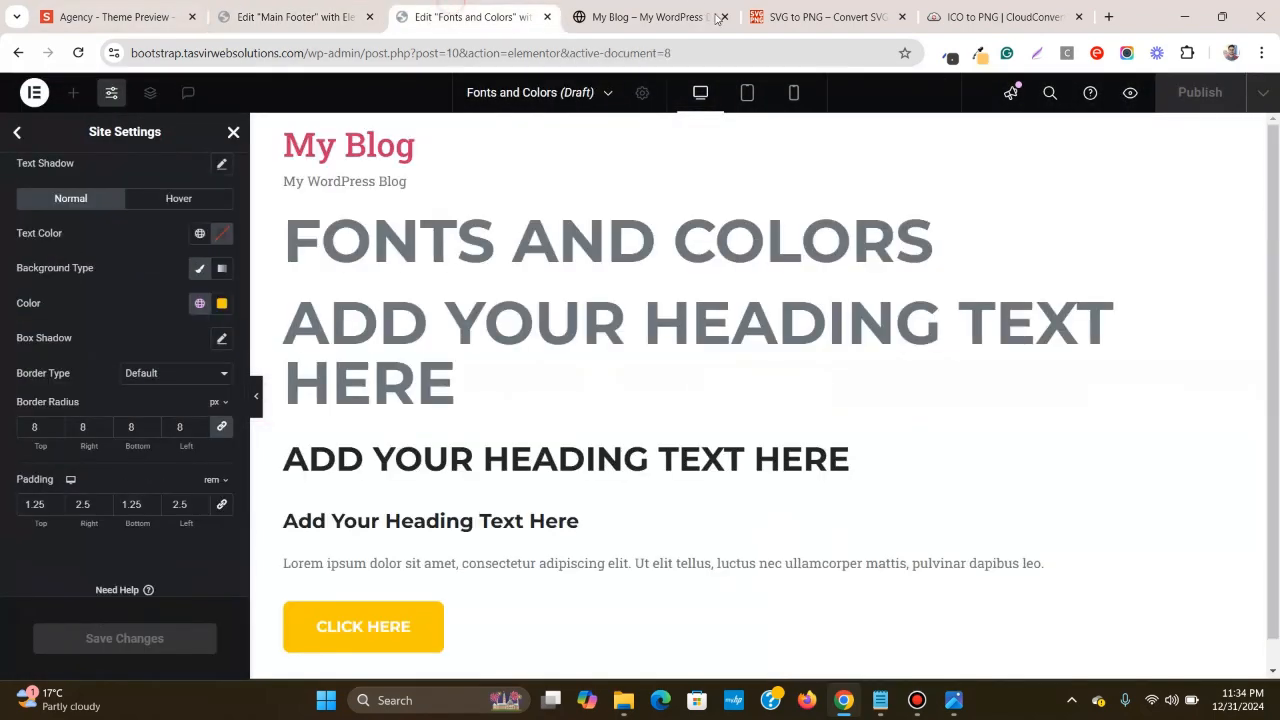
pyautogui.click(703, 12)
pyautogui.click(80, 53)
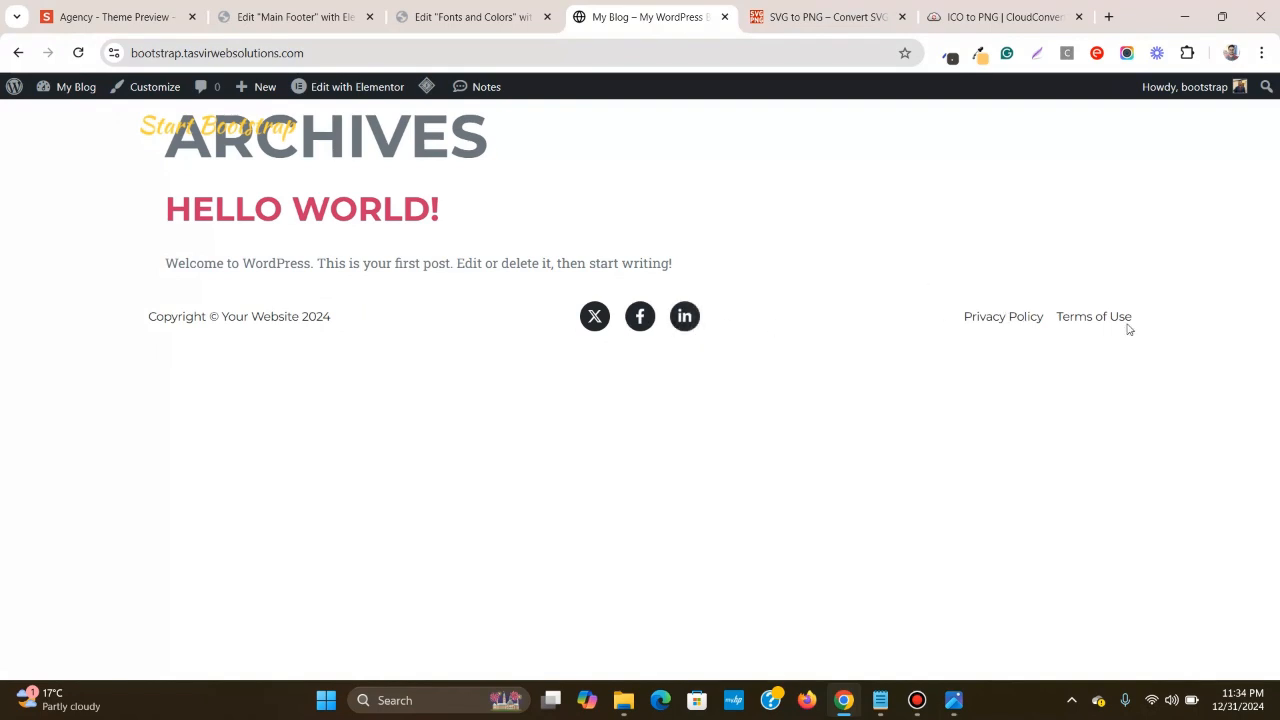
pyautogui.click(462, 17)
pyautogui.click(330, 16)
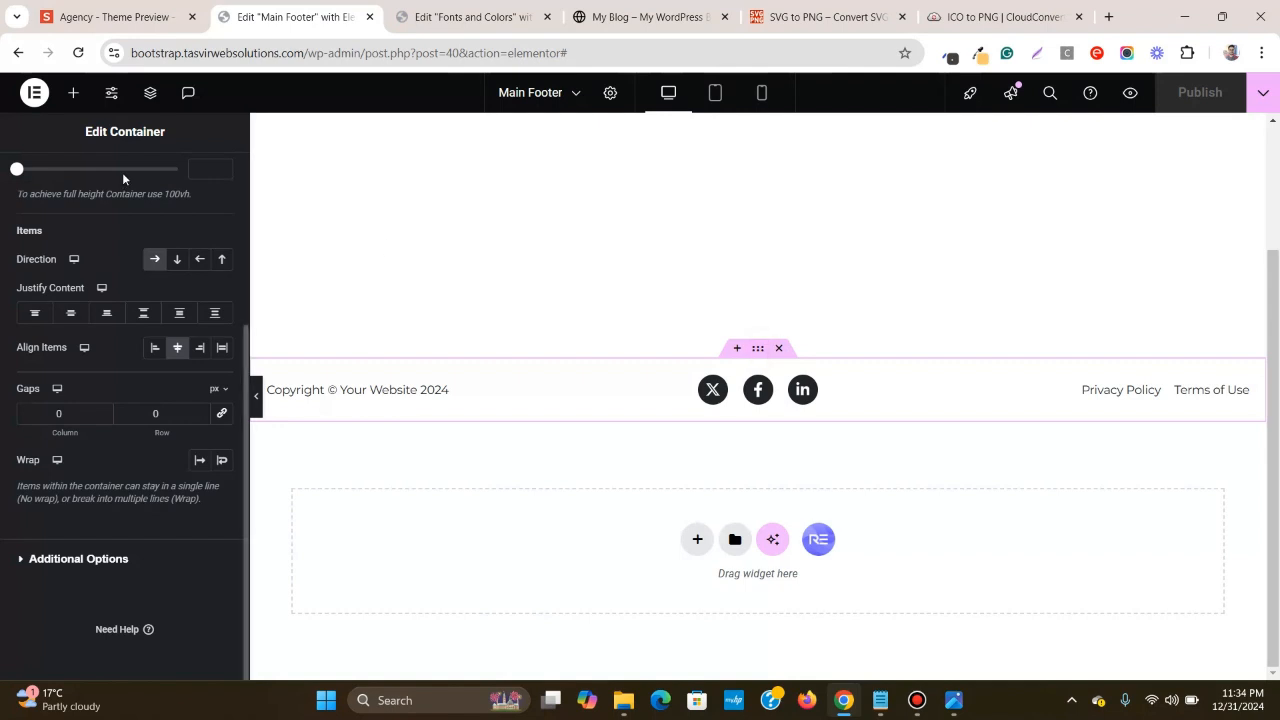
# - Try setting the footer container's Sticky motion effect to Bottom in its advanced settings
pyautogui.scroll(3, 122, 172)
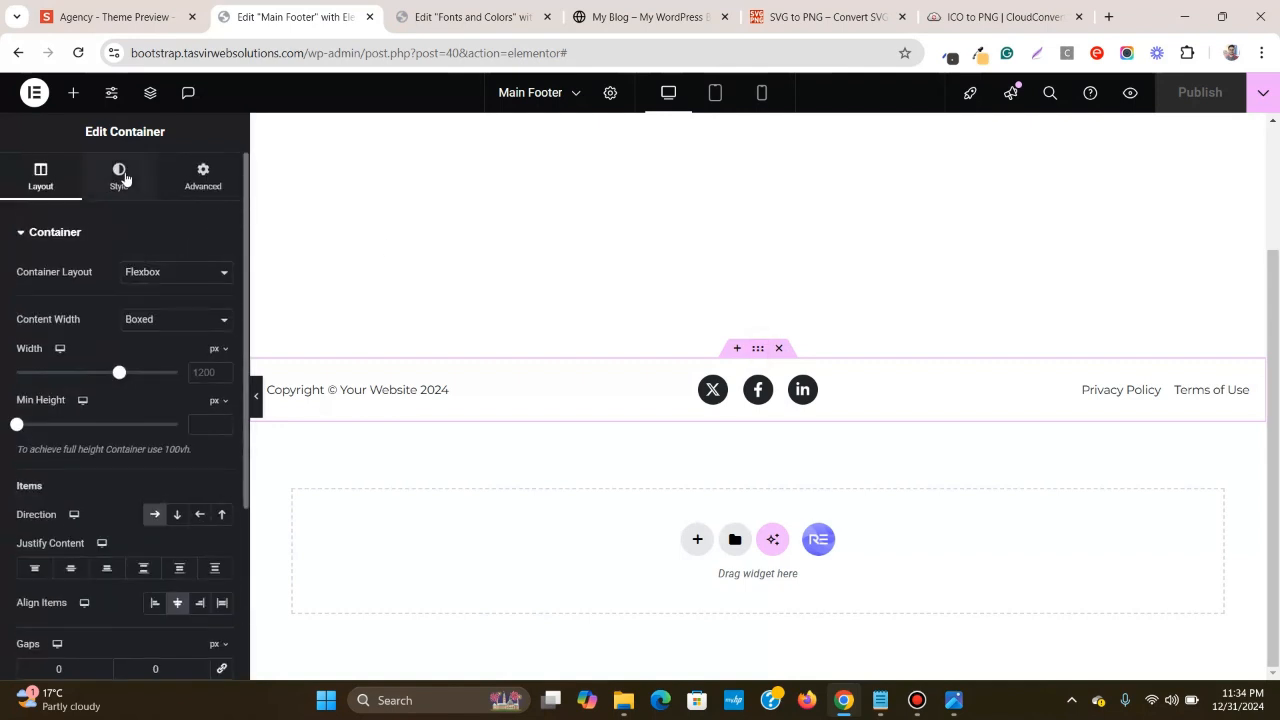
pyautogui.click(203, 176)
pyautogui.scroll(-3, 60, 331)
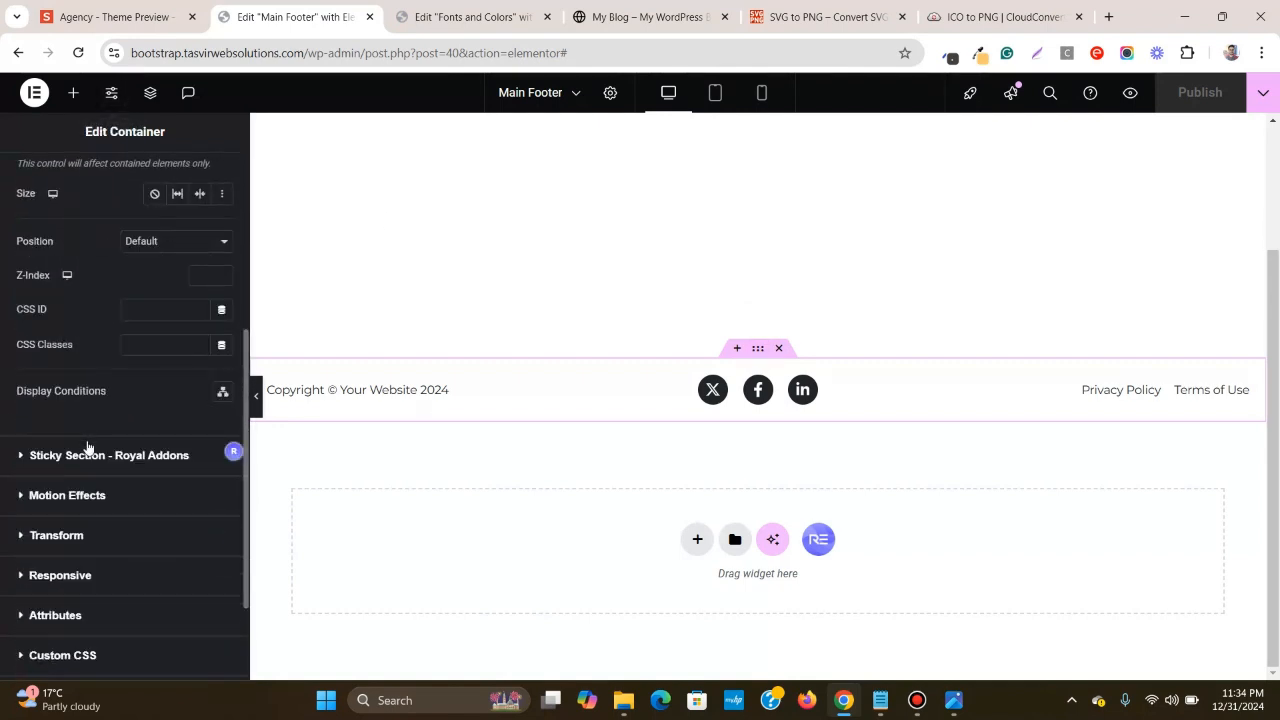
pyautogui.scroll(3, 88, 418)
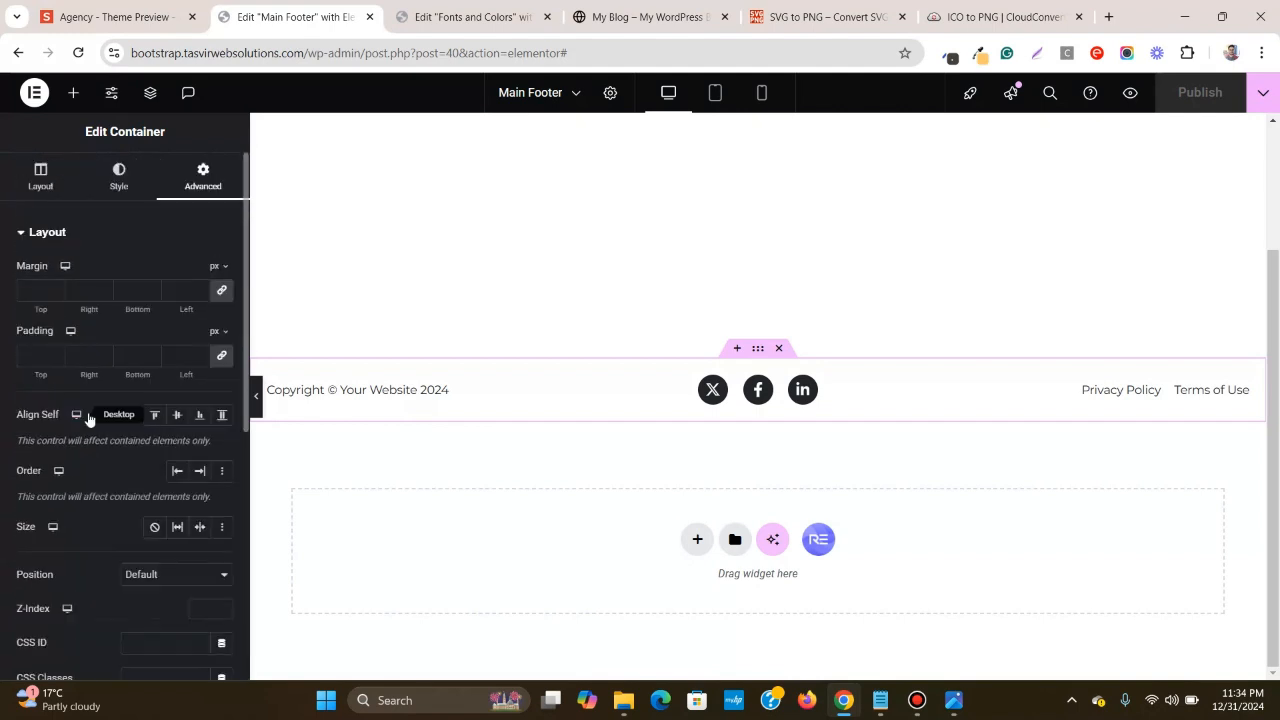
pyautogui.scroll(-3, 88, 418)
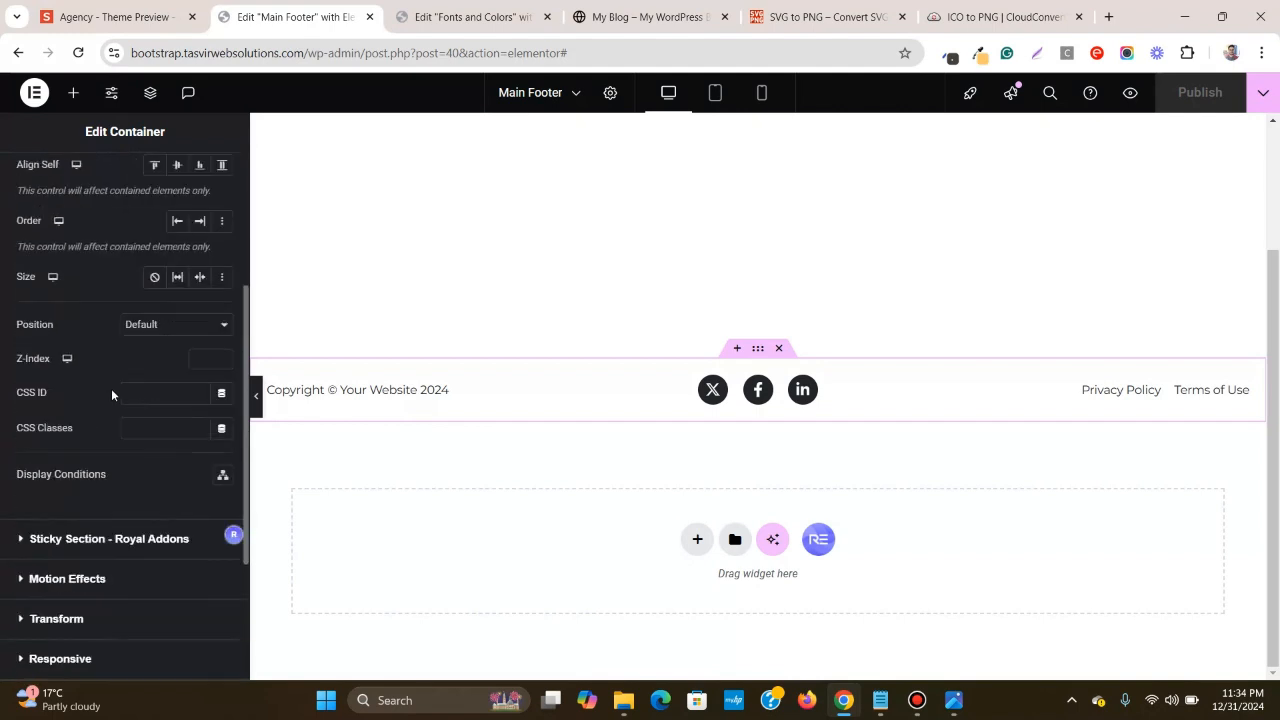
pyautogui.scroll(-2, 111, 392)
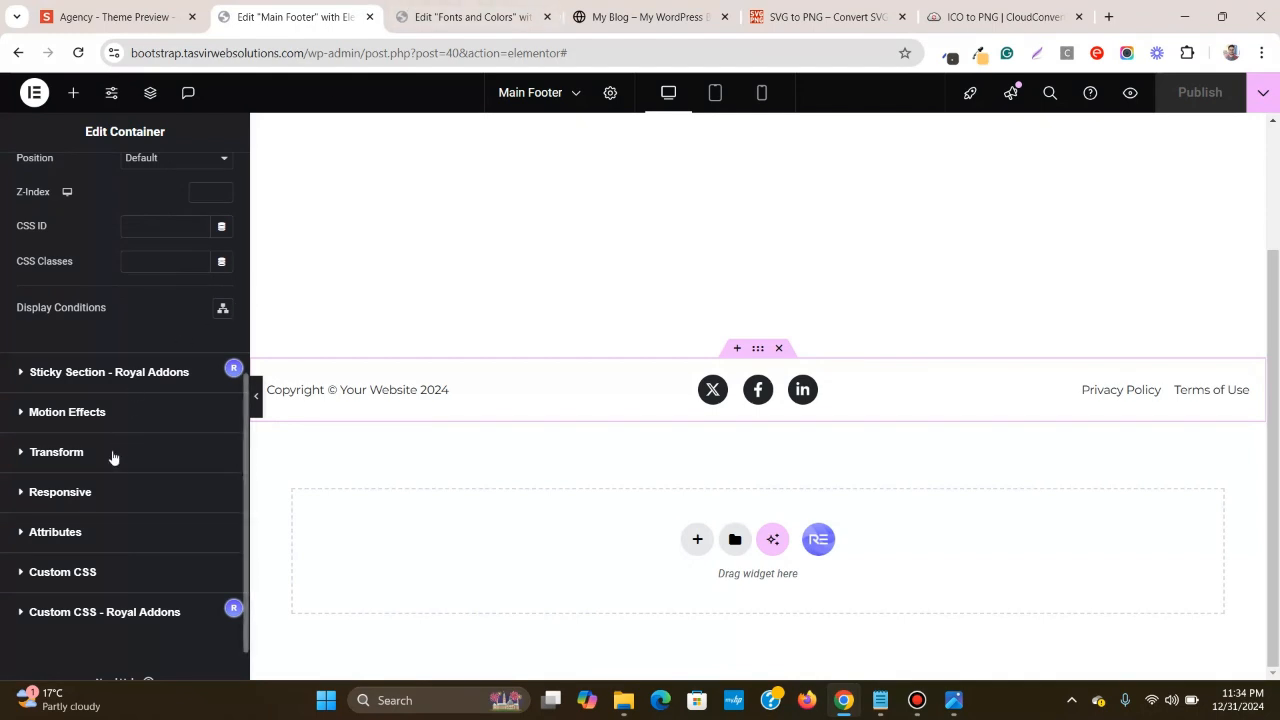
pyautogui.scroll(5, 112, 457)
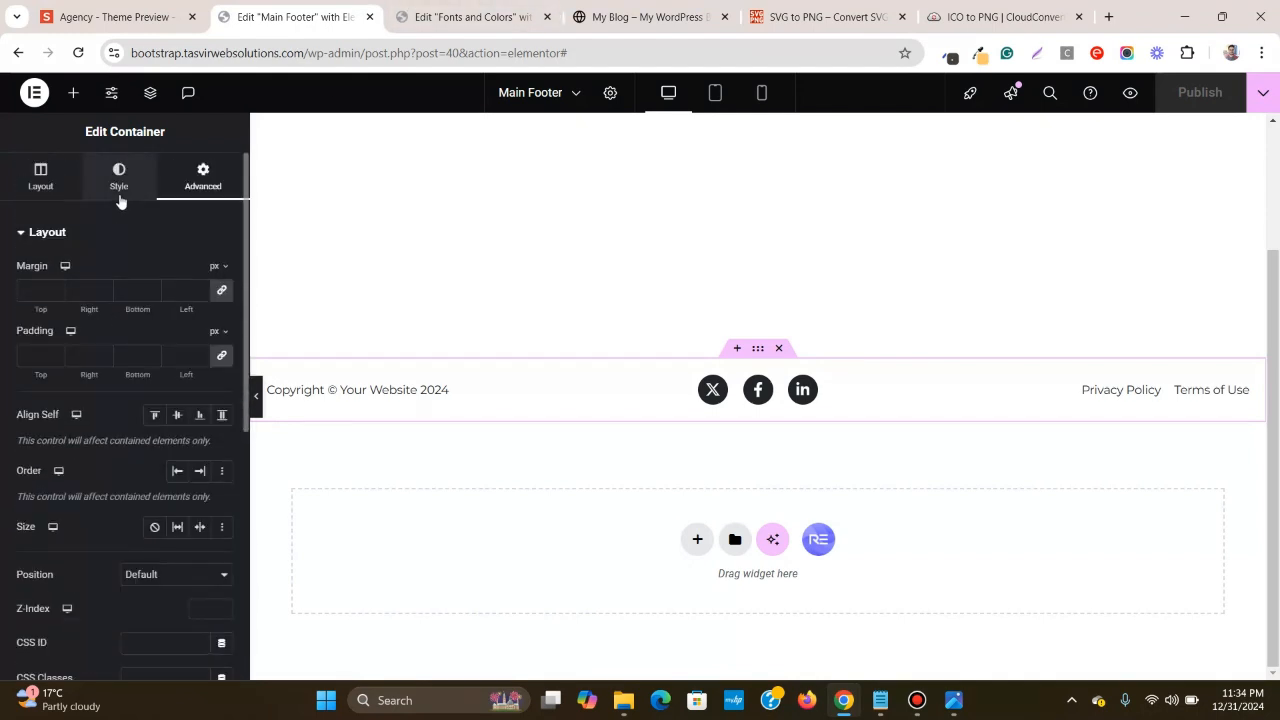
pyautogui.scroll(-5, 136, 324)
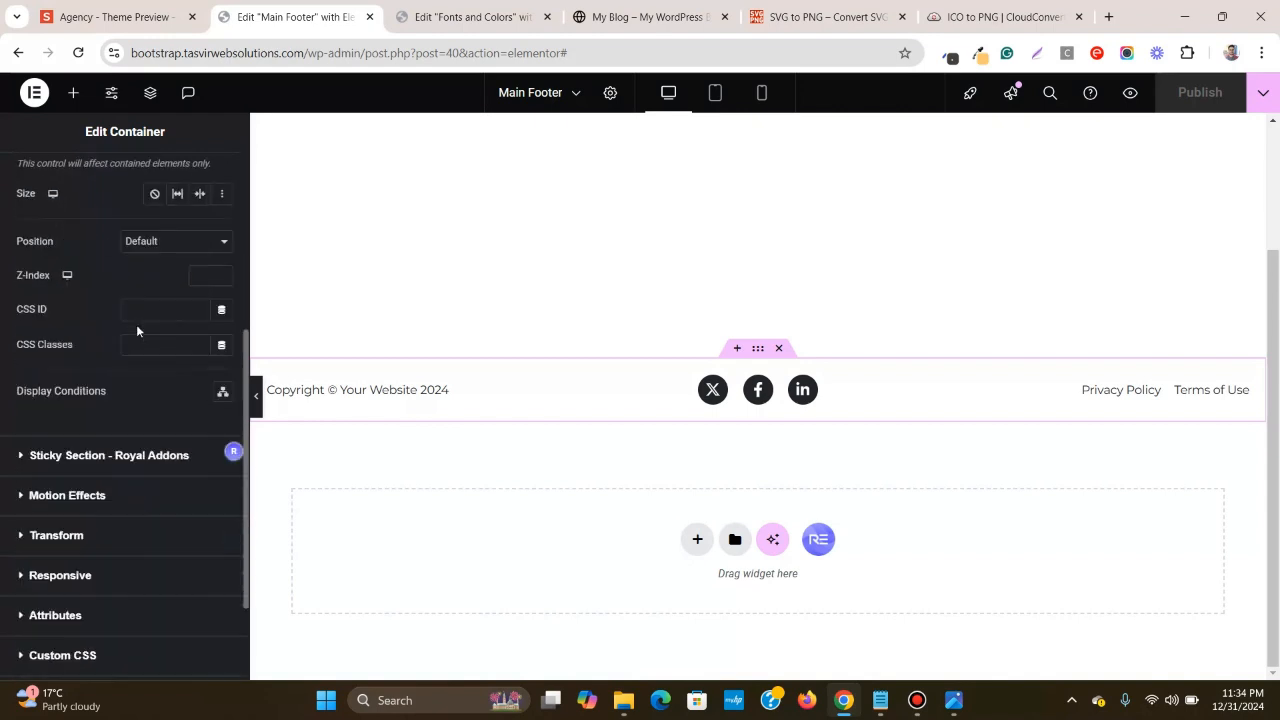
pyautogui.click(108, 418)
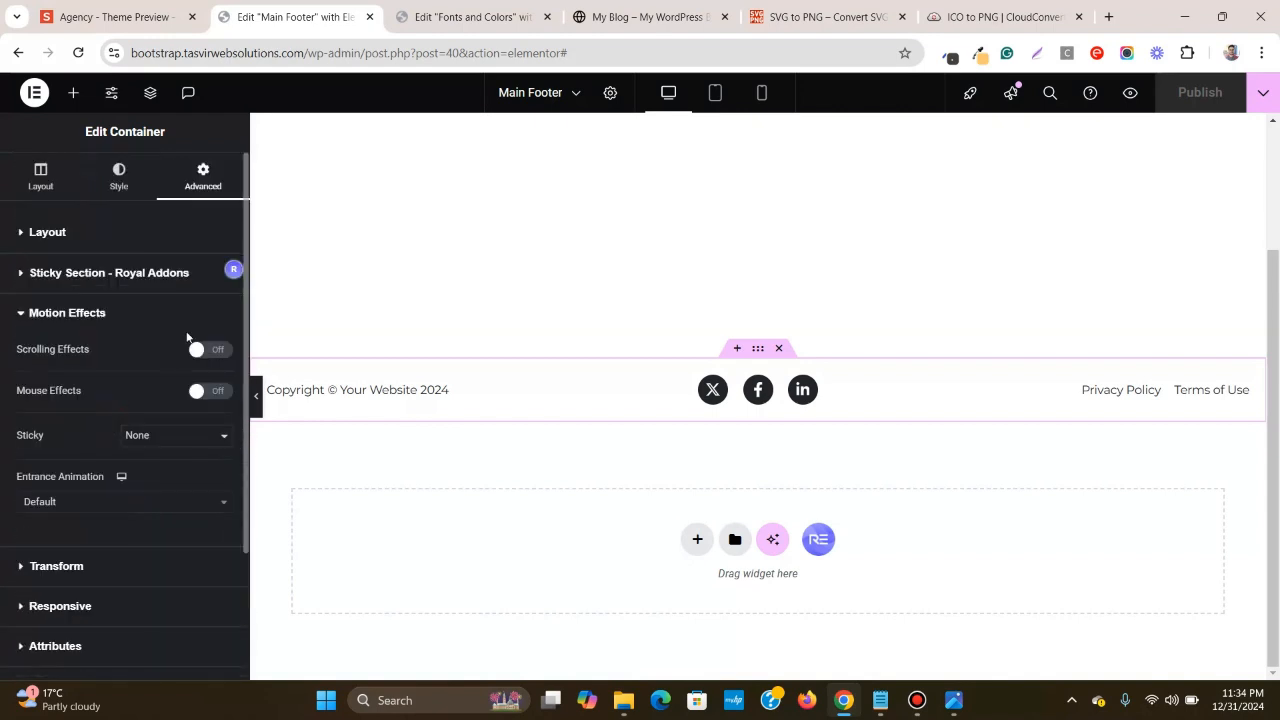
pyautogui.click(176, 442)
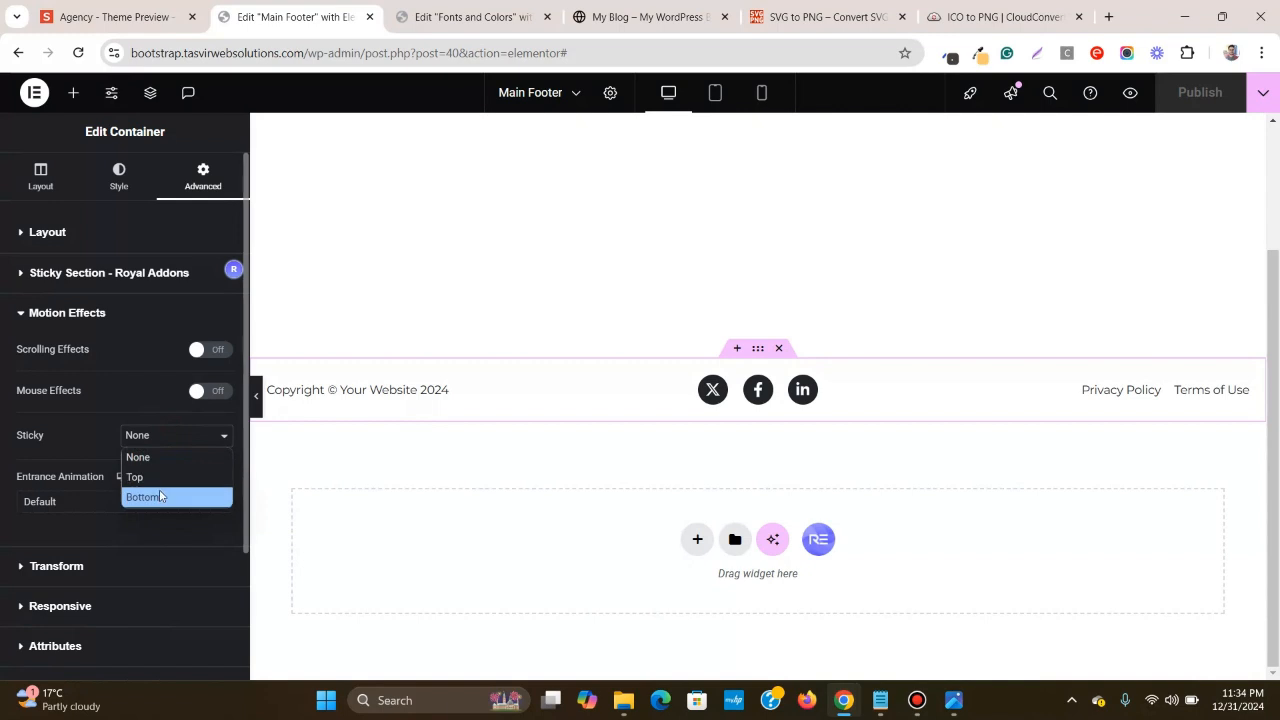
pyautogui.click(160, 494)
# - Set the footer container's Sticky motion effect back to None and publish the Main Footer template
pyautogui.click(198, 438)
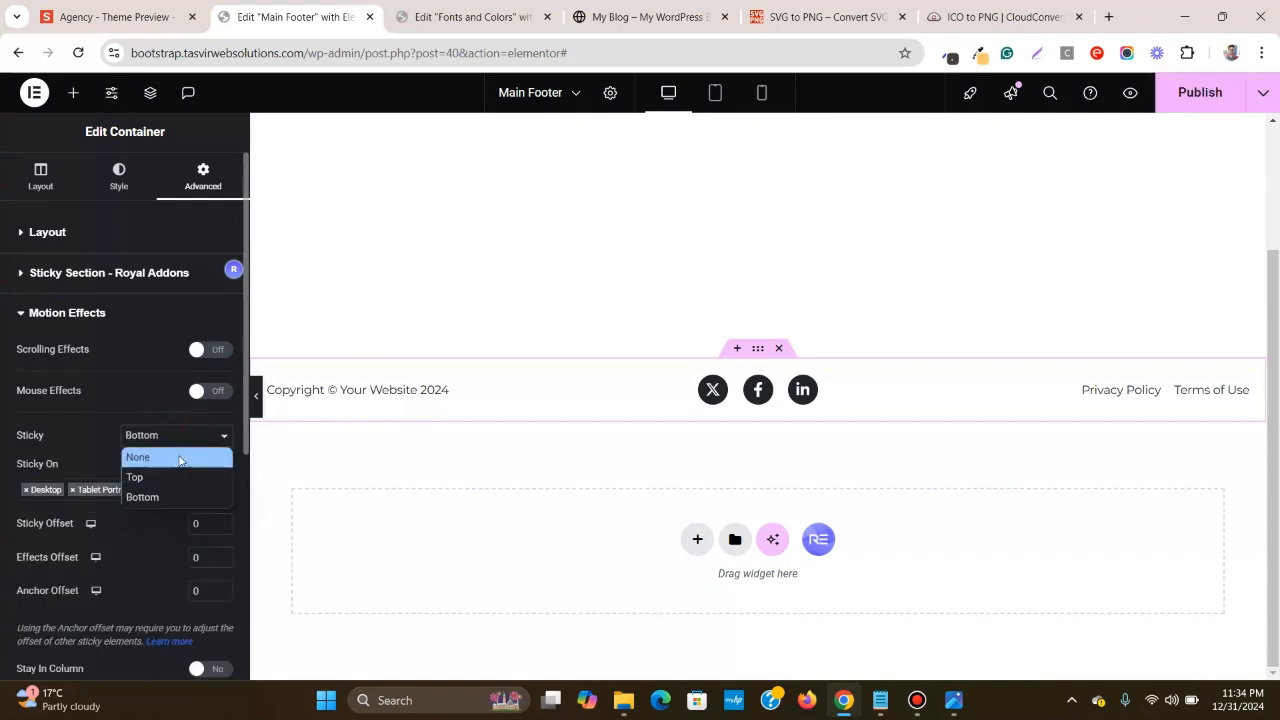
pyautogui.click(140, 451)
pyautogui.click(1219, 95)
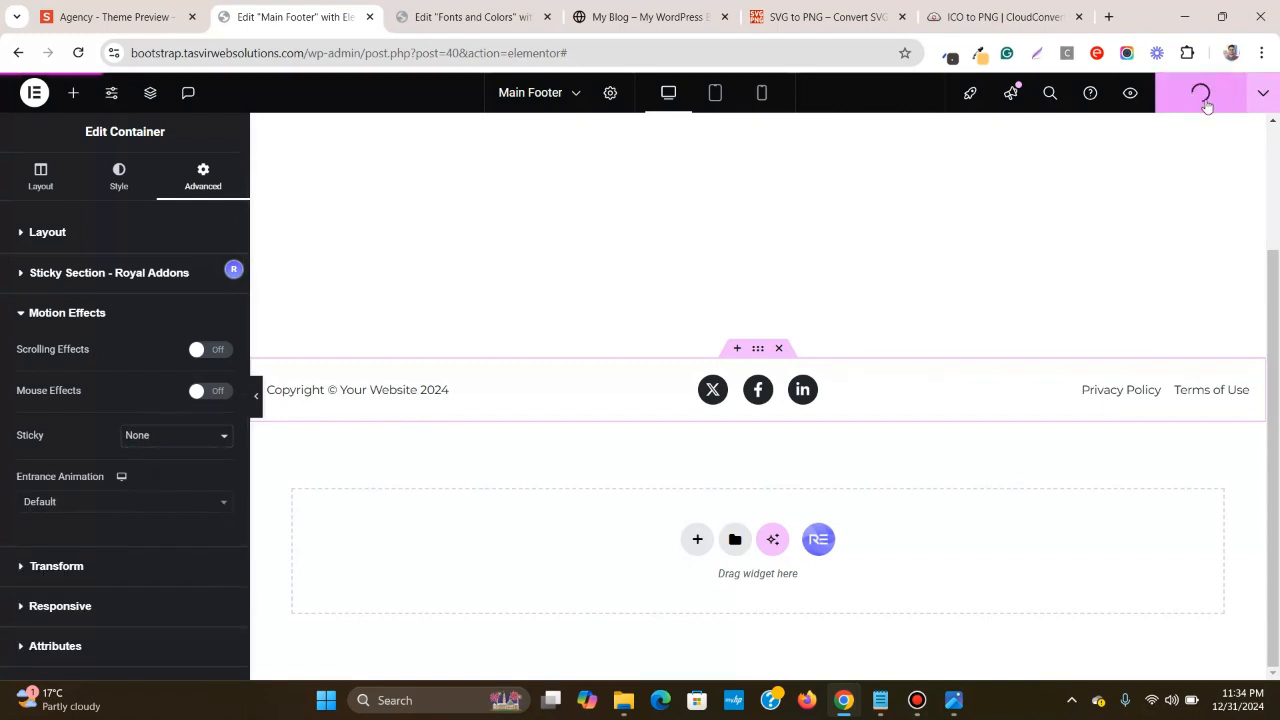
# - Reload the live blog page to check its footer and compare it with the Agency theme's desktop preview
pyautogui.click(594, 14)
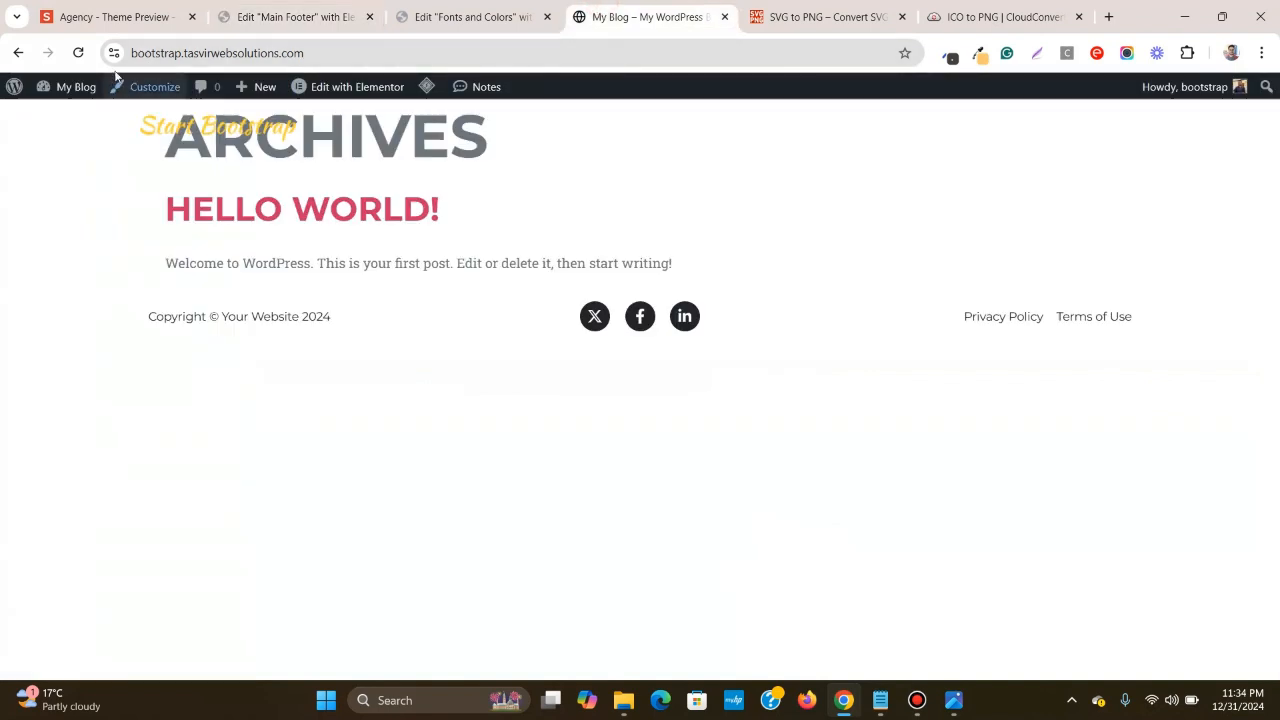
pyautogui.click(78, 54)
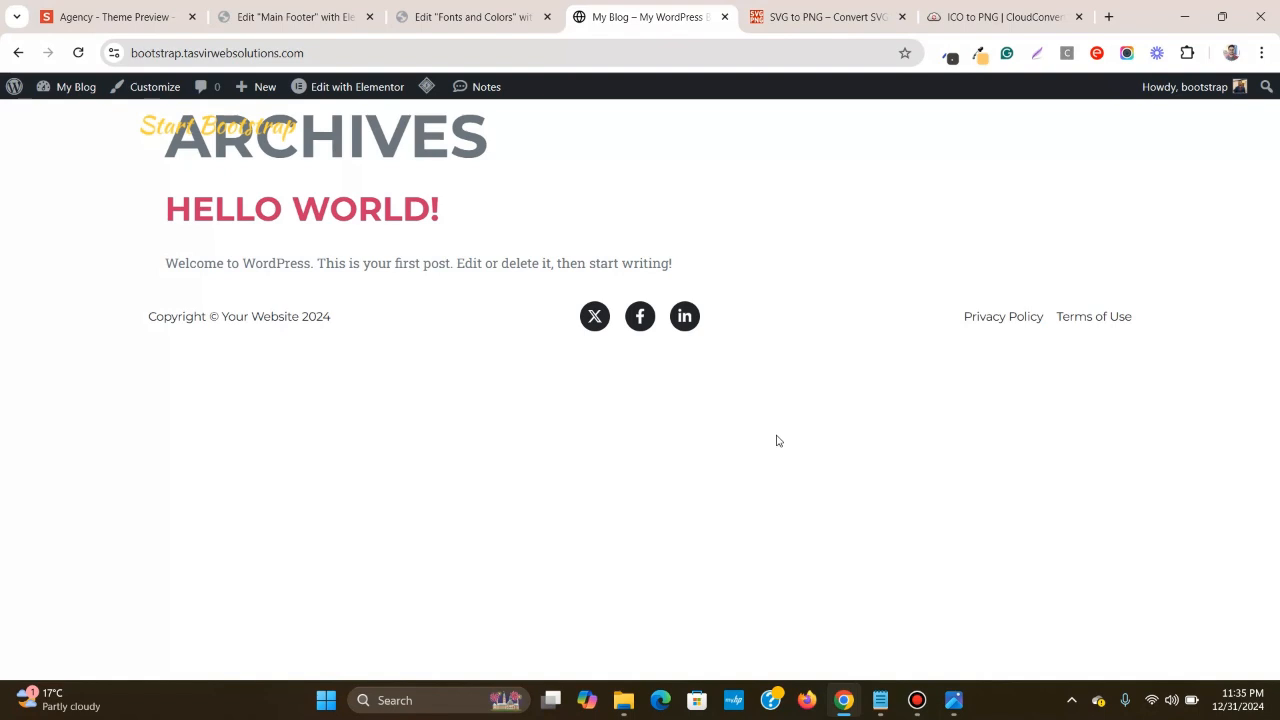
pyautogui.click(66, 10)
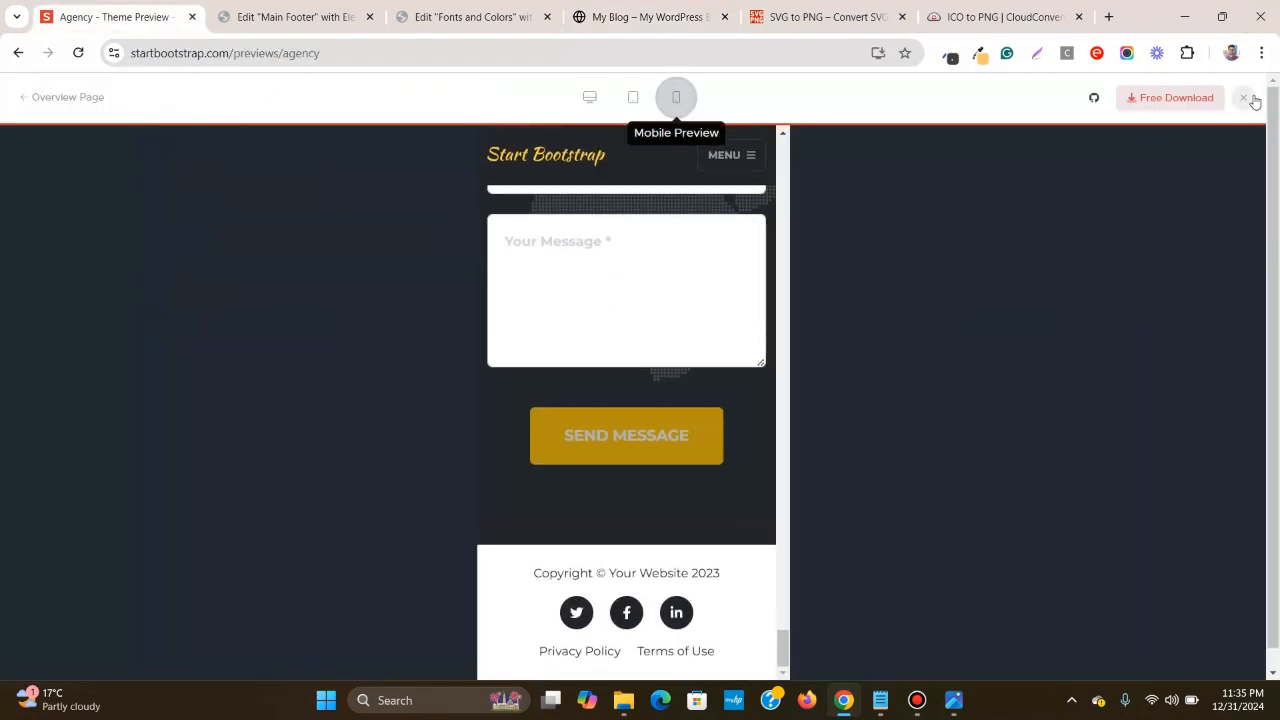
pyautogui.click(589, 100)
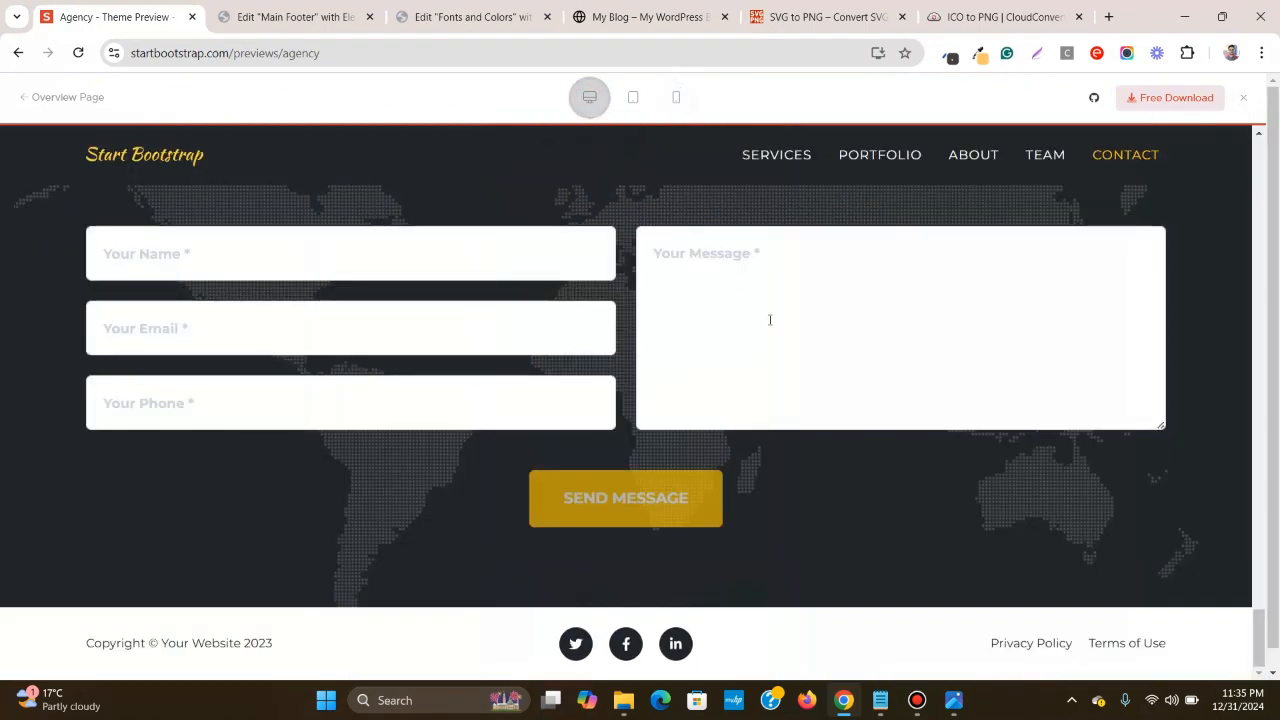
pyautogui.scroll(10, 770, 320)
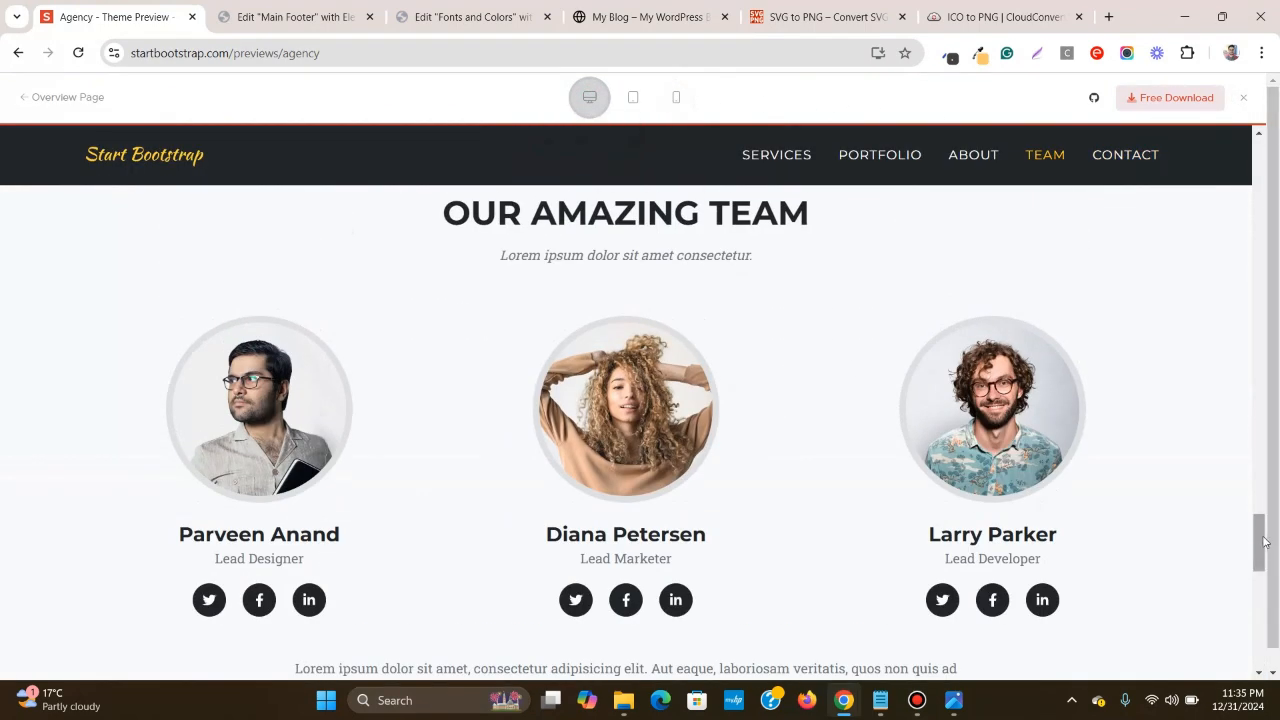
pyautogui.click(125, 158)
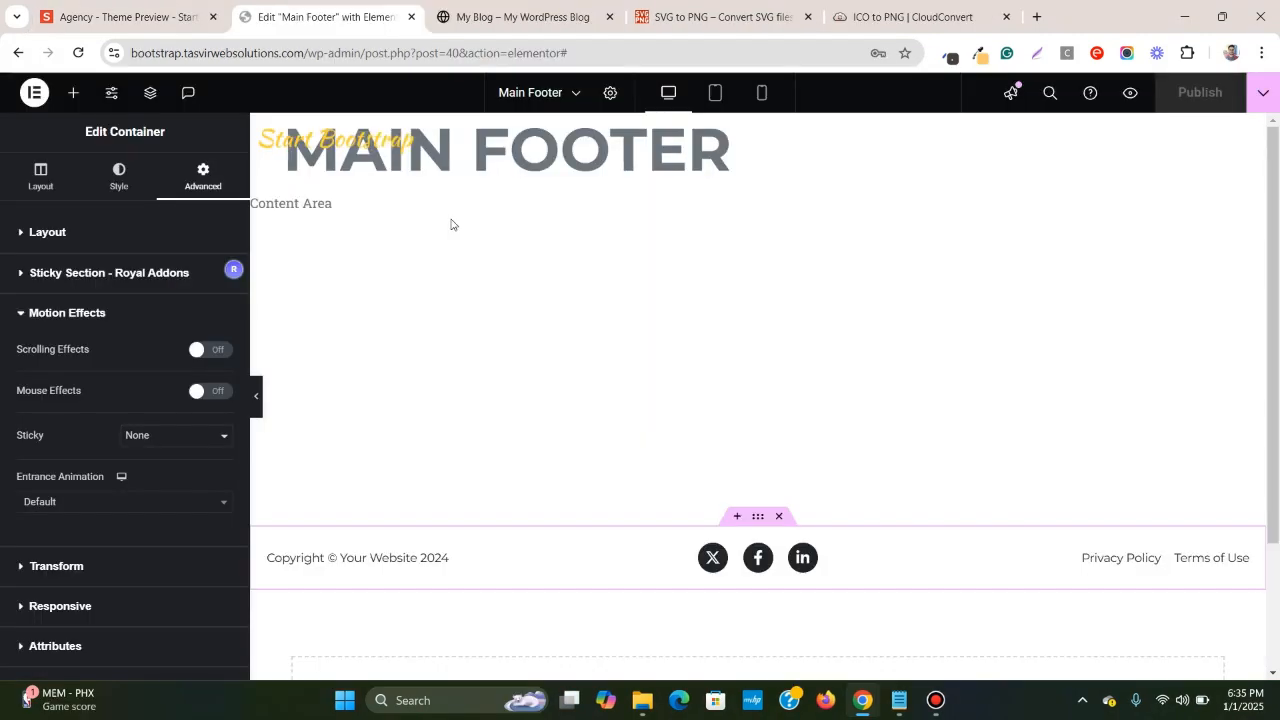
# - Review the header and hero section at the start of the Agency theme preview
pyautogui.scroll(-1, 511, 363)
pyautogui.scroll(1, 523, 366)
pyautogui.click(66, 17)
pyautogui.moveTo(1275, 150); pyautogui.dragTo(478, 258)
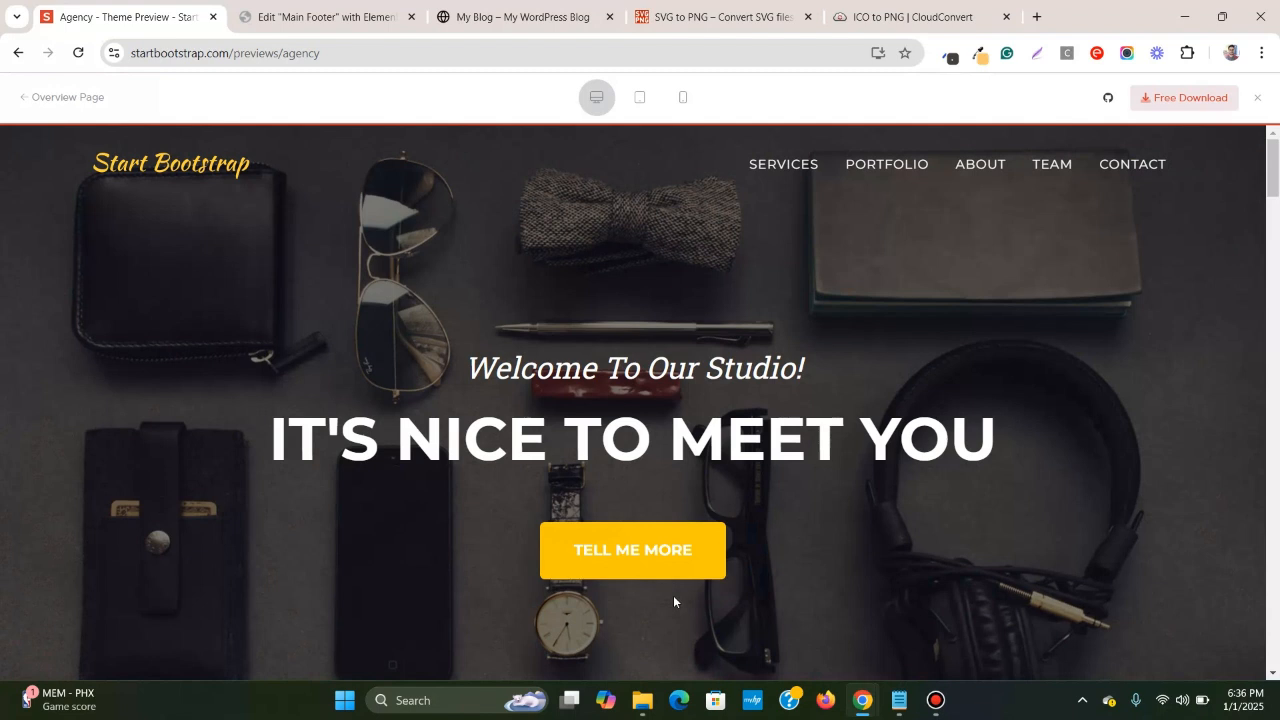
# - Exit the Main Footer editor to WordPress and open the list of all pages
pyautogui.click(252, 14)
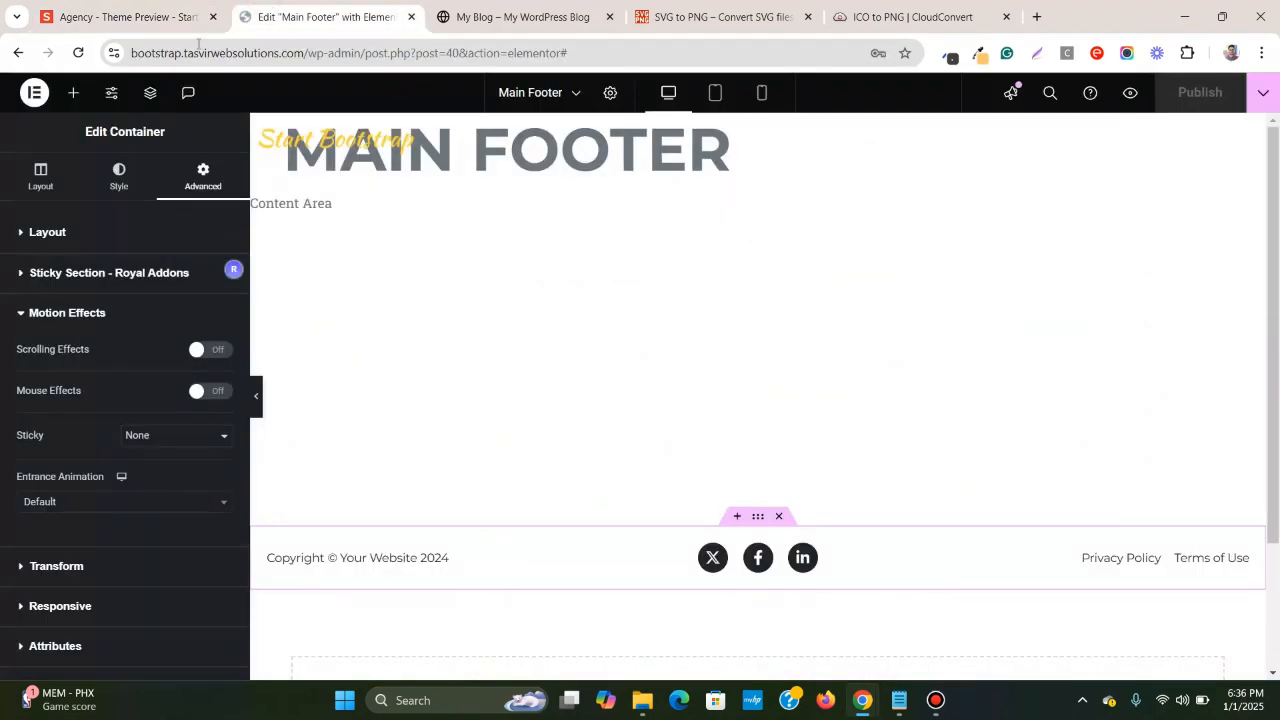
pyautogui.click(34, 94)
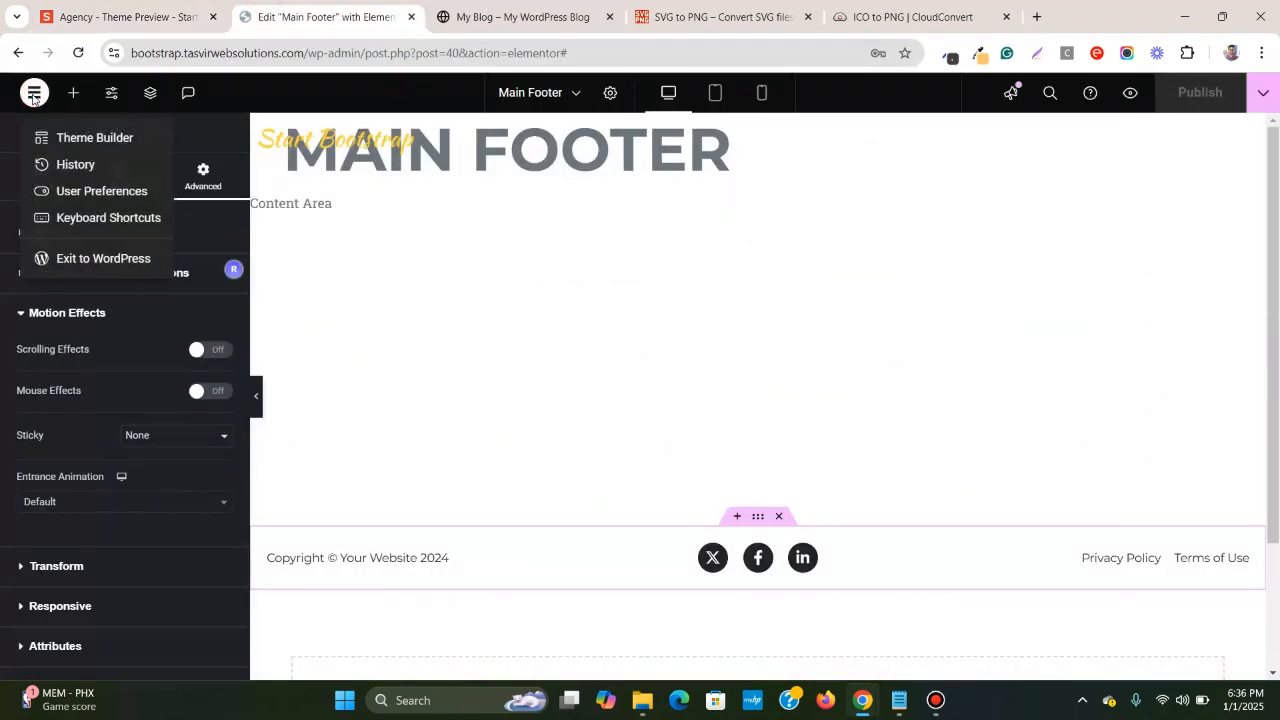
pyautogui.click(99, 262)
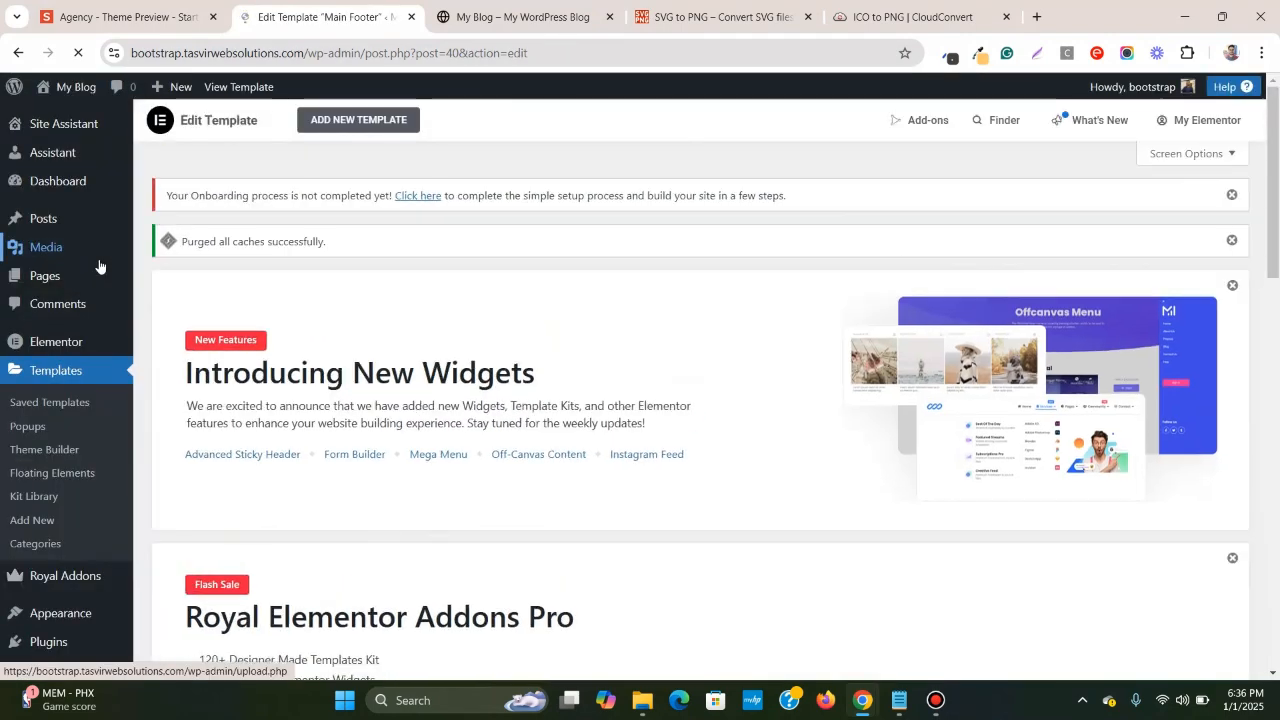
pyautogui.moveTo(122, 280)
pyautogui.click(164, 280)
pyautogui.scroll(-3, 660, 130)
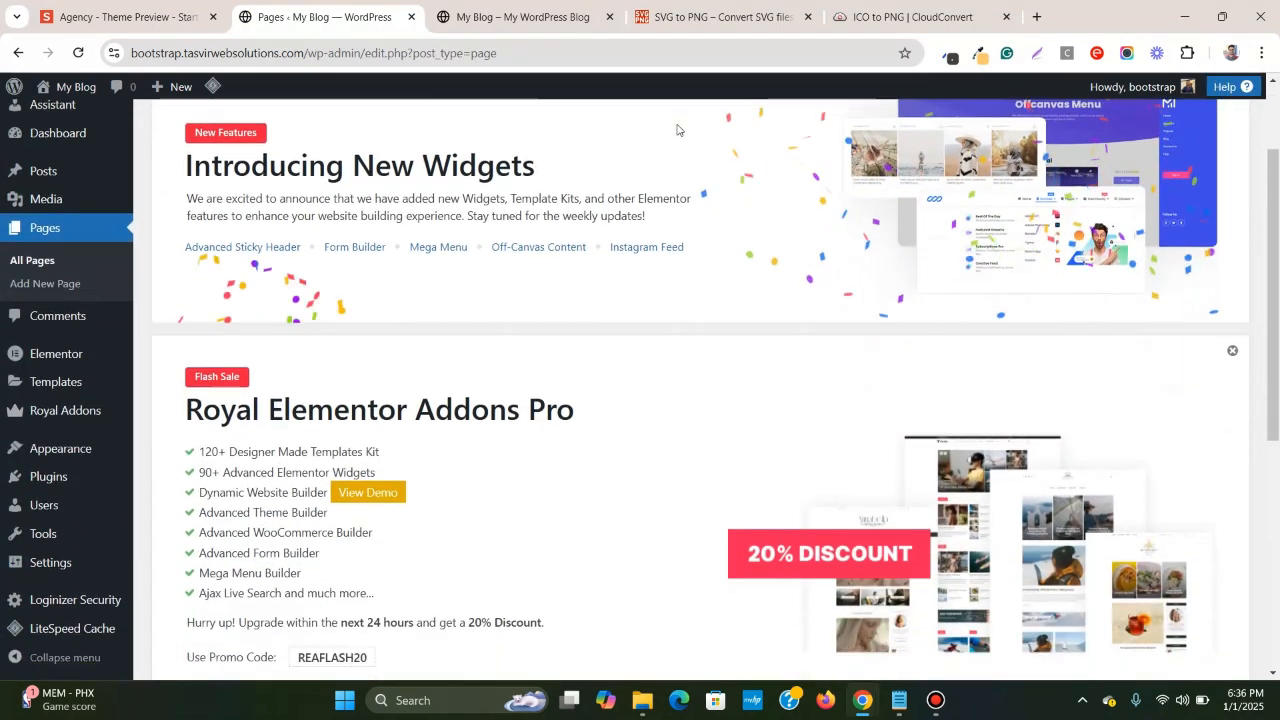
pyautogui.scroll(2, 677, 130)
pyautogui.scroll(-5, 677, 130)
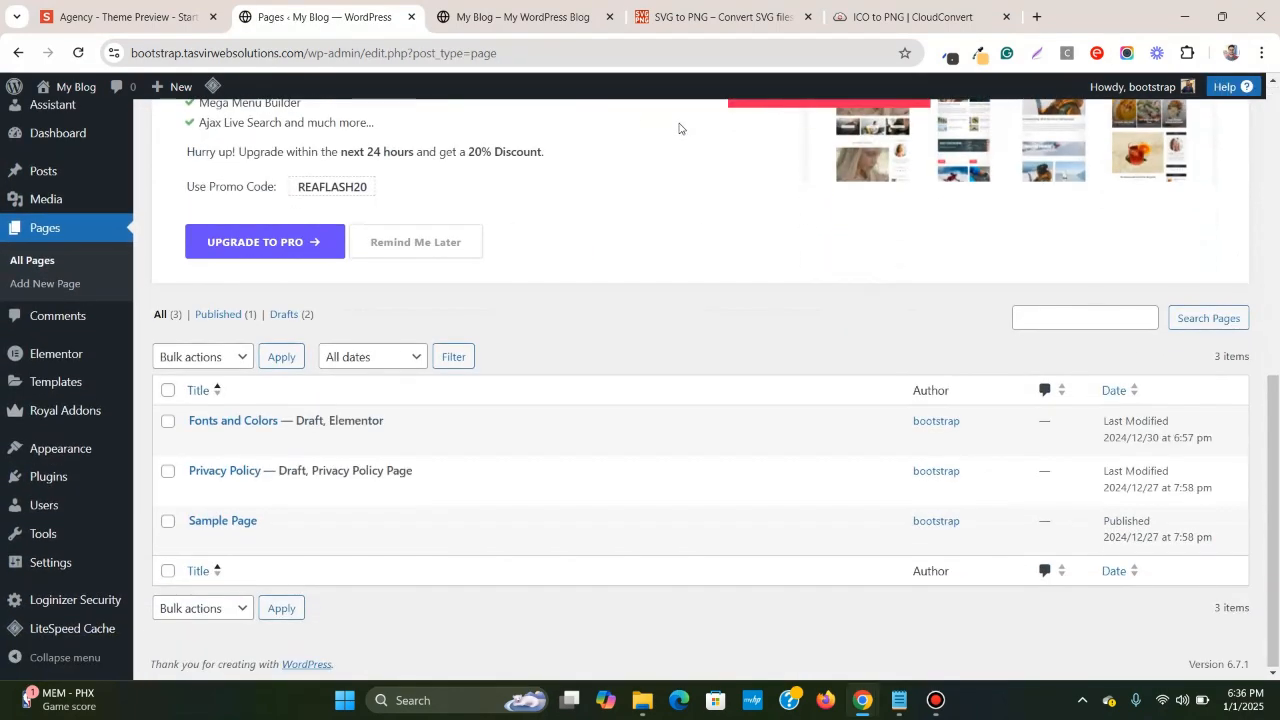
pyautogui.scroll(6, 678, 129)
# - Create a new page titled "Home" and publish it
pyautogui.click(284, 133)
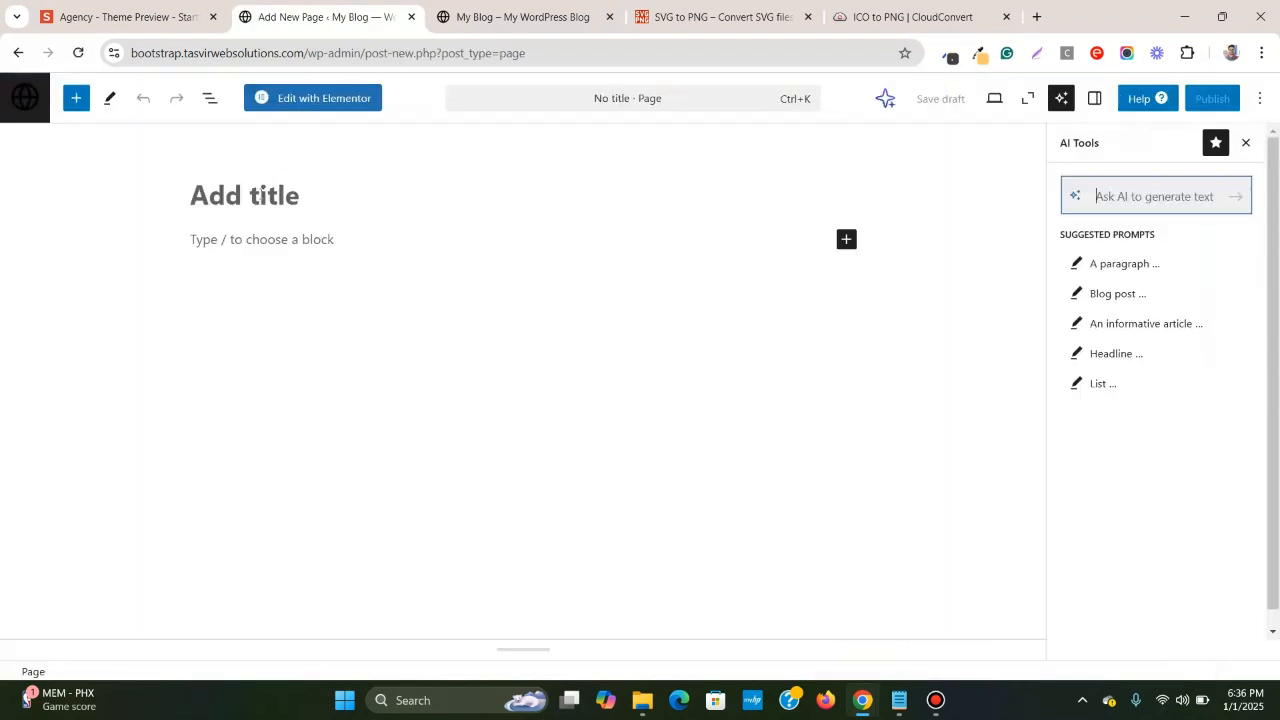
pyautogui.click(260, 192)
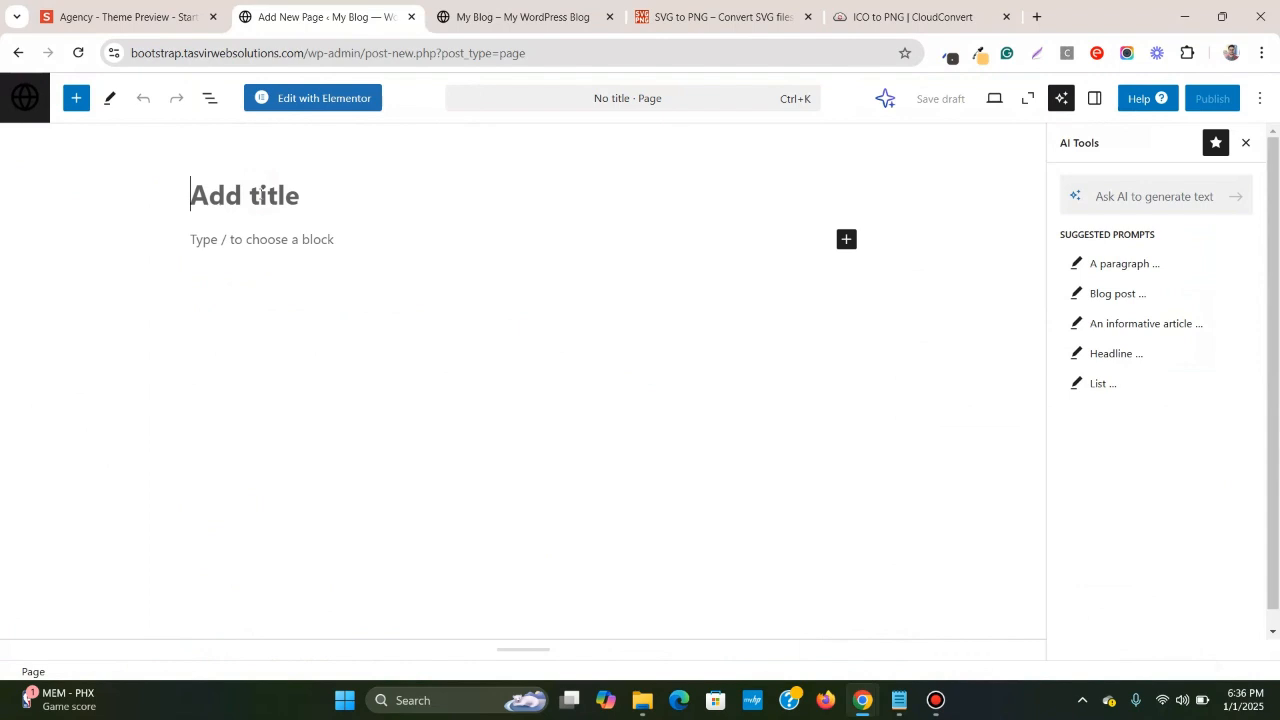
pyautogui.write('Home')
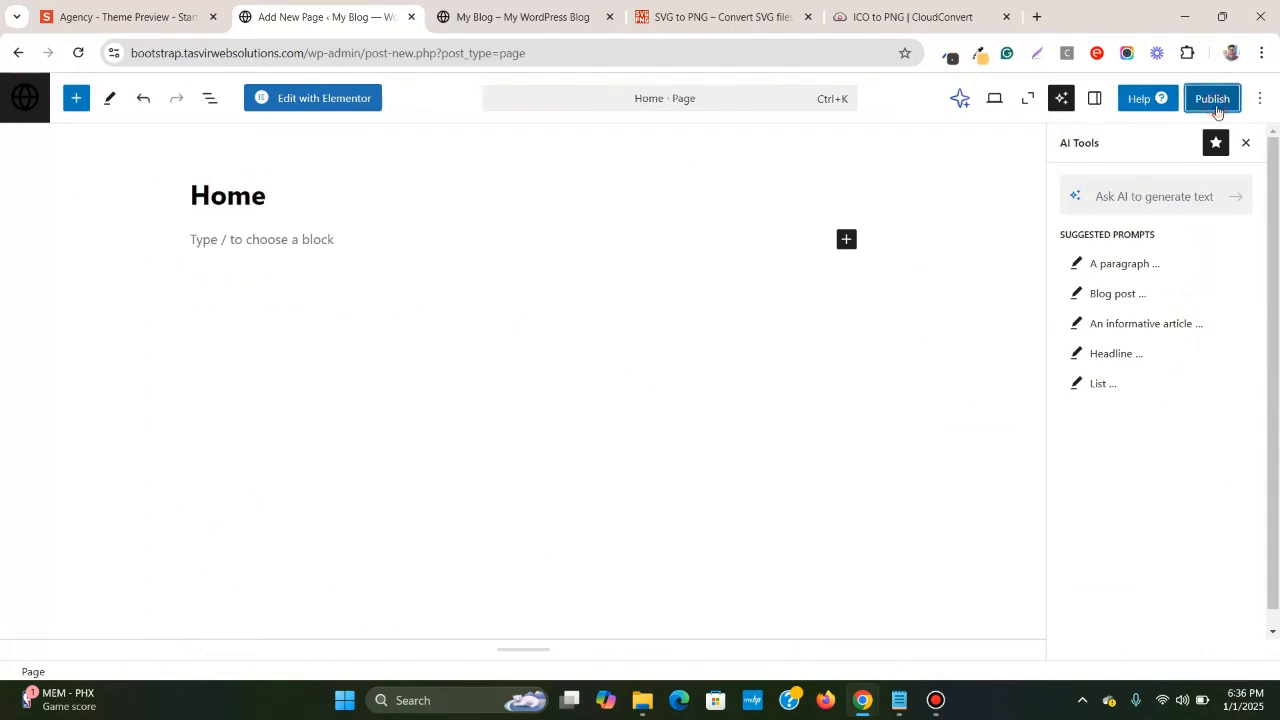
pyautogui.click(1213, 106)
pyautogui.click(1214, 104)
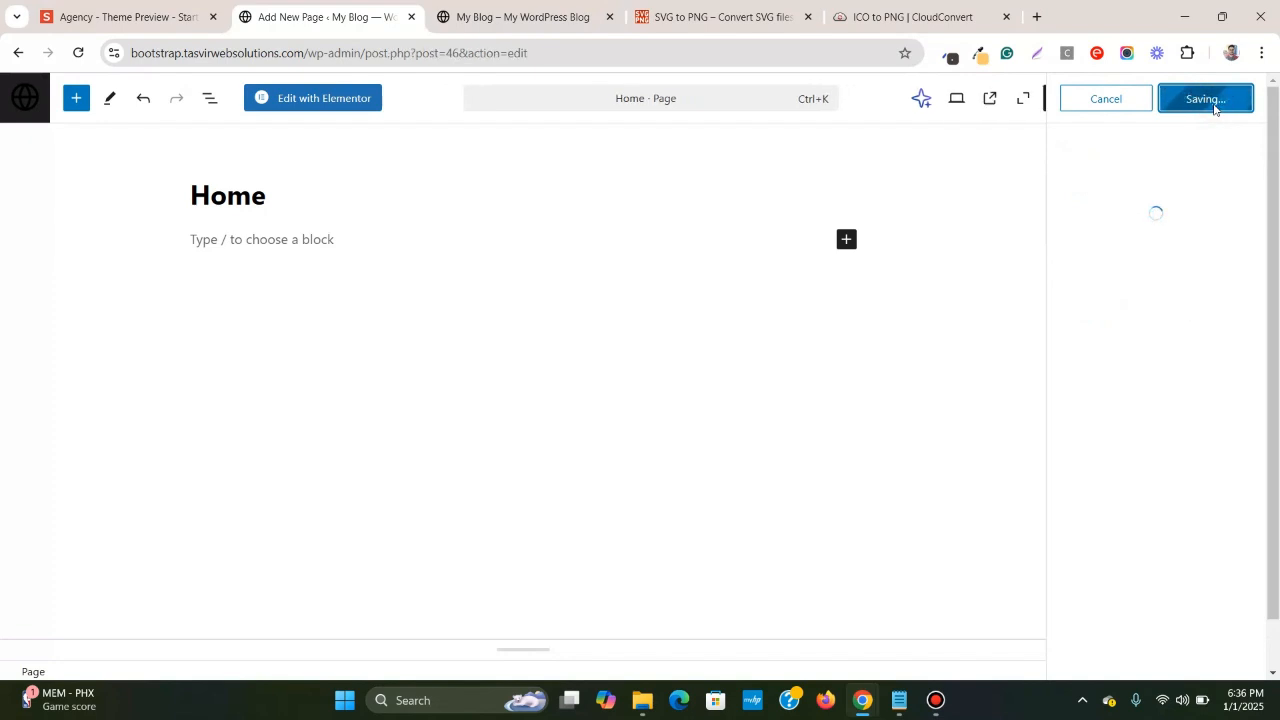
# - Open the Home page for editing with Elementor
pyautogui.click(328, 98)
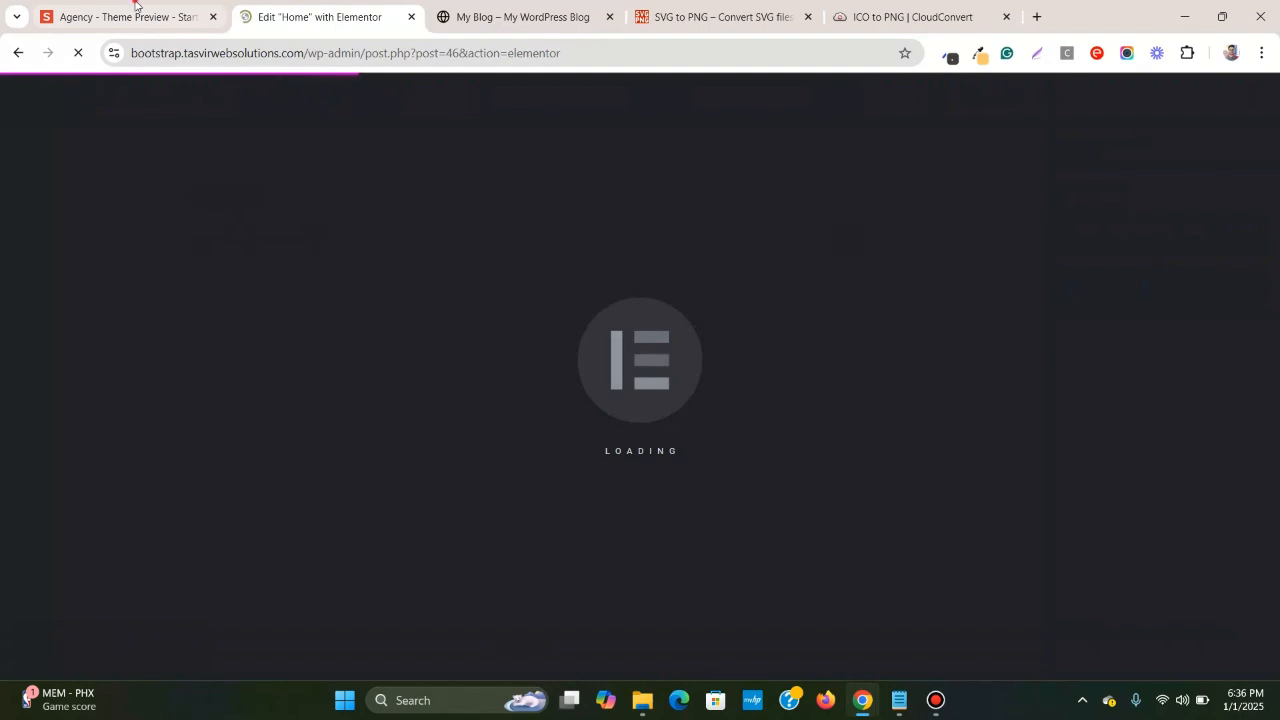
pyautogui.click(135, 8)
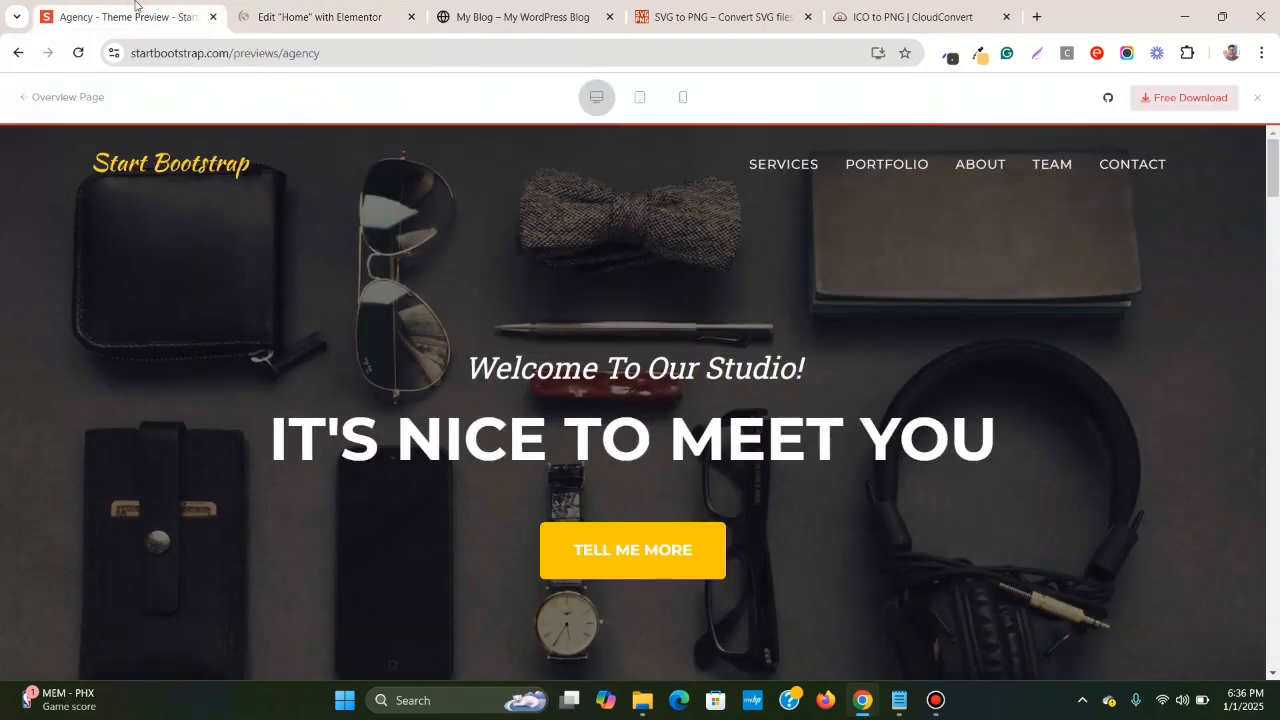
pyautogui.click(340, 16)
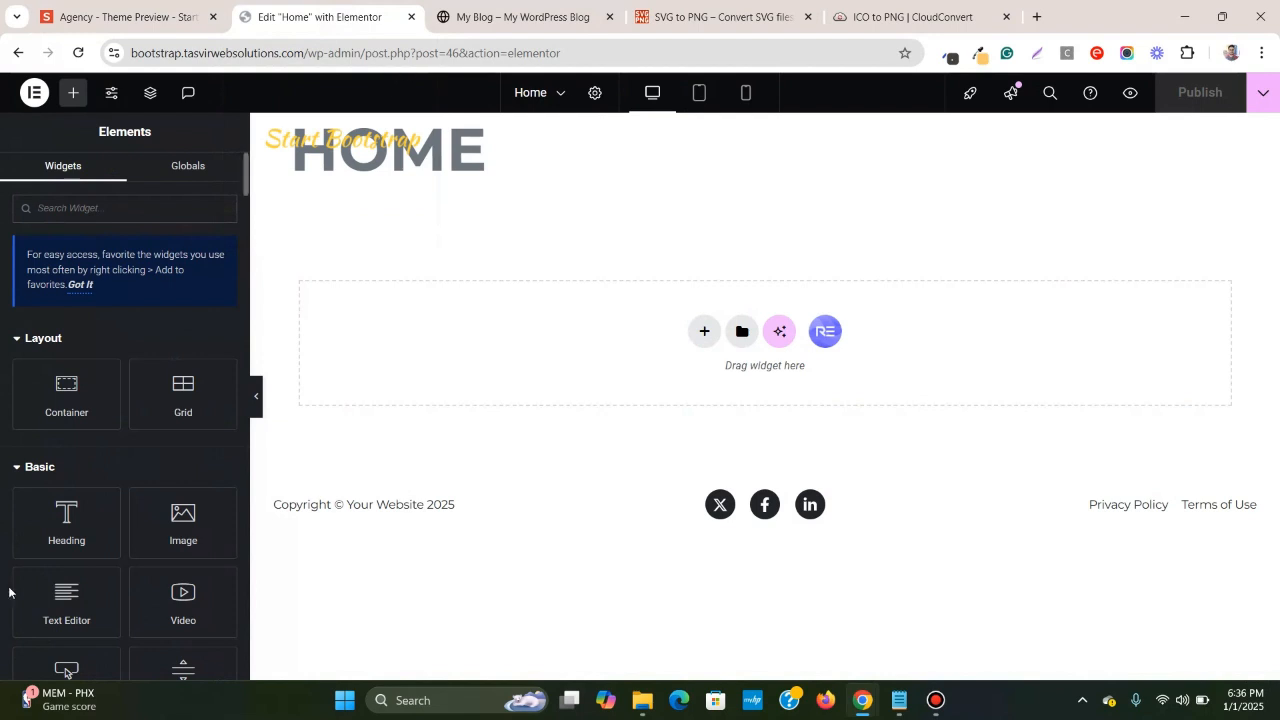
pyautogui.scroll(-3, 50, 585)
pyautogui.scroll(3, 57, 585)
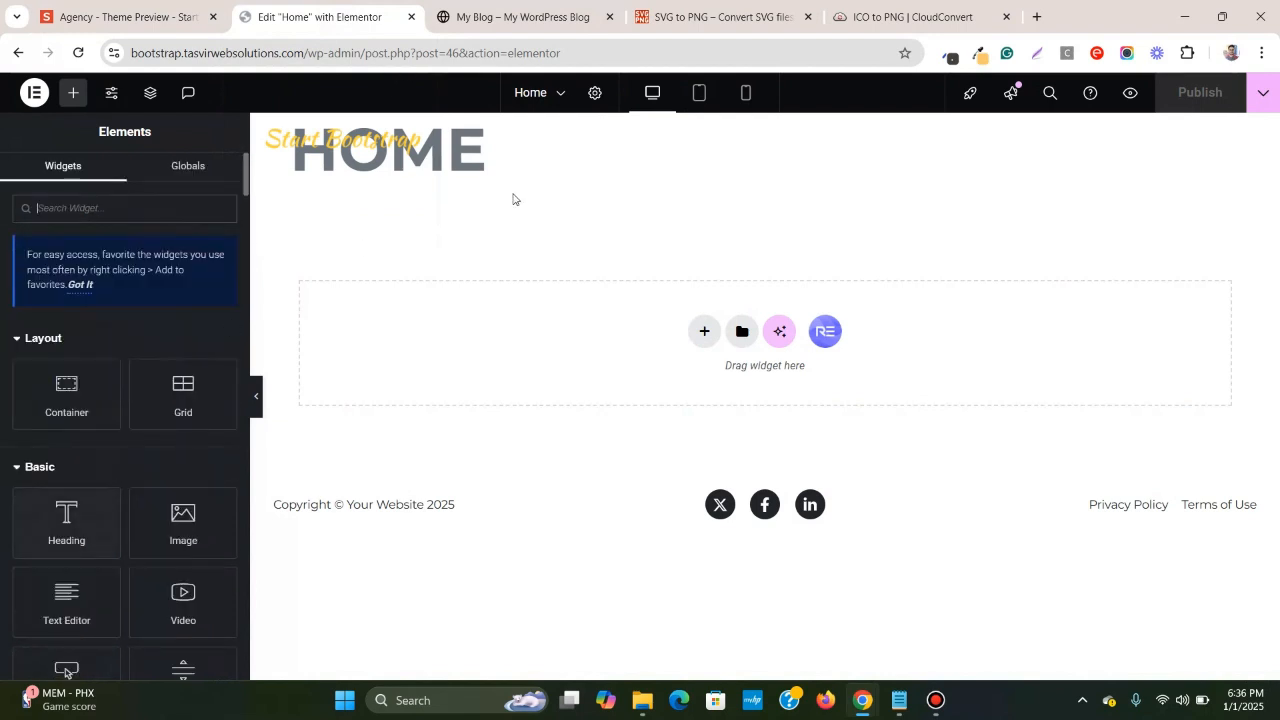
# - Hide the Home page's title through its page settings
pyautogui.click(597, 93)
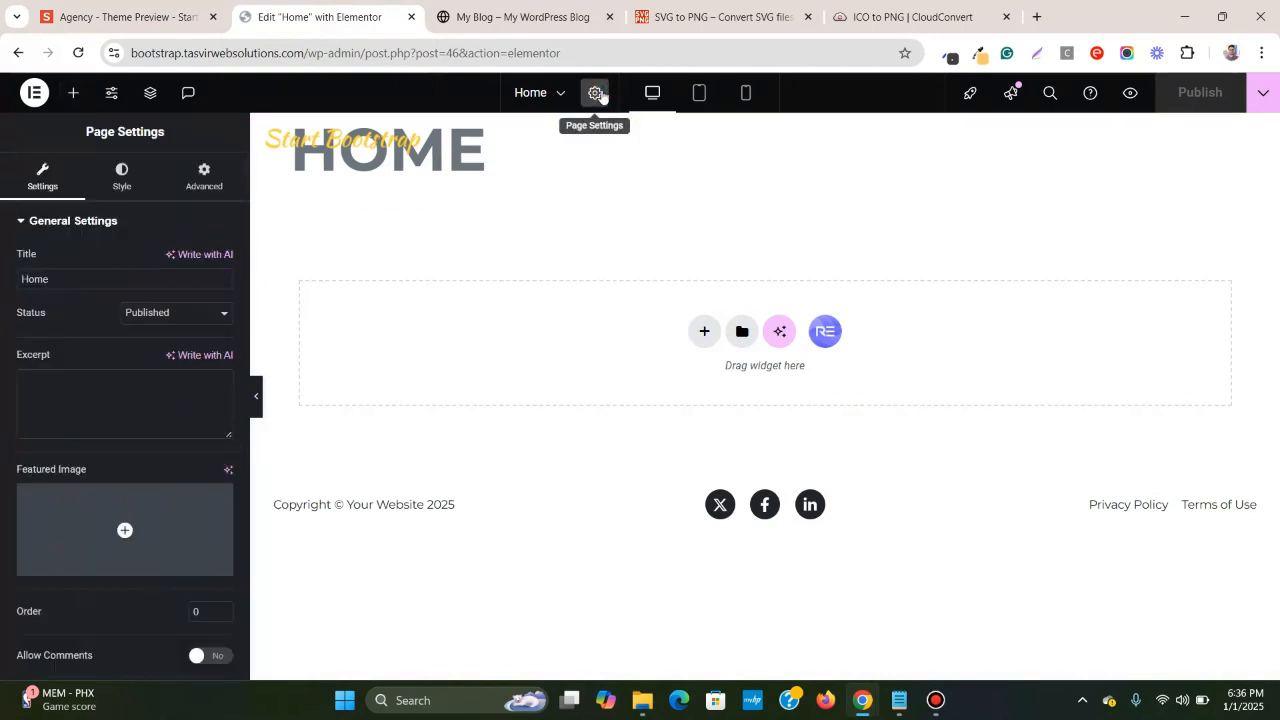
pyautogui.scroll(-2, 92, 602)
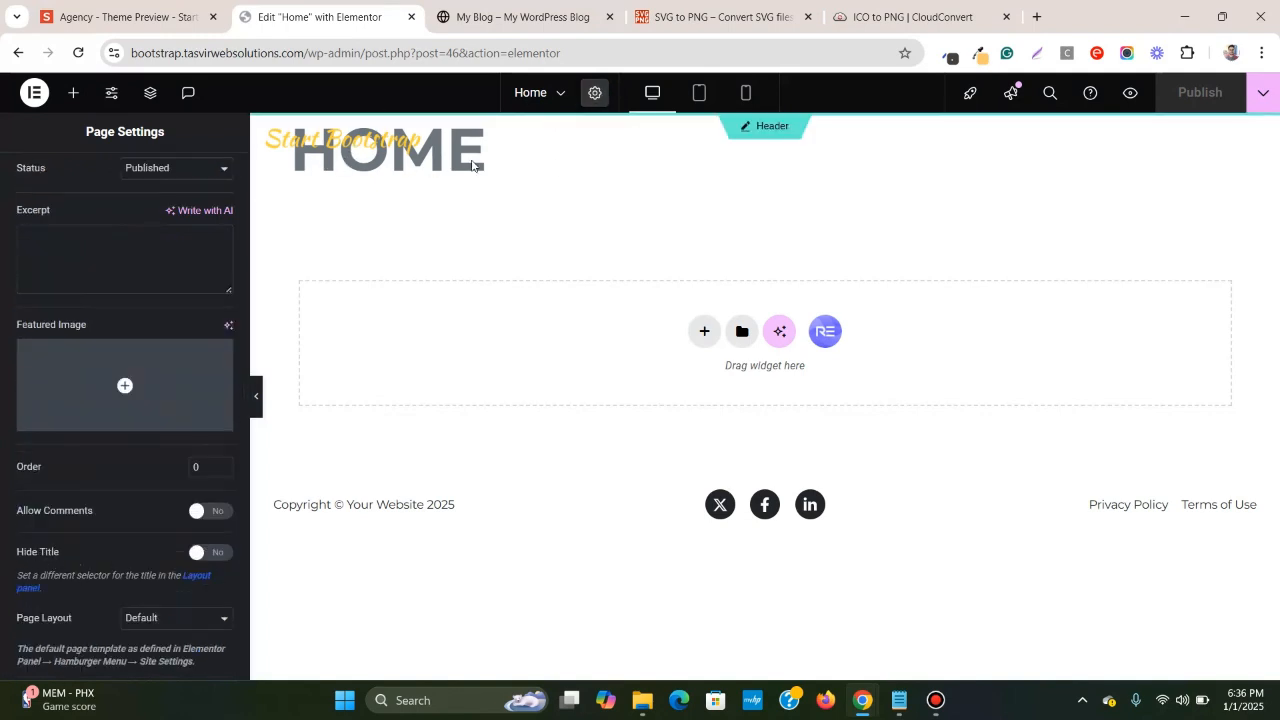
pyautogui.click(212, 552)
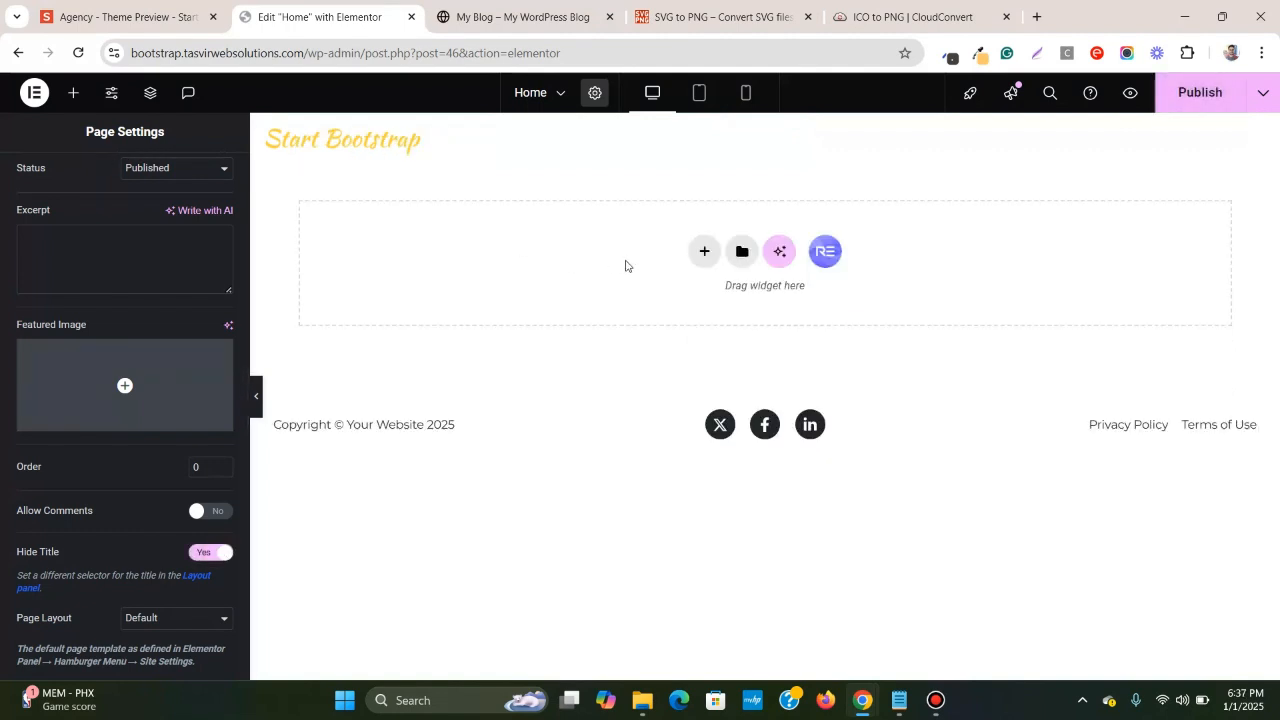
# - Examine the Agency theme's hero section without the preview bar to see how it fills the screen
pyautogui.click(176, 17)
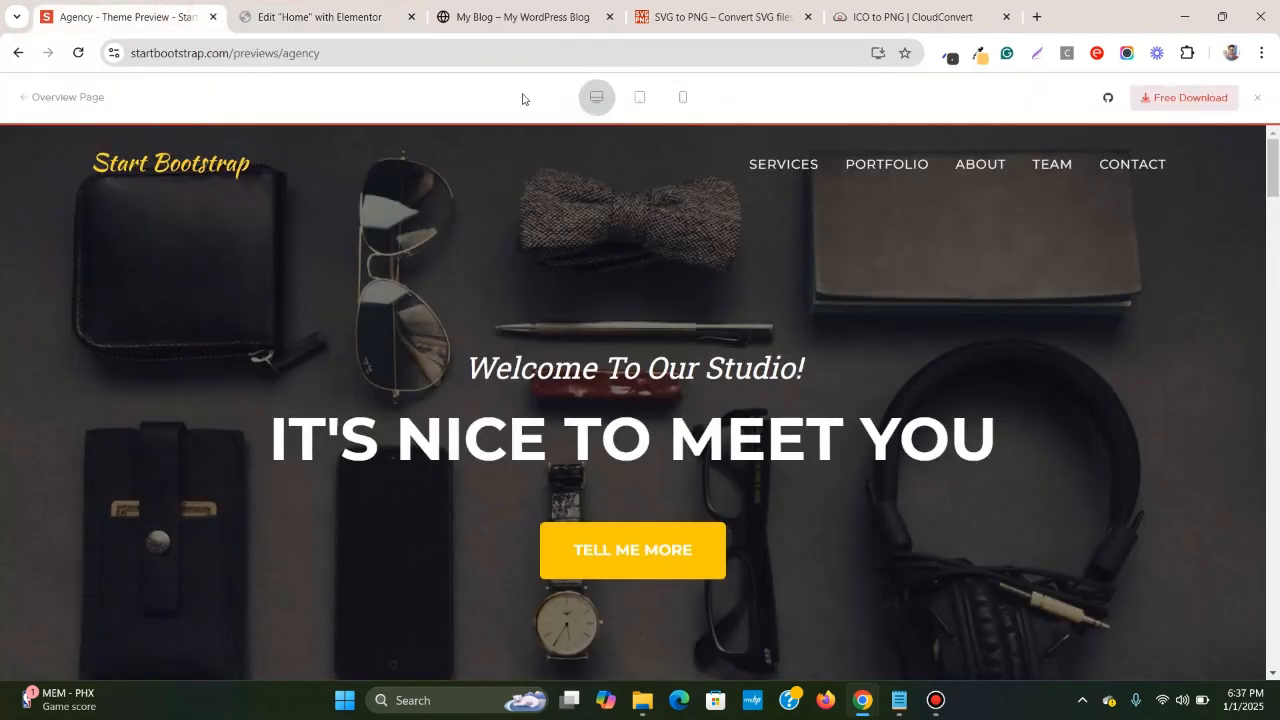
pyautogui.scroll(-1, 346, 298)
pyautogui.scroll(1, 217, 238)
pyautogui.click(1258, 101)
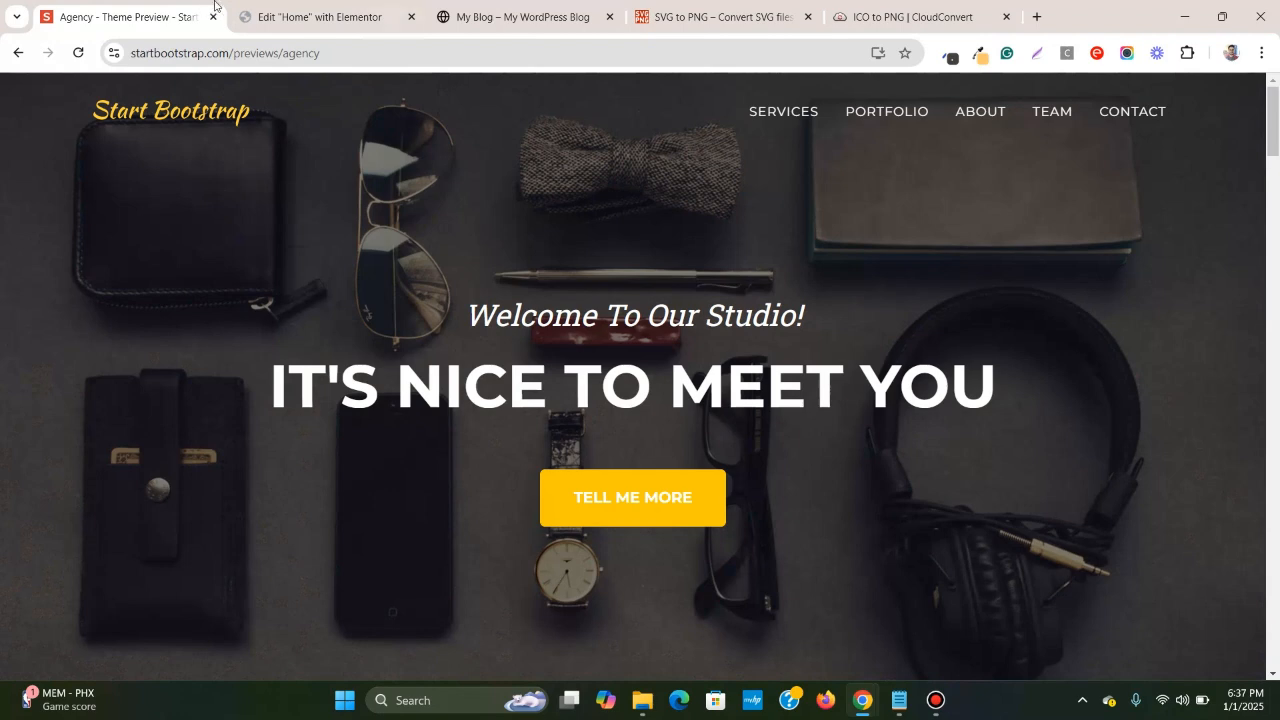
# - Add a single Flexbox container with downward direction to the empty Home page in Elementor
pyautogui.click(300, 12)
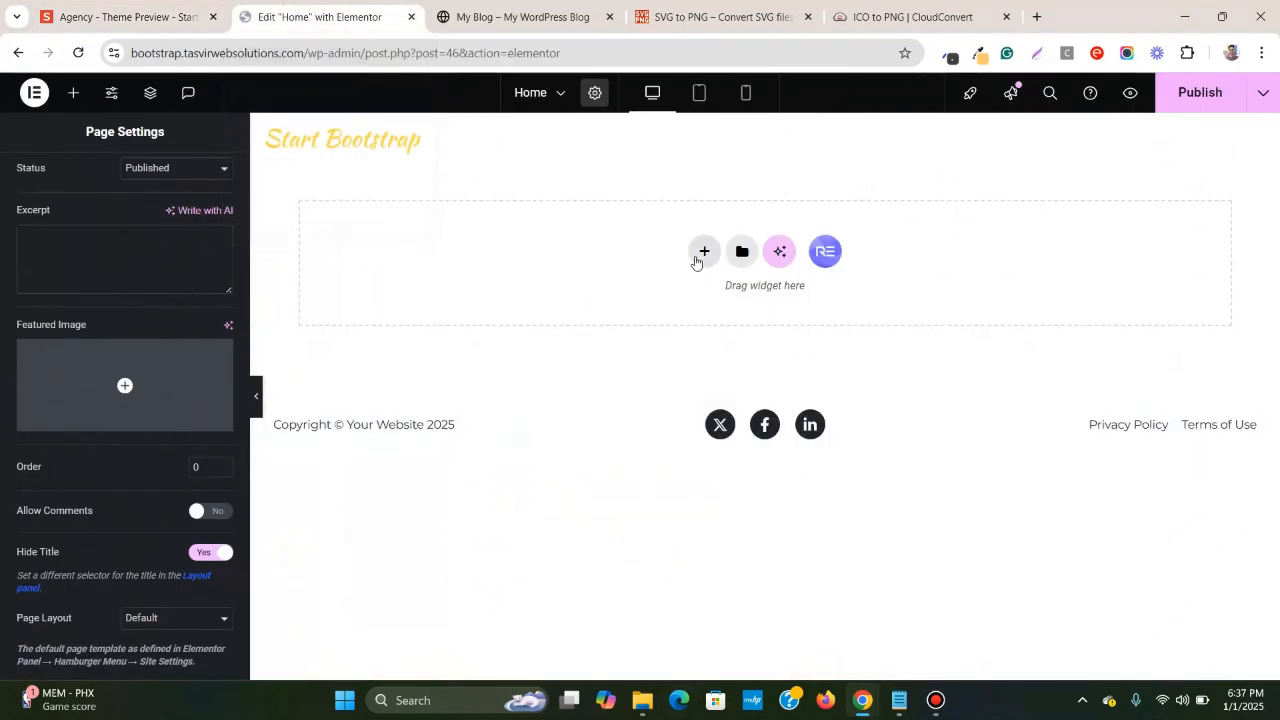
pyautogui.click(704, 251)
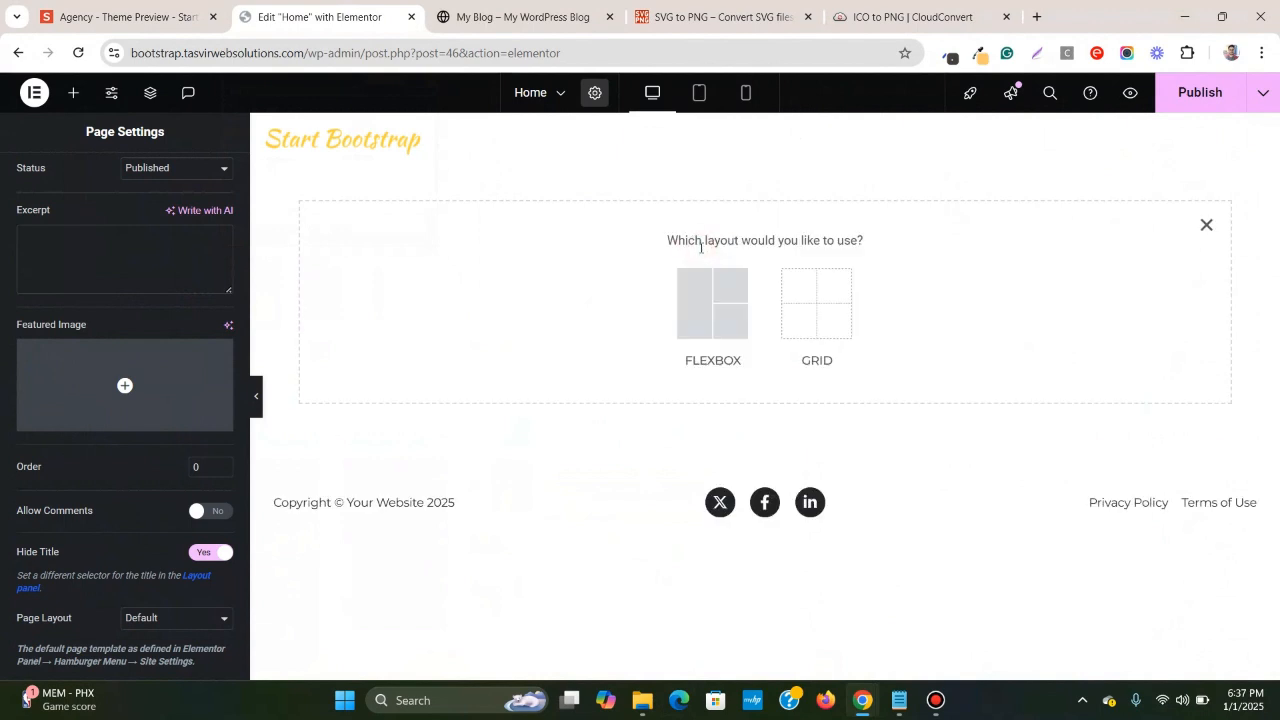
pyautogui.click(692, 315)
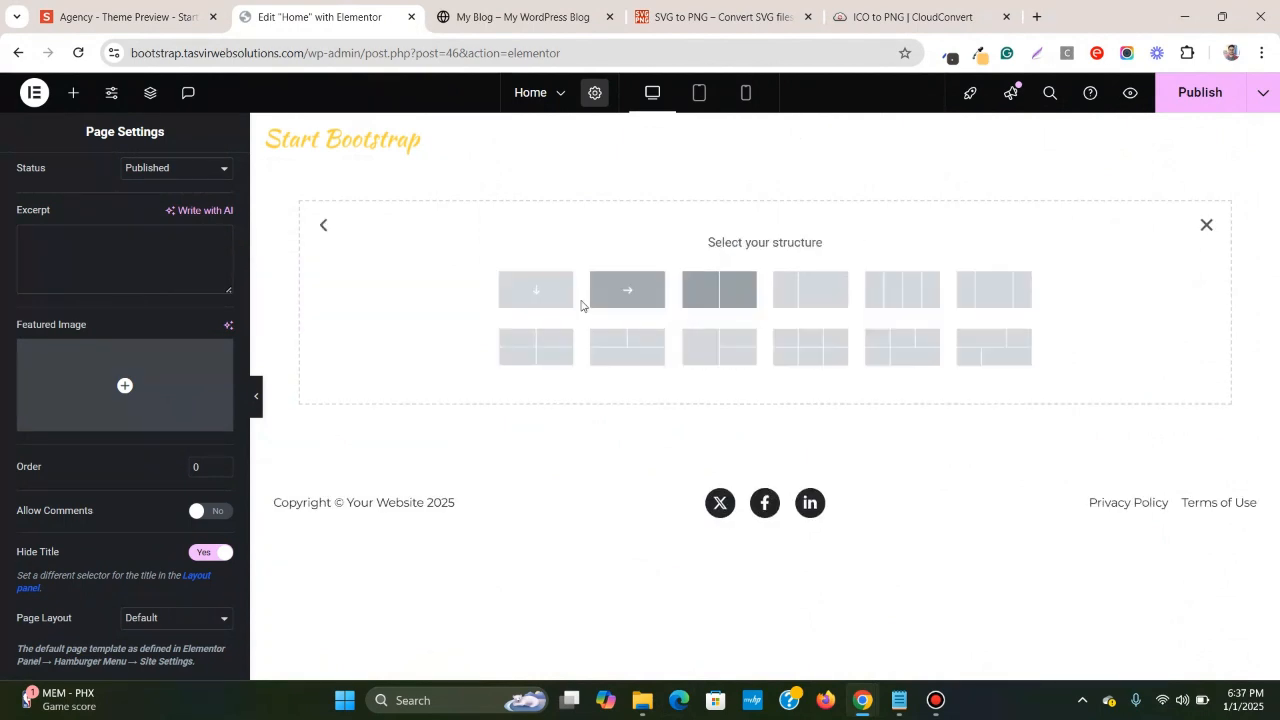
pyautogui.click(526, 297)
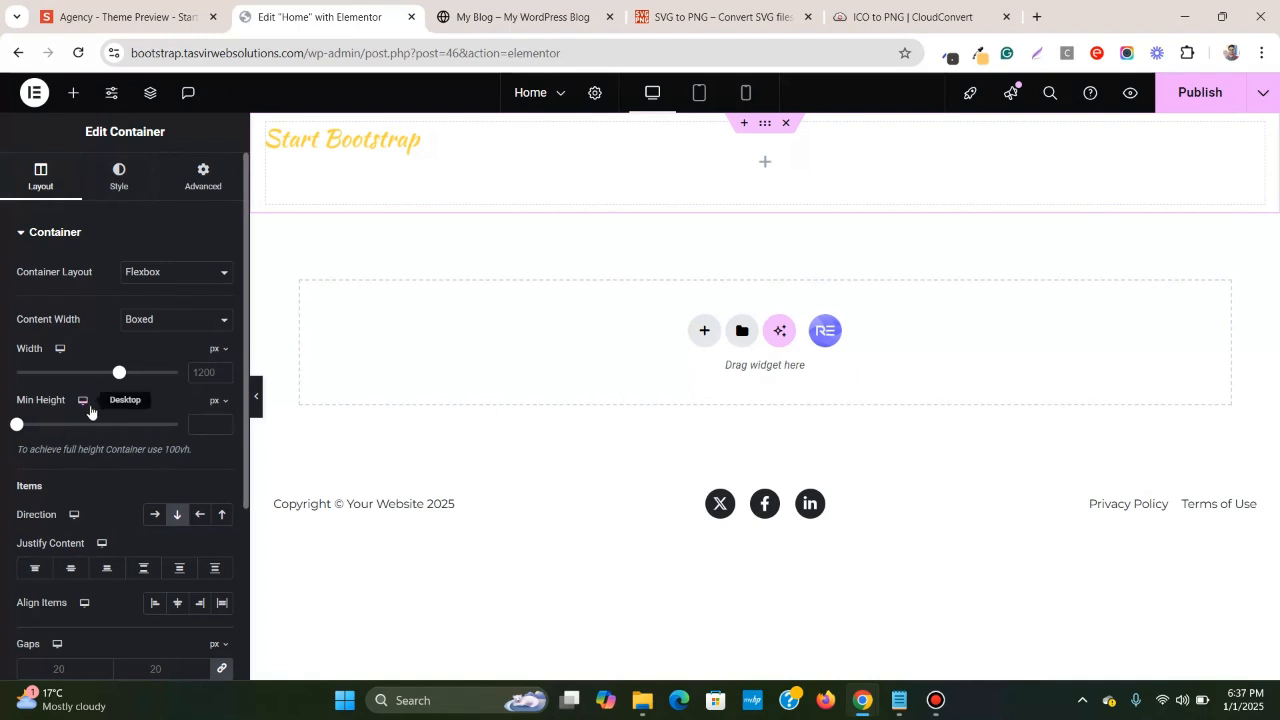
# - Set the new container's minimum height to 100 vh
pyautogui.click(220, 406)
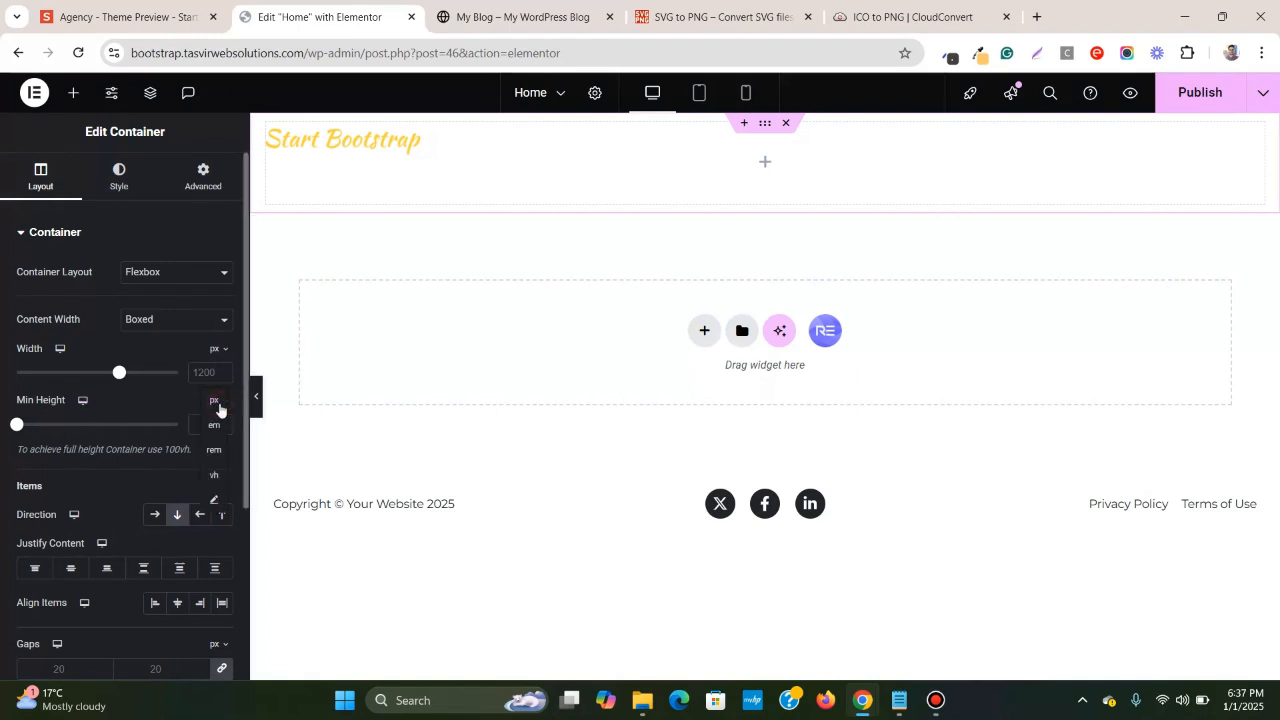
pyautogui.click(214, 476)
pyautogui.write('100')
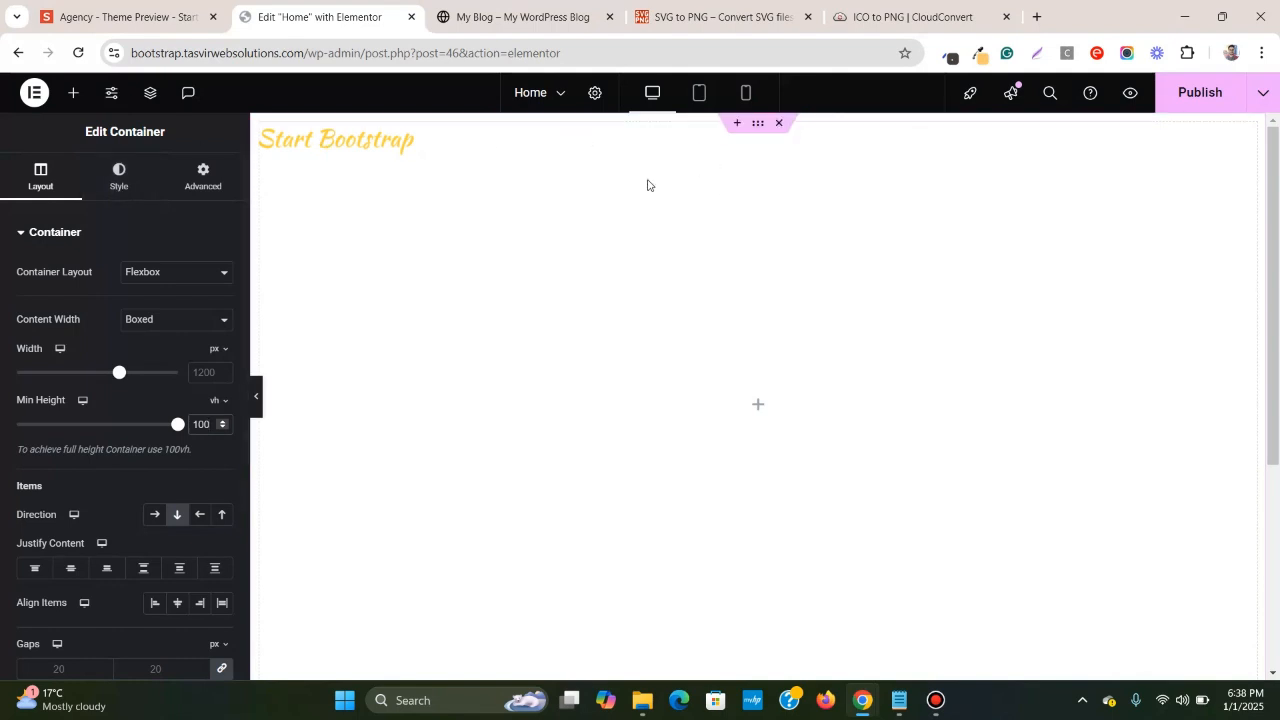
# - Give the hero container a Classic background and open the media library for its background image
pyautogui.click(119, 190)
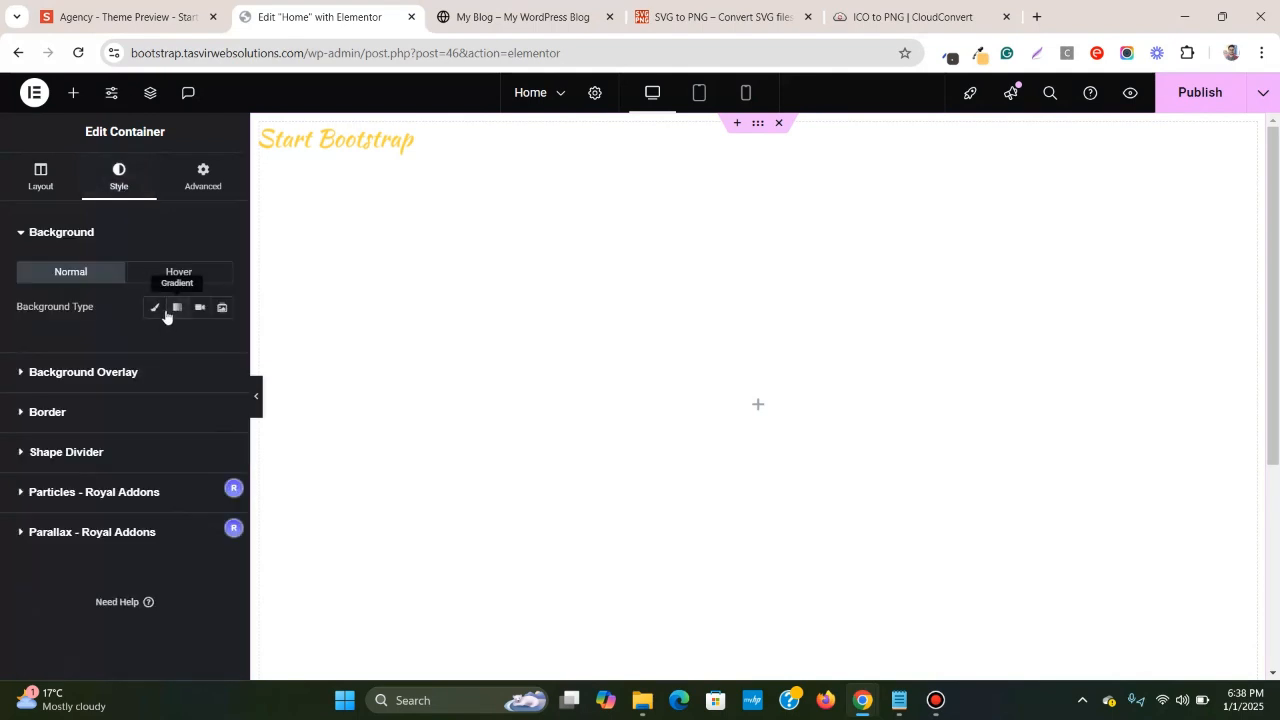
pyautogui.click(155, 310)
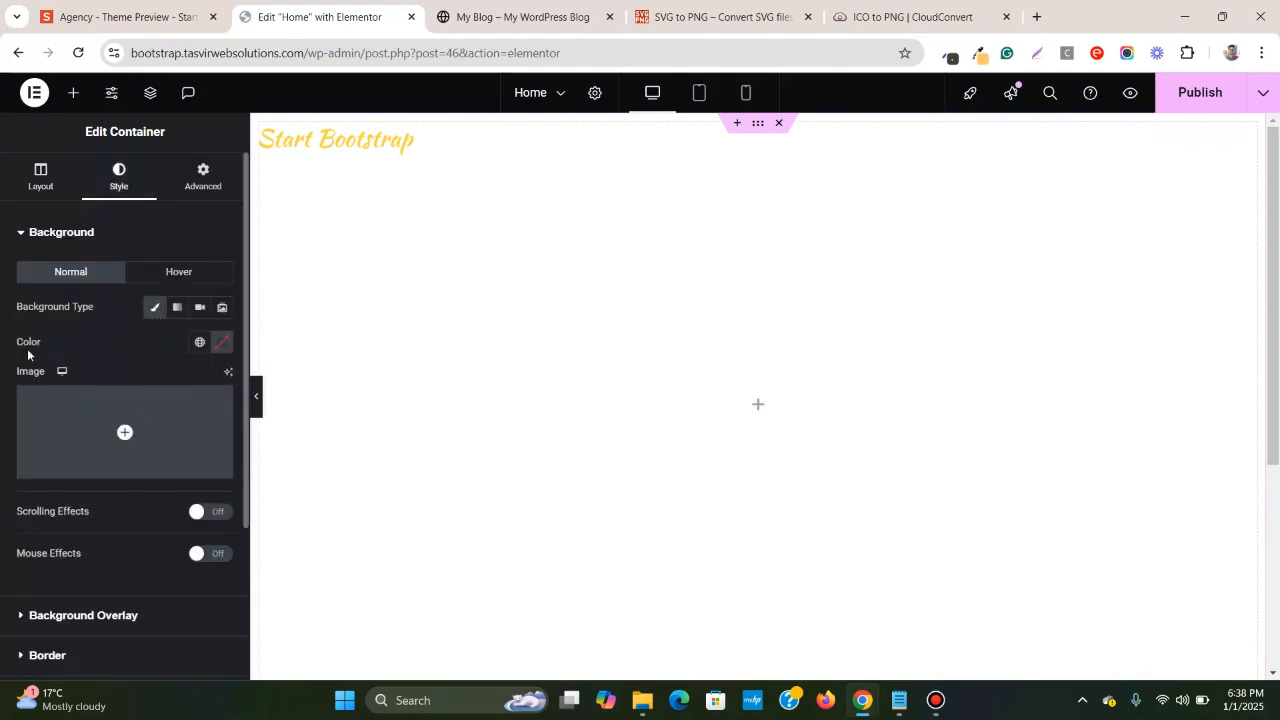
pyautogui.click(122, 433)
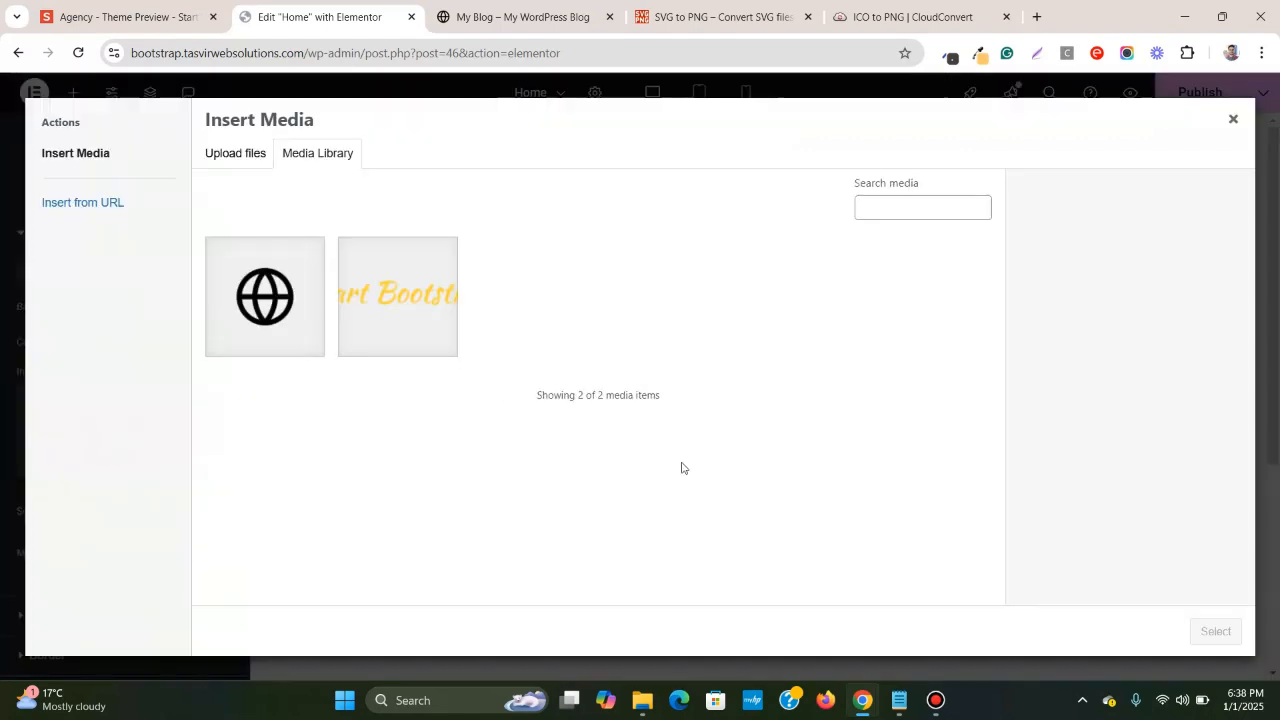
pyautogui.moveTo(649, 704)
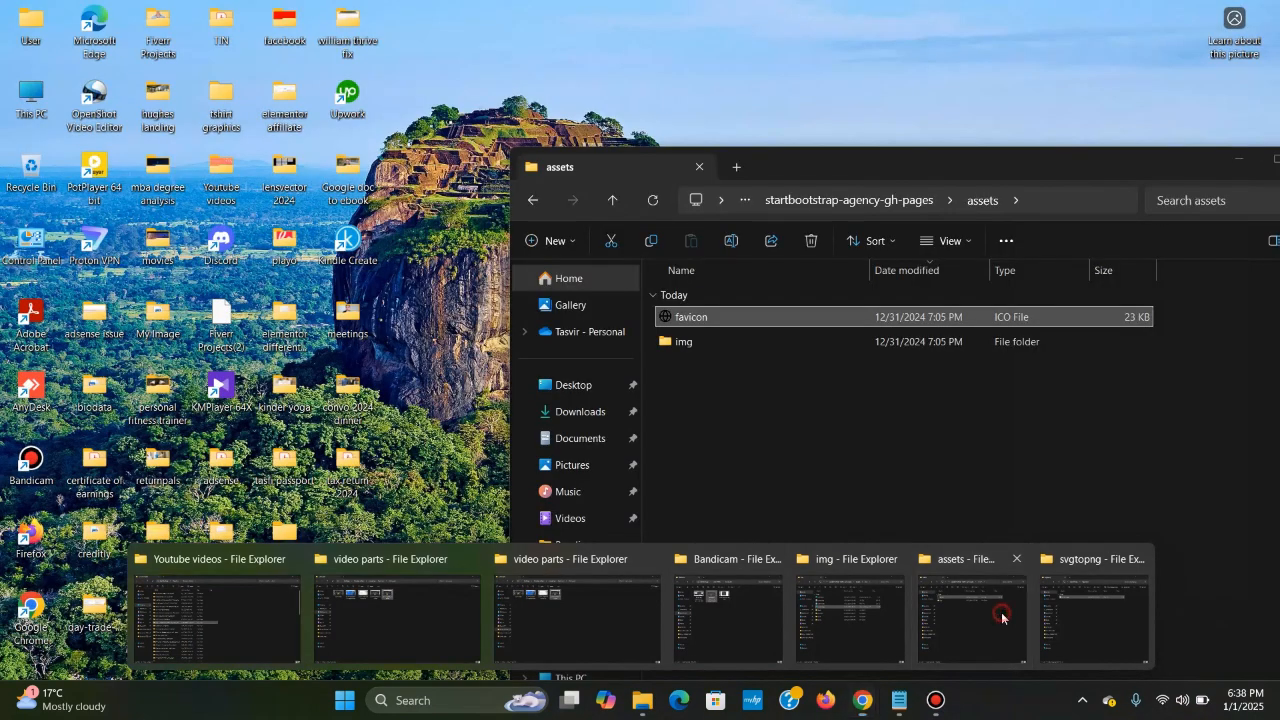
pyautogui.click(1001, 612)
pyautogui.doubleClick(705, 341)
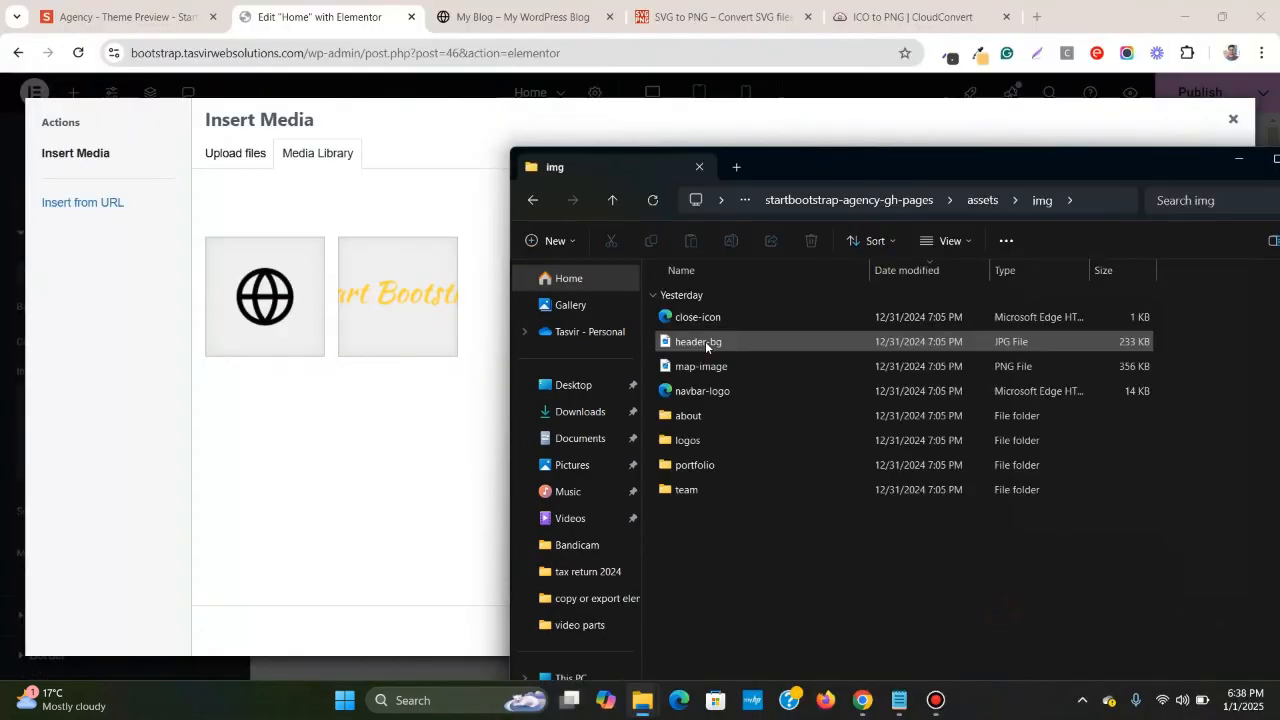
pyautogui.click(706, 341)
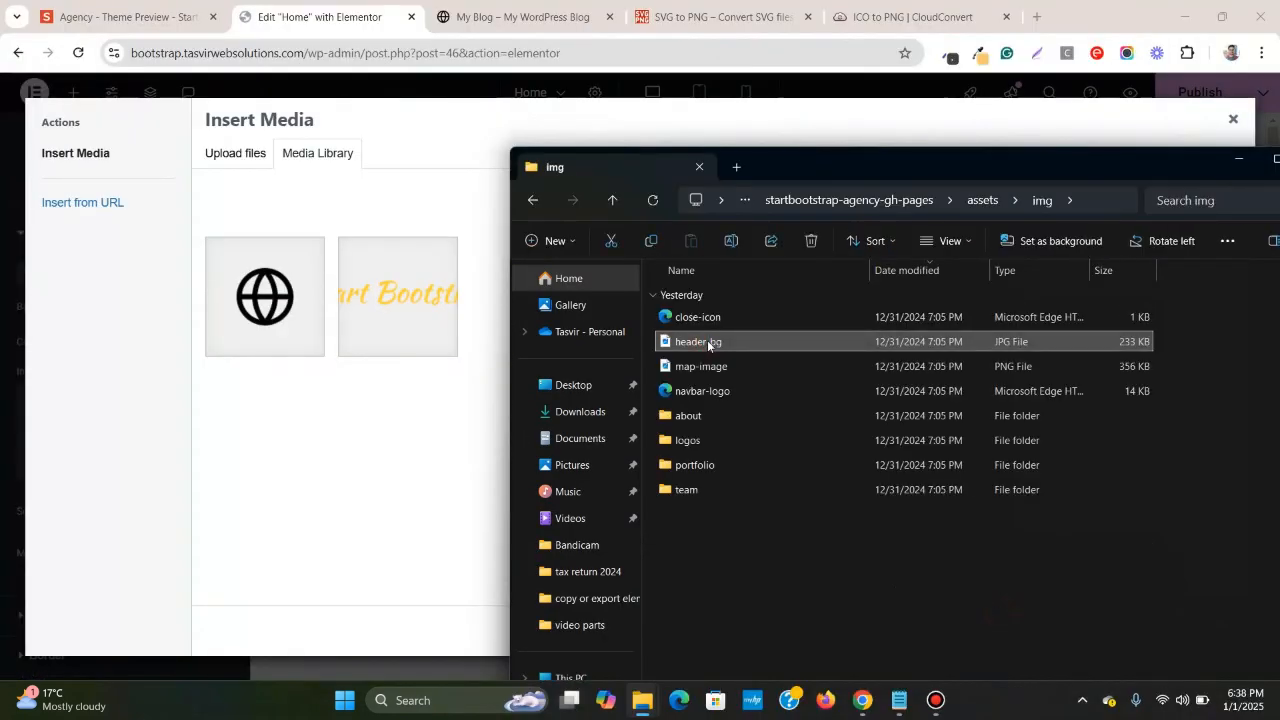
pyautogui.click(141, 8)
pyautogui.click(334, 15)
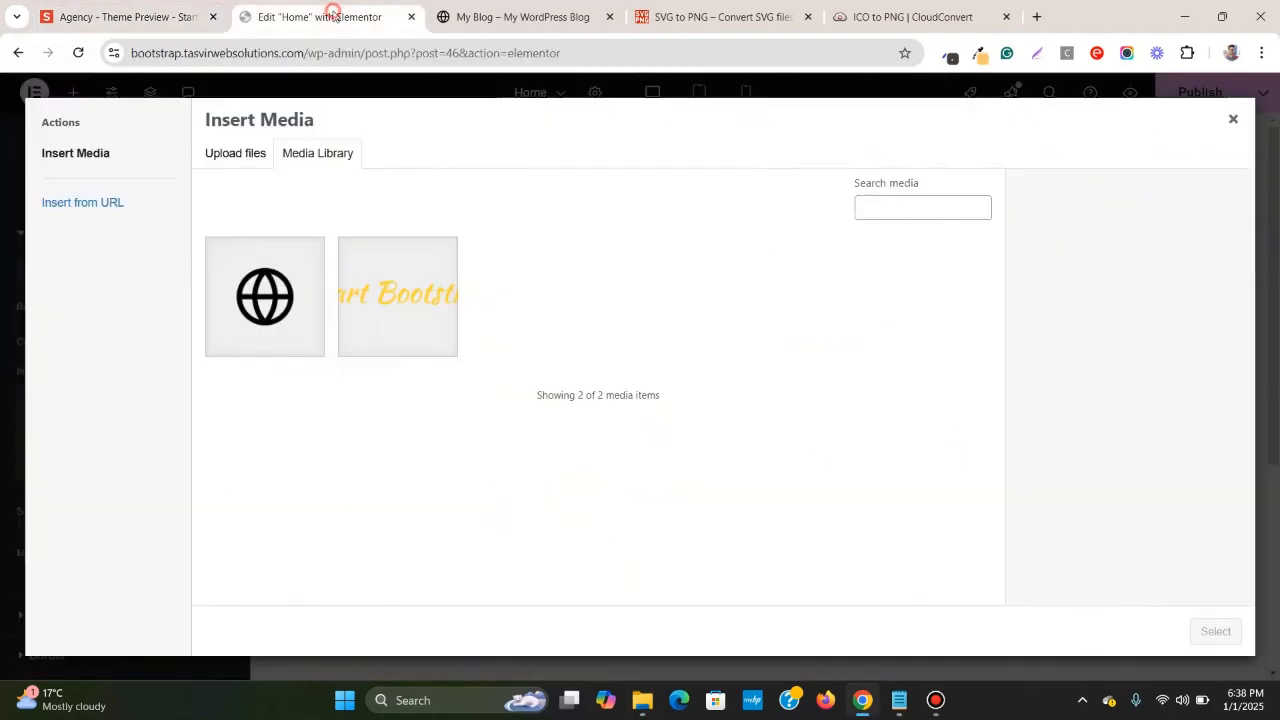
# - Upload header-bg from the theme's assets/img folder to the media library and use it as the container's background image
pyautogui.moveTo(643, 701)
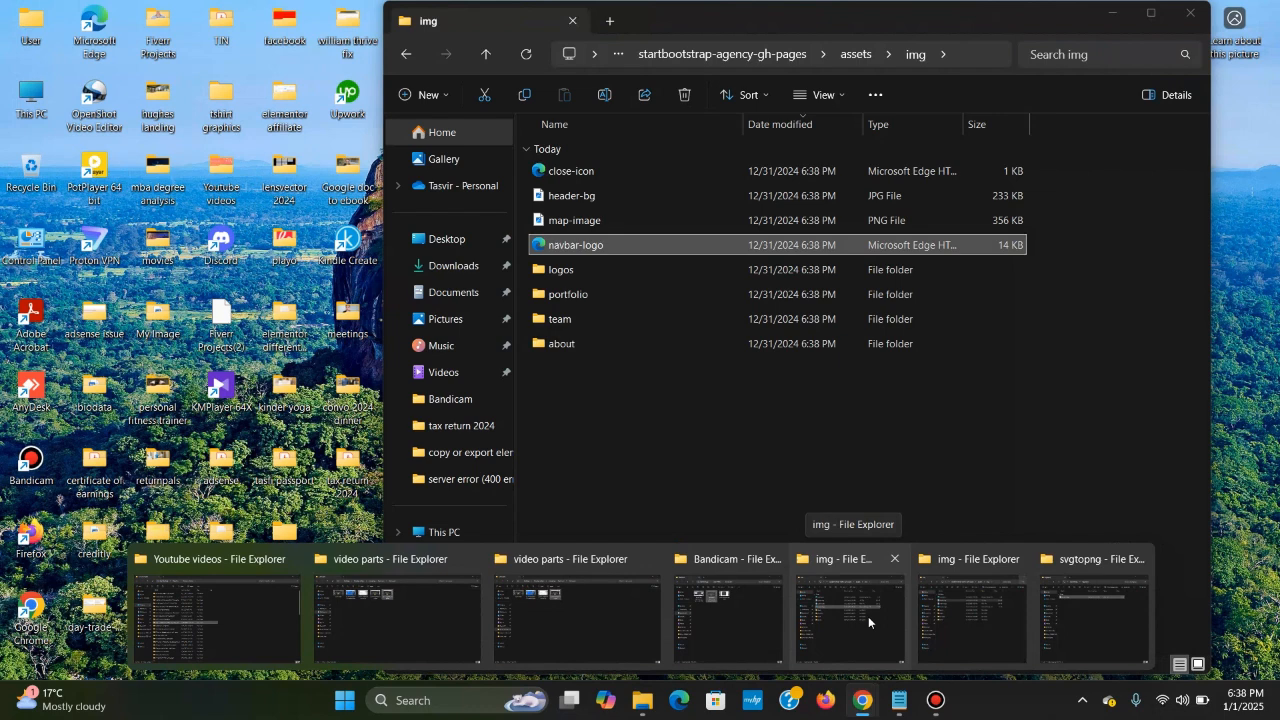
pyautogui.click(868, 616)
pyautogui.doubleClick(572, 196)
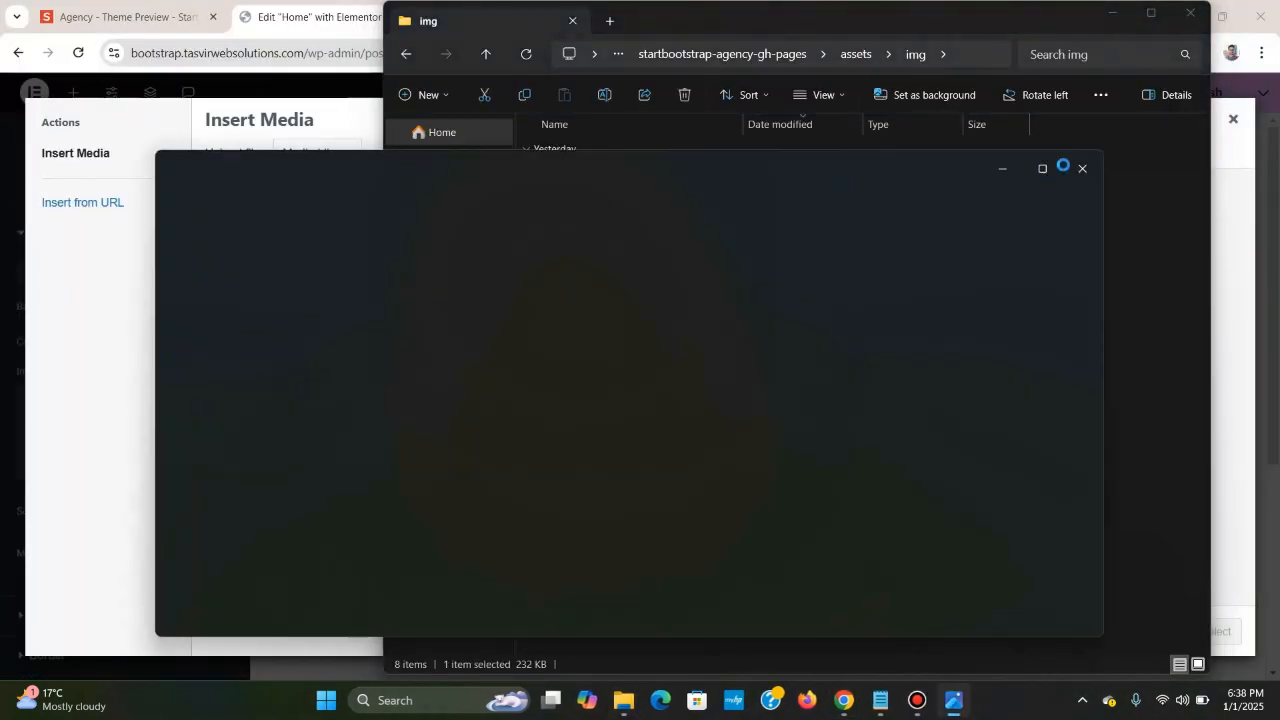
pyautogui.click(1080, 170)
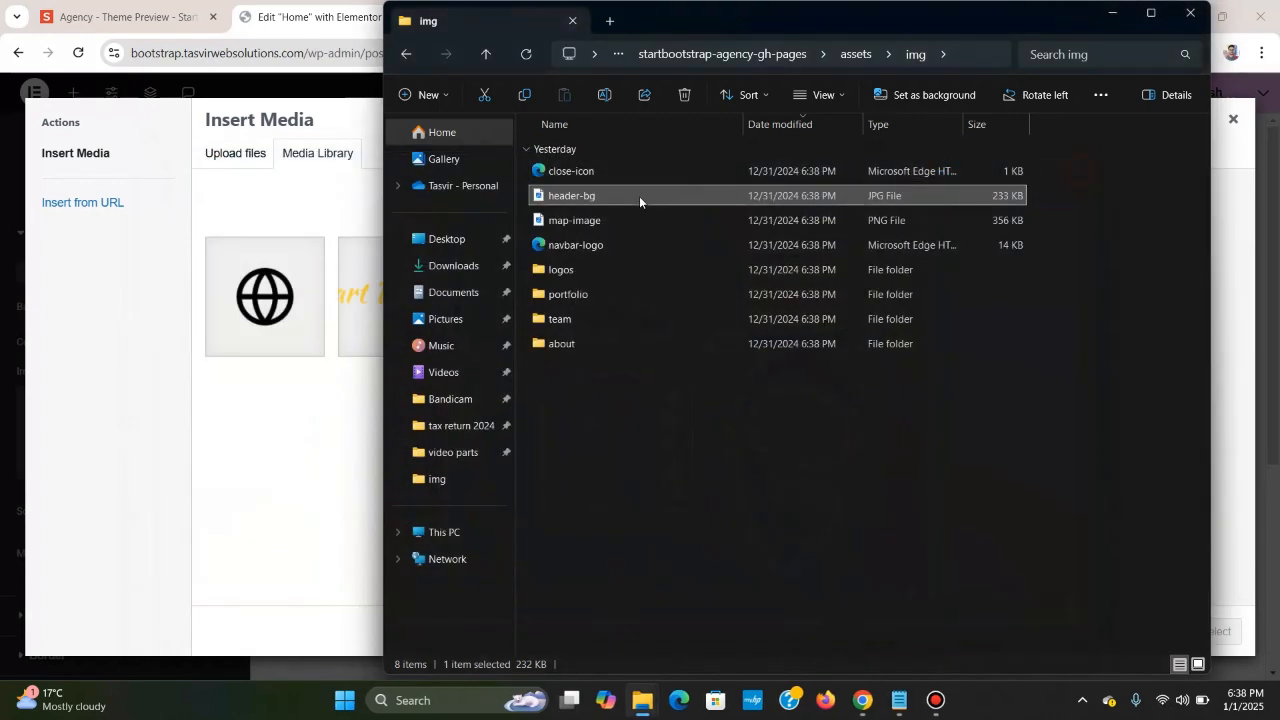
pyautogui.moveTo(613, 204); pyautogui.dragTo(234, 336)
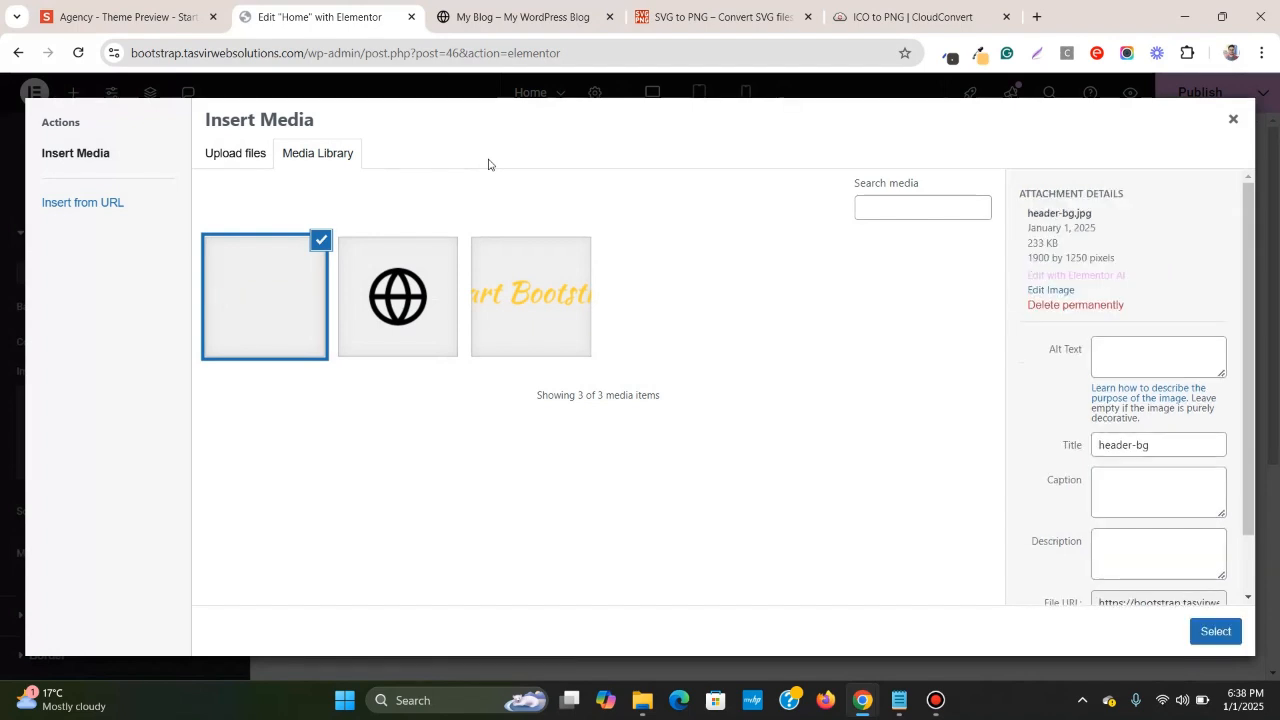
pyautogui.click(1216, 632)
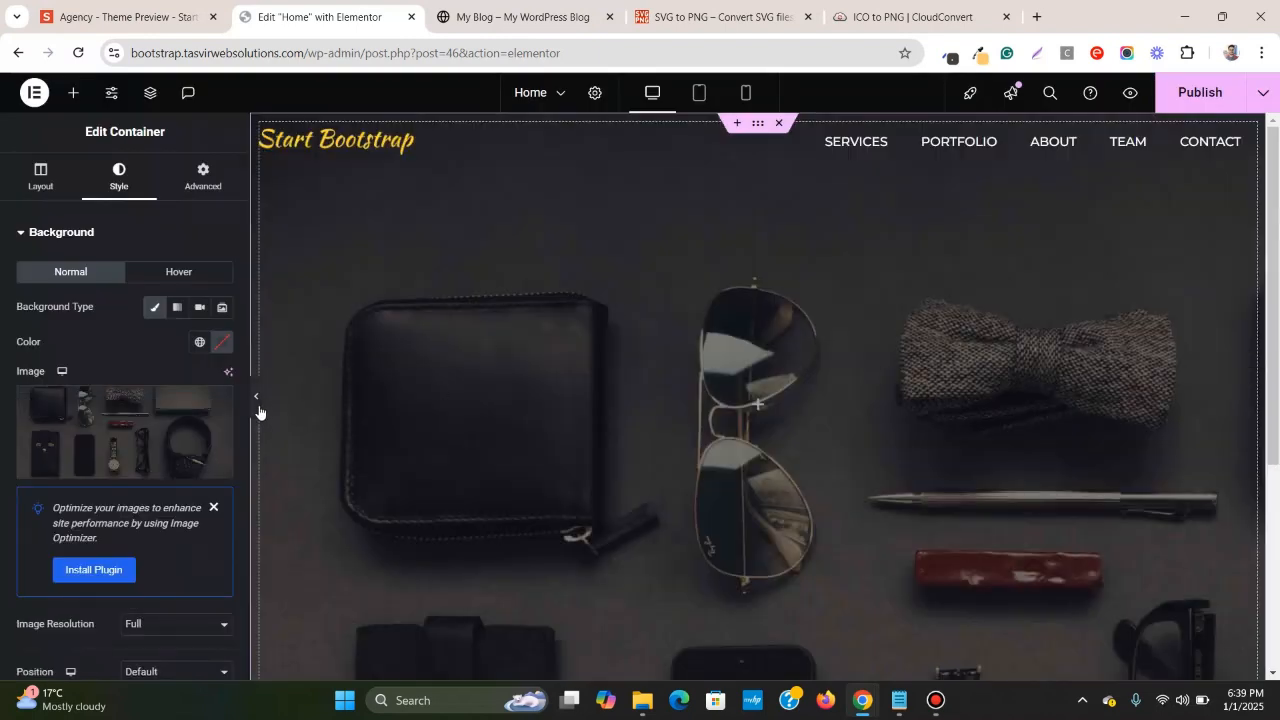
# - Set the container's background image display size to Cover and its position to Center Center
pyautogui.click(257, 398)
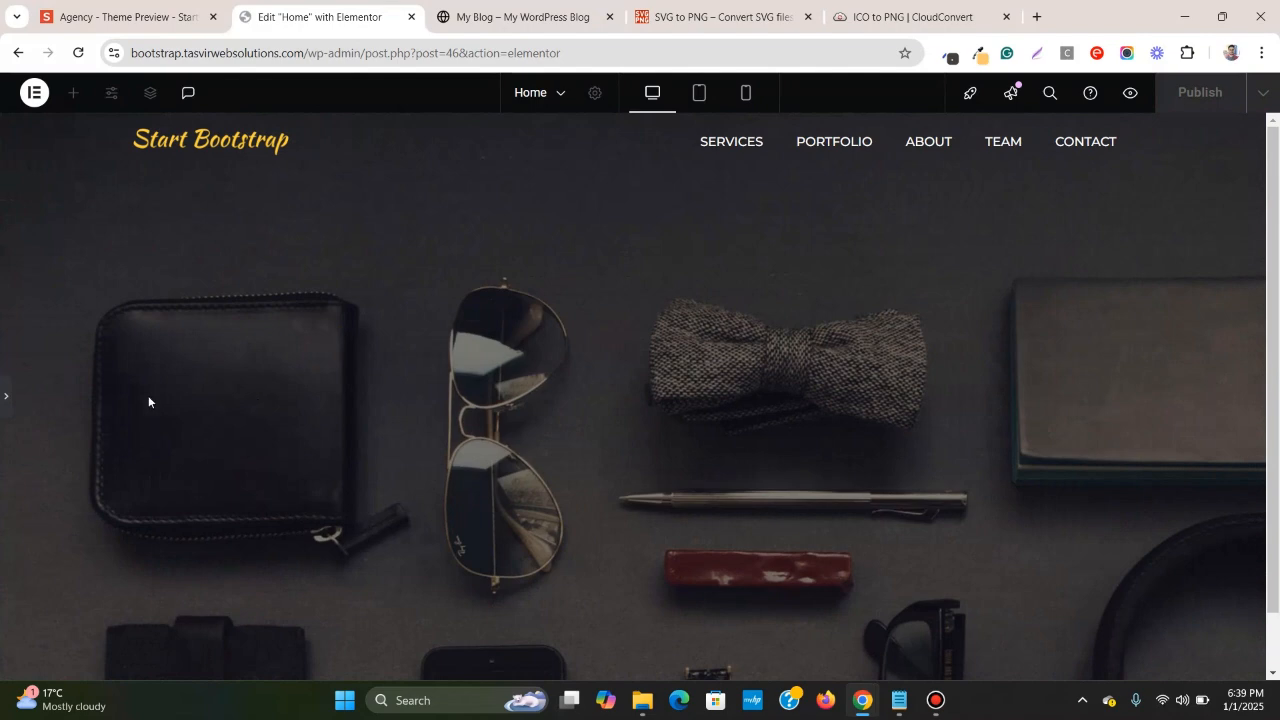
pyautogui.click(4, 400)
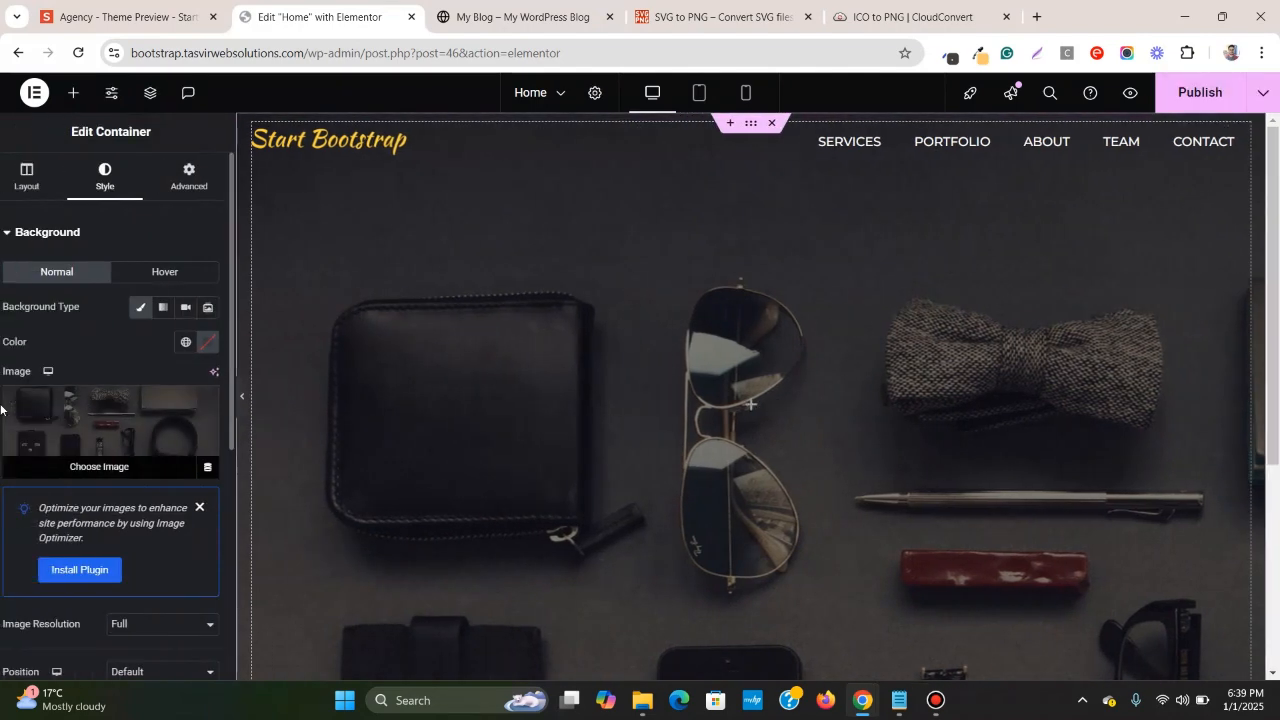
pyautogui.scroll(-5, 57, 452)
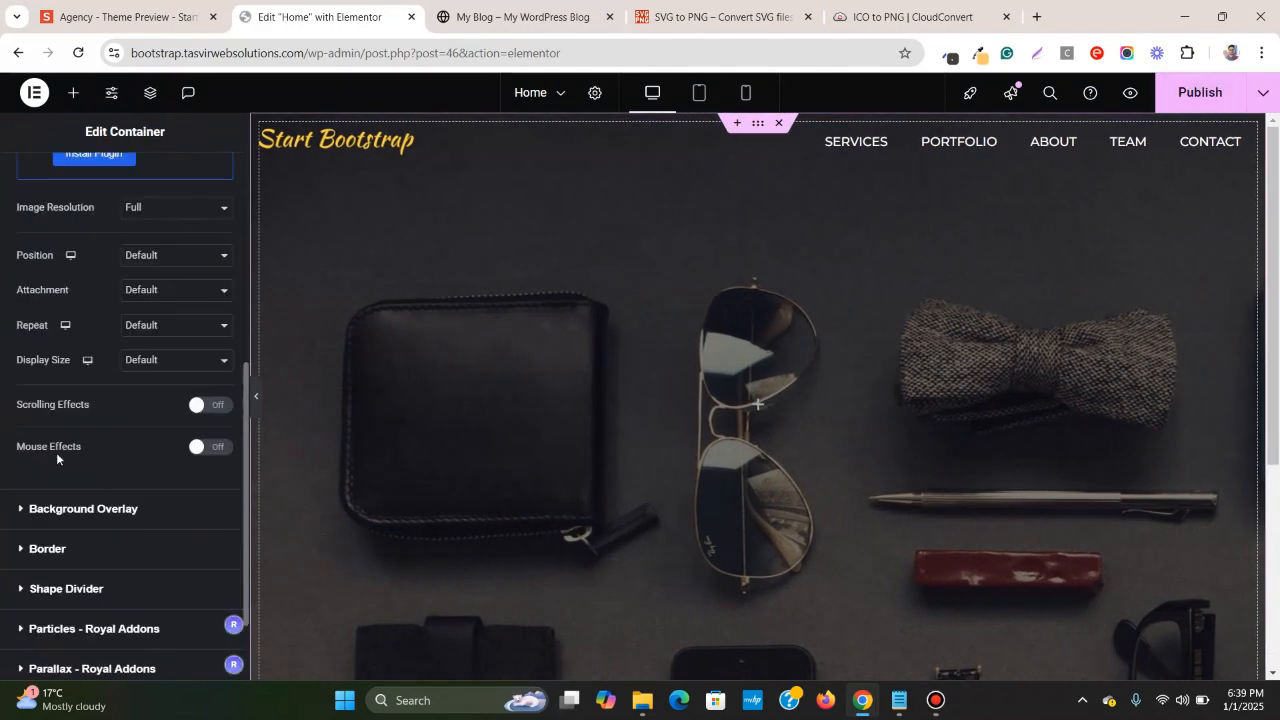
pyautogui.scroll(3, 56, 452)
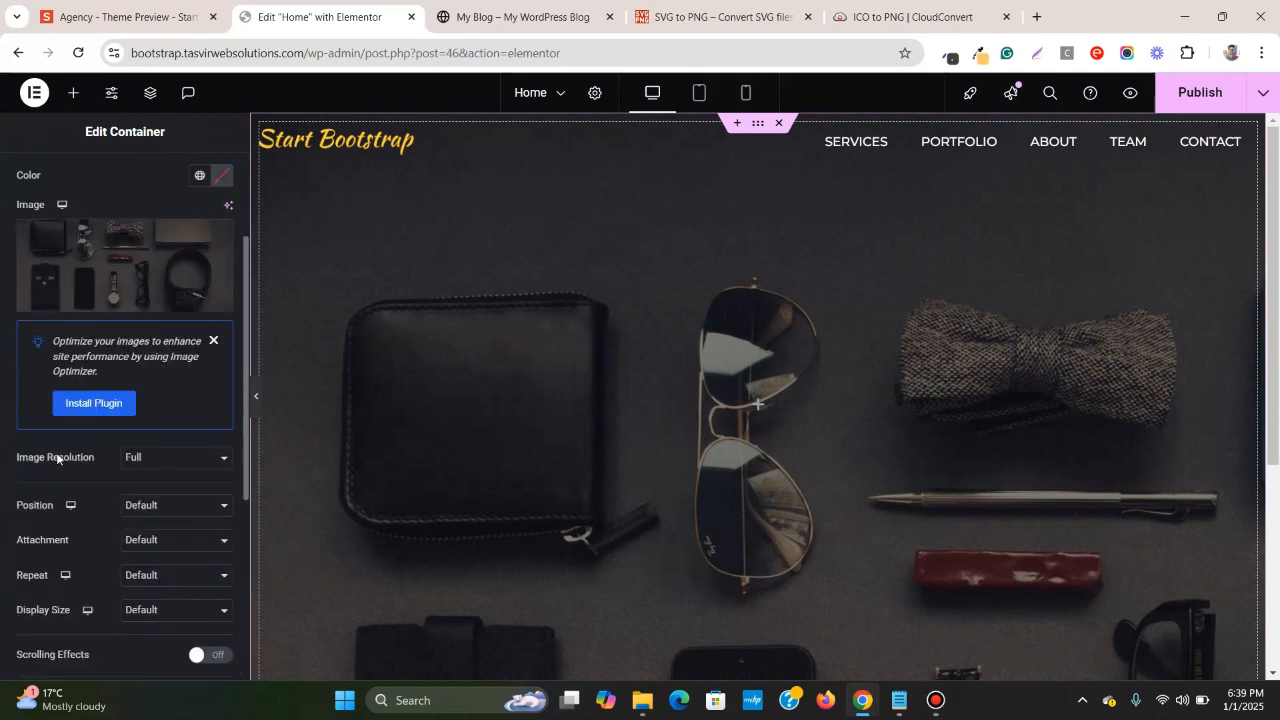
pyautogui.scroll(-4, 56, 452)
pyautogui.scroll(8, 57, 455)
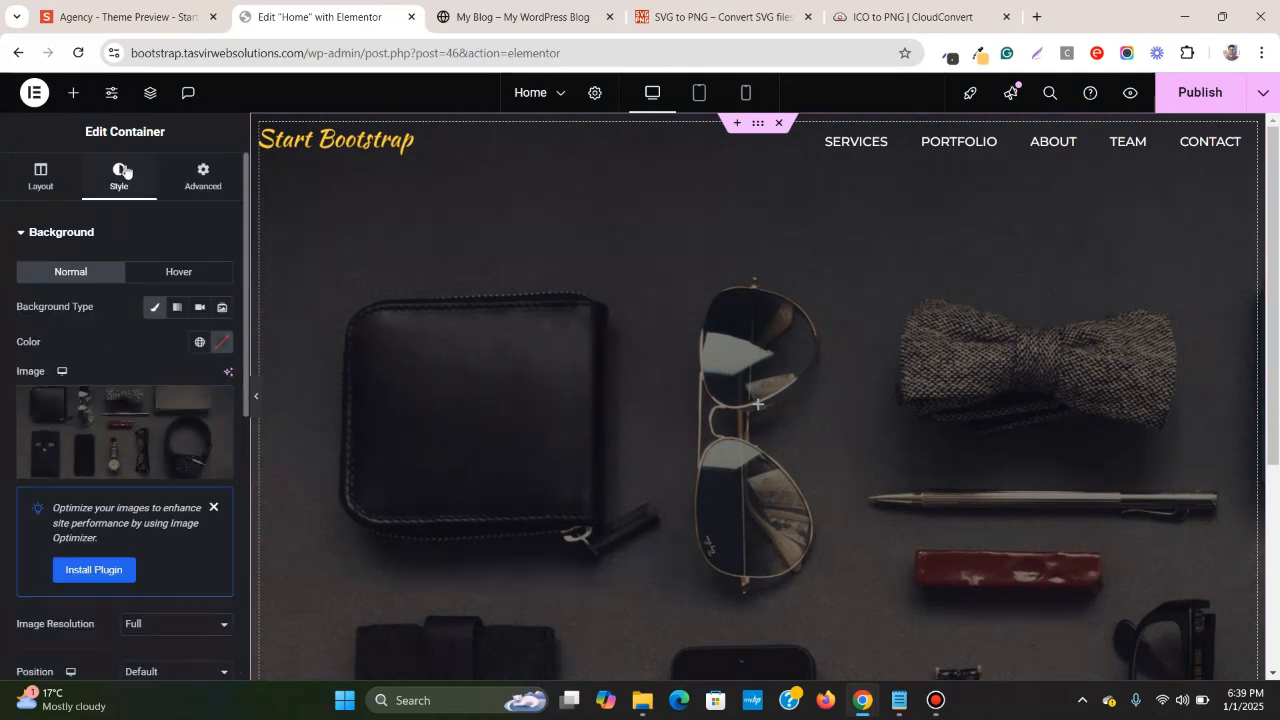
pyautogui.scroll(-1, 135, 245)
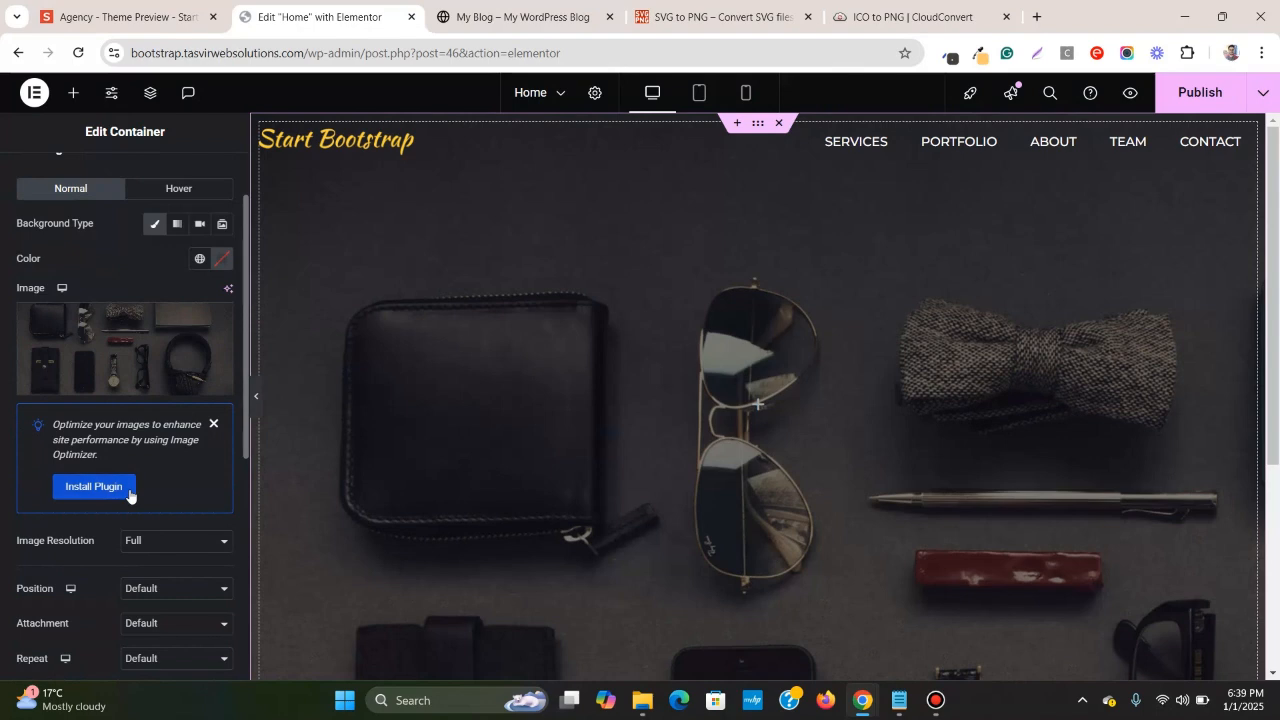
pyautogui.scroll(-2, 129, 490)
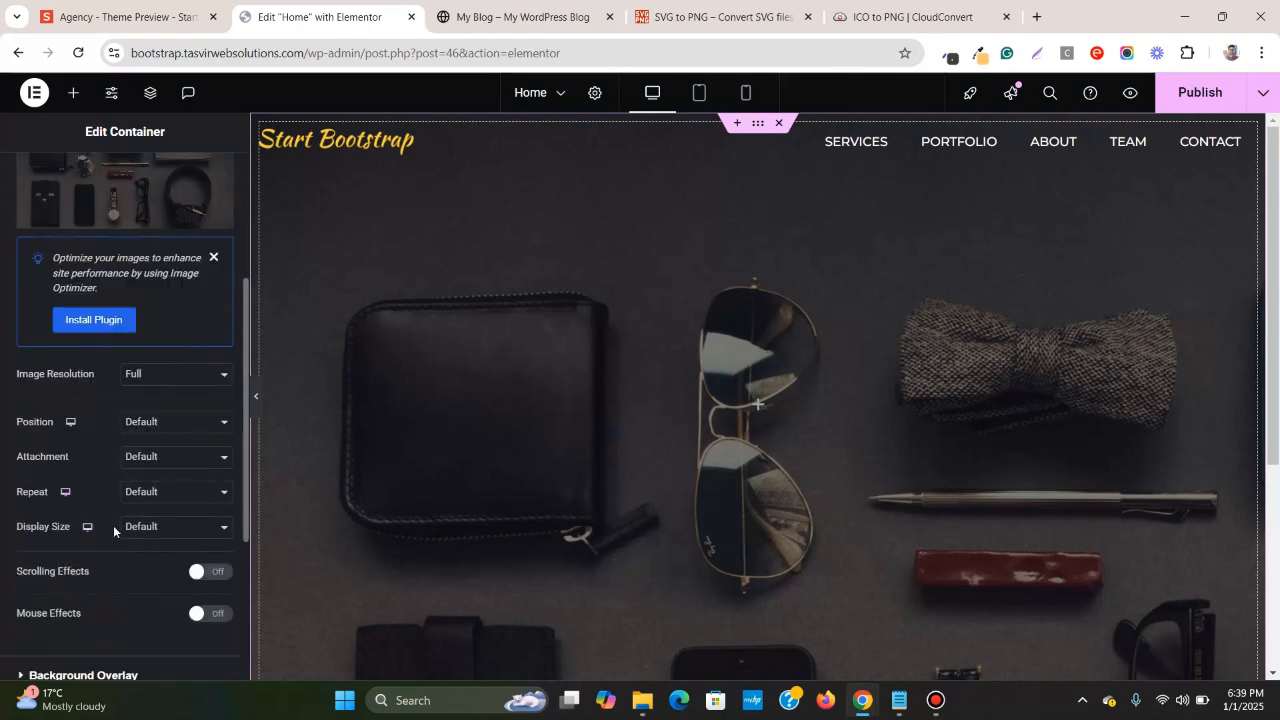
pyautogui.click(135, 528)
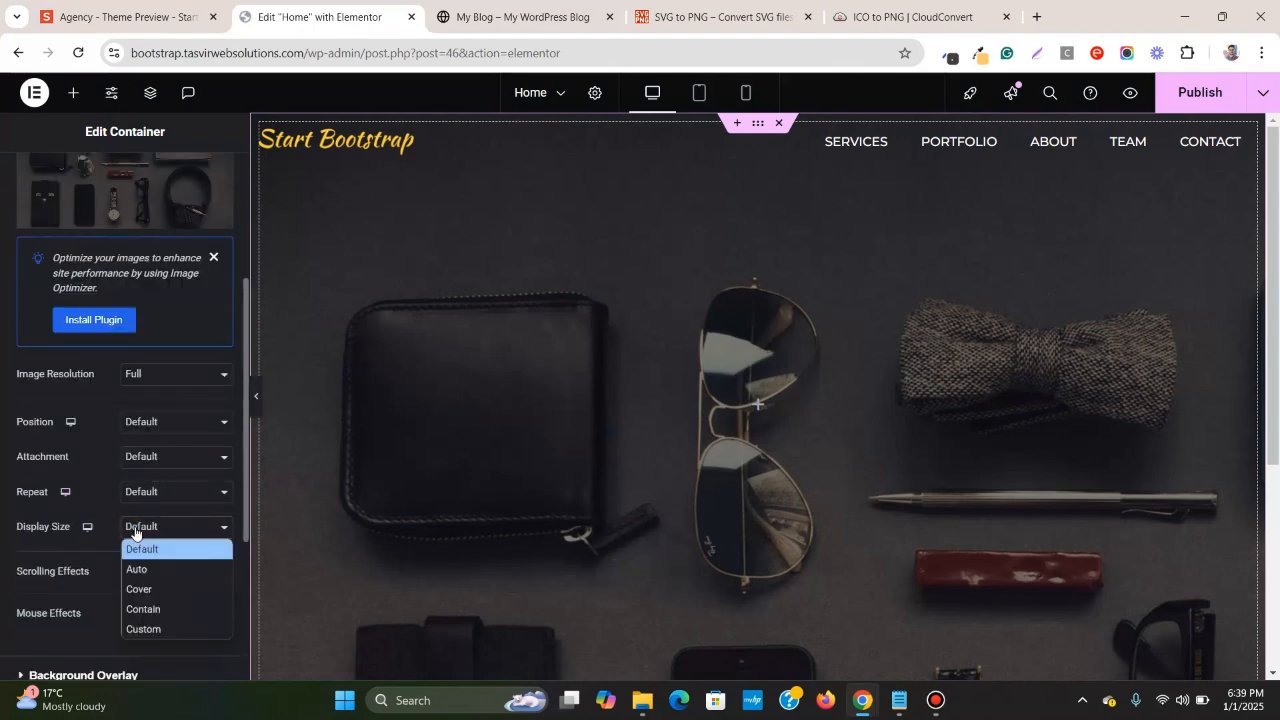
pyautogui.click(154, 592)
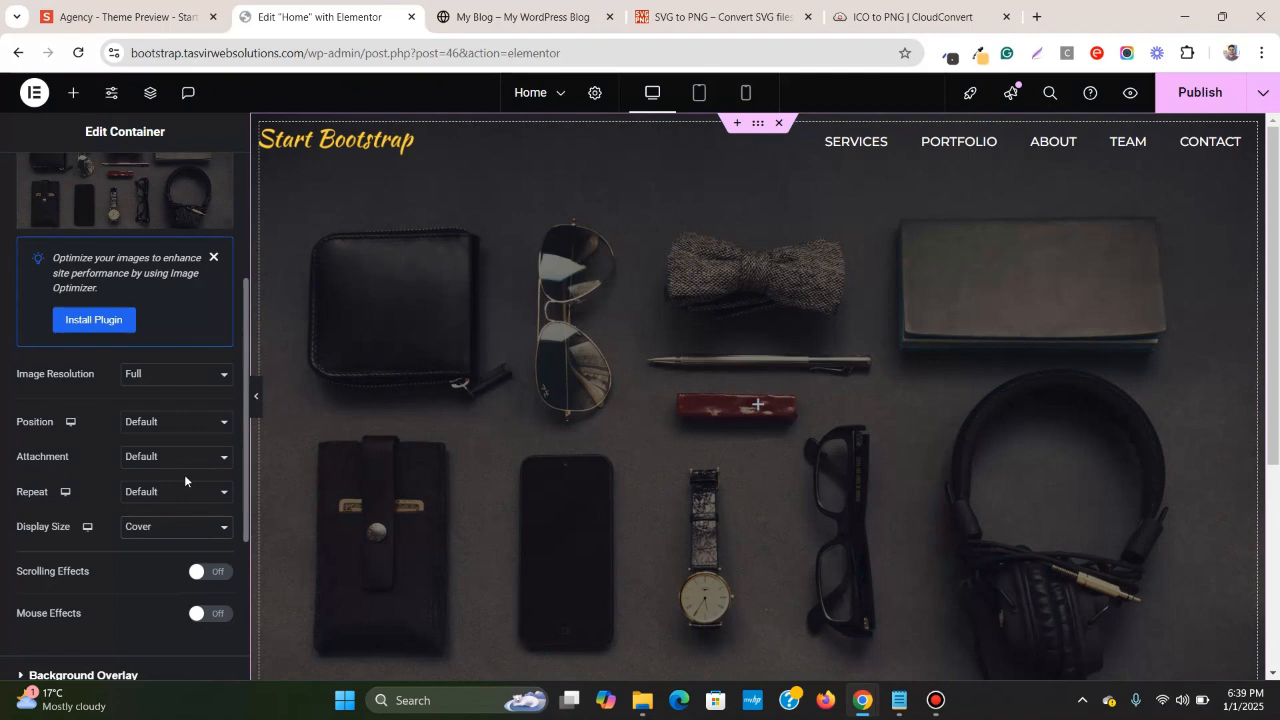
pyautogui.click(176, 428)
pyautogui.click(155, 462)
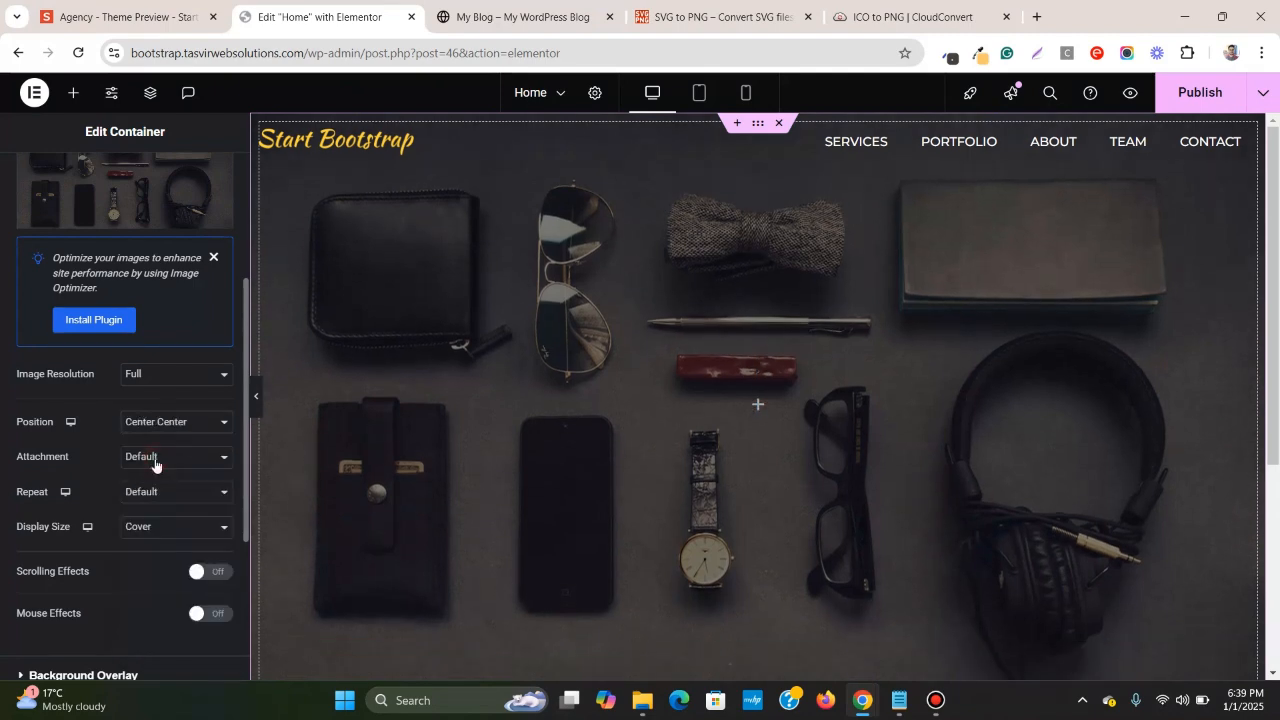
# - Compare the full-width hero background with the Agency theme's original hero section
pyautogui.click(163, 12)
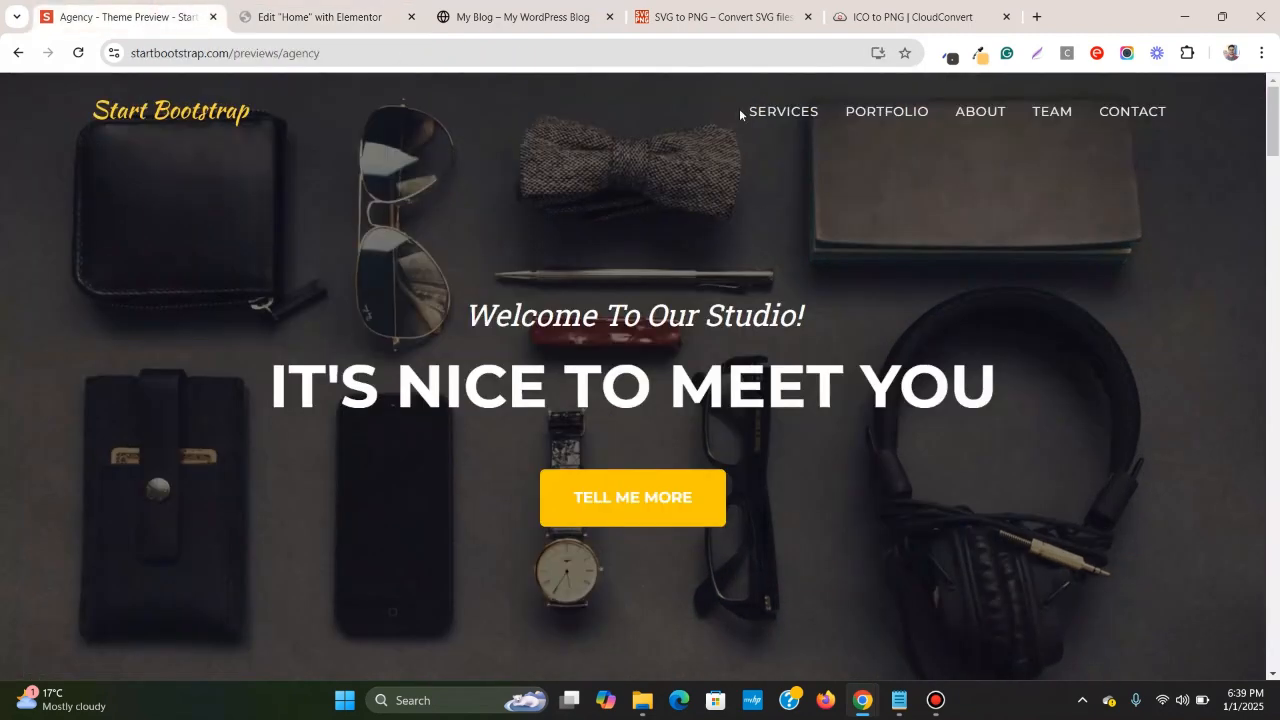
pyautogui.click(280, 10)
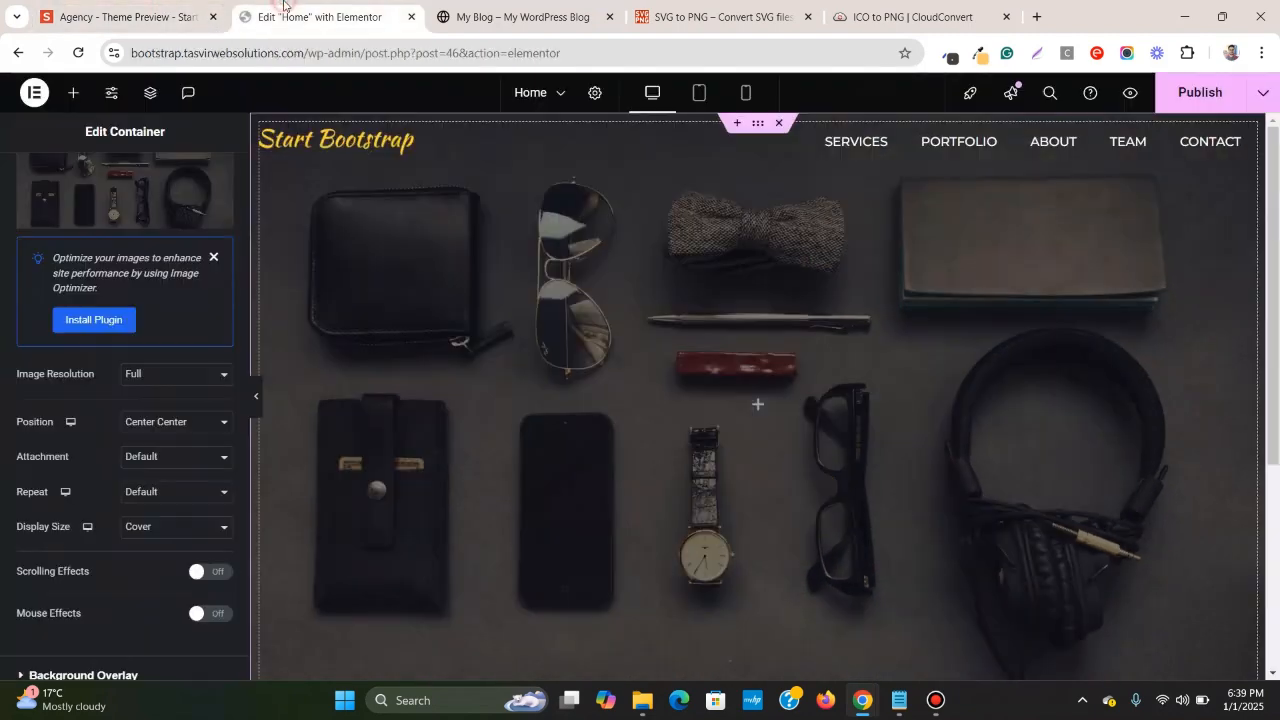
pyautogui.click(259, 397)
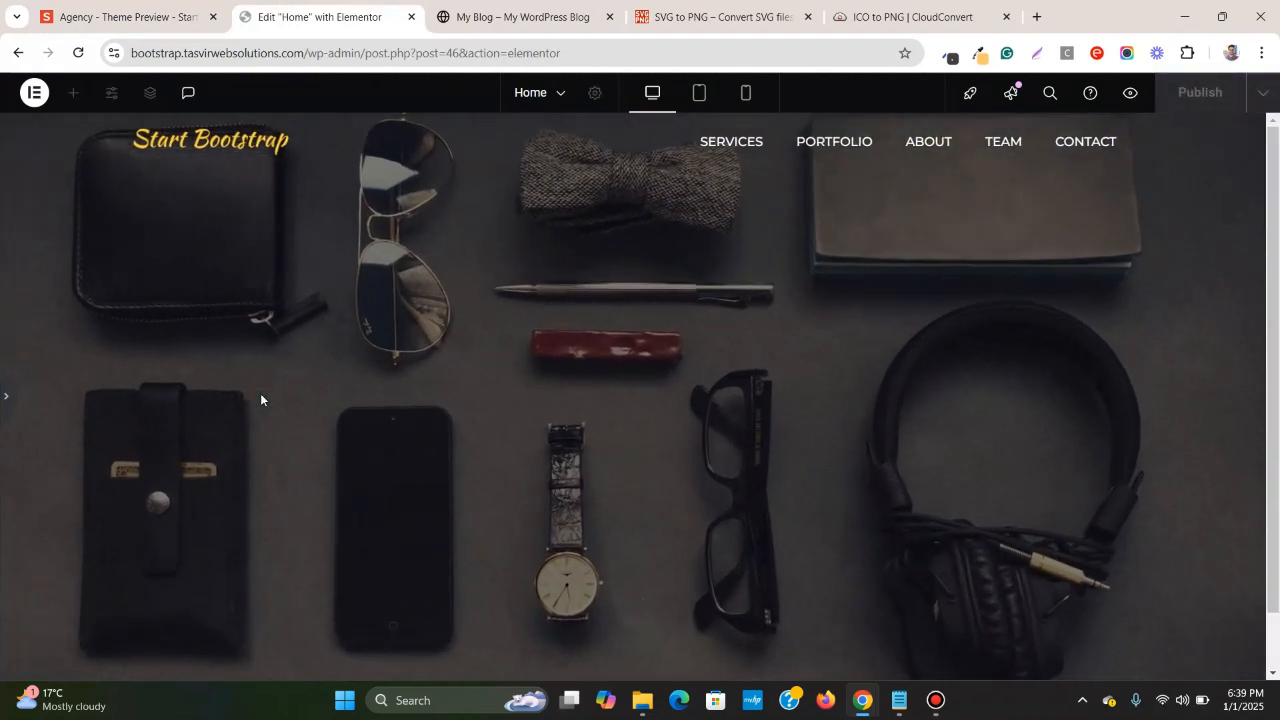
pyautogui.click(147, 30)
pyautogui.moveTo(1274, 125)
pyautogui.mouseDown()
pyautogui.moveTo(1275, 181)
pyautogui.moveTo(1275, 110)
pyautogui.mouseUp()
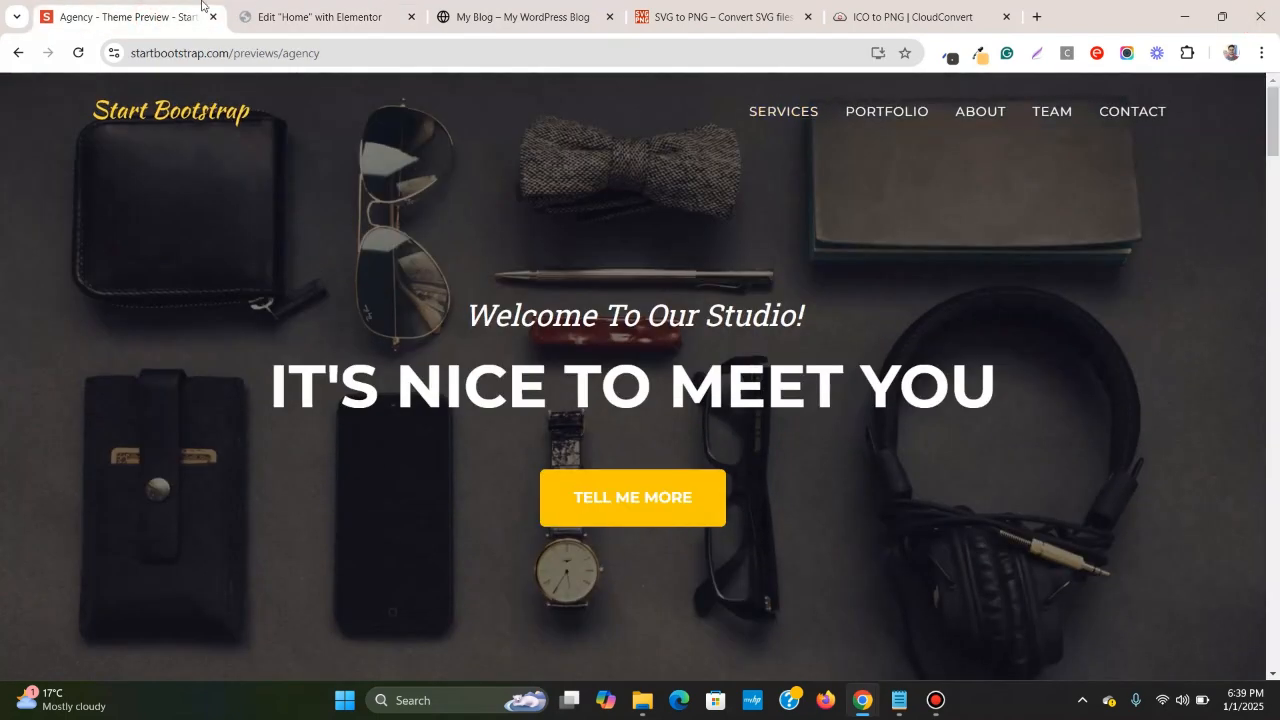
pyautogui.click(325, 16)
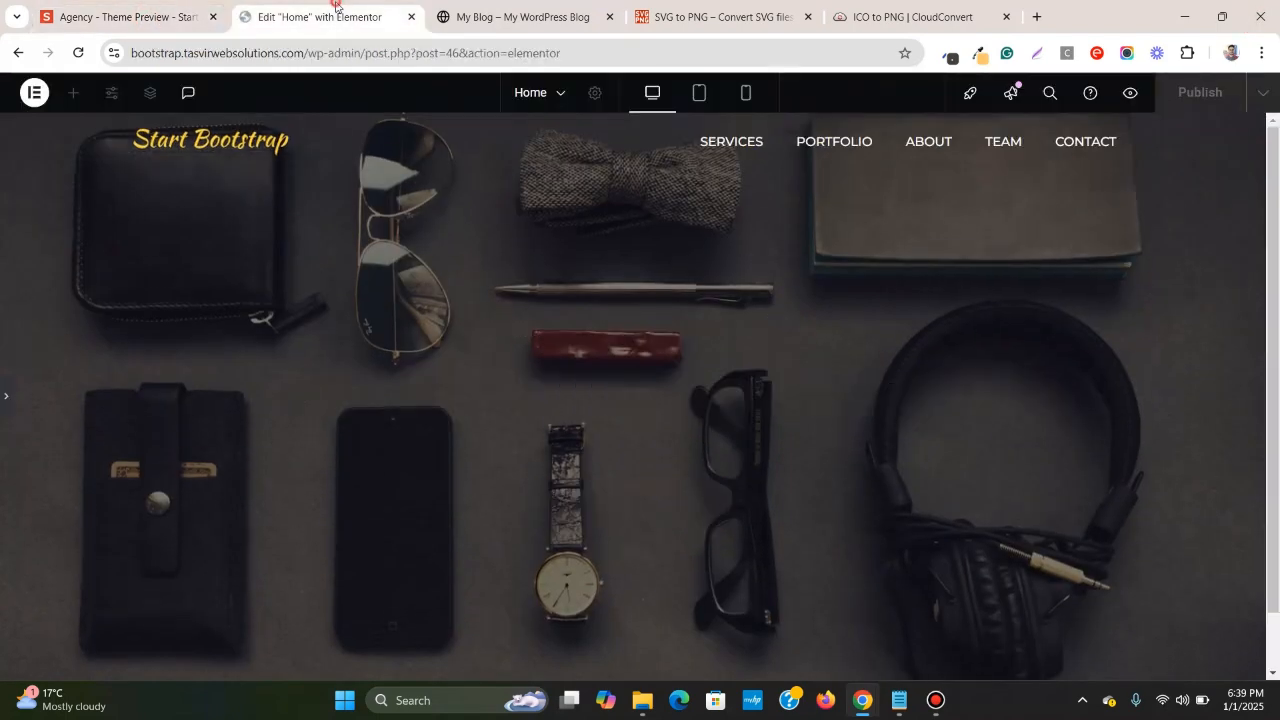
pyautogui.click(8, 399)
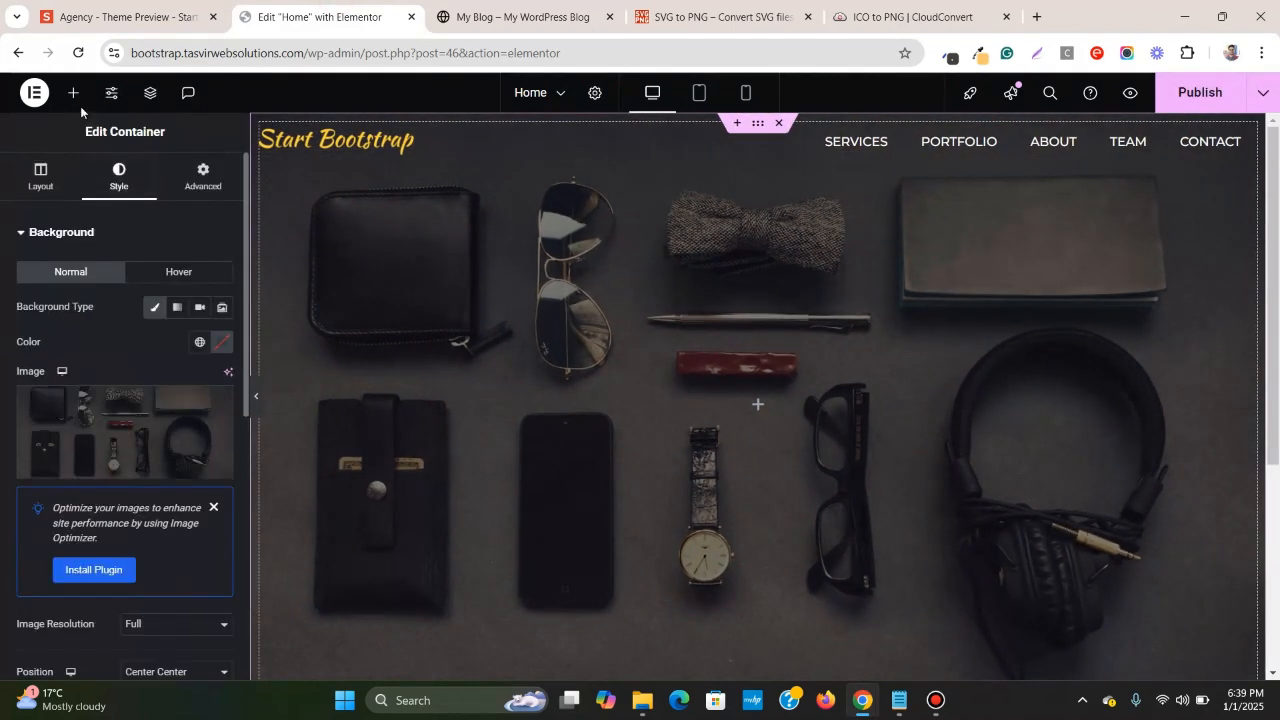
# - Add a Heading widget to the hero container and set the container's Justify Content and Align Items to Center
pyautogui.click(73, 92)
pyautogui.moveTo(66, 540); pyautogui.dragTo(743, 464)
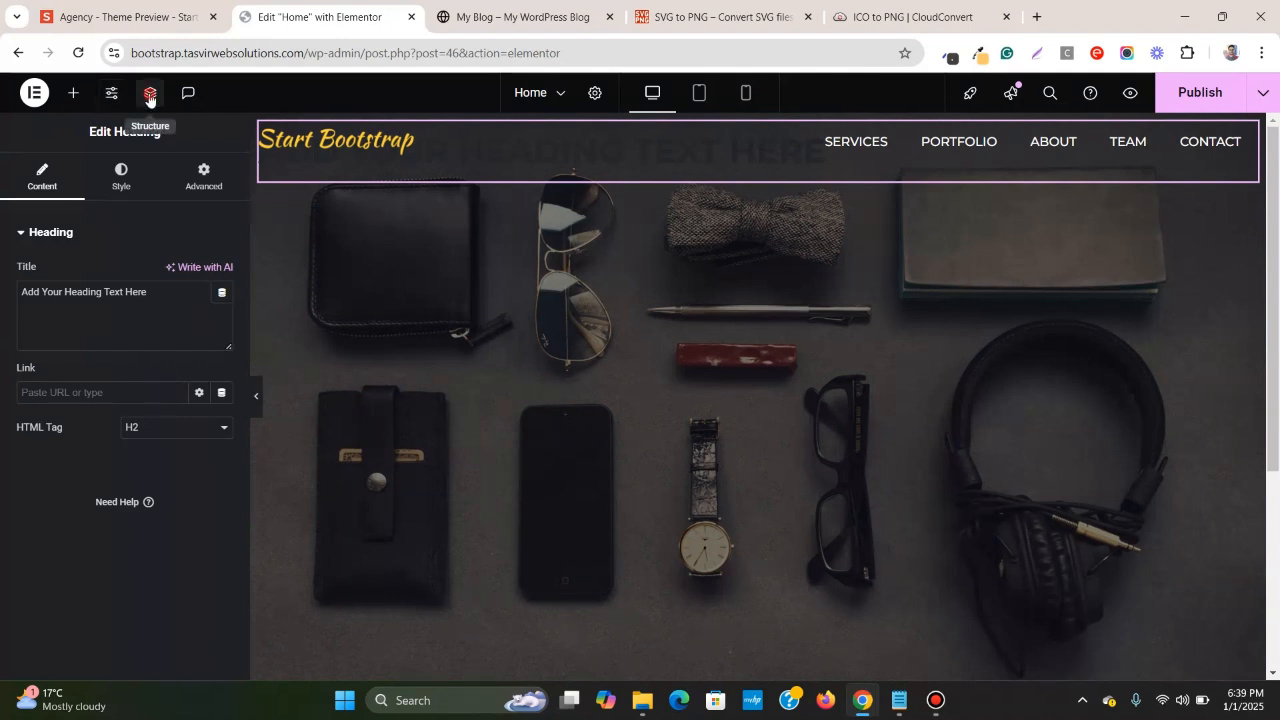
pyautogui.click(150, 94)
pyautogui.click(1197, 205)
pyautogui.click(40, 176)
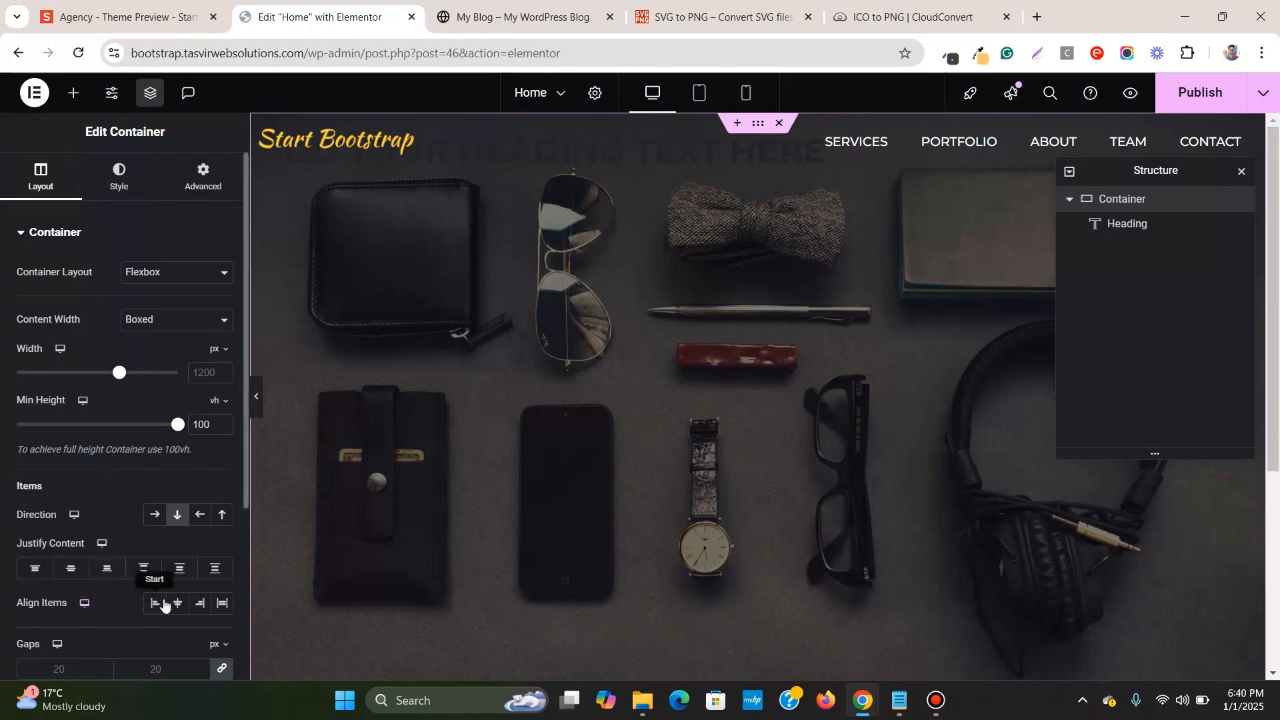
pyautogui.click(82, 573)
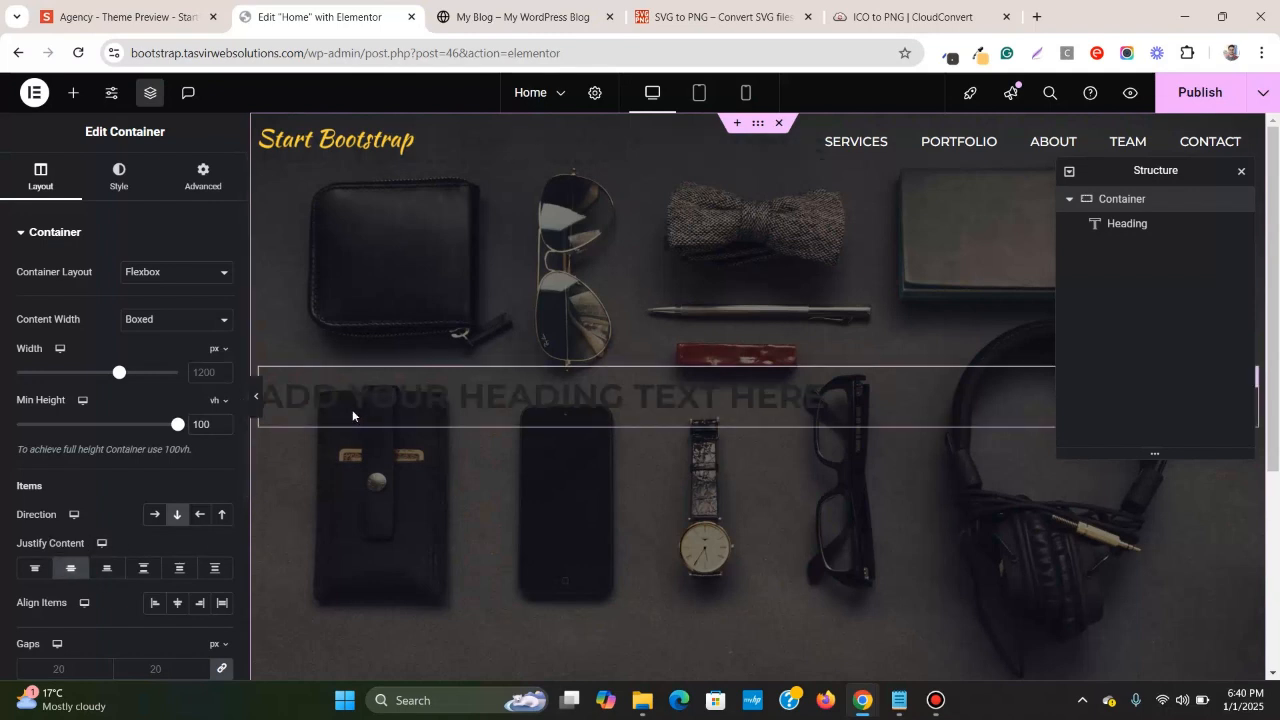
pyautogui.click(177, 604)
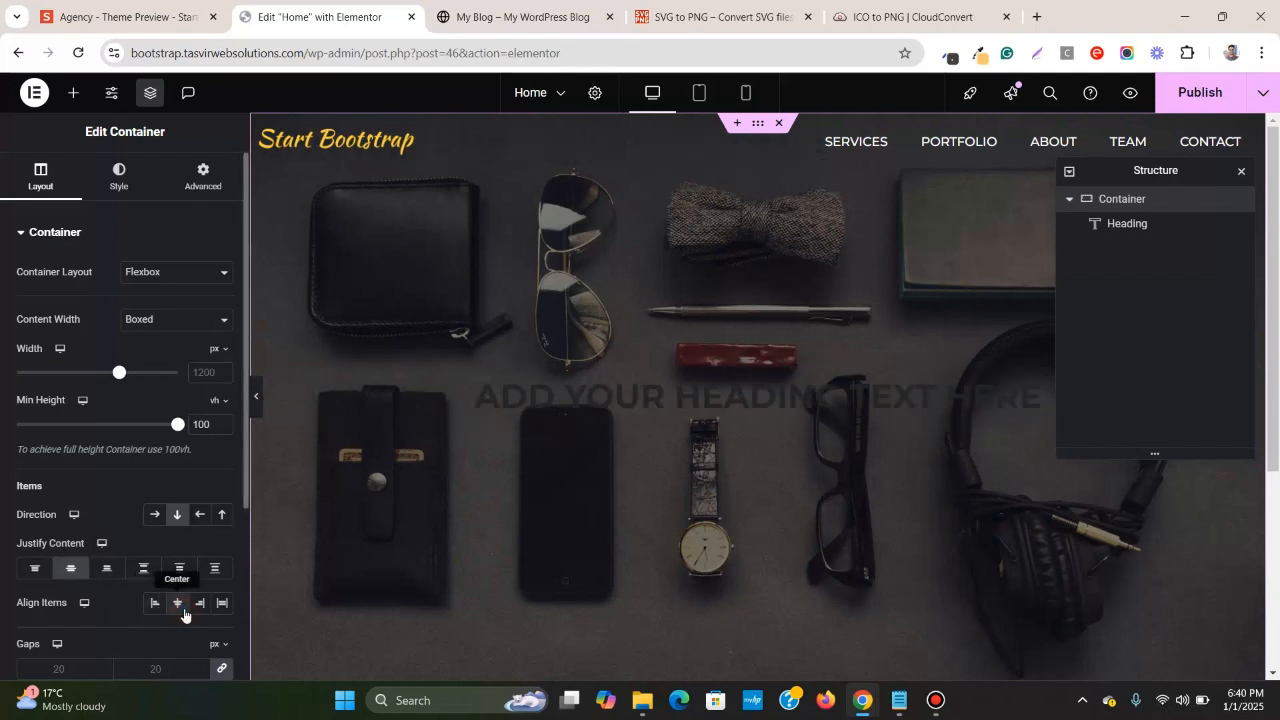
# - Set the hero heading's HTML tag to H1 and its alignment to Center, checking the original Agency hero for reference
pyautogui.click(141, 6)
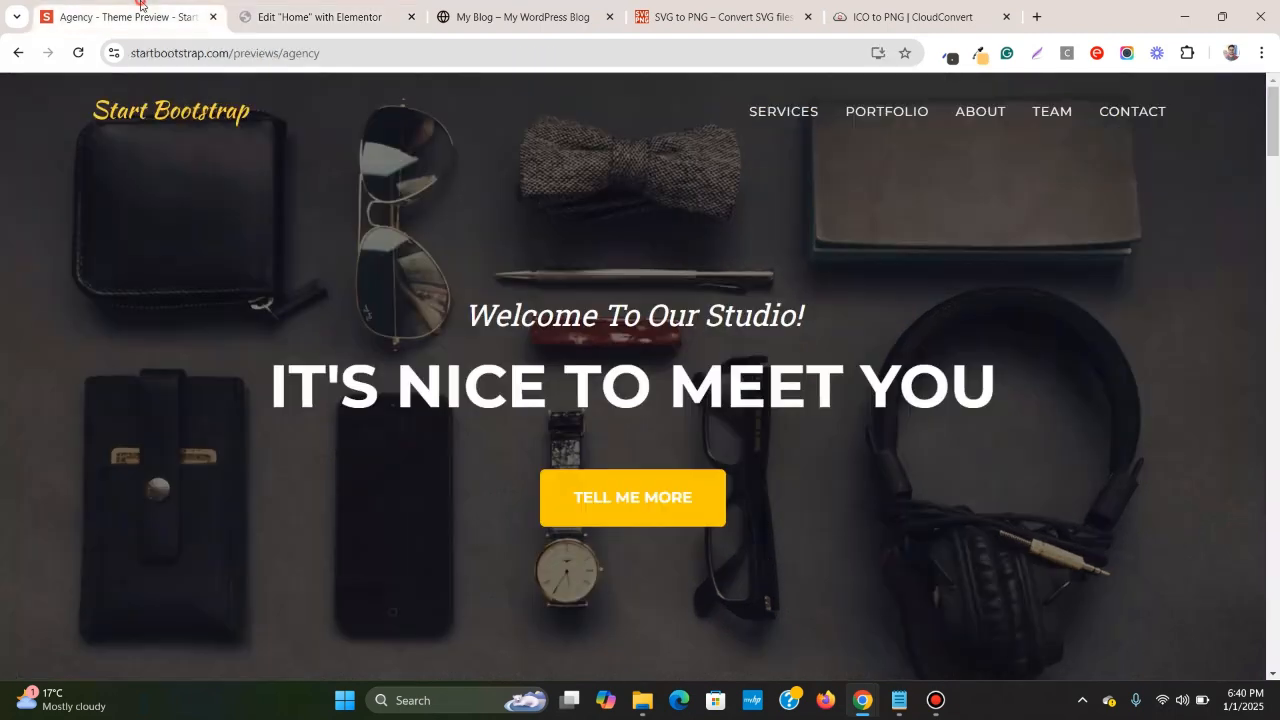
pyautogui.click(392, 8)
pyautogui.click(1243, 174)
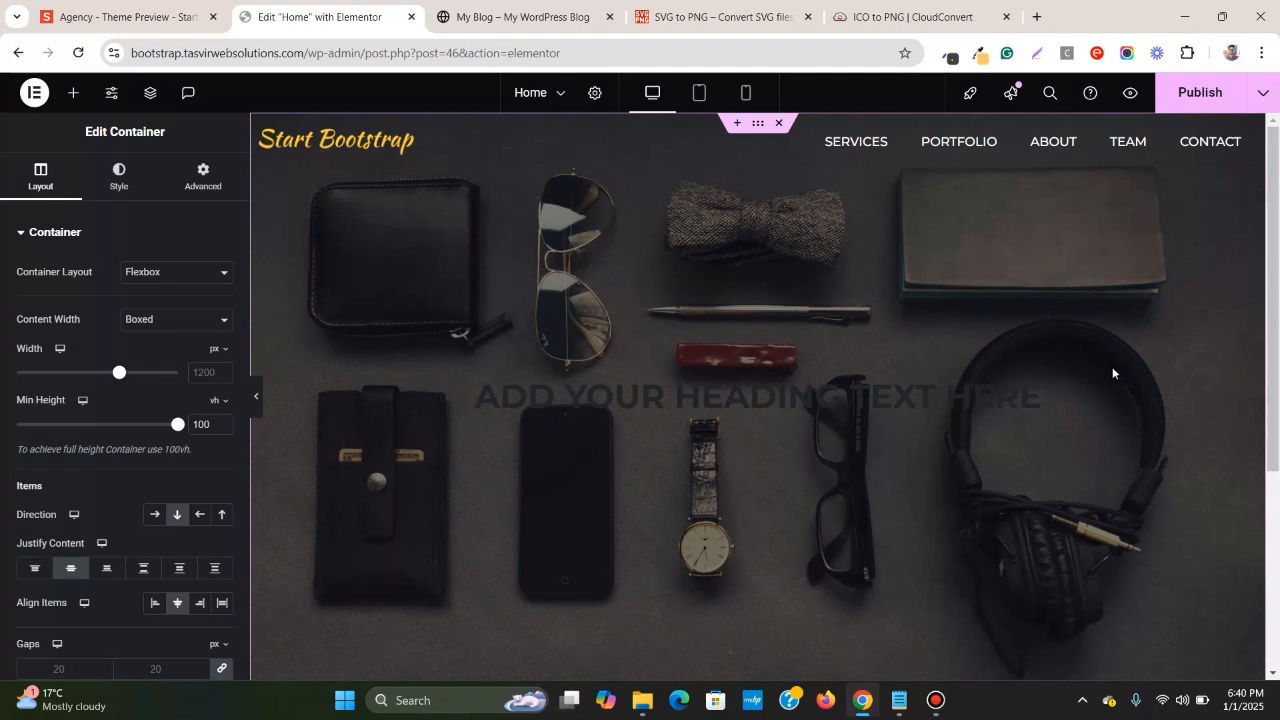
pyautogui.click(1032, 380)
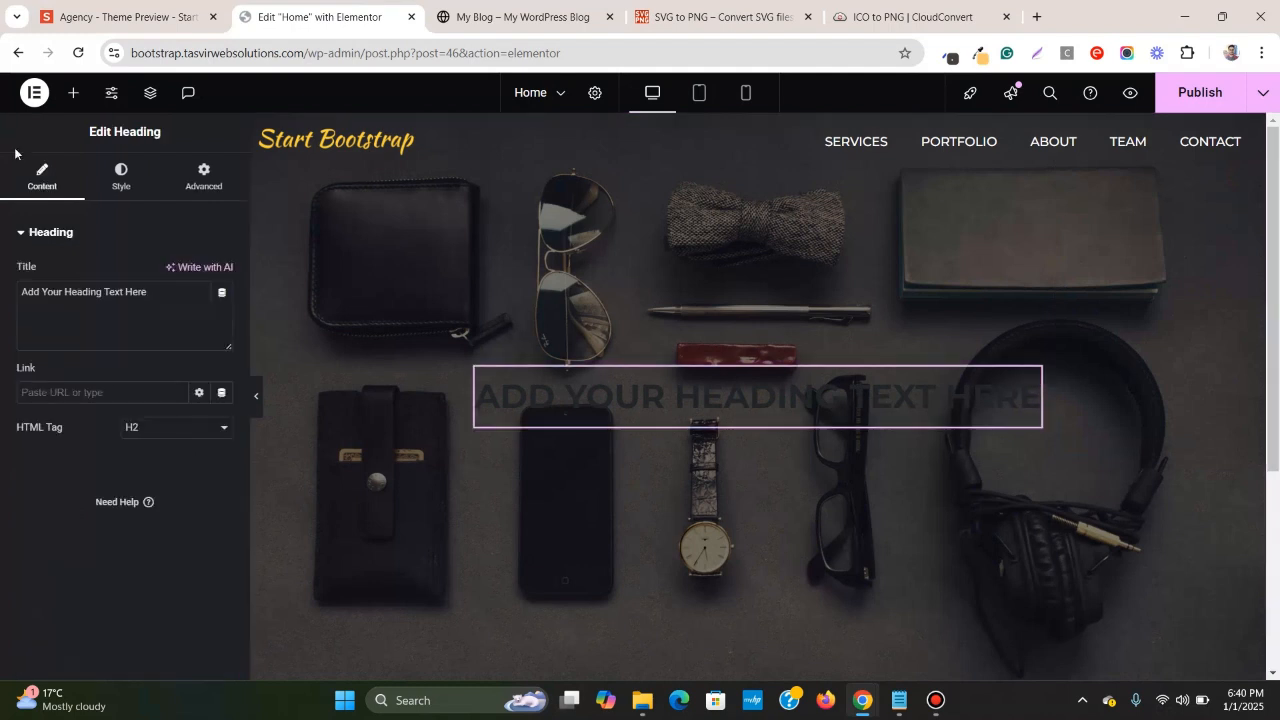
pyautogui.click(190, 440)
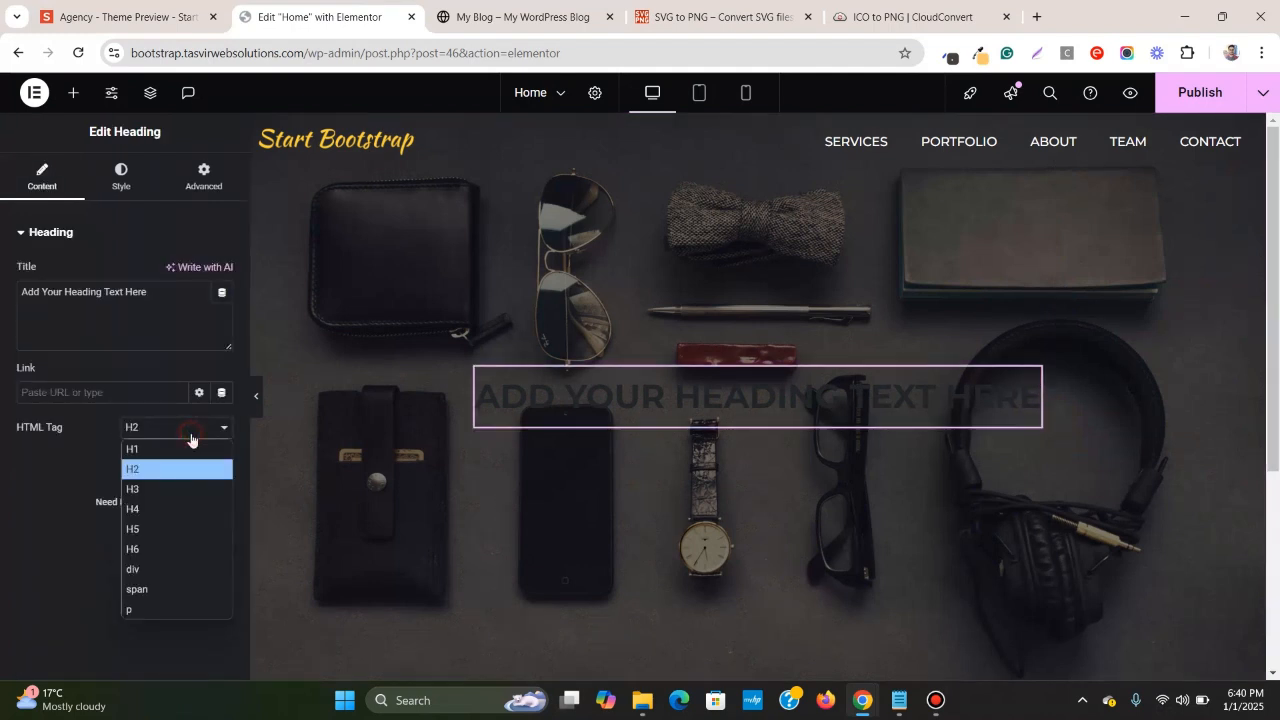
pyautogui.click(190, 454)
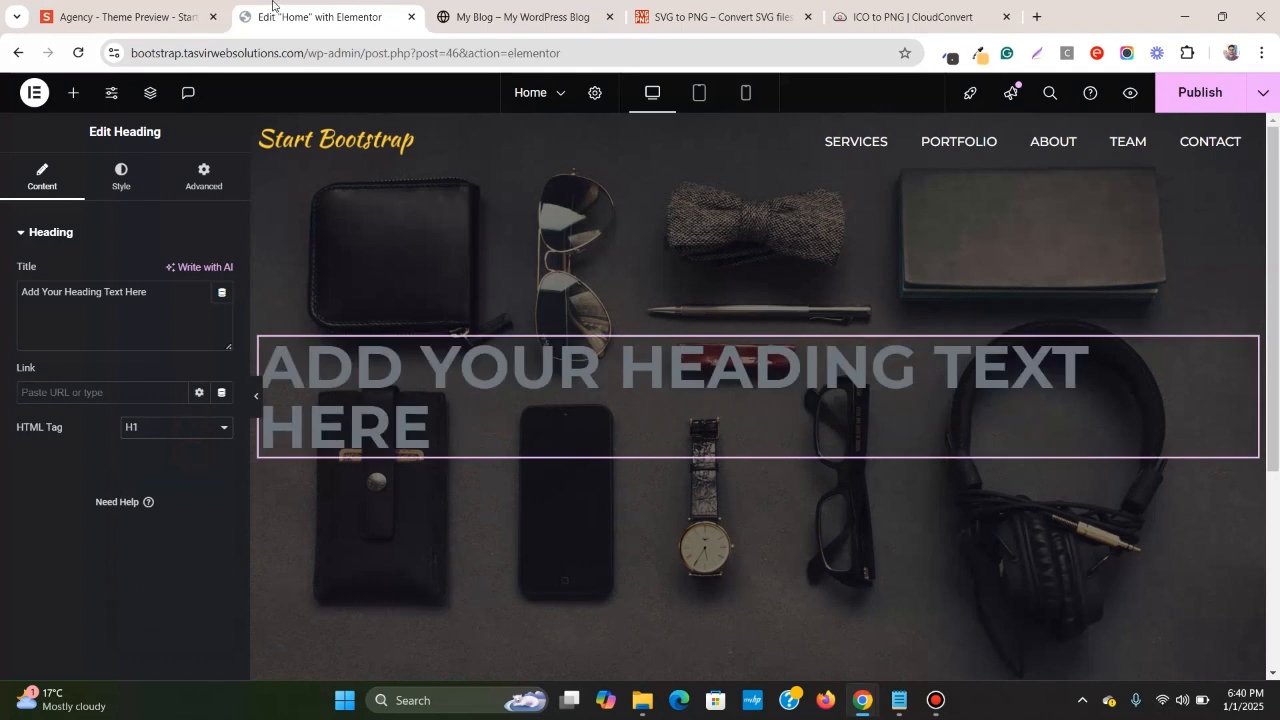
pyautogui.click(120, 178)
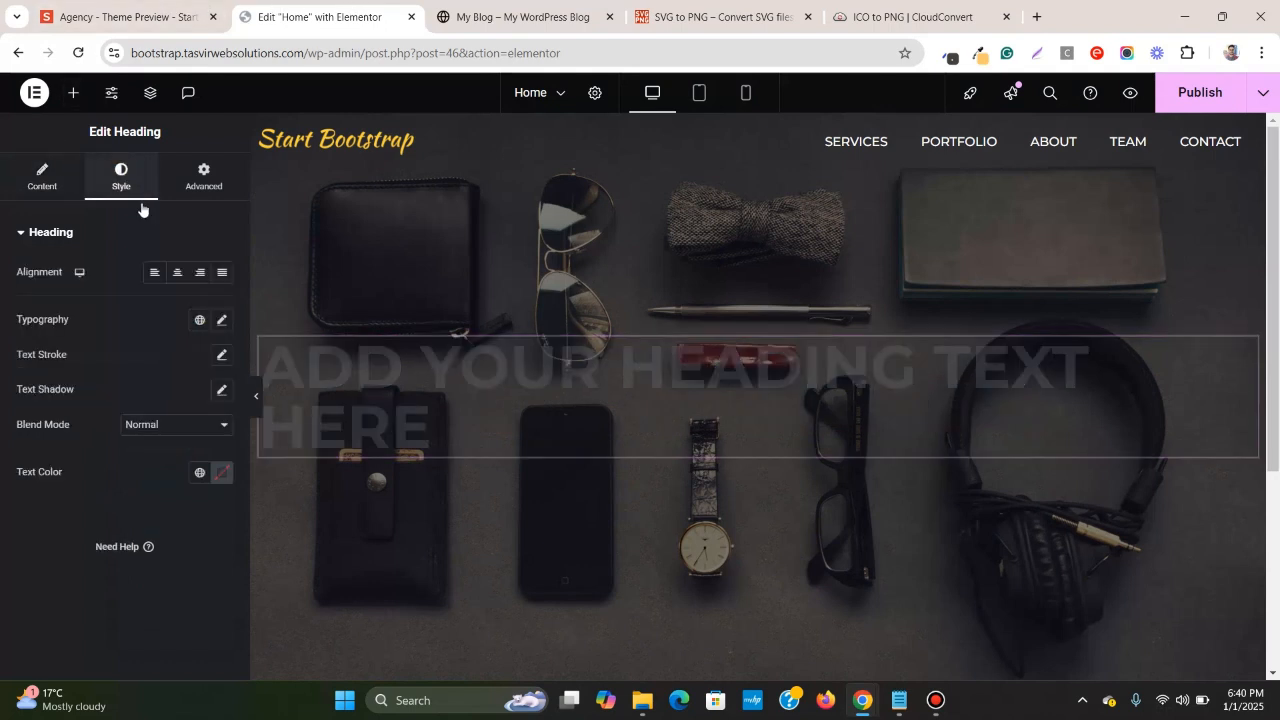
pyautogui.click(177, 272)
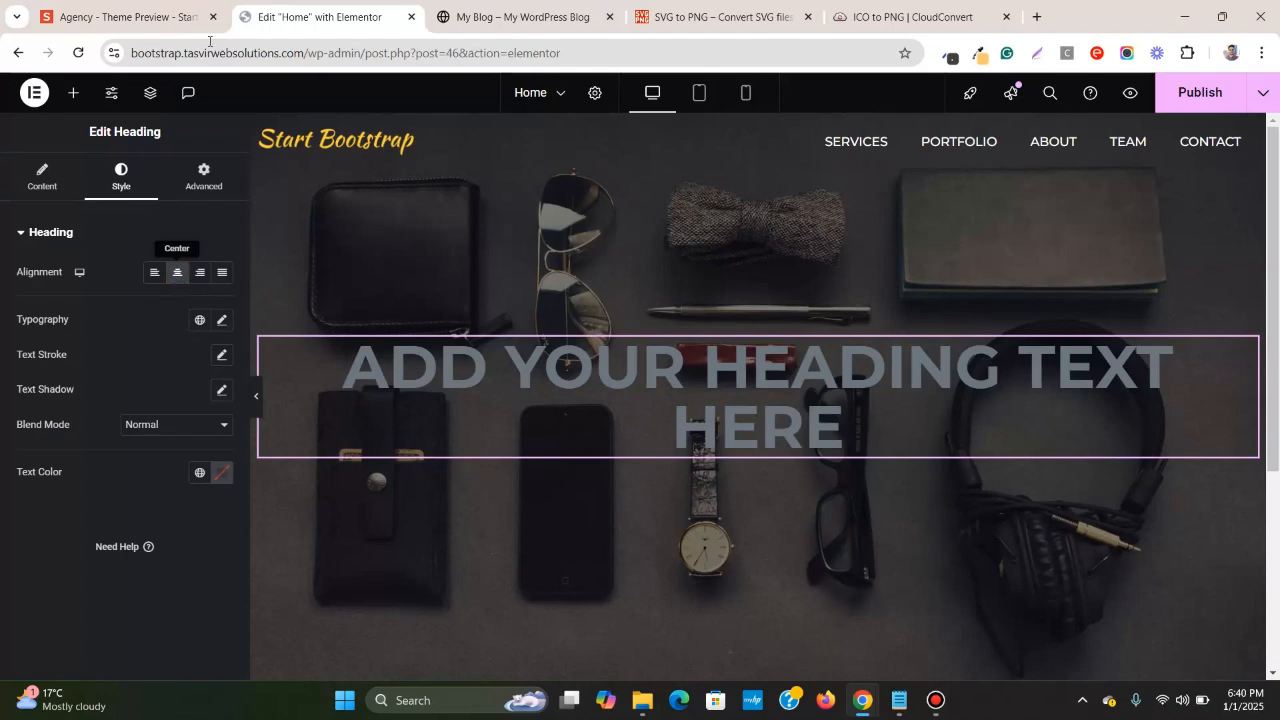
# - Copy the main heading "It's Nice To Meet You" from the Agency preview and use it as the hero heading's title
pyautogui.click(125, 16)
pyautogui.tripleClick(690, 386)
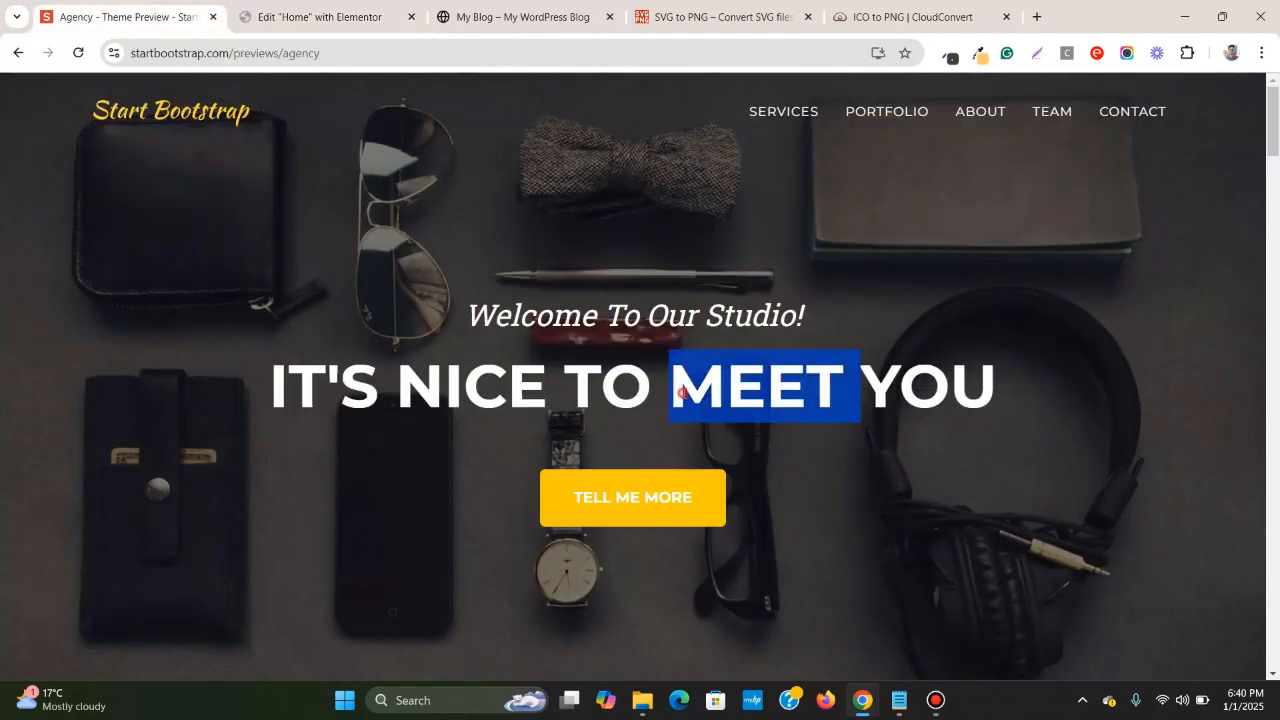
pyautogui.rightClick(700, 408)
pyautogui.click(723, 414)
pyautogui.click(315, 16)
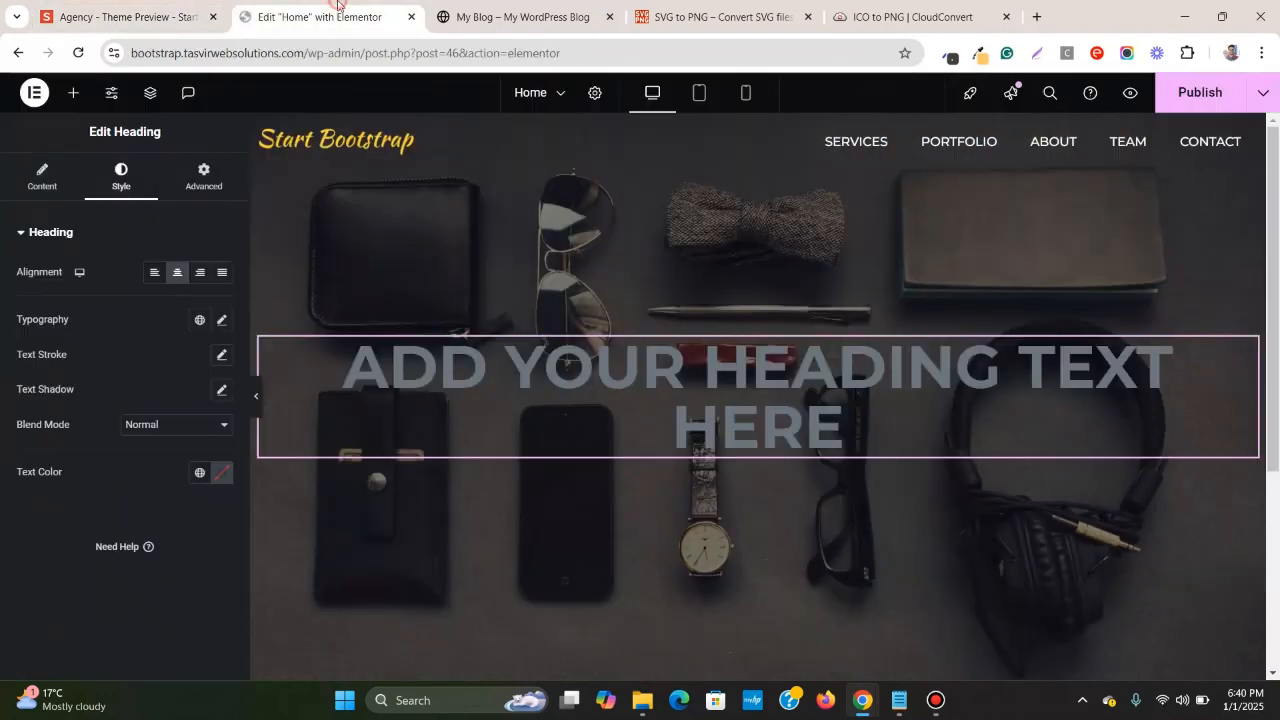
pyautogui.click(38, 185)
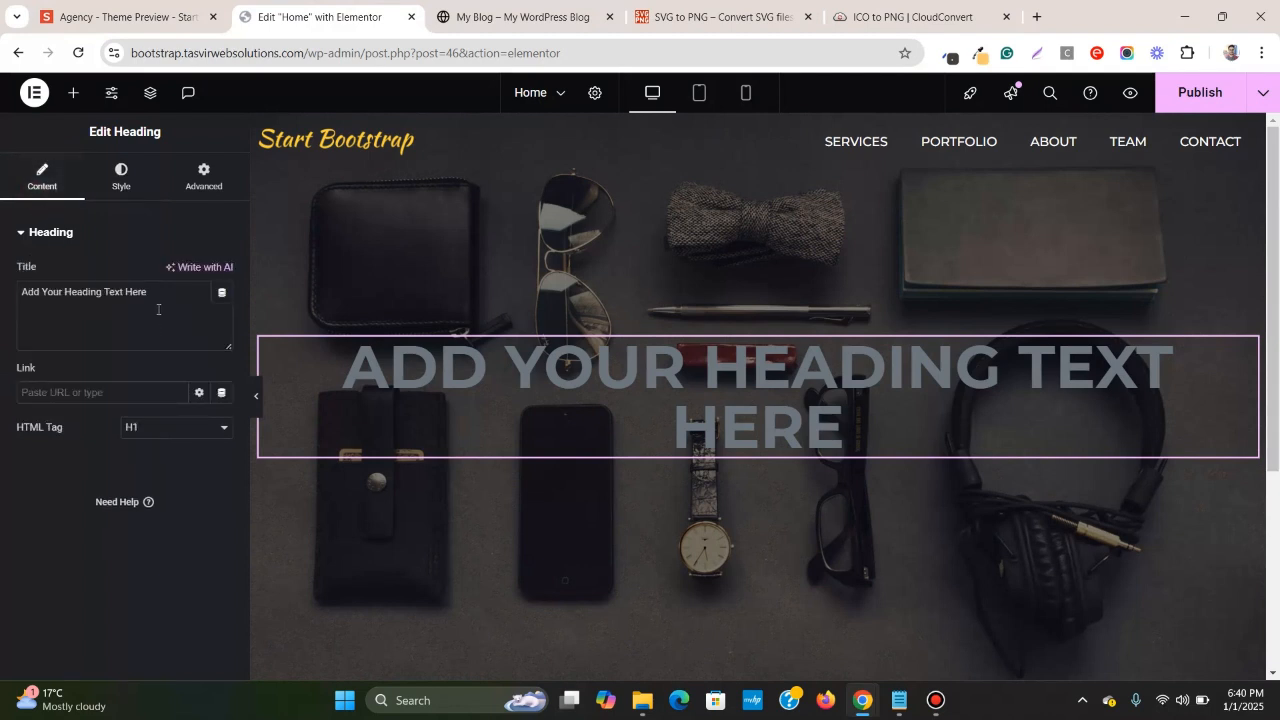
pyautogui.tripleClick(150, 295)
pyautogui.rightClick(150, 296)
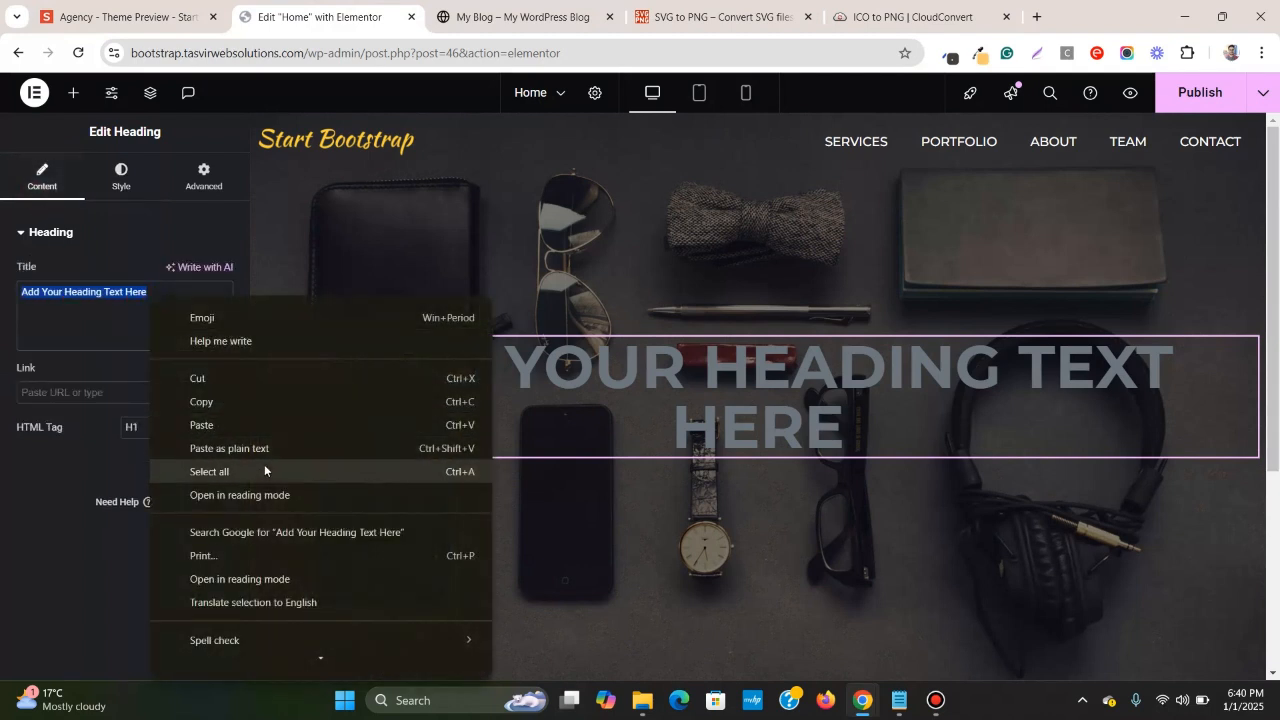
pyautogui.click(264, 449)
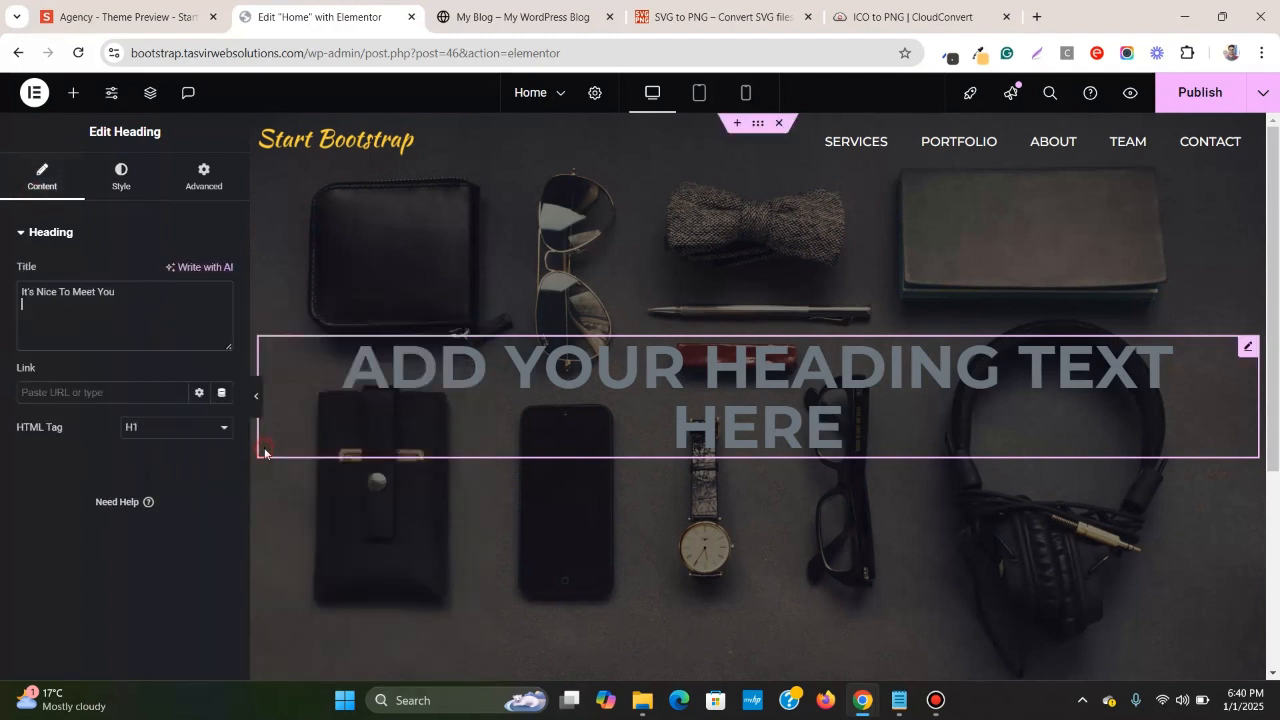
# - Set the hero heading's text color to the white global color
pyautogui.click(140, 188)
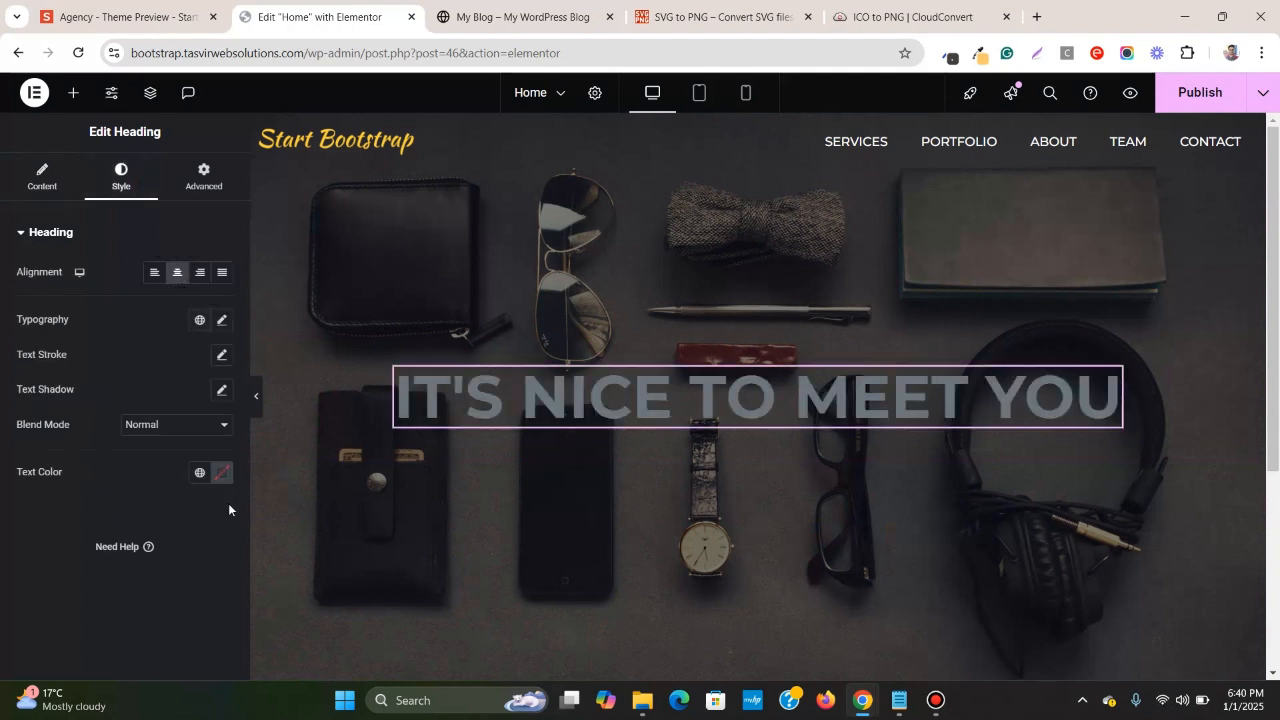
pyautogui.click(200, 474)
pyautogui.click(180, 438)
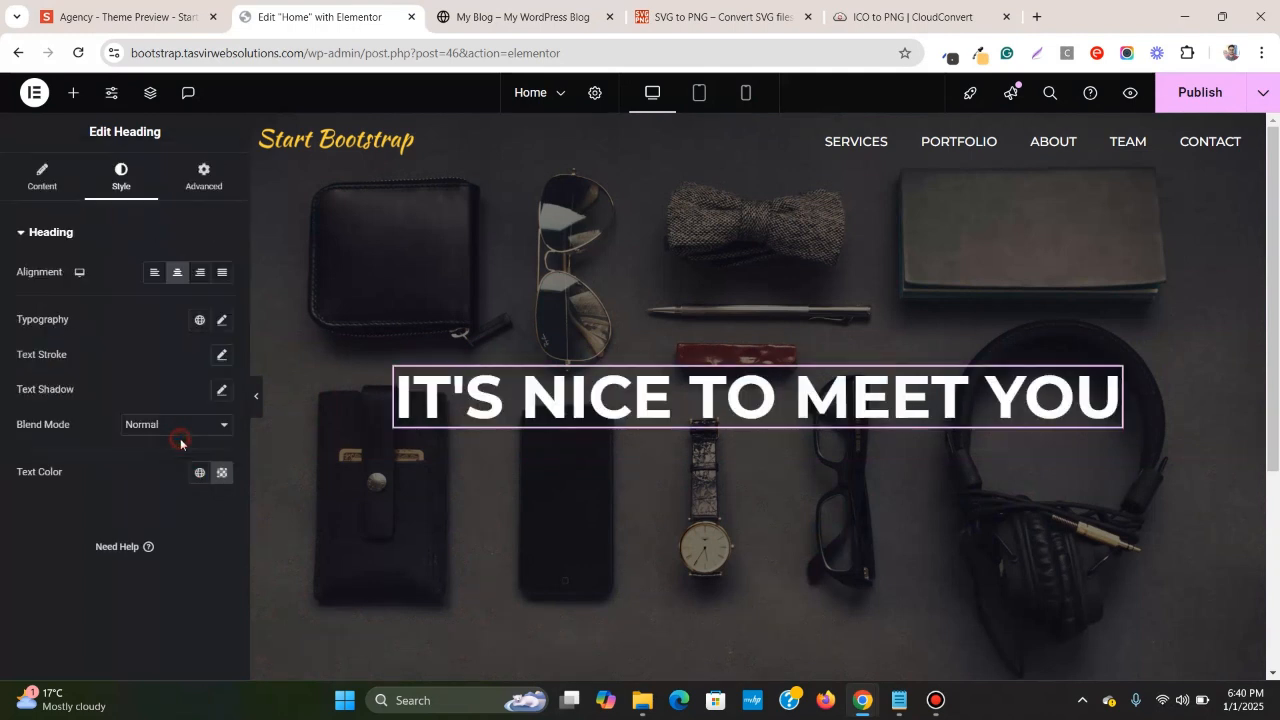
# - Compare the heading with the original Agency hero and add a Button widget below it in the hero container
pyautogui.click(150, 17)
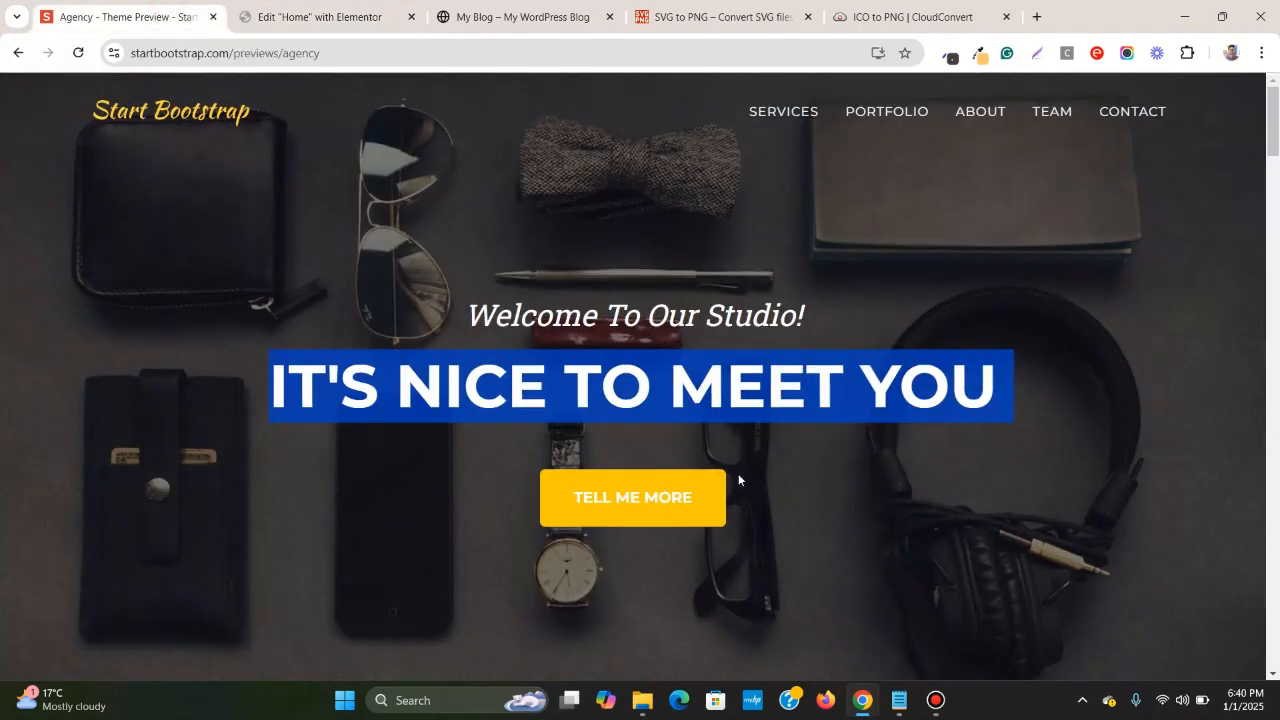
pyautogui.click(777, 386)
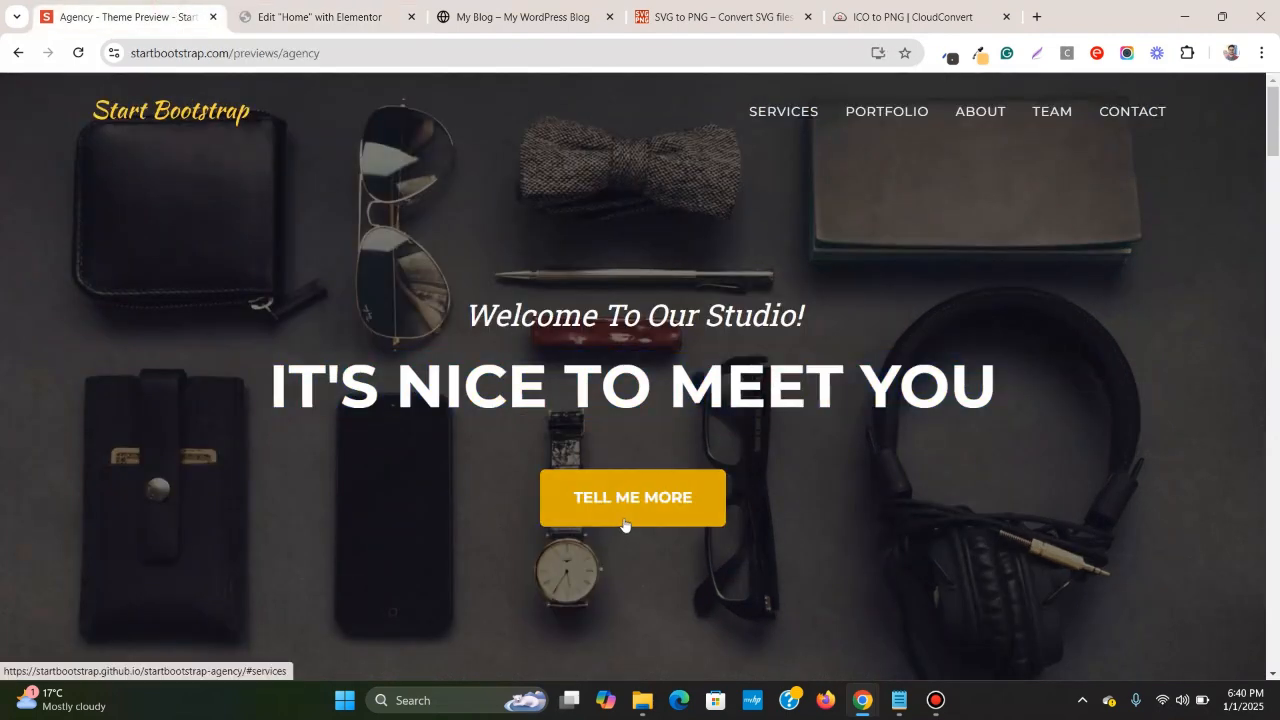
pyautogui.click(330, 17)
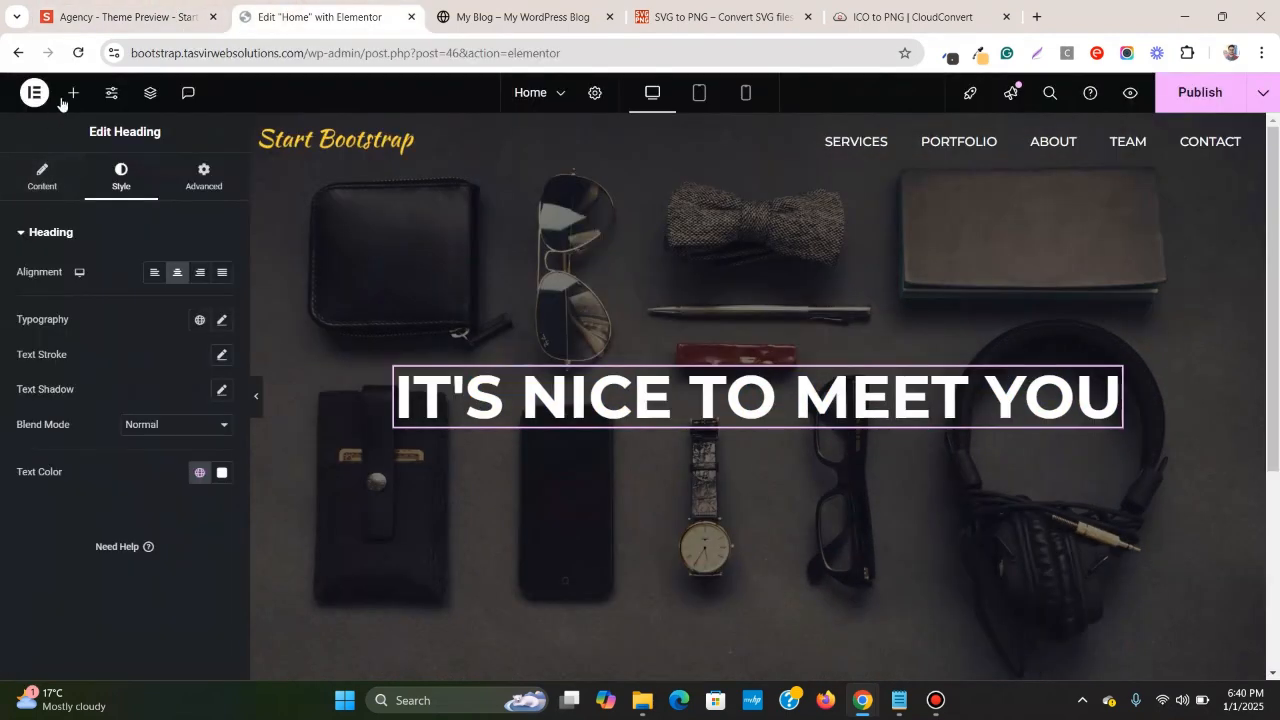
pyautogui.click(72, 95)
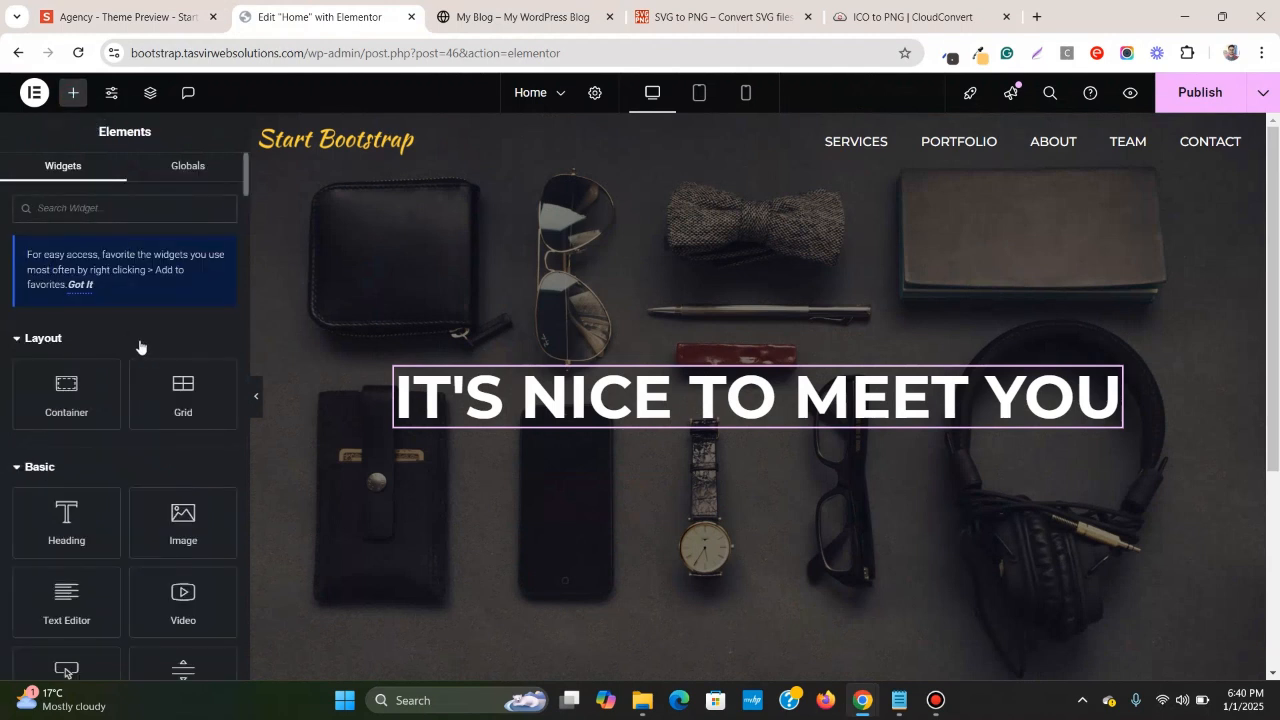
pyautogui.scroll(-1, 140, 347)
pyautogui.moveTo(66, 590); pyautogui.dragTo(741, 414)
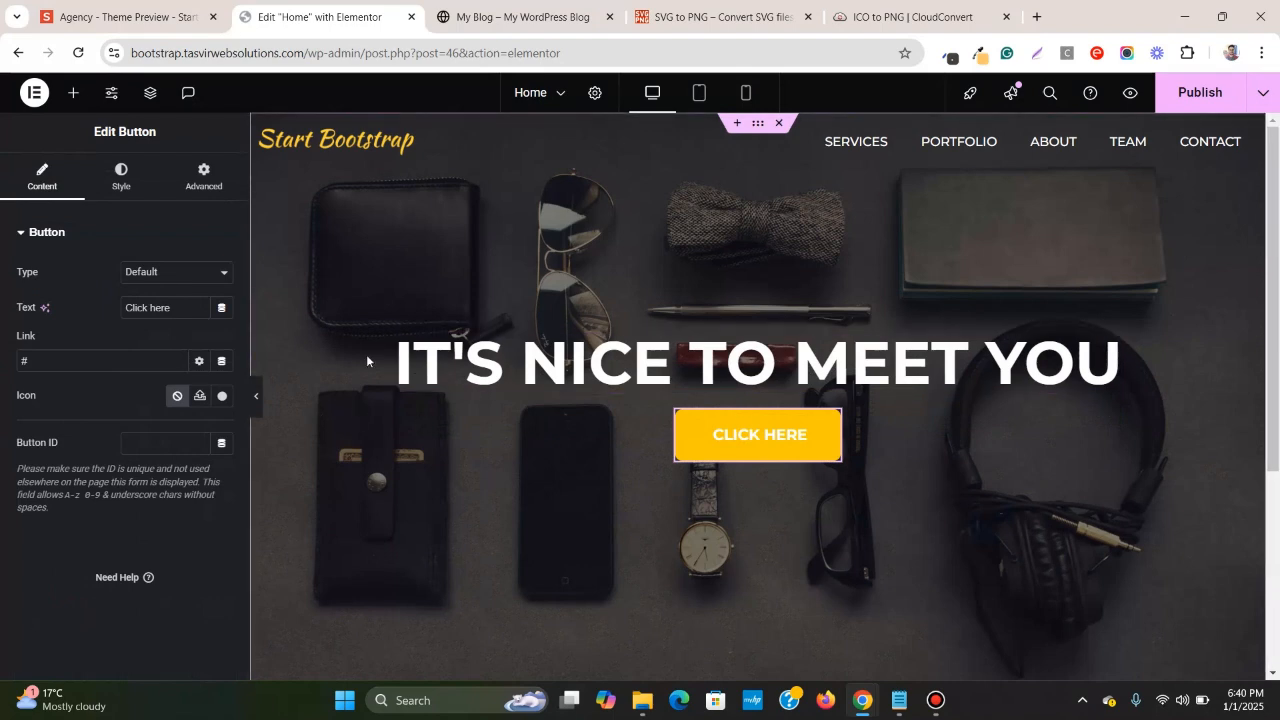
# - Inspect the Tell Me More button on the Agency preview page and locate its link element in the page markup
pyautogui.click(199, 5)
pyautogui.rightClick(682, 504)
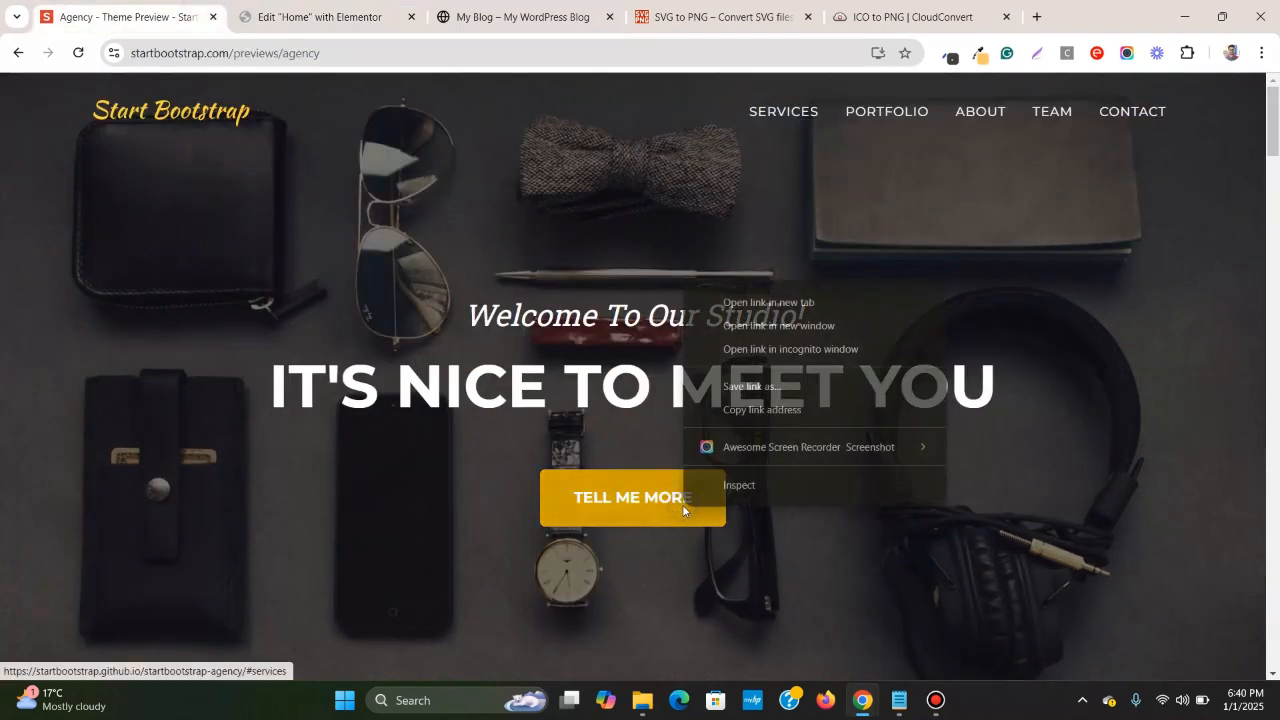
pyautogui.click(741, 486)
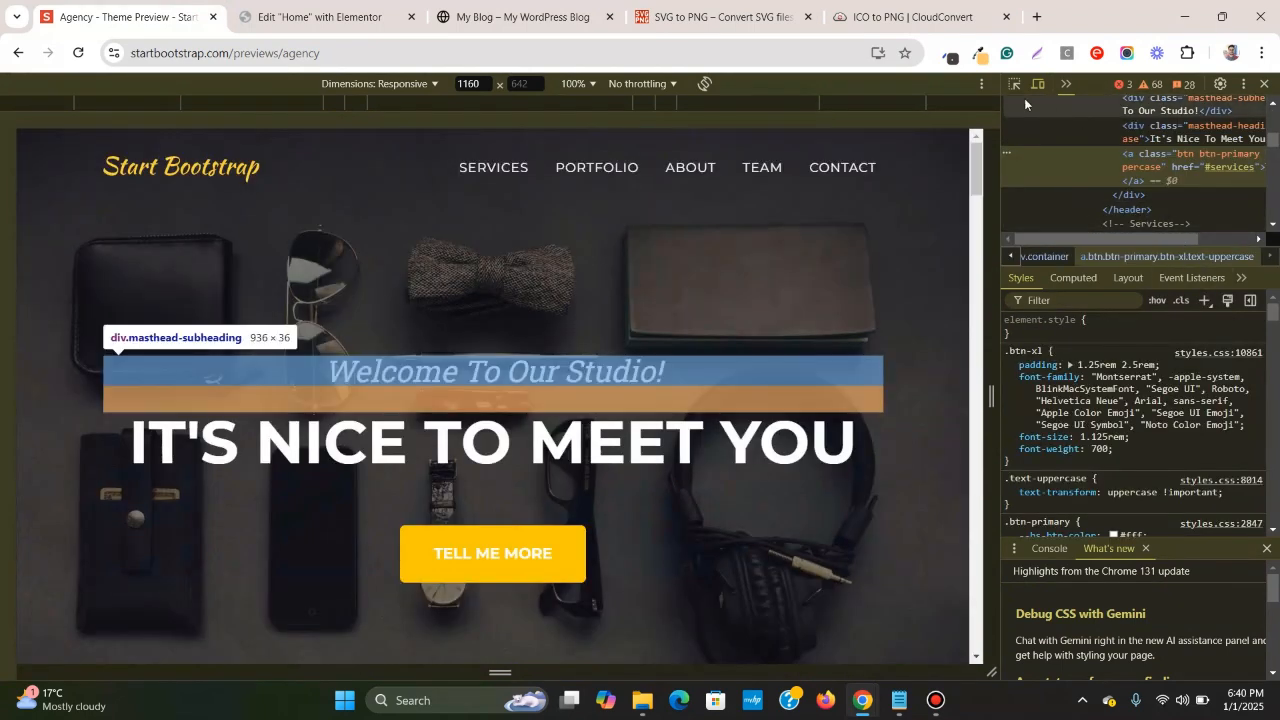
pyautogui.click(1014, 84)
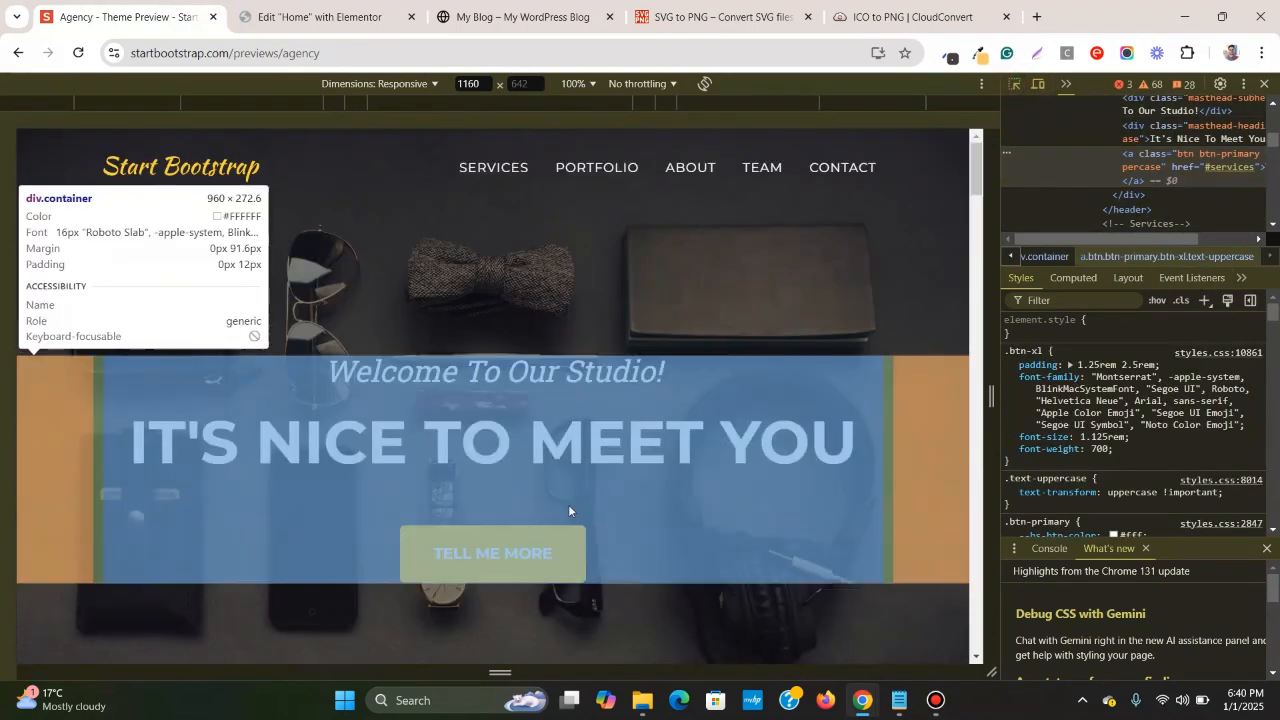
pyautogui.click(511, 556)
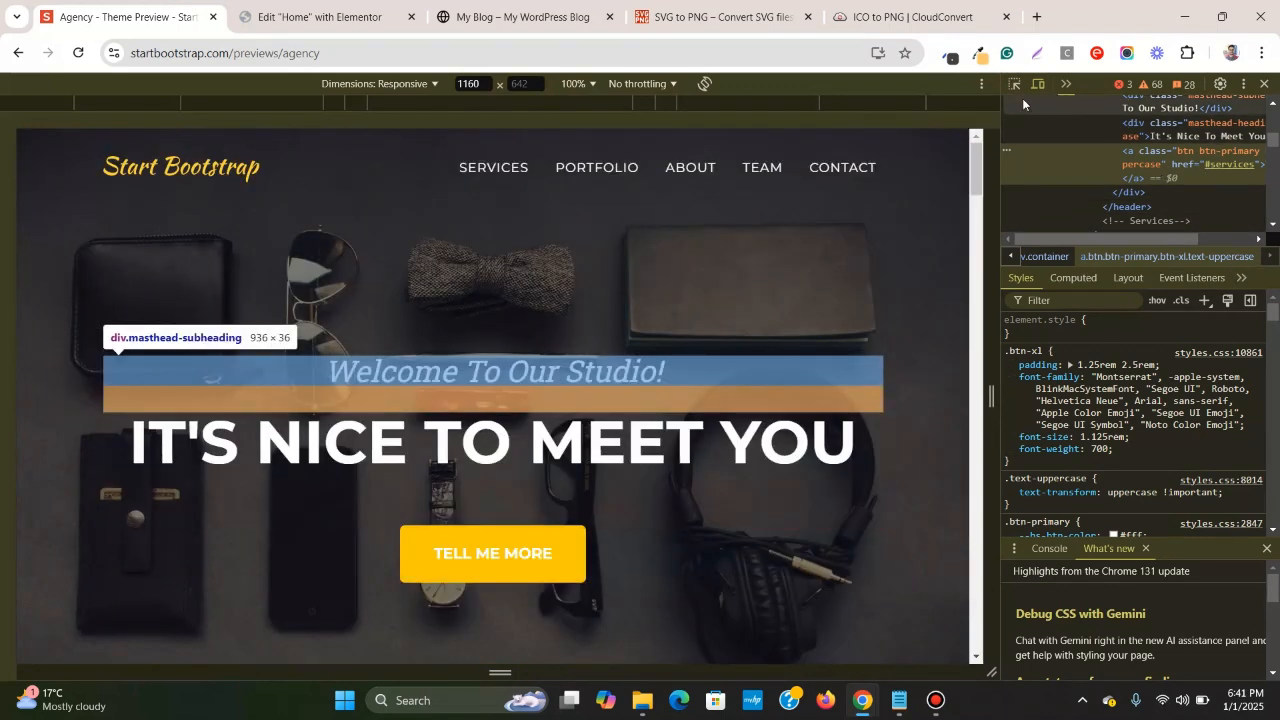
pyautogui.click(1012, 84)
pyautogui.click(517, 552)
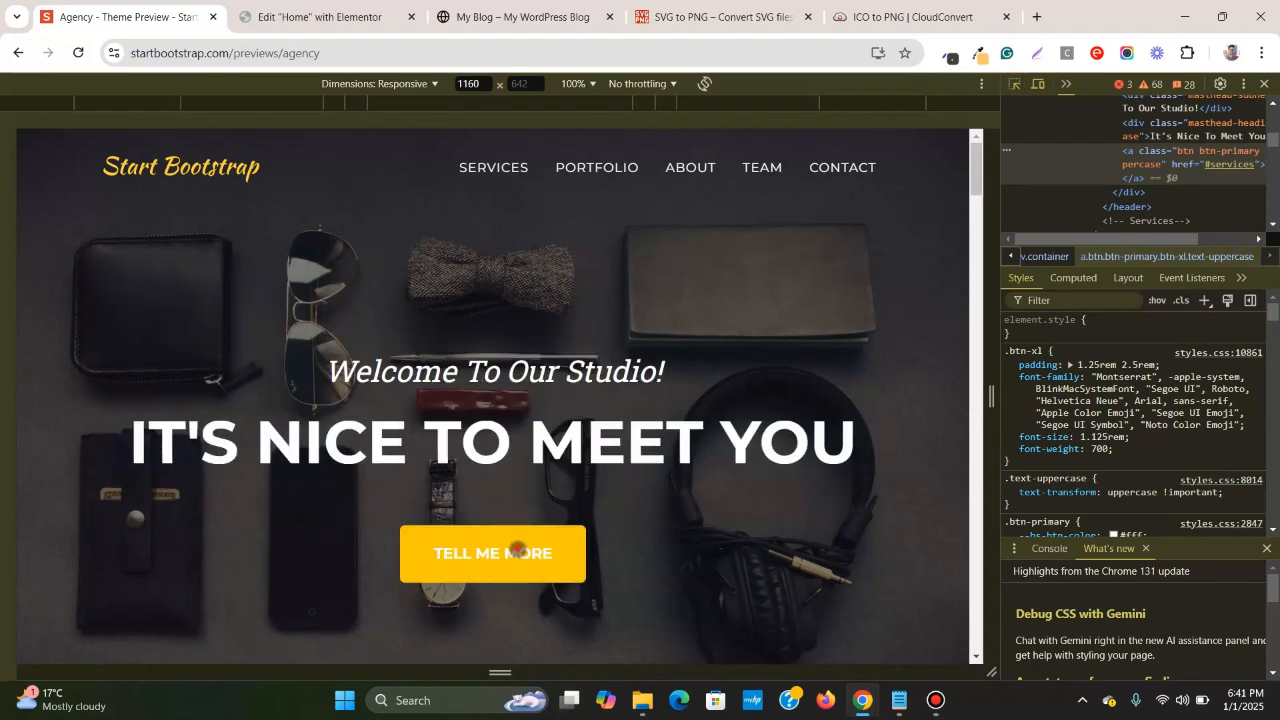
pyautogui.scroll(2, 1141, 191)
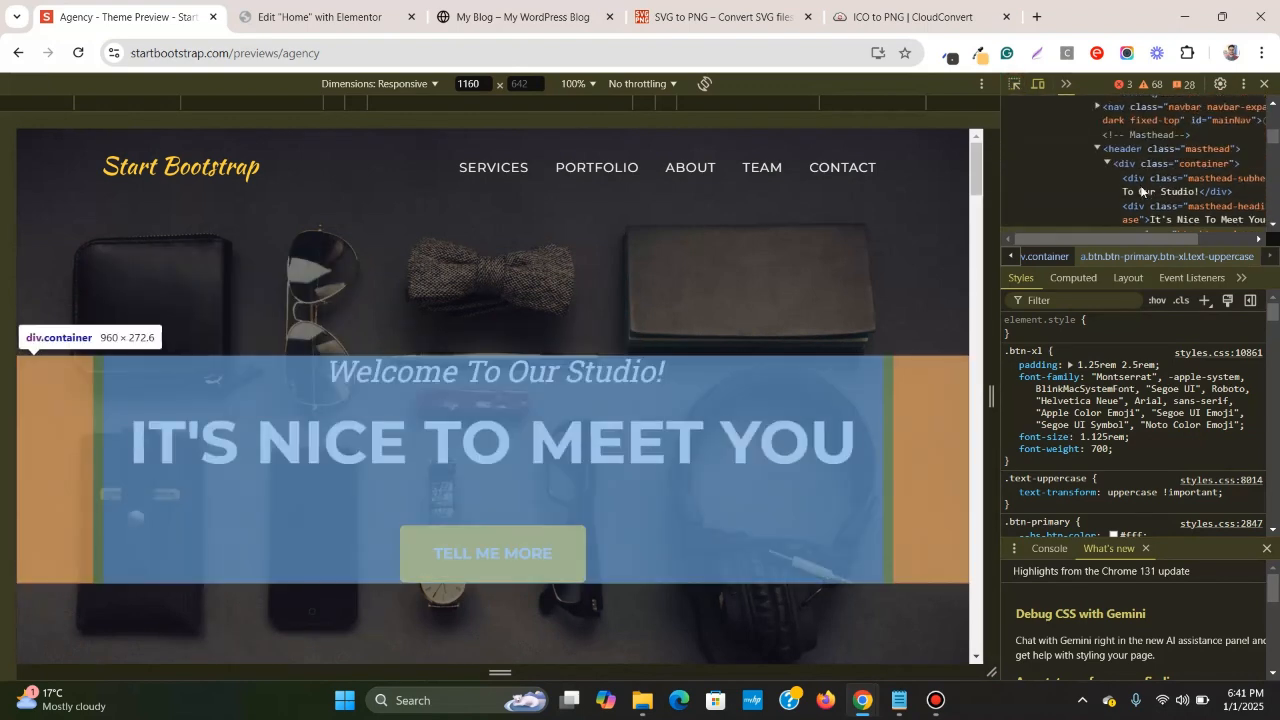
pyautogui.scroll(-2, 1150, 190)
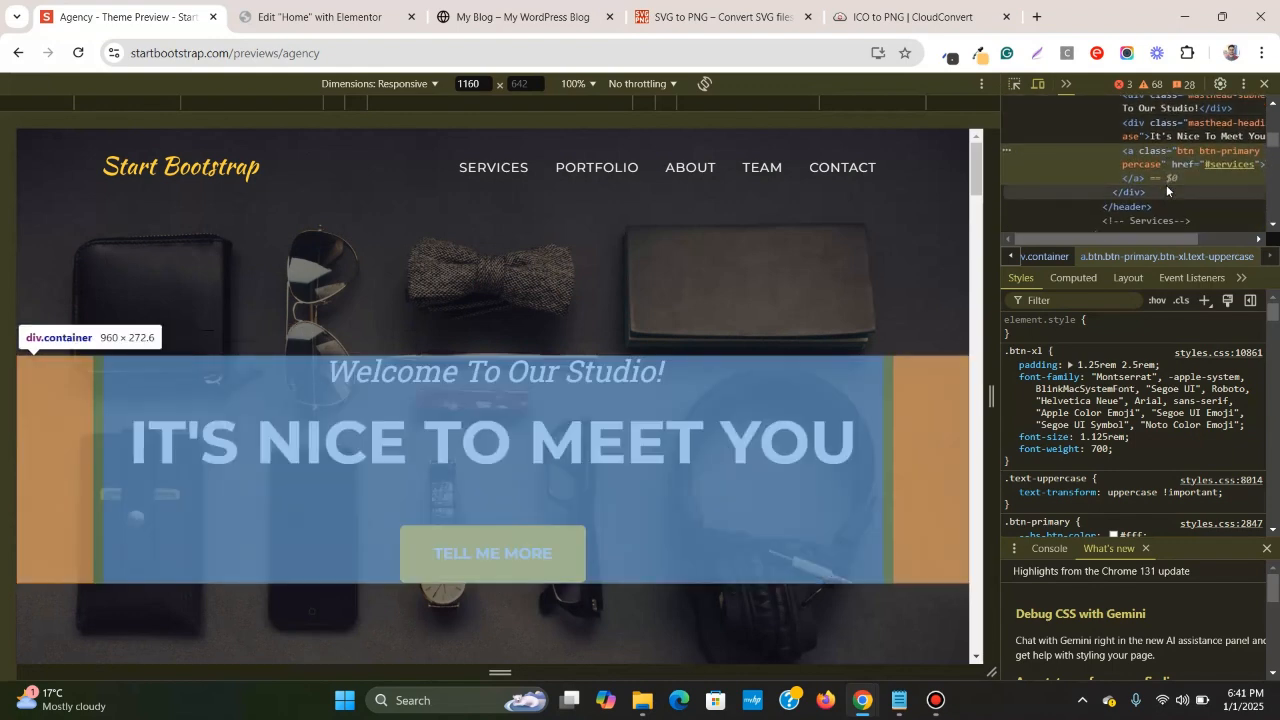
pyautogui.scroll(-4, 1170, 190)
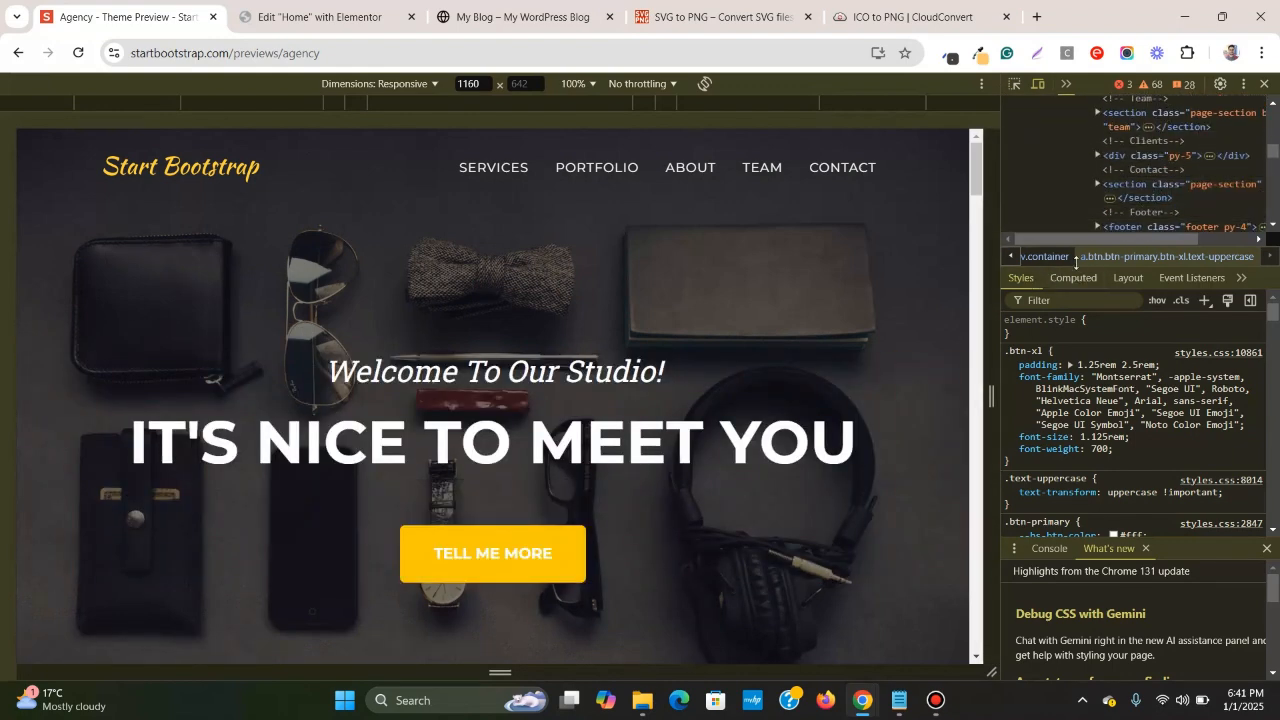
pyautogui.moveTo(1078, 266); pyautogui.dragTo(1078, 452)
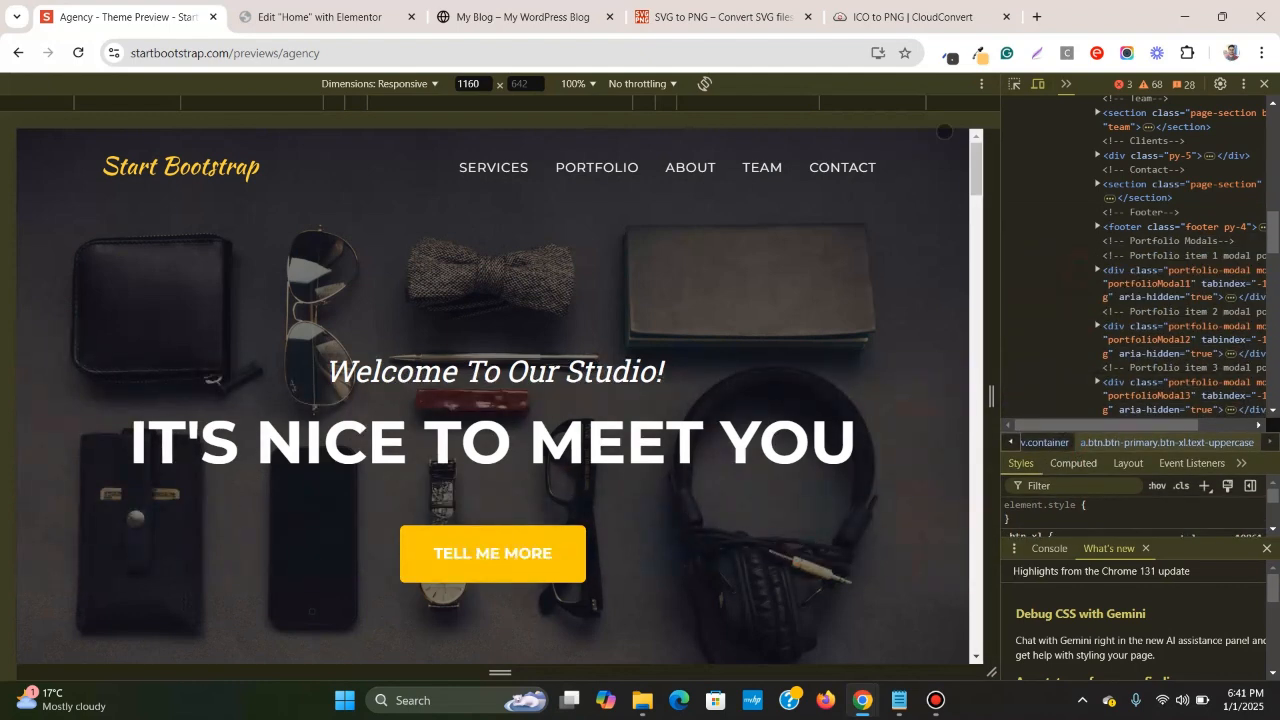
pyautogui.click(1012, 86)
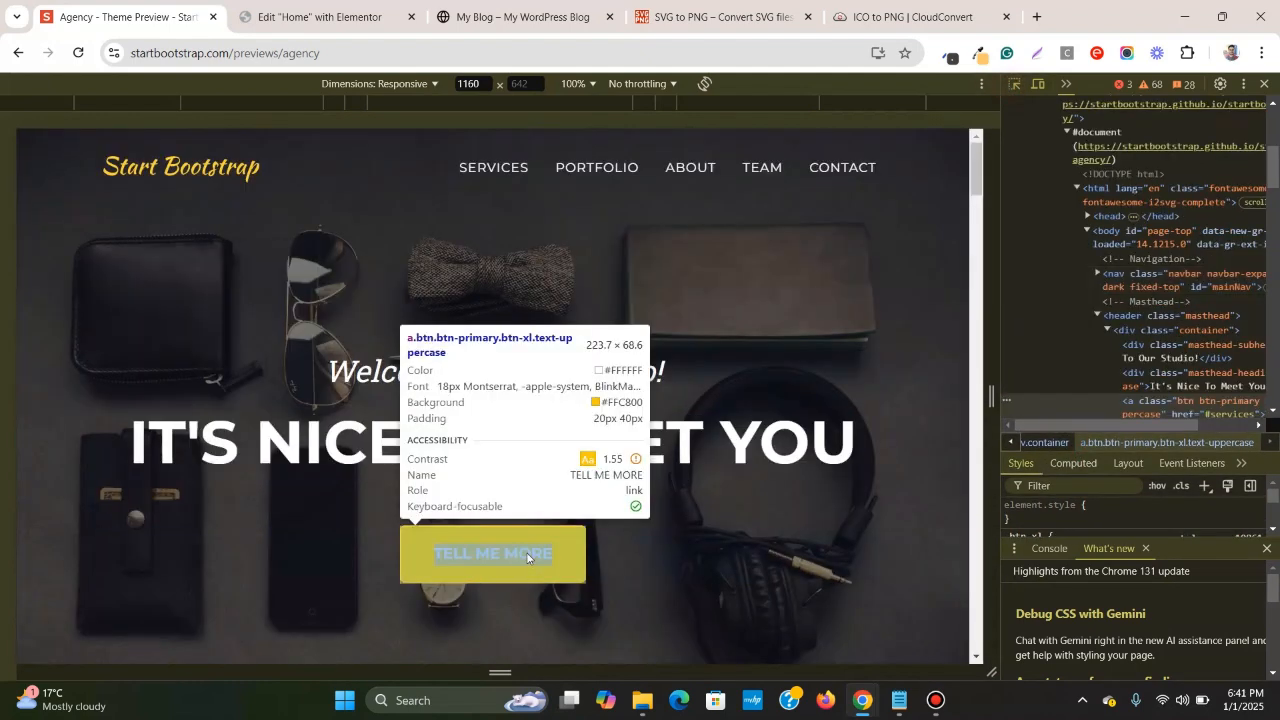
pyautogui.click(527, 552)
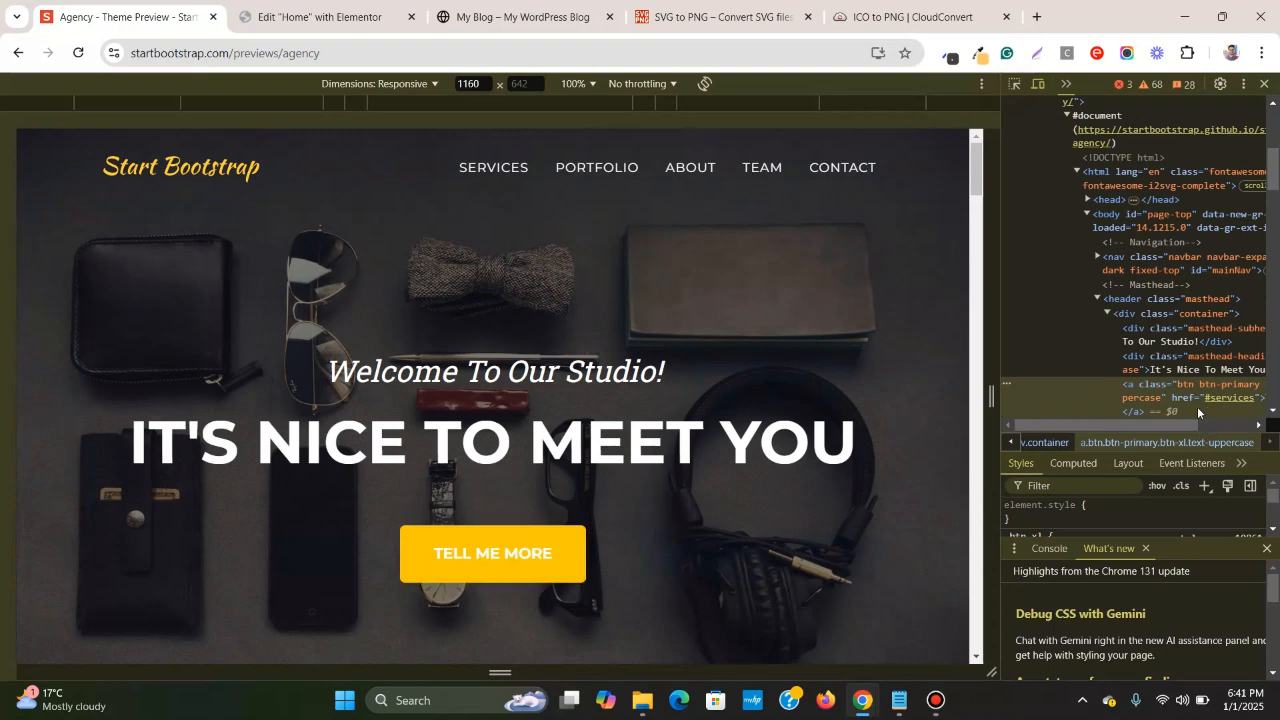
# - Copy "Tell Me More" from the inspected markup and use it as the text of the hero's button in Elementor
pyautogui.scroll(-2, 1190, 406)
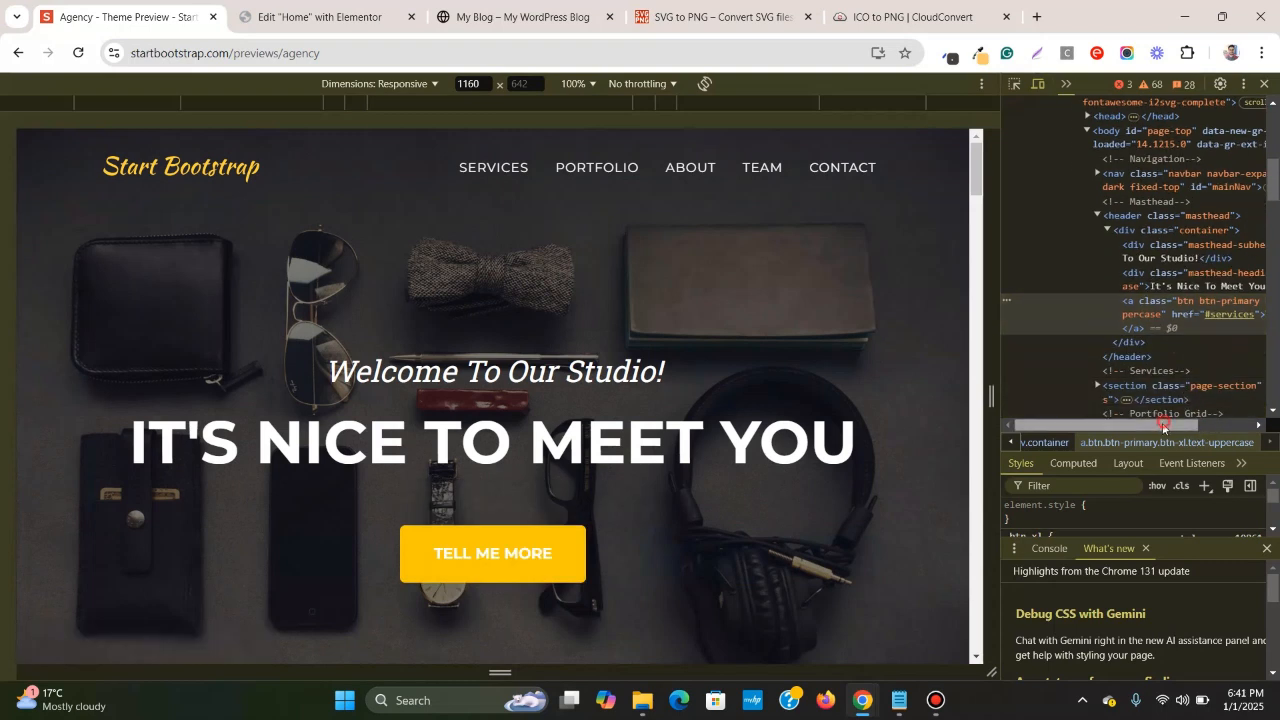
pyautogui.hscroll(3, 1200, 360)
pyautogui.doubleClick(1238, 315)
pyautogui.hotkey('ctrl', 'c')
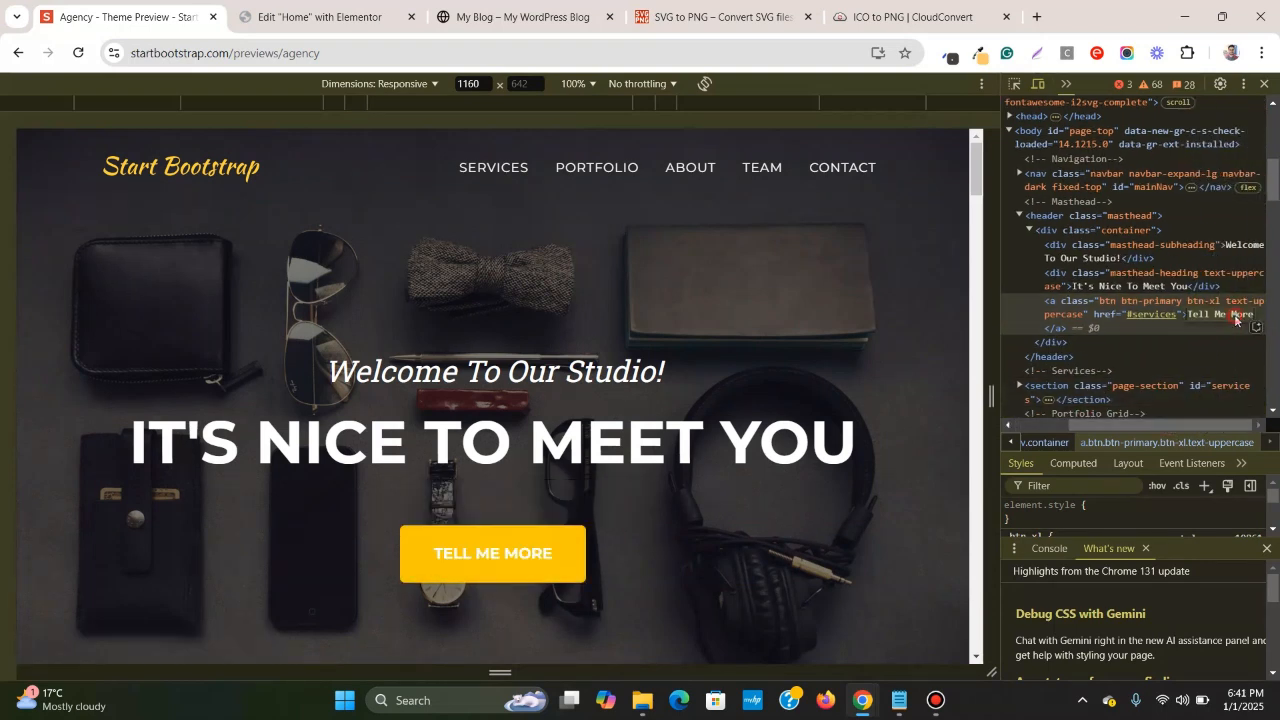
pyautogui.rightClick(1240, 315)
pyautogui.click(1040, 398)
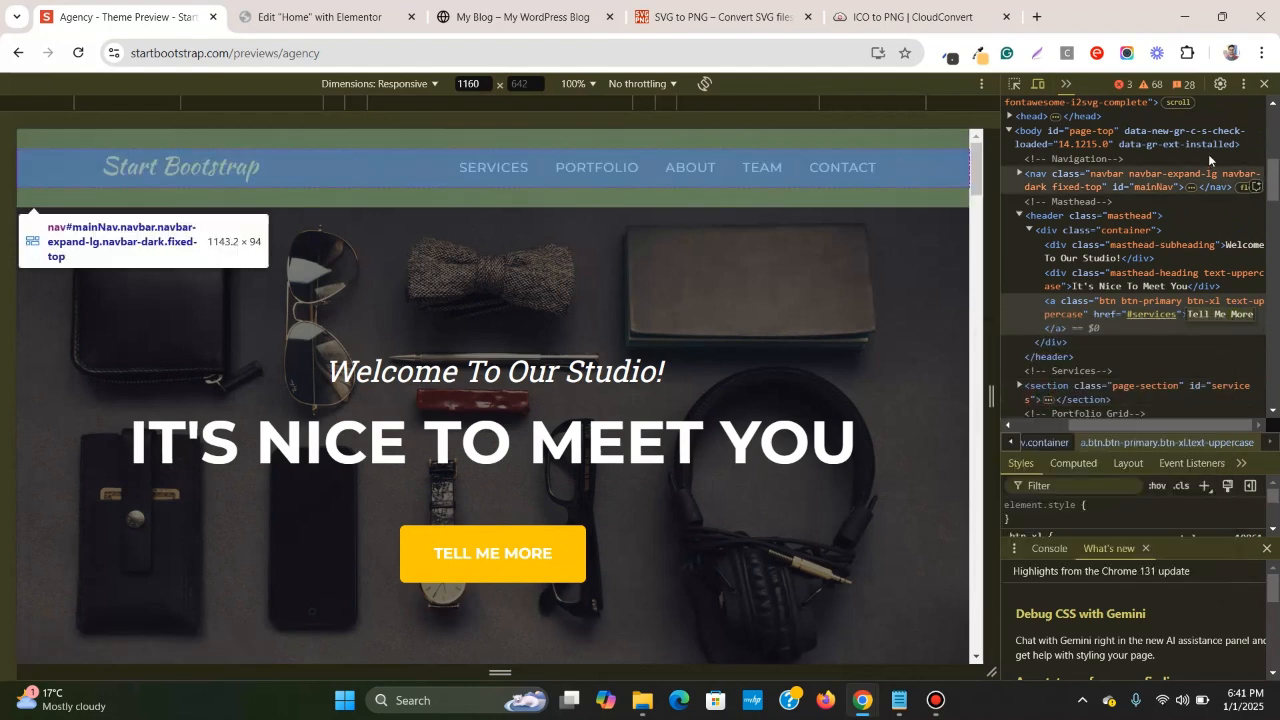
pyautogui.click(1264, 84)
pyautogui.click(344, 8)
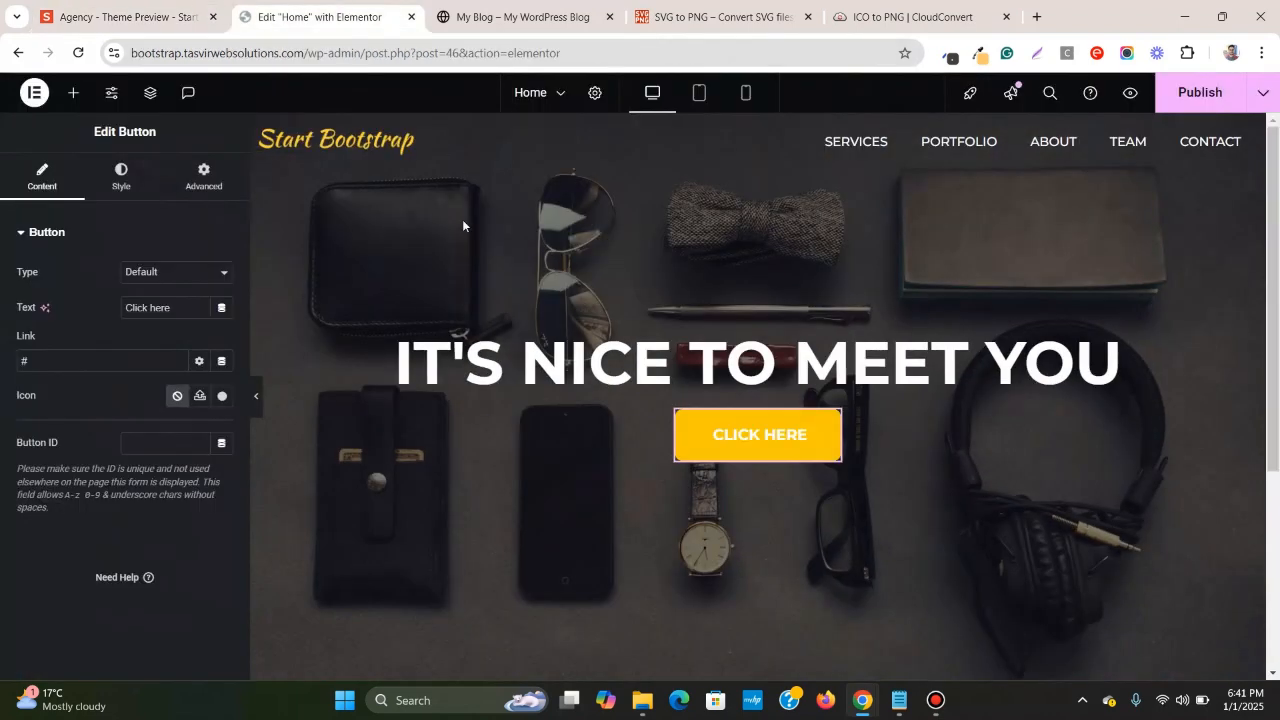
pyautogui.tripleClick(189, 312)
pyautogui.rightClick(190, 313)
pyautogui.click(205, 418)
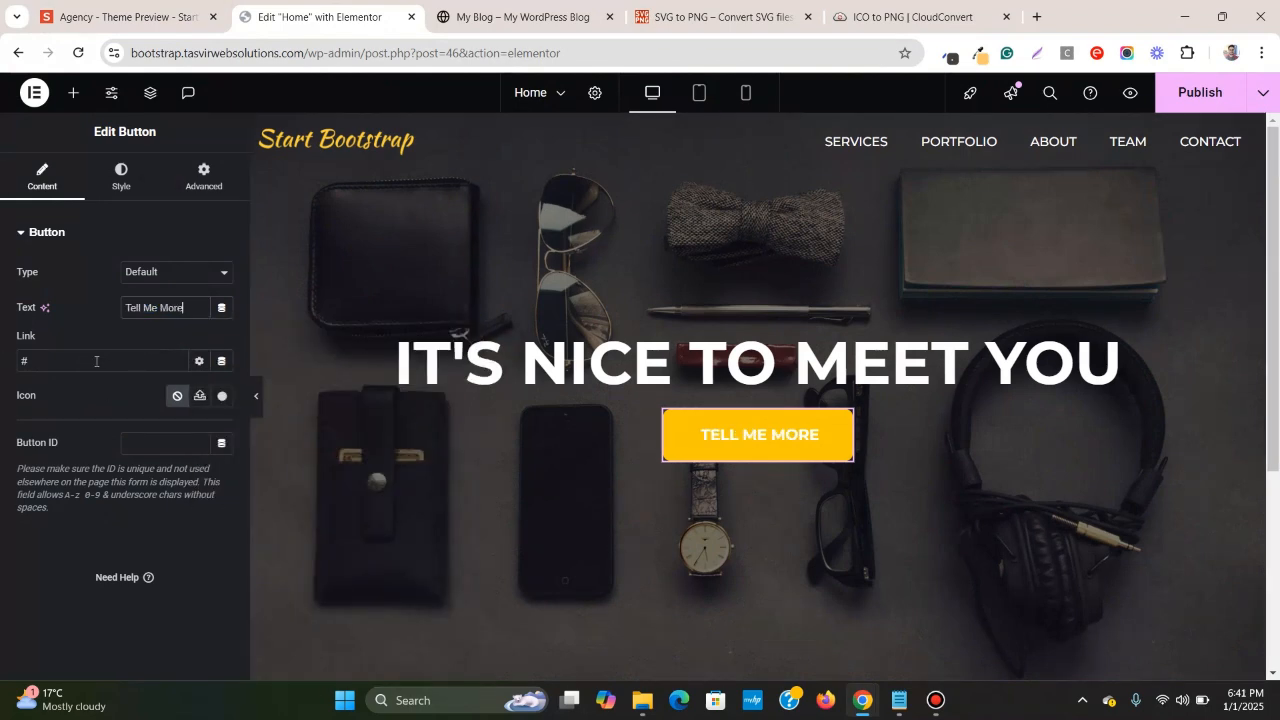
# - Check the original Agency hero and add a Text Editor widget above the "It's Nice To Meet You" heading in Elementor
pyautogui.click(70, 8)
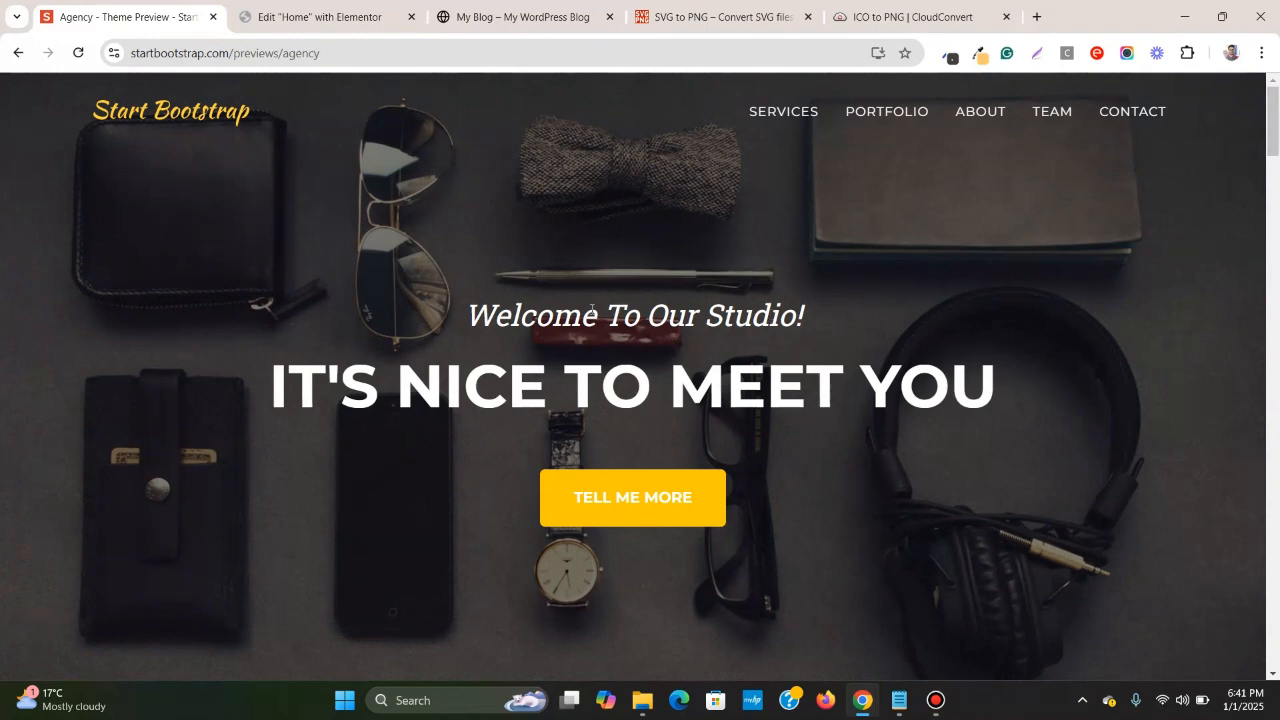
pyautogui.click(327, 16)
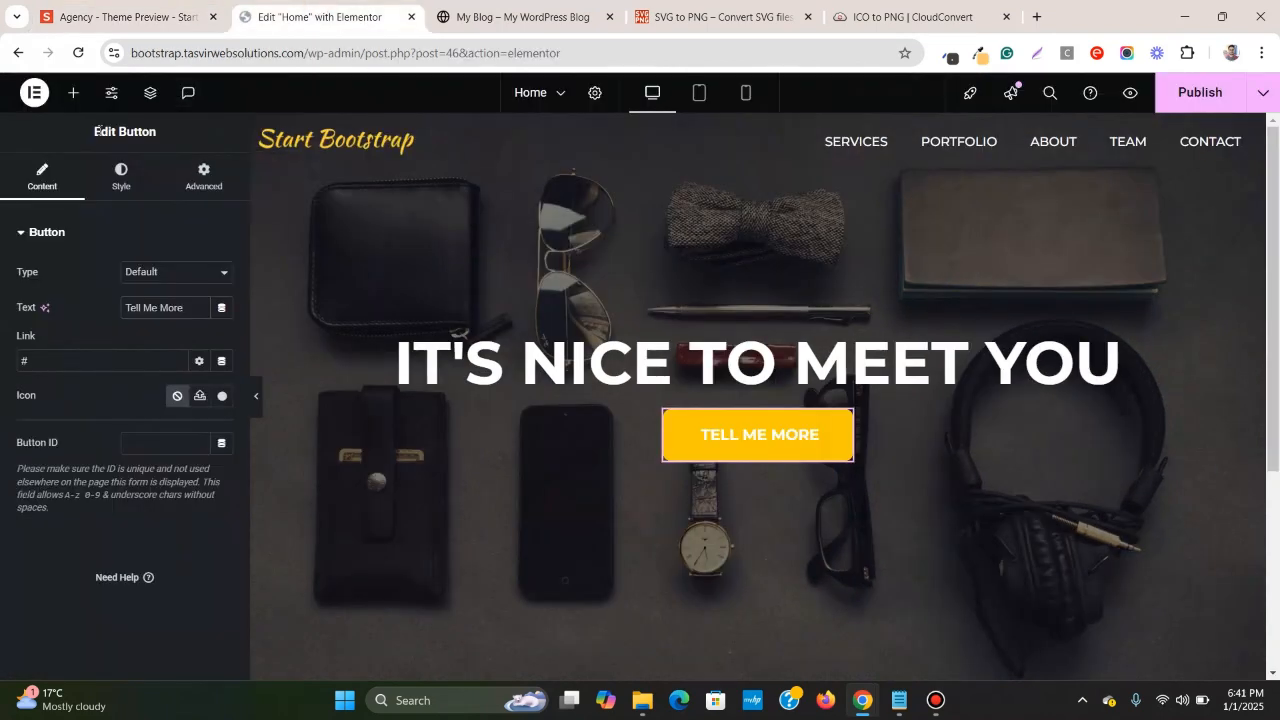
pyautogui.click(73, 93)
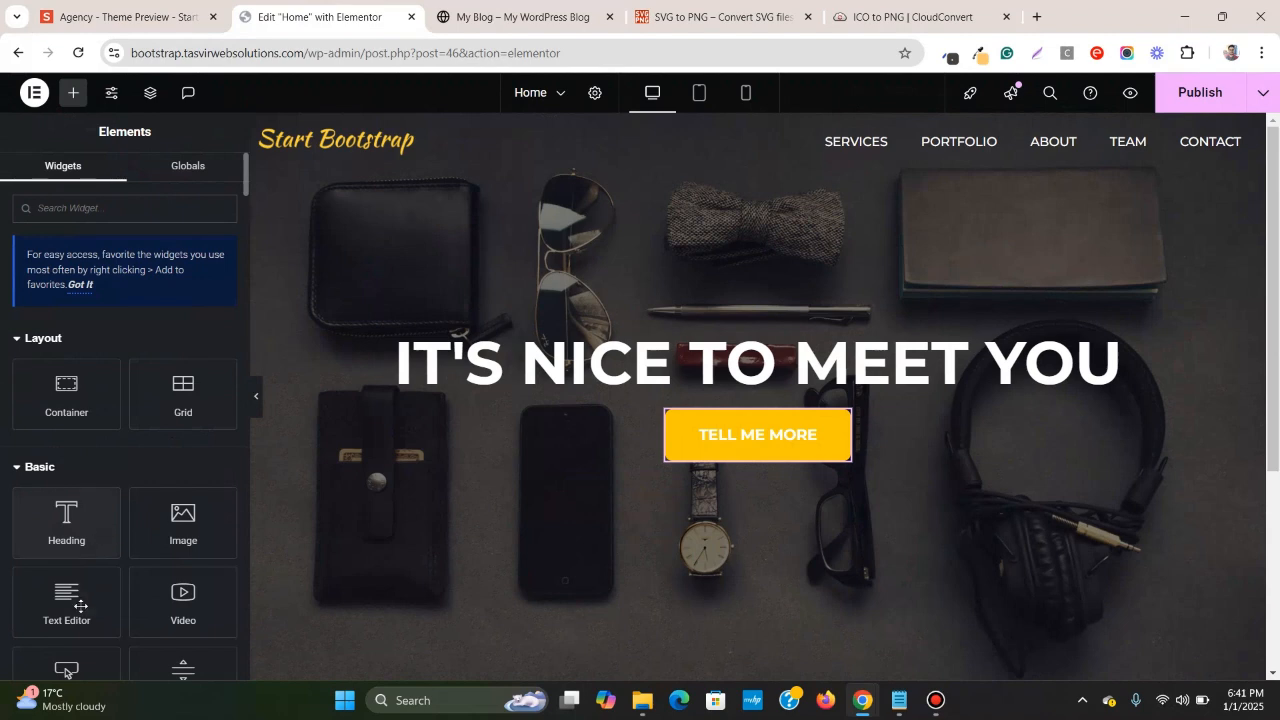
pyautogui.moveTo(80, 604); pyautogui.dragTo(720, 368)
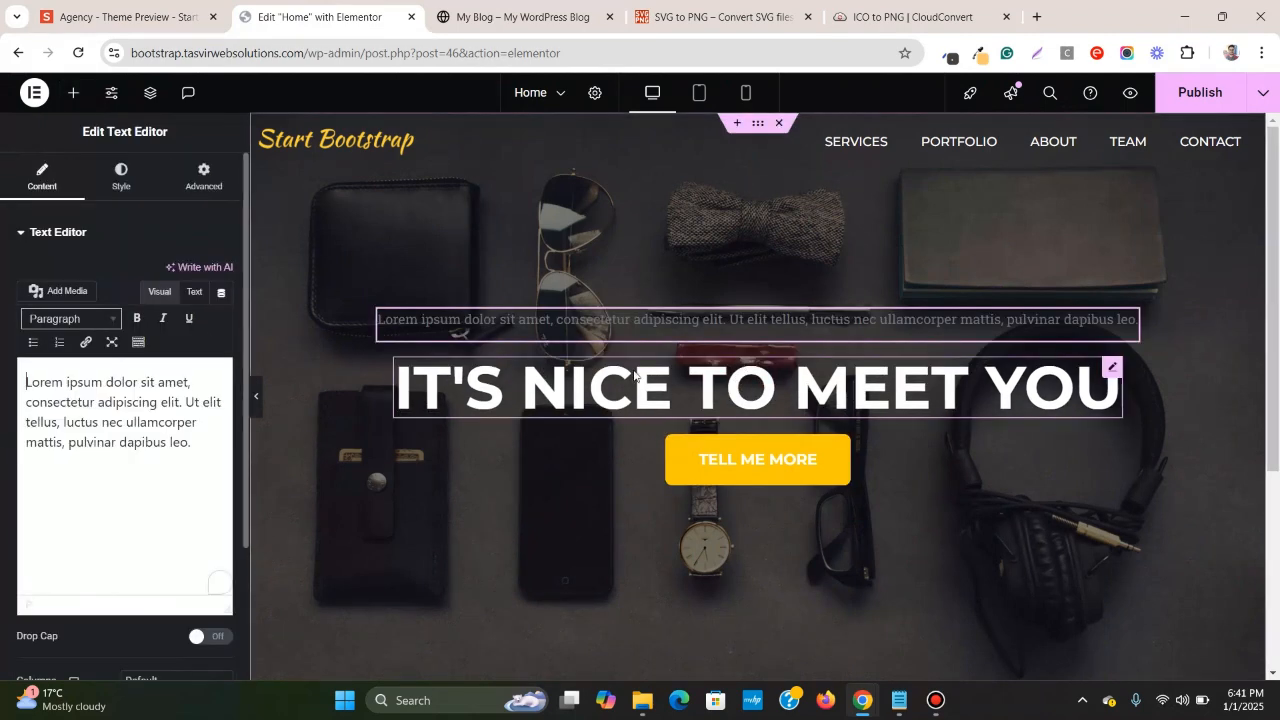
# - Copy "Welcome To Our Studio!" from the Agency preview page and replace the new text widget's placeholder text with it
pyautogui.click(193, 8)
pyautogui.tripleClick(737, 318)
pyautogui.rightClick(737, 320)
pyautogui.click(760, 329)
pyautogui.click(383, 19)
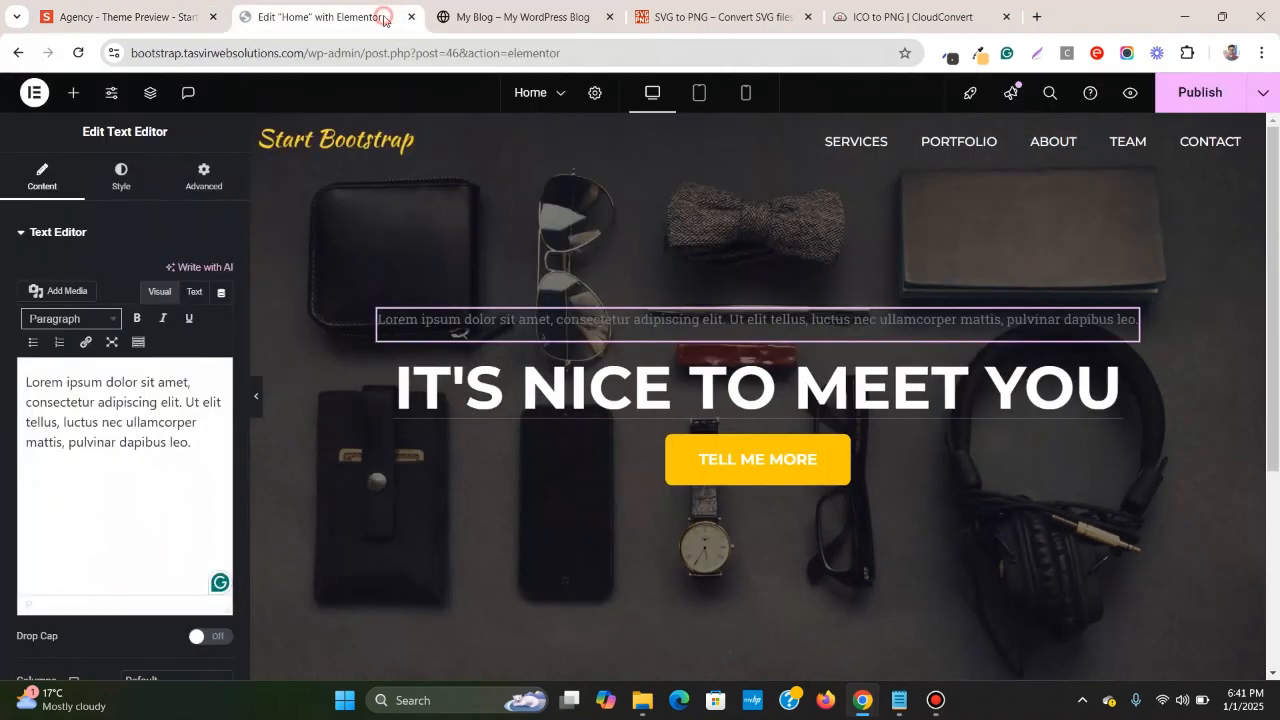
pyautogui.tripleClick(141, 425)
pyautogui.rightClick(141, 428)
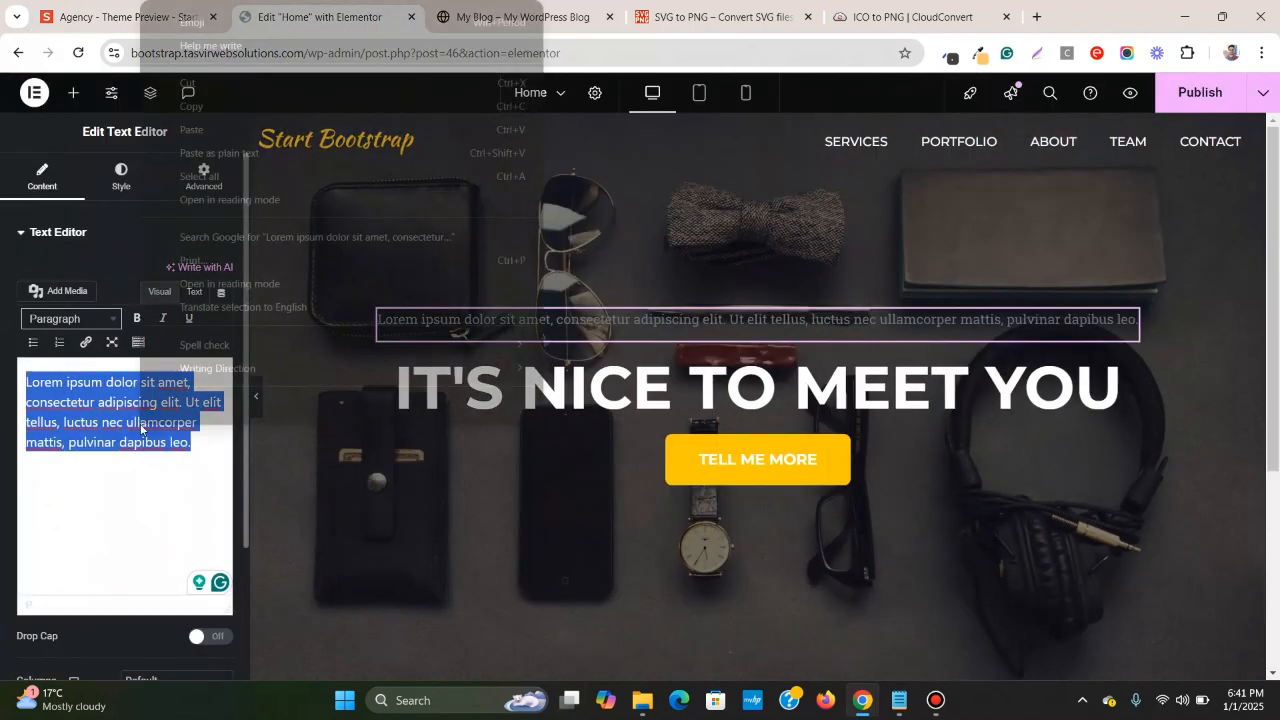
pyautogui.click(277, 160)
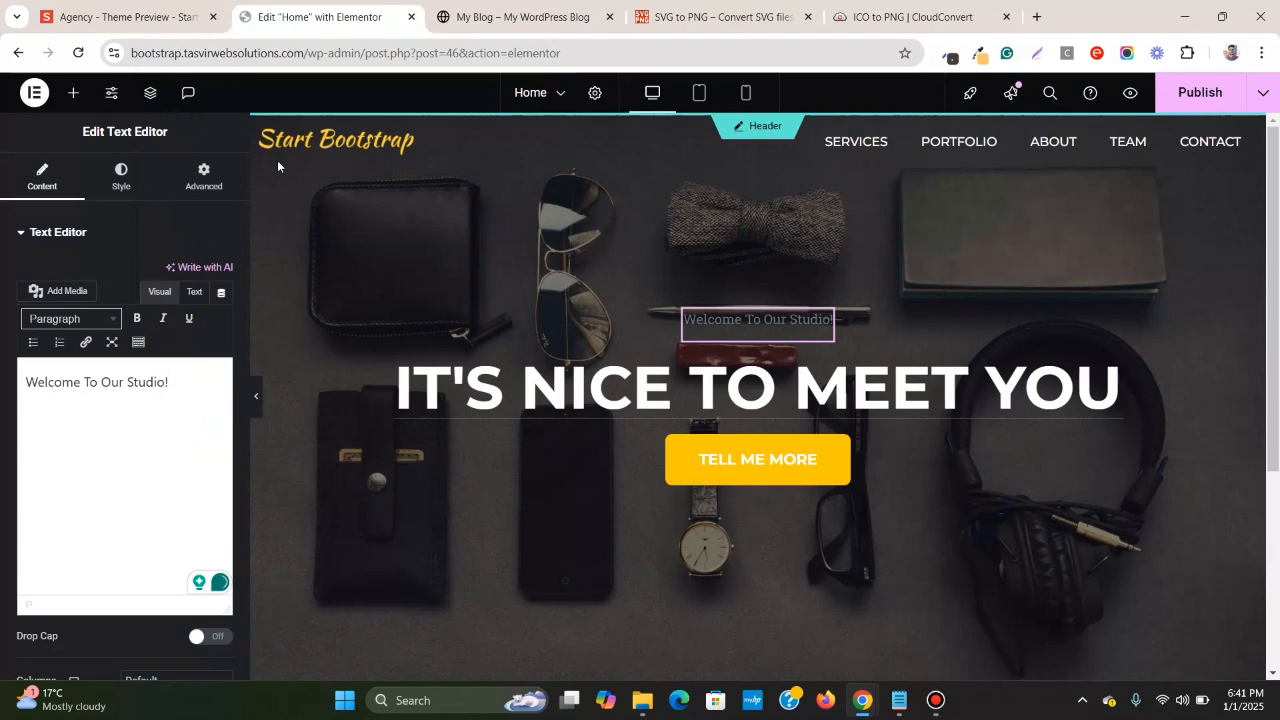
# - Inspect the "Welcome To Our Studio!" subheading on the Agency preview page for its font and color
pyautogui.click(170, 14)
pyautogui.click(885, 261)
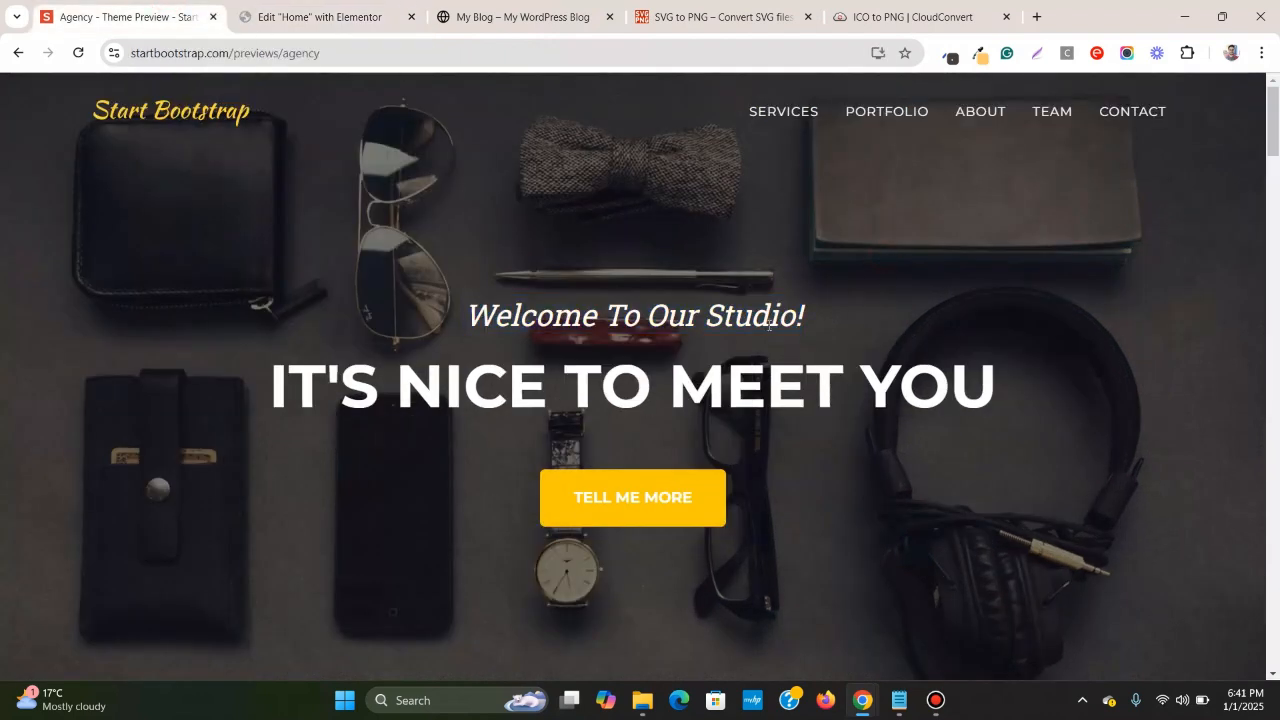
pyautogui.rightClick(764, 318)
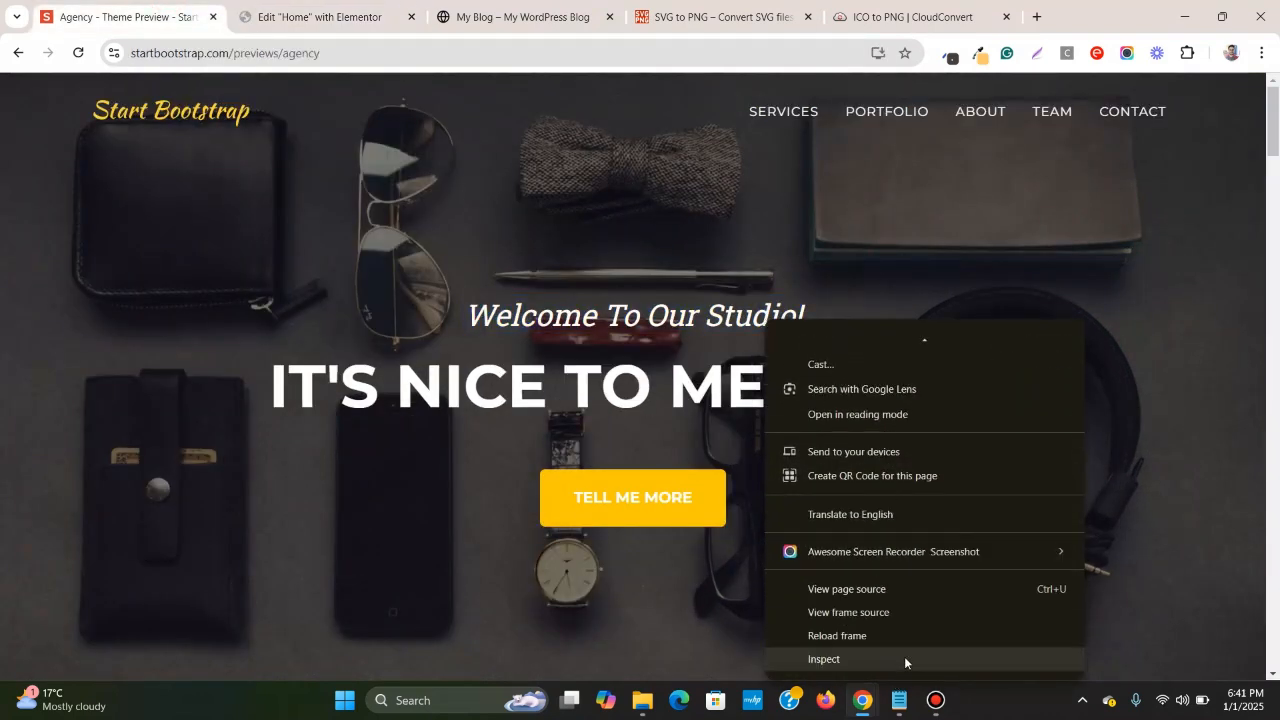
pyautogui.click(902, 660)
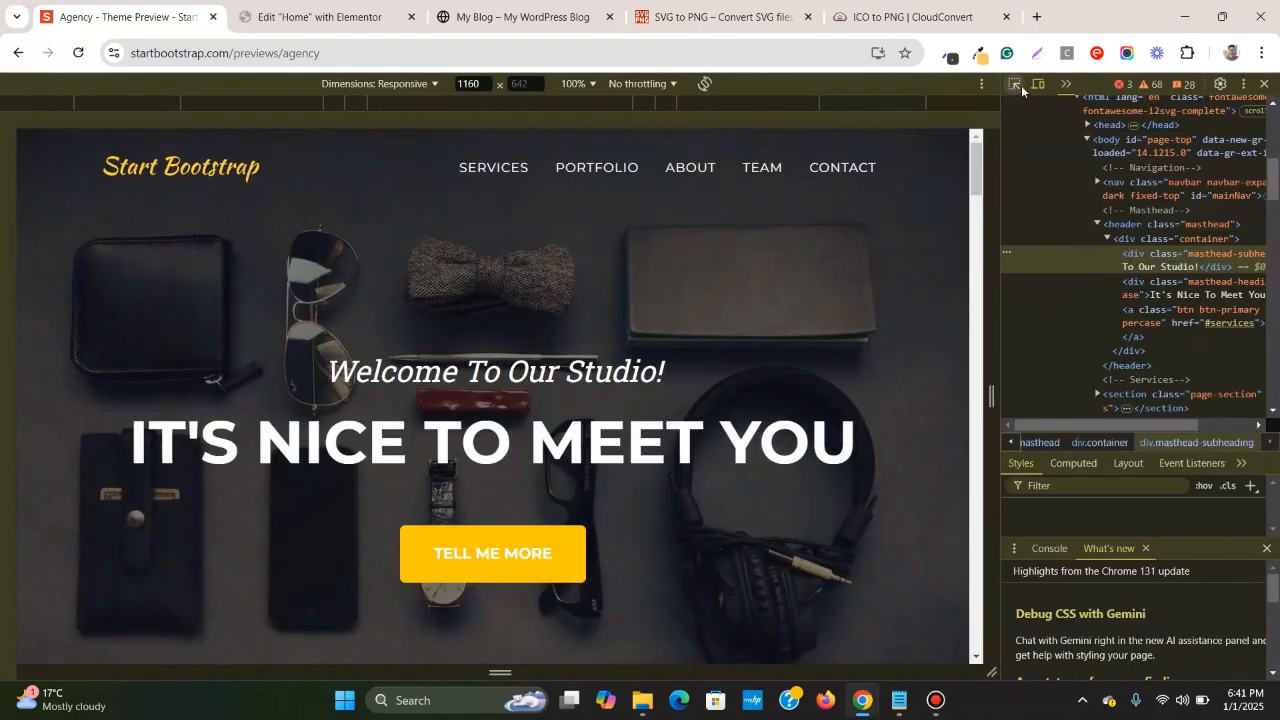
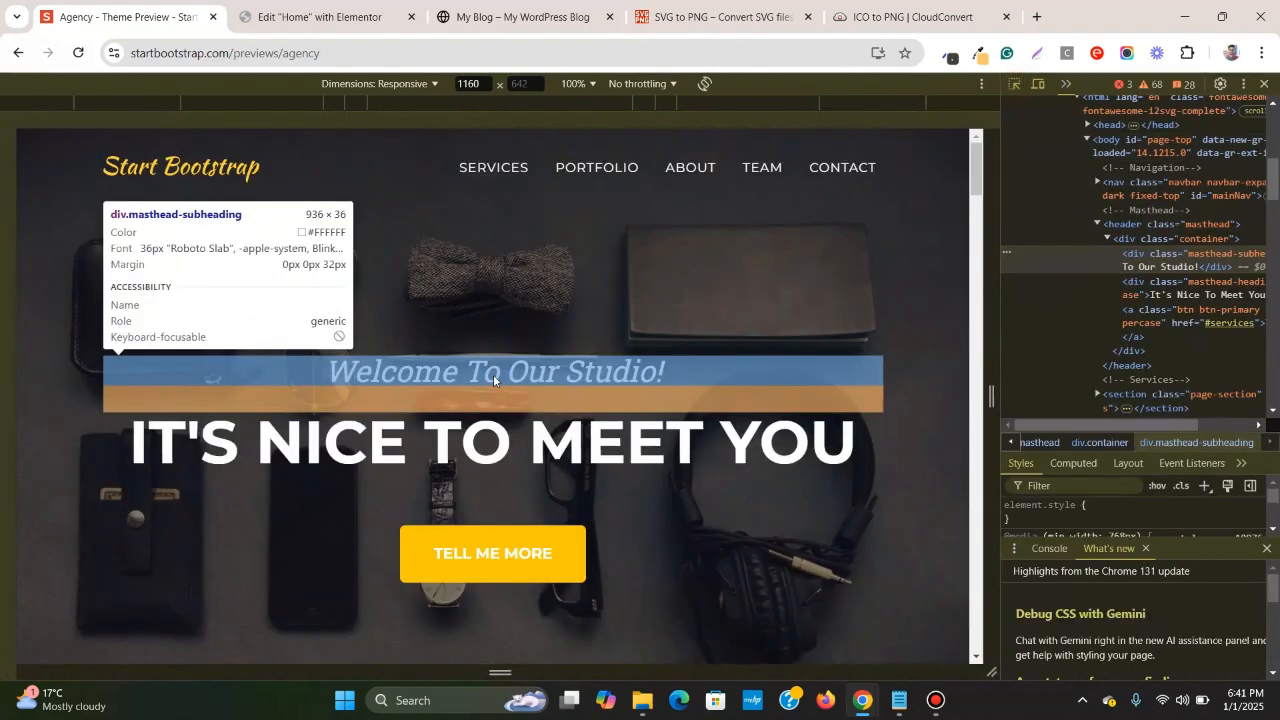
# - Back in Elementor, set the welcome text's font size to 36 px and its text color to the white global color
pyautogui.click(330, 17)
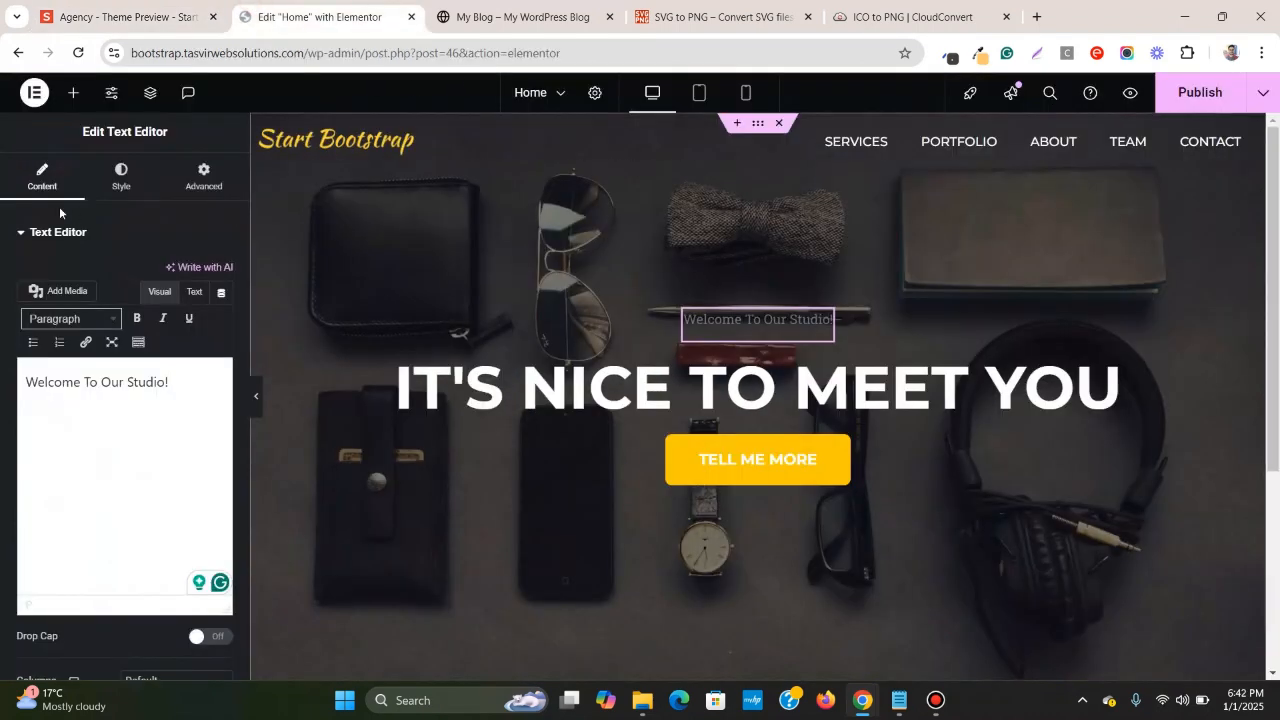
pyautogui.click(121, 177)
pyautogui.click(223, 343)
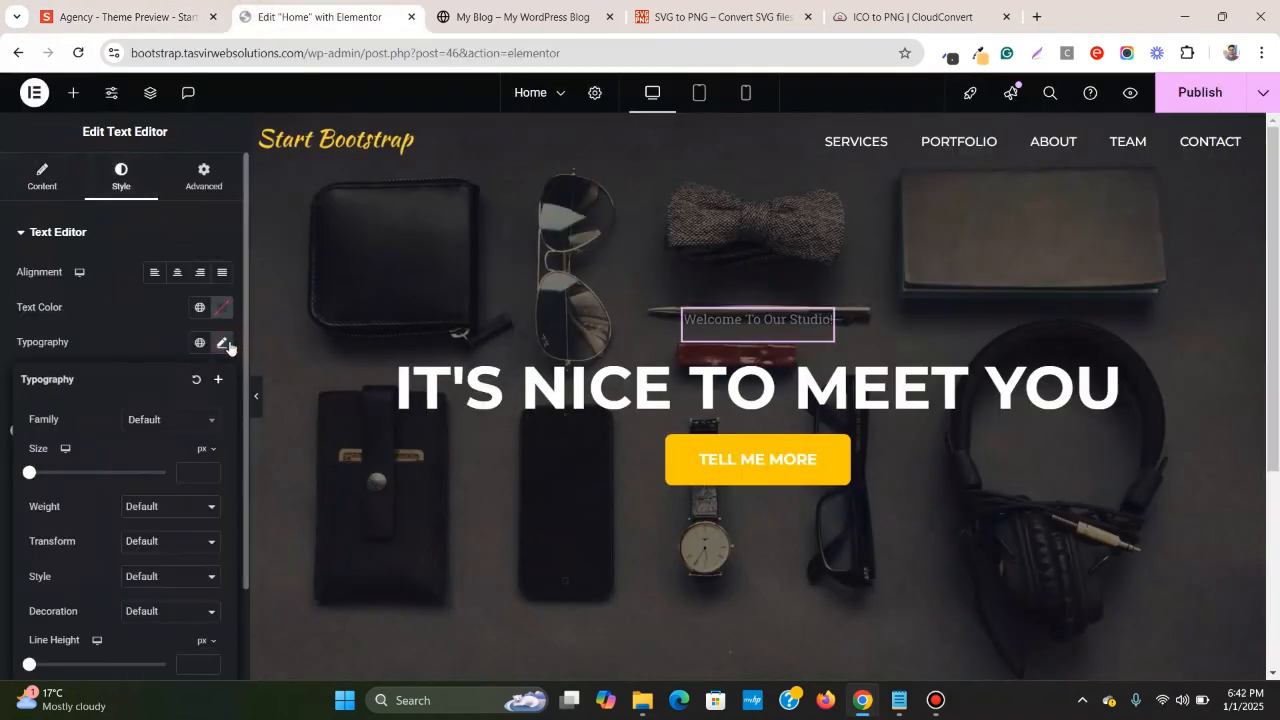
pyautogui.write('36')
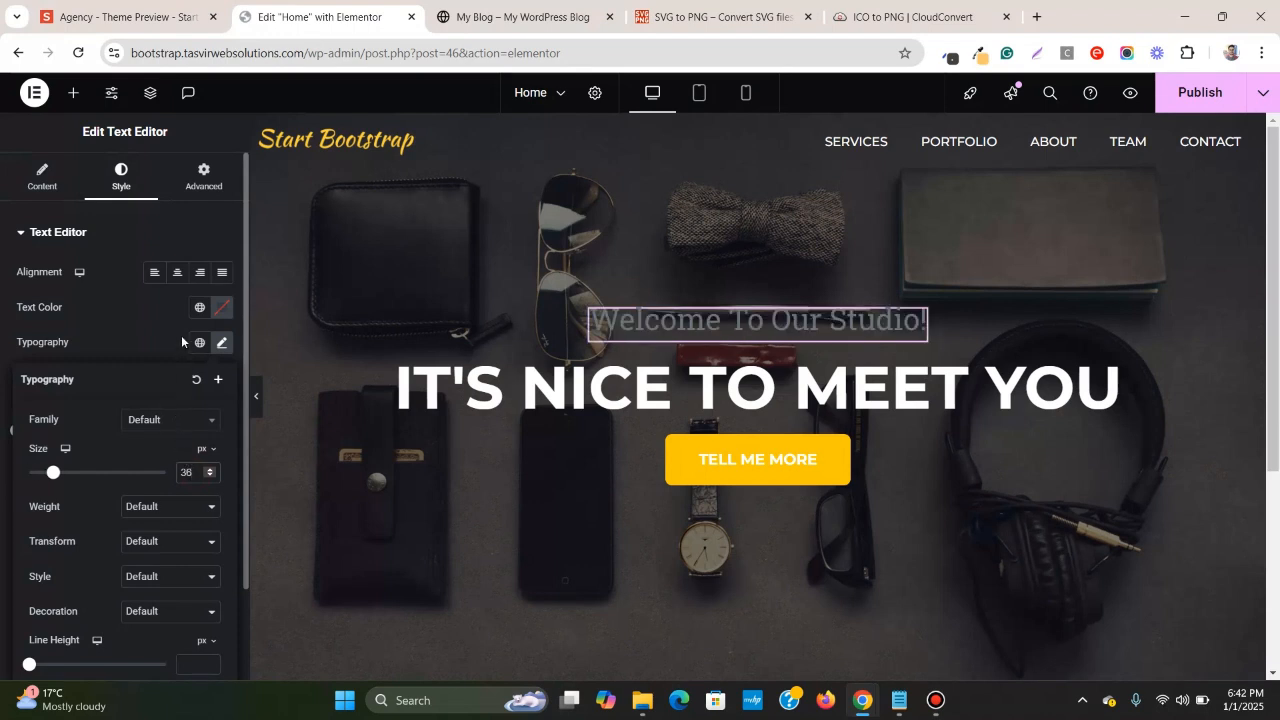
pyautogui.click(197, 312)
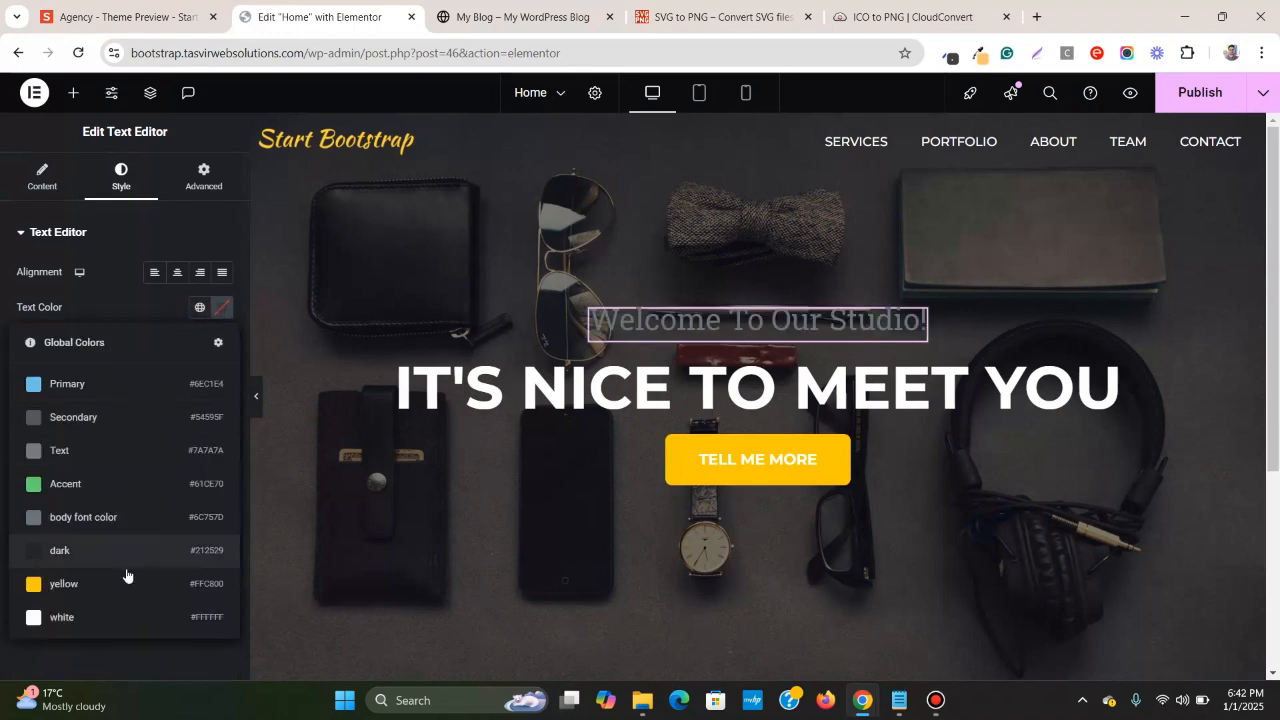
pyautogui.click(114, 613)
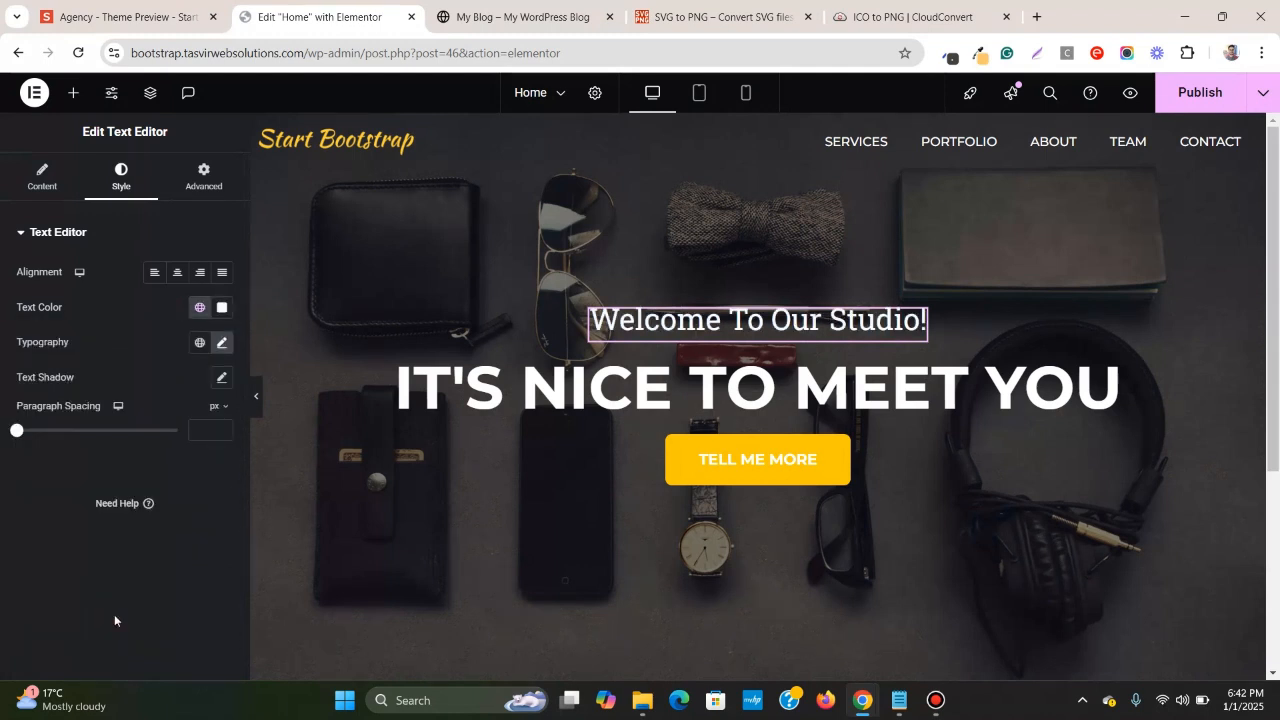
# - Set the welcome text's typography style to Italic
pyautogui.click(222, 343)
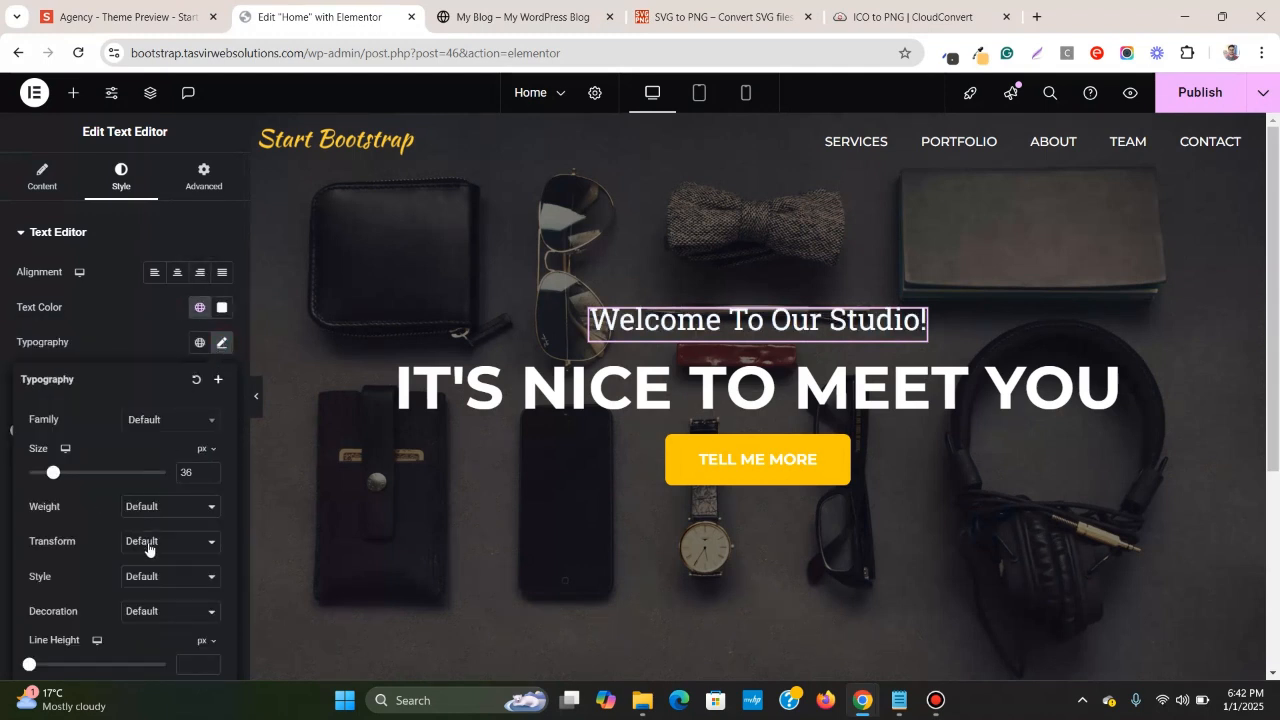
pyautogui.click(153, 619)
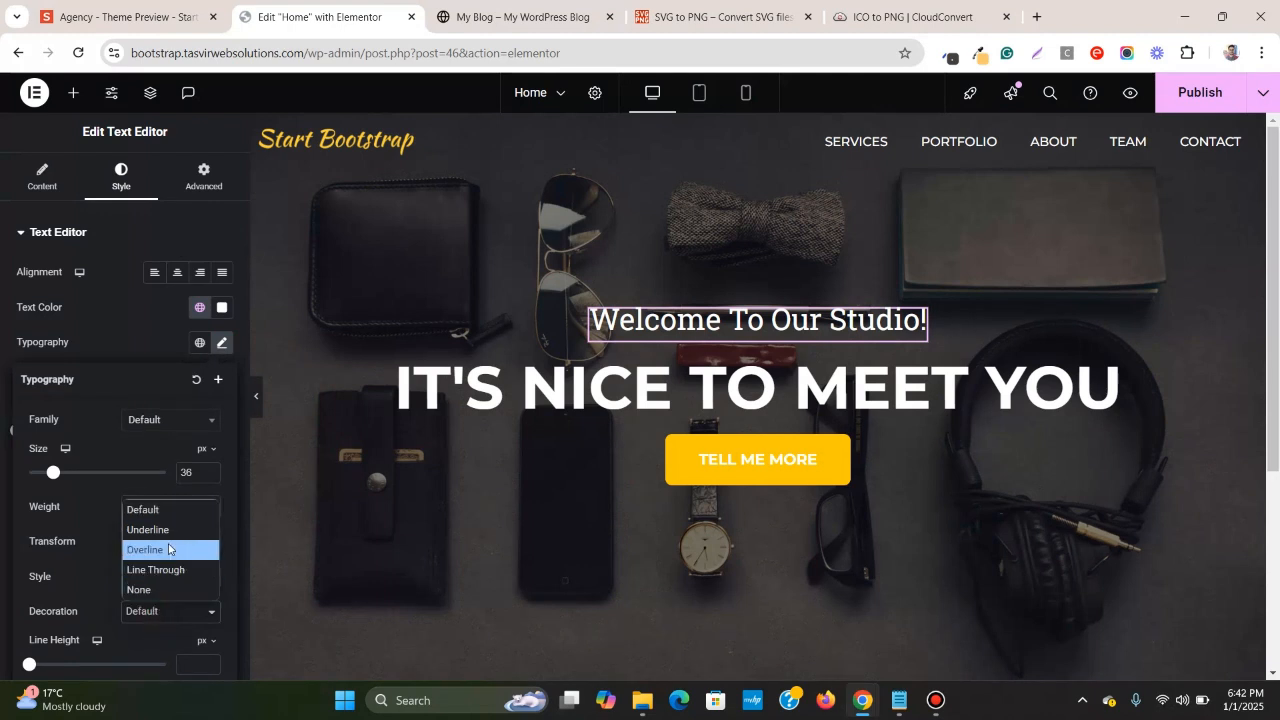
pyautogui.click(100, 530)
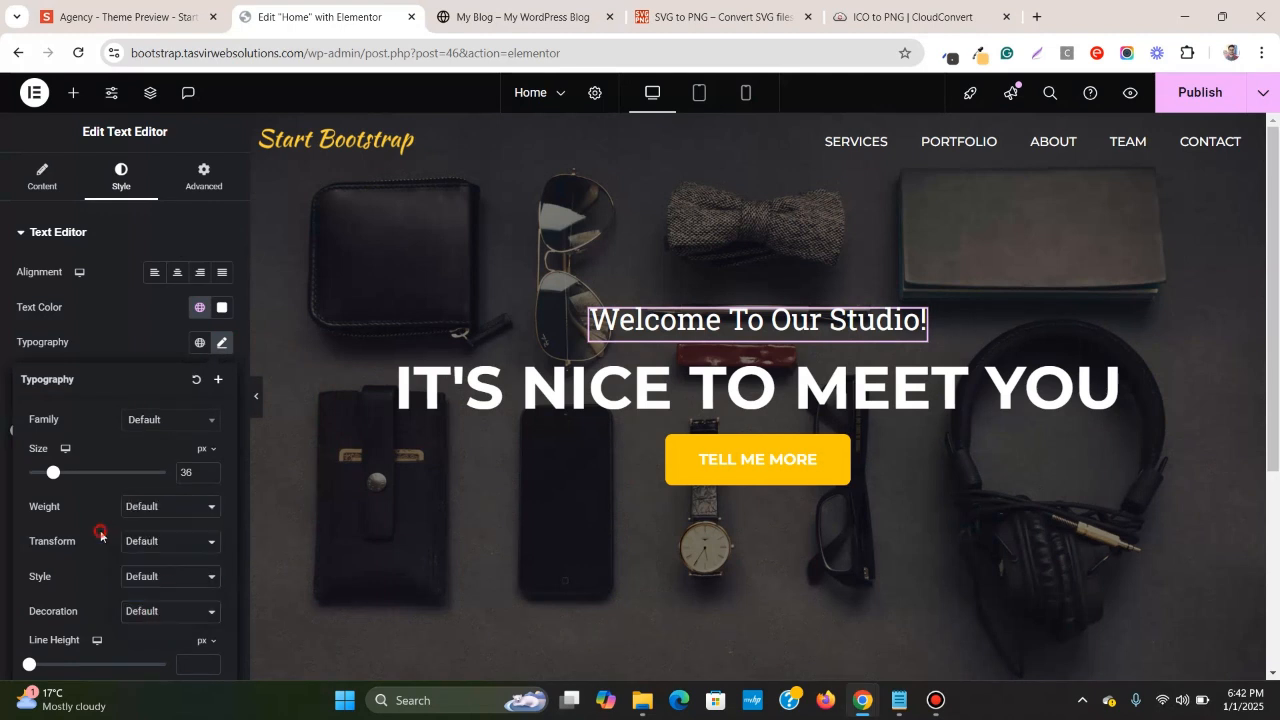
pyautogui.click(169, 577)
pyautogui.click(153, 640)
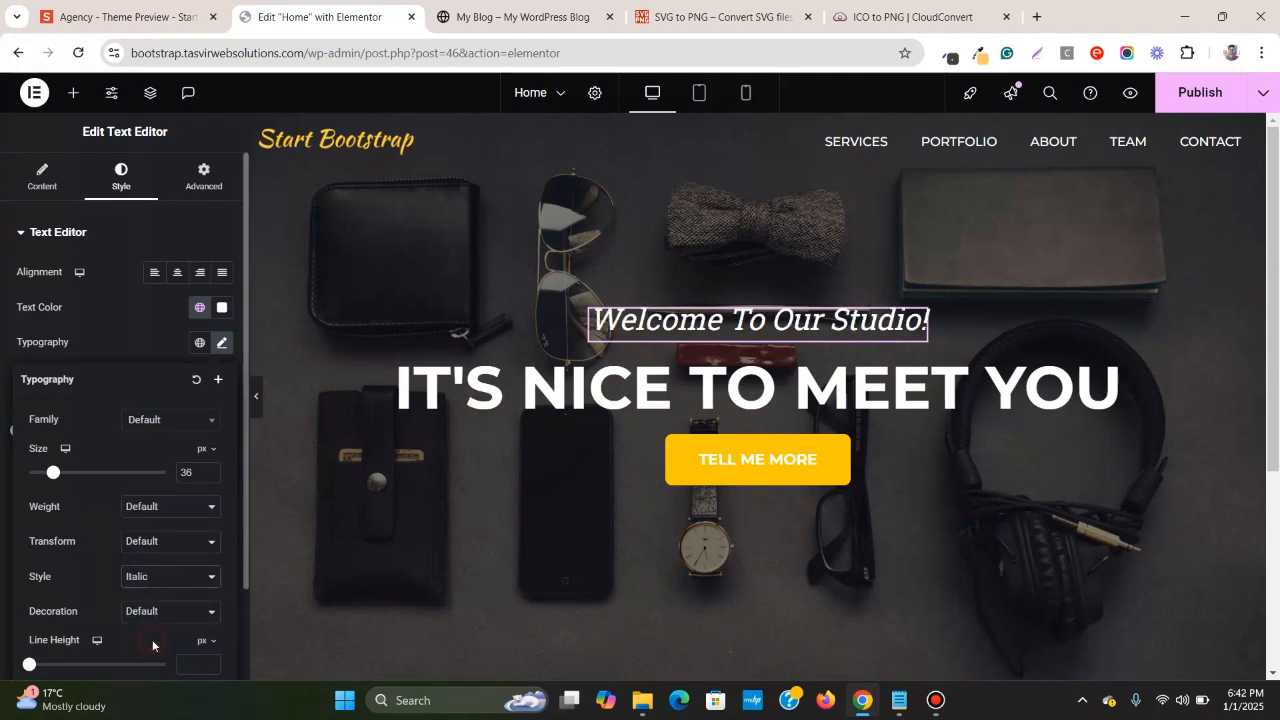
# - Examine the CSS rules of the original subheading on the Agency preview page, enlarging the styles area of the developer tools
pyautogui.click(180, 8)
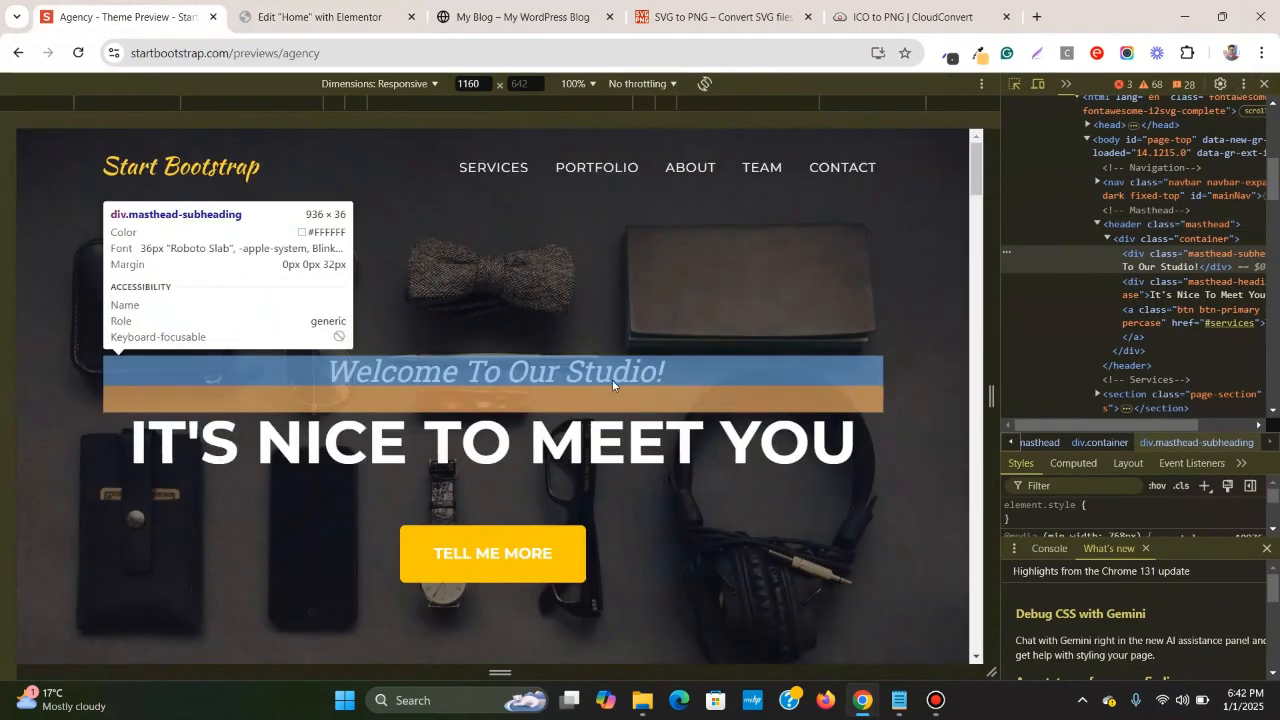
pyautogui.click(612, 378)
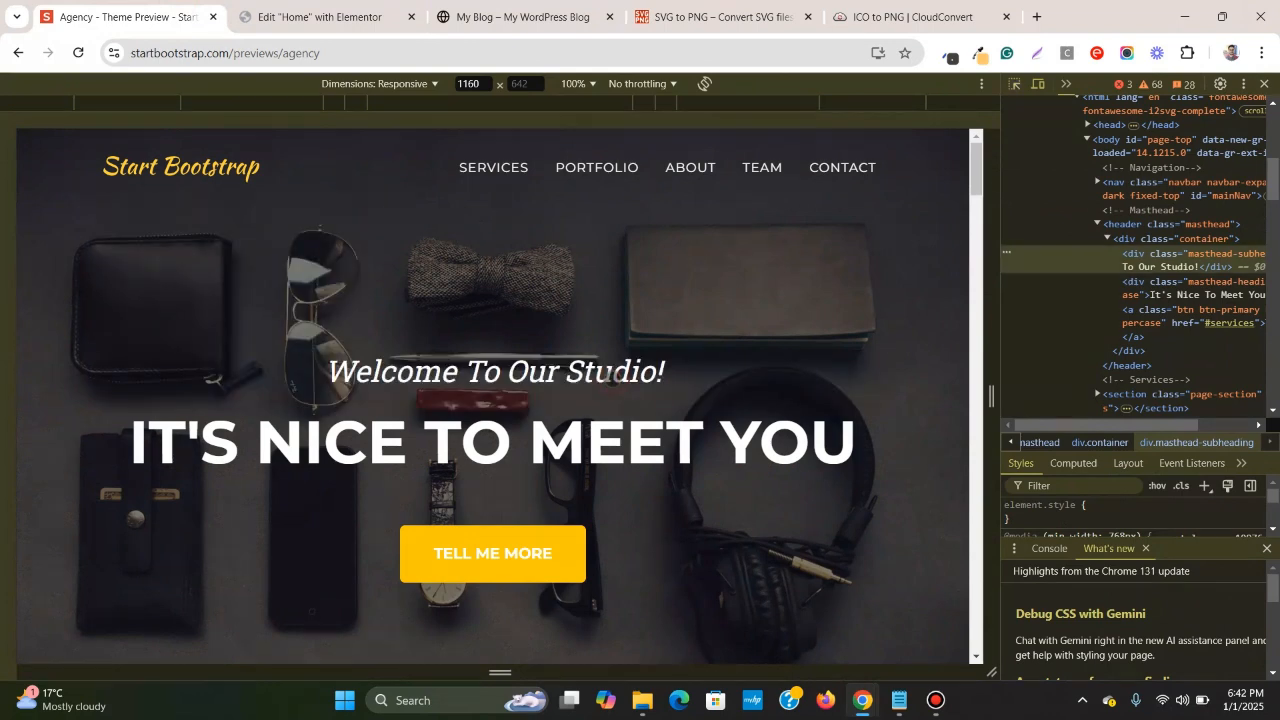
pyautogui.moveTo(1153, 541); pyautogui.dragTo(1145, 406)
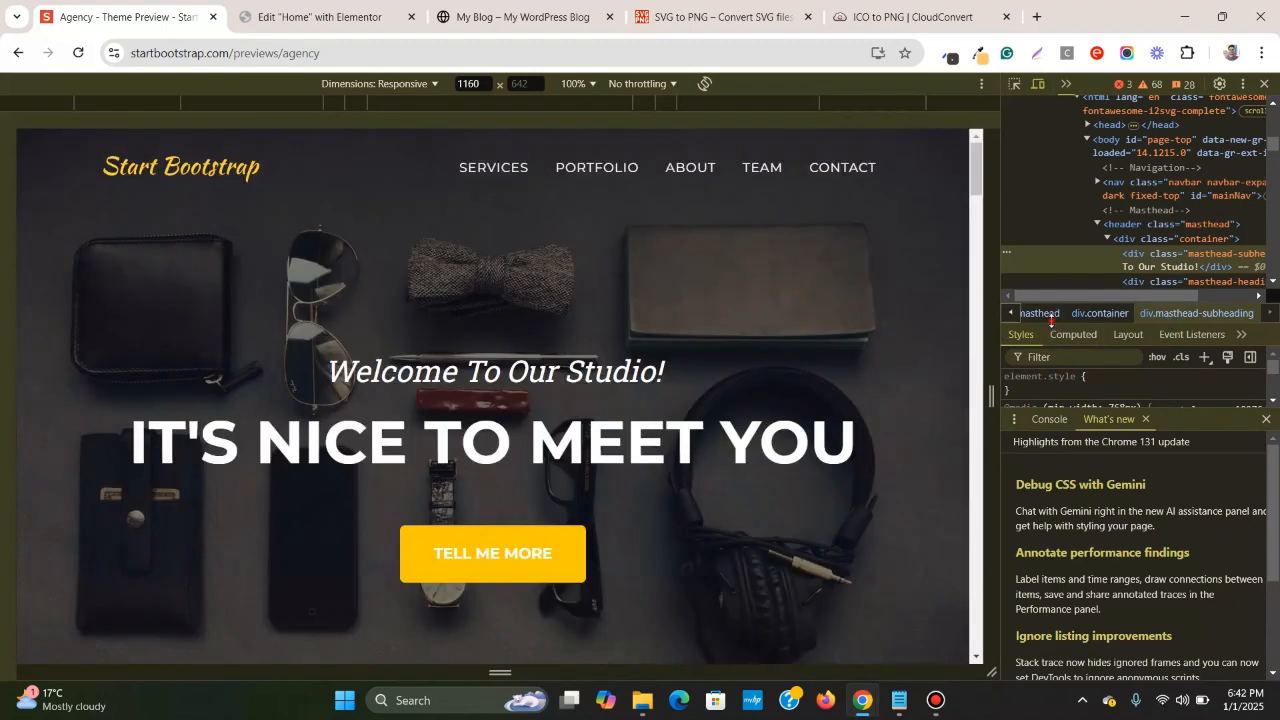
pyautogui.moveTo(1056, 324); pyautogui.dragTo(1080, 220)
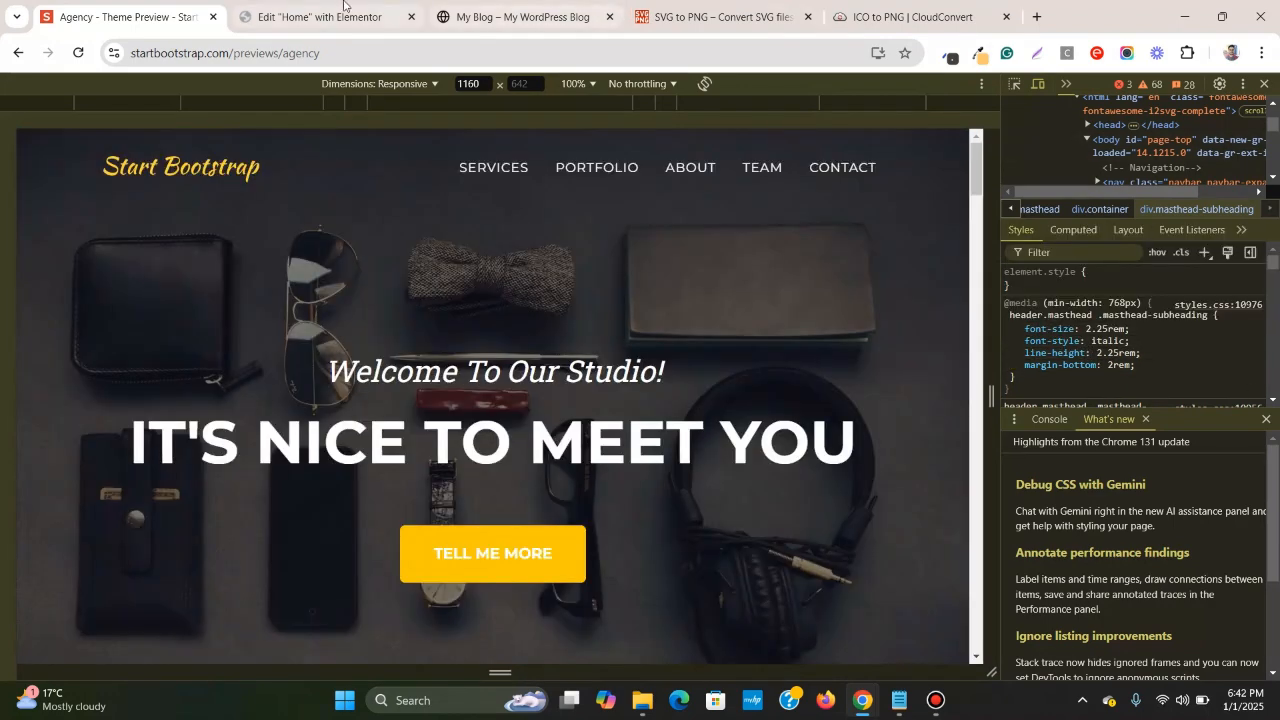
# - View the Elementor hero at full width and compare its spacing with the original Agency hero
pyautogui.click(318, 16)
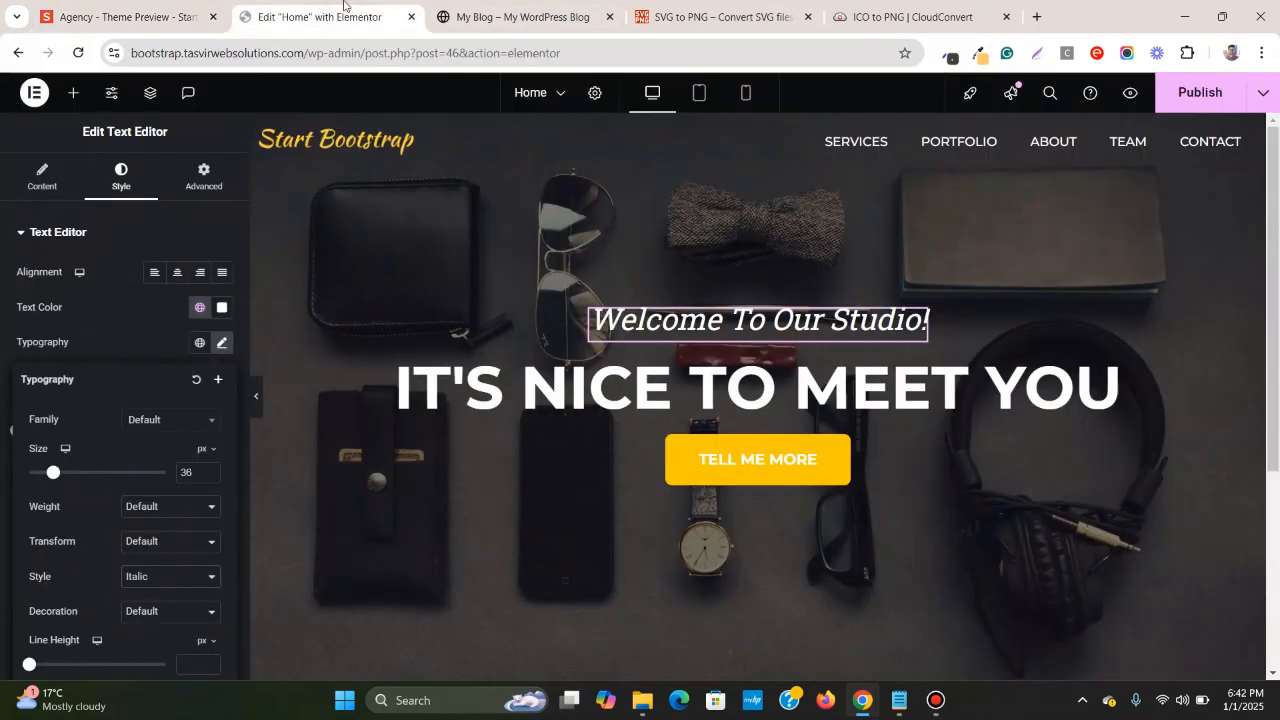
pyautogui.click(256, 397)
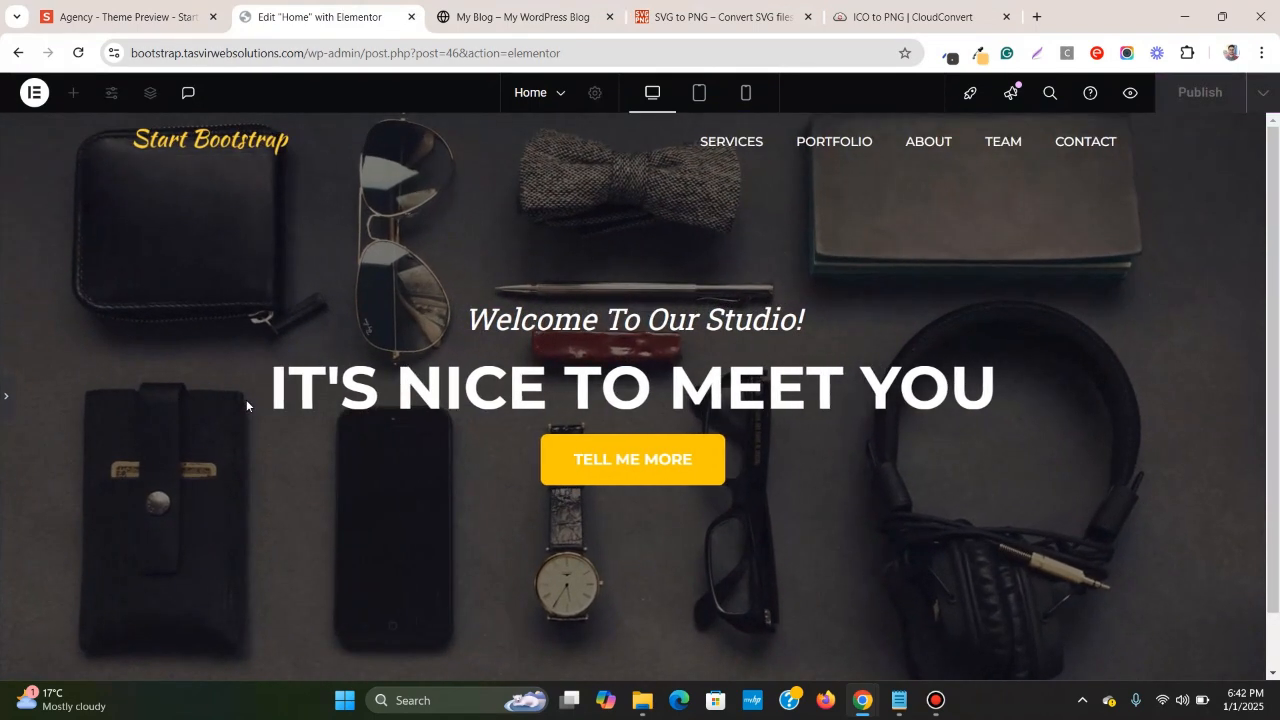
pyautogui.click(130, 16)
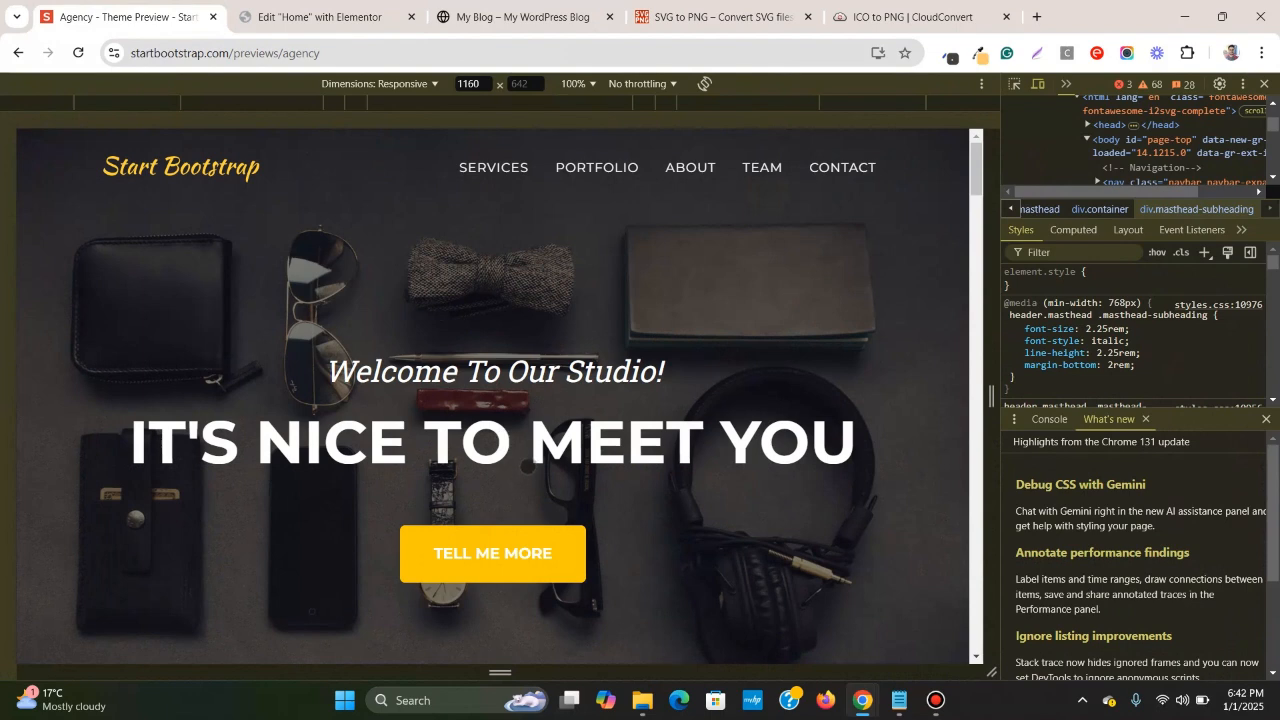
pyautogui.click(407, 5)
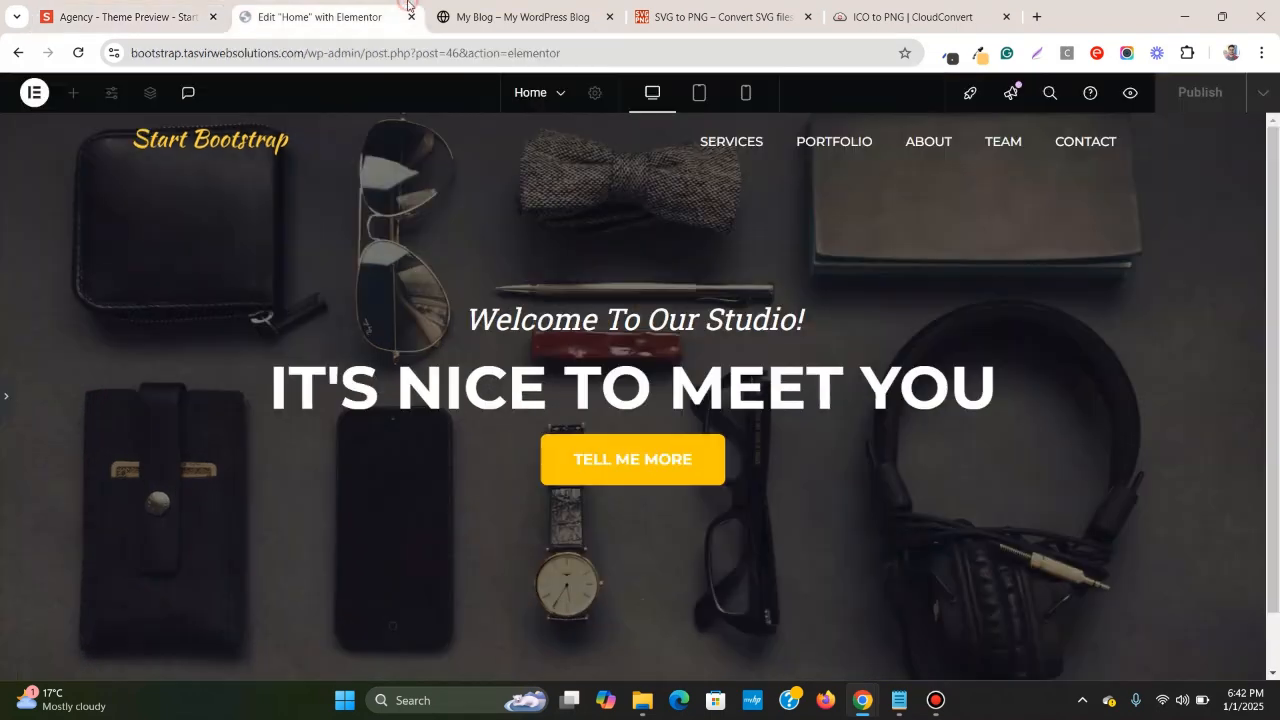
# - Unlink the Tell Me More button's margin values and set its top margin to 30 px
pyautogui.click(9, 399)
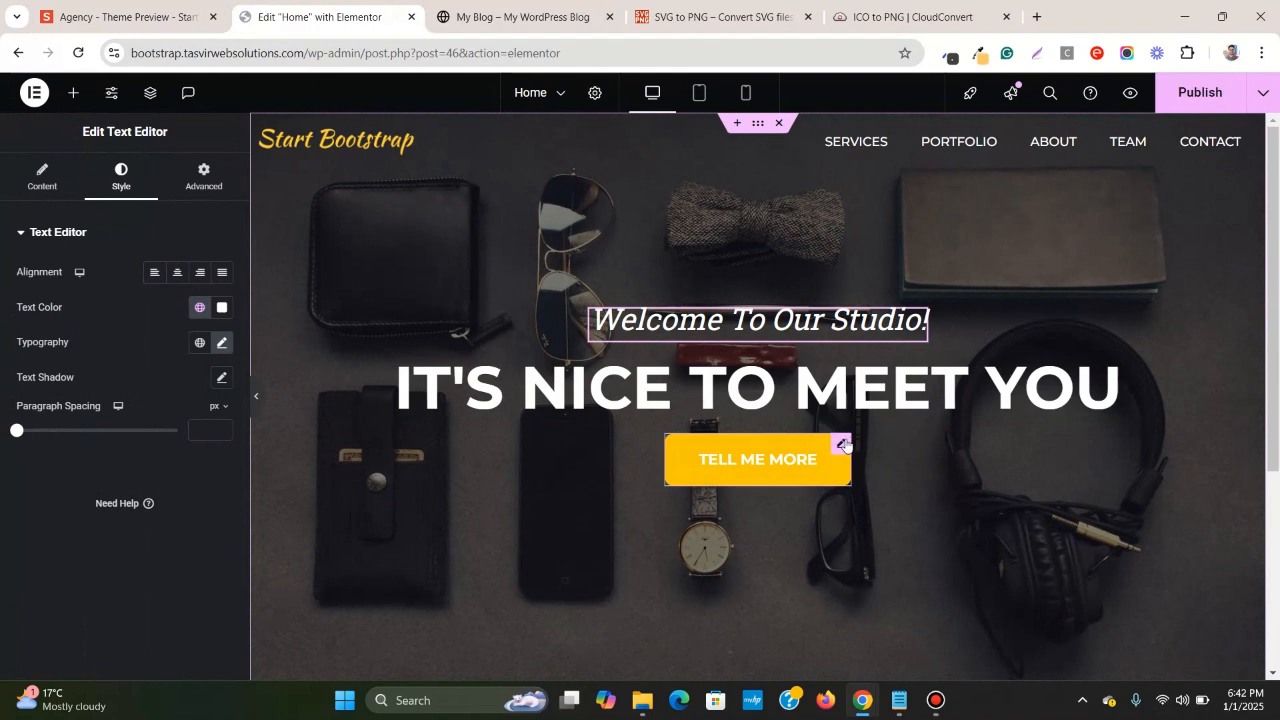
pyautogui.click(843, 444)
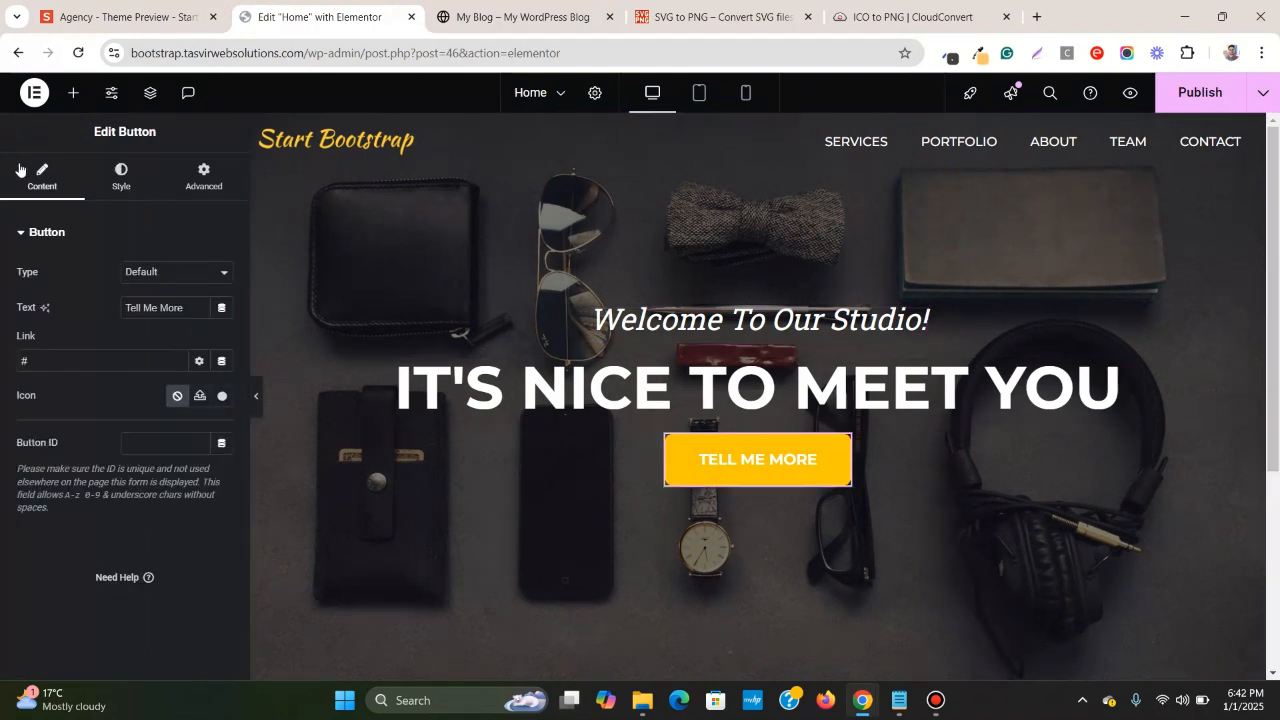
pyautogui.click(220, 184)
pyautogui.click(221, 290)
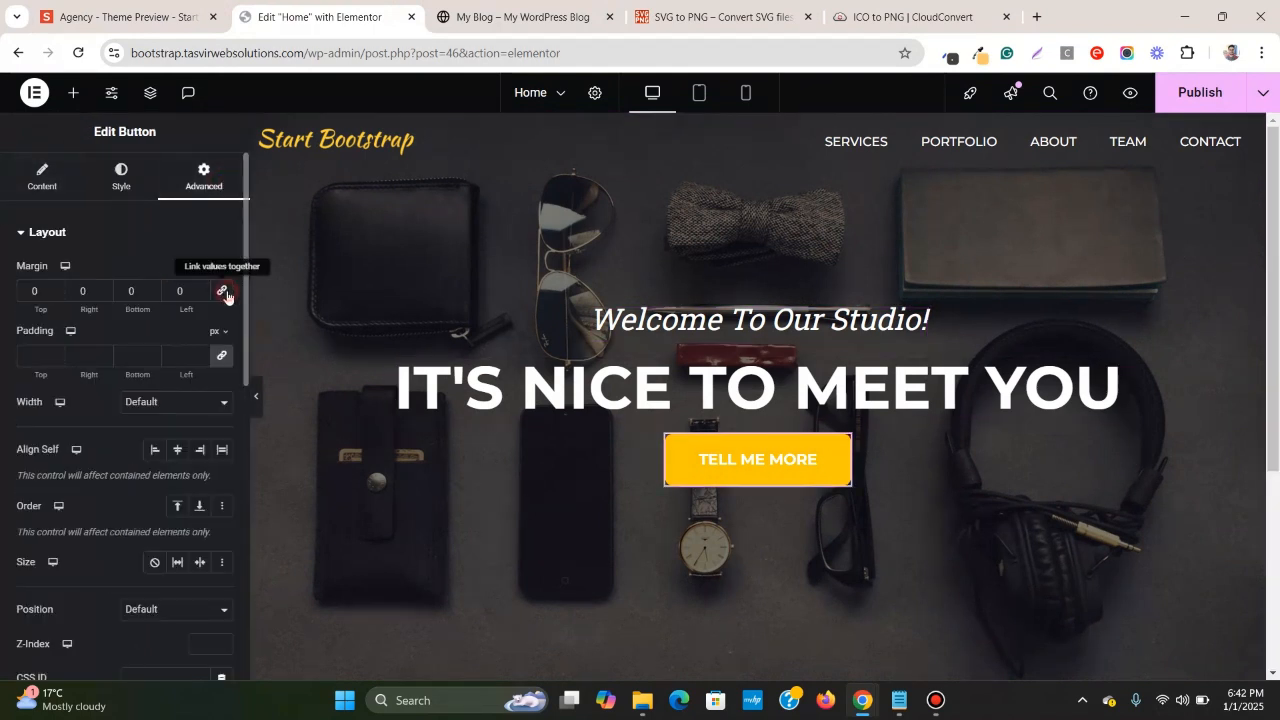
pyautogui.click(28, 292)
pyautogui.write('3')
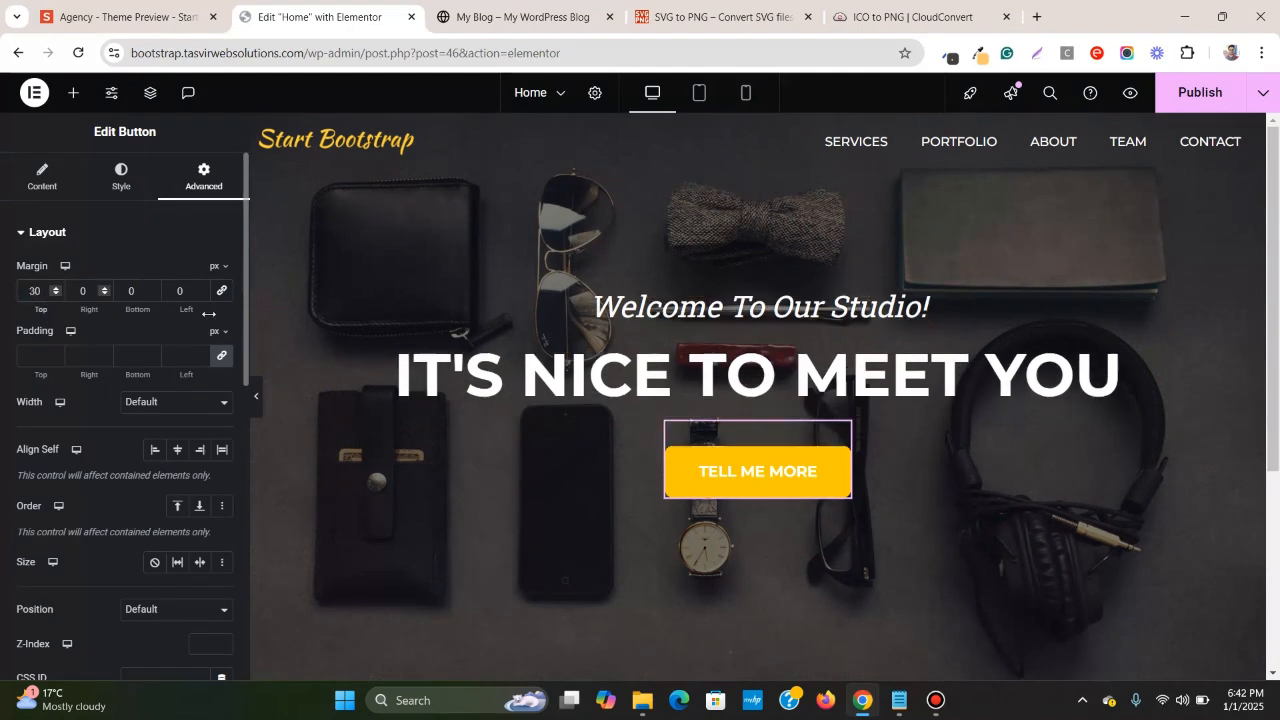
# - Compare the full-width Elementor hero with the original Agency page again, closing the developer tools there
pyautogui.click(257, 397)
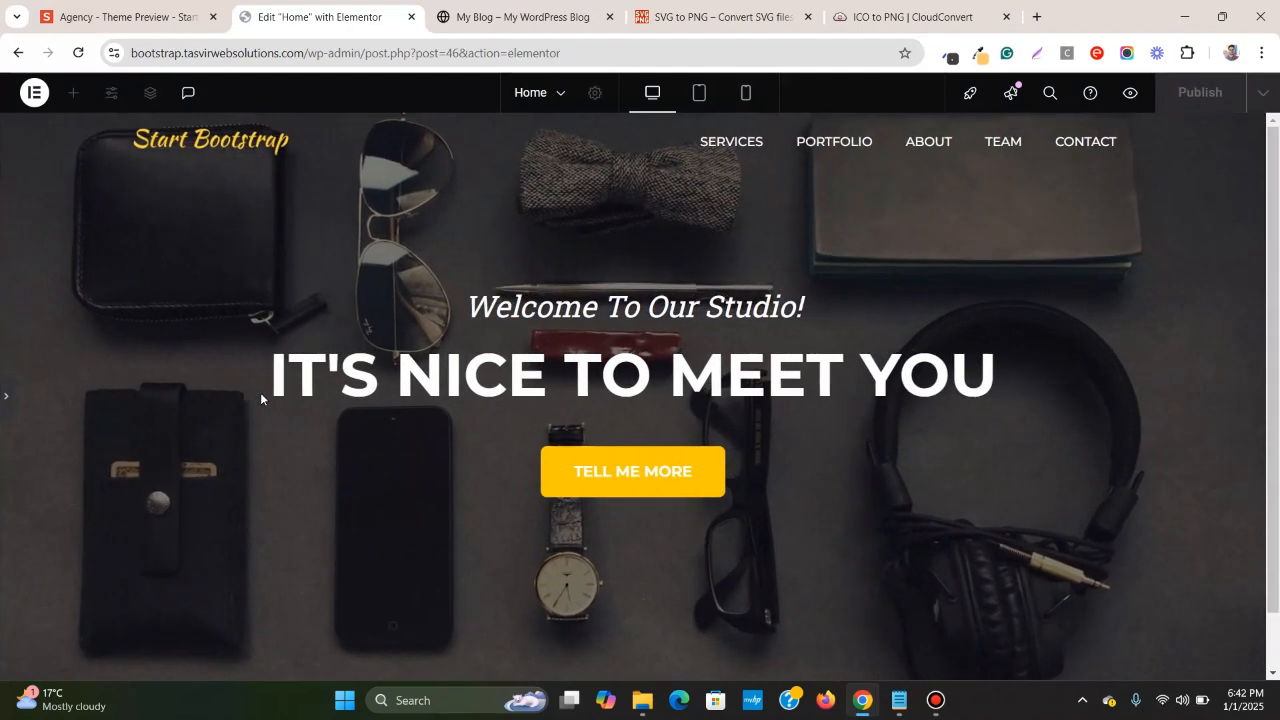
pyautogui.click(164, 6)
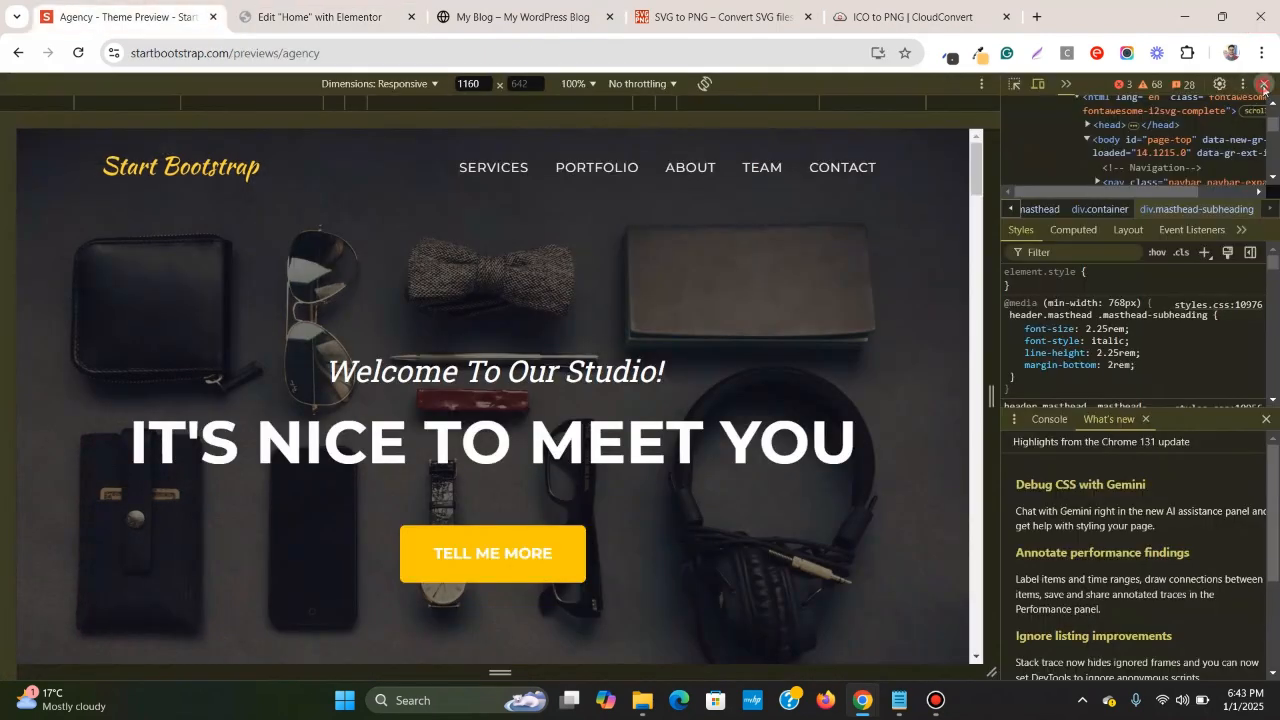
pyautogui.click(1264, 84)
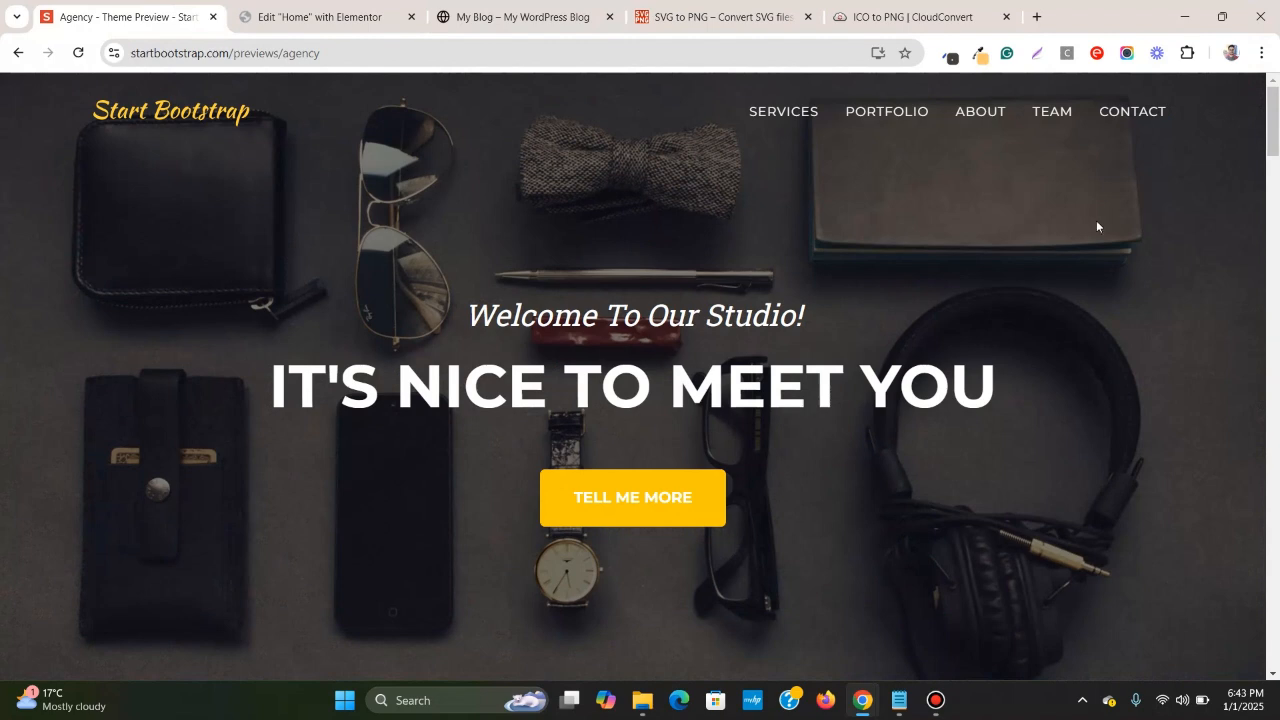
# - Switch between the original Agency page and the Elementor hero to compare the vertical position of the text and button
pyautogui.click(358, 4)
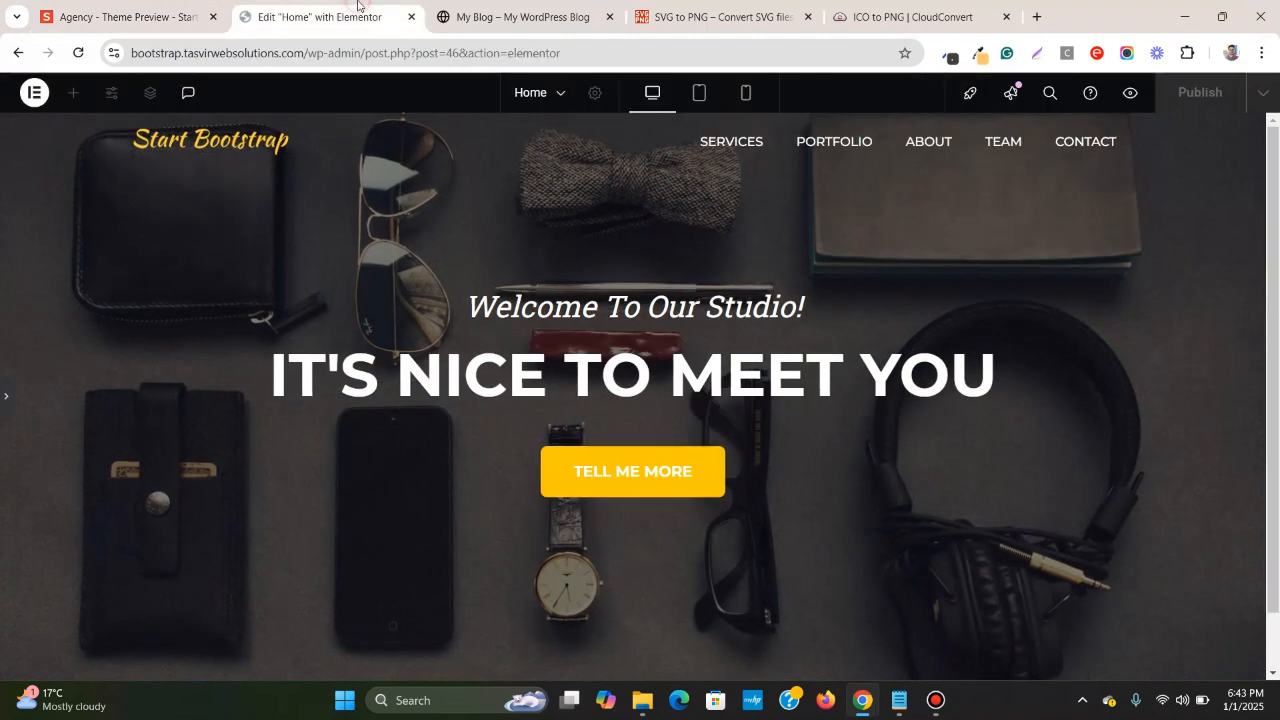
pyautogui.click(193, 5)
pyautogui.click(330, 6)
pyautogui.click(75, 3)
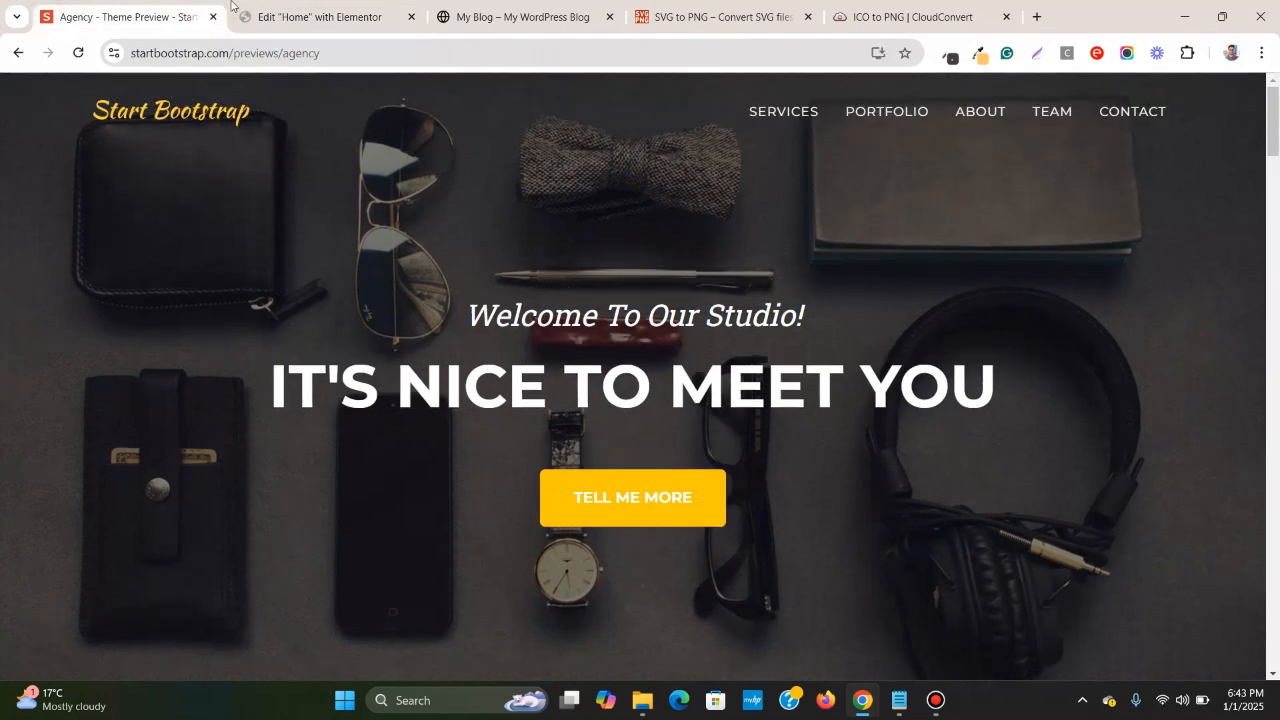
pyautogui.click(297, 5)
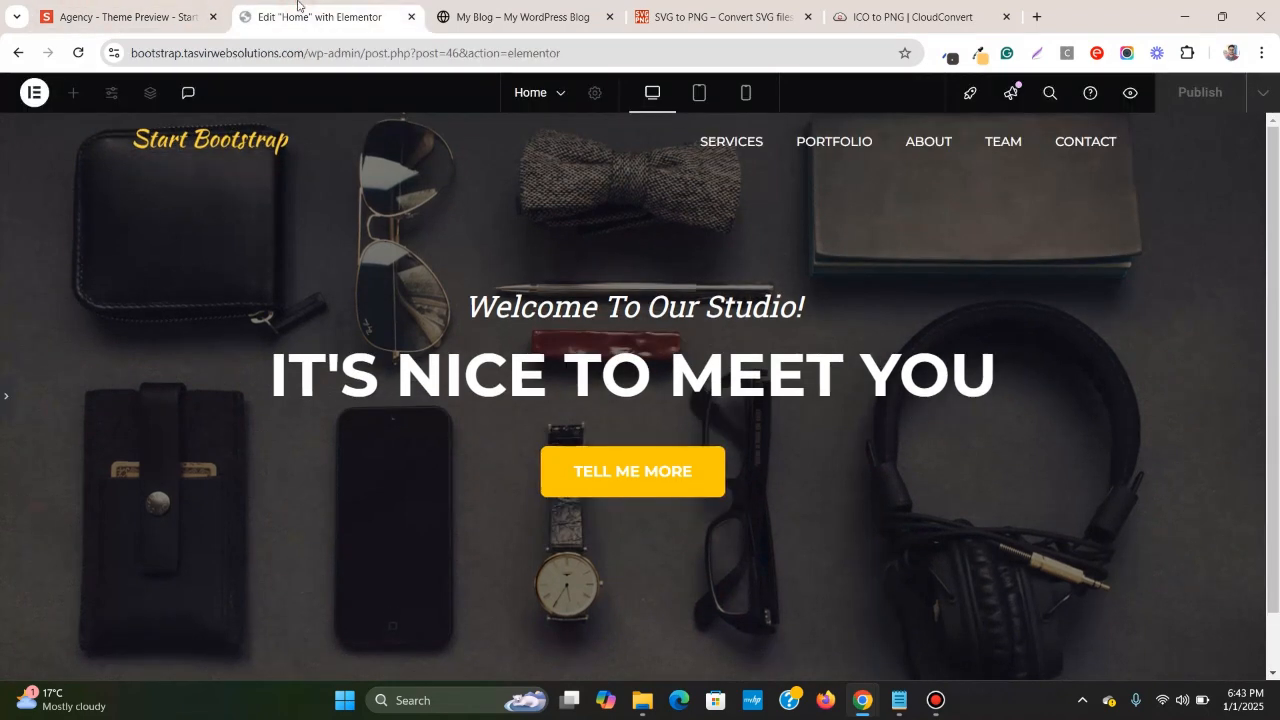
pyautogui.click(195, 8)
pyautogui.hotkey('ctrl', 'Tab')
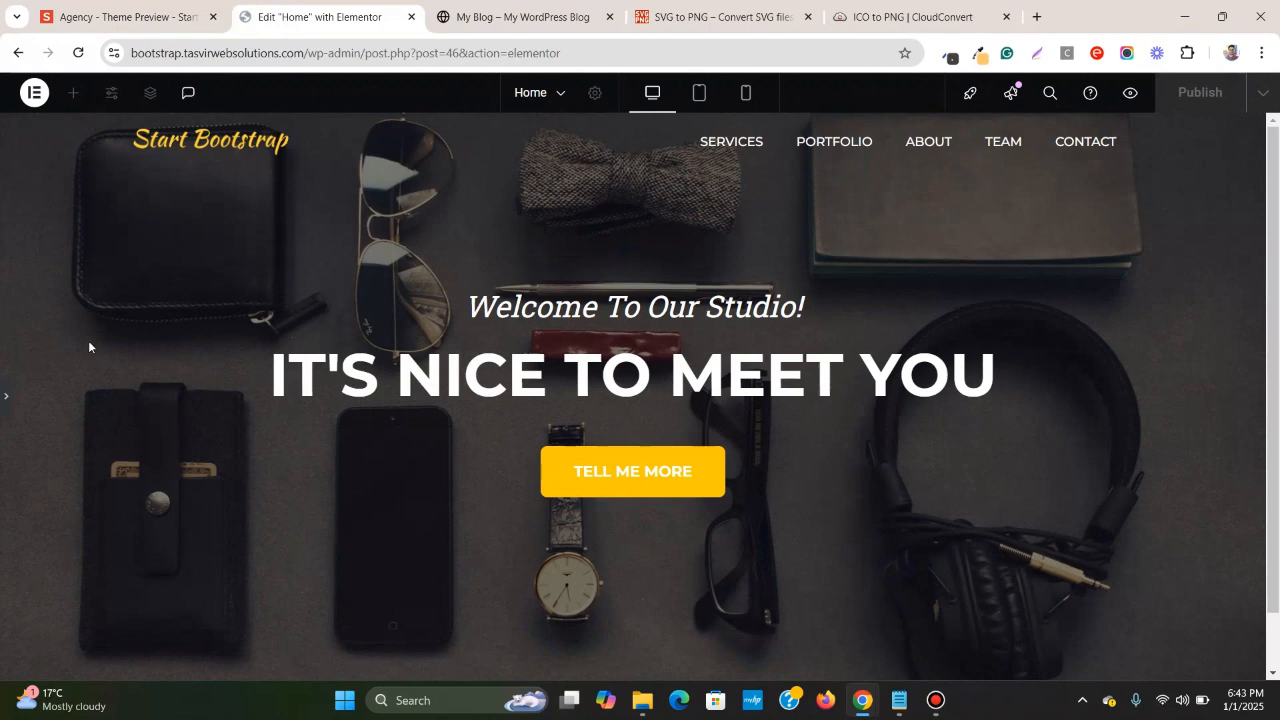
# - Unlink the margin values of the "Welcome To Our Studio!" text and set its top margin to 50 px
pyautogui.click(2, 388)
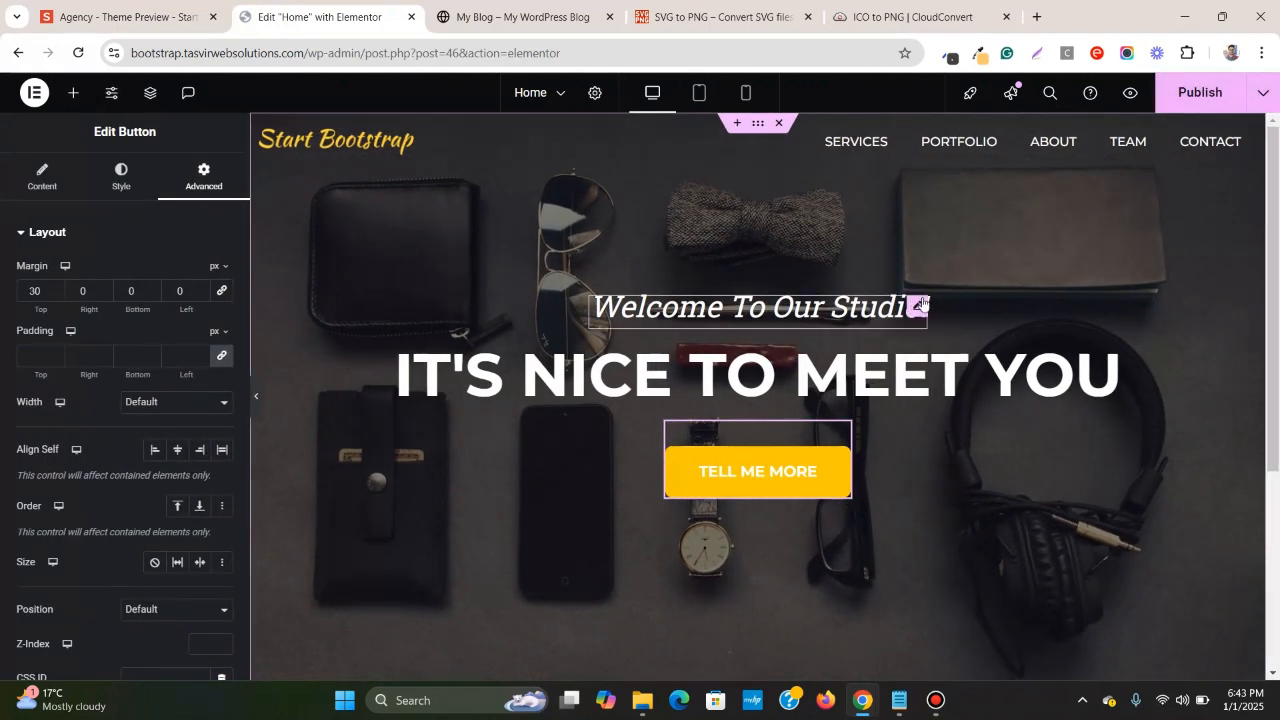
pyautogui.click(920, 303)
pyautogui.click(203, 176)
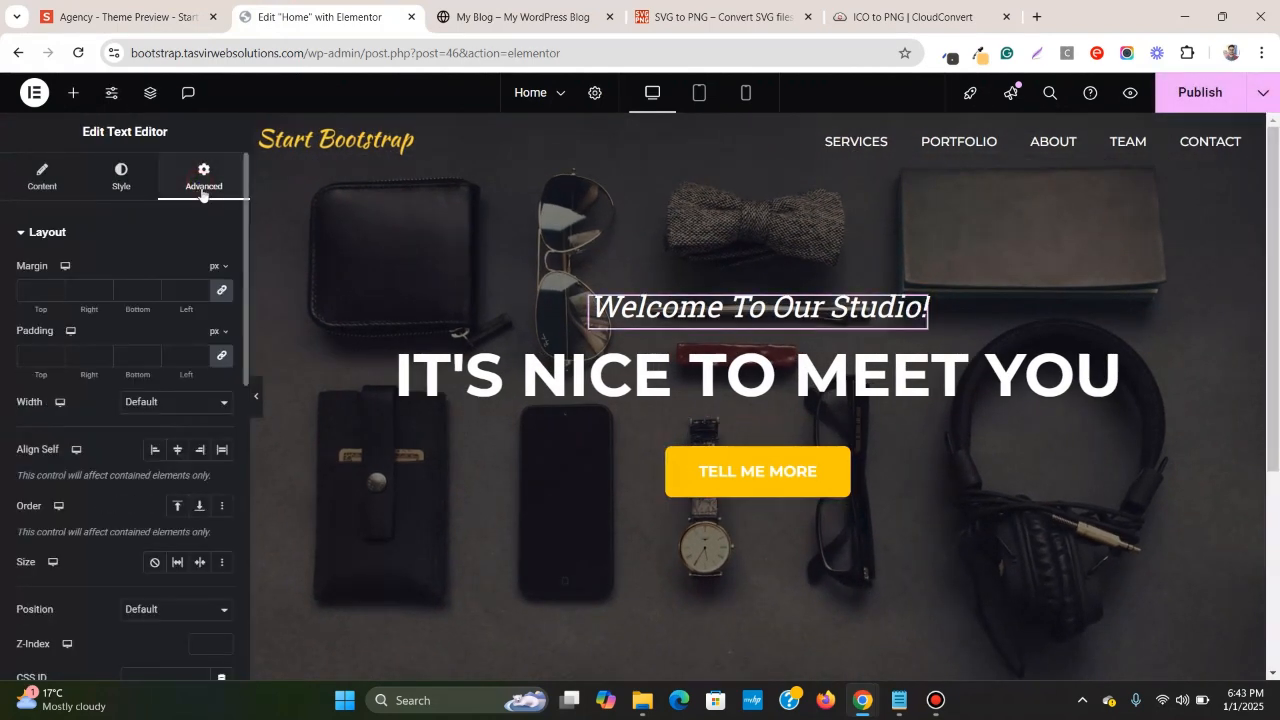
pyautogui.click(221, 290)
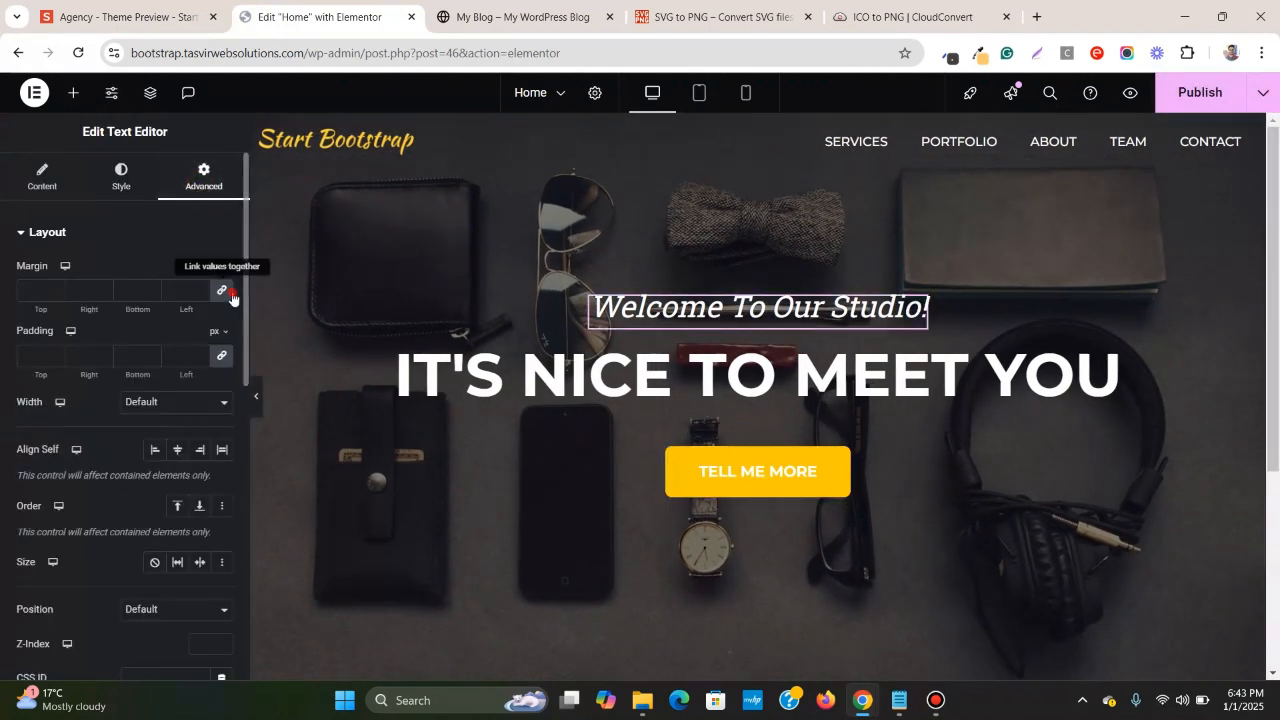
pyautogui.click(28, 291)
pyautogui.write('50')
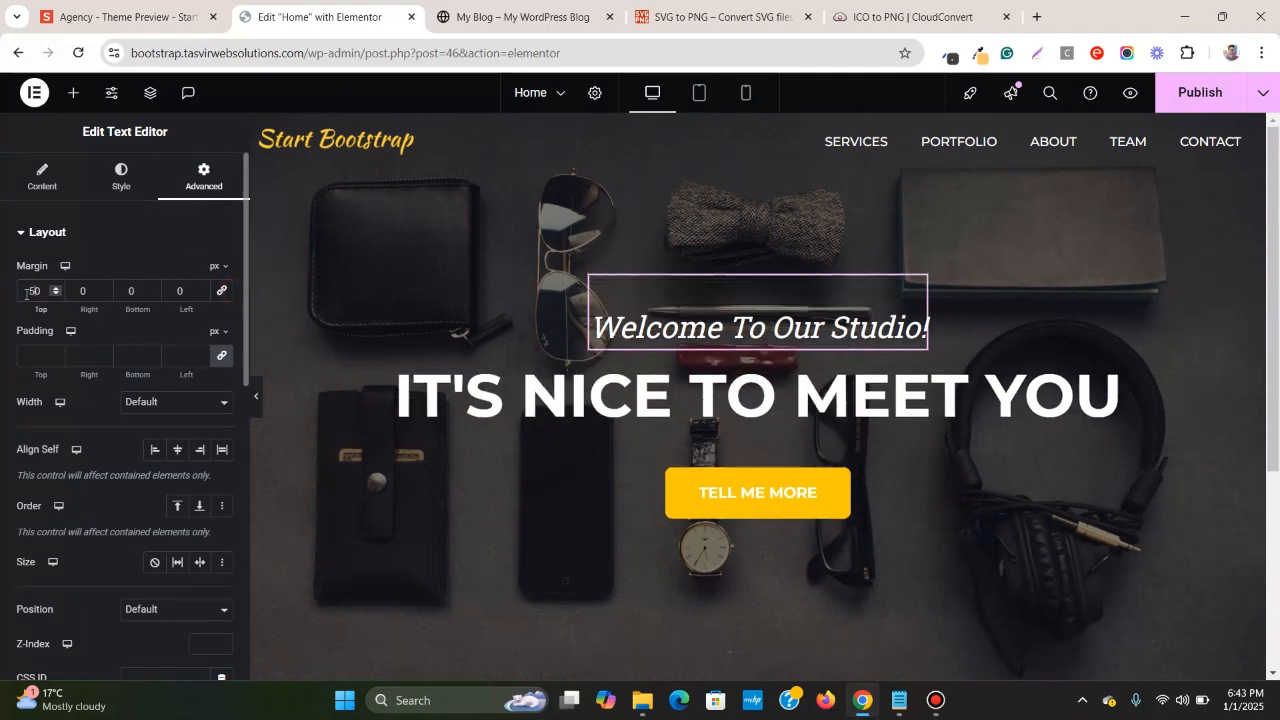
# - View the Elementor hero at full width and compare the shifted welcome text, heading and button with the original page
pyautogui.click(259, 402)
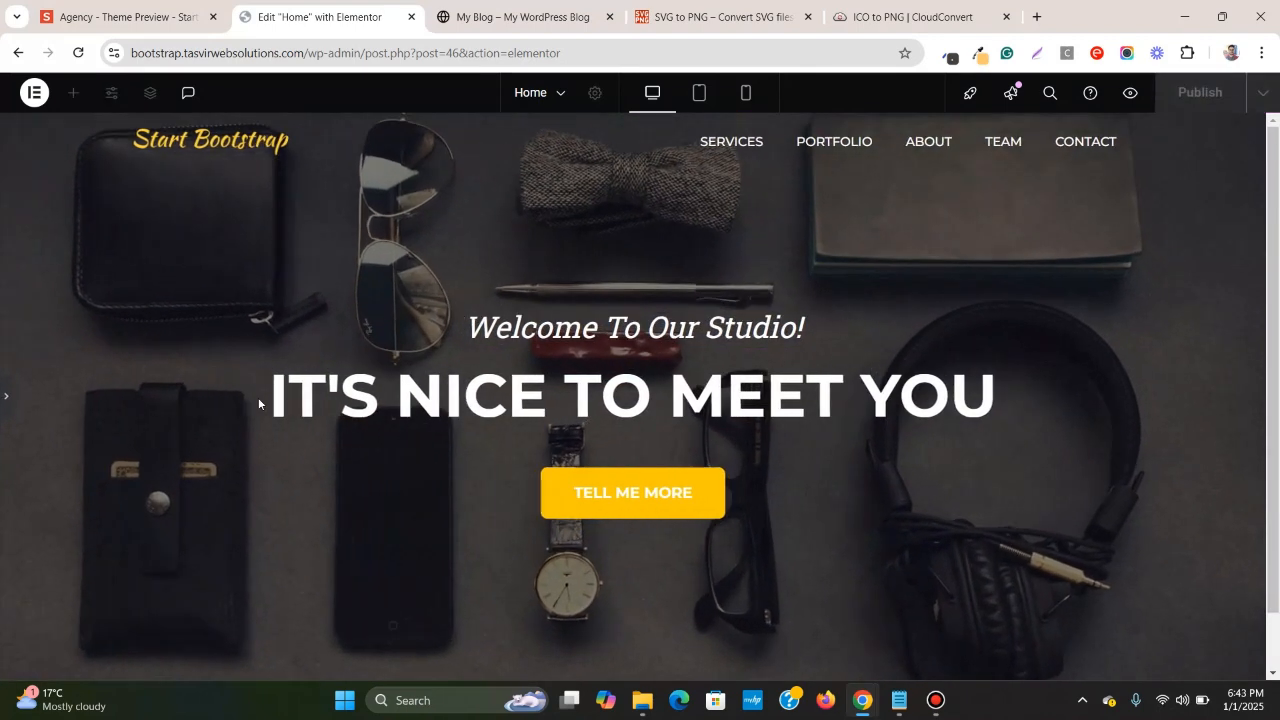
pyautogui.click(185, 14)
pyautogui.click(277, 12)
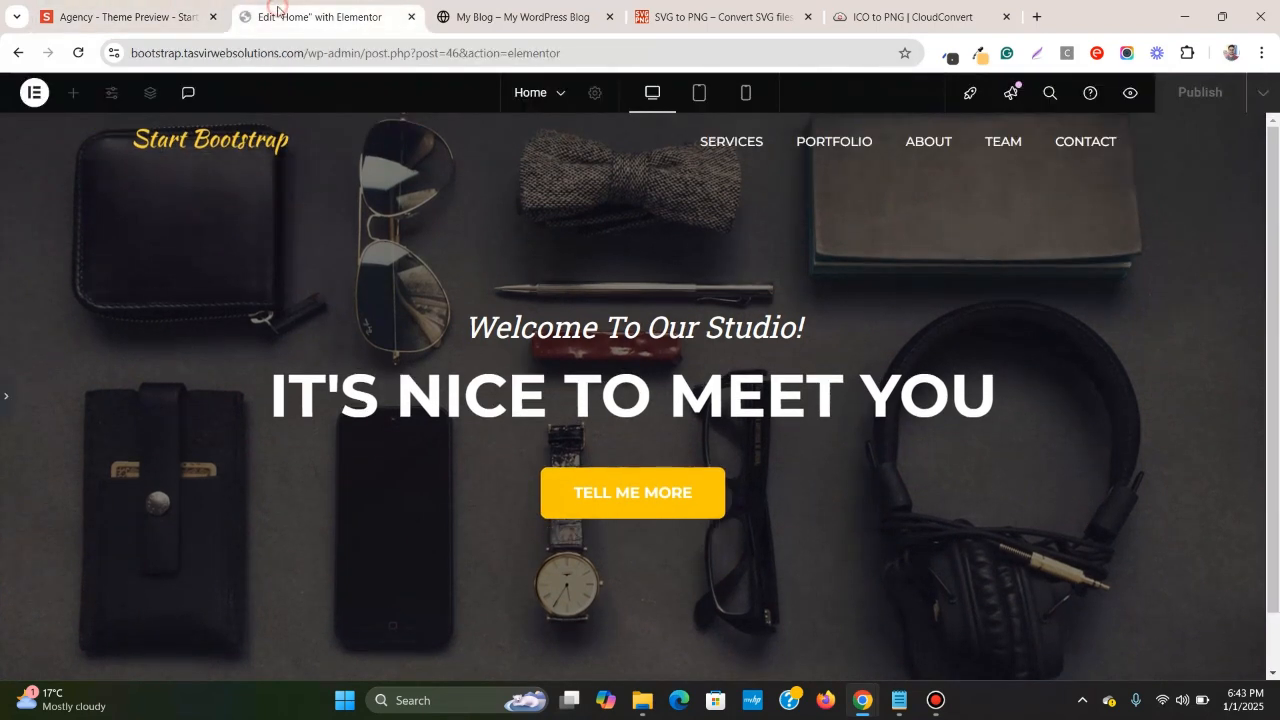
pyautogui.click(145, 14)
pyautogui.click(319, 10)
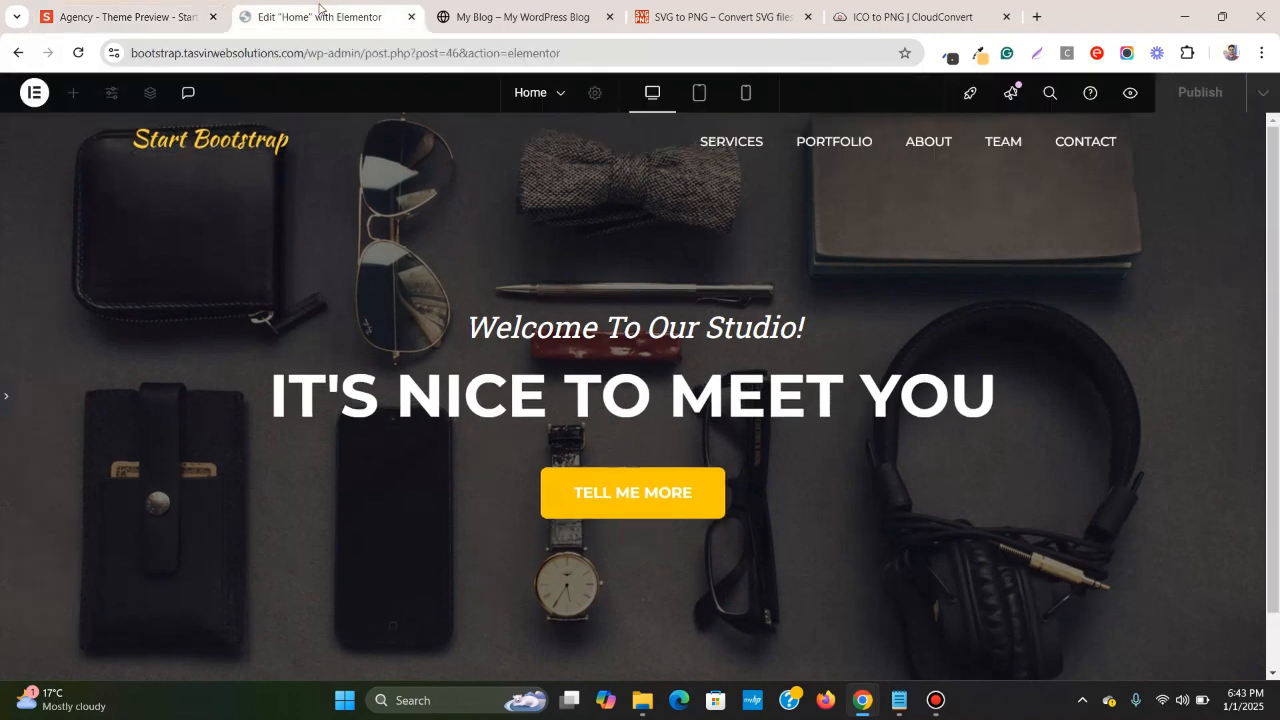
pyautogui.click(171, 5)
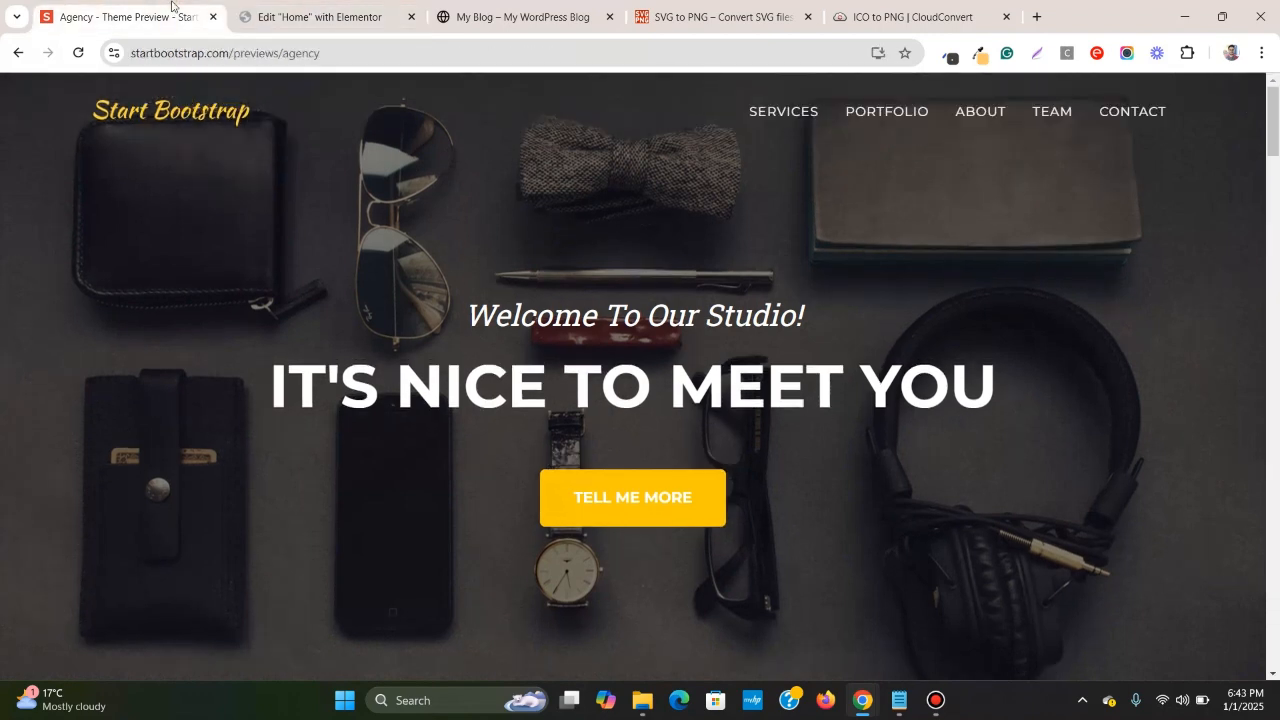
pyautogui.click(317, 5)
pyautogui.click(160, 8)
pyautogui.click(265, 20)
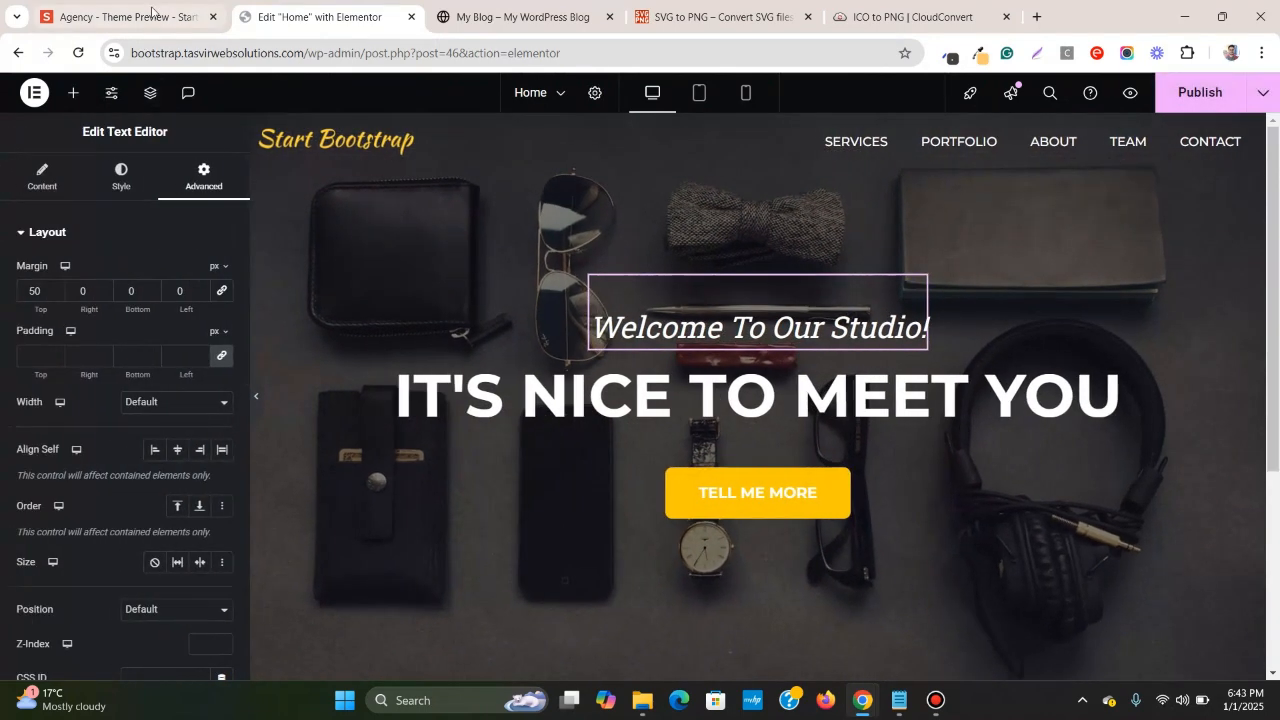
pyautogui.moveTo(151, 12)
# - Preview the Home page at tablet size and check that the header's navigation menu expands and collapses
pyautogui.click(698, 104)
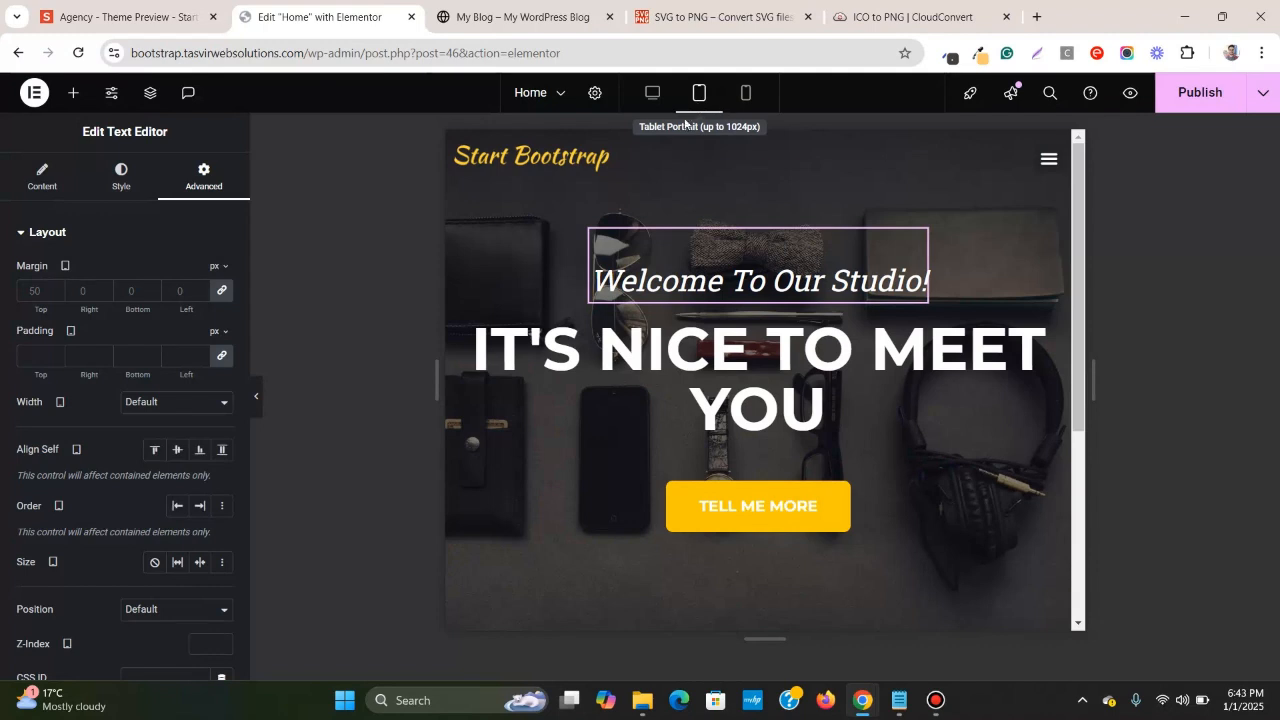
pyautogui.click(1047, 162)
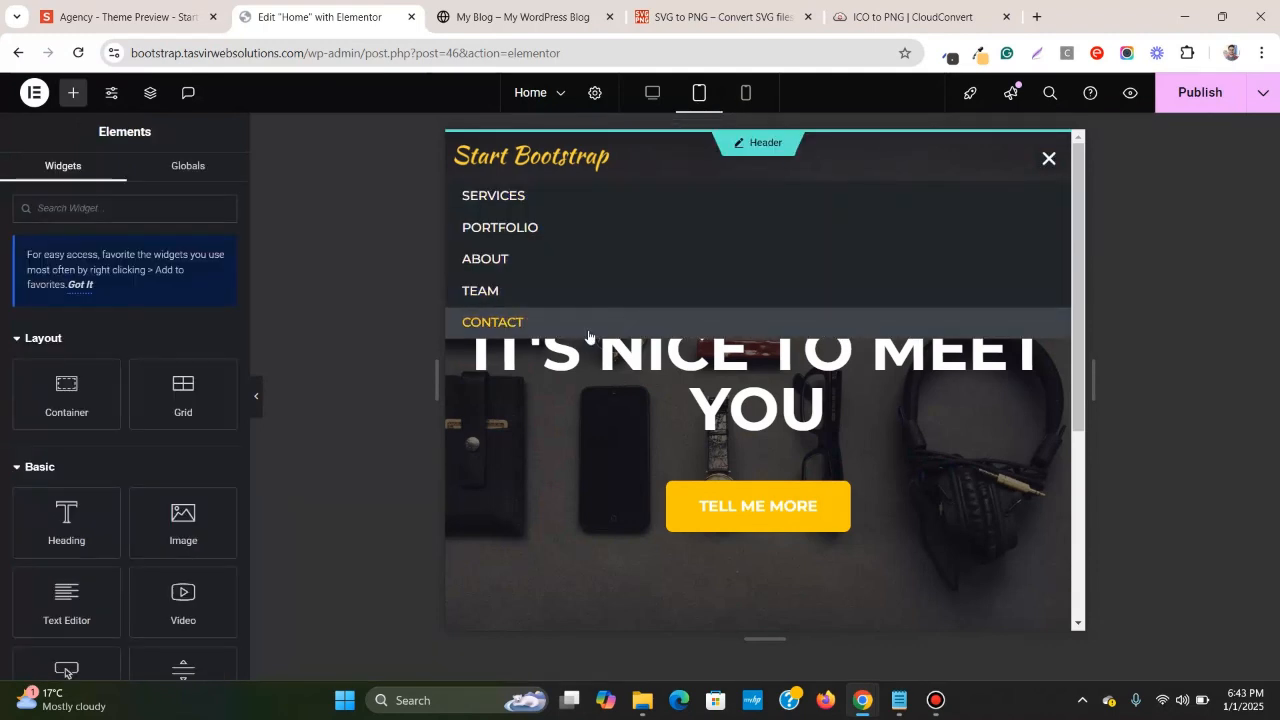
pyautogui.click(1055, 161)
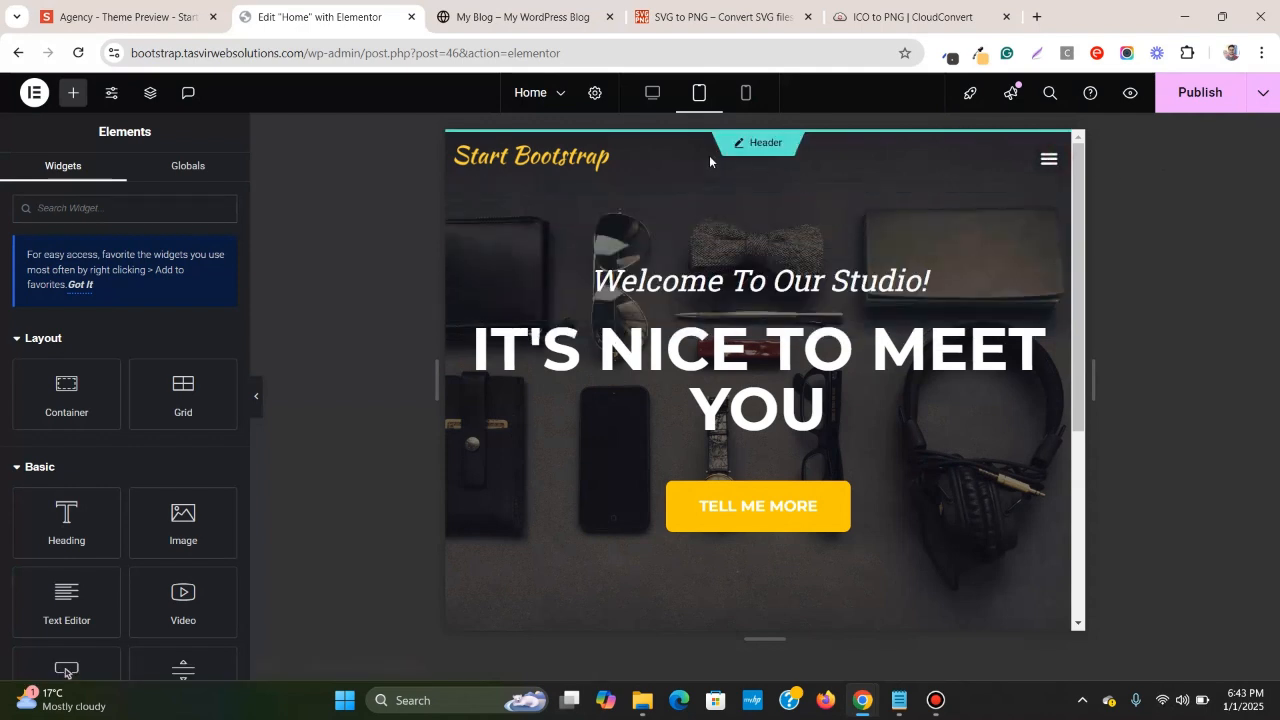
# - Preview the page at mobile size and centre-align the "Welcome To Our Studio!" text
pyautogui.click(747, 96)
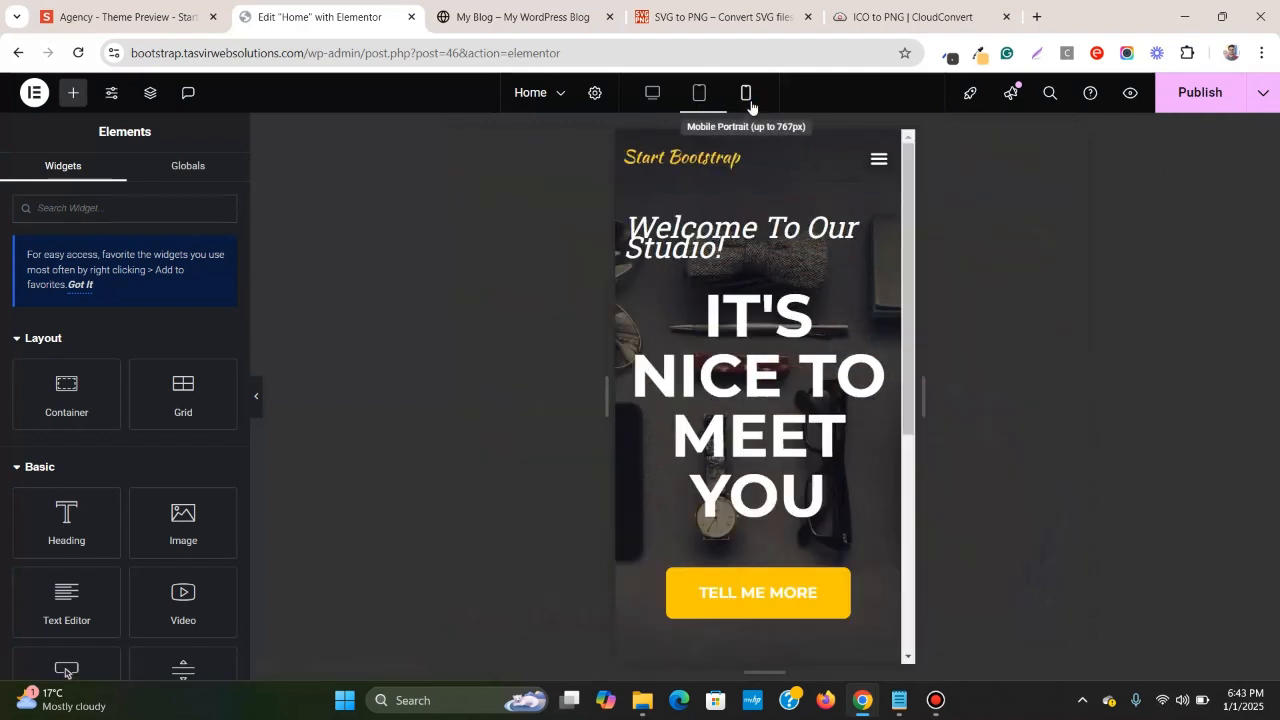
pyautogui.click(885, 187)
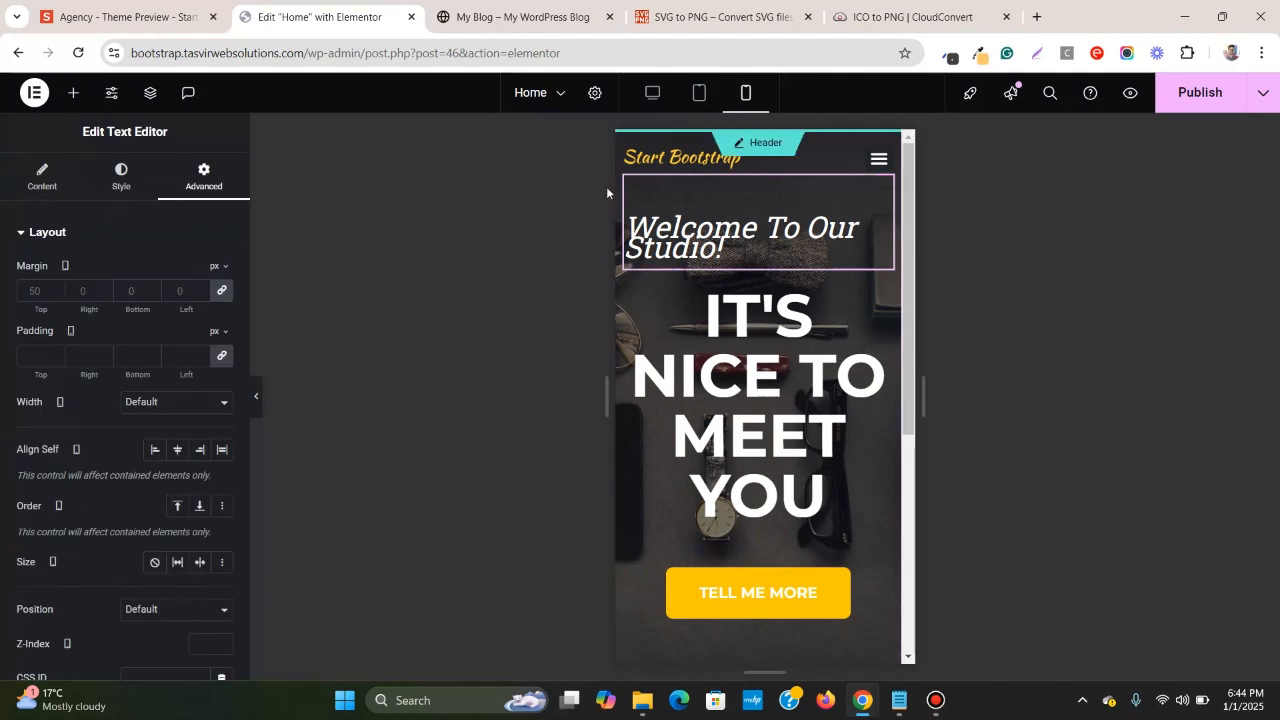
pyautogui.click(118, 177)
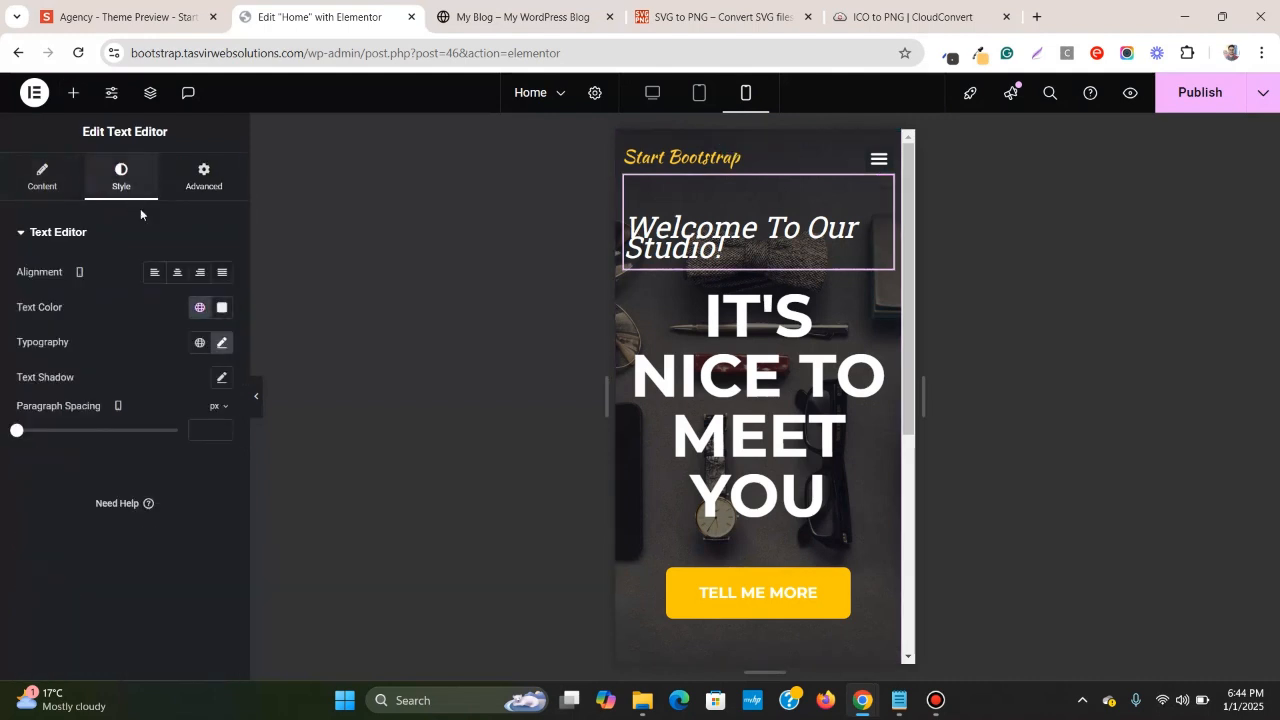
pyautogui.click(177, 272)
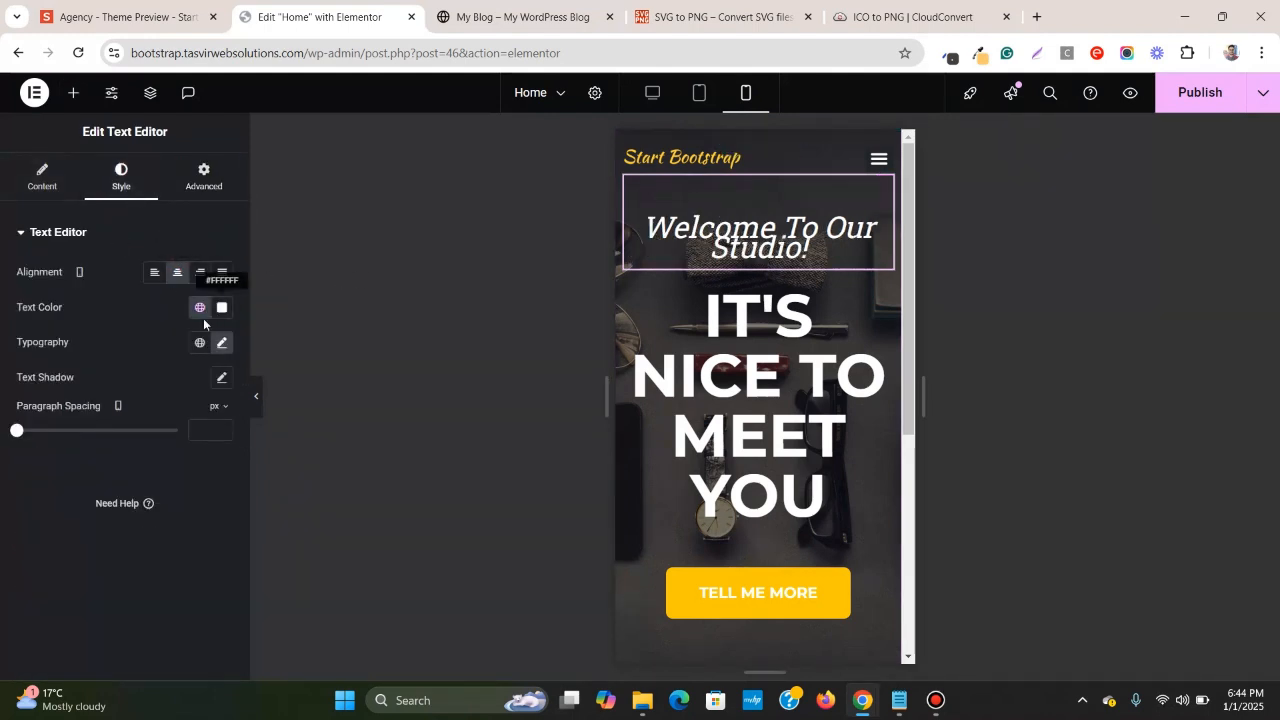
# - Set the mobile line height of the welcome text's typography to 1.2 em
pyautogui.click(223, 344)
pyautogui.scroll(-1, 174, 479)
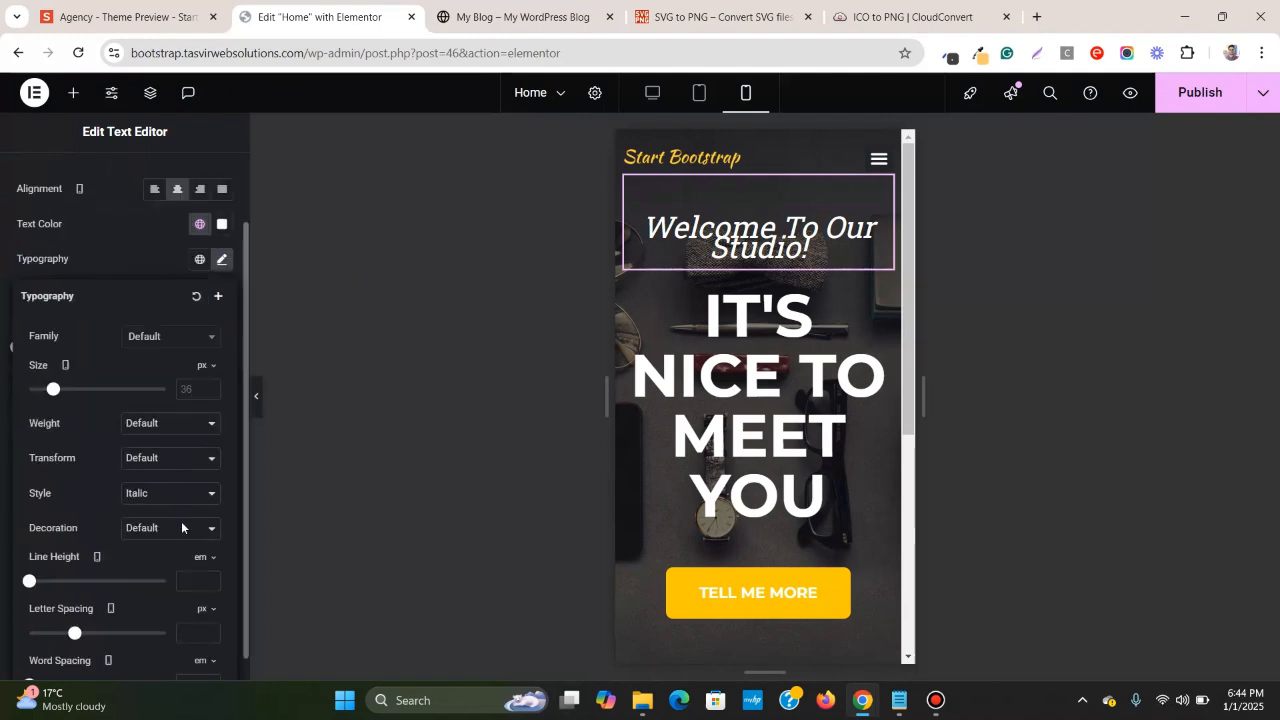
pyautogui.click(196, 581)
pyautogui.write('1.2')
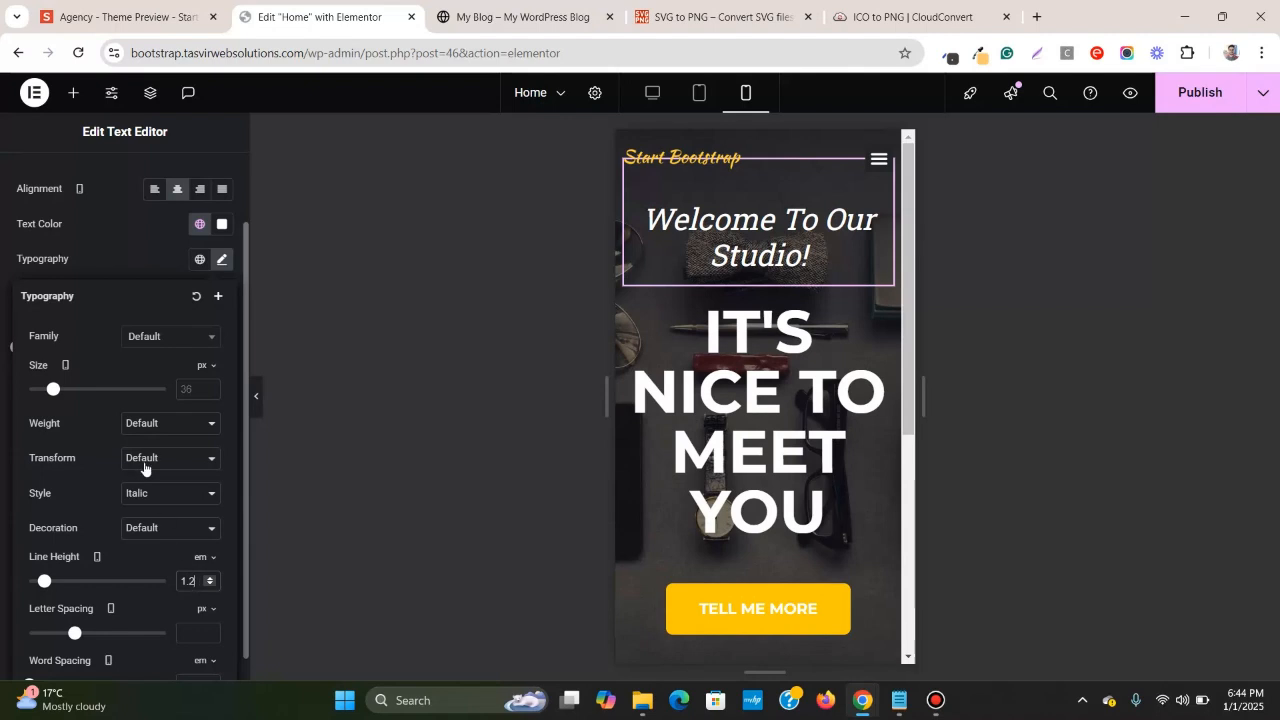
pyautogui.scroll(1, 147, 409)
pyautogui.click(221, 186)
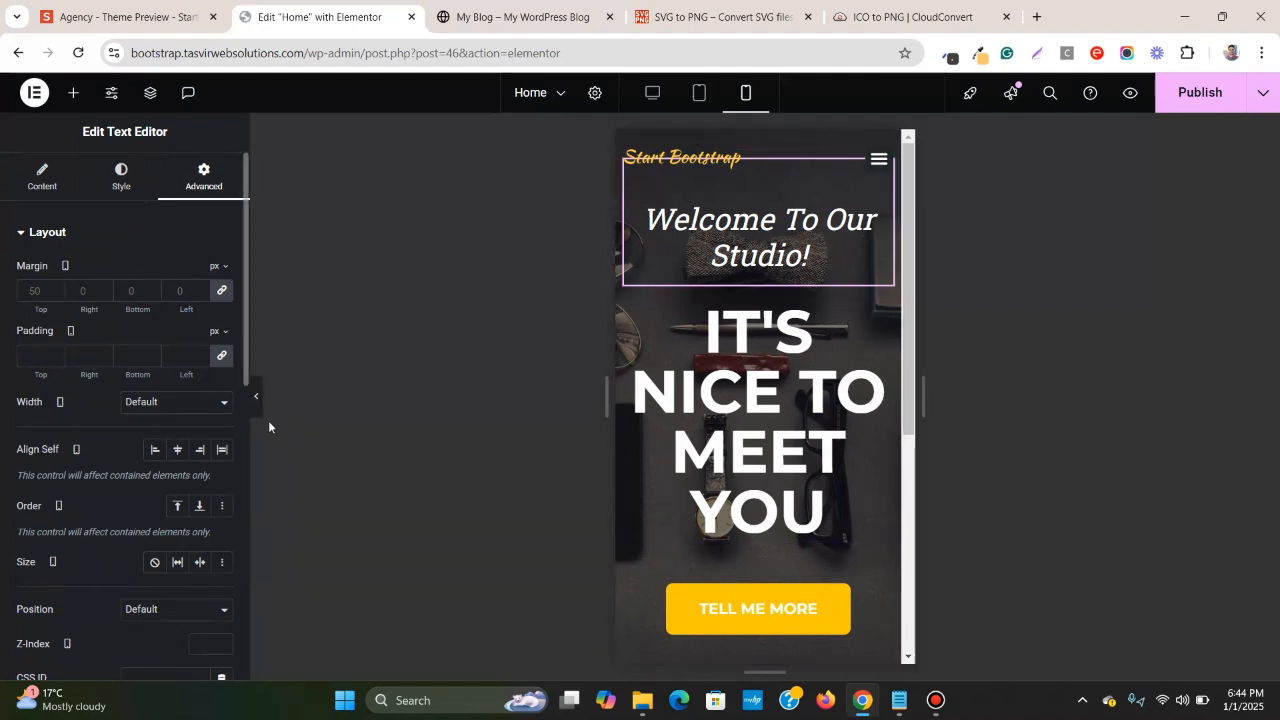
# - Review the mobile hero preview with the editing controls hidden
pyautogui.click(257, 397)
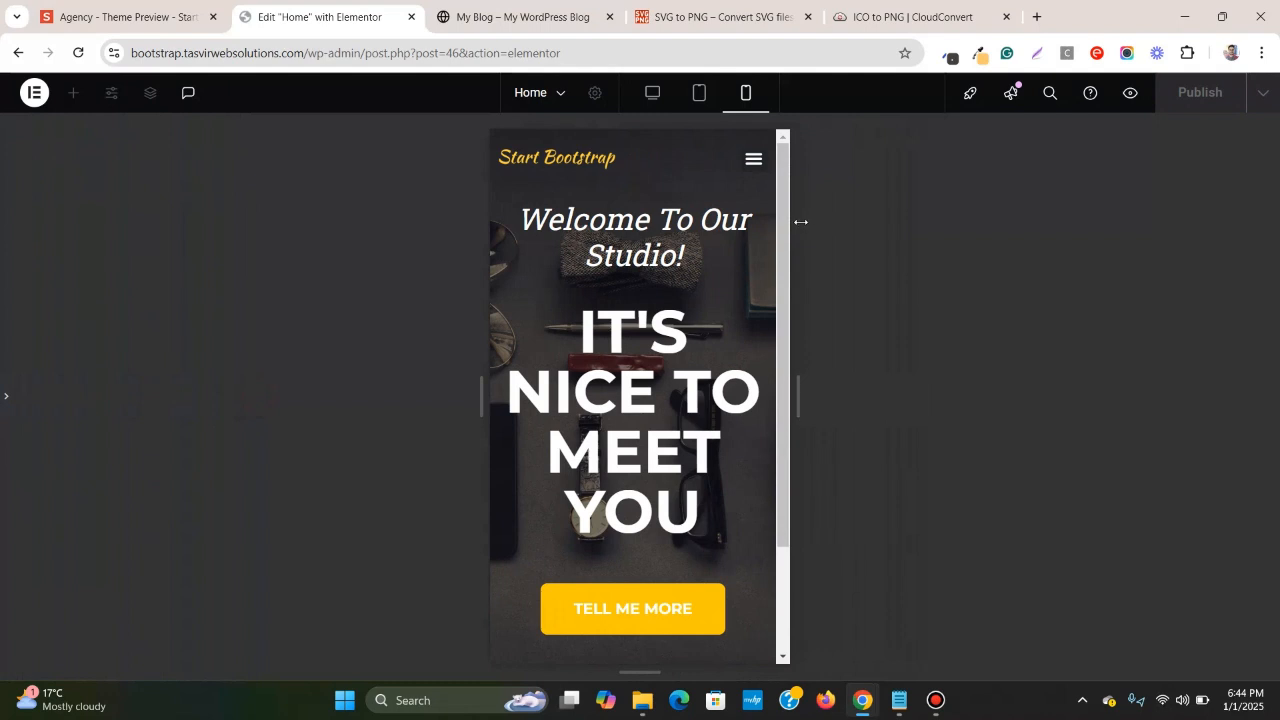
pyautogui.scroll(-3, 686, 248)
pyautogui.scroll(3, 686, 248)
# - Reload the original Agency preview and examine its hero layout at tablet size
pyautogui.click(170, 12)
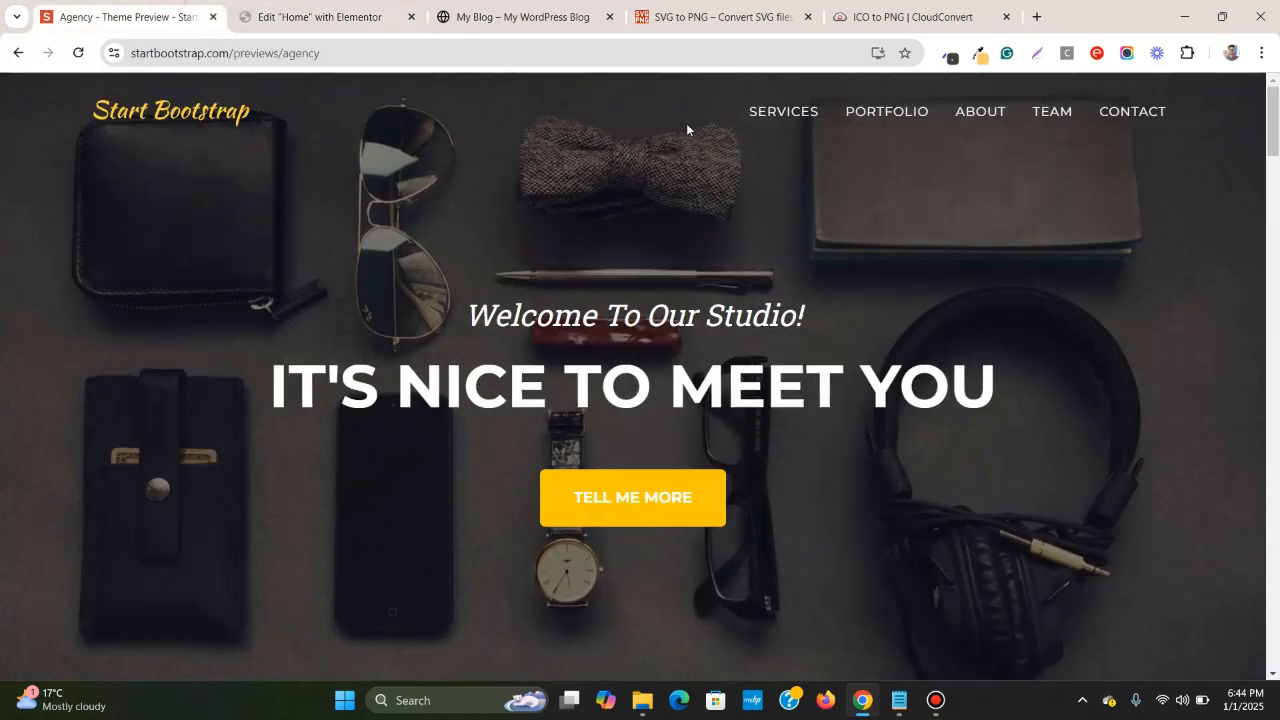
pyautogui.click(78, 52)
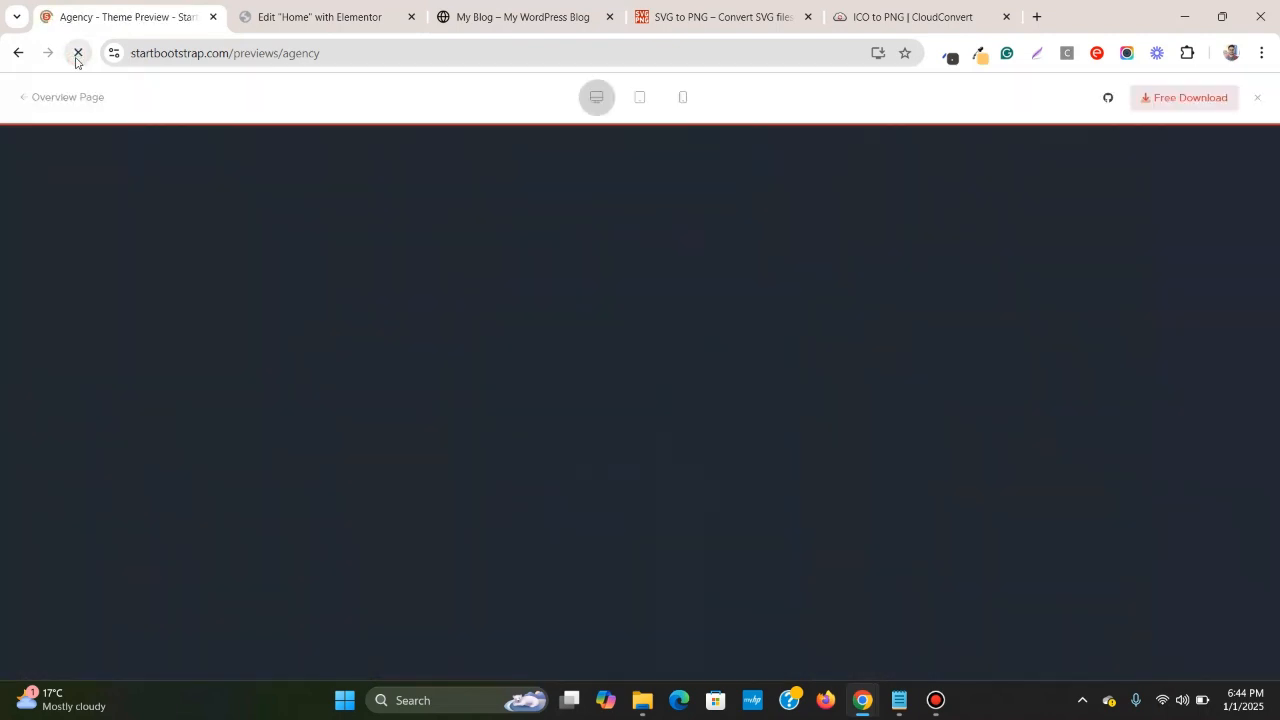
pyautogui.click(648, 98)
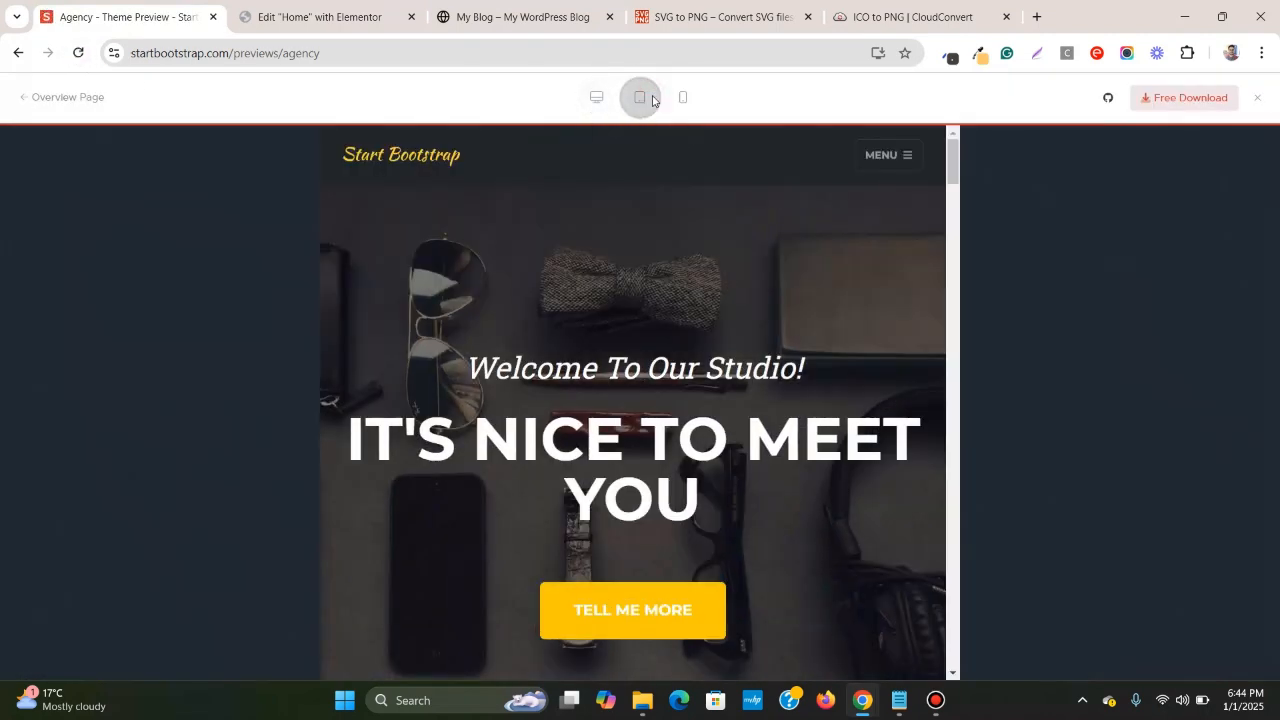
pyautogui.scroll(-2, 760, 347)
pyautogui.scroll(2, 757, 349)
# - Show the original Agency preview at mobile size and inspect the styles of its "It's Nice To Meet You" heading
pyautogui.click(684, 95)
pyautogui.rightClick(686, 336)
pyautogui.click(789, 655)
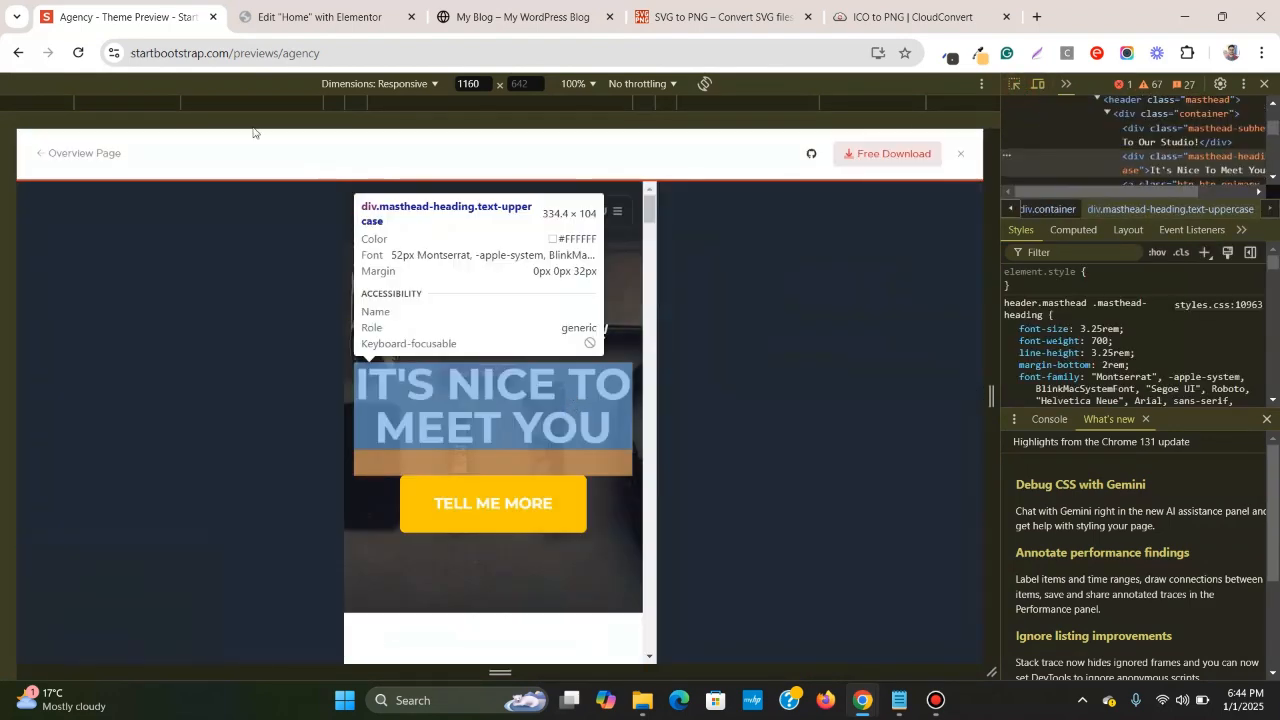
# - Back in Elementor, set the mobile size of the custom global font H1 to 52 px in the site settings
pyautogui.click(318, 16)
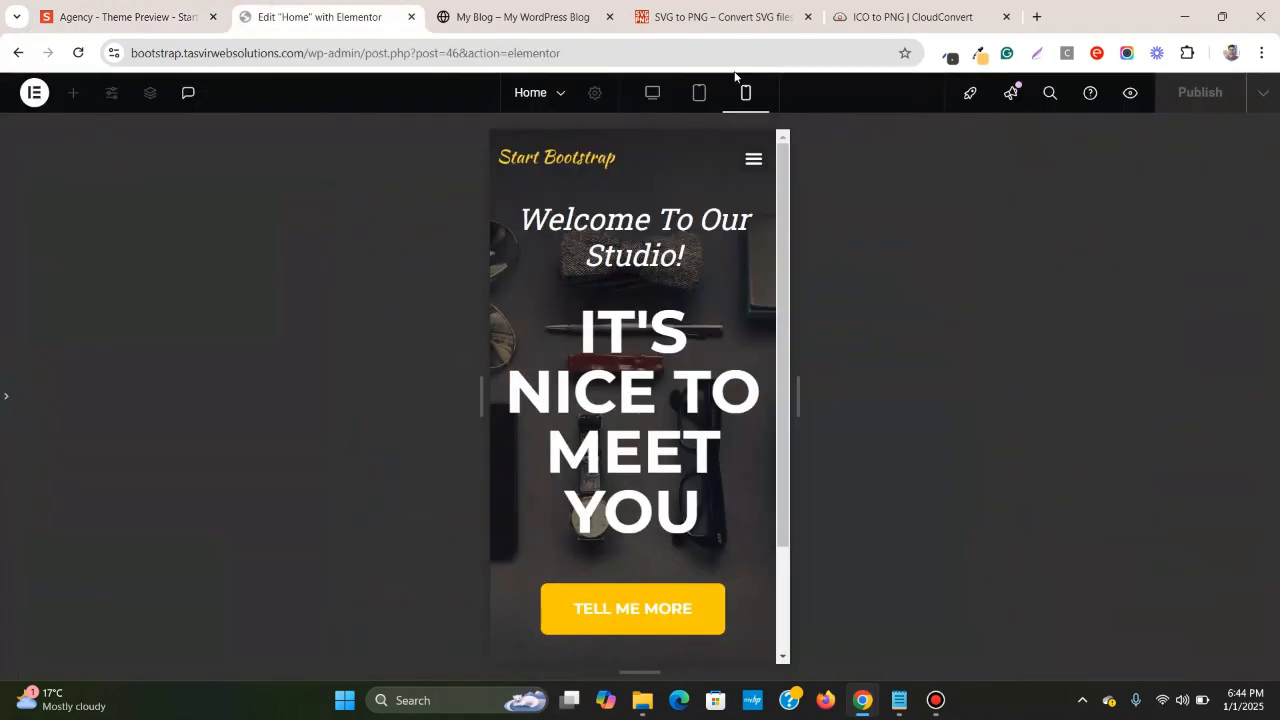
pyautogui.click(2, 402)
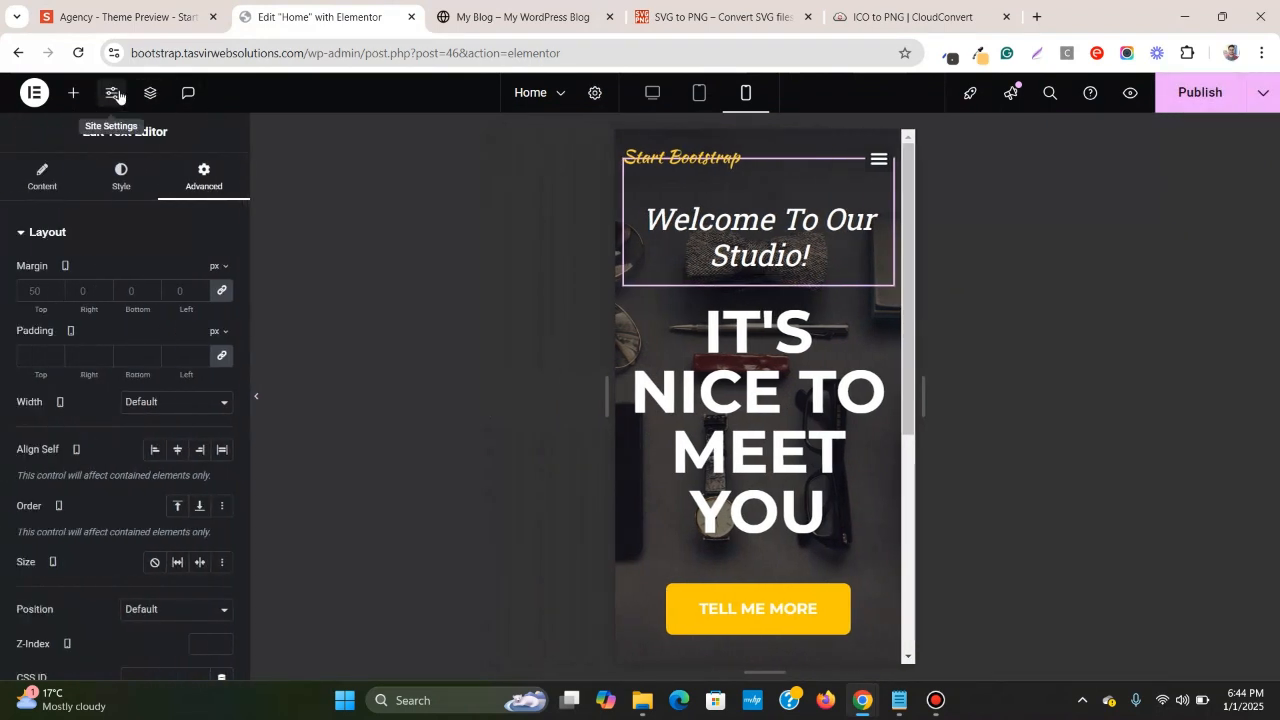
pyautogui.click(115, 93)
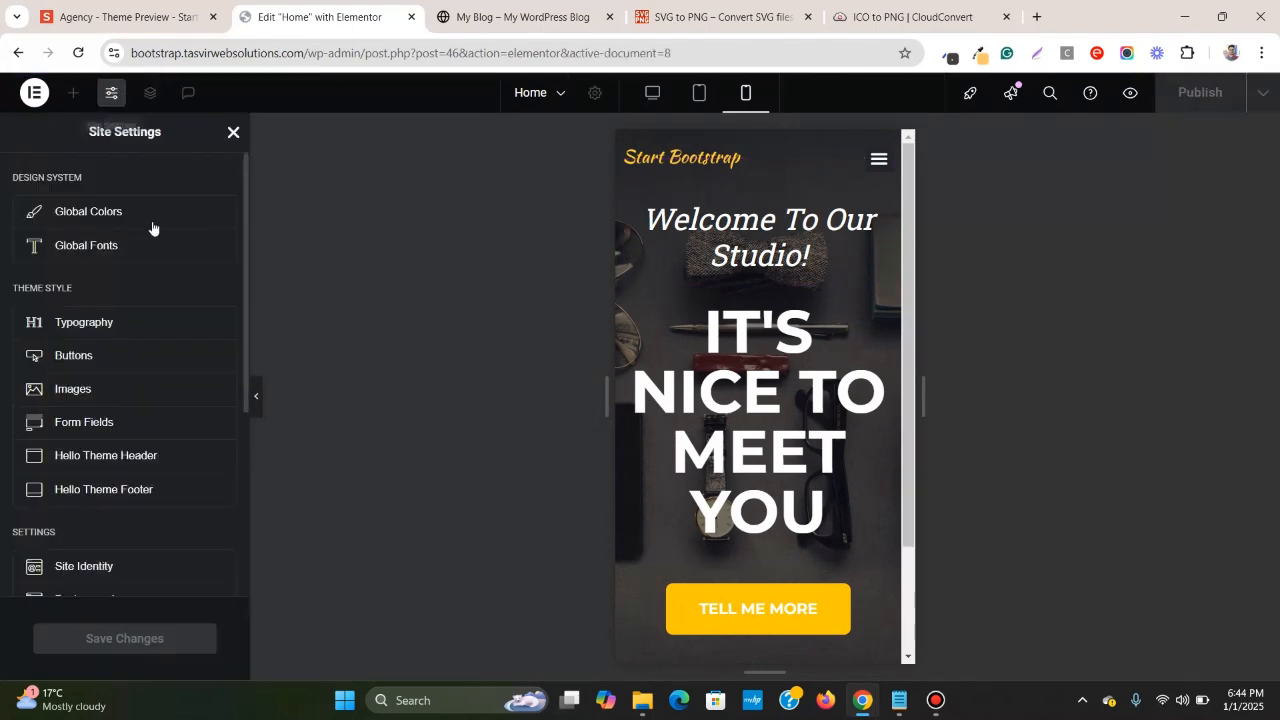
pyautogui.click(158, 250)
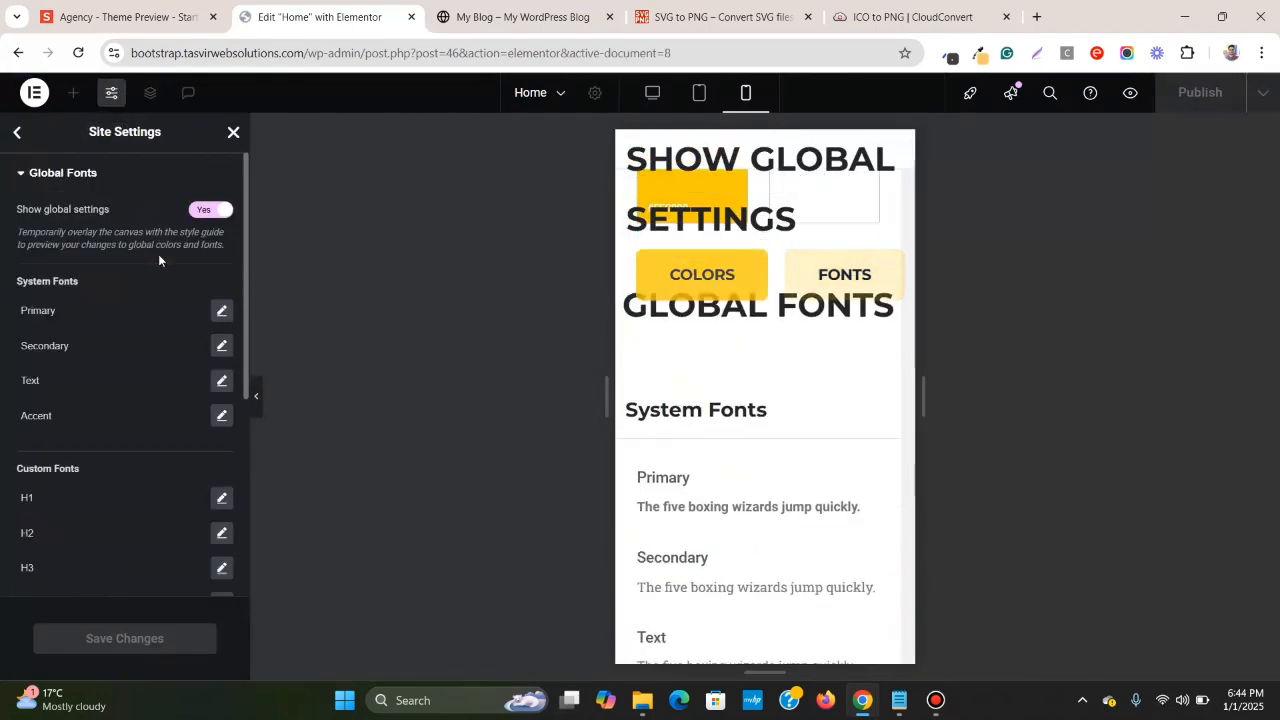
pyautogui.click(222, 497)
pyautogui.scroll(-2, 66, 479)
pyautogui.scroll(-2, 66, 479)
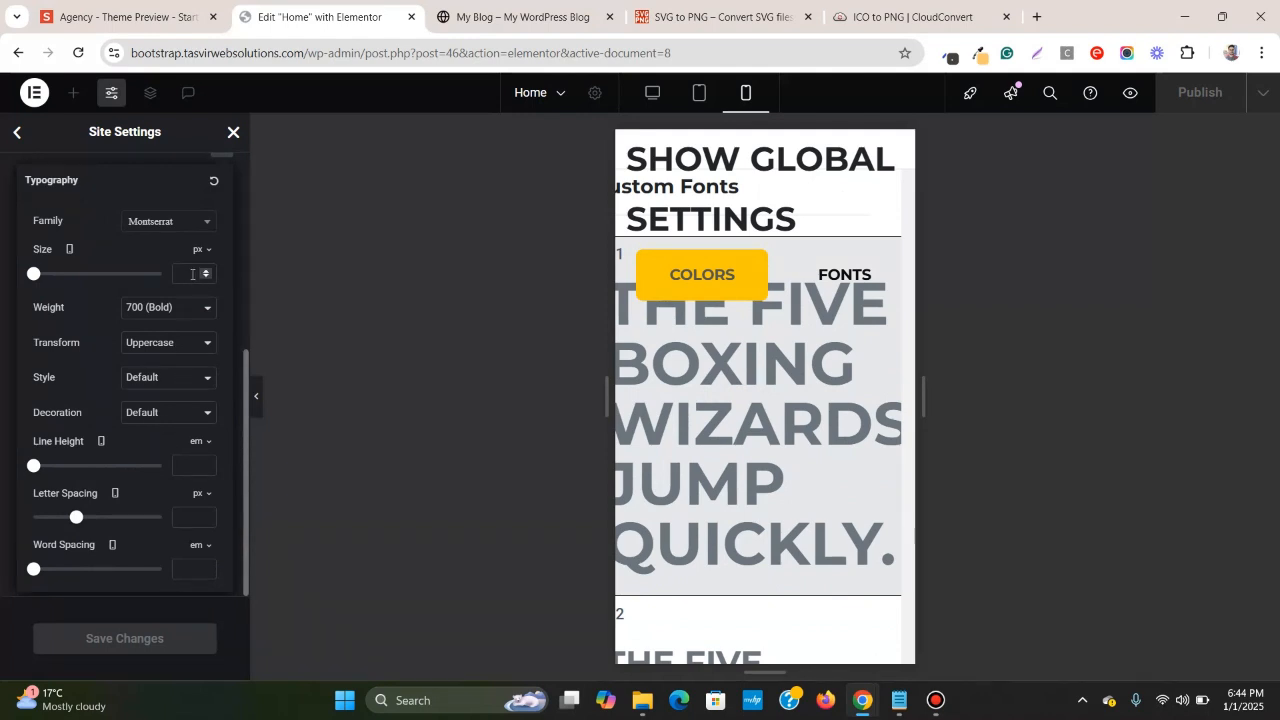
pyautogui.write('52')
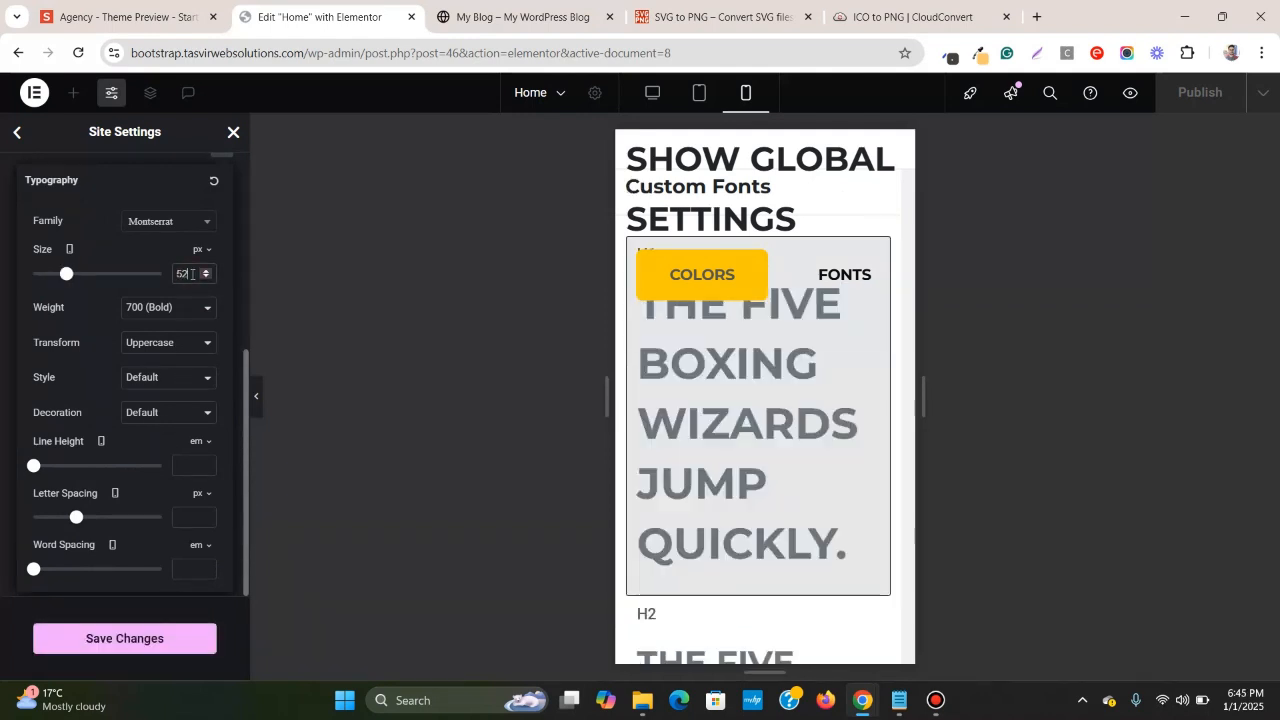
# - Check the original heading's styles in the Agency preview, and set the mobile line height of Elementor's global font H1 to 3.25 rem
pyautogui.click(120, 16)
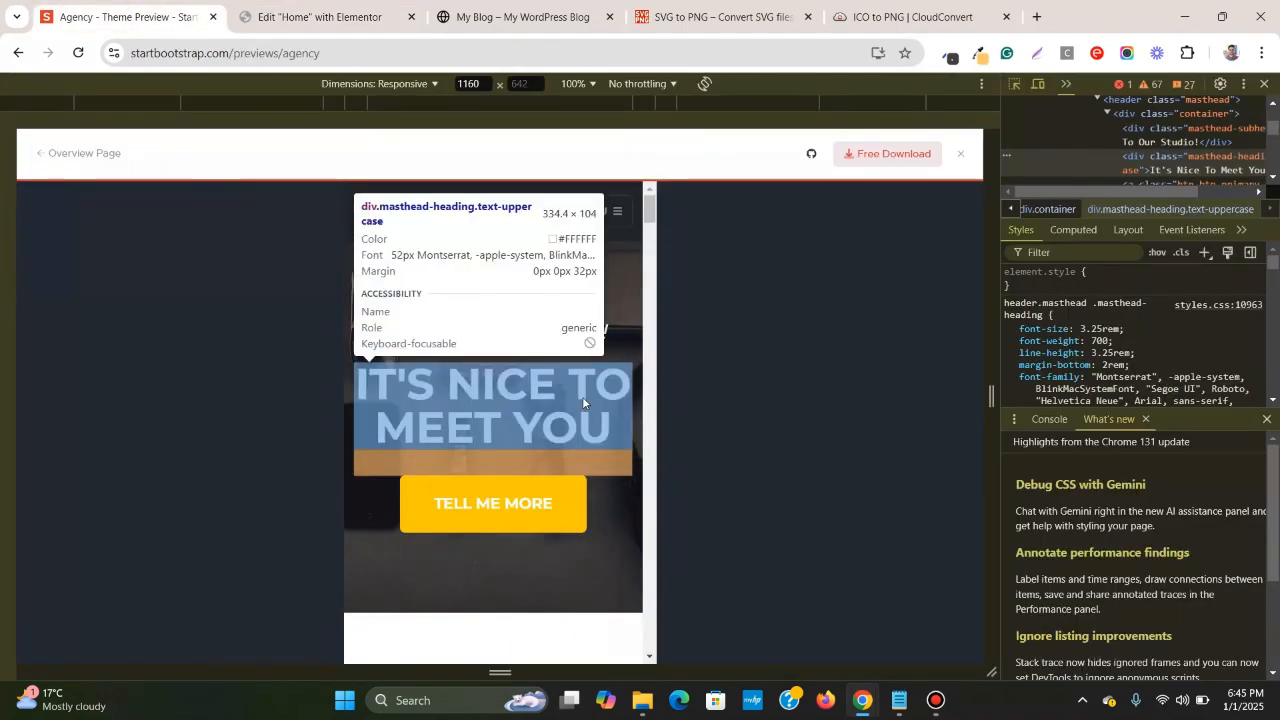
pyautogui.click(582, 396)
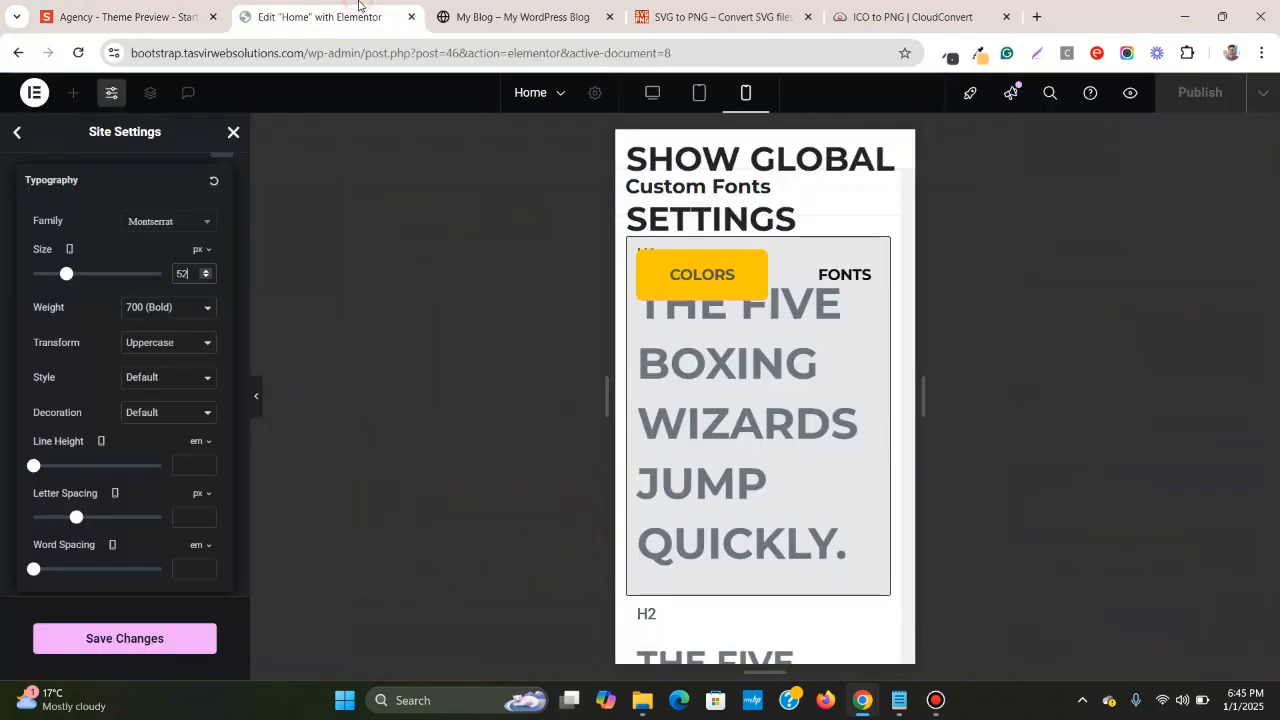
pyautogui.click(330, 16)
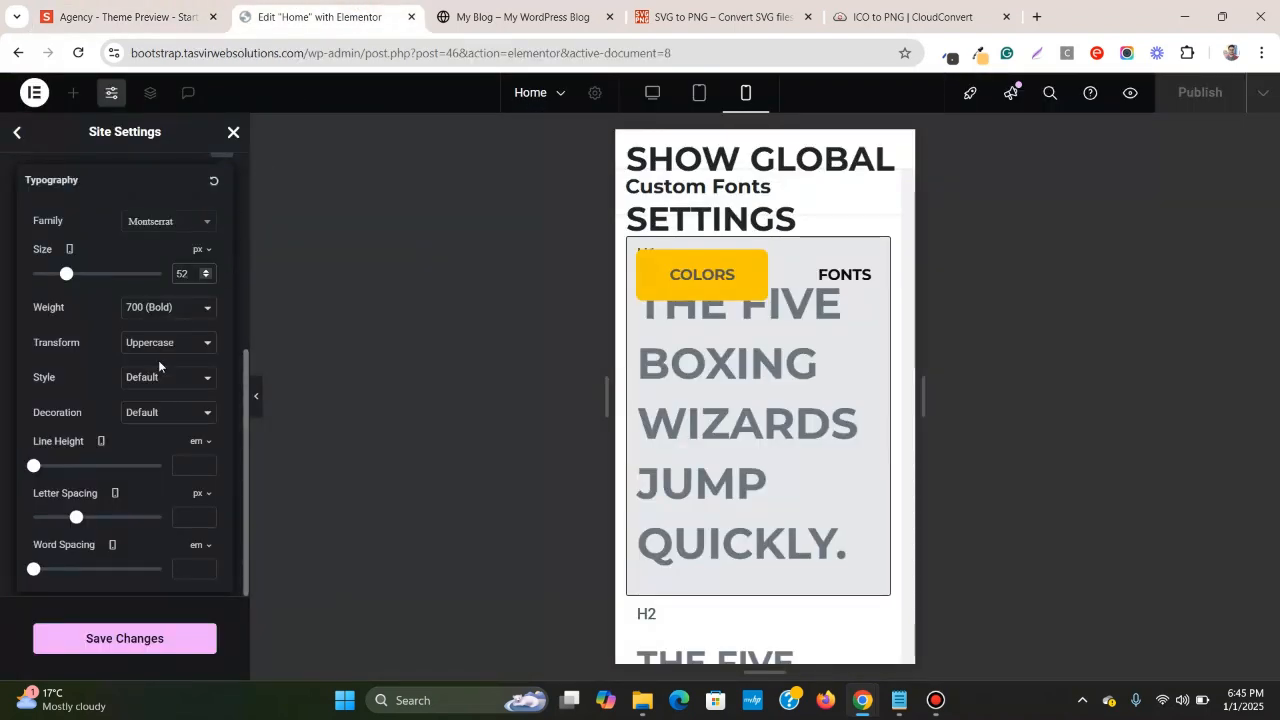
pyautogui.click(201, 441)
pyautogui.click(200, 492)
pyautogui.click(197, 474)
pyautogui.write('3.25')
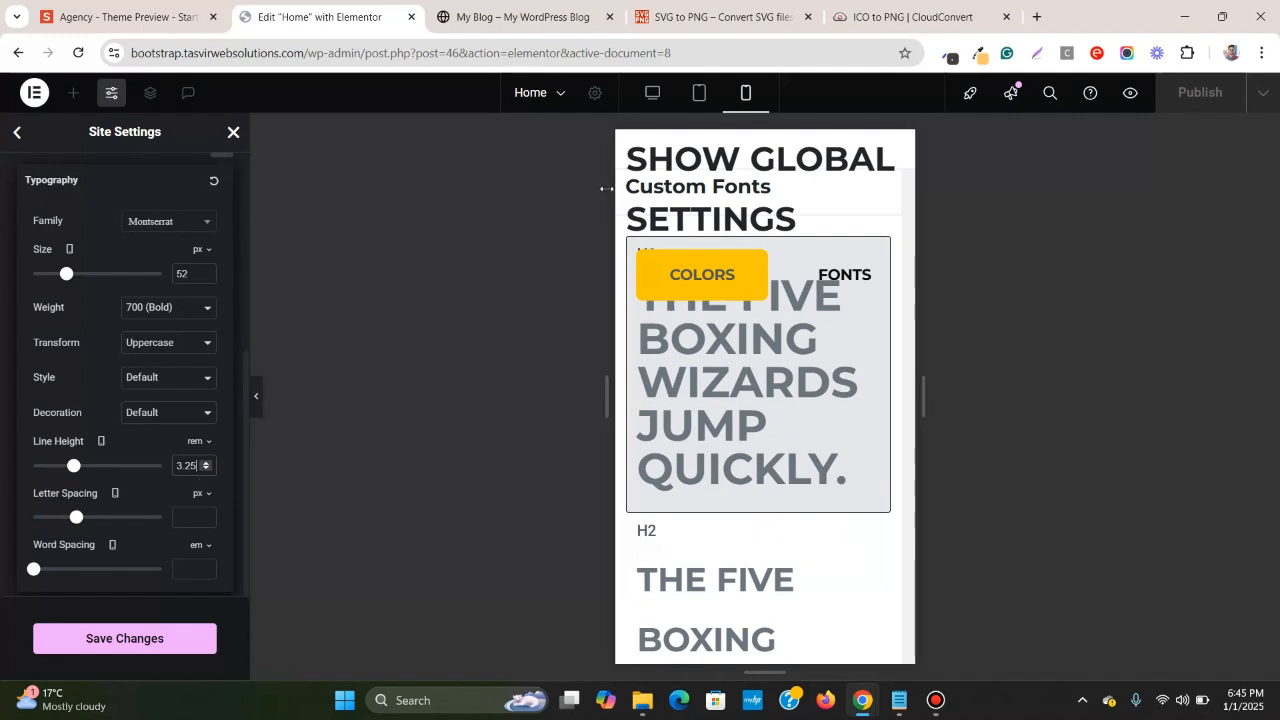
# - Return the editor to desktop size, save the site settings changes and close the site settings
pyautogui.click(652, 94)
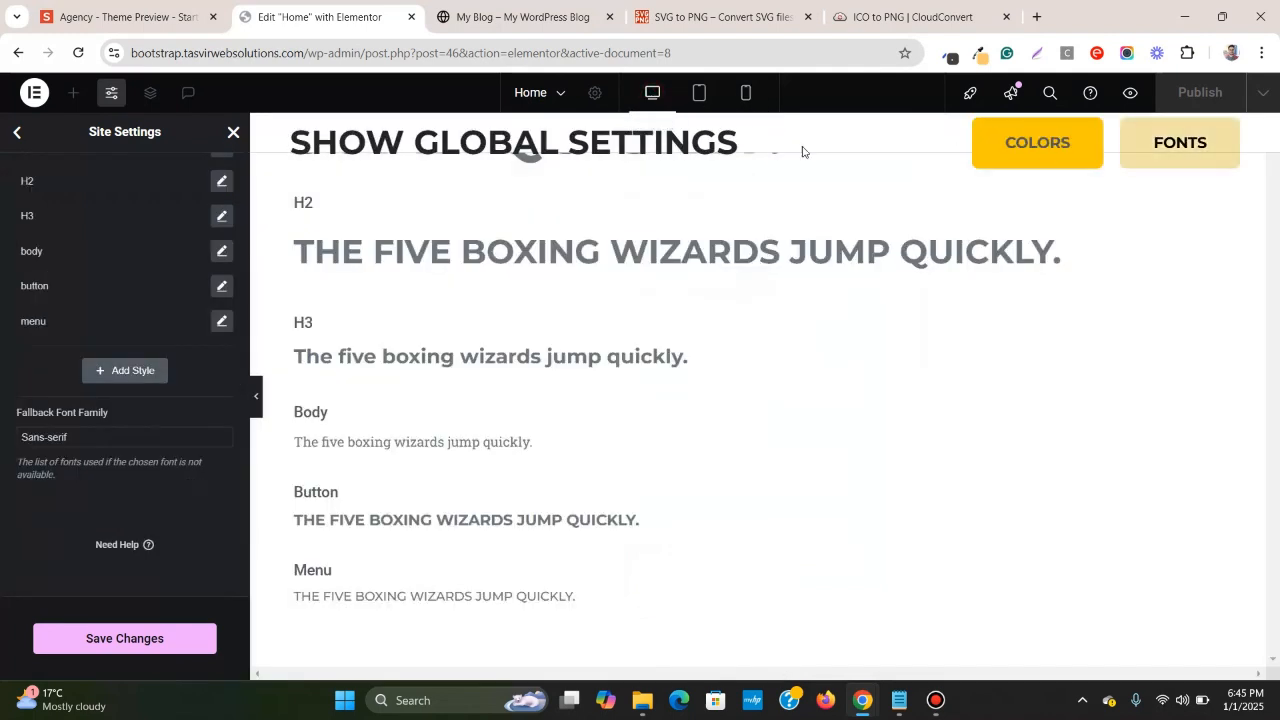
pyautogui.click(115, 646)
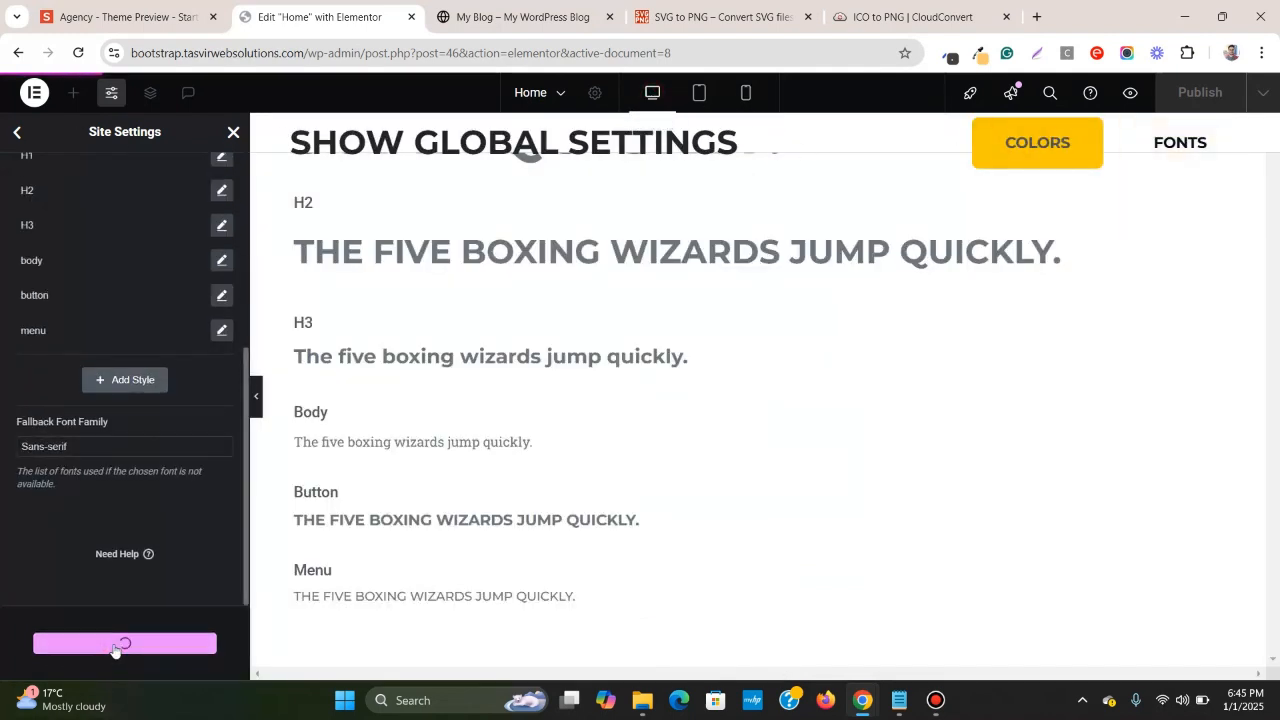
pyautogui.click(233, 133)
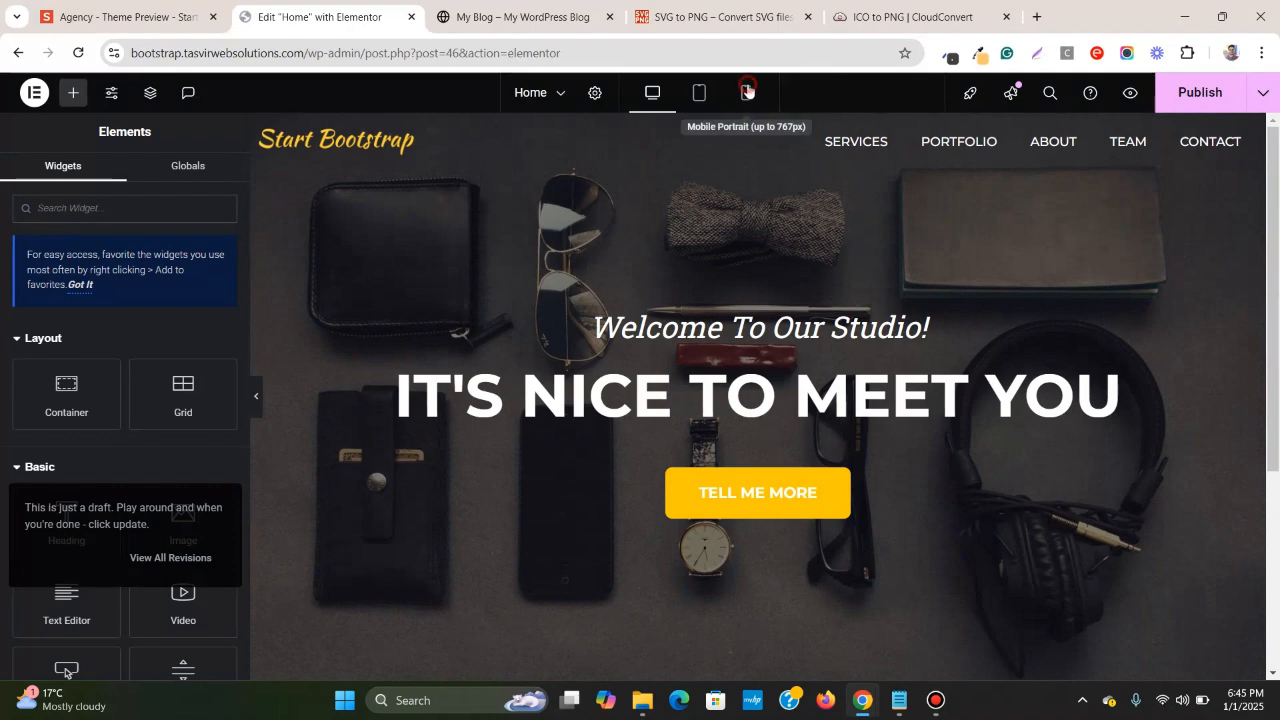
# - Check the Home hero at mobile size, and inspect the font styles of the original Agency preview's "Welcome To Our Studio!" subheading
pyautogui.click(745, 92)
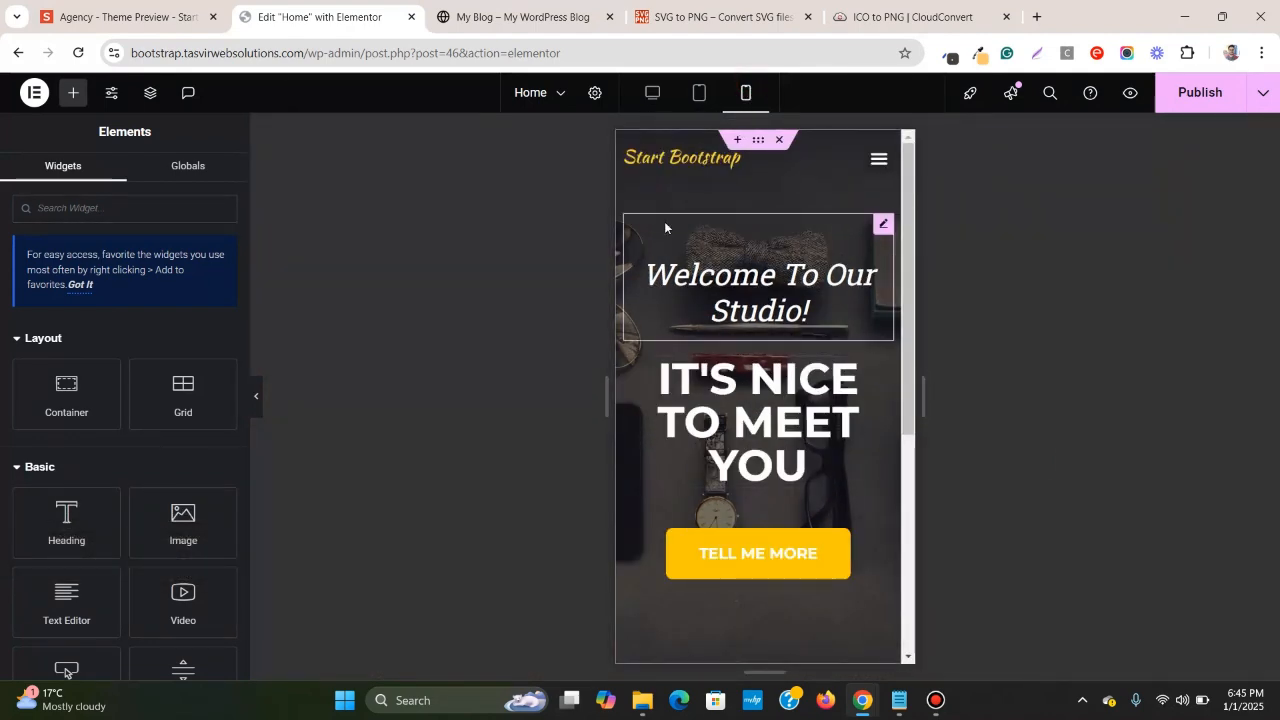
pyautogui.click(140, 17)
pyautogui.click(1014, 84)
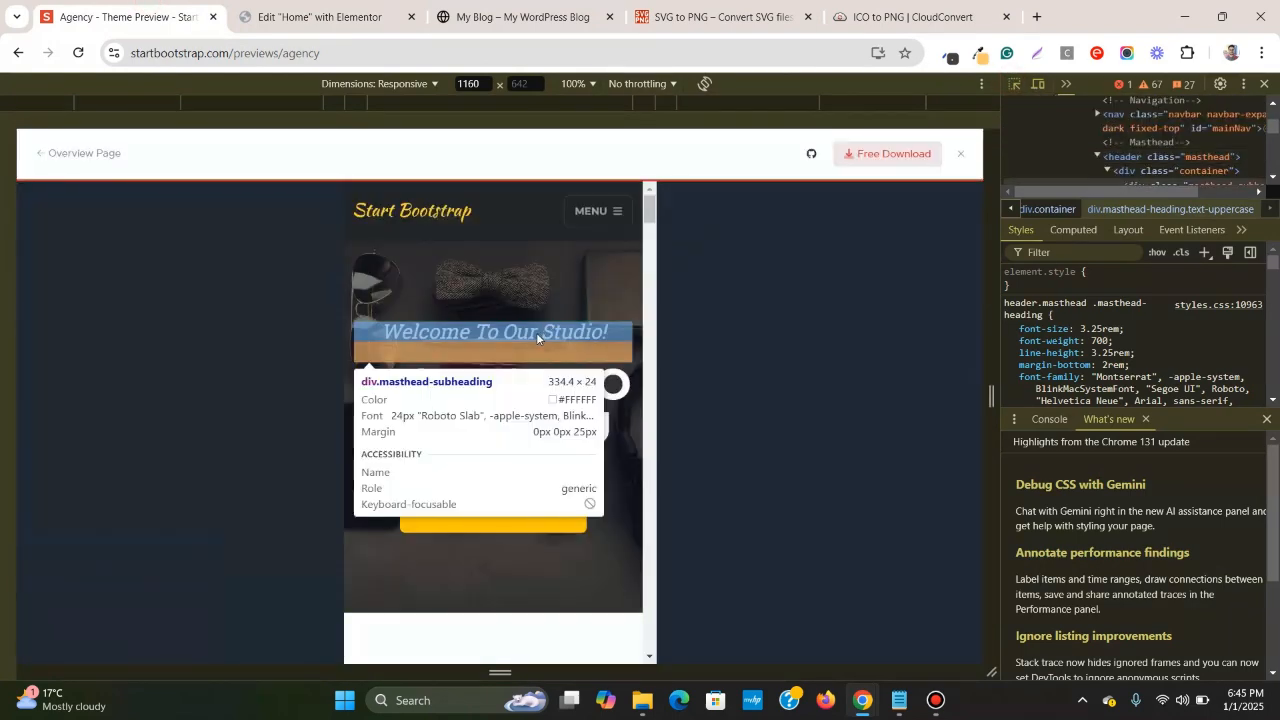
pyautogui.click(409, 7)
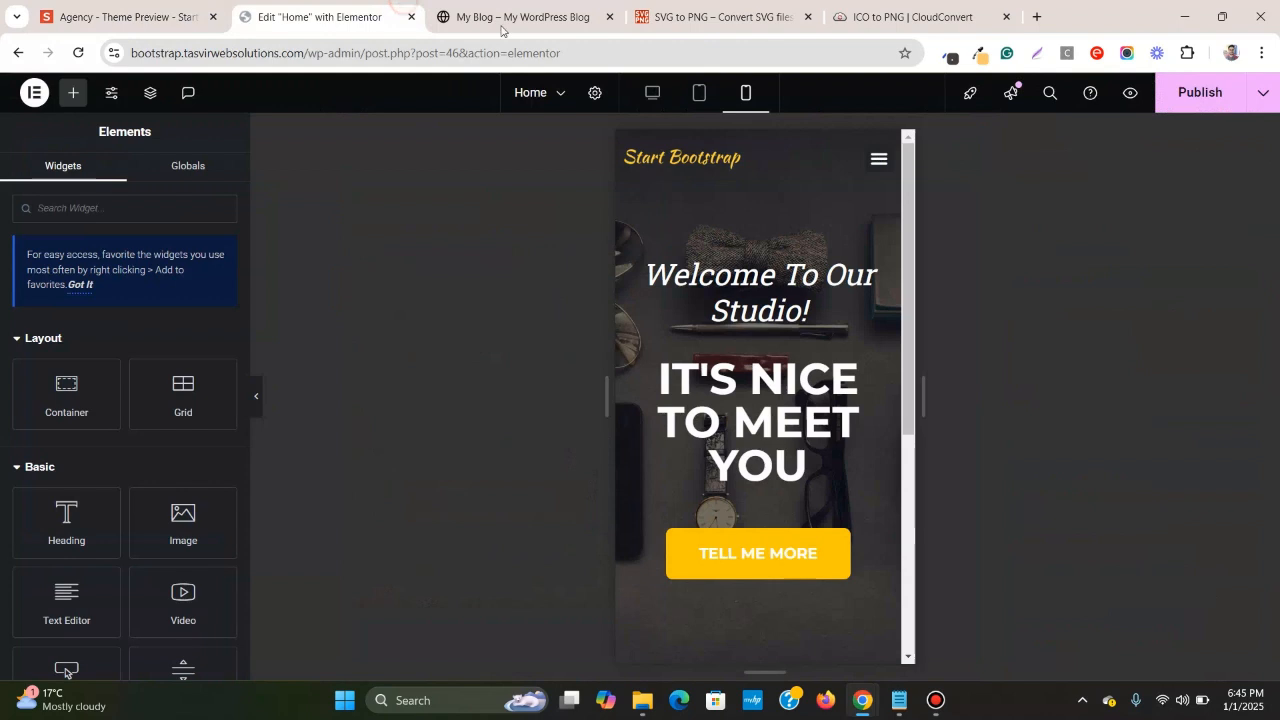
# - Set the mobile font size of the "Welcome To Our Studio!" text to 24 px and all its mobile margins to 0
pyautogui.click(884, 230)
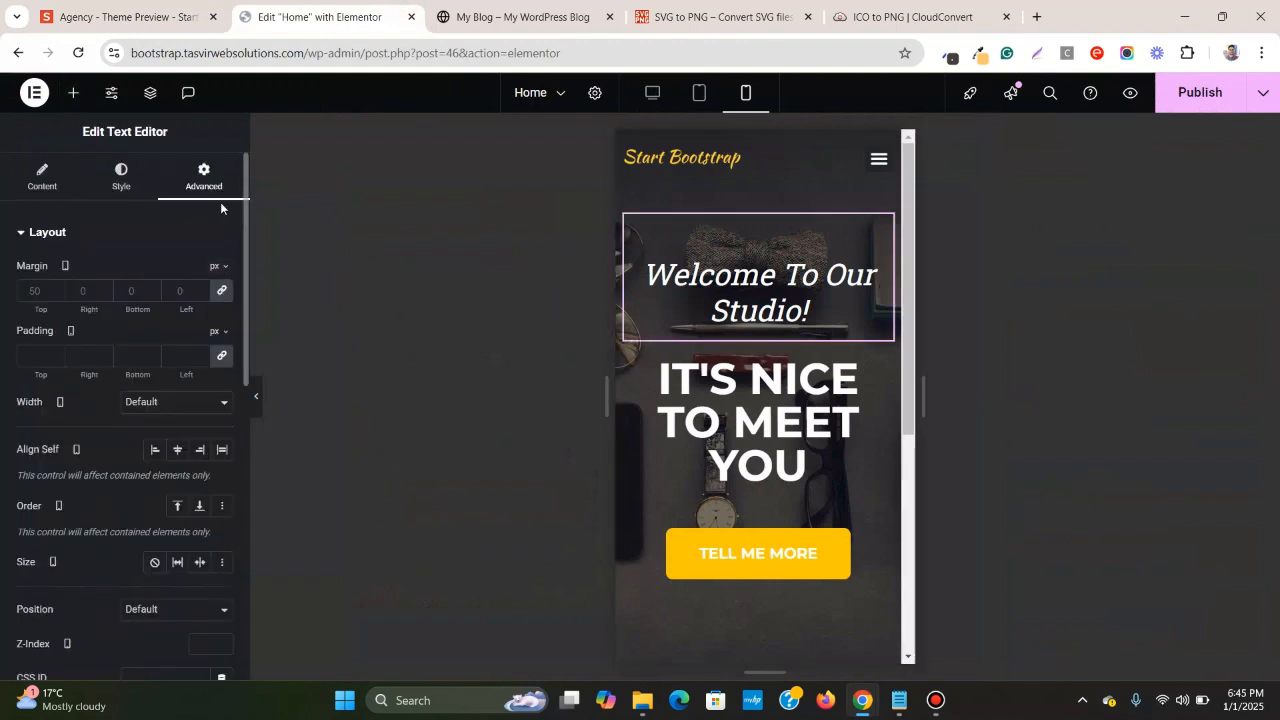
pyautogui.click(122, 180)
pyautogui.click(222, 343)
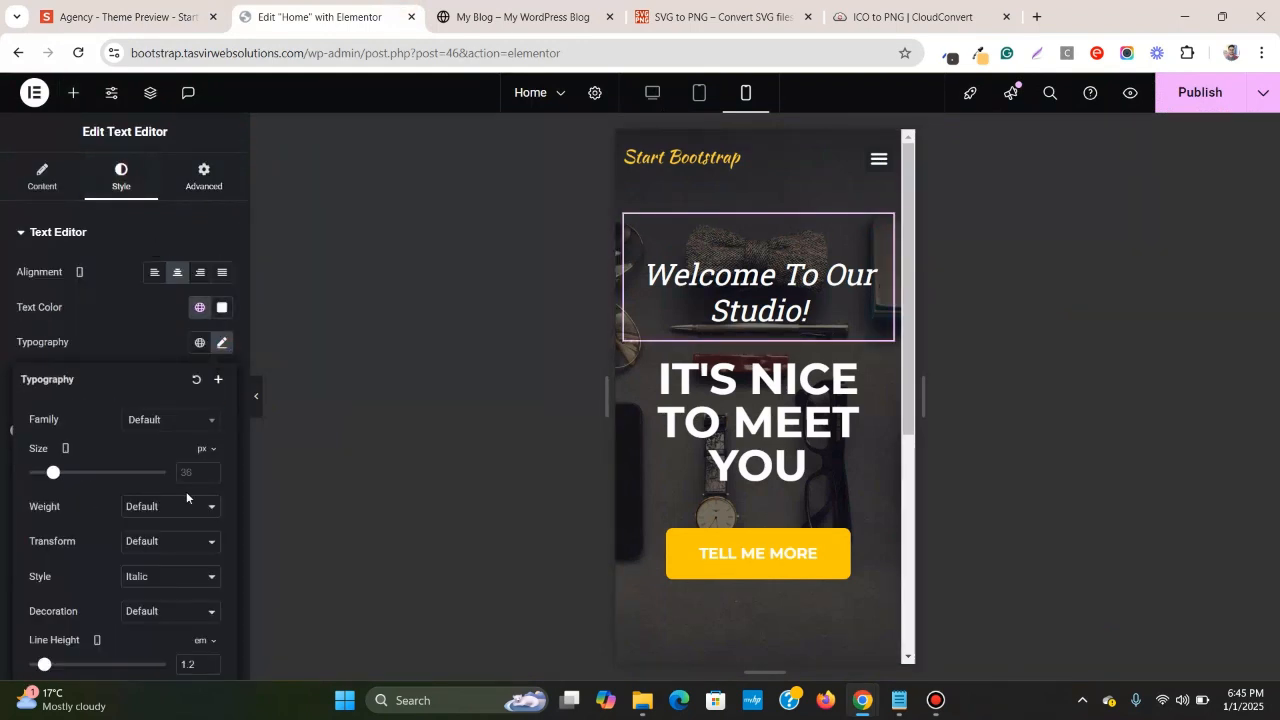
pyautogui.click(188, 473)
pyautogui.write('24')
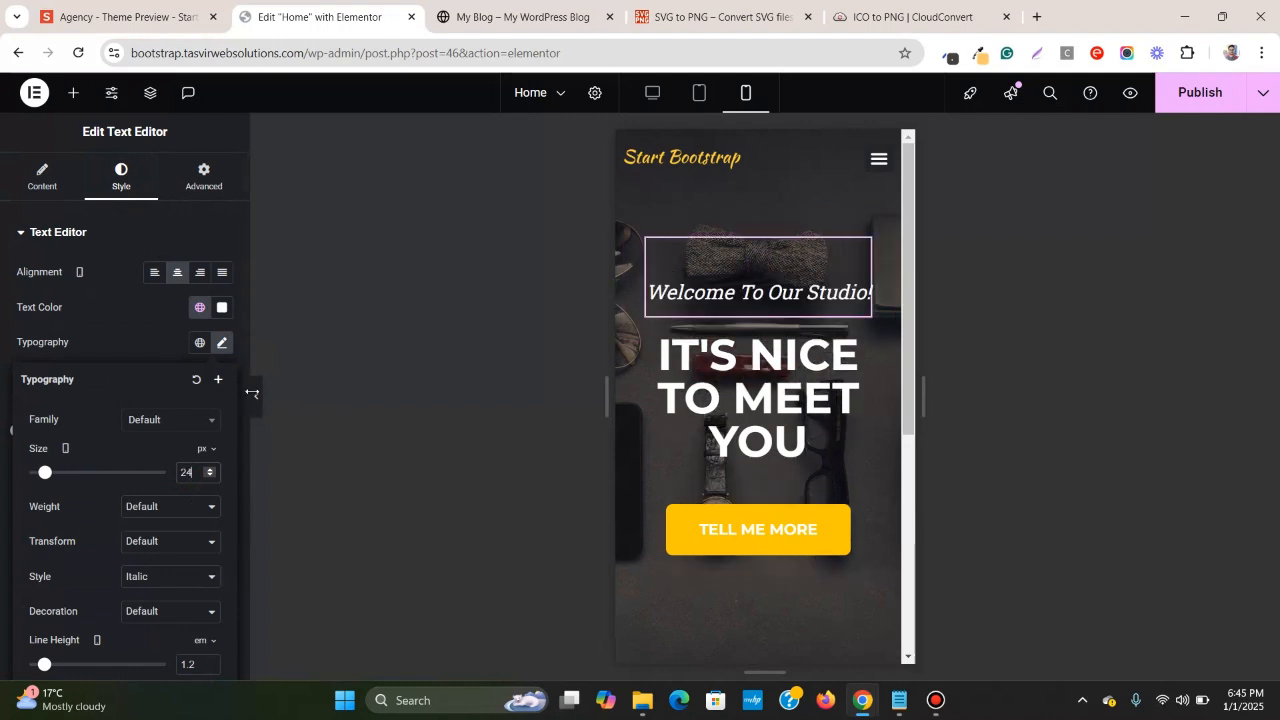
pyautogui.click(203, 178)
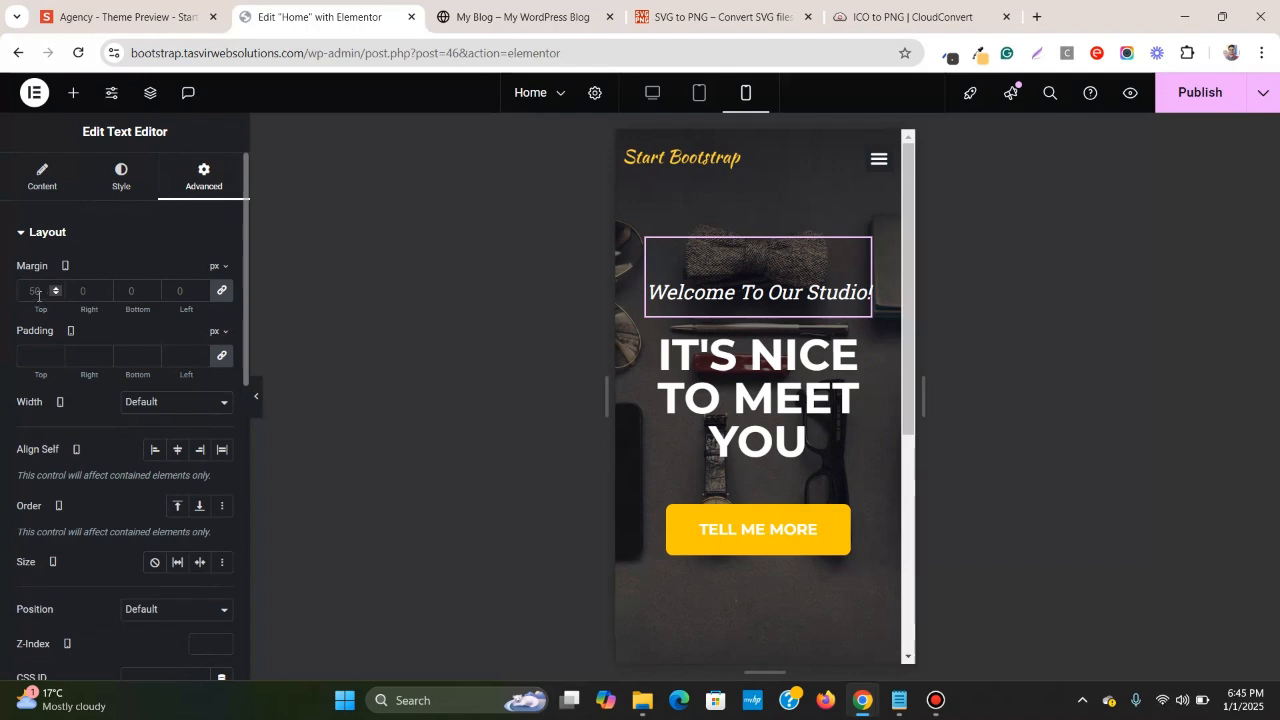
pyautogui.click(222, 290)
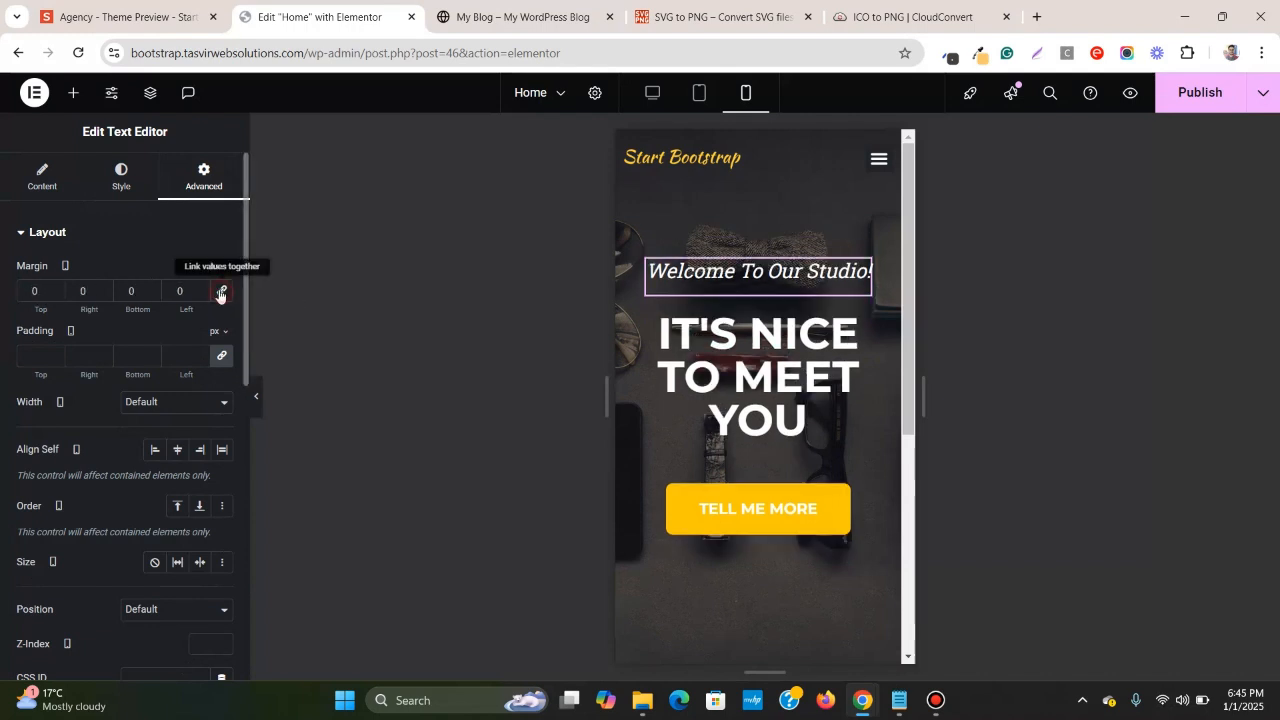
# - Review the mobile hero and the area below it with the editing controls hidden
pyautogui.click(257, 397)
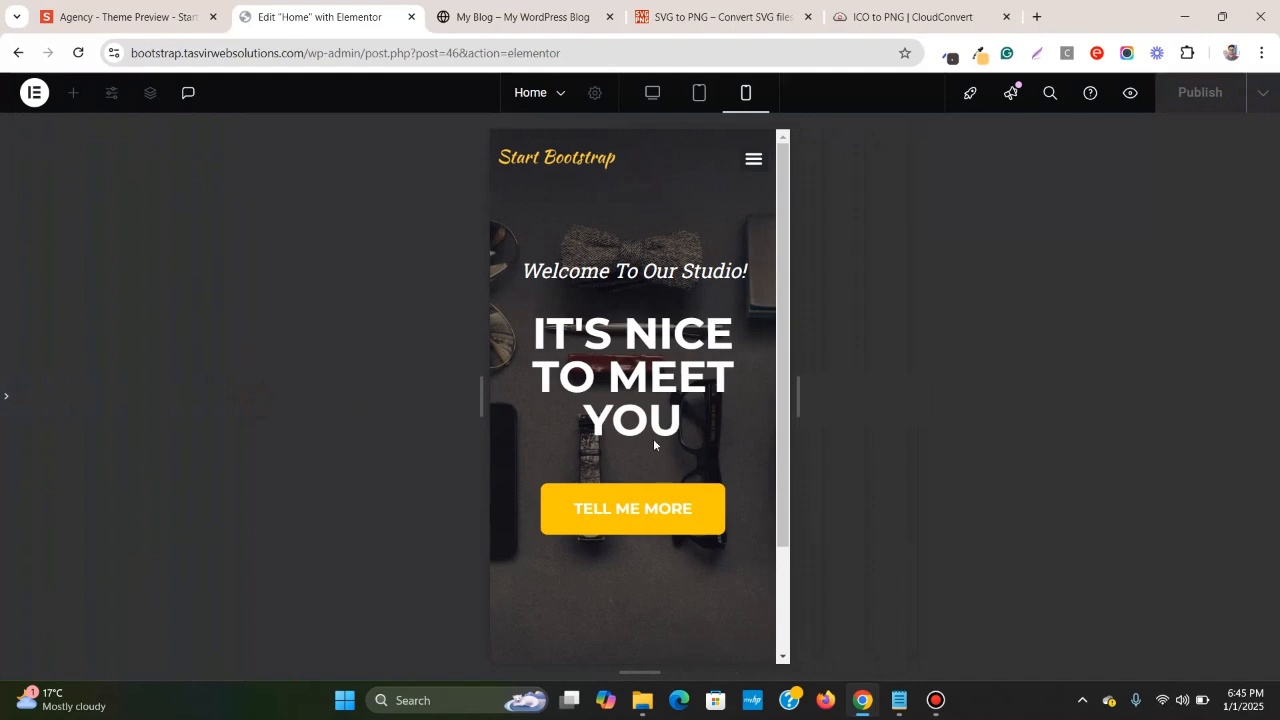
pyautogui.scroll(-2, 646, 371)
pyautogui.scroll(2, 641, 366)
pyautogui.click(5, 398)
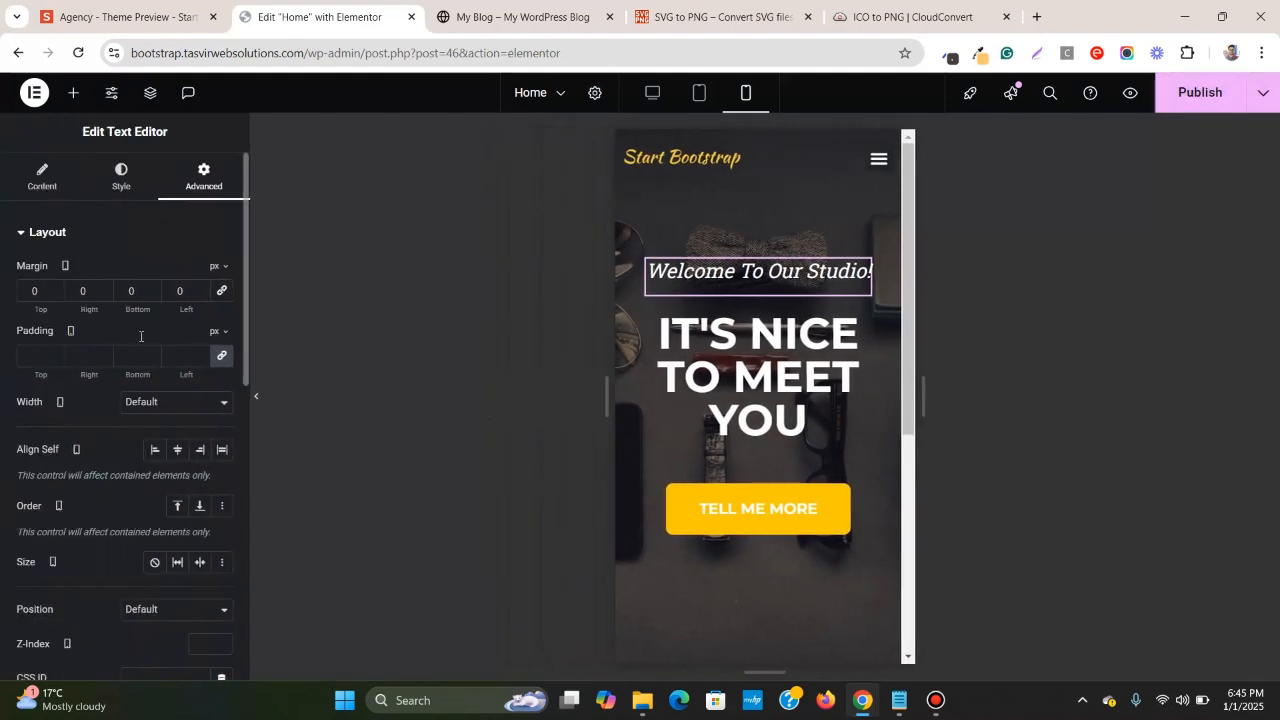
# - Check the hero at desktop size without the editing controls, and publish the Home page
pyautogui.click(657, 97)
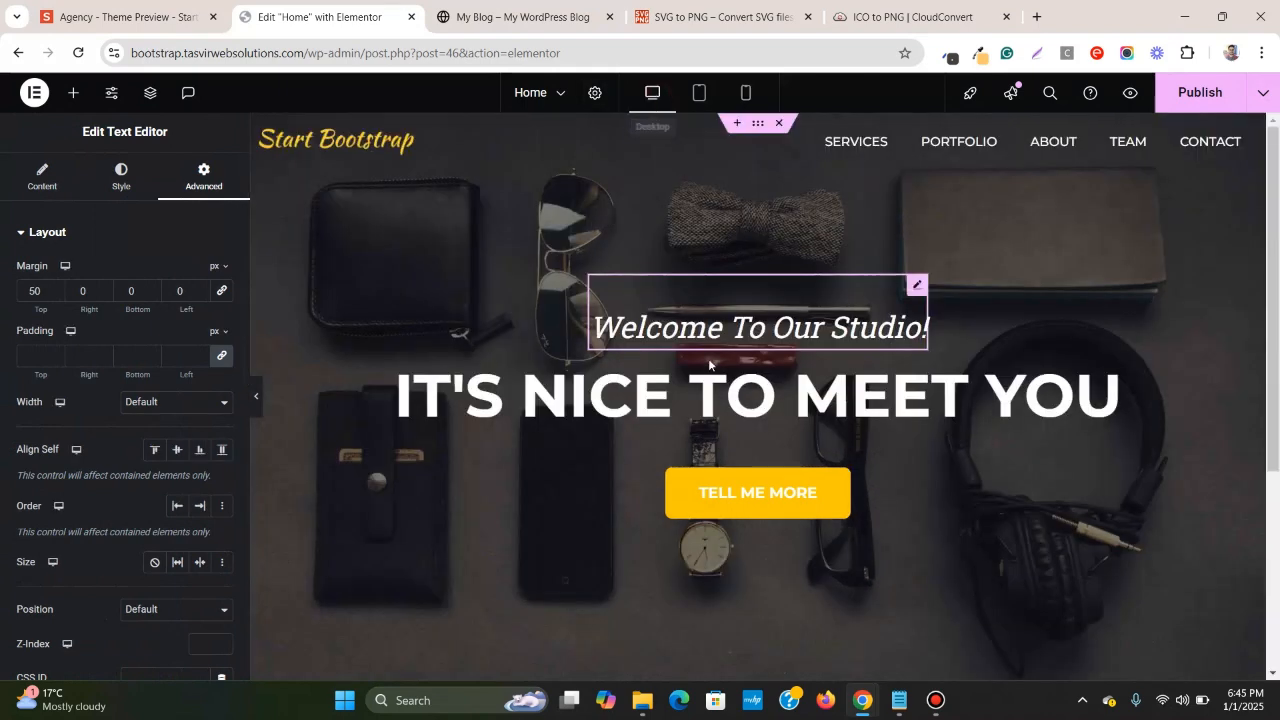
pyautogui.click(260, 404)
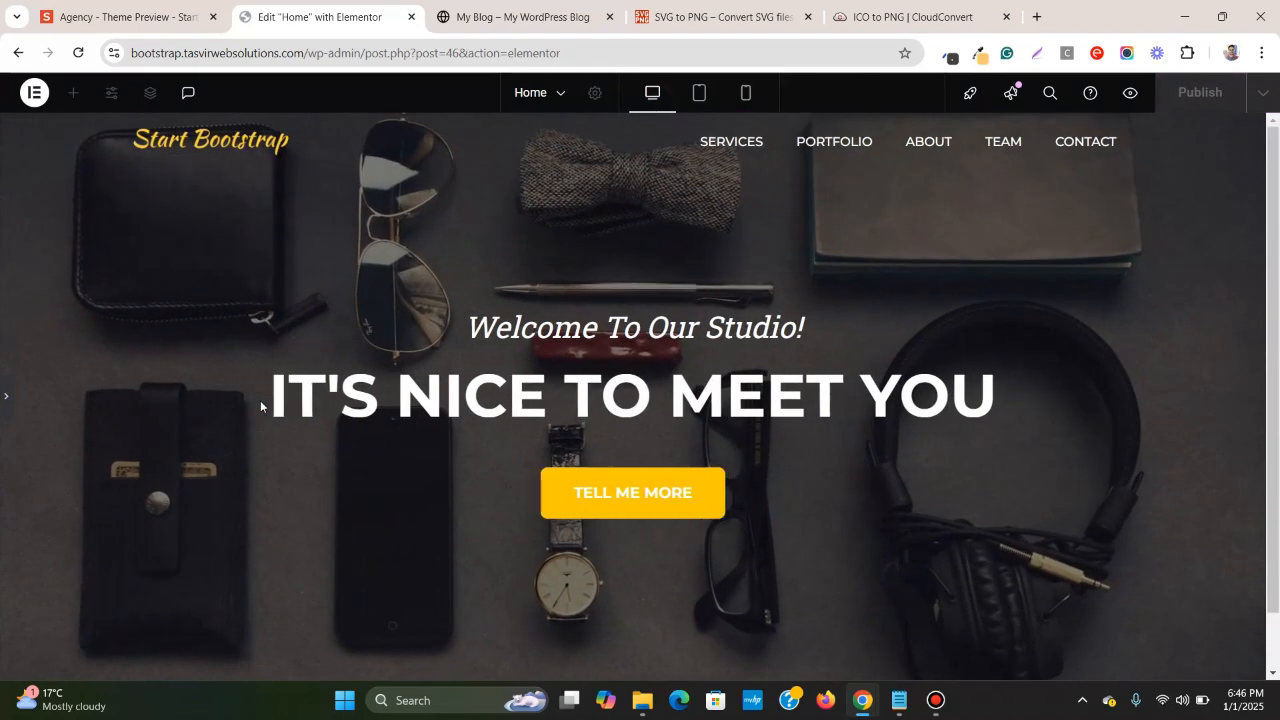
pyautogui.click(3, 400)
pyautogui.click(1228, 106)
# - In the original Agency preview, close the developer tools and examine the Services section at desktop size
pyautogui.click(140, 14)
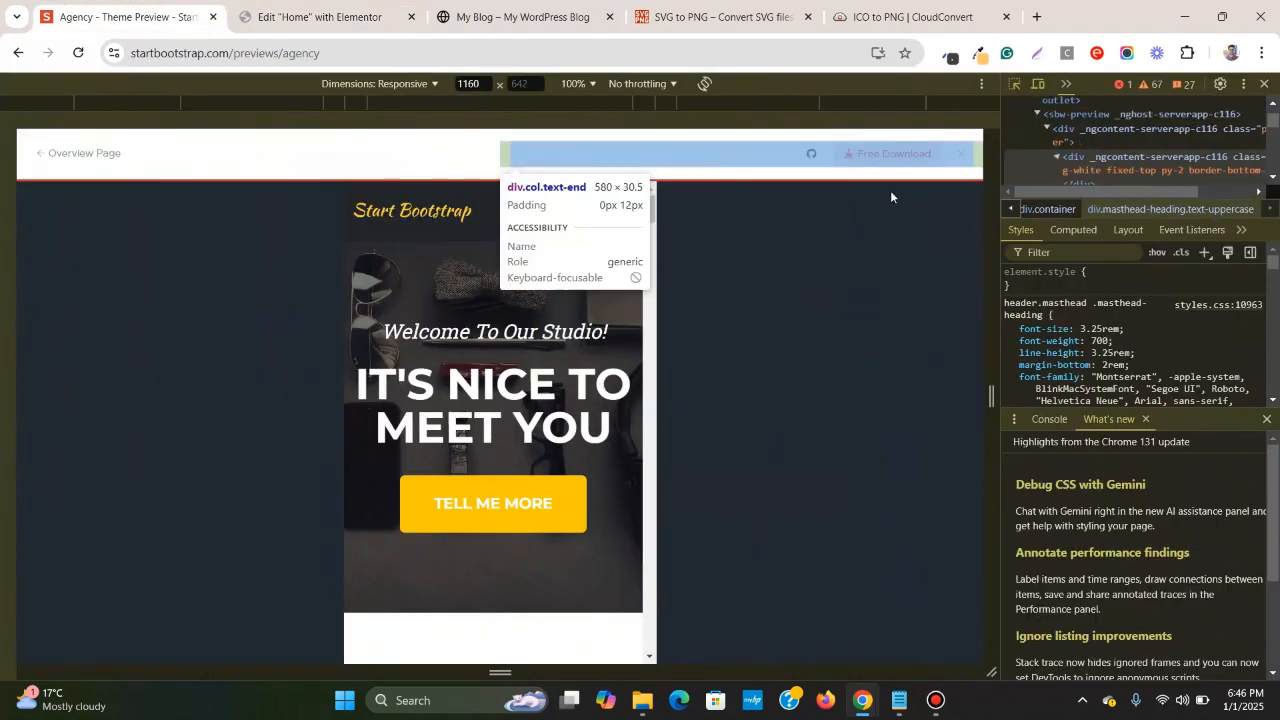
pyautogui.click(1264, 84)
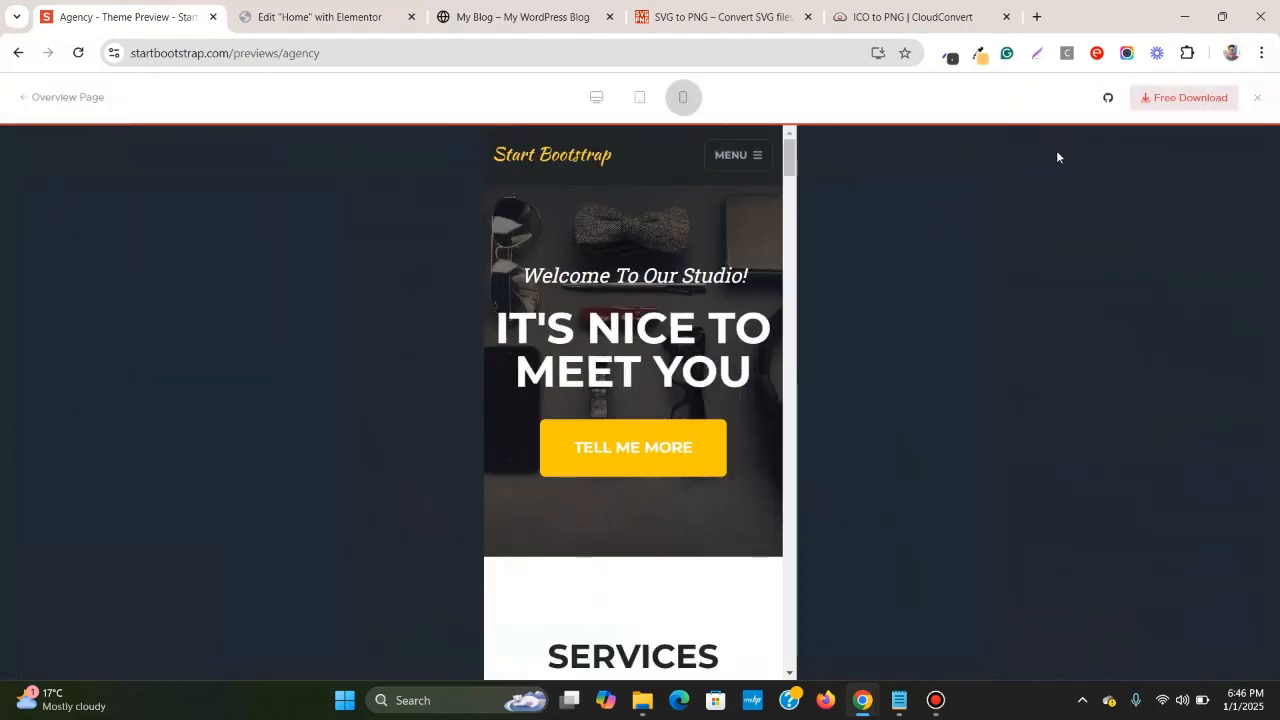
pyautogui.click(597, 97)
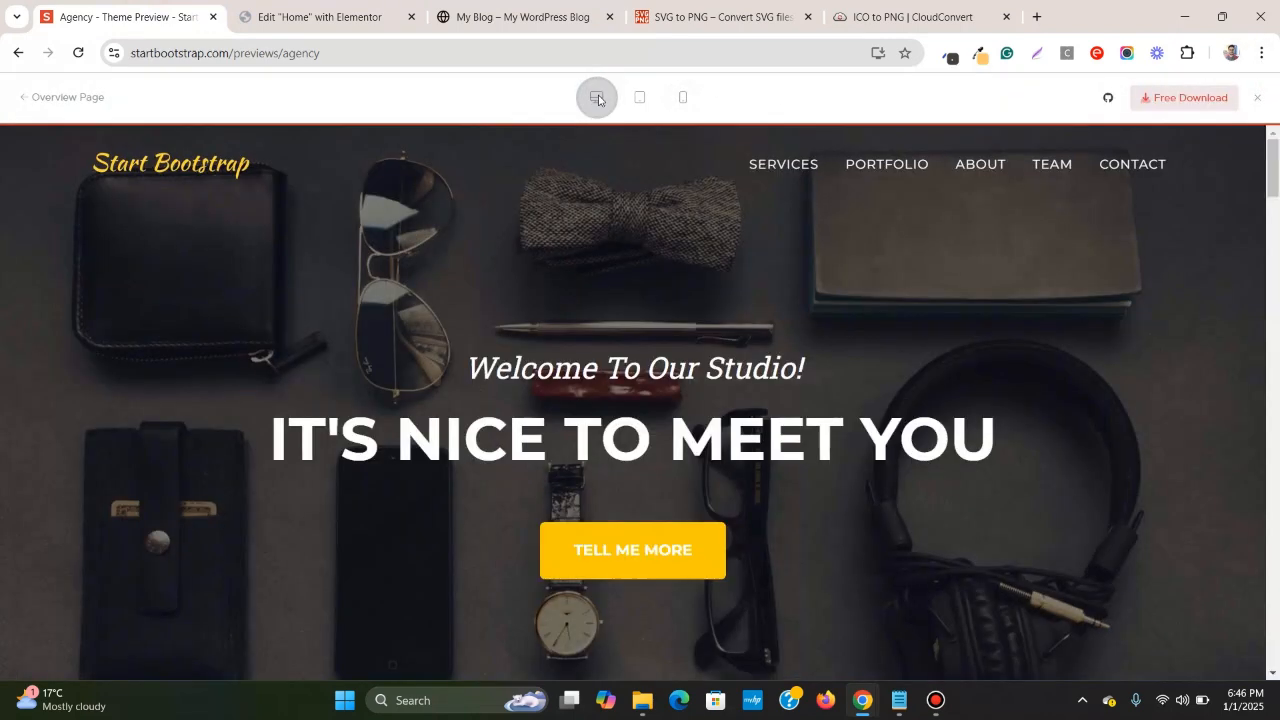
pyautogui.scroll(-5, 1036, 375)
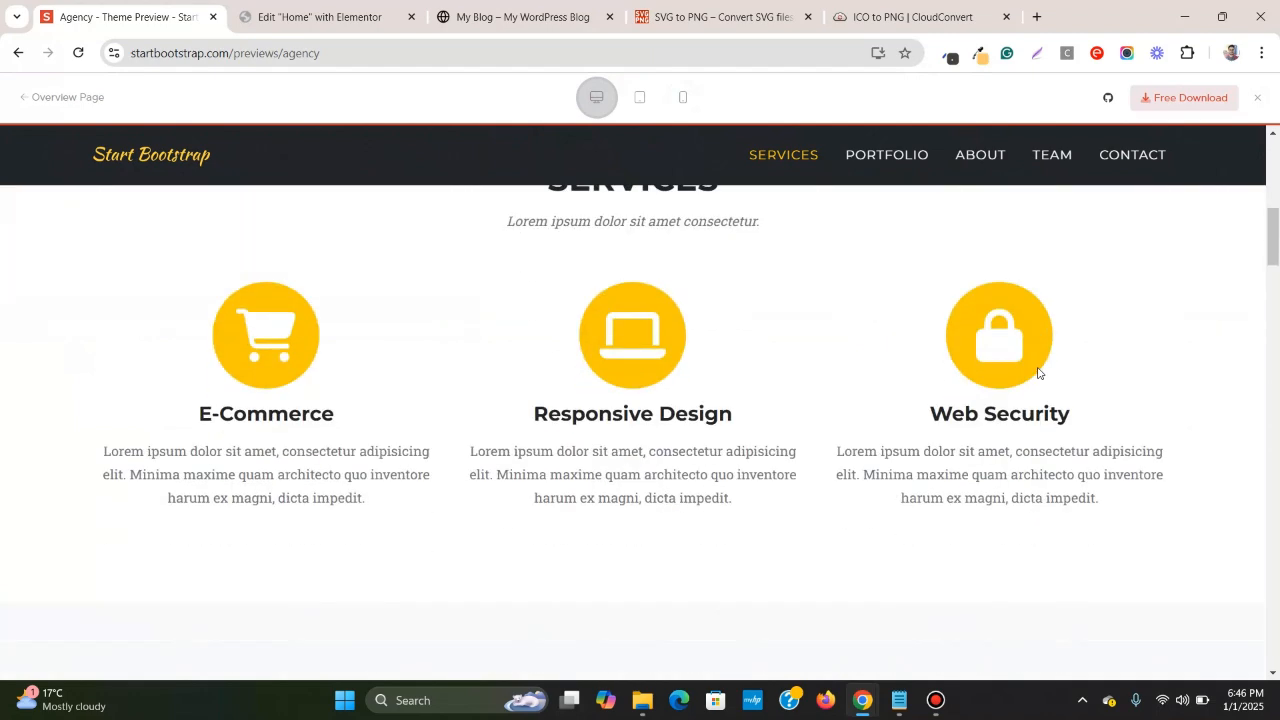
pyautogui.scroll(1, 1038, 373)
pyautogui.scroll(-2, 1038, 373)
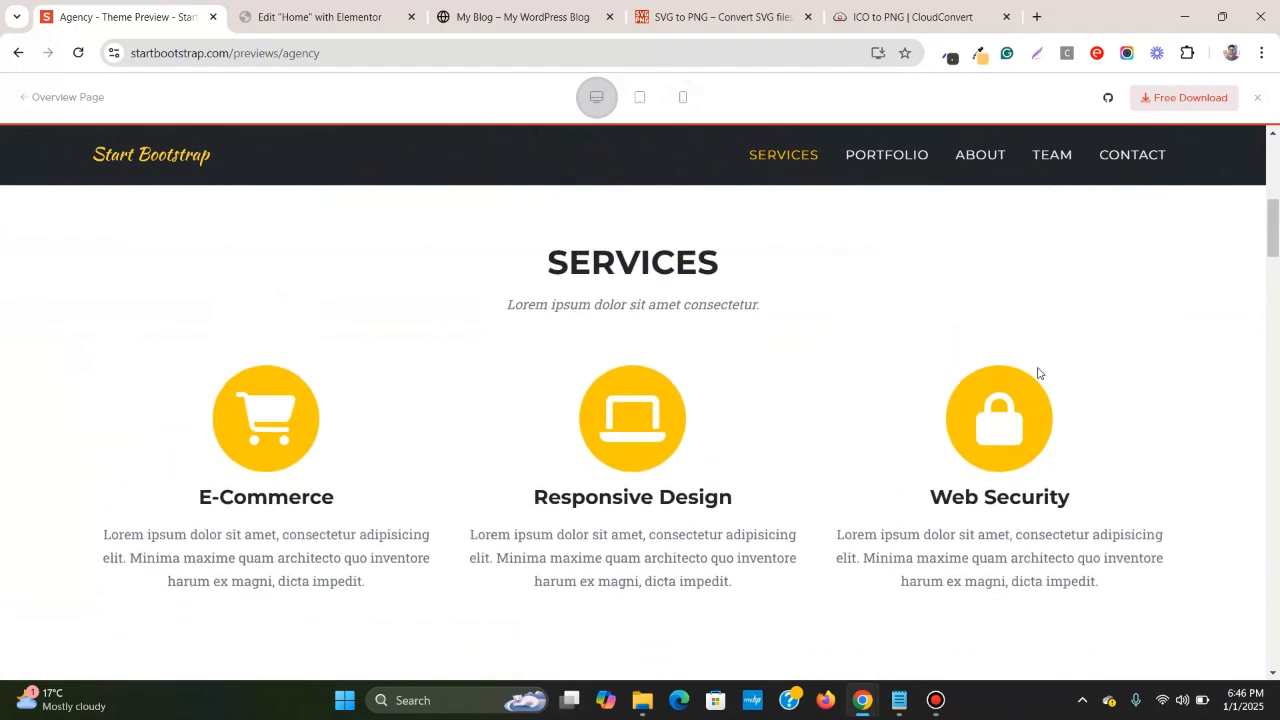
pyautogui.scroll(1, 1038, 373)
# - Back in Elementor, add a single-column flexbox container directly below the hero on the Home page
pyautogui.click(318, 16)
pyautogui.scroll(-3, 787, 249)
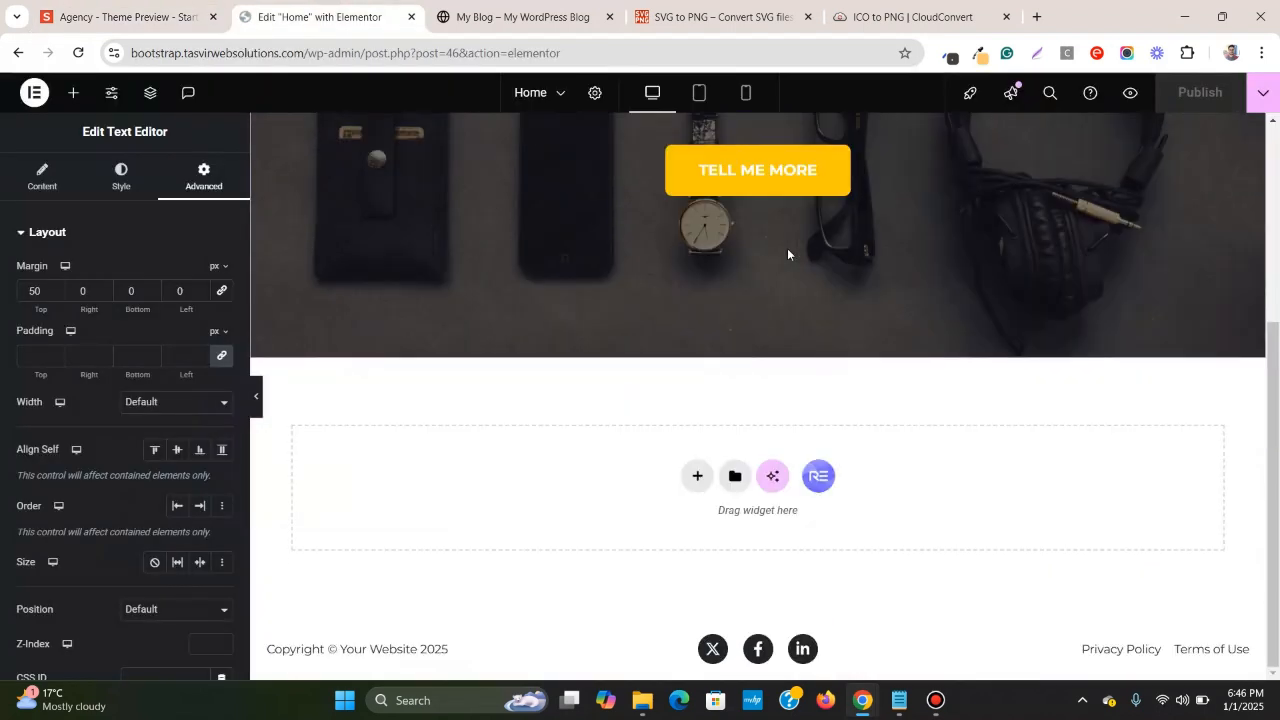
pyautogui.click(697, 476)
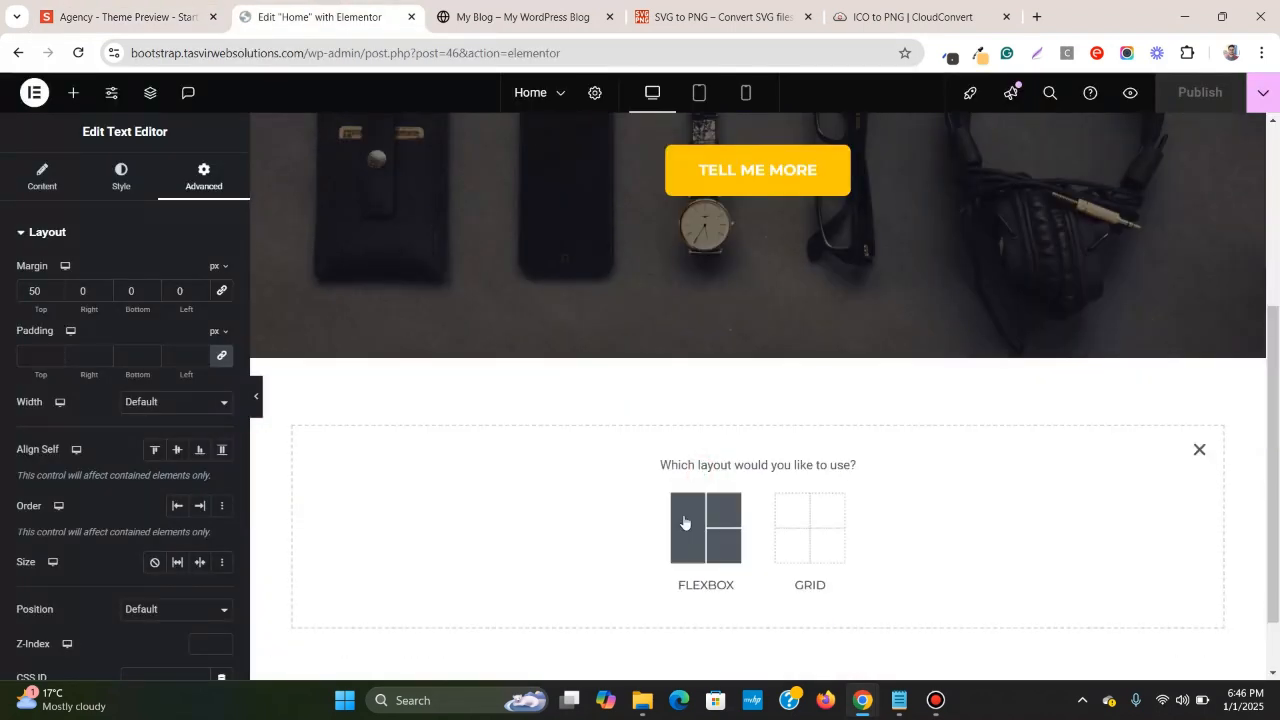
pyautogui.click(685, 527)
pyautogui.click(525, 514)
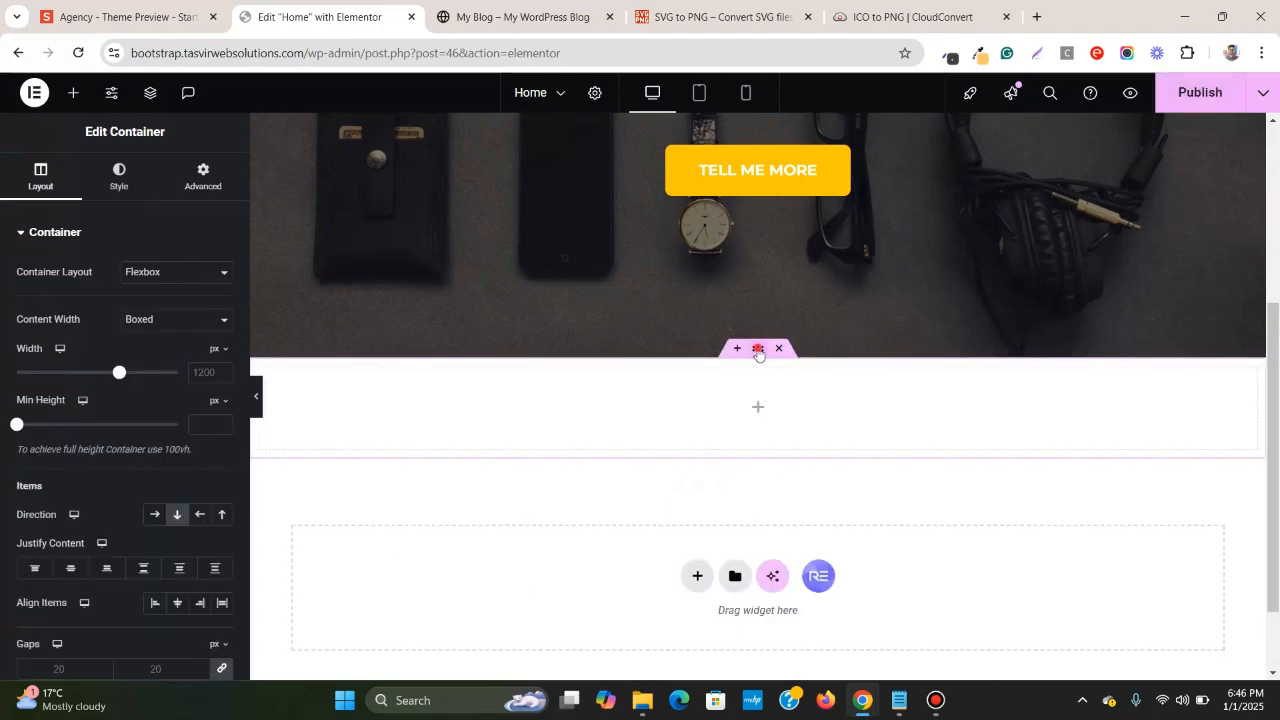
# - Examine the spacing around the Services section and its transition to Portfolio in the original Agency preview
pyautogui.click(120, 16)
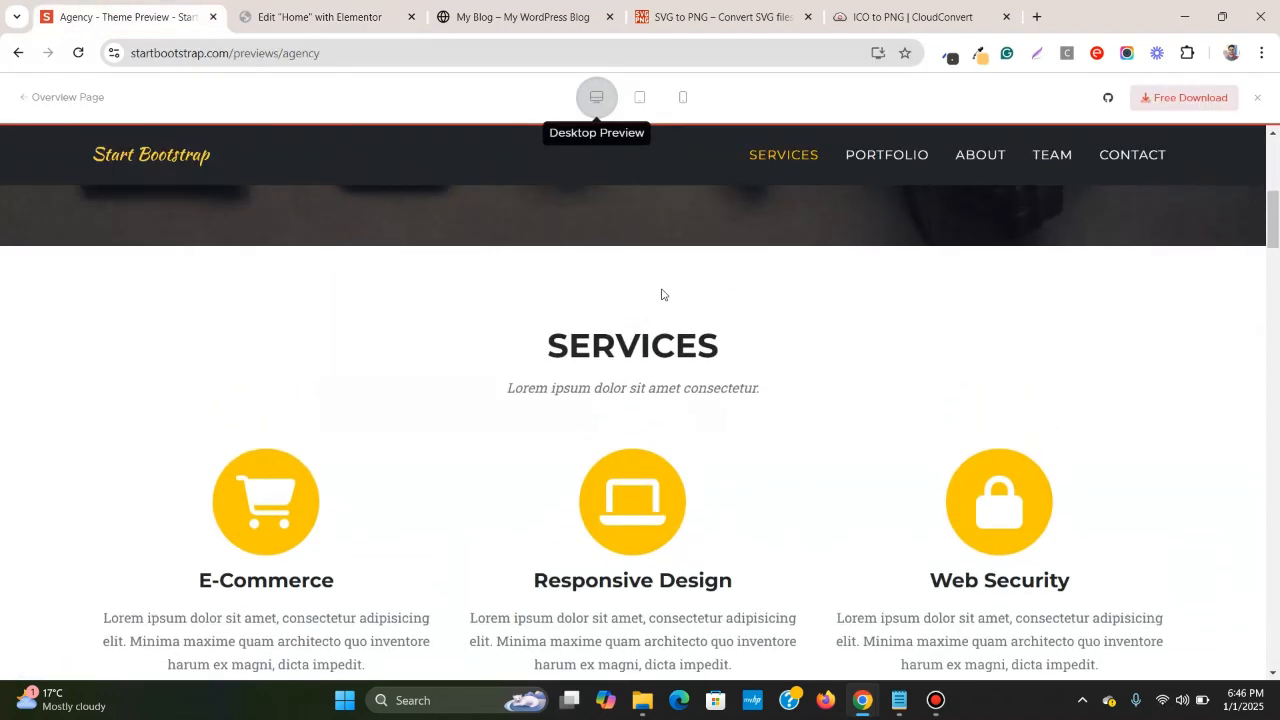
pyautogui.scroll(-4, 681, 338)
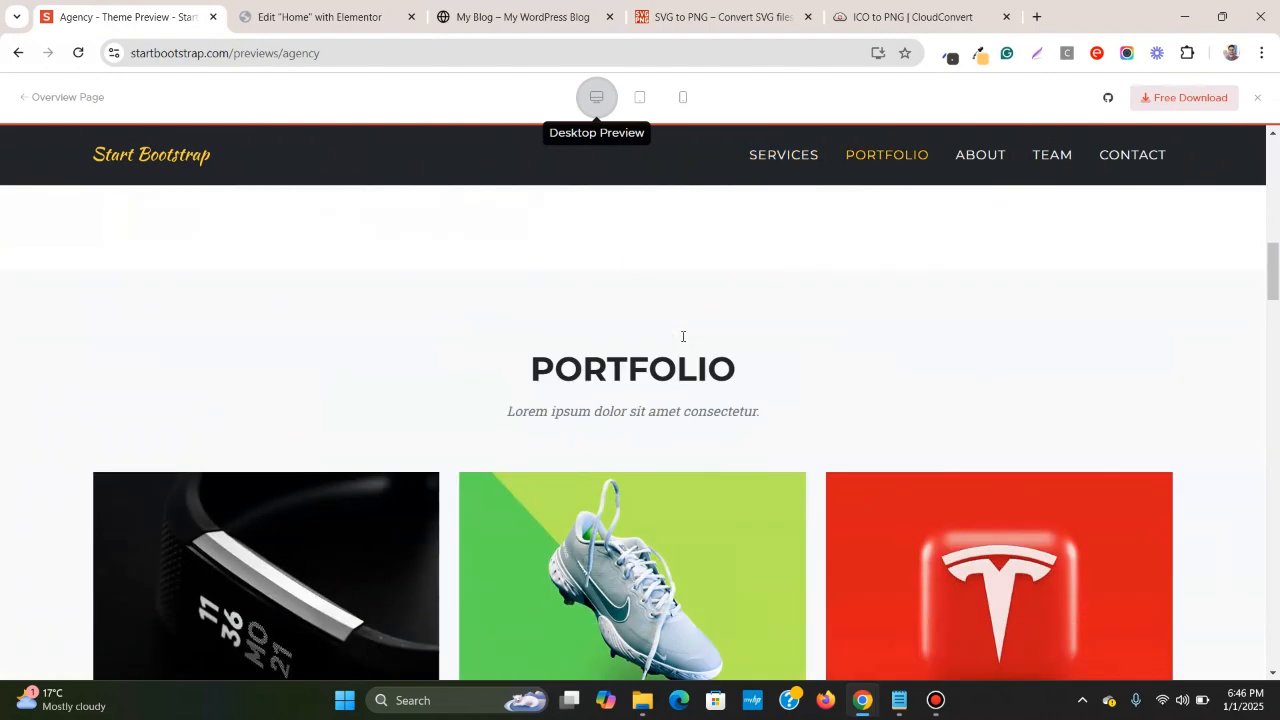
pyautogui.scroll(2, 683, 337)
pyautogui.scroll(-2, 665, 410)
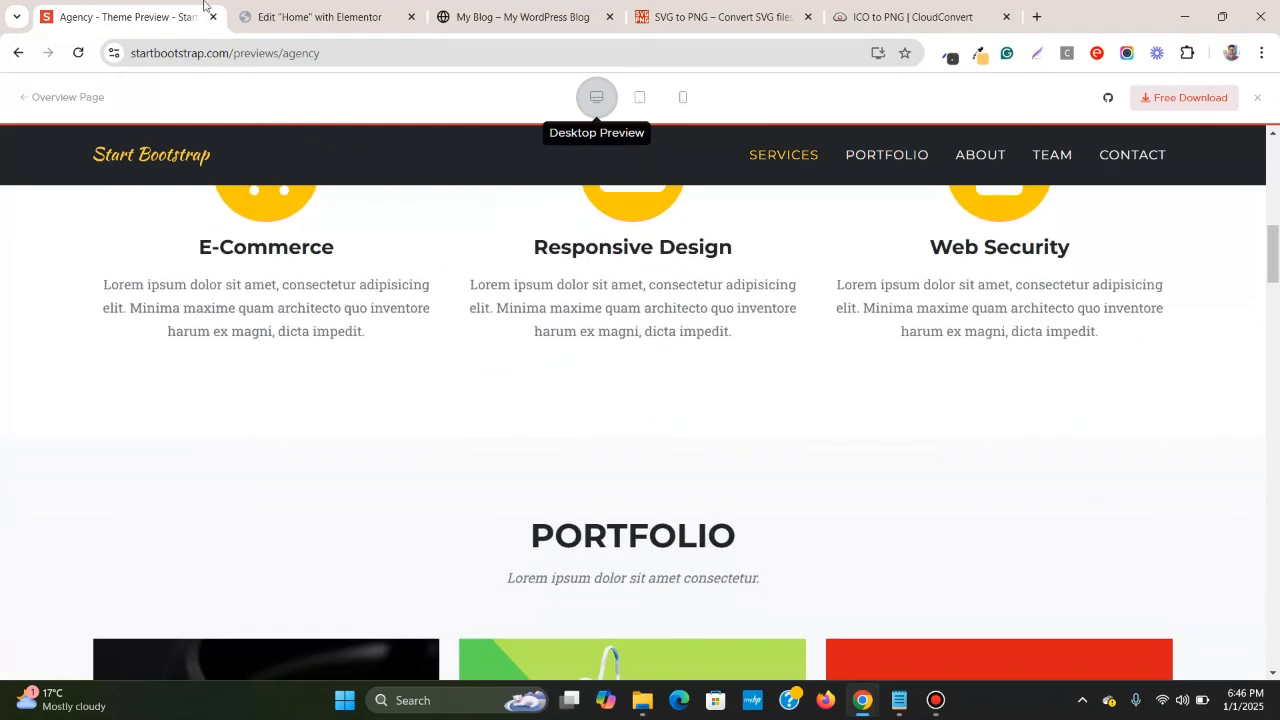
pyautogui.hotkey('ctrl', 'Tab')
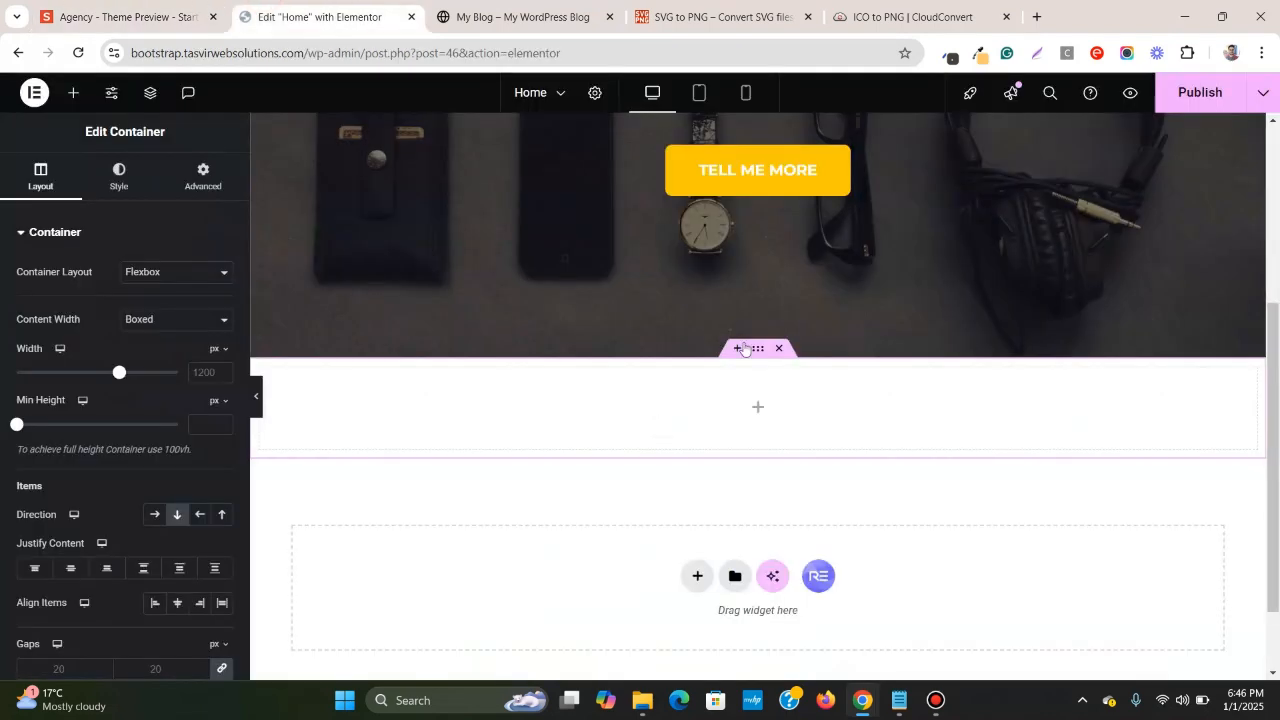
# - Unlink the new container's padding values and set its top and bottom padding to 120 px
pyautogui.click(205, 175)
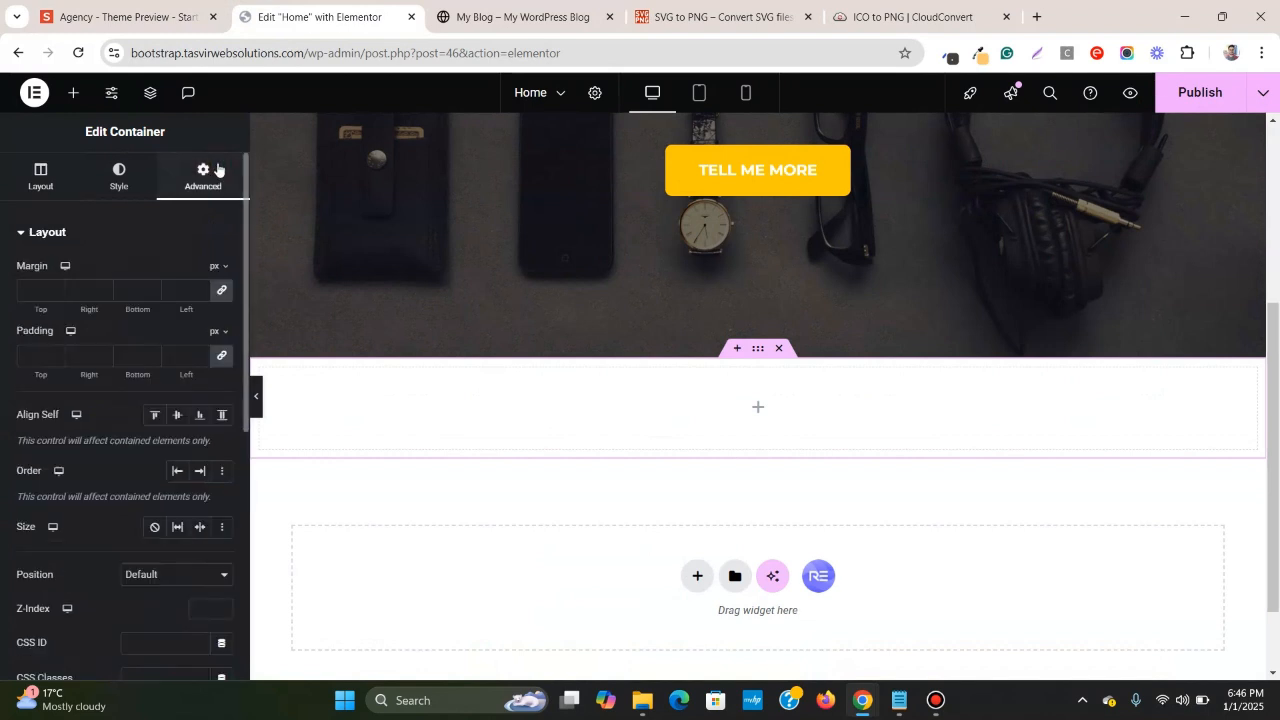
pyautogui.click(222, 355)
pyautogui.click(18, 356)
pyautogui.write('1200')
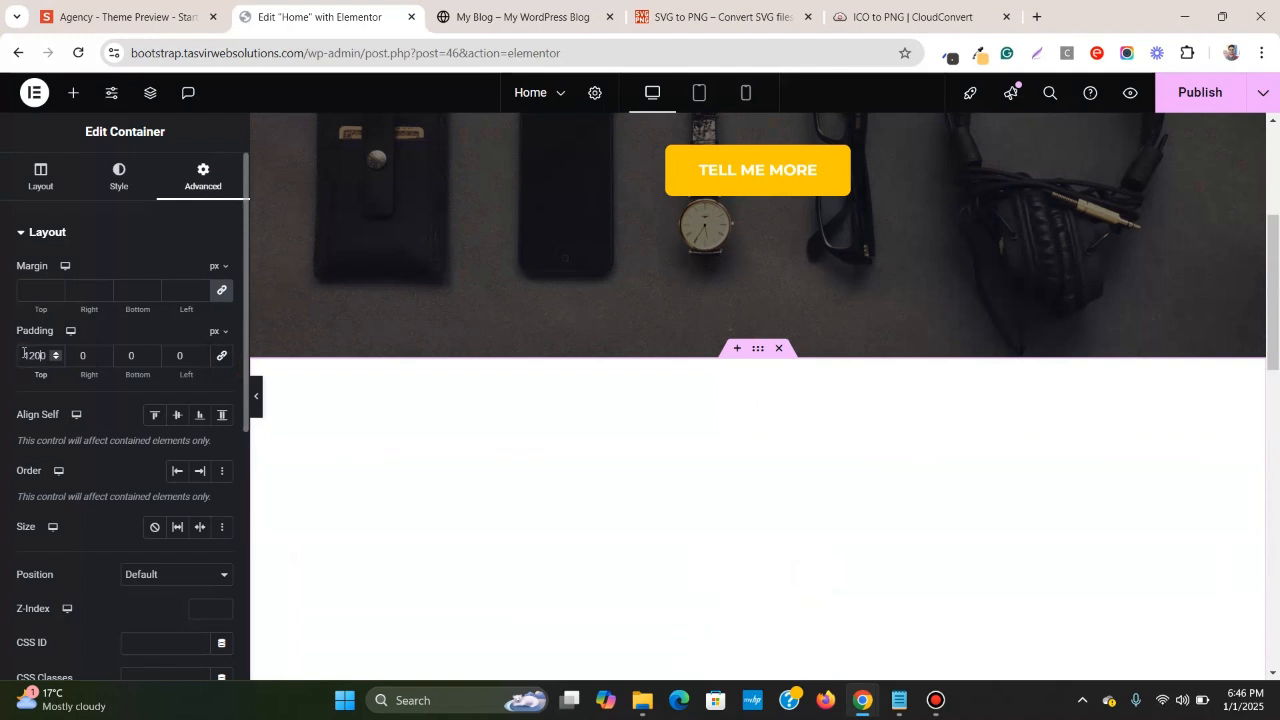
pyautogui.press('BackSpace')
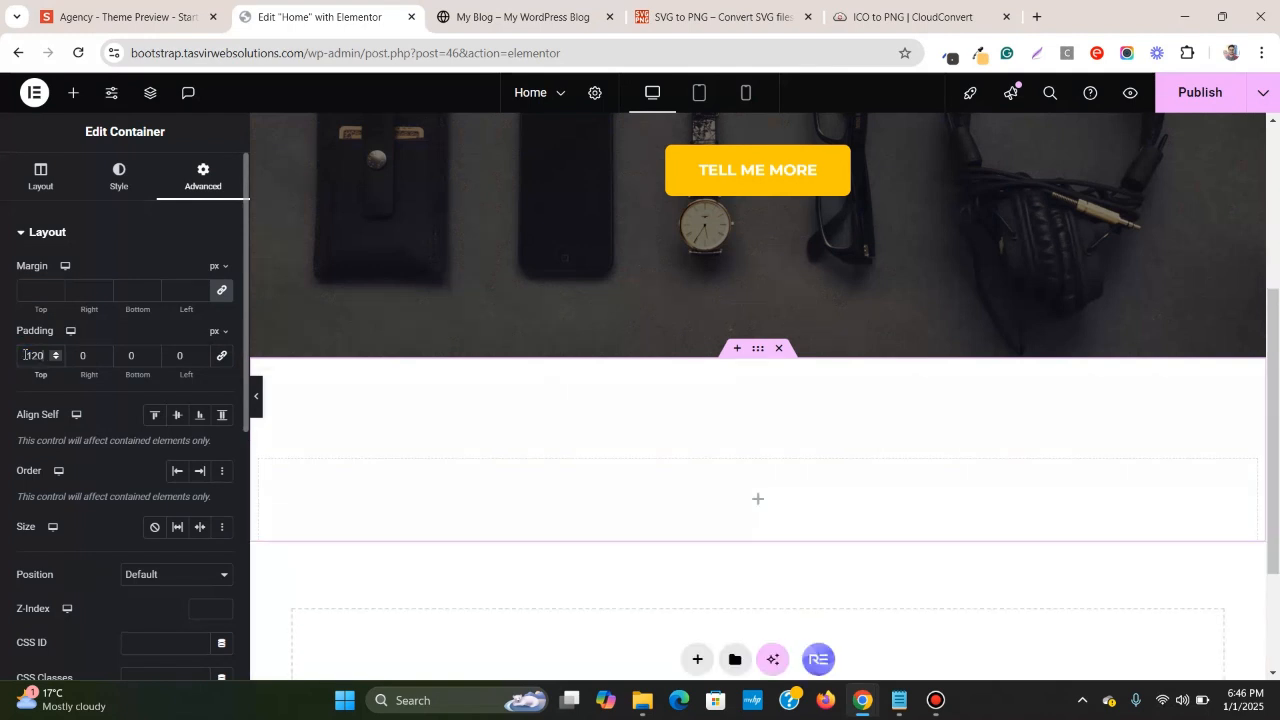
pyautogui.click(122, 358)
pyautogui.write('12')
pyautogui.scroll(-1, 585, 365)
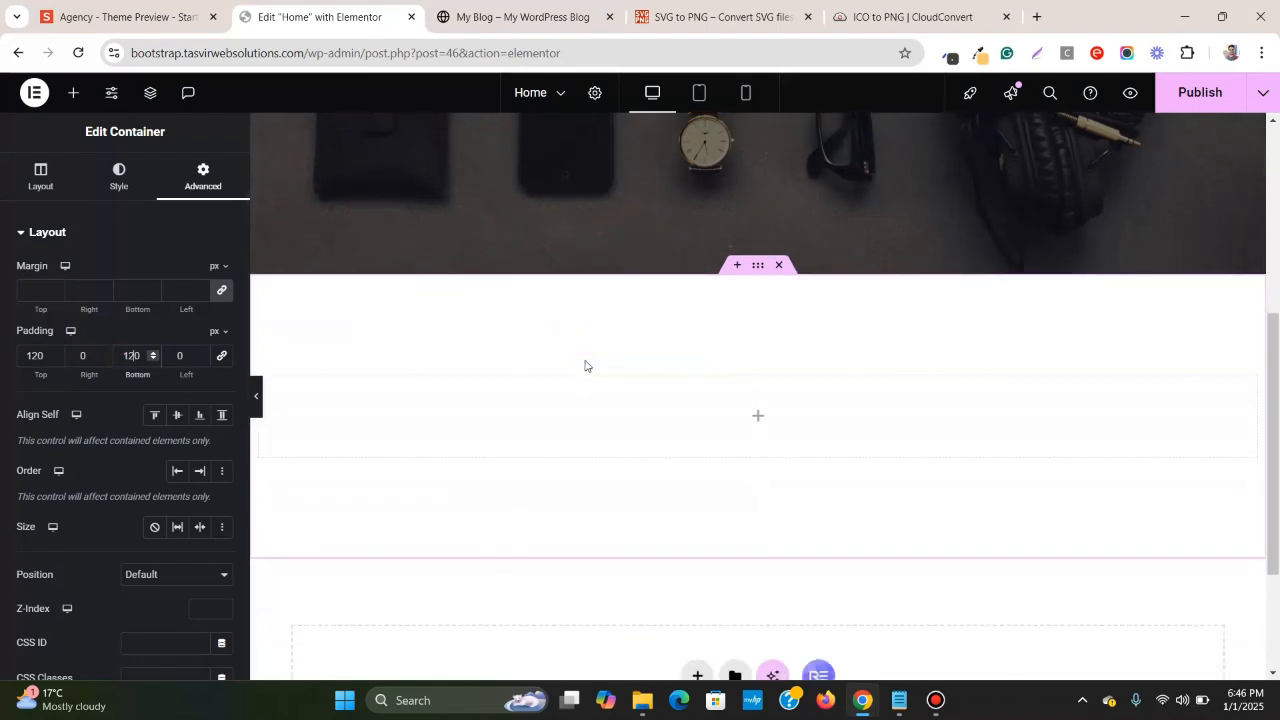
# - Check the Services title in the original Agency preview, then add a heading inside the new Elementor container and center it
pyautogui.click(130, 16)
pyautogui.scroll(2, 590, 365)
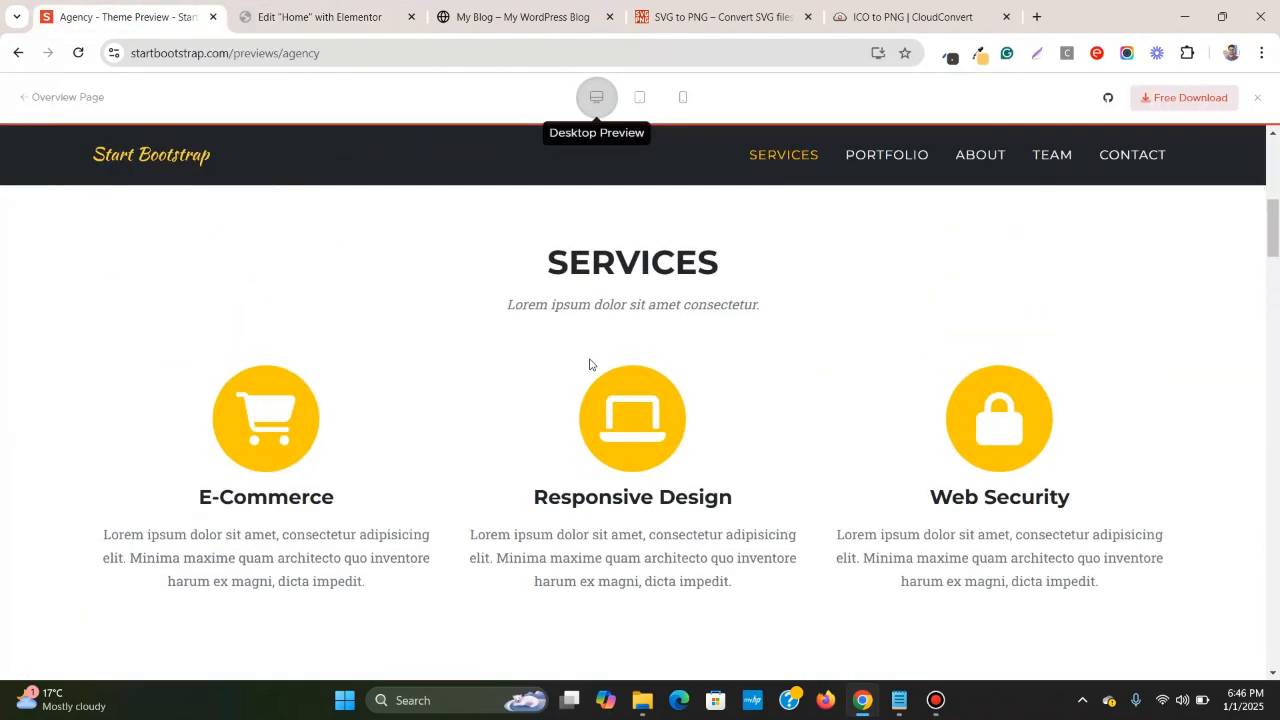
pyautogui.click(318, 17)
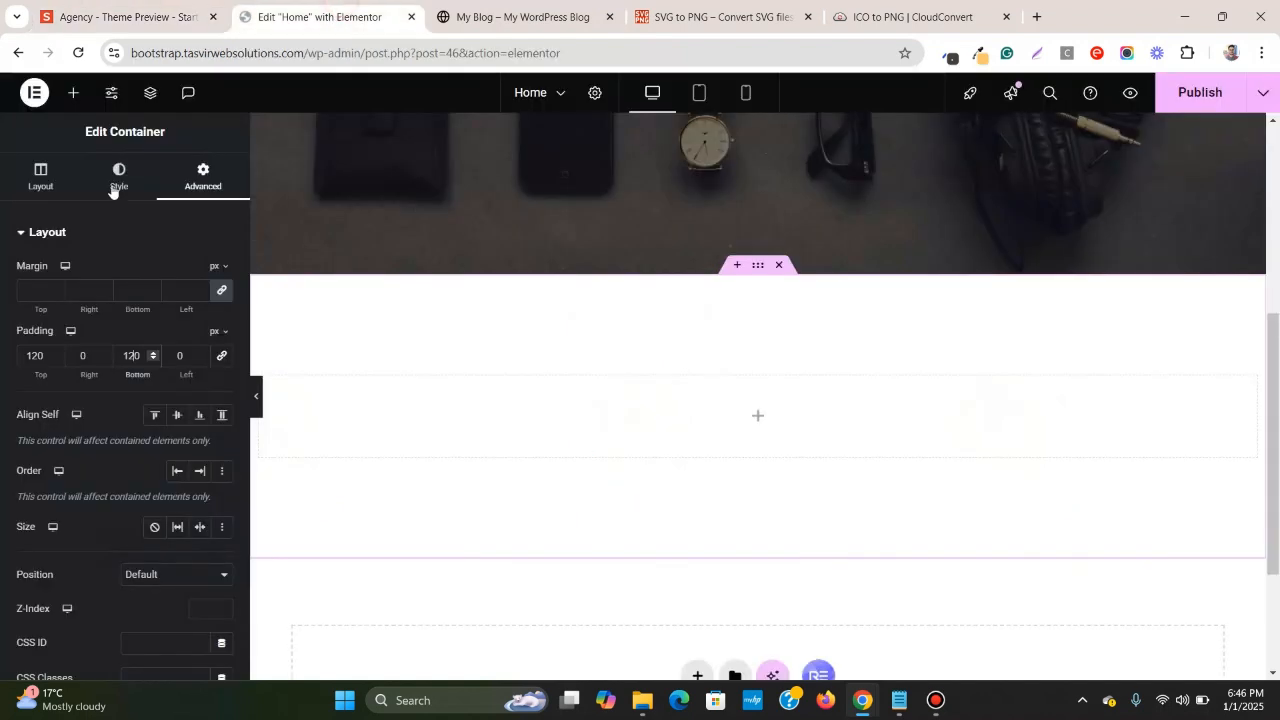
pyautogui.click(72, 93)
pyautogui.moveTo(66, 523); pyautogui.dragTo(871, 435)
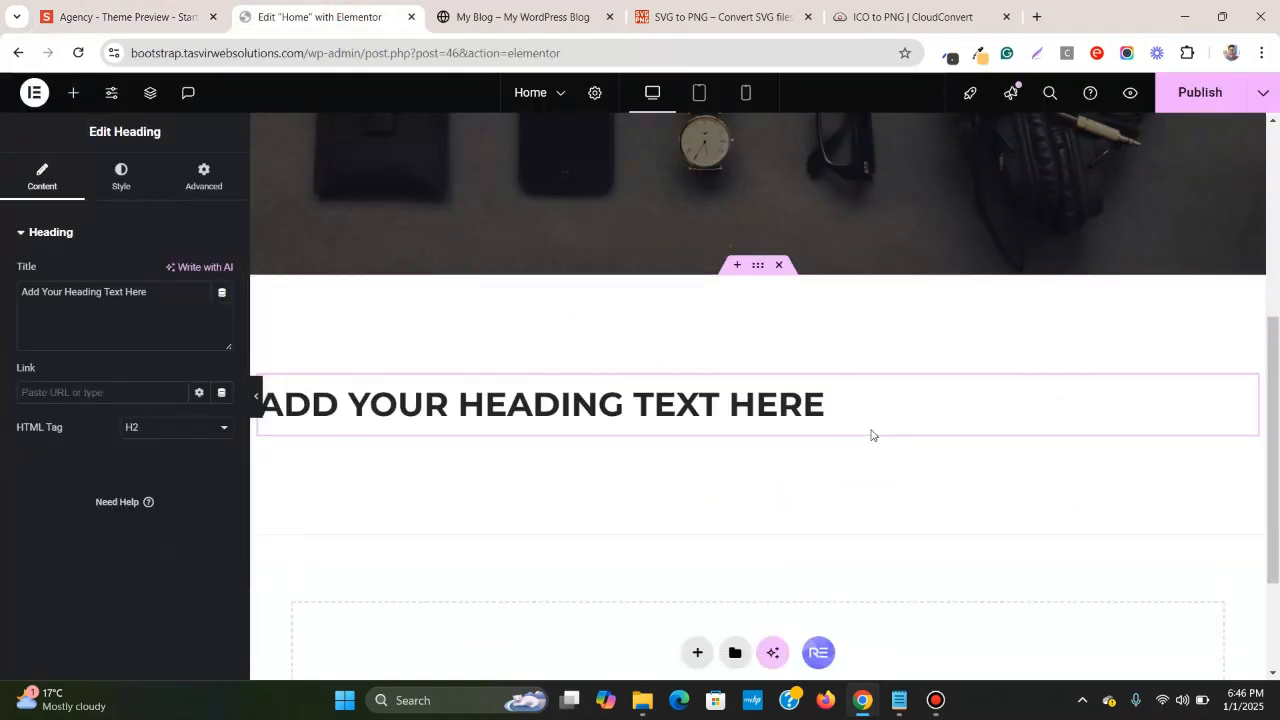
pyautogui.click(121, 174)
pyautogui.click(180, 274)
# - Try to replace the placeholder heading text with the Services title copied from the original Agency preview
pyautogui.click(120, 17)
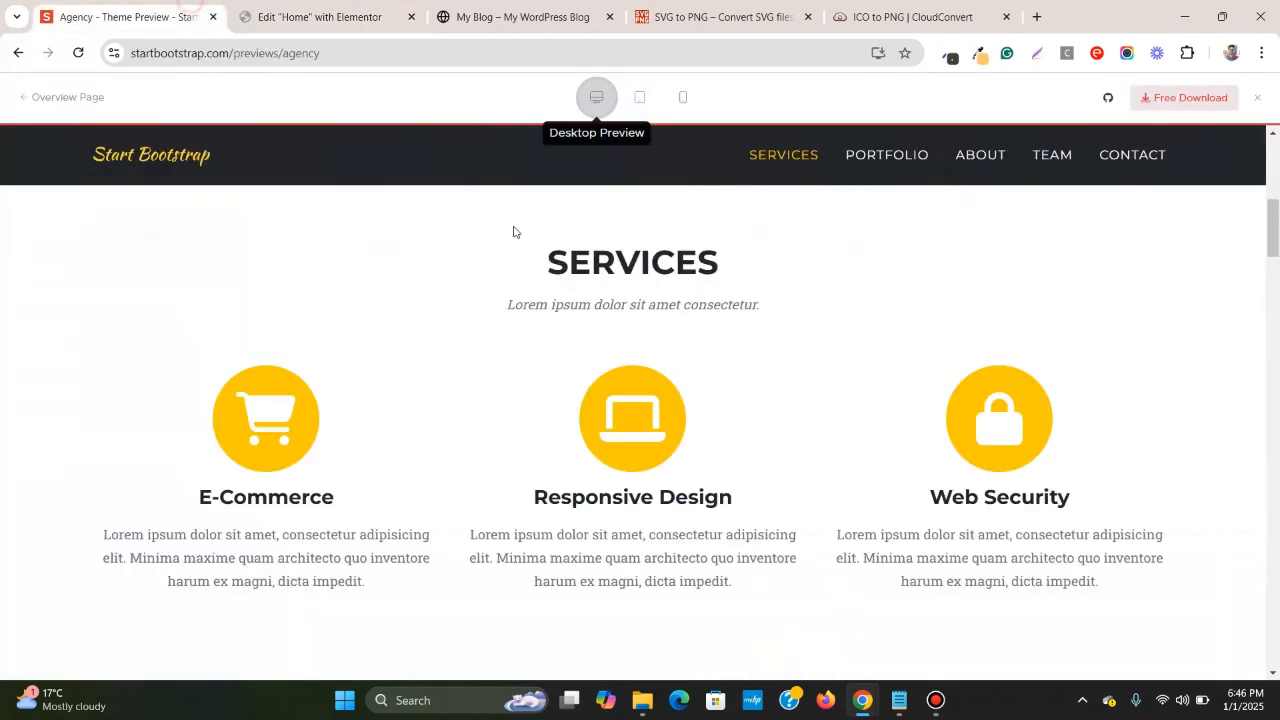
pyautogui.doubleClick(604, 266)
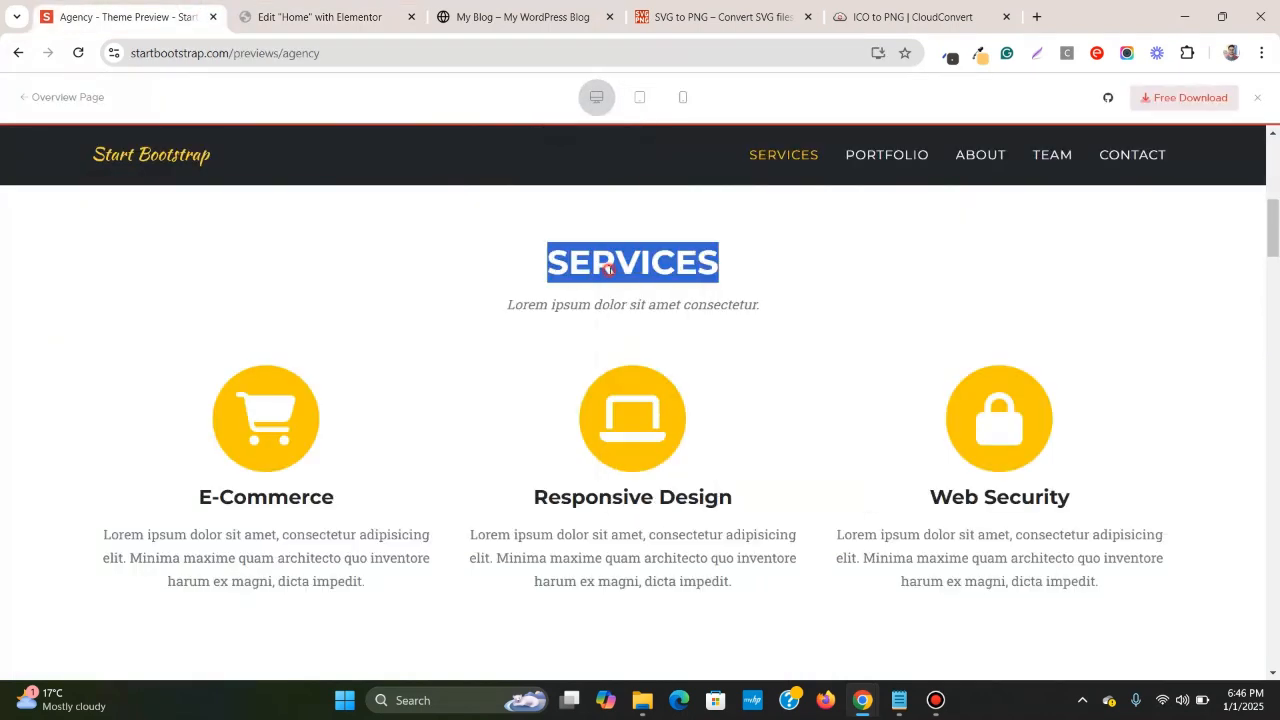
pyautogui.rightClick(283, 6)
pyautogui.click(282, 5)
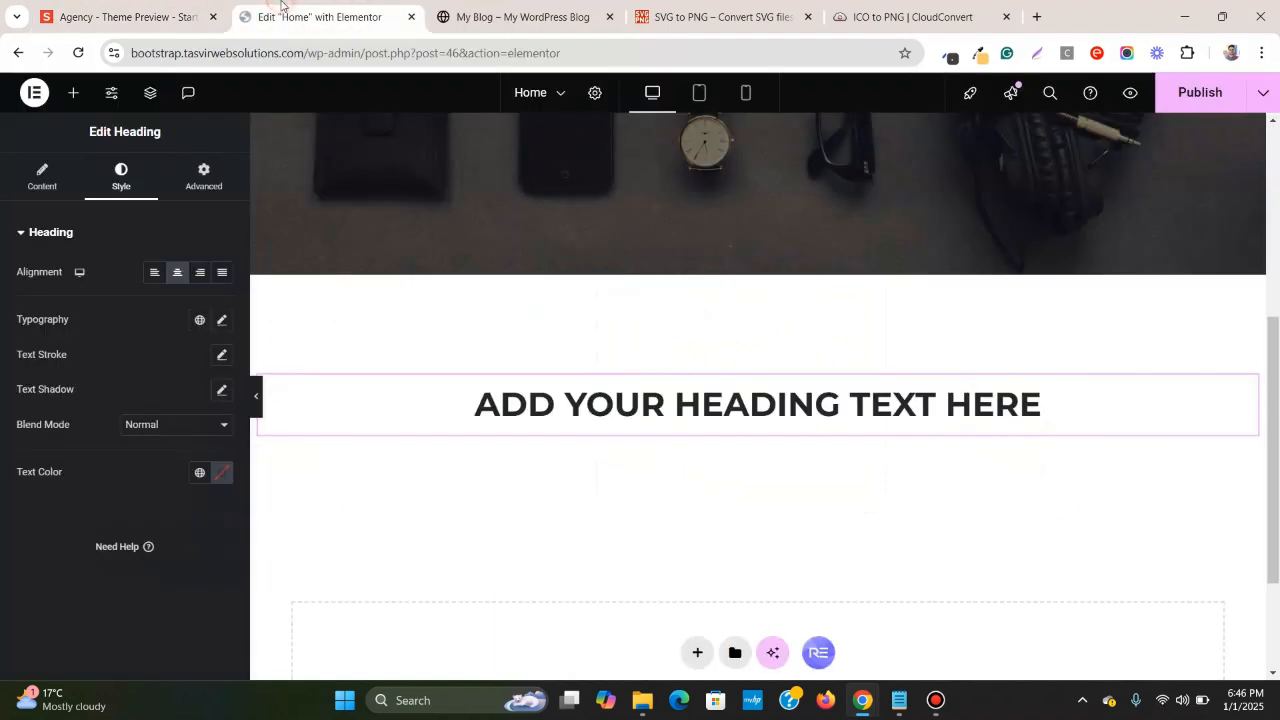
pyautogui.click(62, 193)
pyautogui.tripleClick(116, 289)
pyautogui.rightClick(116, 289)
pyautogui.click(148, 440)
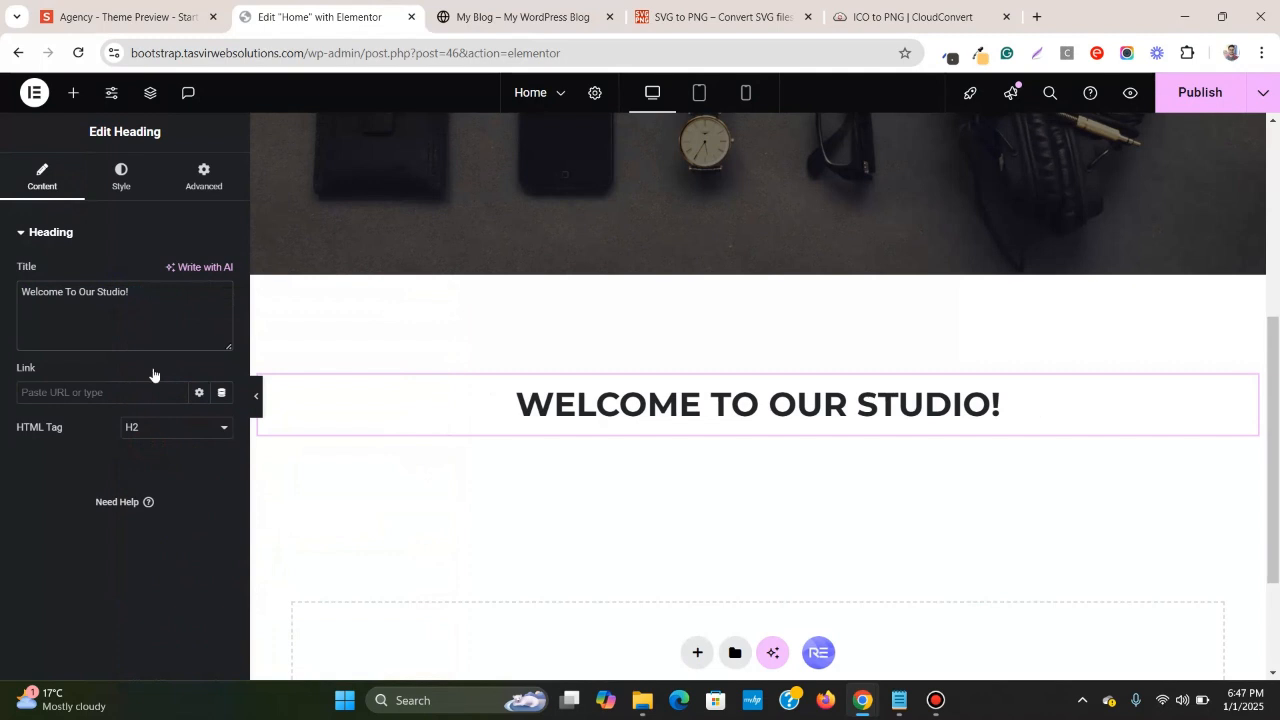
# - Copy the Services title from the original Agency preview again and paste it as the heading's text in Elementor
pyautogui.click(100, 16)
pyautogui.rightClick(632, 268)
pyautogui.click(684, 292)
pyautogui.click(320, 16)
pyautogui.tripleClick(77, 299)
pyautogui.rightClick(77, 299)
pyautogui.click(200, 448)
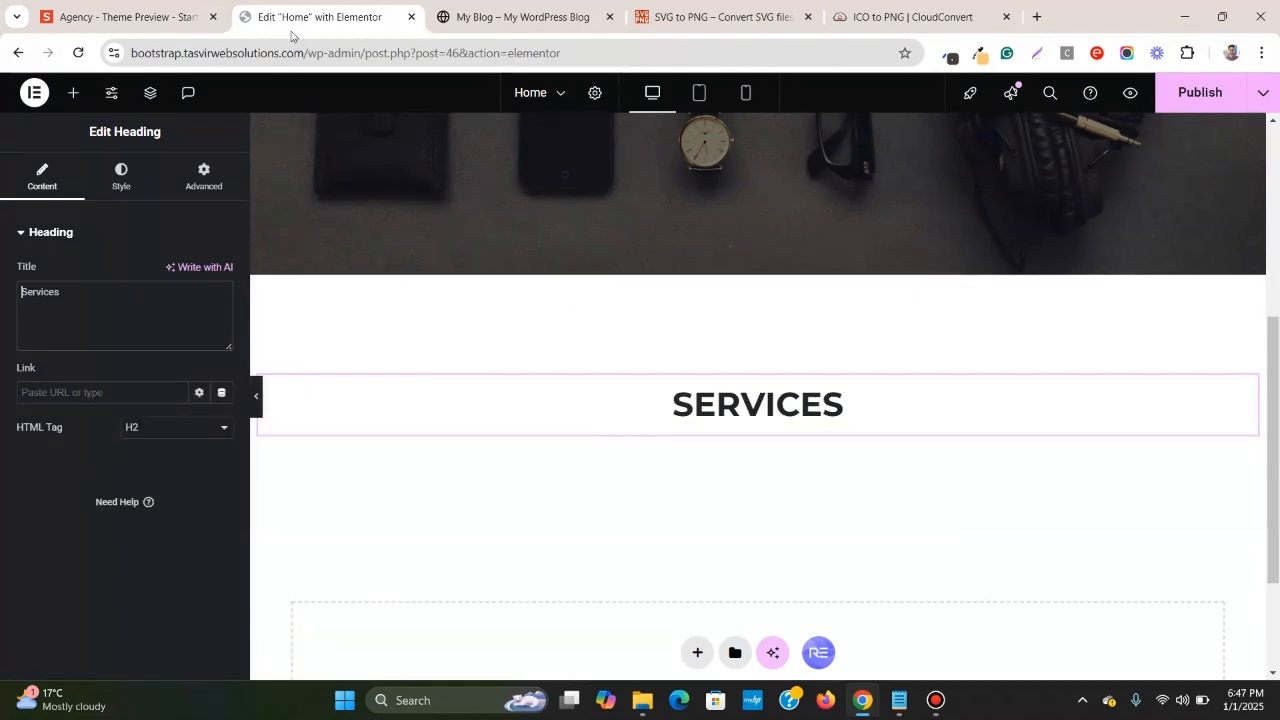
# - Open the settings of the container that holds the Services heading
pyautogui.scroll(-2, 682, 249)
pyautogui.scroll(2, 700, 289)
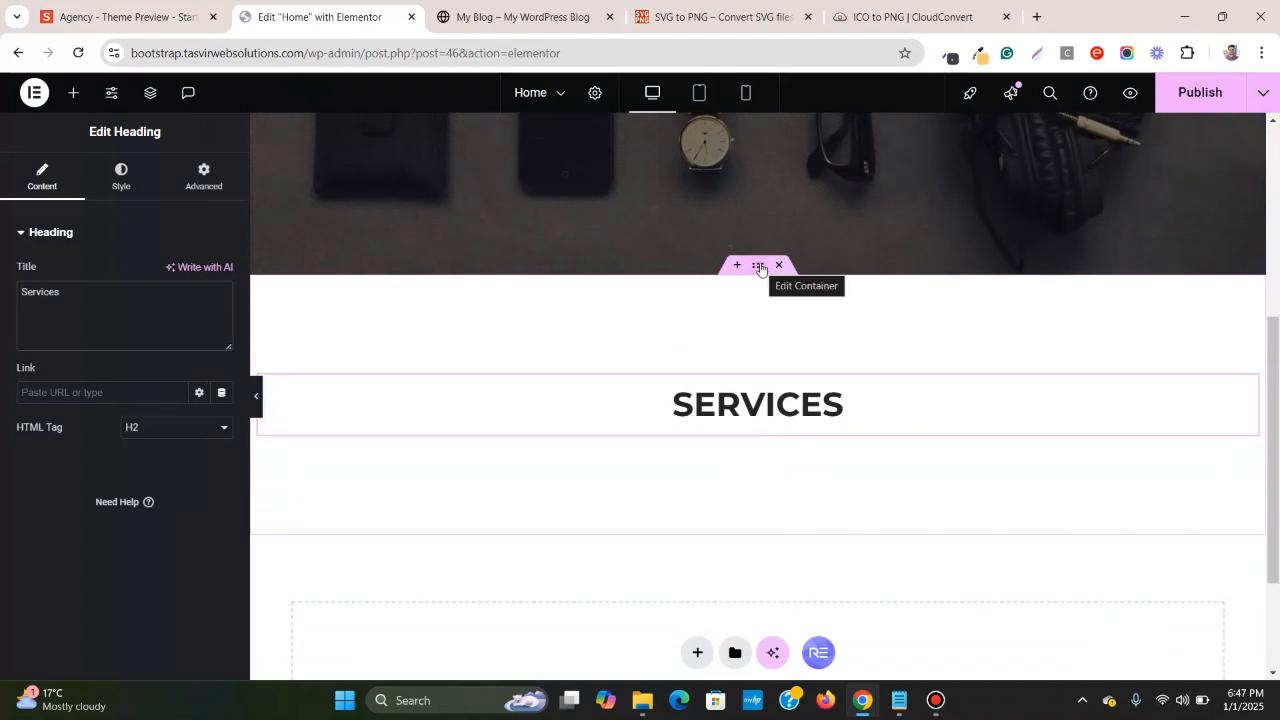
pyautogui.click(758, 266)
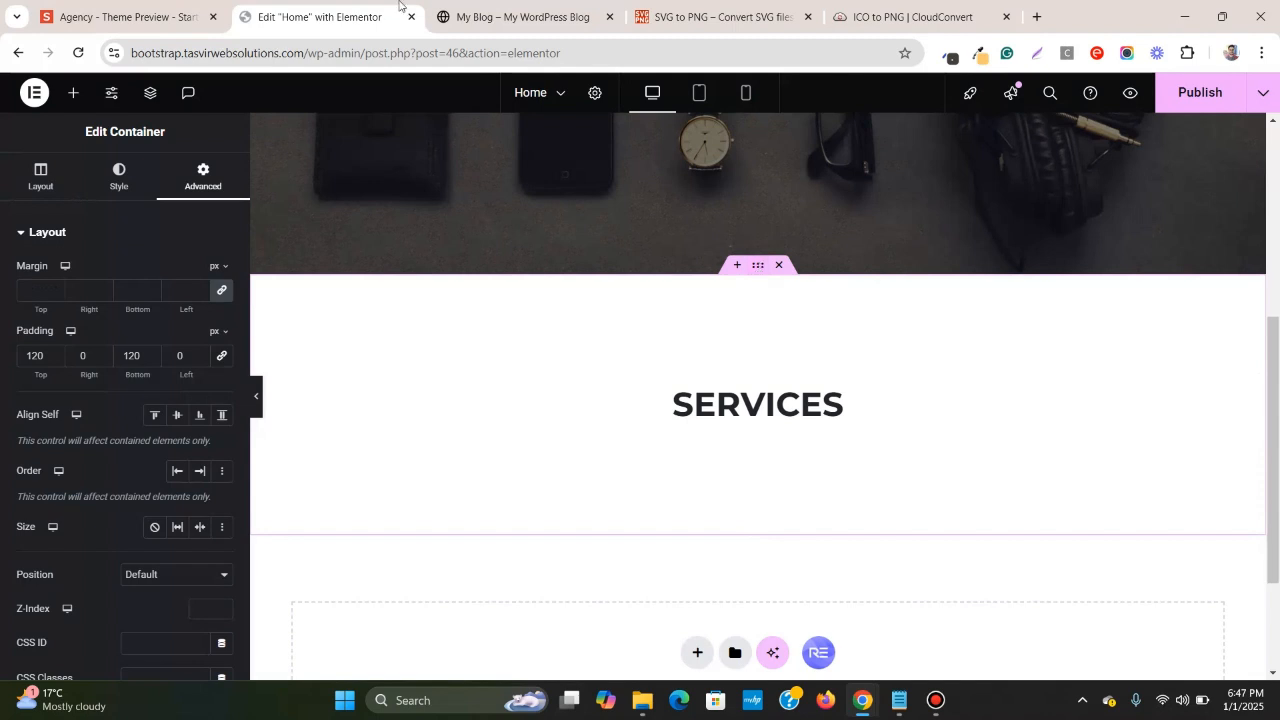
# - Switch to the WordPress site, open its dashboard and go to the structure of Main Menu
pyautogui.click(465, 6)
pyautogui.moveTo(70, 88)
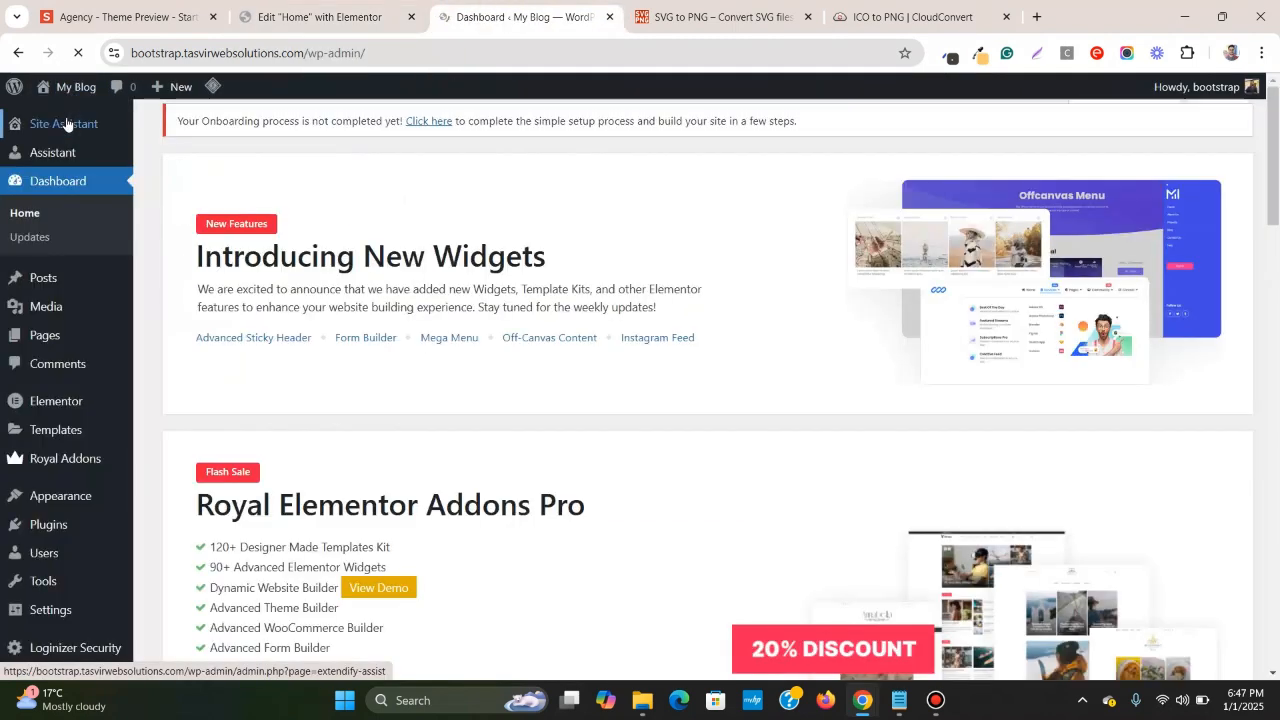
pyautogui.moveTo(100, 497)
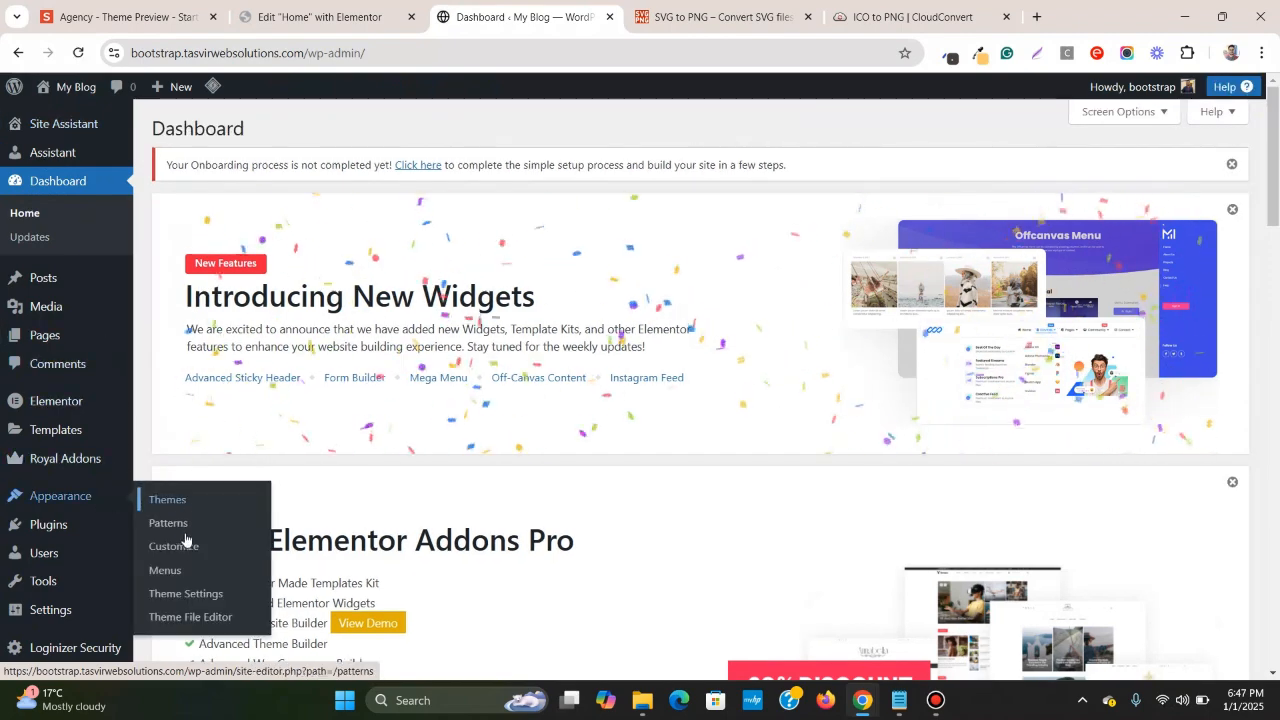
pyautogui.click(168, 570)
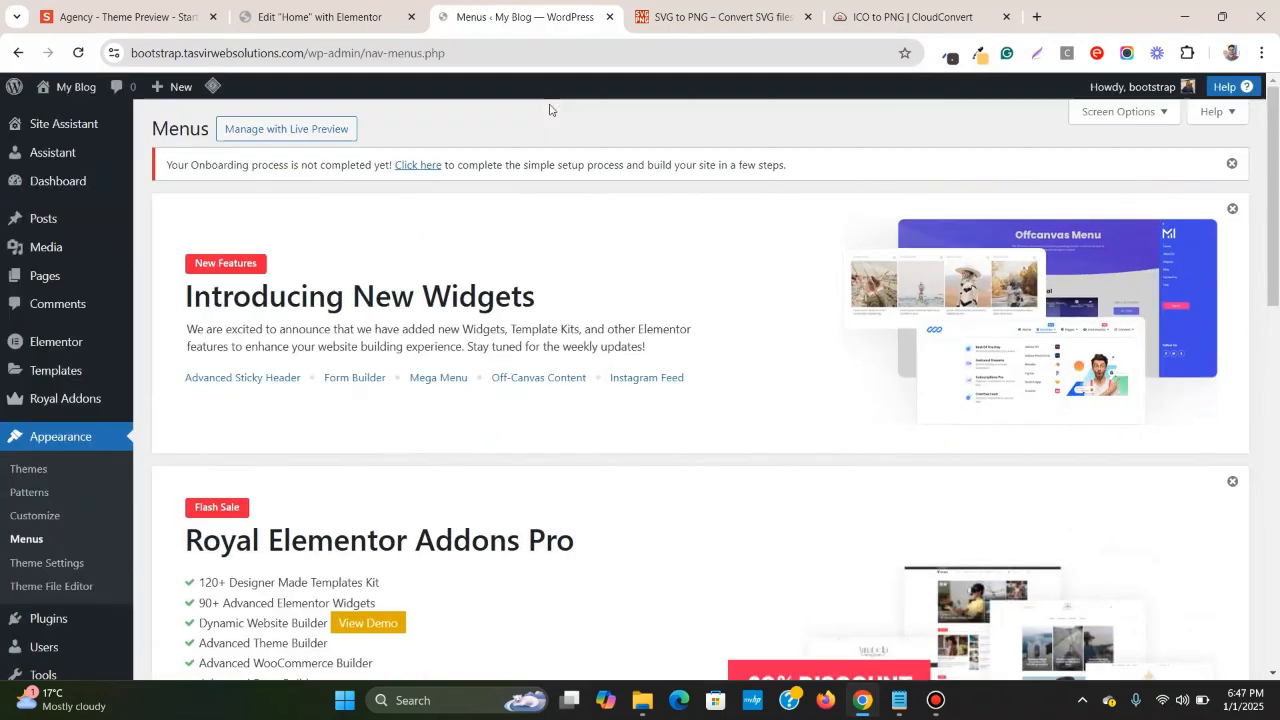
pyautogui.scroll(-10, 551, 110)
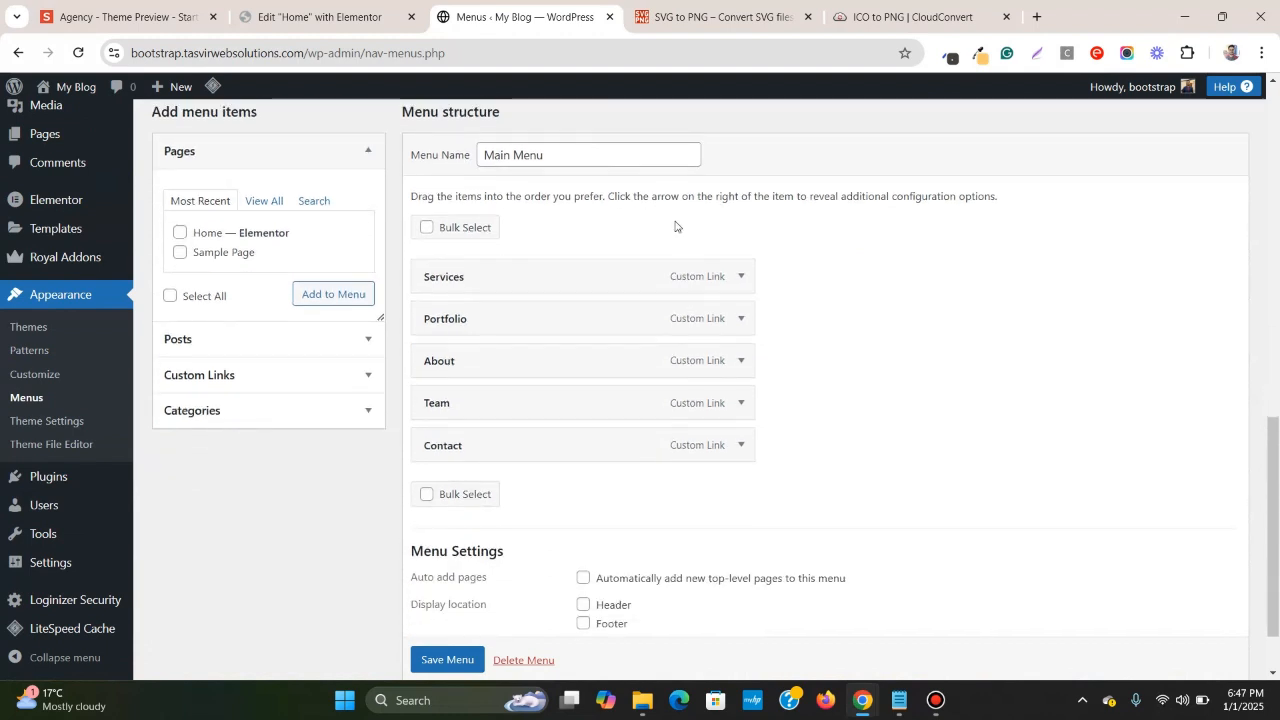
# - Expand the Services item of Main Menu, copy "services" from its URL without the # sign, and collapse the item
pyautogui.click(745, 272)
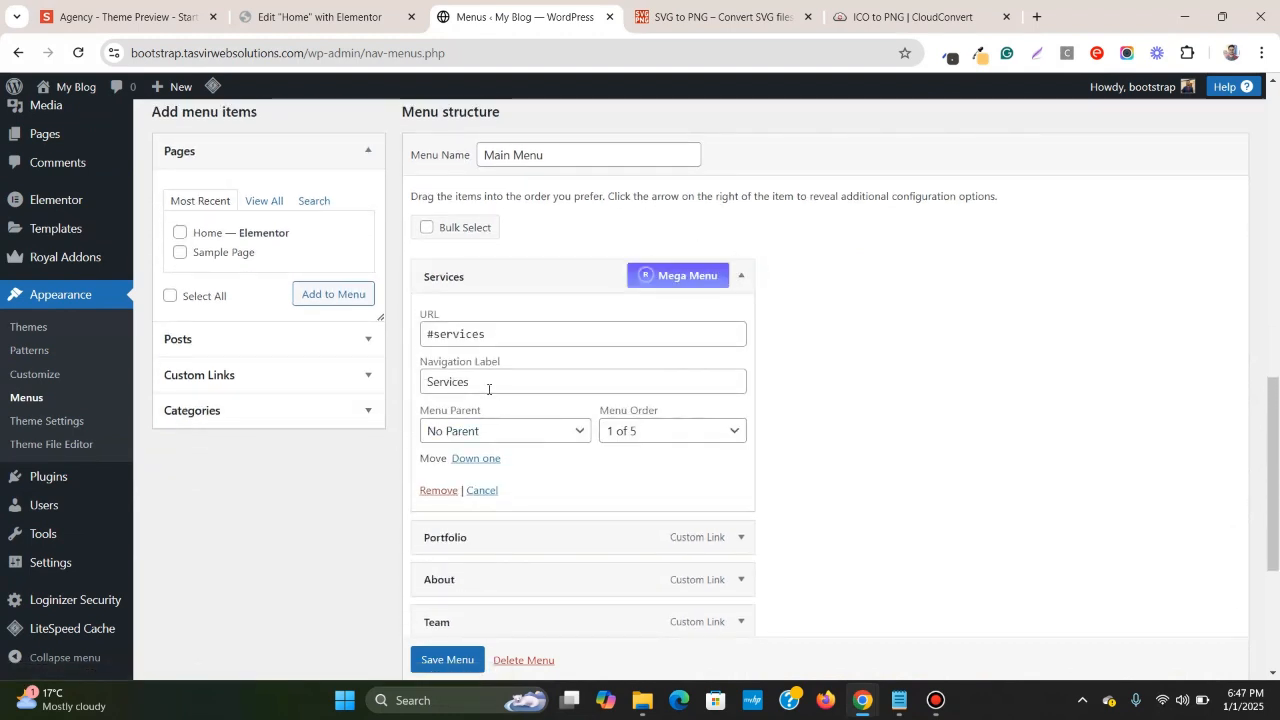
pyautogui.scroll(-1, 490, 389)
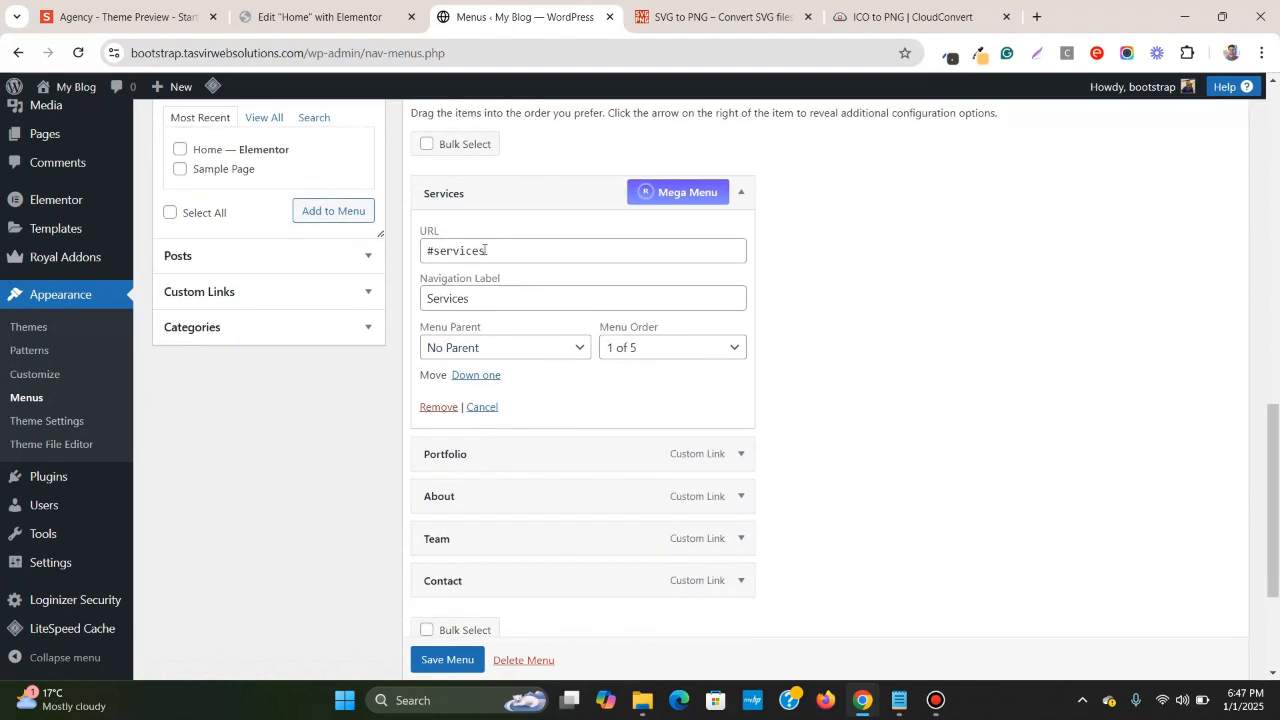
pyautogui.moveTo(489, 251); pyautogui.dragTo(447, 251)
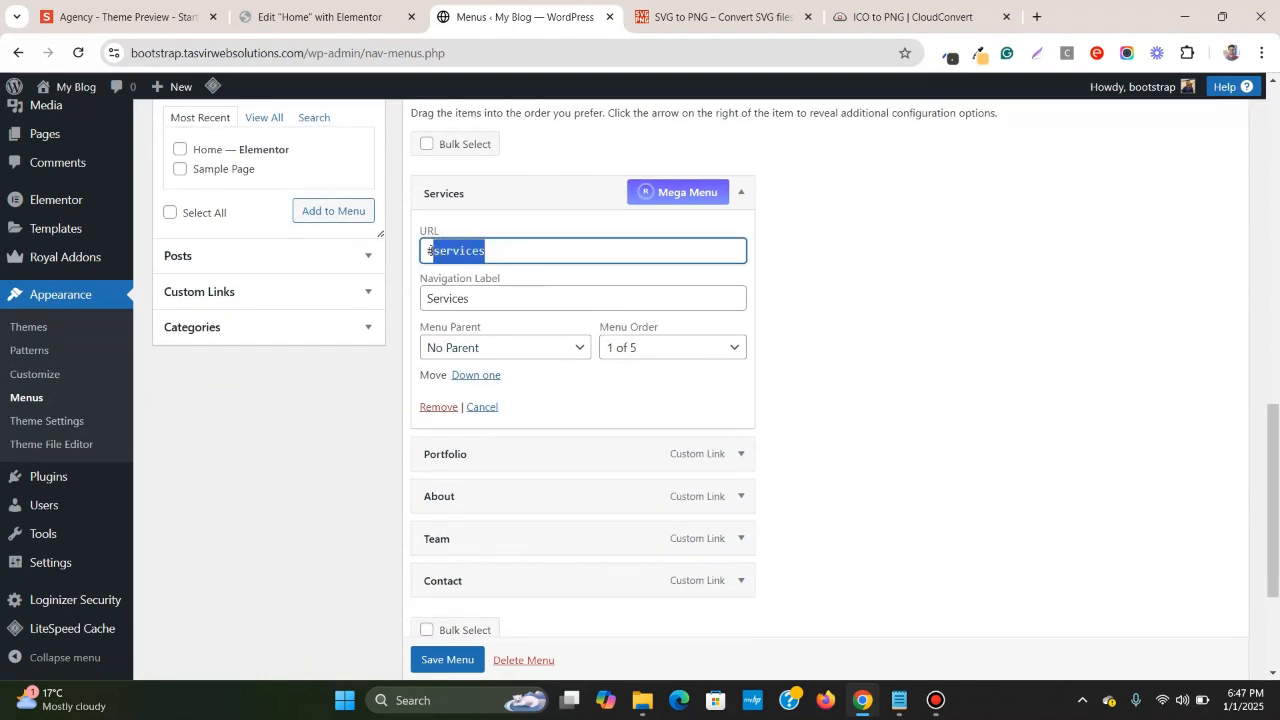
pyautogui.rightClick(452, 260)
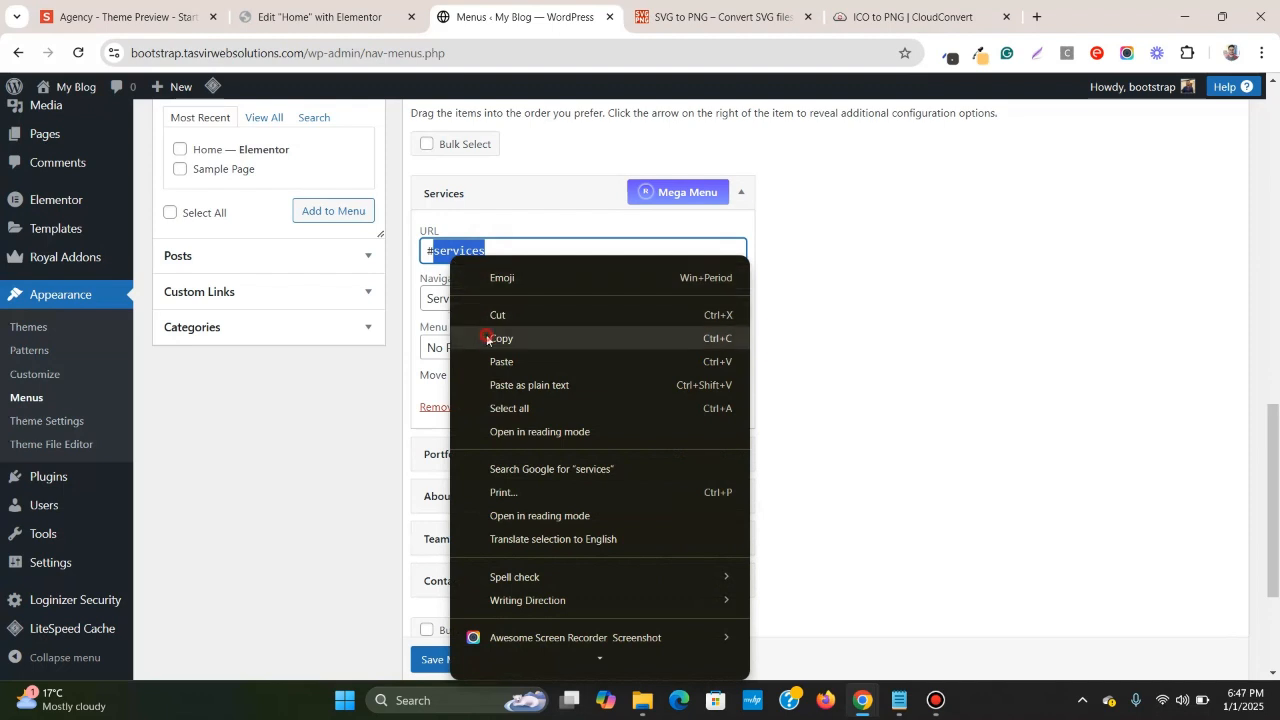
pyautogui.click(491, 335)
pyautogui.click(745, 192)
# - Back in Elementor, paste "services" as the Services container's CSS ID and publish the page
pyautogui.click(290, 16)
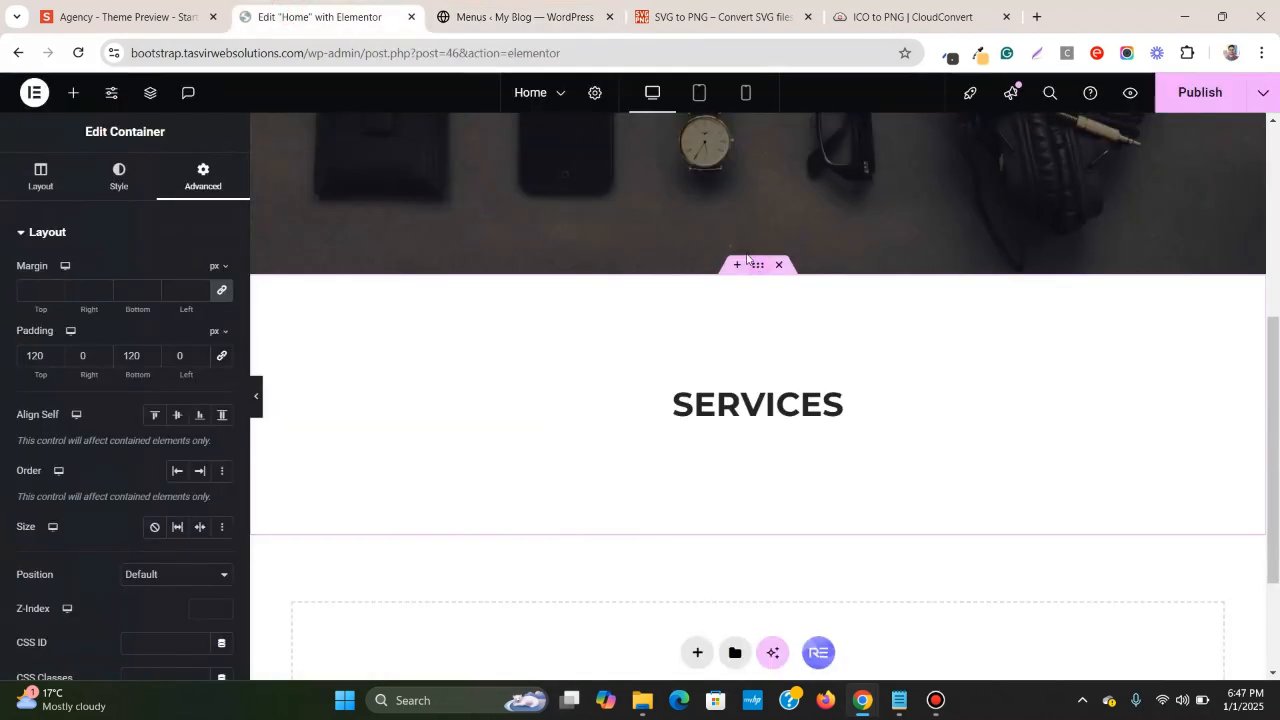
pyautogui.scroll(-3, 112, 358)
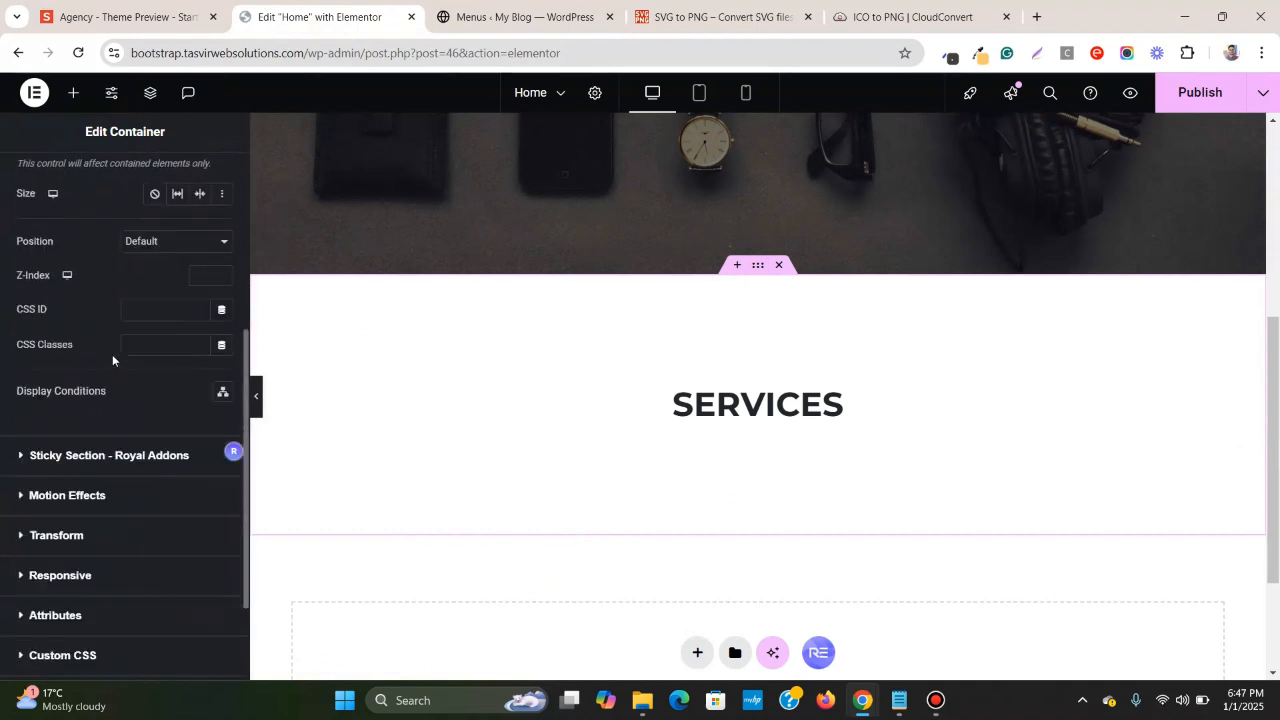
pyautogui.scroll(4, 50, 310)
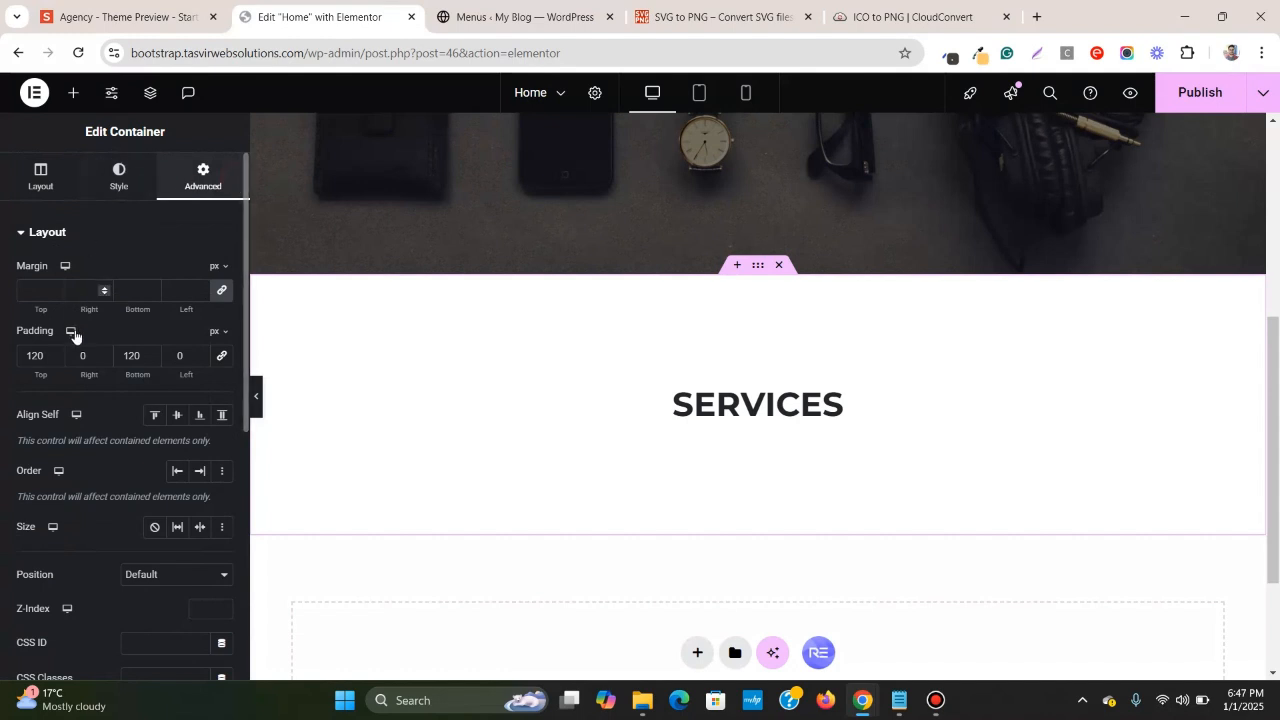
pyautogui.scroll(-3, 75, 335)
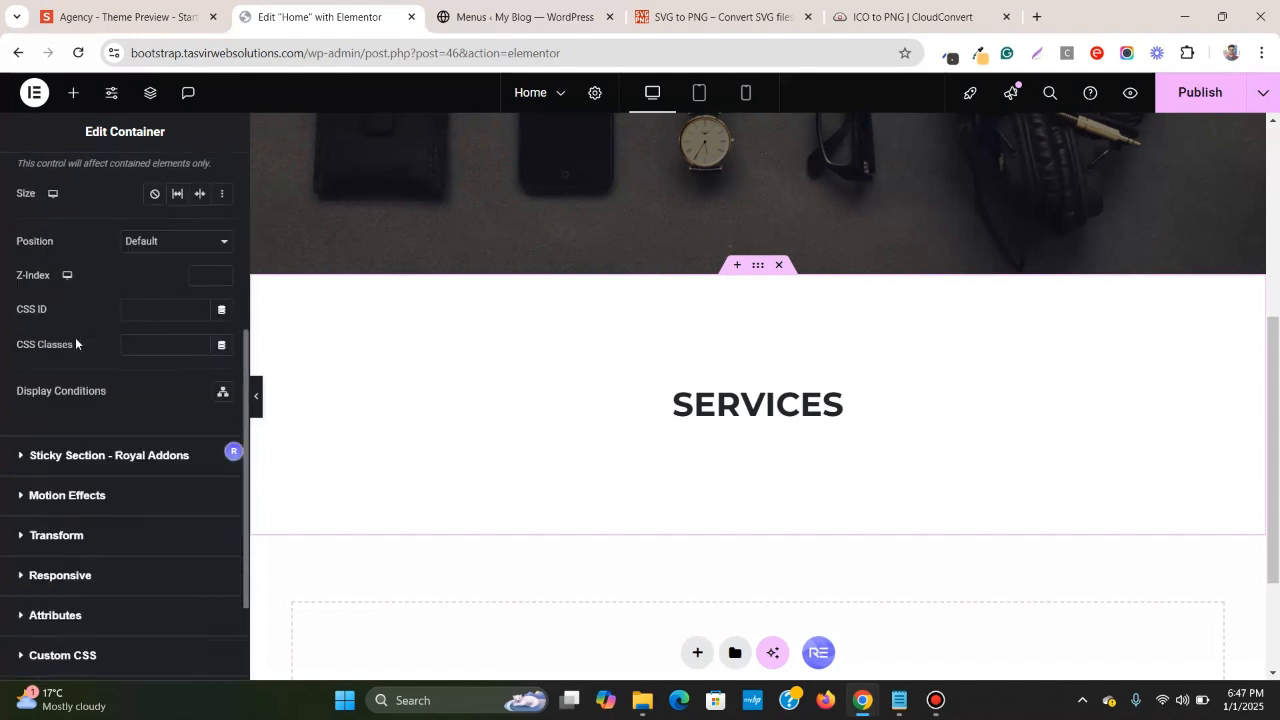
pyautogui.click(205, 310)
pyautogui.rightClick(205, 311)
pyautogui.click(205, 374)
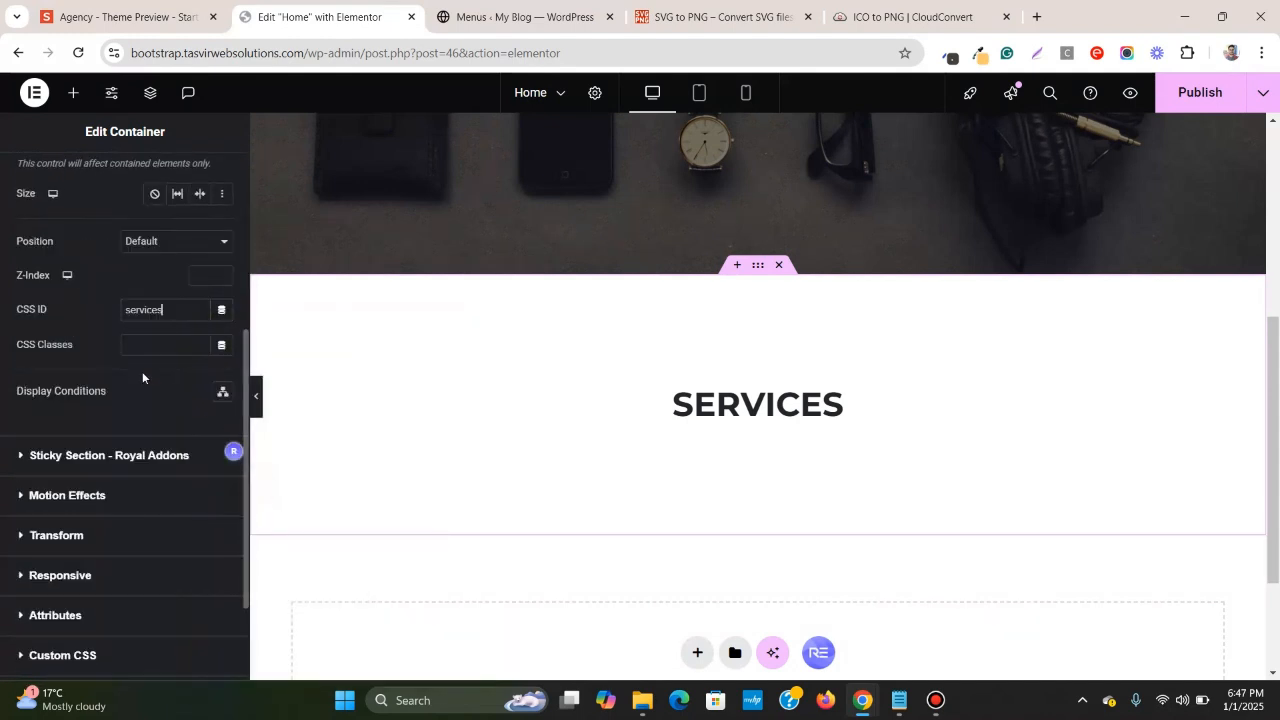
pyautogui.click(1208, 107)
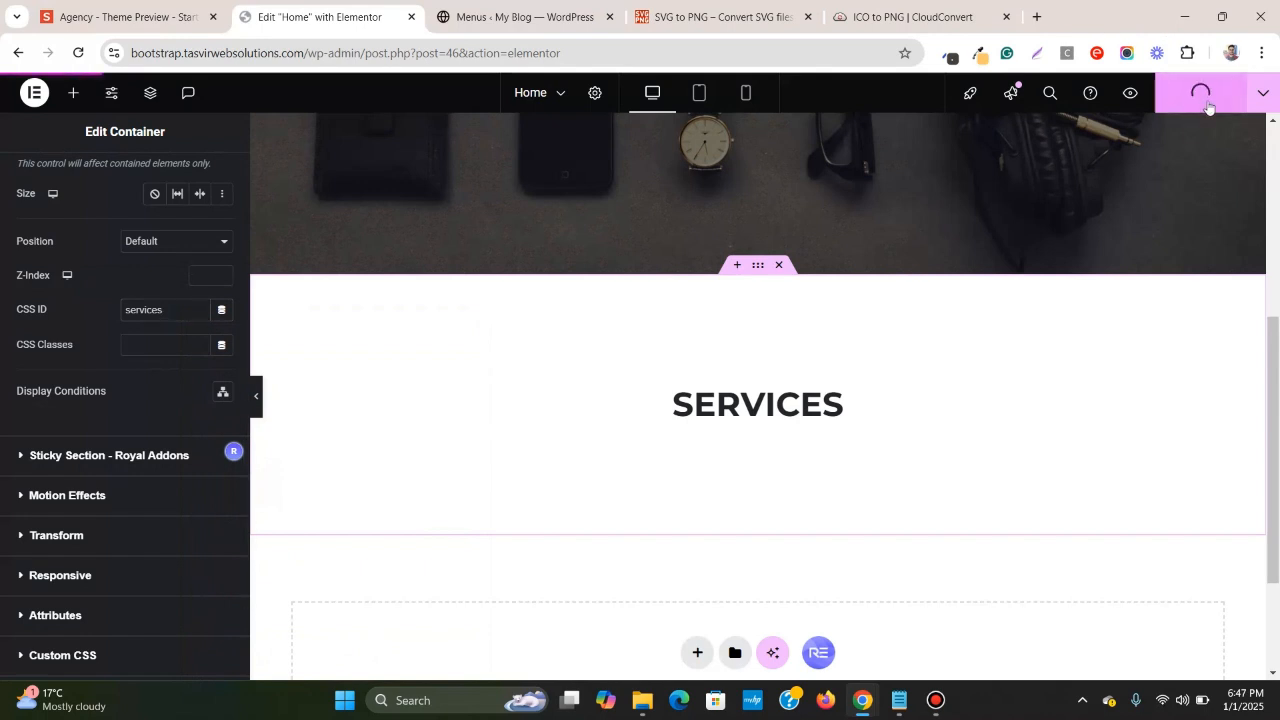
# - Check the subtitle in the original Agency preview, then add a Text Editor widget below the Services heading in Elementor
pyautogui.click(97, 8)
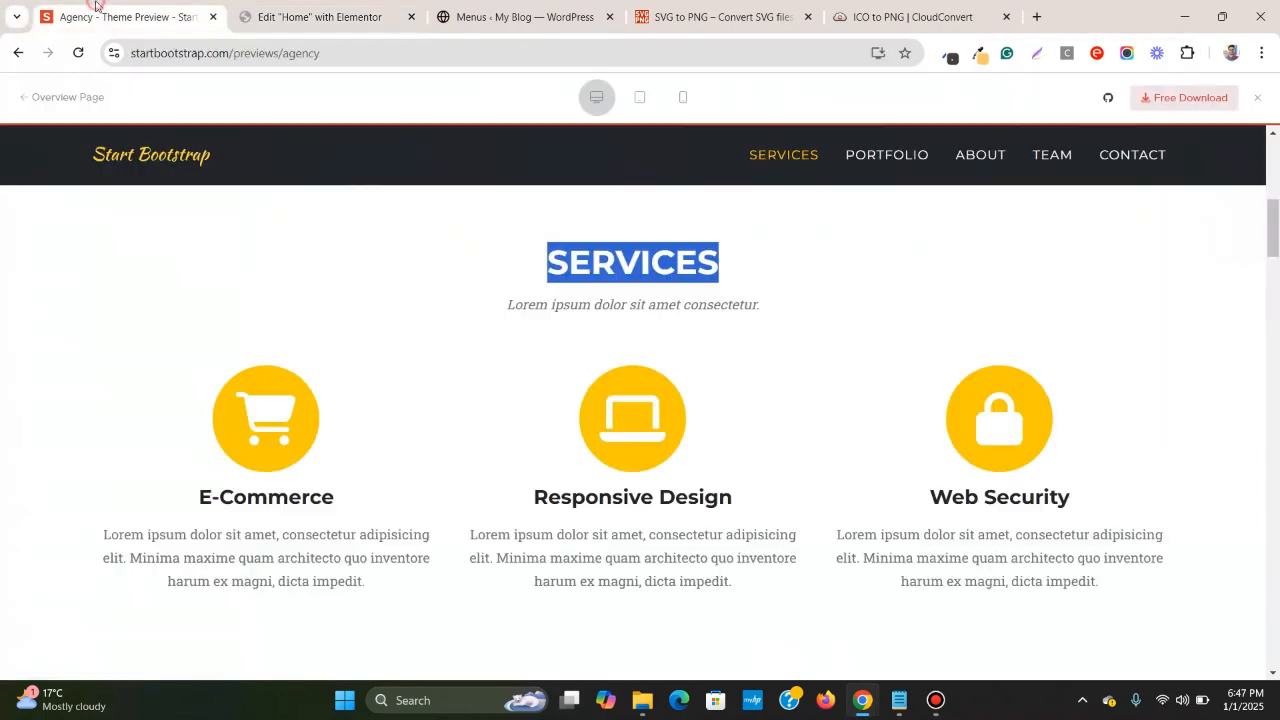
pyautogui.click(578, 335)
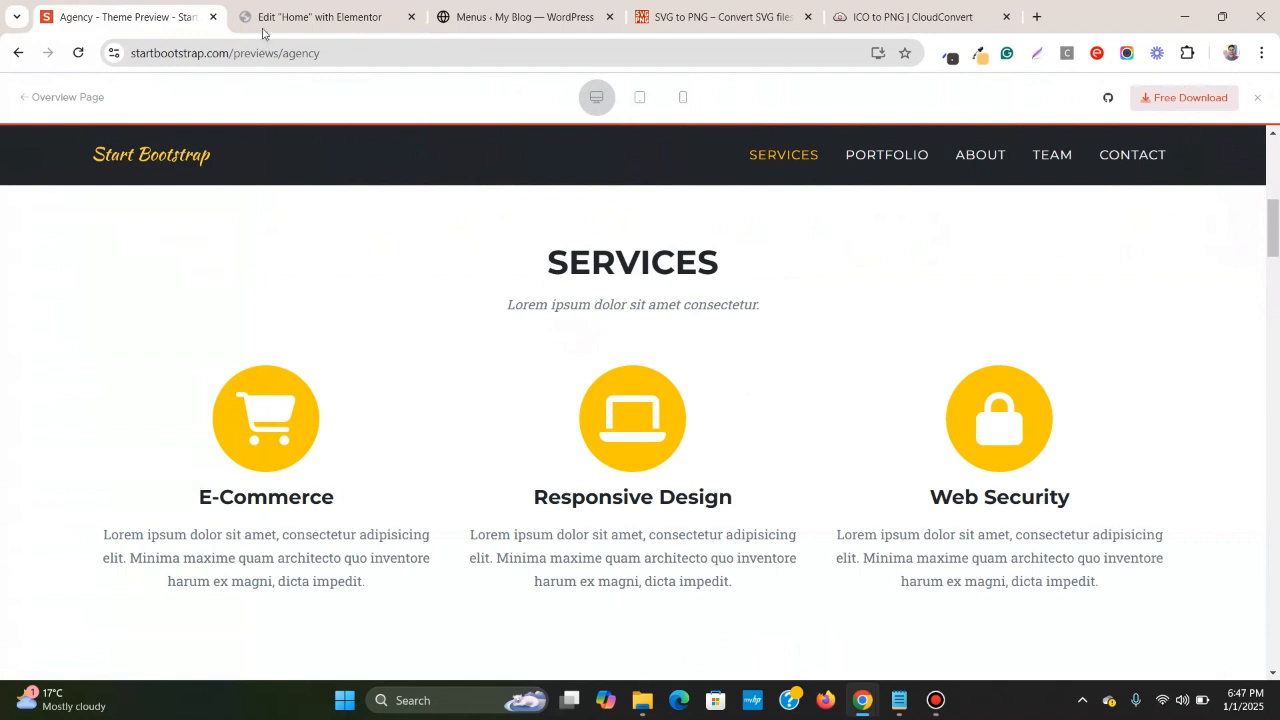
pyautogui.click(300, 16)
pyautogui.click(73, 92)
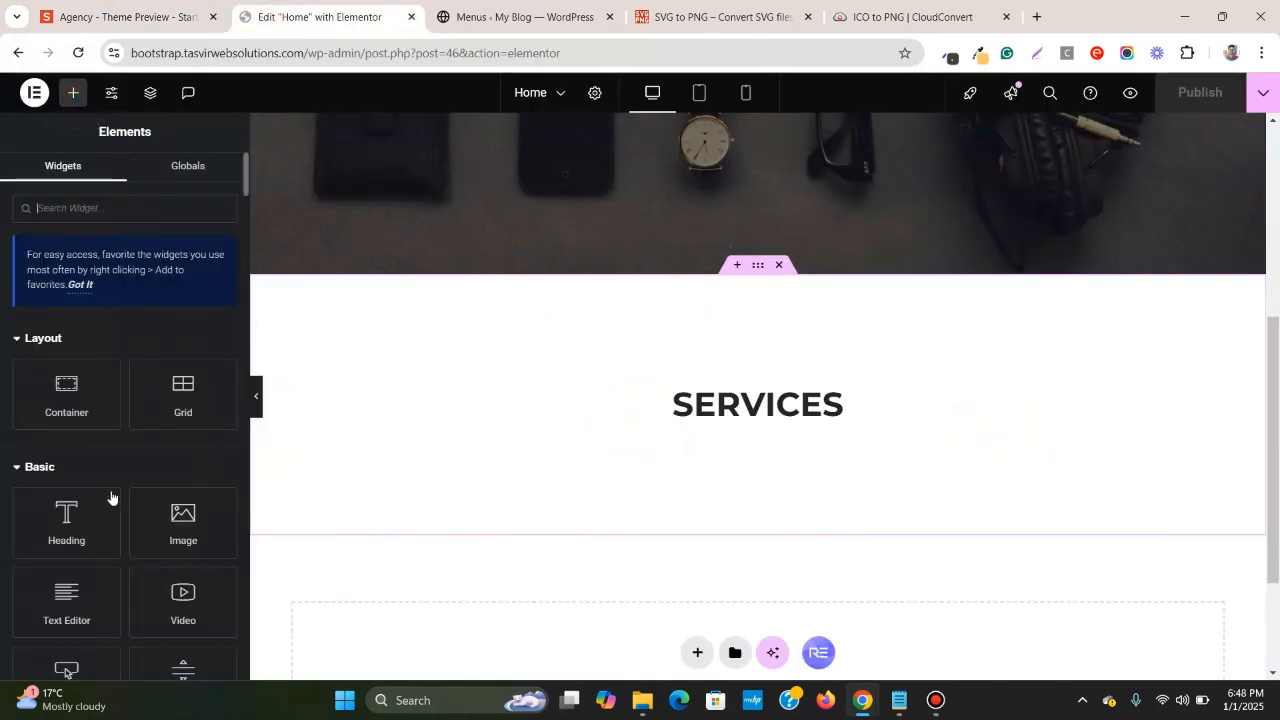
pyautogui.moveTo(66, 595); pyautogui.dragTo(777, 407)
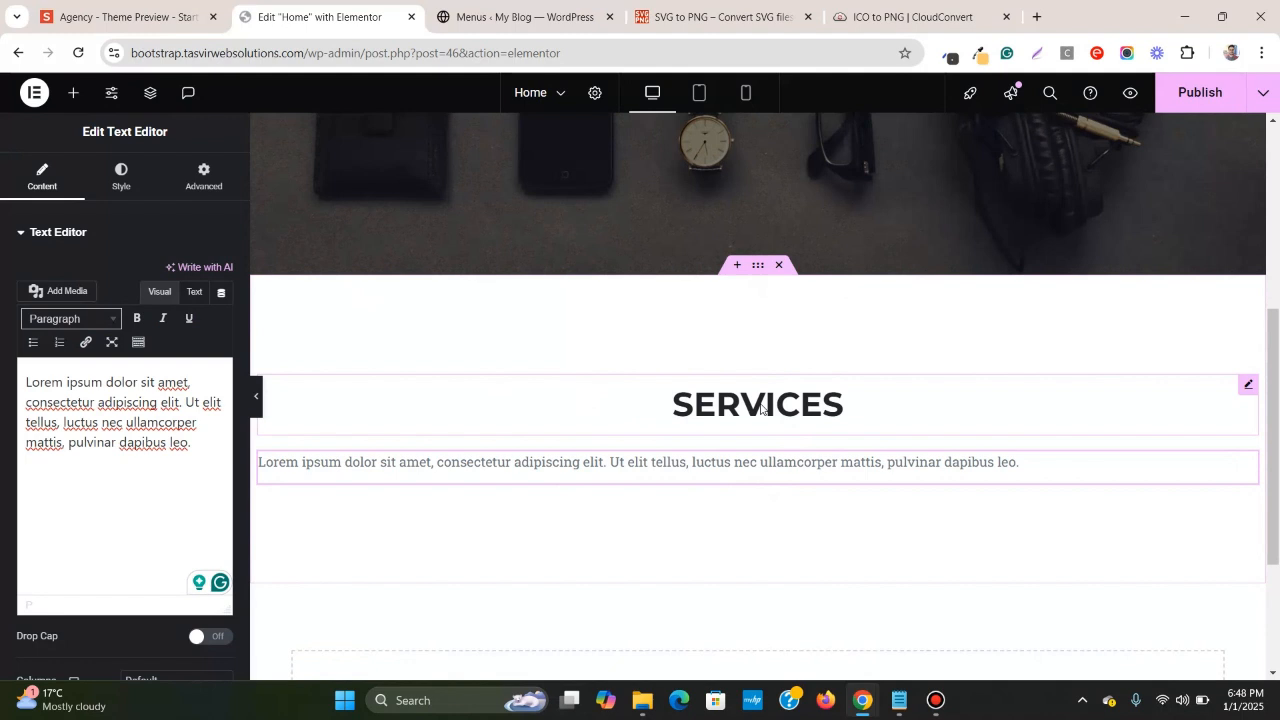
# - Copy the subtitle "Lorem ipsum dolor sit amet consectetur." from the original Agency preview and replace the Text Editor's placeholder text with it
pyautogui.click(125, 17)
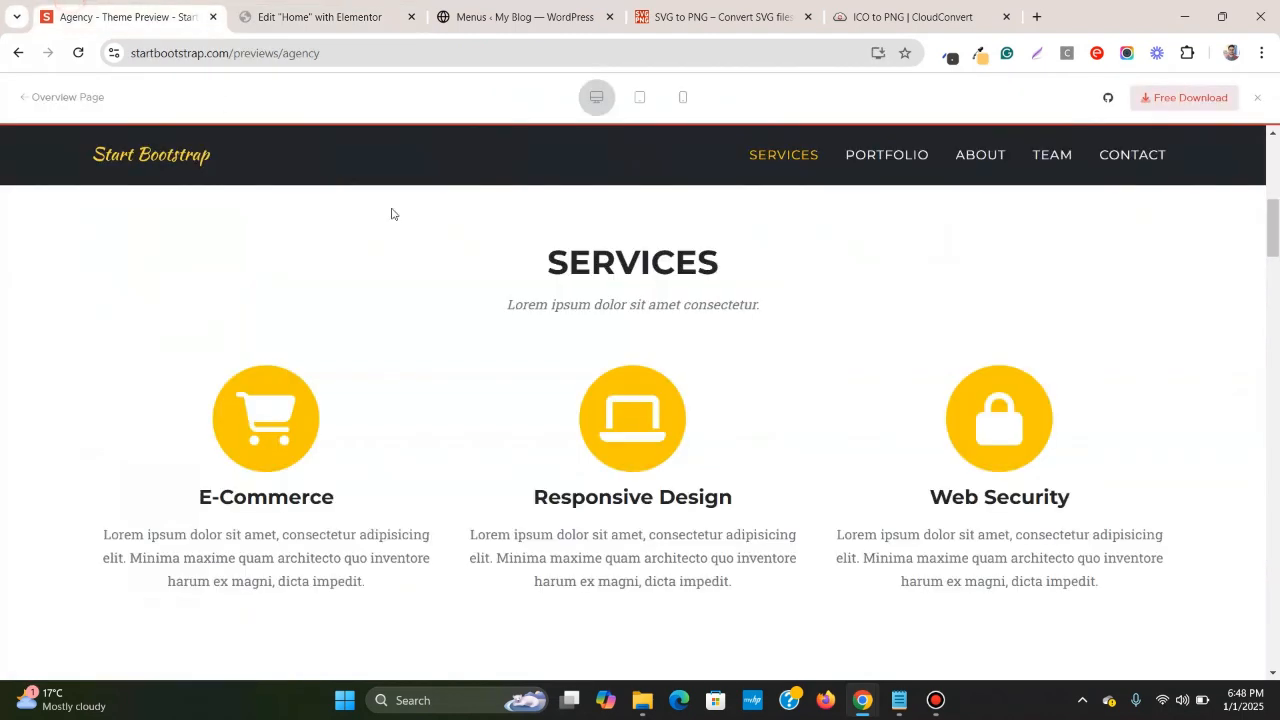
pyautogui.tripleClick(618, 303)
pyautogui.rightClick(618, 305)
pyautogui.click(650, 330)
pyautogui.click(351, 5)
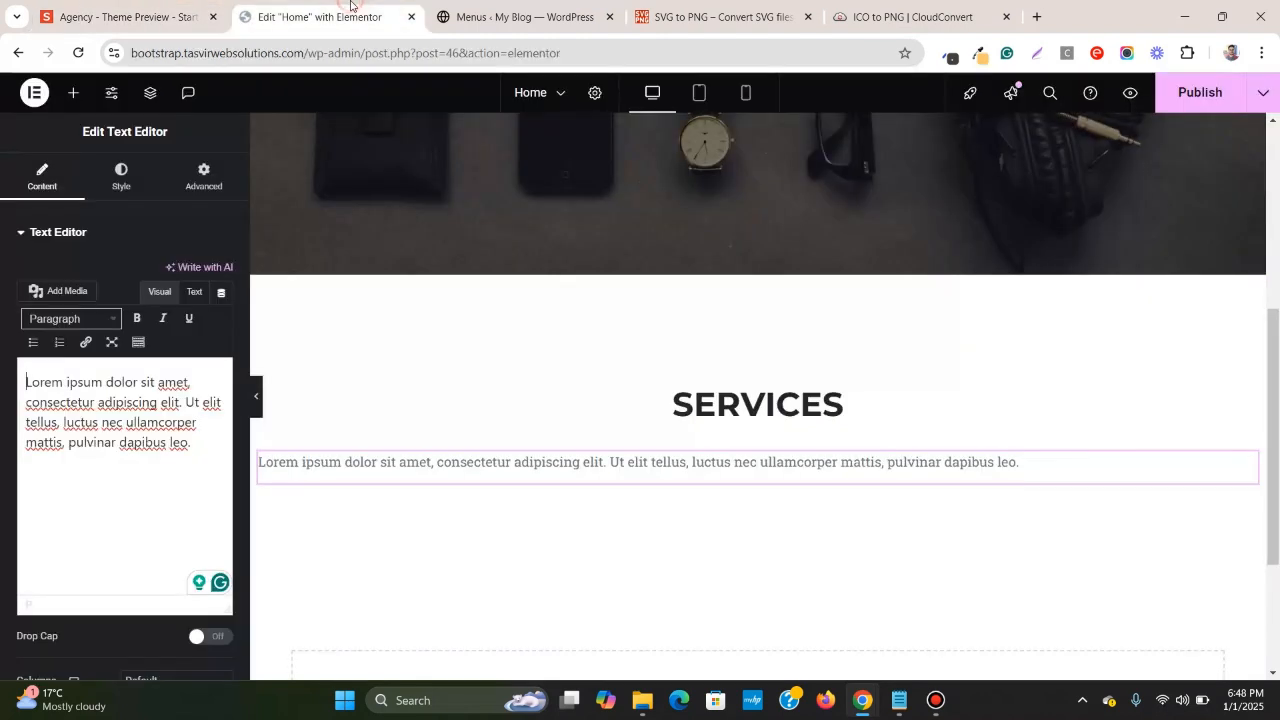
pyautogui.tripleClick(108, 388)
pyautogui.rightClick(130, 424)
pyautogui.click(276, 158)
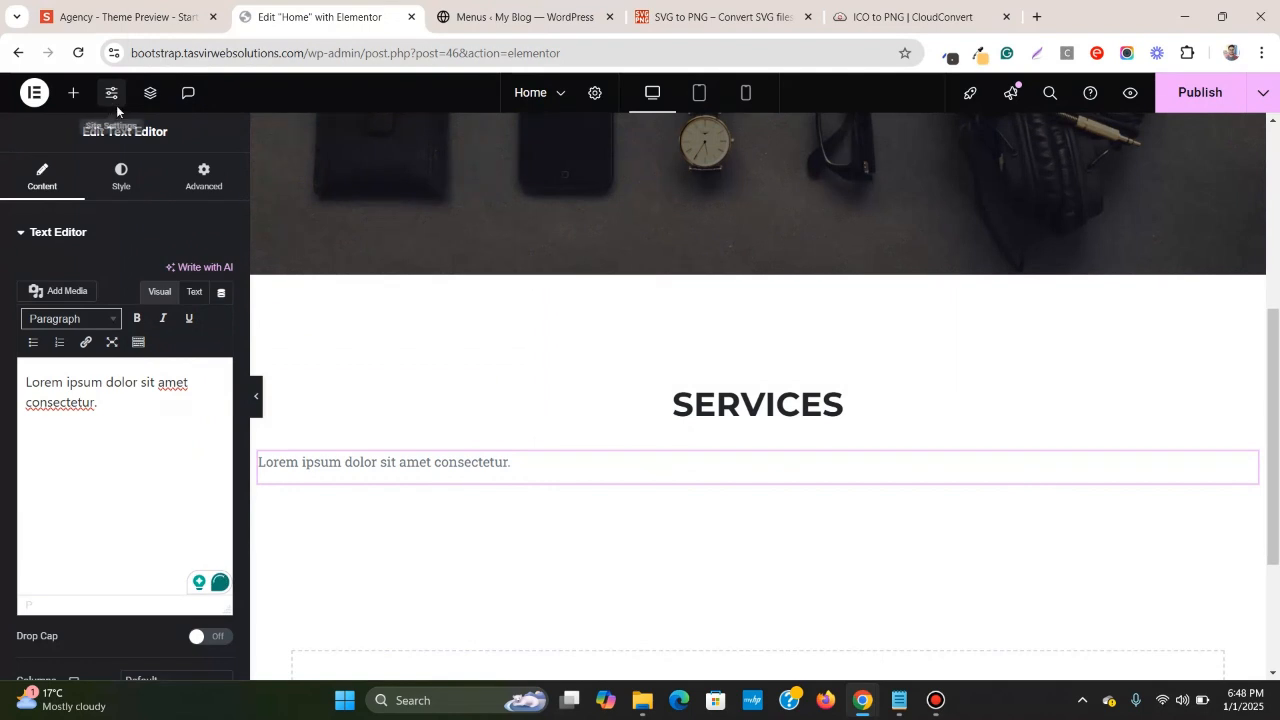
# - Center the subtitle text below the Services heading and compare it with the subtitle in the original Agency preview
pyautogui.click(118, 176)
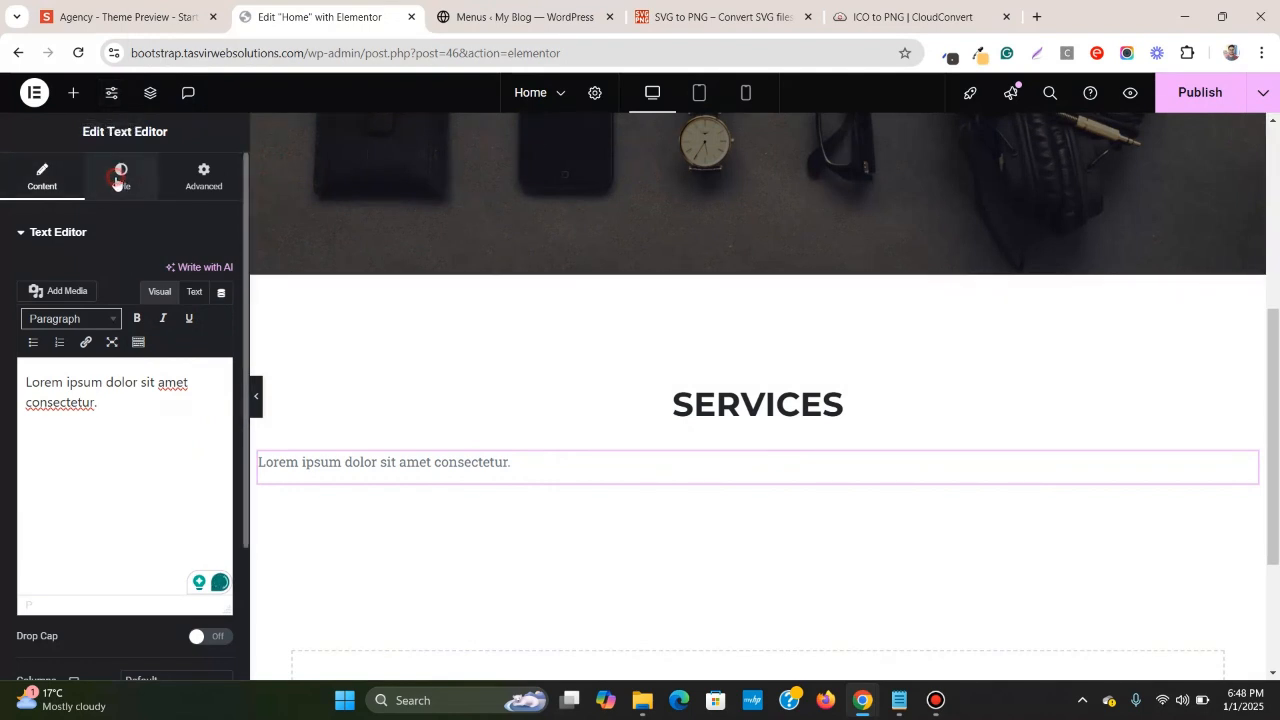
pyautogui.click(177, 283)
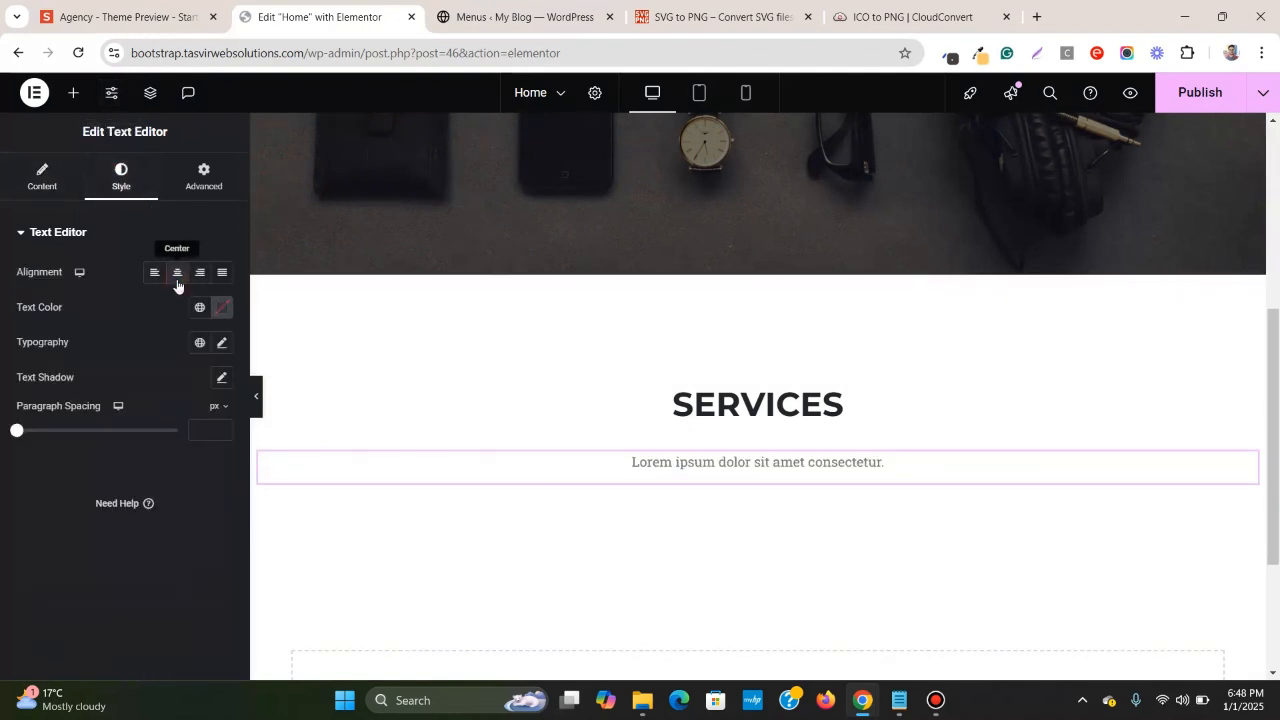
pyautogui.click(170, 12)
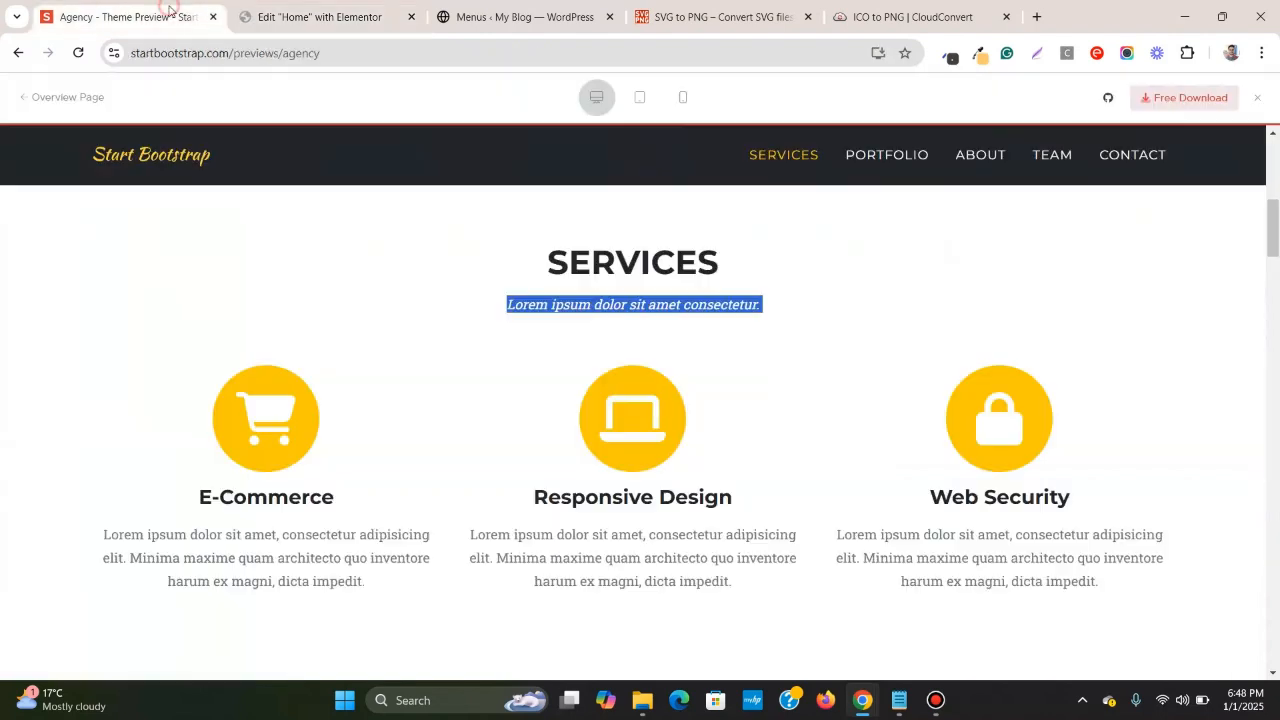
pyautogui.click(593, 345)
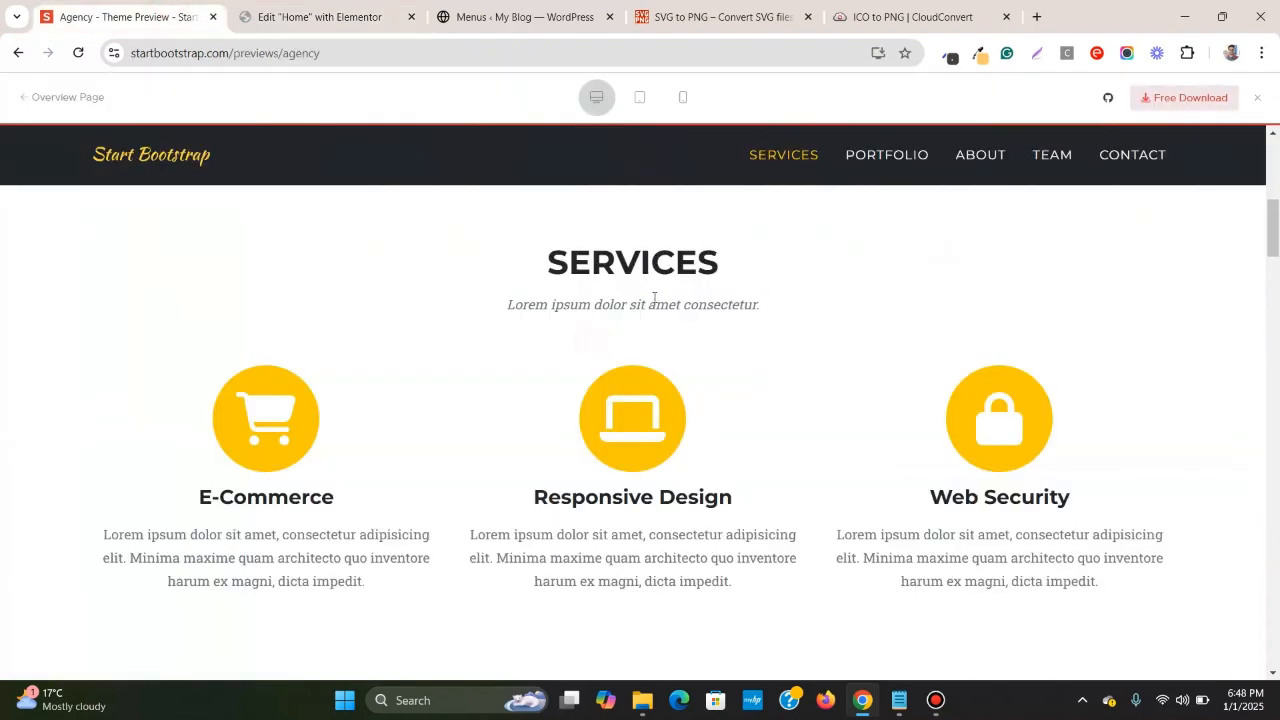
# - Back in Elementor, unlink the Services container's gaps and set both the column and row gap to 0 px
pyautogui.click(361, 20)
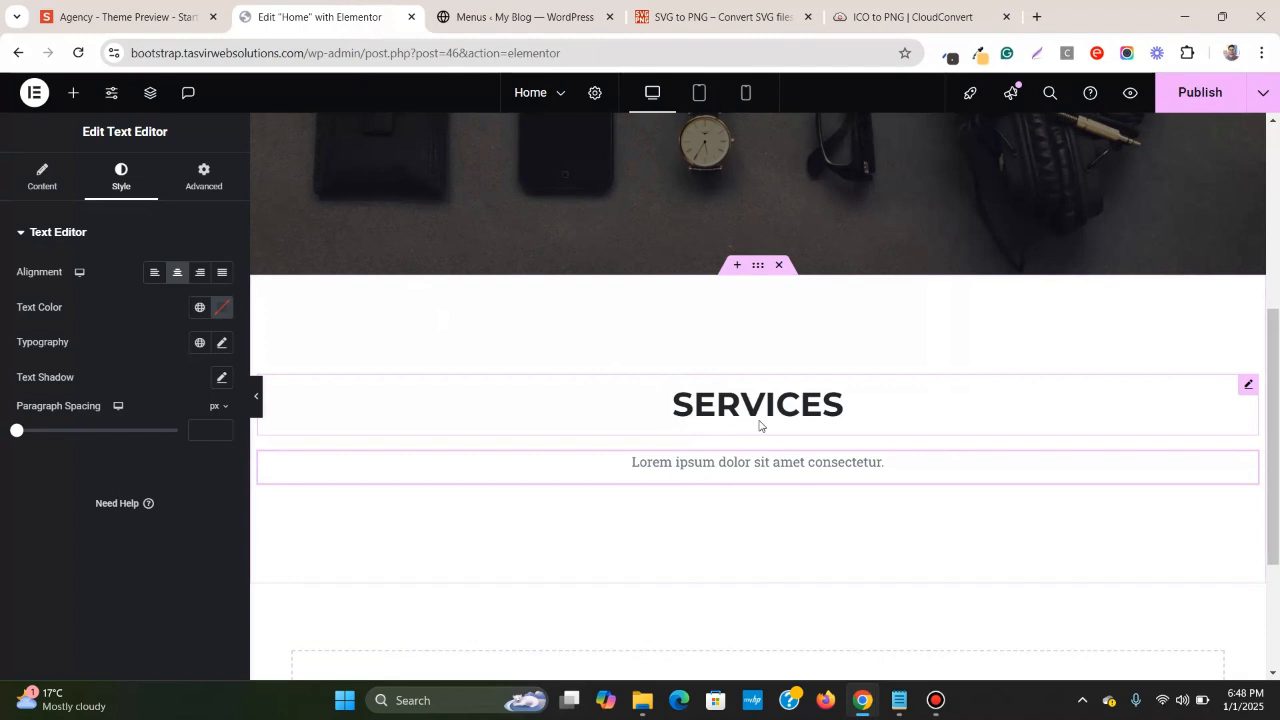
pyautogui.click(761, 266)
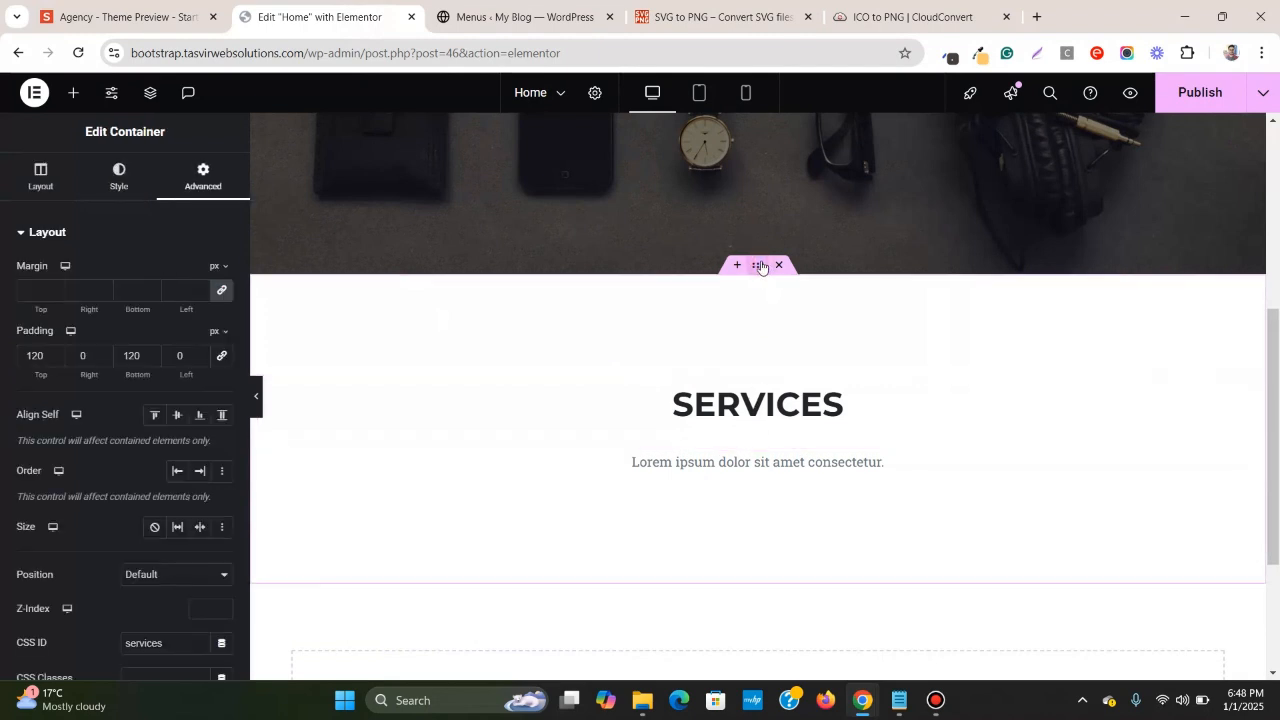
pyautogui.click(39, 182)
pyautogui.scroll(-3, 37, 340)
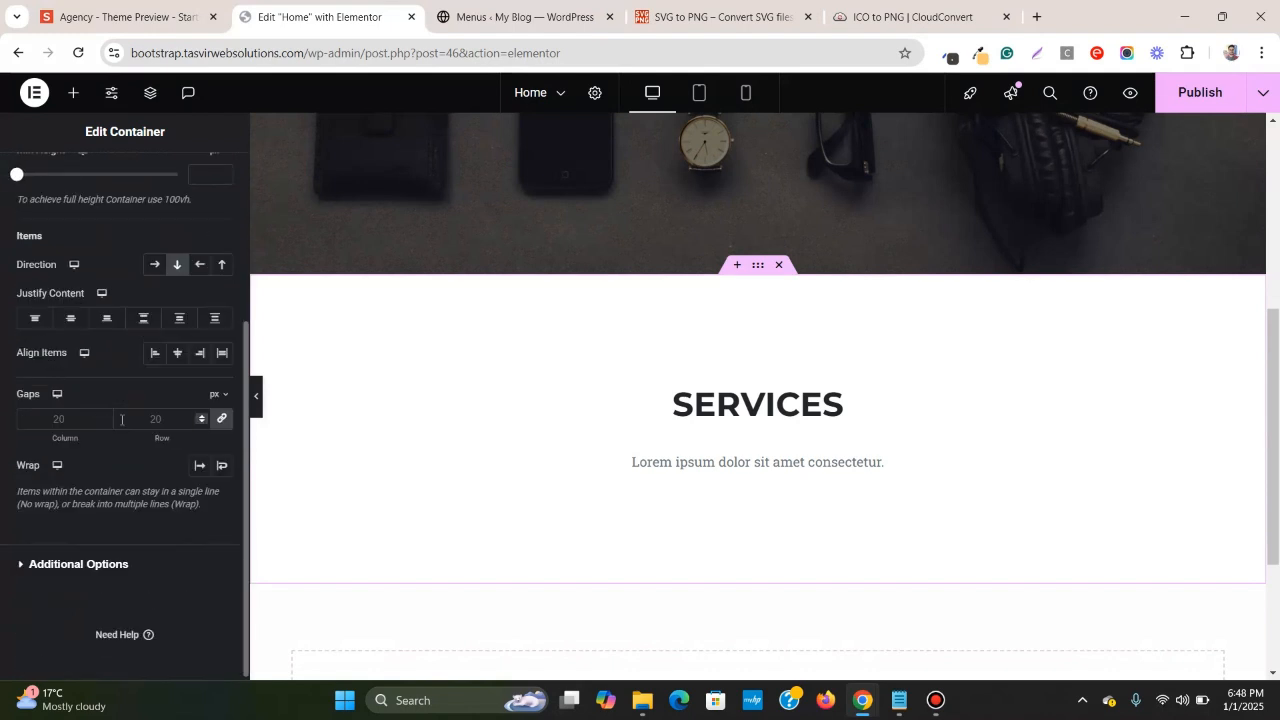
pyautogui.click(221, 420)
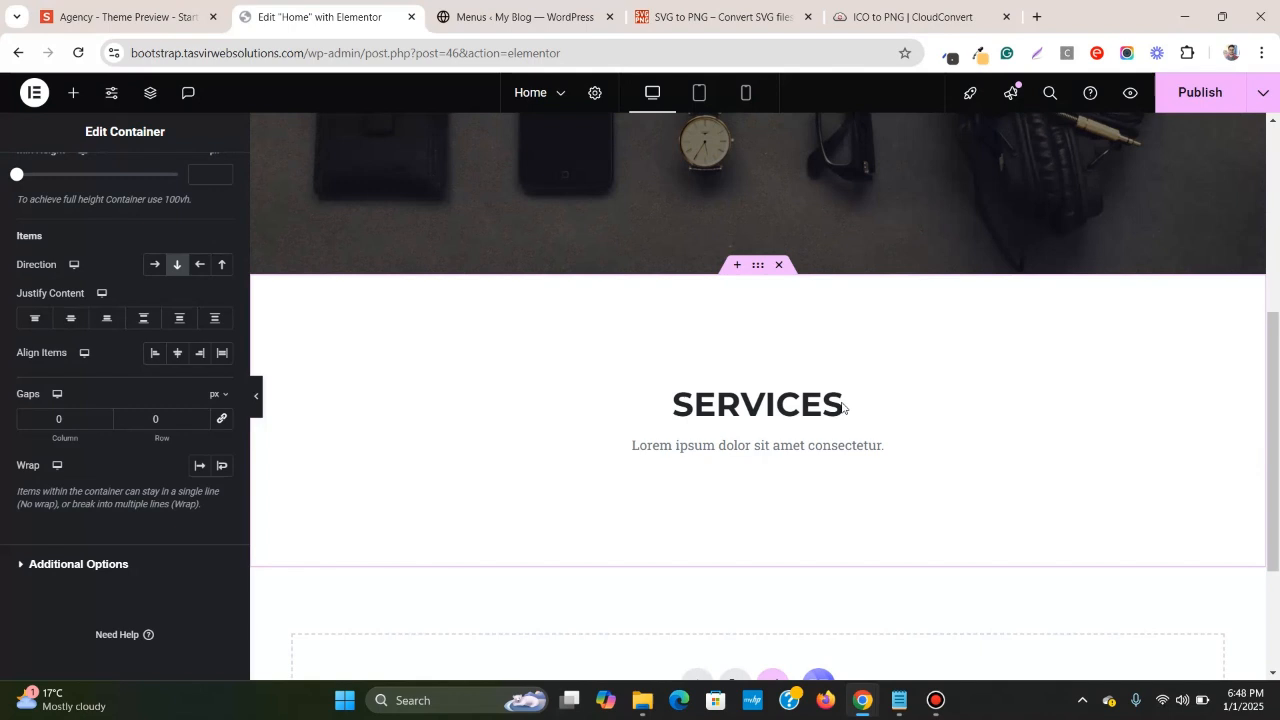
# - Check the subtitle's style in the original Agency preview, then set the Elementor subtitle's font style to Italic
pyautogui.click(139, 4)
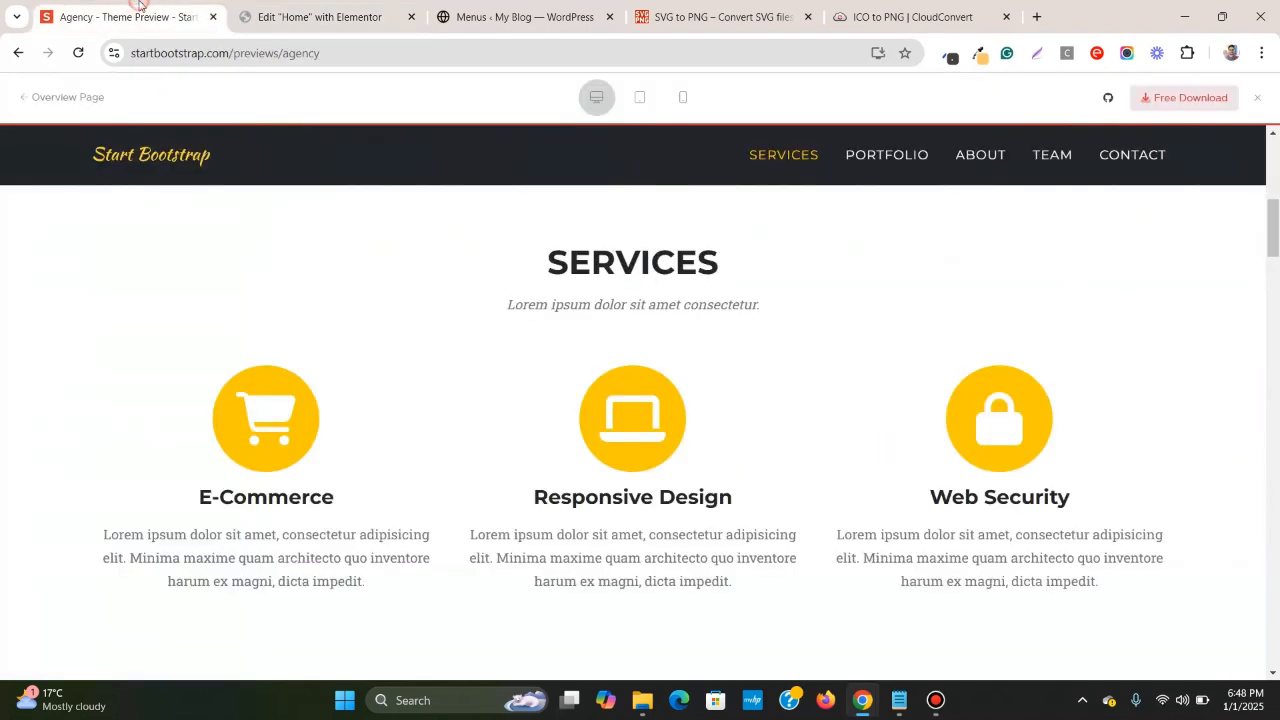
pyautogui.tripleClick(602, 302)
pyautogui.rightClick(592, 290)
pyautogui.click(615, 322)
pyautogui.click(385, 16)
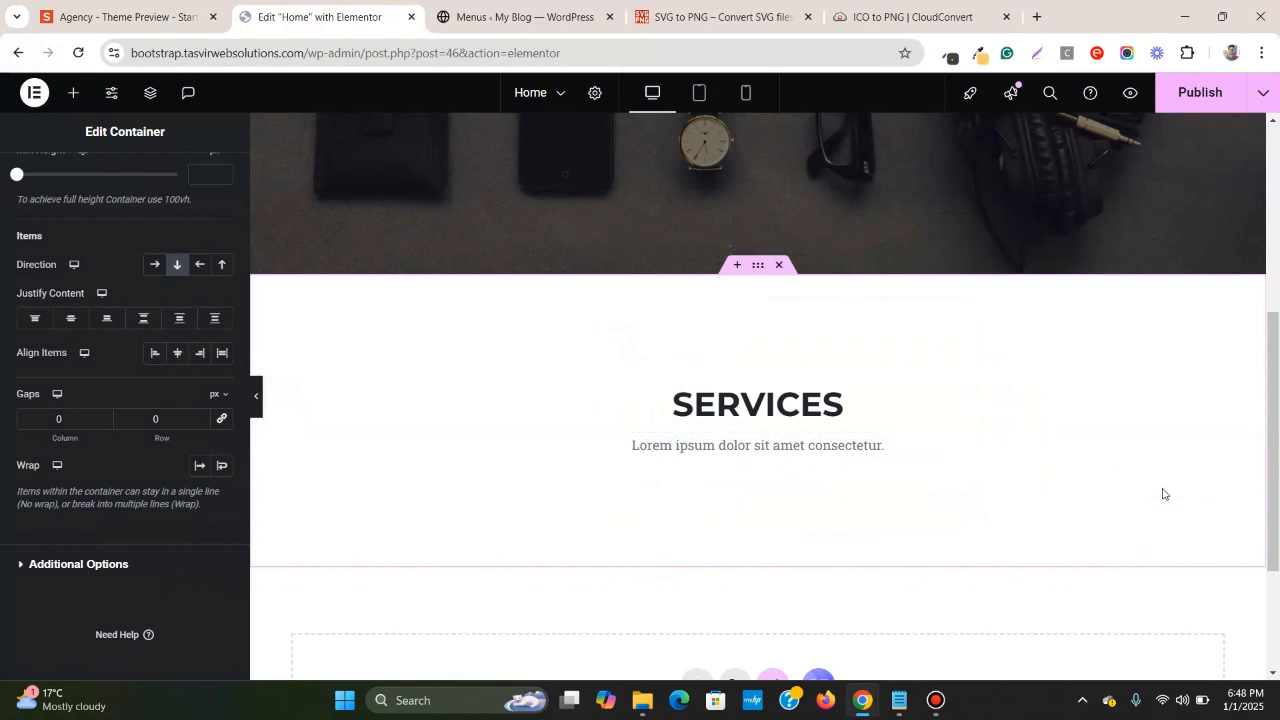
pyautogui.click(1245, 446)
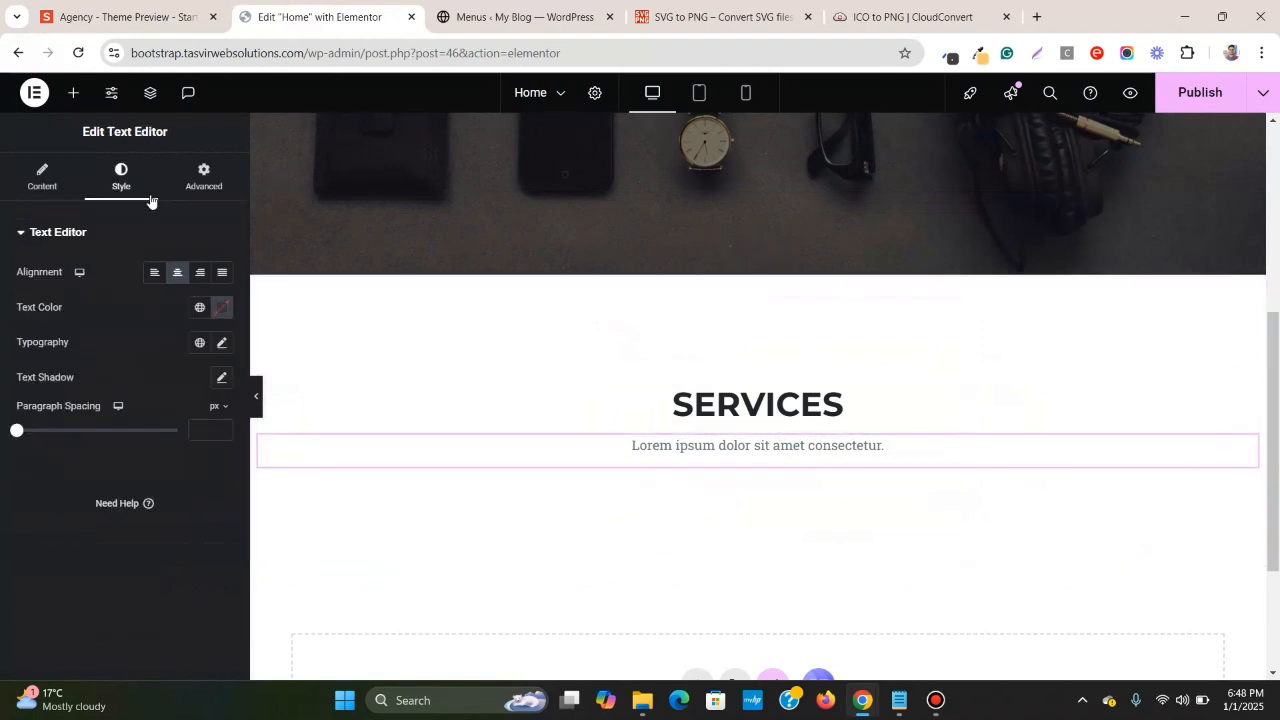
pyautogui.click(222, 344)
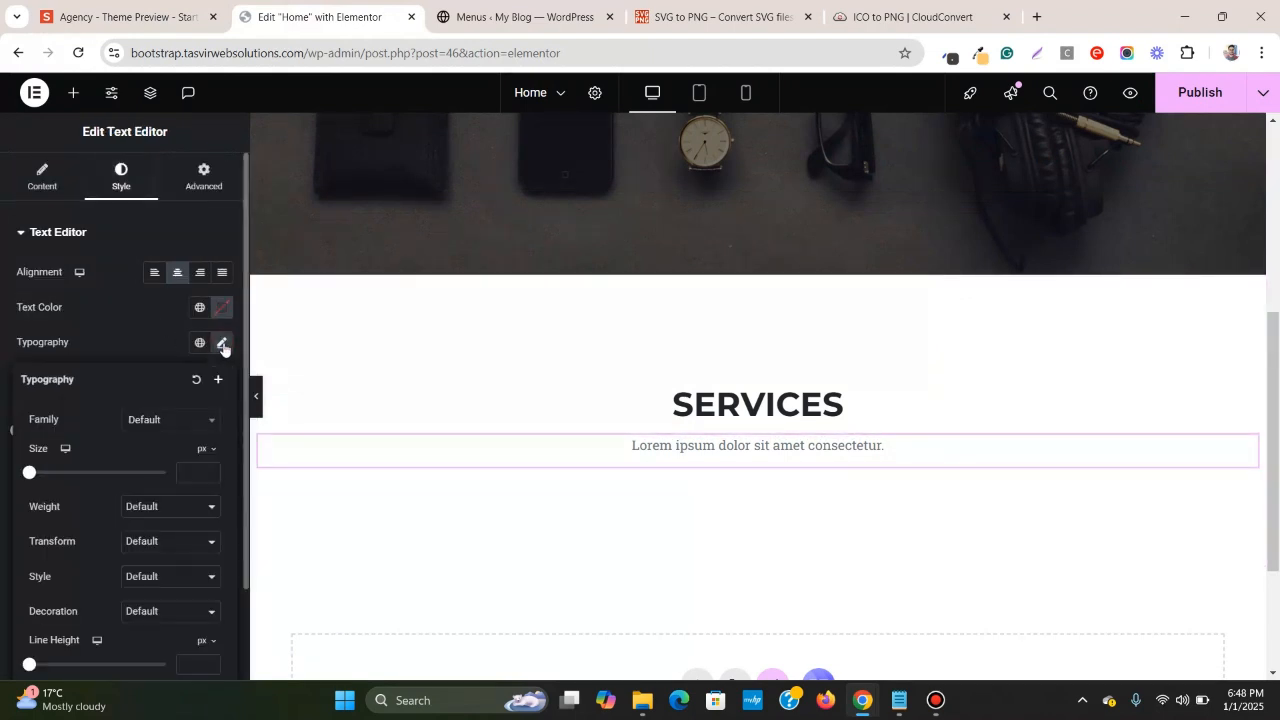
pyautogui.click(140, 581)
pyautogui.click(150, 637)
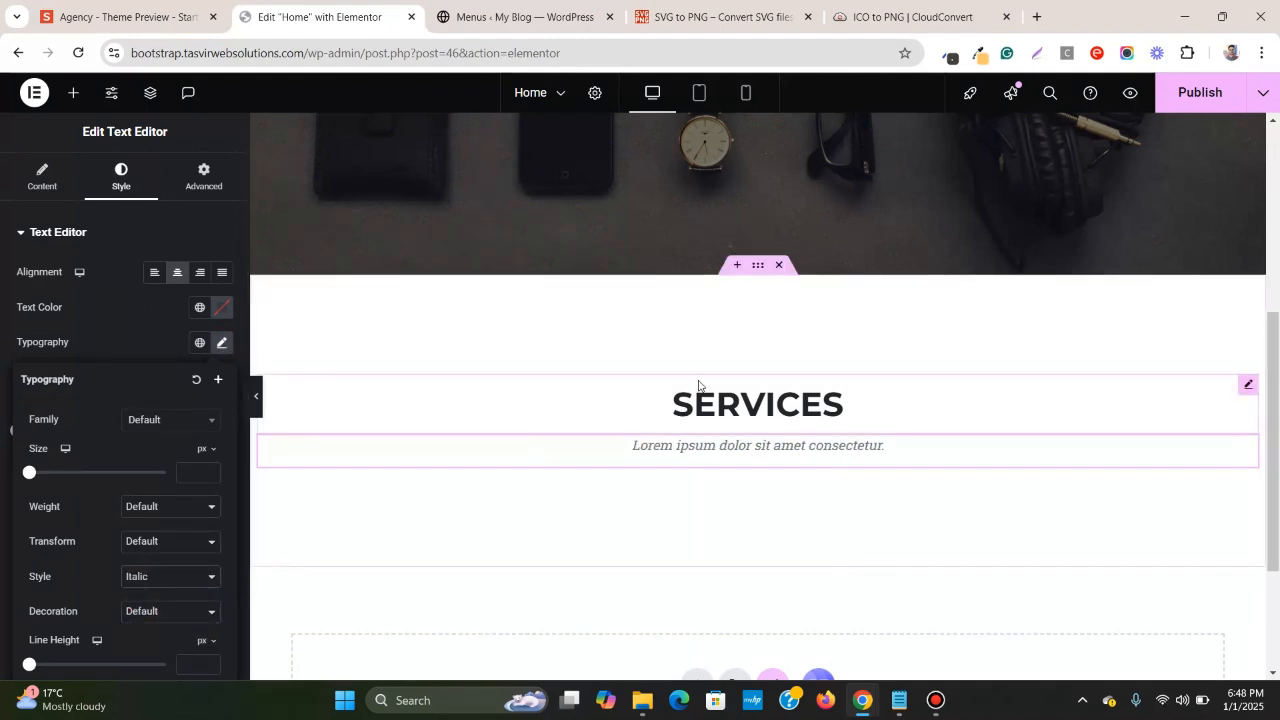
# - Review the service columns in the original Agency preview, then add an inner Container below the Services subtitle in Elementor
pyautogui.scroll(-1, 699, 386)
pyautogui.click(188, 4)
pyautogui.click(926, 335)
pyautogui.scroll(-1, 926, 341)
pyautogui.scroll(2, 926, 340)
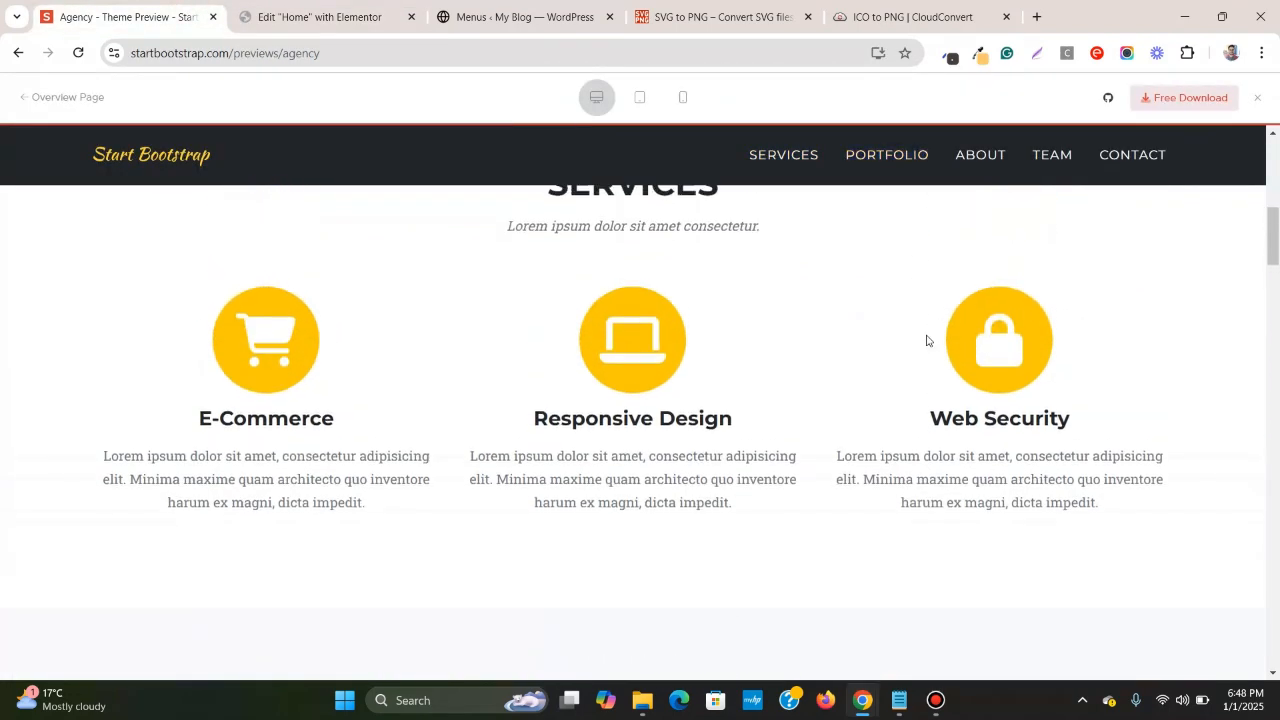
pyautogui.scroll(-1, 823, 329)
pyautogui.click(305, 17)
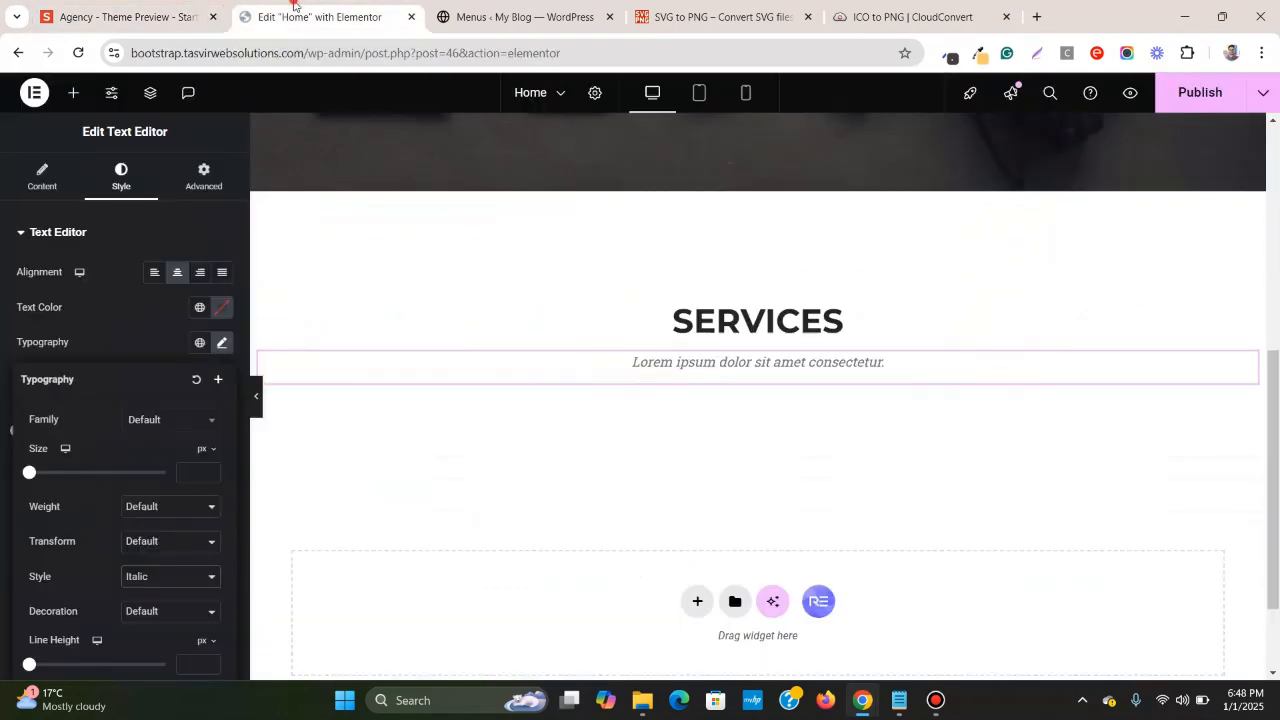
pyautogui.click(70, 94)
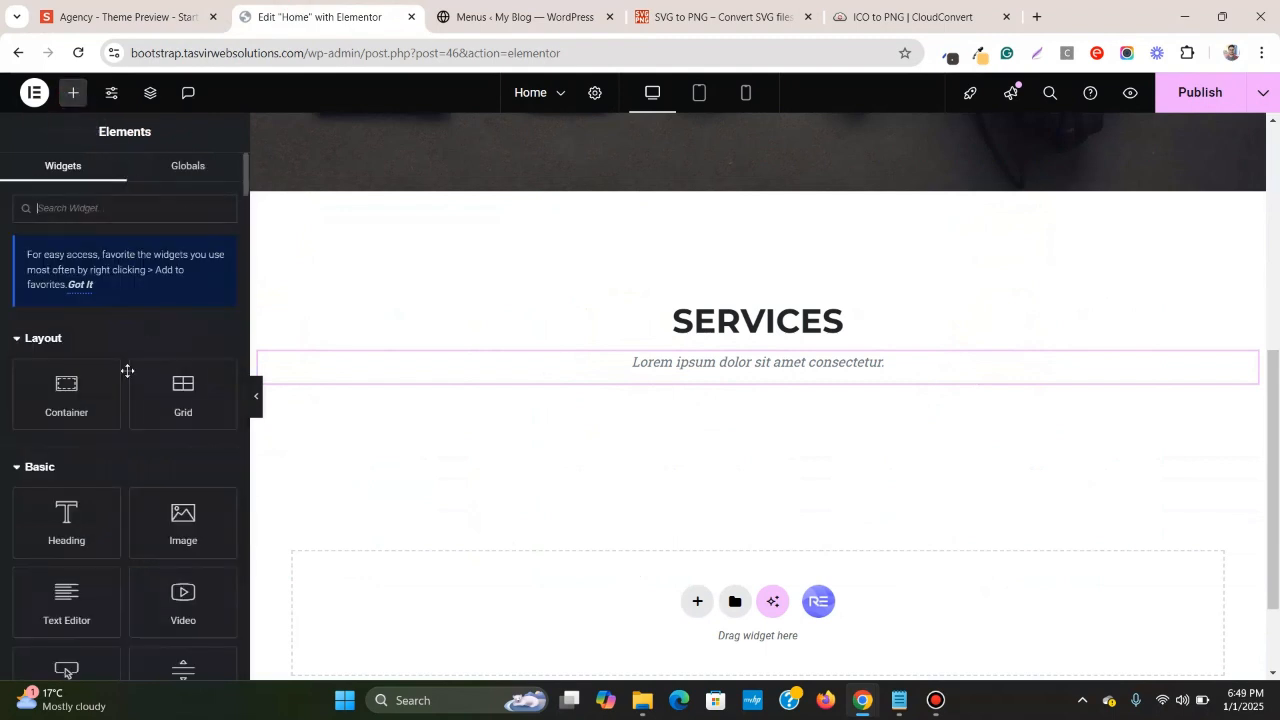
pyautogui.moveTo(92, 392); pyautogui.dragTo(832, 383)
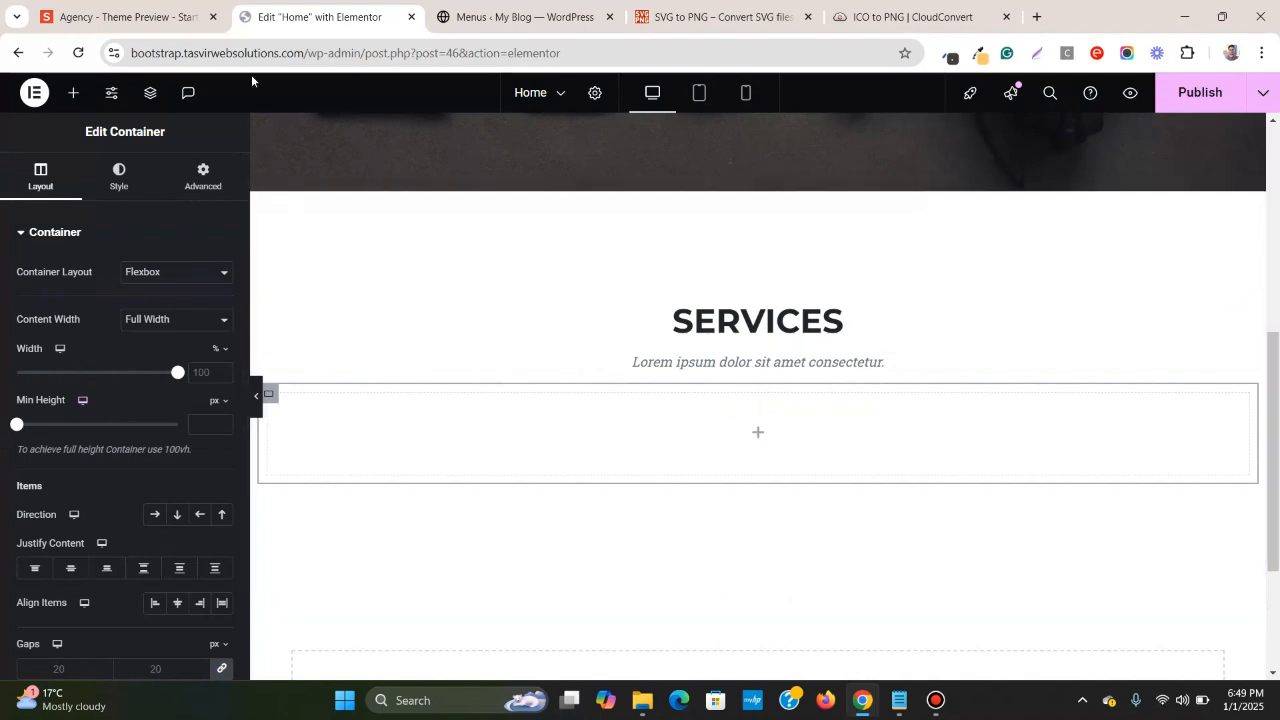
# - Check the service items in the original Agency preview, then add an Icon Box widget inside the new container in Elementor
pyautogui.click(120, 17)
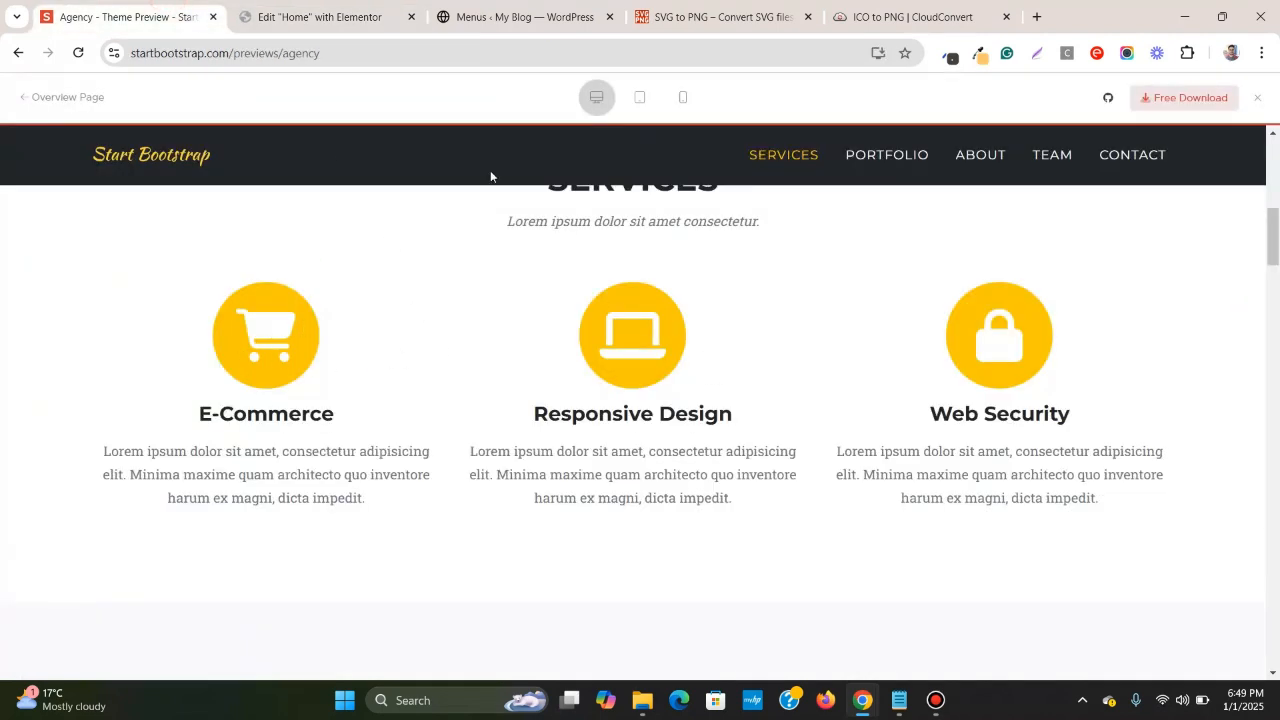
pyautogui.click(300, 16)
pyautogui.click(86, 96)
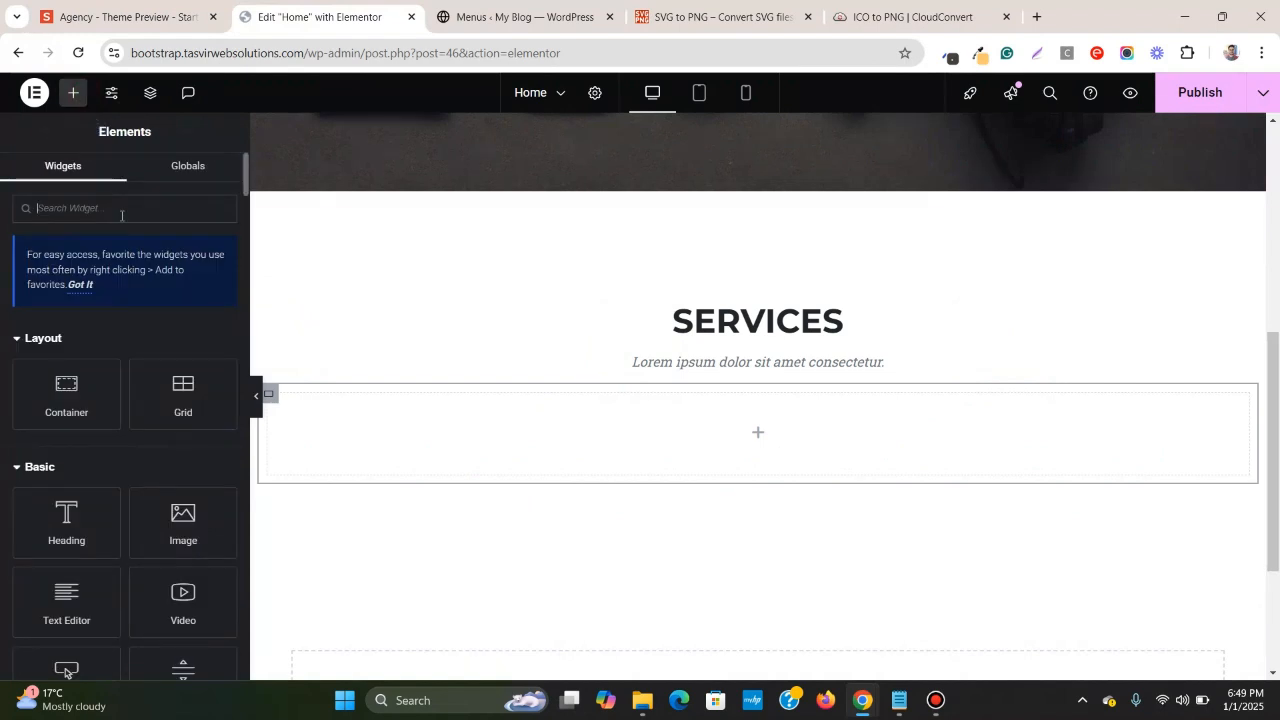
pyautogui.write('icon')
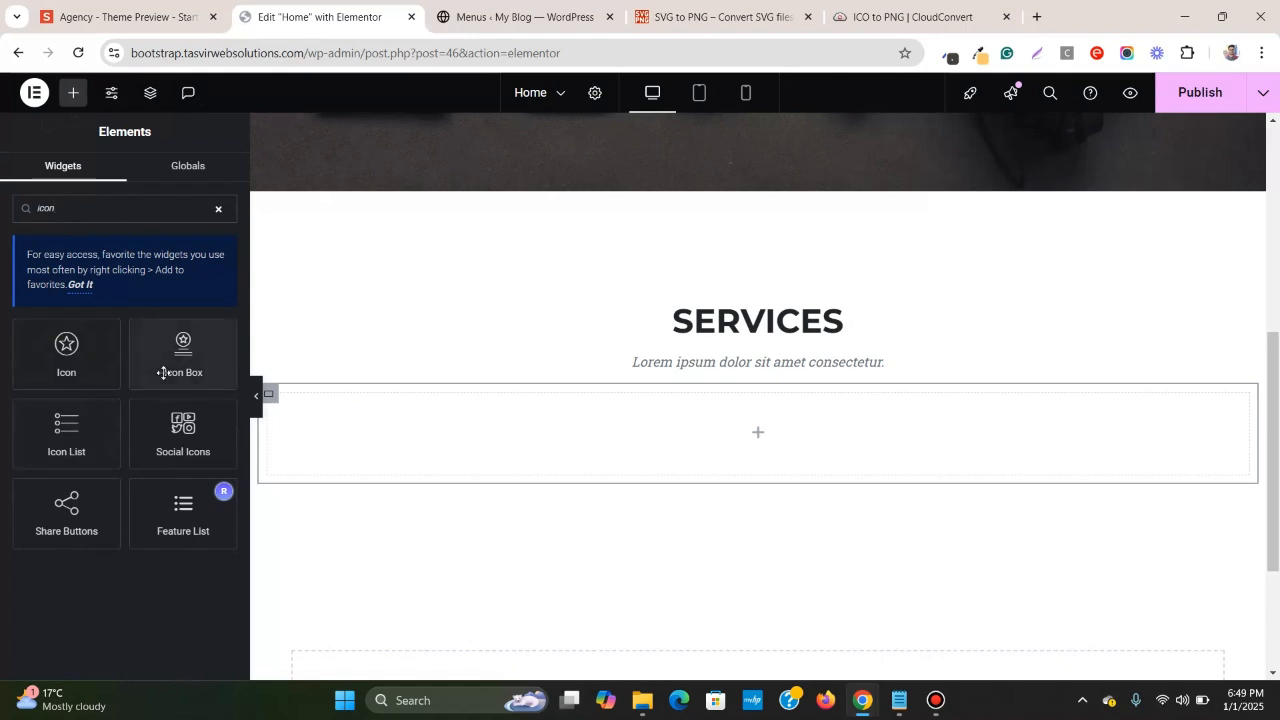
pyautogui.moveTo(171, 371); pyautogui.dragTo(717, 456)
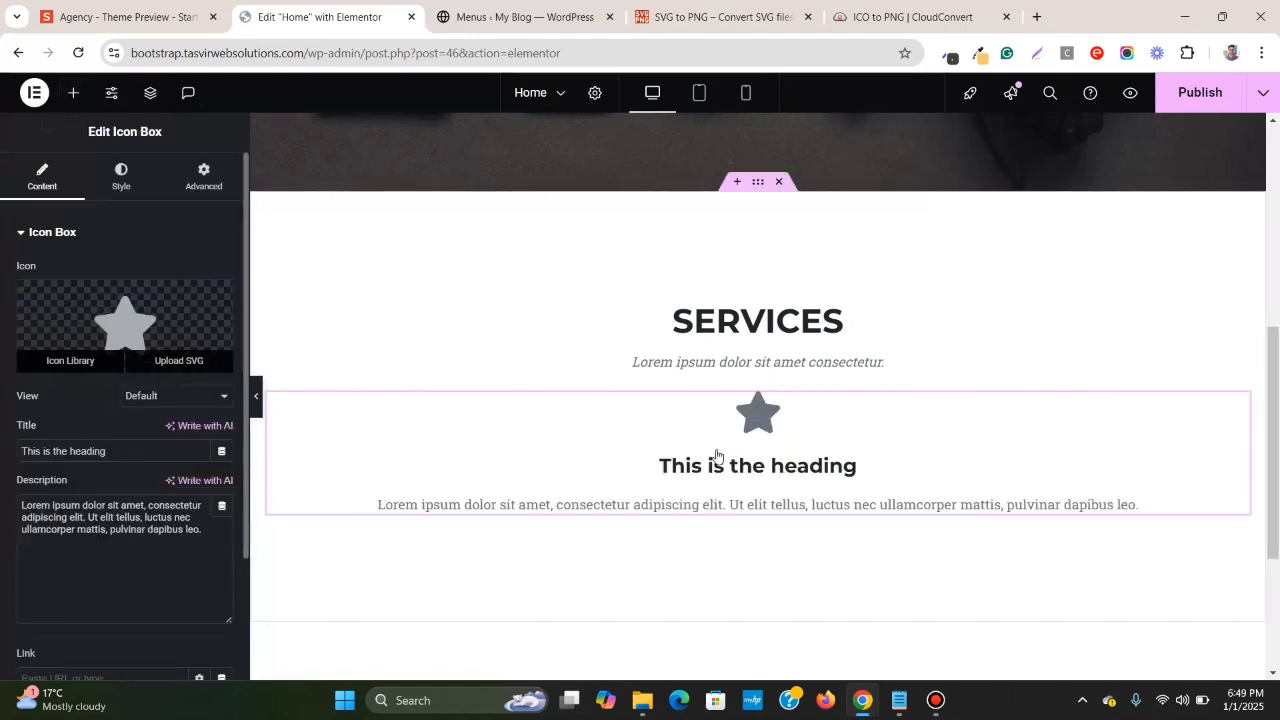
# - Check the circular service icons in the original Agency preview, then set the Icon Box's view to Stacked in Elementor
pyautogui.click(180, 6)
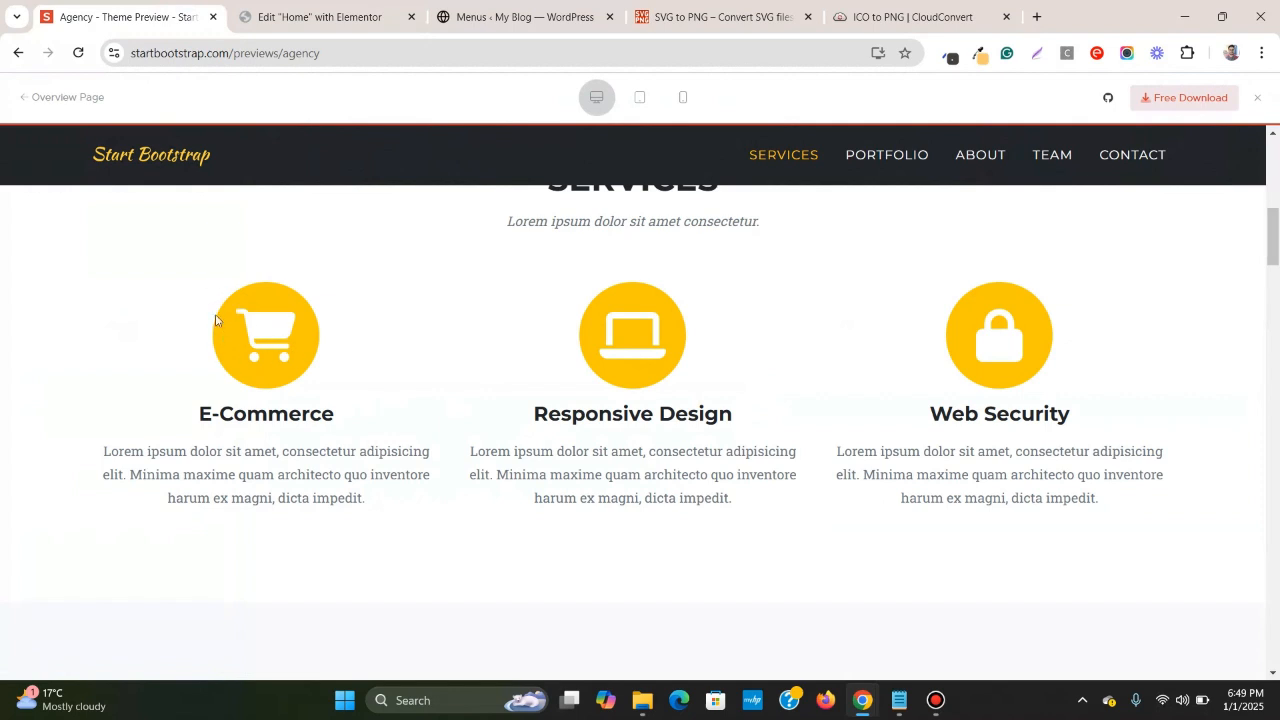
pyautogui.click(313, 14)
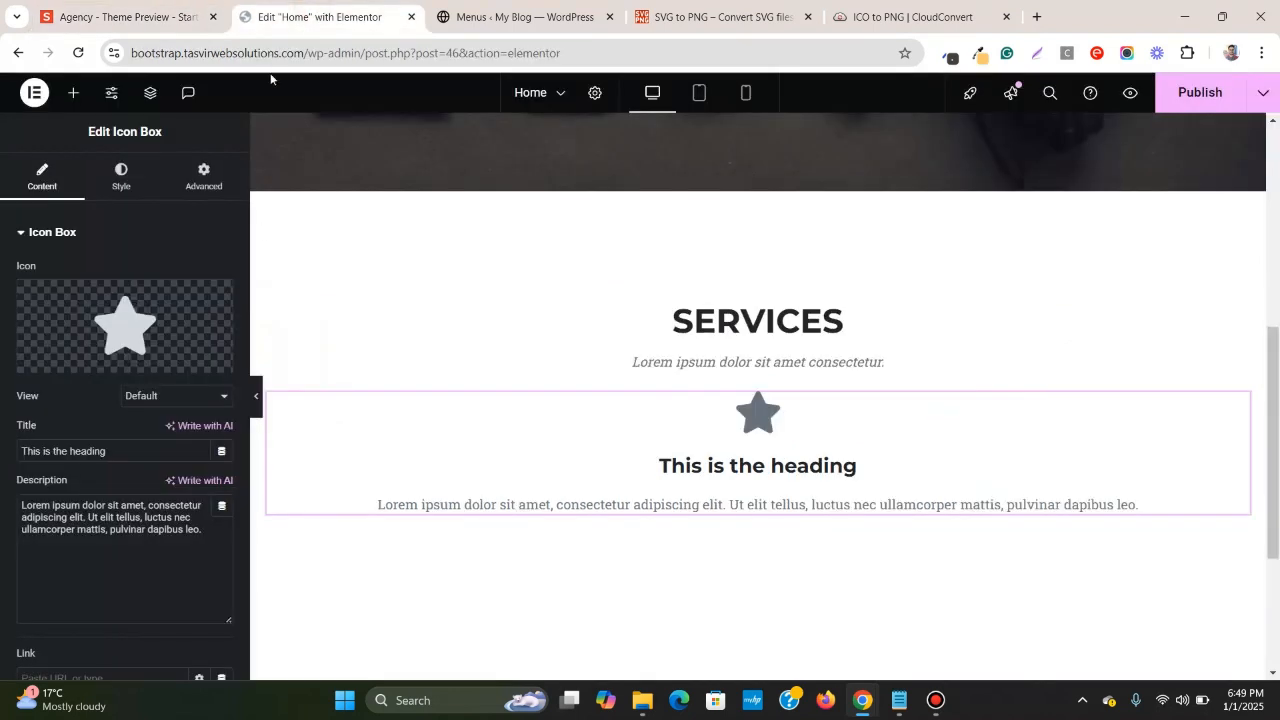
pyautogui.click(215, 399)
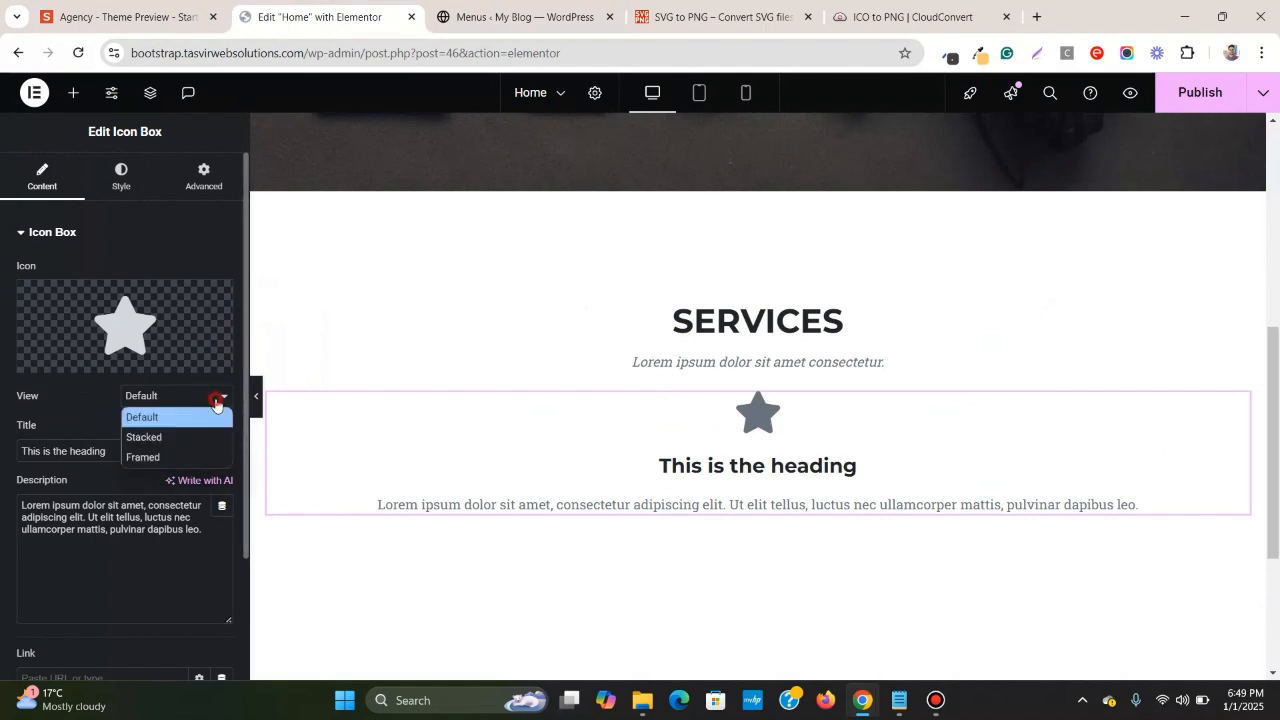
pyautogui.click(169, 440)
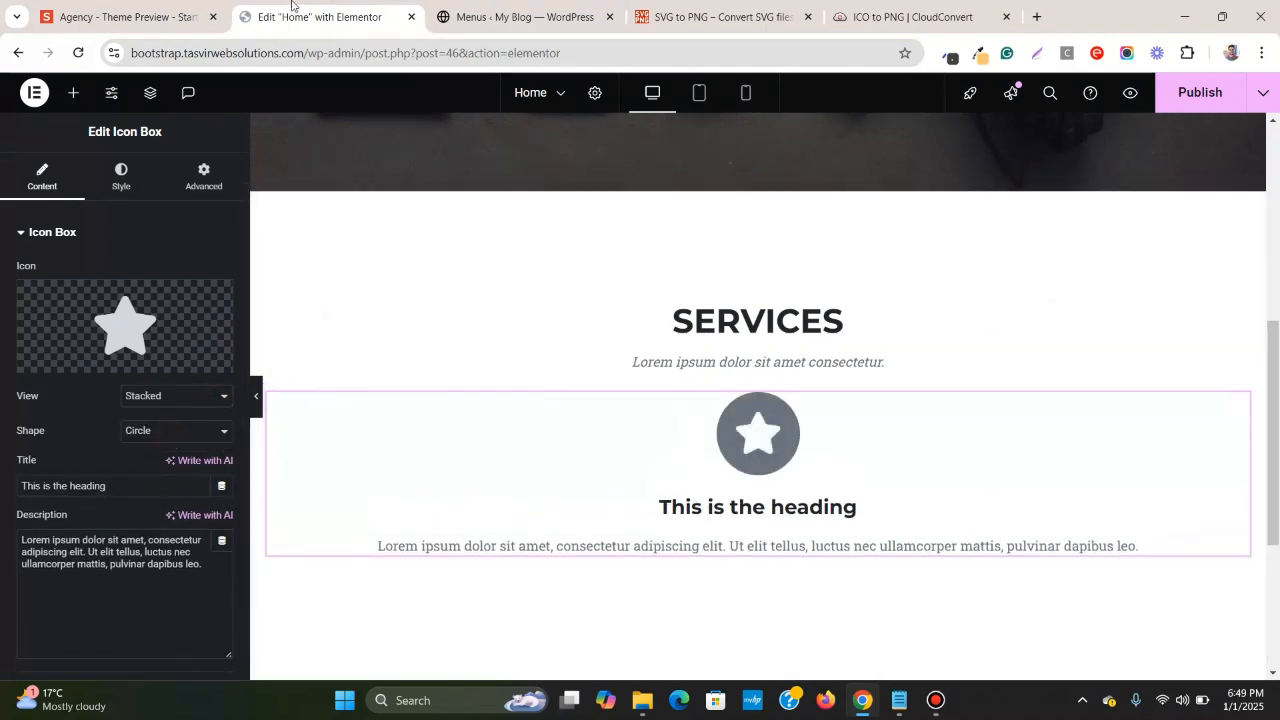
# - Compare with the E-Commerce icon in the original preview, then replace the Icon Box's star with the shopping cart icon in Elementor
pyautogui.click(131, 6)
pyautogui.click(318, 17)
pyautogui.click(63, 360)
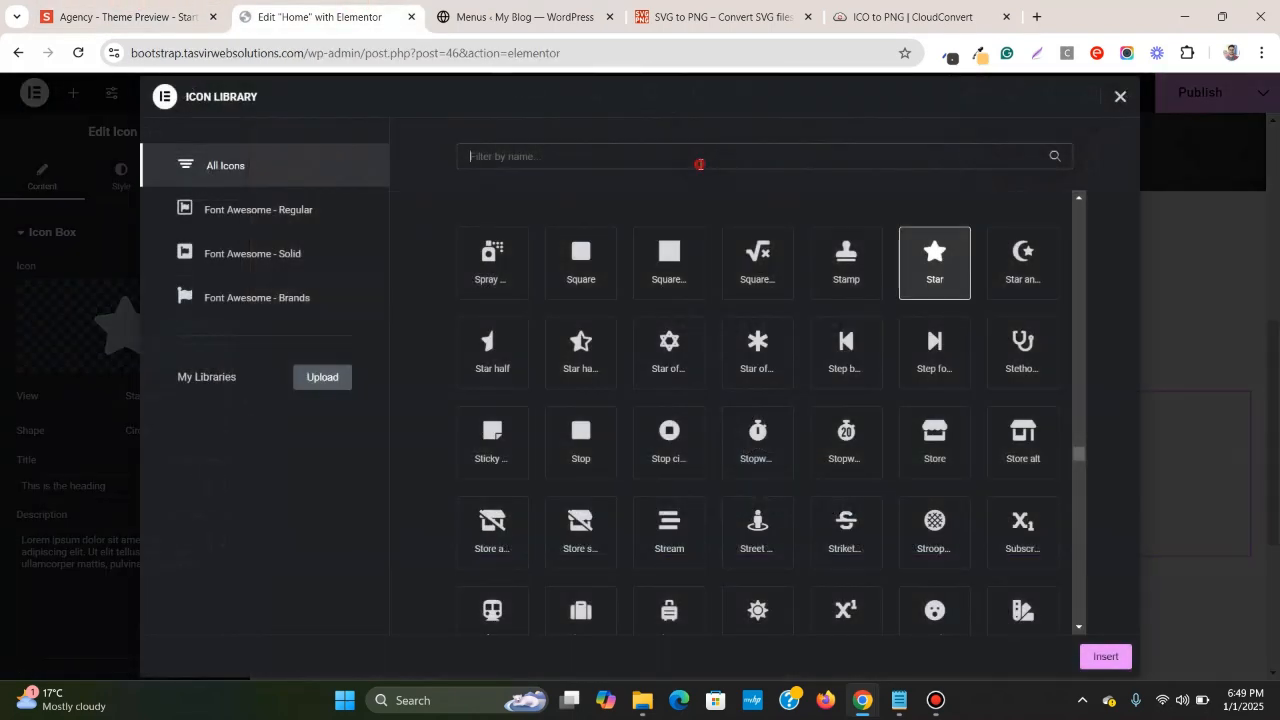
pyautogui.write('cart')
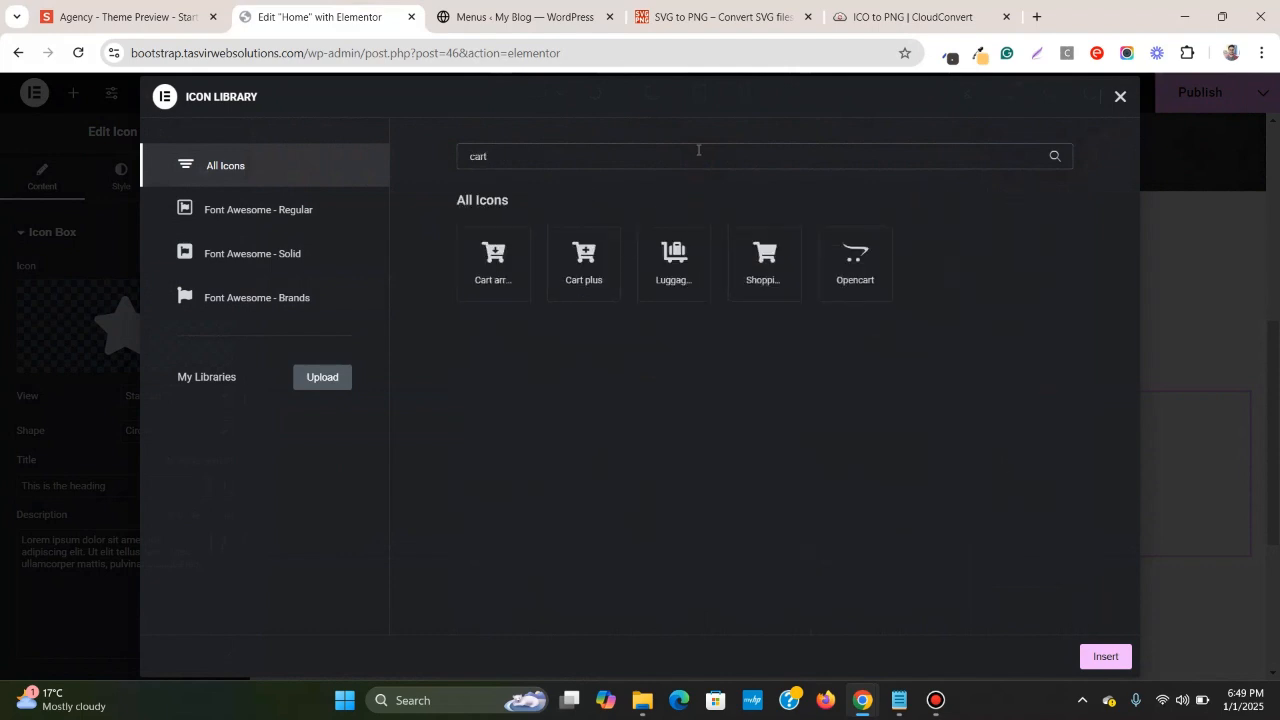
pyautogui.click(785, 299)
pyautogui.click(1112, 658)
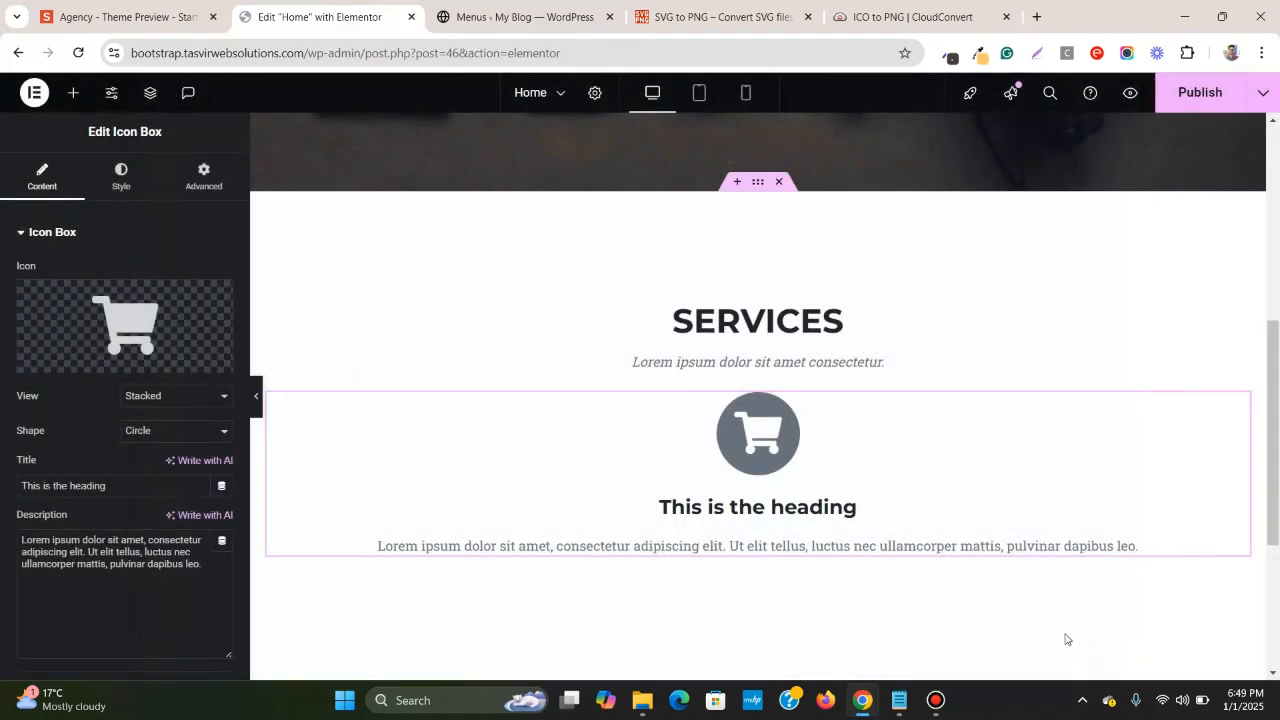
# - Set the Icon Box icon's primary color to the global color yellow (#FFC800)
pyautogui.click(150, 180)
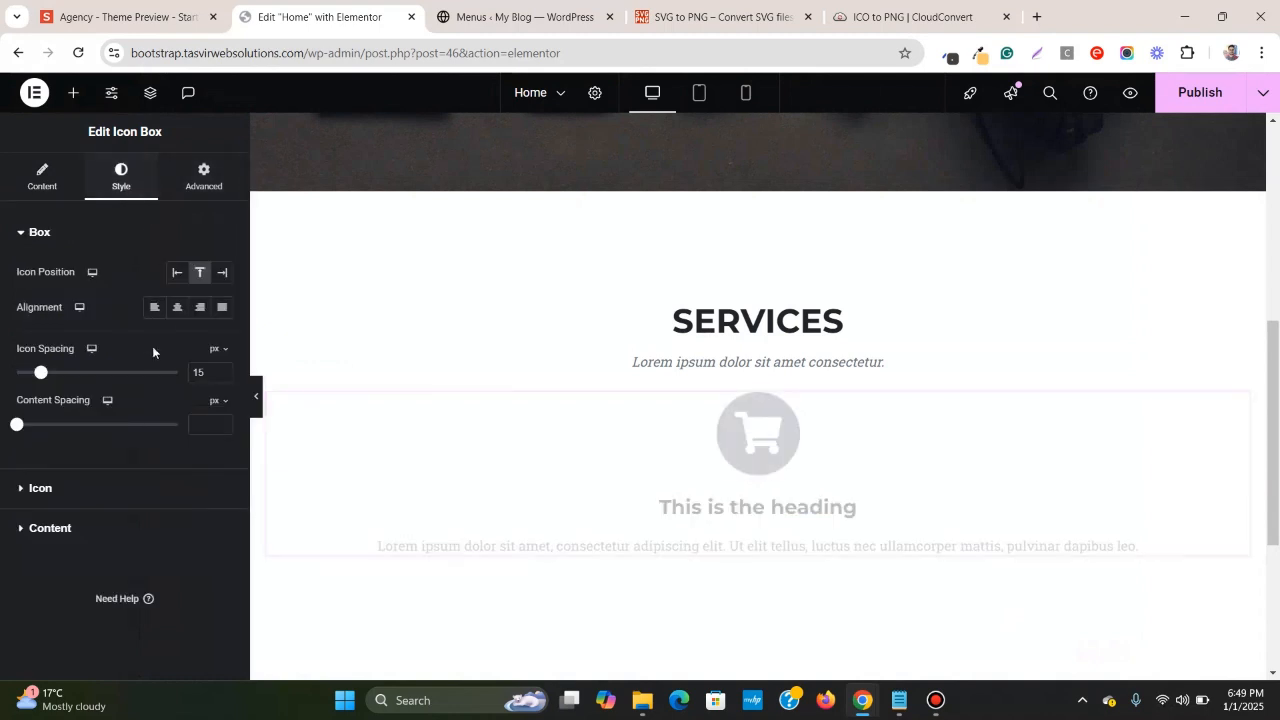
pyautogui.click(106, 490)
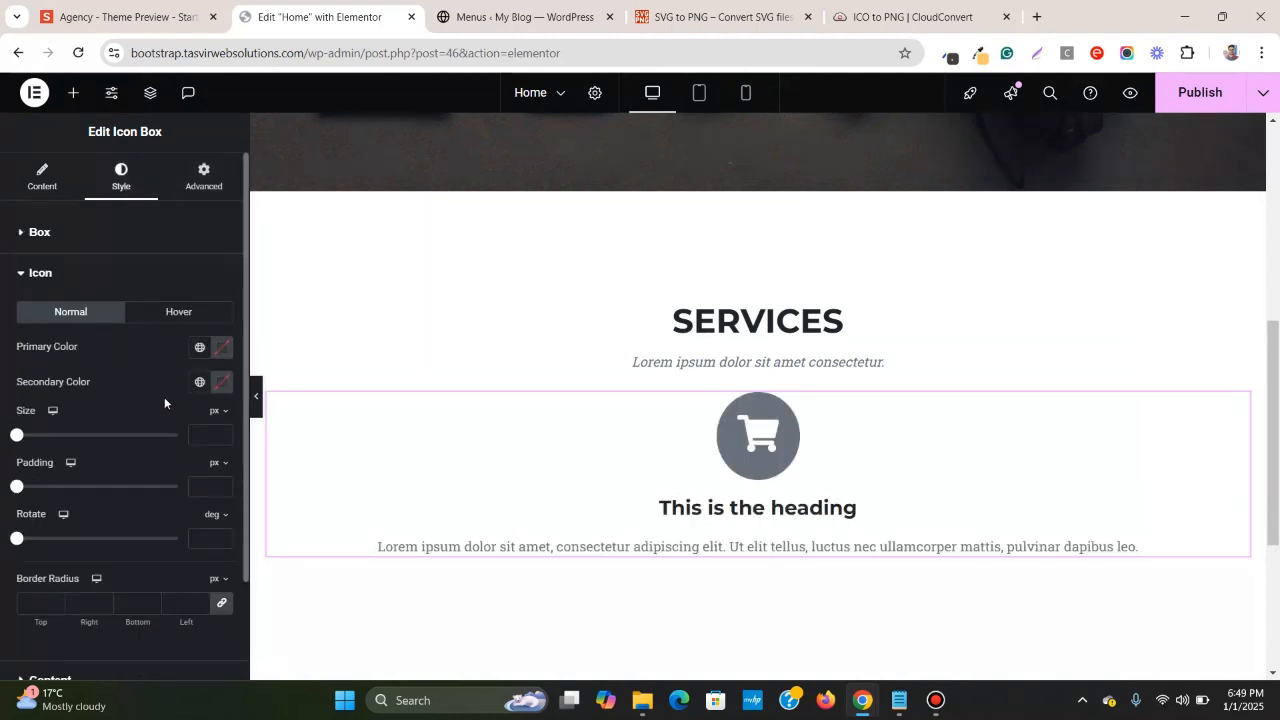
pyautogui.click(202, 349)
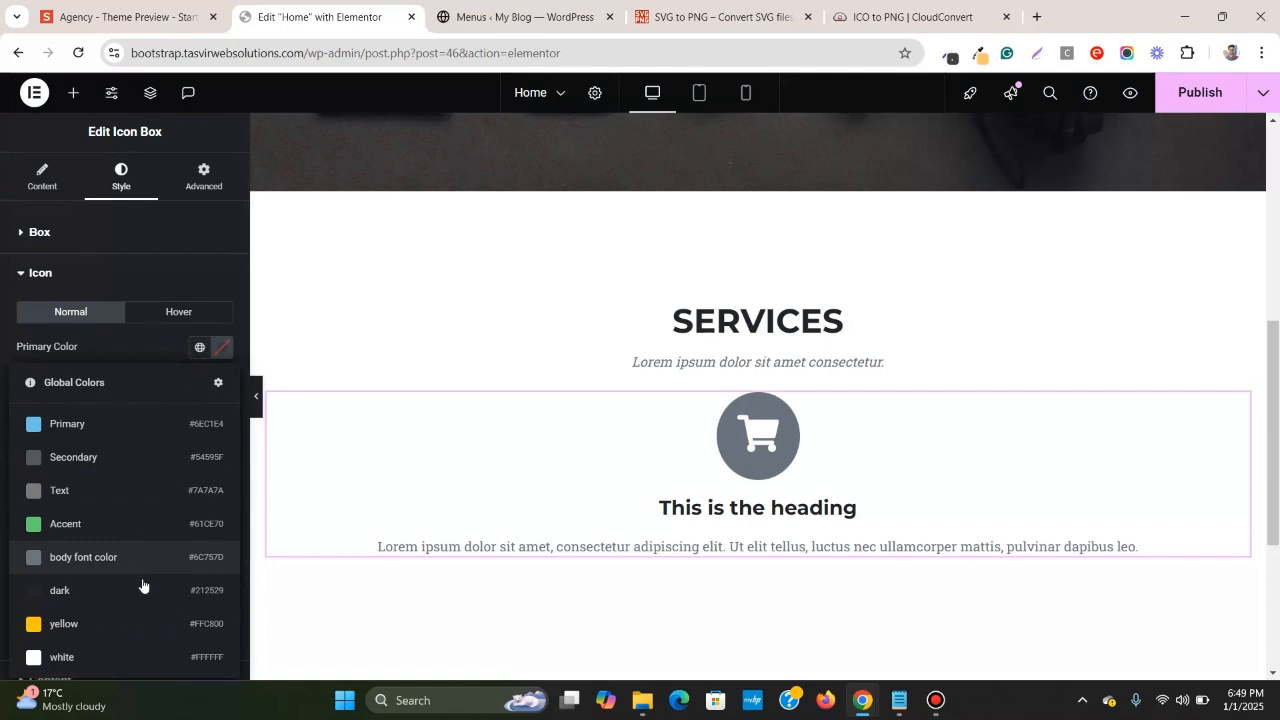
pyautogui.click(123, 626)
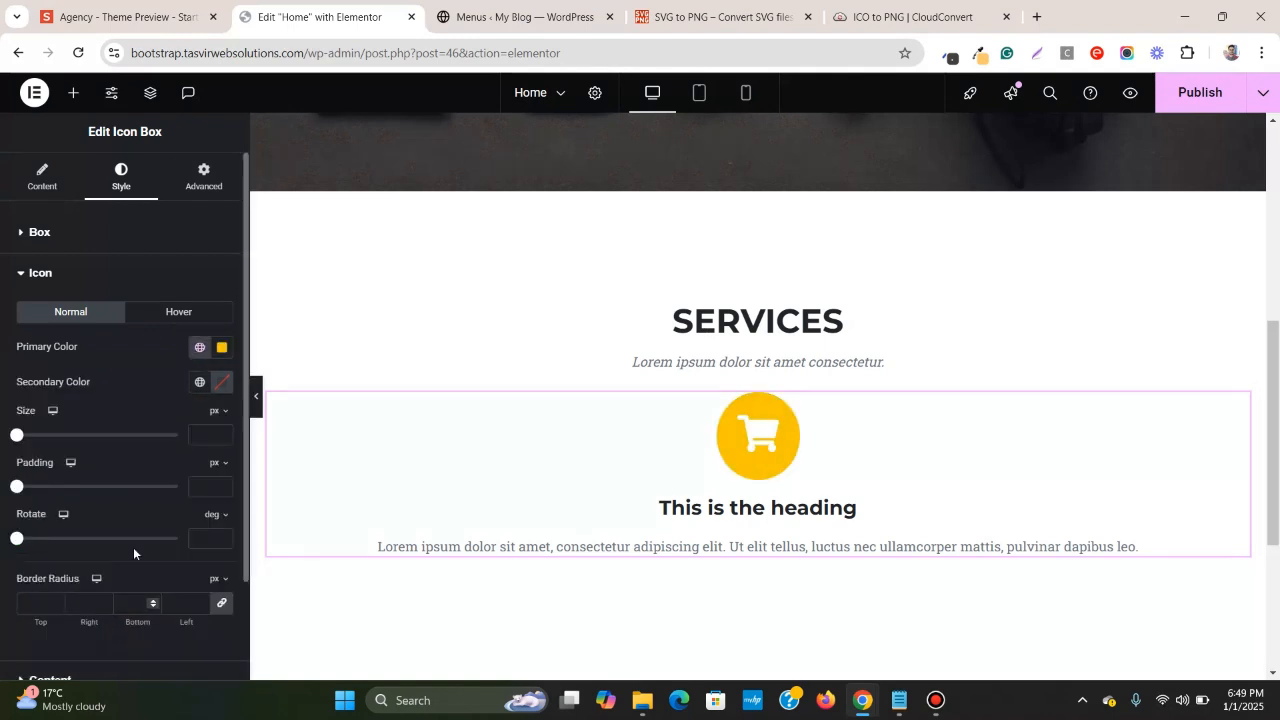
# - Inspect the cart icon's dimensions in the original Agency preview, then set the Icon Box's icon size to 71 px in Elementor
pyautogui.click(177, 10)
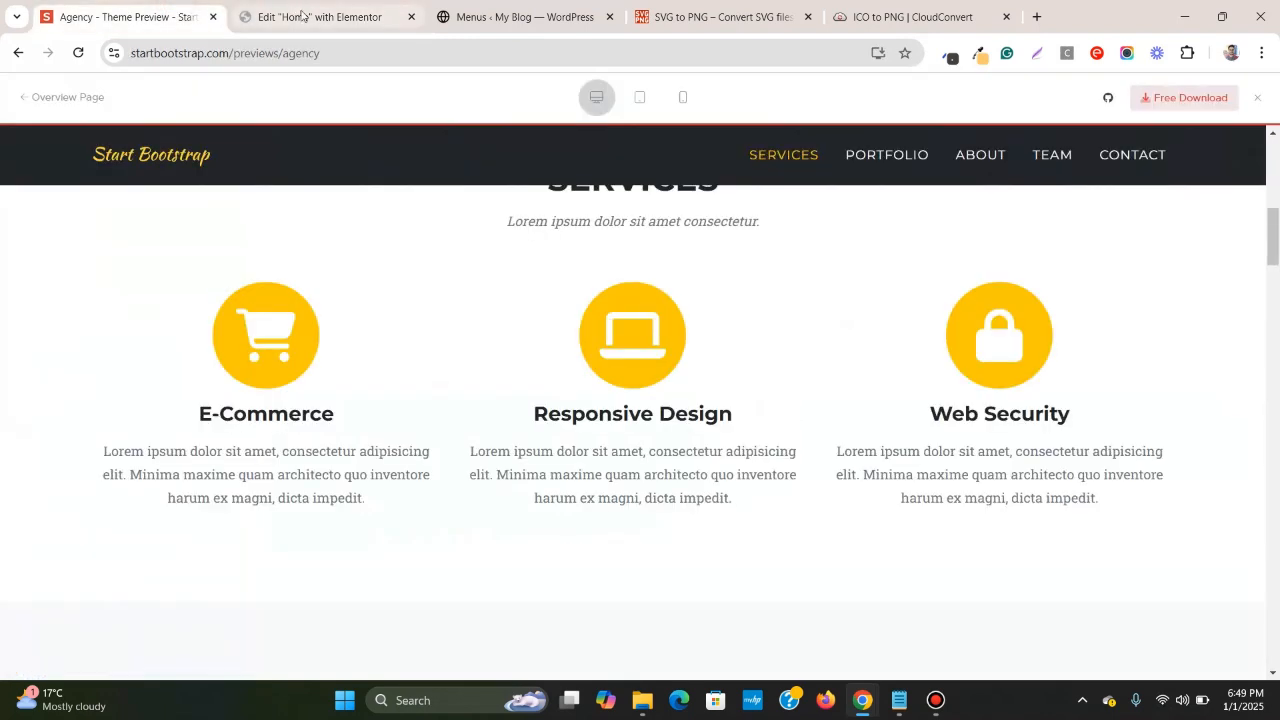
pyautogui.rightClick(270, 329)
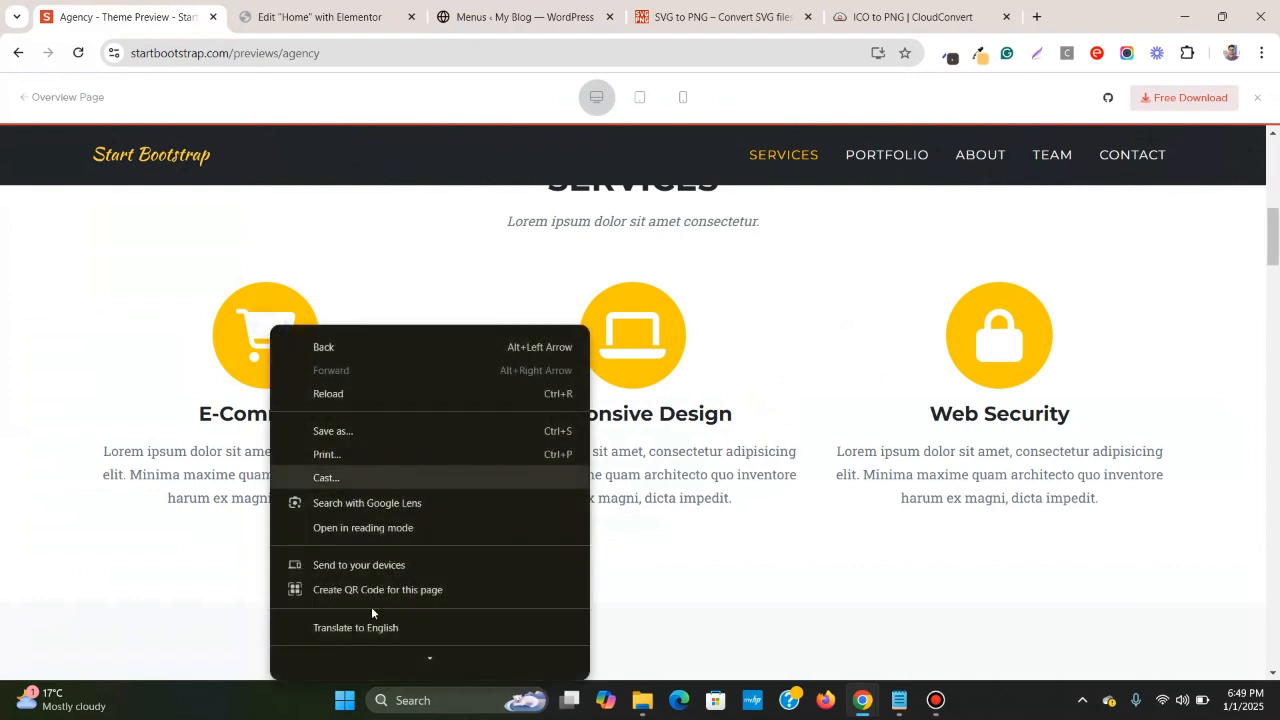
pyautogui.click(403, 657)
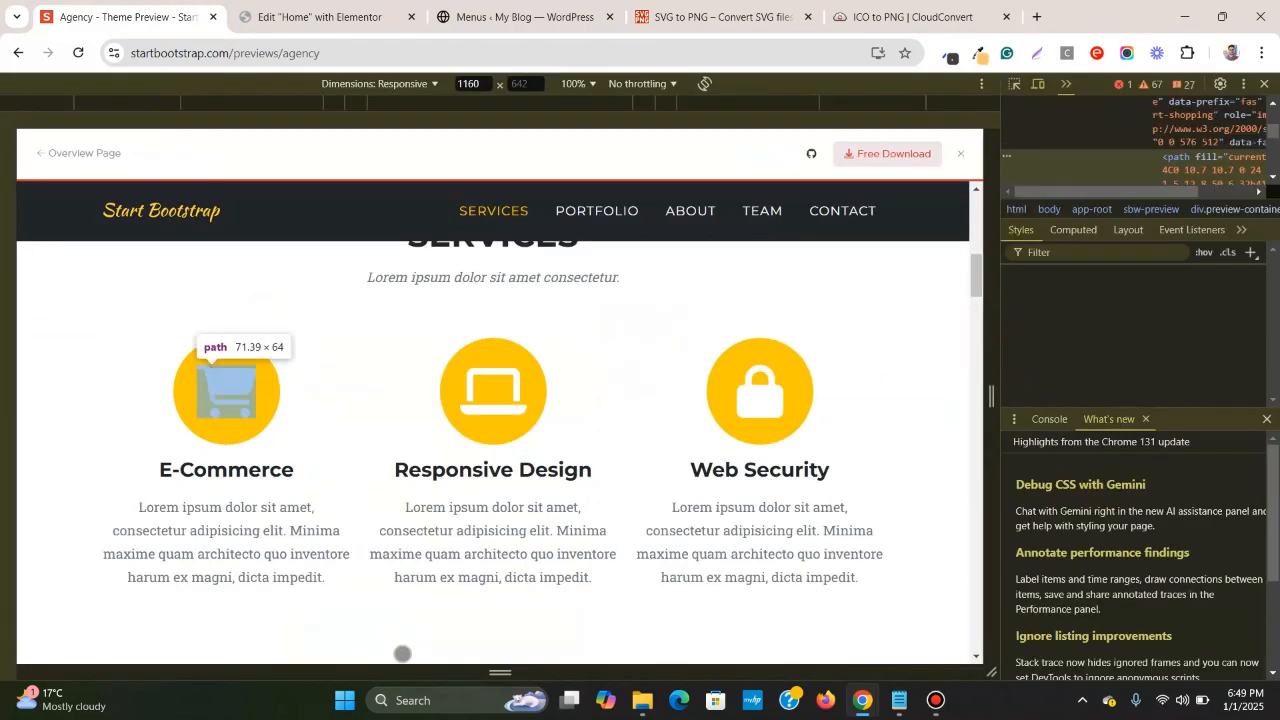
pyautogui.click(1013, 85)
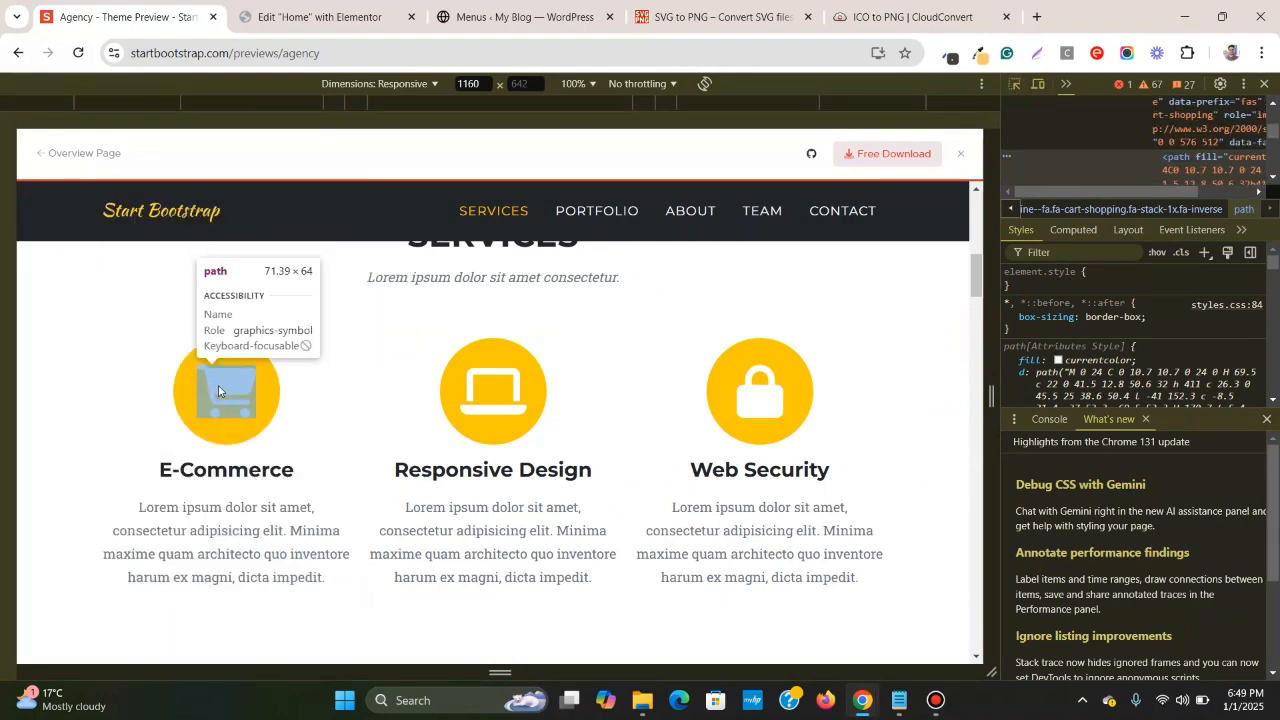
pyautogui.click(224, 392)
pyautogui.click(367, 8)
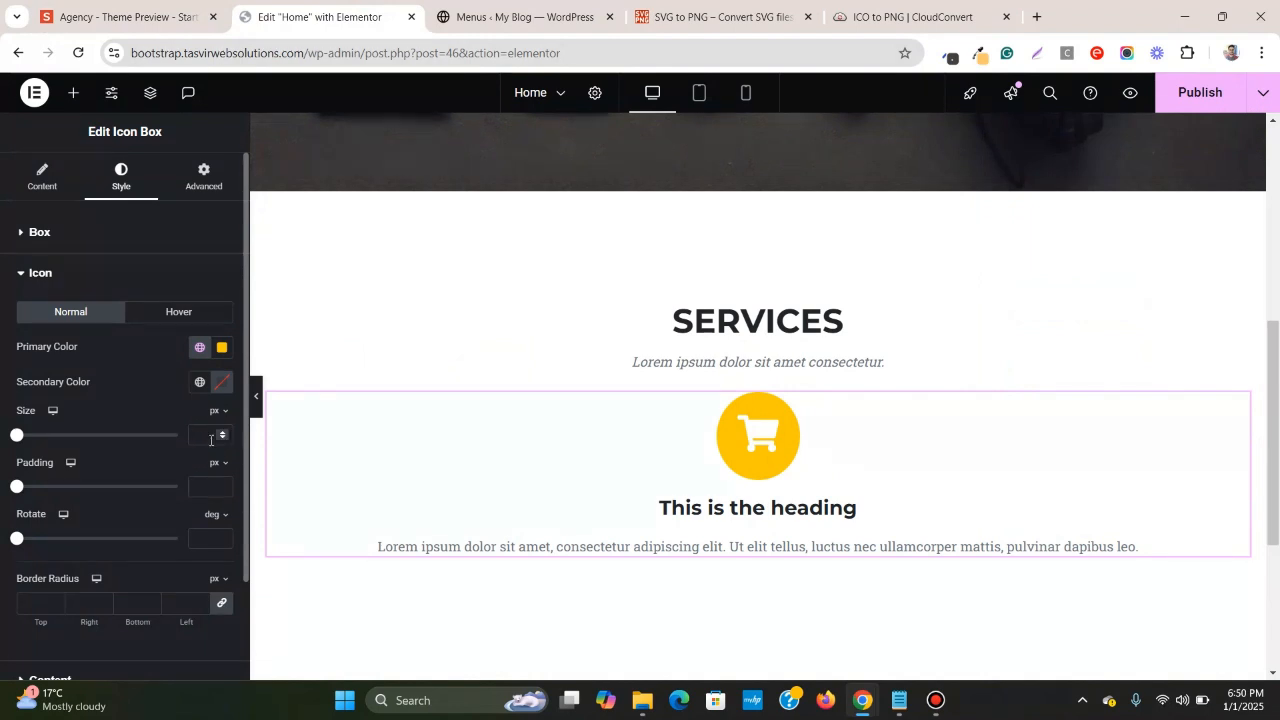
pyautogui.write('7')
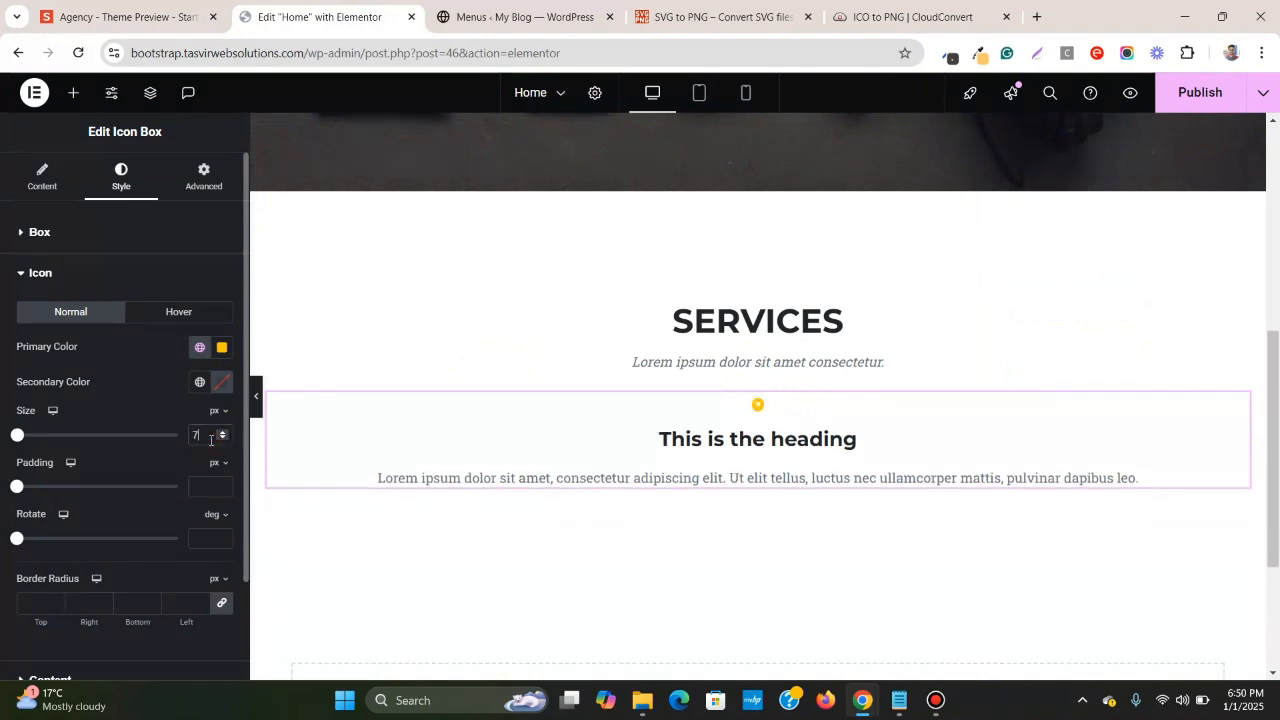
pyautogui.write('1')
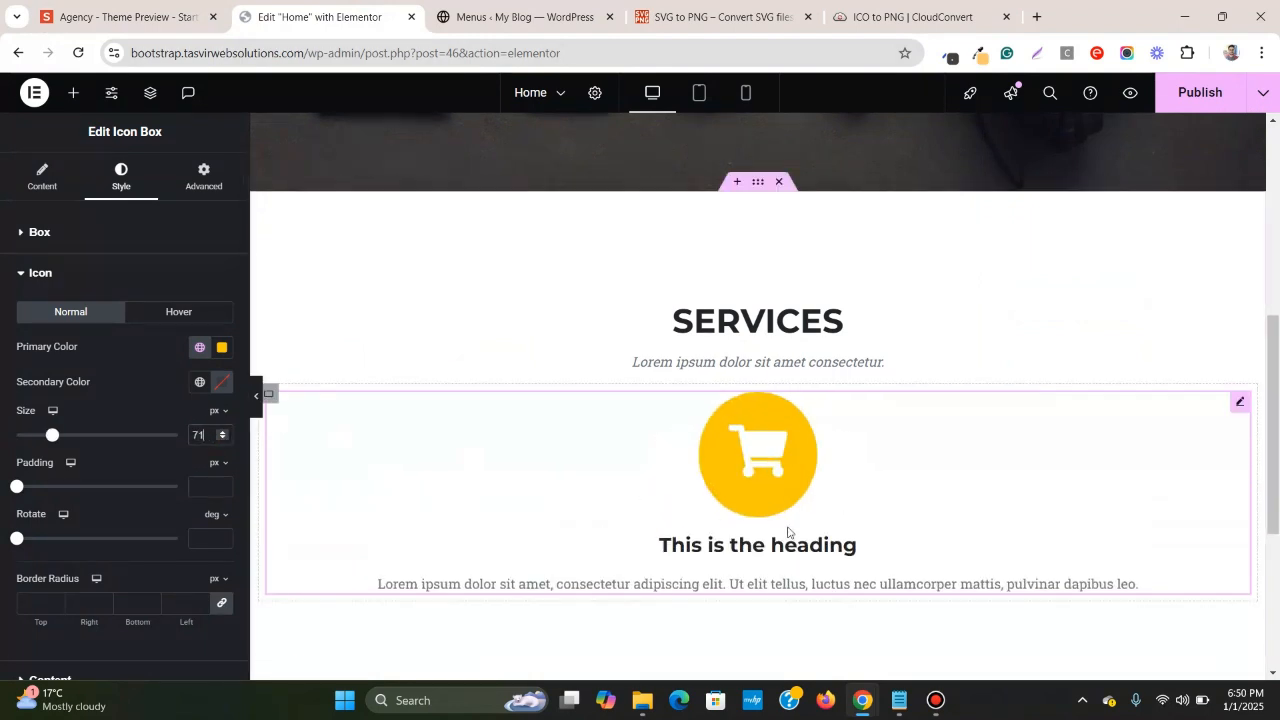
# - Reduce the Icon Box's icon size to 60 px
pyautogui.scroll(-1, 790, 462)
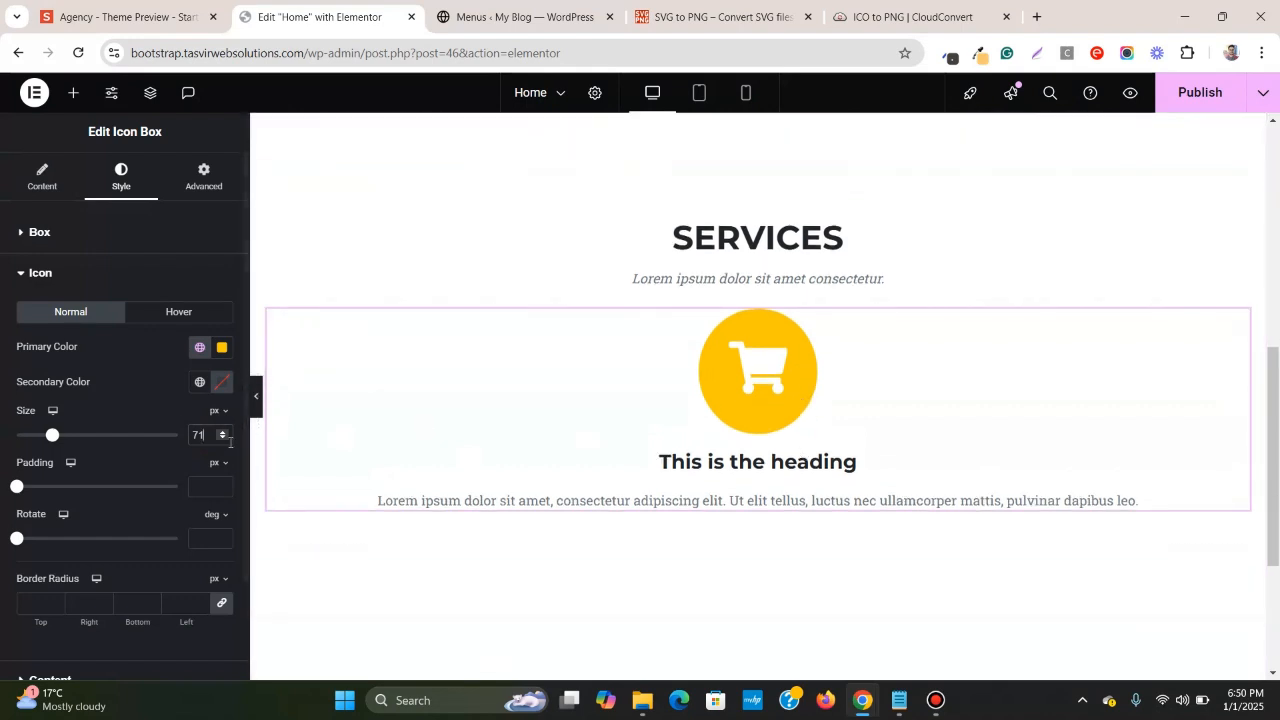
pyautogui.click(223, 440)
pyautogui.click(223, 440)
pyautogui.click(223, 440)
pyautogui.click(223, 440)
pyautogui.click(223, 440)
pyautogui.click(223, 440)
pyautogui.click(223, 440)
pyautogui.click(223, 440)
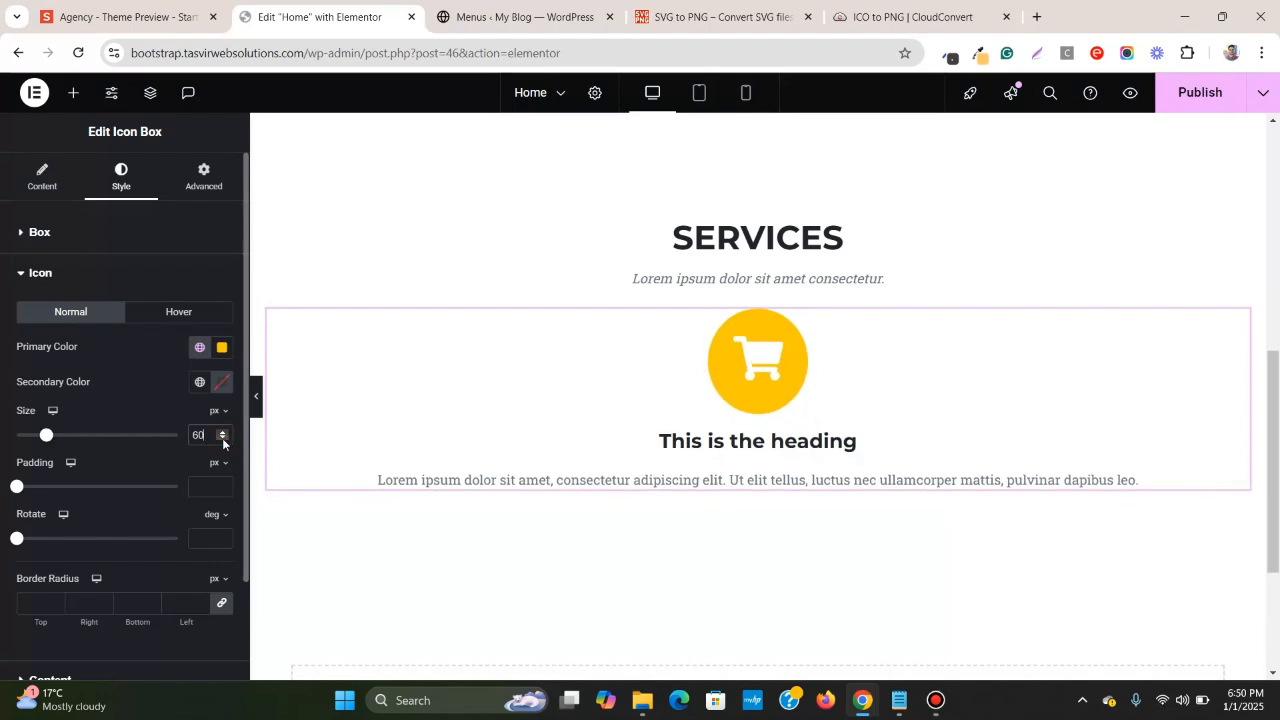
# - Close the developer tools on the original Agency preview, then copy its "E-Commerce" heading into the Icon Box's title in Elementor
pyautogui.click(120, 8)
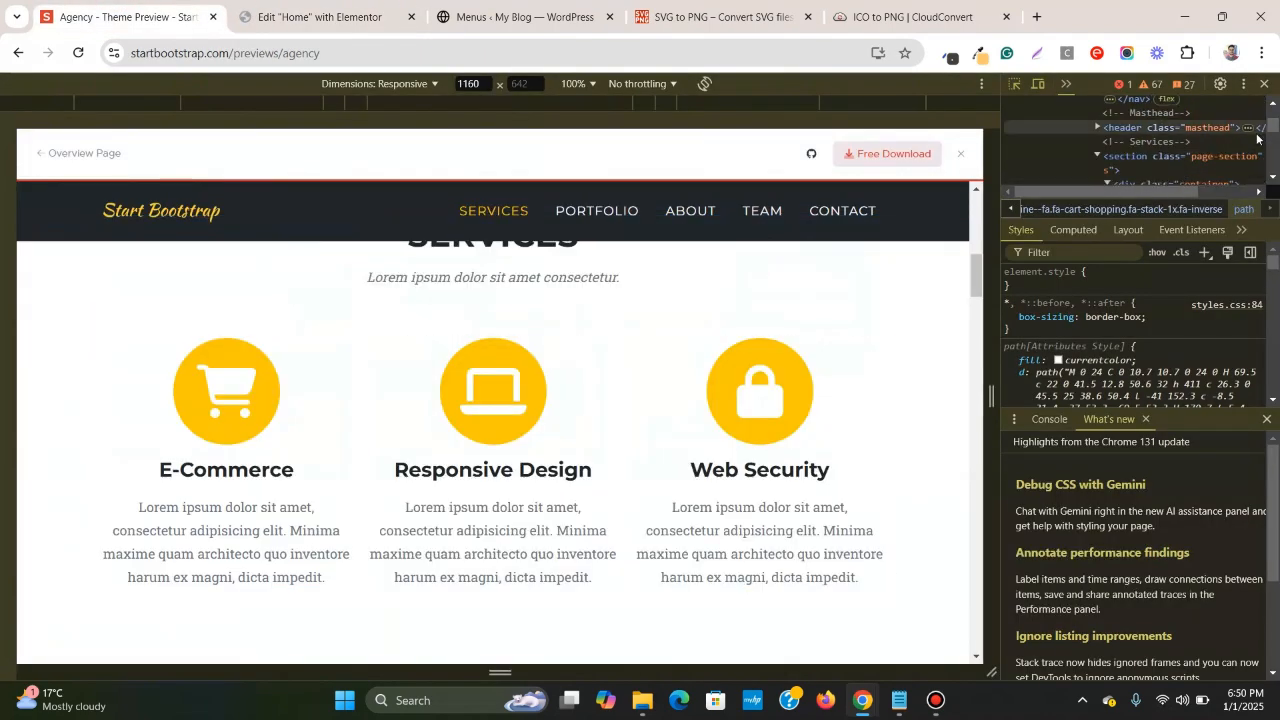
pyautogui.click(1265, 85)
pyautogui.tripleClick(264, 414)
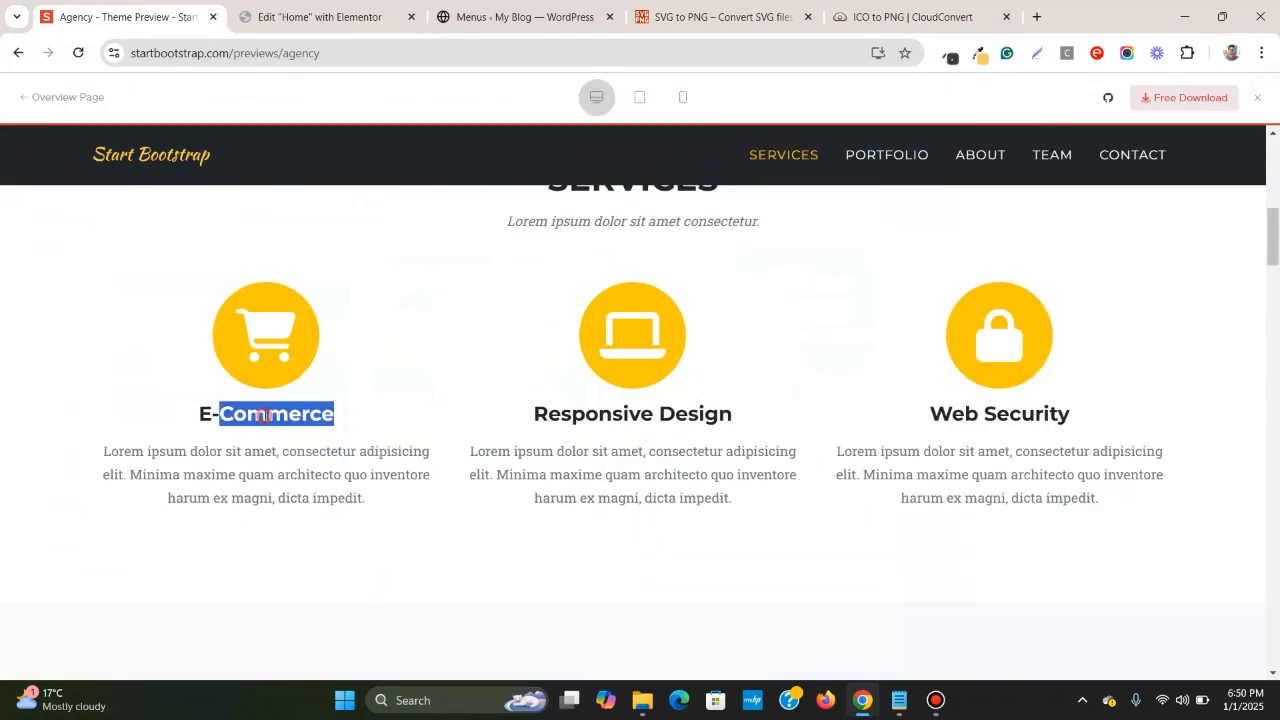
pyautogui.rightClick(262, 414)
pyautogui.click(301, 439)
pyautogui.click(348, 10)
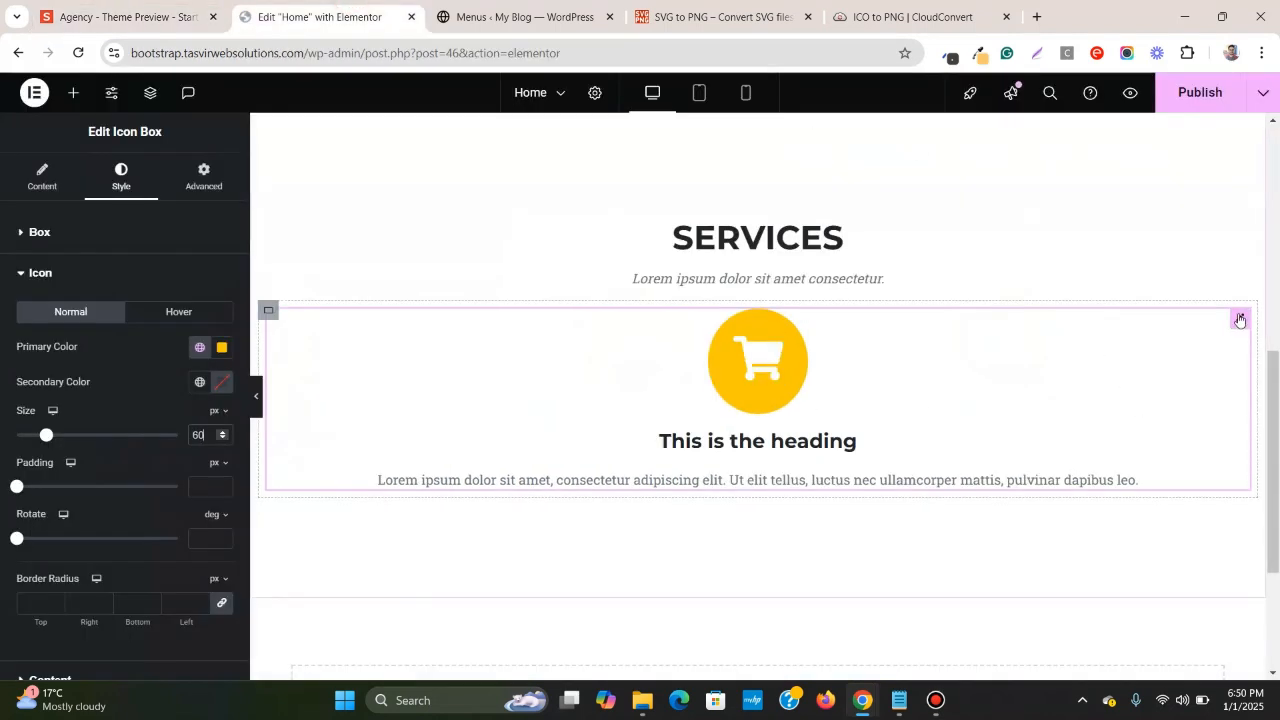
pyautogui.click(14, 189)
pyautogui.tripleClick(162, 480)
pyautogui.rightClick(162, 480)
pyautogui.click(281, 175)
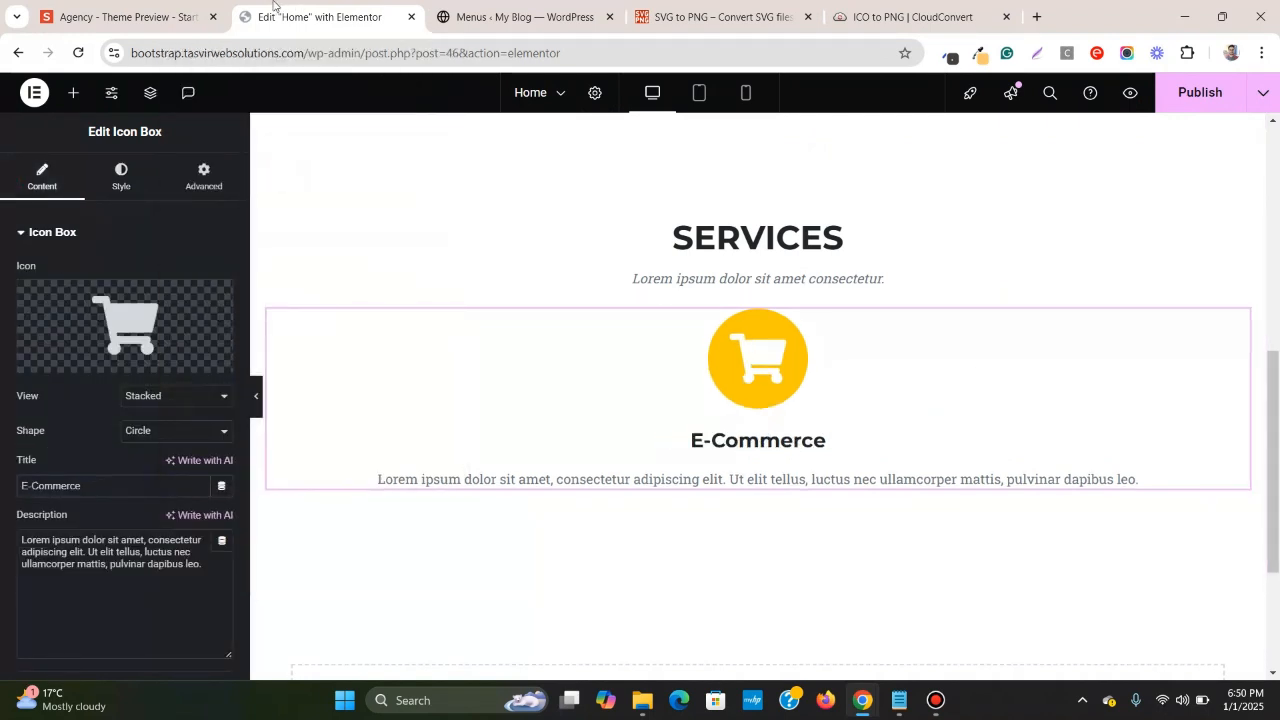
# - Copy the E-Commerce paragraph "Lorem ipsum dolor sit amet, consectetur adipisicing elit..." from the original preview and replace the Icon Box's description with it in Elementor
pyautogui.click(177, 7)
pyautogui.tripleClick(345, 500)
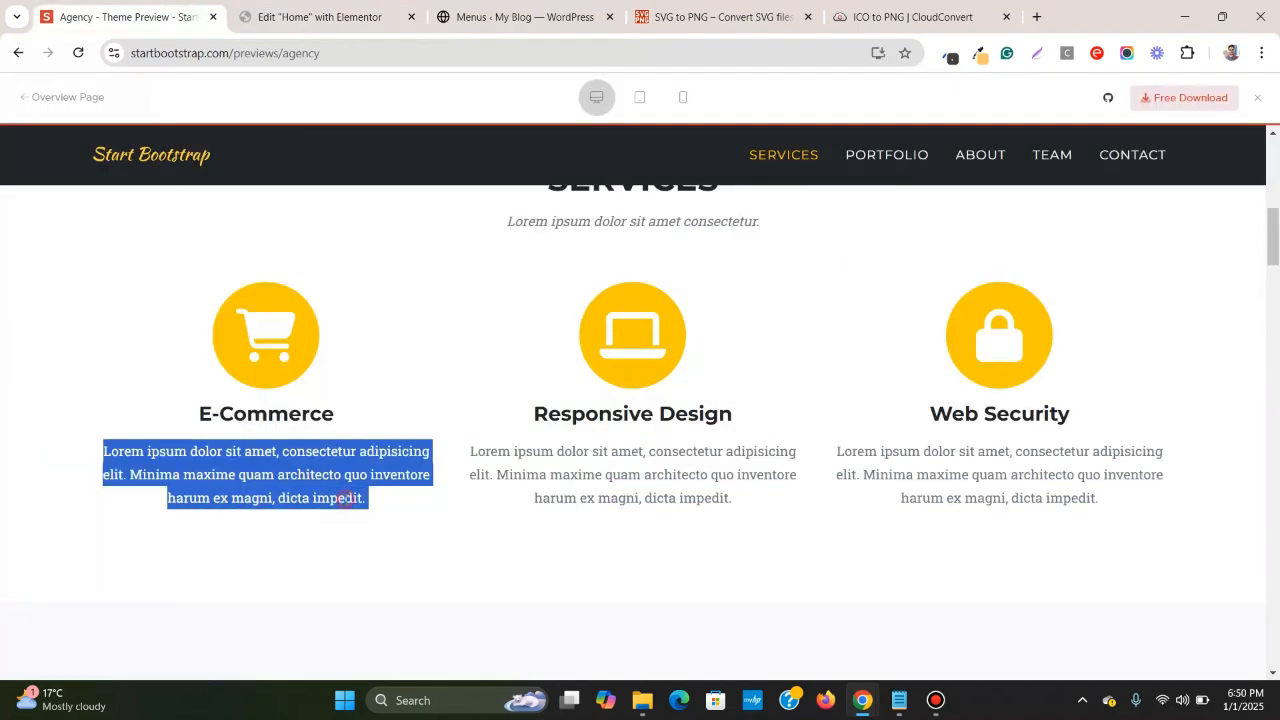
pyautogui.rightClick(342, 512)
pyautogui.click(419, 281)
pyautogui.click(288, 5)
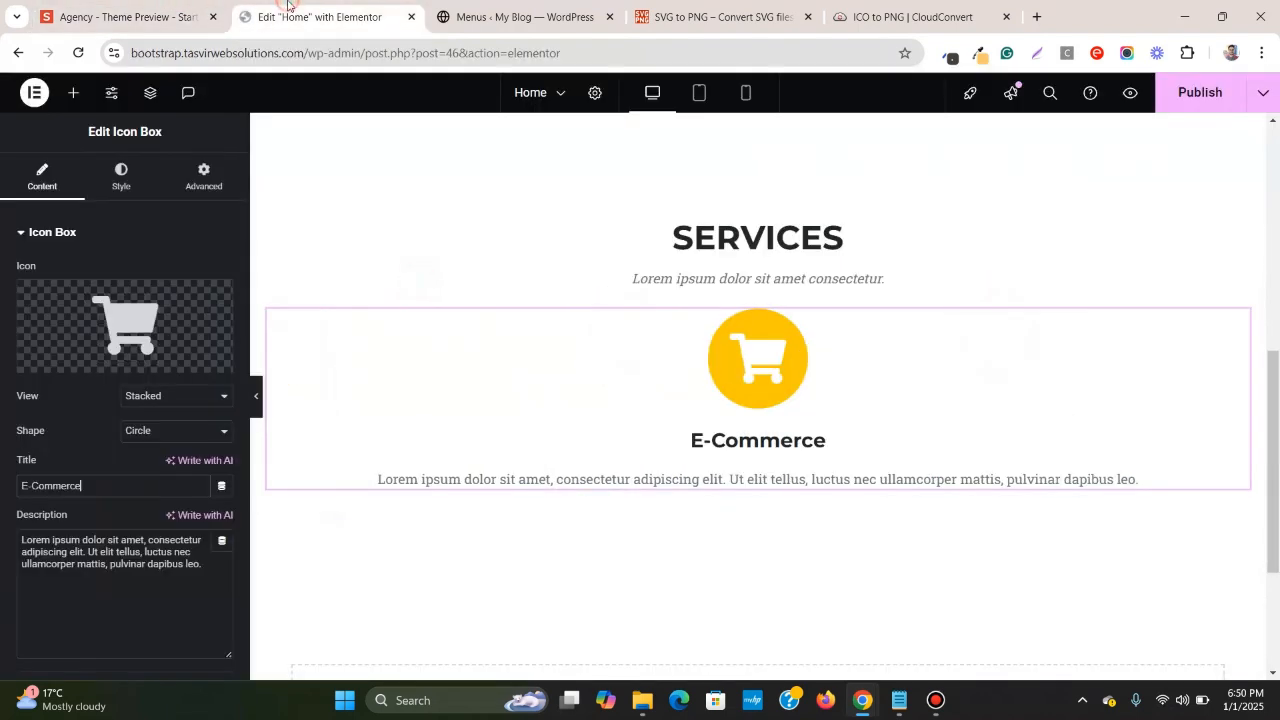
pyautogui.tripleClick(138, 530)
pyautogui.rightClick(138, 532)
pyautogui.click(245, 221)
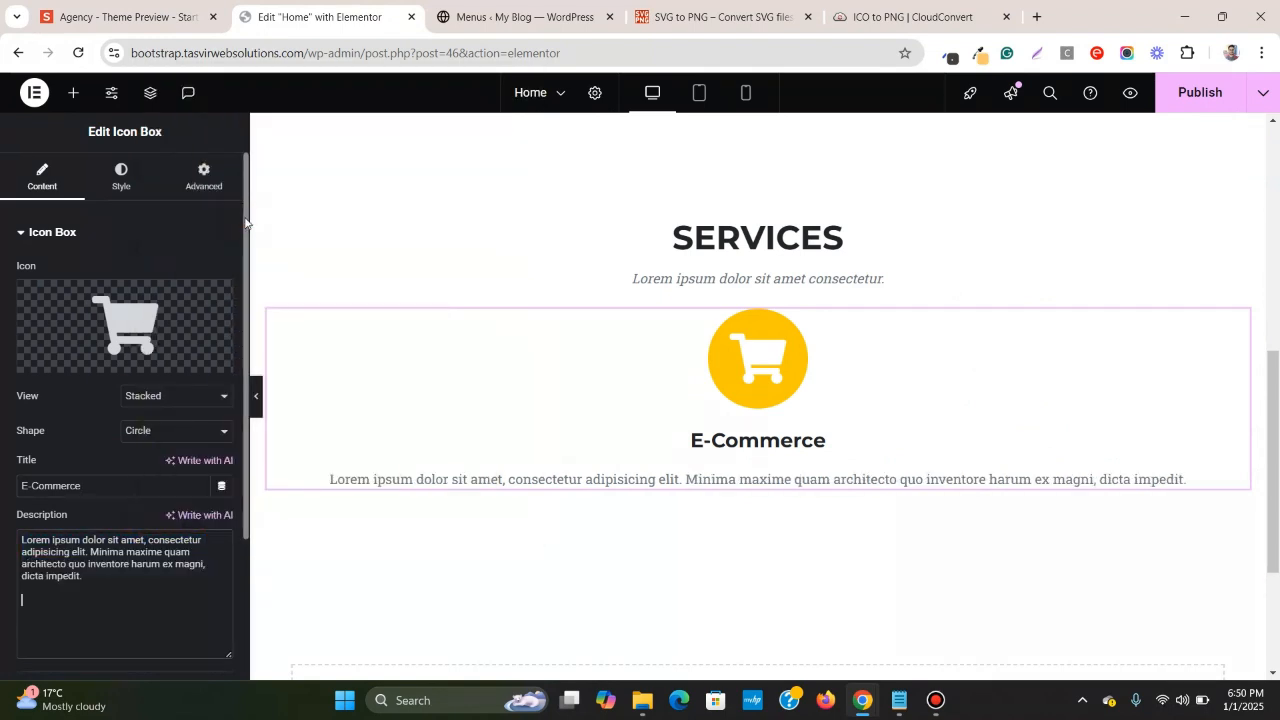
pyautogui.scroll(-2, 1040, 250)
pyautogui.scroll(2, 1084, 264)
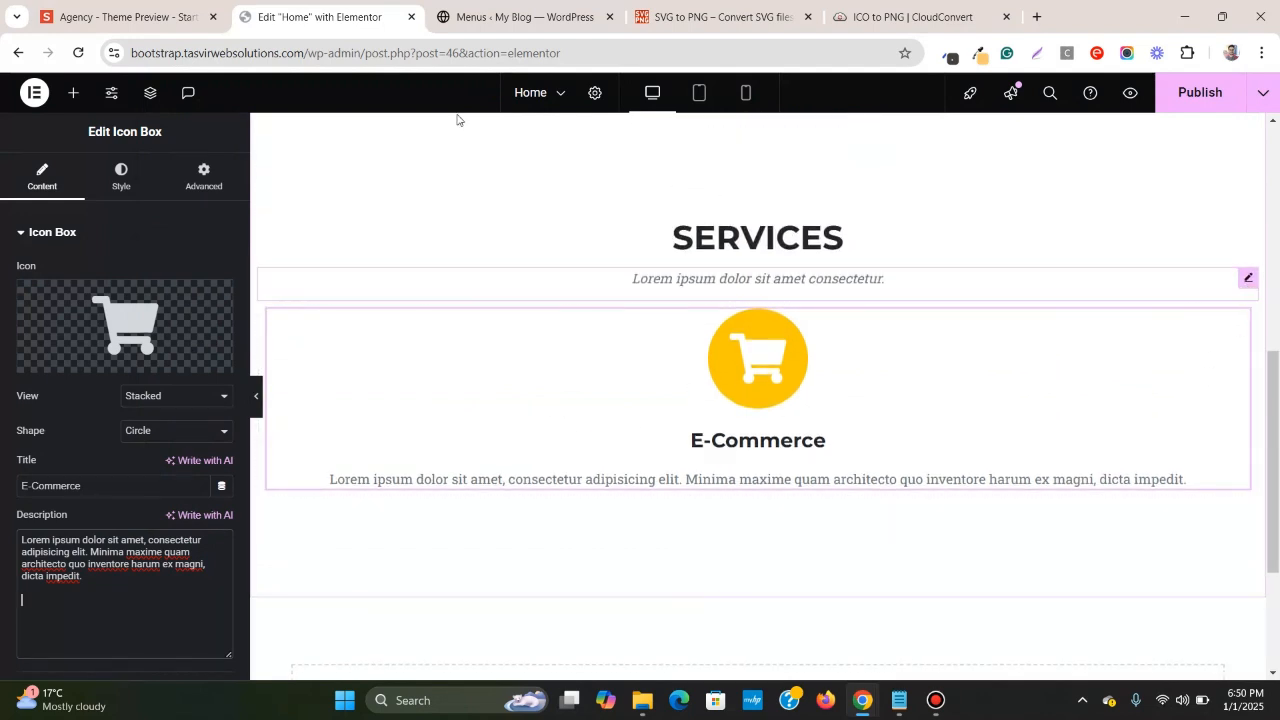
# - Check the three service columns in the original preview, then duplicate the E-Commerce Icon Box twice in Elementor
pyautogui.click(120, 16)
pyautogui.click(464, 321)
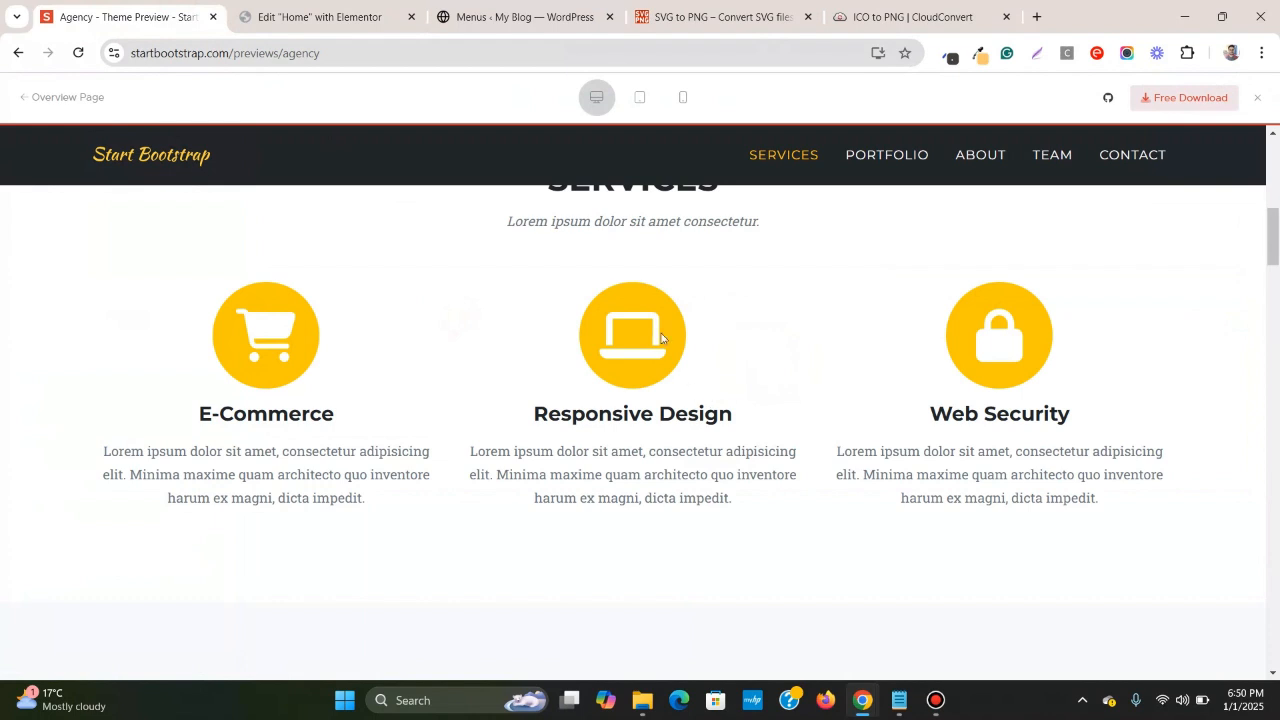
pyautogui.click(370, 14)
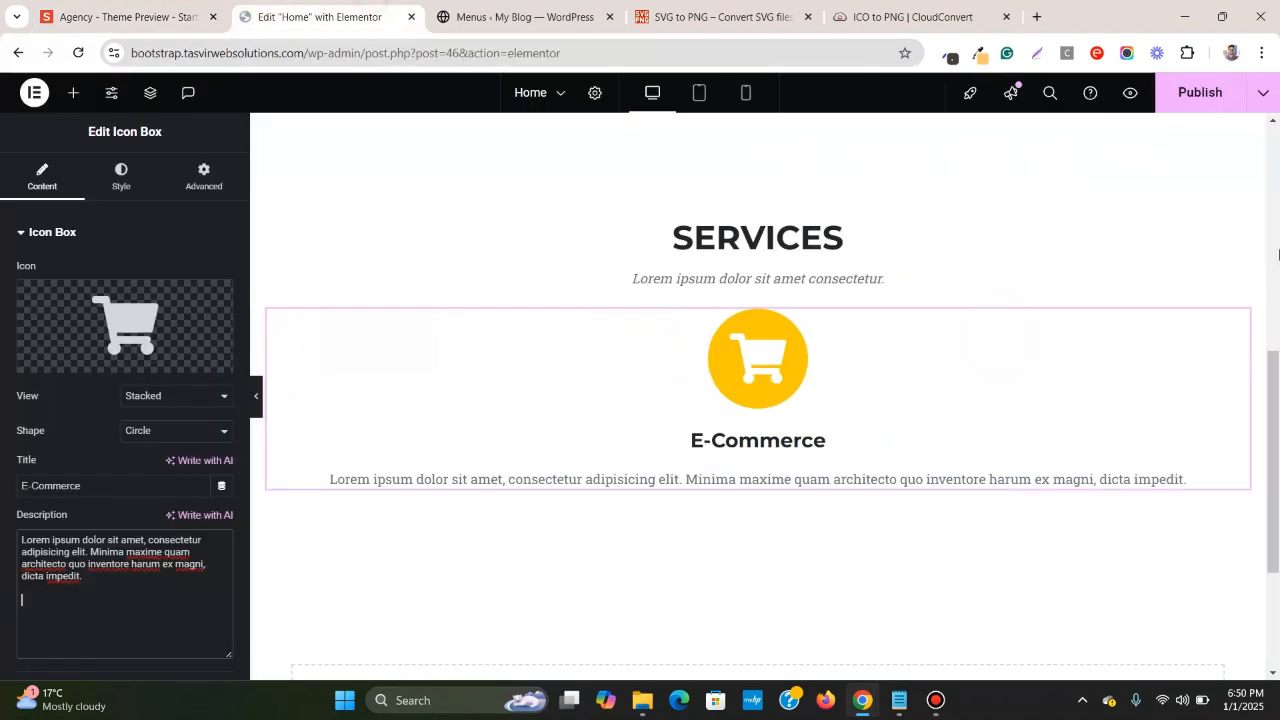
pyautogui.rightClick(1242, 316)
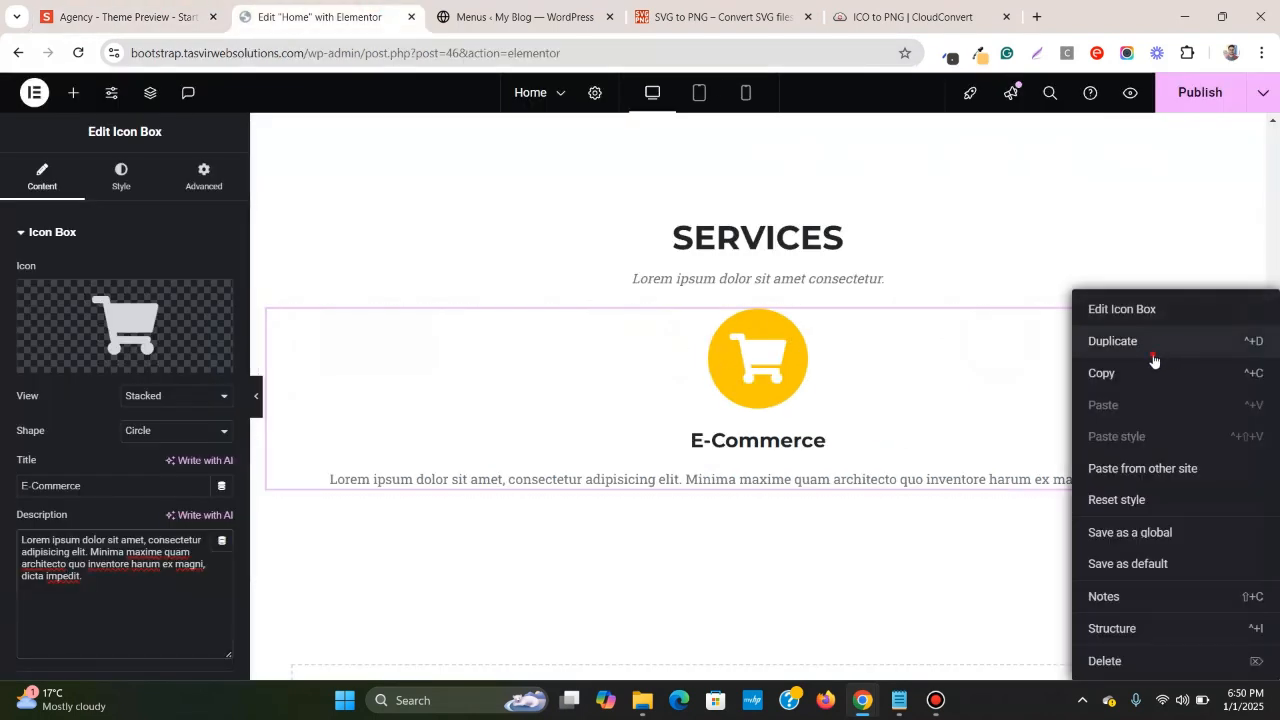
pyautogui.click(1153, 345)
pyautogui.scroll(-3, 1240, 300)
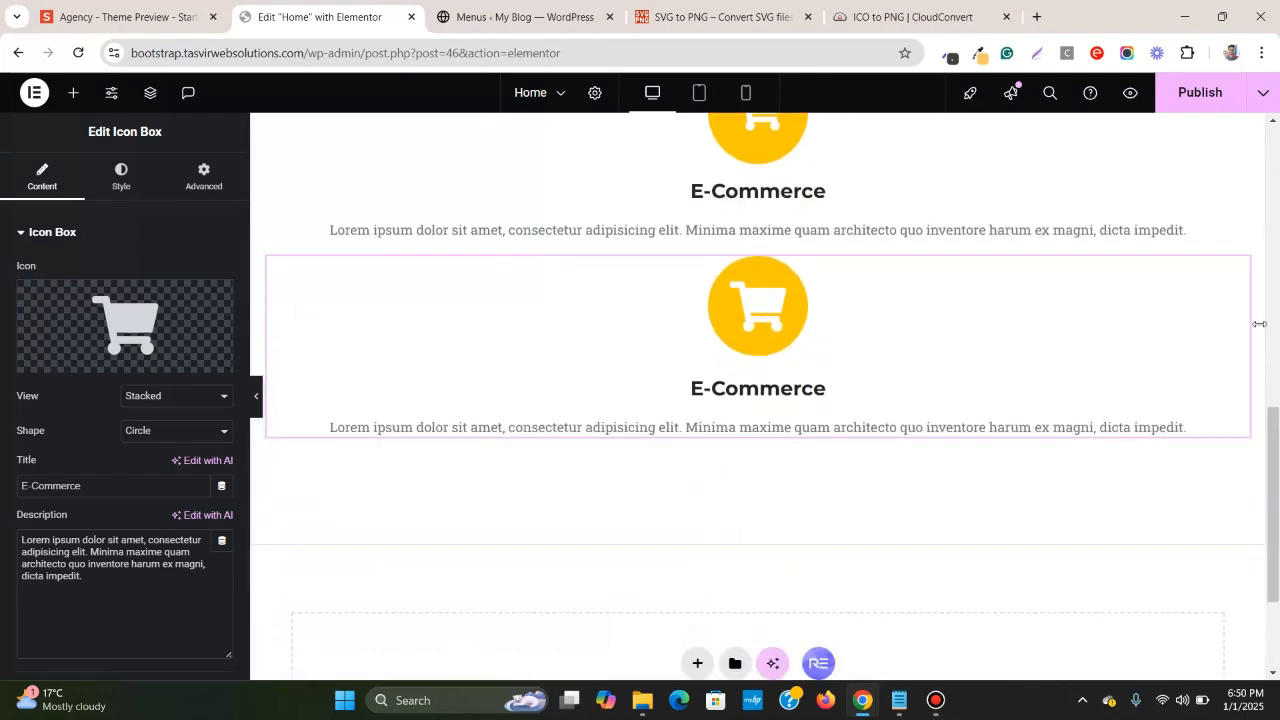
pyautogui.rightClick(1240, 267)
pyautogui.click(1129, 313)
# - Set the direction of the container holding the three Icon Boxes to a left-to-right row
pyautogui.scroll(3, 834, 317)
pyautogui.scroll(1, 680, 300)
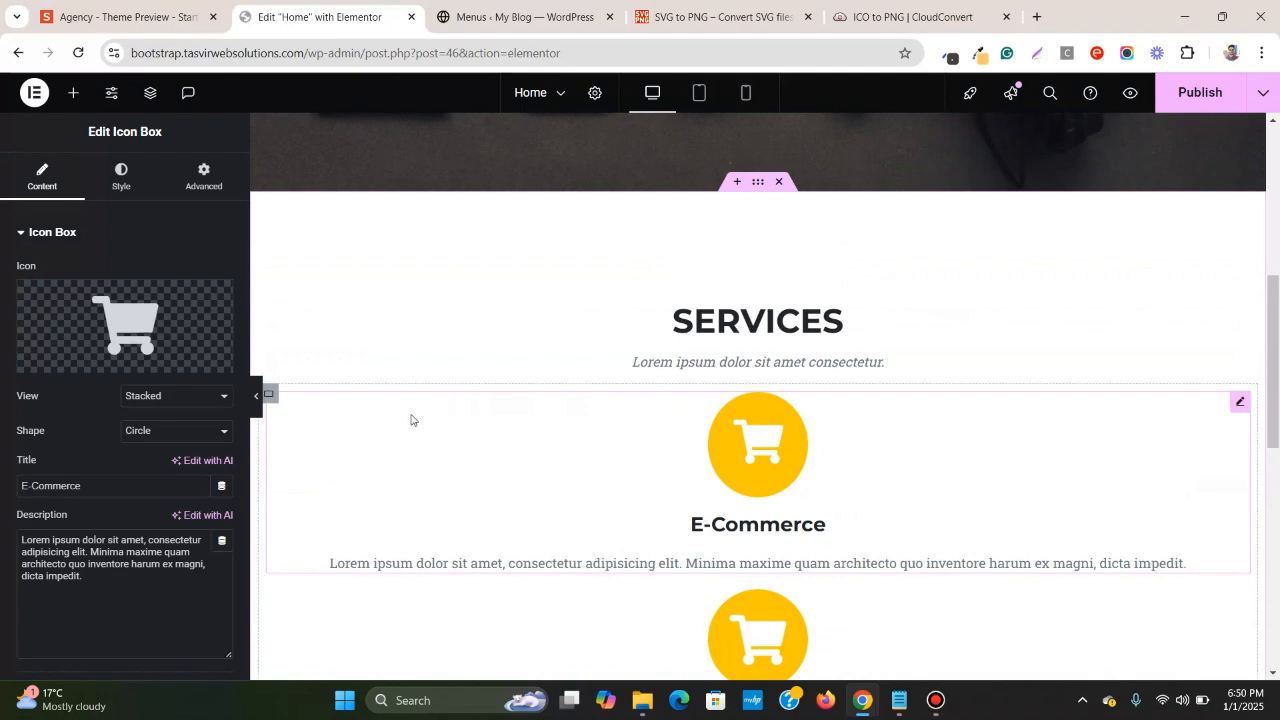
pyautogui.scroll(-2, 600, 380)
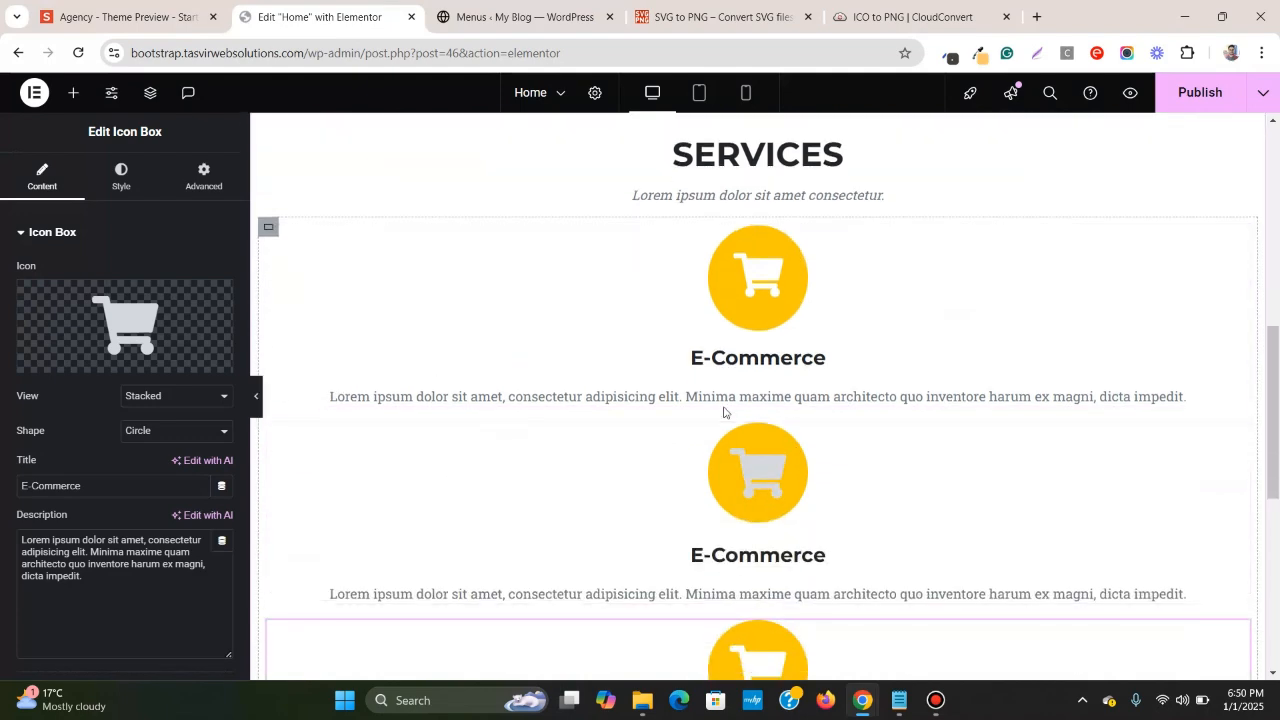
pyautogui.scroll(1, 412, 339)
pyautogui.scroll(-6, 743, 380)
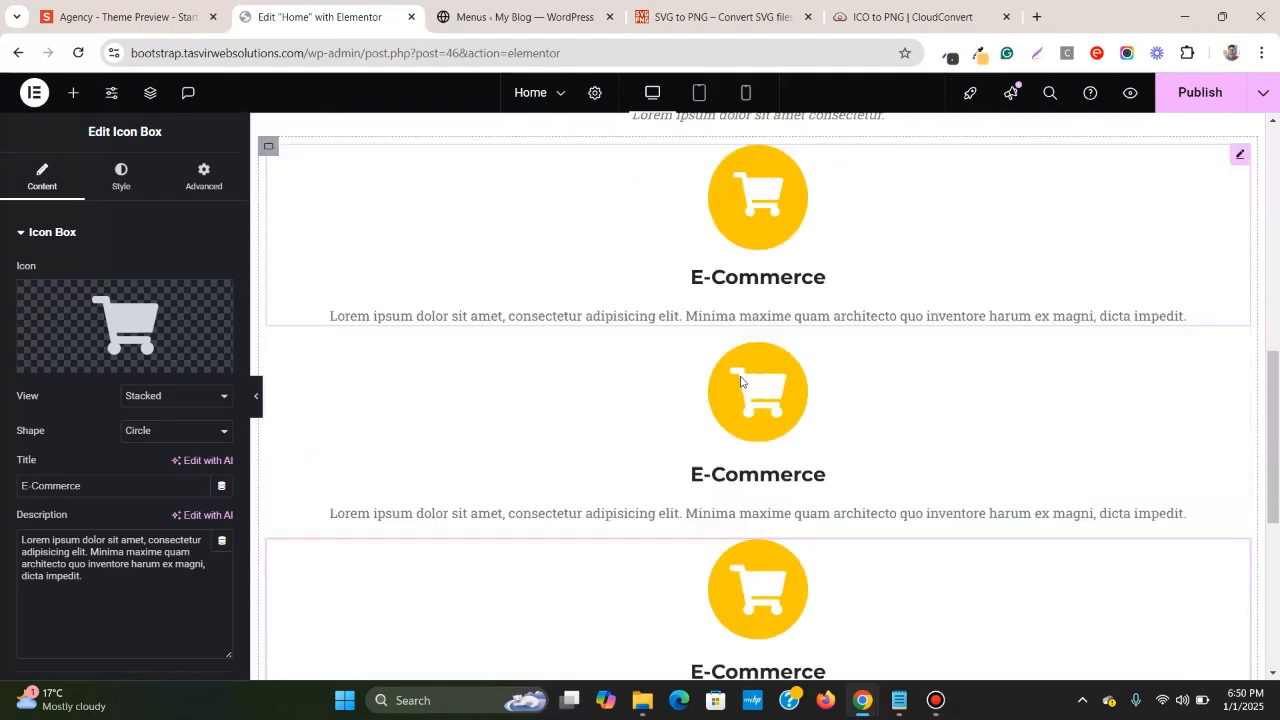
pyautogui.scroll(5, 471, 257)
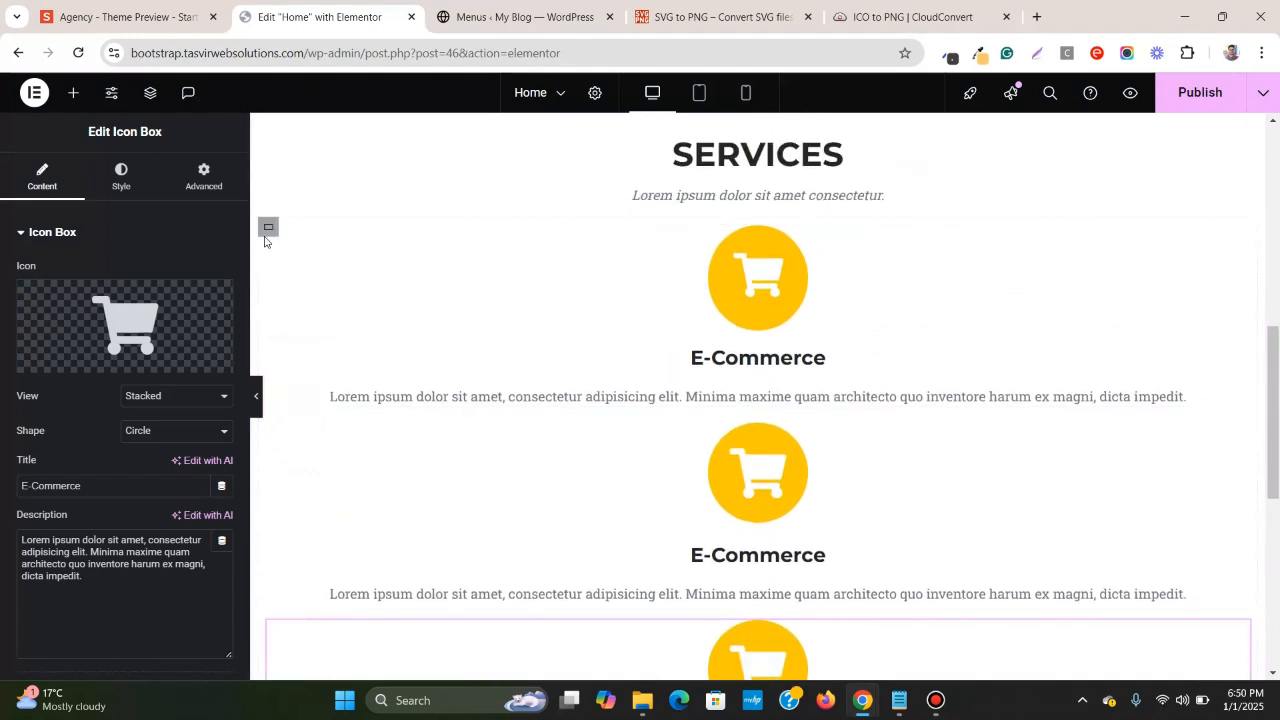
pyautogui.click(267, 229)
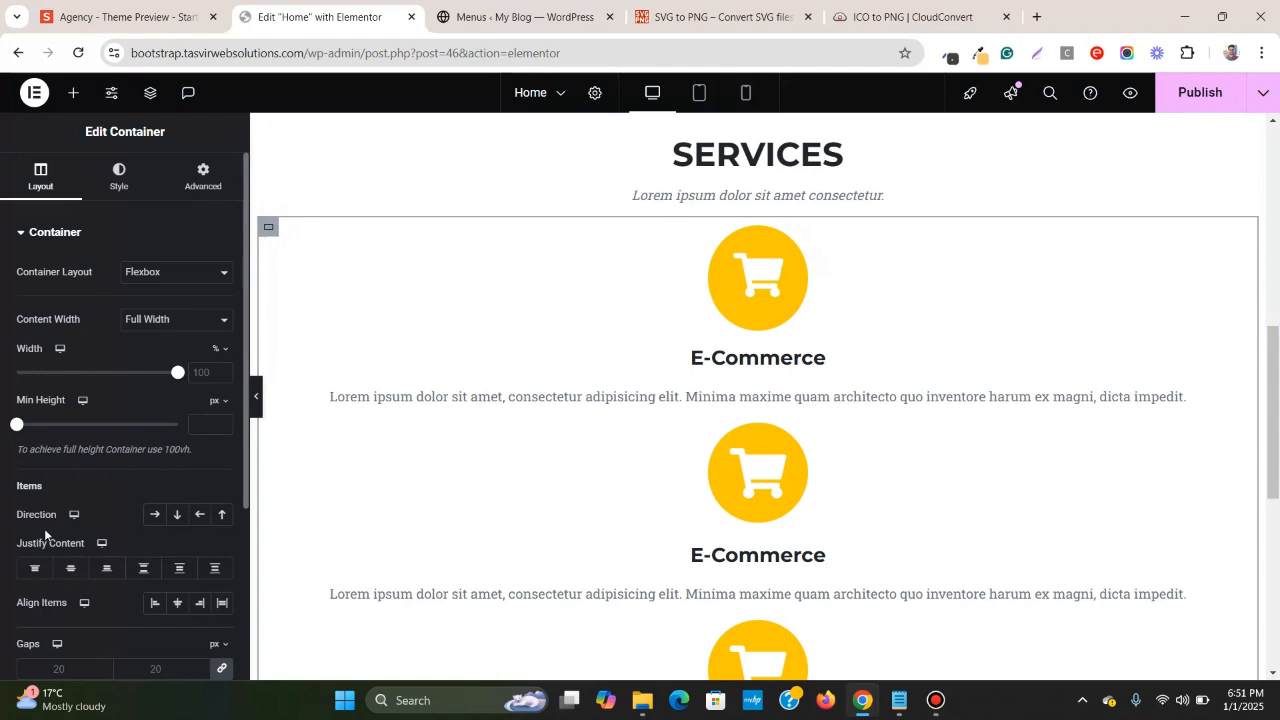
pyautogui.click(155, 516)
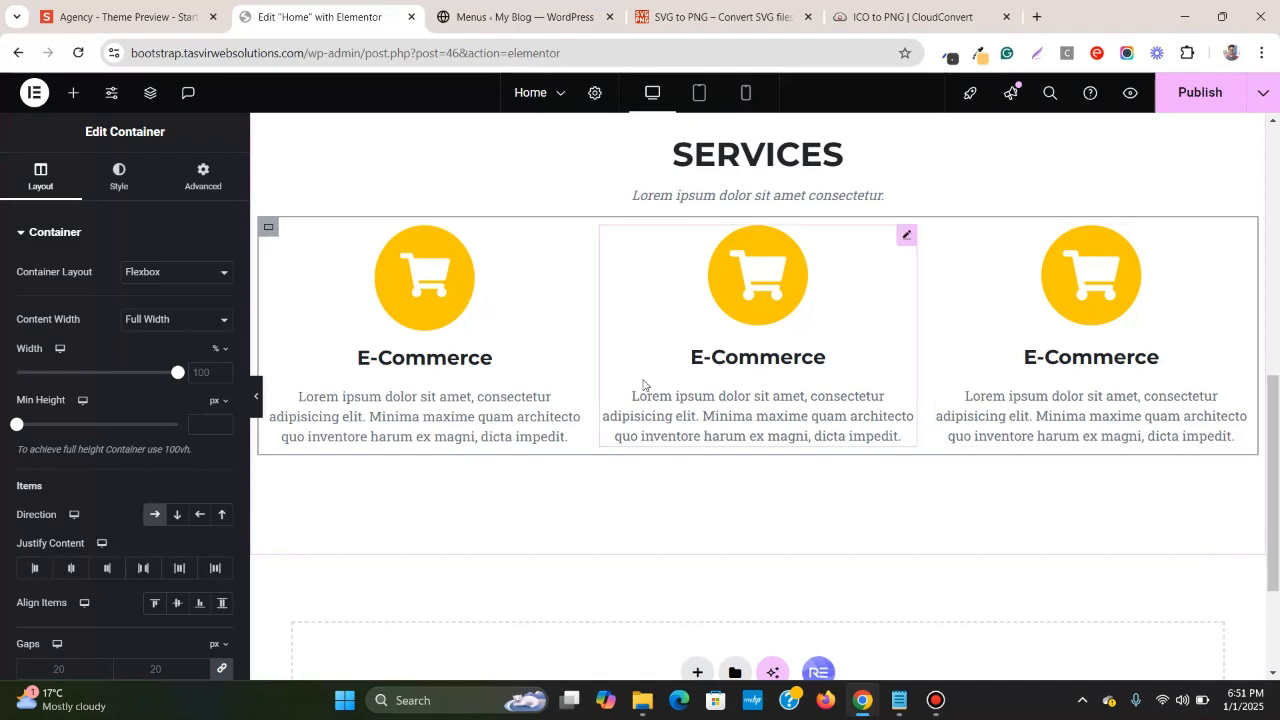
# - Compare the full-width Elementor view of the Services section with the column layout and spacing in the original Agency preview
pyautogui.click(256, 398)
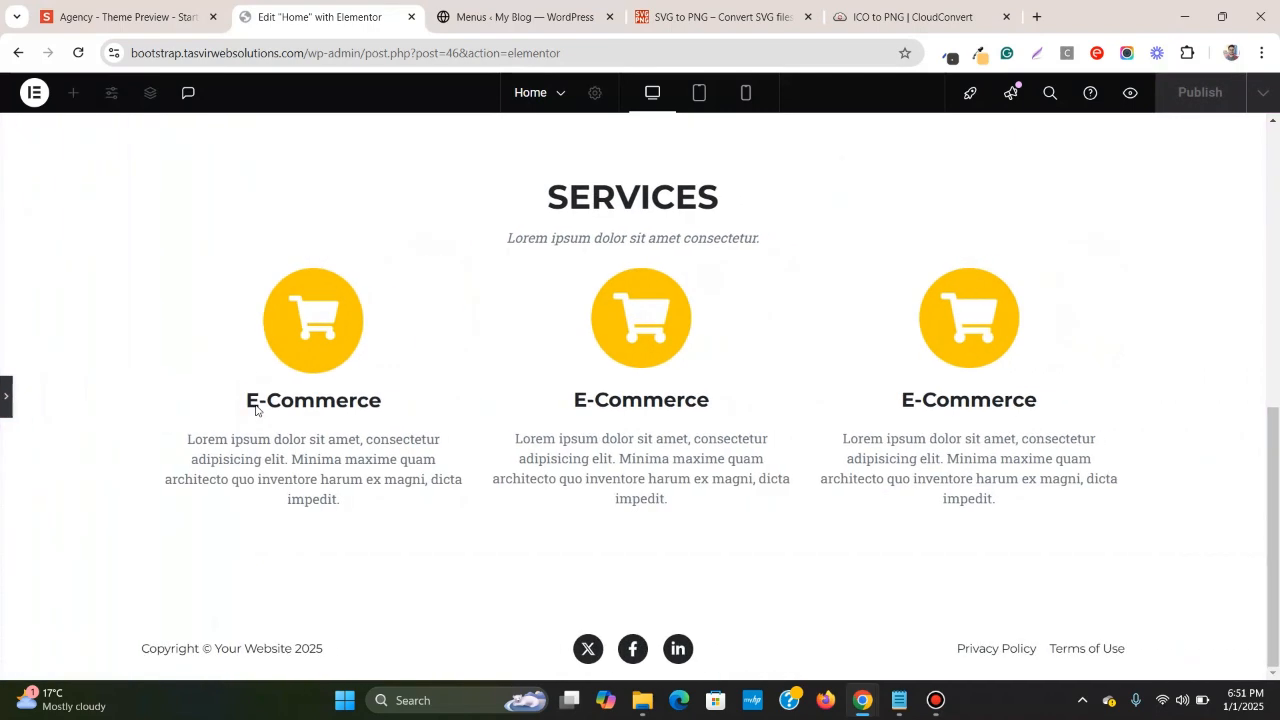
pyautogui.click(131, 16)
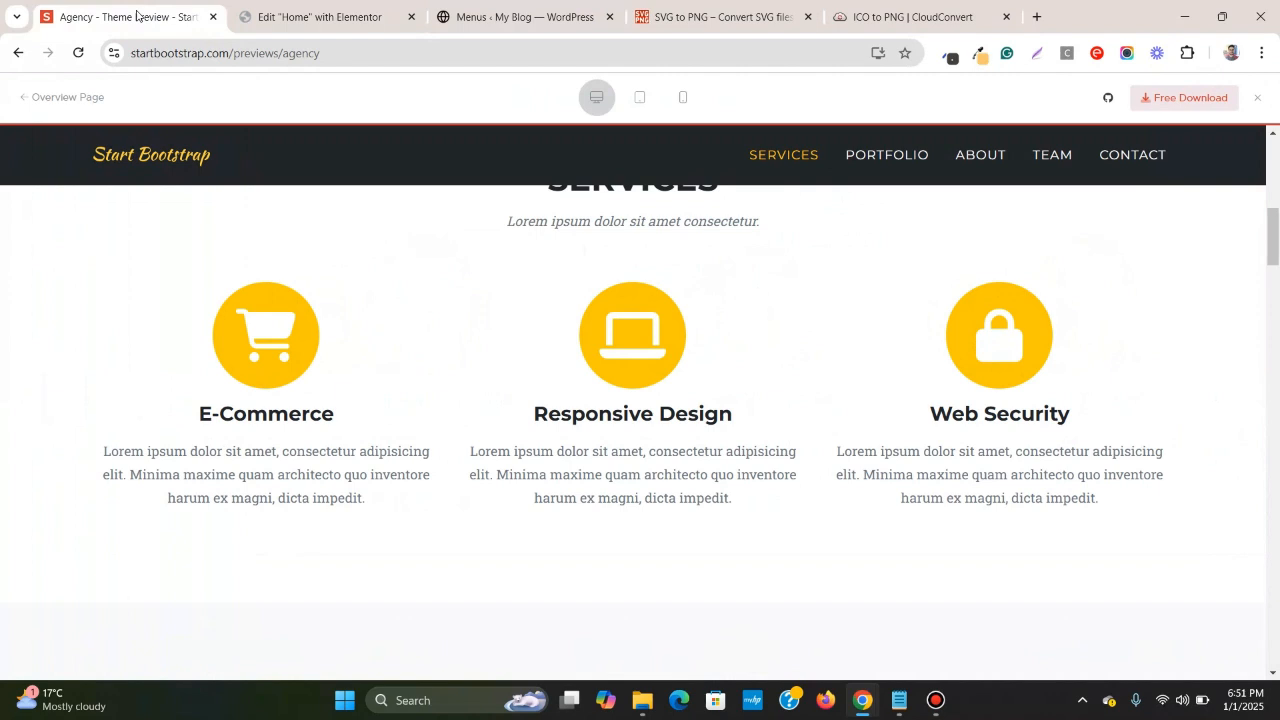
pyautogui.scroll(2, 328, 338)
pyautogui.scroll(-1, 336, 348)
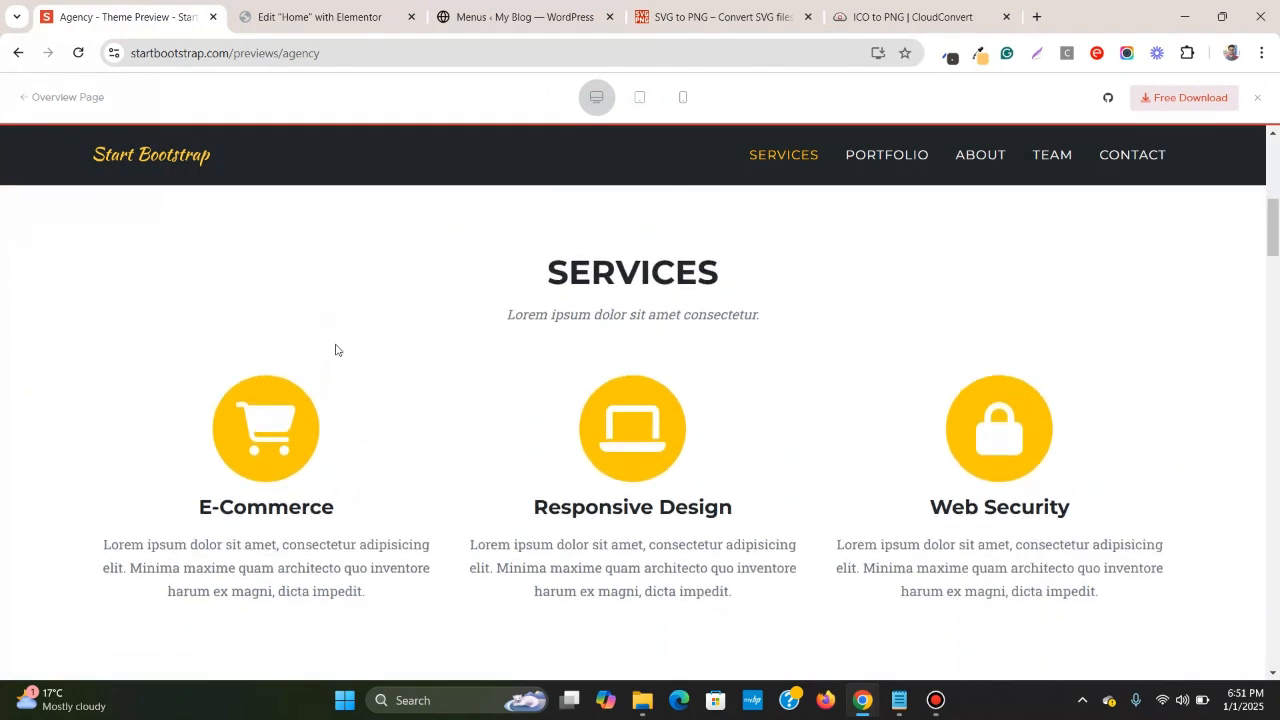
pyautogui.scroll(-1, 290, 478)
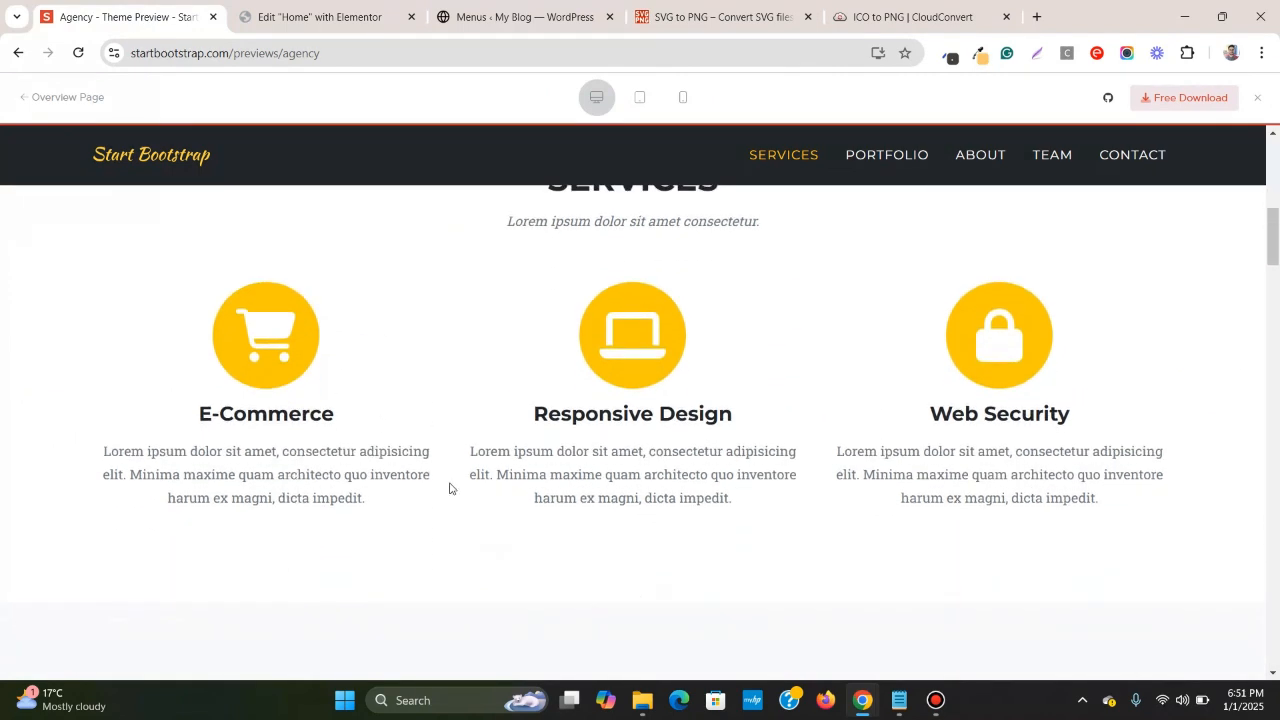
pyautogui.click(353, 10)
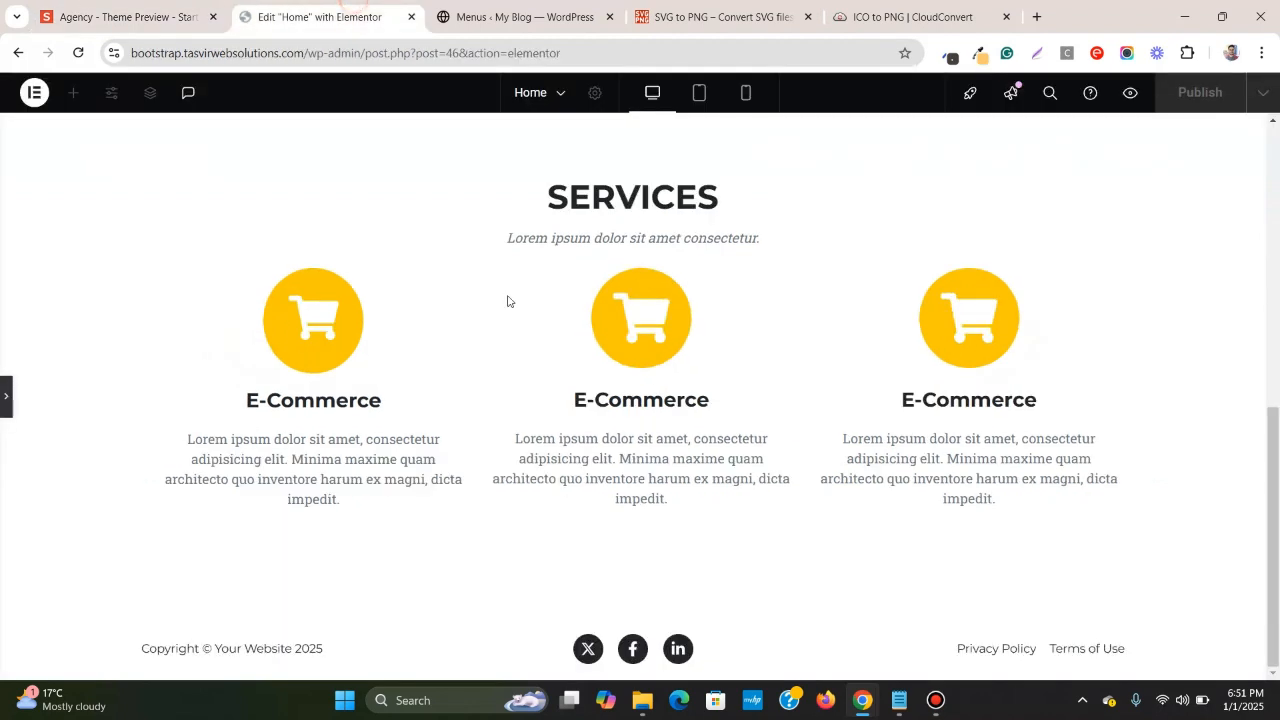
# - Set the boxed content width of the outer Services section container to 1250 px
pyautogui.click(3, 390)
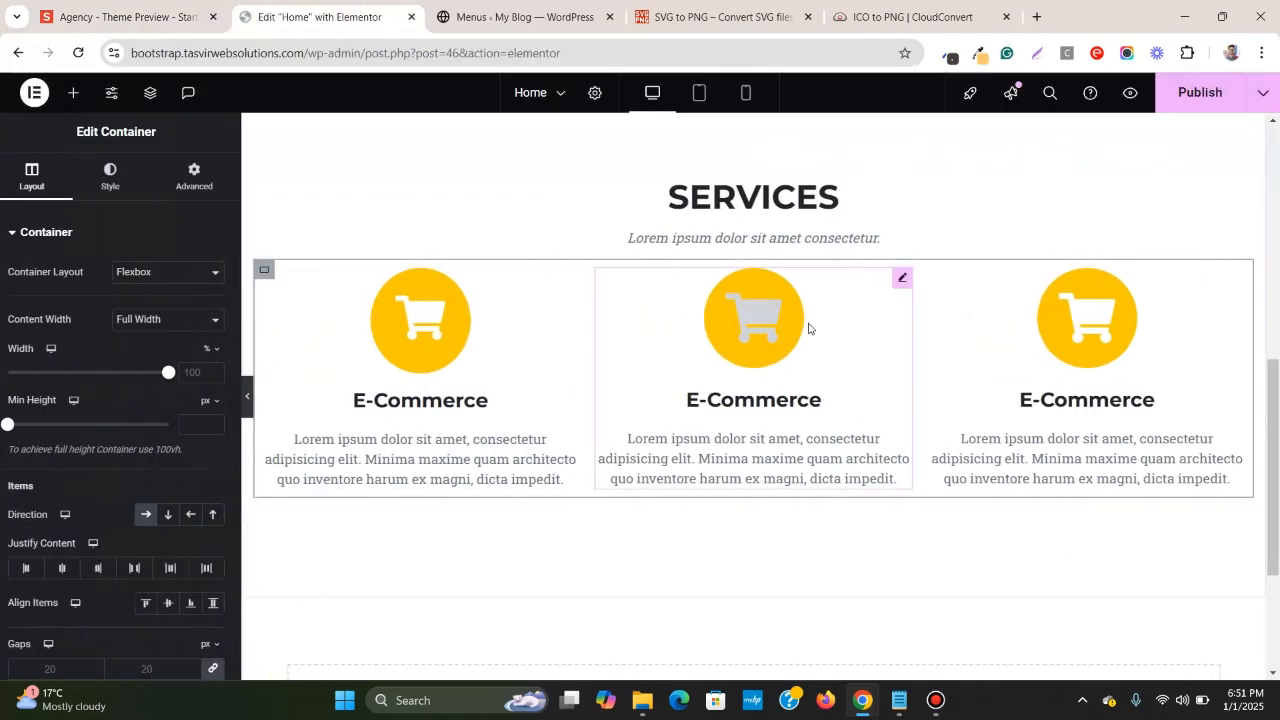
pyautogui.scroll(2, 811, 329)
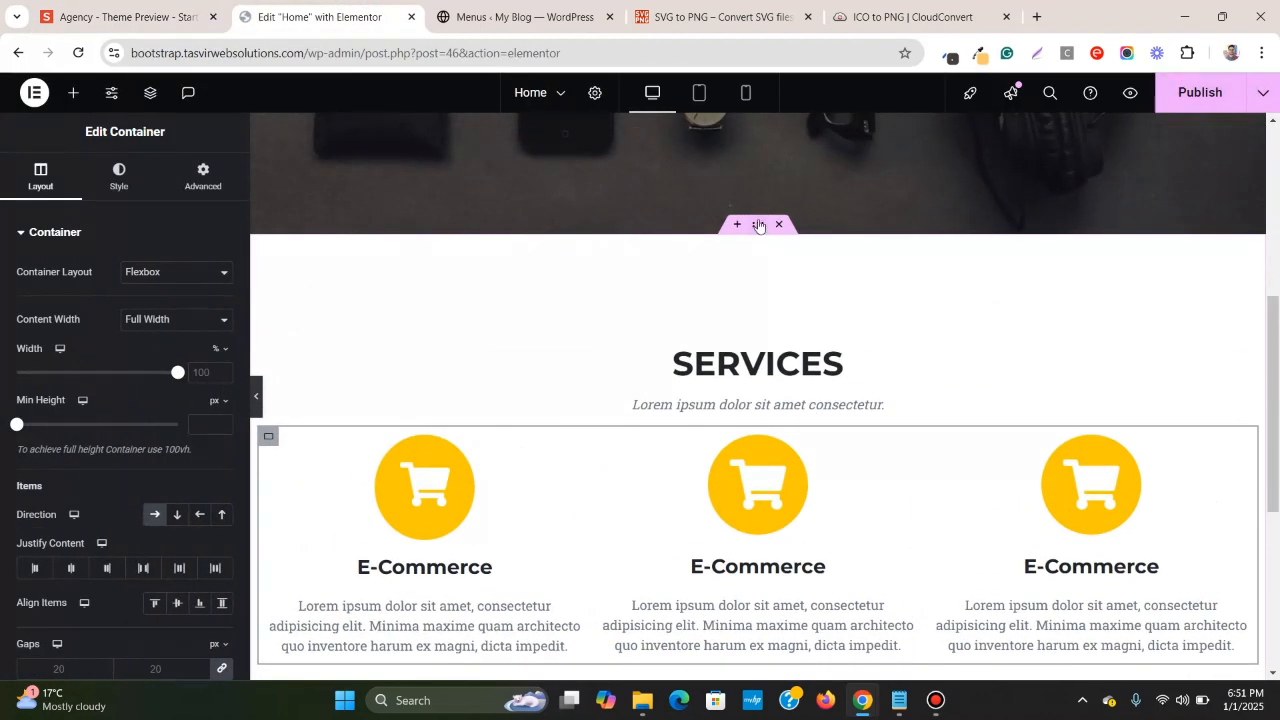
pyautogui.click(758, 225)
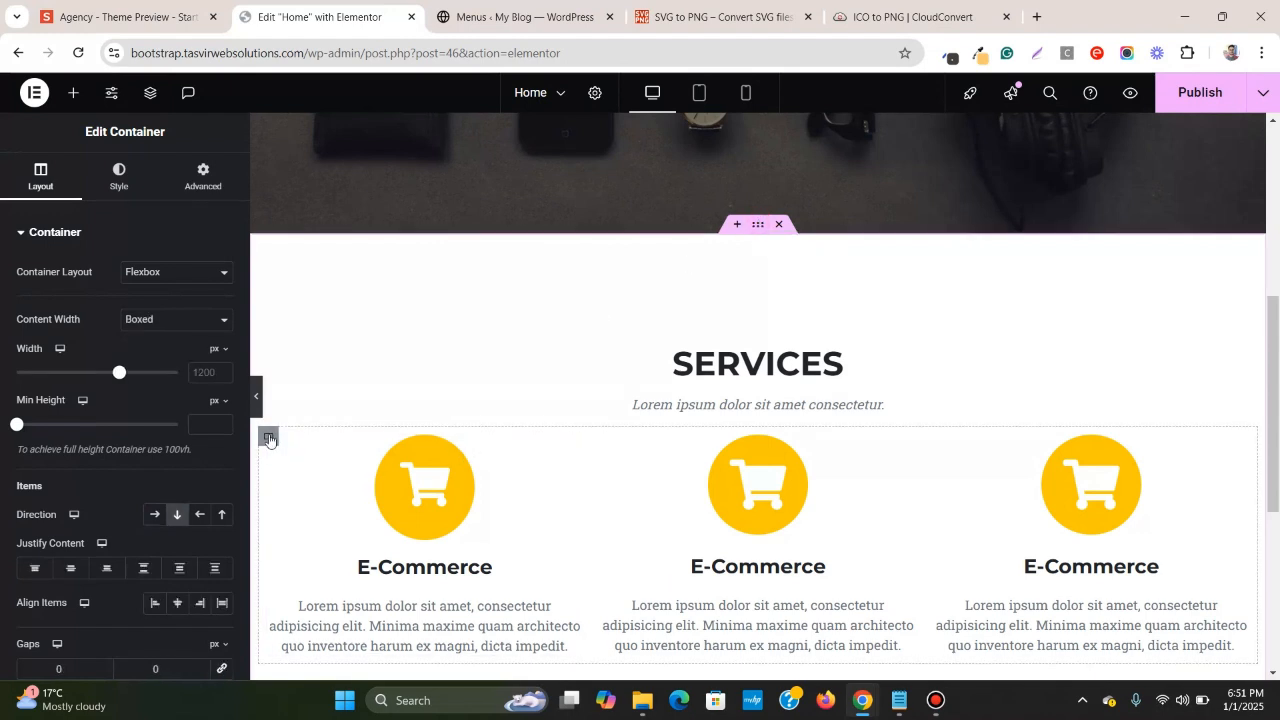
pyautogui.click(268, 438)
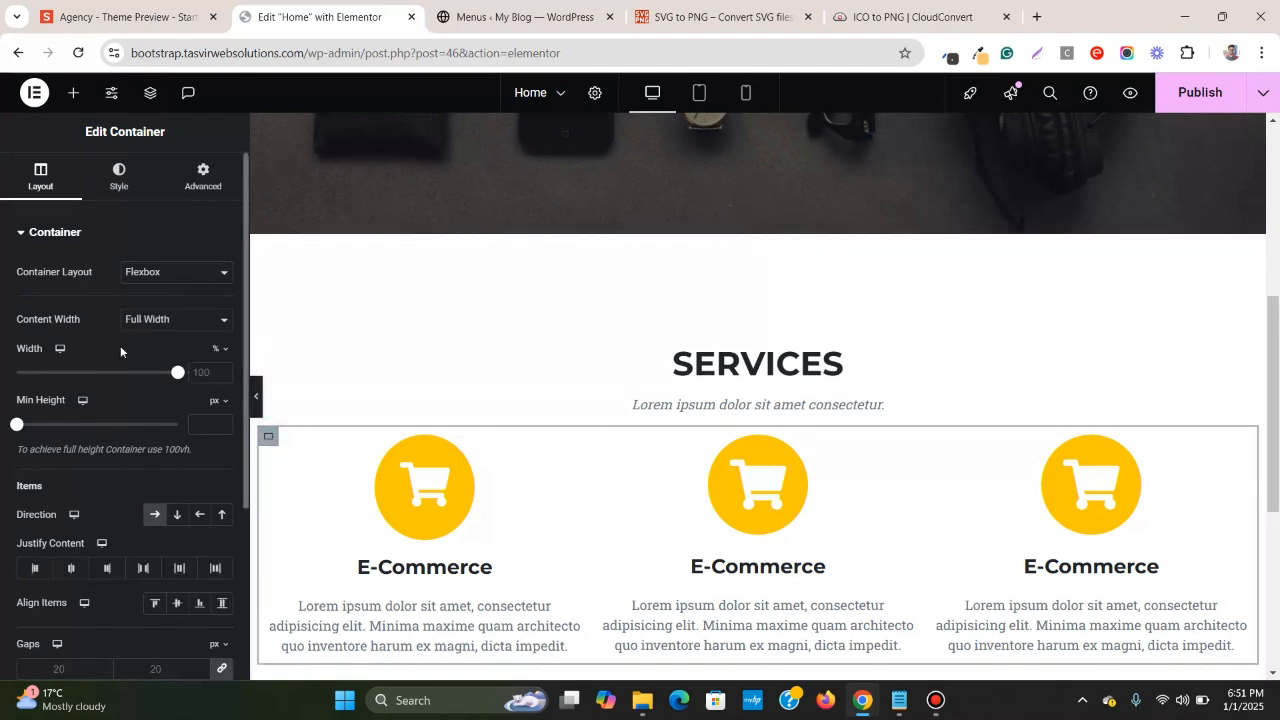
pyautogui.click(761, 225)
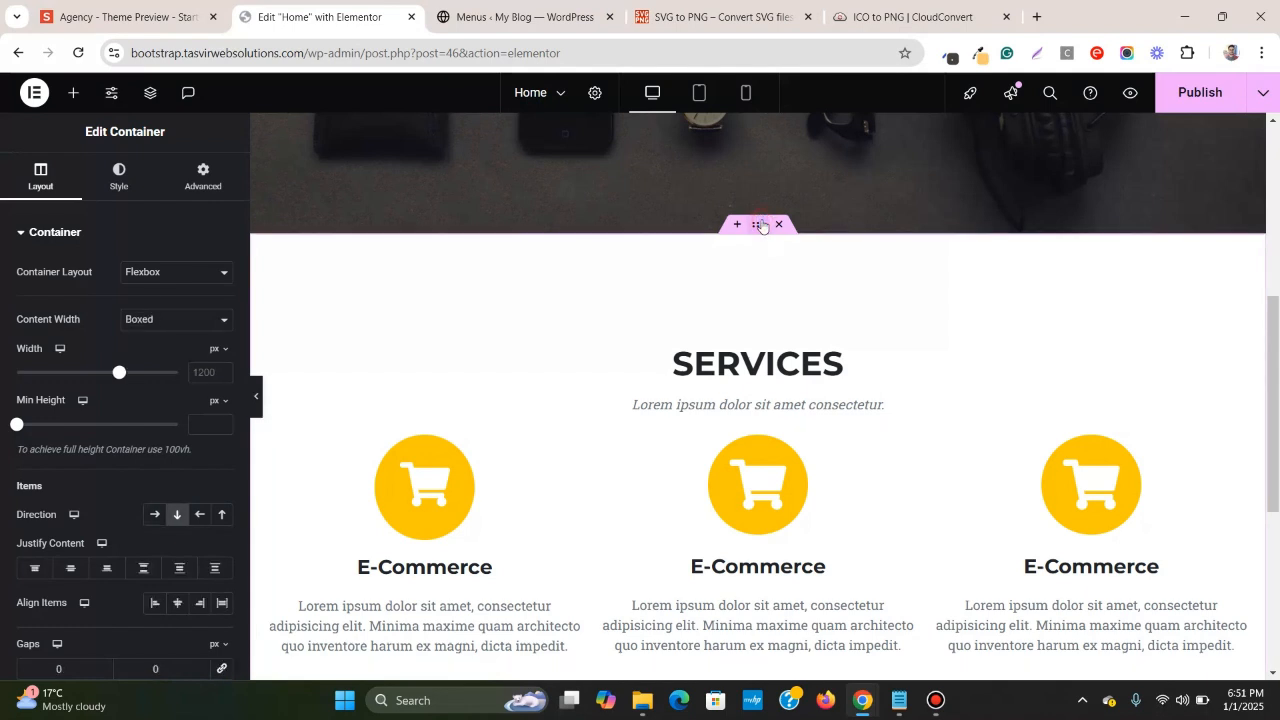
pyautogui.click(201, 373)
pyautogui.write('1250')
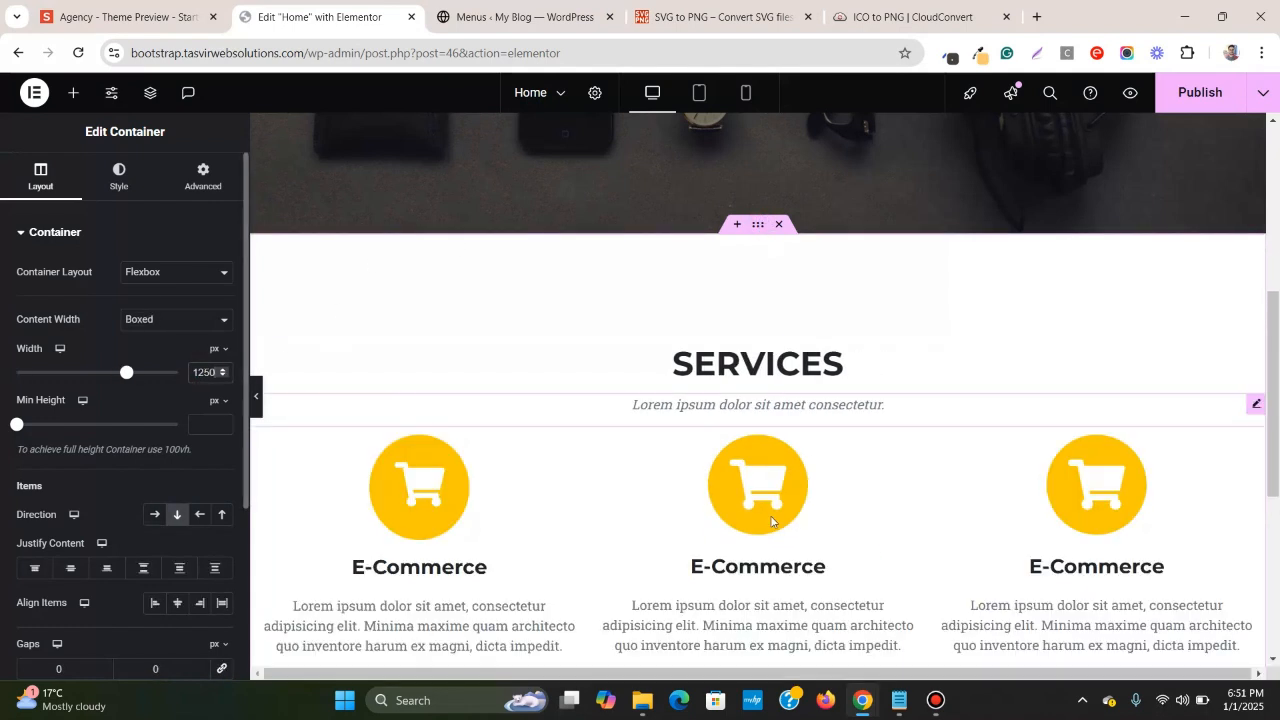
# - Set the top margin of the container holding the three Icon Boxes to 30 px, using the original preview's Services spacing as reference
pyautogui.scroll(-2, 940, 580)
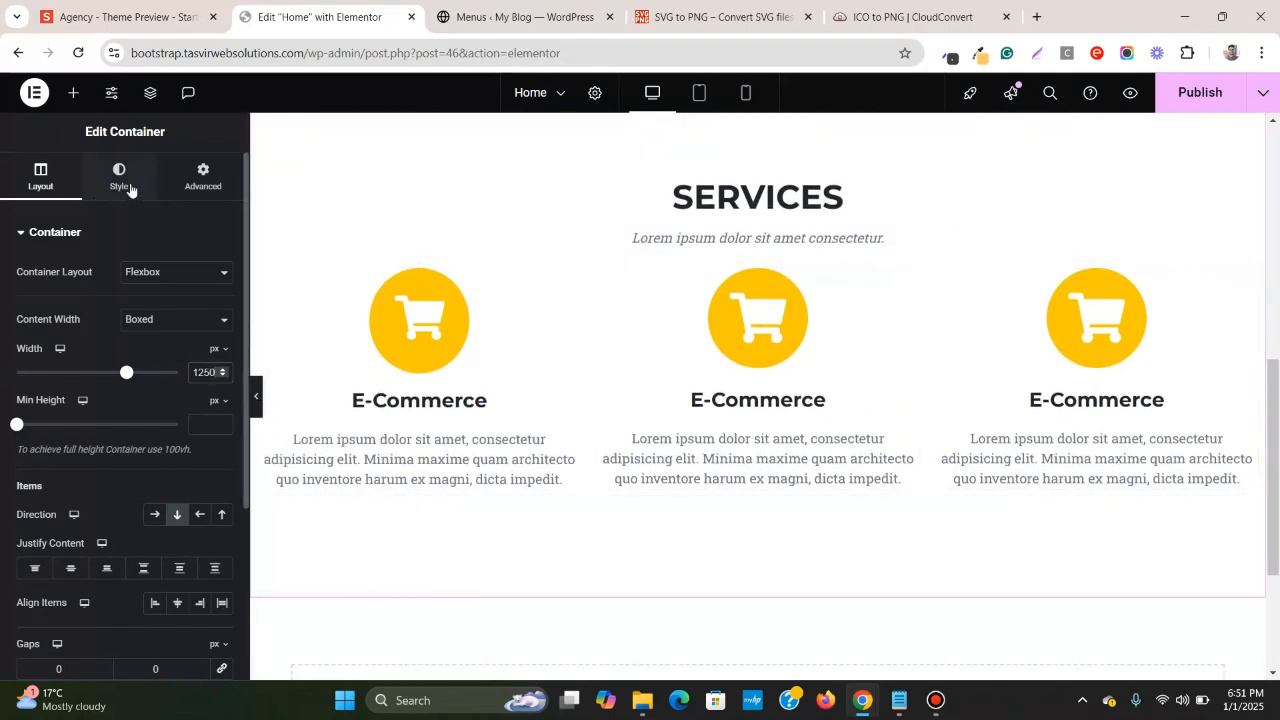
pyautogui.click(110, 14)
pyautogui.scroll(1, 607, 308)
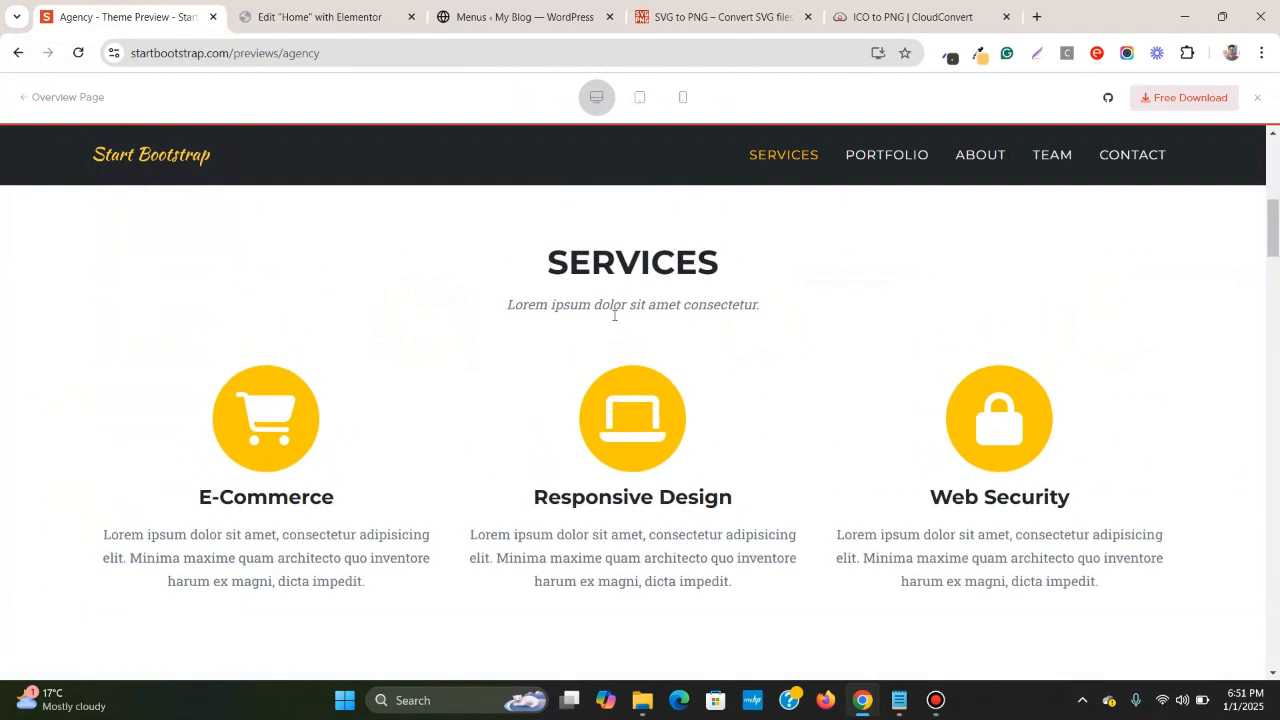
pyautogui.click(322, 12)
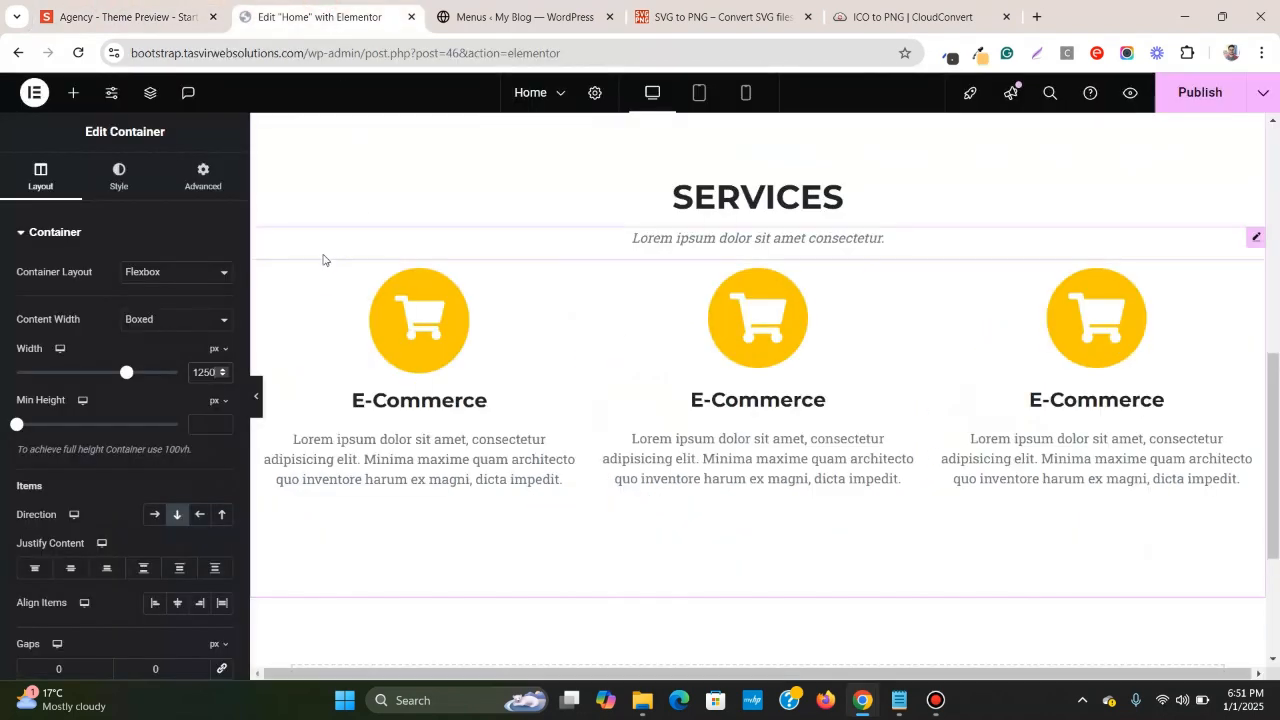
pyautogui.click(200, 172)
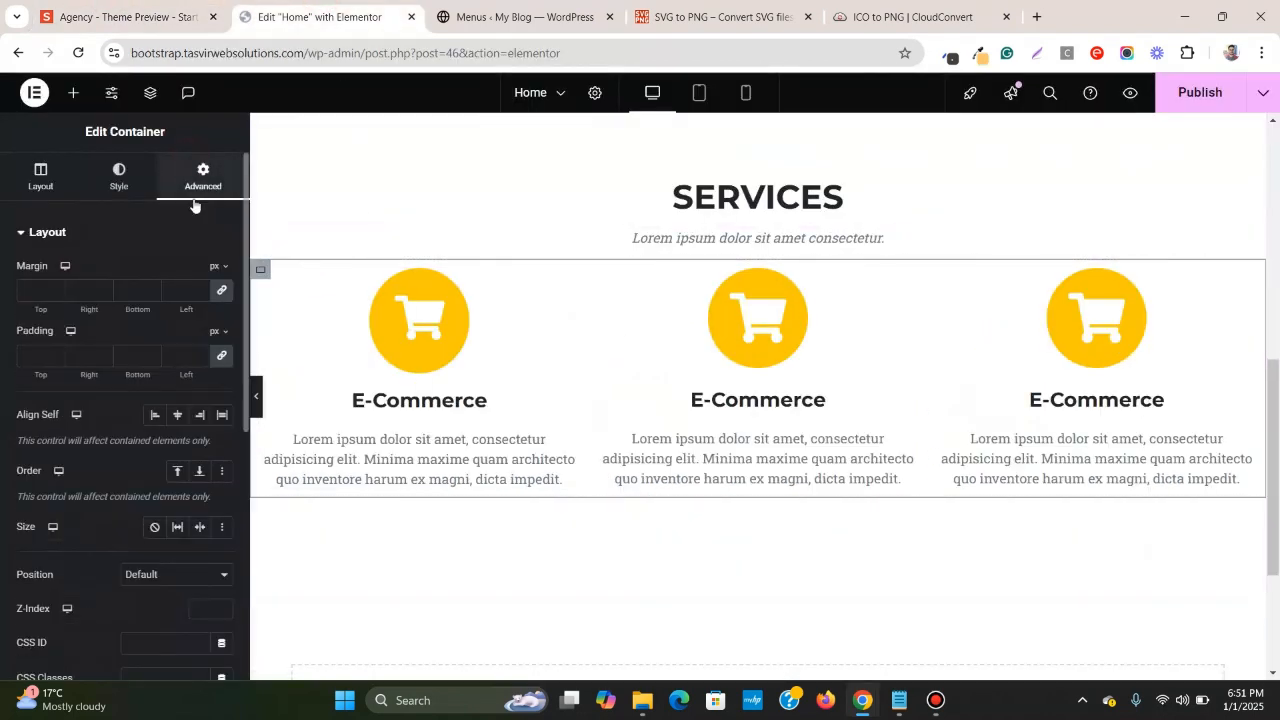
pyautogui.click(224, 294)
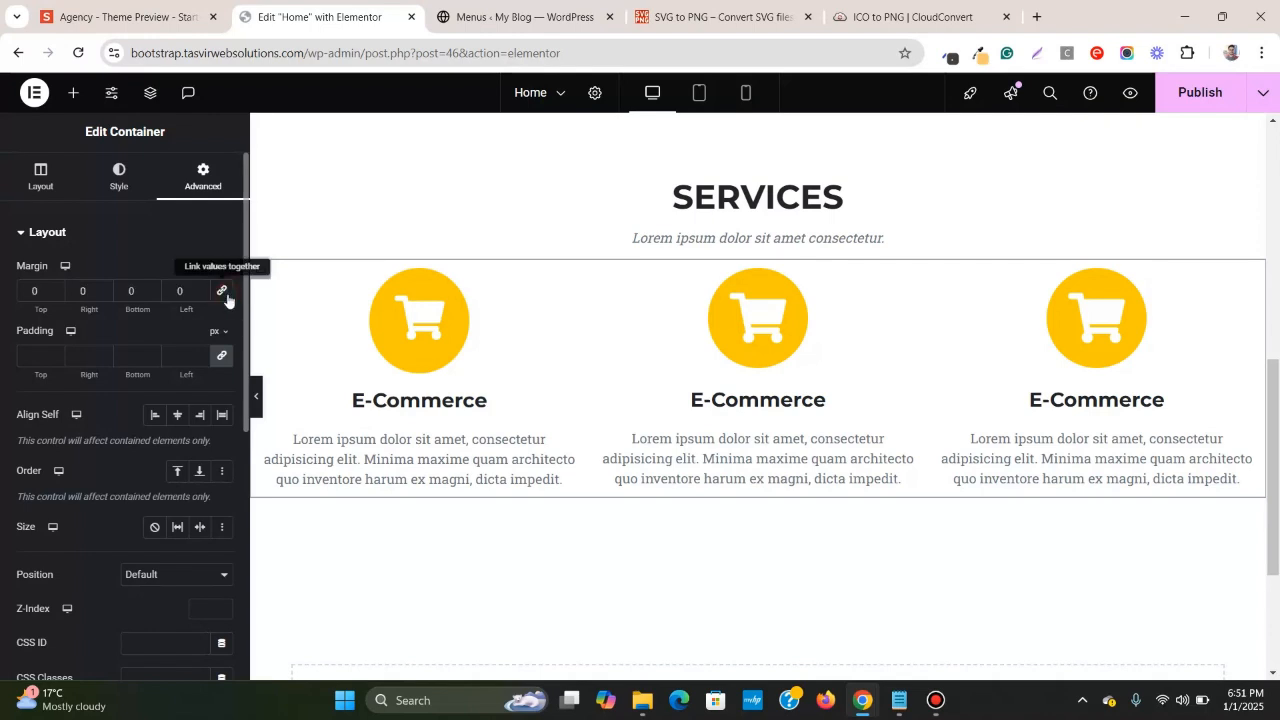
pyautogui.click(26, 297)
pyautogui.write('3')
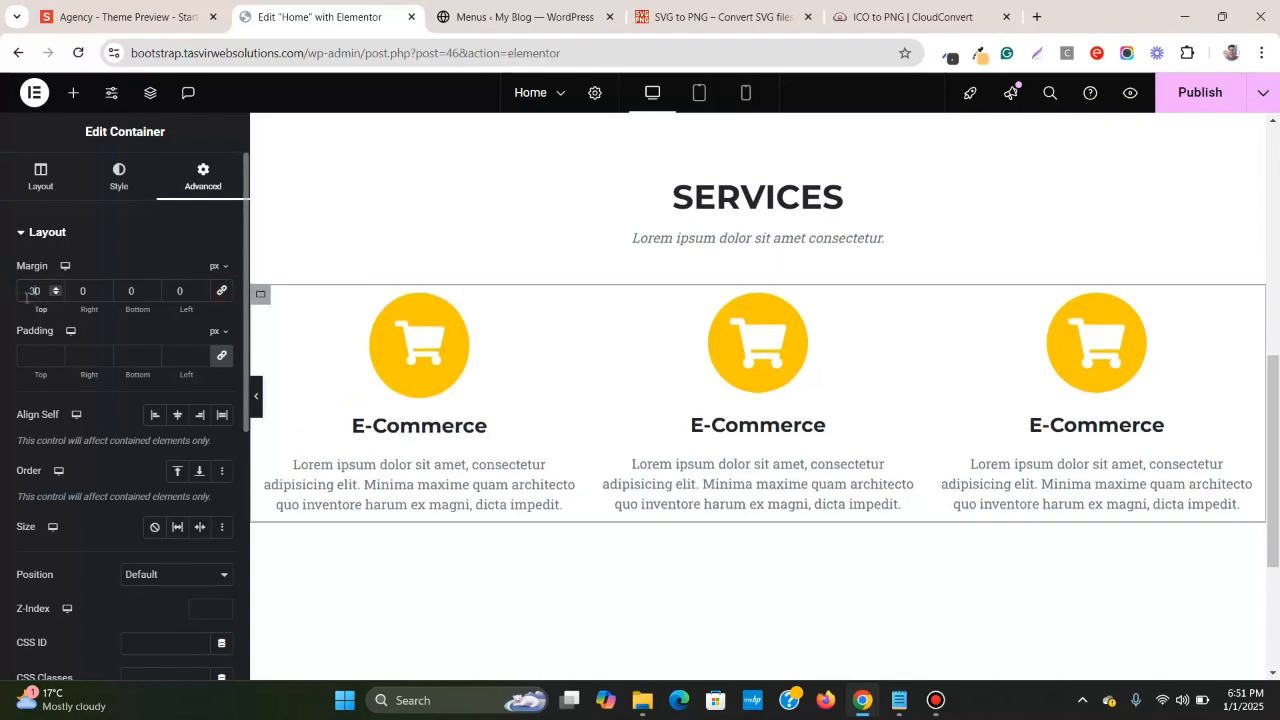
pyautogui.click(256, 405)
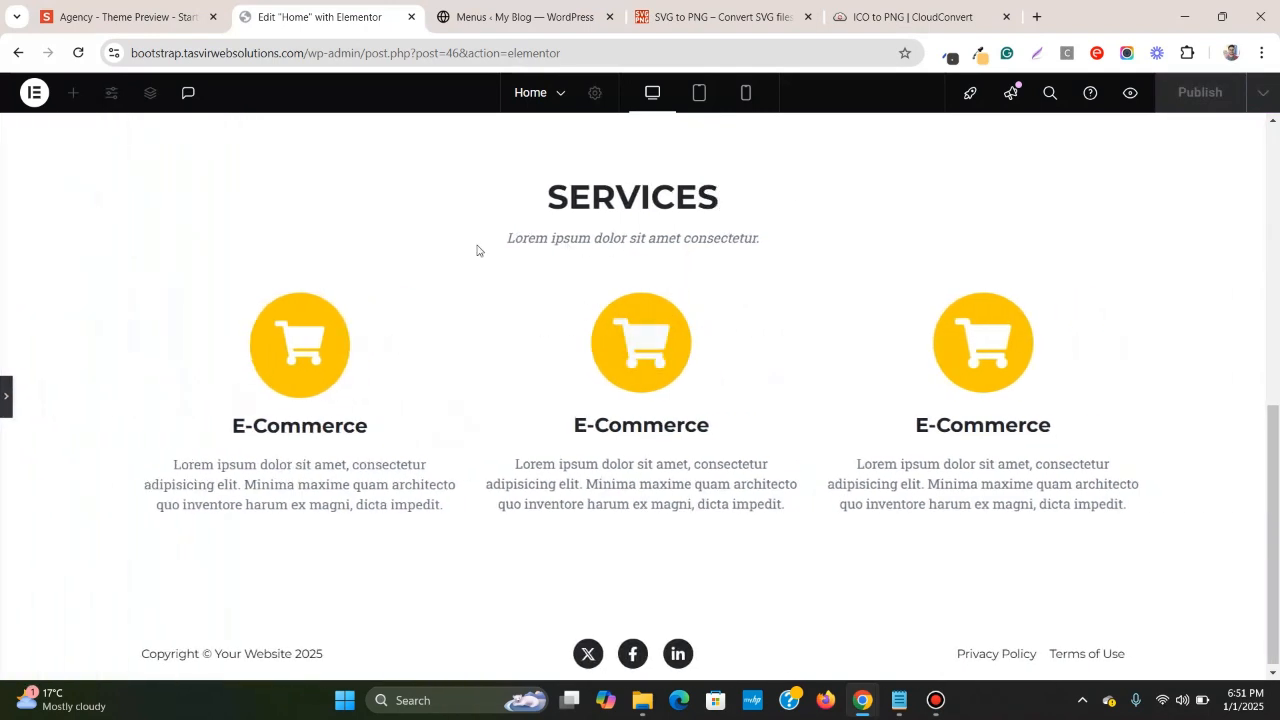
pyautogui.scroll(1, 477, 249)
pyautogui.click(5, 400)
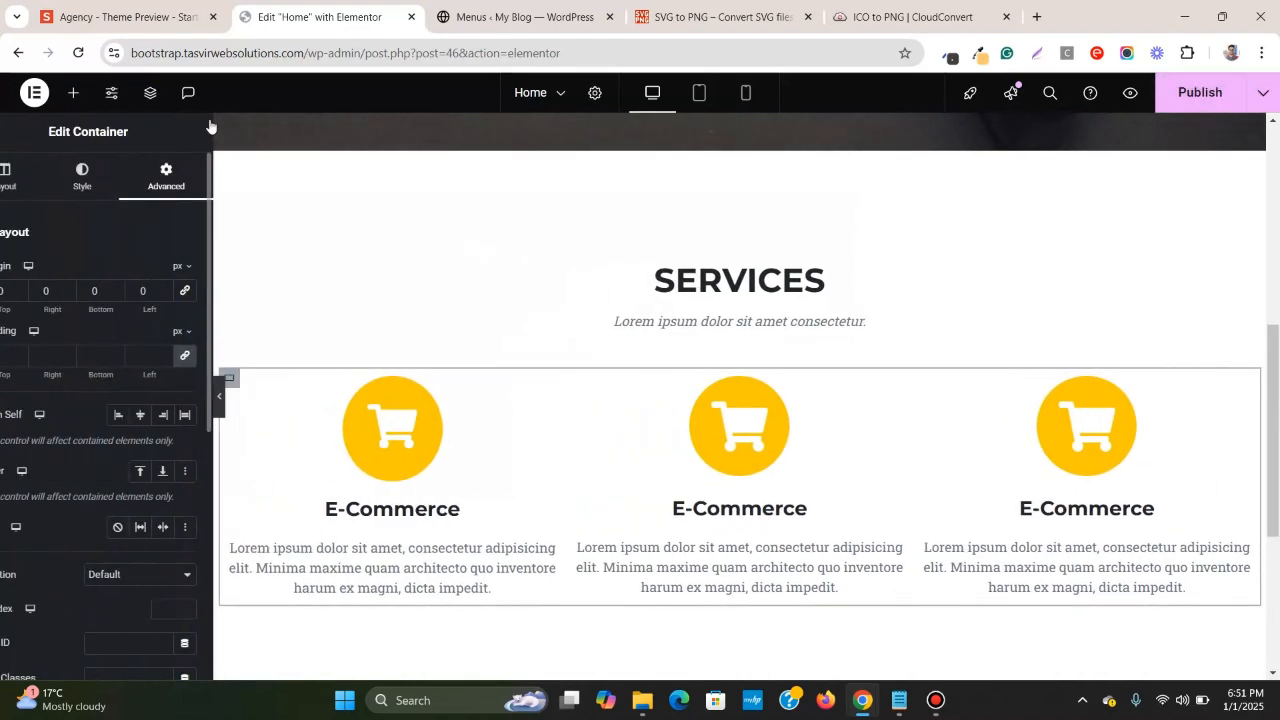
# - Copy the "Responsive Design" heading from the original Agency preview and paste it as the middle Icon Box's title in Elementor
pyautogui.hotkey('ctrl', 'shift', 'Tab')
pyautogui.tripleClick(626, 499)
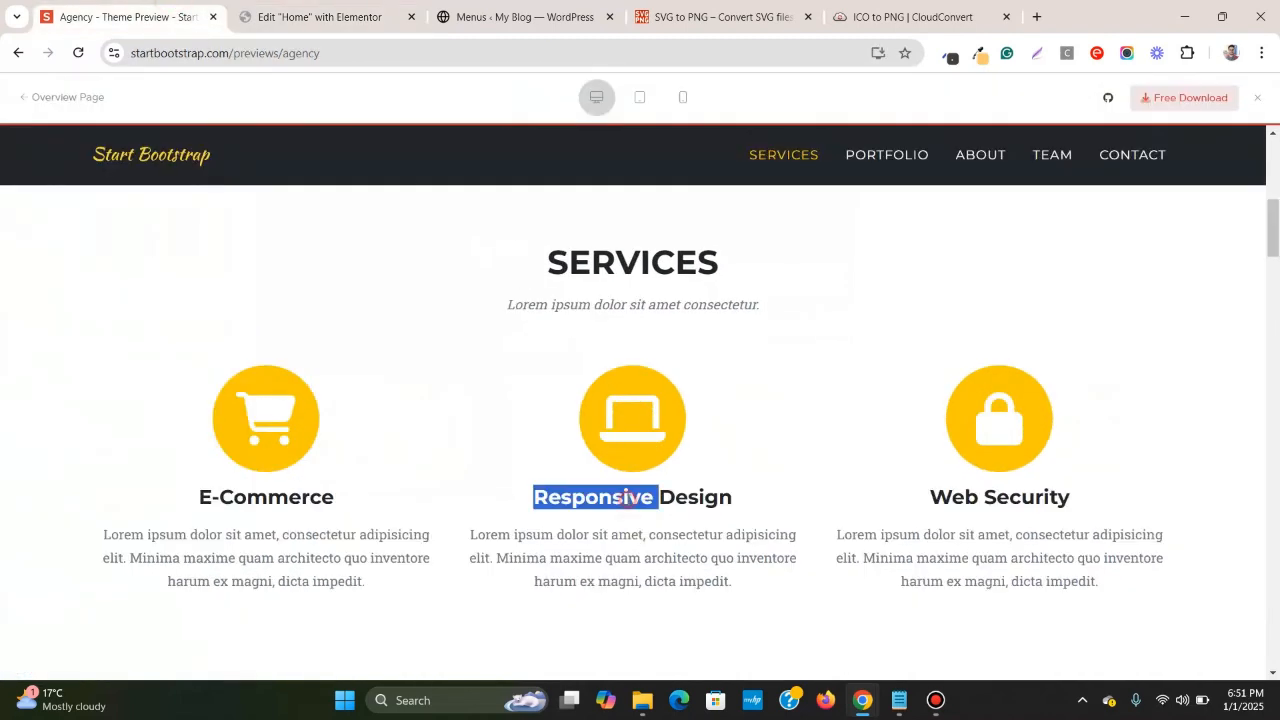
pyautogui.rightClick(627, 500)
pyautogui.click(678, 291)
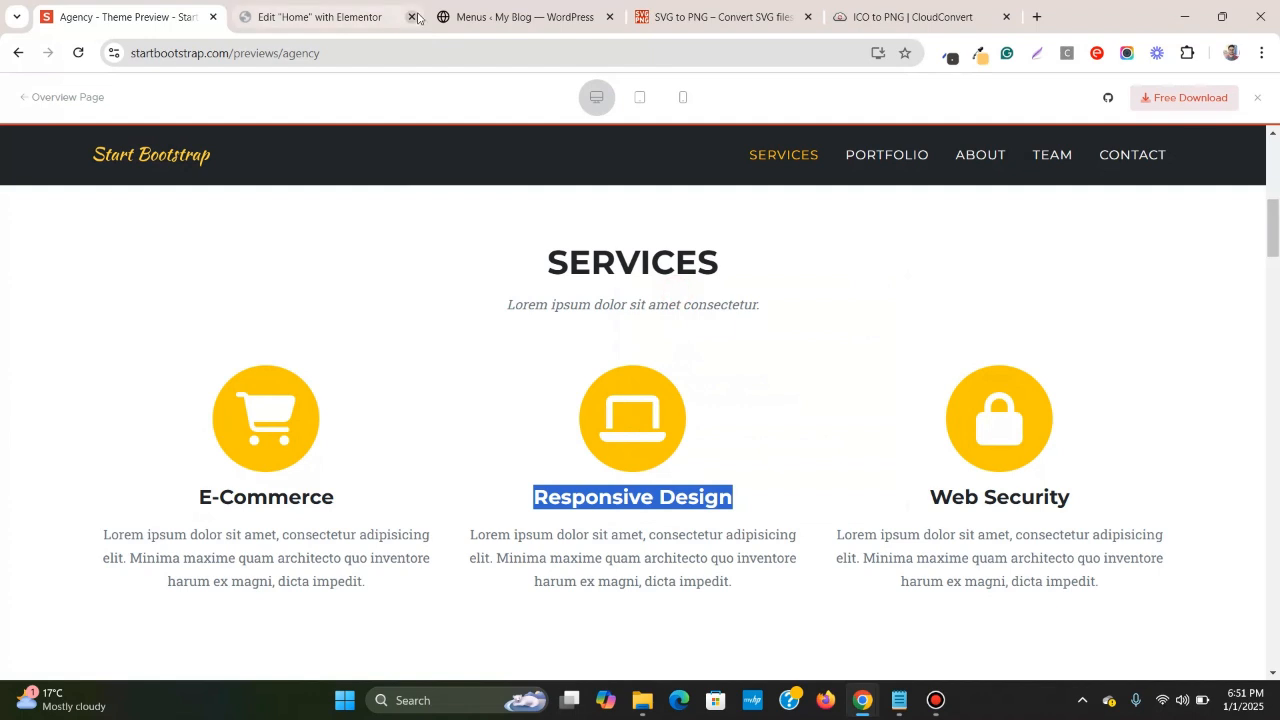
pyautogui.hotkey('ctrl', 'Tab')
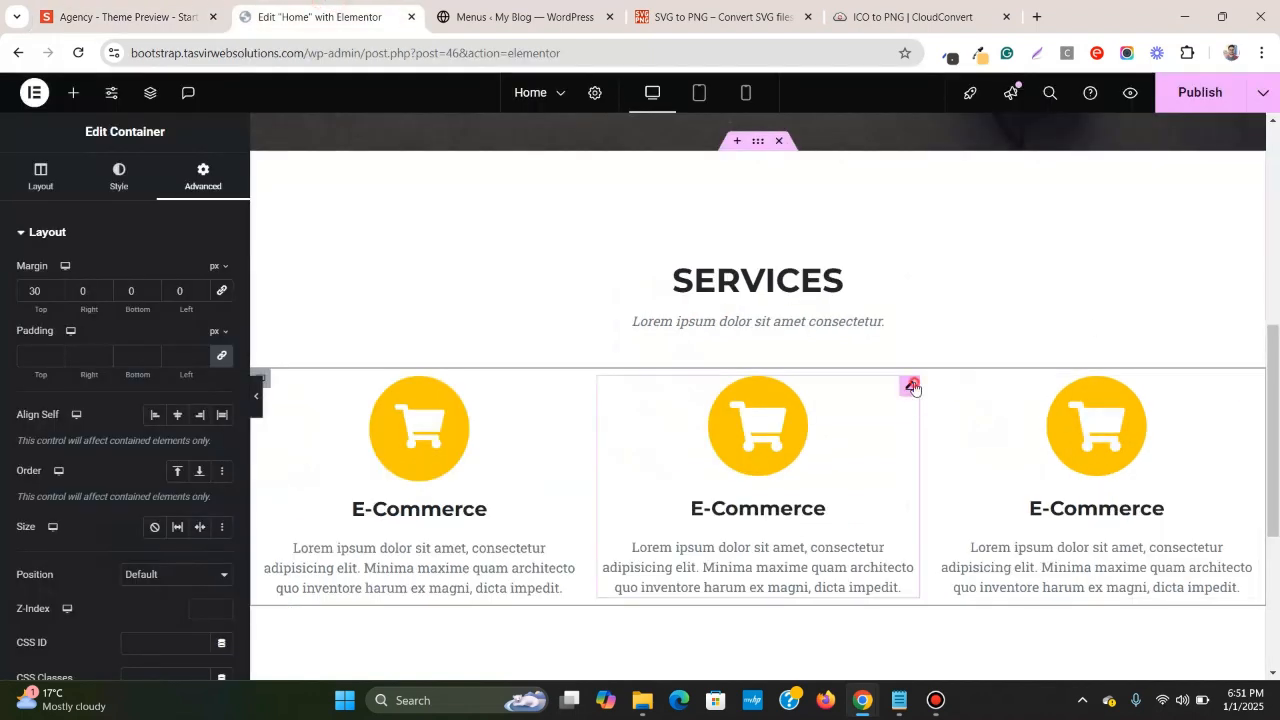
pyautogui.click(911, 386)
pyautogui.tripleClick(158, 495)
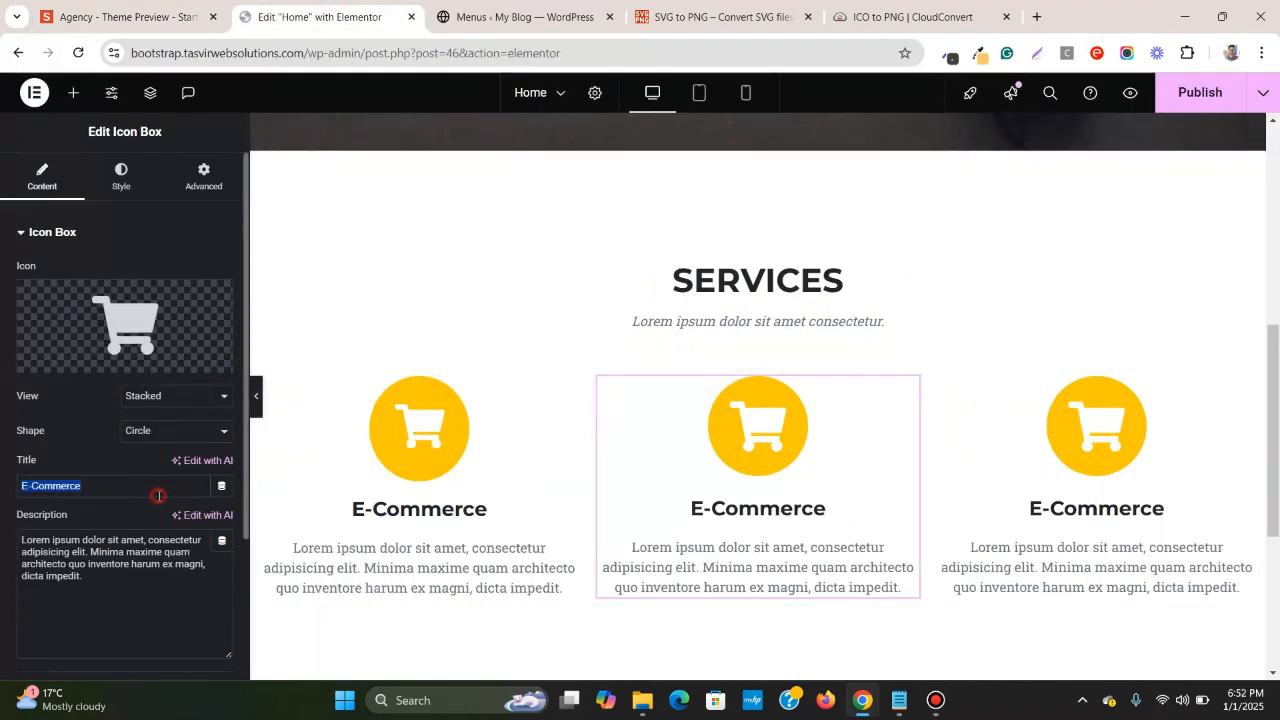
pyautogui.rightClick(158, 495)
pyautogui.click(272, 185)
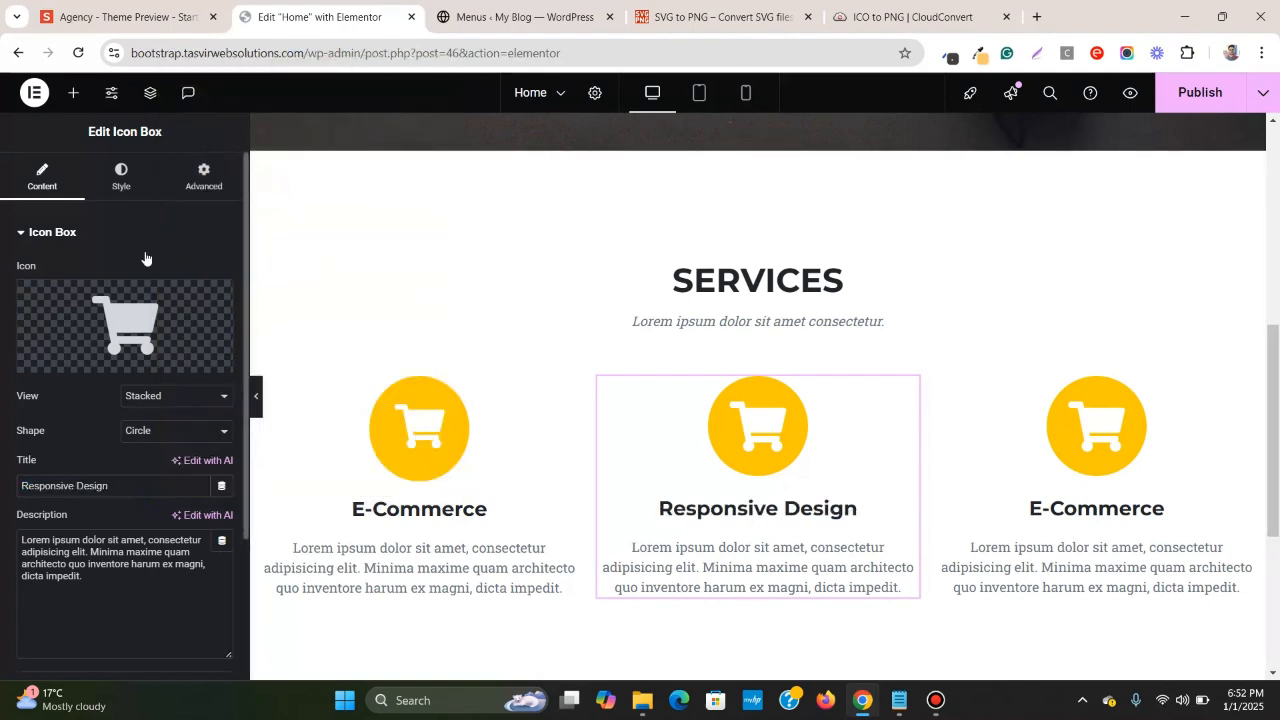
# - Replace the Responsive Design box's cart icon with the plain Laptop icon from the icon library
pyautogui.click(108, 330)
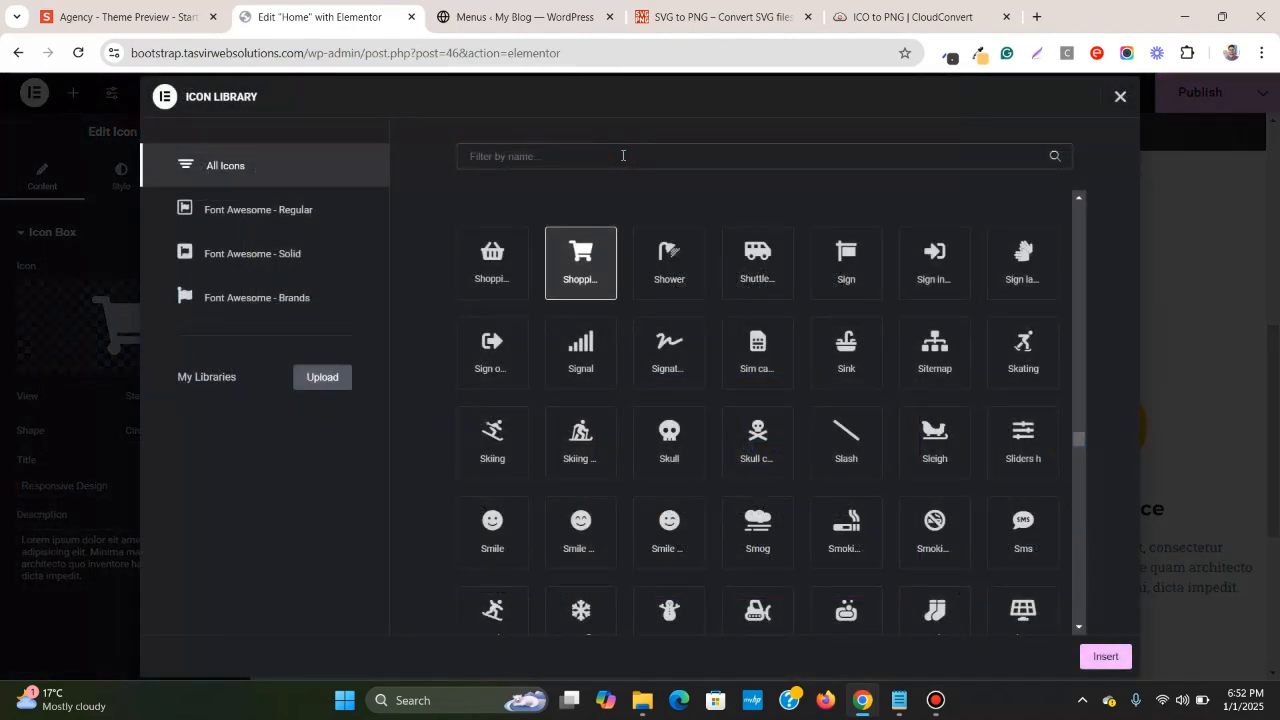
pyautogui.click(622, 155)
pyautogui.write('laptop')
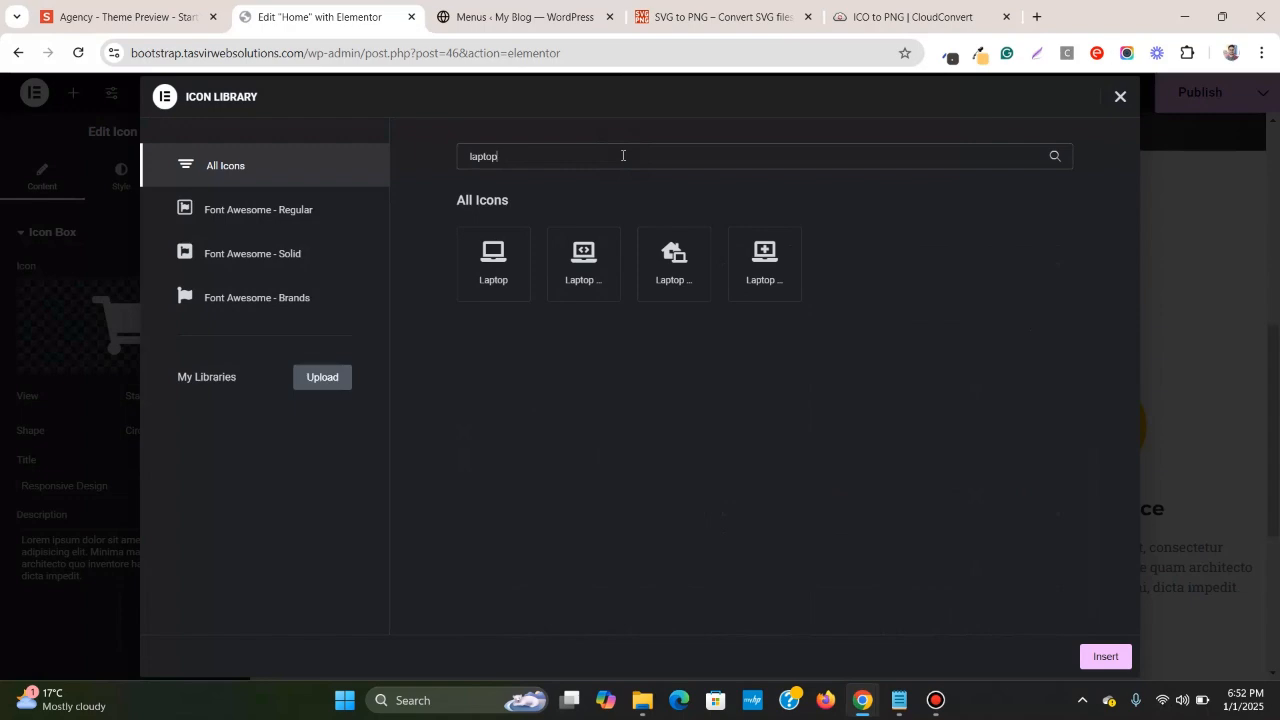
pyautogui.click(517, 277)
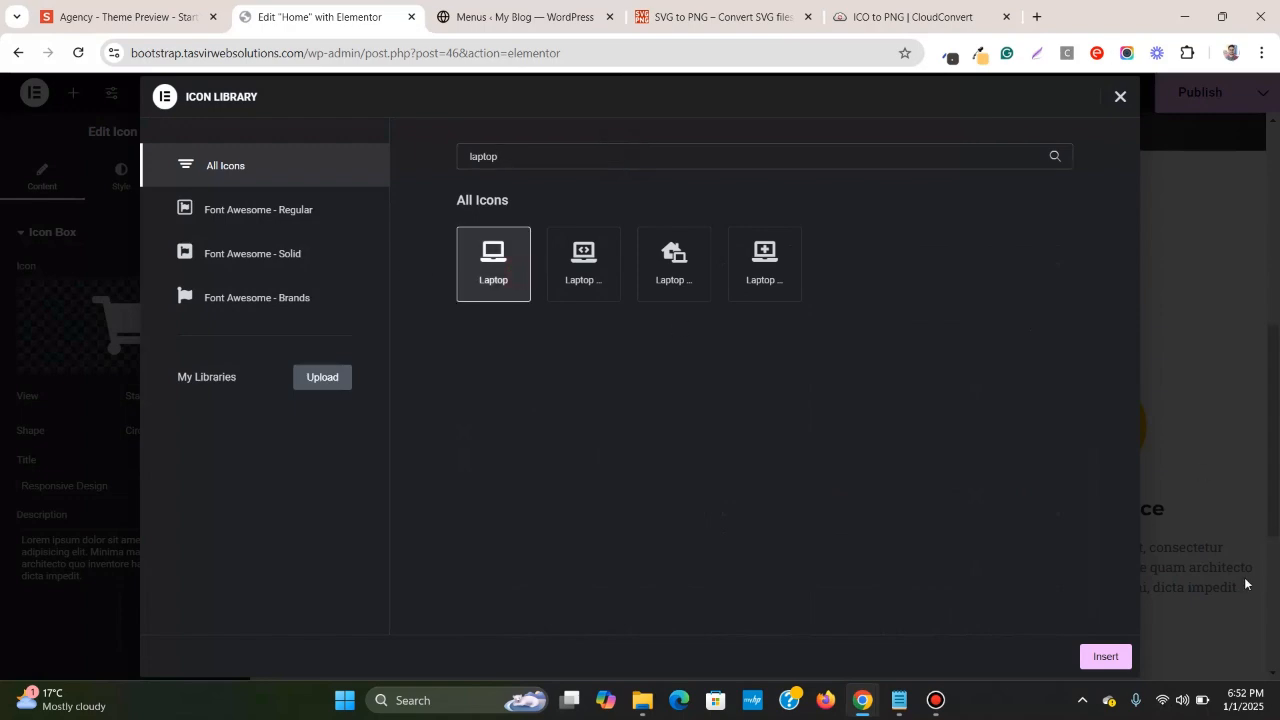
pyautogui.click(1105, 660)
# - Copy the "Web Security" heading from the original Agency preview and paste it as the third Icon Box's title in Elementor
pyautogui.click(142, 6)
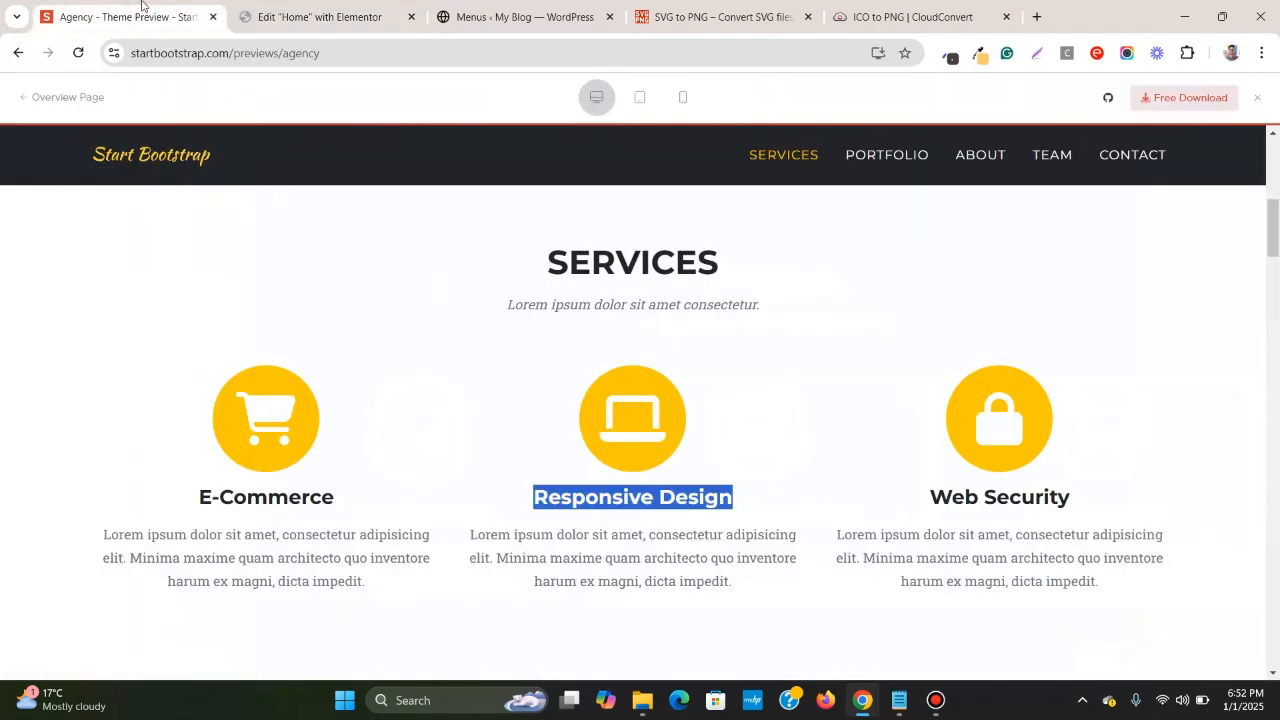
pyautogui.tripleClick(1062, 500)
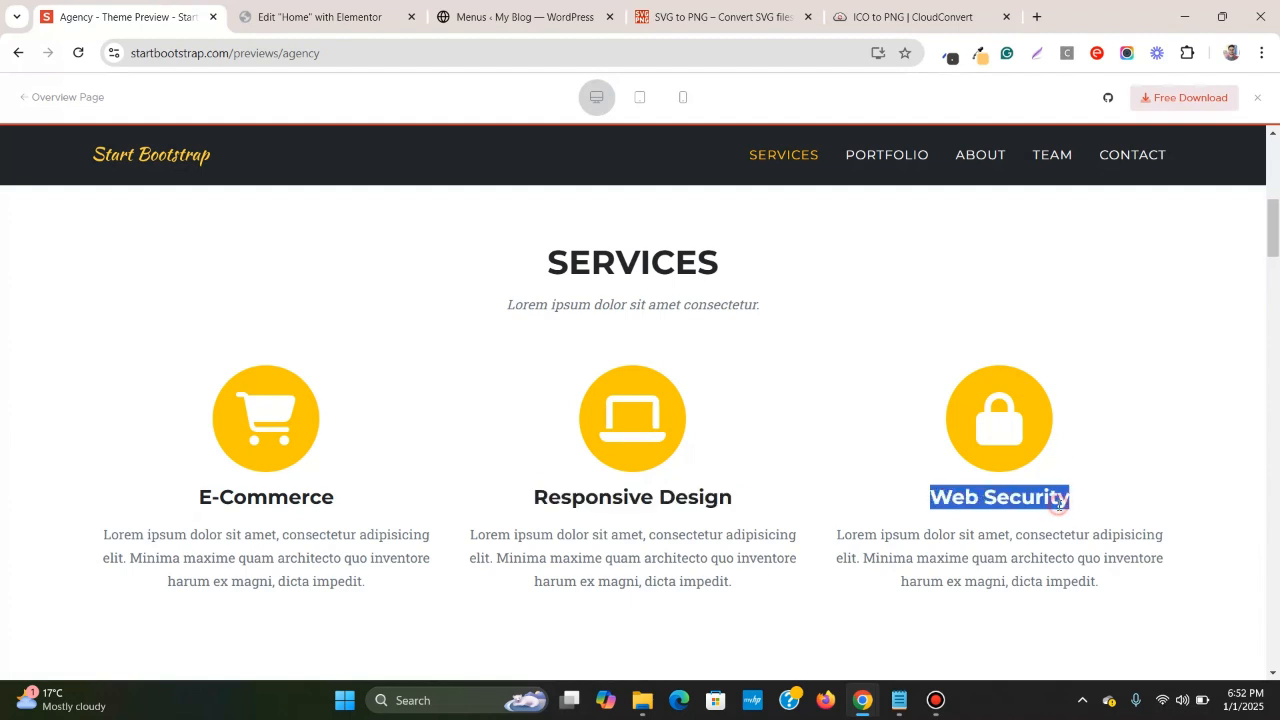
pyautogui.rightClick(1058, 503)
pyautogui.click(952, 292)
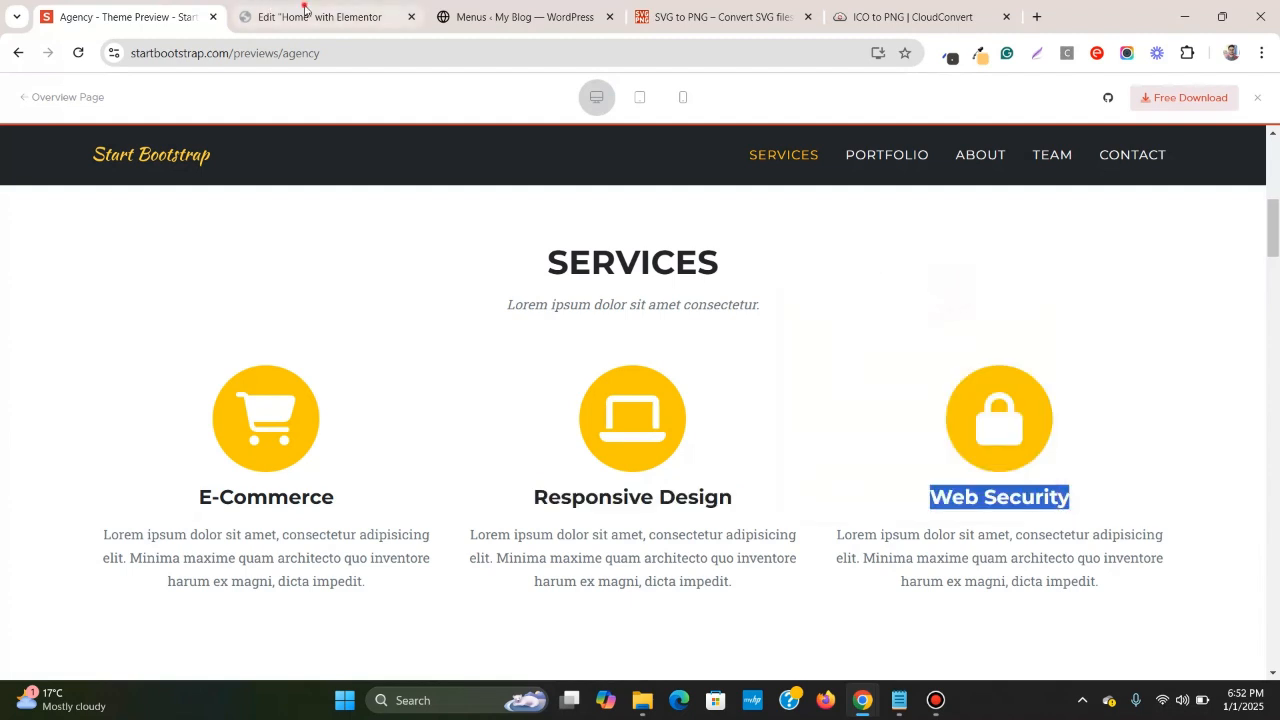
pyautogui.click(300, 10)
pyautogui.click(1252, 387)
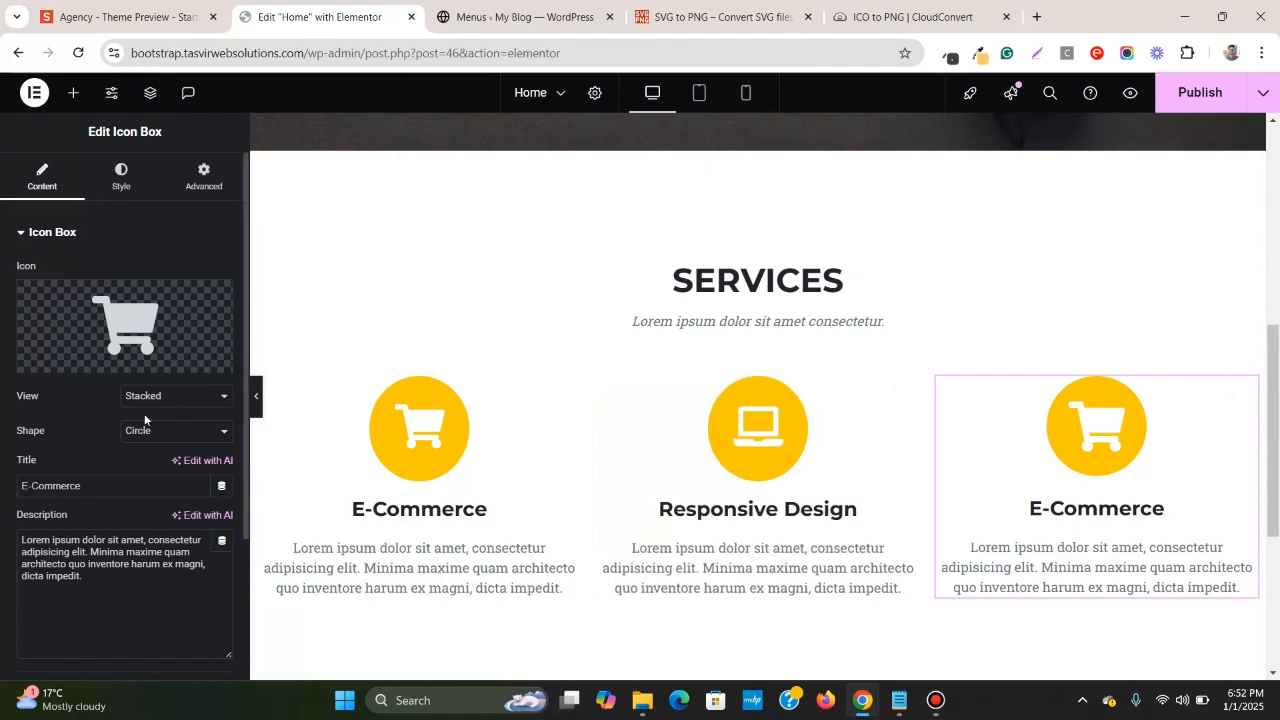
pyautogui.rightClick(112, 487)
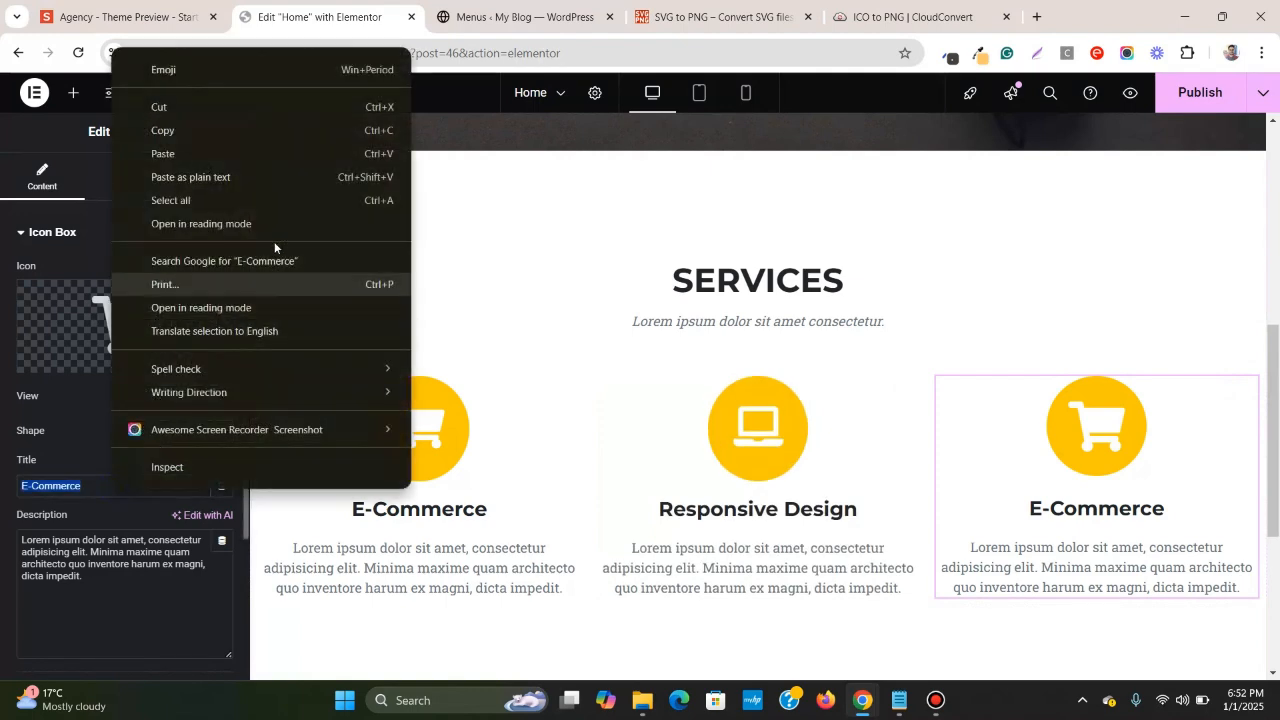
pyautogui.click(300, 175)
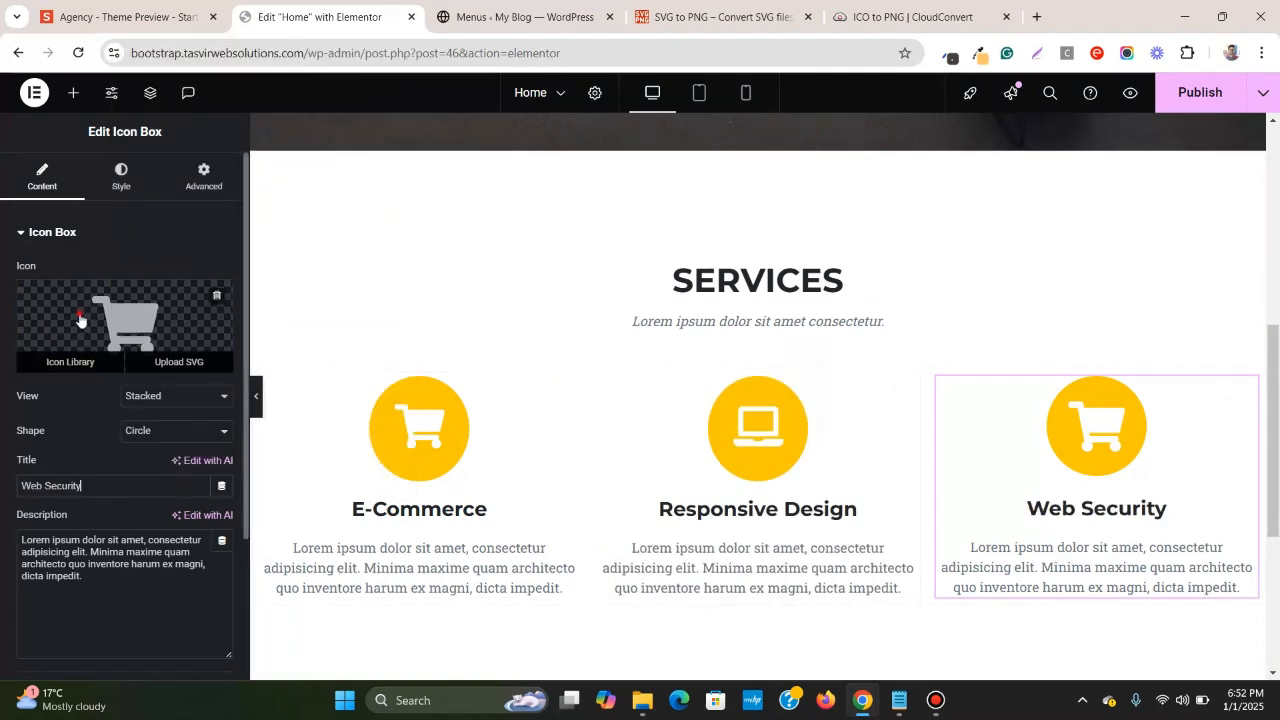
# - Replace the Web Security box's cart icon with the Lock icon from the icon library
pyautogui.click(72, 366)
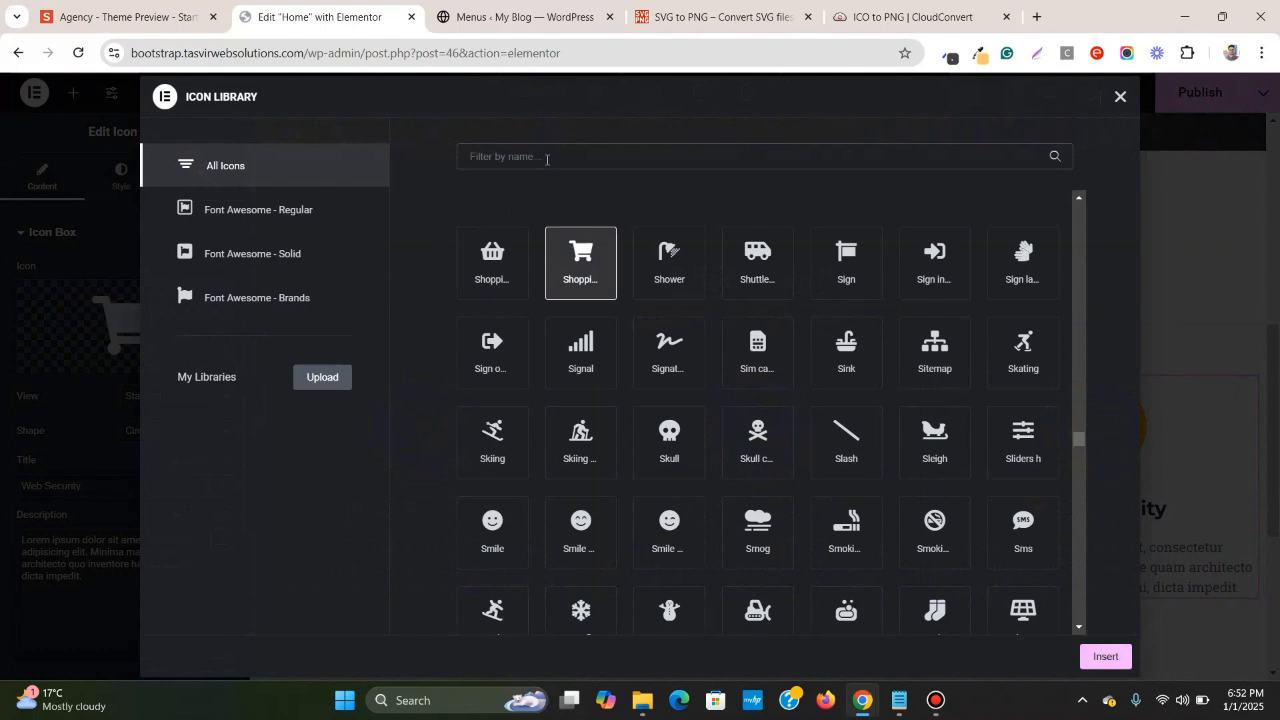
pyautogui.click(547, 159)
pyautogui.write('lock')
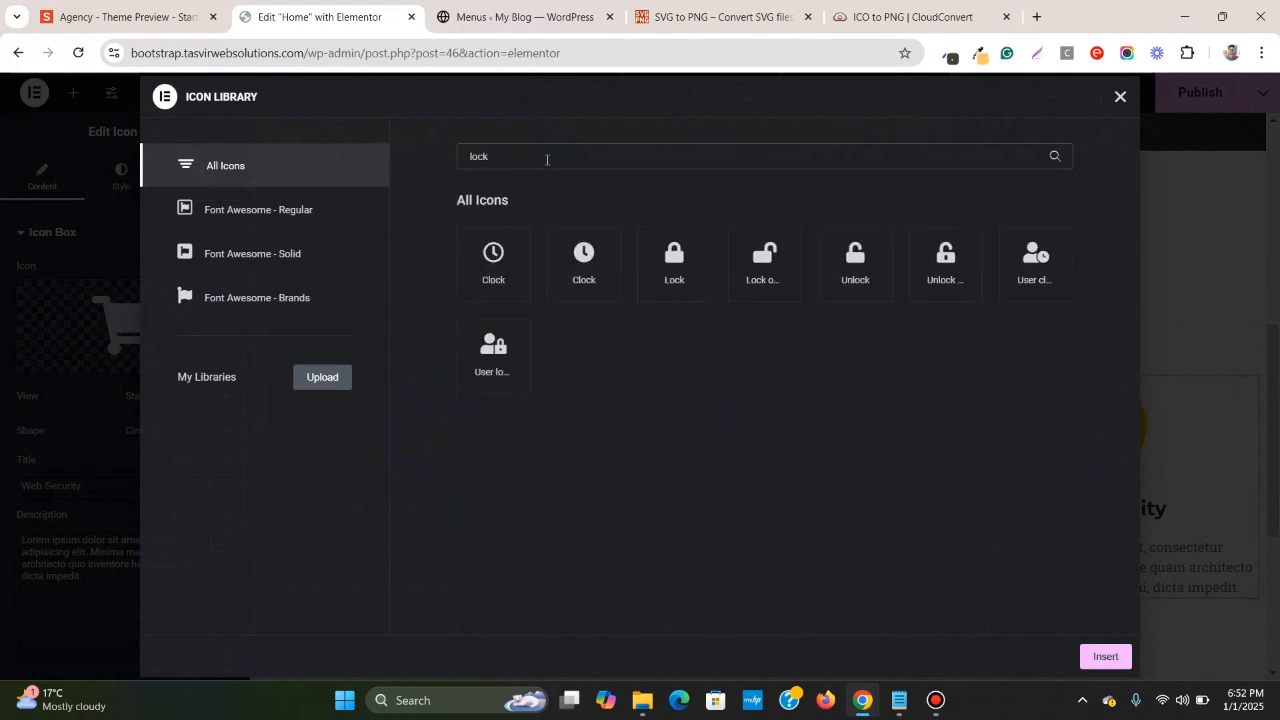
pyautogui.click(667, 262)
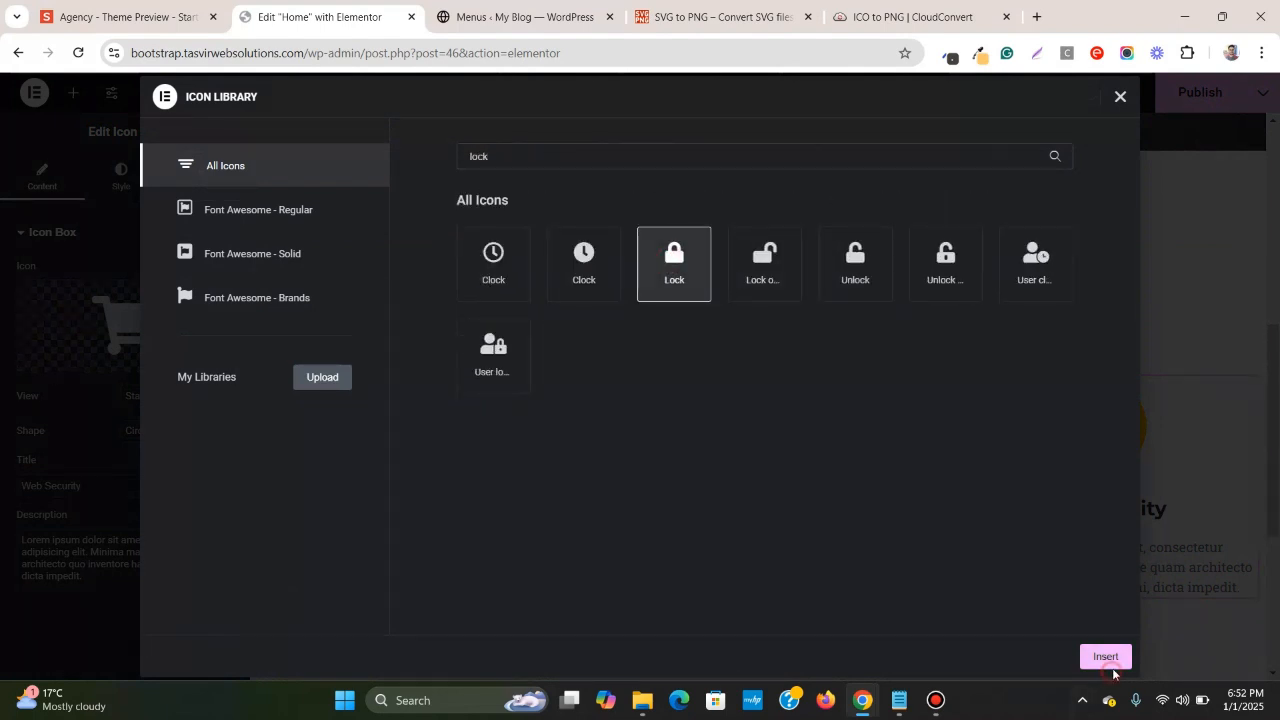
pyautogui.click(1108, 664)
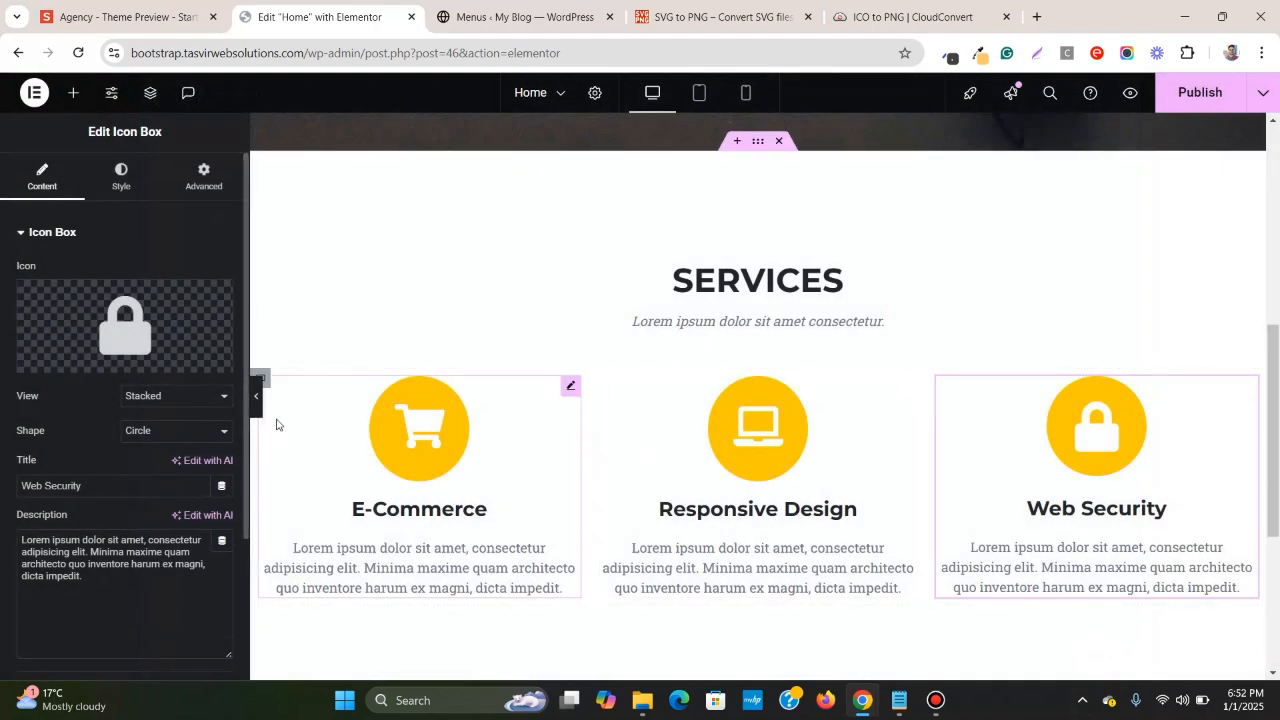
# - Review the page from hero to footer at full width in Elementor, then compare the Services section with the original Agency preview
pyautogui.click(257, 400)
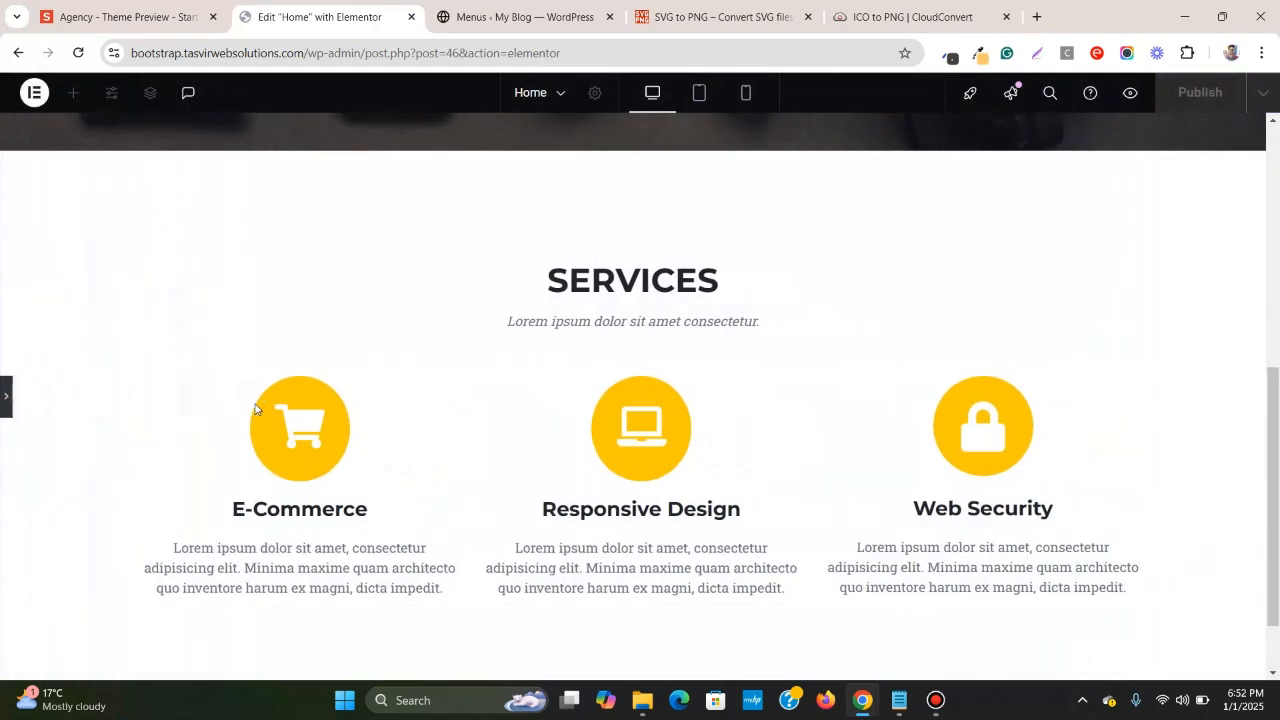
pyautogui.scroll(5, 254, 408)
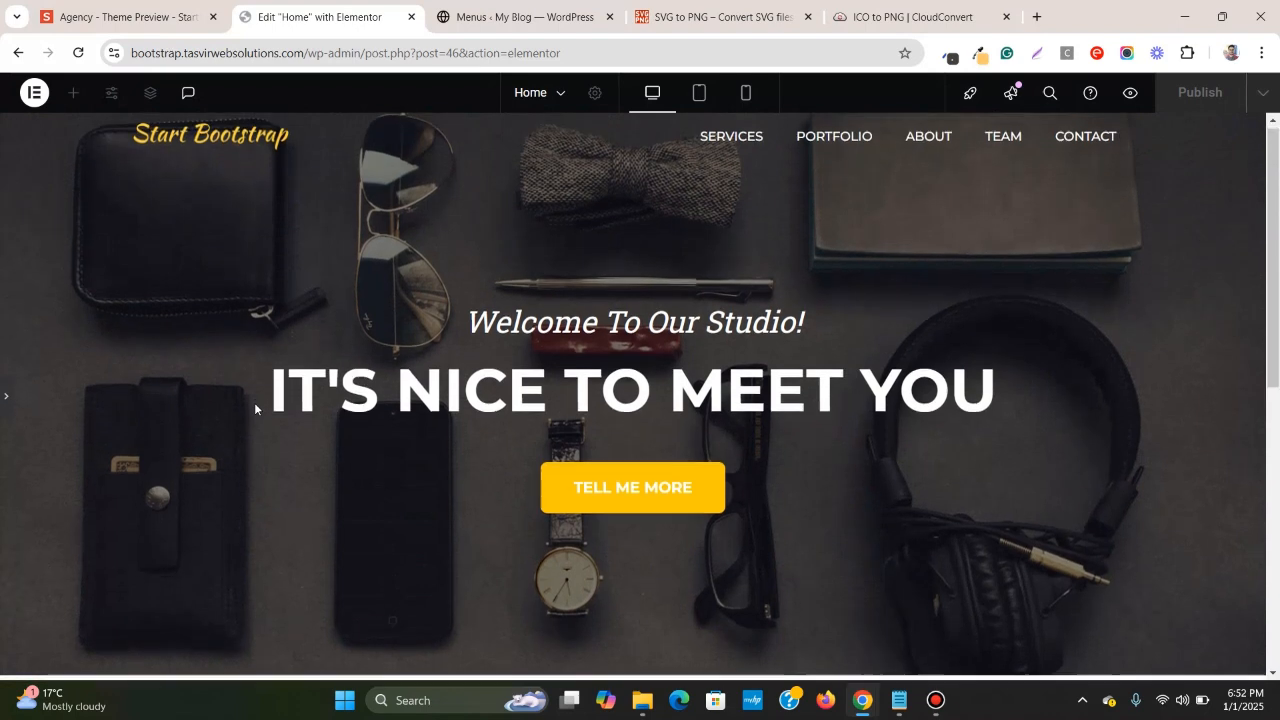
pyautogui.scroll(-5, 253, 410)
pyautogui.scroll(-1, 252, 417)
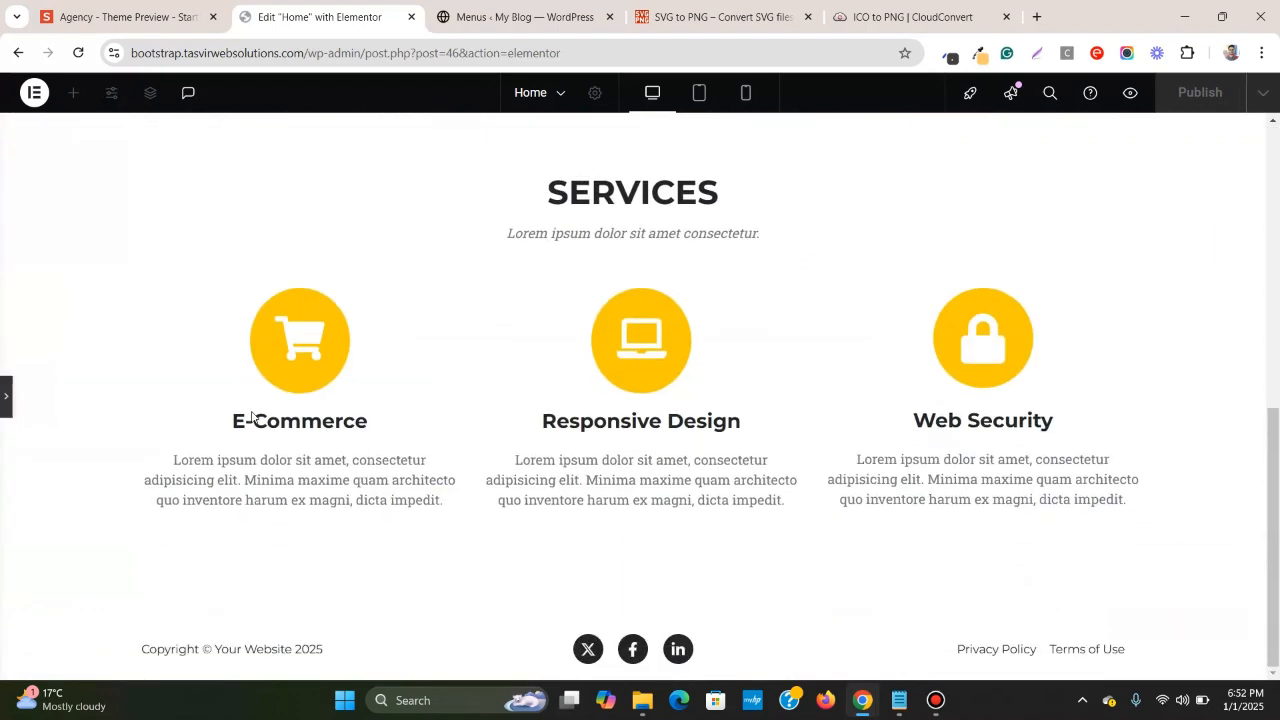
pyautogui.scroll(5, 252, 417)
pyautogui.scroll(-3, 250, 420)
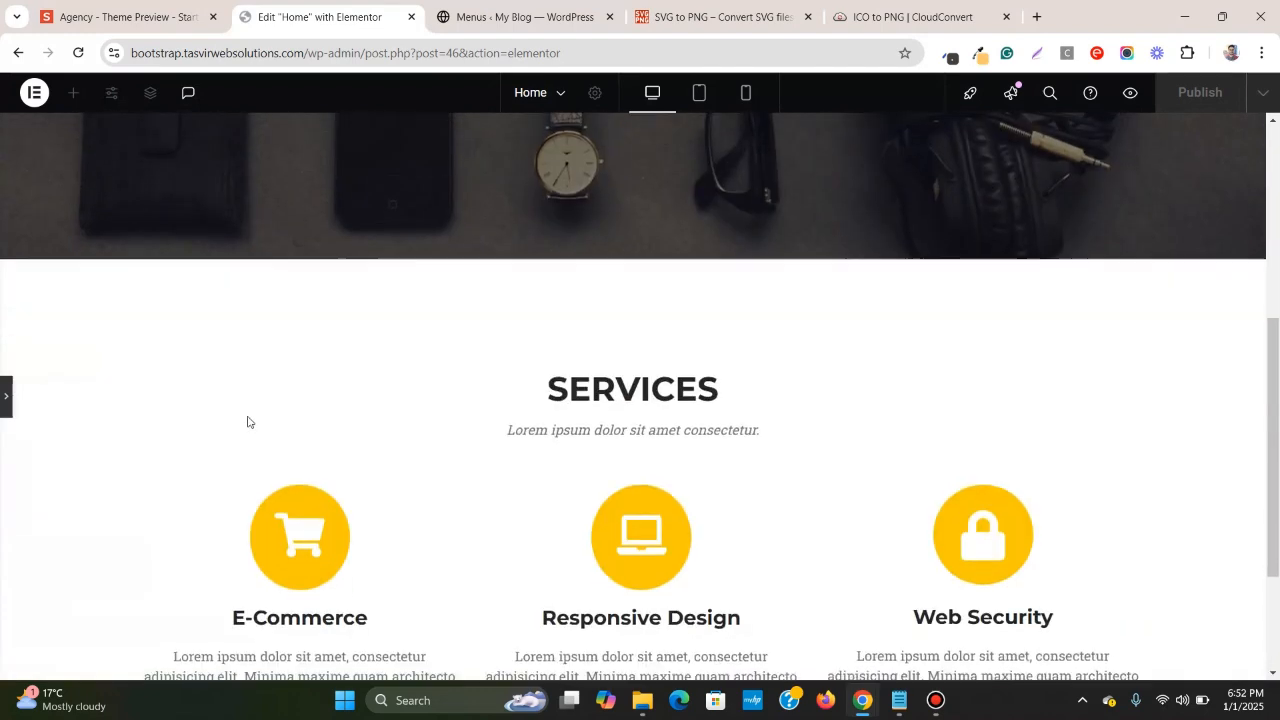
pyautogui.scroll(-2, 248, 421)
pyautogui.click(4, 401)
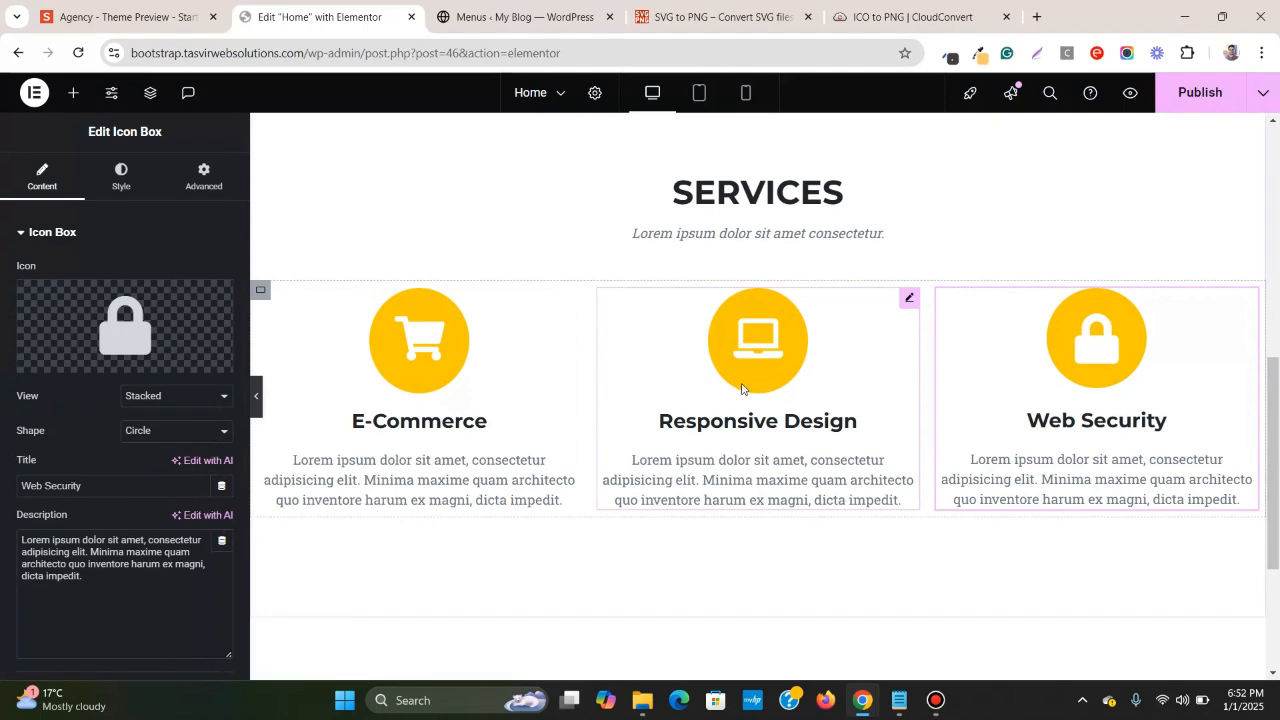
pyautogui.click(108, 6)
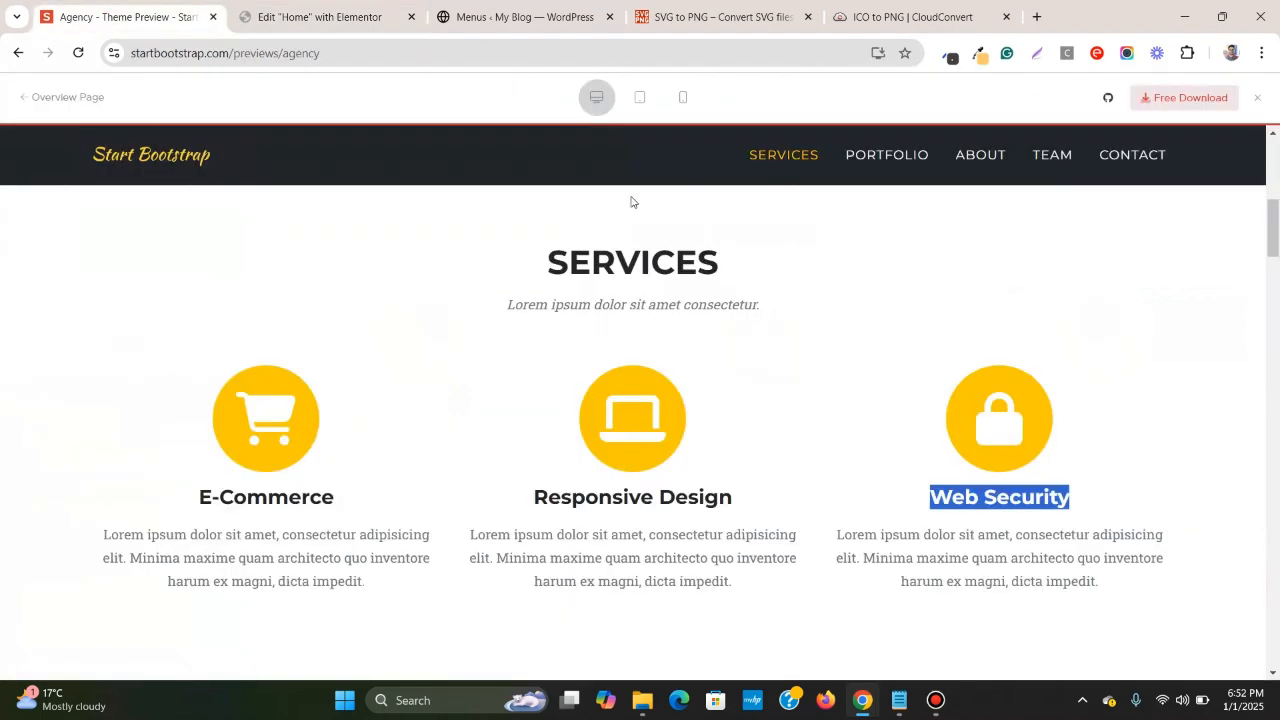
pyautogui.click(901, 360)
pyautogui.click(320, 17)
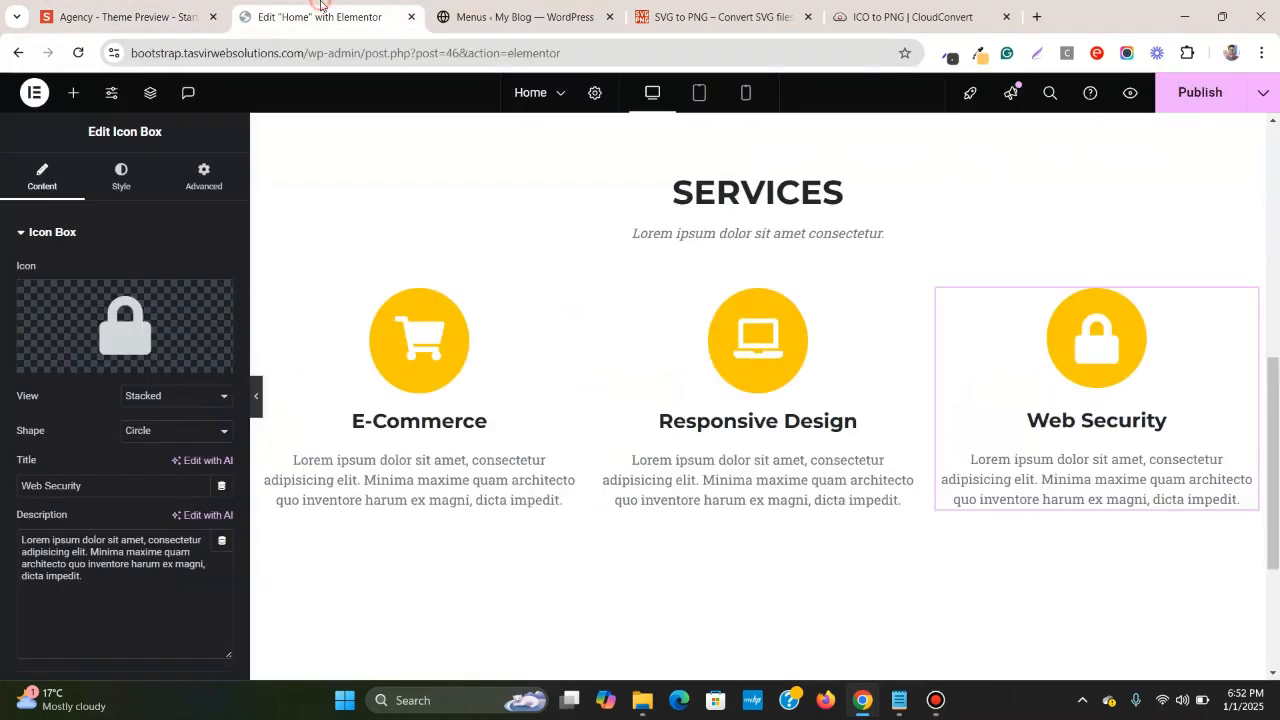
# - Compare the Services section's tablet layout in Elementor with the tablet view of the original Agency preview
pyautogui.click(699, 104)
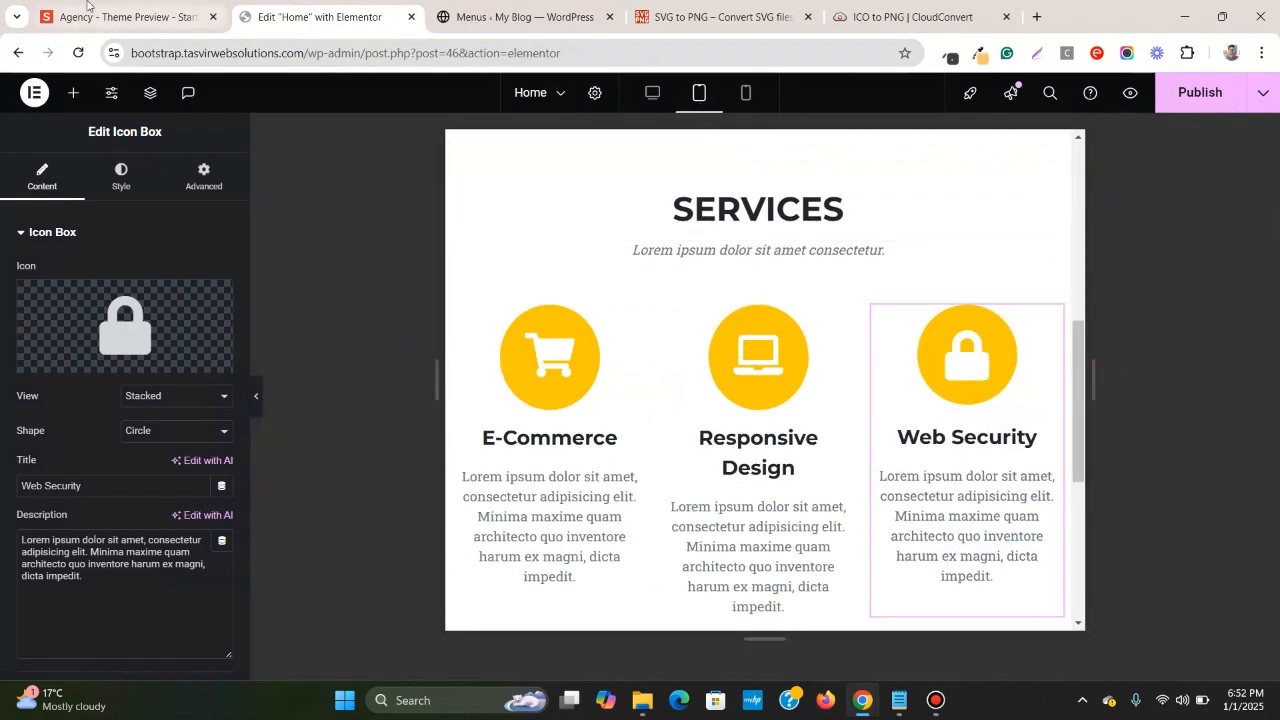
pyautogui.click(120, 17)
pyautogui.click(640, 97)
pyautogui.scroll(-3, 704, 340)
pyautogui.scroll(3, 704, 340)
pyautogui.click(320, 17)
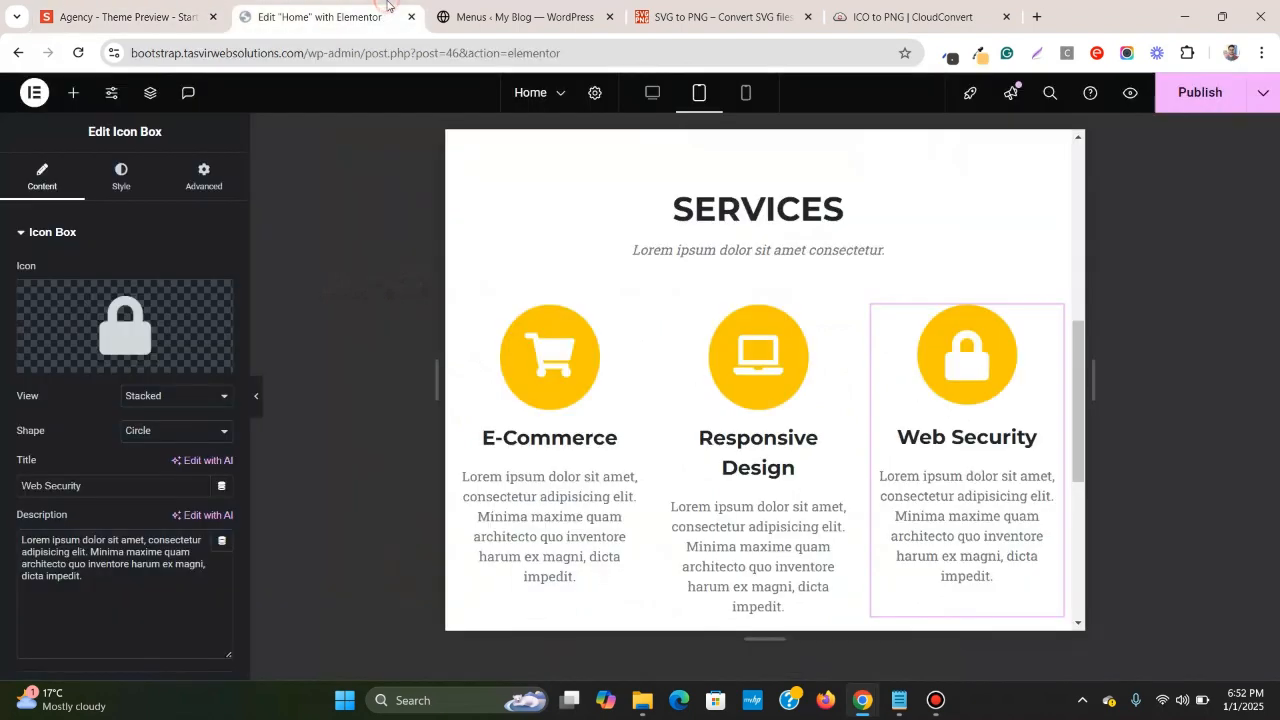
# - Check the Services section in tablet view, then review the page's mobile layout from the Web Security box up to the hero
pyautogui.scroll(-1, 950, 260)
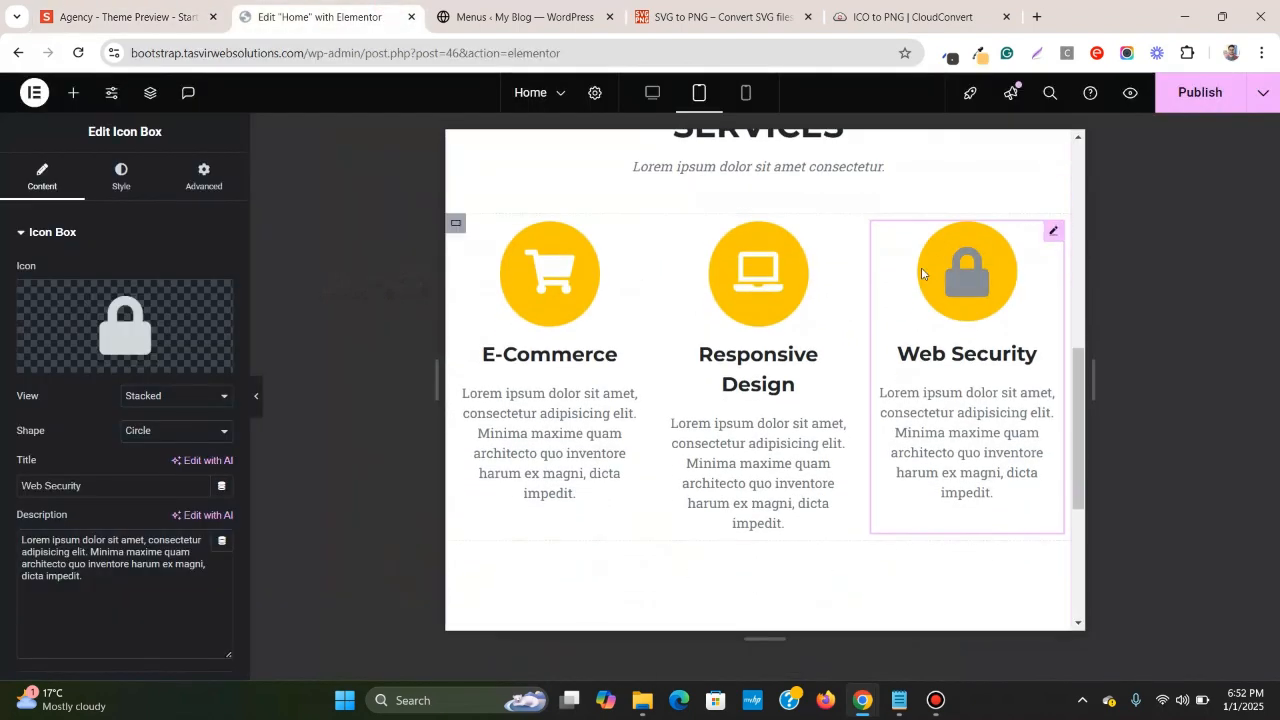
pyautogui.scroll(1, 890, 225)
pyautogui.click(745, 94)
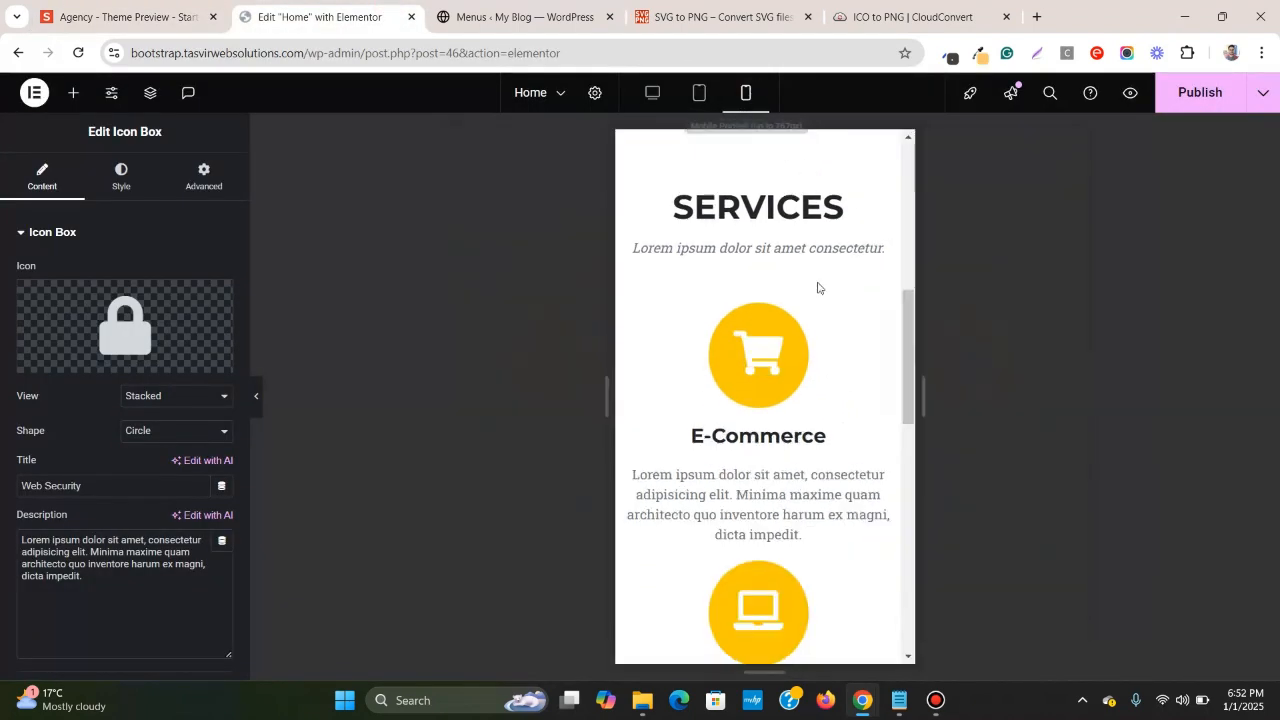
pyautogui.scroll(4, 830, 221)
pyautogui.scroll(-4, 851, 249)
pyautogui.scroll(-5, 852, 253)
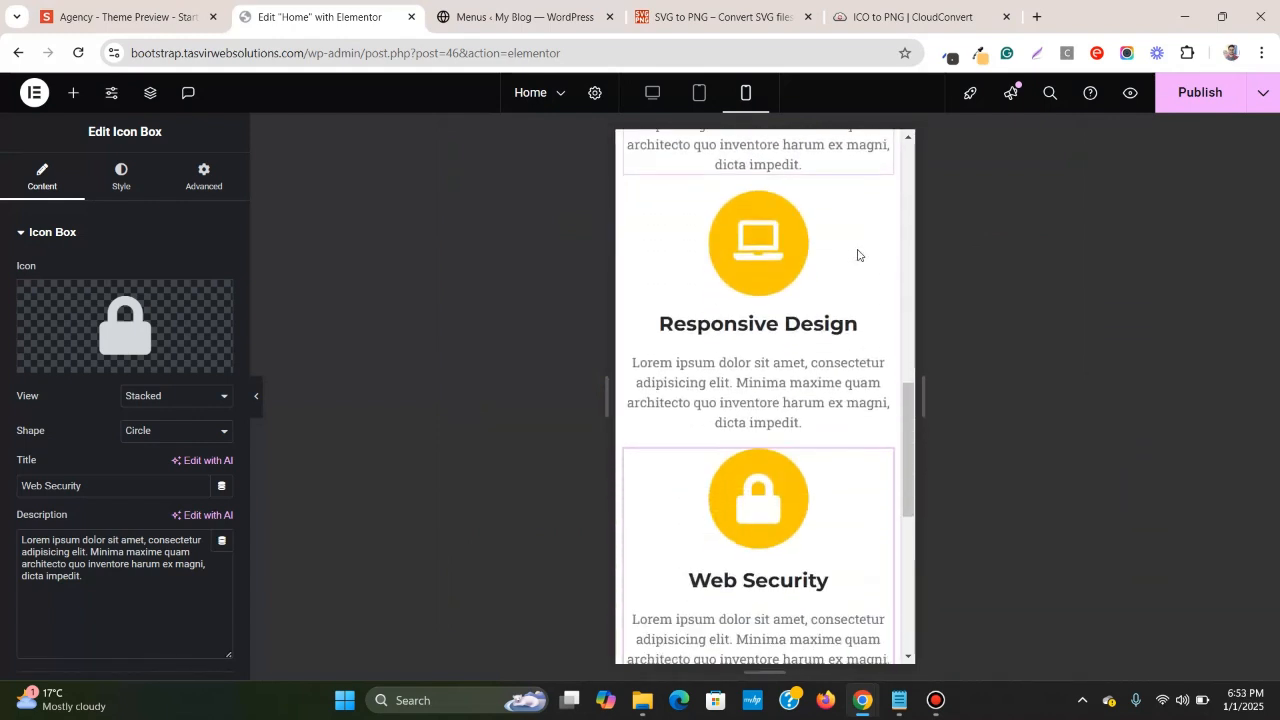
pyautogui.scroll(-3, 874, 285)
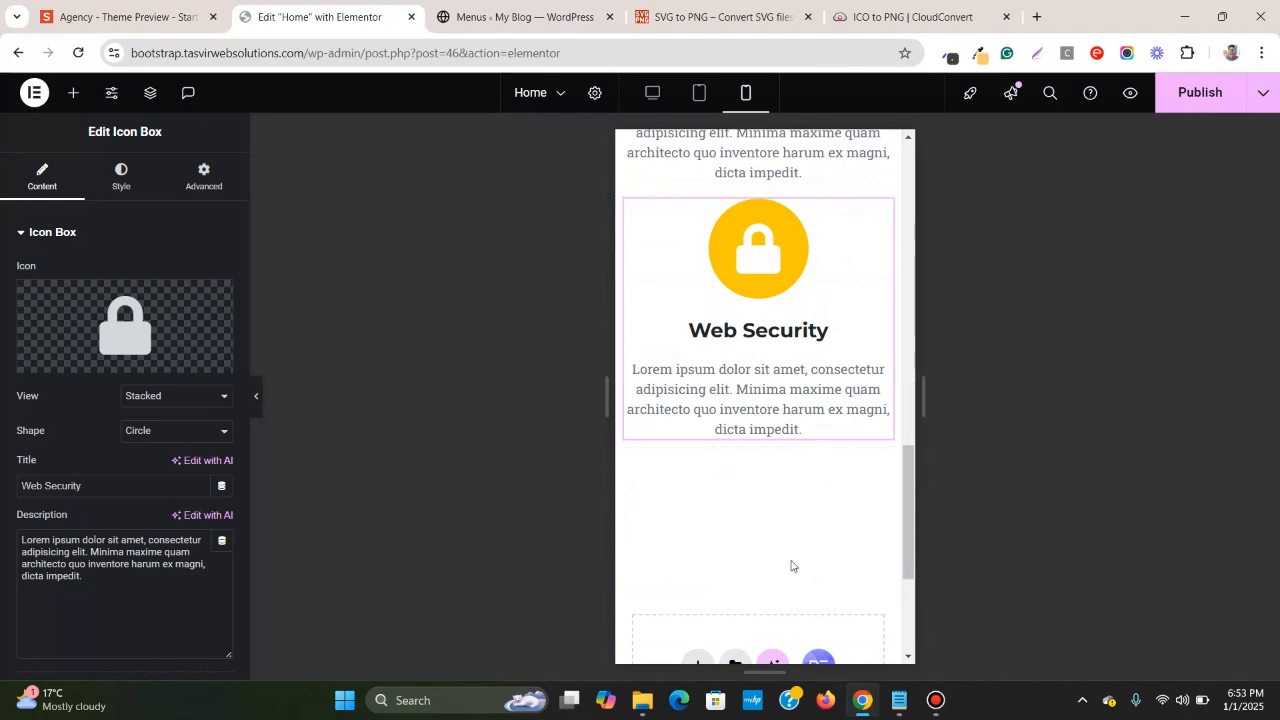
pyautogui.scroll(12, 846, 451)
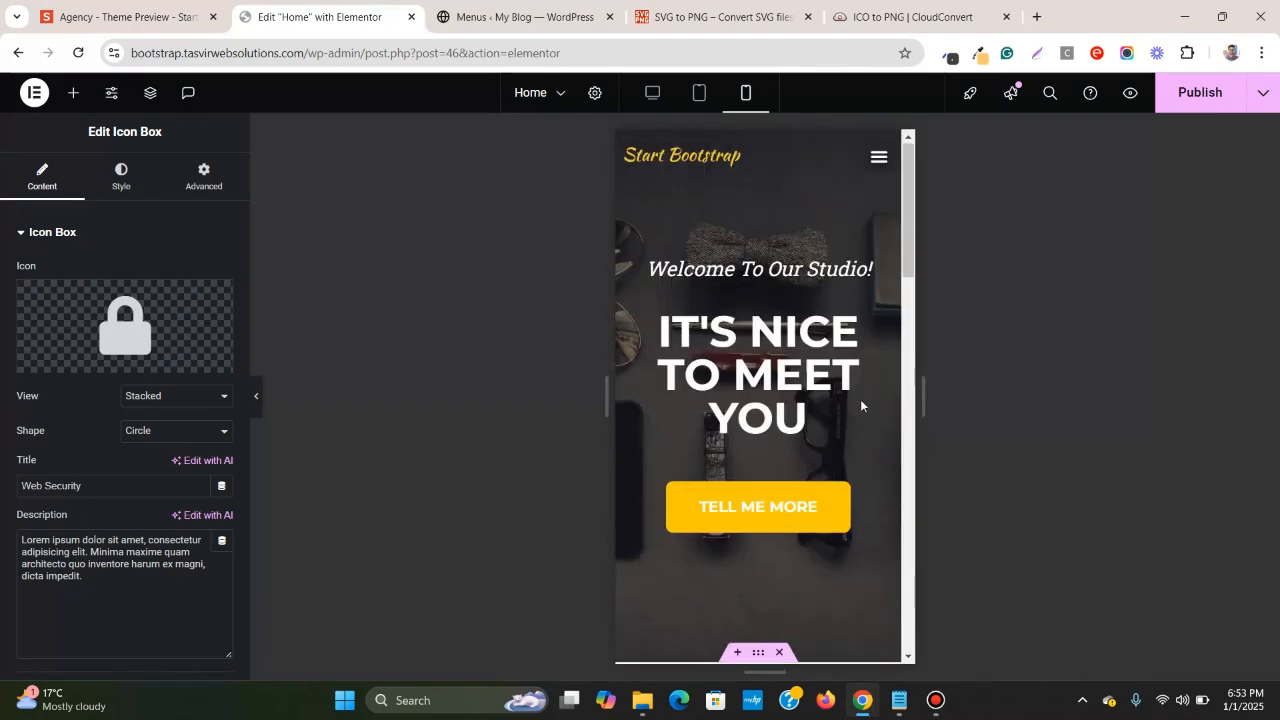
# - Return the Elementor page and the original Agency preview to desktop view, checking the hero and Services sections
pyautogui.click(652, 92)
pyautogui.scroll(-4, 675, 281)
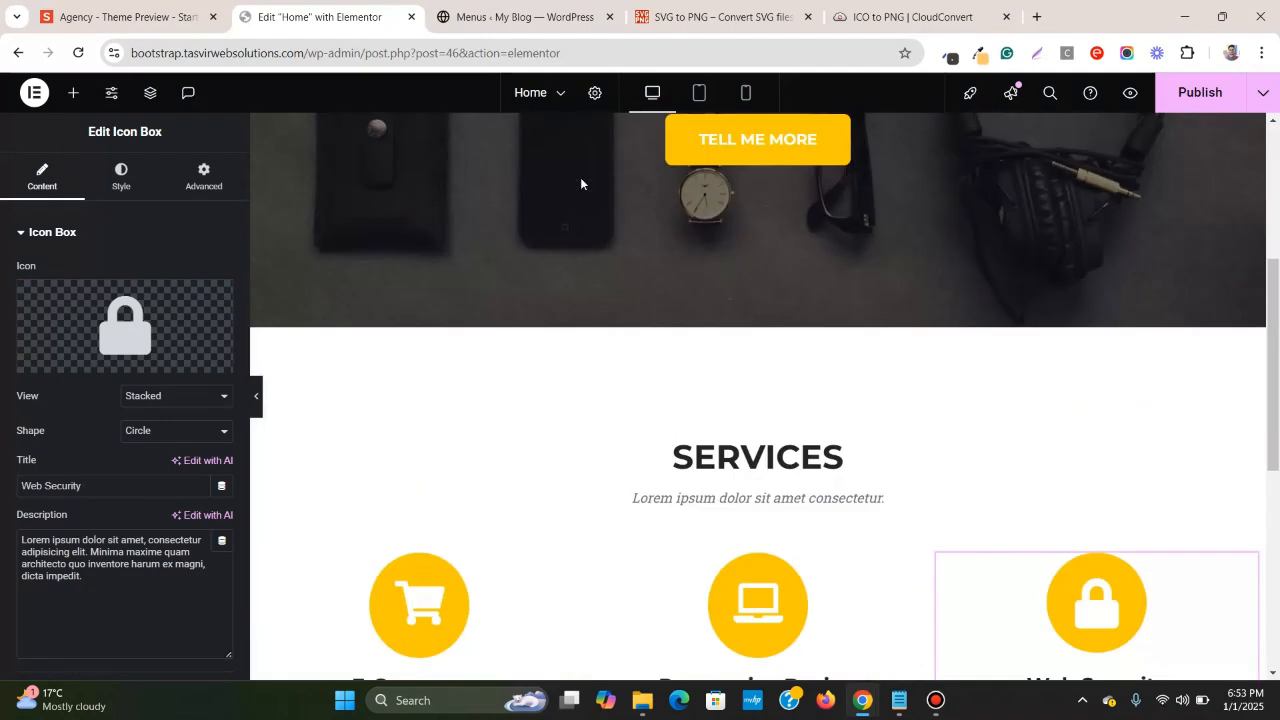
pyautogui.scroll(5, 580, 177)
pyautogui.click(130, 6)
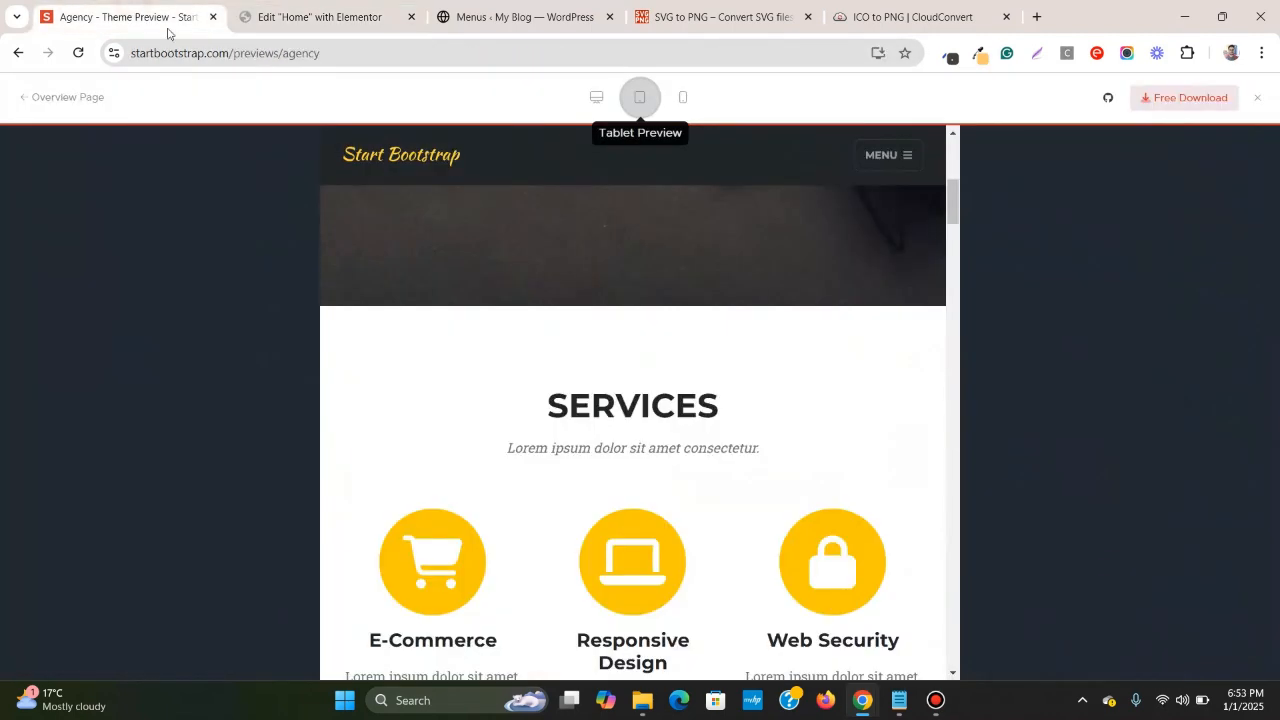
pyautogui.scroll(5, 645, 316)
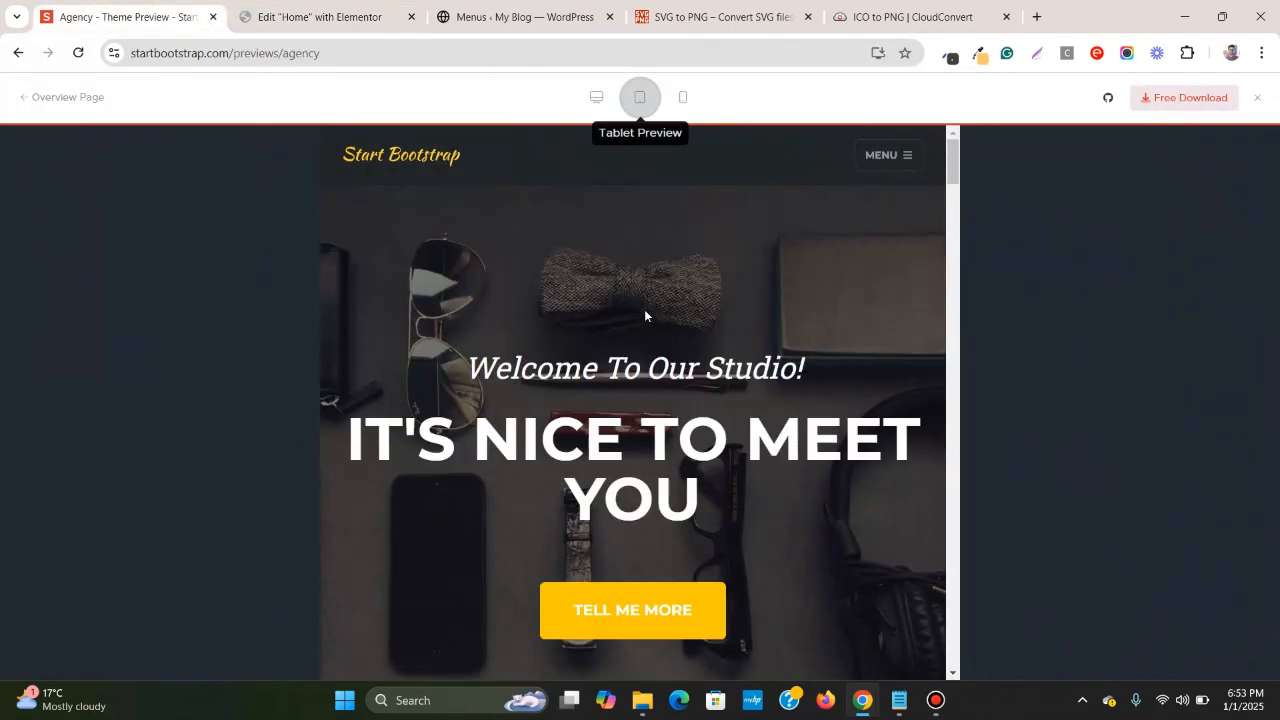
pyautogui.click(595, 98)
pyautogui.click(315, 16)
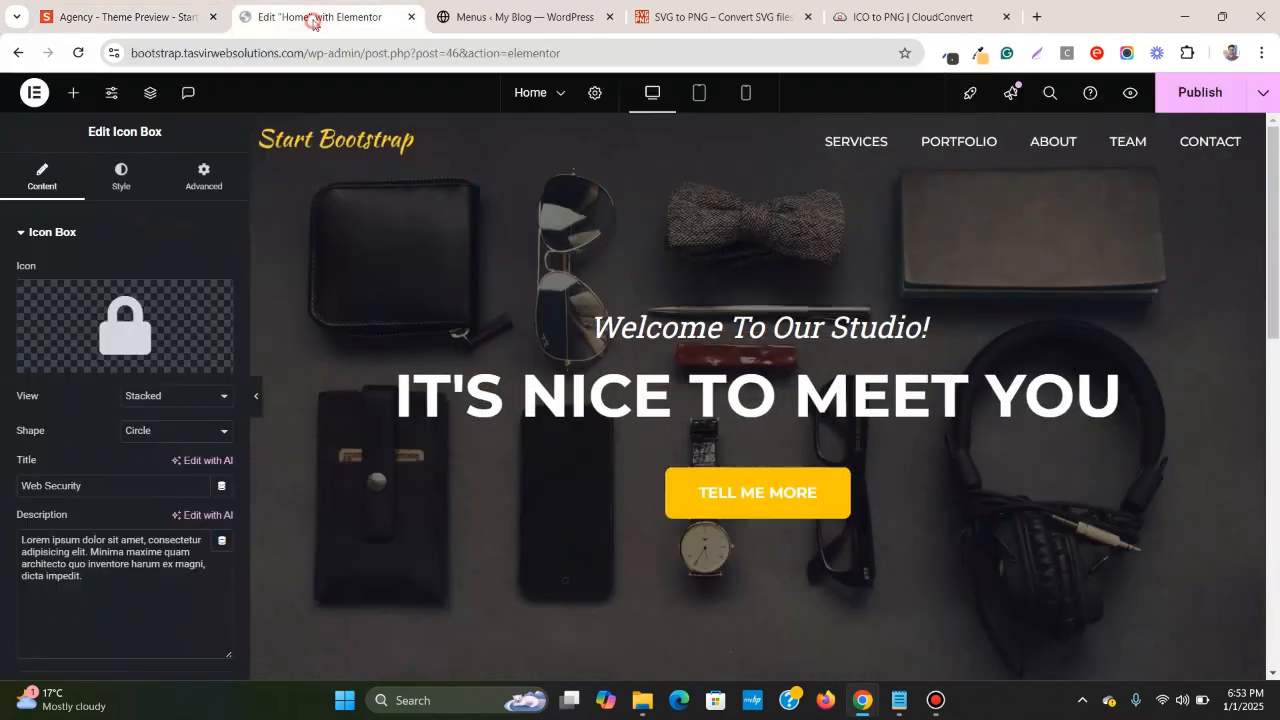
# - Review the desktop page at full width from hero to footer with the editing panel hidden, then restore the panel
pyautogui.click(256, 396)
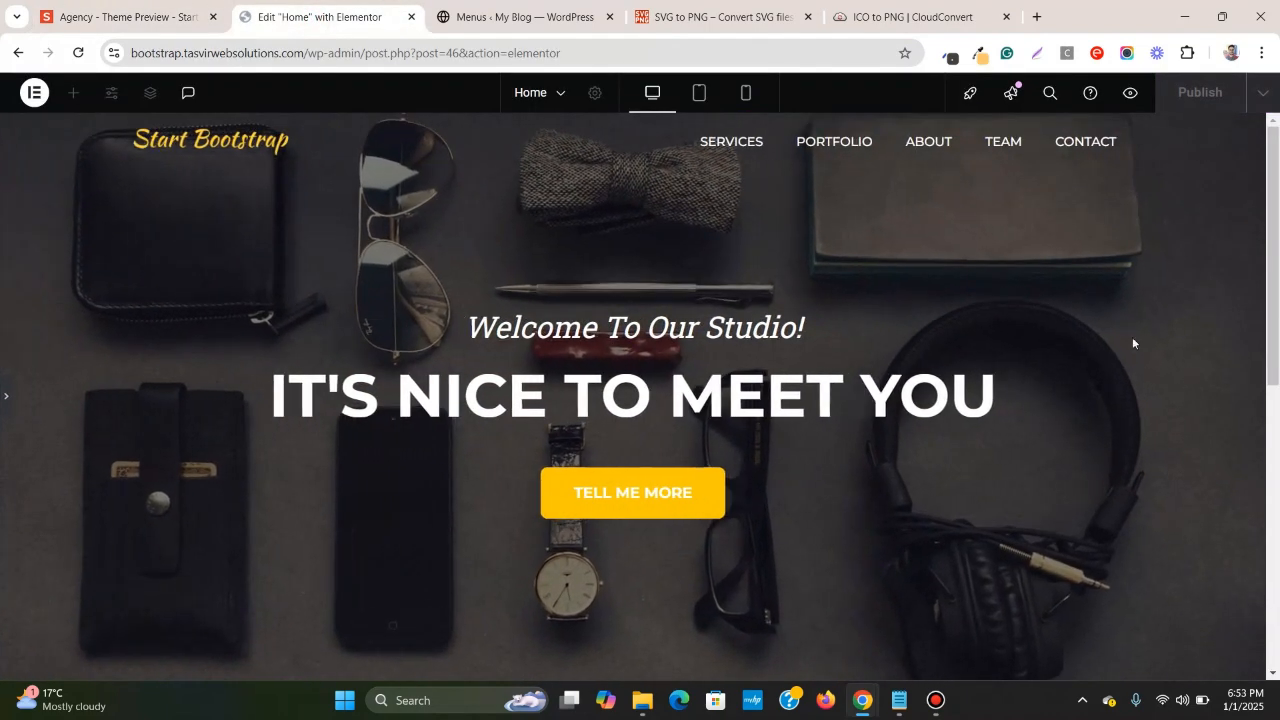
pyautogui.scroll(-5, 1007, 260)
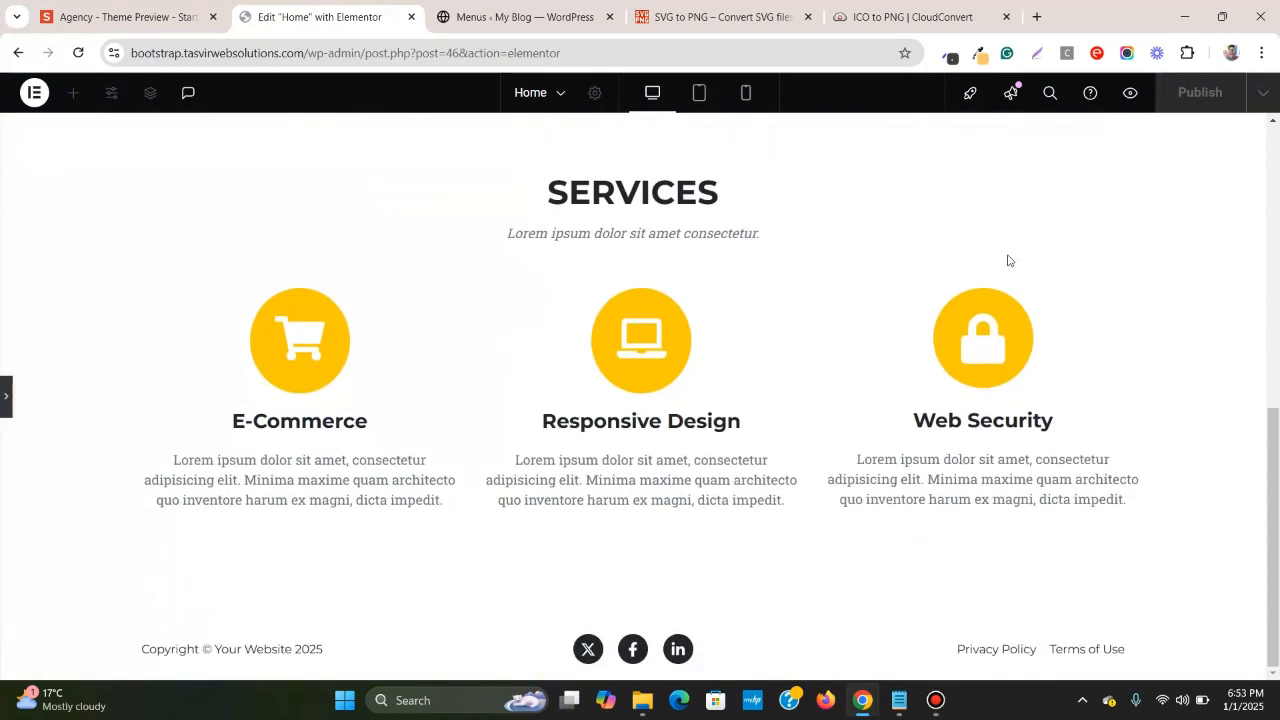
pyautogui.scroll(5, 1006, 260)
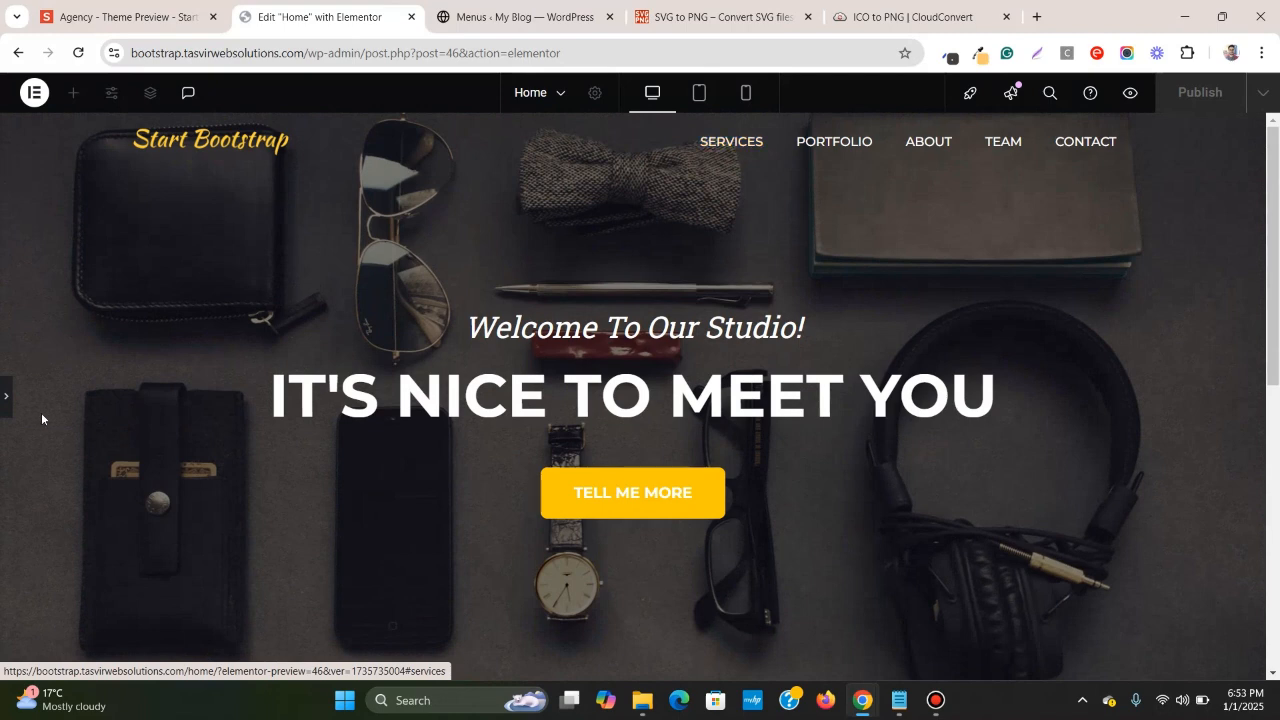
pyautogui.click(6, 396)
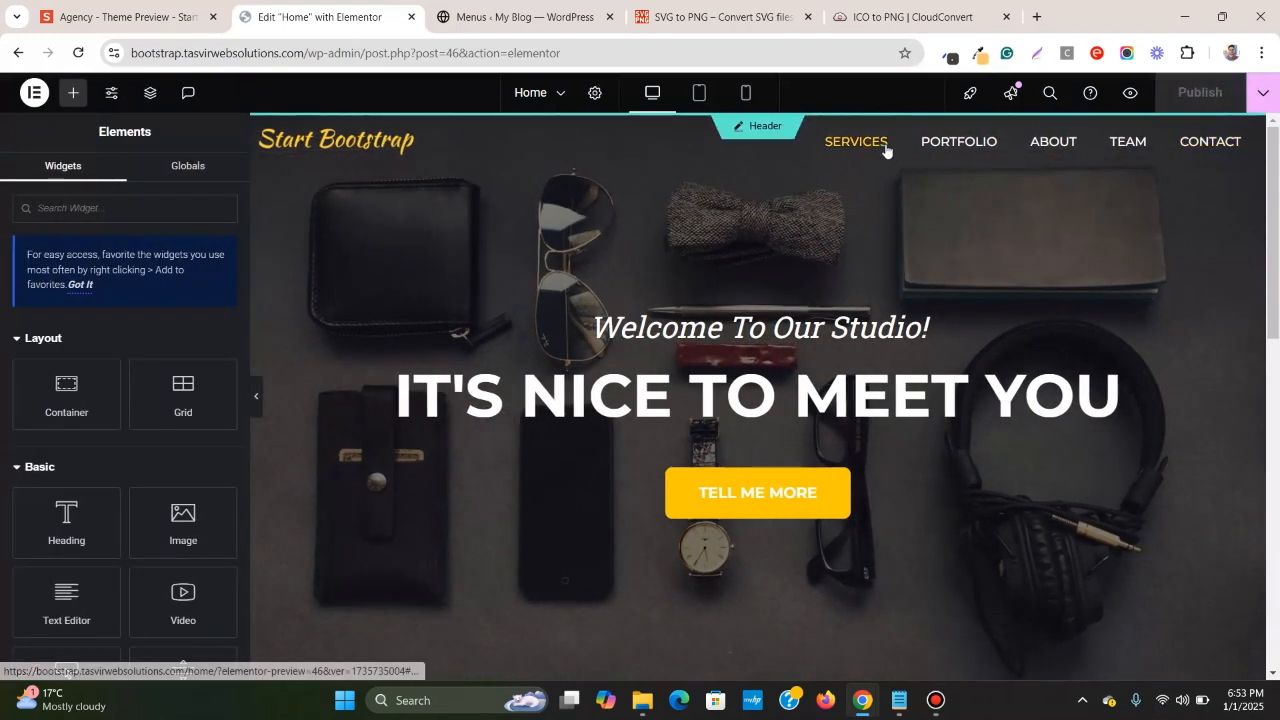
# - Inspect the CSS ID of the Services section's container in its advanced settings
pyautogui.scroll(-6, 838, 266)
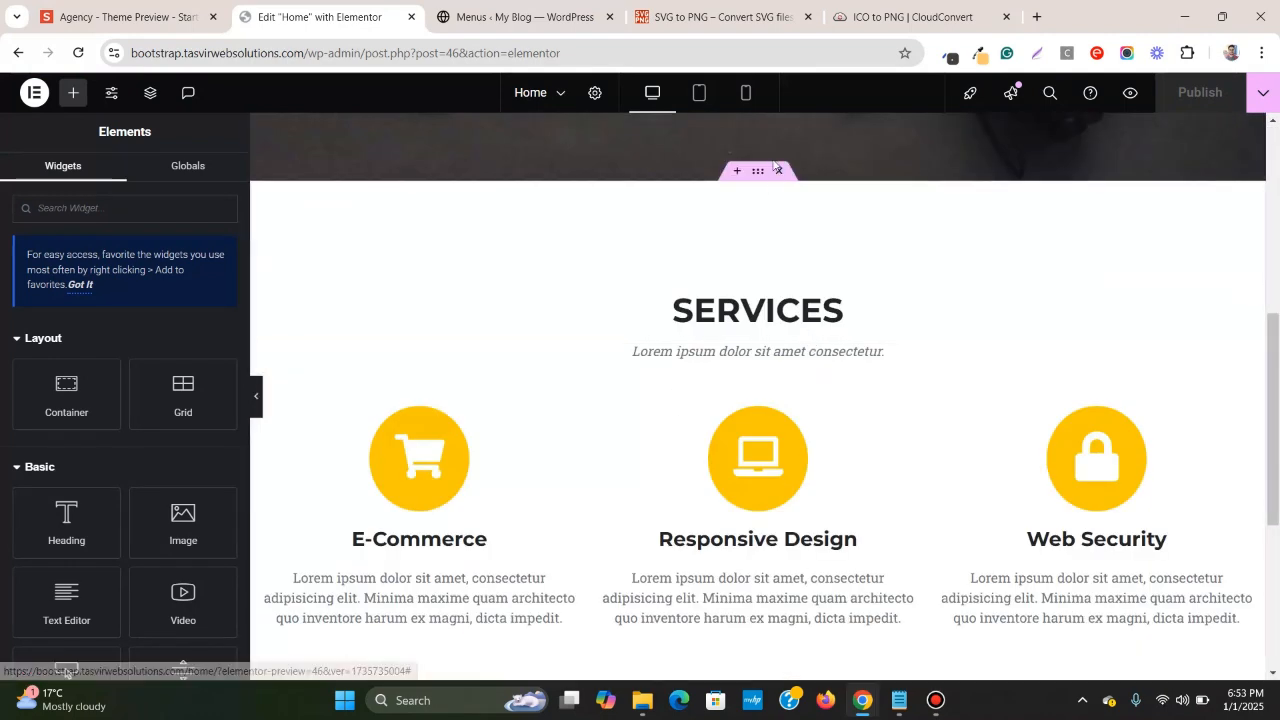
pyautogui.click(759, 176)
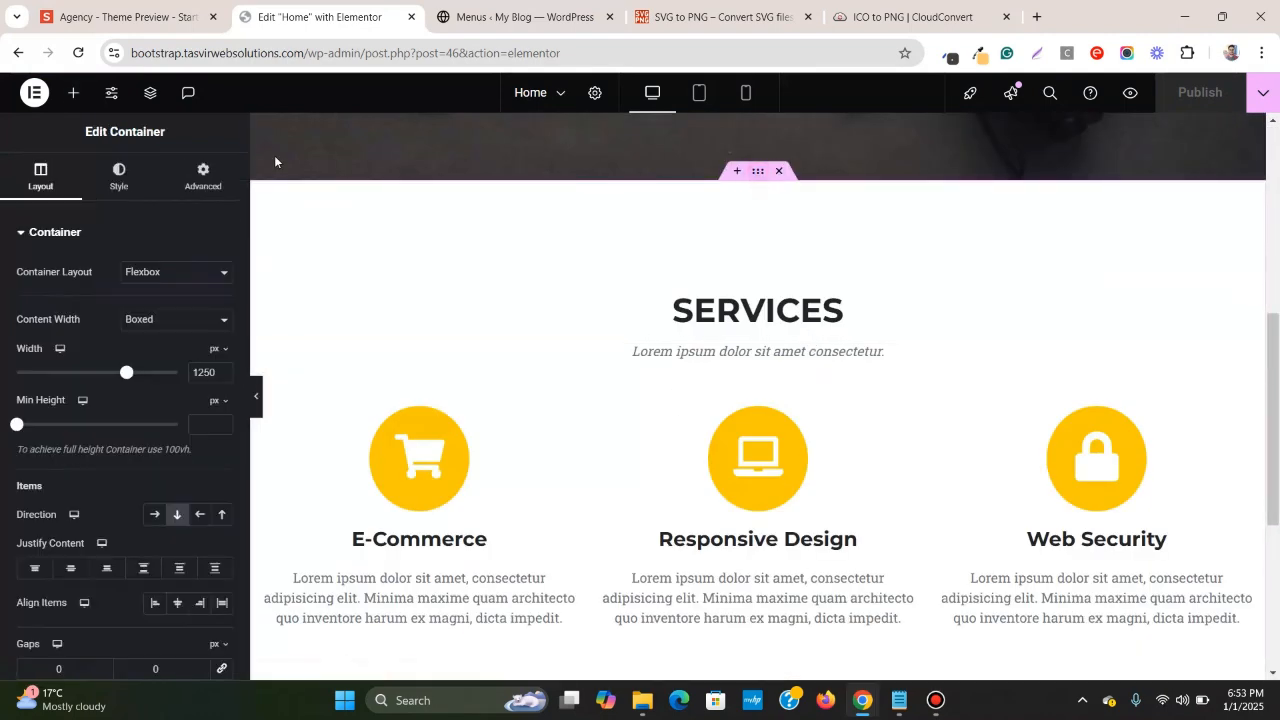
pyautogui.click(183, 191)
pyautogui.scroll(-4, 112, 405)
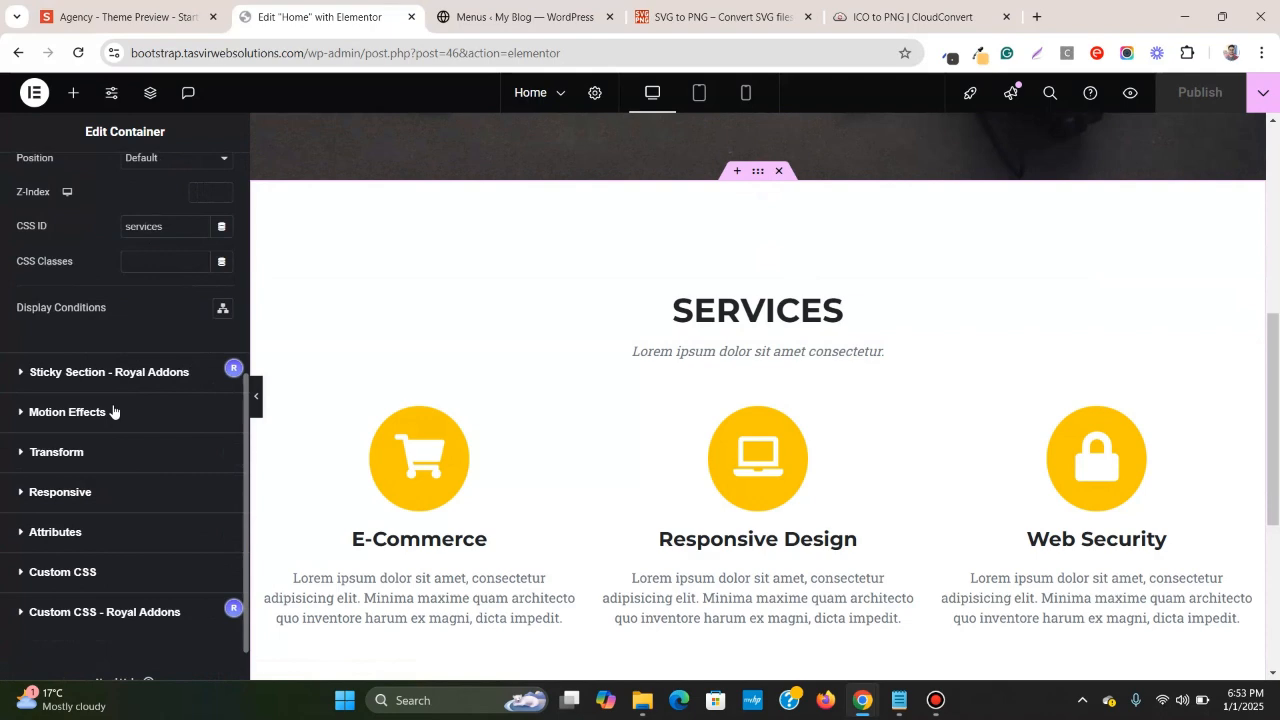
# - Check the link URL of the Services item in the WordPress Main Menu, then return to the Home page editor
pyautogui.click(463, 12)
pyautogui.scroll(4, 88, 325)
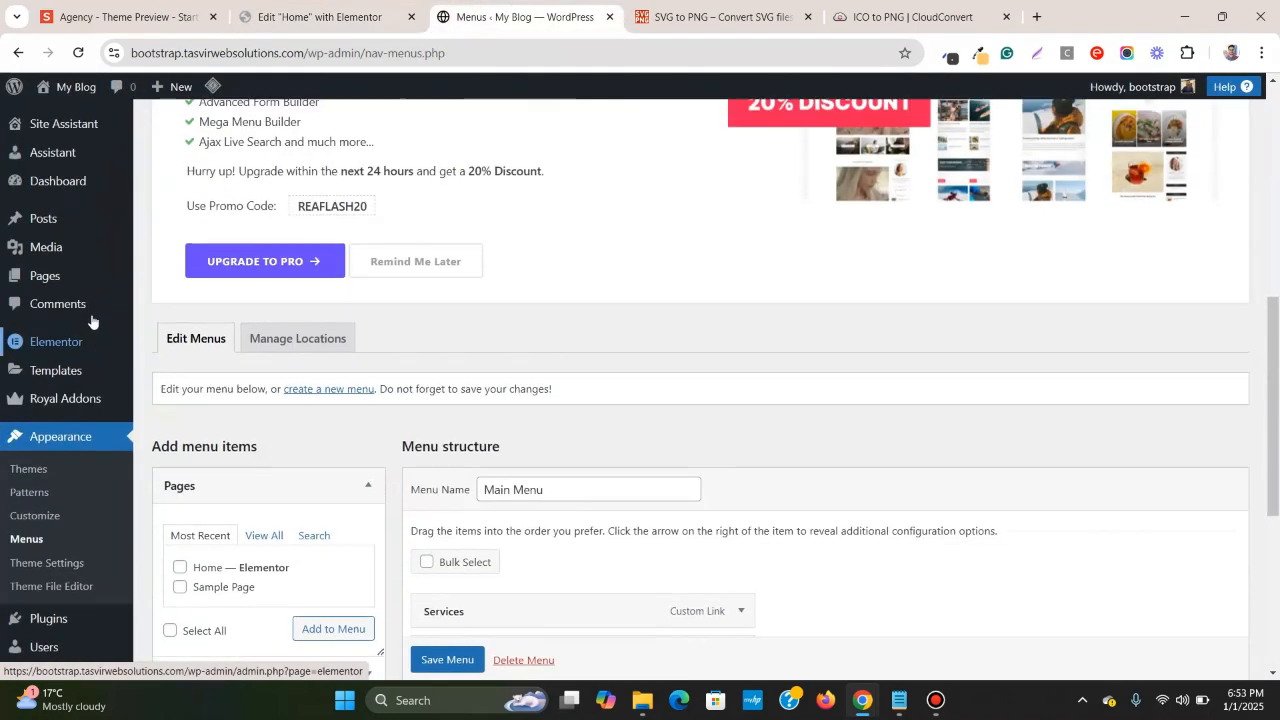
pyautogui.moveTo(75, 284)
pyautogui.scroll(-4, 853, 430)
pyautogui.click(745, 195)
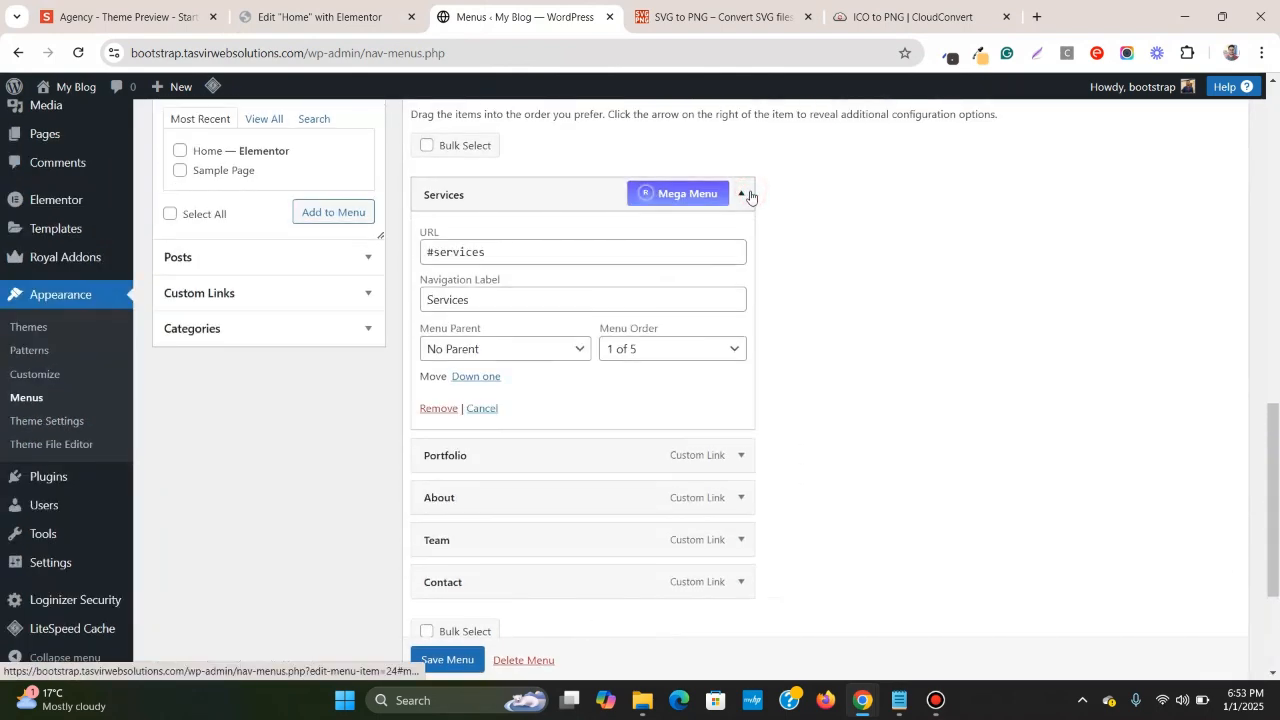
pyautogui.click(745, 195)
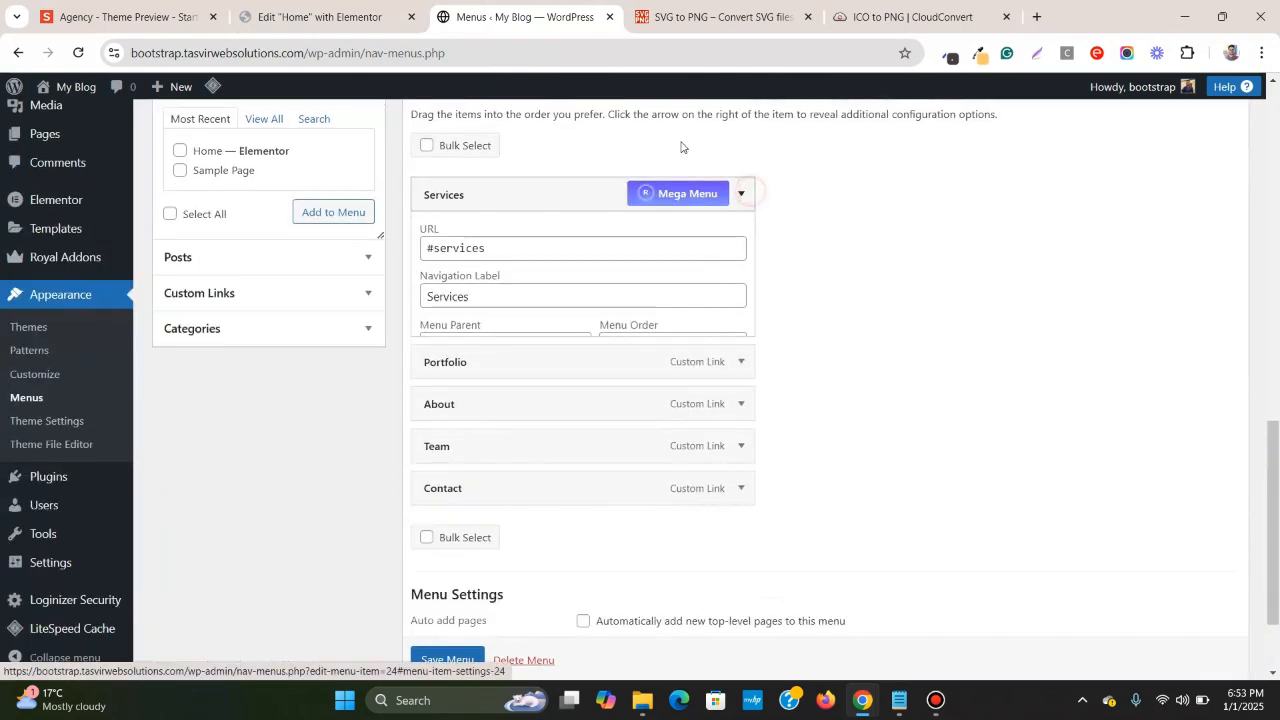
pyautogui.click(341, 5)
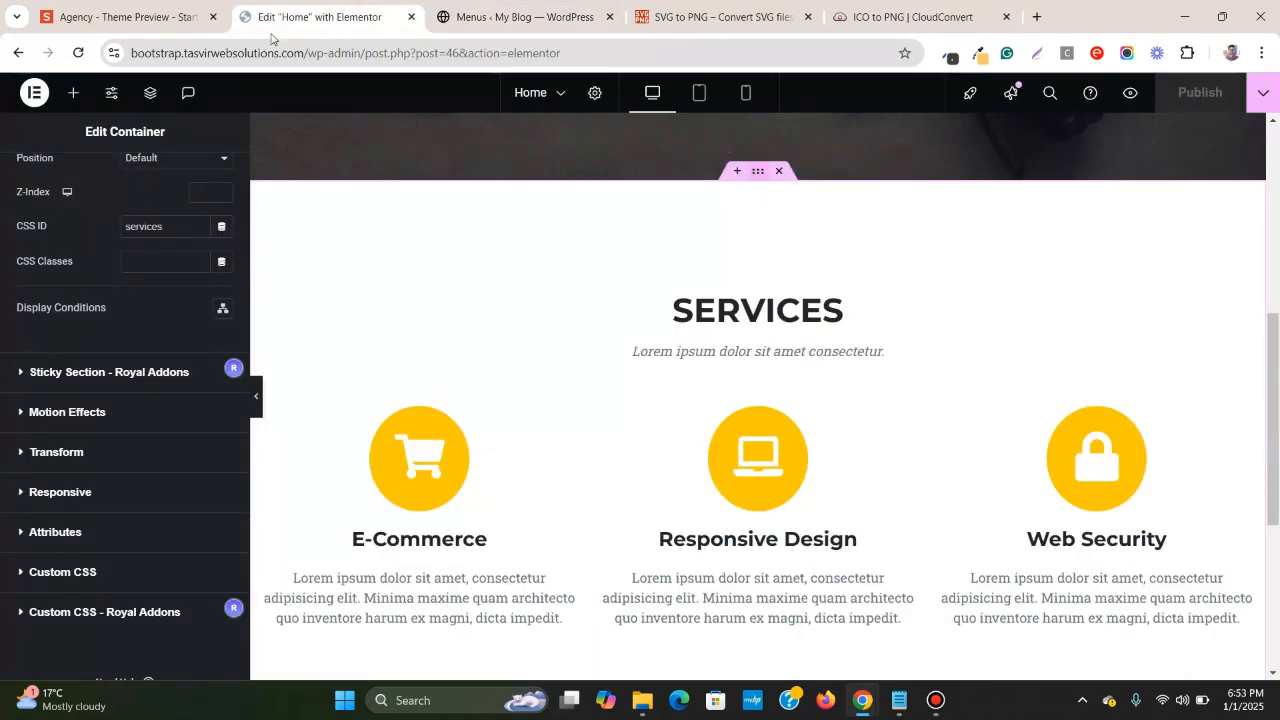
# - View the published Home page in a new browser tab from the WordPress Pages list
pyautogui.click(510, 12)
pyautogui.scroll(3, 198, 226)
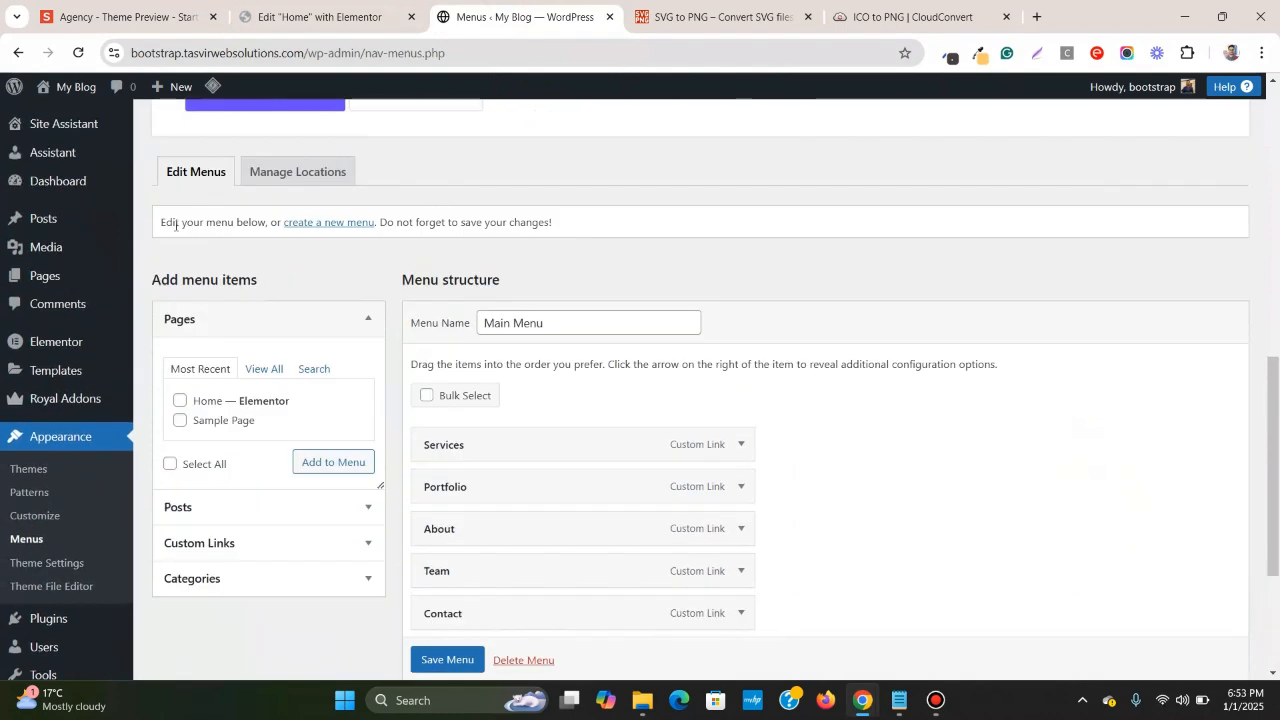
pyautogui.moveTo(97, 276)
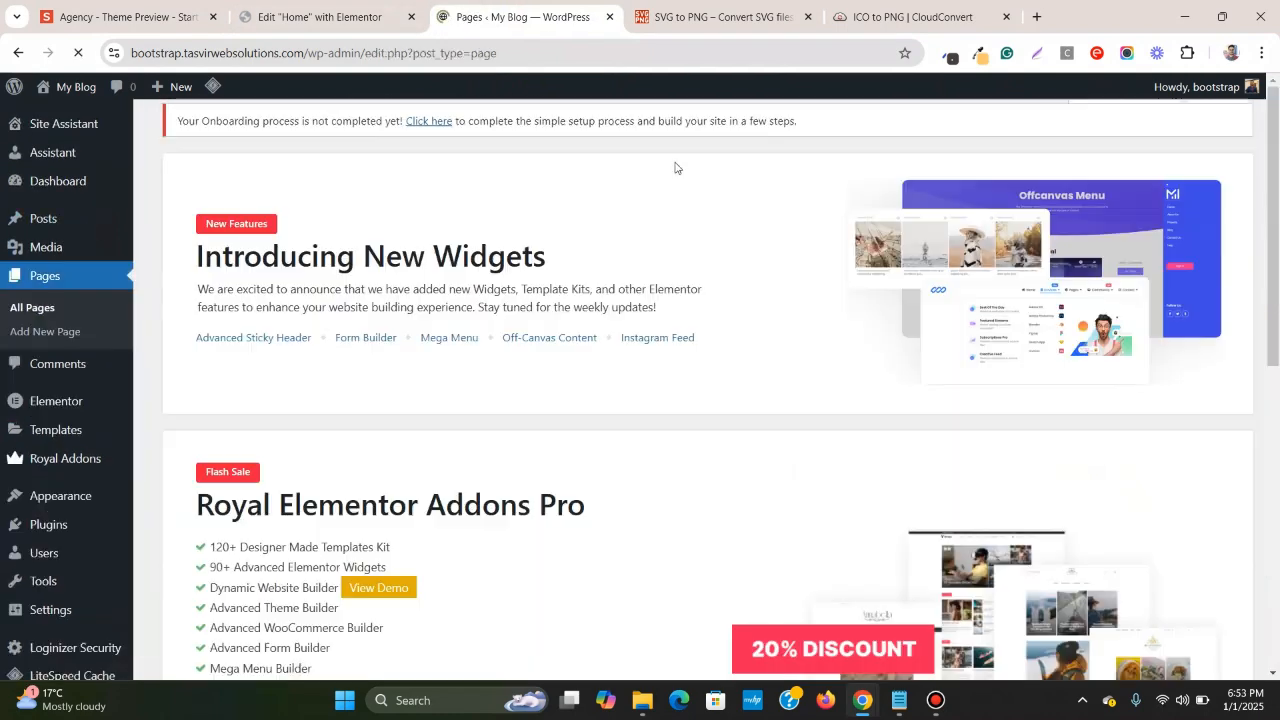
pyautogui.scroll(-10, 674, 177)
pyautogui.scroll(1, 511, 274)
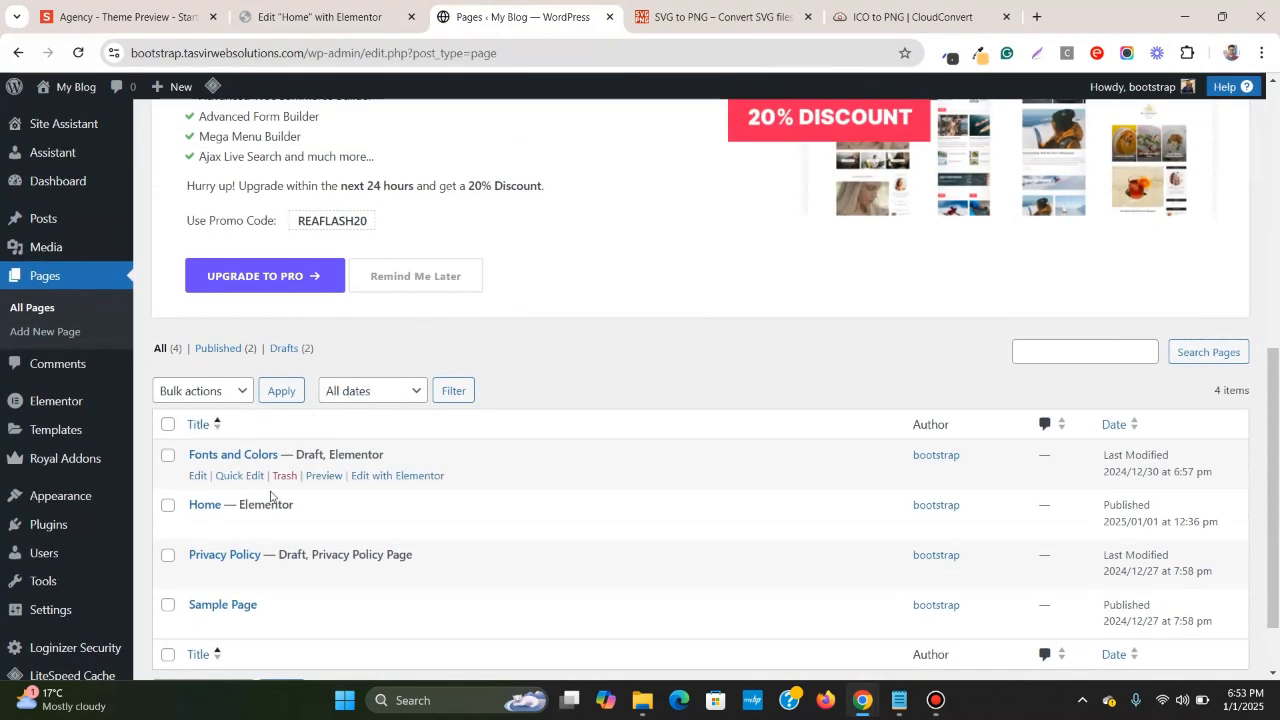
pyautogui.rightClick(315, 531)
pyautogui.click(398, 326)
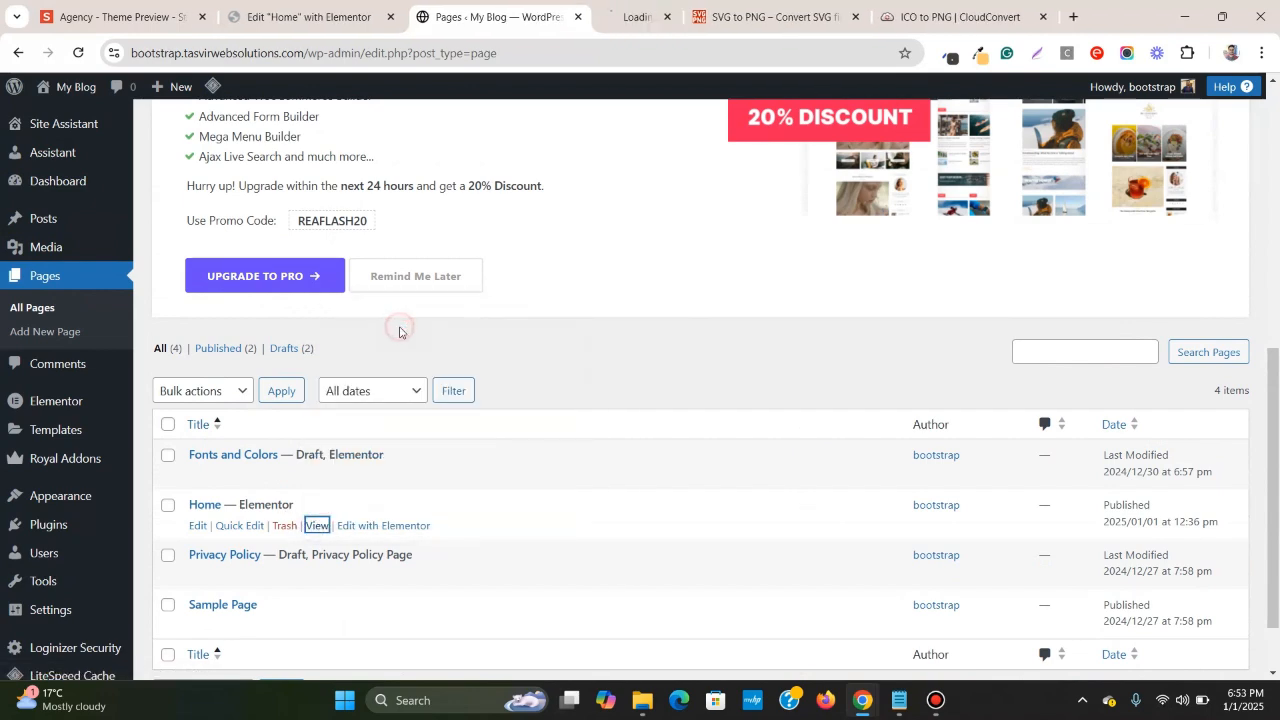
pyautogui.click(630, 8)
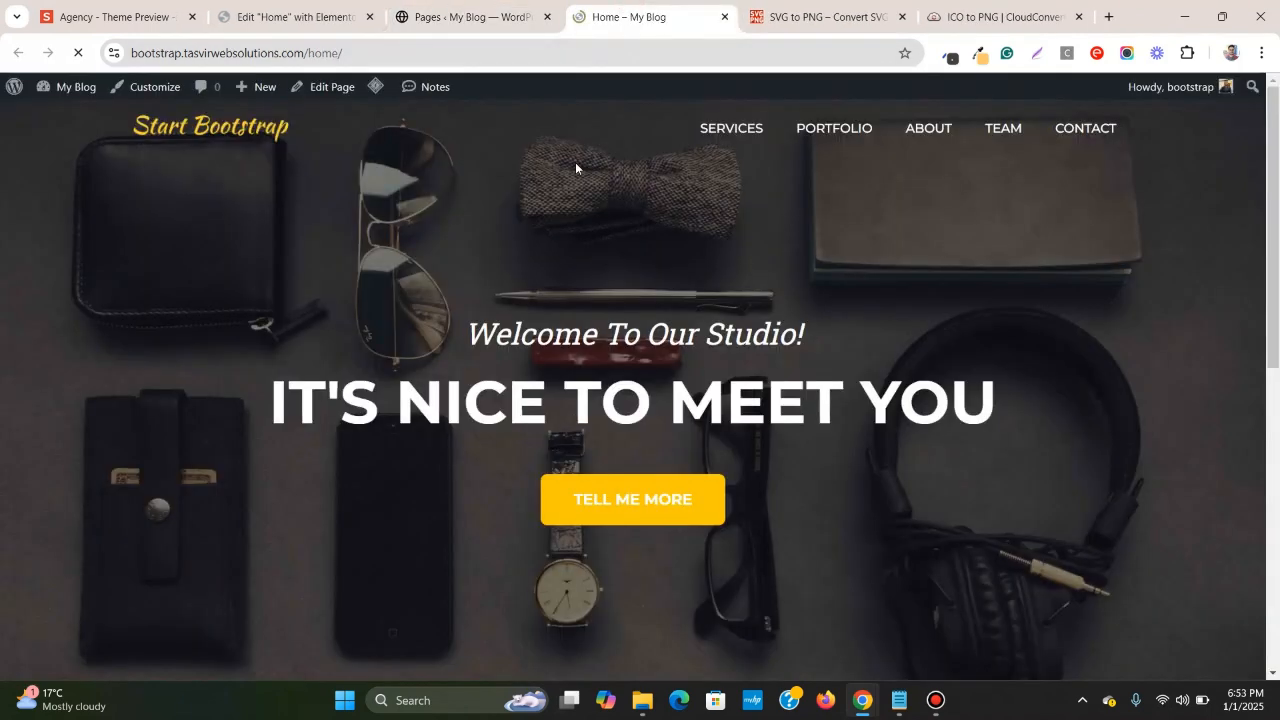
# - Test the Services link in the live page's header and return to the top of the page
pyautogui.click(753, 133)
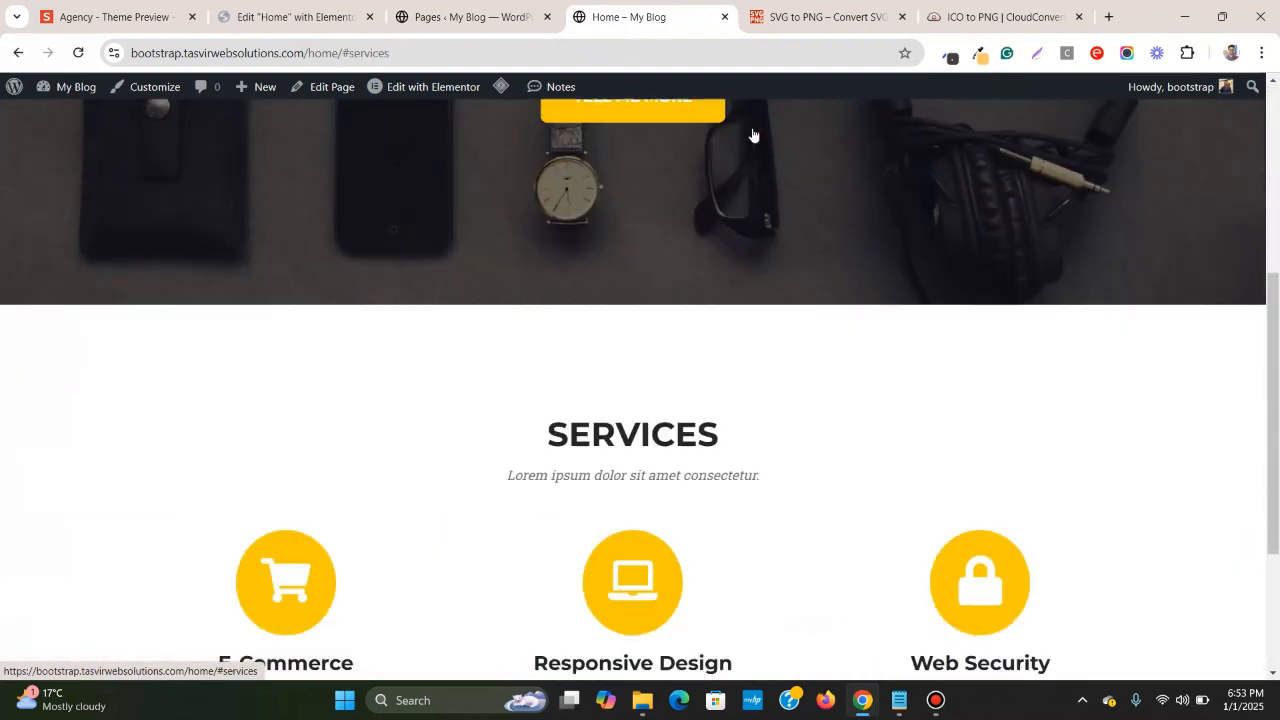
pyautogui.scroll(-1, 815, 266)
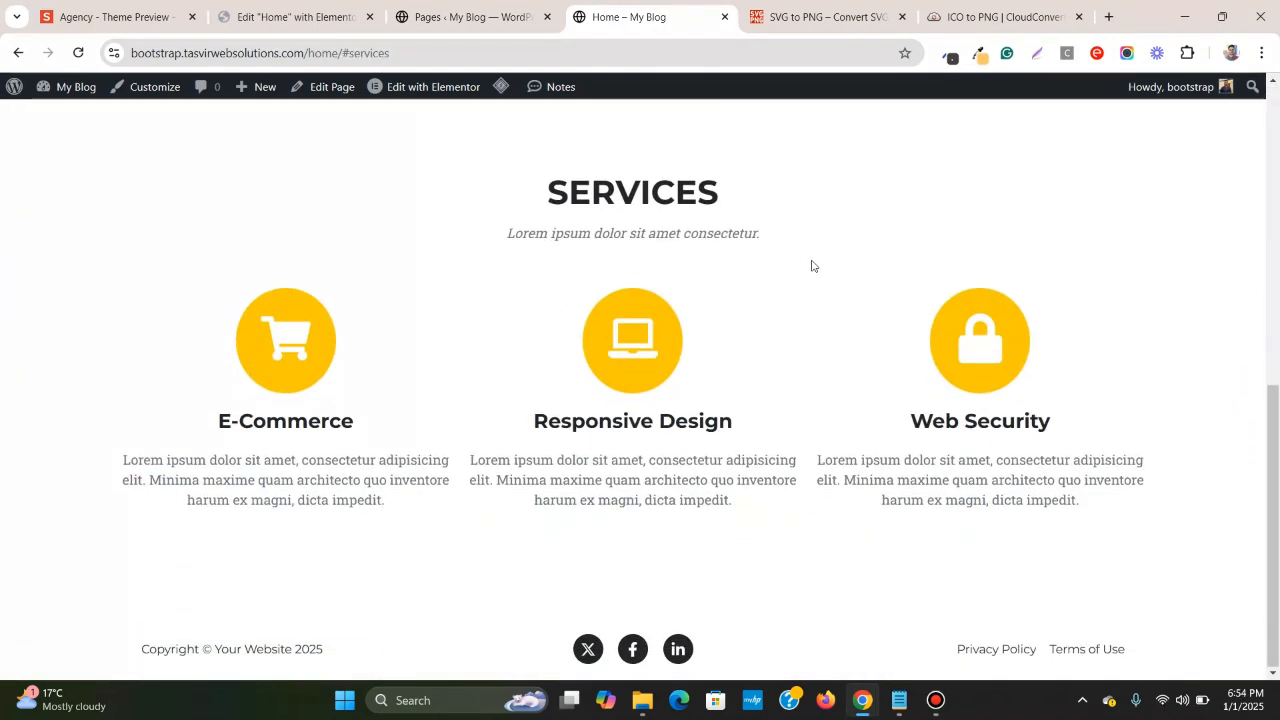
pyautogui.scroll(10, 818, 266)
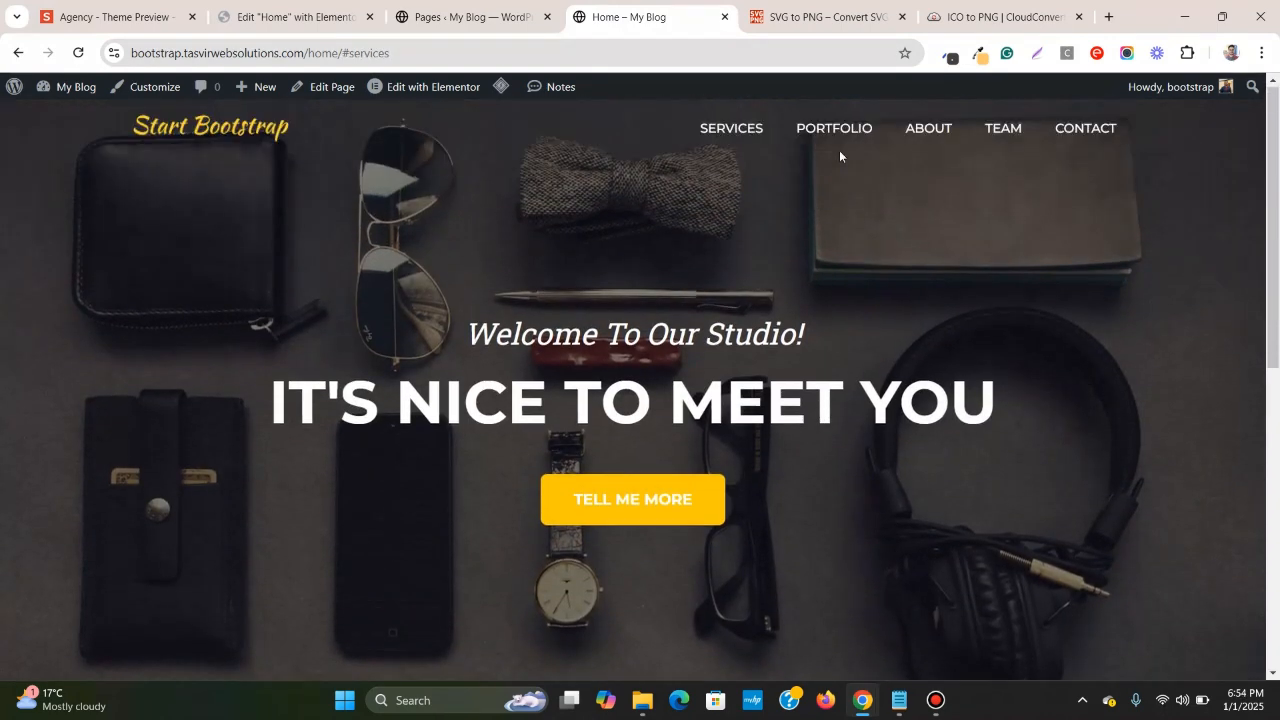
# - Switch to the Agency theme preview and examine the Portfolio section's heading, background and first row of images
pyautogui.click(270, 14)
pyautogui.click(155, 5)
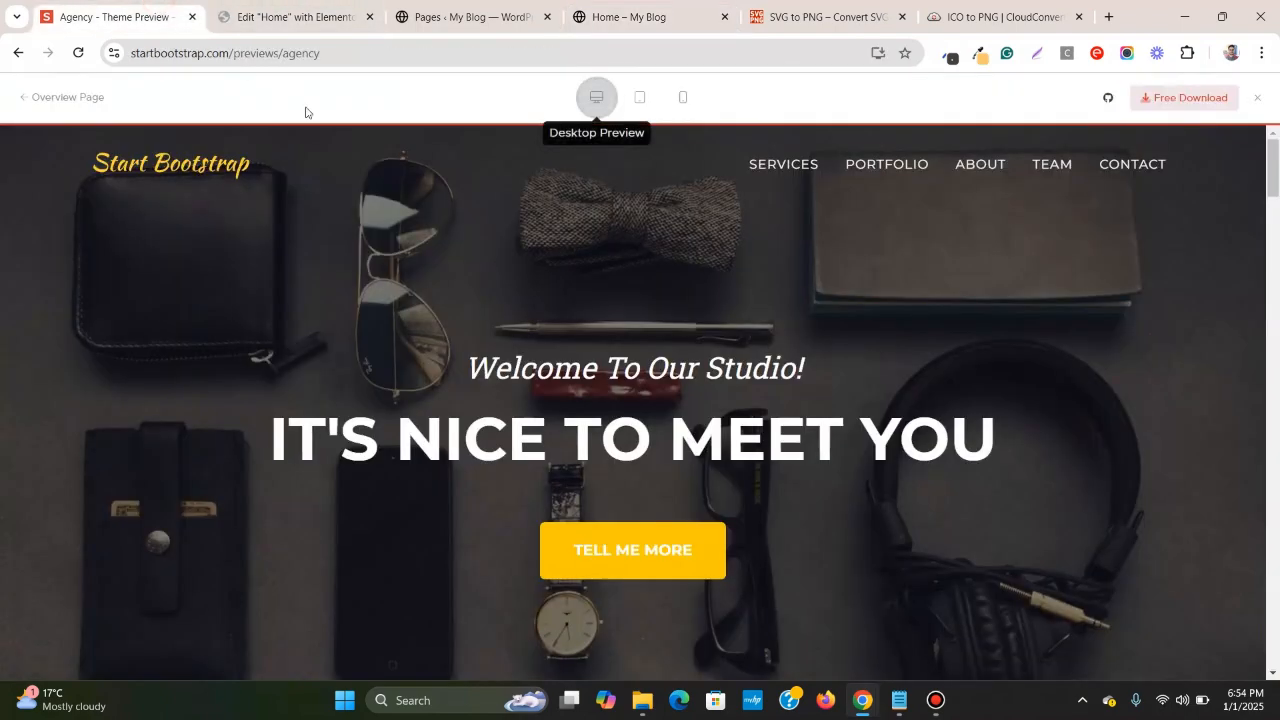
pyautogui.scroll(-10, 510, 253)
pyautogui.scroll(-2, 511, 260)
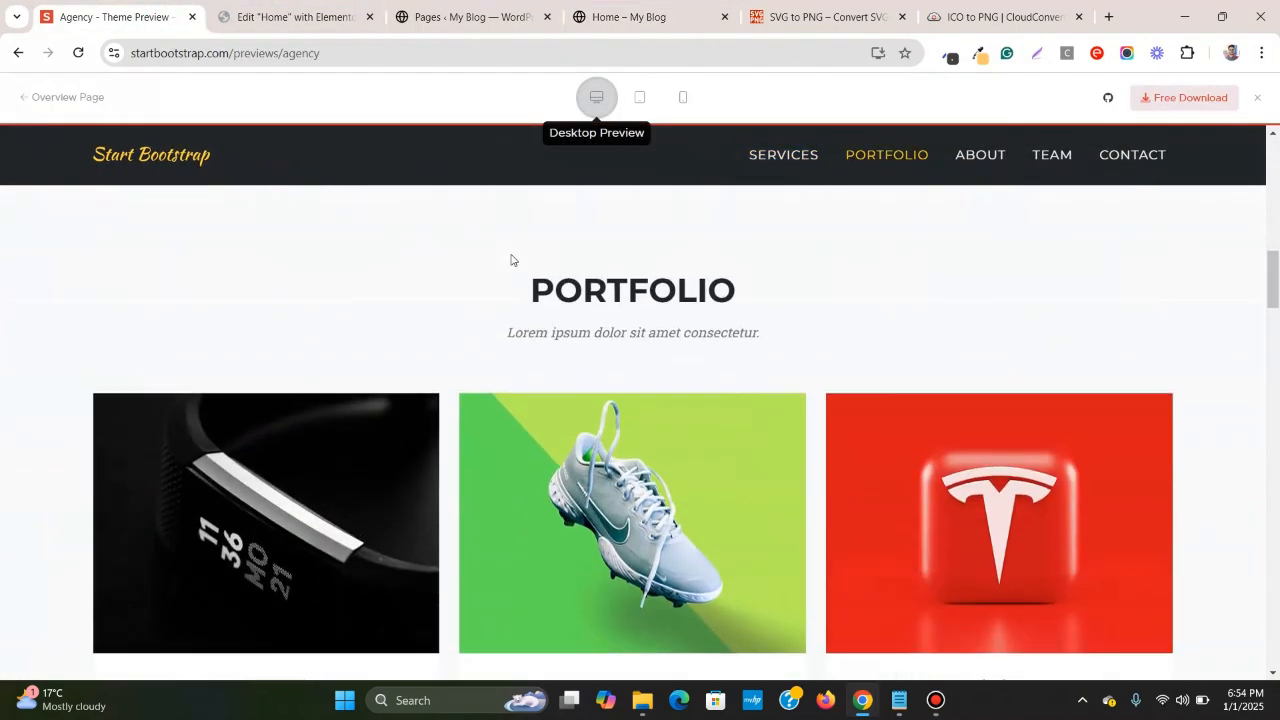
pyautogui.scroll(3, 511, 260)
pyautogui.scroll(-3, 511, 260)
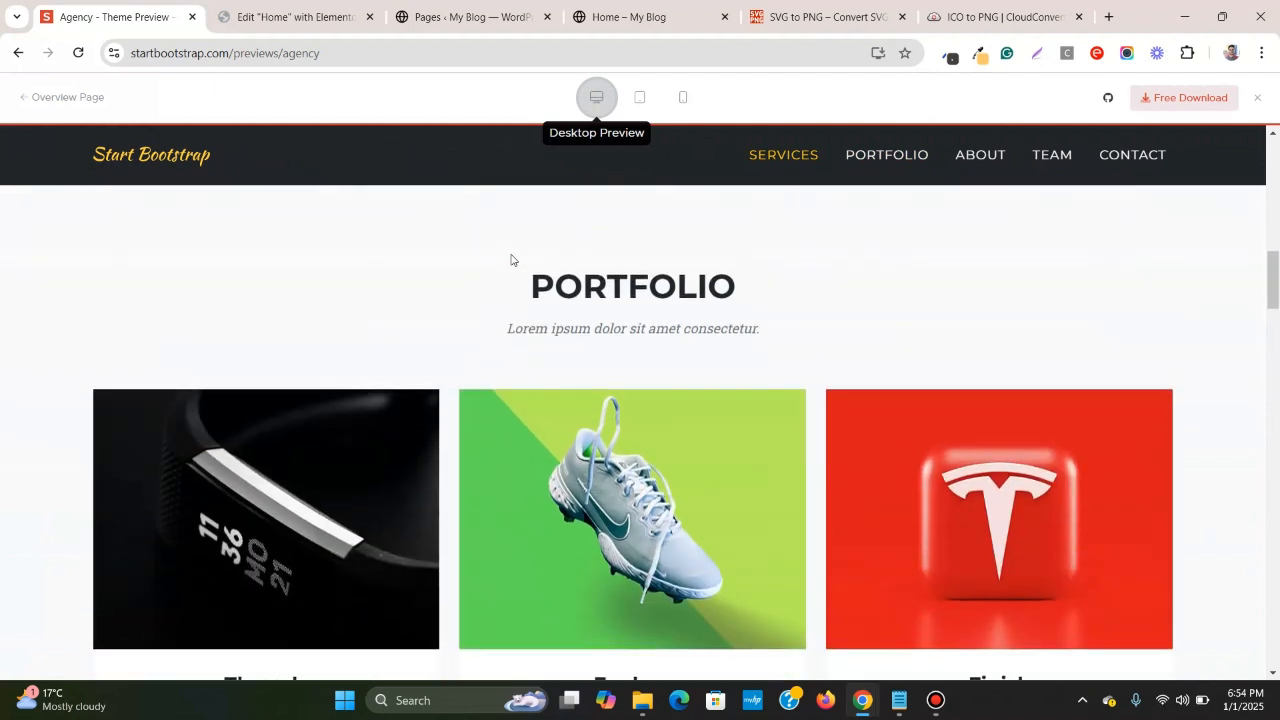
pyautogui.scroll(-1, 511, 260)
pyautogui.scroll(1, 591, 263)
pyautogui.click(651, 211)
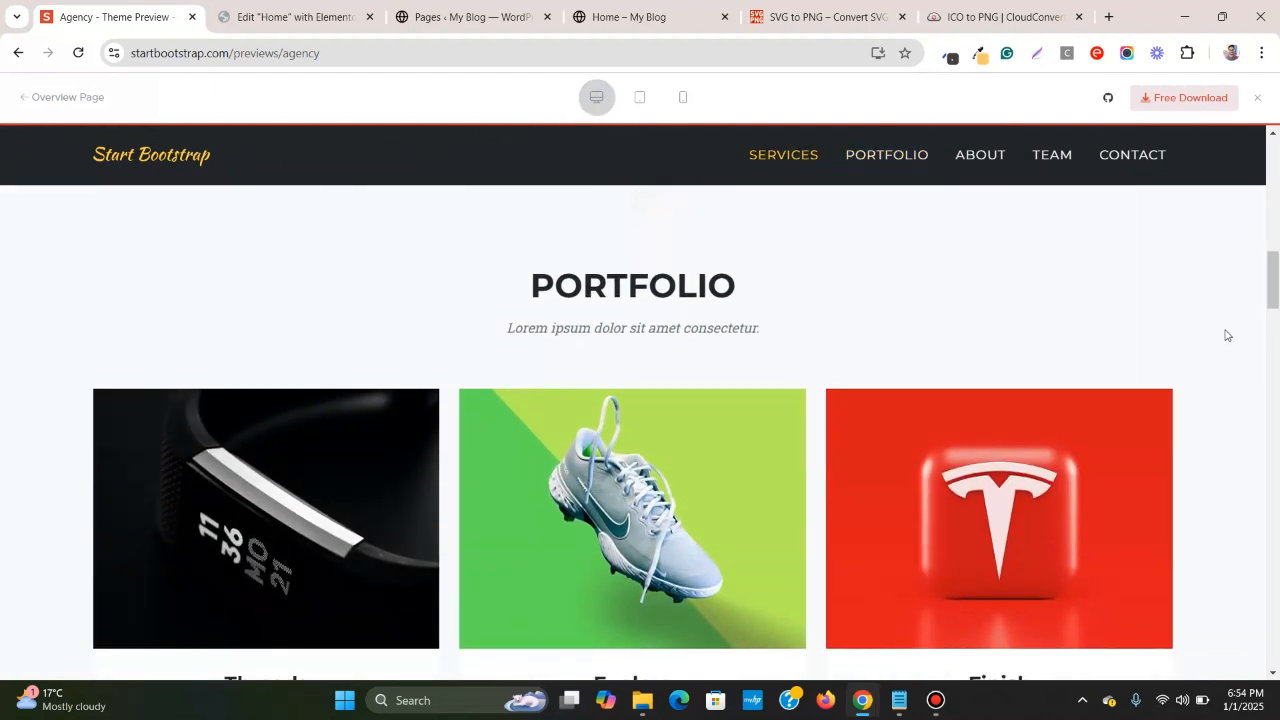
pyautogui.moveTo(1273, 300)
pyautogui.mouseDown()
pyautogui.moveTo(1273, 265)
pyautogui.moveTo(1277, 395)
pyautogui.moveTo(1276, 305)
pyautogui.mouseUp()
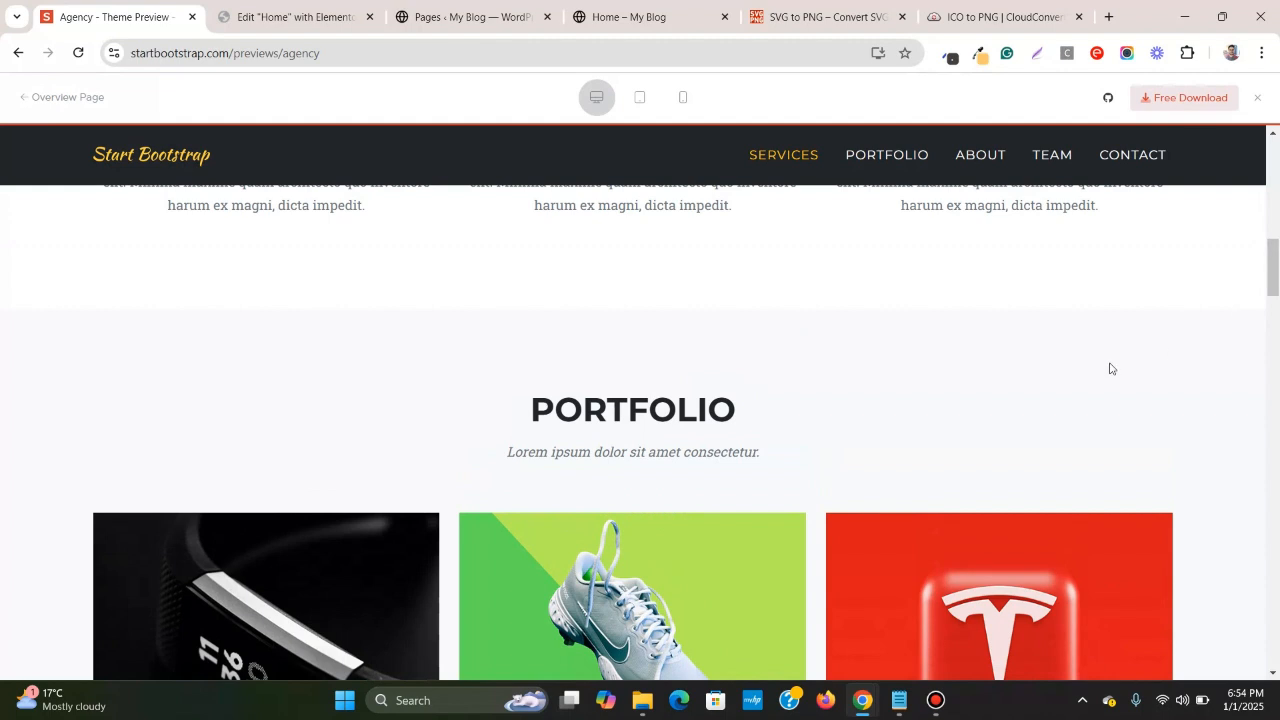
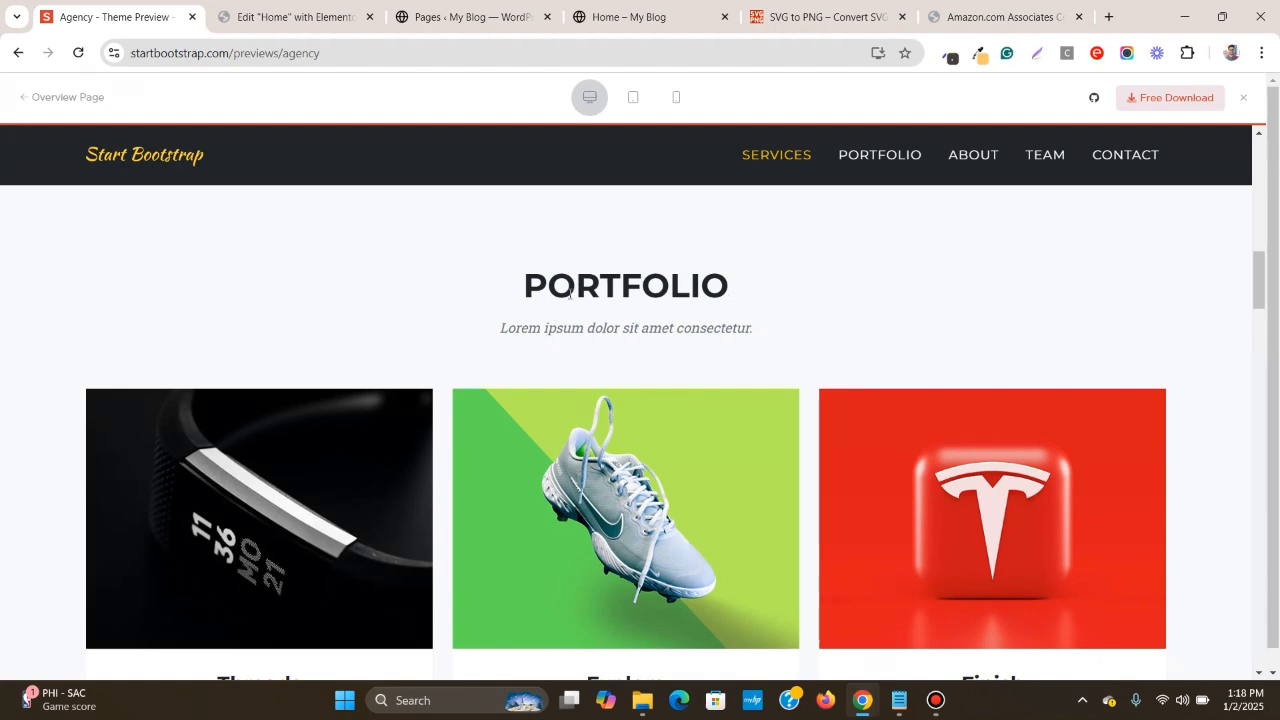
# - Examine the Portfolio cards in the theme preview, including their hover overlay, titles, subtitles and grid layout
pyautogui.scroll(-3, 1206, 246)
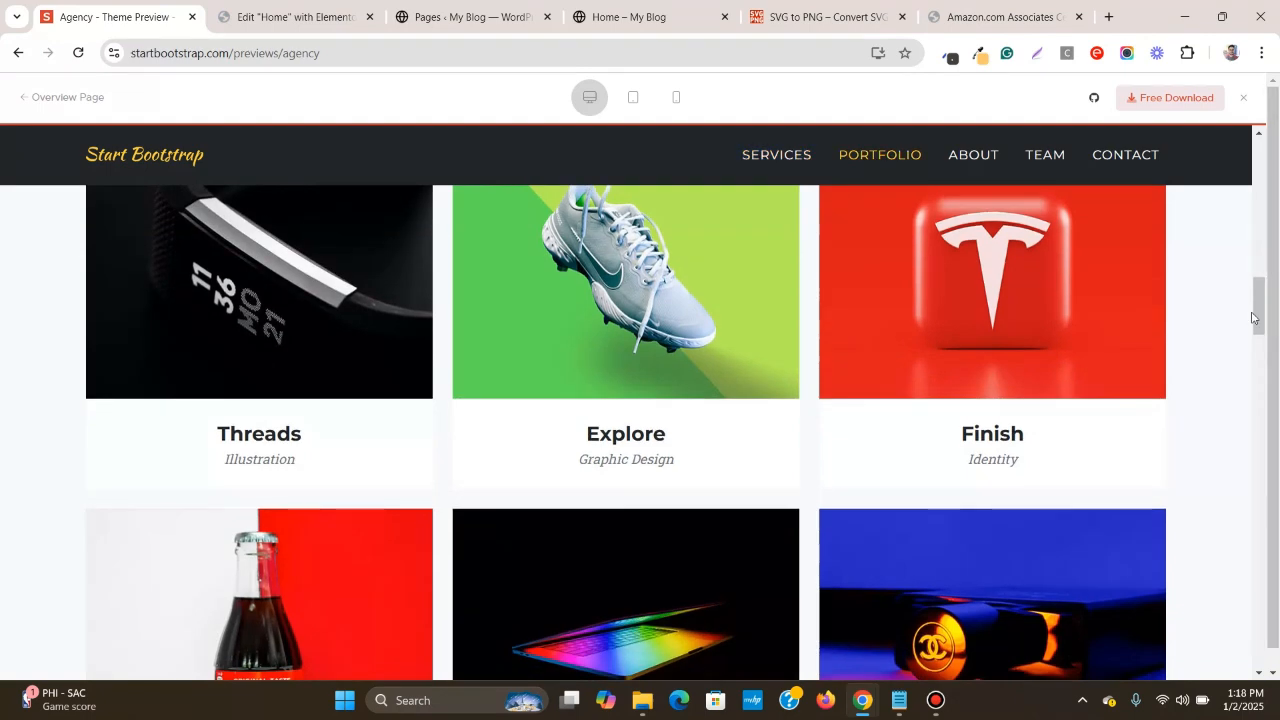
pyautogui.moveTo(1259, 320)
pyautogui.mouseDown()
pyautogui.moveTo(1260, 280)
pyautogui.moveTo(1260, 320)
pyautogui.mouseUp()
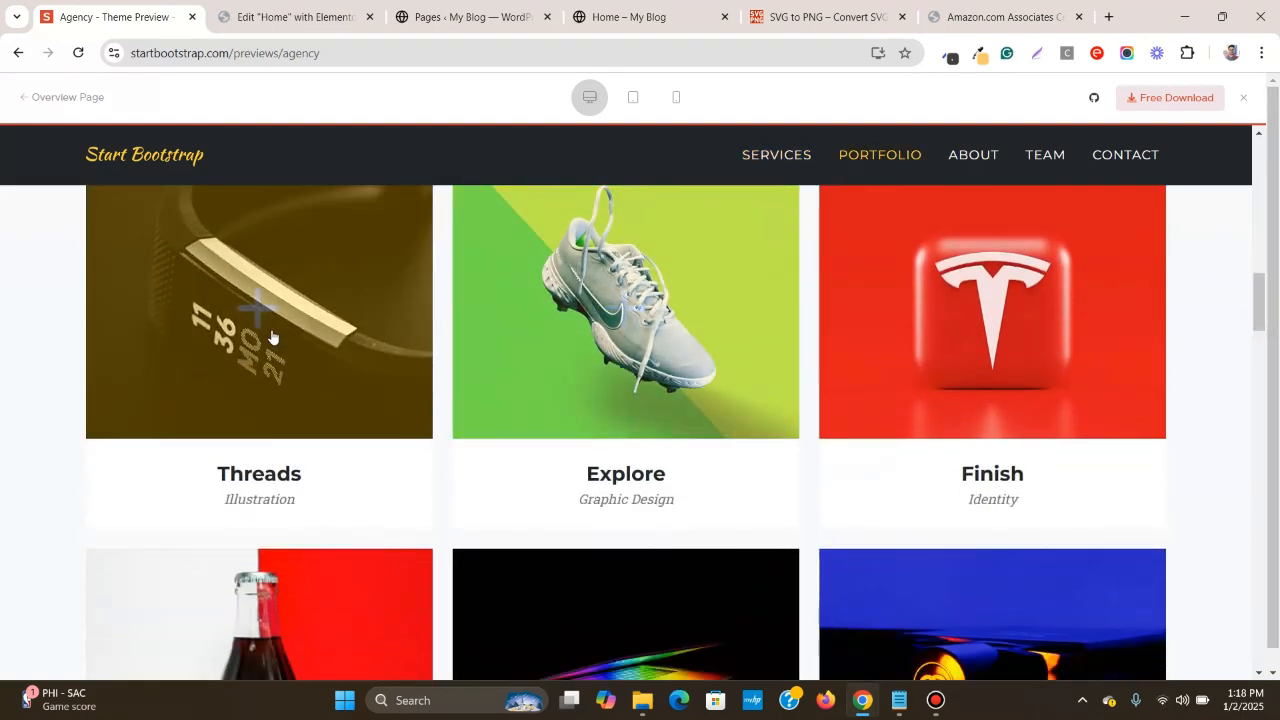
pyautogui.scroll(2, 266, 340)
pyautogui.scroll(-2, 267, 392)
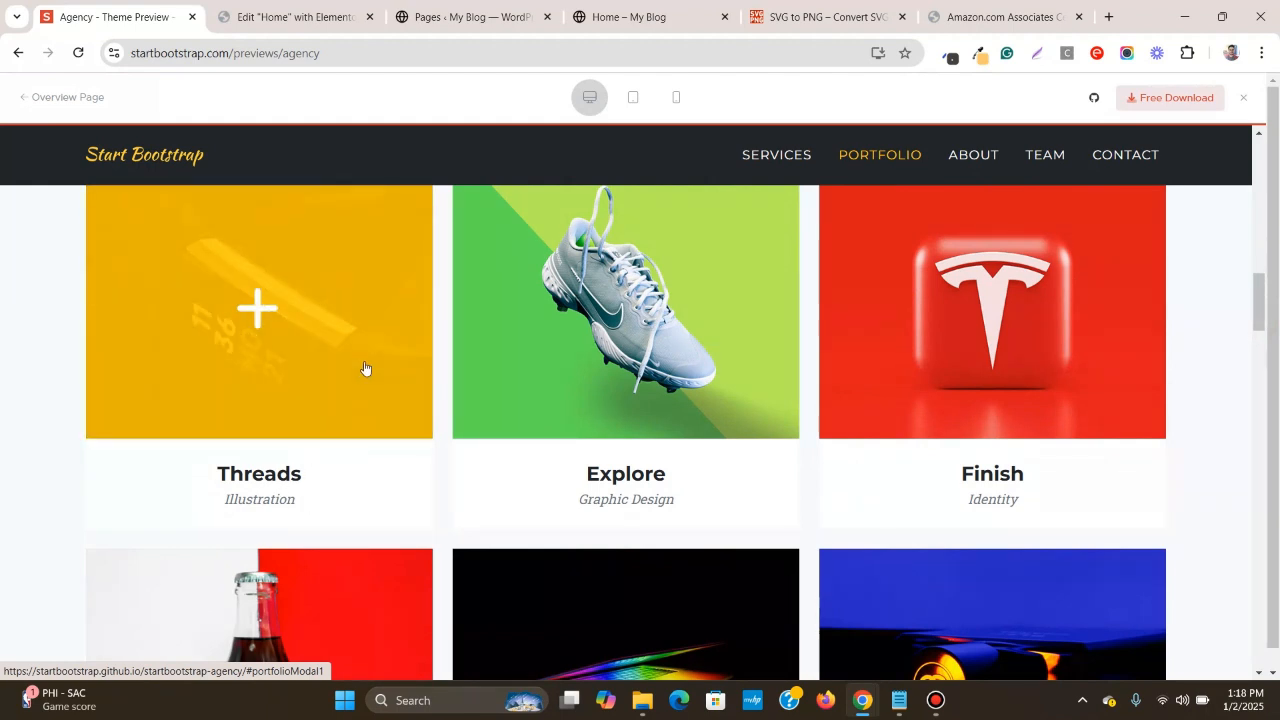
pyautogui.scroll(1, 362, 370)
pyautogui.scroll(-2, 335, 375)
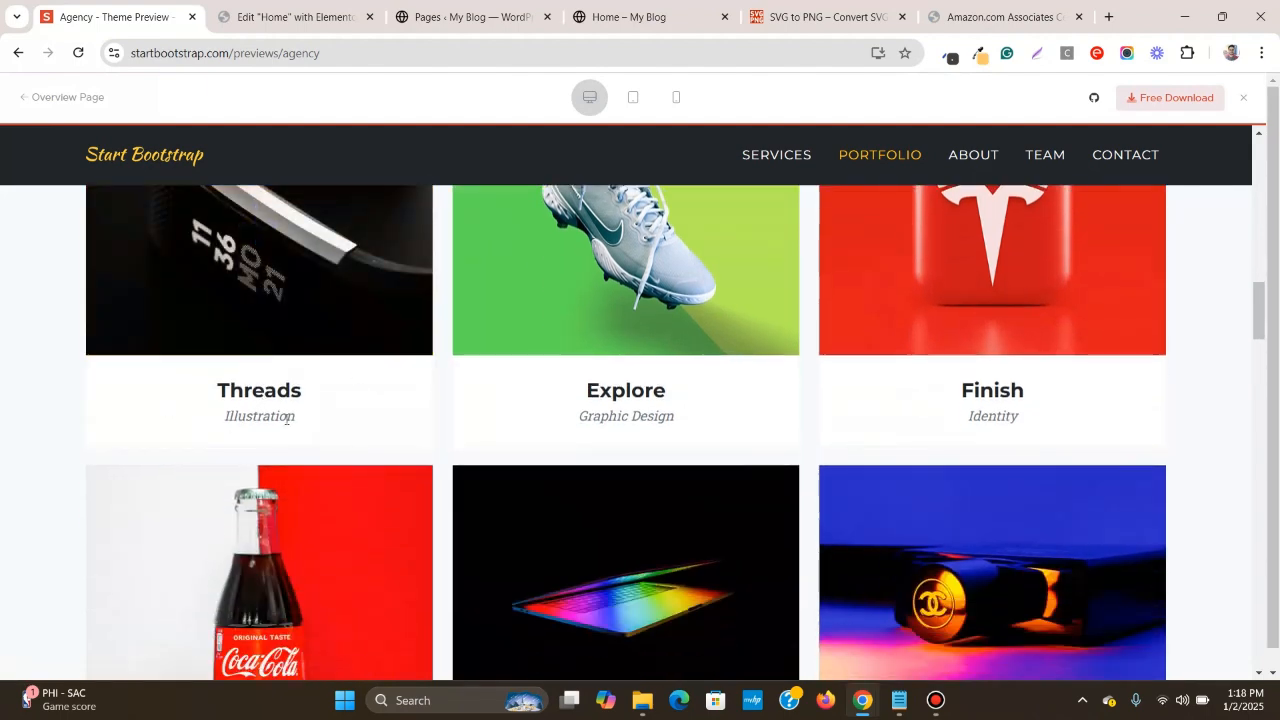
pyautogui.scroll(3, 310, 420)
pyautogui.scroll(-5, 1098, 422)
pyautogui.scroll(-5, 277, 452)
pyautogui.scroll(10, 277, 453)
# - Add a single-column Flexbox container below the Services section of the Home page in Elementor
pyautogui.click(300, 17)
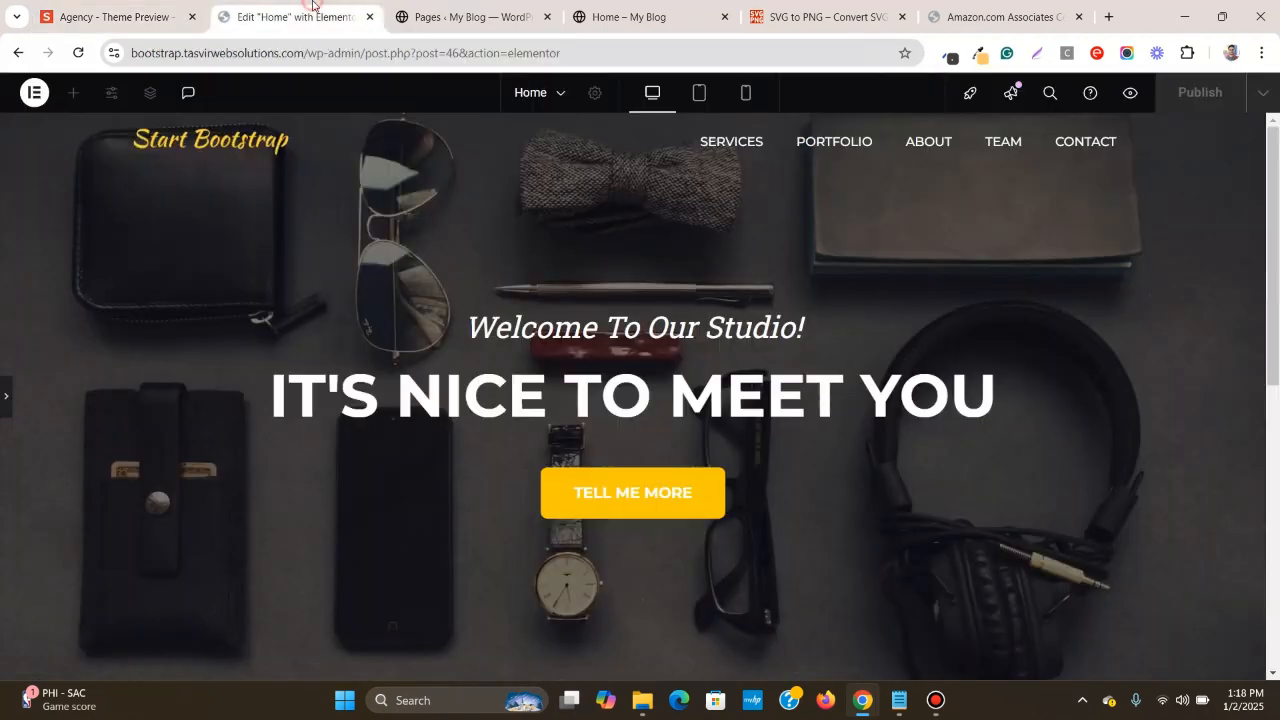
pyautogui.scroll(-6, 770, 235)
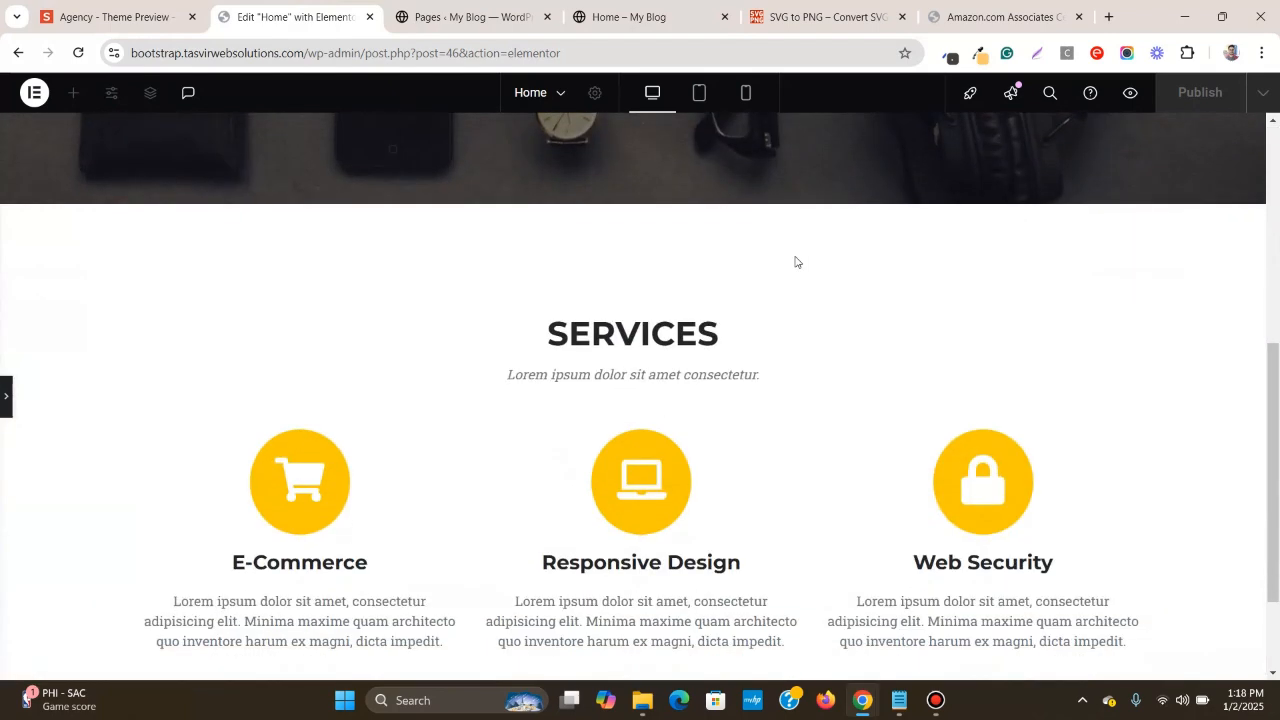
pyautogui.click(6, 400)
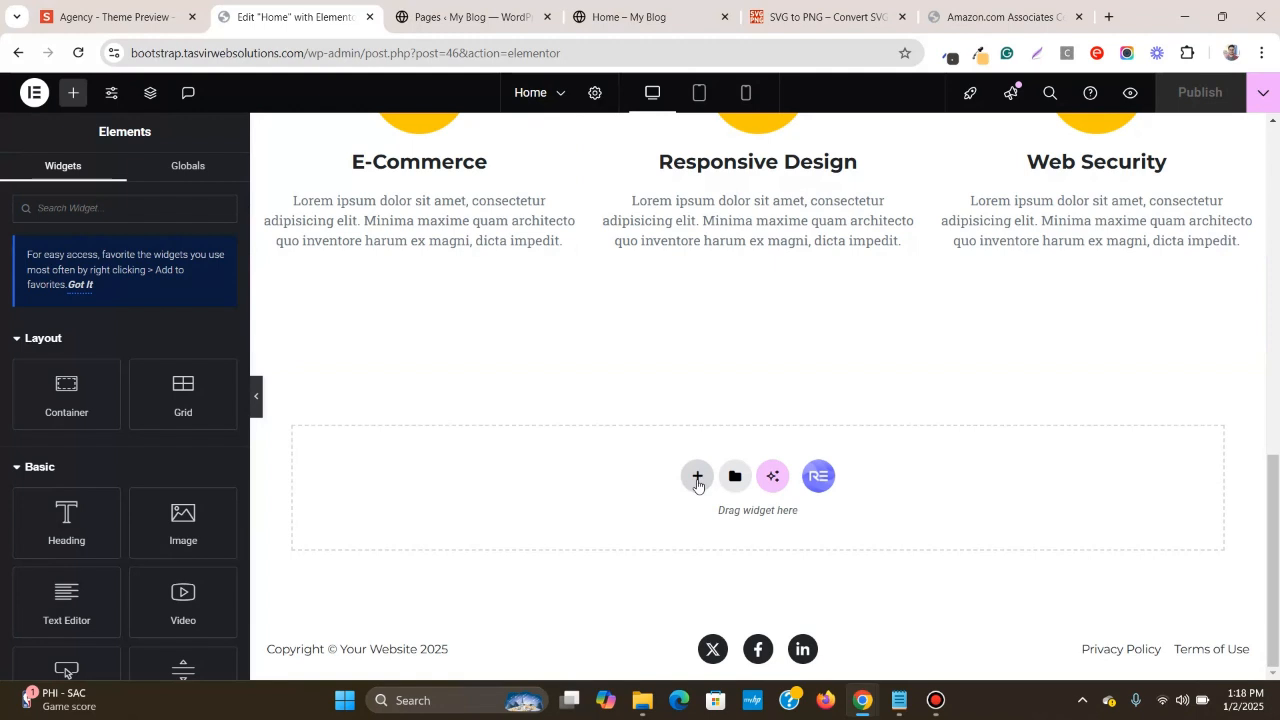
pyautogui.click(698, 478)
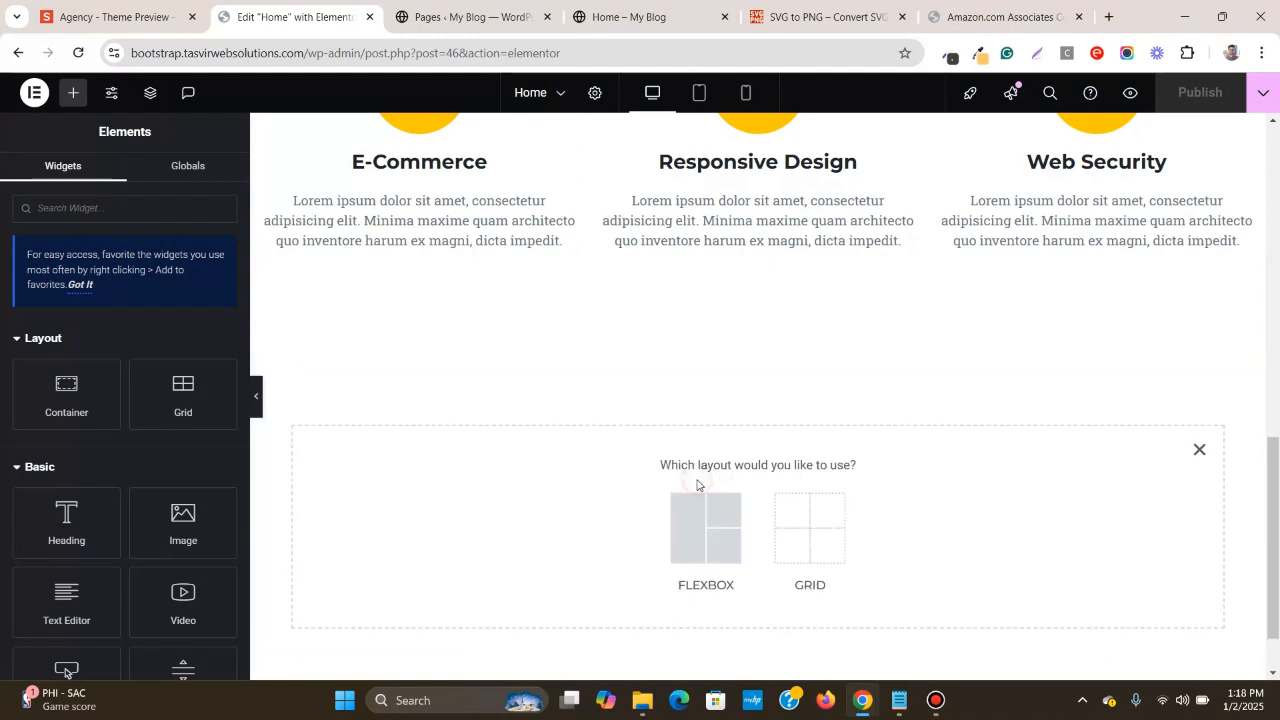
pyautogui.click(684, 560)
pyautogui.click(518, 518)
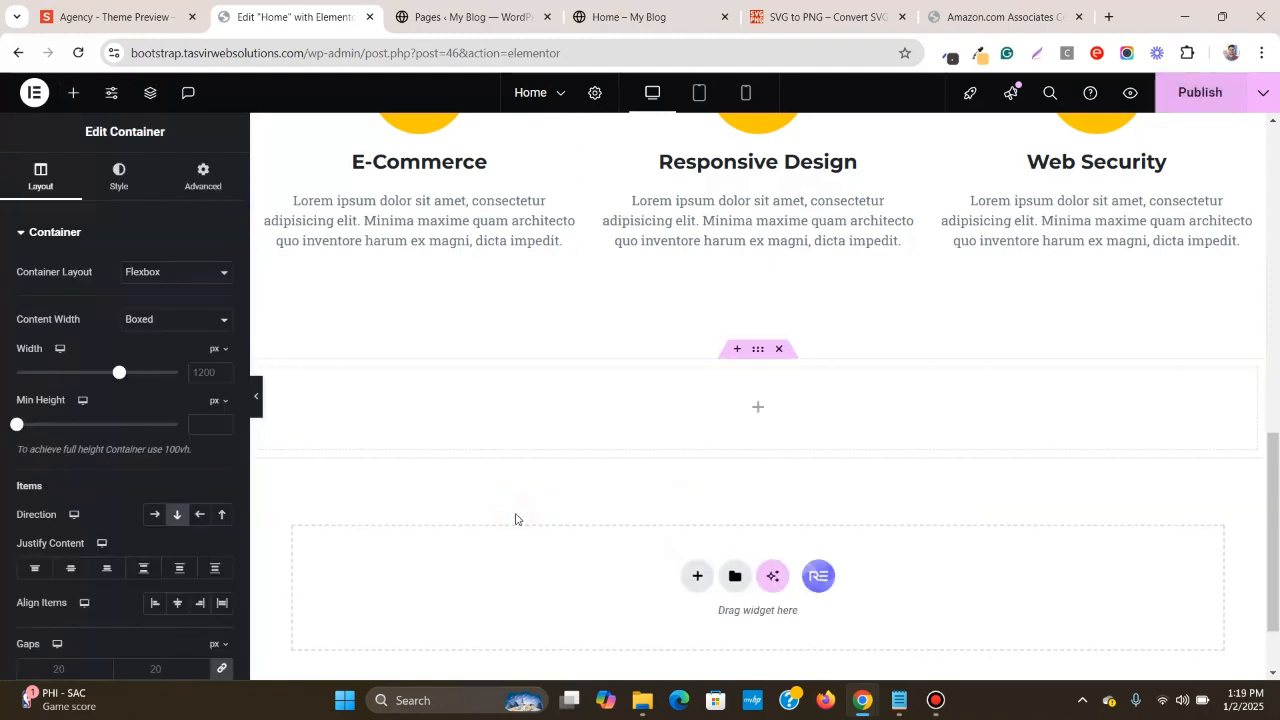
# - Copy the Portfolio section's background color #F8F9FA from the theme preview with the page color picker, then return to the Elementor editor
pyautogui.click(120, 17)
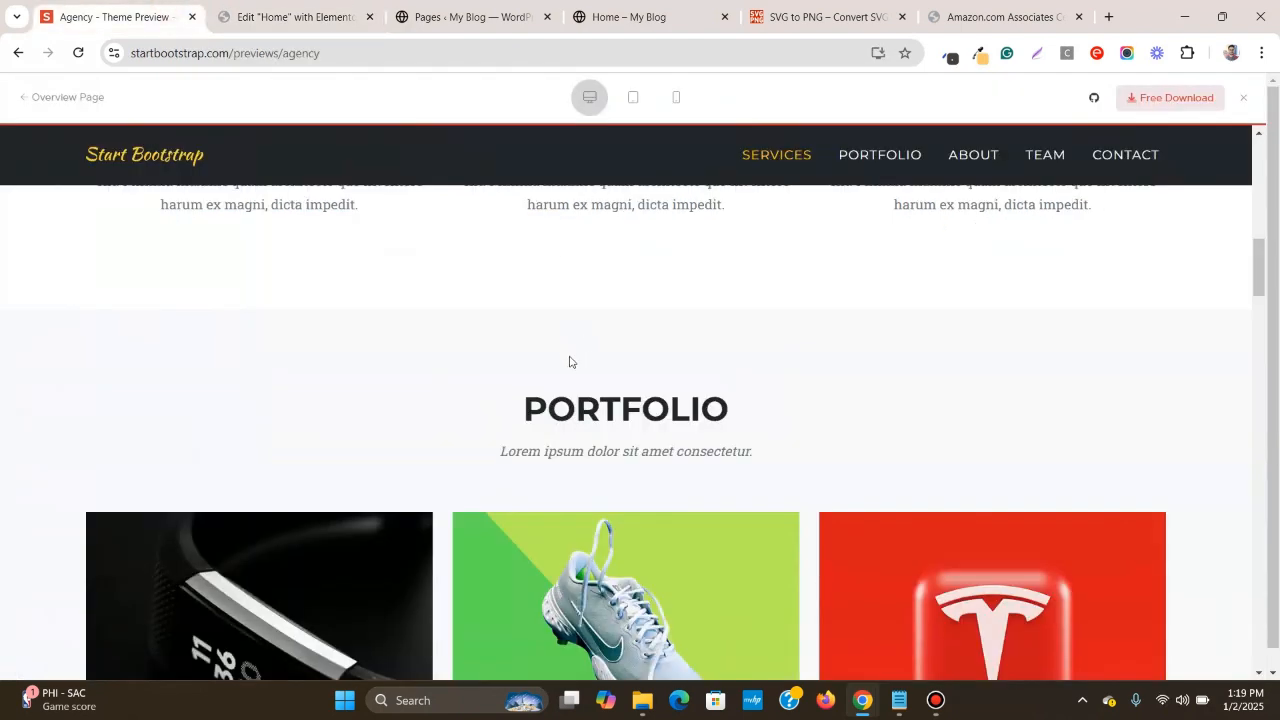
pyautogui.click(947, 54)
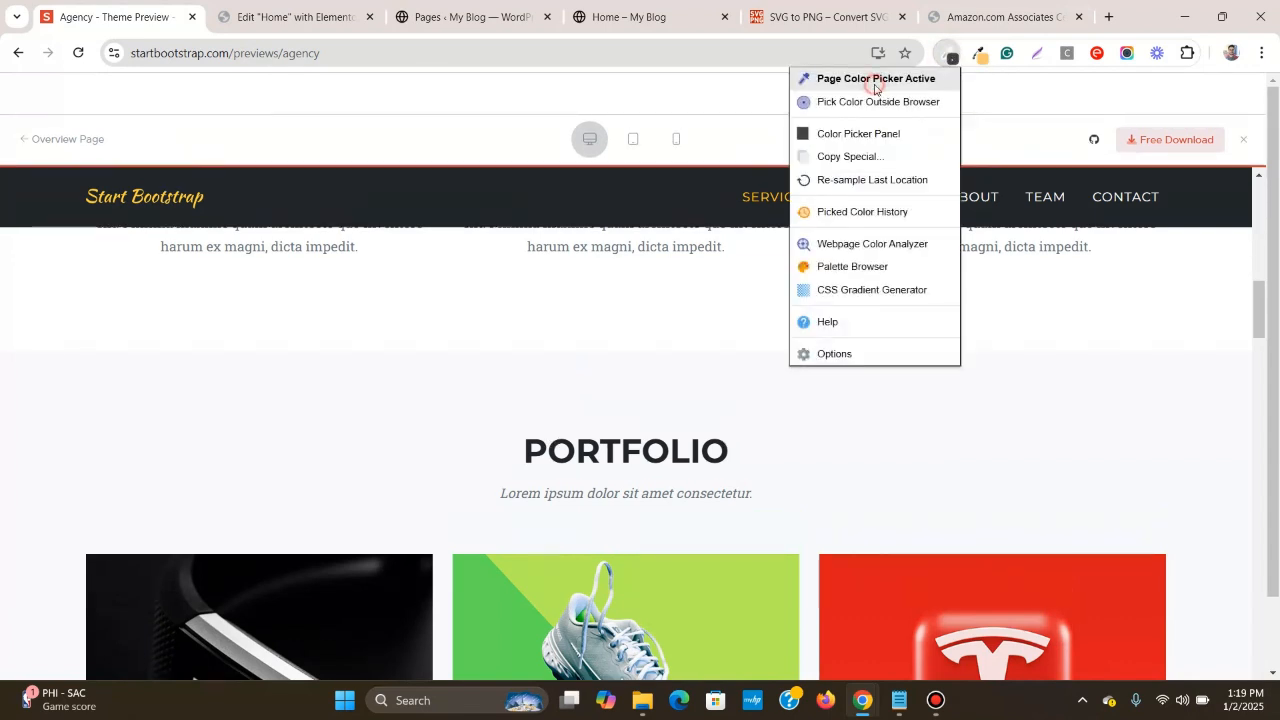
pyautogui.click(875, 88)
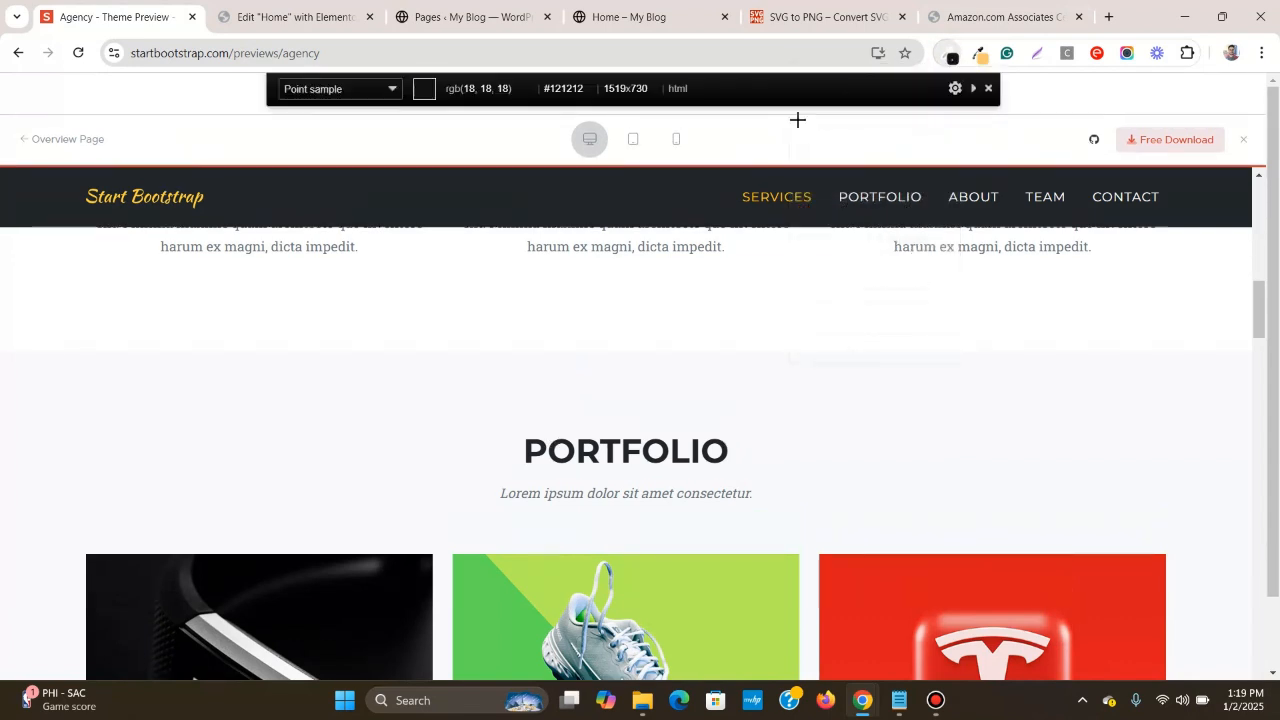
pyautogui.click(387, 414)
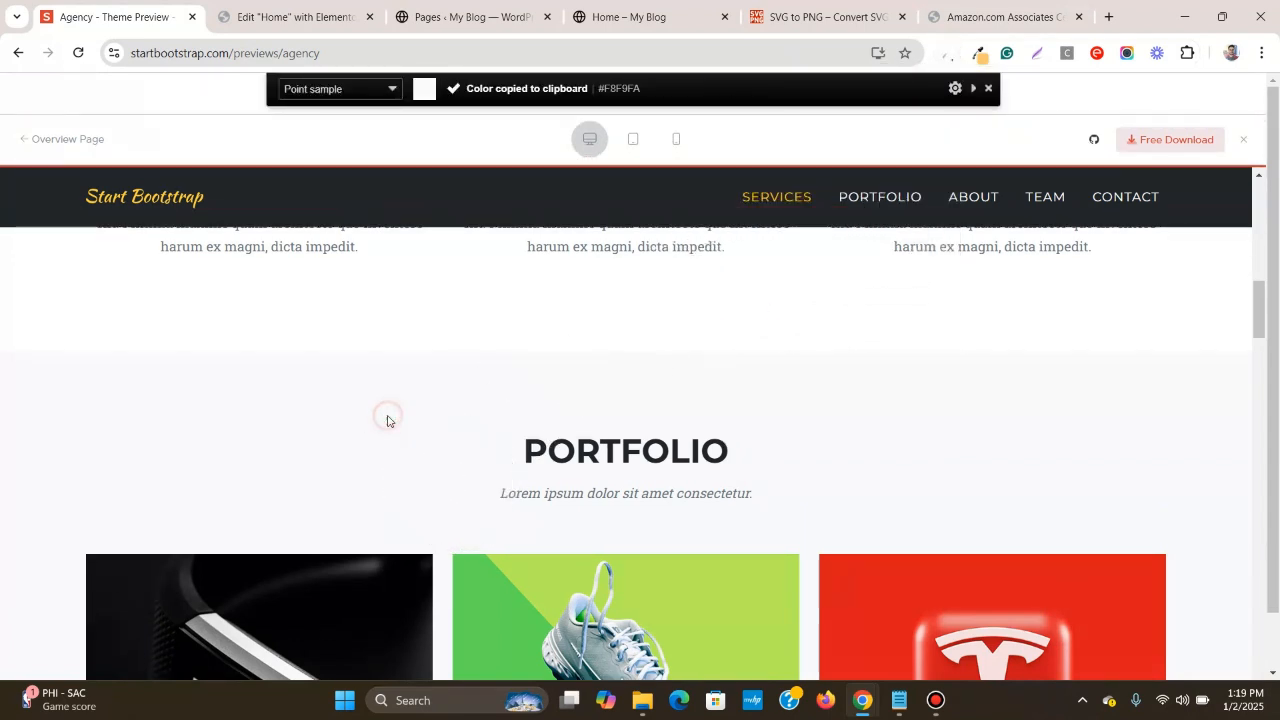
pyautogui.click(330, 15)
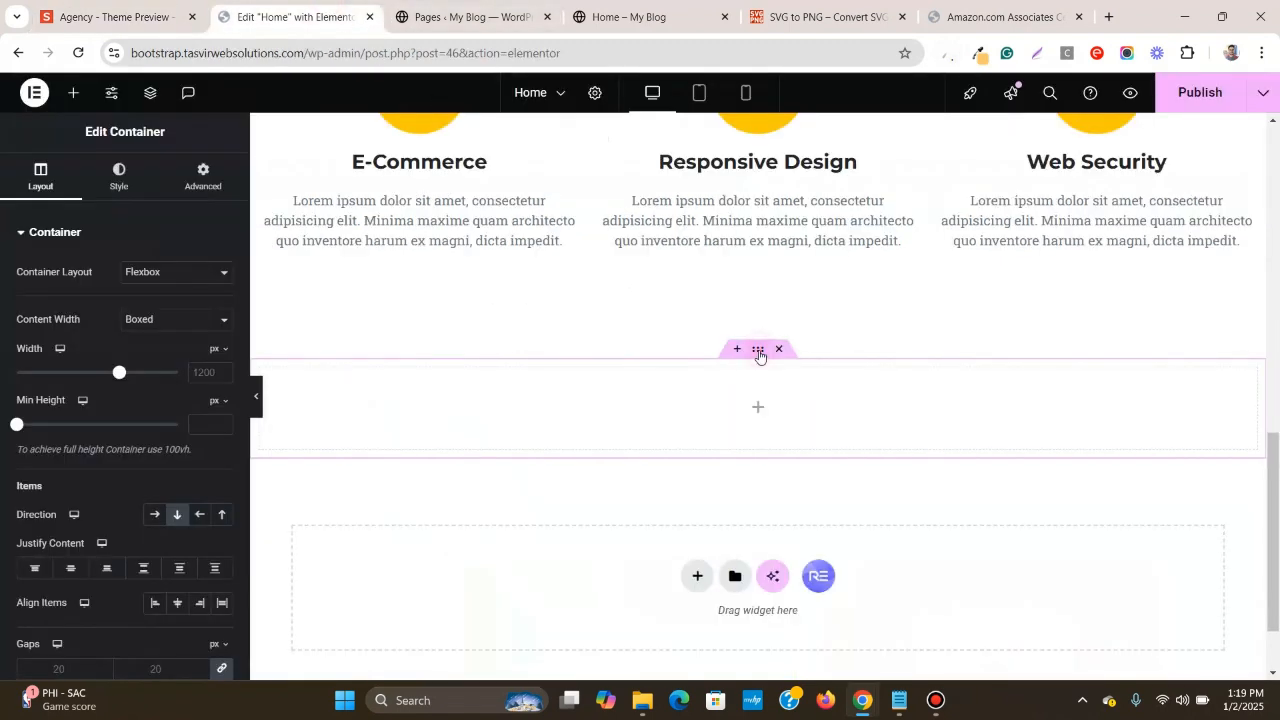
# - Give the new container below the Services section a classic background with the copied color #F8F9FA
pyautogui.click(148, 177)
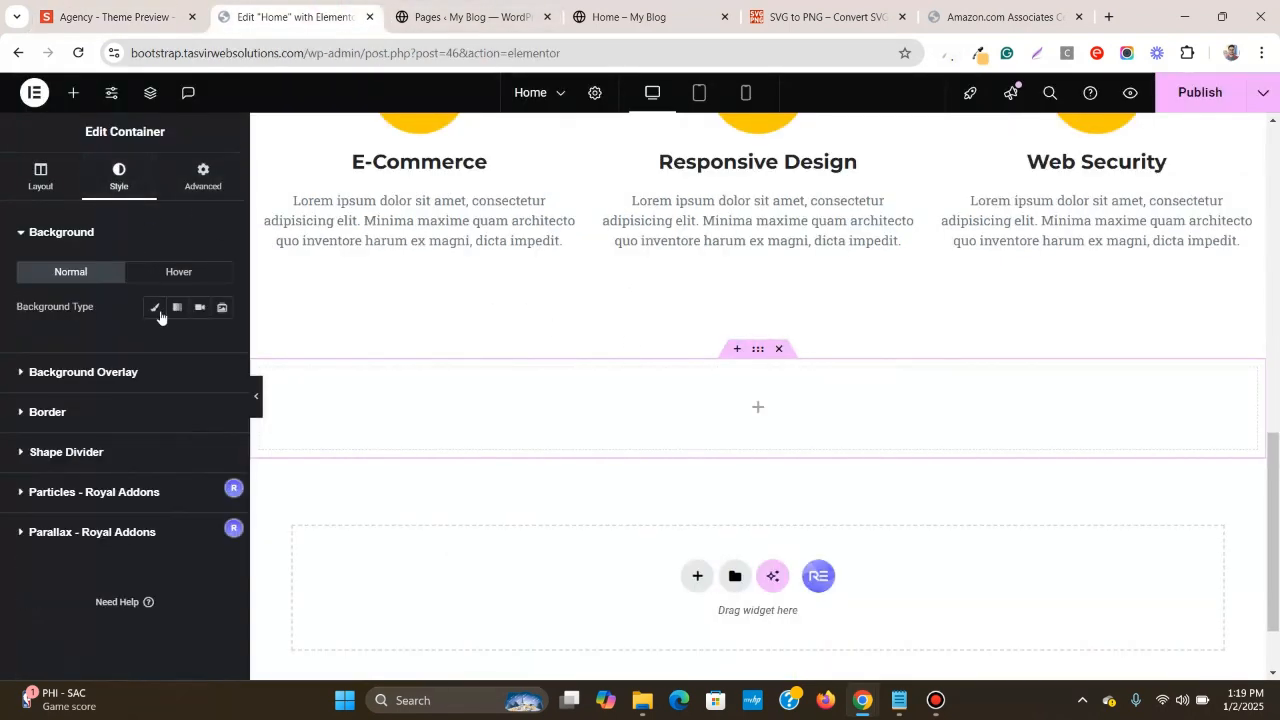
pyautogui.click(155, 308)
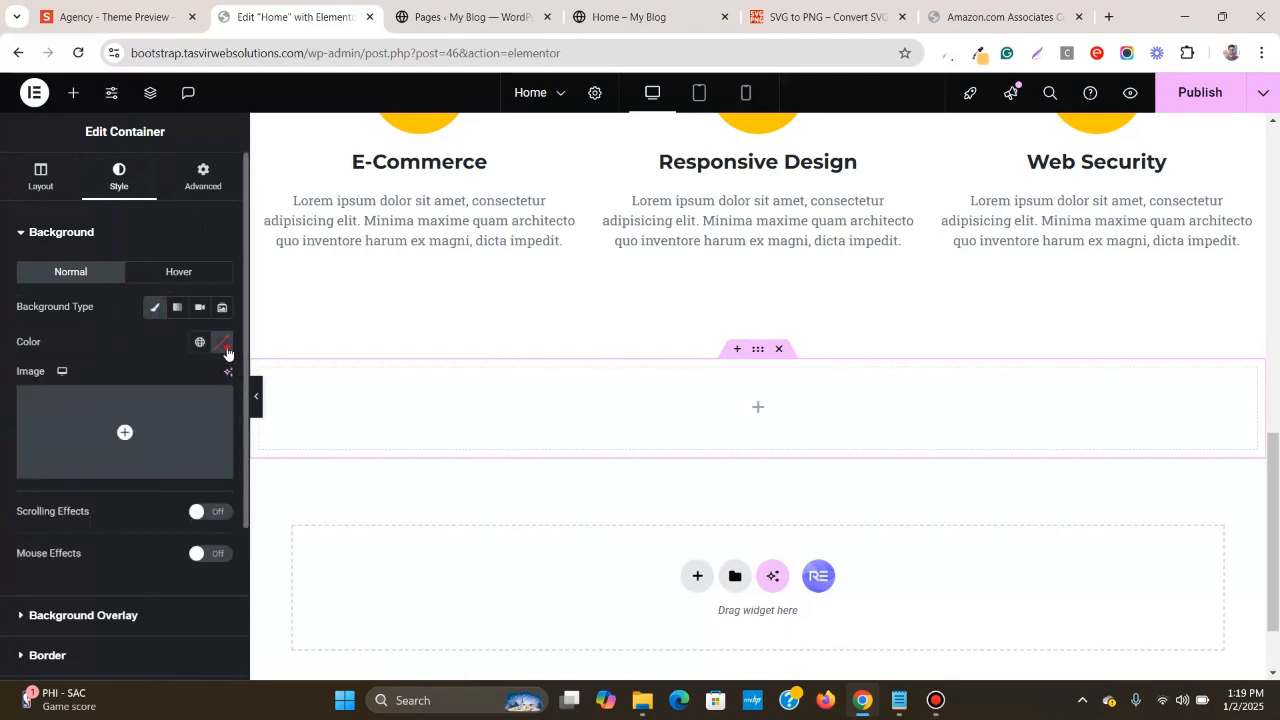
pyautogui.click(222, 343)
pyautogui.rightClick(203, 589)
pyautogui.click(273, 249)
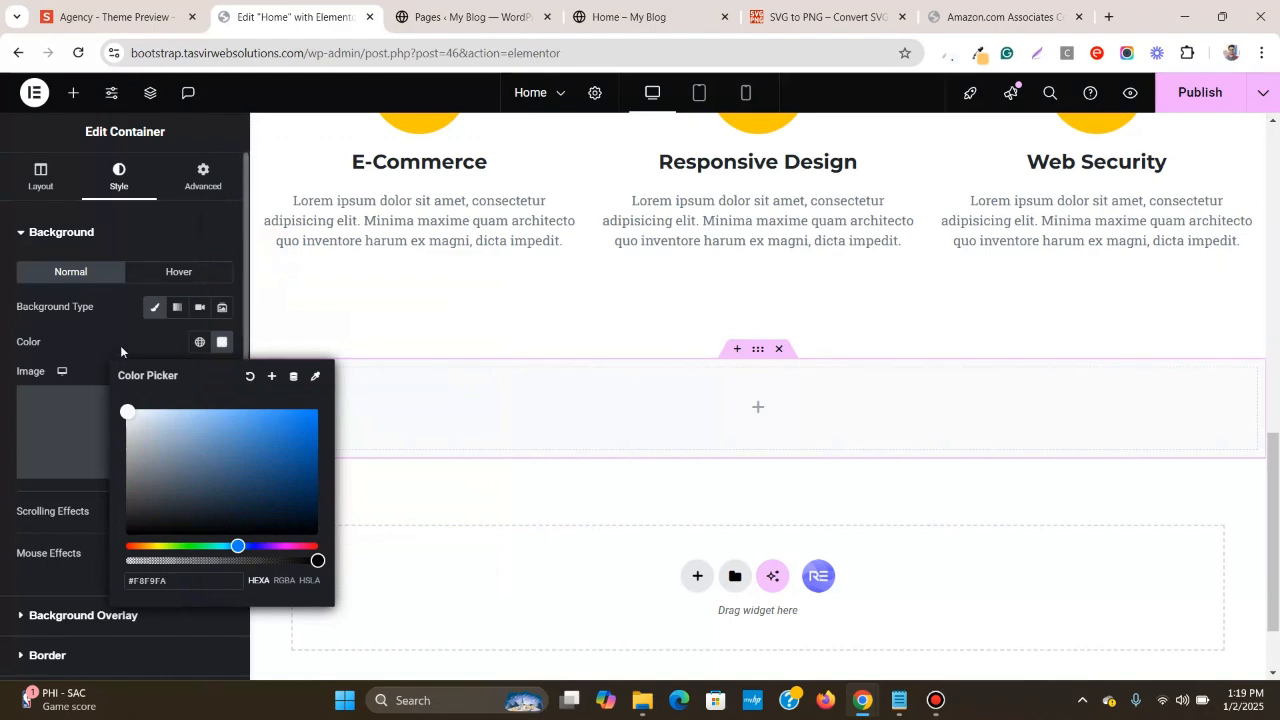
# - Save the container's background color as a new global color named "light grey"
pyautogui.click(271, 375)
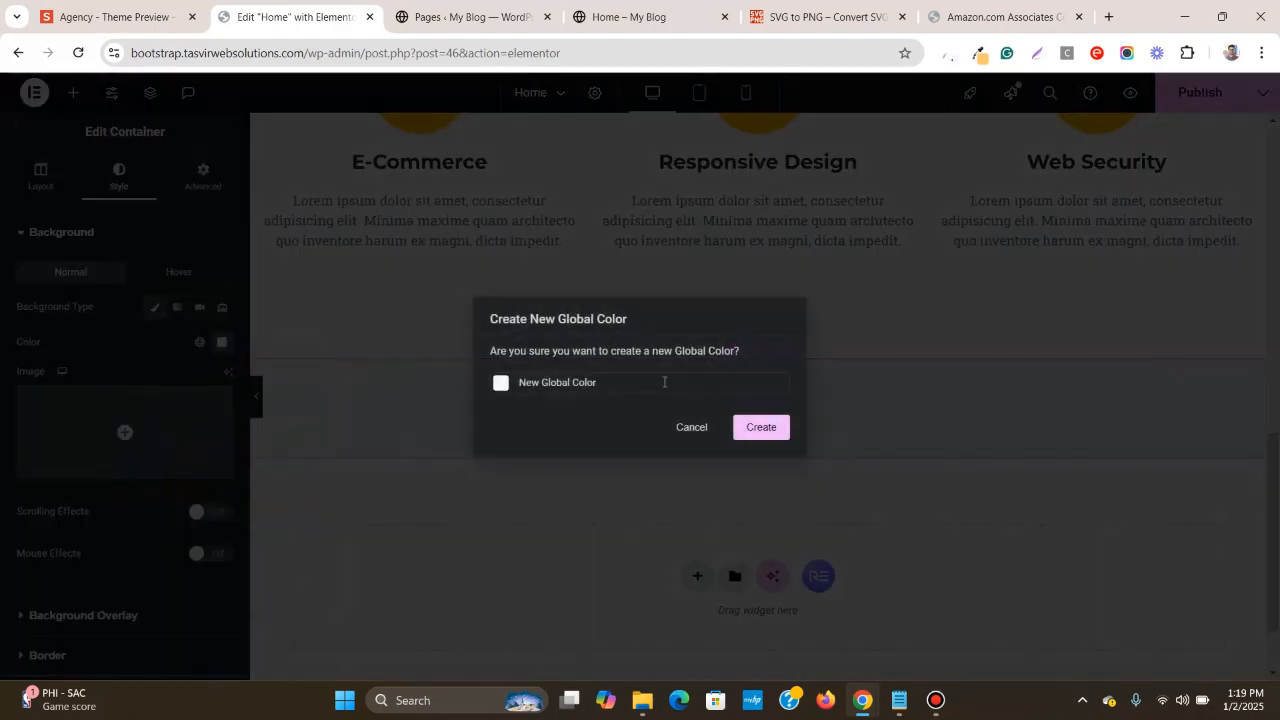
pyautogui.tripleClick(663, 382)
pyautogui.write('ligh')
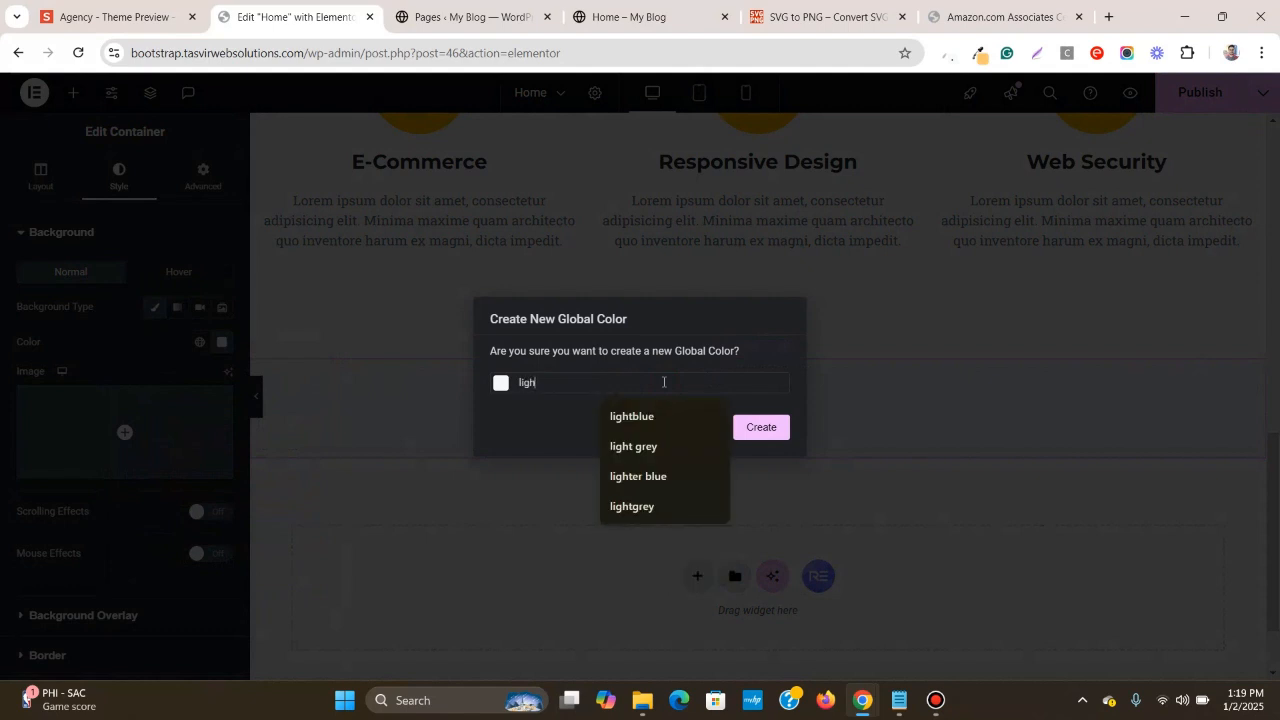
pyautogui.write('t grey')
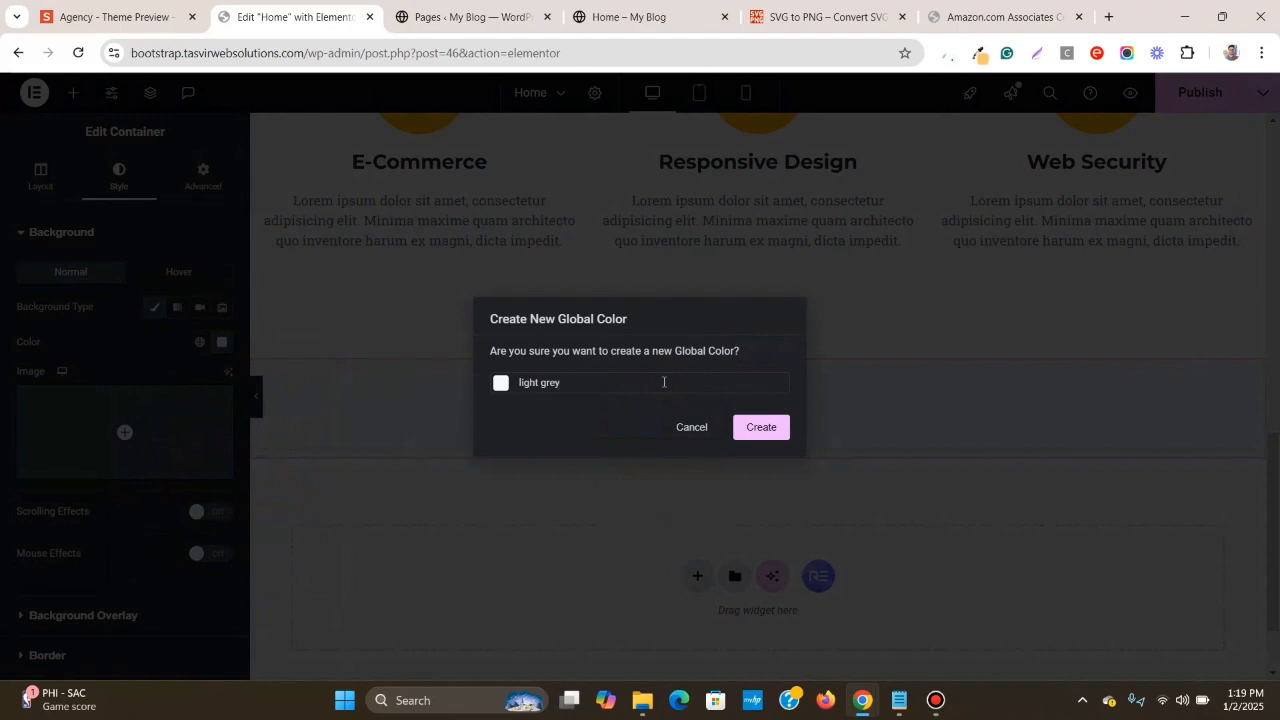
pyautogui.click(764, 438)
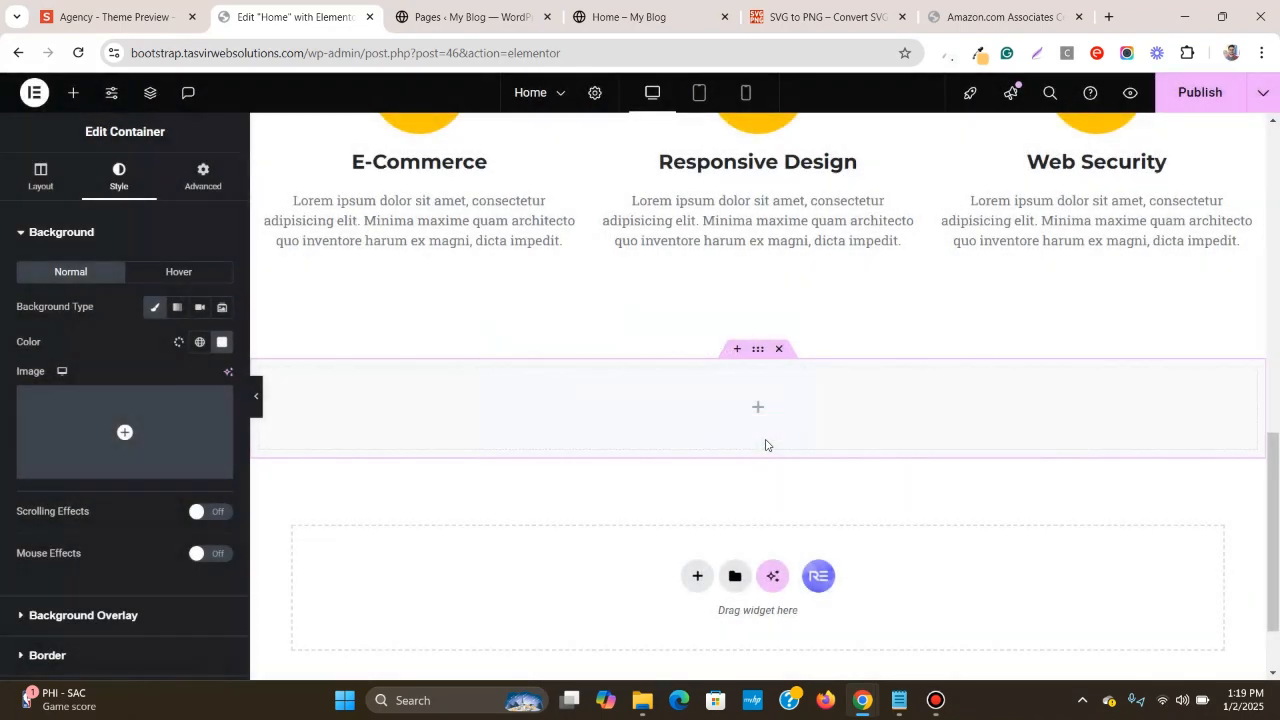
# - Unlink the container's padding and set it to 120 px top and bottom, 10 px right and left
pyautogui.click(224, 194)
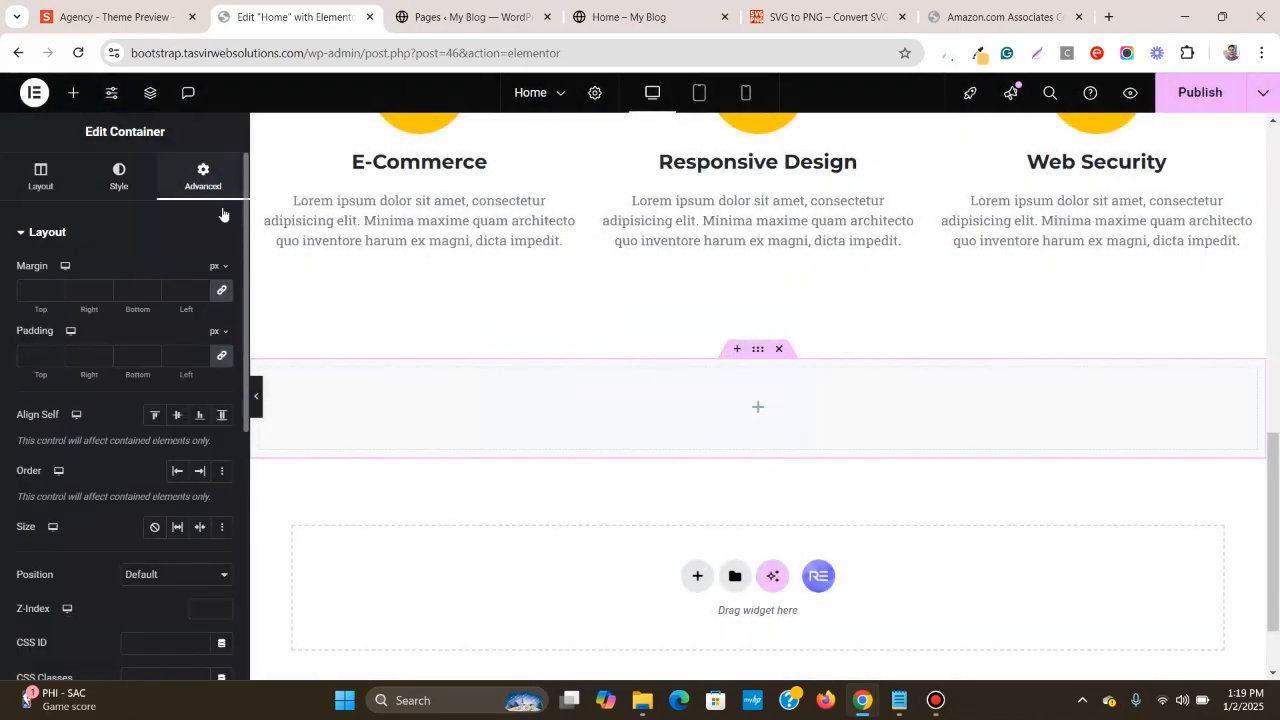
pyautogui.click(224, 357)
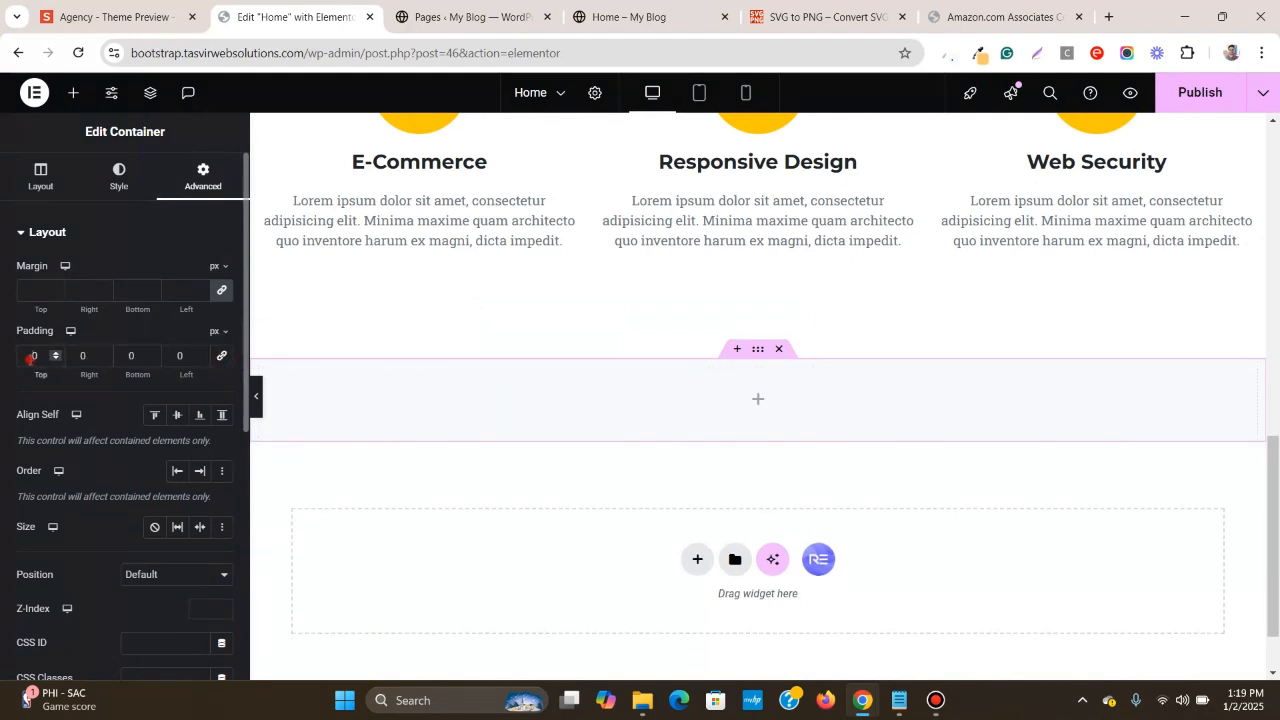
pyautogui.write('120')
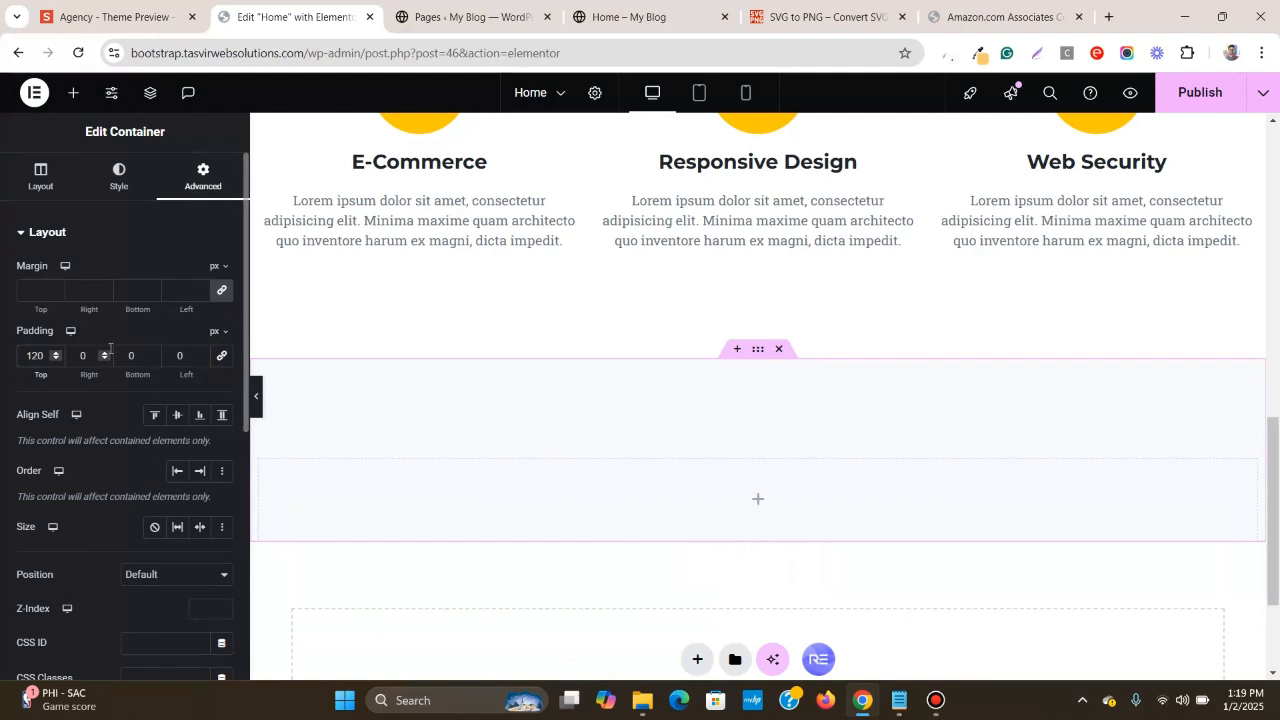
pyautogui.click(128, 355)
pyautogui.write('120')
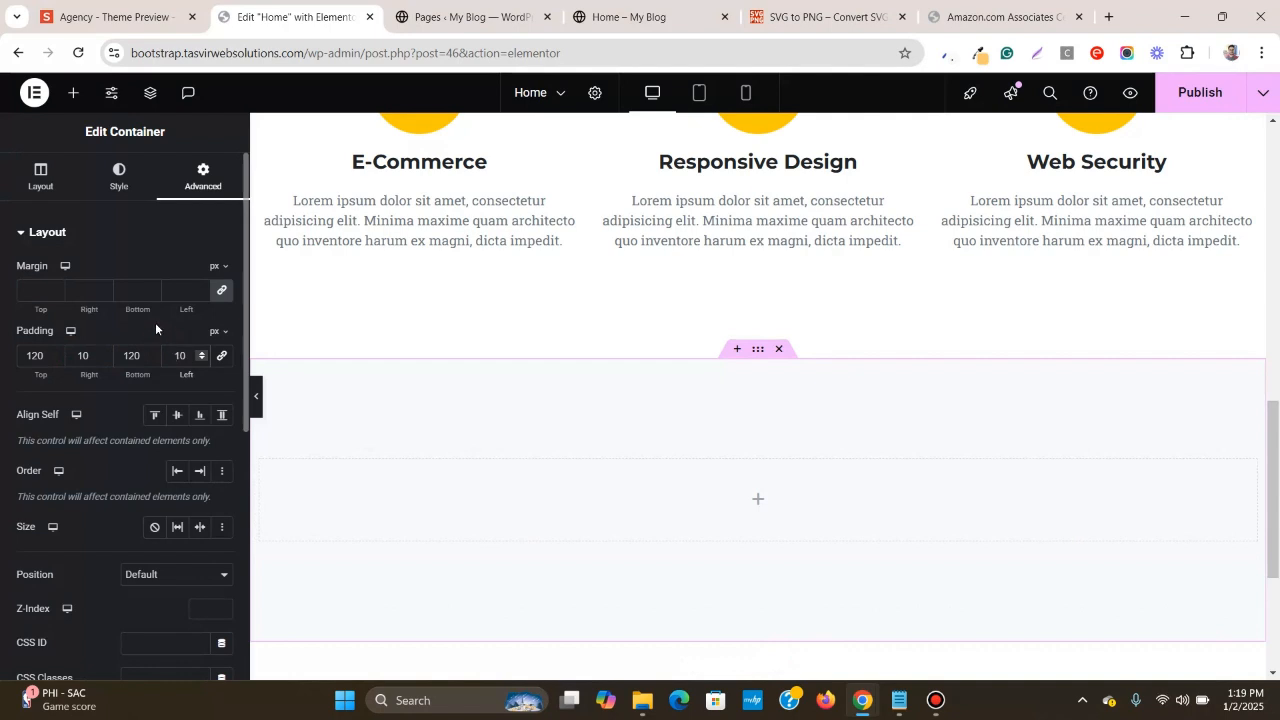
# - Check the Portfolio heading in the theme preview, then add a center-aligned Heading widget to the new container in Elementor
pyautogui.click(117, 8)
pyautogui.scroll(-1, 514, 371)
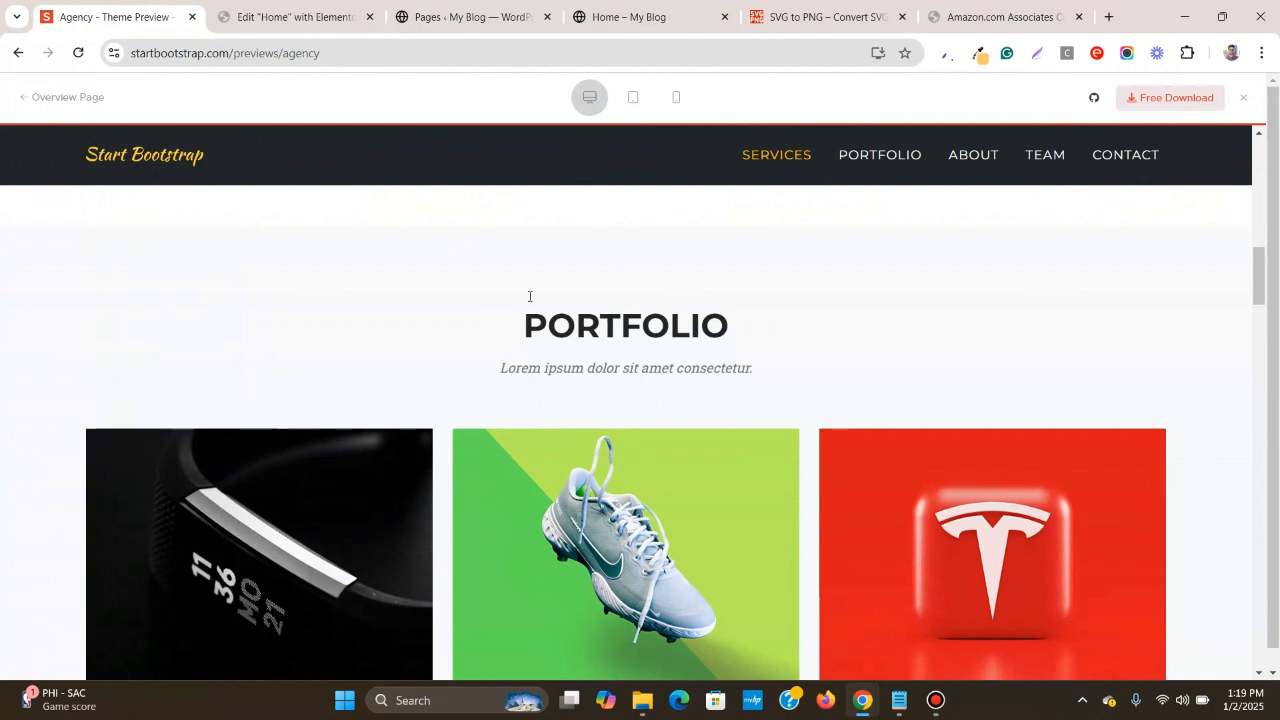
pyautogui.click(320, 16)
pyautogui.click(76, 94)
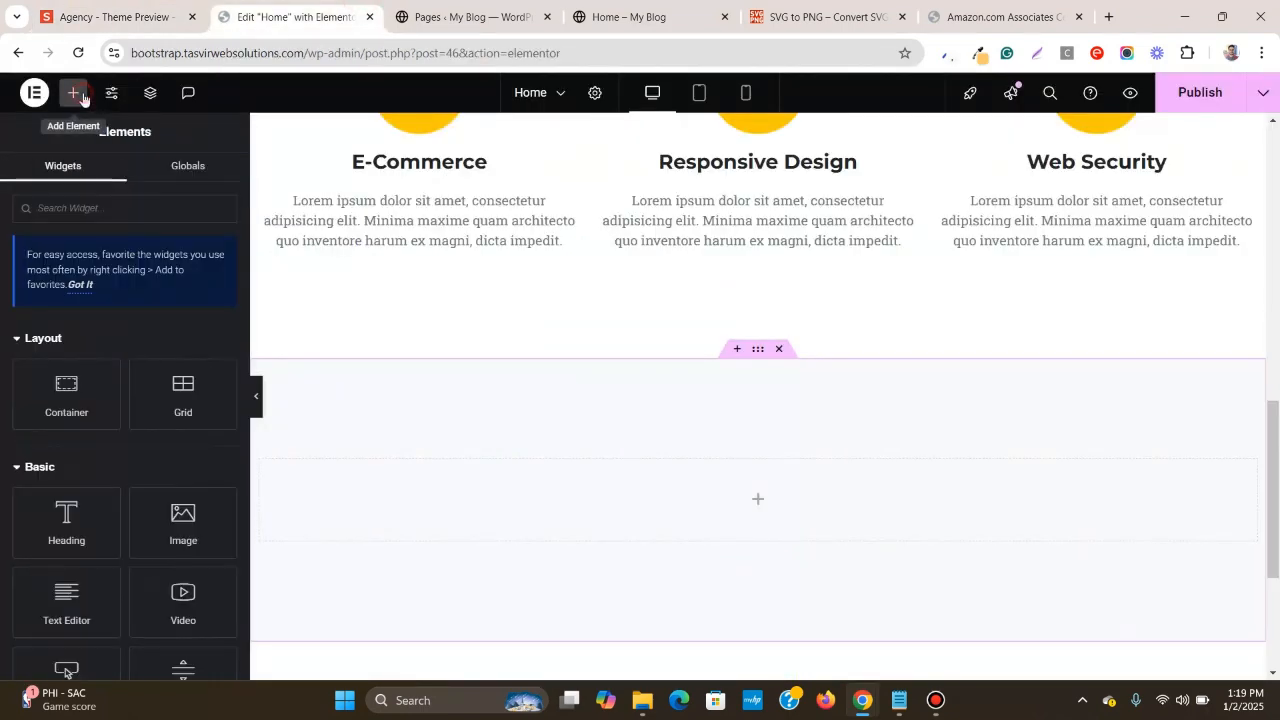
pyautogui.moveTo(66, 520); pyautogui.dragTo(737, 495)
pyautogui.click(118, 175)
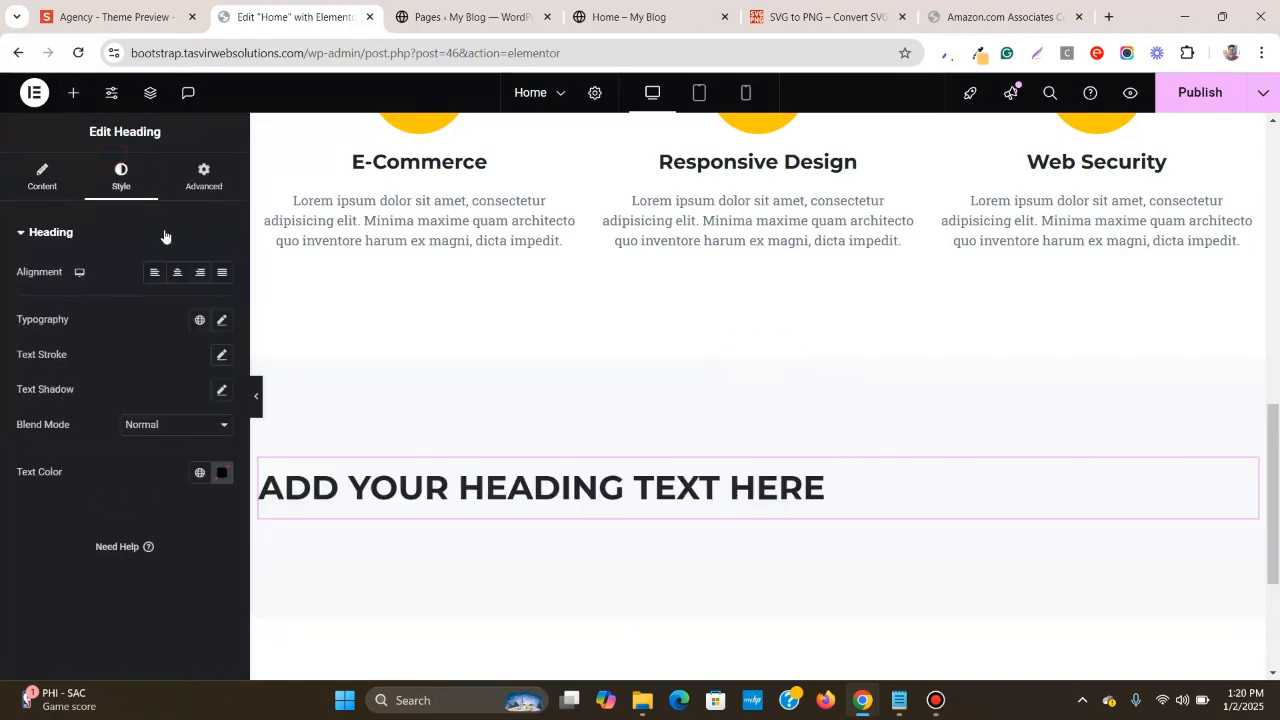
pyautogui.click(177, 284)
# - Copy the subtitle text widget from the Services section and paste it below the new container's heading
pyautogui.scroll(5, 651, 334)
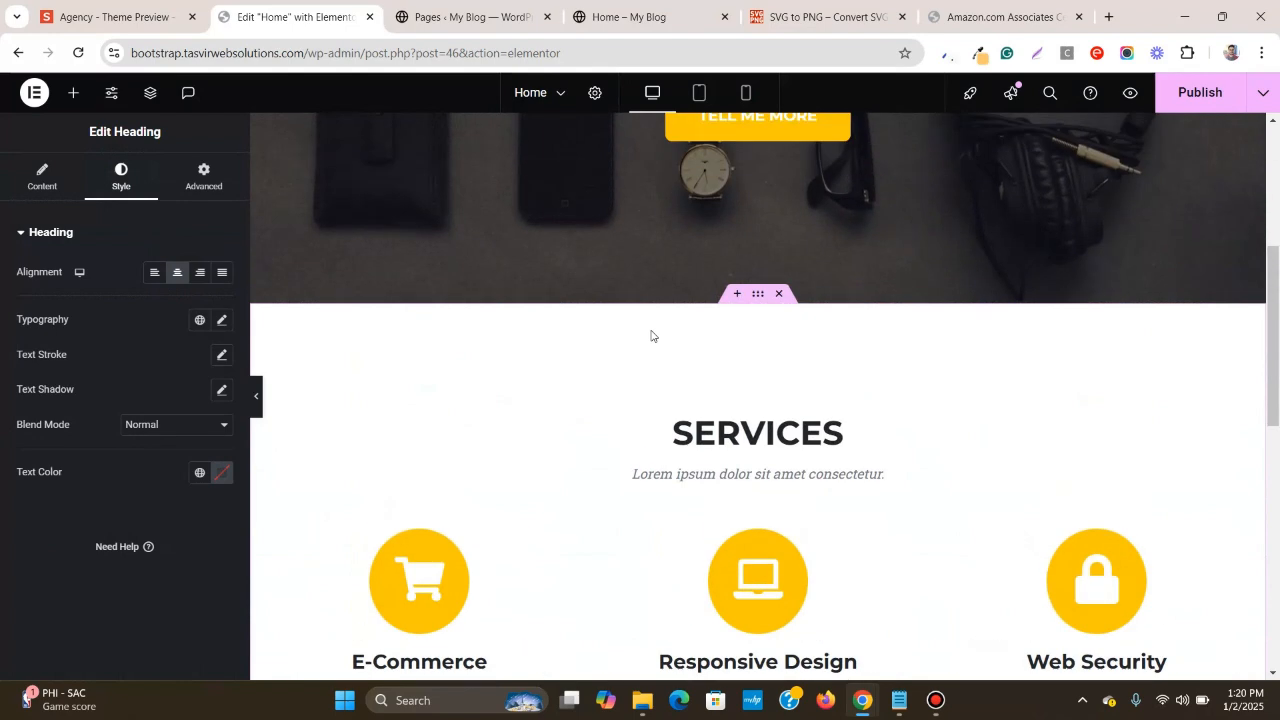
pyautogui.scroll(-2, 772, 313)
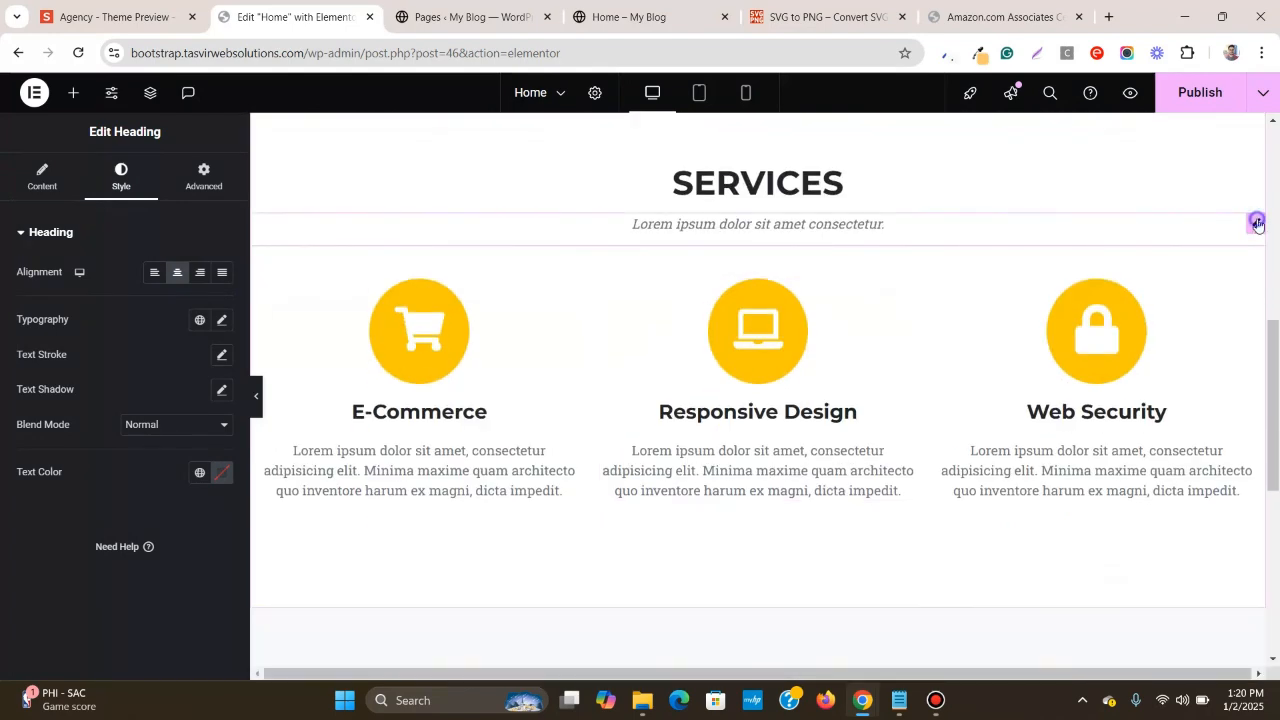
pyautogui.rightClick(1257, 224)
pyautogui.click(1127, 304)
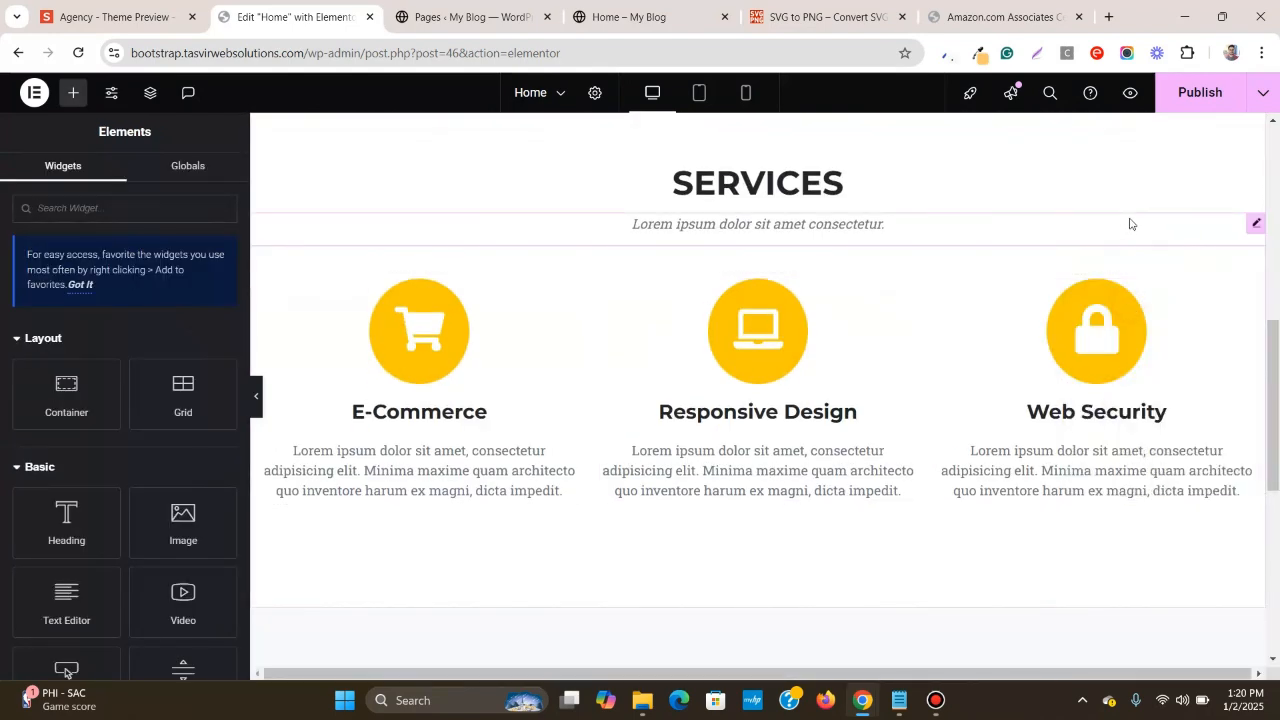
pyautogui.scroll(-6, 1240, 222)
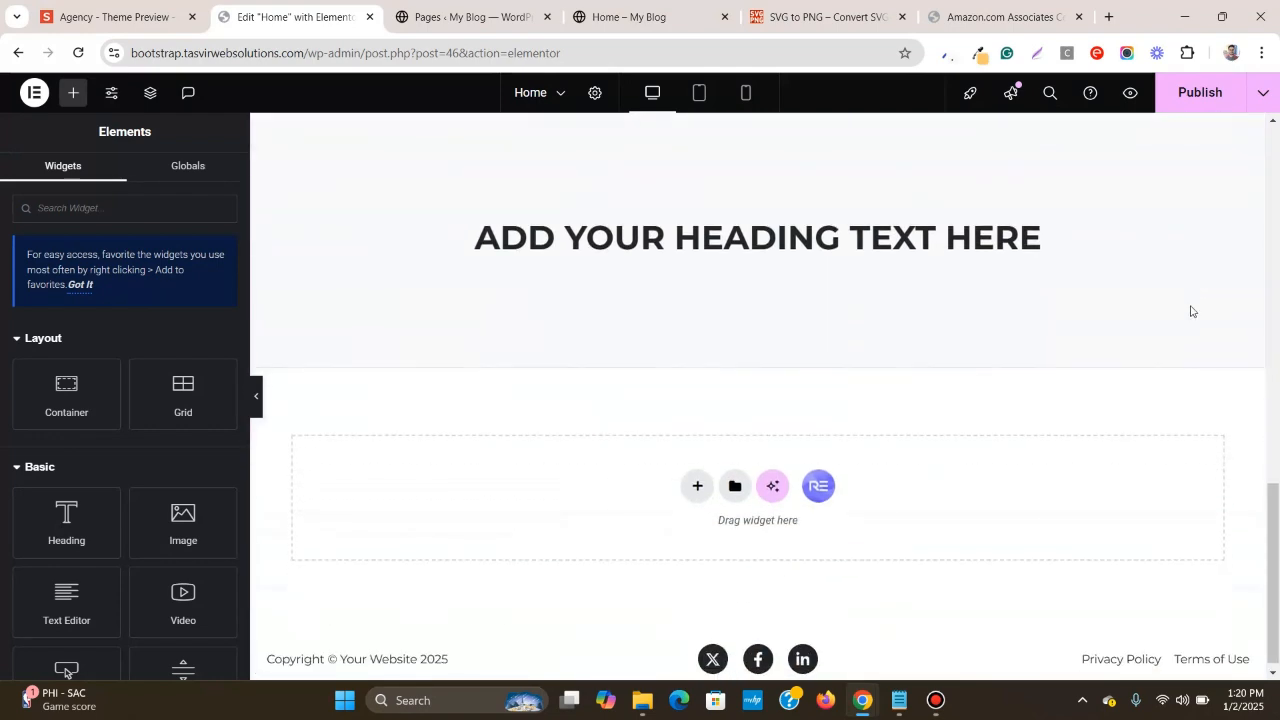
pyautogui.rightClick(1248, 218)
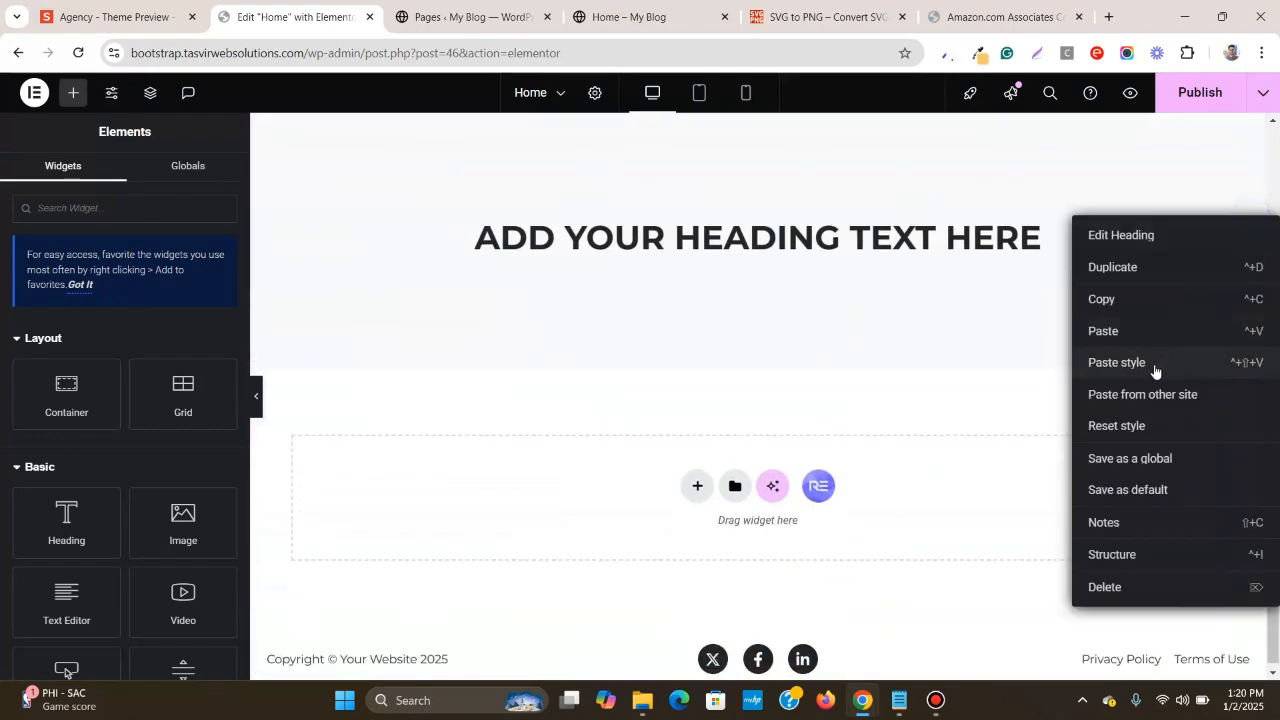
pyautogui.click(1143, 333)
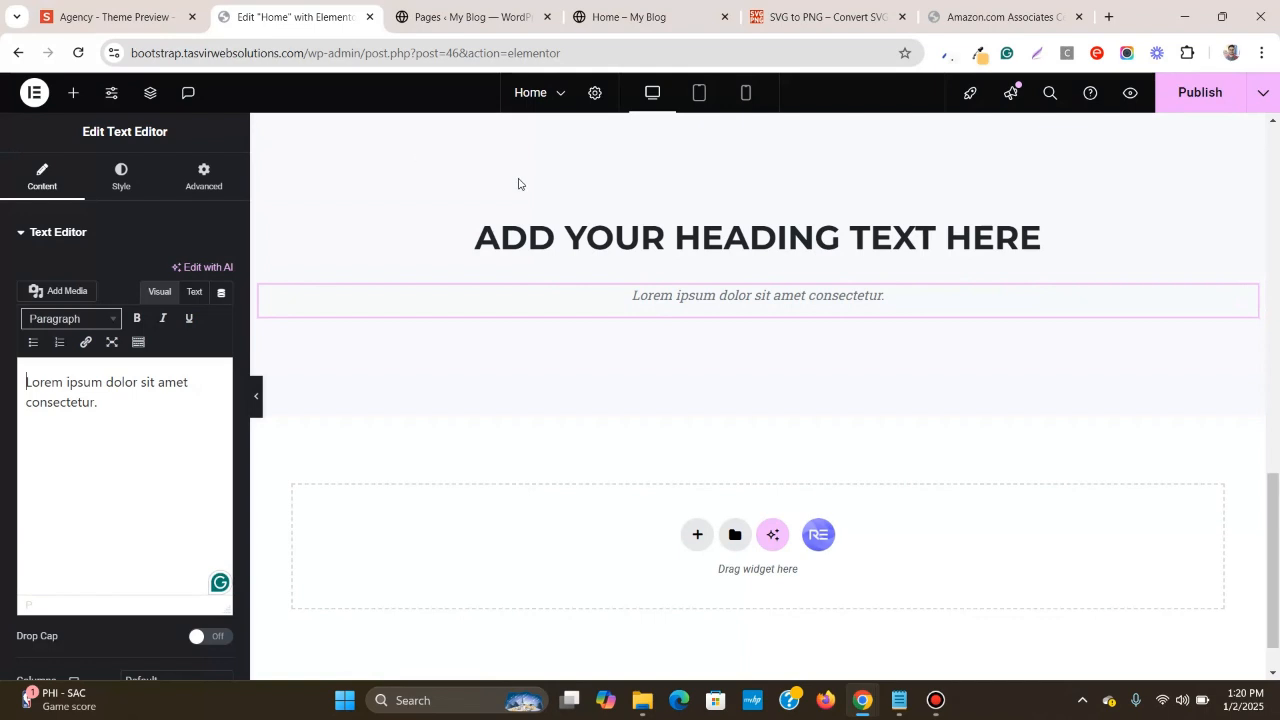
# - Set the column and row gaps of the container holding the new heading and subtitle to 0
pyautogui.scroll(1, 763, 255)
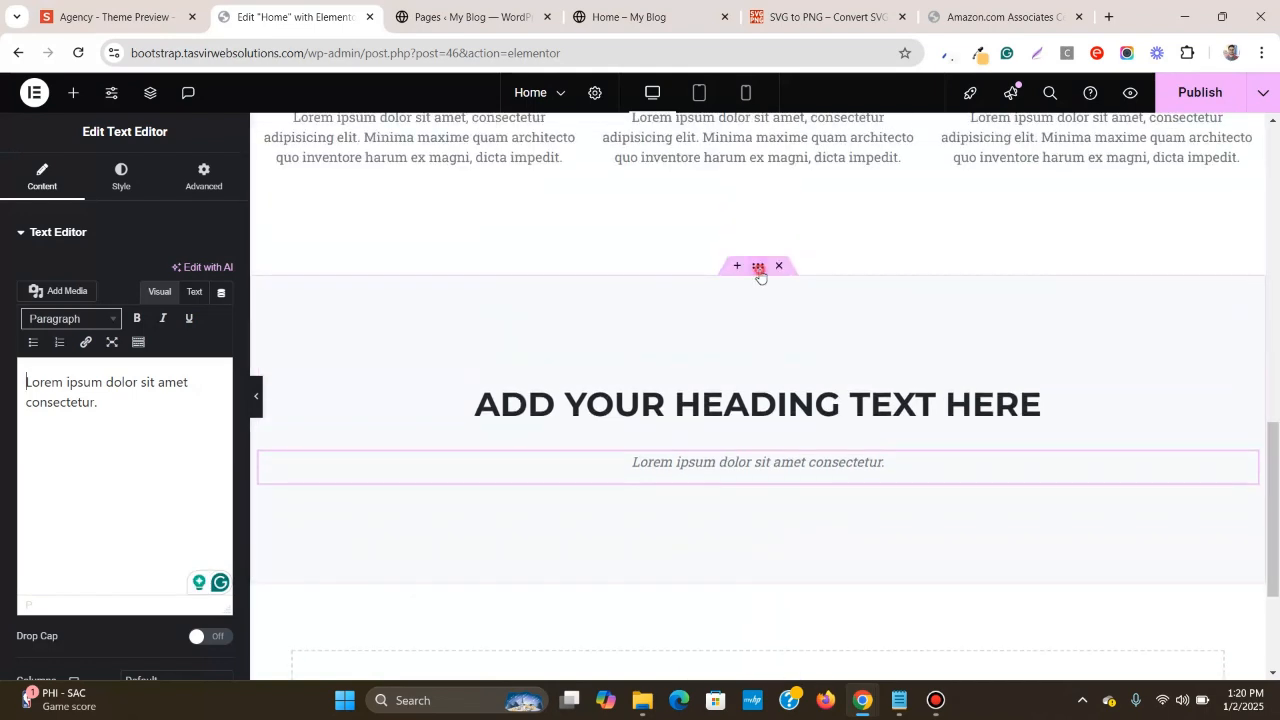
pyautogui.click(759, 267)
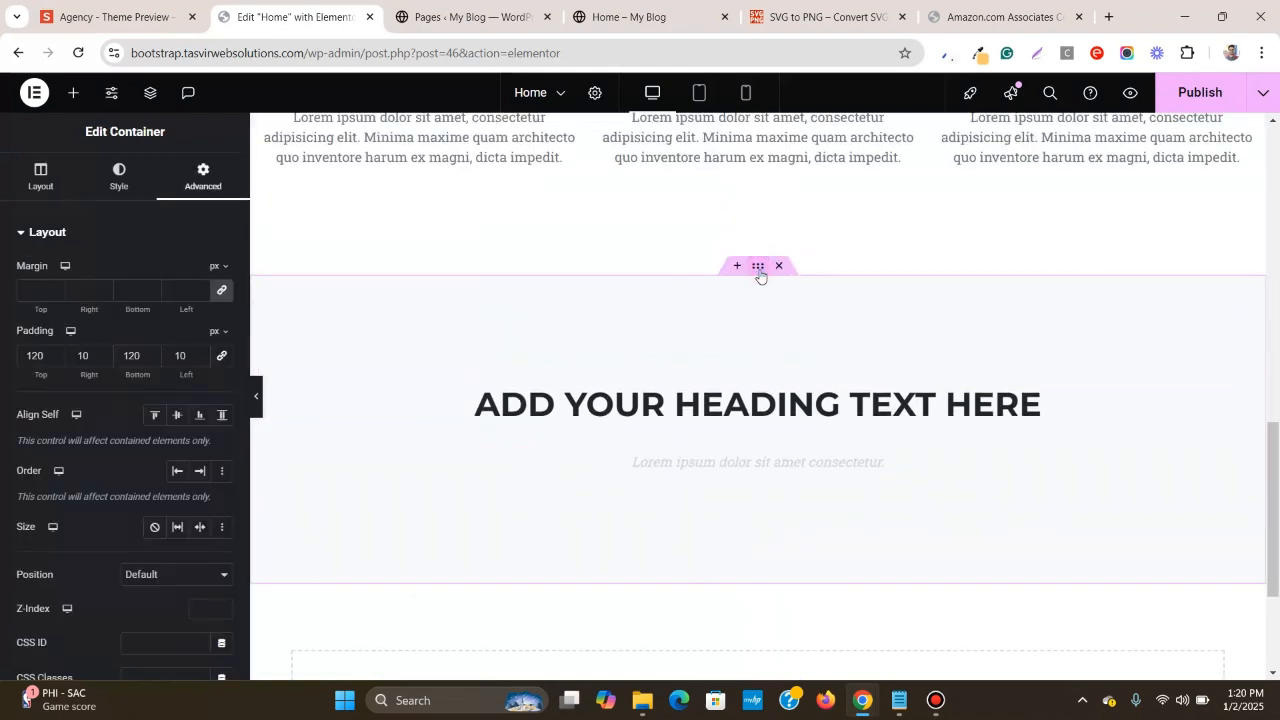
pyautogui.click(40, 184)
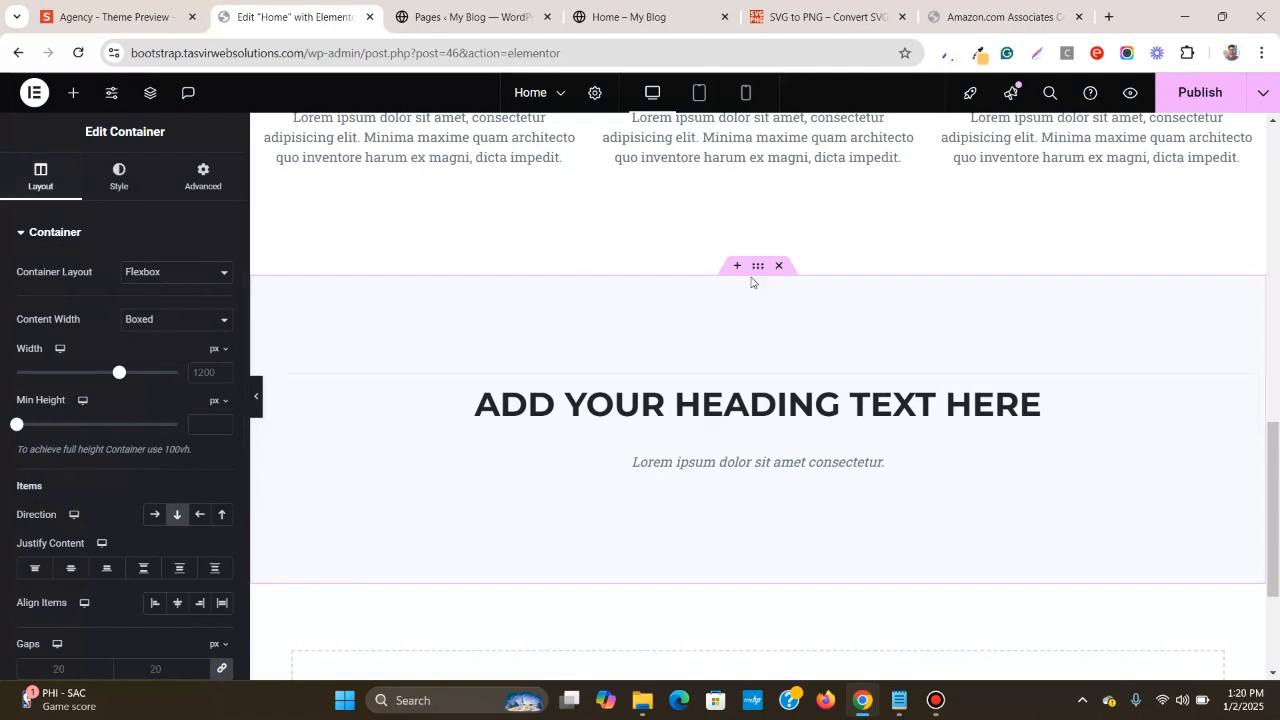
pyautogui.scroll(-3, 133, 372)
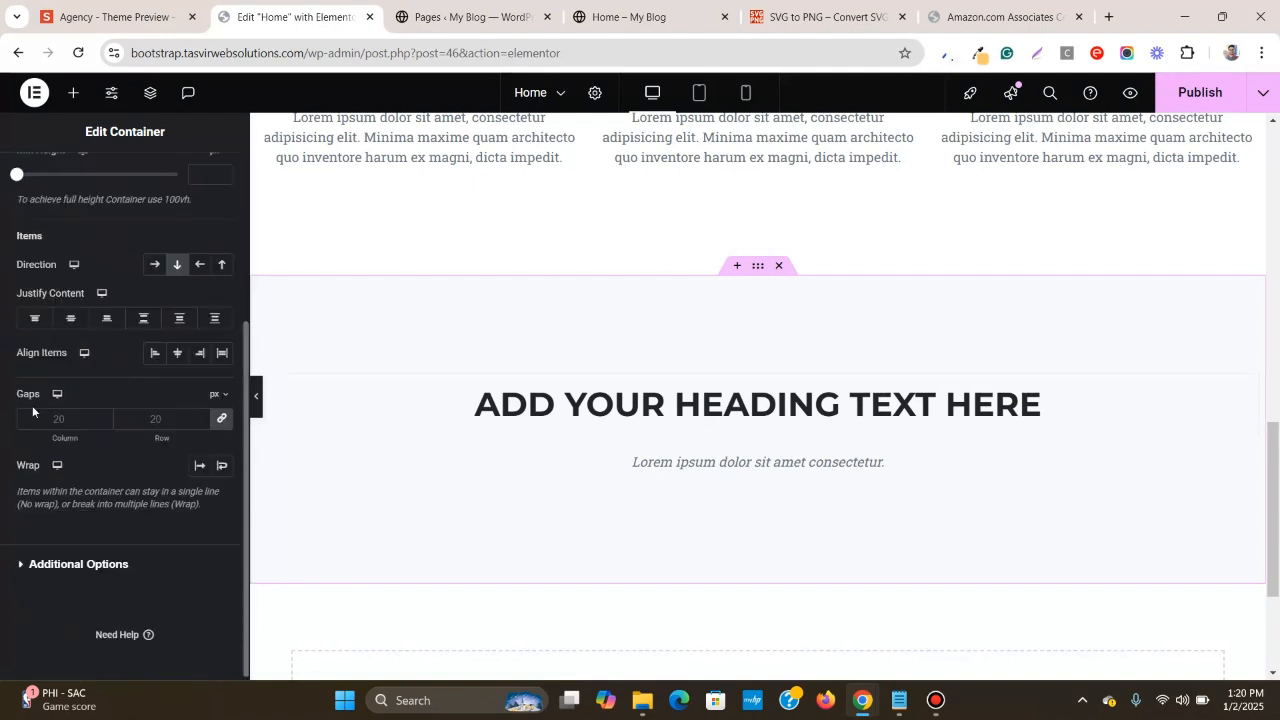
pyautogui.scroll(1, 40, 410)
pyautogui.scroll(2, 20, 418)
pyautogui.scroll(-3, 10, 450)
pyautogui.click(222, 420)
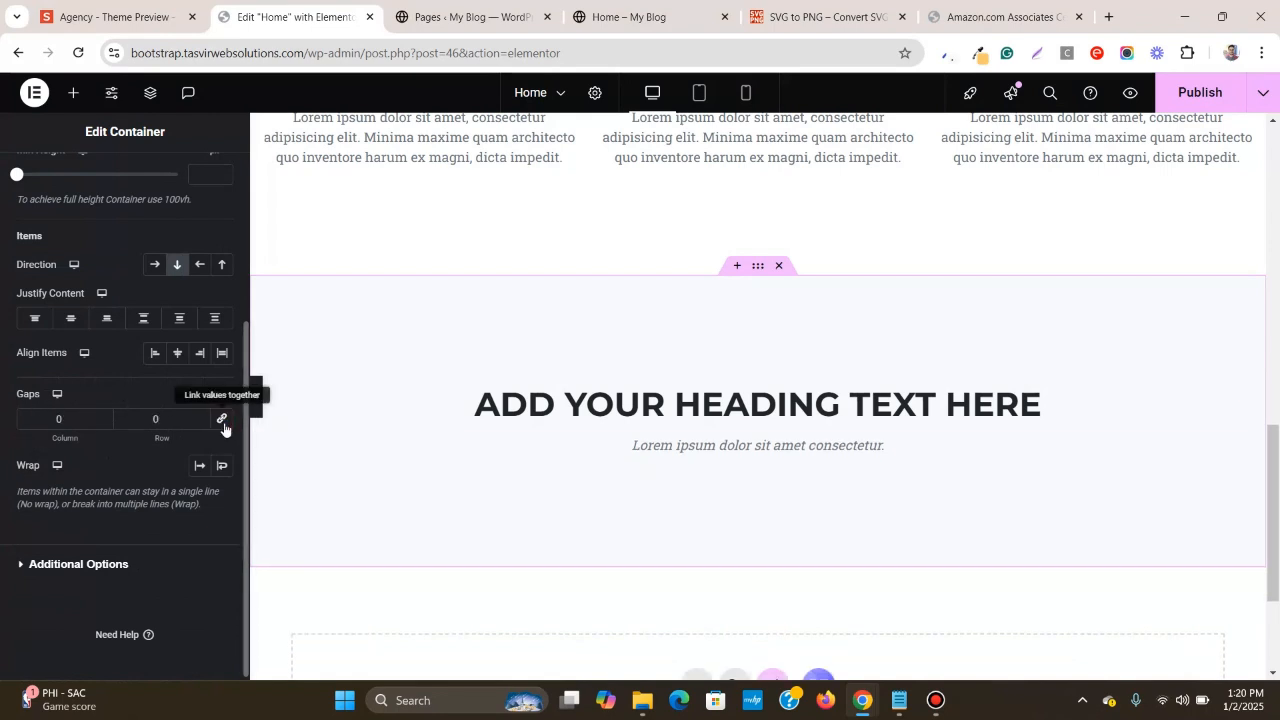
# - Replace the new heading's placeholder title with "Portfolio", copied from the Portfolio section of the theme preview
pyautogui.click(160, 5)
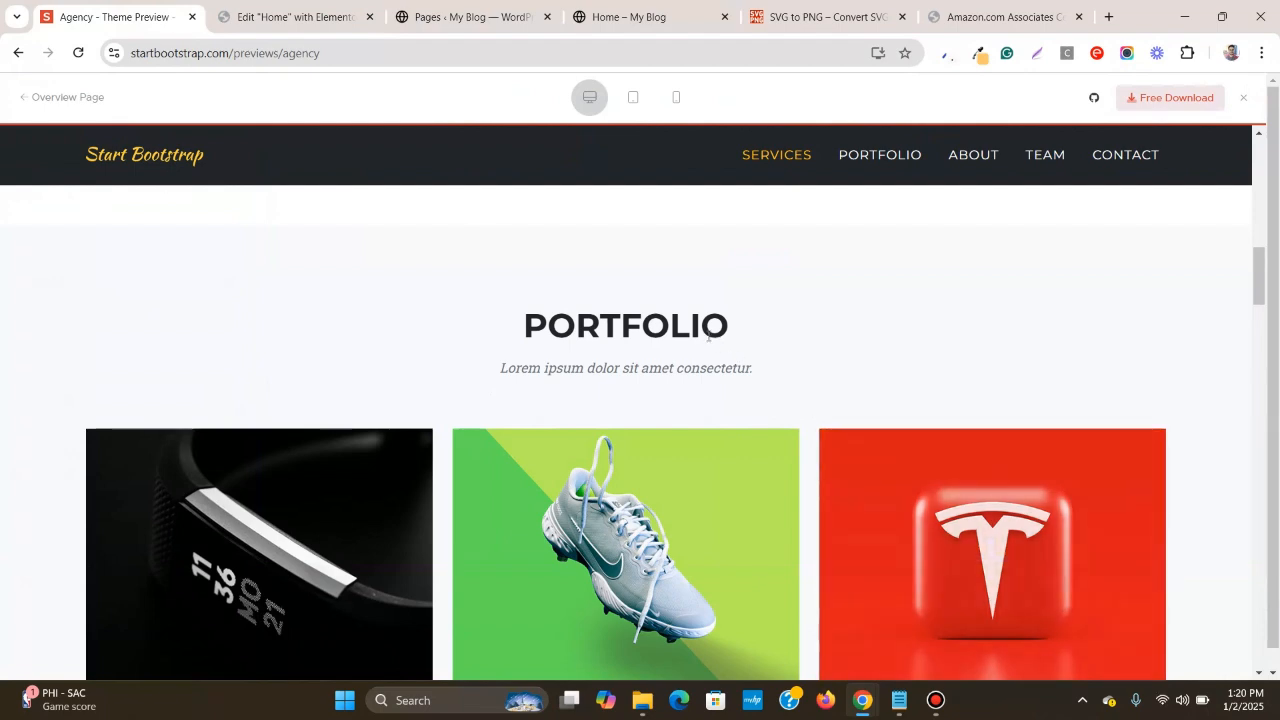
pyautogui.doubleClick(708, 337)
pyautogui.rightClick(708, 337)
pyautogui.click(728, 354)
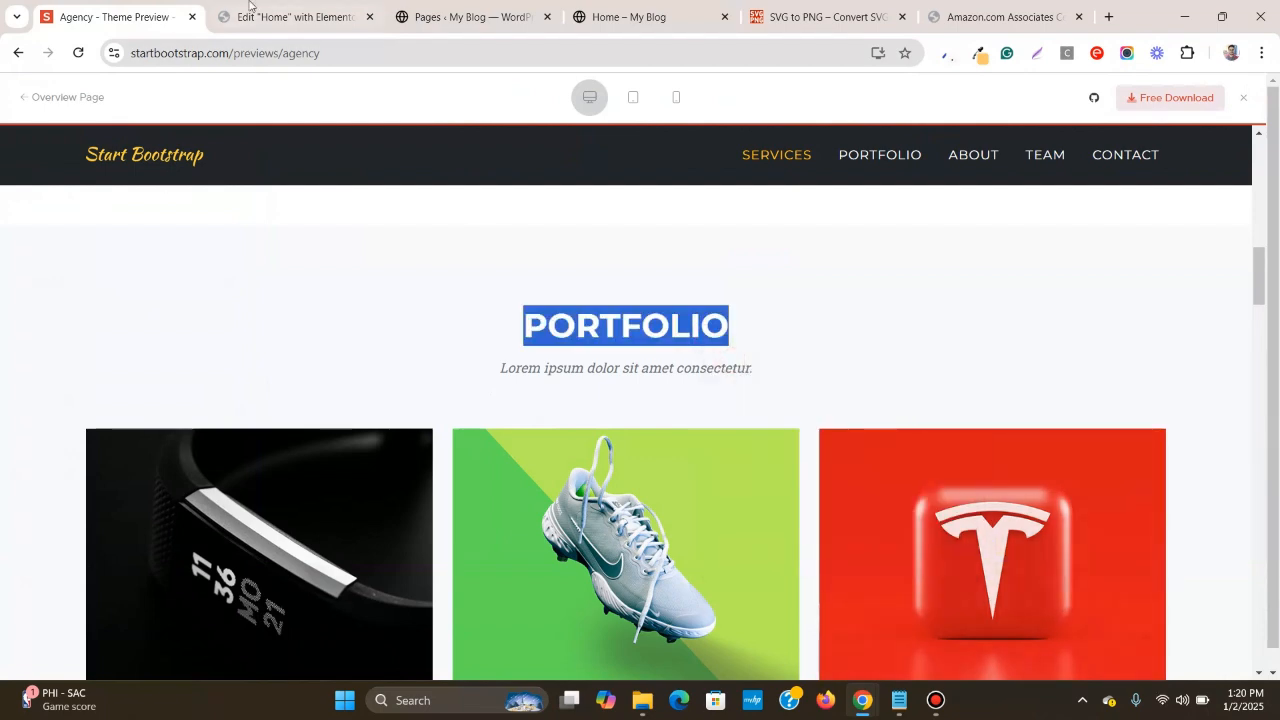
pyautogui.click(277, 16)
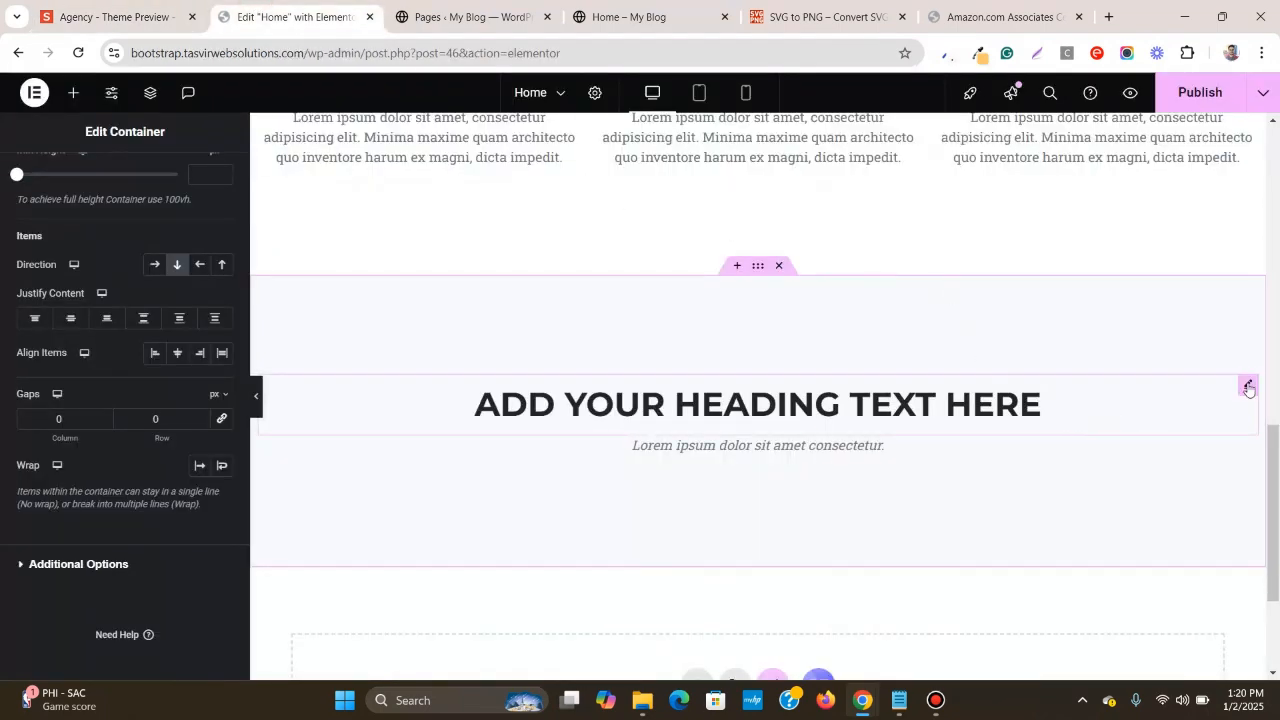
pyautogui.click(1247, 386)
pyautogui.click(42, 178)
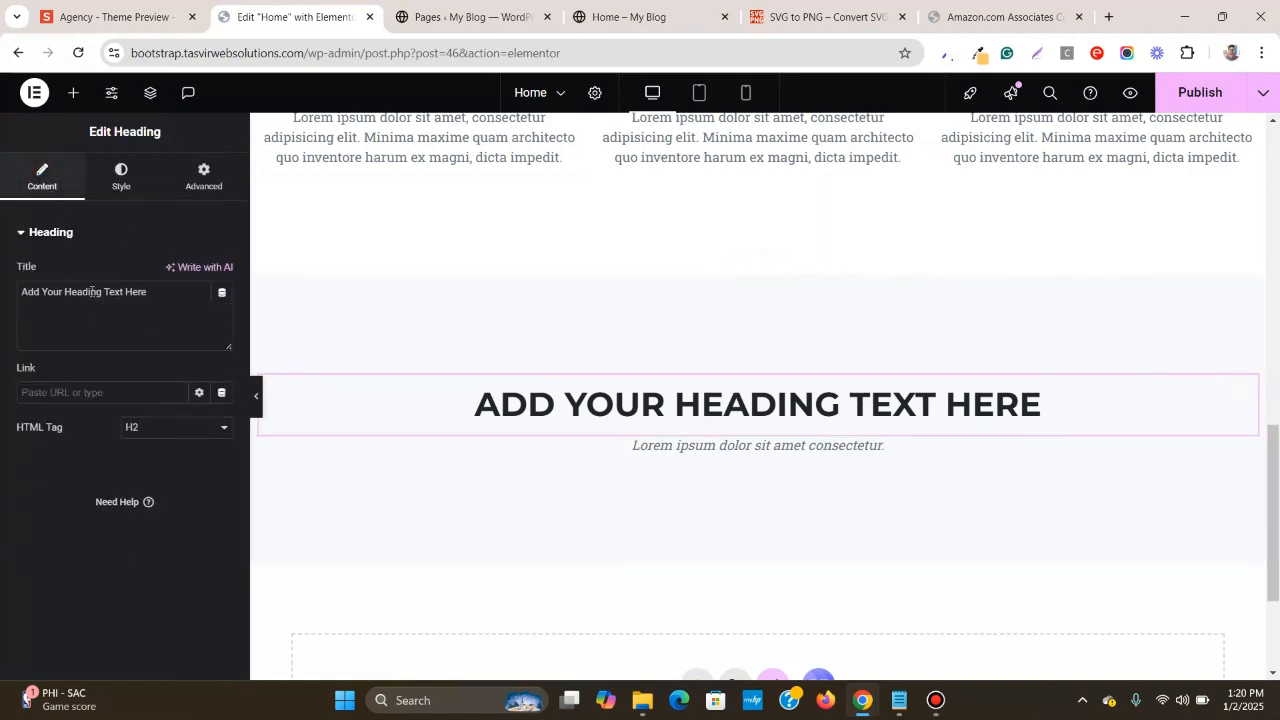
pyautogui.tripleClick(108, 290)
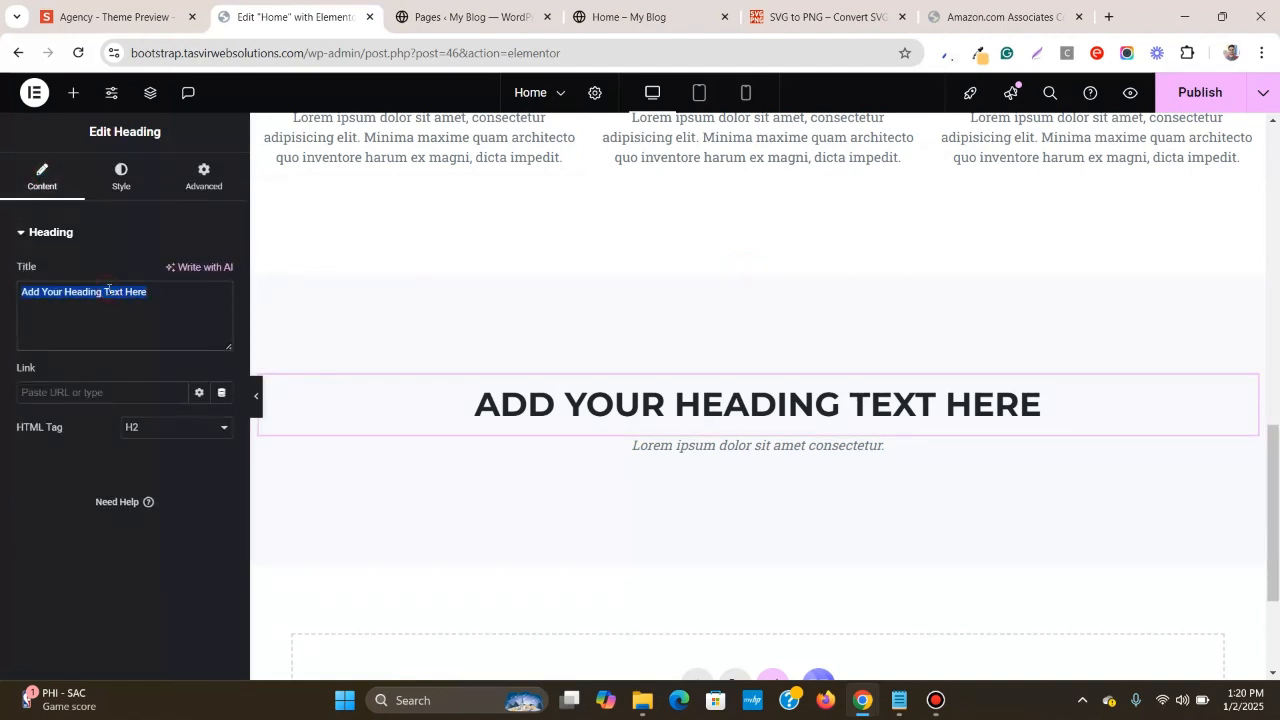
pyautogui.rightClick(115, 288)
pyautogui.click(243, 437)
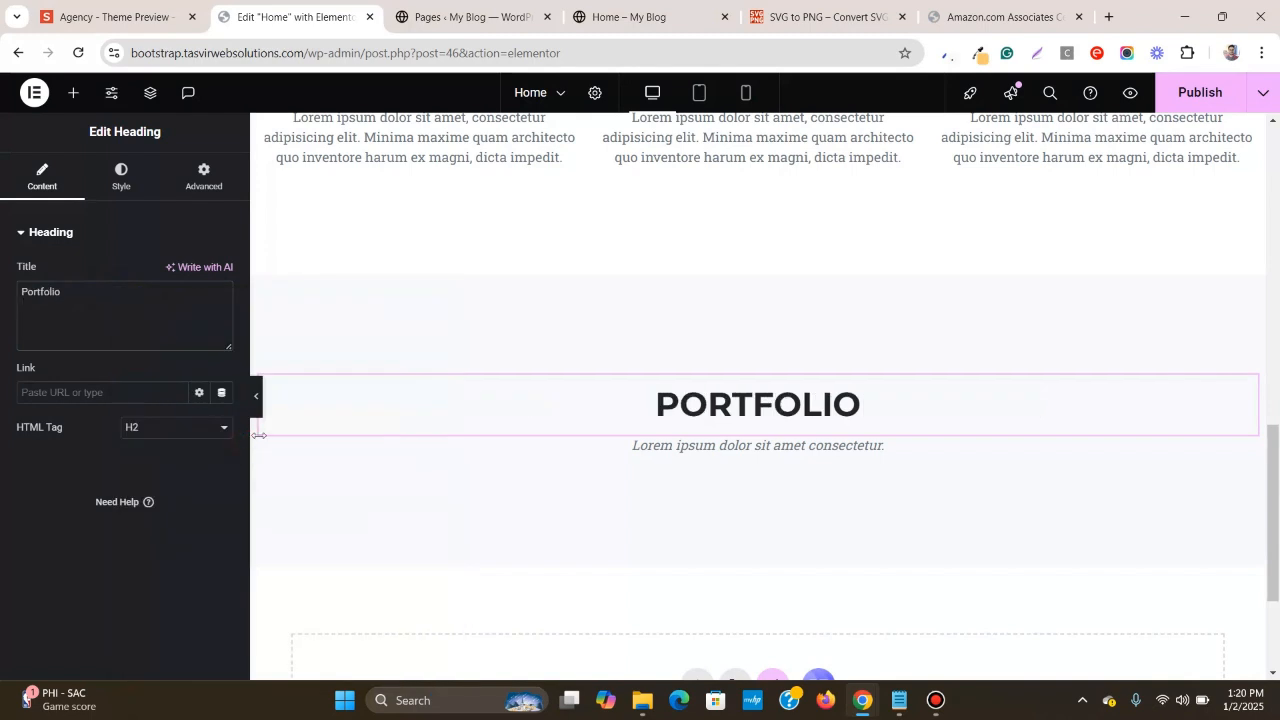
# - Open the WordPress menu editor and copy "portfolio" without the hash from the Portfolio menu item's URL
pyautogui.click(455, 14)
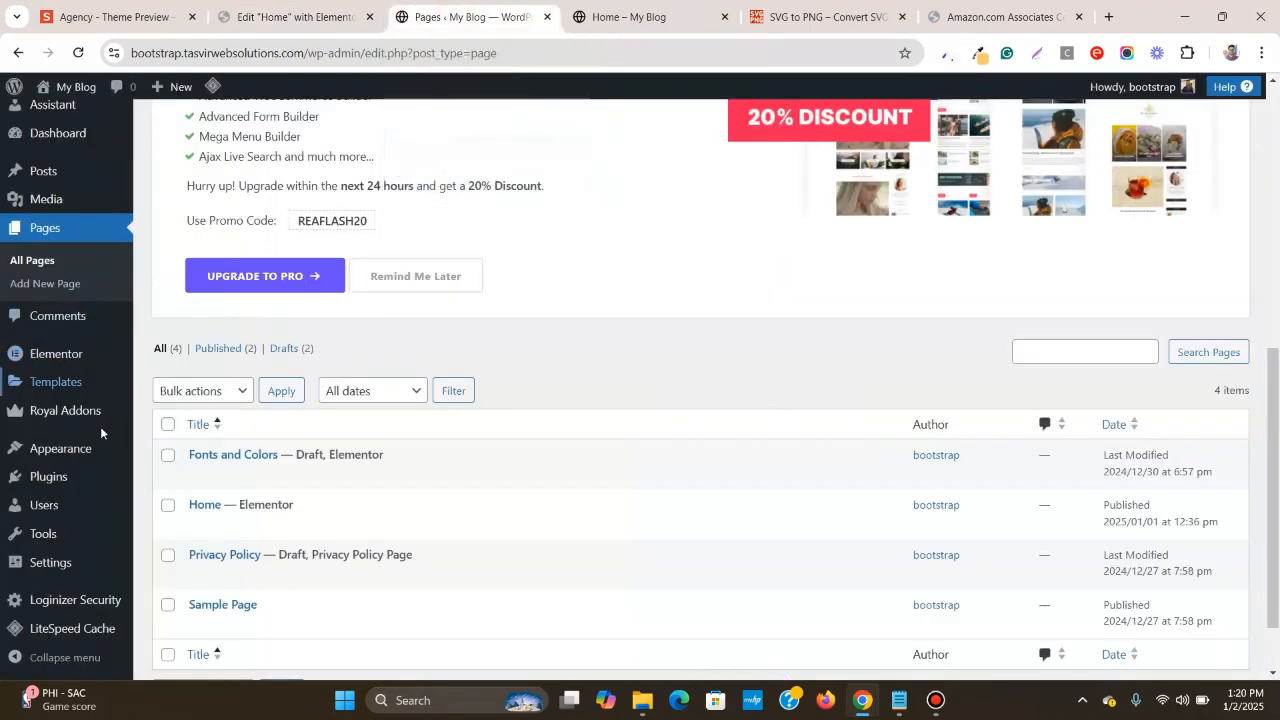
pyautogui.moveTo(100, 450)
pyautogui.click(180, 524)
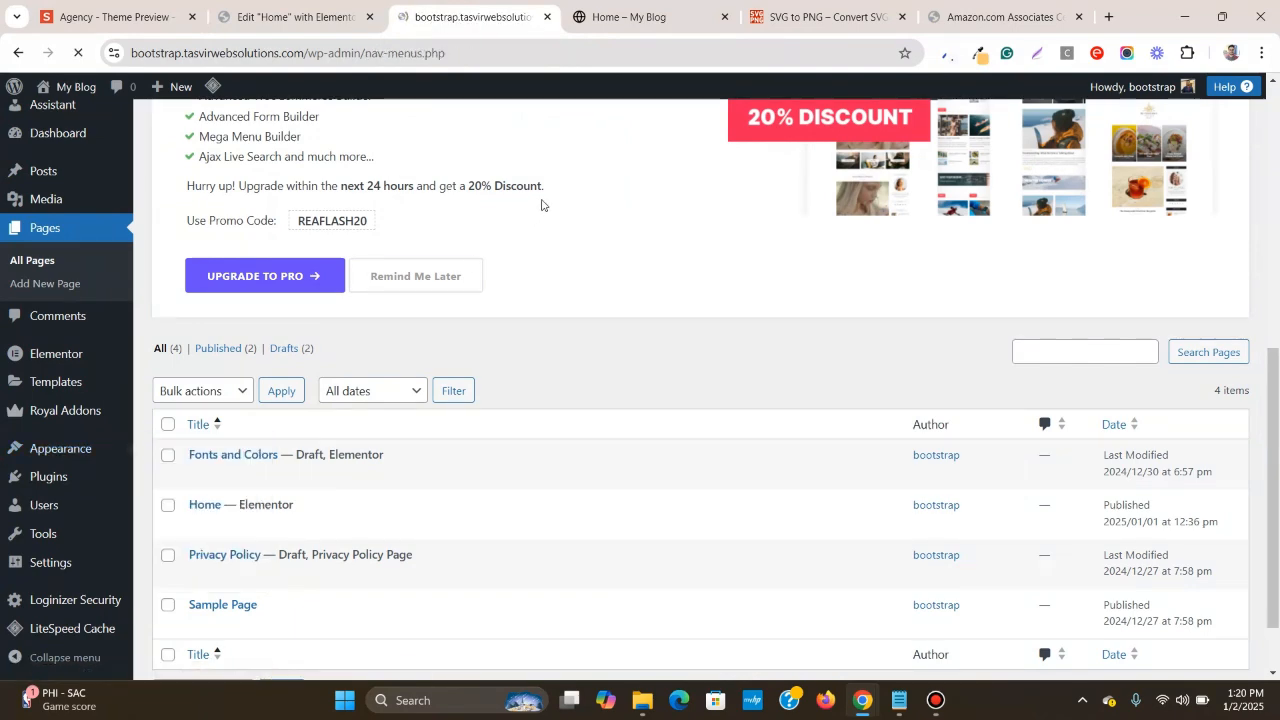
pyautogui.scroll(-8, 546, 208)
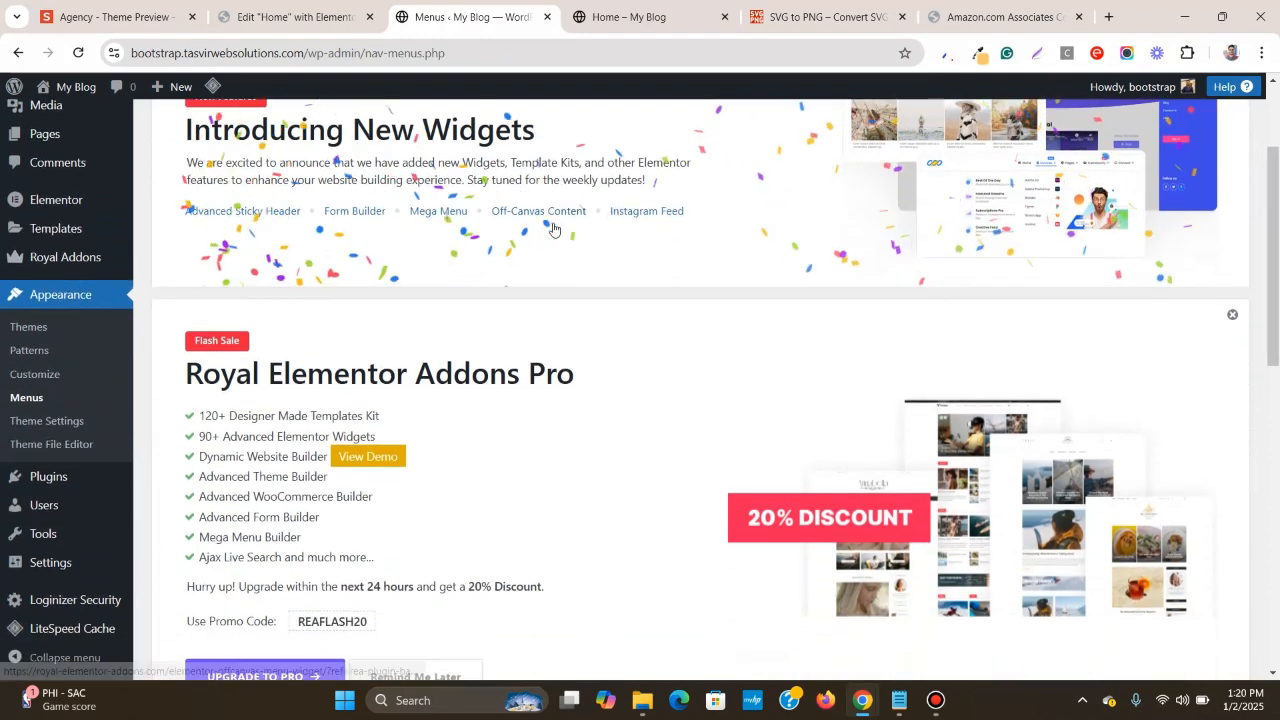
pyautogui.scroll(-2, 554, 229)
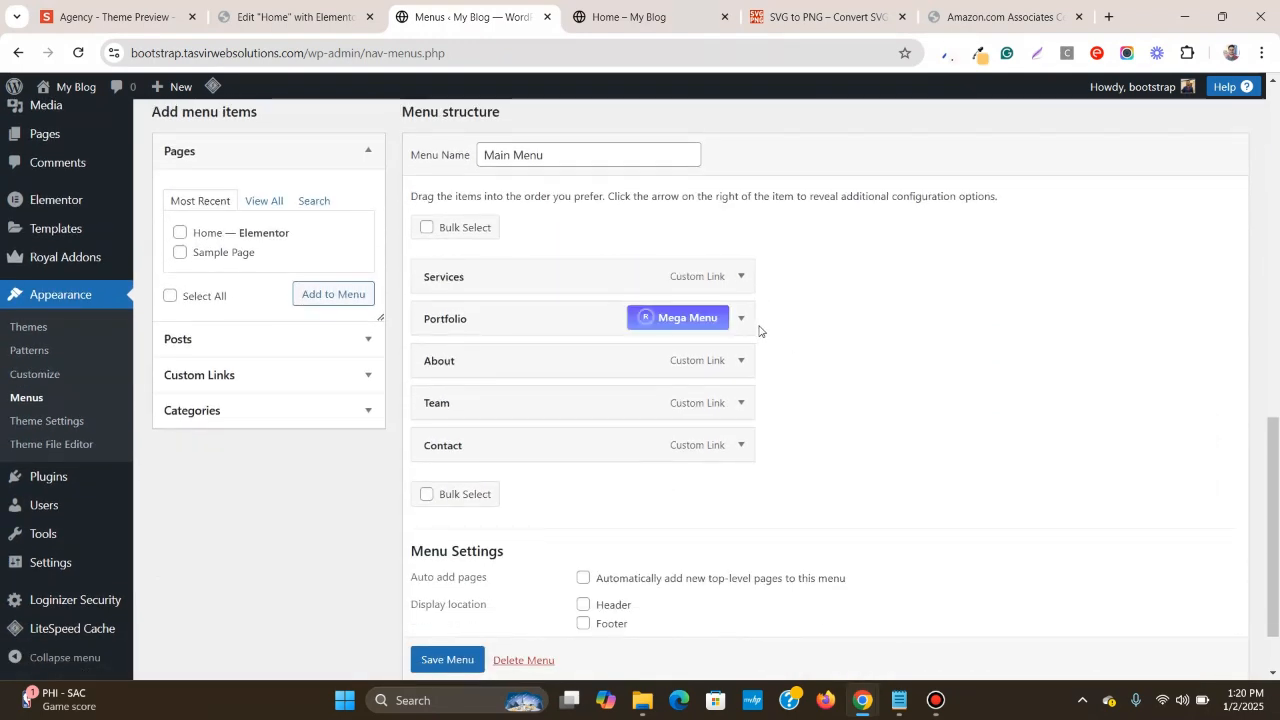
pyautogui.click(748, 326)
pyautogui.moveTo(508, 375); pyautogui.dragTo(433, 377)
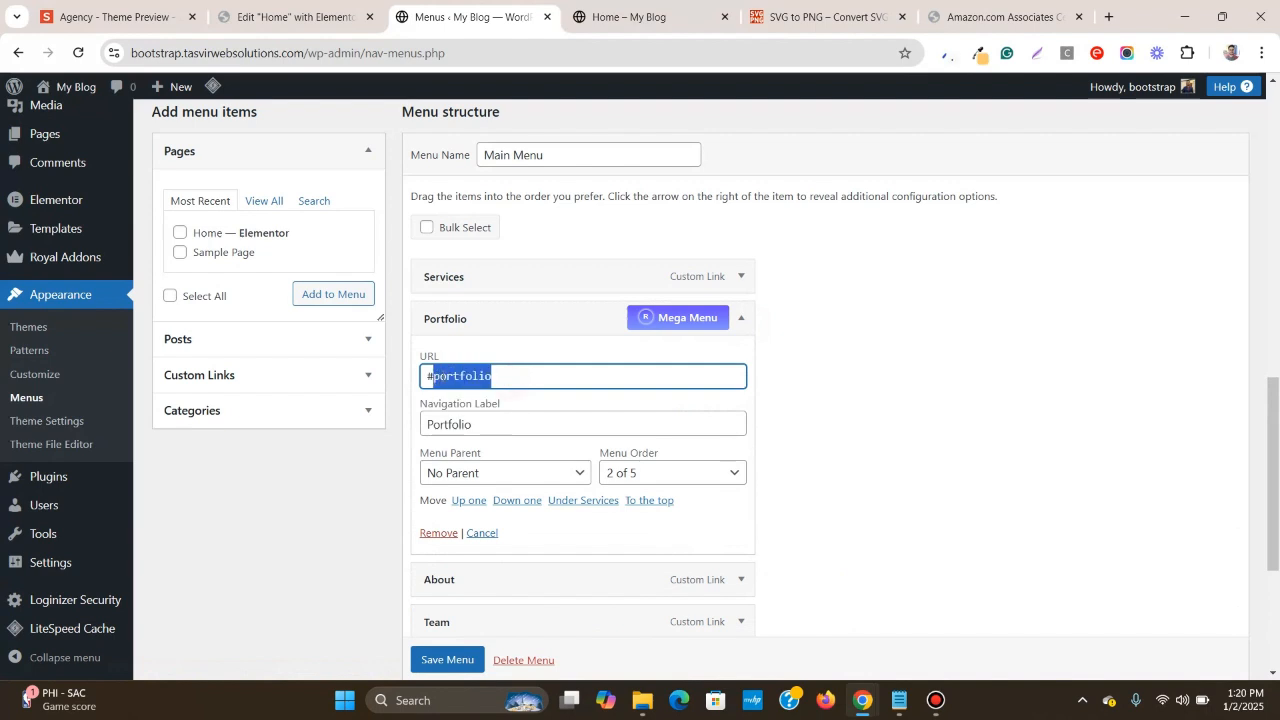
pyautogui.rightClick(457, 373)
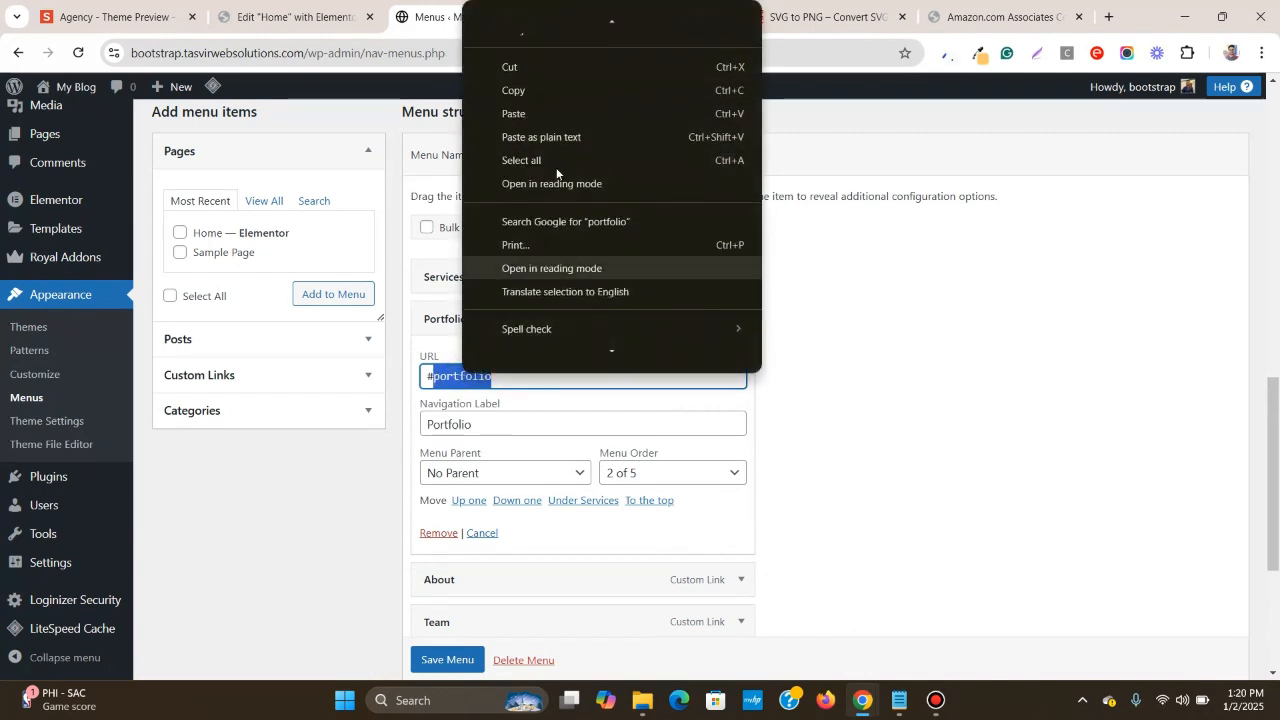
pyautogui.click(536, 91)
# - Paste "portfolio" as the CSS ID of the Portfolio section's container in Elementor and publish the page
pyautogui.click(295, 17)
pyautogui.moveTo(747, 274)
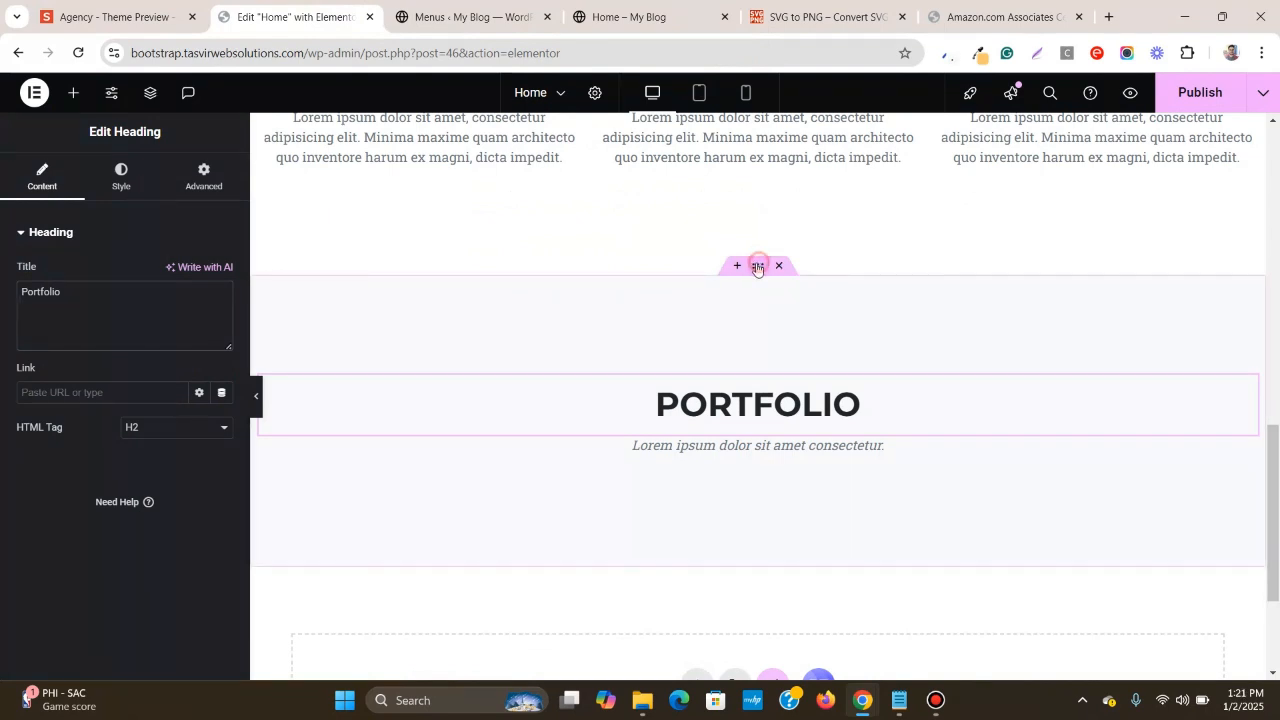
pyautogui.click(756, 267)
pyautogui.click(203, 178)
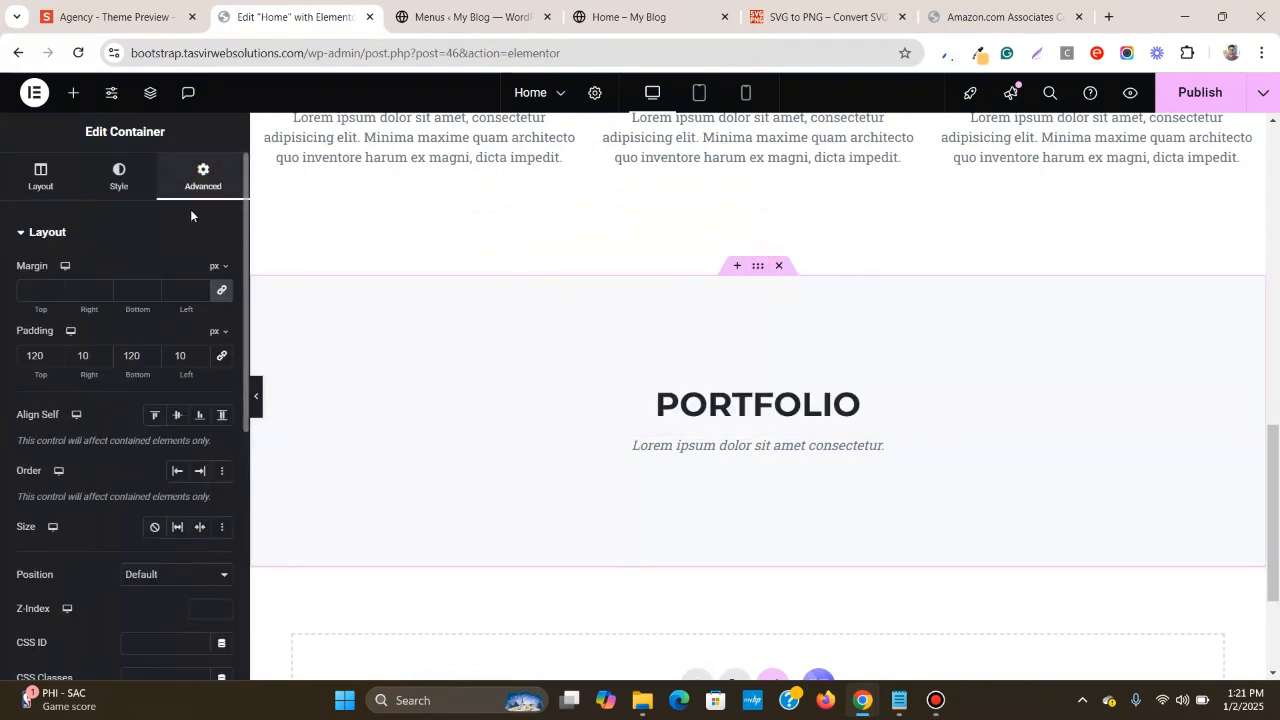
pyautogui.scroll(-1, 150, 560)
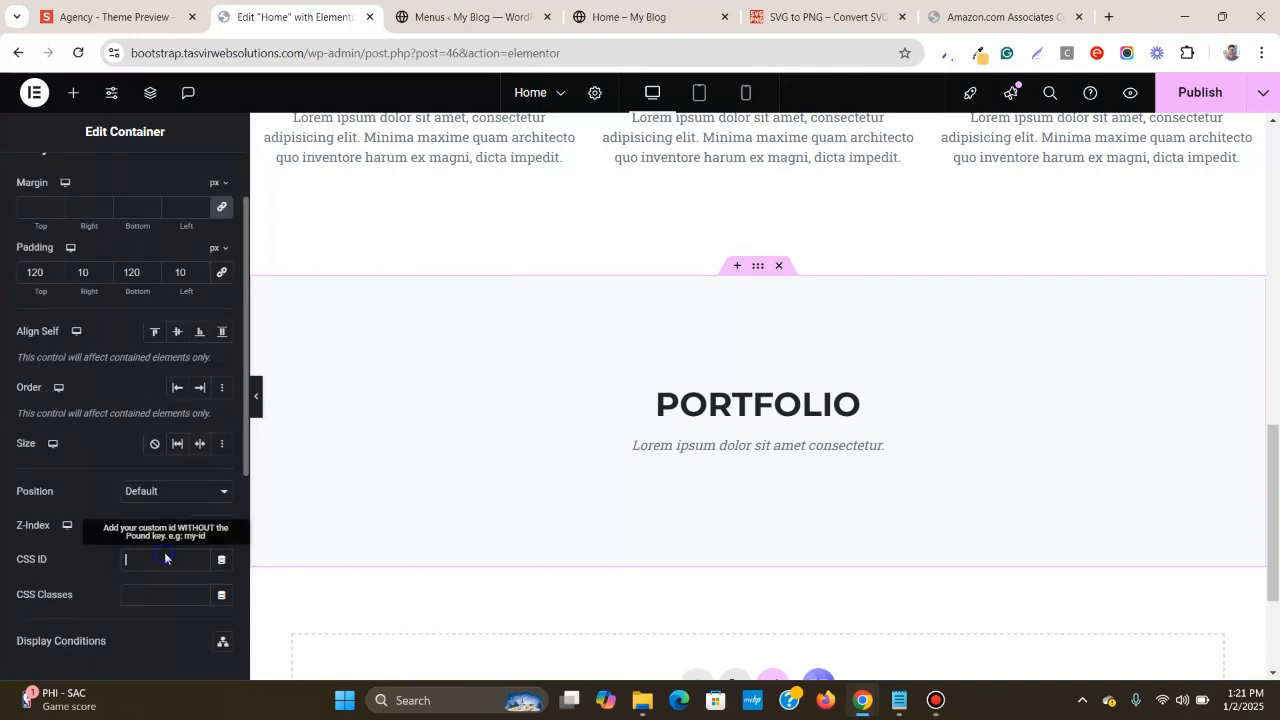
pyautogui.rightClick(164, 552)
pyautogui.click(245, 324)
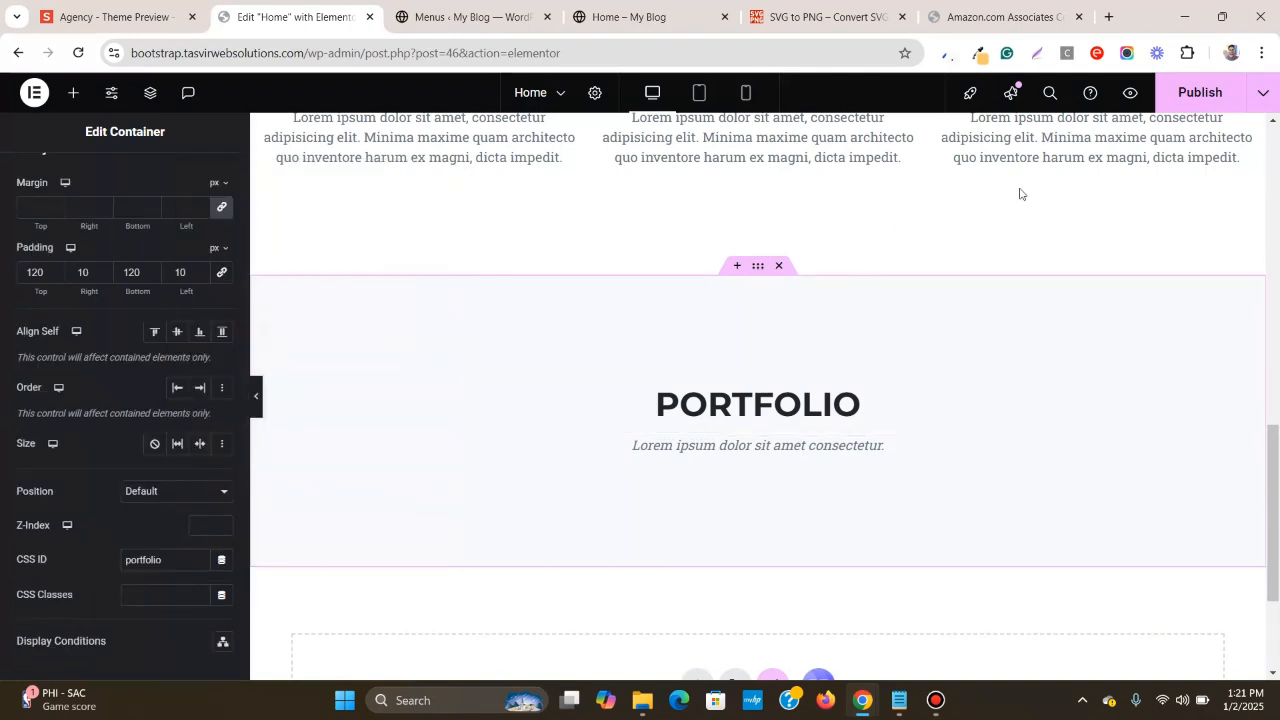
pyautogui.click(1200, 92)
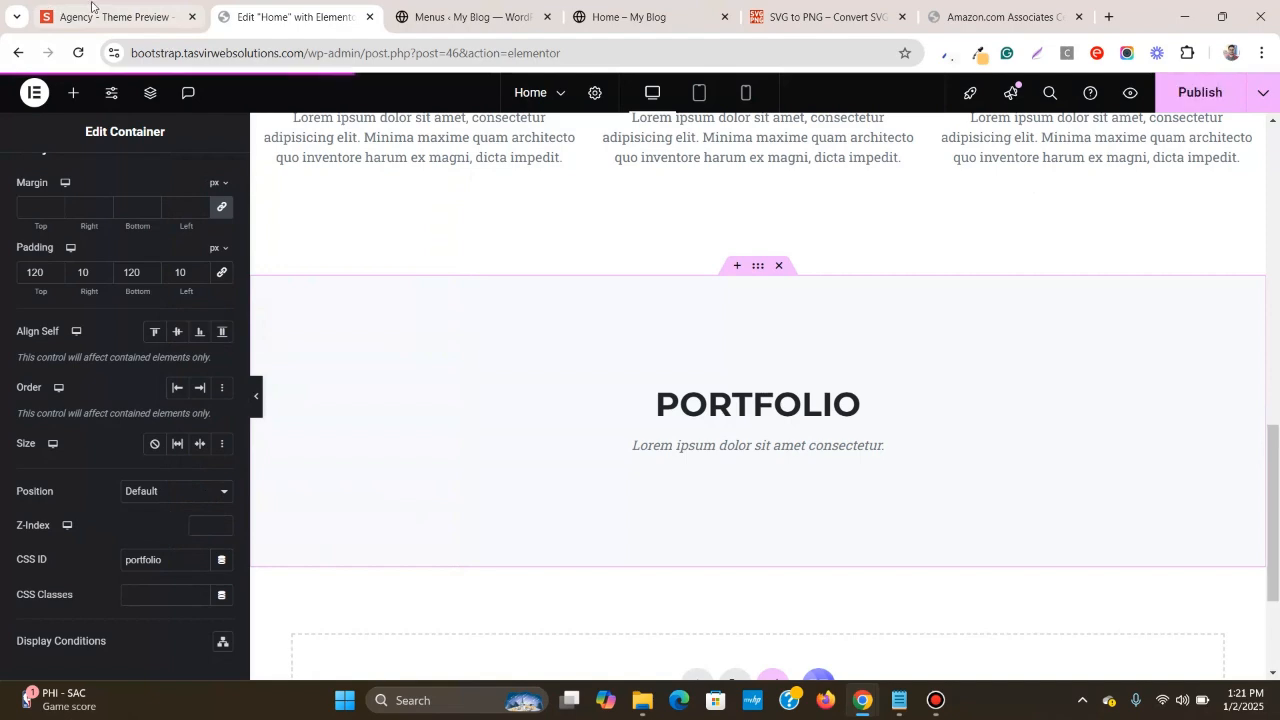
# - Examine the layout of the project cards in the theme preview's Portfolio section
pyautogui.click(91, 8)
pyautogui.click(717, 261)
pyautogui.scroll(-3, 717, 258)
pyautogui.scroll(2, 503, 289)
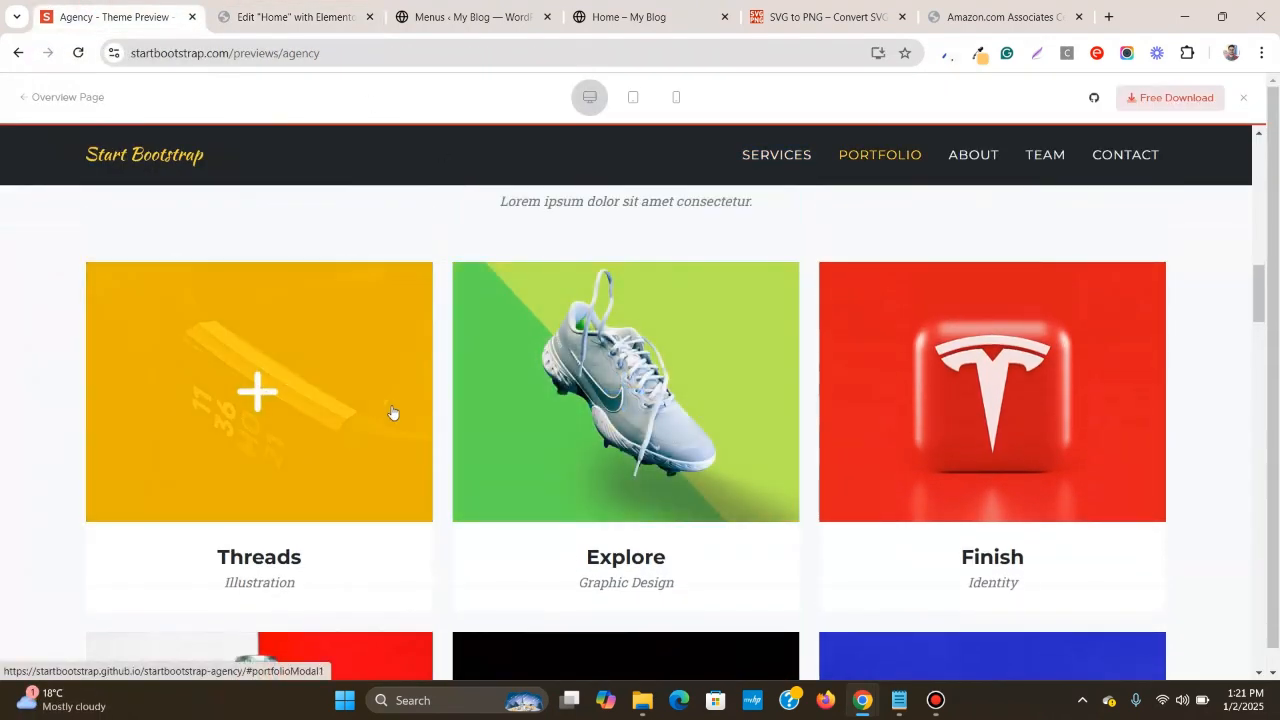
pyautogui.click(263, 8)
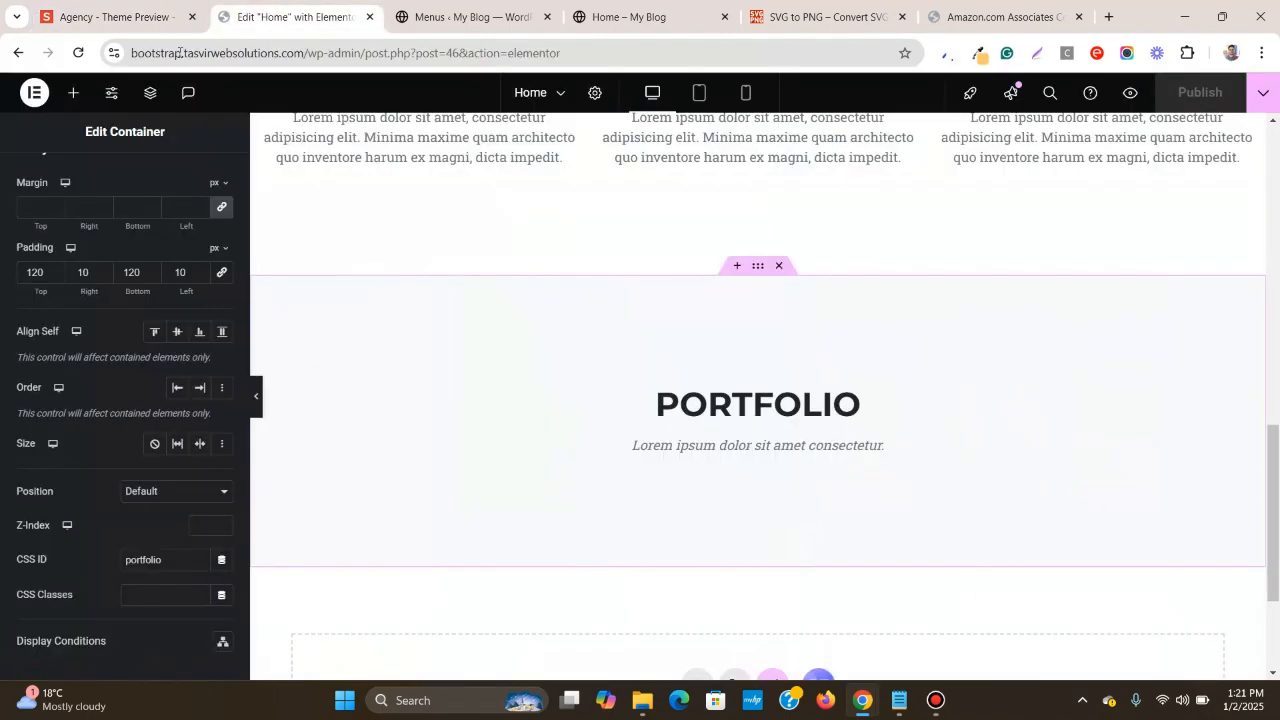
pyautogui.click(112, 17)
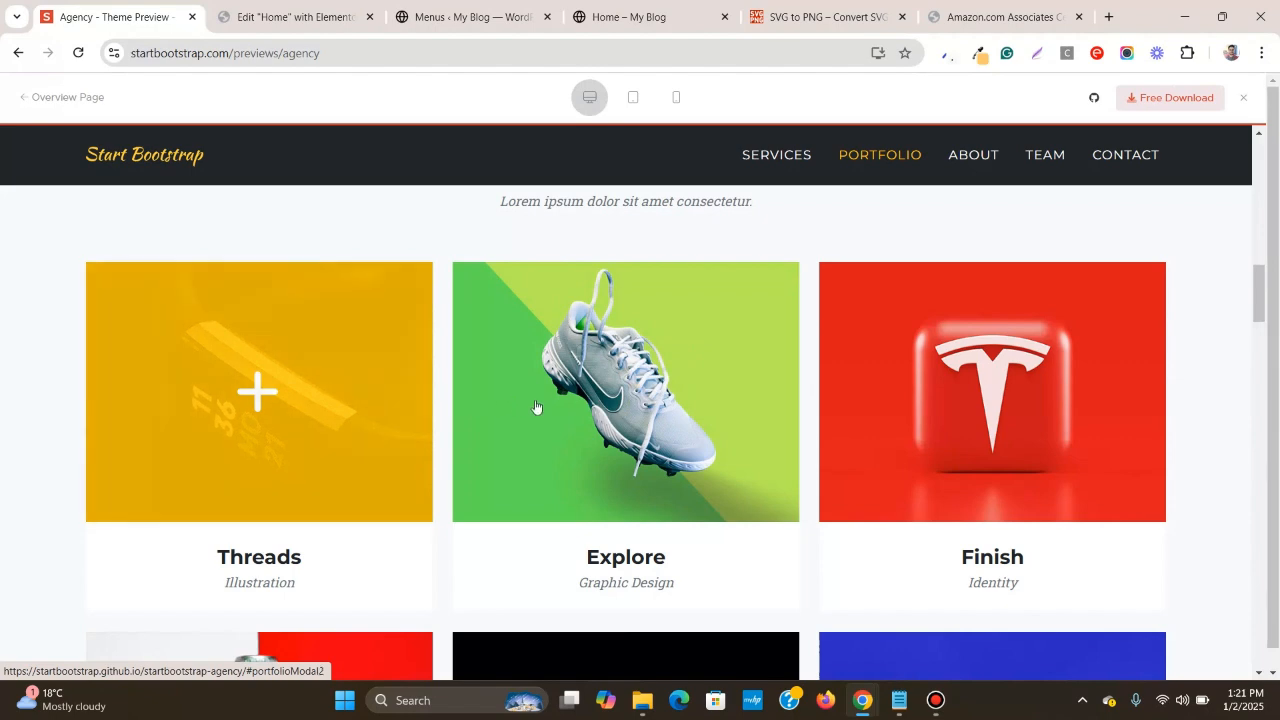
pyautogui.moveTo(1259, 283)
pyautogui.mouseDown()
pyautogui.moveTo(1257, 360)
pyautogui.moveTo(1255, 297)
pyautogui.mouseUp()
pyautogui.click(275, 16)
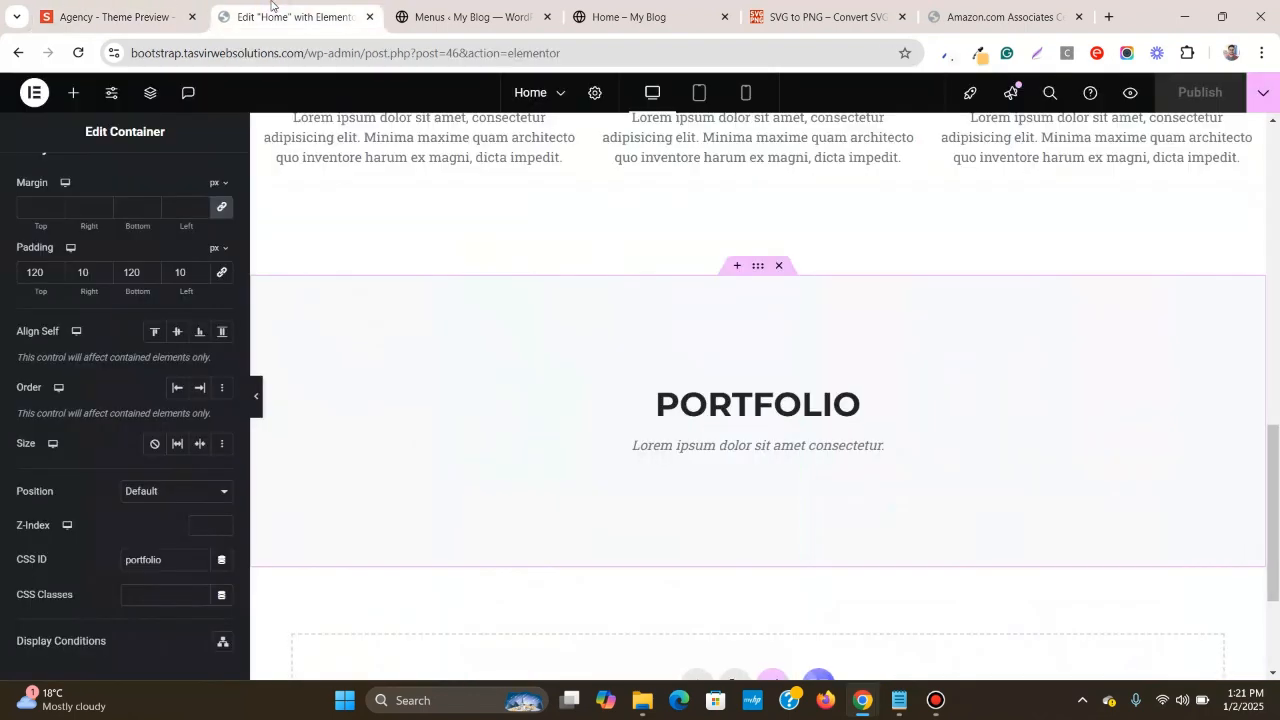
# - Add a Grid container with 3 columns and 2 rows below the subtitle in the Portfolio section
pyautogui.click(75, 100)
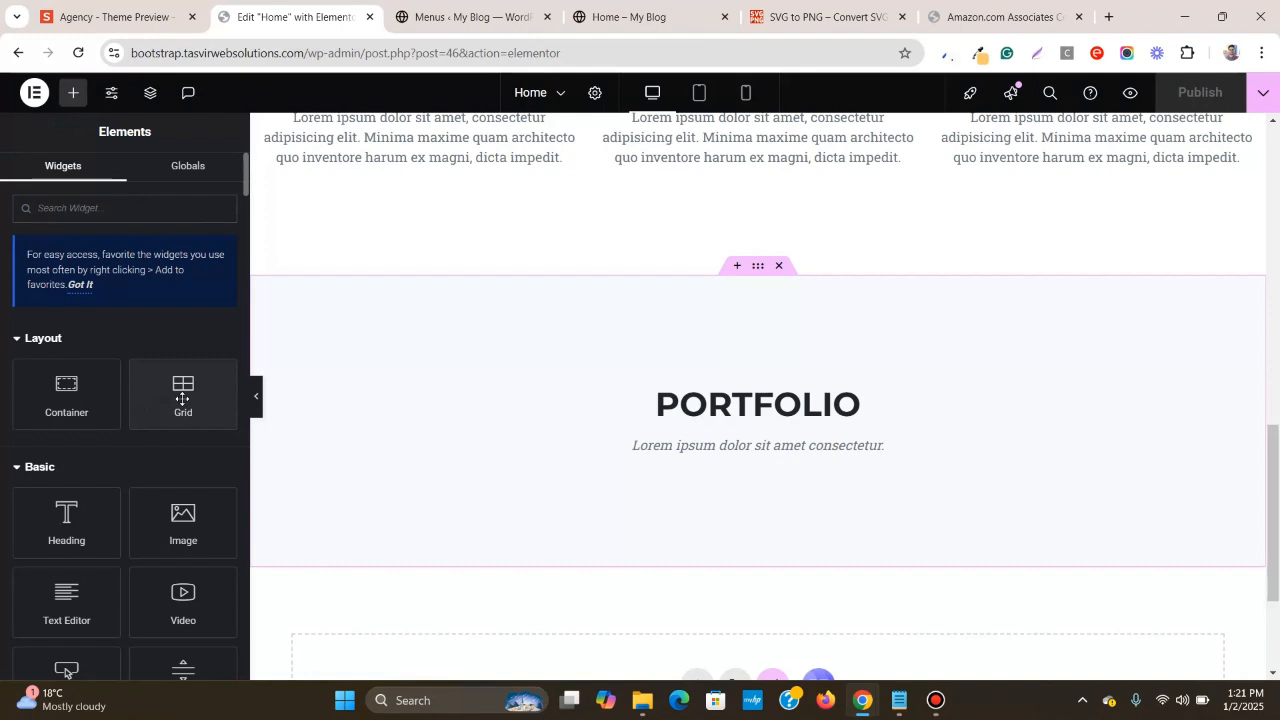
pyautogui.moveTo(183, 397); pyautogui.dragTo(749, 462)
pyautogui.scroll(-1, 711, 404)
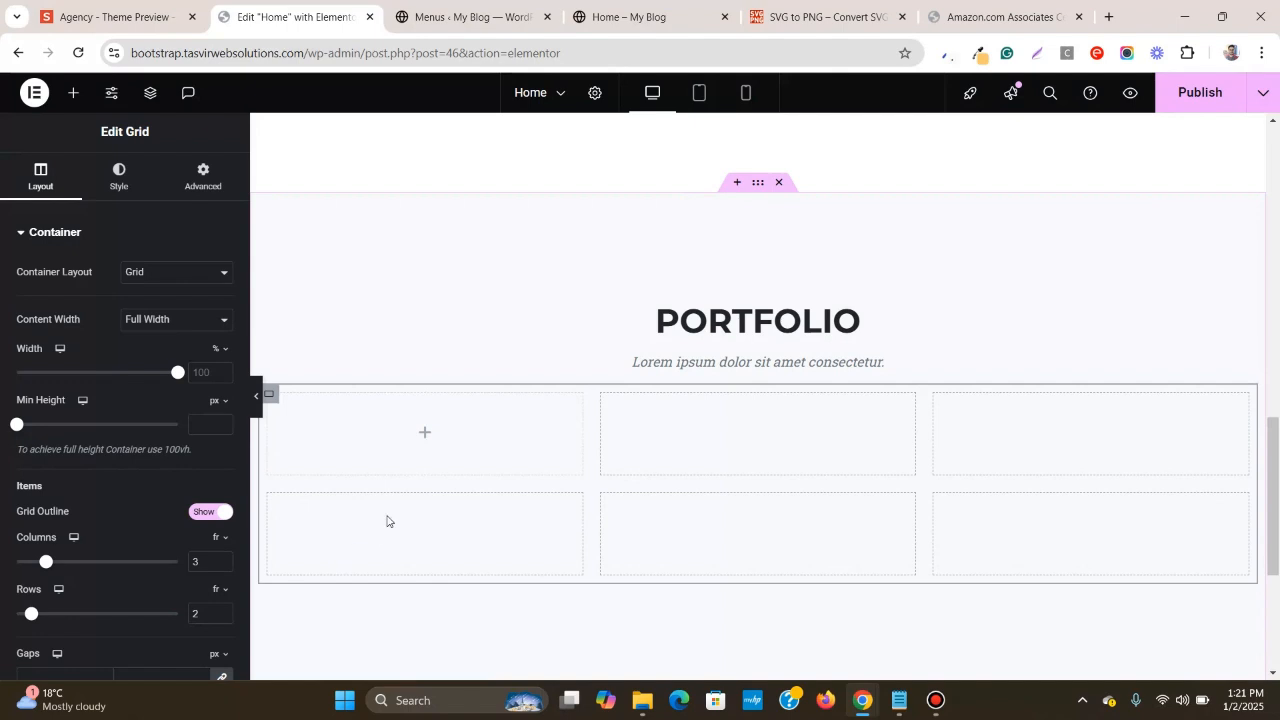
# - Check the theme preview's portfolio cards, then add a Call to Action widget to the grid's first cell
pyautogui.click(133, 5)
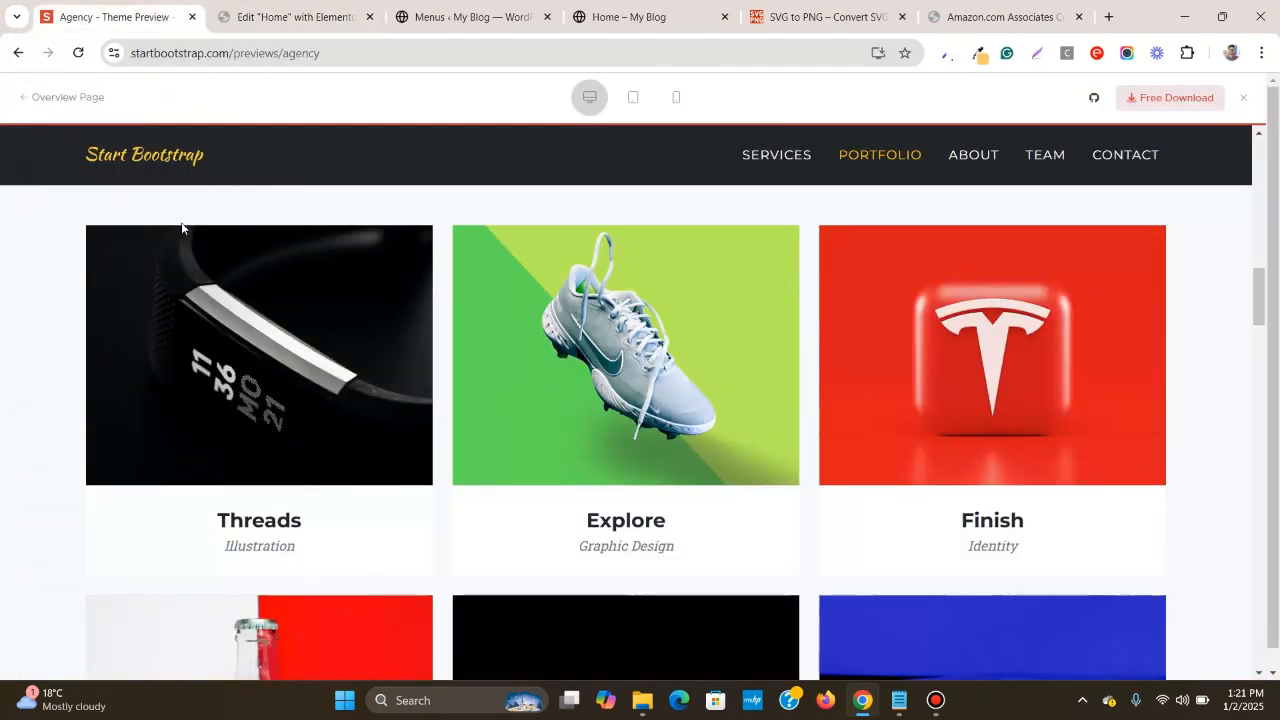
pyautogui.click(224, 20)
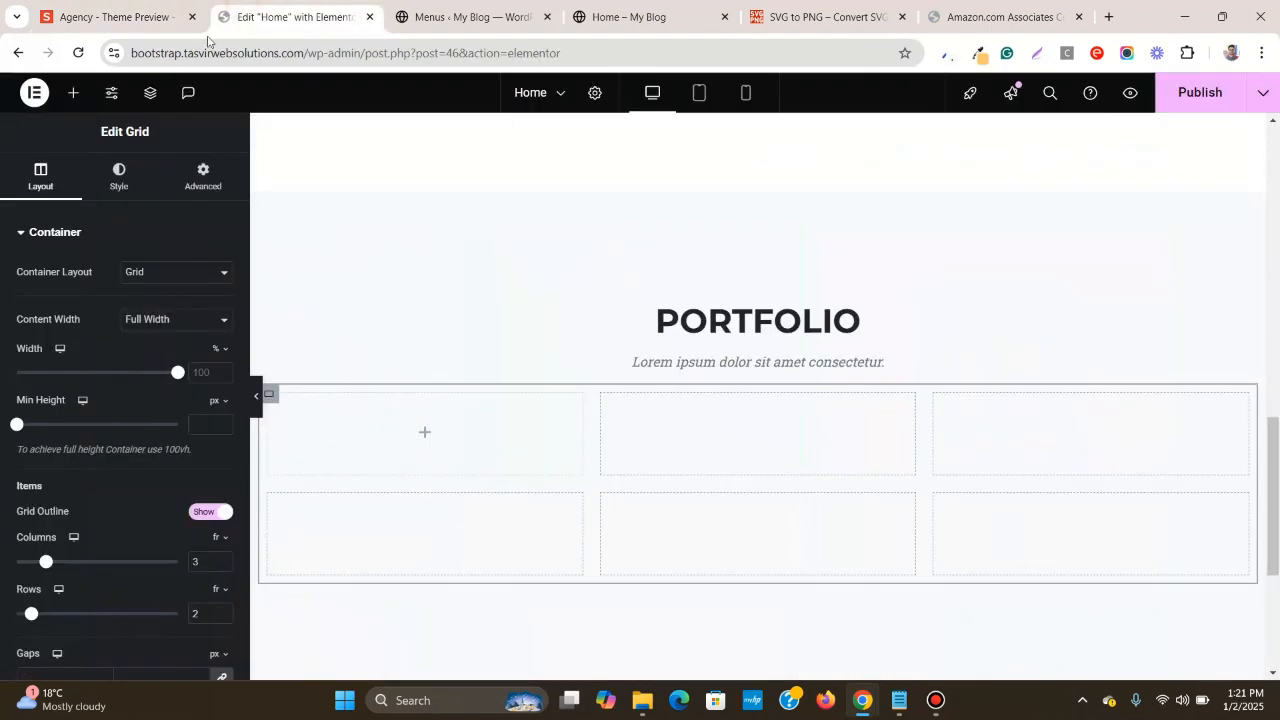
pyautogui.click(72, 94)
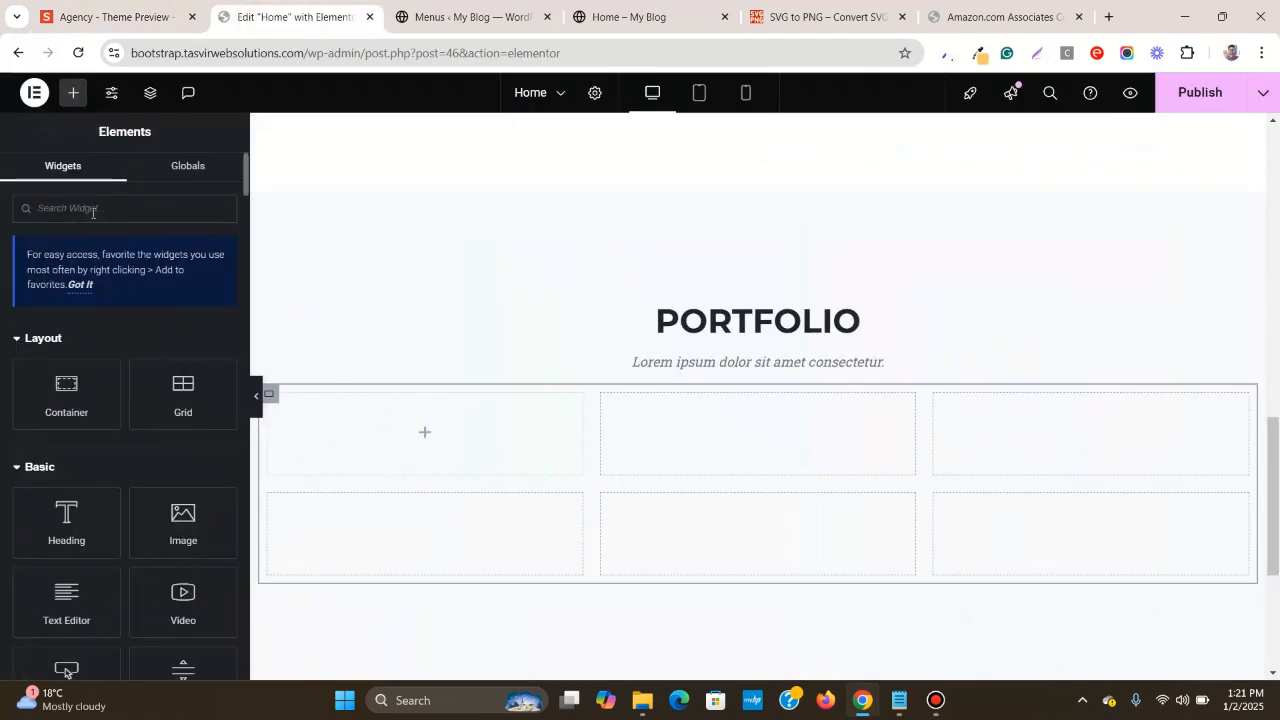
pyautogui.write('call')
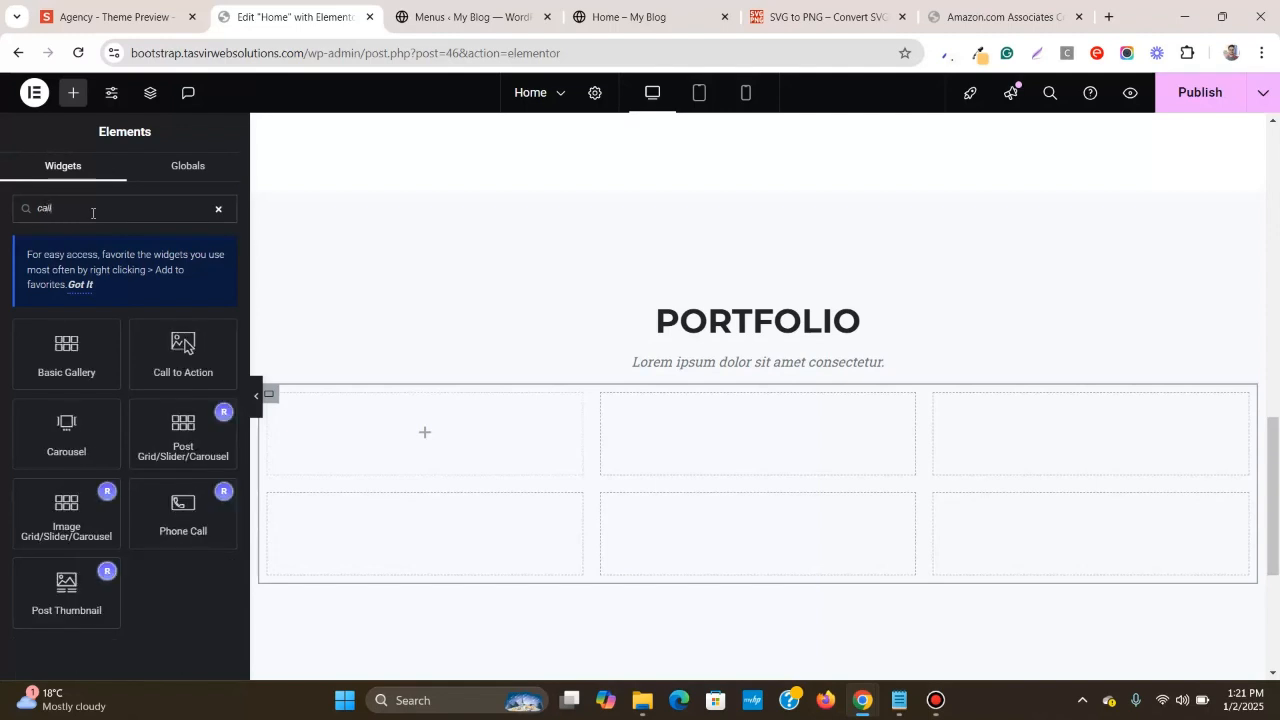
pyautogui.moveTo(158, 350); pyautogui.dragTo(399, 436)
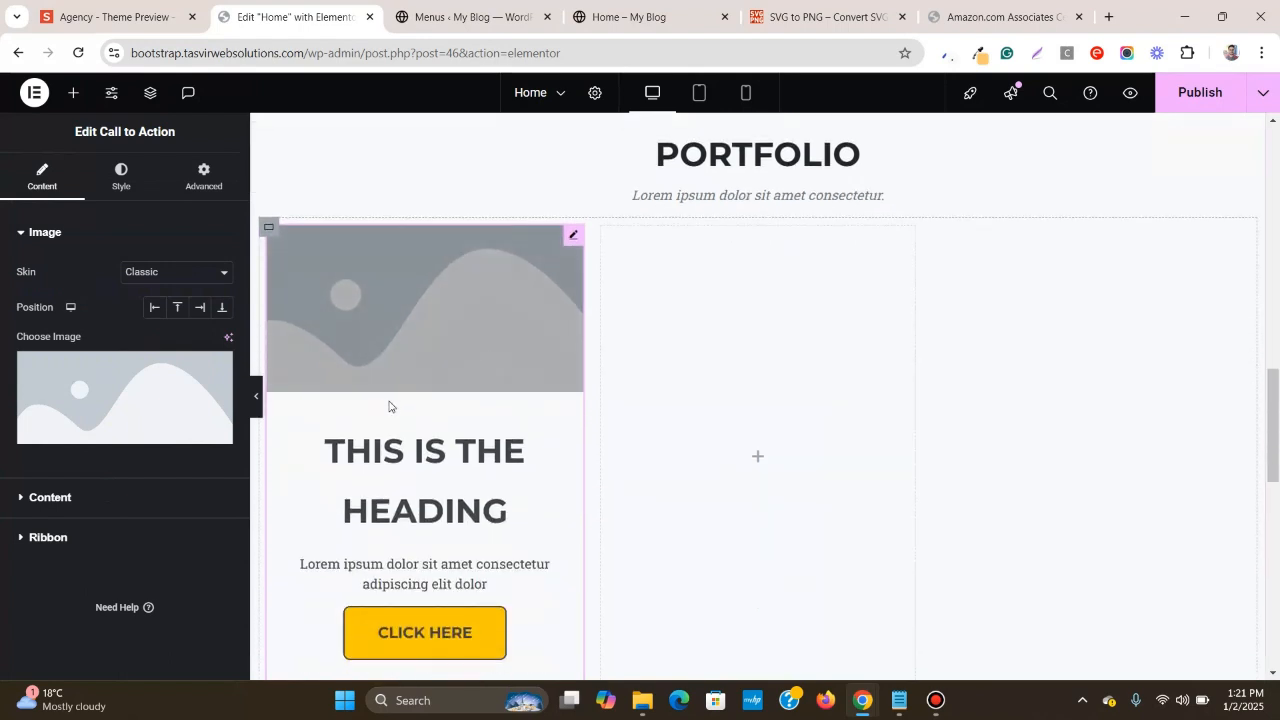
# - Compare with the Threads card in the theme preview, then set the Call to Action widget's title HTML tag to H3
pyautogui.click(118, 16)
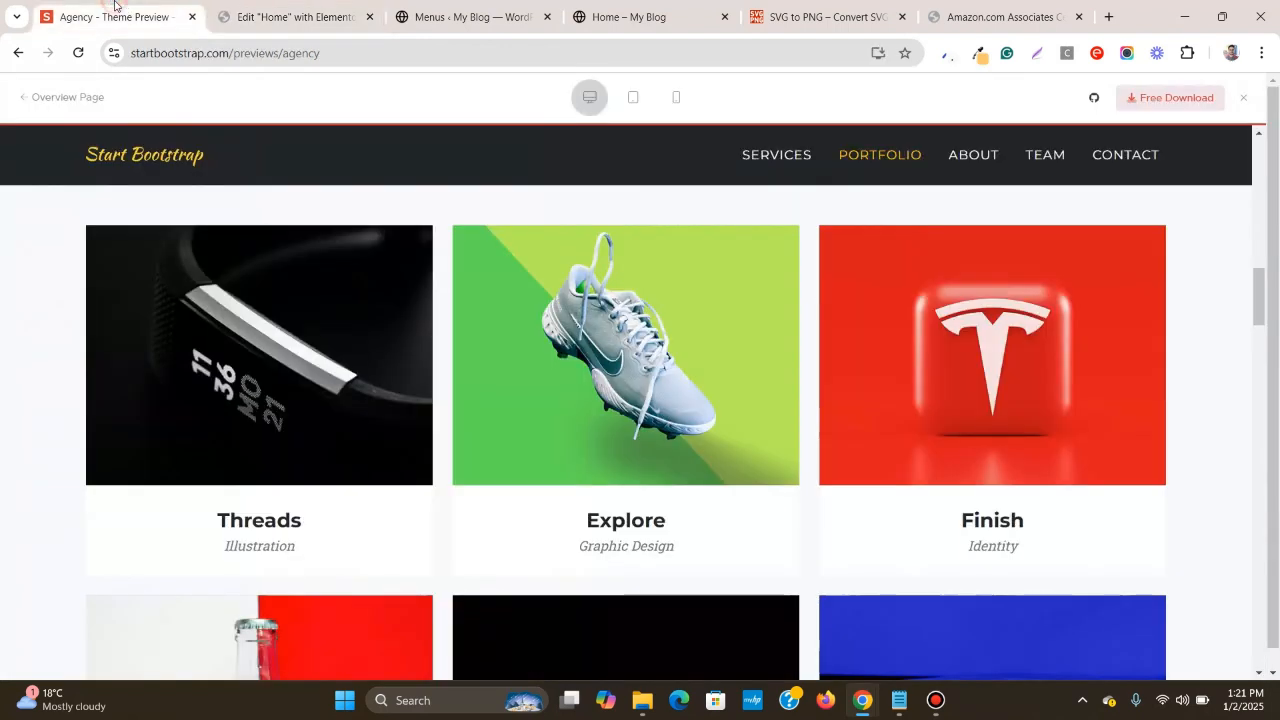
pyautogui.doubleClick(289, 527)
pyautogui.scroll(2, 290, 530)
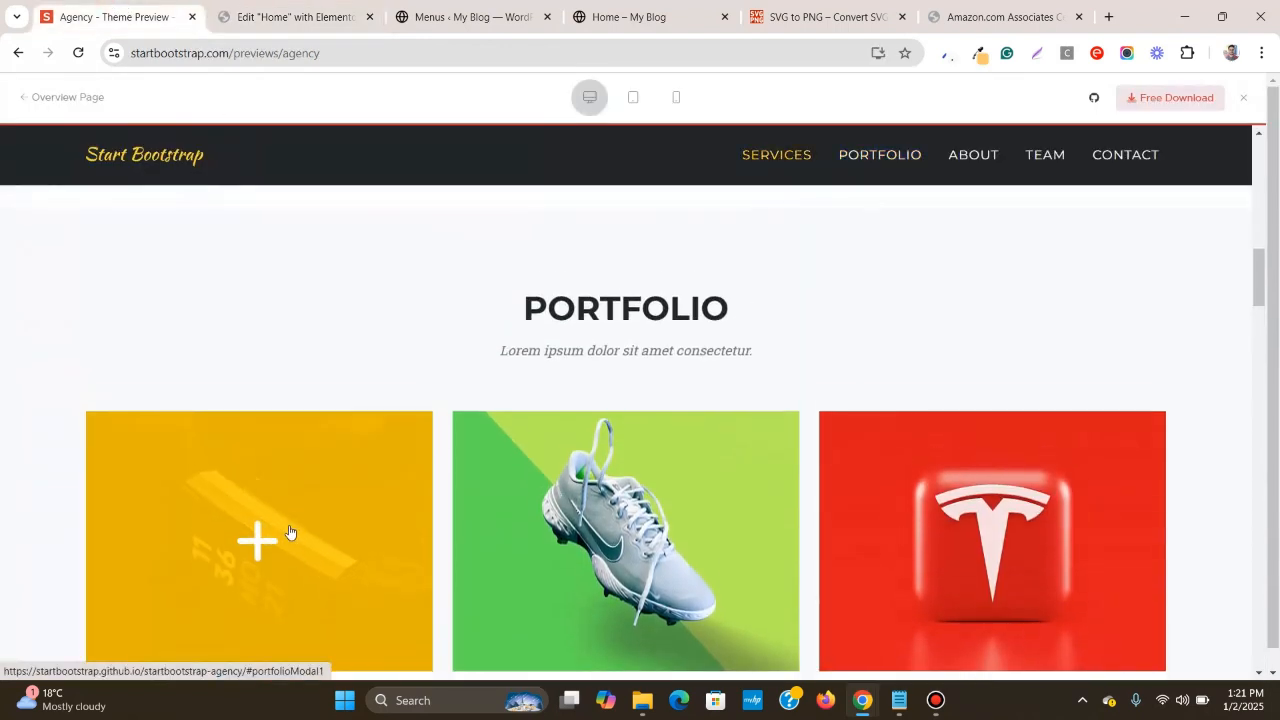
pyautogui.scroll(-2, 293, 532)
pyautogui.click(286, 428)
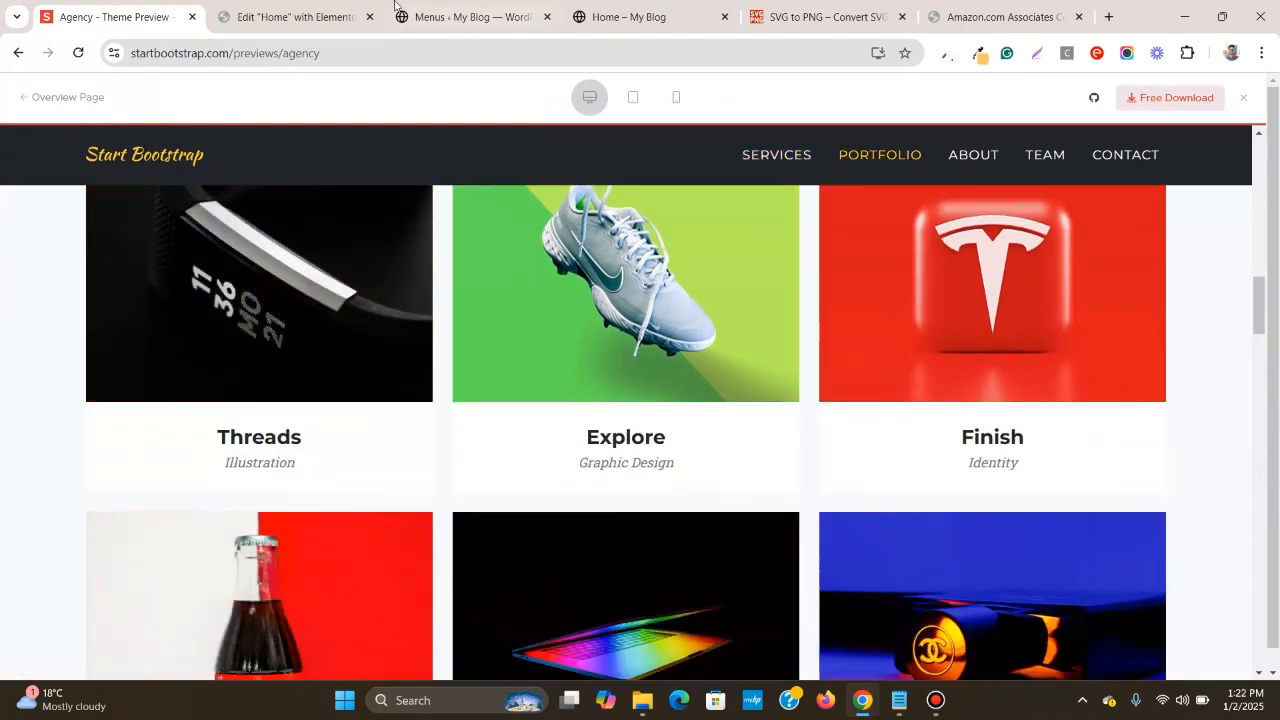
pyautogui.click(290, 16)
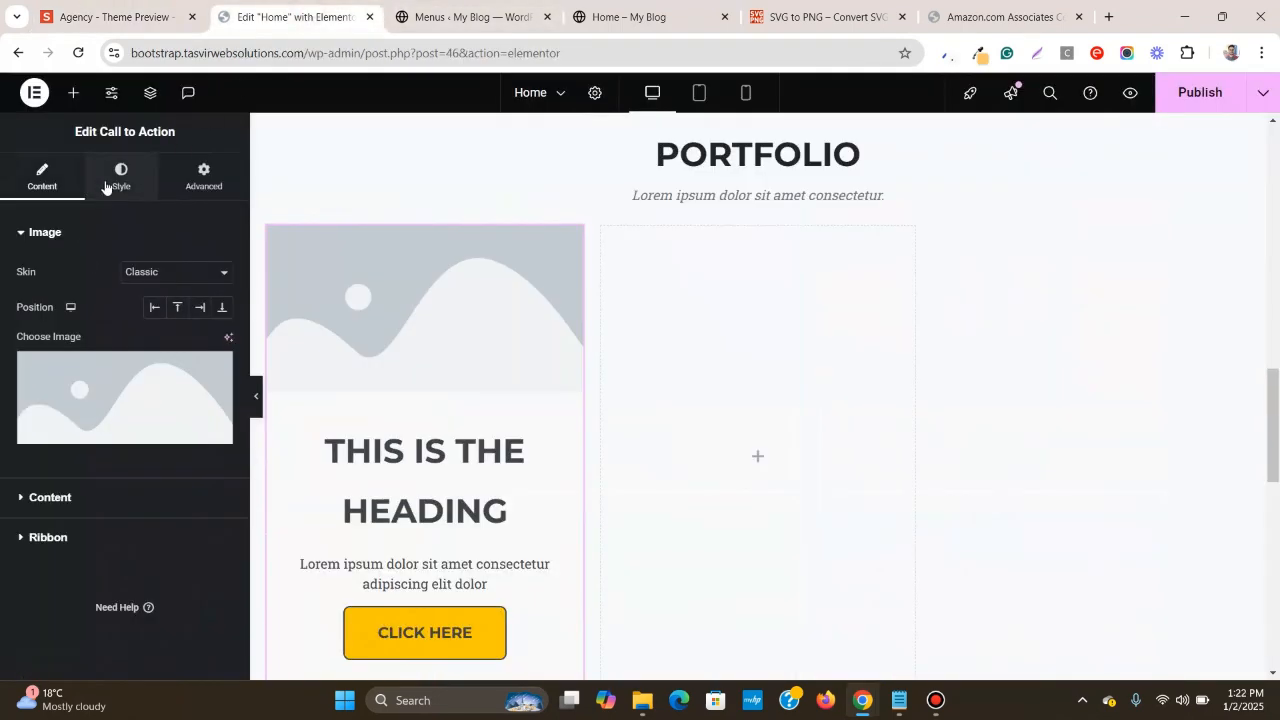
pyautogui.click(55, 498)
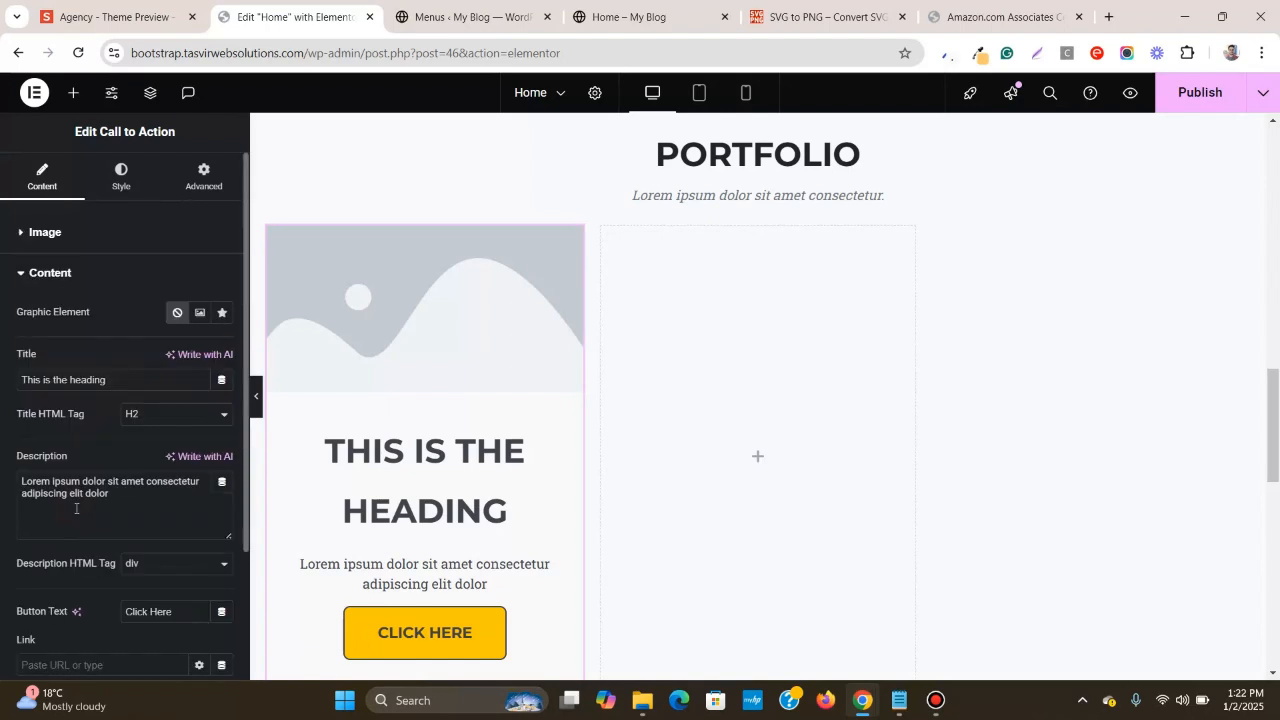
pyautogui.click(173, 415)
pyautogui.click(150, 472)
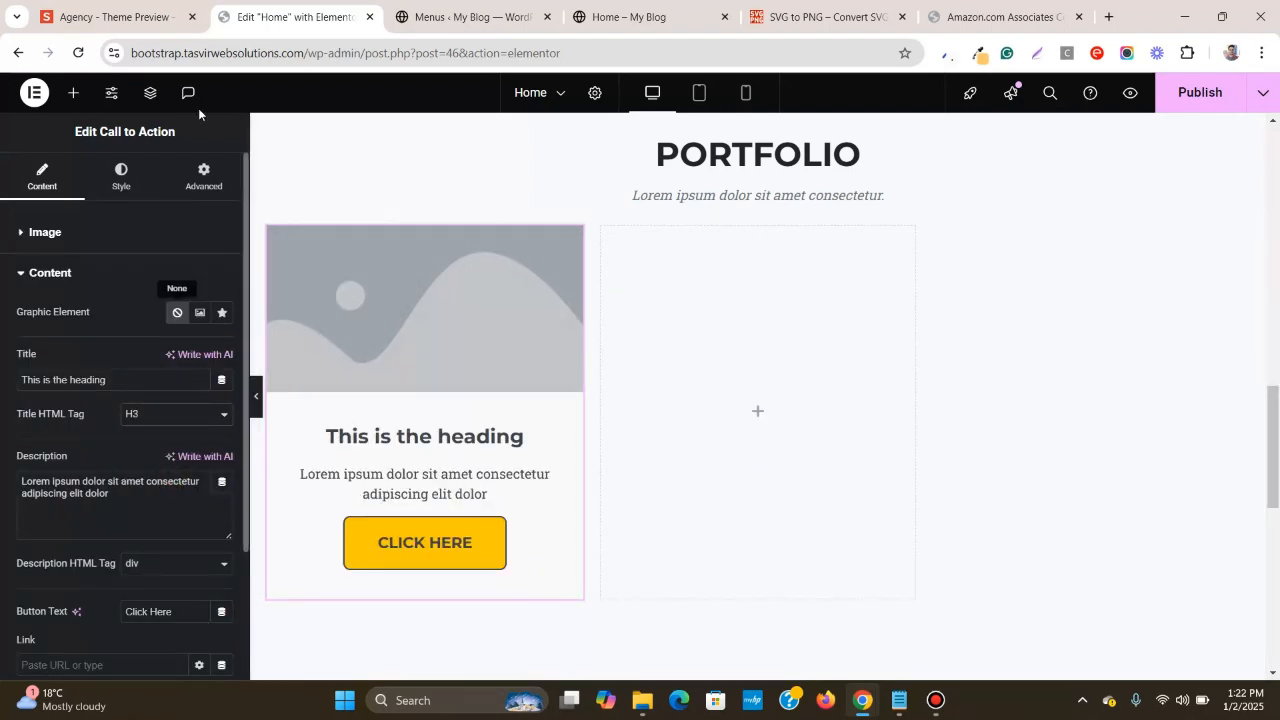
# - Replace the Call to Action widget's placeholder title with "Threads", copied from the first portfolio card in the theme preview
pyautogui.click(112, 16)
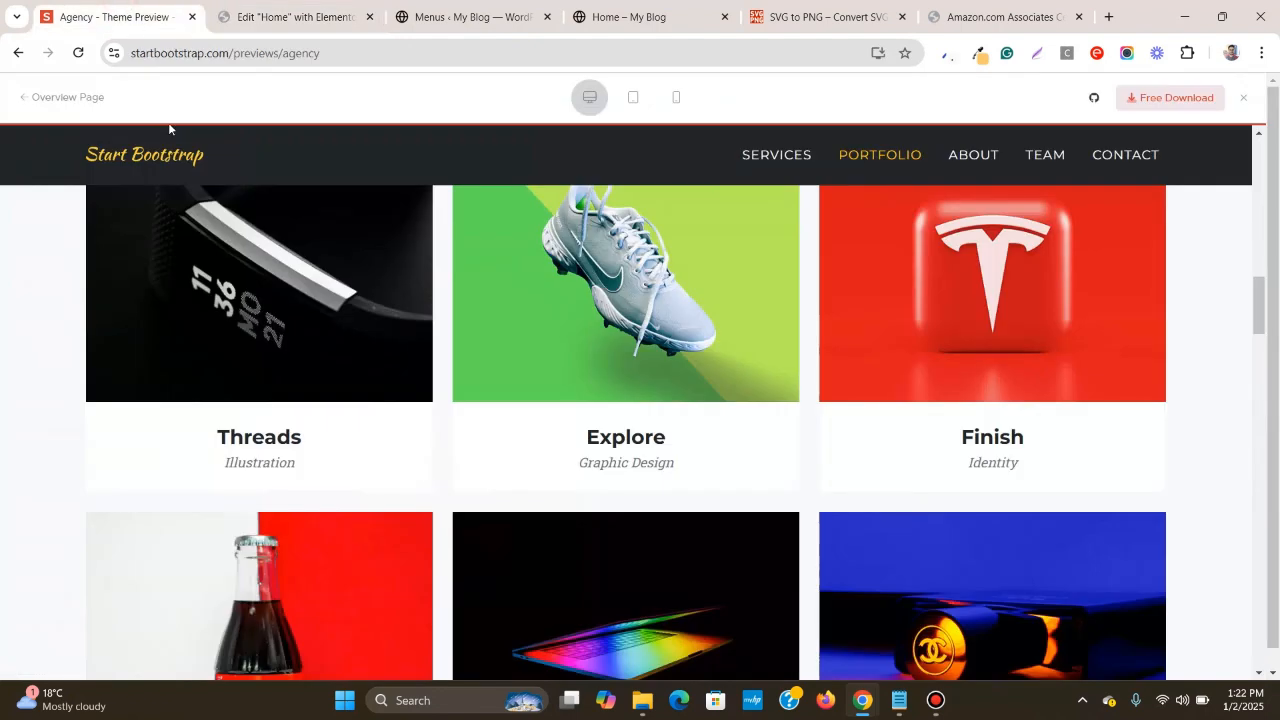
pyautogui.doubleClick(288, 468)
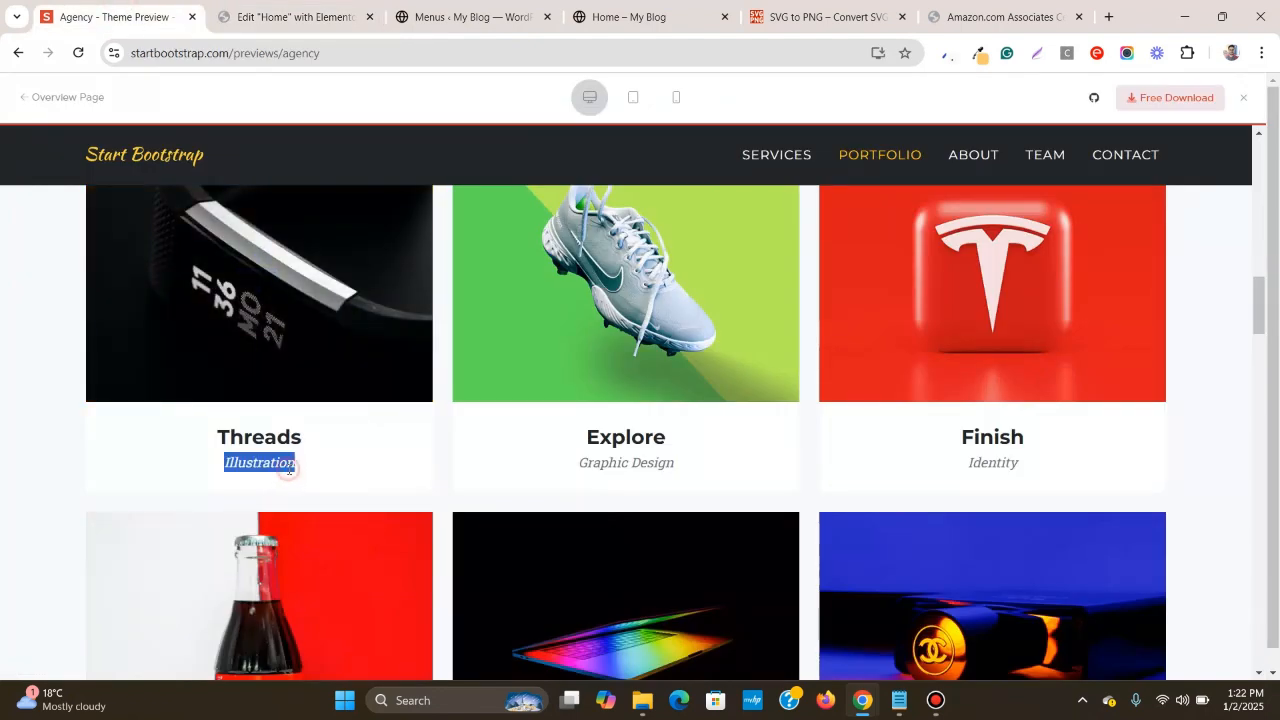
pyautogui.rightClick(288, 468)
pyautogui.click(245, 450)
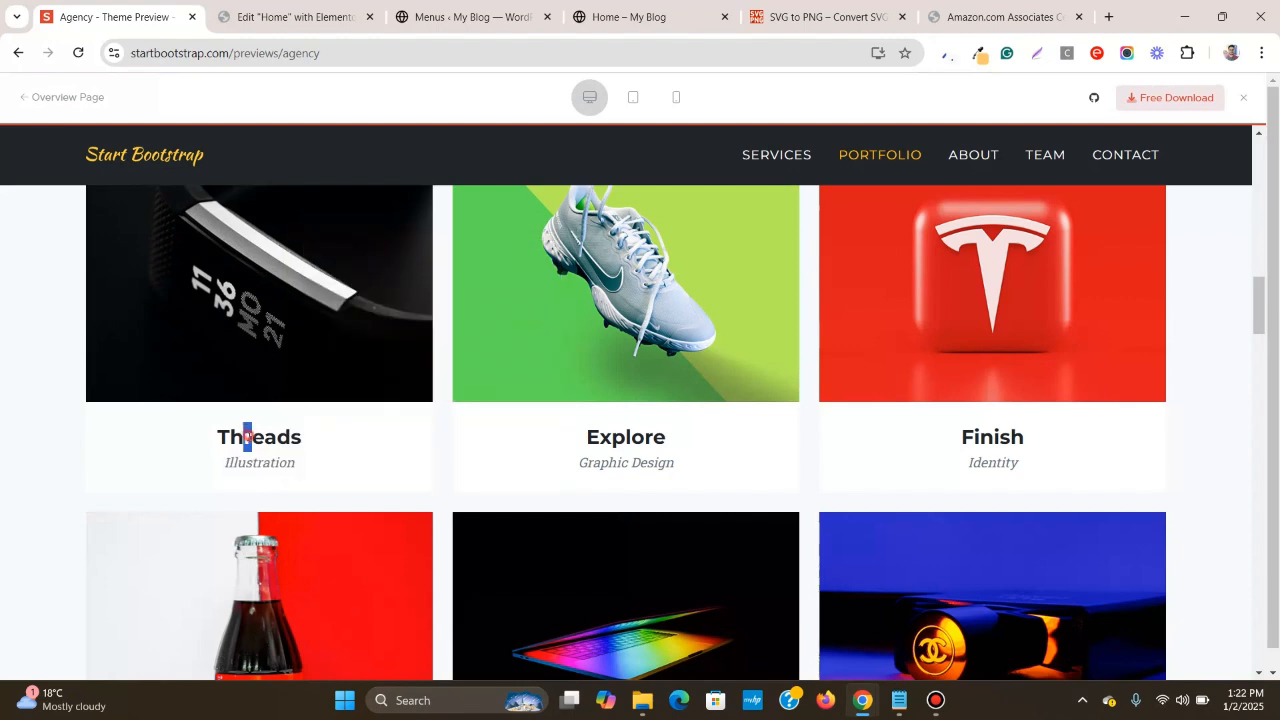
pyautogui.doubleClick(245, 437)
pyautogui.rightClick(250, 437)
pyautogui.click(299, 457)
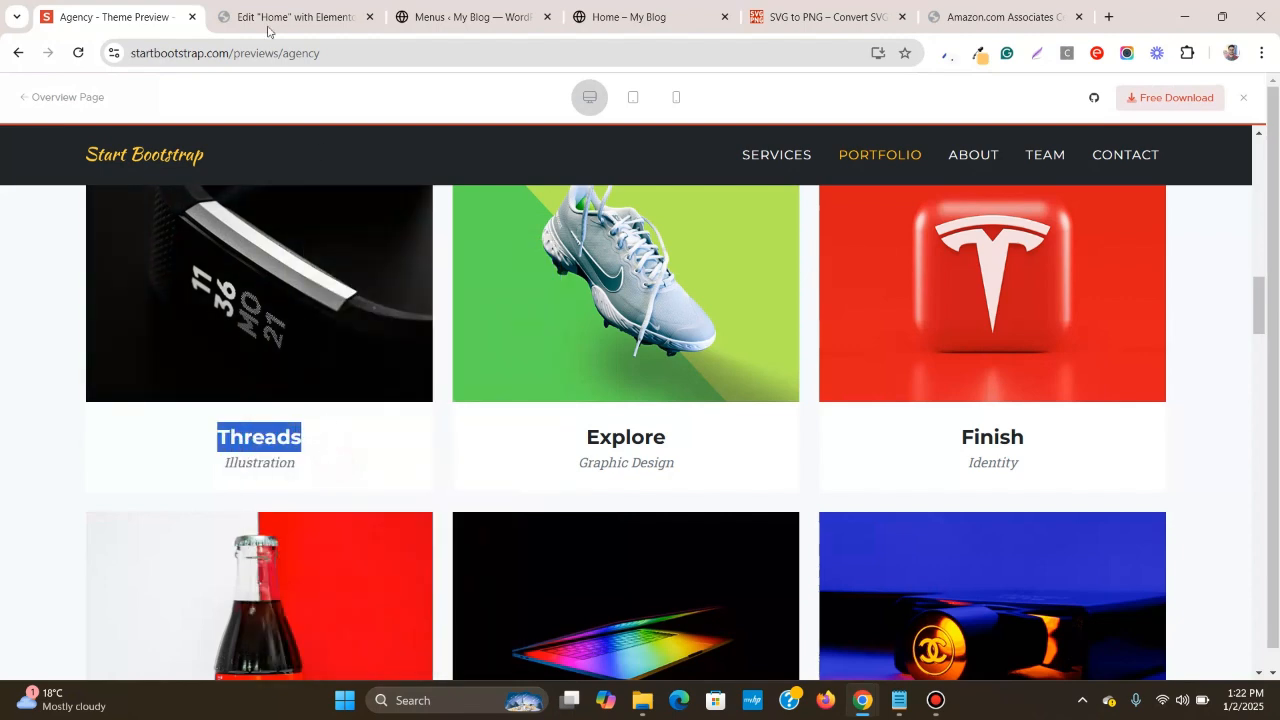
pyautogui.click(290, 17)
pyautogui.tripleClick(135, 382)
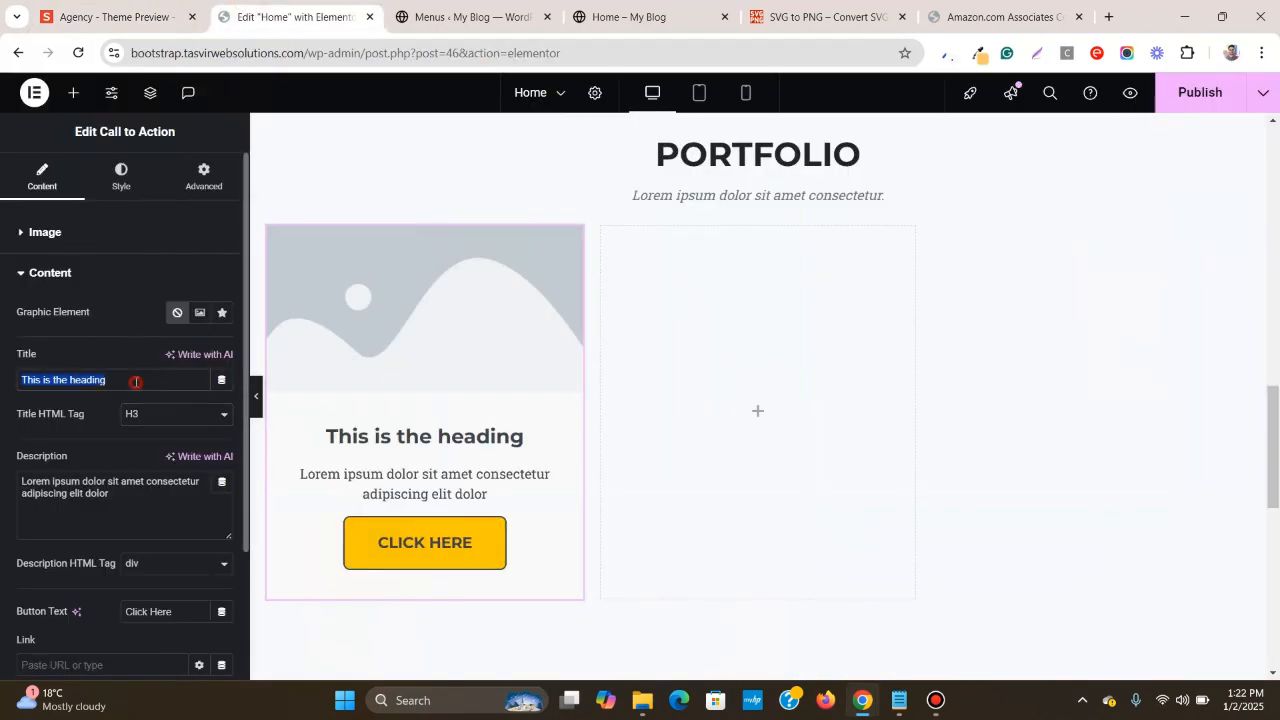
pyautogui.rightClick(135, 386)
pyautogui.click(234, 144)
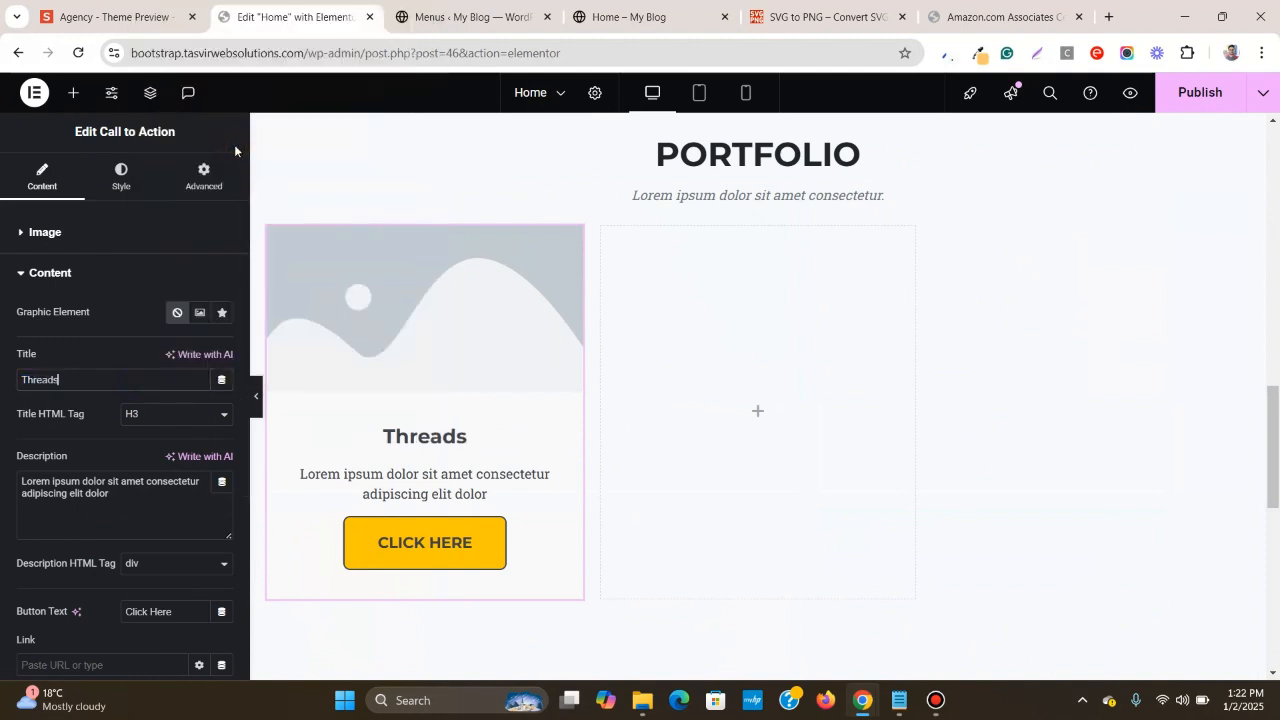
# - Replace the Call to Action widget's placeholder description with "Illustration", copied from the Threads card in the theme preview
pyautogui.click(110, 17)
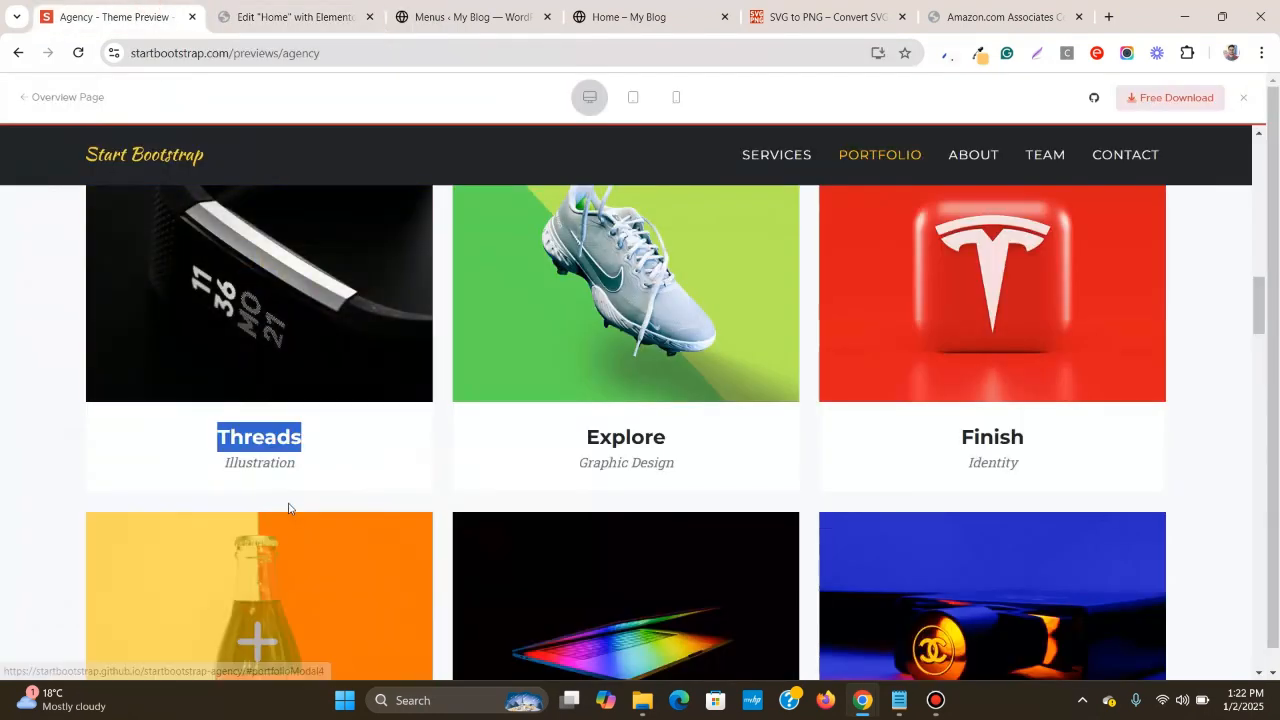
pyautogui.doubleClick(282, 463)
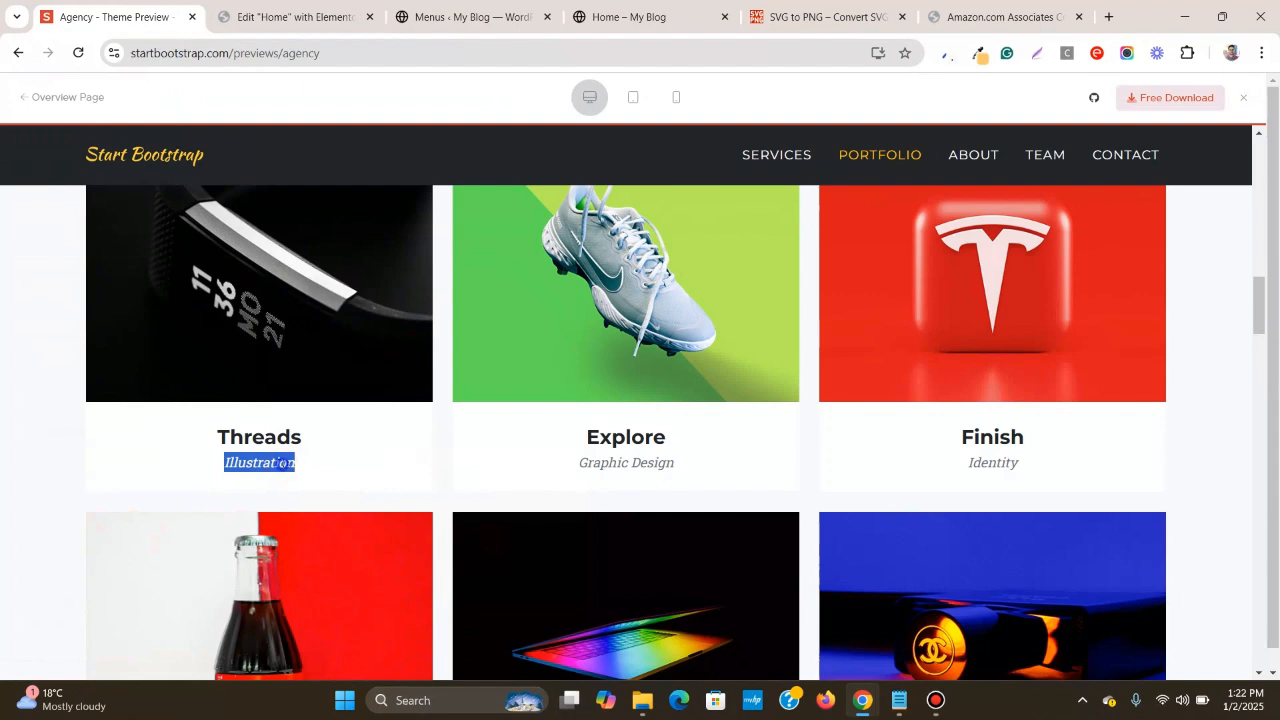
pyautogui.rightClick(282, 463)
pyautogui.click(325, 249)
pyautogui.click(246, 16)
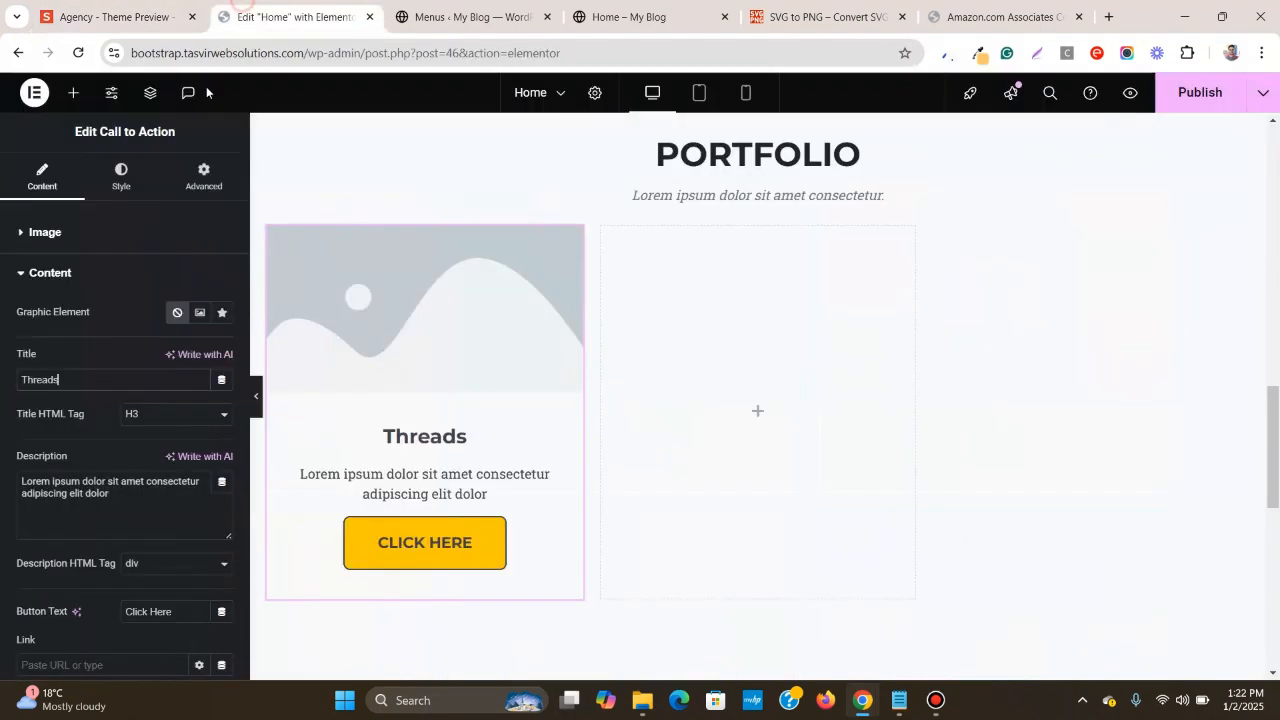
pyautogui.tripleClick(74, 487)
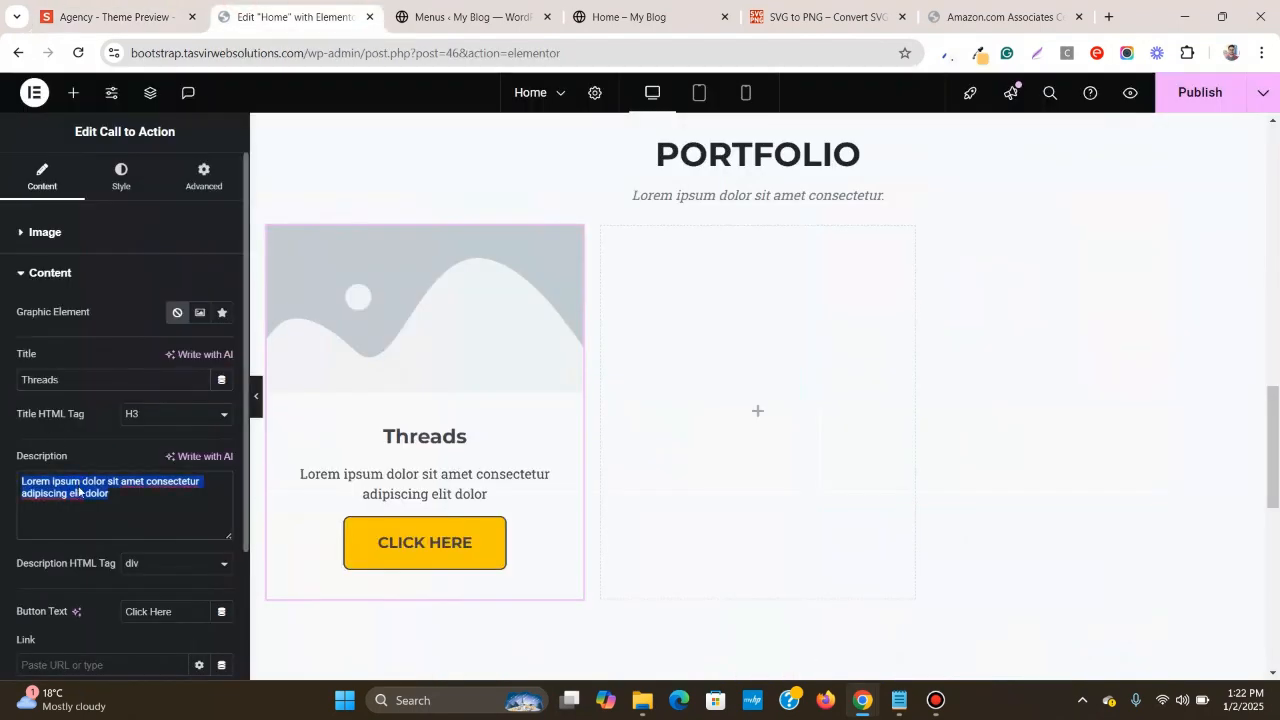
pyautogui.rightClick(79, 491)
pyautogui.click(208, 175)
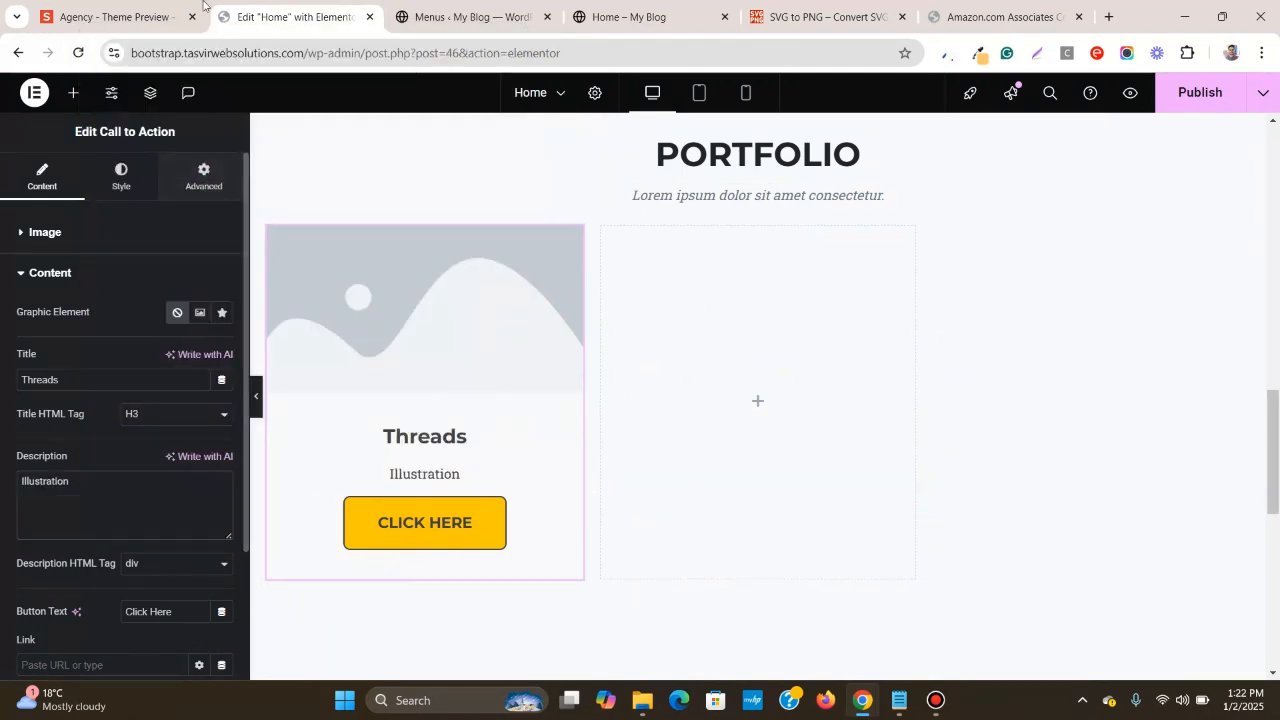
# - Compare with the Threads card in the theme preview, then clear the Call to Action widget's button text
pyautogui.click(165, 10)
pyautogui.click(362, 500)
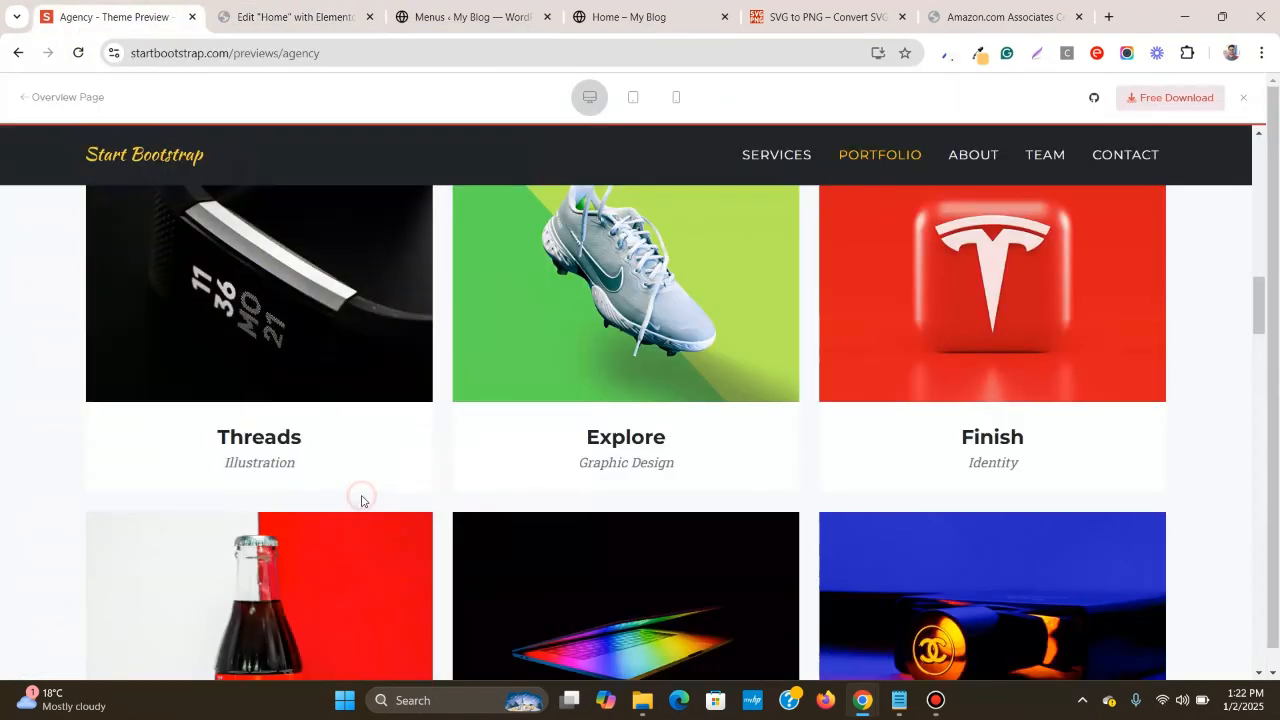
pyautogui.click(268, 17)
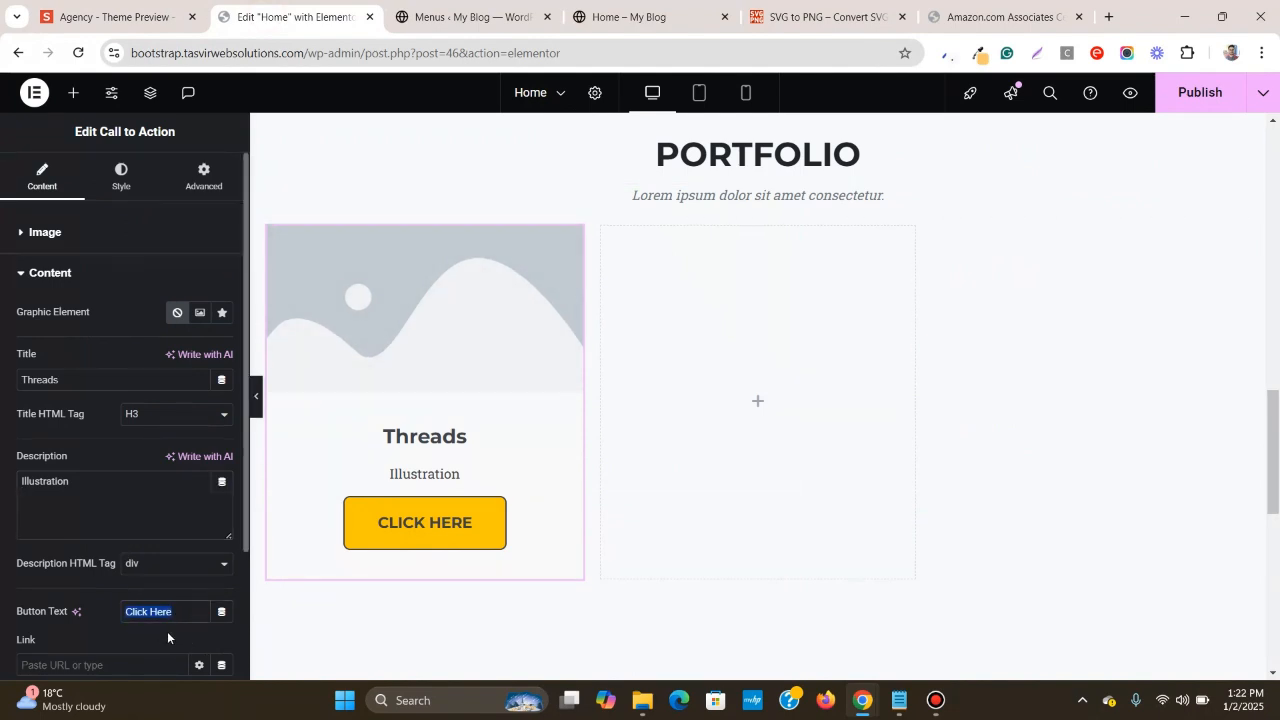
pyautogui.press('BackSpace')
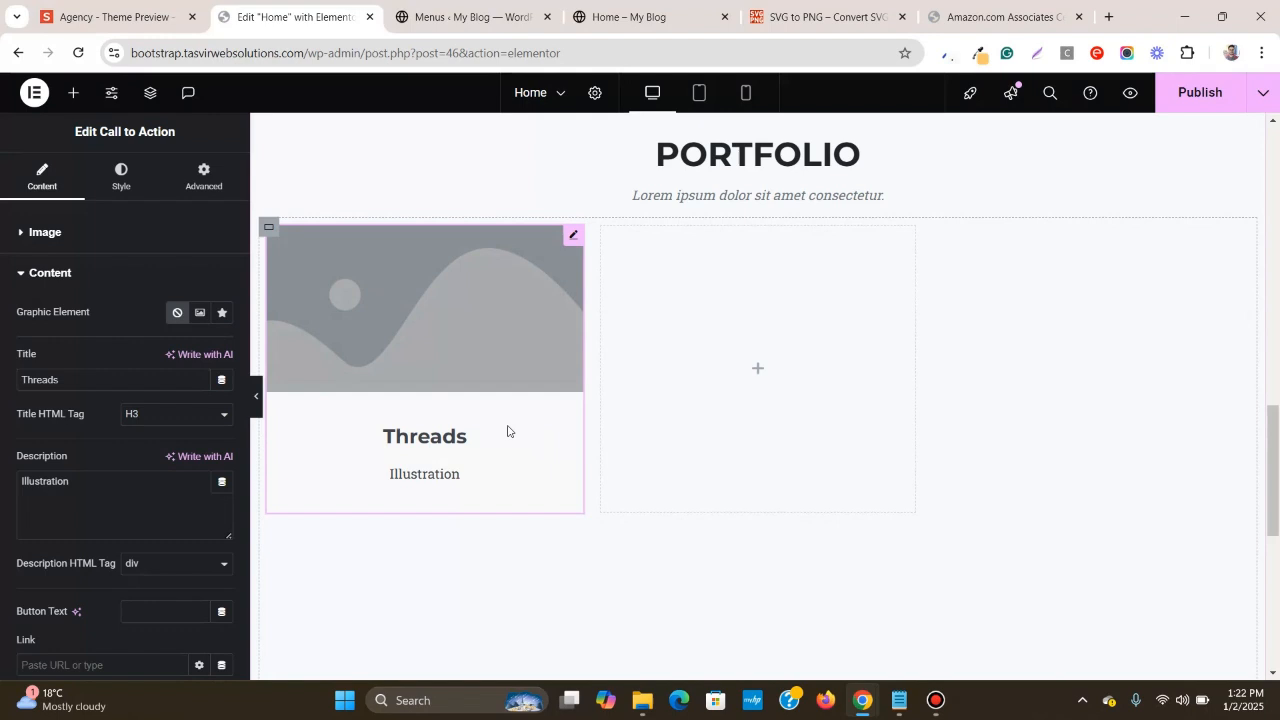
# - Set the Call to Action widget's content background color to the global color white
pyautogui.click(121, 177)
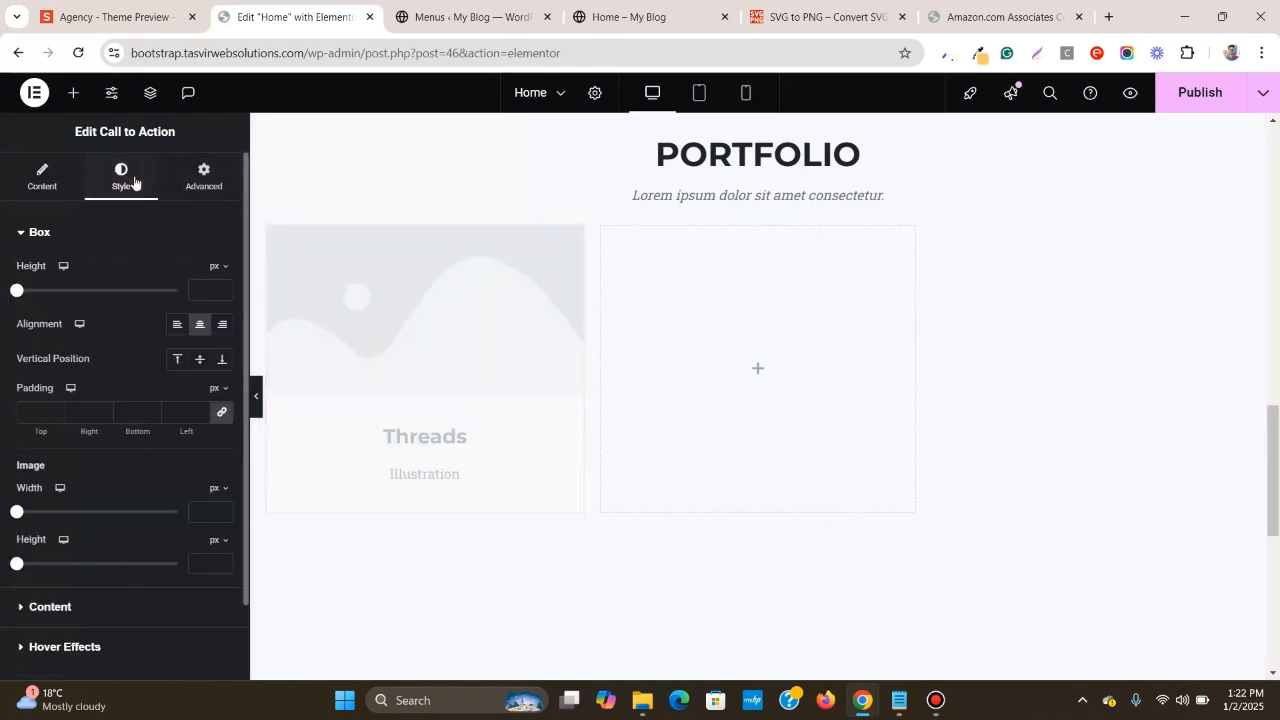
pyautogui.scroll(-2, 124, 470)
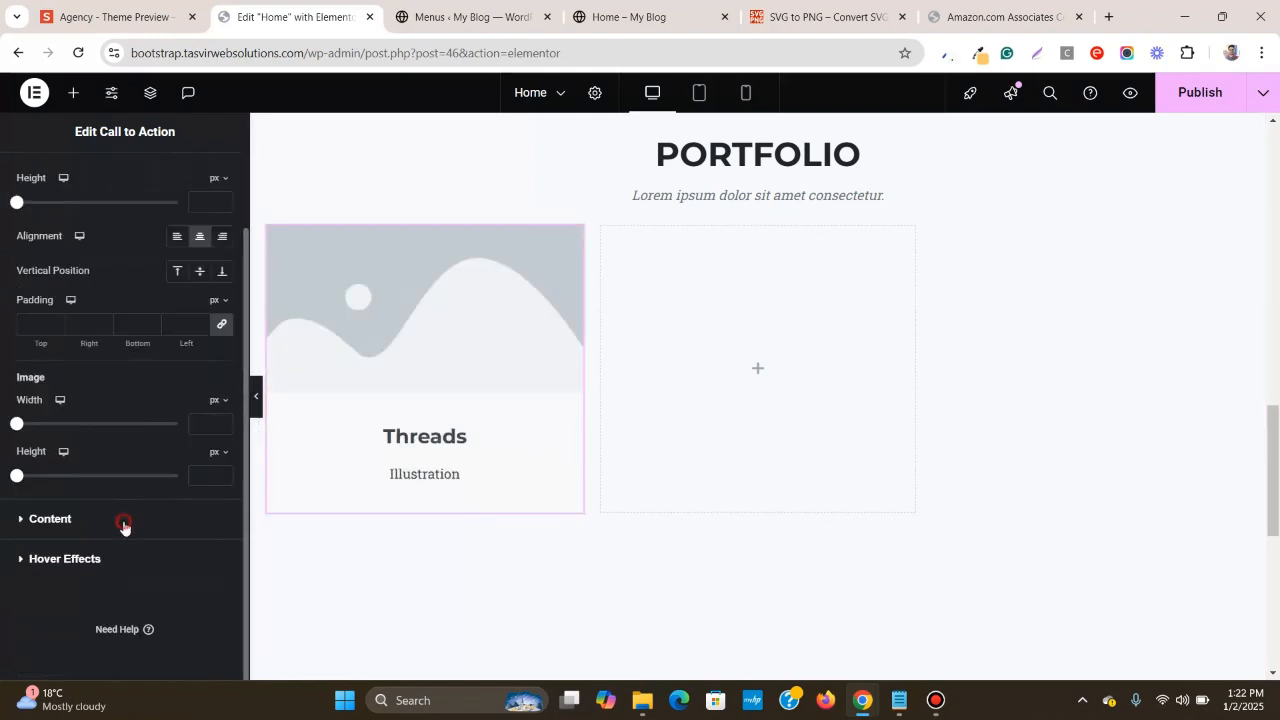
pyautogui.click(123, 518)
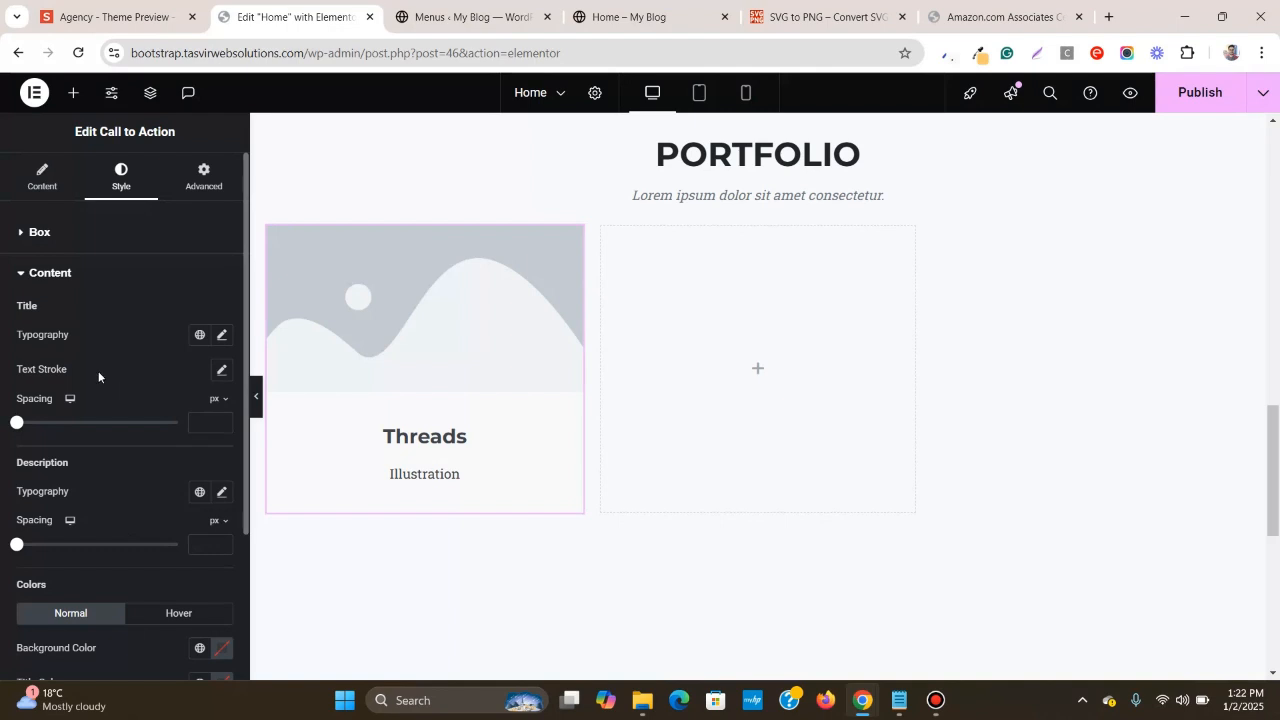
pyautogui.scroll(-3, 99, 372)
pyautogui.scroll(3, 120, 426)
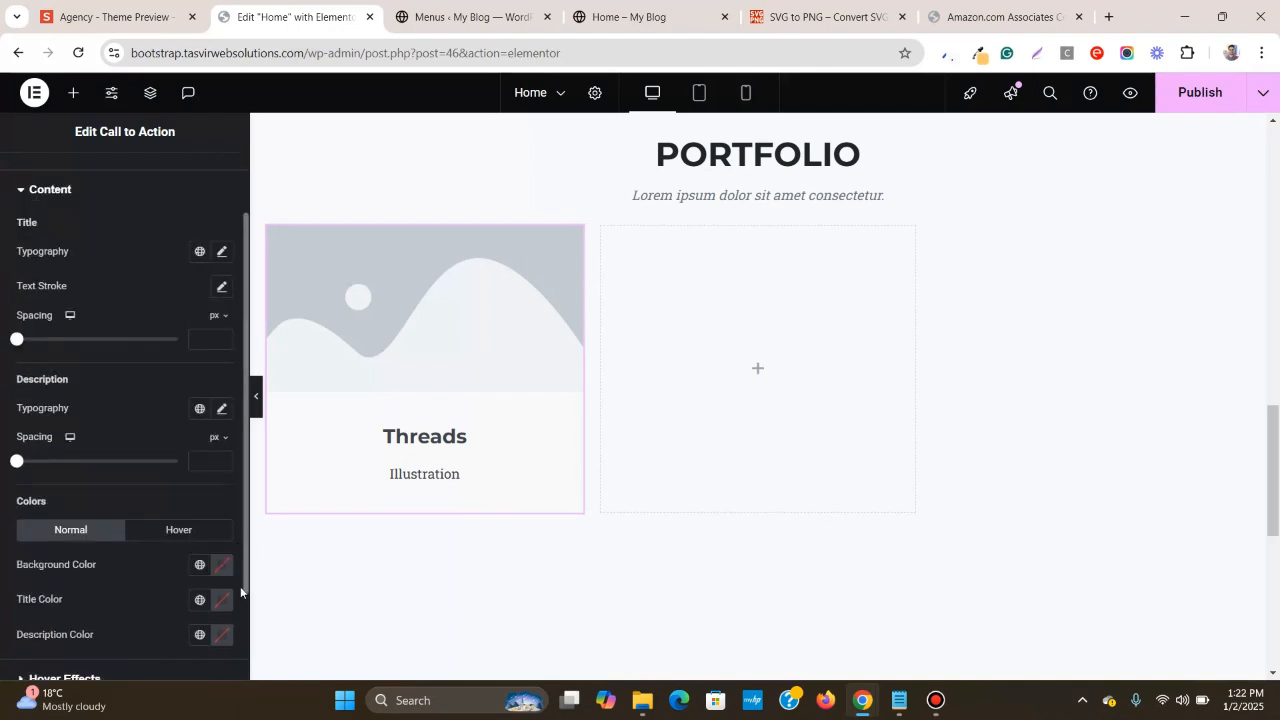
pyautogui.click(199, 565)
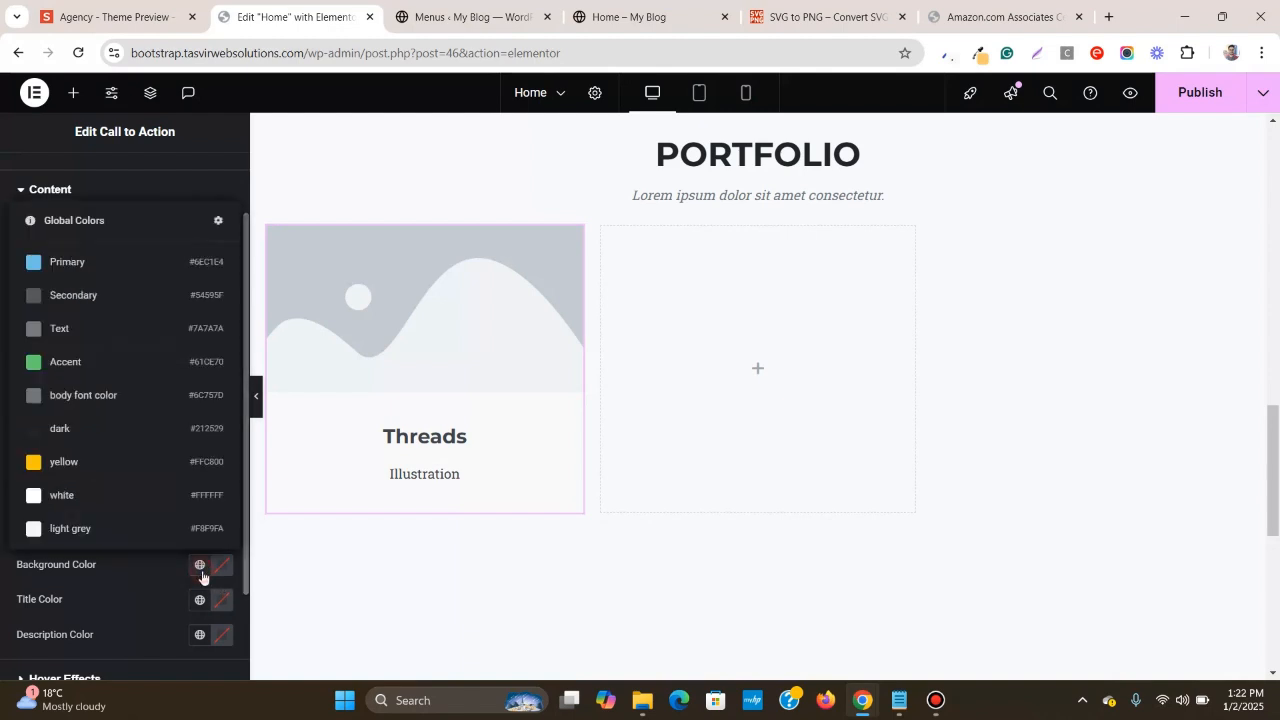
pyautogui.click(109, 503)
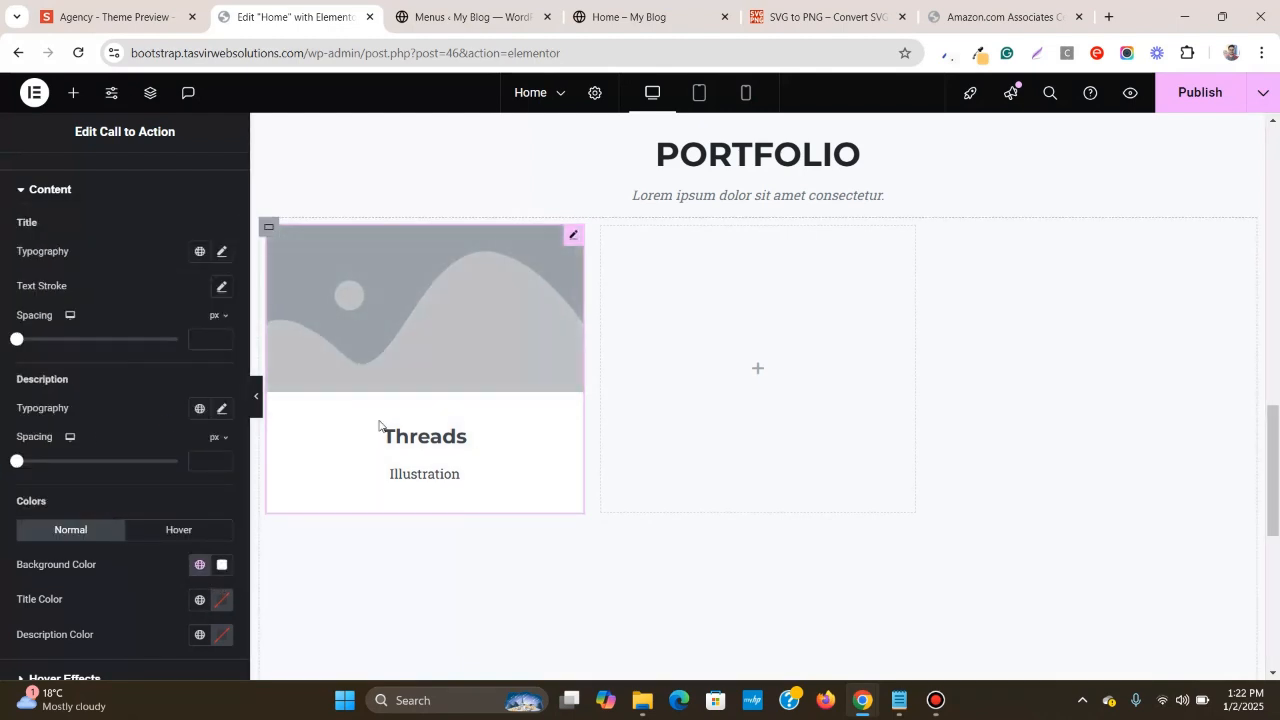
# - Set the Call to Action widget's title spacing to 0 px and compare the card with the theme preview
pyautogui.scroll(1, 101, 405)
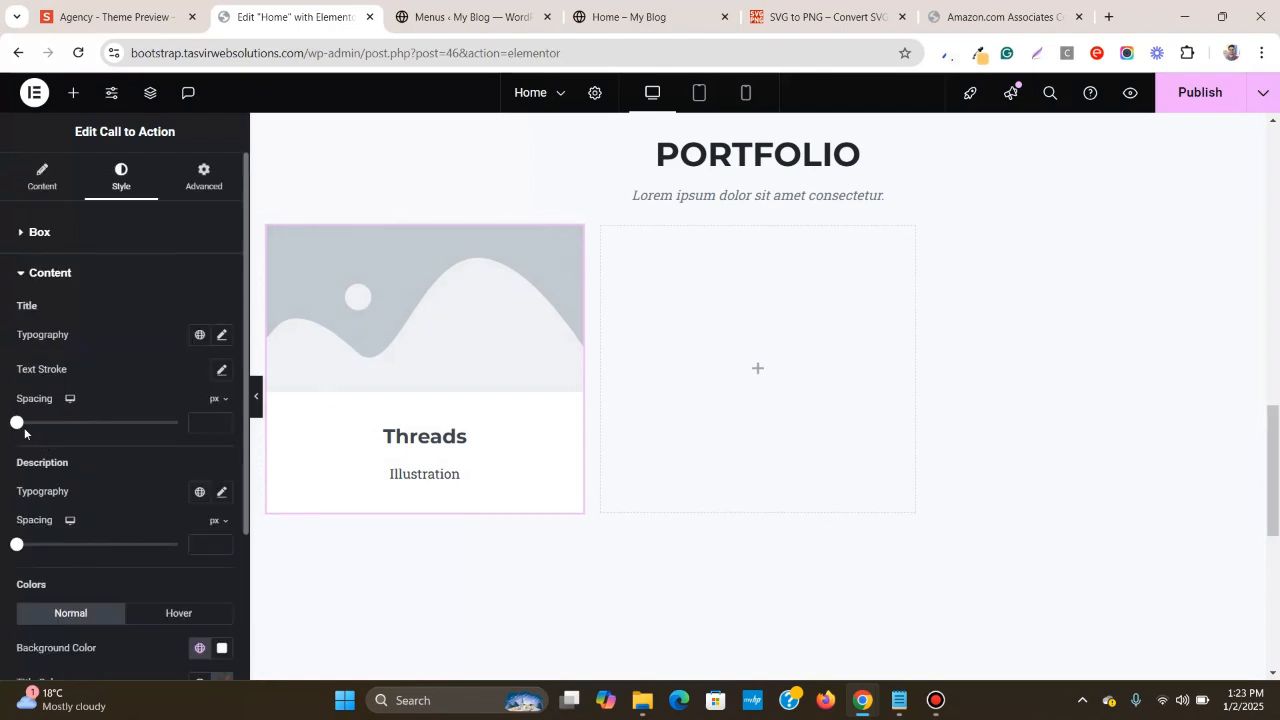
pyautogui.moveTo(20, 425)
pyautogui.mouseDown()
pyautogui.moveTo(60, 424)
pyautogui.moveTo(3, 437)
pyautogui.mouseUp()
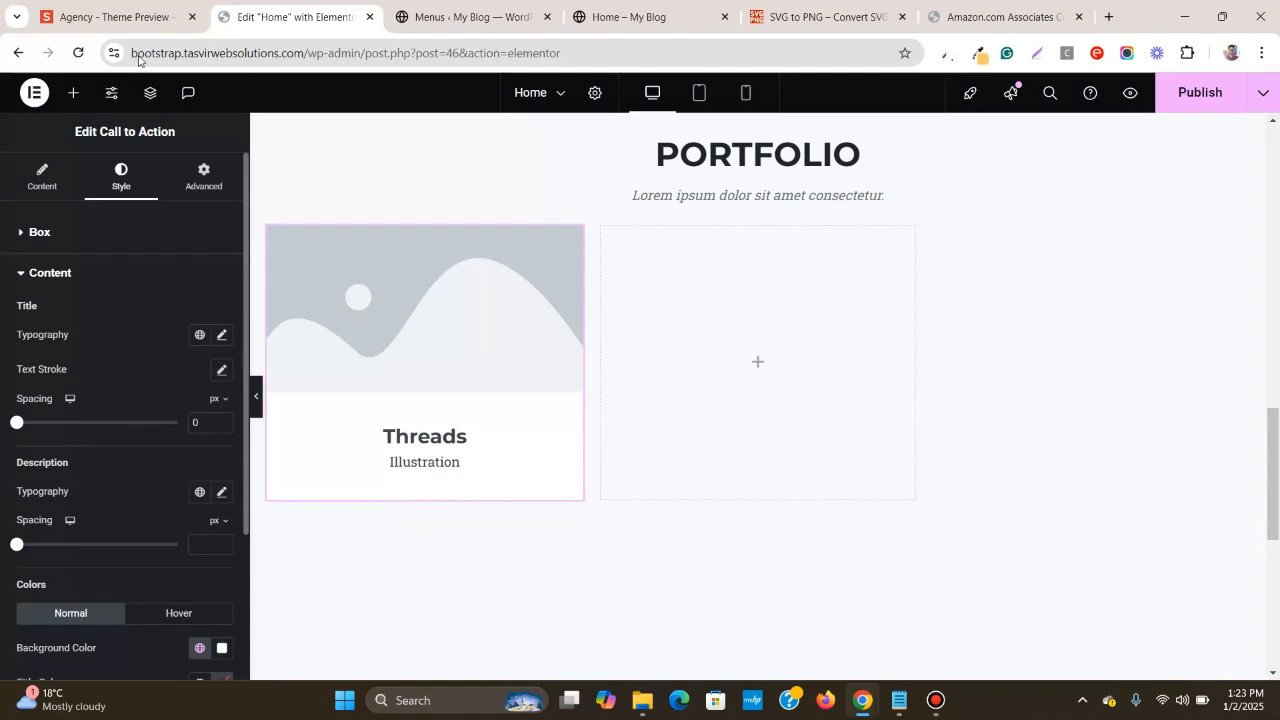
pyautogui.click(102, 5)
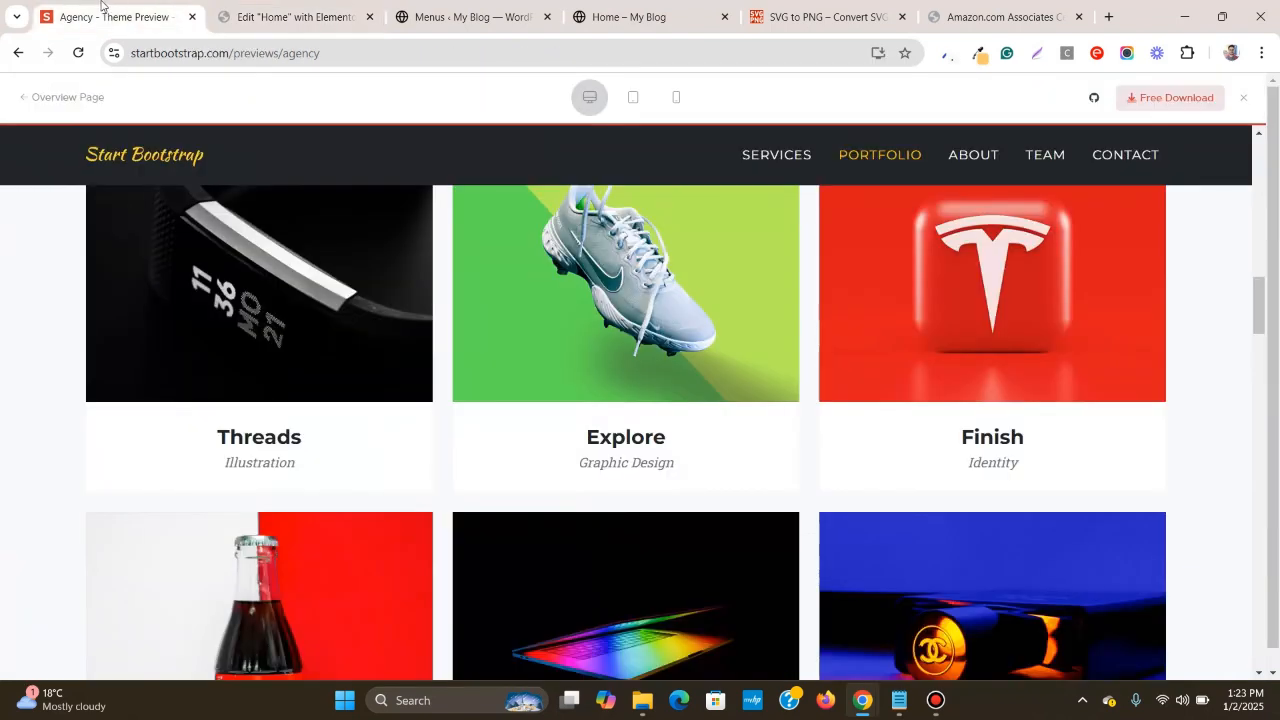
pyautogui.click(272, 5)
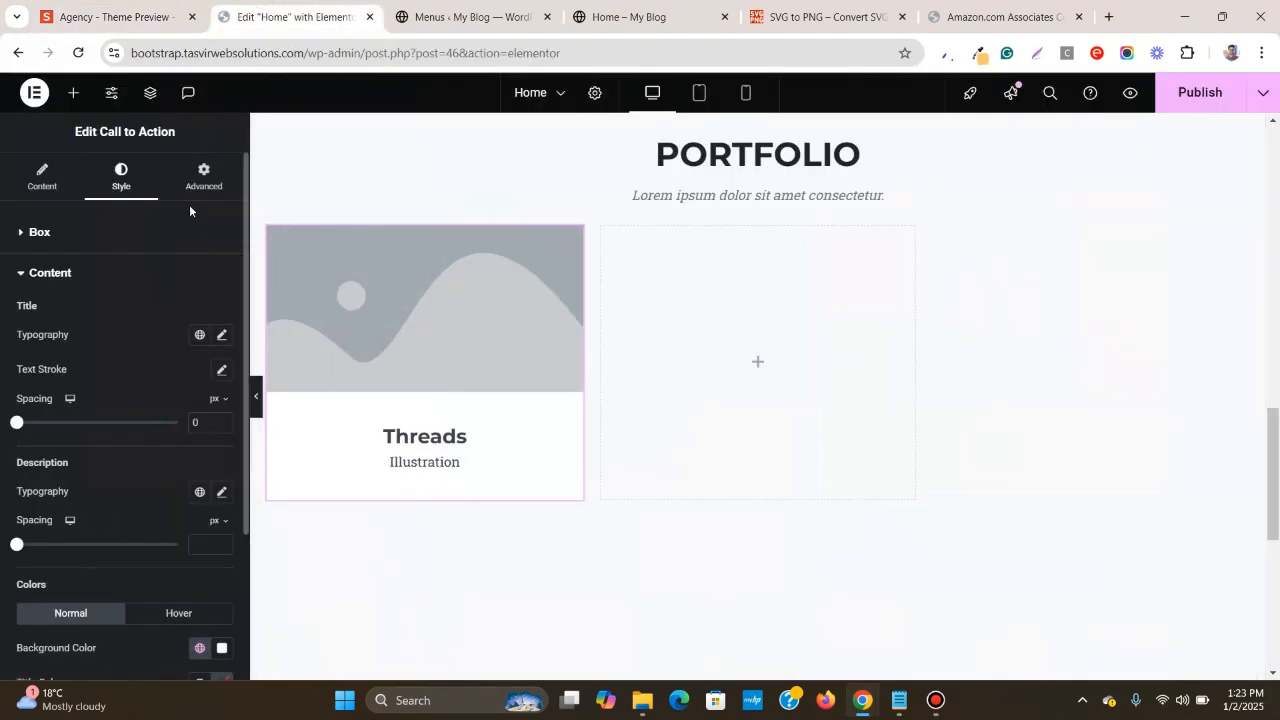
# - Set the typography style of the Call to Action widget's description to Italic
pyautogui.scroll(-2, 94, 345)
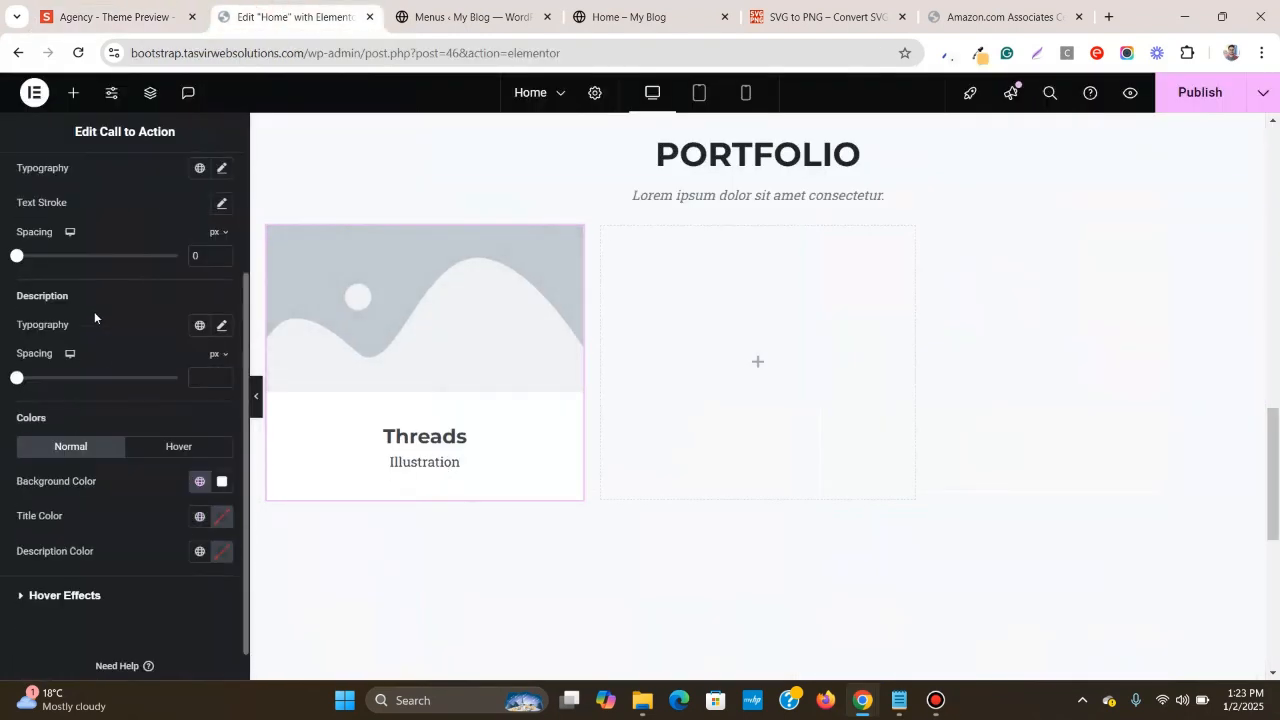
pyautogui.click(223, 327)
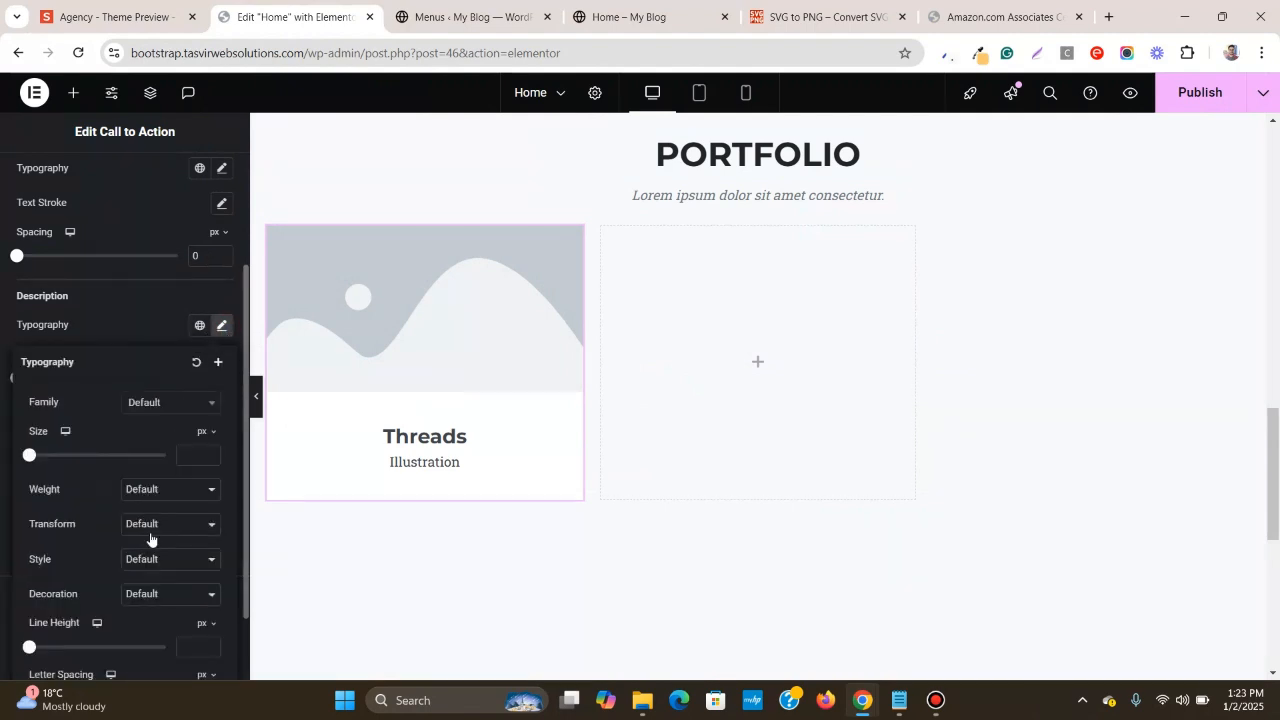
pyautogui.click(155, 618)
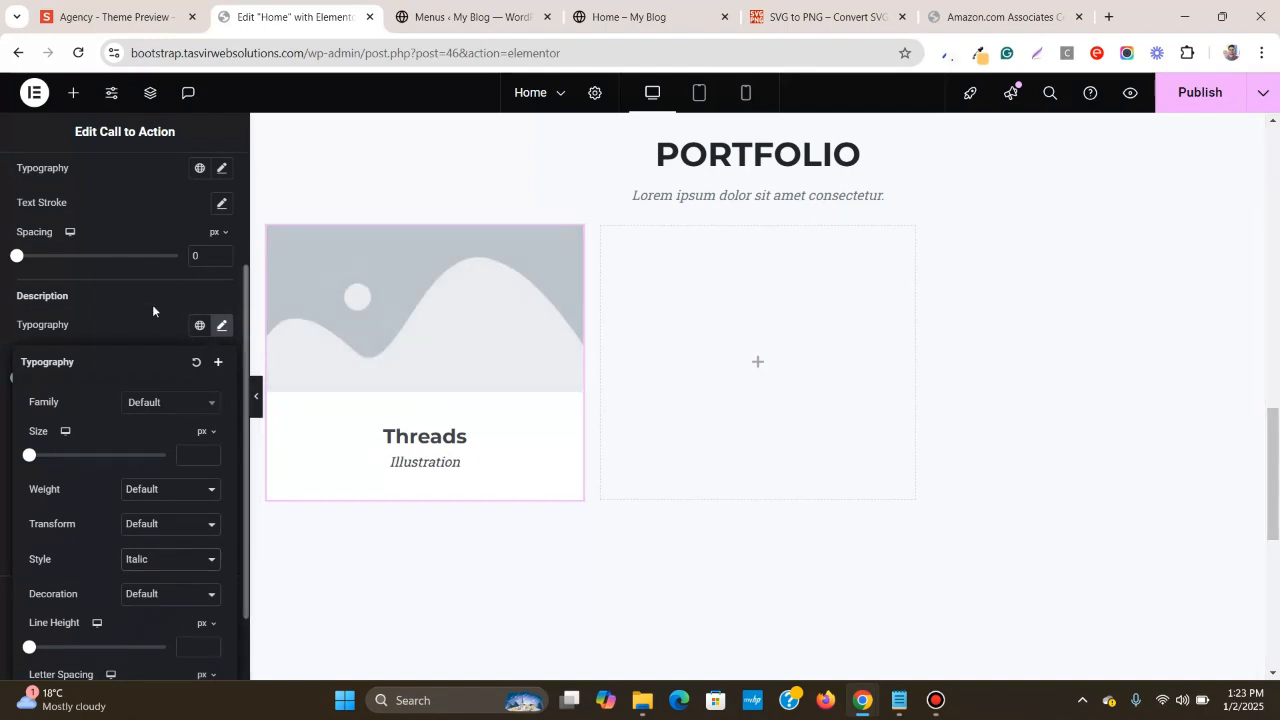
pyautogui.click(221, 326)
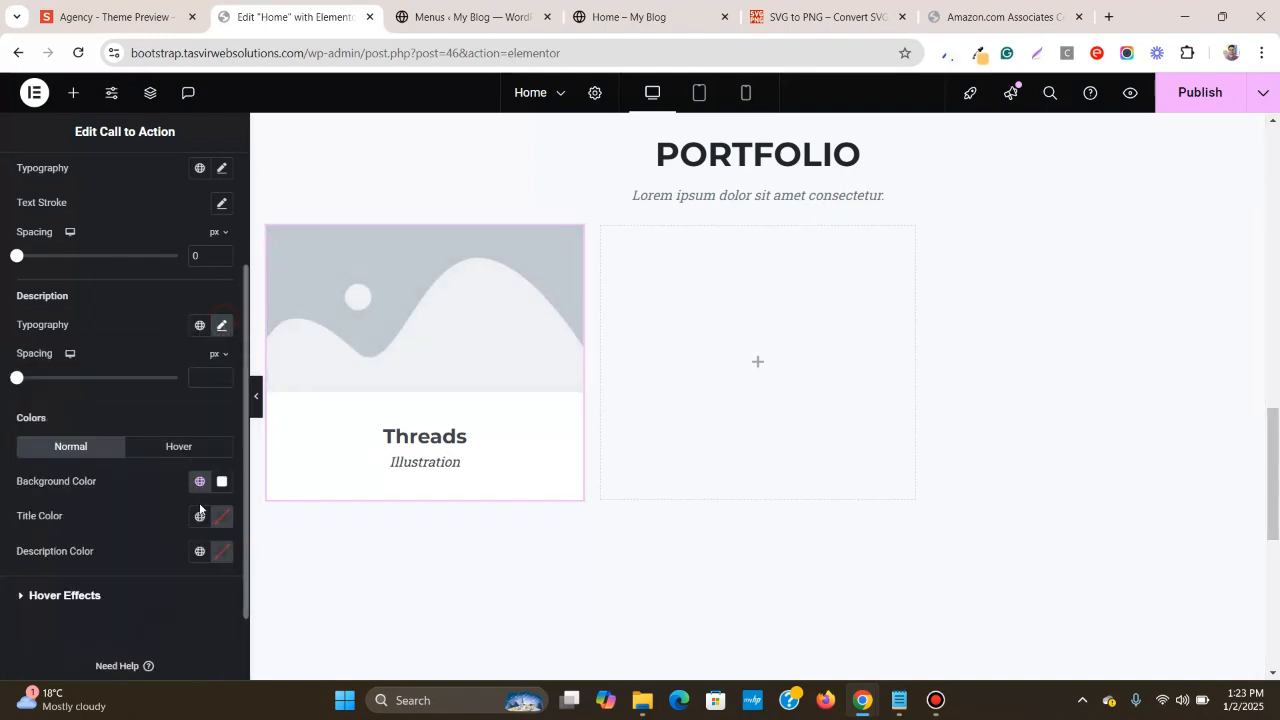
# - Check the description's color in the theme preview, then set the Call to Action widget's description color to the global body font color
pyautogui.click(115, 17)
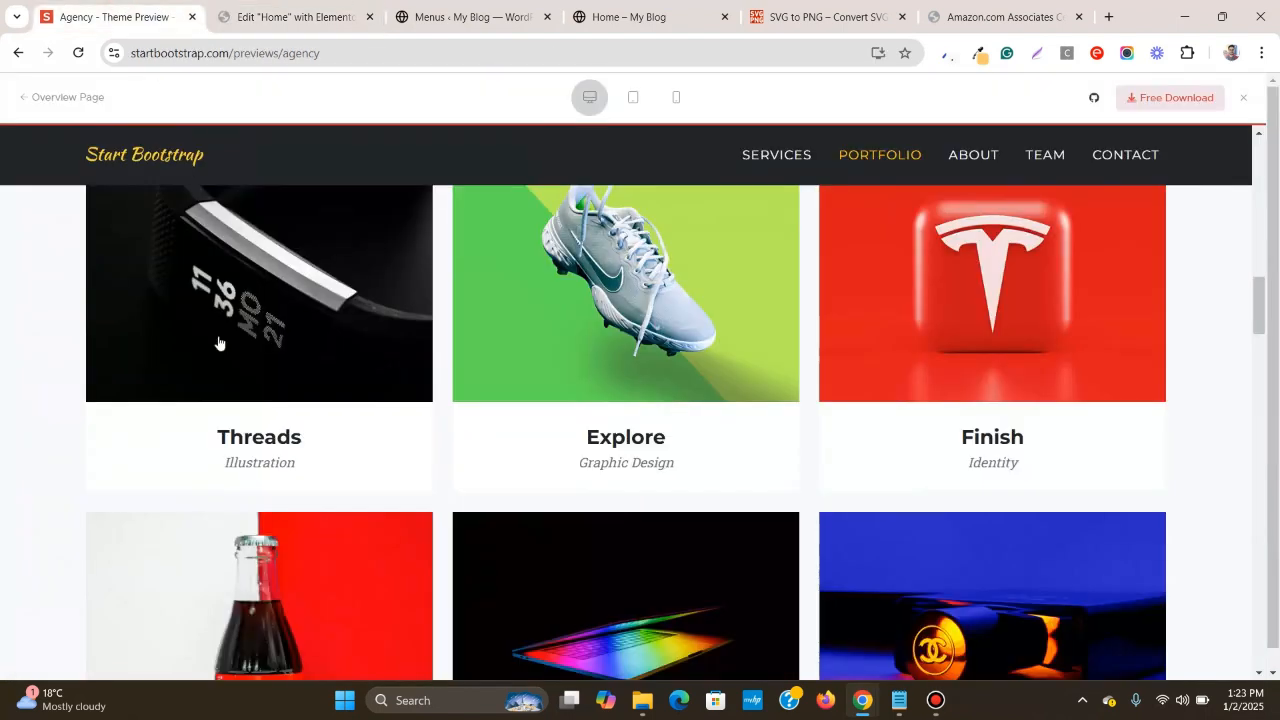
pyautogui.click(290, 17)
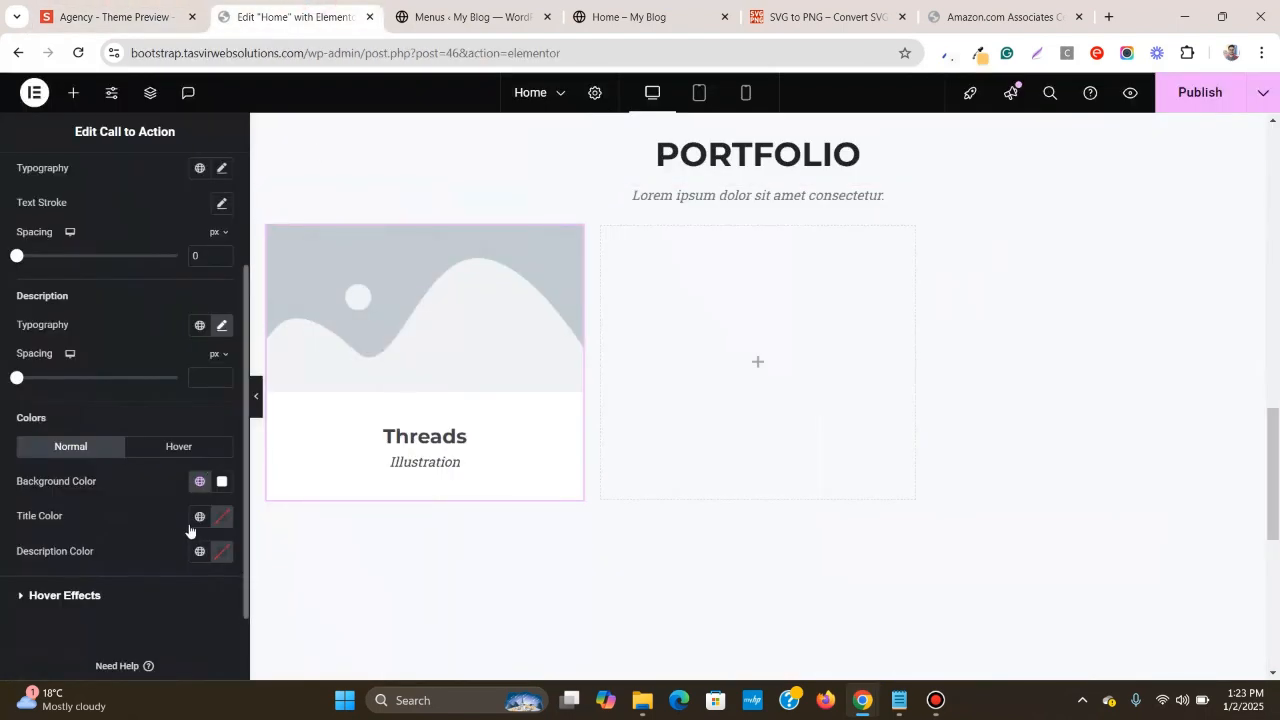
pyautogui.click(201, 552)
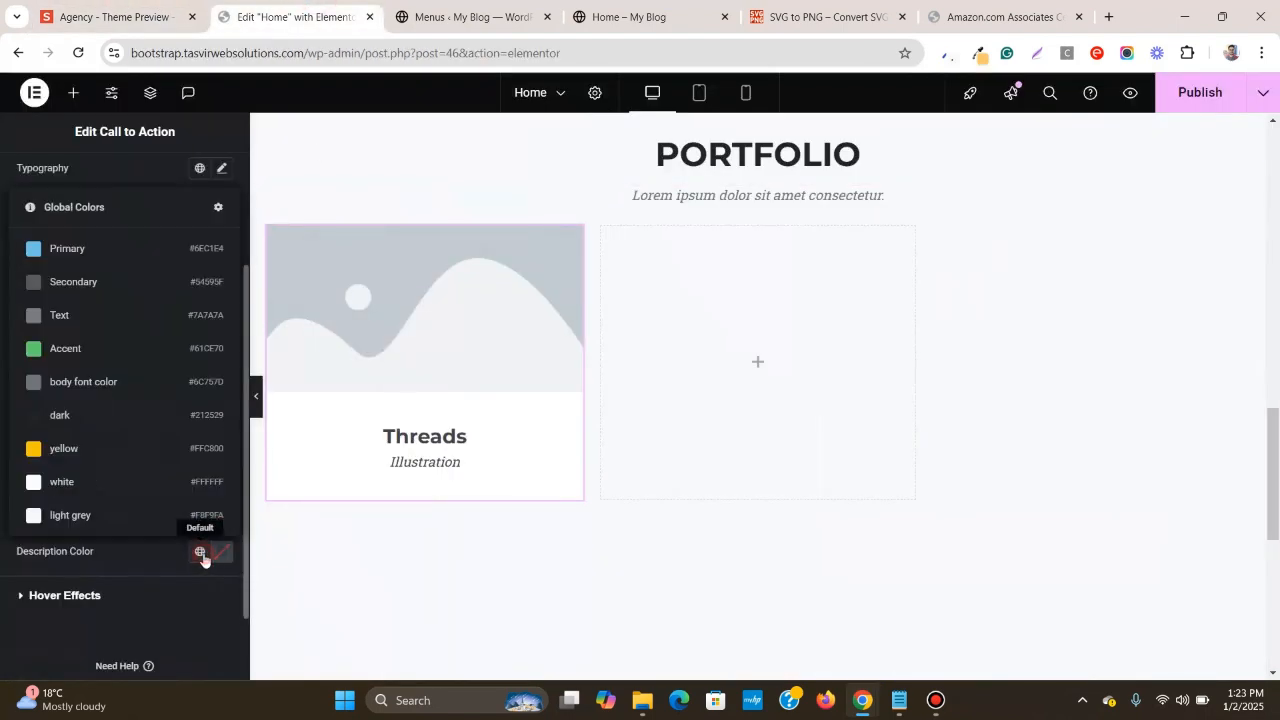
pyautogui.click(166, 393)
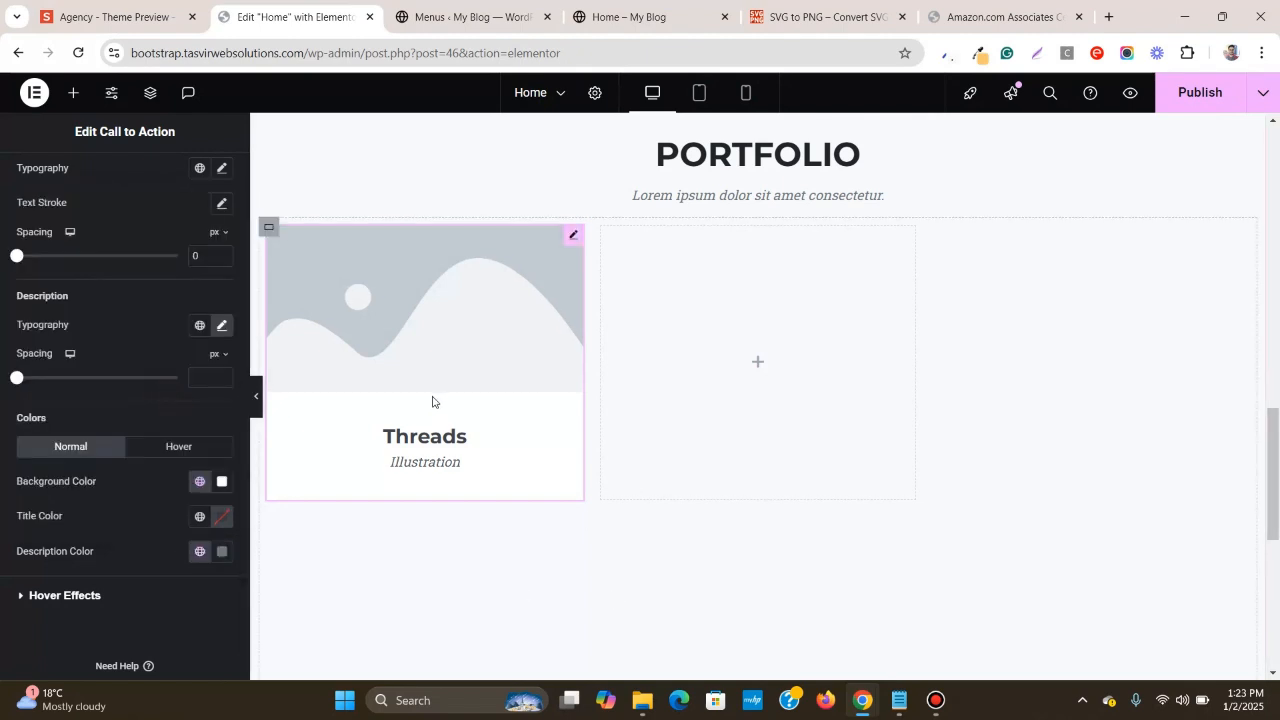
# - Compare the card with the theme preview, then upload image 1 from the portfolio assets folder and use it as the Call to Action widget's image
pyautogui.hotkey('ctrl', 'shift', 'Tab')
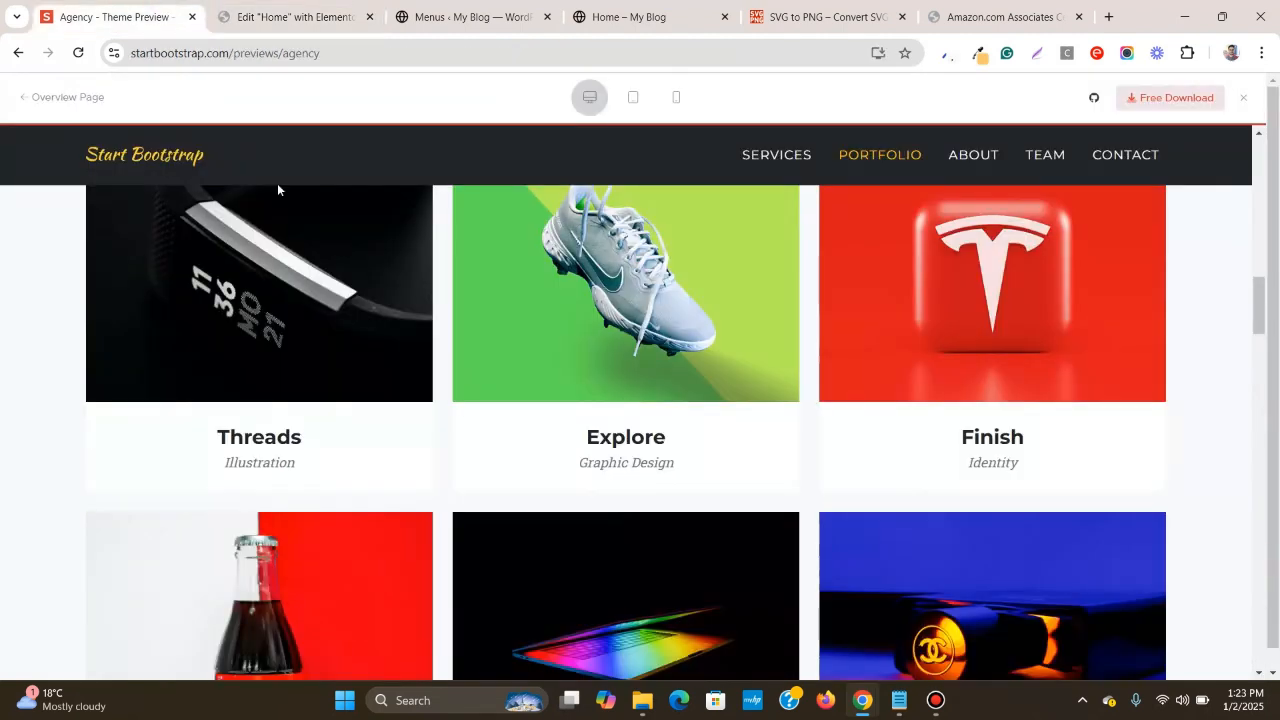
pyautogui.scroll(1, 283, 286)
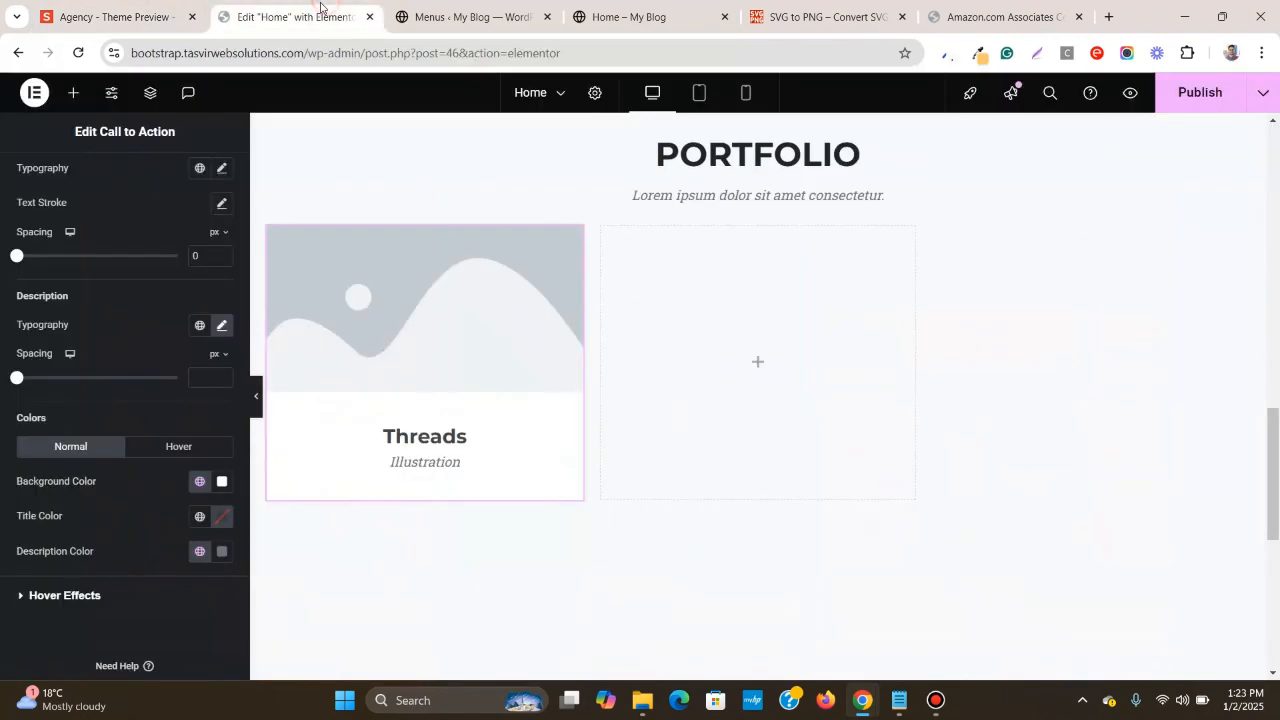
pyautogui.click(328, 10)
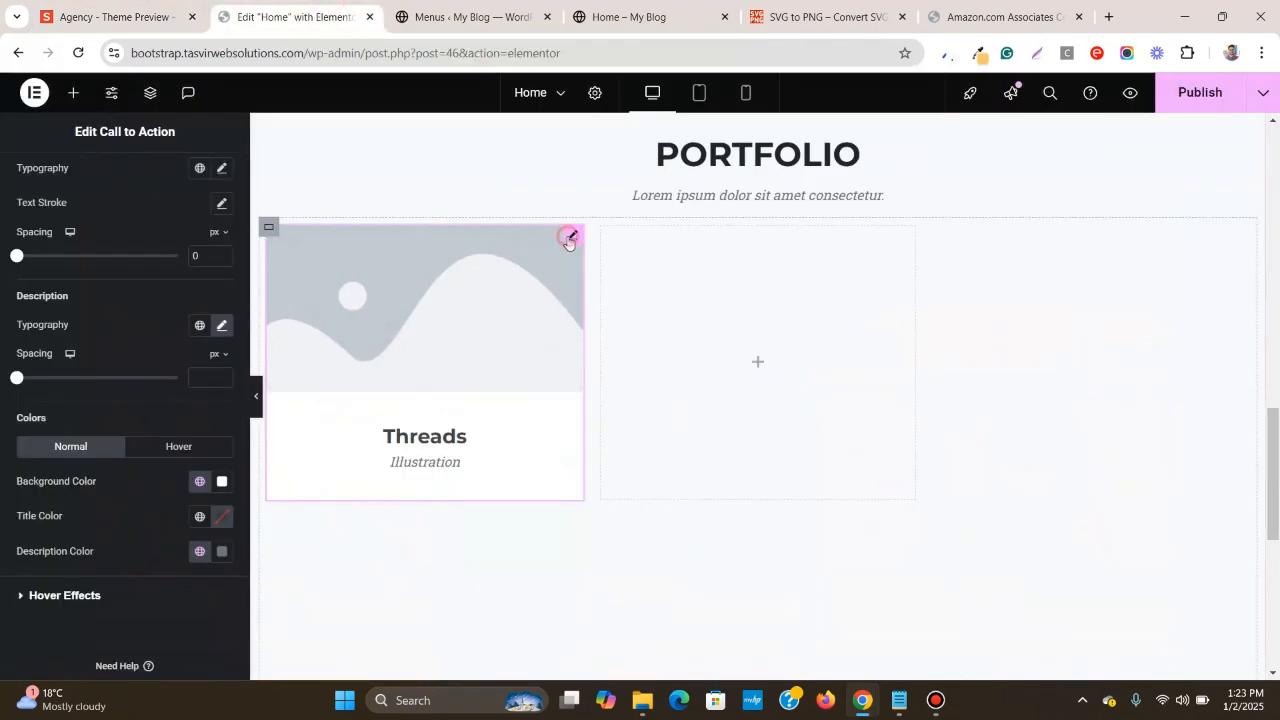
pyautogui.scroll(3, 164, 232)
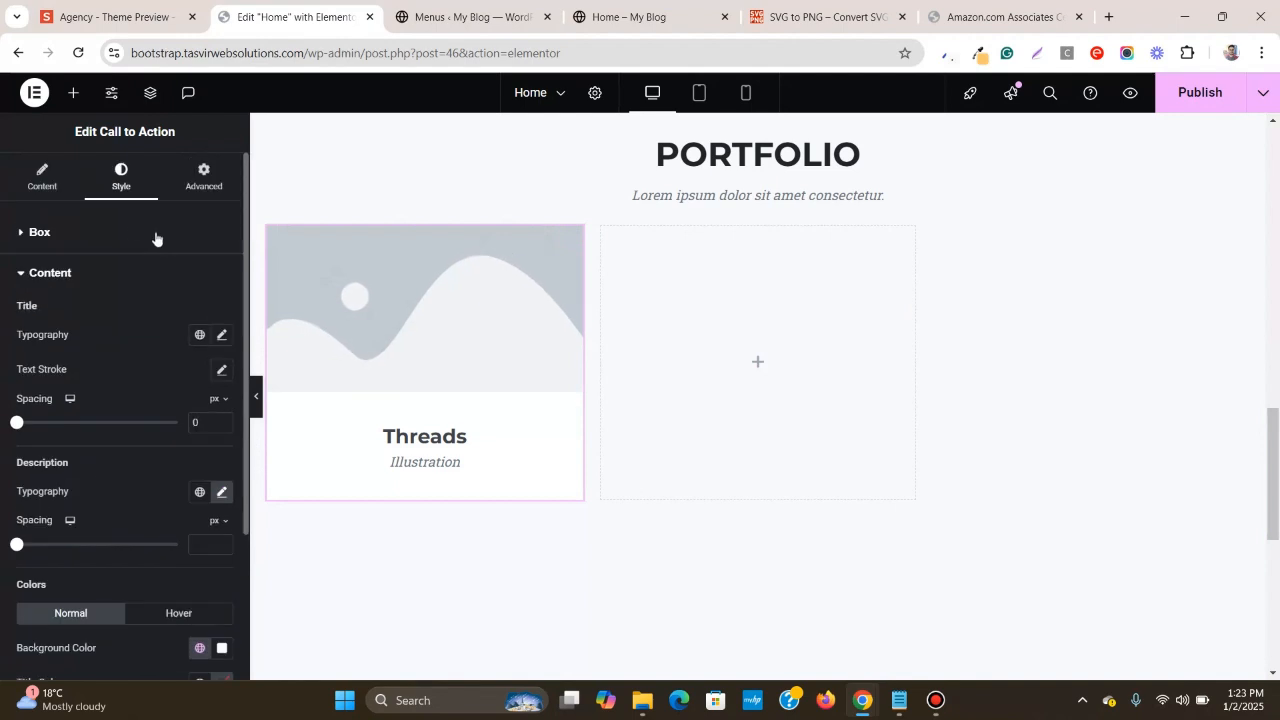
pyautogui.click(68, 182)
pyautogui.click(151, 377)
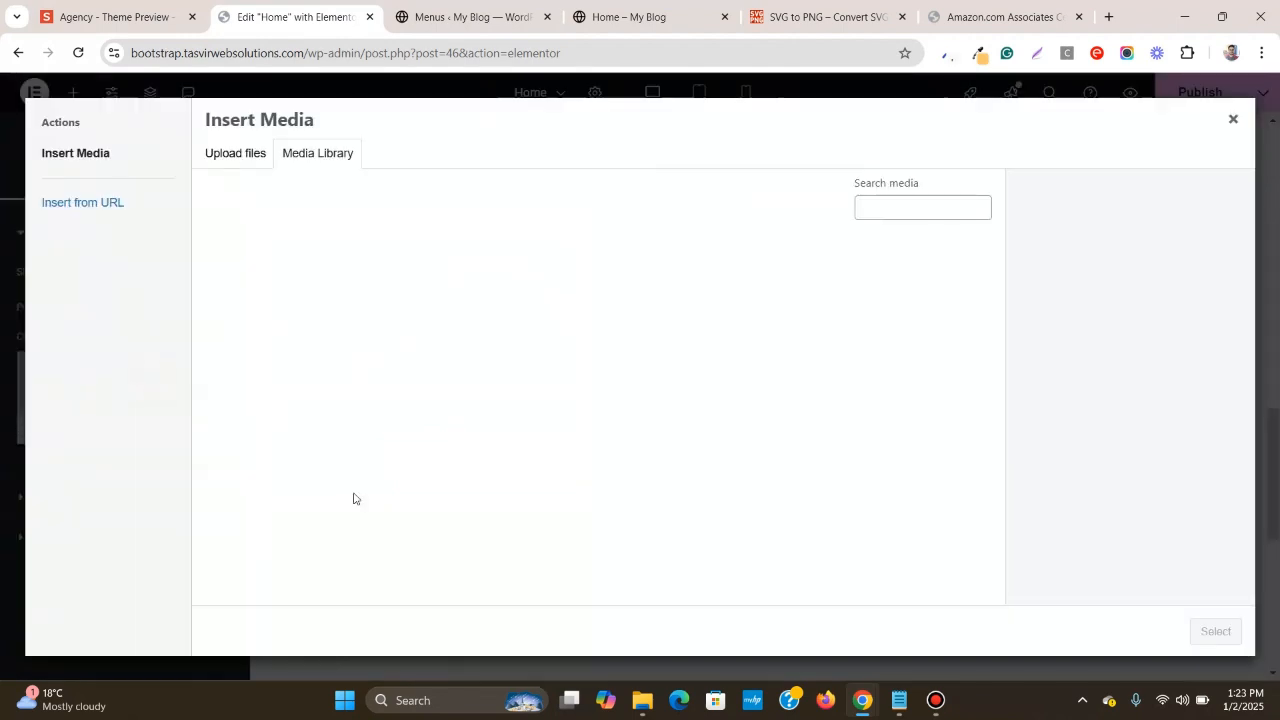
pyautogui.moveTo(645, 699)
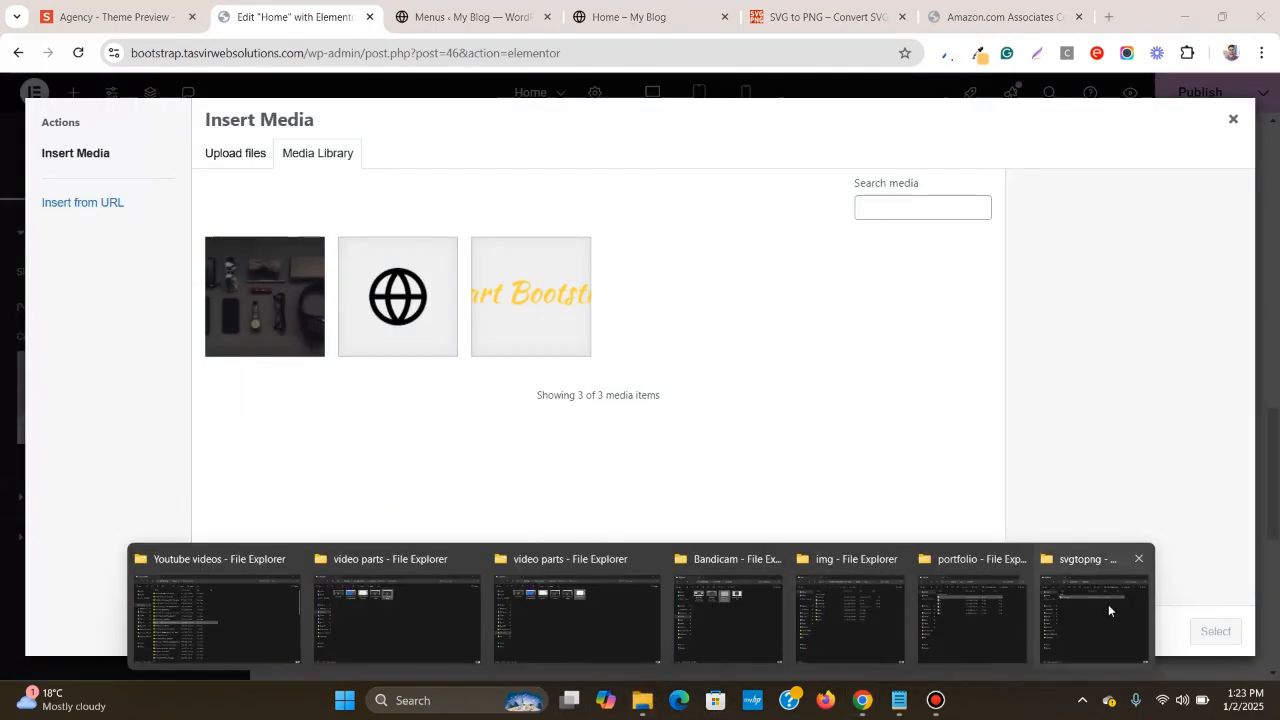
pyautogui.moveTo(1108, 604)
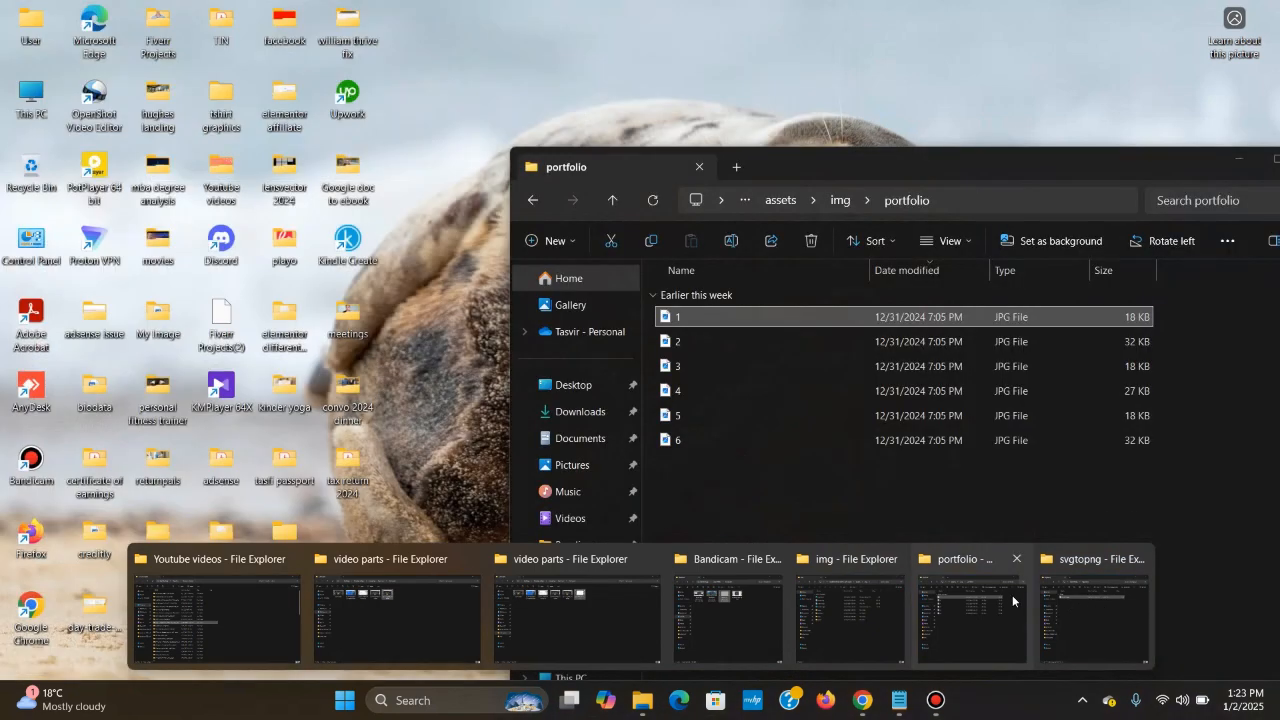
pyautogui.click(1012, 600)
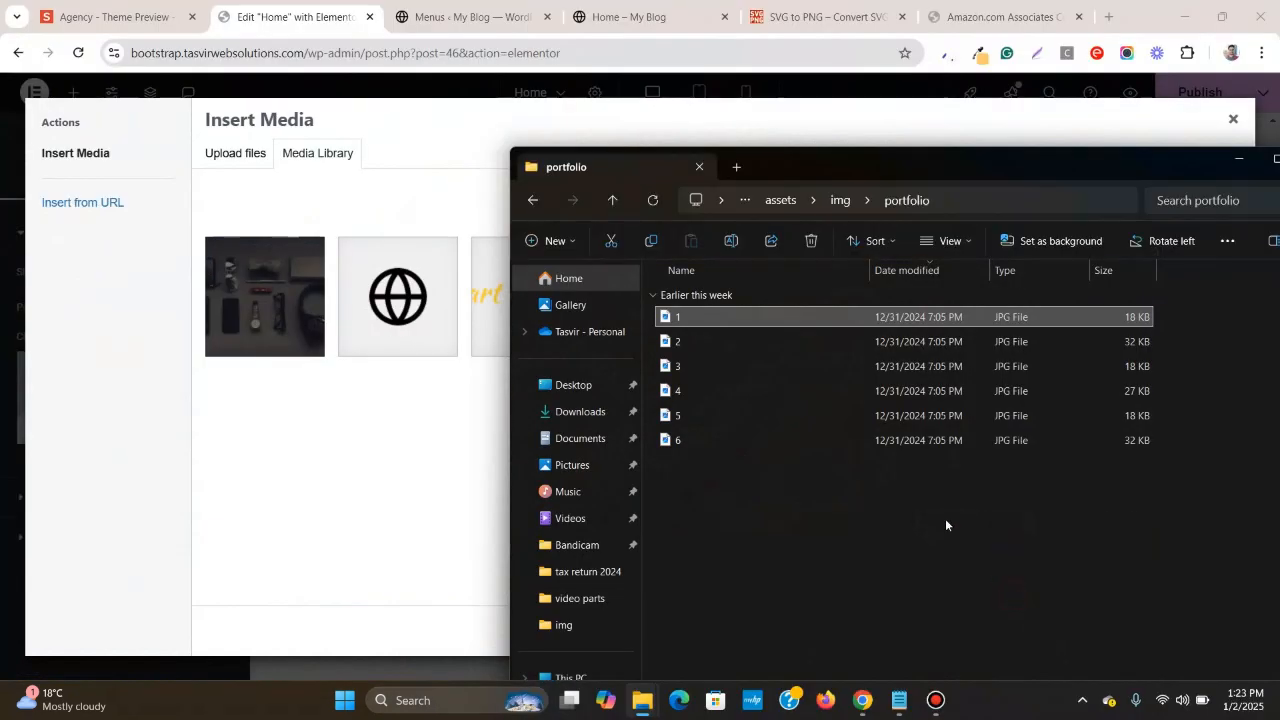
pyautogui.click(719, 319)
pyautogui.moveTo(719, 319); pyautogui.dragTo(346, 411)
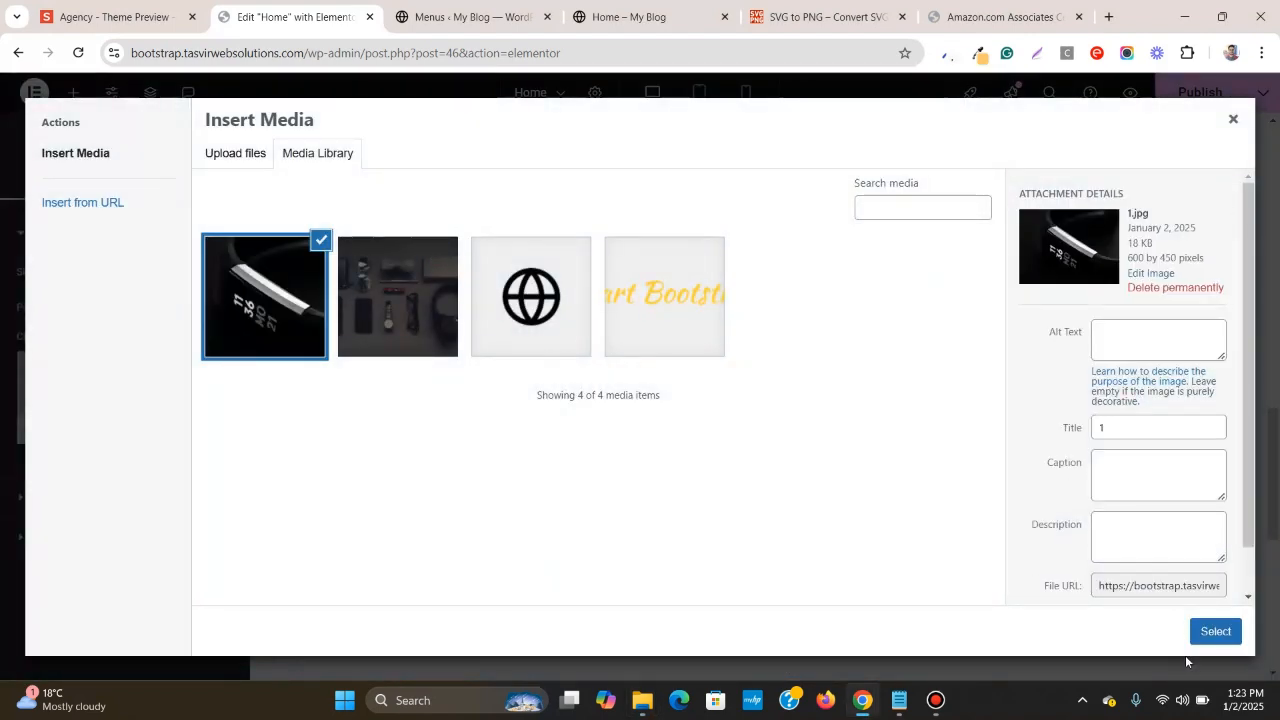
pyautogui.click(1214, 630)
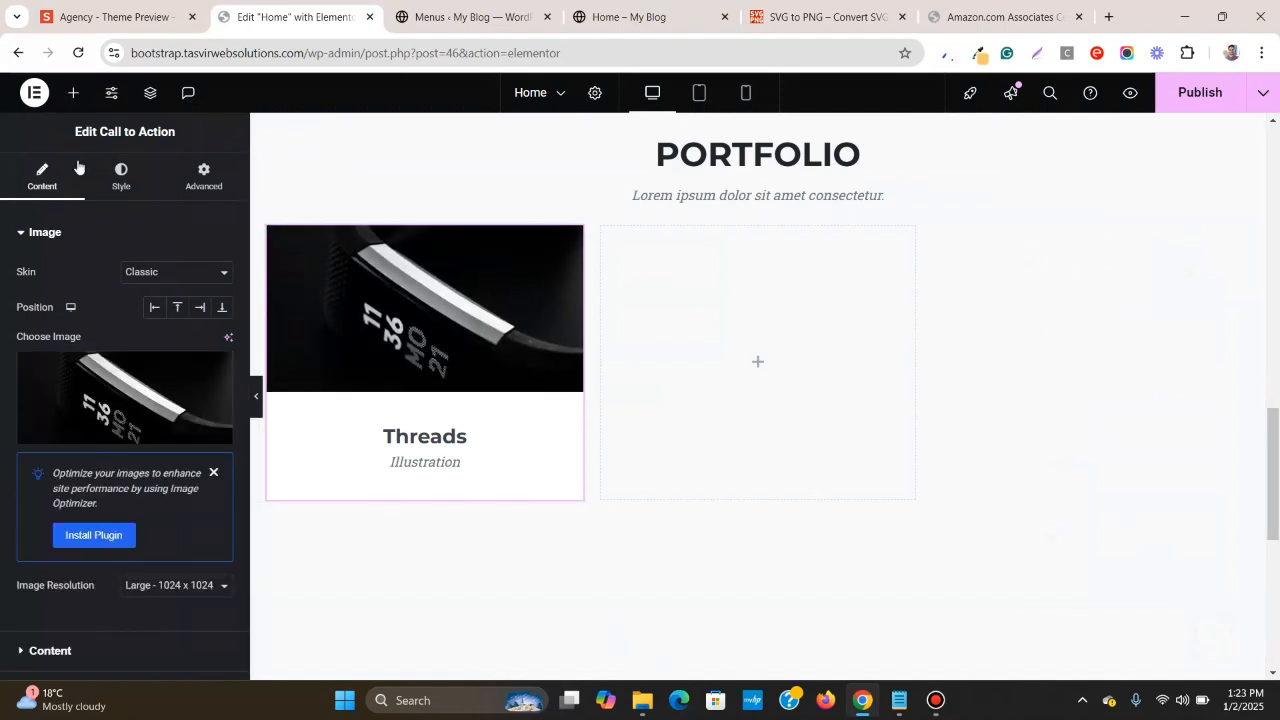
# - Set the Call to Action widget's box height to 100 px
pyautogui.click(121, 172)
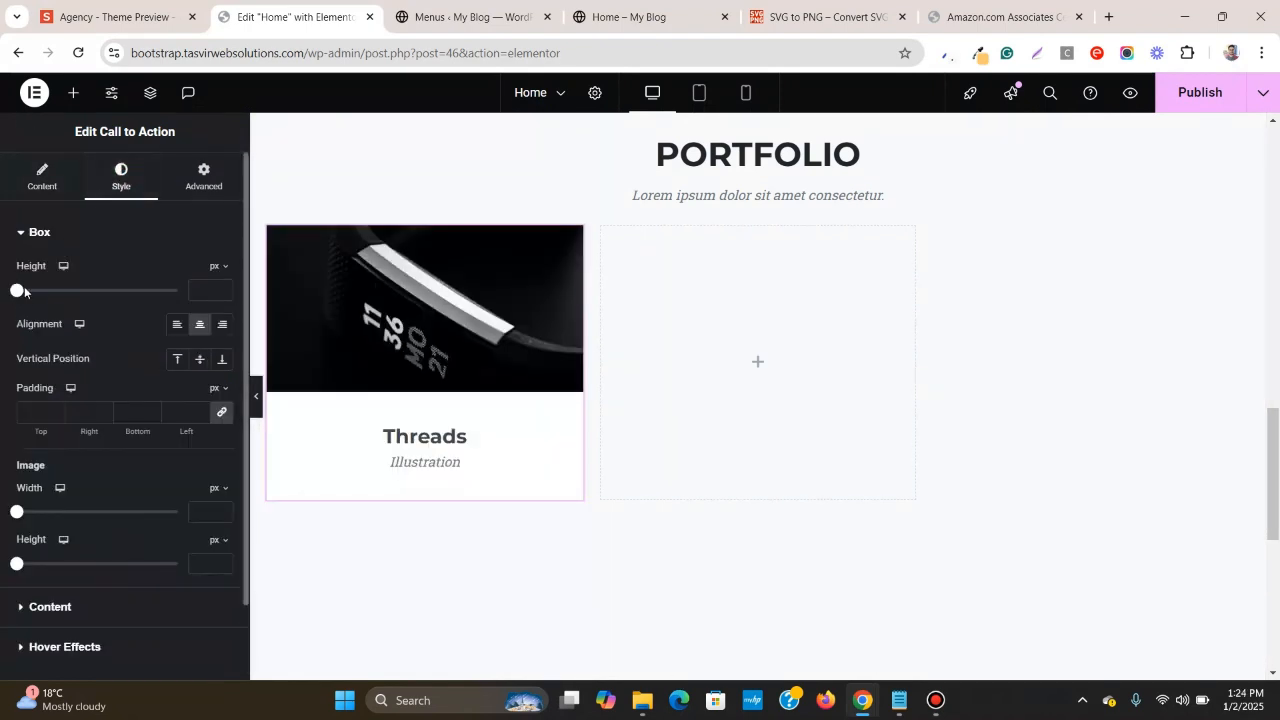
pyautogui.scroll(-1, 33, 336)
pyautogui.scroll(1, 15, 300)
pyautogui.moveTo(25, 292); pyautogui.dragTo(0, 286)
pyautogui.scroll(-1, 42, 576)
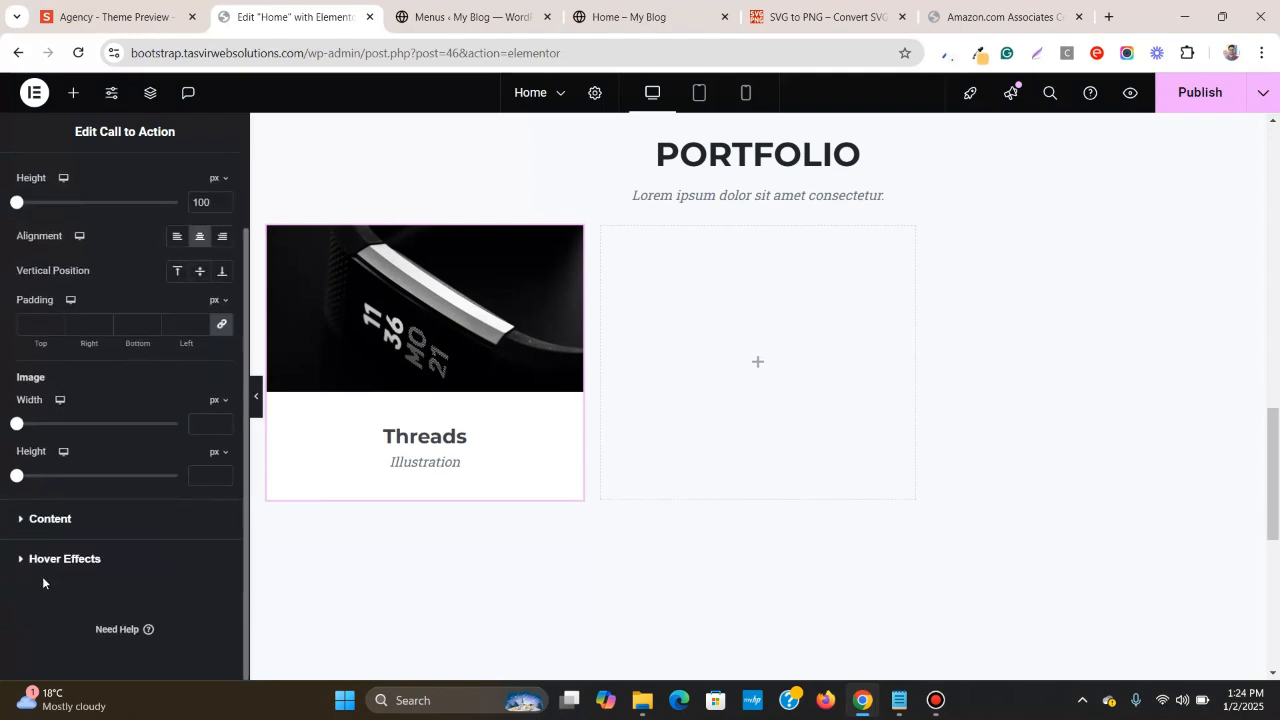
# - Review the Call to Action widget's content and style options, then set its image height to 279 px
pyautogui.click(88, 526)
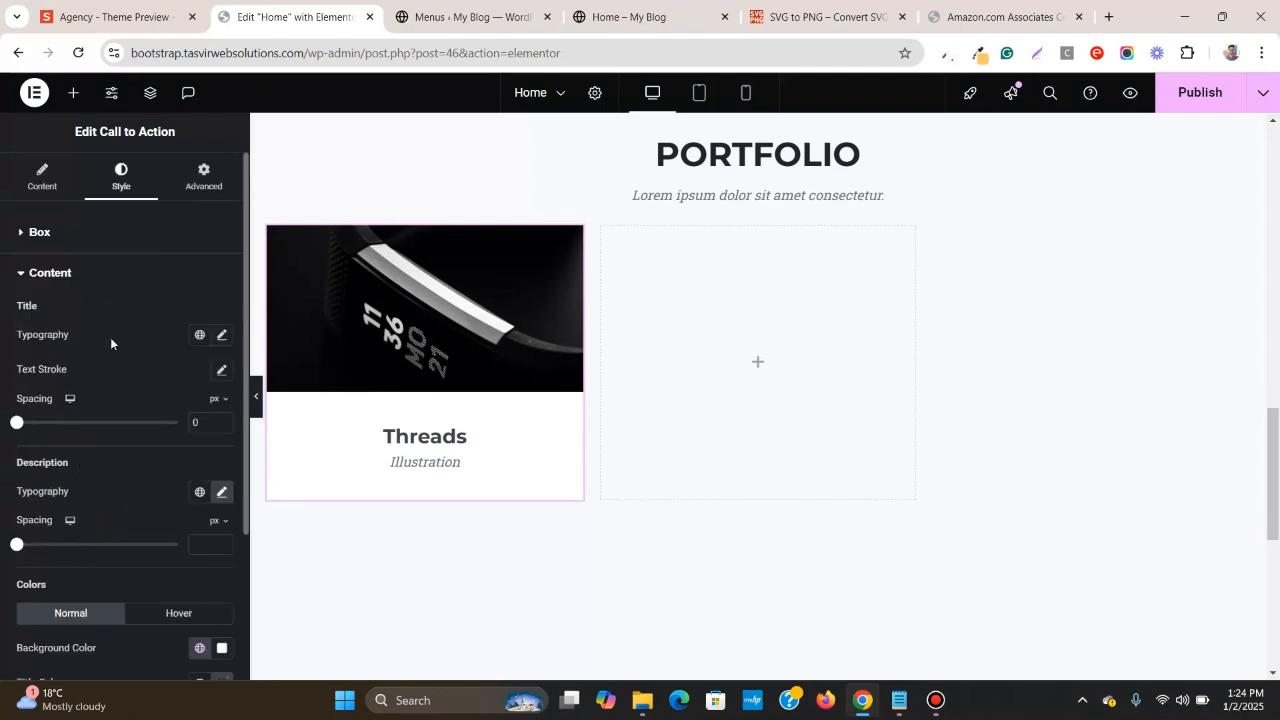
pyautogui.scroll(-2, 94, 345)
pyautogui.scroll(3, 84, 444)
pyautogui.click(43, 185)
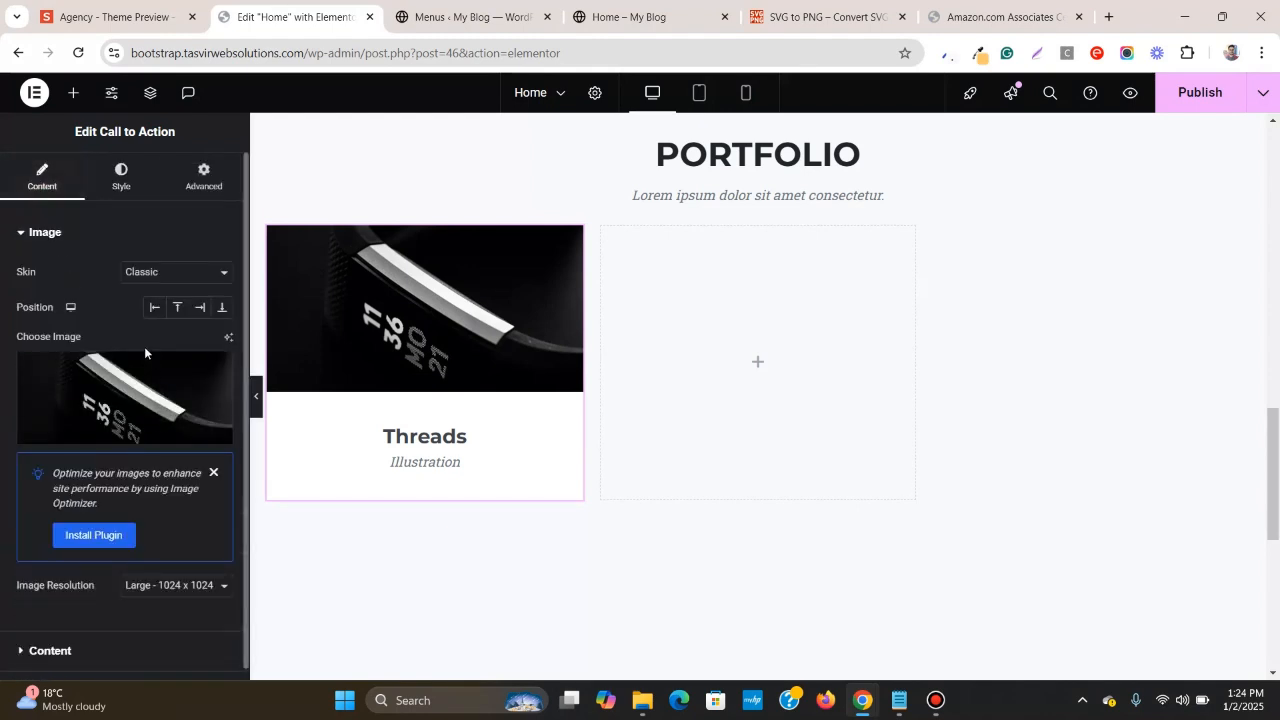
pyautogui.scroll(-1, 150, 380)
pyautogui.click(184, 569)
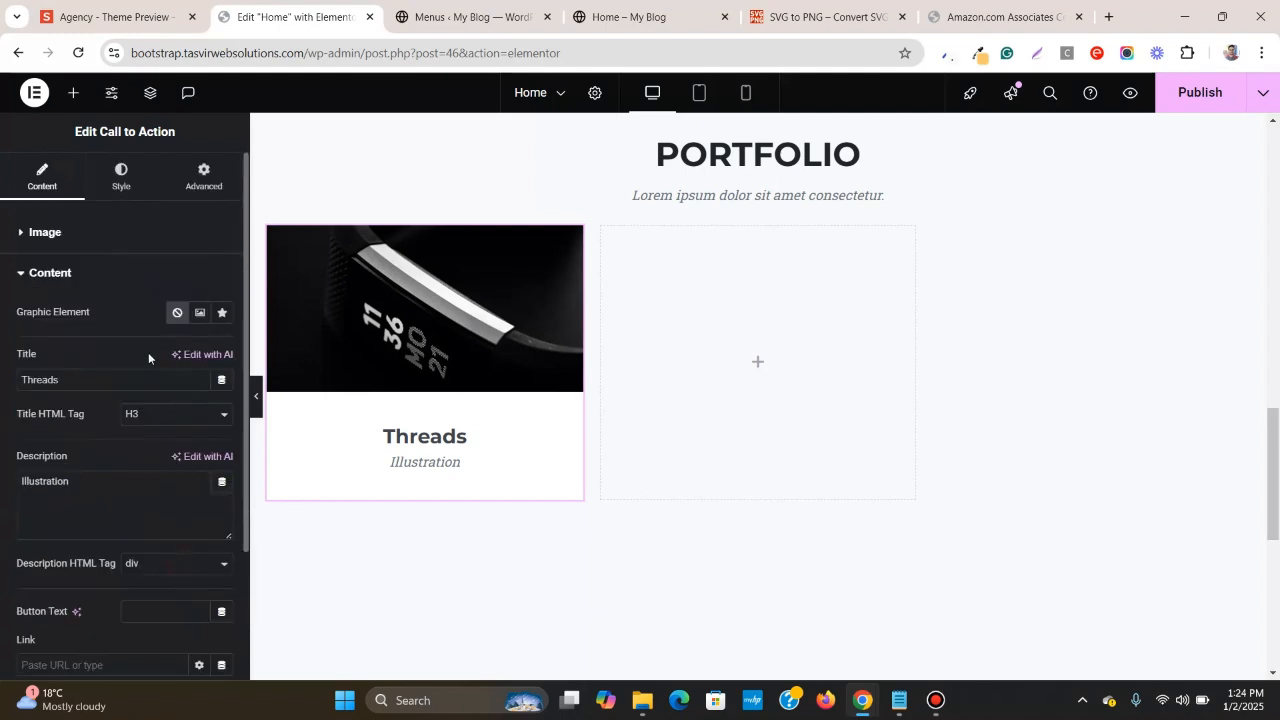
pyautogui.scroll(-1, 128, 254)
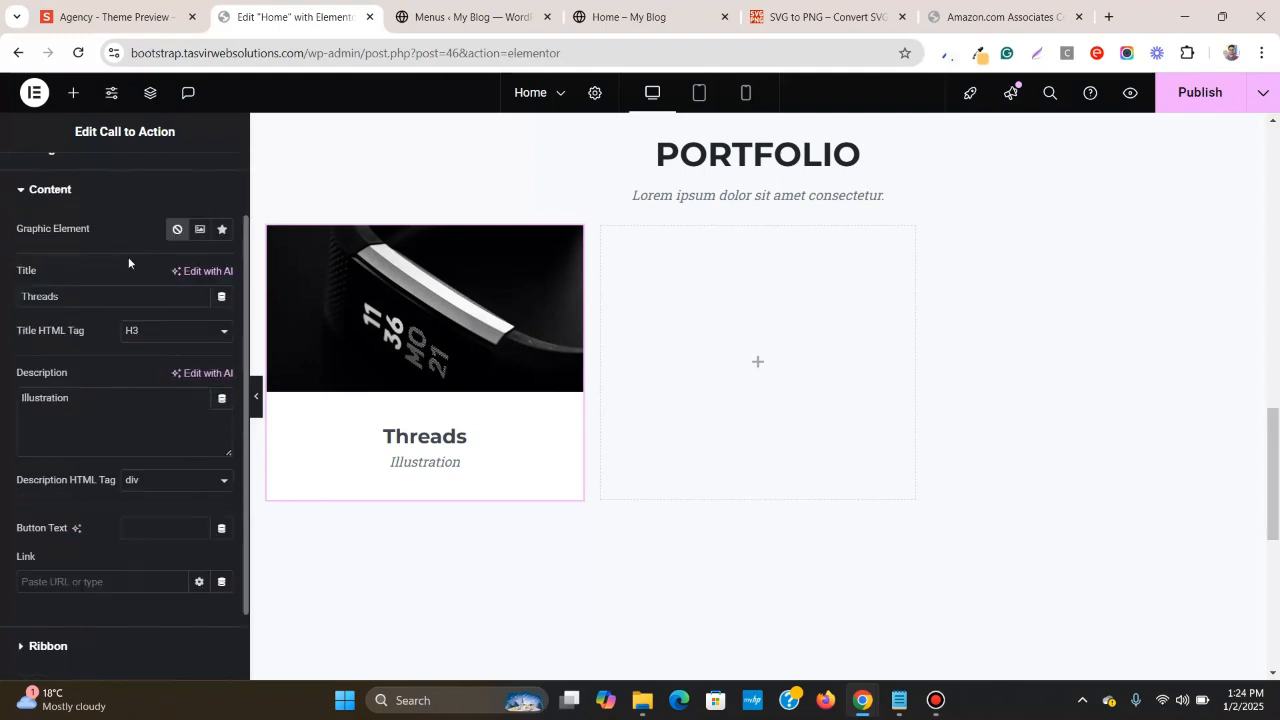
pyautogui.scroll(1, 128, 256)
pyautogui.click(120, 174)
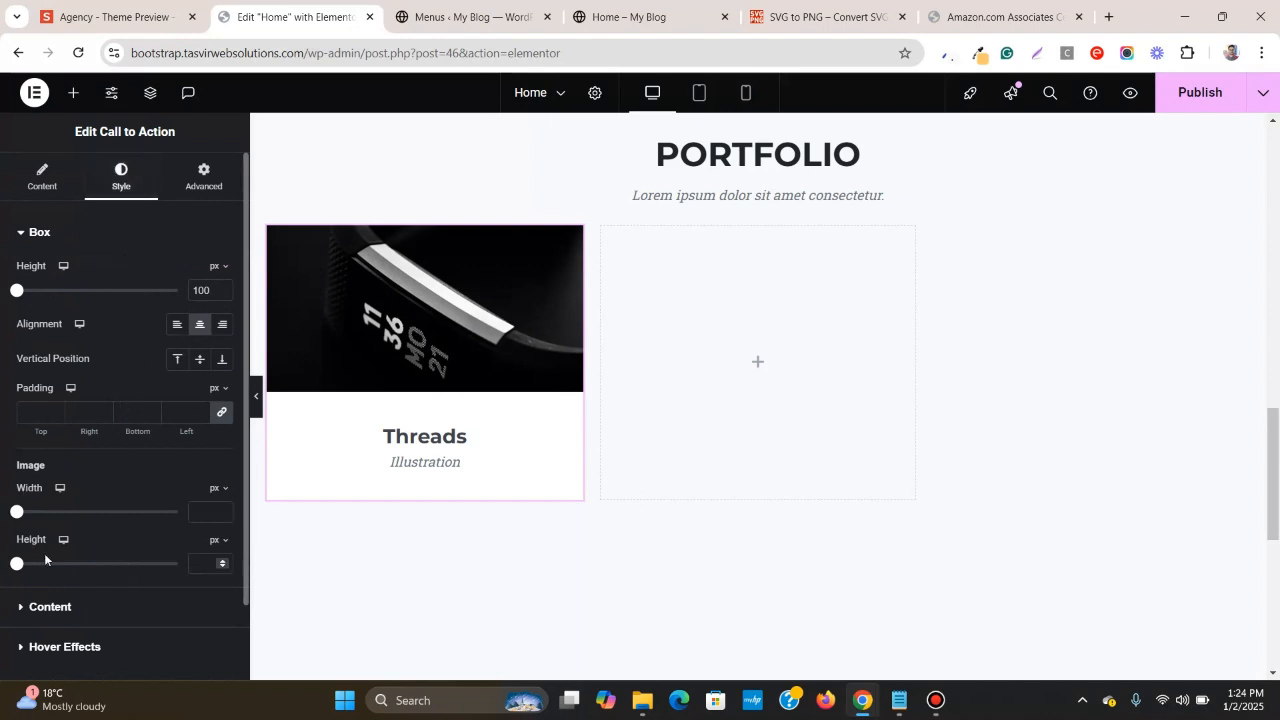
pyautogui.moveTo(16, 566); pyautogui.dragTo(110, 584)
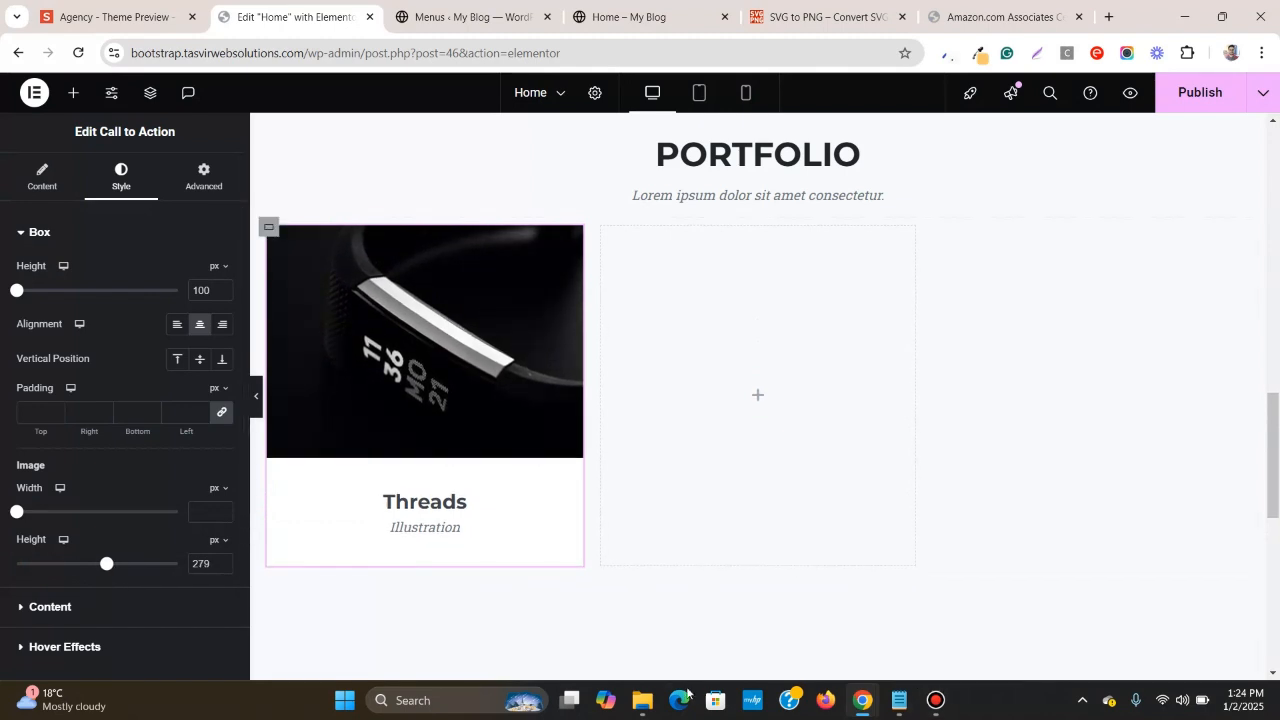
# - Check the pixel dimensions of portfolio image 1 in its file properties in File Explorer, then return to the Elementor editor
pyautogui.moveTo(642, 700)
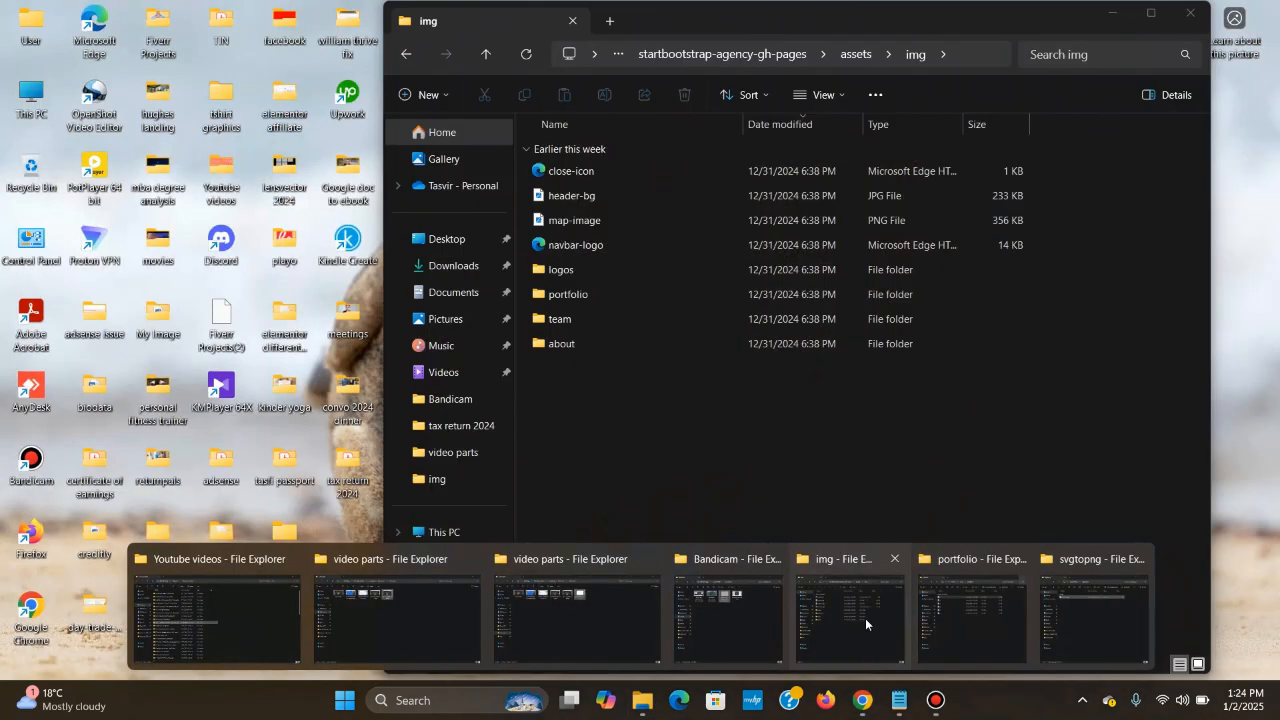
pyautogui.click(865, 618)
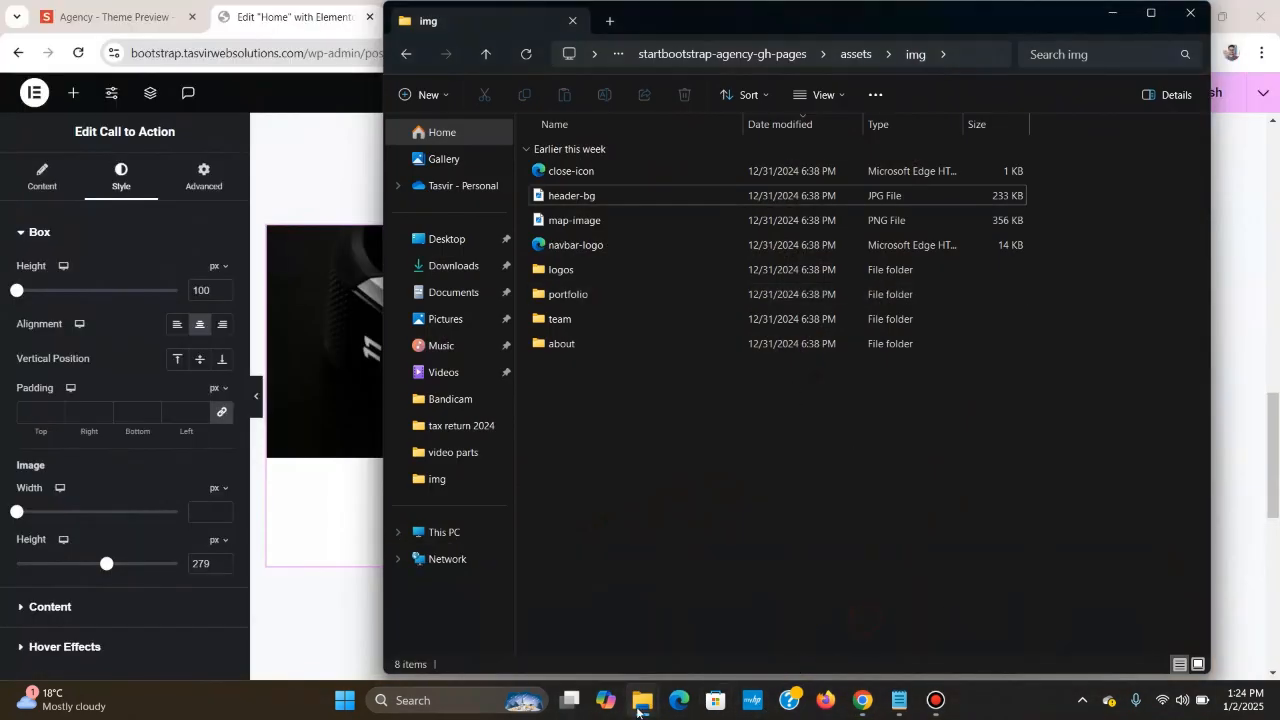
pyautogui.moveTo(640, 708)
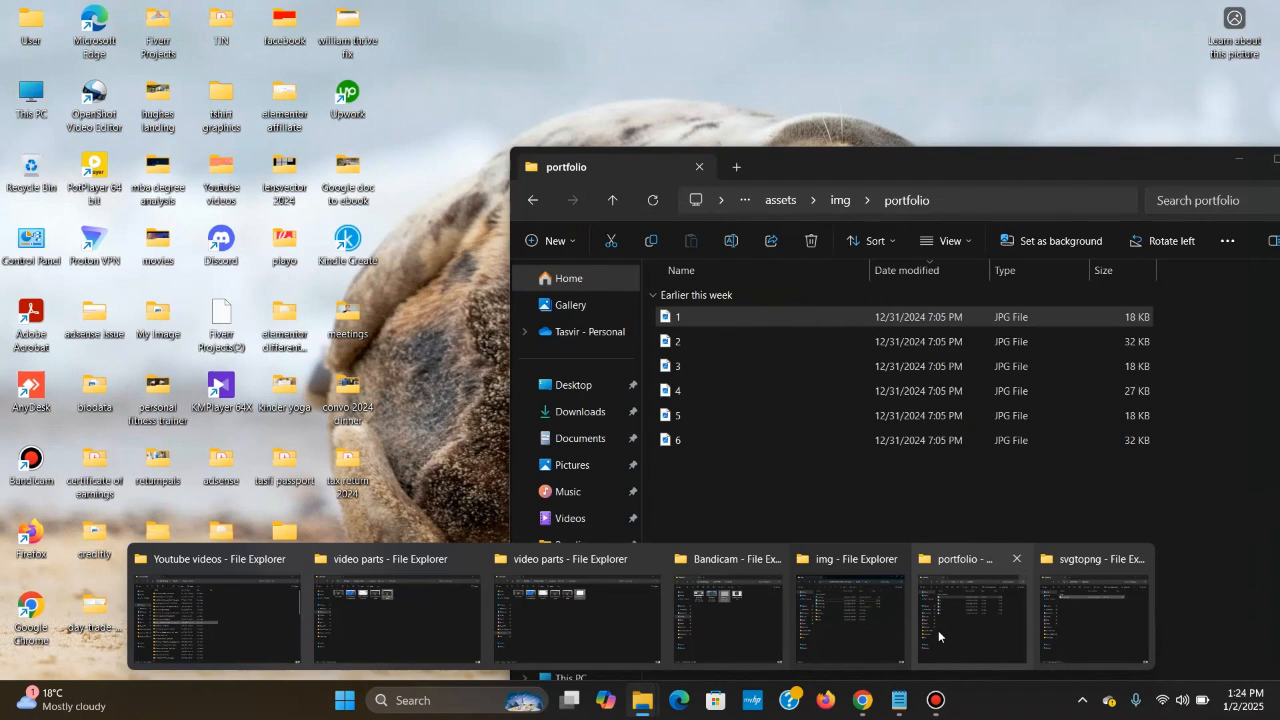
pyautogui.click(938, 630)
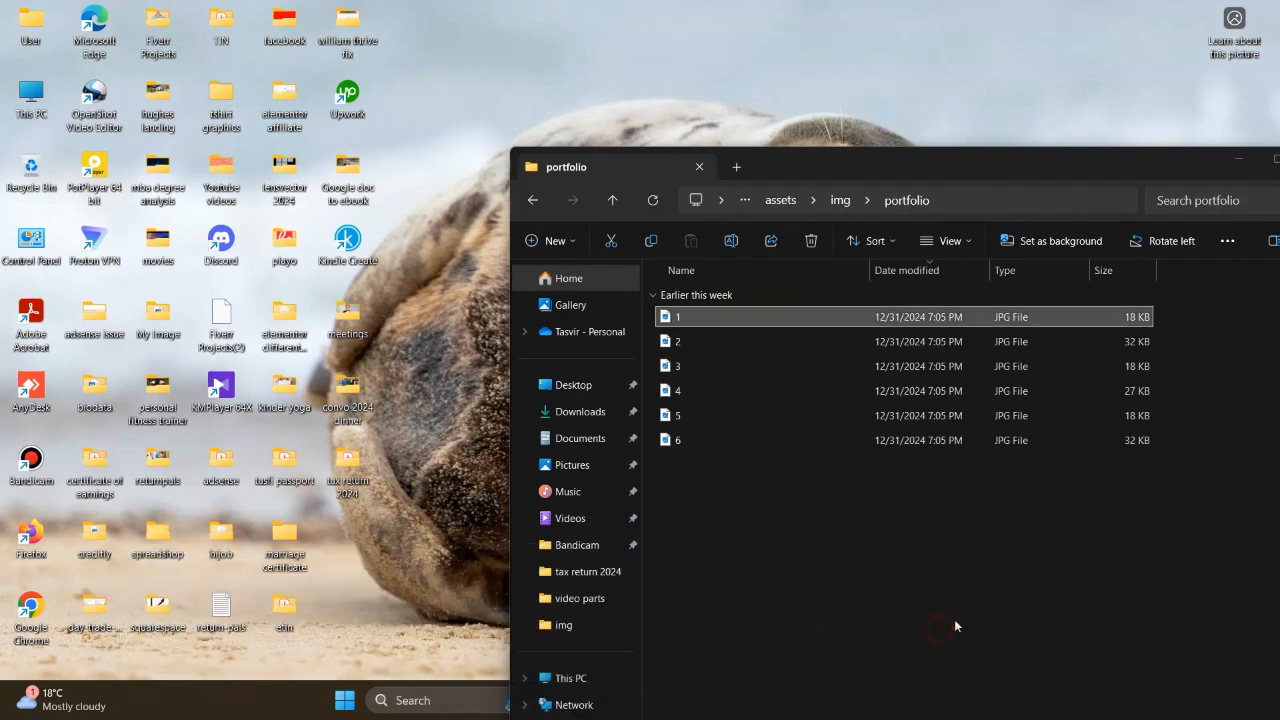
pyautogui.rightClick(836, 315)
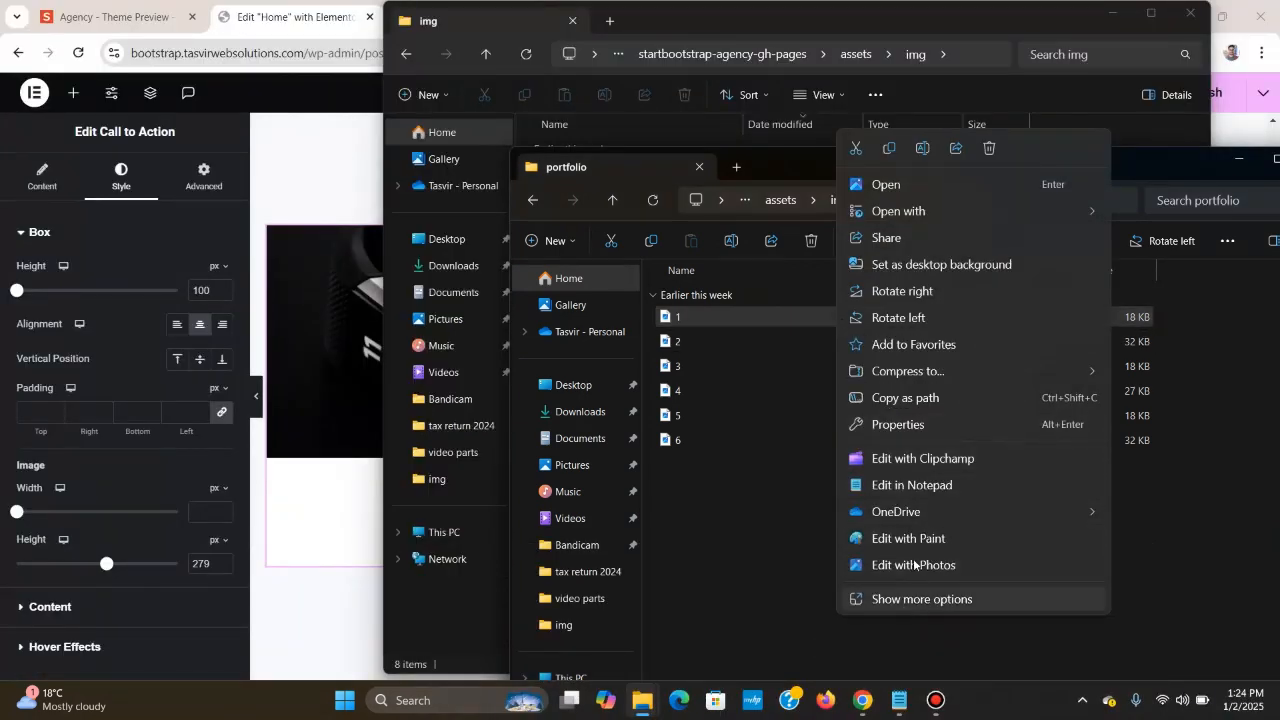
pyautogui.click(916, 428)
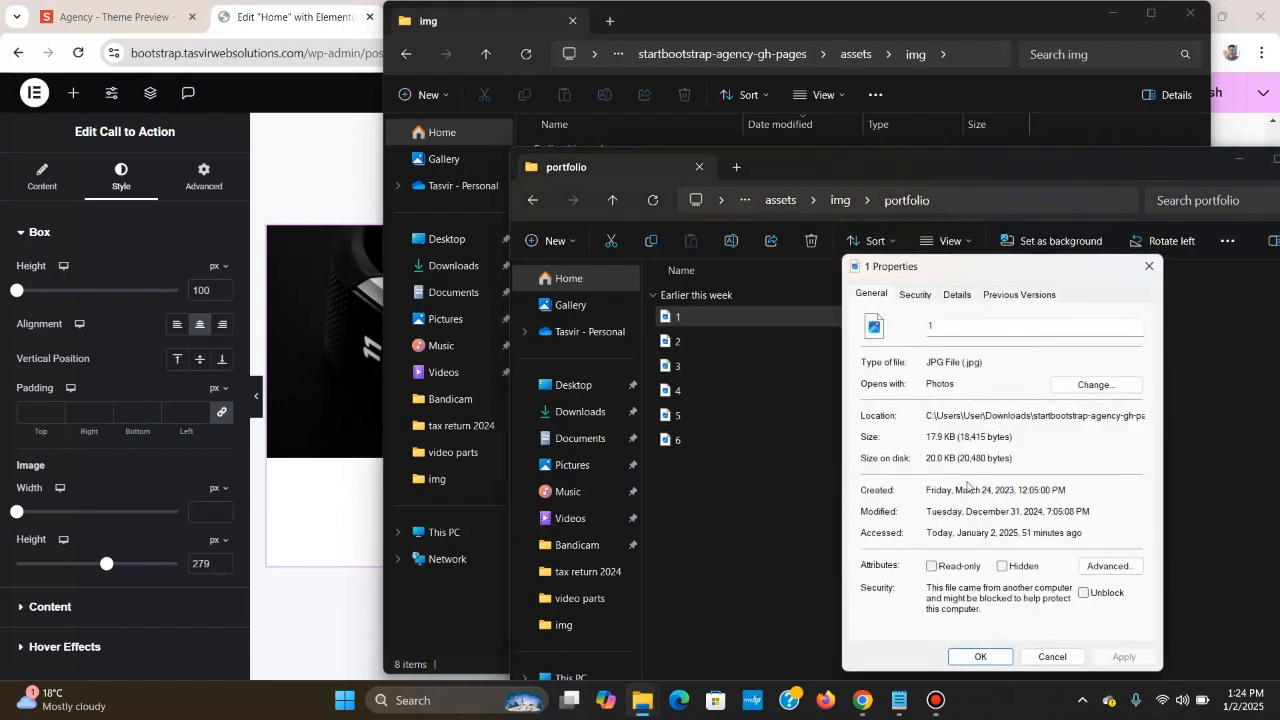
pyautogui.click(955, 295)
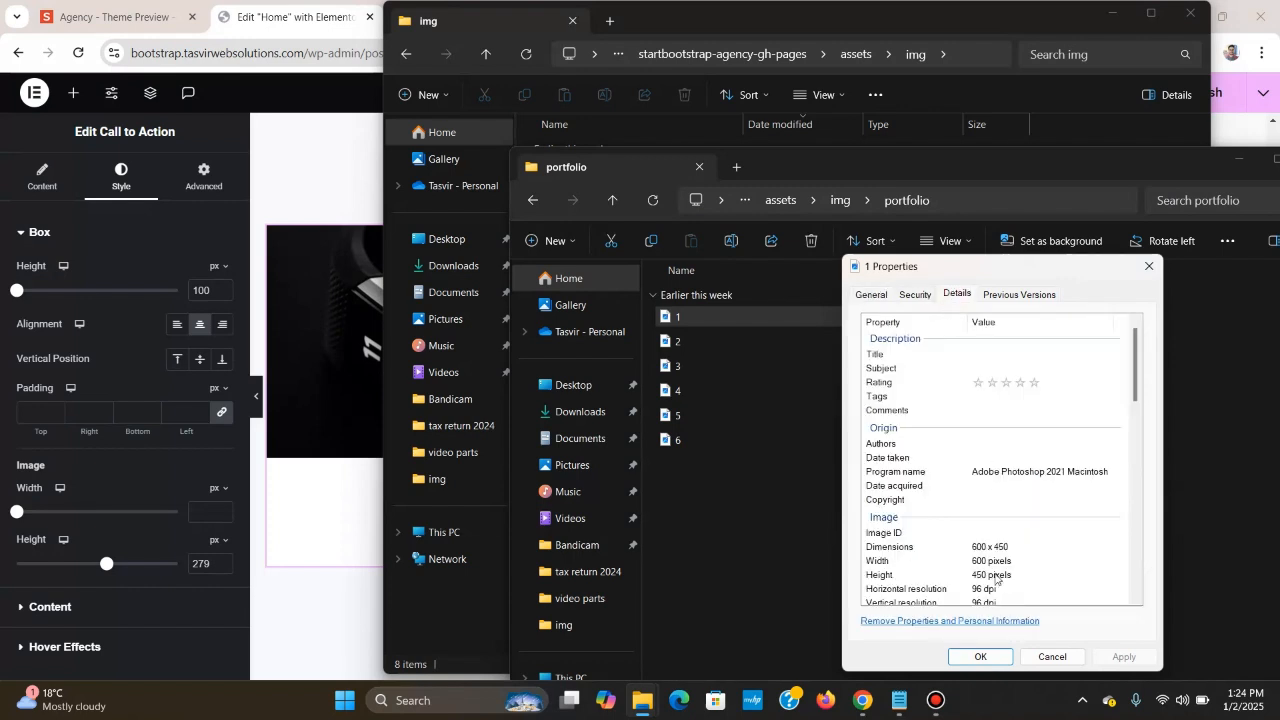
pyautogui.click(1052, 657)
pyautogui.click(1183, 14)
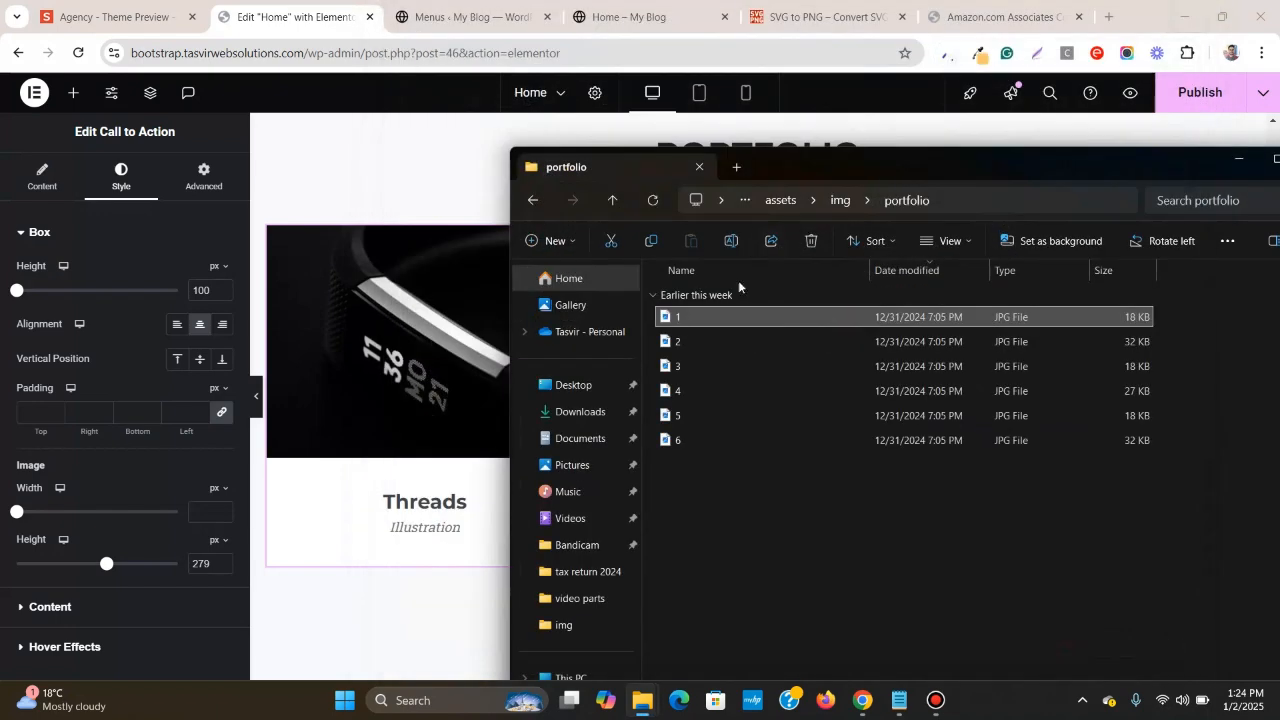
pyautogui.click(1236, 160)
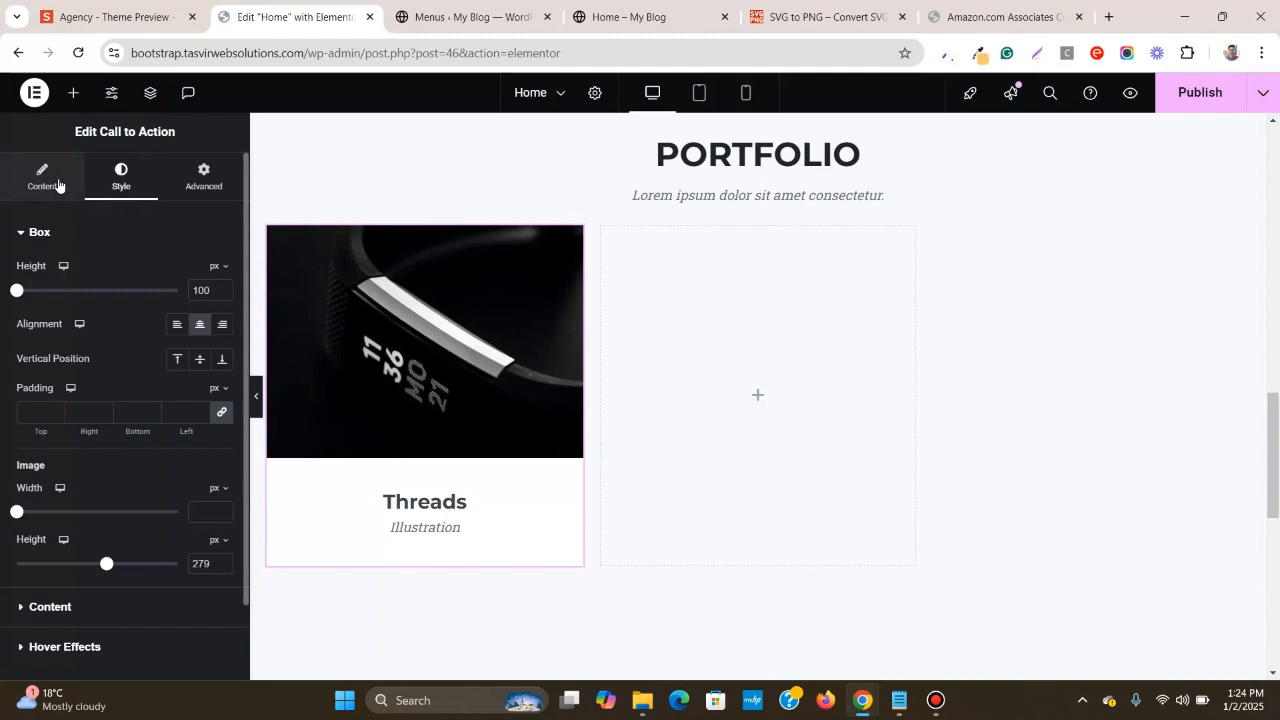
# - Fine-tune the Call to Action widget's image height to 285 px
pyautogui.click(223, 563)
pyautogui.click(223, 563)
pyautogui.click(223, 563)
pyautogui.click(223, 563)
pyautogui.click(223, 563)
pyautogui.click(223, 563)
pyautogui.click(223, 563)
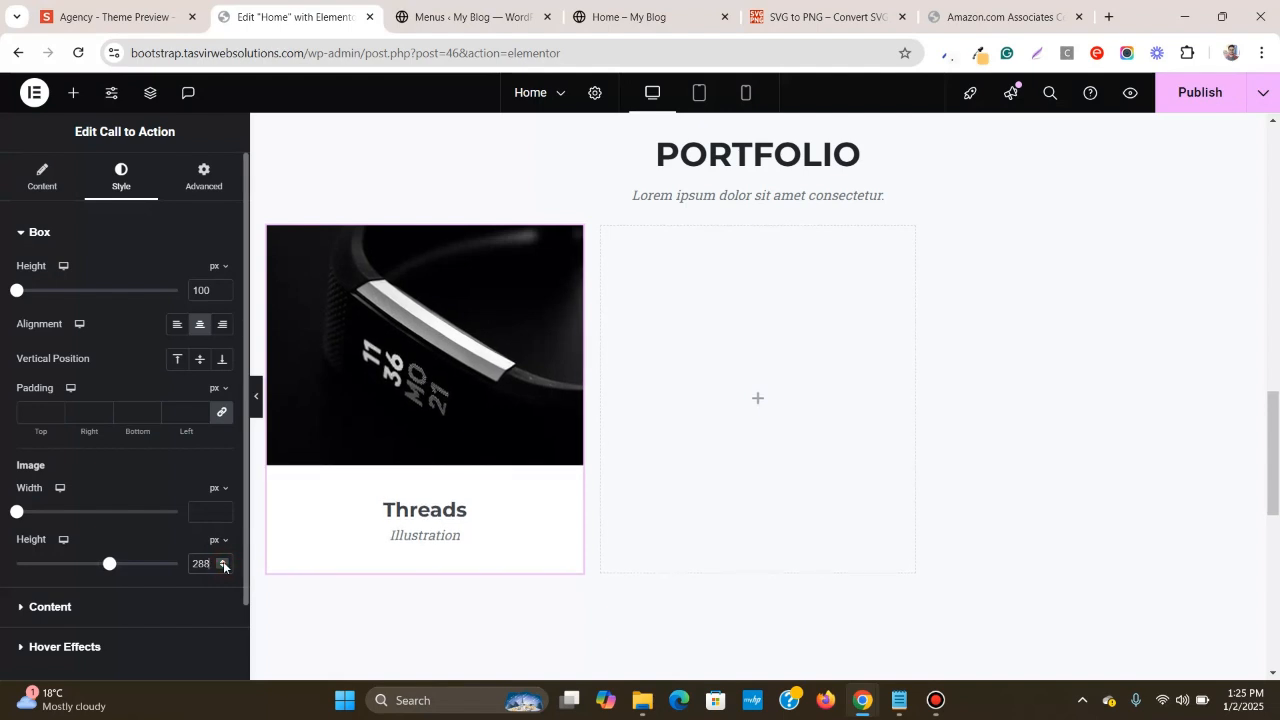
pyautogui.click(224, 568)
pyautogui.click(224, 568)
pyautogui.click(224, 568)
pyautogui.click(224, 568)
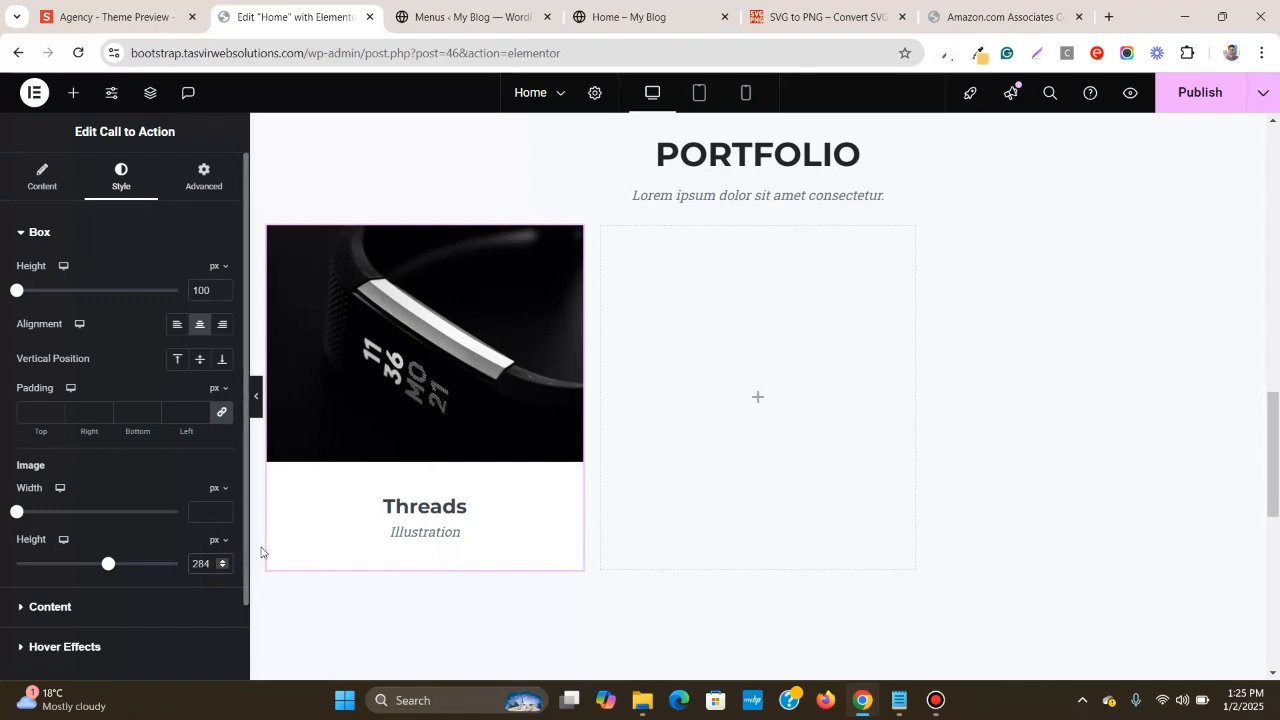
pyautogui.click(223, 560)
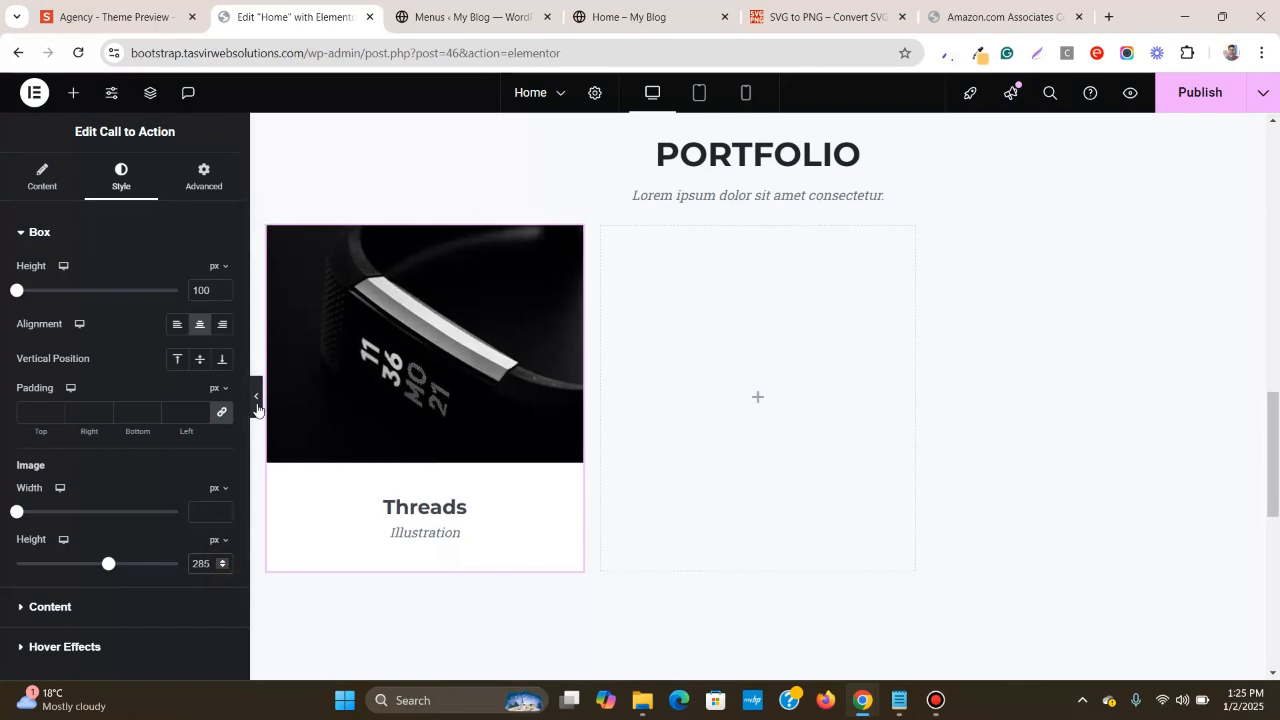
# - View the Threads card with the editing panel hidden, then compare the card and its hover effect with the theme preview
pyautogui.click(255, 397)
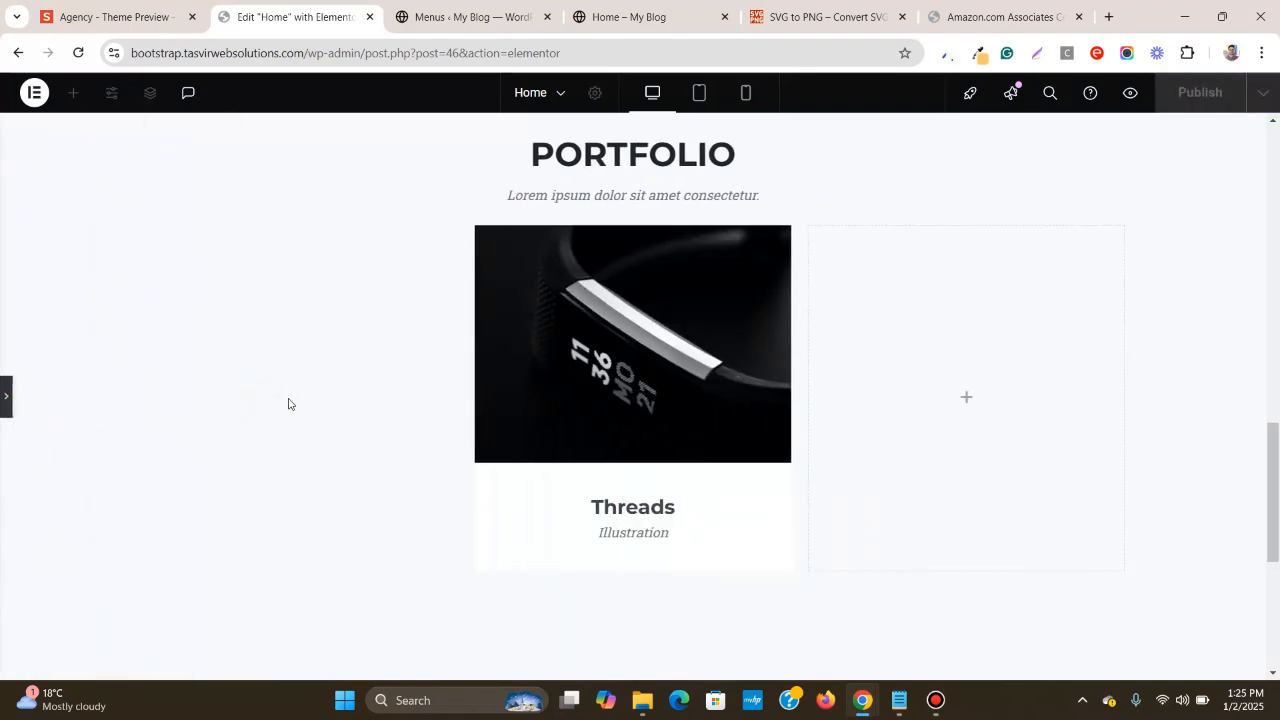
pyautogui.click(5, 398)
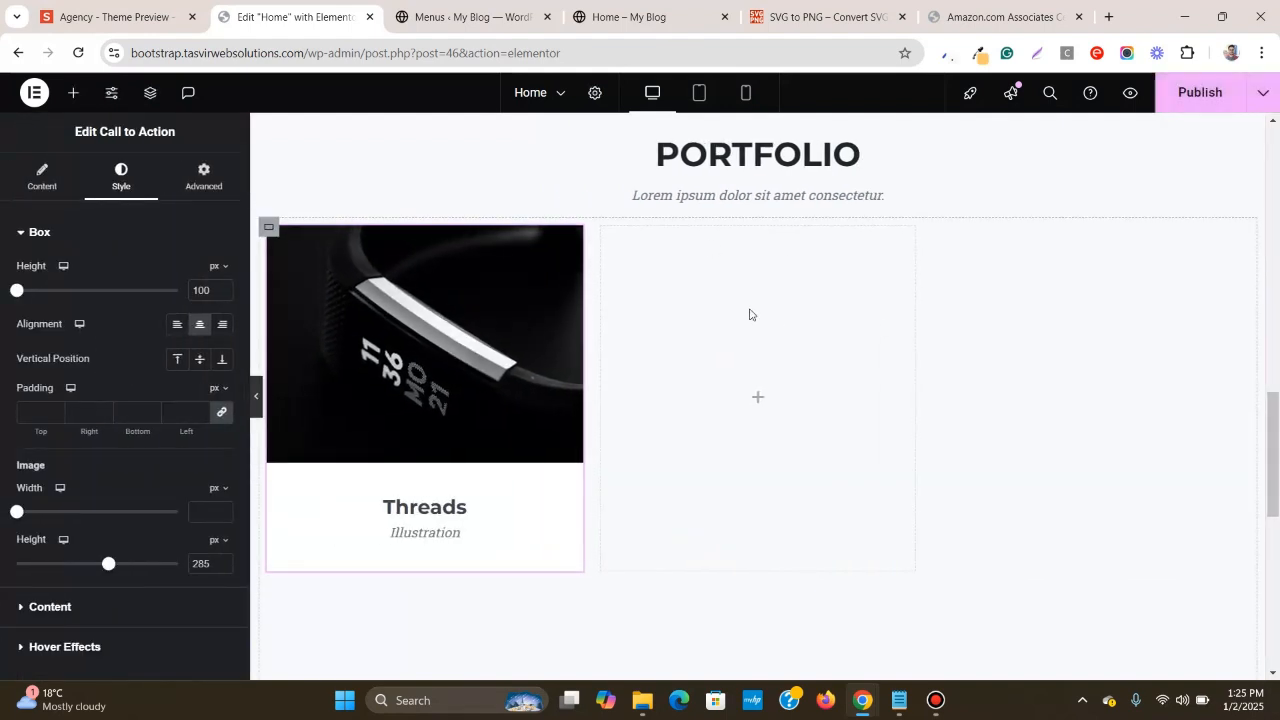
pyautogui.click(110, 16)
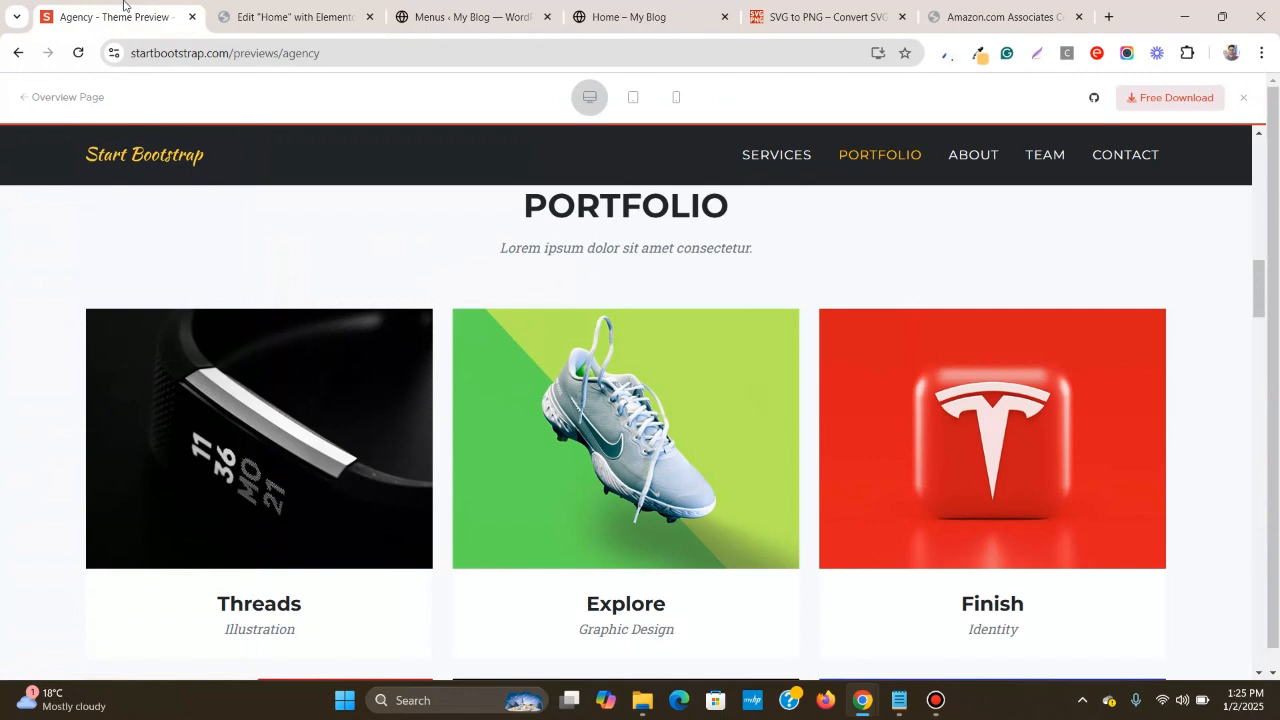
pyautogui.click(354, 5)
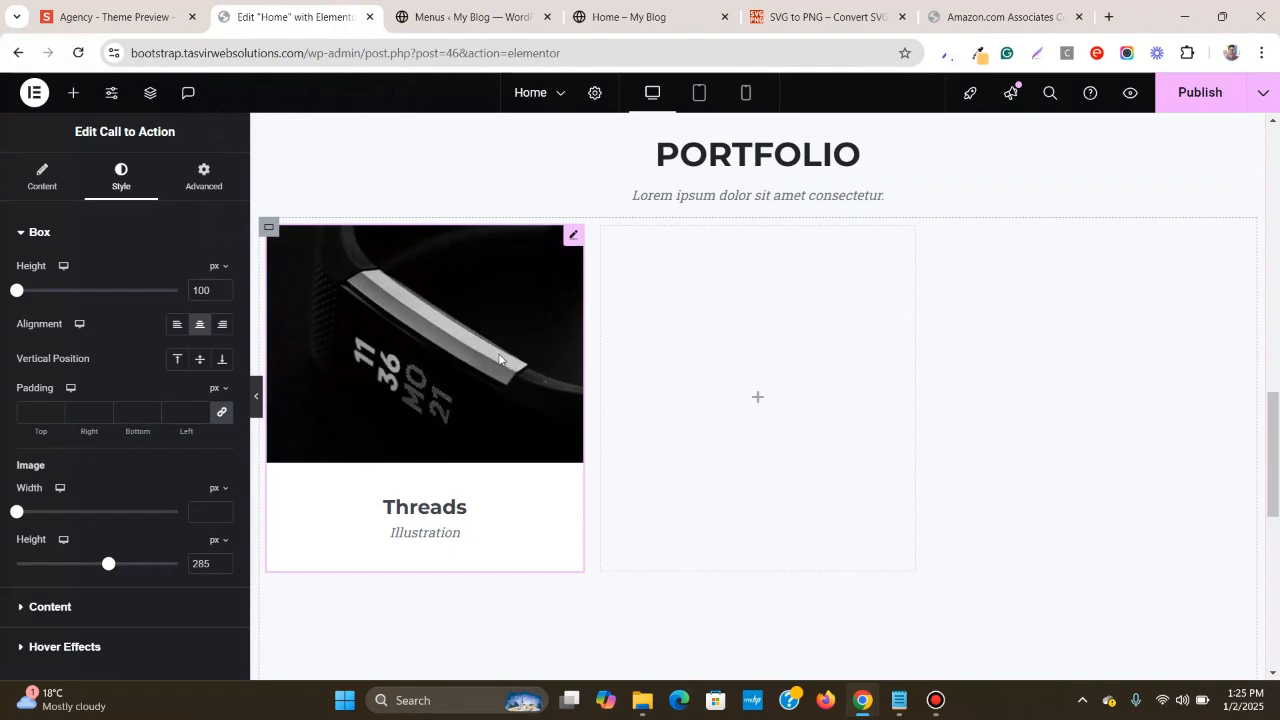
pyautogui.click(133, 8)
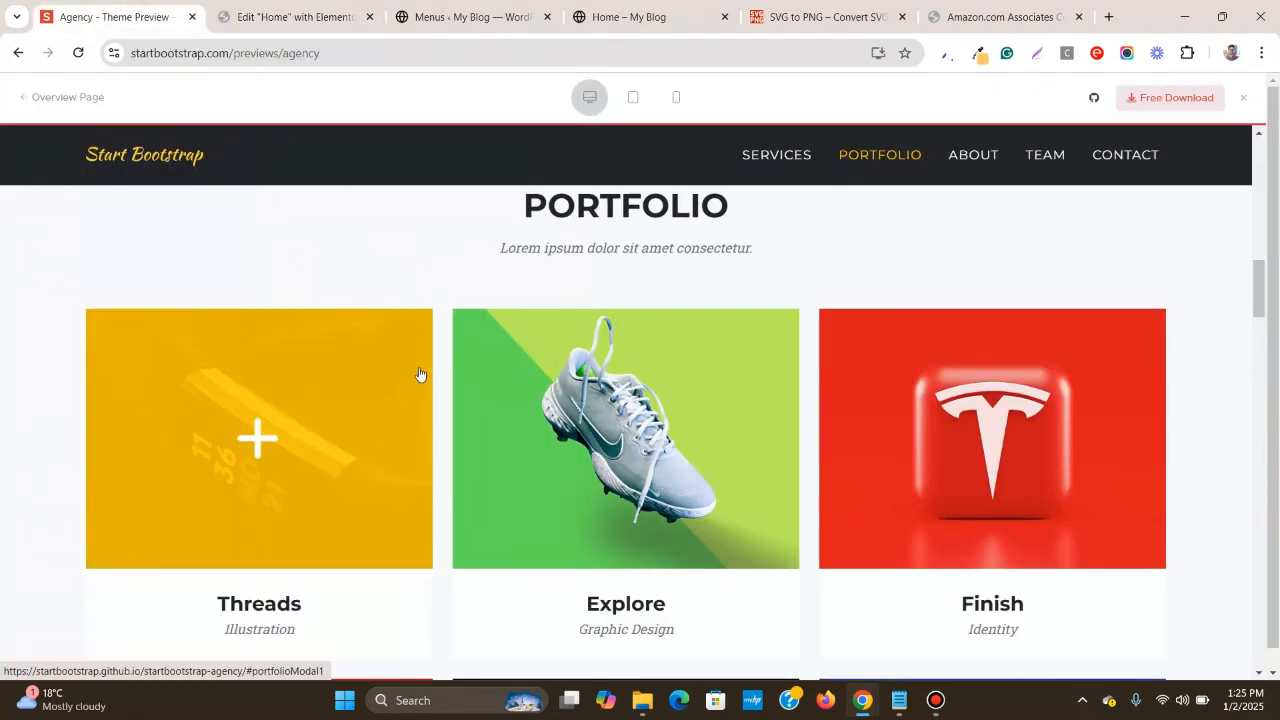
# - Return to the Elementor editor and open the Hover Effects settings of the Threads card's Call to Action widget
pyautogui.click(330, 12)
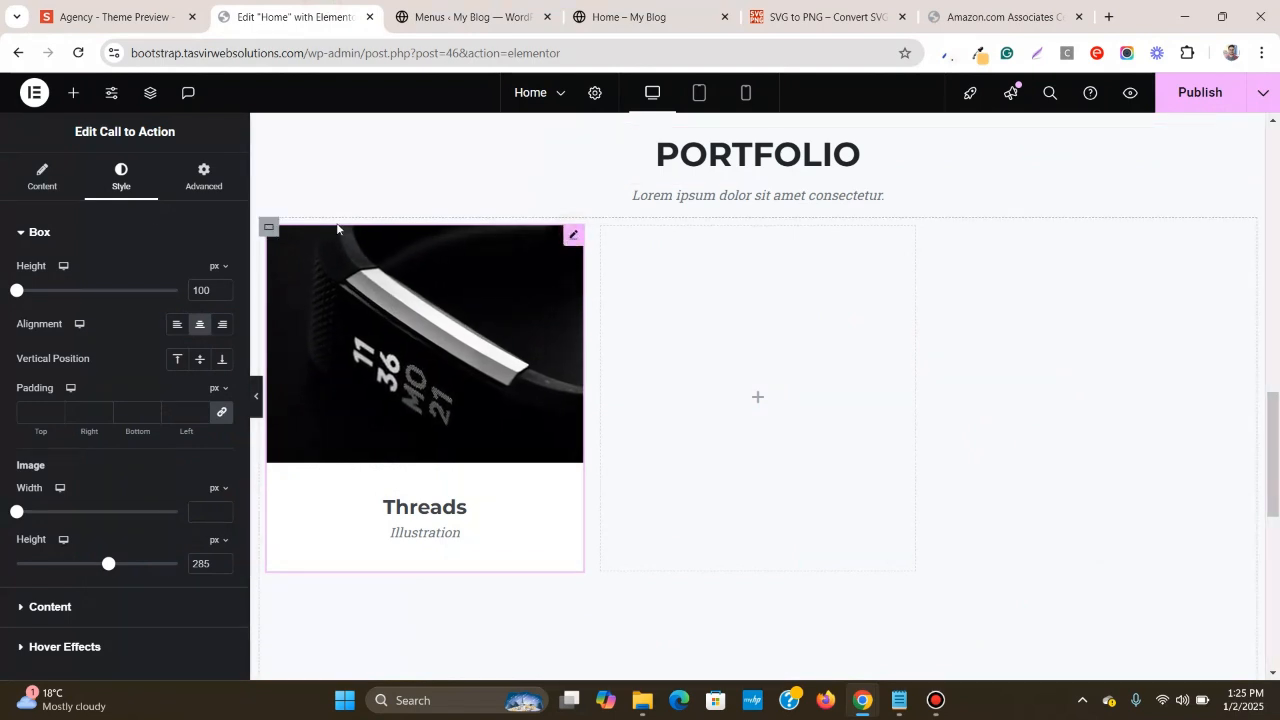
pyautogui.click(69, 646)
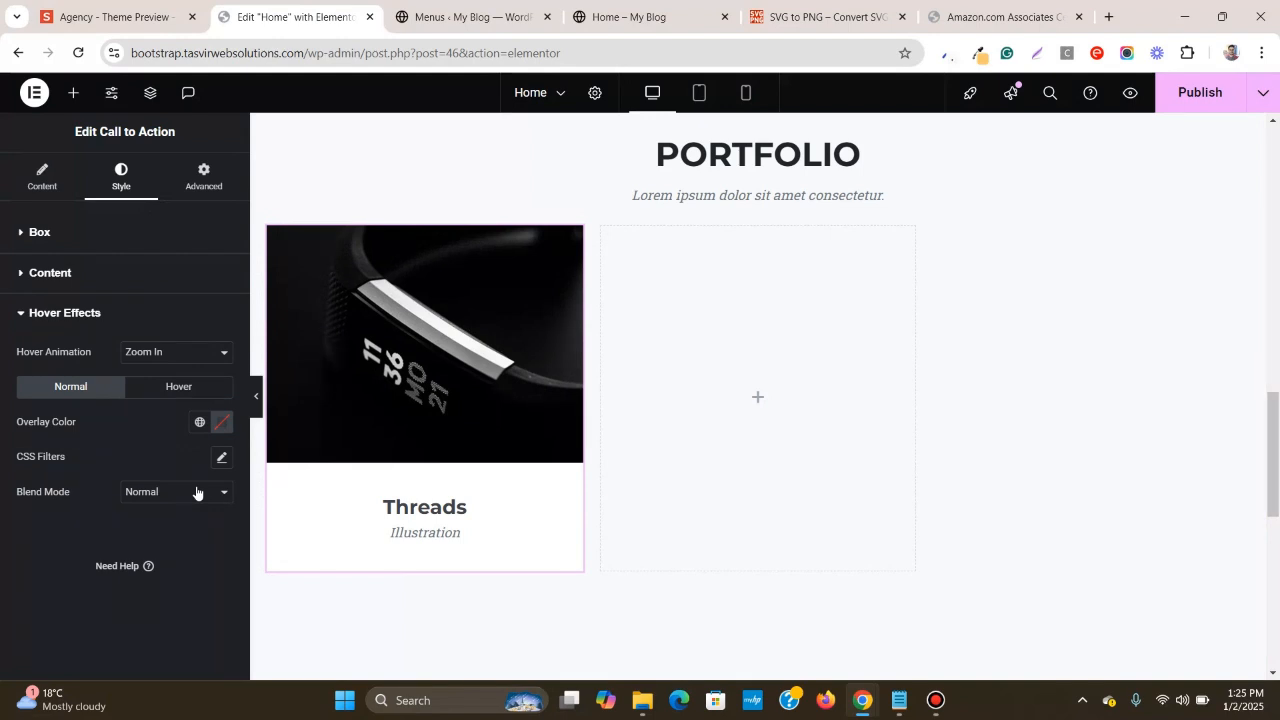
pyautogui.click(201, 424)
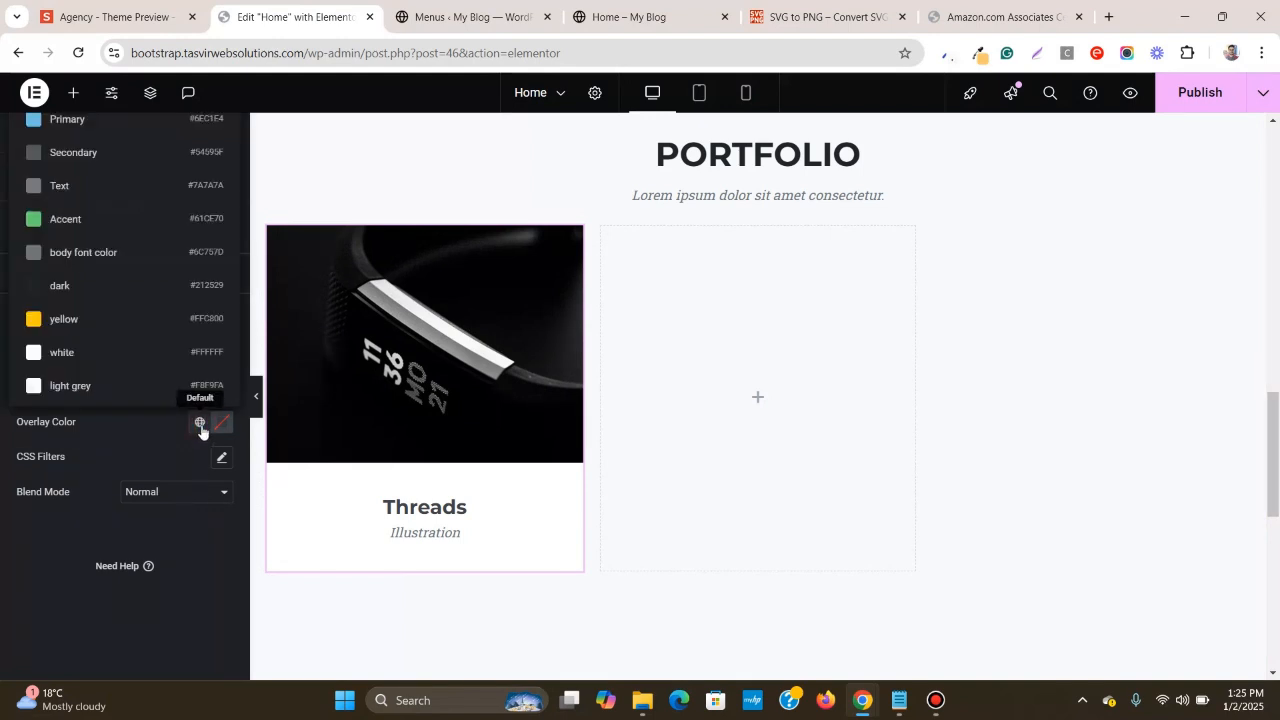
pyautogui.click(94, 325)
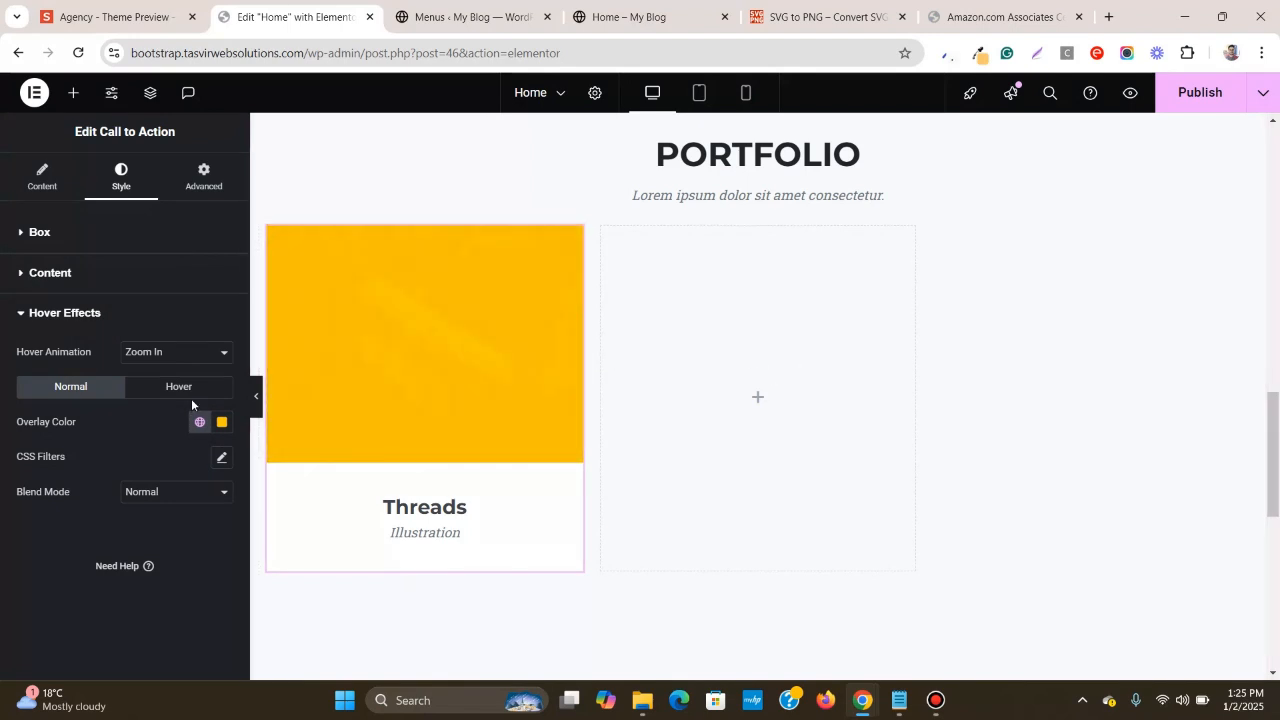
pyautogui.click(224, 426)
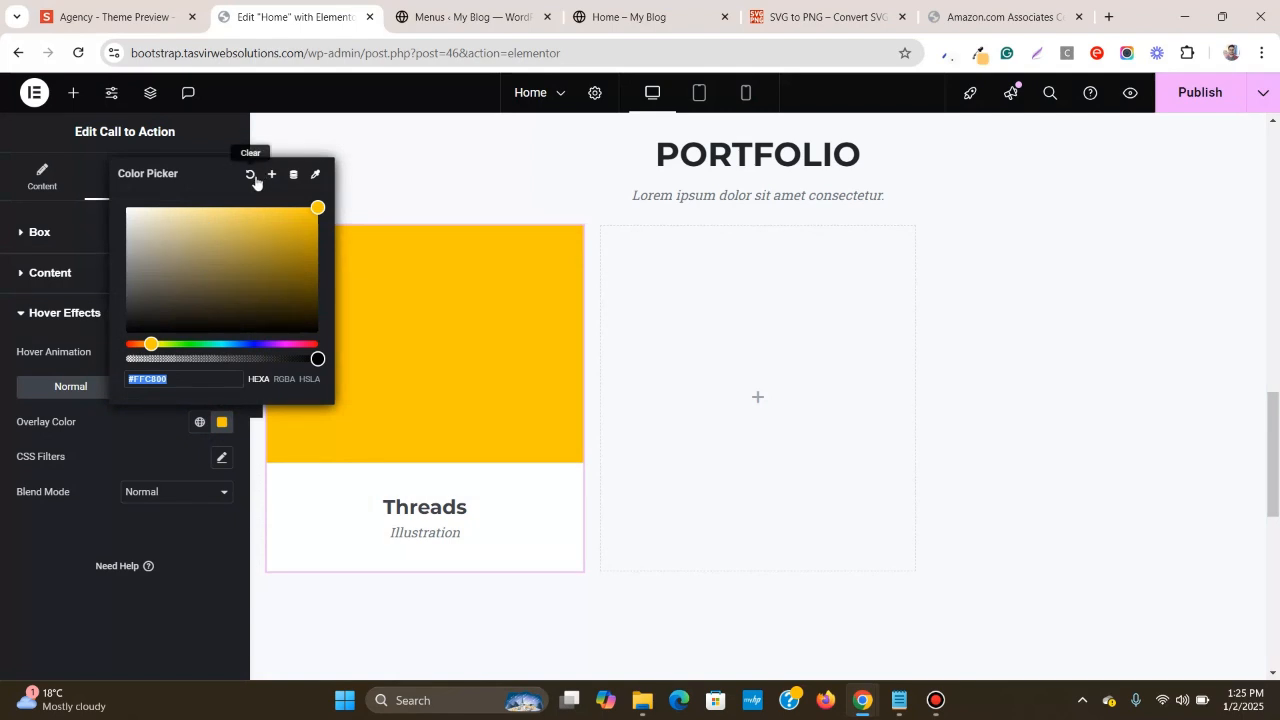
pyautogui.click(251, 176)
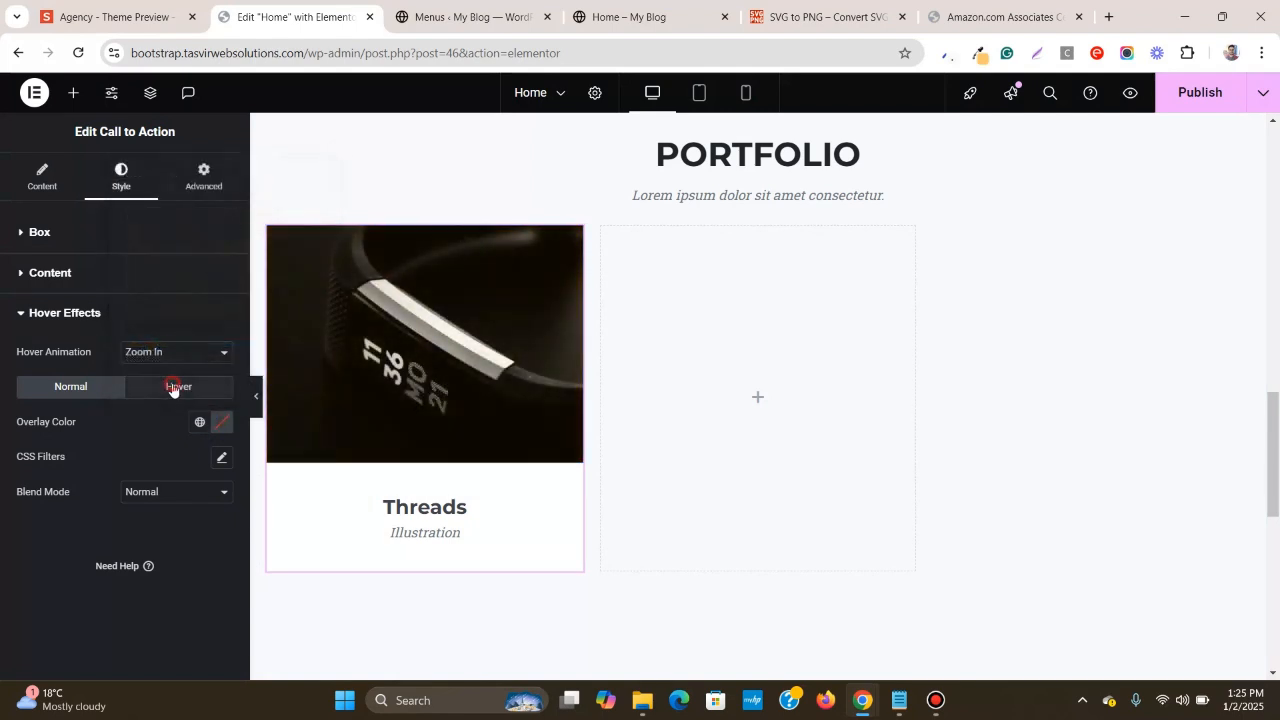
# - Set the Threads card's hover-state overlay color to the global yellow (#FFC800) and test it on the card
pyautogui.click(172, 388)
pyautogui.click(200, 422)
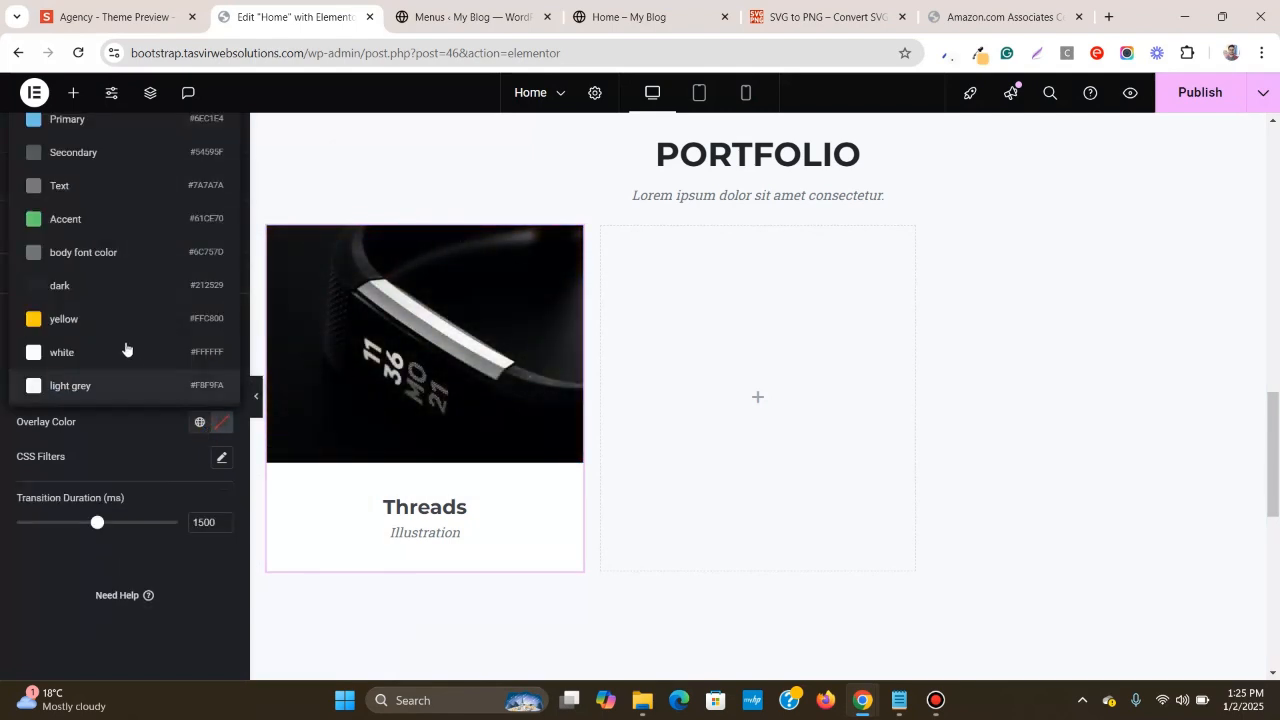
pyautogui.click(113, 321)
pyautogui.moveTo(483, 328)
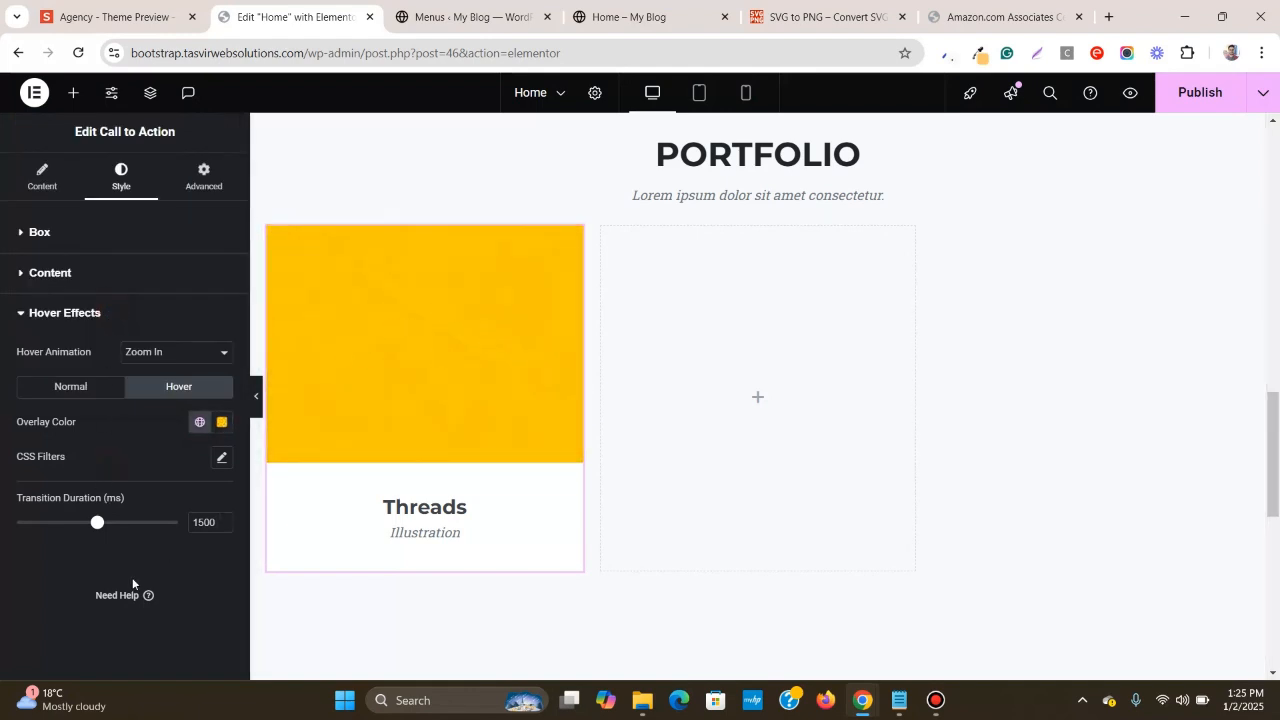
# - Make the Threads card's yellow hover overlay semi-transparent, fine-tuning its opacity slightly above #FFC800A6
pyautogui.click(222, 423)
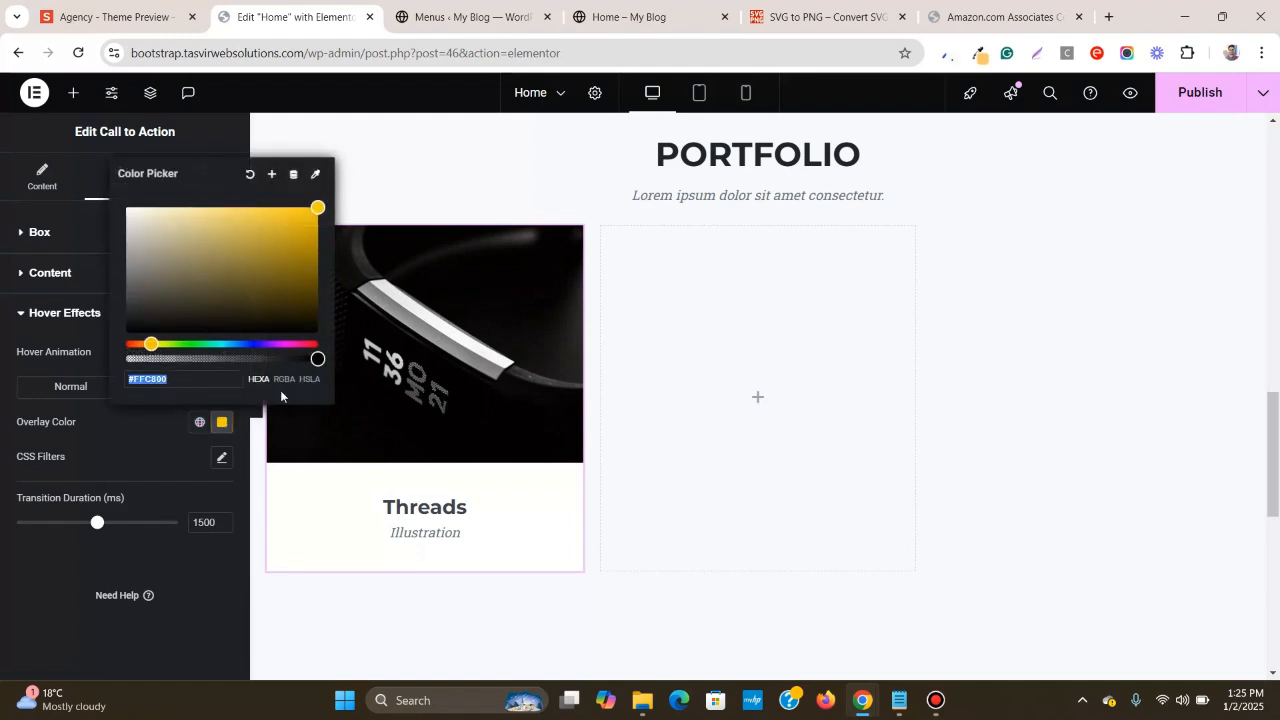
pyautogui.moveTo(318, 359); pyautogui.dragTo(250, 359)
pyautogui.click(127, 436)
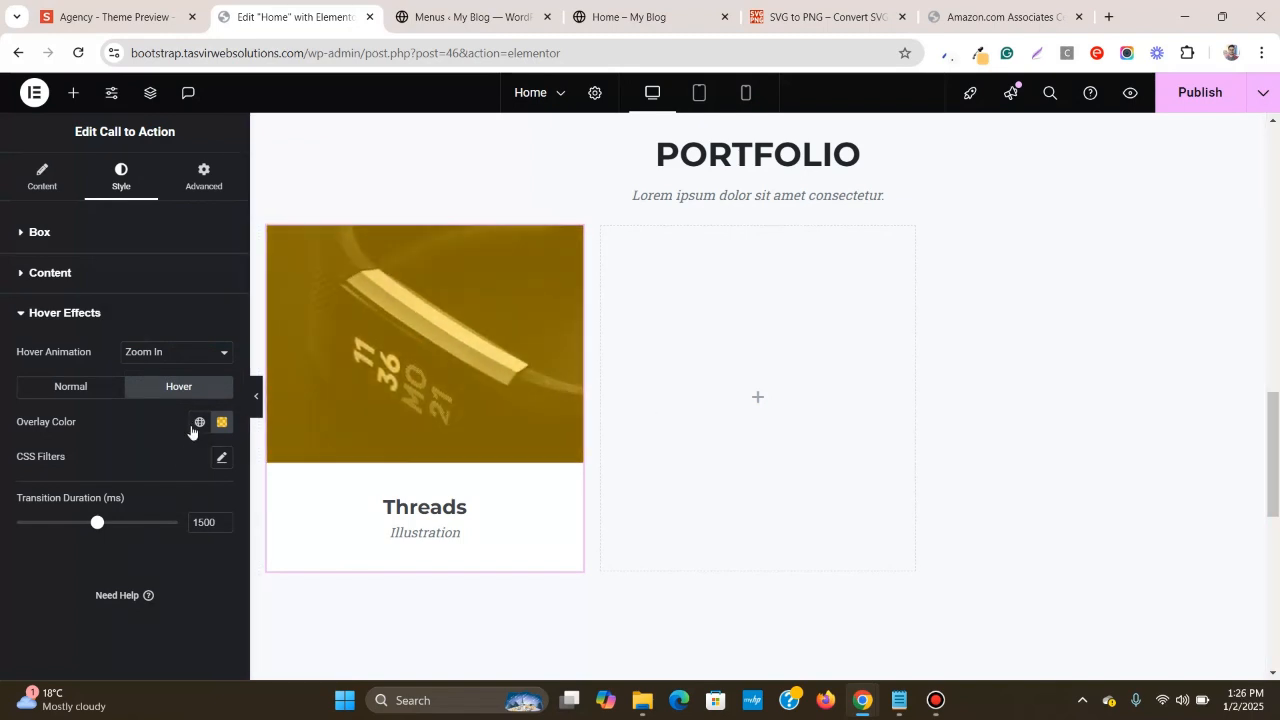
pyautogui.click(221, 424)
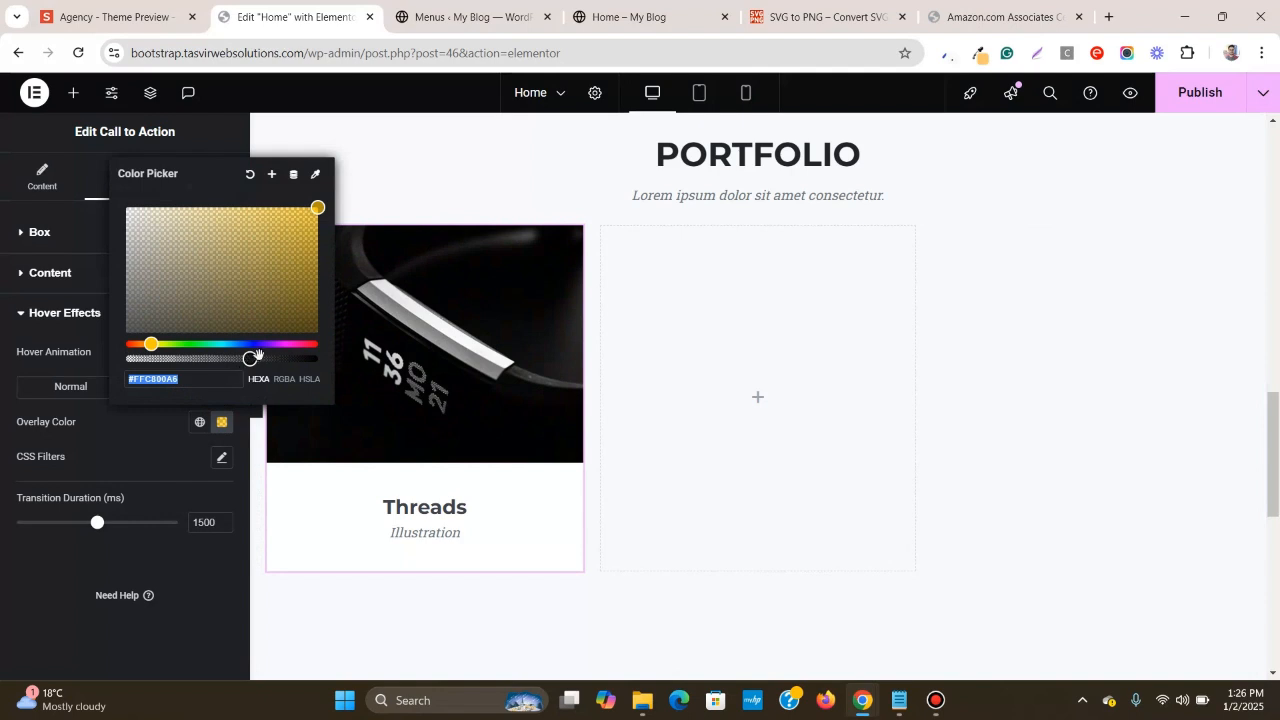
pyautogui.moveTo(250, 359); pyautogui.dragTo(263, 360)
pyautogui.click(183, 448)
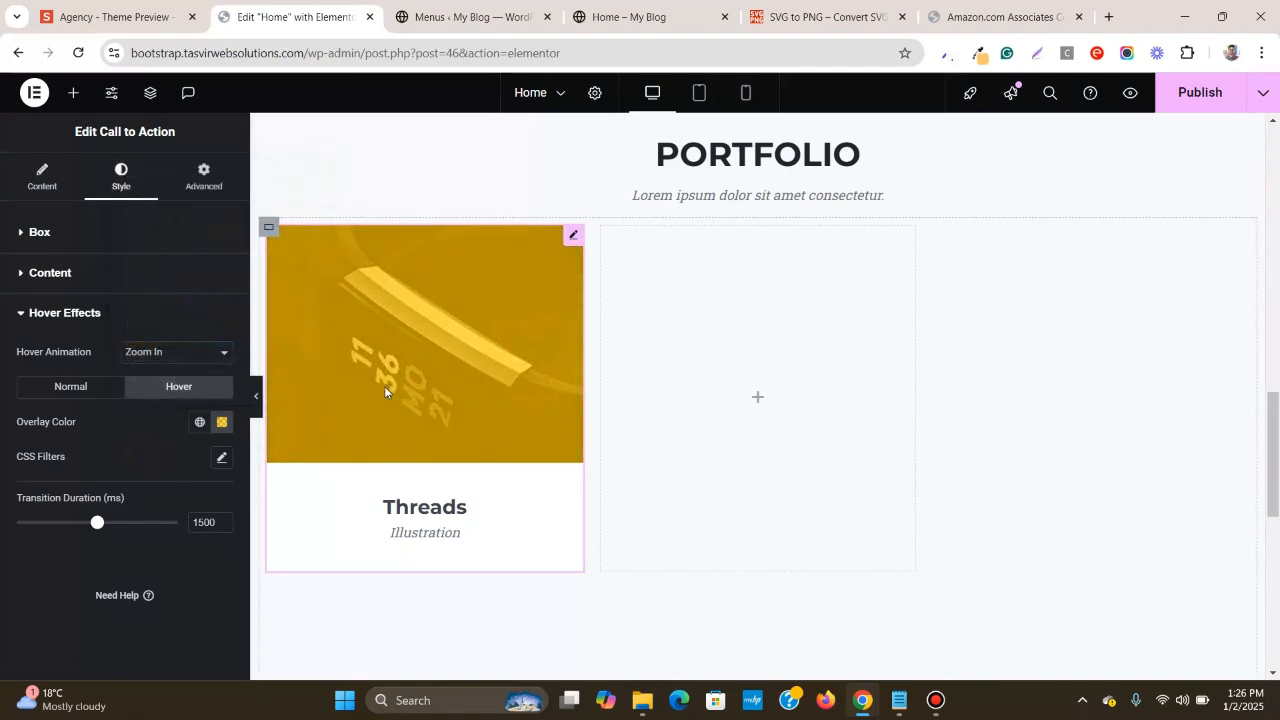
# - Compare the Threads card's hover overlay with the hover effect of the portfolio cards in the theme preview
pyautogui.click(84, 5)
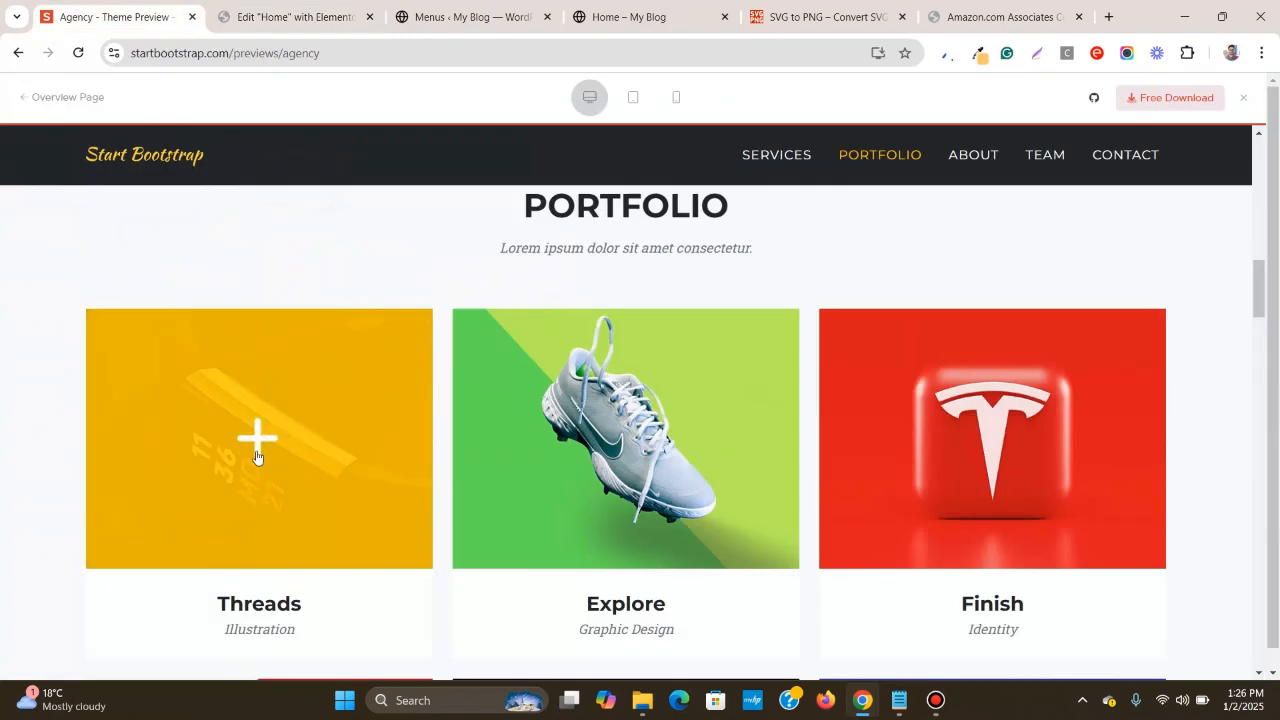
pyautogui.click(296, 5)
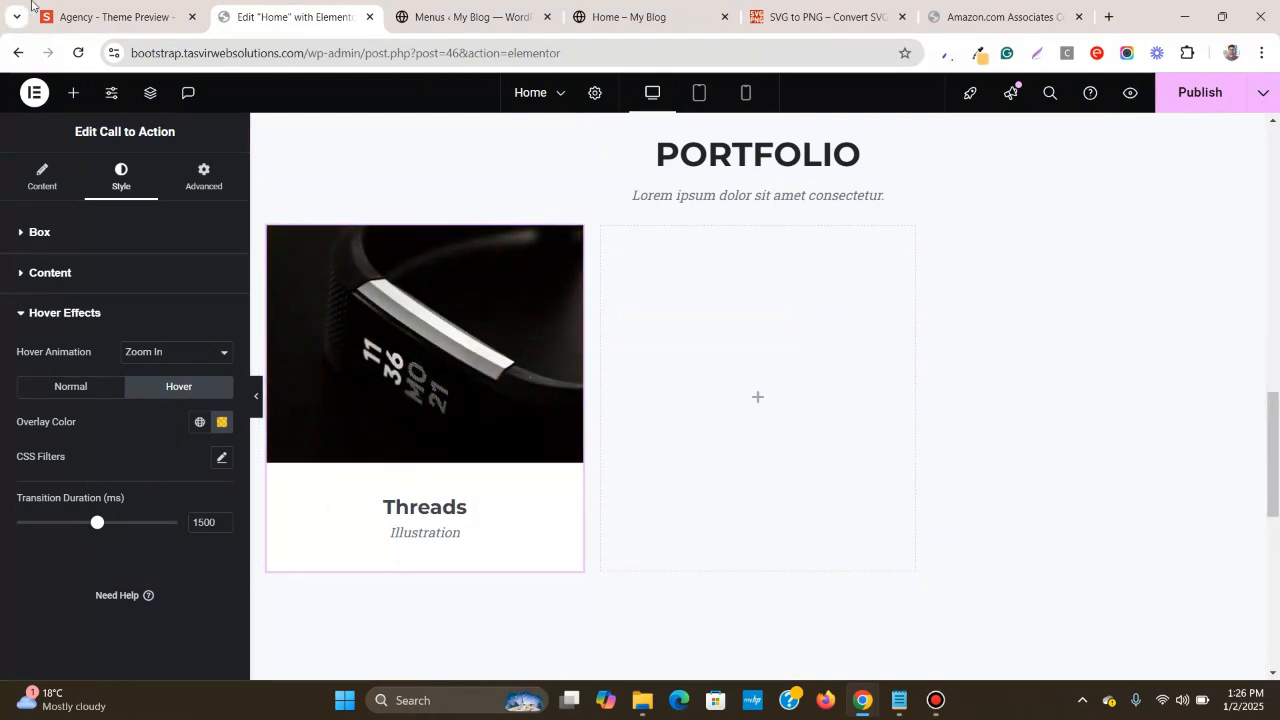
pyautogui.click(100, 17)
pyautogui.scroll(-1, 566, 350)
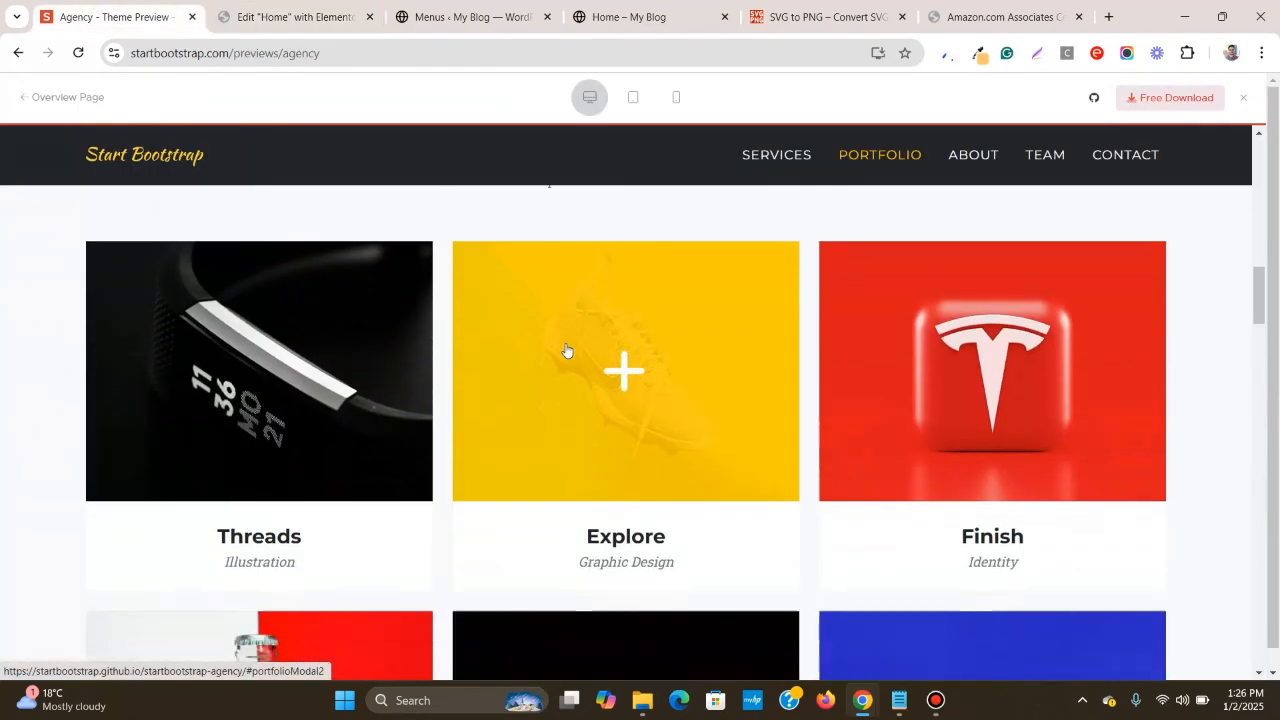
# - Copy the Threads Call to Action widget in Elementor and paste it into the empty second Portfolio container
pyautogui.click(243, 14)
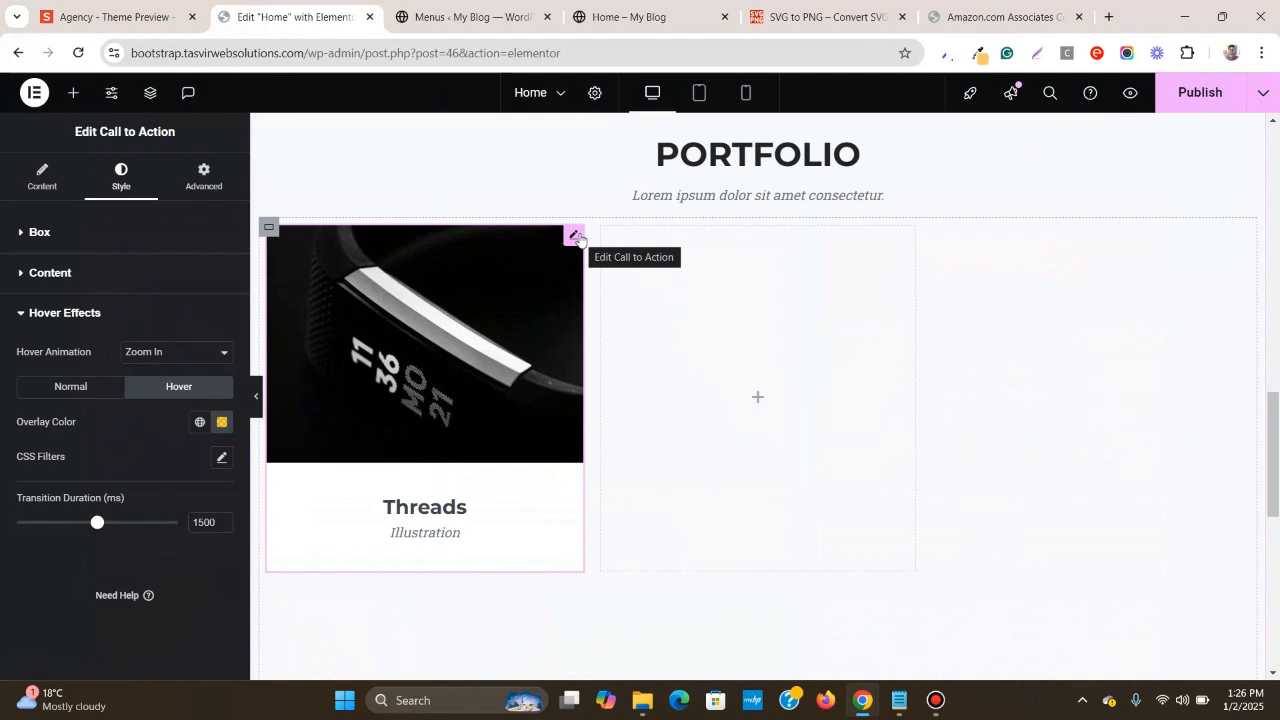
pyautogui.rightClick(578, 237)
pyautogui.click(625, 316)
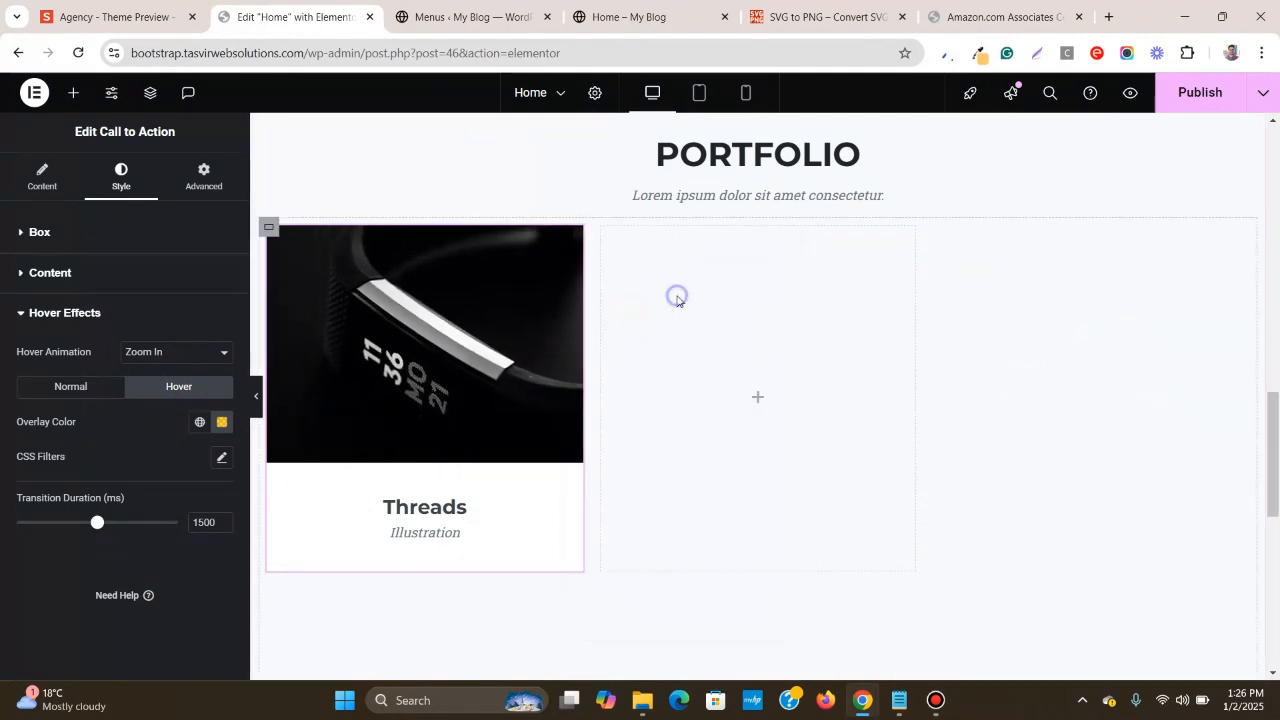
pyautogui.rightClick(677, 294)
pyautogui.click(714, 366)
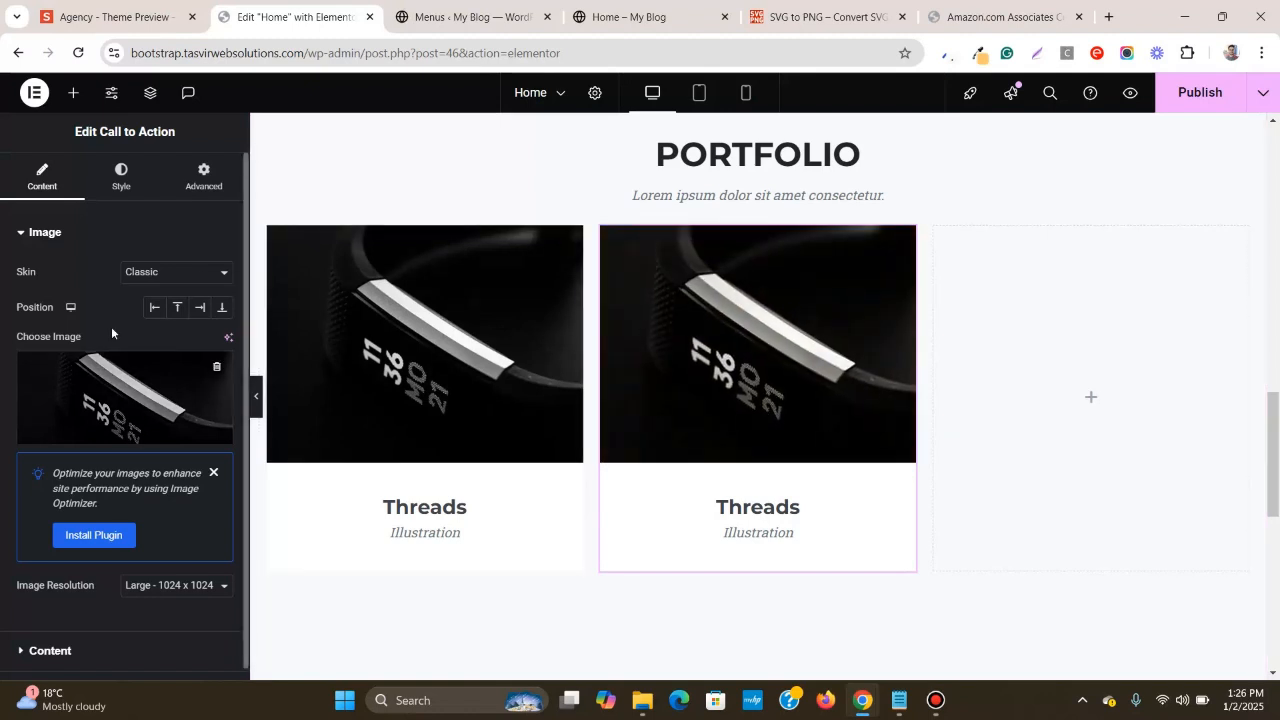
# - Replace the second card's image with 2.jpg, uploaded from the portfolio image folder in File Explorer
pyautogui.scroll(-1, 68, 284)
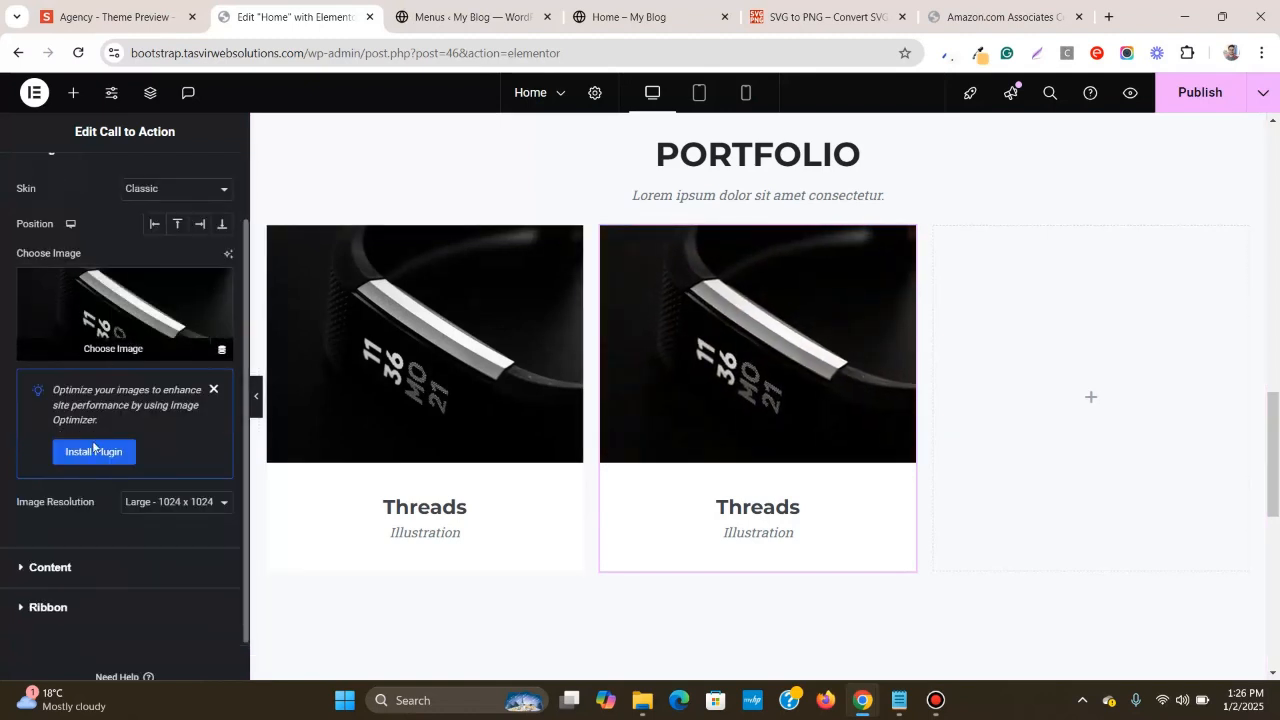
pyautogui.click(70, 578)
pyautogui.click(58, 226)
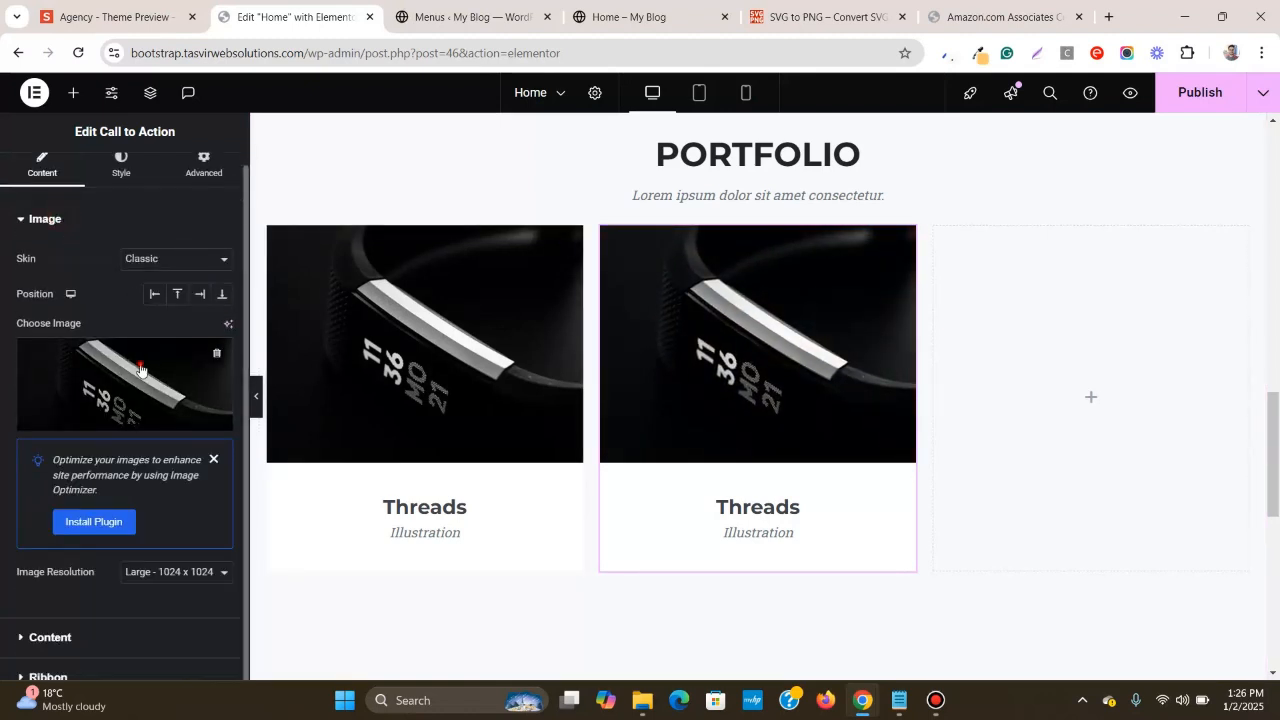
pyautogui.click(135, 362)
pyautogui.moveTo(643, 710)
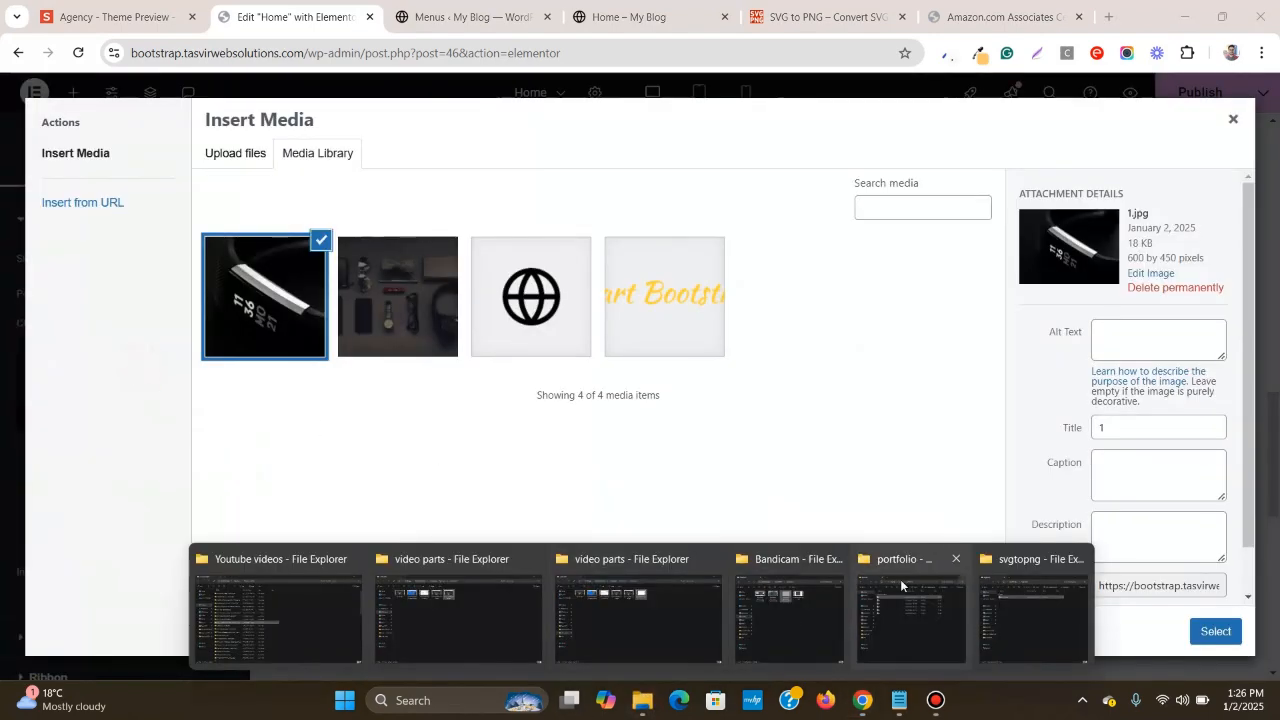
pyautogui.click(903, 579)
pyautogui.click(685, 342)
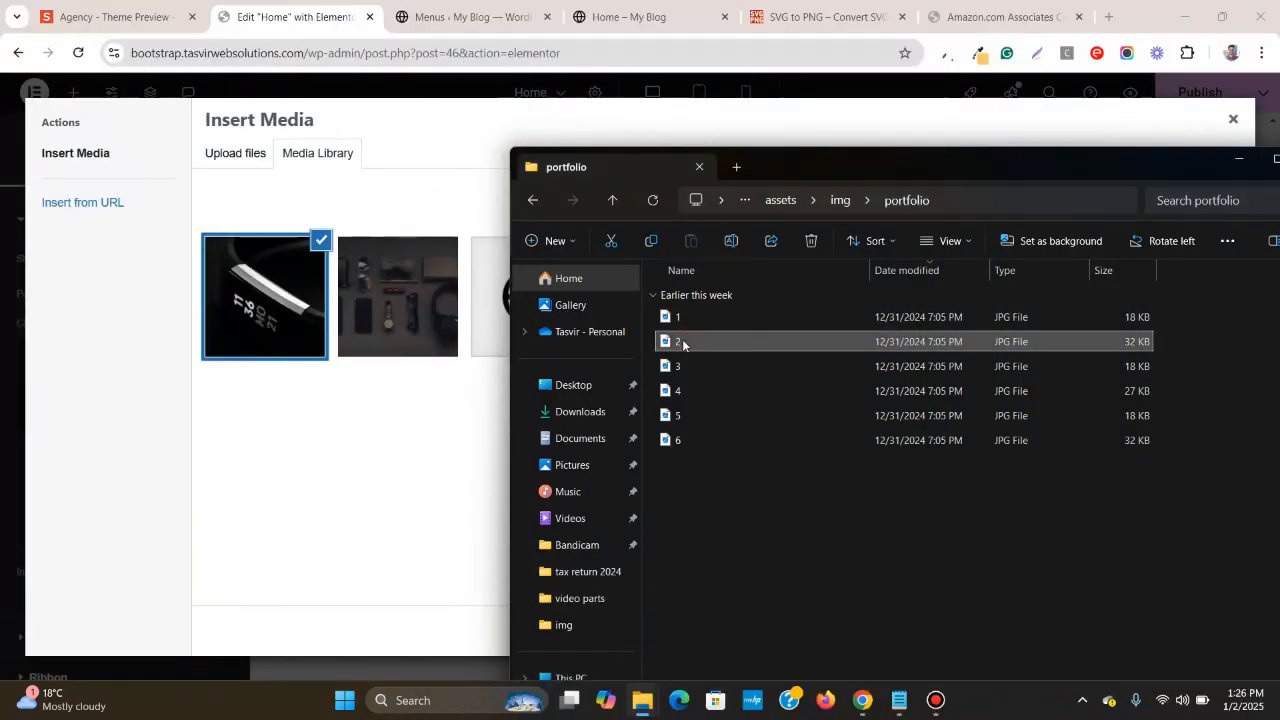
pyautogui.moveTo(684, 344); pyautogui.dragTo(465, 216)
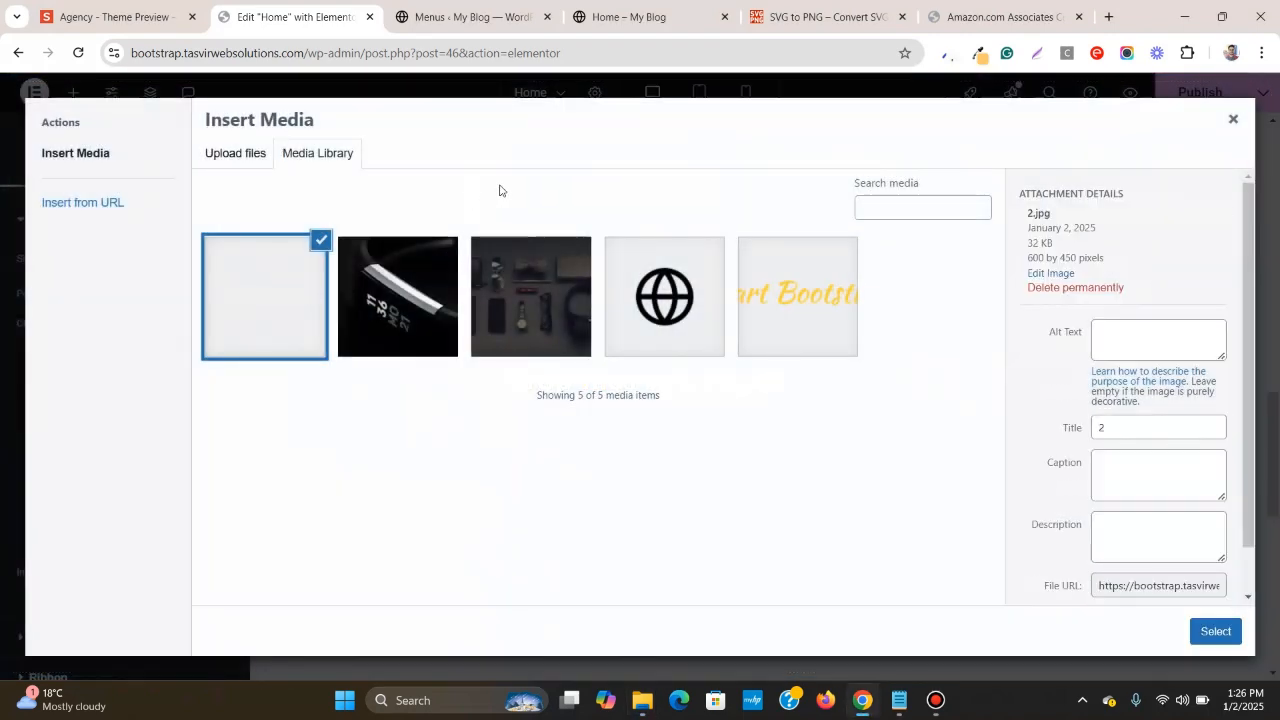
pyautogui.click(1214, 632)
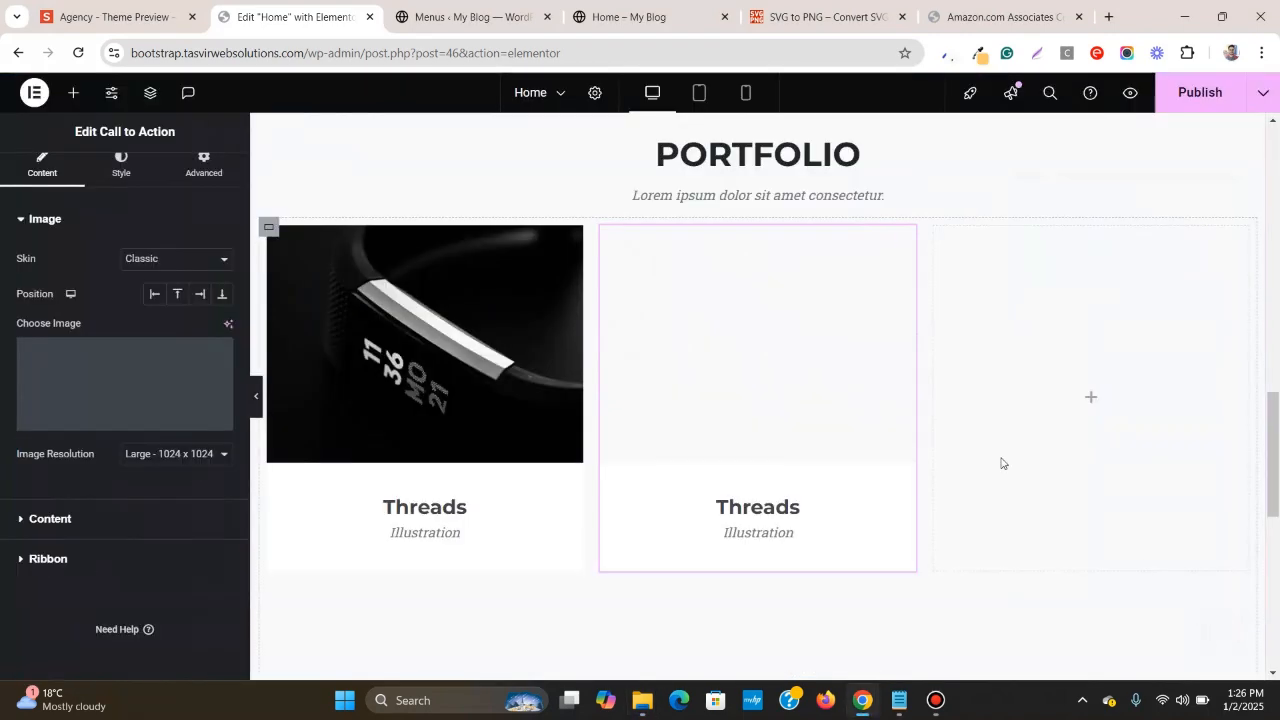
# - Copy the title "Explore" from the theme preview and use it as the second card's title
pyautogui.hotkey('ctrl', '1')
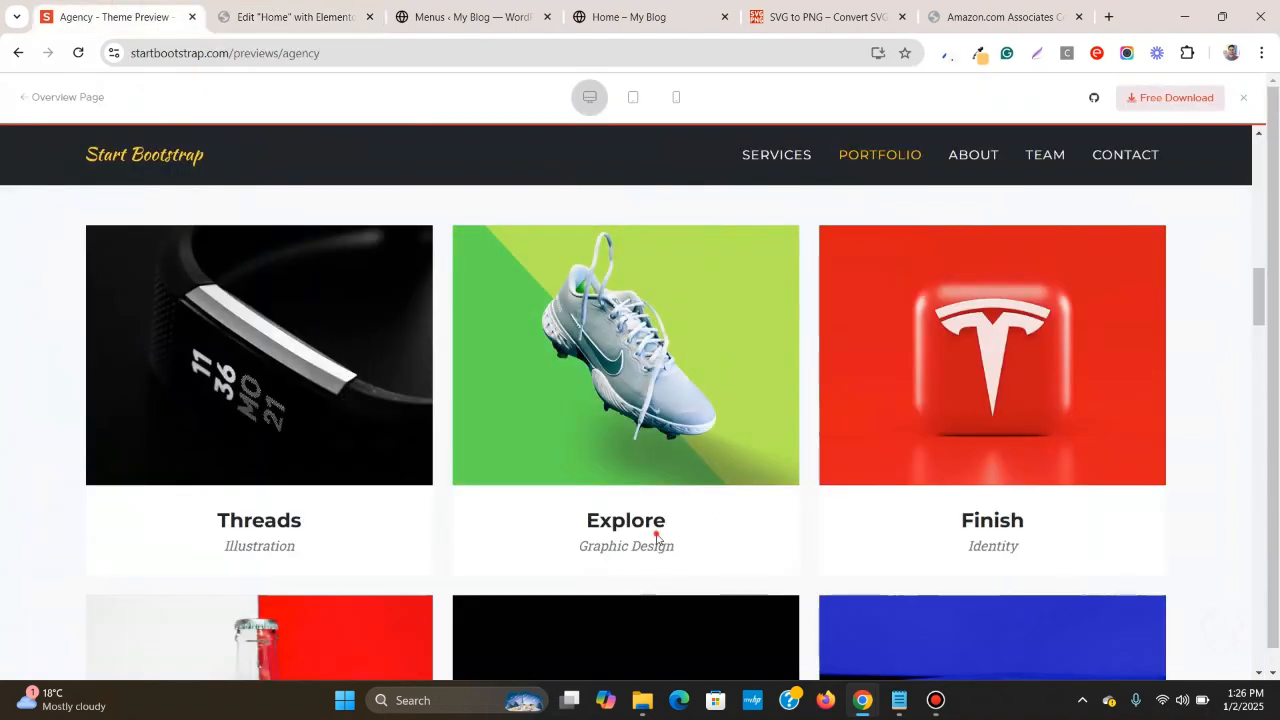
pyautogui.rightClick(657, 527)
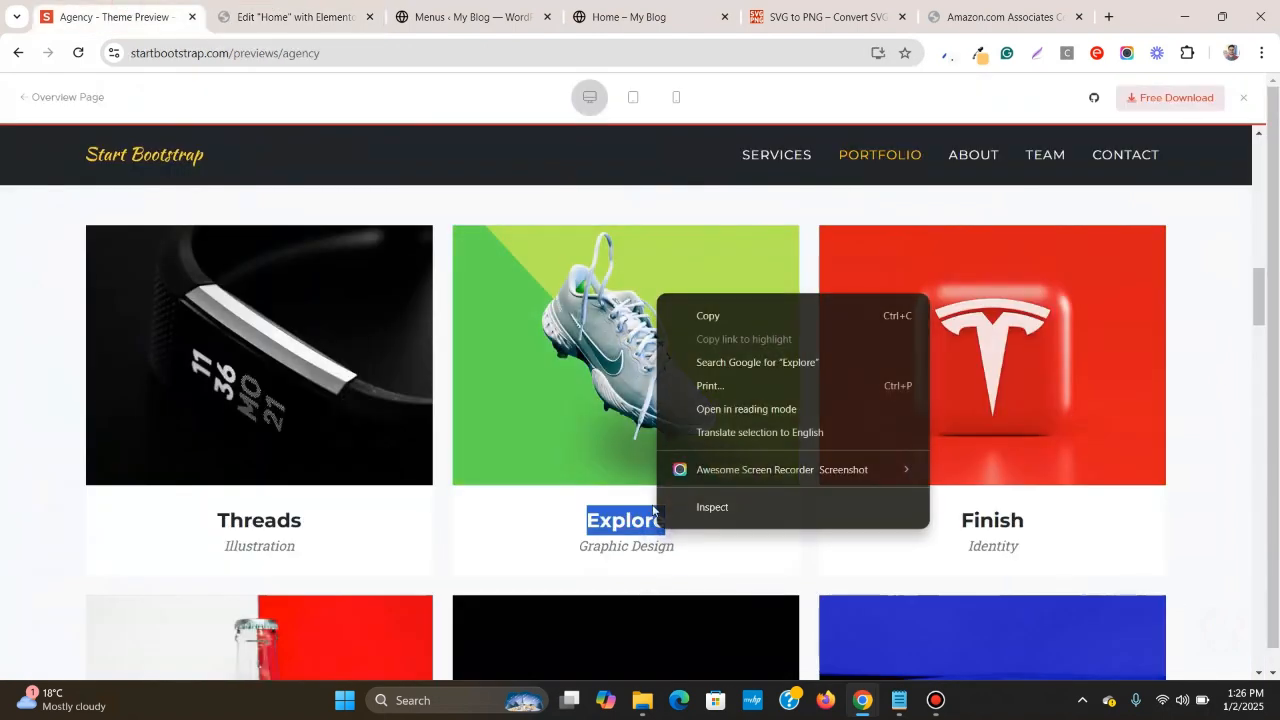
pyautogui.click(684, 322)
pyautogui.click(343, 25)
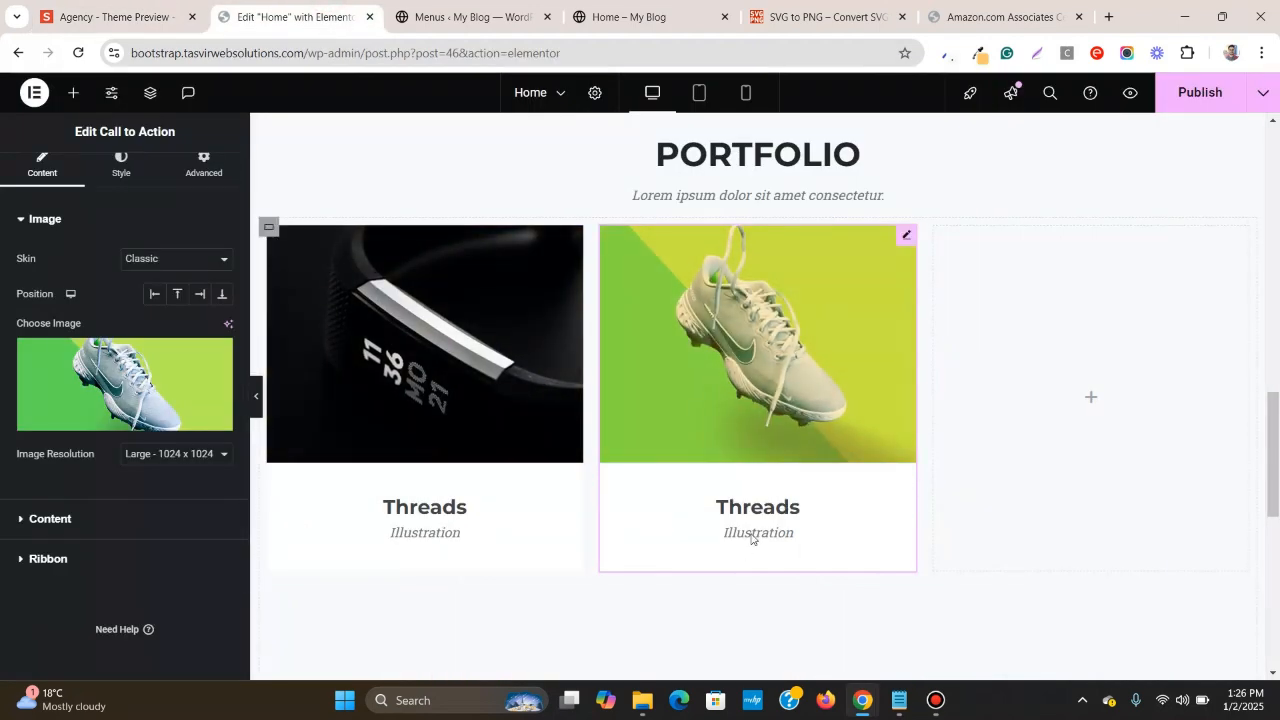
pyautogui.click(95, 518)
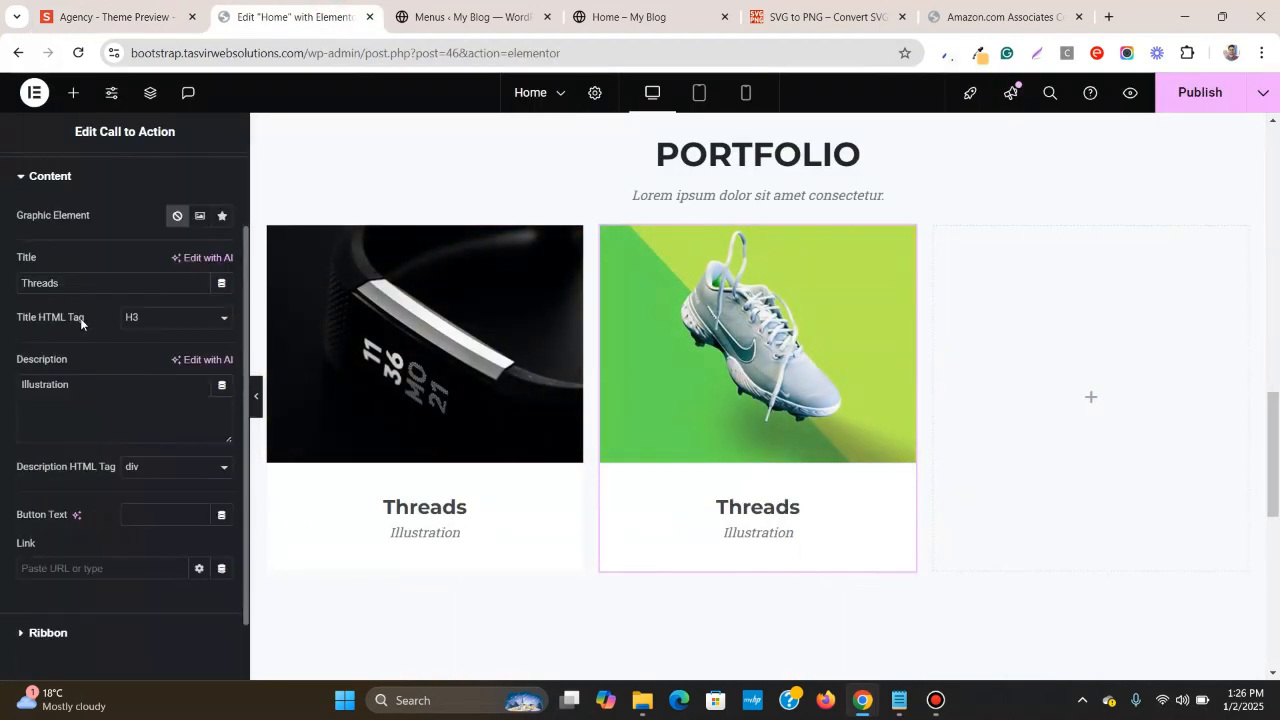
pyautogui.rightClick(81, 282)
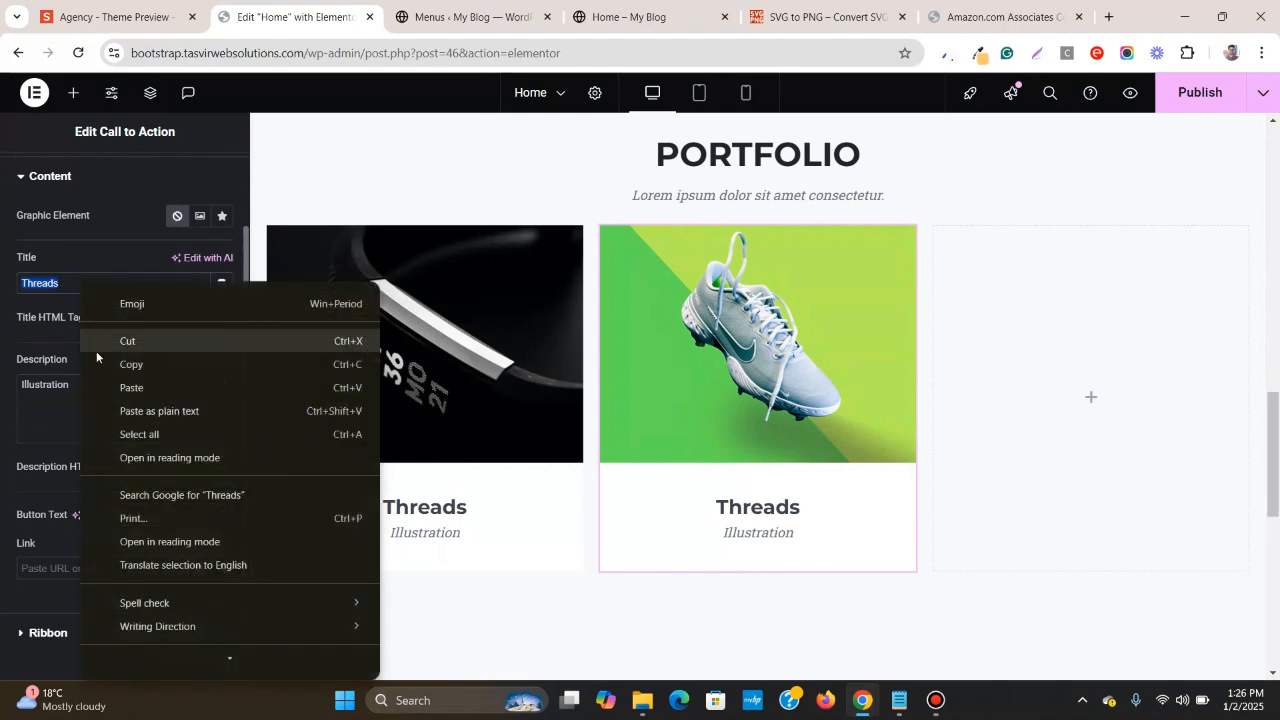
pyautogui.click(109, 410)
# - Copy "Graphic Design" from the theme preview and use it as the Explore card's description
pyautogui.click(86, 4)
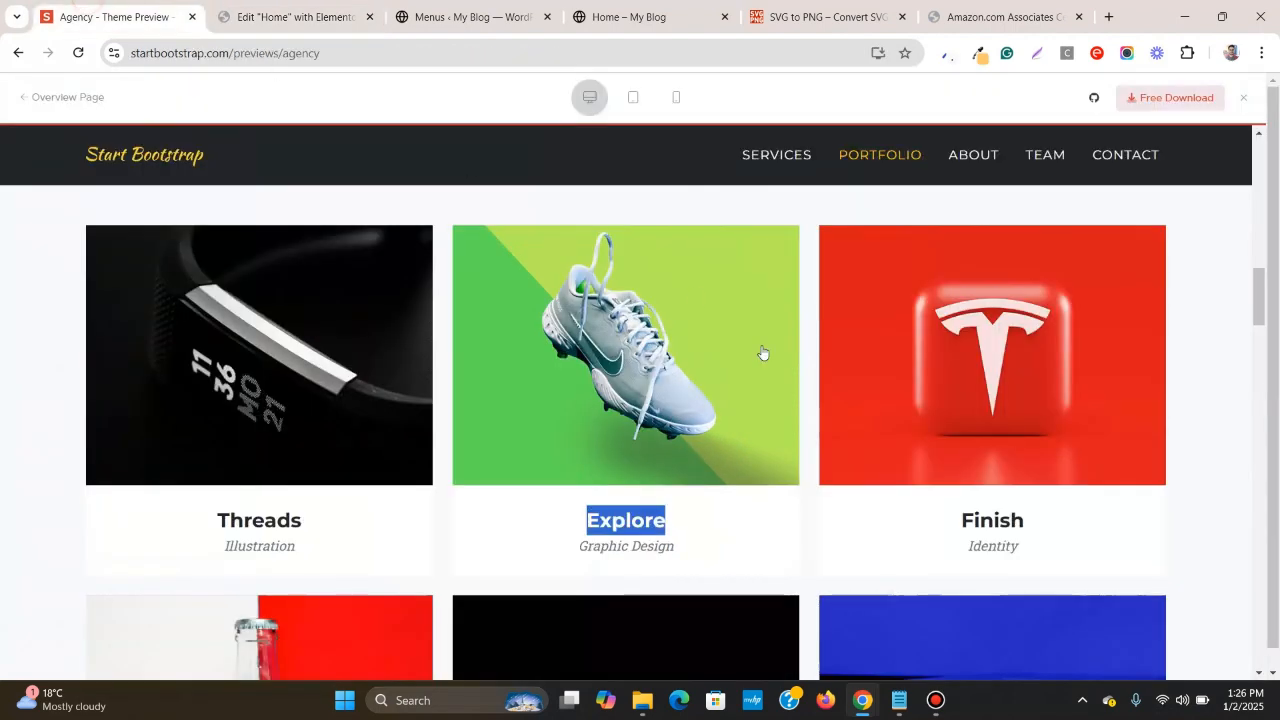
pyautogui.rightClick(633, 549)
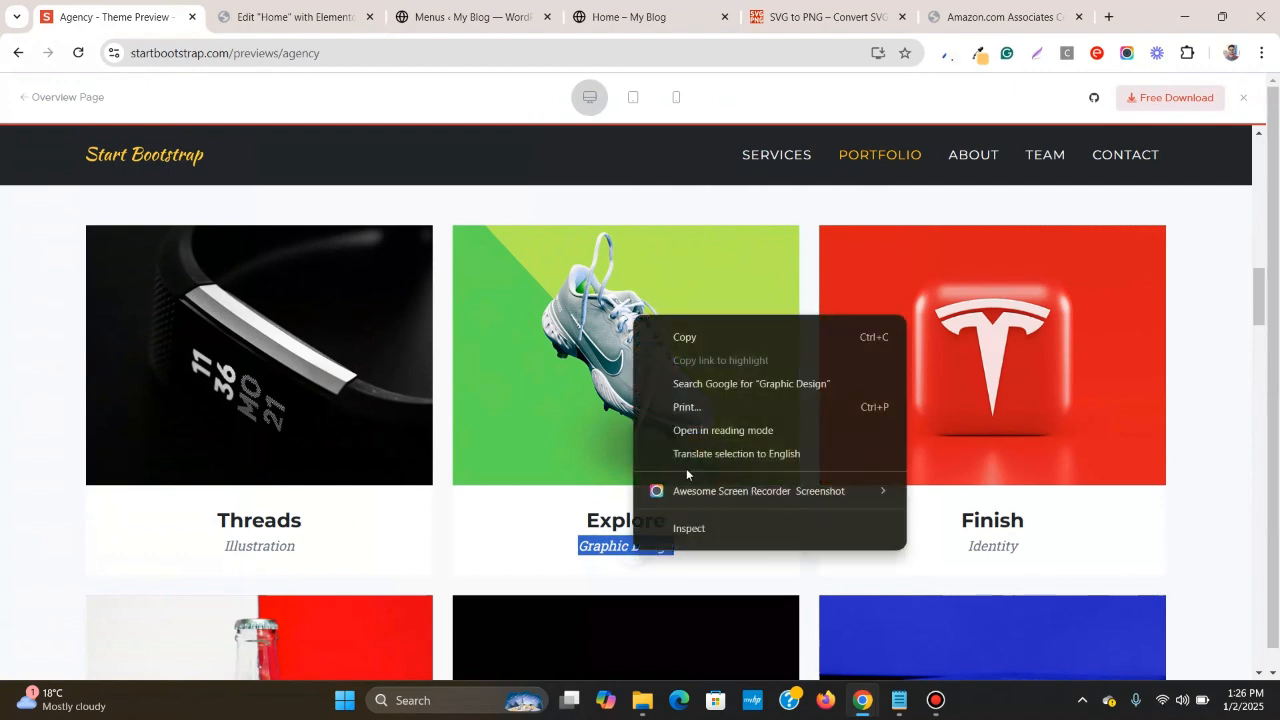
pyautogui.click(724, 338)
pyautogui.click(290, 17)
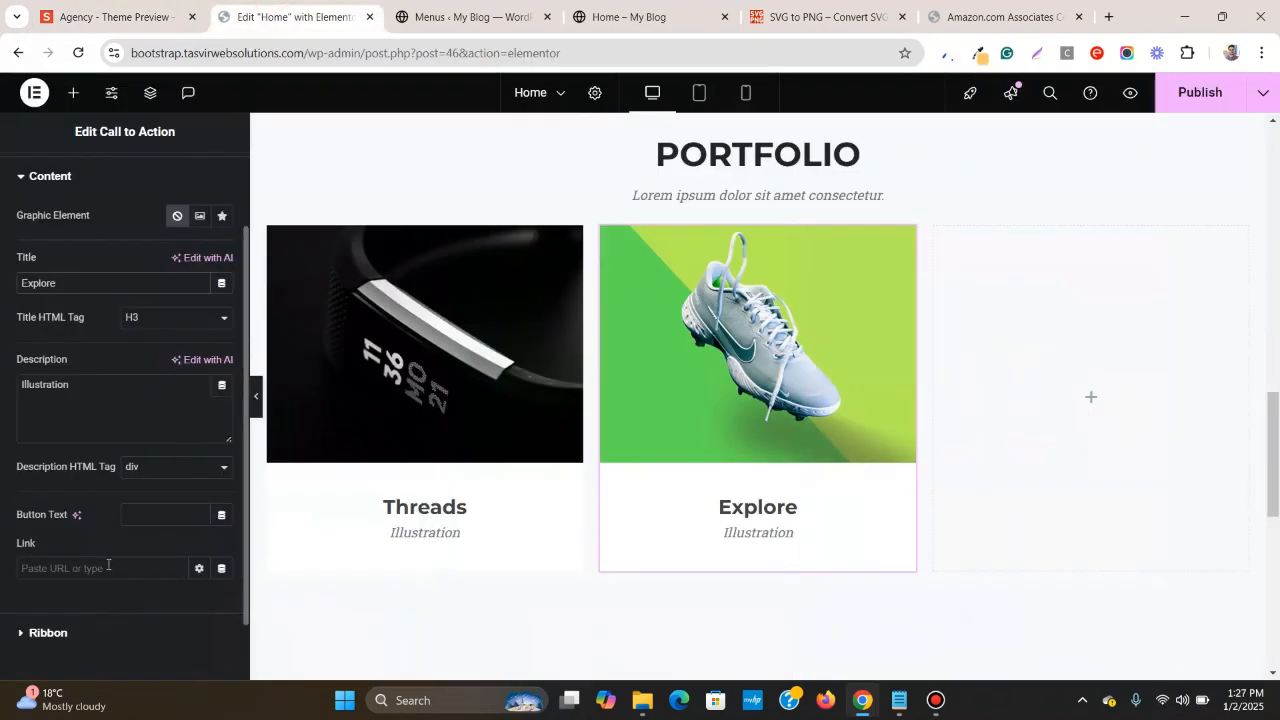
pyautogui.rightClick(60, 389)
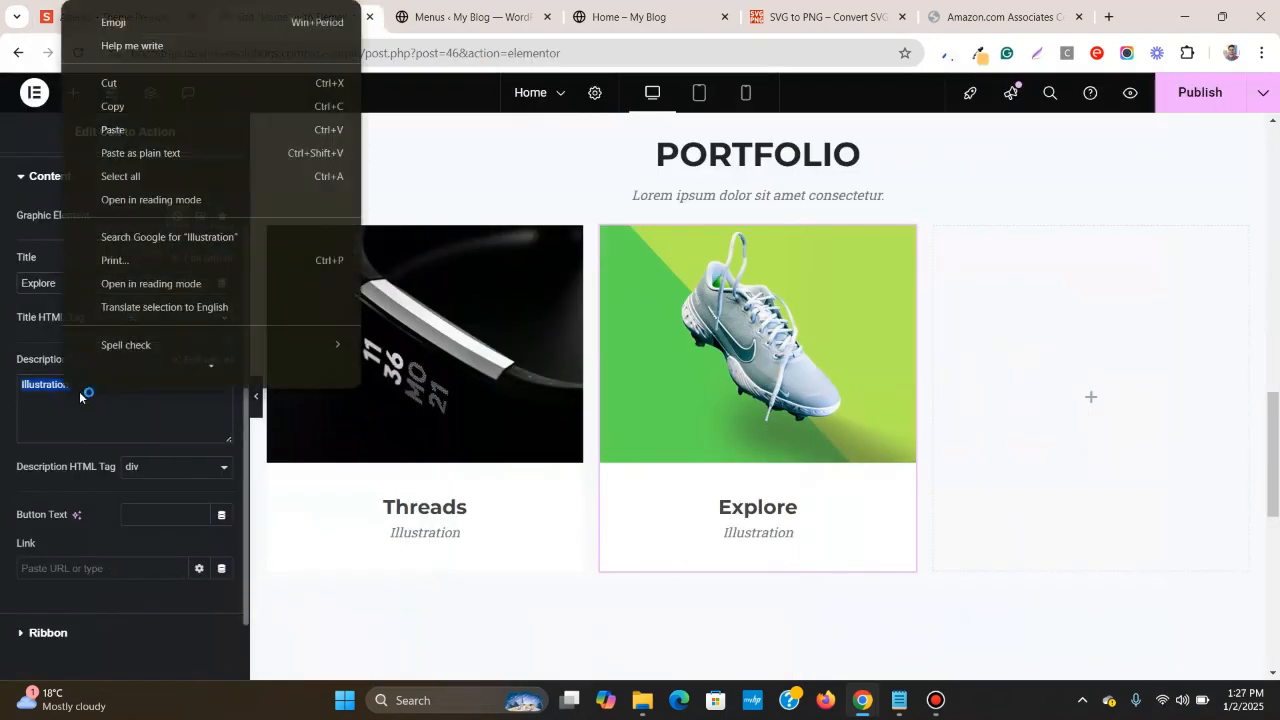
pyautogui.click(178, 176)
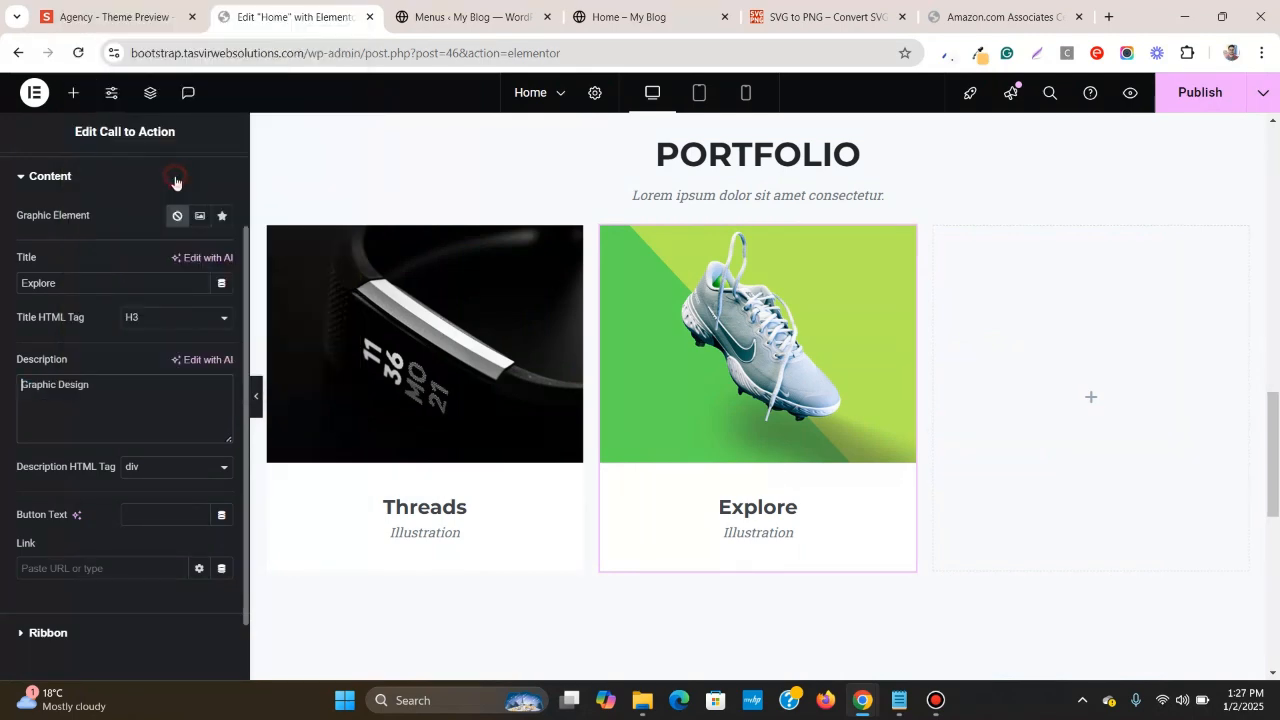
# - Copy the Explore Call to Action widget and paste it into the empty third Portfolio container
pyautogui.rightClick(907, 234)
pyautogui.click(938, 316)
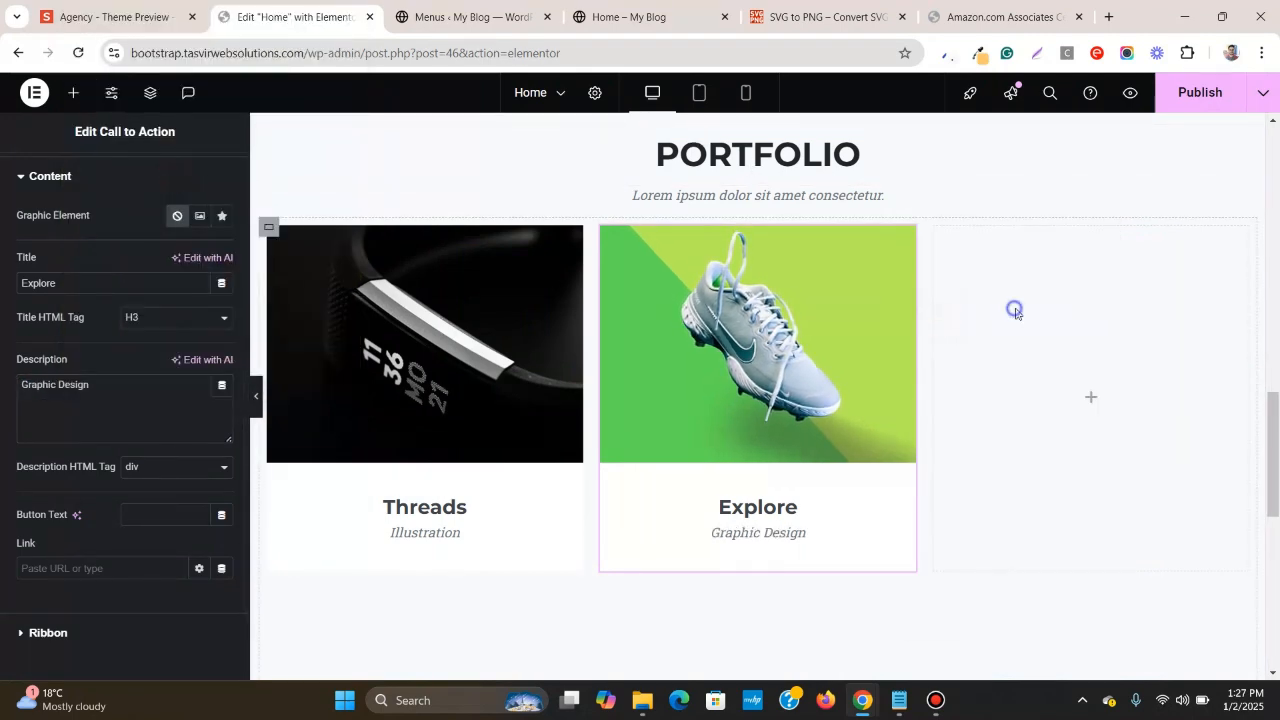
pyautogui.rightClick(1014, 308)
pyautogui.click(1022, 369)
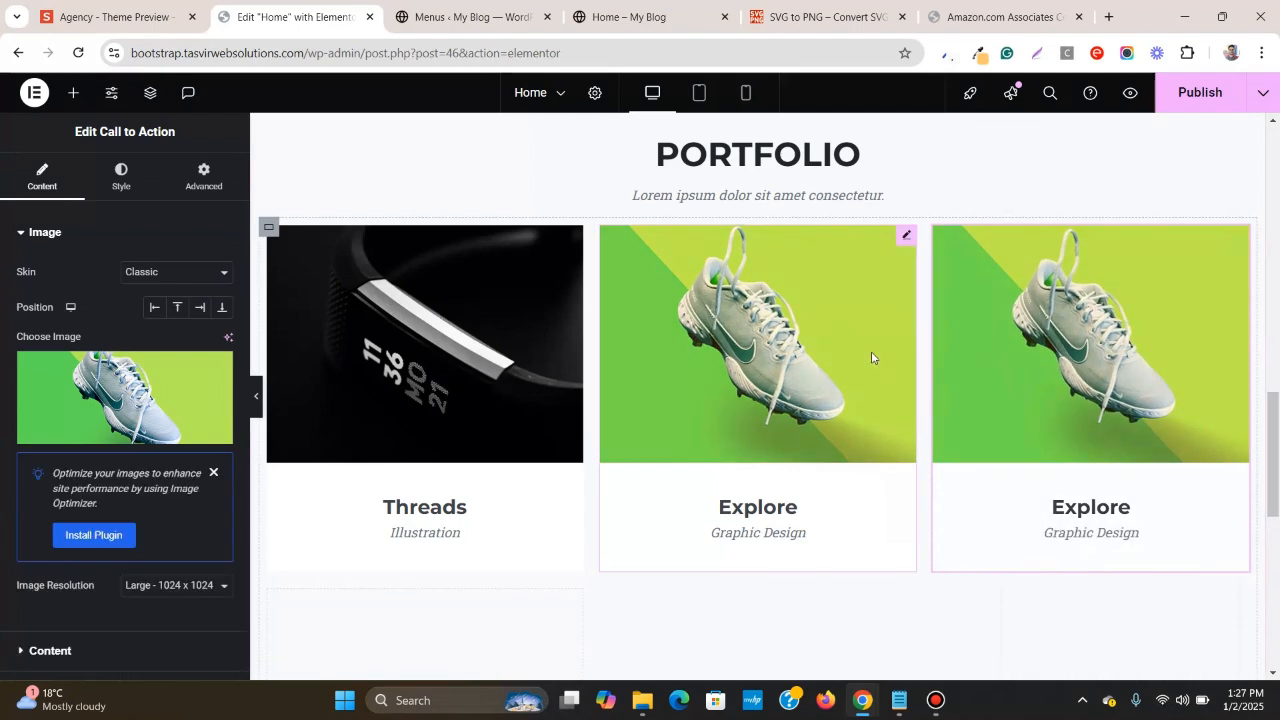
pyautogui.scroll(-1, 871, 356)
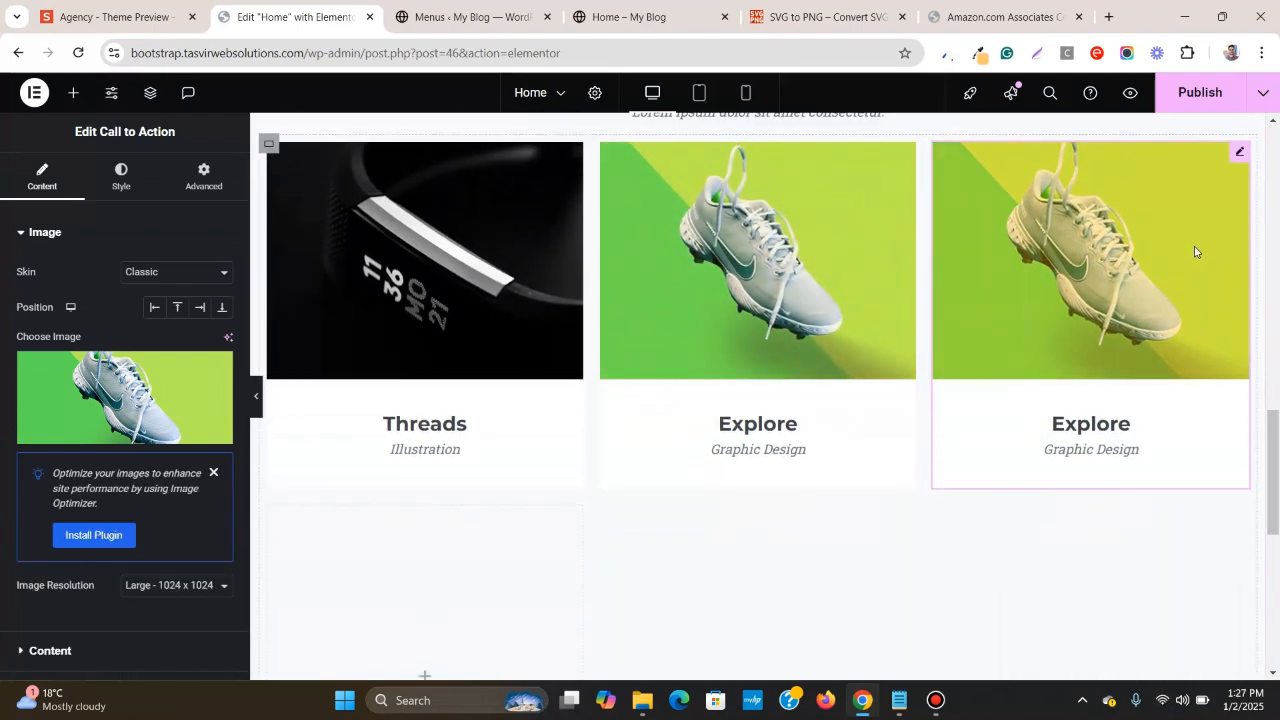
pyautogui.scroll(2, 1200, 298)
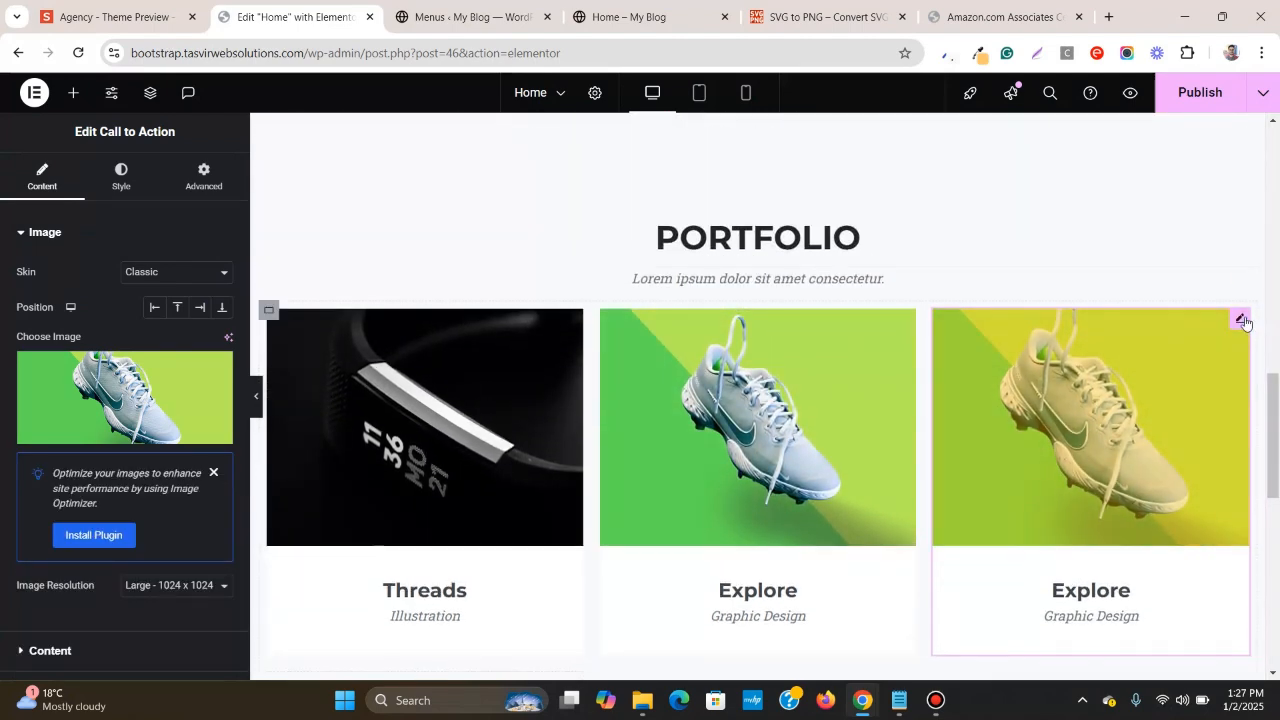
# - Replace the third card's image with 3.jpg, uploaded from the portfolio image folder in File Explorer
pyautogui.click(82, 5)
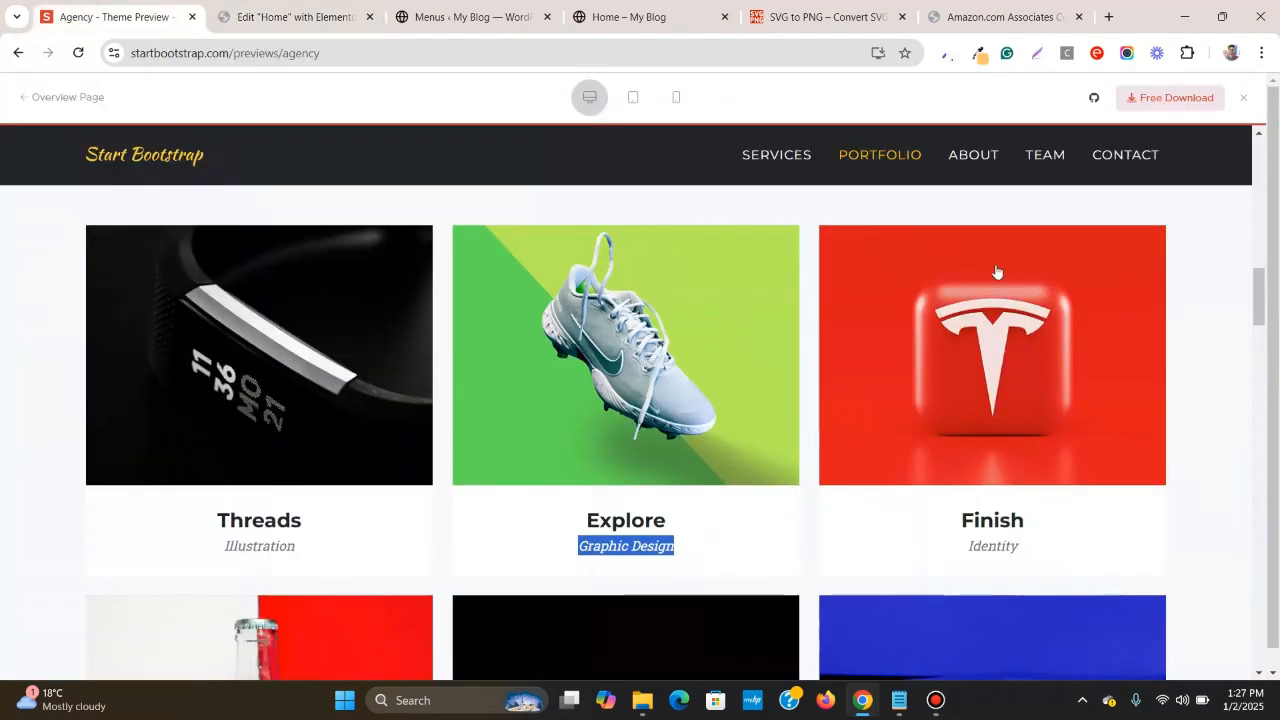
pyautogui.click(292, 16)
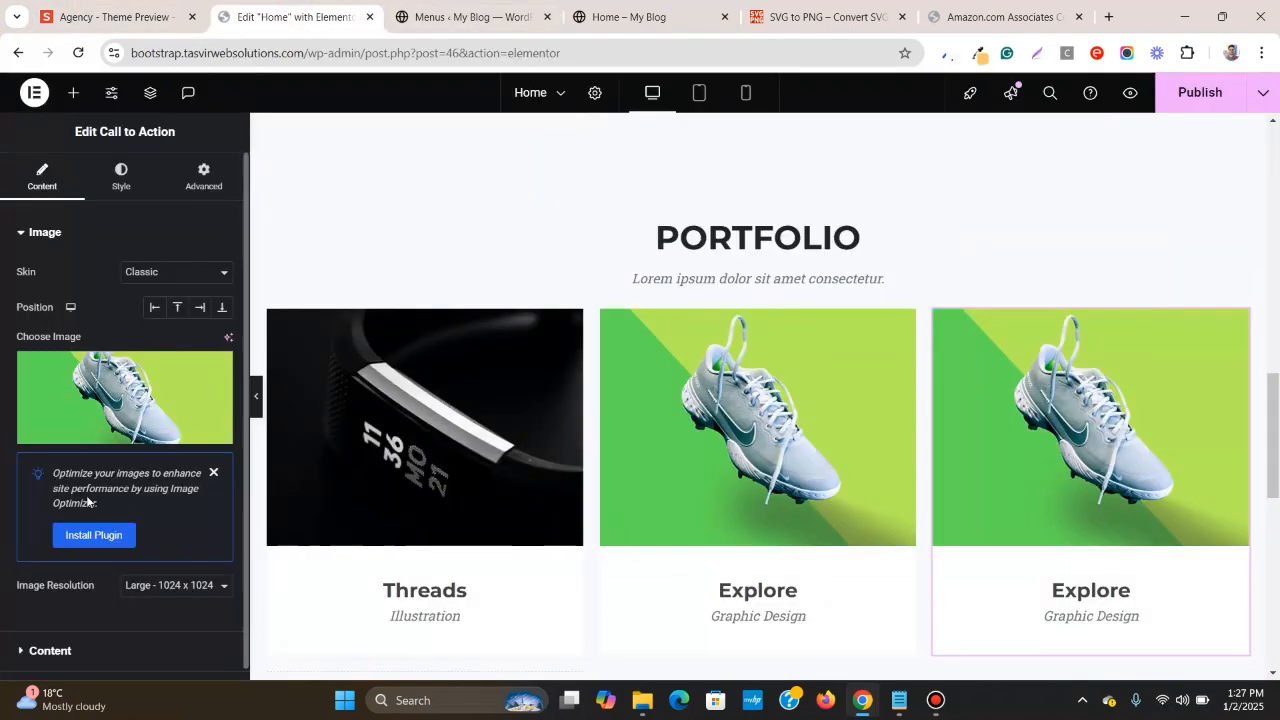
pyautogui.scroll(-1, 88, 501)
pyautogui.click(50, 567)
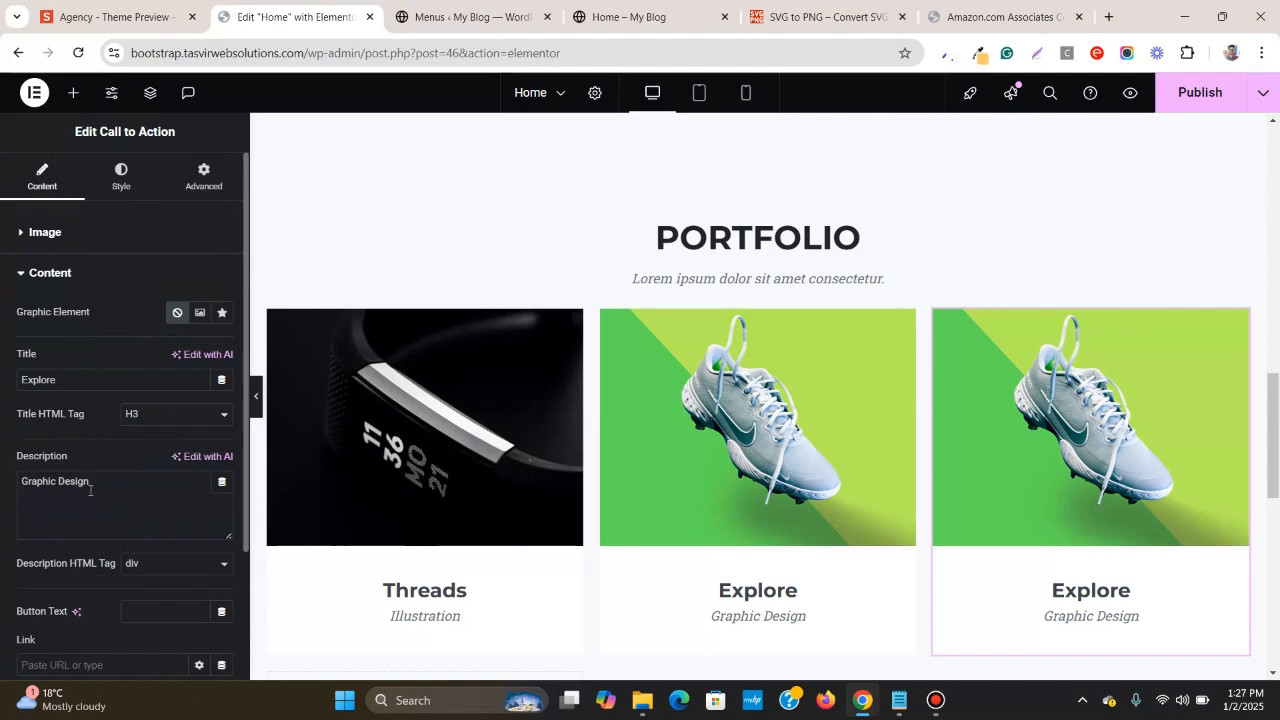
pyautogui.scroll(-2, 111, 516)
pyautogui.scroll(2, 111, 516)
pyautogui.click(72, 244)
pyautogui.click(185, 368)
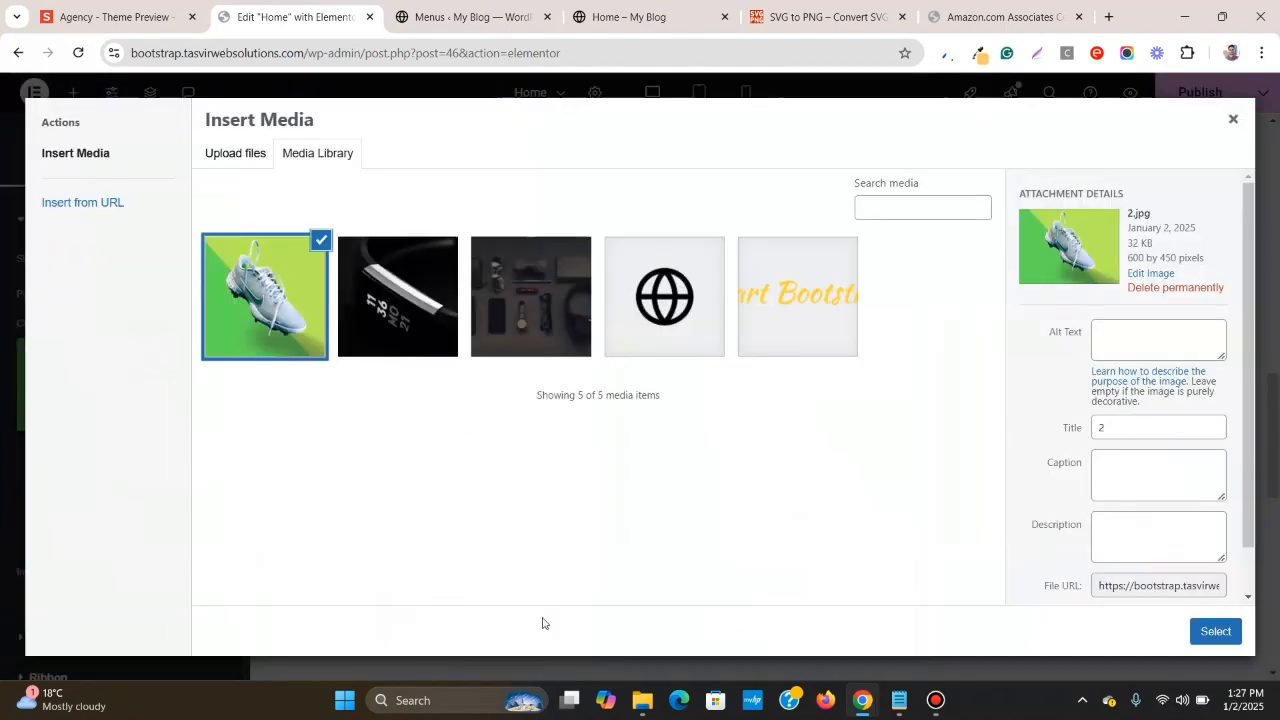
pyautogui.moveTo(648, 707)
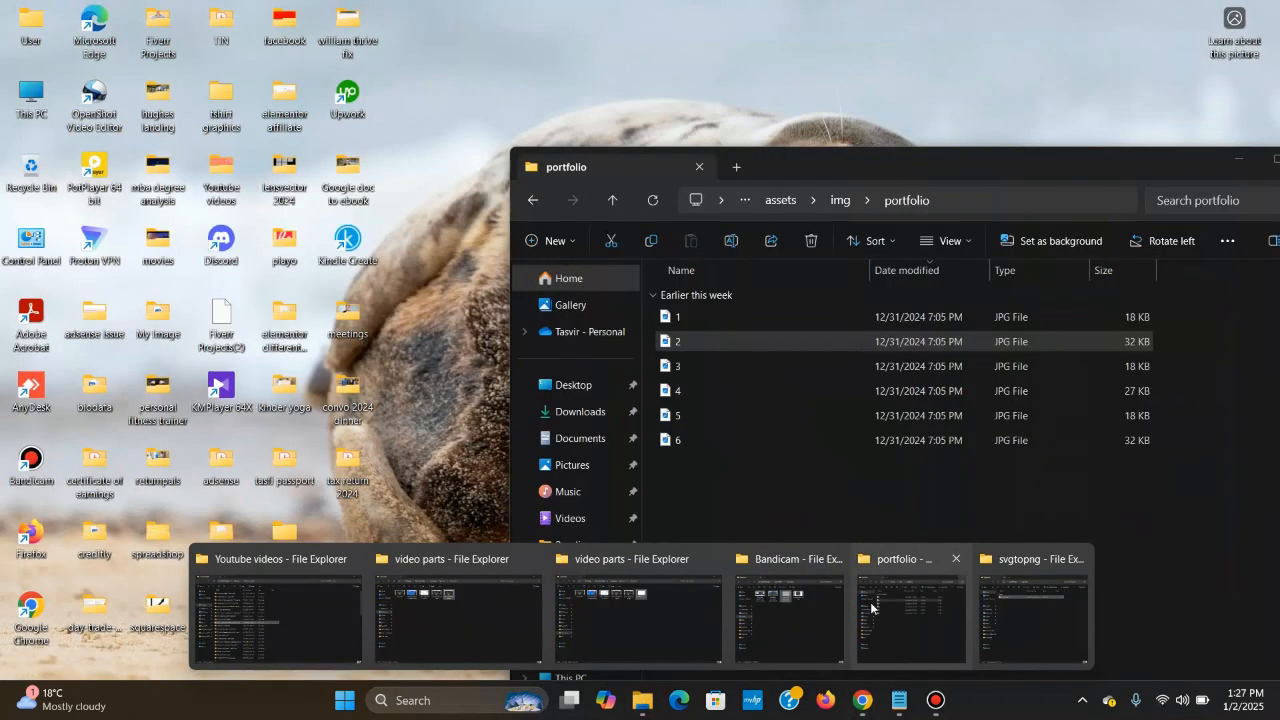
pyautogui.click(900, 610)
pyautogui.moveTo(730, 372); pyautogui.dragTo(529, 206)
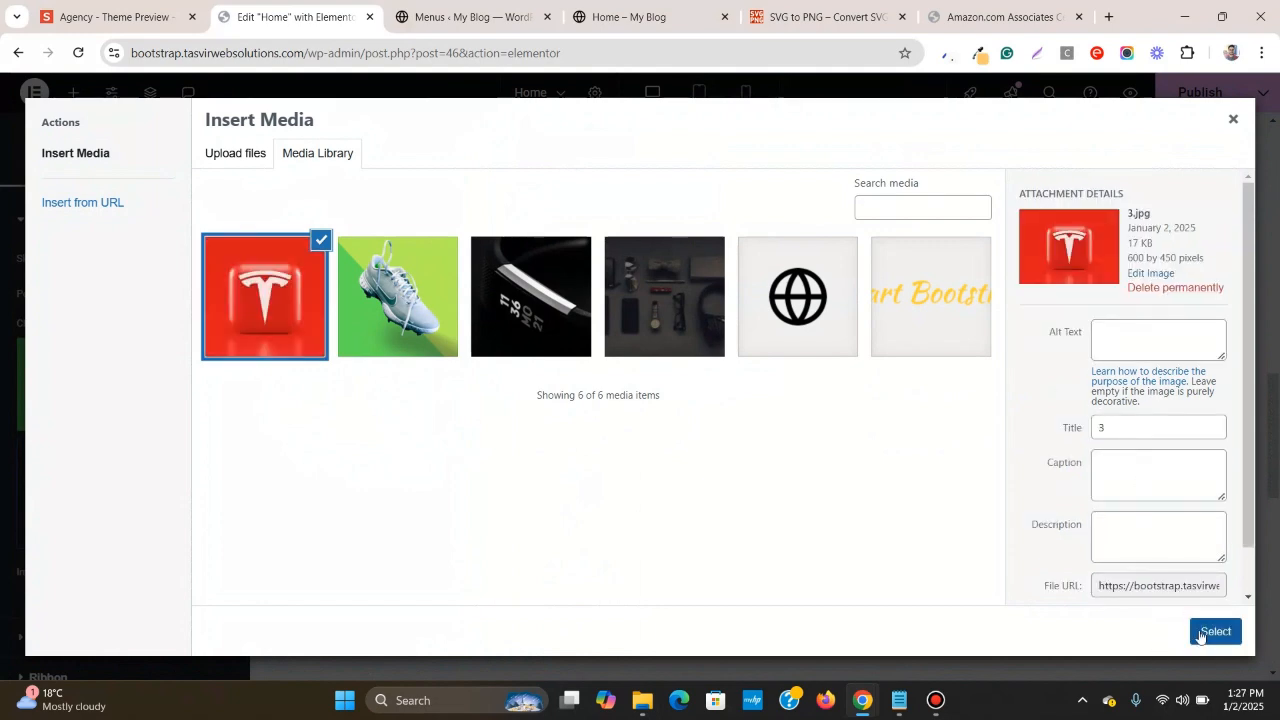
pyautogui.click(1214, 631)
# - Copy the title "Finish" from the theme preview and use it as the third card's title
pyautogui.hotkey('ctrl', 'shift', 'Tab')
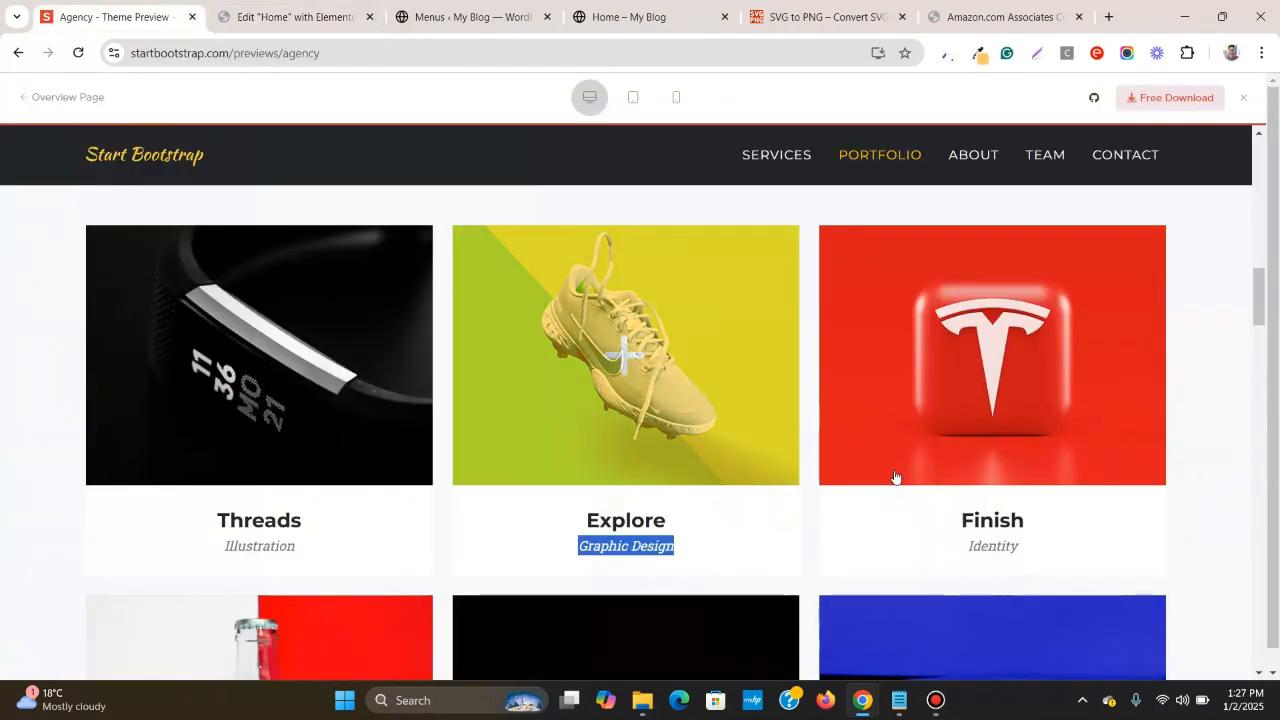
pyautogui.rightClick(1014, 521)
pyautogui.click(789, 308)
pyautogui.hotkey('ctrl', 'Tab')
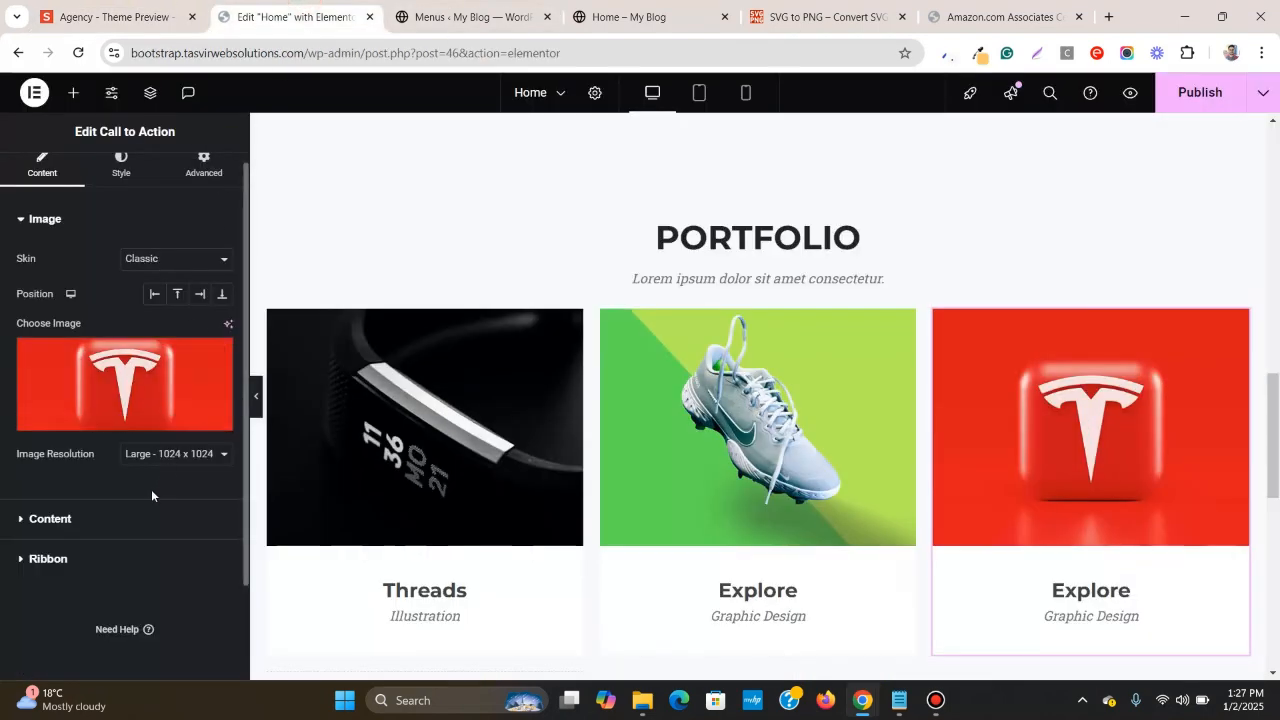
pyautogui.click(141, 545)
pyautogui.click(90, 266)
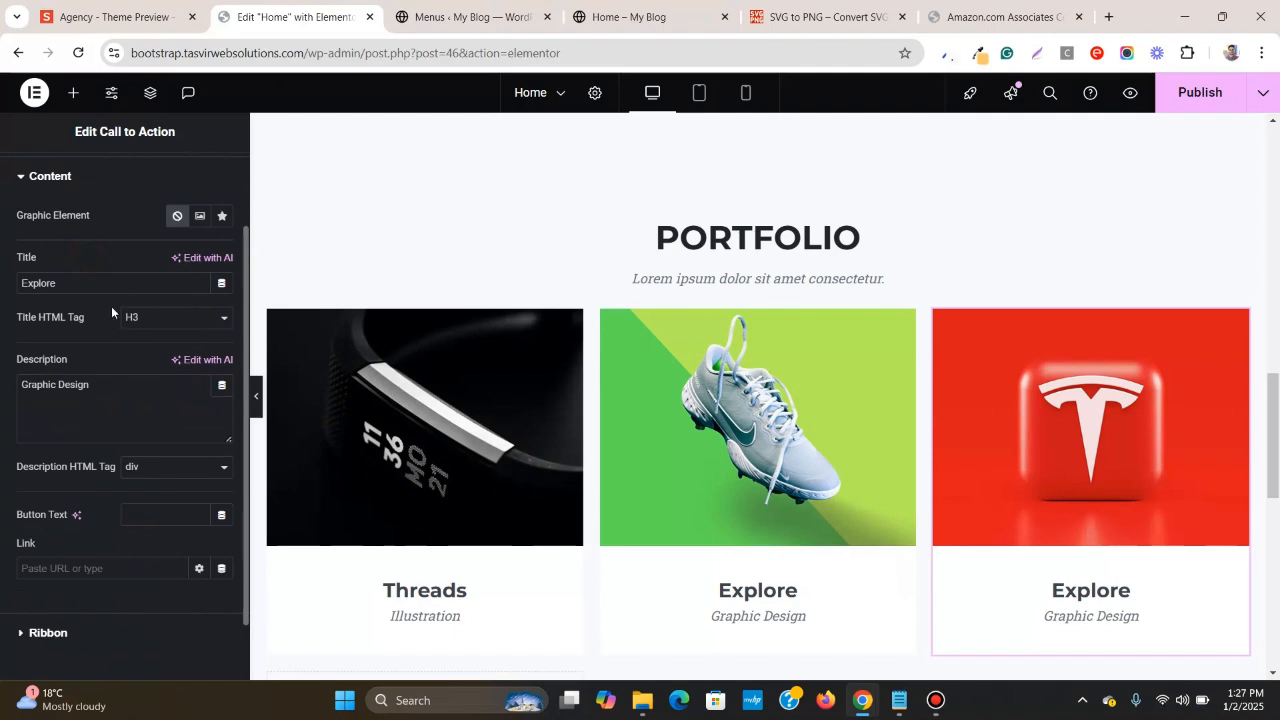
pyautogui.rightClick(74, 282)
pyautogui.click(195, 401)
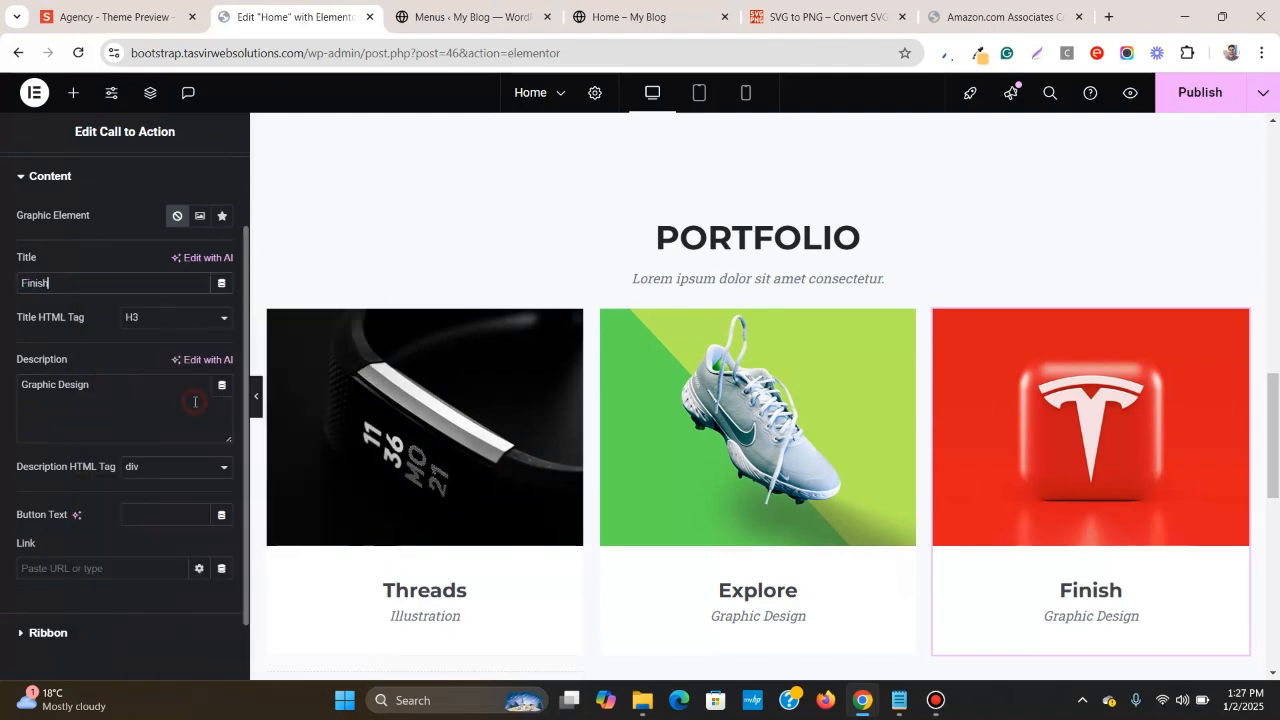
# - Copy "Identity" from the theme preview and use it as the Finish card's description
pyautogui.click(86, 6)
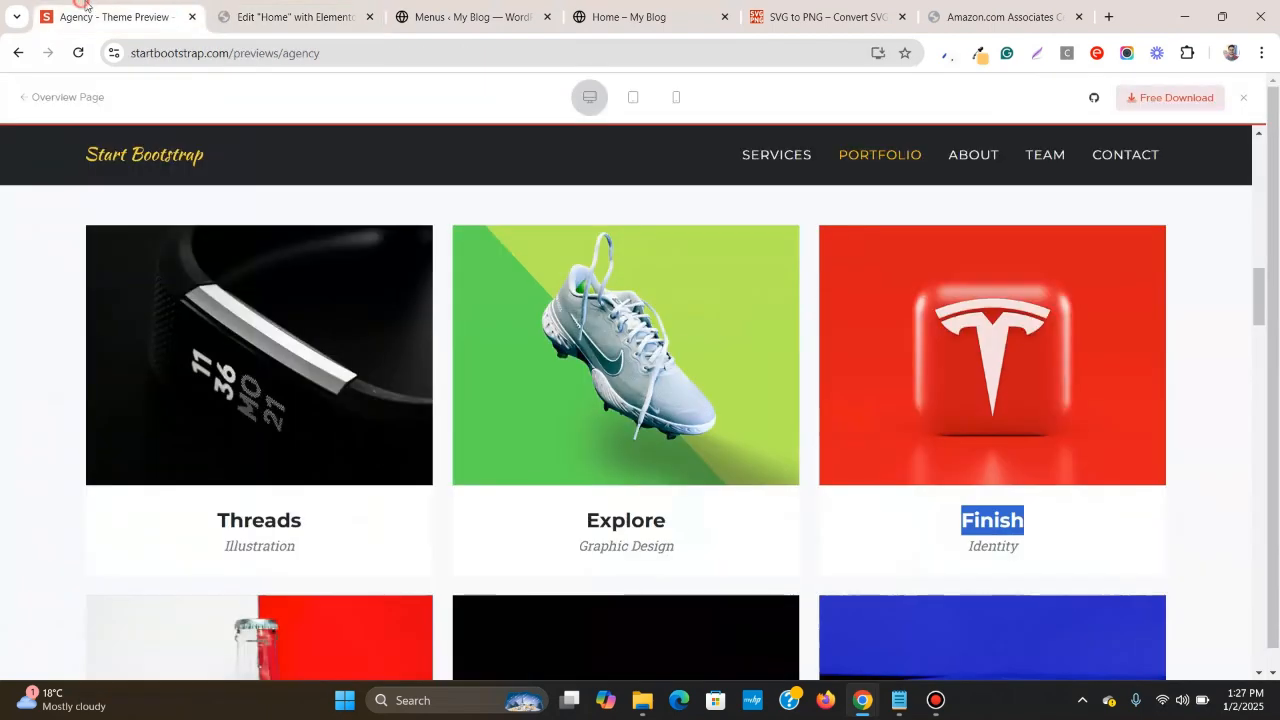
pyautogui.rightClick(995, 546)
pyautogui.click(1040, 334)
pyautogui.click(290, 16)
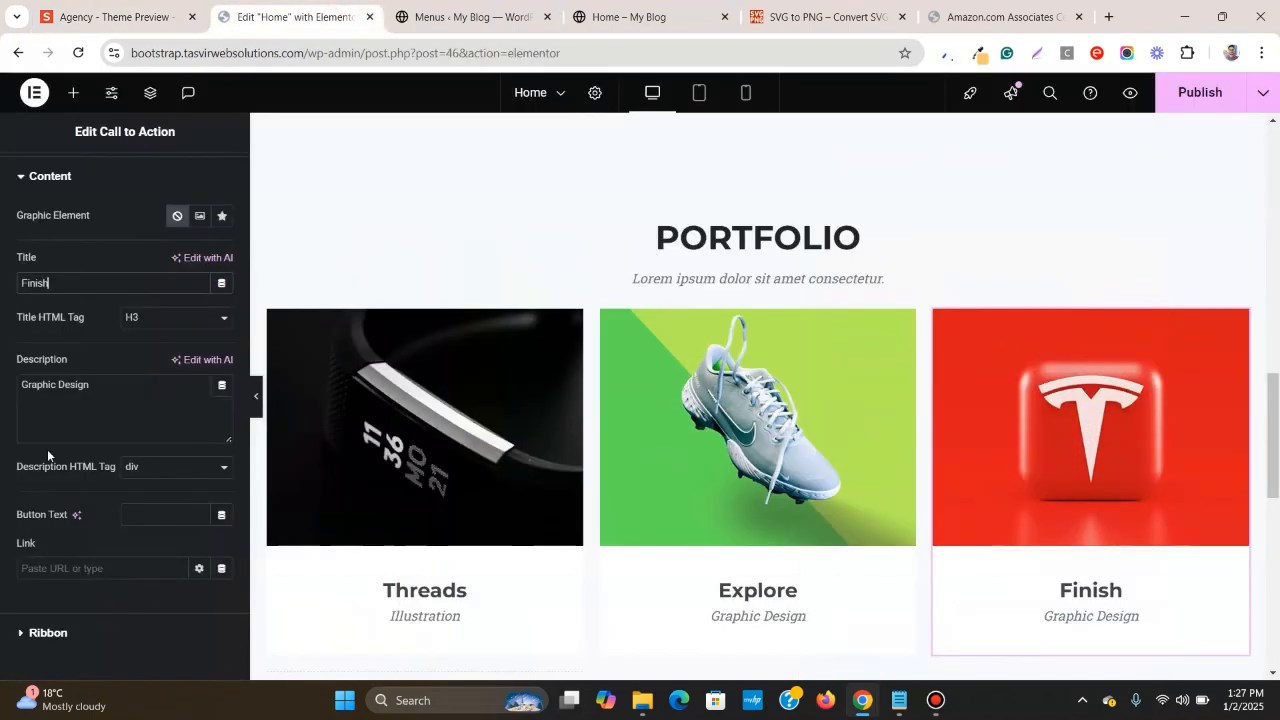
pyautogui.rightClick(103, 392)
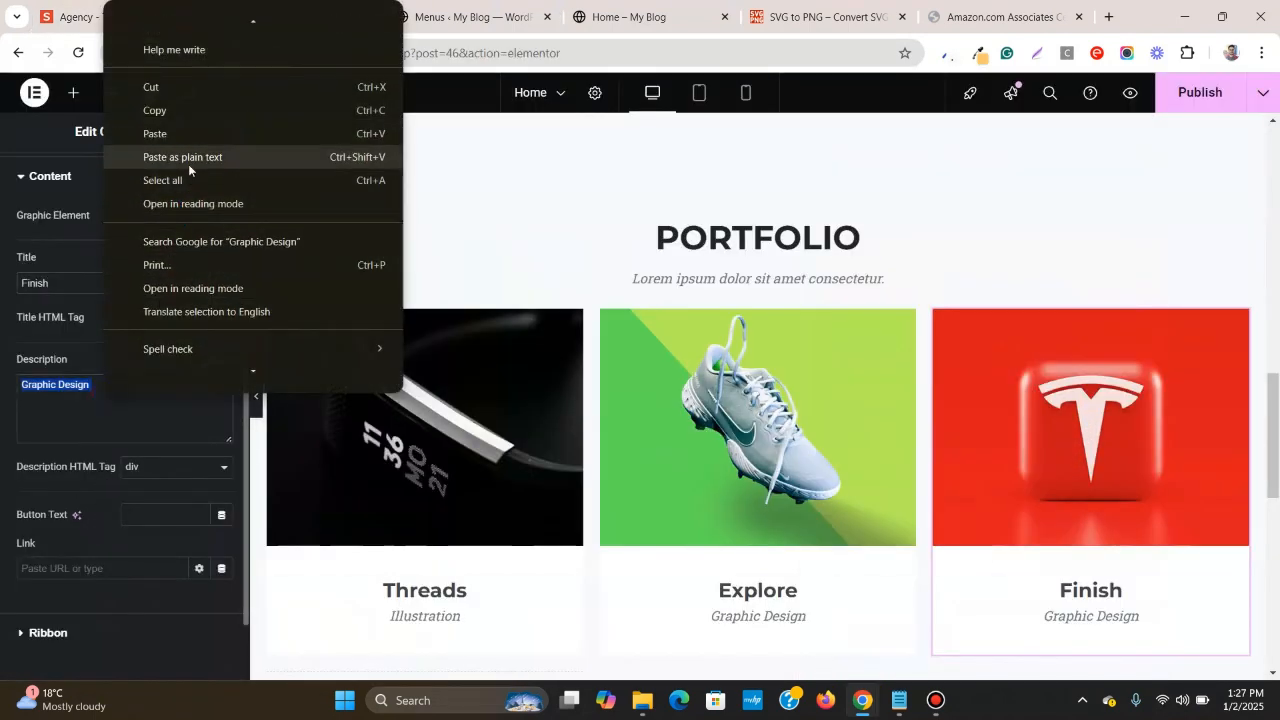
pyautogui.click(188, 164)
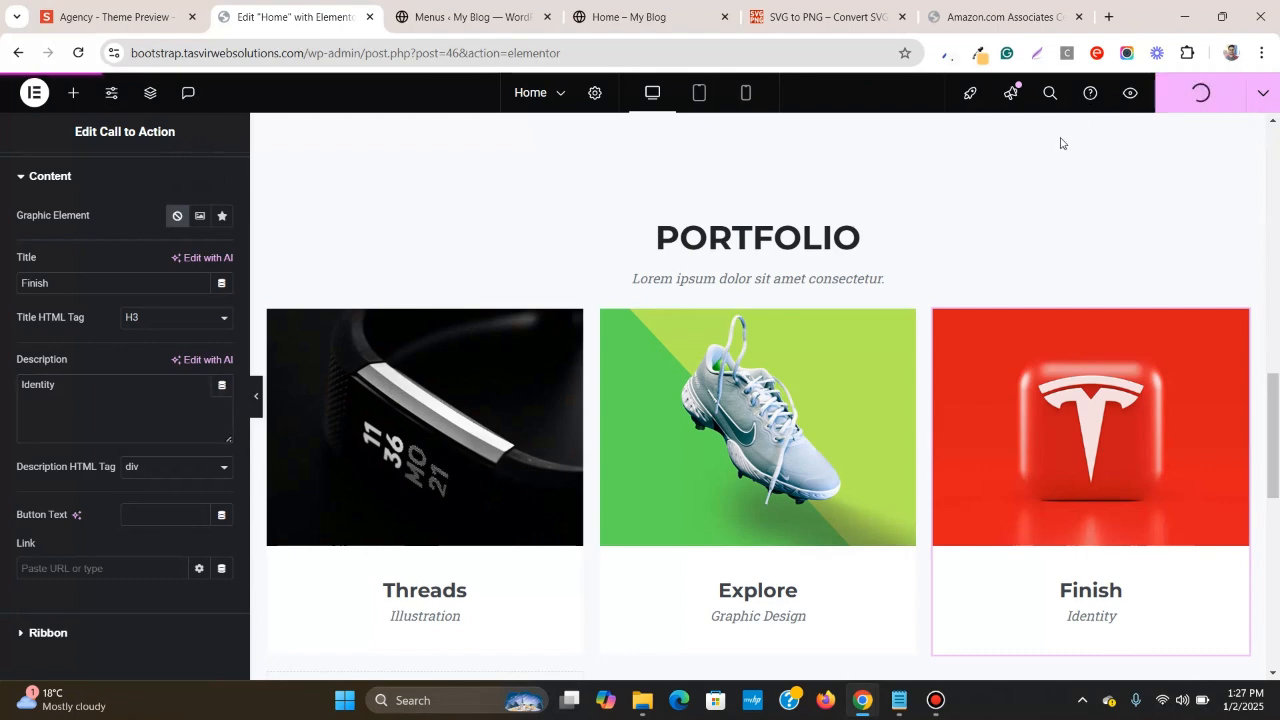
# - Copy the Finish Call to Action widget and paste it into the empty first container of the second Portfolio row
pyautogui.scroll(-5, 1050, 195)
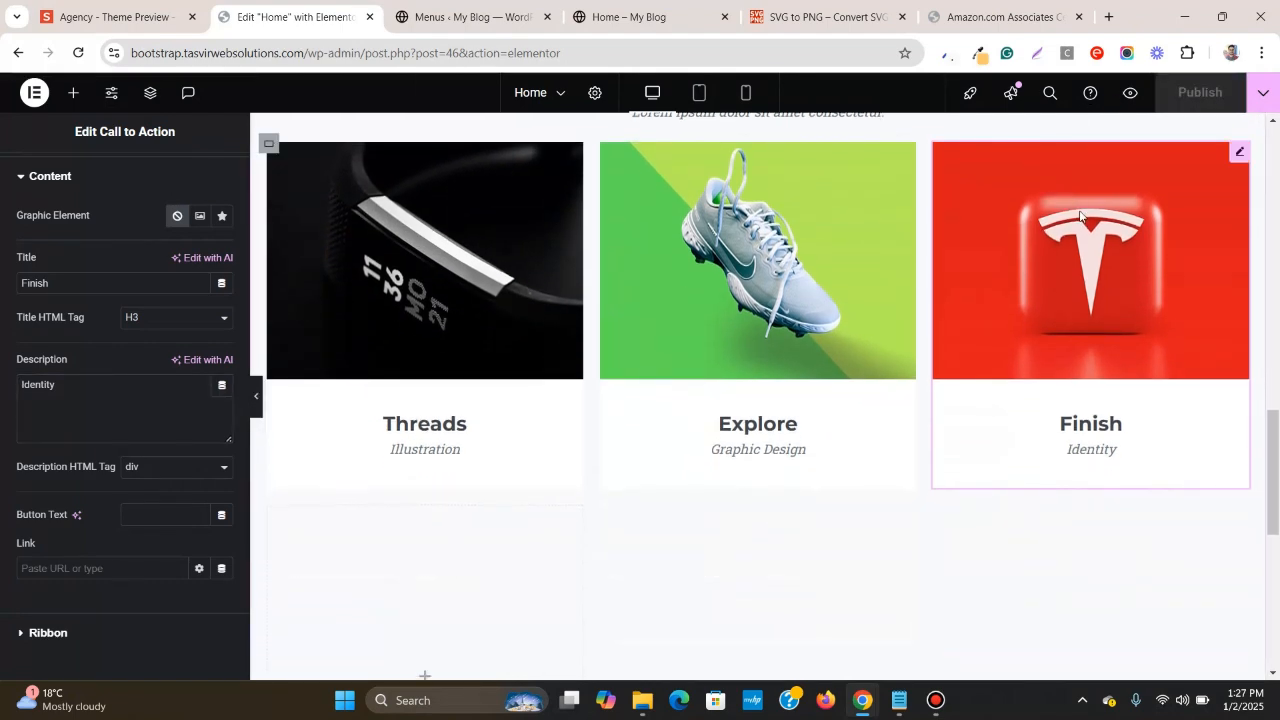
pyautogui.scroll(4, 1079, 216)
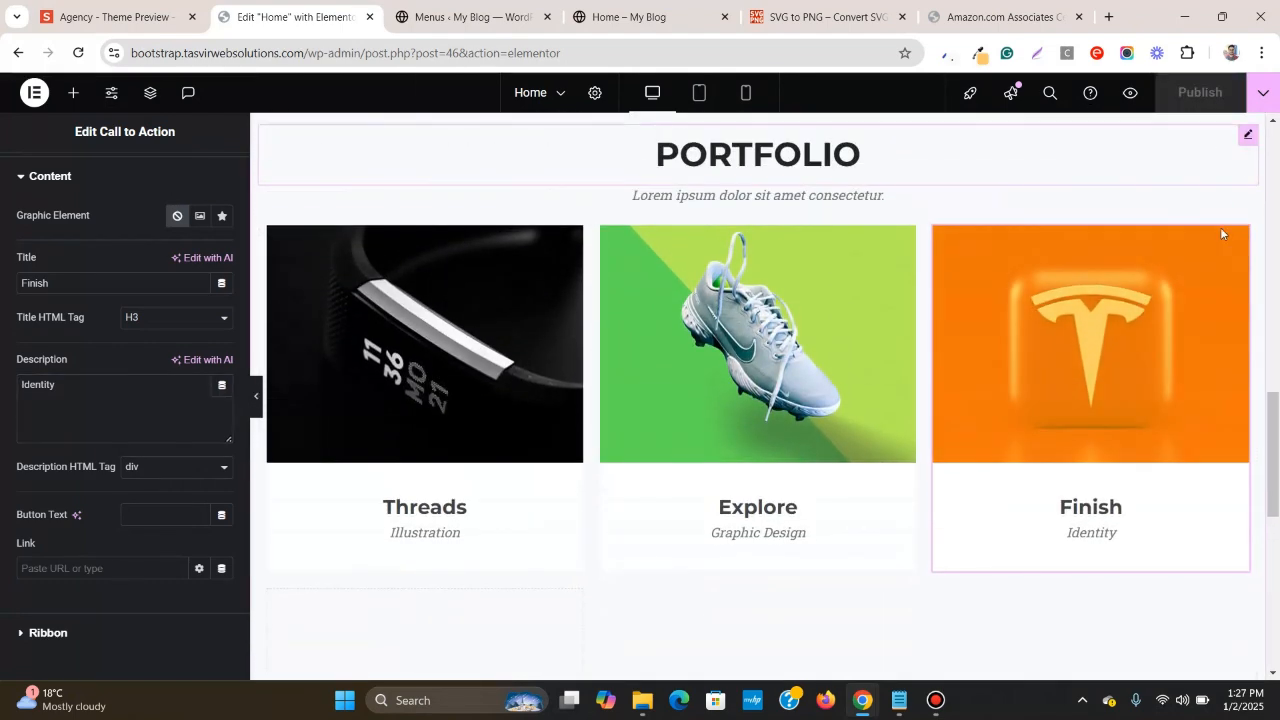
pyautogui.rightClick(1240, 232)
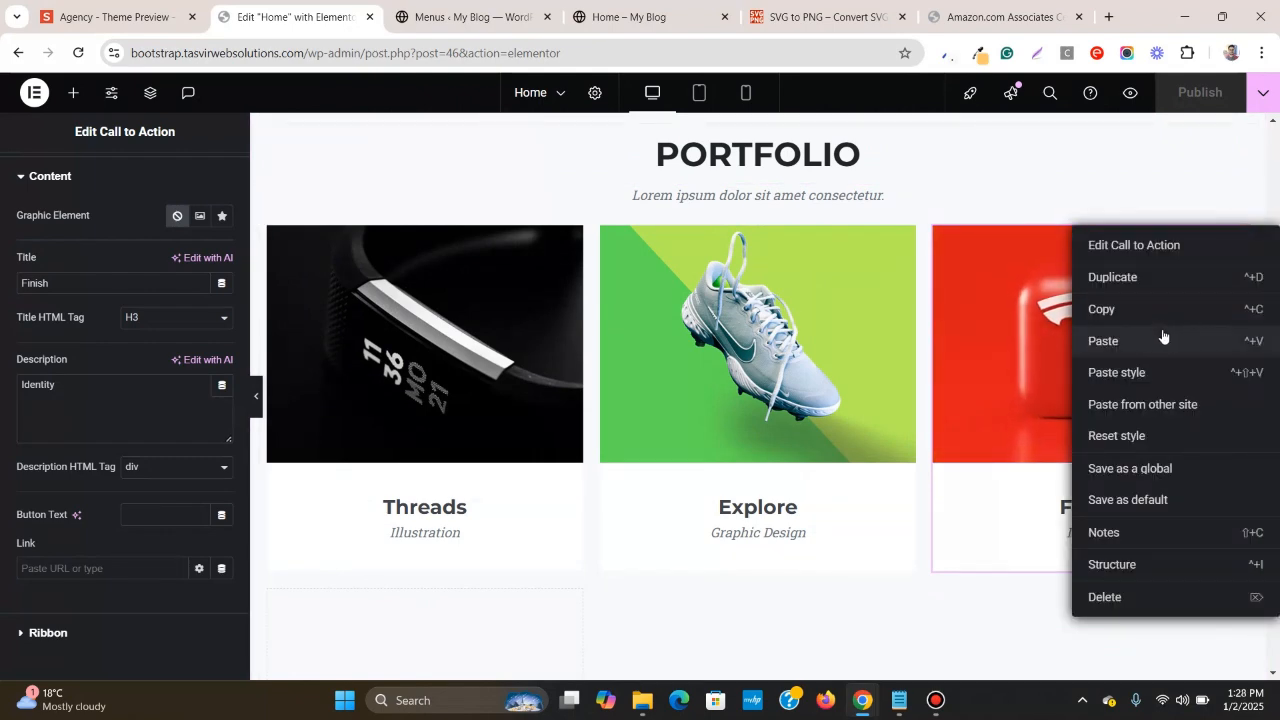
pyautogui.click(1159, 316)
pyautogui.scroll(-4, 325, 465)
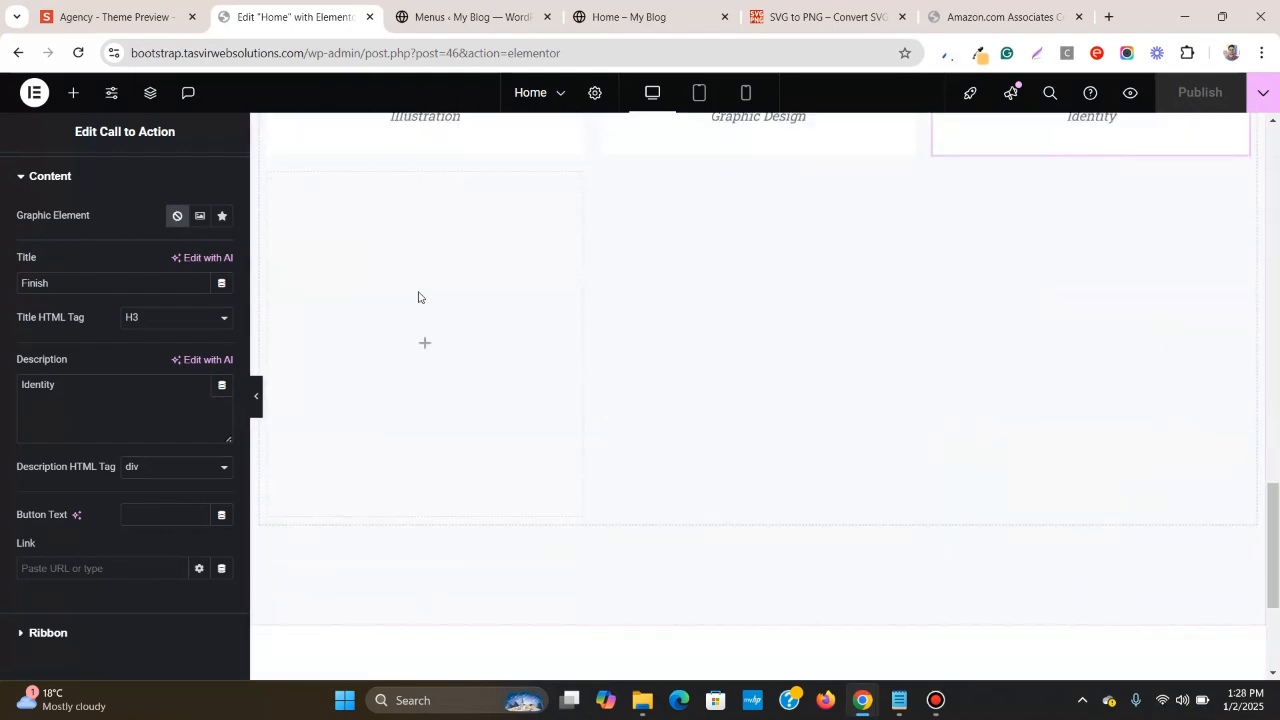
pyautogui.rightClick(418, 297)
pyautogui.click(449, 370)
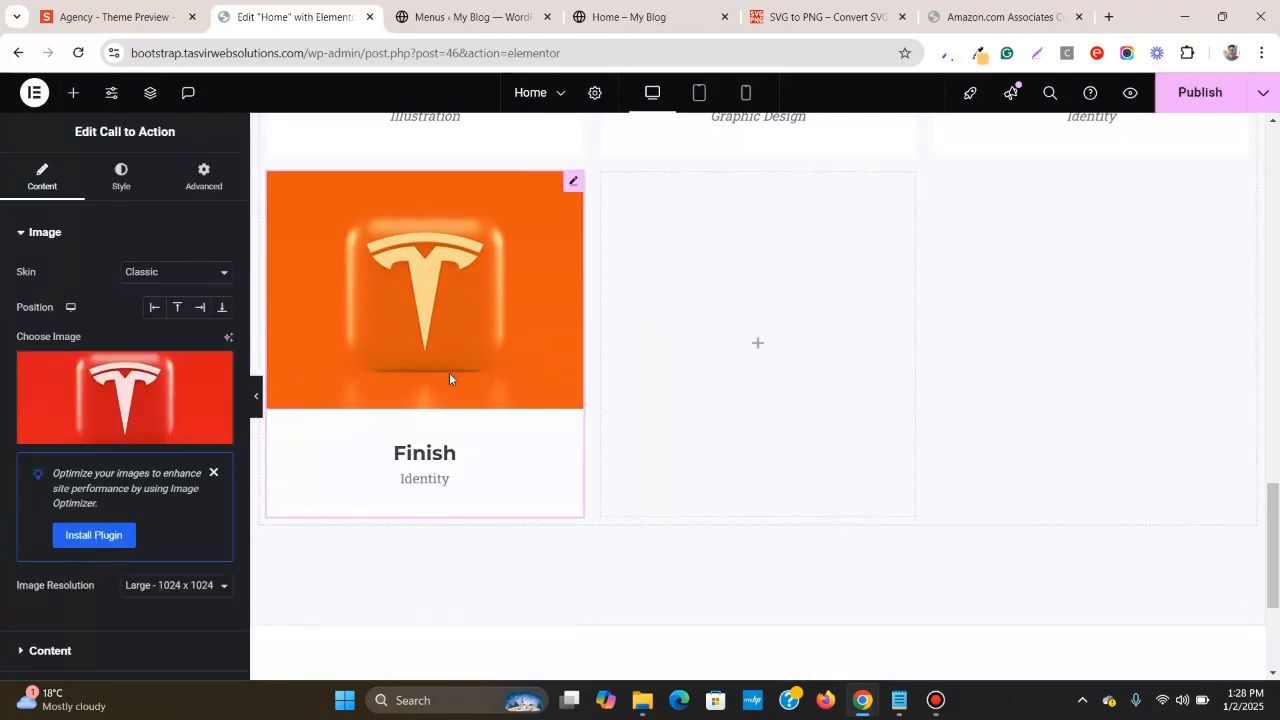
# - Check the matching card in the theme preview and replace the fourth card's image with 4.jpg, uploaded from the portfolio image folder
pyautogui.scroll(2, 449, 372)
pyautogui.click(115, 16)
pyautogui.scroll(-5, 480, 331)
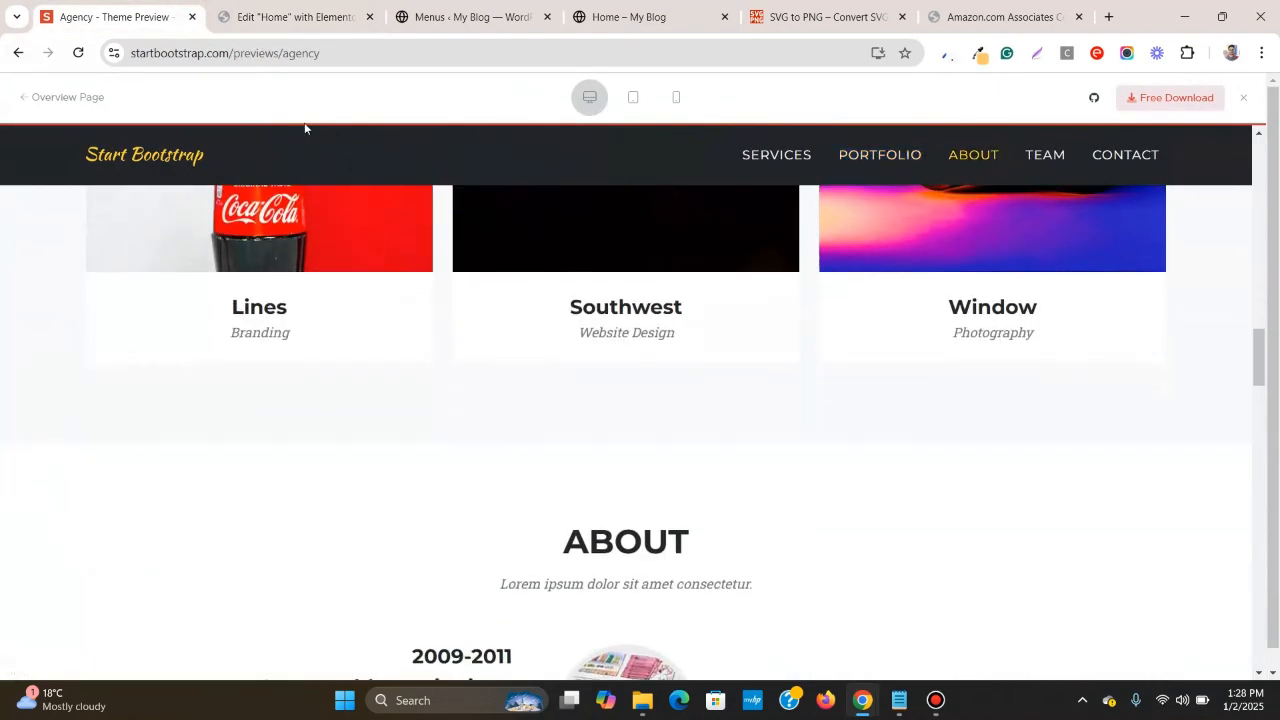
pyautogui.click(335, 8)
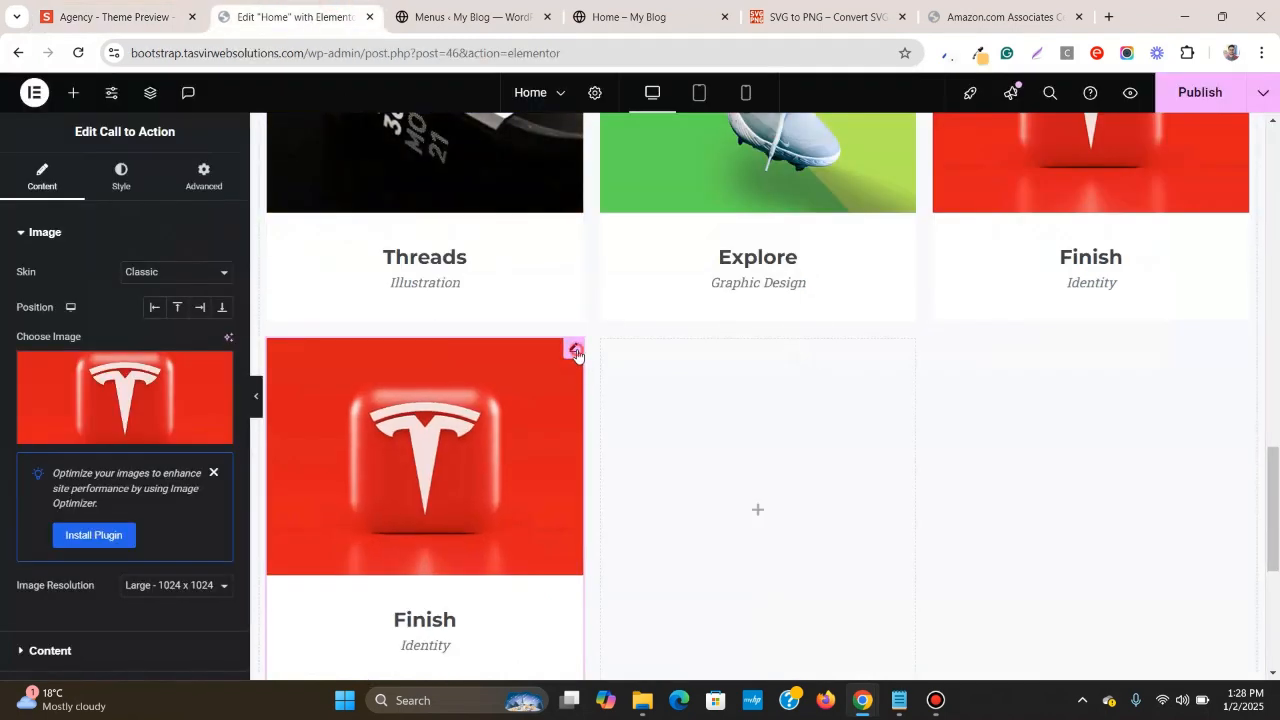
pyautogui.click(217, 410)
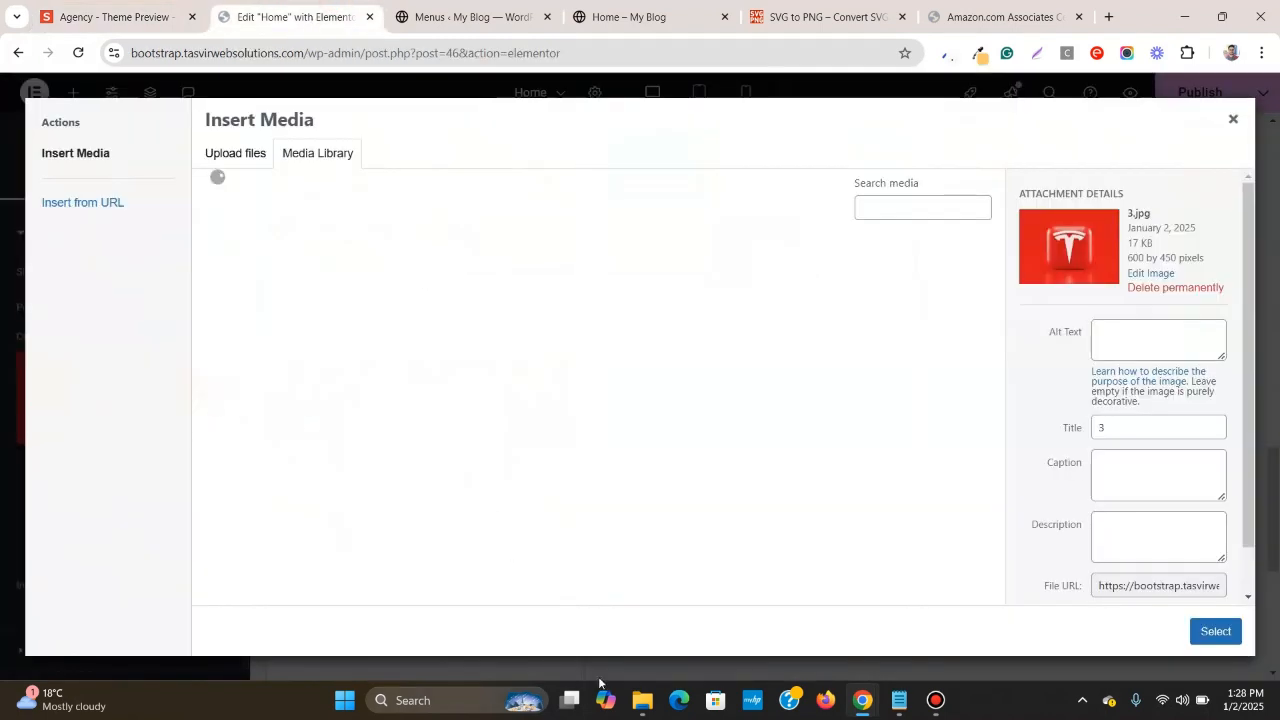
pyautogui.moveTo(642, 700)
pyautogui.click(925, 622)
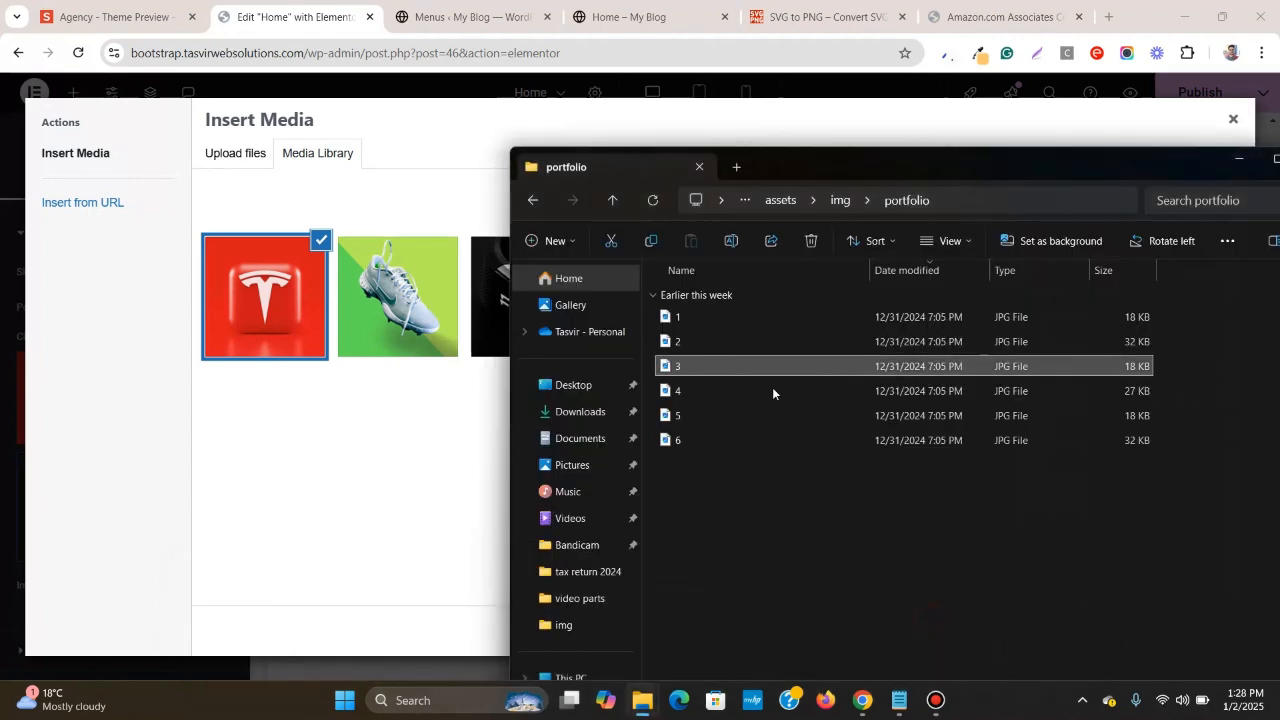
pyautogui.click(767, 390)
pyautogui.moveTo(767, 390); pyautogui.dragTo(352, 420)
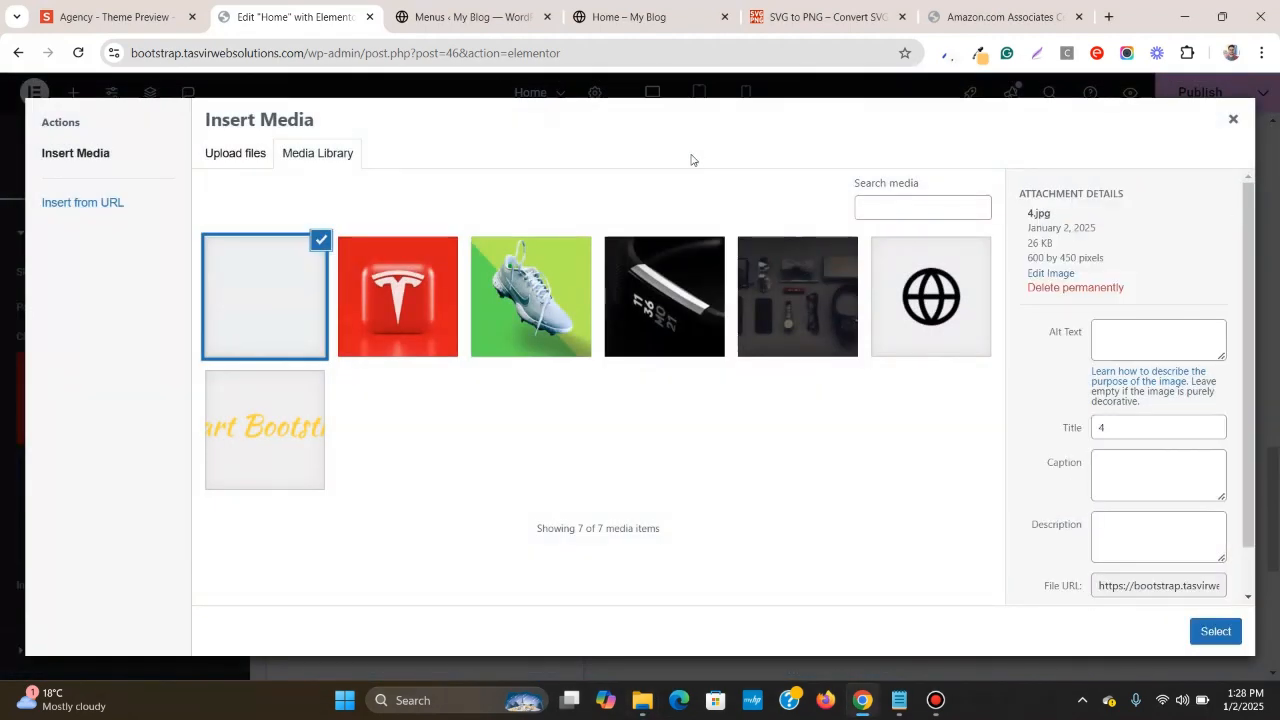
pyautogui.click(1216, 632)
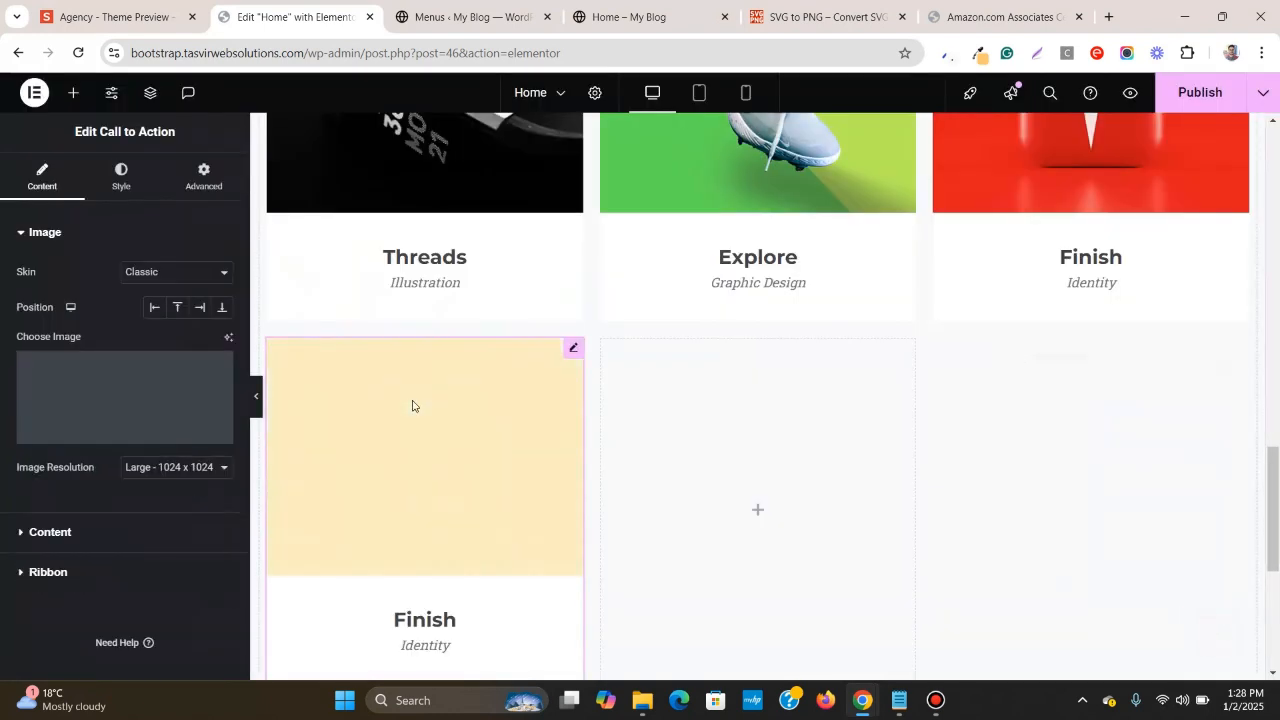
# - Copy the title "Lines" from the theme preview and use it as the fourth card's title
pyautogui.scroll(-2, 781, 277)
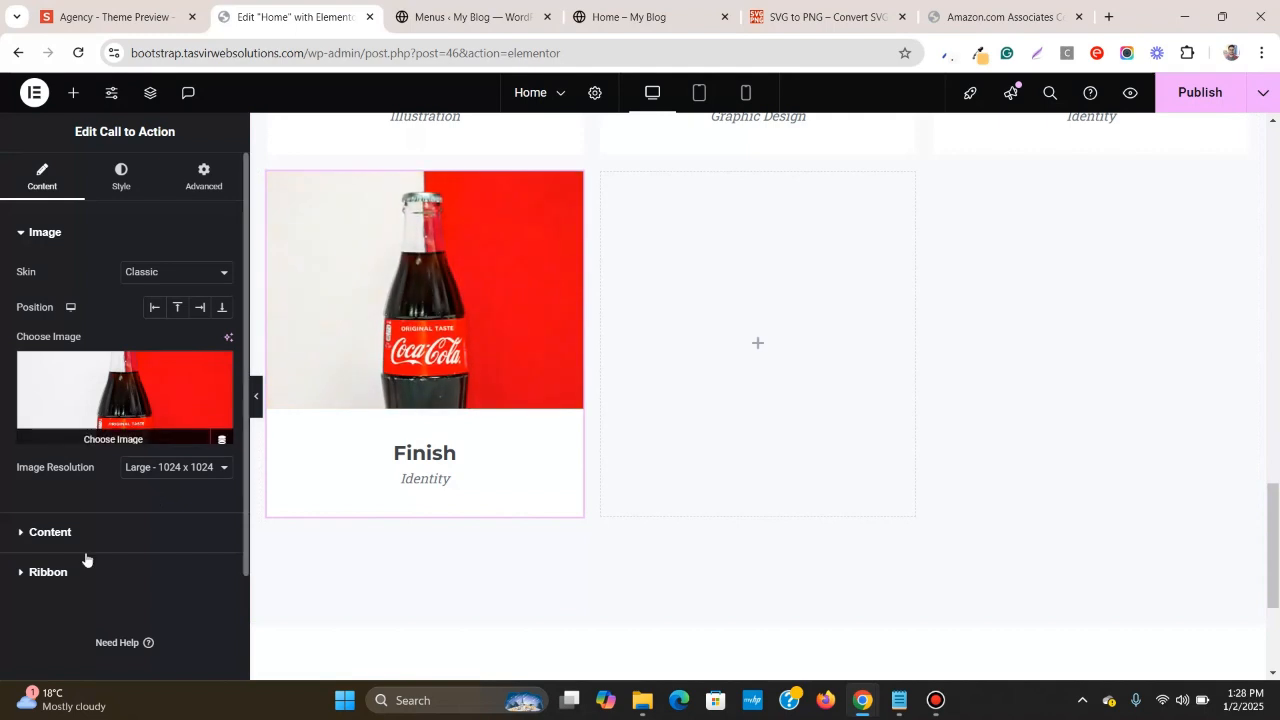
pyautogui.click(87, 557)
pyautogui.click(143, 266)
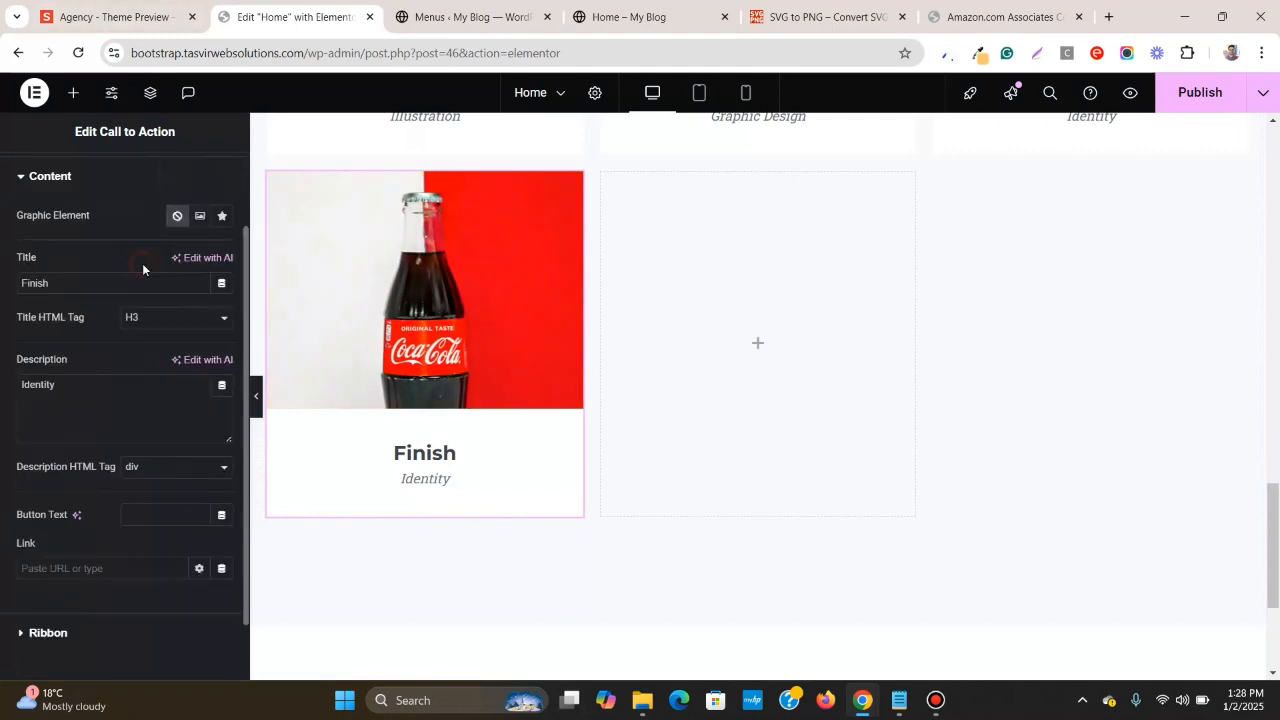
pyautogui.click(120, 17)
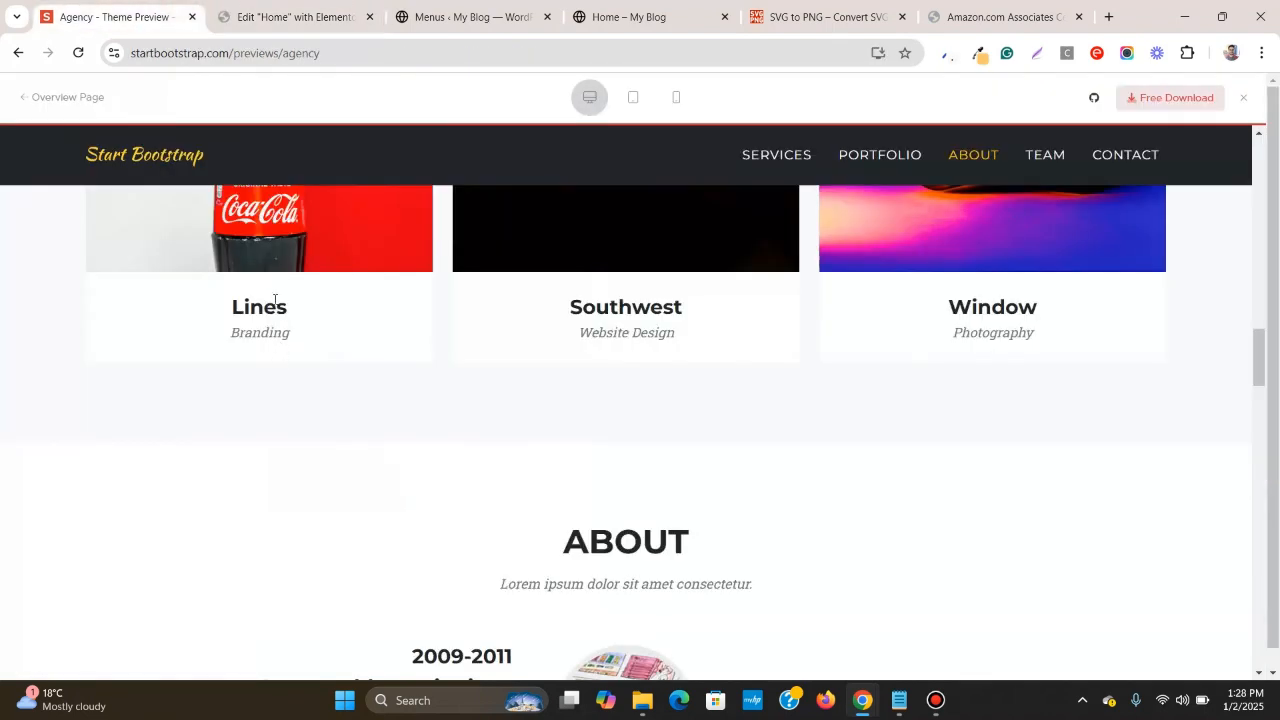
pyautogui.rightClick(274, 299)
pyautogui.click(314, 323)
pyautogui.scroll(3, 314, 323)
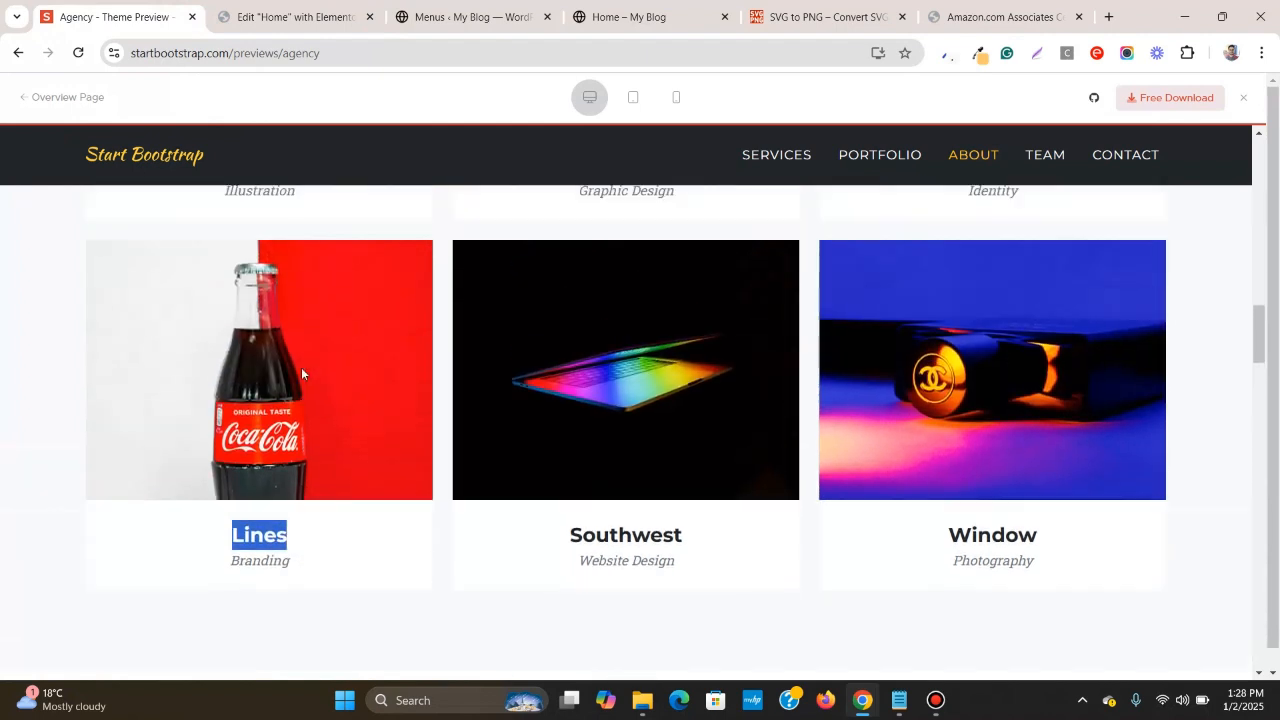
pyautogui.click(330, 12)
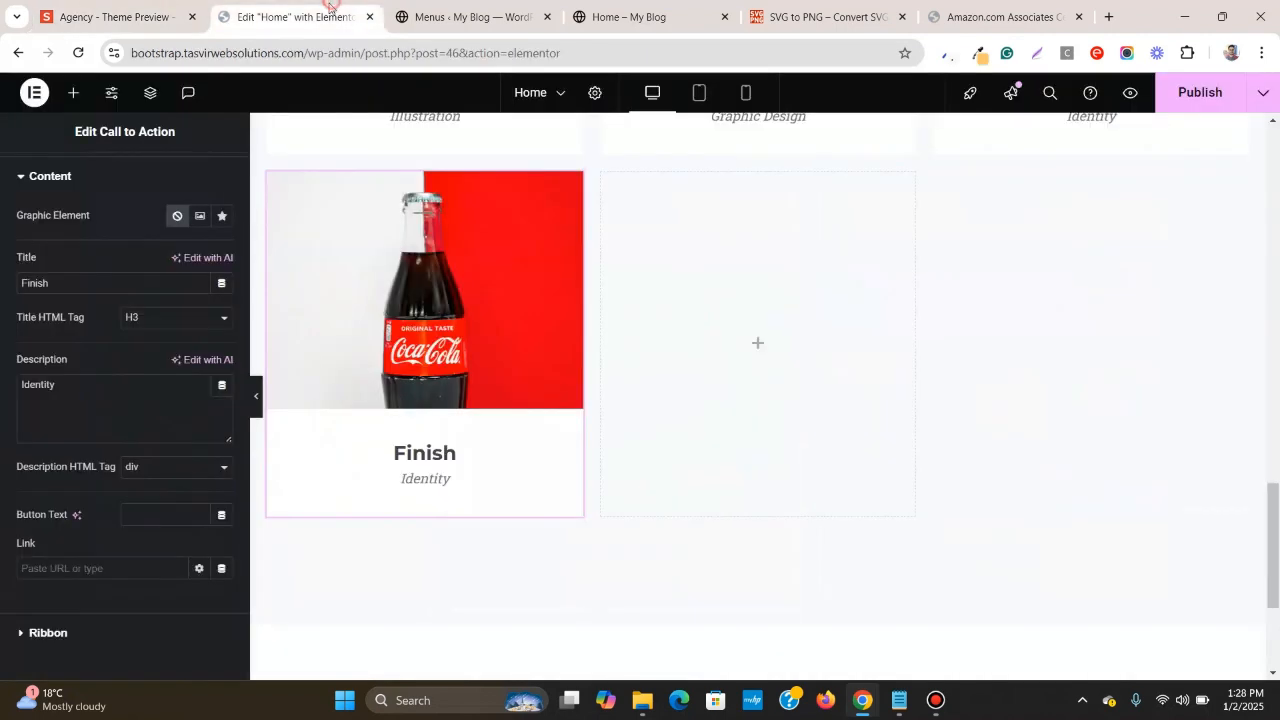
pyautogui.rightClick(77, 283)
pyautogui.click(163, 416)
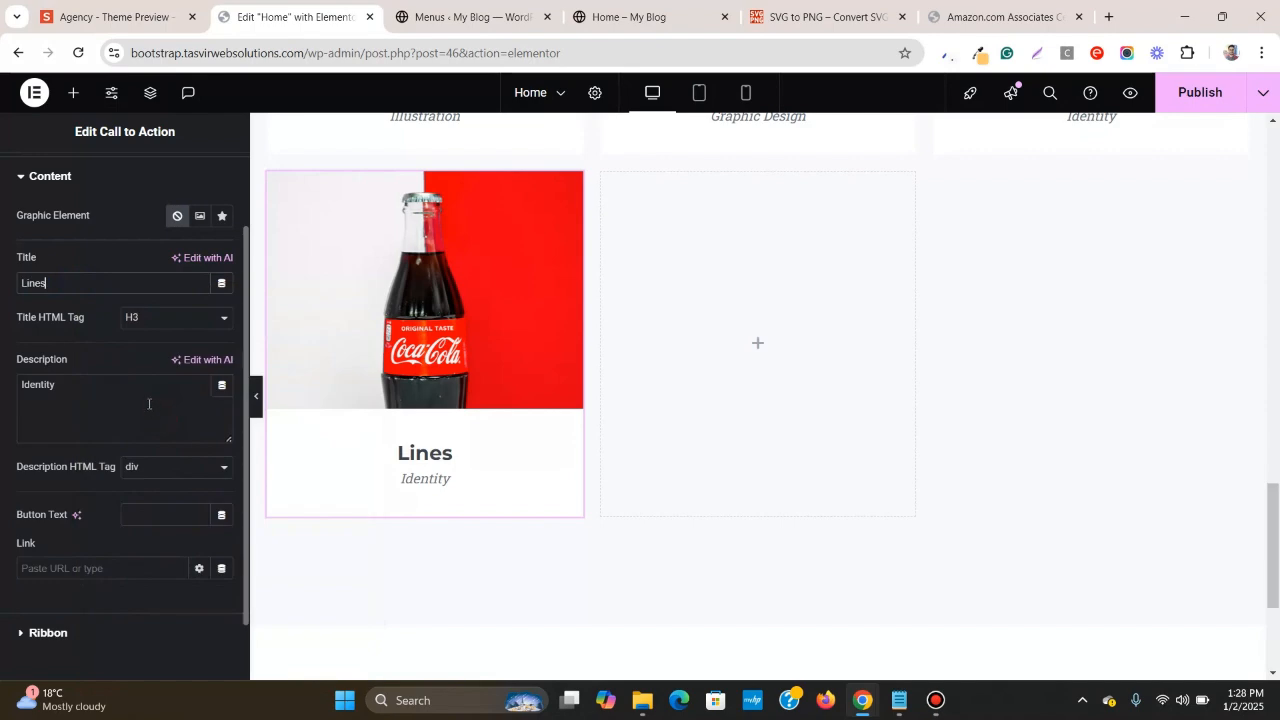
# - Copy "Branding" from the theme preview and use it as the Lines card's description
pyautogui.click(95, 5)
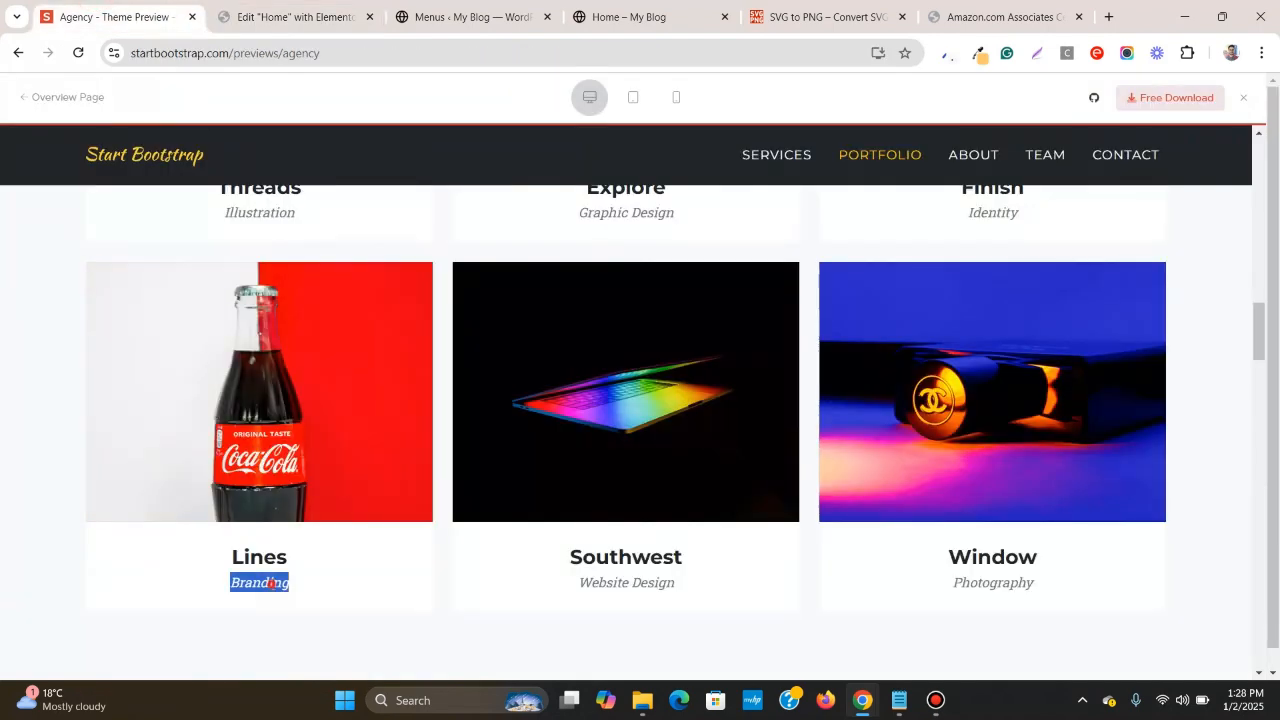
pyautogui.rightClick(270, 583)
pyautogui.click(300, 370)
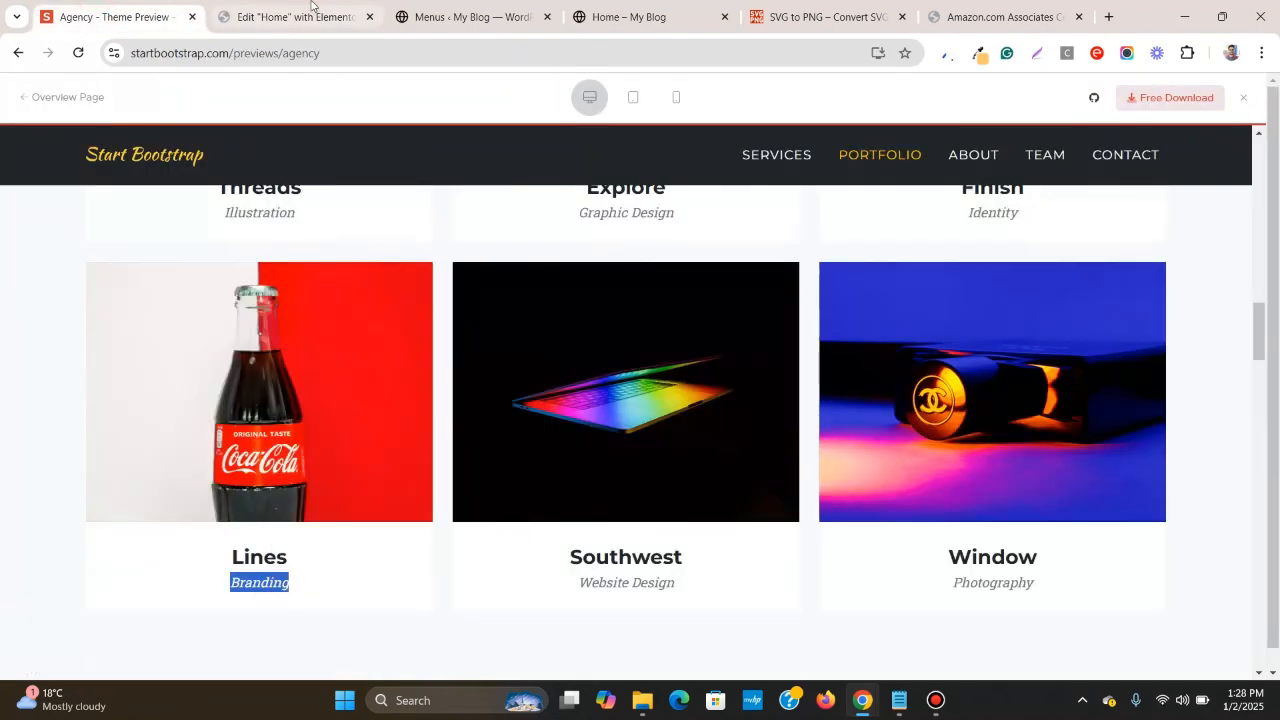
pyautogui.click(295, 16)
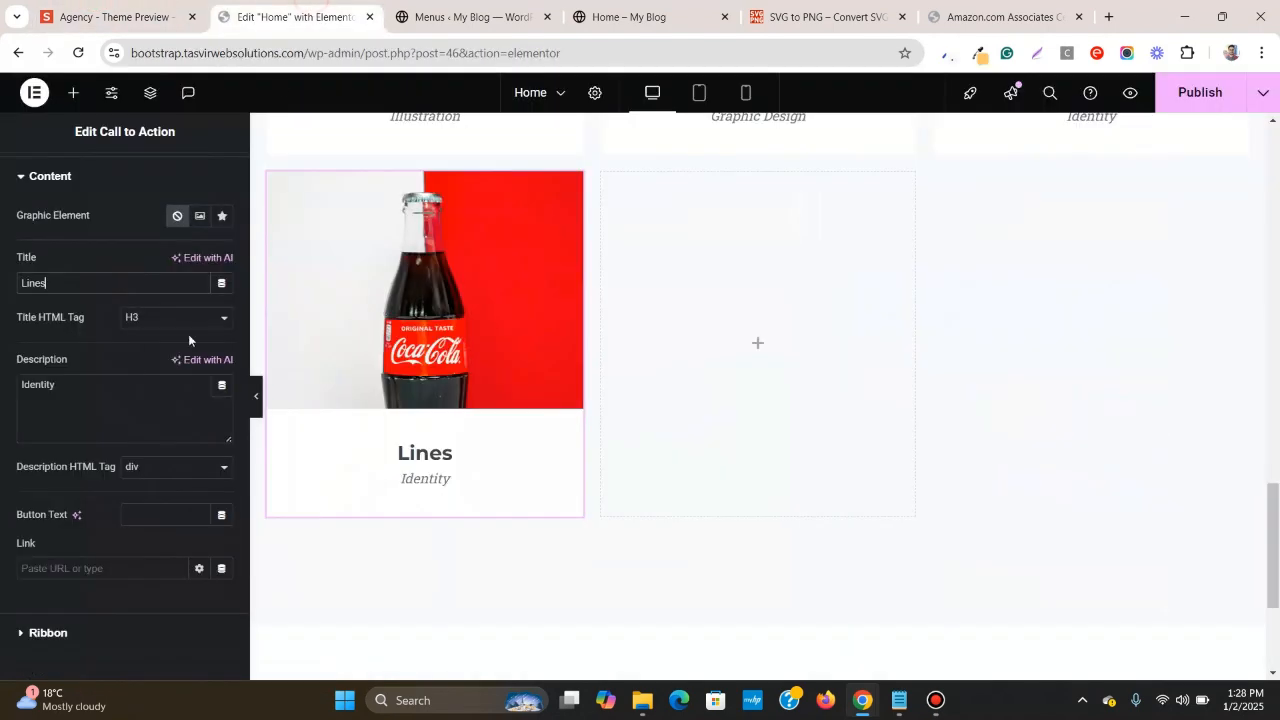
pyautogui.rightClick(92, 380)
pyautogui.click(202, 175)
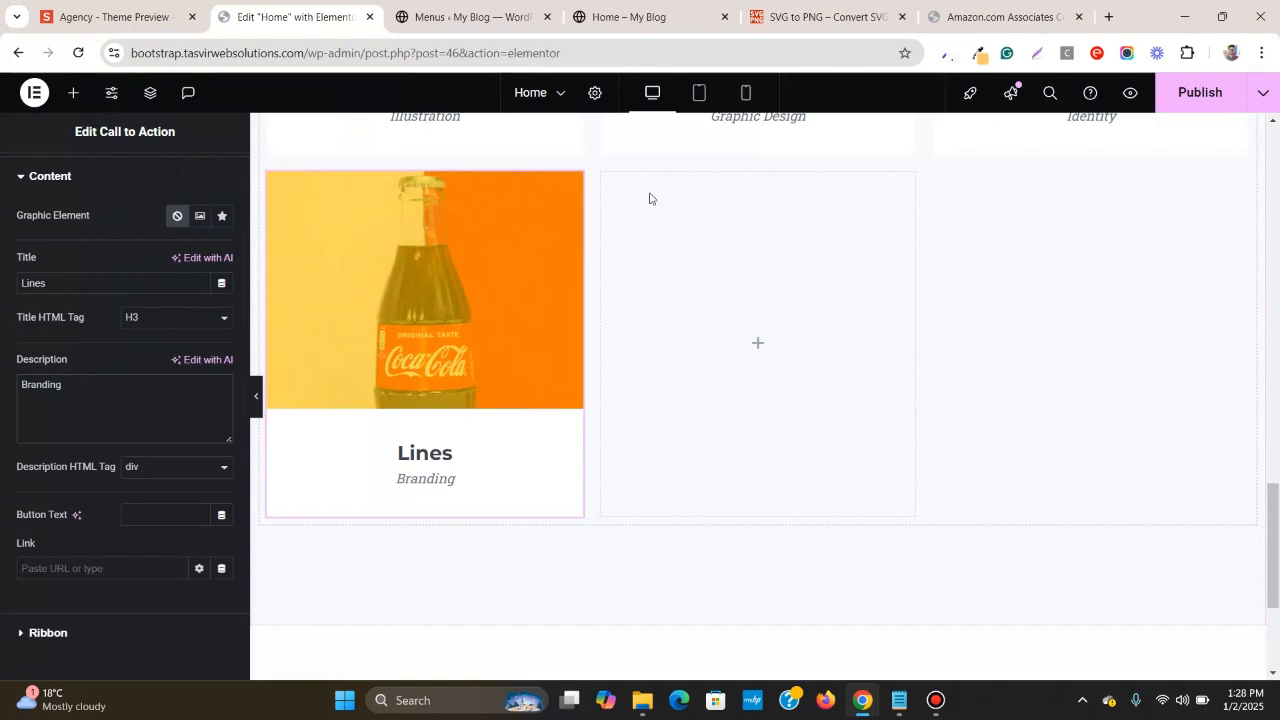
# - Copy the Lines Call to Action widget and paste it into the empty container beside it in the second Portfolio row
pyautogui.scroll(1, 597, 302)
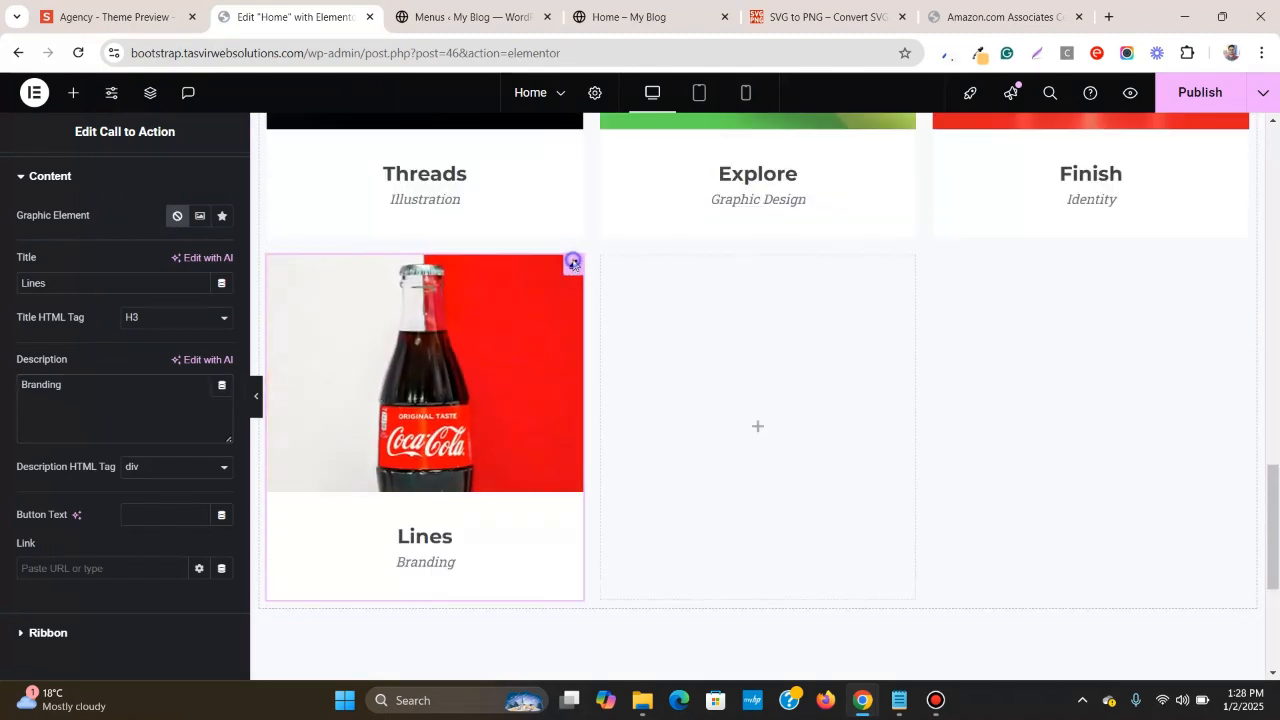
pyautogui.rightClick(573, 272)
pyautogui.click(608, 343)
pyautogui.rightClick(835, 363)
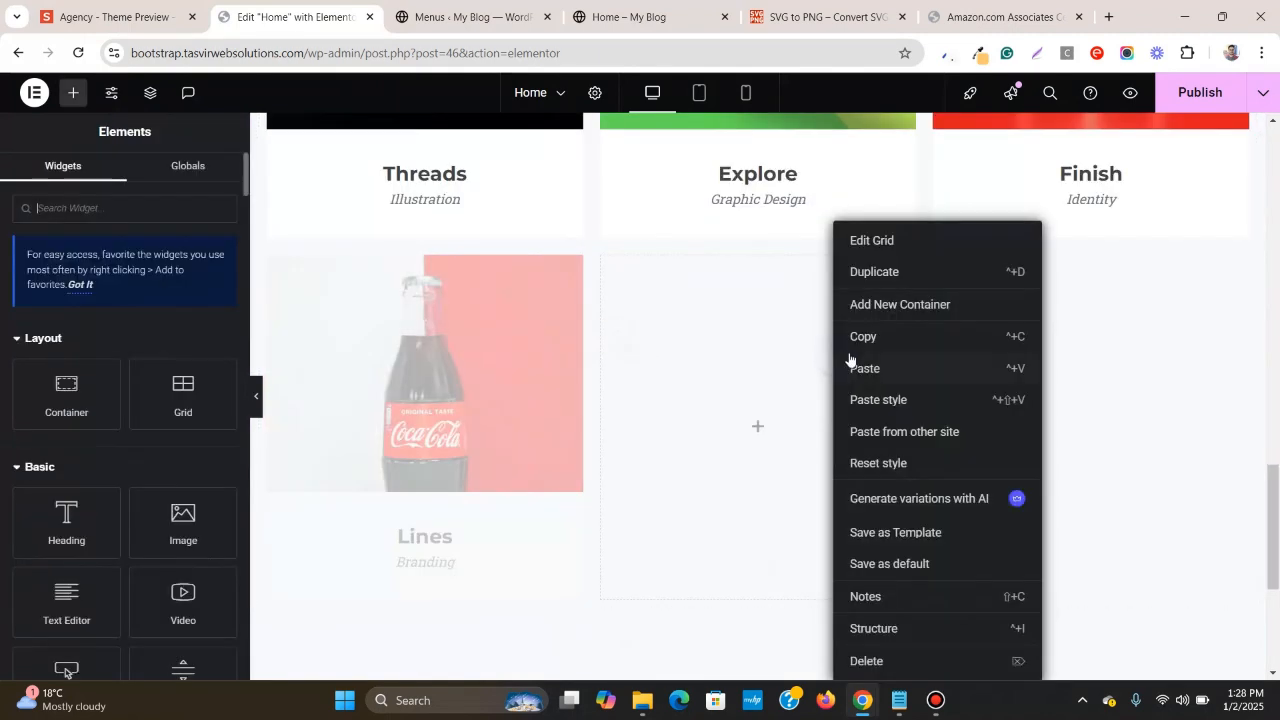
pyautogui.click(862, 368)
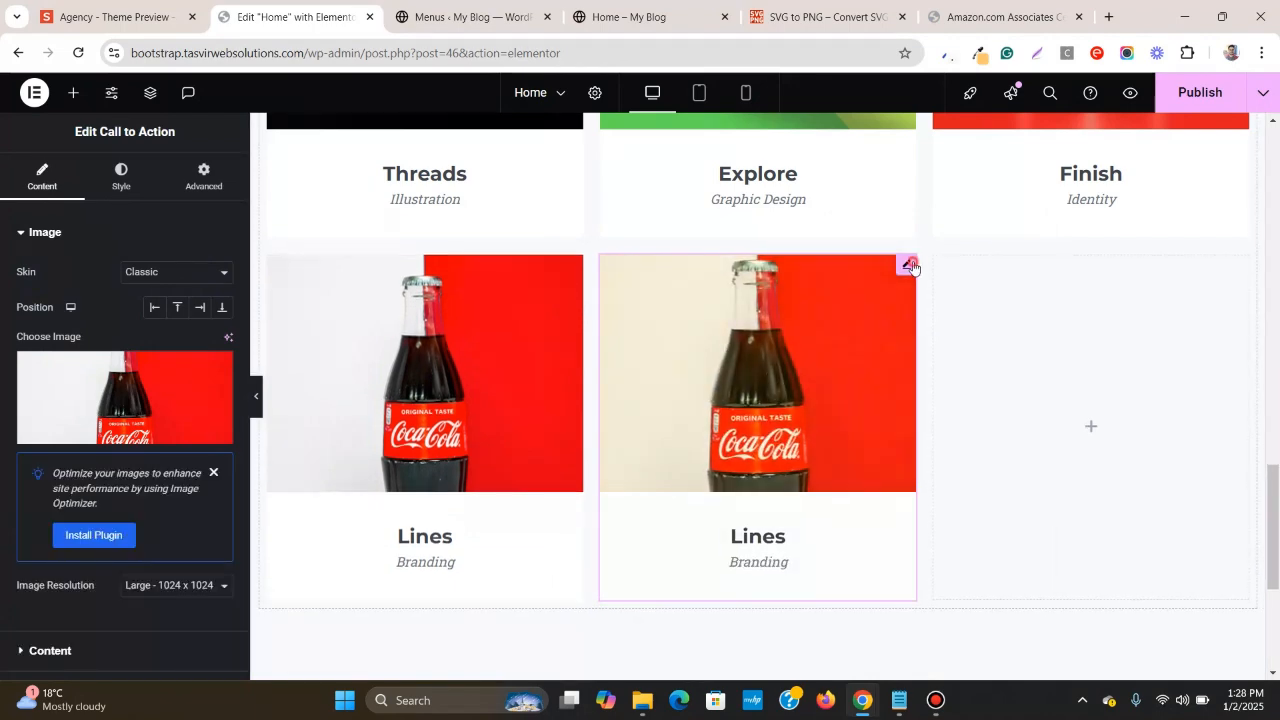
# - Replace the fifth card's image with 5.jpg, uploaded from the portfolio image folder
pyautogui.click(188, 394)
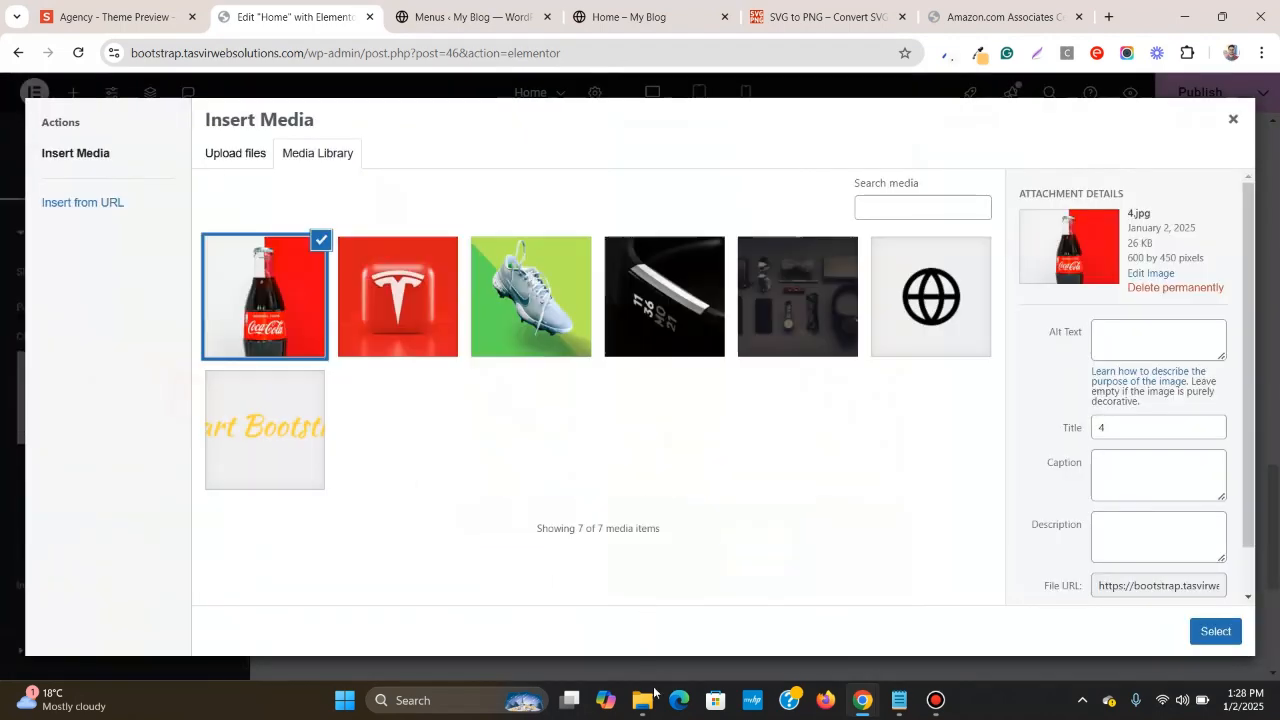
pyautogui.moveTo(650, 707)
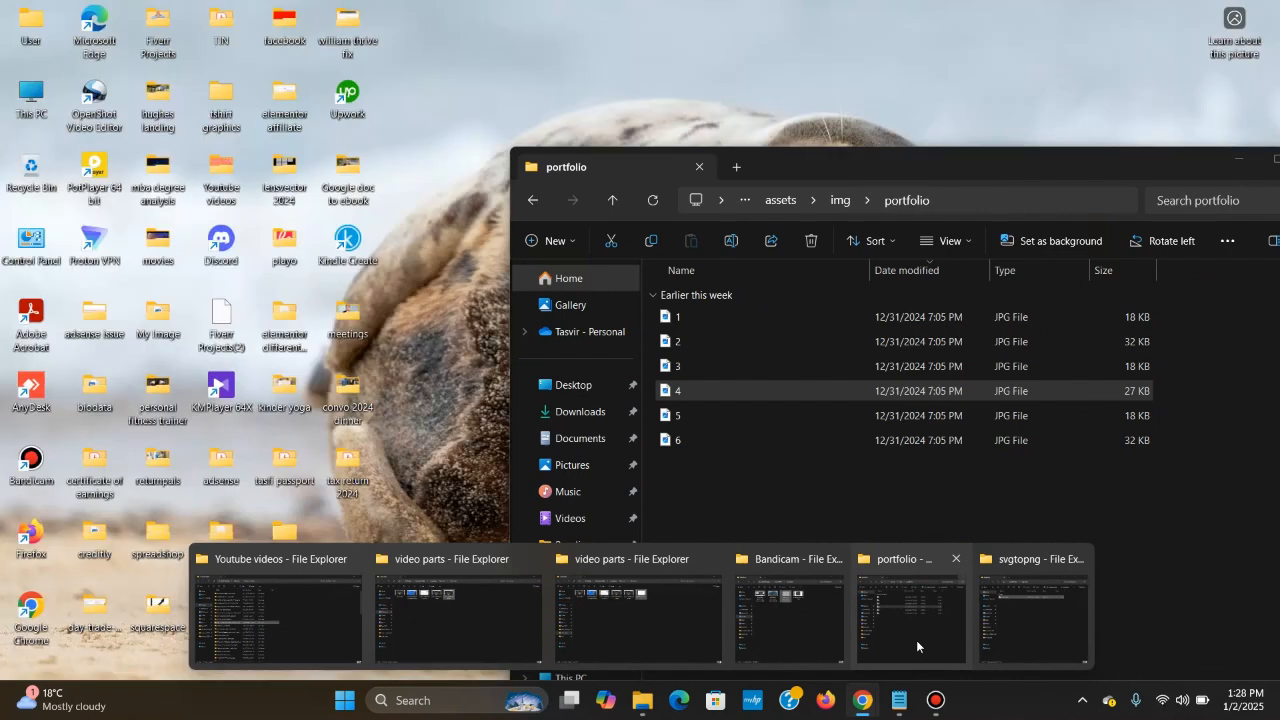
pyautogui.click(914, 632)
pyautogui.click(722, 420)
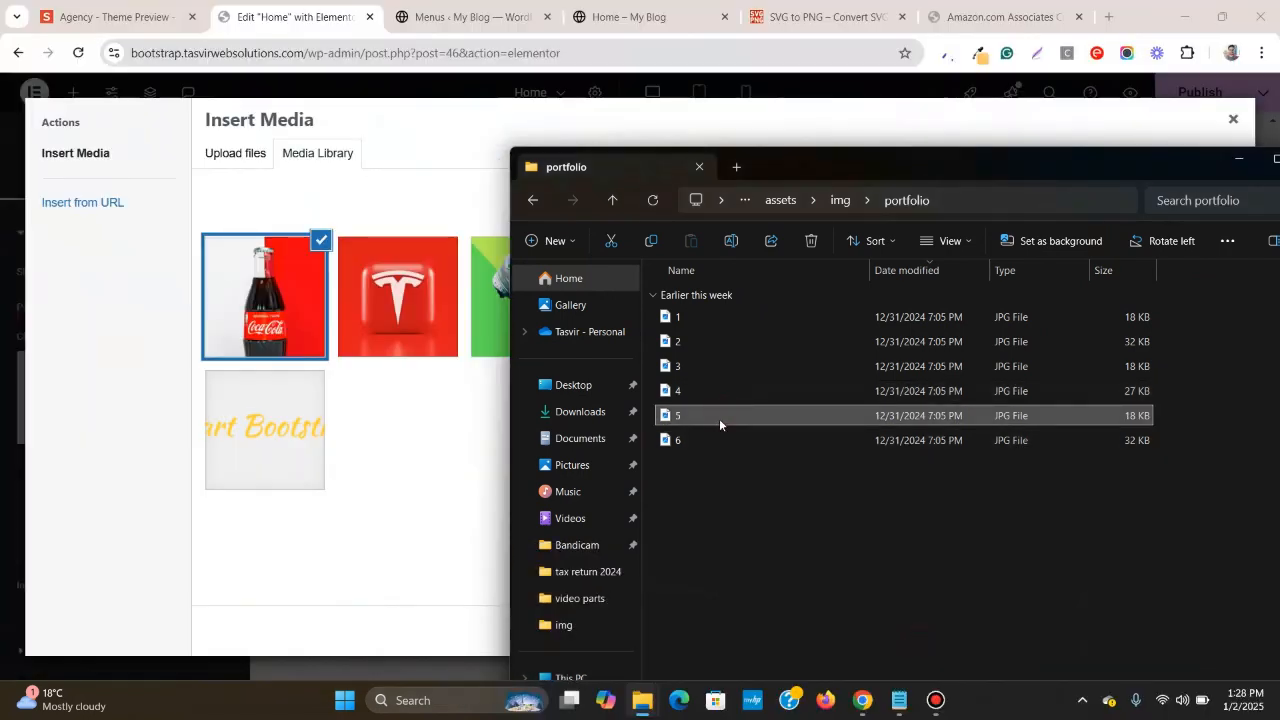
pyautogui.moveTo(720, 416); pyautogui.dragTo(591, 180)
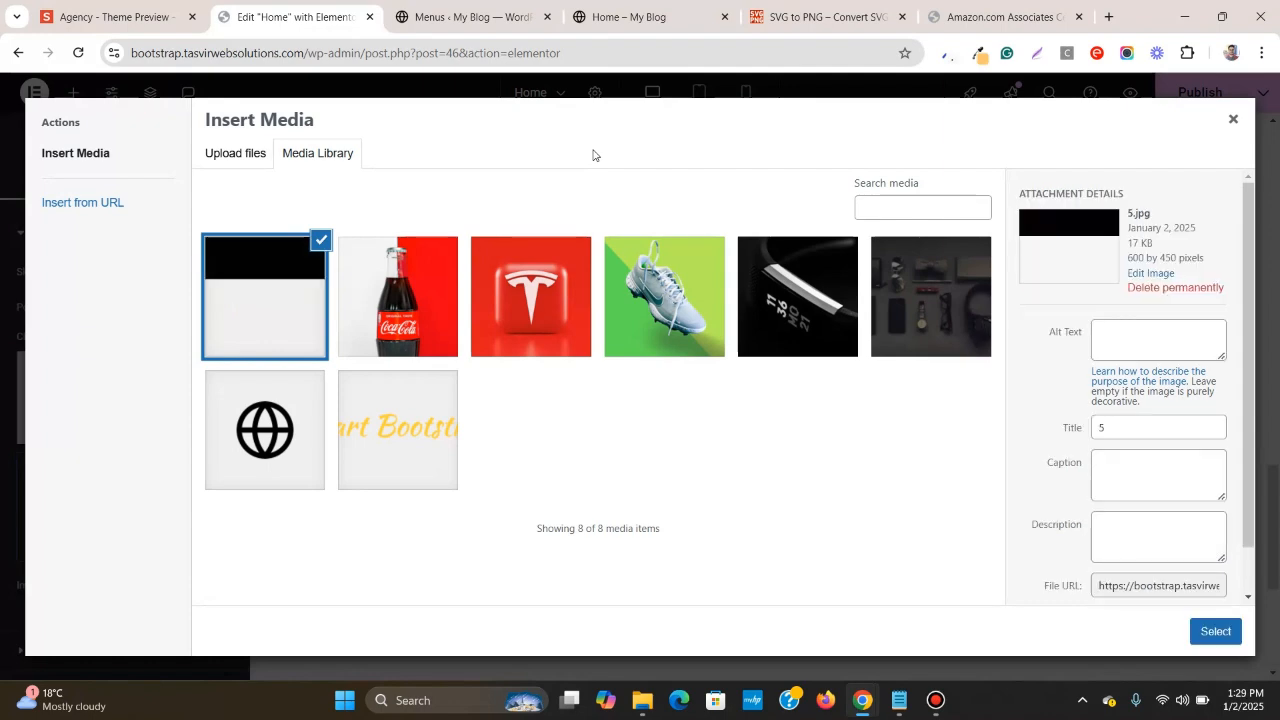
pyautogui.click(1228, 641)
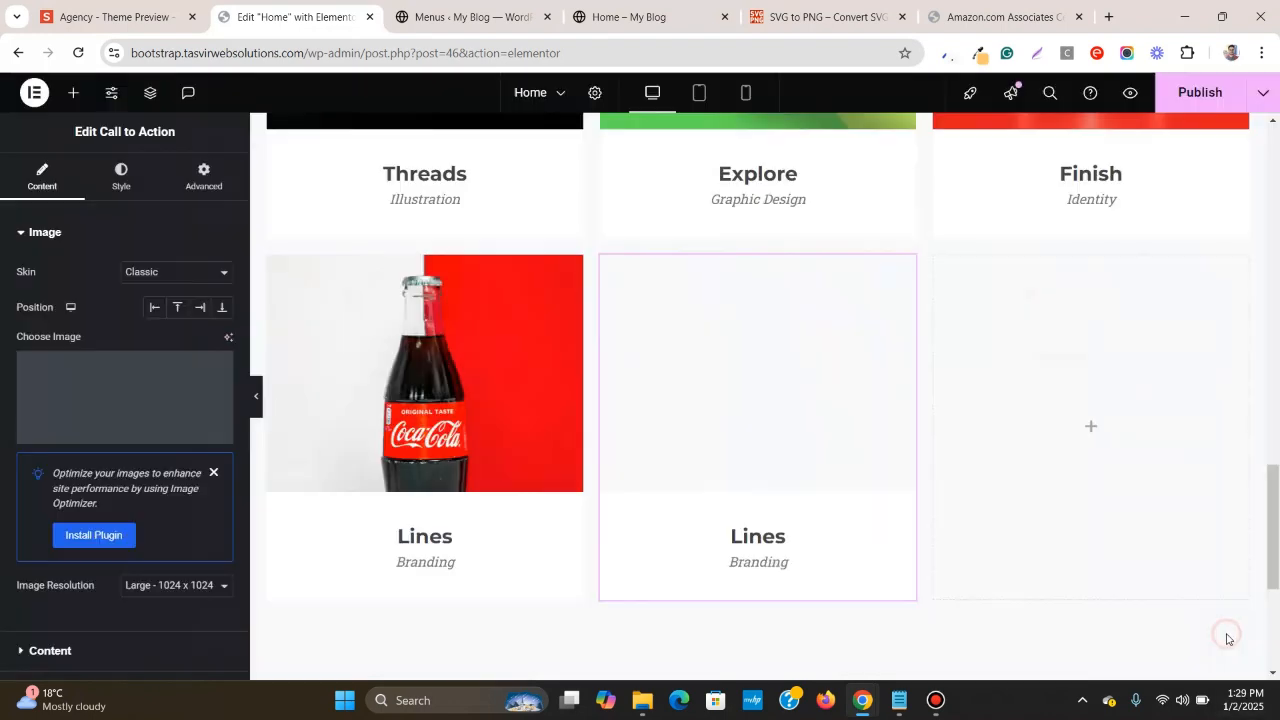
# - Copy the title "Southwest" from the theme preview and use it as the fifth card's title
pyautogui.click(155, 5)
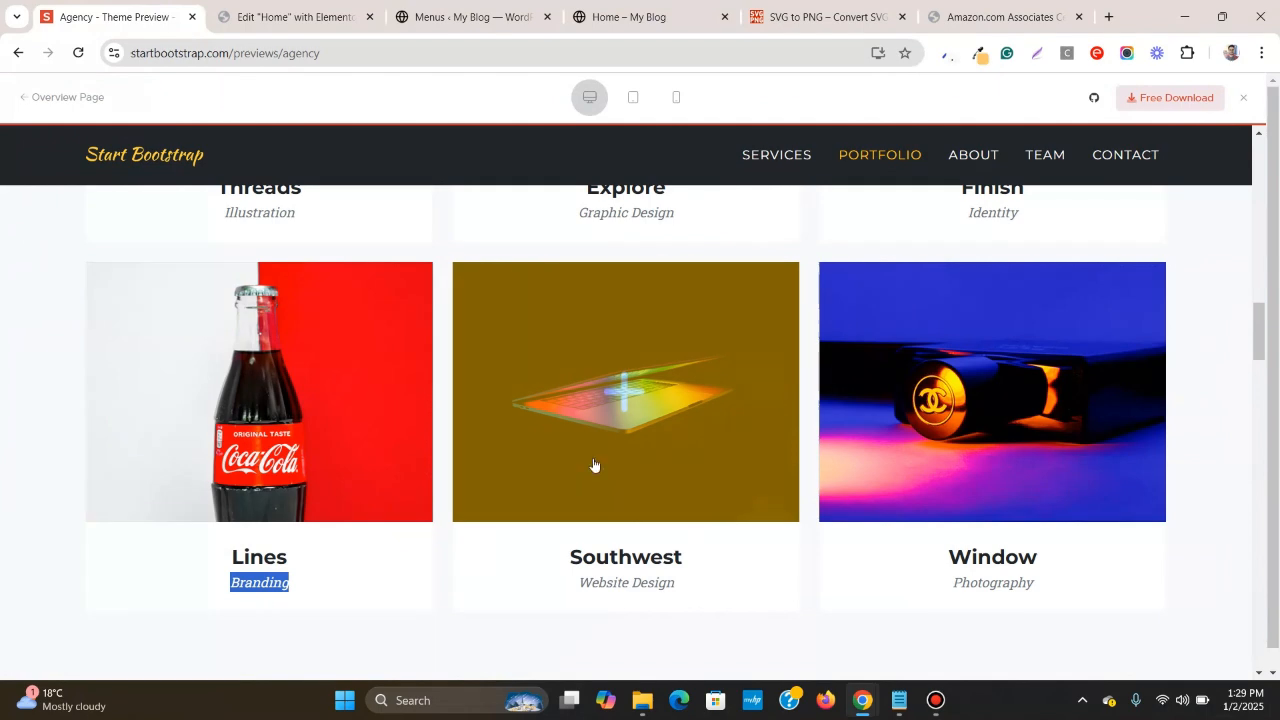
pyautogui.click(612, 557)
pyautogui.rightClick(612, 557)
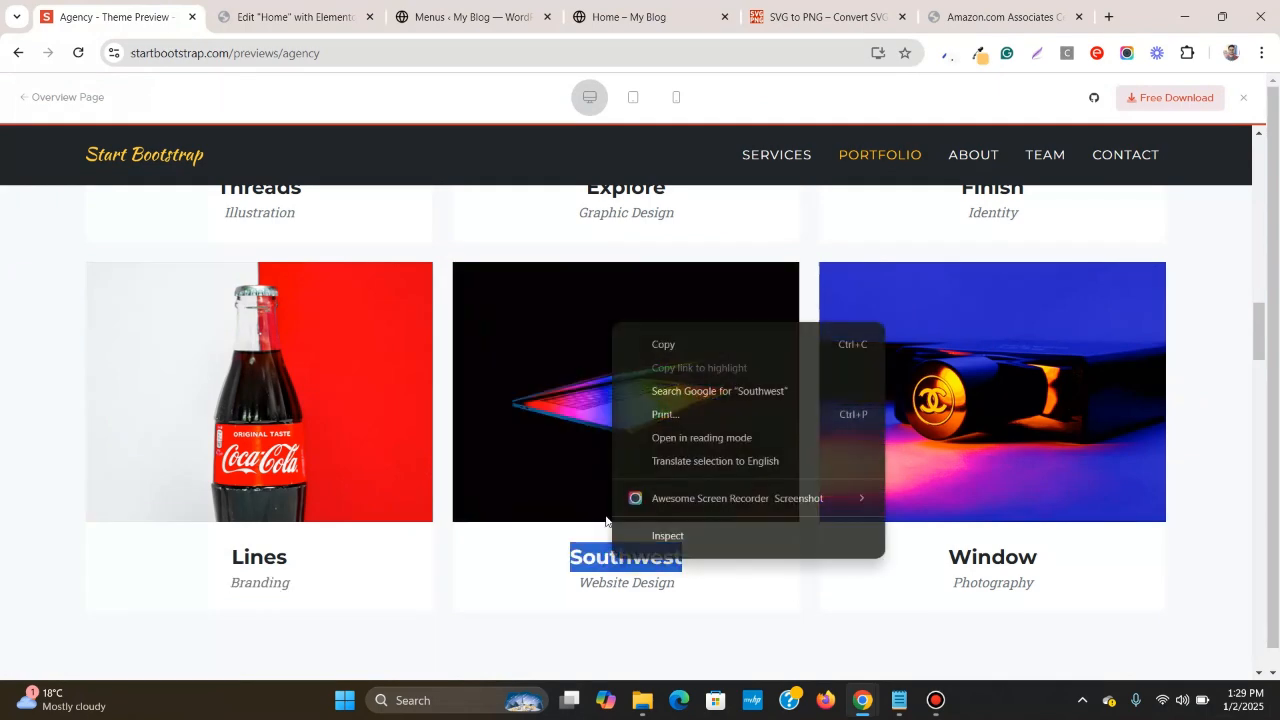
pyautogui.click(663, 344)
pyautogui.click(238, 5)
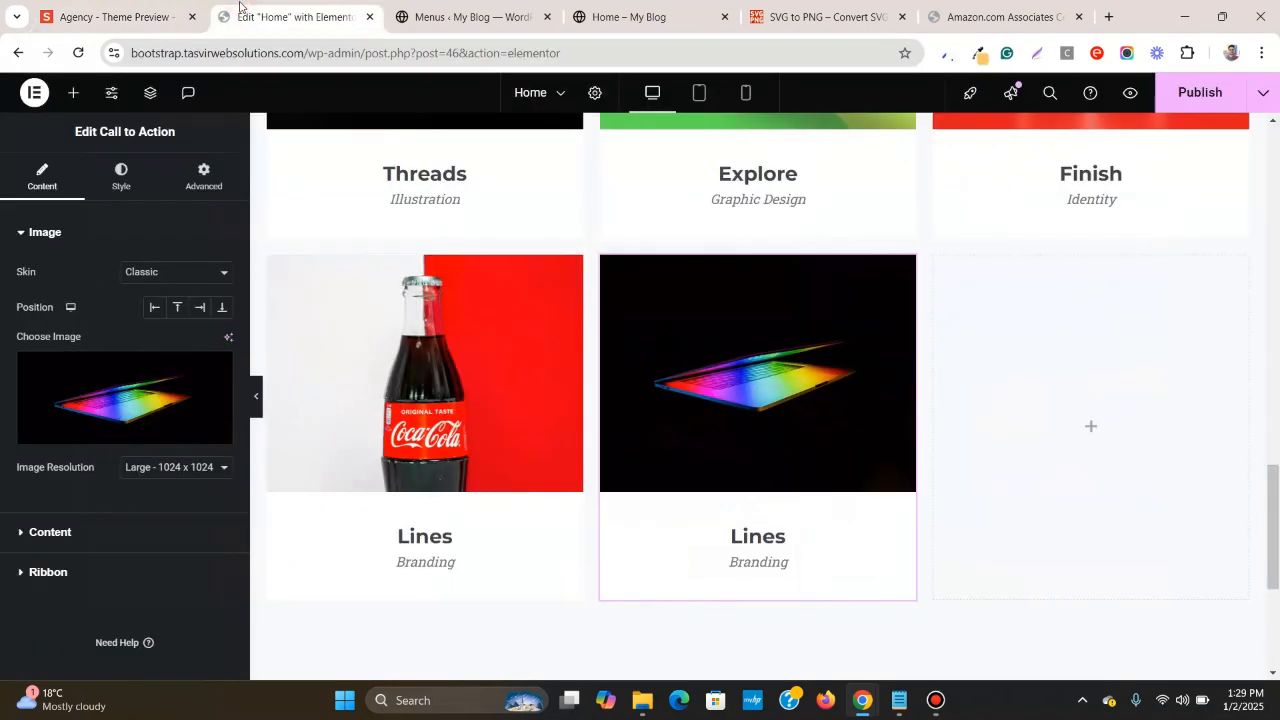
pyautogui.click(96, 536)
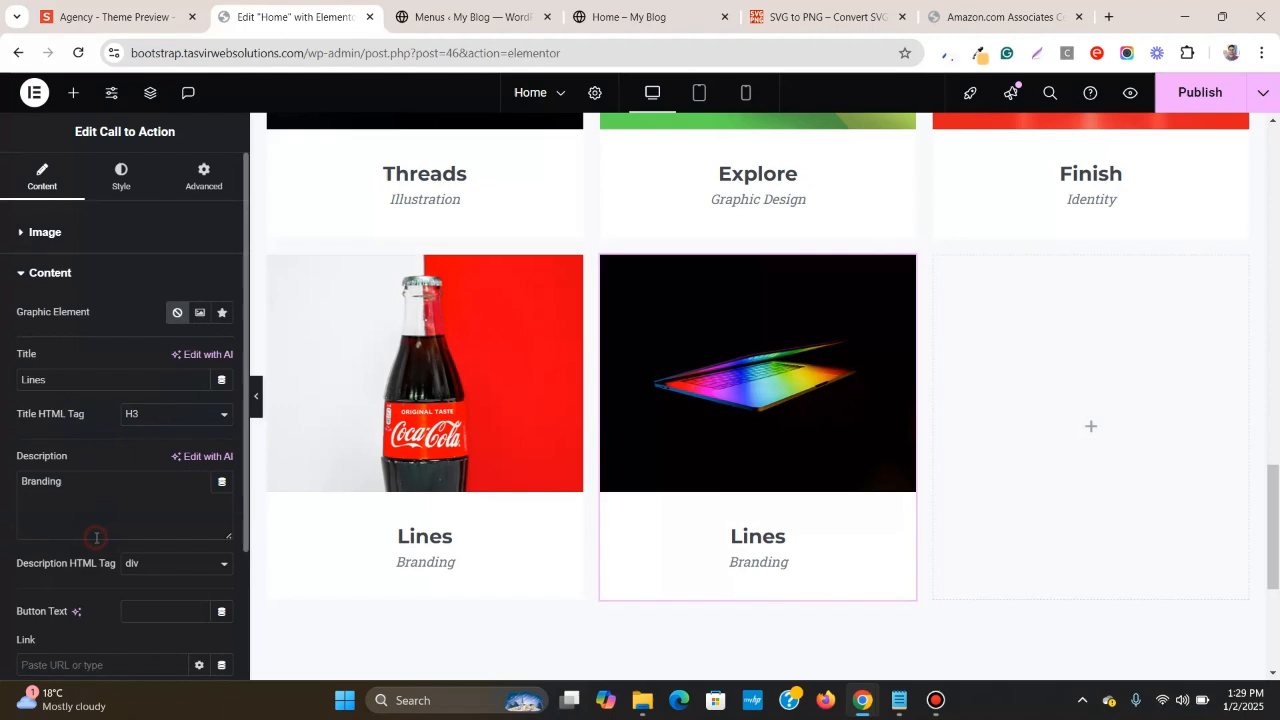
pyautogui.rightClick(98, 380)
pyautogui.click(246, 153)
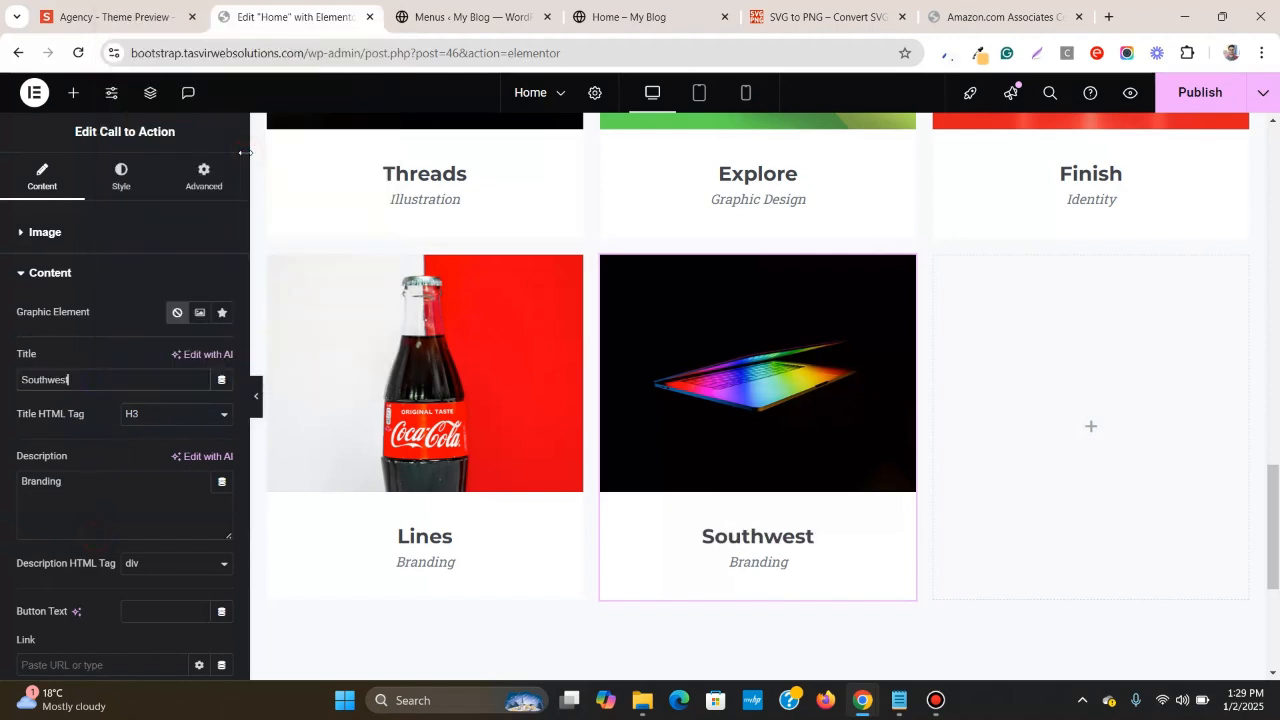
# - Copy "Website Design" from the theme preview and use it as the Southwest card's description
pyautogui.click(123, 5)
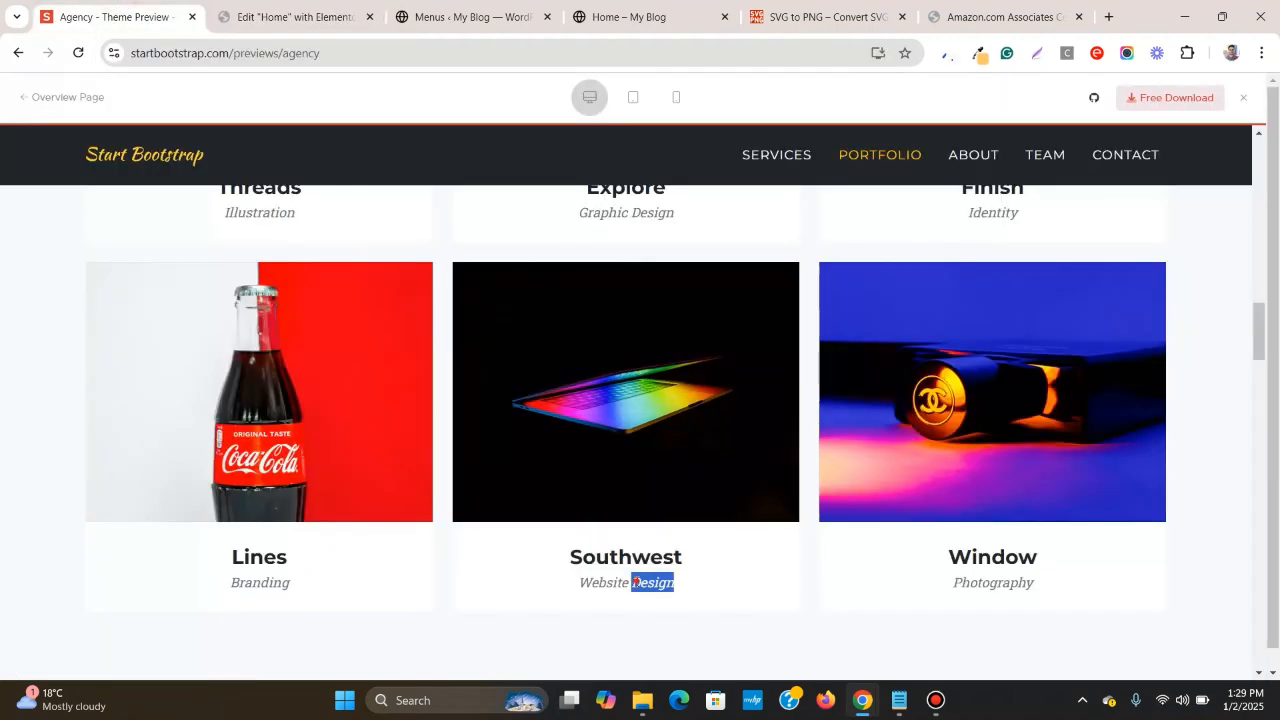
pyautogui.rightClick(636, 583)
pyautogui.click(697, 369)
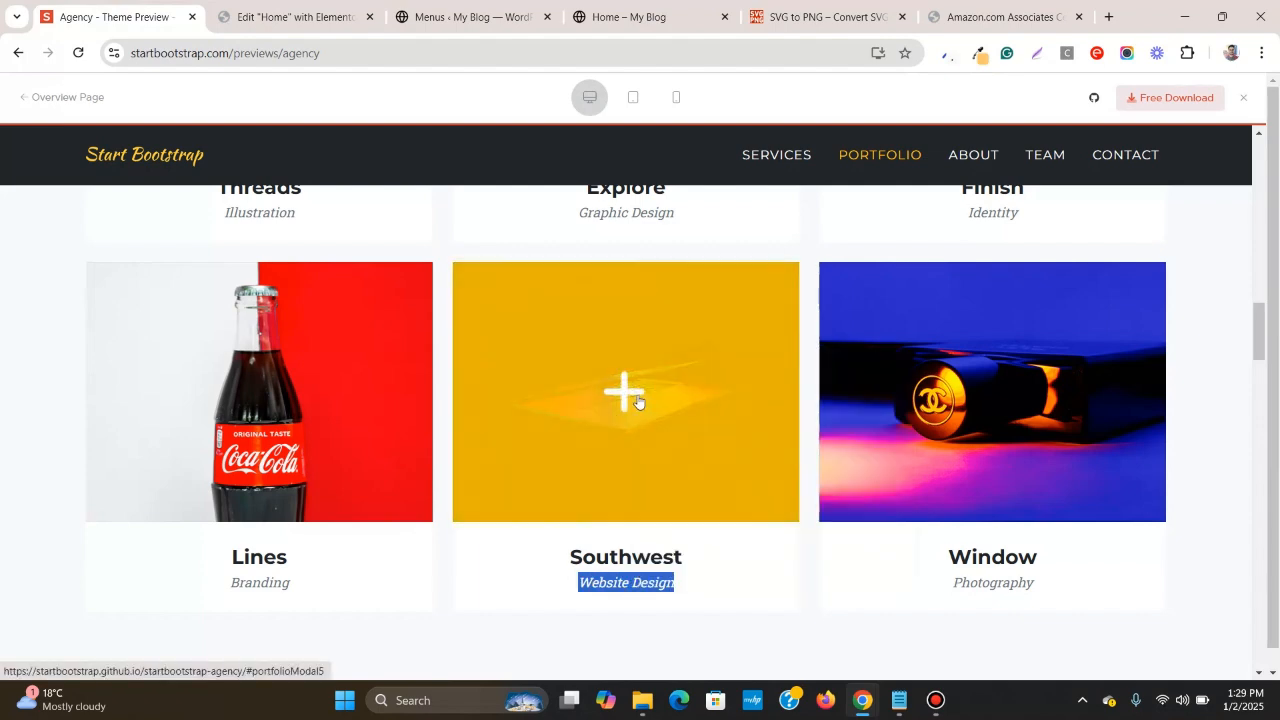
pyautogui.click(275, 17)
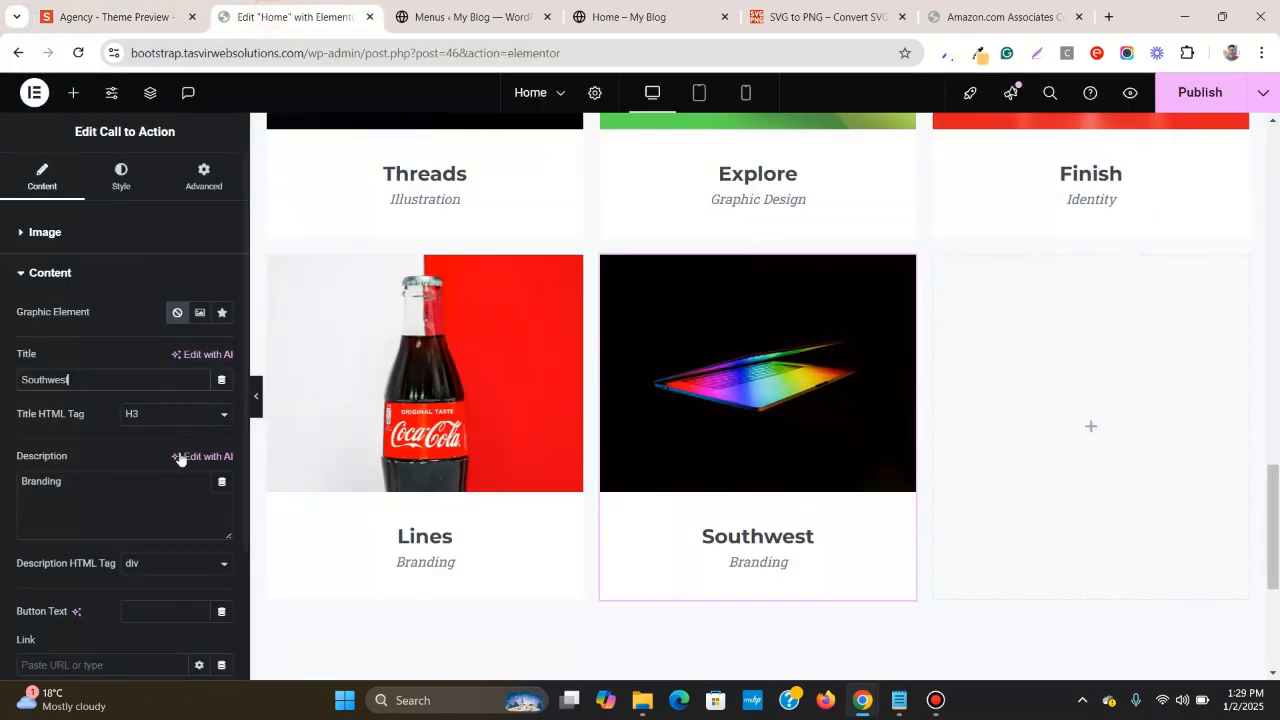
pyautogui.rightClick(127, 487)
pyautogui.click(277, 174)
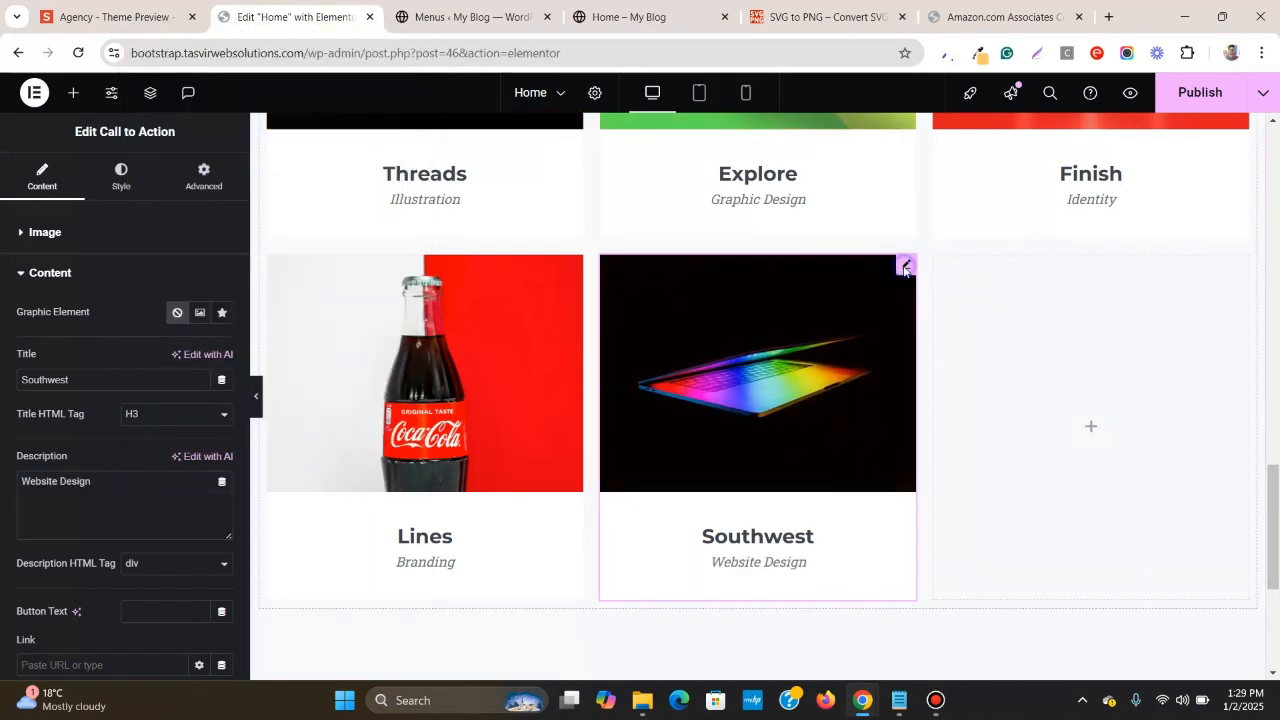
# - Copy the Southwest Call to Action widget and paste it into the last empty container of the second Portfolio row
pyautogui.rightClick(905, 268)
pyautogui.click(957, 351)
pyautogui.rightClick(1078, 334)
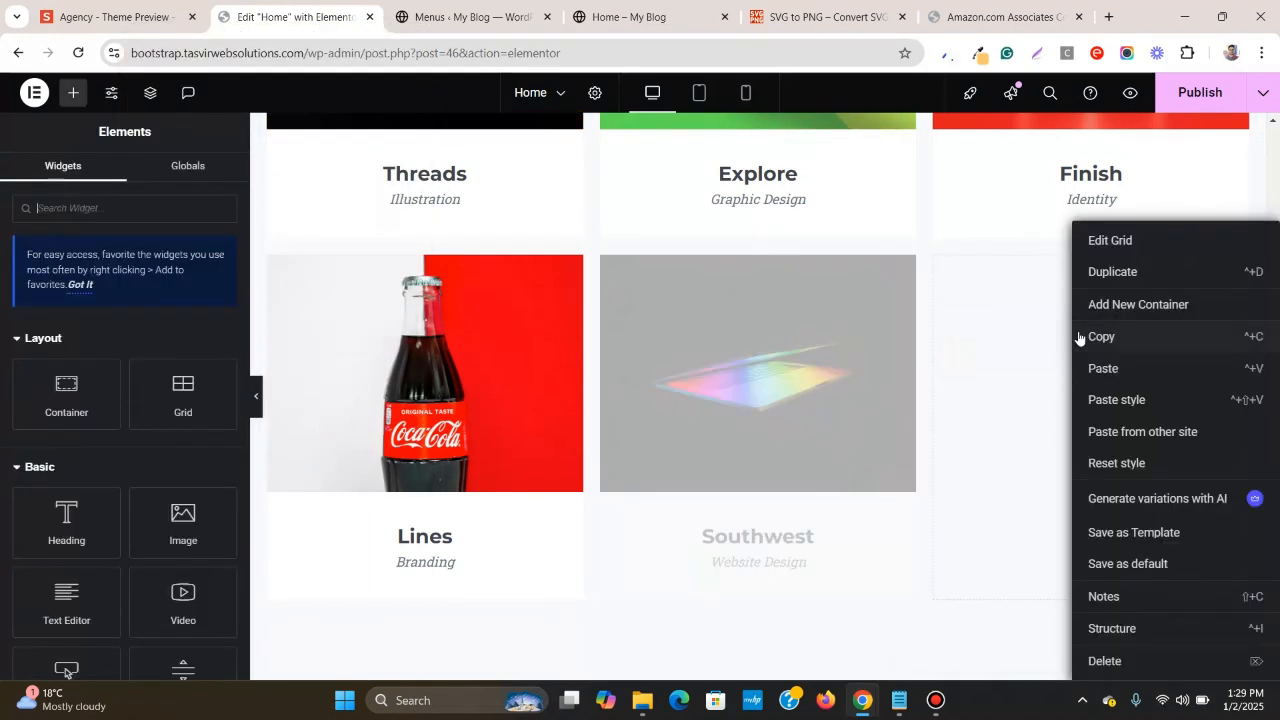
pyautogui.click(1124, 370)
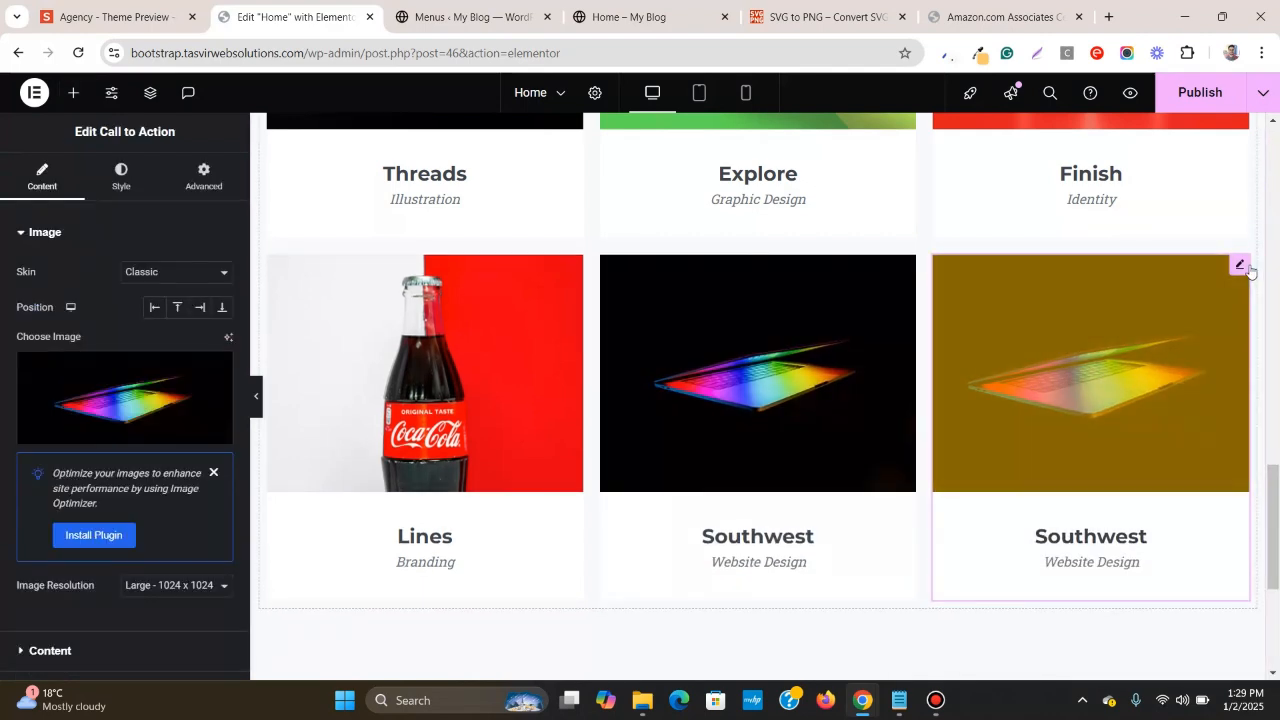
# - Check the matching card in the theme preview and replace the sixth card's image with 6.jpg, uploaded from the portfolio image folder
pyautogui.click(125, 12)
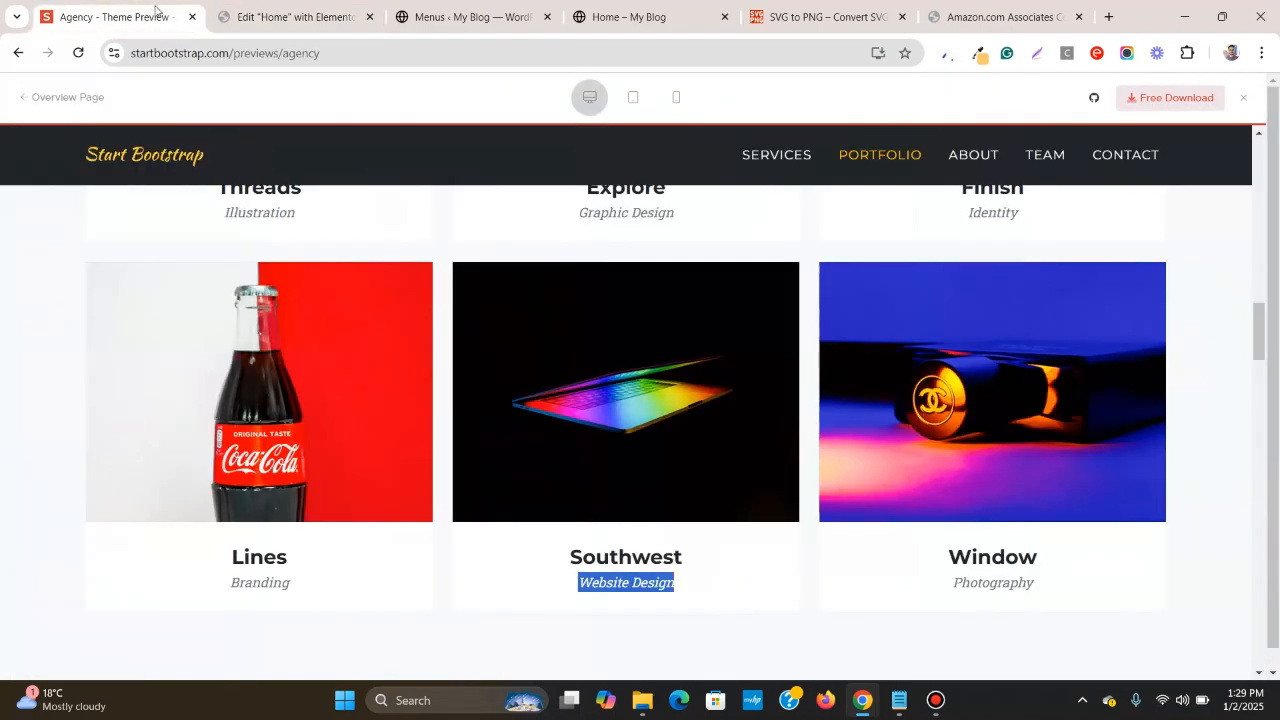
pyautogui.click(282, 16)
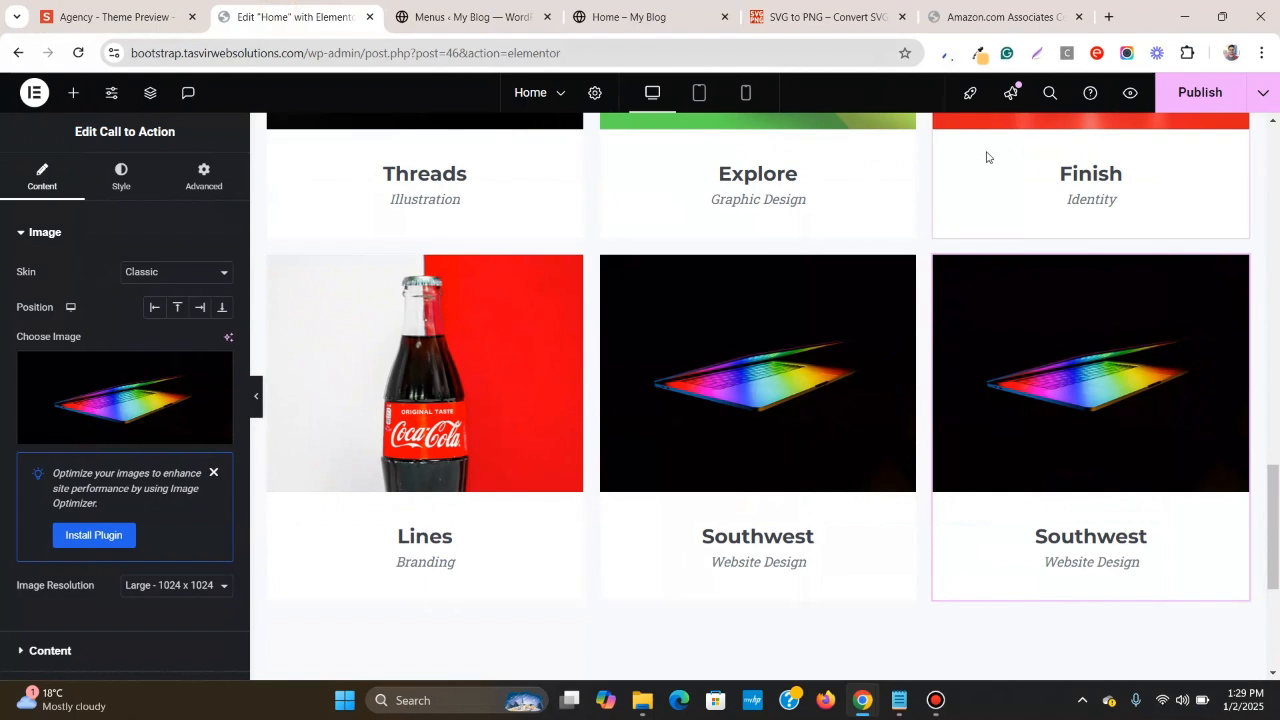
pyautogui.click(75, 380)
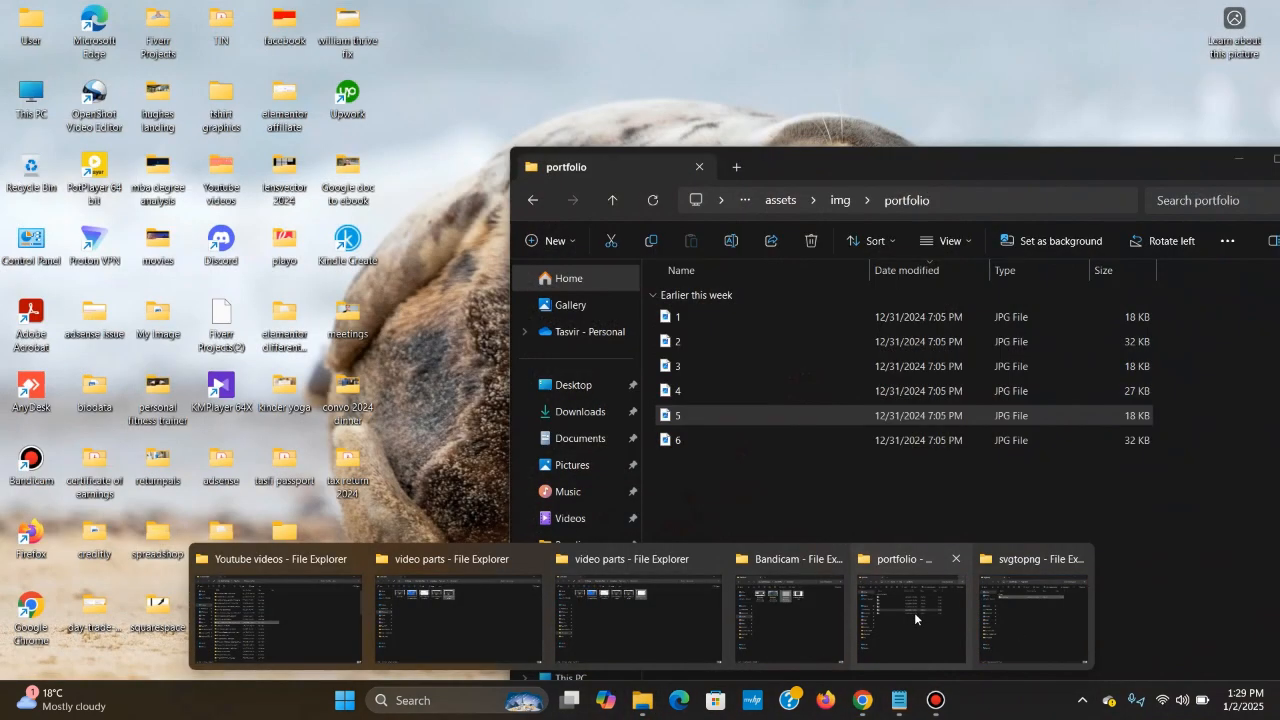
pyautogui.click(914, 612)
pyautogui.keyDown('ctrl'); pyautogui.click(690, 443); pyautogui.keyUp('ctrl')
pyautogui.click(685, 441)
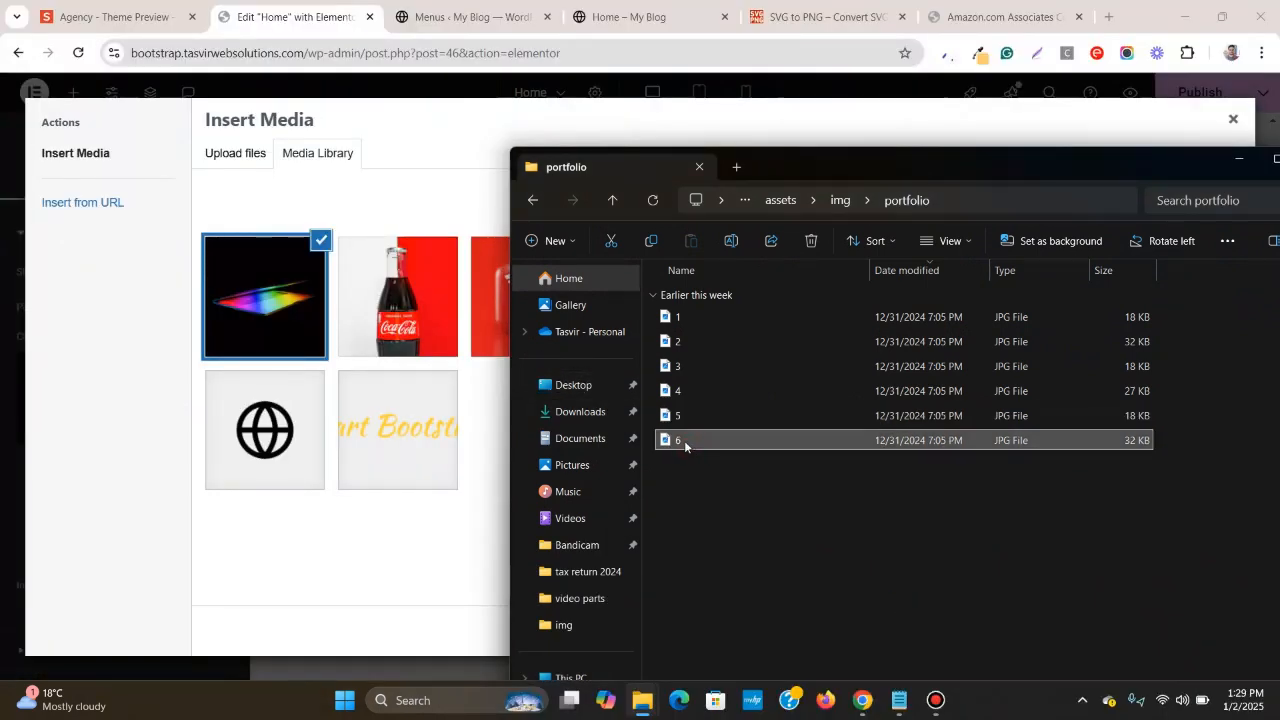
pyautogui.moveTo(685, 441); pyautogui.dragTo(478, 204)
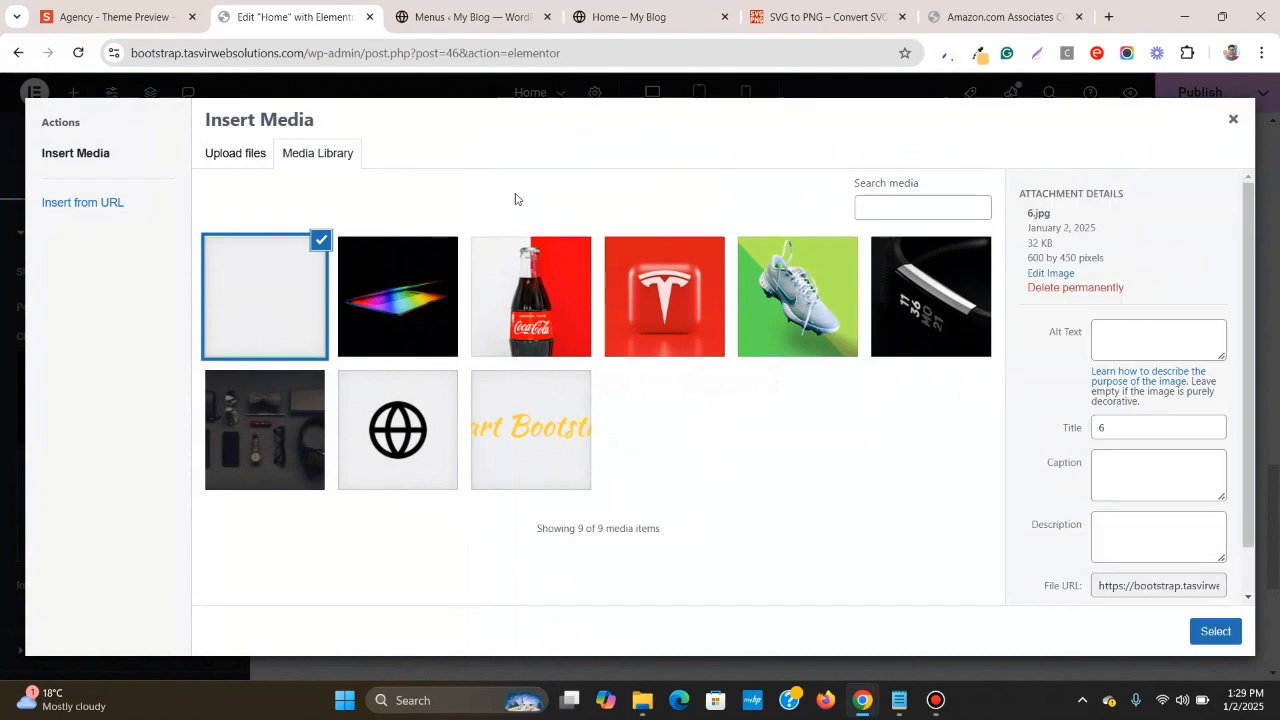
pyautogui.click(515, 196)
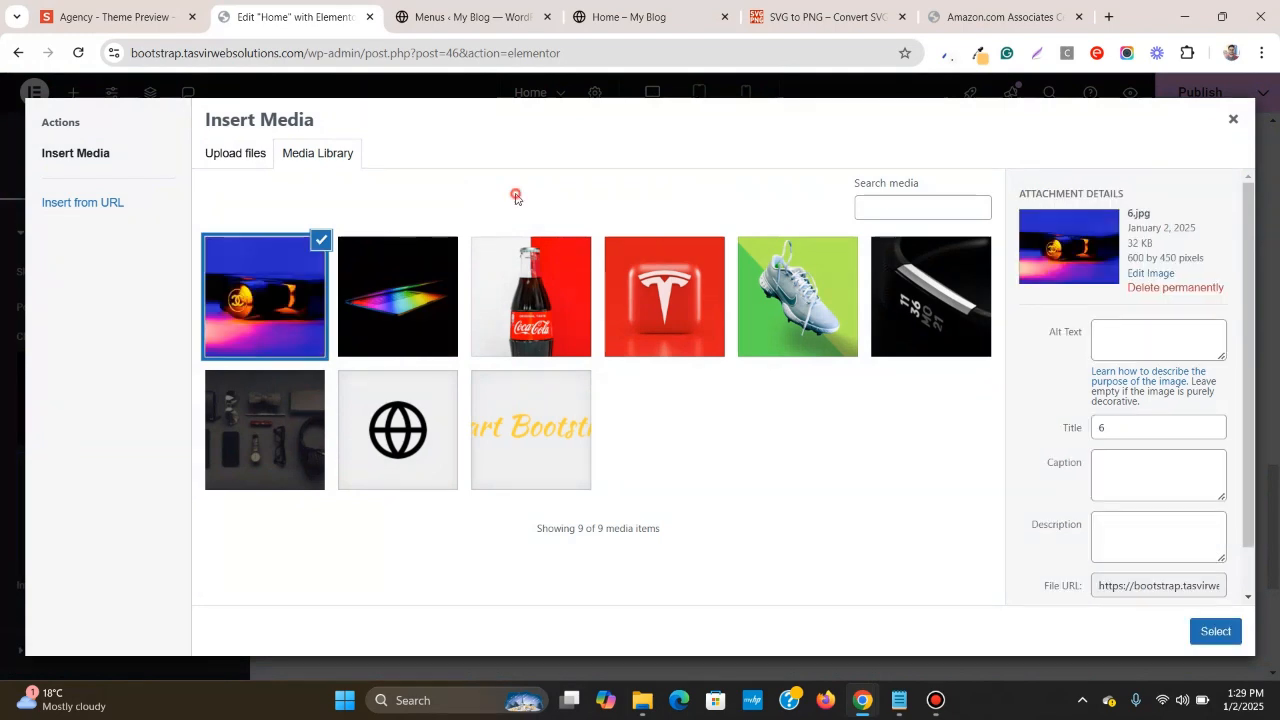
pyautogui.click(1236, 633)
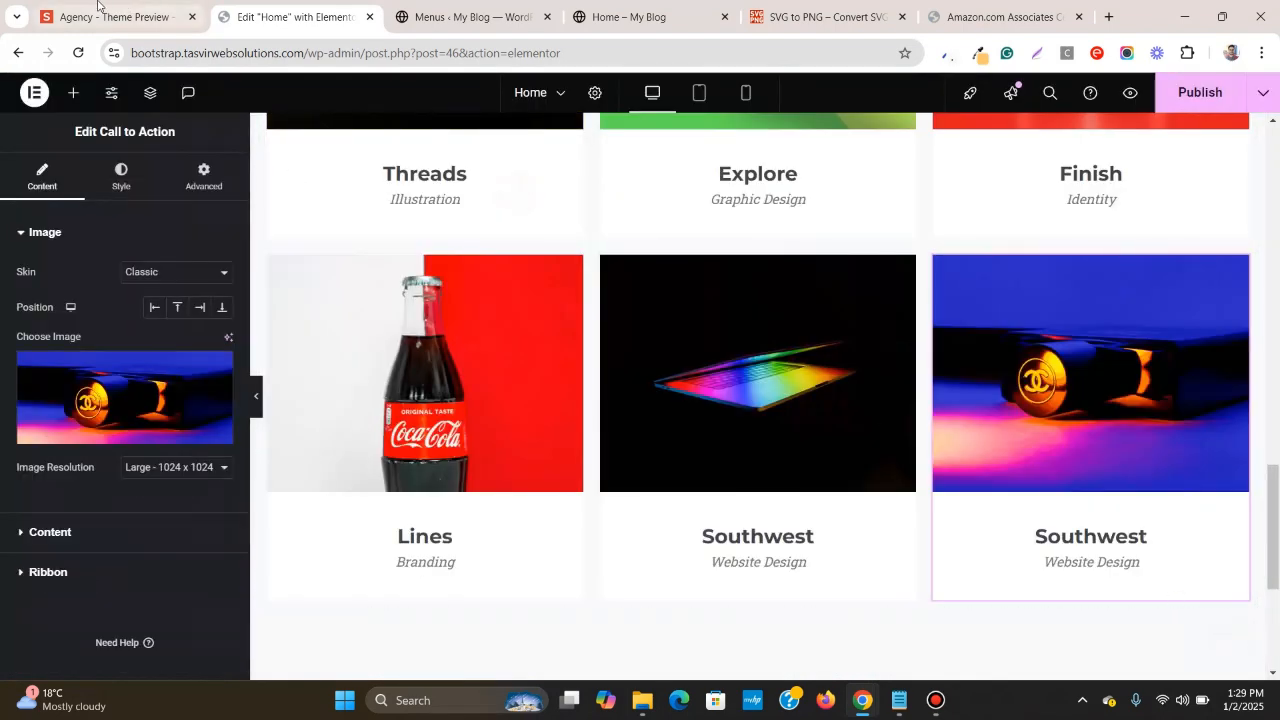
# - Copy the title "Window" from the theme preview and use it as the sixth card's title
pyautogui.click(110, 10)
pyautogui.click(1030, 552)
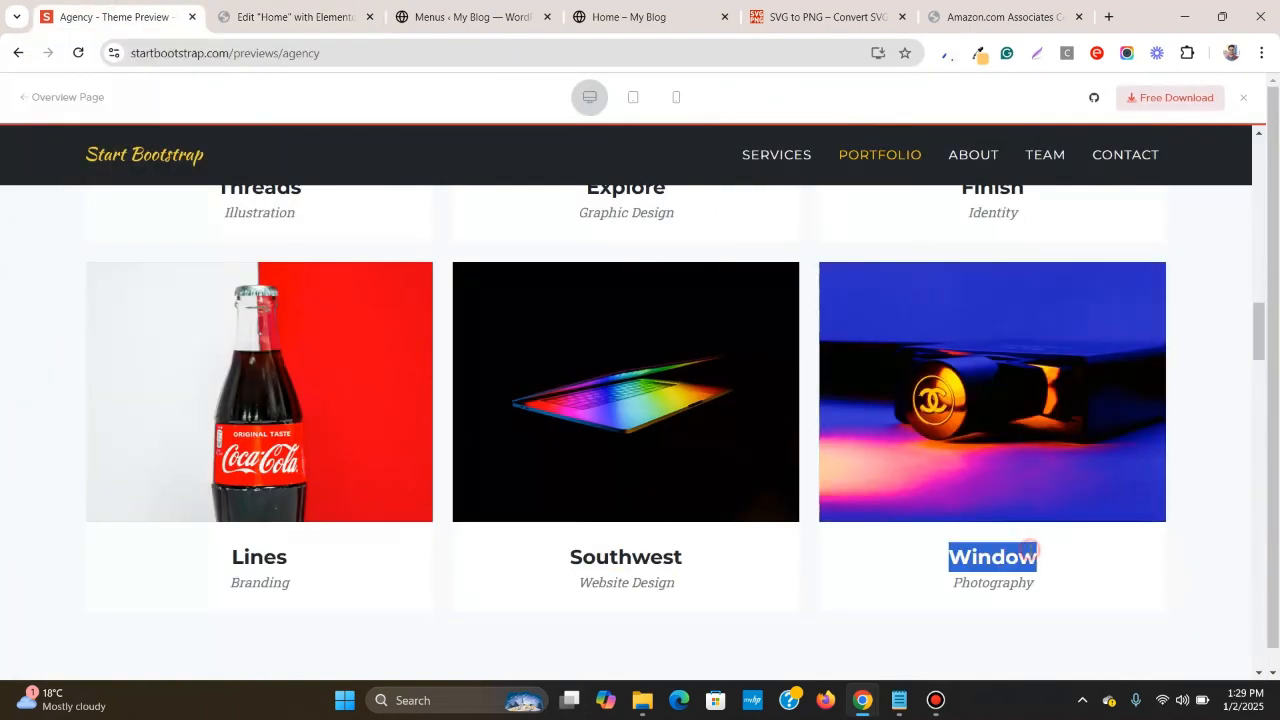
pyautogui.rightClick(1030, 557)
pyautogui.click(874, 340)
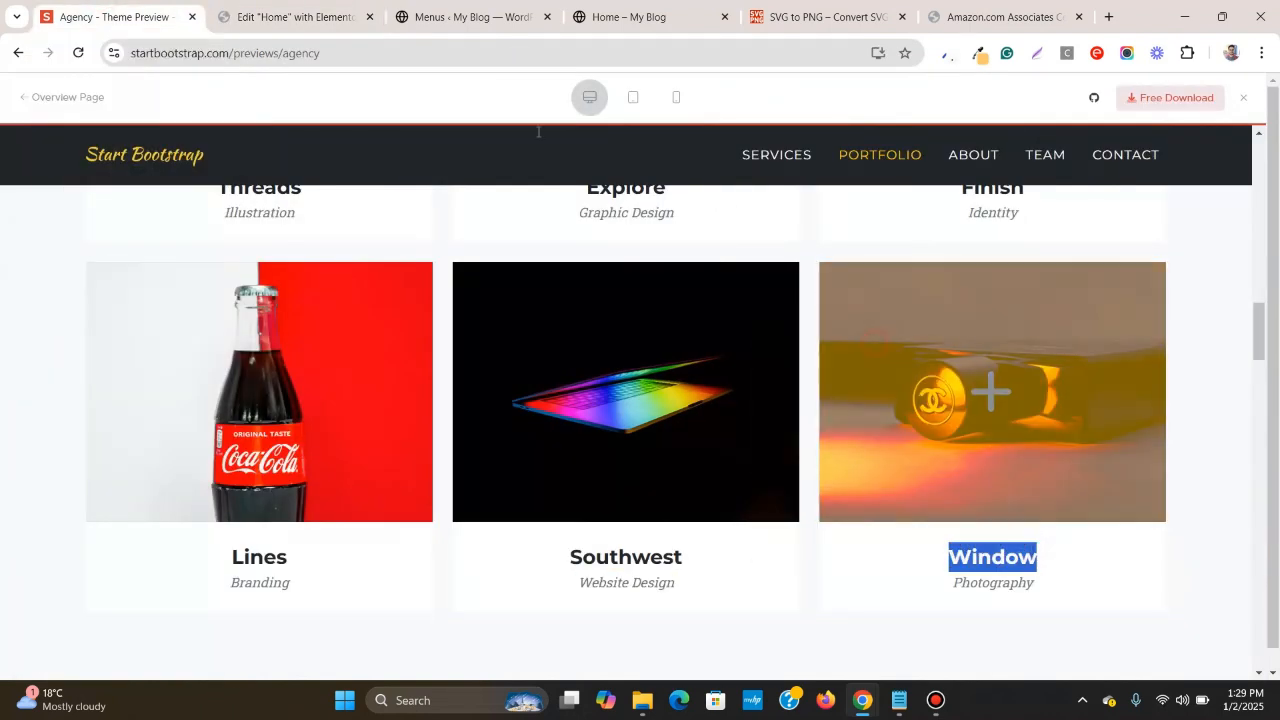
pyautogui.click(224, 18)
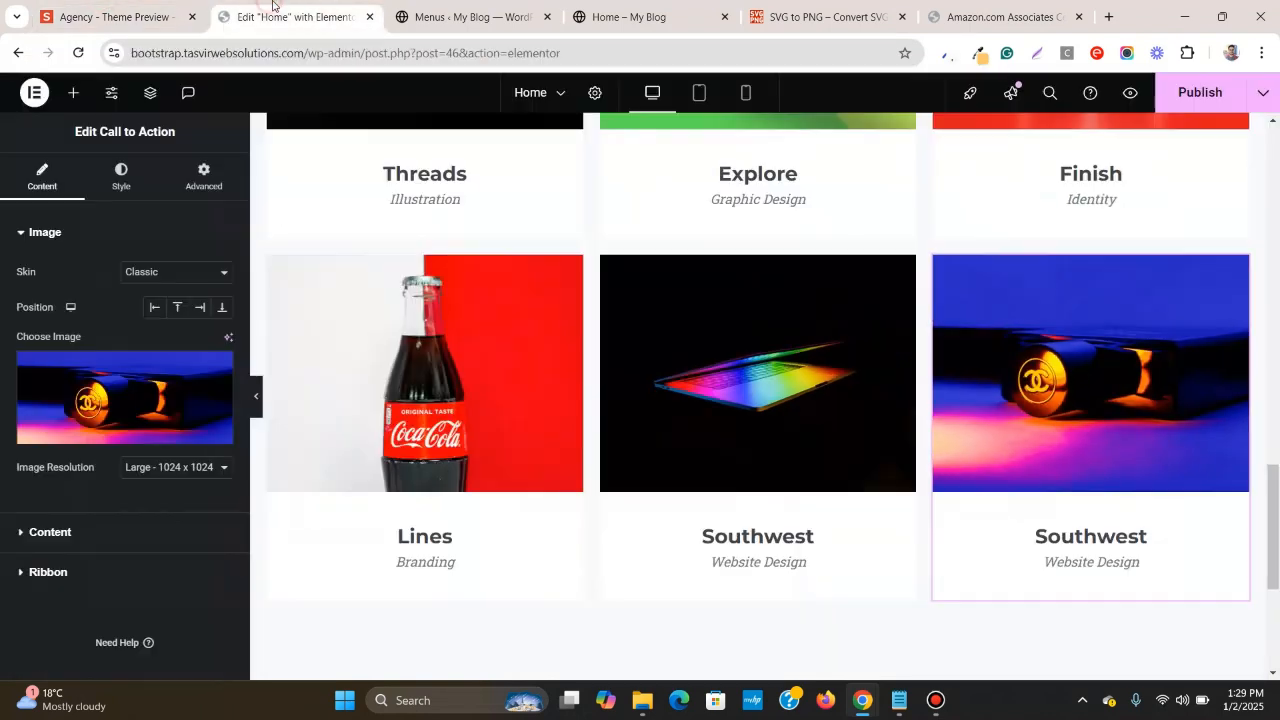
pyautogui.click(86, 531)
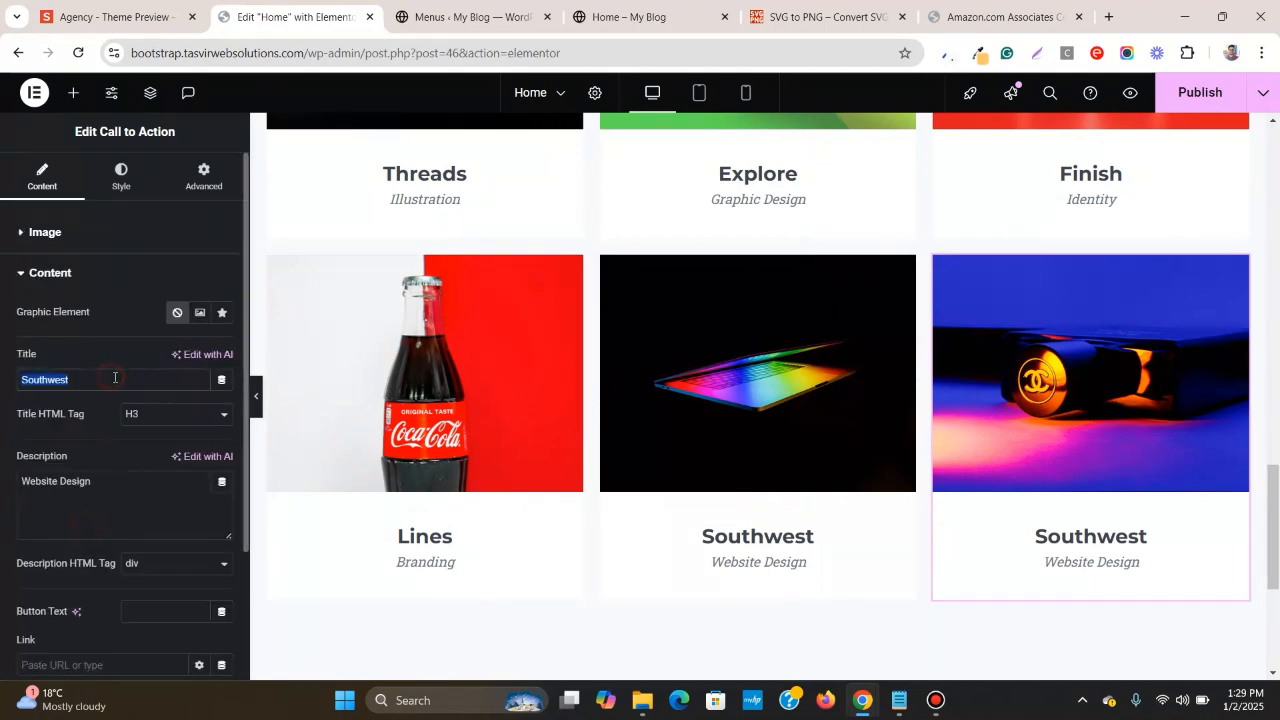
pyautogui.rightClick(115, 377)
pyautogui.click(208, 110)
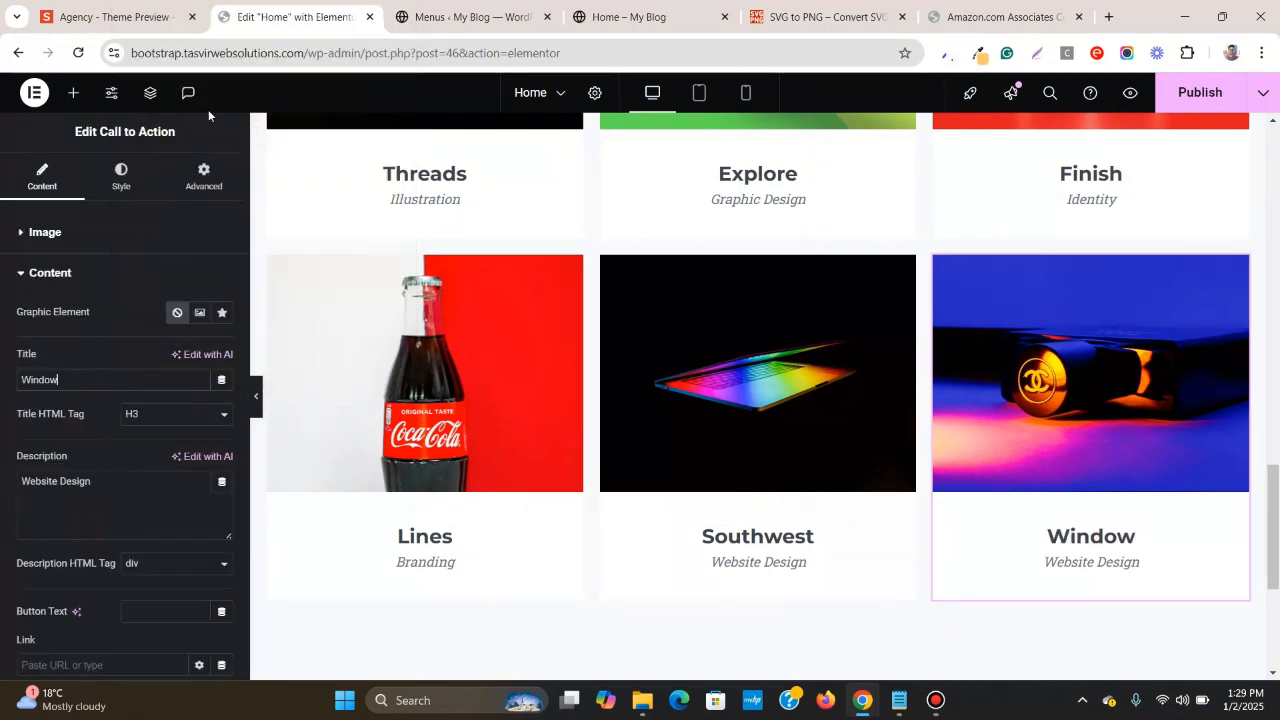
# - Copy "Photography" from the theme preview, use it as the Window card's description, and publish the page
pyautogui.click(38, 5)
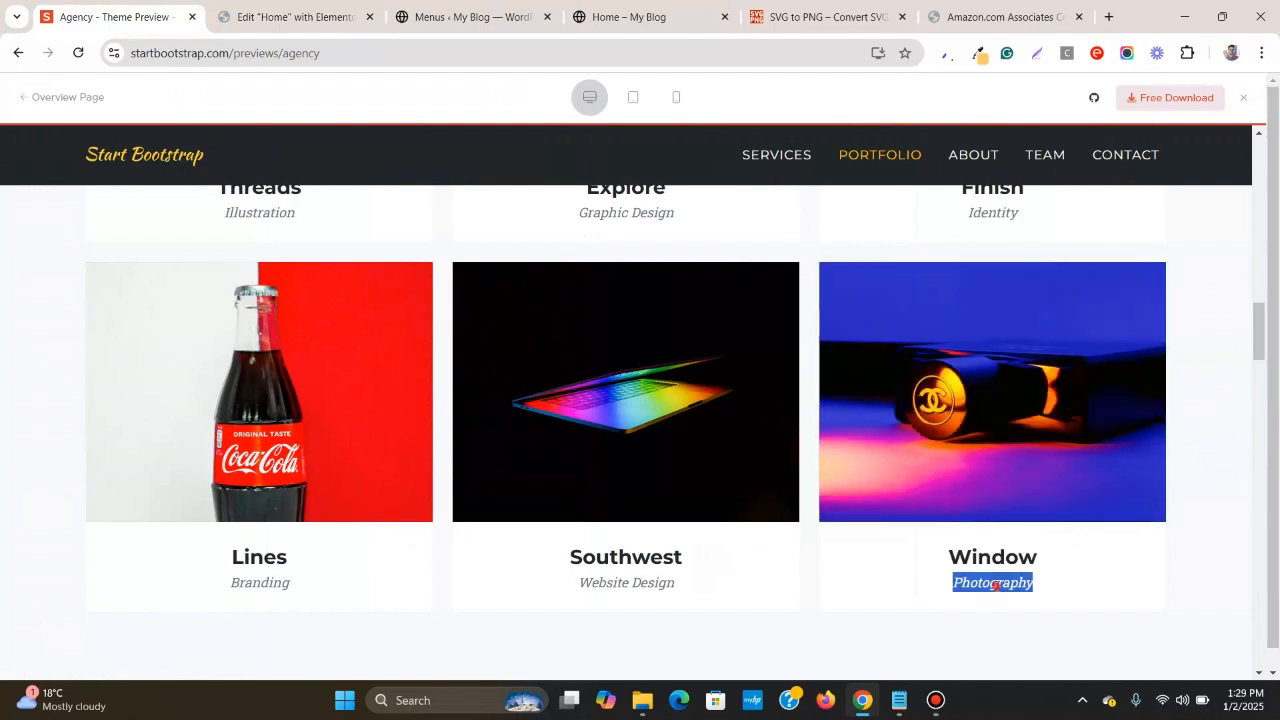
pyautogui.rightClick(995, 585)
pyautogui.click(1030, 373)
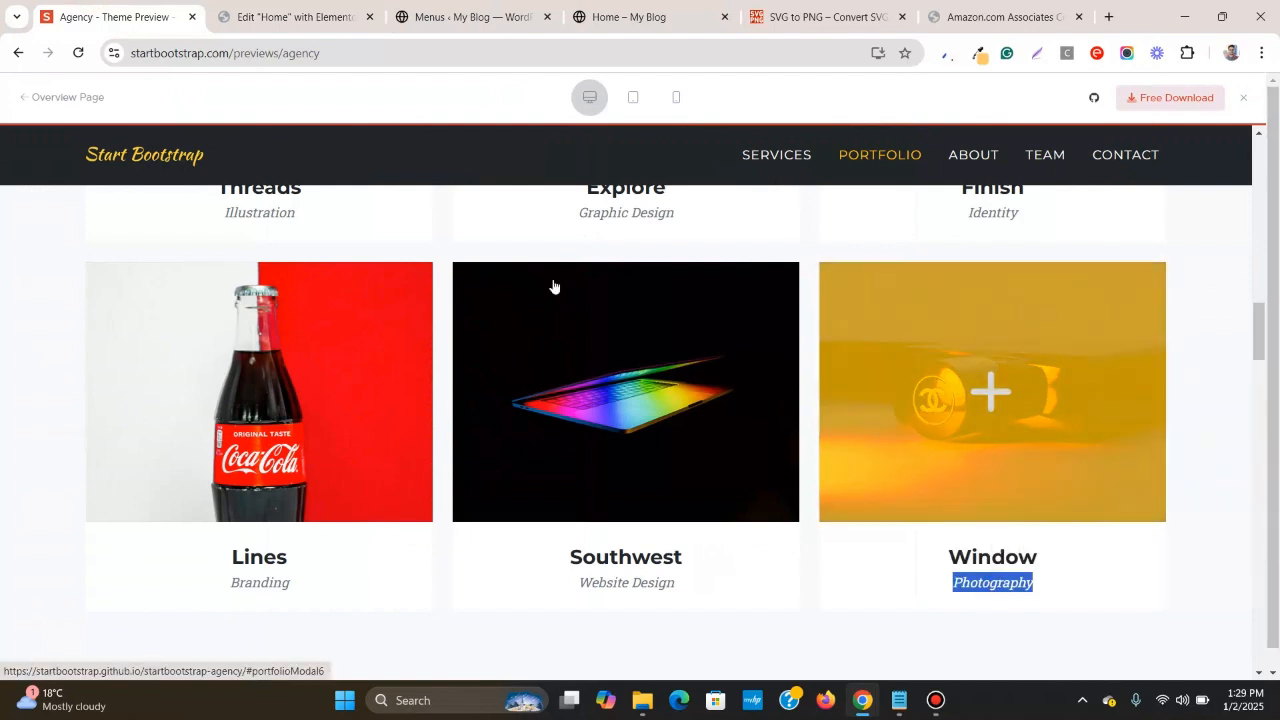
pyautogui.click(309, 5)
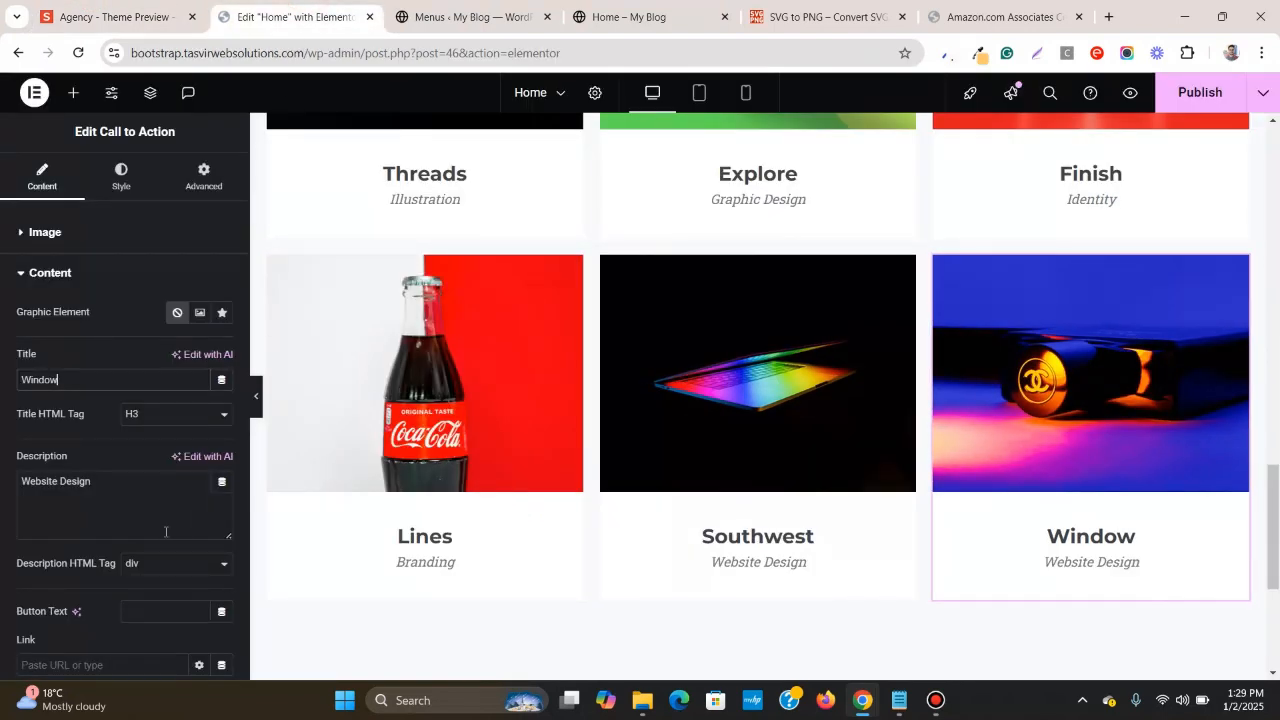
pyautogui.rightClick(125, 483)
pyautogui.click(254, 169)
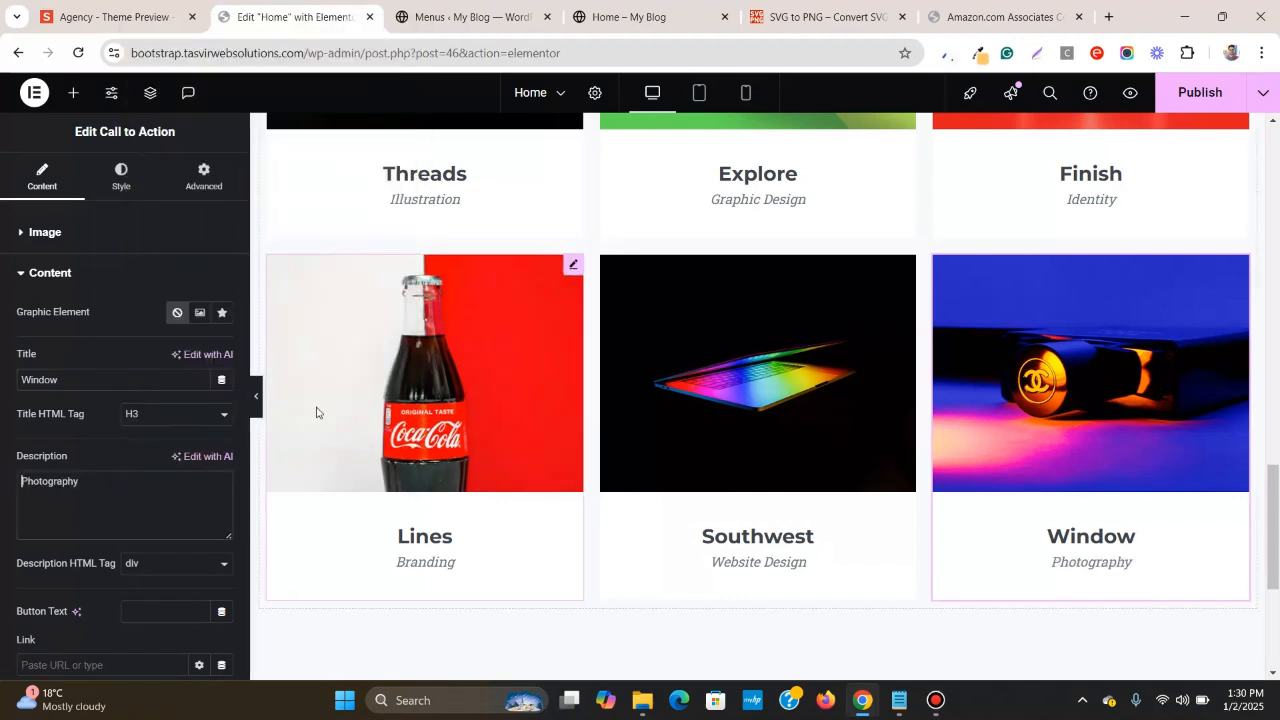
pyautogui.click(1208, 92)
# - Compare the spacing under the Portfolio subtitle with the theme preview and check the margins of the subtitle and the Services row container
pyautogui.scroll(4, 534, 294)
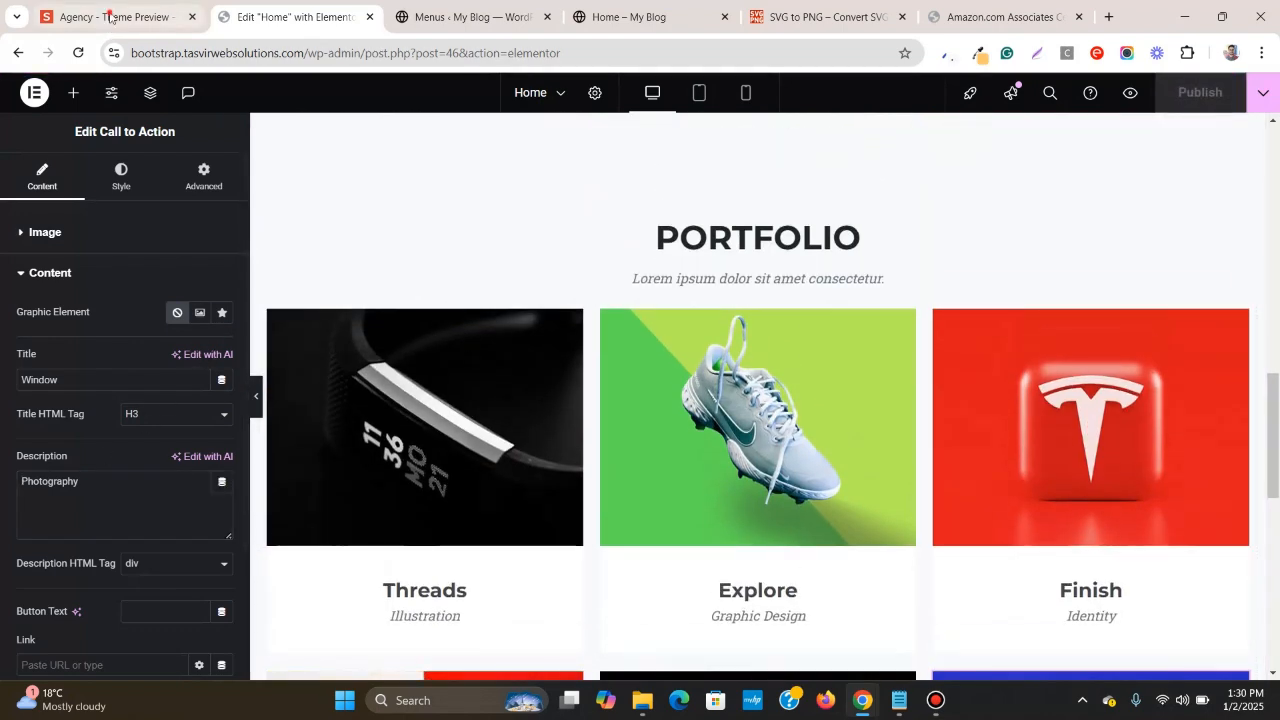
pyautogui.click(110, 16)
pyautogui.scroll(5, 740, 237)
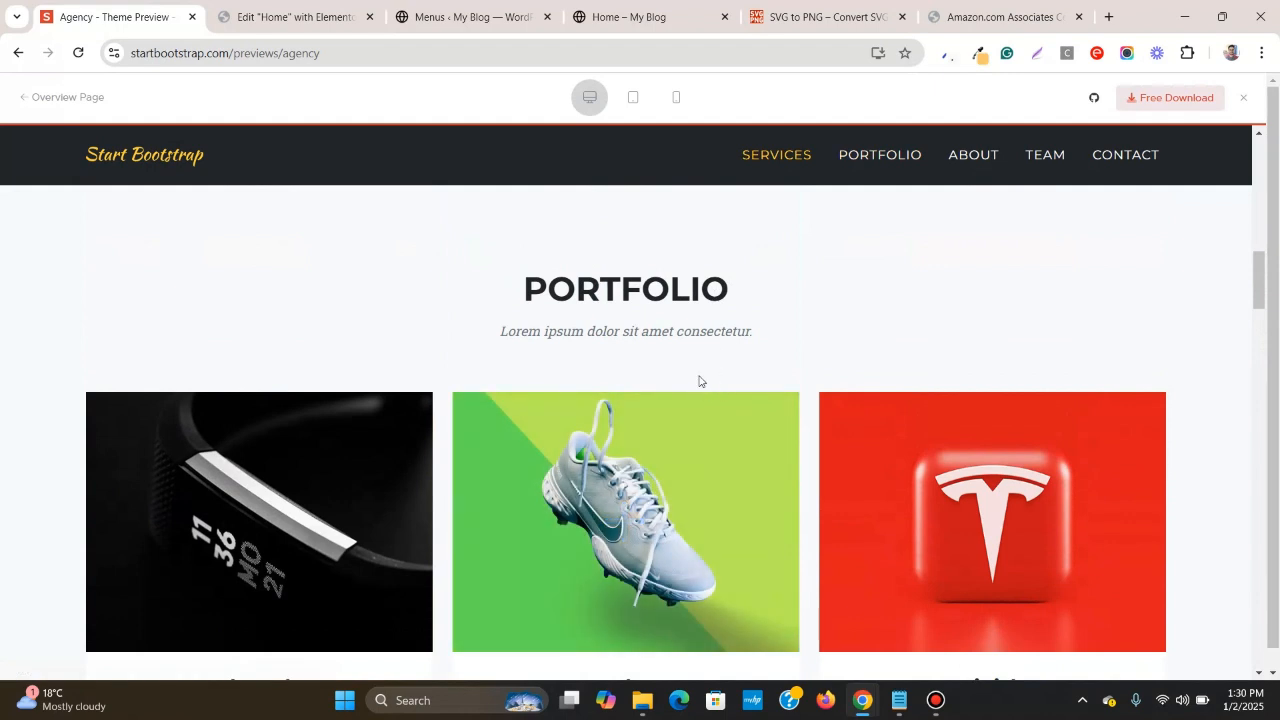
pyautogui.click(250, 16)
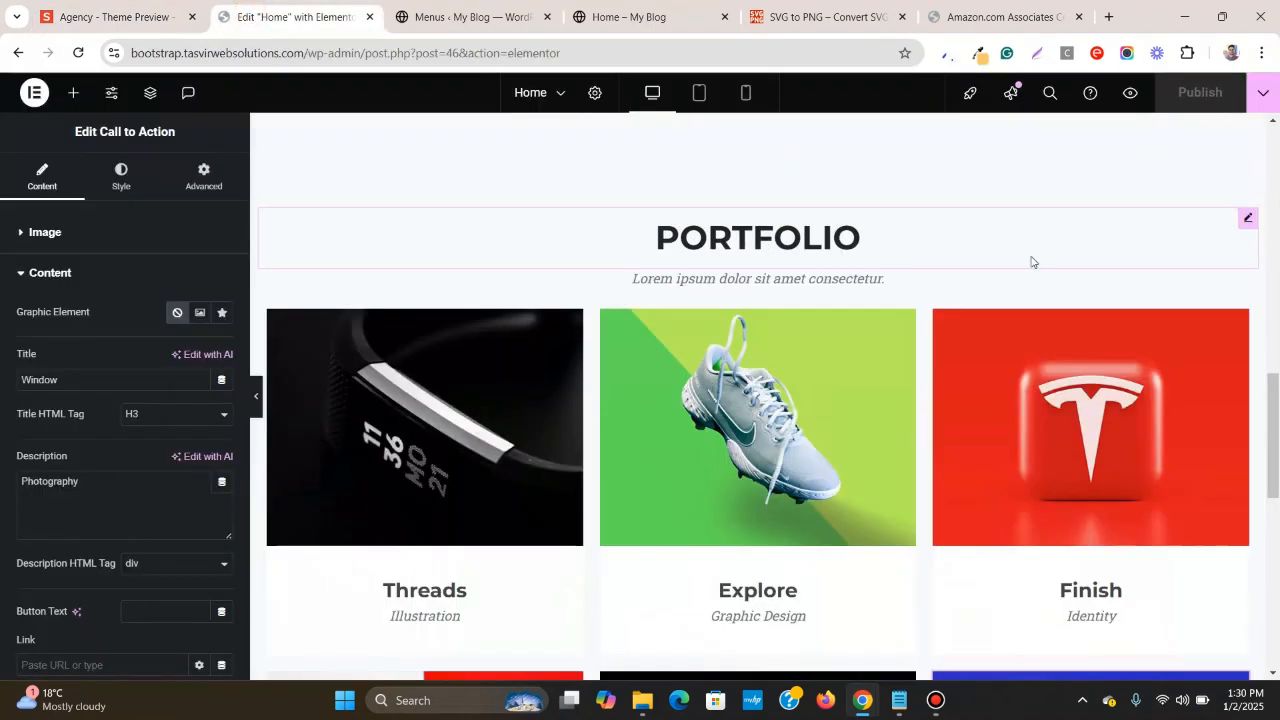
pyautogui.click(1246, 278)
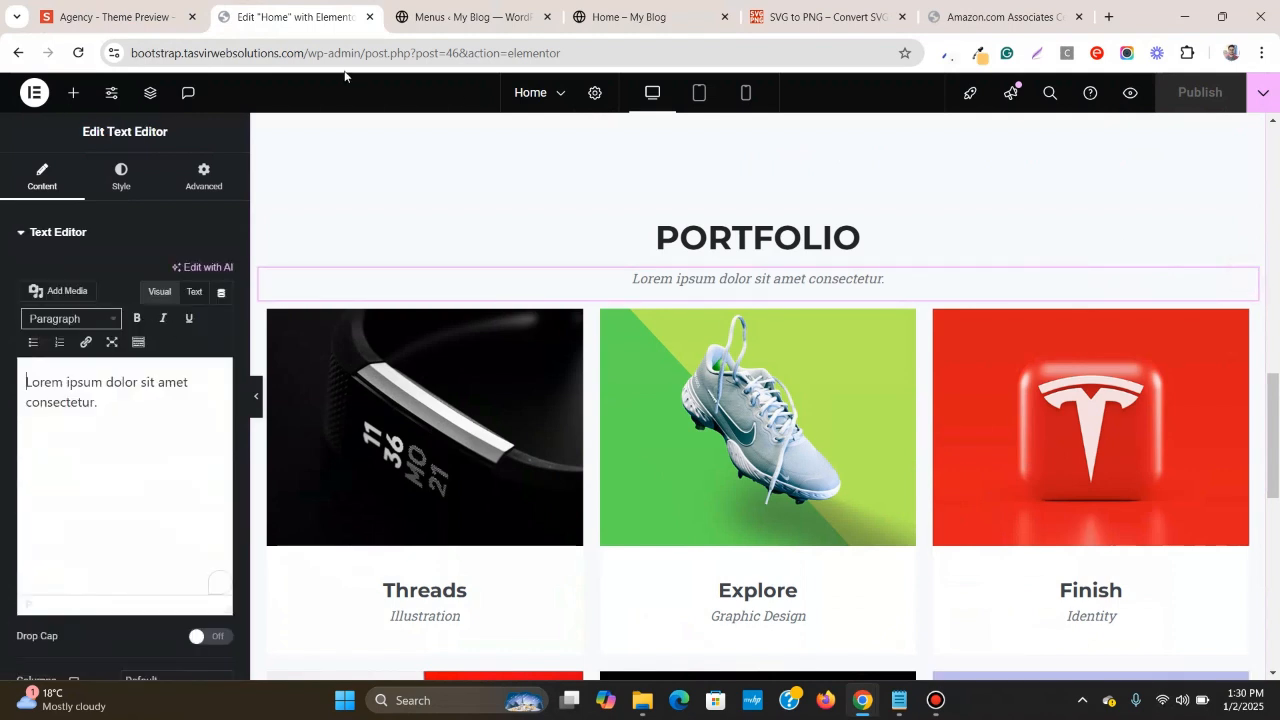
pyautogui.click(229, 195)
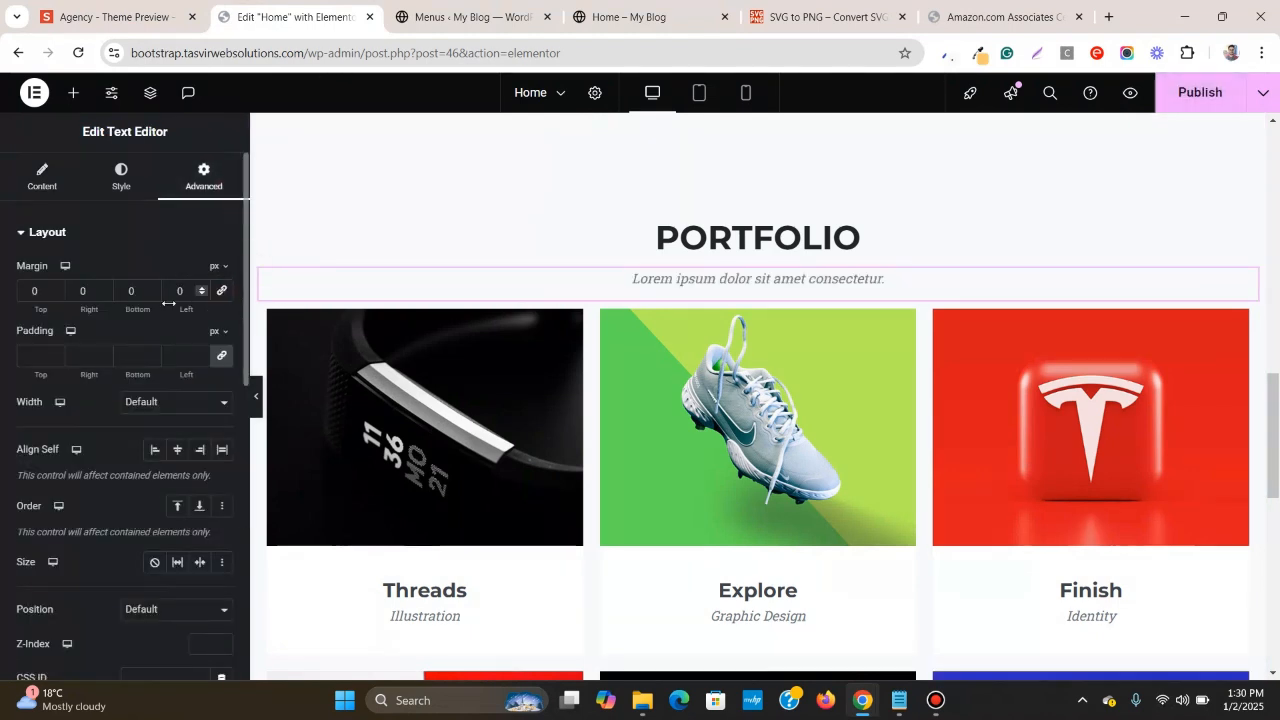
pyautogui.scroll(10, 691, 529)
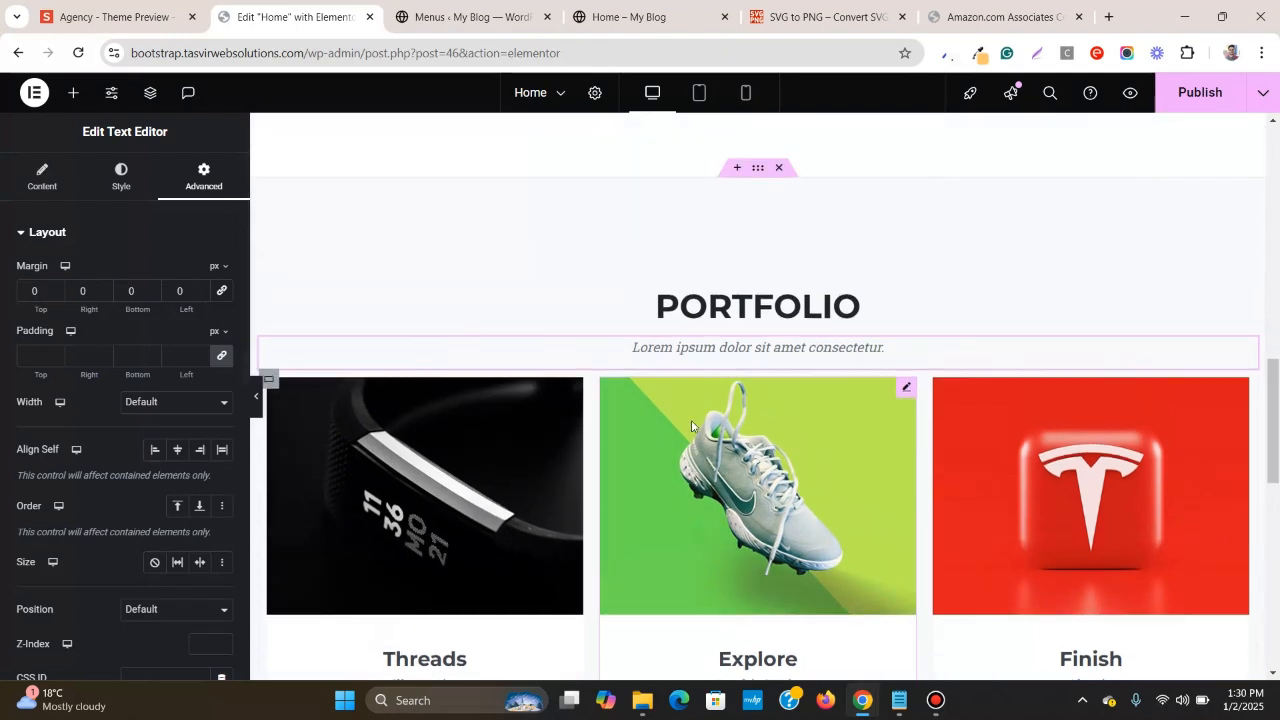
pyautogui.scroll(-3, 1066, 537)
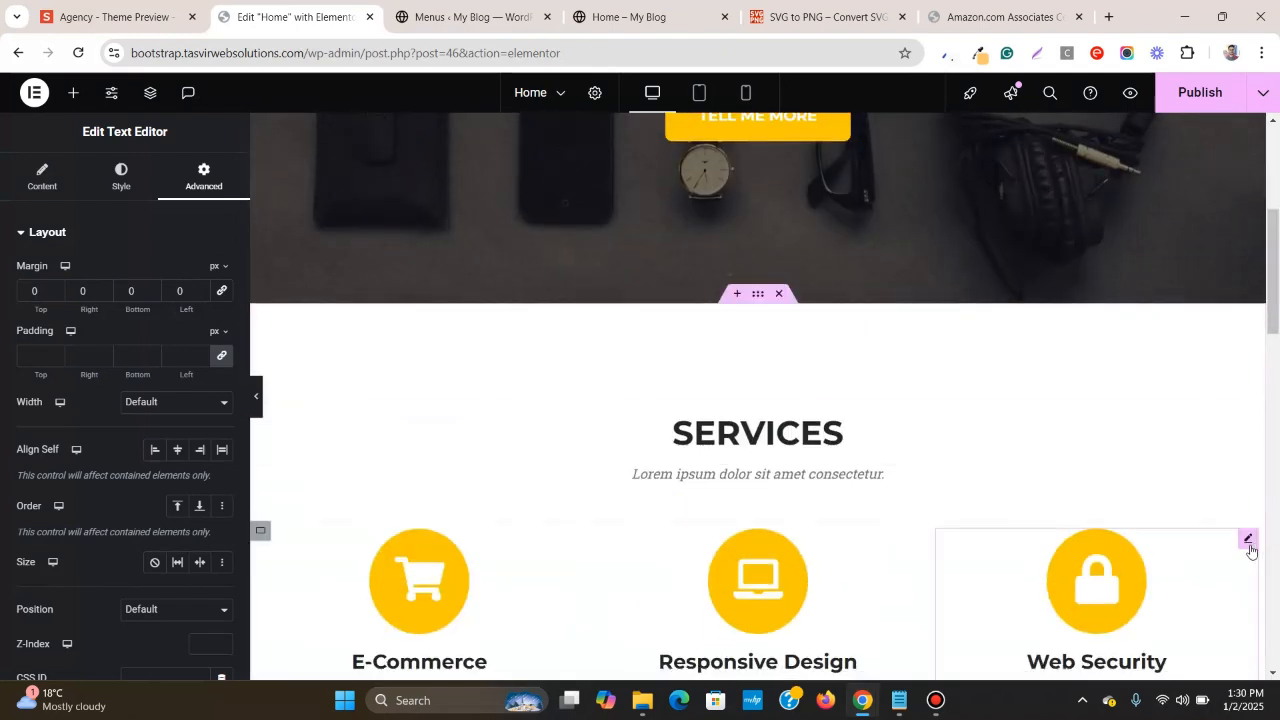
pyautogui.click(260, 534)
pyautogui.scroll(-7, 450, 334)
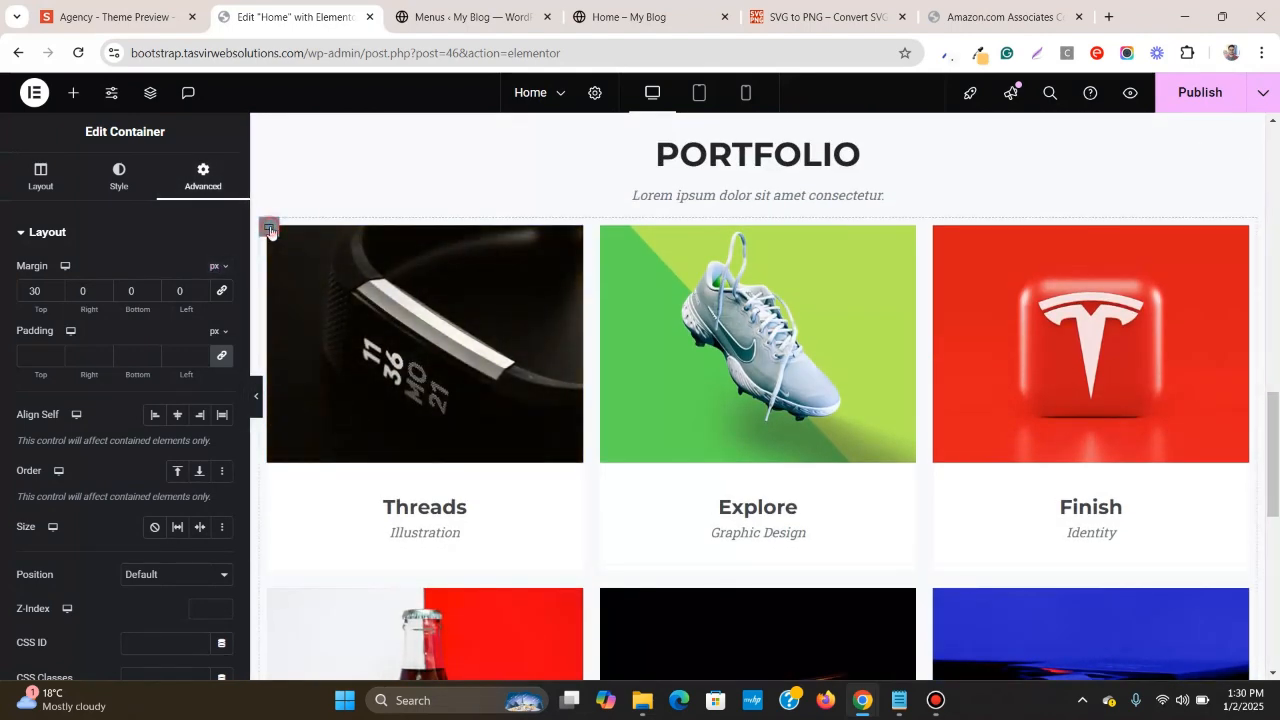
# - Set the Portfolio grid container's top margin to 30 px
pyautogui.click(270, 230)
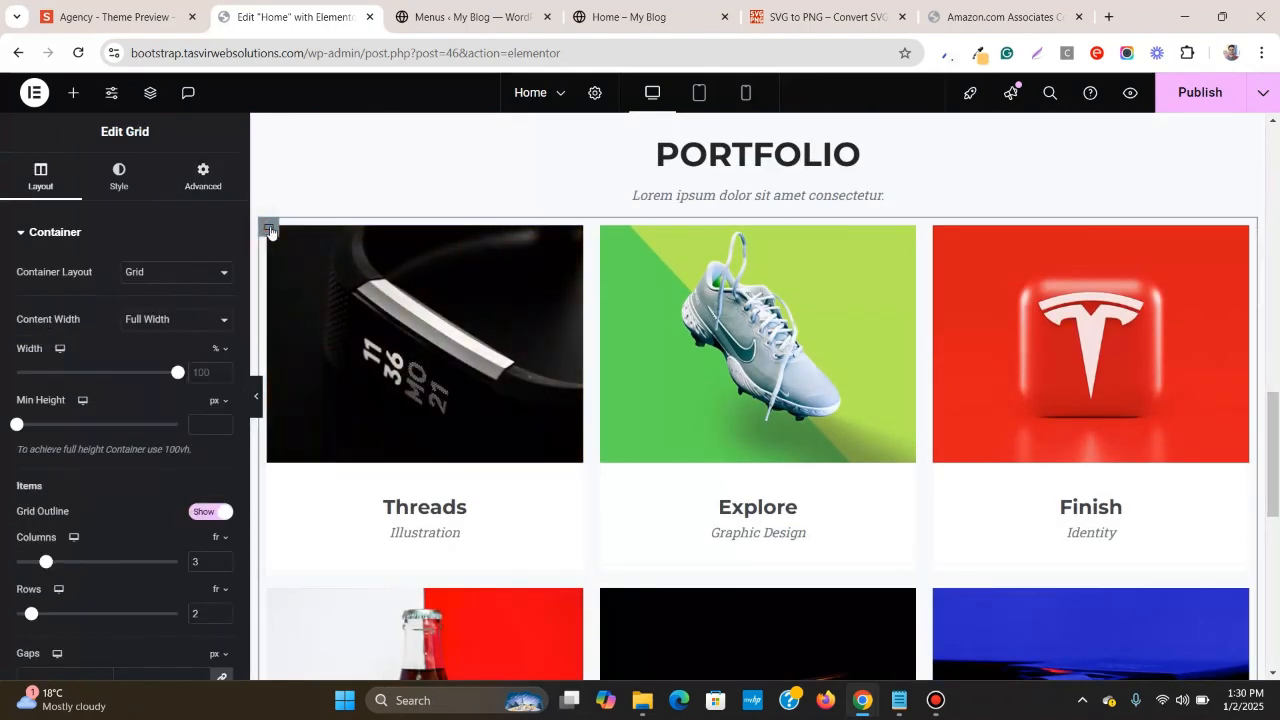
pyautogui.click(210, 180)
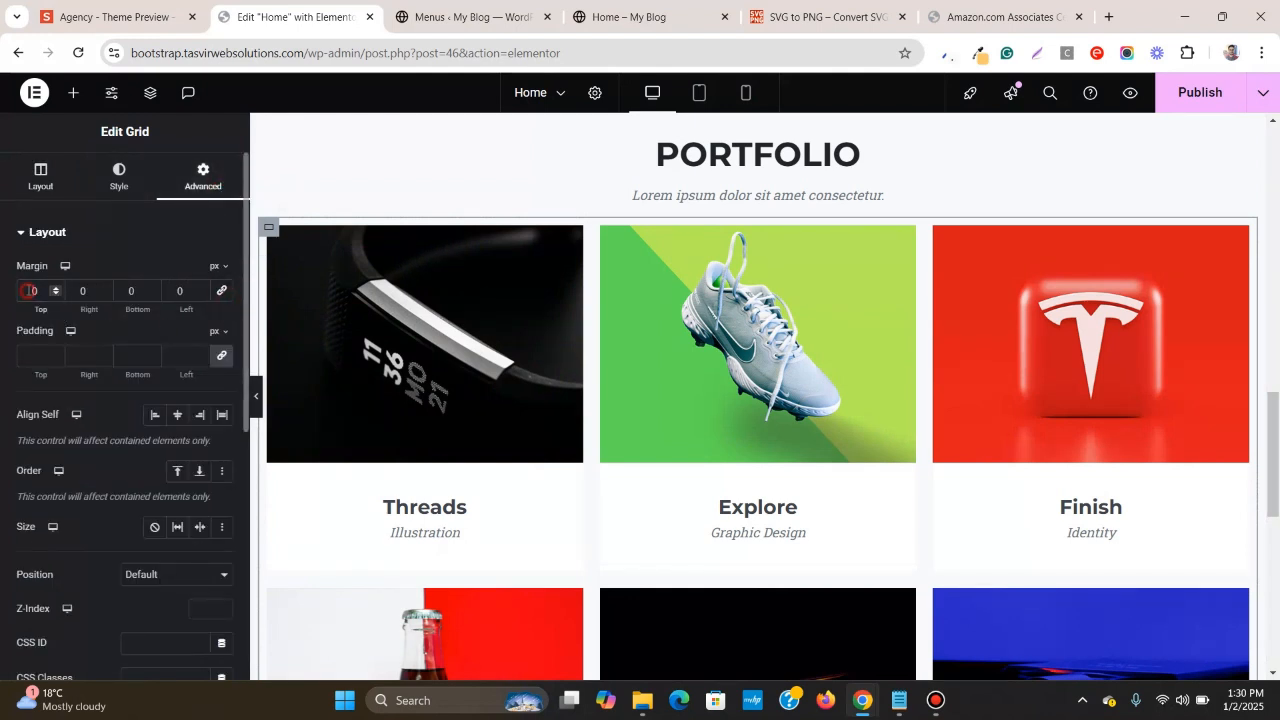
pyautogui.write('3')
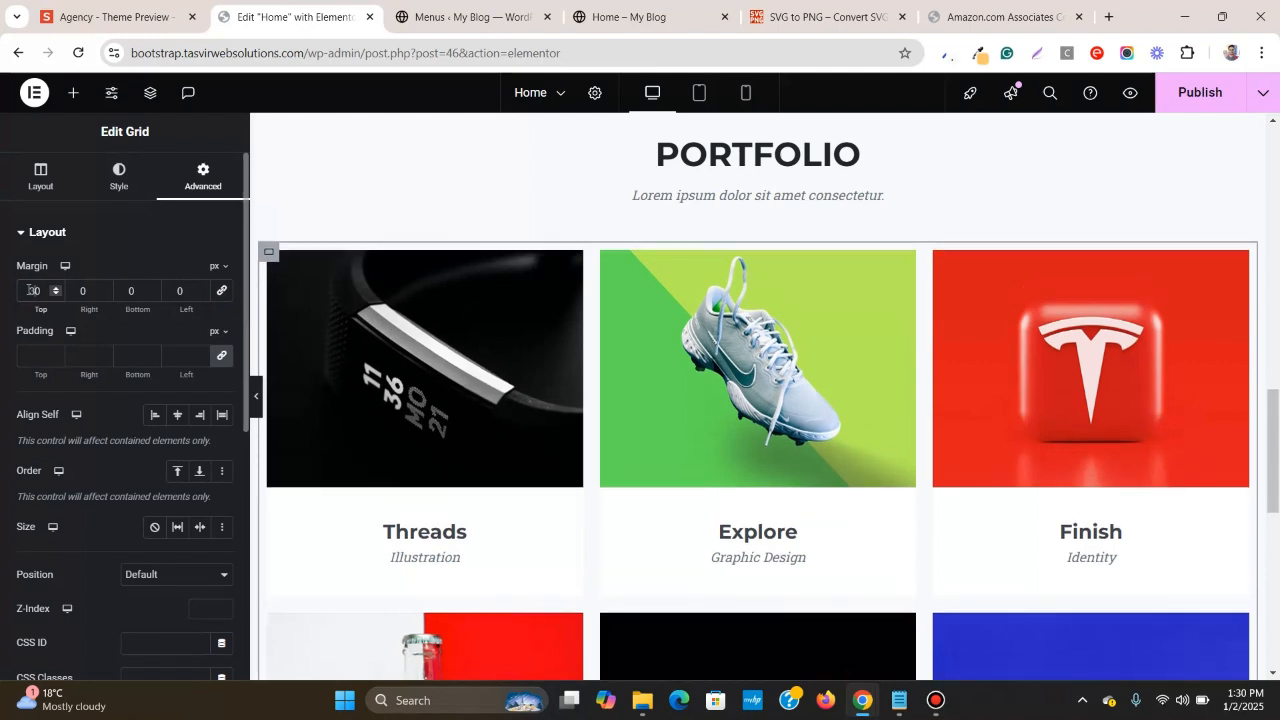
# - Examine how the Portfolio project cards are arranged with the editing panel hidden and with it shown
pyautogui.scroll(2, 630, 257)
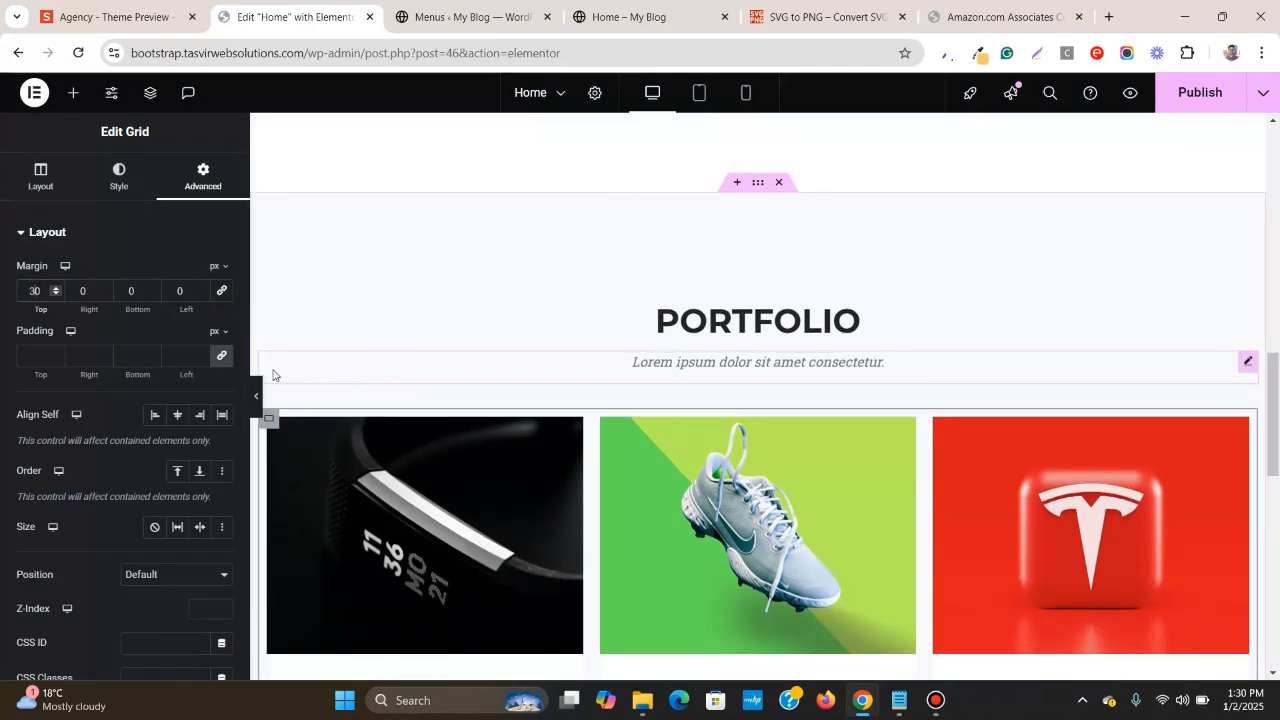
pyautogui.click(257, 403)
pyautogui.scroll(-4, 255, 380)
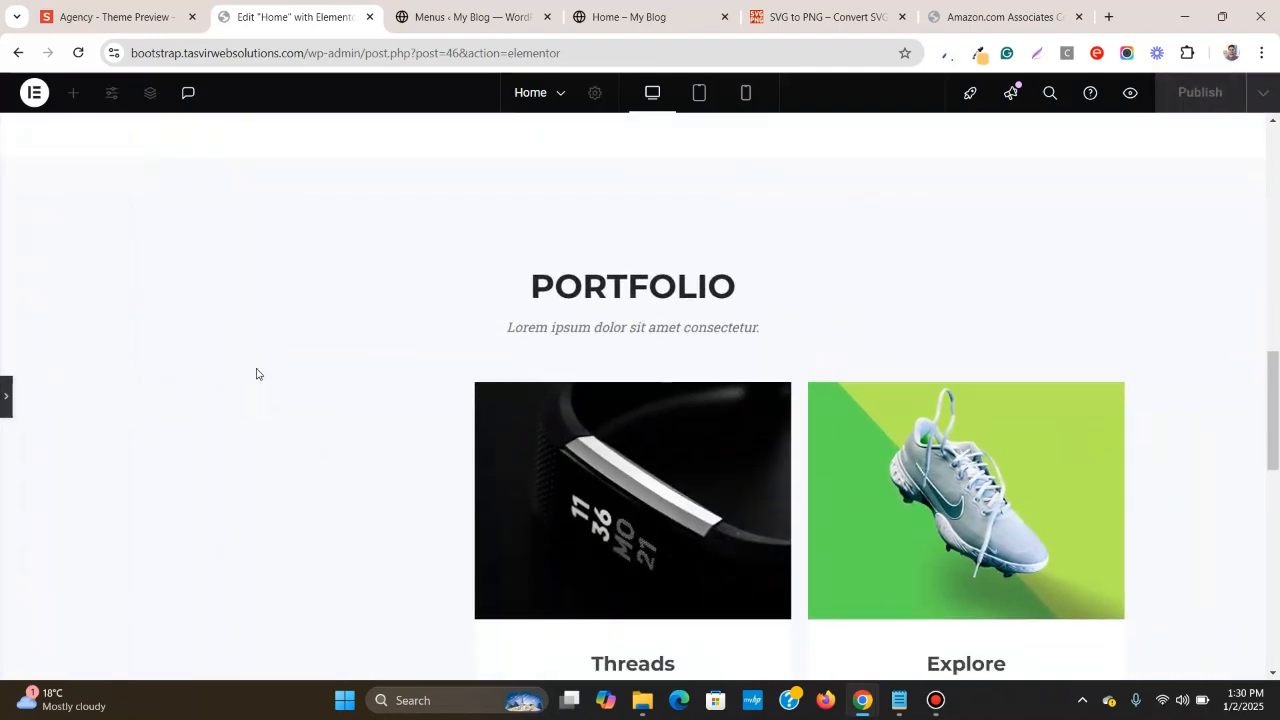
pyautogui.scroll(2, 256, 372)
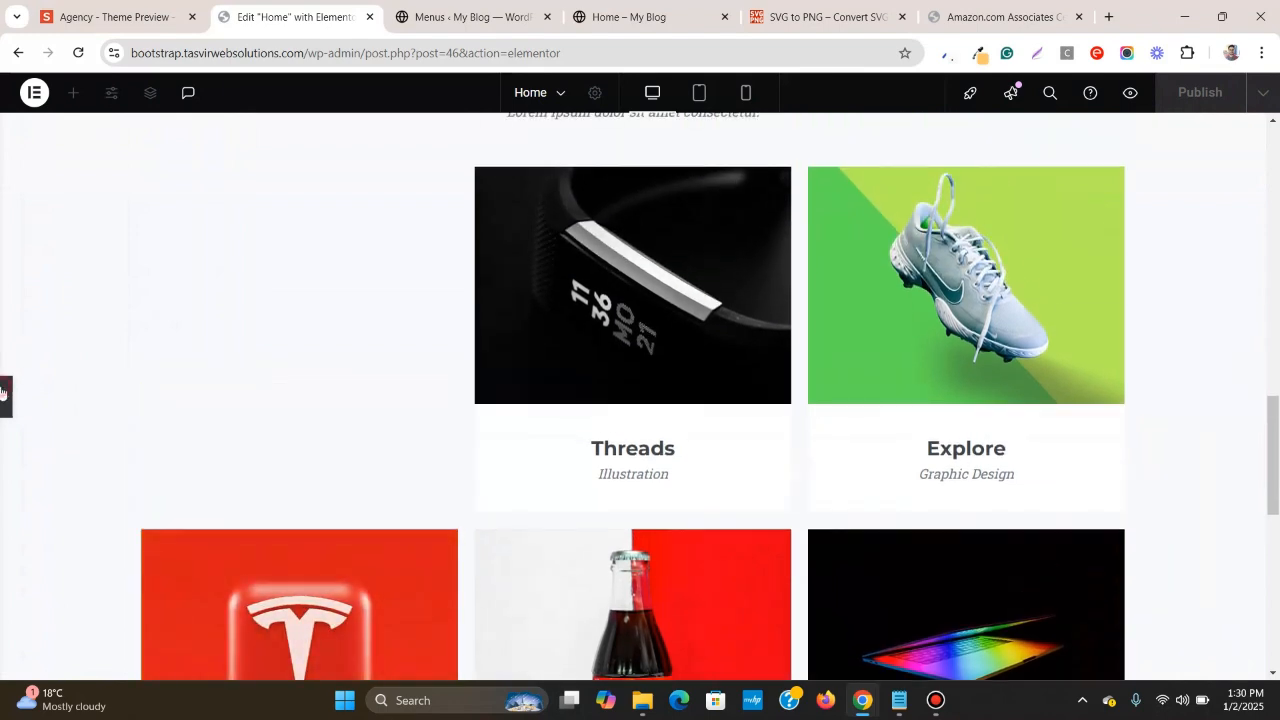
pyautogui.scroll(-6, 777, 301)
pyautogui.scroll(6, 777, 300)
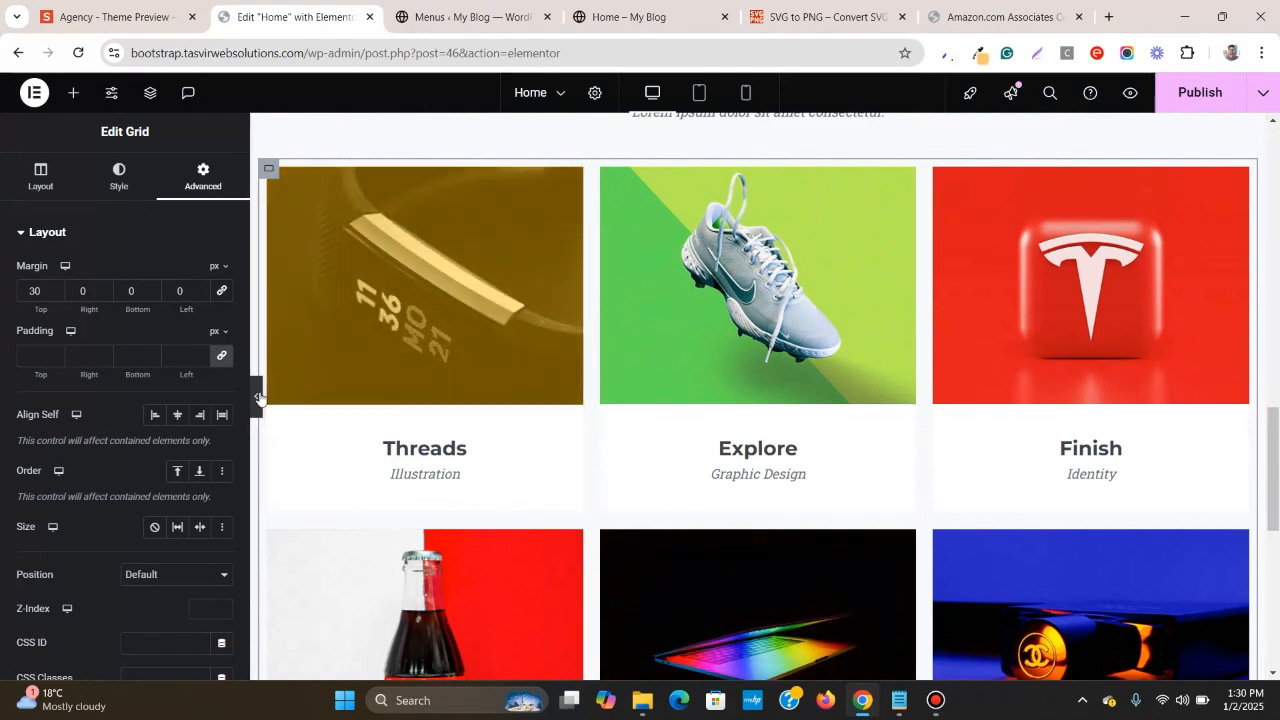
pyautogui.click(258, 397)
pyautogui.scroll(-5, 260, 397)
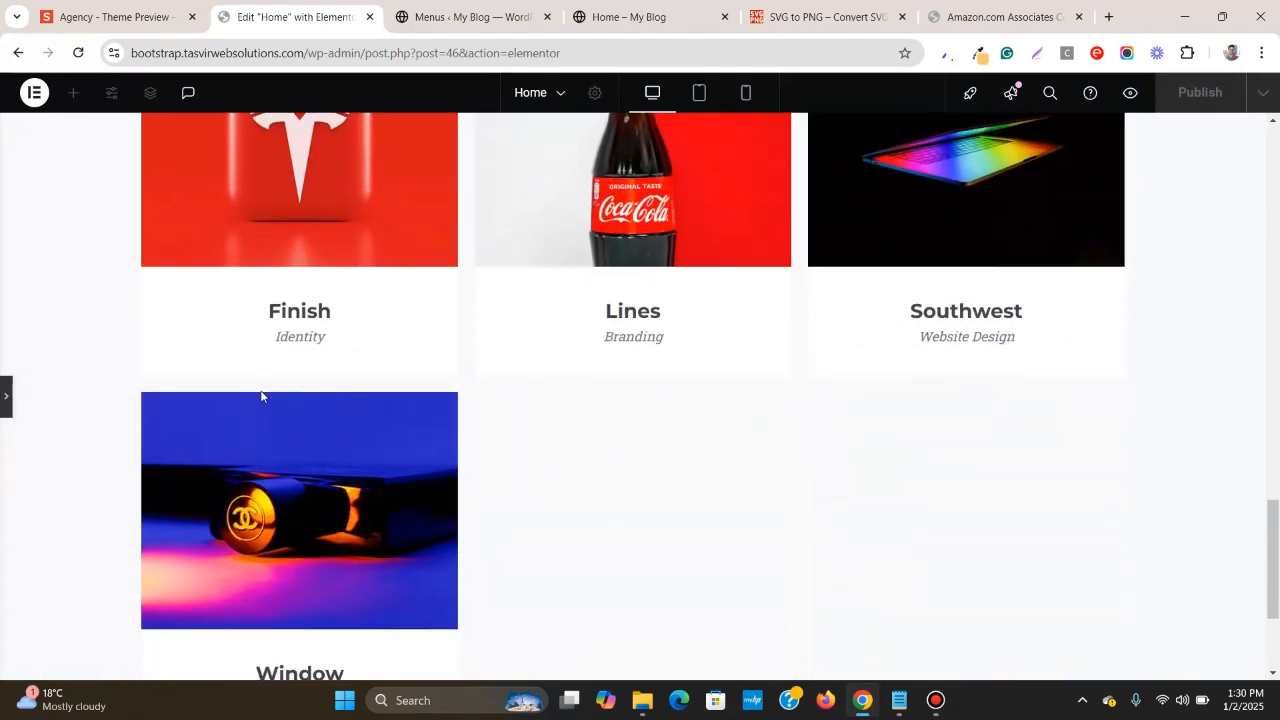
pyautogui.scroll(5, 261, 396)
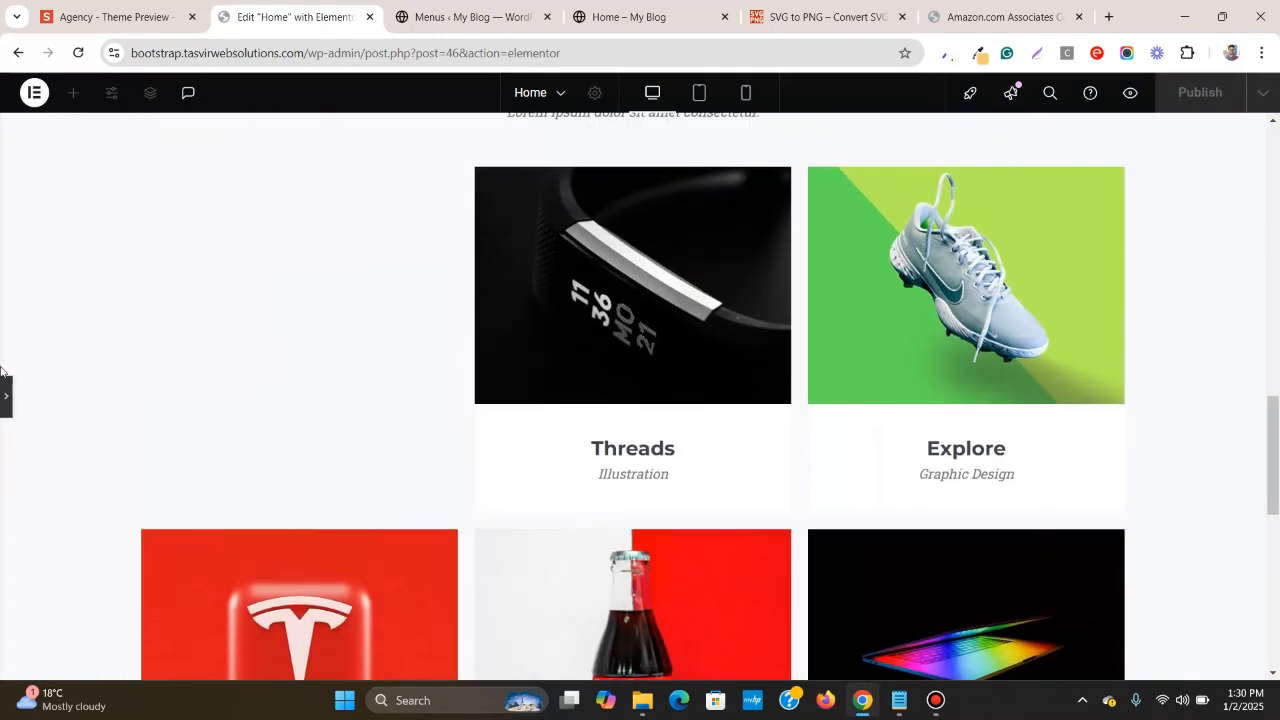
pyautogui.click(2, 397)
pyautogui.scroll(-5, 597, 257)
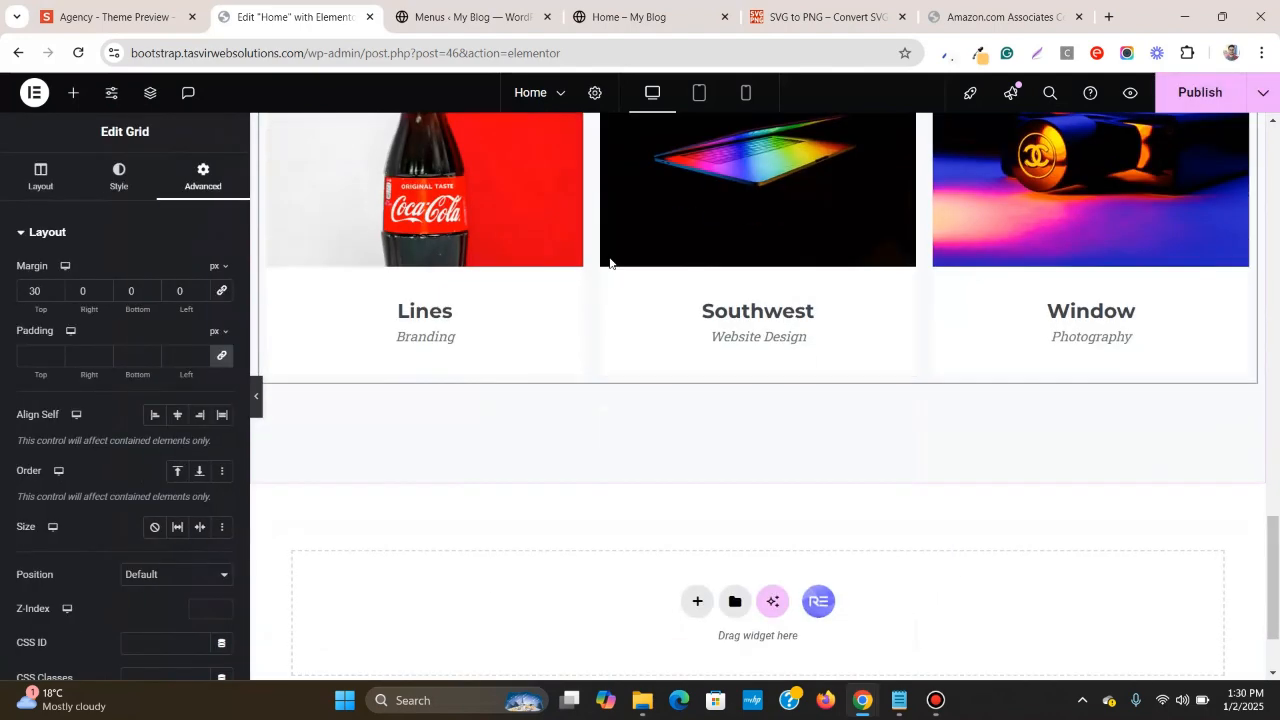
pyautogui.scroll(3, 640, 262)
pyautogui.scroll(3, 1091, 183)
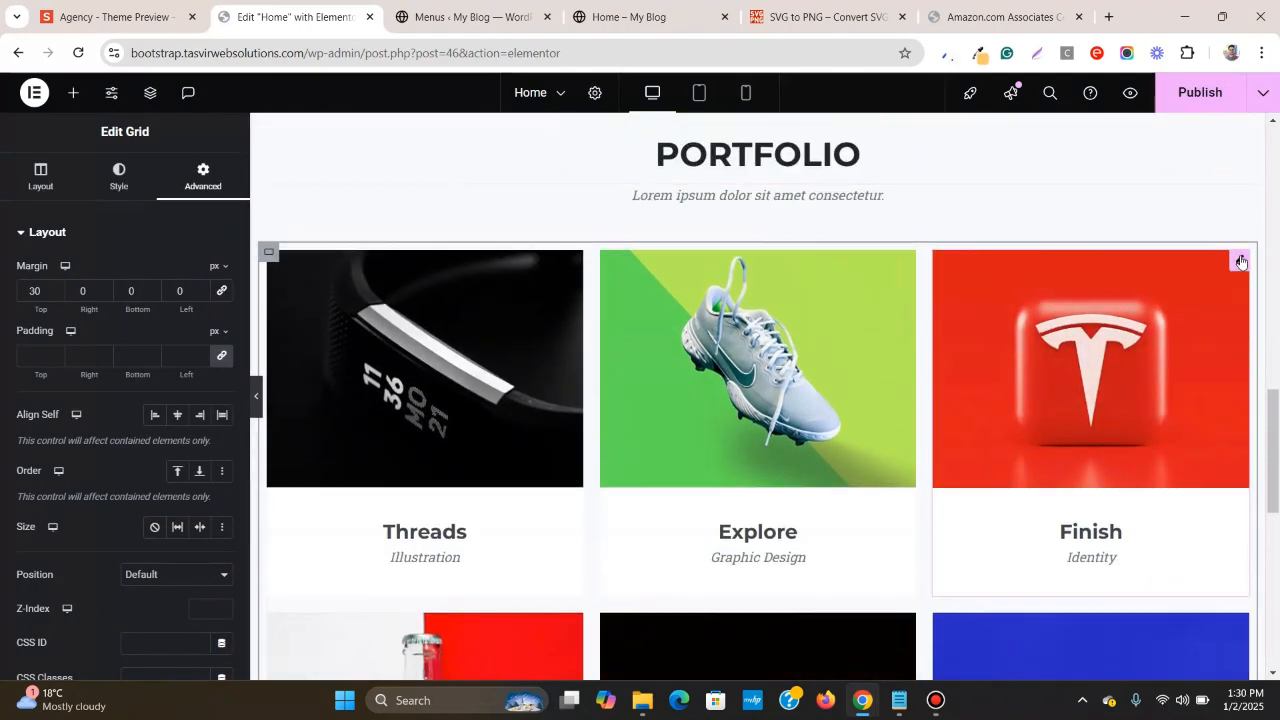
# - Try the Portfolio grid with 2 columns and check the card arrangement with the editing panel hidden
pyautogui.click(1241, 262)
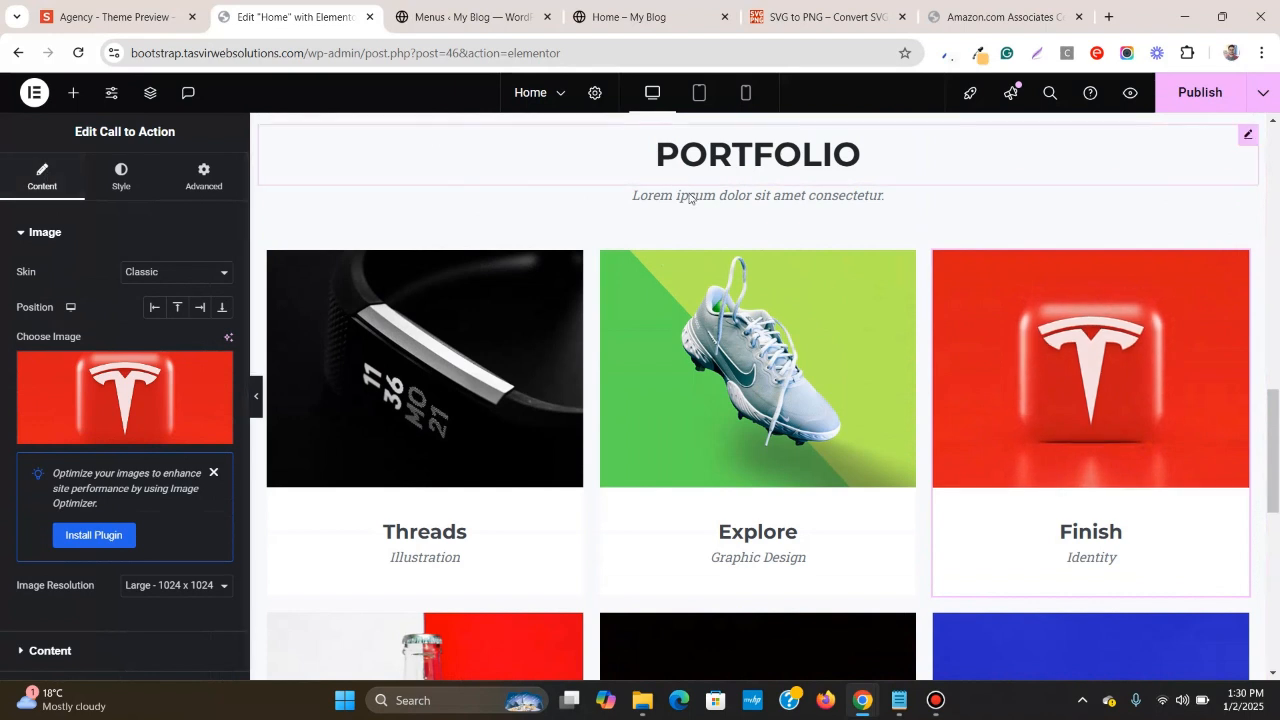
pyautogui.click(268, 251)
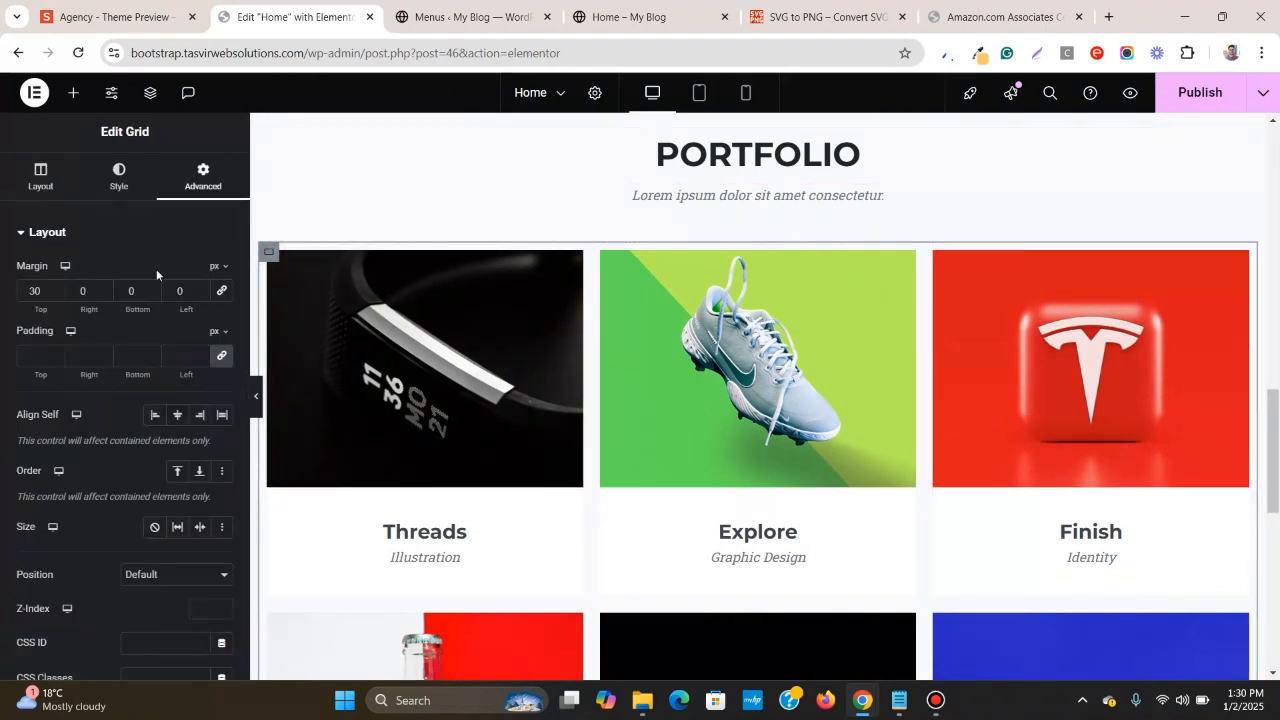
pyautogui.click(60, 183)
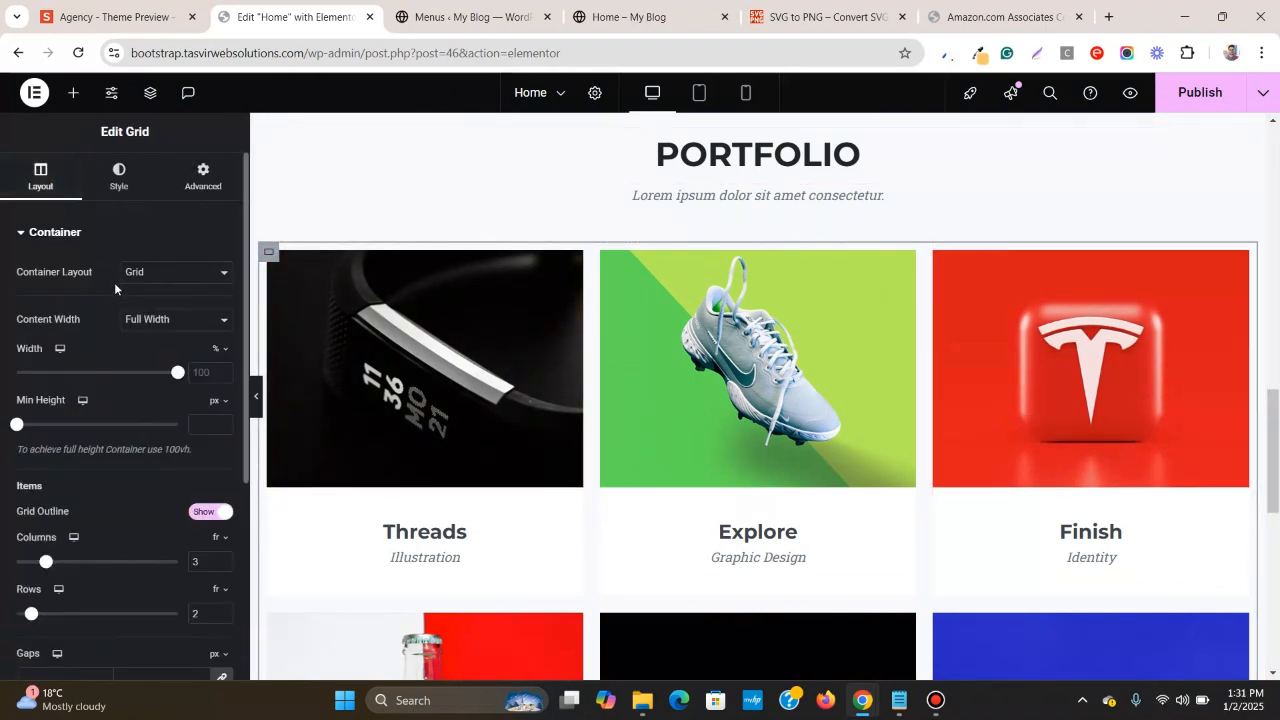
pyautogui.scroll(-1, 237, 593)
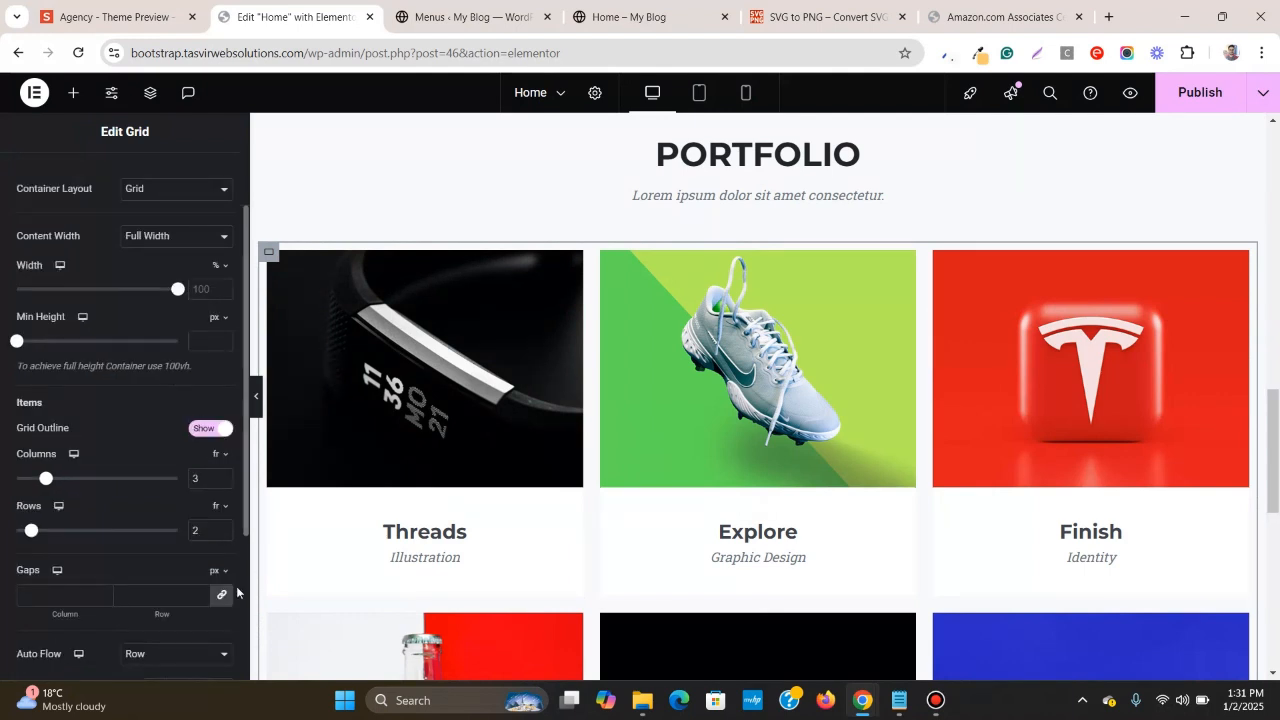
pyautogui.click(222, 484)
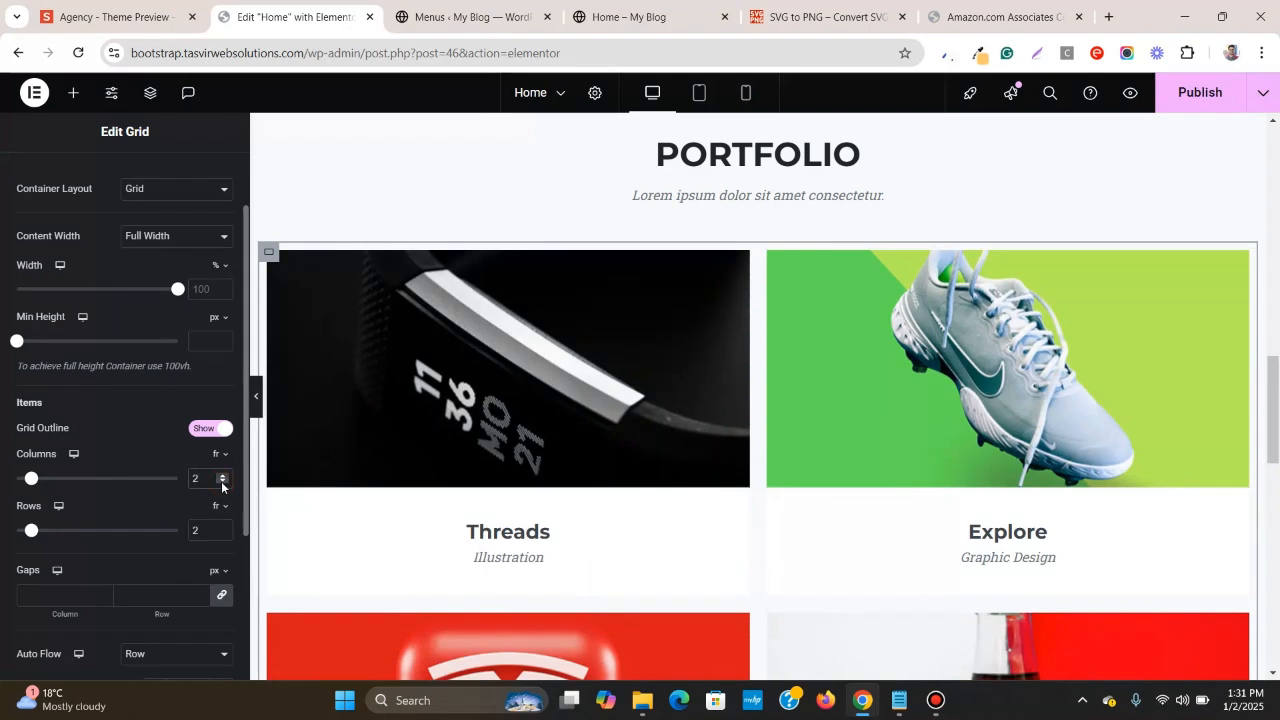
pyautogui.click(256, 400)
pyautogui.scroll(-7, 271, 380)
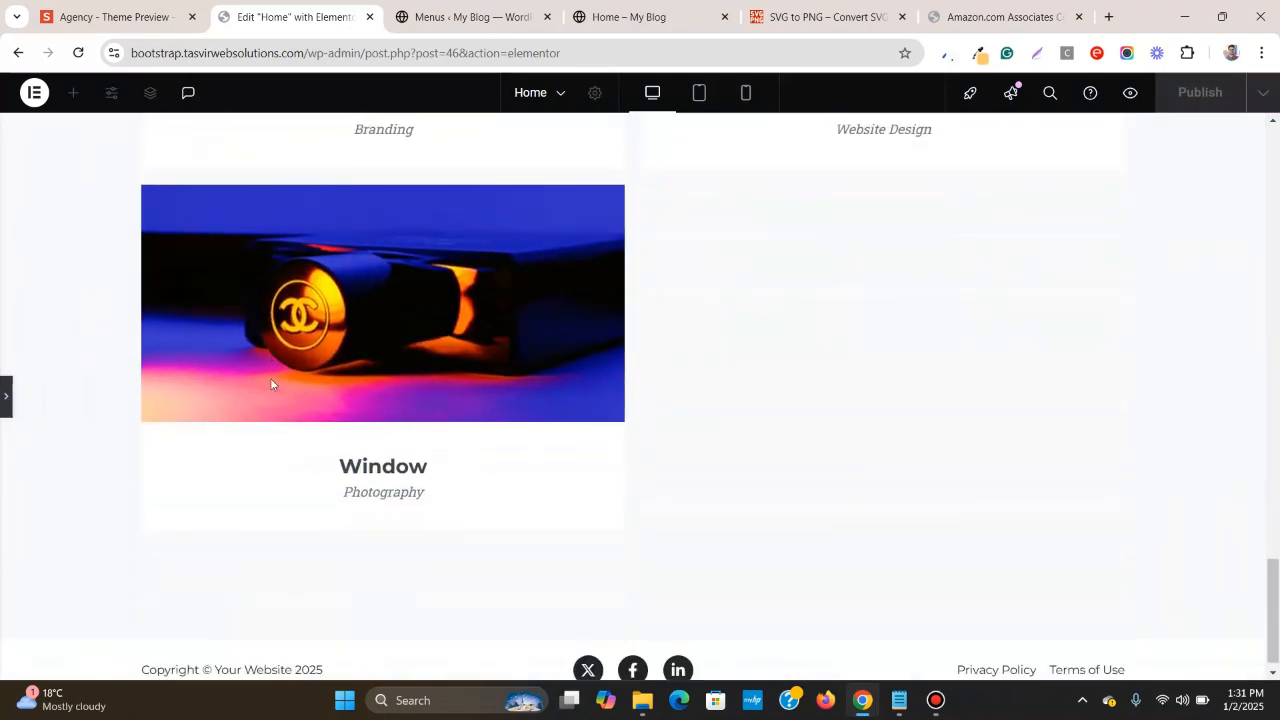
pyautogui.scroll(8, 269, 381)
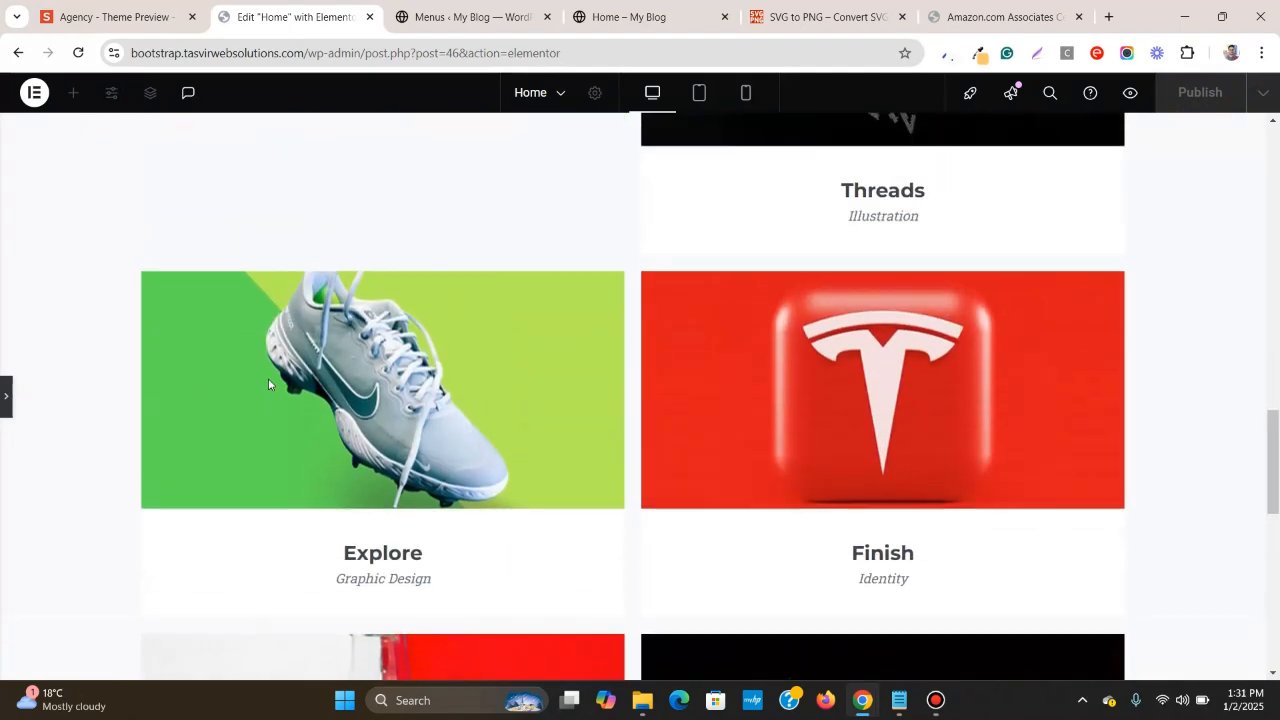
pyautogui.scroll(4, 266, 380)
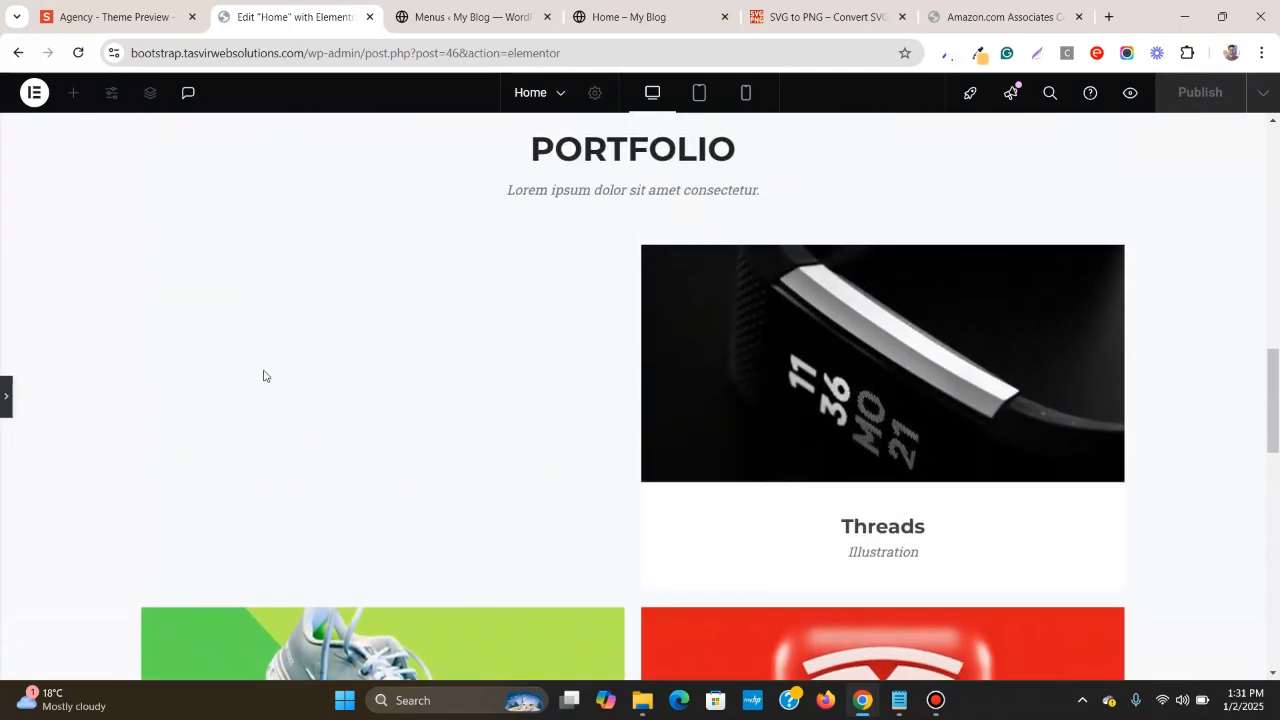
pyautogui.scroll(-4, 264, 375)
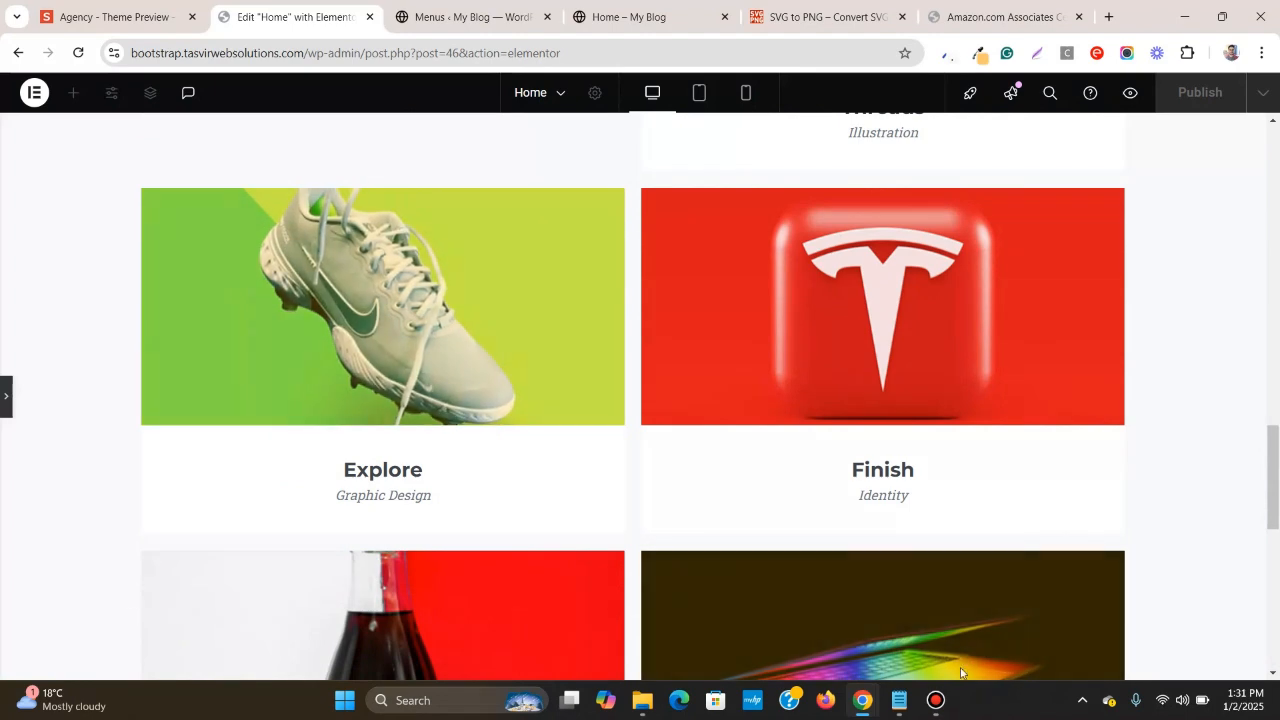
pyautogui.click(936, 706)
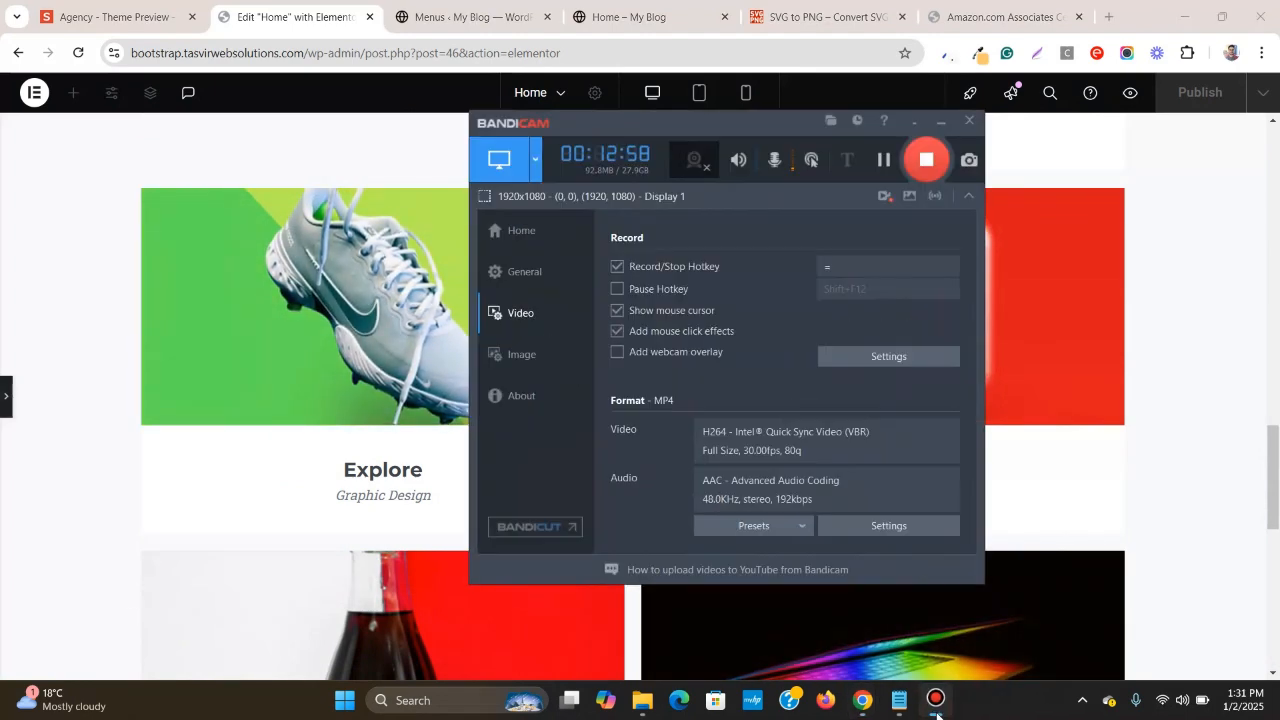
pyautogui.click(884, 161)
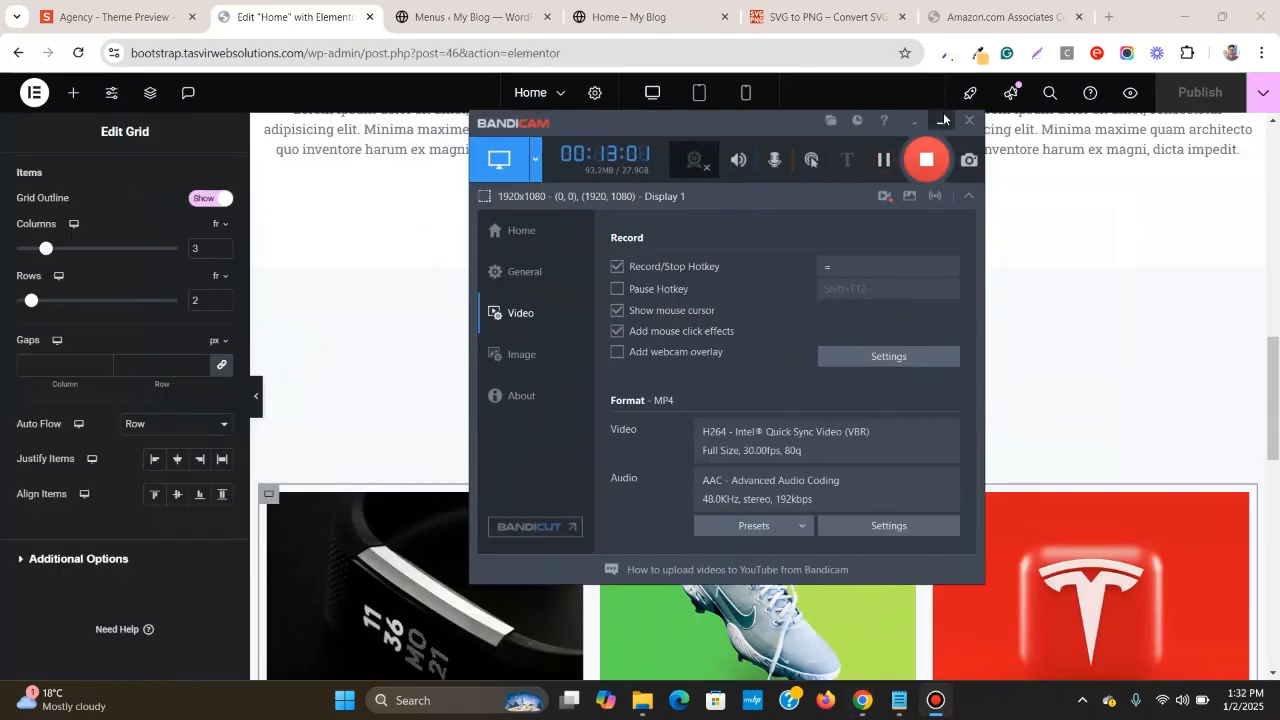
pyautogui.click(942, 120)
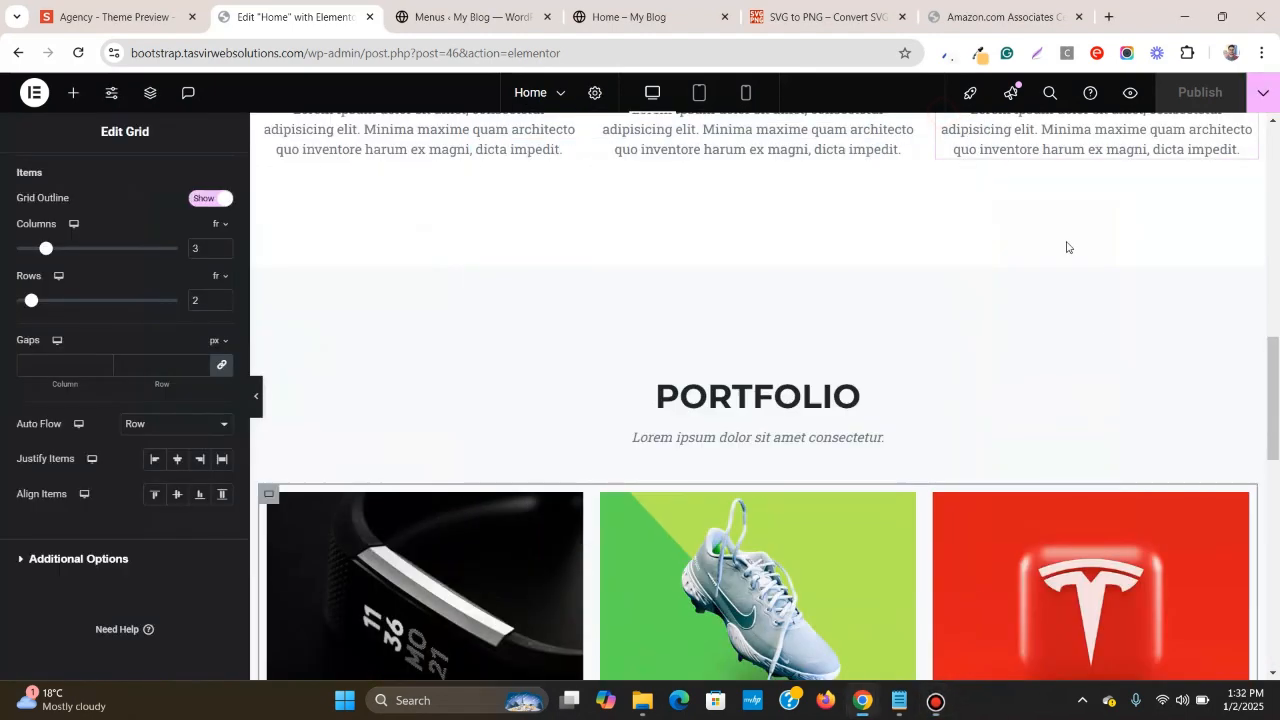
# - Compare the 3-column Portfolio grid's card arrangement in the editor with the editing panel hidden and with it shown
pyautogui.scroll(1, 1083, 349)
pyautogui.scroll(-2, 1057, 346)
pyautogui.scroll(-5, 559, 314)
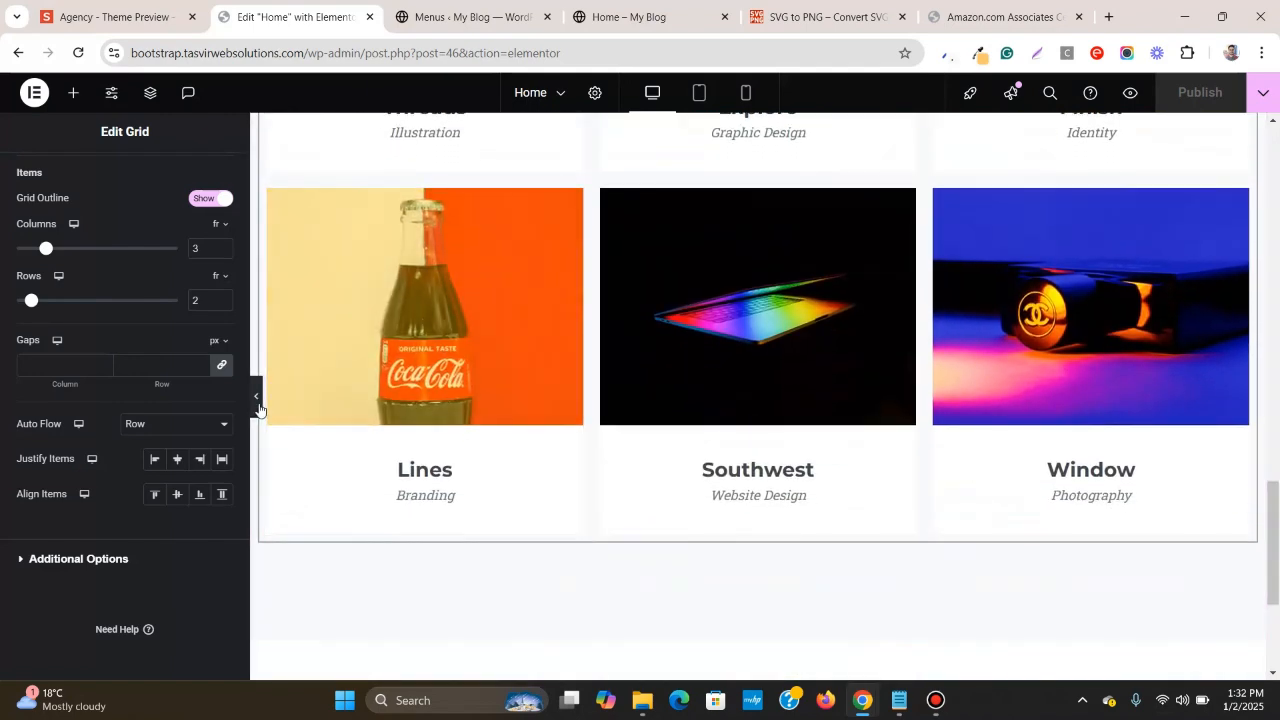
pyautogui.click(256, 396)
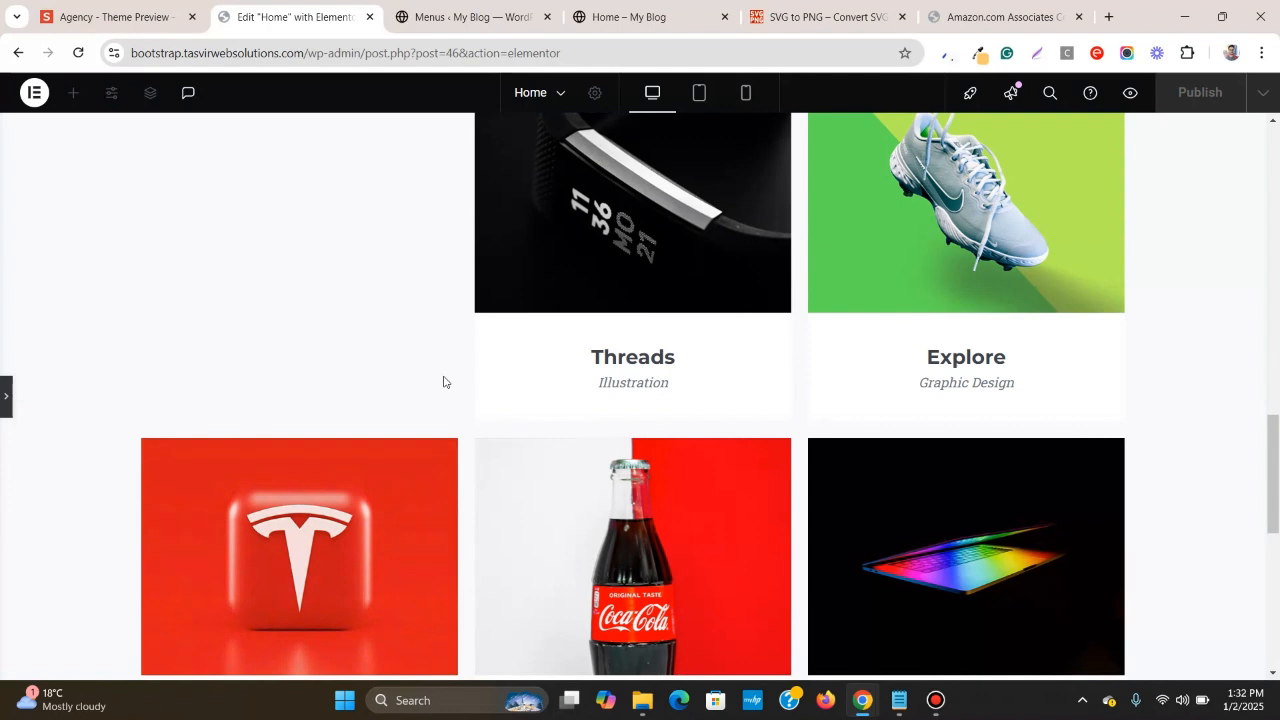
pyautogui.scroll(2, 447, 365)
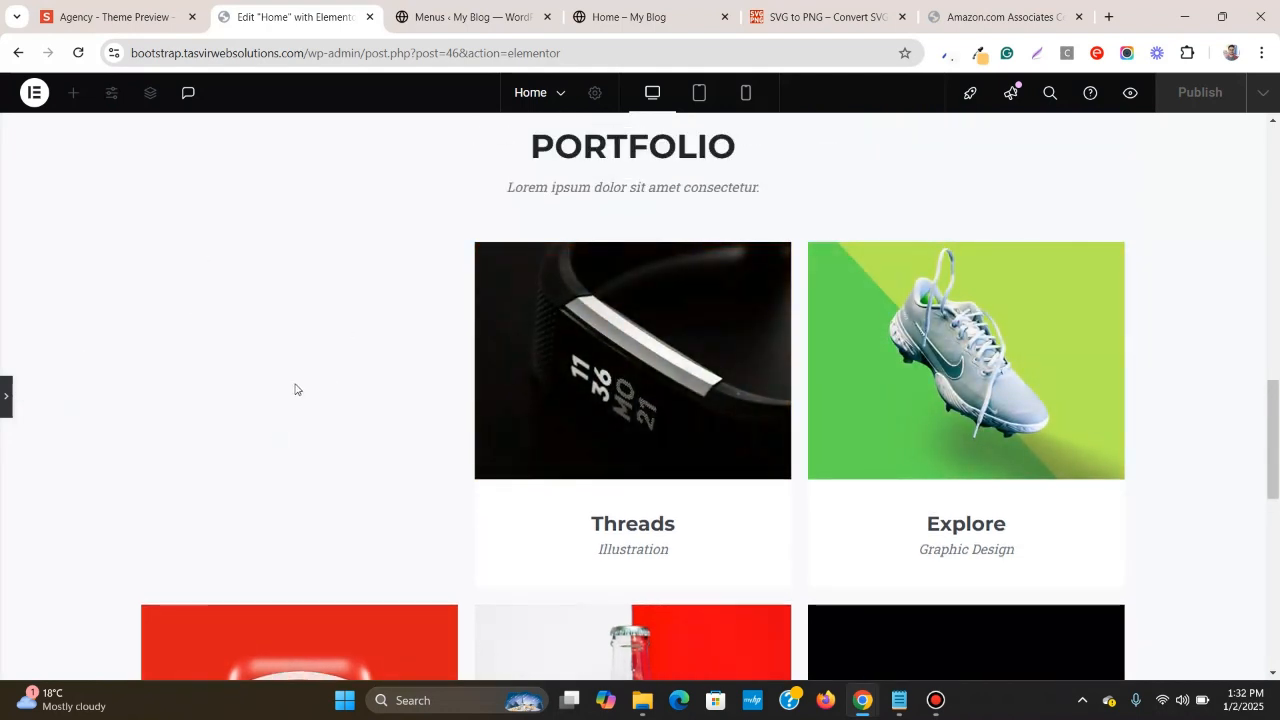
pyautogui.scroll(-6, 983, 364)
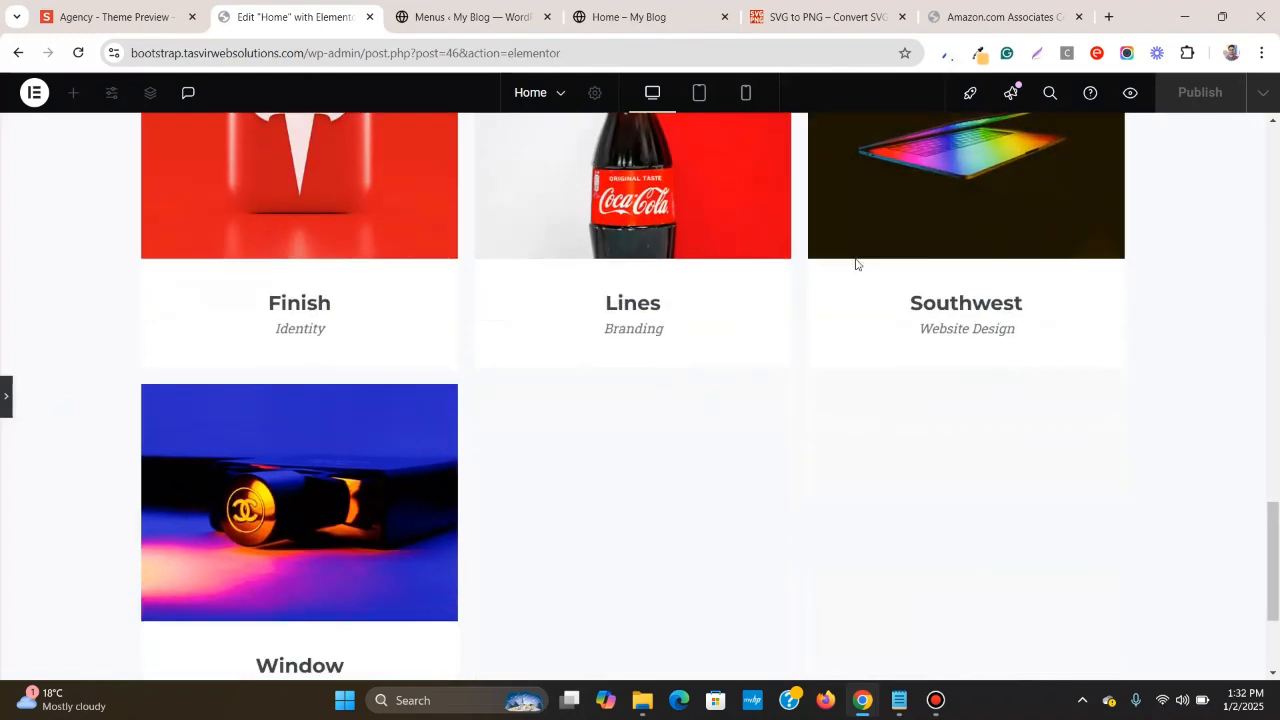
pyautogui.scroll(1, 235, 456)
pyautogui.scroll(3, 237, 456)
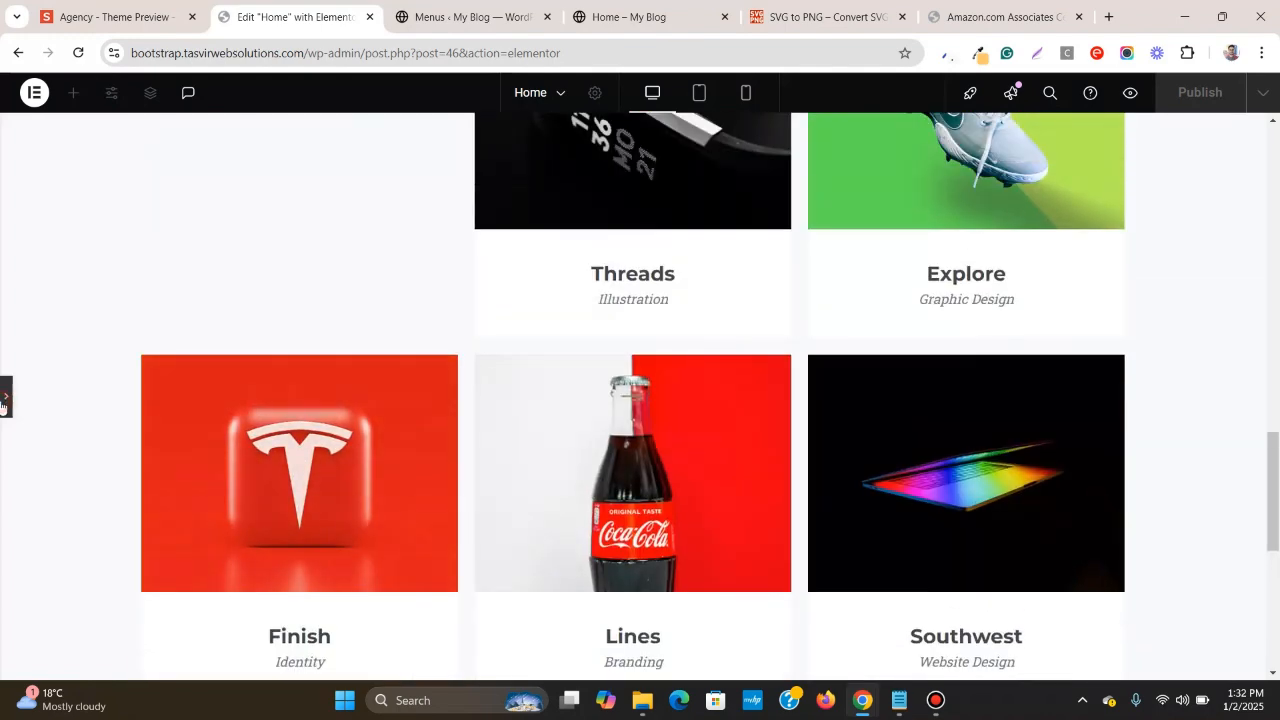
pyautogui.click(6, 400)
pyautogui.scroll(4, 430, 290)
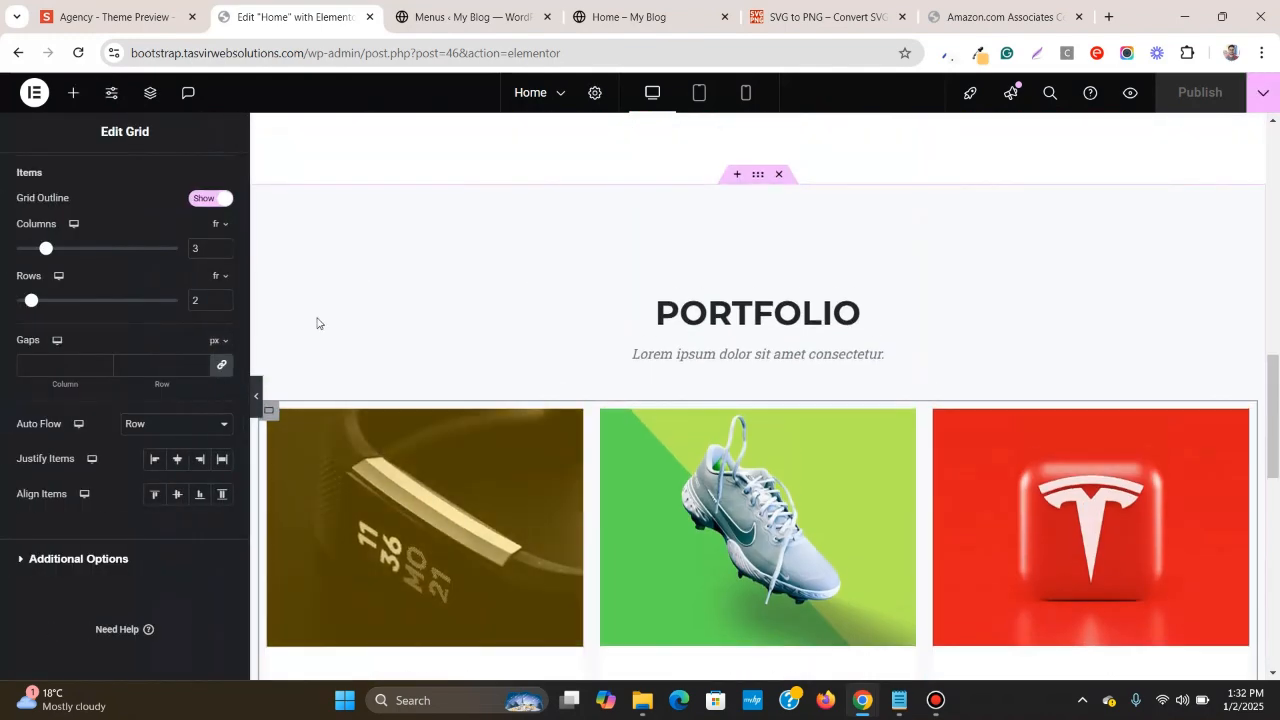
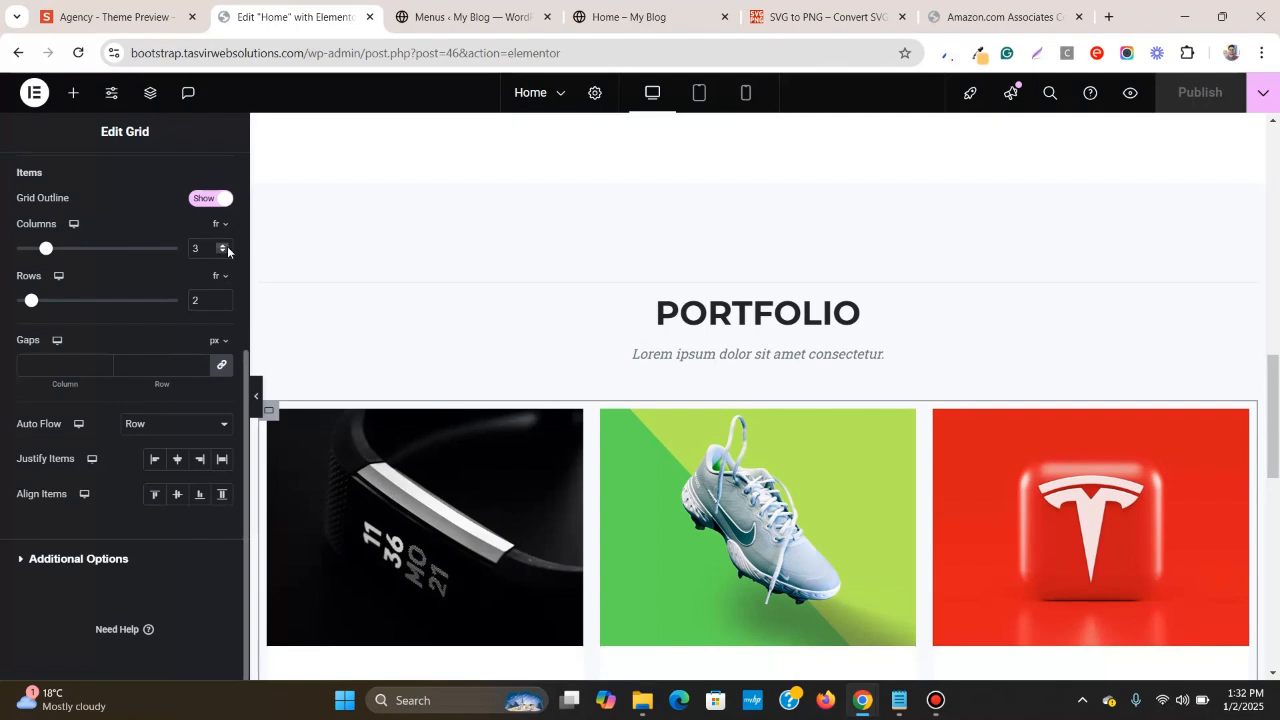
pyautogui.scroll(-4, 1055, 452)
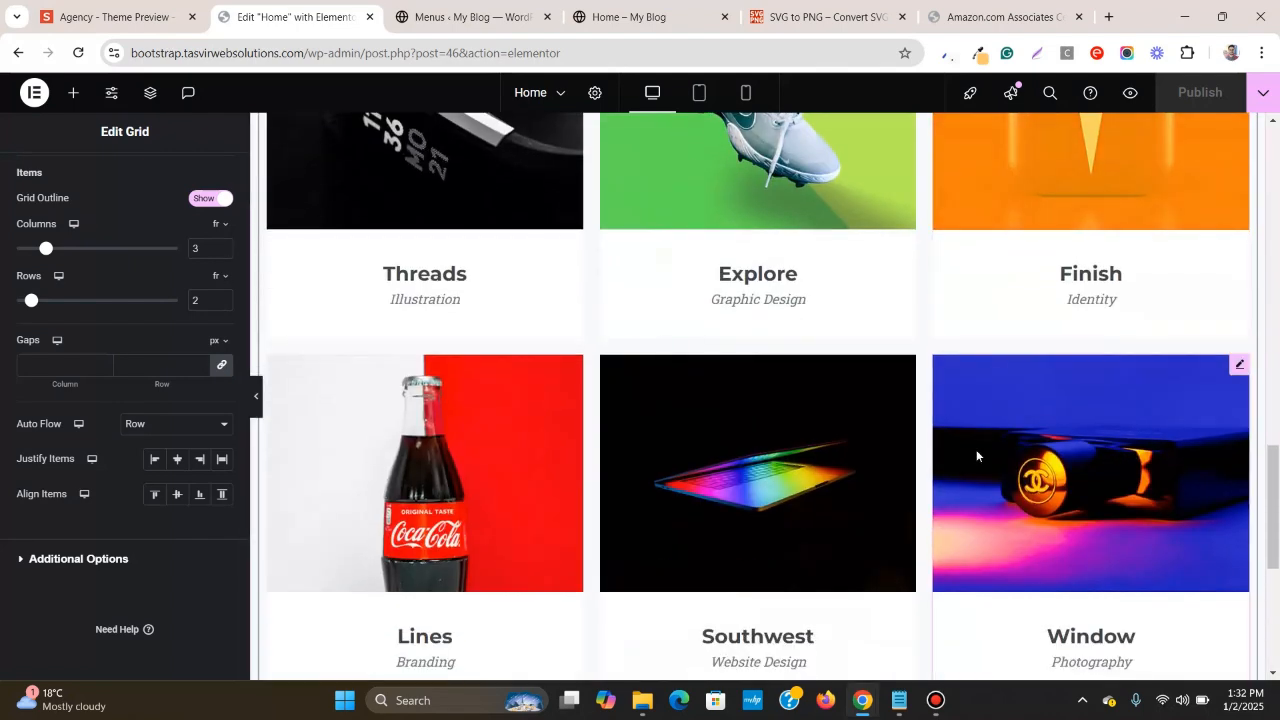
pyautogui.scroll(2, 462, 366)
pyautogui.scroll(-2, 466, 331)
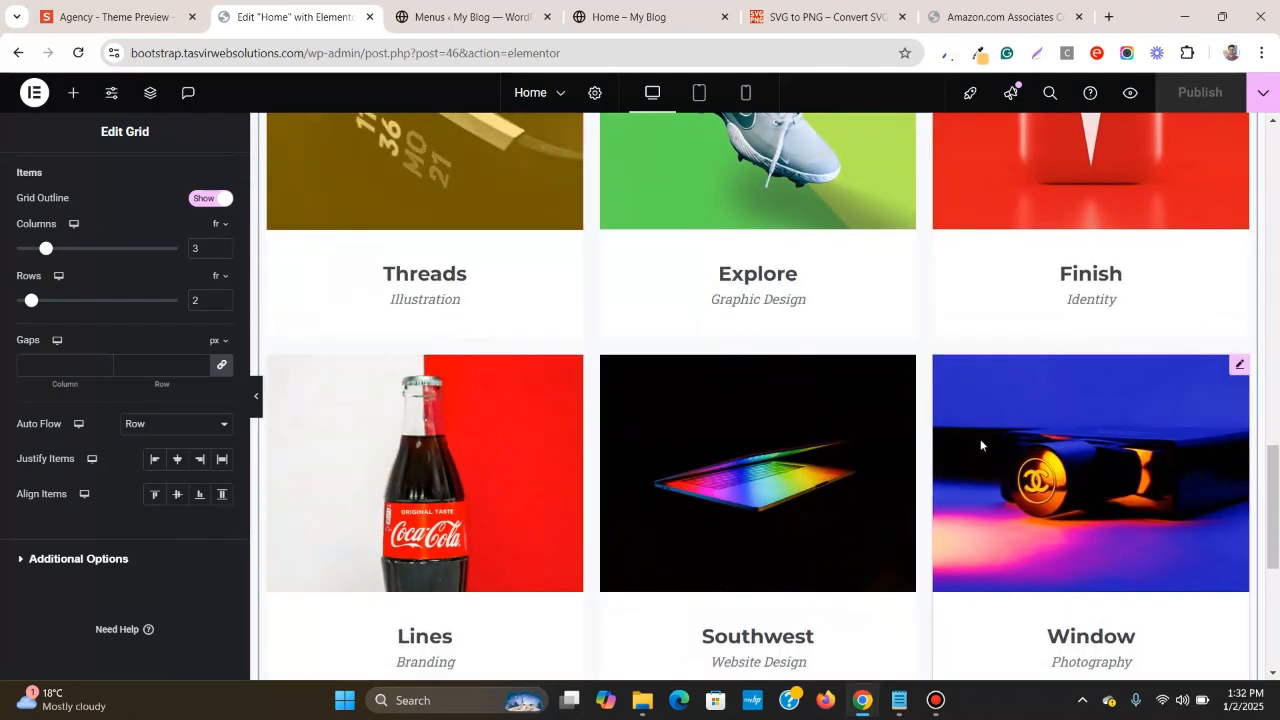
# - Check the Portfolio card arrangement on the live Home page against the grid in the Elementor editor
pyautogui.hotkey('ctrl', '4')
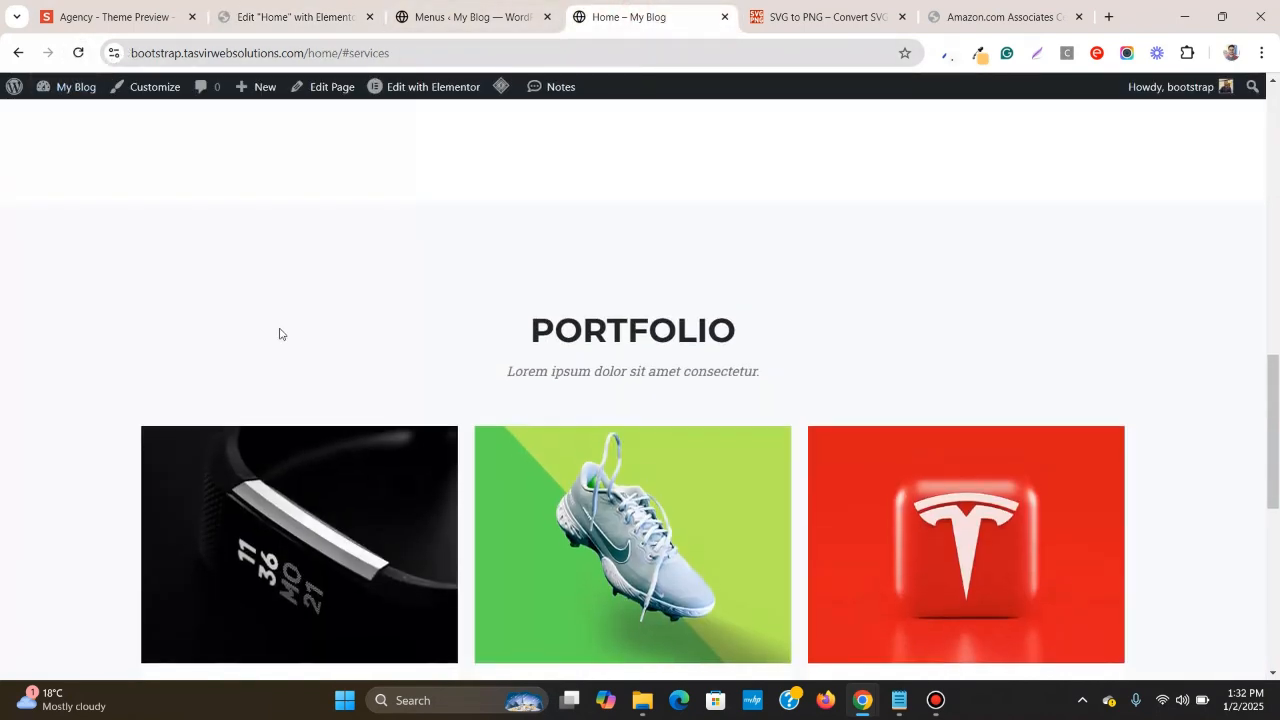
pyautogui.scroll(-2, 285, 360)
pyautogui.scroll(-2, 308, 315)
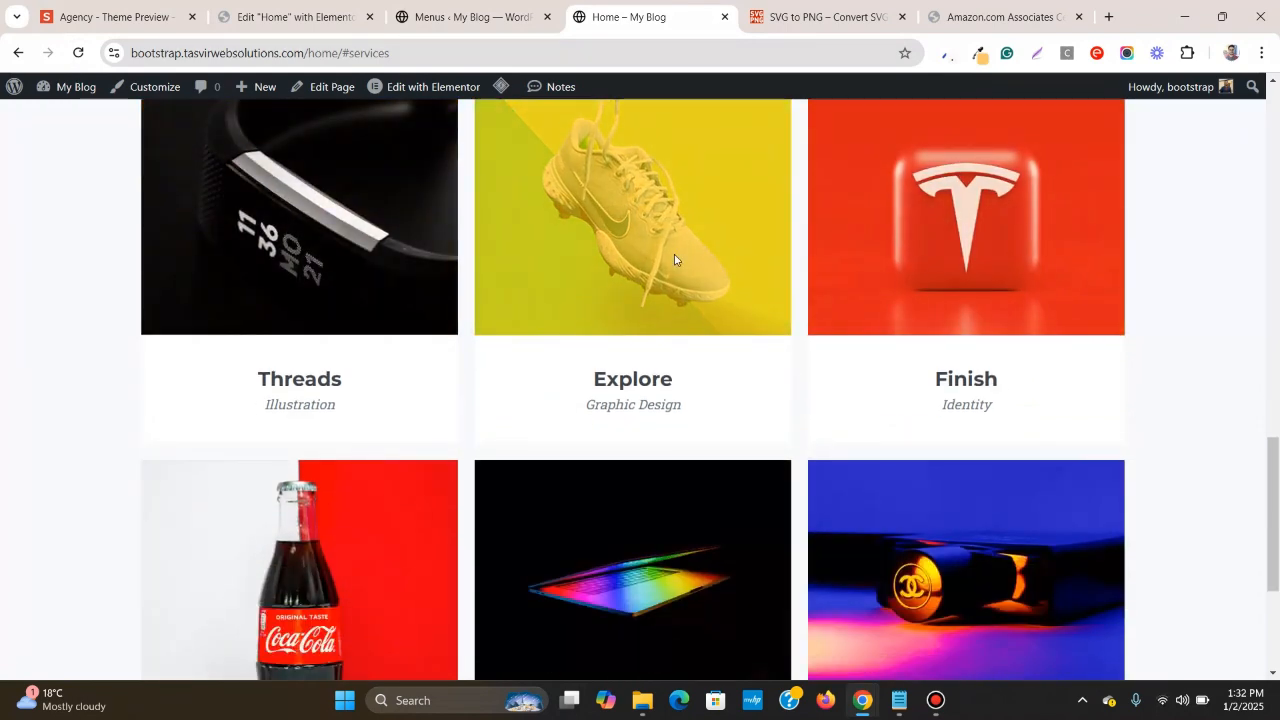
pyautogui.scroll(1, 516, 305)
pyautogui.scroll(-4, 409, 350)
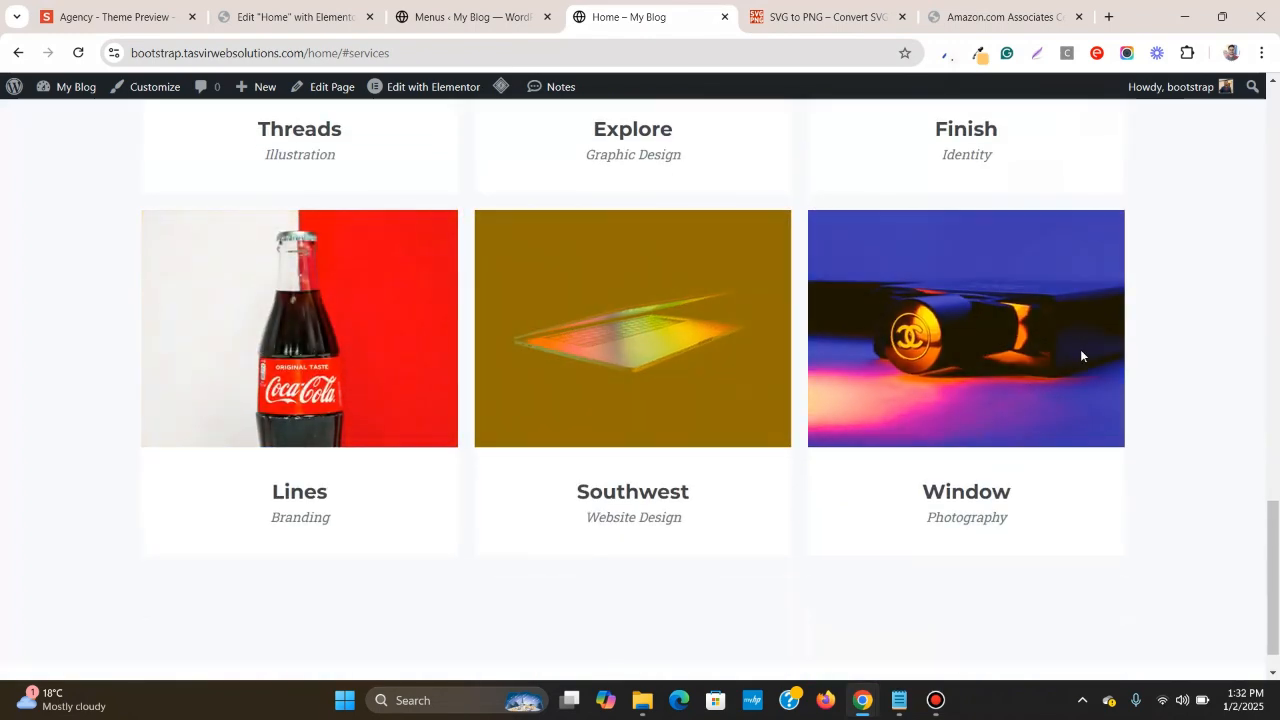
pyautogui.scroll(-1, 1080, 355)
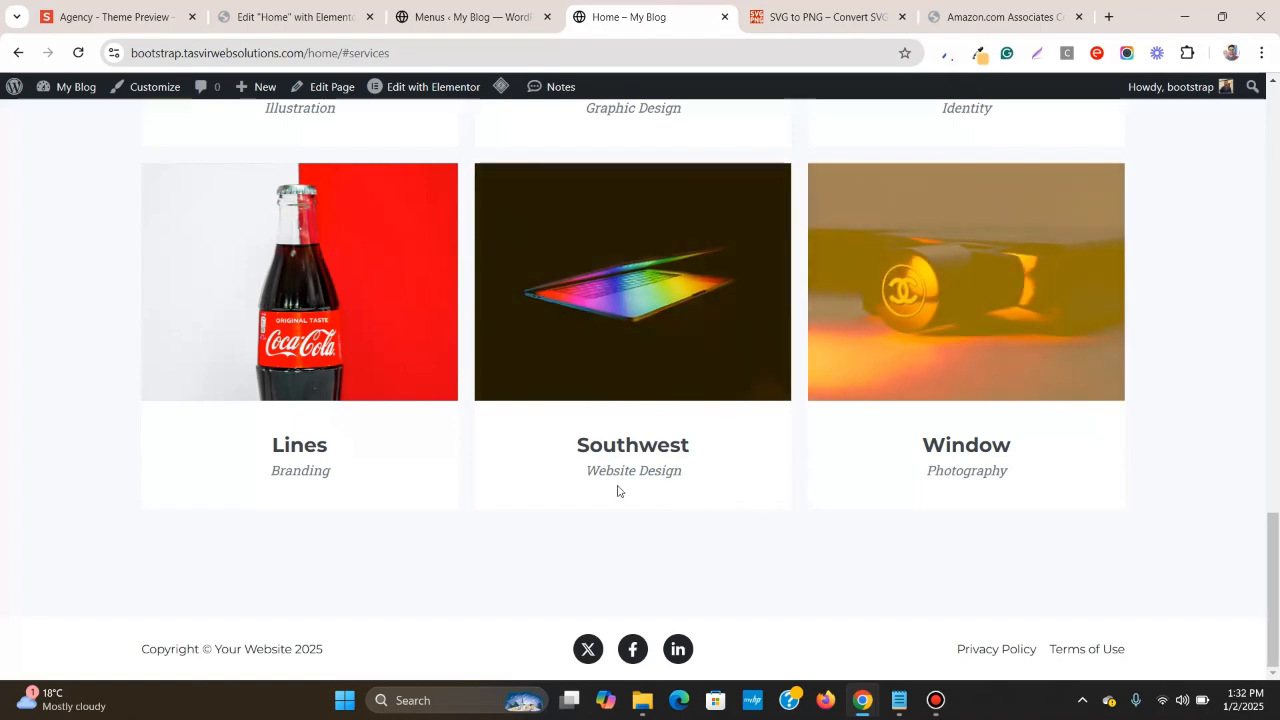
pyautogui.scroll(11, 770, 480)
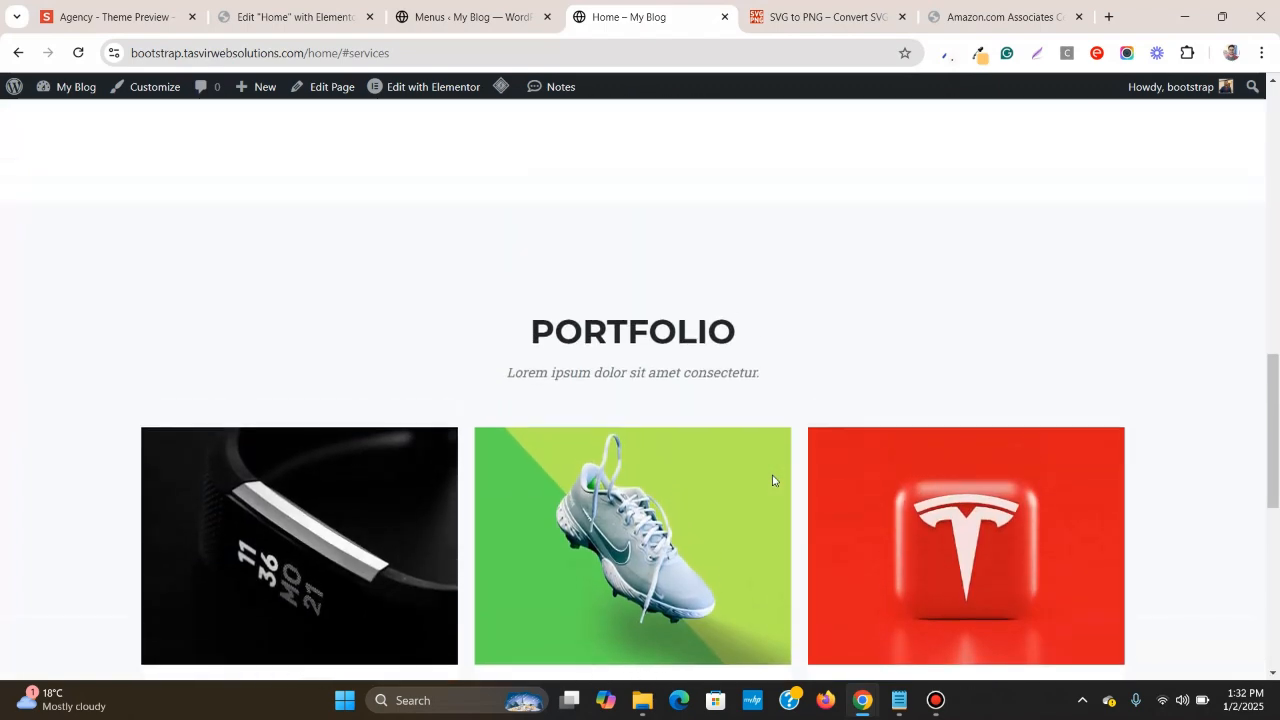
pyautogui.click(278, 8)
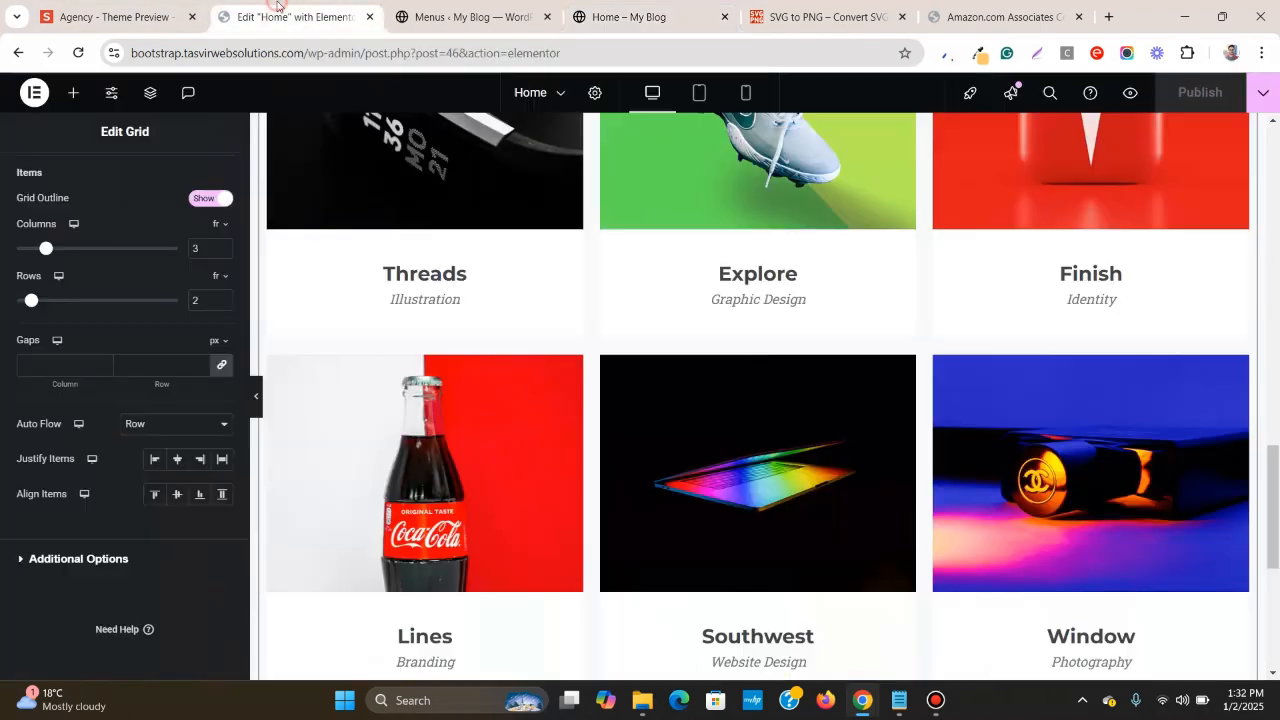
pyautogui.scroll(5, 427, 240)
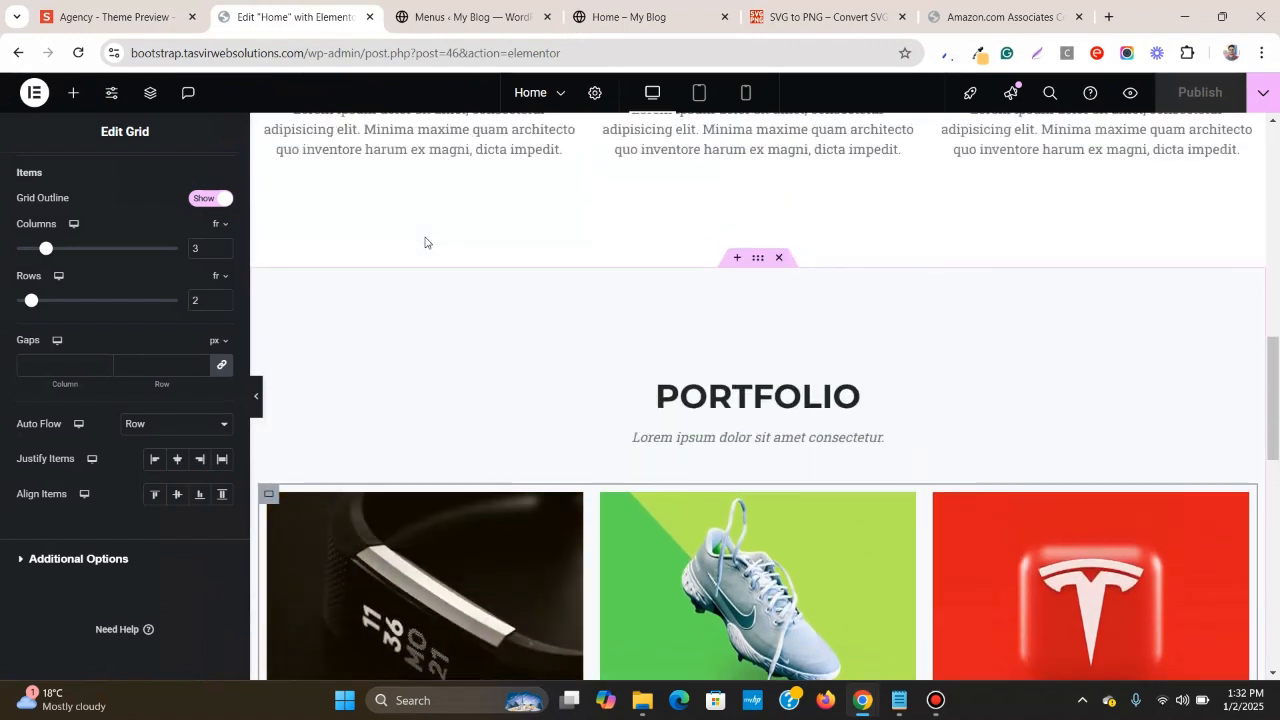
# - Test the Services and Portfolio navigation links on the live Home page and review the Portfolio section
pyautogui.click(663, 14)
pyautogui.scroll(10, 696, 168)
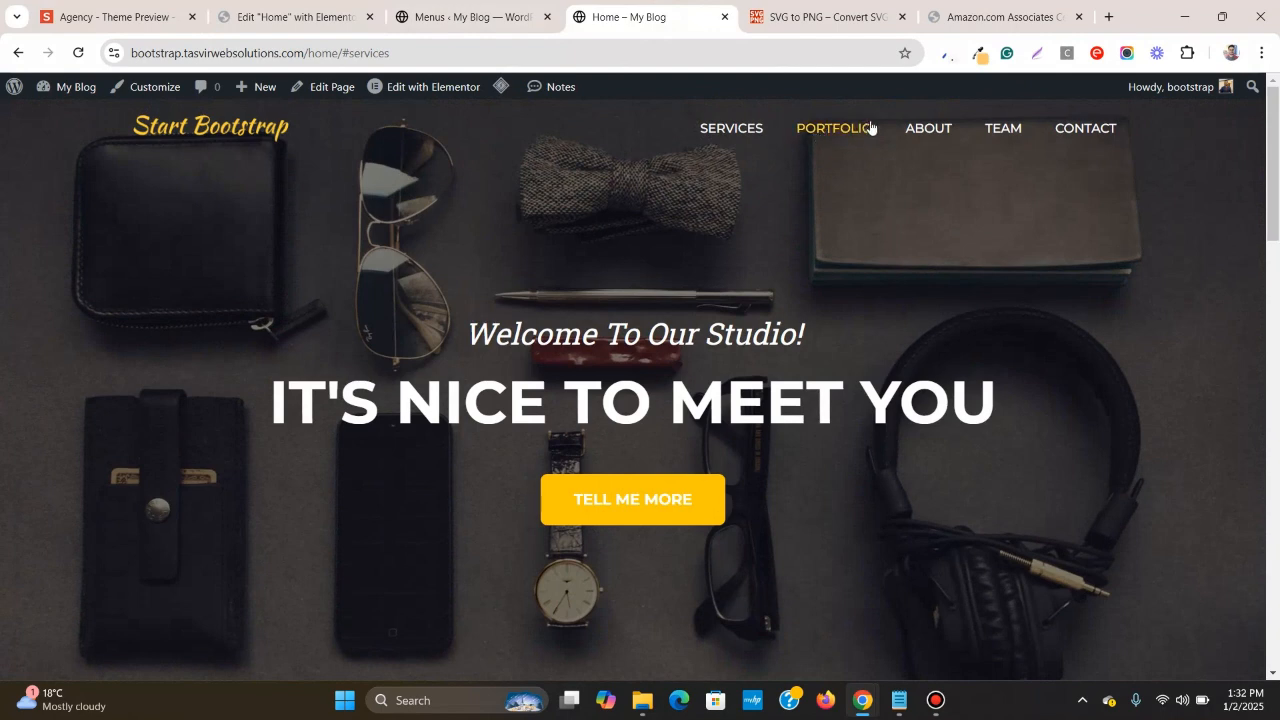
pyautogui.click(846, 135)
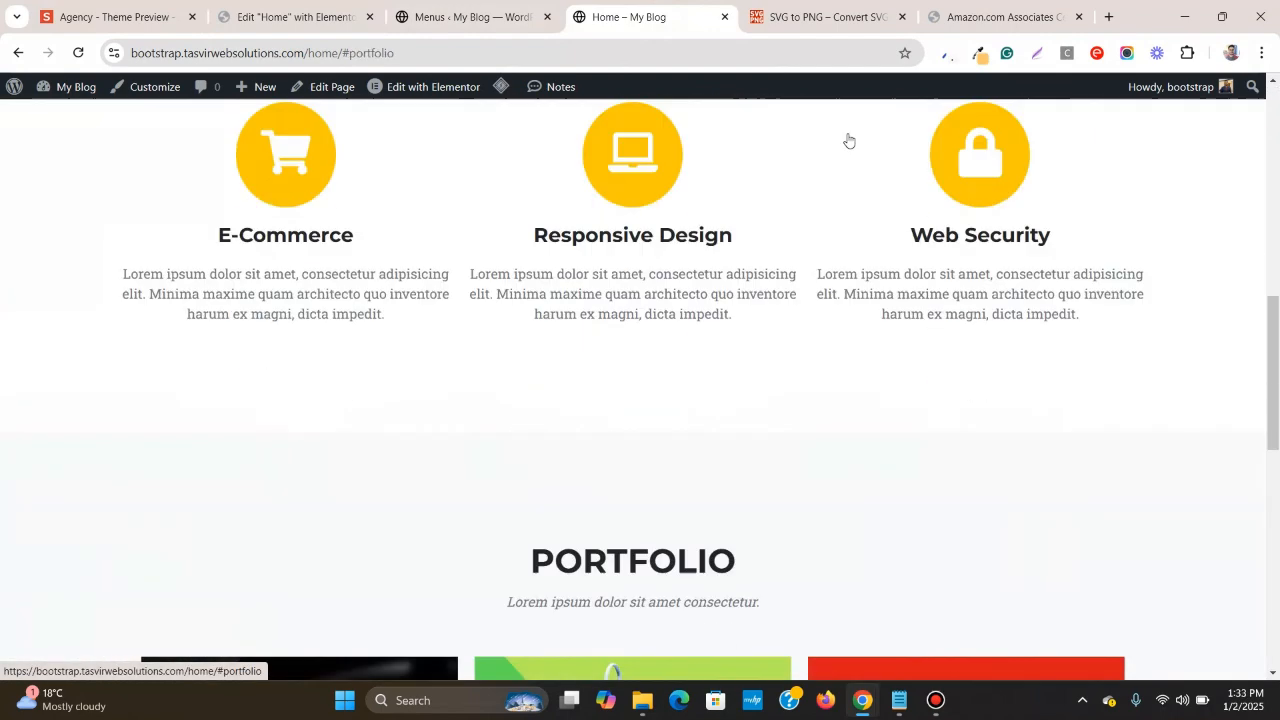
pyautogui.scroll(-6, 676, 228)
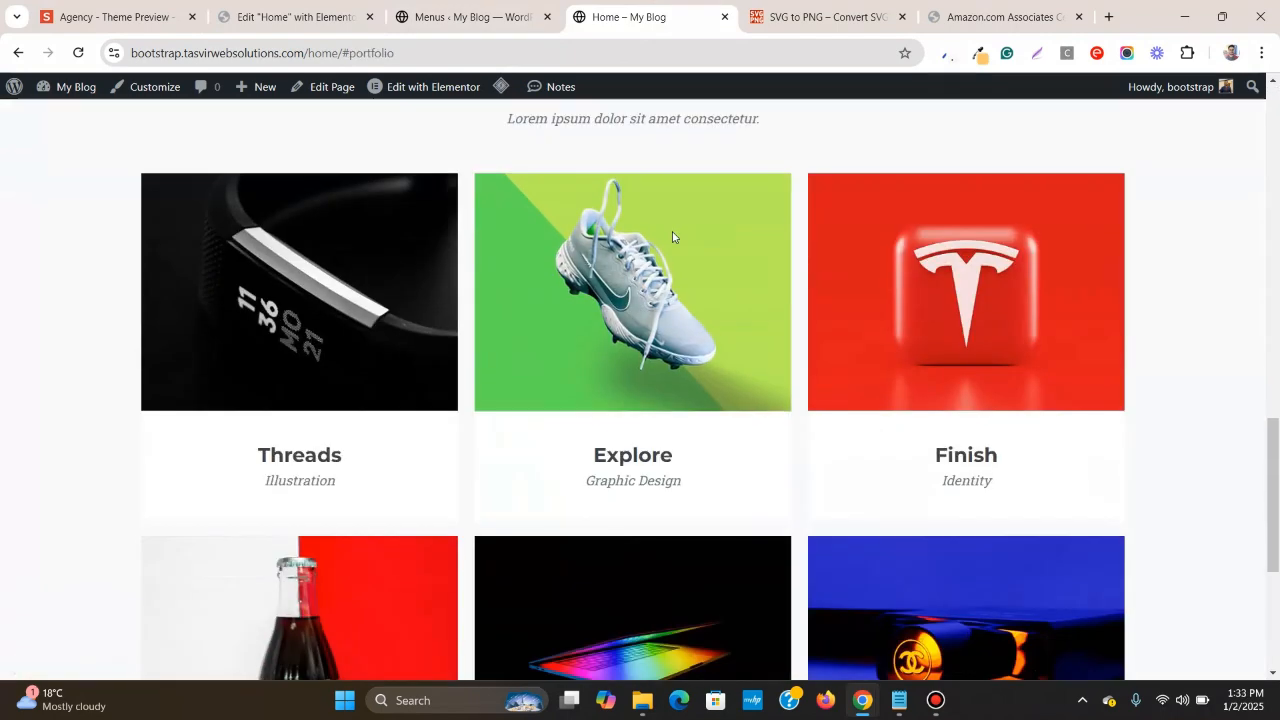
pyautogui.scroll(10, 672, 237)
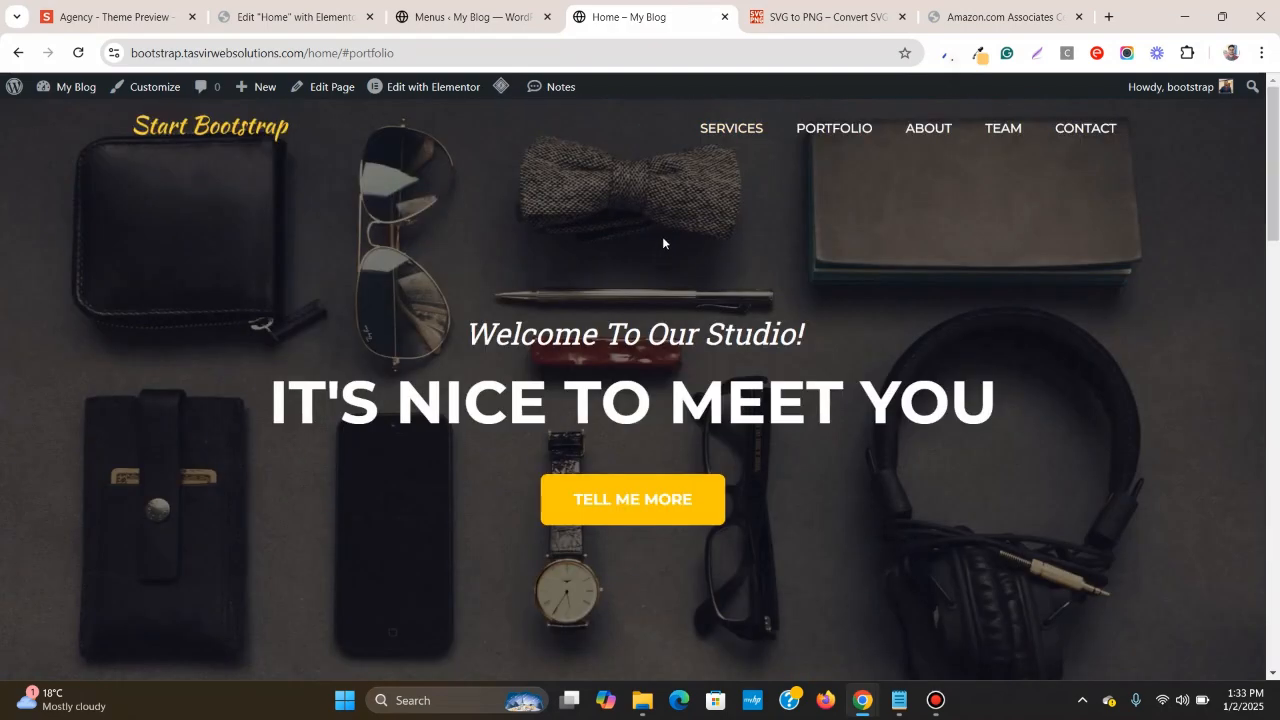
pyautogui.click(738, 132)
pyautogui.click(826, 130)
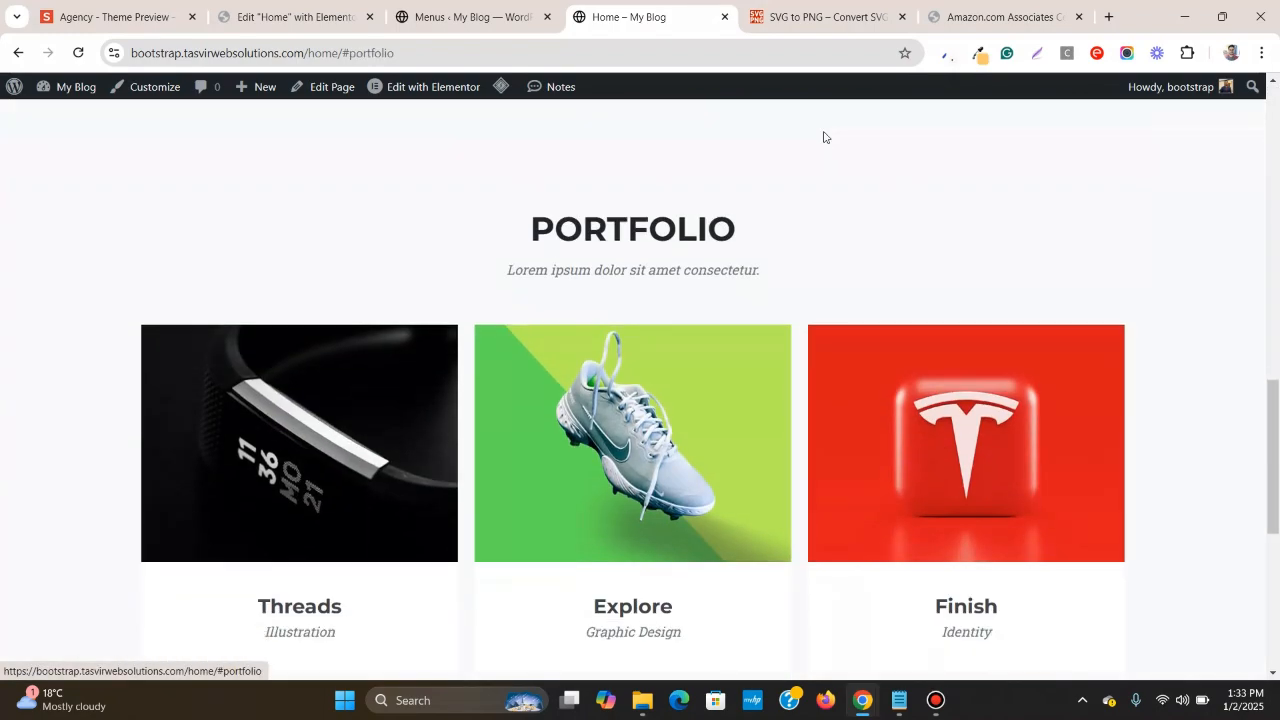
# - Open the About section in the Agency theme preview and examine its heading, subtitle and timeline from start to end
pyautogui.click(153, 5)
pyautogui.click(957, 163)
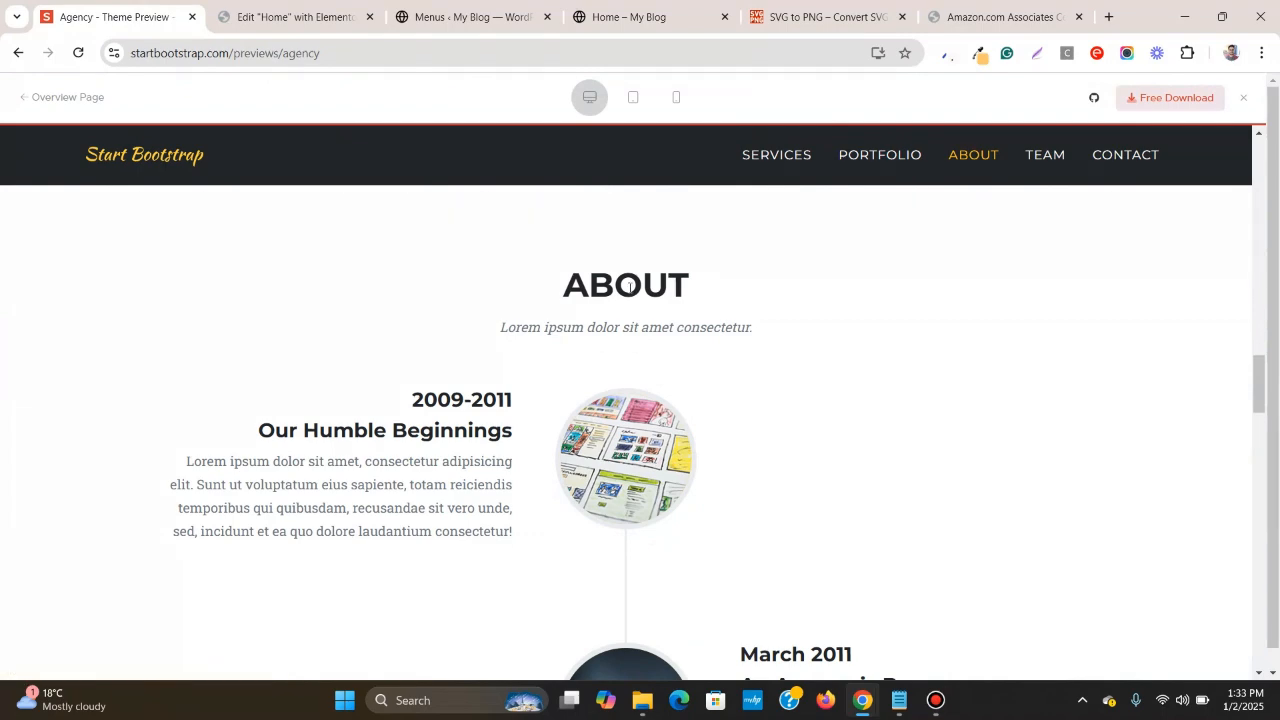
pyautogui.scroll(-10, 577, 285)
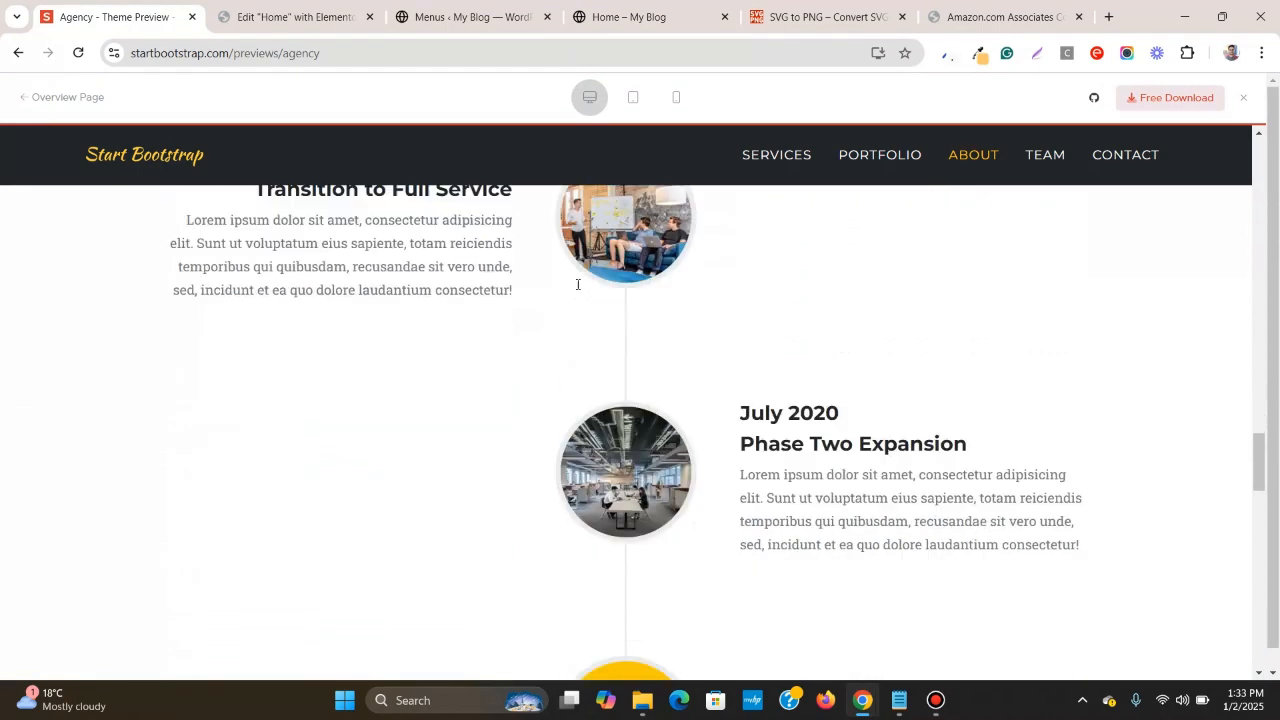
pyautogui.scroll(10, 577, 285)
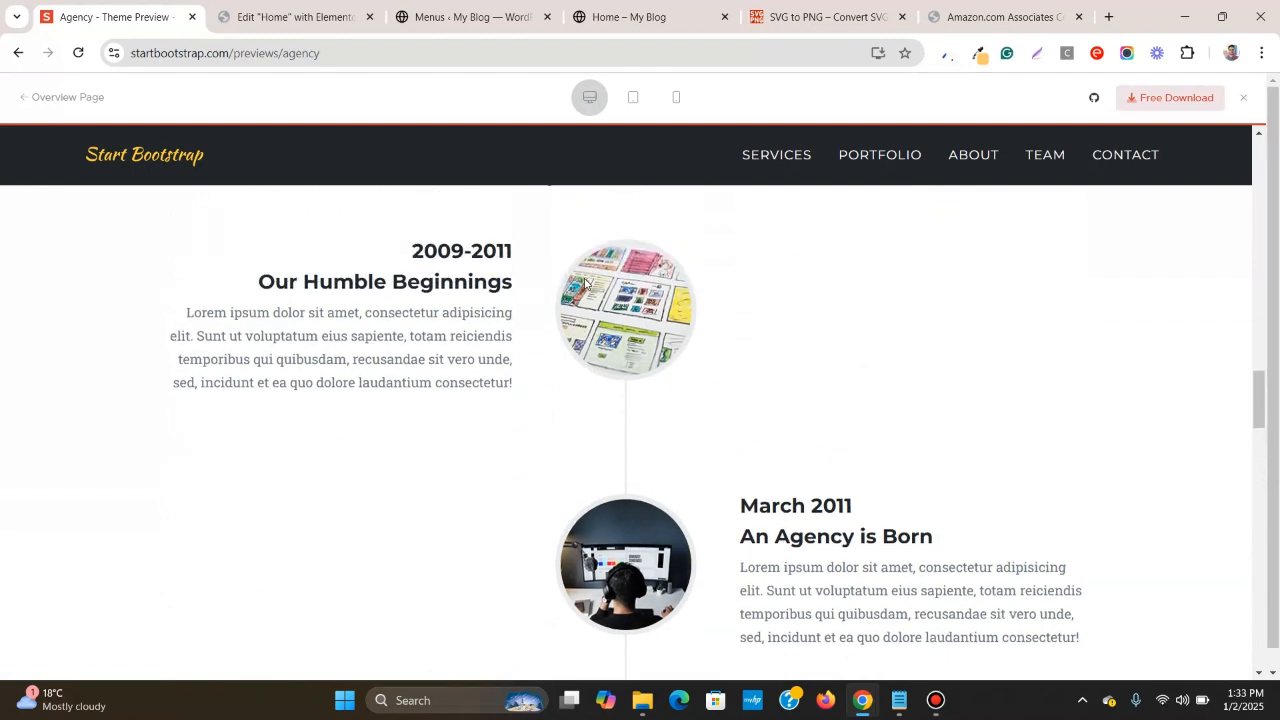
pyautogui.scroll(-2, 585, 284)
pyautogui.scroll(1, 176, 409)
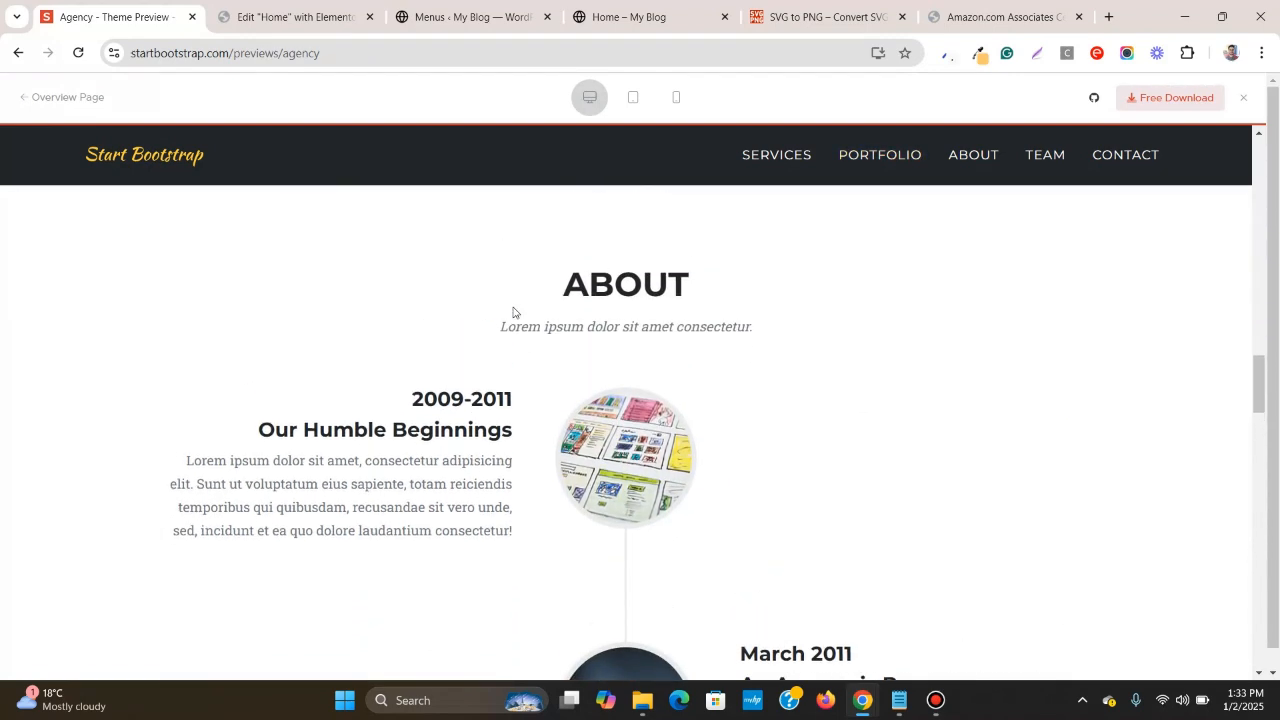
pyautogui.scroll(-2, 383, 347)
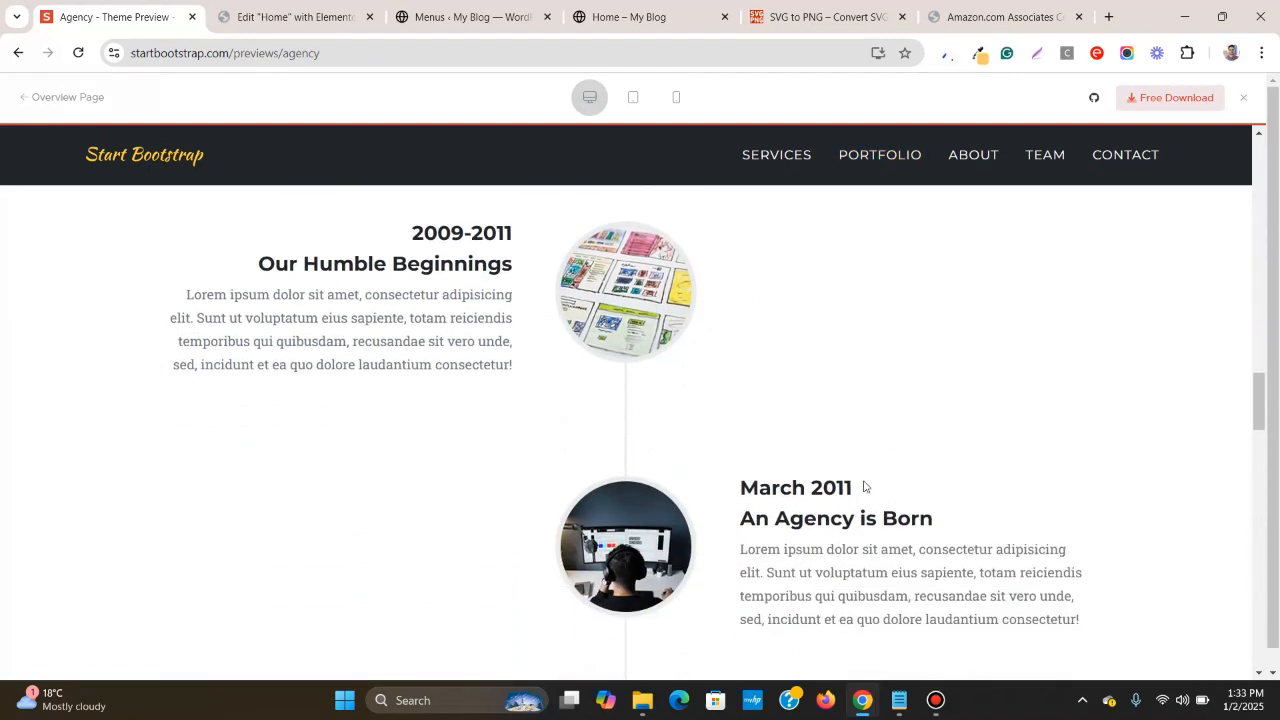
pyautogui.scroll(-6, 864, 487)
pyautogui.scroll(3, 861, 487)
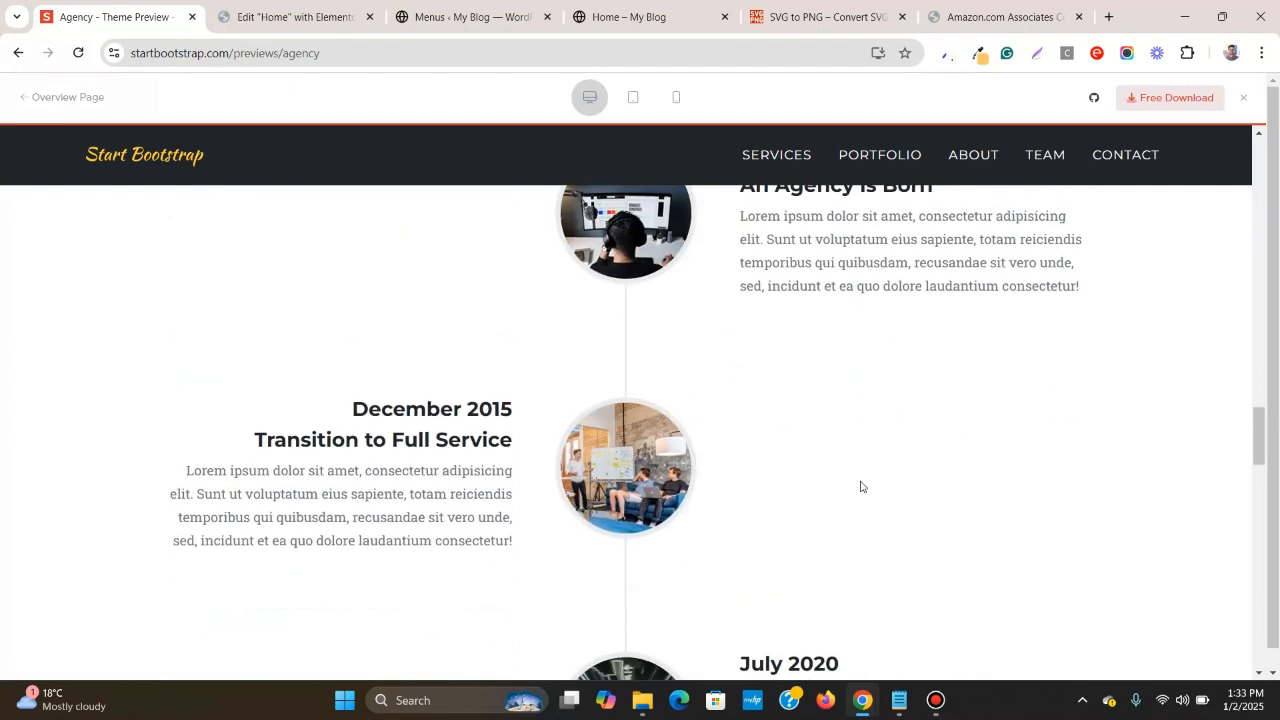
pyautogui.scroll(-8, 861, 487)
pyautogui.scroll(10, 858, 475)
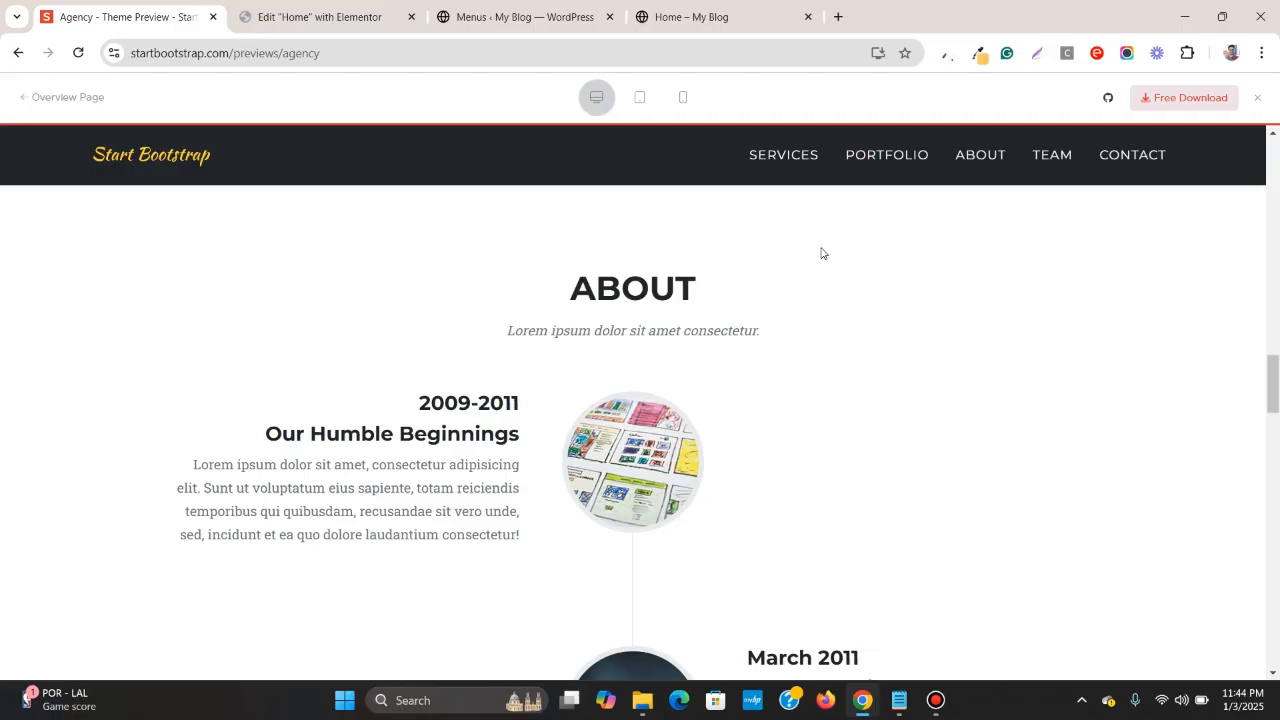
# - Examine the About timeline's date headings, titles, text and alternating circular-image rows in the preview, and return to the Home page's Elementor editor
pyautogui.scroll(-1, 577, 246)
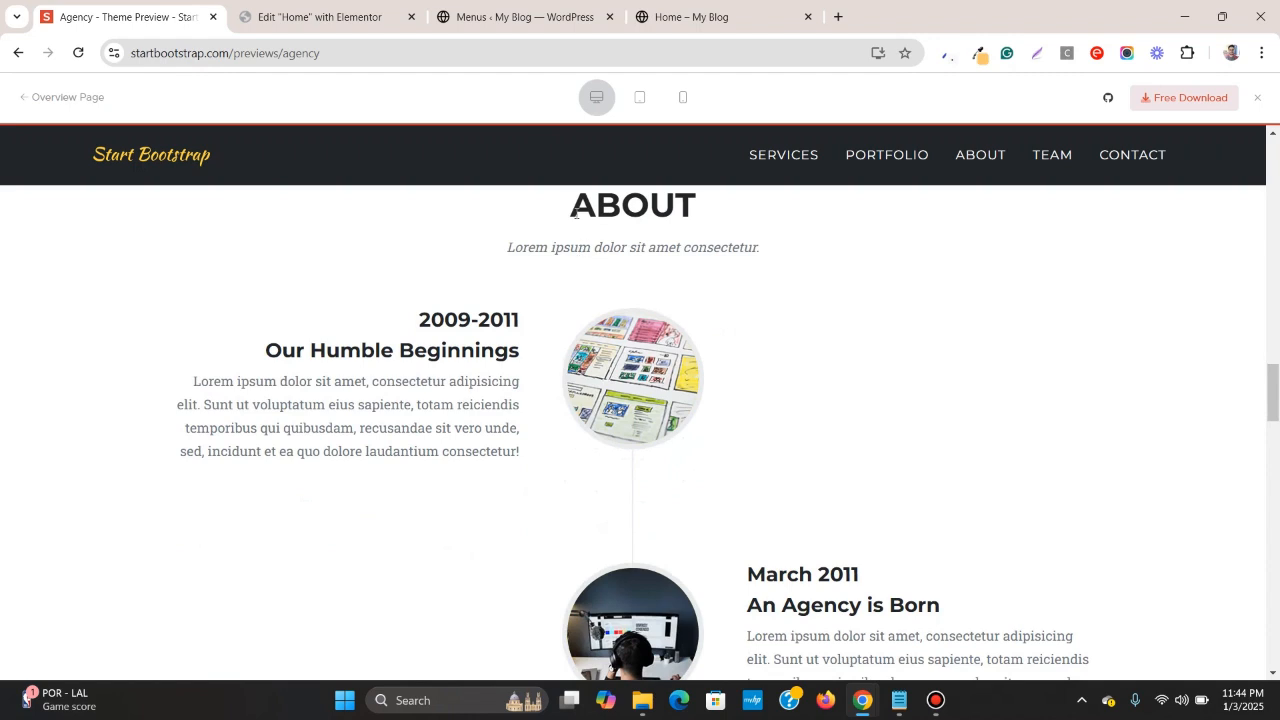
pyautogui.moveTo(424, 314); pyautogui.dragTo(534, 329)
pyautogui.click(534, 329)
pyautogui.scroll(1, 537, 328)
pyautogui.scroll(-4, 537, 329)
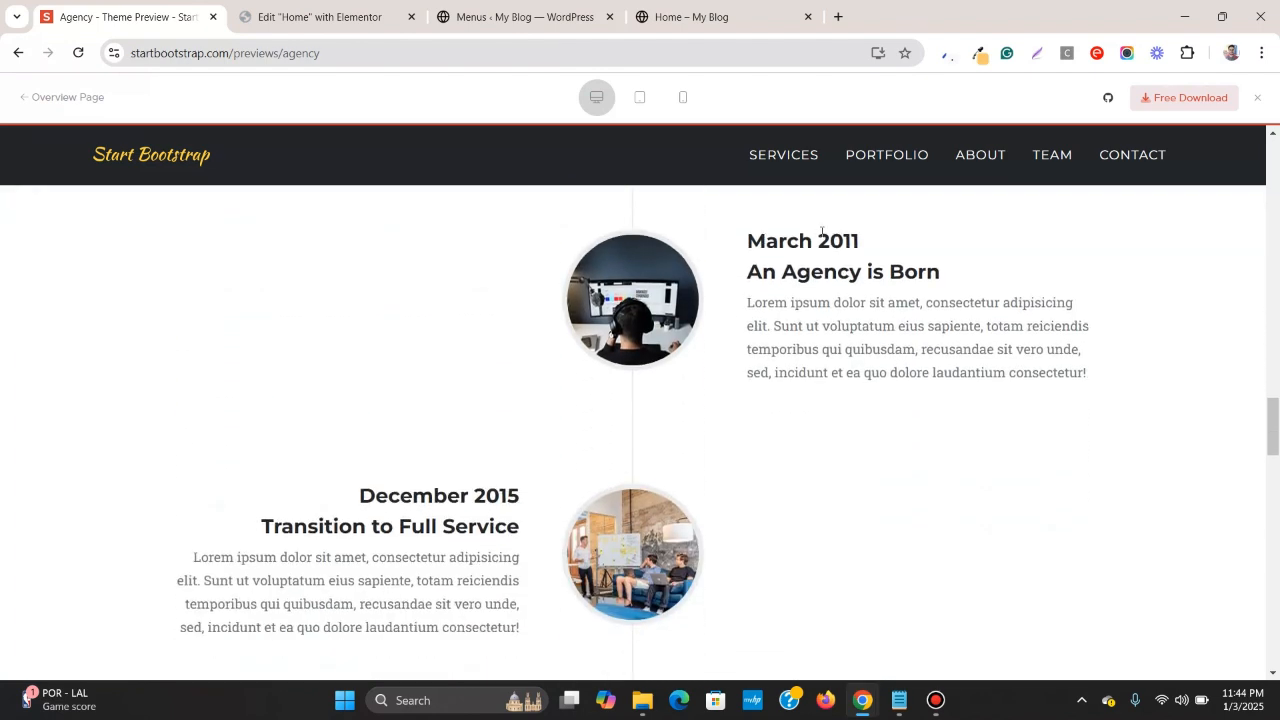
pyautogui.moveTo(864, 250); pyautogui.dragTo(705, 248)
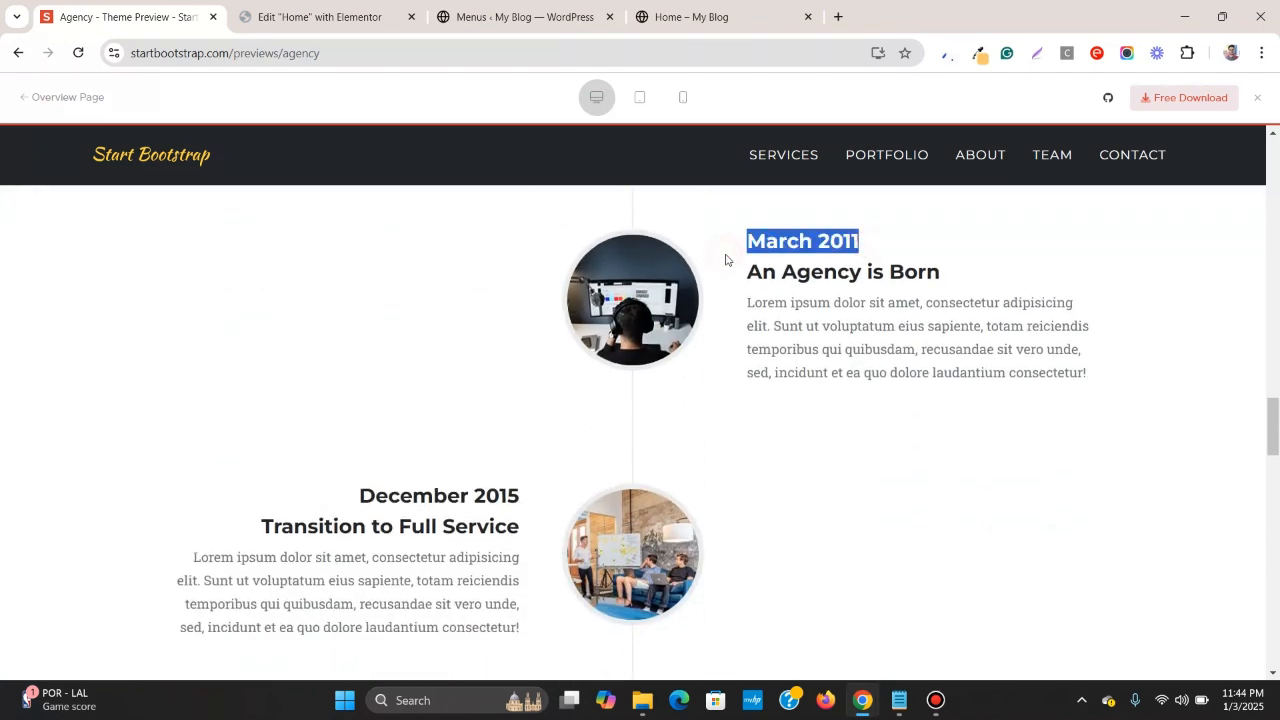
pyautogui.click(709, 272)
pyautogui.scroll(-5, 808, 396)
pyautogui.scroll(-2, 806, 395)
pyautogui.scroll(10, 790, 398)
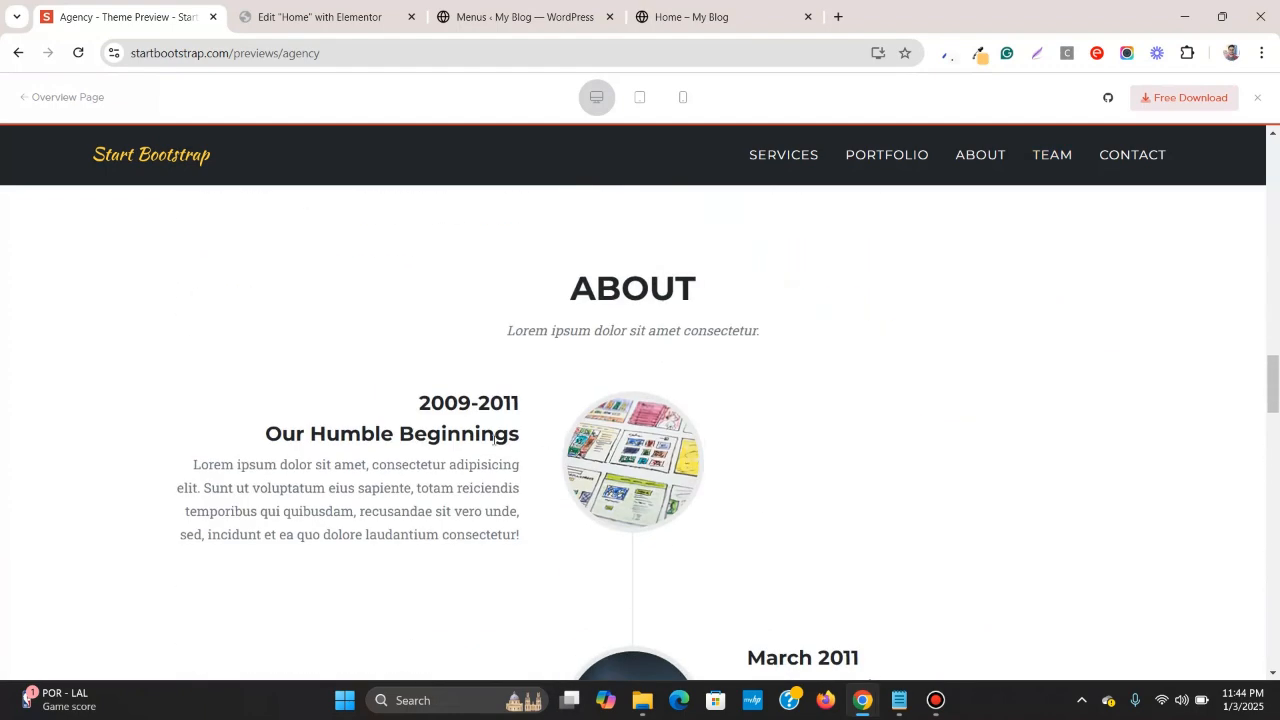
pyautogui.scroll(-2, 493, 431)
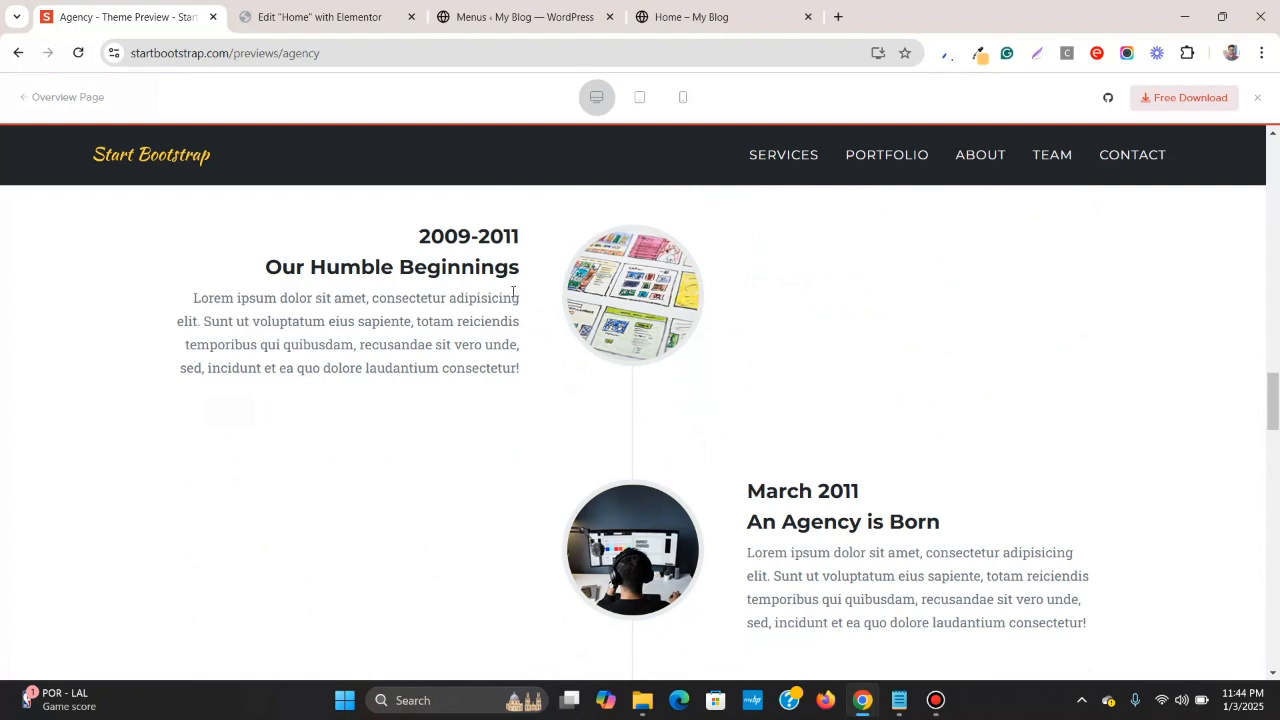
pyautogui.scroll(-8, 709, 380)
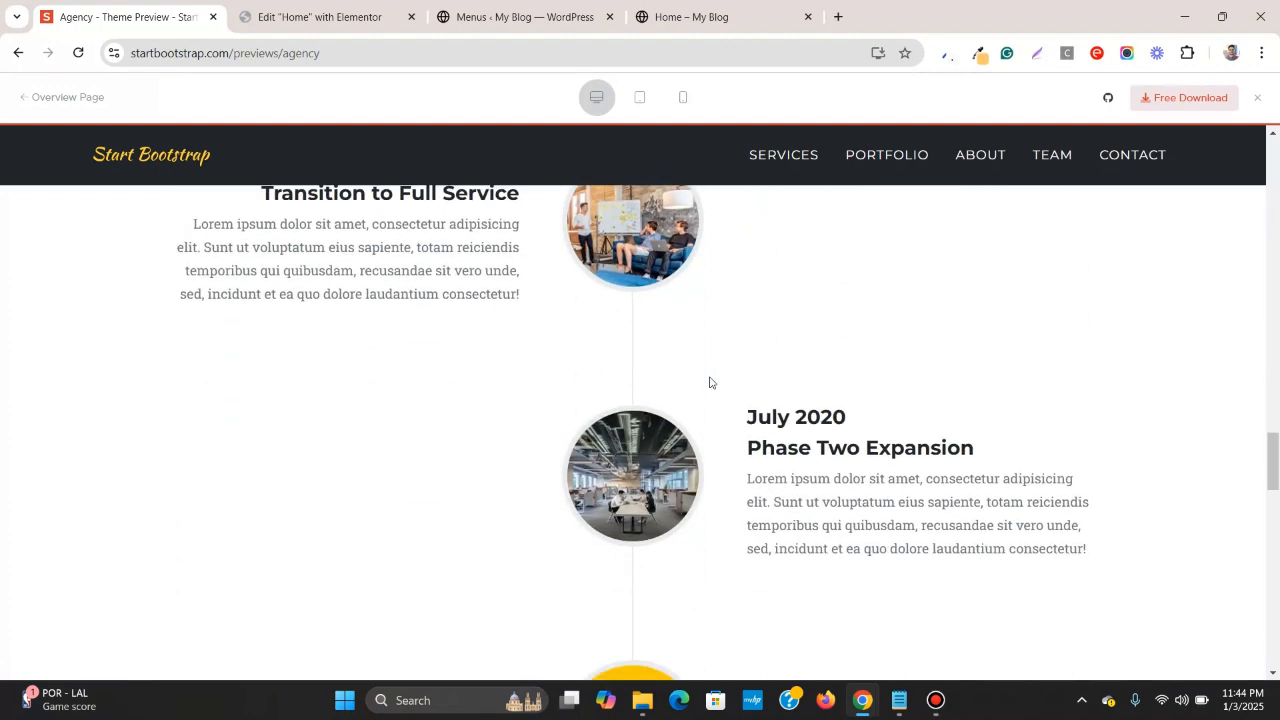
pyautogui.click(360, 31)
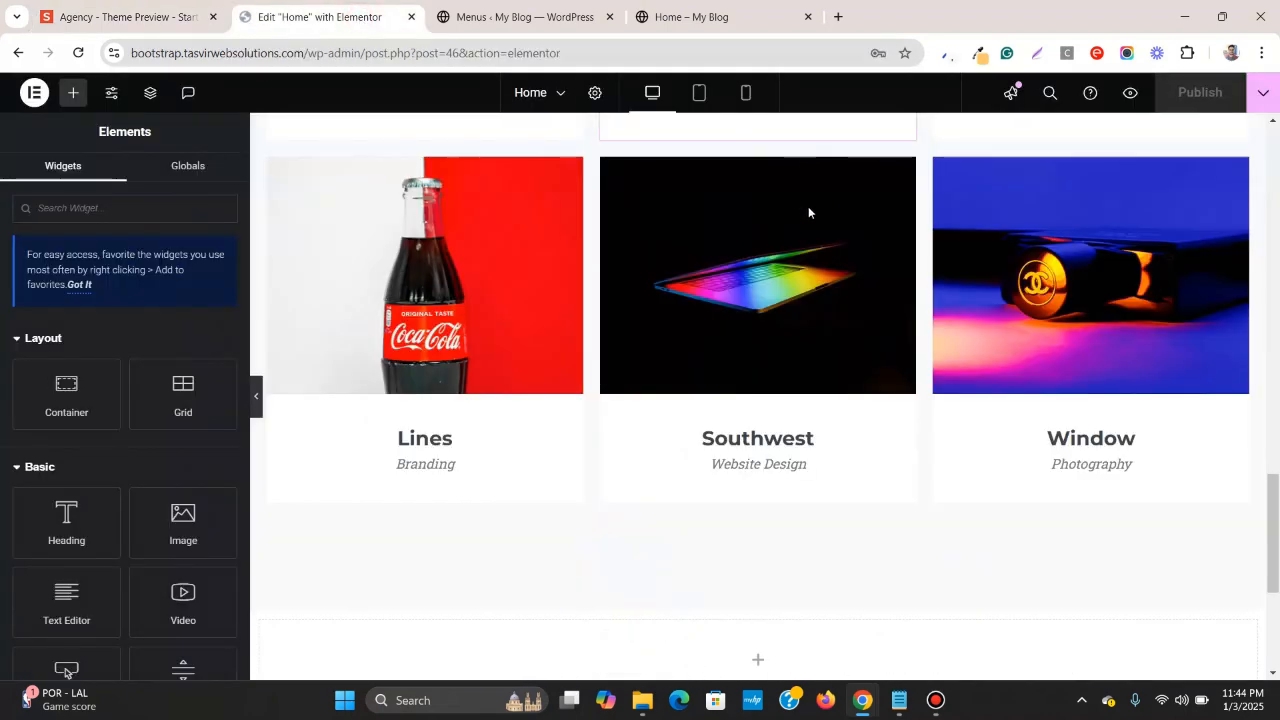
# - Delete the empty container below the Portfolio section and add a new single-column Flexbox container in its place
pyautogui.scroll(-3, 814, 194)
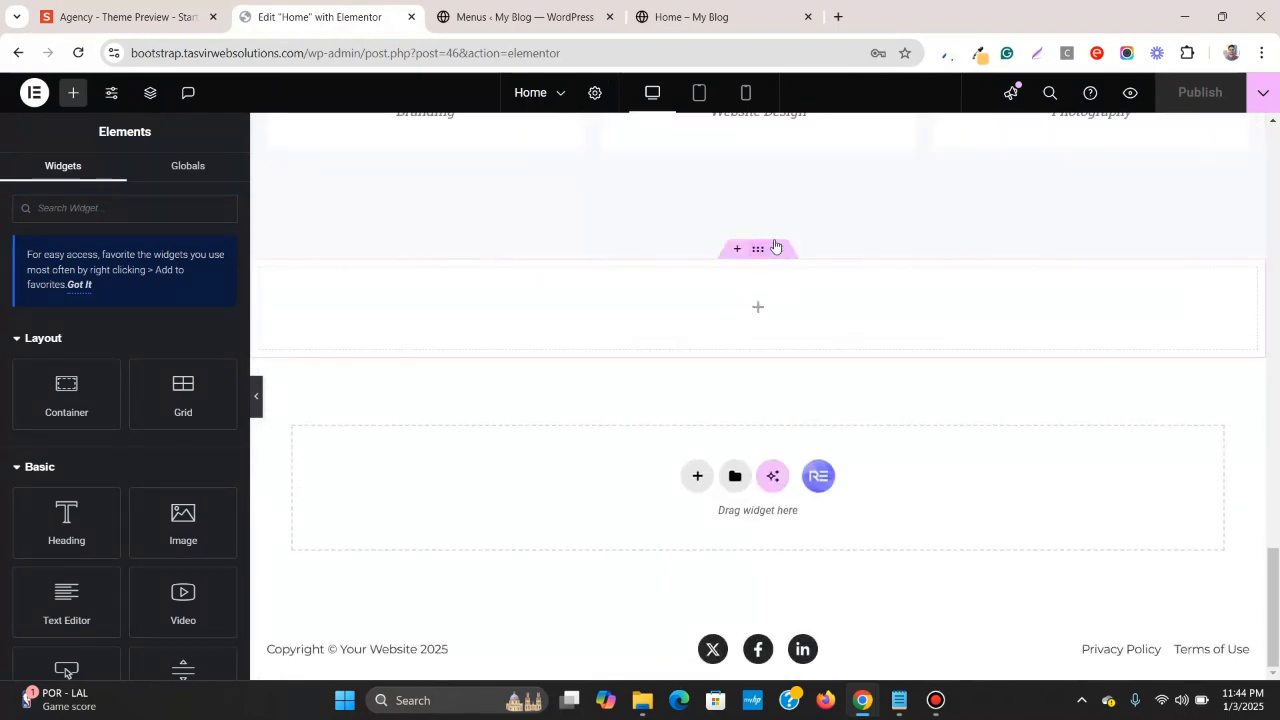
pyautogui.click(777, 252)
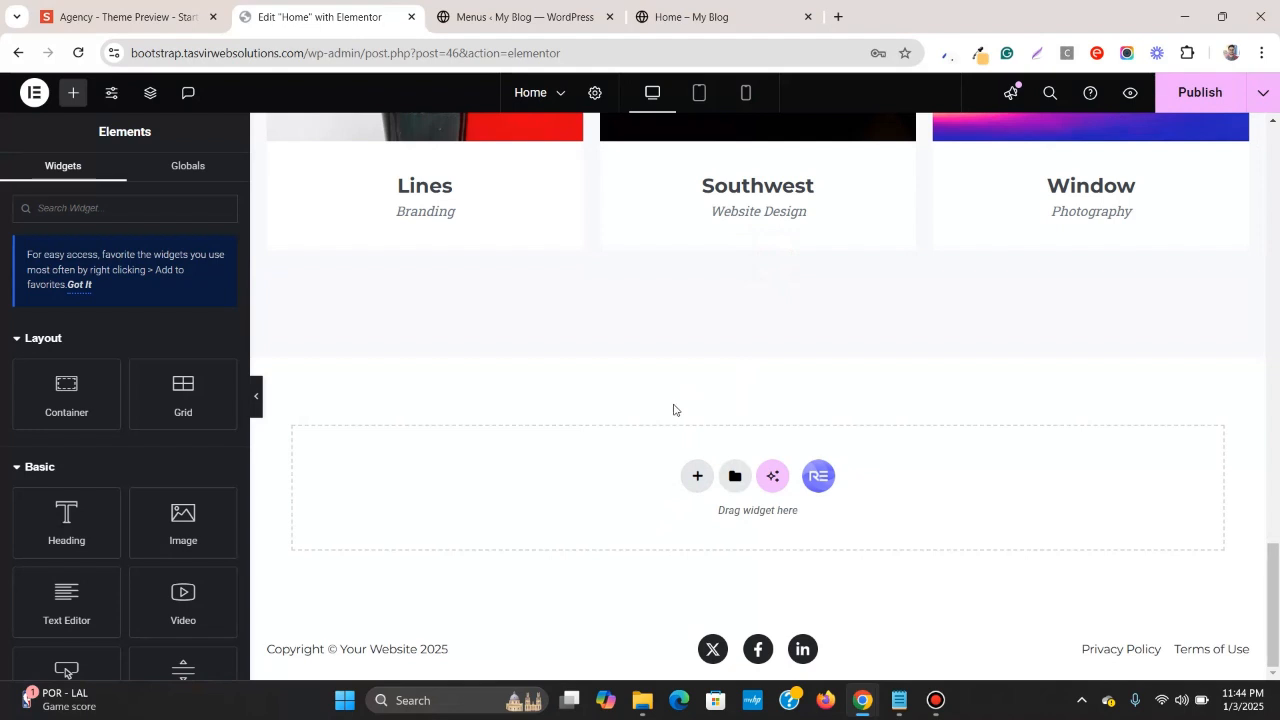
pyautogui.click(699, 476)
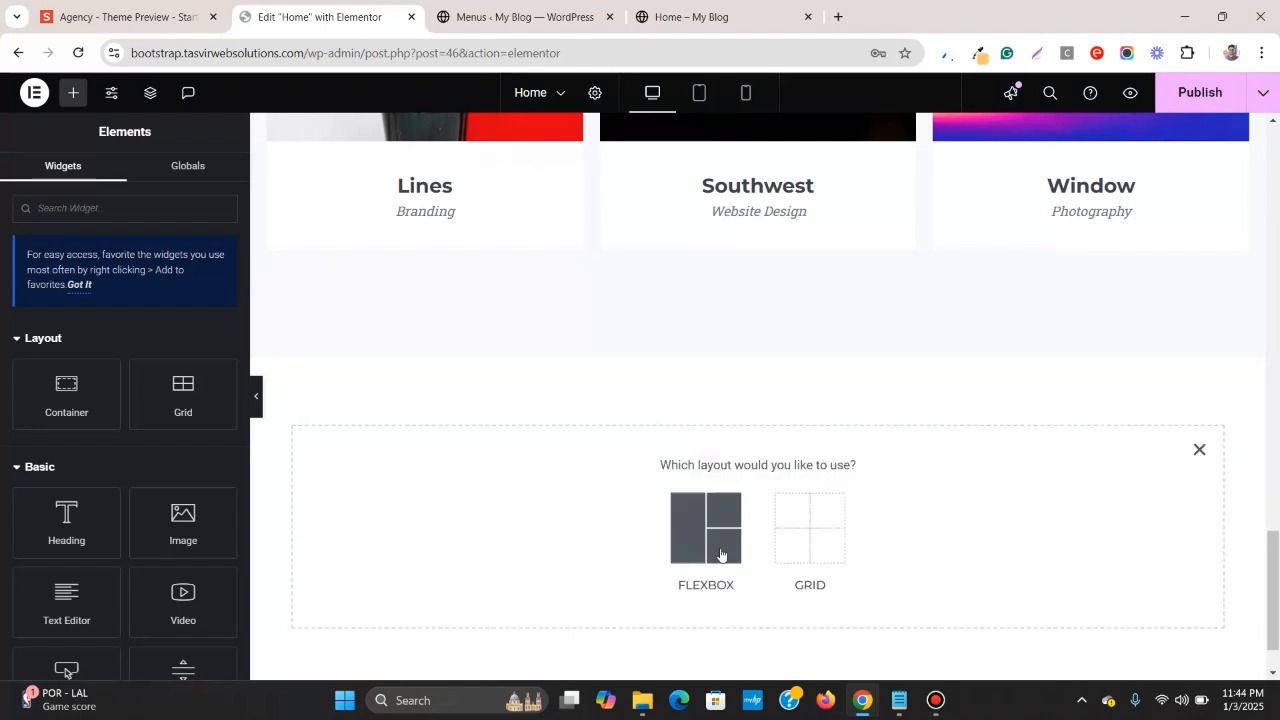
pyautogui.click(721, 553)
pyautogui.click(531, 532)
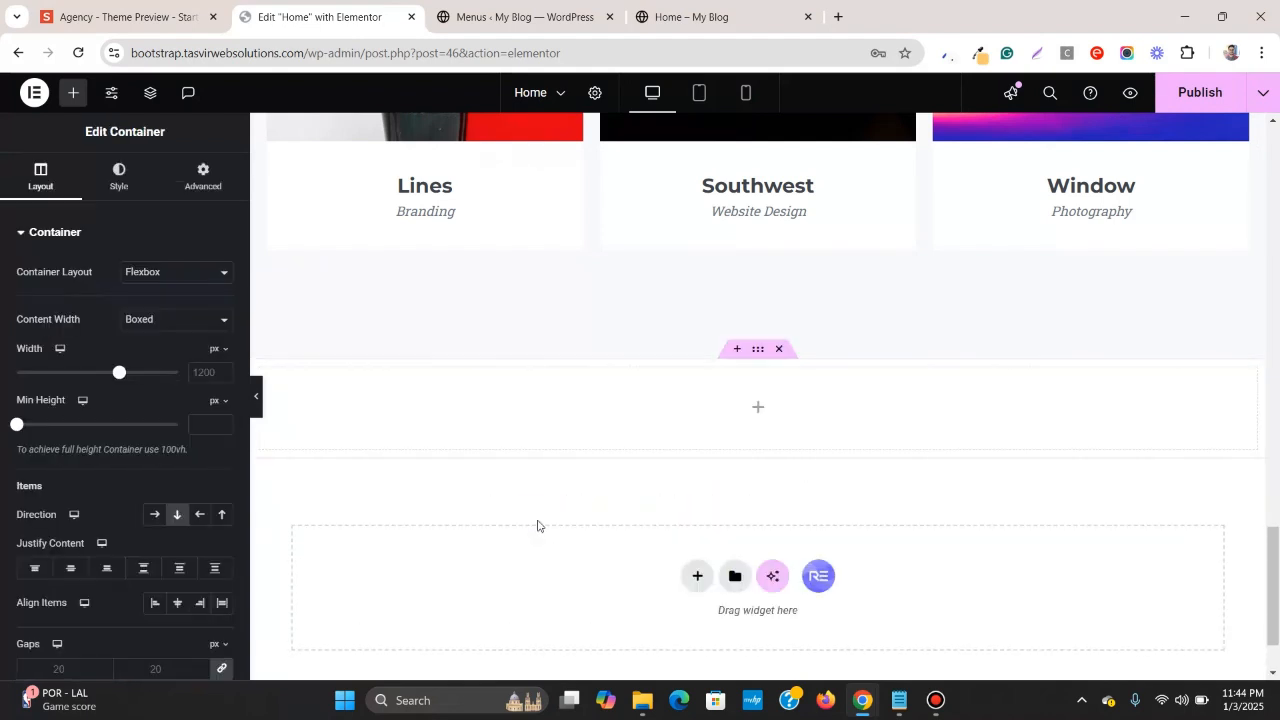
# - Set the new container's padding to 120 px top and bottom and 10 px right and left
pyautogui.click(193, 187)
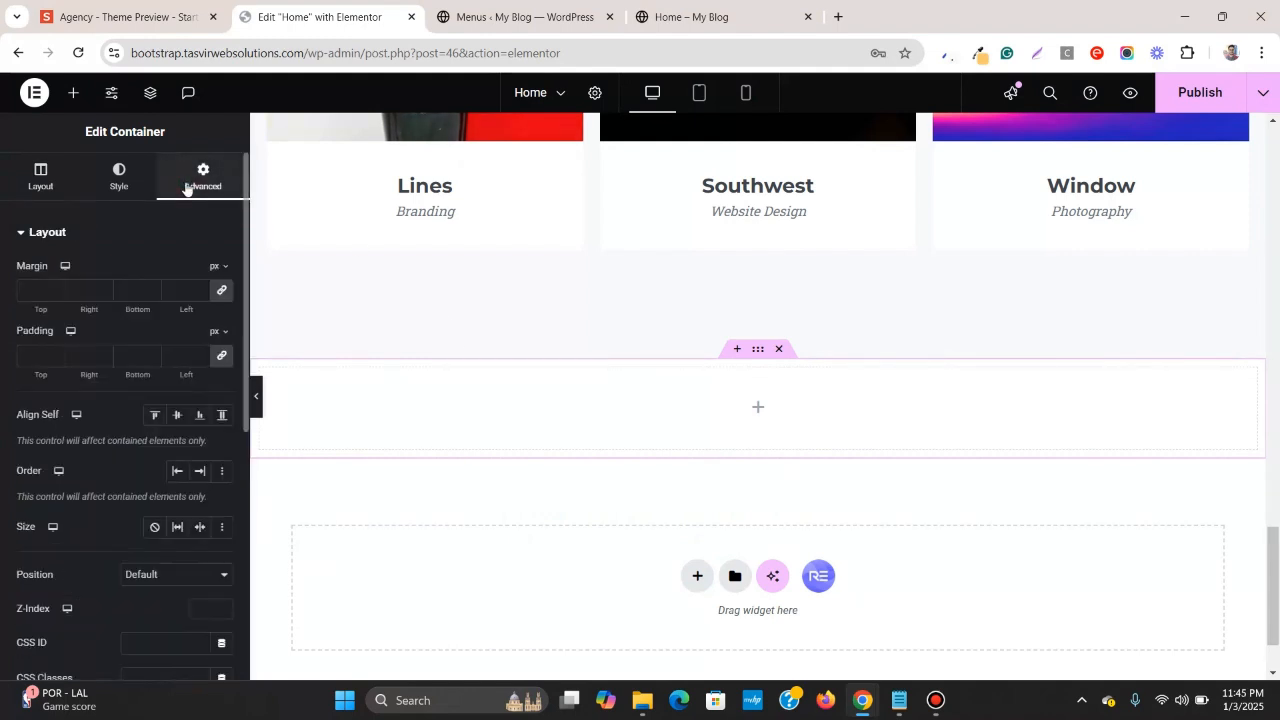
pyautogui.click(222, 355)
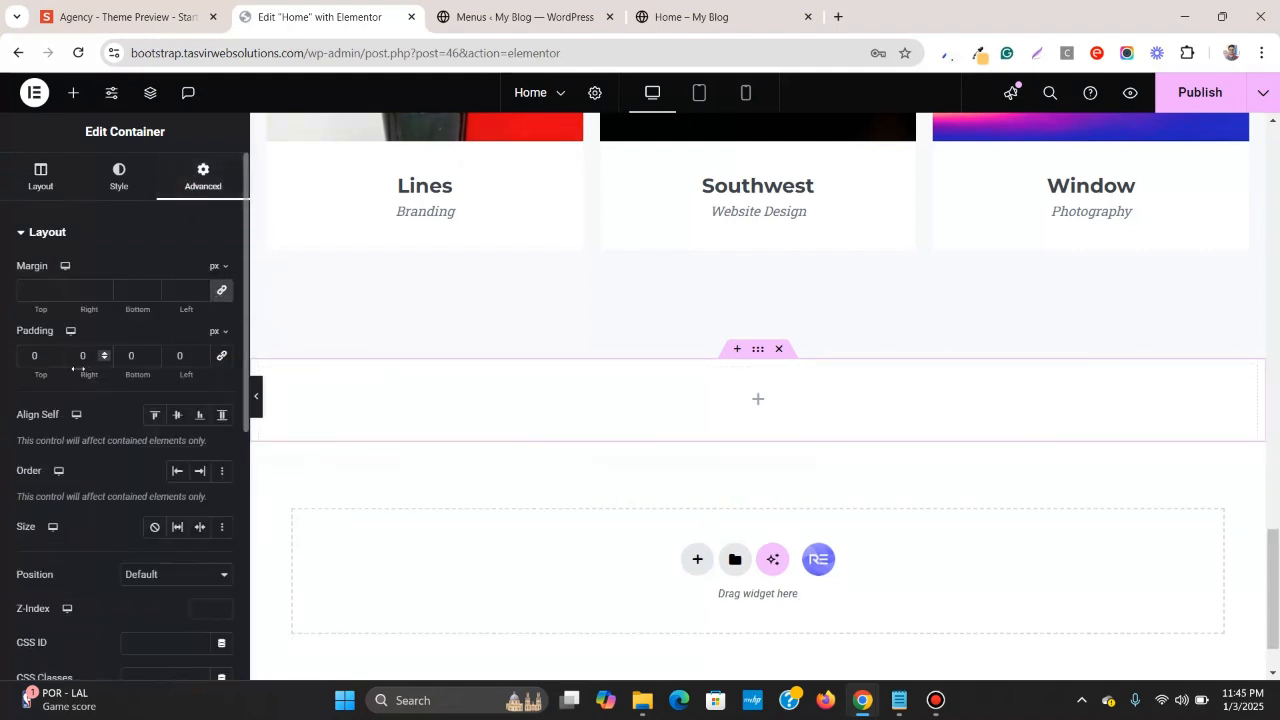
pyautogui.click(24, 355)
pyautogui.write('1200')
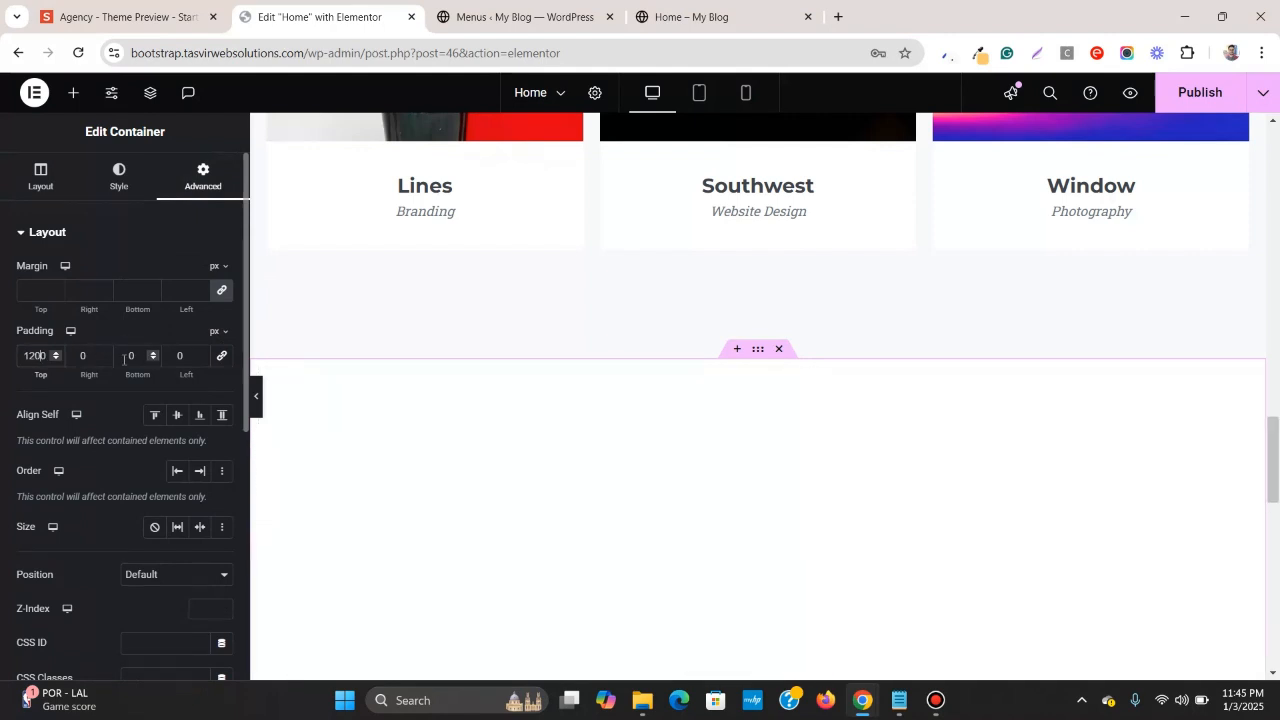
pyautogui.click(124, 359)
pyautogui.click(50, 354)
pyautogui.press('BackSpace')
pyautogui.click(123, 353)
pyautogui.write('12')
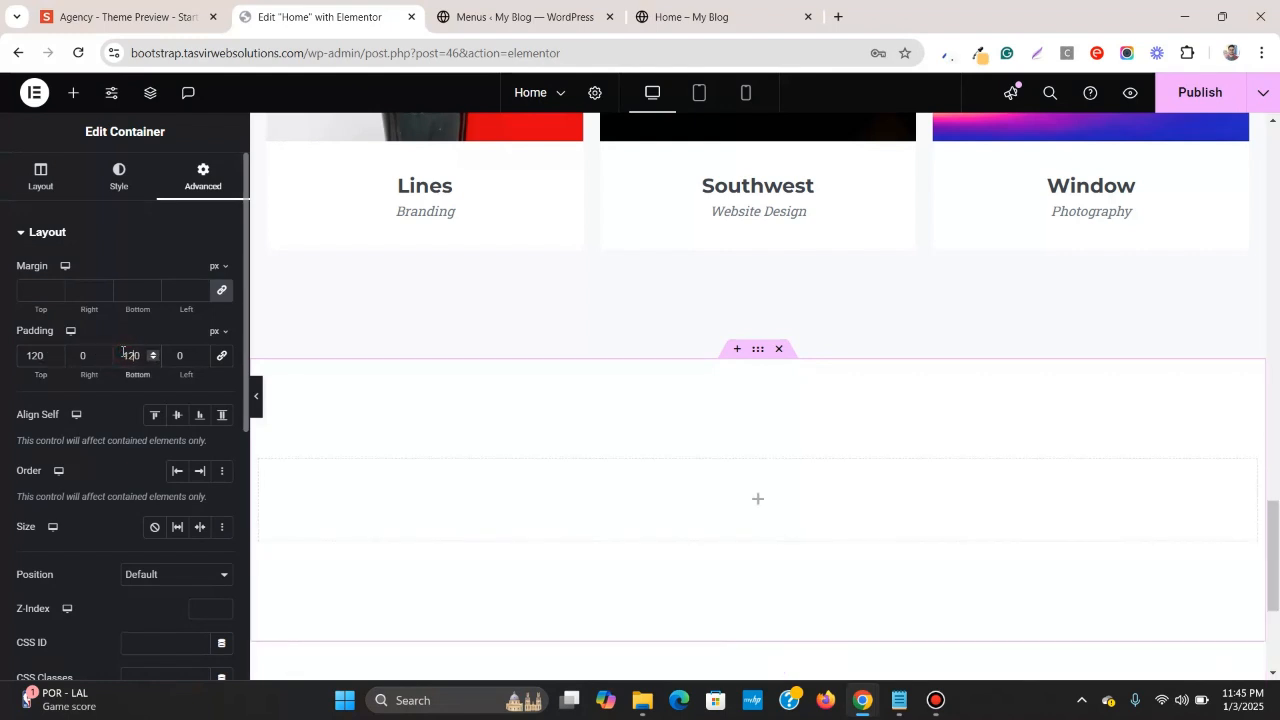
pyautogui.click(82, 356)
pyautogui.click(170, 356)
pyautogui.write('1')
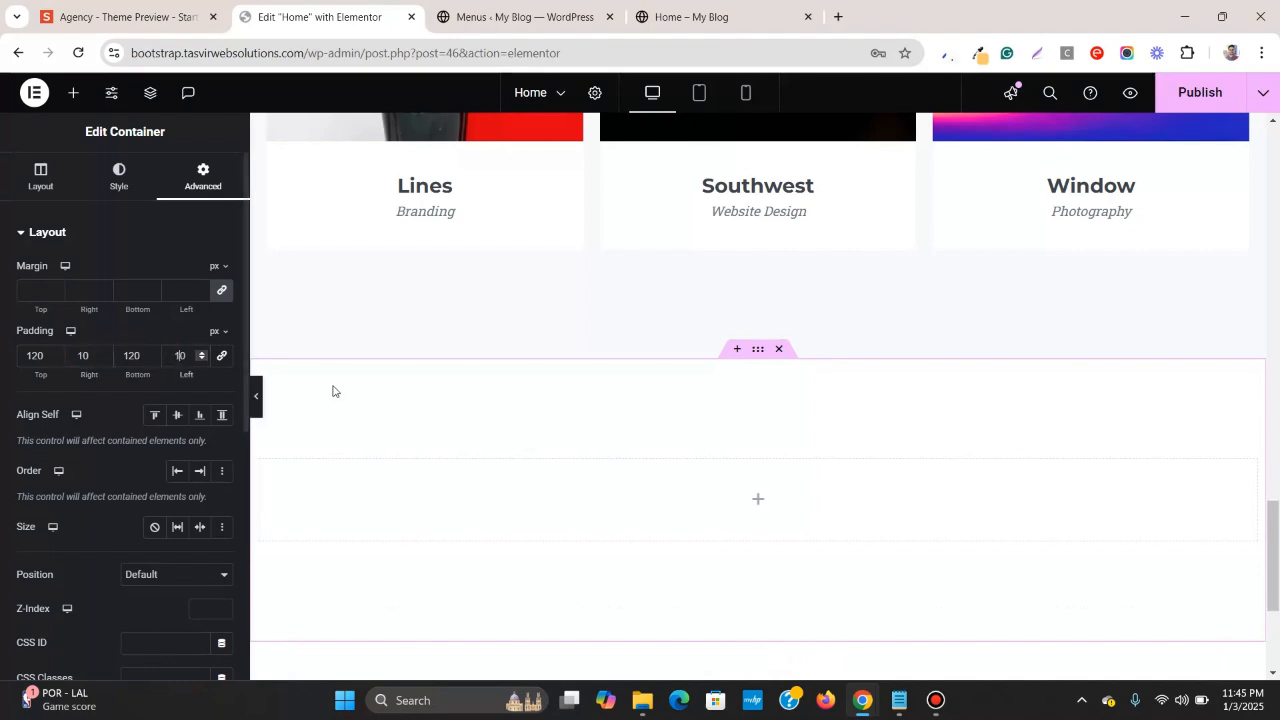
# - Check the About heading in the Agency theme preview and copy the Portfolio heading into the new empty container
pyautogui.scroll(9, 757, 340)
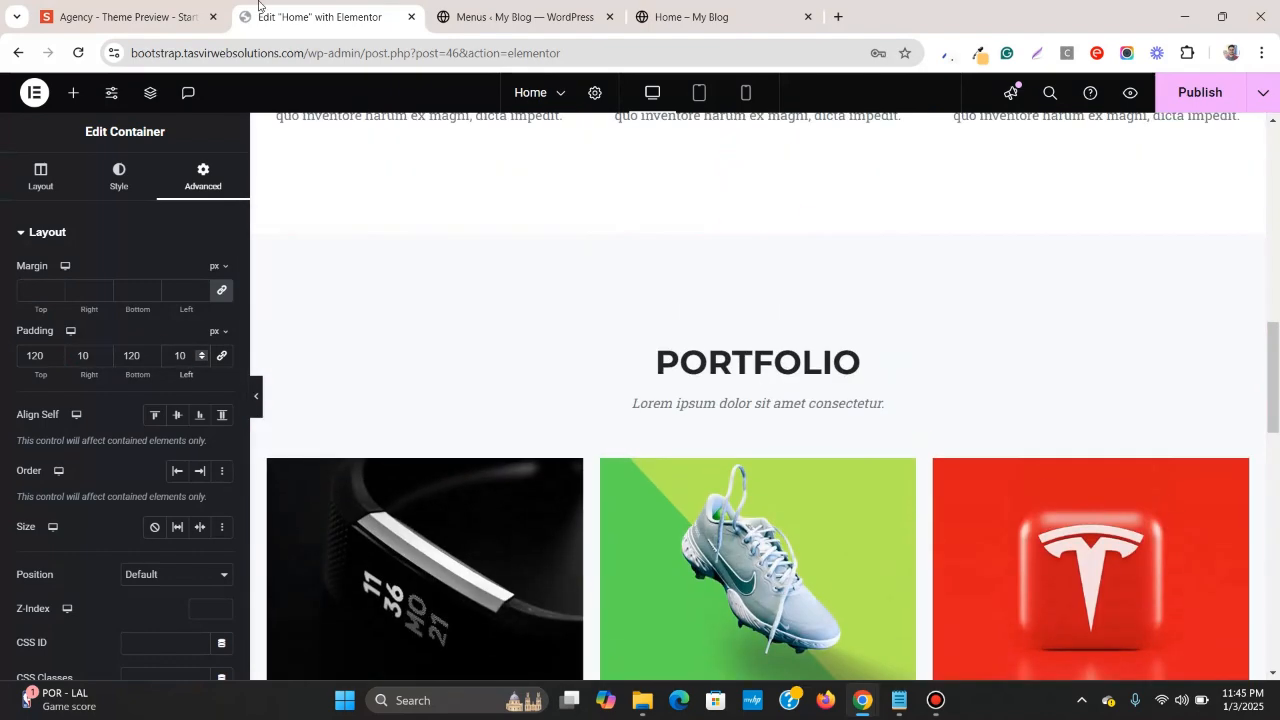
pyautogui.click(118, 10)
pyautogui.scroll(6, 559, 288)
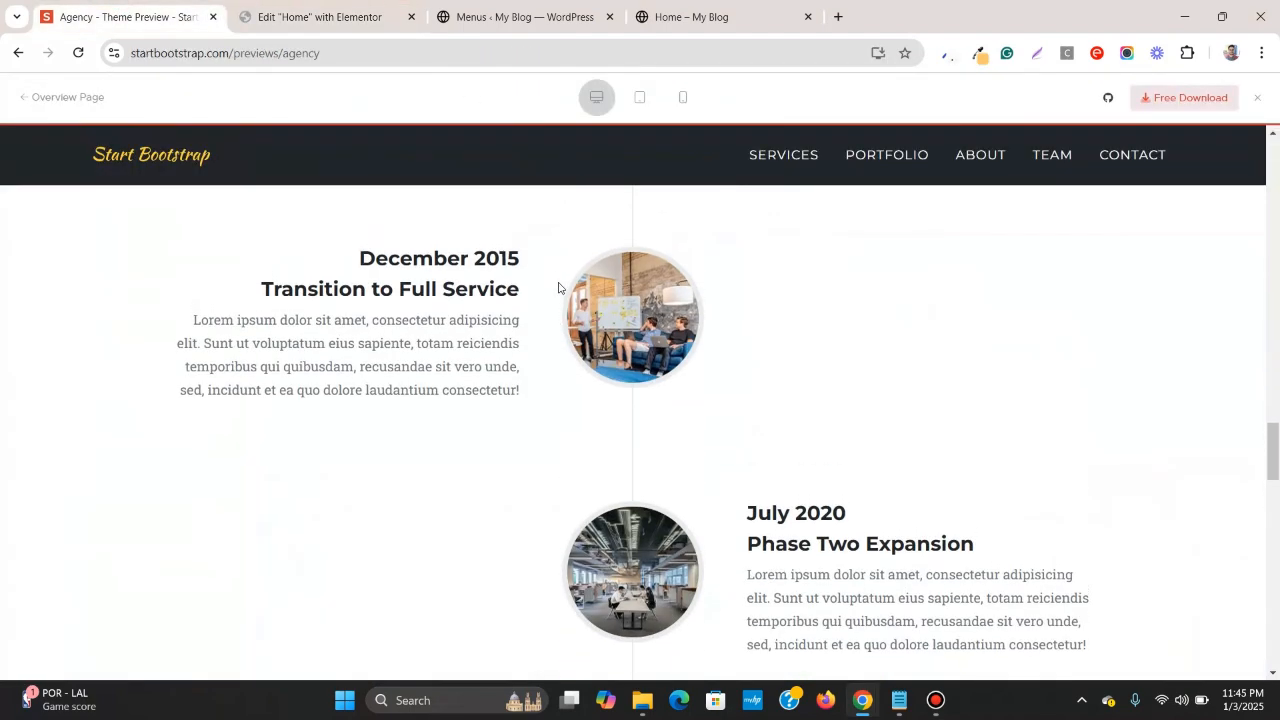
pyautogui.scroll(3, 558, 288)
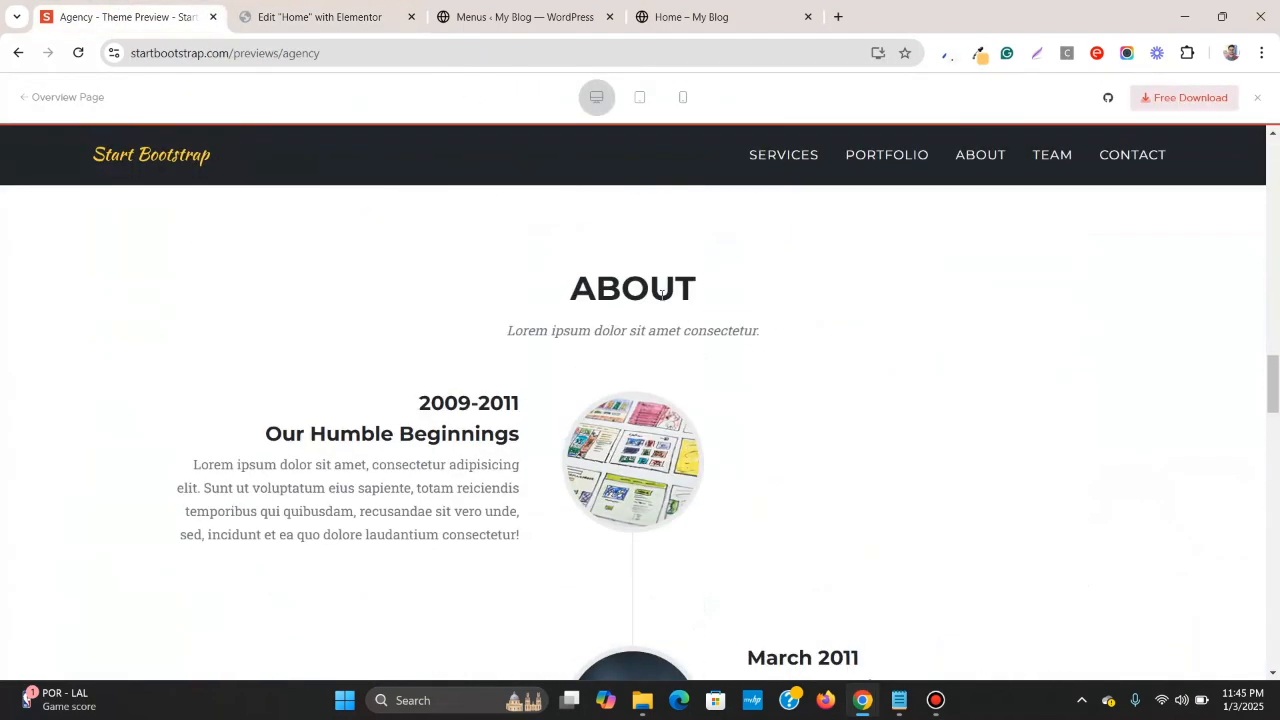
pyautogui.click(412, 5)
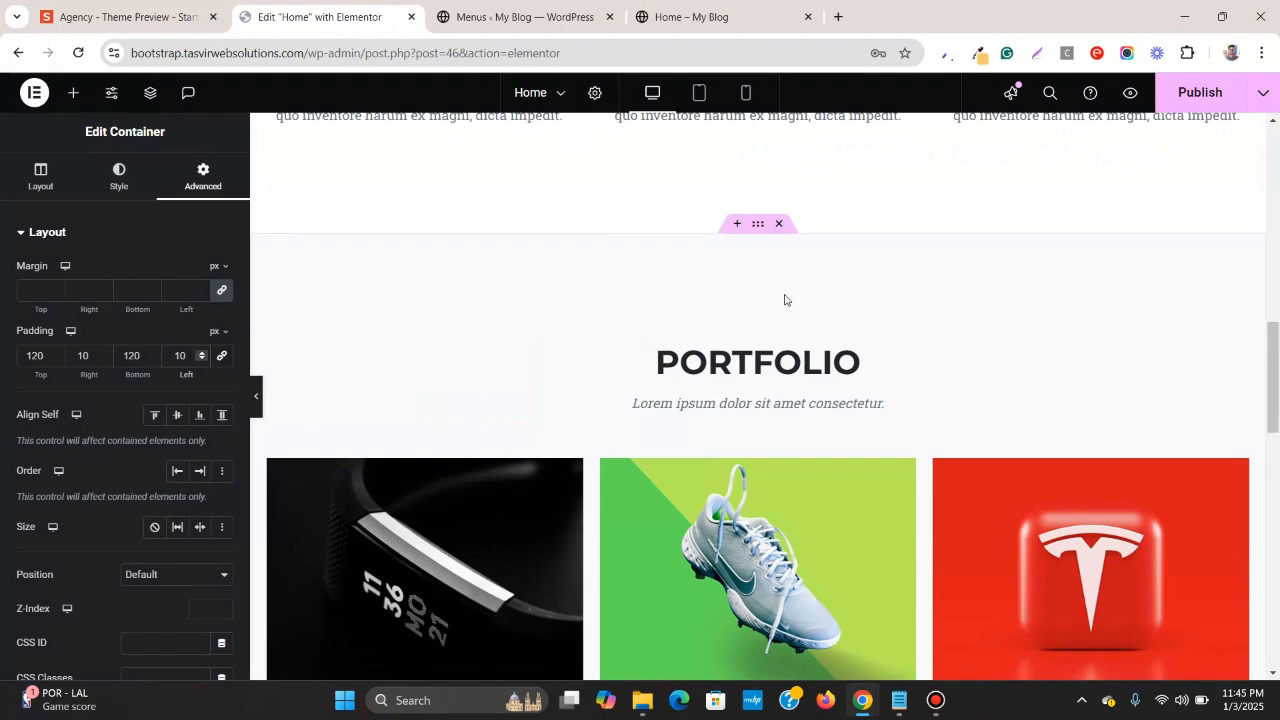
pyautogui.scroll(-7, 783, 295)
pyautogui.scroll(-1, 783, 295)
pyautogui.scroll(8, 754, 294)
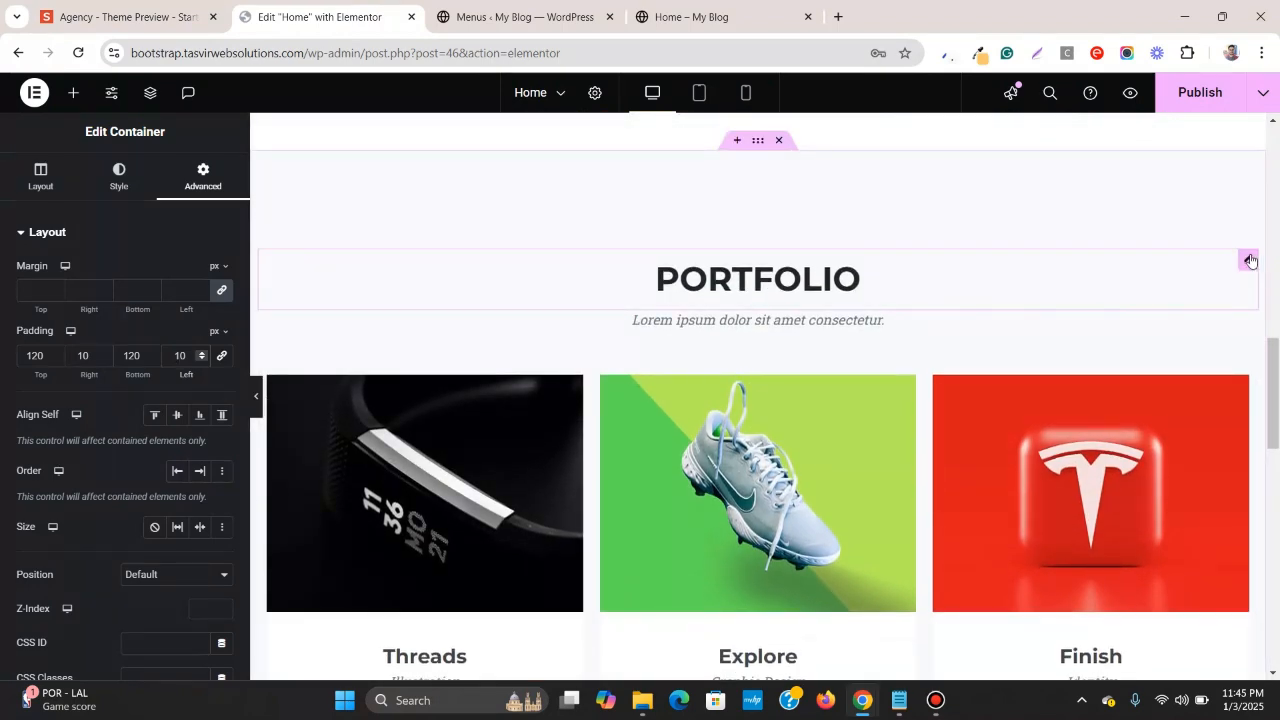
pyautogui.rightClick(1250, 261)
pyautogui.click(1158, 338)
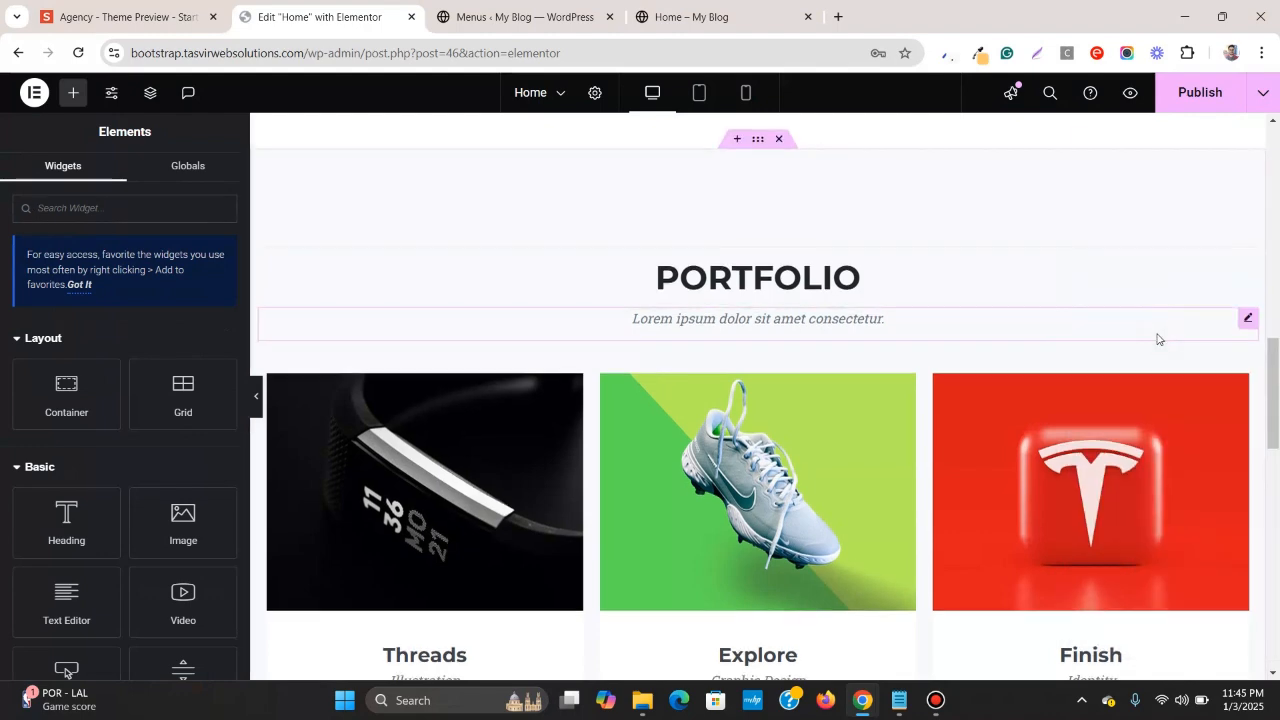
pyautogui.scroll(-10, 1158, 338)
pyautogui.rightClick(842, 350)
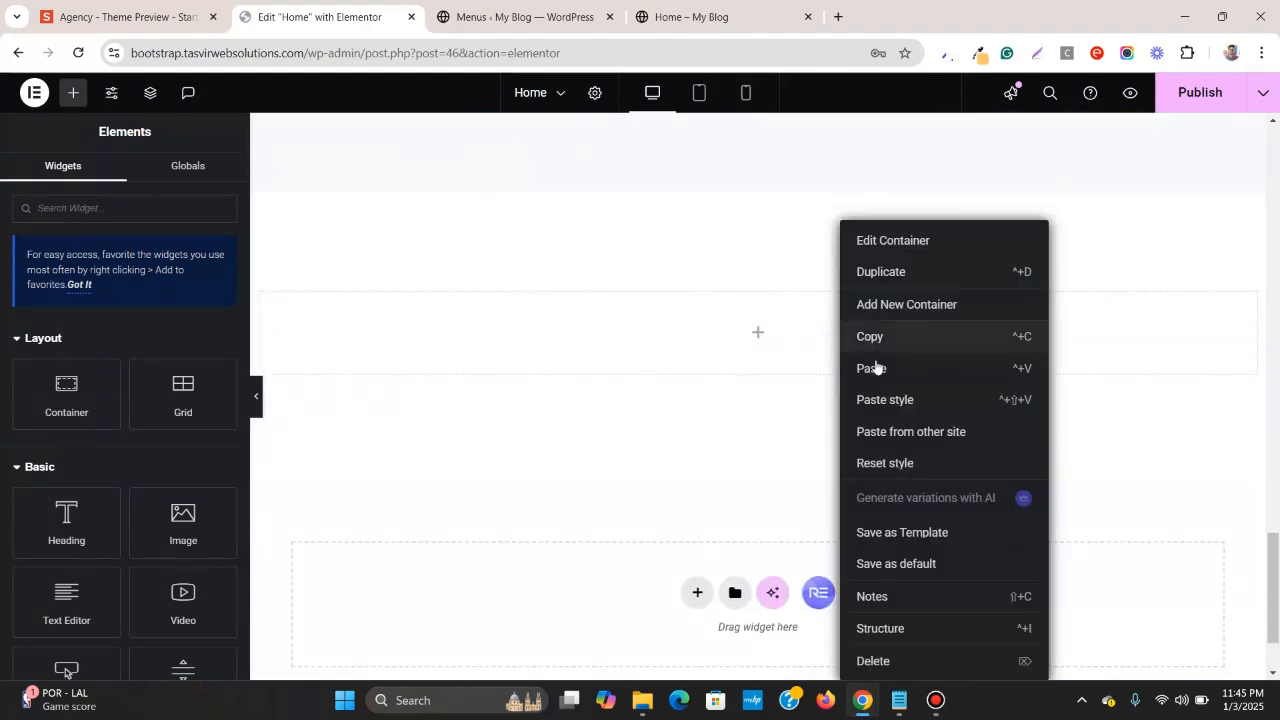
# - Paste the copied Portfolio heading into the empty bottom container and add a copy of the Portfolio subtitle below it
pyautogui.click(872, 368)
pyautogui.scroll(10, 889, 337)
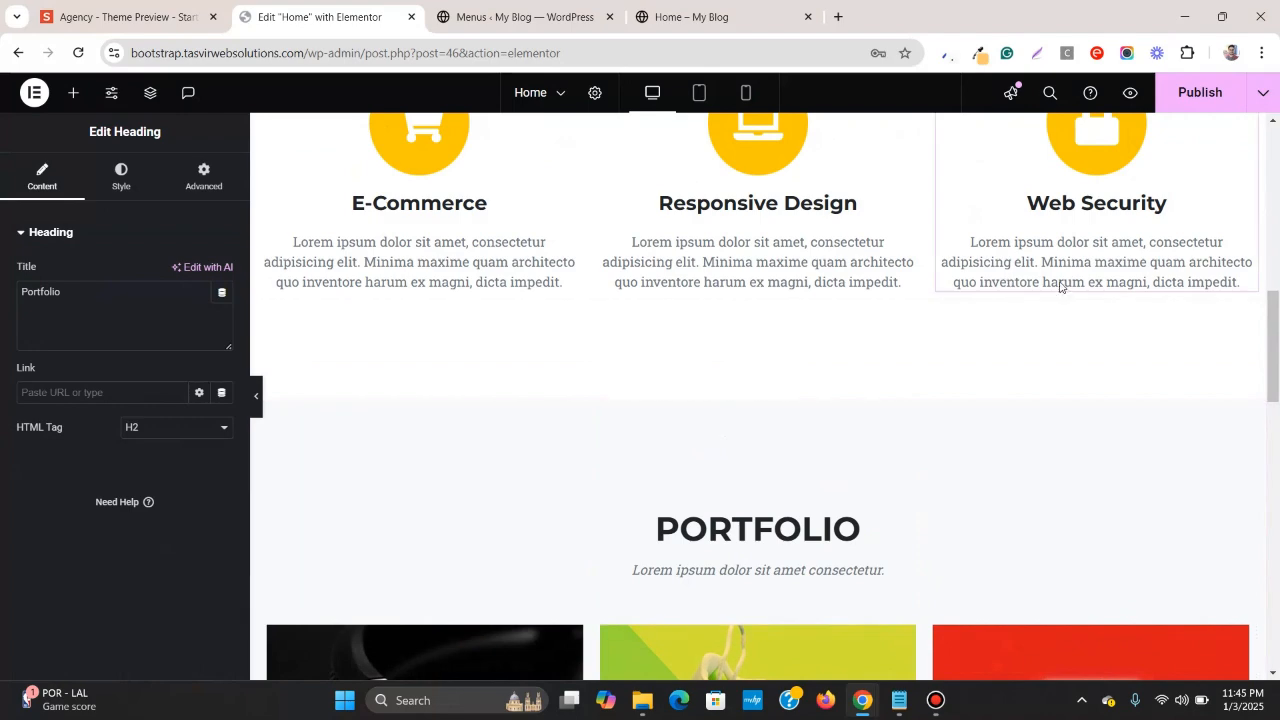
pyautogui.scroll(-3, 1114, 409)
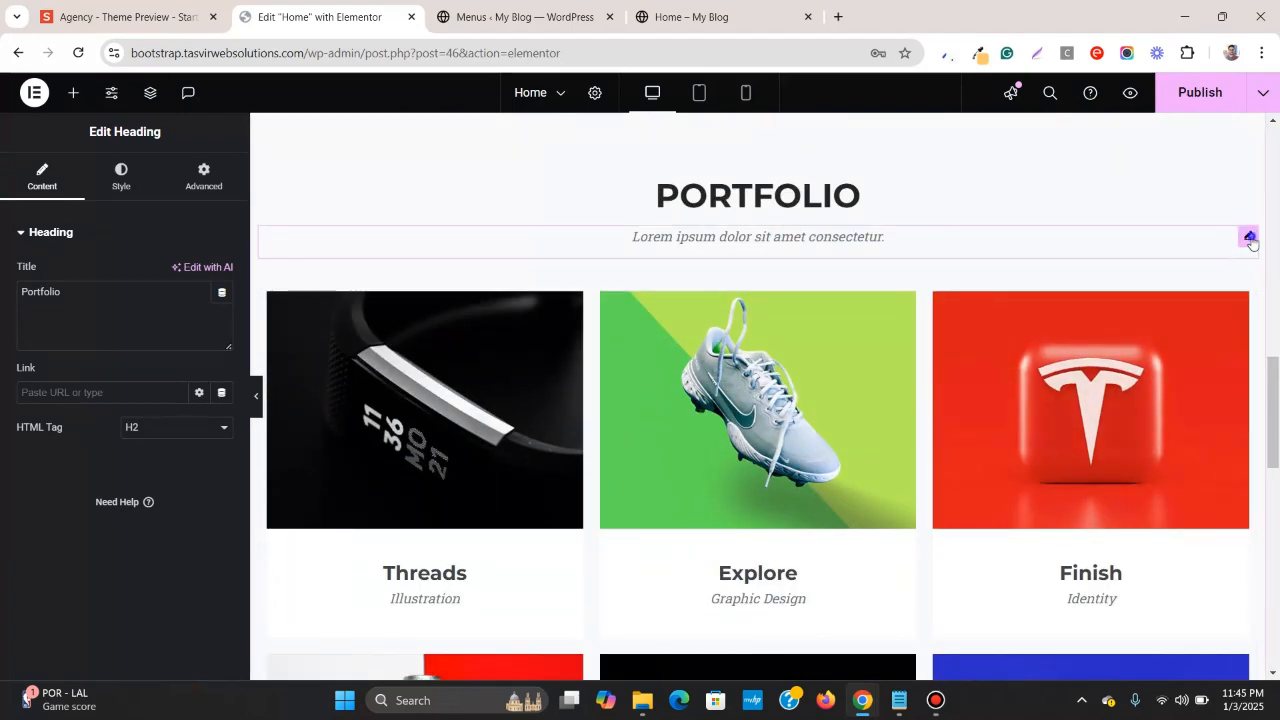
pyautogui.rightClick(1250, 242)
pyautogui.click(1123, 320)
pyautogui.scroll(-1, 942, 239)
pyautogui.scroll(-8, 942, 232)
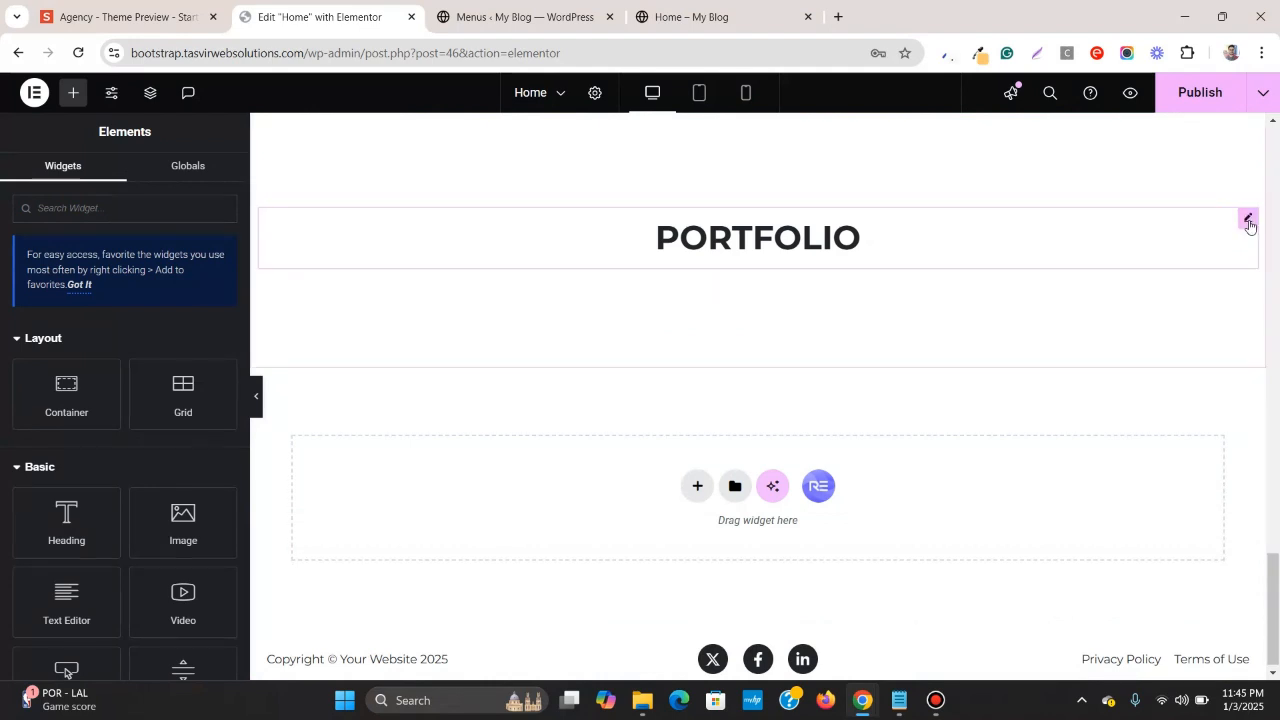
pyautogui.click(1248, 220)
pyautogui.rightClick(1247, 220)
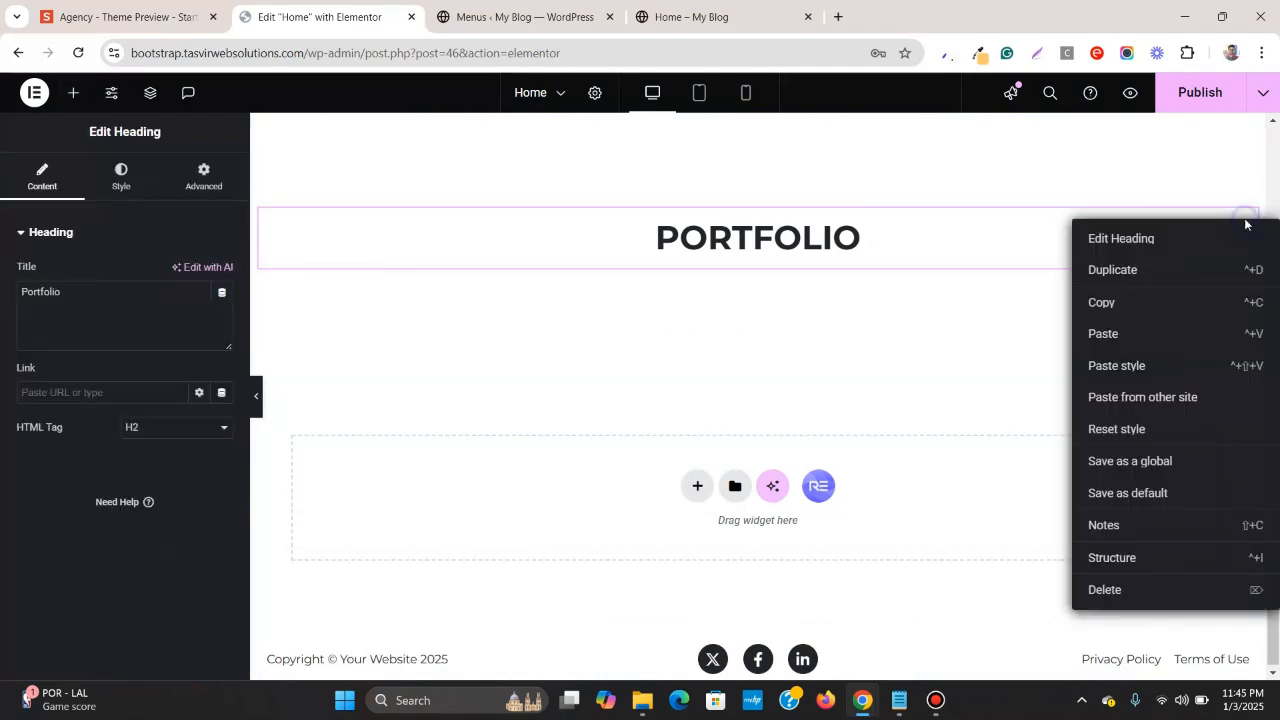
pyautogui.click(1123, 340)
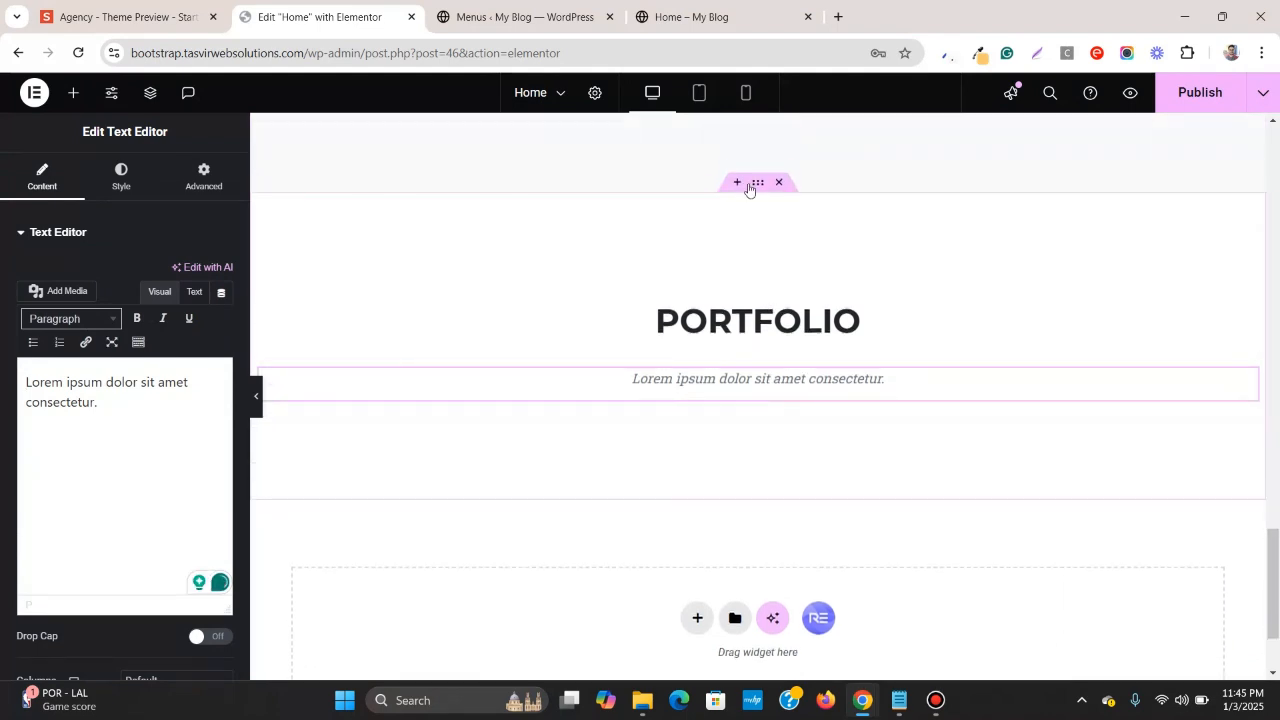
# - Set the new section container's column and row gaps to 0 px
pyautogui.click(759, 183)
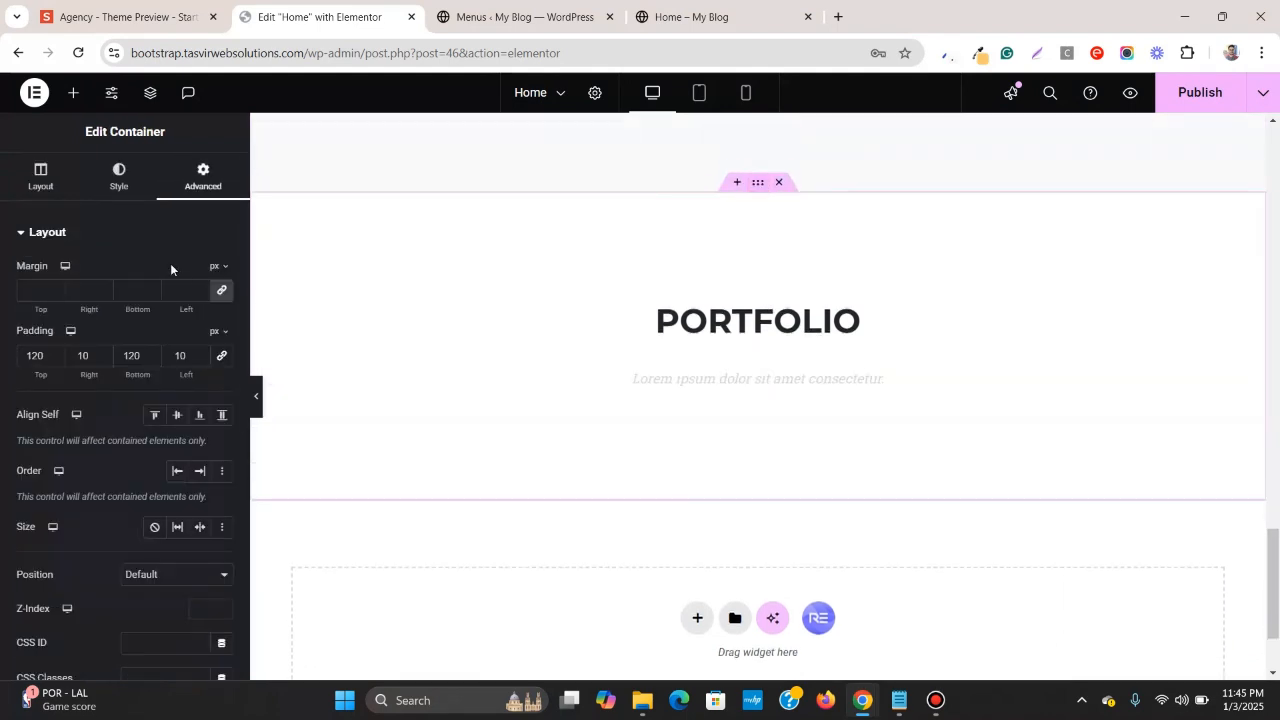
pyautogui.click(38, 180)
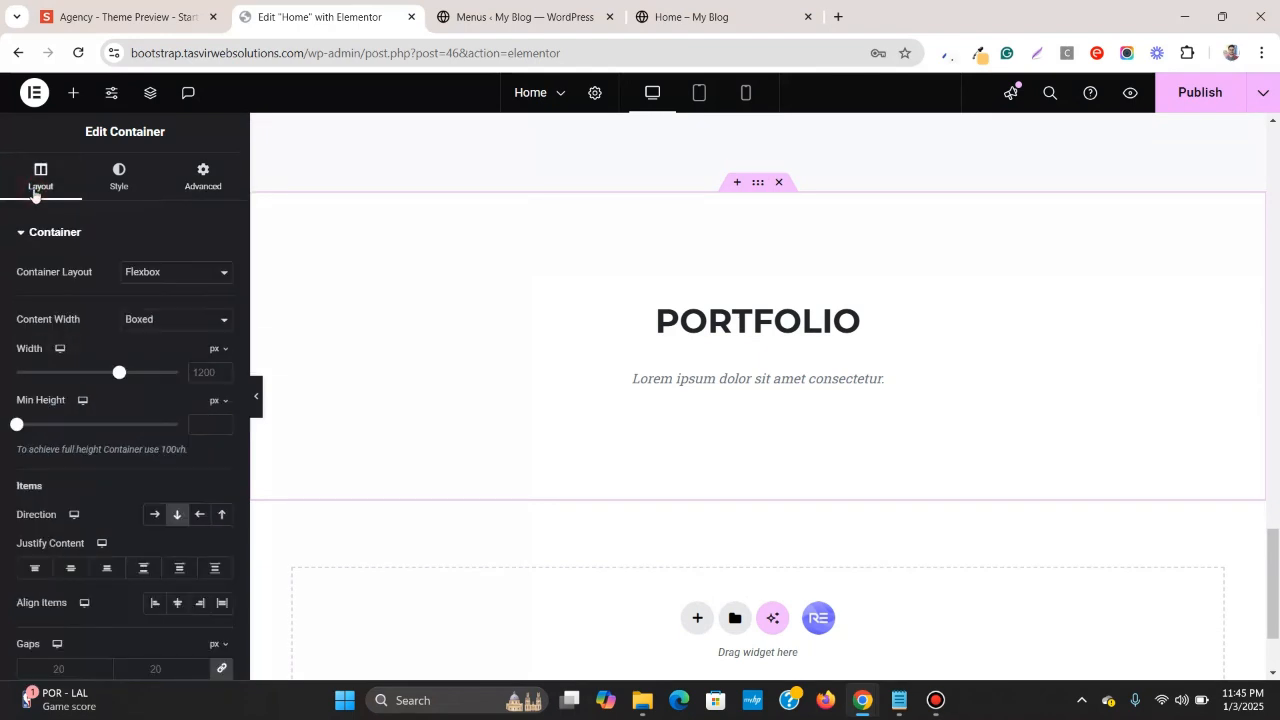
pyautogui.scroll(-3, 55, 555)
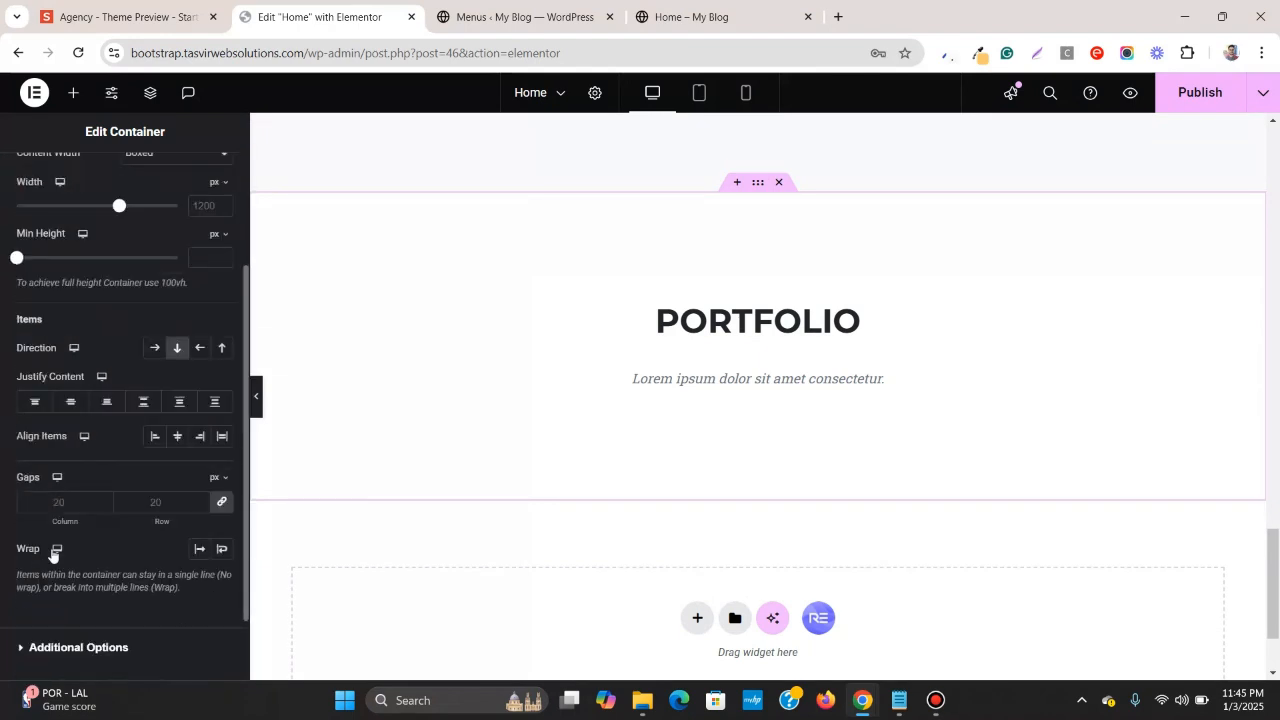
pyautogui.click(221, 501)
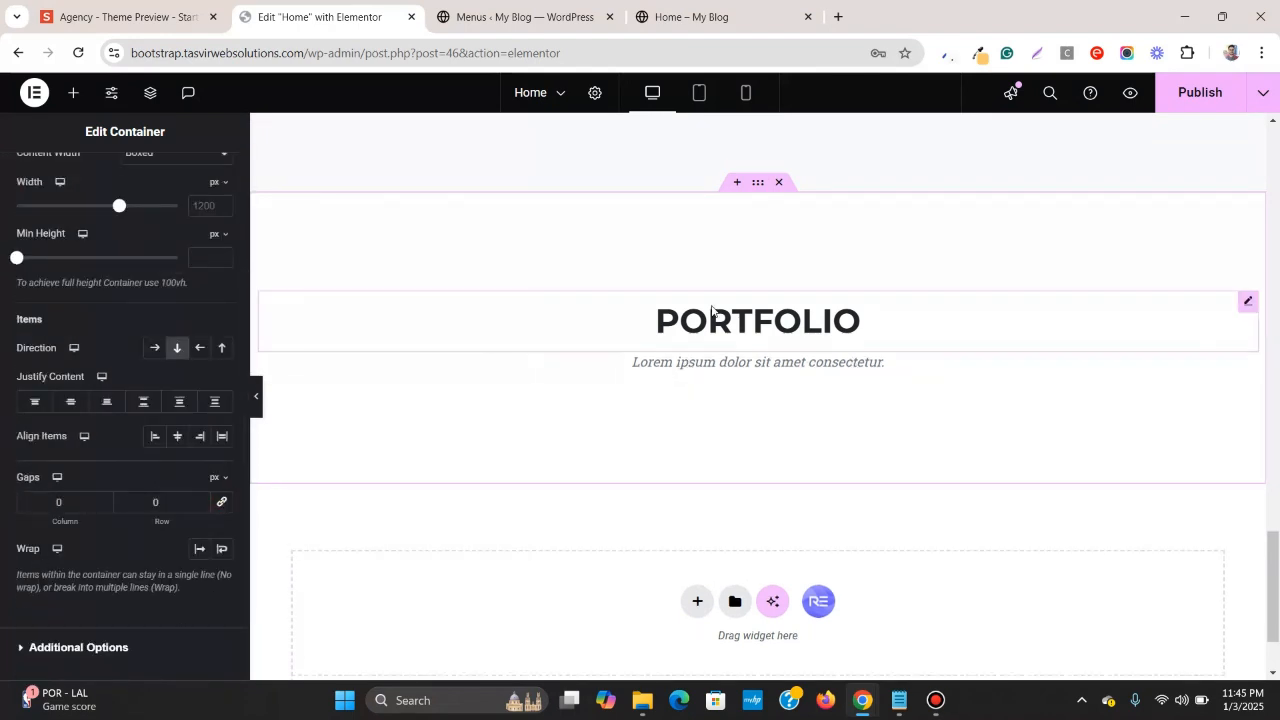
# - Copy the word About from the Agency theme preview's section heading and use it as the new section's heading title
pyautogui.click(123, 8)
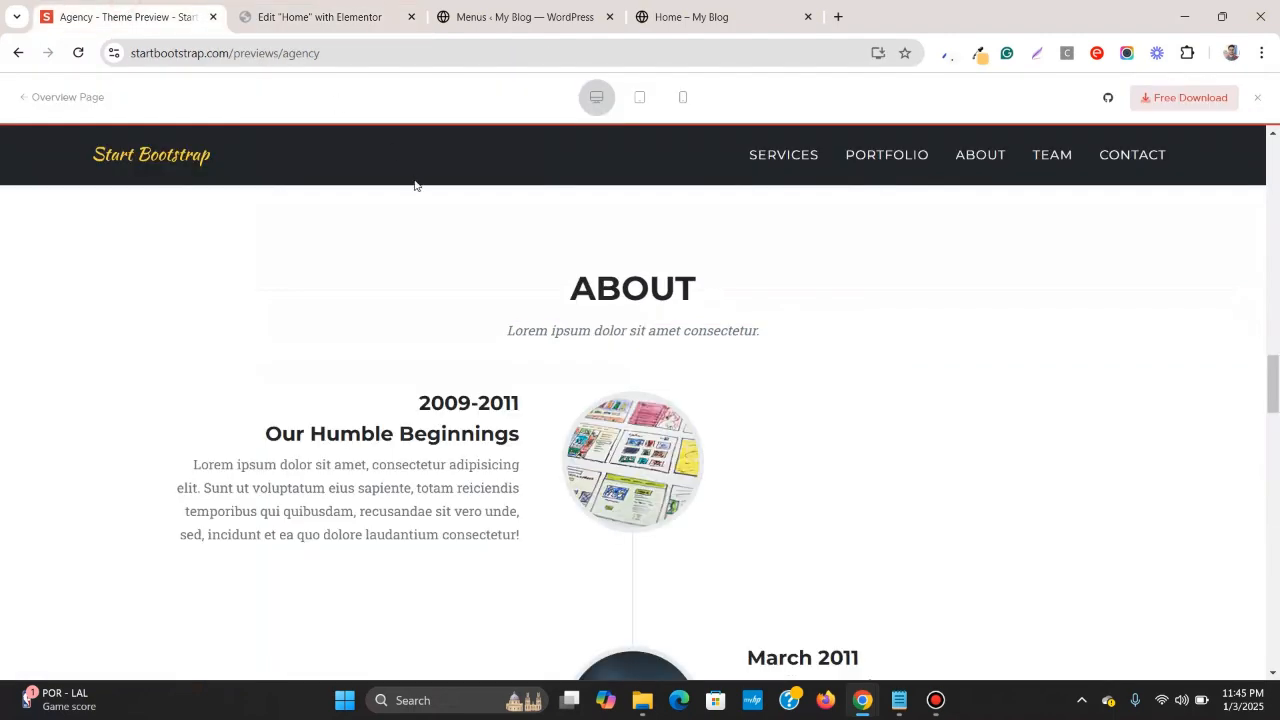
pyautogui.doubleClick(631, 277)
pyautogui.rightClick(645, 279)
pyautogui.click(654, 297)
pyautogui.click(366, 16)
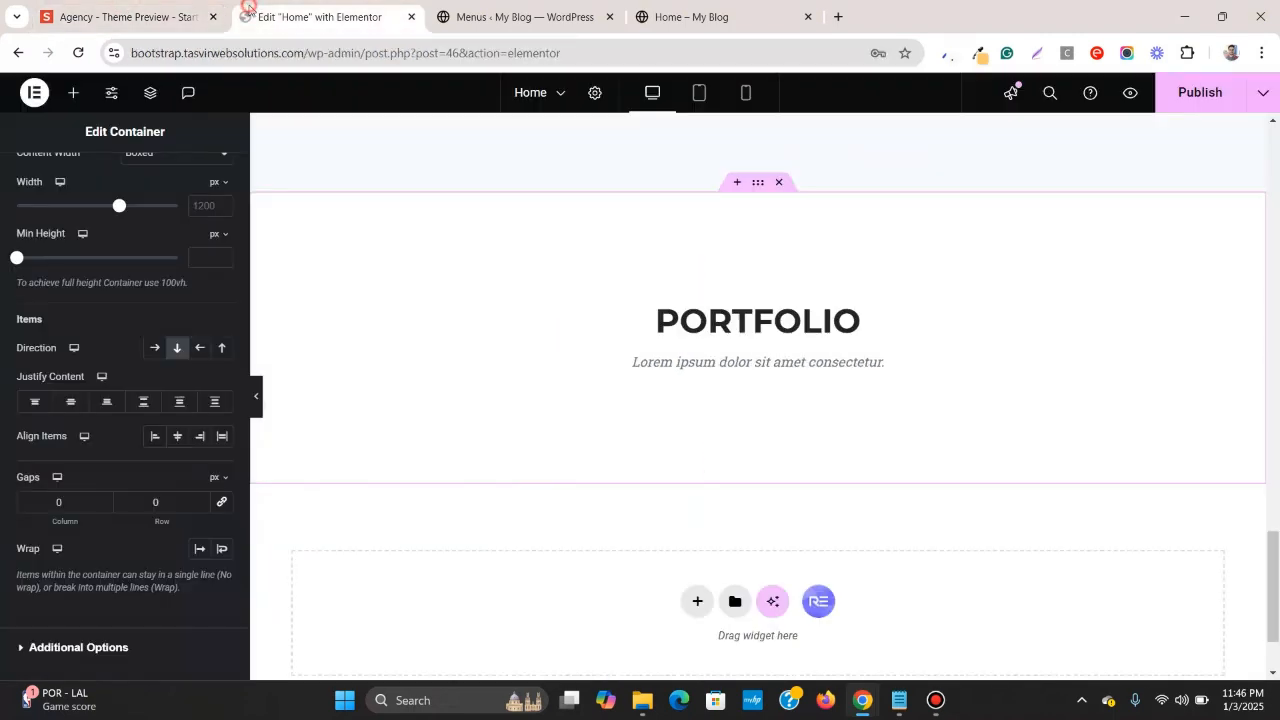
pyautogui.click(1248, 301)
pyautogui.click(80, 291)
pyautogui.doubleClick(76, 291)
pyautogui.rightClick(80, 291)
pyautogui.click(210, 446)
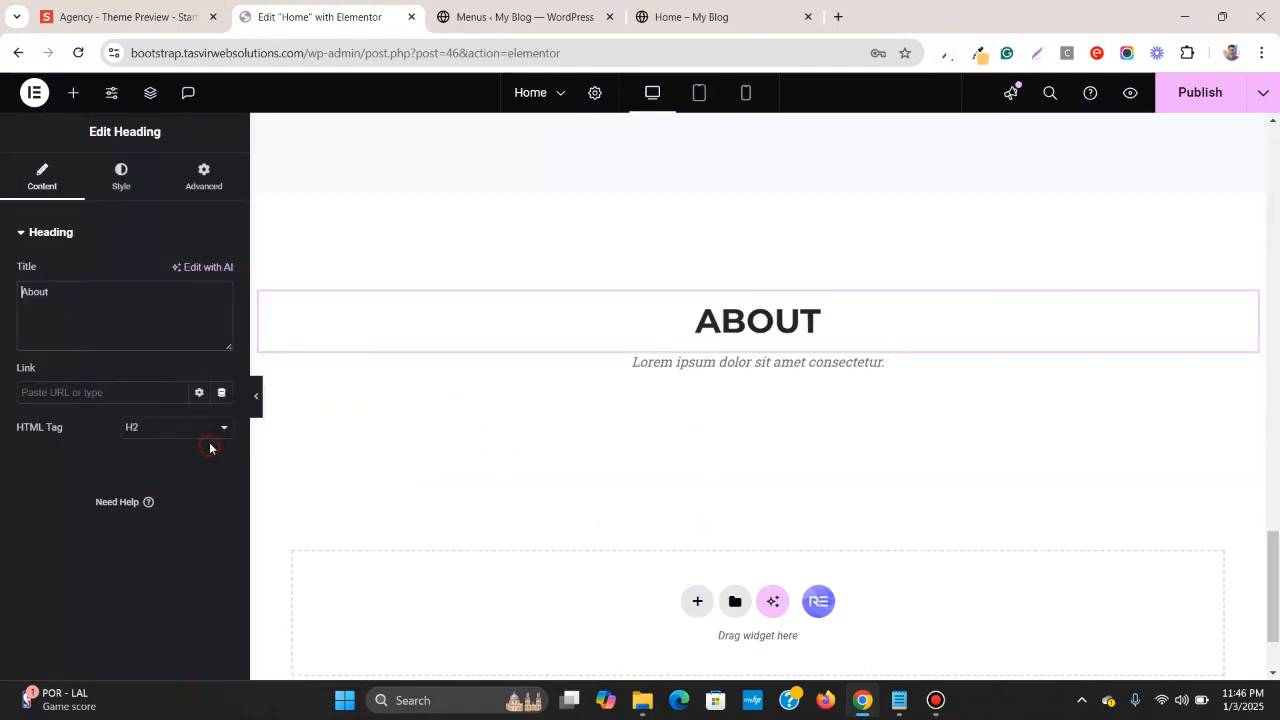
# - Expand the About item of Main Menu on the WordPress Menus page and copy "about" from its URL, without the #
pyautogui.click(453, 6)
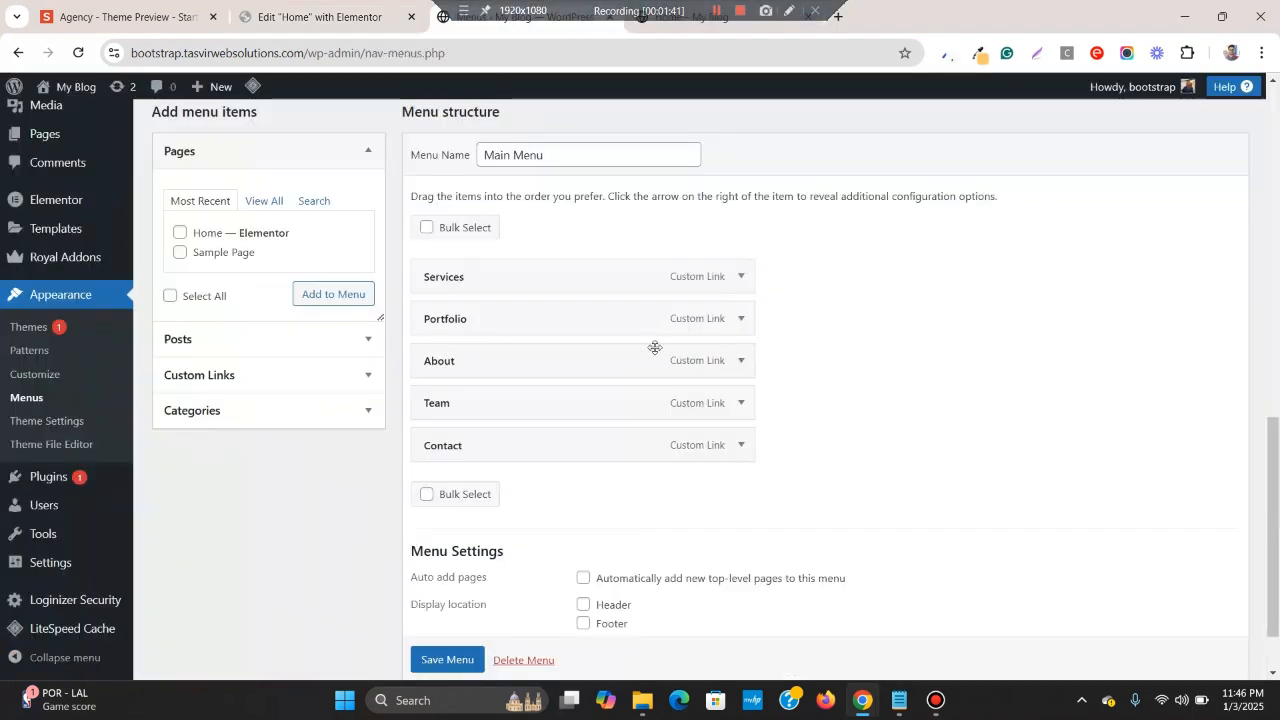
pyautogui.click(740, 360)
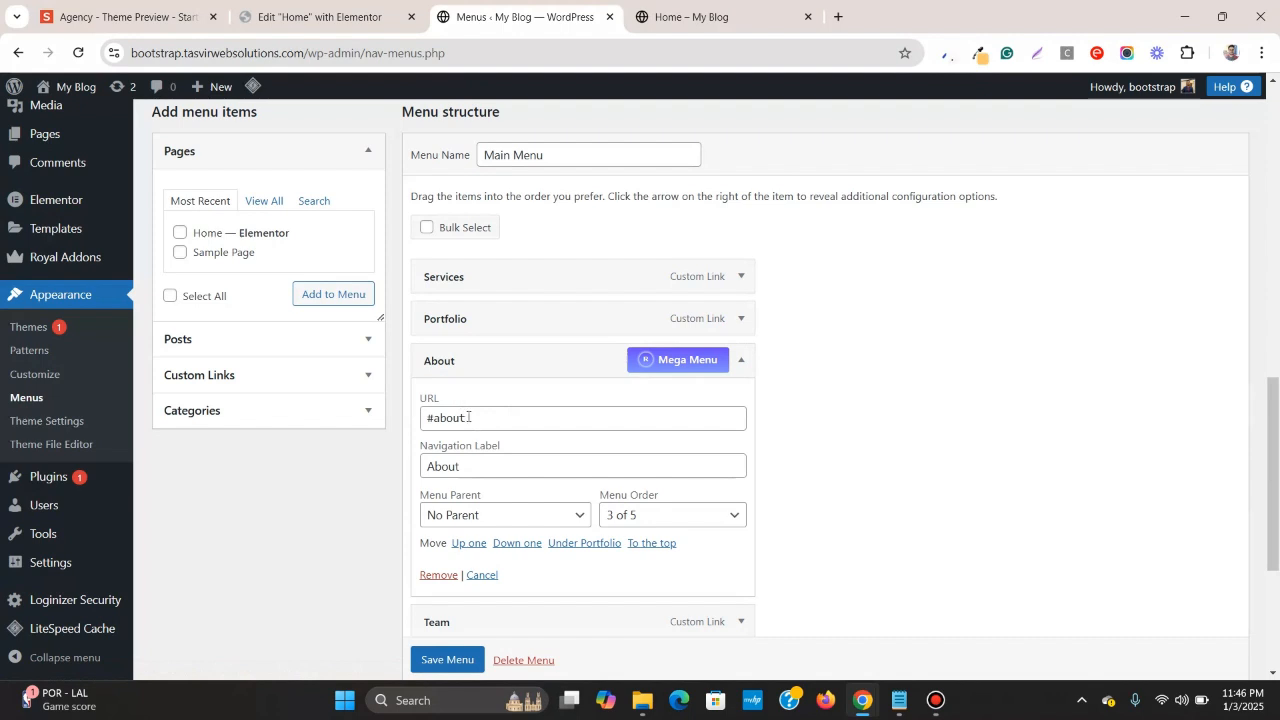
pyautogui.moveTo(467, 418); pyautogui.dragTo(431, 416)
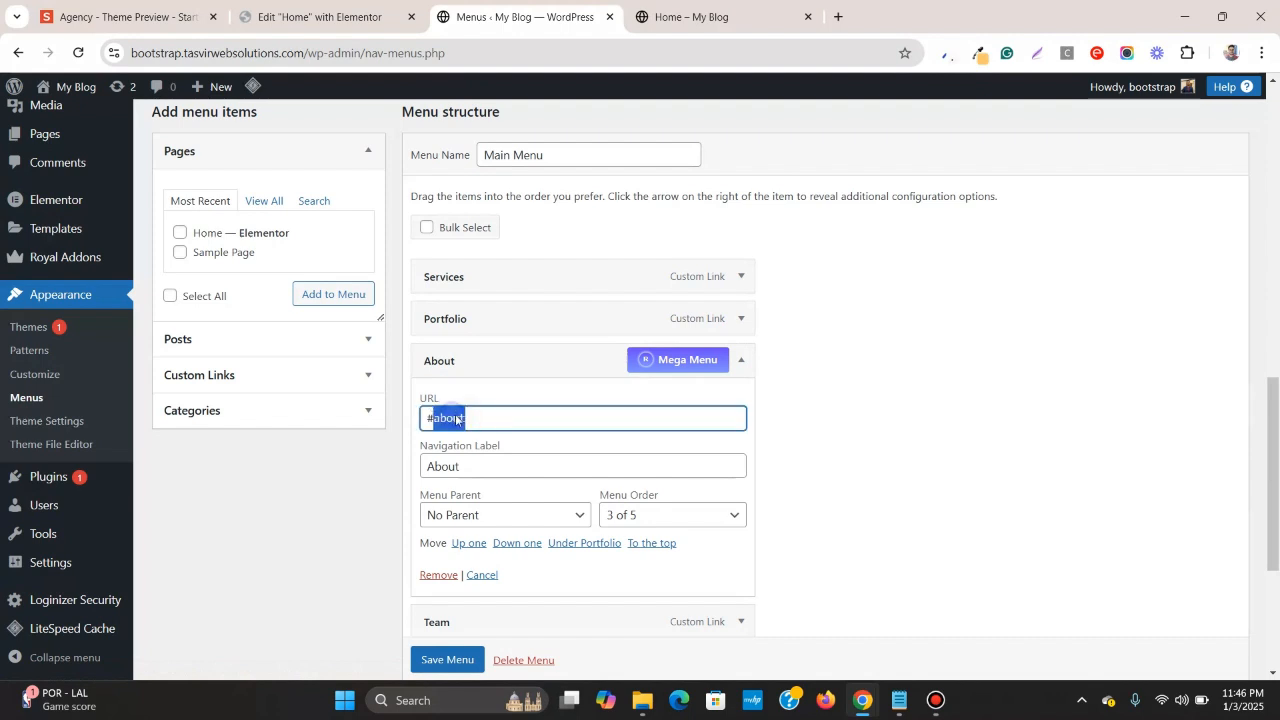
pyautogui.rightClick(455, 420)
pyautogui.click(490, 98)
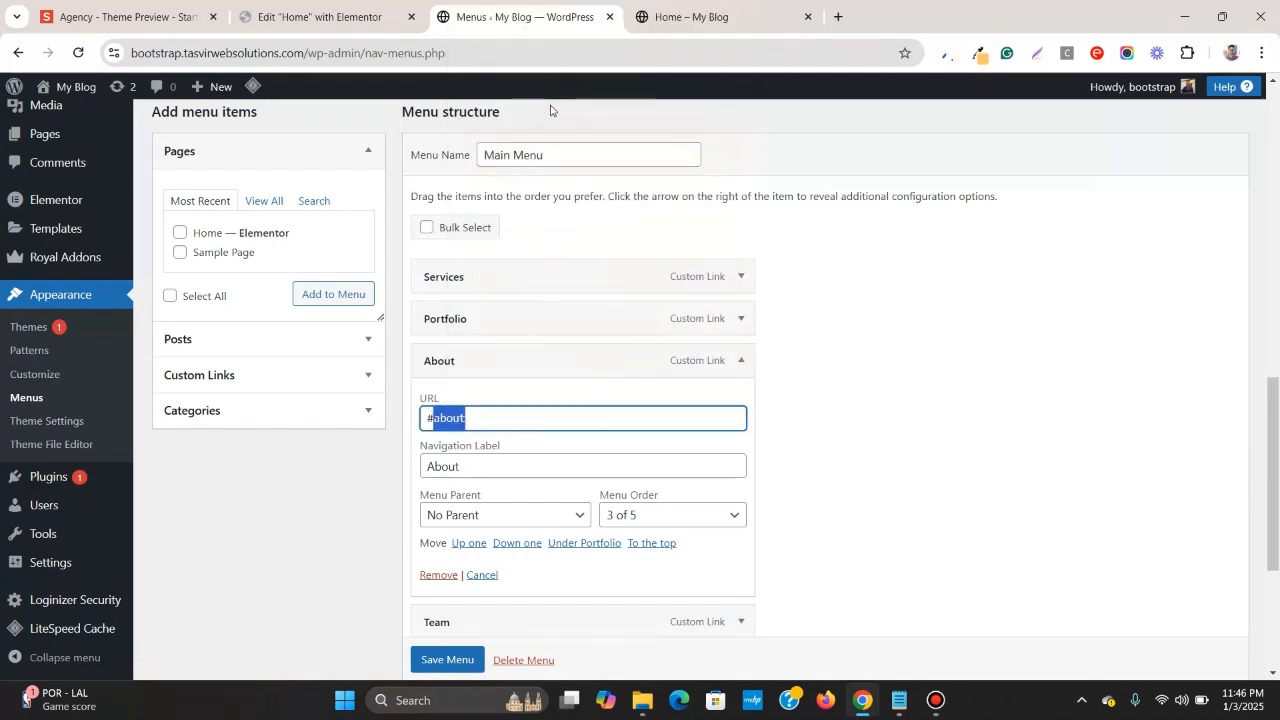
# - Set the About section container's CSS ID to about in the Elementor editor and publish the page
pyautogui.click(367, 10)
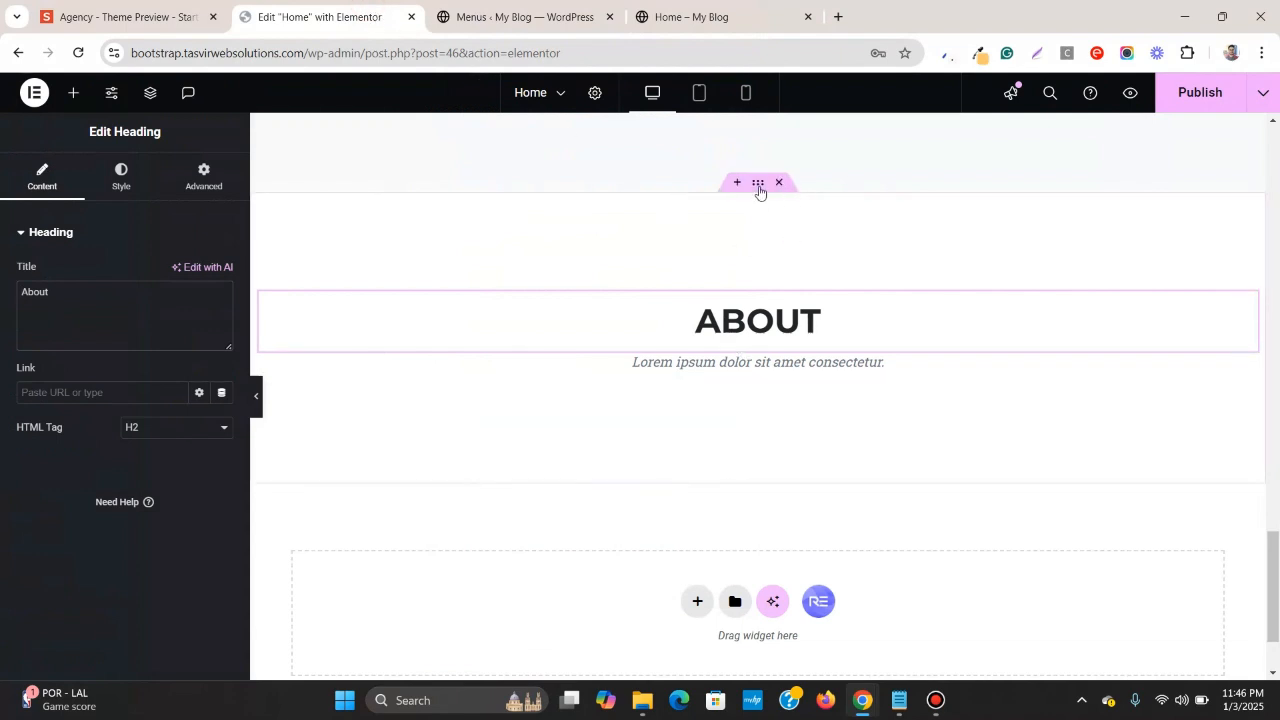
pyautogui.click(758, 184)
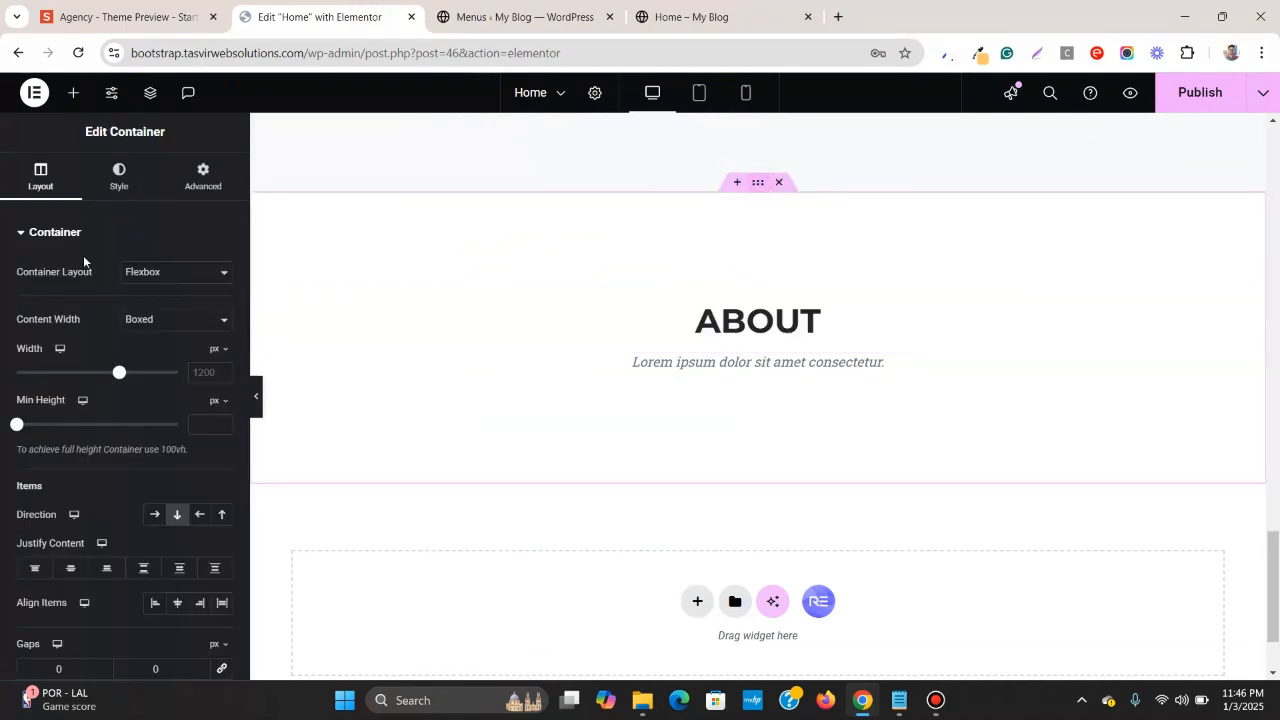
pyautogui.click(212, 189)
pyautogui.scroll(-3, 27, 455)
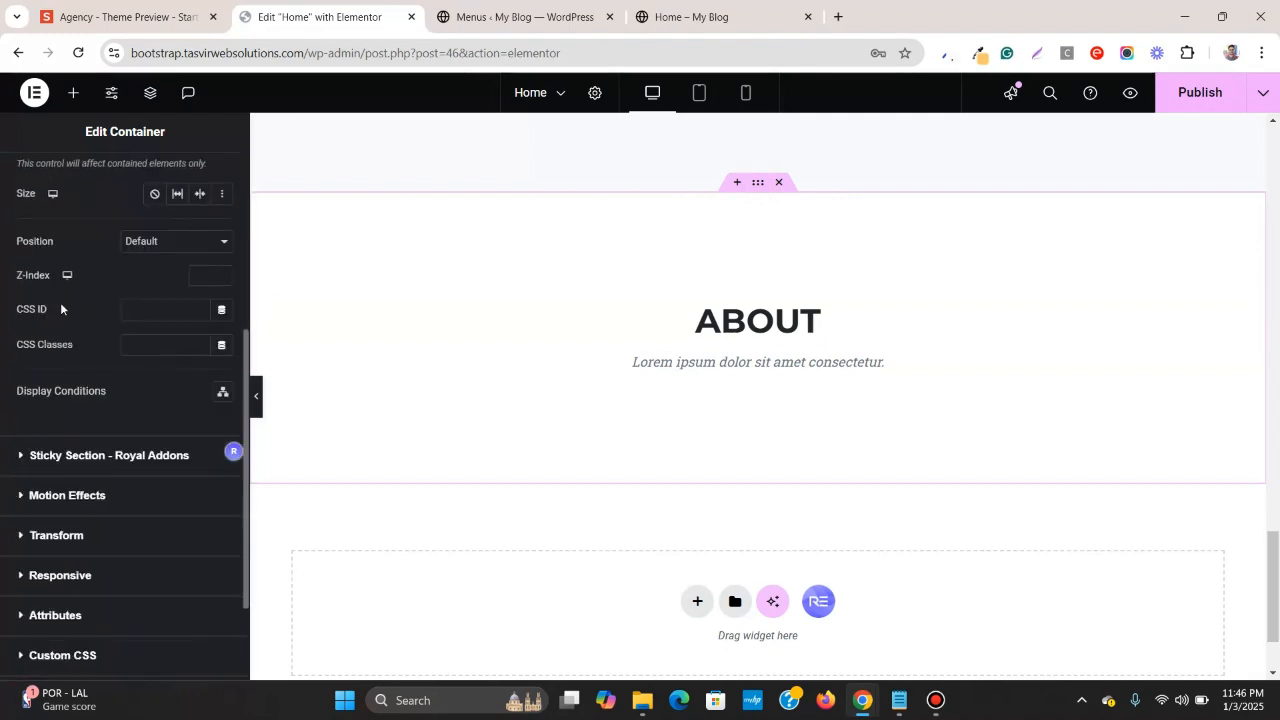
pyautogui.click(125, 311)
pyautogui.rightClick(146, 309)
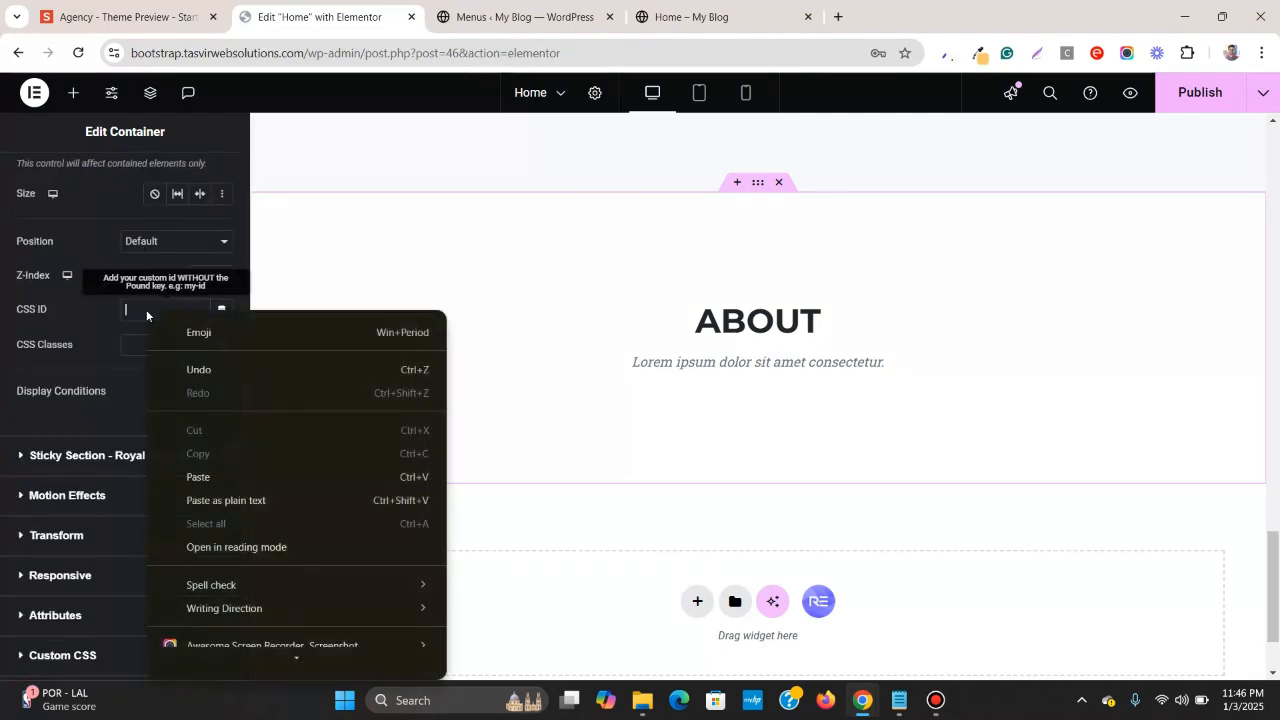
pyautogui.click(189, 477)
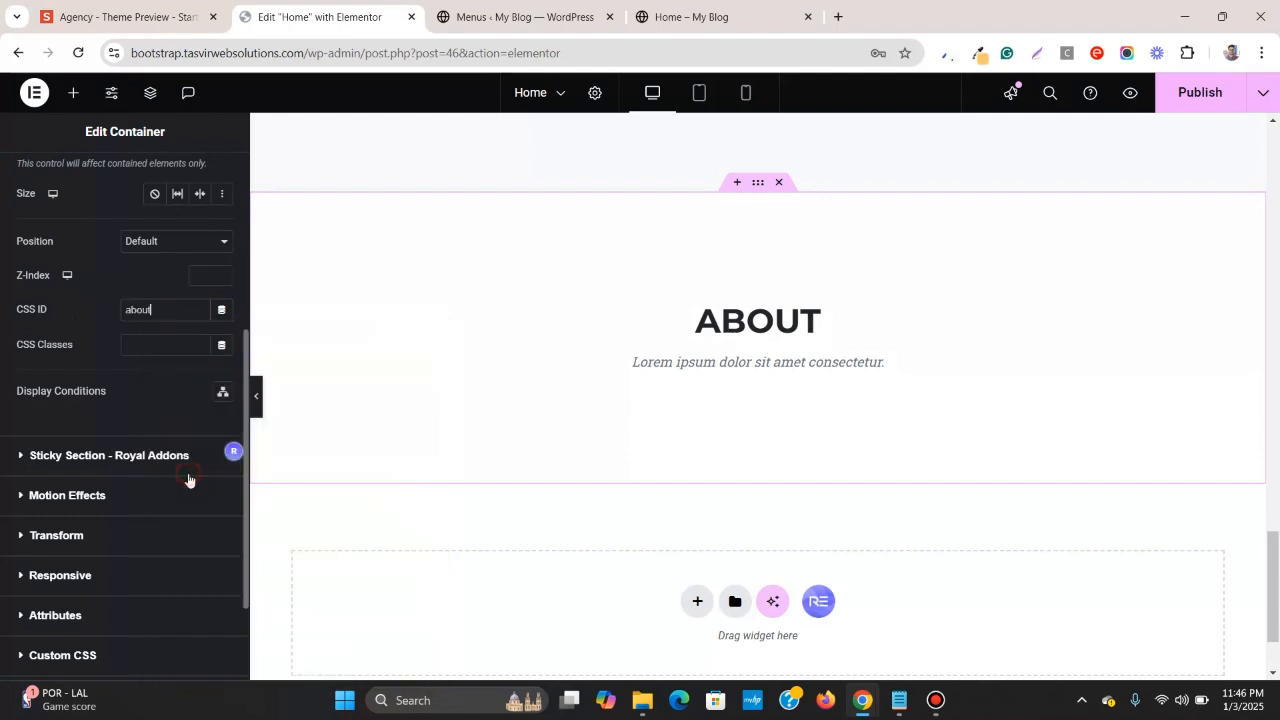
pyautogui.click(1188, 95)
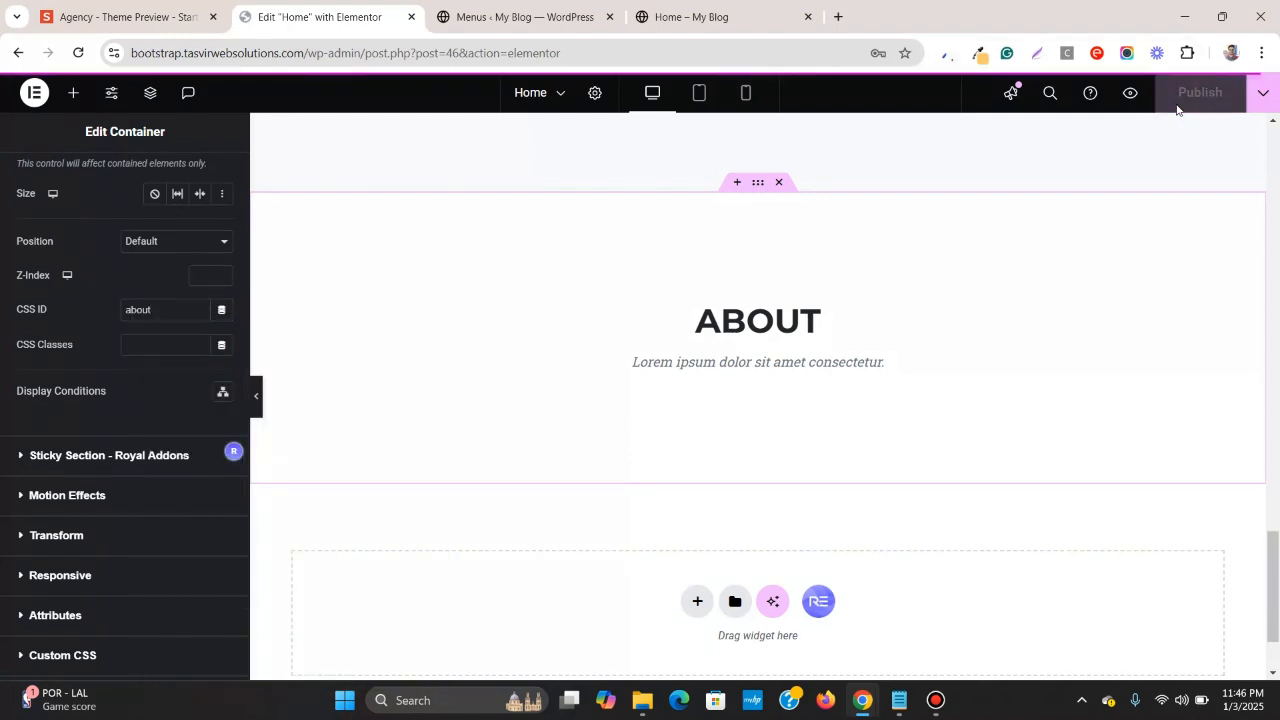
# - Reload the live Home page and follow the About navigation link to test its anchor
pyautogui.click(660, 17)
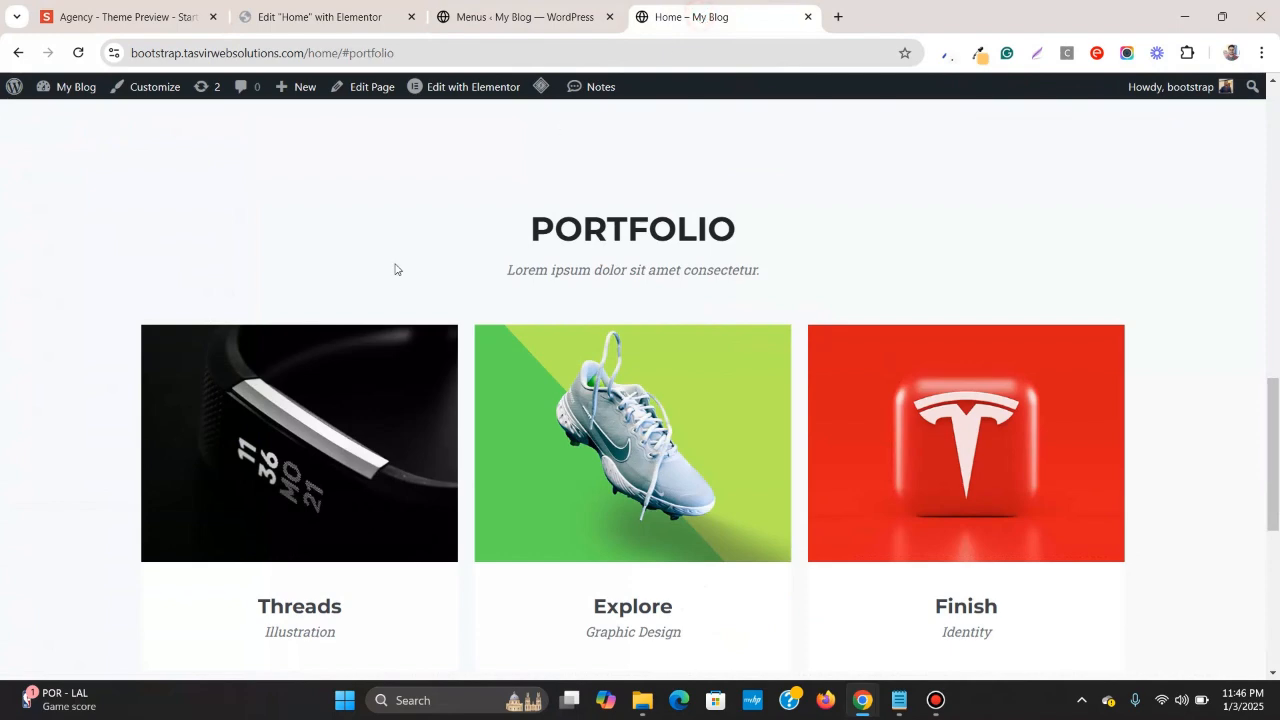
pyautogui.scroll(10, 386, 291)
pyautogui.click(78, 53)
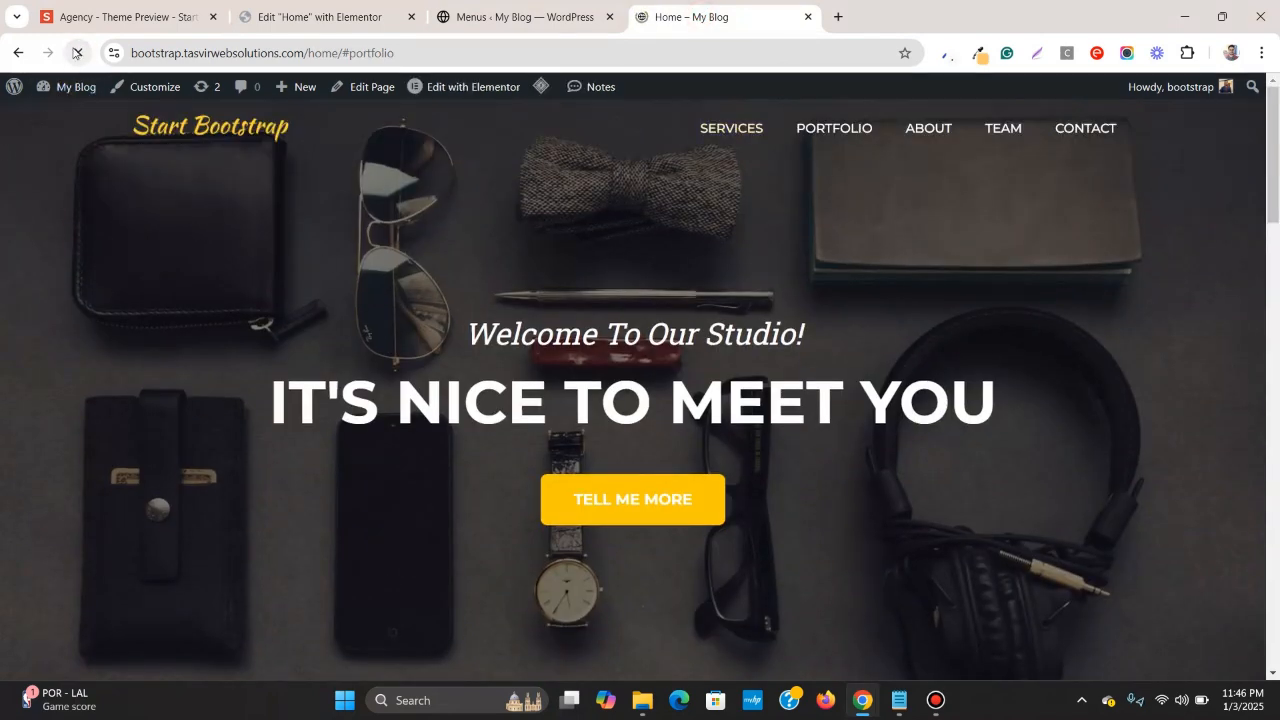
pyautogui.click(929, 131)
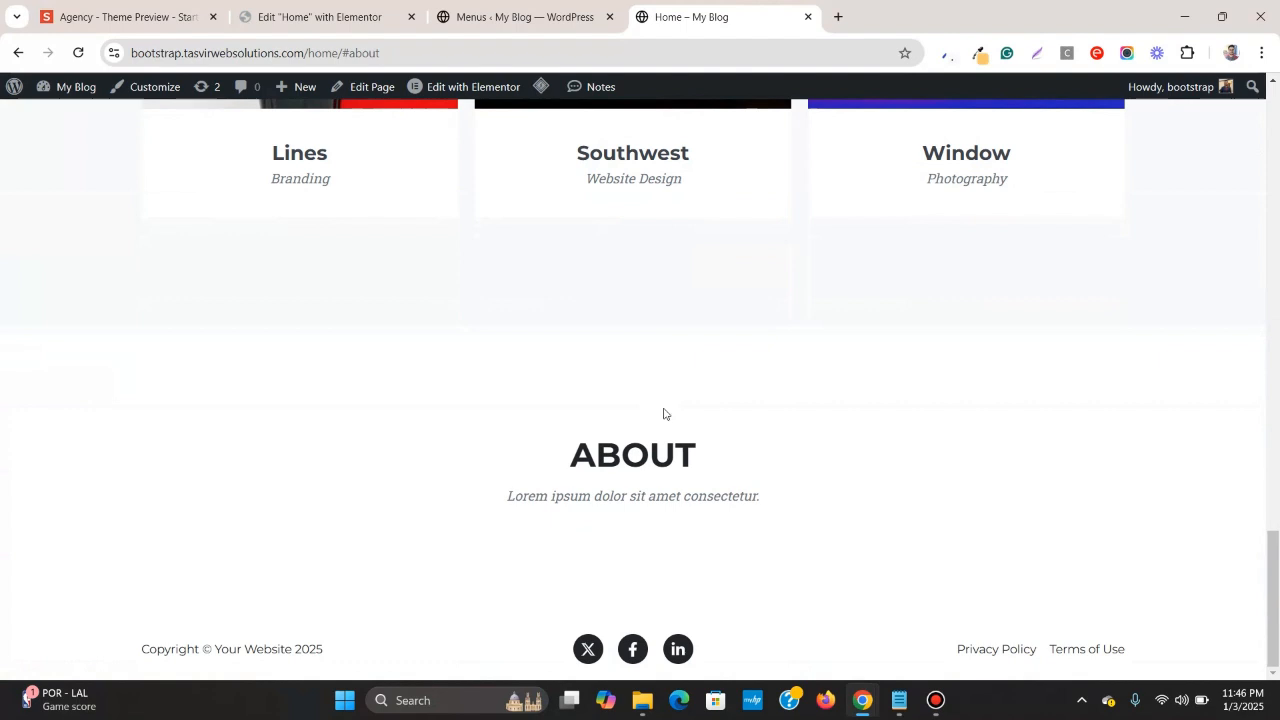
# - Check the About section's content on the Agency theme preview against the section in the Elementor editor
pyautogui.click(360, 8)
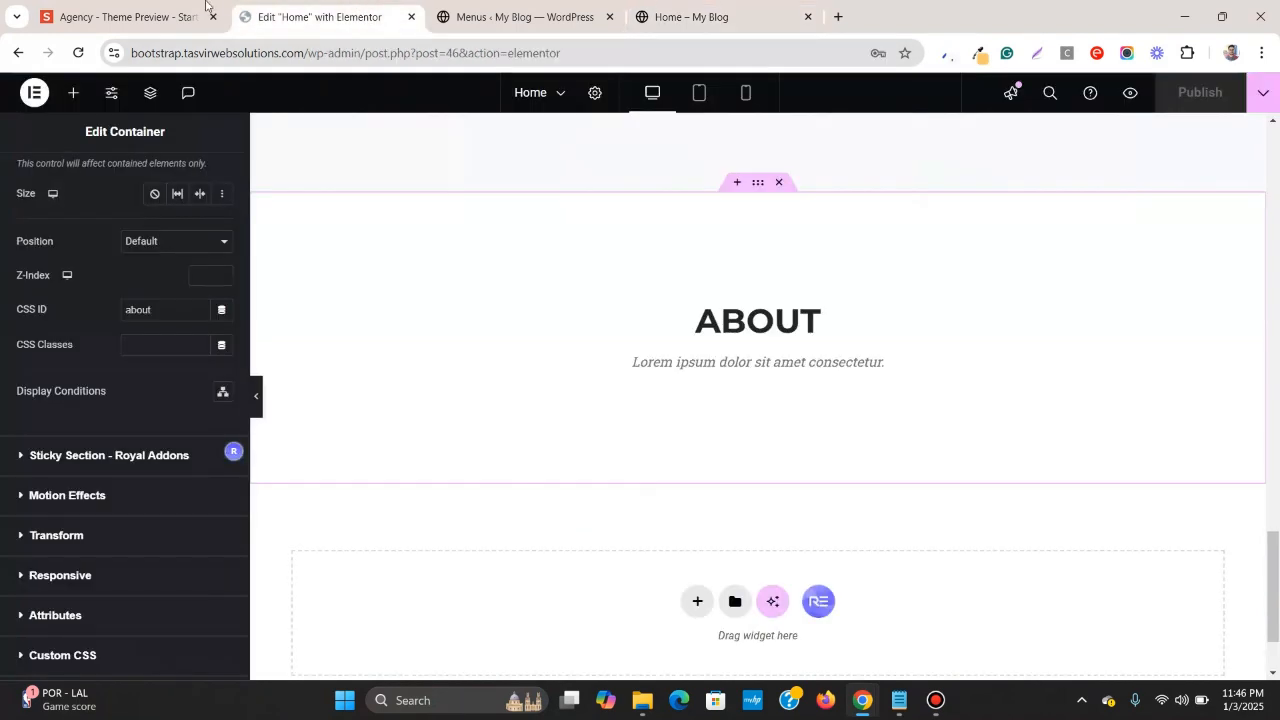
pyautogui.click(171, 7)
pyautogui.click(508, 363)
pyautogui.scroll(-3, 508, 366)
pyautogui.scroll(2, 508, 366)
pyautogui.click(363, 5)
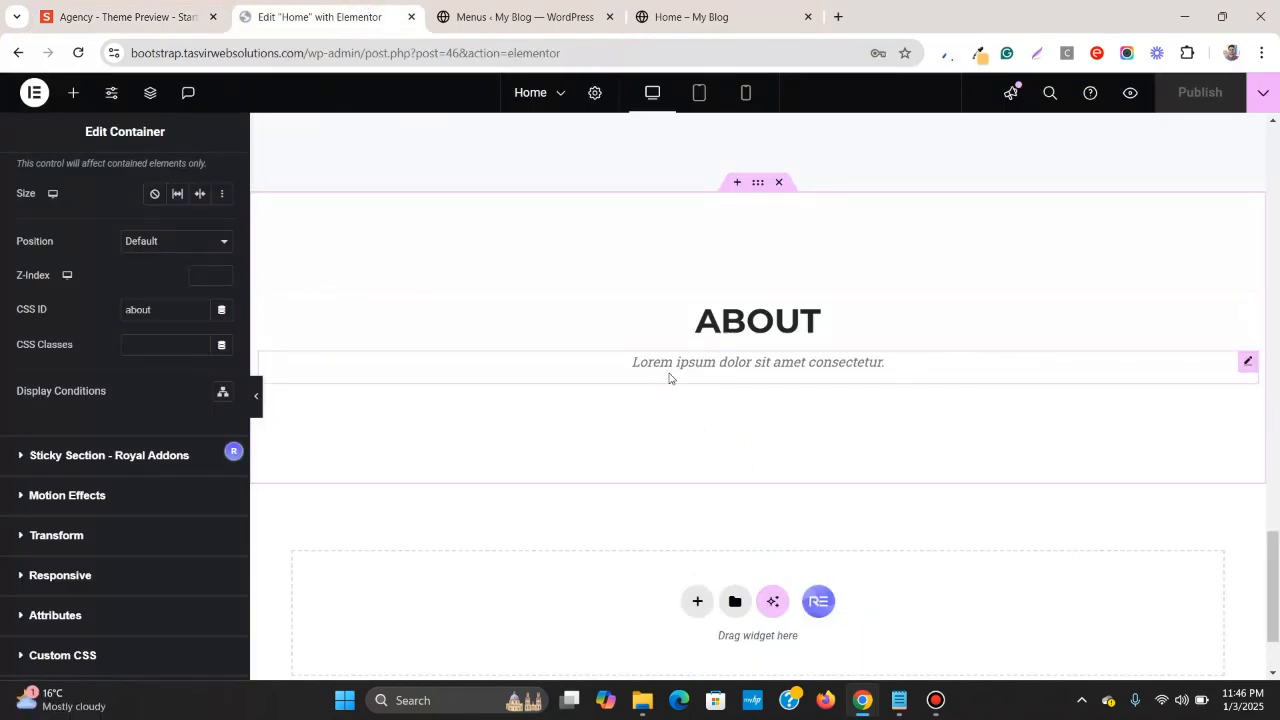
# - Open the WordPress Installed Plugins page in a new tab and look through the list for Royal Elementor Addons
pyautogui.click(555, 5)
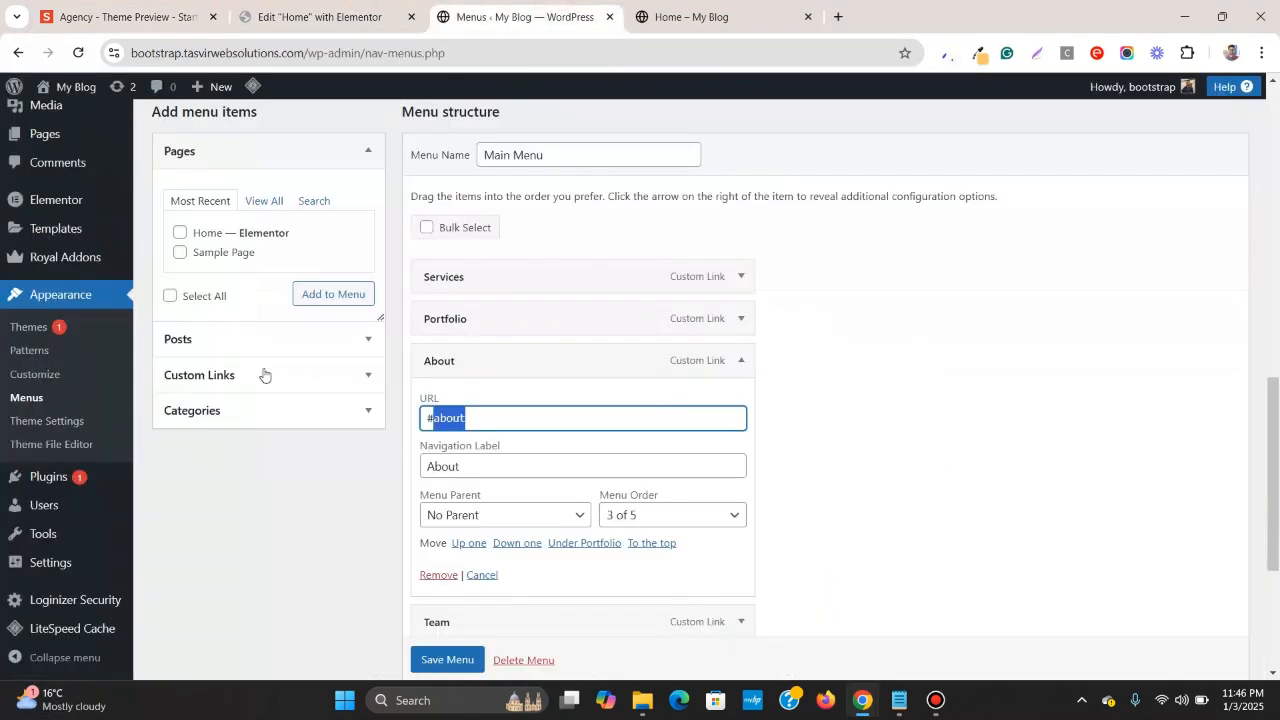
pyautogui.moveTo(60, 480)
pyautogui.rightClick(219, 485)
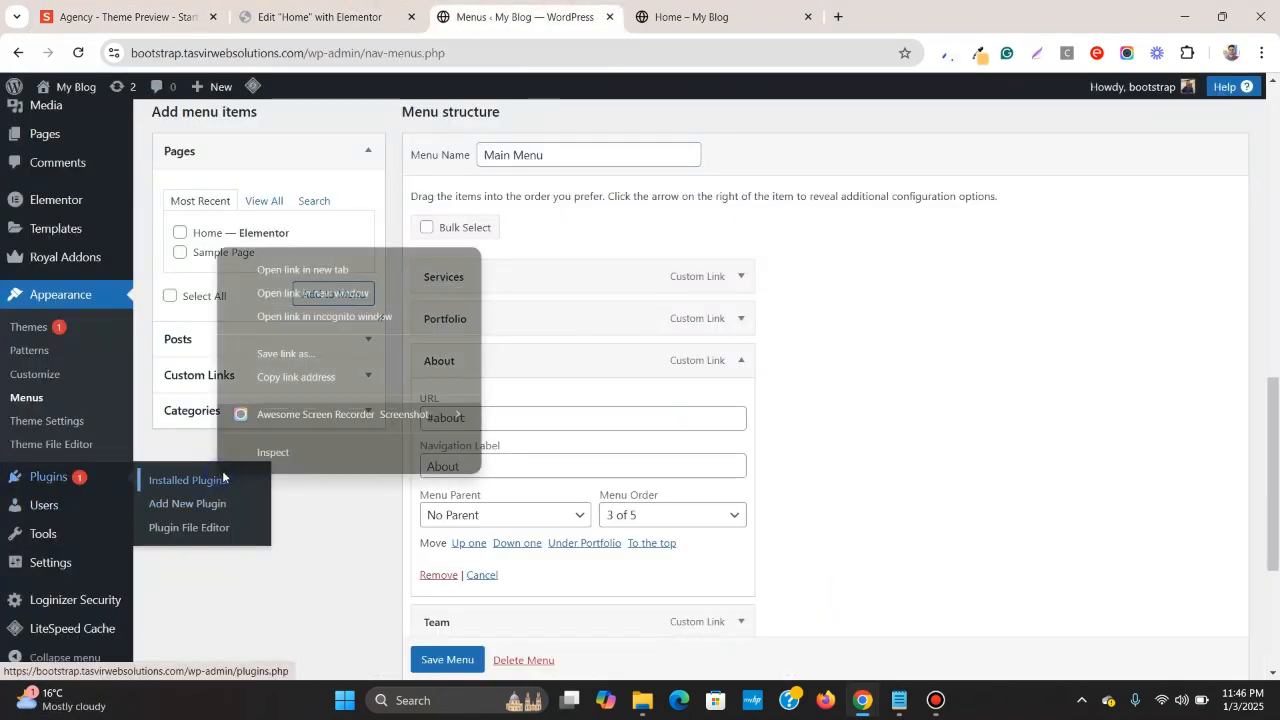
pyautogui.click(330, 270)
pyautogui.click(718, 5)
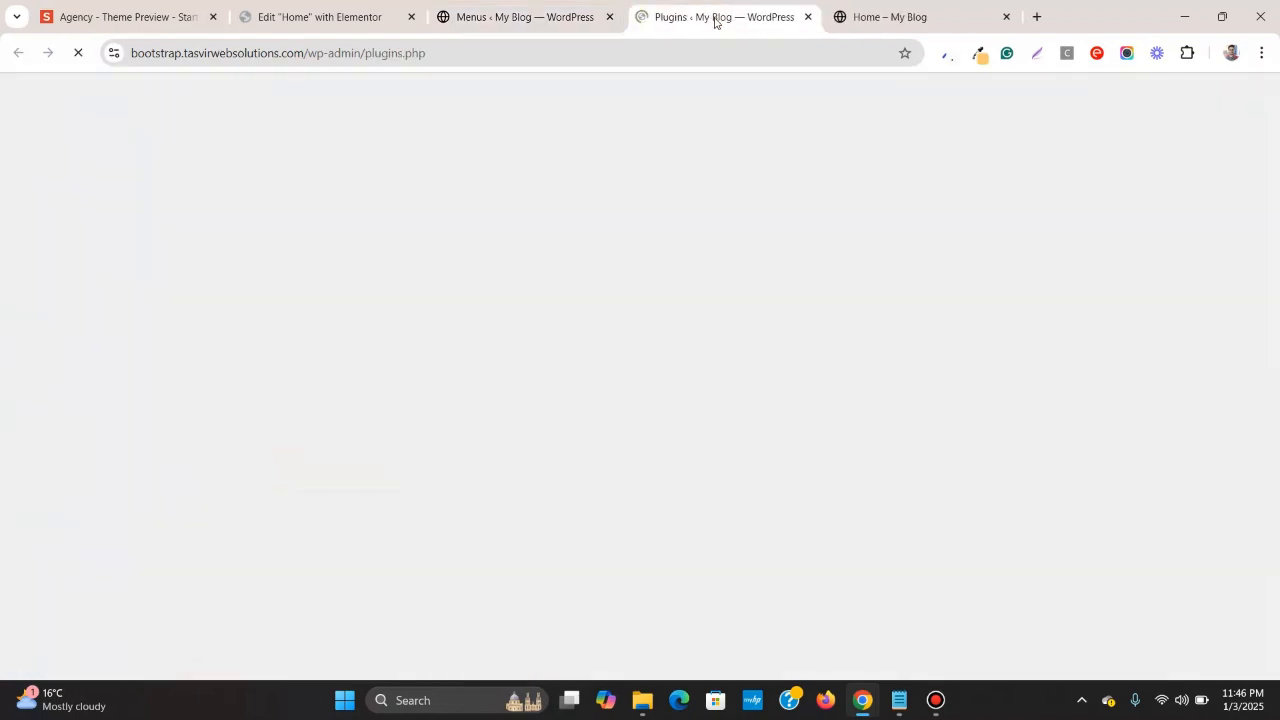
pyautogui.scroll(-10, 637, 228)
pyautogui.scroll(2, 636, 233)
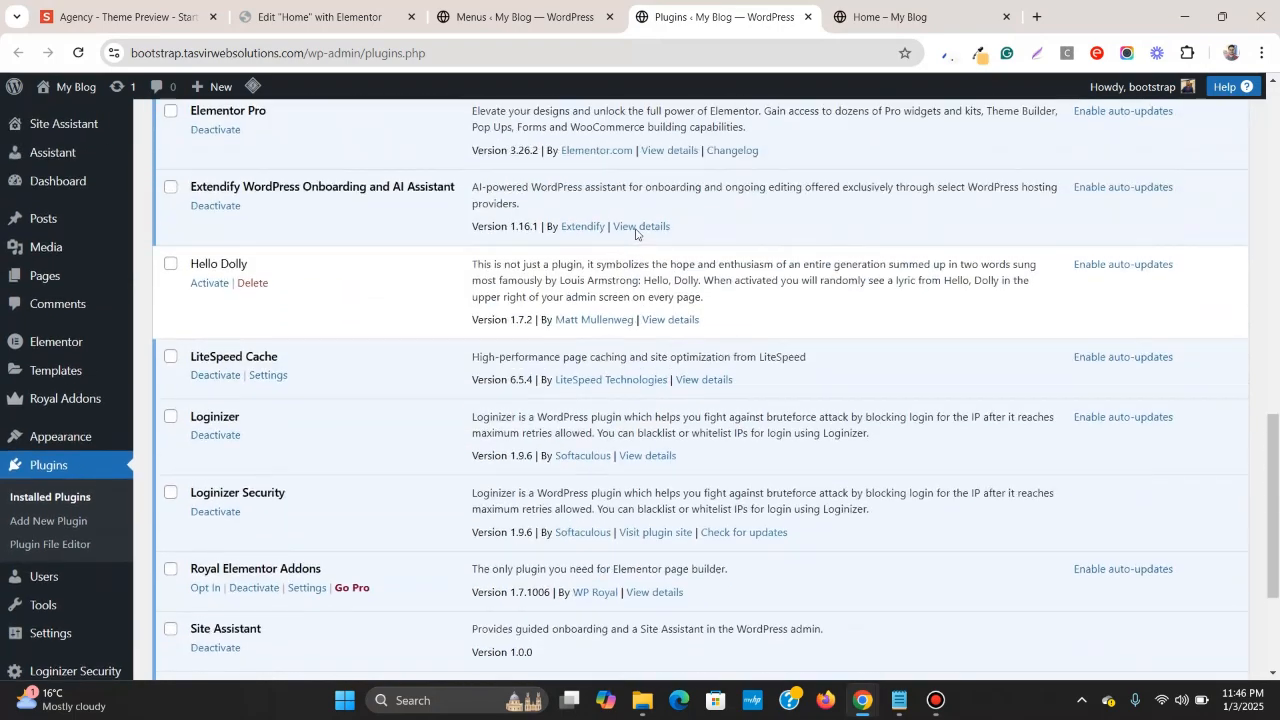
pyautogui.scroll(-1, 342, 343)
pyautogui.scroll(-2, 342, 343)
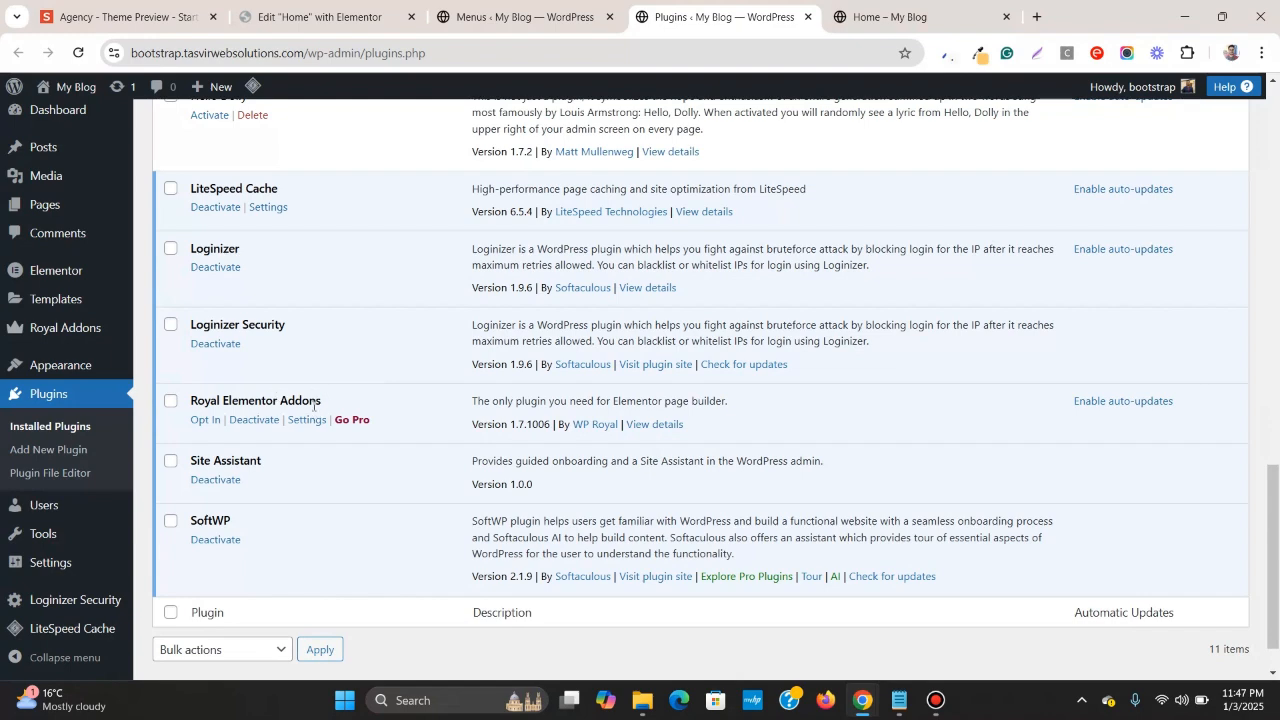
# - Examine the timeline layout under About on the Agency theme preview and return to the Elementor editor
pyautogui.click(258, 12)
pyautogui.click(205, 8)
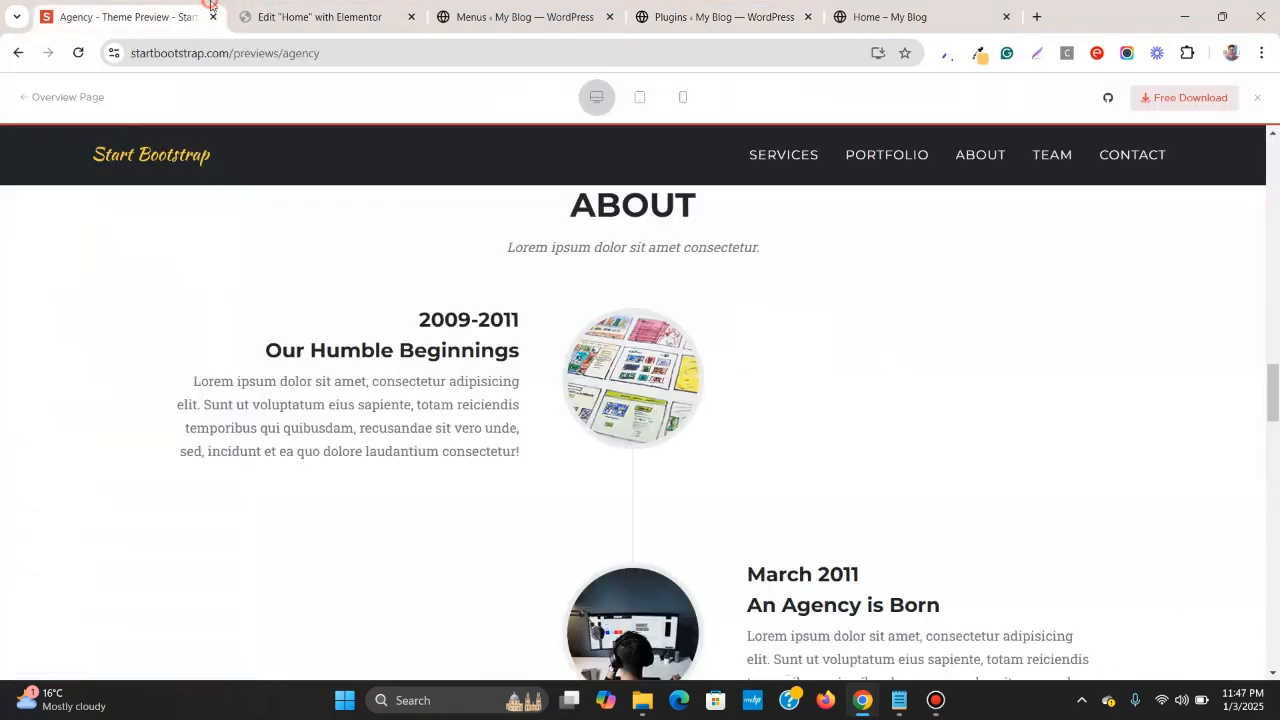
pyautogui.scroll(-1, 548, 341)
pyautogui.scroll(1, 447, 310)
pyautogui.scroll(1, 447, 310)
pyautogui.scroll(-3, 447, 300)
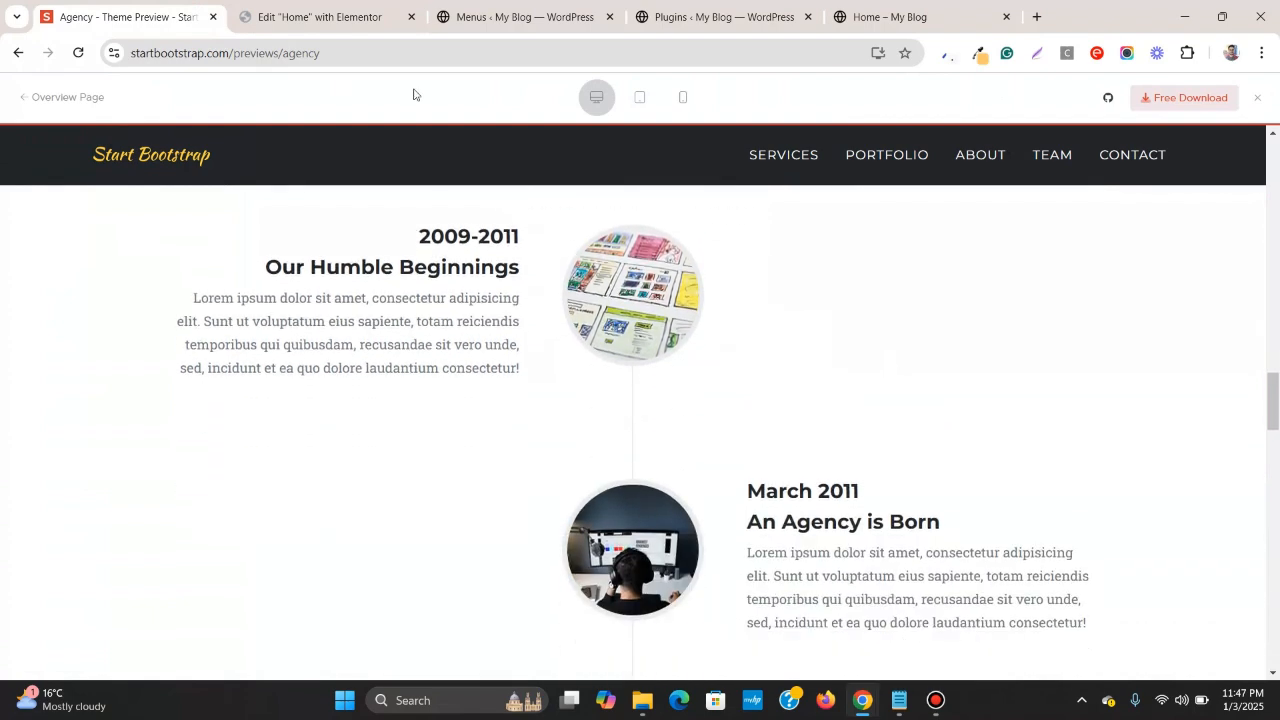
pyautogui.click(388, 6)
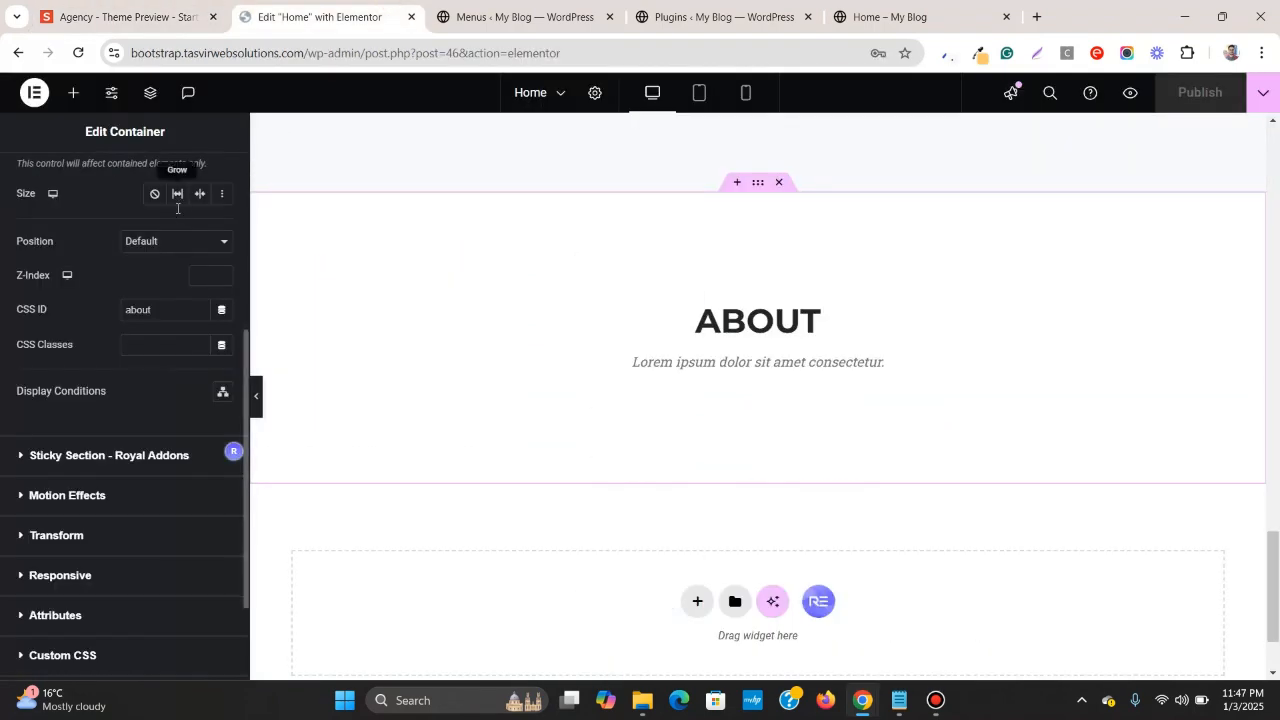
# - Search the widgets for "time" and add a Post/Story Timeline widget below the About section's subtitle
pyautogui.scroll(3, 176, 207)
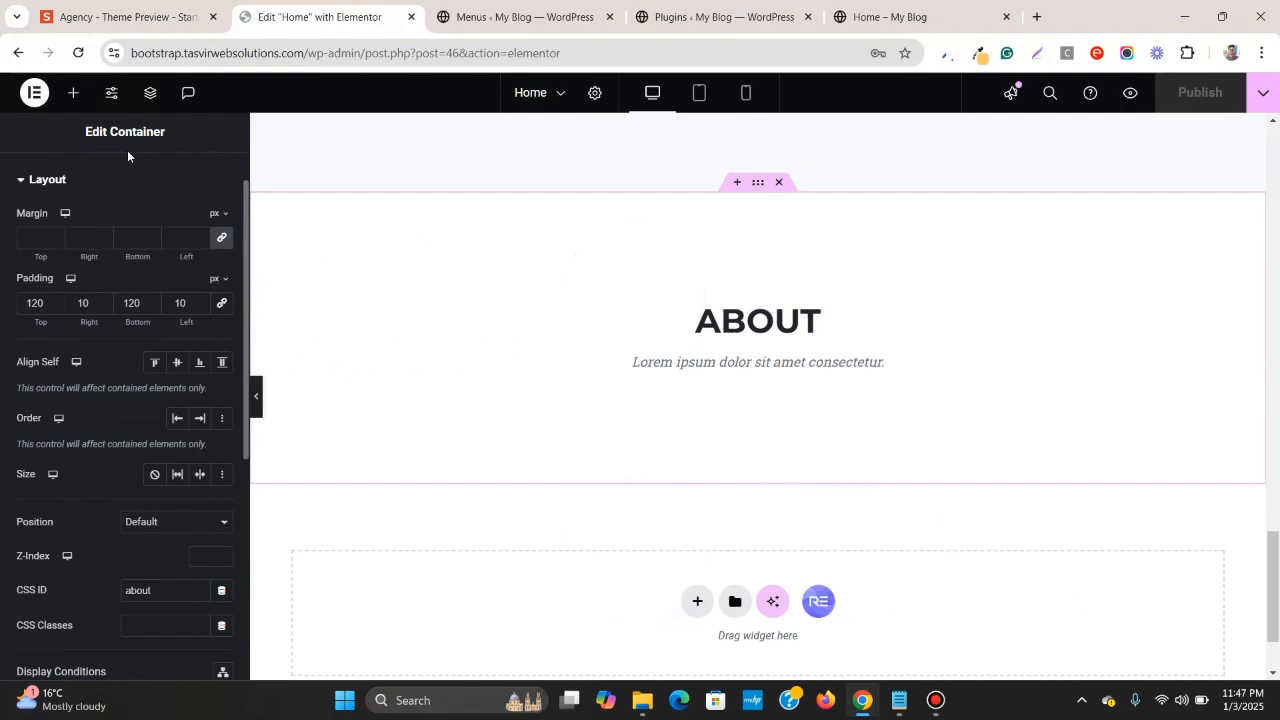
pyautogui.click(73, 92)
pyautogui.click(164, 210)
pyautogui.write('im')
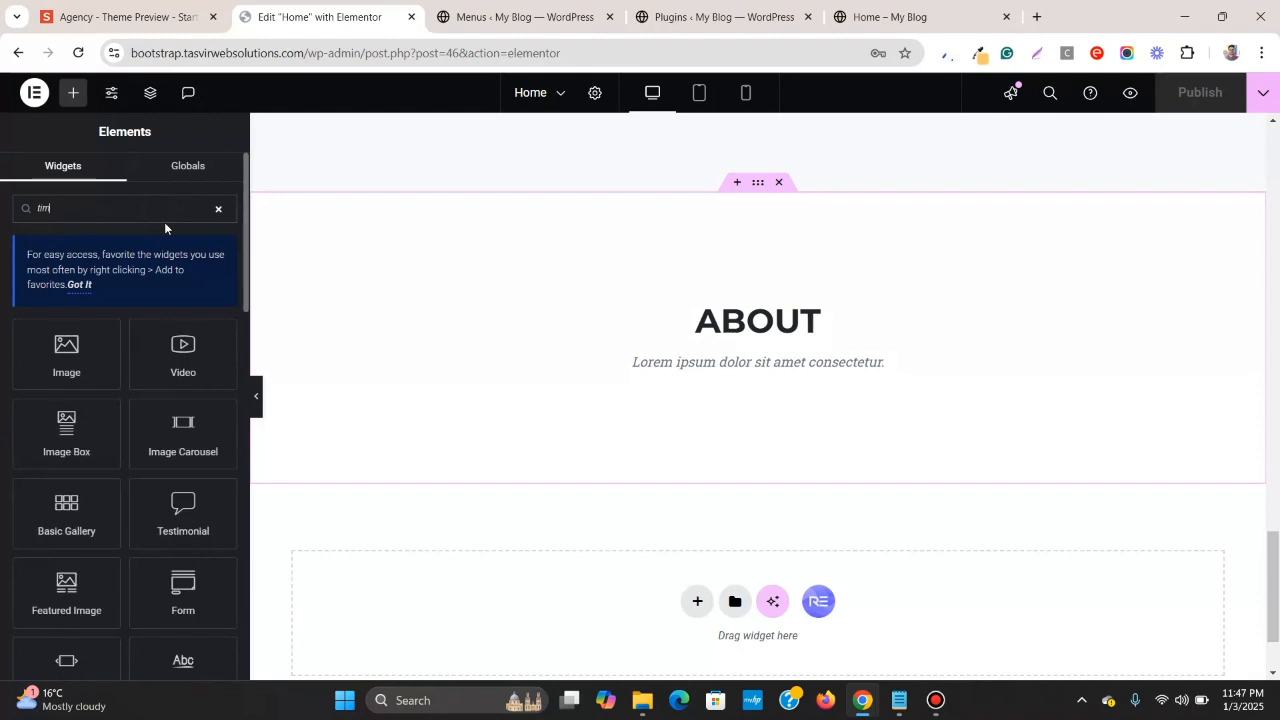
pyautogui.write('e')
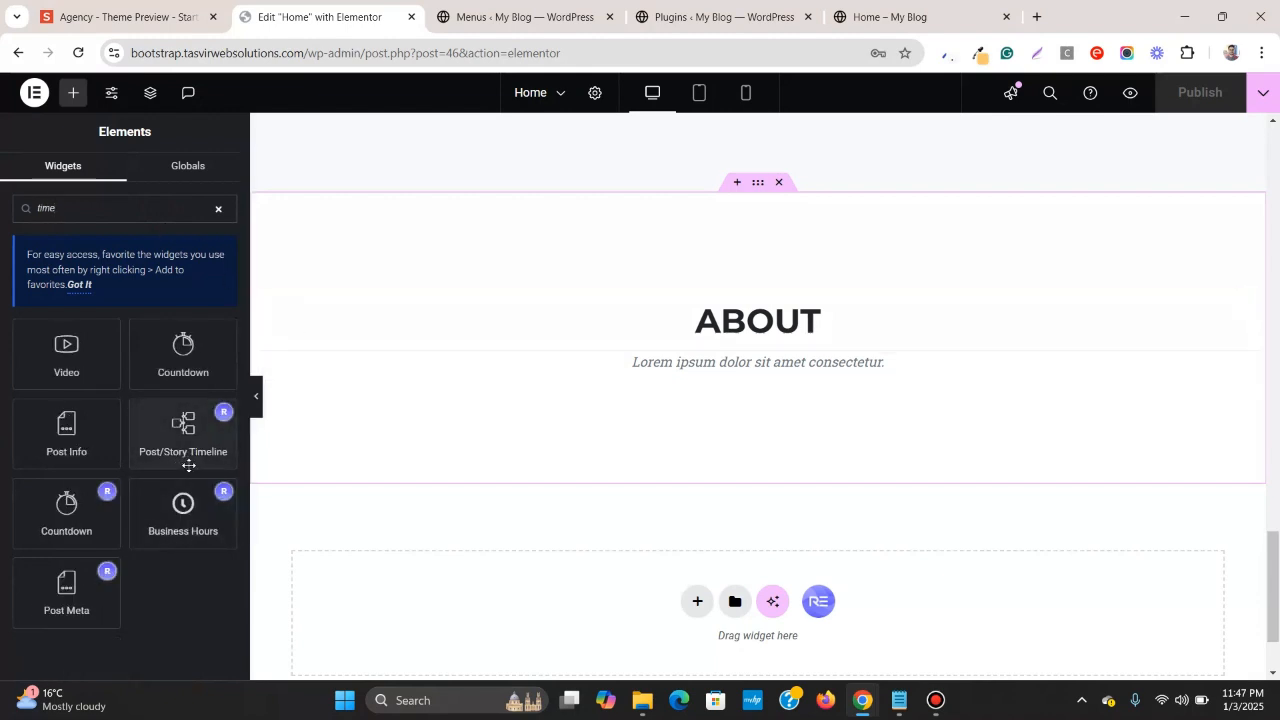
pyautogui.moveTo(189, 450); pyautogui.dragTo(734, 375)
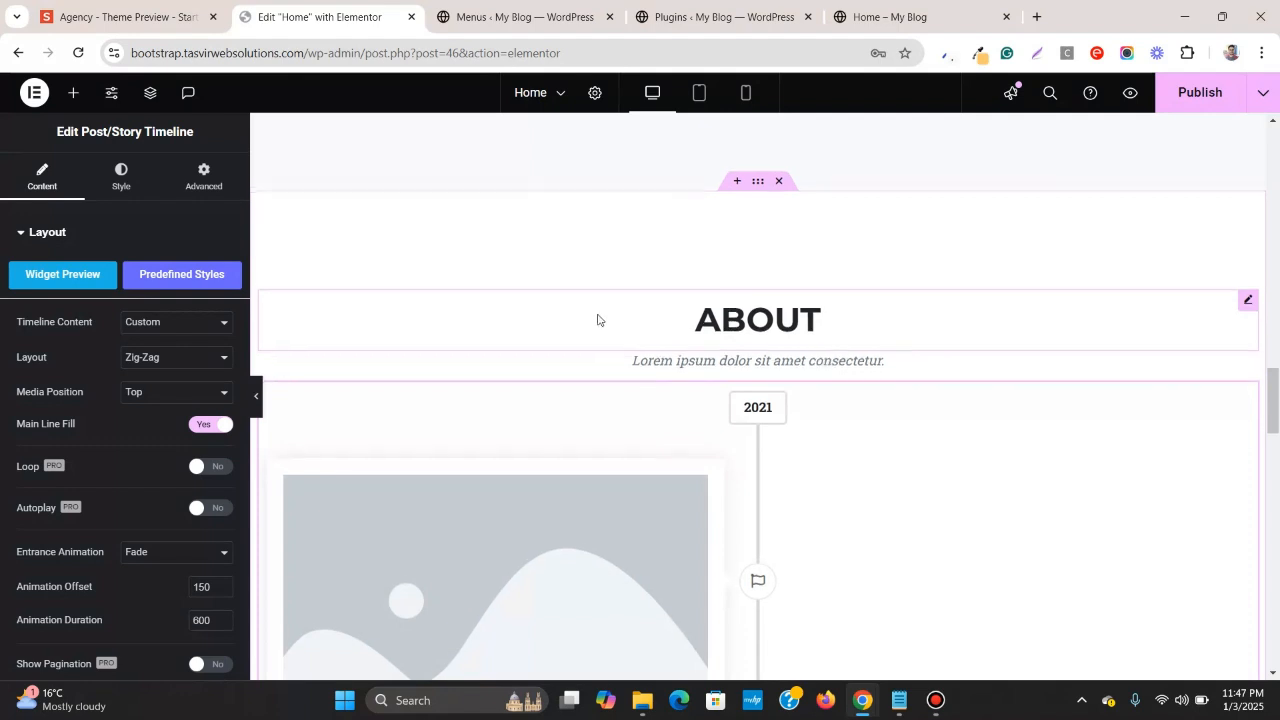
# - Look through the timeline widget's default items and compare their layout with the timeline on the Agency theme preview
pyautogui.scroll(-3, 598, 320)
pyautogui.scroll(-4, 595, 322)
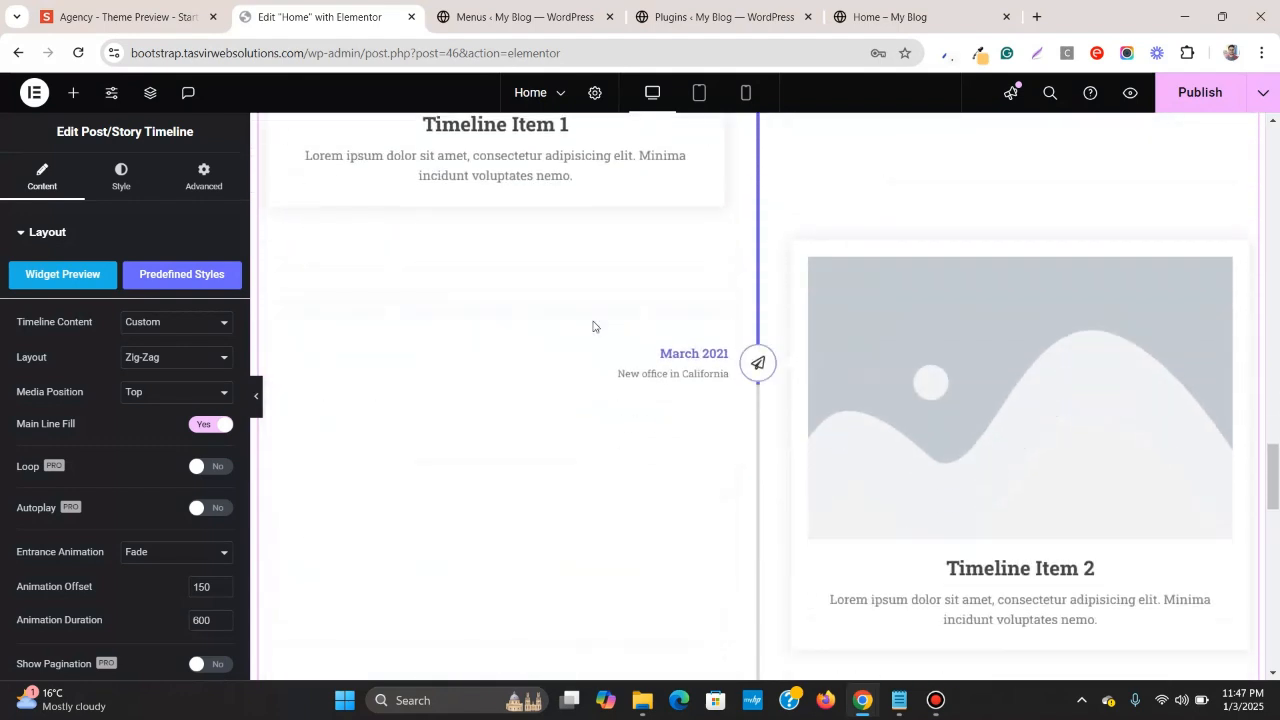
pyautogui.scroll(-10, 594, 327)
pyautogui.scroll(-2, 597, 328)
pyautogui.scroll(12, 597, 328)
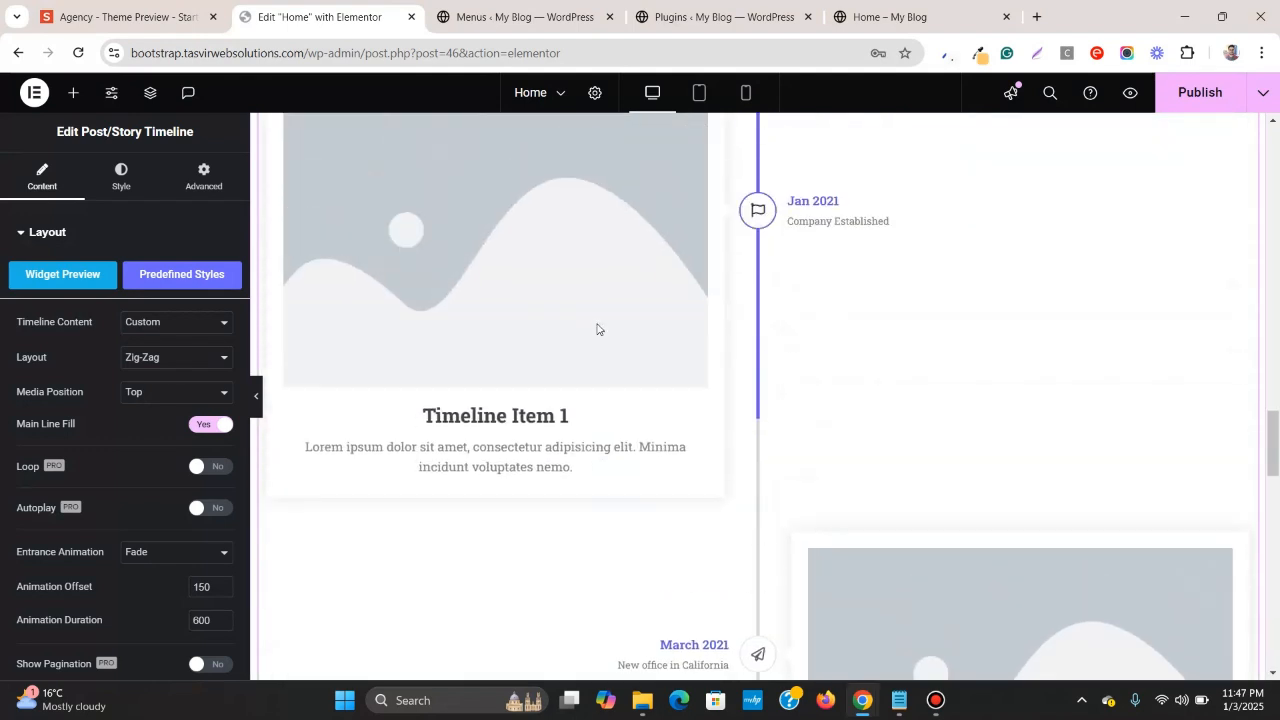
pyautogui.scroll(4, 597, 328)
pyautogui.scroll(-2, 594, 330)
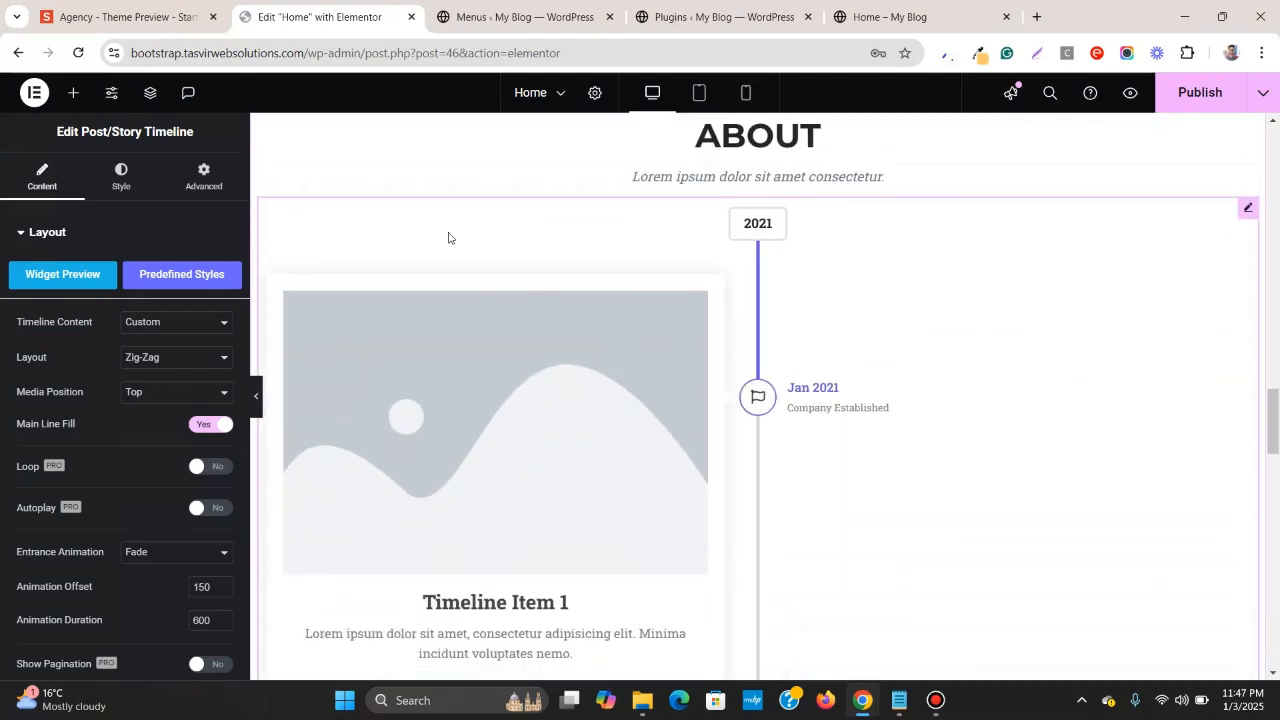
pyautogui.click(167, 8)
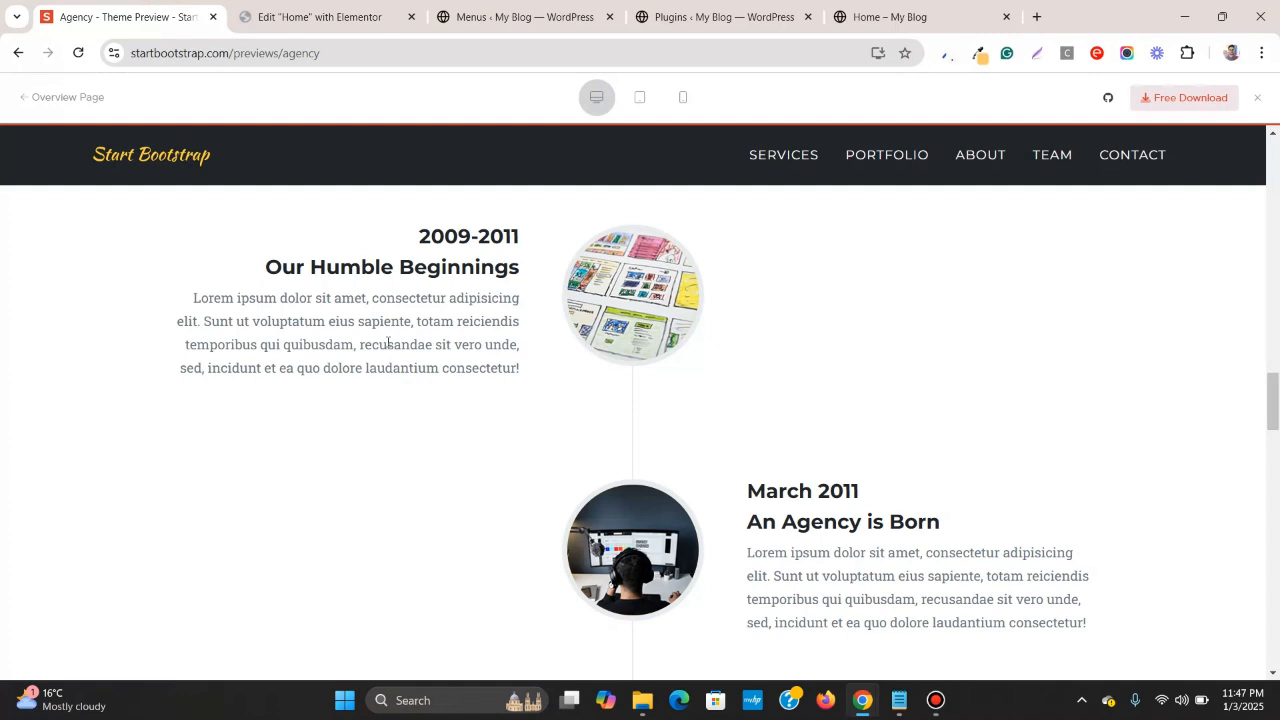
pyautogui.scroll(2, 389, 342)
pyautogui.scroll(-2, 394, 343)
pyautogui.click(338, 22)
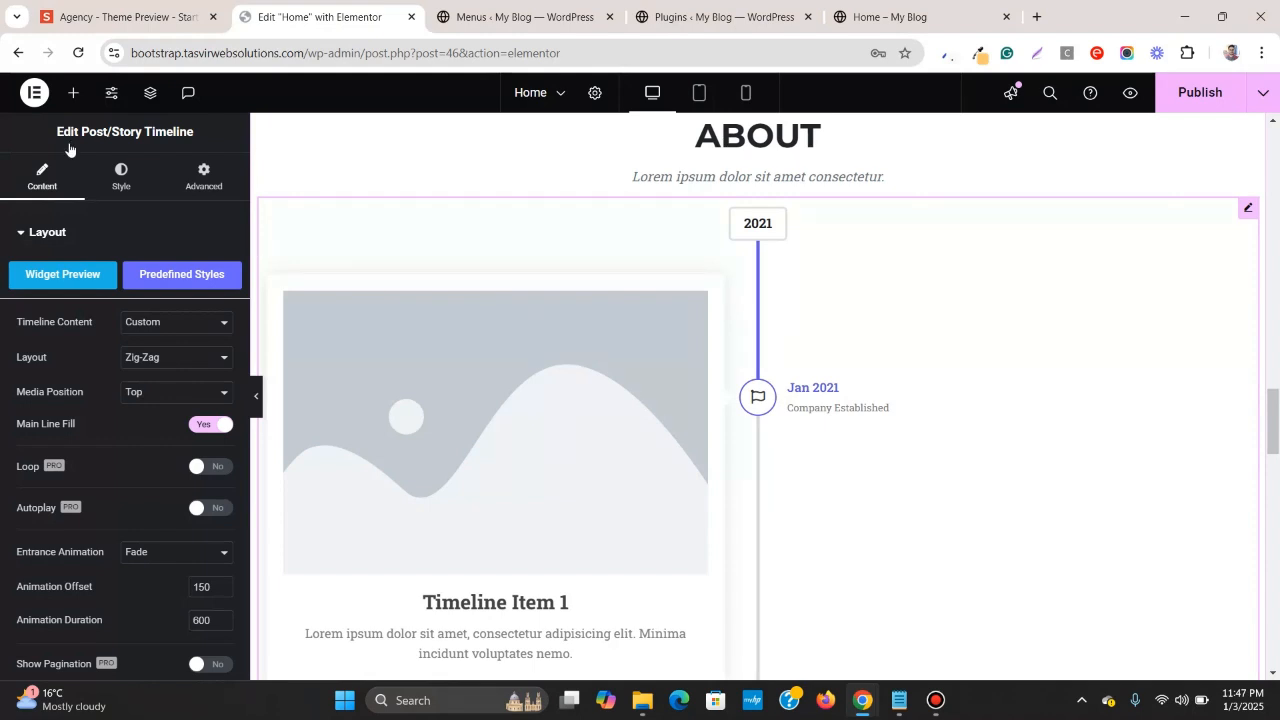
# - Copy the "2009-2011" date from the Agency theme preview and return to the Elementor editor
pyautogui.click(115, 6)
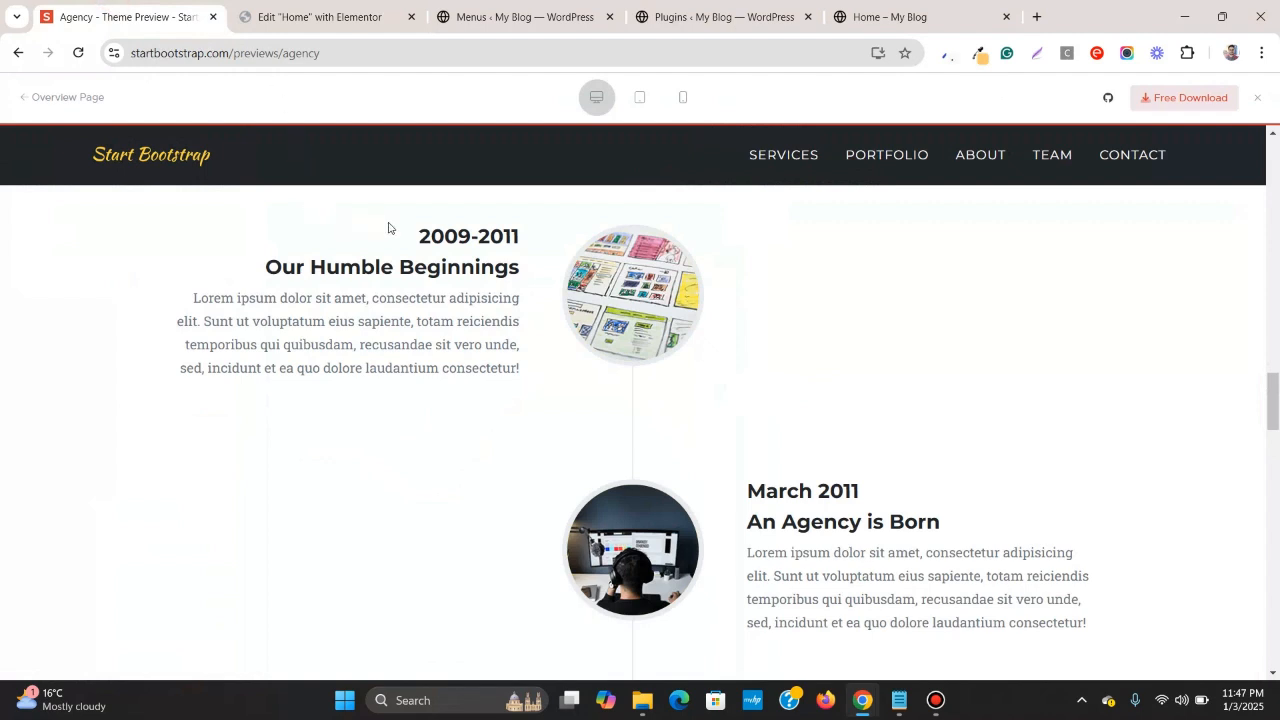
pyautogui.scroll(1, 388, 227)
pyautogui.scroll(-1, 370, 238)
pyautogui.moveTo(484, 241); pyautogui.dragTo(419, 238)
pyautogui.rightClick(481, 238)
pyautogui.click(522, 260)
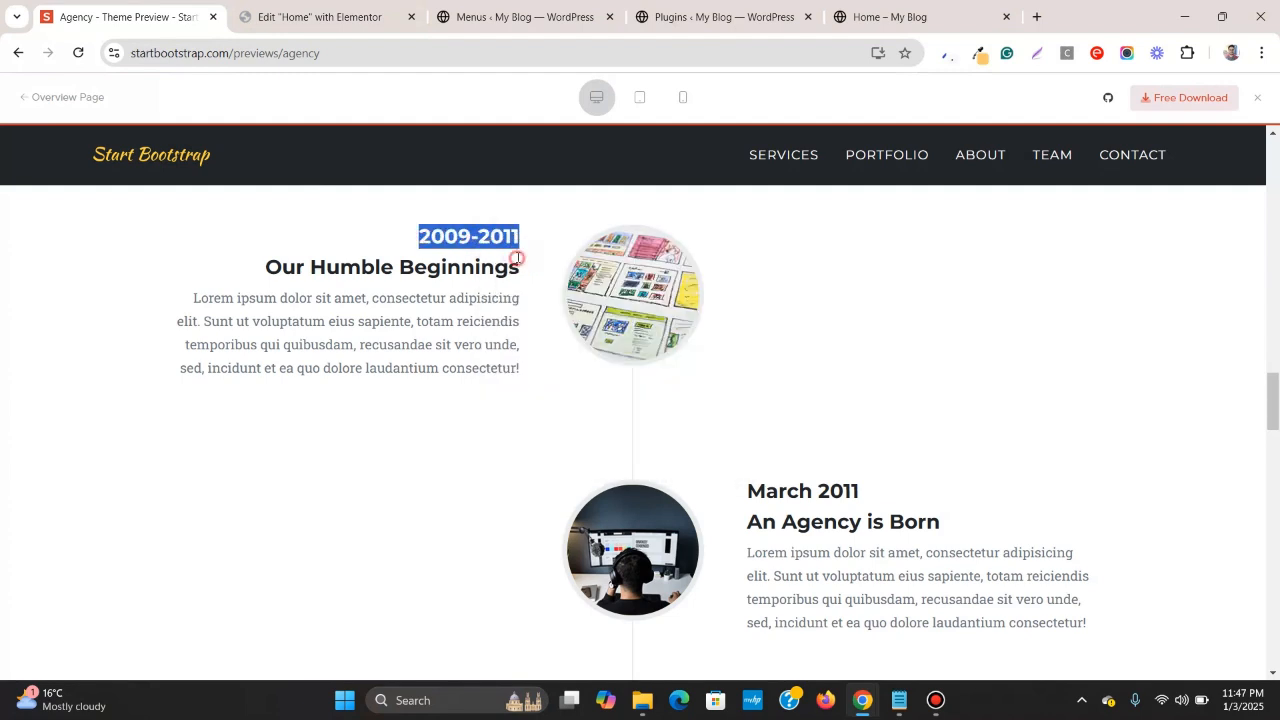
pyautogui.click(310, 17)
# - Collapse the timeline's layout settings and open the content settings of Timeline Item 1
pyautogui.moveTo(1247, 213)
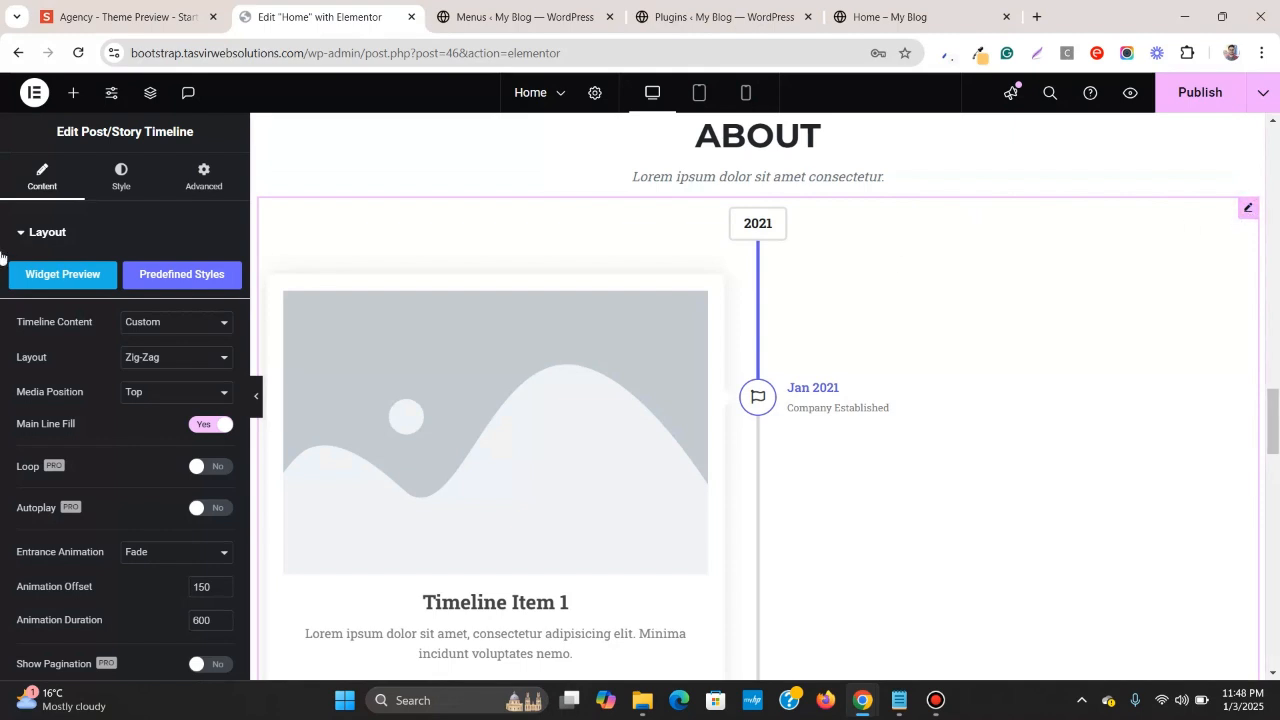
pyautogui.click(43, 232)
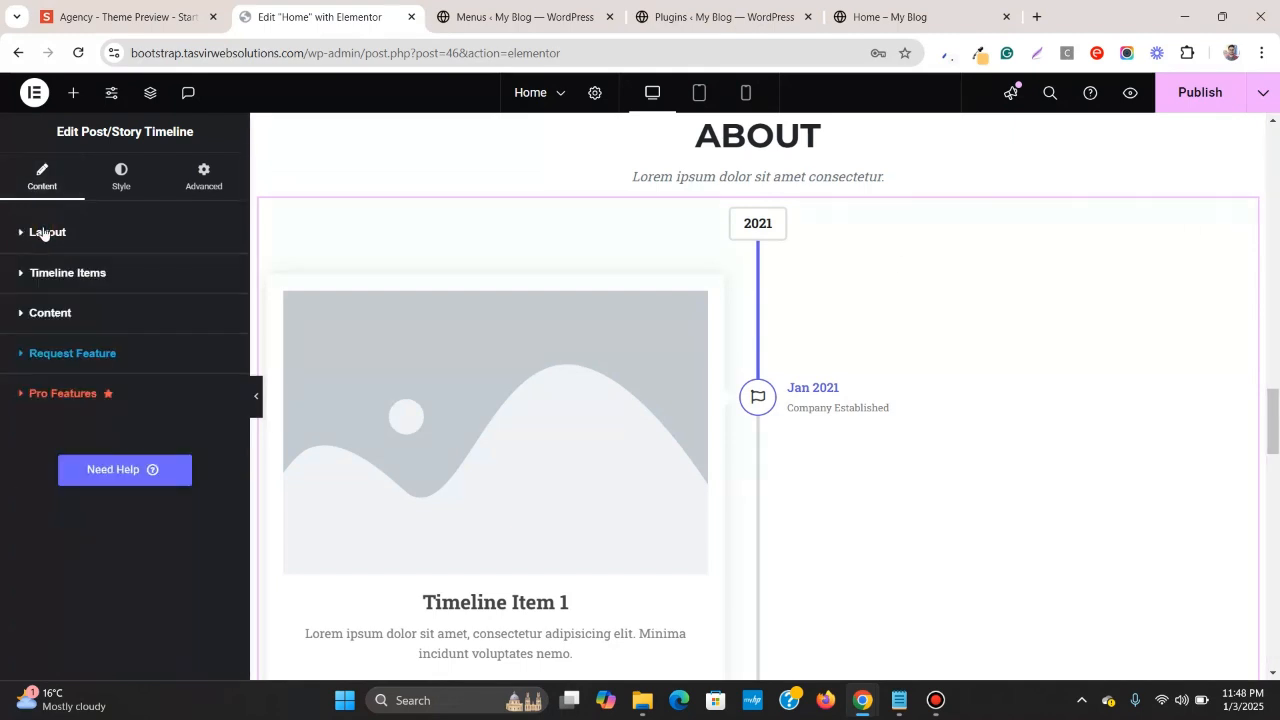
pyautogui.click(174, 283)
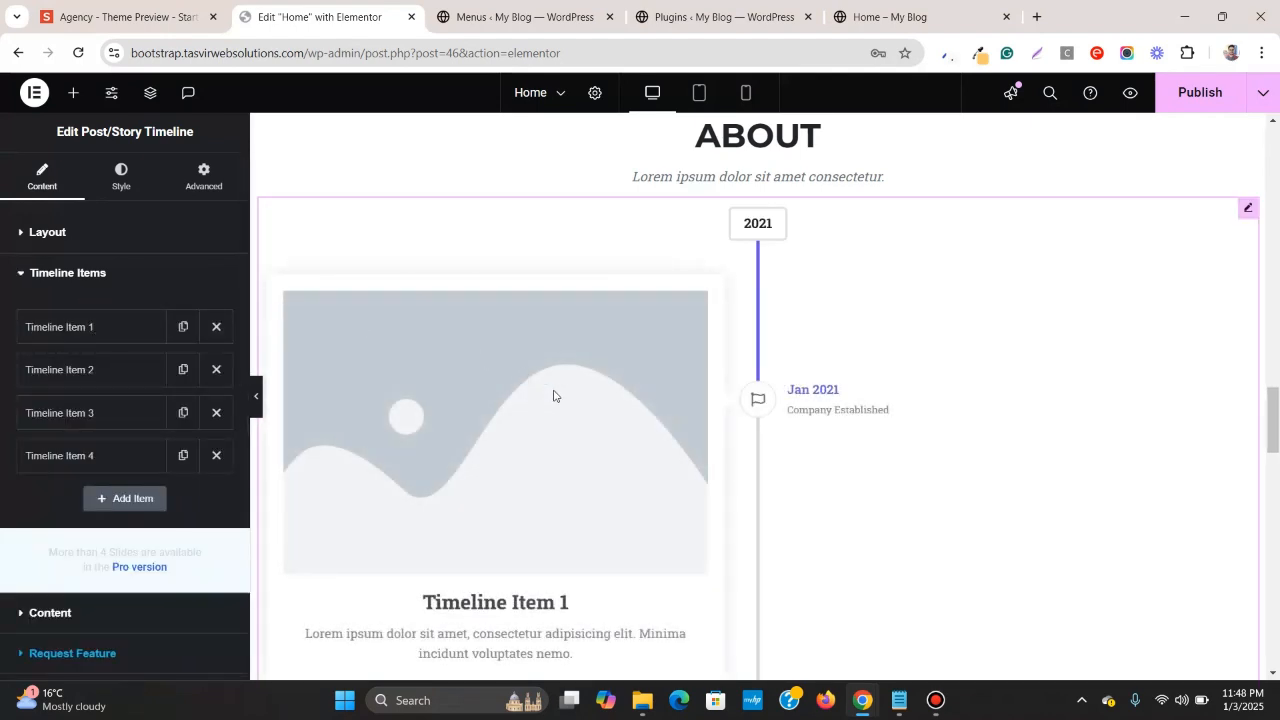
pyautogui.scroll(-1, 487, 378)
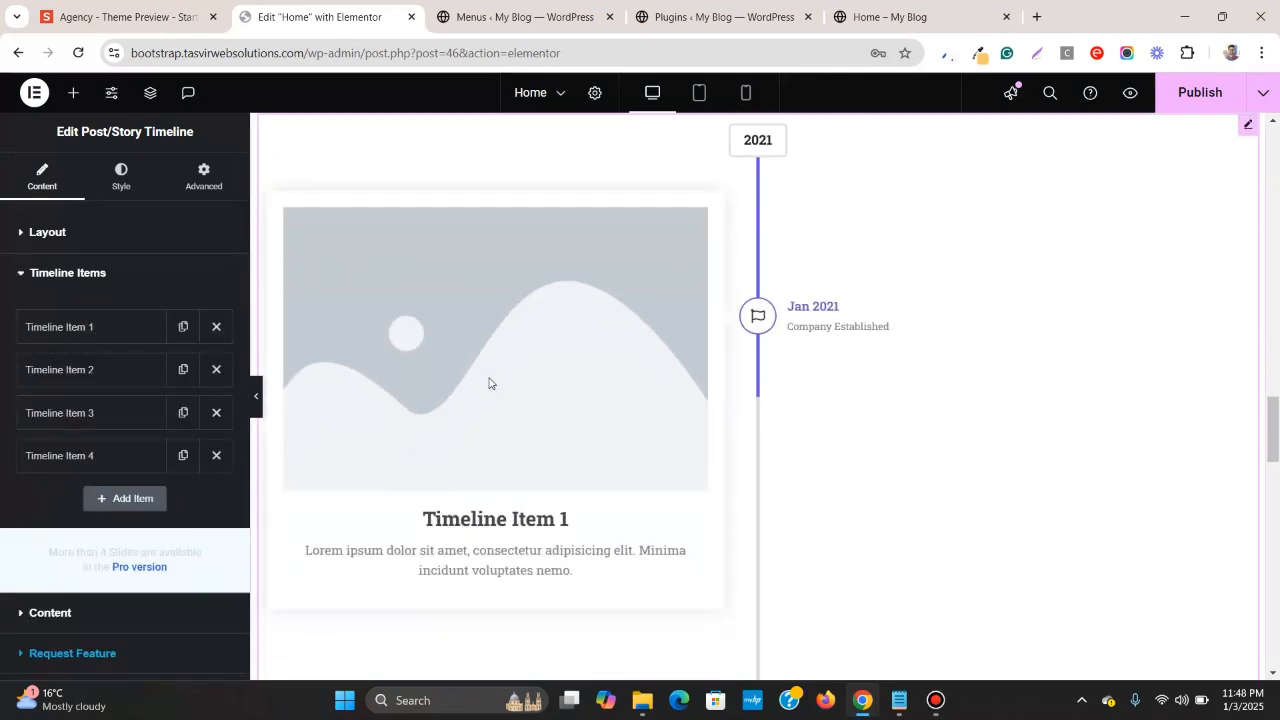
pyautogui.click(107, 328)
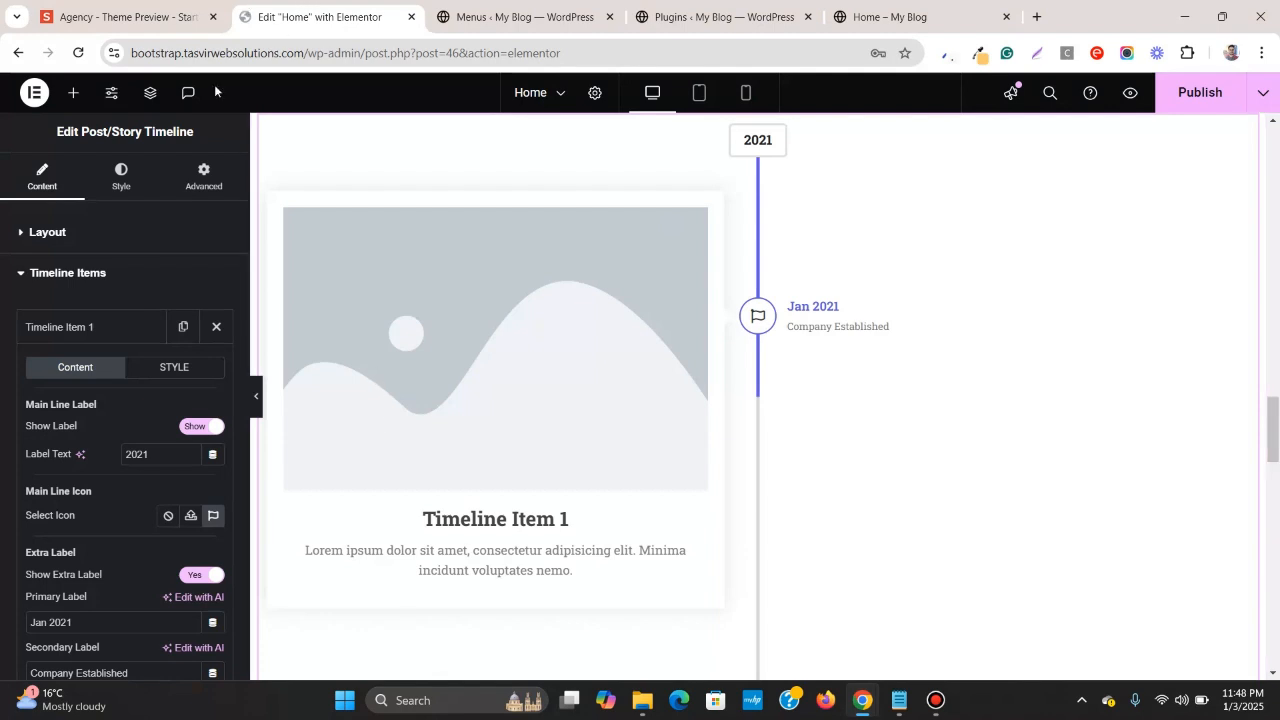
# - Copy "2009-2011" from the Agency theme preview into Timeline Item 1's main line label and shorten it to "2009"
pyautogui.click(195, 18)
pyautogui.click(403, 276)
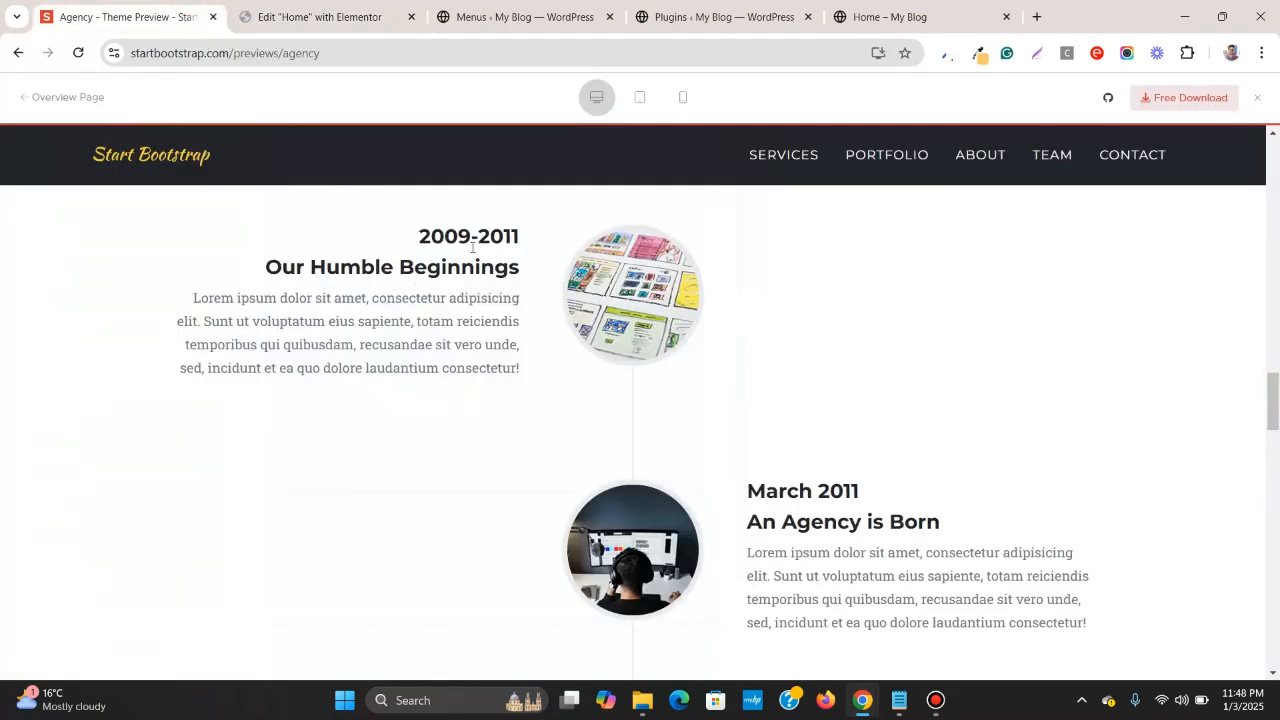
pyautogui.tripleClick(441, 237)
pyautogui.rightClick(470, 236)
pyautogui.click(494, 258)
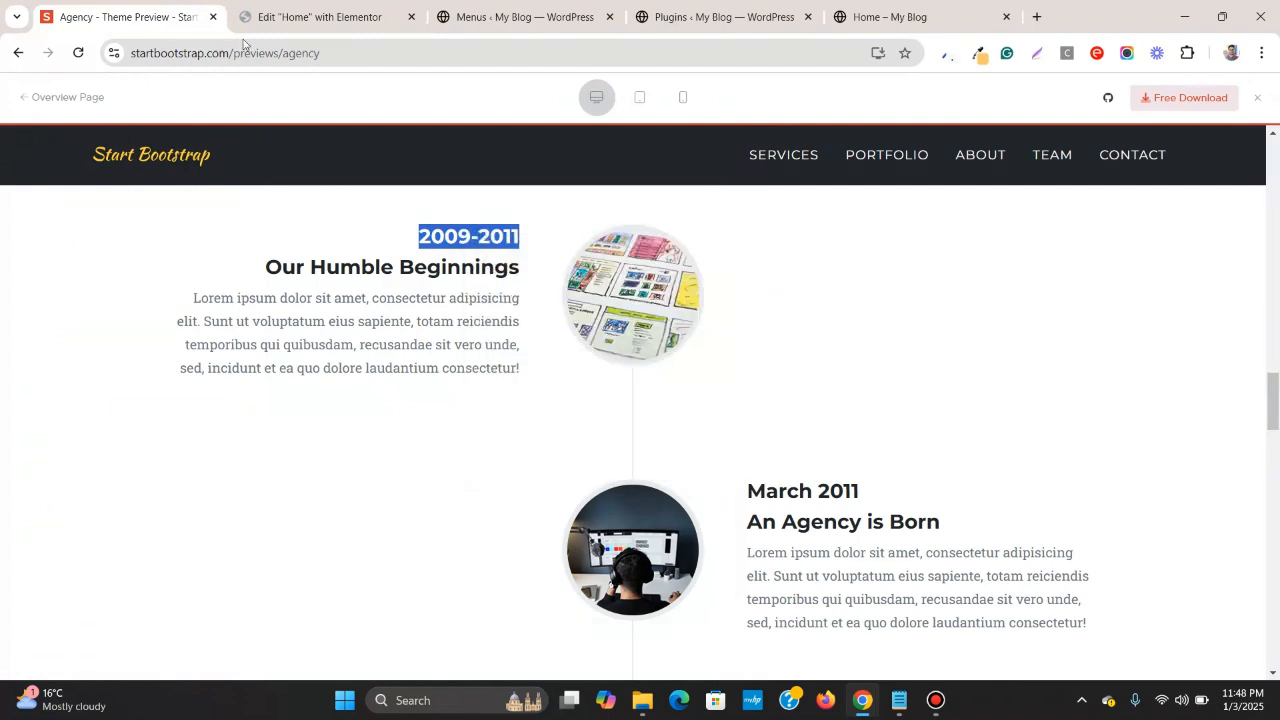
pyautogui.click(324, 14)
pyautogui.doubleClick(159, 458)
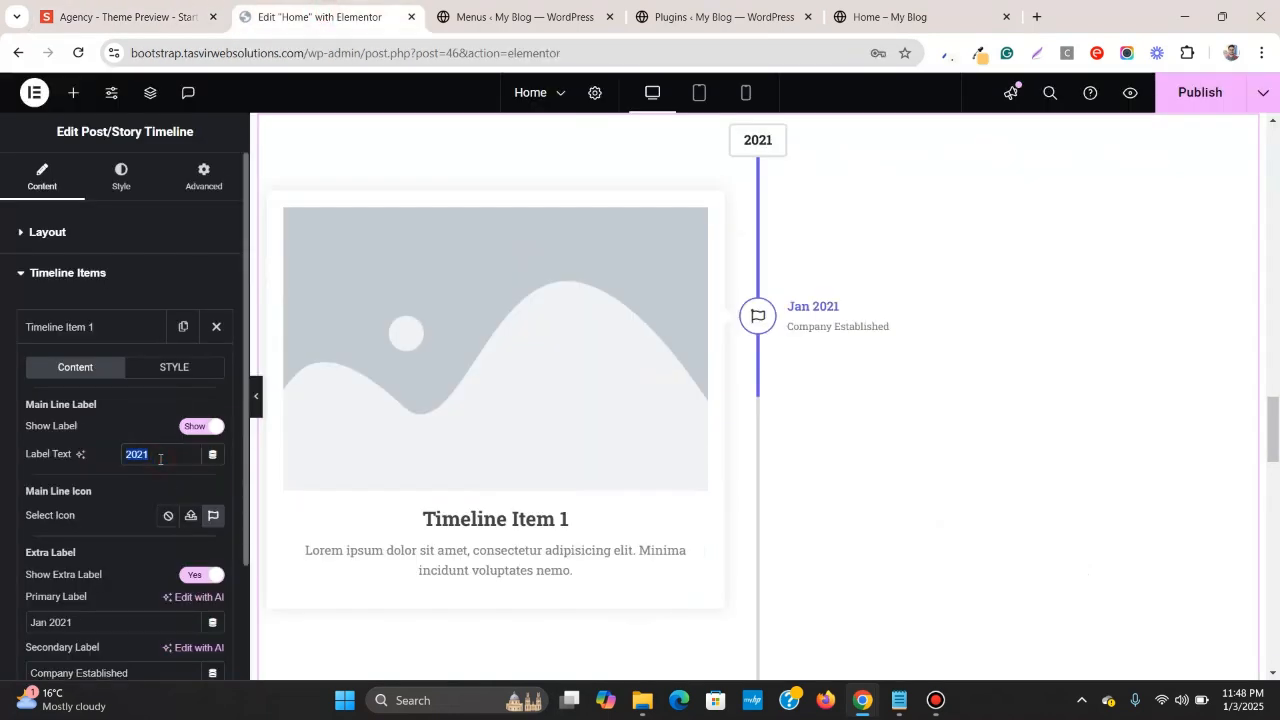
pyautogui.rightClick(159, 458)
pyautogui.click(307, 150)
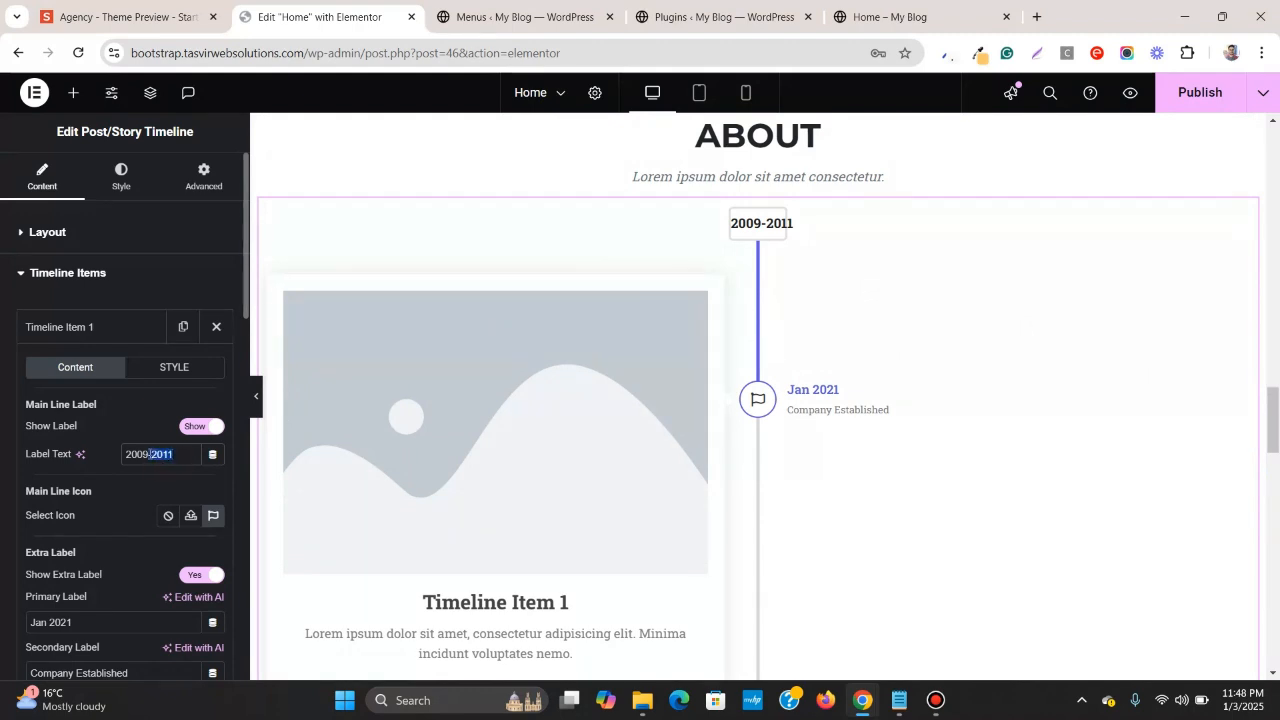
pyautogui.press('BackSpace')
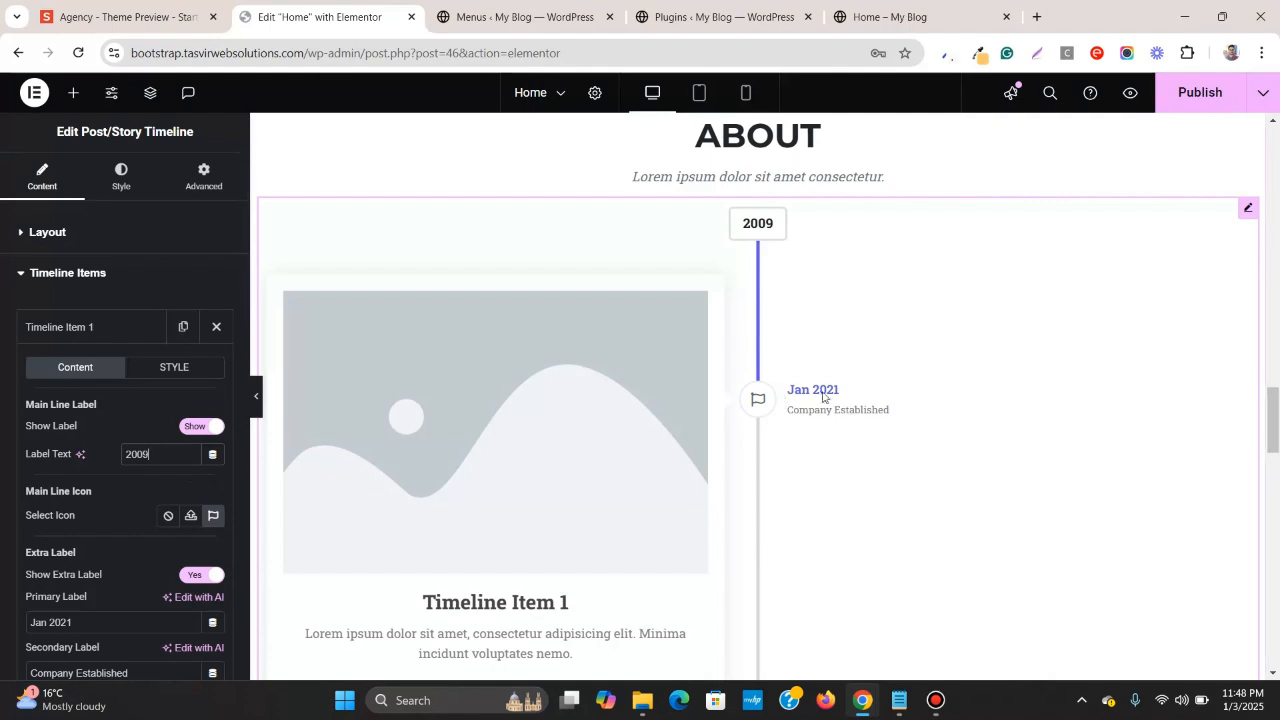
# - Set Timeline Item 1's primary extra label to "2009-2011", copied from the Agency theme preview
pyautogui.scroll(-1, 80, 447)
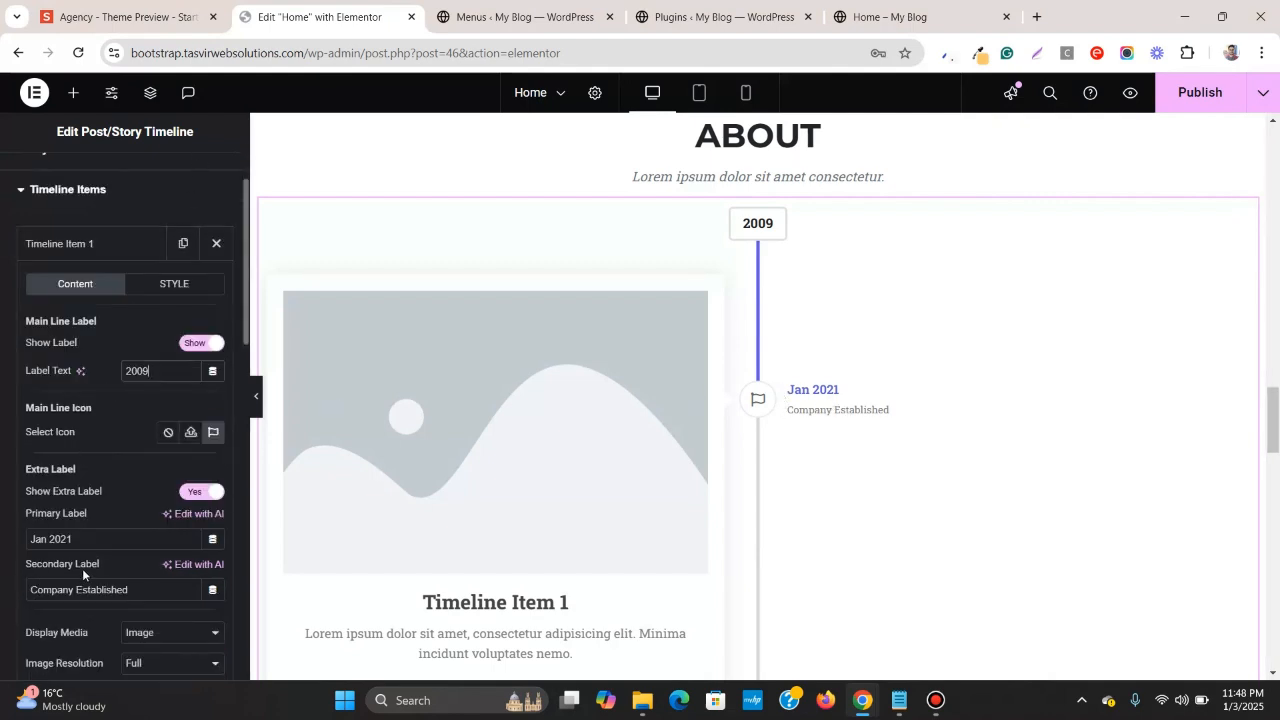
pyautogui.click(178, 10)
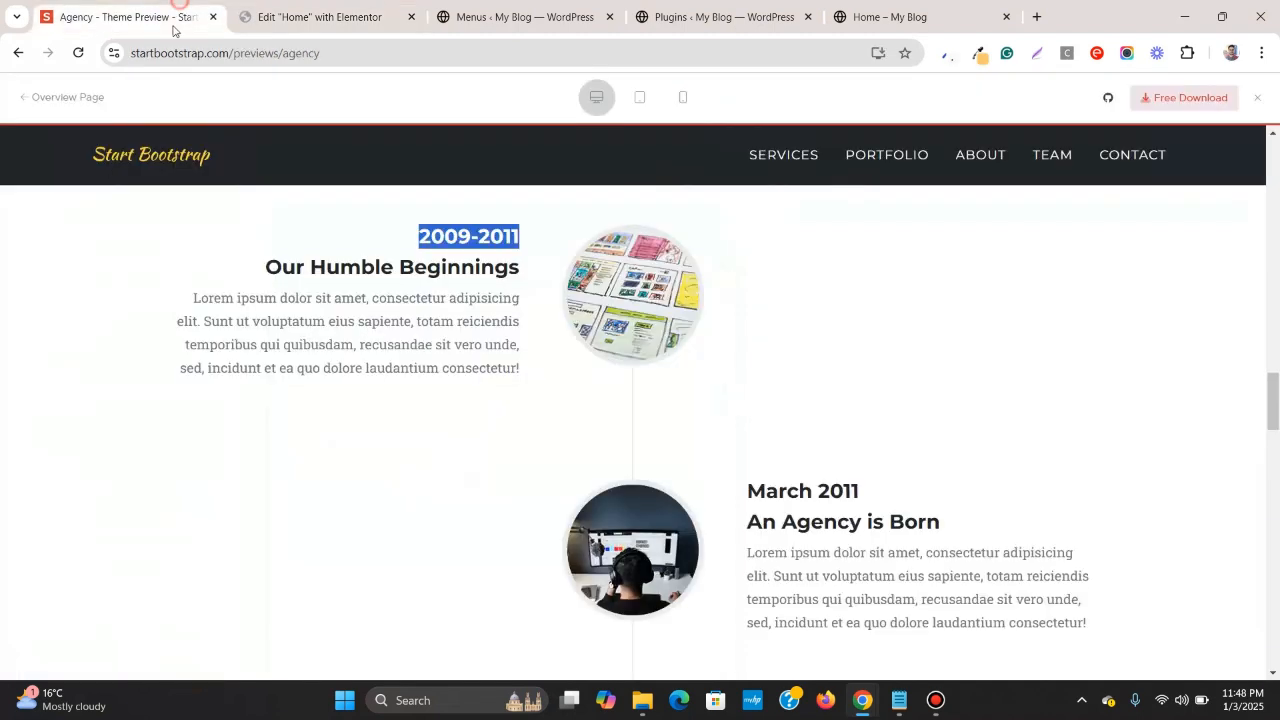
pyautogui.rightClick(518, 230)
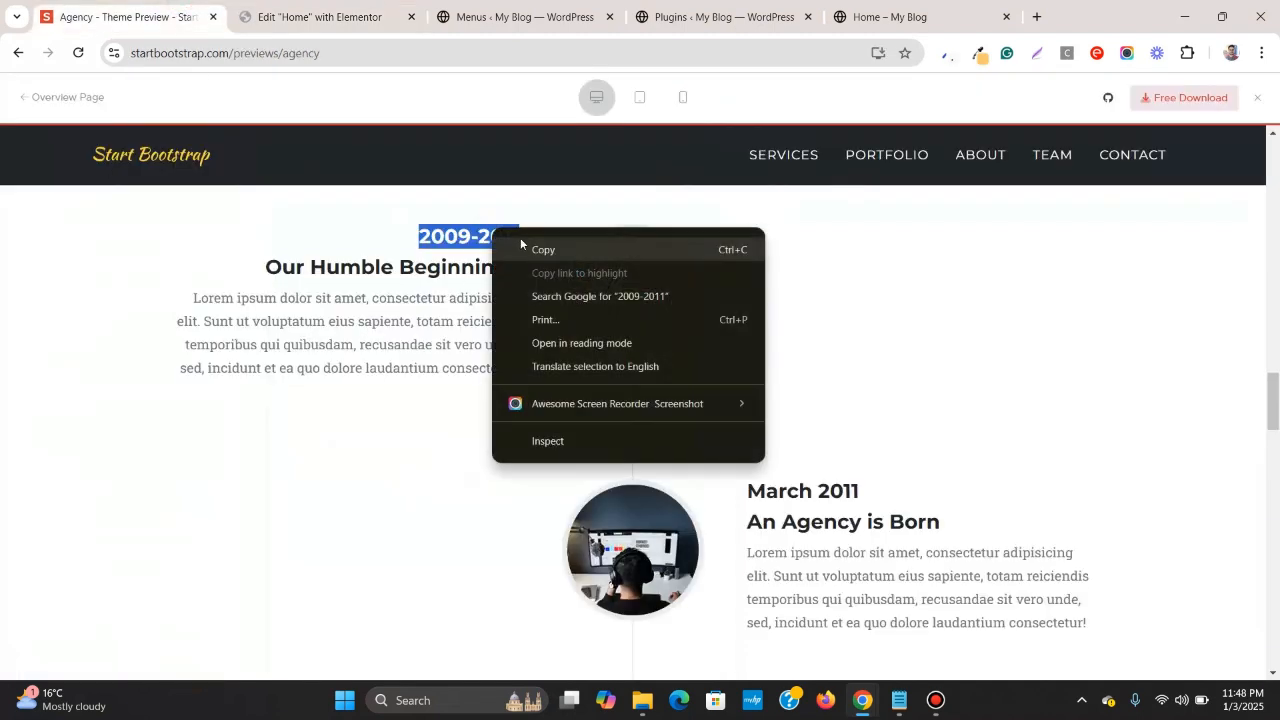
pyautogui.click(531, 248)
pyautogui.click(388, 5)
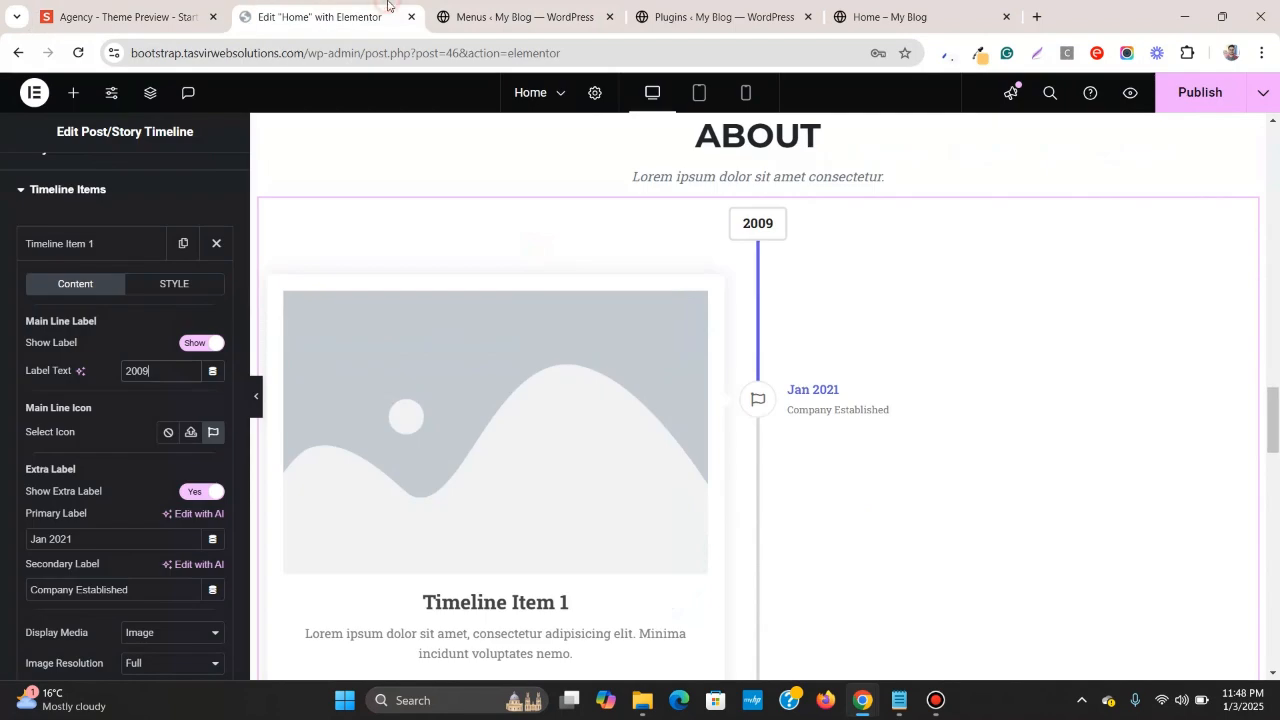
pyautogui.rightClick(76, 545)
pyautogui.click(205, 230)
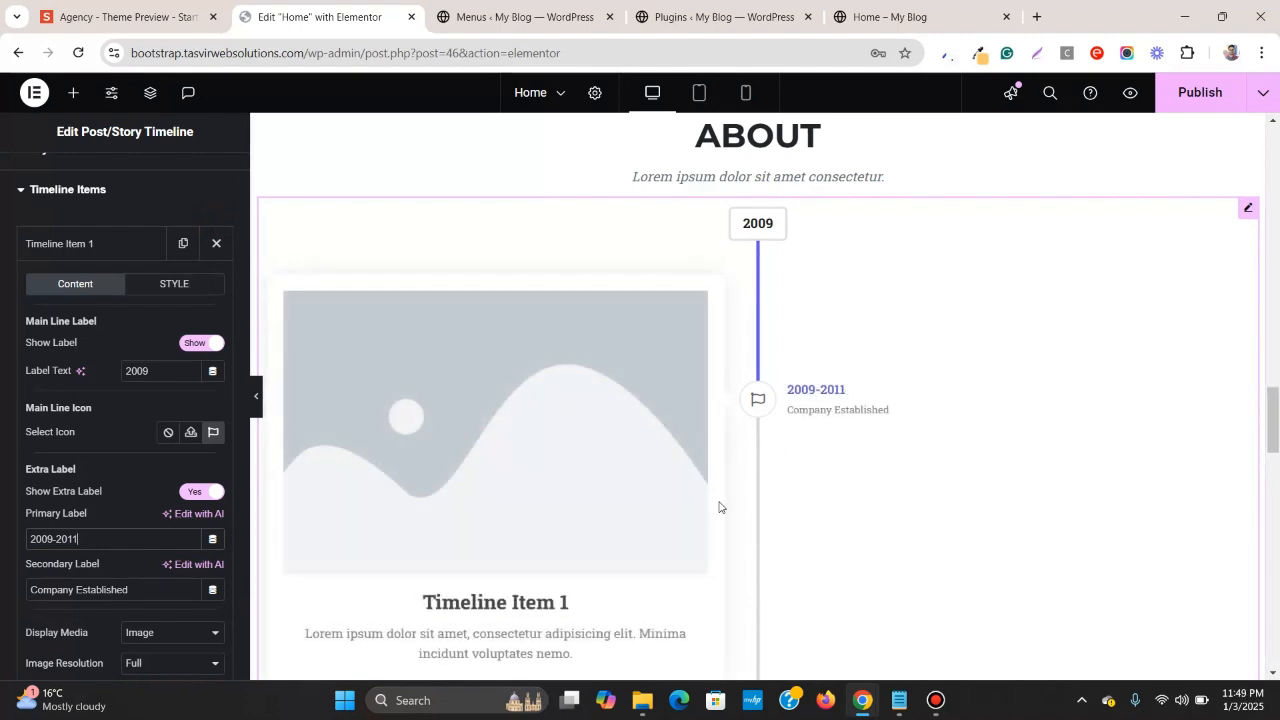
# - Copy the "Our Humble Beginnings" heading from the Agency theme preview into Timeline Item 1's secondary label
pyautogui.click(157, 5)
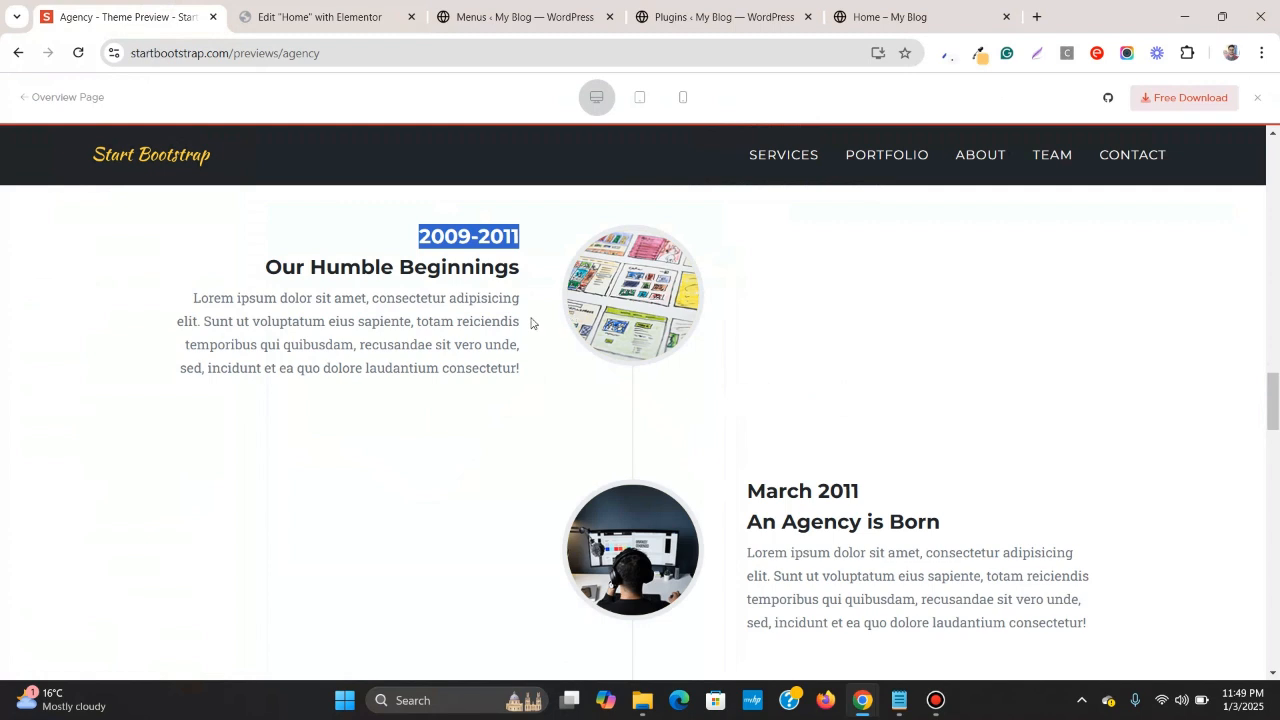
pyautogui.moveTo(517, 270); pyautogui.dragTo(263, 268)
pyautogui.rightClick(504, 265)
pyautogui.click(530, 277)
pyautogui.click(340, 5)
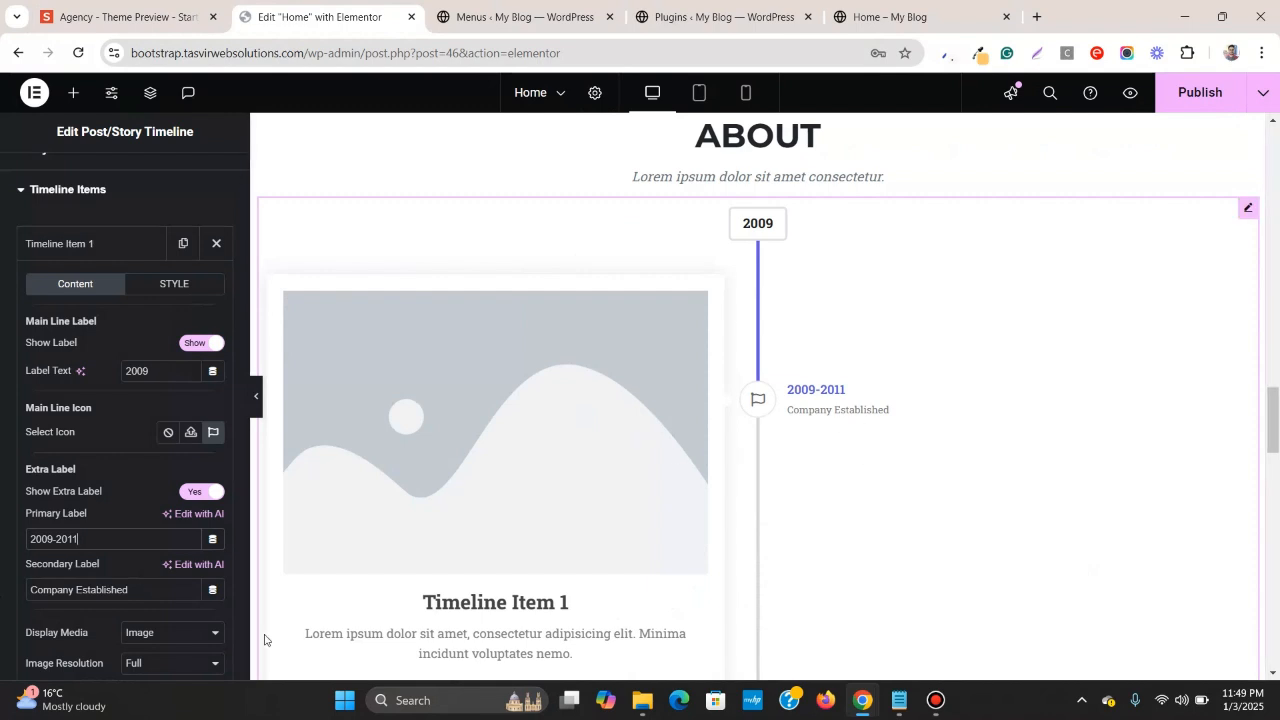
pyautogui.tripleClick(160, 589)
pyautogui.rightClick(160, 589)
pyautogui.click(267, 303)
pyautogui.hotkey('ctrl', 'v')
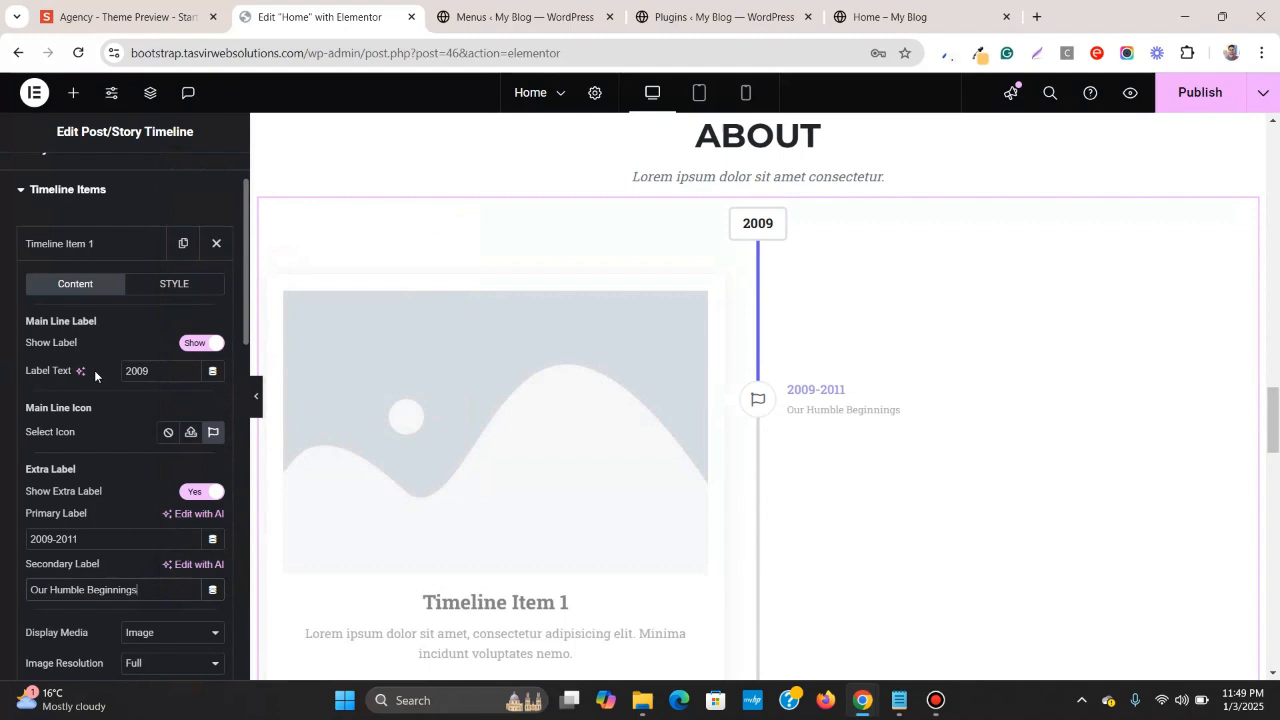
# - Replace Timeline Item 1's item title with "Our Humble Beginnings", copied from the Agency theme preview
pyautogui.scroll(-2, 95, 375)
pyautogui.scroll(-3, 101, 395)
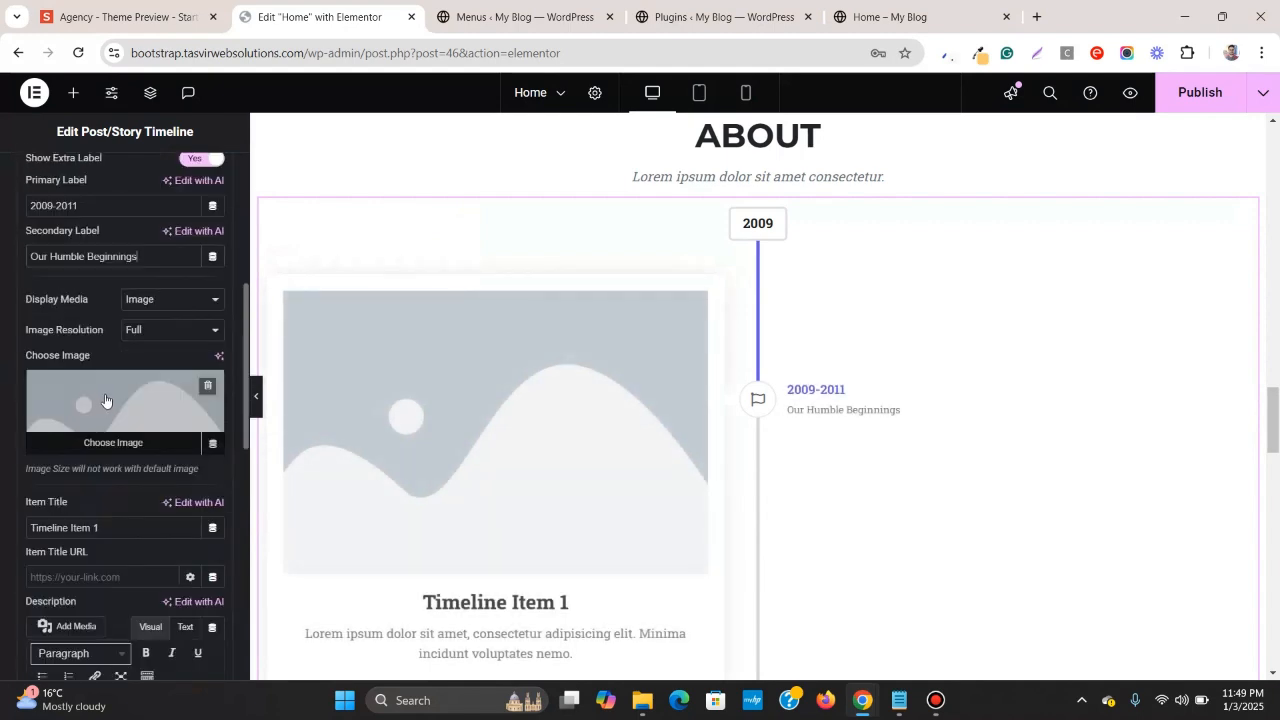
pyautogui.scroll(-2, 532, 400)
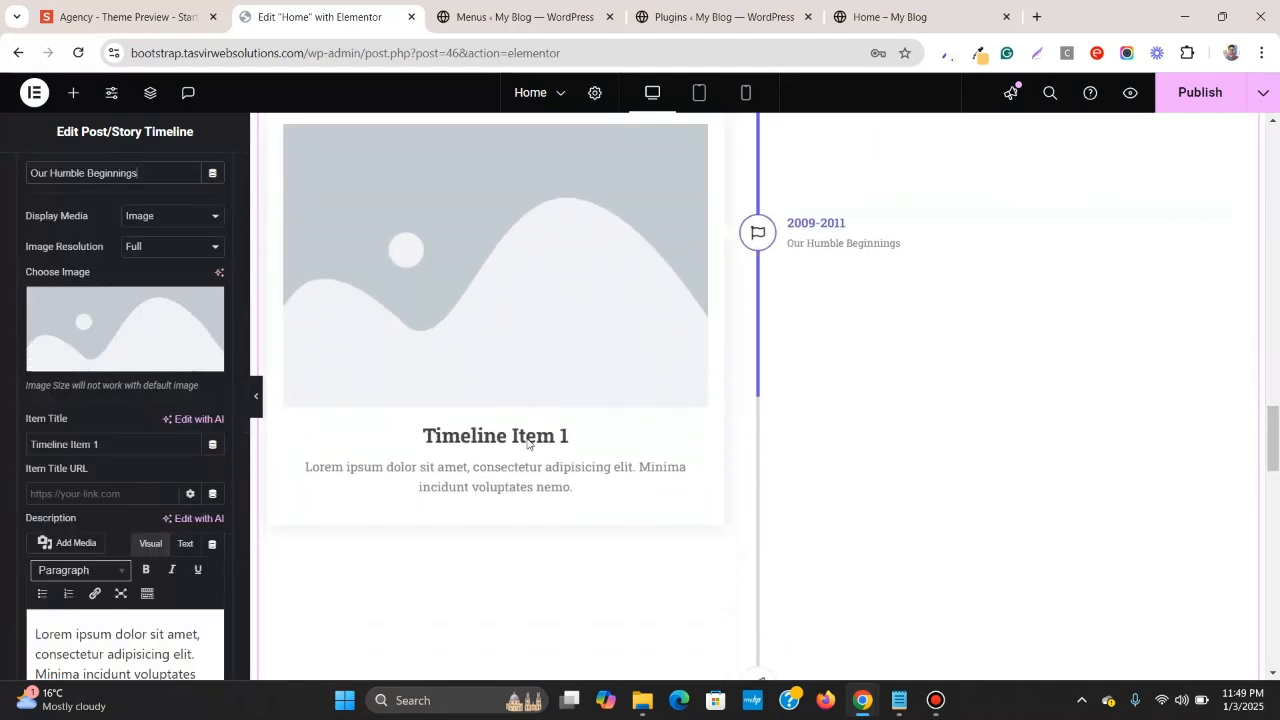
pyautogui.click(185, 8)
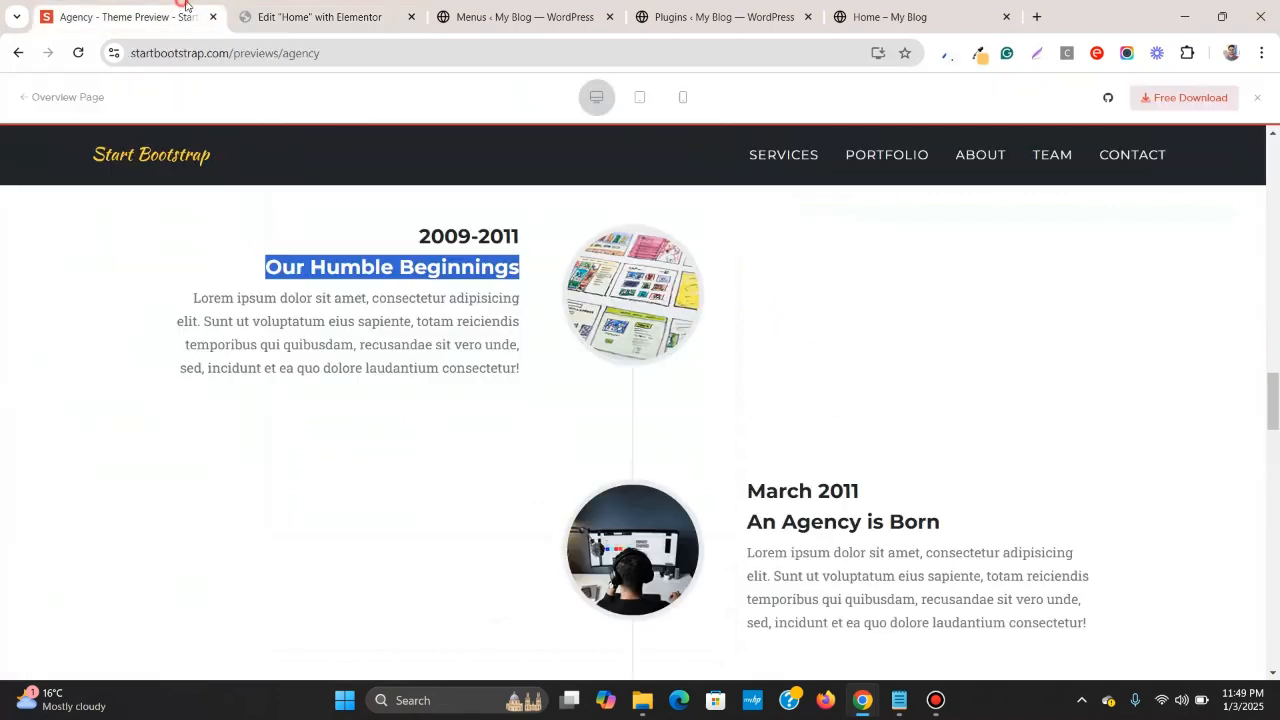
pyautogui.rightClick(419, 266)
pyautogui.click(445, 285)
pyautogui.click(252, 8)
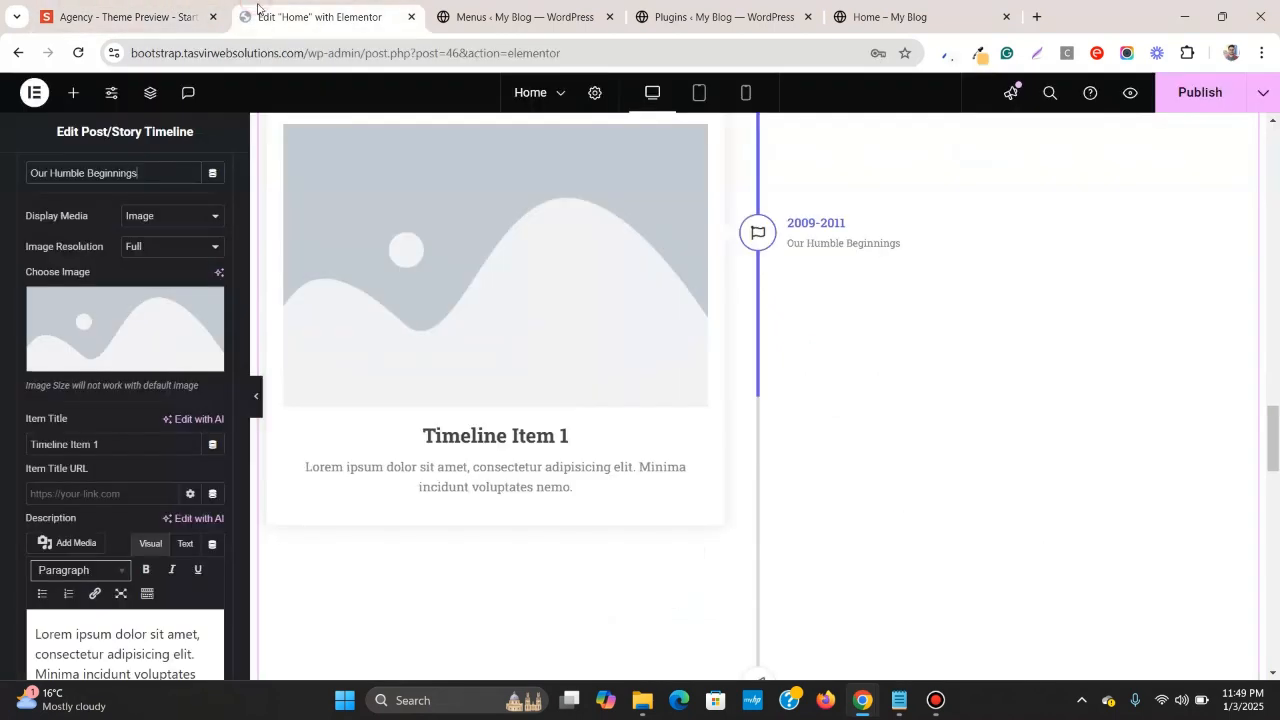
pyautogui.tripleClick(118, 446)
pyautogui.rightClick(118, 446)
pyautogui.click(268, 123)
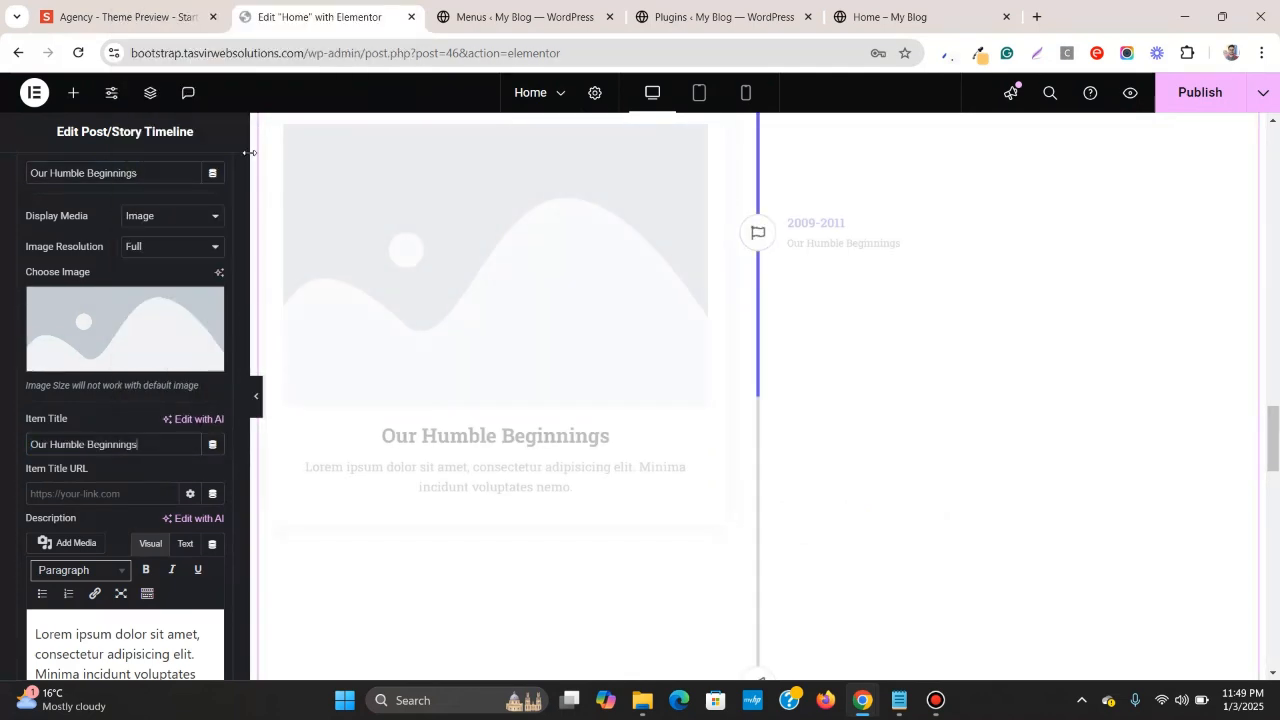
# - Replace Timeline Item 1's description with the lorem ipsum paragraph copied from under "Our Humble Beginnings" in the Agency theme preview
pyautogui.click(188, 8)
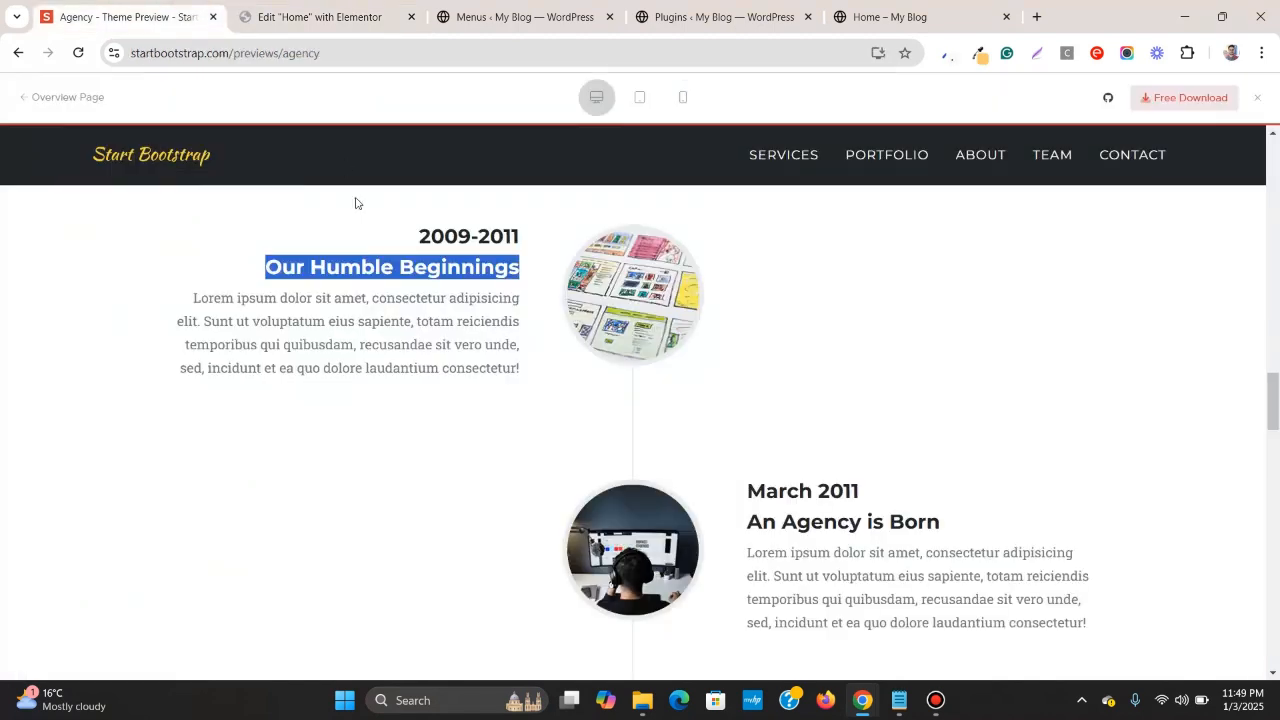
pyautogui.tripleClick(343, 344)
pyautogui.rightClick(336, 334)
pyautogui.click(406, 368)
pyautogui.click(320, 16)
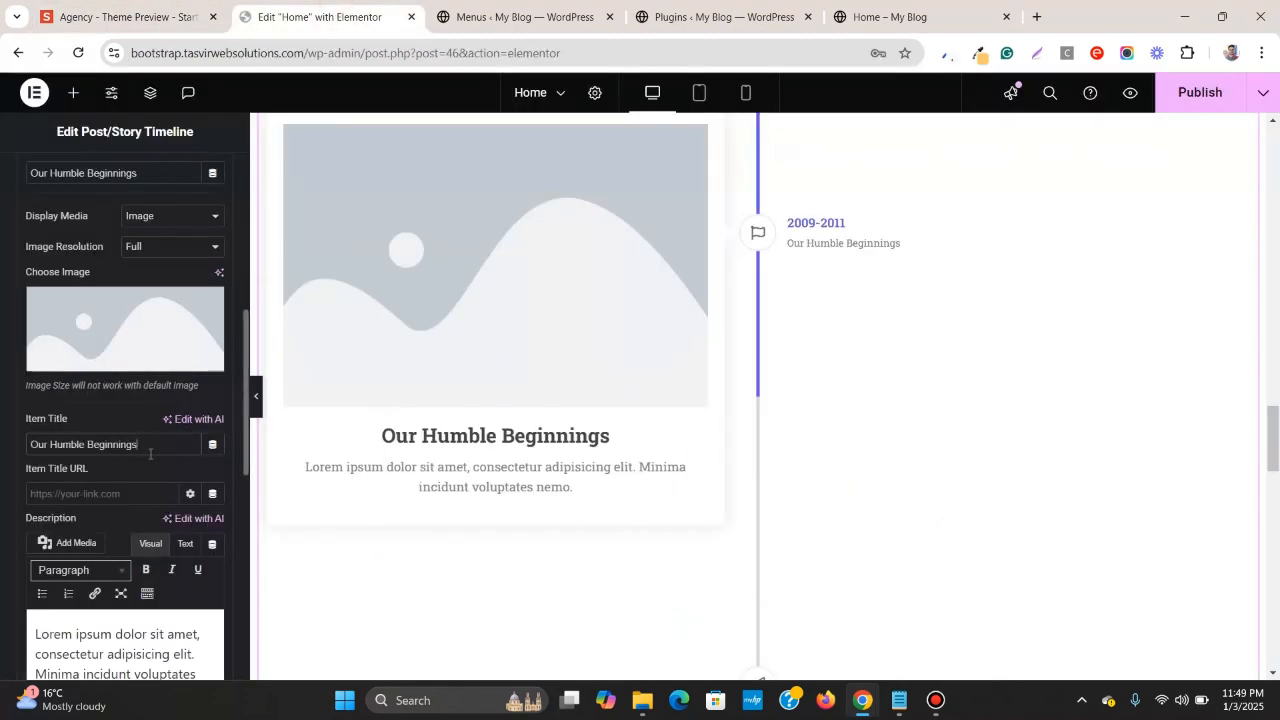
pyautogui.scroll(-2, 144, 457)
pyautogui.tripleClick(145, 517)
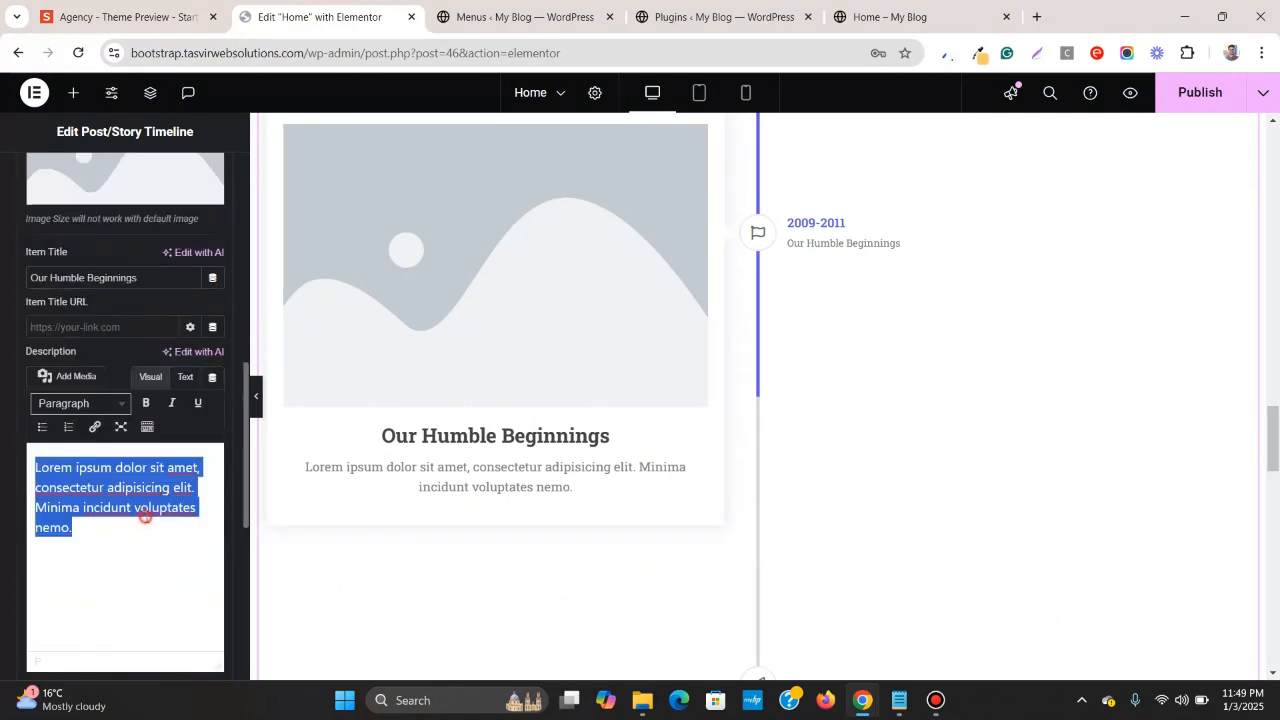
pyautogui.rightClick(158, 510)
pyautogui.click(349, 205)
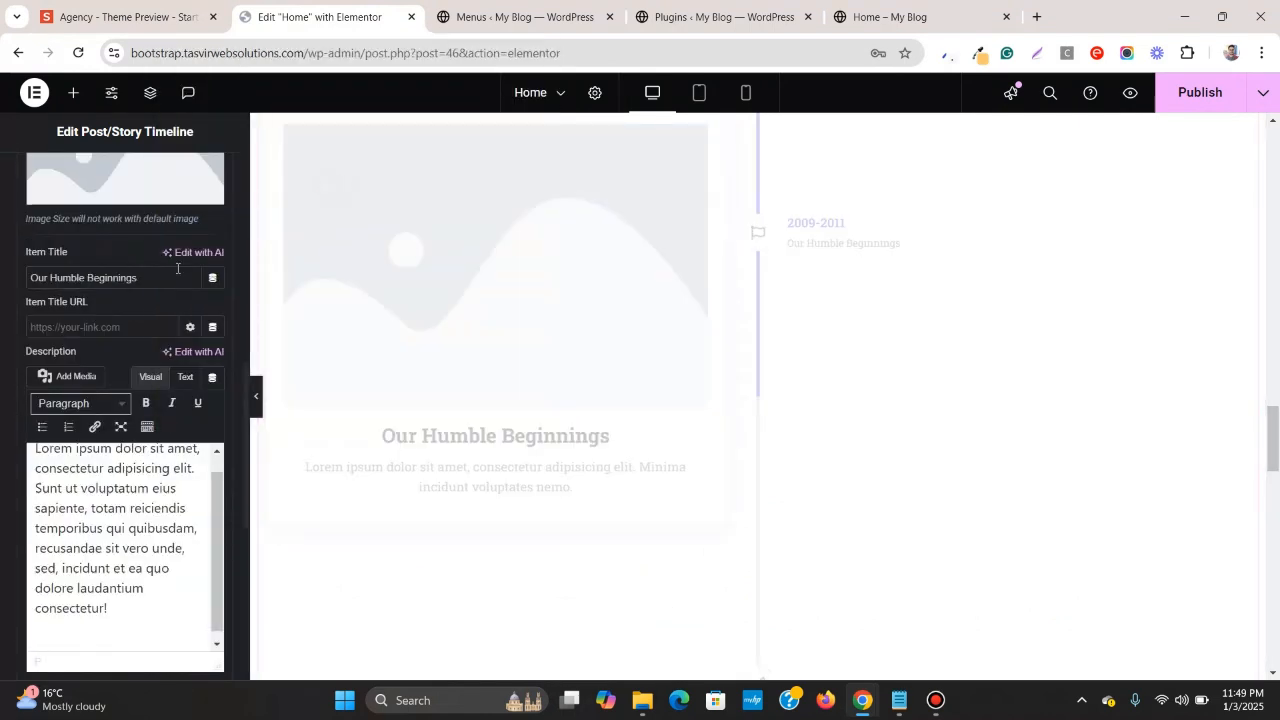
# - Reset the timeline items' box shadow to its default in the widget's style settings
pyautogui.scroll(4, 165, 267)
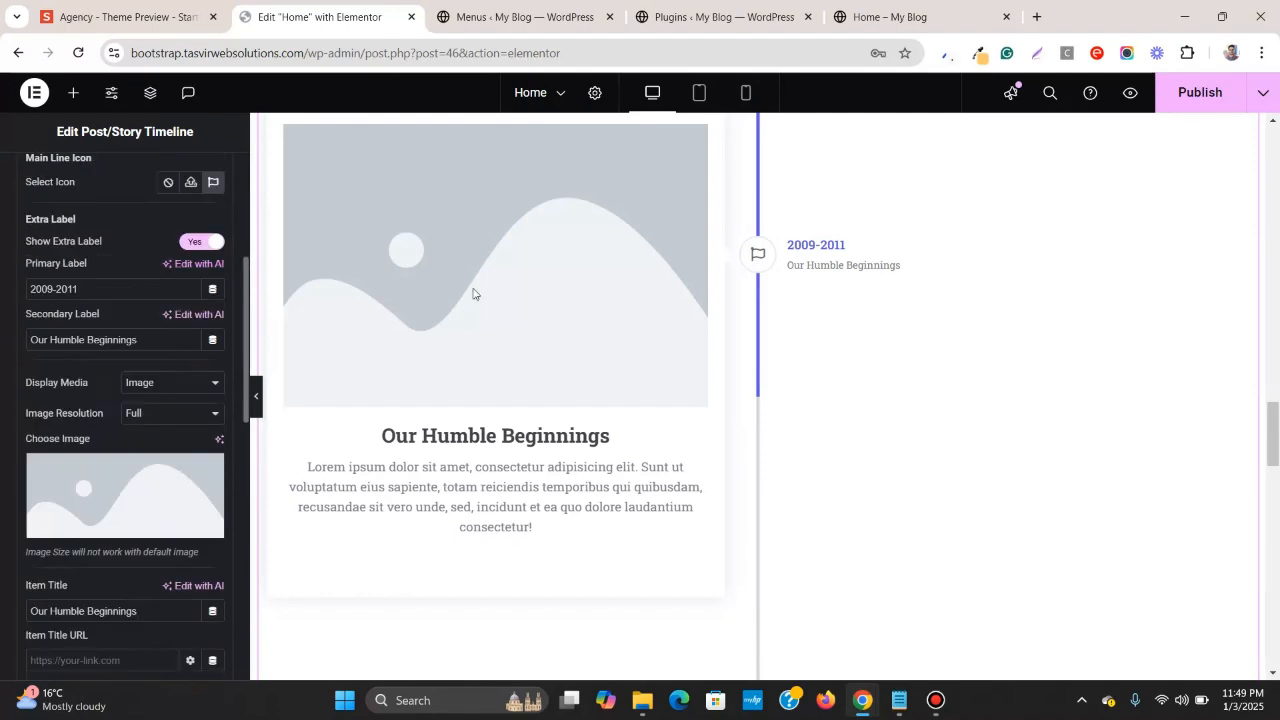
pyautogui.scroll(3, 471, 296)
pyautogui.scroll(-2, 471, 296)
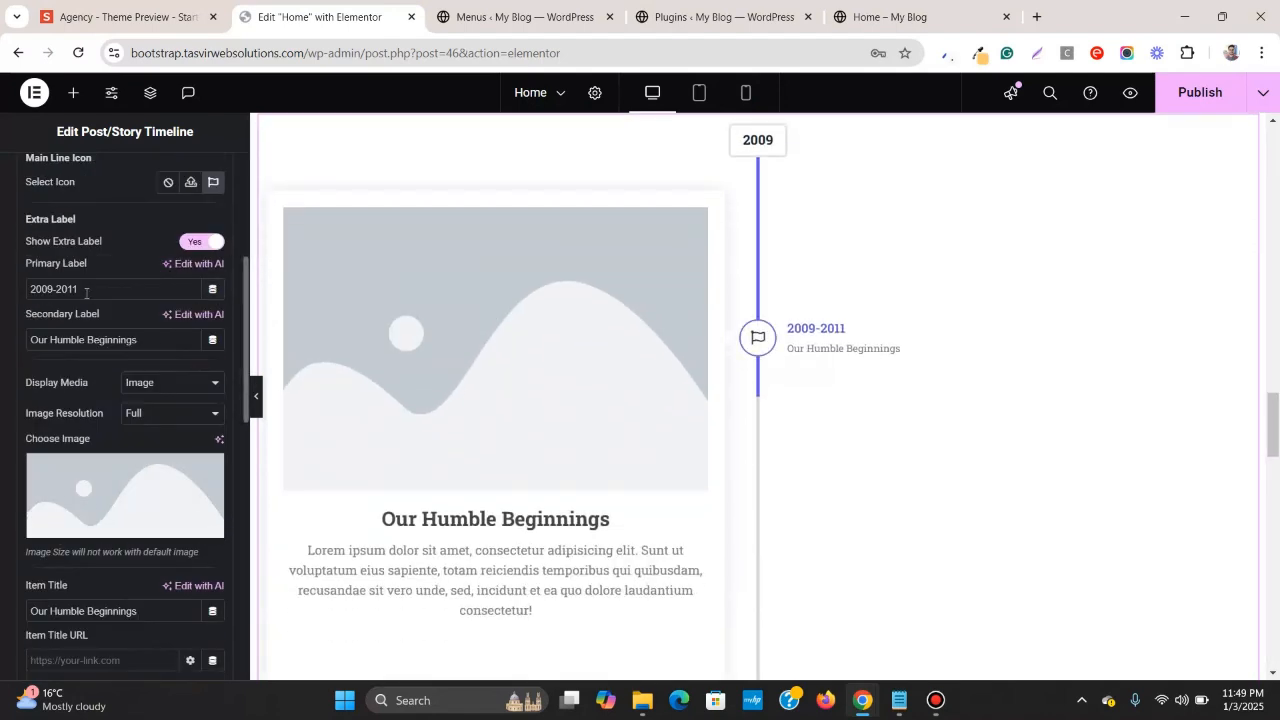
pyautogui.scroll(4, 89, 292)
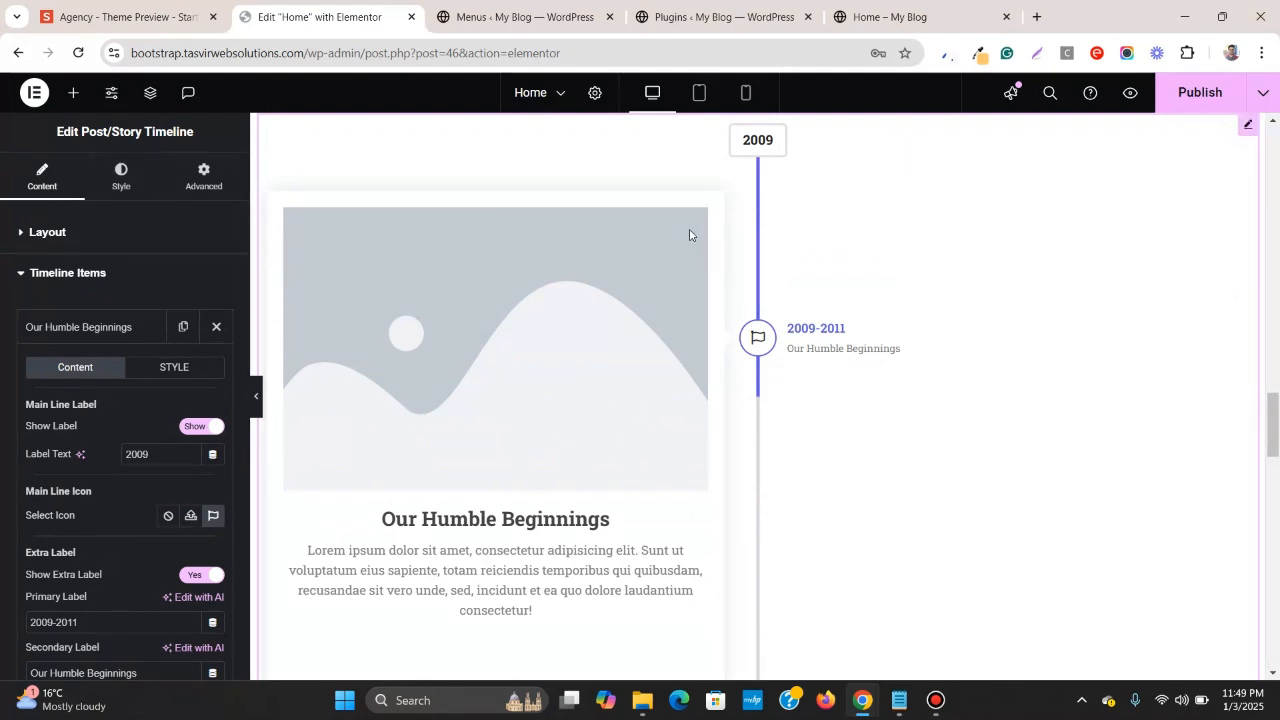
pyautogui.click(132, 177)
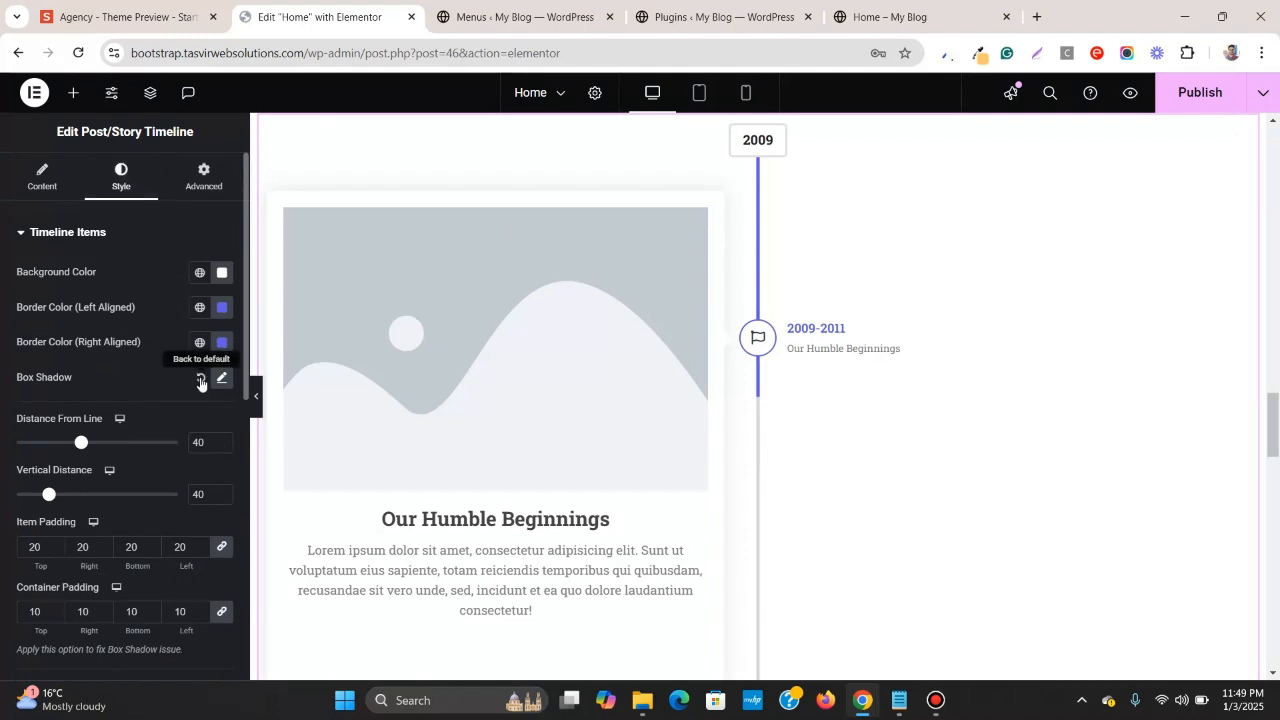
pyautogui.click(200, 380)
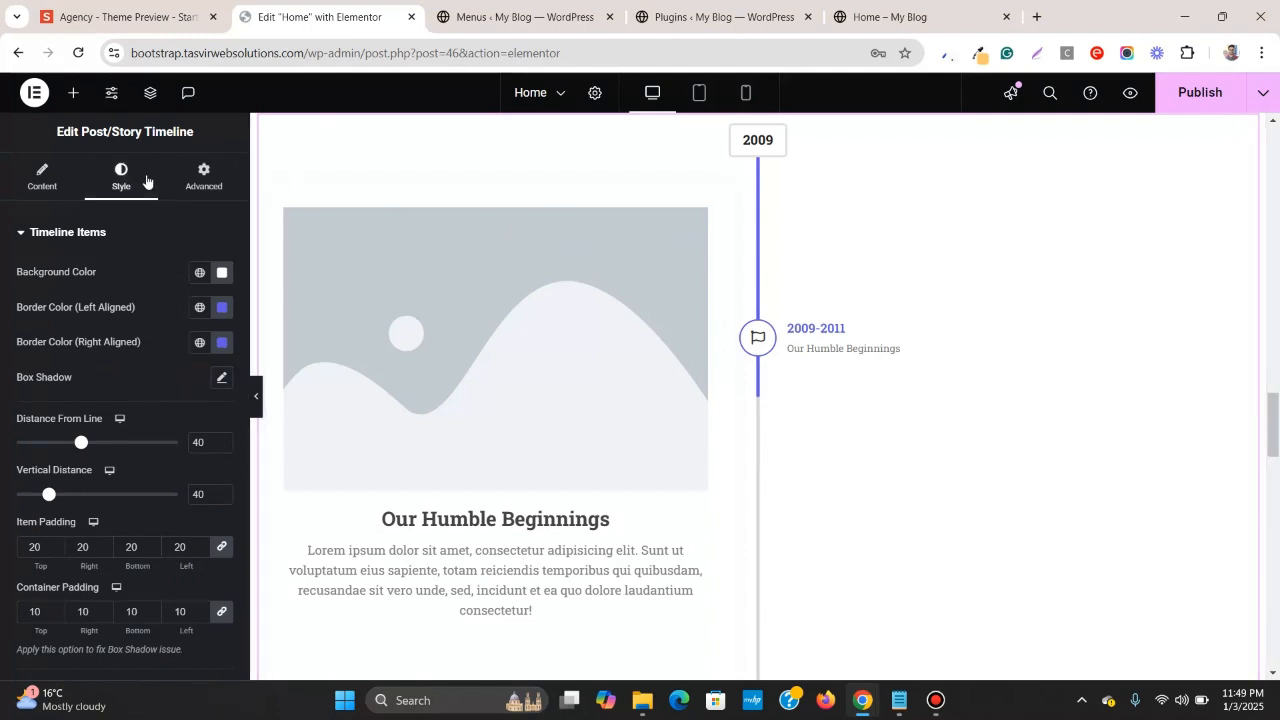
# - Try to upload 1.jpg from the about folder to the media library as the "Our Humble Beginnings" item's image
pyautogui.click(62, 190)
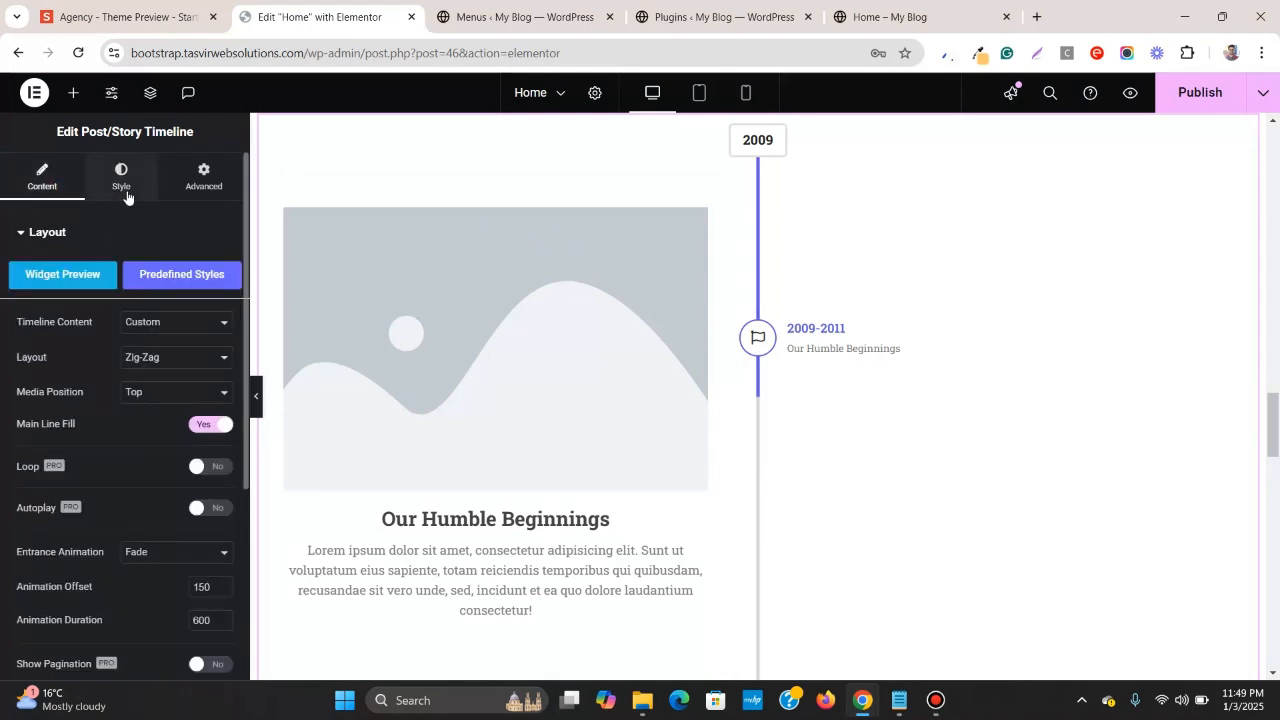
pyautogui.scroll(-3, 103, 386)
pyautogui.scroll(3, 104, 395)
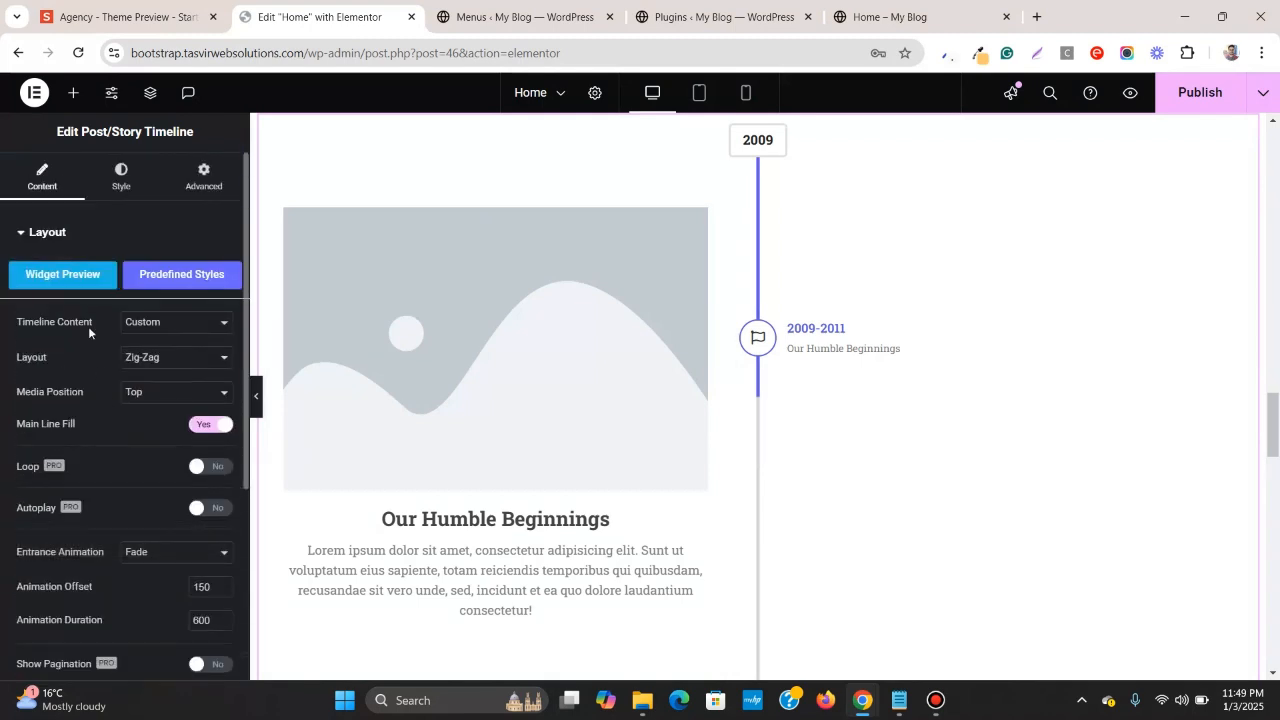
pyautogui.click(80, 236)
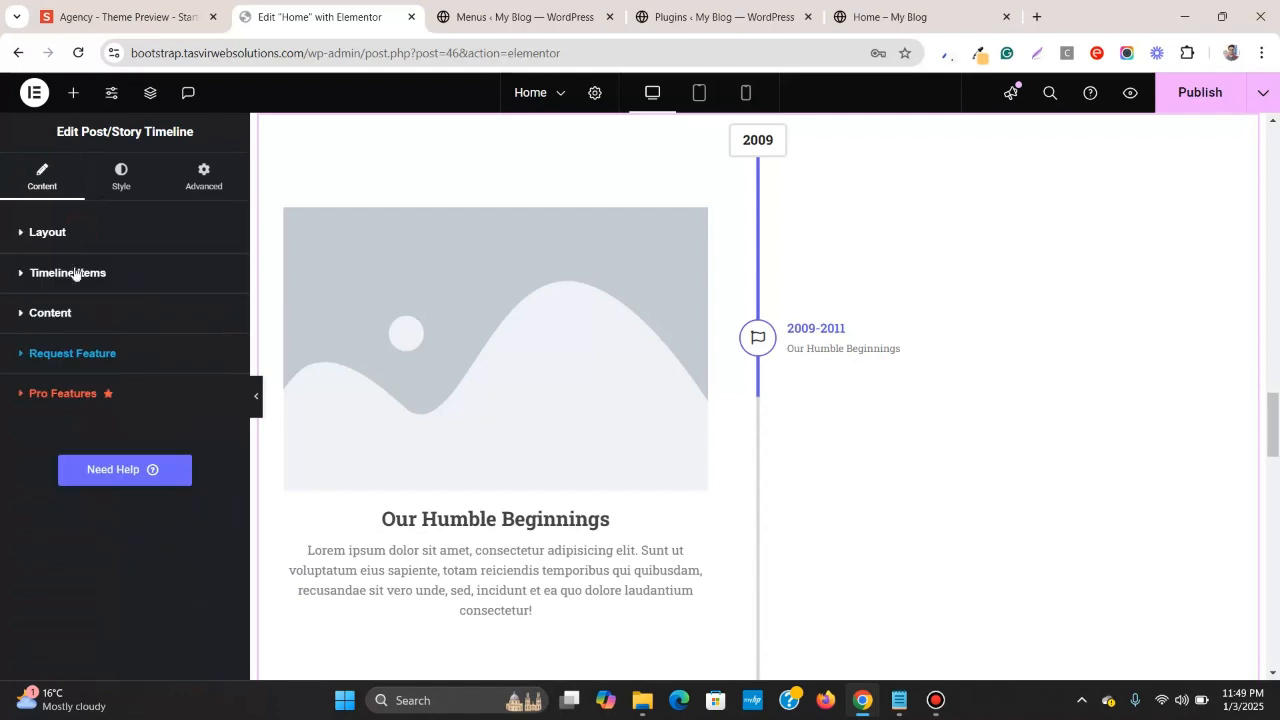
pyautogui.click(76, 274)
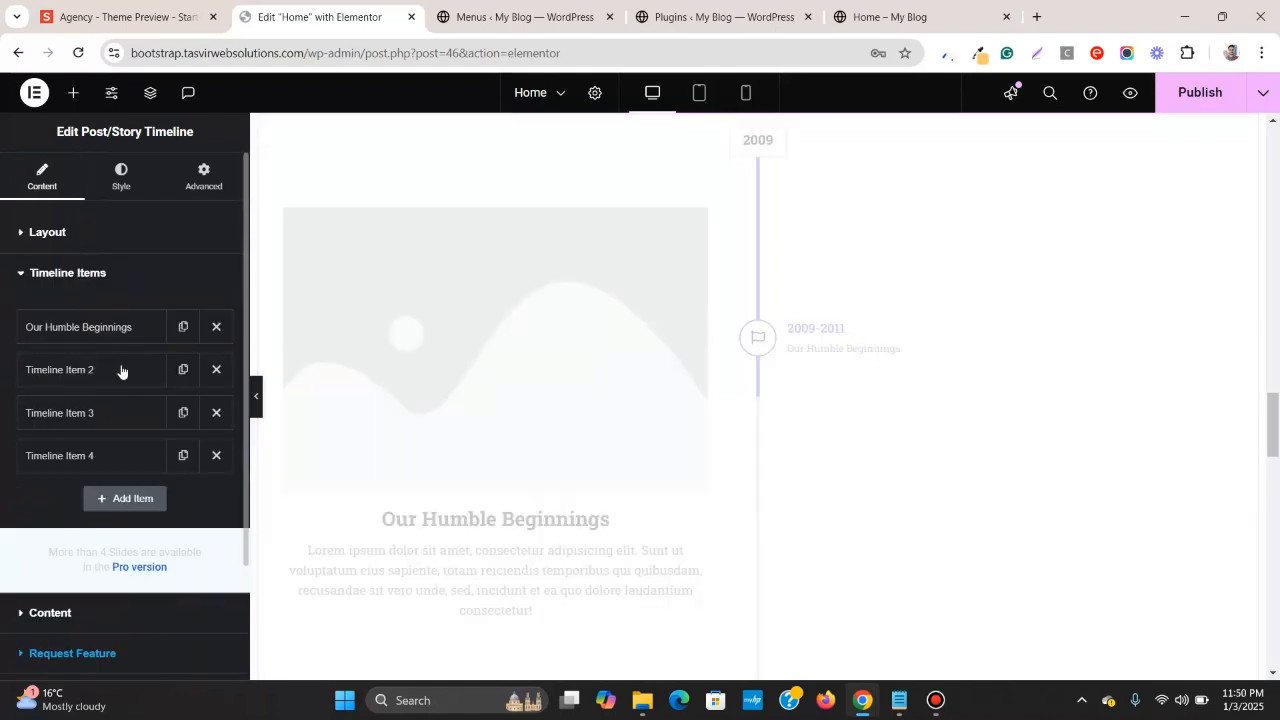
pyautogui.click(112, 344)
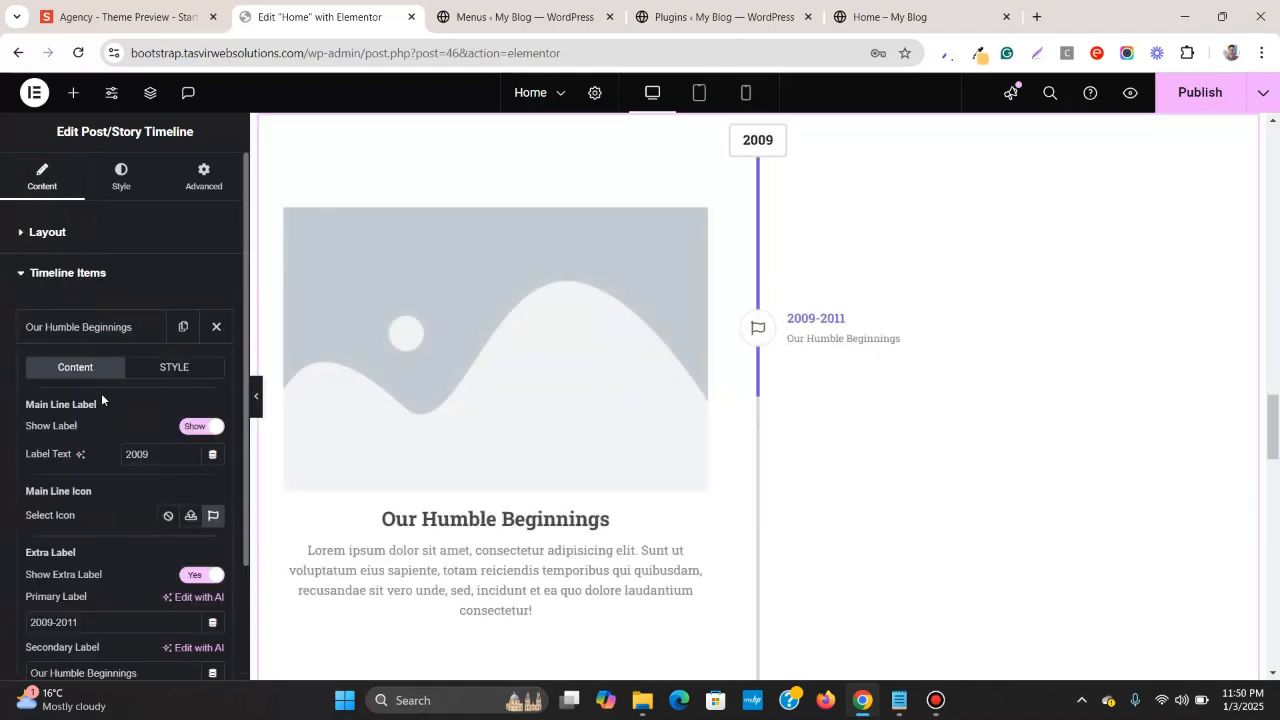
pyautogui.scroll(-5, 102, 393)
pyautogui.click(139, 407)
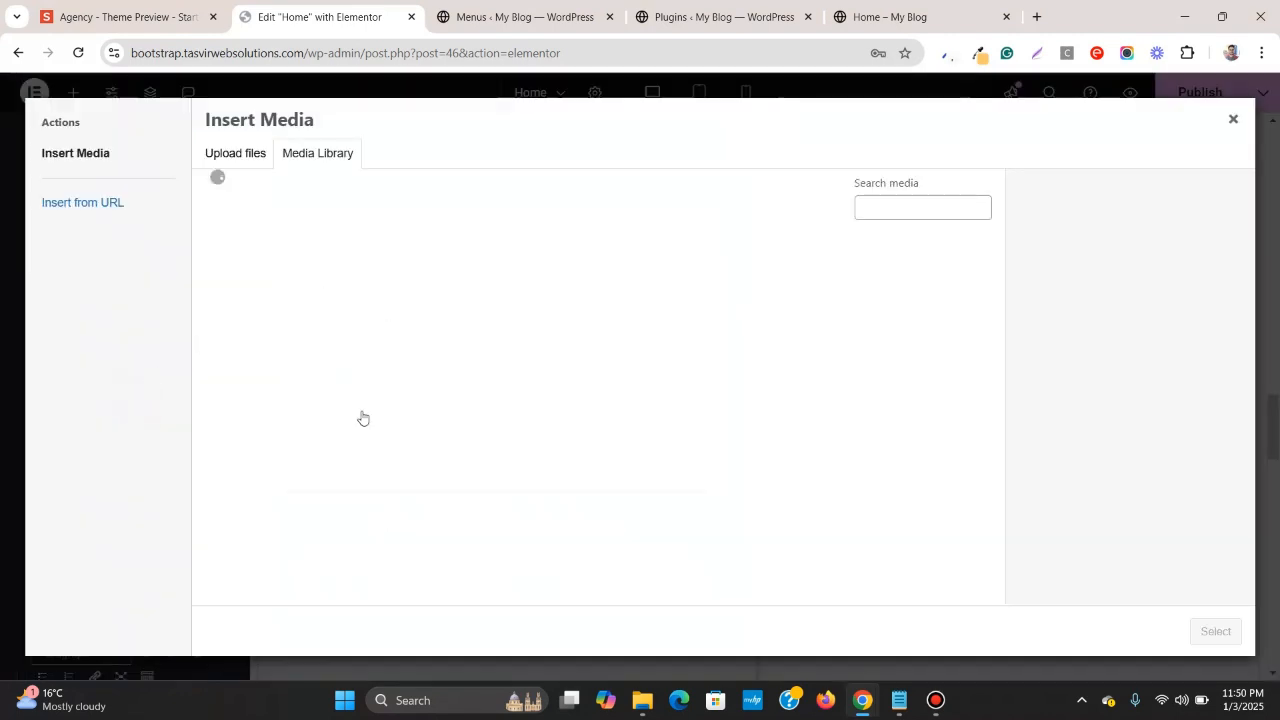
pyautogui.moveTo(642, 700)
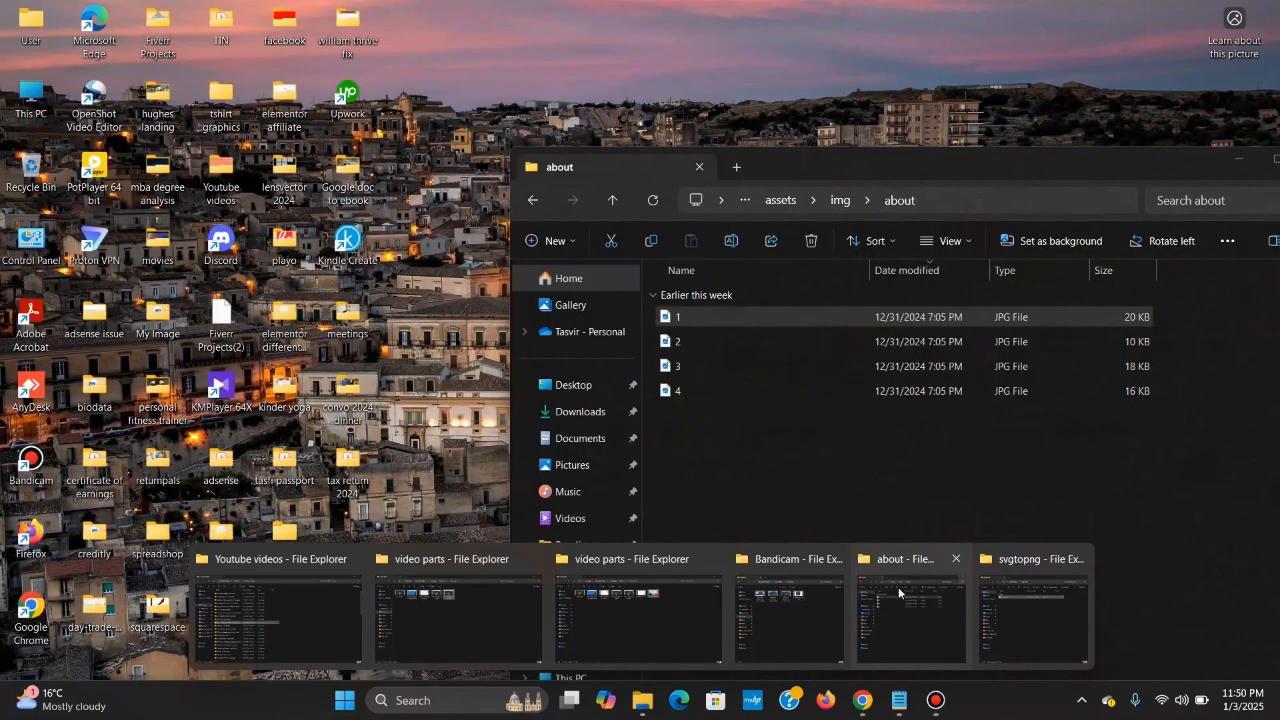
pyautogui.click(898, 590)
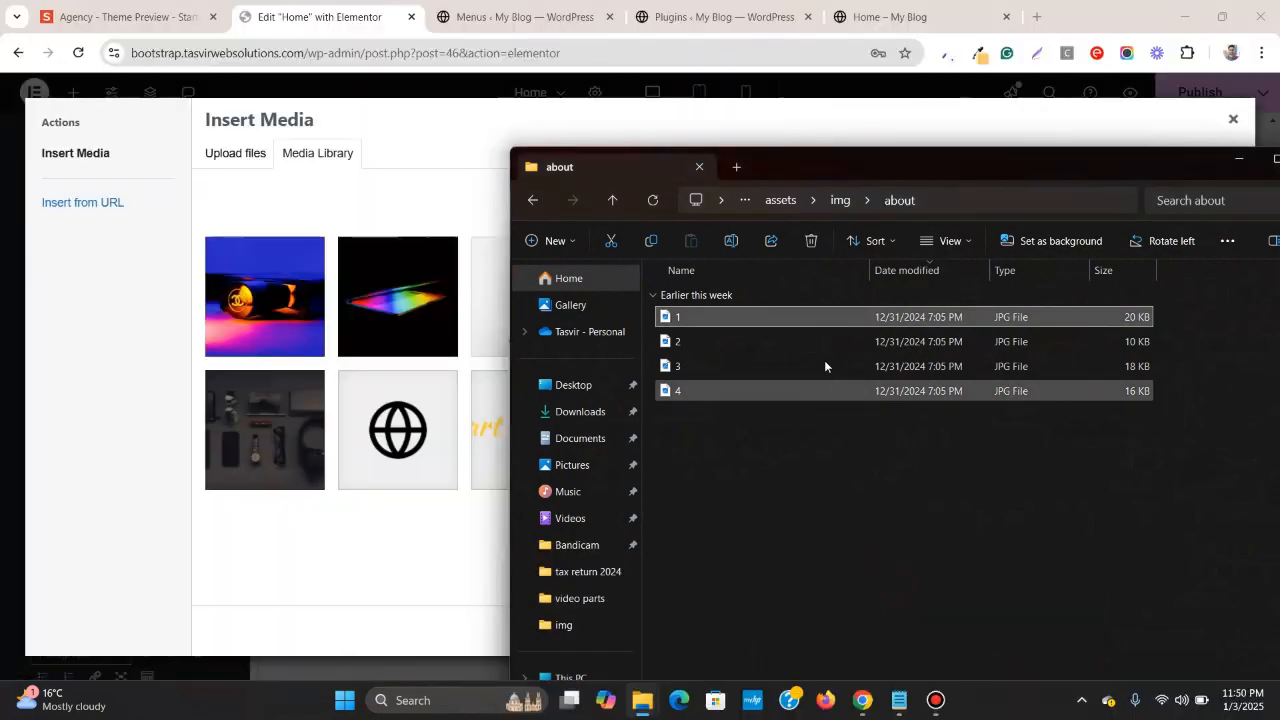
pyautogui.moveTo(741, 316); pyautogui.dragTo(313, 339)
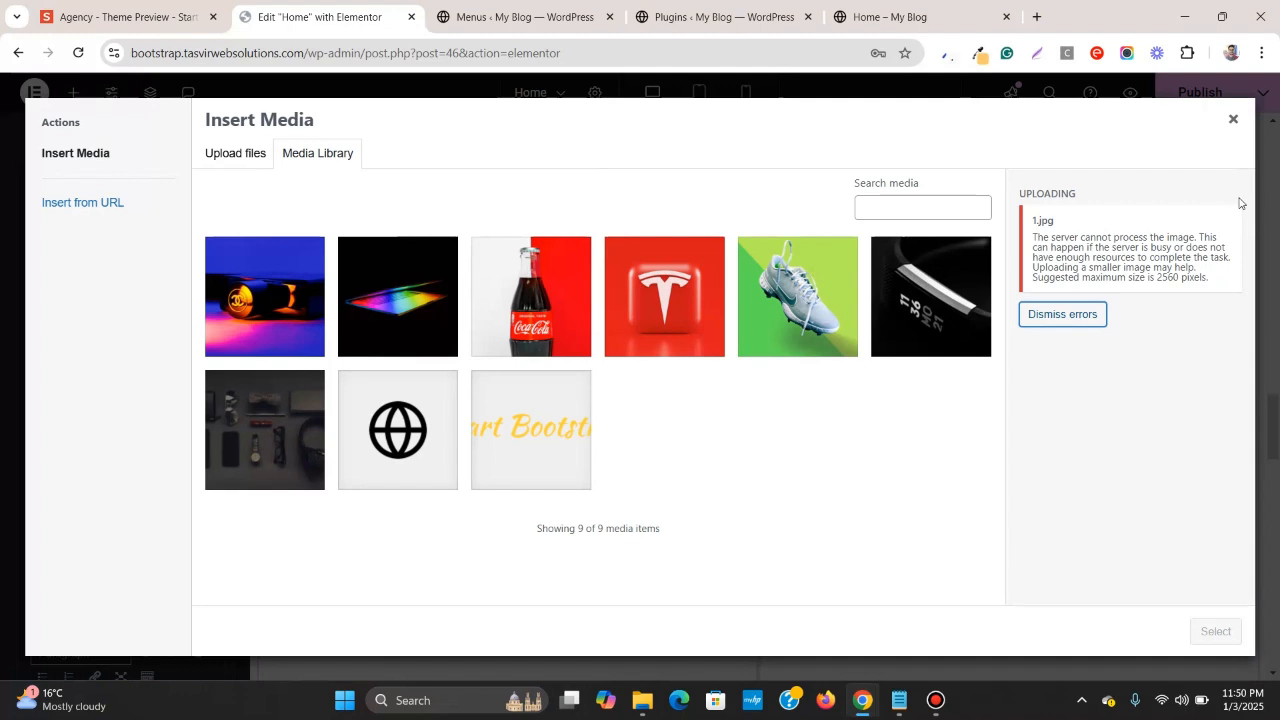
pyautogui.click(1232, 121)
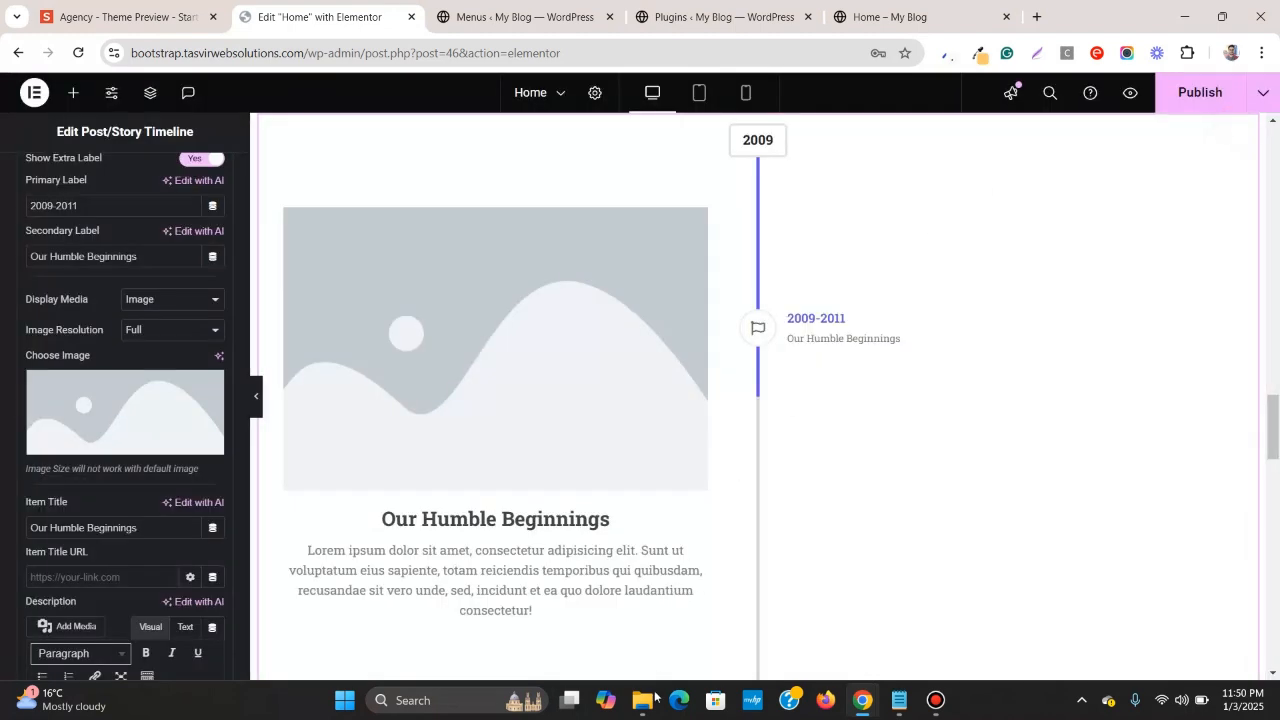
# - Publish the Home page changes and reload the editor
pyautogui.moveTo(654, 707)
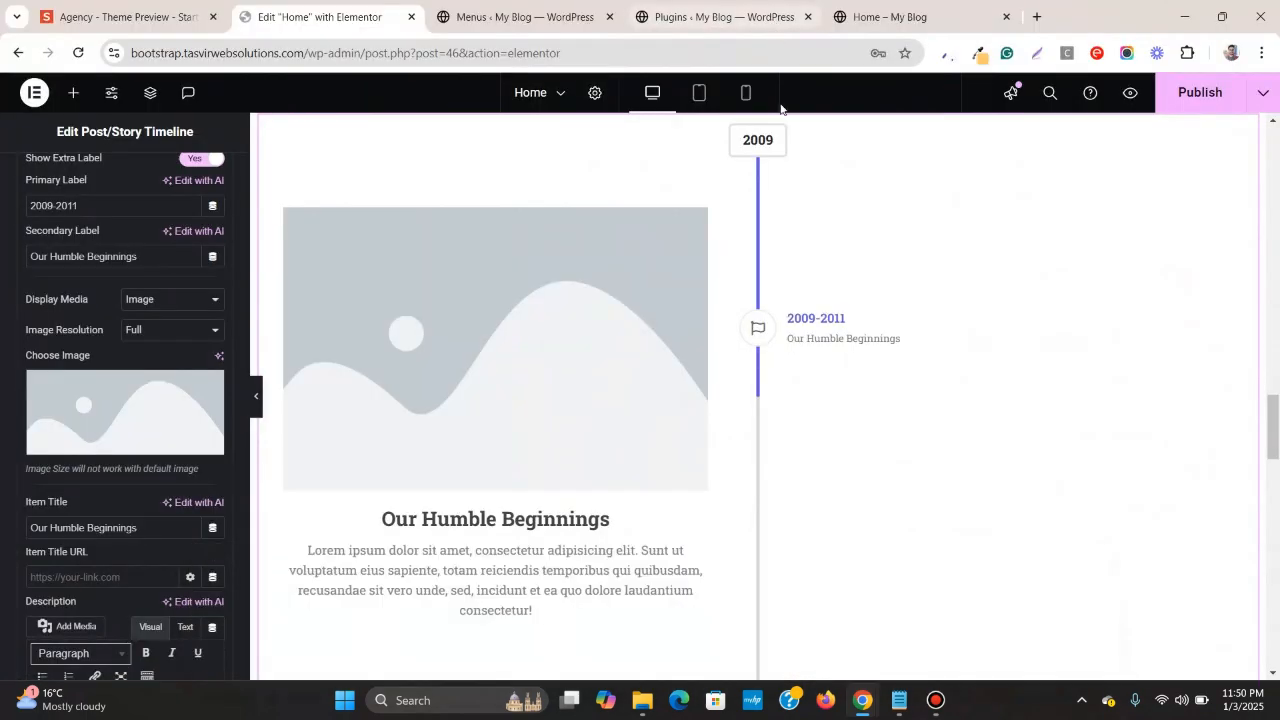
pyautogui.click(1195, 96)
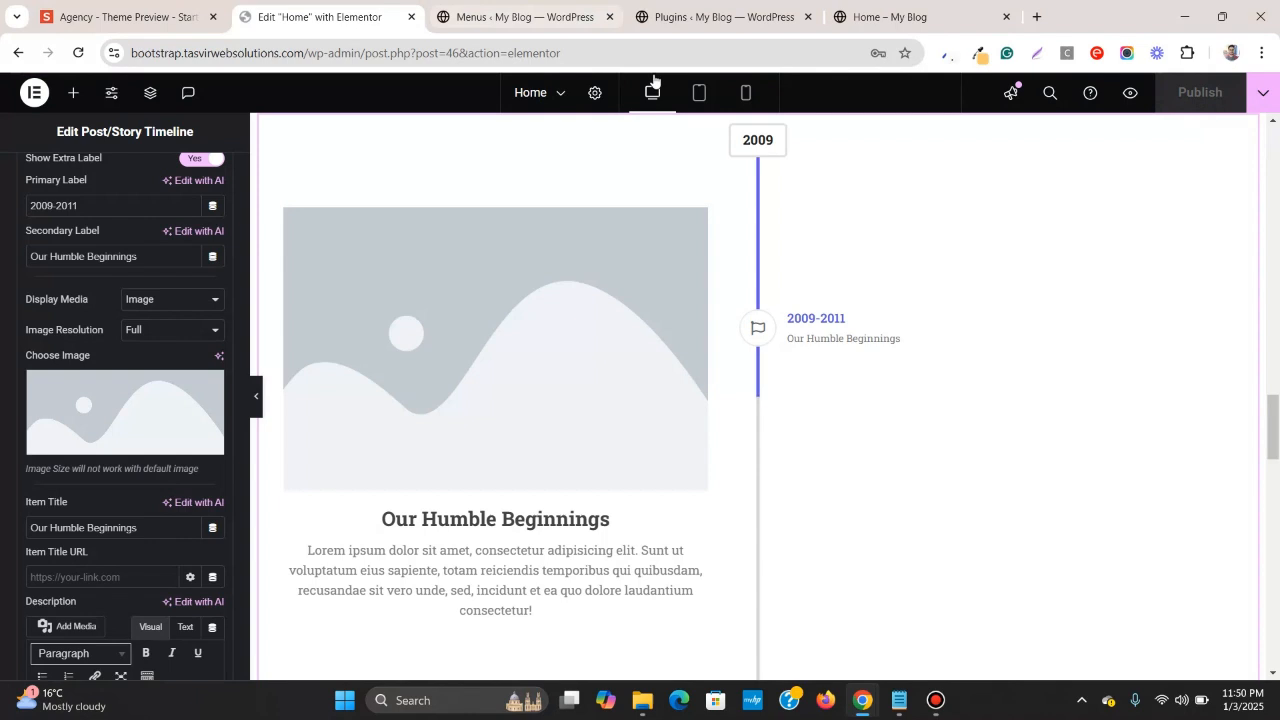
pyautogui.click(78, 53)
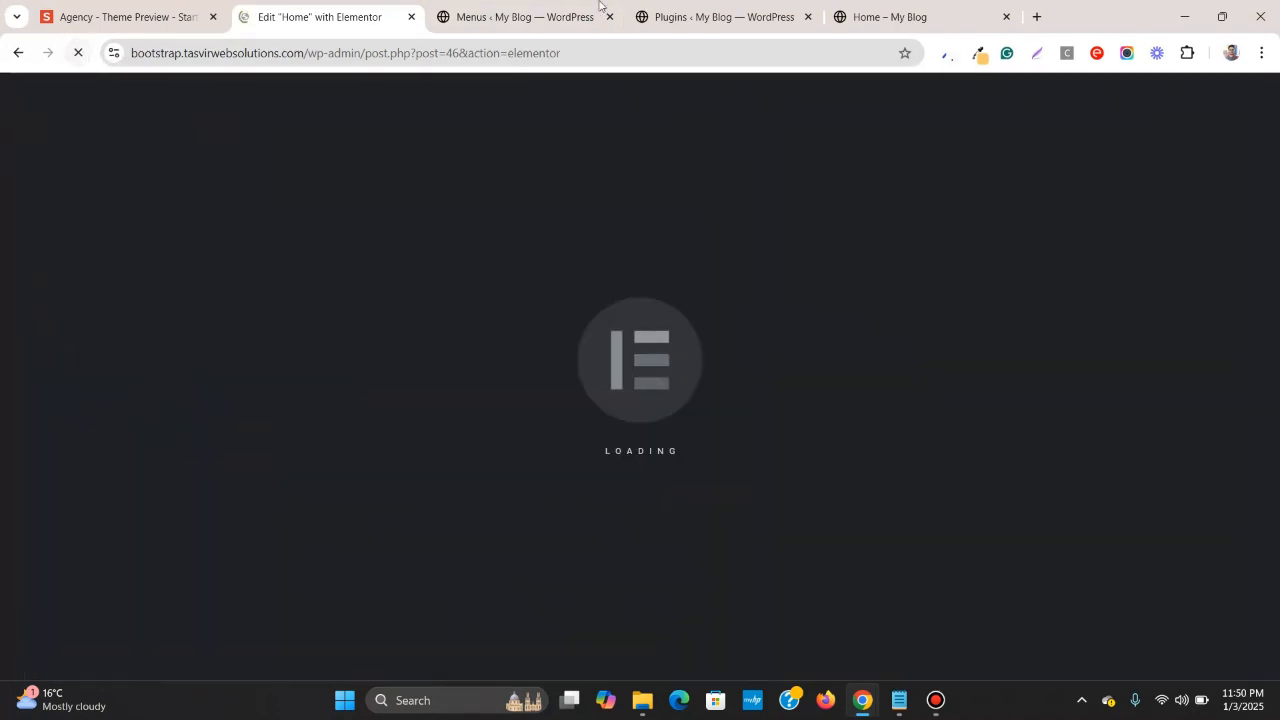
pyautogui.moveTo(620, 5)
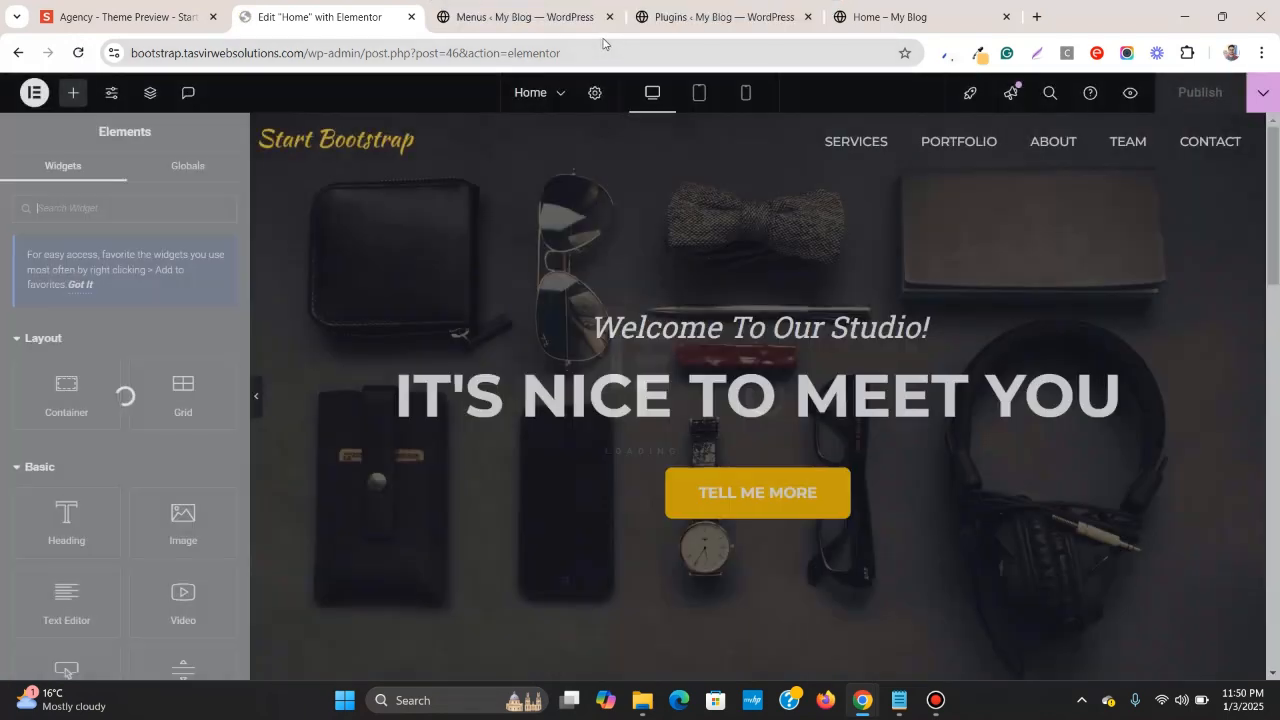
# - Reopen the media library for the "Our Humble Beginnings" timeline item's image
pyautogui.scroll(-7, 746, 208)
pyautogui.scroll(3, 748, 207)
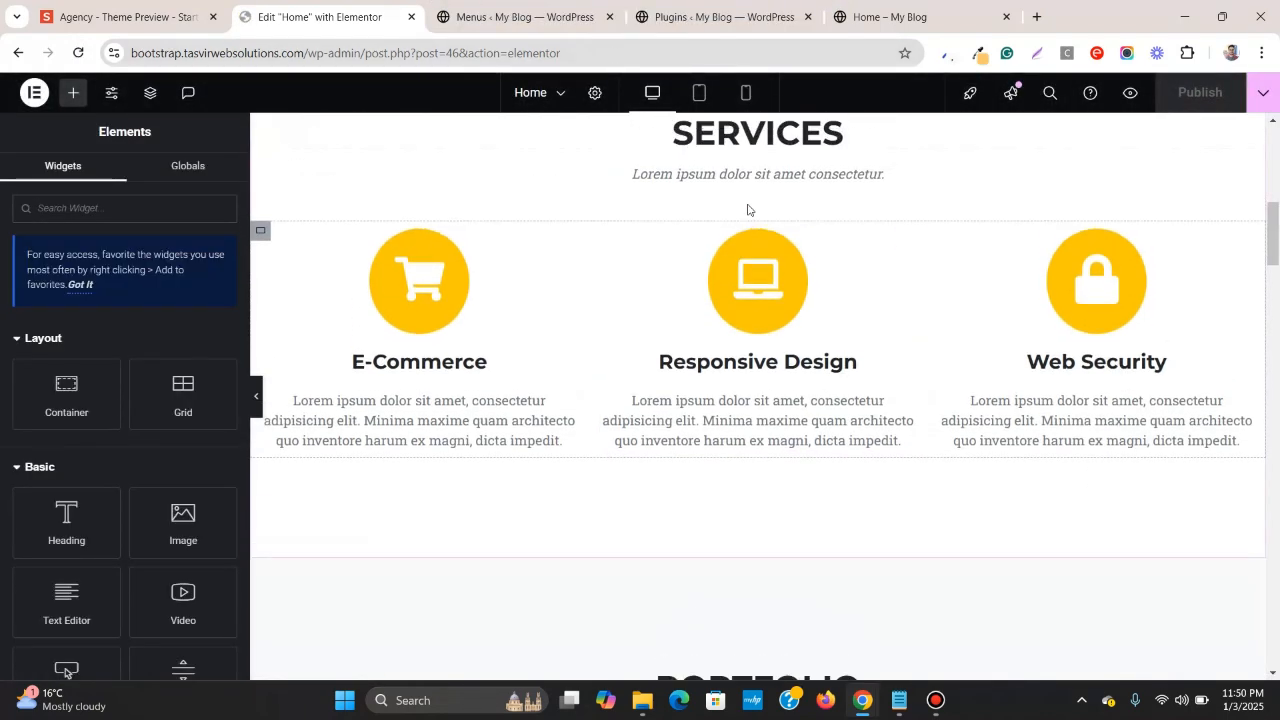
pyautogui.scroll(-3, 748, 207)
pyautogui.scroll(-15, 747, 209)
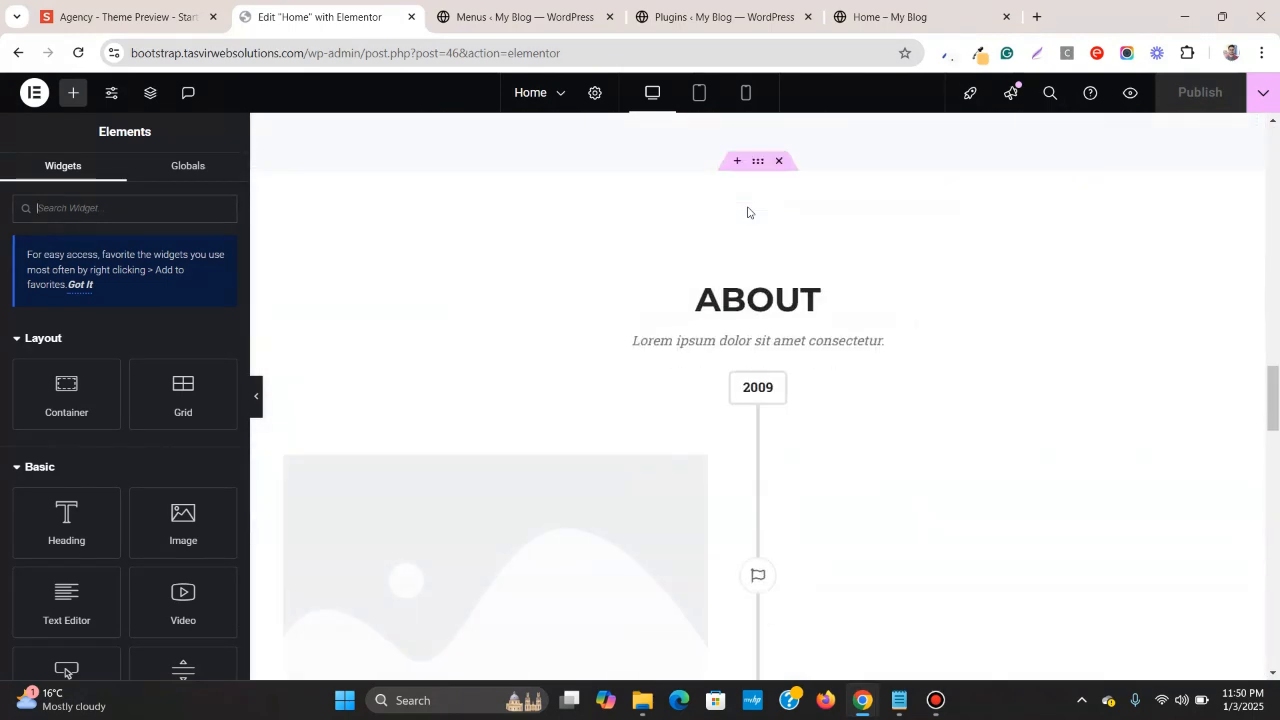
pyautogui.click(674, 227)
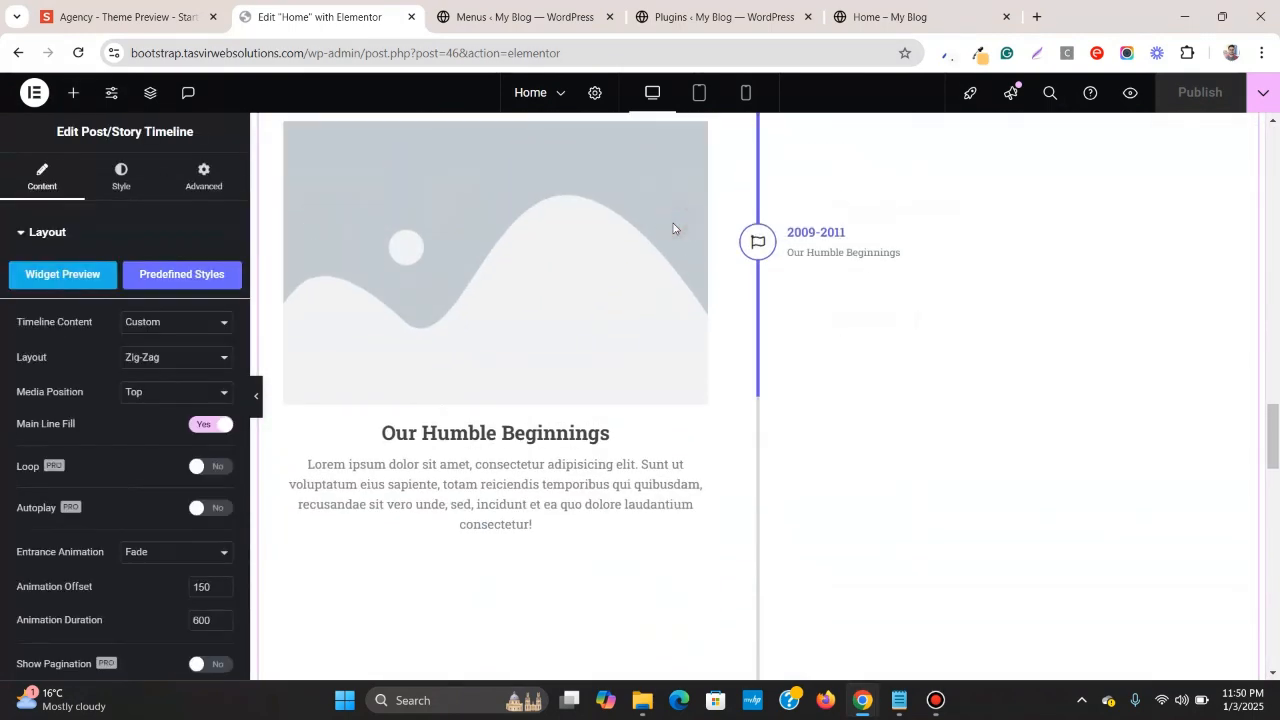
pyautogui.scroll(-3, 90, 304)
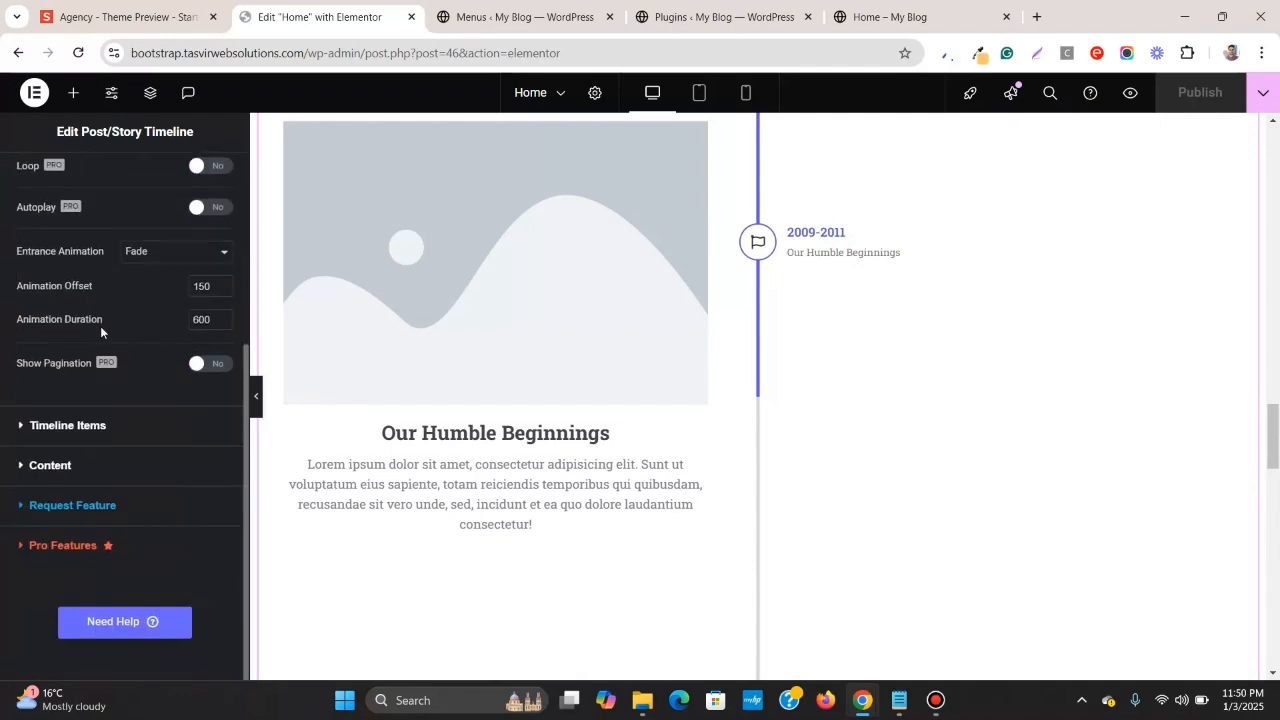
pyautogui.click(126, 436)
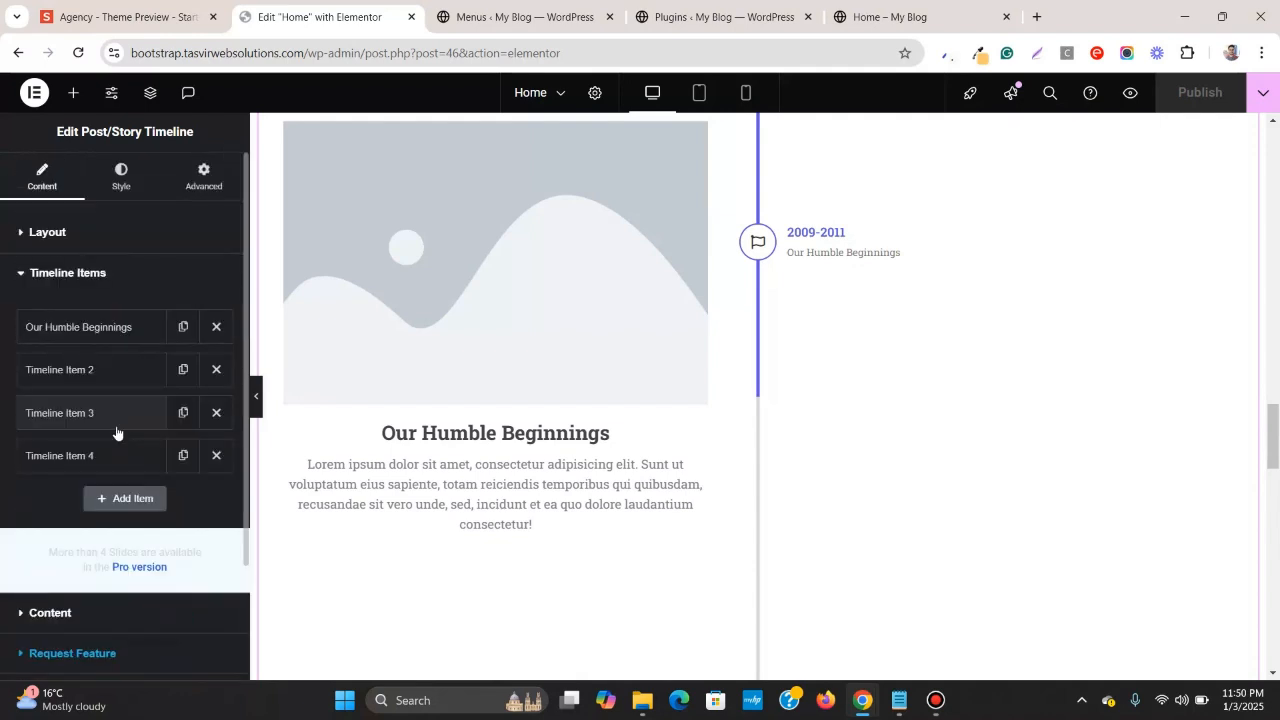
pyautogui.click(119, 334)
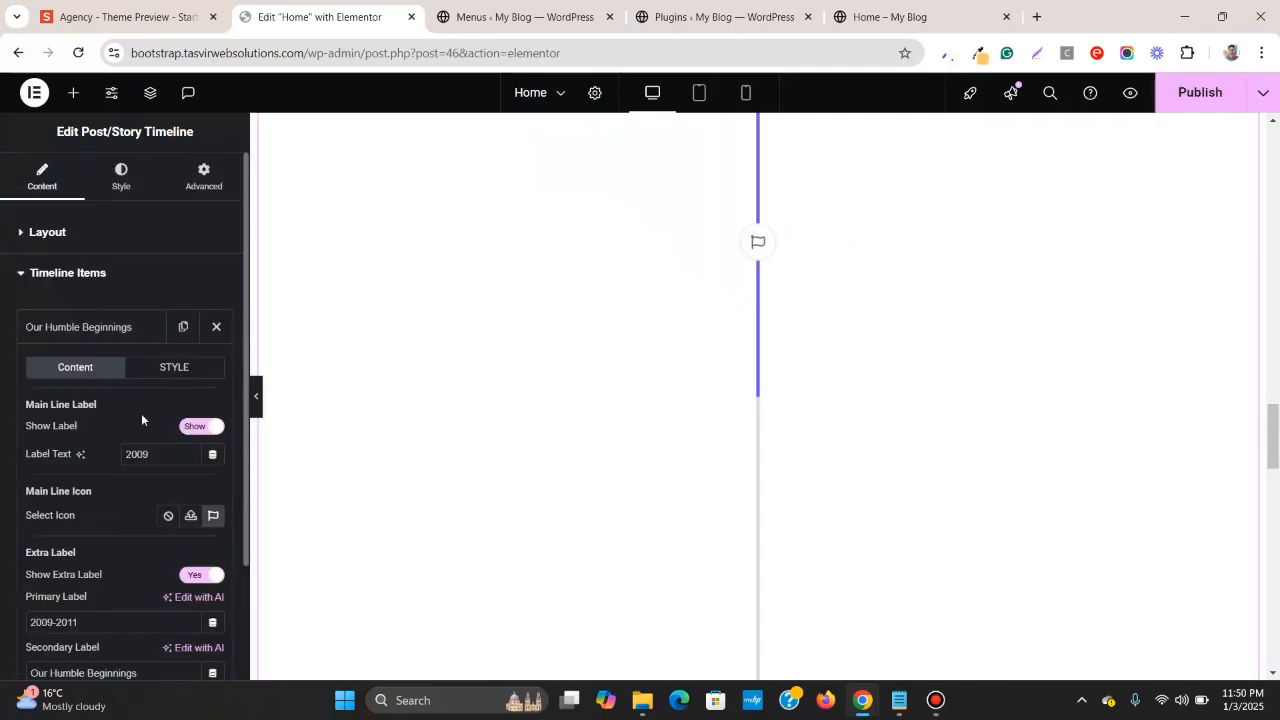
pyautogui.scroll(-3, 140, 415)
pyautogui.click(143, 479)
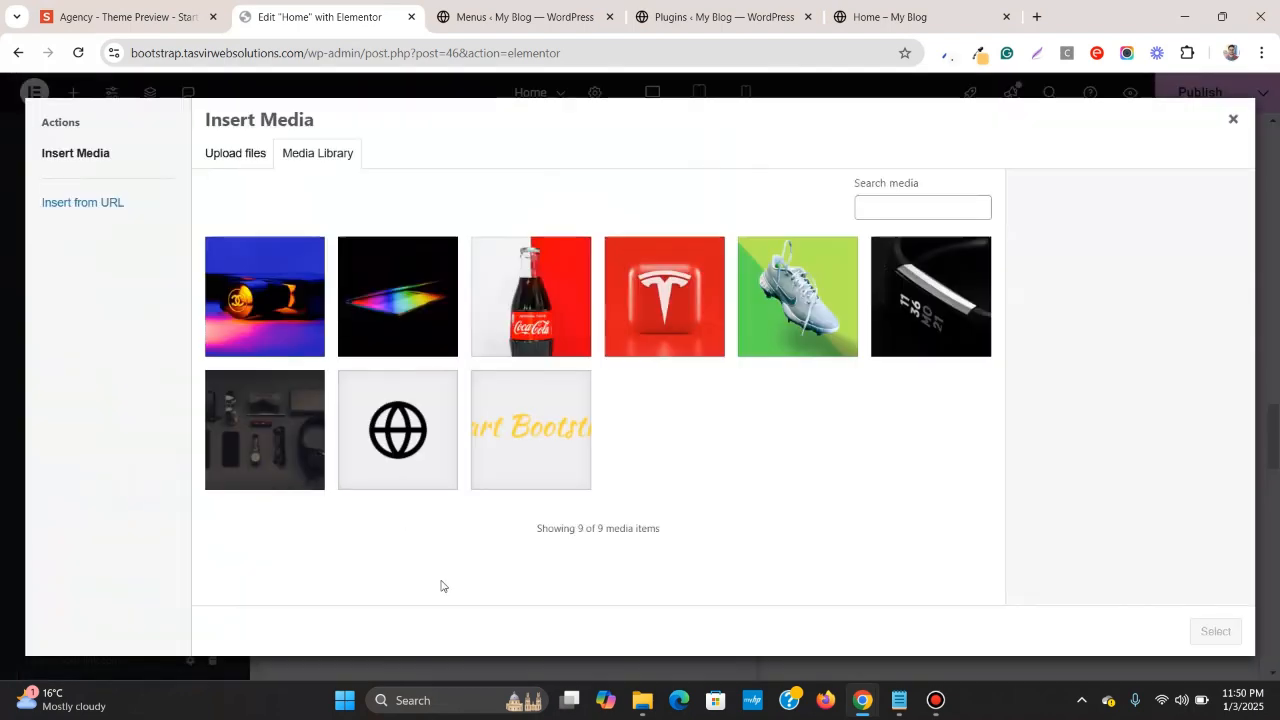
# - Switch to File Explorer's about folder and open the file properties of image 1
pyautogui.moveTo(642, 700)
pyautogui.click(1000, 630)
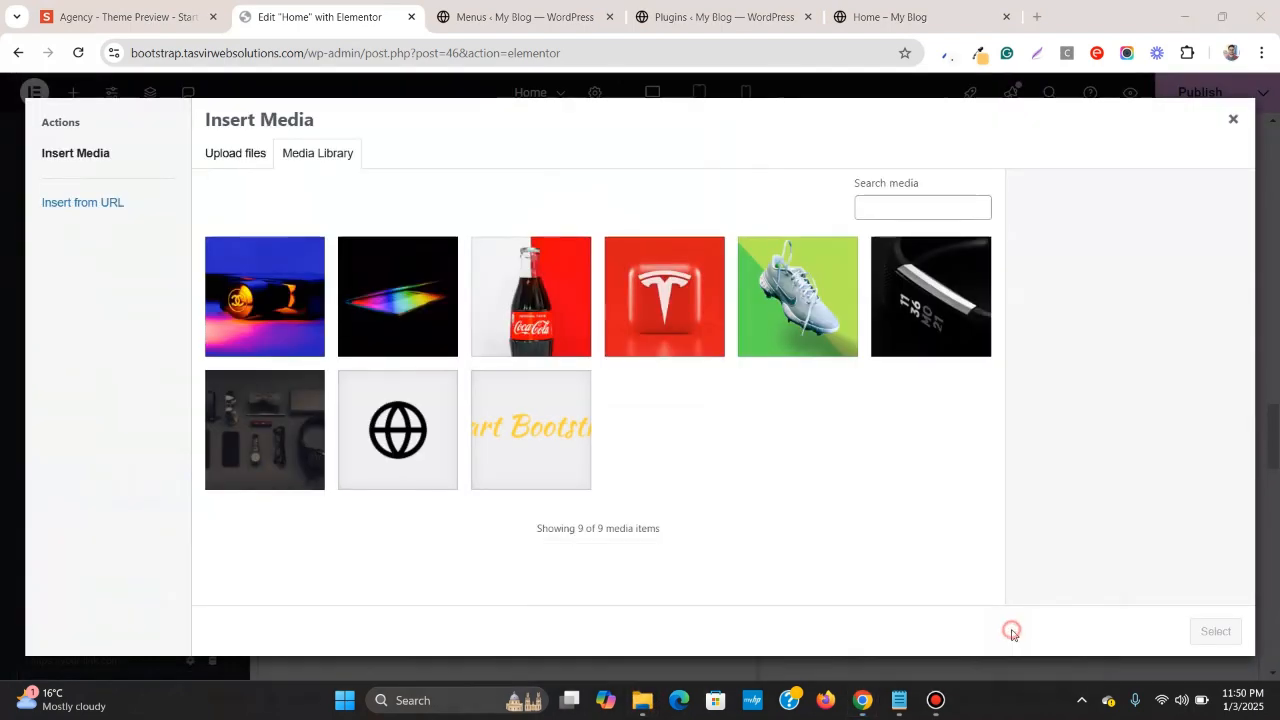
pyautogui.click(734, 13)
pyautogui.moveTo(642, 700)
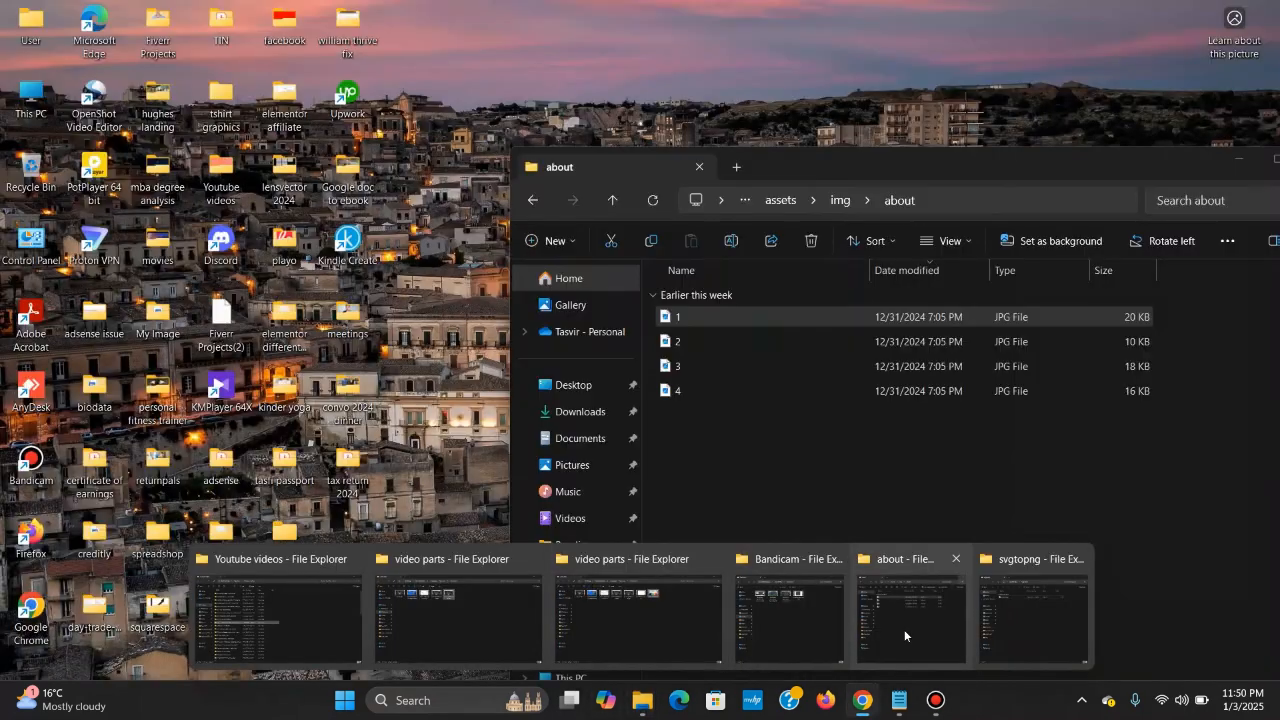
pyautogui.click(904, 634)
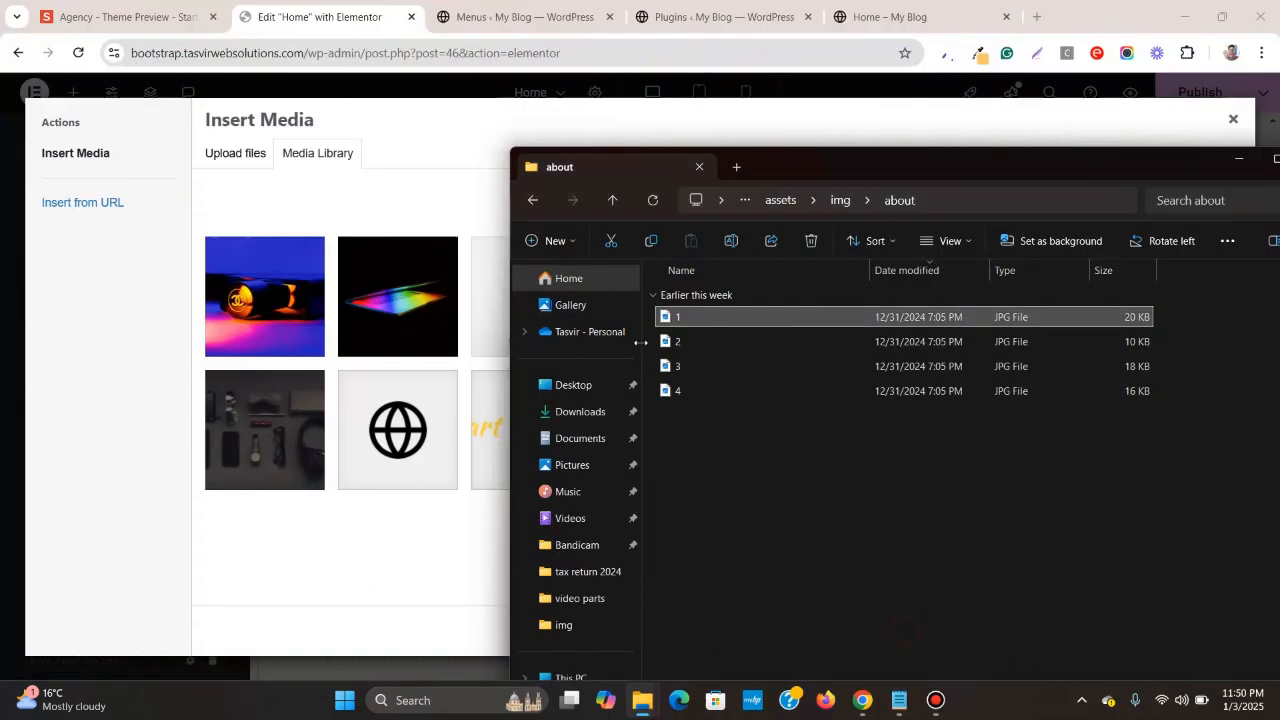
pyautogui.rightClick(732, 316)
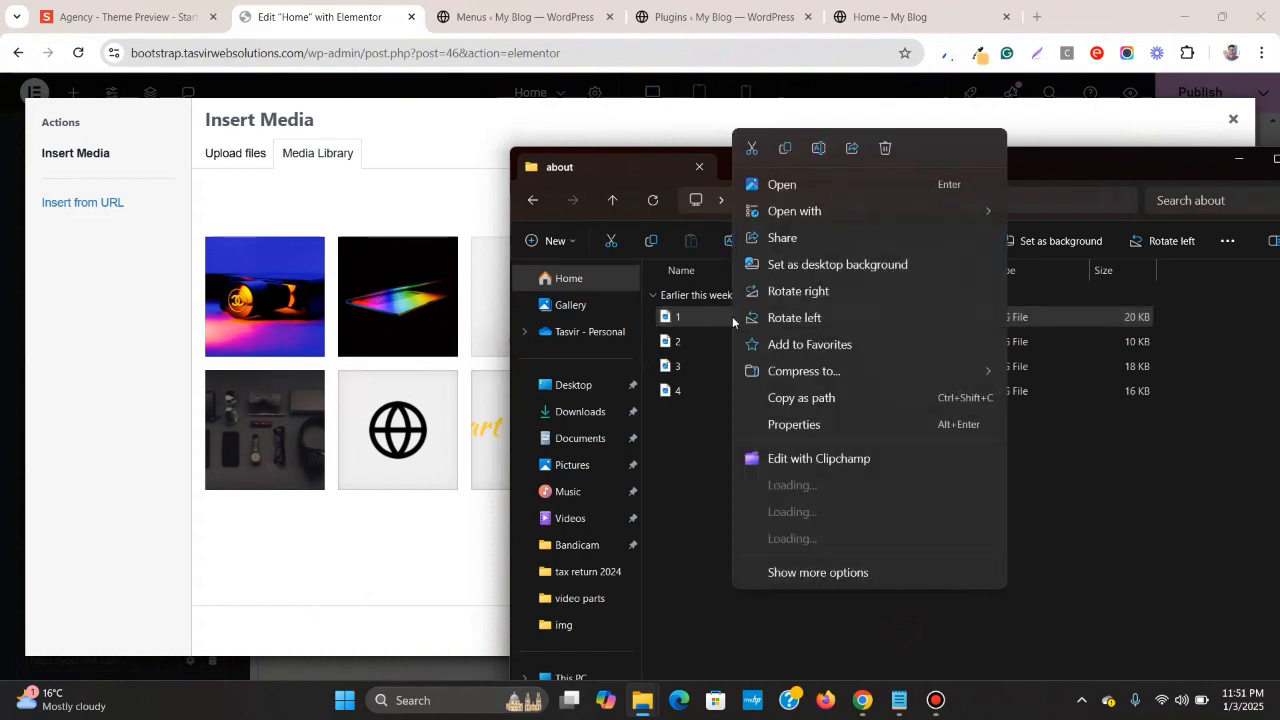
pyautogui.click(819, 429)
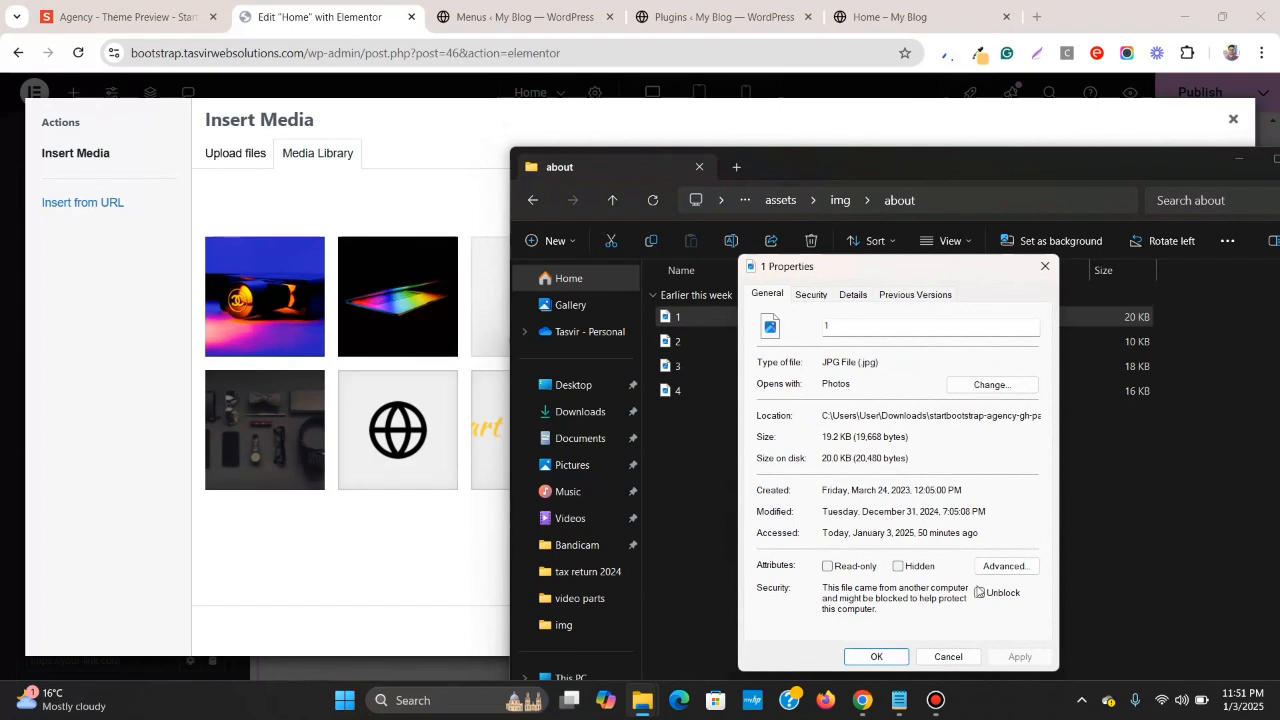
# - Close the file properties, upload image 1 from the about folder to the media library, and insert it as the "Our Humble Beginnings" image
pyautogui.click(948, 657)
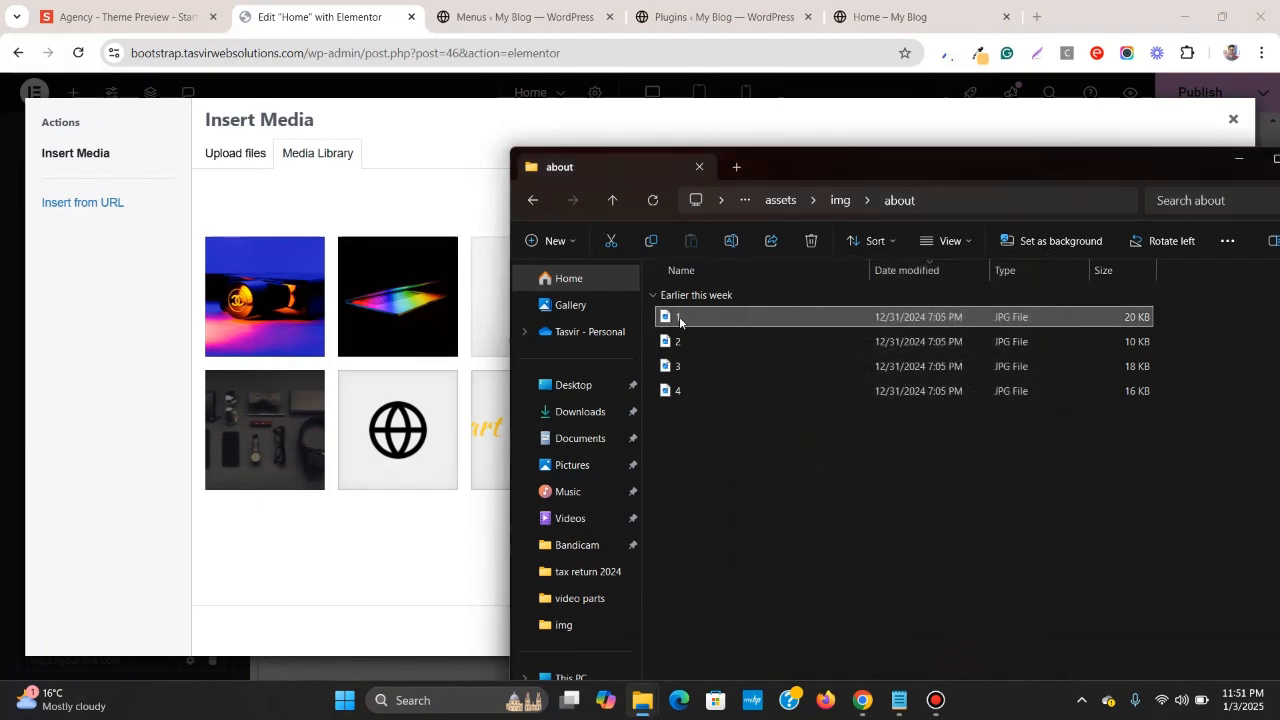
pyautogui.moveTo(673, 310); pyautogui.dragTo(529, 211)
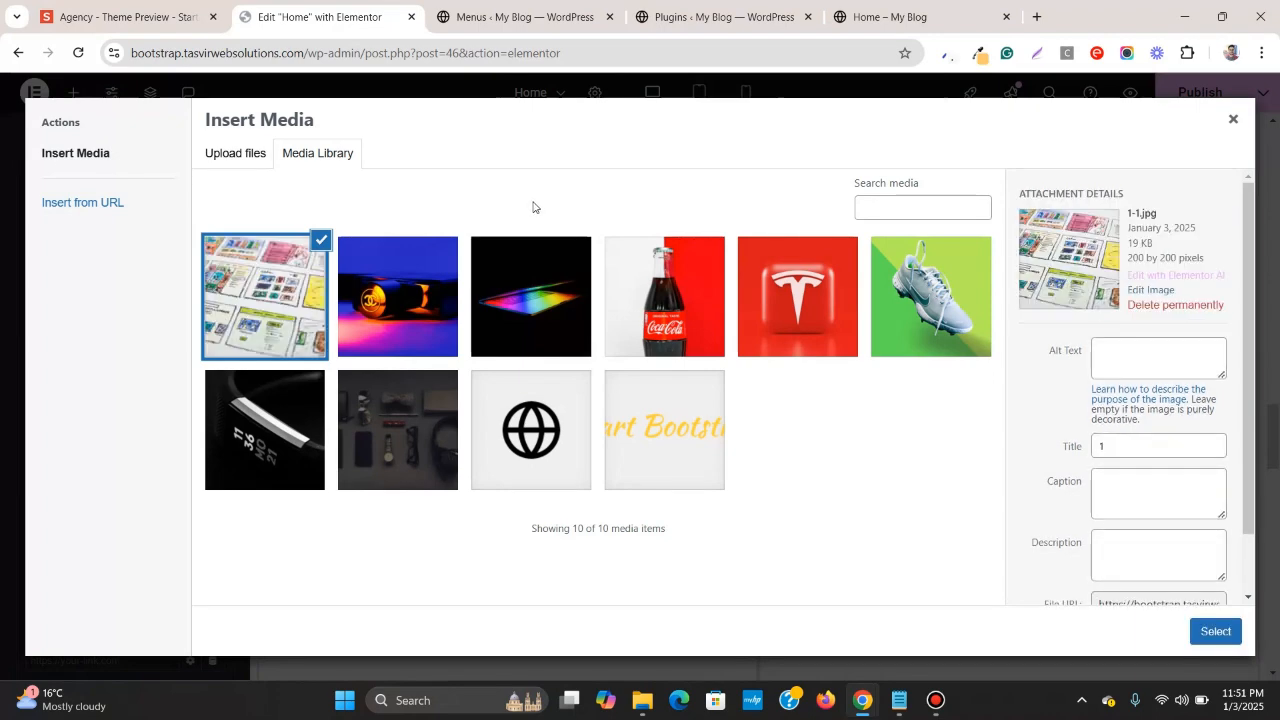
pyautogui.click(1216, 632)
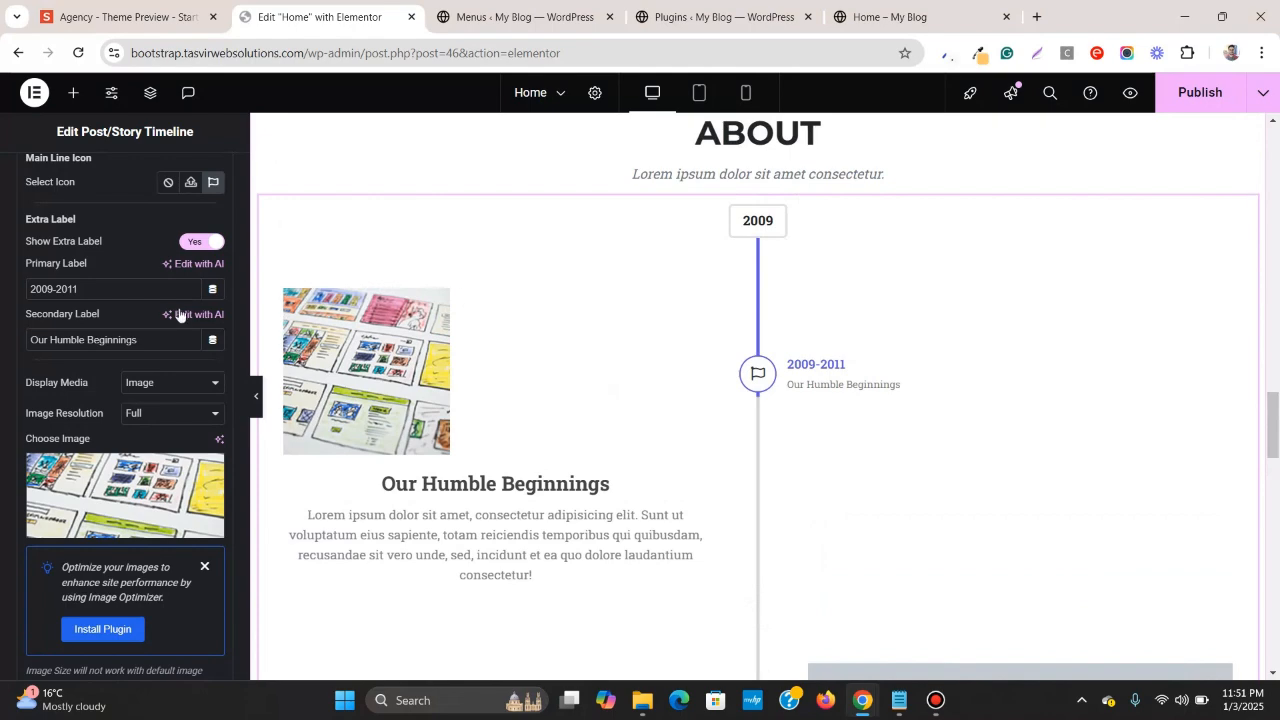
# - Examine the "Our Humble Beginnings" item's fields and the timeline widget's media, content and layout settings for image and alignment options
pyautogui.scroll(-4, 170, 322)
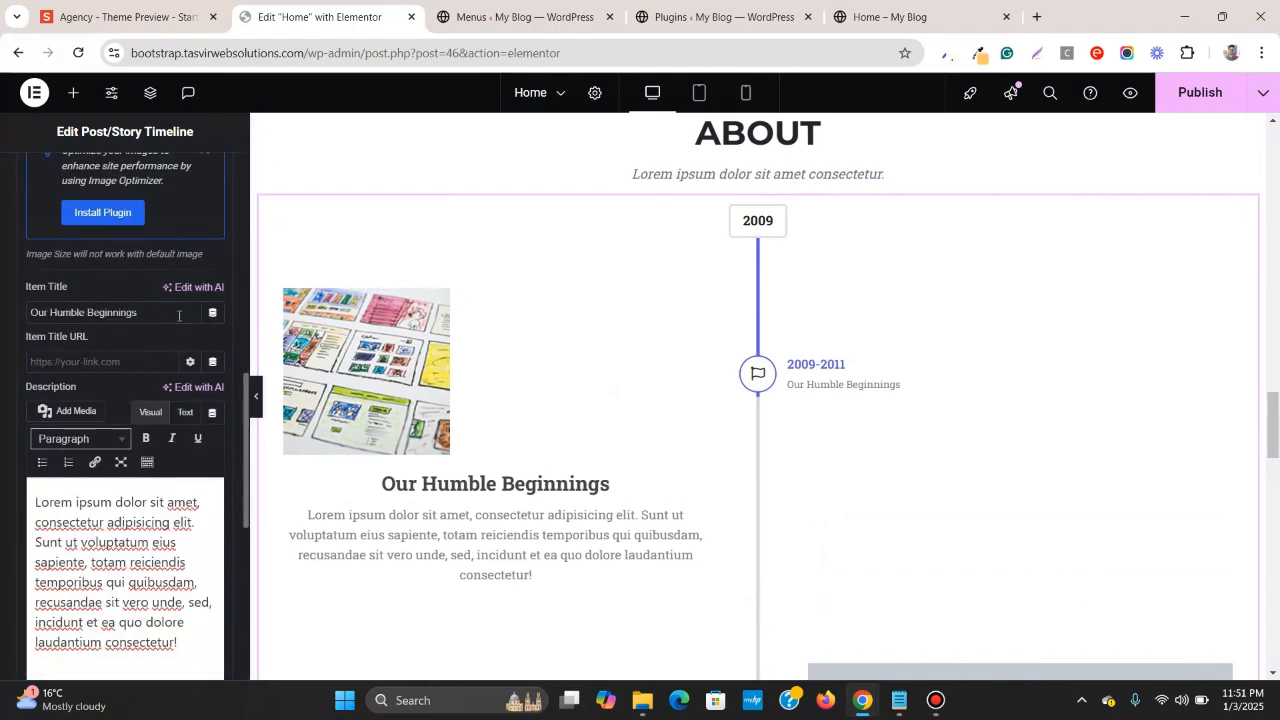
pyautogui.scroll(-2, 168, 335)
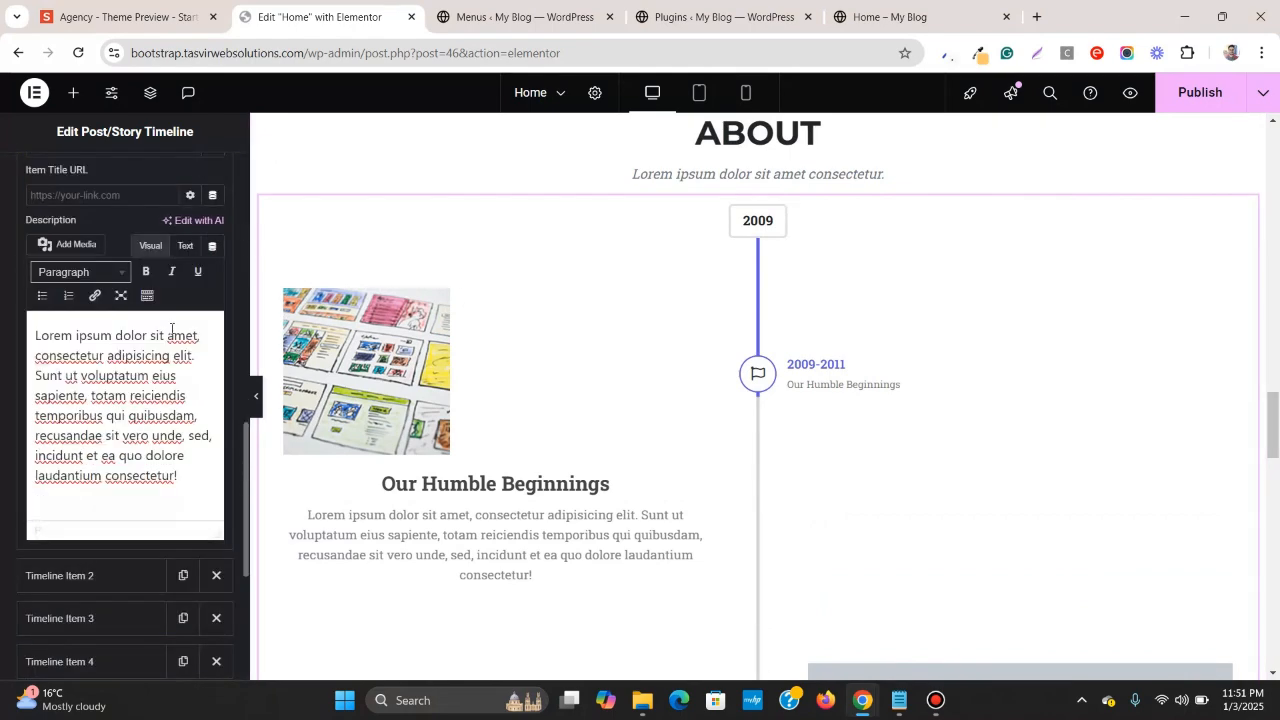
pyautogui.scroll(10, 160, 260)
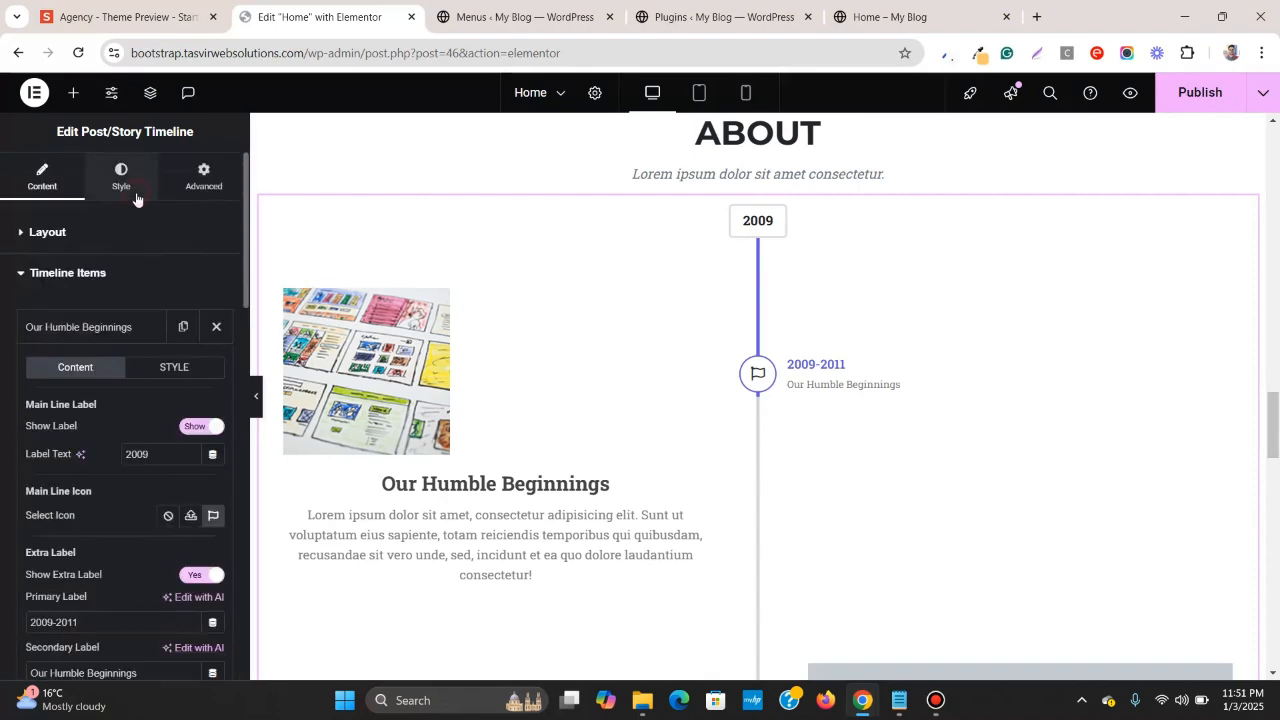
pyautogui.click(137, 197)
pyautogui.scroll(-2, 108, 362)
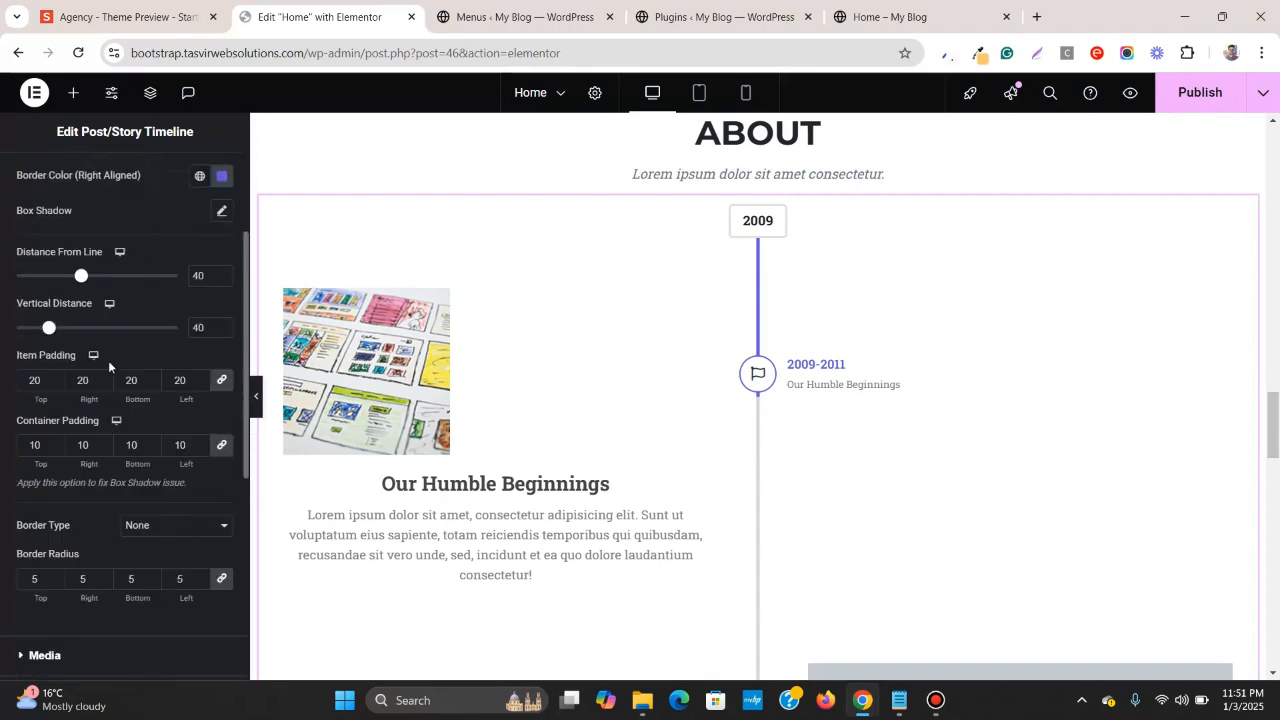
pyautogui.scroll(-4, 112, 358)
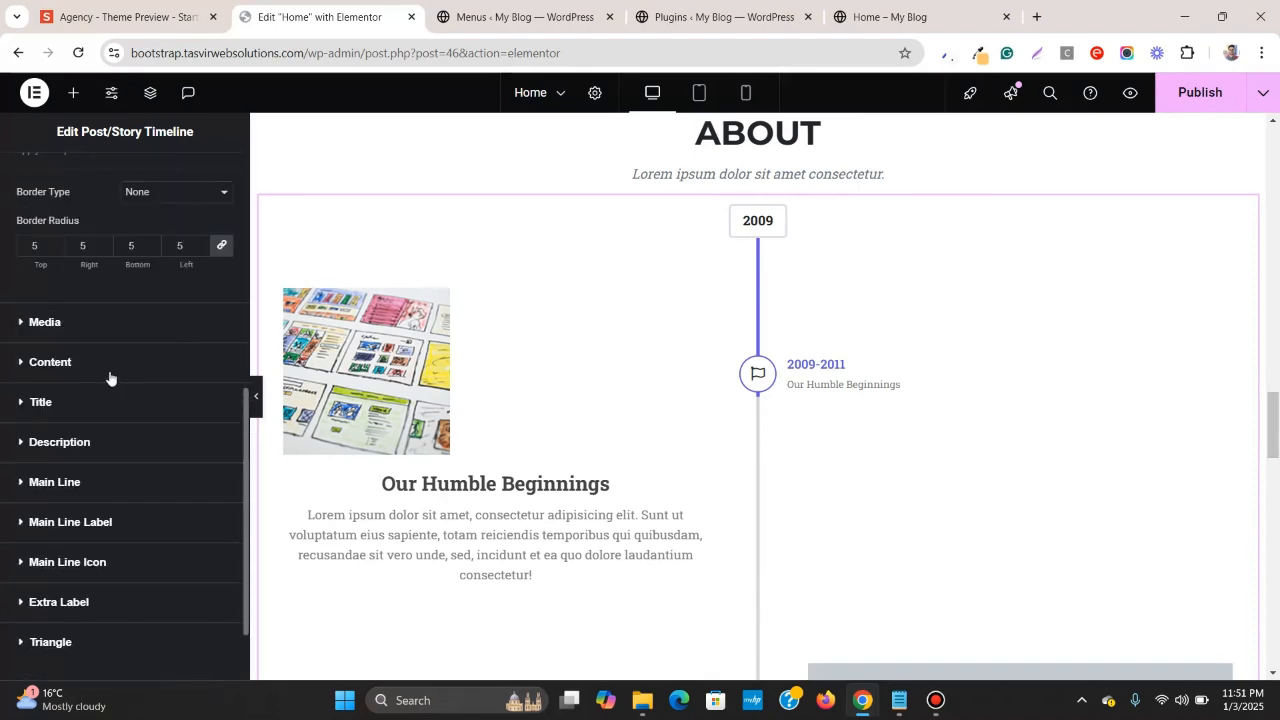
pyautogui.click(114, 321)
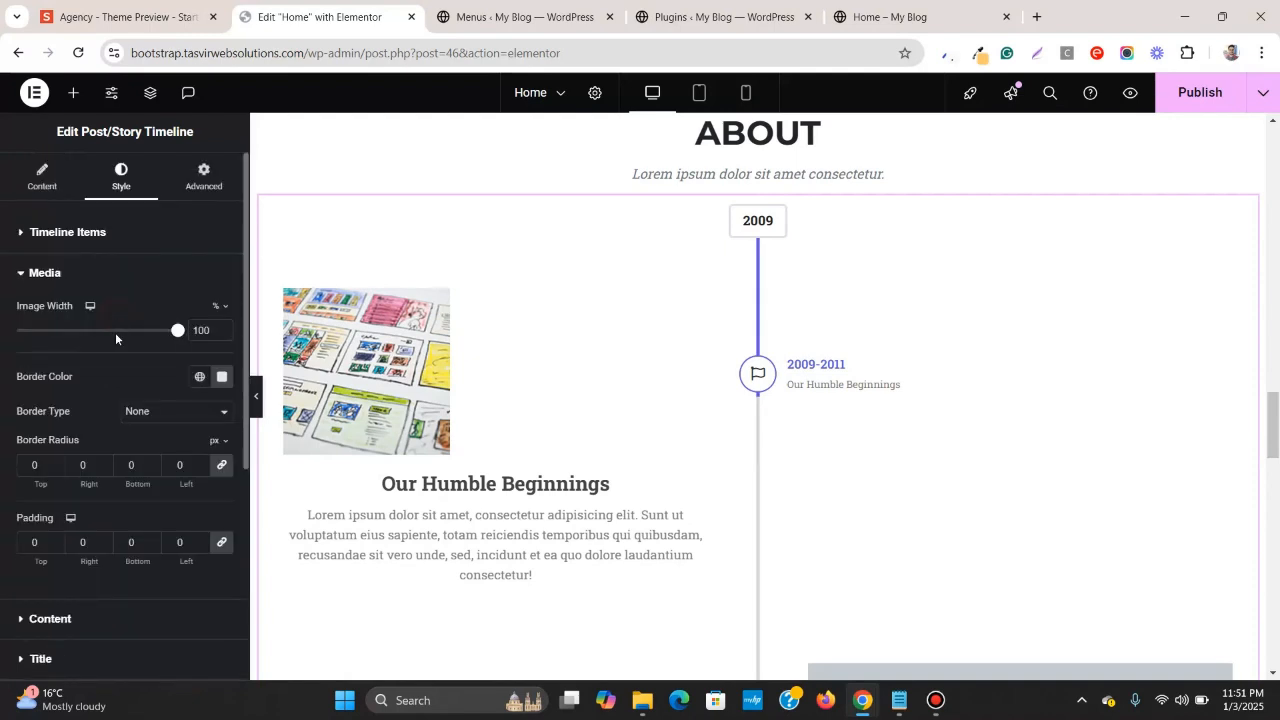
pyautogui.click(42, 176)
pyautogui.scroll(-2, 74, 263)
pyautogui.scroll(-3, 74, 263)
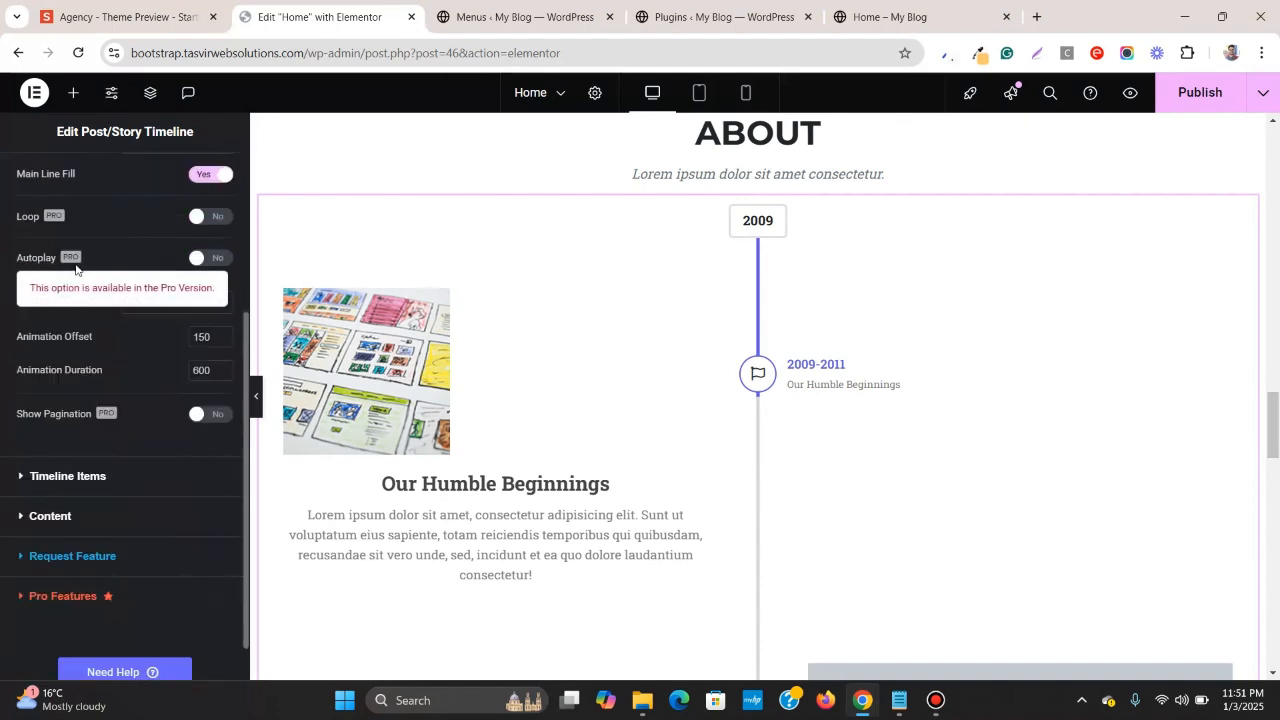
pyautogui.click(158, 514)
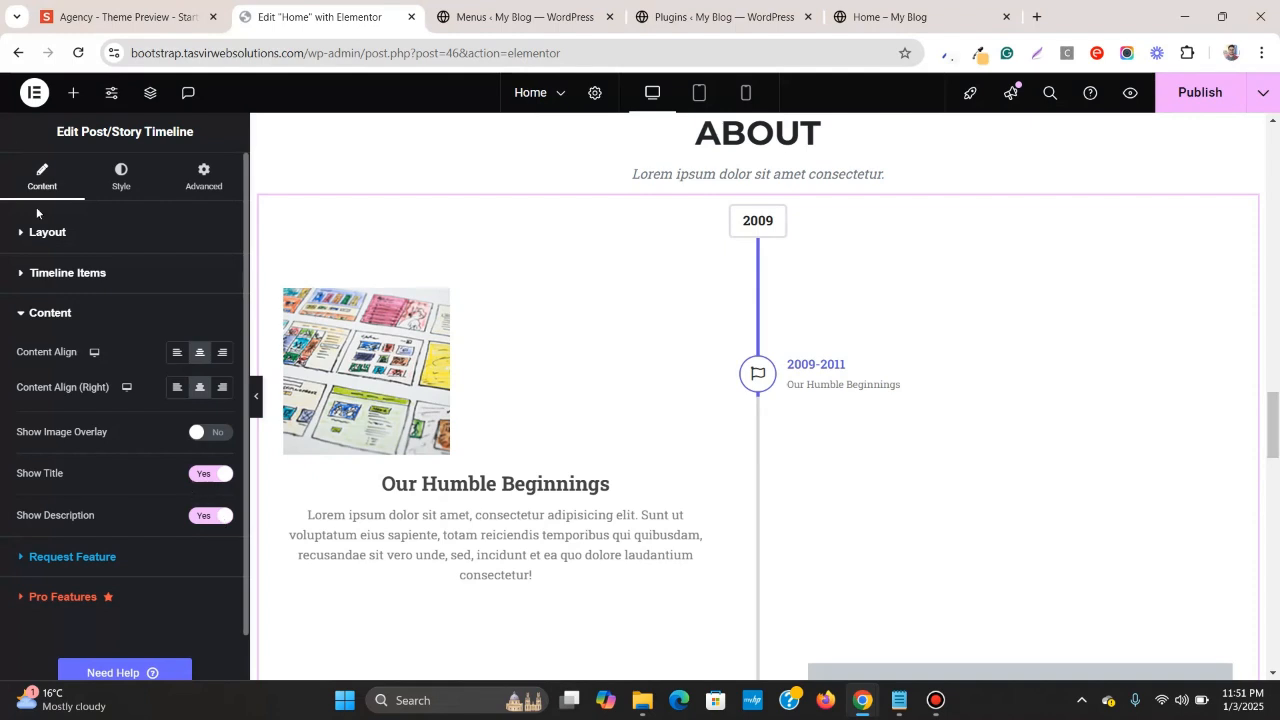
pyautogui.click(118, 190)
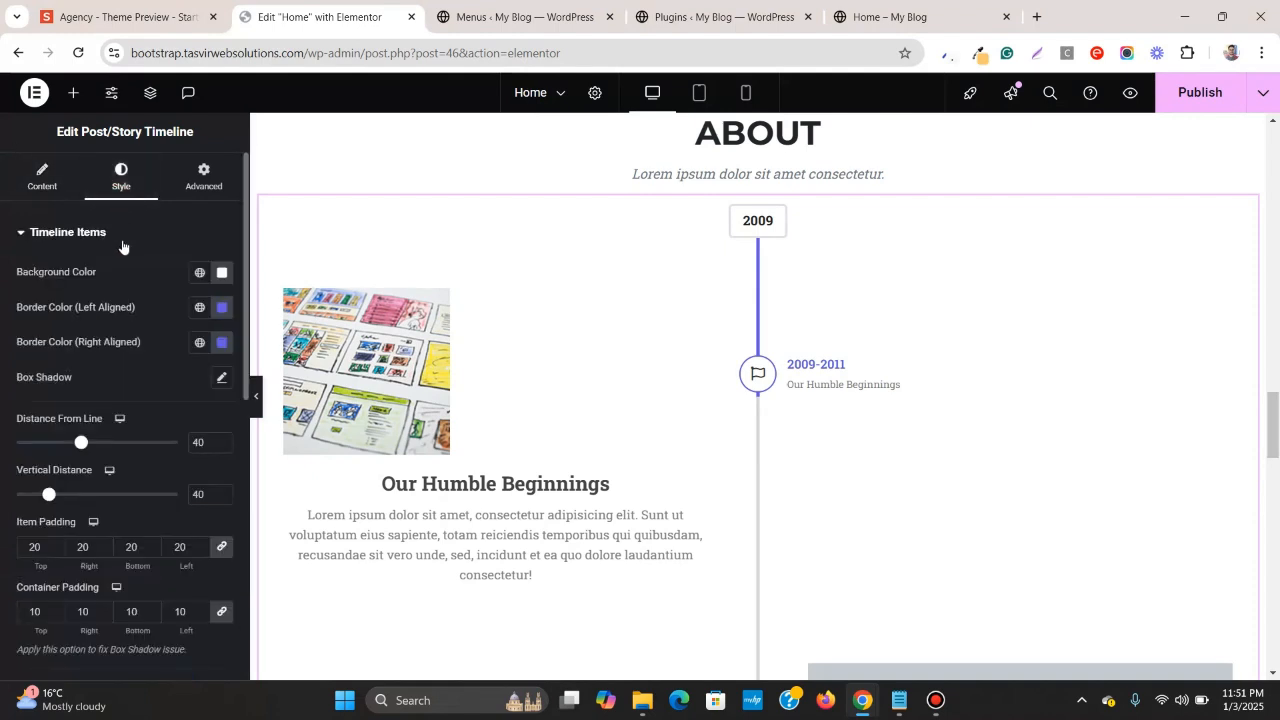
pyautogui.scroll(-5, 123, 245)
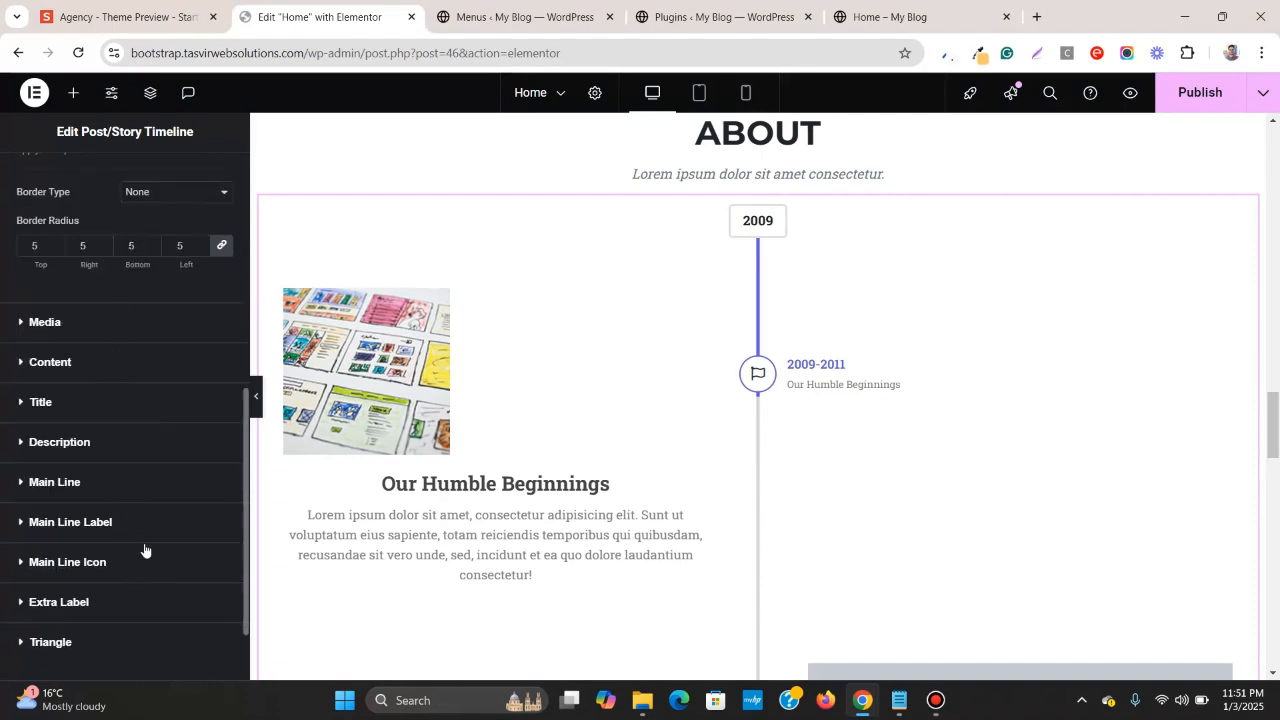
pyautogui.scroll(2, 125, 266)
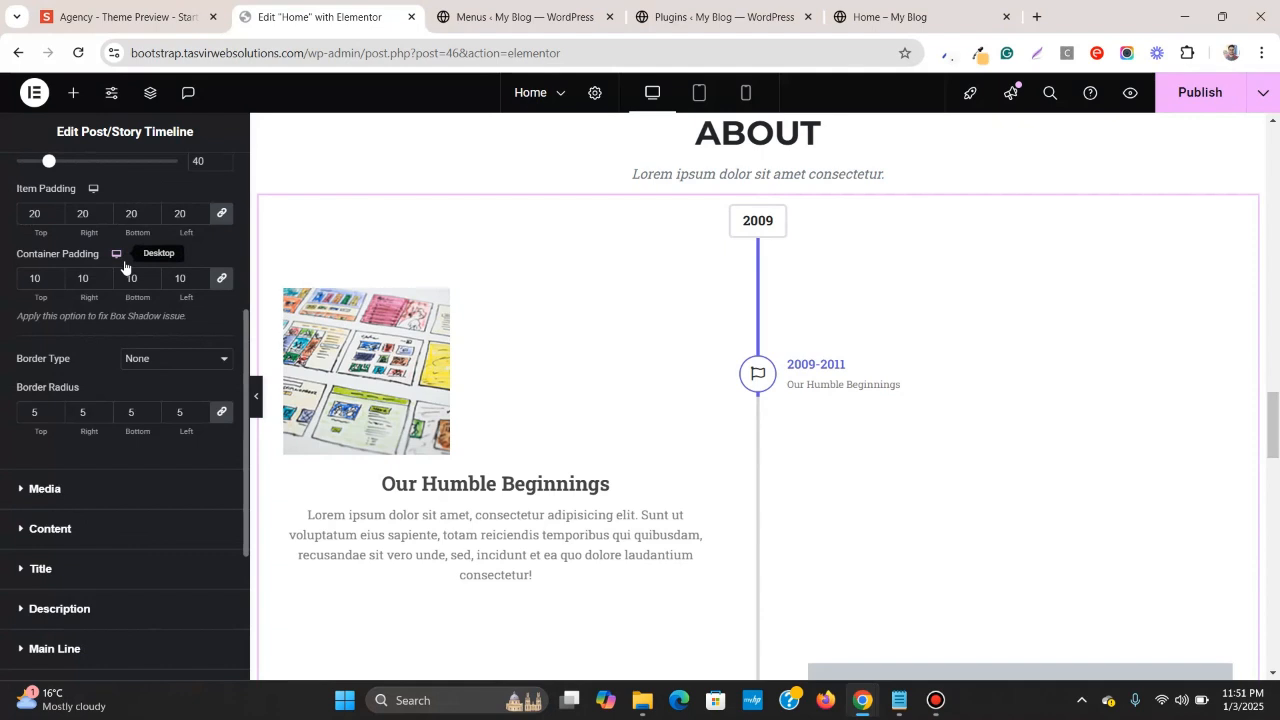
pyautogui.scroll(3, 125, 266)
pyautogui.click(30, 180)
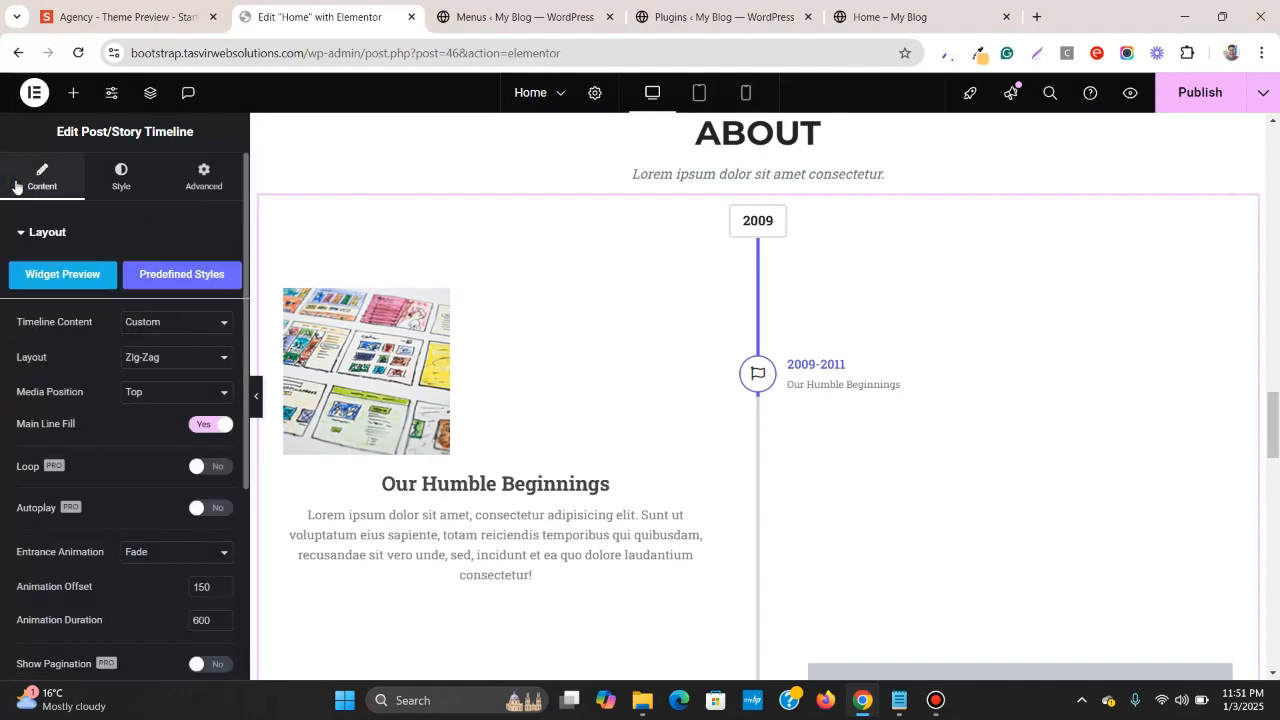
pyautogui.click(936, 700)
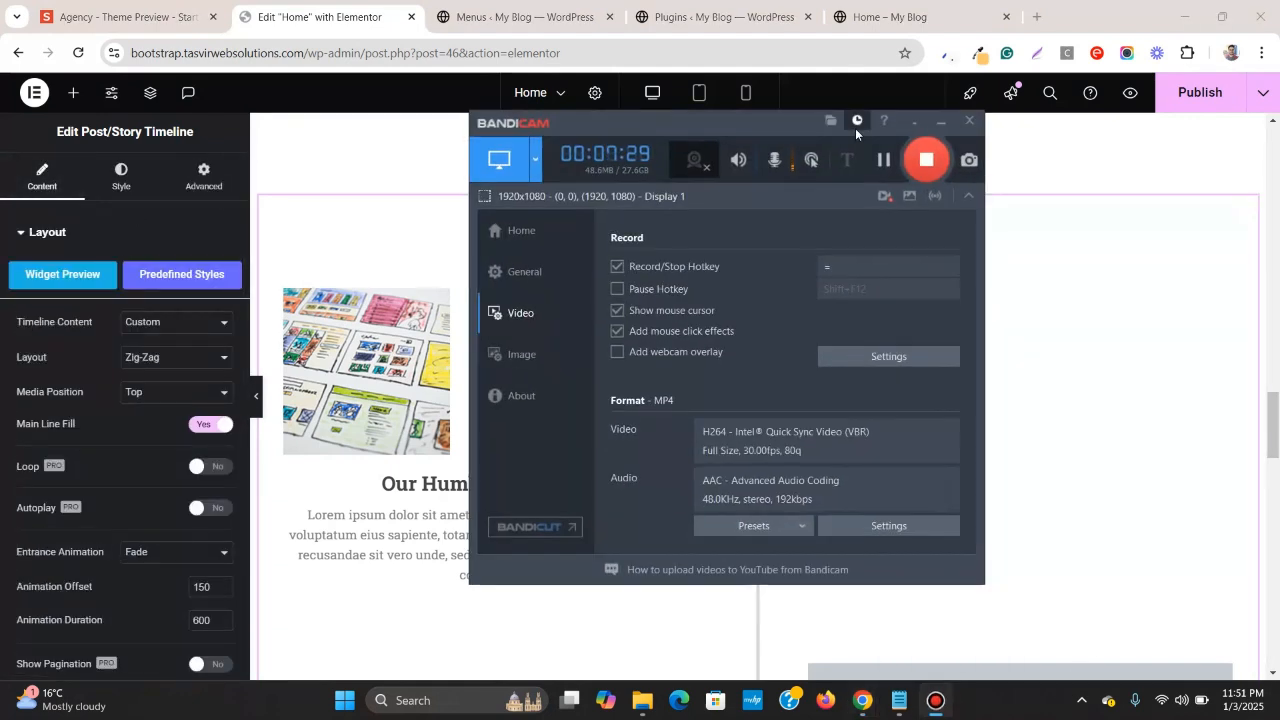
pyautogui.click(882, 163)
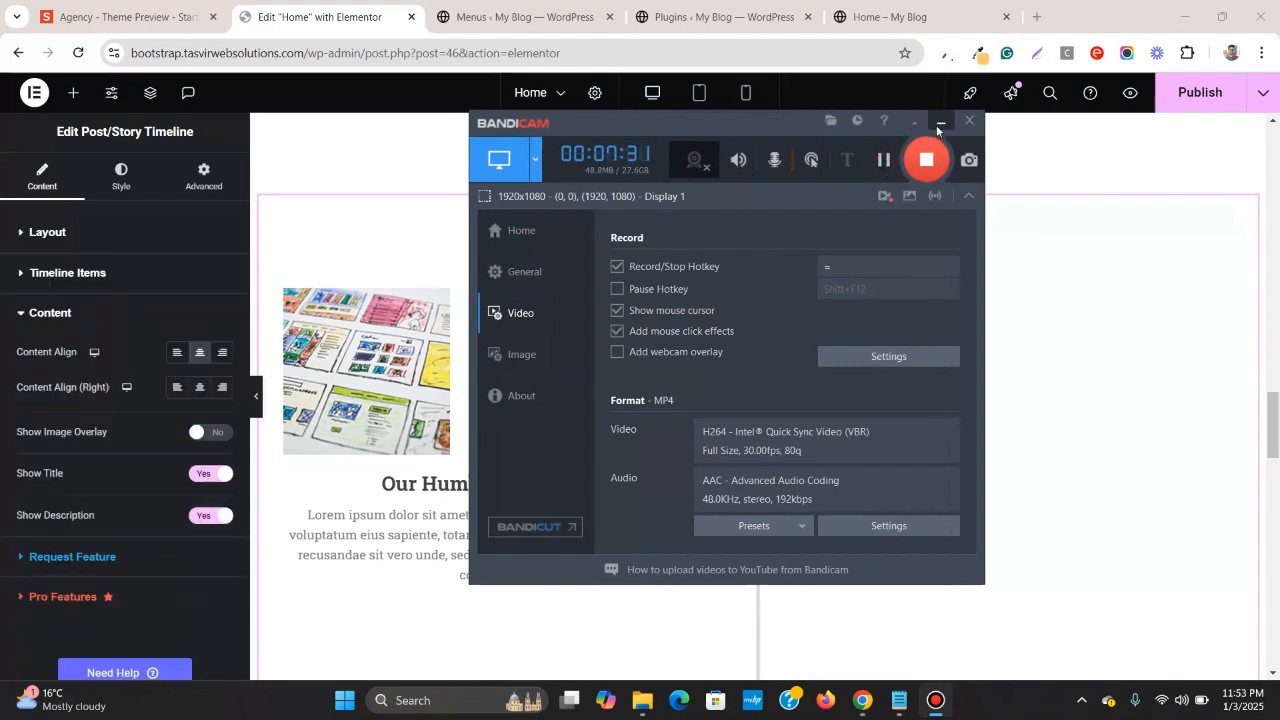
pyautogui.click(940, 123)
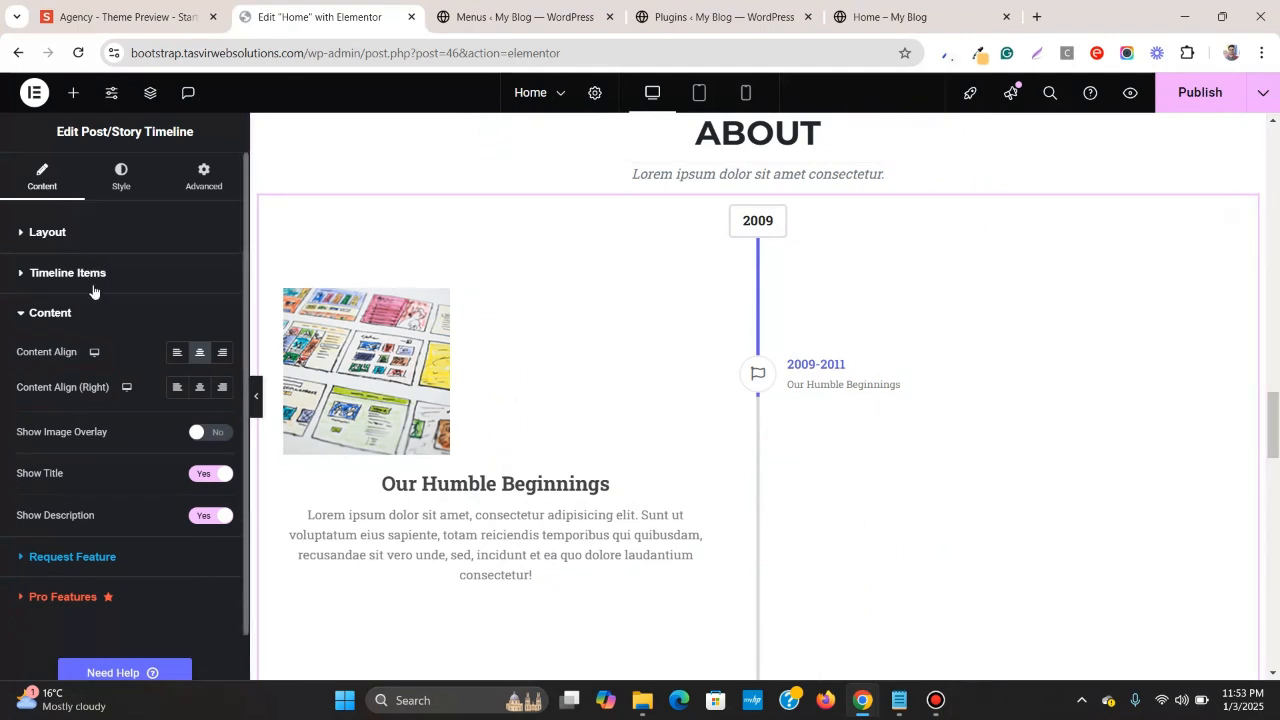
# - Check the first entry in the Agency theme preview and set the timeline widget's Content Align to right
pyautogui.click(120, 12)
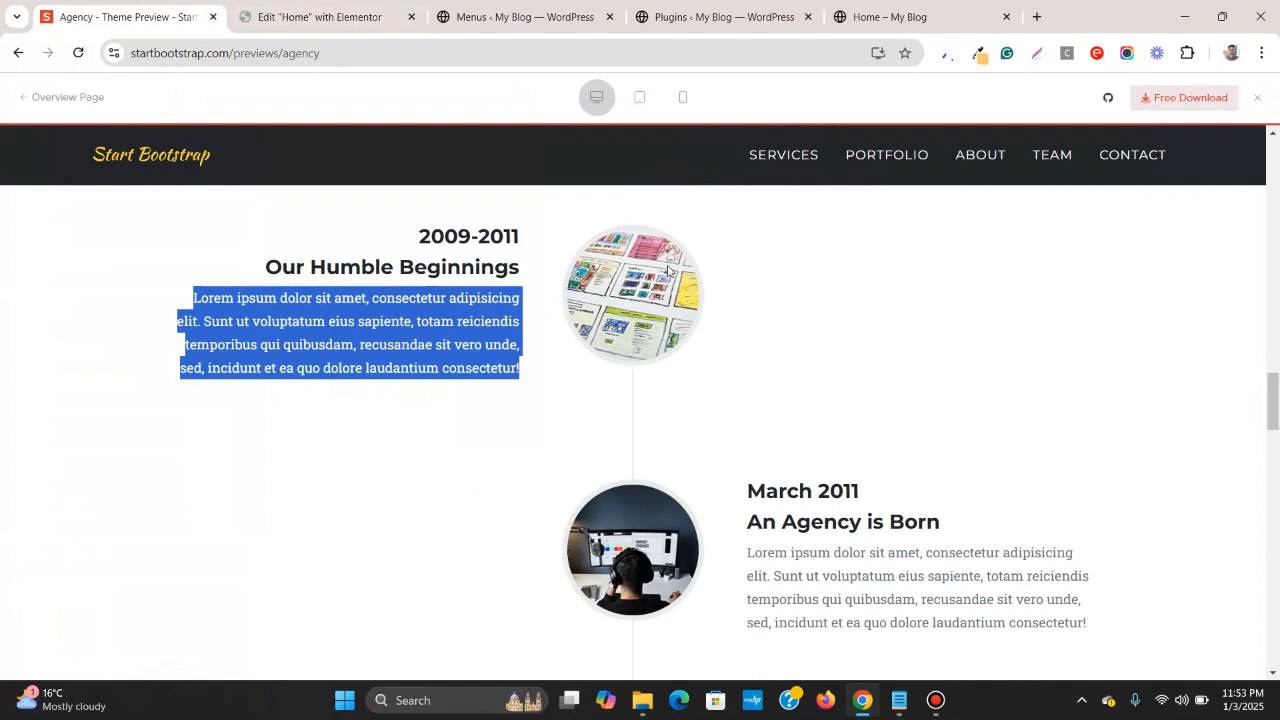
pyautogui.click(768, 279)
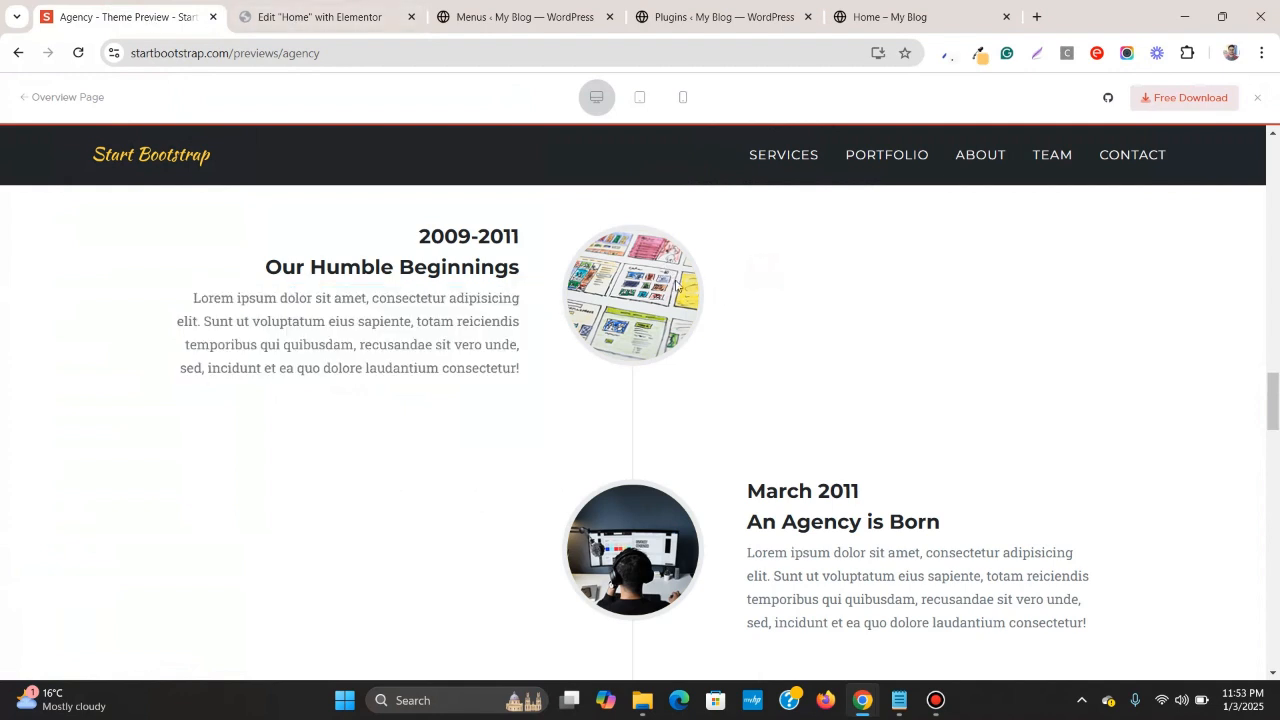
pyautogui.click(320, 17)
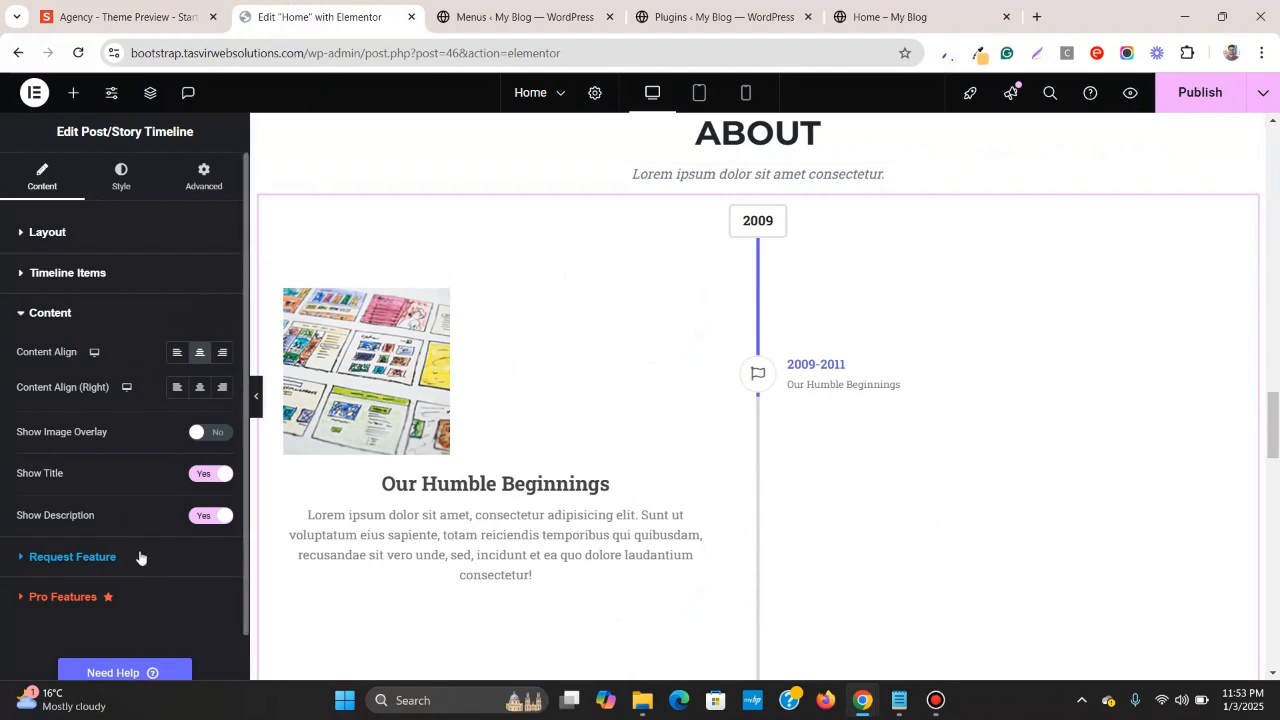
pyautogui.click(122, 178)
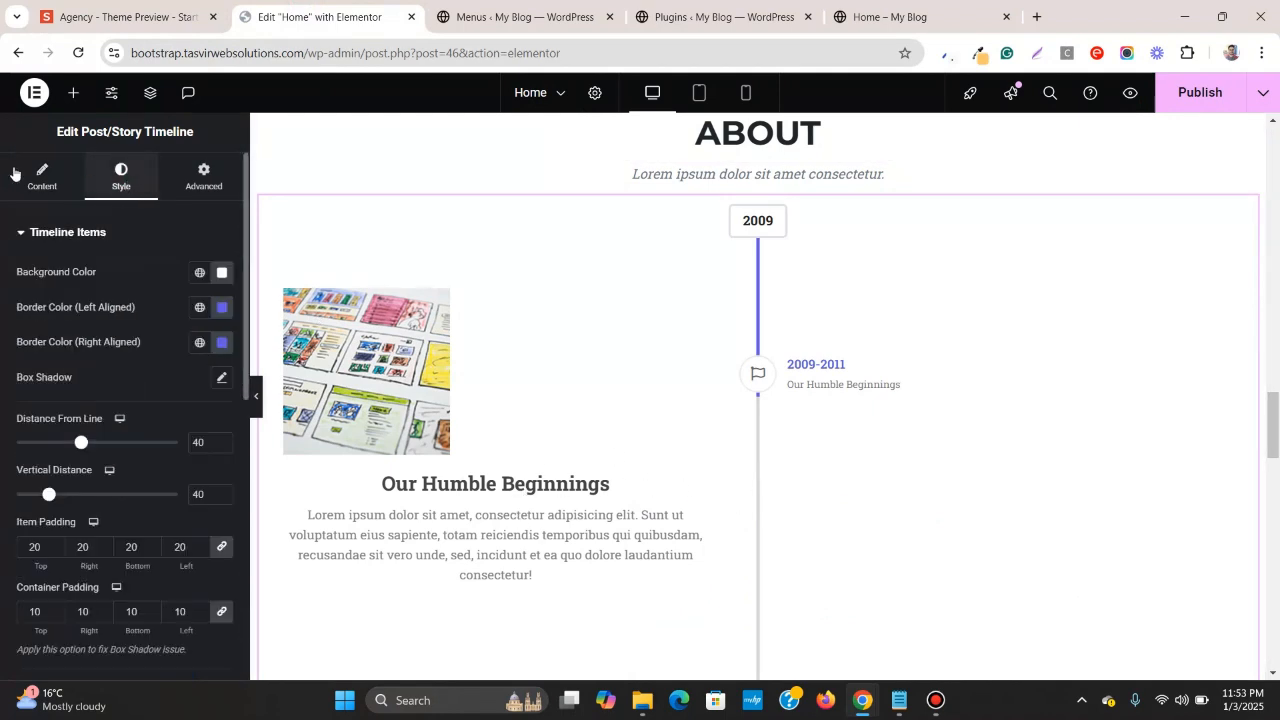
pyautogui.click(30, 176)
pyautogui.scroll(-3, 91, 590)
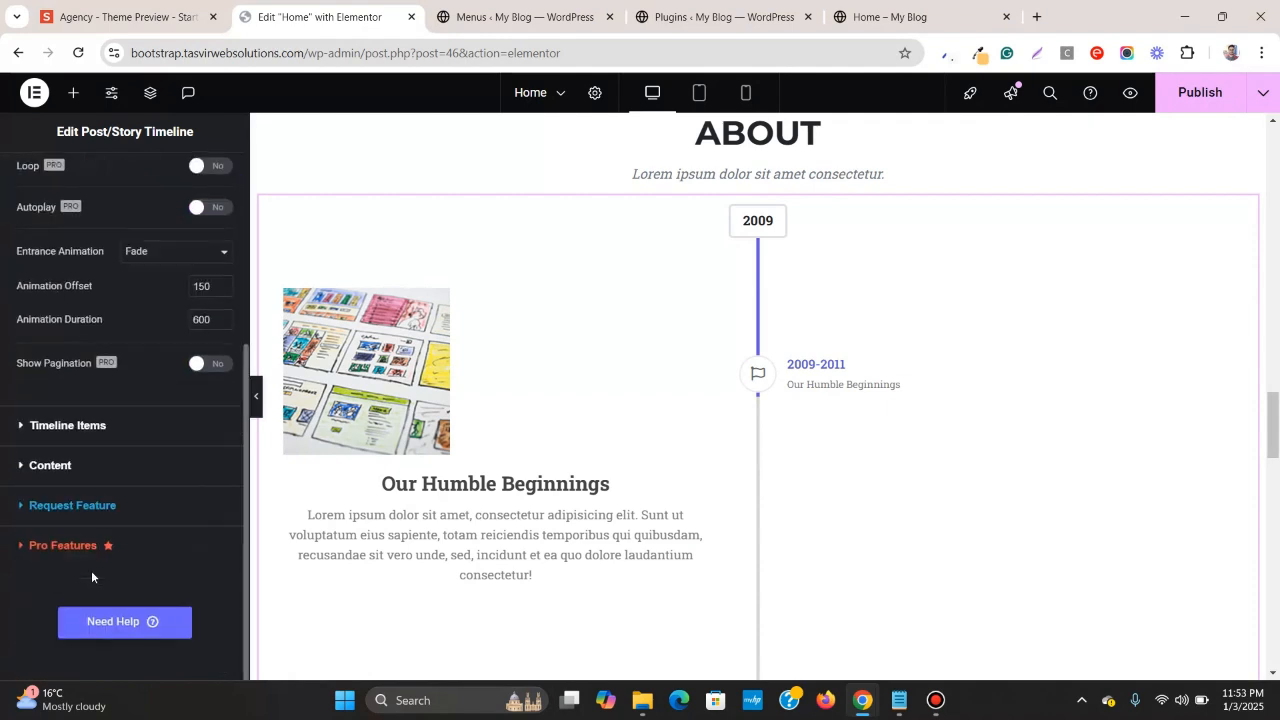
pyautogui.click(115, 465)
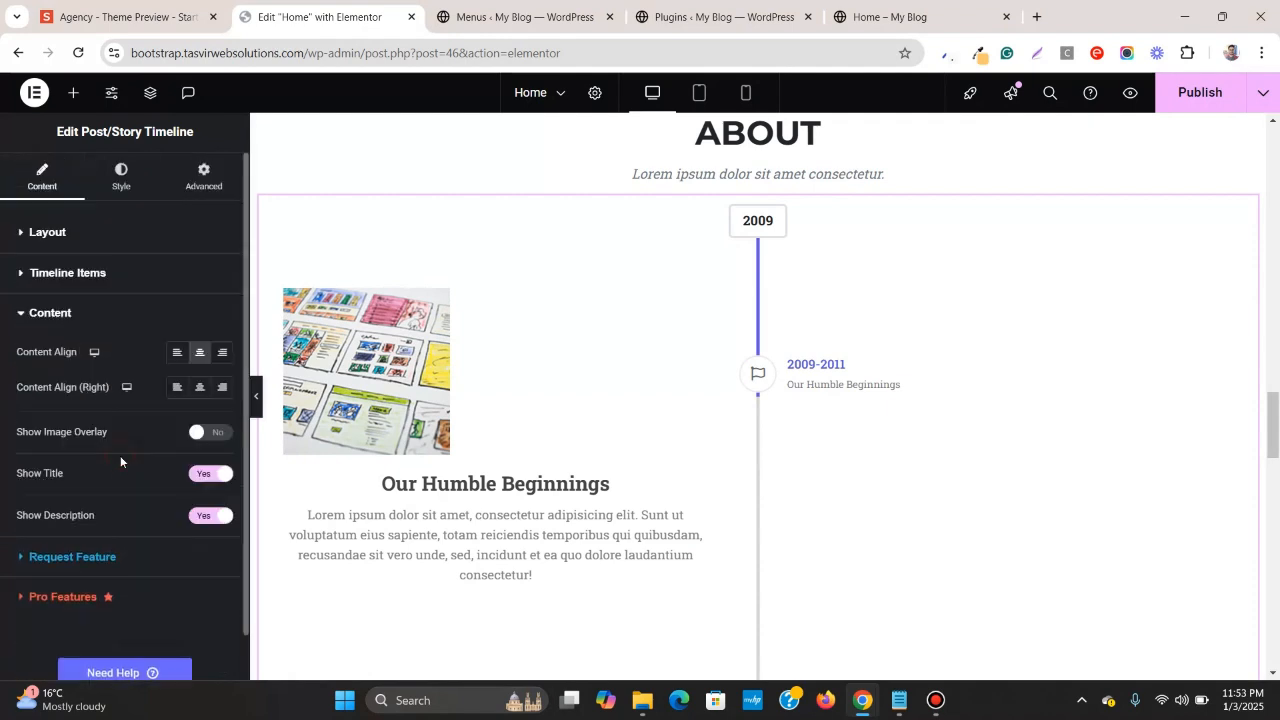
pyautogui.click(222, 352)
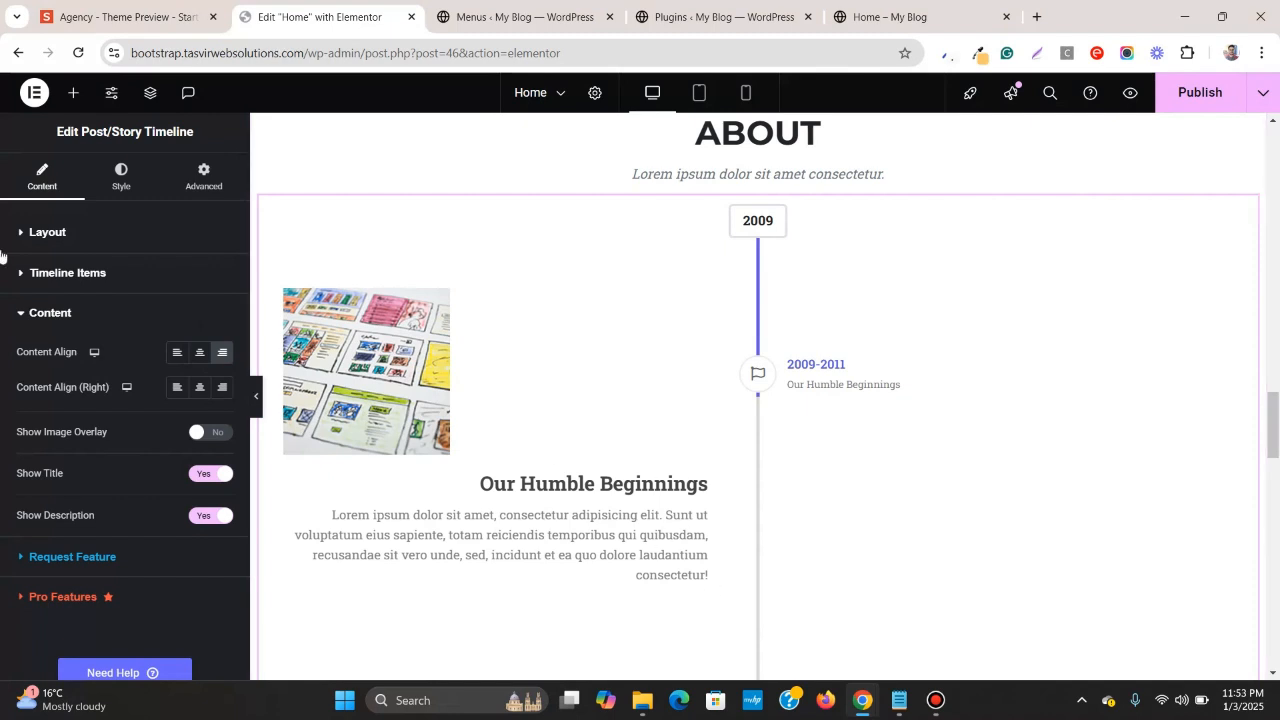
# - Reduce the timeline's media image width to 36%
pyautogui.click(122, 178)
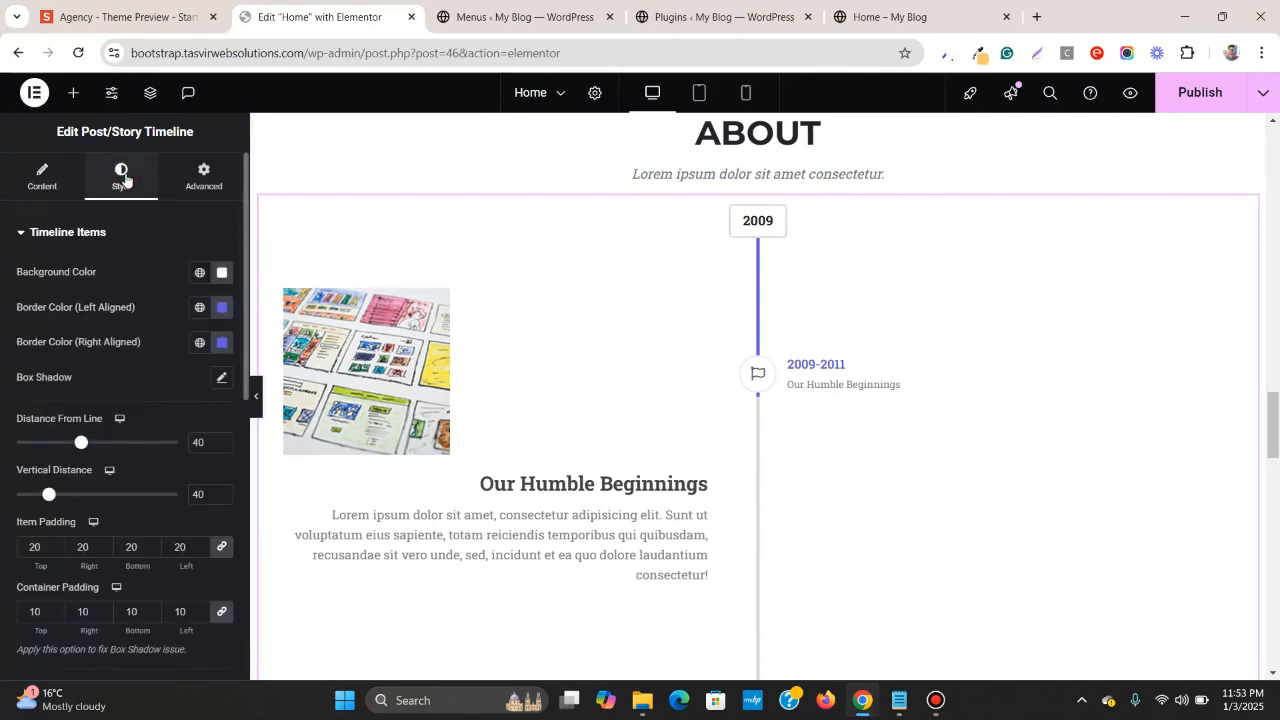
pyautogui.scroll(-3, 58, 325)
pyautogui.click(84, 496)
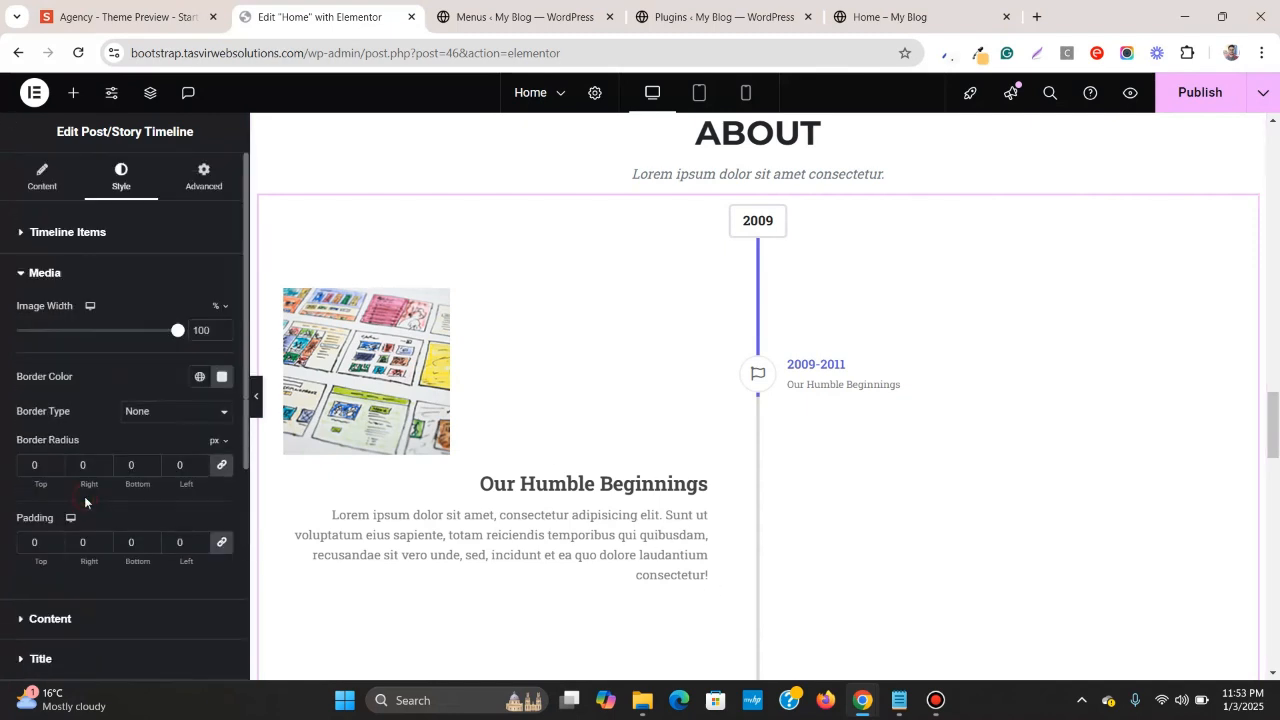
pyautogui.scroll(-3, 76, 443)
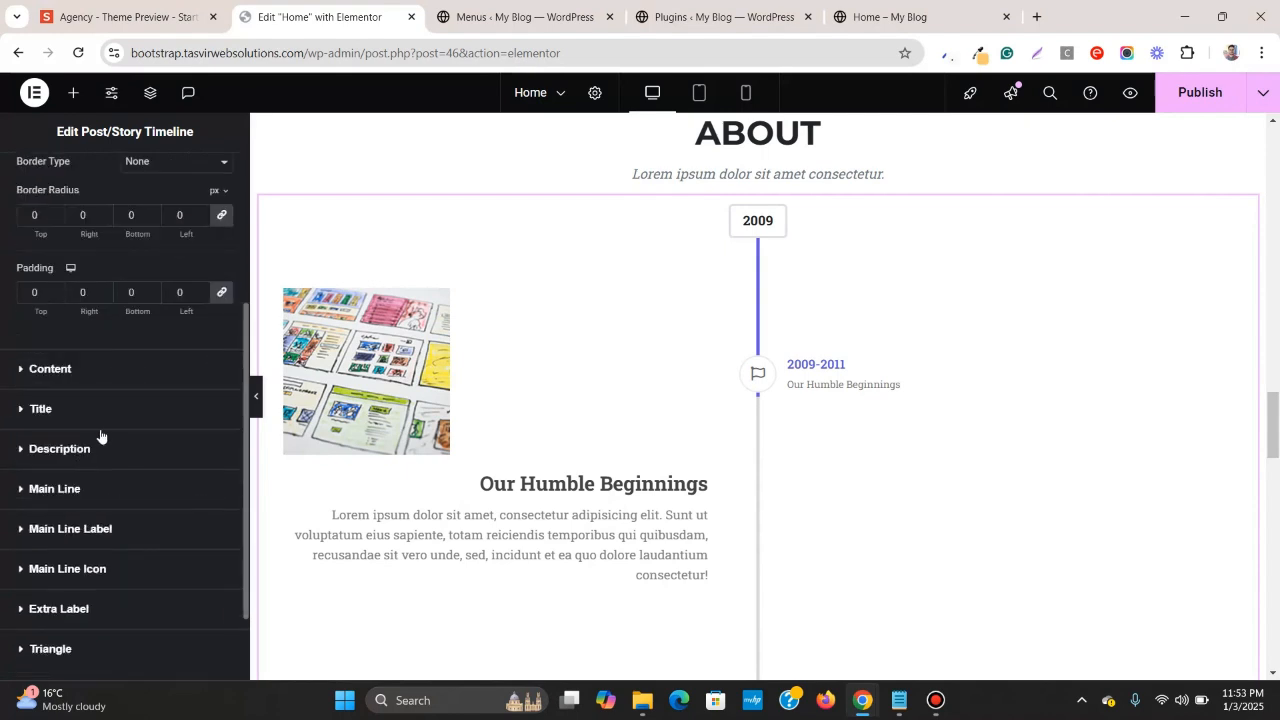
pyautogui.scroll(3, 91, 378)
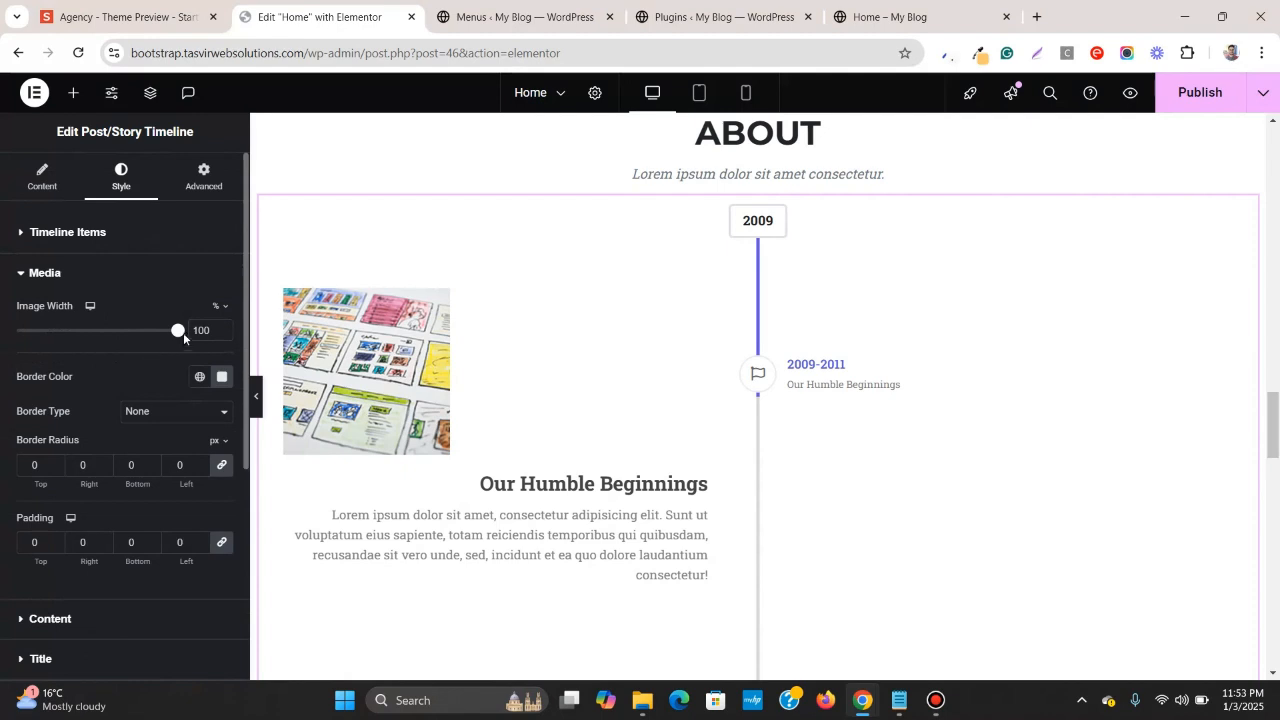
pyautogui.moveTo(179, 331); pyautogui.dragTo(64, 334)
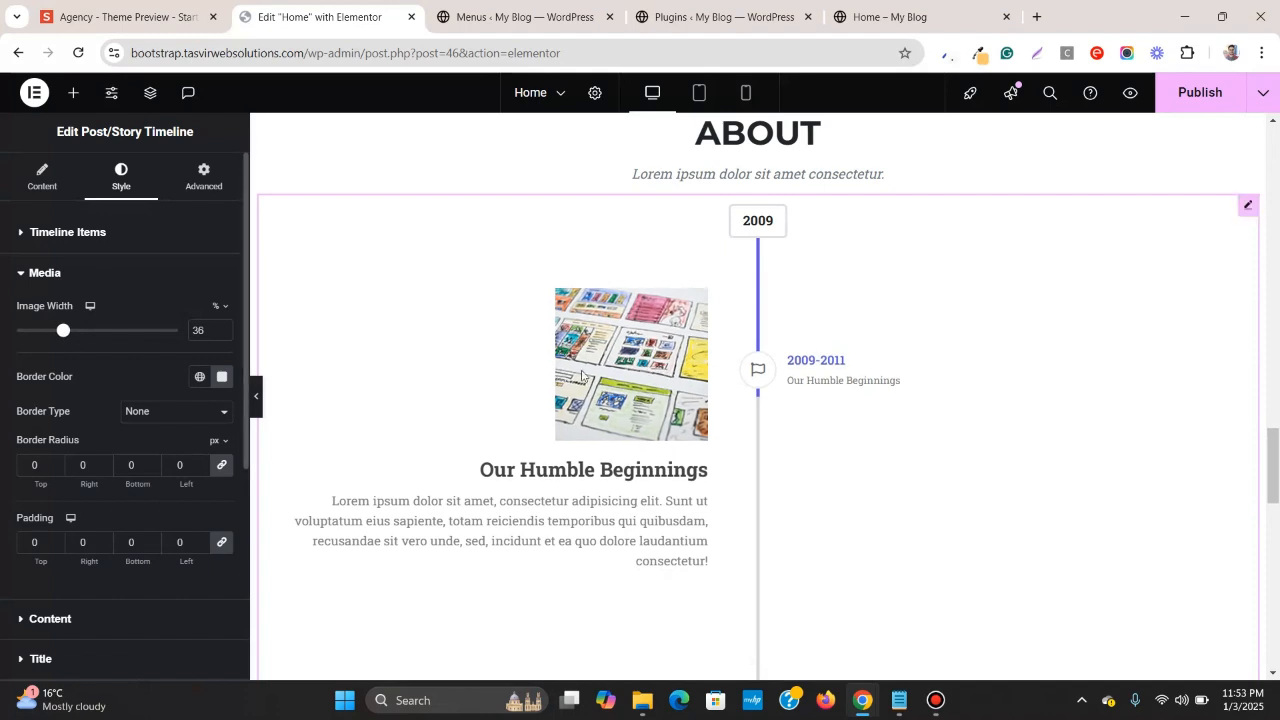
# - Compare the first entry in the Agency theme preview with the timeline widget's style, layout and item settings
pyautogui.scroll(-3, 43, 366)
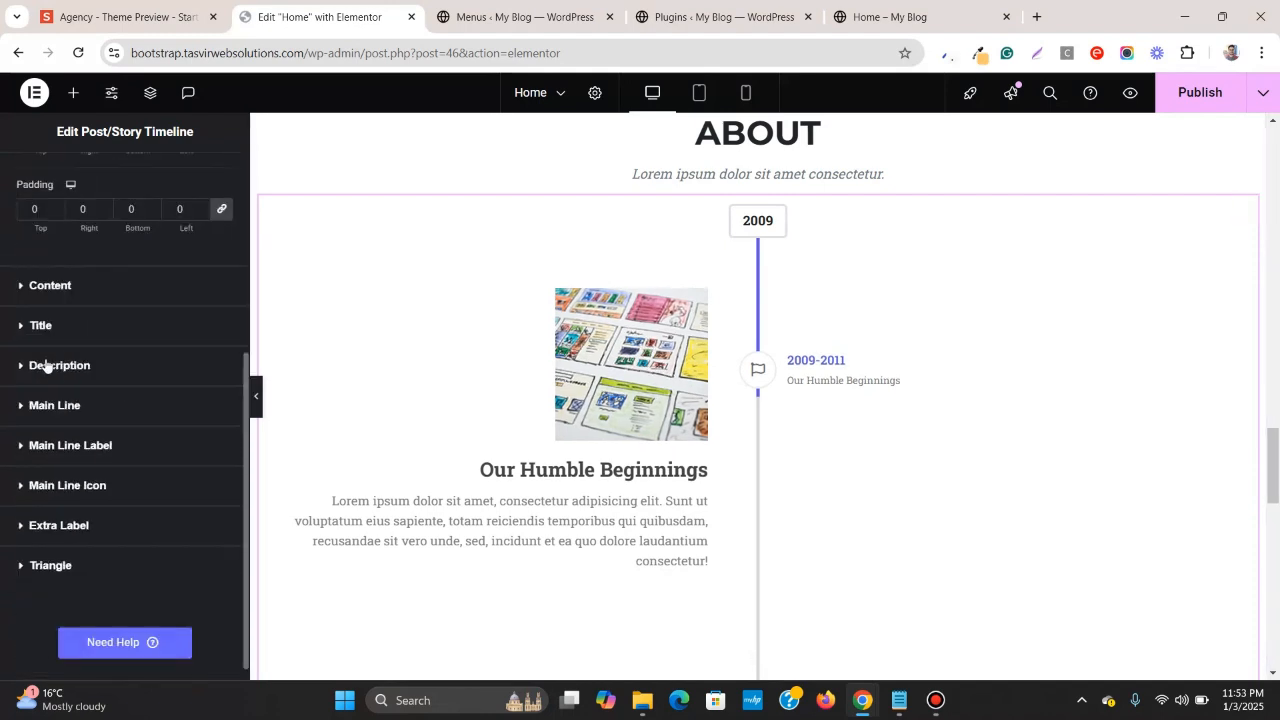
pyautogui.click(205, 20)
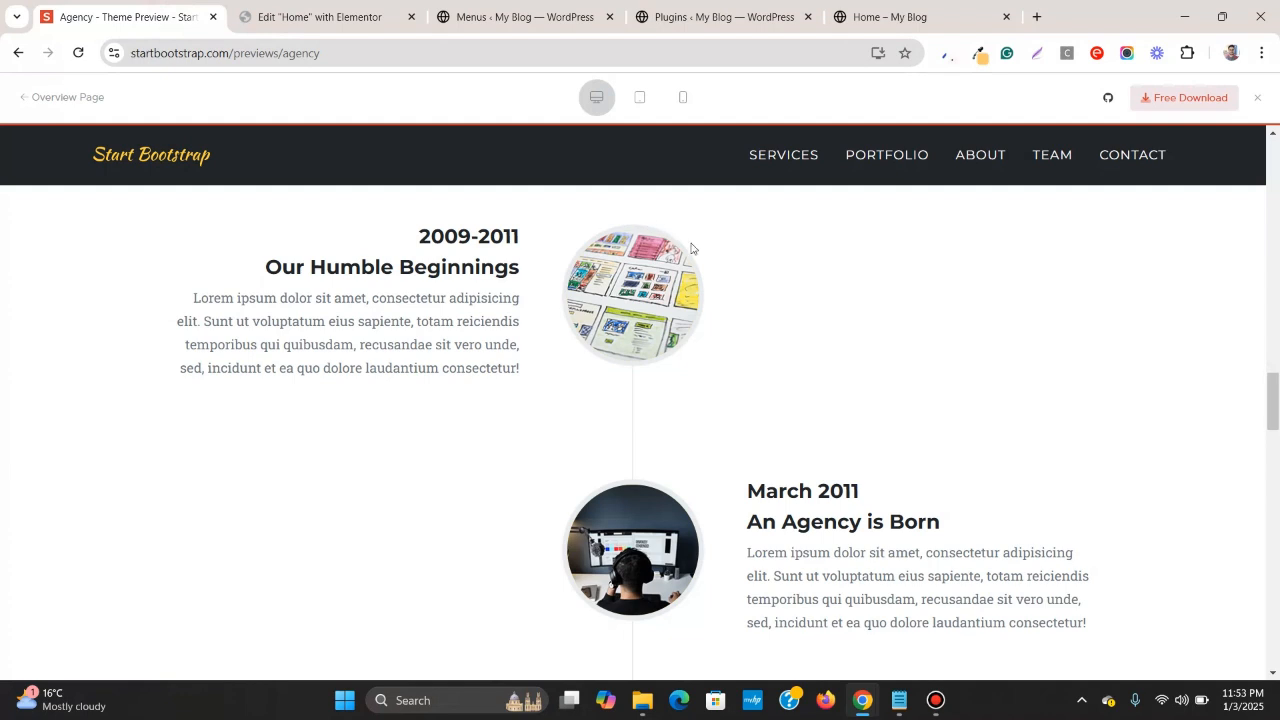
pyautogui.click(390, 10)
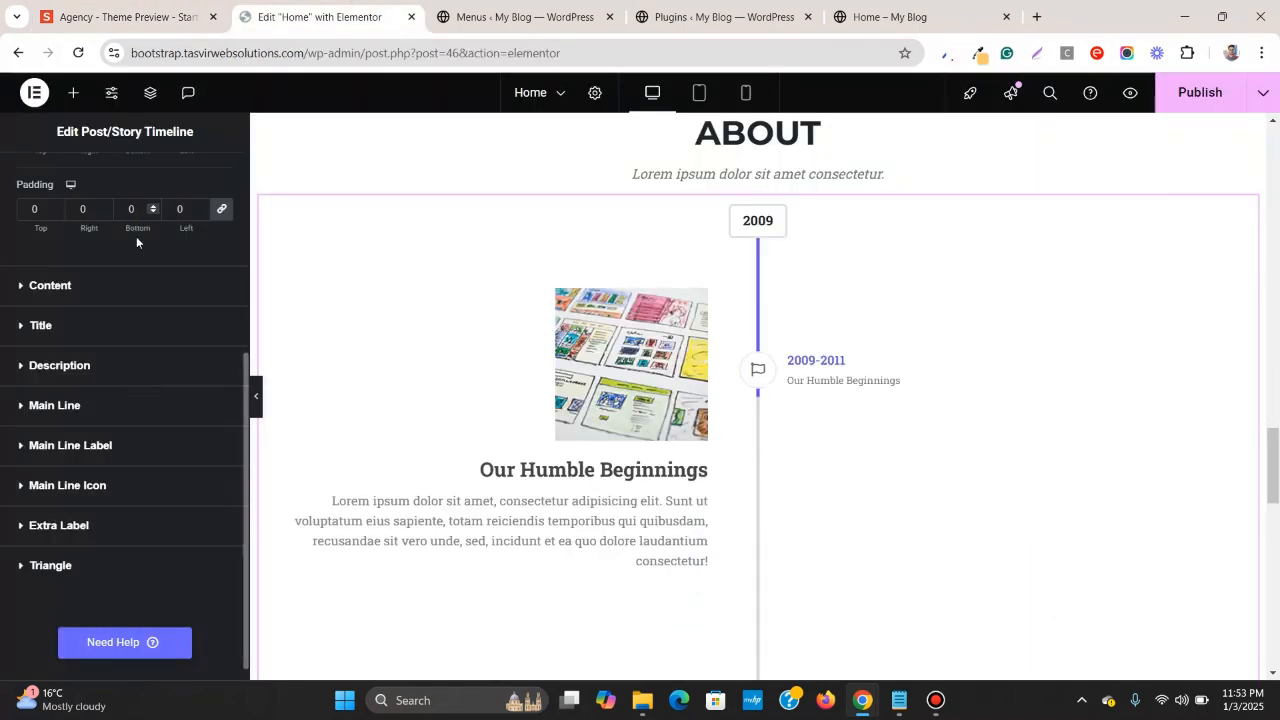
pyautogui.scroll(5, 140, 207)
pyautogui.click(53, 180)
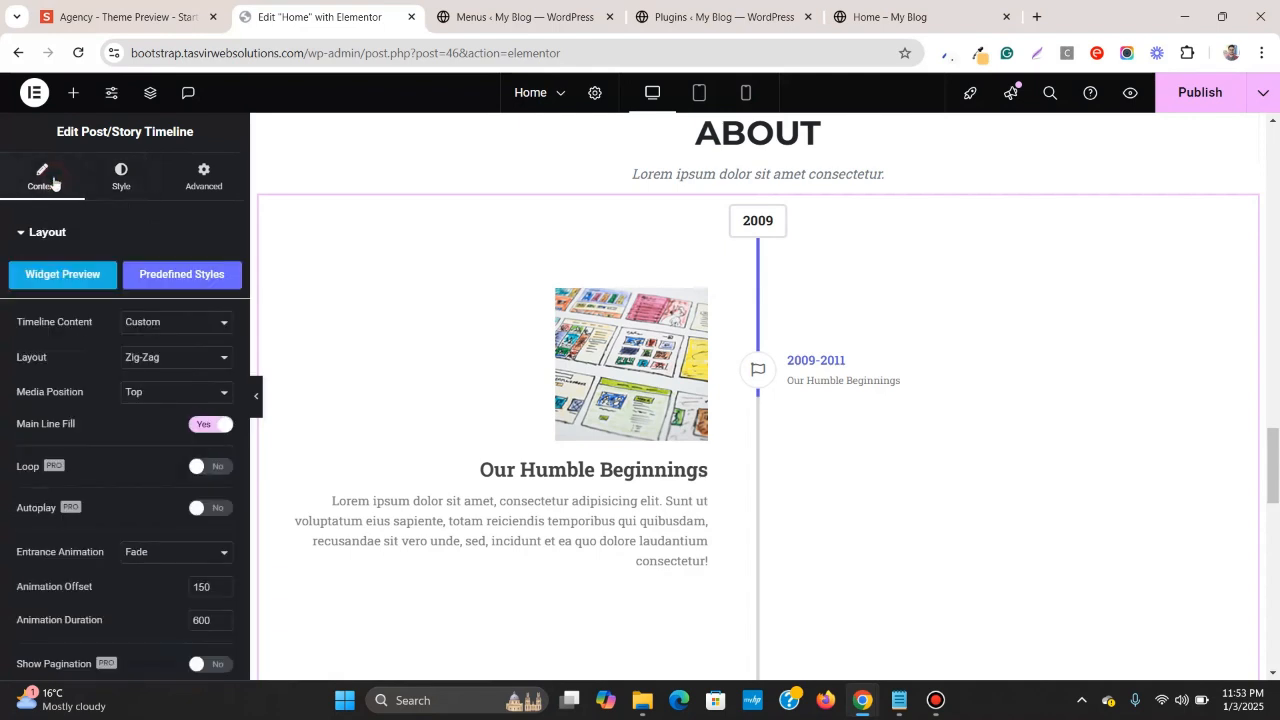
pyautogui.scroll(-3, 76, 388)
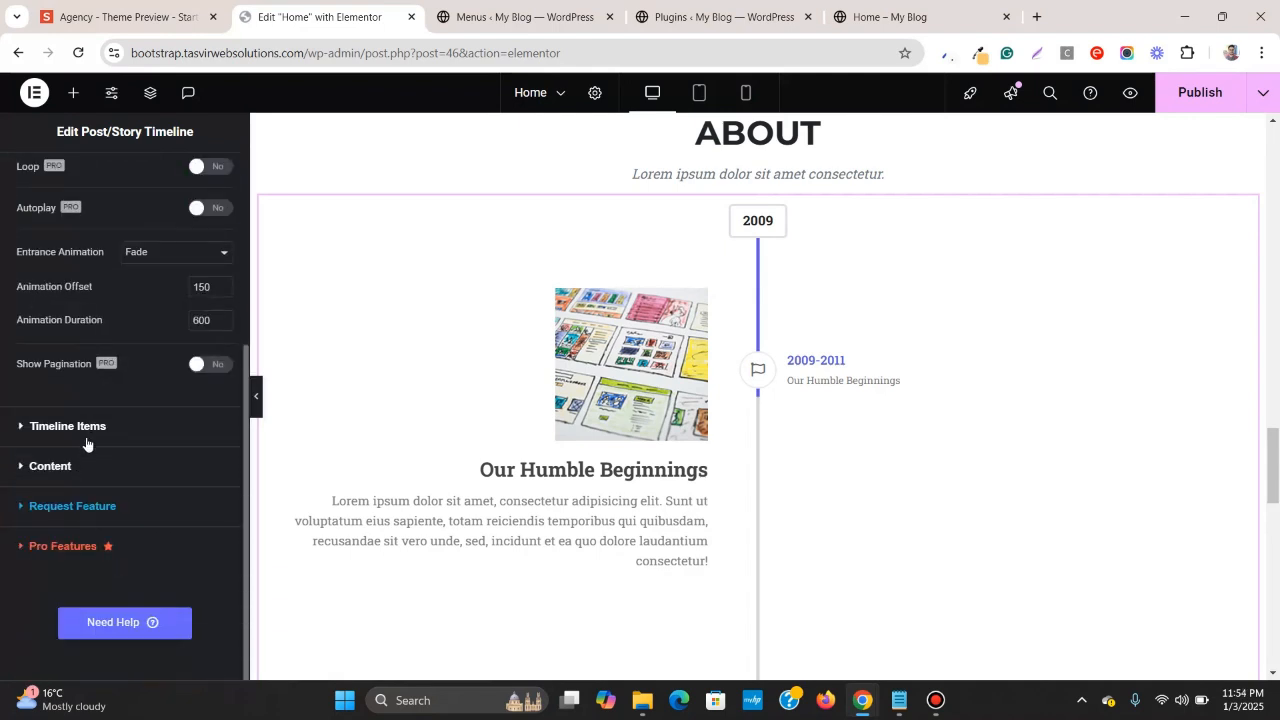
pyautogui.scroll(1, 93, 458)
pyautogui.scroll(3, 96, 450)
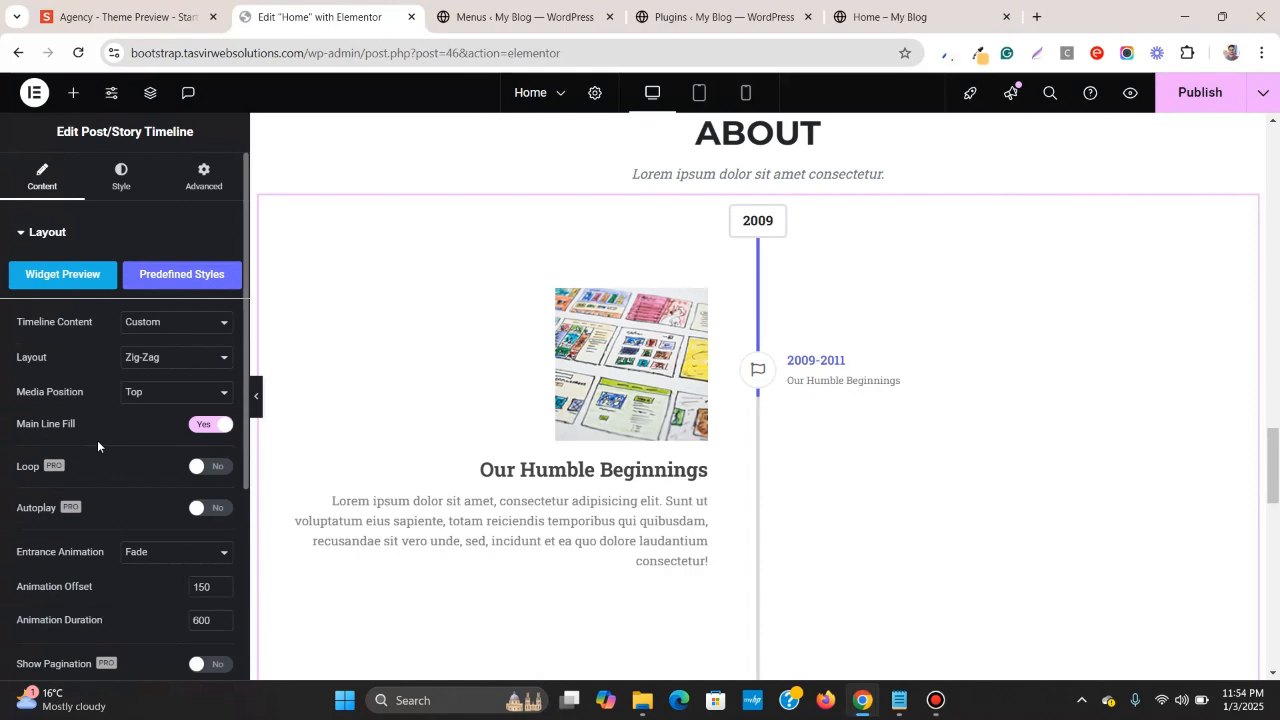
pyautogui.scroll(-4, 97, 440)
pyautogui.scroll(5, 112, 169)
# - Make the timeline's media images circular with a border radius of 100% on all corners
pyautogui.click(121, 173)
pyautogui.scroll(-5, 108, 410)
pyautogui.click(95, 405)
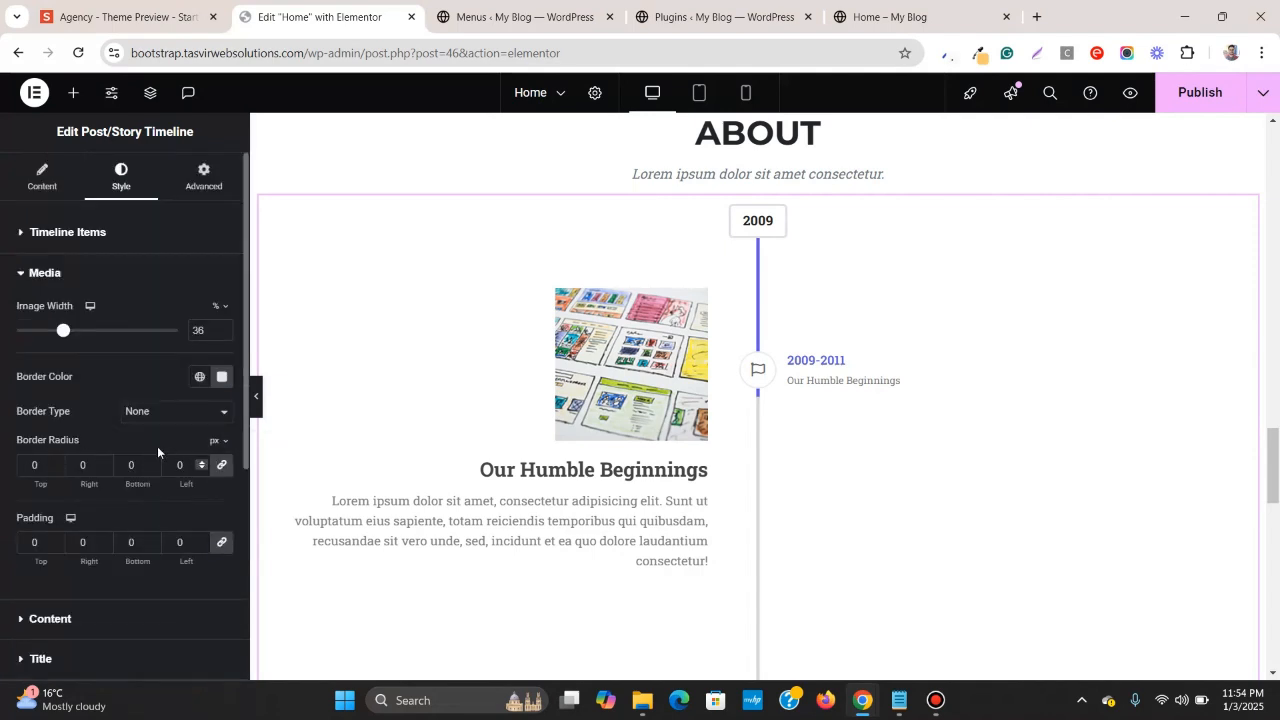
pyautogui.click(218, 469)
pyautogui.write('100')
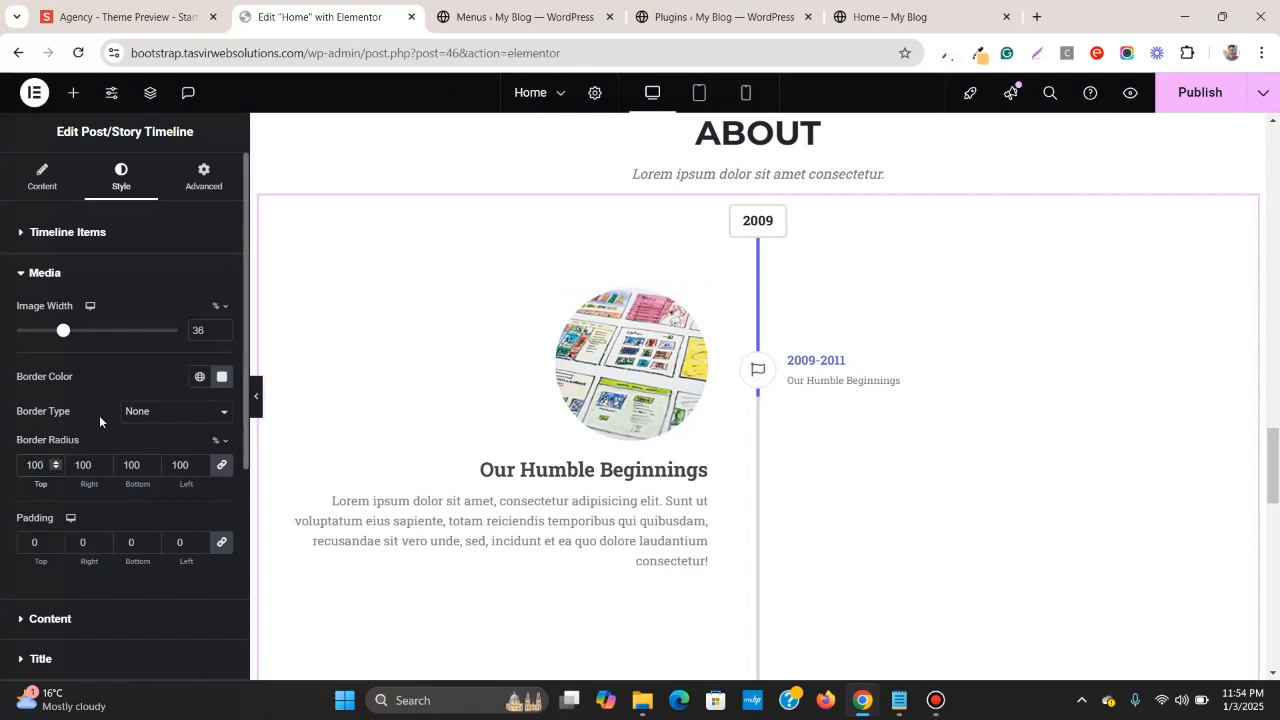
# - Set the timeline media's border type to Solid
pyautogui.scroll(-1, 88, 568)
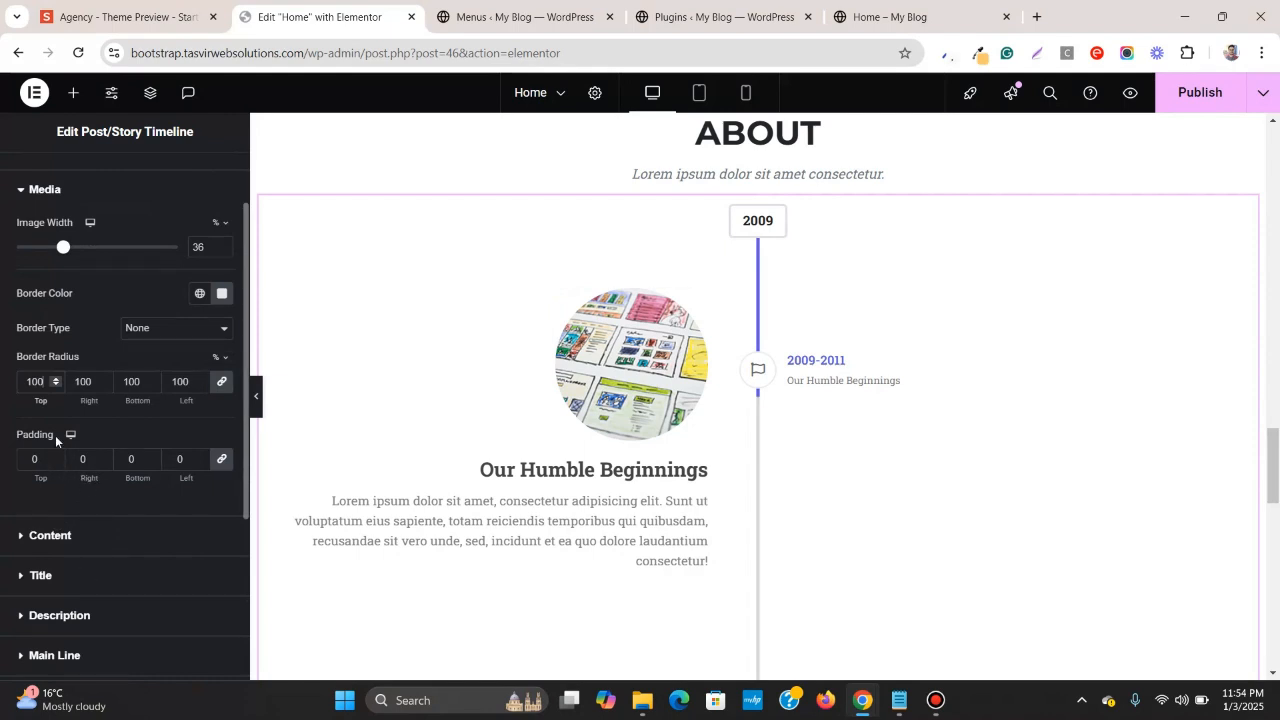
pyautogui.click(152, 328)
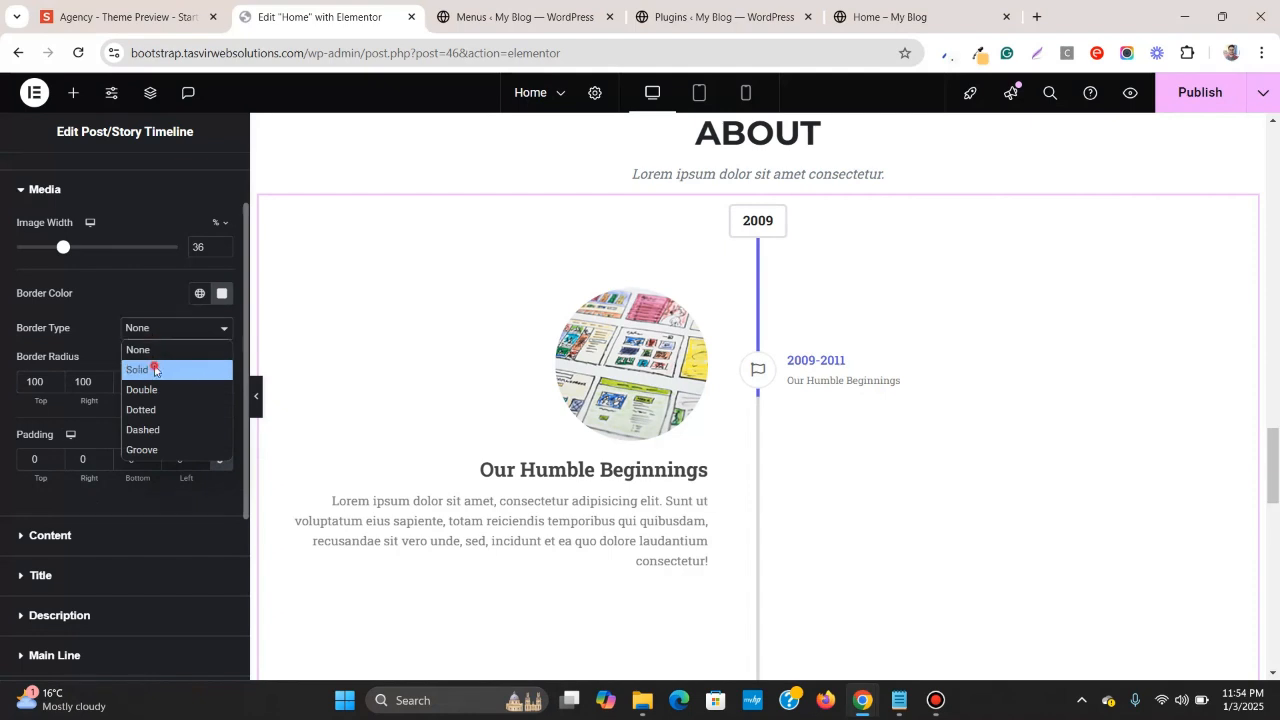
pyautogui.click(154, 364)
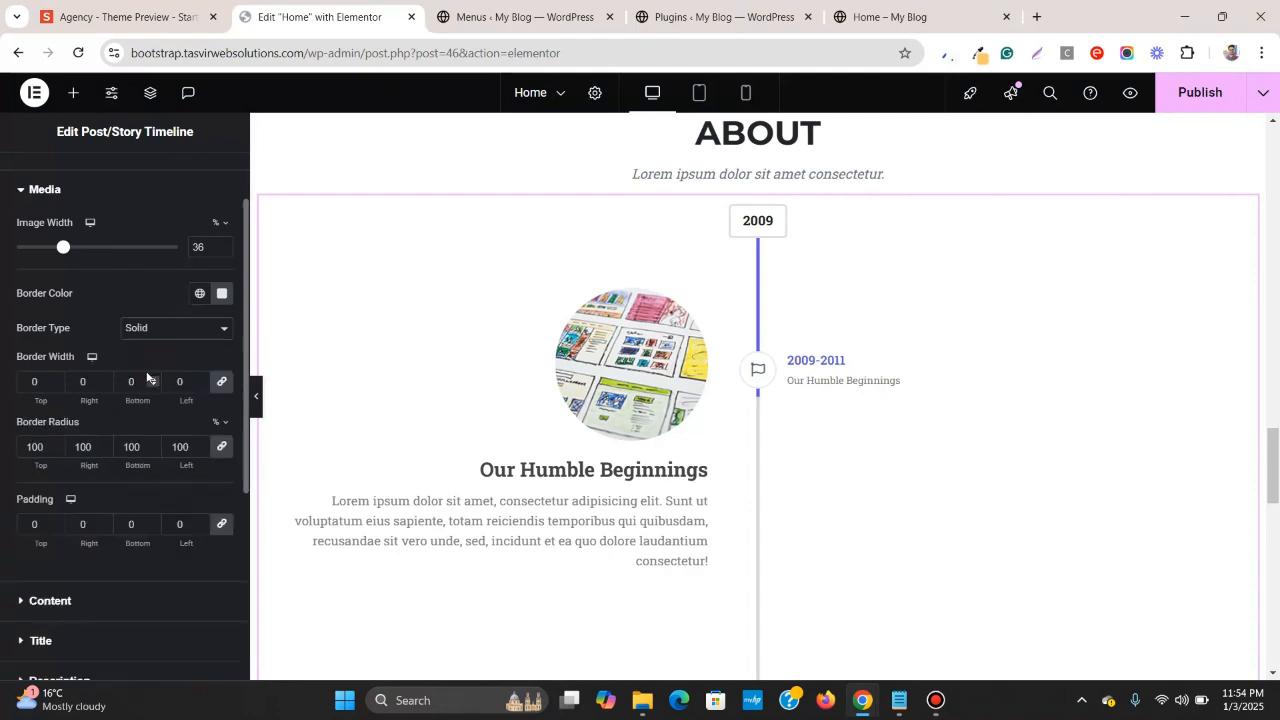
# - Sample the ring colour #E9ECEF around the first timeline image in the Agency theme preview with the page color picker
pyautogui.click(177, 12)
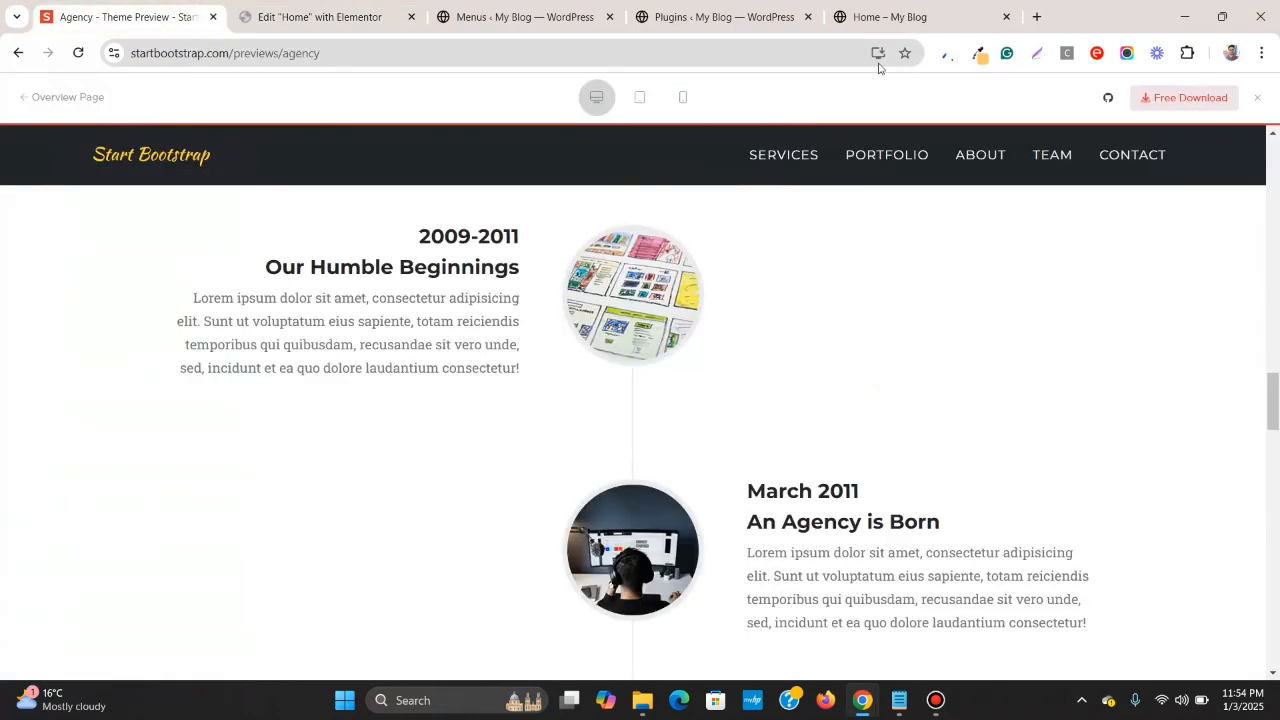
pyautogui.click(948, 54)
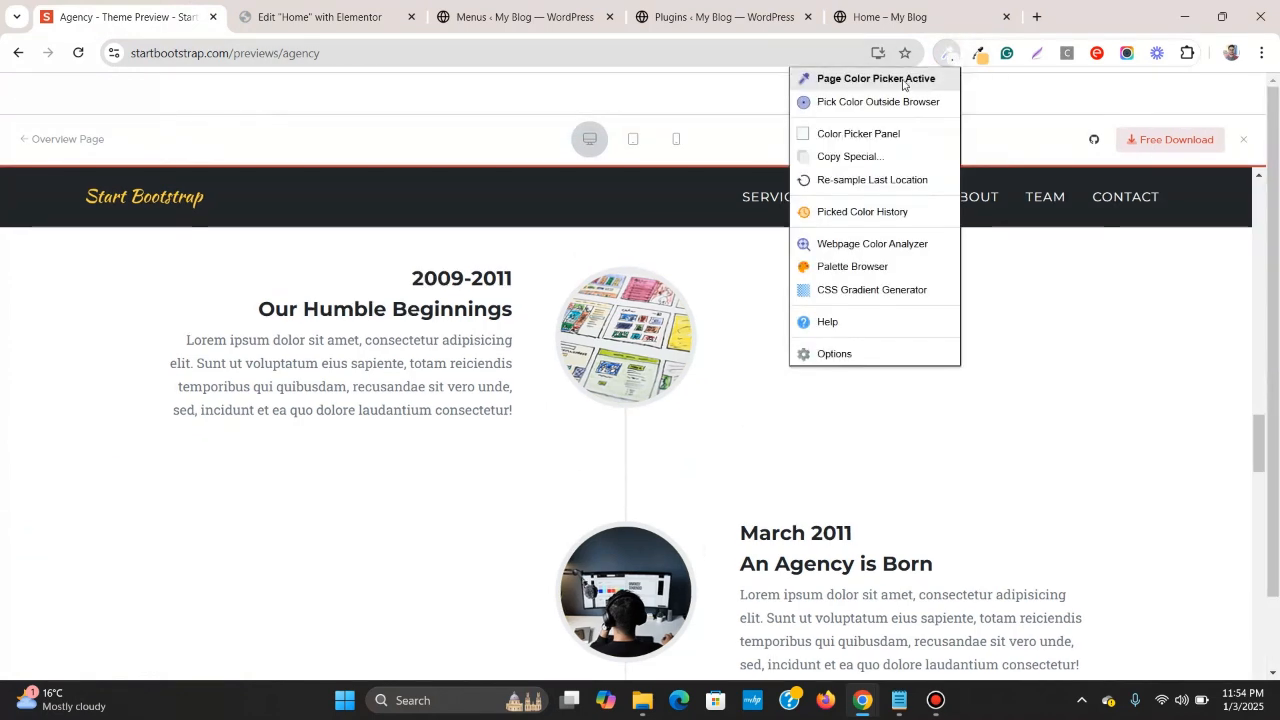
pyautogui.click(903, 82)
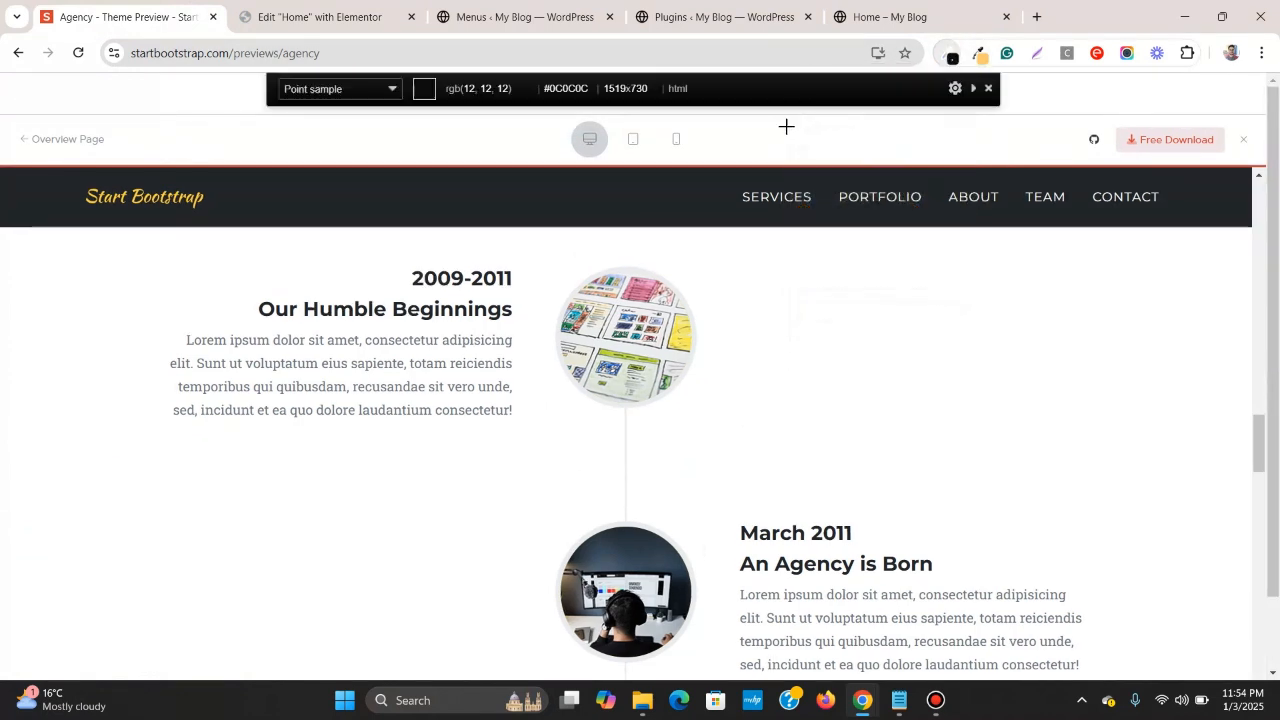
pyautogui.click(626, 270)
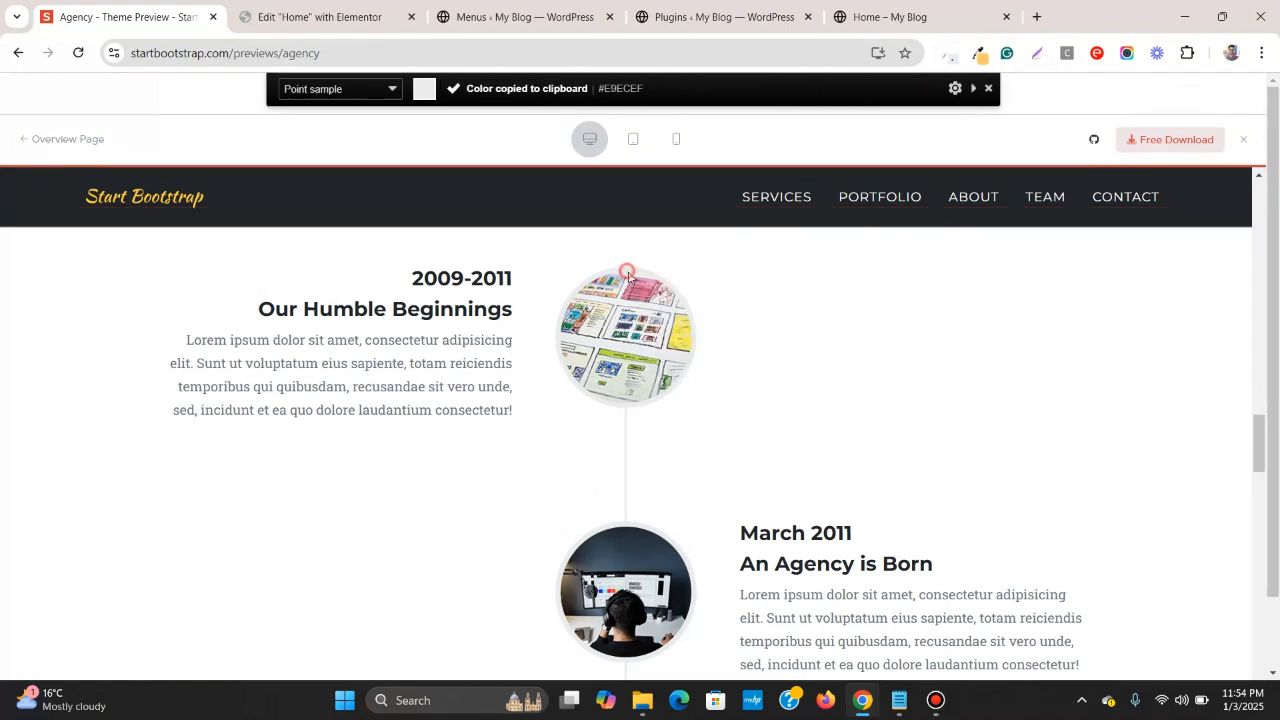
# - Back in the Elementor editor, set the timeline media's border colour to #E9ECEF and its border width to 8 on all sides
pyautogui.click(375, 5)
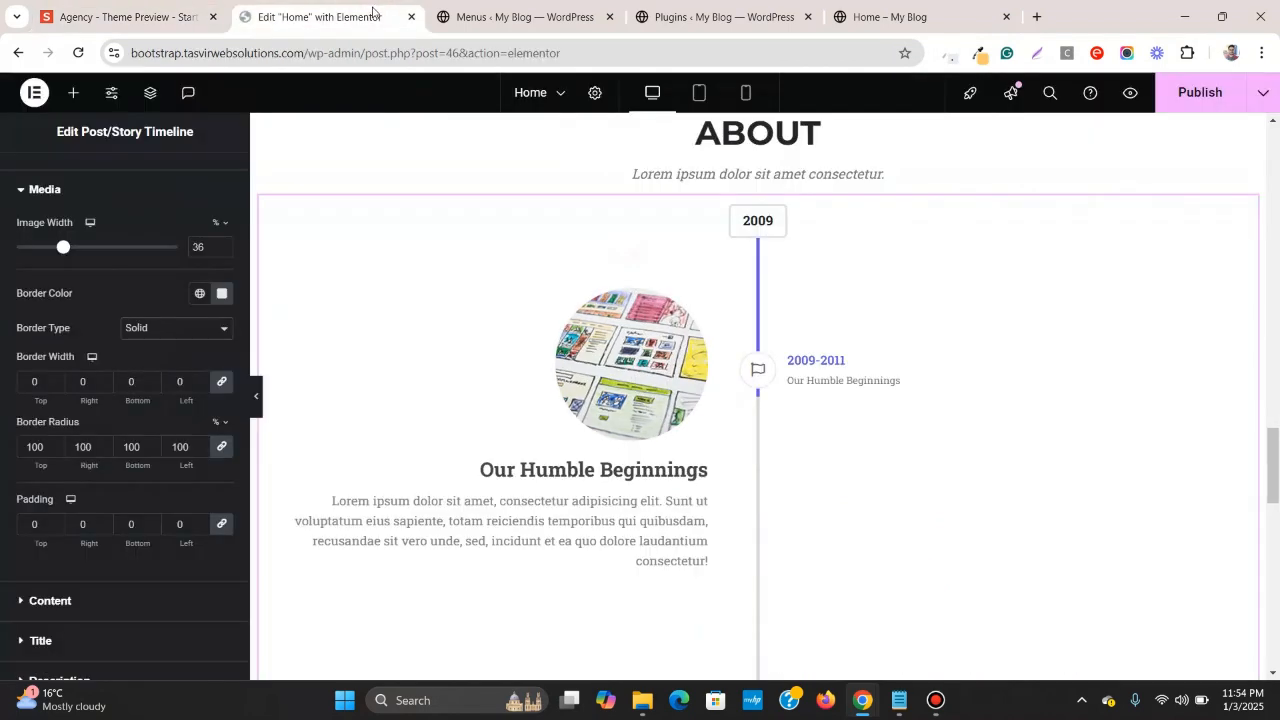
pyautogui.click(222, 293)
pyautogui.rightClick(192, 540)
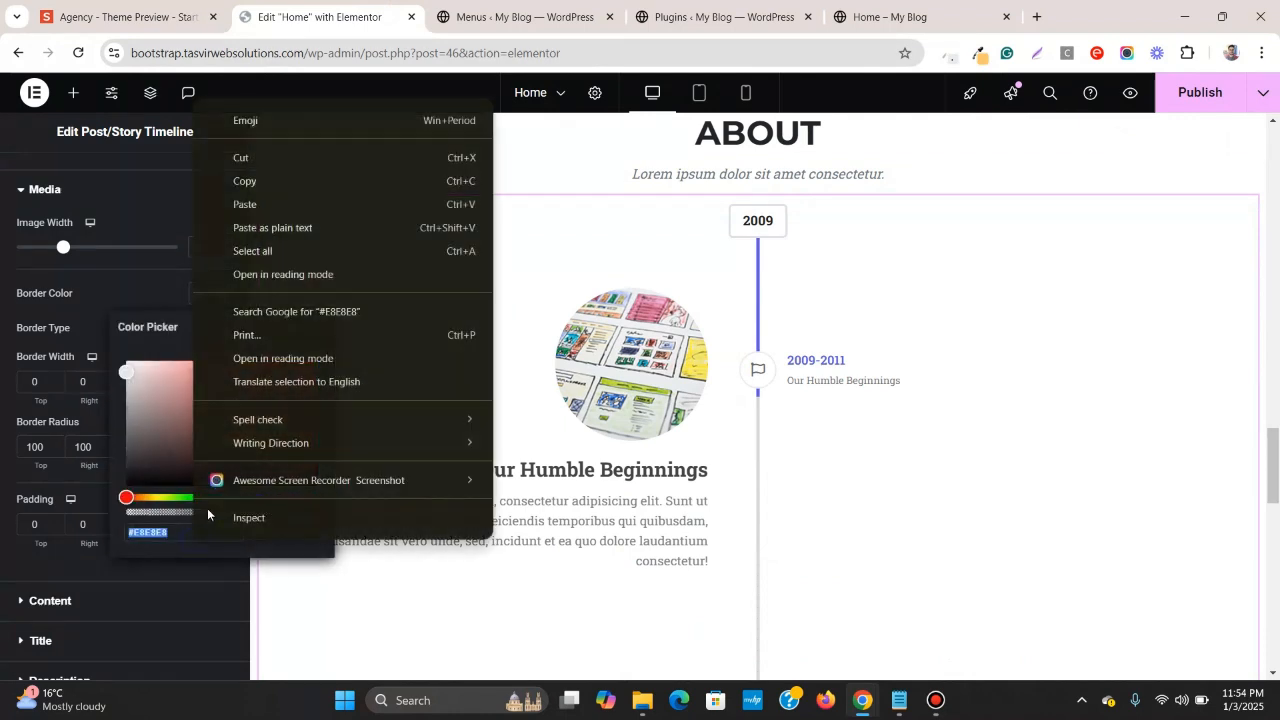
pyautogui.click(280, 203)
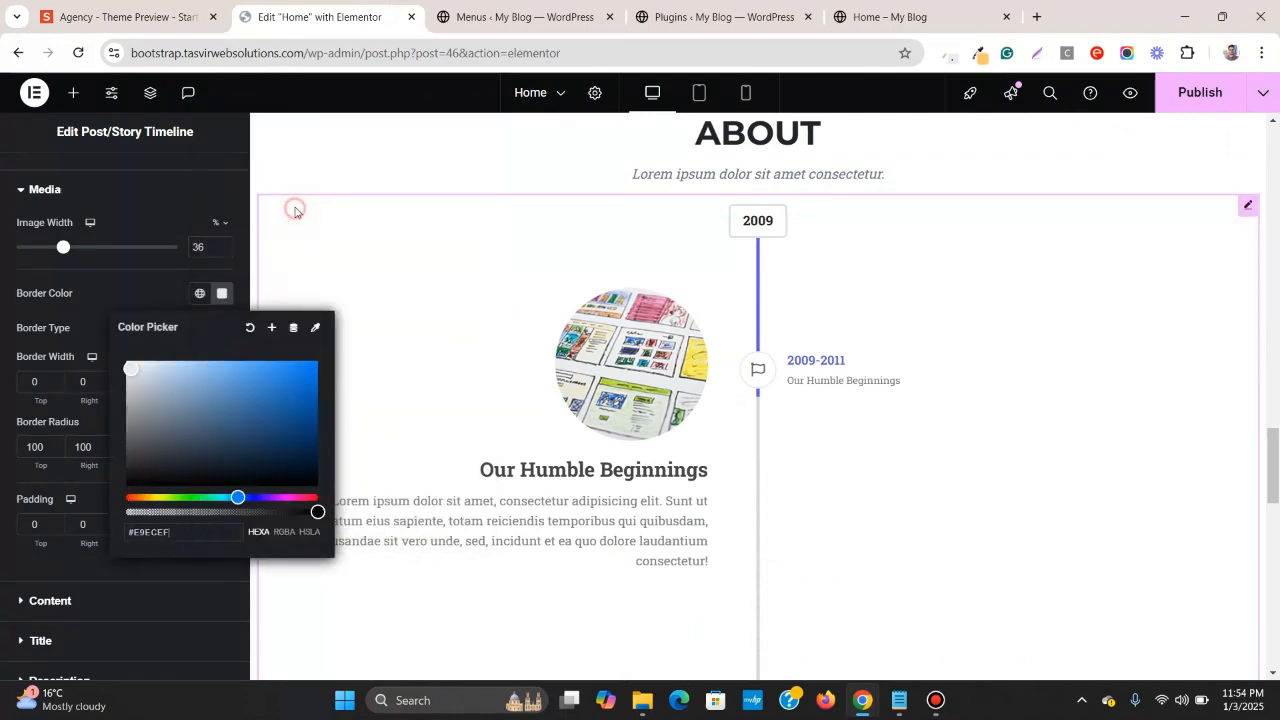
pyautogui.click(118, 294)
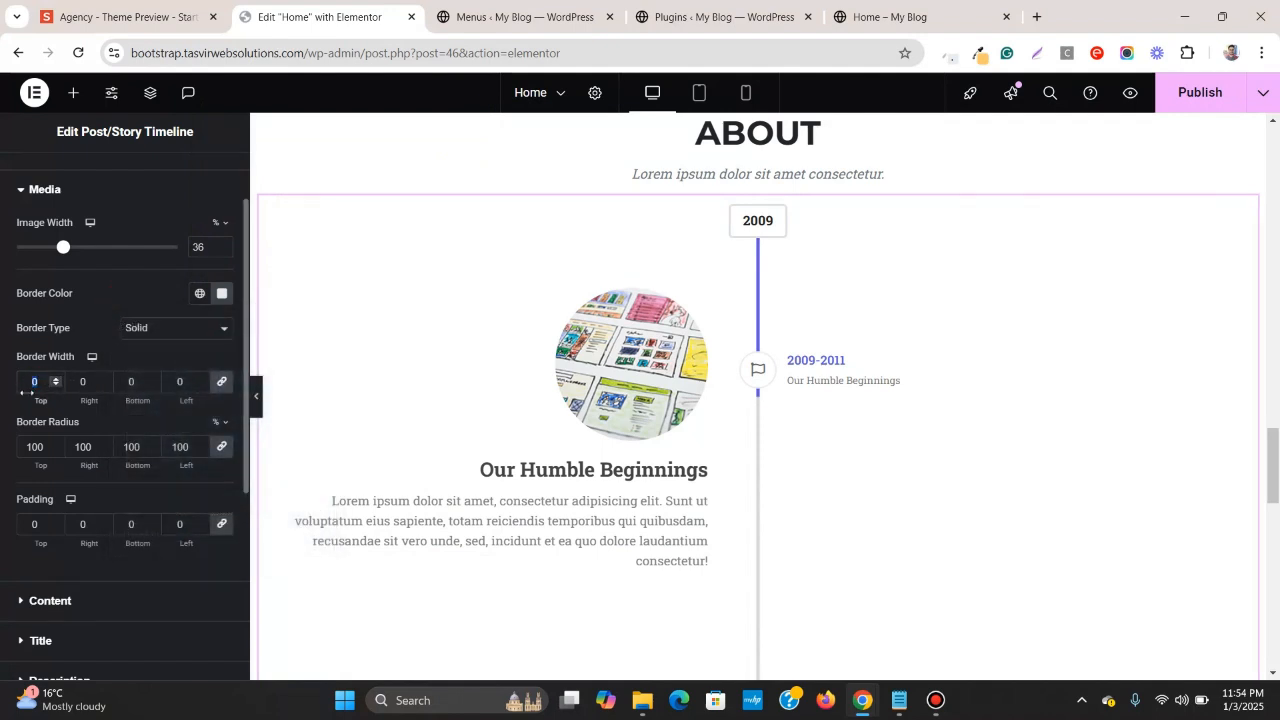
pyautogui.write('8')
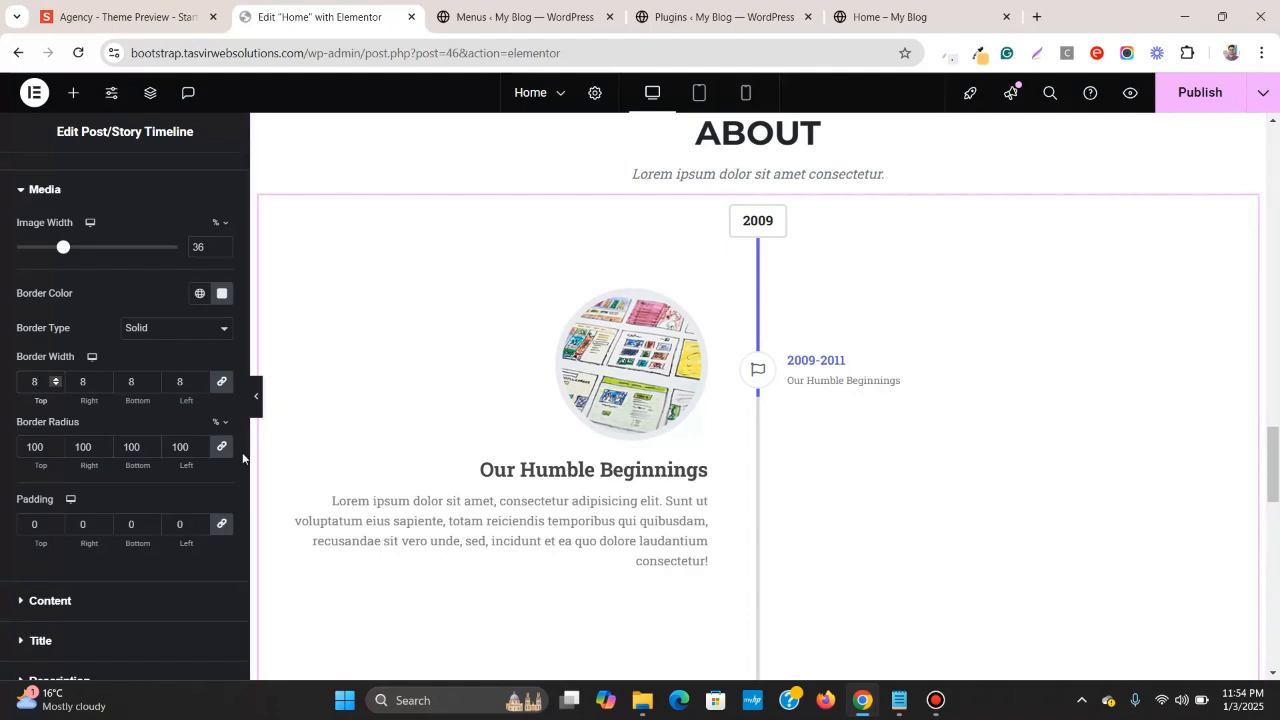
# - Check the Agency theme preview again and examine the timeline widget's layout, timeline item and content style settings
pyautogui.scroll(2, 144, 430)
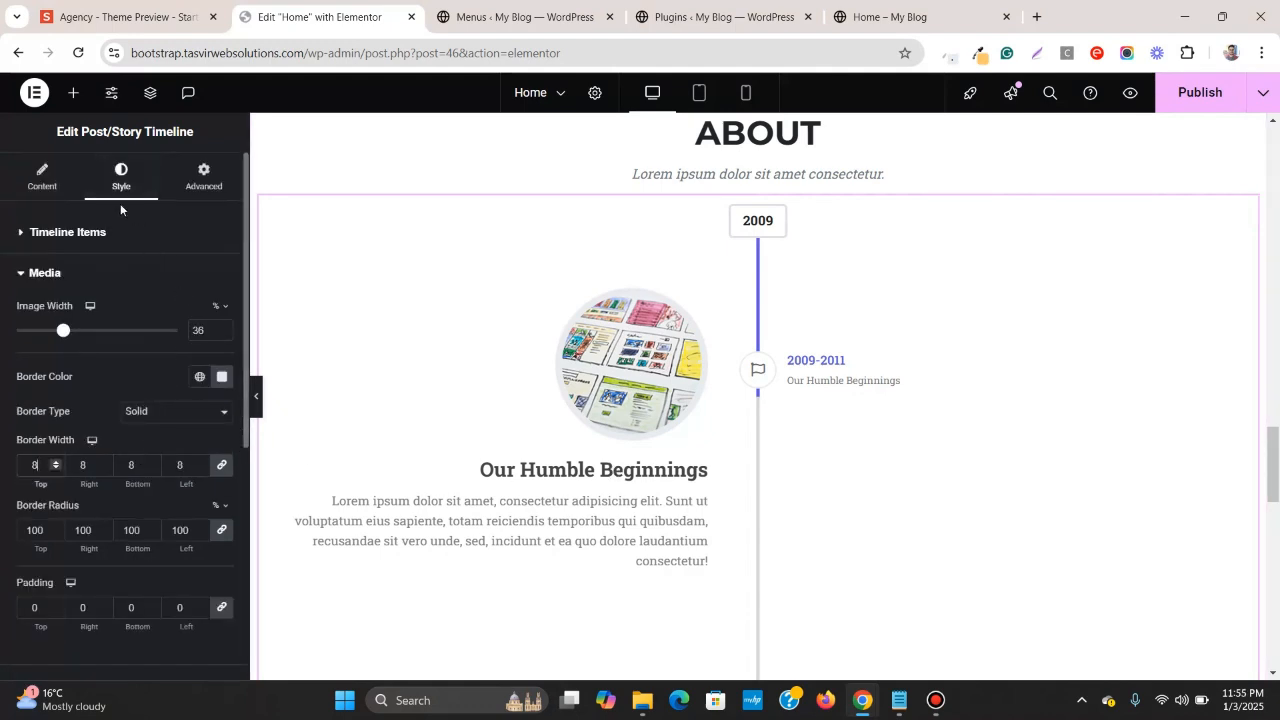
pyautogui.scroll(-5, 110, 340)
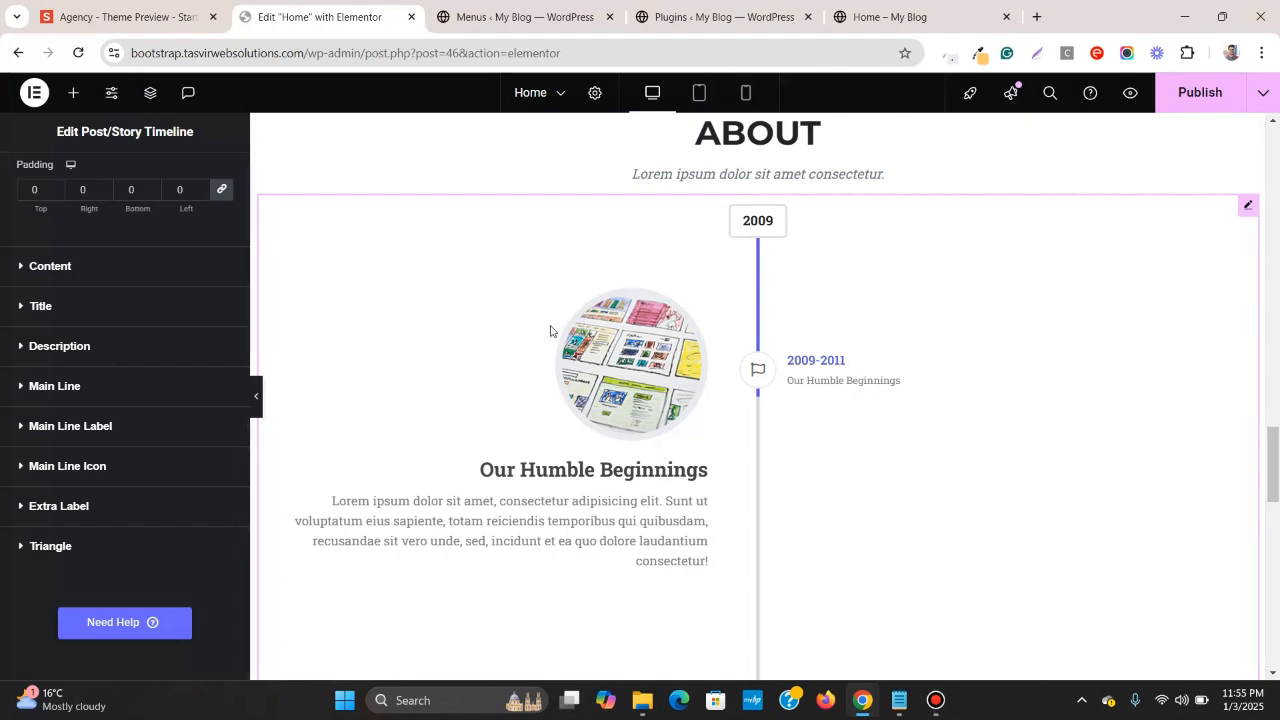
pyautogui.scroll(5, 60, 340)
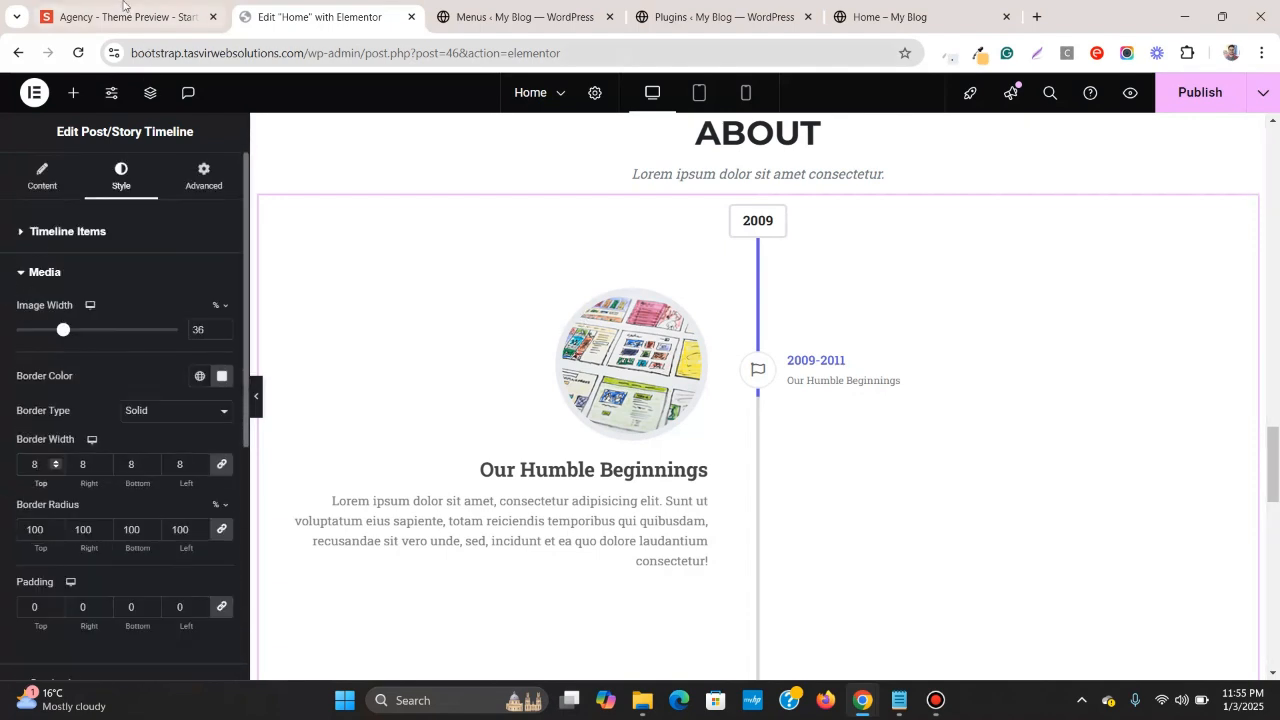
pyautogui.click(123, 10)
pyautogui.click(352, 12)
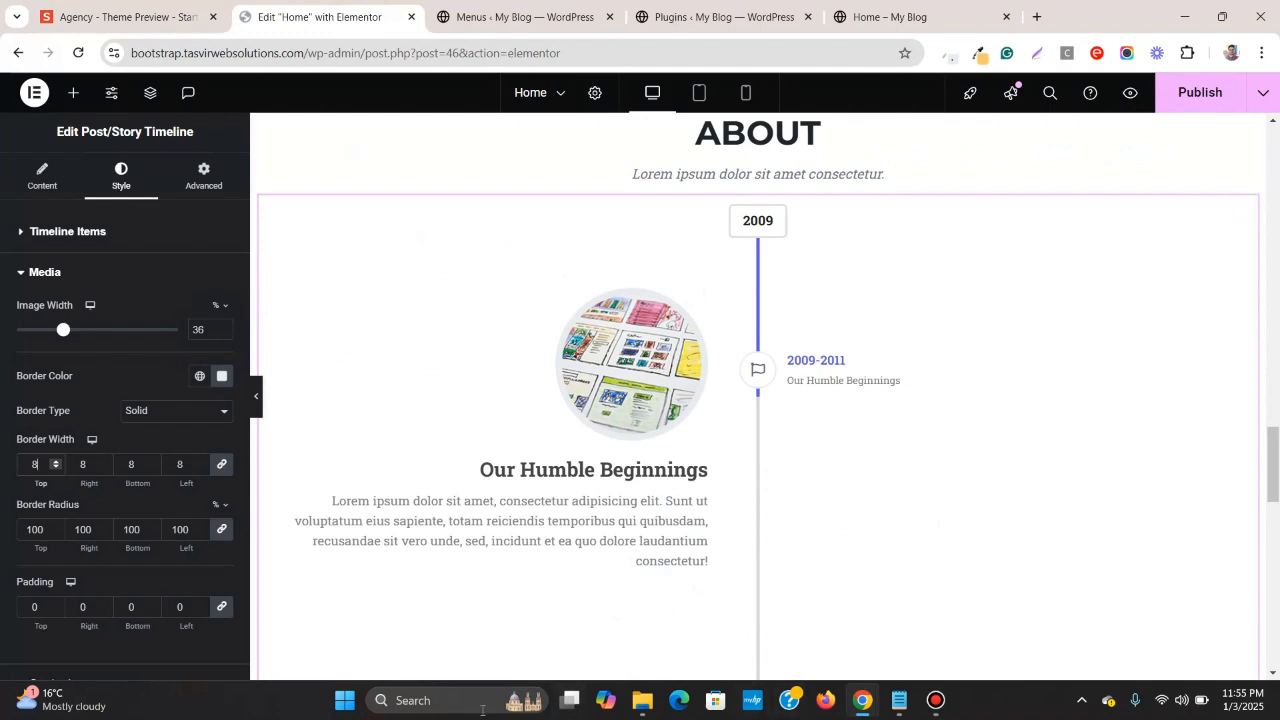
pyautogui.click(46, 180)
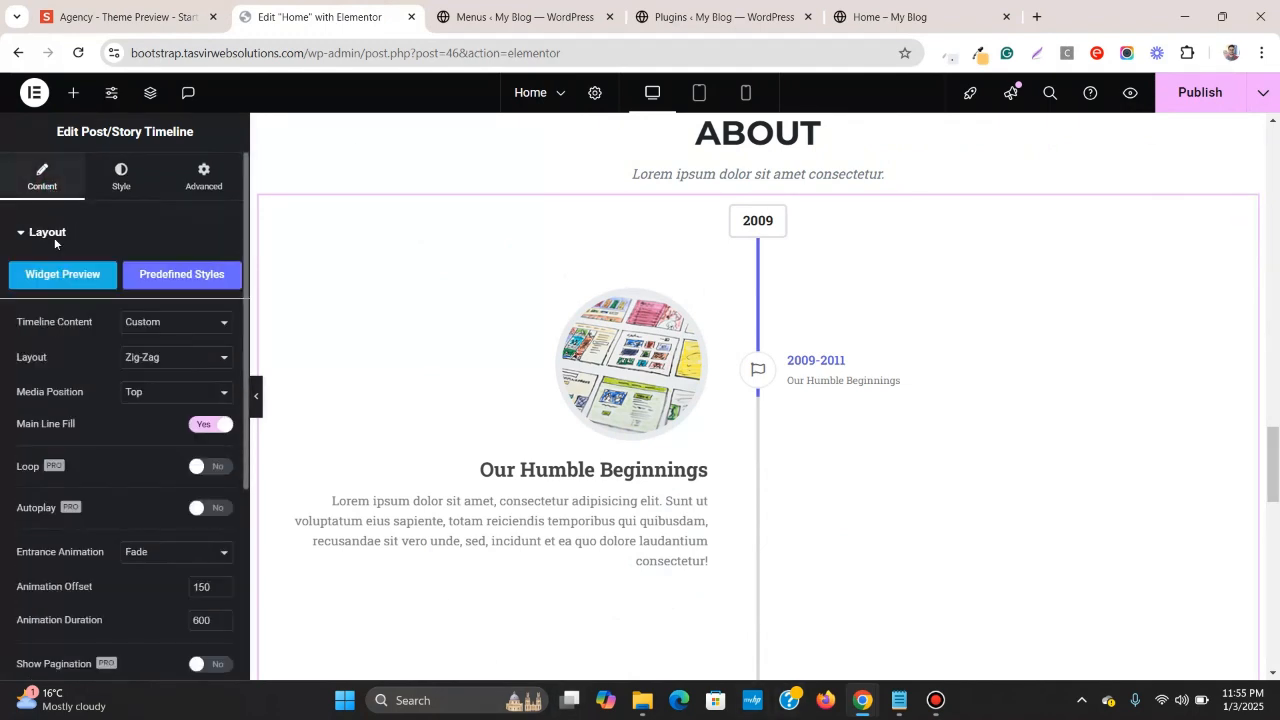
pyautogui.scroll(-3, 95, 470)
pyautogui.scroll(3, 115, 420)
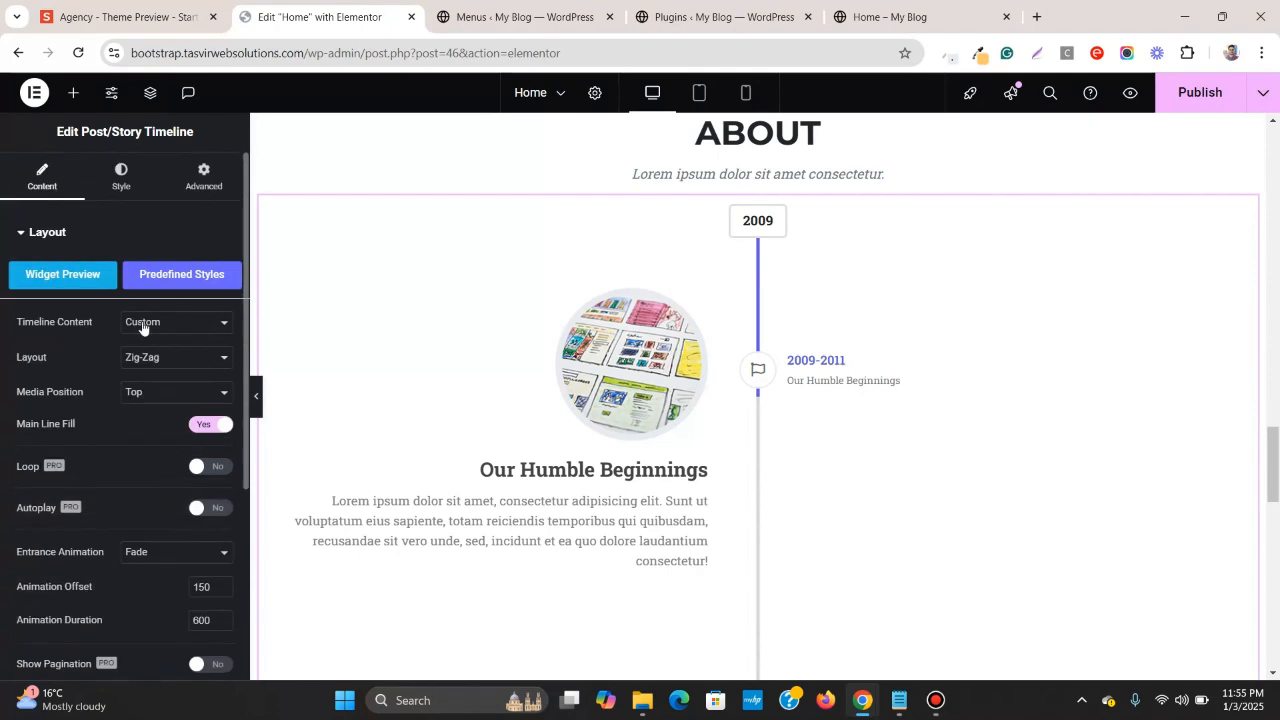
pyautogui.click(124, 186)
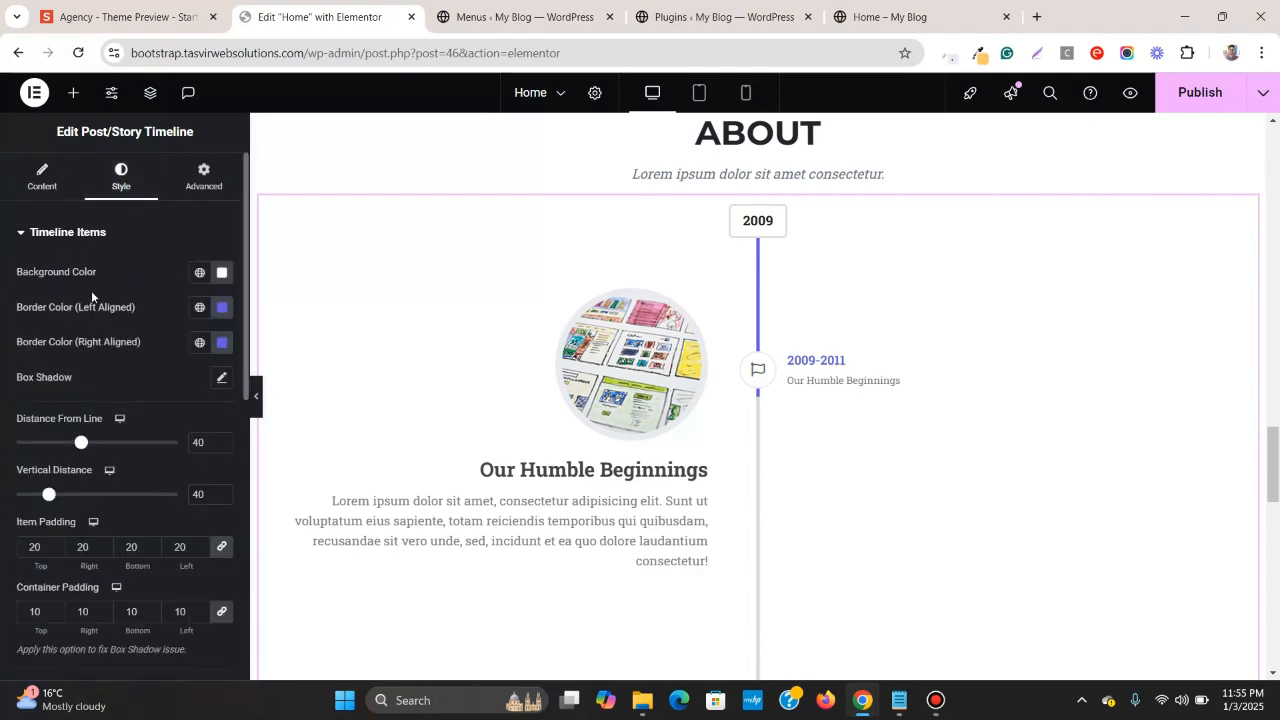
pyautogui.scroll(-4, 97, 296)
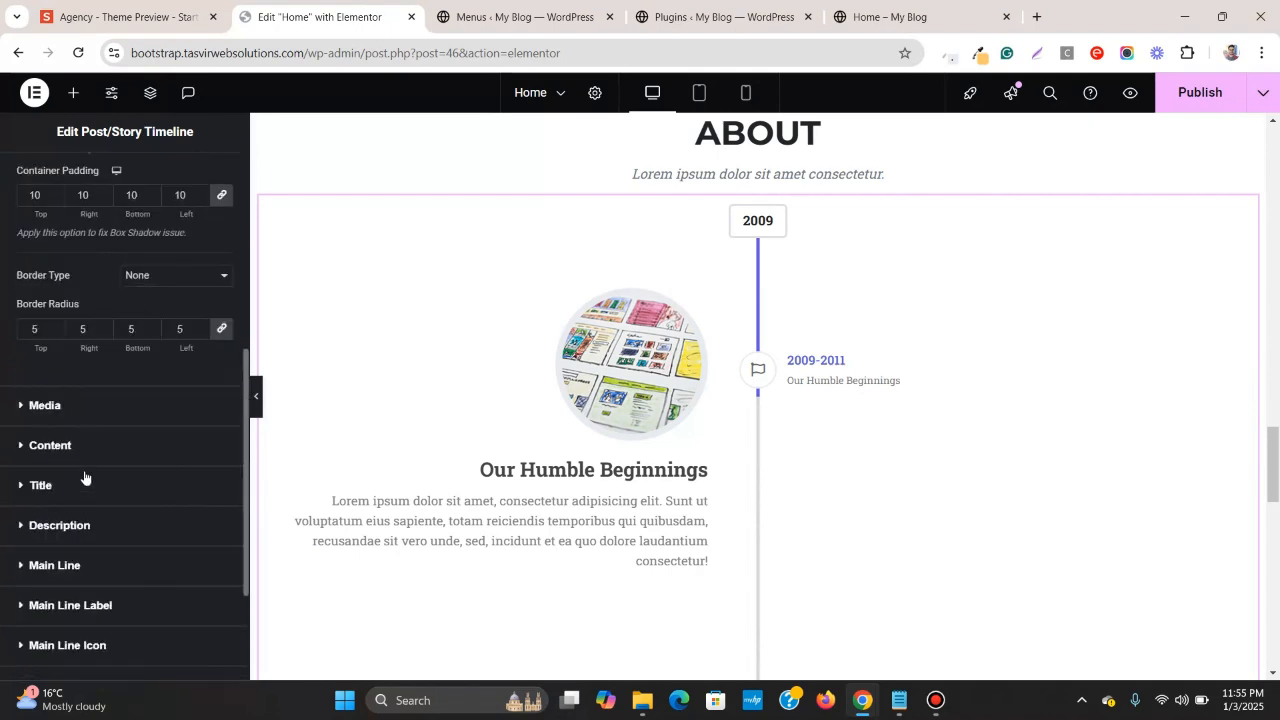
pyautogui.click(94, 440)
pyautogui.scroll(-3, 100, 400)
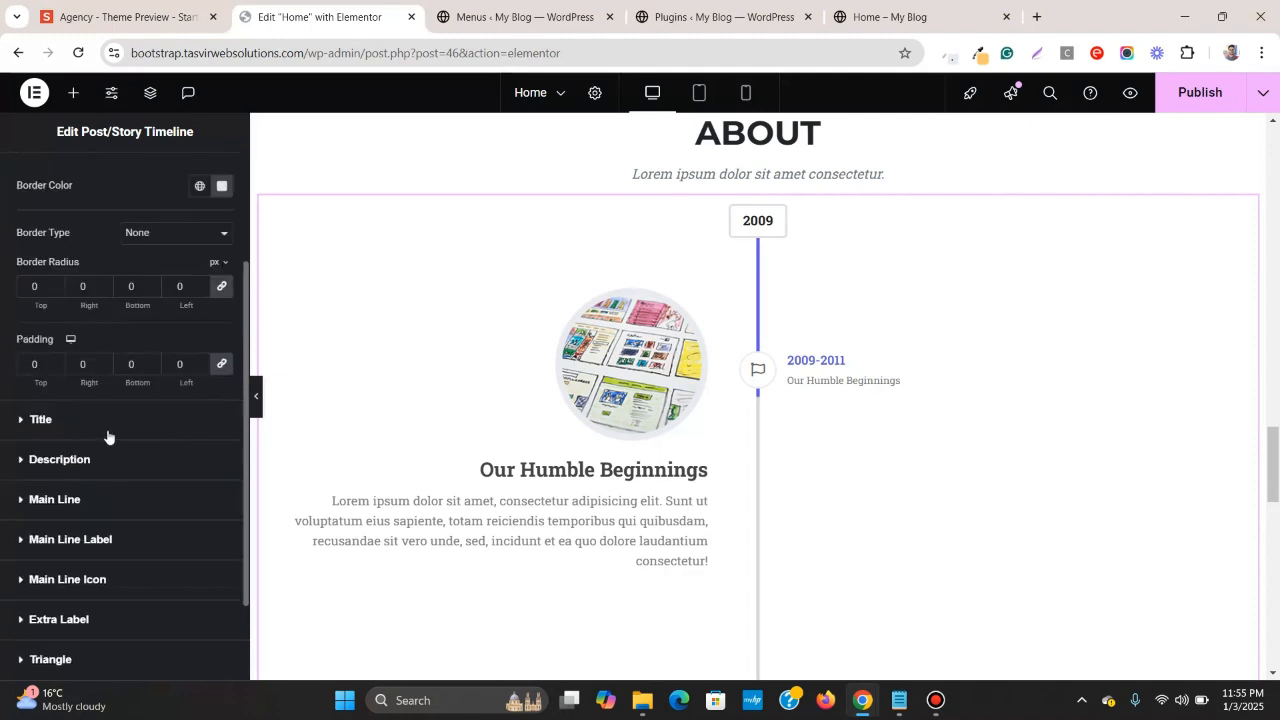
# - Apply the global H3 typography to the timeline item titles, check the first two items, and close the title settings
pyautogui.click(108, 418)
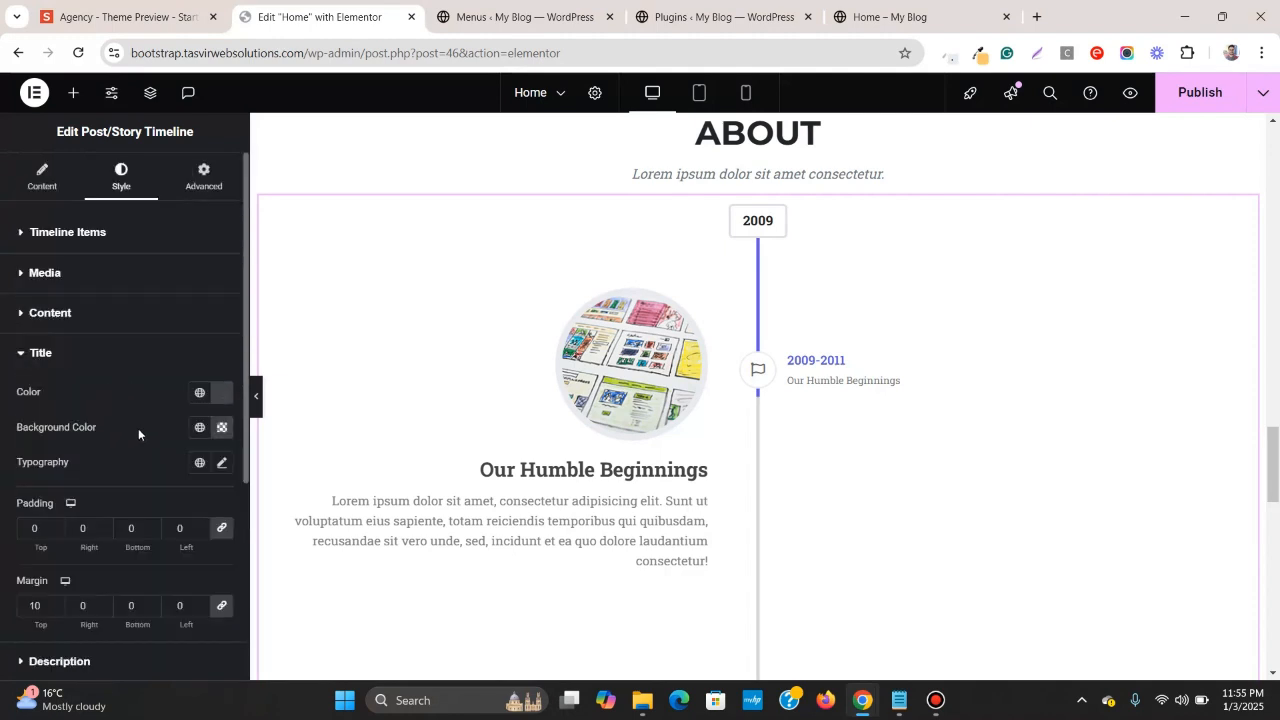
pyautogui.click(199, 464)
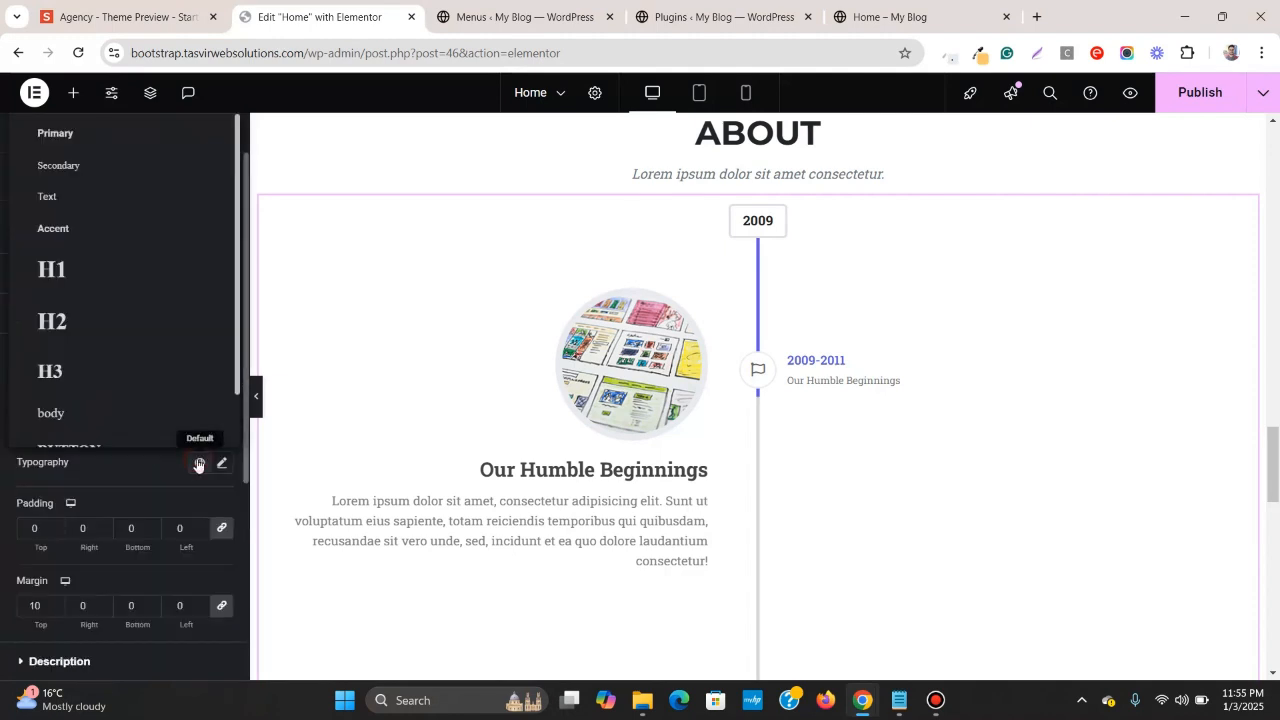
pyautogui.click(110, 376)
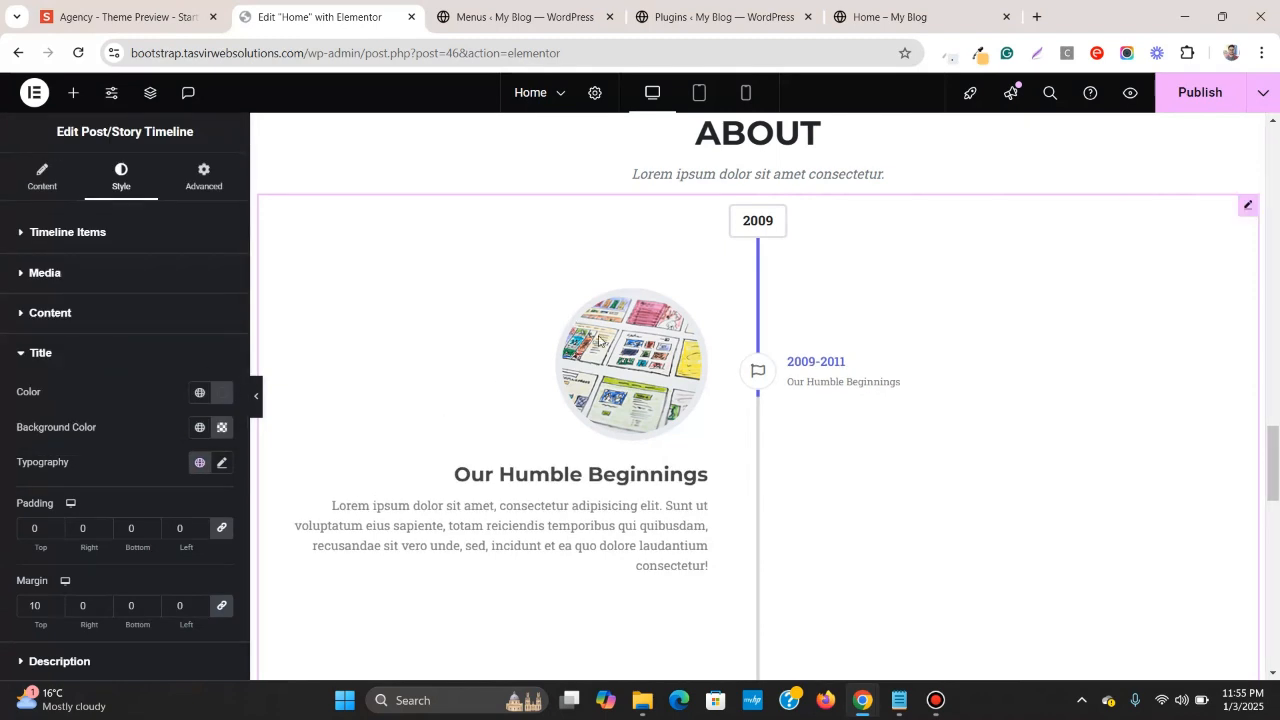
pyautogui.scroll(-4, 770, 228)
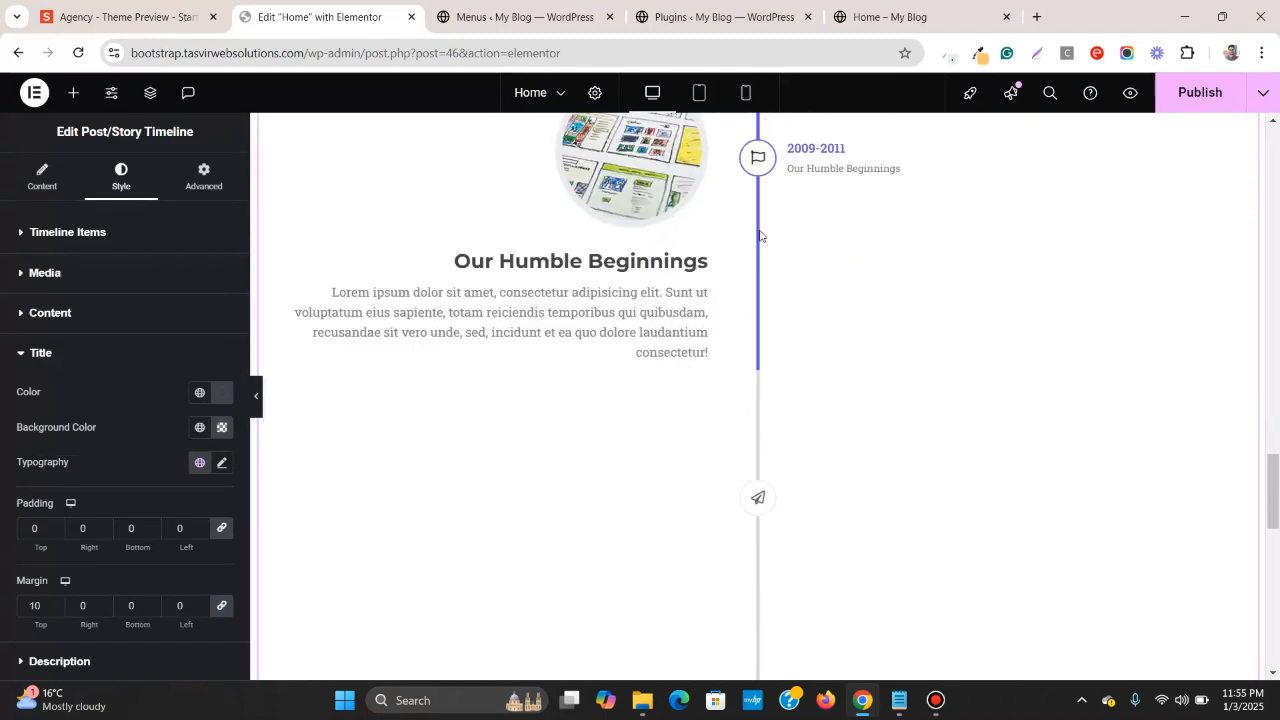
pyautogui.scroll(2, 762, 234)
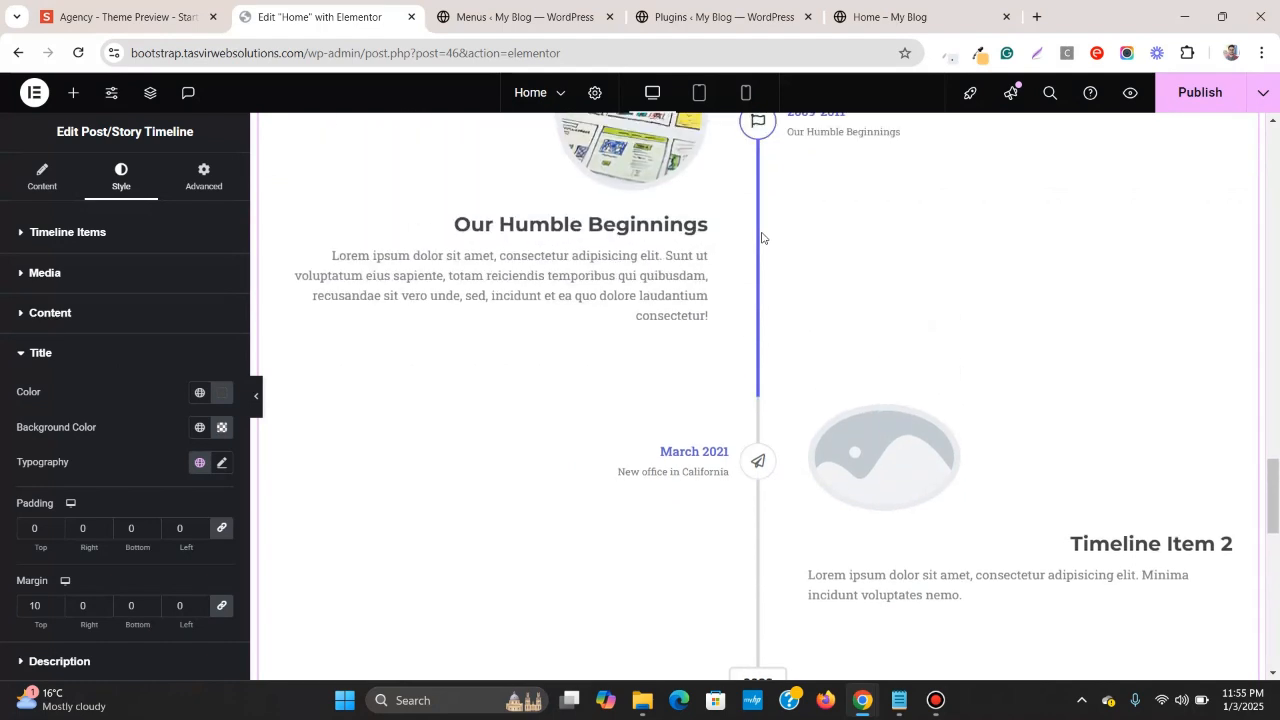
pyautogui.scroll(-1, 762, 236)
pyautogui.click(130, 350)
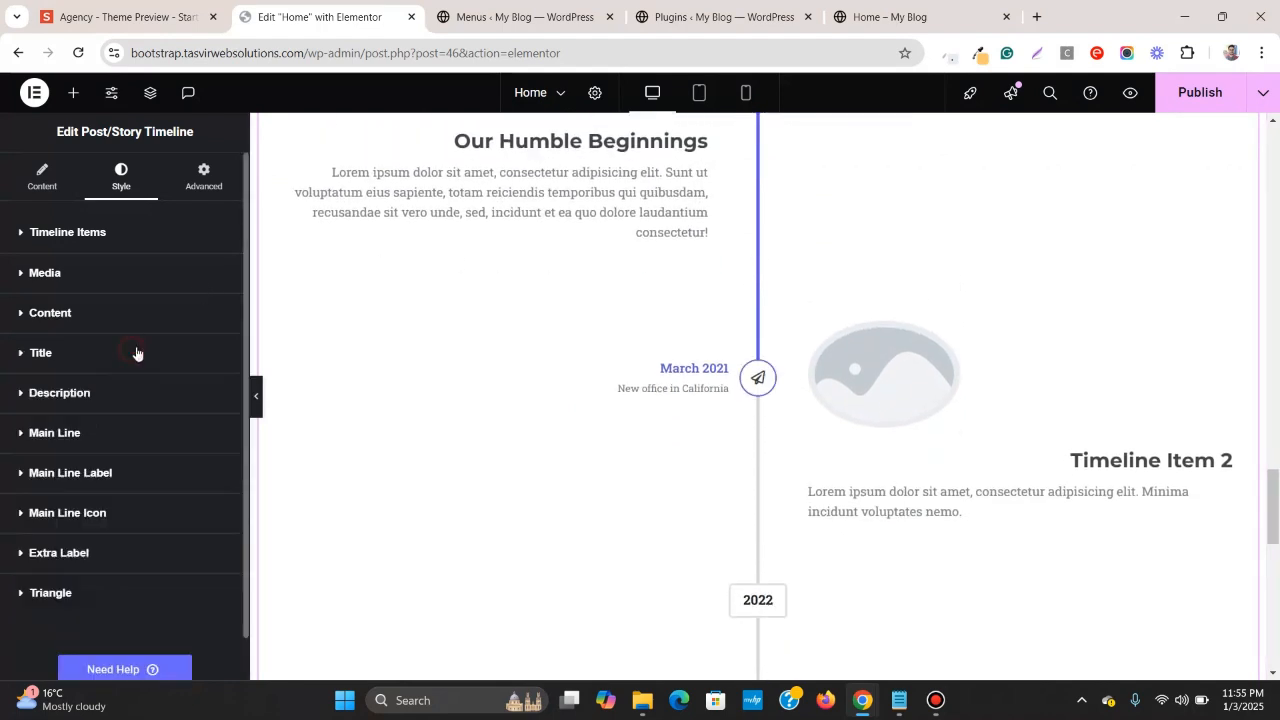
# - Open the timeline items list, then copy the year 2011 from the second timeline entry in the Agency theme preview
pyautogui.click(62, 186)
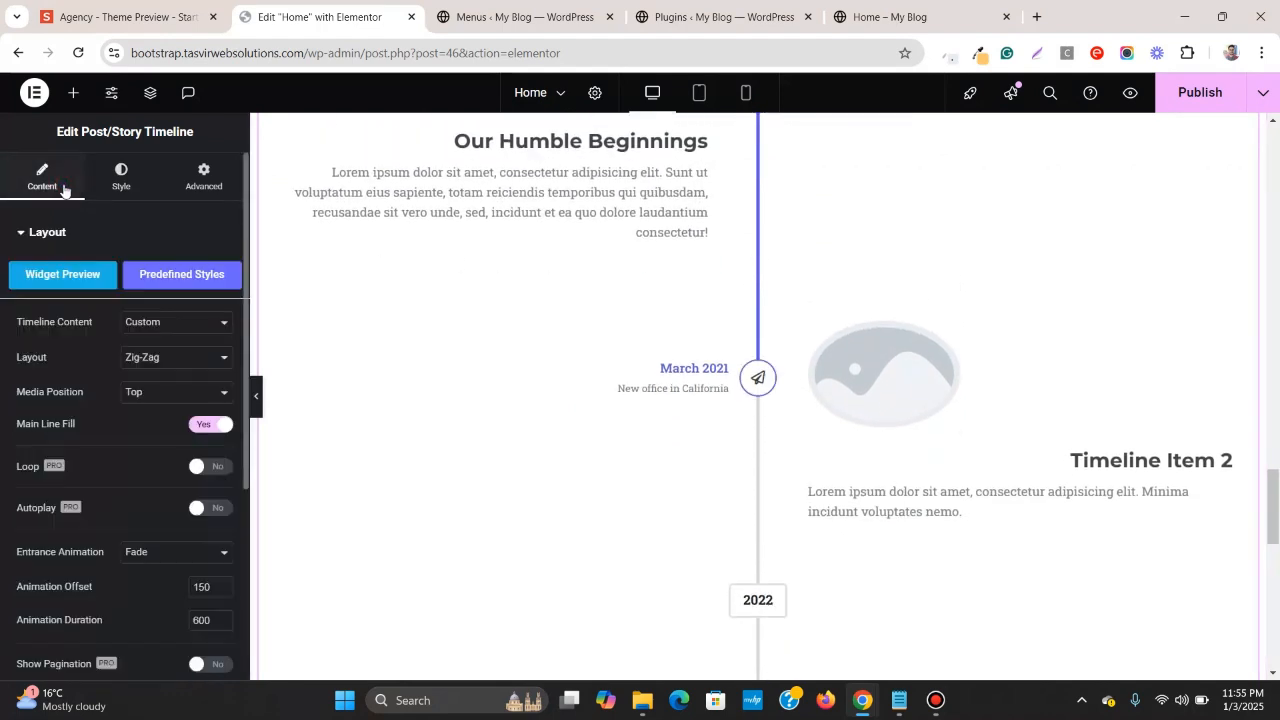
pyautogui.scroll(-3, 130, 395)
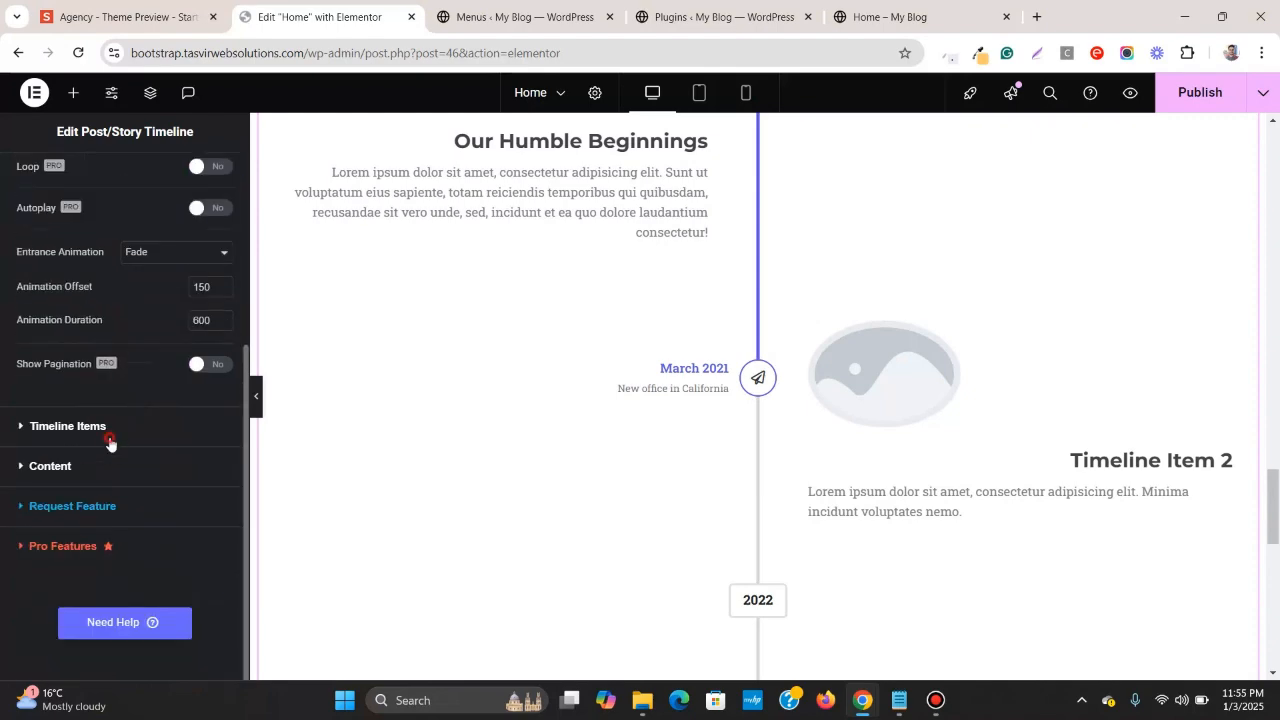
pyautogui.click(112, 427)
pyautogui.click(150, 17)
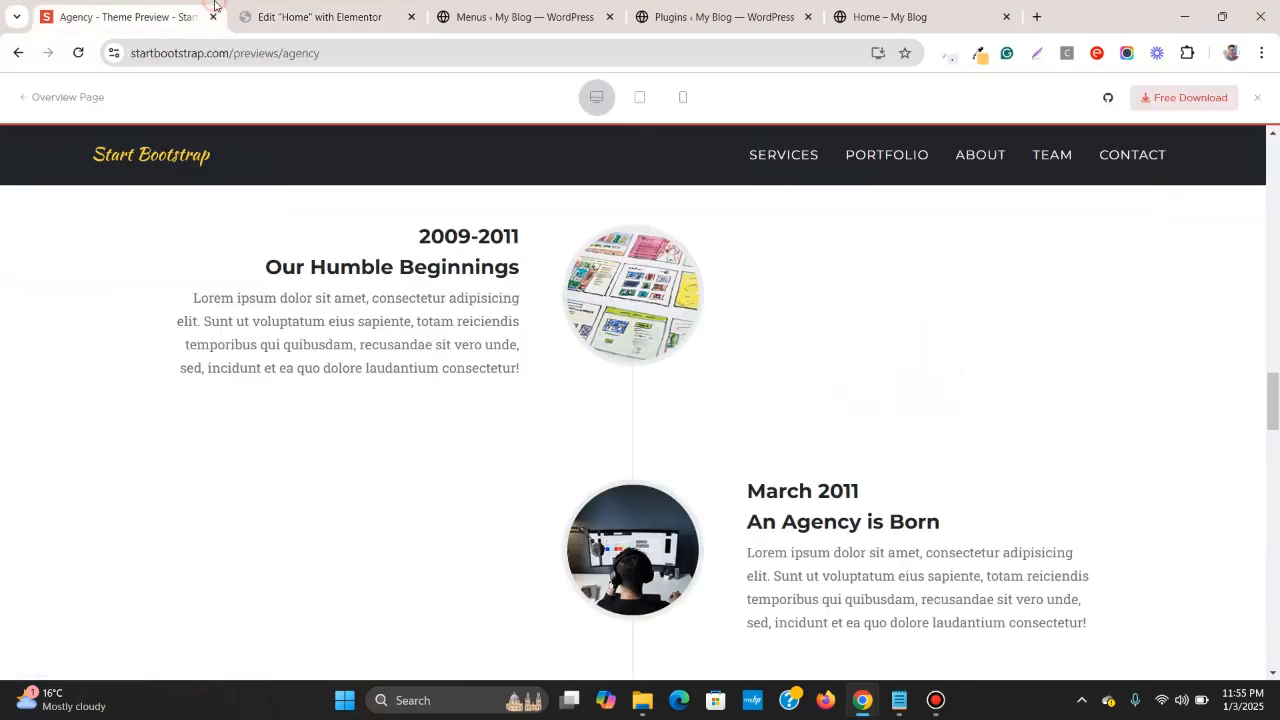
pyautogui.scroll(-3, 877, 279)
pyautogui.scroll(1, 877, 279)
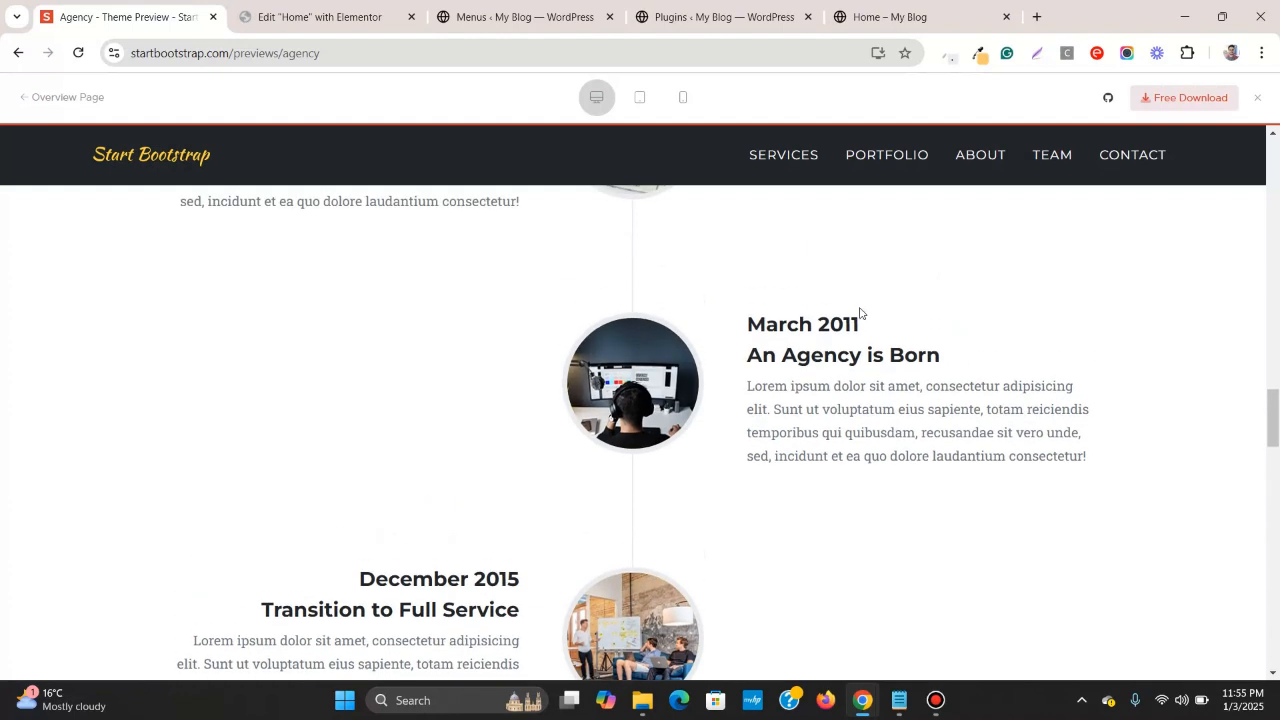
pyautogui.moveTo(819, 324); pyautogui.dragTo(865, 325)
pyautogui.rightClick(845, 315)
pyautogui.click(862, 345)
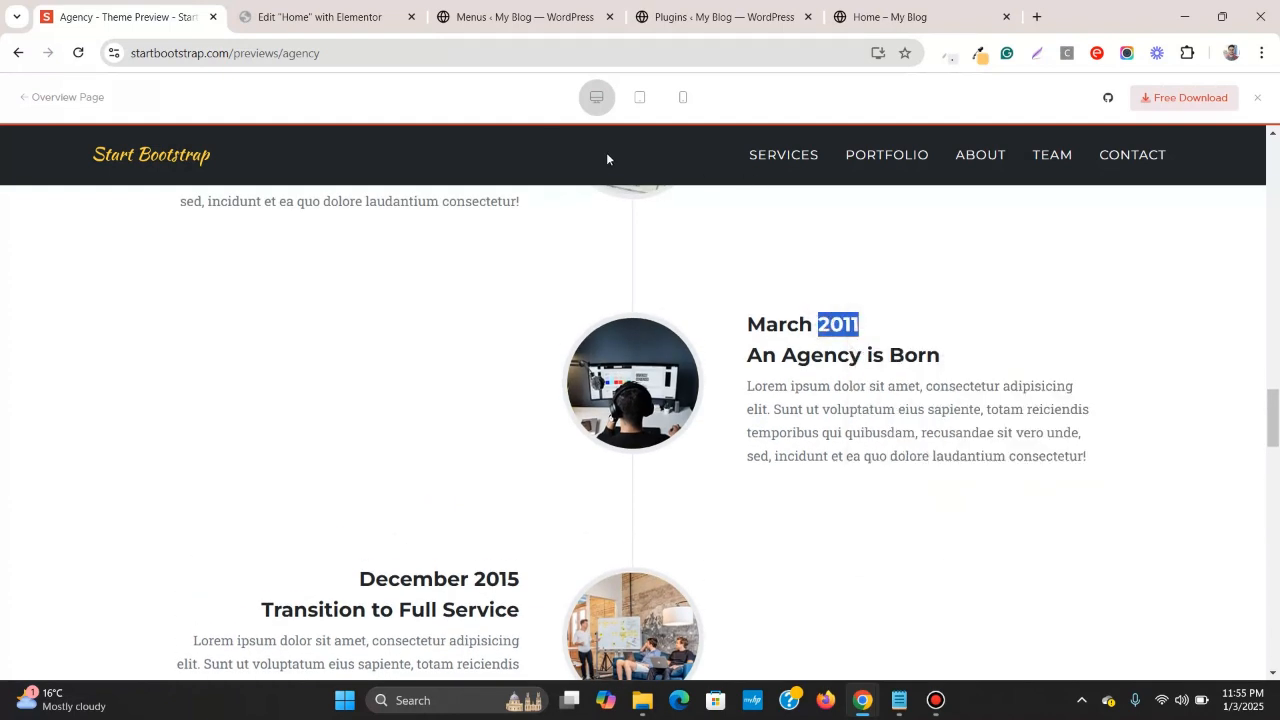
# - In the Elementor editor, open Timeline Item 2 and replace its primary label with 2011
pyautogui.click(332, 6)
pyautogui.click(117, 372)
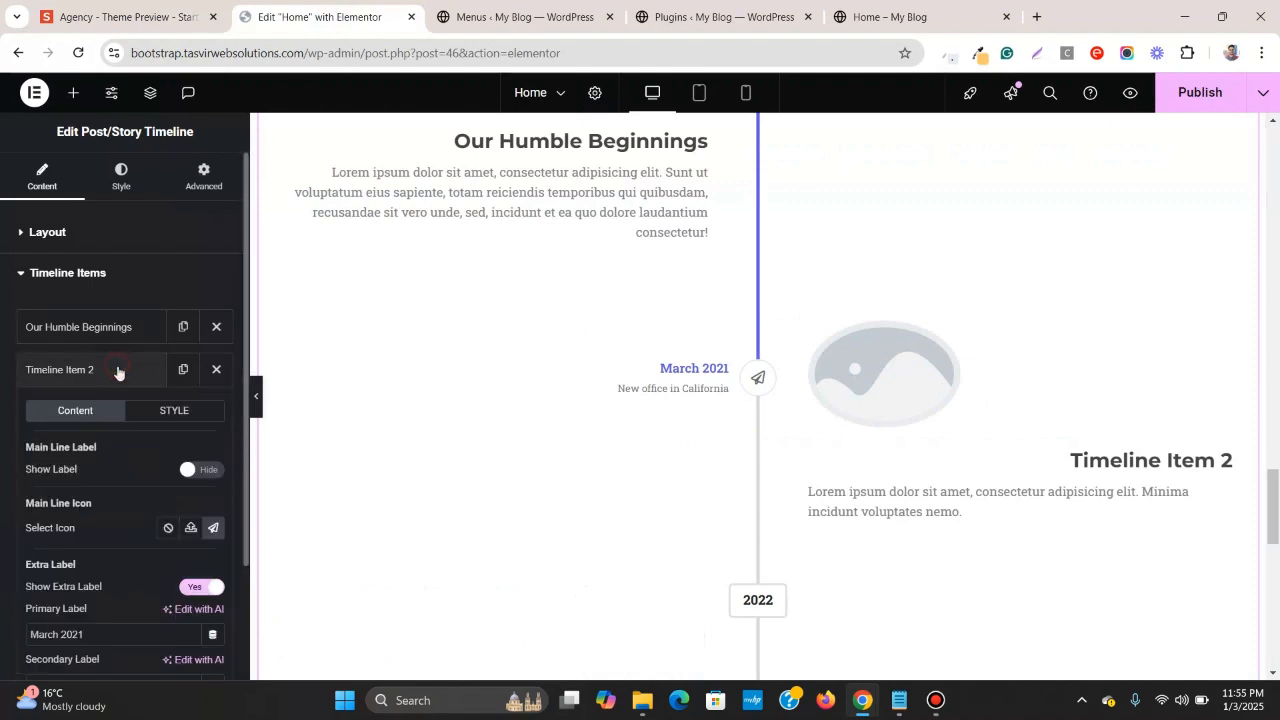
pyautogui.scroll(-4, 107, 474)
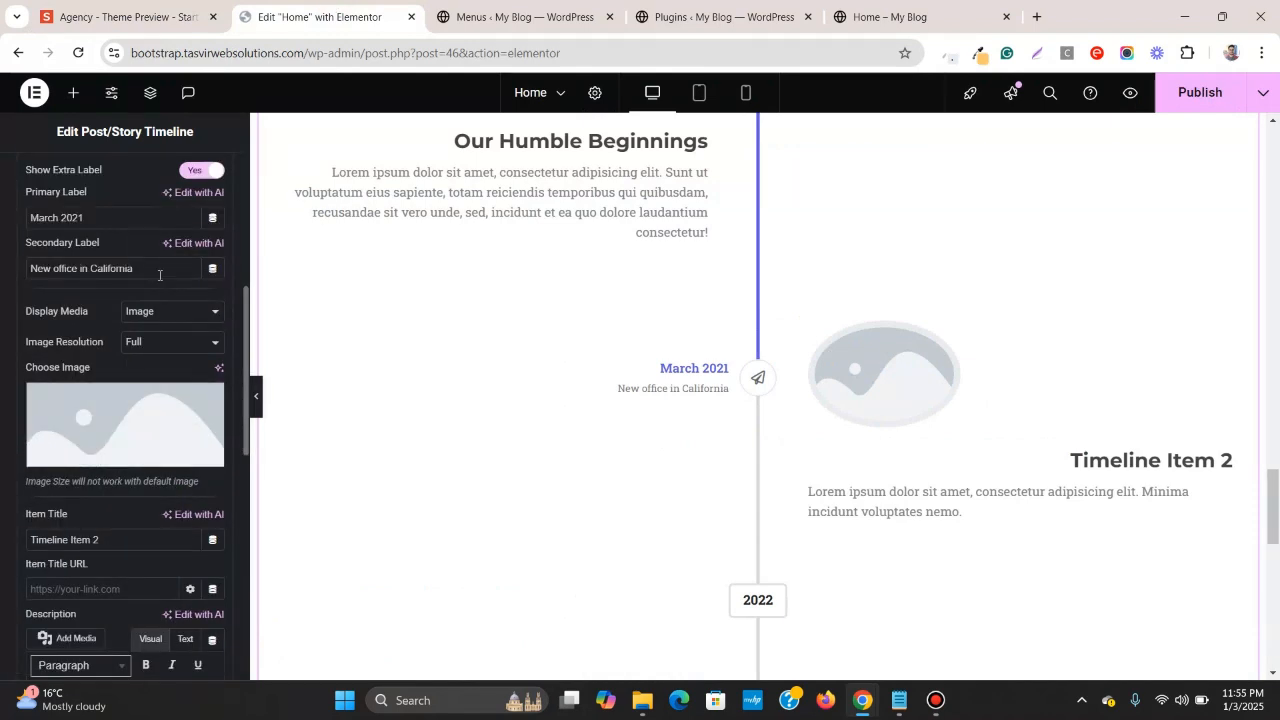
pyautogui.scroll(1, 158, 280)
pyautogui.scroll(1, 138, 318)
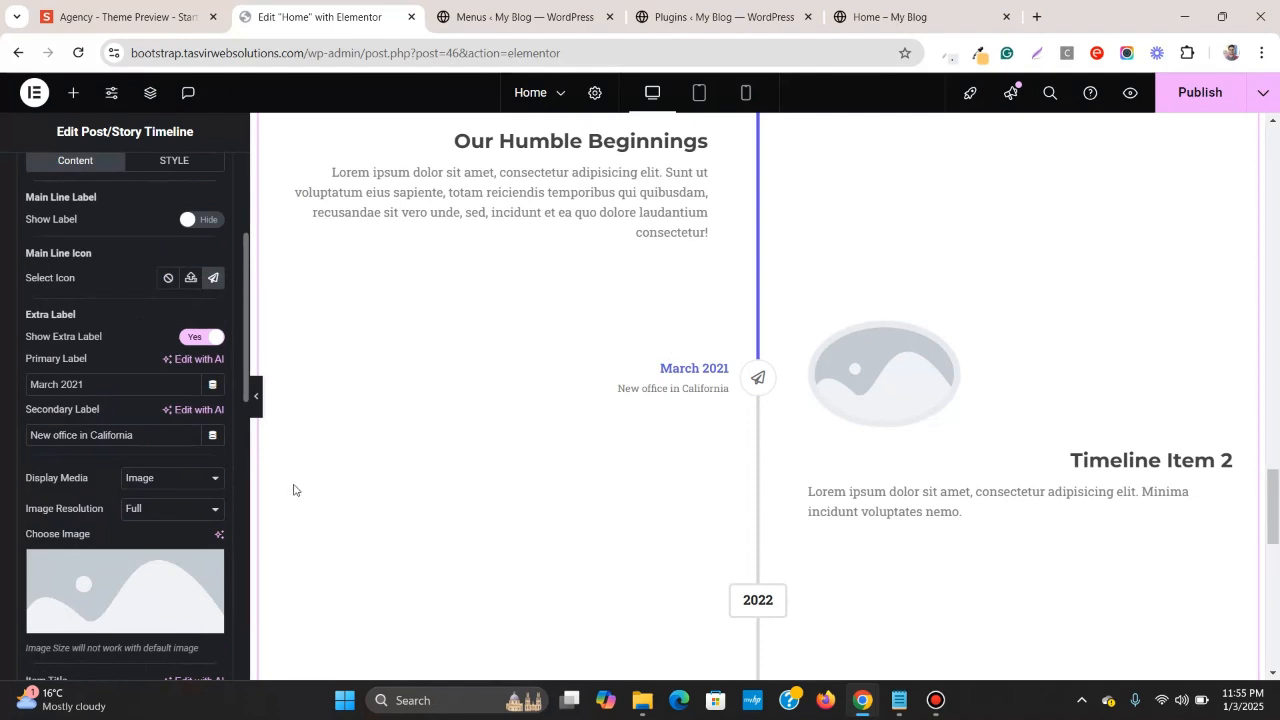
pyautogui.scroll(3, 531, 408)
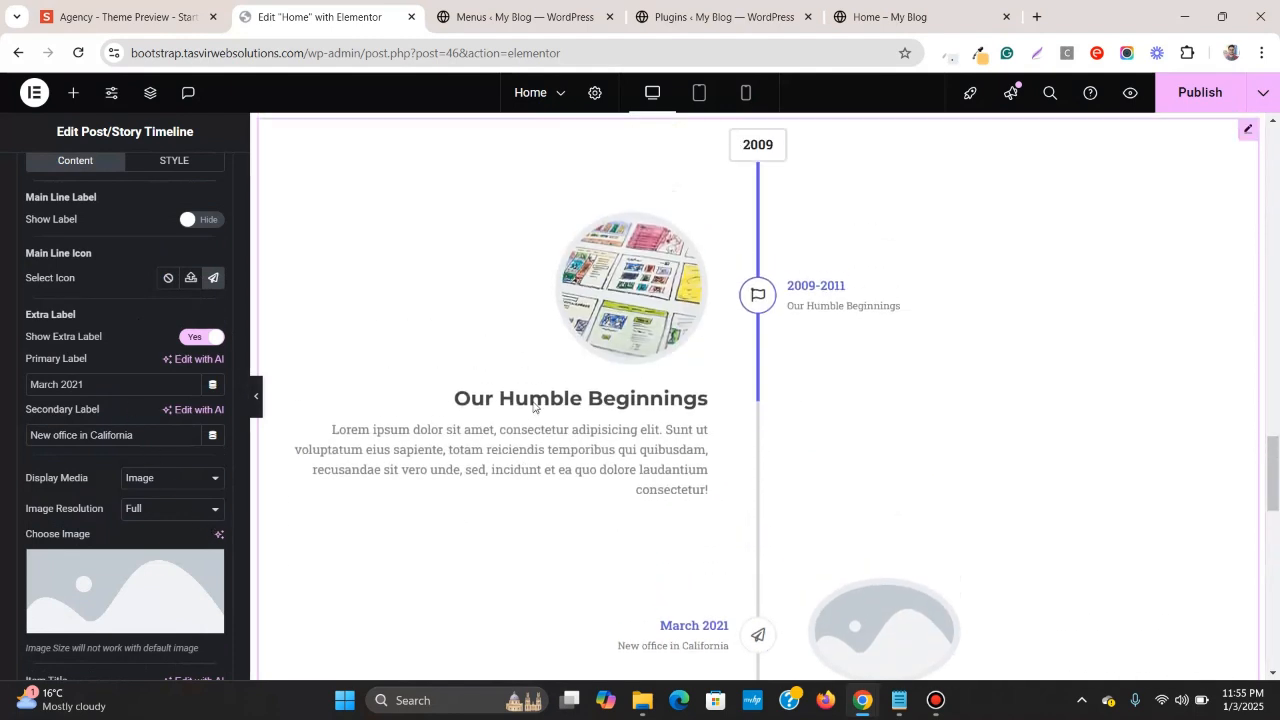
pyautogui.scroll(-1, 537, 400)
pyautogui.scroll(-1, 538, 400)
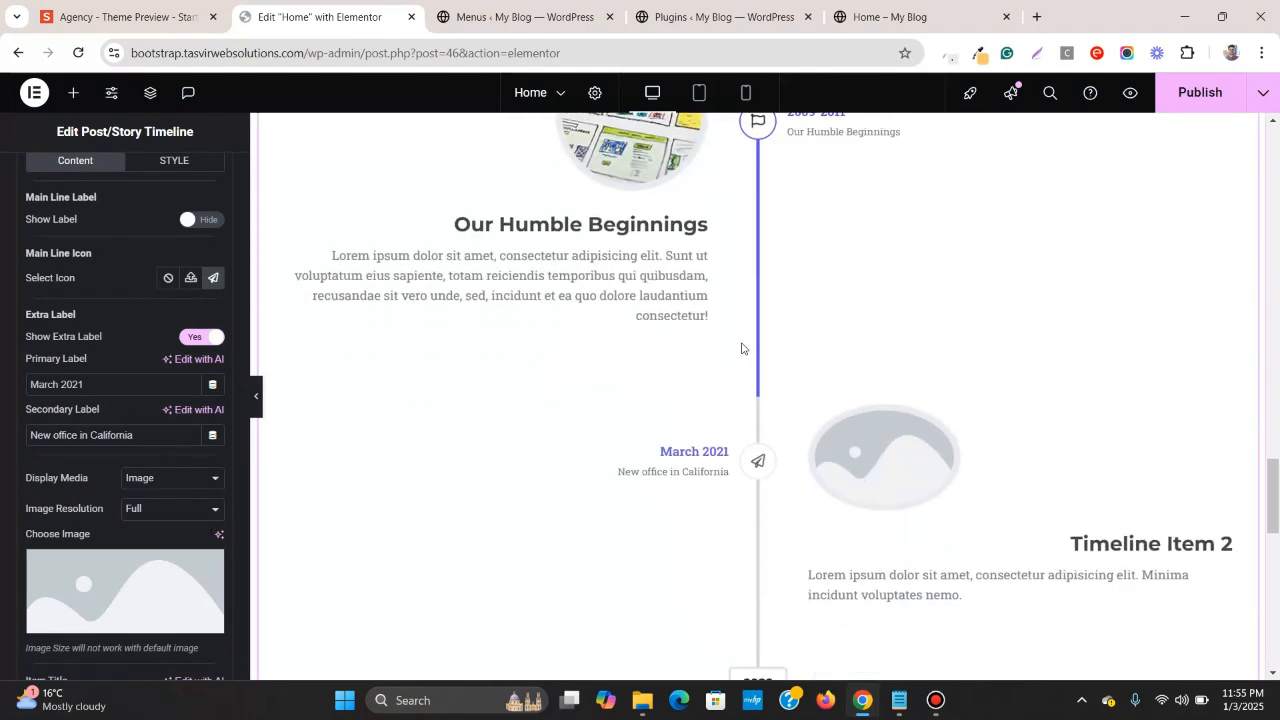
pyautogui.scroll(-1, 745, 344)
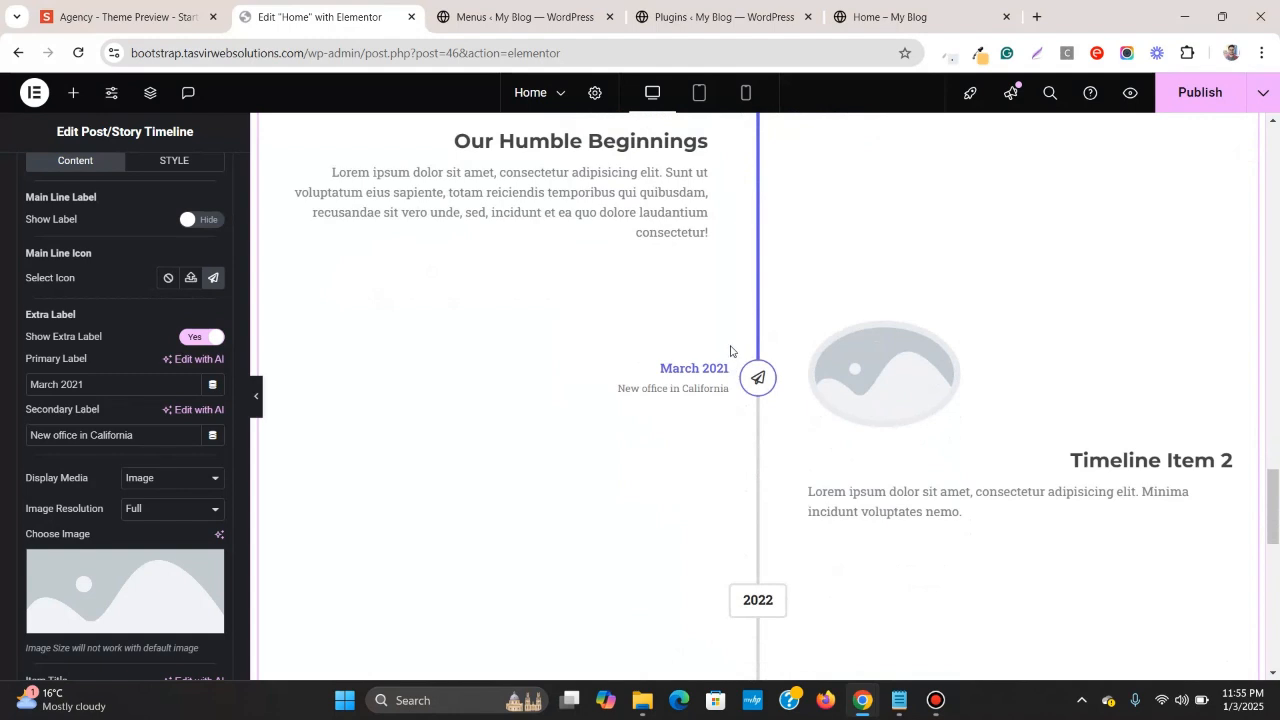
pyautogui.tripleClick(115, 385)
pyautogui.rightClick(119, 383)
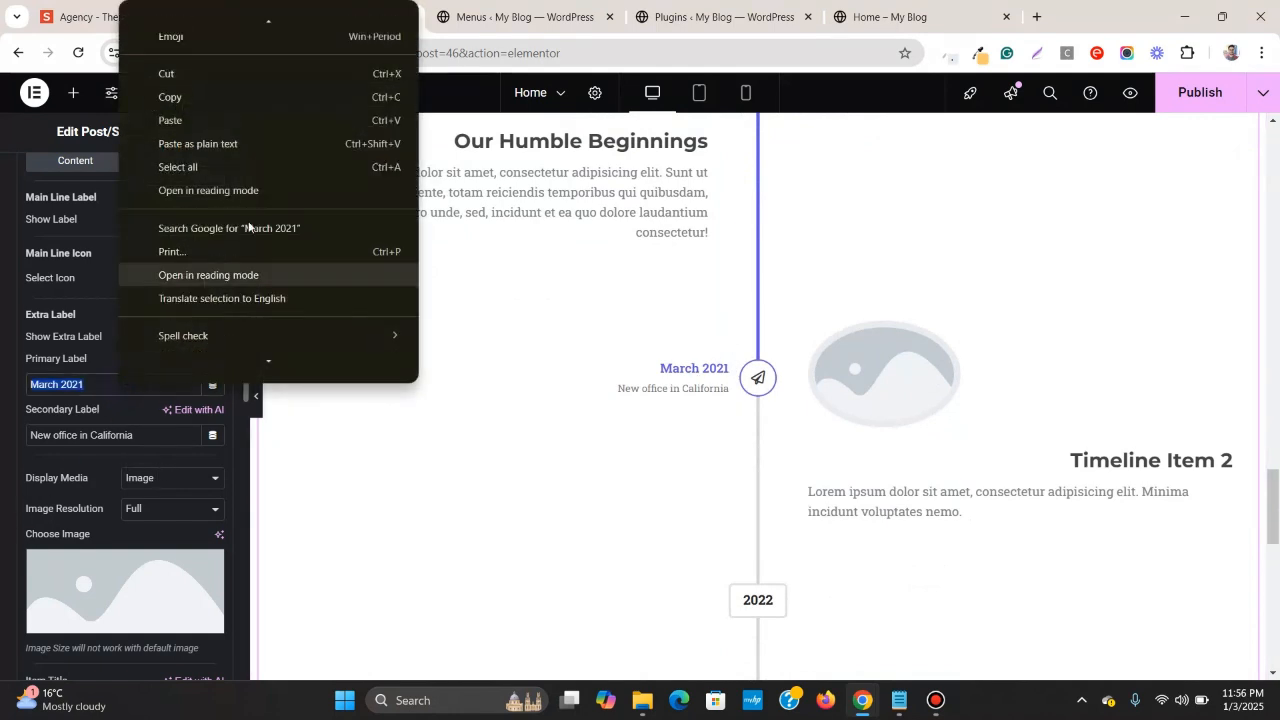
pyautogui.click(221, 138)
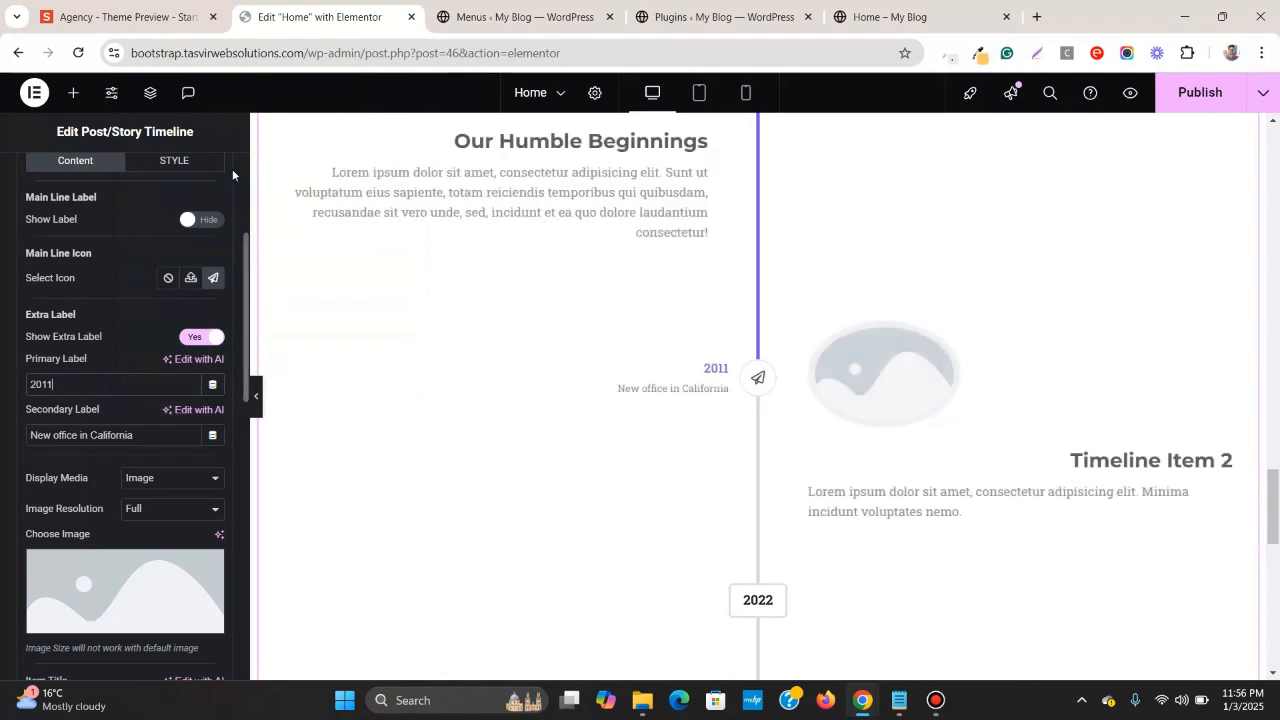
# - Copy the heading "An Agency is Born" from the March 2011 entry in the Agency theme preview
pyautogui.click(216, 5)
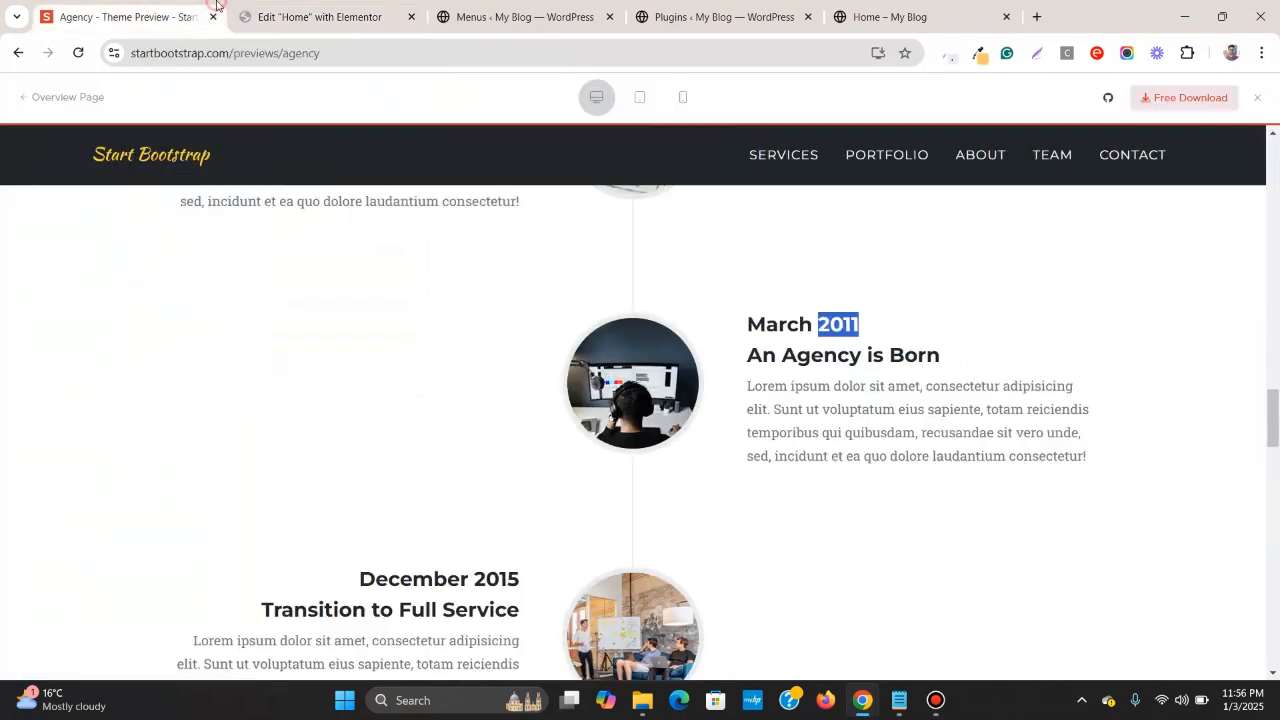
pyautogui.tripleClick(795, 323)
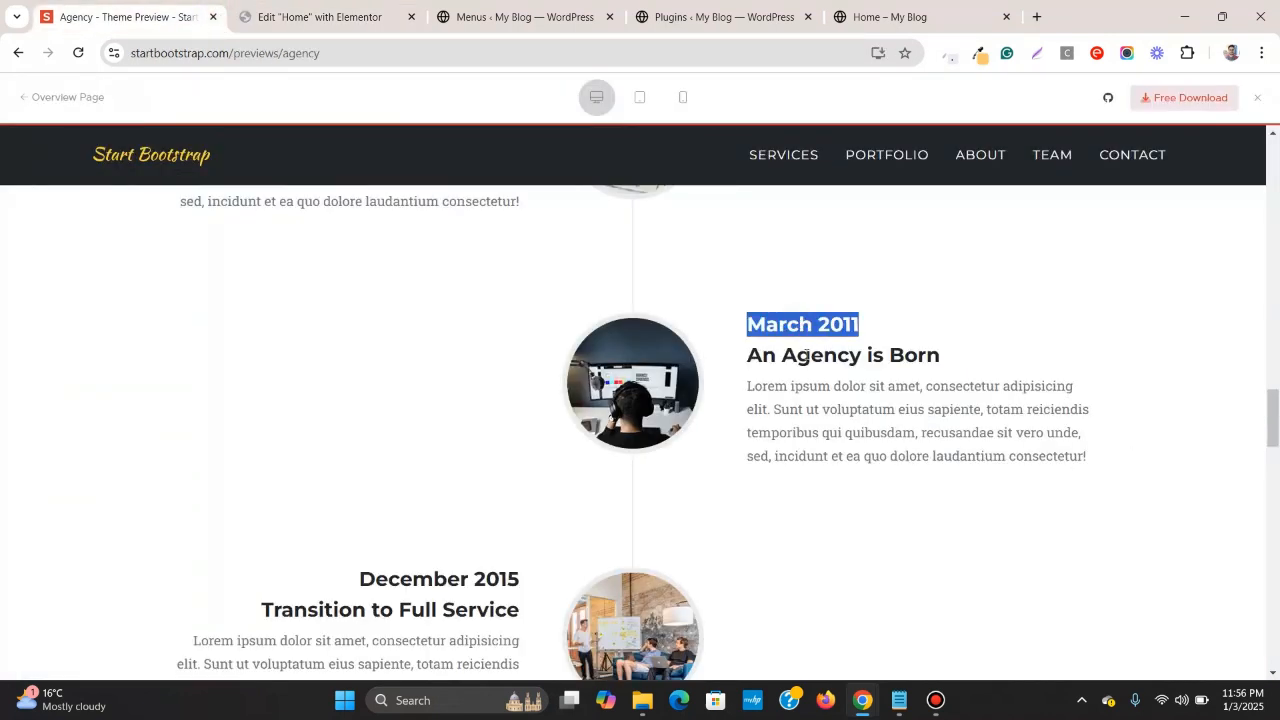
pyautogui.tripleClick(838, 355)
pyautogui.rightClick(832, 348)
pyautogui.click(848, 368)
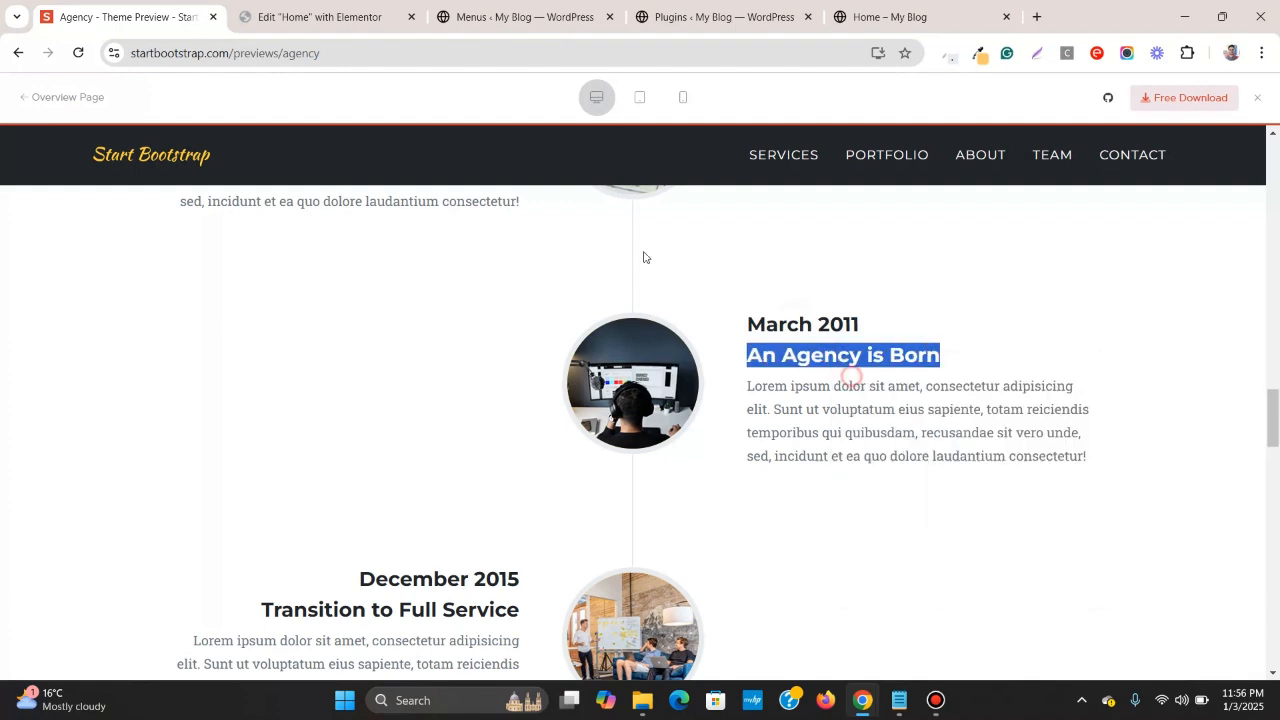
# - Back in the Elementor editor, replace the second timeline item's secondary label with "An Agency is Born"
pyautogui.click(379, 5)
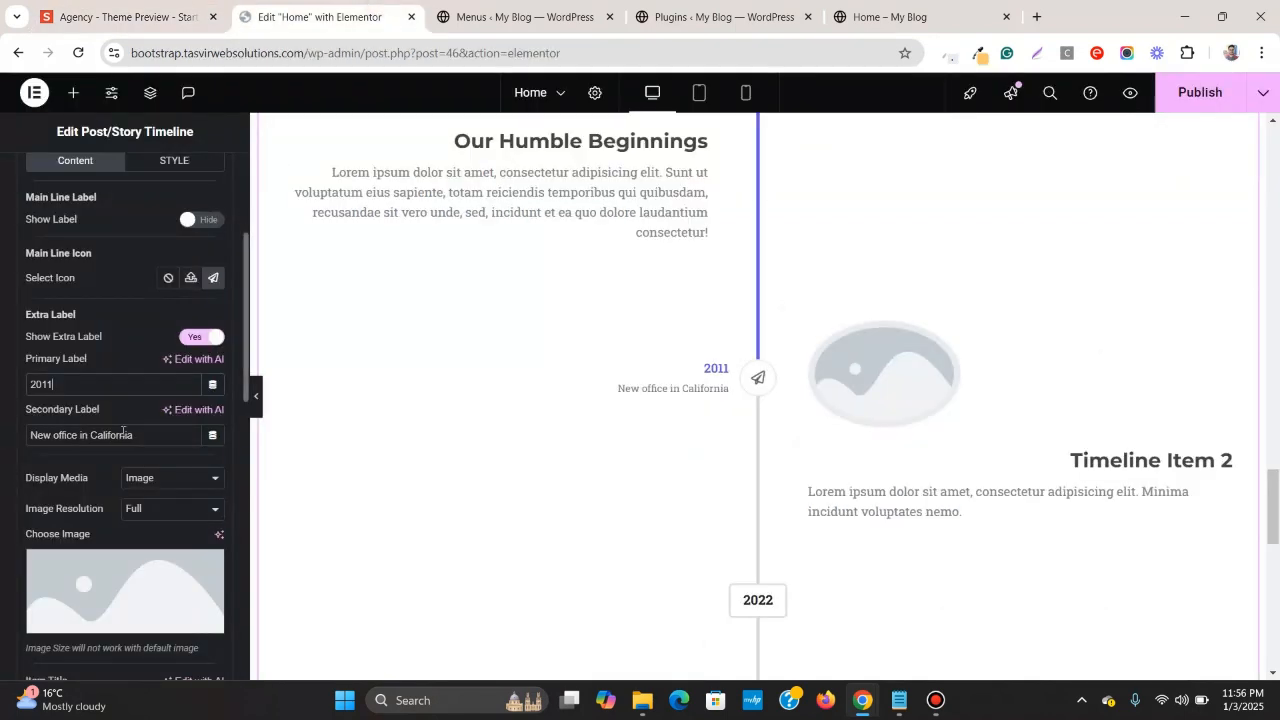
pyautogui.tripleClick(156, 441)
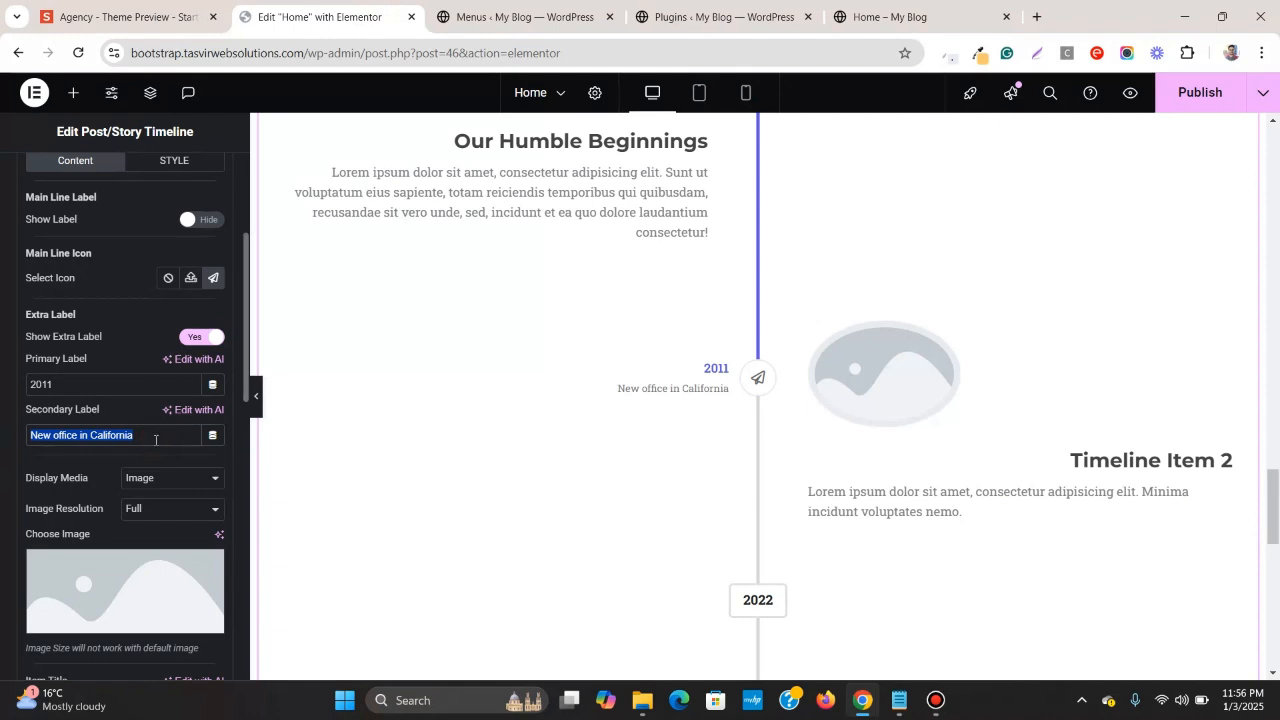
pyautogui.rightClick(156, 440)
pyautogui.click(264, 136)
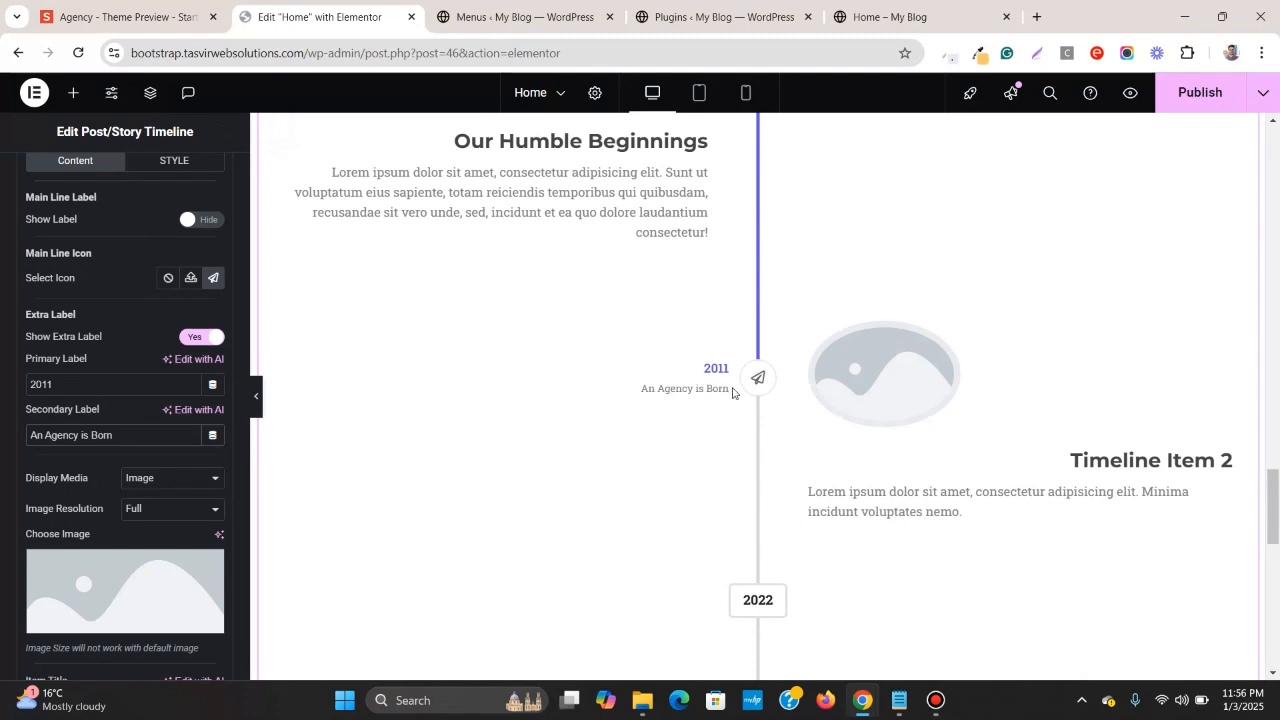
# - Examine Timeline Item 2's label, media, title and description settings, and check the widget's style sections
pyautogui.scroll(3, 120, 330)
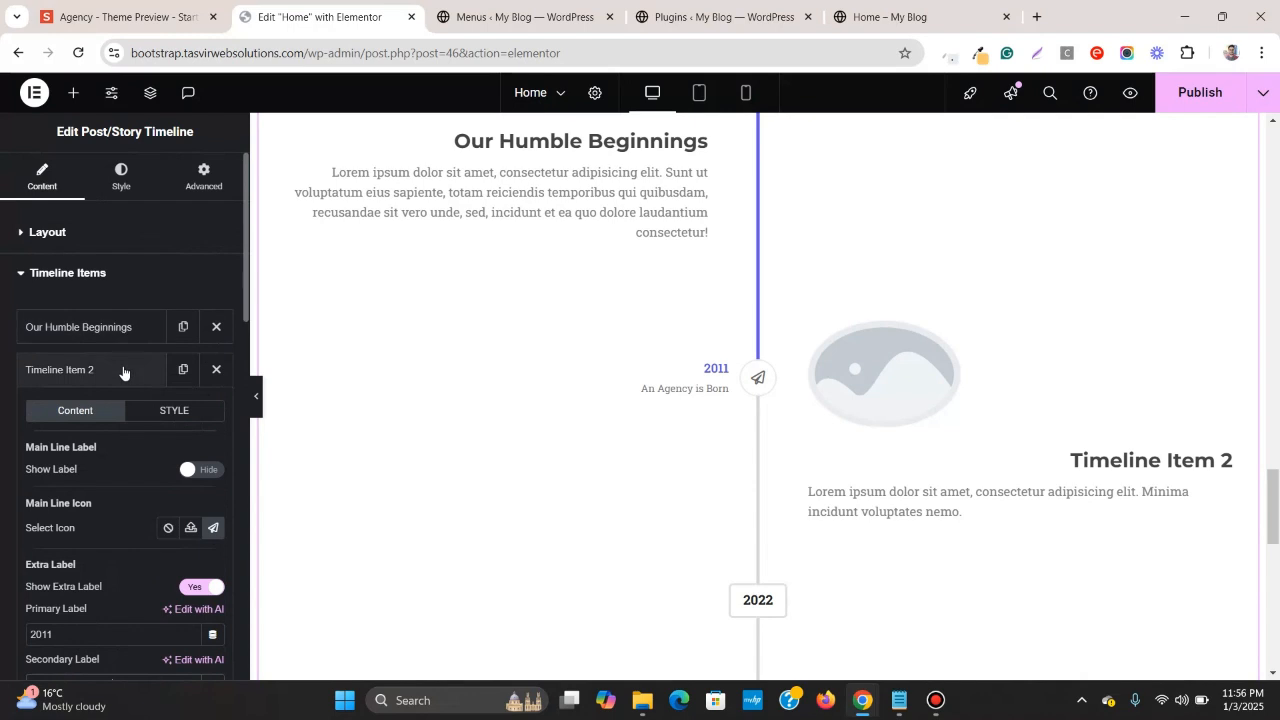
pyautogui.scroll(-3, 128, 363)
pyautogui.click(139, 357)
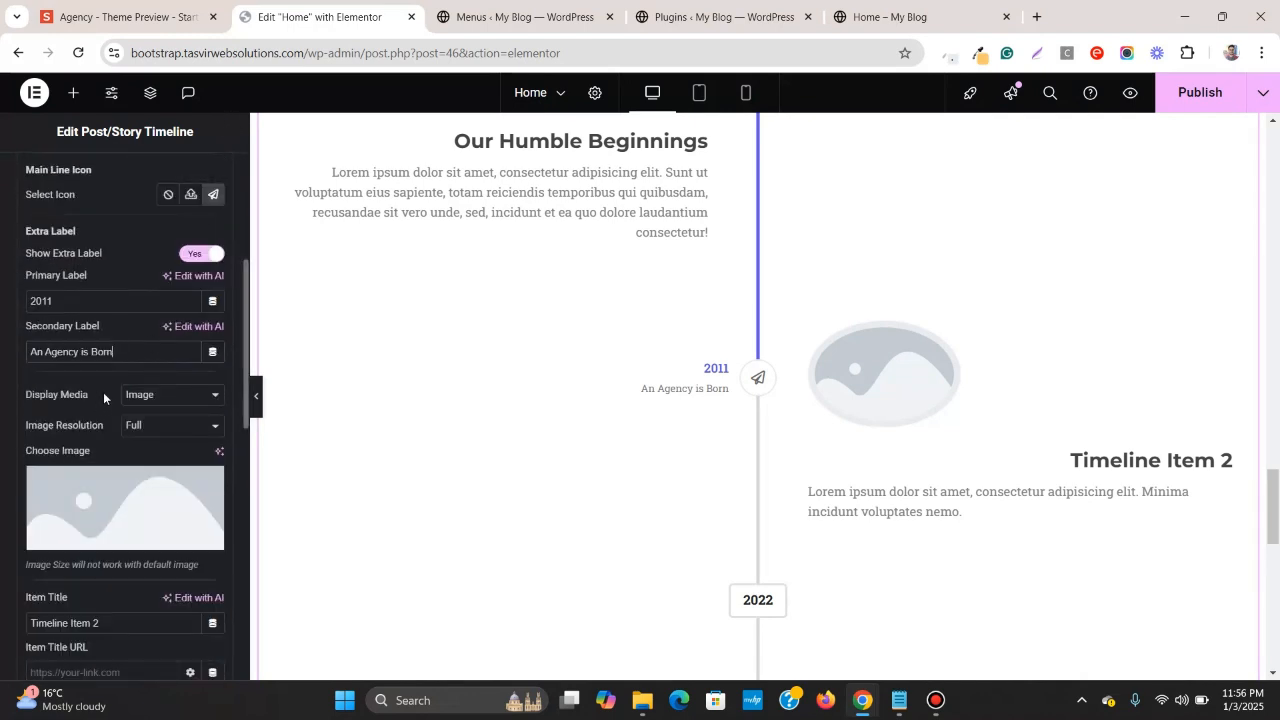
pyautogui.scroll(-2, 104, 391)
pyautogui.scroll(-2, 126, 450)
pyautogui.scroll(6, 134, 447)
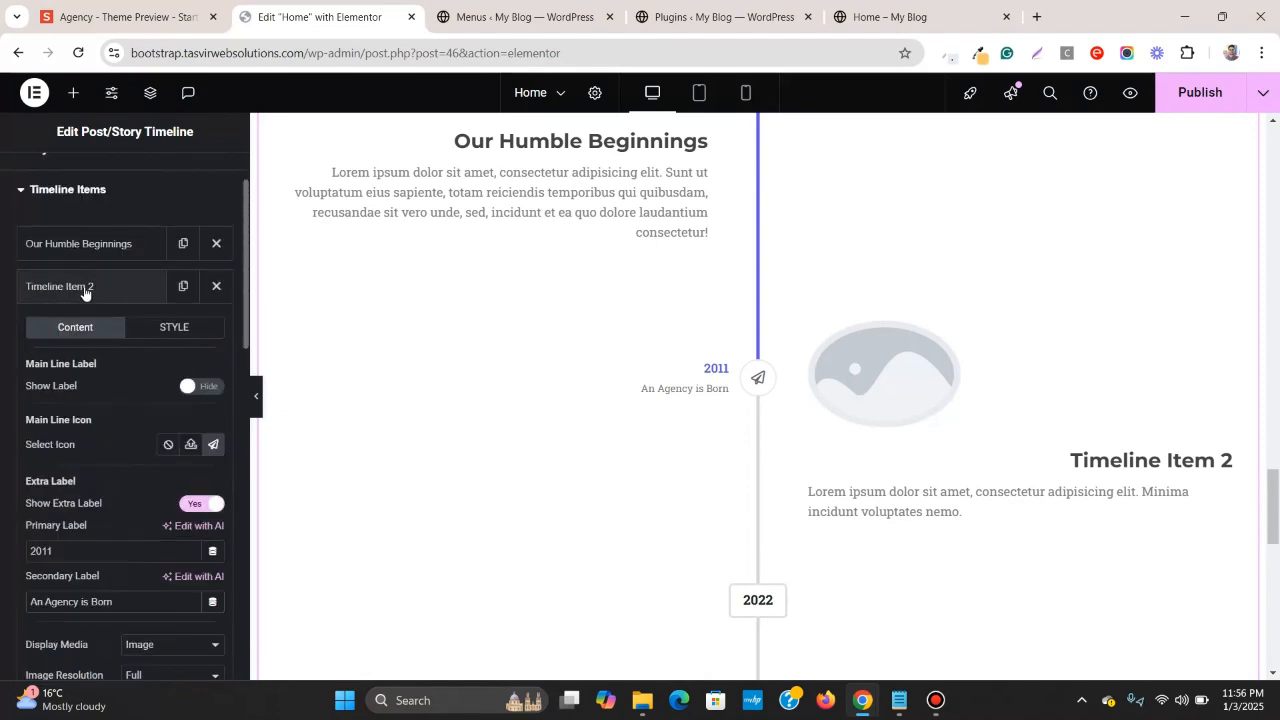
pyautogui.scroll(-5, 113, 358)
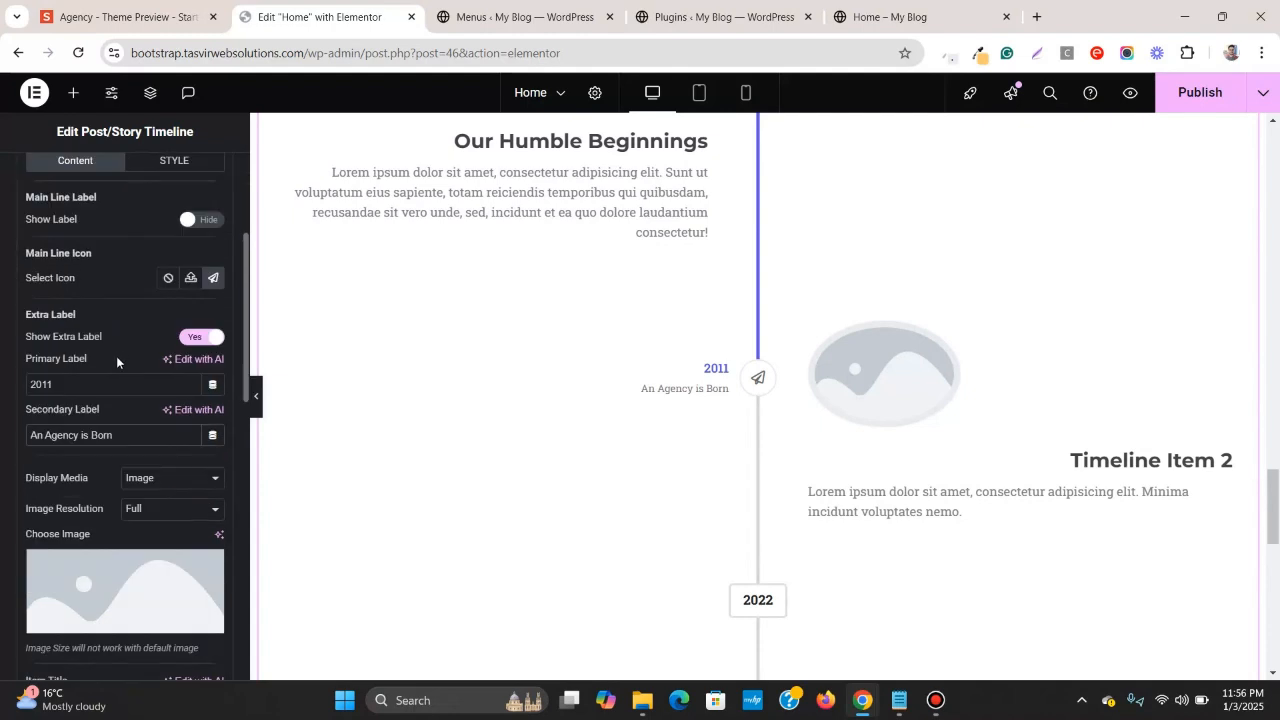
pyautogui.scroll(-3, 114, 357)
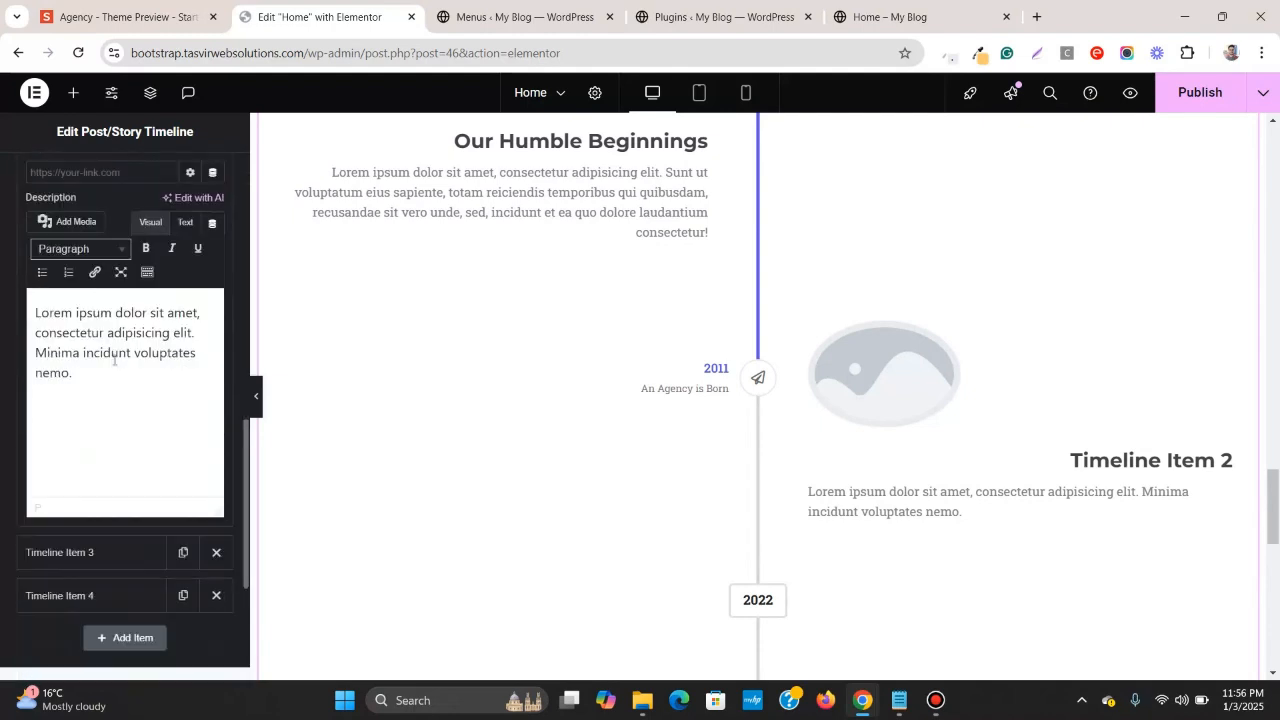
pyautogui.scroll(8, 118, 322)
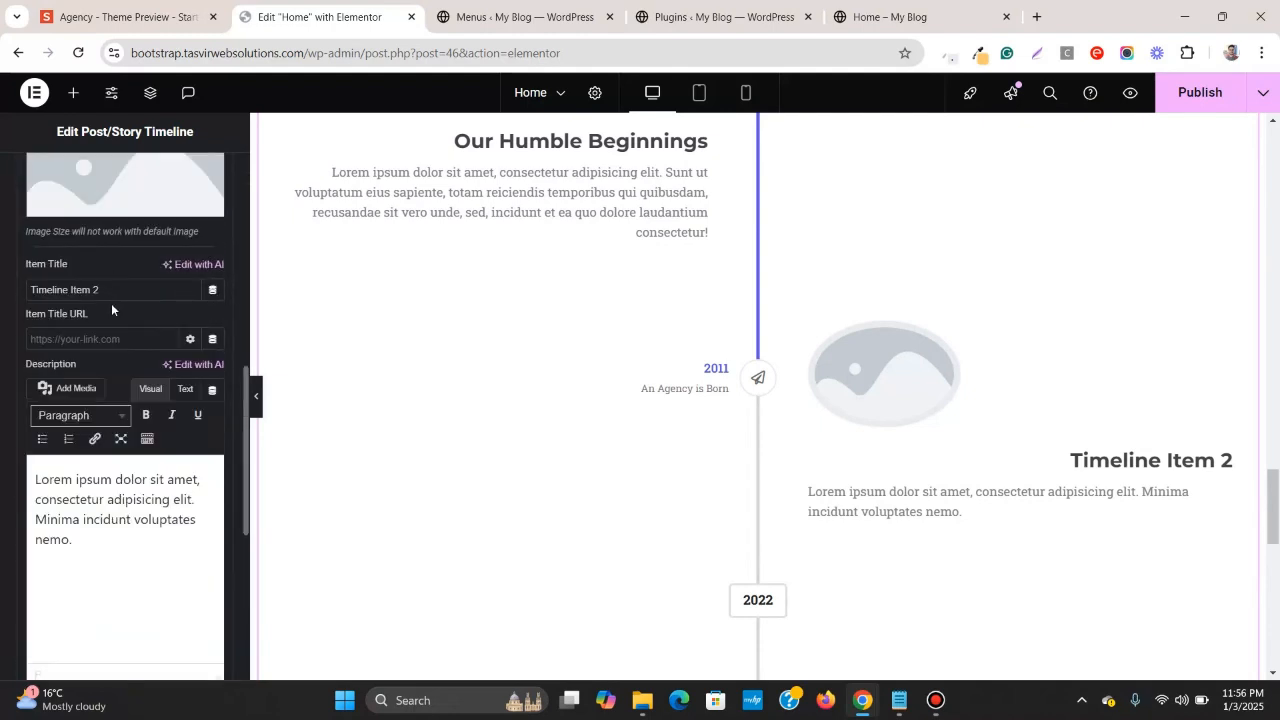
pyautogui.scroll(2, 108, 336)
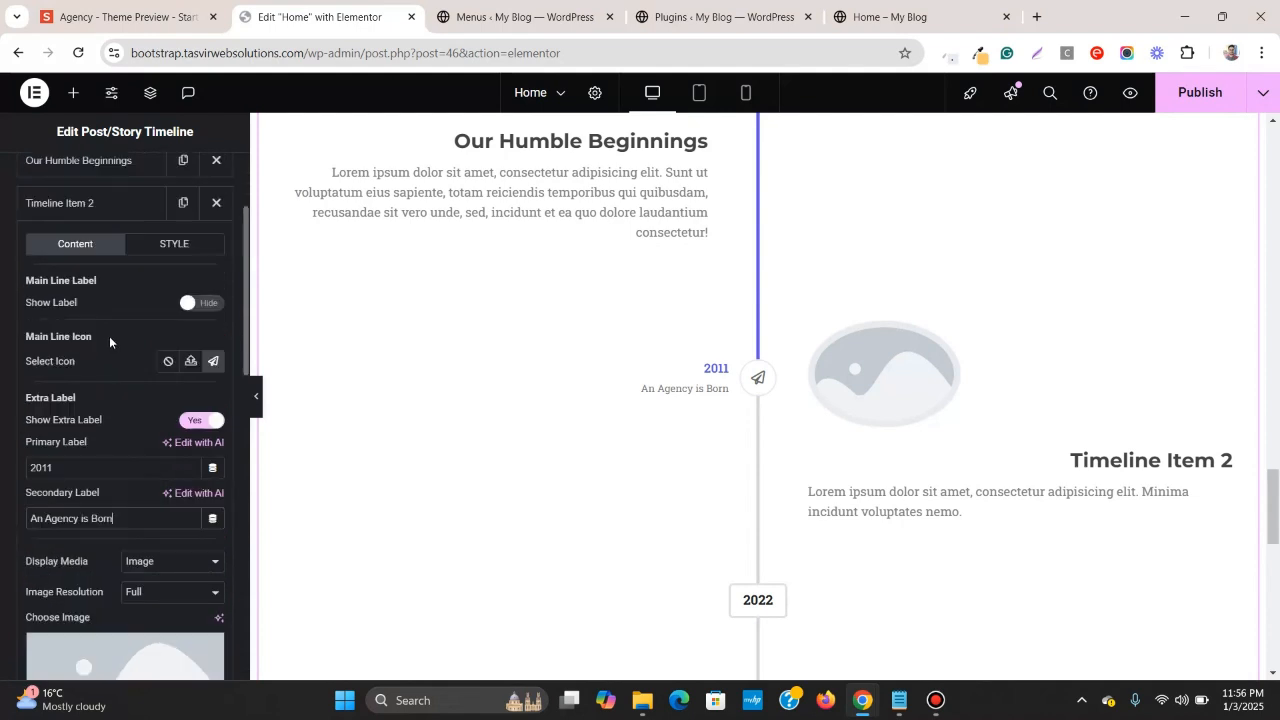
pyautogui.scroll(2, 118, 327)
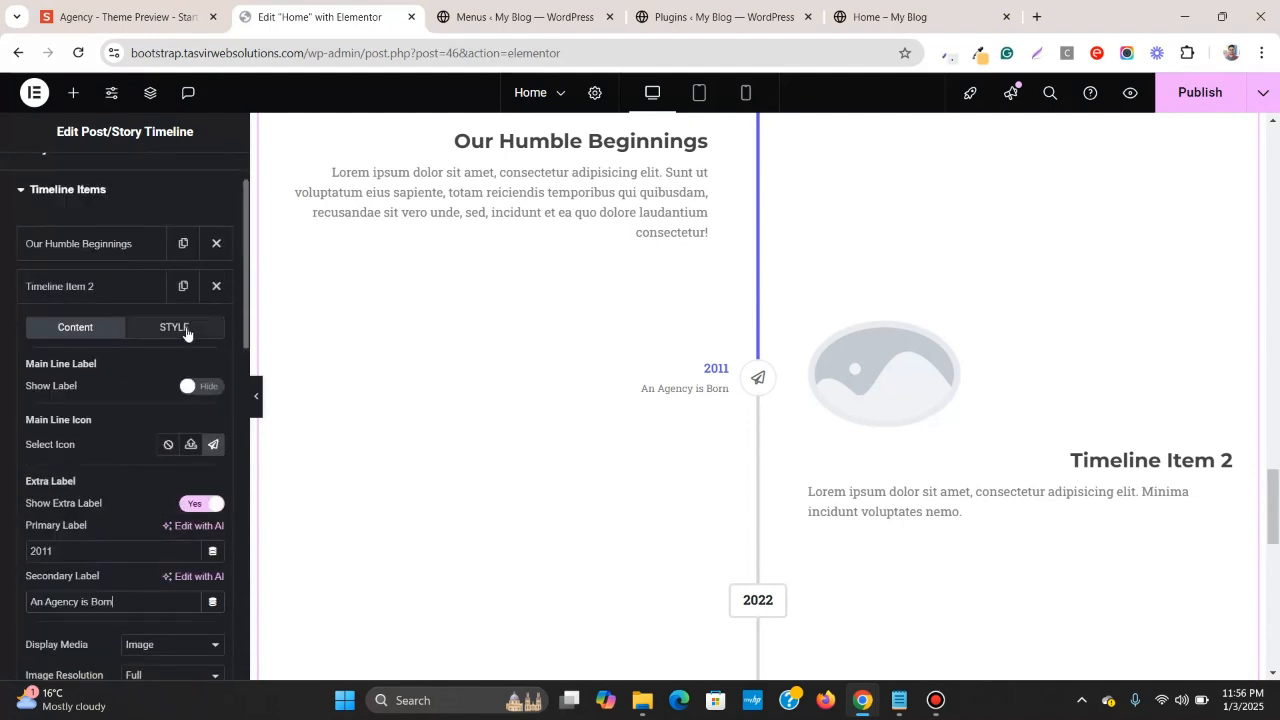
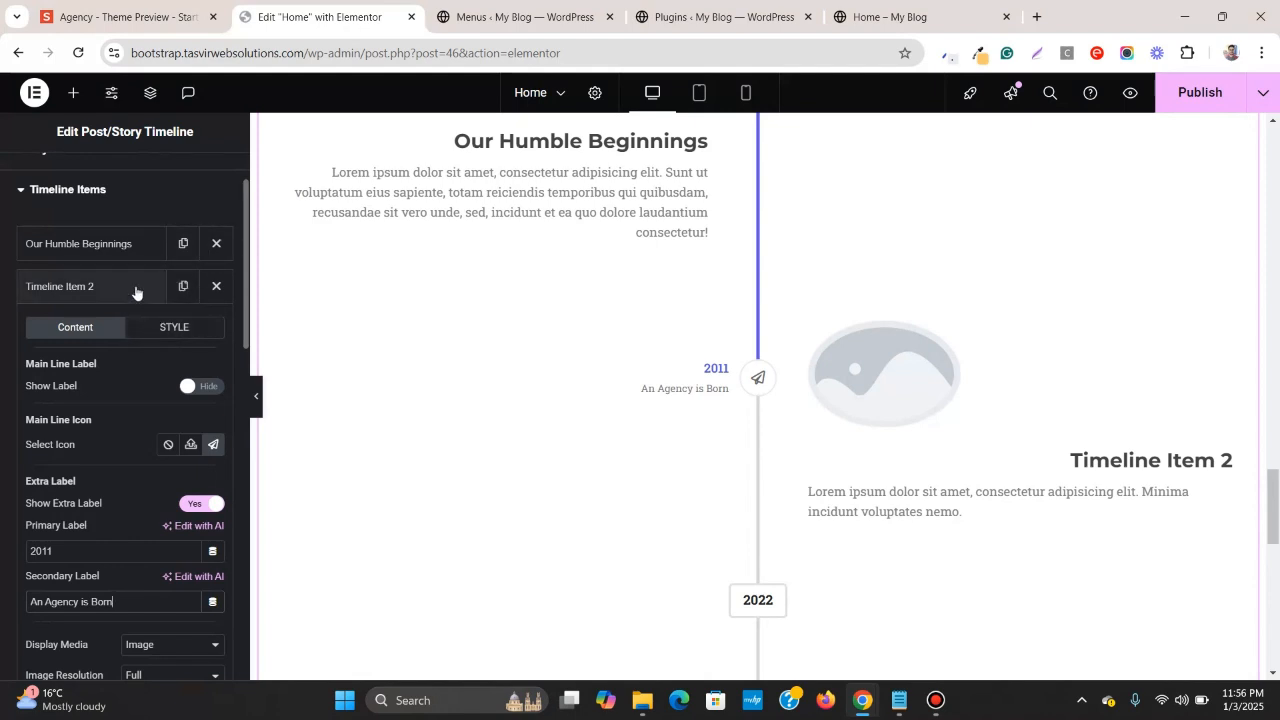
pyautogui.scroll(1, 136, 292)
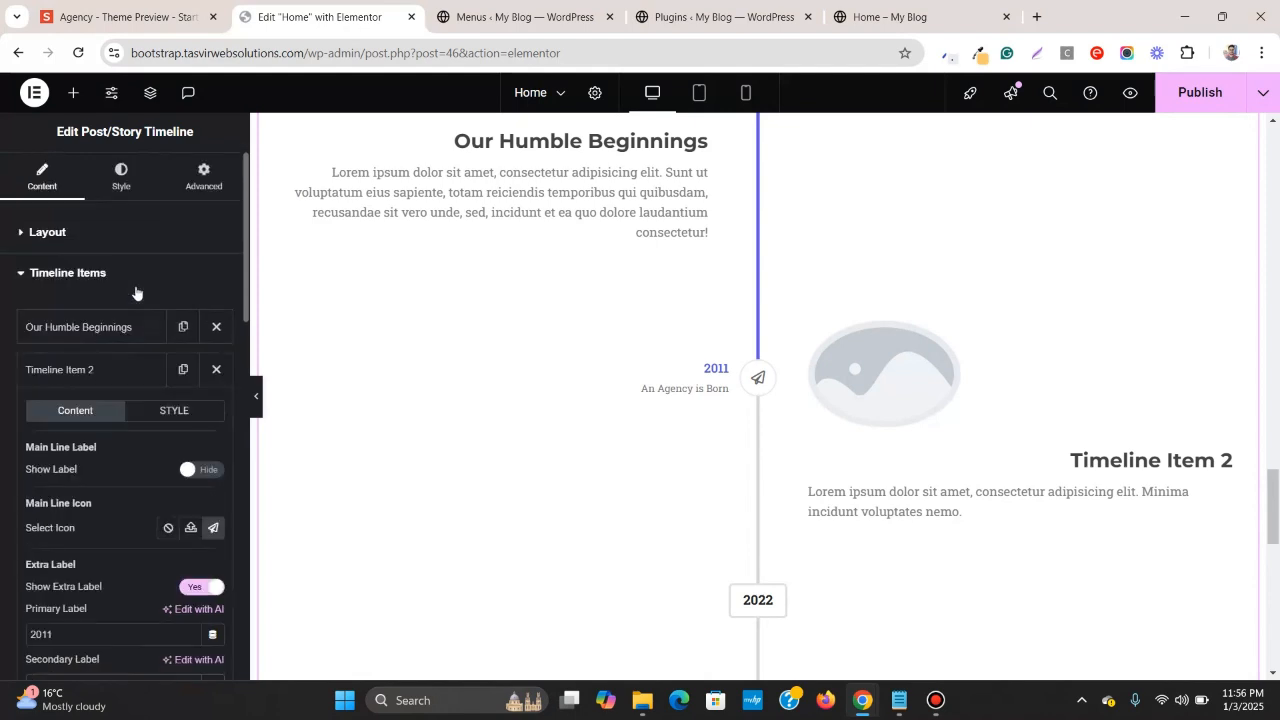
pyautogui.click(129, 183)
pyautogui.scroll(-6, 100, 330)
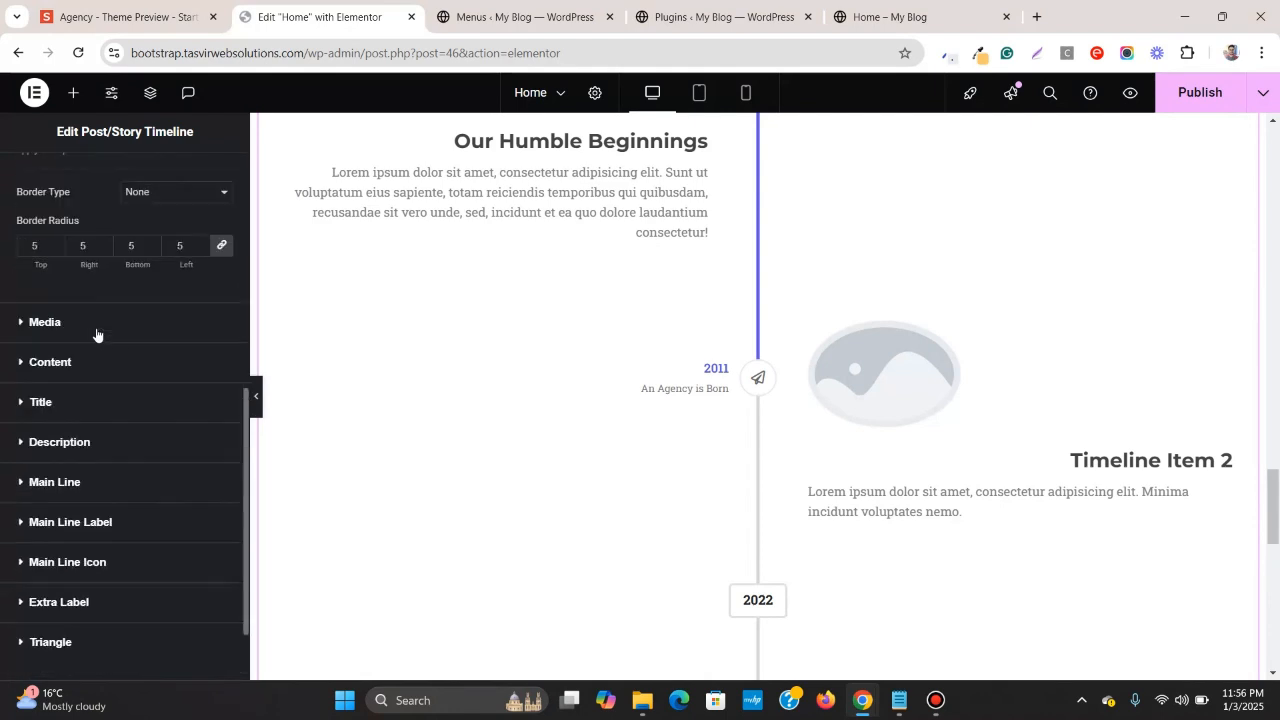
pyautogui.scroll(6, 46, 210)
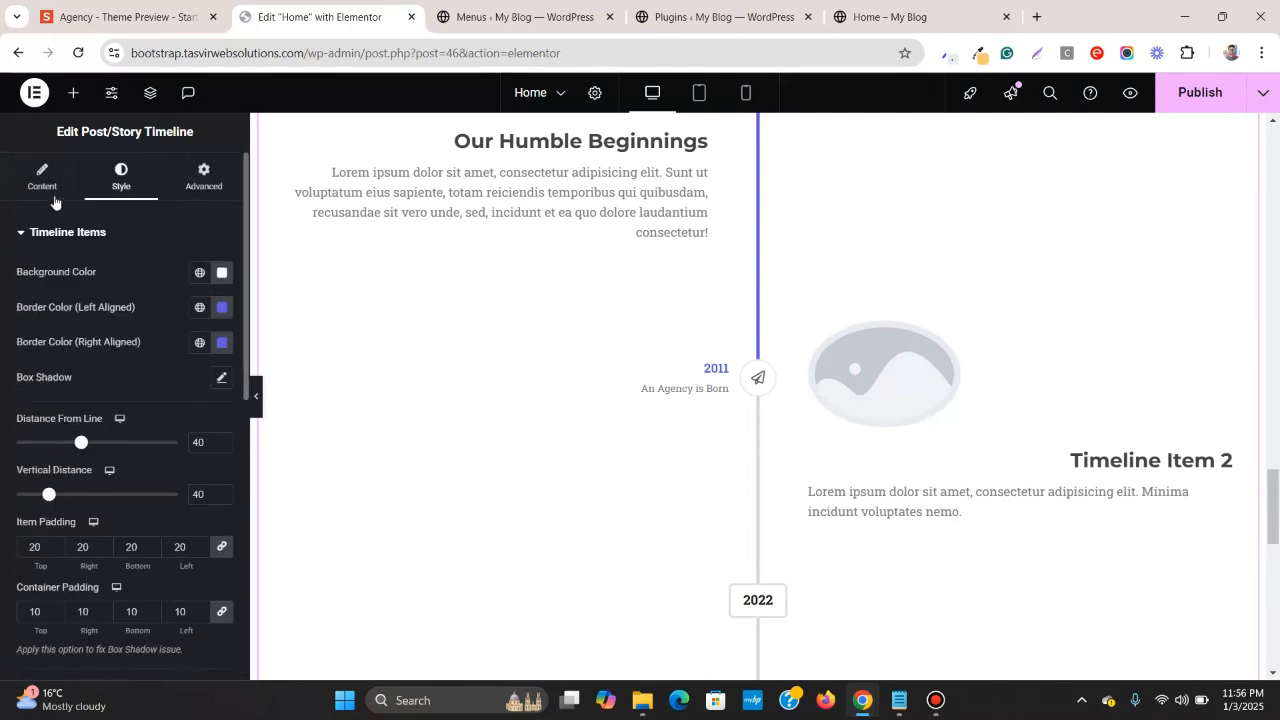
# - Return to the widget's timeline items and reopen Timeline Item 2's content settings
pyautogui.click(54, 200)
pyautogui.scroll(-2, 88, 326)
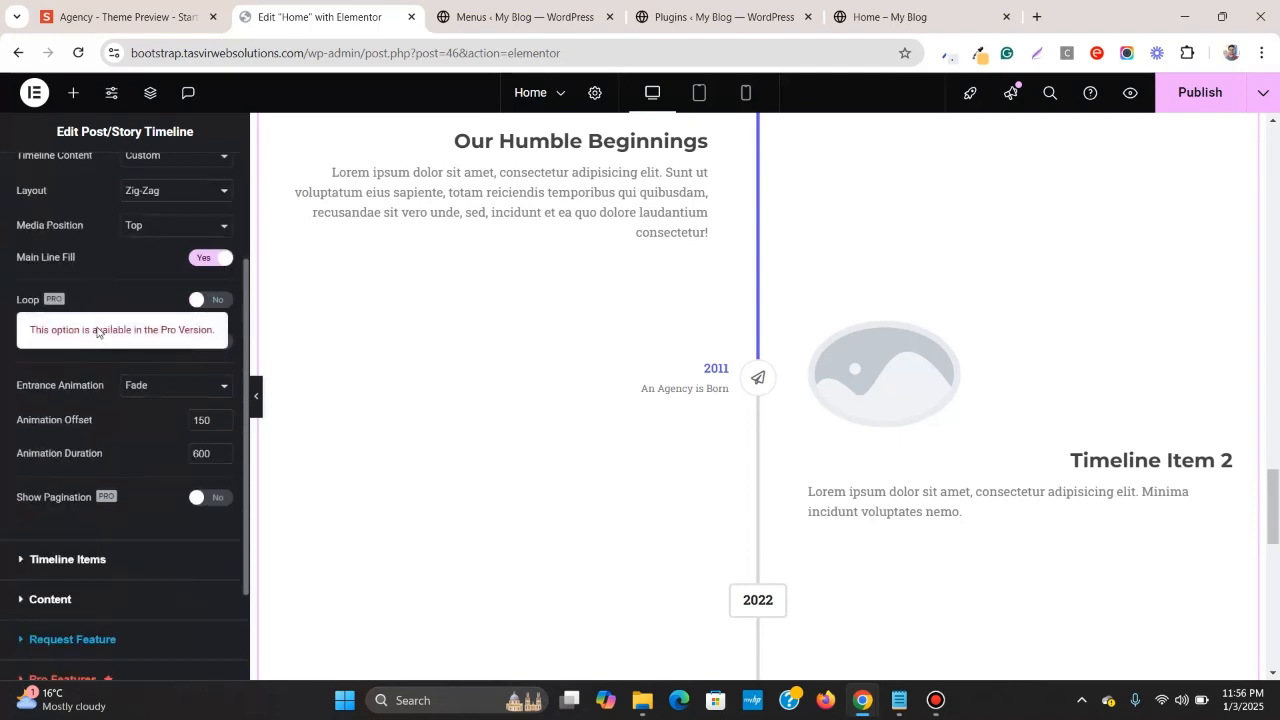
pyautogui.scroll(-2, 75, 406)
pyautogui.click(89, 433)
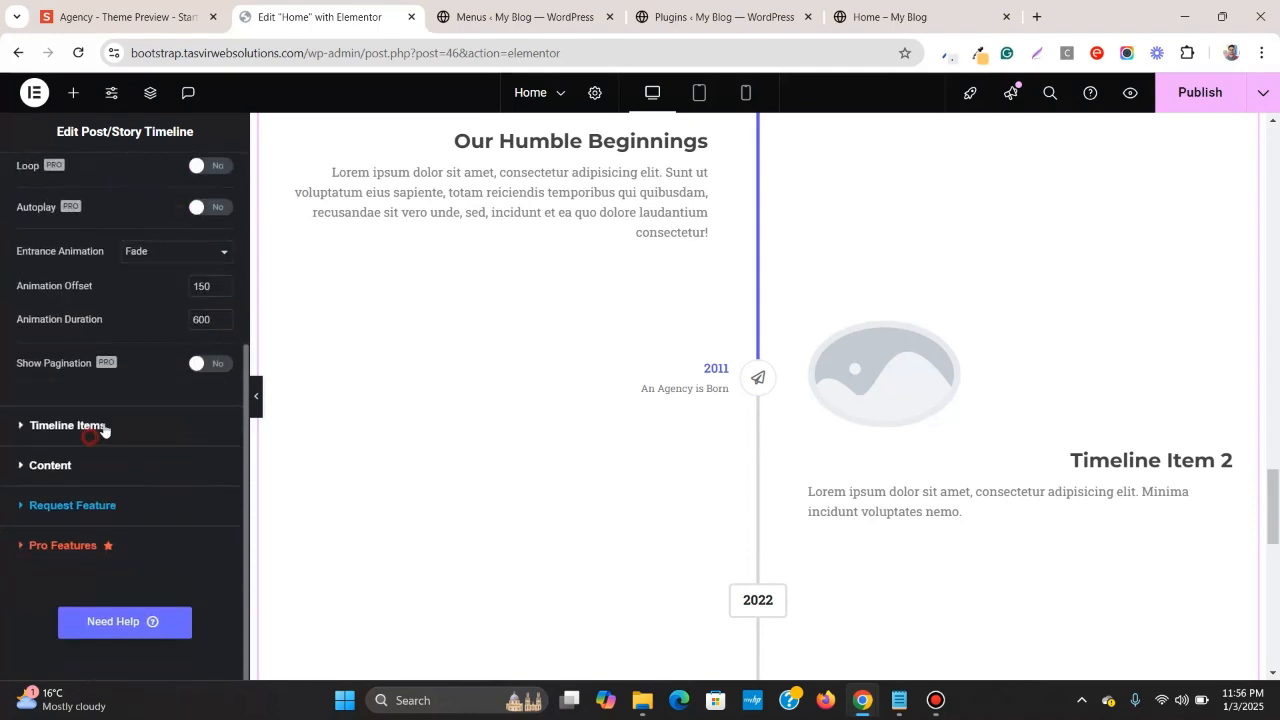
pyautogui.click(137, 370)
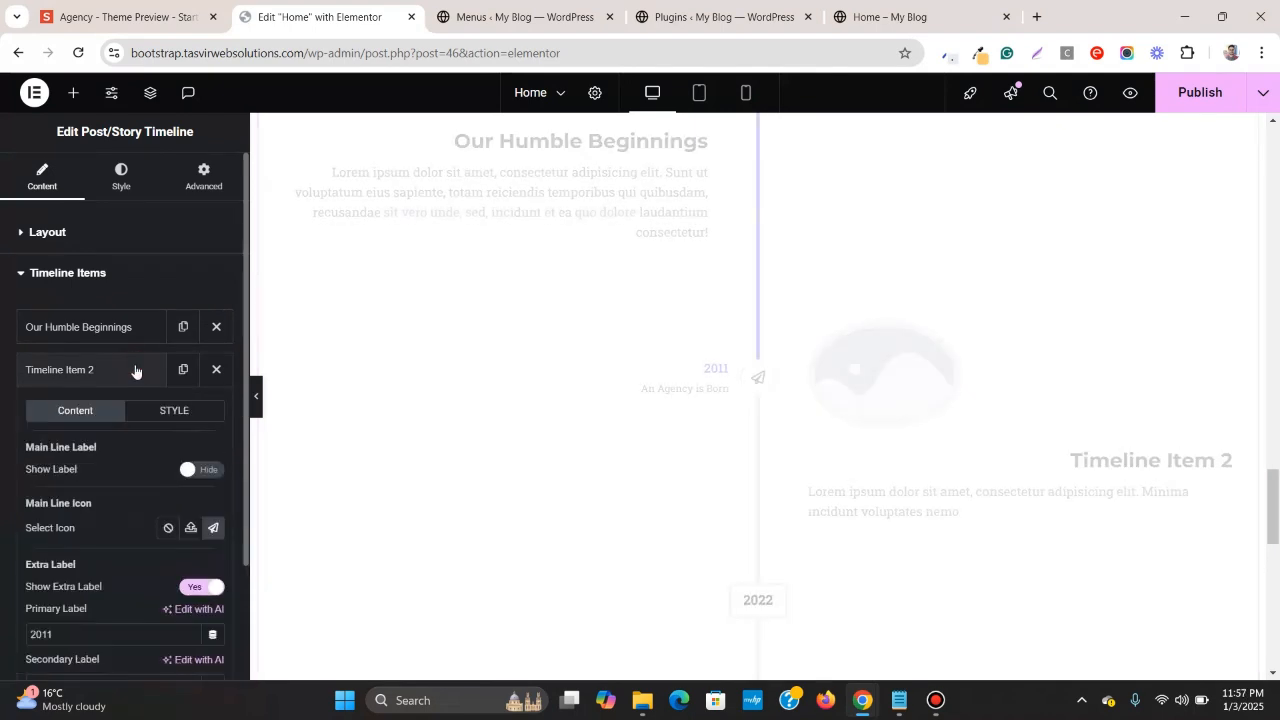
pyautogui.scroll(-4, 131, 374)
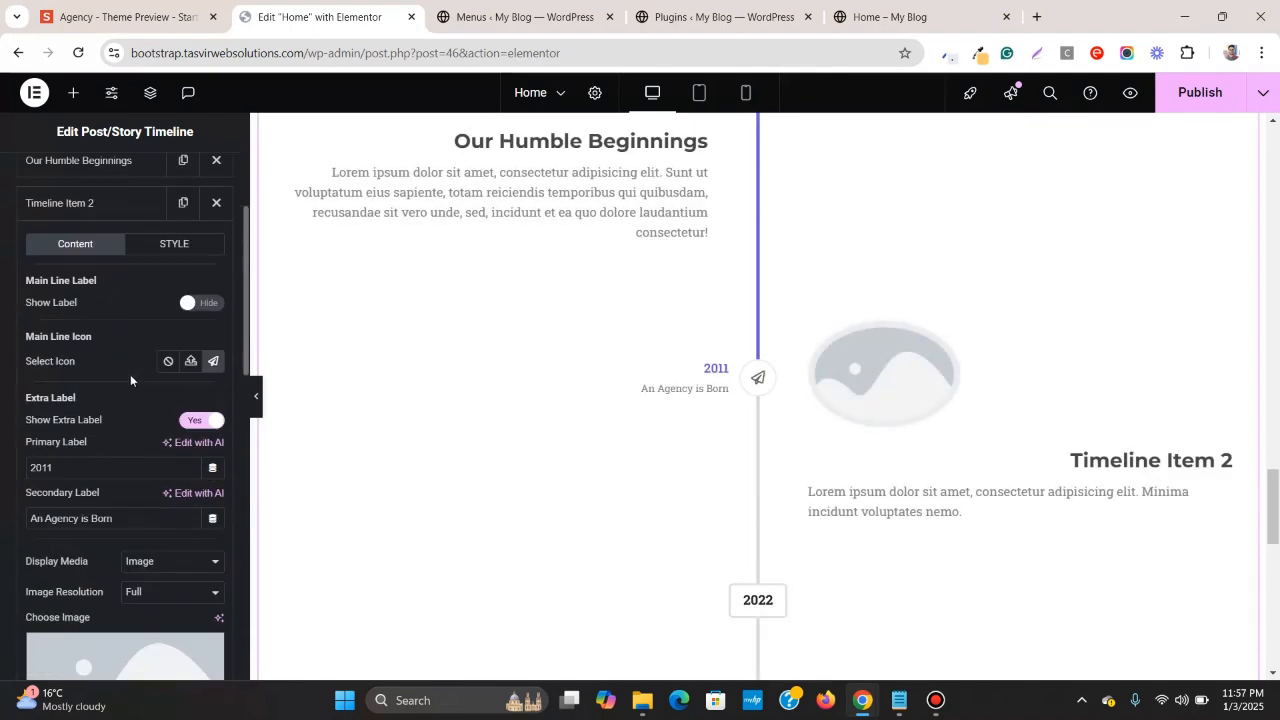
# - Replace Timeline Item 2's placeholder image by uploading 2.jpg from the assets/img/about folder and selecting it
pyautogui.scroll(-3, 132, 378)
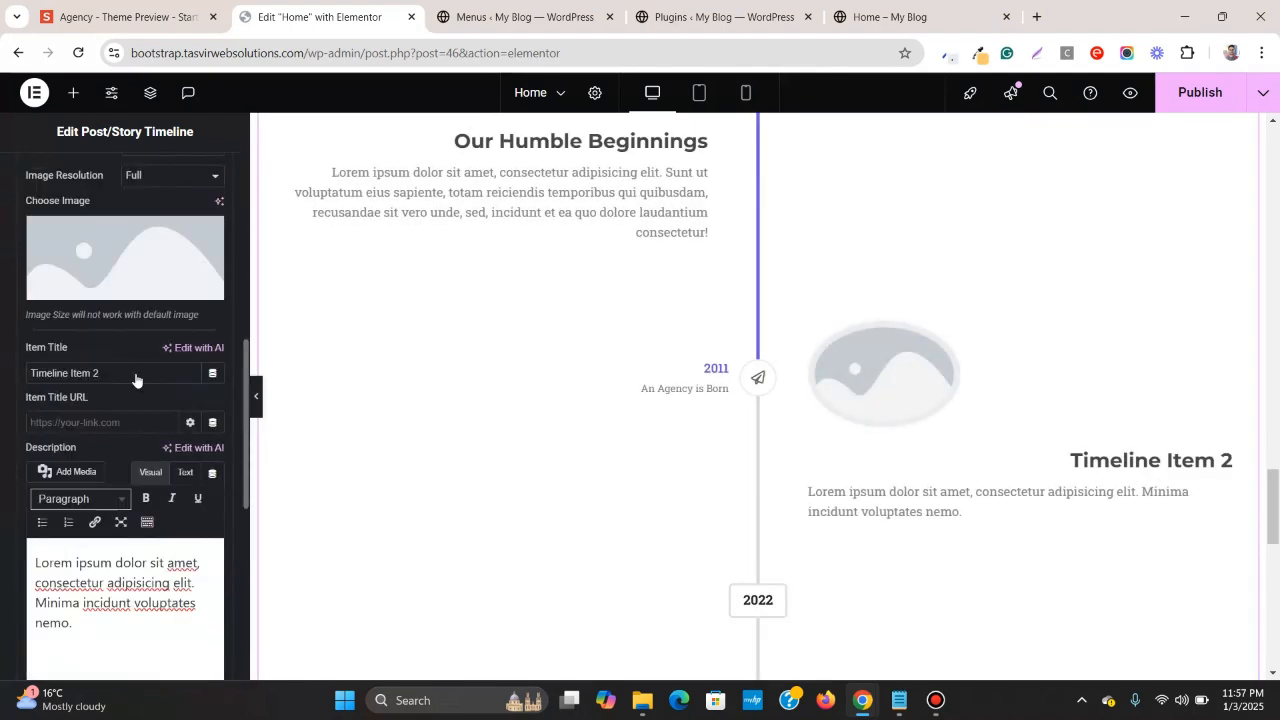
pyautogui.scroll(3, 136, 373)
pyautogui.click(105, 488)
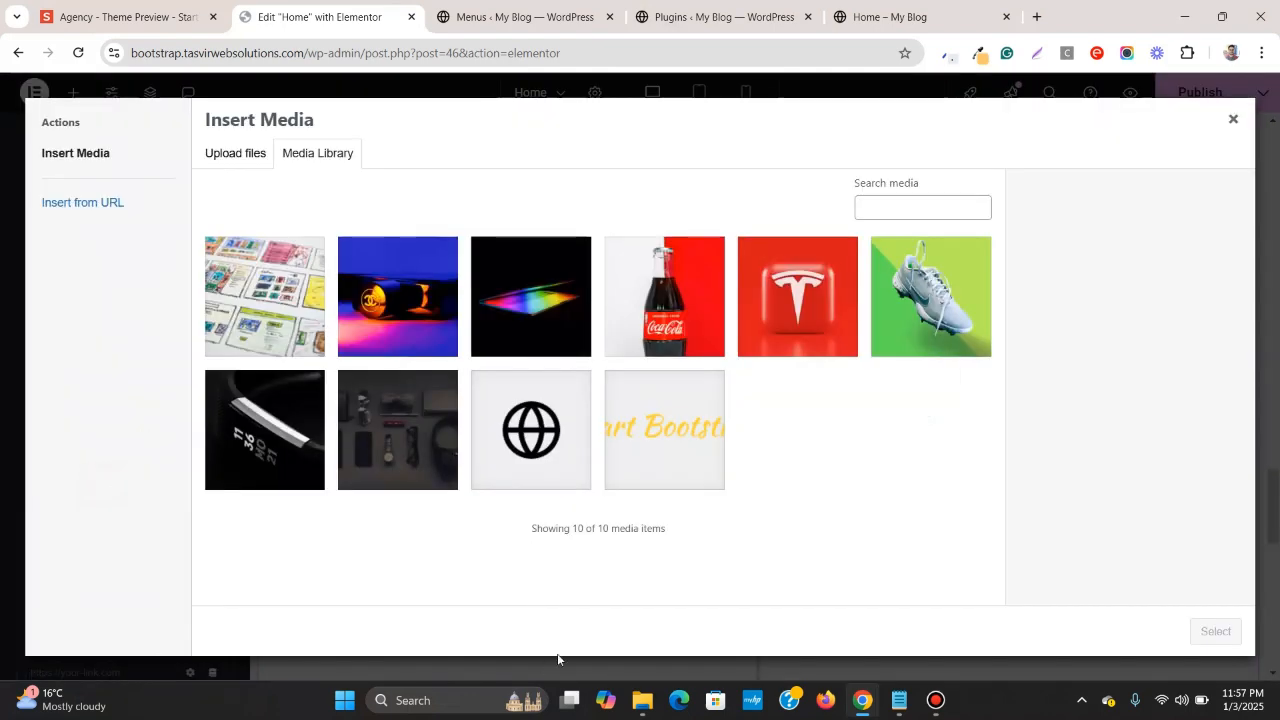
pyautogui.moveTo(642, 700)
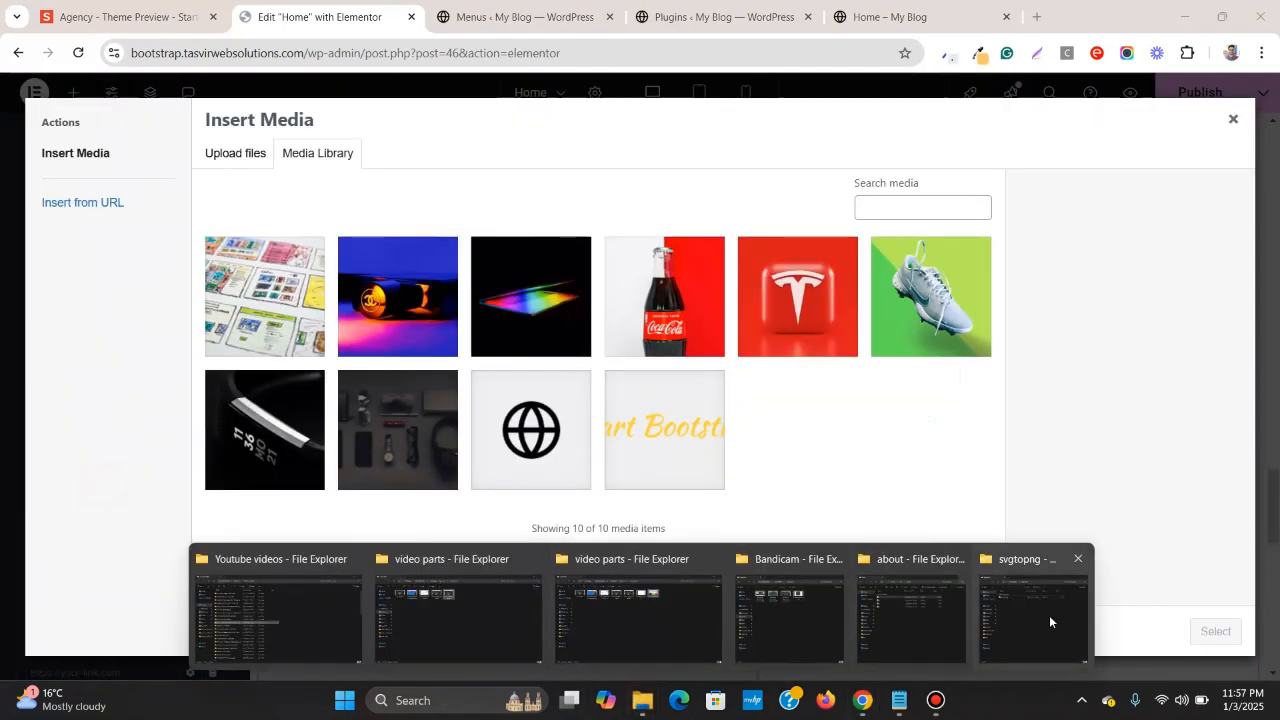
pyautogui.moveTo(1045, 612)
pyautogui.click(918, 611)
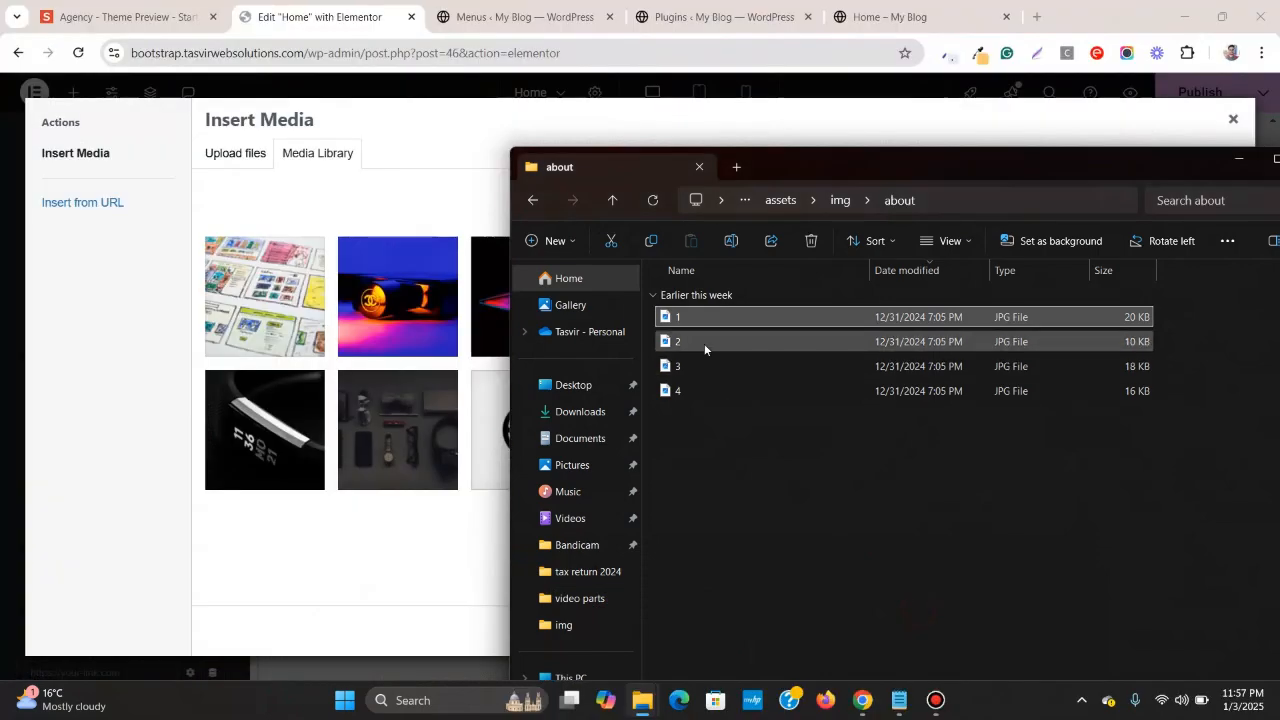
pyautogui.moveTo(706, 342); pyautogui.dragTo(503, 211)
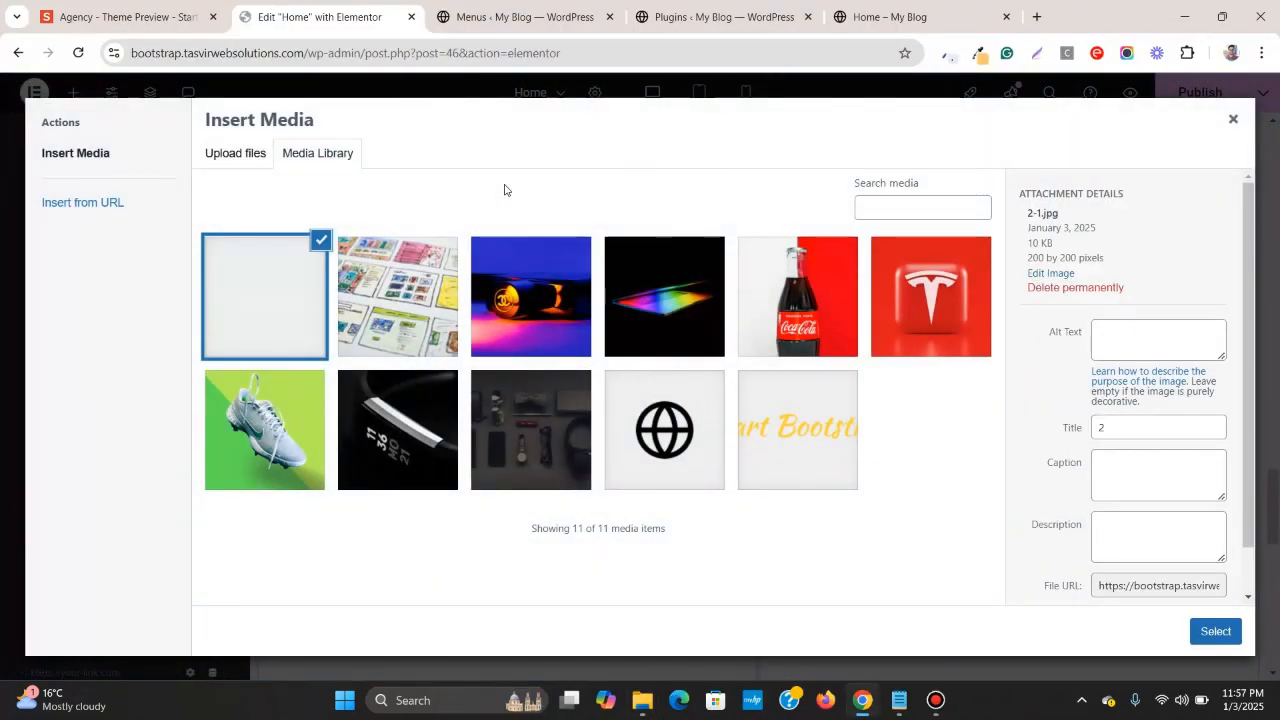
pyautogui.click(1216, 631)
# - Switch to the Agency theme preview and copy the March 2011 entry's heading "An Agency is Born"
pyautogui.hotkey('ctrl', '1')
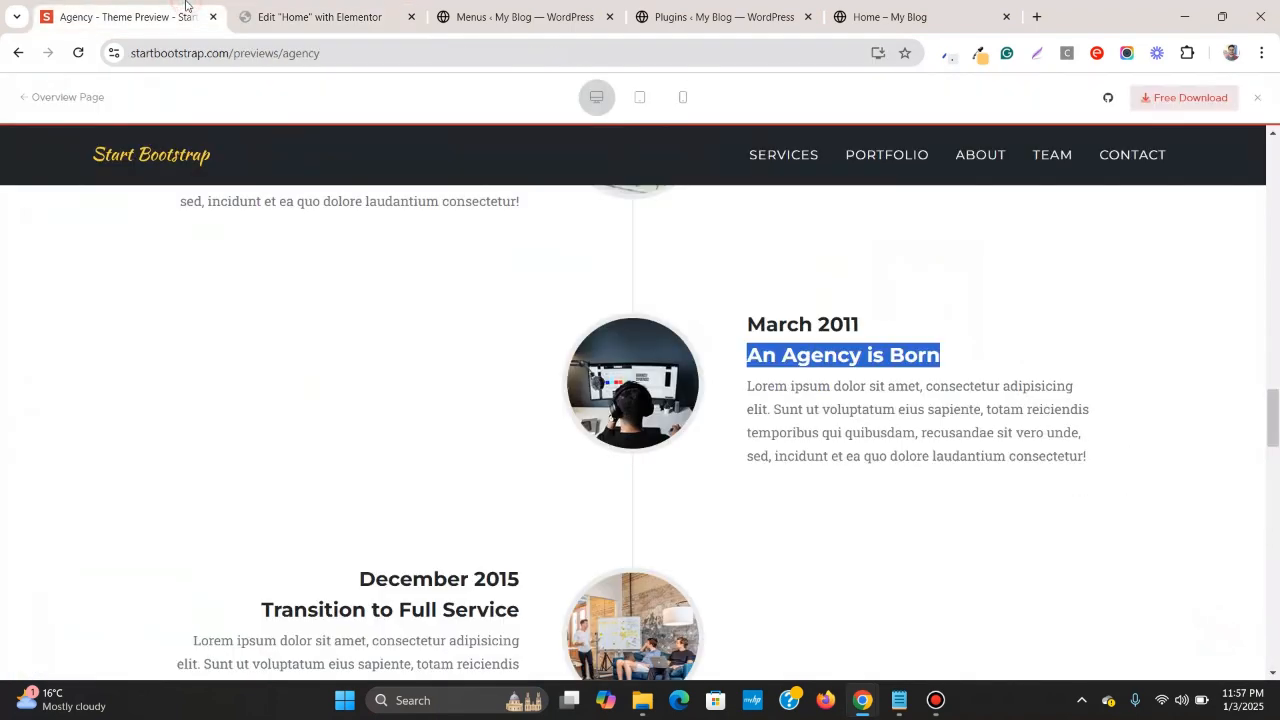
pyautogui.rightClick(926, 355)
pyautogui.click(950, 374)
# - Back in the Elementor editor, replace Timeline Item 2's item title with "An Agency is Born"
pyautogui.click(327, 12)
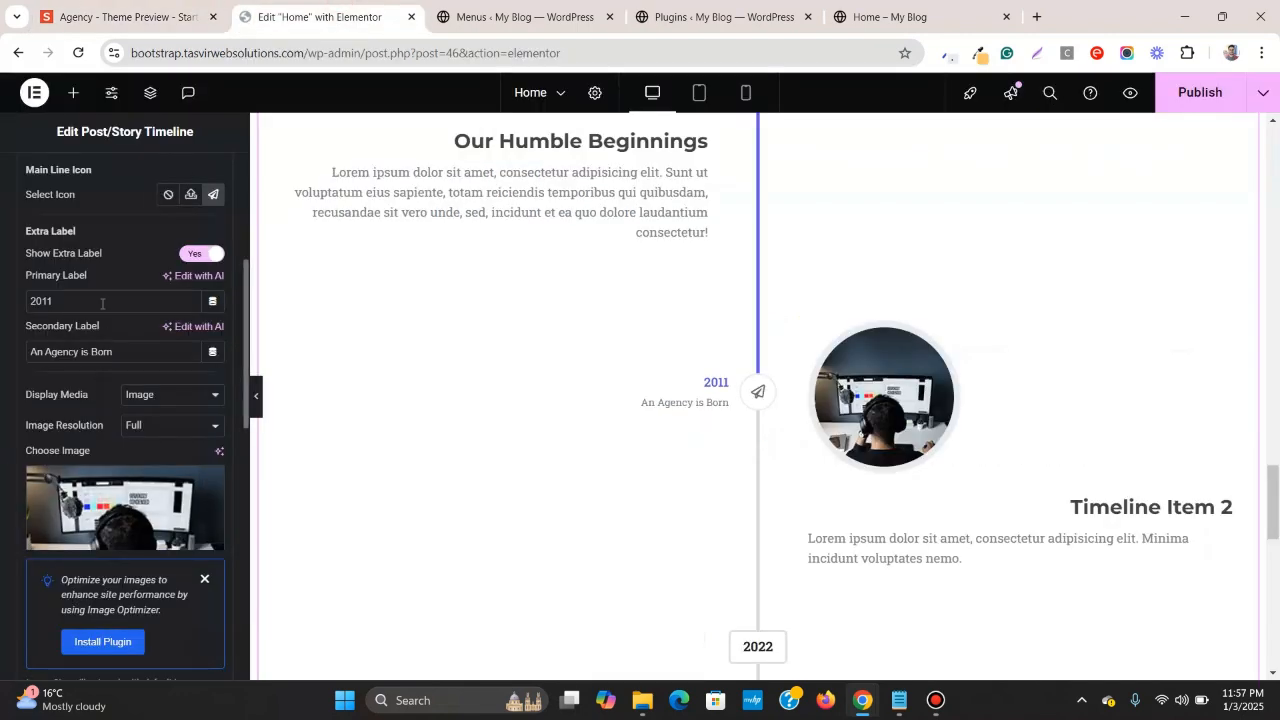
pyautogui.scroll(5, 118, 345)
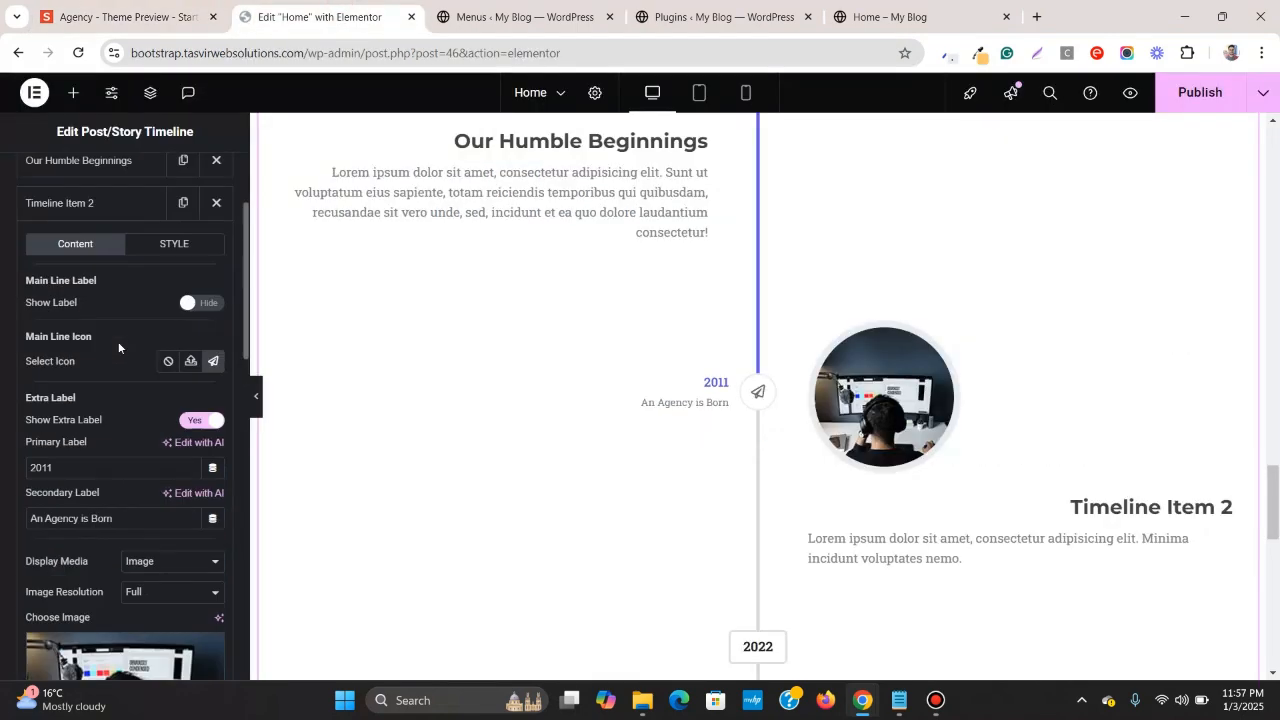
pyautogui.scroll(-10, 117, 390)
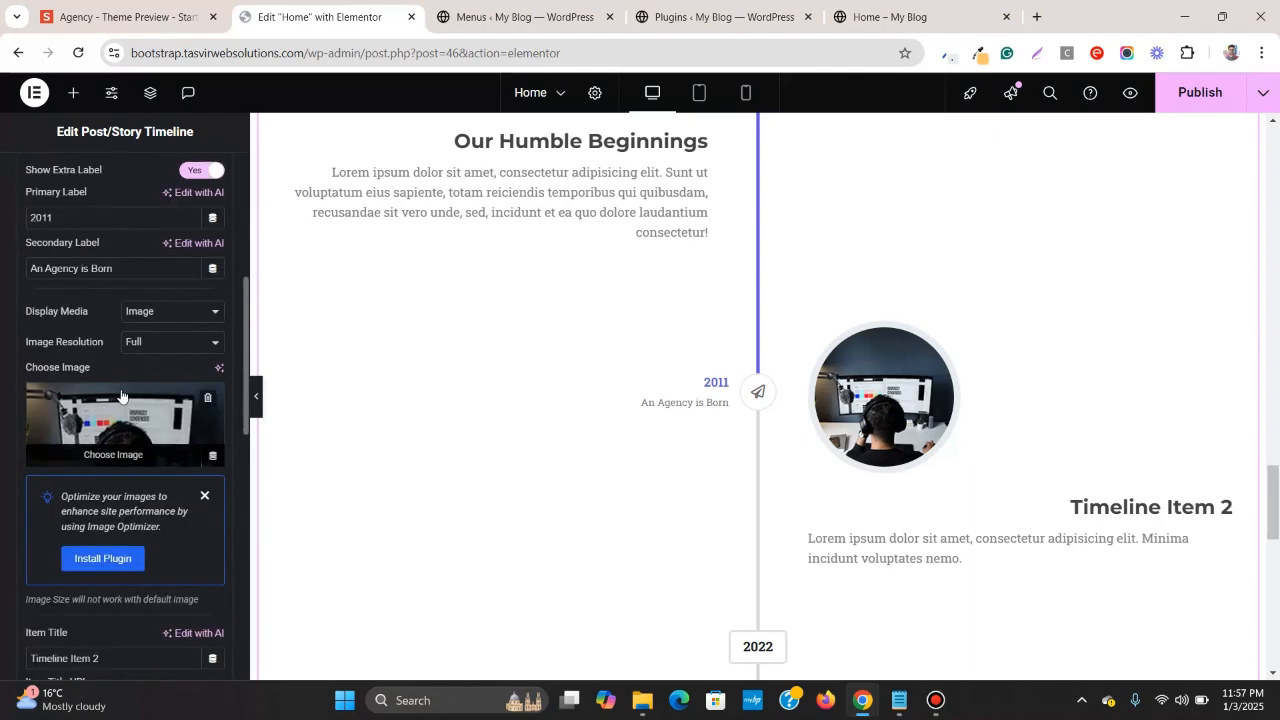
pyautogui.click(116, 492)
pyautogui.tripleClick(117, 492)
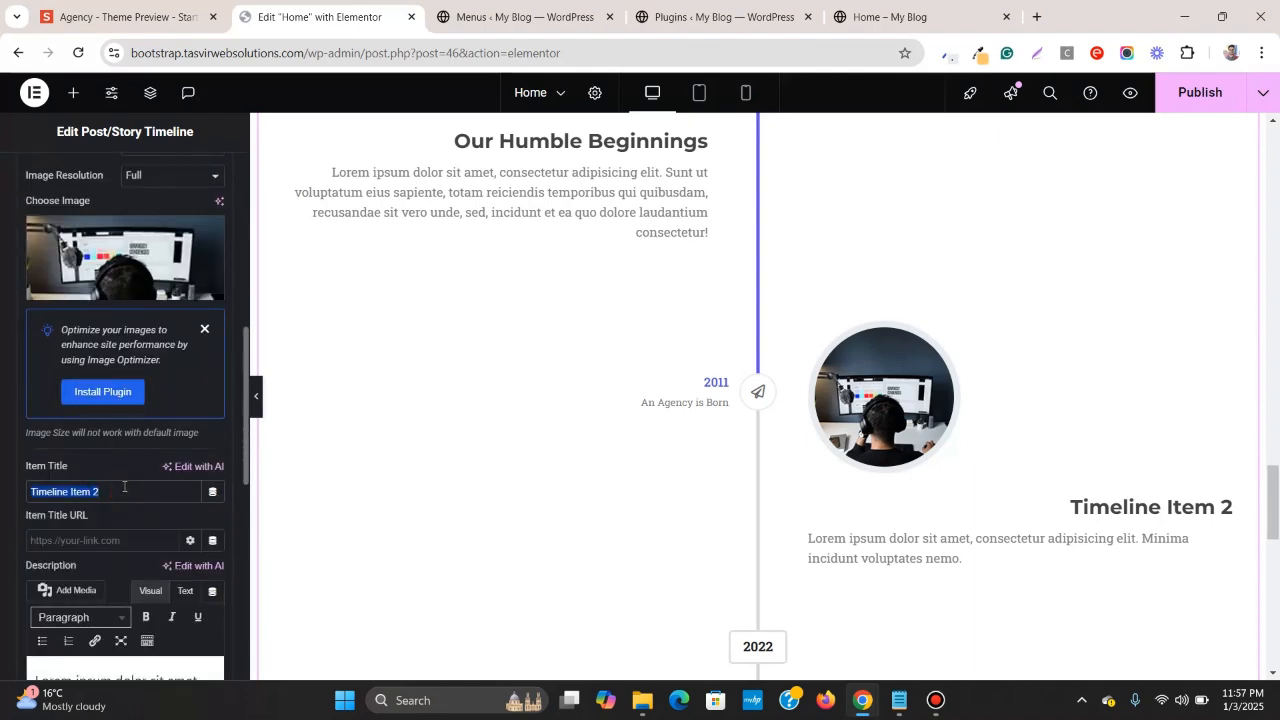
pyautogui.rightClick(127, 490)
pyautogui.click(240, 176)
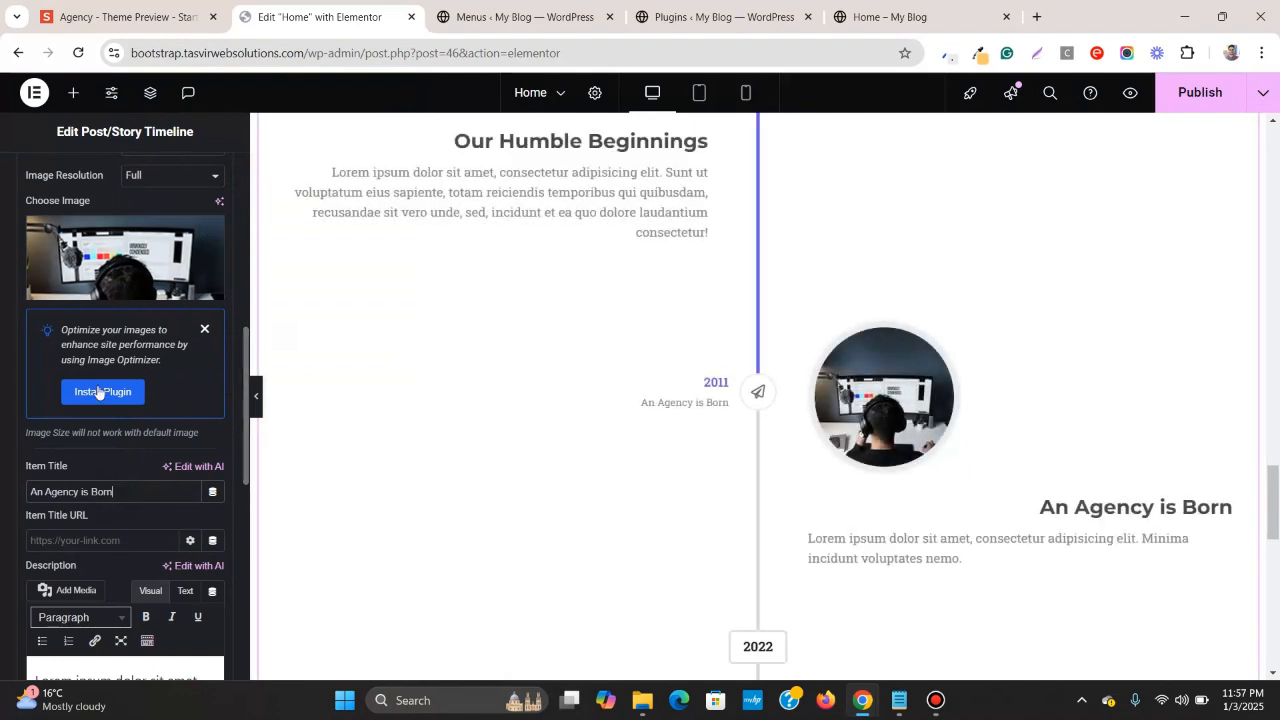
# - Look through the "An Agency is Born" item's content and style settings for a text alignment option
pyautogui.scroll(-6, 99, 391)
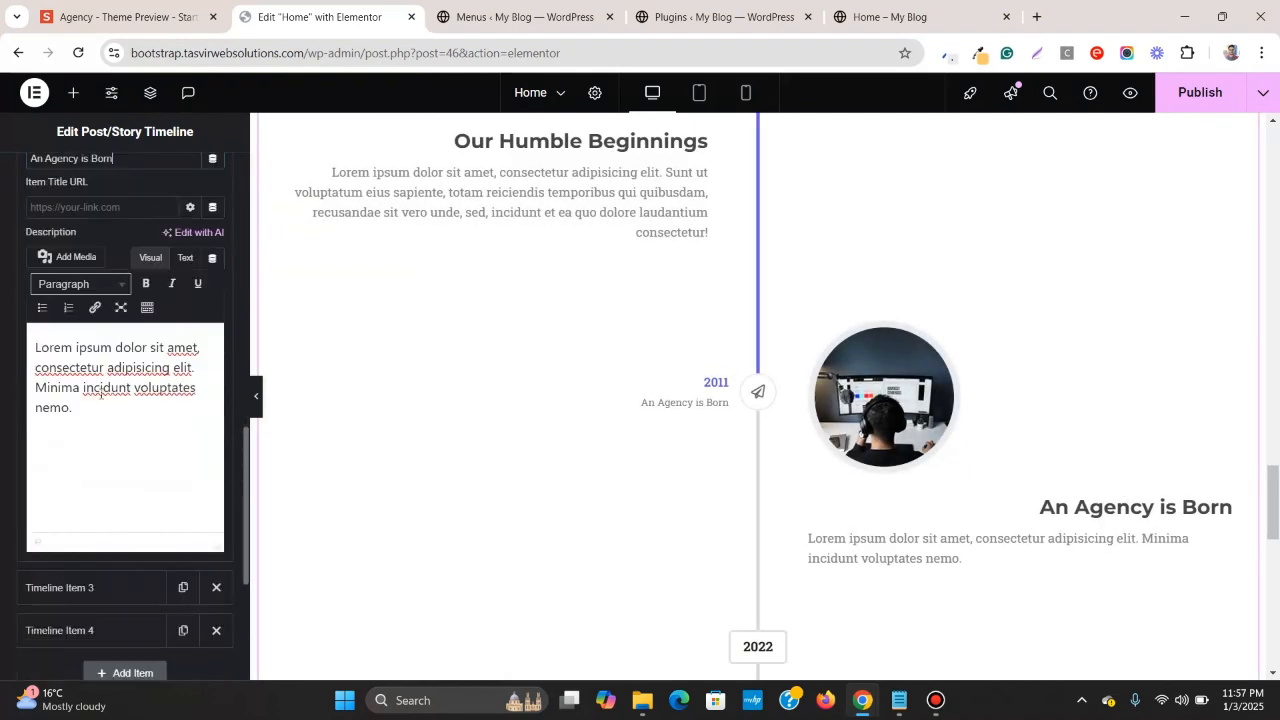
pyautogui.scroll(10, 97, 314)
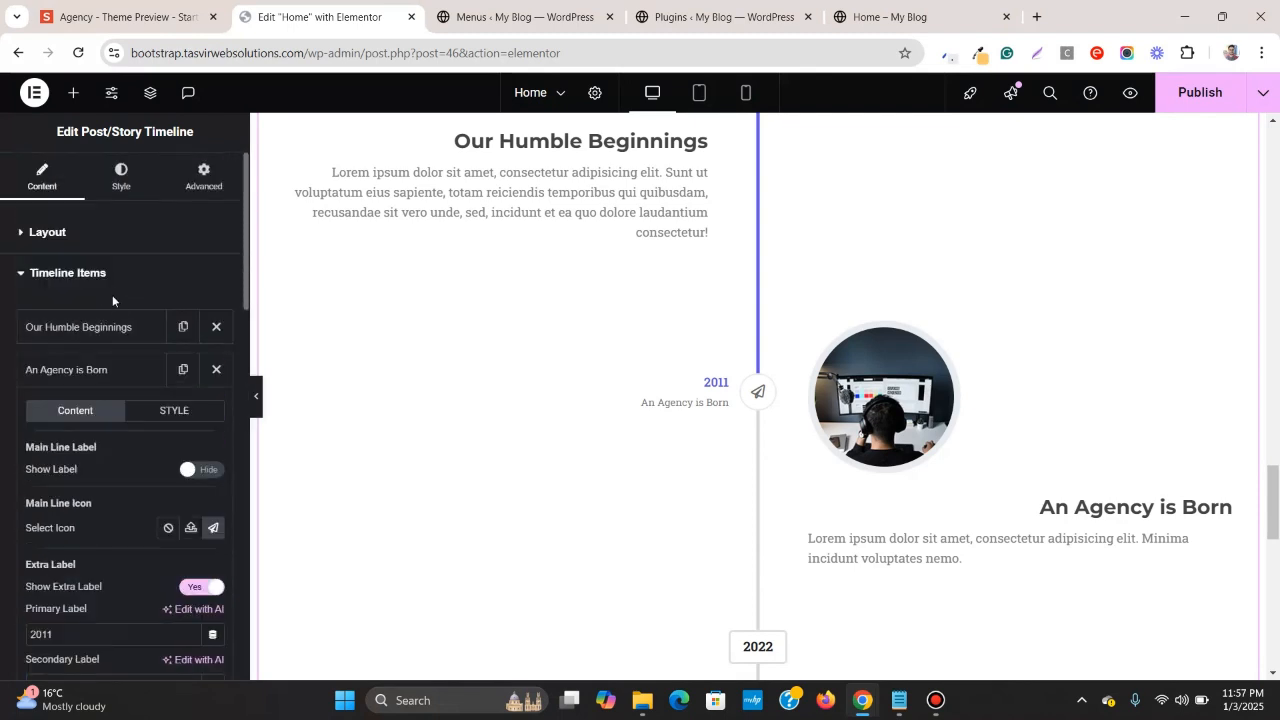
pyautogui.scroll(-2, 120, 326)
pyautogui.click(145, 333)
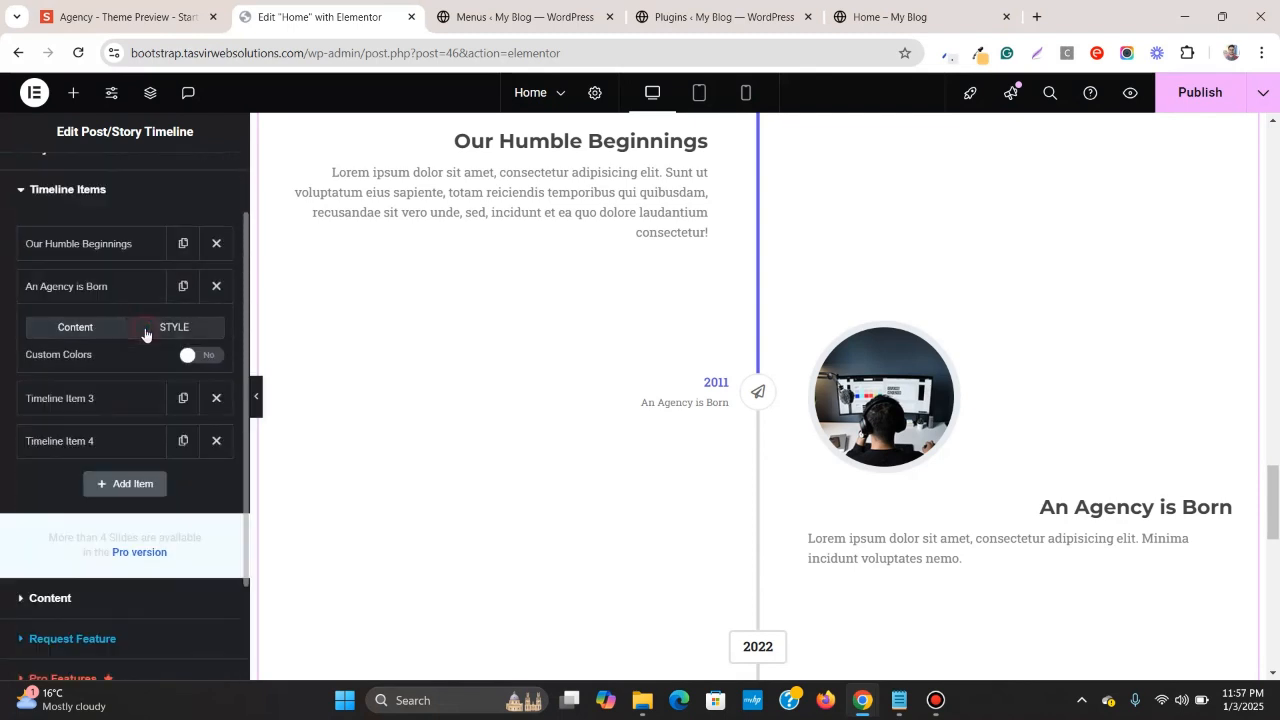
pyautogui.click(103, 334)
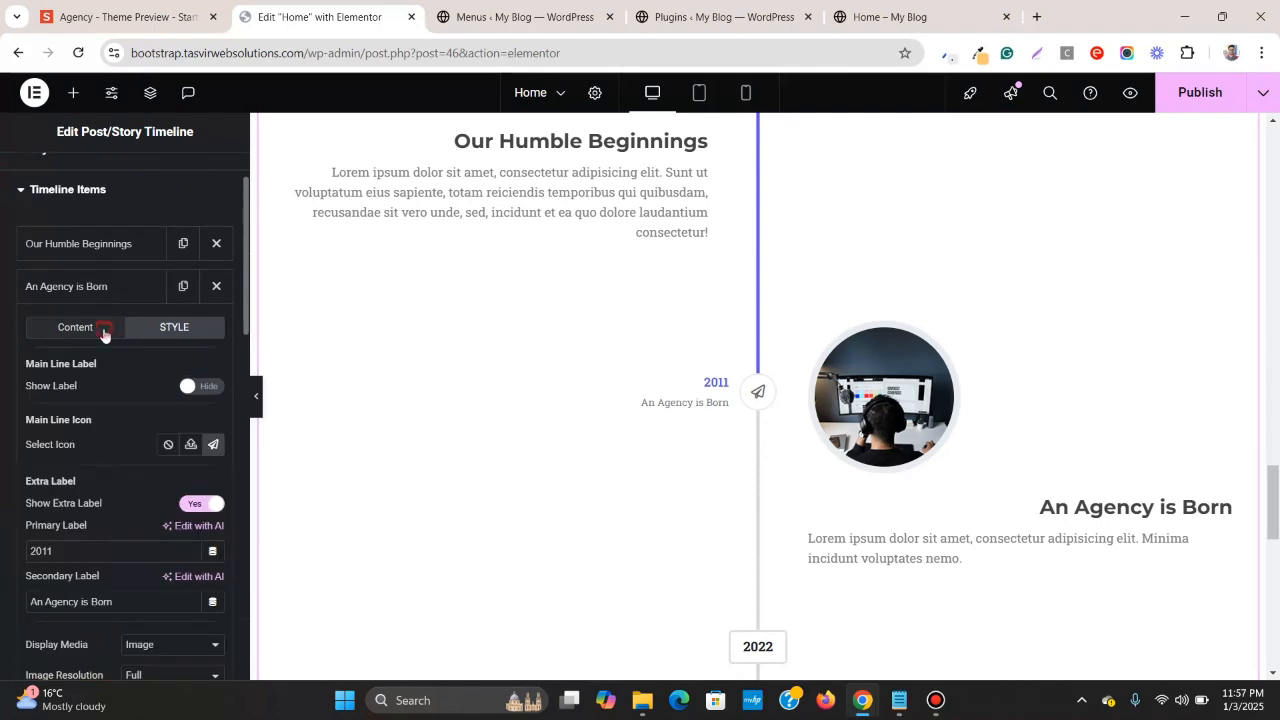
pyautogui.scroll(2, 150, 232)
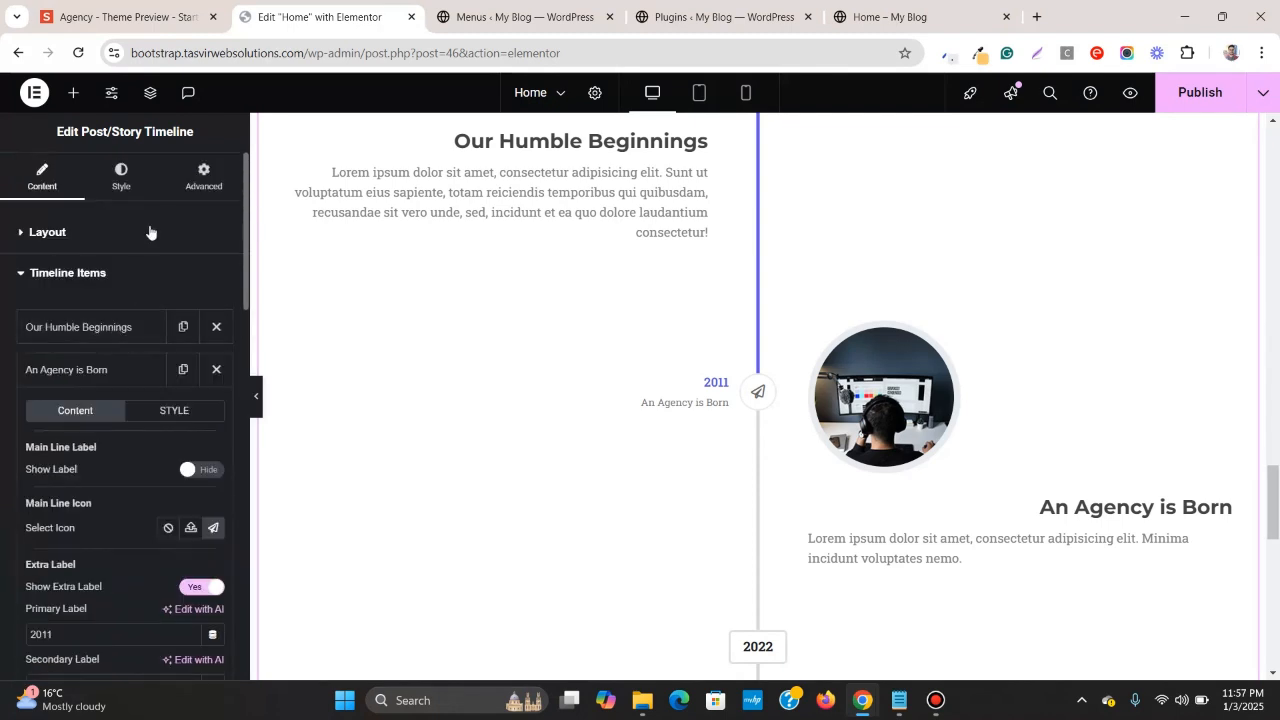
# - In the timeline's Content settings, try aligning the content left and settle on Center for Content Align
pyautogui.click(116, 288)
pyautogui.click(114, 316)
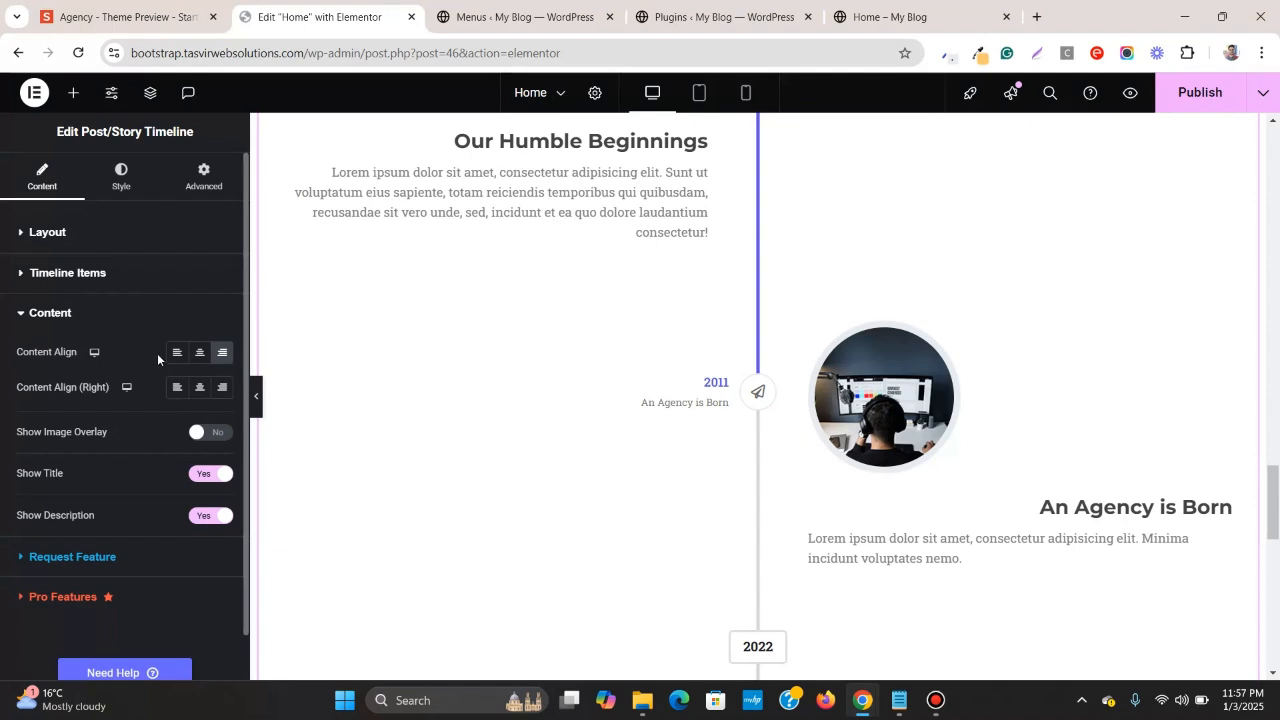
pyautogui.click(175, 356)
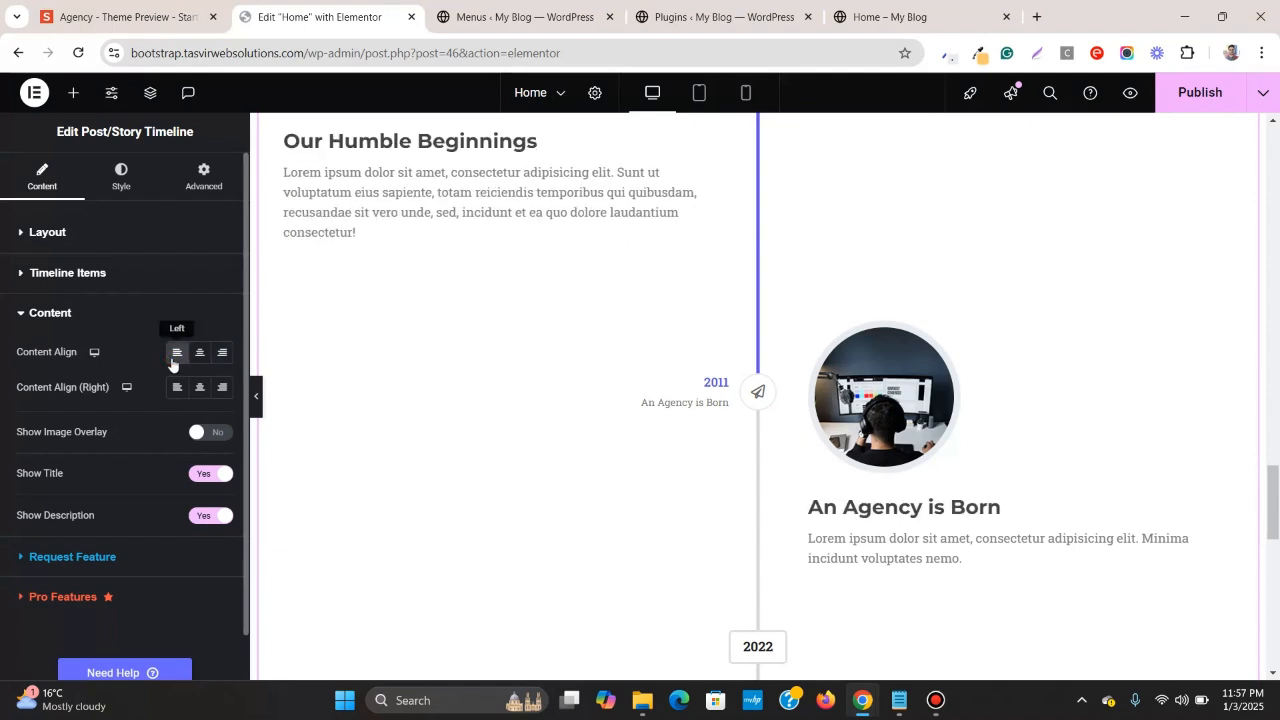
pyautogui.scroll(2, 762, 418)
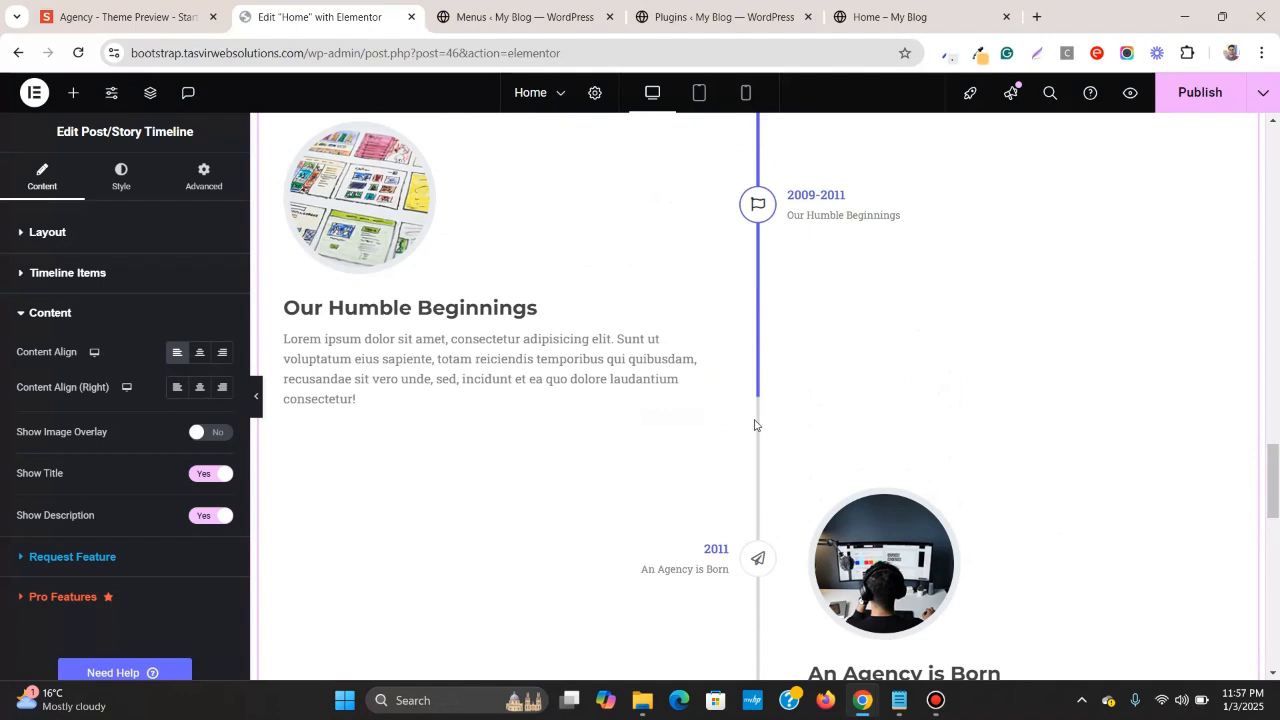
pyautogui.scroll(-4, 790, 412)
pyautogui.scroll(3, 887, 352)
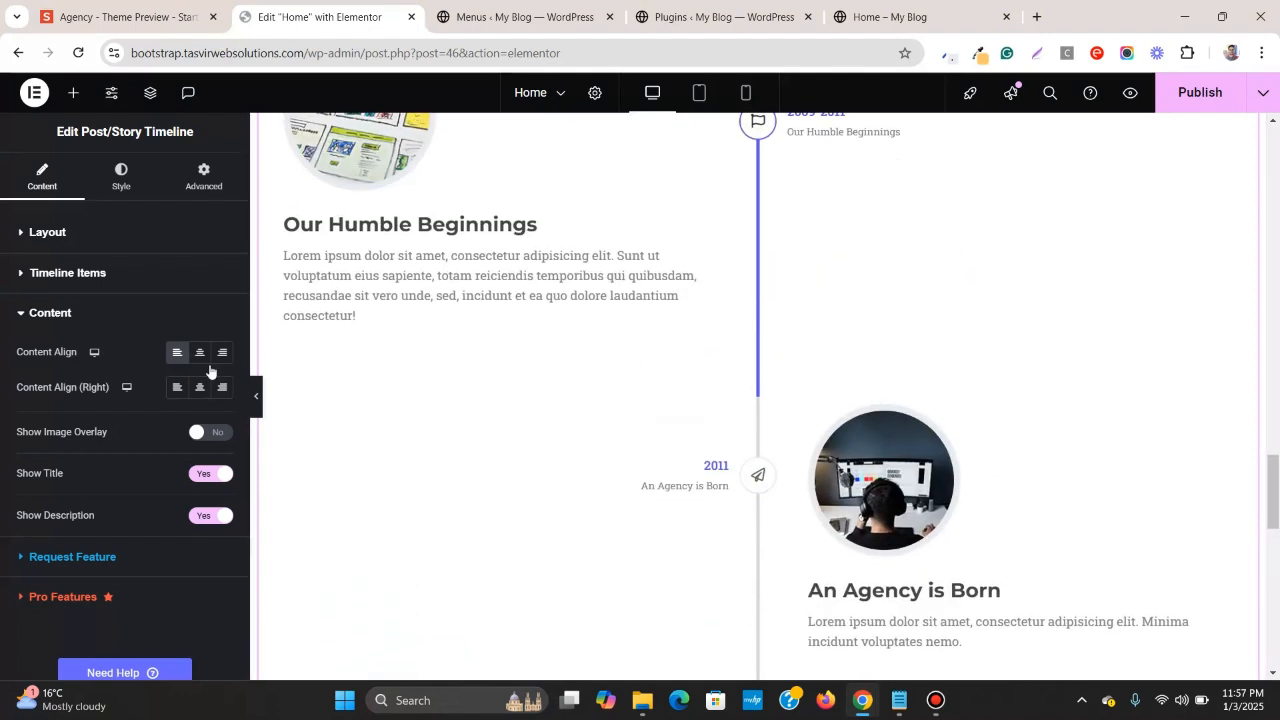
pyautogui.click(200, 354)
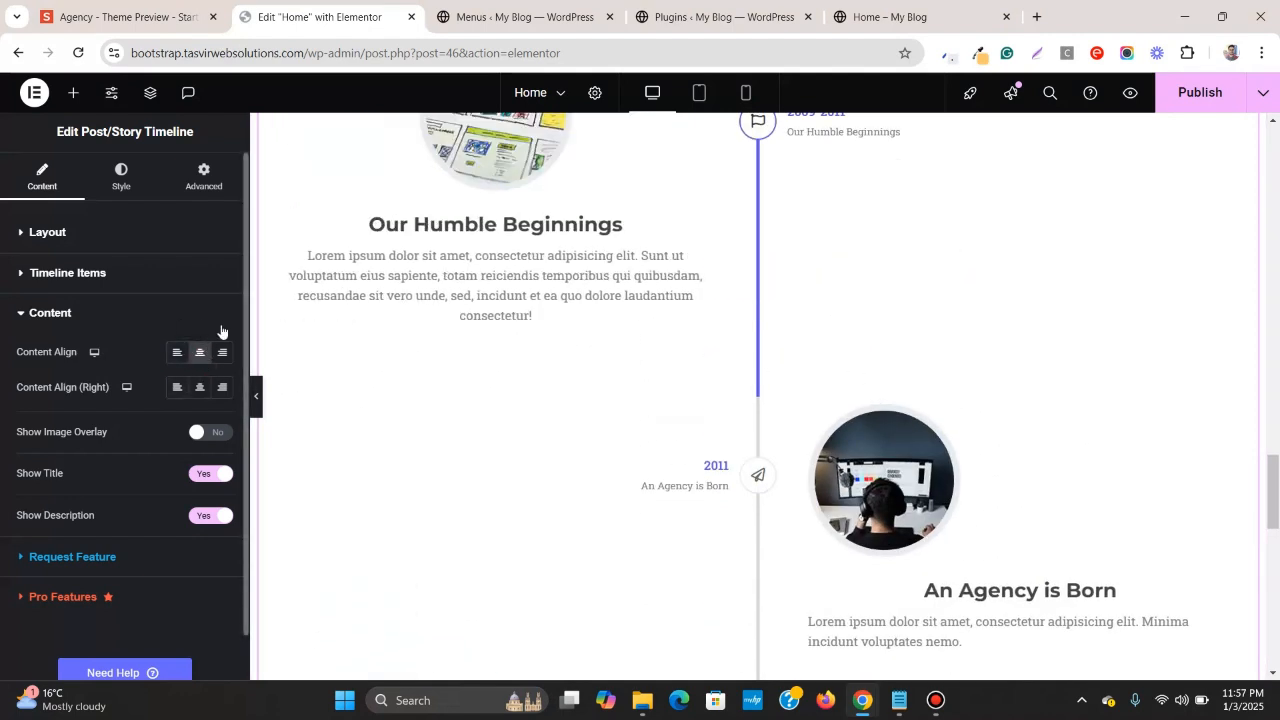
pyautogui.scroll(-2, 851, 283)
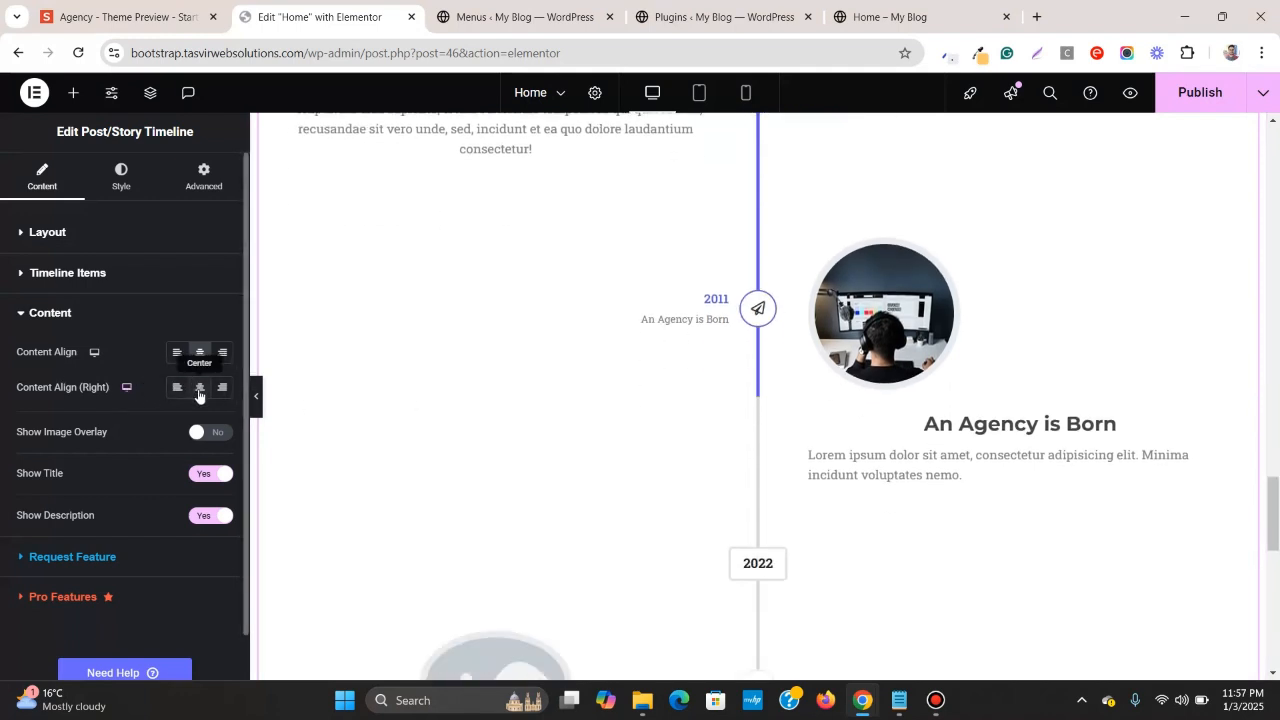
# - Set Content Align (Right) to Center and review the first two timeline items in the preview
pyautogui.click(199, 389)
pyautogui.scroll(4, 530, 362)
pyautogui.scroll(1, 540, 370)
pyautogui.scroll(-2, 525, 382)
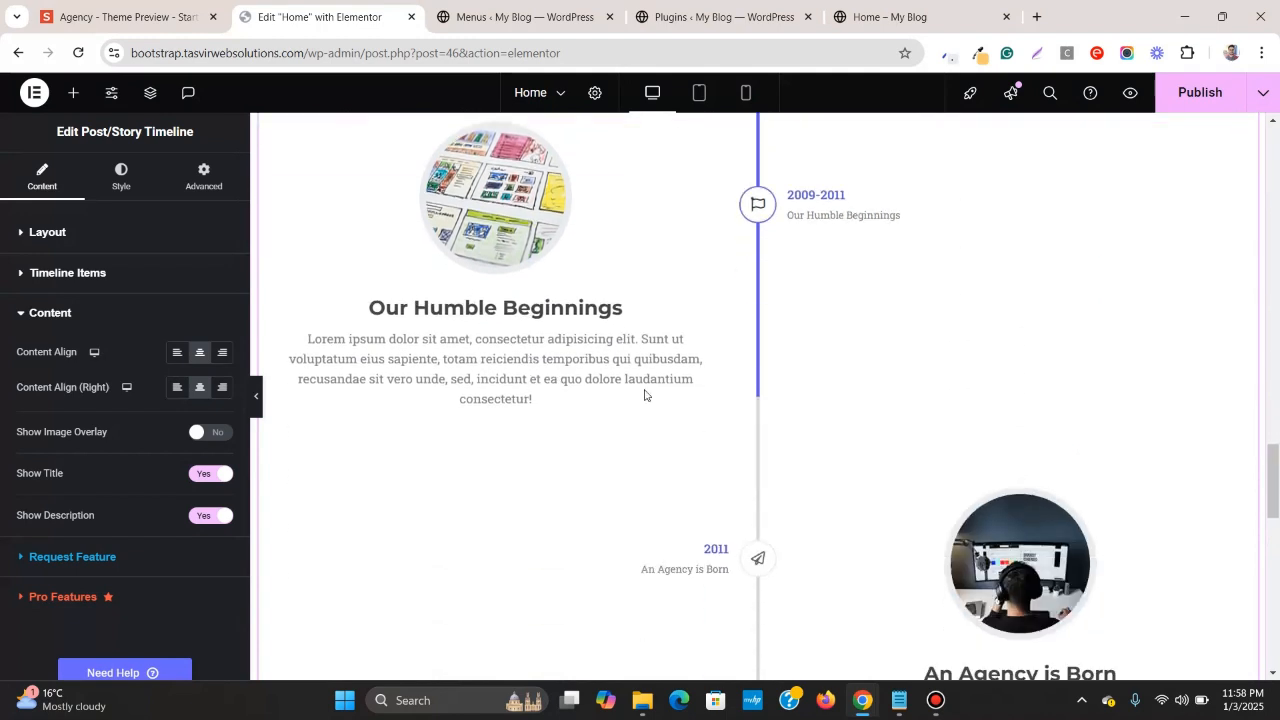
pyautogui.scroll(-3, 1000, 393)
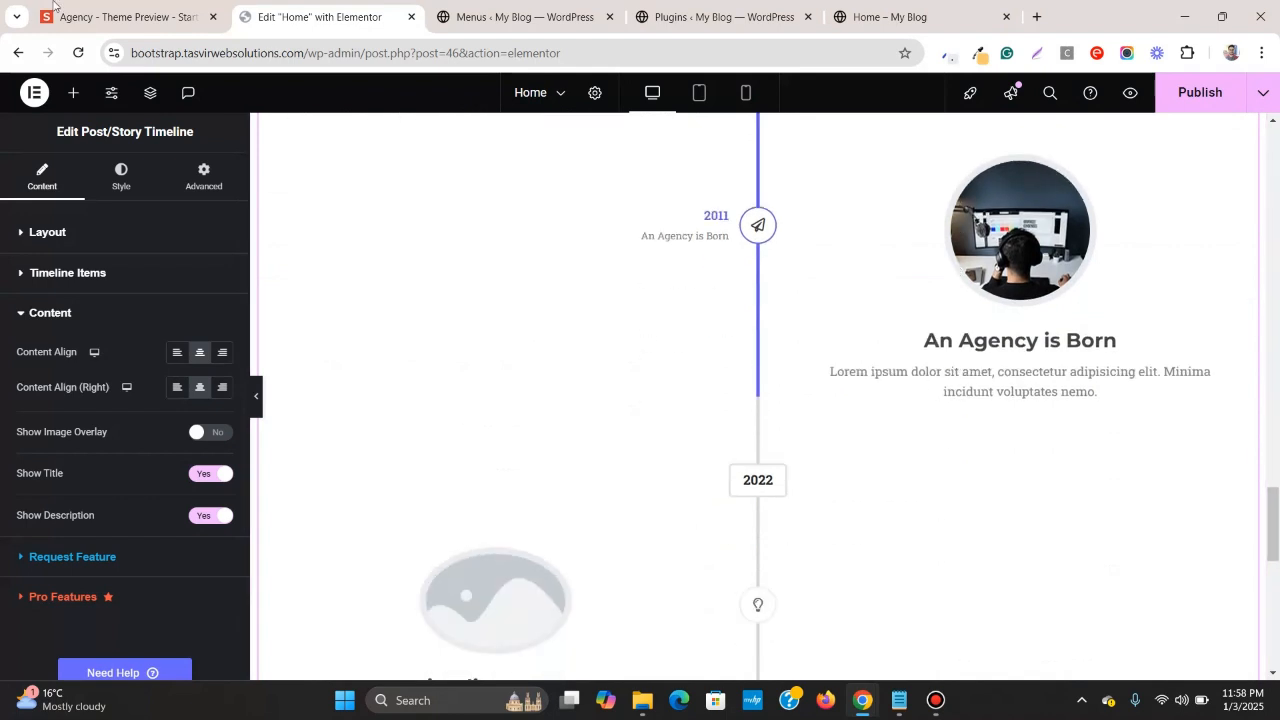
# - Copy the description paragraph under "An Agency is Born" in the March 2011 entry of the Agency theme preview
pyautogui.click(90, 5)
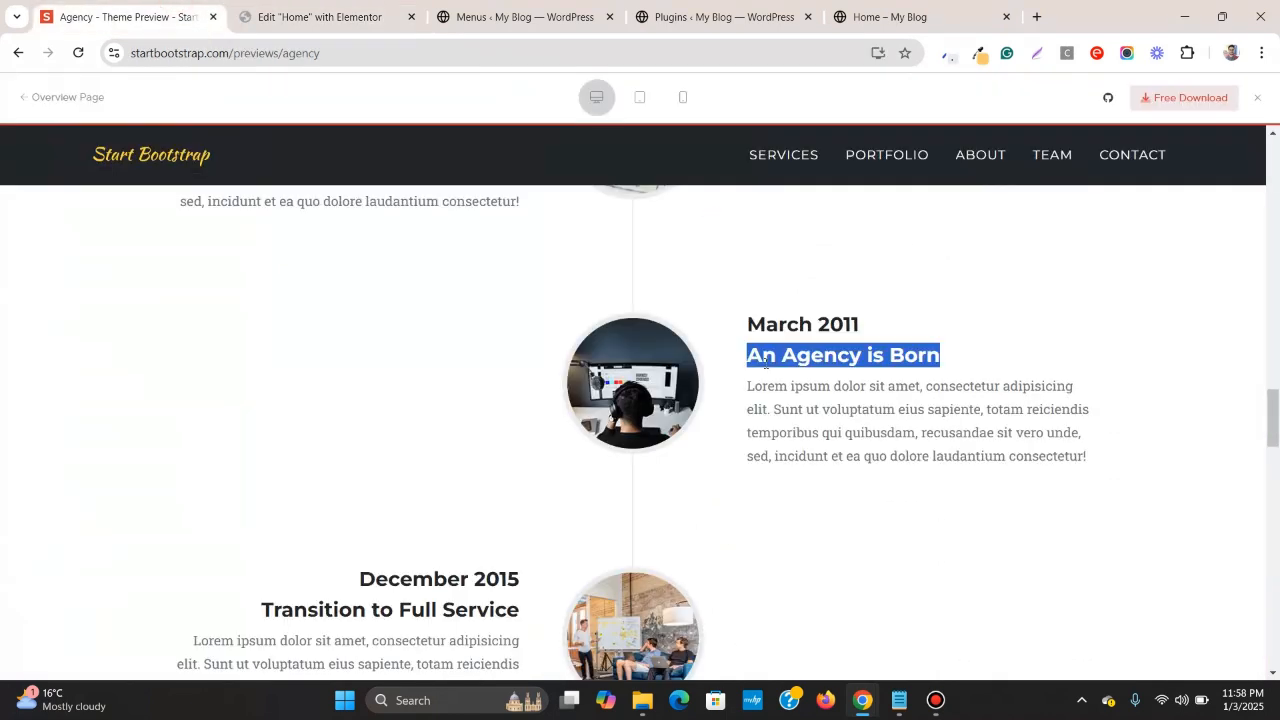
pyautogui.tripleClick(844, 416)
pyautogui.hotkey('ctrl', 'c')
pyautogui.rightClick(846, 416)
pyautogui.click(893, 435)
# - Back in the Elementor editor, replace the "An Agency is Born" item's description with the copied paragraph and collapse the item
pyautogui.click(315, 17)
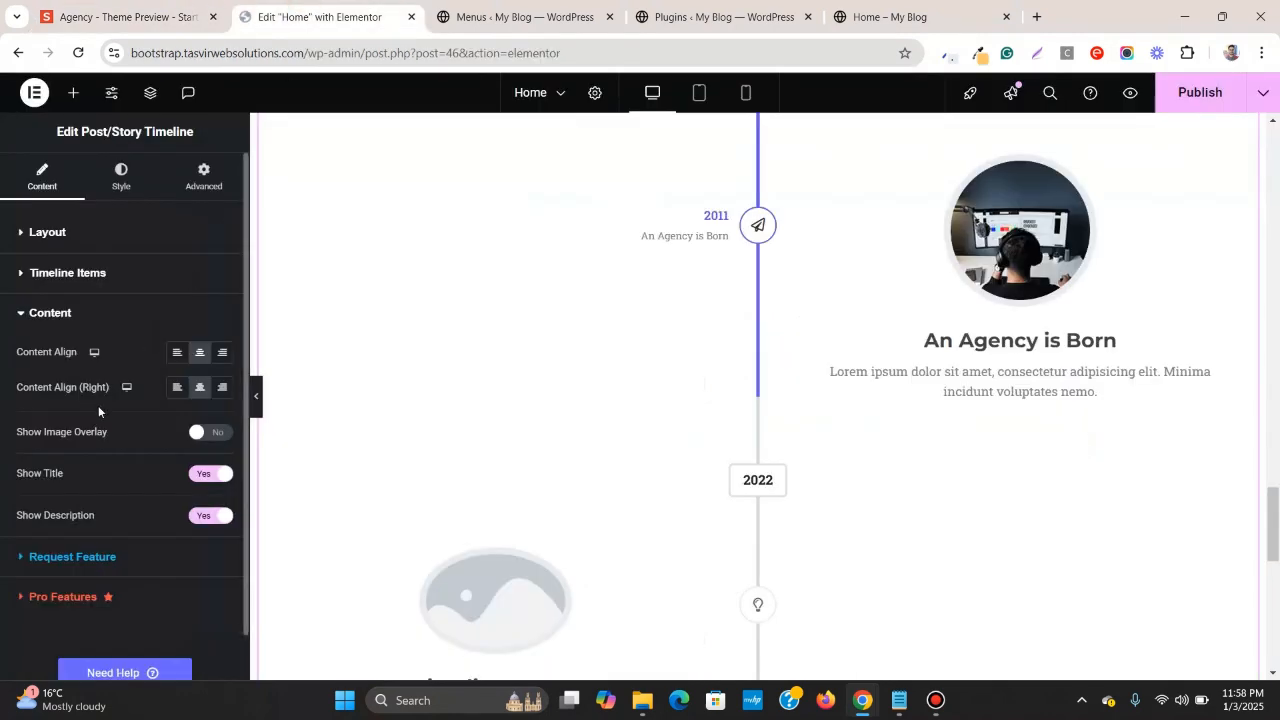
pyautogui.click(107, 273)
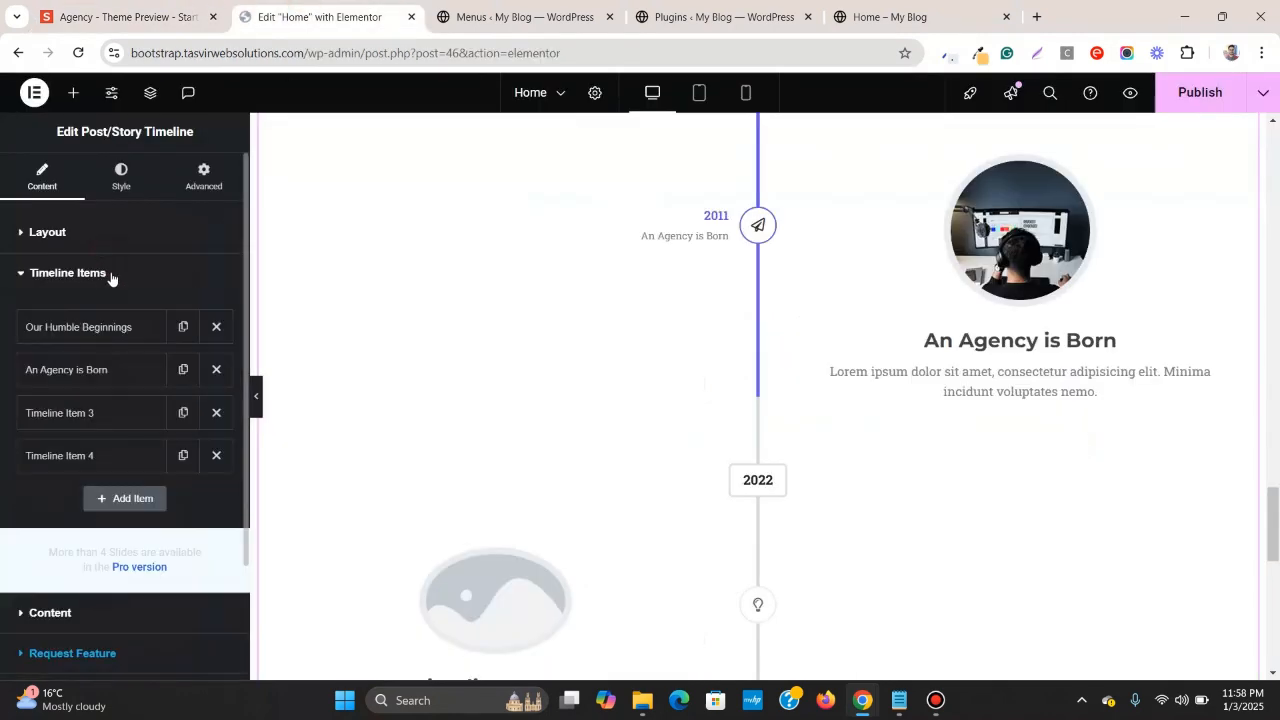
pyautogui.click(112, 370)
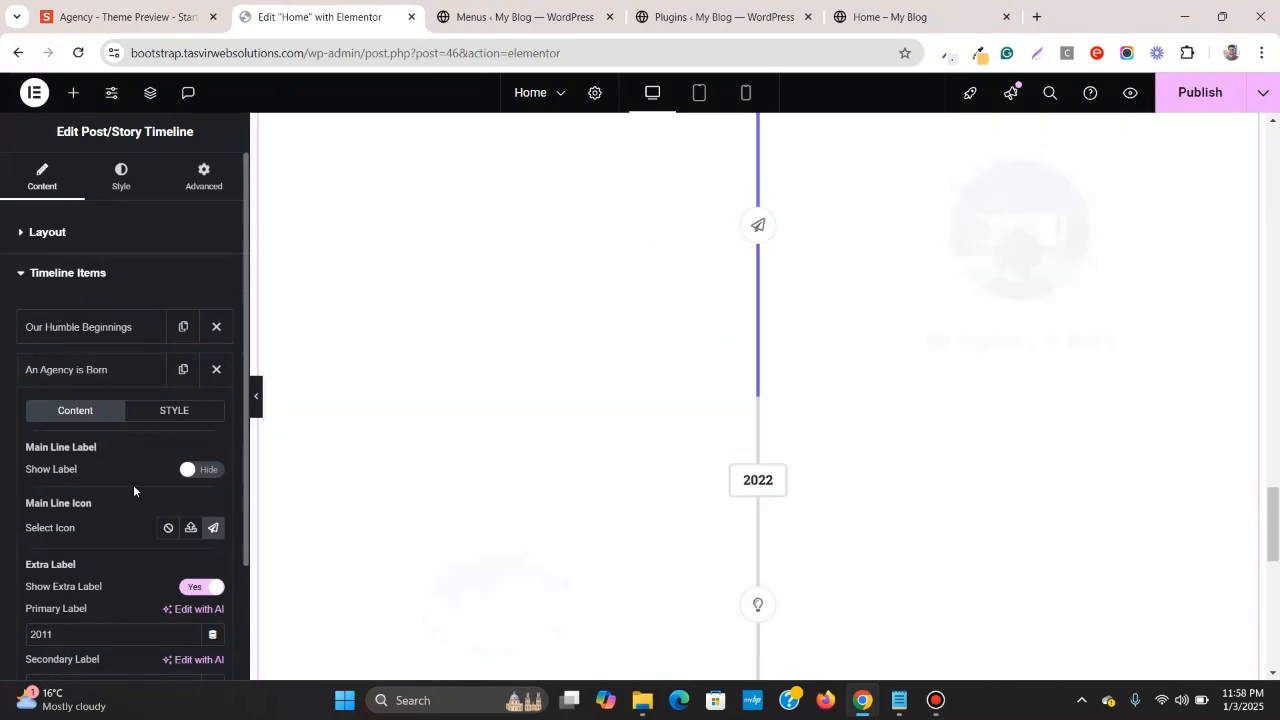
pyautogui.scroll(-6, 130, 480)
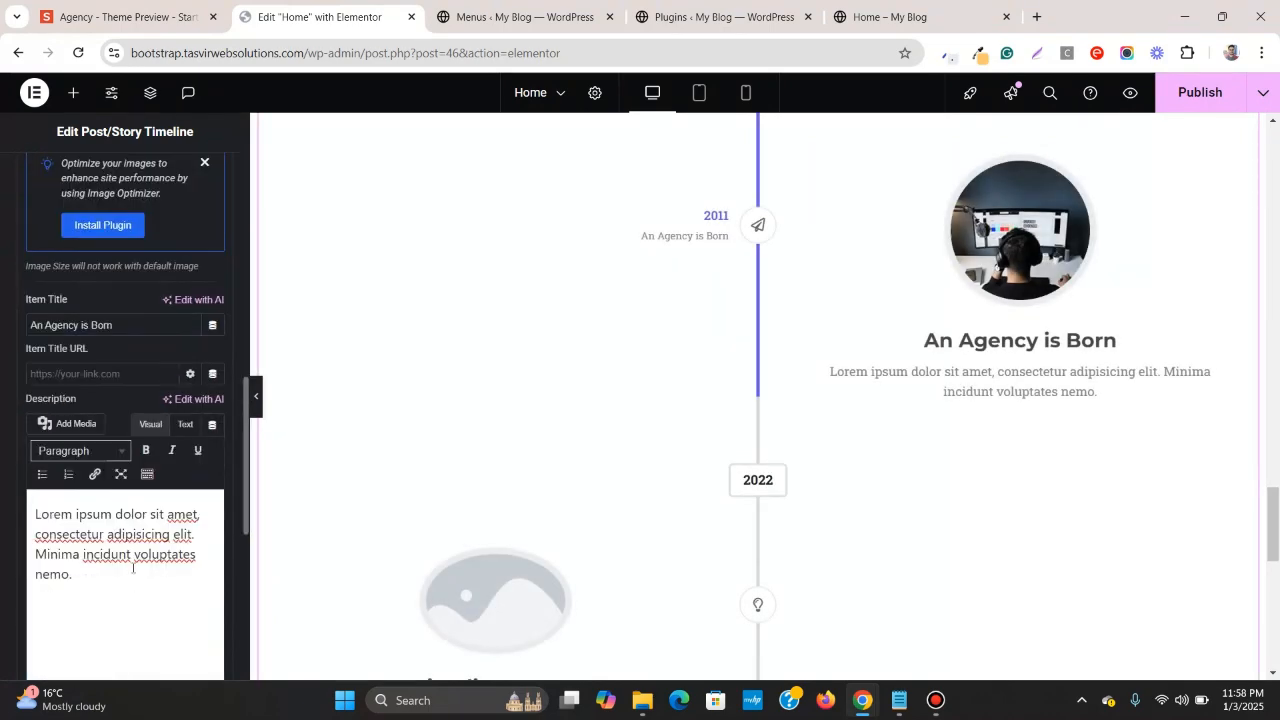
pyautogui.tripleClick(132, 568)
pyautogui.rightClick(132, 568)
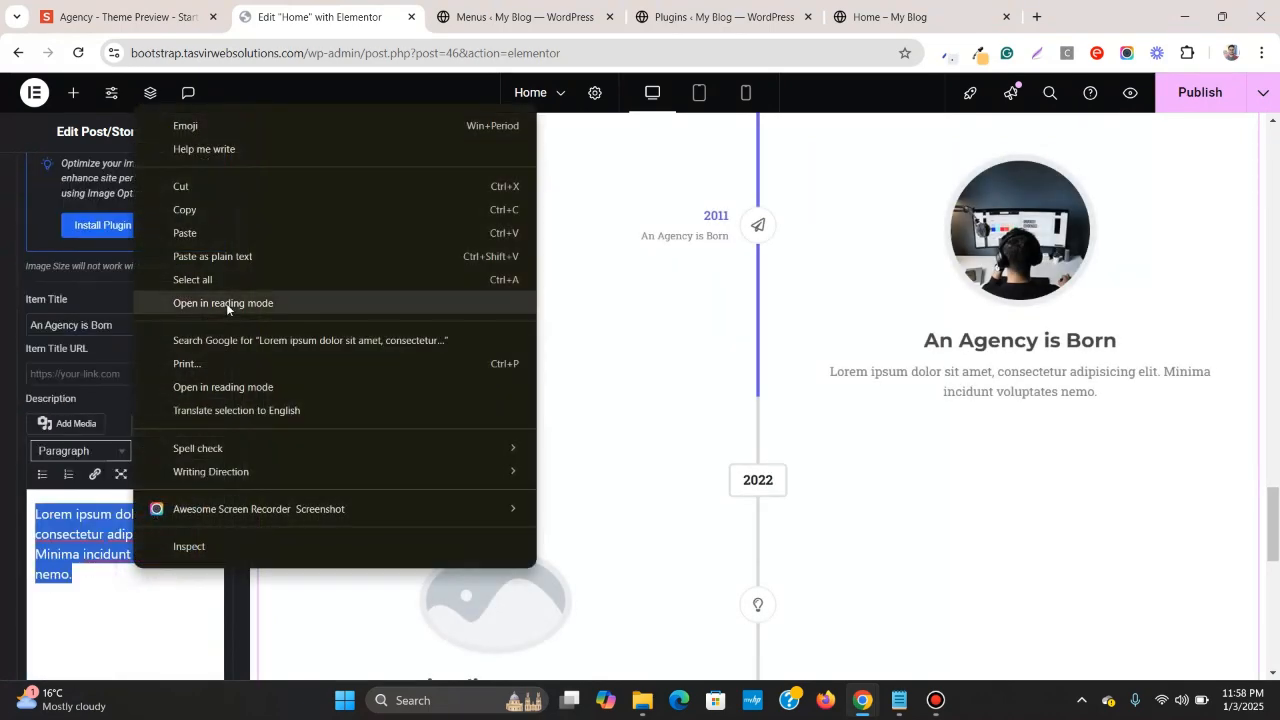
pyautogui.click(253, 250)
pyautogui.scroll(1, 42, 335)
pyautogui.scroll(10, 50, 338)
pyautogui.click(126, 287)
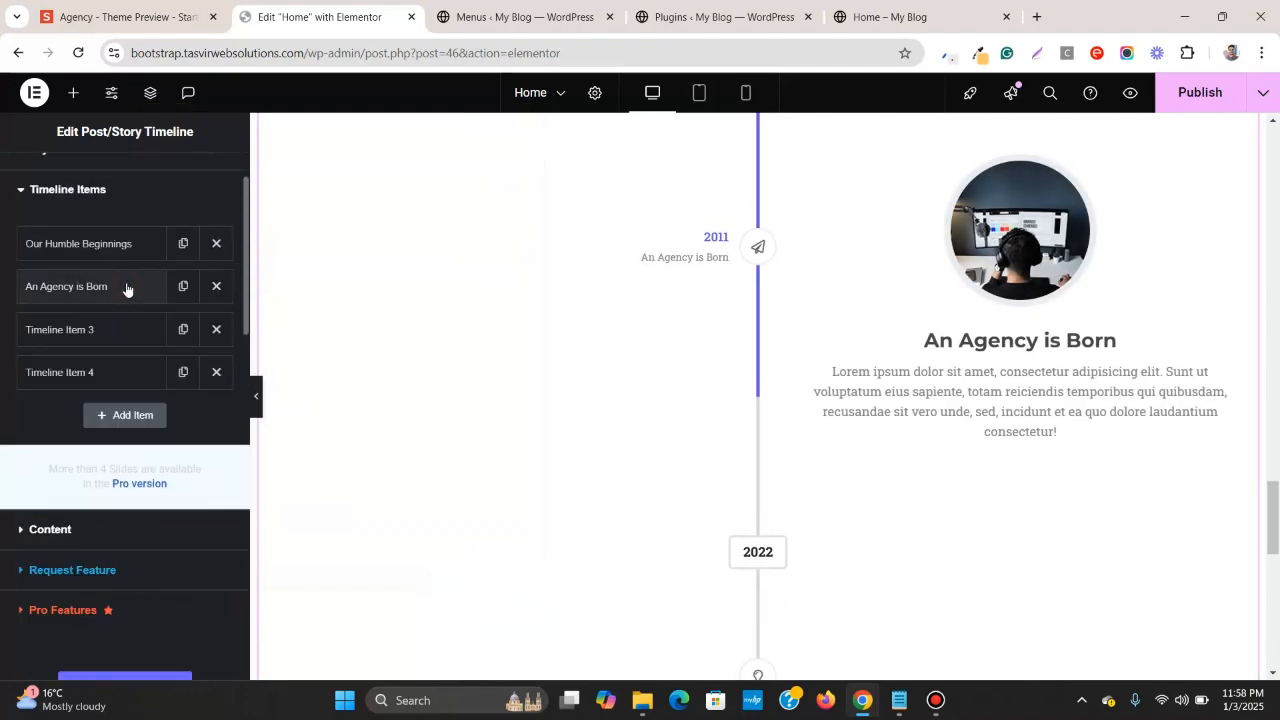
# - Check the December 2015 and July 2020 entries in the Agency theme preview, and open Timeline Item 3 in the Elementor editor
pyautogui.click(80, 12)
pyautogui.click(848, 290)
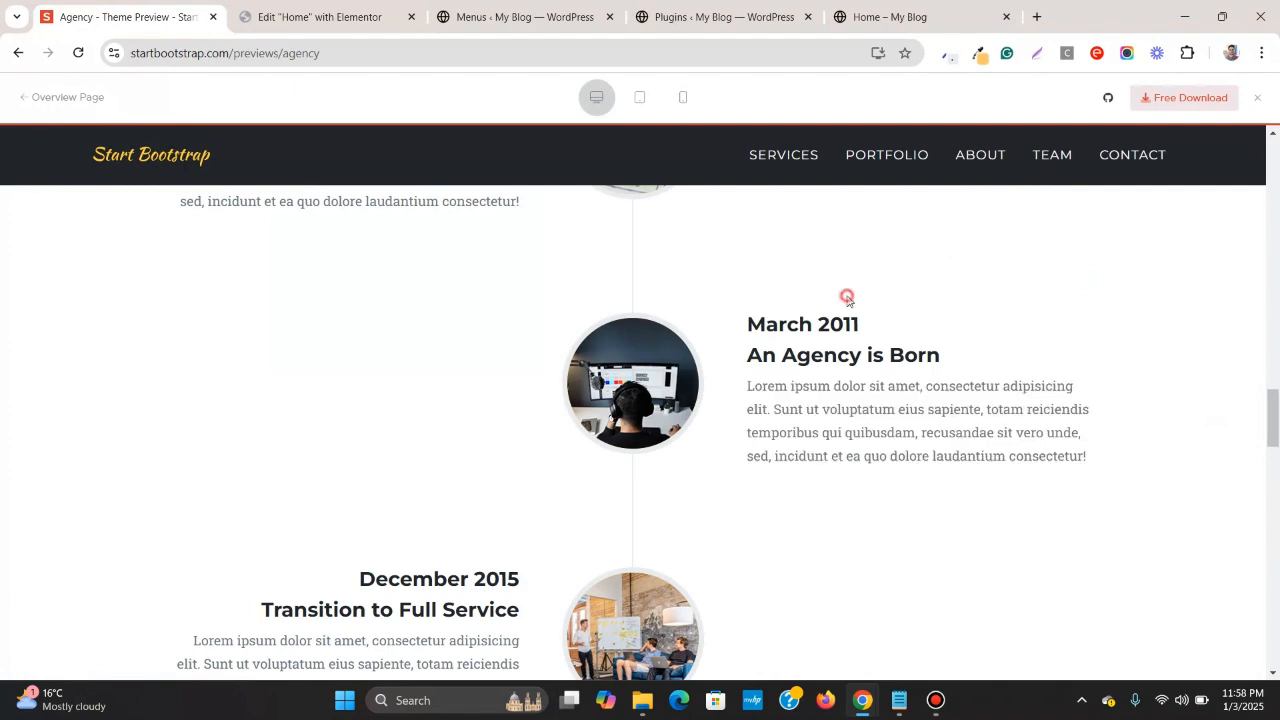
pyautogui.scroll(1, 789, 289)
pyautogui.scroll(-5, 789, 288)
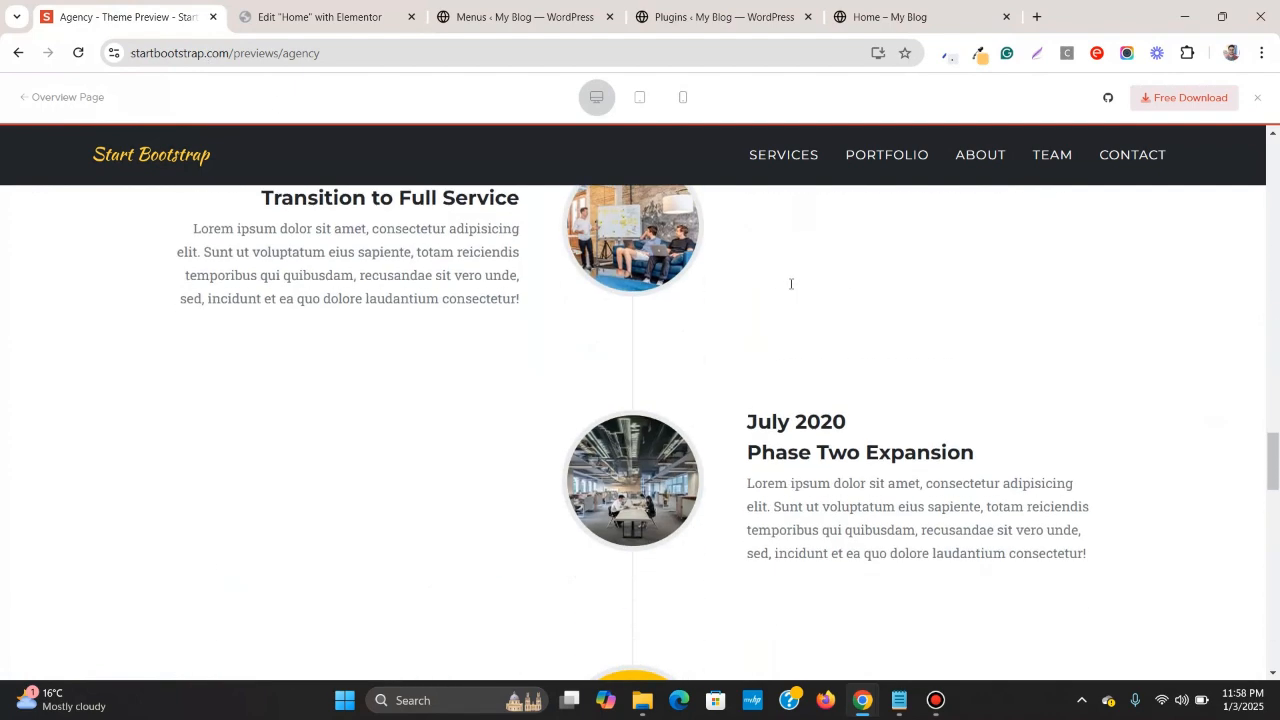
pyautogui.scroll(1, 179, 404)
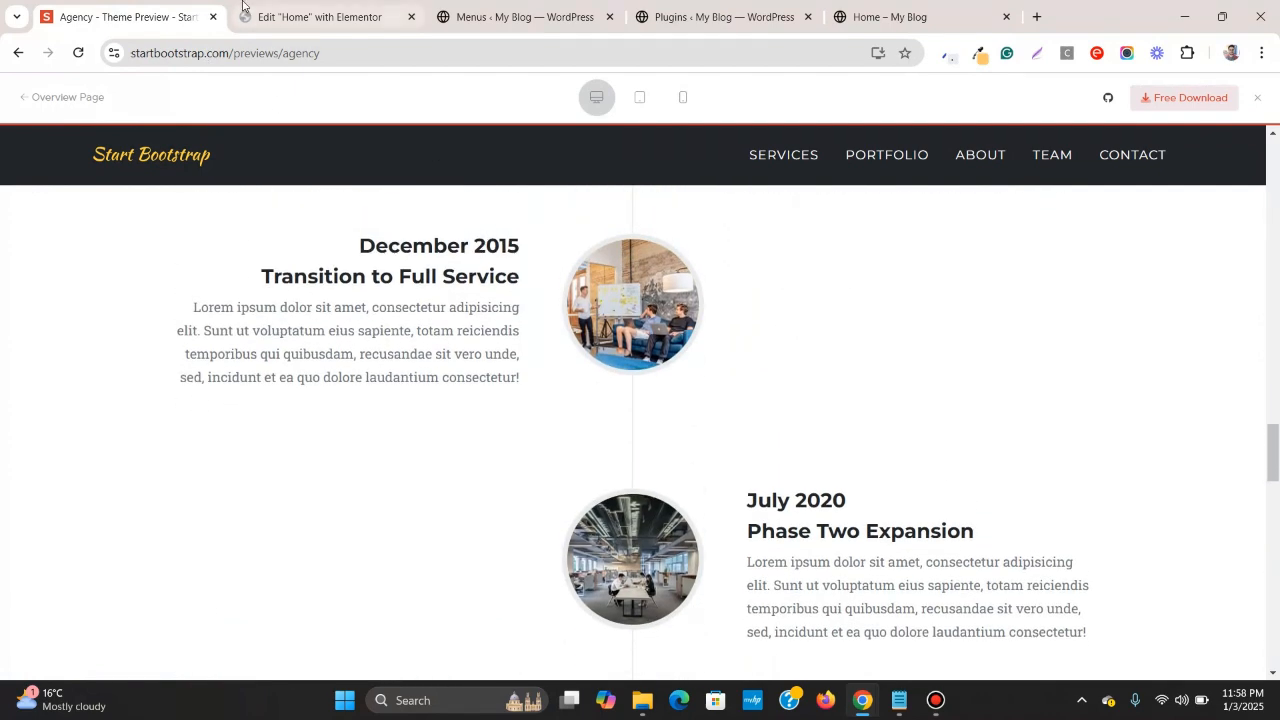
pyautogui.click(304, 4)
pyautogui.click(138, 338)
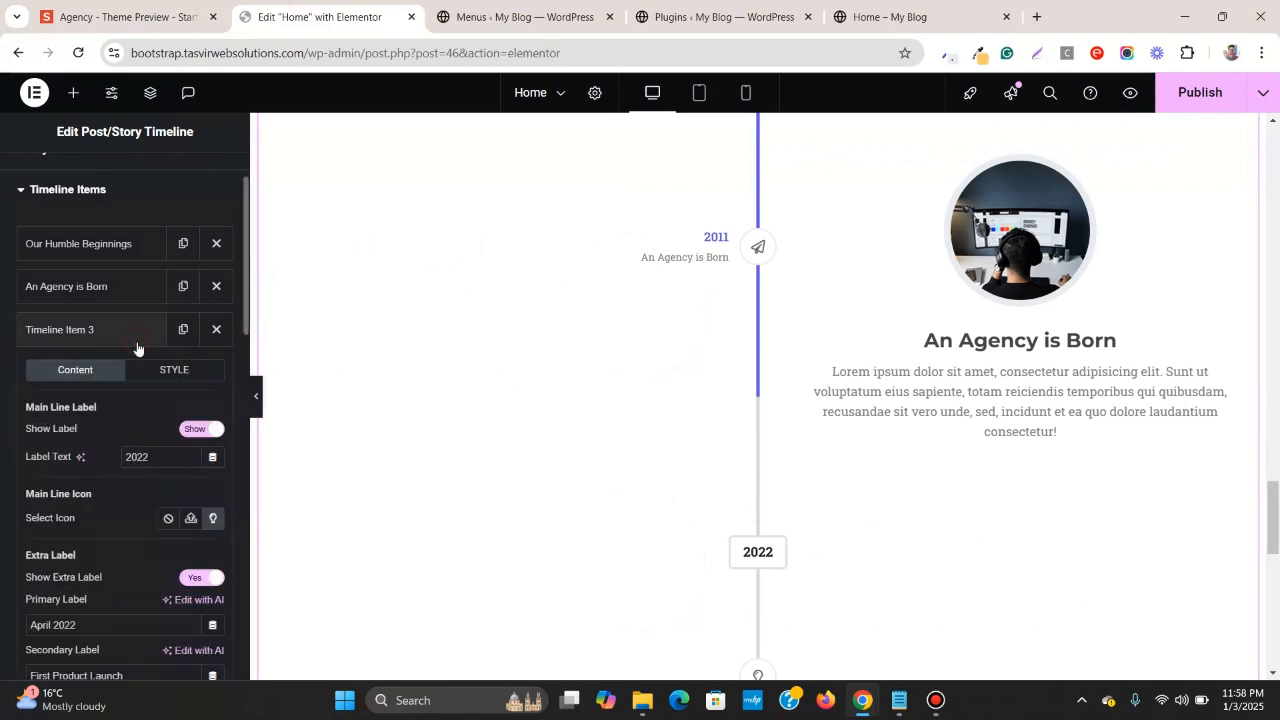
# - Copy the year 2015 from the Agency theme preview and paste it in Elementor as Timeline Item 3's main line label text
pyautogui.click(138, 5)
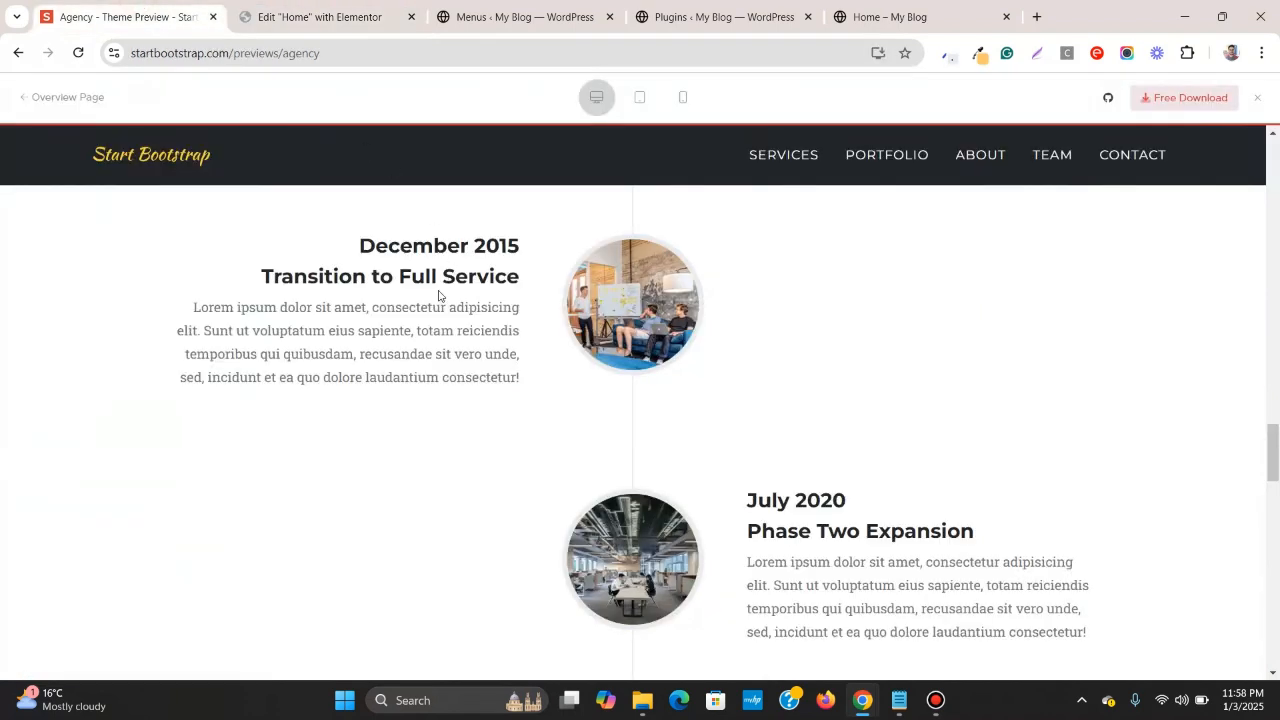
pyautogui.moveTo(477, 245); pyautogui.dragTo(520, 246)
pyautogui.hotkey('ctrl', 'c')
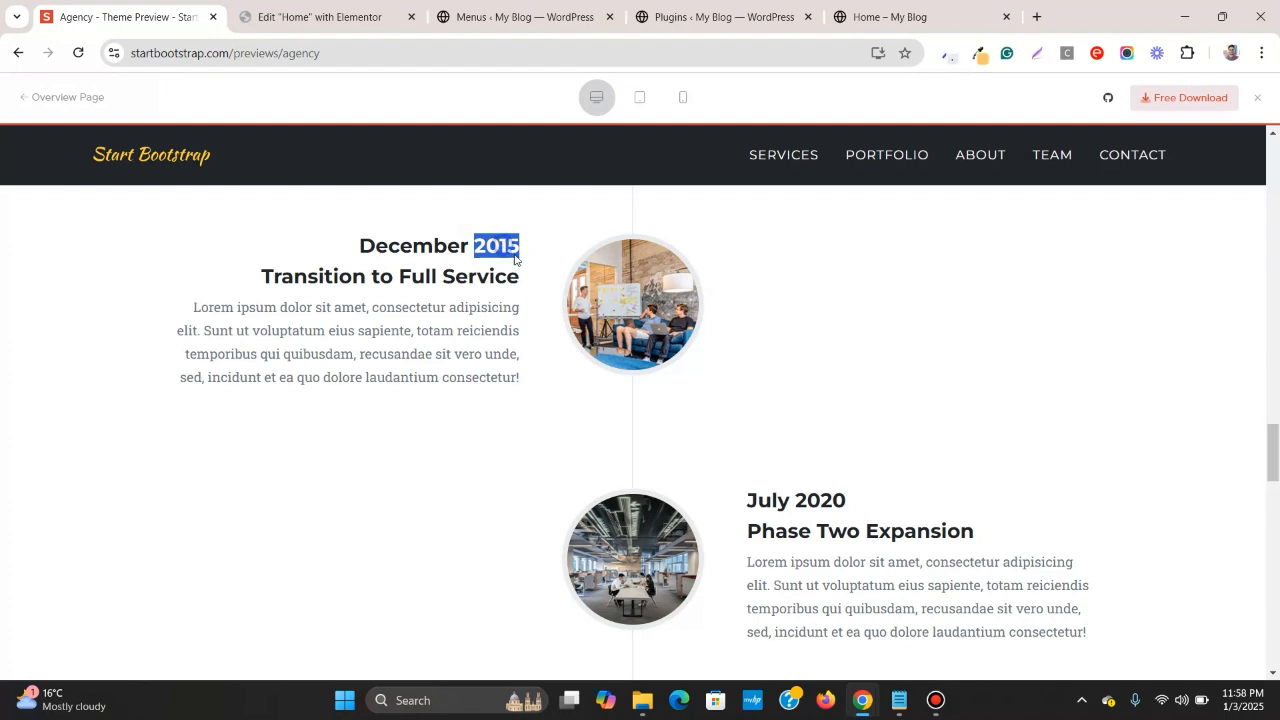
pyautogui.click(310, 5)
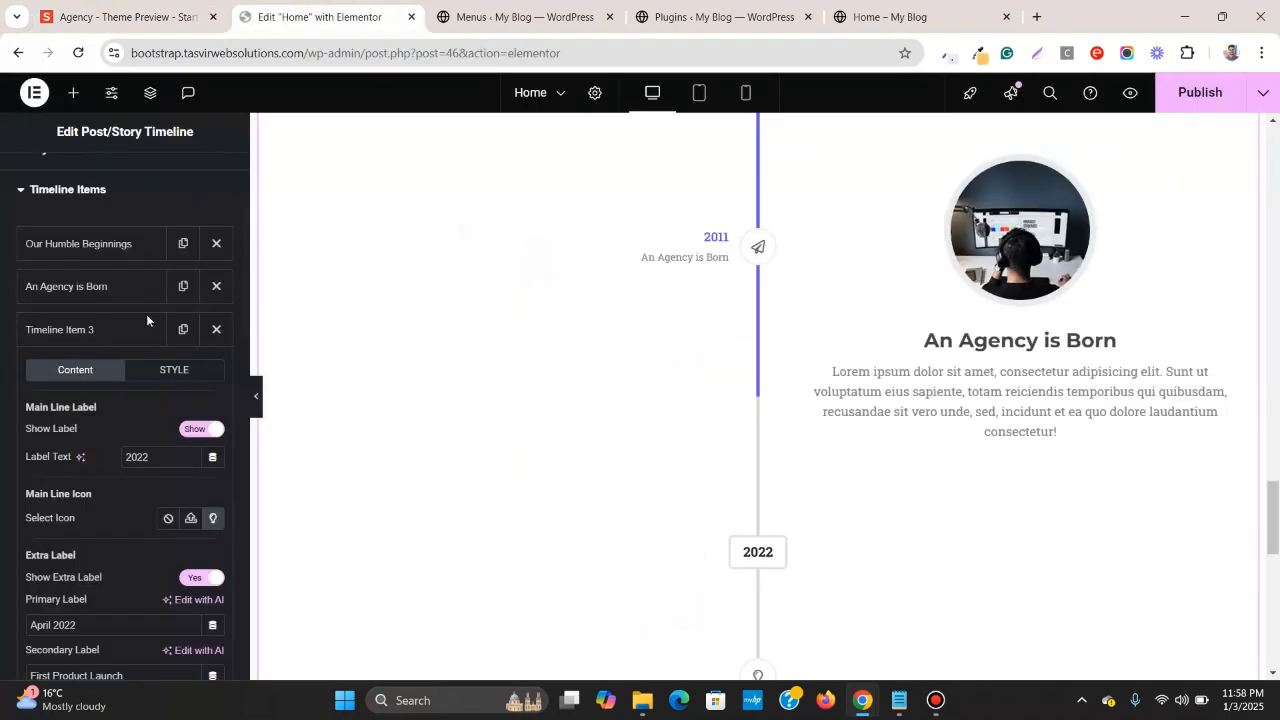
pyautogui.rightClick(146, 464)
pyautogui.click(200, 148)
pyautogui.scroll(-2, 771, 342)
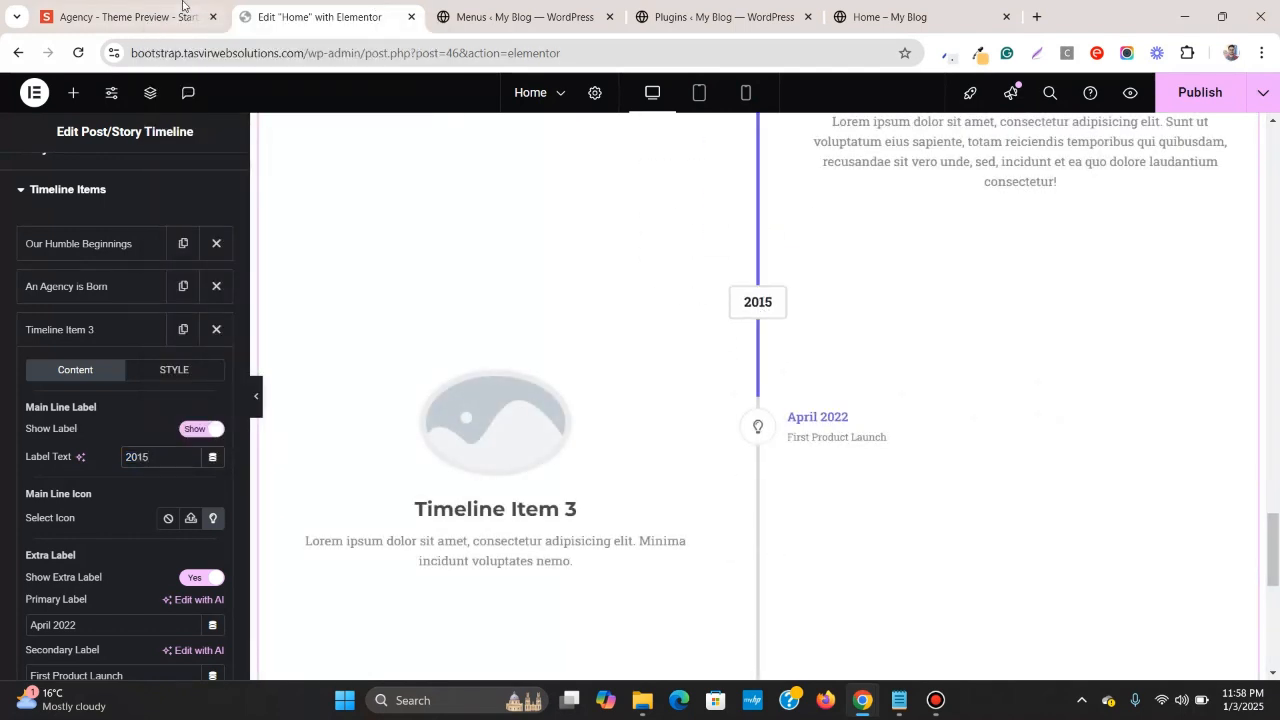
# - Copy the "December 2015" heading from the theme preview and paste it over Timeline Item 3's Primary Label in Elementor
pyautogui.click(182, 5)
pyautogui.tripleClick(455, 250)
pyautogui.rightClick(461, 239)
pyautogui.click(514, 274)
pyautogui.click(290, 15)
pyautogui.scroll(-2, 142, 464)
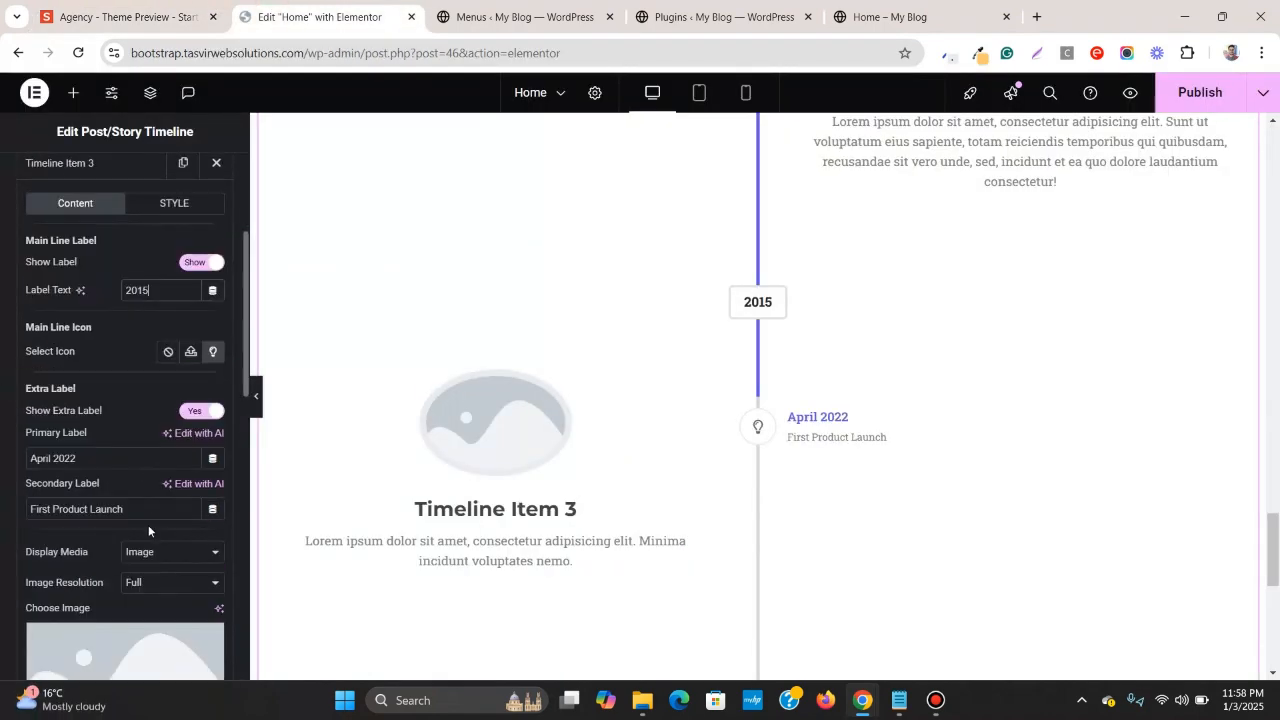
pyautogui.tripleClick(140, 457)
pyautogui.rightClick(140, 457)
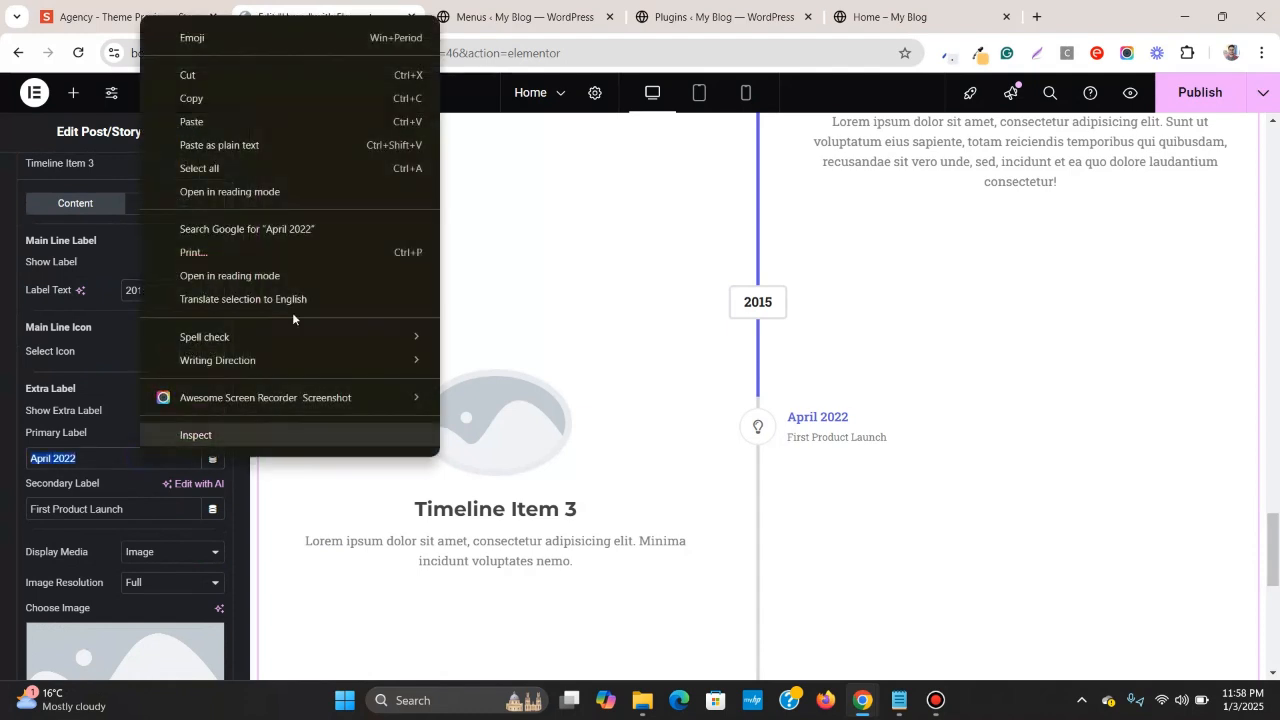
pyautogui.click(259, 145)
# - Copy the "Transition to Full Service" heading from the theme preview and paste it over Timeline Item 3's Secondary Label in Elementor
pyautogui.hotkey('ctrl', 'pageup')
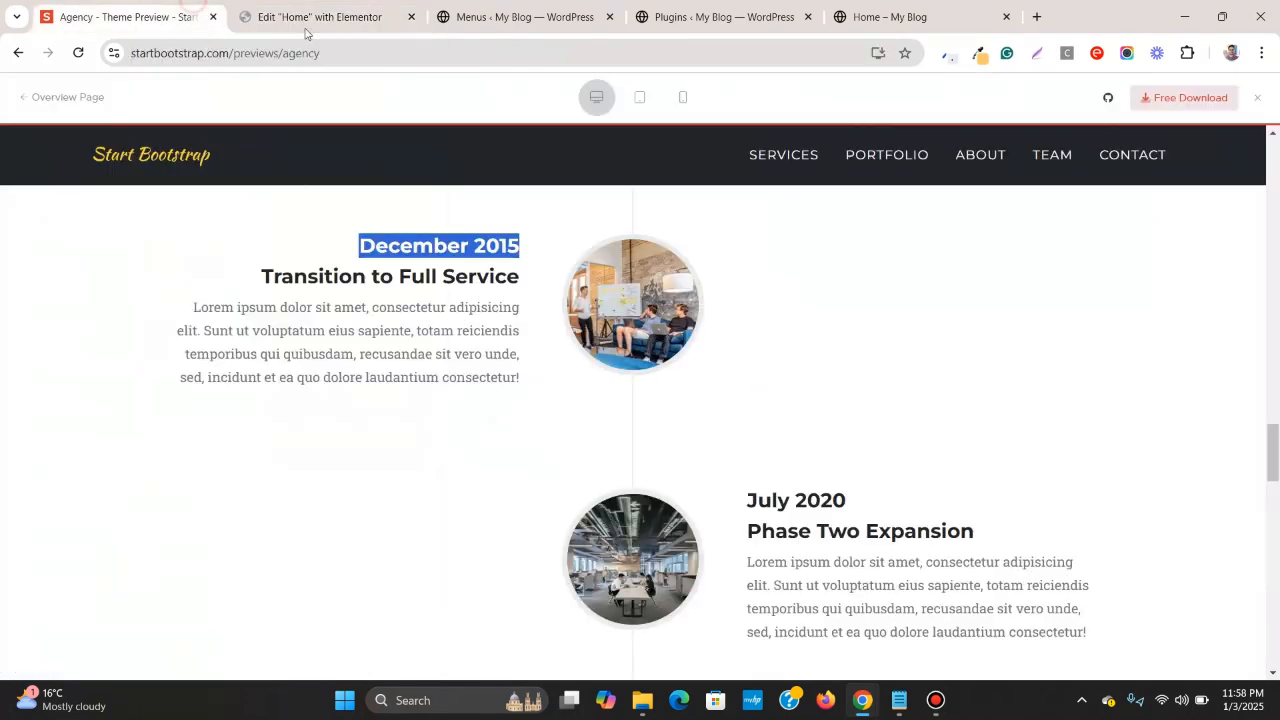
pyautogui.doubleClick(420, 276)
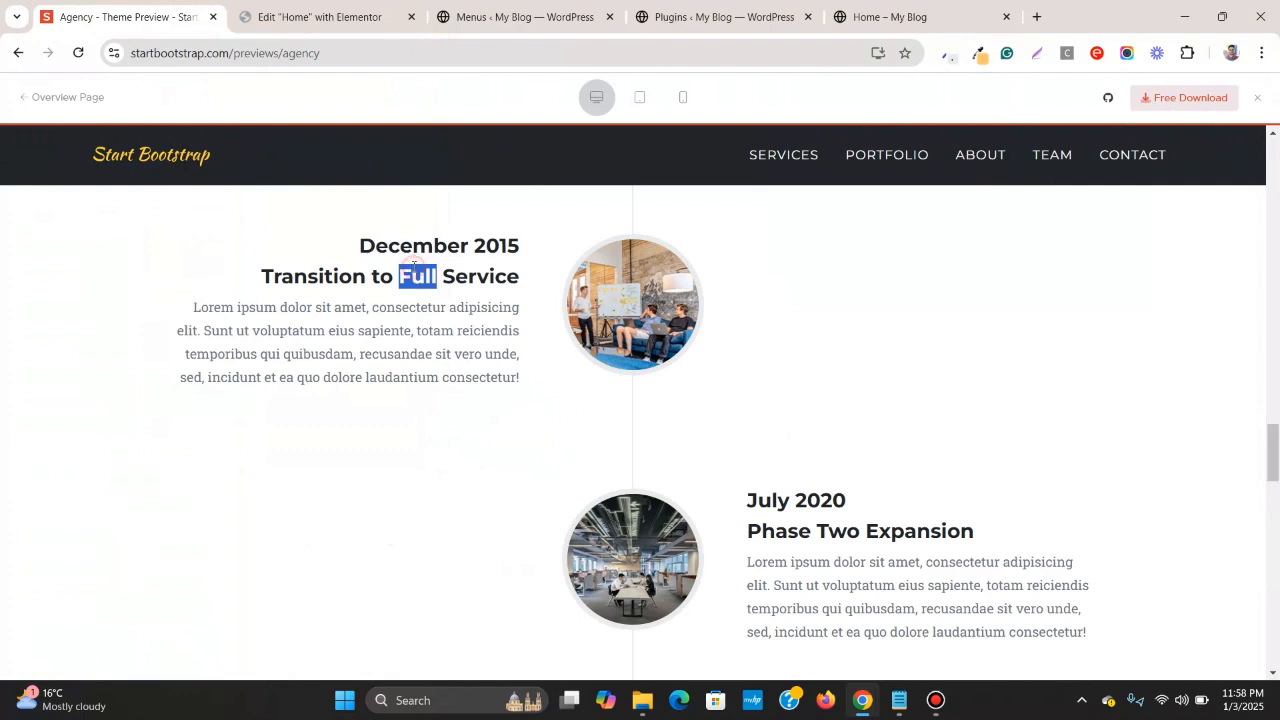
pyautogui.tripleClick(414, 263)
pyautogui.rightClick(414, 263)
pyautogui.click(450, 272)
pyautogui.click(240, 8)
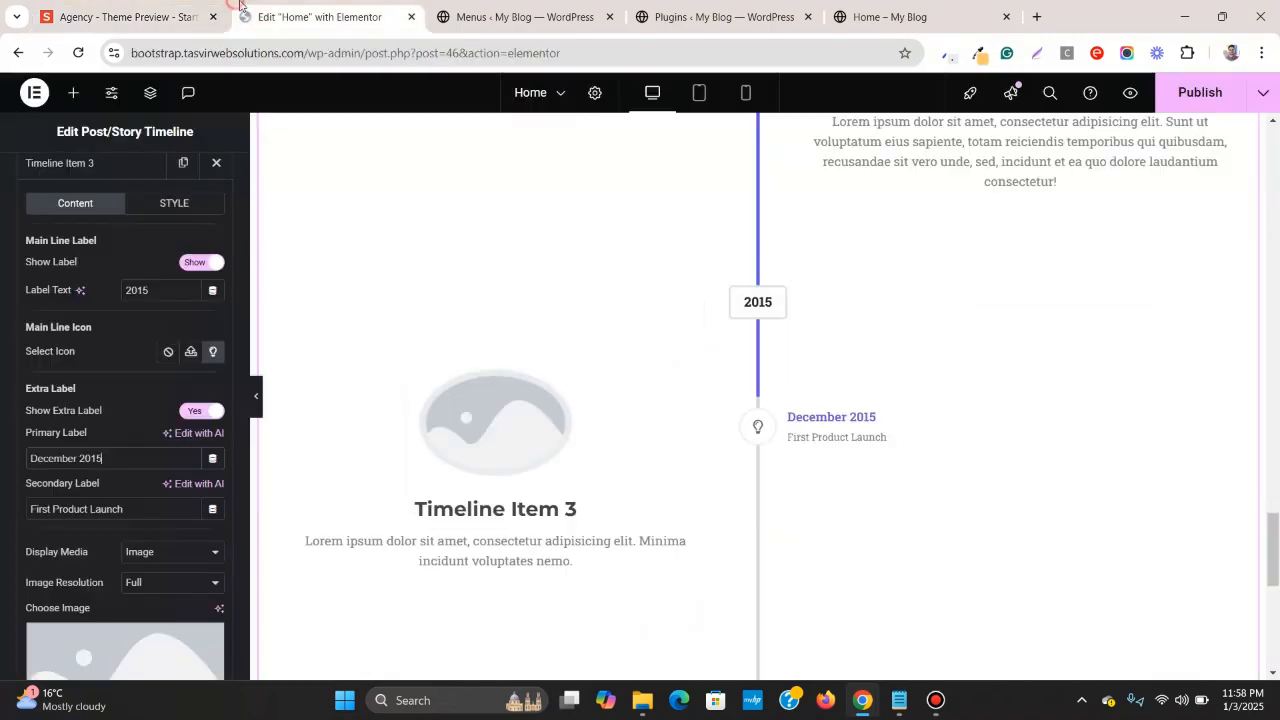
pyautogui.tripleClick(158, 508)
pyautogui.rightClick(167, 511)
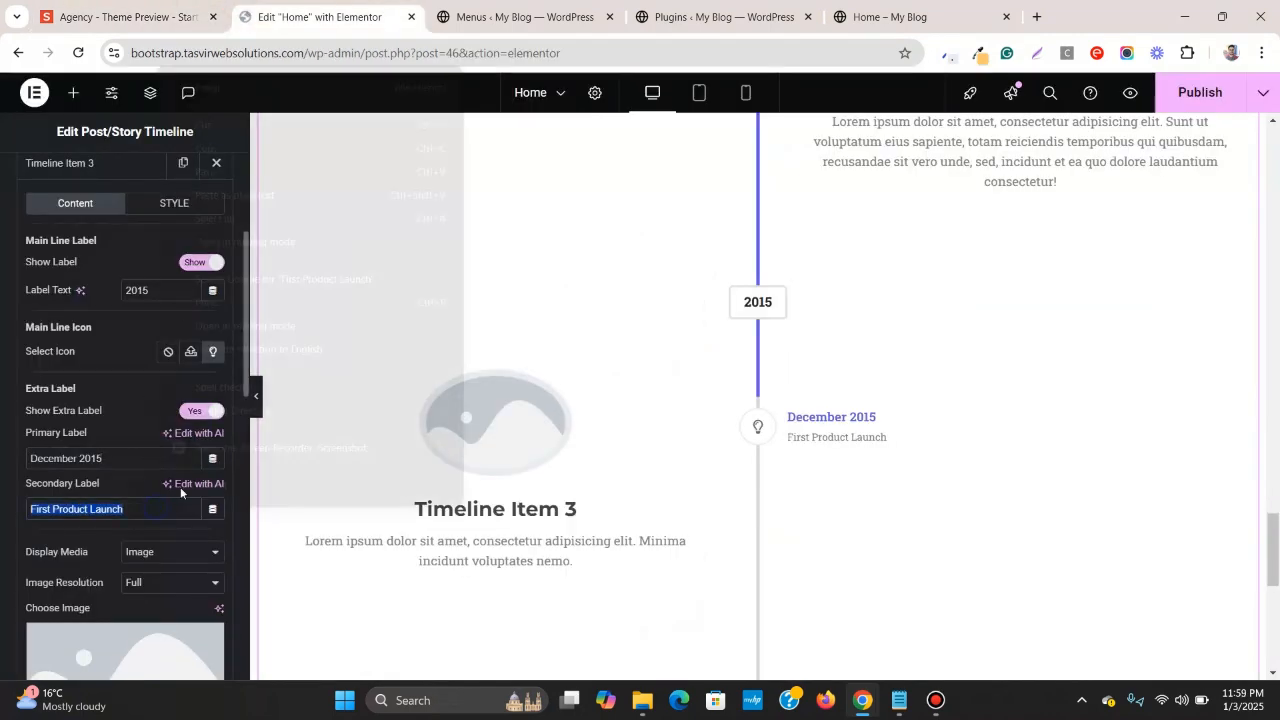
pyautogui.click(246, 194)
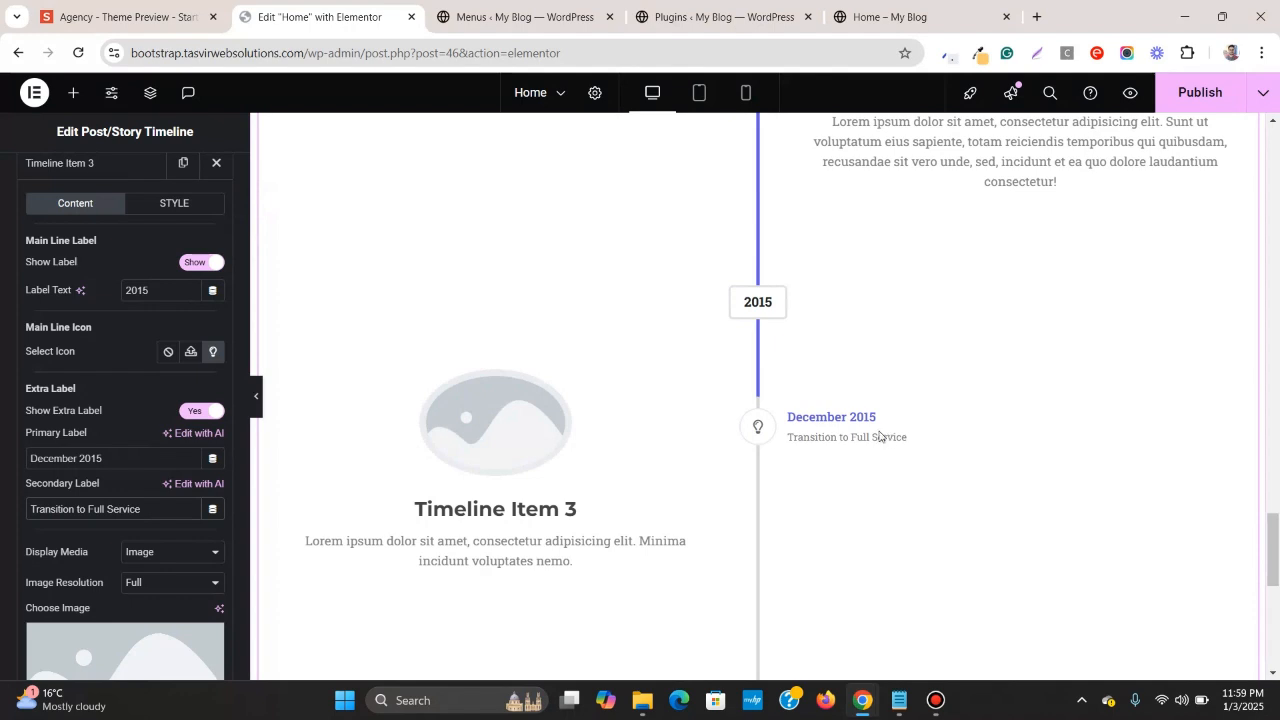
# - Replace Timeline Item 3's Item Title with the copied text "Transition to Full Service"
pyautogui.click(190, 5)
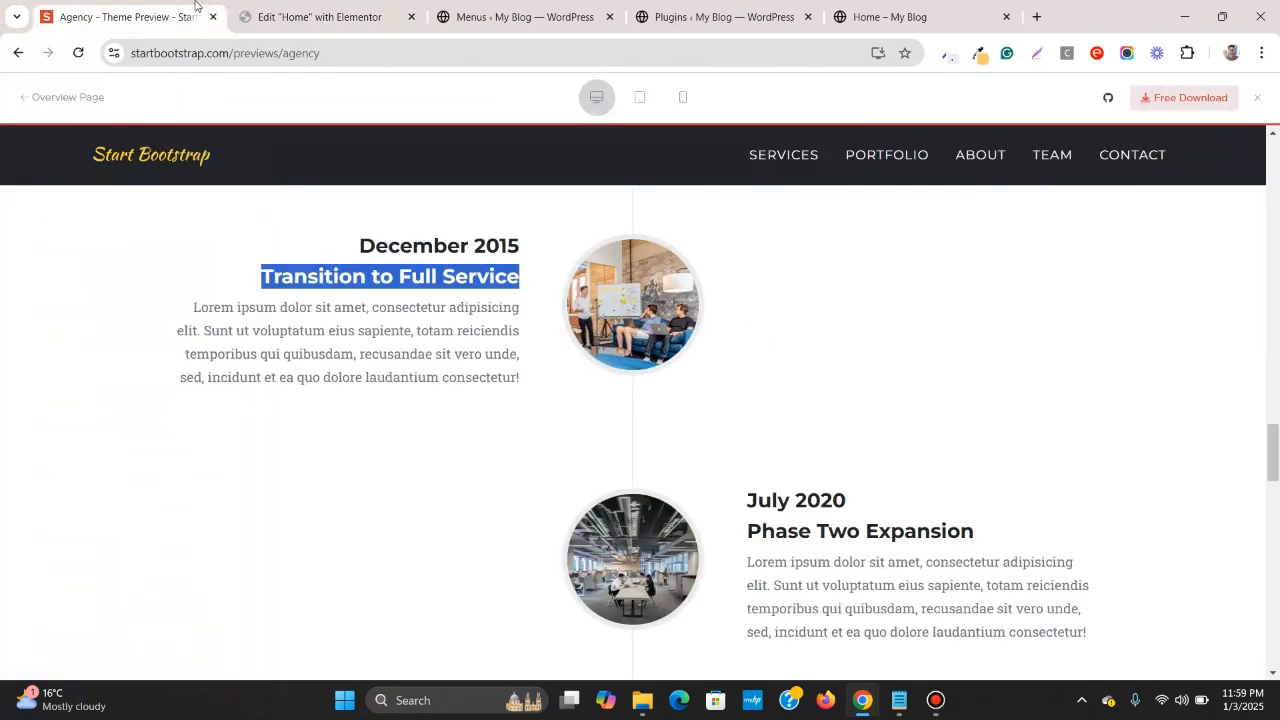
pyautogui.click(284, 5)
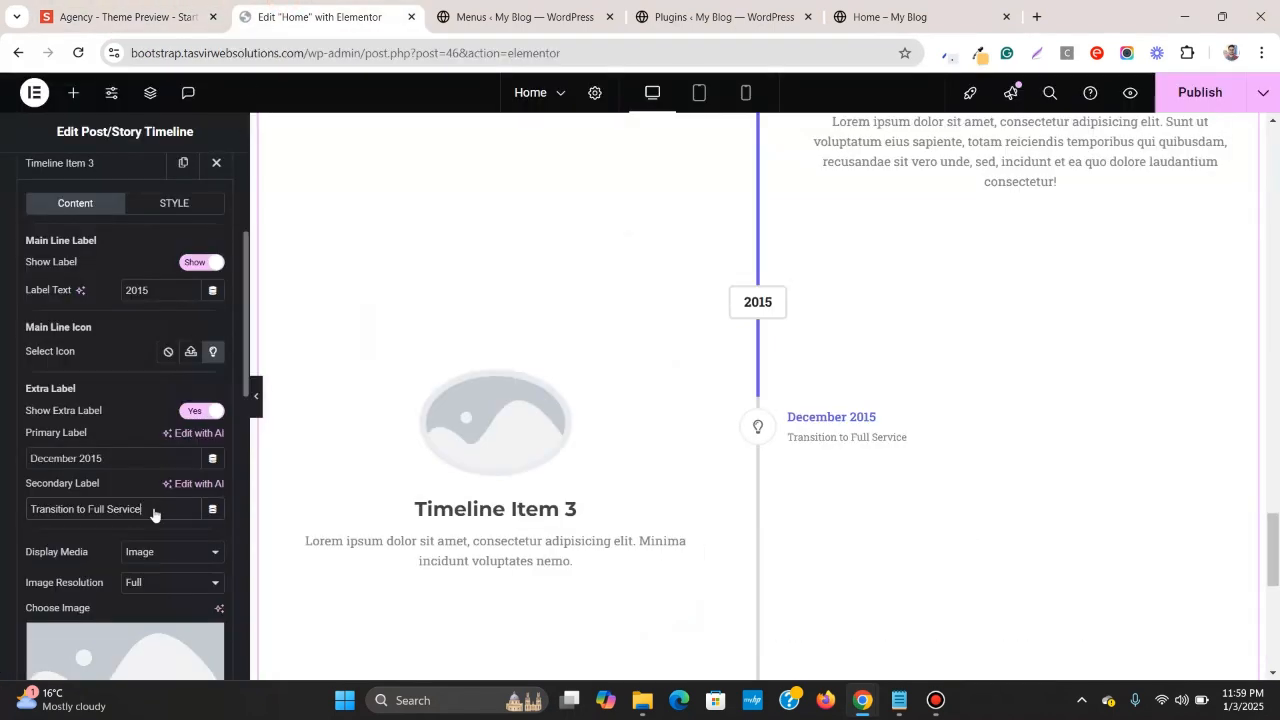
pyautogui.scroll(-3, 154, 509)
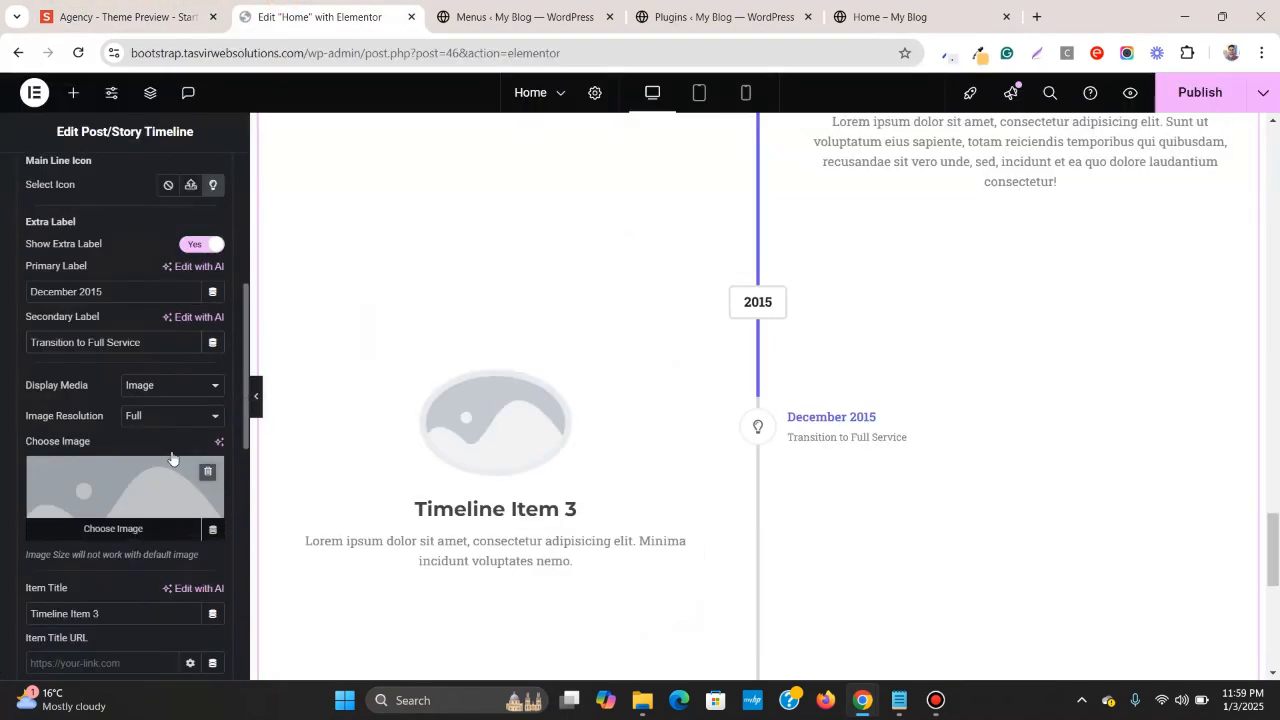
pyautogui.tripleClick(110, 616)
pyautogui.rightClick(113, 617)
pyautogui.click(274, 308)
pyautogui.scroll(-3, 183, 370)
pyautogui.scroll(2, 184, 387)
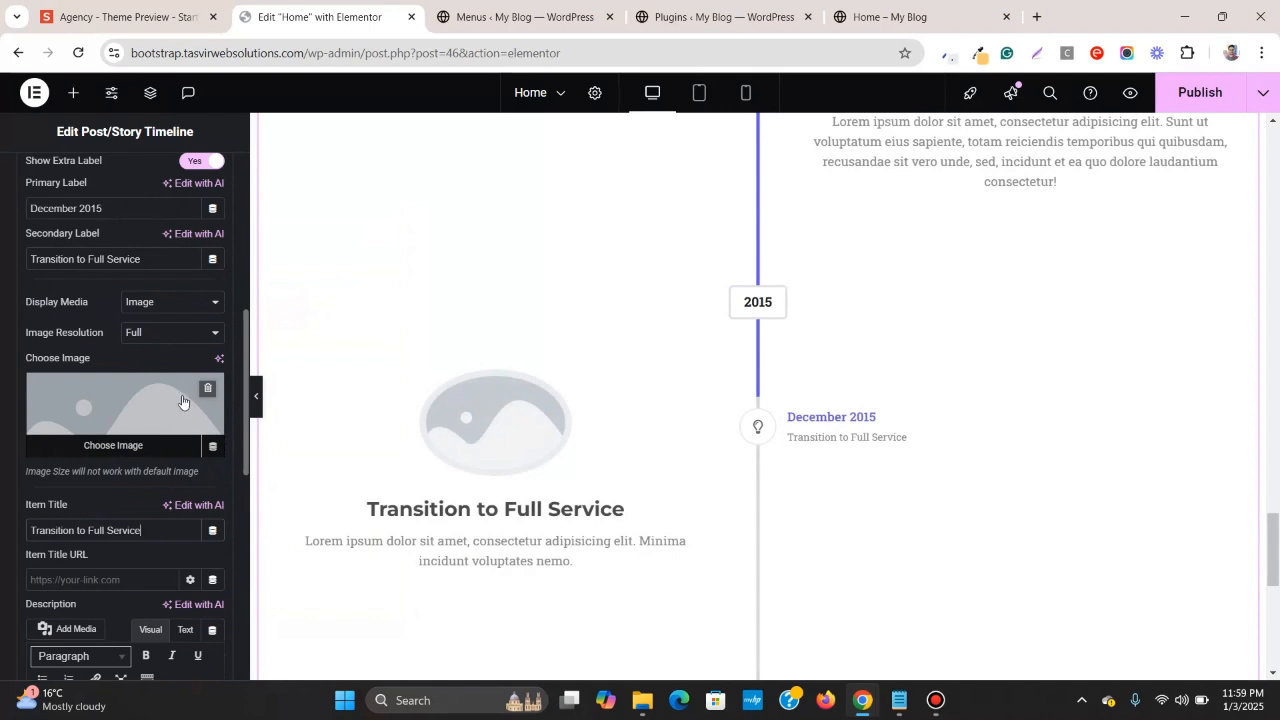
# - Copy the December 2015 paragraph from the theme preview and paste it over the "Transition to Full Service" item's description in Elementor
pyautogui.click(170, 17)
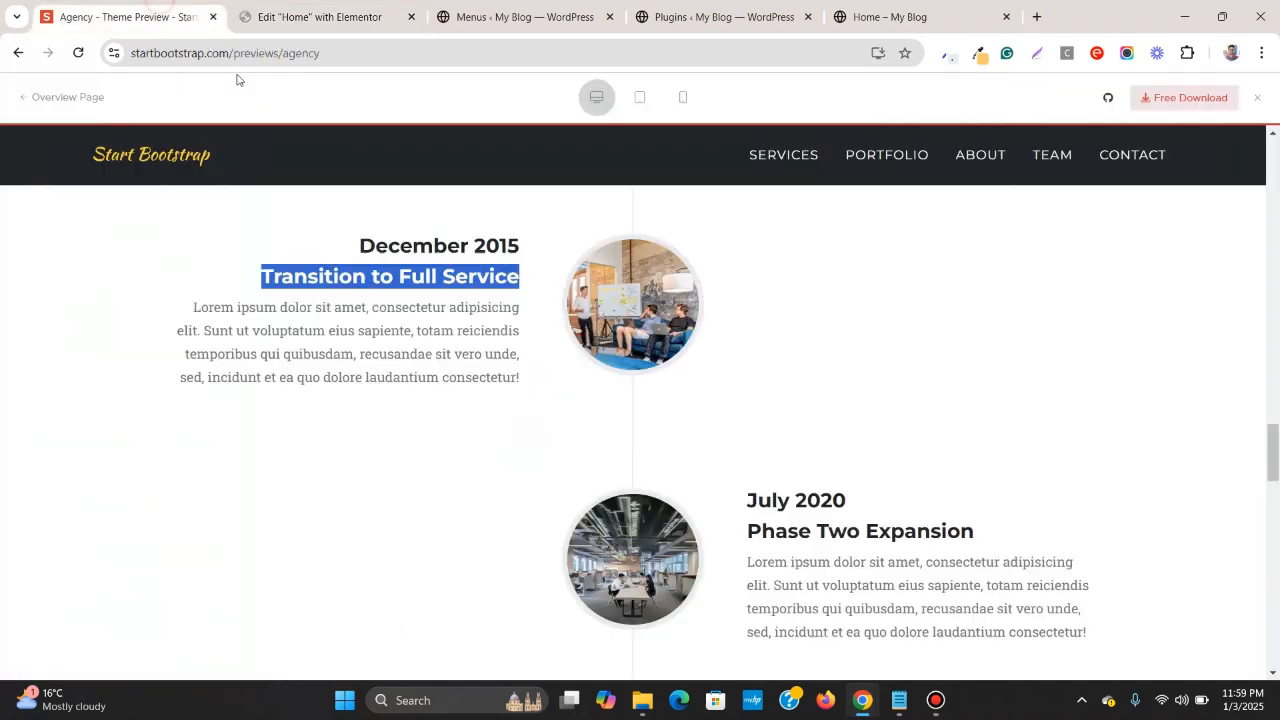
pyautogui.tripleClick(428, 356)
pyautogui.rightClick(418, 352)
pyautogui.click(477, 383)
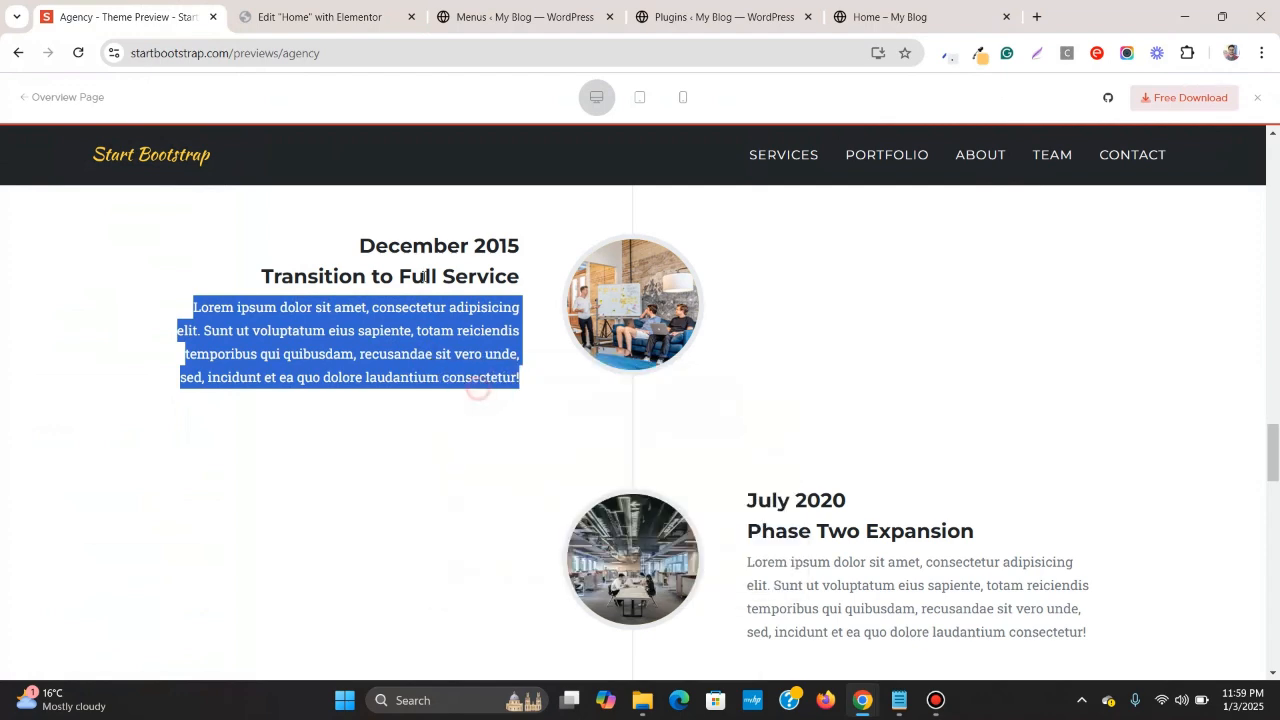
pyautogui.click(318, 5)
pyautogui.scroll(-2, 76, 560)
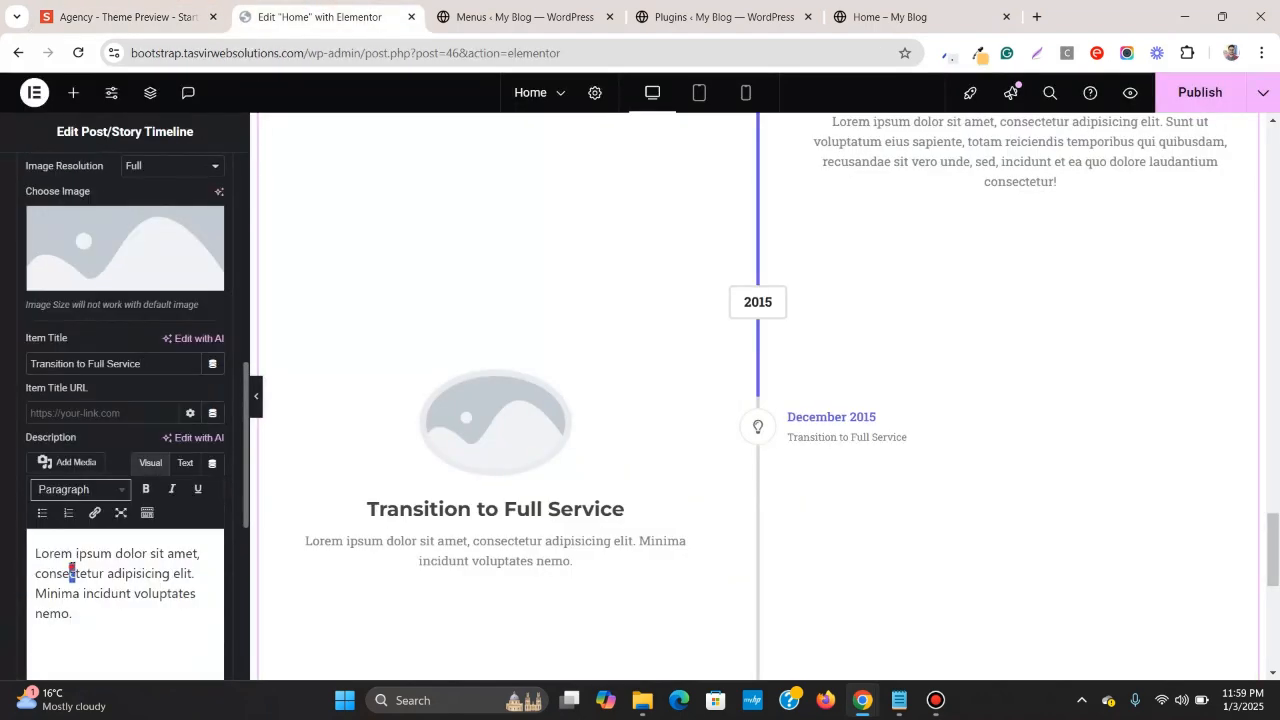
pyautogui.tripleClick(71, 570)
pyautogui.rightClick(72, 578)
pyautogui.click(190, 277)
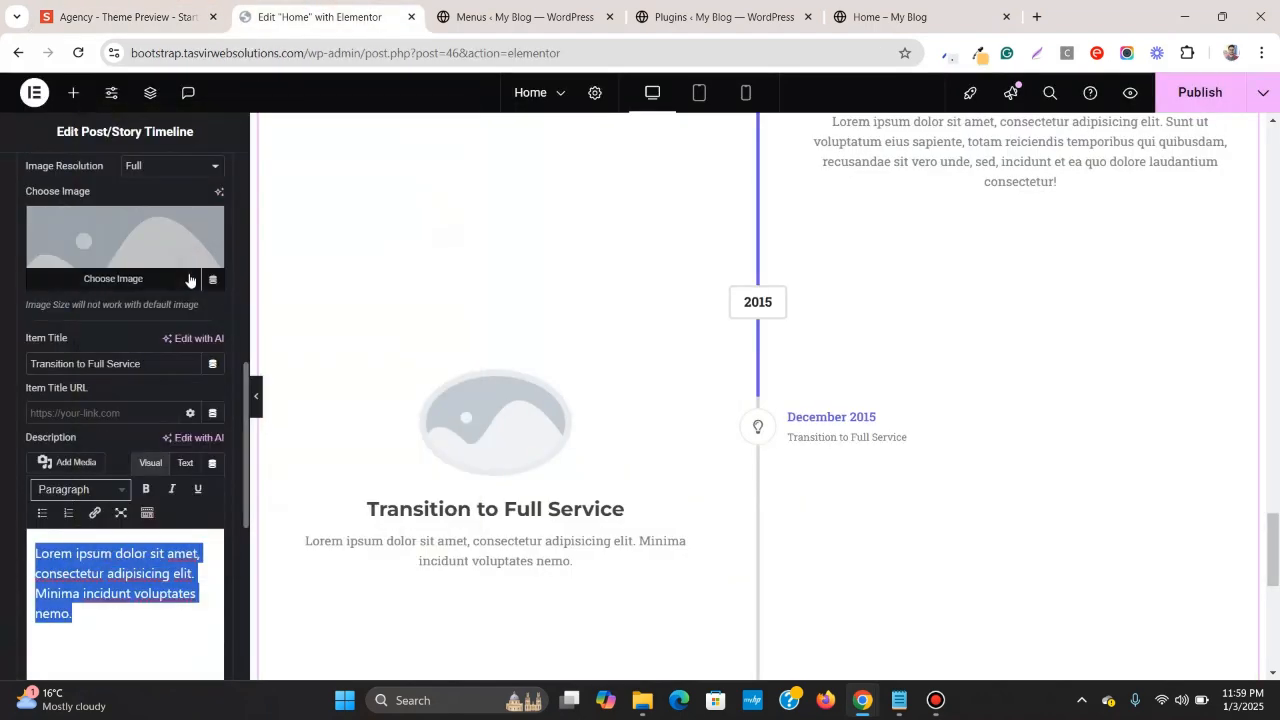
pyautogui.rightClick(130, 585)
pyautogui.click(322, 246)
# - Upload image 3 from the about folder to the Media Library and insert it as the "Transition to Full Service" item's image
pyautogui.scroll(2, 128, 449)
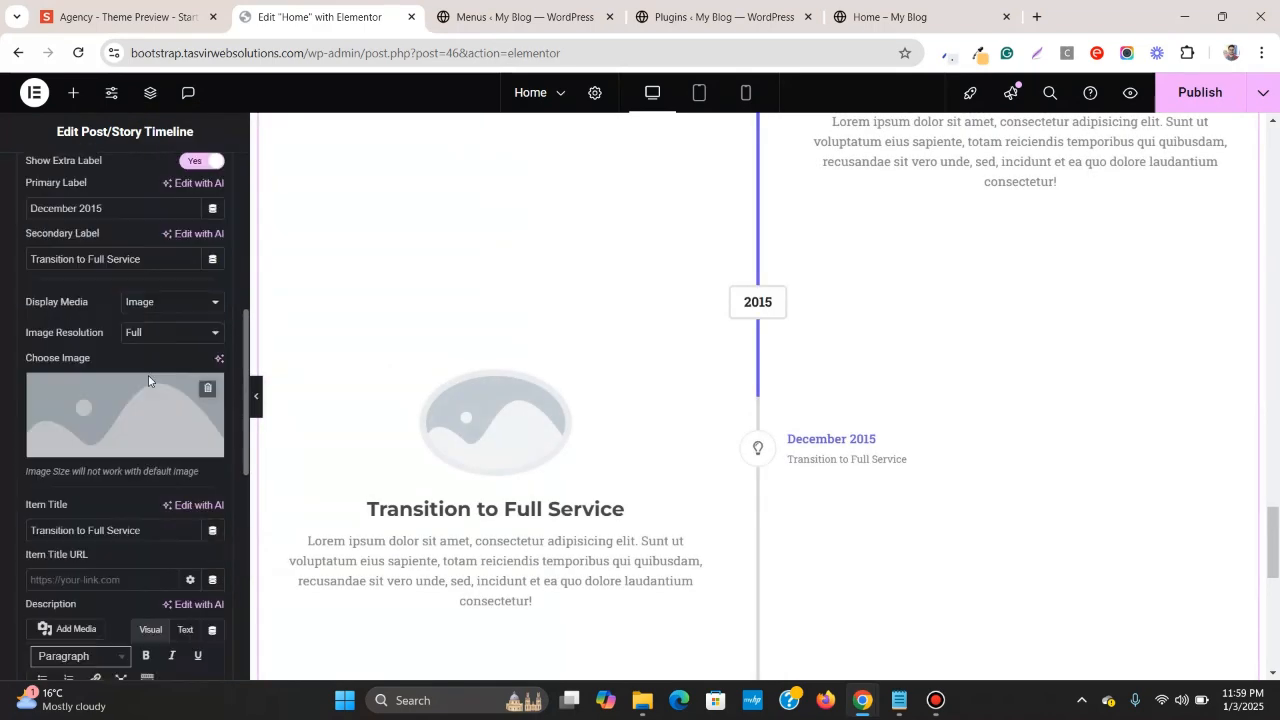
pyautogui.click(166, 396)
pyautogui.moveTo(642, 700)
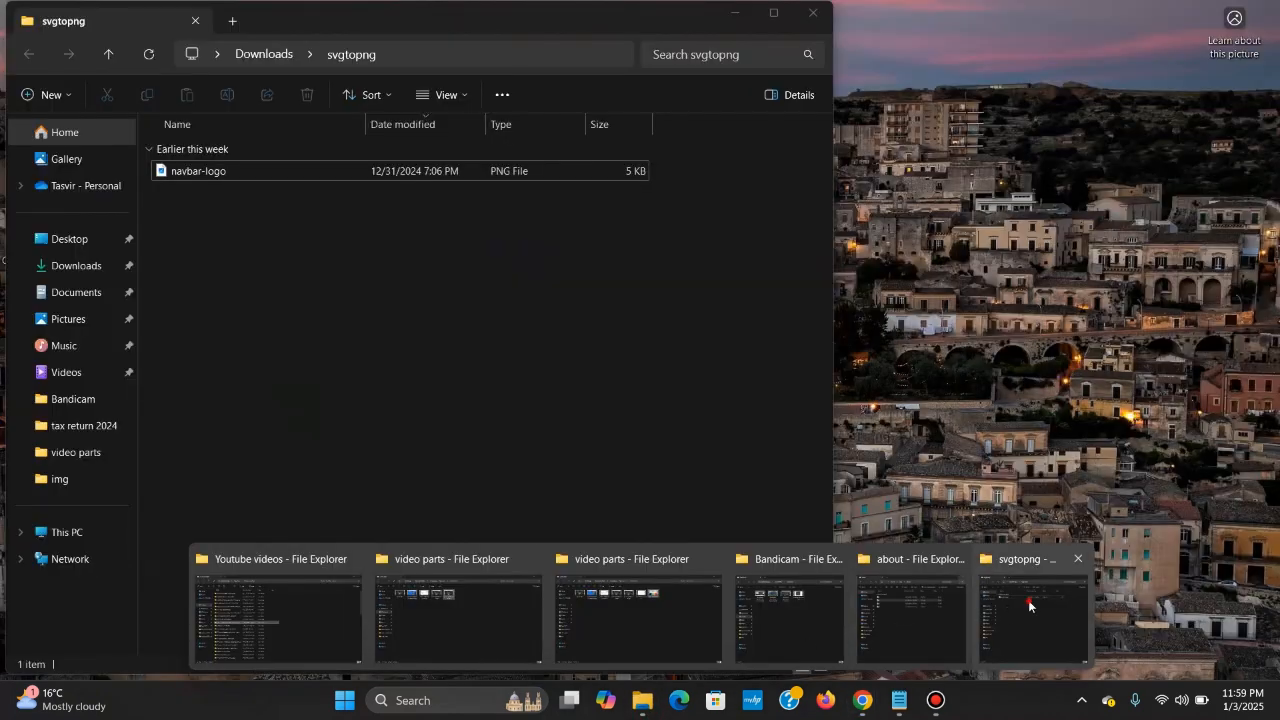
pyautogui.click(1028, 600)
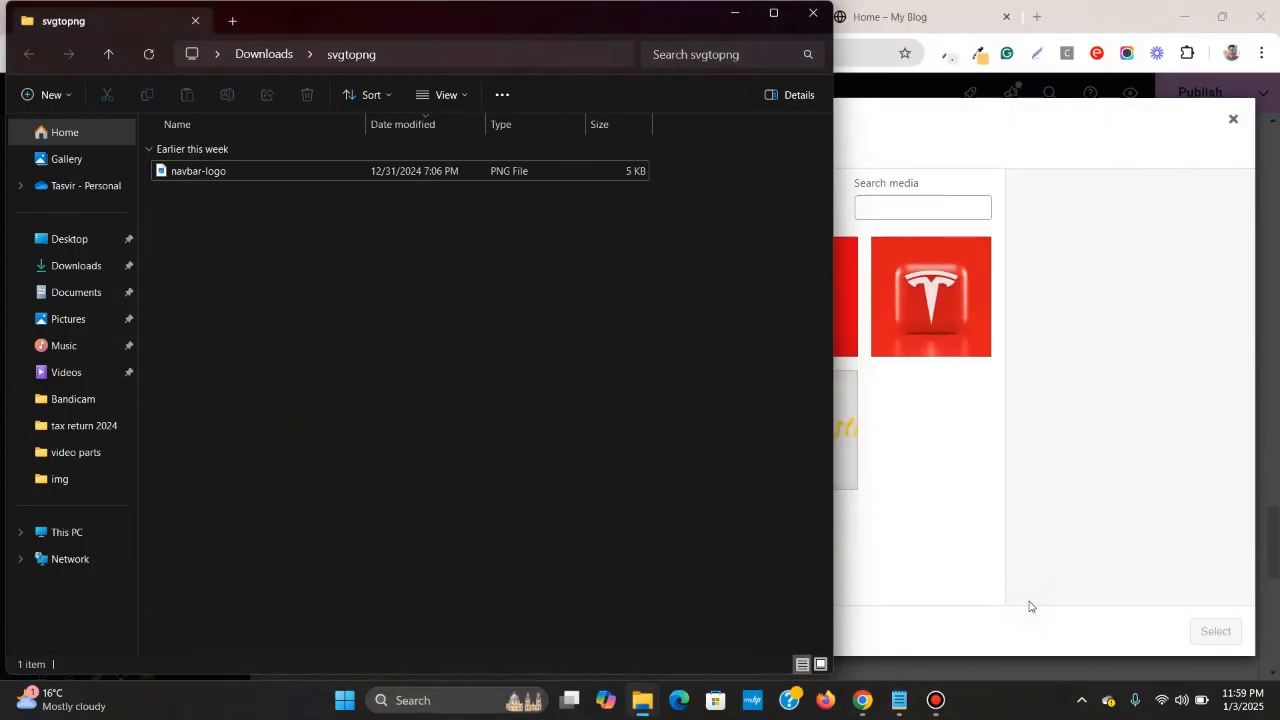
pyautogui.click(738, 10)
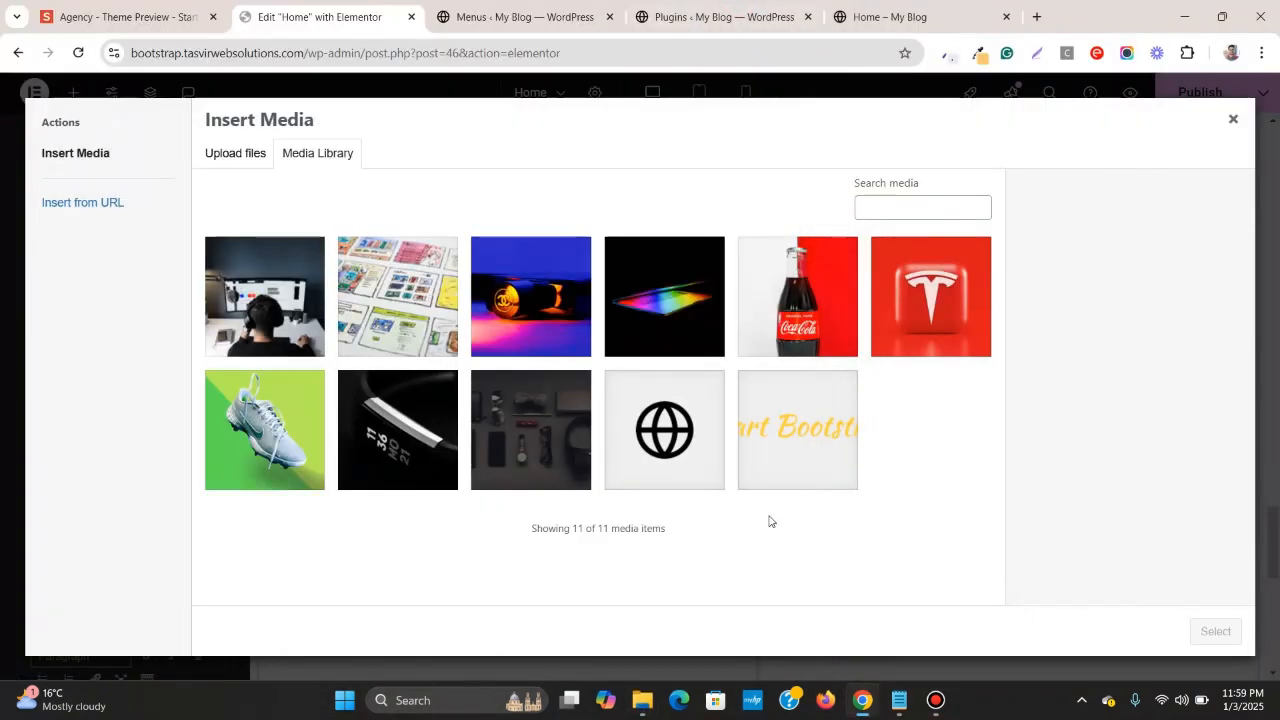
pyautogui.moveTo(645, 702)
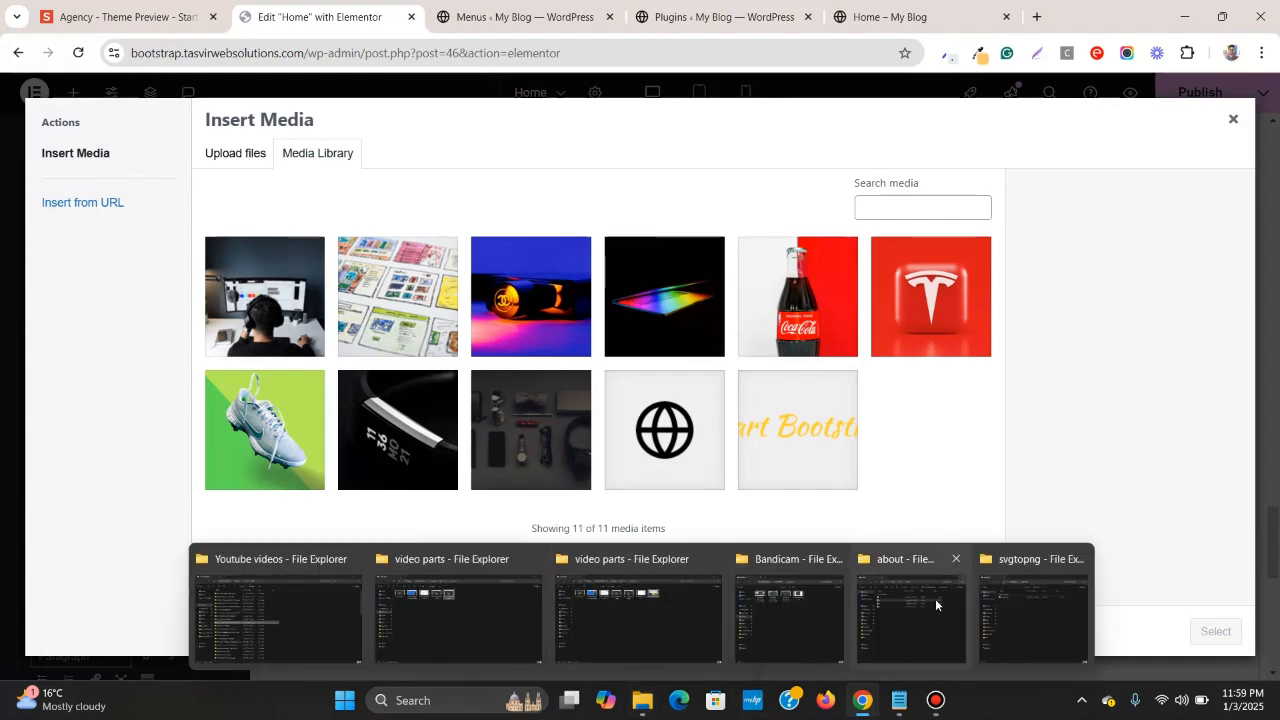
pyautogui.click(931, 599)
pyautogui.click(689, 367)
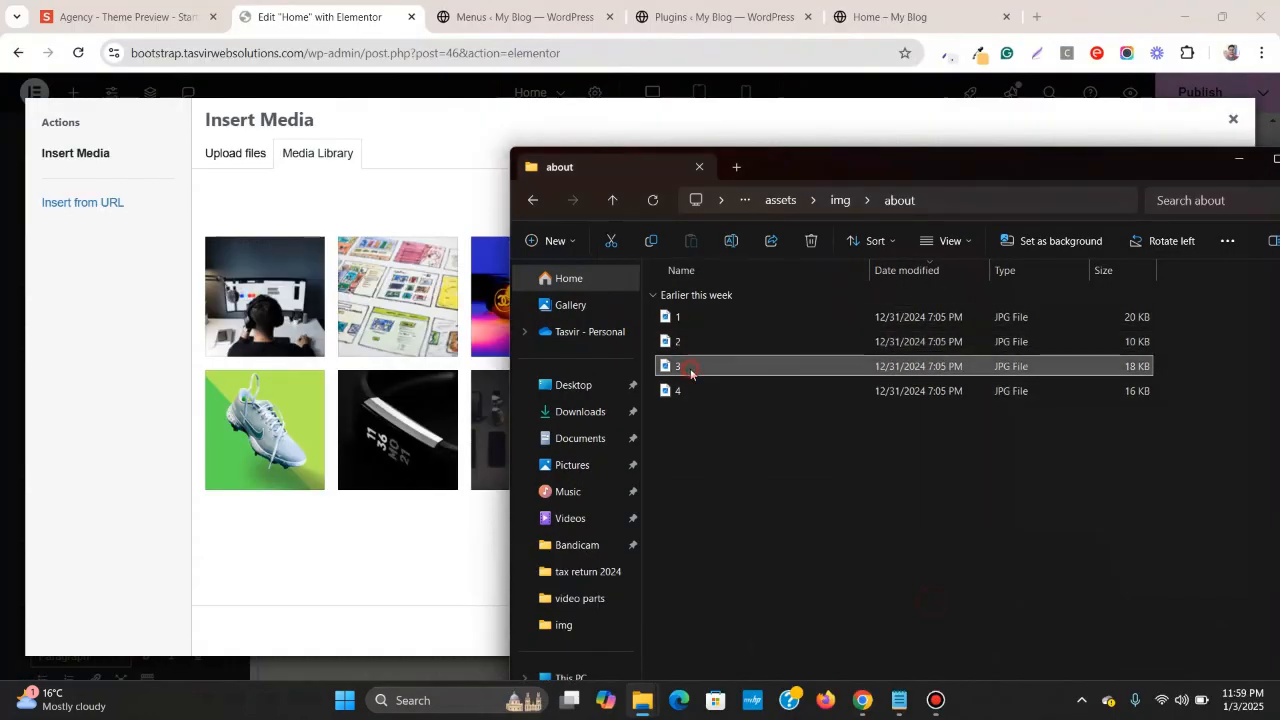
pyautogui.moveTo(689, 367); pyautogui.dragTo(367, 393)
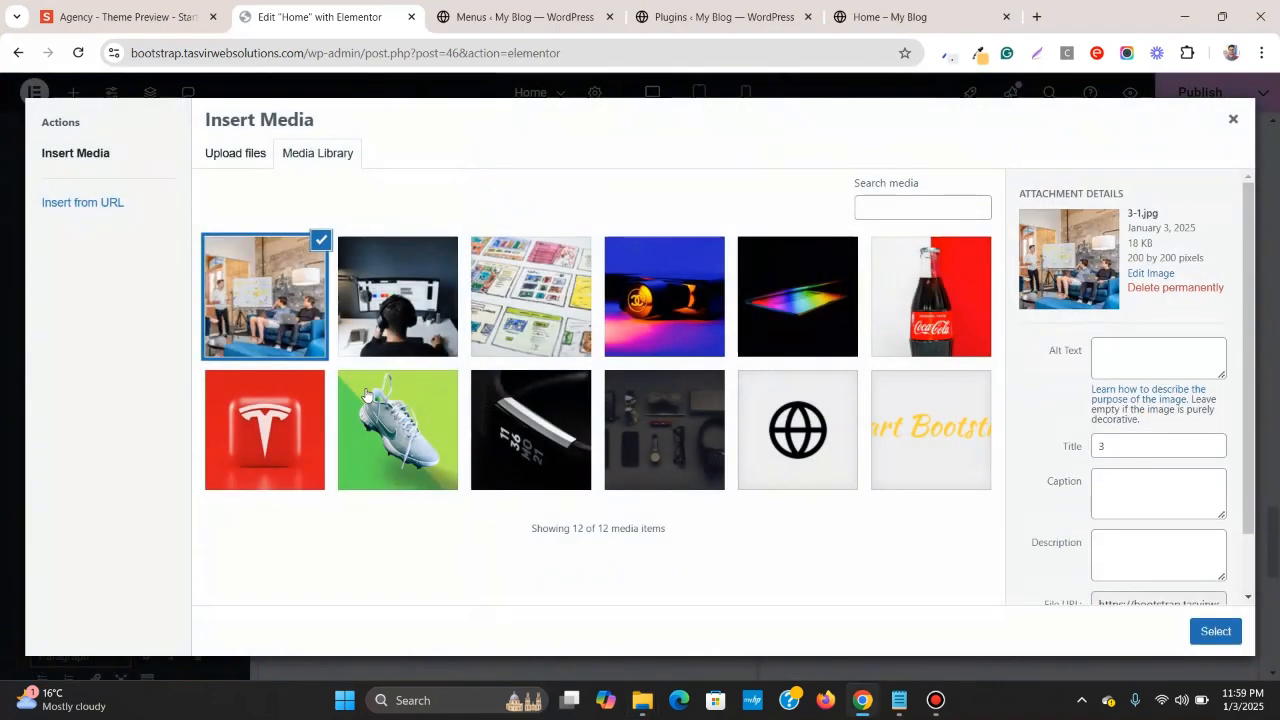
pyautogui.click(1202, 636)
# - Review the timeline down to Timeline Item 4, and copy the year 2020 from the July 2020 entry in the Agency theme preview
pyautogui.scroll(-2, 682, 350)
pyautogui.scroll(-1, 683, 343)
pyautogui.scroll(1, 650, 344)
pyautogui.scroll(-4, 553, 337)
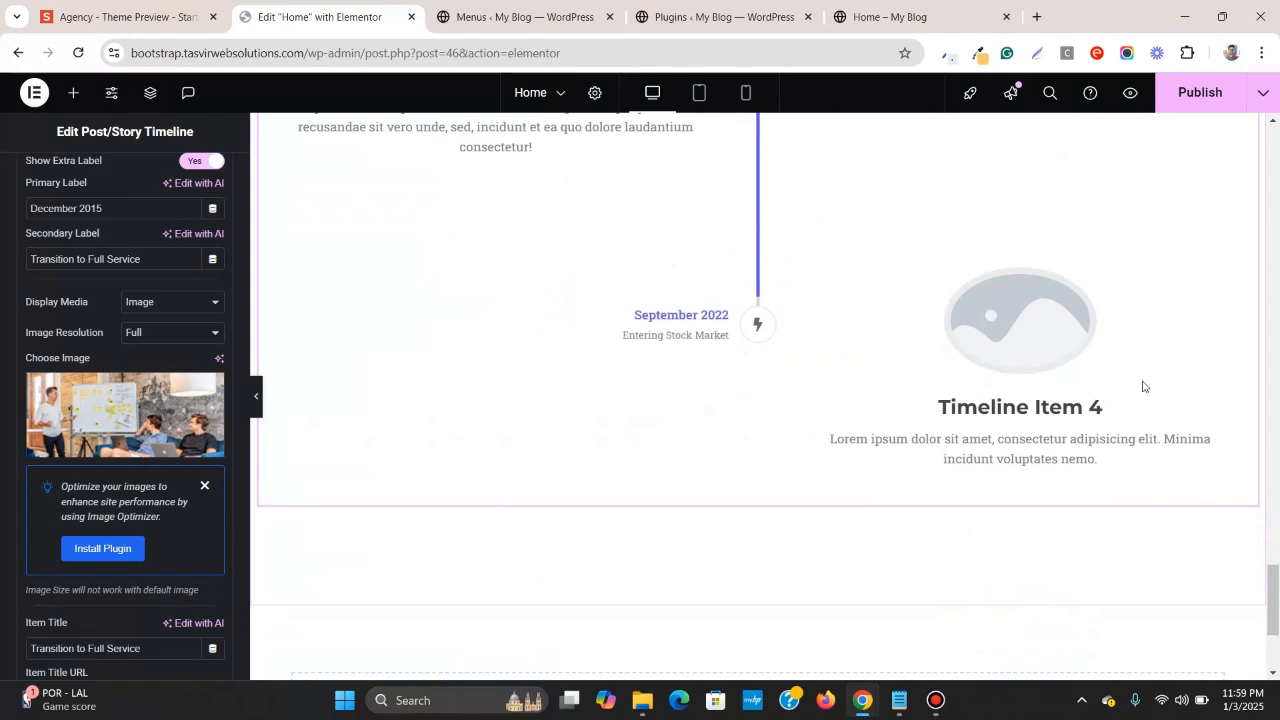
pyautogui.click(128, 16)
pyautogui.click(901, 421)
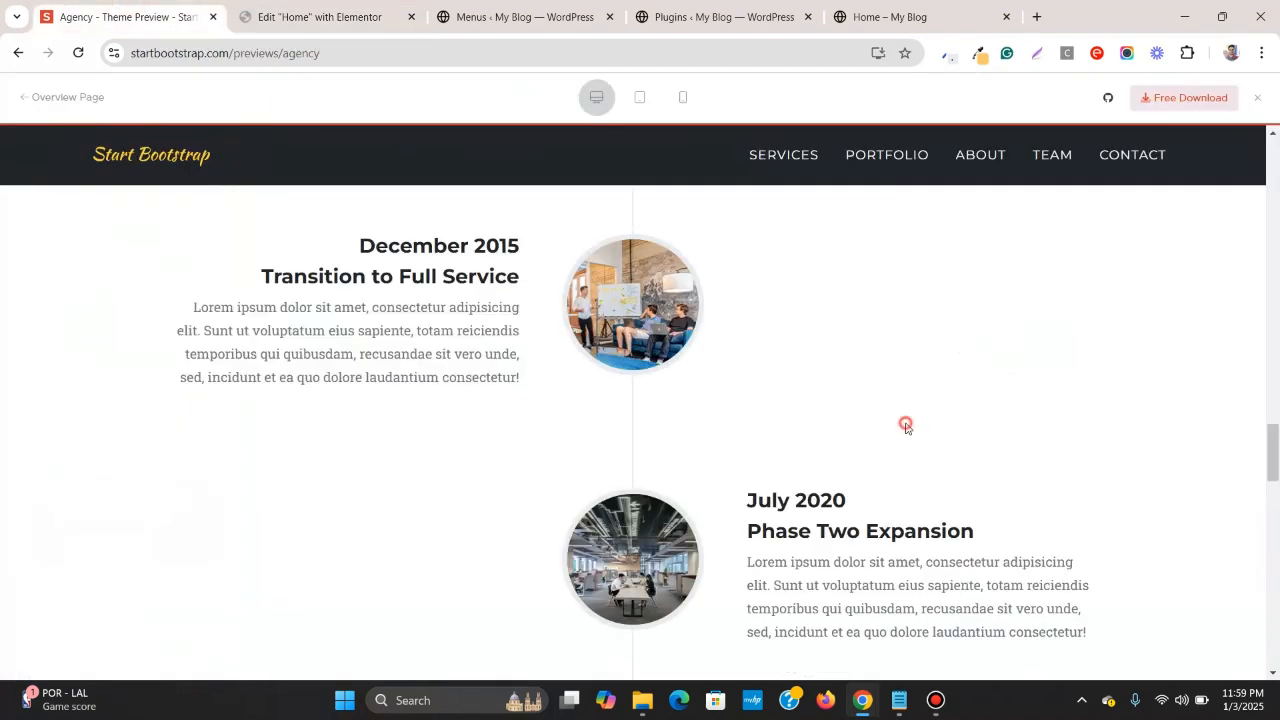
pyautogui.scroll(-3, 885, 397)
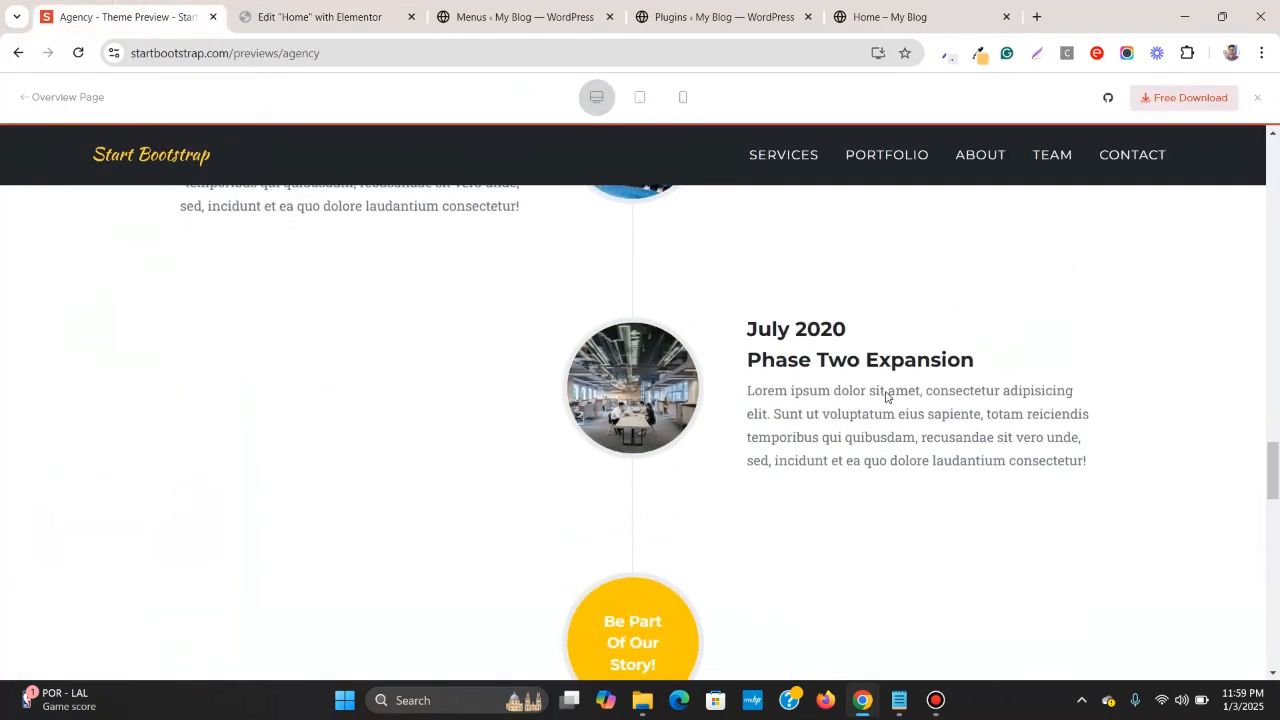
pyautogui.moveTo(798, 244); pyautogui.dragTo(869, 257)
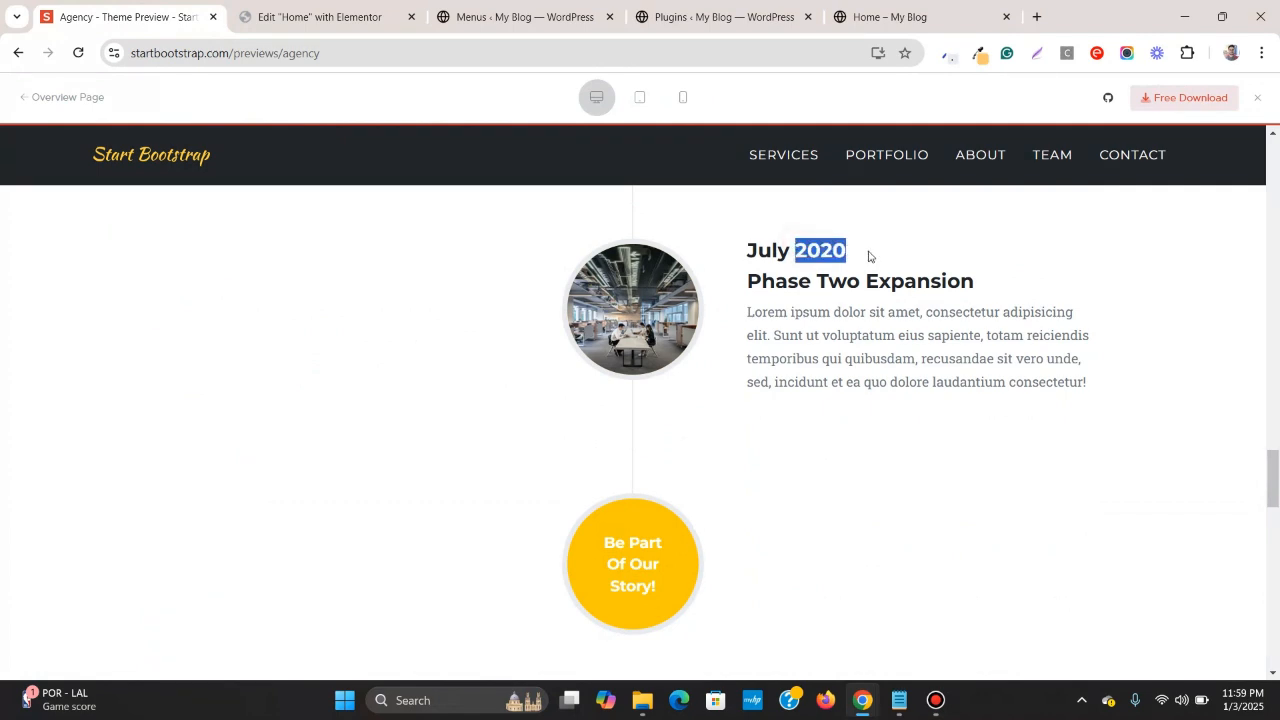
pyautogui.rightClick(814, 250)
pyautogui.click(858, 277)
# - Back in the Elementor editor, collapse the "Transition to Full Service" item and open Timeline Item 4's content settings
pyautogui.click(336, 7)
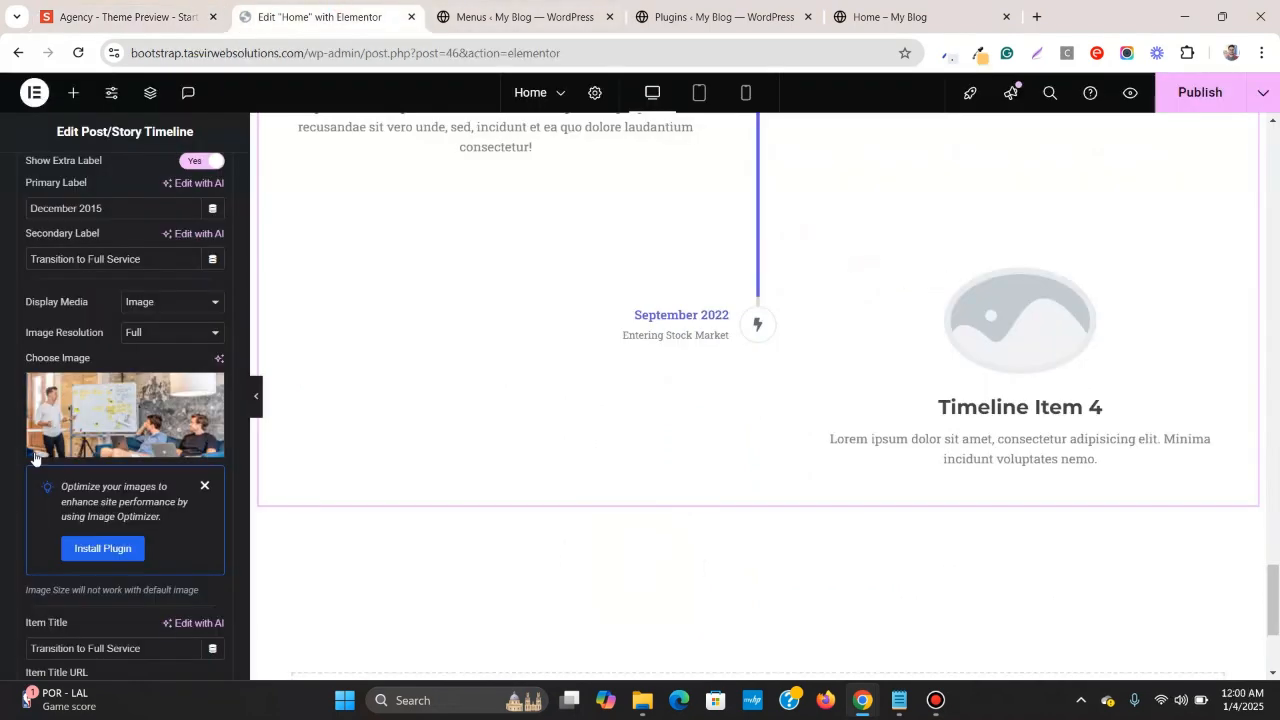
pyautogui.scroll(-3, 46, 443)
pyautogui.scroll(-2, 46, 443)
pyautogui.scroll(1, 76, 420)
pyautogui.scroll(9, 114, 293)
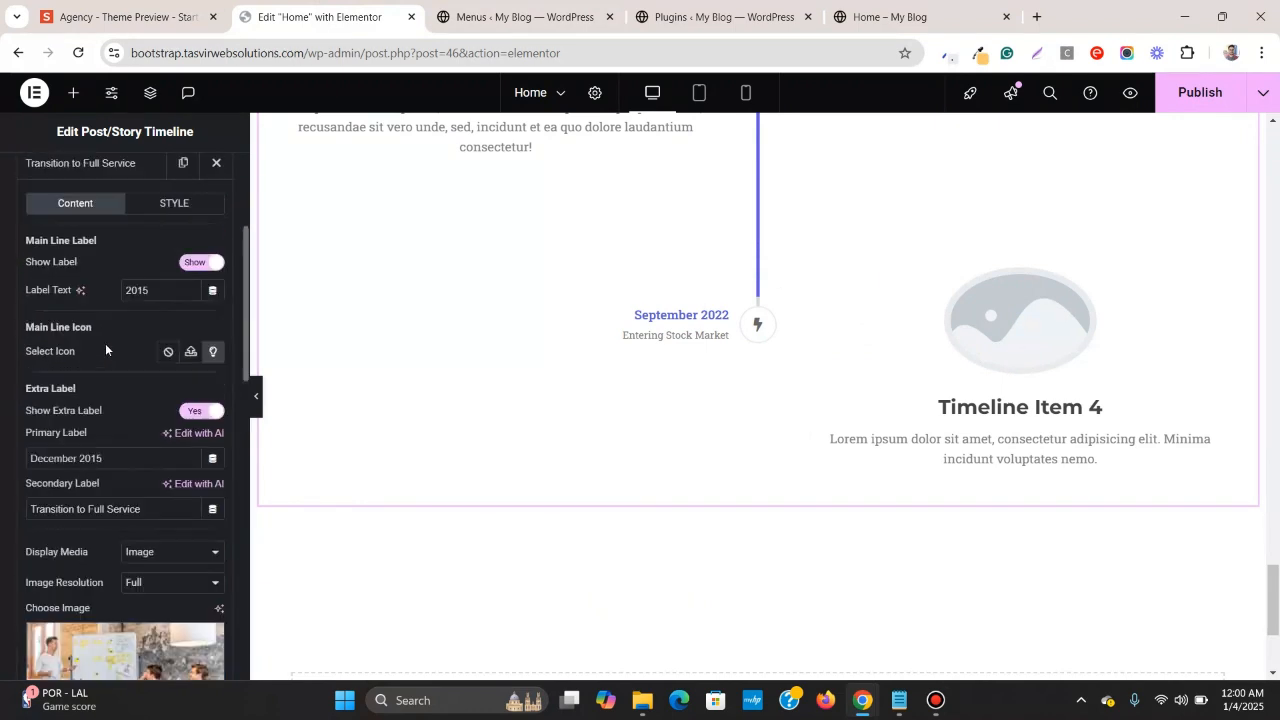
pyautogui.click(114, 252)
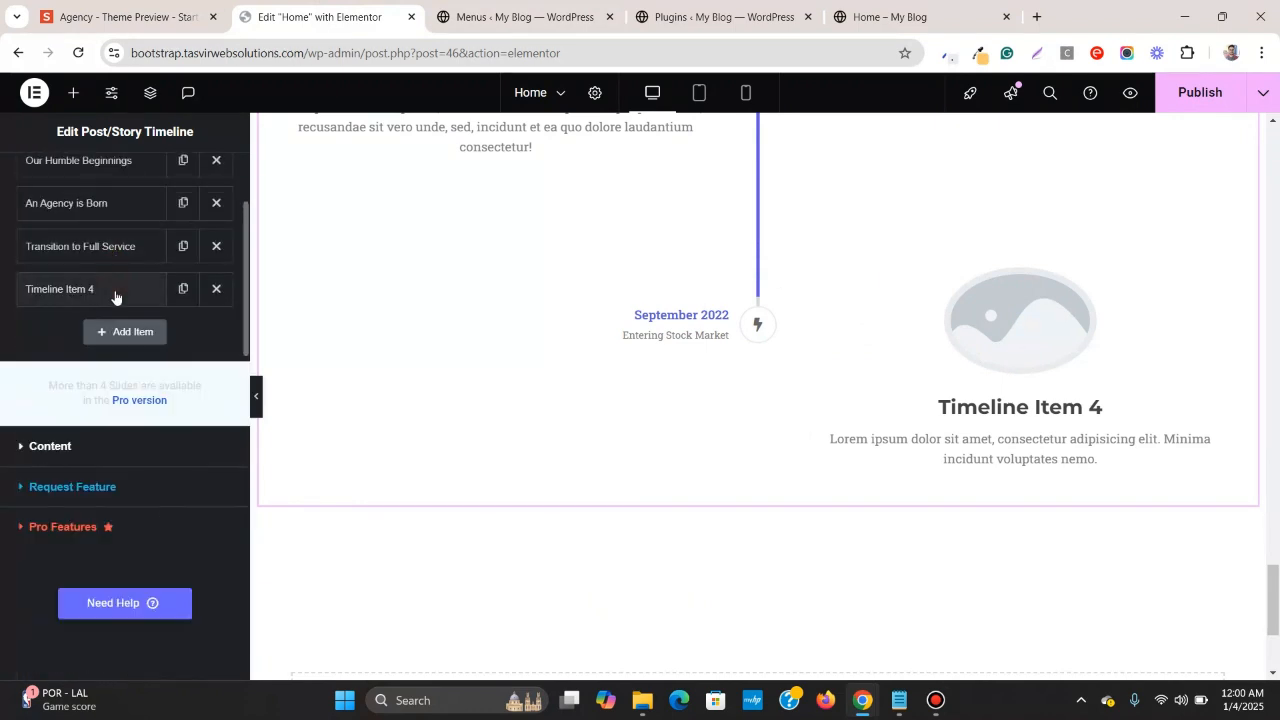
pyautogui.click(111, 290)
pyautogui.scroll(-3, 110, 313)
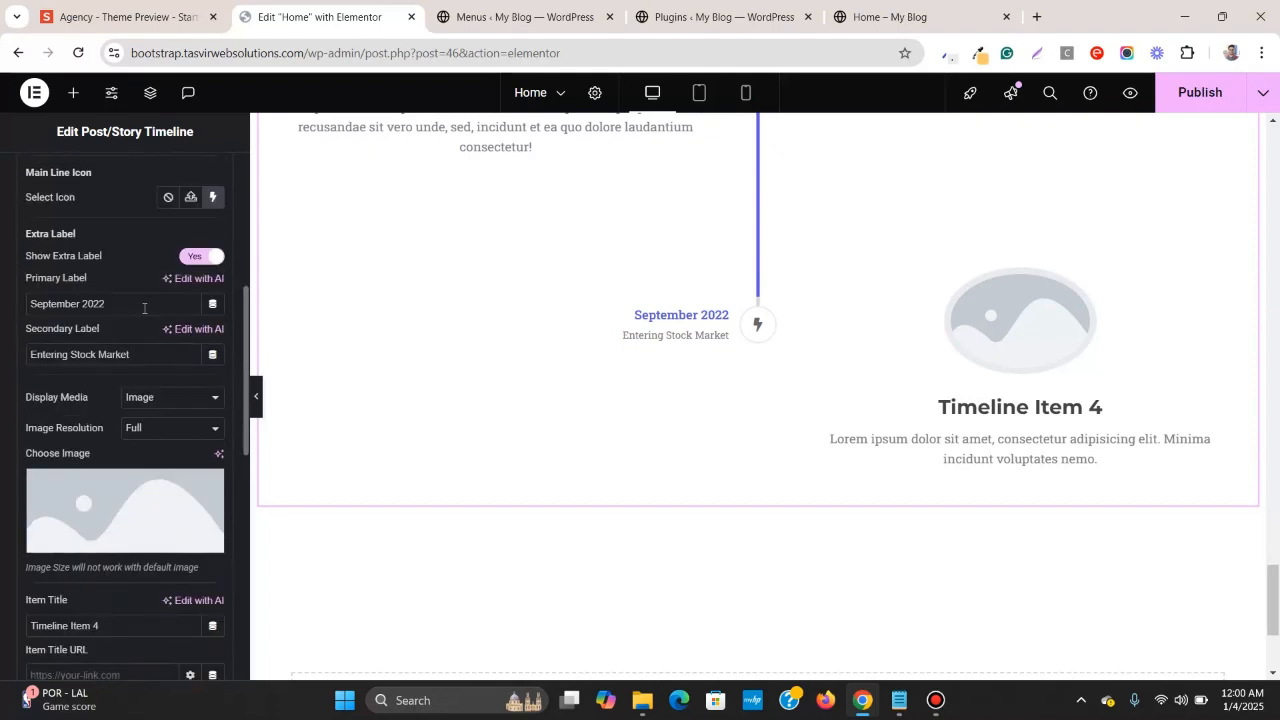
pyautogui.scroll(3, 114, 243)
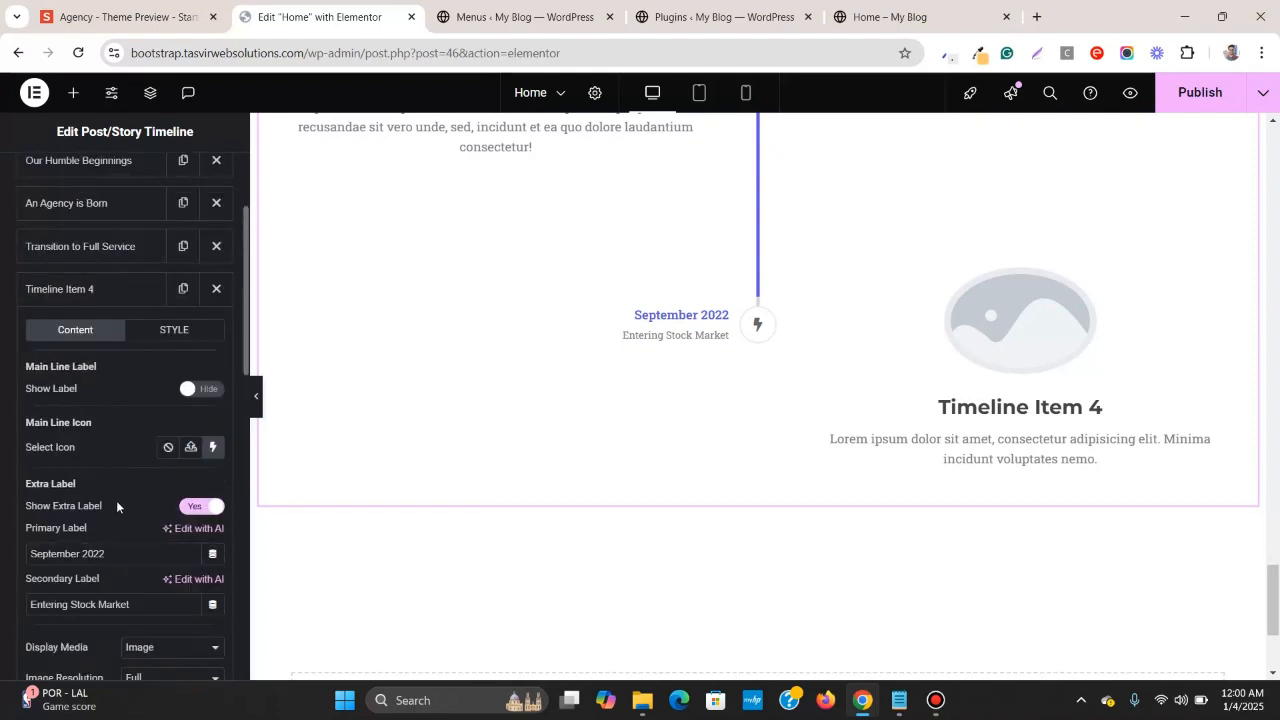
# - Paste the copied year 2020 over Timeline Item 4's primary label
pyautogui.tripleClick(113, 557)
pyautogui.rightClick(115, 557)
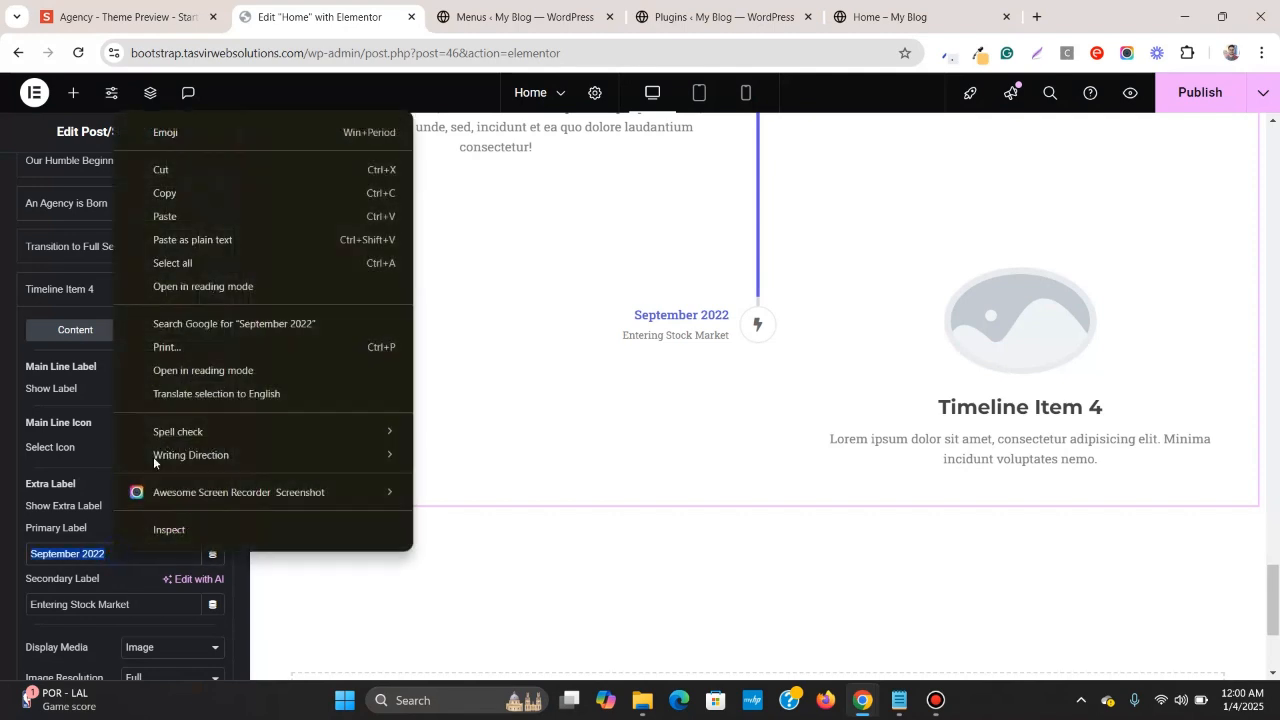
pyautogui.click(204, 238)
# - Copy the "Phase Two Expansion" heading from the Agency theme preview and paste it over Timeline Item 4's secondary label in Elementor
pyautogui.click(157, 6)
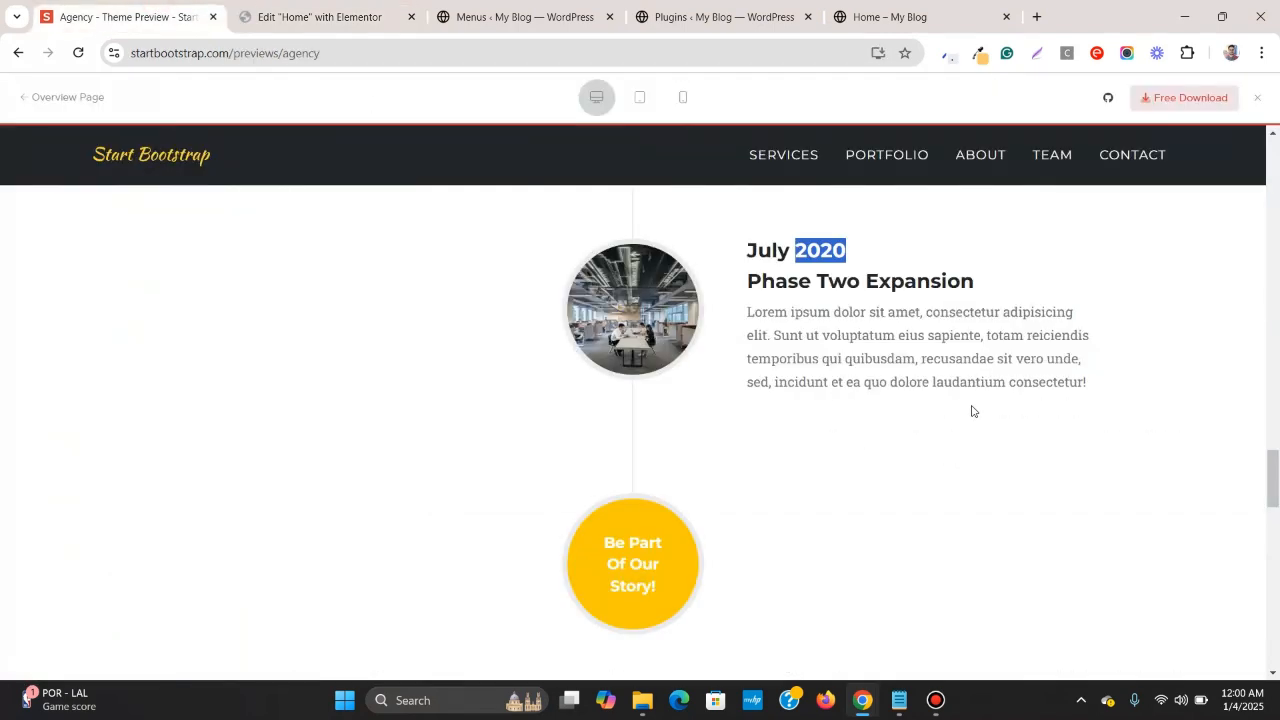
pyautogui.tripleClick(822, 281)
pyautogui.rightClick(822, 281)
pyautogui.click(860, 306)
pyautogui.click(309, 8)
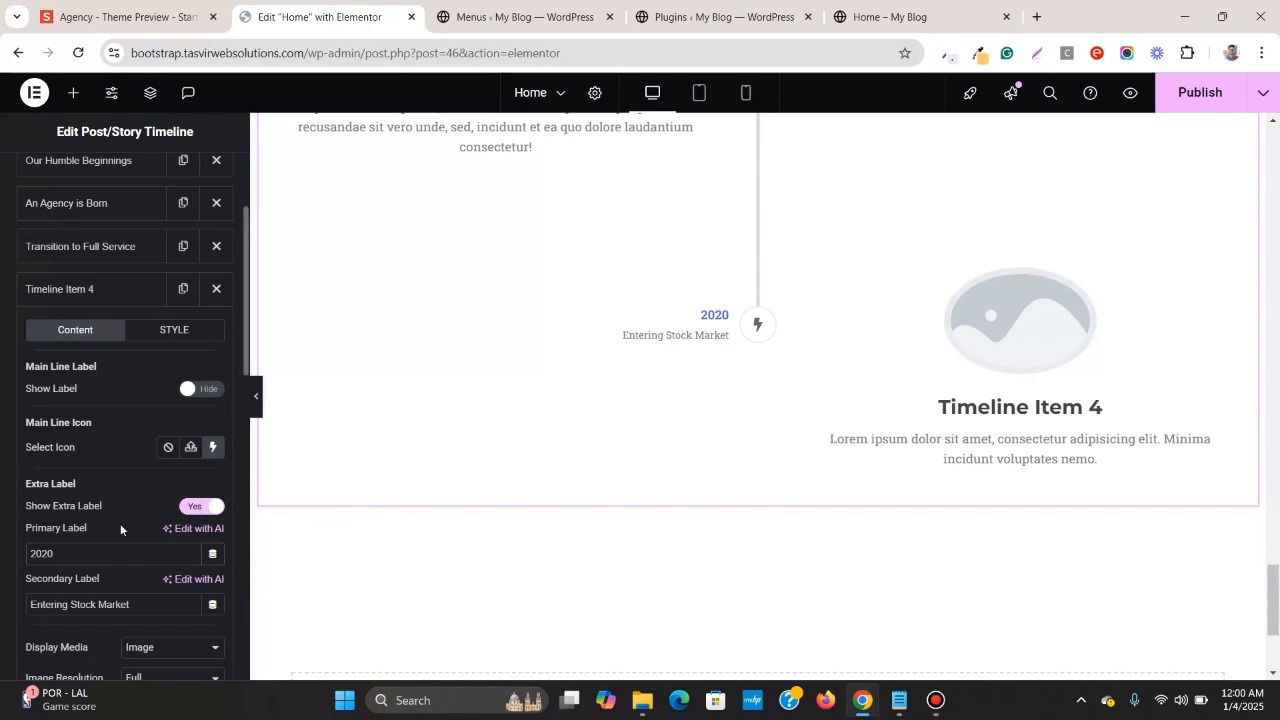
pyautogui.tripleClick(126, 607)
pyautogui.rightClick(127, 606)
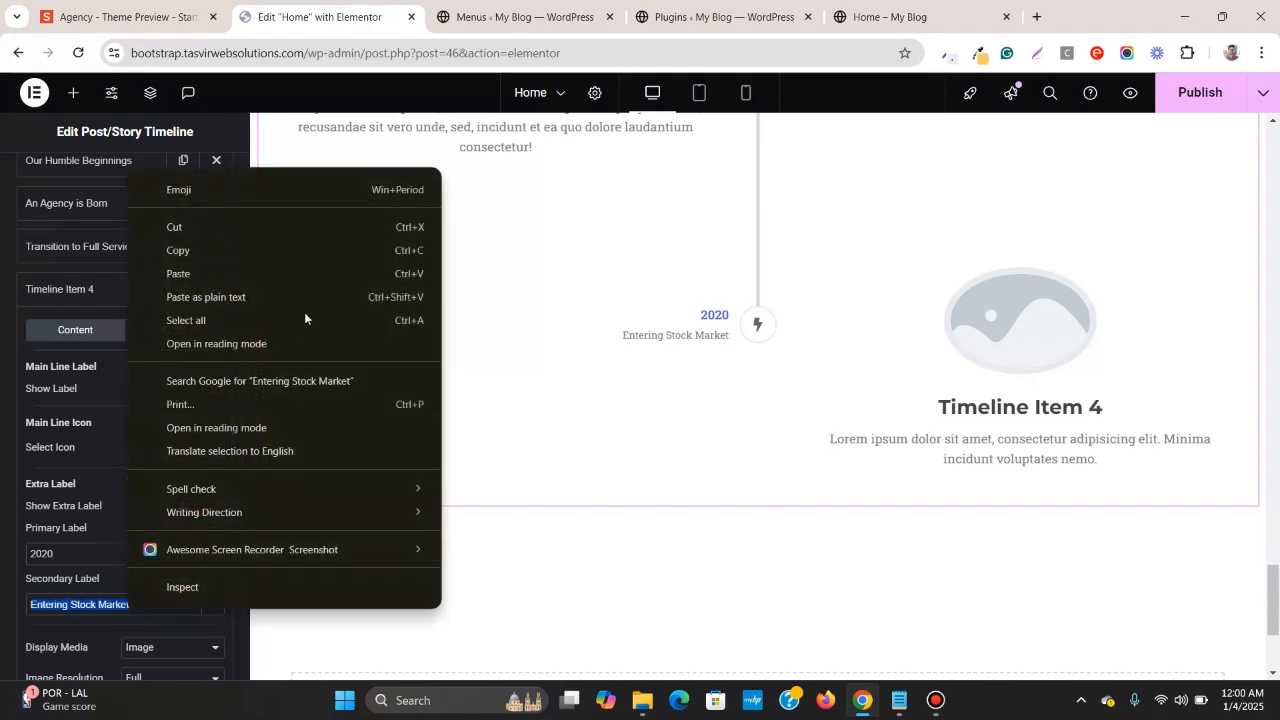
pyautogui.click(385, 294)
# - Review the earlier timeline entries on the page and check the label settings of the "Transition to Full Service" item
pyautogui.scroll(4, 549, 338)
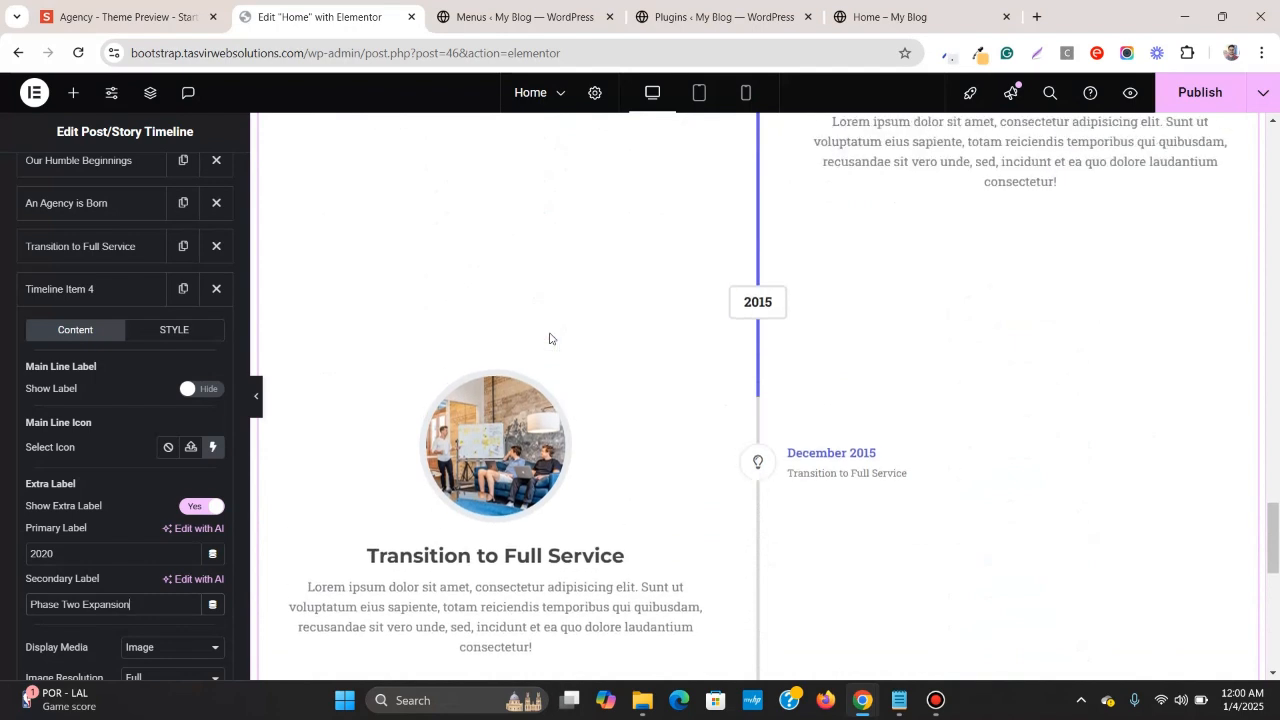
pyautogui.scroll(-2, 552, 340)
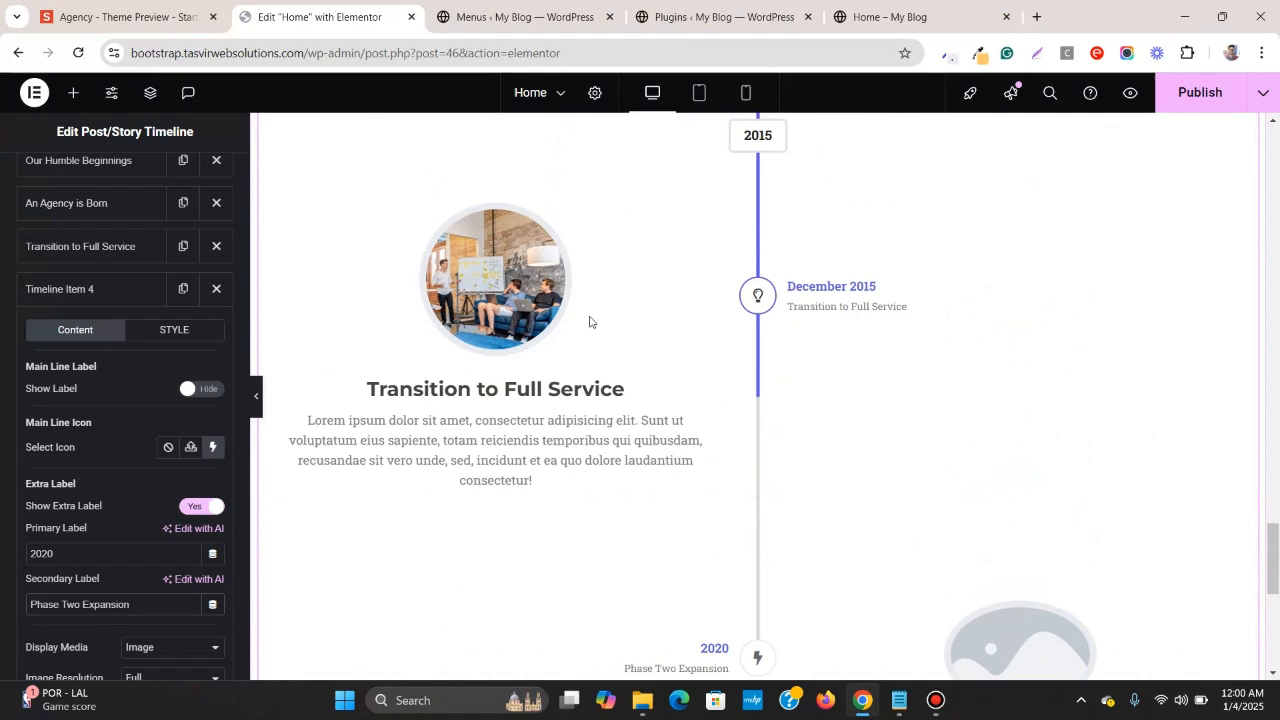
pyautogui.scroll(6, 945, 336)
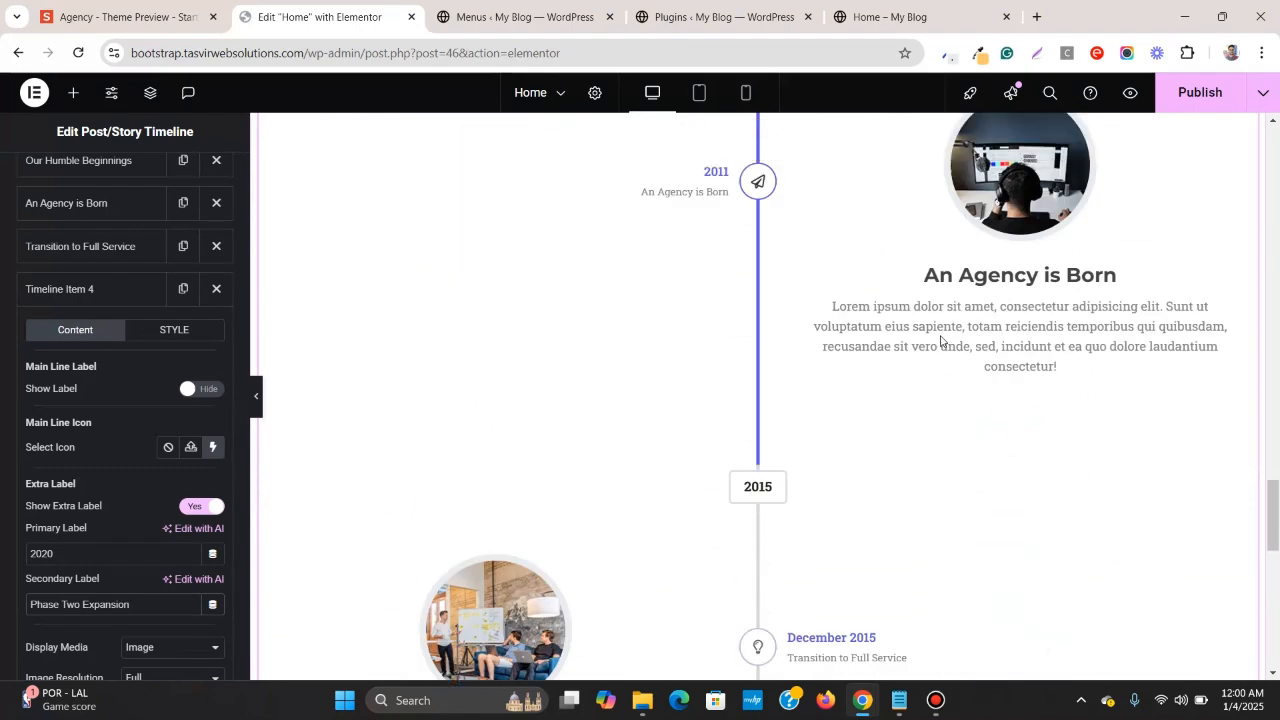
pyautogui.scroll(4, 940, 341)
pyautogui.scroll(-10, 940, 342)
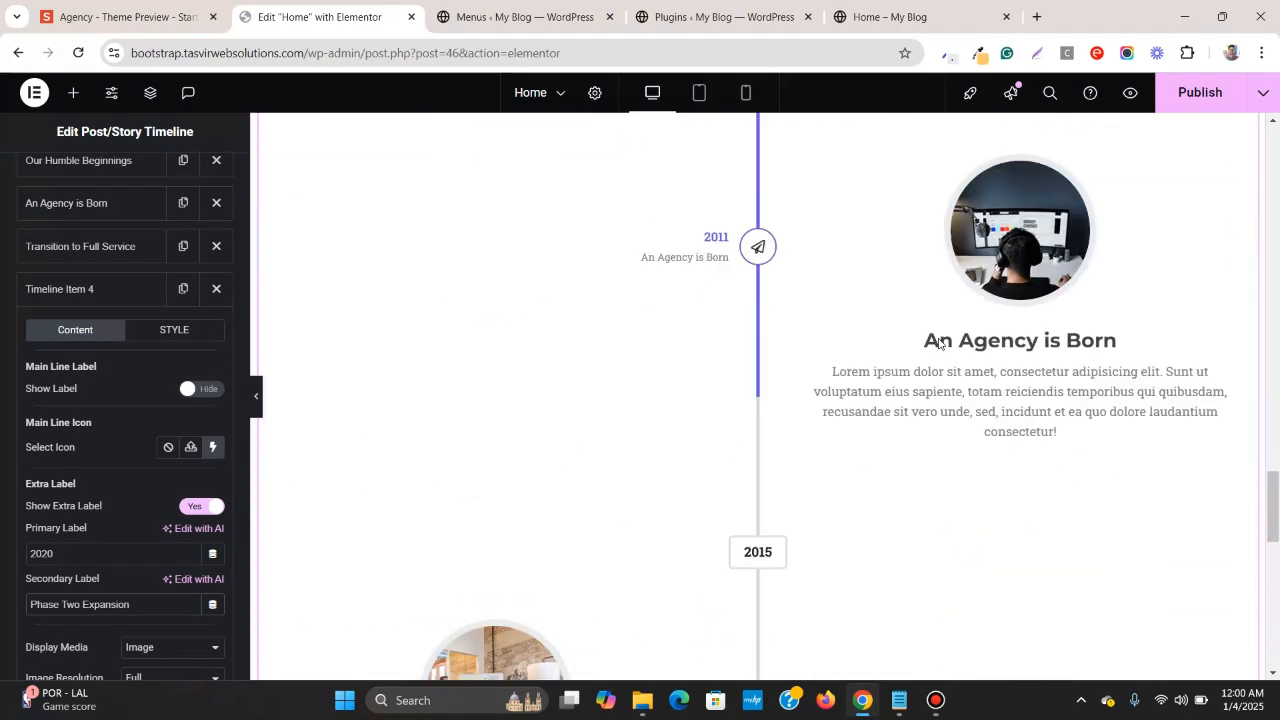
pyautogui.scroll(-3, 940, 343)
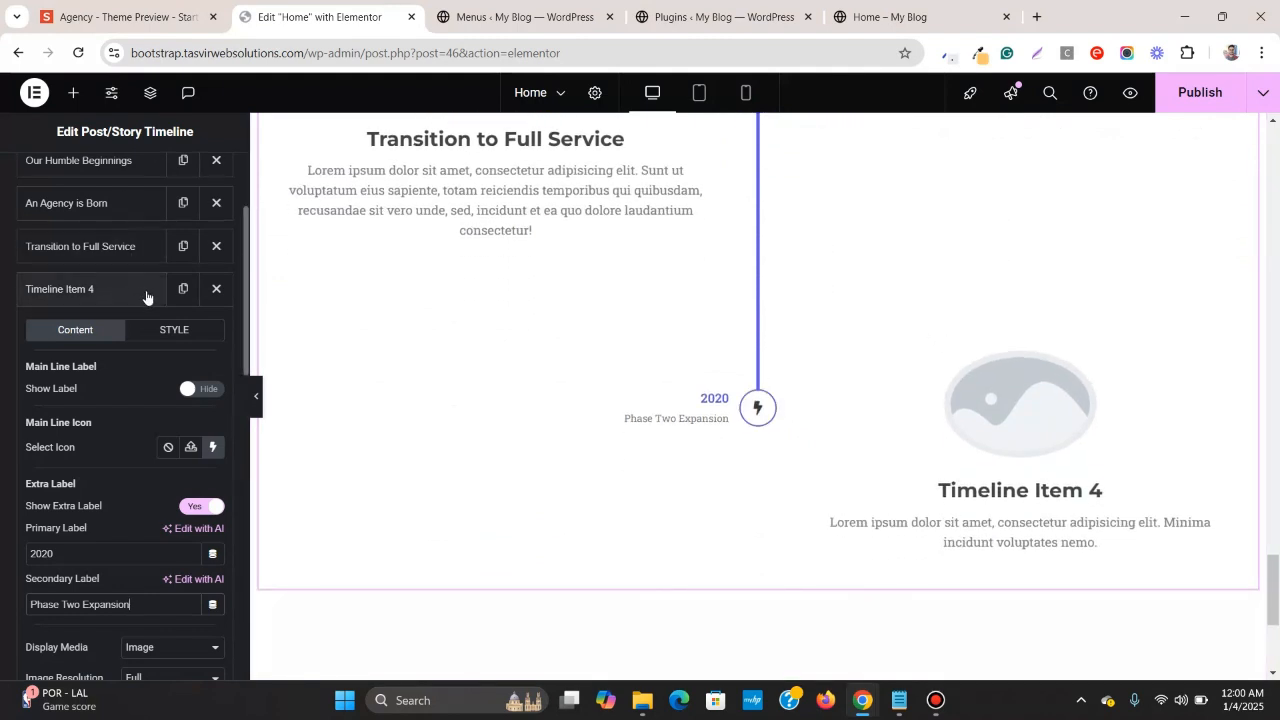
pyautogui.scroll(-1, 146, 291)
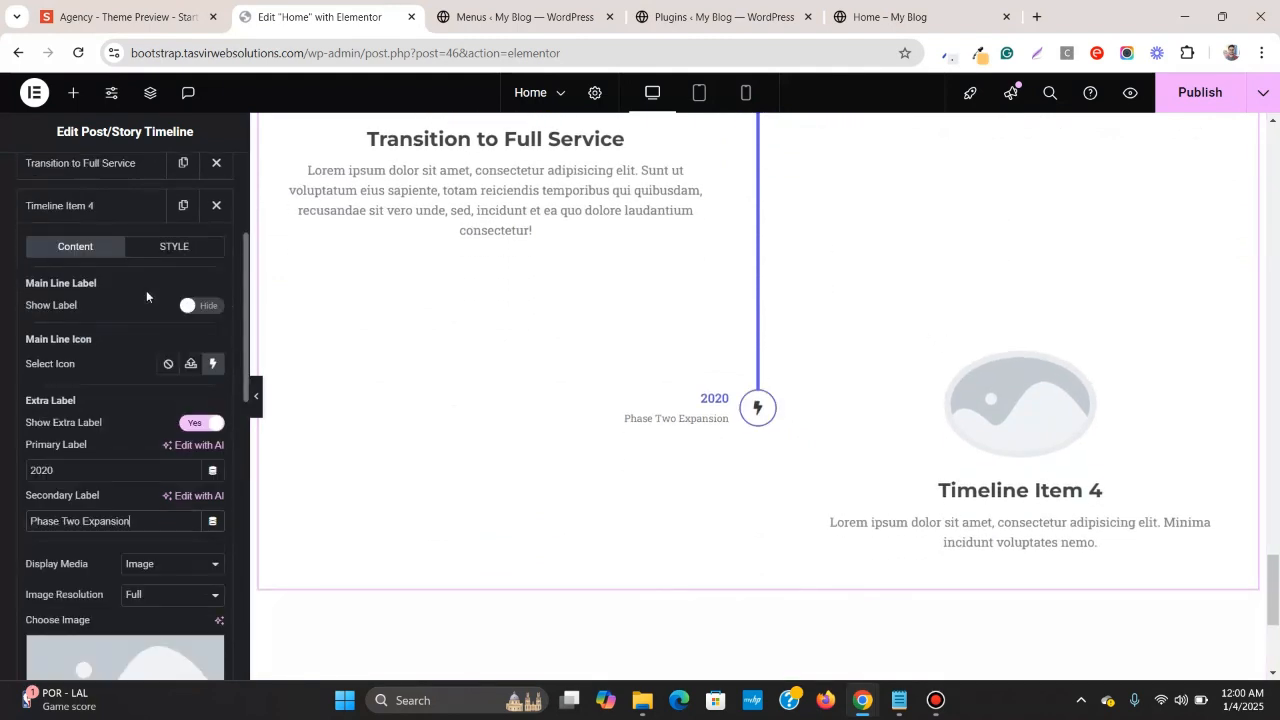
pyautogui.scroll(3, 146, 290)
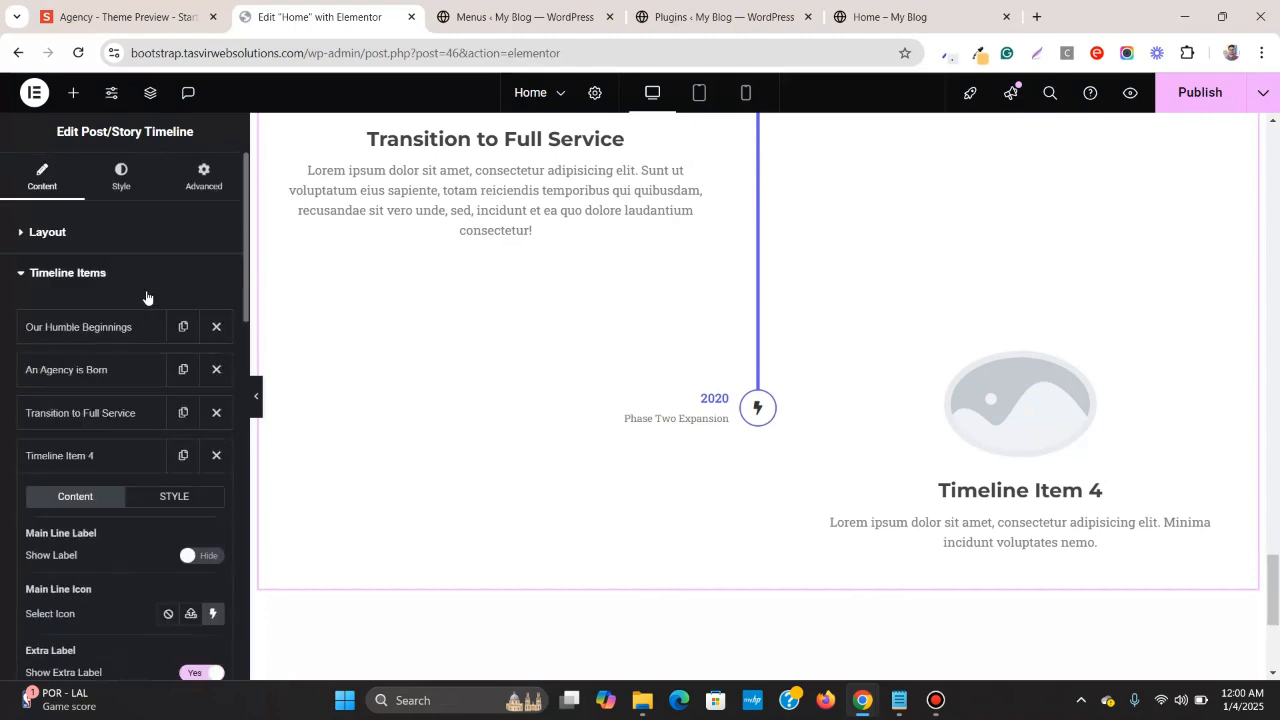
pyautogui.click(129, 412)
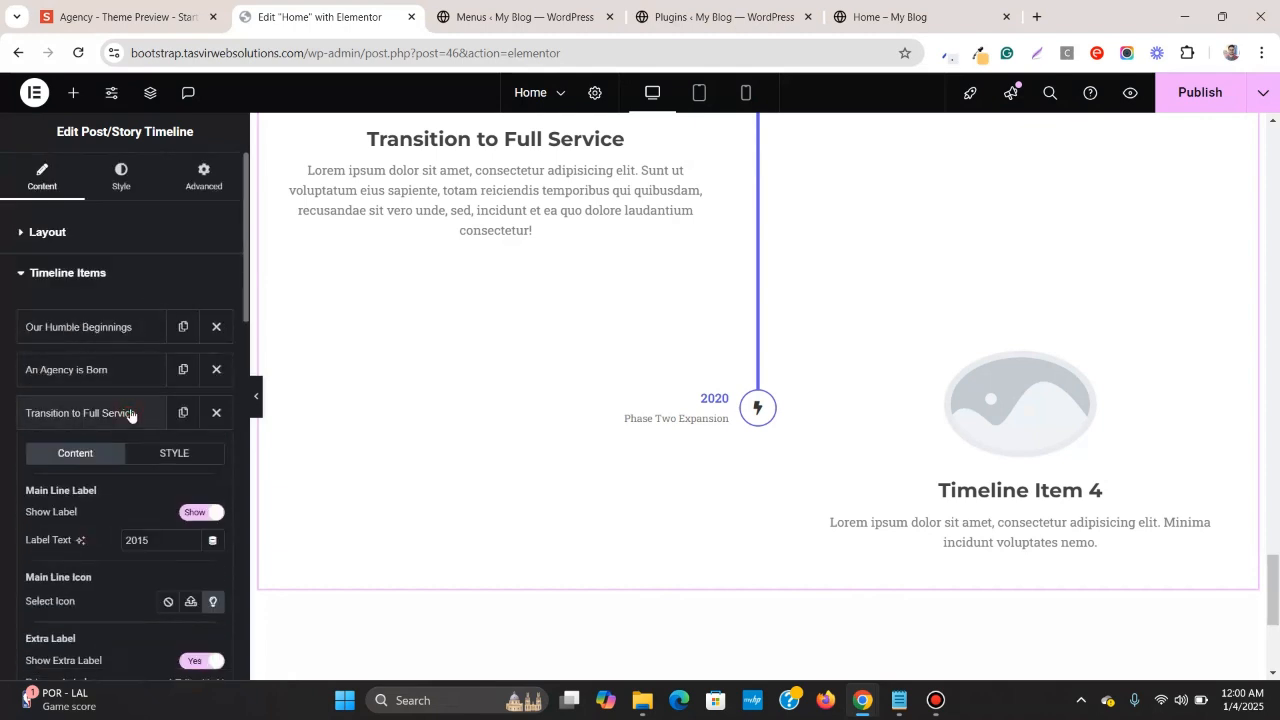
pyautogui.click(130, 413)
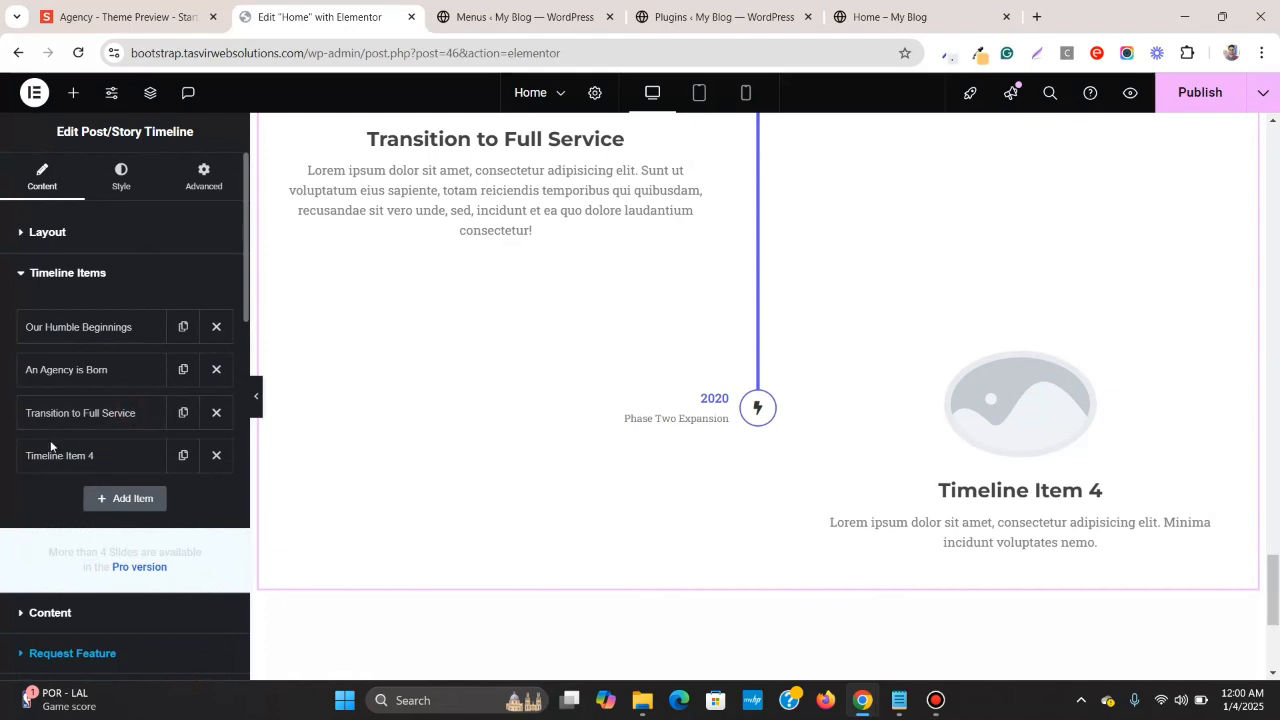
# - Reopen Timeline Item 4, copy the July 2020 paragraph from the theme preview, and paste it over the item's description in Elementor
pyautogui.click(77, 463)
pyautogui.scroll(-4, 79, 472)
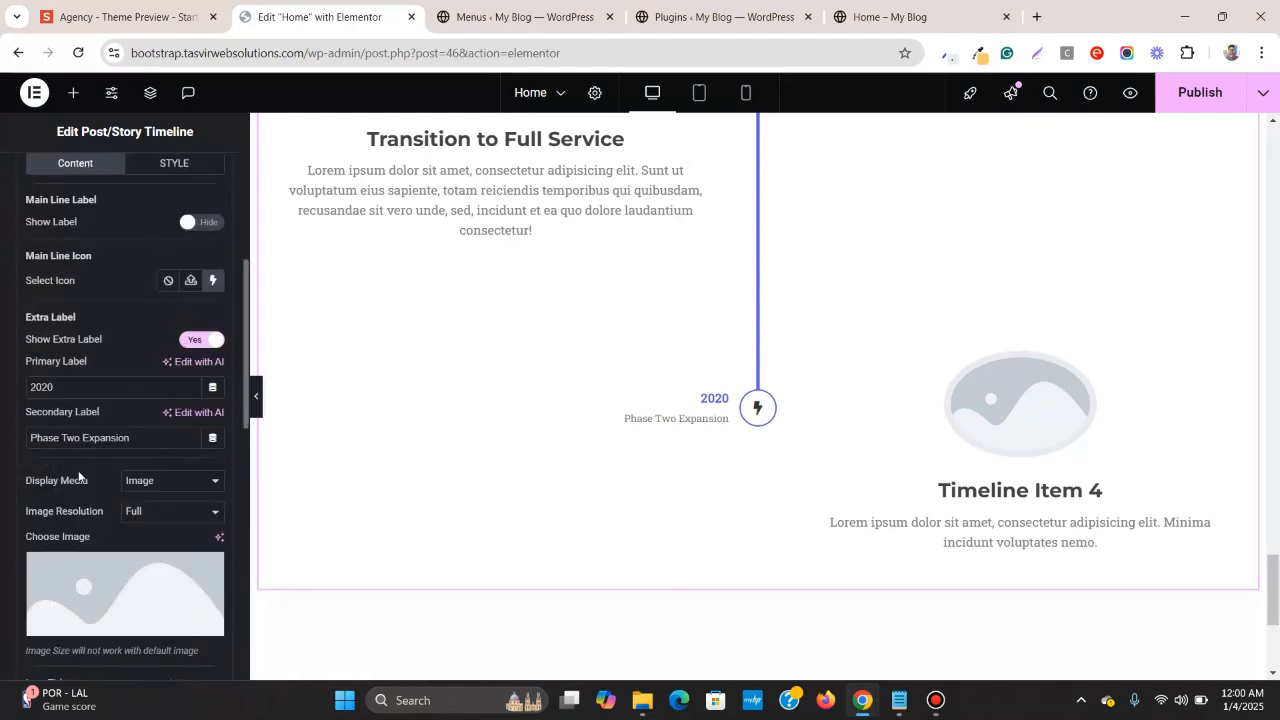
pyautogui.click(130, 17)
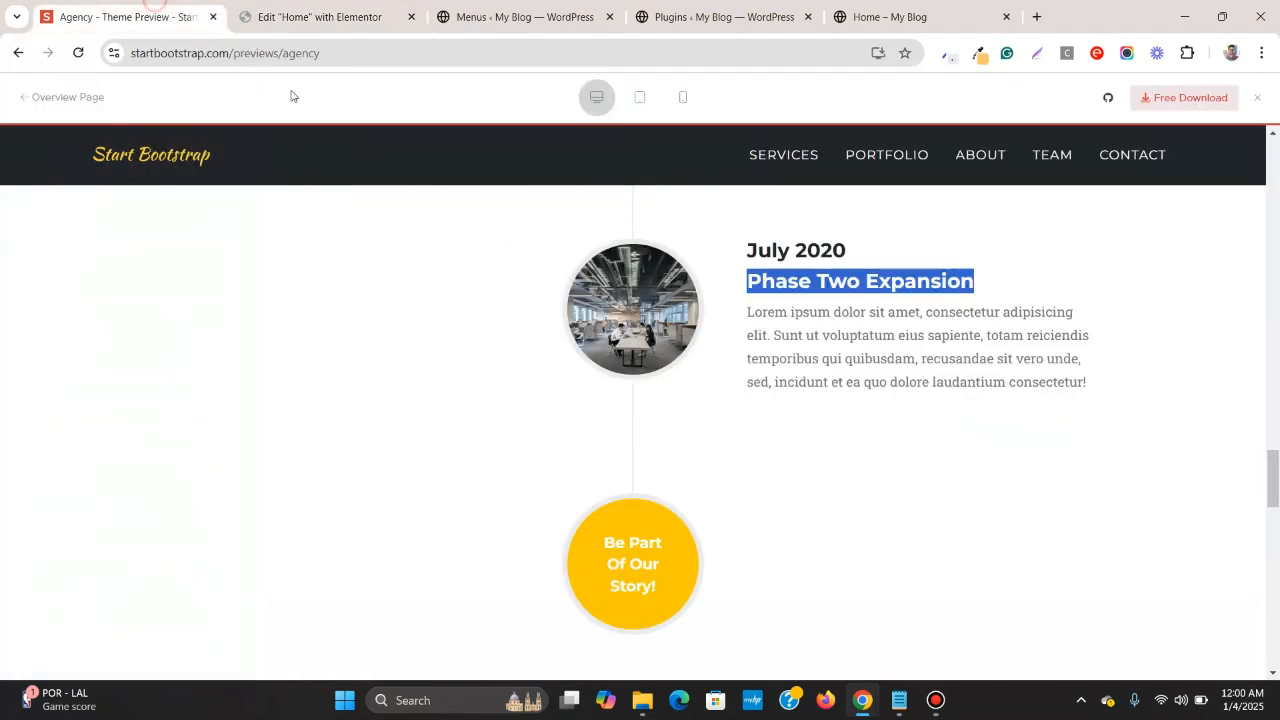
pyautogui.tripleClick(796, 341)
pyautogui.rightClick(829, 371)
pyautogui.click(840, 364)
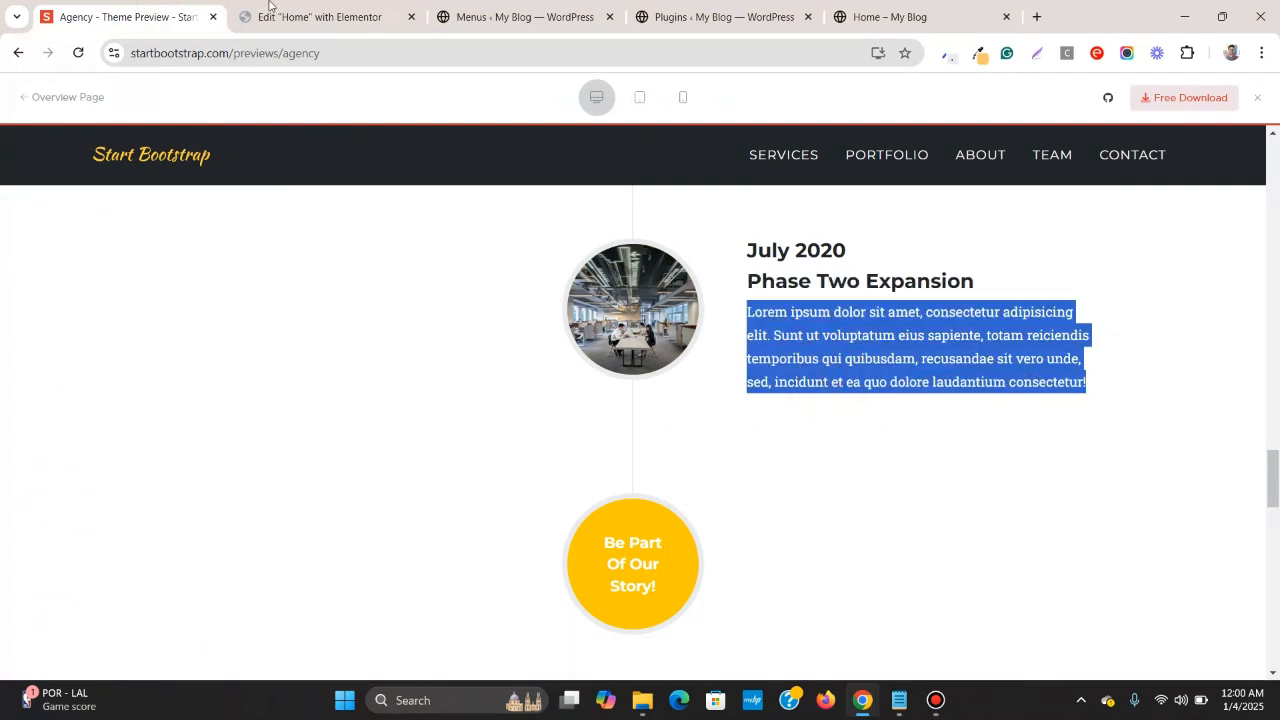
pyautogui.click(238, 5)
pyautogui.scroll(-5, 116, 477)
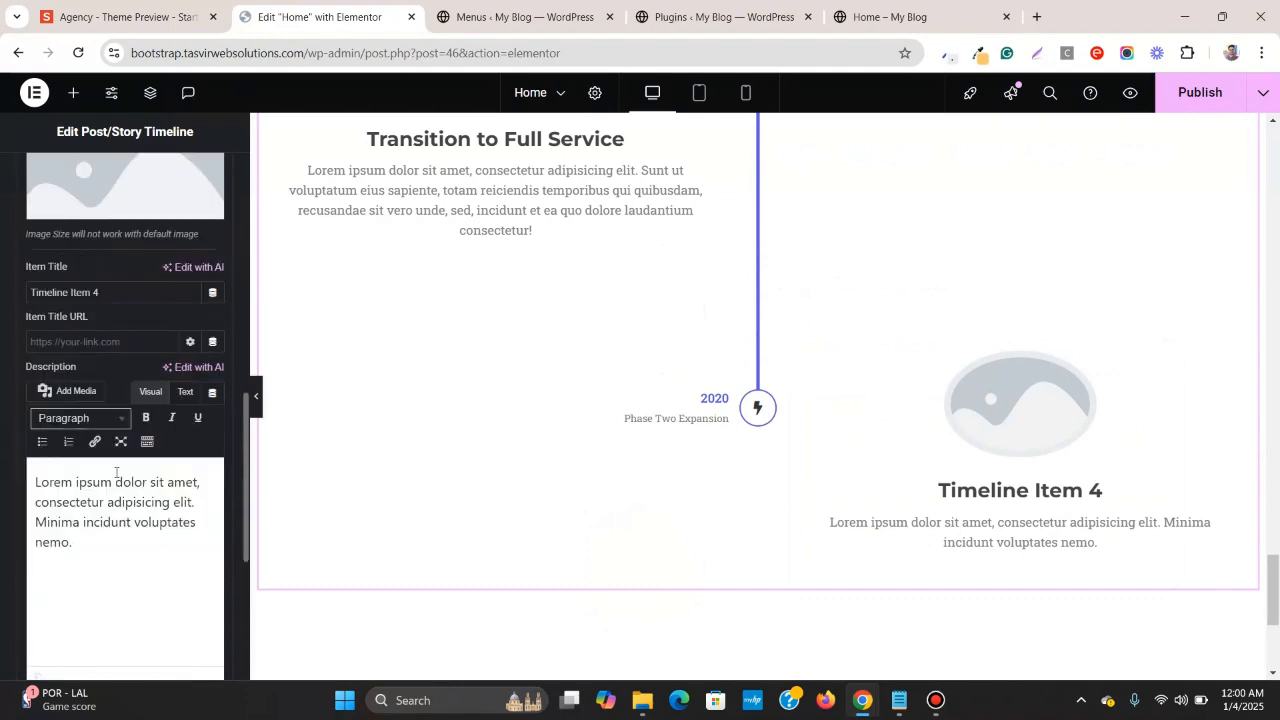
pyautogui.tripleClick(110, 503)
pyautogui.rightClick(116, 502)
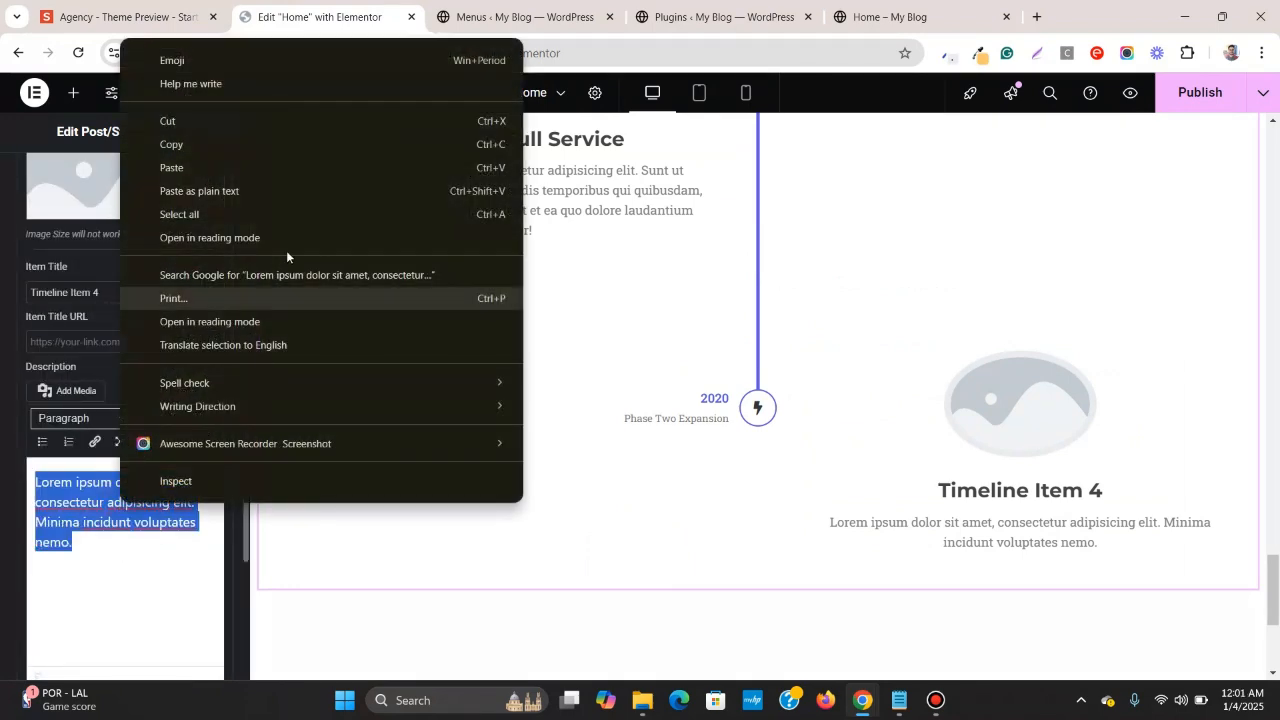
pyautogui.click(275, 191)
# - Copy "Phase Two Expansion" from the theme preview and paste it over Timeline Item 4's item title in Elementor
pyautogui.click(120, 16)
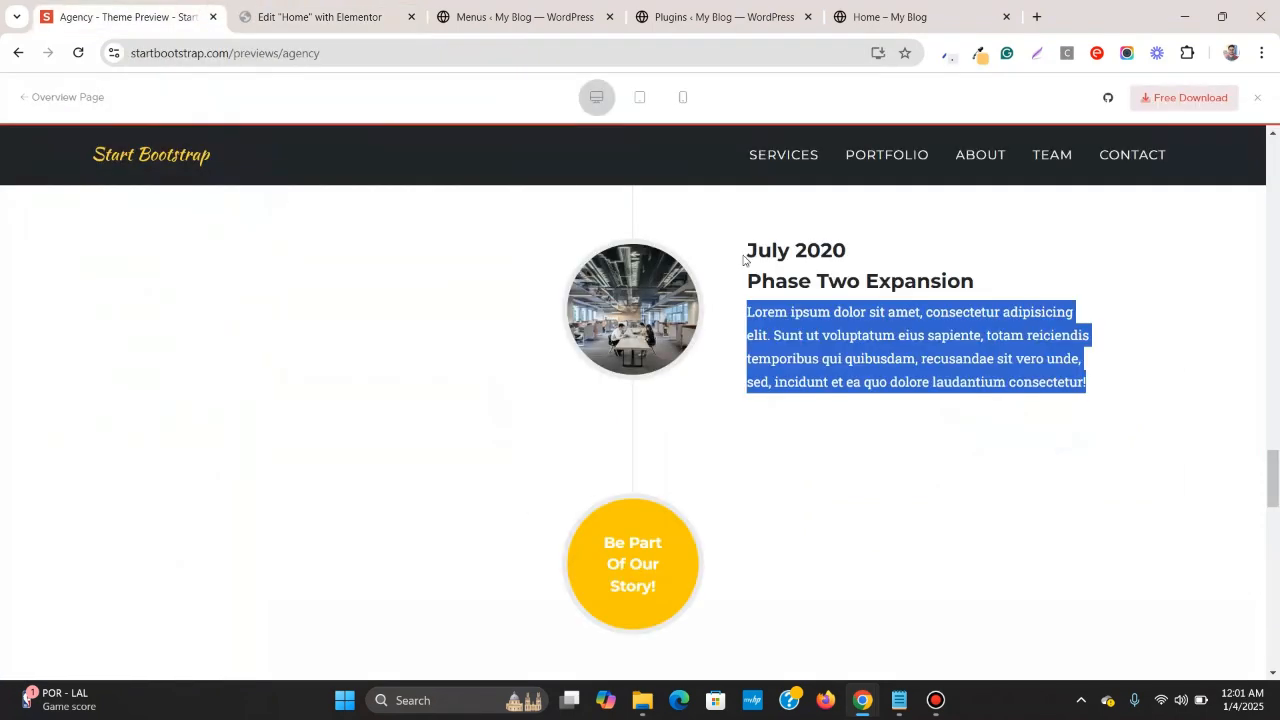
pyautogui.tripleClick(782, 272)
pyautogui.rightClick(785, 280)
pyautogui.click(830, 285)
pyautogui.click(320, 16)
pyautogui.scroll(4, 155, 374)
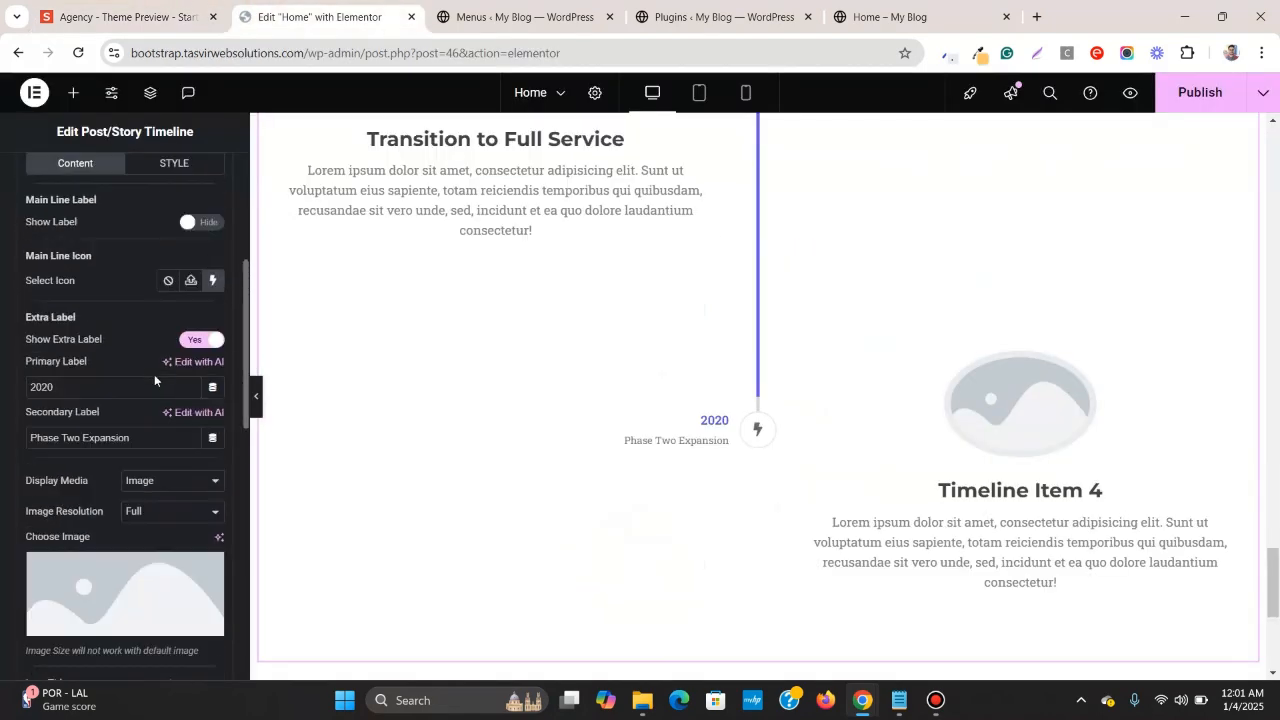
pyautogui.scroll(-1, 157, 402)
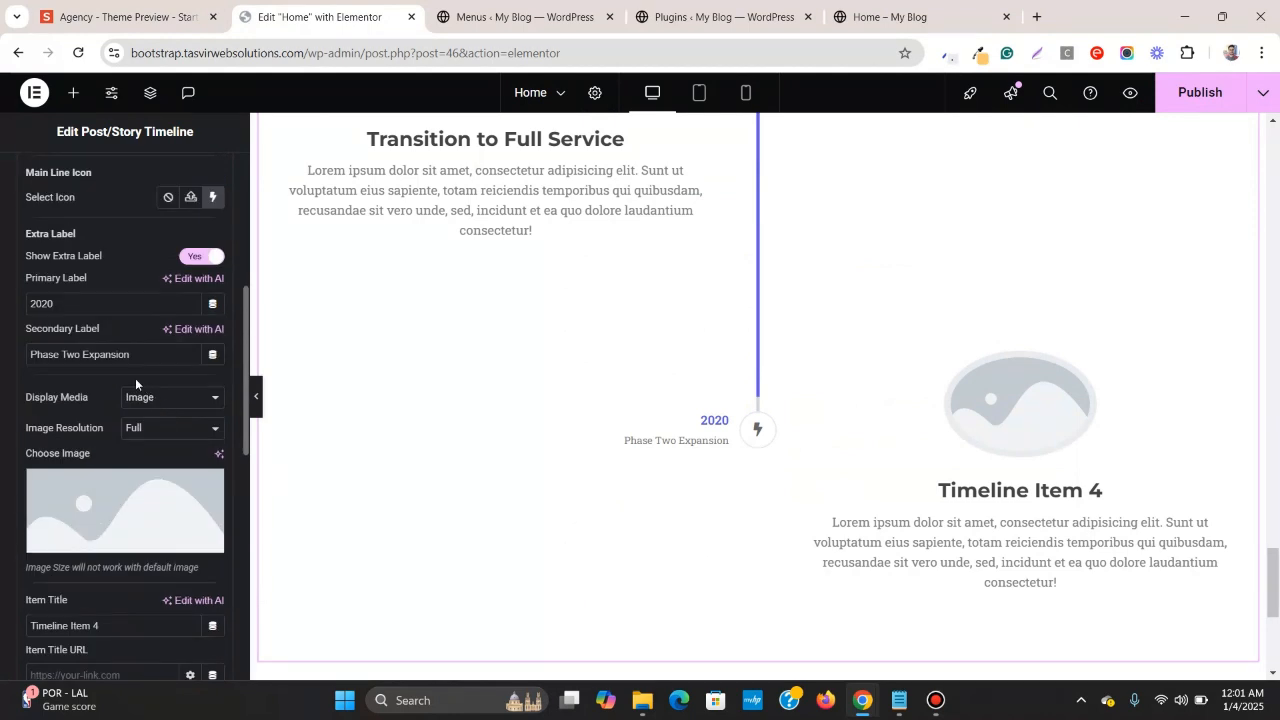
pyautogui.scroll(-3, 135, 378)
pyautogui.tripleClick(156, 290)
pyautogui.rightClick(156, 290)
pyautogui.click(219, 414)
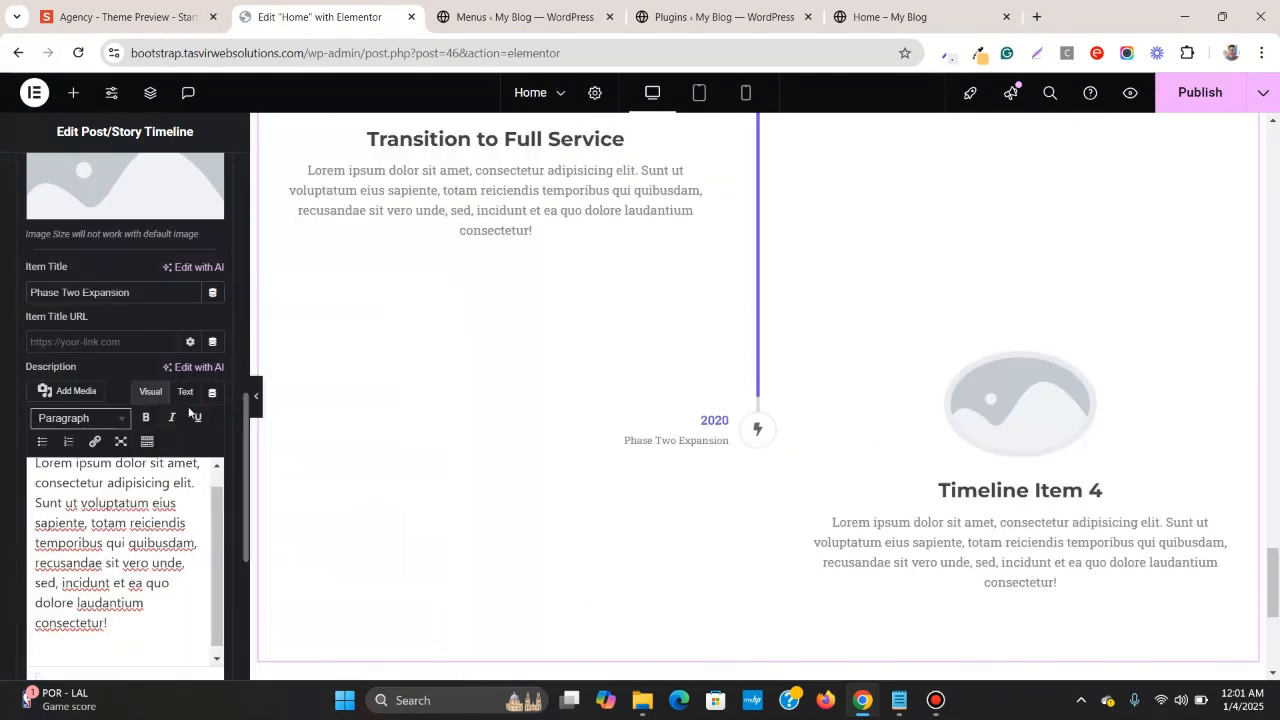
# - Upload image 4 from the about folder to the Media Library and insert it as the "Phase Two Expansion" item's image
pyautogui.scroll(2, 125, 366)
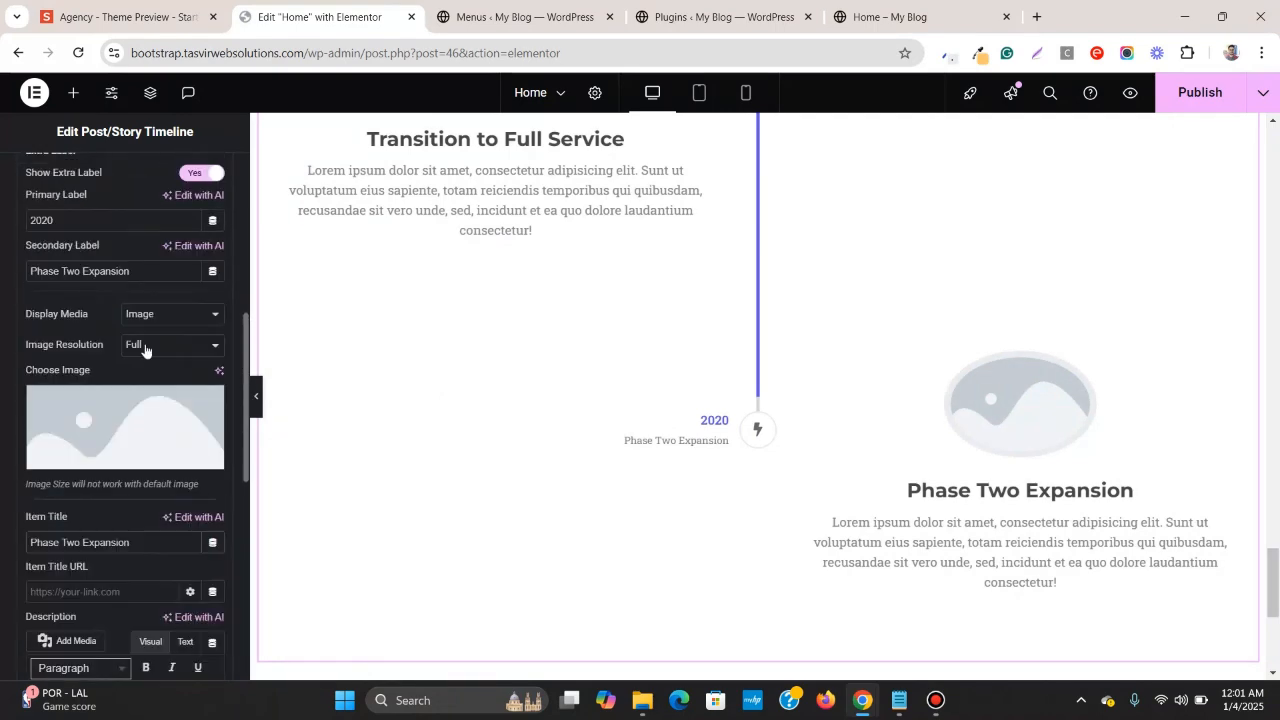
pyautogui.click(146, 430)
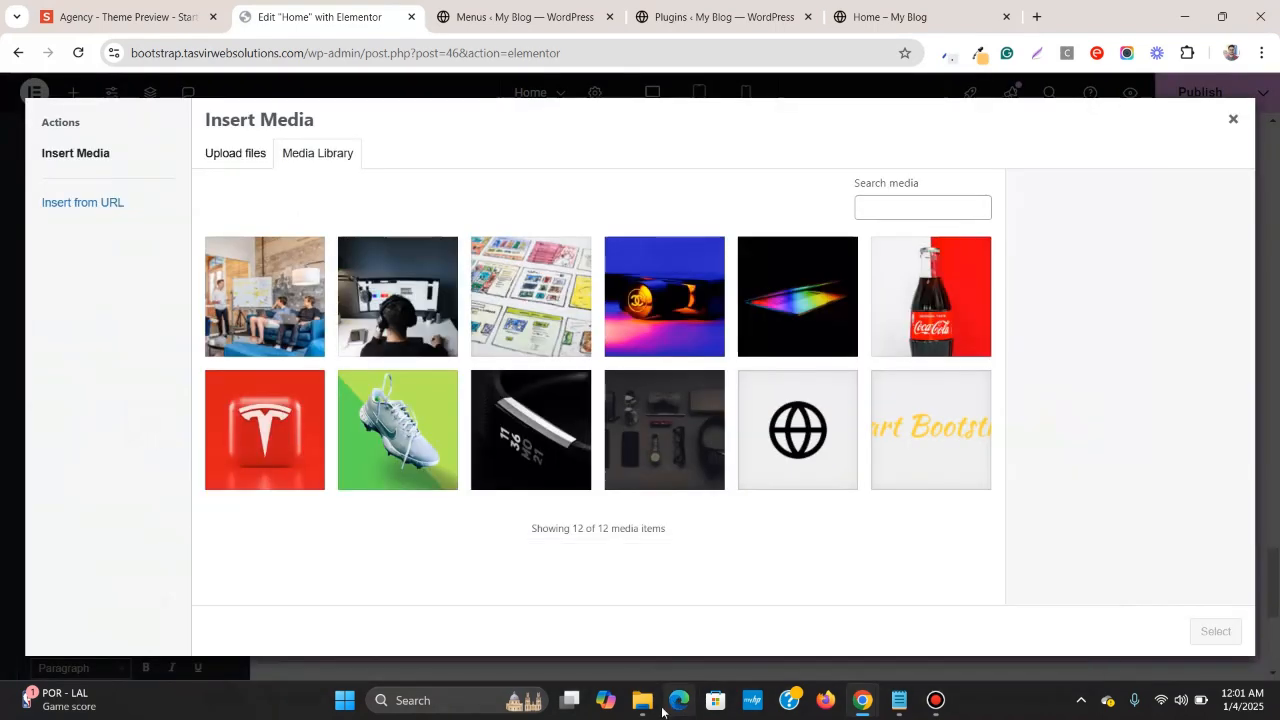
pyautogui.moveTo(642, 700)
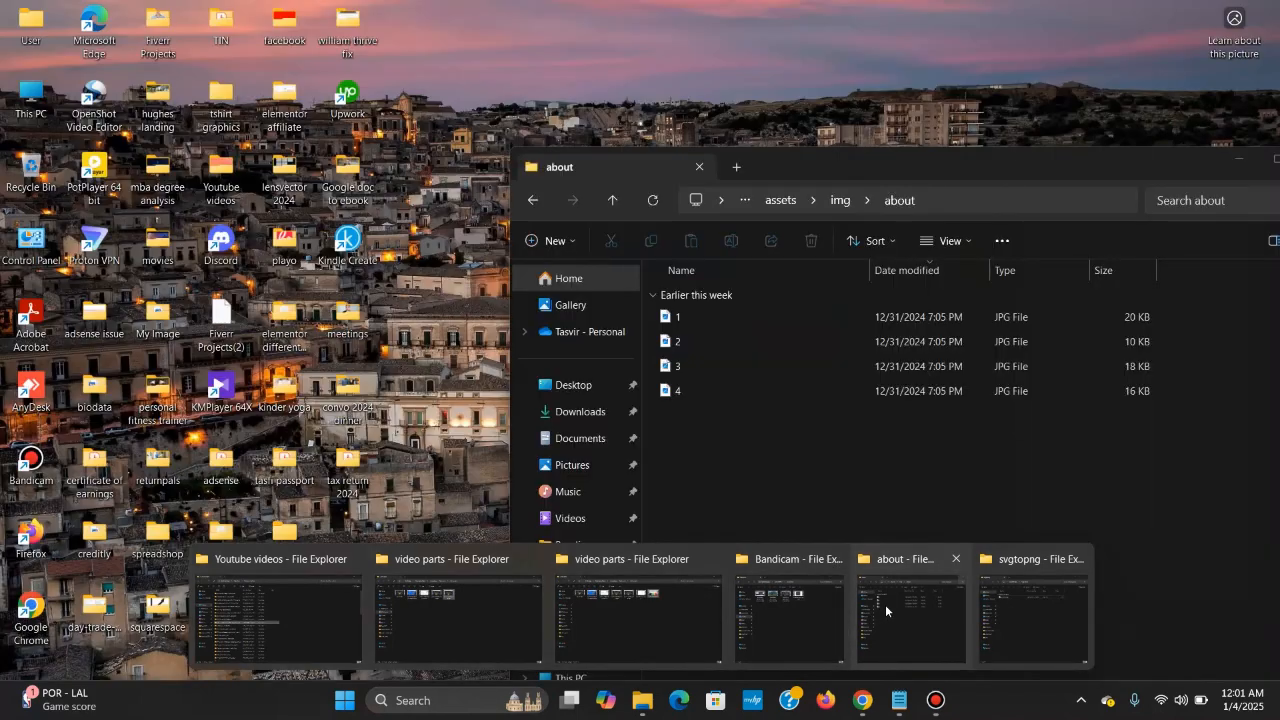
pyautogui.click(885, 604)
pyautogui.moveTo(667, 390); pyautogui.dragTo(363, 392)
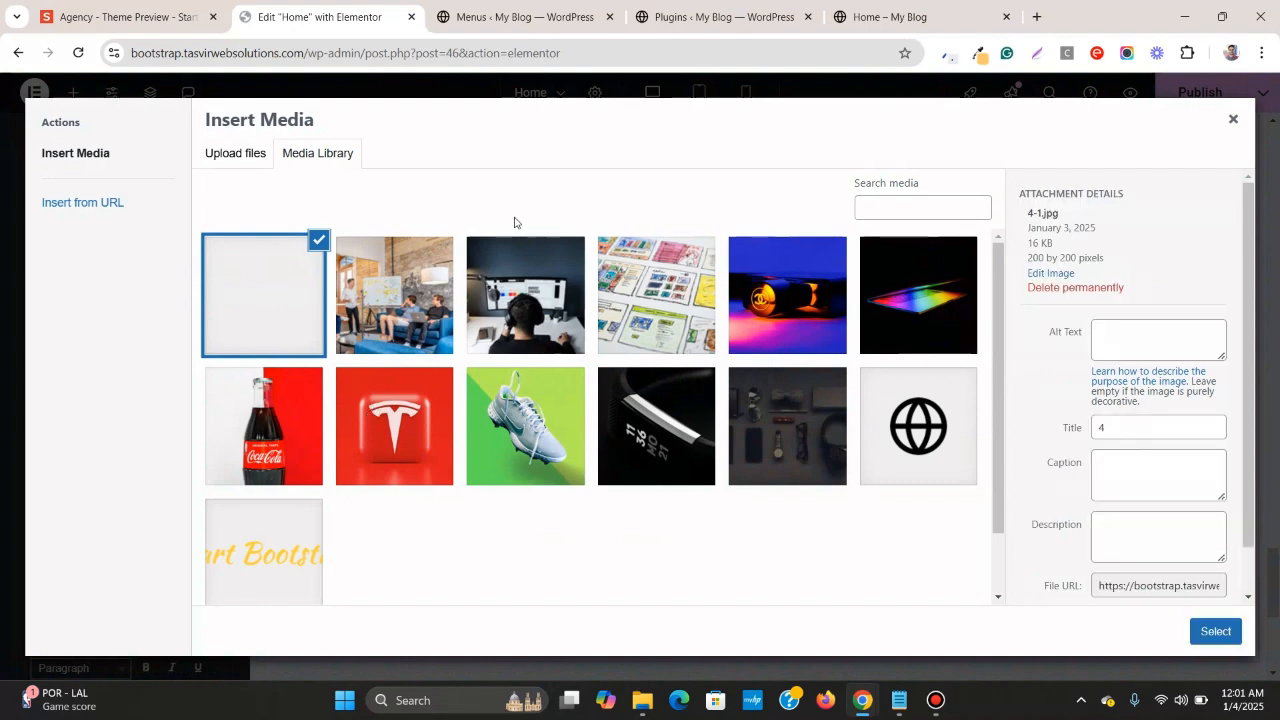
pyautogui.click(1222, 634)
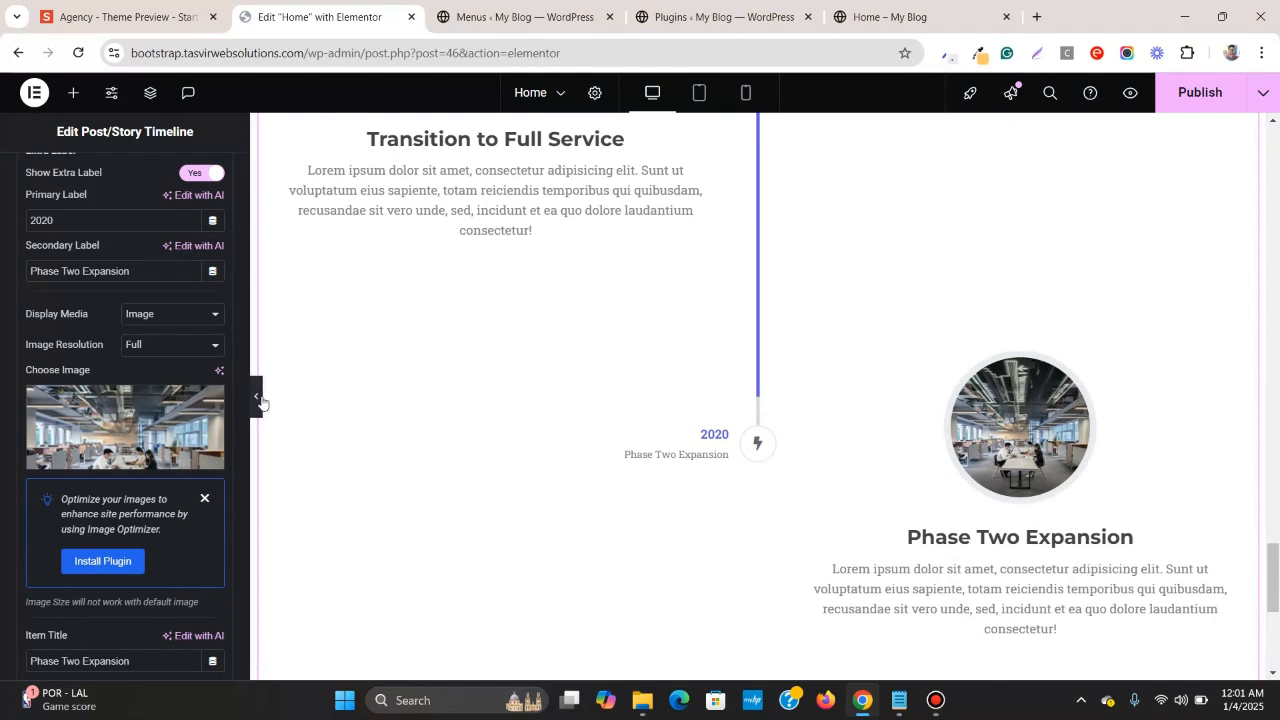
# - Collapse the "Phase Two Expansion" item and compare the timeline with the theme preview, checking it from the last entry up to the About heading
pyautogui.scroll(2, 36, 278)
pyautogui.scroll(3, 48, 318)
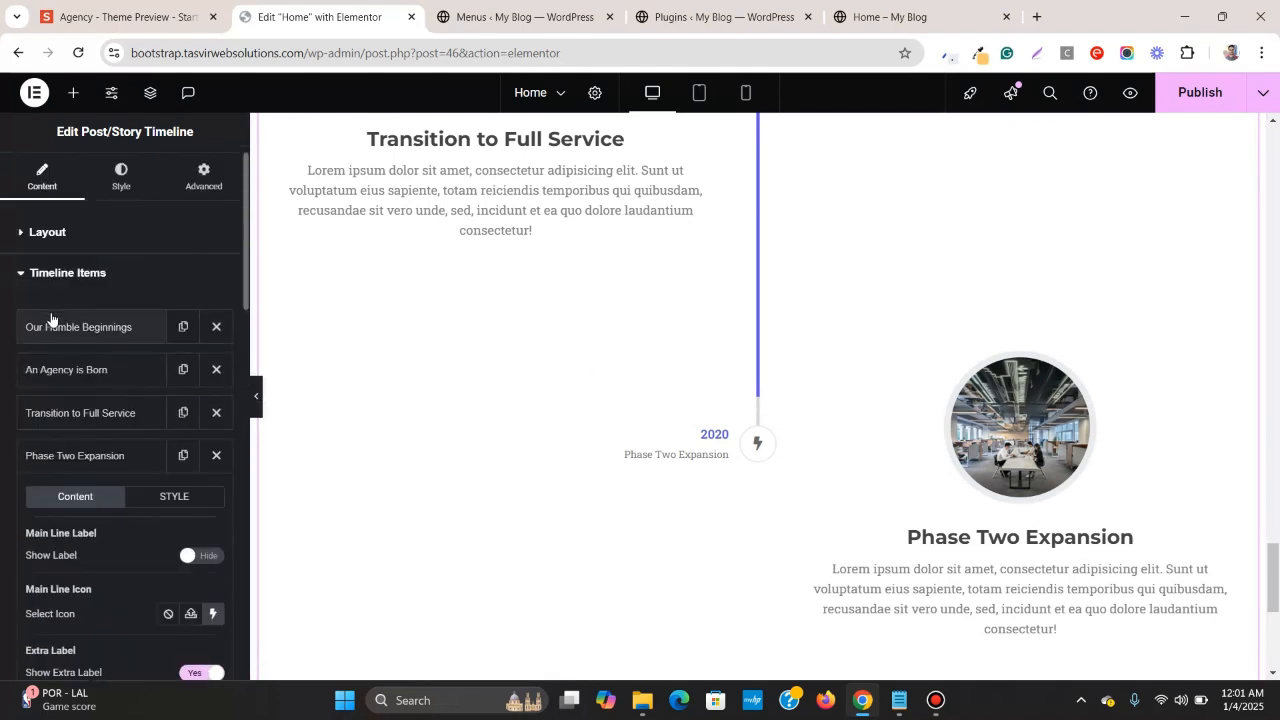
pyautogui.click(26, 456)
pyautogui.scroll(-3, 851, 397)
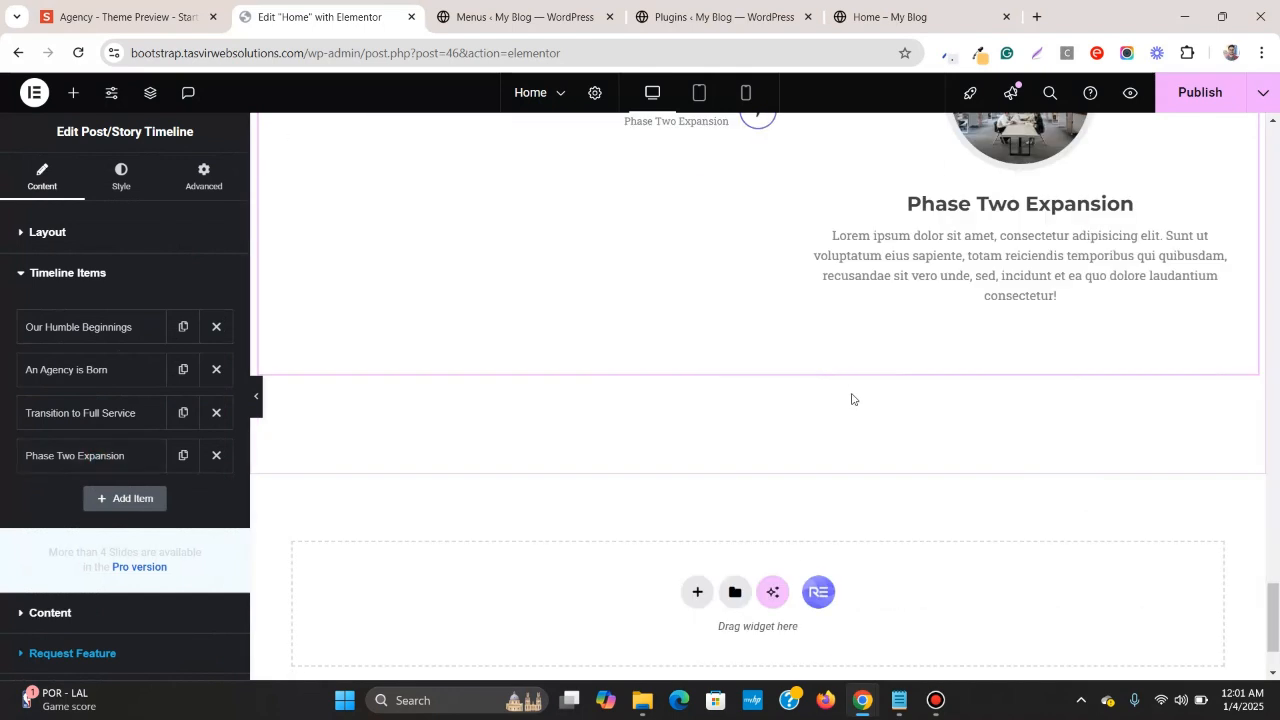
pyautogui.scroll(1, 1034, 290)
pyautogui.click(88, 8)
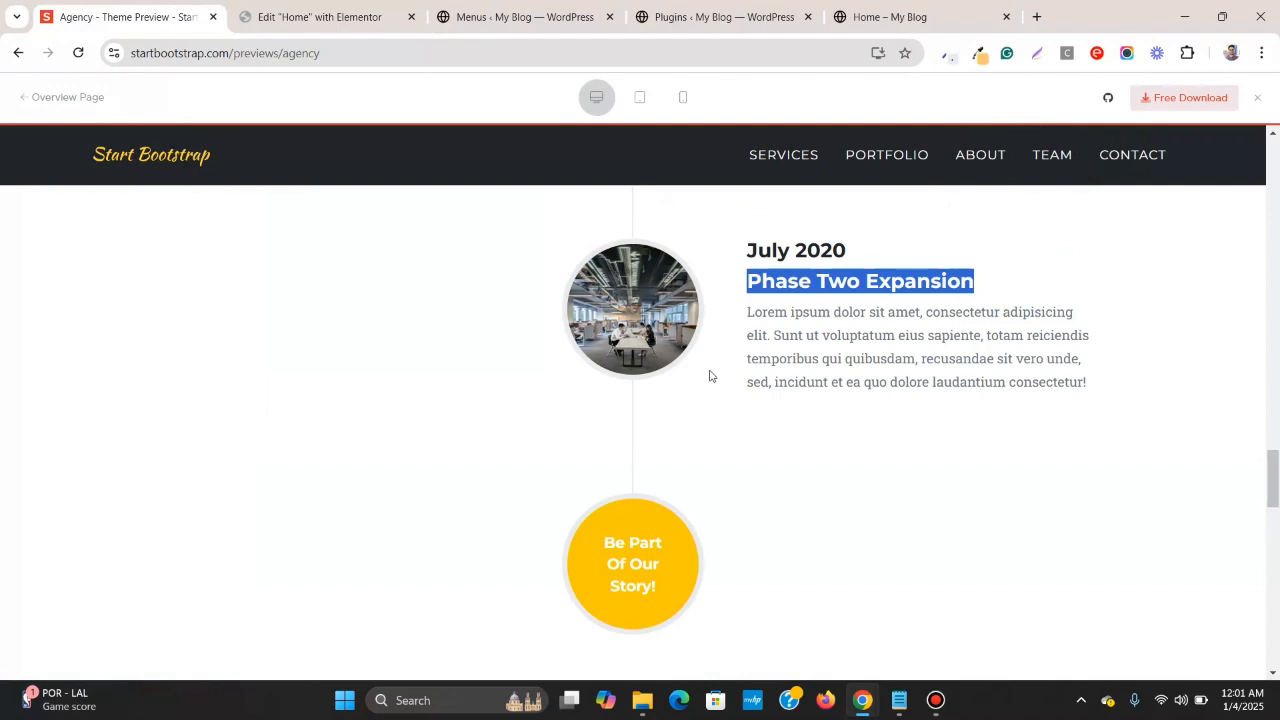
pyautogui.click(325, 10)
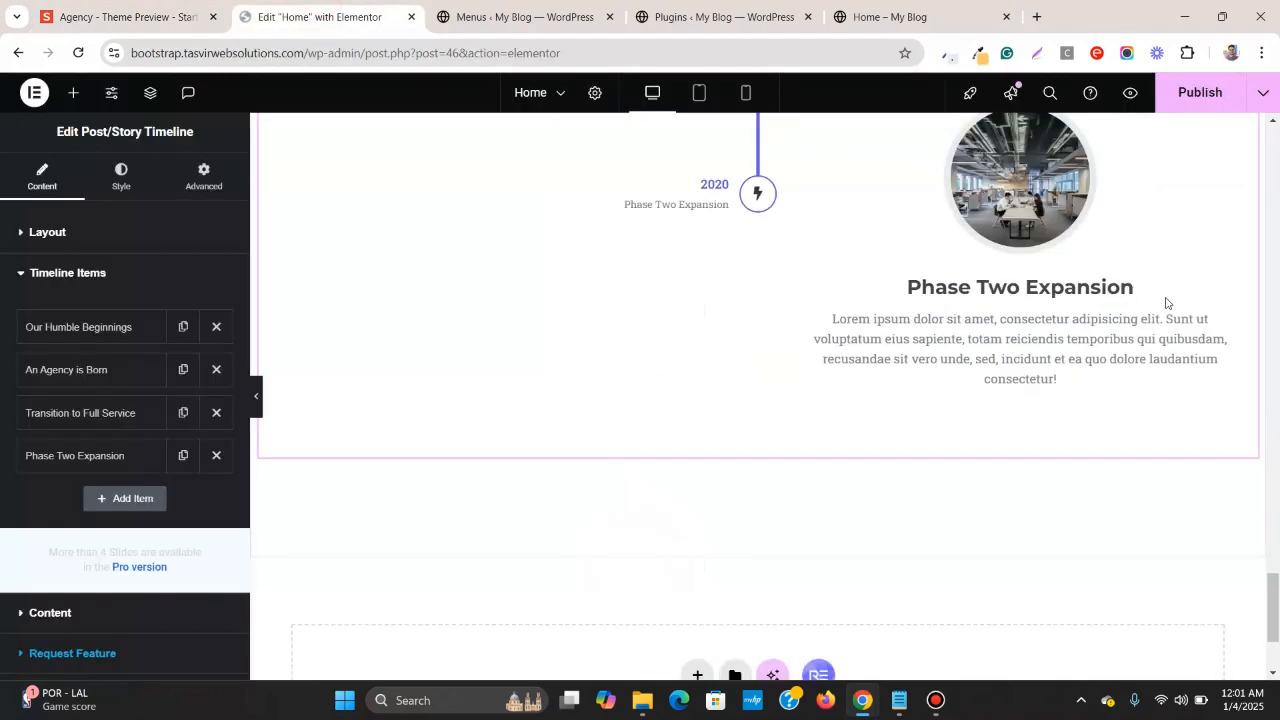
pyautogui.scroll(10, 1177, 306)
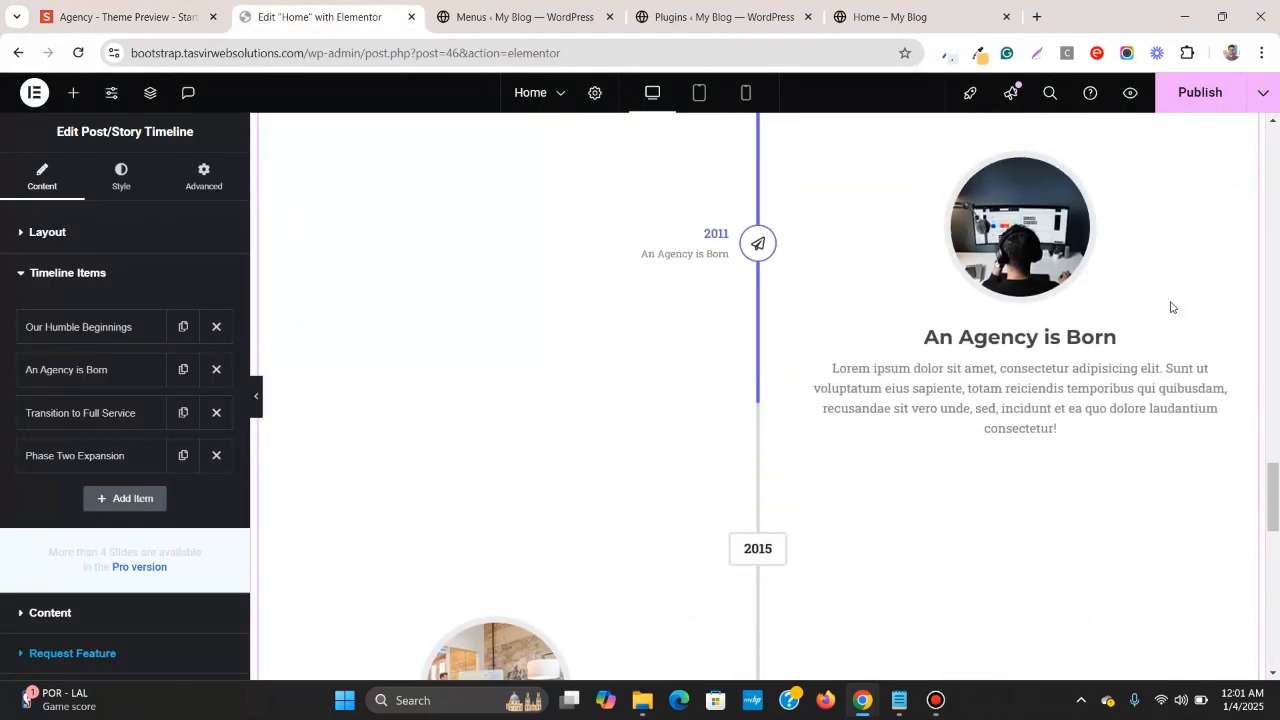
pyautogui.scroll(4, 1158, 299)
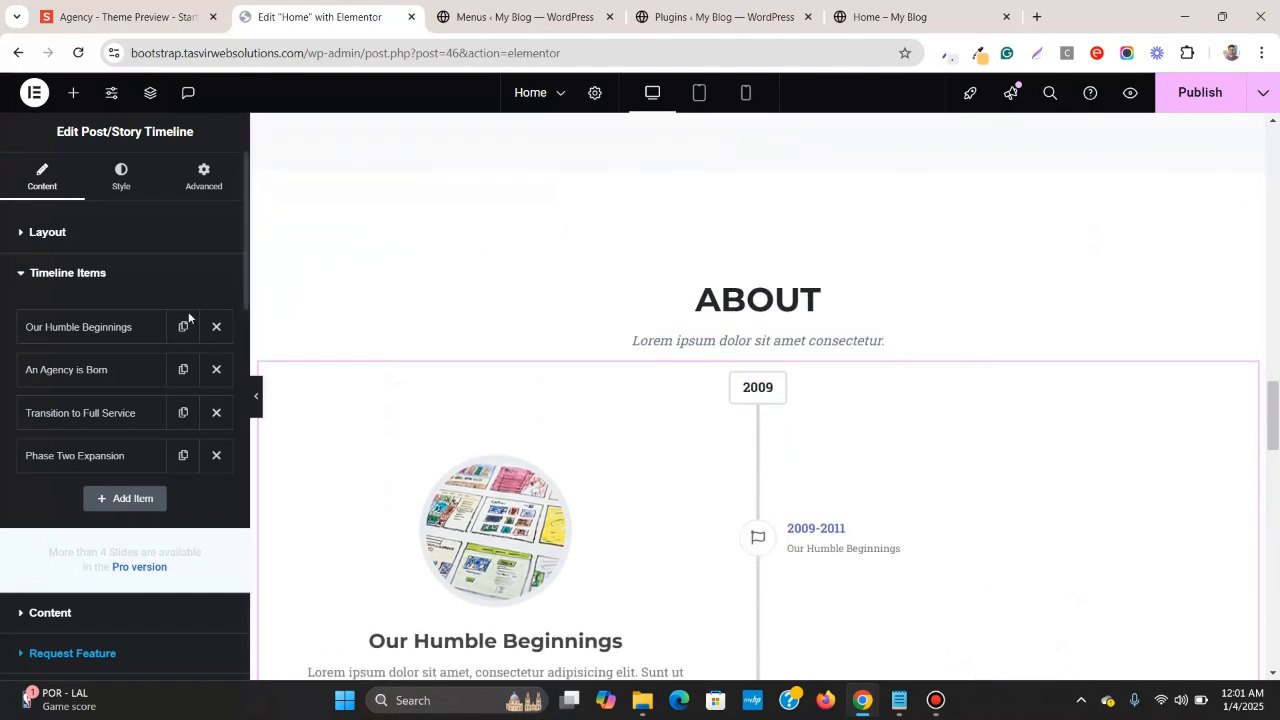
# - Publish the Home page and hide the widget settings panel to view the page at full width
pyautogui.click(1199, 99)
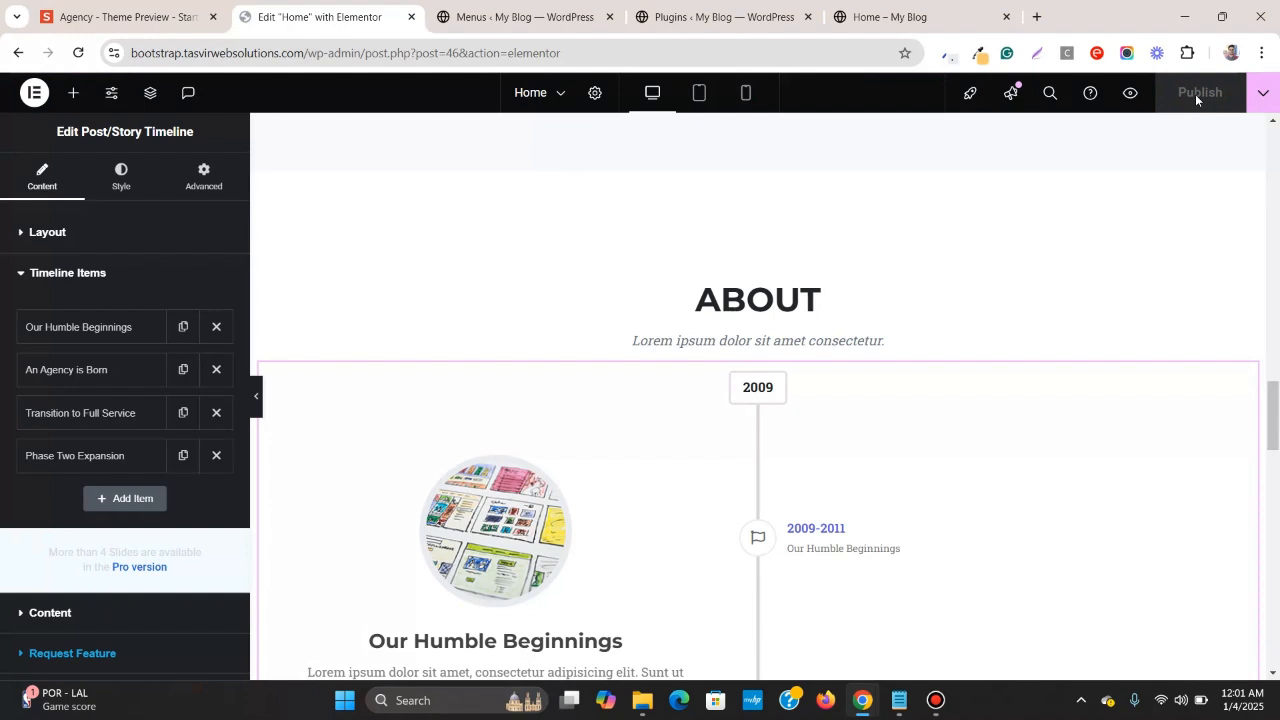
pyautogui.click(257, 401)
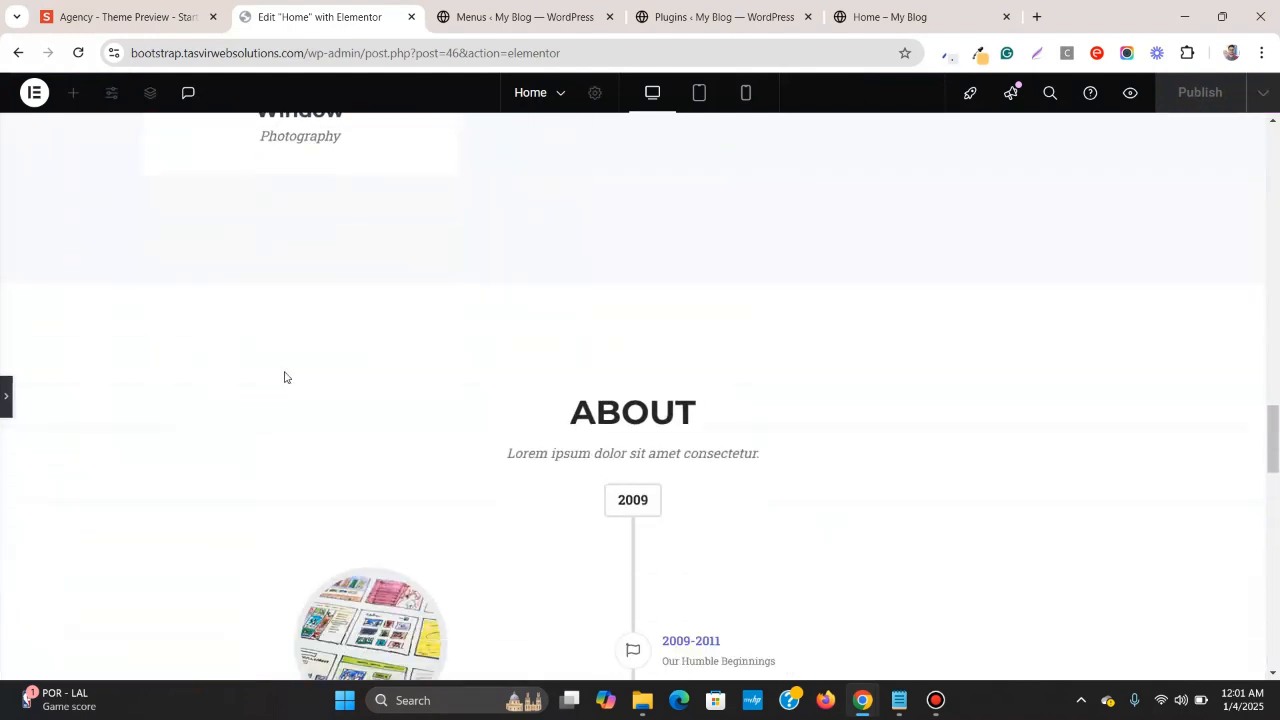
# - Review the whole About timeline at full width in the Elementor editor, from the 2009 label to the 2020 entry
pyautogui.scroll(-2, 403, 303)
pyautogui.scroll(1, 426, 283)
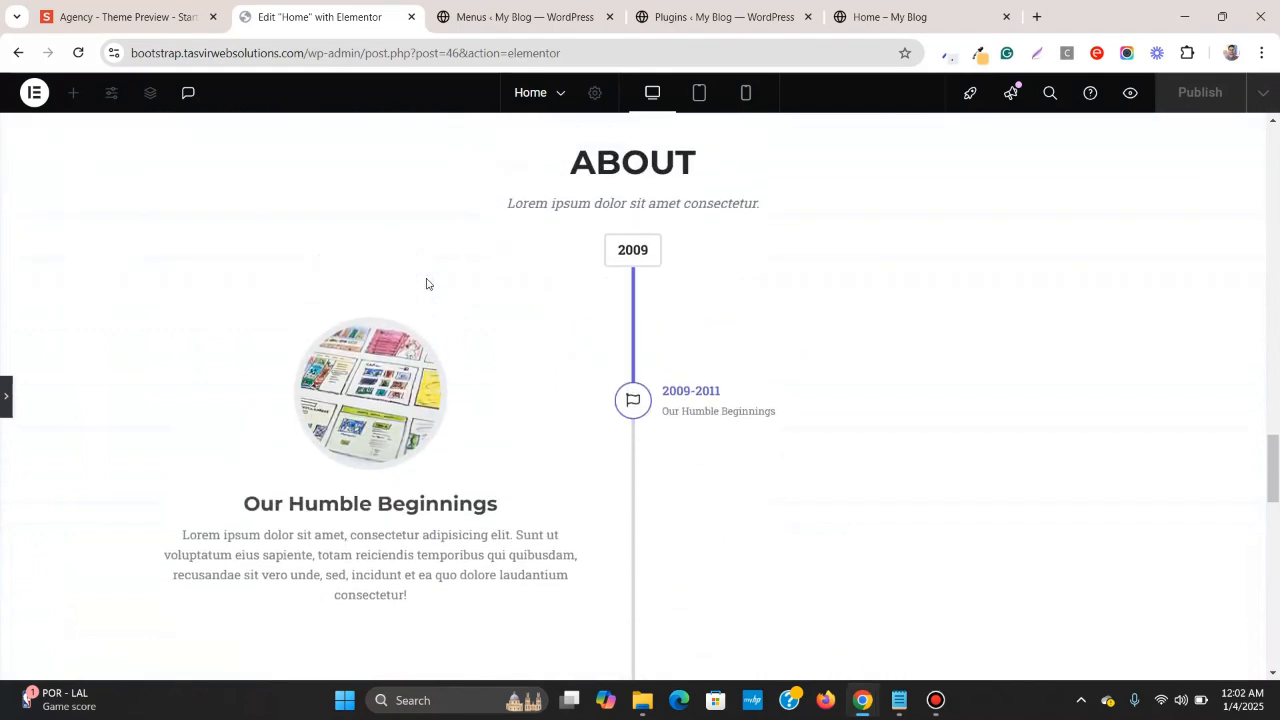
pyautogui.scroll(-2, 426, 284)
pyautogui.scroll(2, 432, 282)
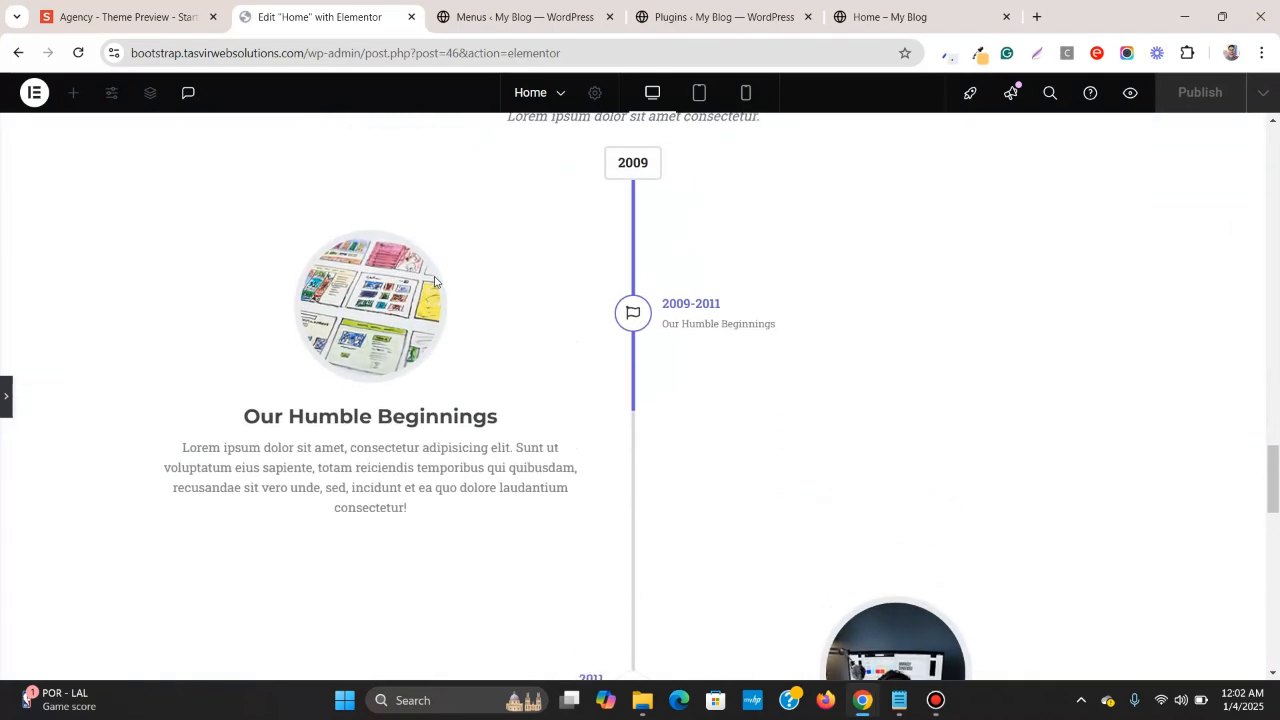
pyautogui.scroll(-3, 440, 284)
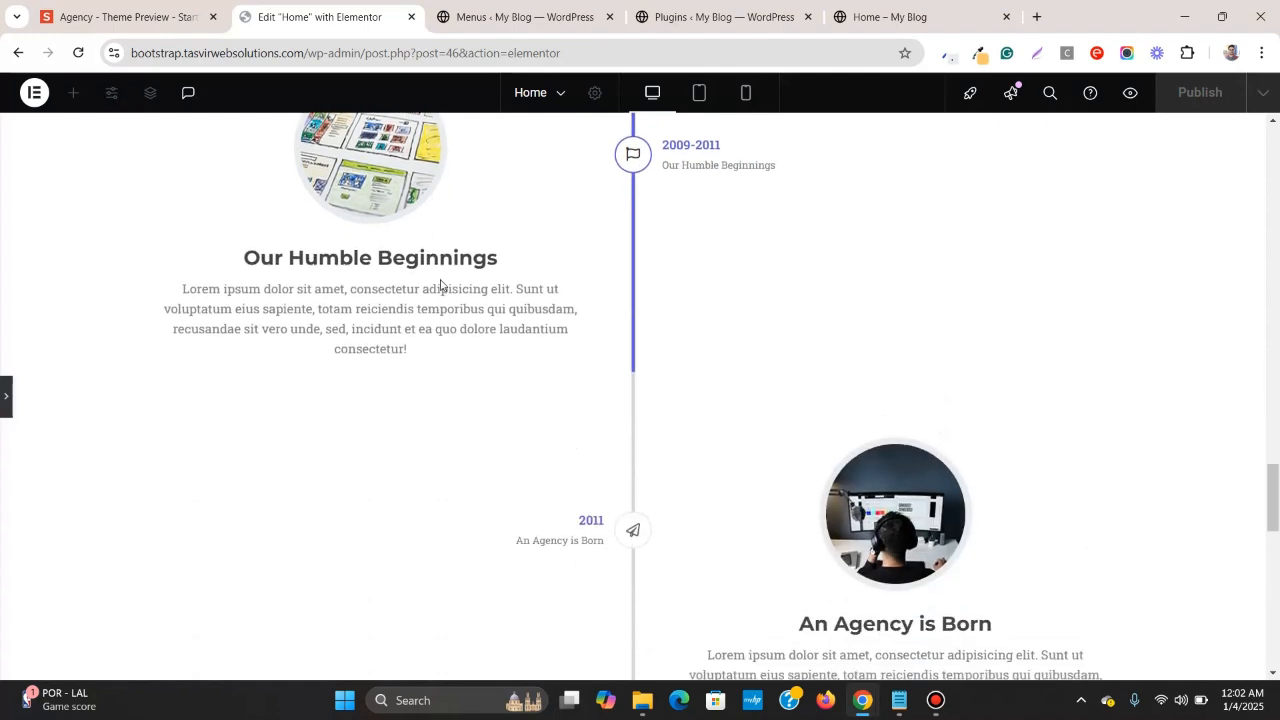
pyautogui.scroll(3, 443, 285)
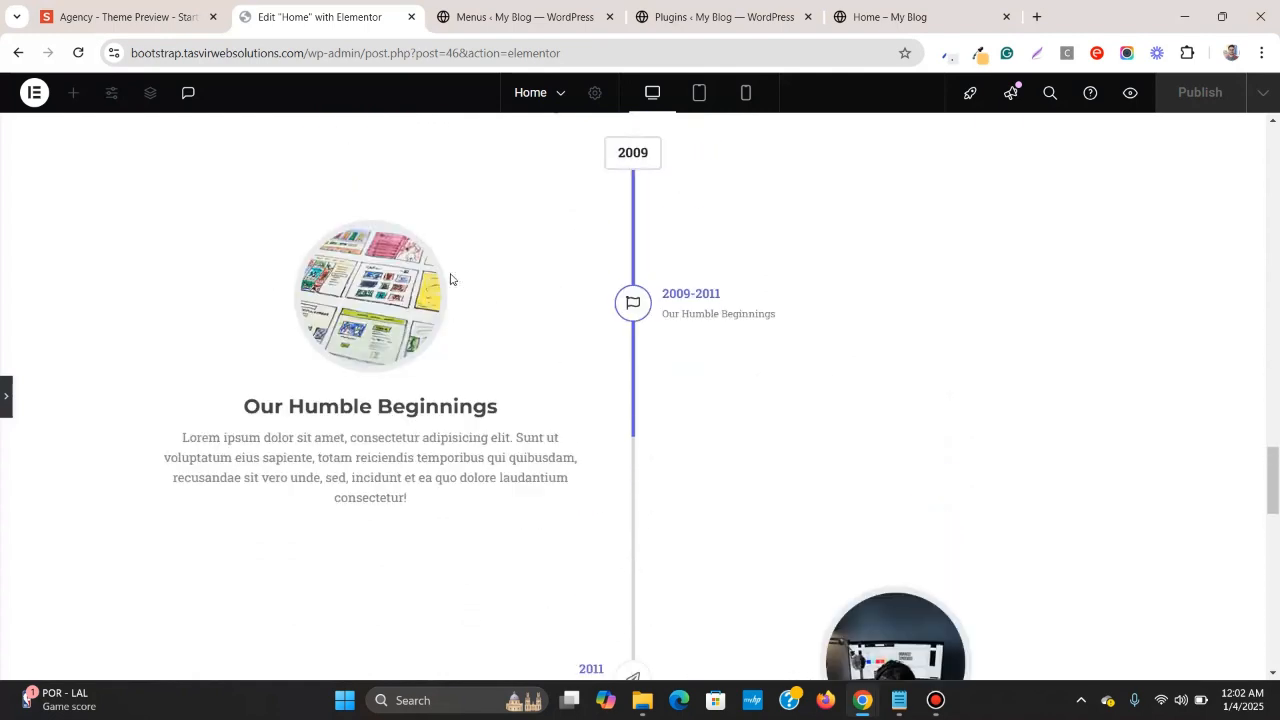
pyautogui.scroll(-2, 448, 282)
pyautogui.scroll(-3, 453, 278)
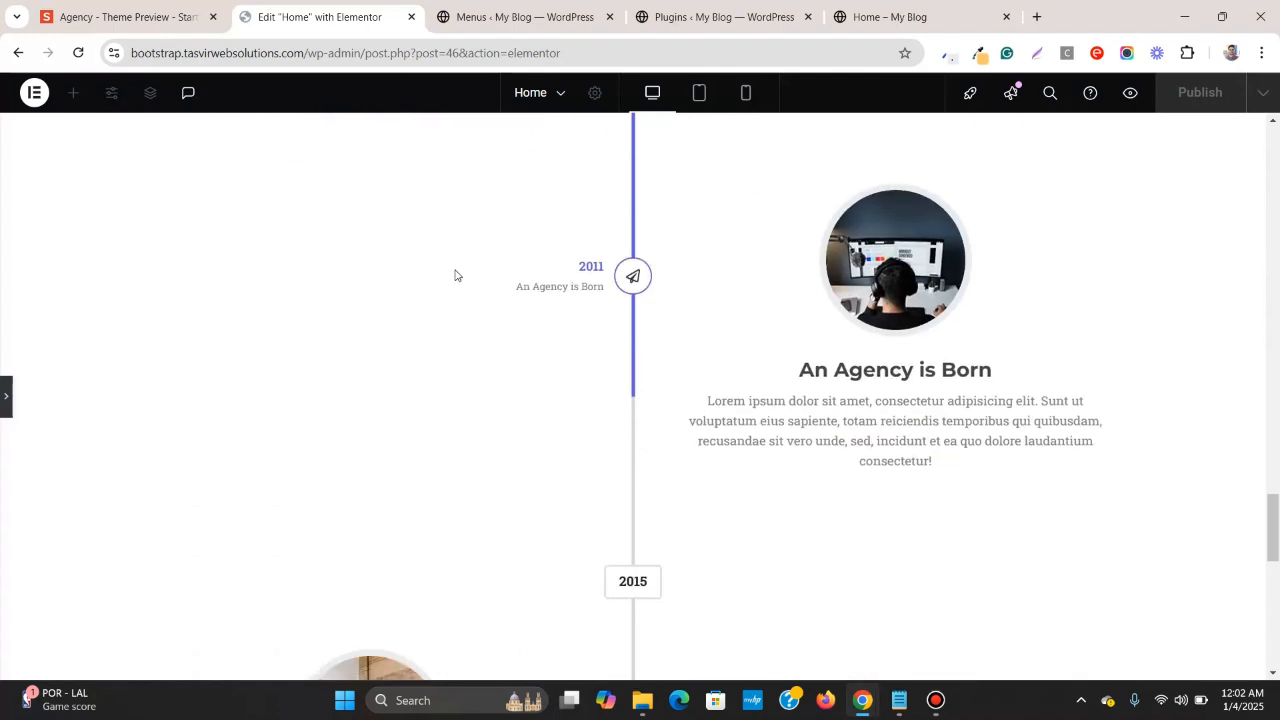
pyautogui.scroll(-3, 455, 275)
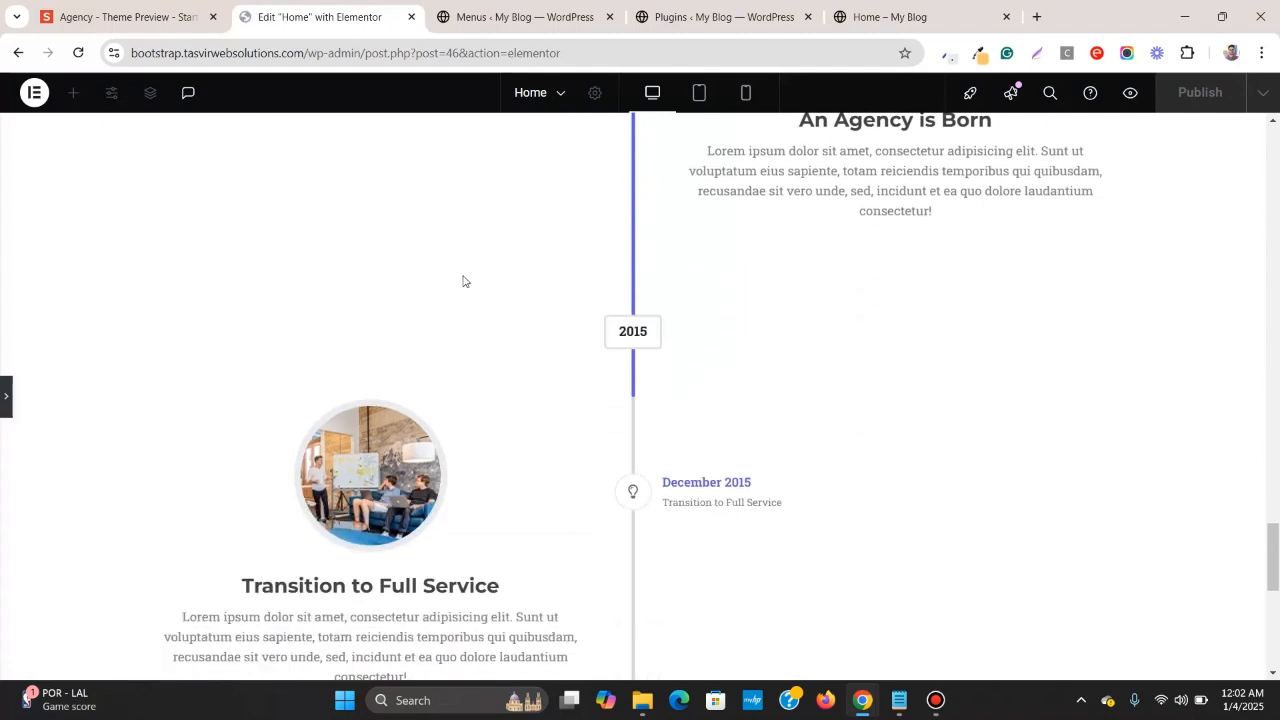
pyautogui.scroll(-6, 463, 281)
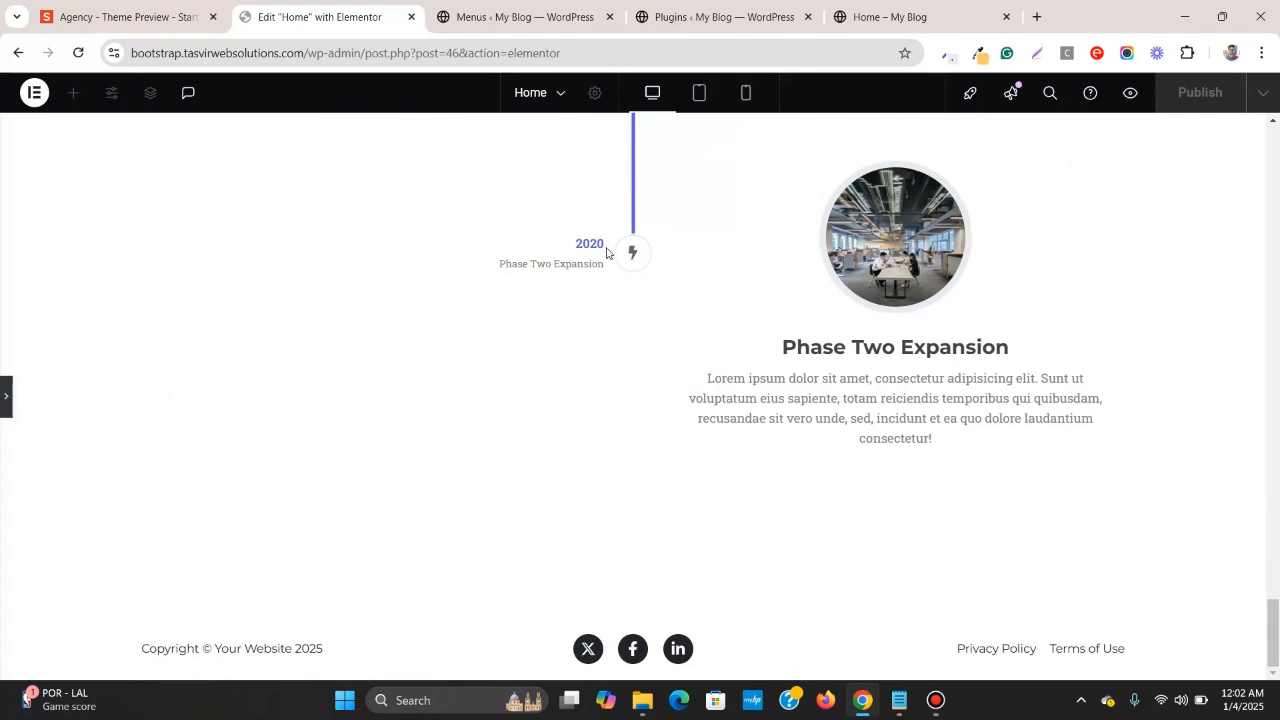
pyautogui.scroll(15, 606, 252)
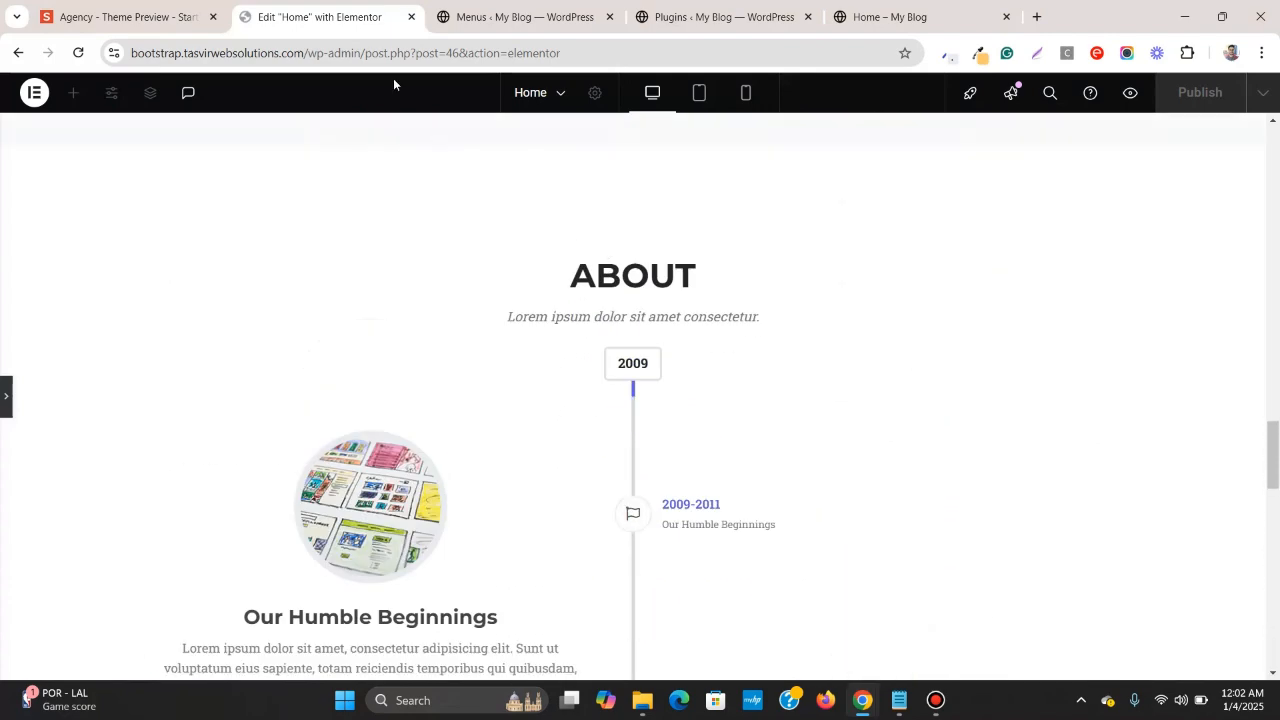
# - Compare the theme preview's About section with the timeline built in the Elementor editor
pyautogui.click(154, 4)
pyautogui.scroll(12, 440, 258)
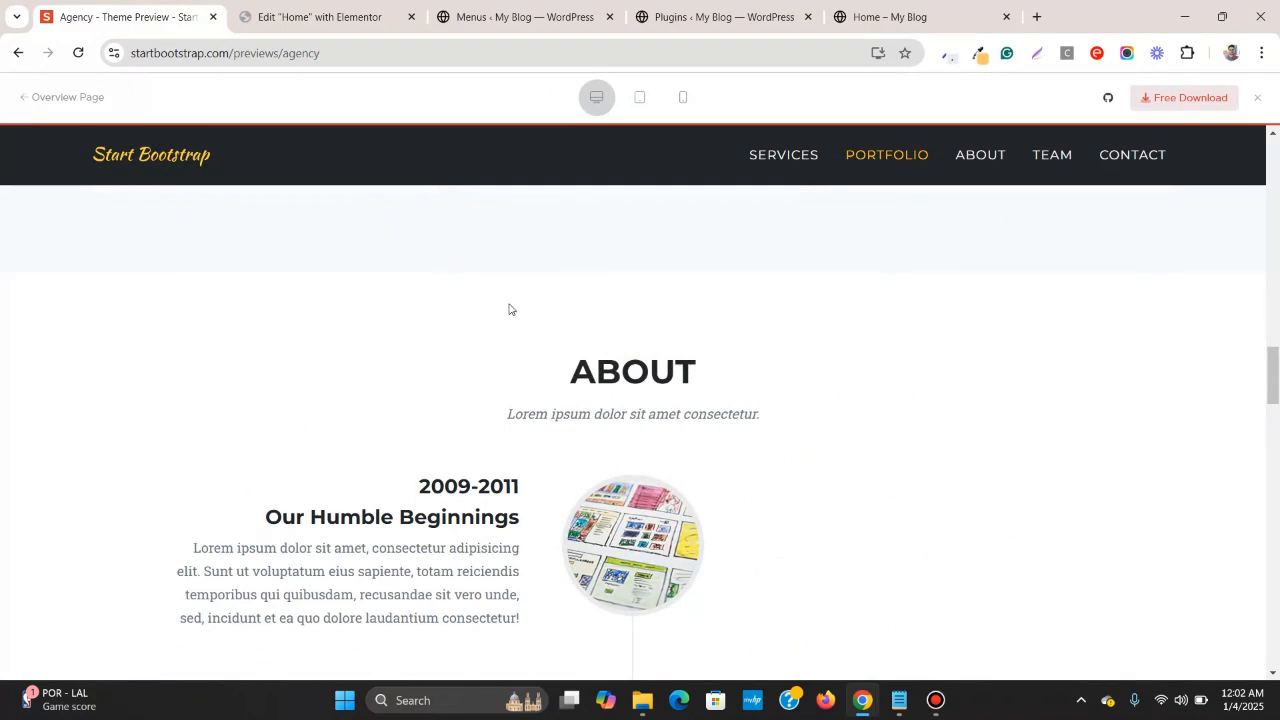
pyautogui.scroll(-2, 505, 338)
pyautogui.scroll(-5, 505, 341)
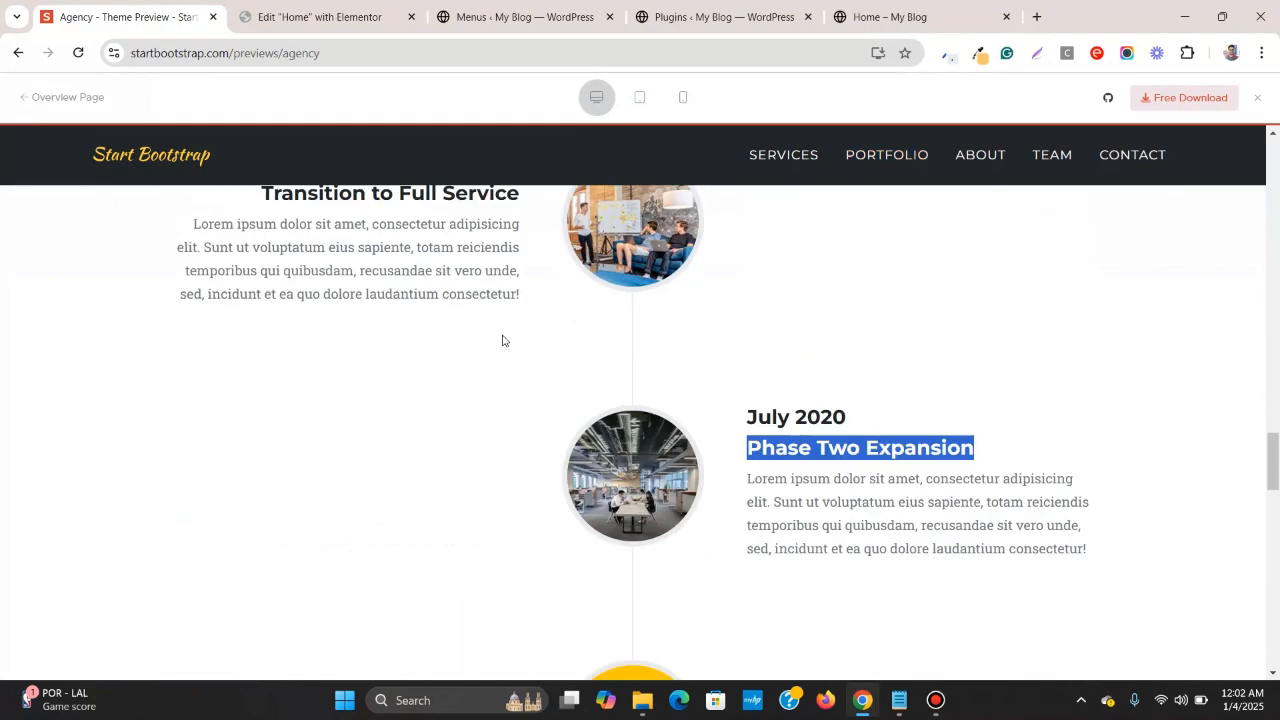
pyautogui.click(355, 20)
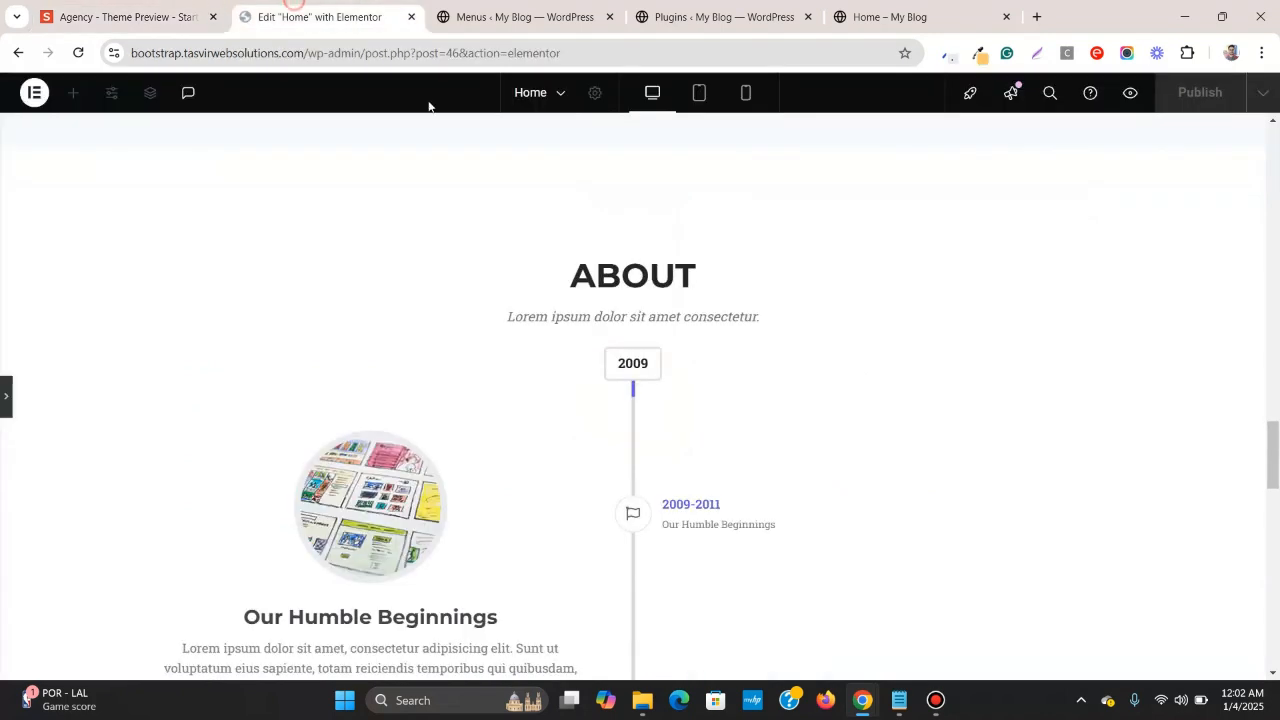
pyautogui.scroll(-8, 577, 414)
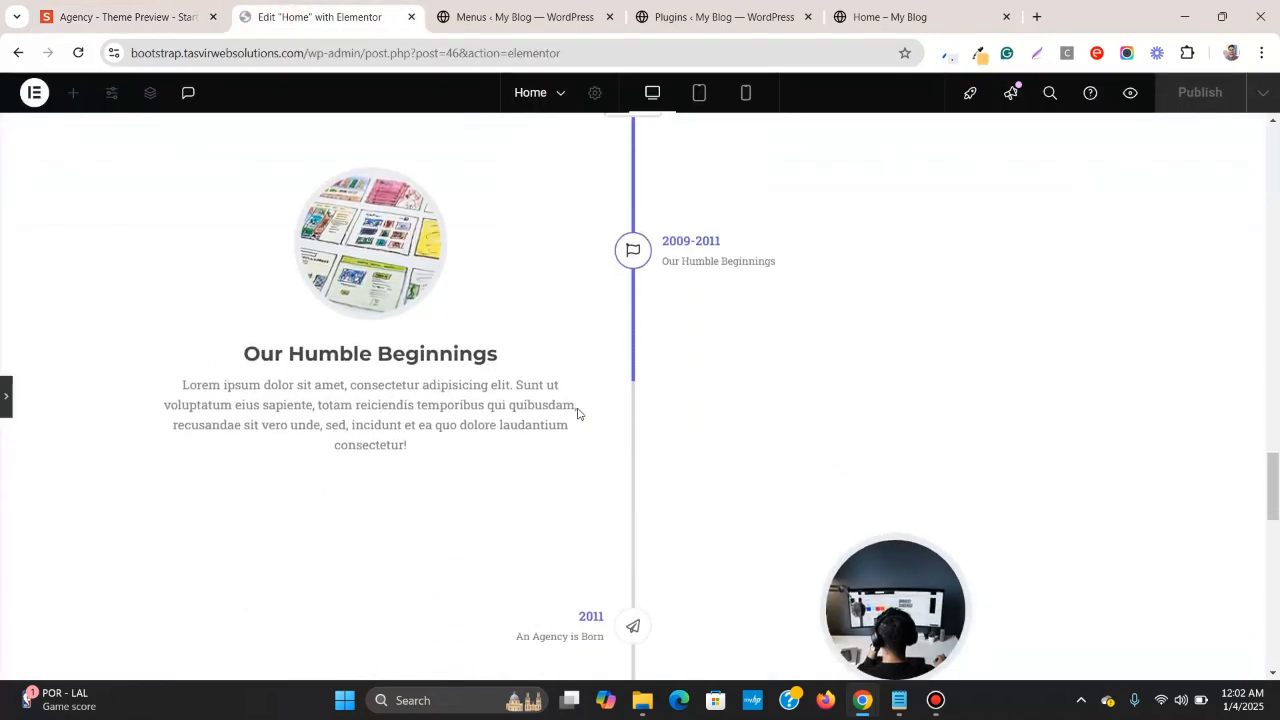
pyautogui.scroll(-5, 578, 414)
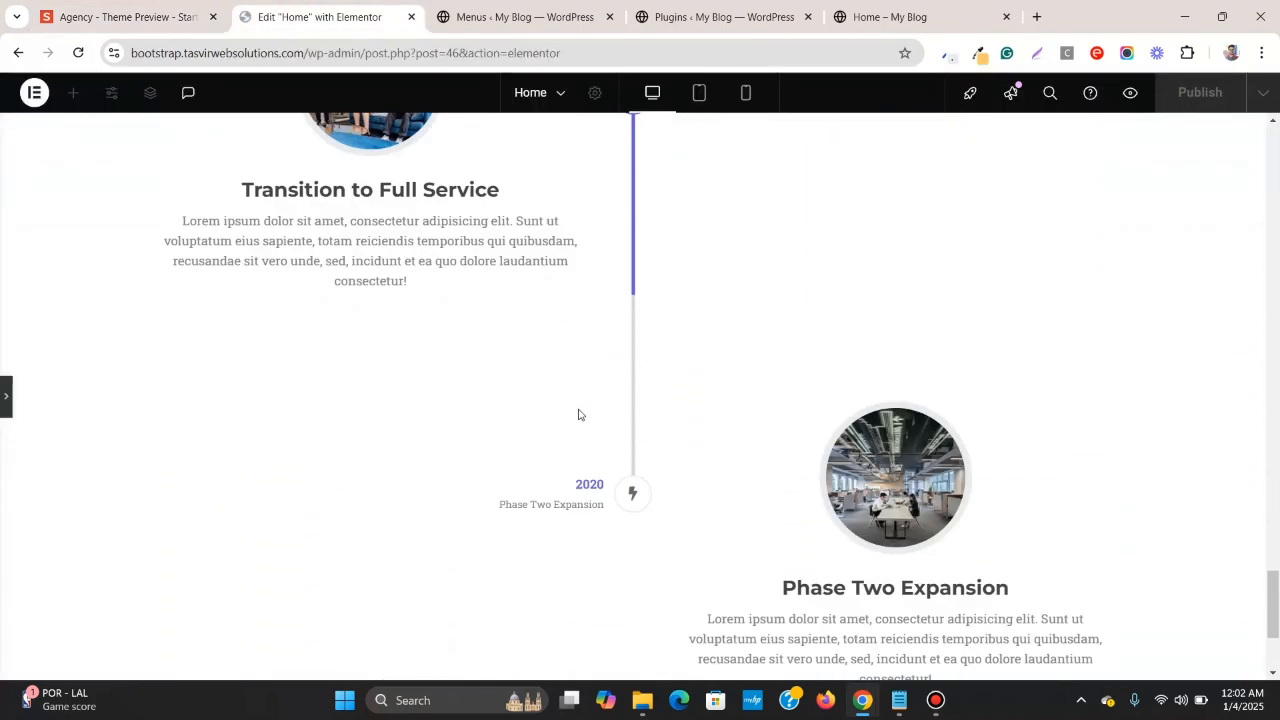
pyautogui.scroll(10, 580, 414)
pyautogui.scroll(5, 580, 414)
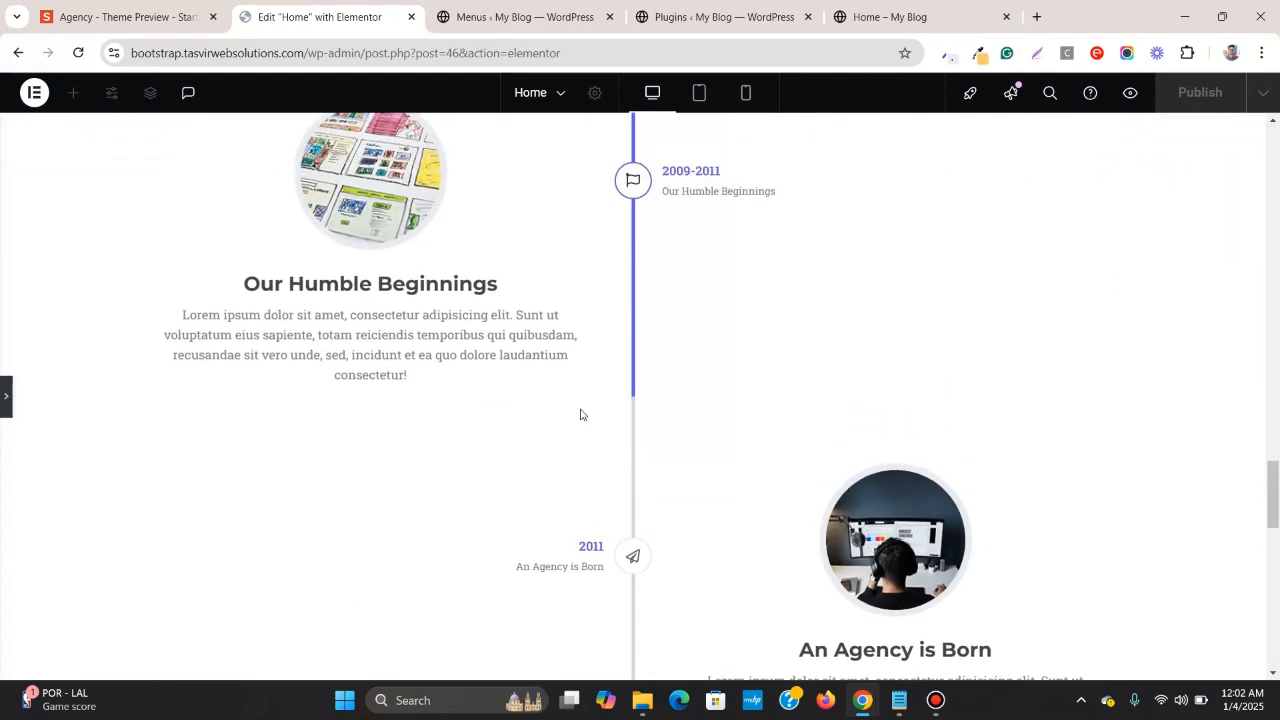
# - Show the widget settings again and set the timeline's Main Line fill color to the global yellow, checking it along the timeline
pyautogui.click(4, 412)
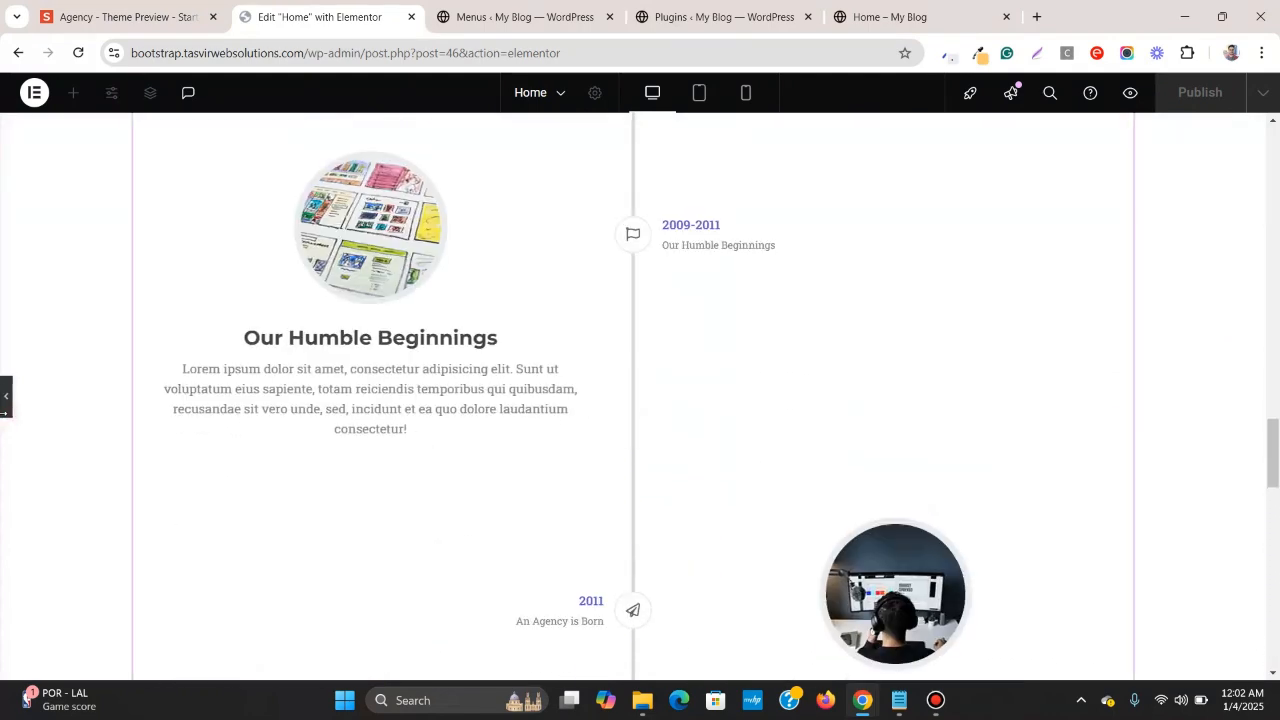
pyautogui.scroll(-3, 1232, 432)
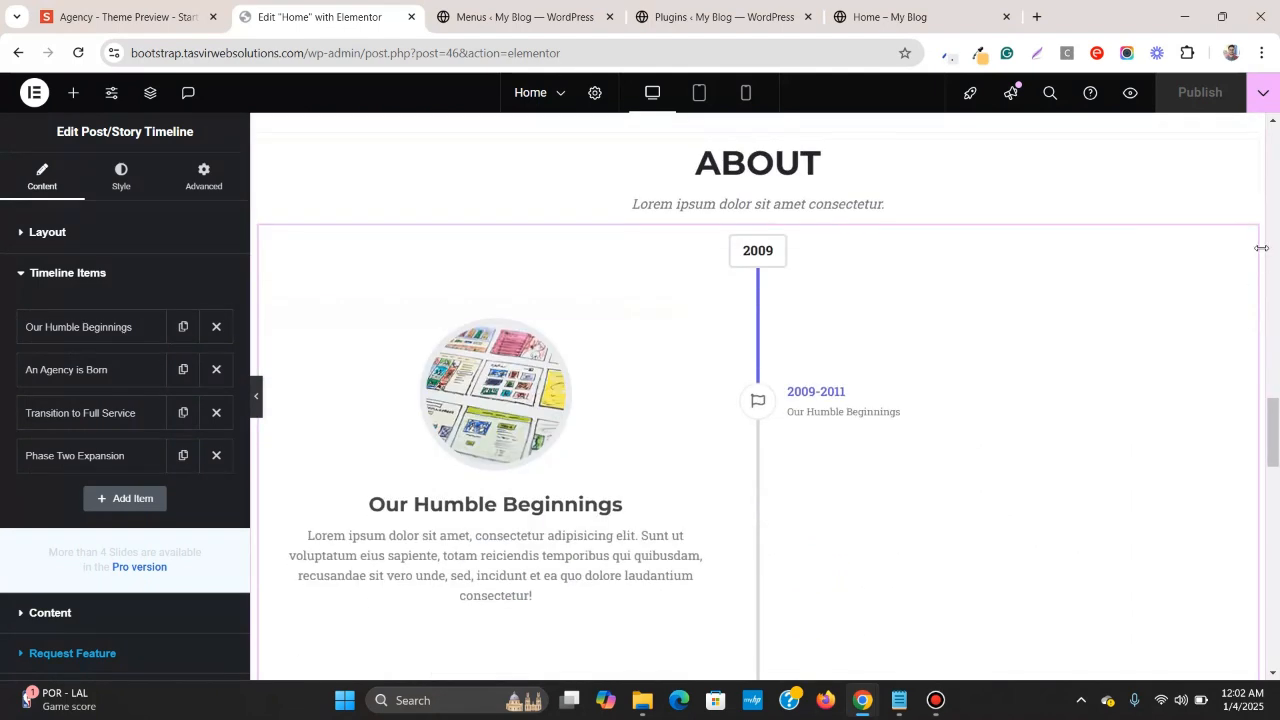
pyautogui.click(119, 176)
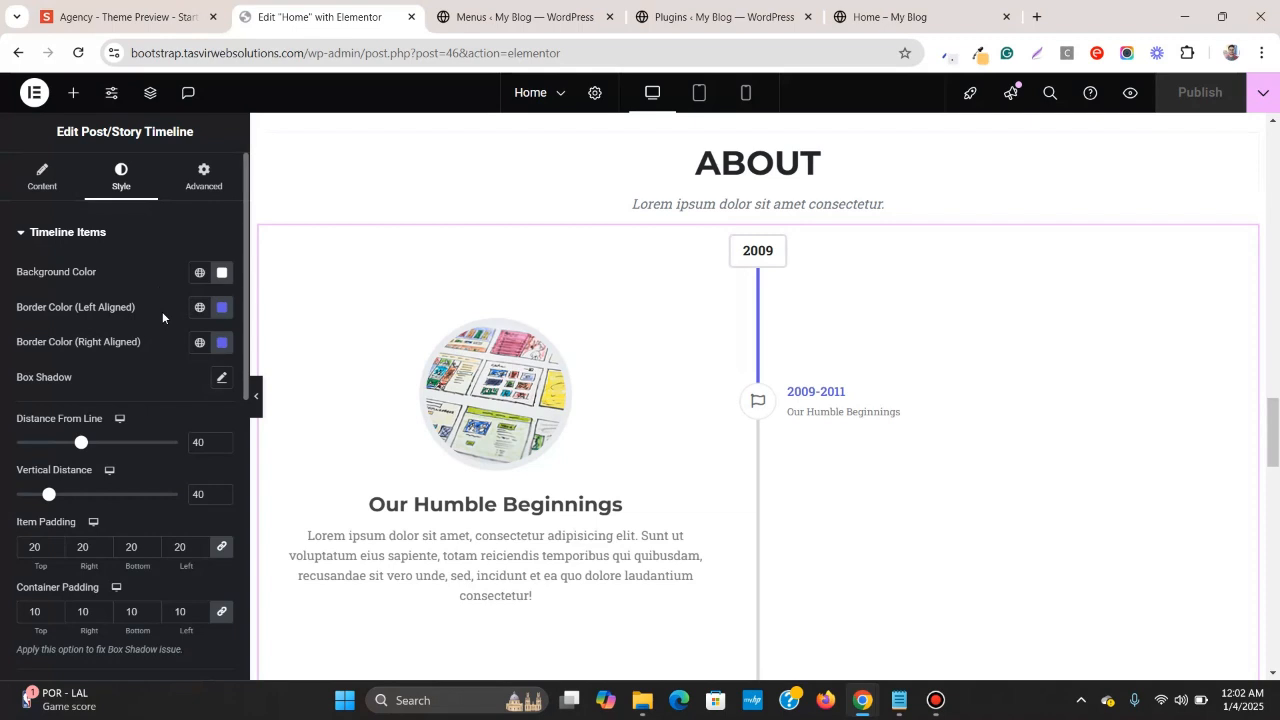
pyautogui.scroll(-4, 162, 311)
pyautogui.scroll(-1, 110, 430)
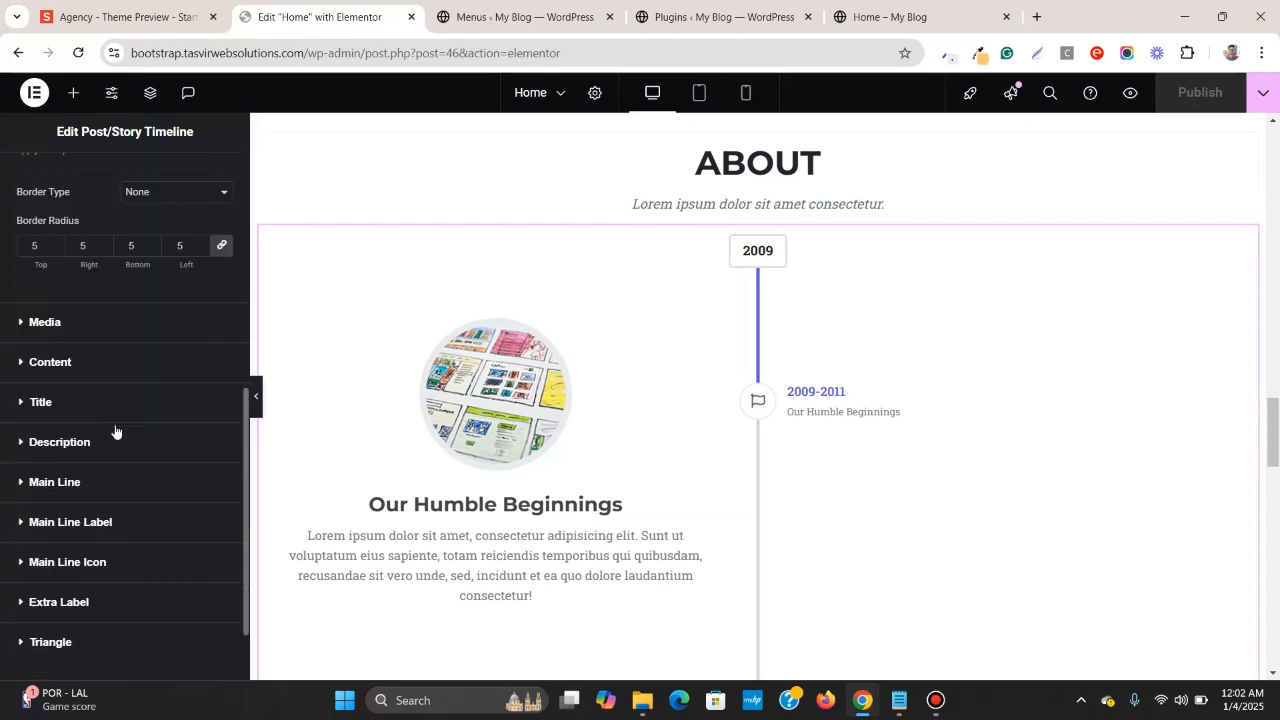
pyautogui.click(118, 490)
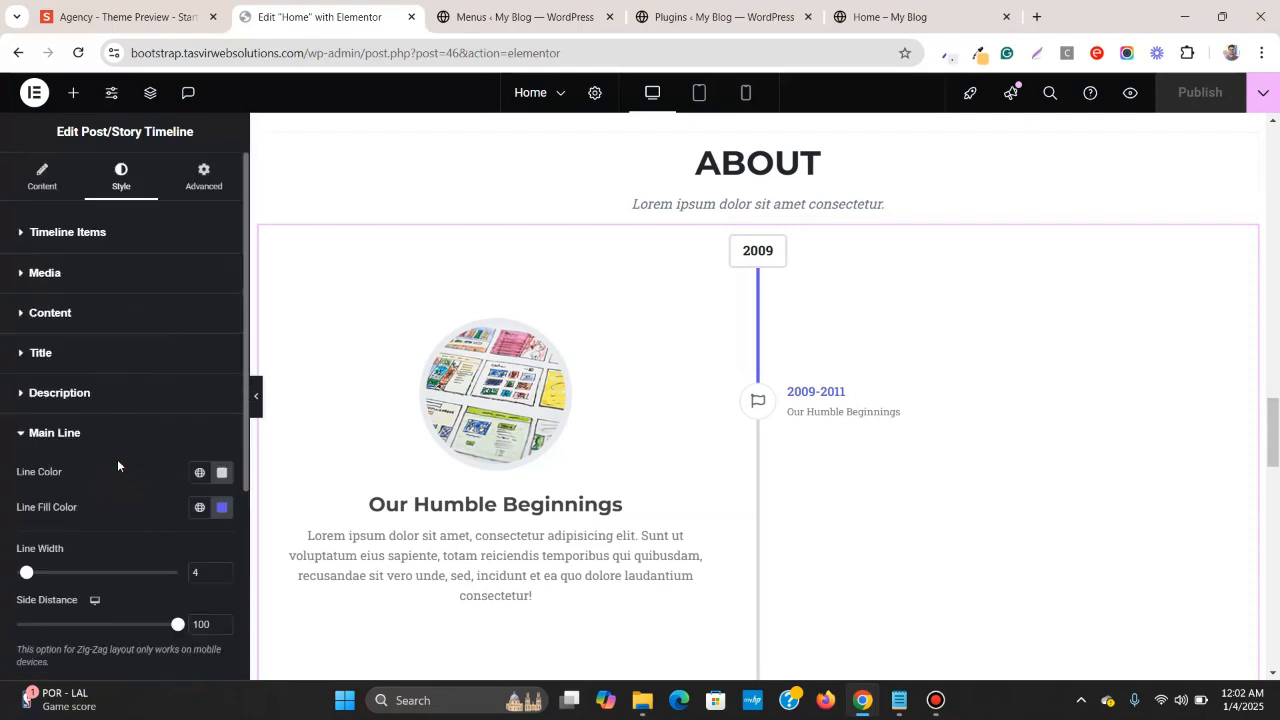
pyautogui.click(199, 472)
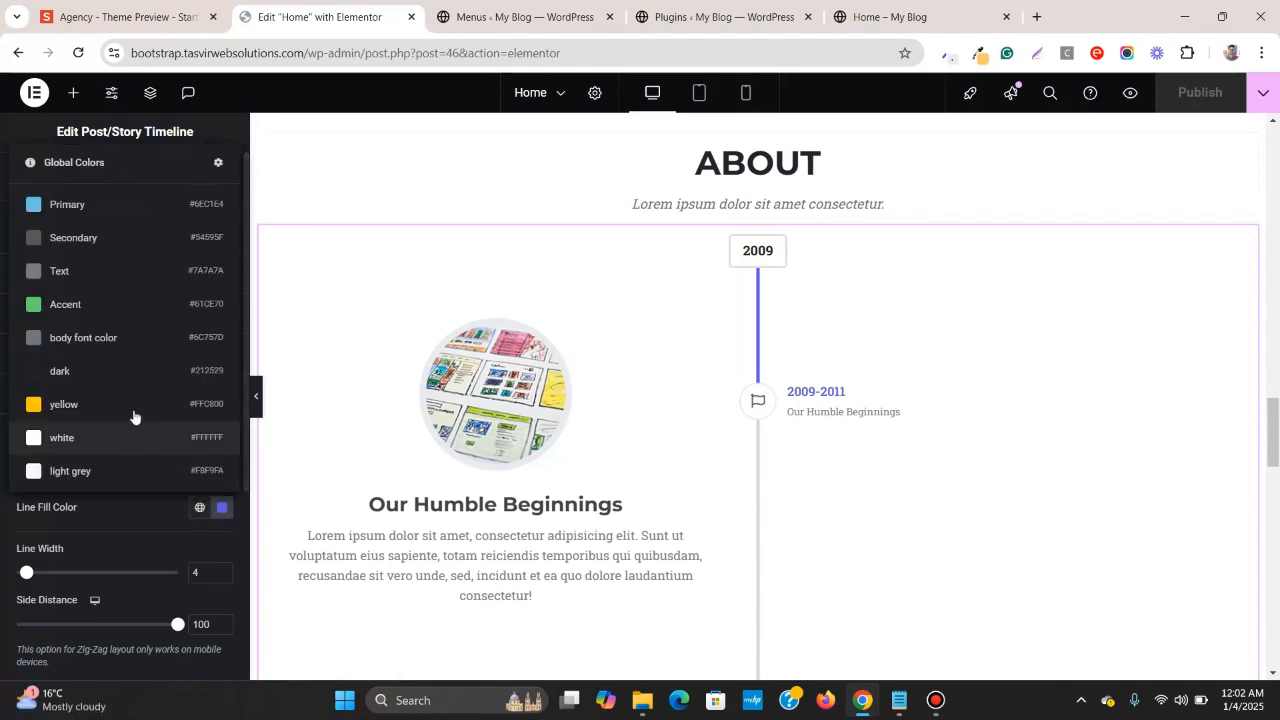
pyautogui.click(143, 406)
pyautogui.scroll(-4, 616, 375)
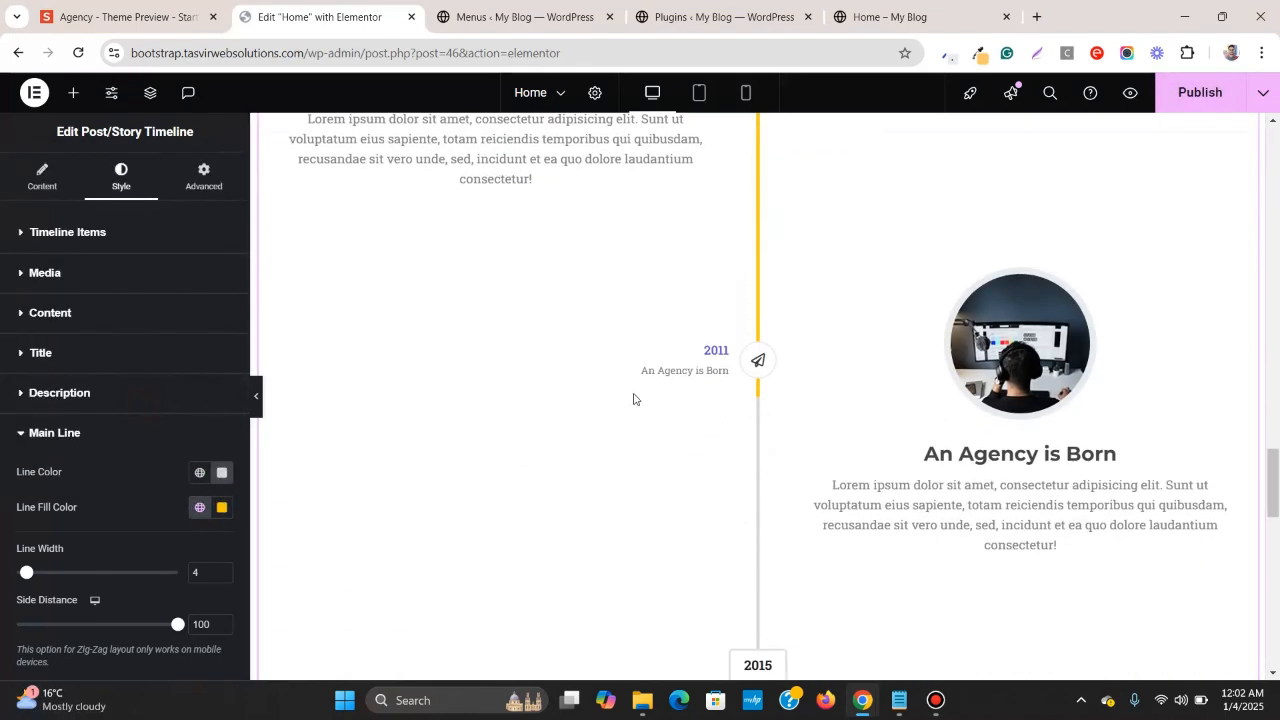
pyautogui.scroll(-10, 628, 392)
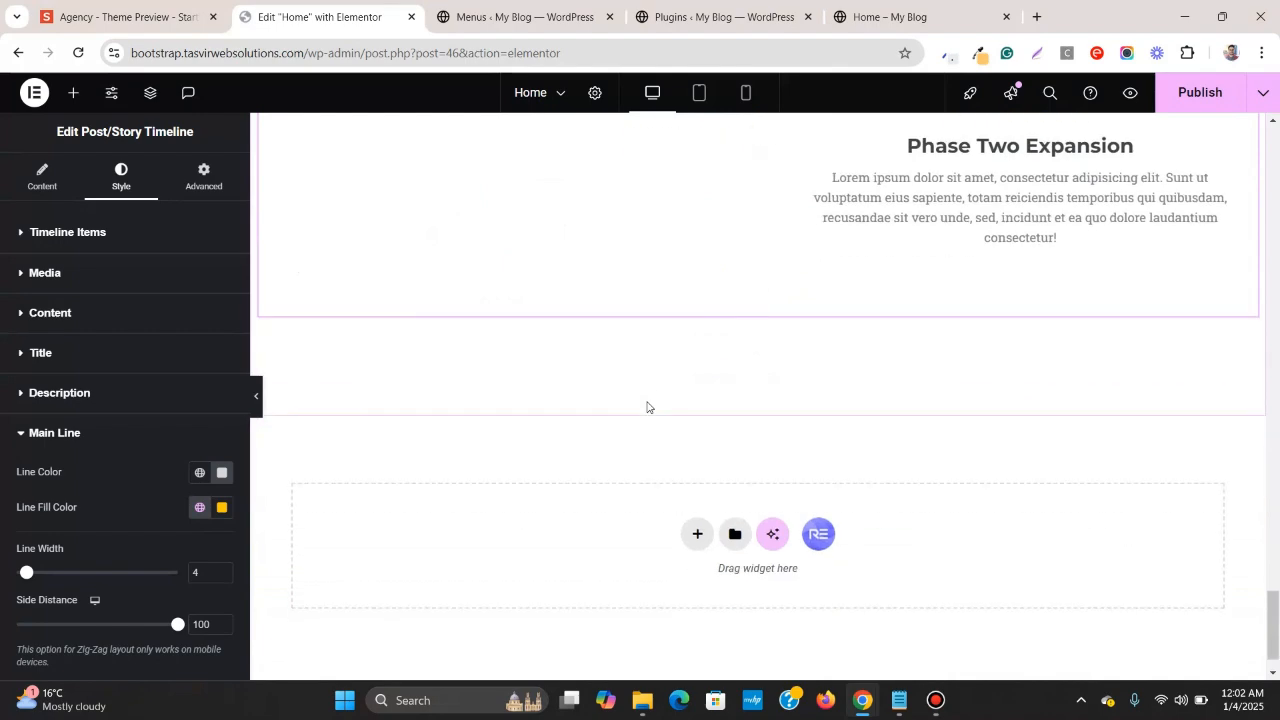
pyautogui.scroll(3, 647, 407)
pyautogui.scroll(12, 647, 407)
pyautogui.scroll(-3, 647, 407)
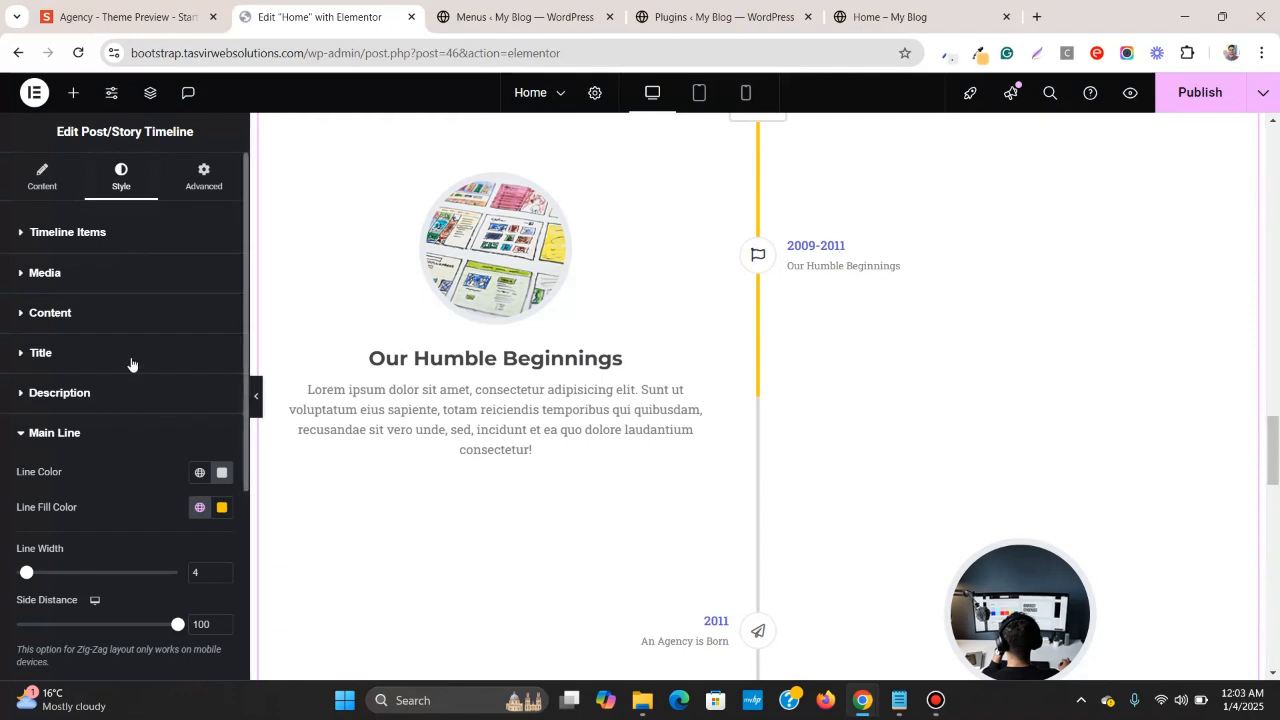
# - Examine the timeline's Description, Timeline Items, Content and Main Line Label style settings for the date labels' color option
pyautogui.click(148, 405)
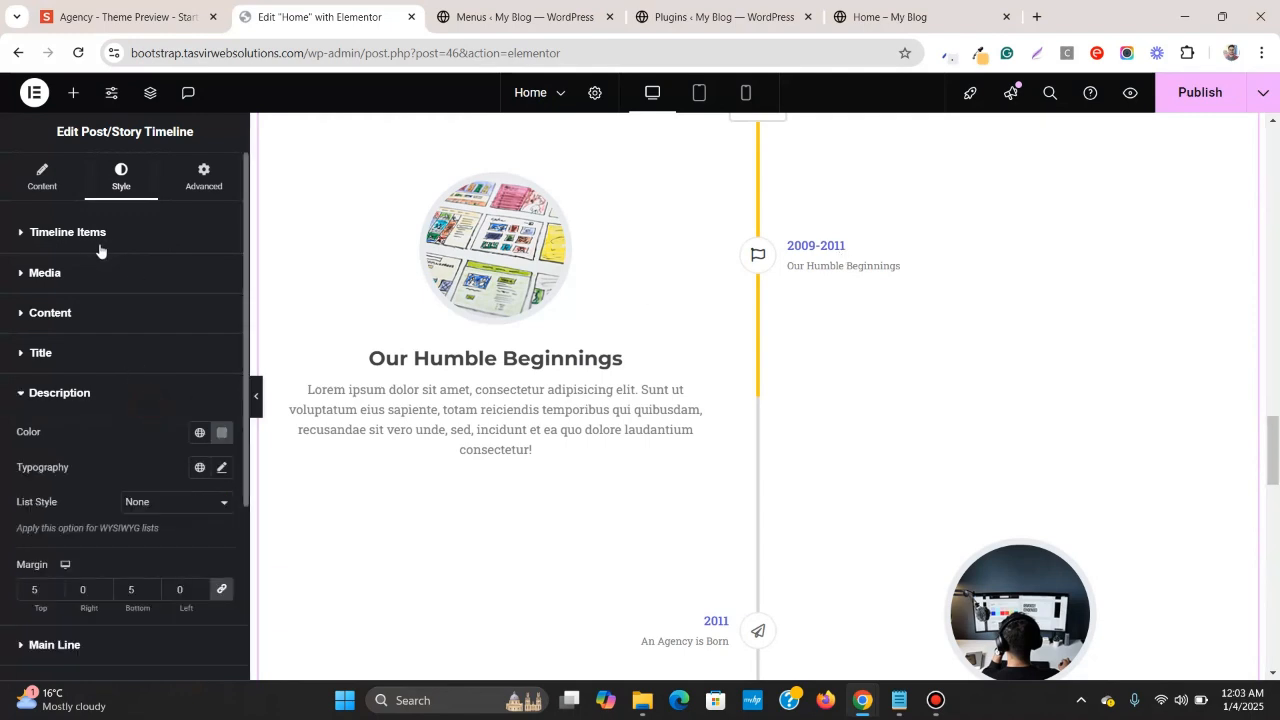
pyautogui.click(50, 385)
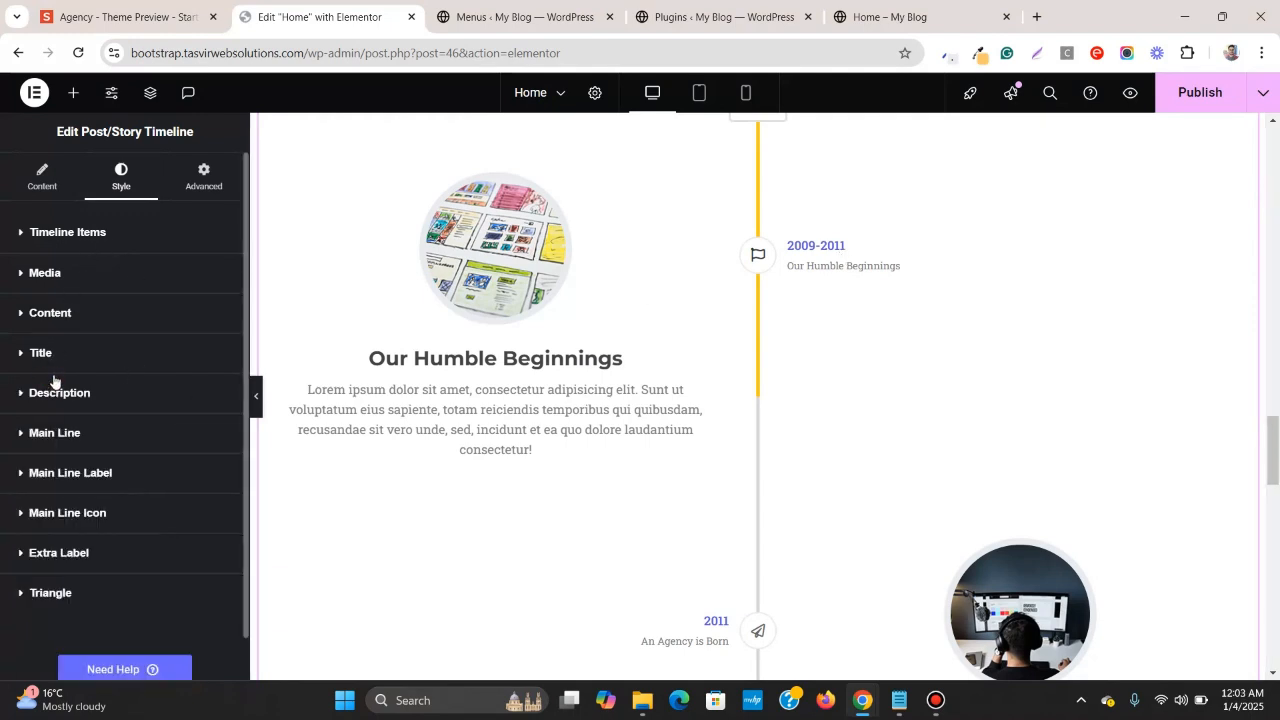
pyautogui.click(105, 245)
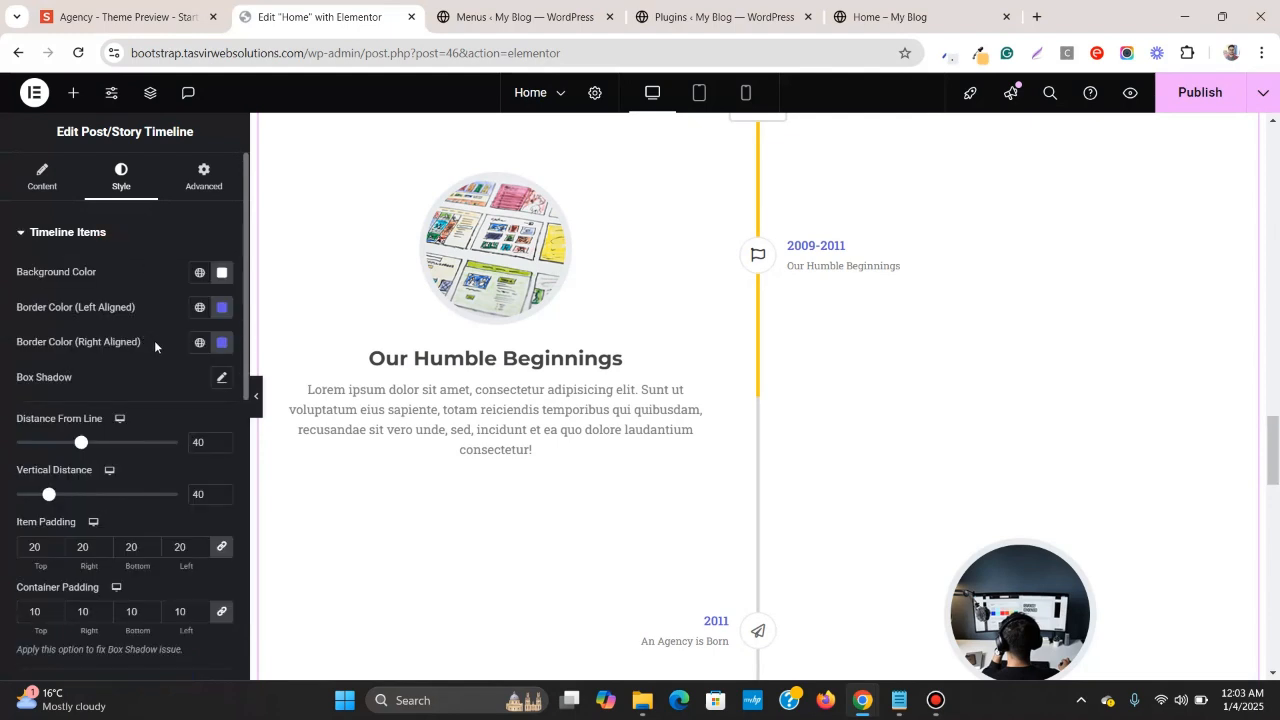
pyautogui.scroll(-4, 154, 342)
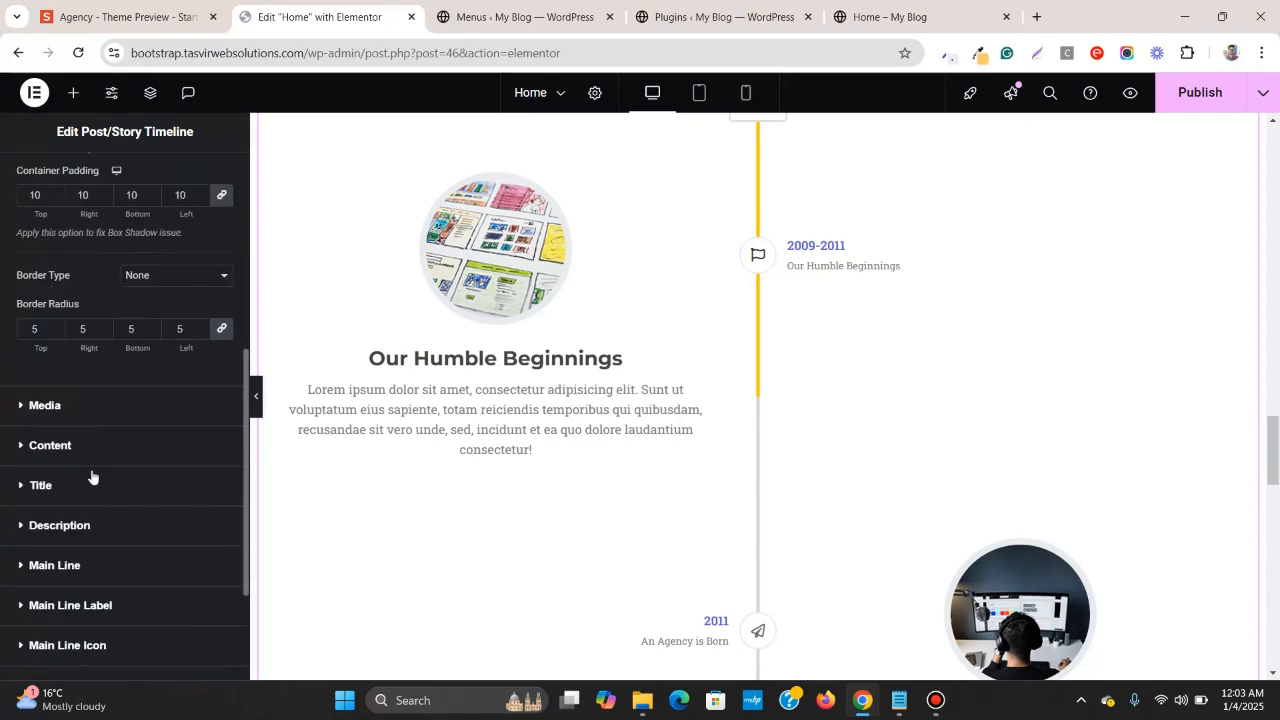
pyautogui.click(112, 450)
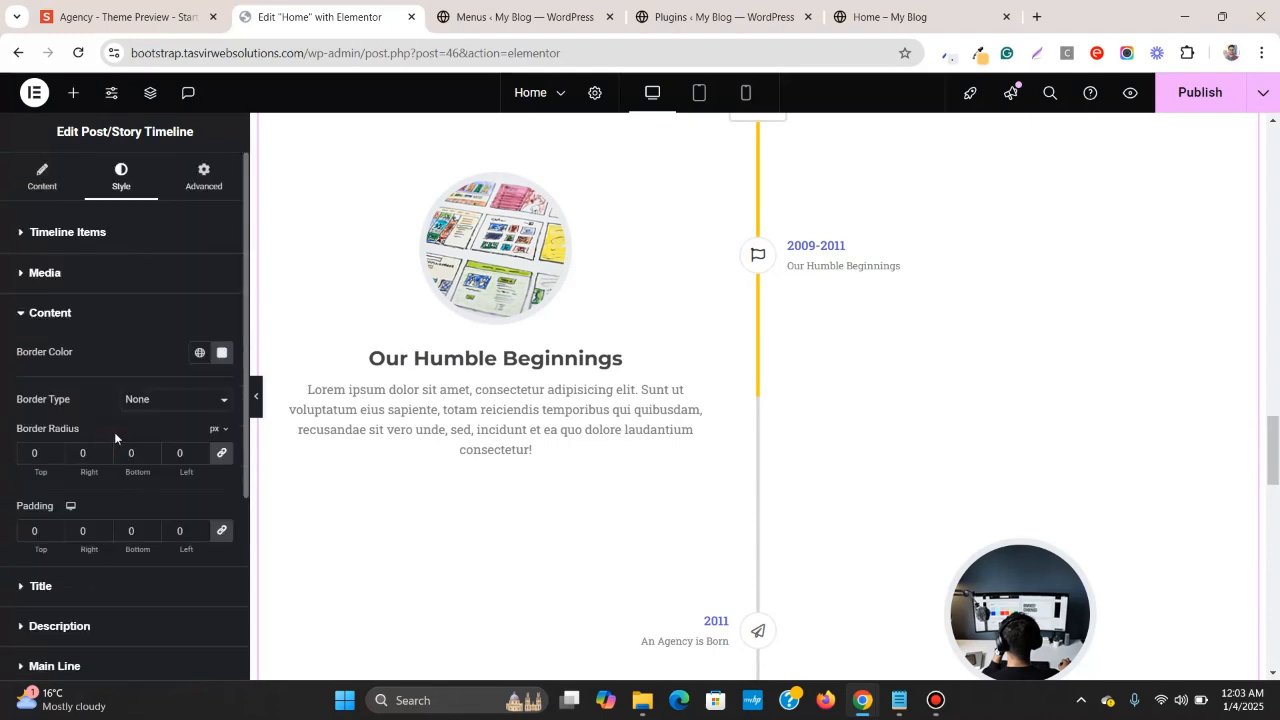
pyautogui.scroll(-3, 114, 432)
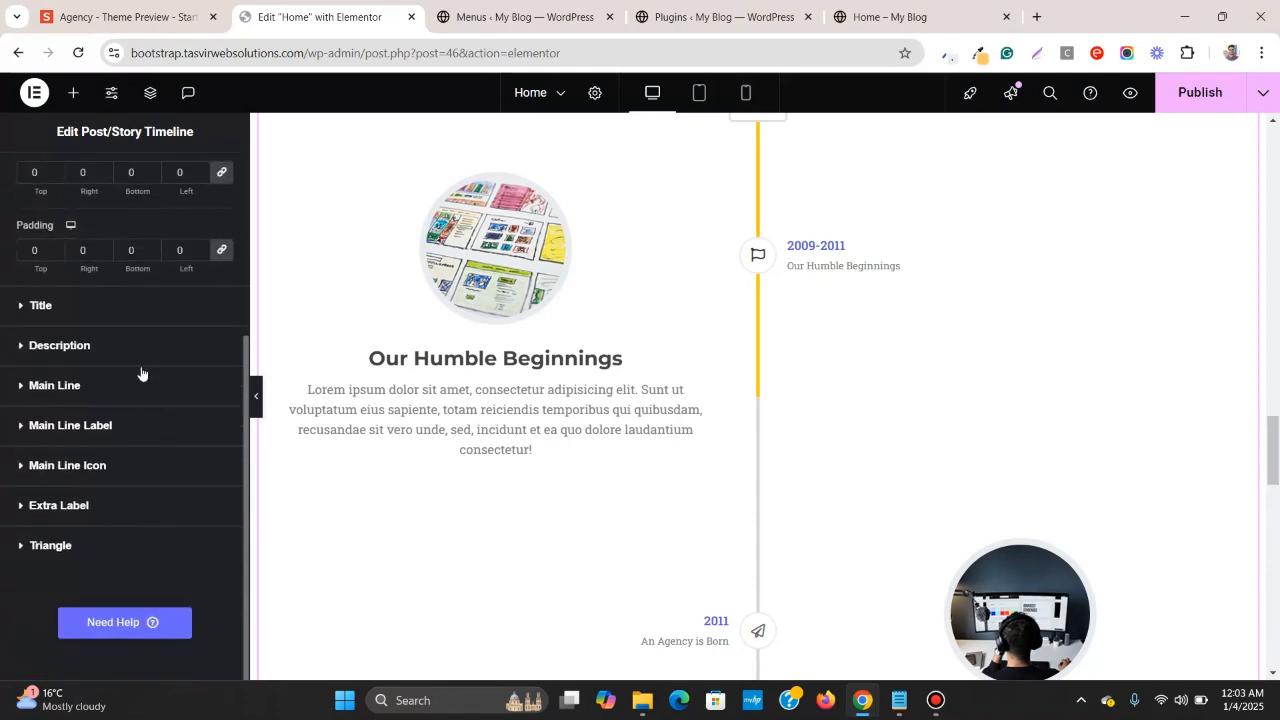
pyautogui.click(134, 426)
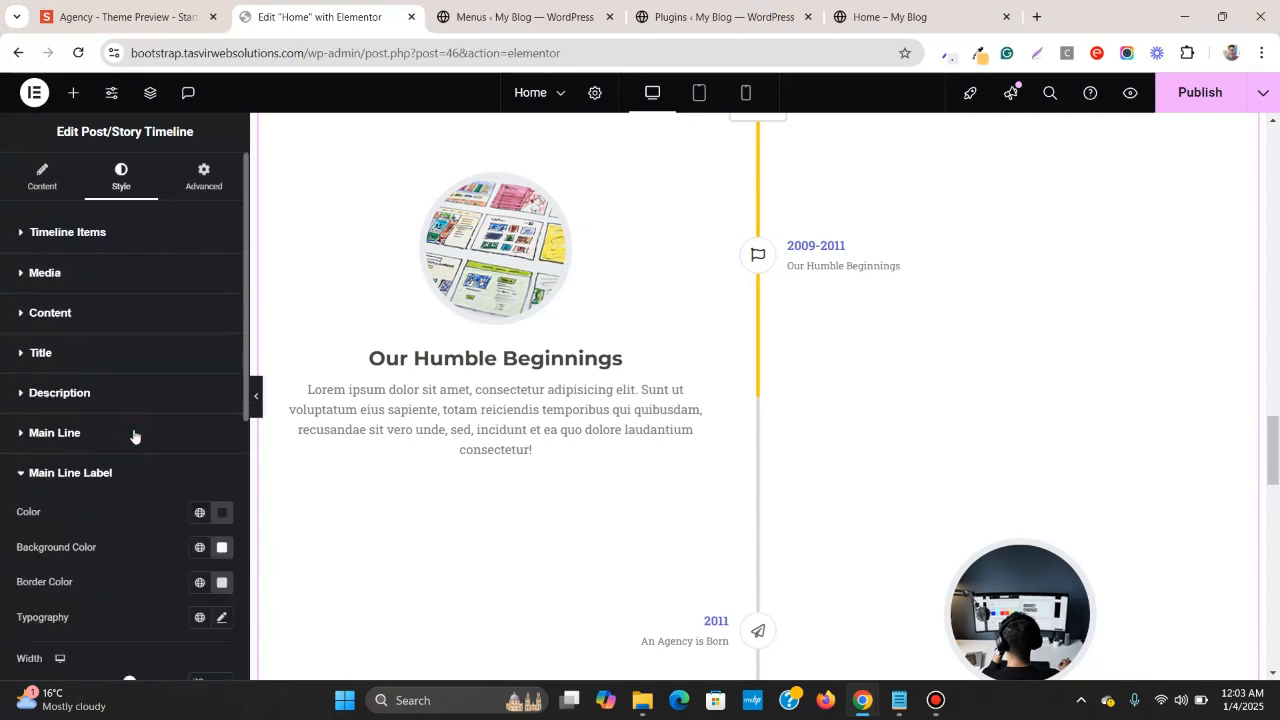
pyautogui.scroll(-5, 136, 440)
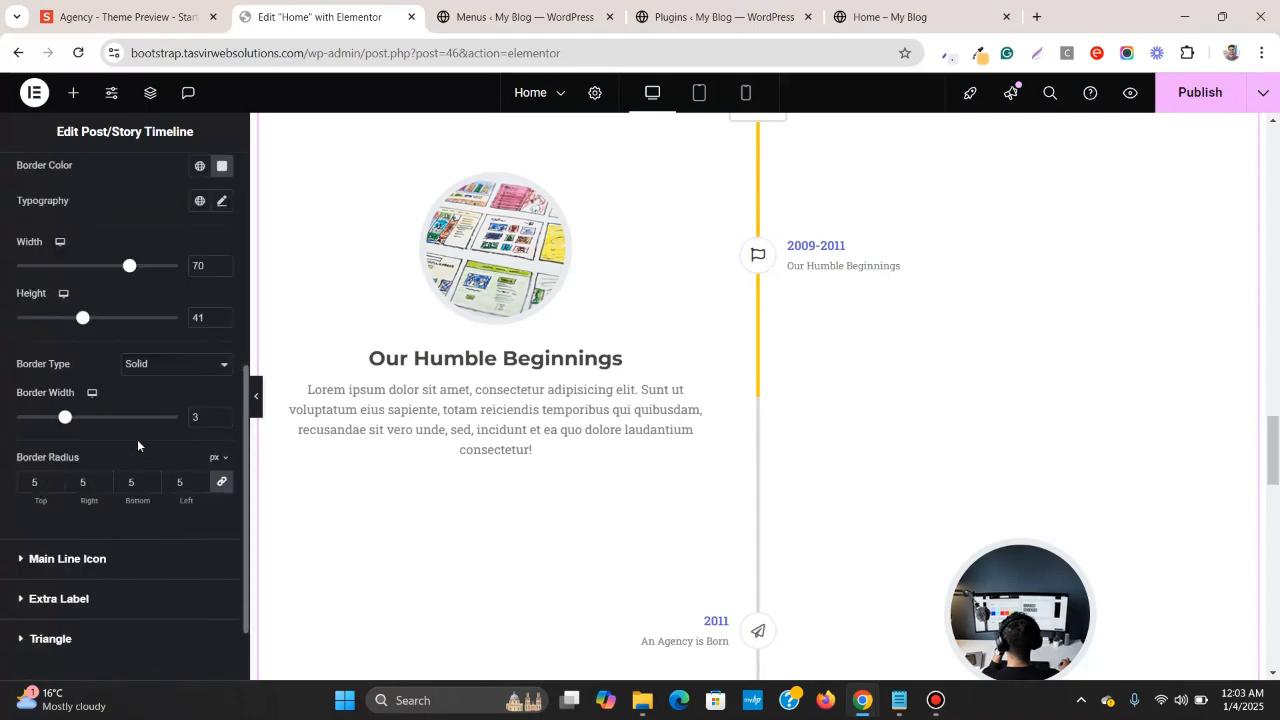
pyautogui.scroll(3, 138, 446)
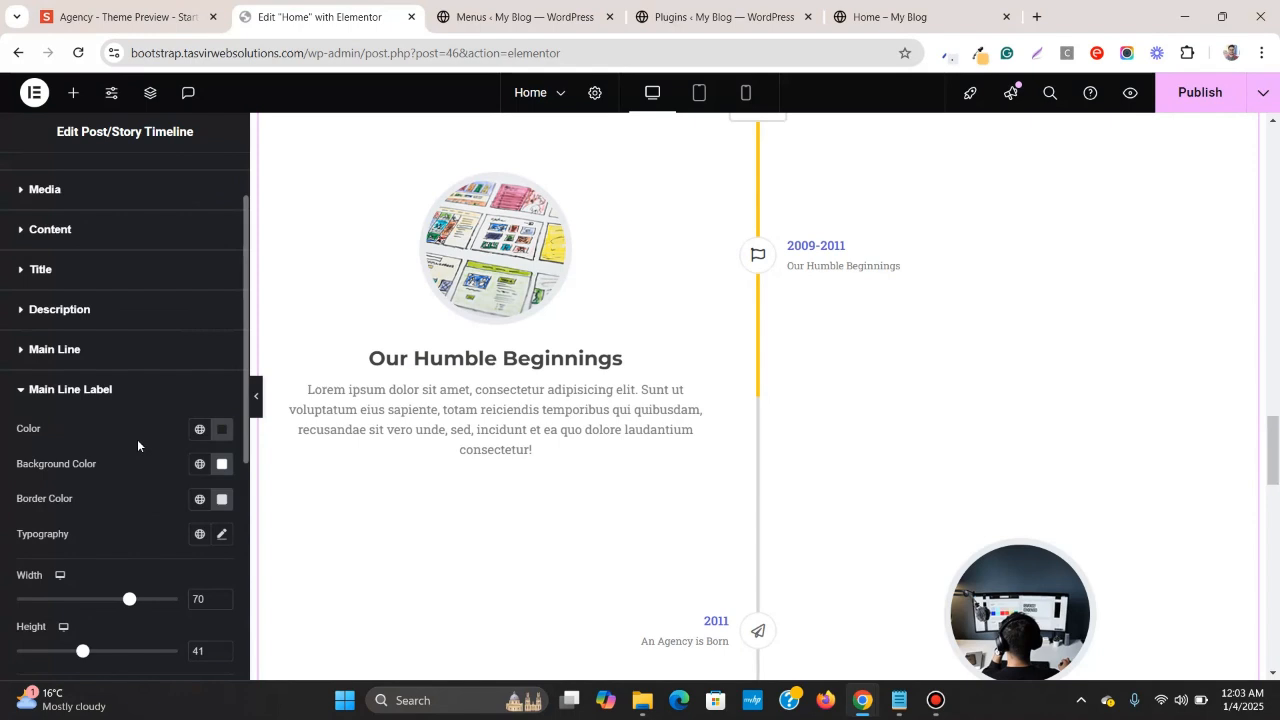
pyautogui.scroll(-5, 138, 446)
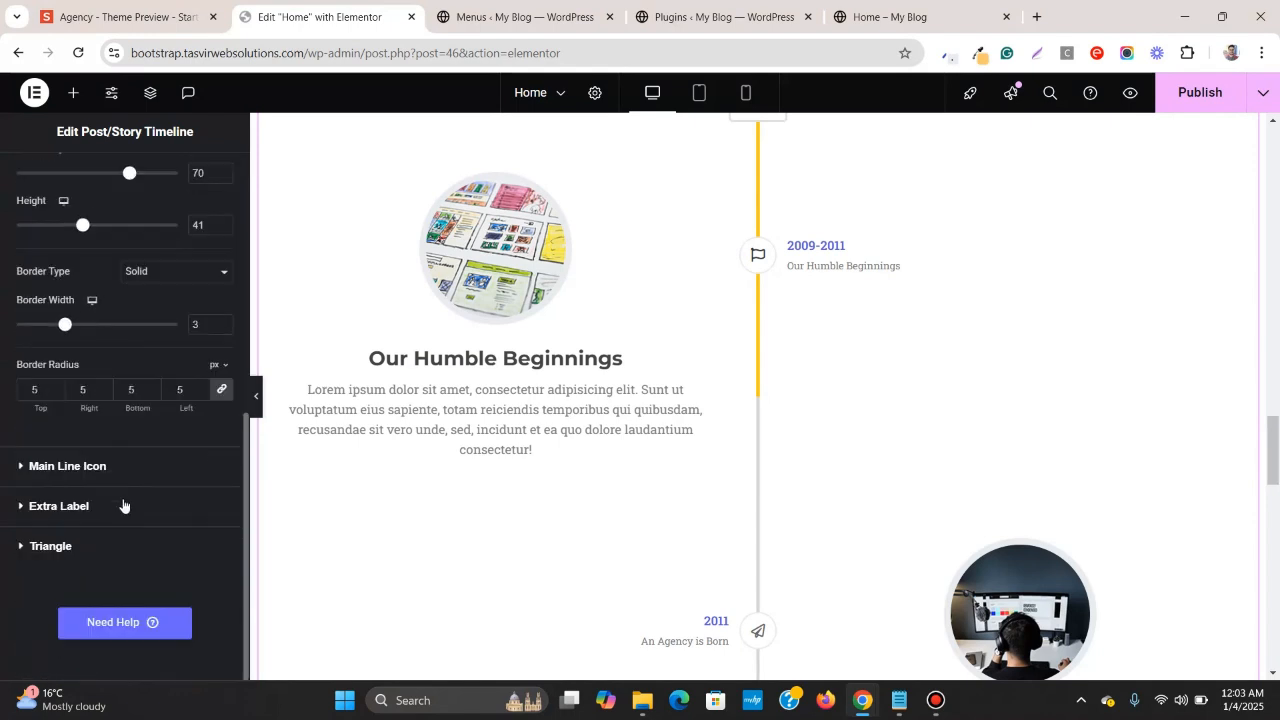
# - Set the timeline's Extra Label primary label color to the global yellow
pyautogui.click(120, 514)
pyautogui.scroll(-4, 128, 493)
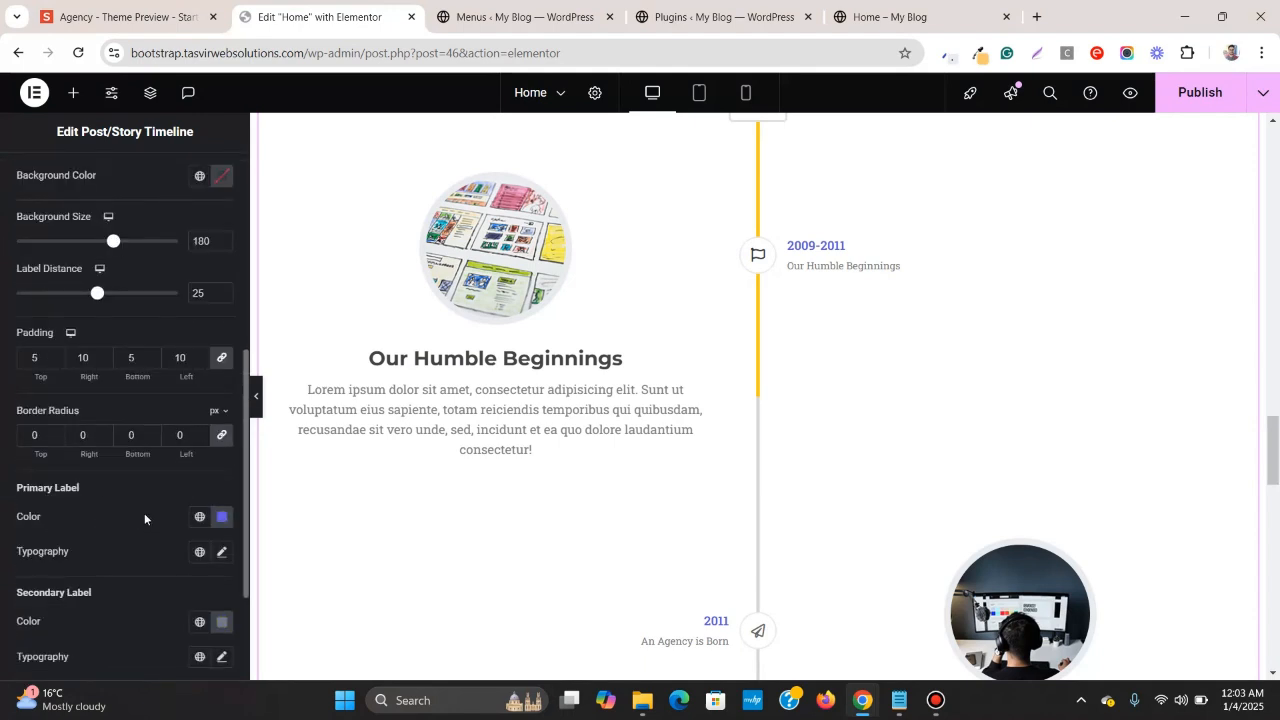
pyautogui.click(194, 520)
pyautogui.click(158, 414)
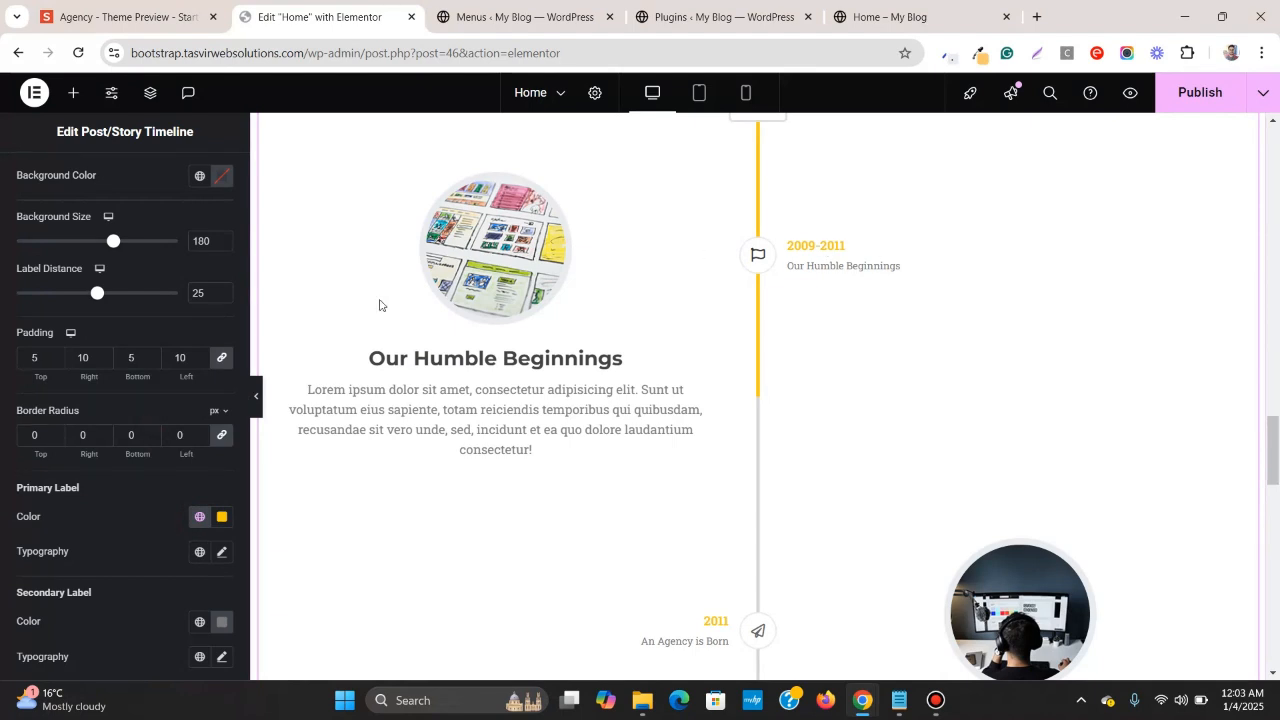
# - Hide the widget settings to review the whole About timeline from 2009 to Phase Two Expansion, and show the settings again
pyautogui.scroll(4, 67, 305)
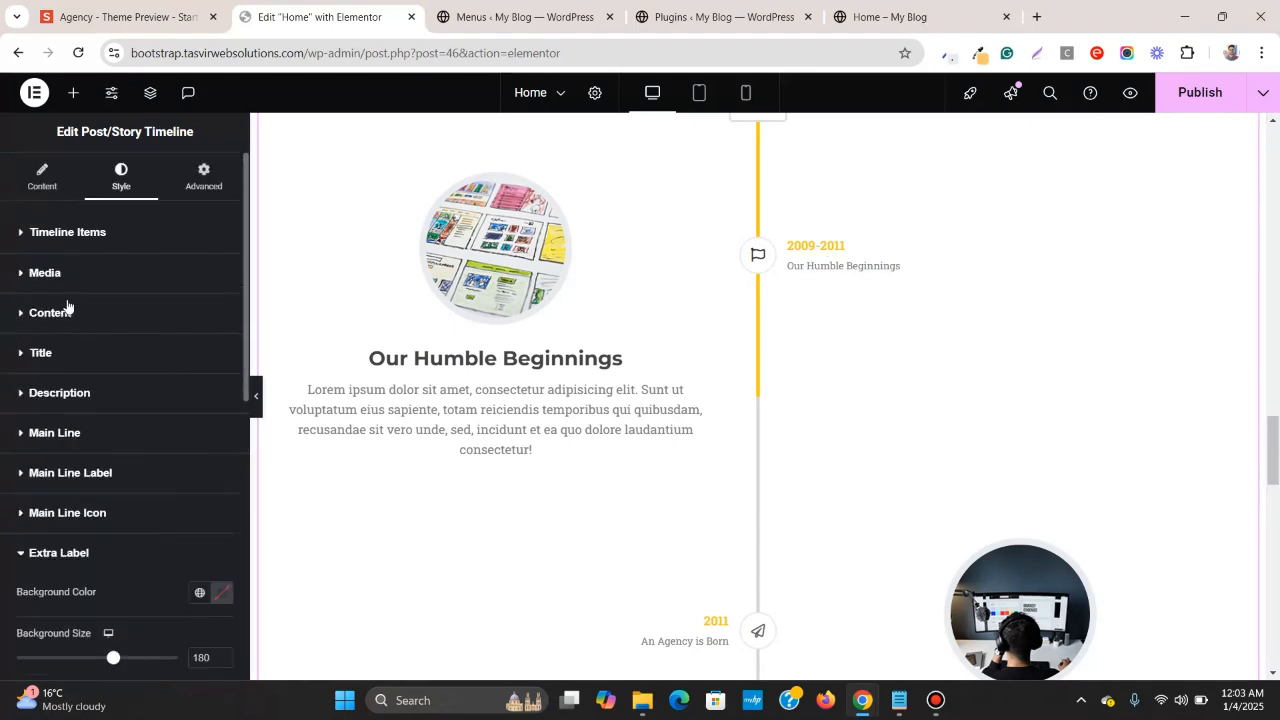
pyautogui.click(256, 396)
pyautogui.scroll(-4, 262, 392)
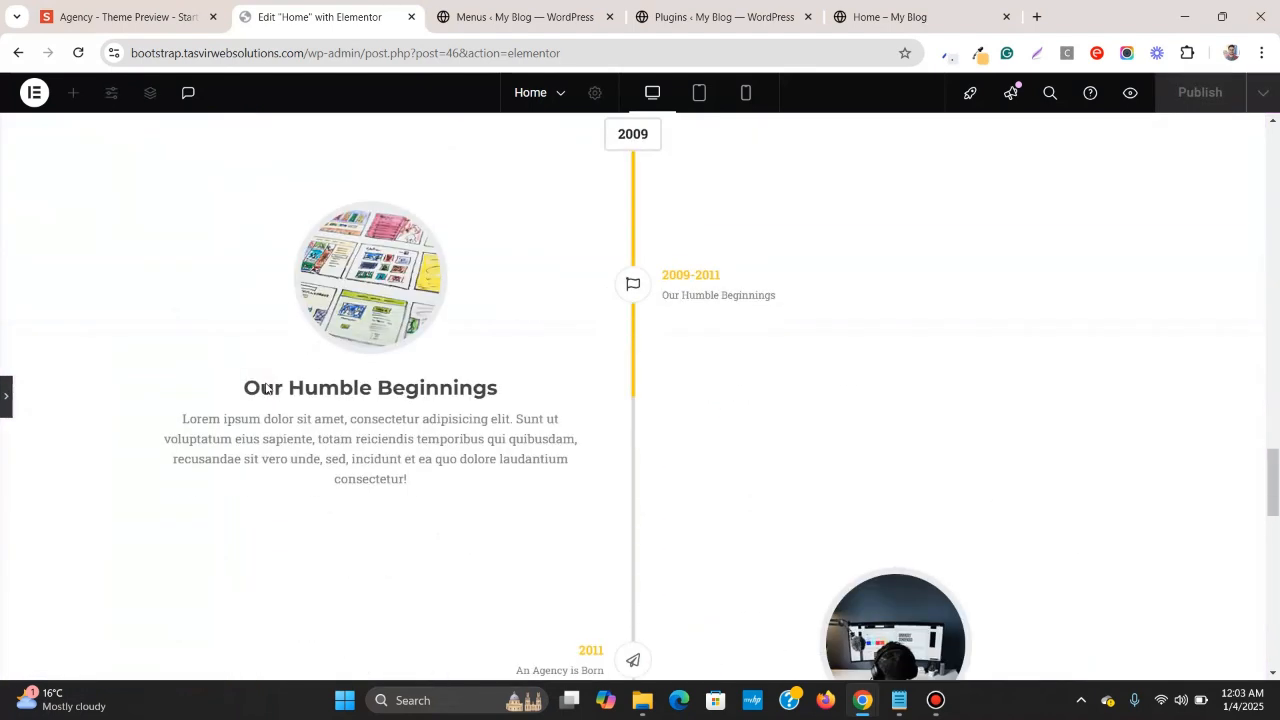
pyautogui.scroll(-7, 270, 385)
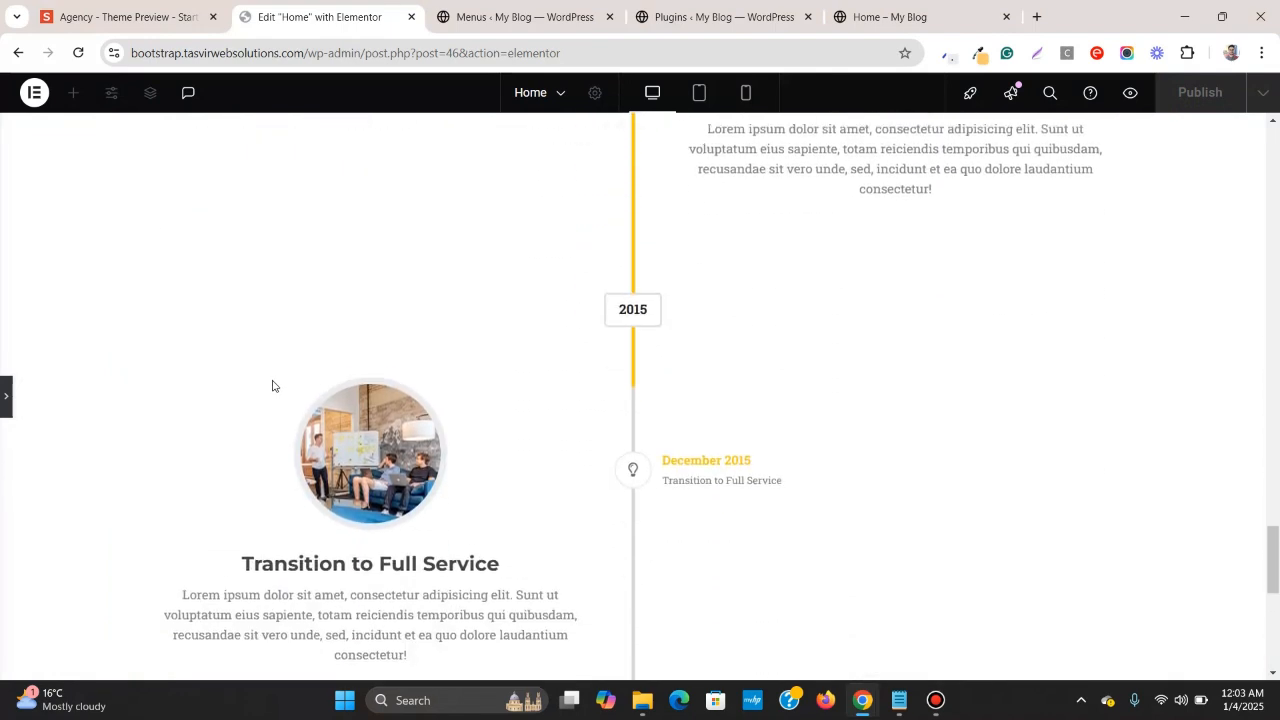
pyautogui.scroll(-6, 276, 386)
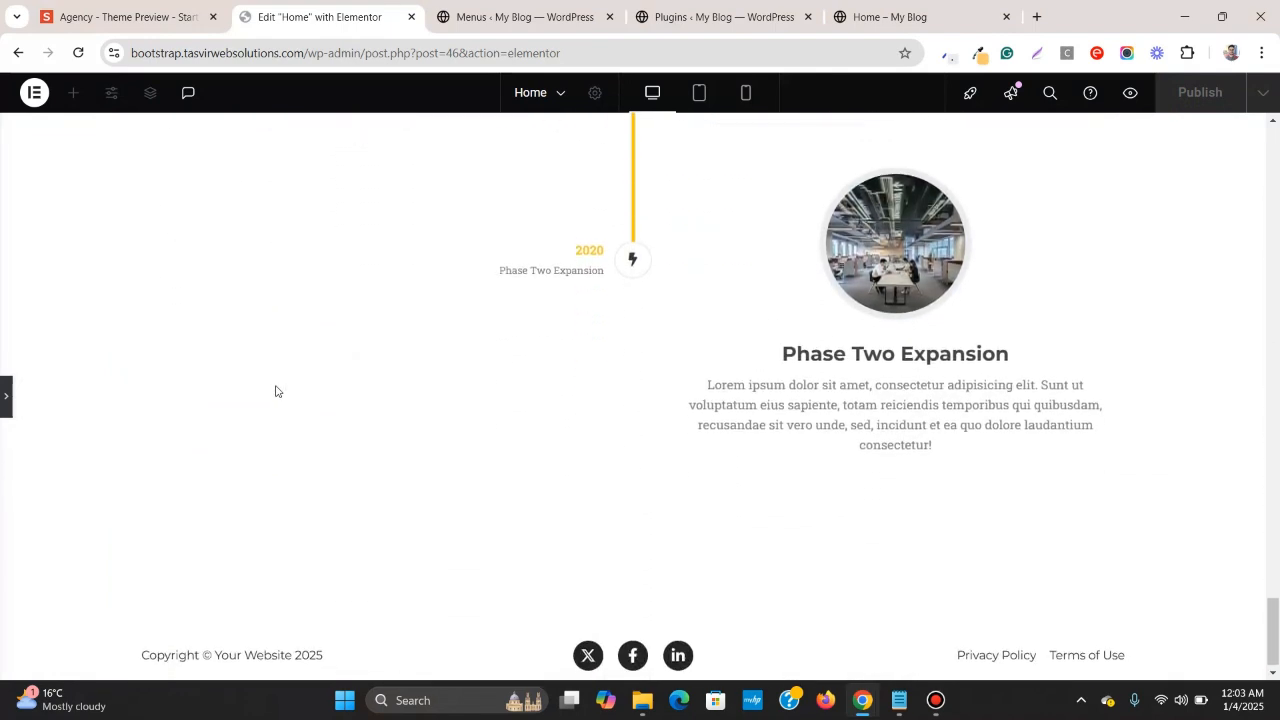
pyautogui.scroll(15, 278, 400)
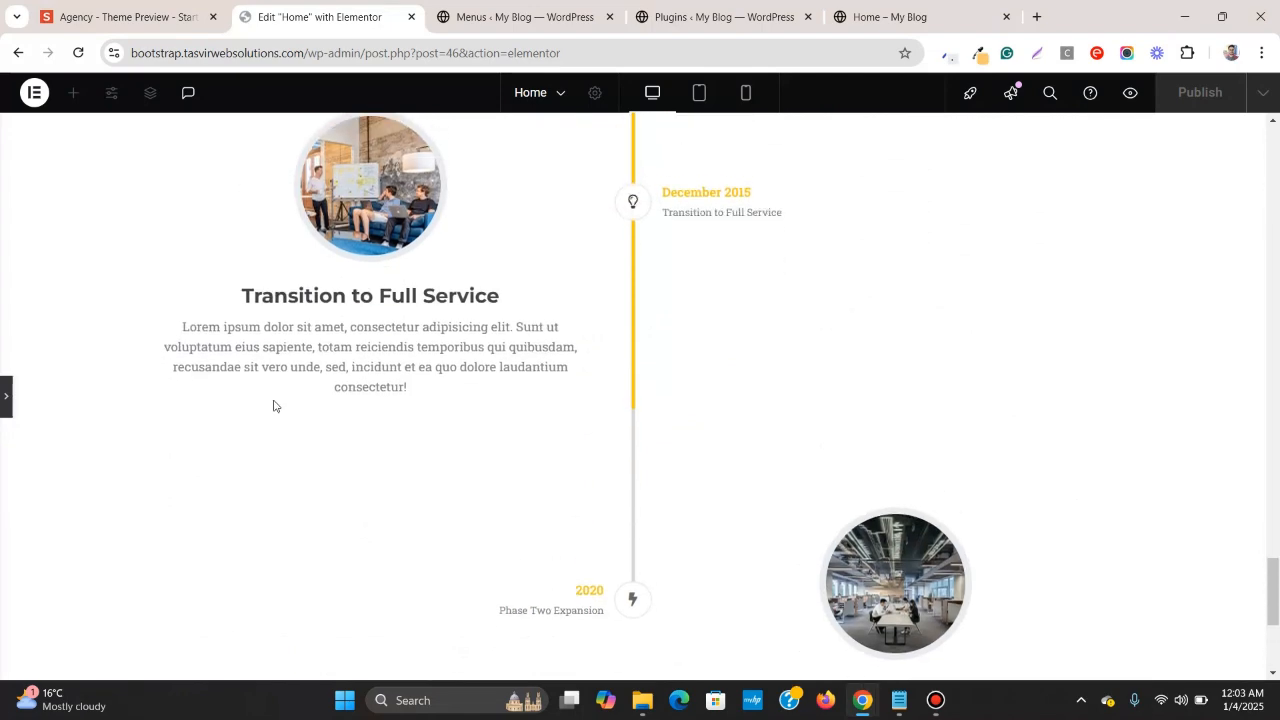
pyautogui.scroll(3, 274, 404)
pyautogui.scroll(-6, 274, 404)
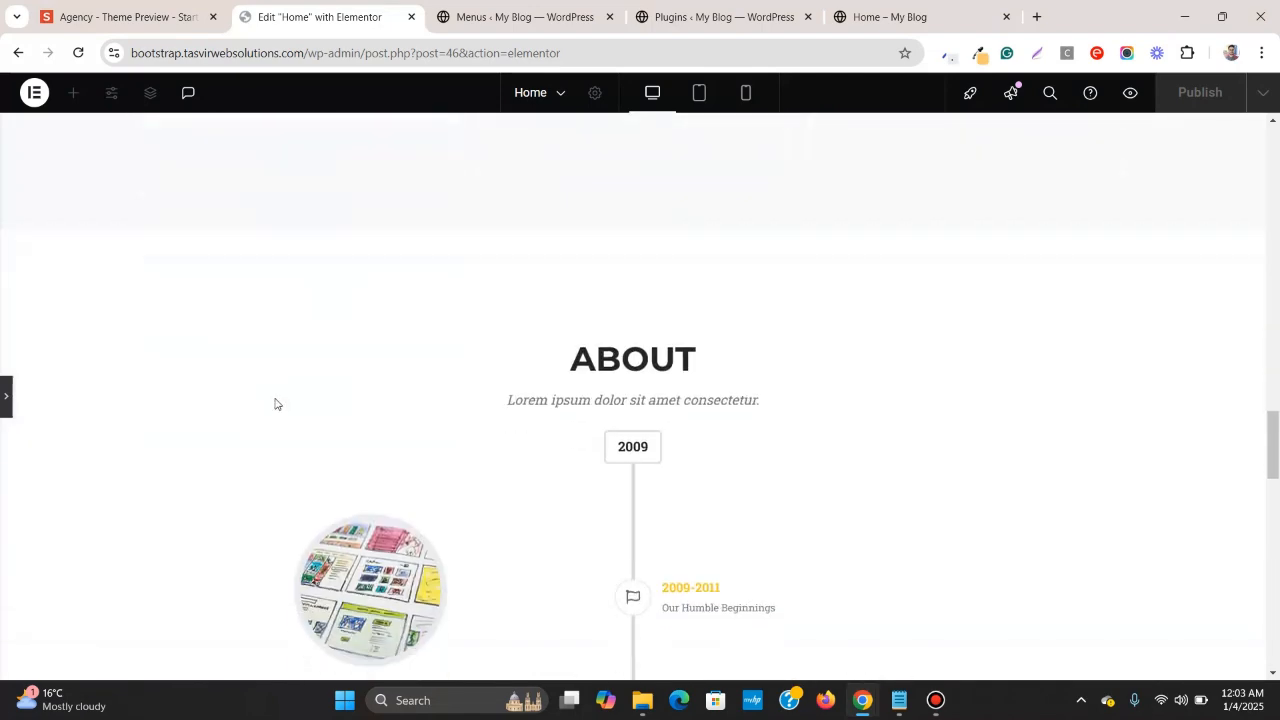
pyautogui.scroll(-4, 7, 398)
pyautogui.click(7, 398)
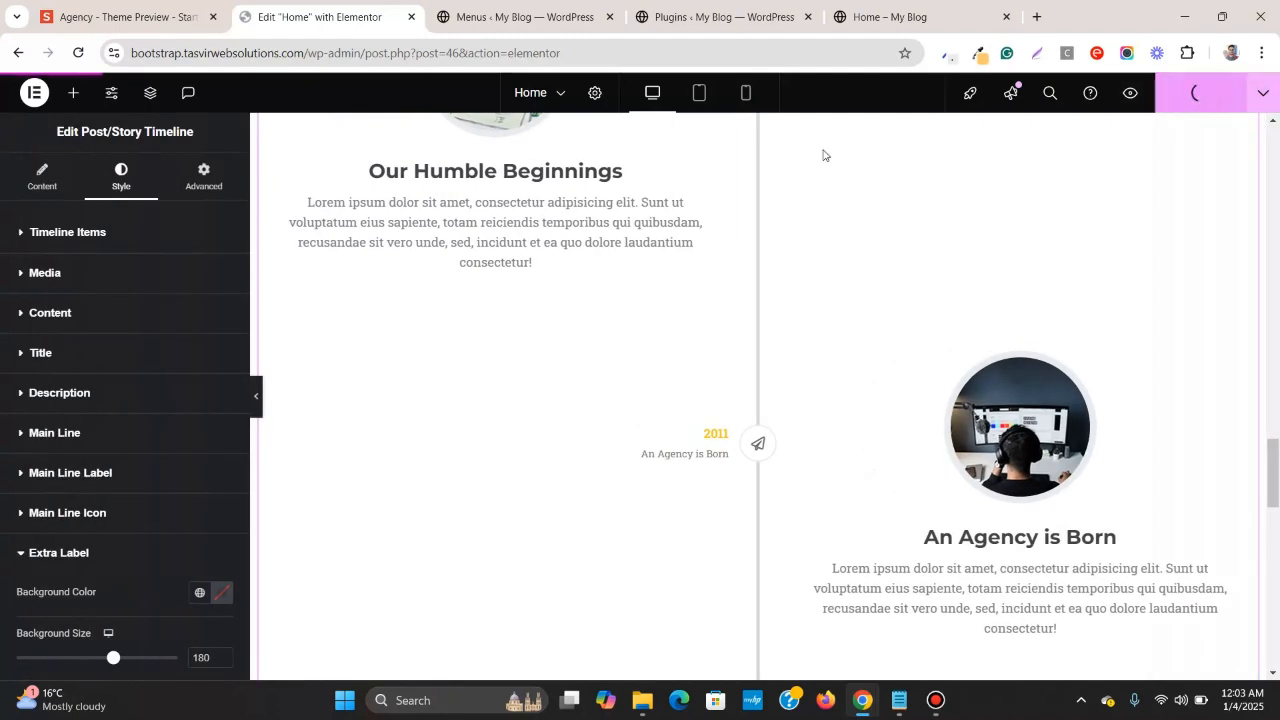
# - Review the About section's story timeline from the first to the last entry in the tablet preview
pyautogui.scroll(6, 814, 246)
pyautogui.scroll(-2, 826, 249)
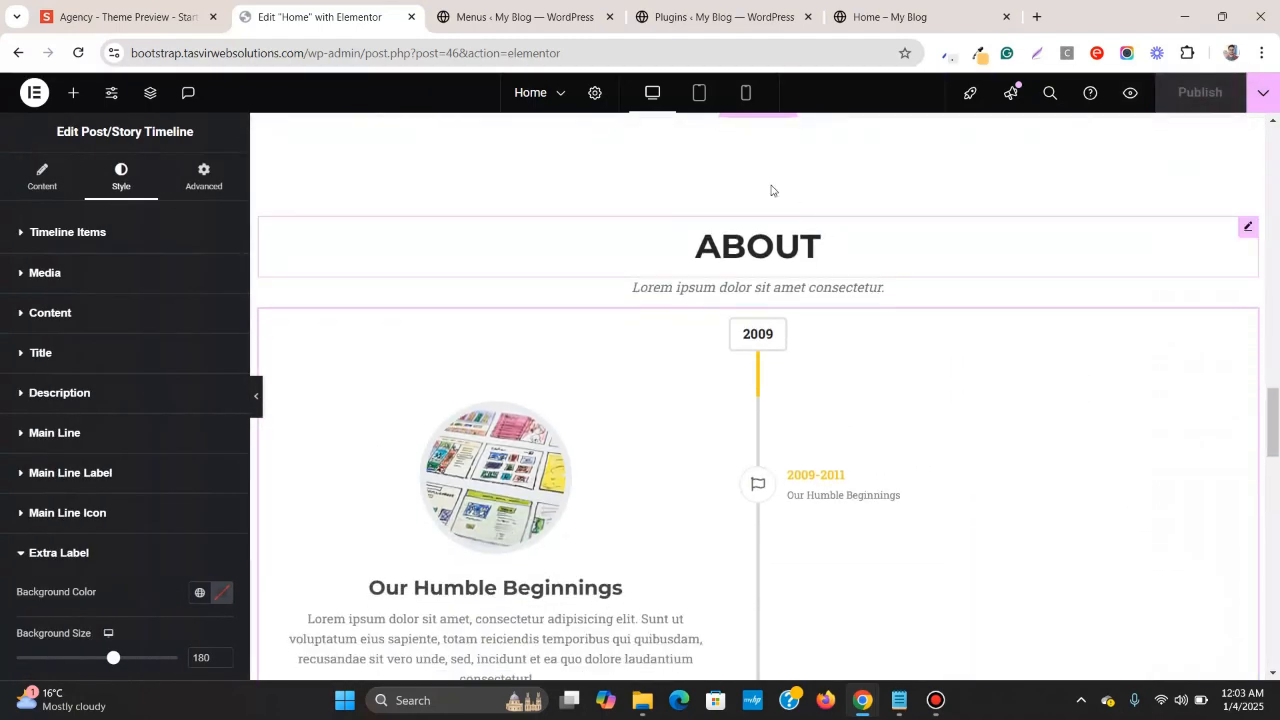
pyautogui.click(714, 103)
pyautogui.scroll(-3, 880, 210)
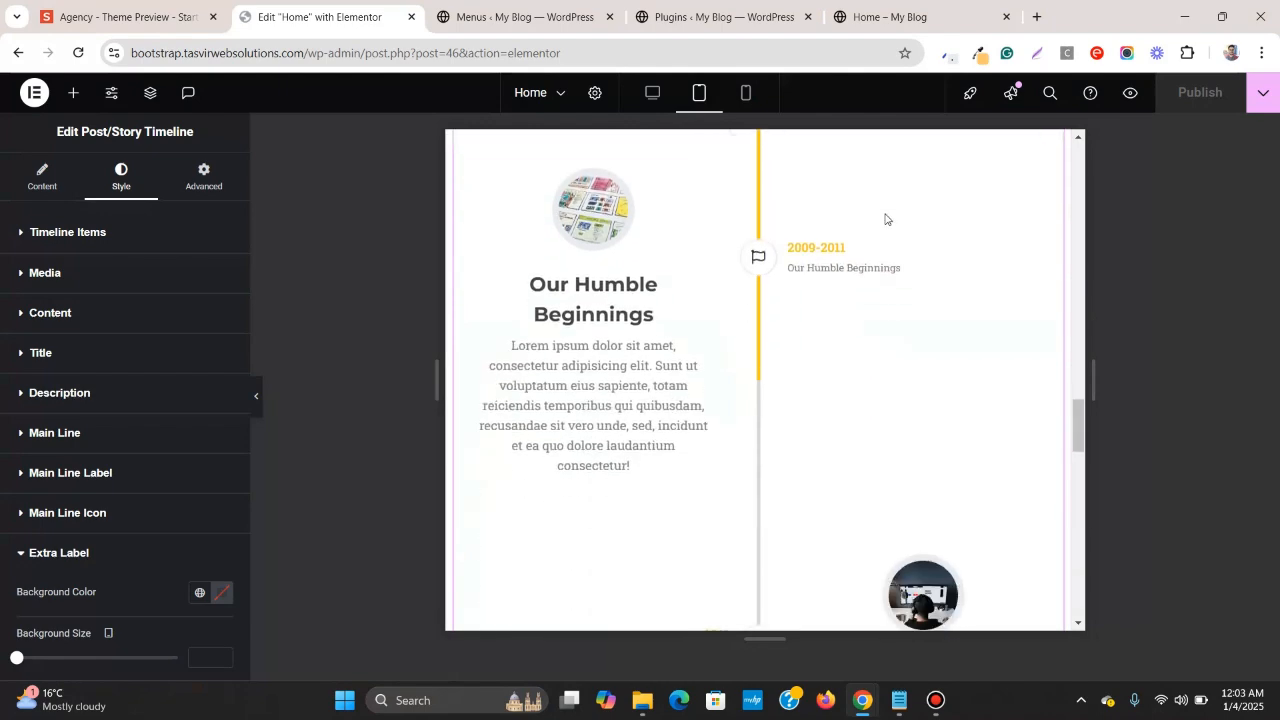
pyautogui.scroll(-10, 885, 220)
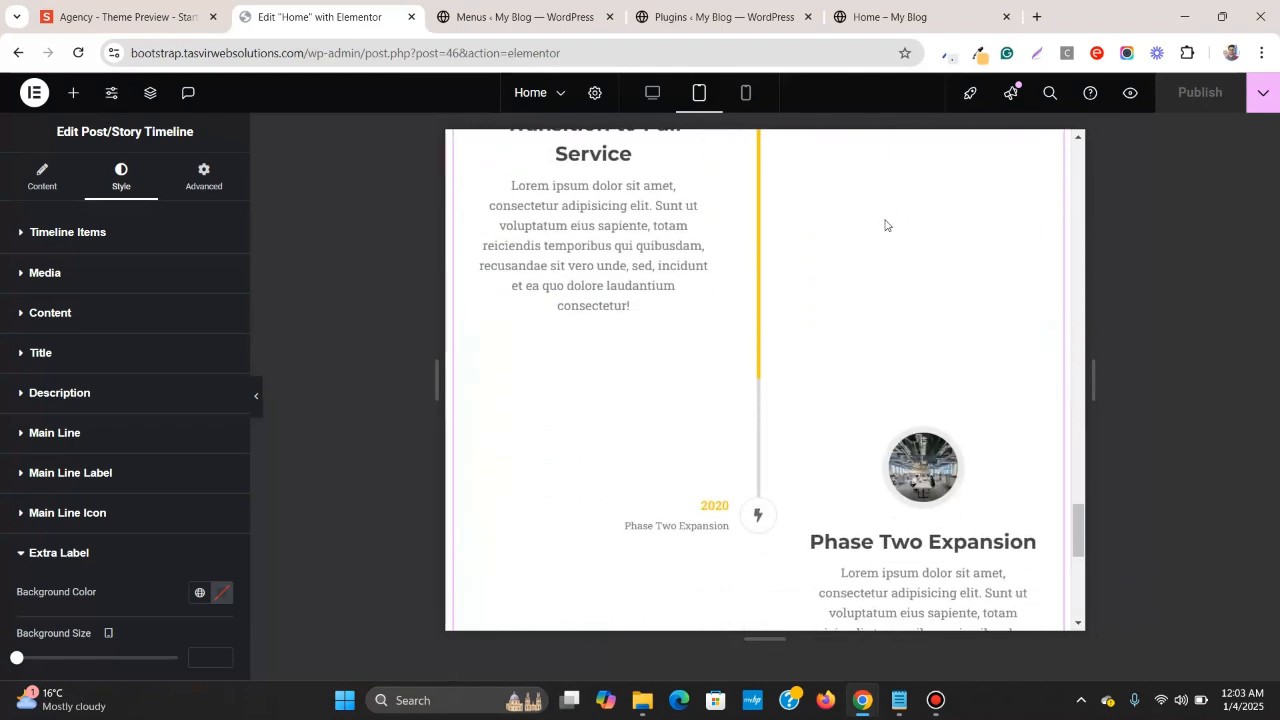
pyautogui.scroll(-3, 885, 225)
pyautogui.scroll(12, 886, 224)
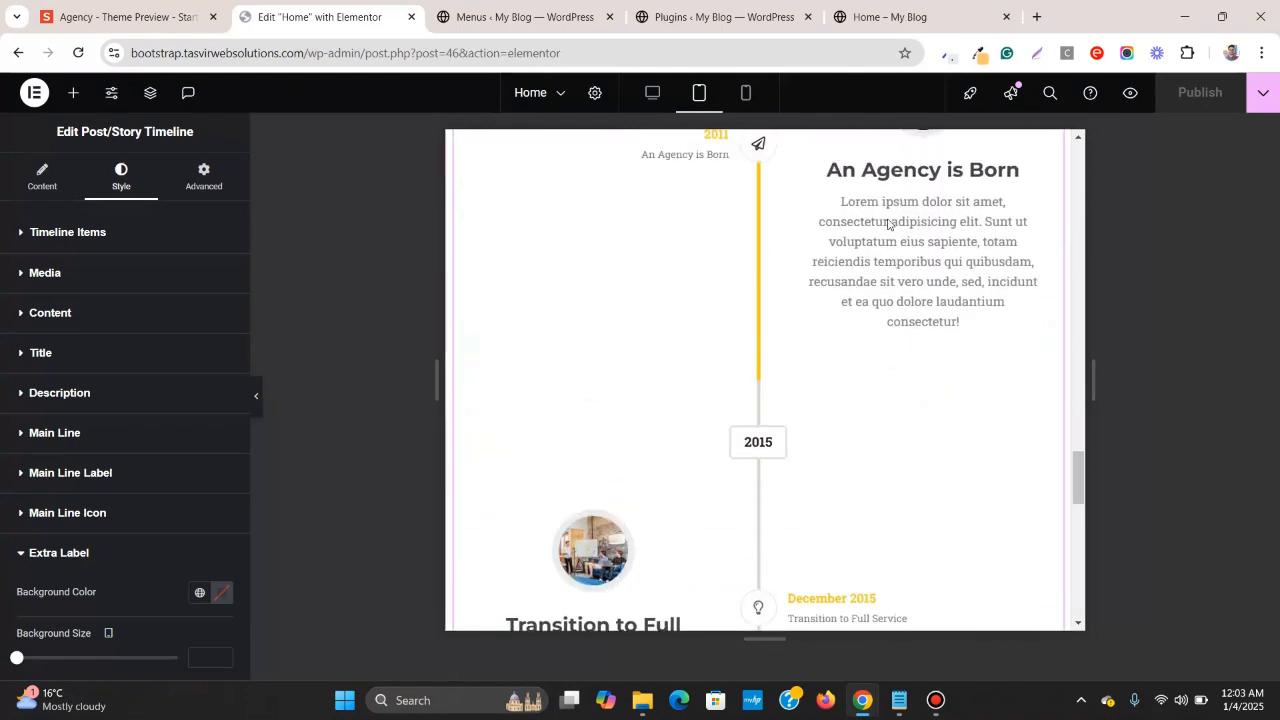
pyautogui.scroll(5, 887, 224)
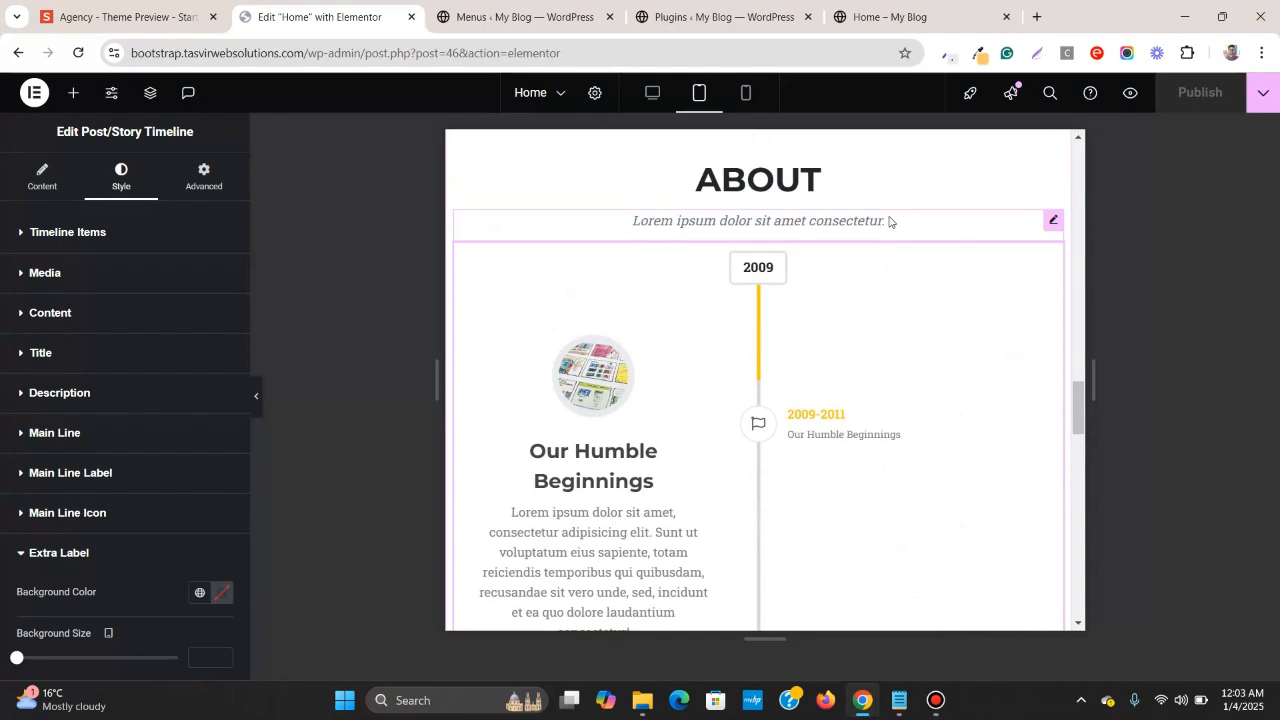
# - Review the About section's story timeline in the mobile preview and return to the desktop view
pyautogui.click(746, 95)
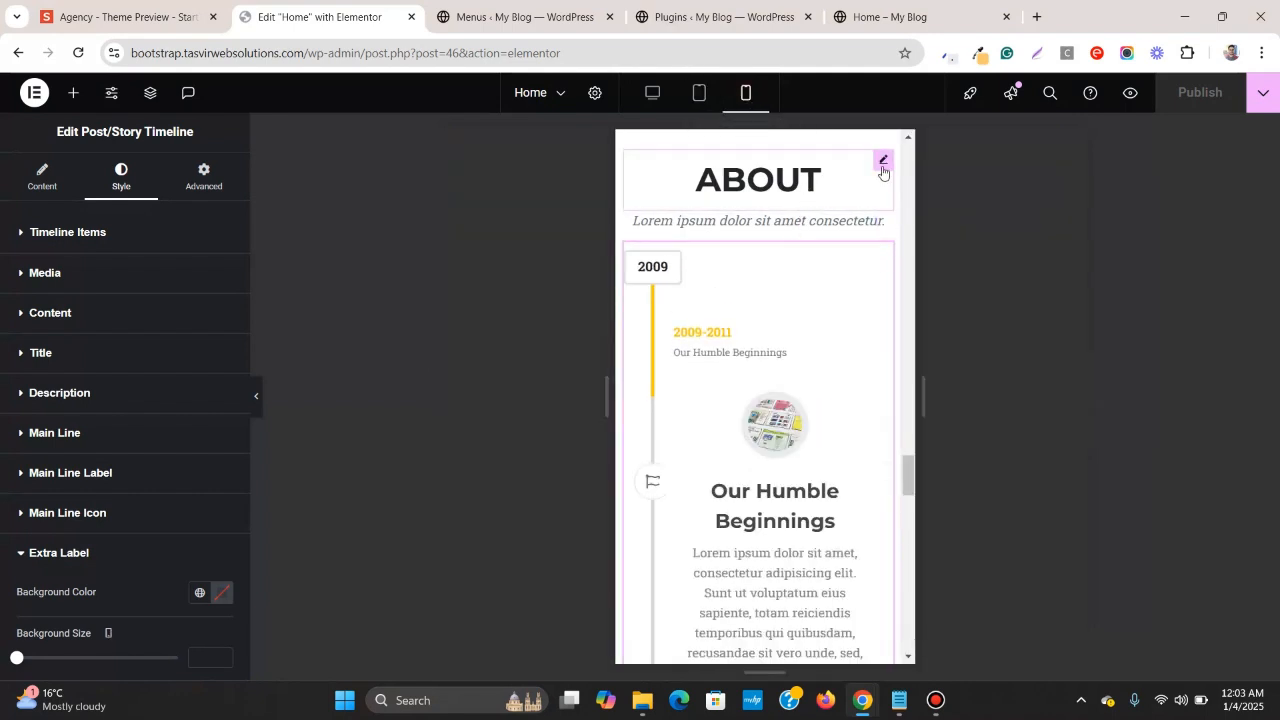
pyautogui.scroll(3, 860, 200)
pyautogui.scroll(-3, 850, 230)
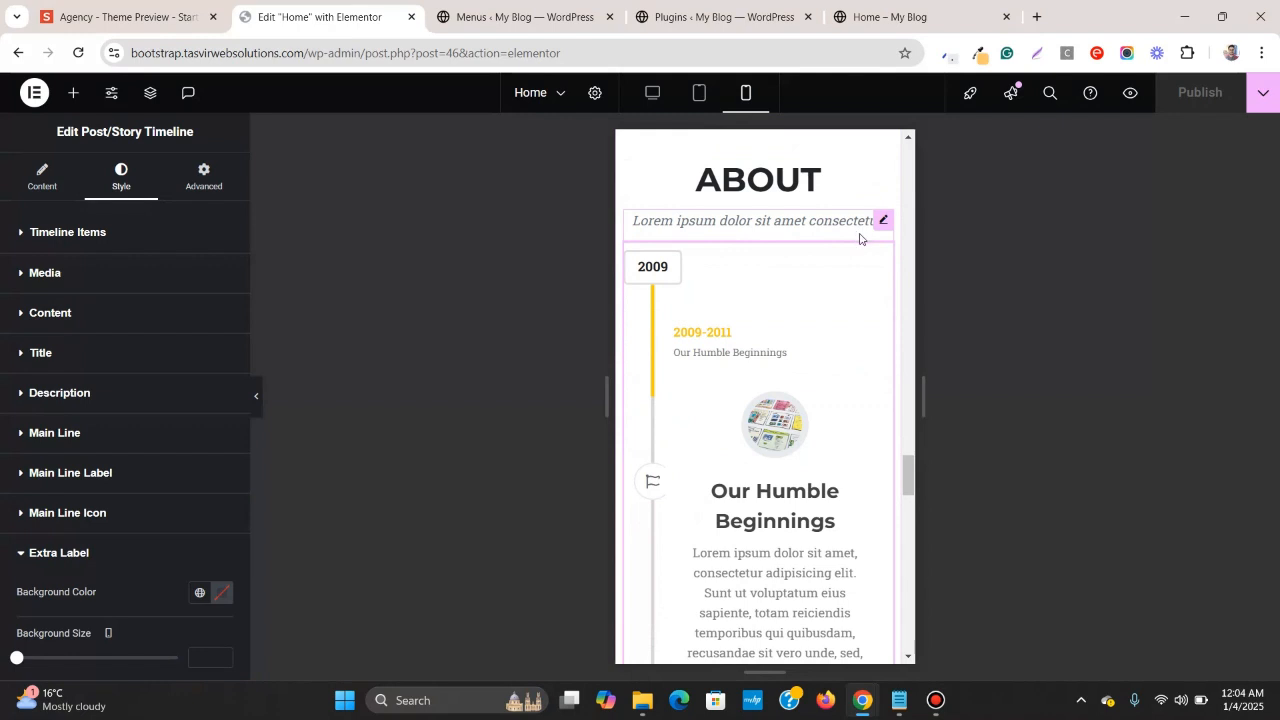
pyautogui.scroll(-5, 710, 360)
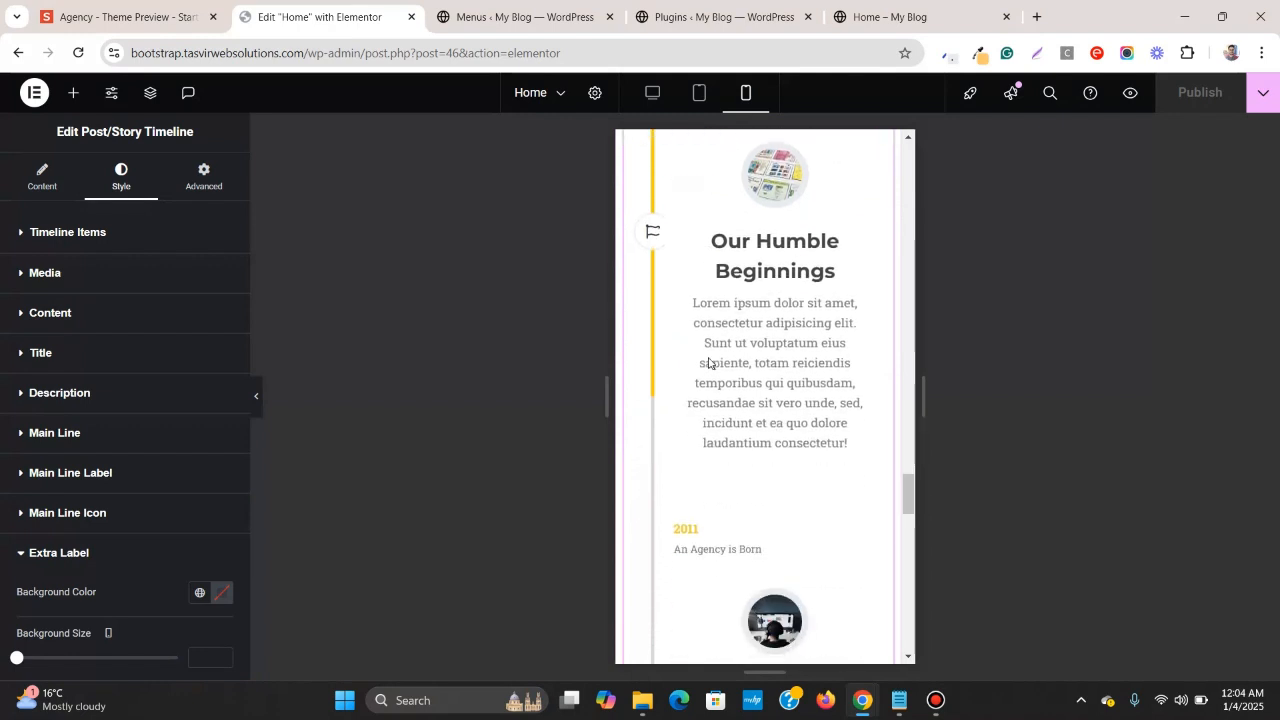
pyautogui.scroll(-5, 715, 353)
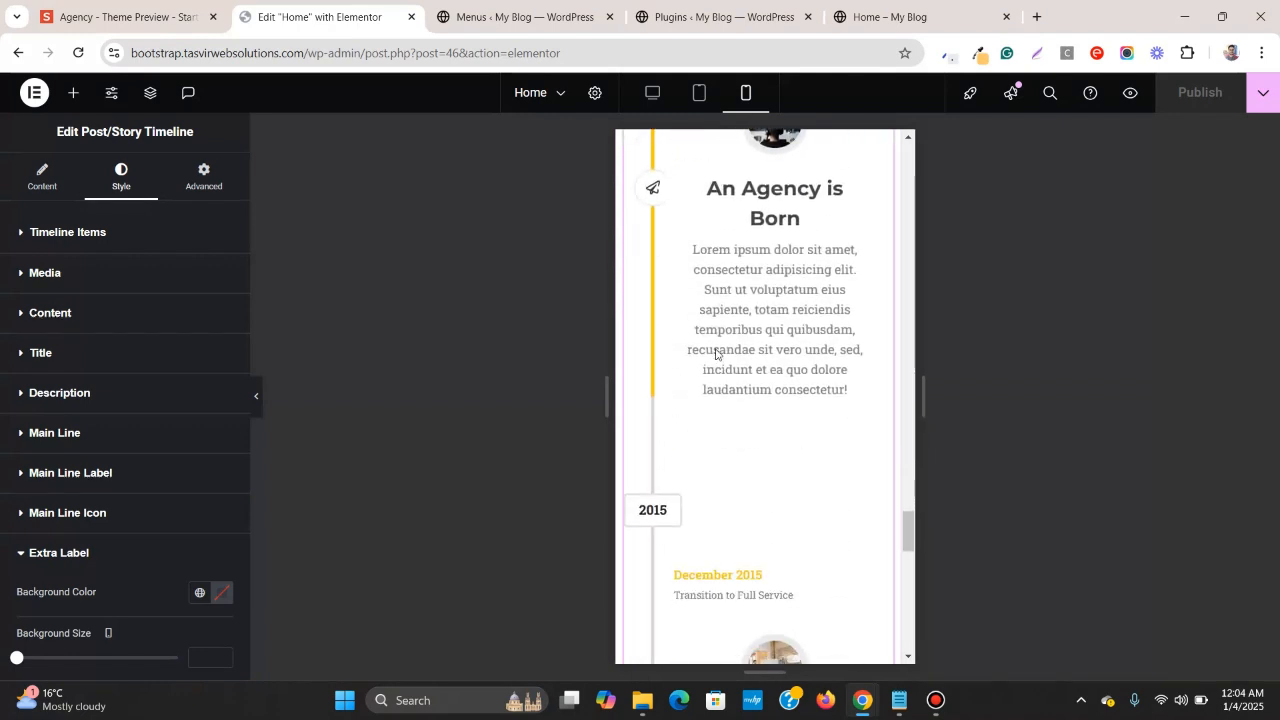
pyautogui.scroll(-6, 715, 353)
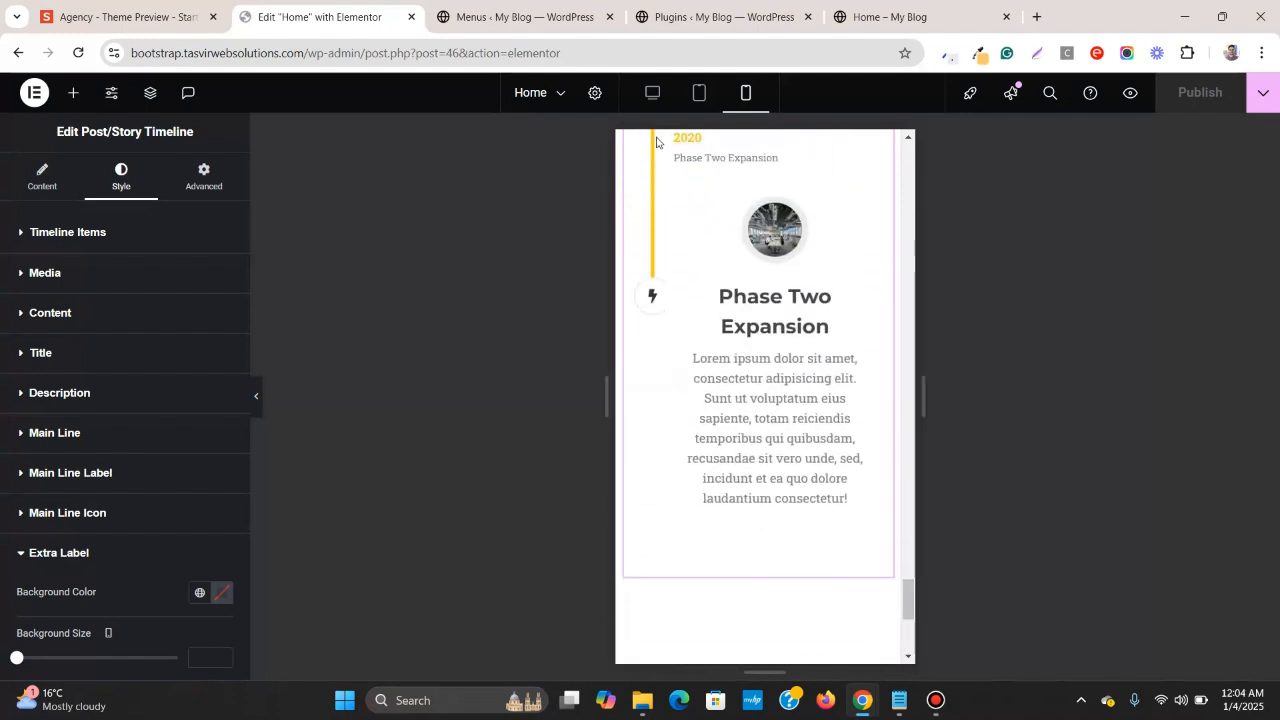
pyautogui.click(653, 92)
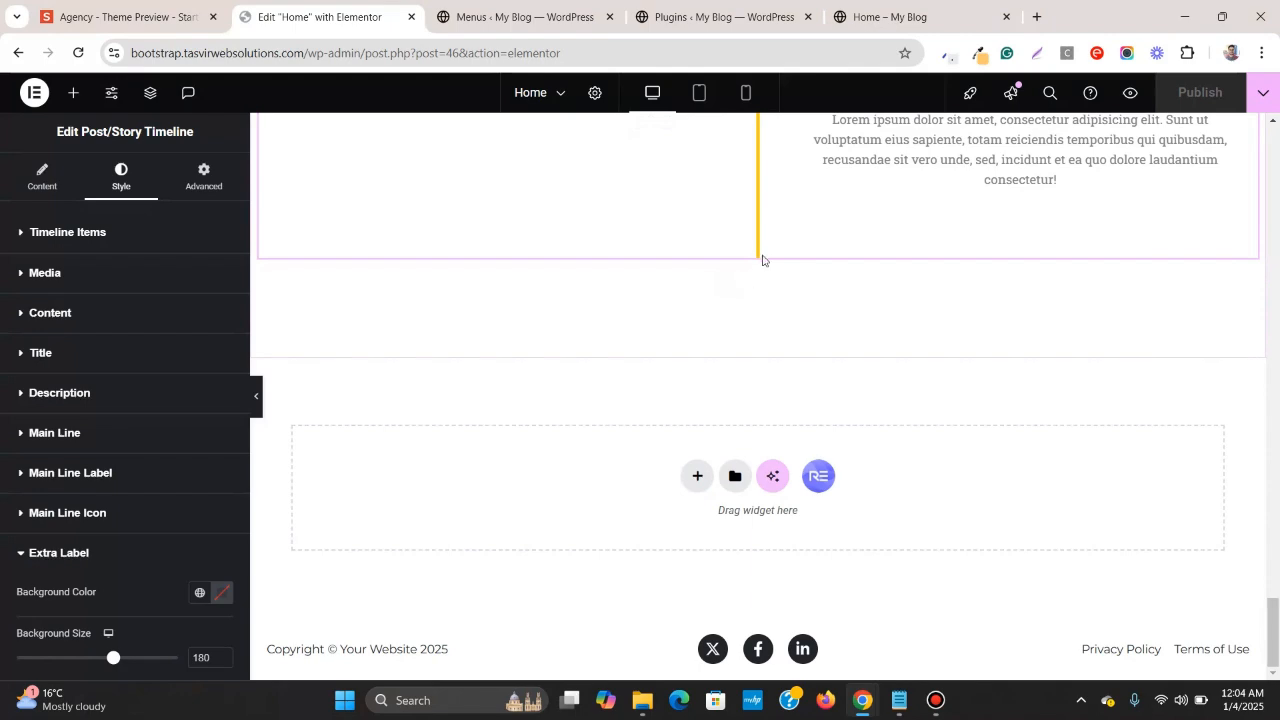
pyautogui.scroll(10, 757, 271)
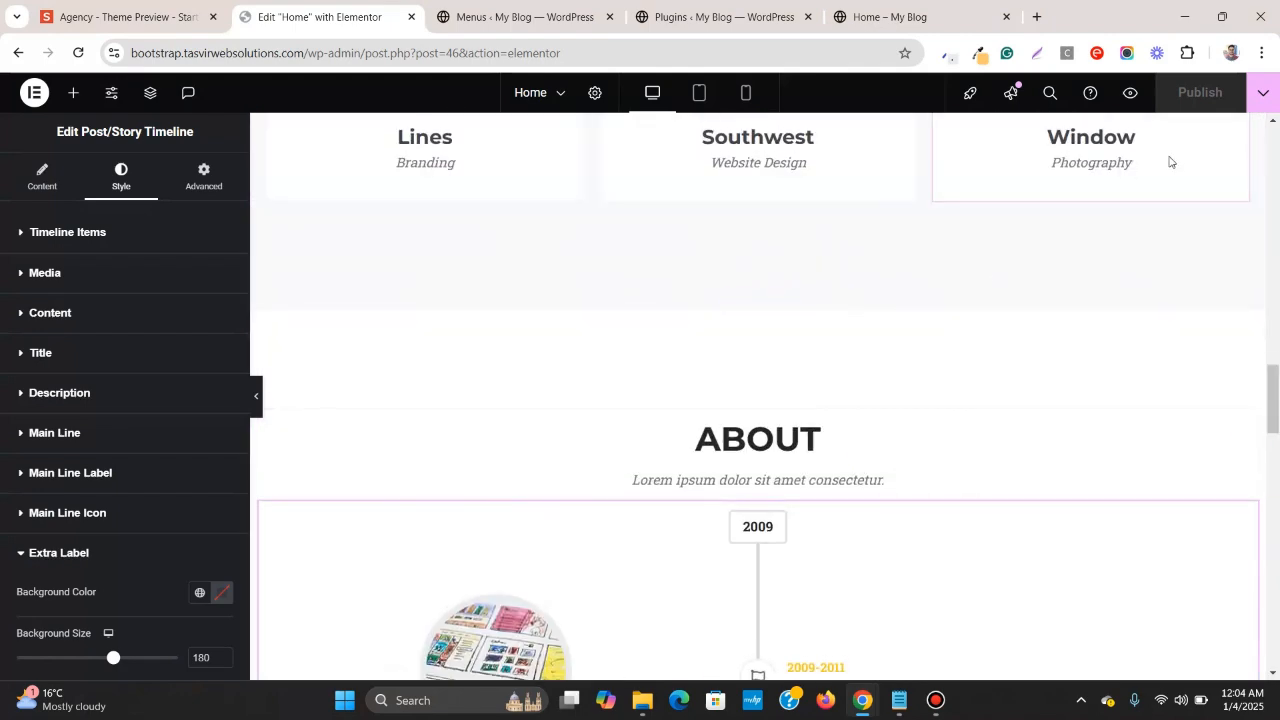
# - Examine the Our Amazing Team section on the Agency theme preview page, including its heading, member cards and closing text
pyautogui.click(80, 16)
pyautogui.scroll(12, 534, 399)
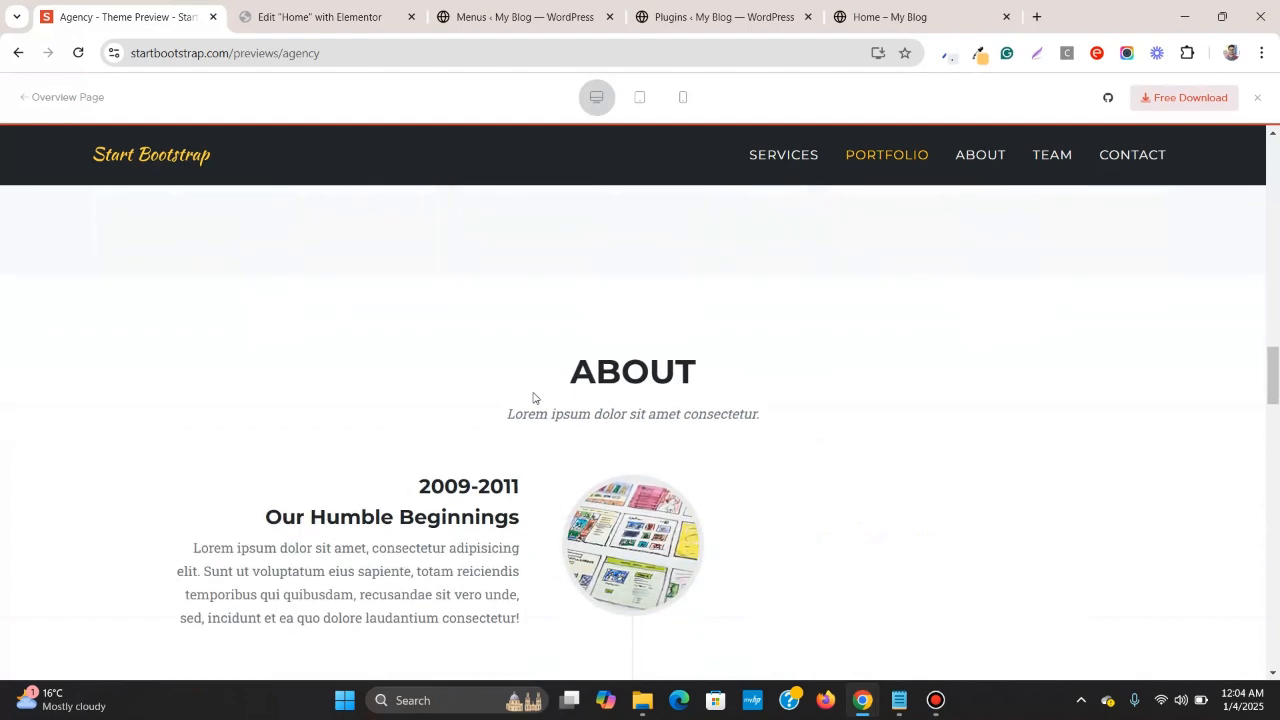
pyautogui.scroll(-15, 535, 396)
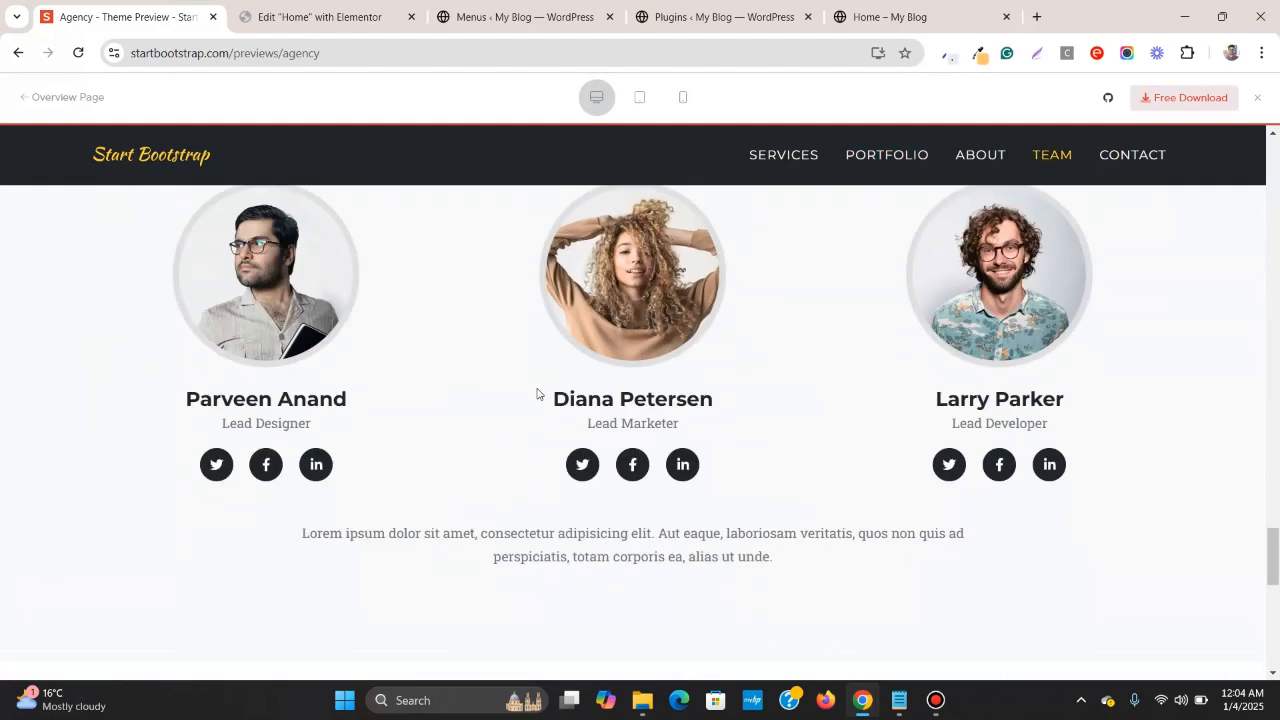
pyautogui.scroll(2, 545, 390)
pyautogui.scroll(-1, 547, 394)
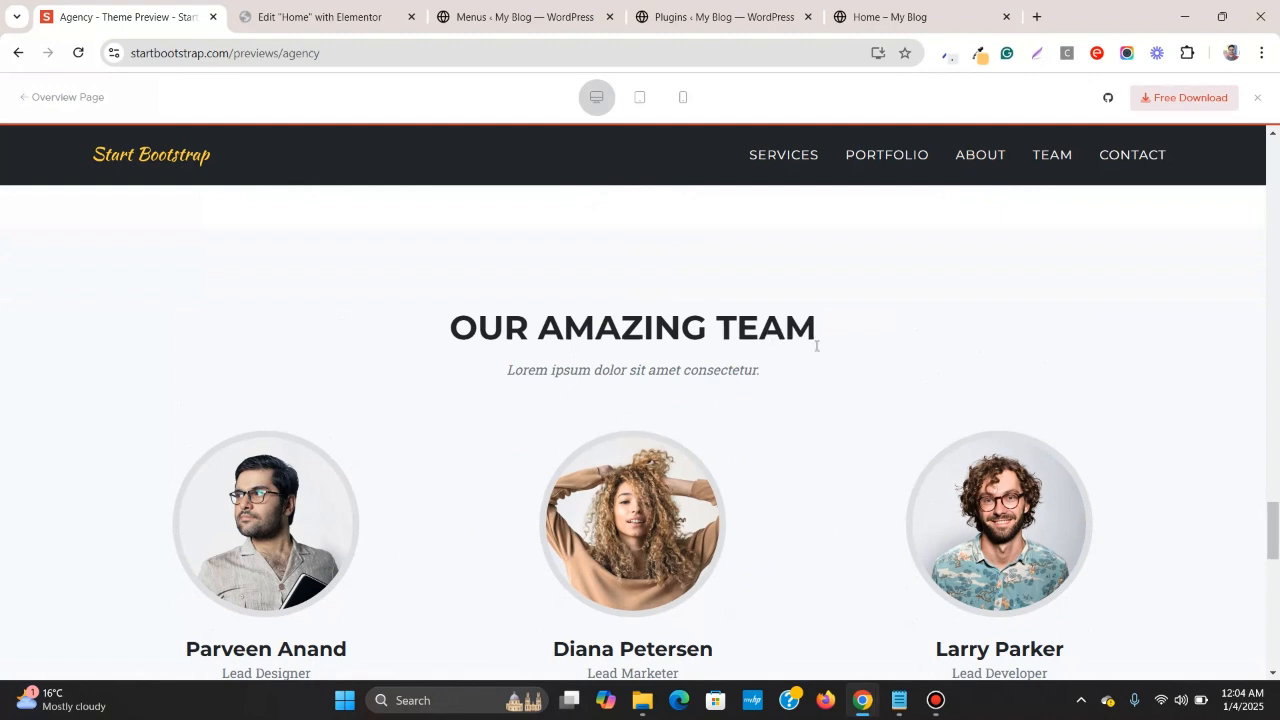
pyautogui.scroll(-4, 820, 348)
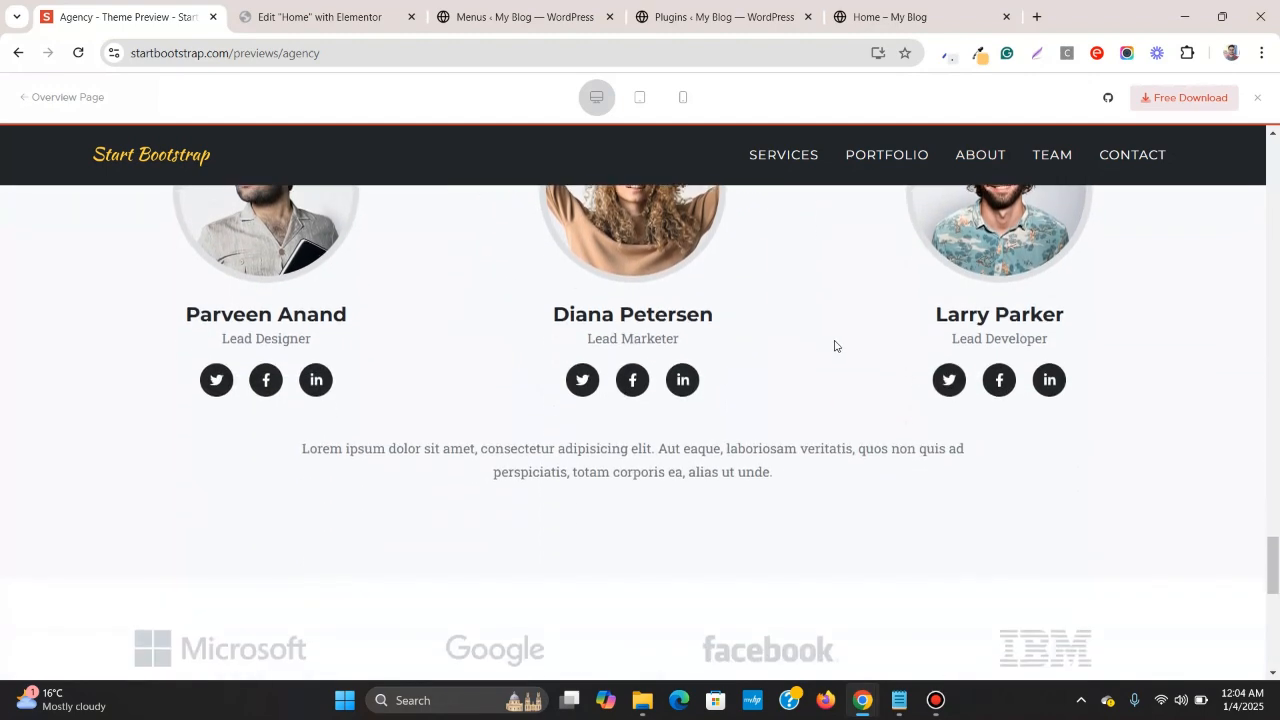
pyautogui.scroll(5, 835, 346)
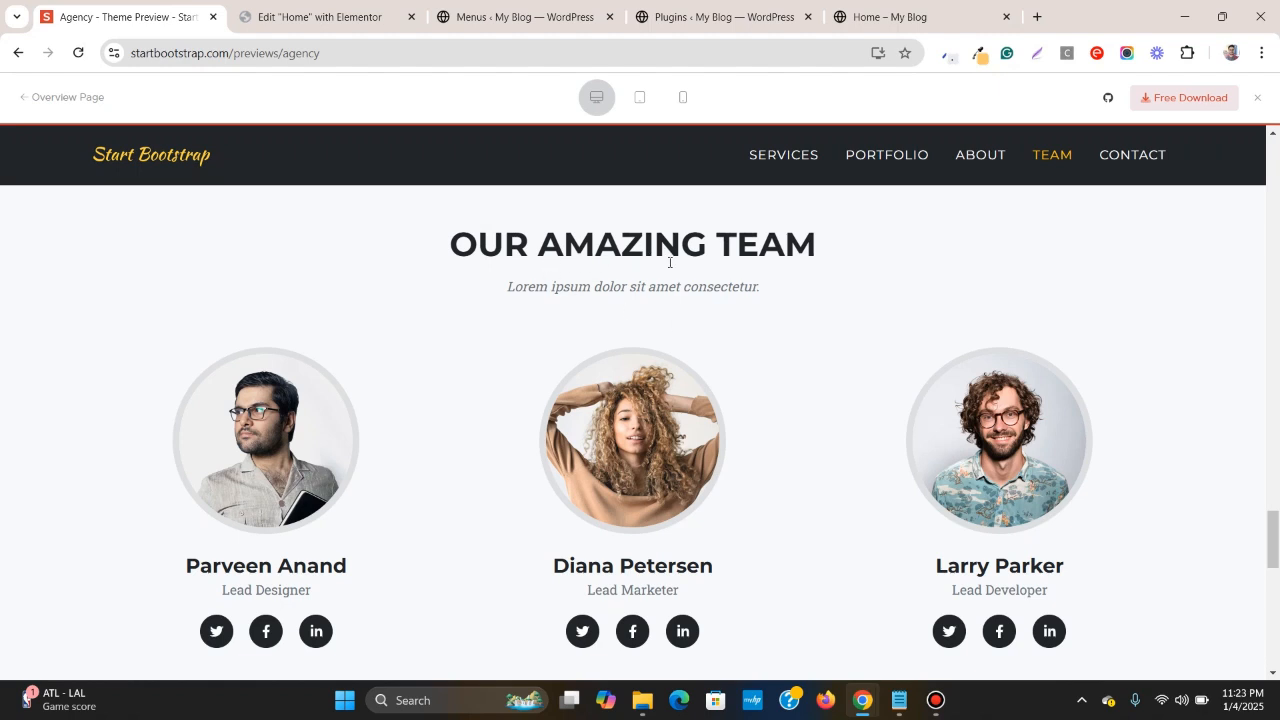
# - Back in the Elementor editor, add a single-column flexbox container with downward direction below the About section
pyautogui.click(320, 16)
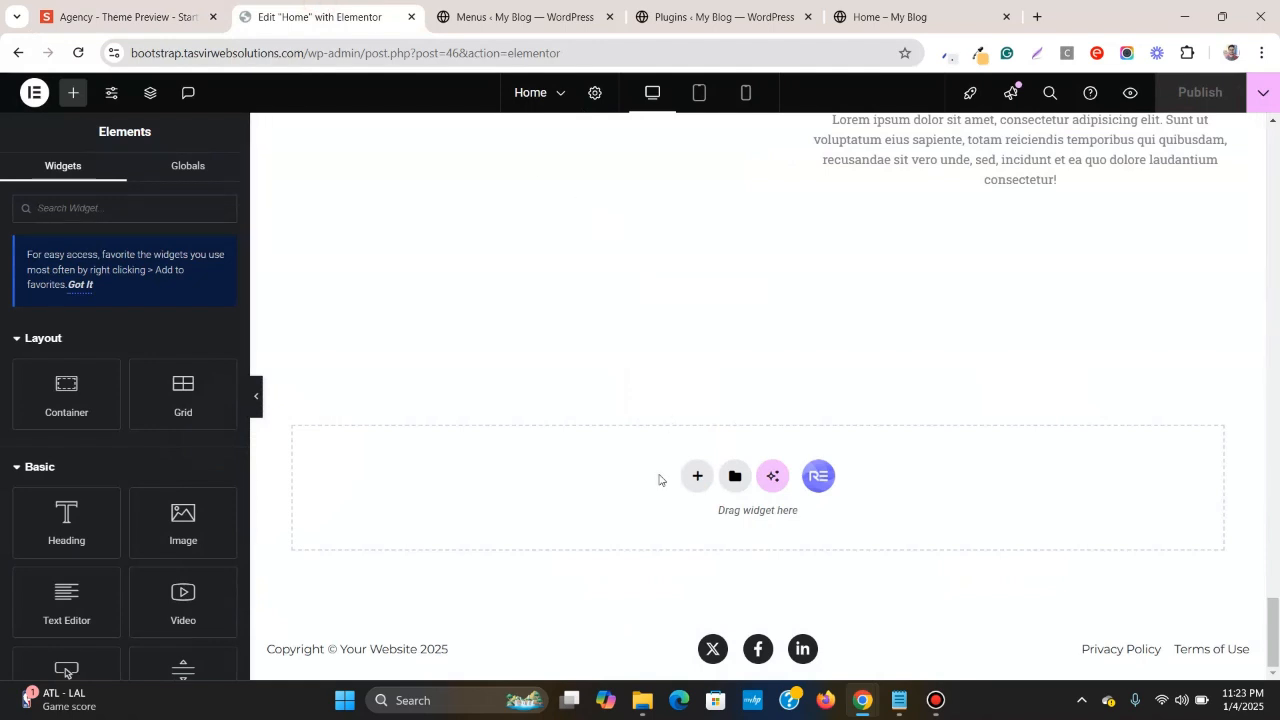
pyautogui.click(697, 480)
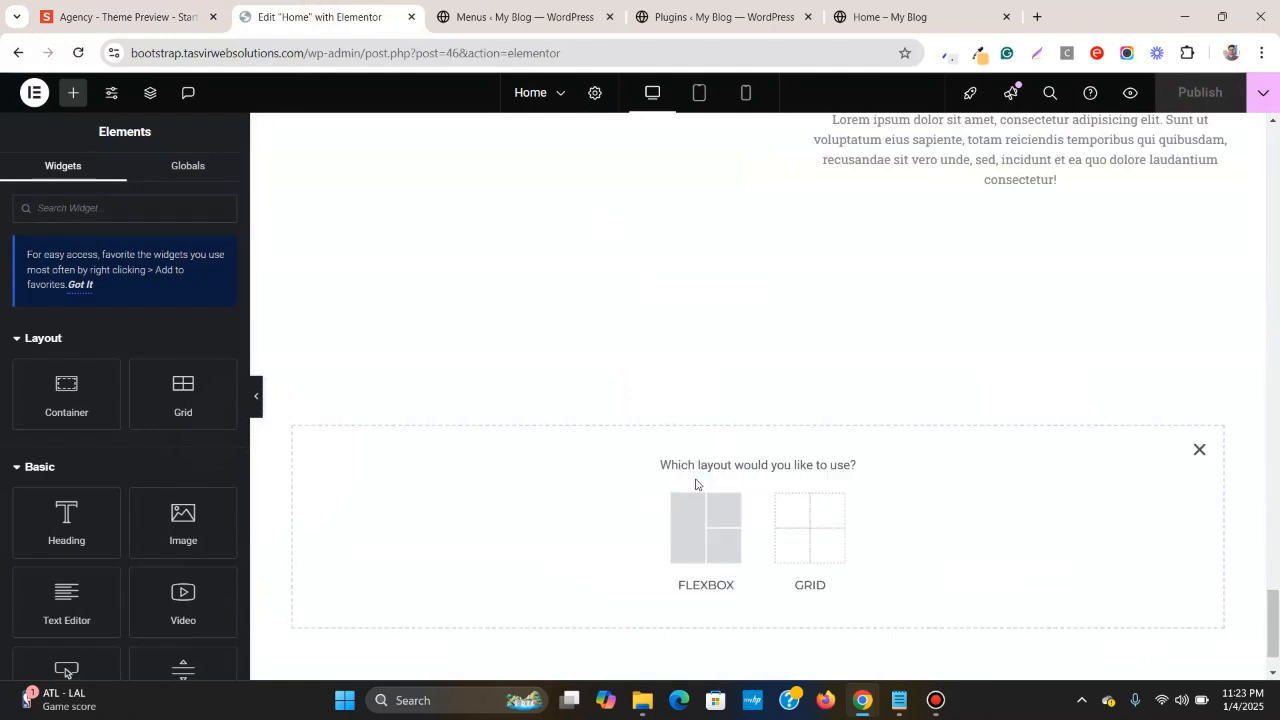
pyautogui.click(688, 548)
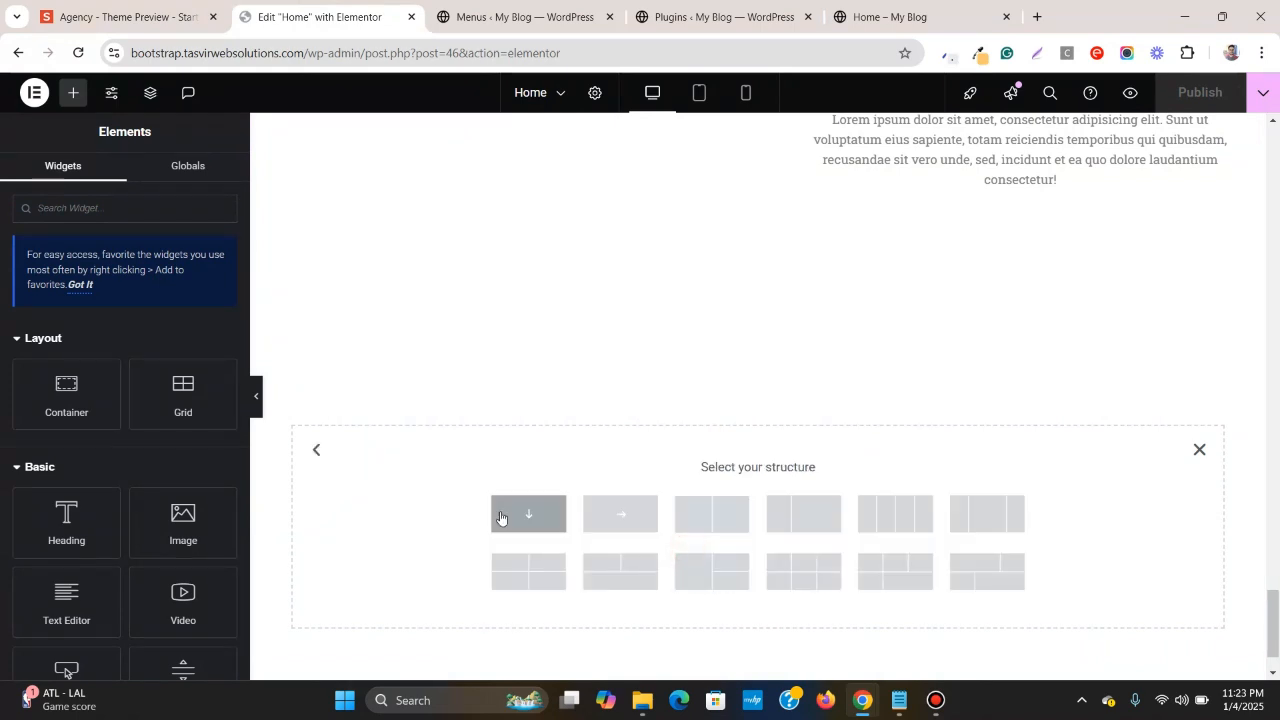
pyautogui.click(523, 518)
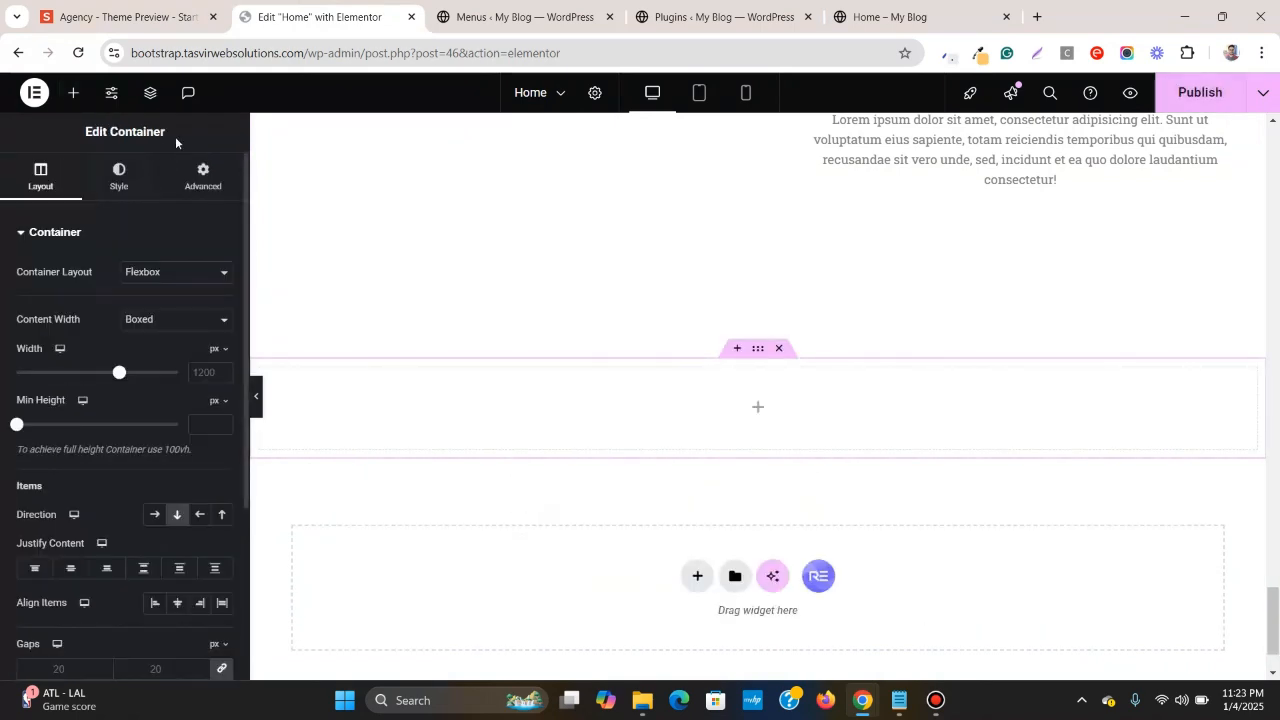
# - Check the team section's background in the Agency theme preview and give the new container a Classic background type
pyautogui.click(110, 17)
pyautogui.scroll(2, 480, 285)
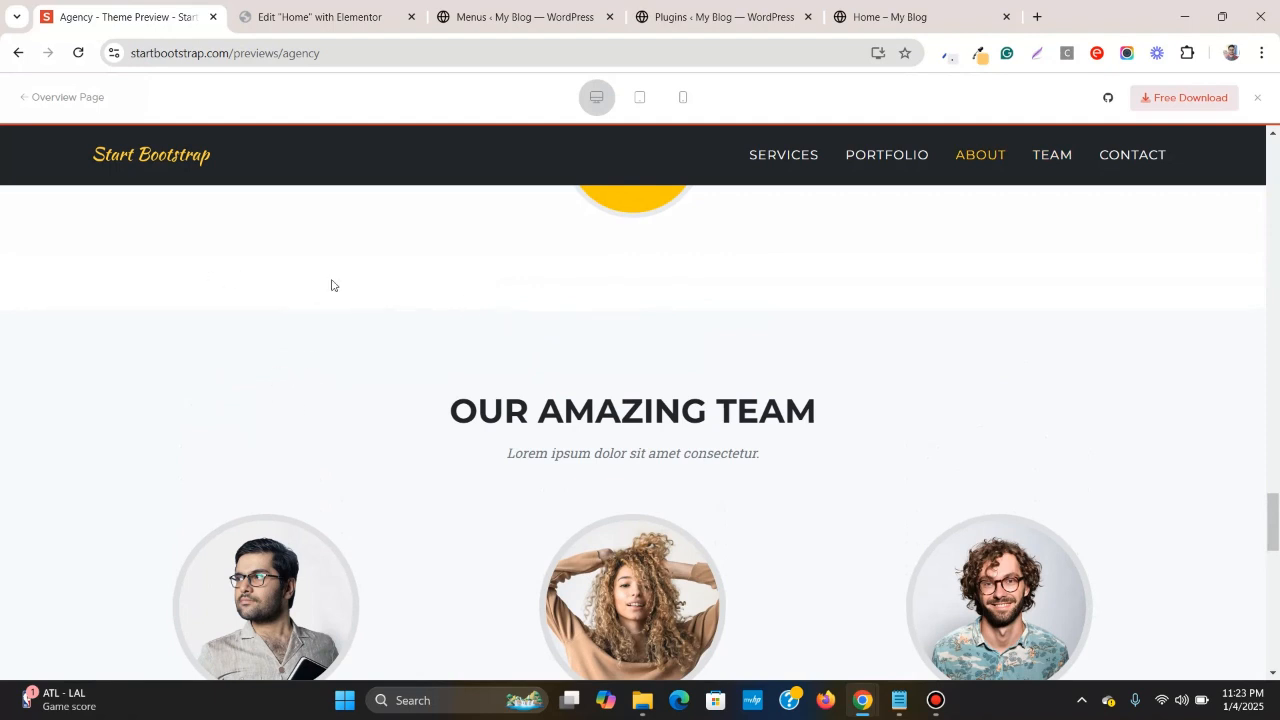
pyautogui.scroll(-1, 332, 285)
pyautogui.click(362, 12)
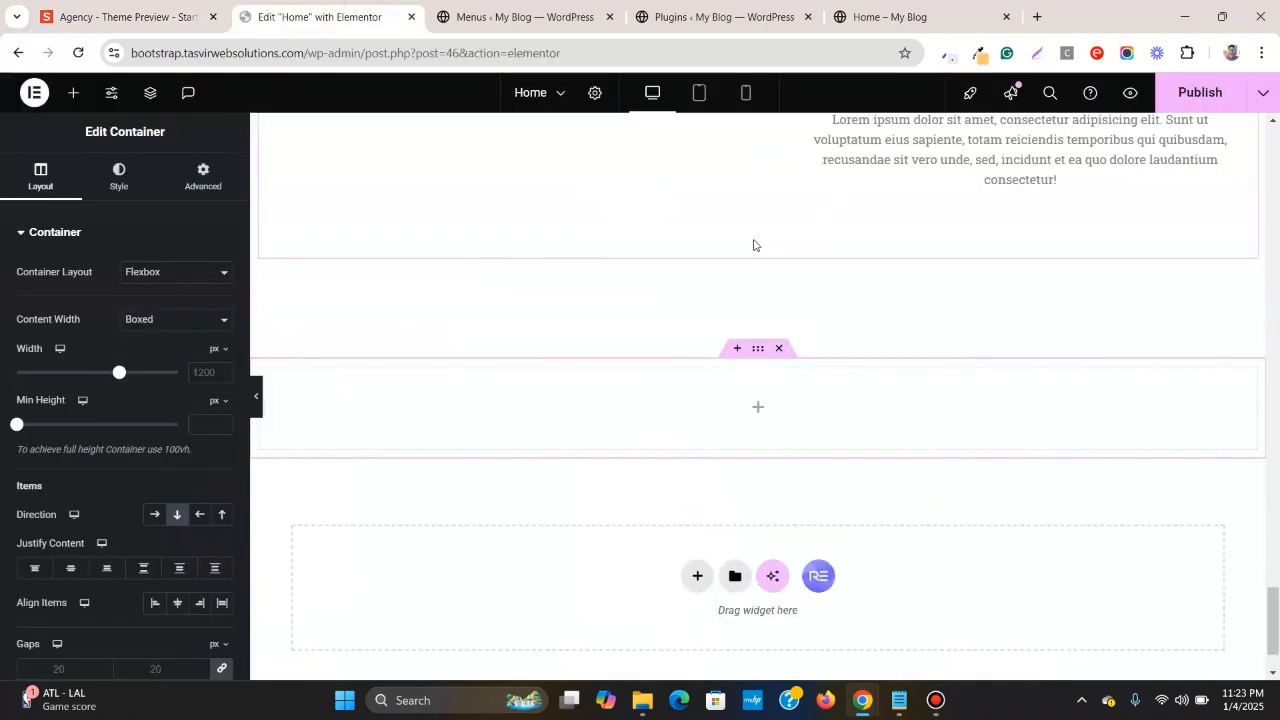
pyautogui.click(140, 183)
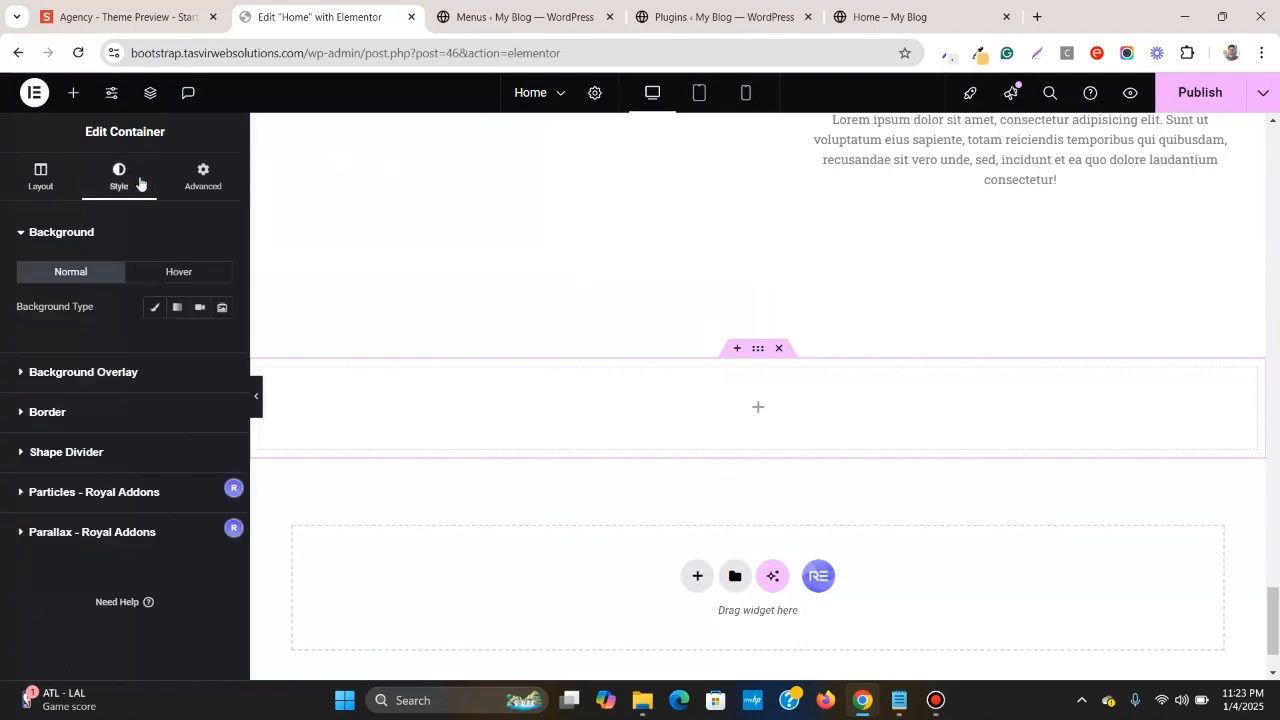
pyautogui.click(156, 308)
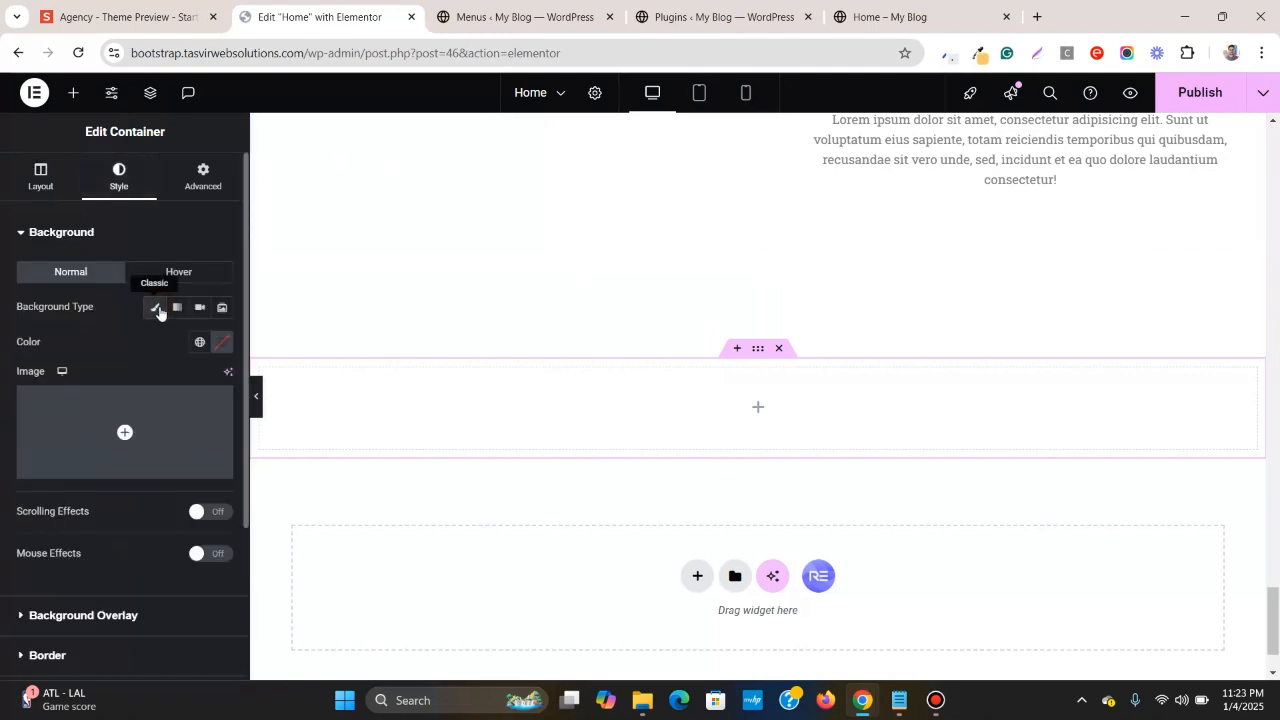
pyautogui.click(201, 345)
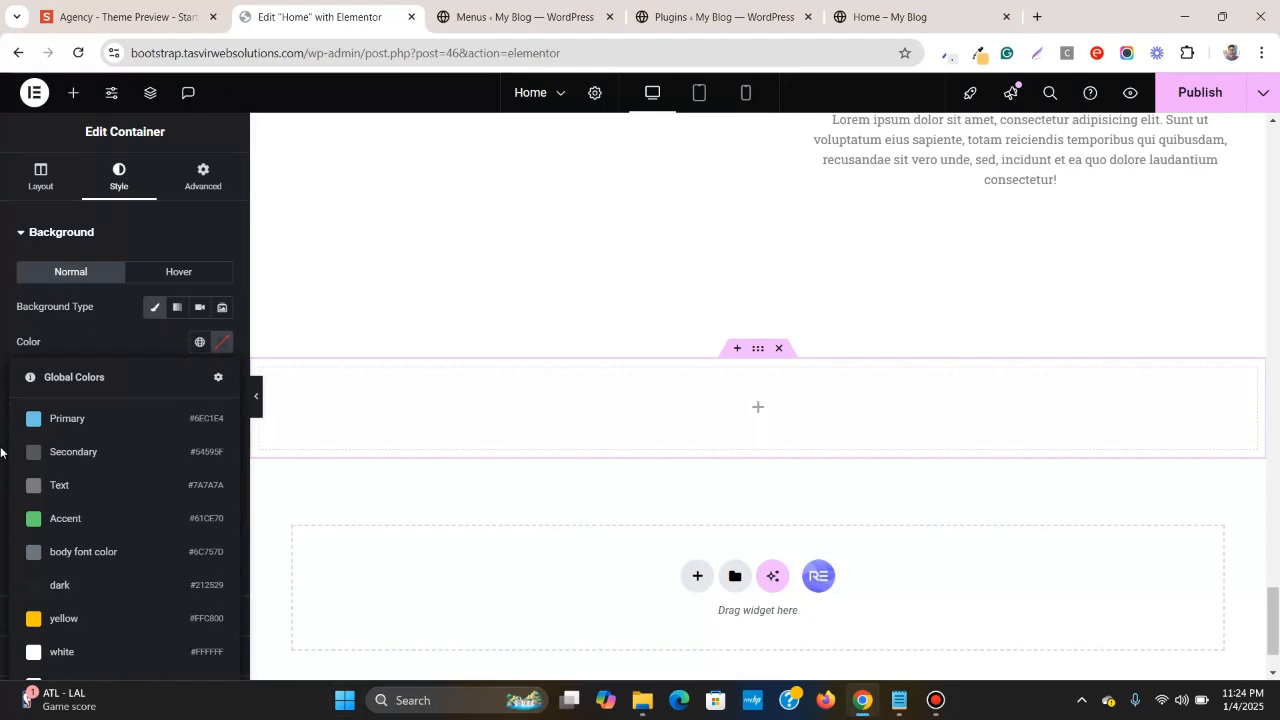
pyautogui.scroll(-1, 290, 640)
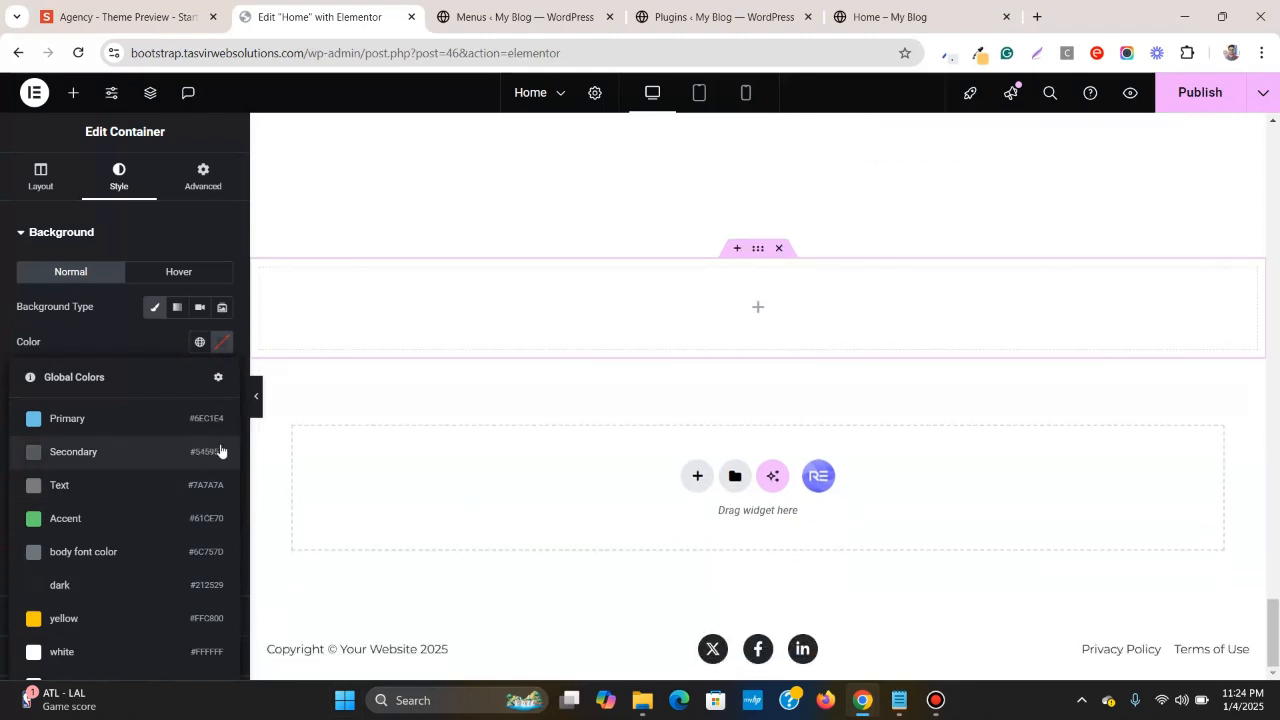
pyautogui.scroll(-3, 239, 472)
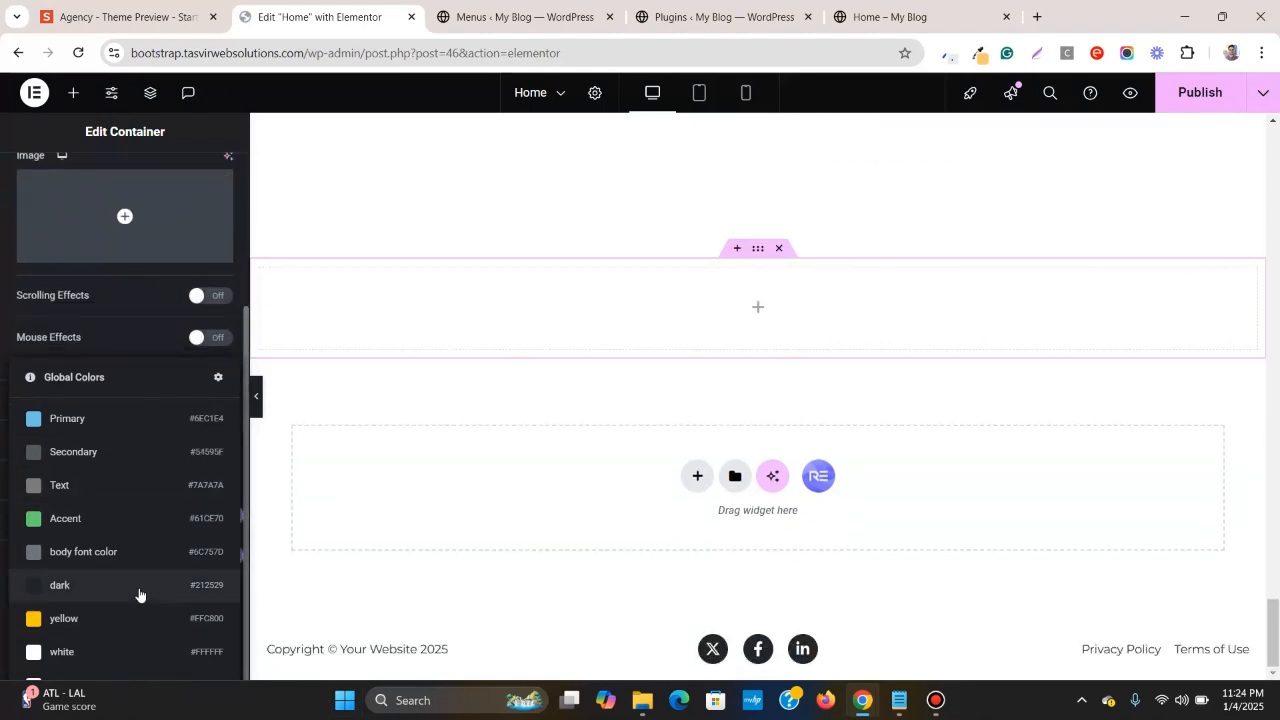
pyautogui.click(130, 295)
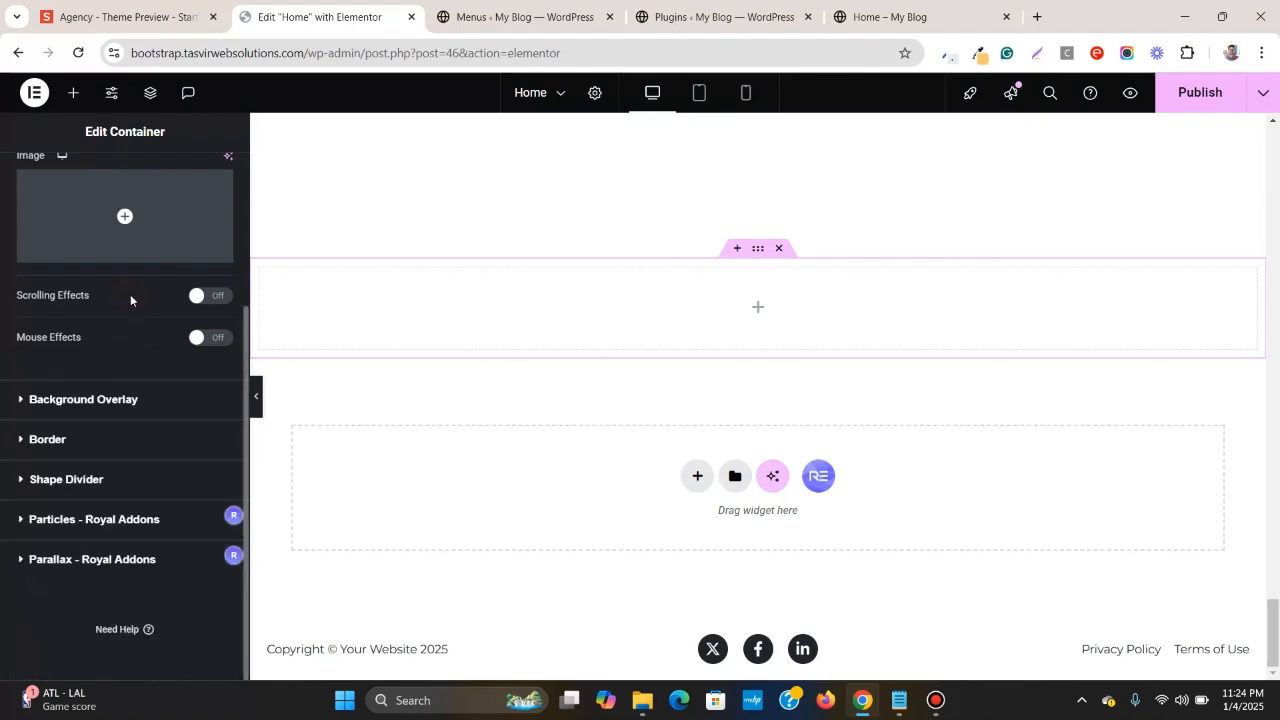
pyautogui.scroll(1, 130, 294)
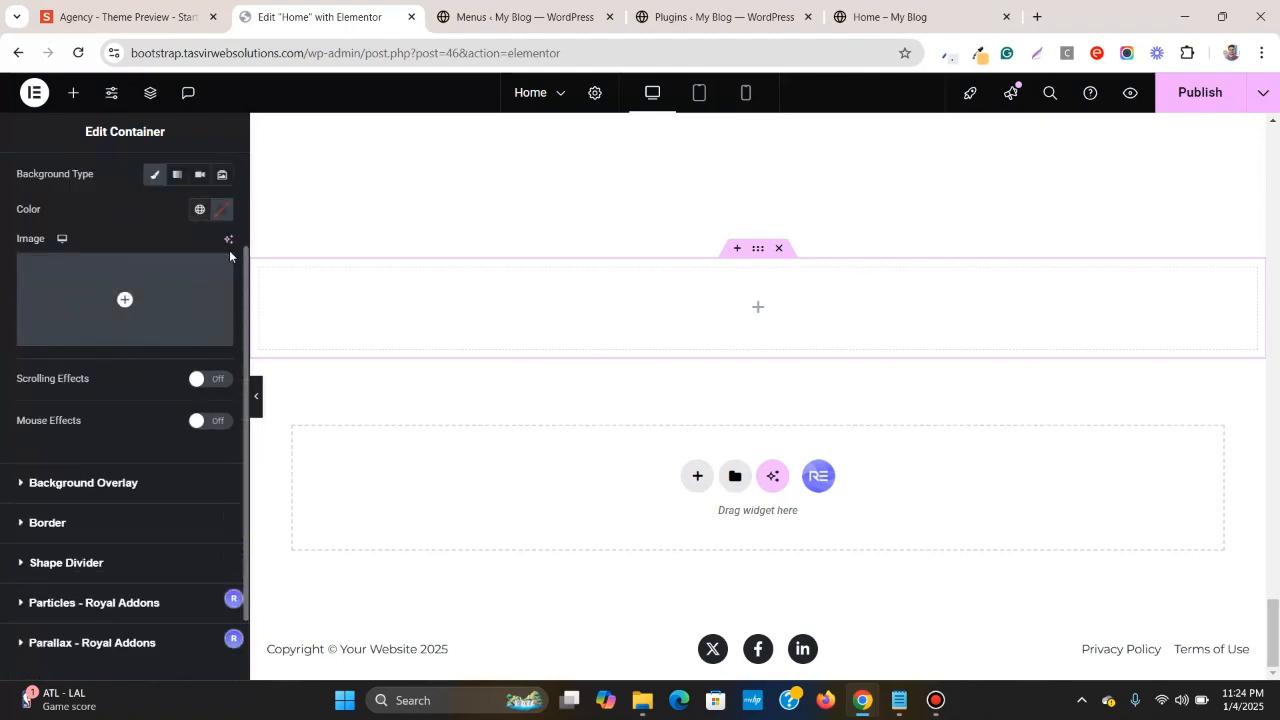
pyautogui.scroll(-1, 241, 250)
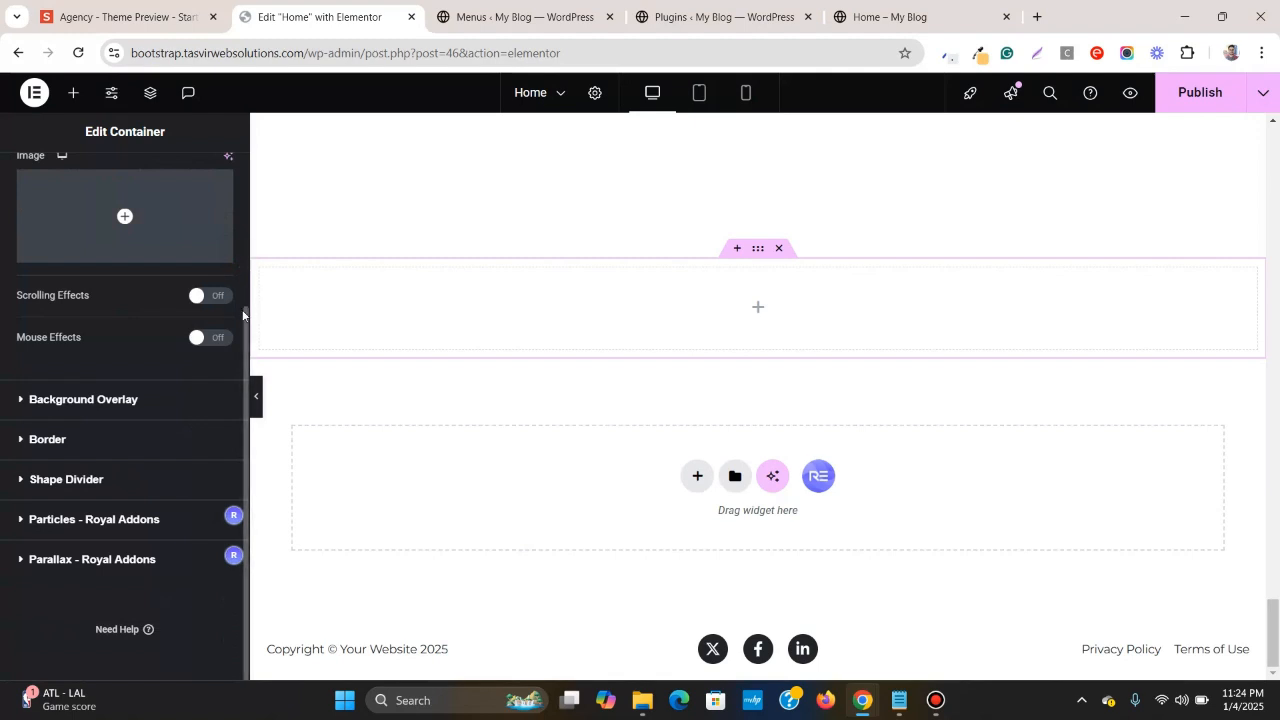
# - Set the new container's background color to the global color light grey
pyautogui.moveTo(241, 314); pyautogui.dragTo(243, 282)
pyautogui.click(196, 176)
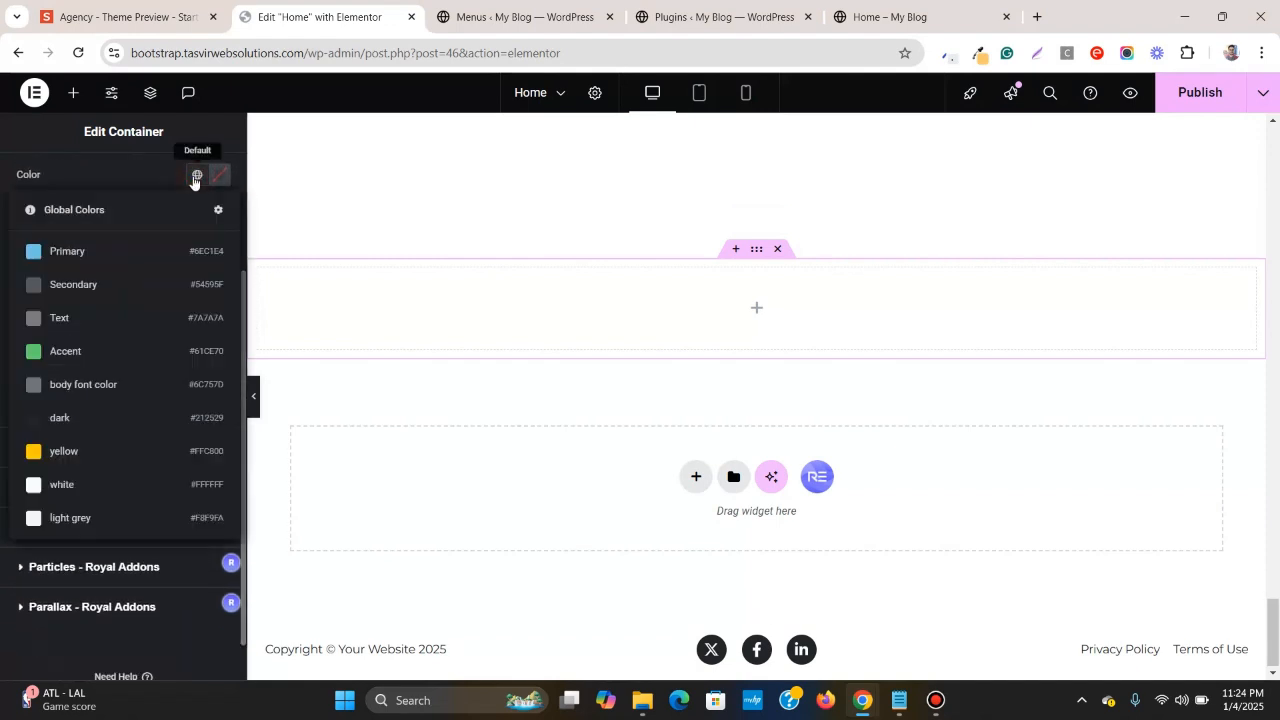
pyautogui.click(132, 519)
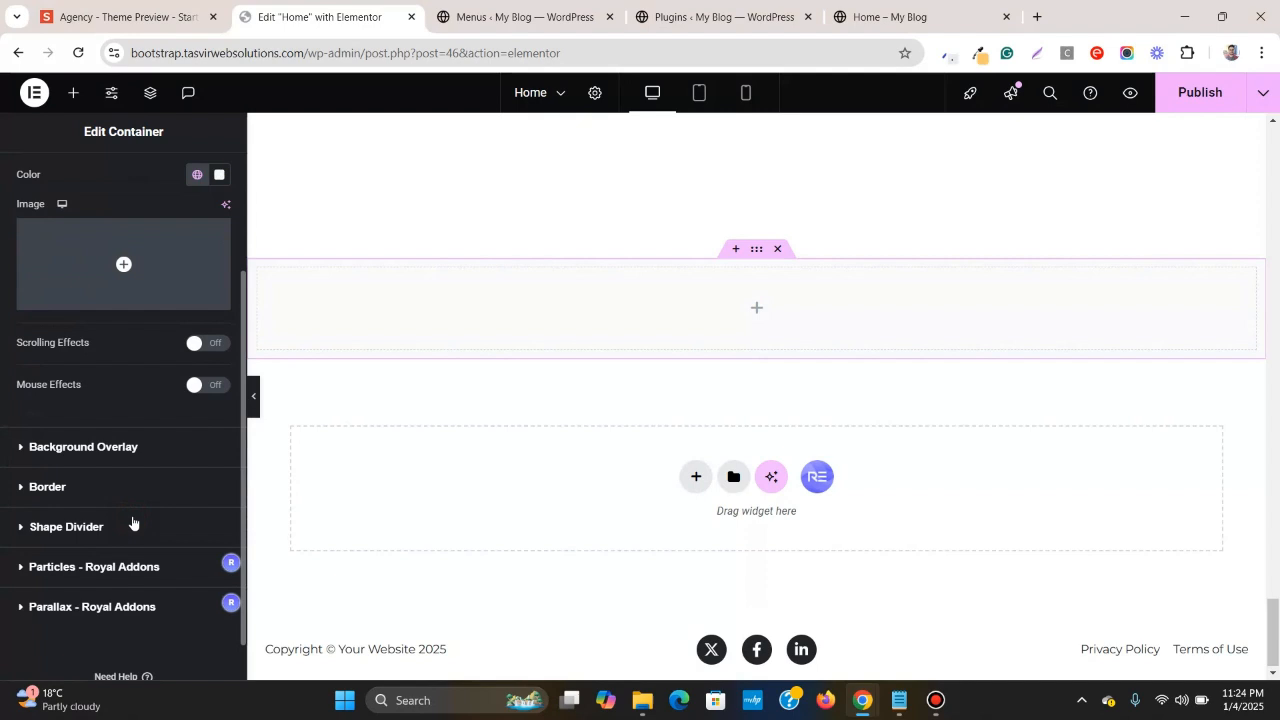
# - Unlink the new container's padding and set it to 120 px top and bottom and 10 px right and left
pyautogui.scroll(2, 192, 218)
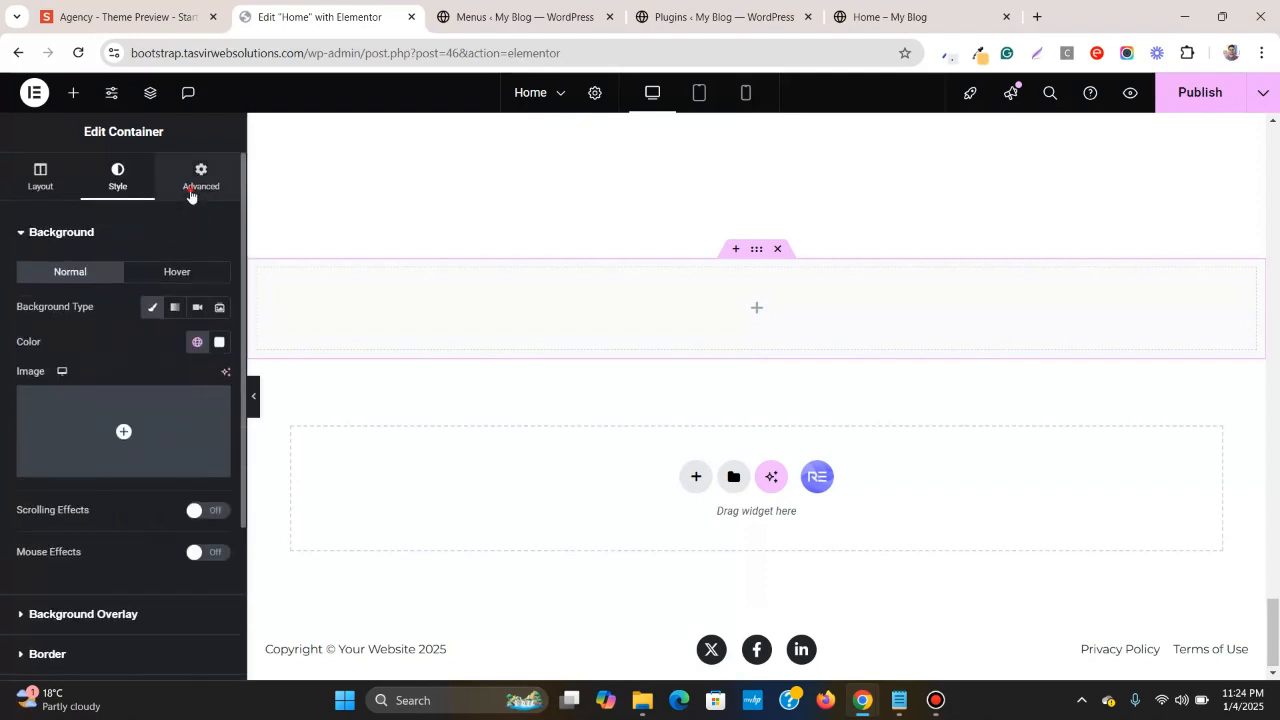
pyautogui.click(200, 180)
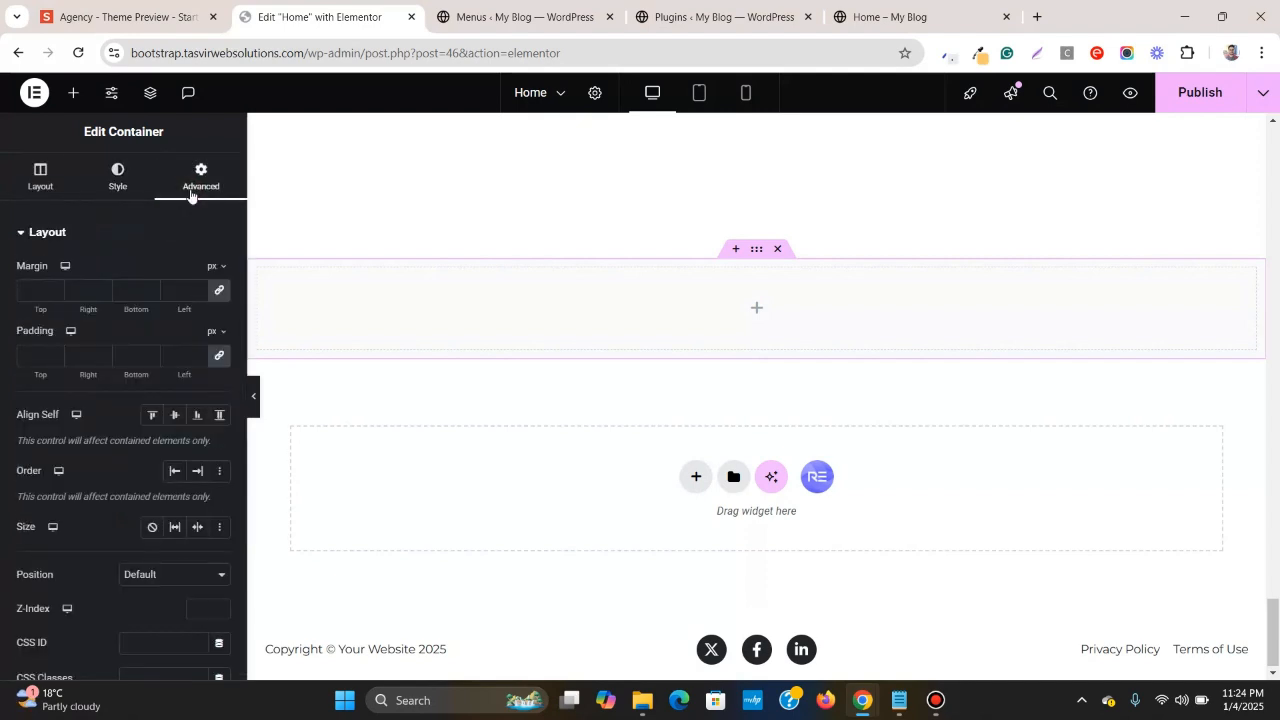
pyautogui.click(221, 356)
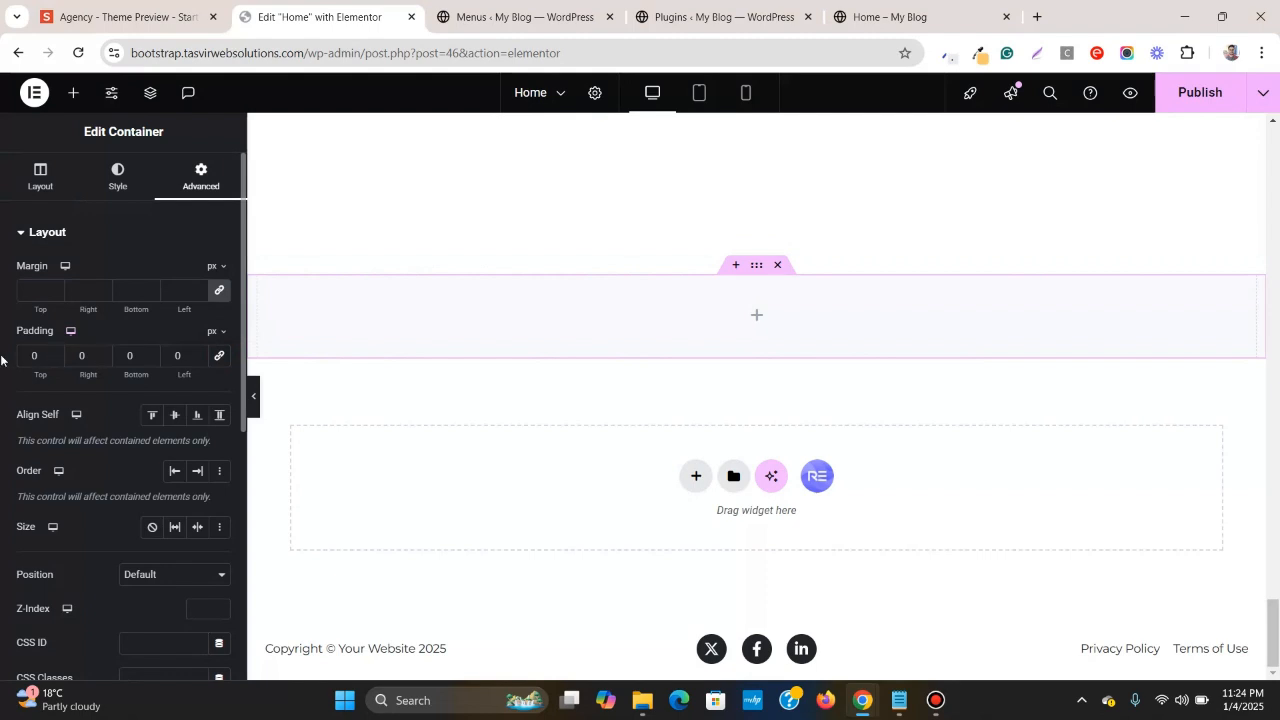
pyautogui.click(23, 361)
pyautogui.write('12')
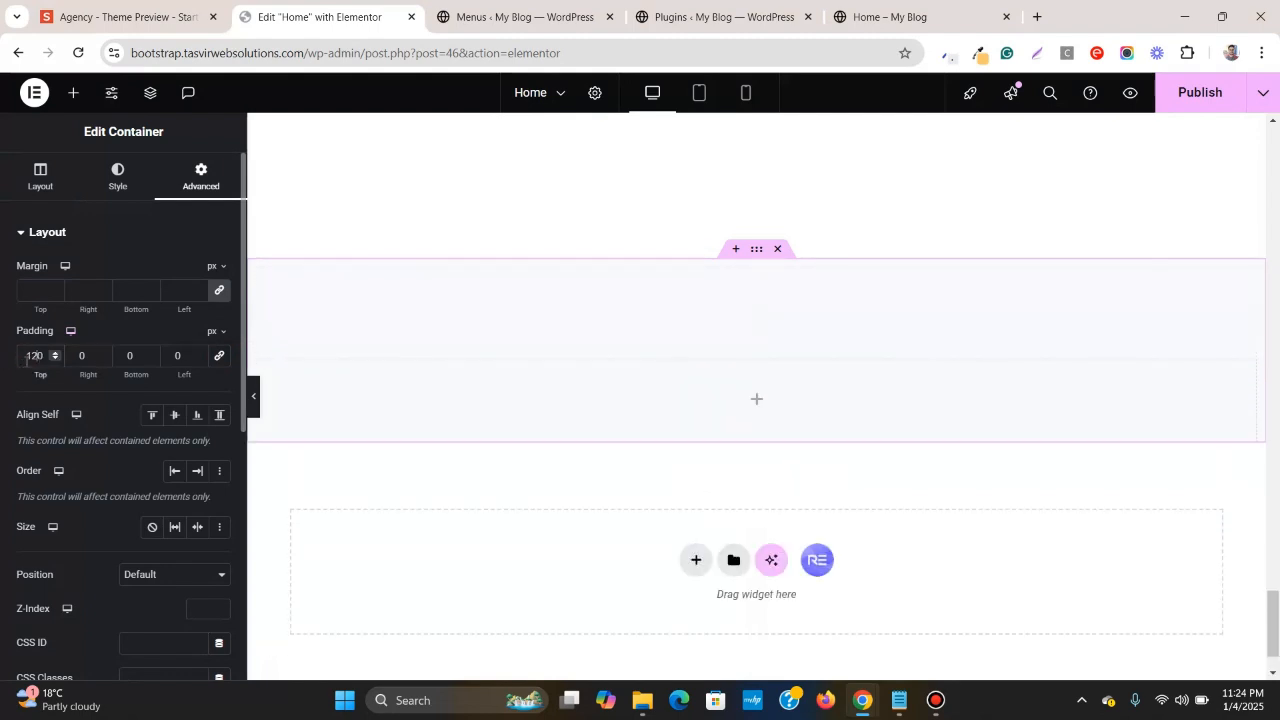
pyautogui.click(123, 357)
pyautogui.write('12')
pyautogui.click(68, 357)
pyautogui.write('1')
pyautogui.click(174, 355)
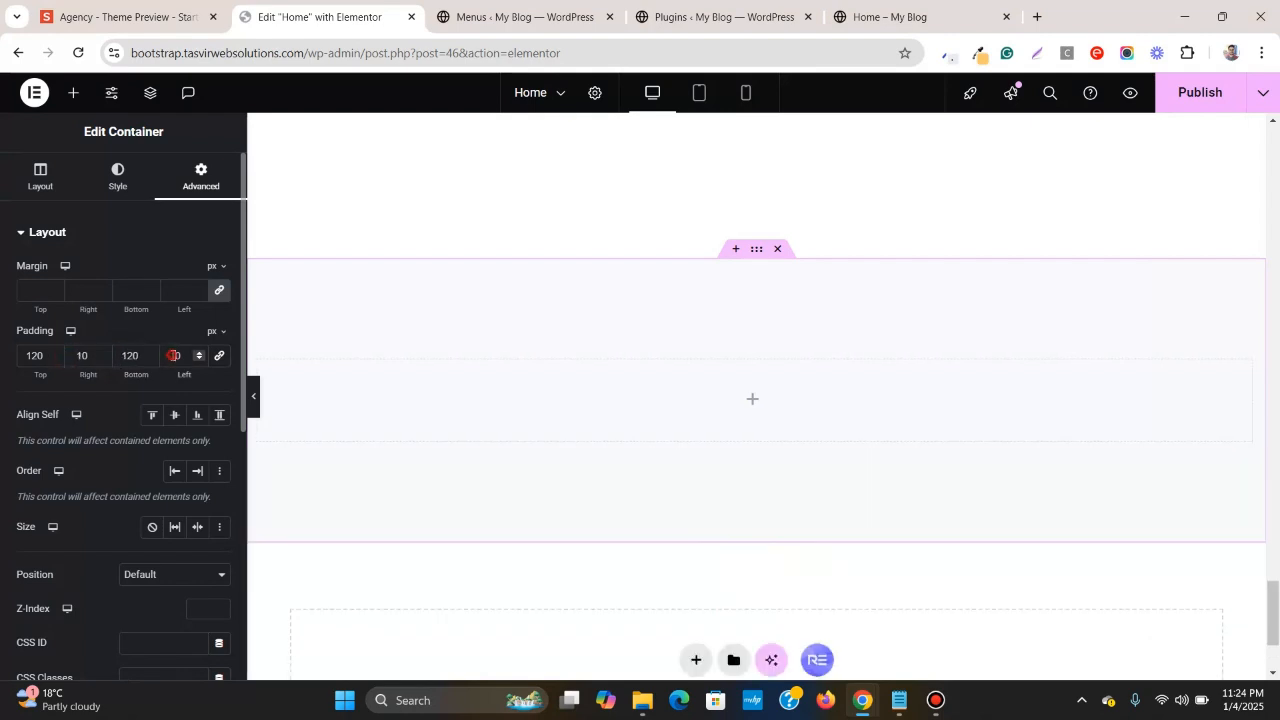
pyautogui.write('10')
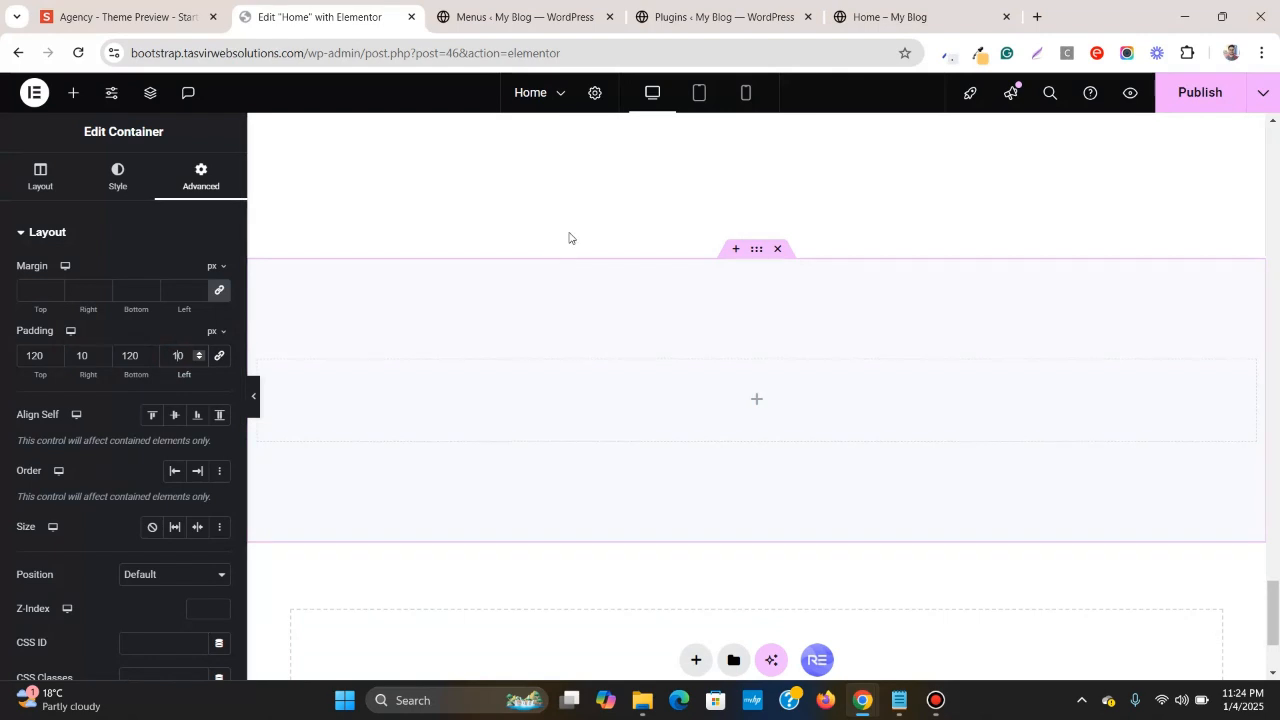
# - Check the team section heading in the Agency theme preview, and paste a copy of the About heading into the new container in Elementor
pyautogui.click(176, 12)
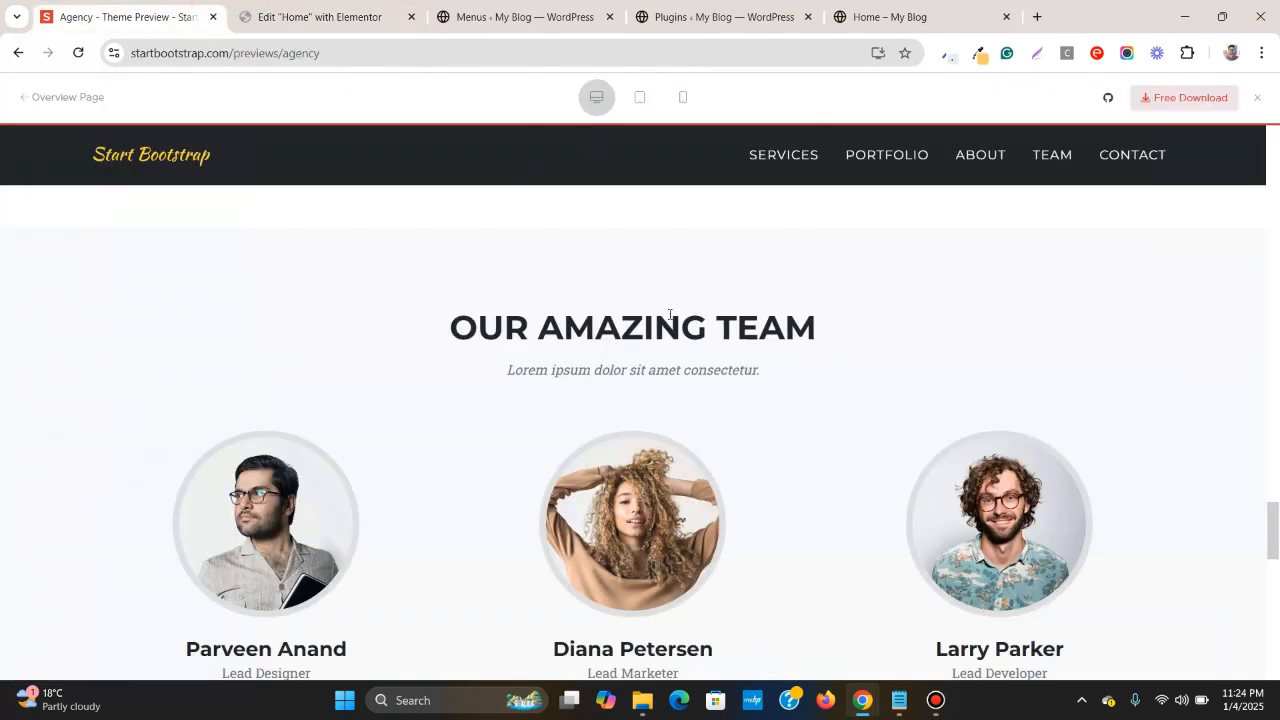
pyautogui.click(397, 8)
pyautogui.scroll(10, 1137, 220)
pyautogui.scroll(10, 1137, 220)
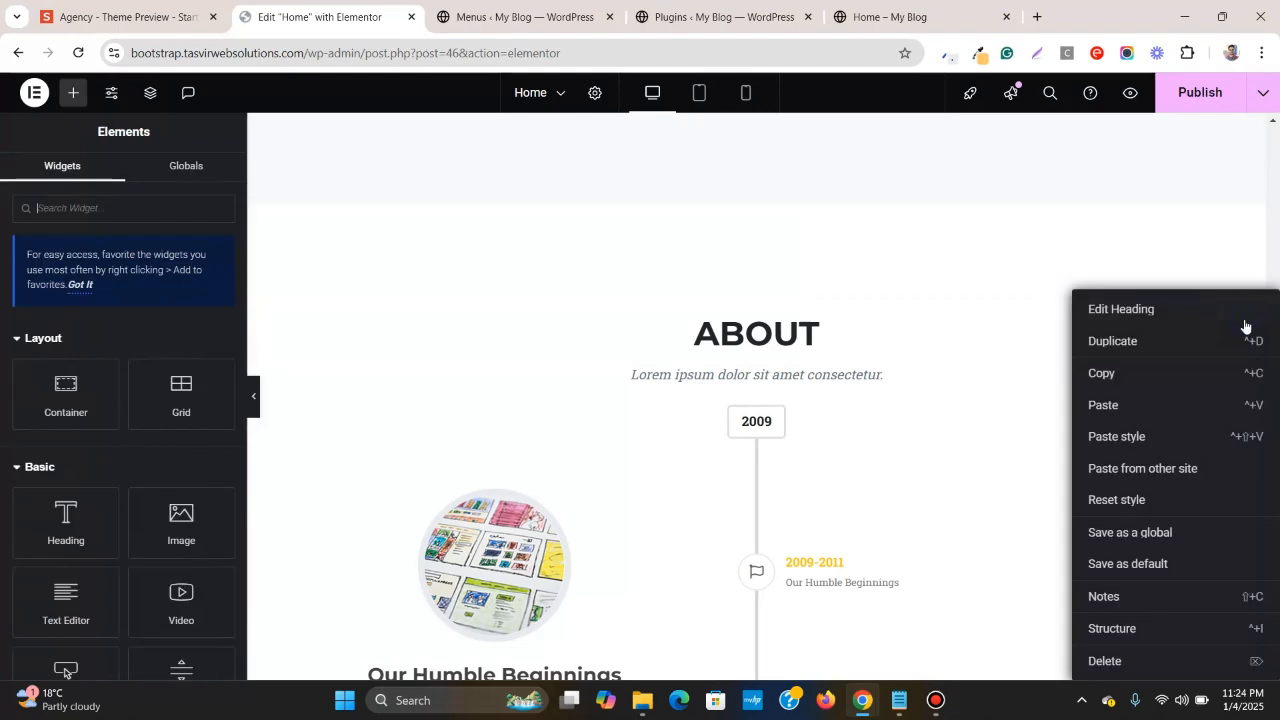
pyautogui.click(1183, 376)
pyautogui.scroll(-15, 1180, 382)
pyautogui.scroll(4, 991, 320)
pyautogui.scroll(-2, 811, 400)
pyautogui.rightClick(819, 374)
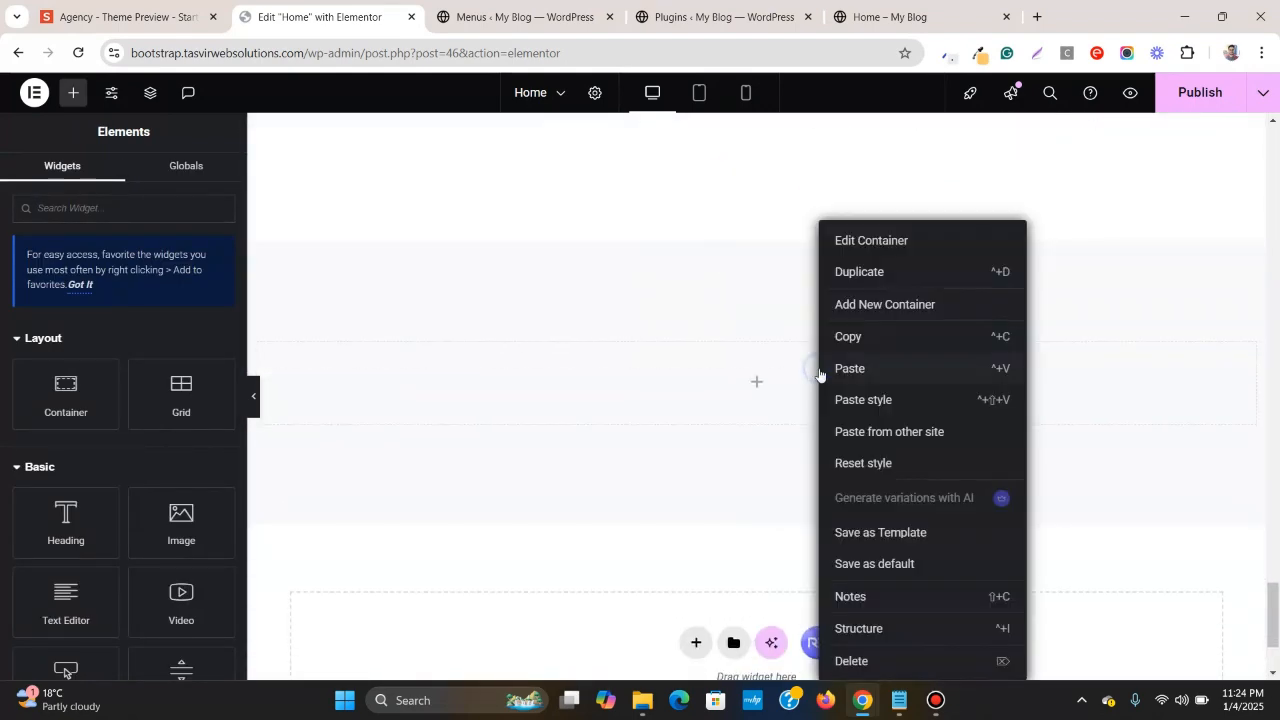
pyautogui.click(846, 368)
# - Copy the subtitle text under the About section's heading and paste it below the heading in the new container
pyautogui.scroll(-5, 849, 358)
pyautogui.scroll(12, 849, 358)
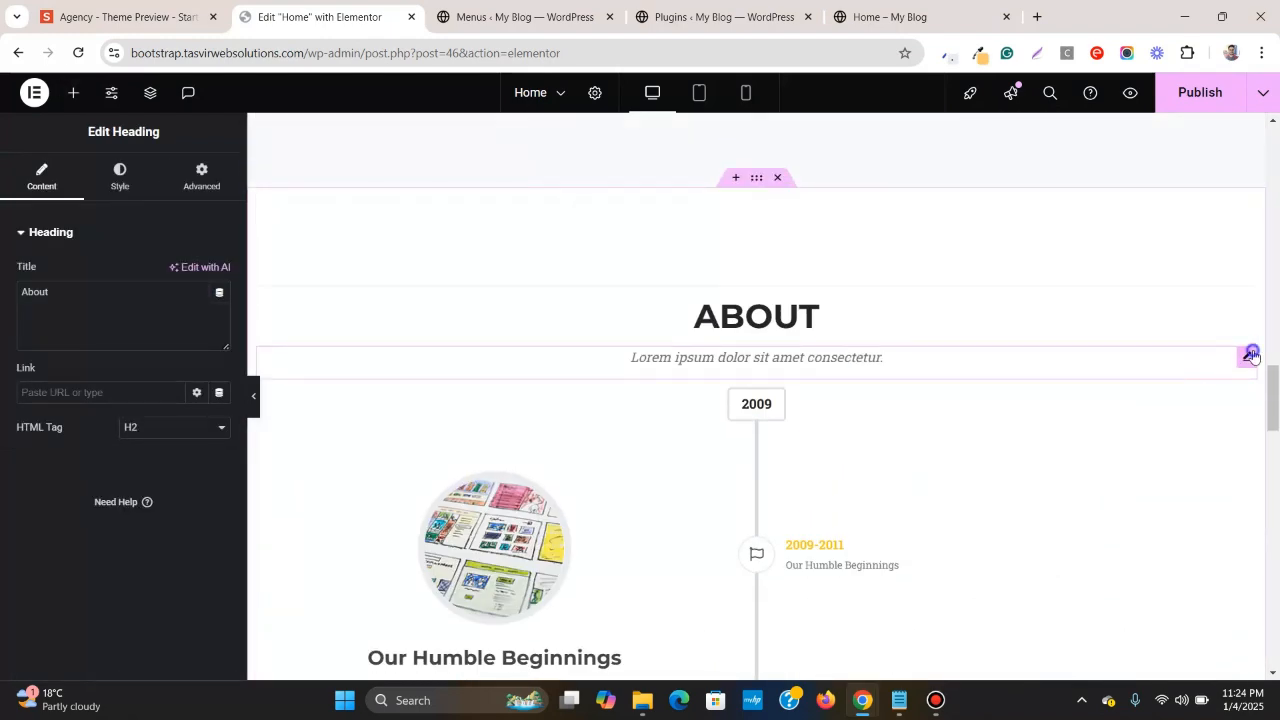
pyautogui.rightClick(1252, 356)
pyautogui.click(1177, 378)
pyautogui.scroll(-5, 1180, 382)
pyautogui.scroll(-10, 1180, 382)
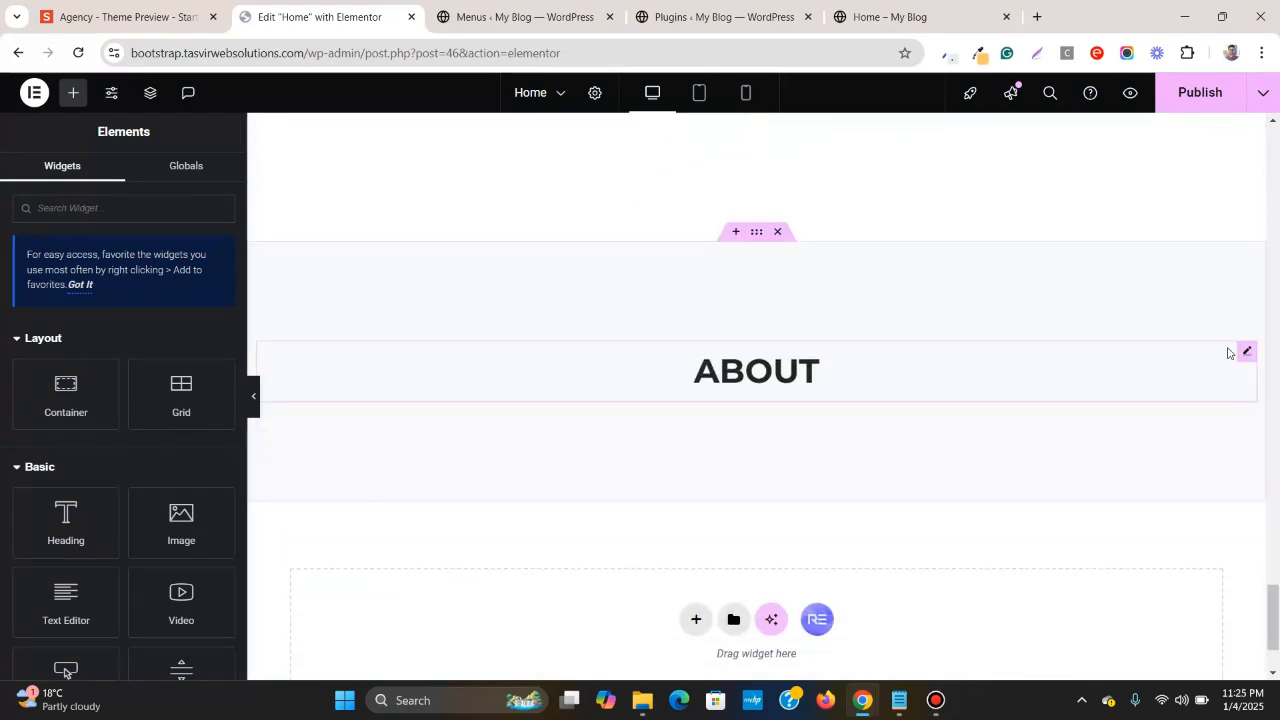
pyautogui.rightClick(1245, 352)
pyautogui.click(1149, 409)
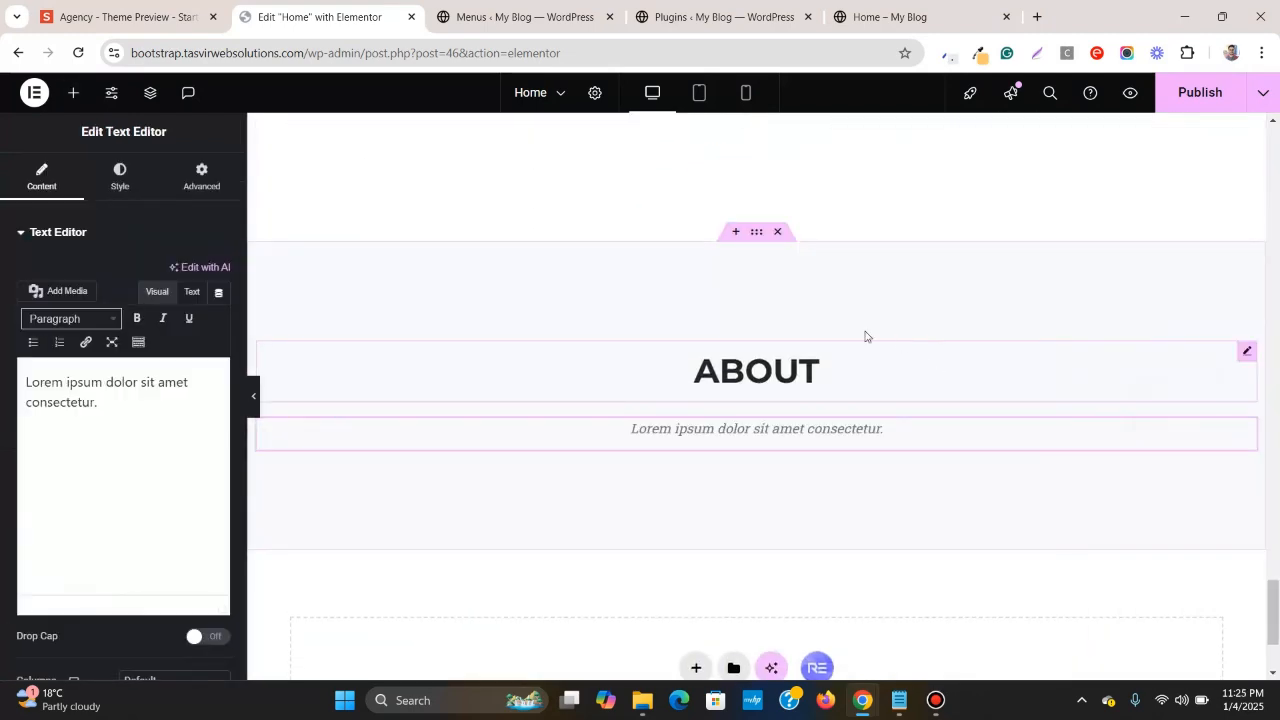
# - Set the new container's column and row gaps to 0
pyautogui.click(757, 232)
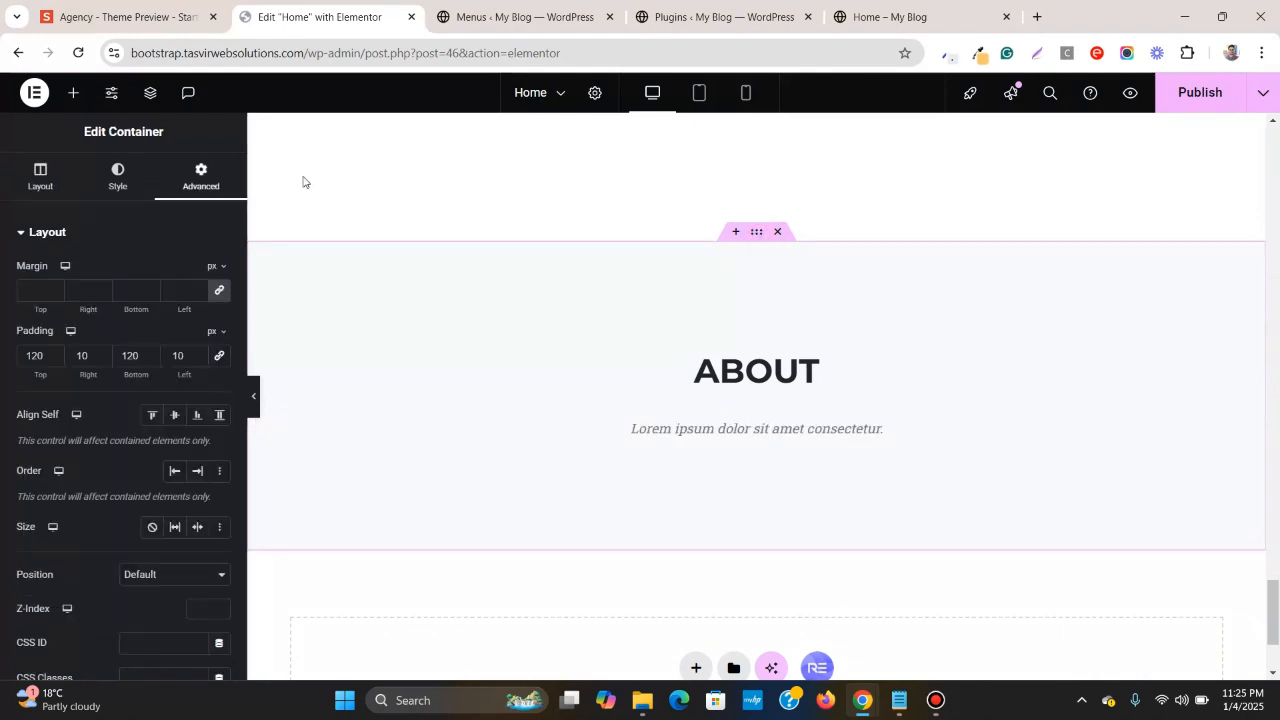
pyautogui.click(20, 187)
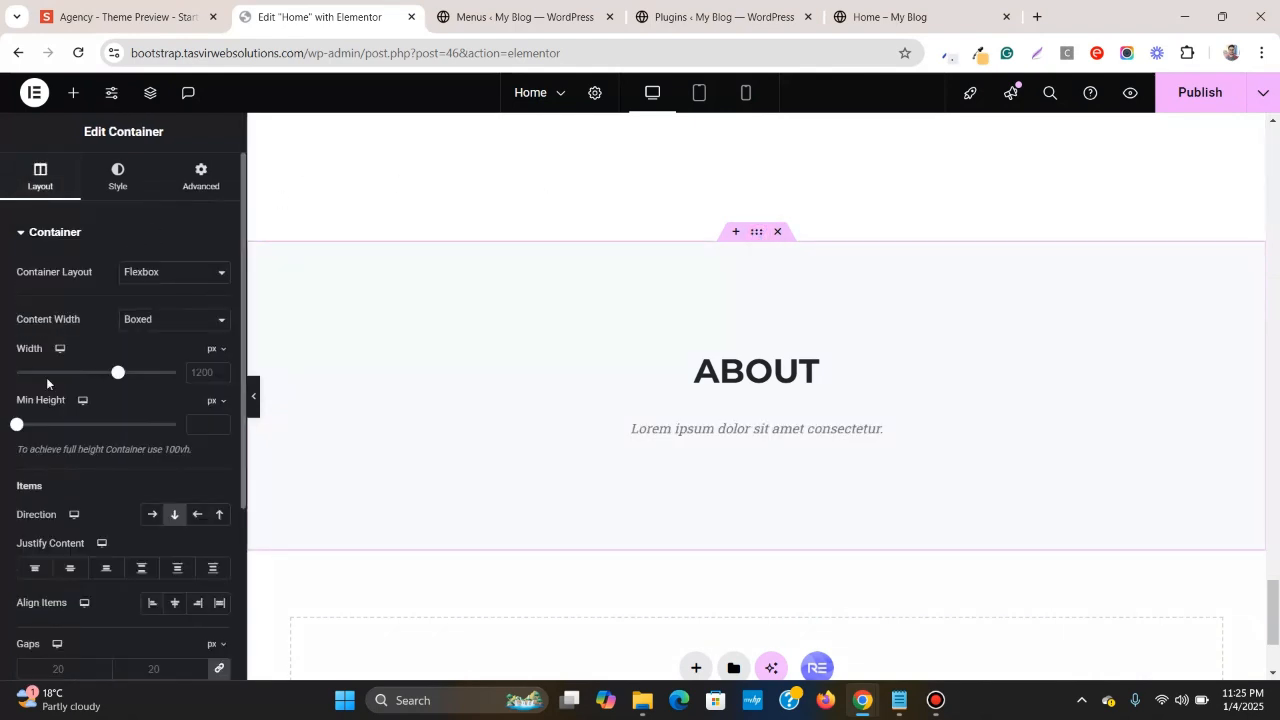
pyautogui.scroll(-2, 25, 378)
pyautogui.scroll(-1, 25, 378)
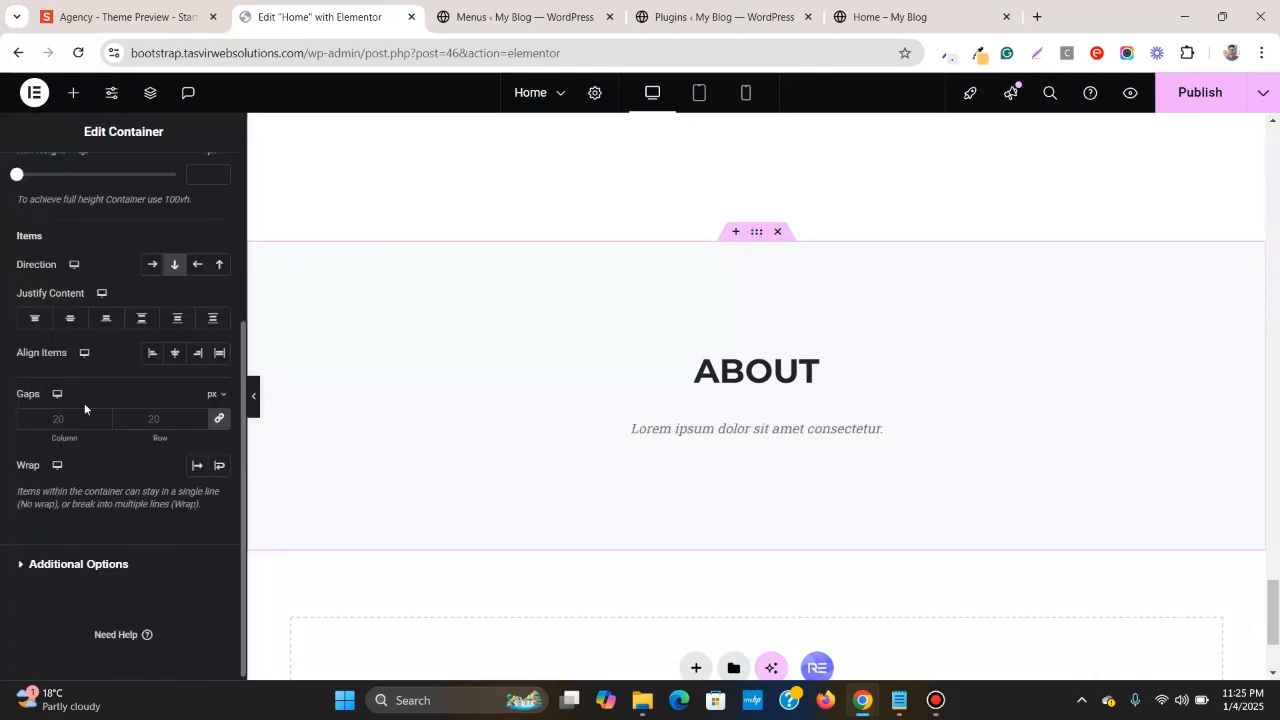
pyautogui.click(219, 418)
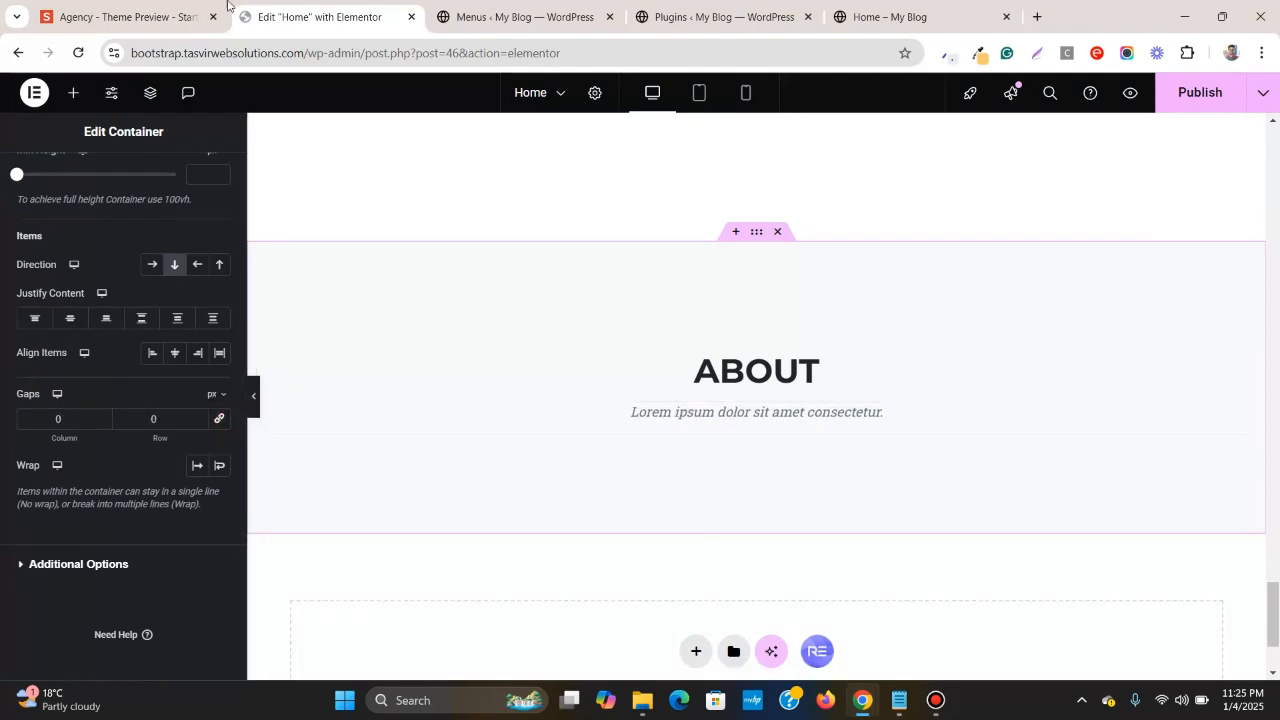
# - Copy the team section's heading from the Agency theme preview and replace the pasted heading's title with Our Amazing Team in Elementor
pyautogui.click(77, 7)
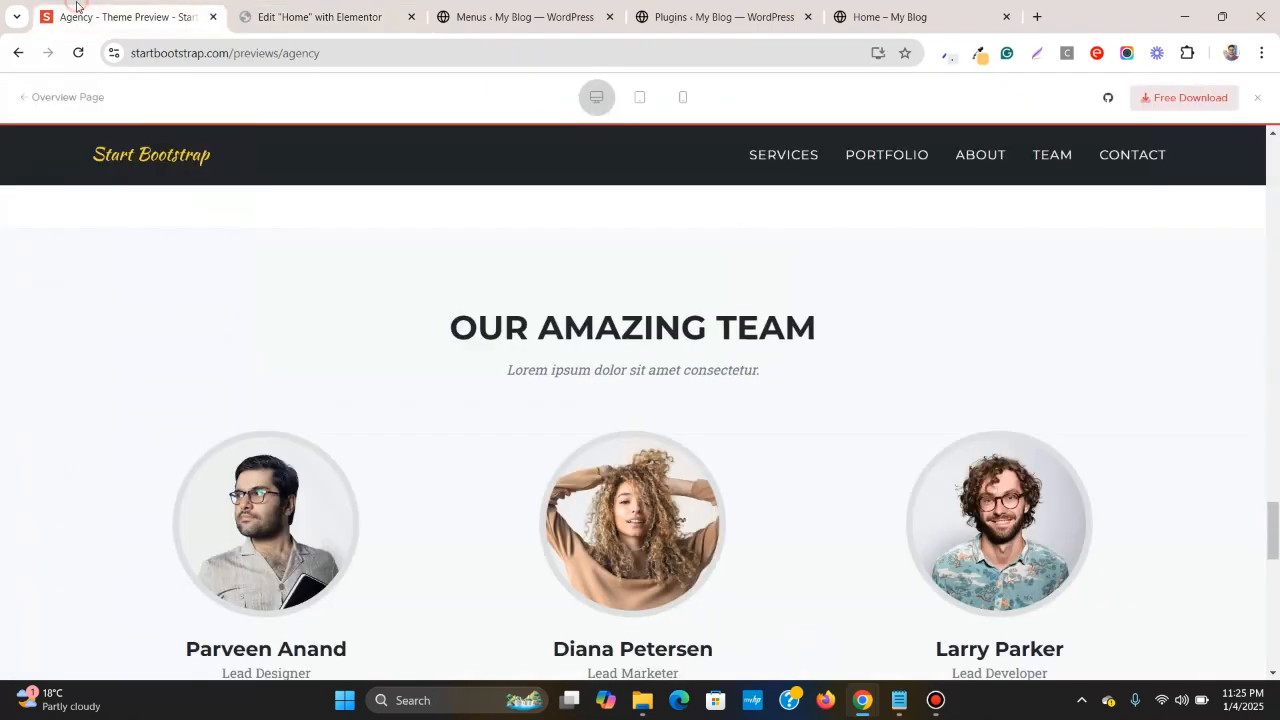
pyautogui.tripleClick(669, 322)
pyautogui.rightClick(668, 321)
pyautogui.click(686, 338)
pyautogui.click(290, 14)
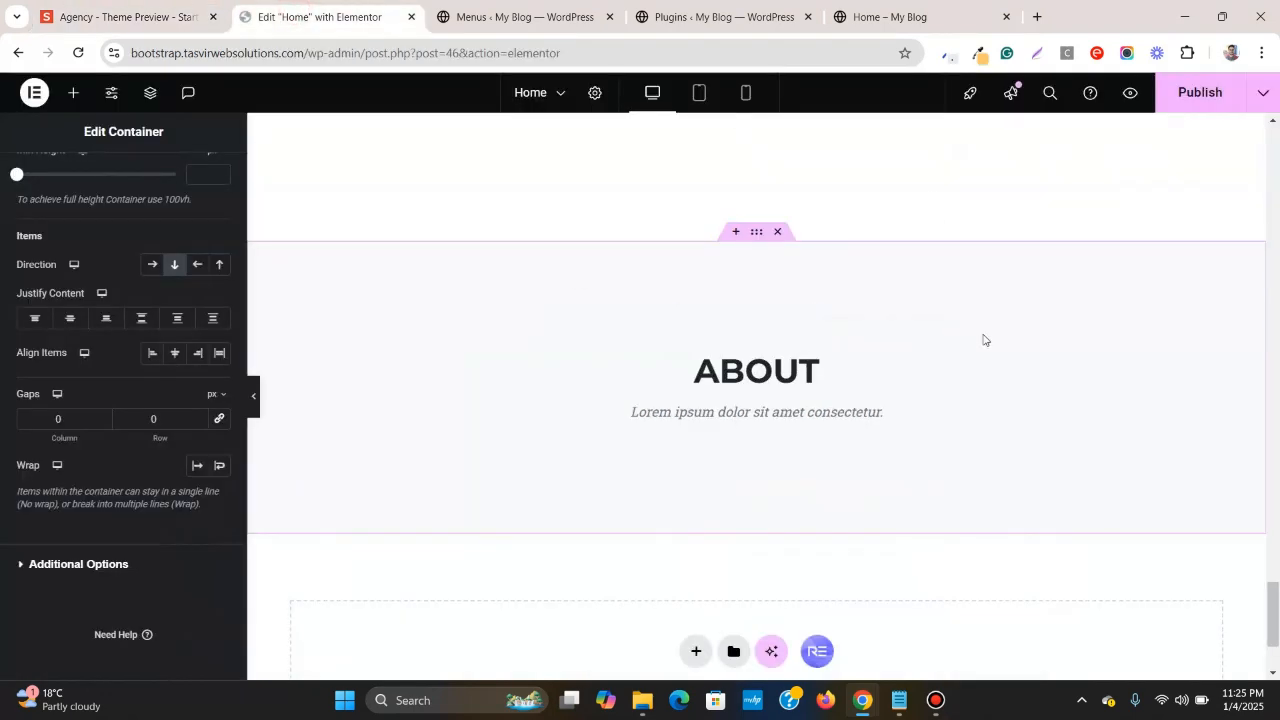
pyautogui.click(1245, 353)
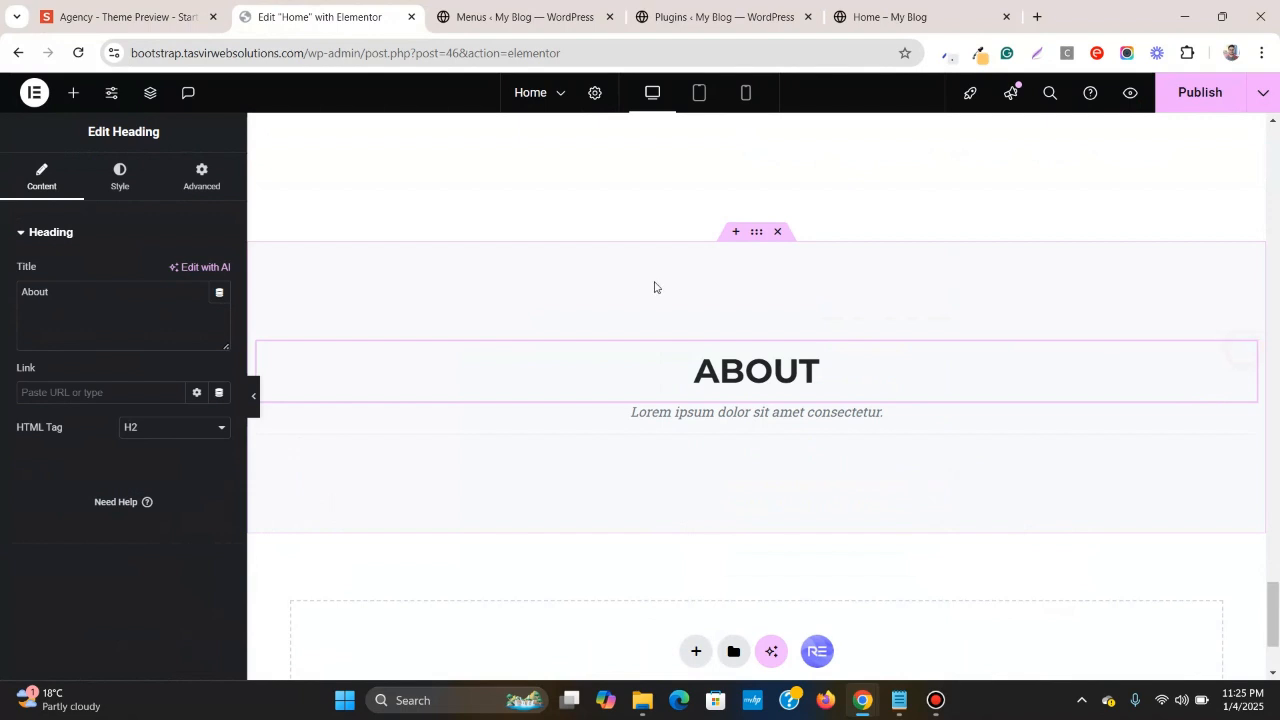
pyautogui.rightClick(74, 289)
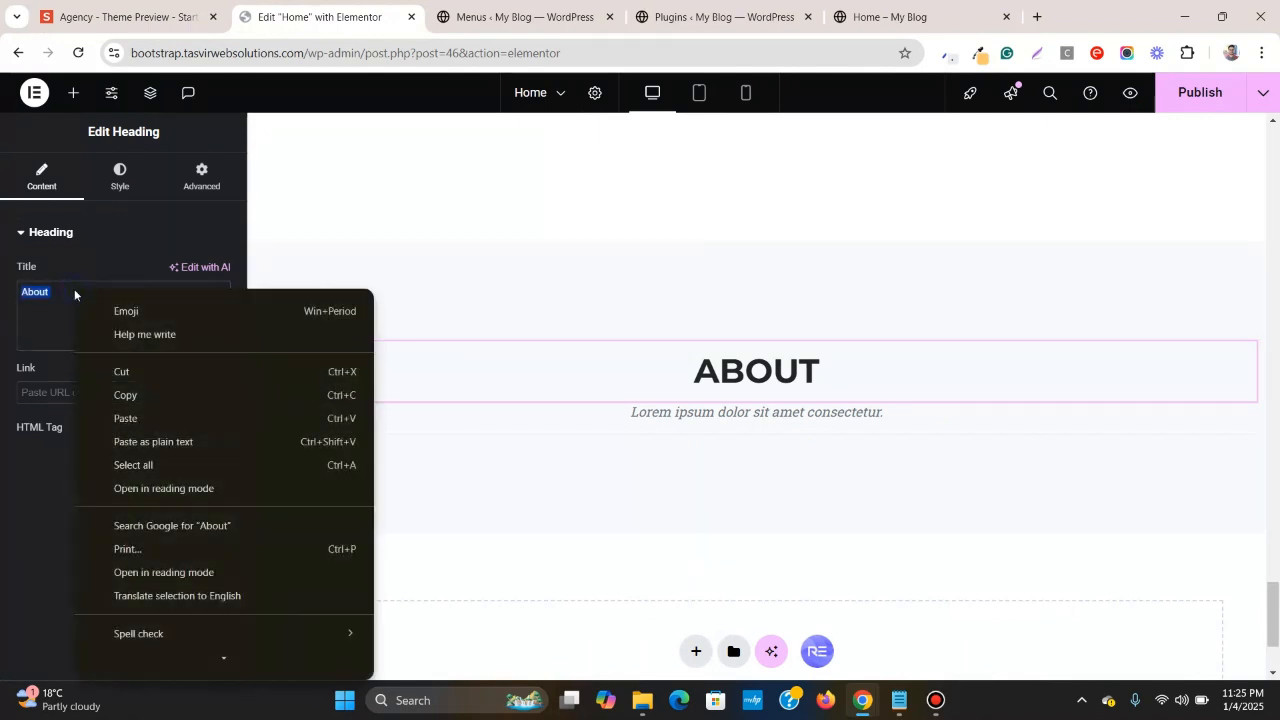
pyautogui.click(180, 418)
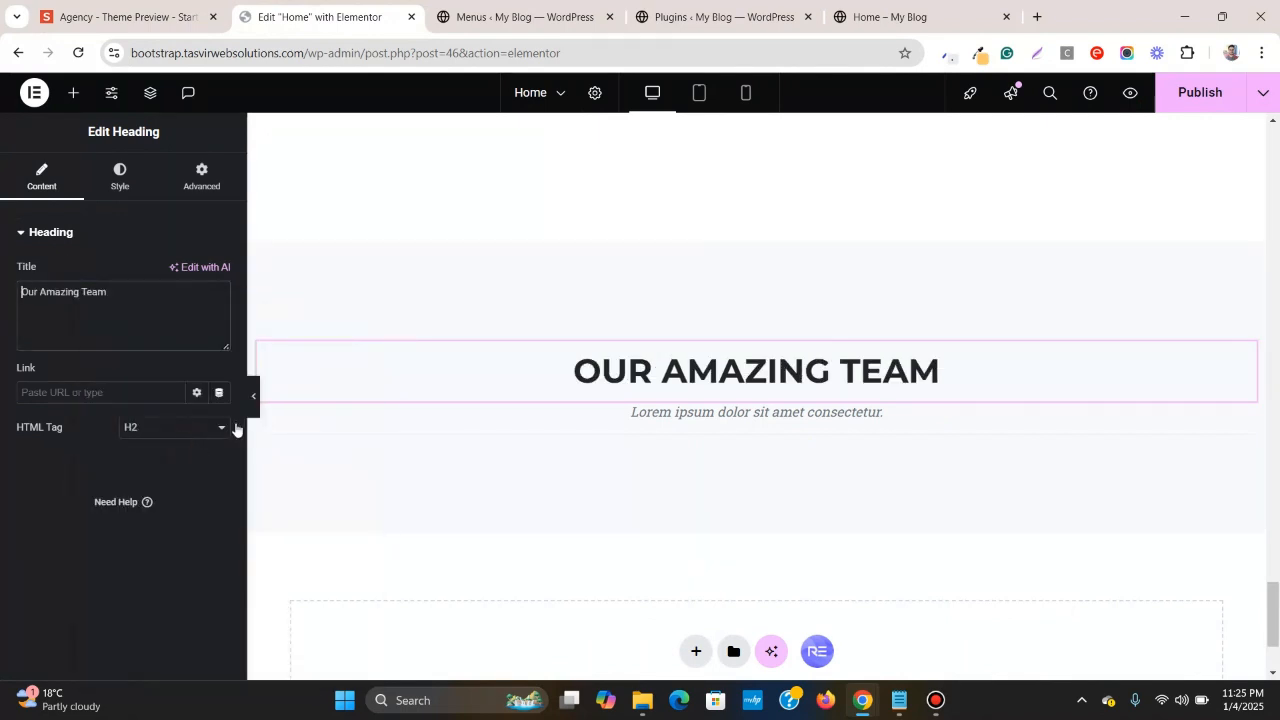
# - On the WordPress Menus page, expand the Team menu item and copy team from its URL without the hash sign
pyautogui.click(537, 10)
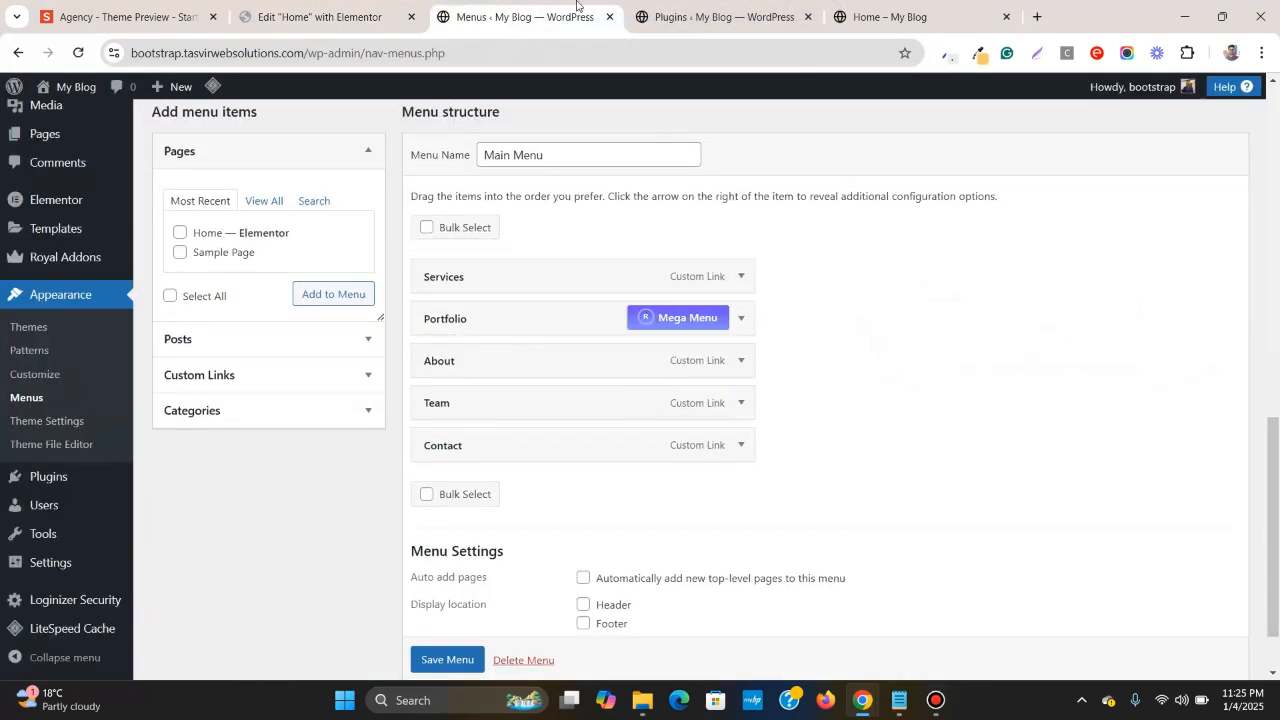
pyautogui.click(937, 701)
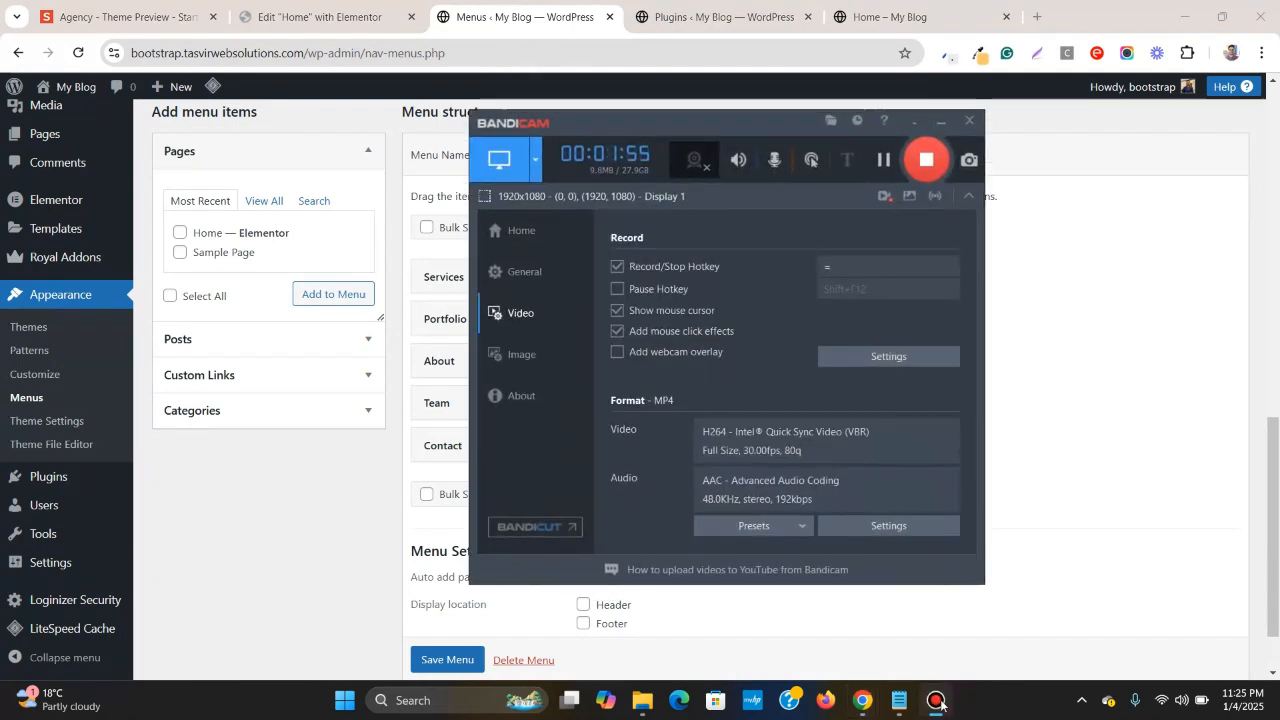
pyautogui.click(937, 701)
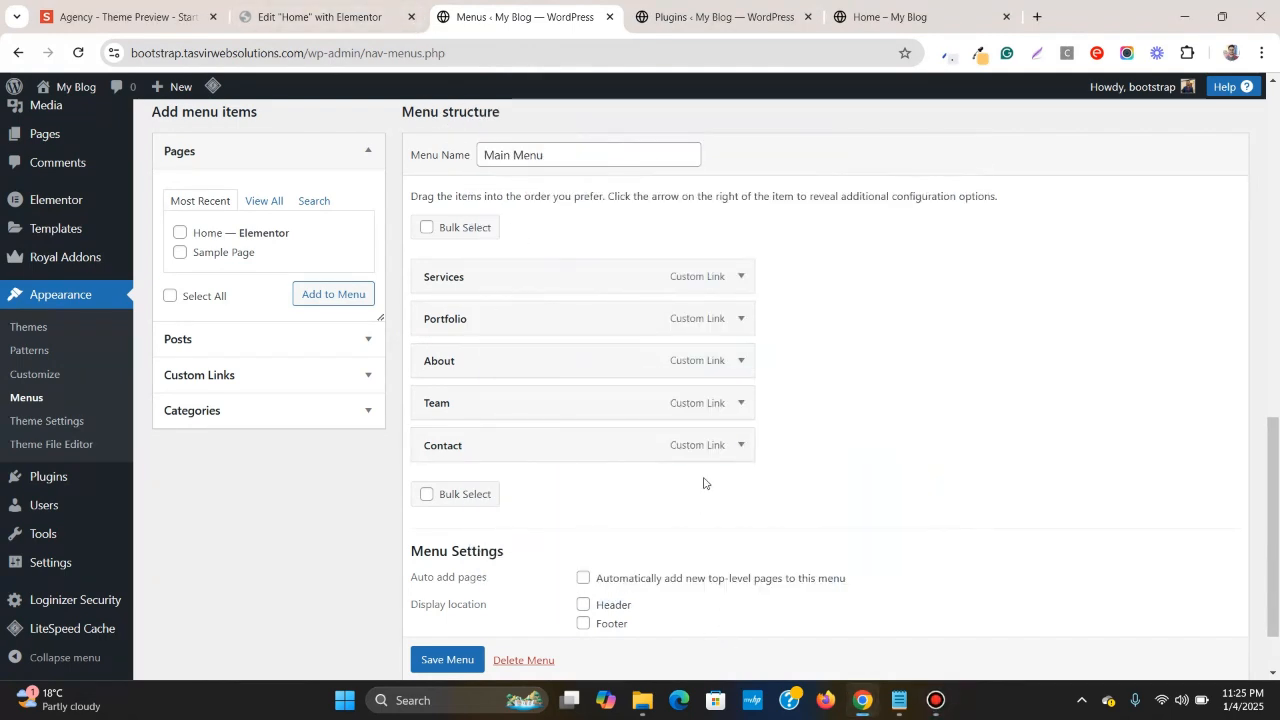
pyautogui.click(746, 410)
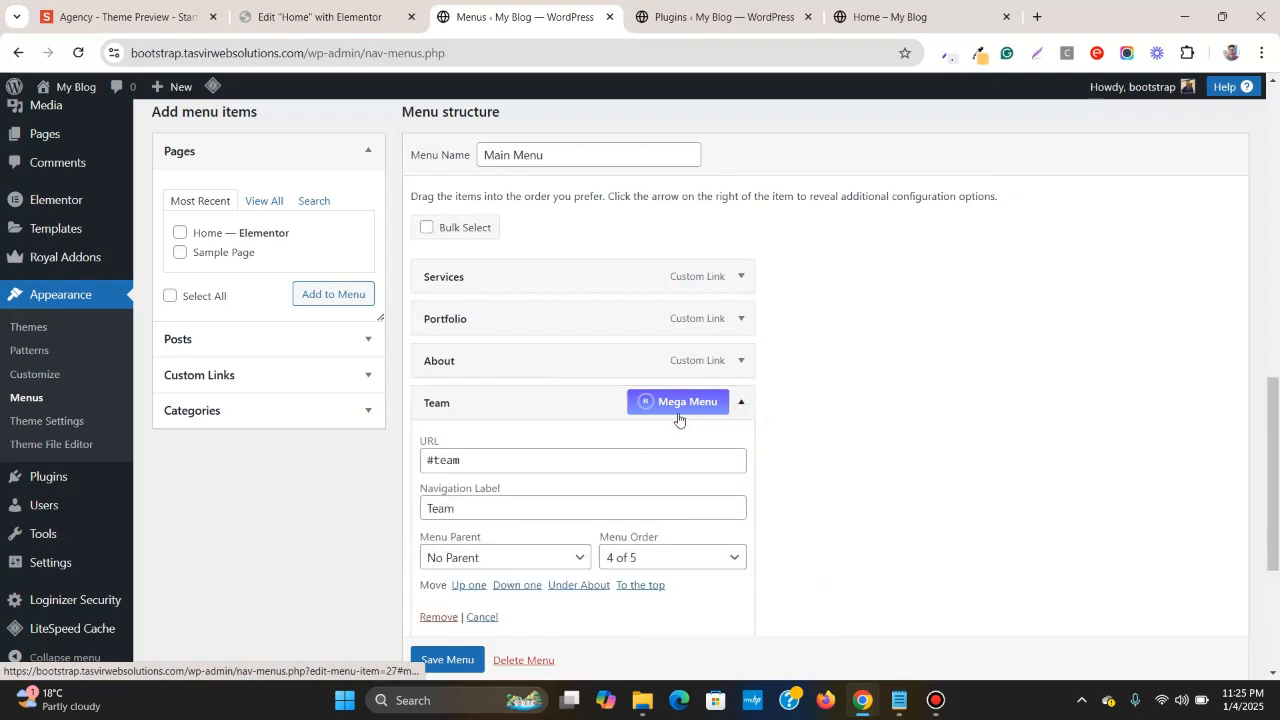
pyautogui.click(467, 460)
pyautogui.moveTo(467, 460); pyautogui.dragTo(425, 457)
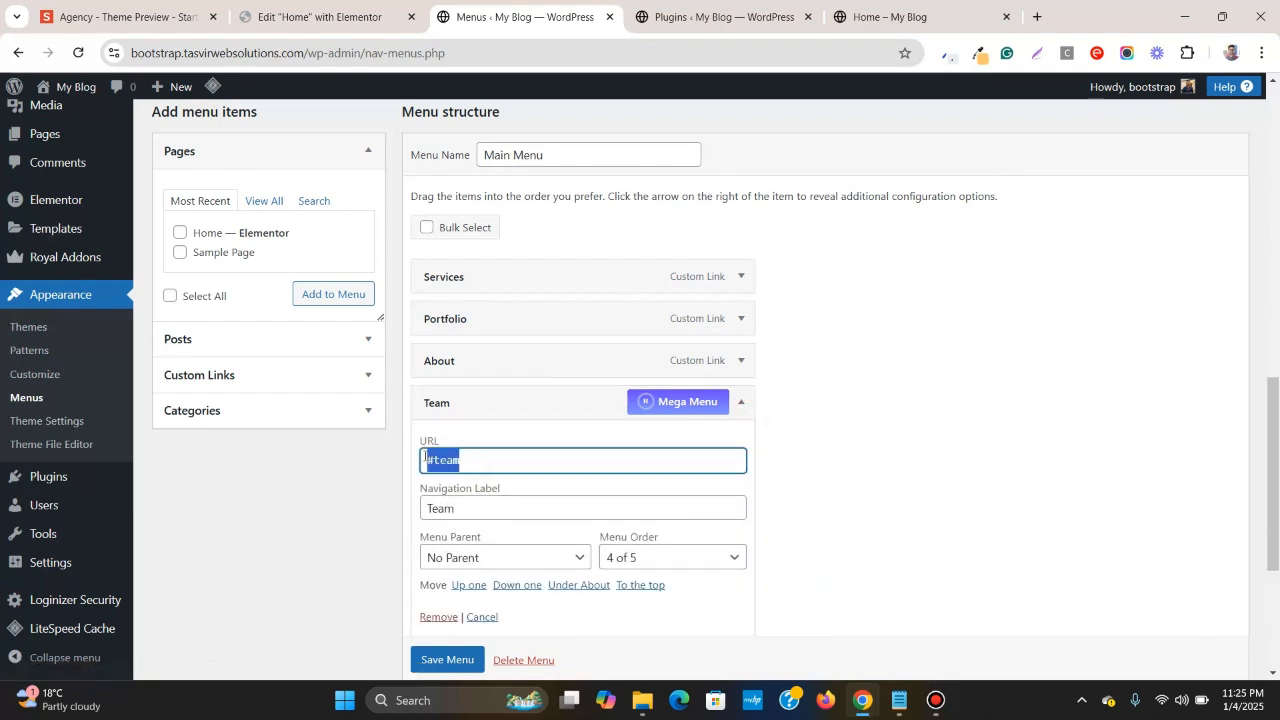
pyautogui.rightClick(448, 463)
pyautogui.click(490, 101)
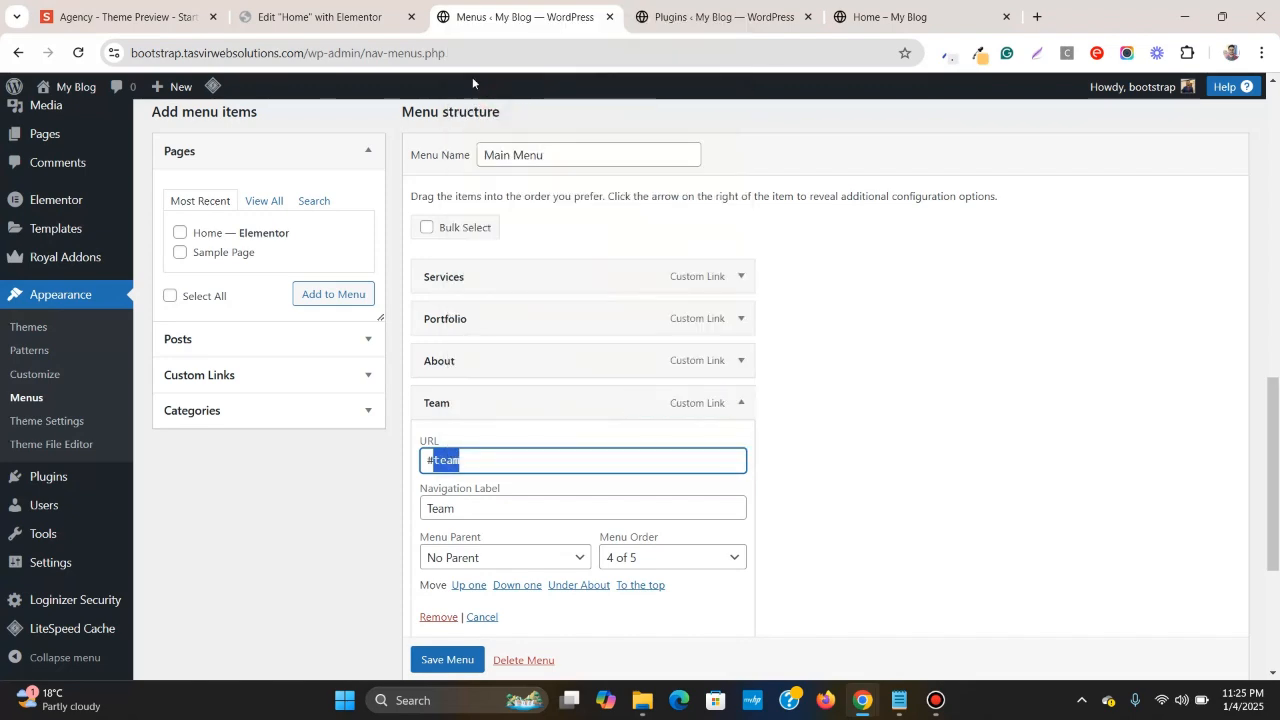
# - Back in the Elementor editor, set the team container's CSS ID to the copied anchor name team
pyautogui.click(330, 16)
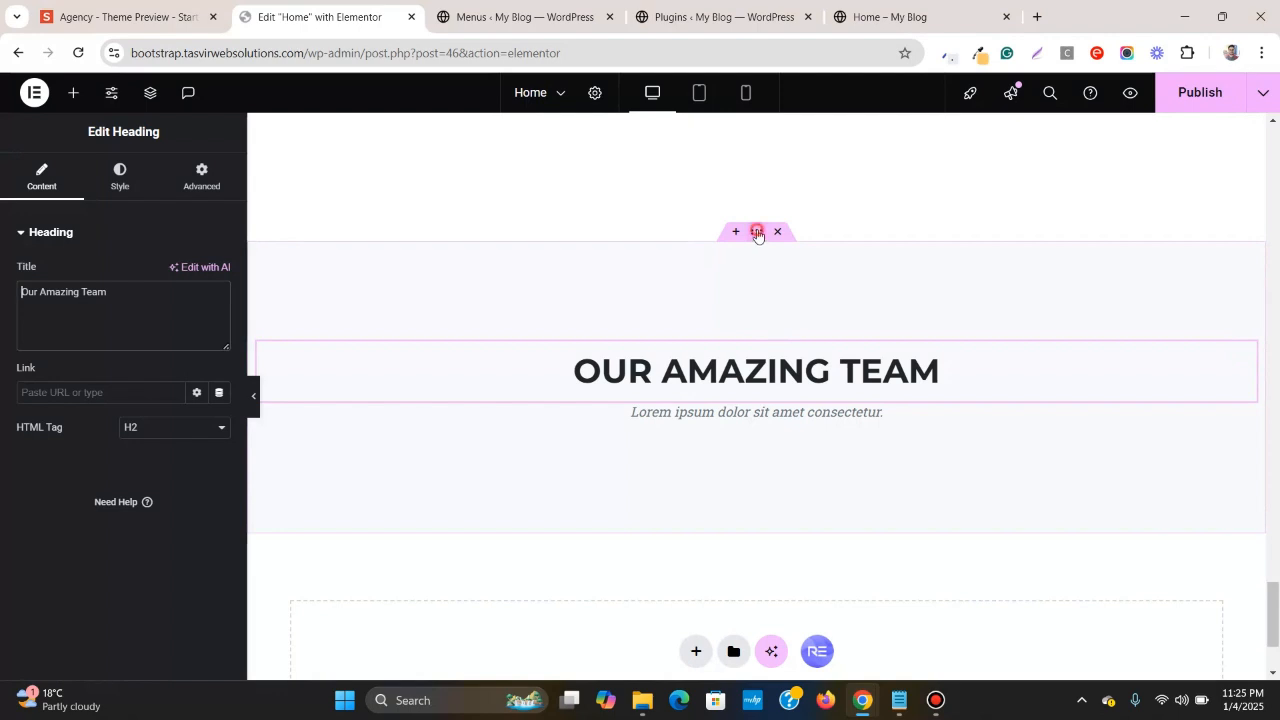
pyautogui.click(757, 233)
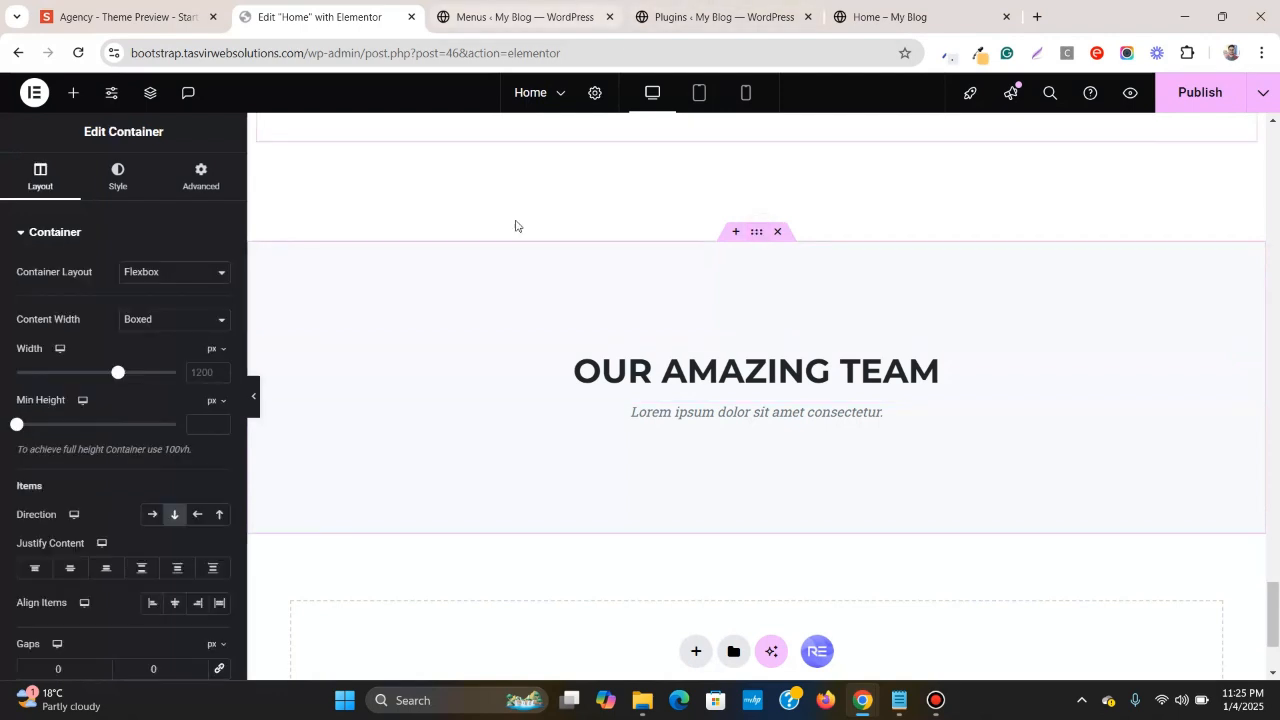
pyautogui.click(174, 187)
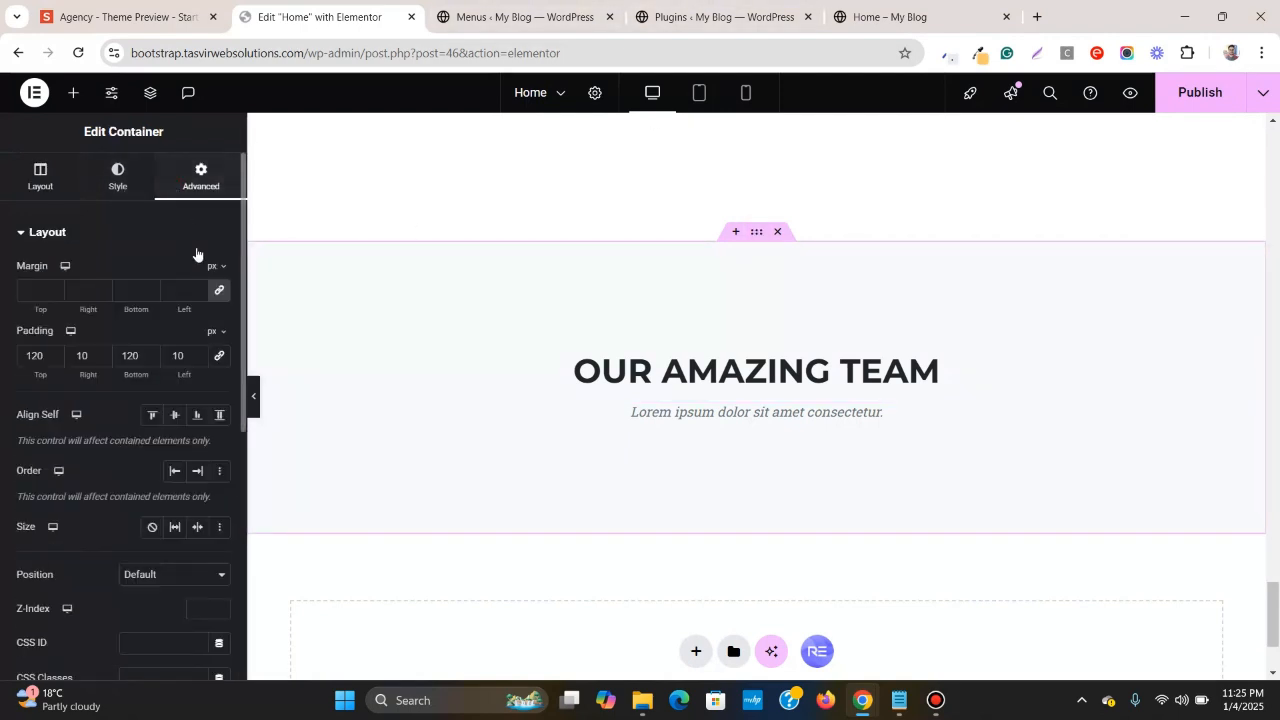
pyautogui.scroll(-3, 170, 290)
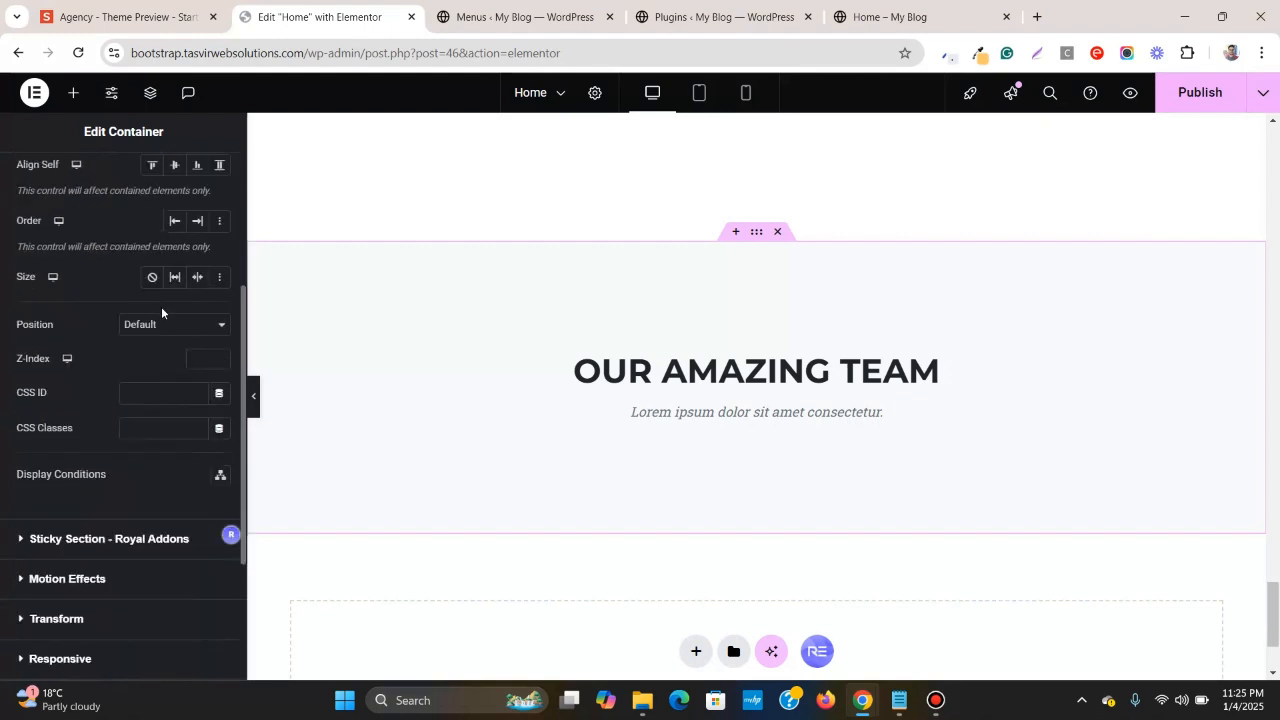
pyautogui.rightClick(188, 392)
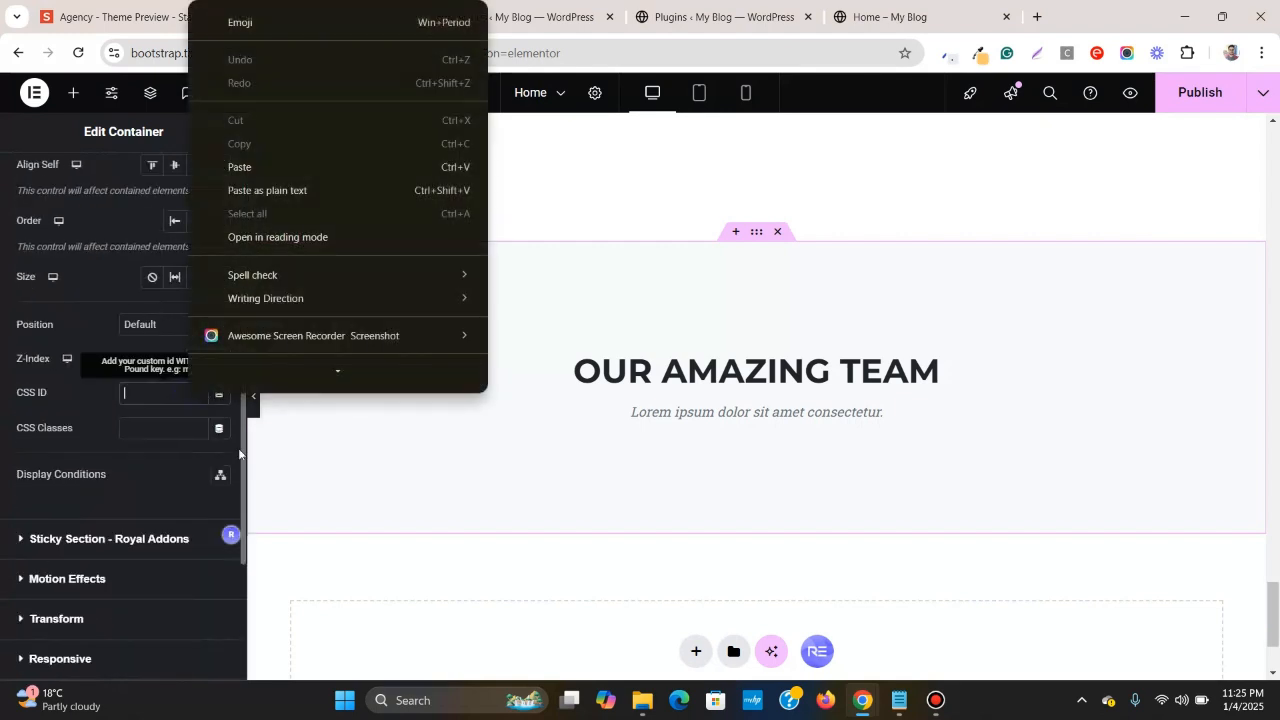
pyautogui.click(255, 166)
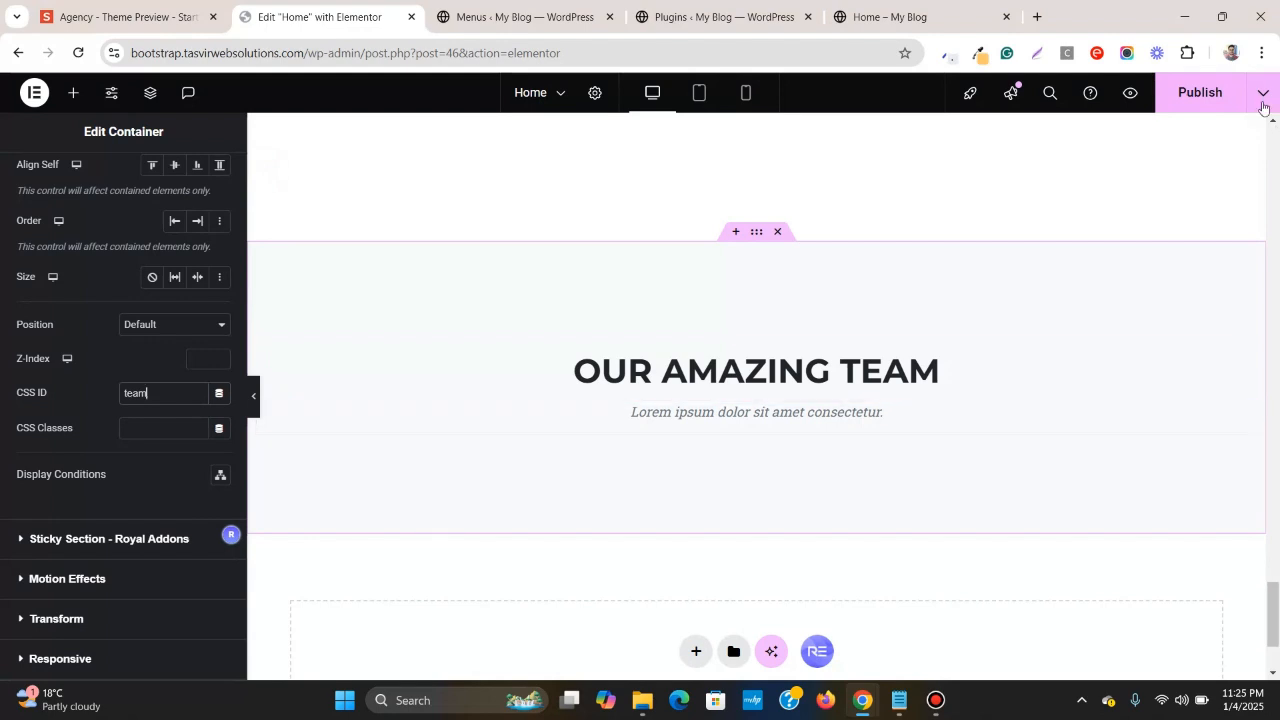
# - Publish the Home page and return to the team section in the Agency theme preview
pyautogui.click(1214, 105)
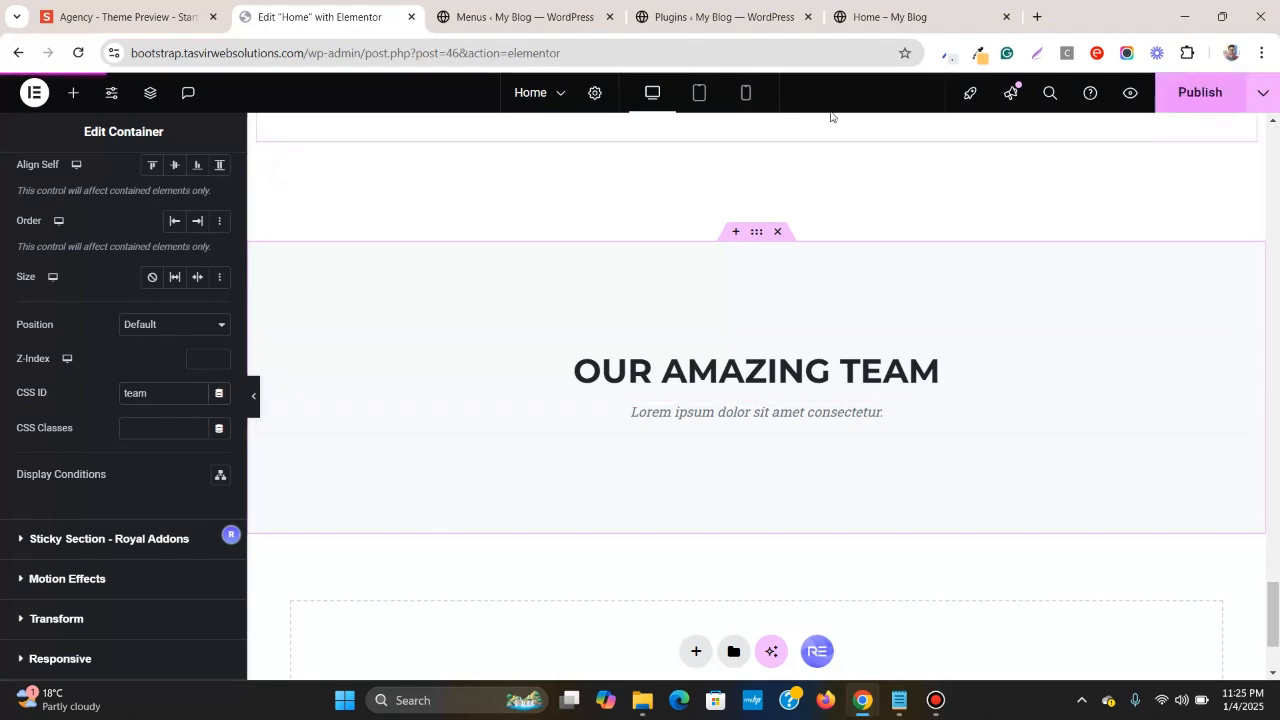
pyautogui.click(105, 5)
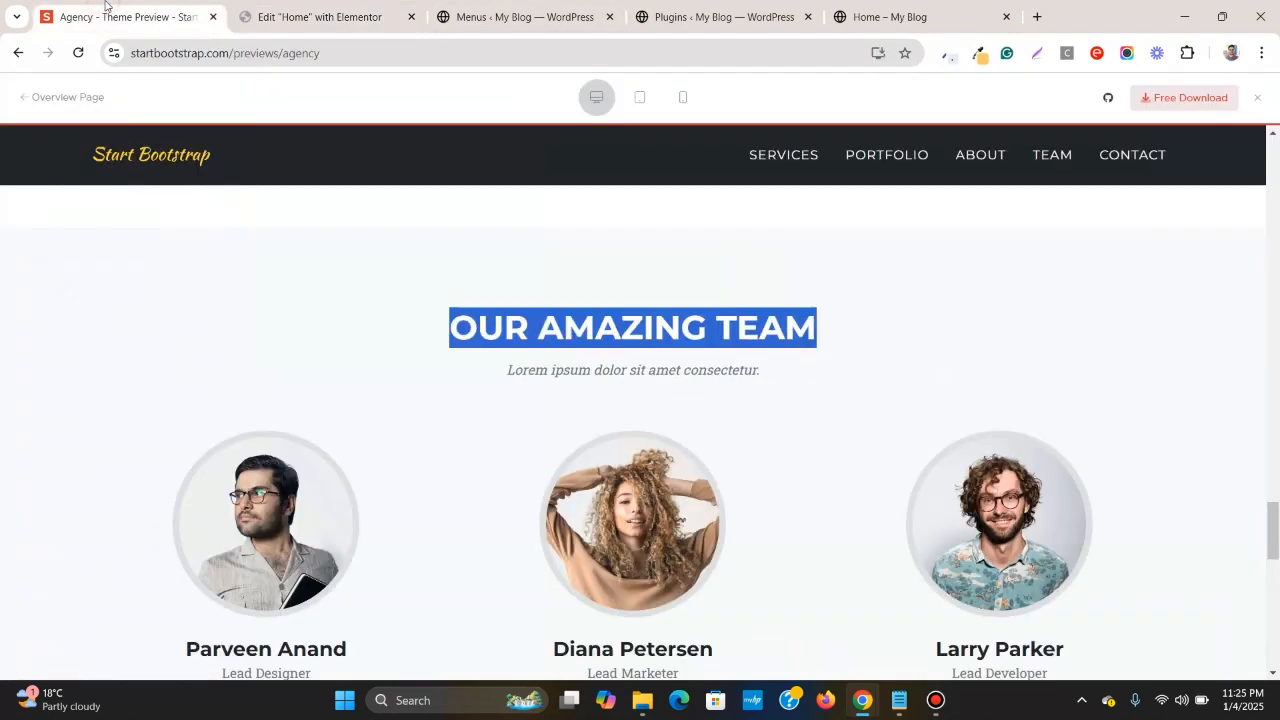
# - Review the team section in the Agency preview, and in Elementor add a Text Editor widget below the team subtitle
pyautogui.click(760, 347)
pyautogui.scroll(-3, 763, 345)
pyautogui.scroll(-1, 763, 345)
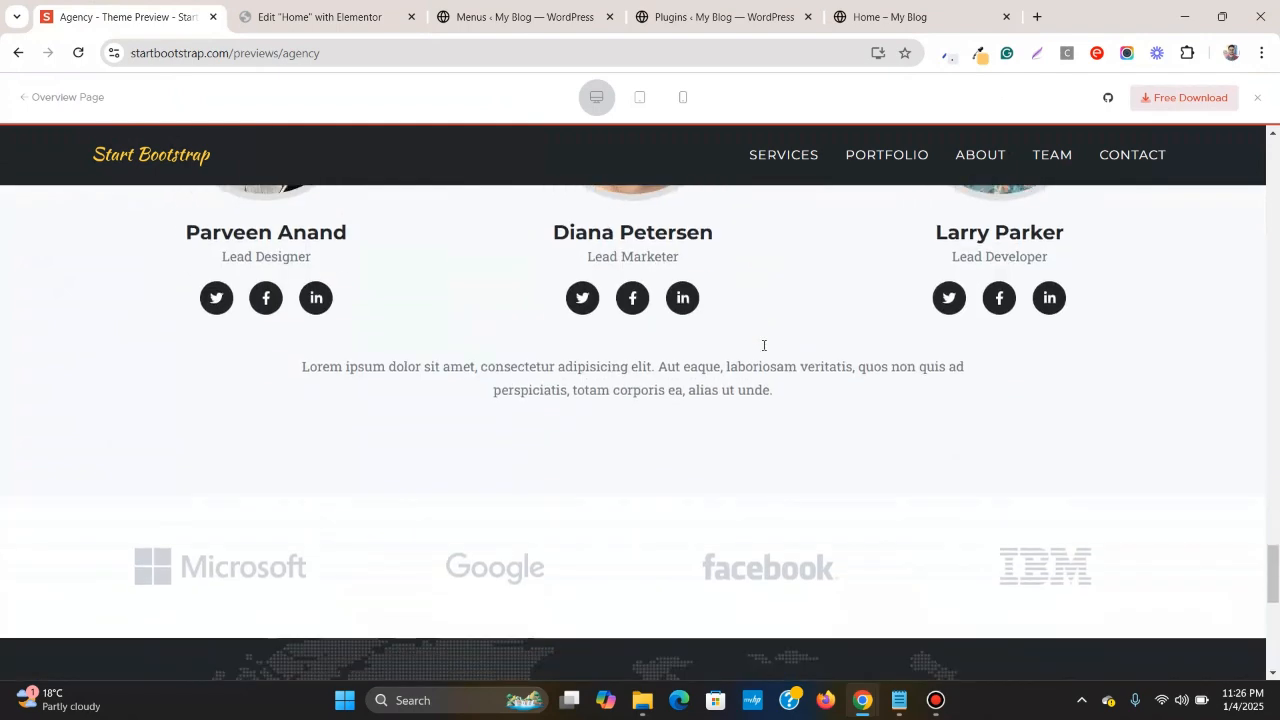
pyautogui.scroll(3, 763, 343)
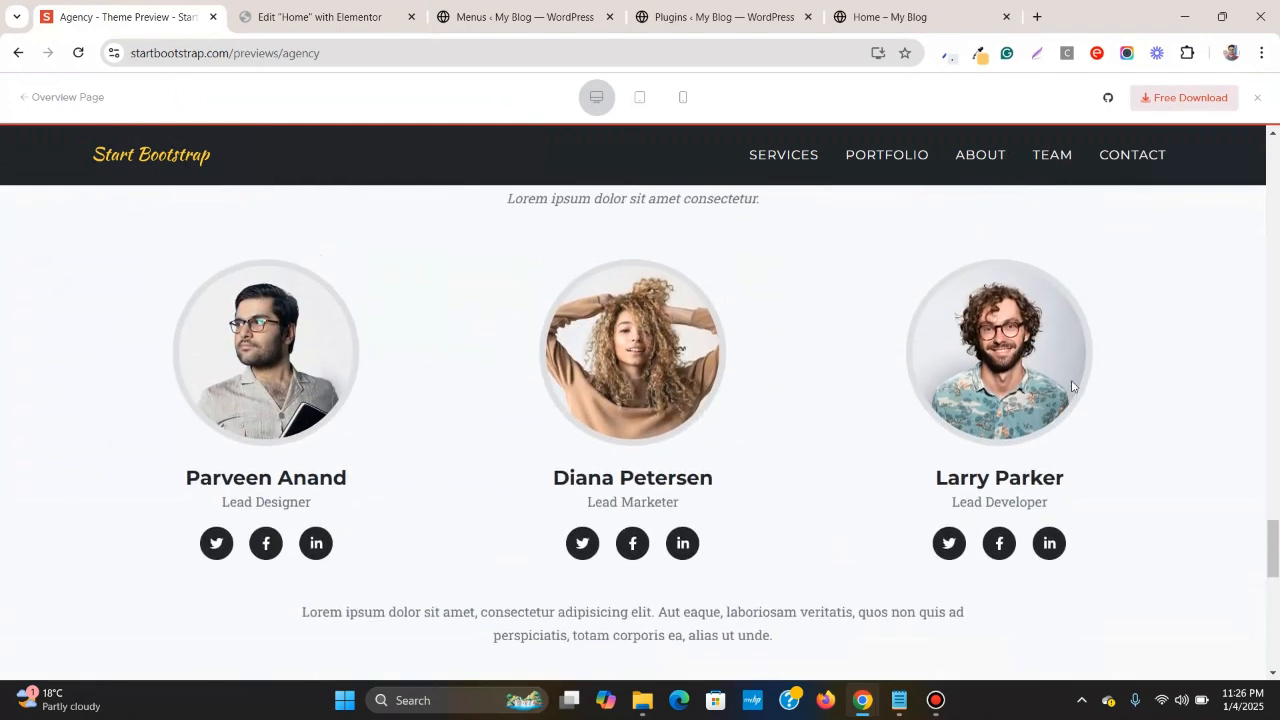
pyautogui.scroll(-2, 547, 510)
pyautogui.moveTo(289, 455); pyautogui.dragTo(797, 497)
pyautogui.click(800, 497)
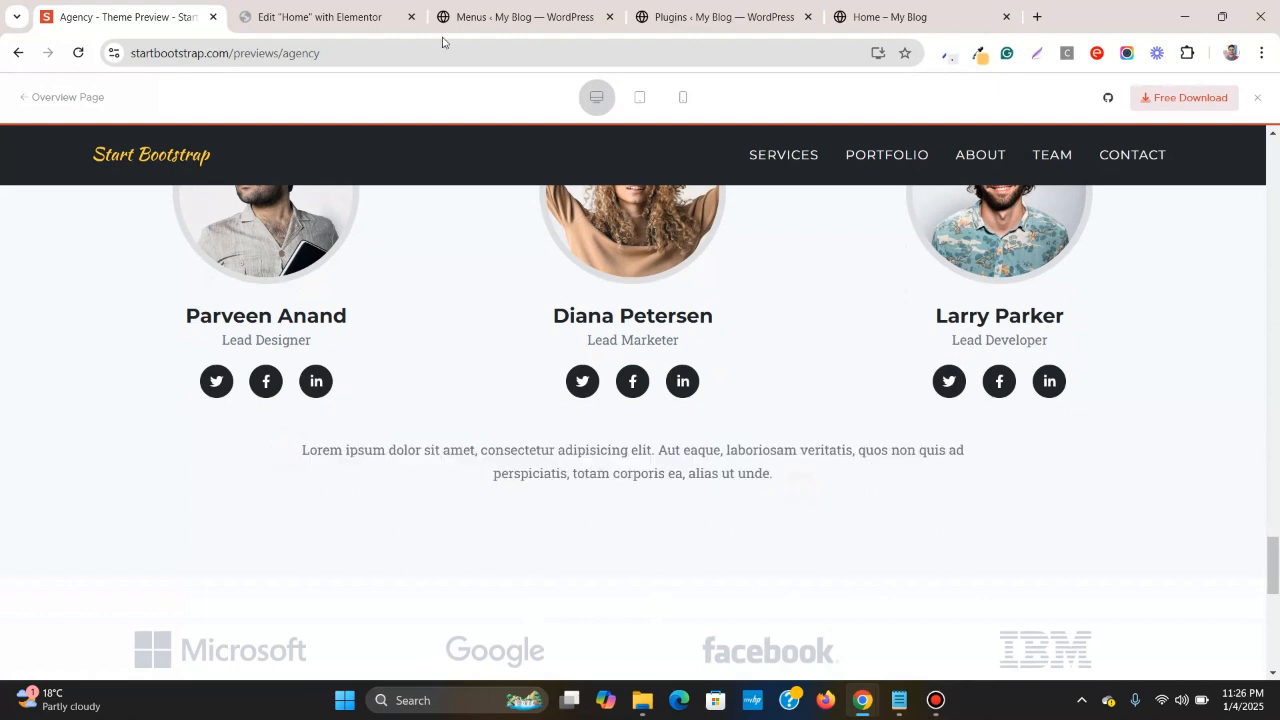
pyautogui.click(338, 12)
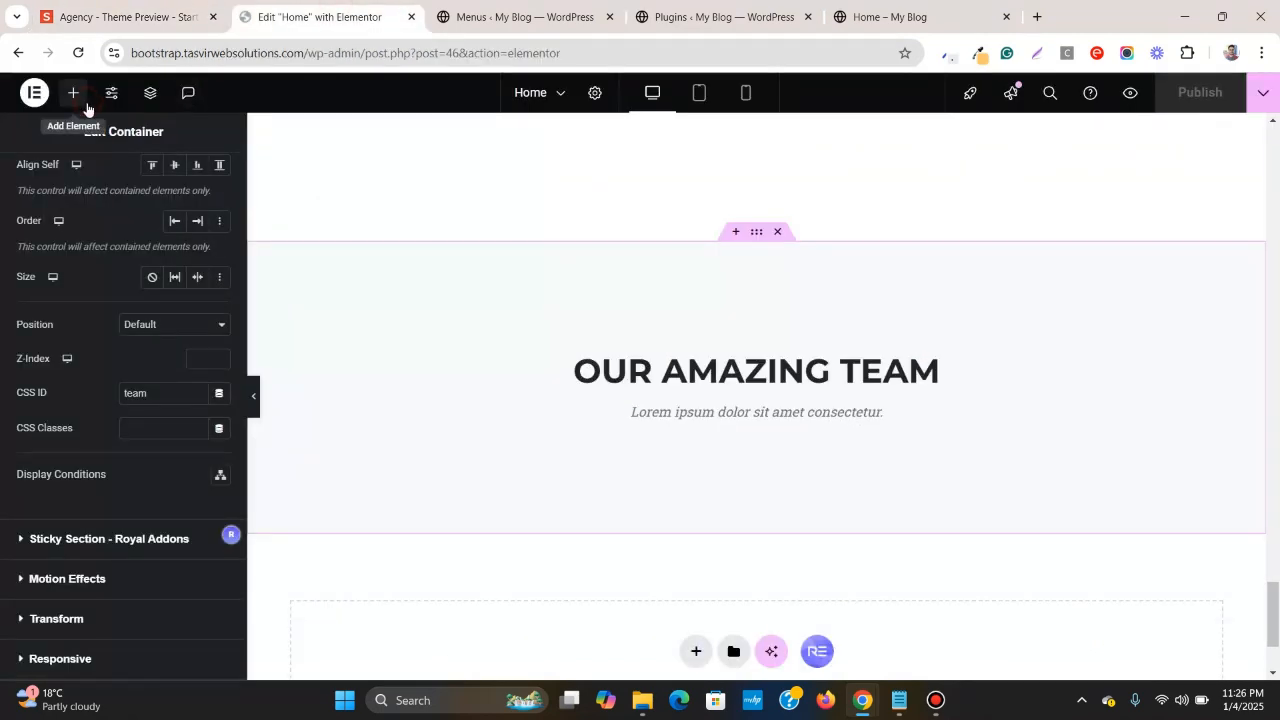
pyautogui.click(86, 104)
pyautogui.moveTo(103, 587); pyautogui.dragTo(746, 427)
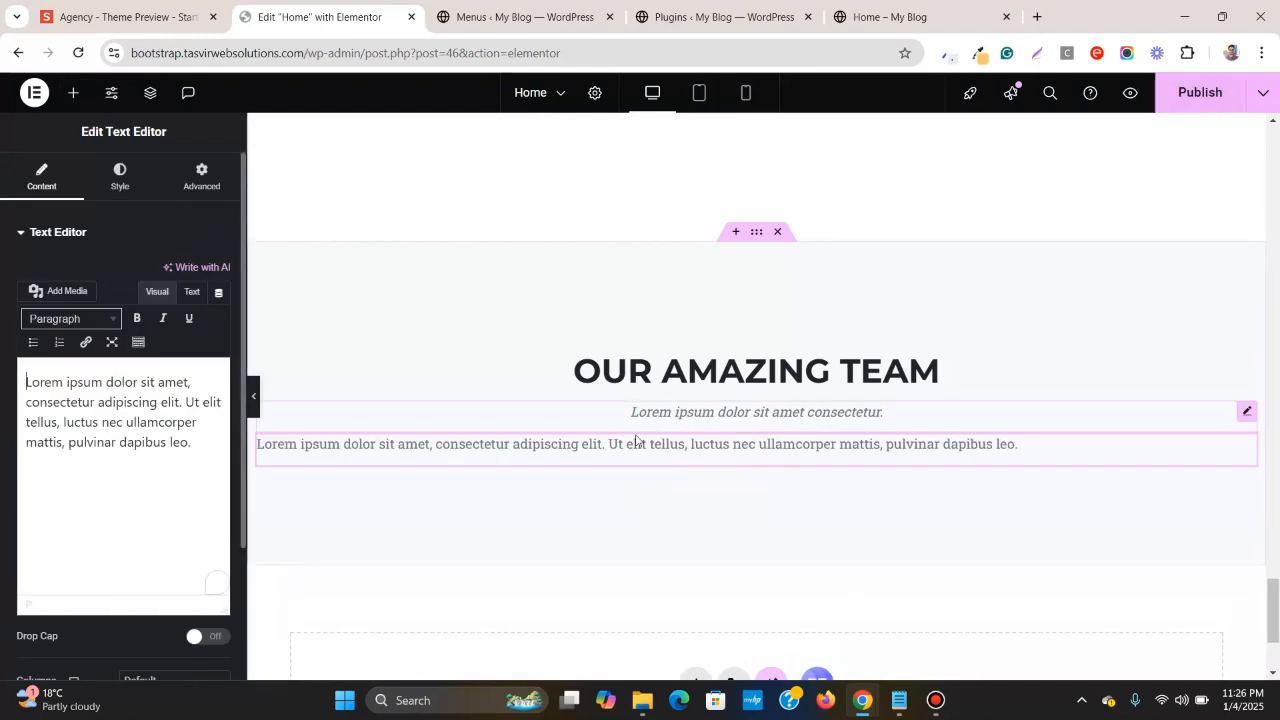
# - Copy the team section's closing paragraph from the Agency preview and replace the new Text Editor's placeholder with it as plain text, without a trailing blank line
pyautogui.click(122, 17)
pyautogui.tripleClick(528, 472)
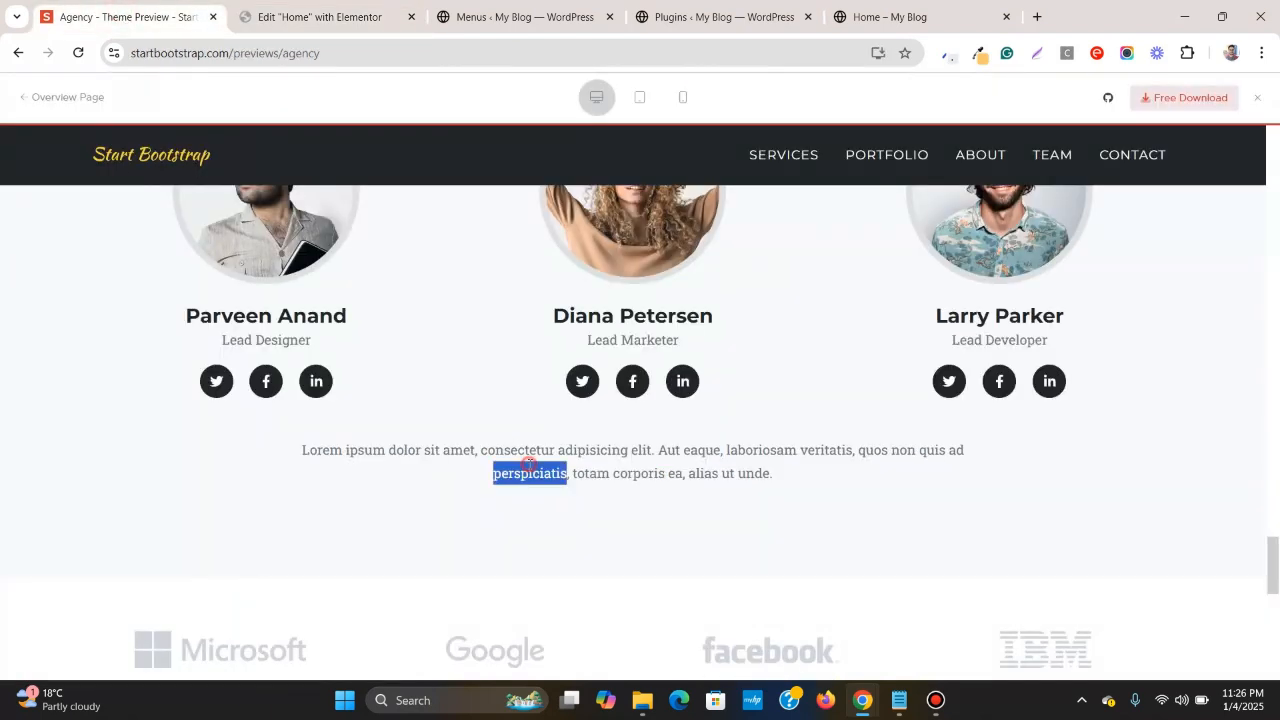
pyautogui.rightClick(528, 466)
pyautogui.click(640, 258)
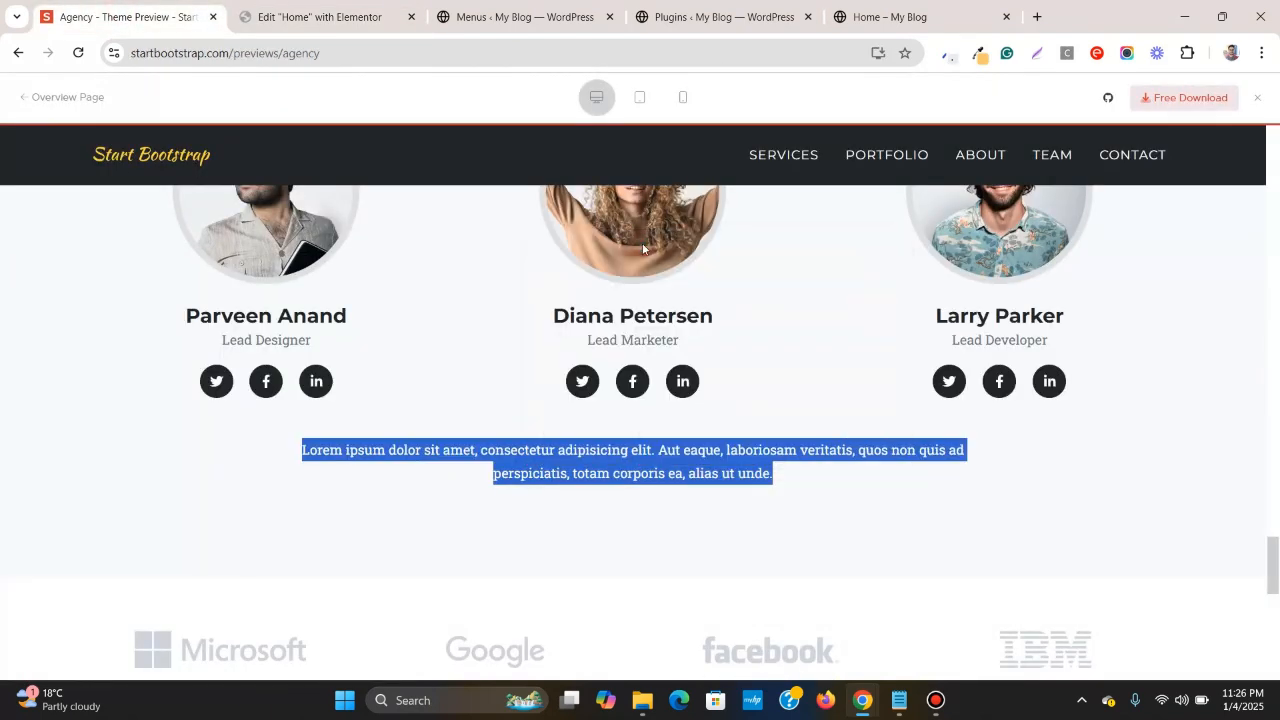
pyautogui.click(320, 17)
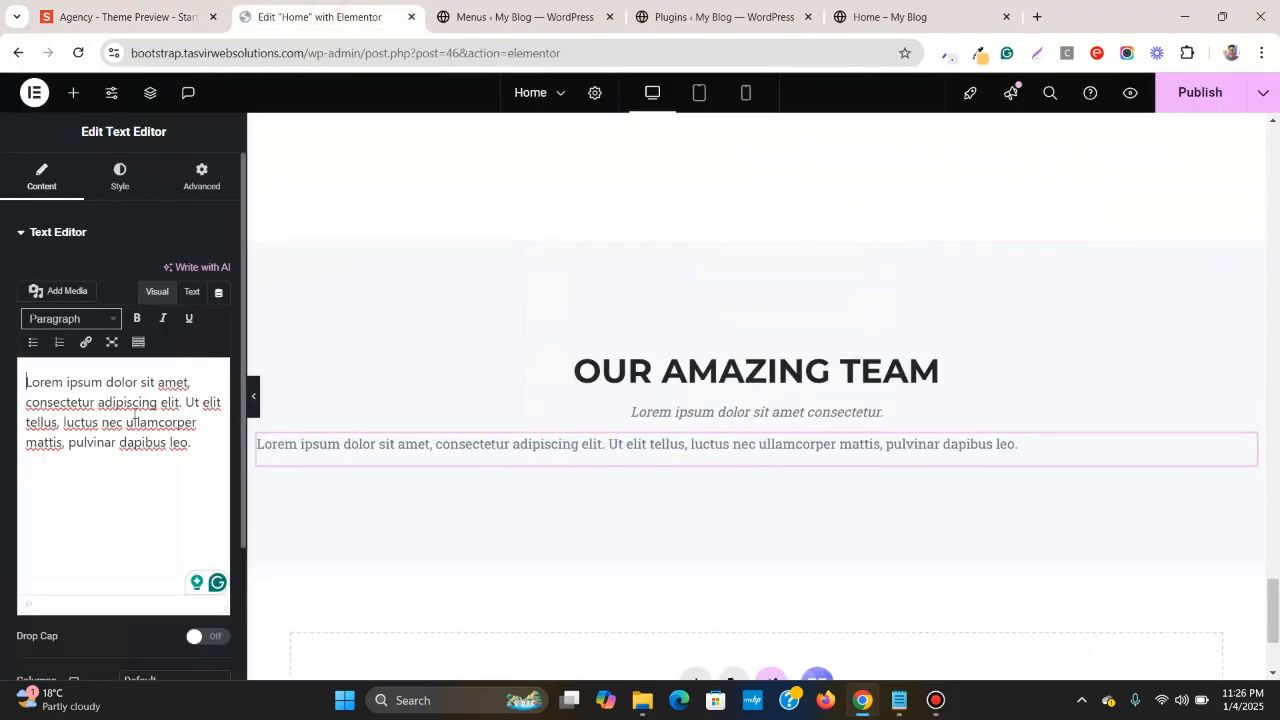
pyautogui.tripleClick(132, 418)
pyautogui.rightClick(134, 412)
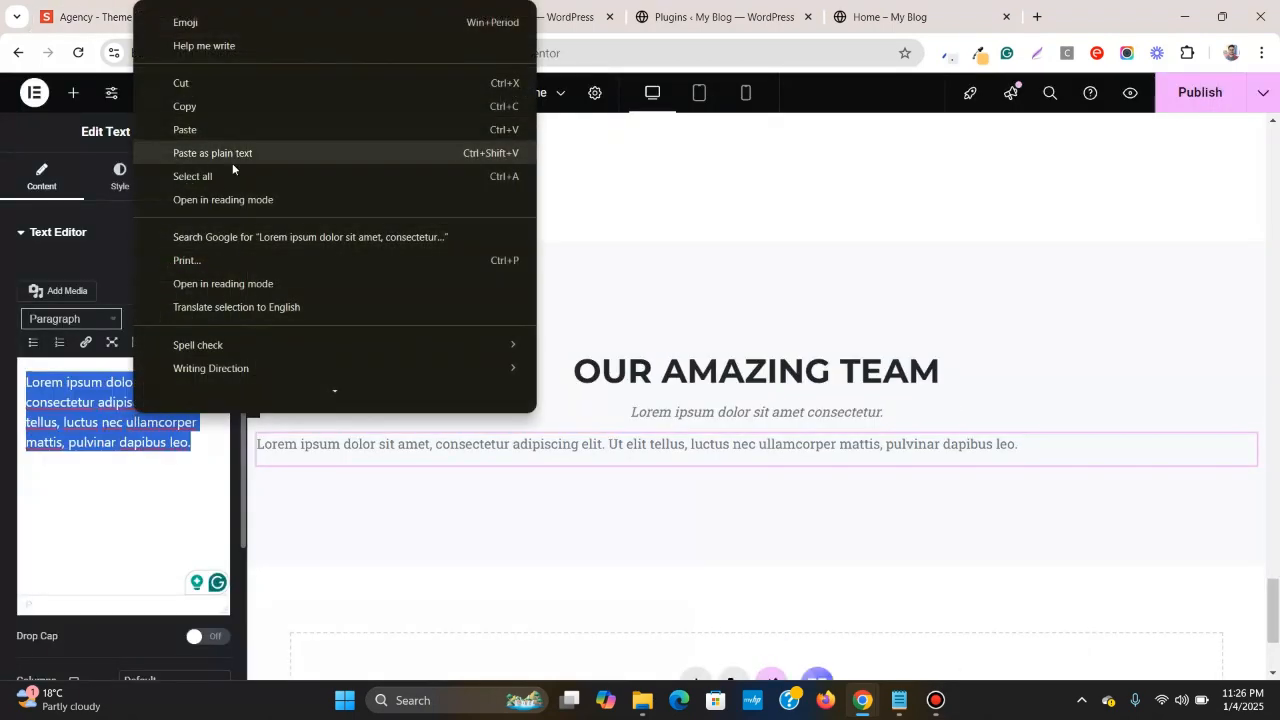
pyautogui.click(231, 160)
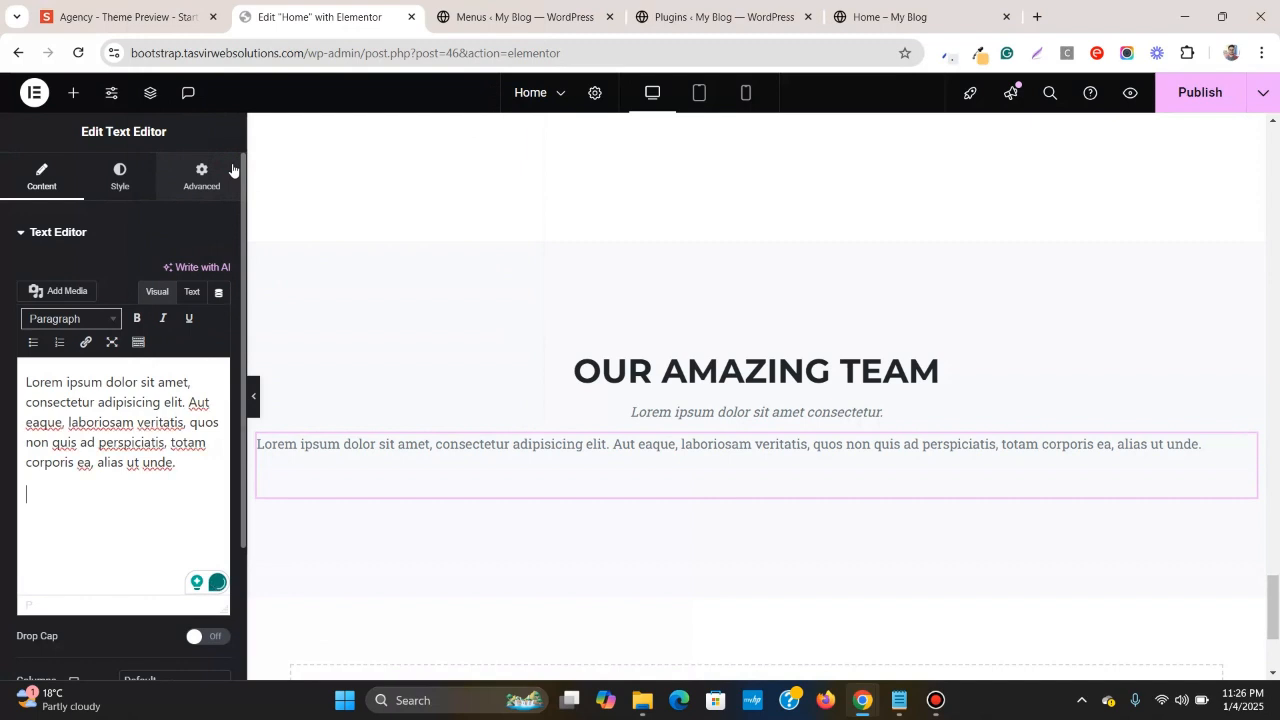
pyautogui.press('BackSpace')
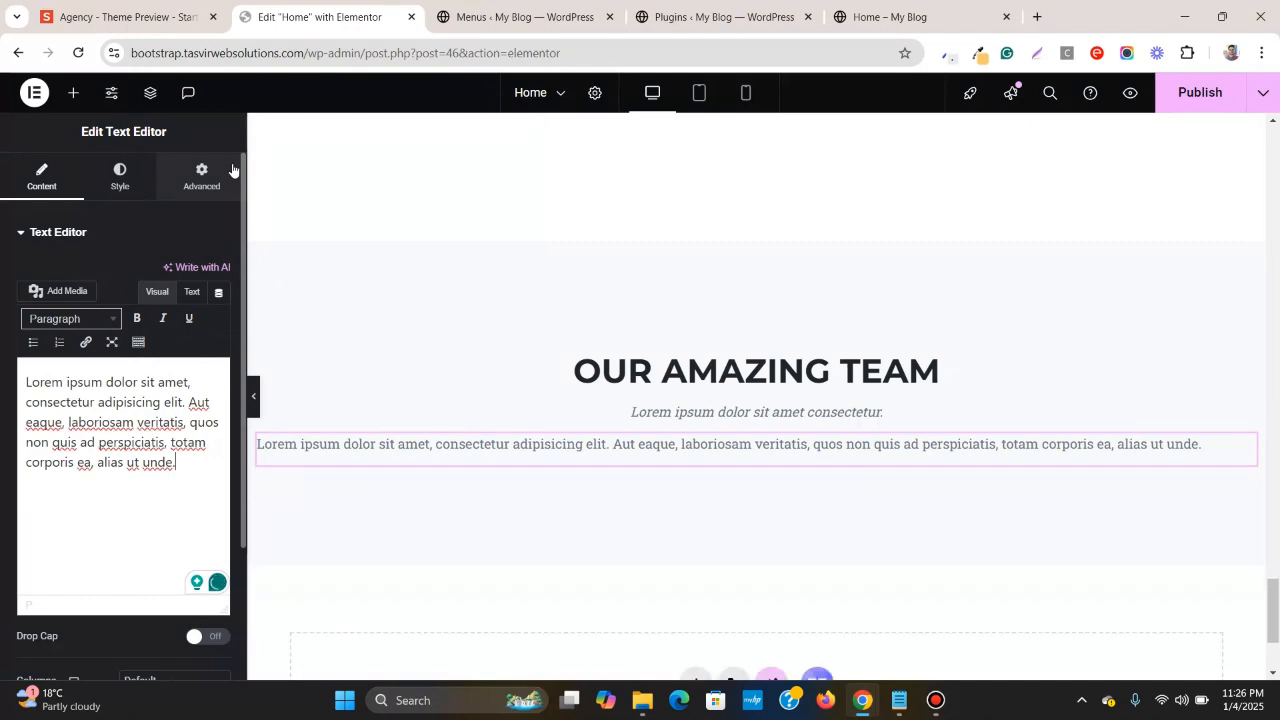
# - Center the closing paragraph and insert a line break before perspiciatis to match the Agency preview
pyautogui.click(118, 180)
pyautogui.click(176, 284)
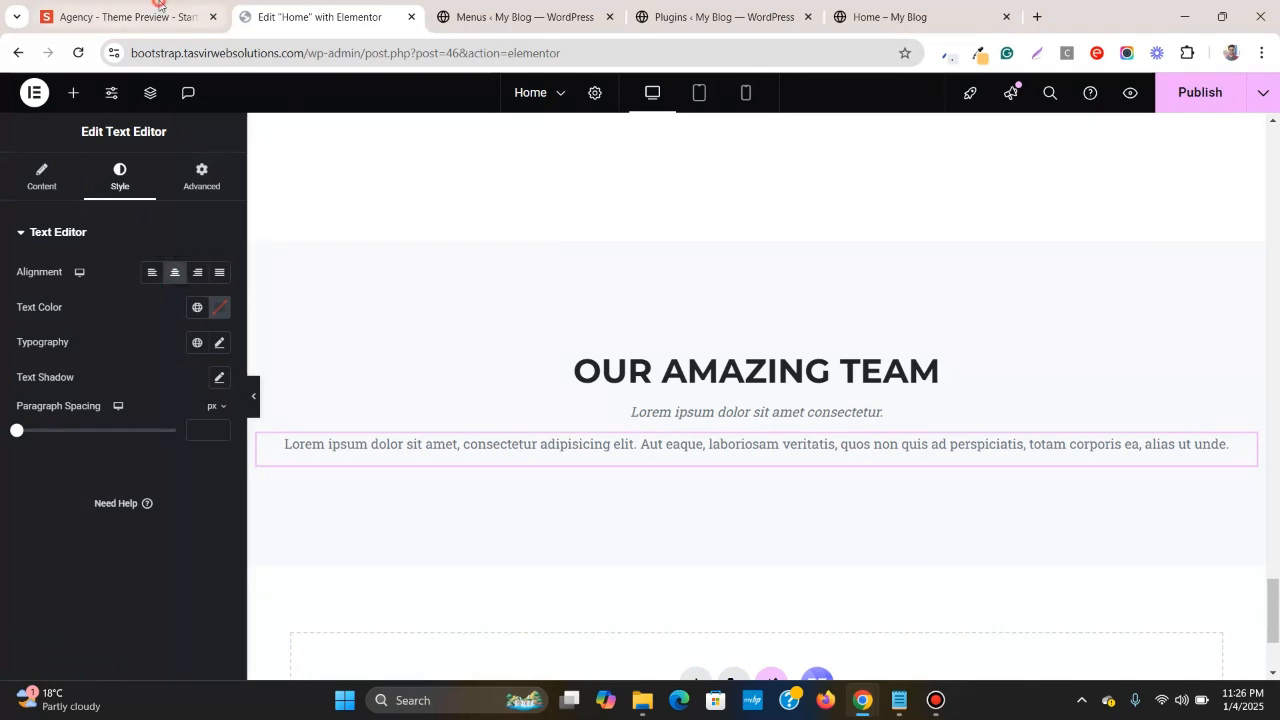
pyautogui.click(120, 17)
pyautogui.click(687, 527)
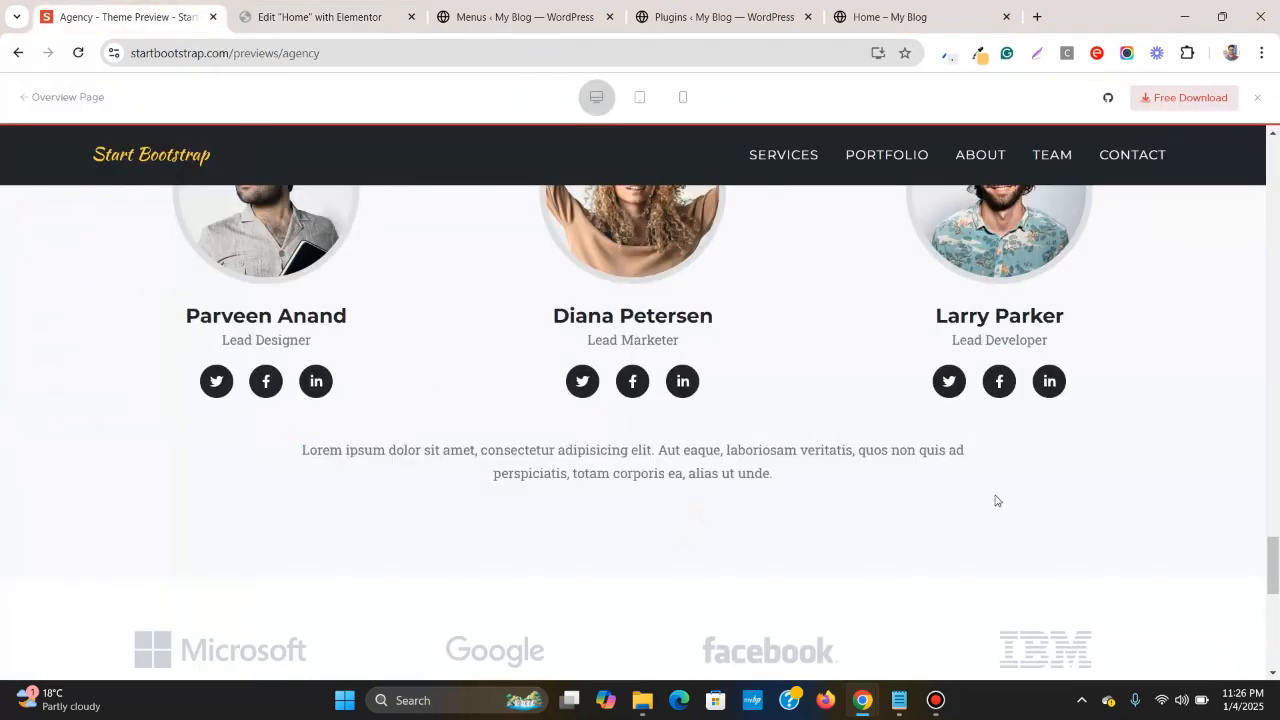
pyautogui.click(315, 6)
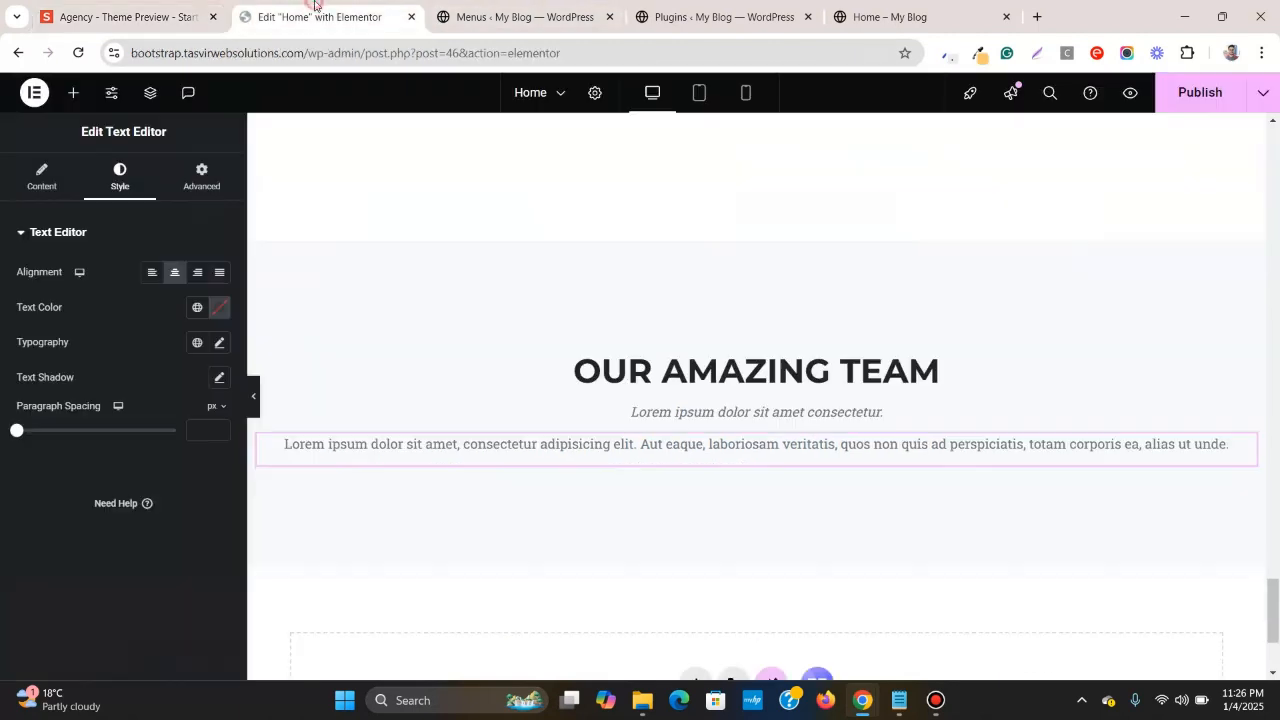
pyautogui.click(42, 177)
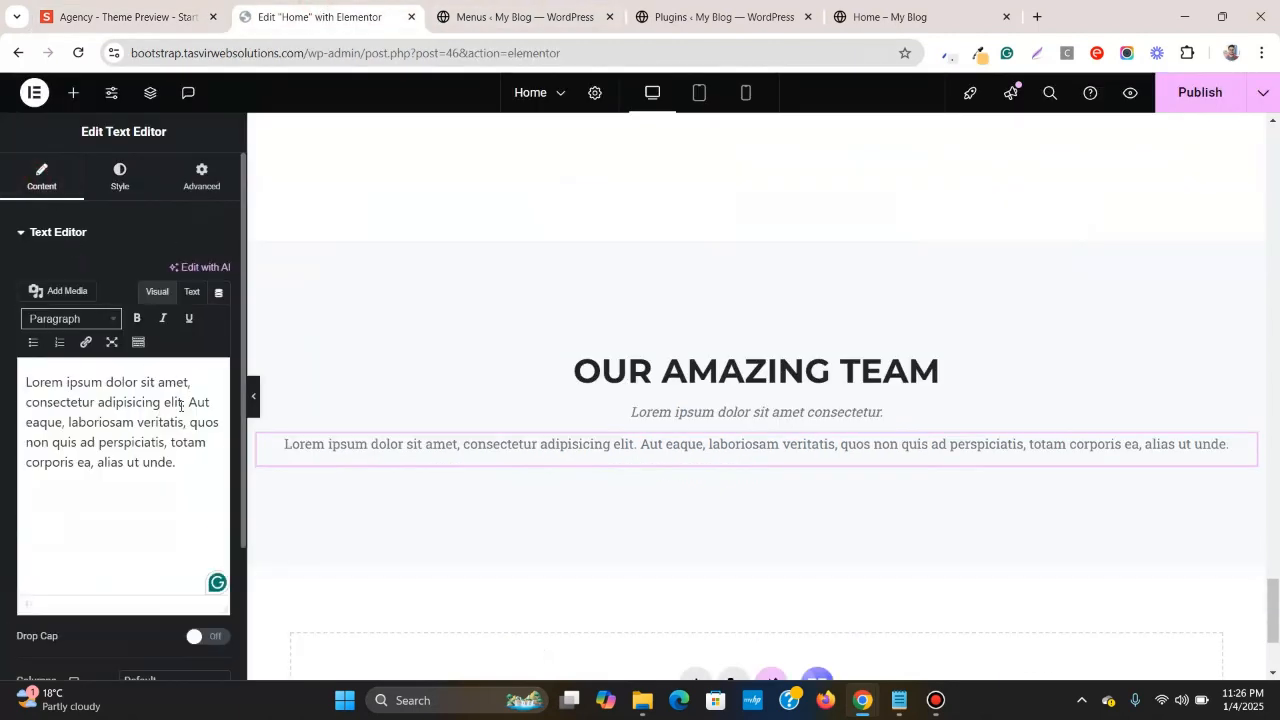
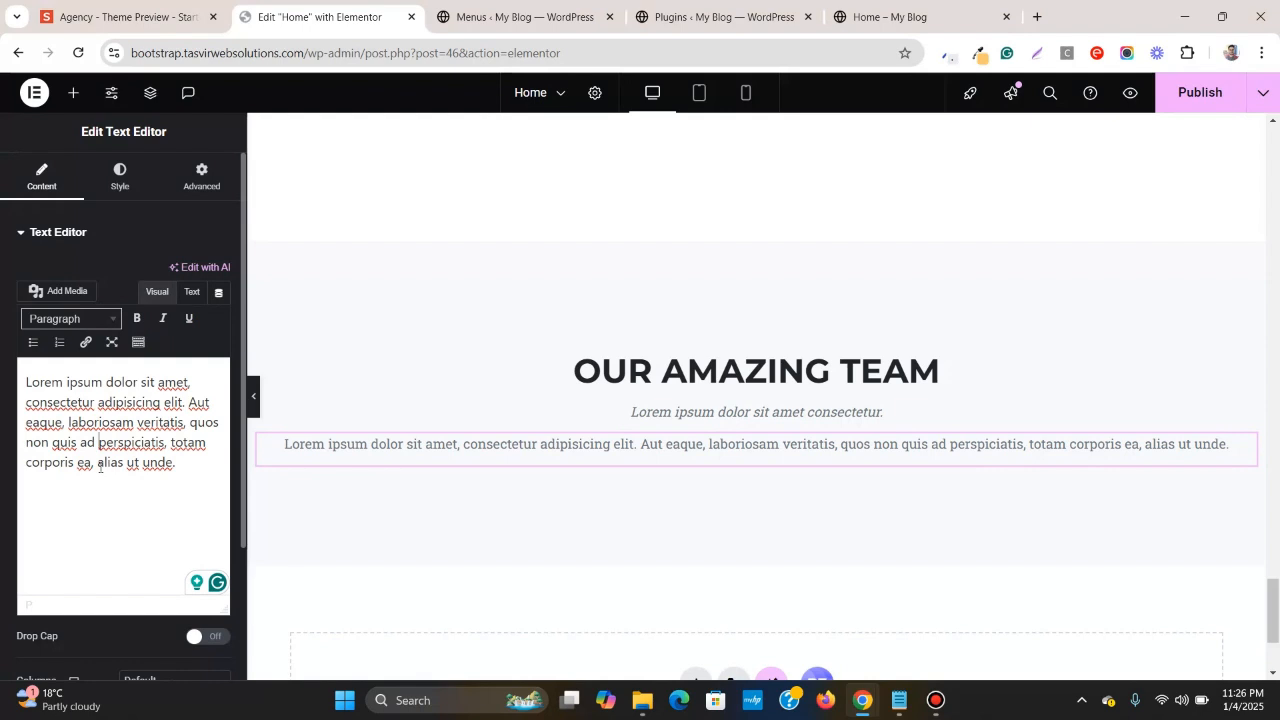
pyautogui.hotkey('shift', 'Return')
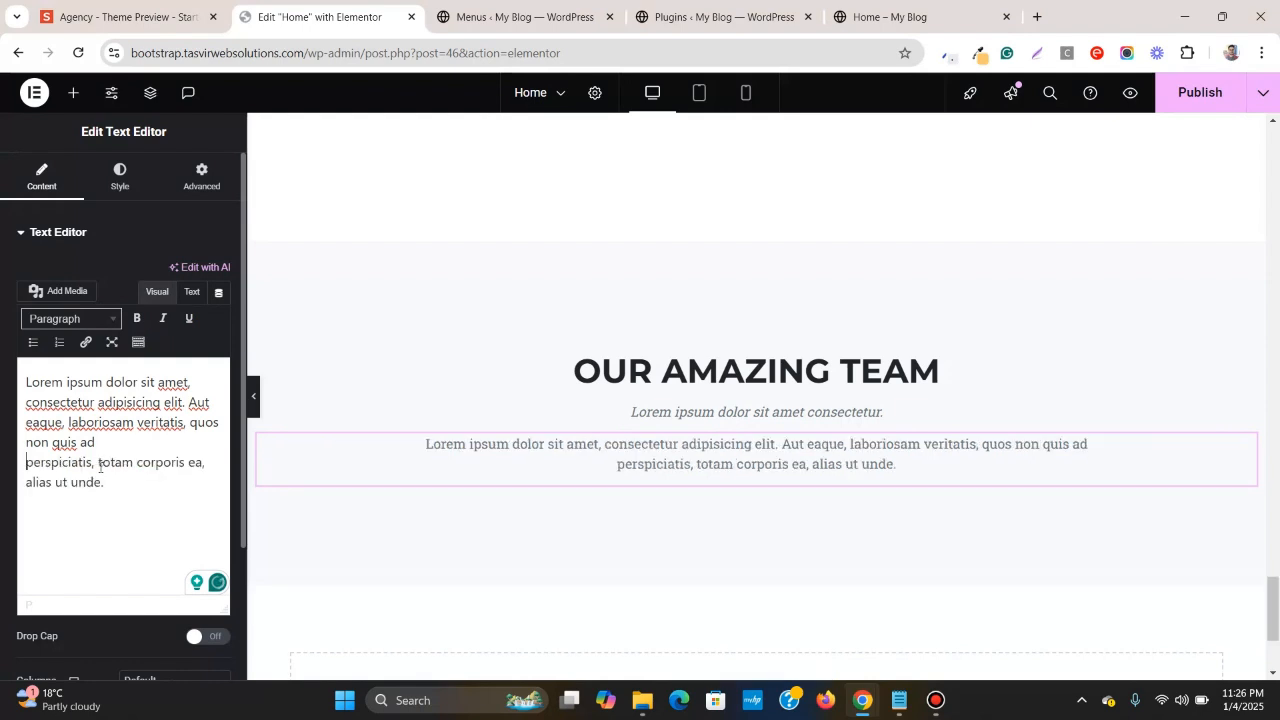
# - Check the team members' layout in the preview, and add a container between the subtitle and closing paragraph with a second container nested inside
pyautogui.click(155, 13)
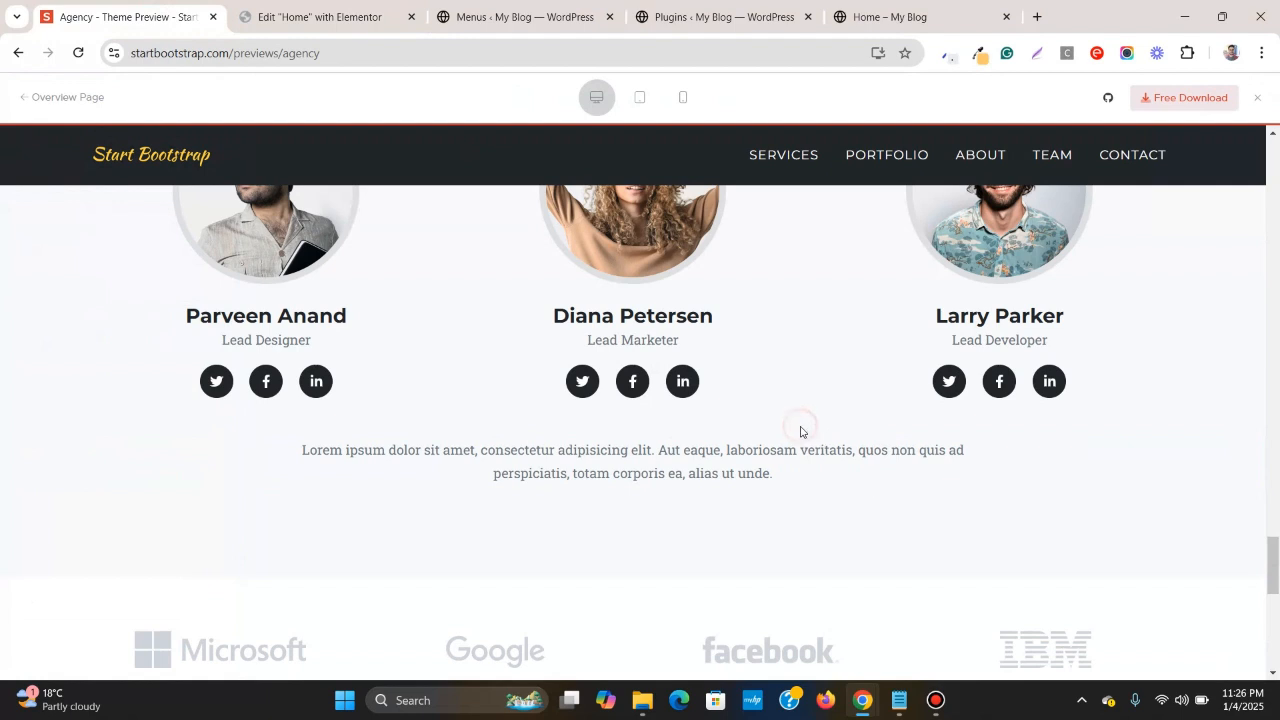
pyautogui.scroll(3, 800, 431)
pyautogui.scroll(-1, 797, 429)
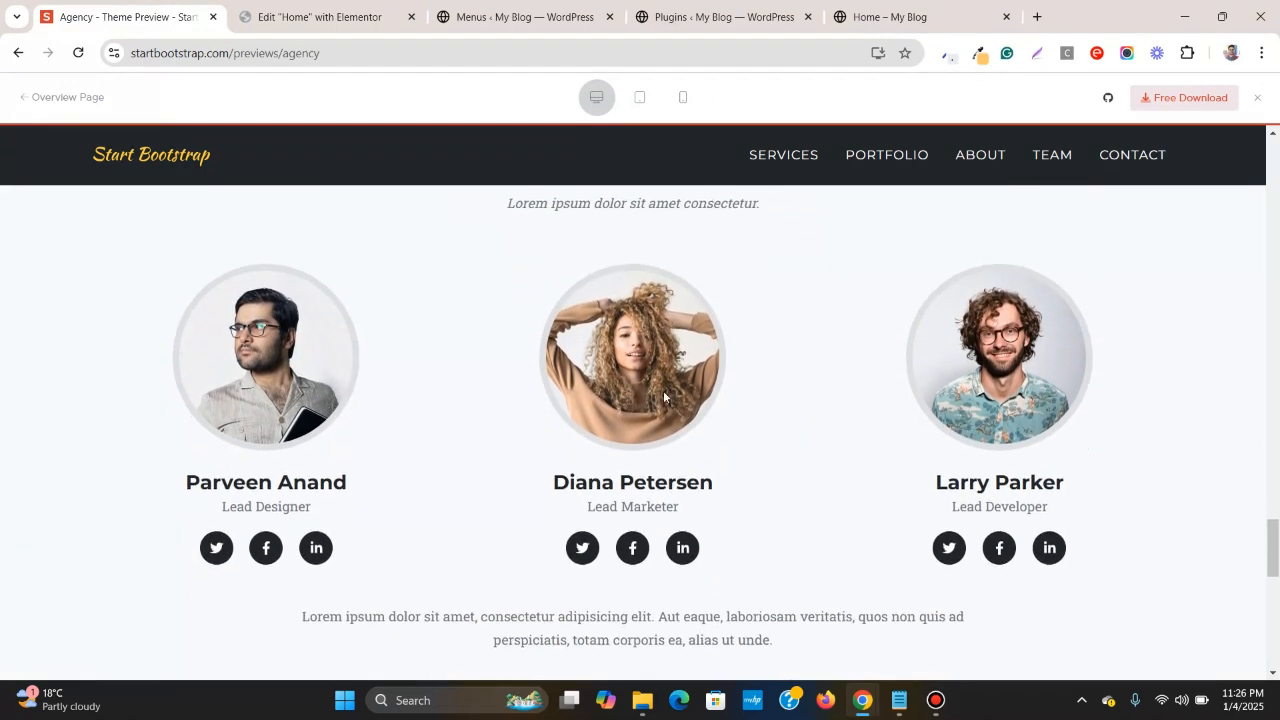
pyautogui.click(339, 5)
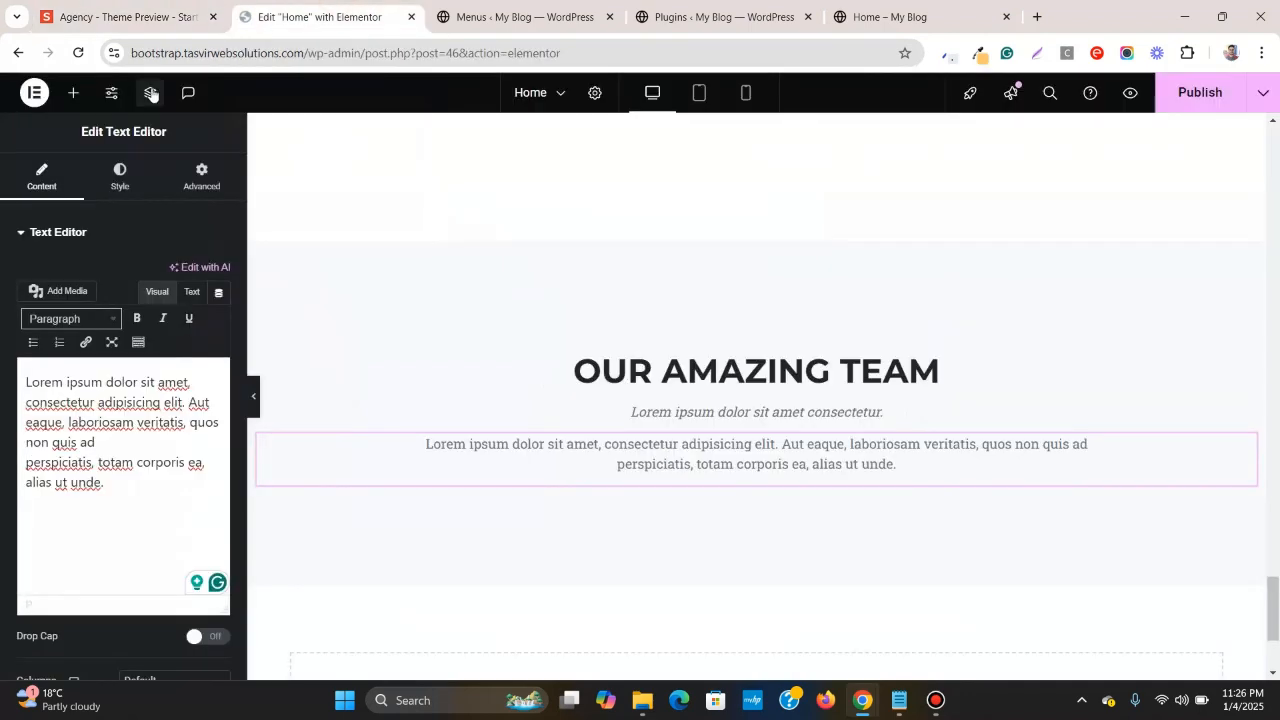
pyautogui.click(85, 99)
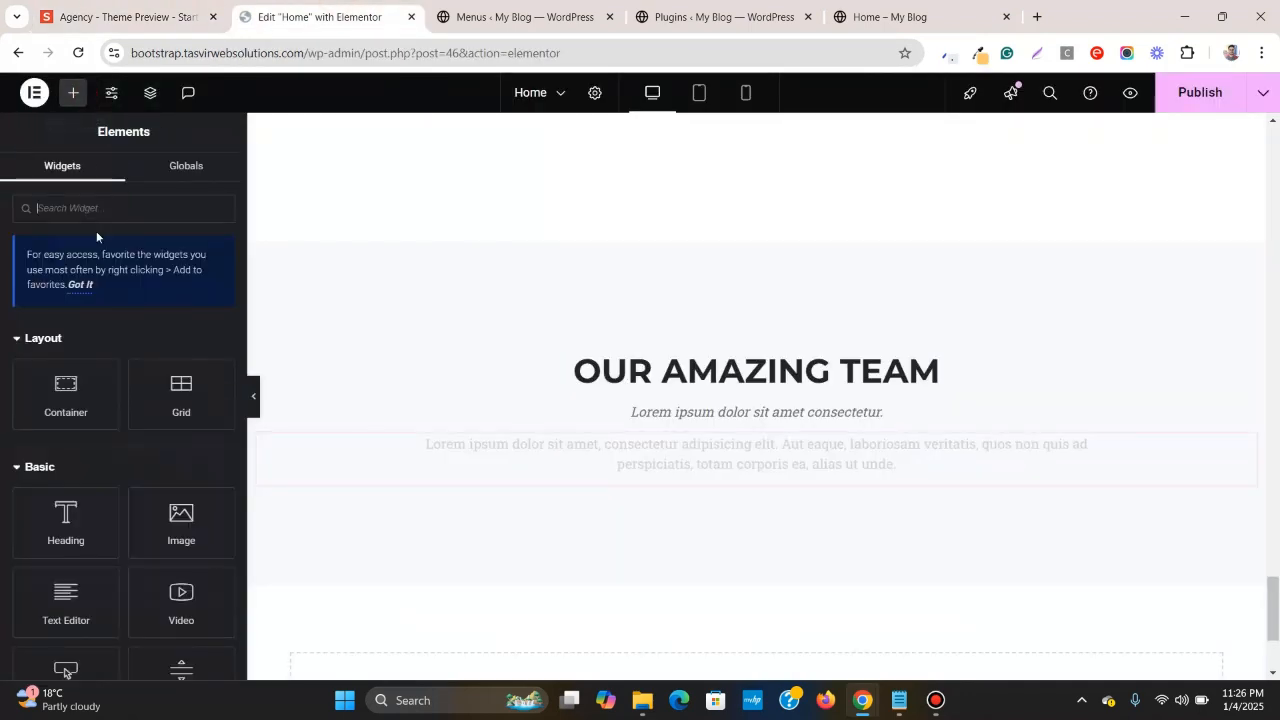
pyautogui.moveTo(69, 398); pyautogui.dragTo(709, 432)
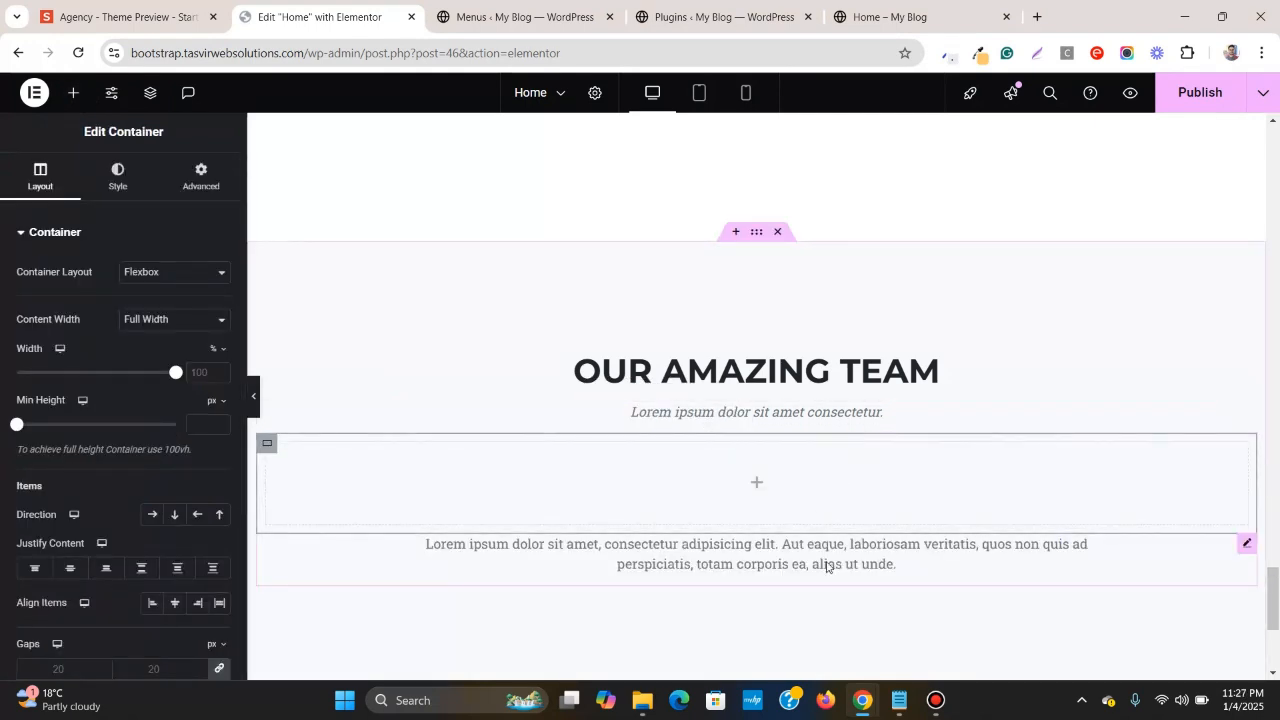
pyautogui.click(75, 97)
pyautogui.moveTo(60, 400); pyautogui.dragTo(417, 514)
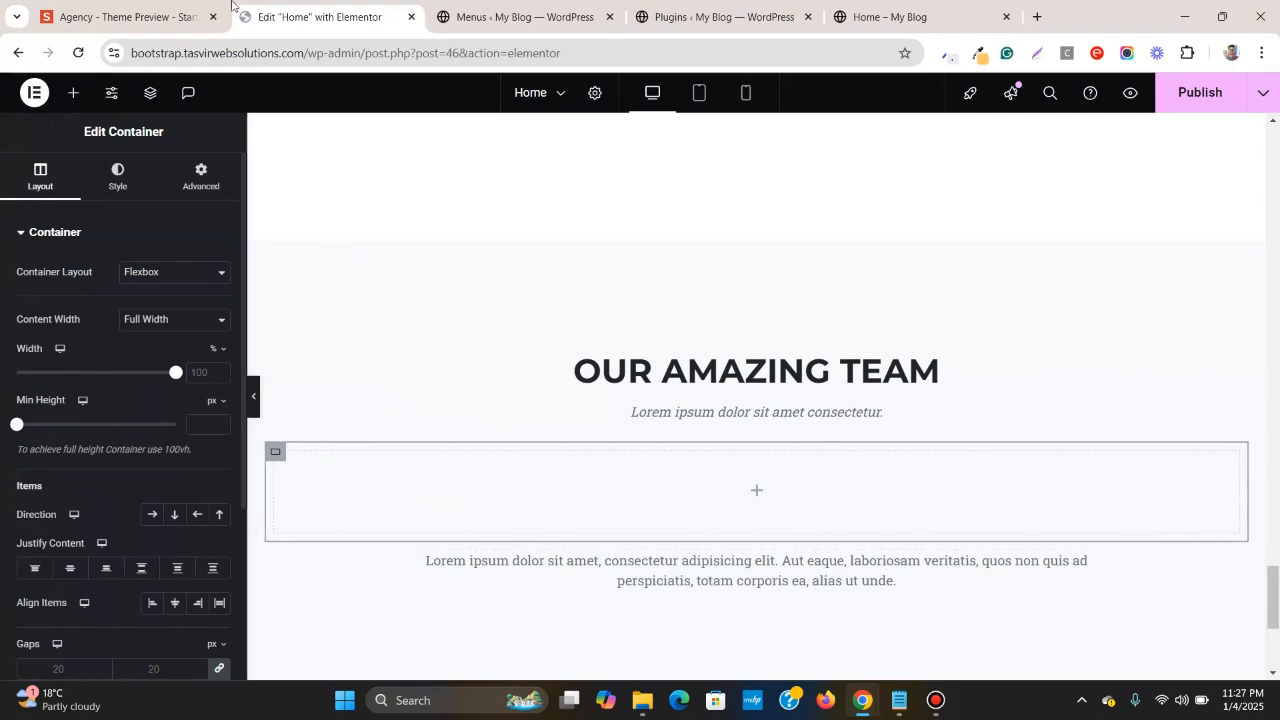
# - Add an Image widget inside the nested container of the team section for the first member's photo
pyautogui.click(150, 8)
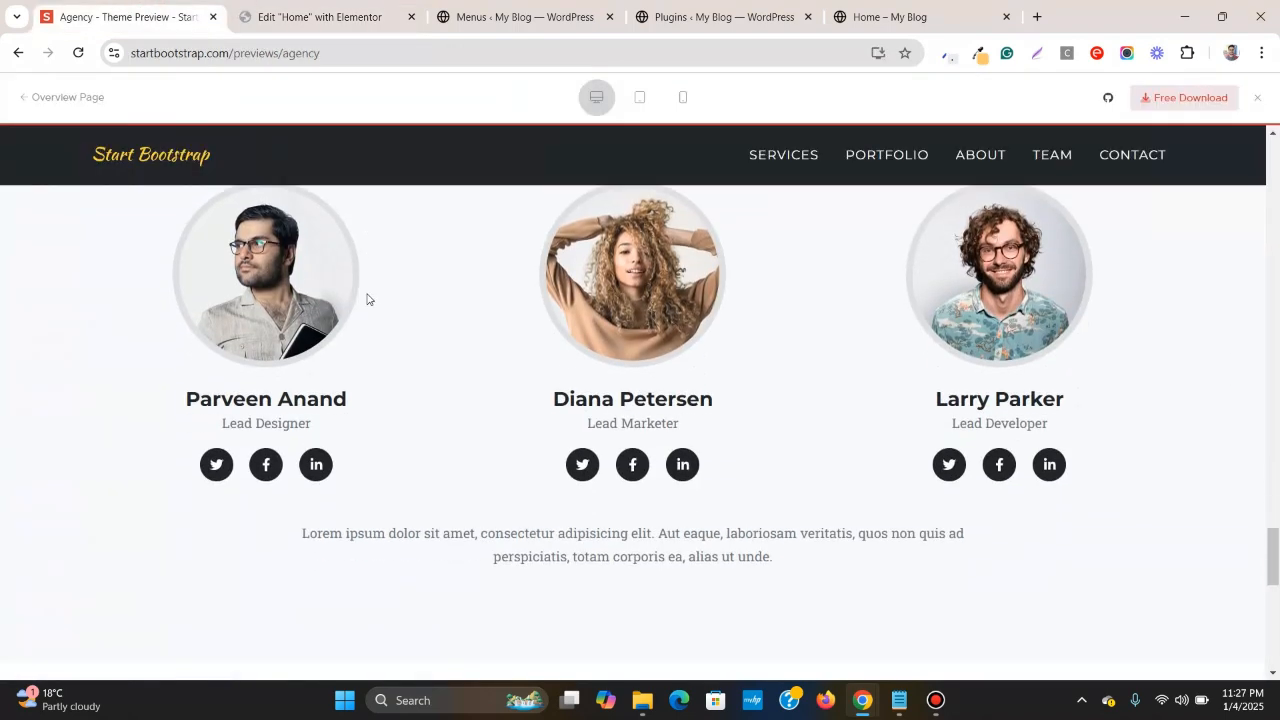
pyautogui.click(320, 17)
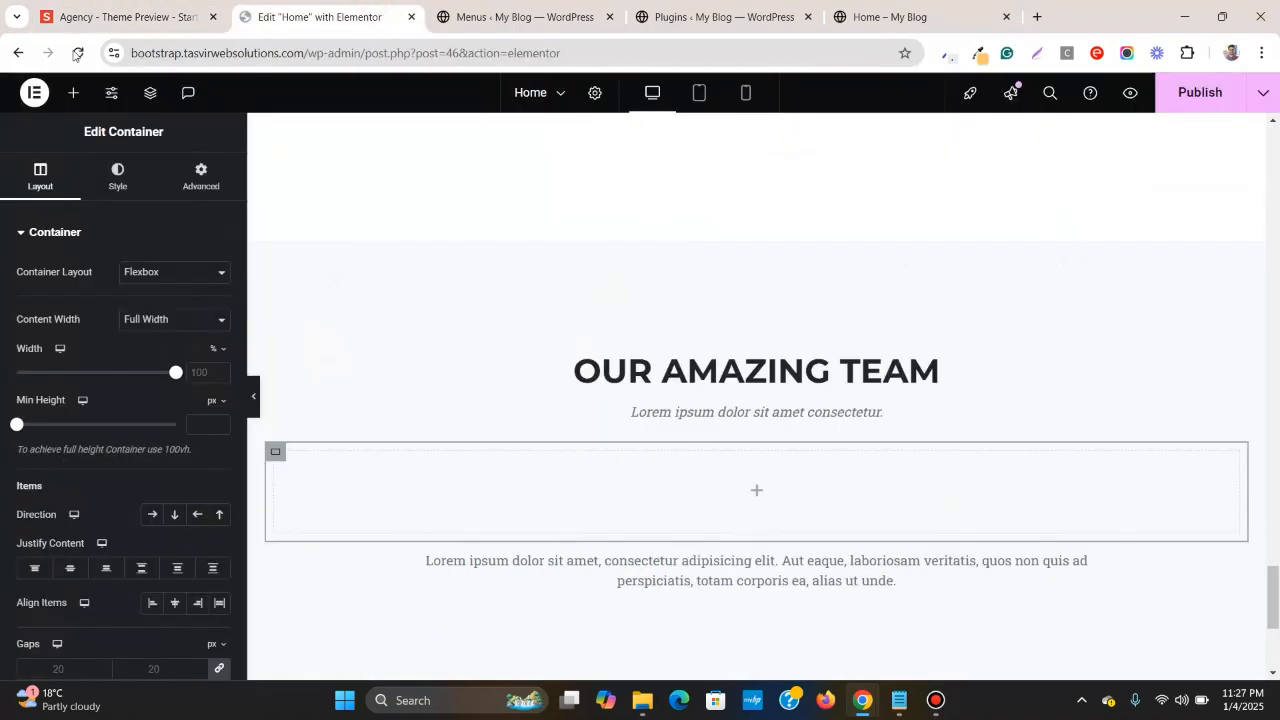
pyautogui.click(73, 92)
pyautogui.scroll(-3, 443, 323)
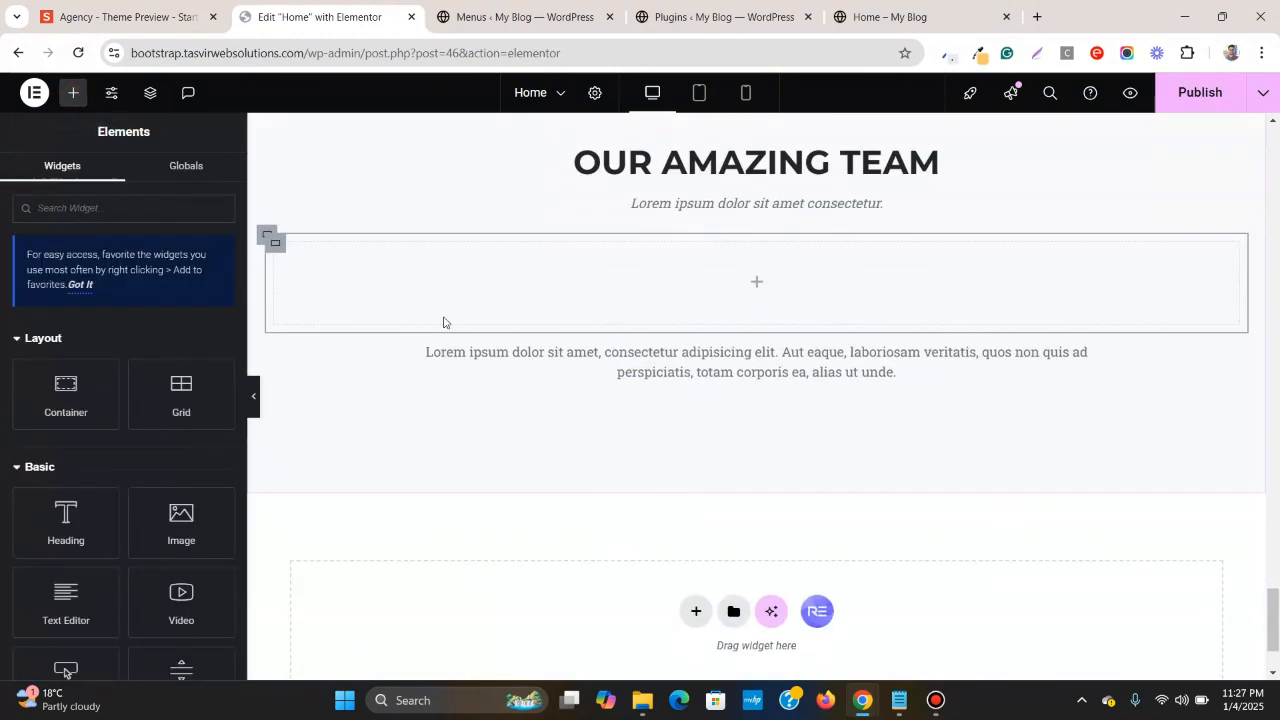
pyautogui.moveTo(169, 545); pyautogui.dragTo(584, 236)
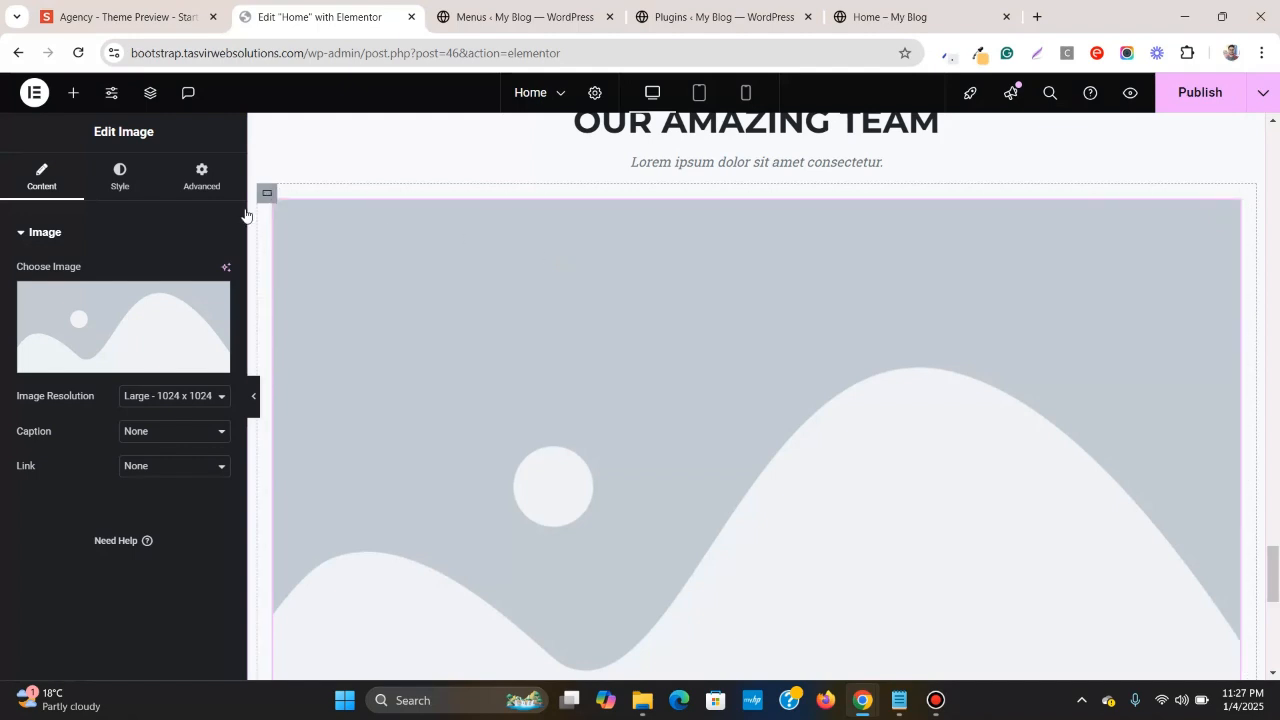
# - Upload the JPG file 1 from the img/team folder to the media library and set it as the widget's image
pyautogui.click(137, 312)
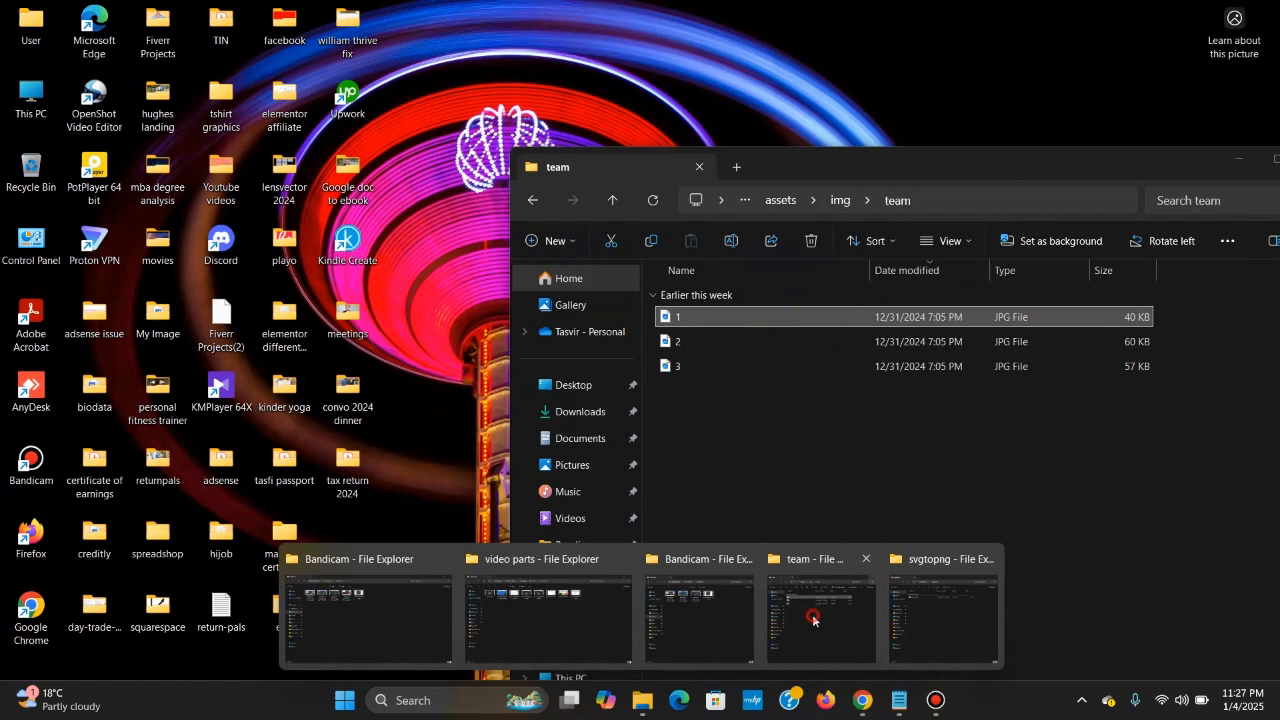
pyautogui.click(824, 618)
pyautogui.moveTo(677, 319); pyautogui.dragTo(376, 150)
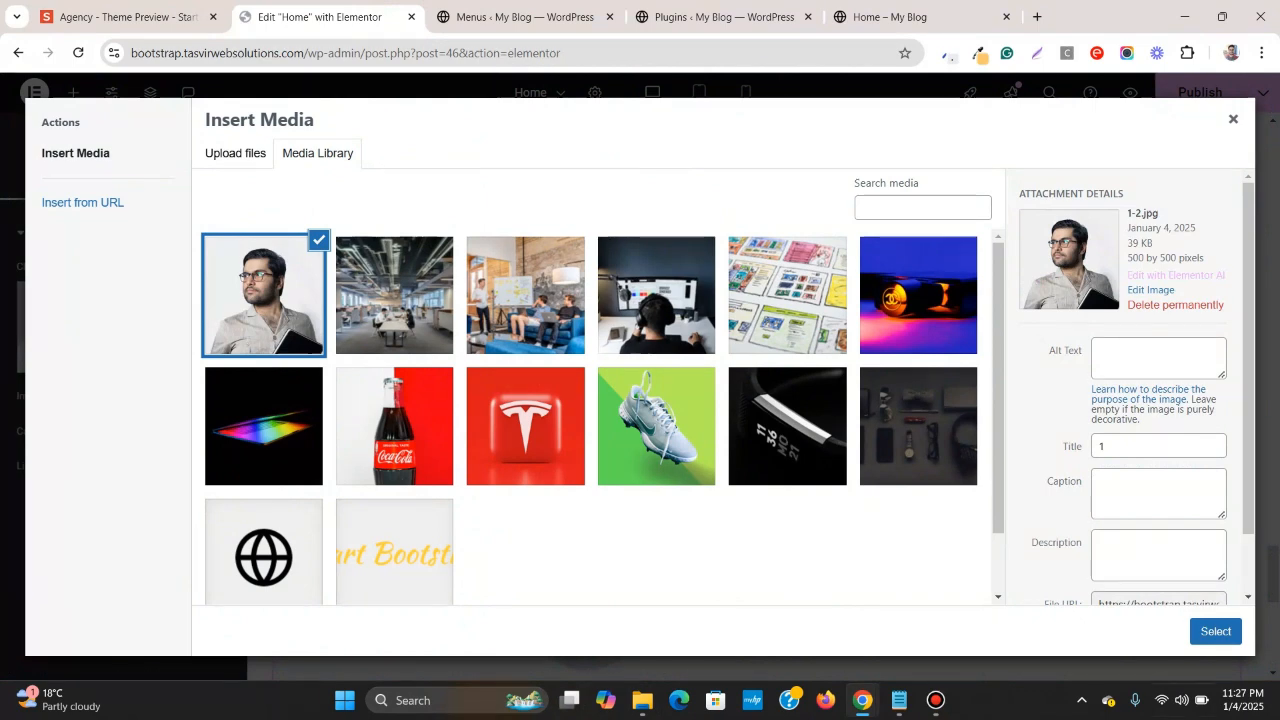
pyautogui.click(1204, 636)
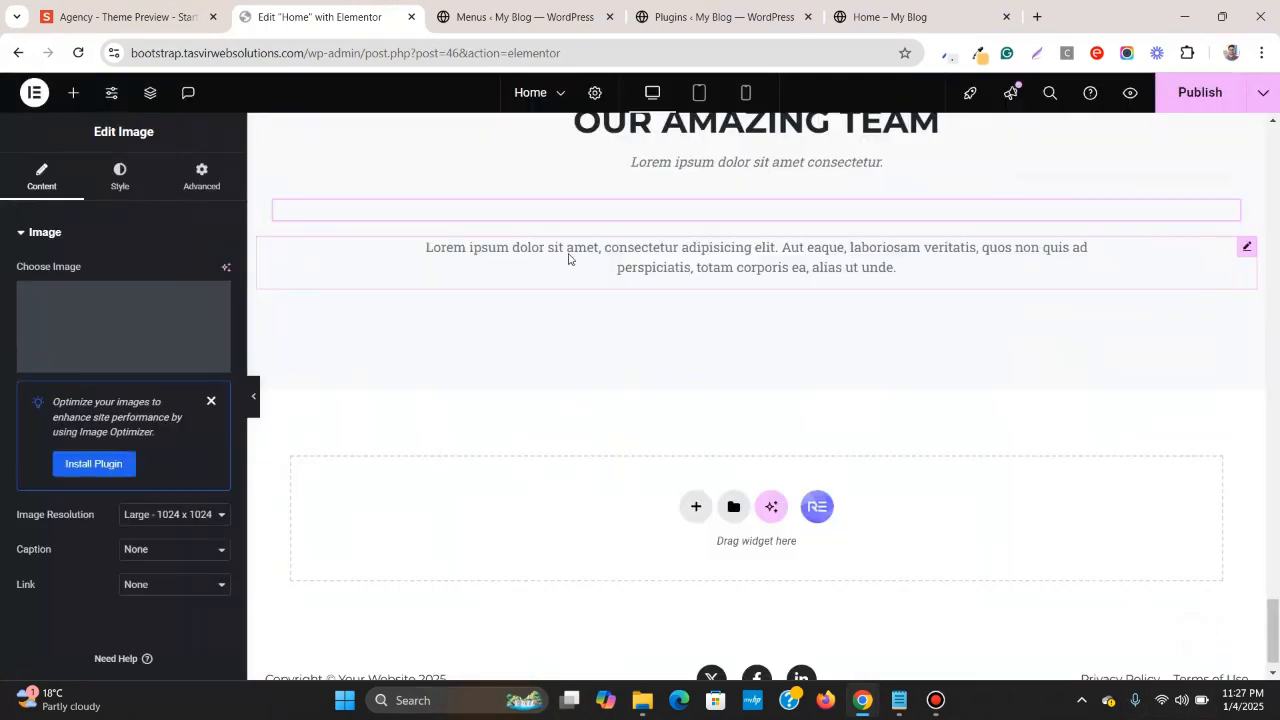
# - Check the first member's card in the Agency preview and add a Heading widget below the photo in Elementor
pyautogui.click(186, 10)
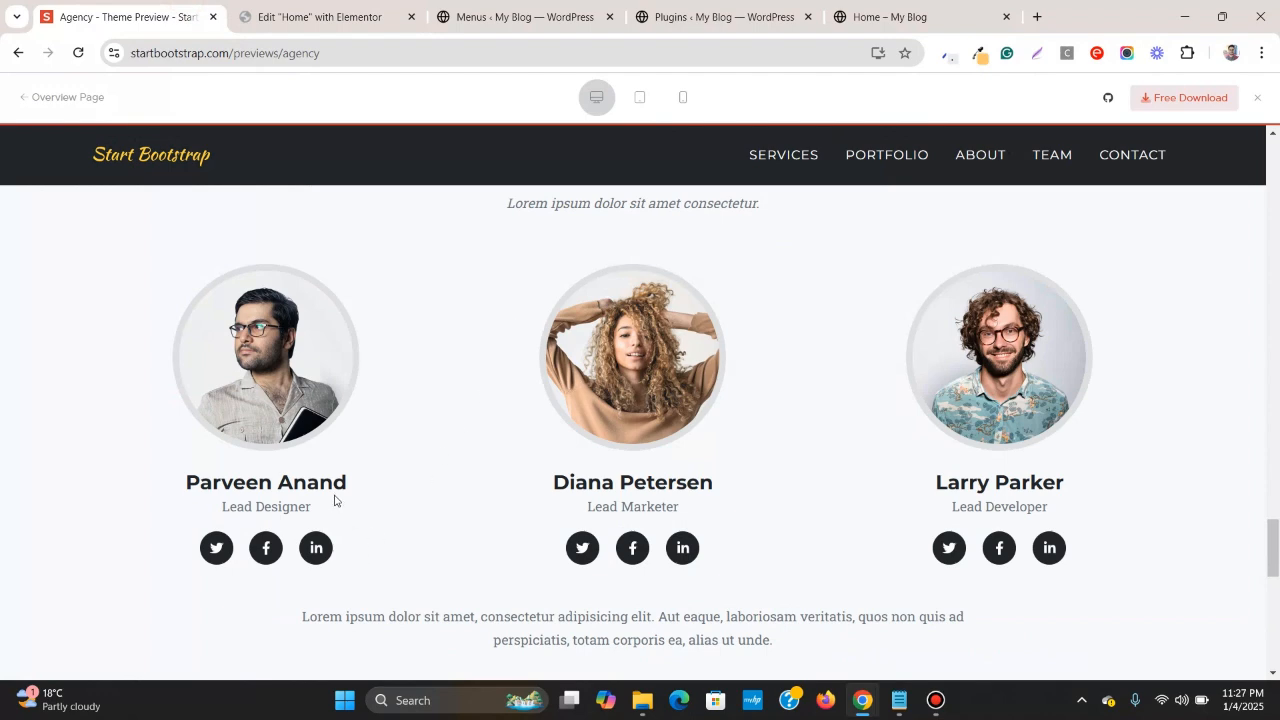
pyautogui.click(303, 8)
pyautogui.scroll(-3, 474, 349)
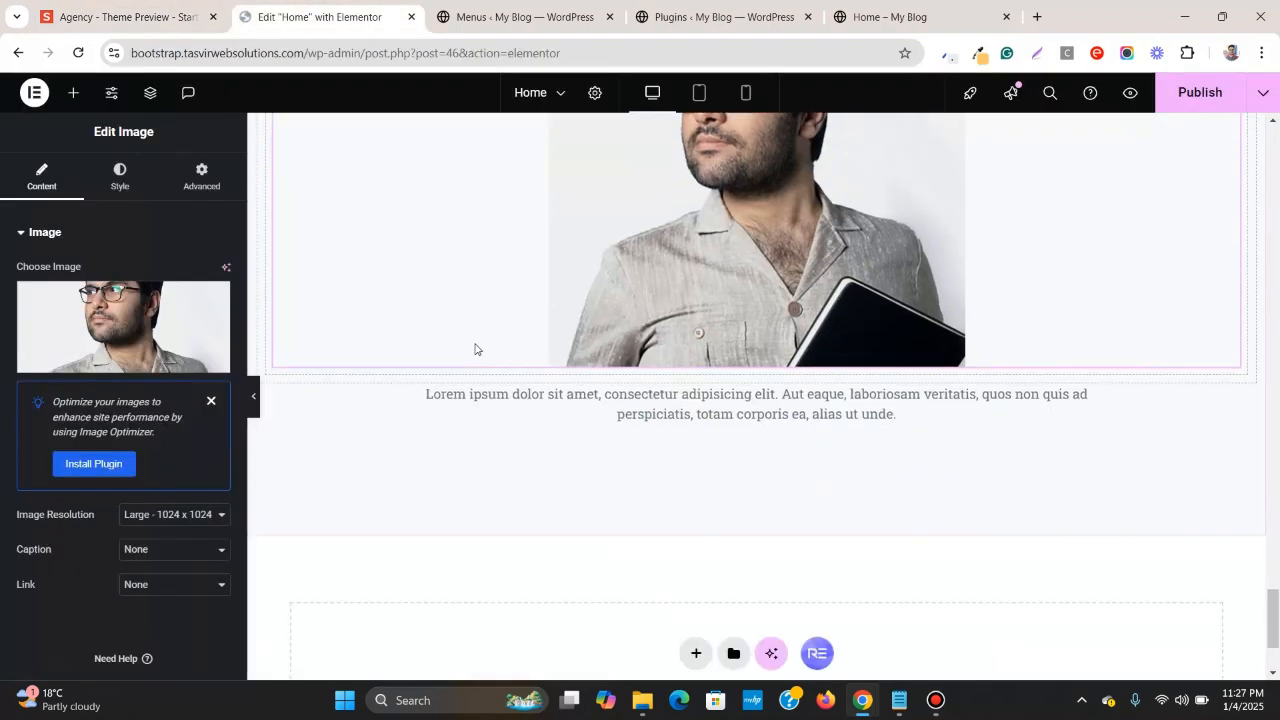
pyautogui.click(73, 93)
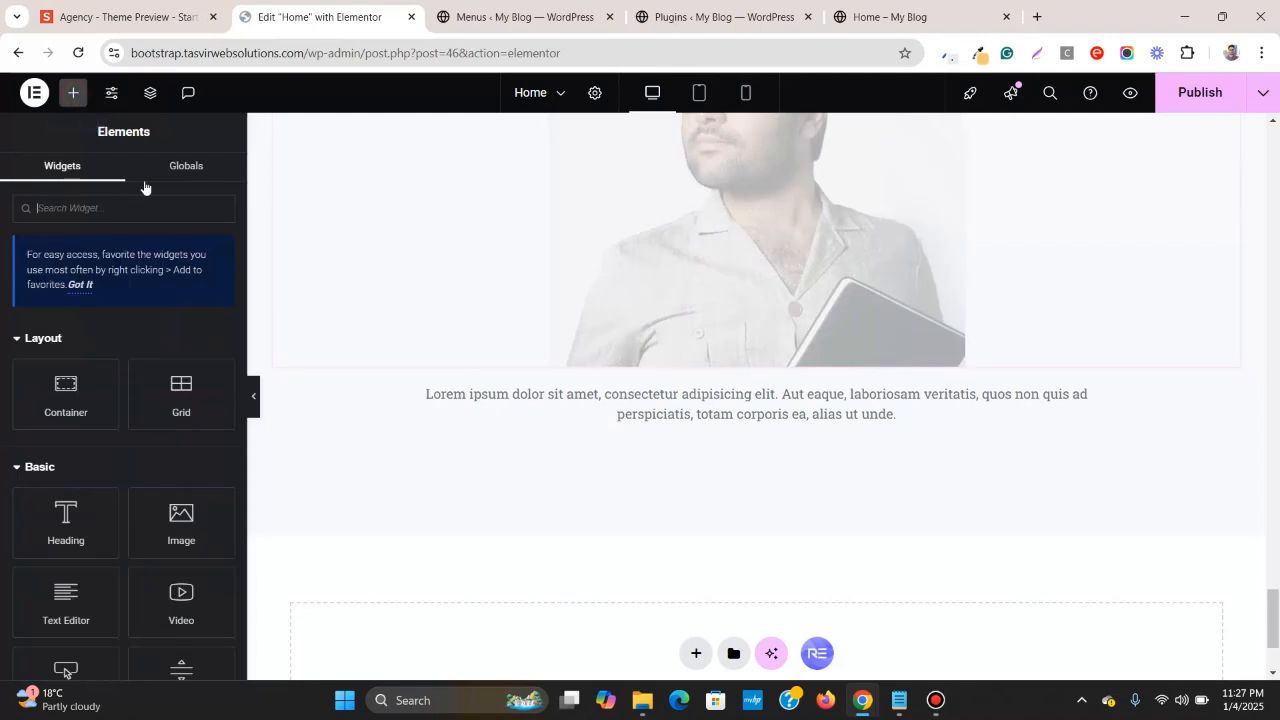
pyautogui.moveTo(46, 537); pyautogui.dragTo(642, 355)
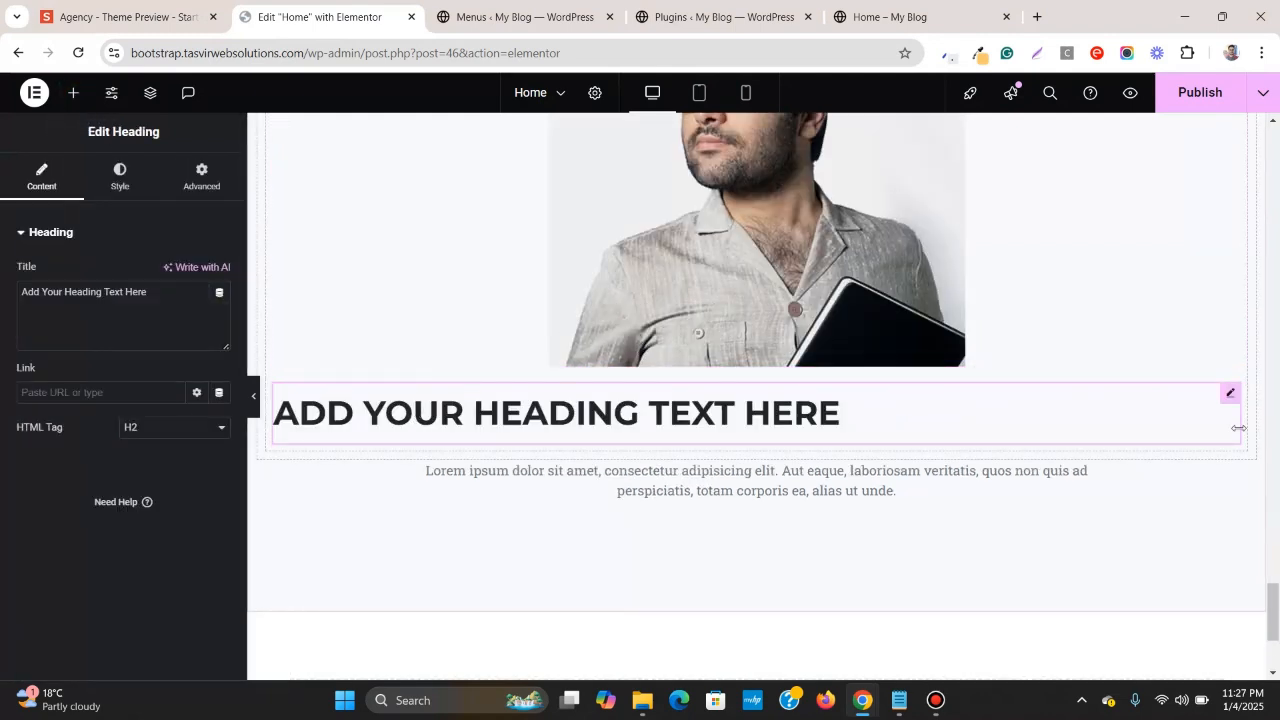
pyautogui.moveTo(1232, 393); pyautogui.dragTo(831, 320)
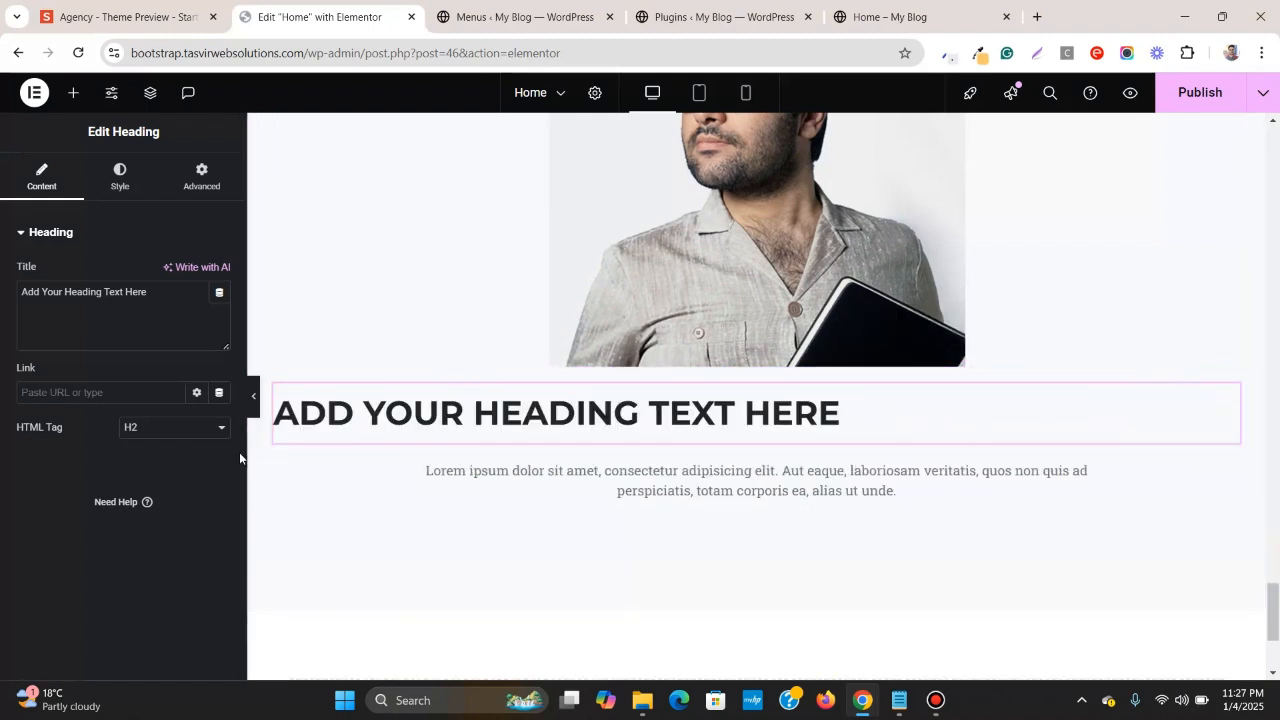
# - Set the card heading's HTML tag to H3 and replace its title with the first member's name copied from the Agency preview
pyautogui.click(221, 433)
pyautogui.click(182, 489)
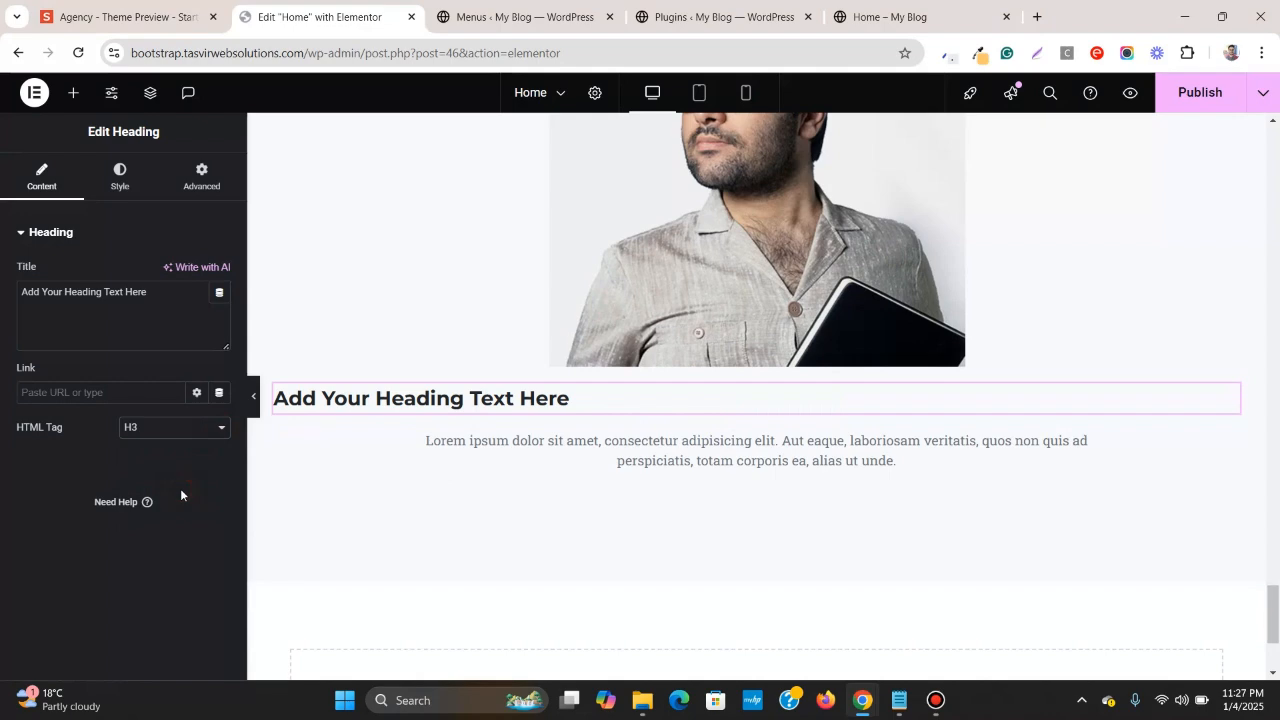
pyautogui.click(195, 12)
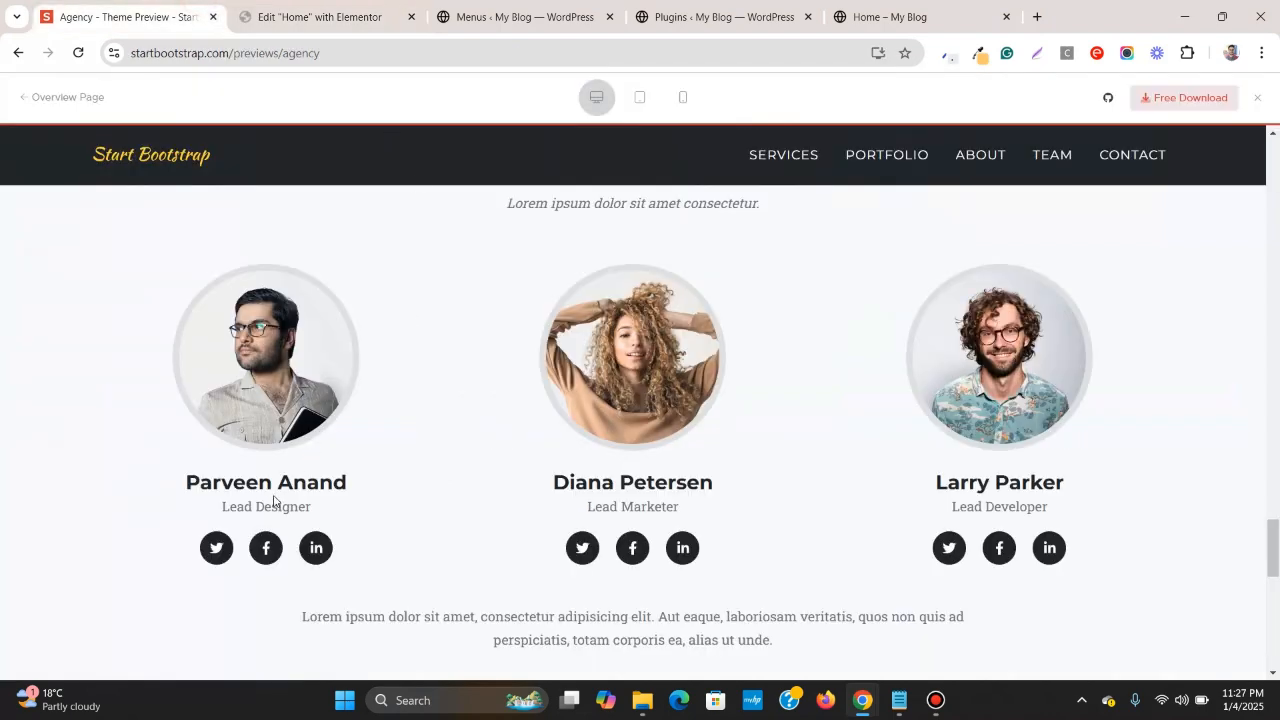
pyautogui.tripleClick(280, 484)
pyautogui.rightClick(280, 485)
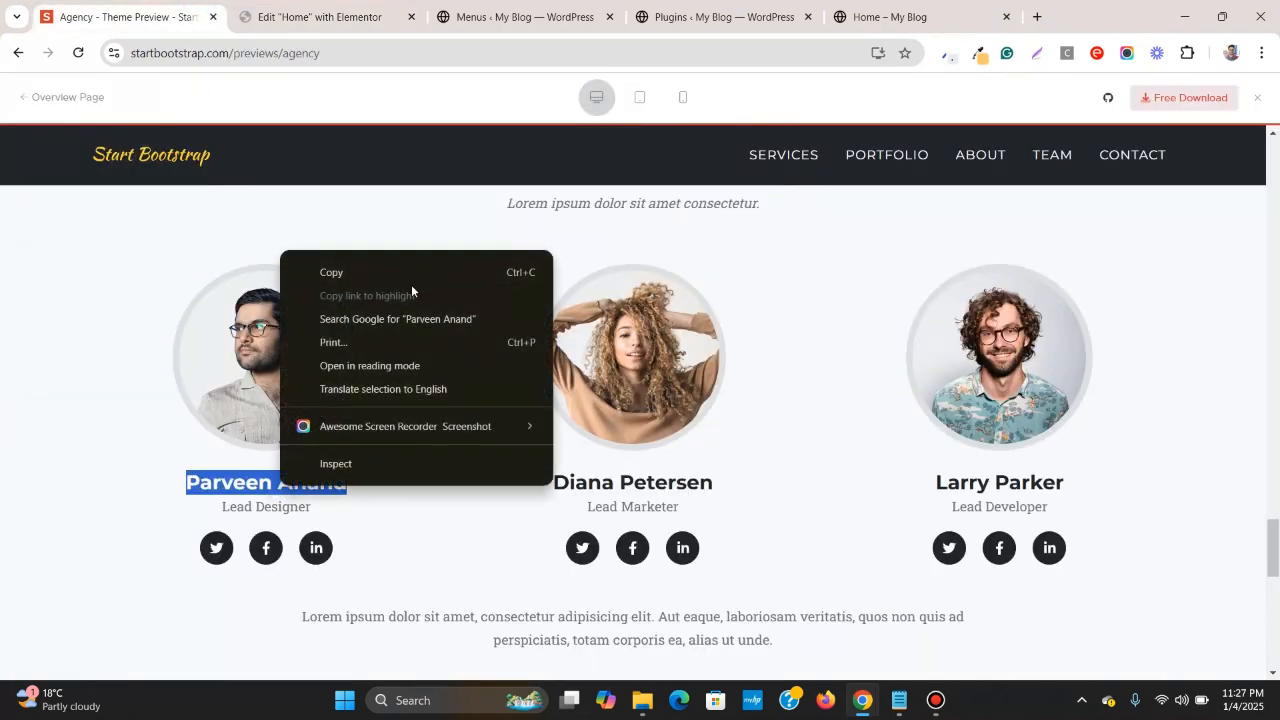
pyautogui.click(420, 271)
pyautogui.click(340, 14)
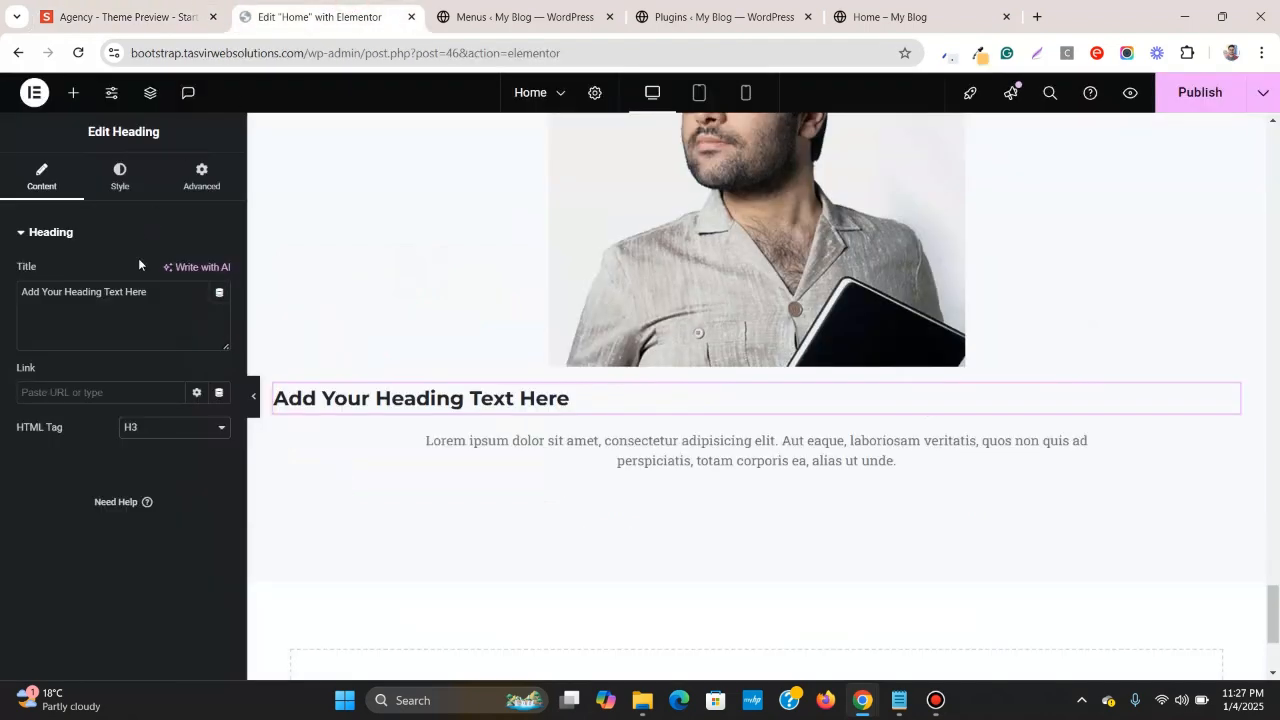
pyautogui.tripleClick(95, 291)
pyautogui.rightClick(118, 301)
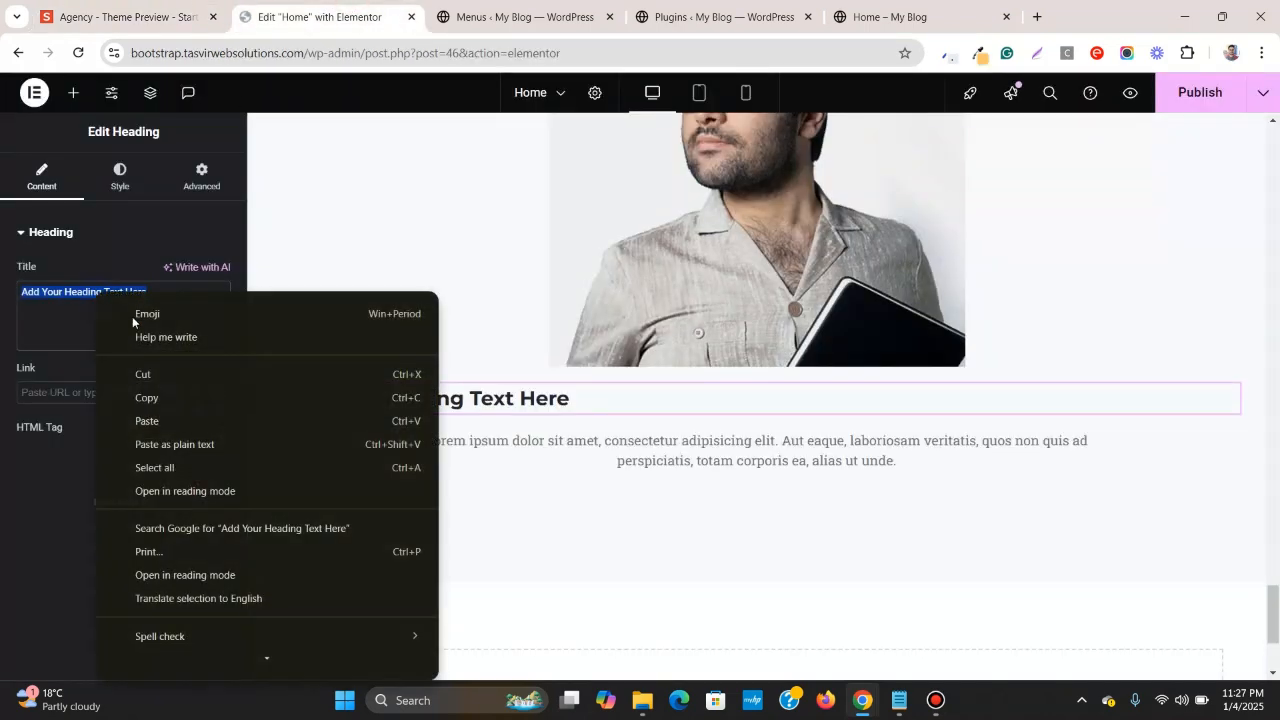
pyautogui.click(174, 441)
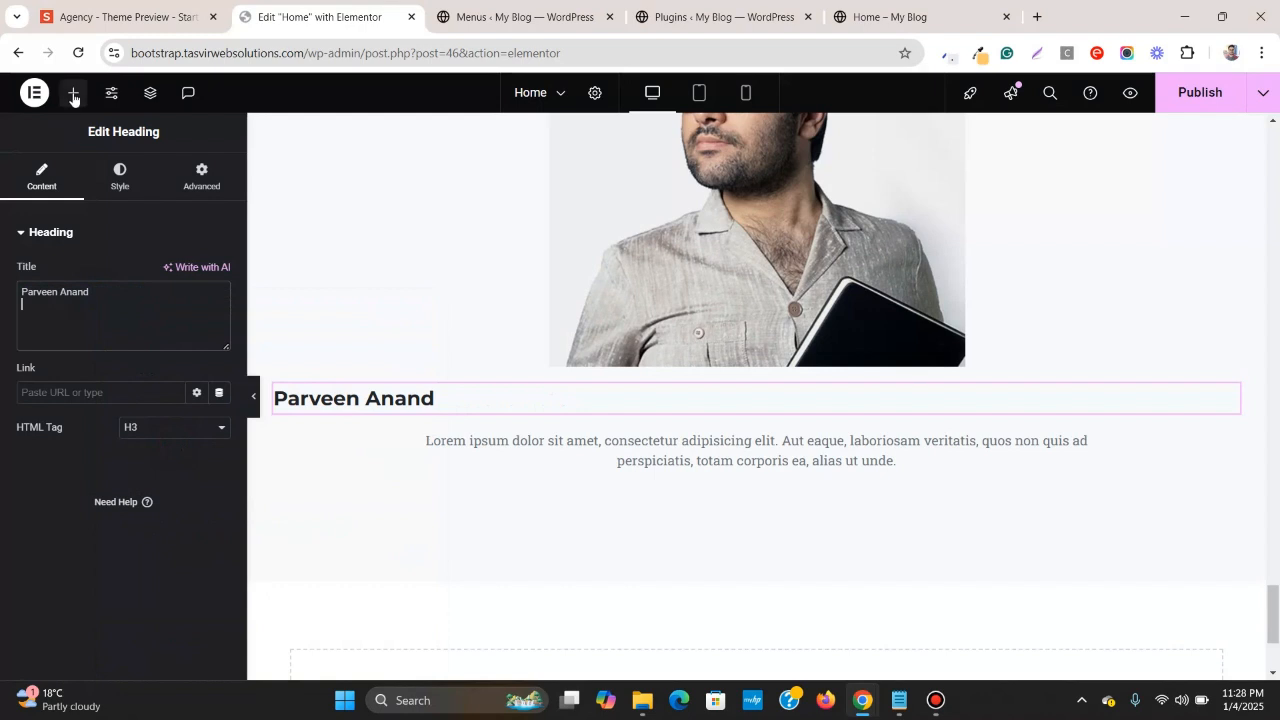
# - Center the member's name heading and add a Text Editor widget directly below it in the card
pyautogui.click(116, 178)
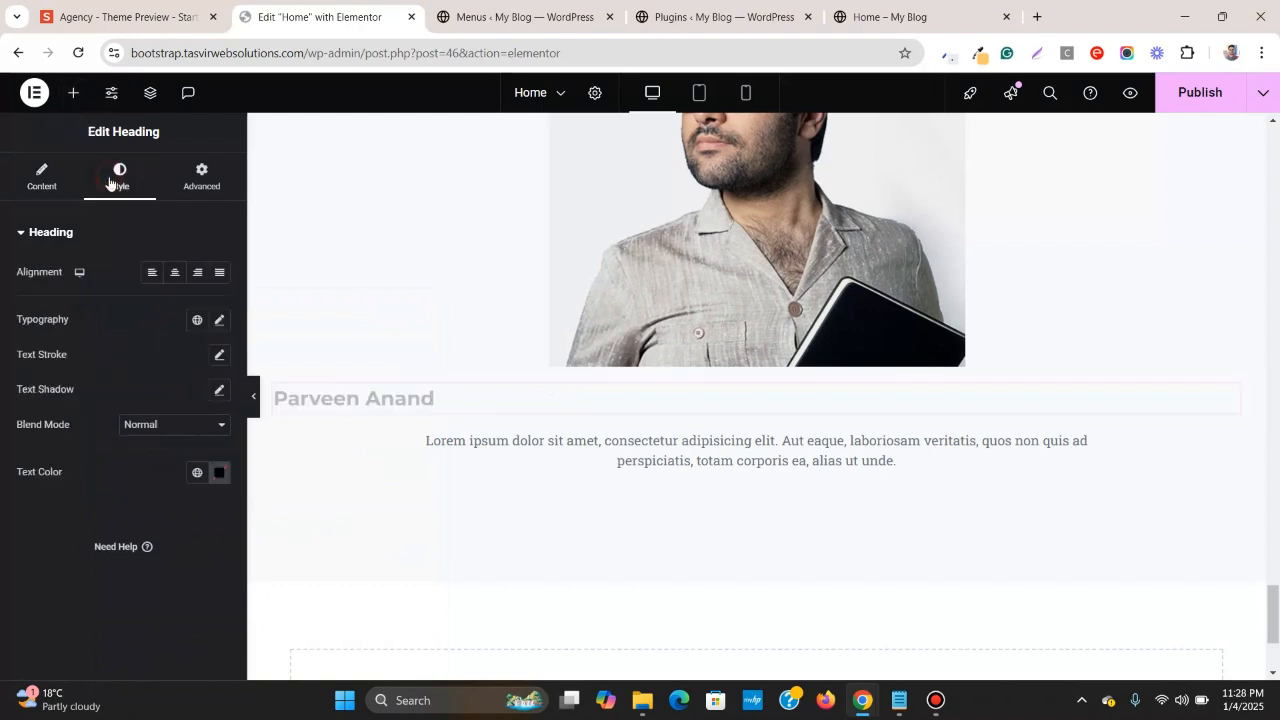
pyautogui.click(174, 273)
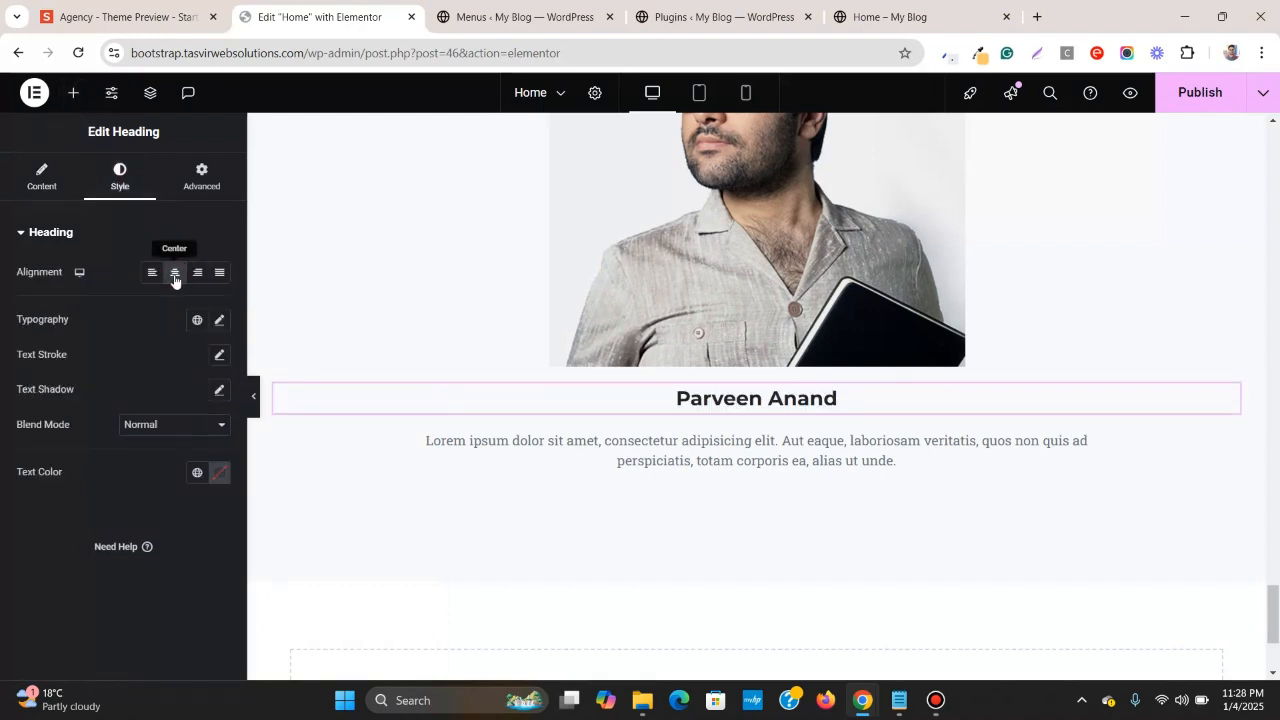
pyautogui.click(73, 92)
pyautogui.scroll(-1, 64, 600)
pyautogui.moveTo(66, 515); pyautogui.dragTo(745, 392)
pyautogui.moveTo(750, 402); pyautogui.dragTo(749, 407)
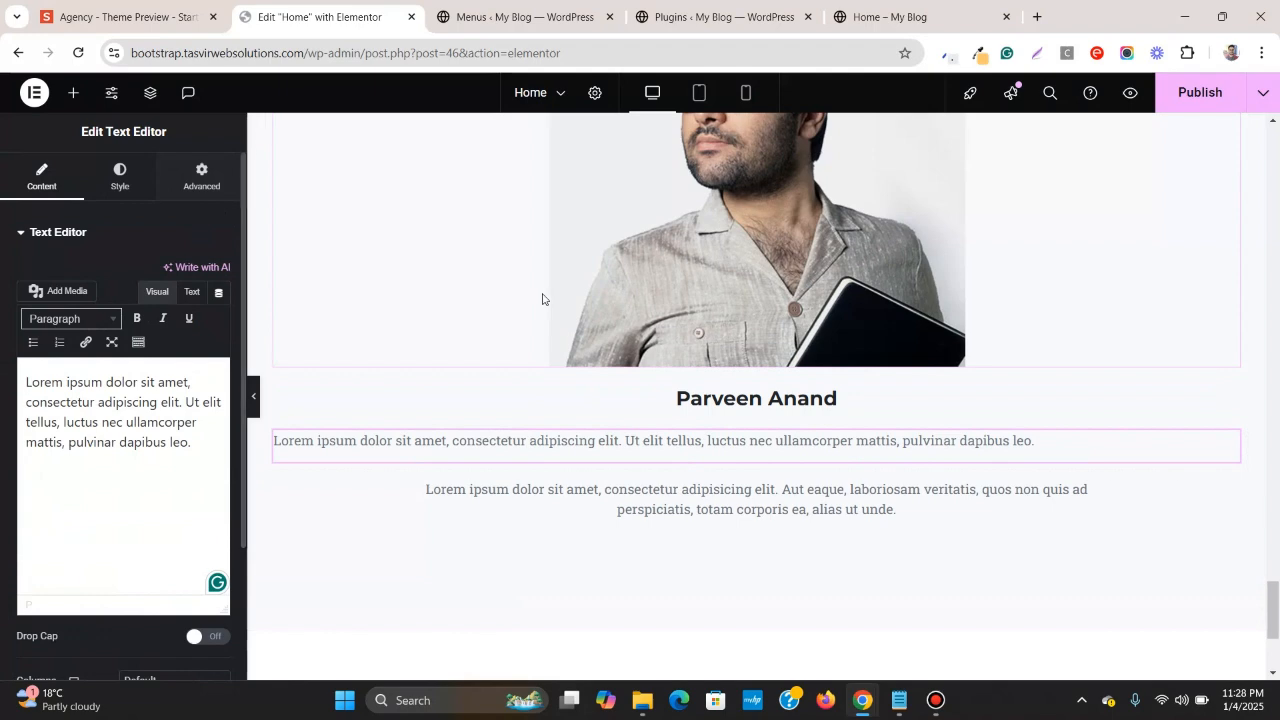
# - Set the column and row gaps of the nested container holding the first member's card to 0 px
pyautogui.scroll(3, 549, 297)
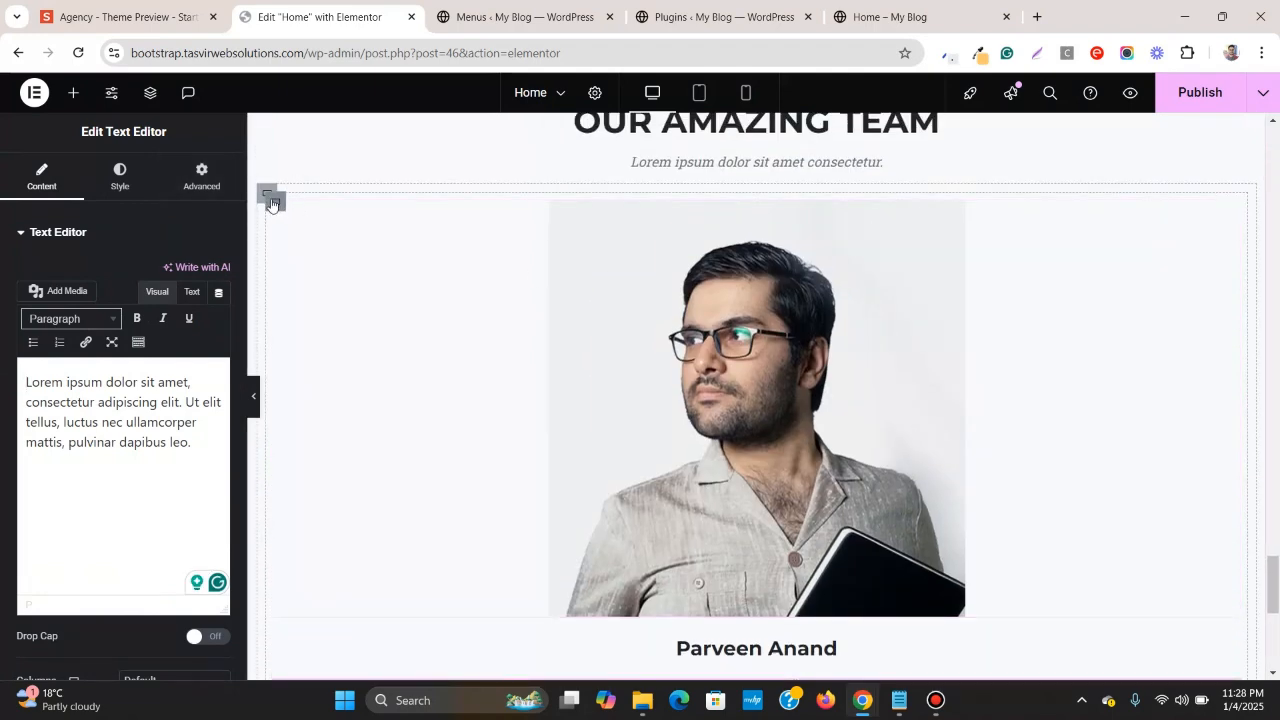
pyautogui.scroll(-3, 835, 365)
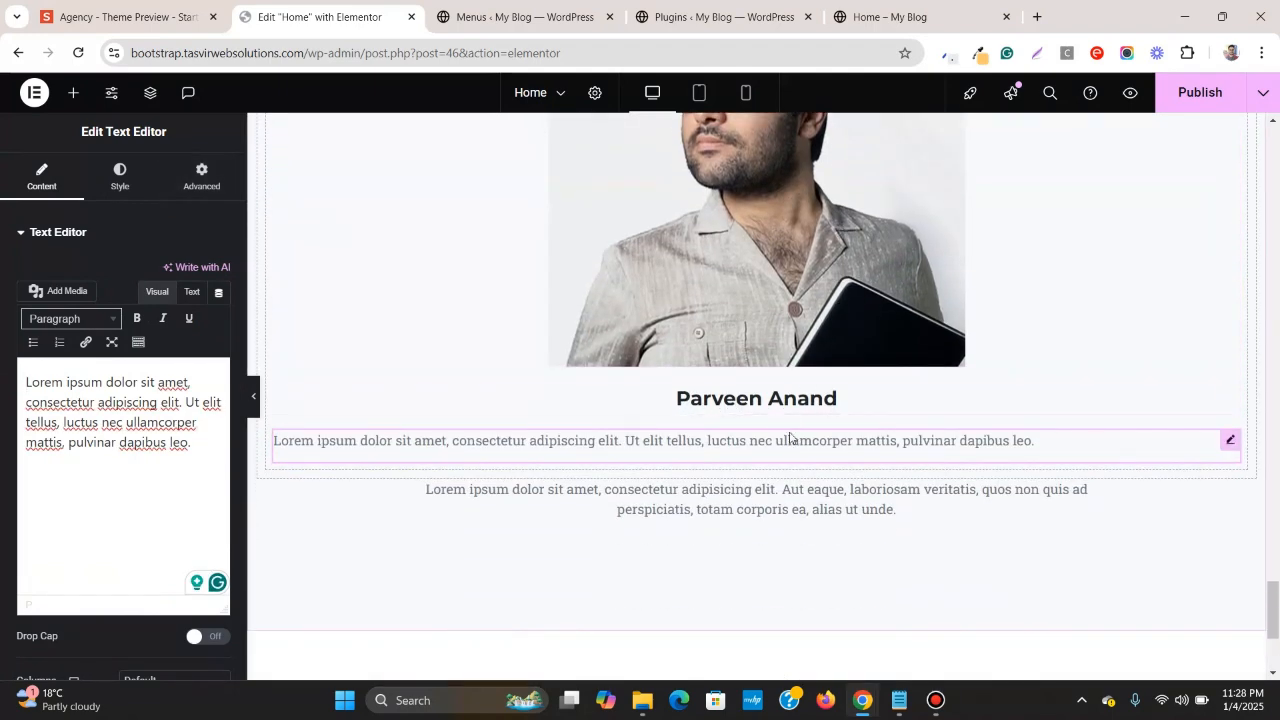
pyautogui.scroll(3, 760, 470)
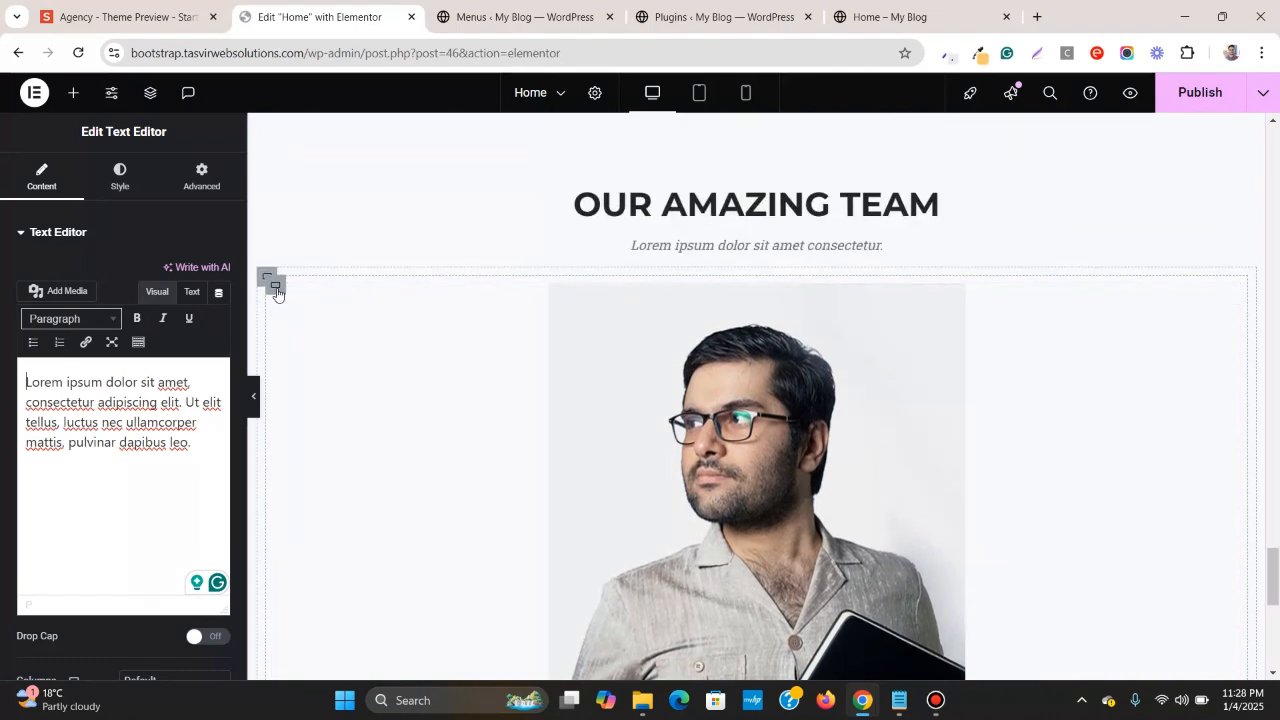
pyautogui.click(278, 292)
pyautogui.scroll(-3, 400, 290)
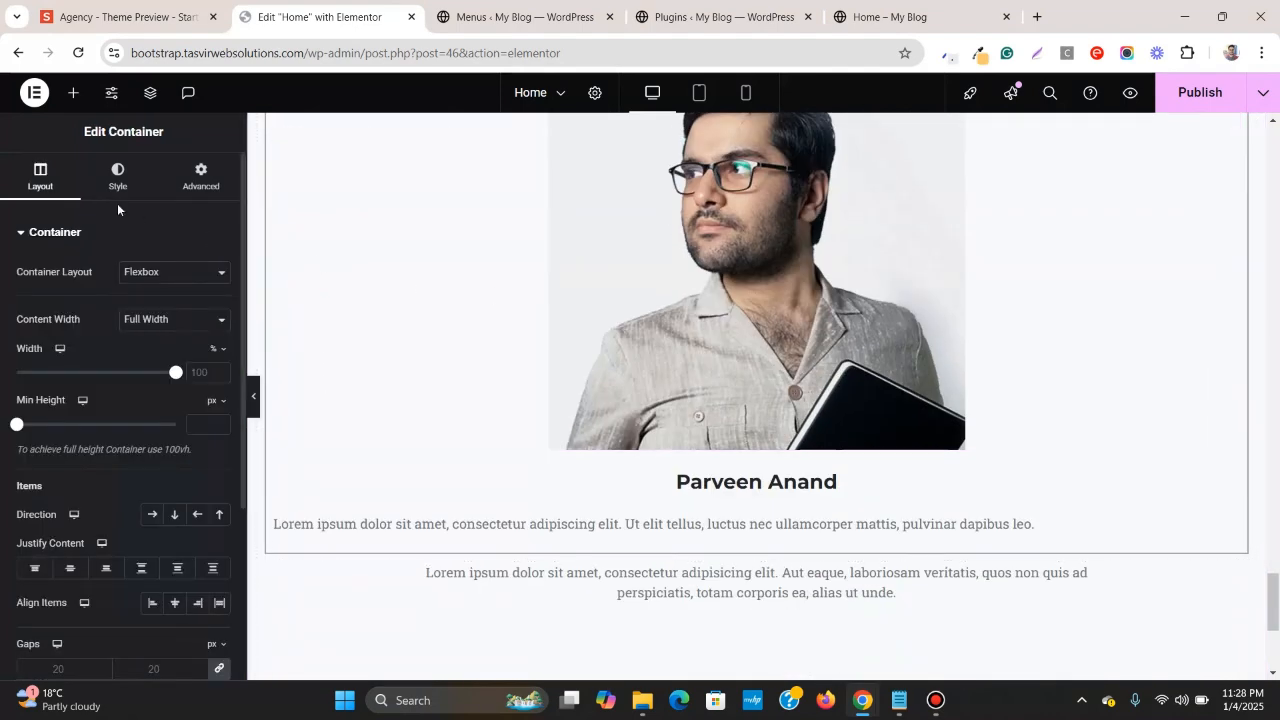
pyautogui.scroll(-3, 63, 437)
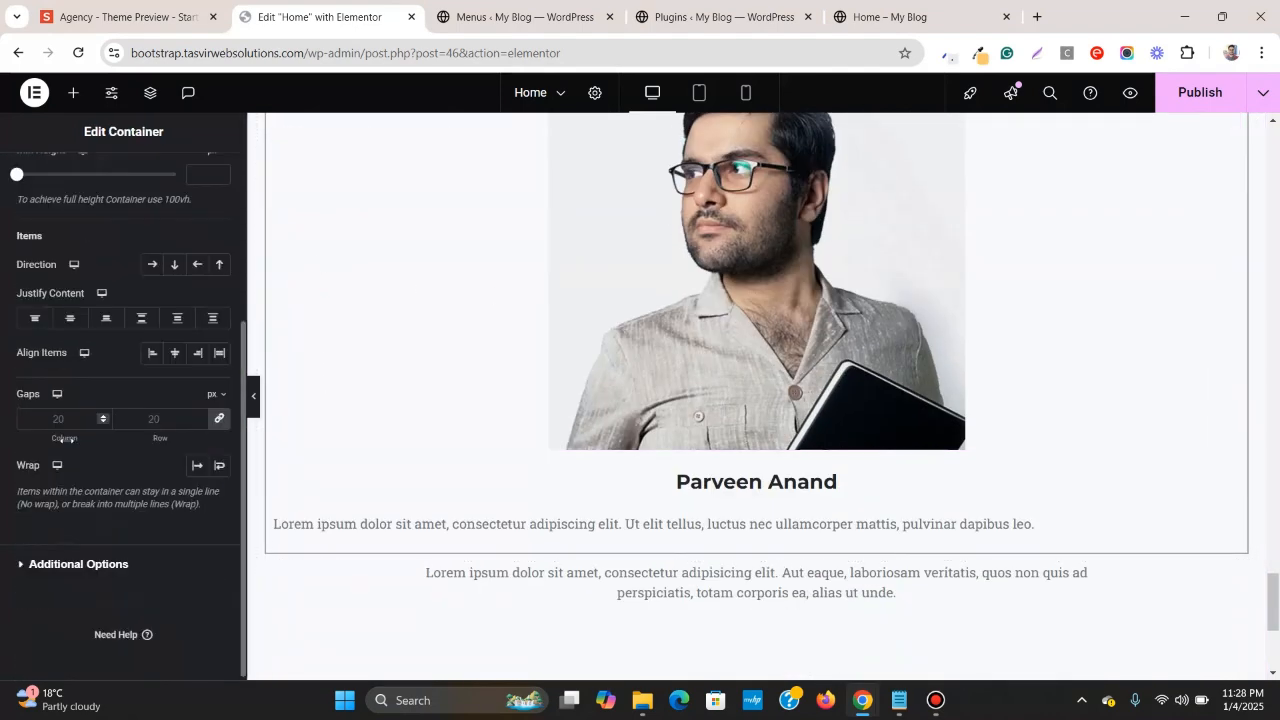
pyautogui.click(221, 420)
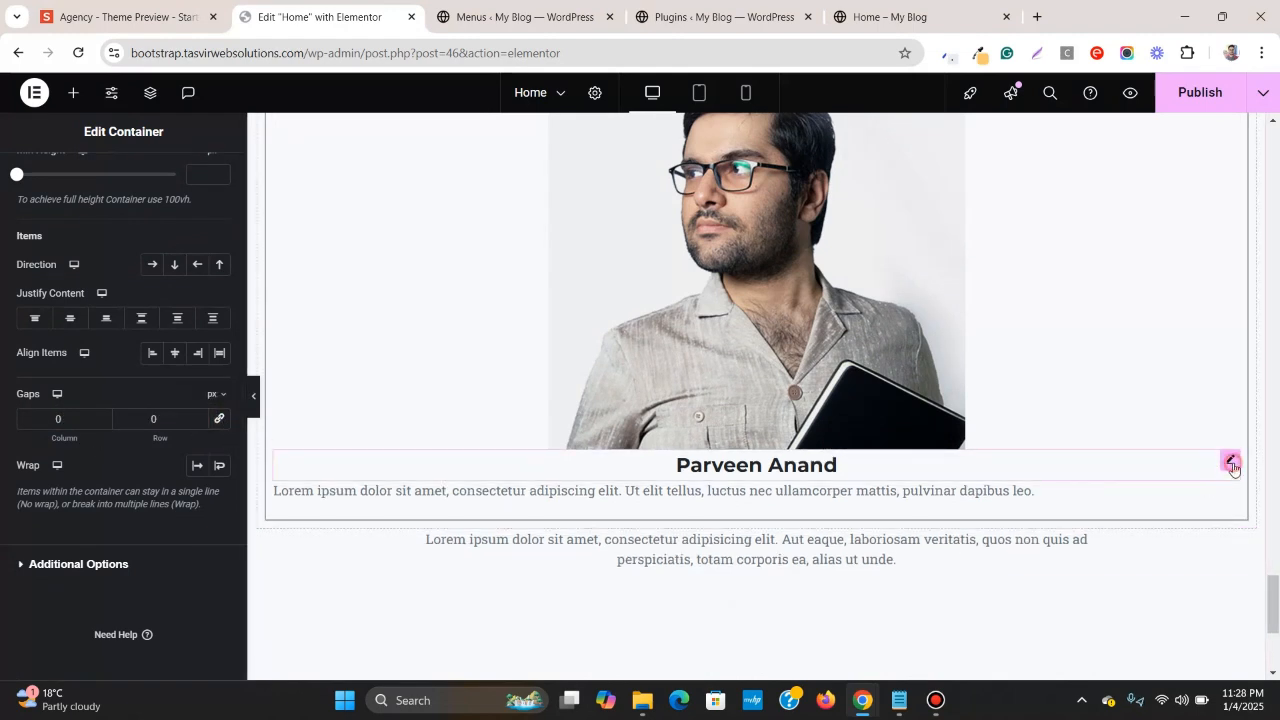
# - Give the member's name heading an unlinked margin of 10 px at the top and 0 on the other sides
pyautogui.click(1231, 463)
pyautogui.click(200, 178)
pyautogui.click(221, 290)
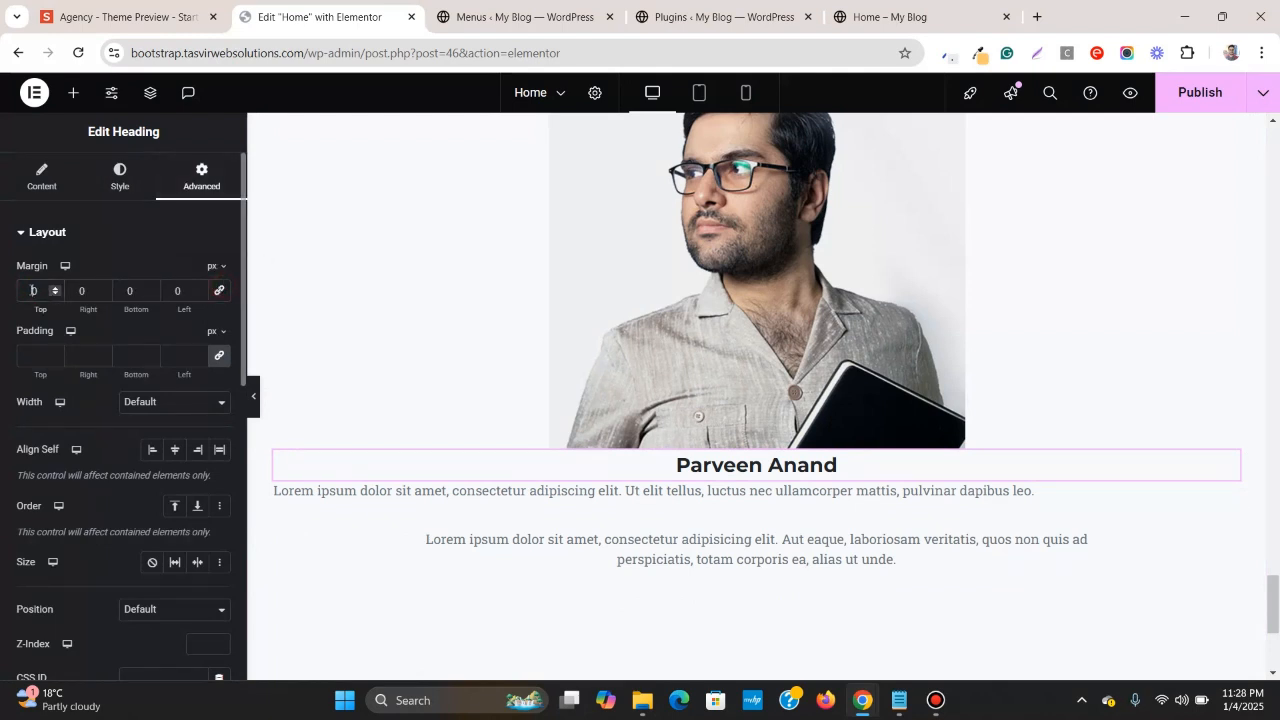
pyautogui.click(33, 290)
pyautogui.write('1')
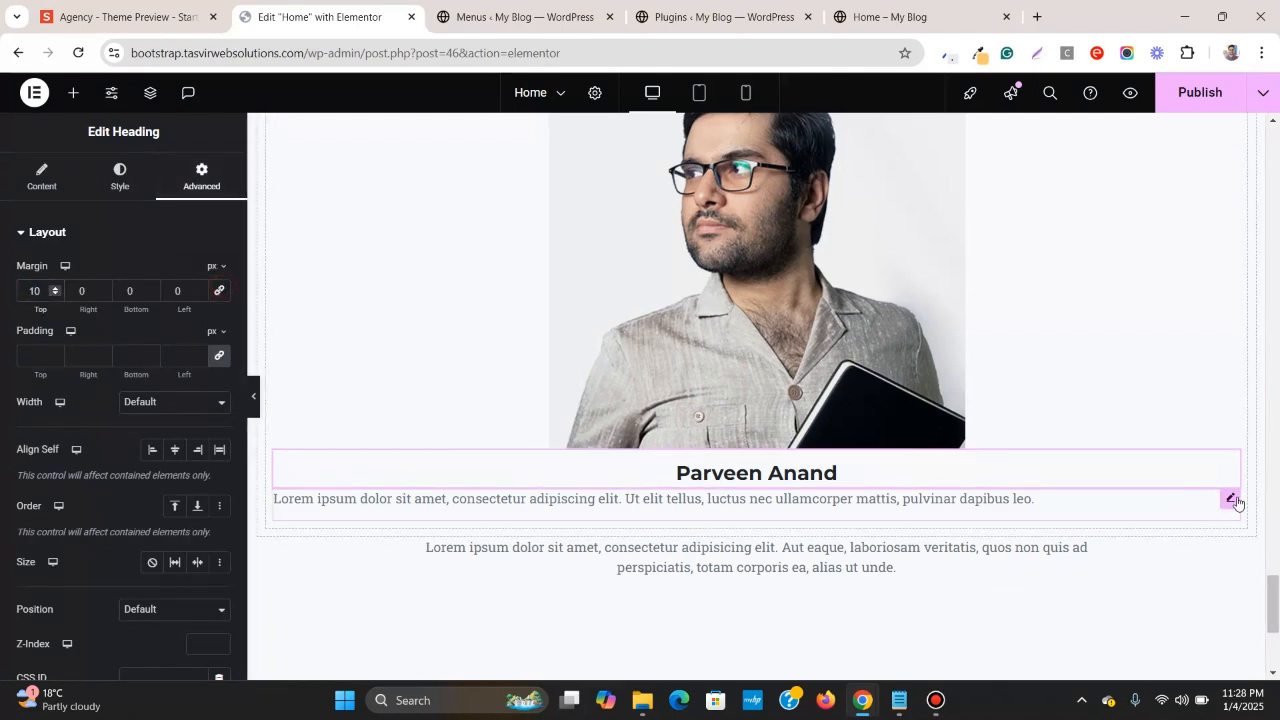
# - Center the text widget below the member's name and set its top margin to 10 px, with 0 on the other sides
pyautogui.click(1231, 499)
pyautogui.click(135, 170)
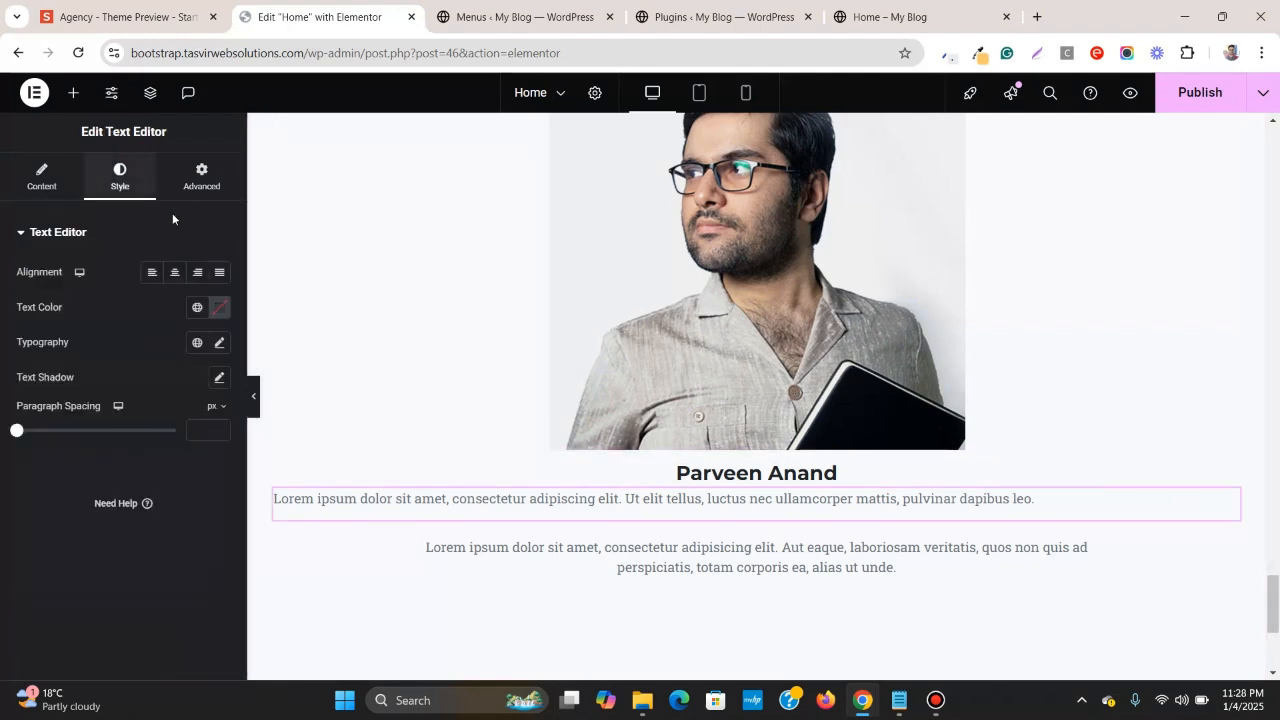
pyautogui.click(176, 272)
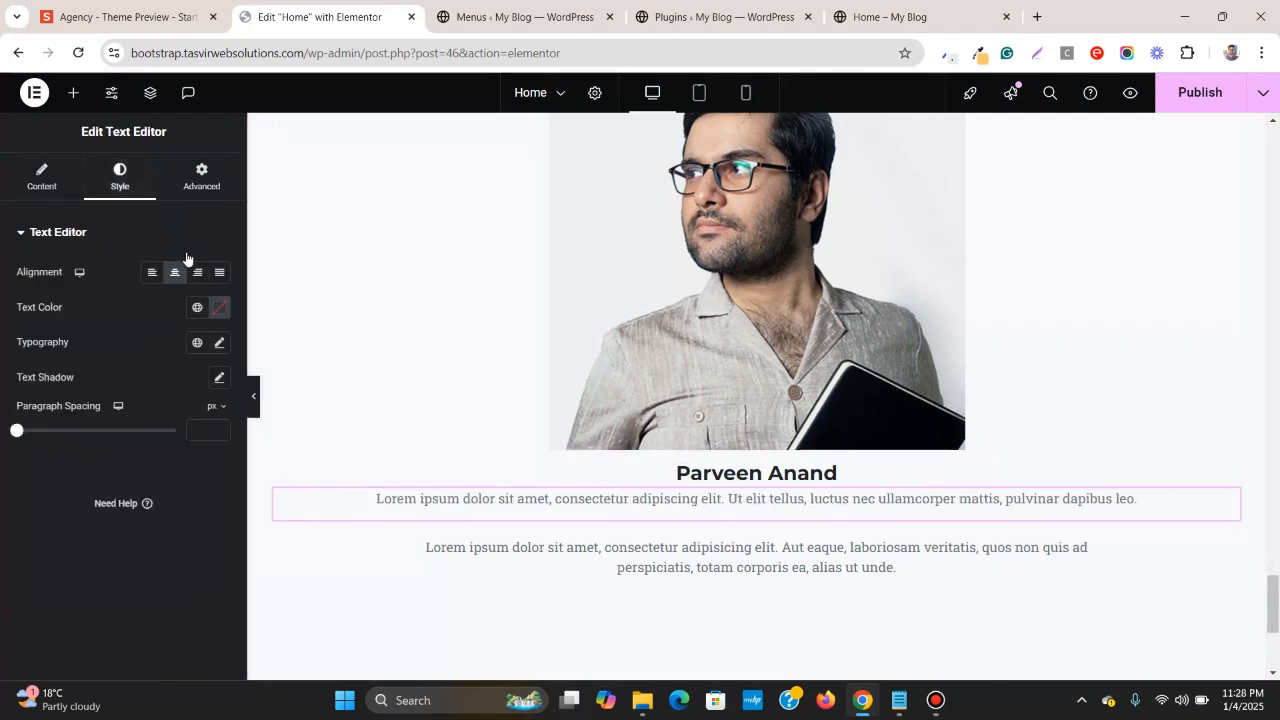
pyautogui.click(221, 196)
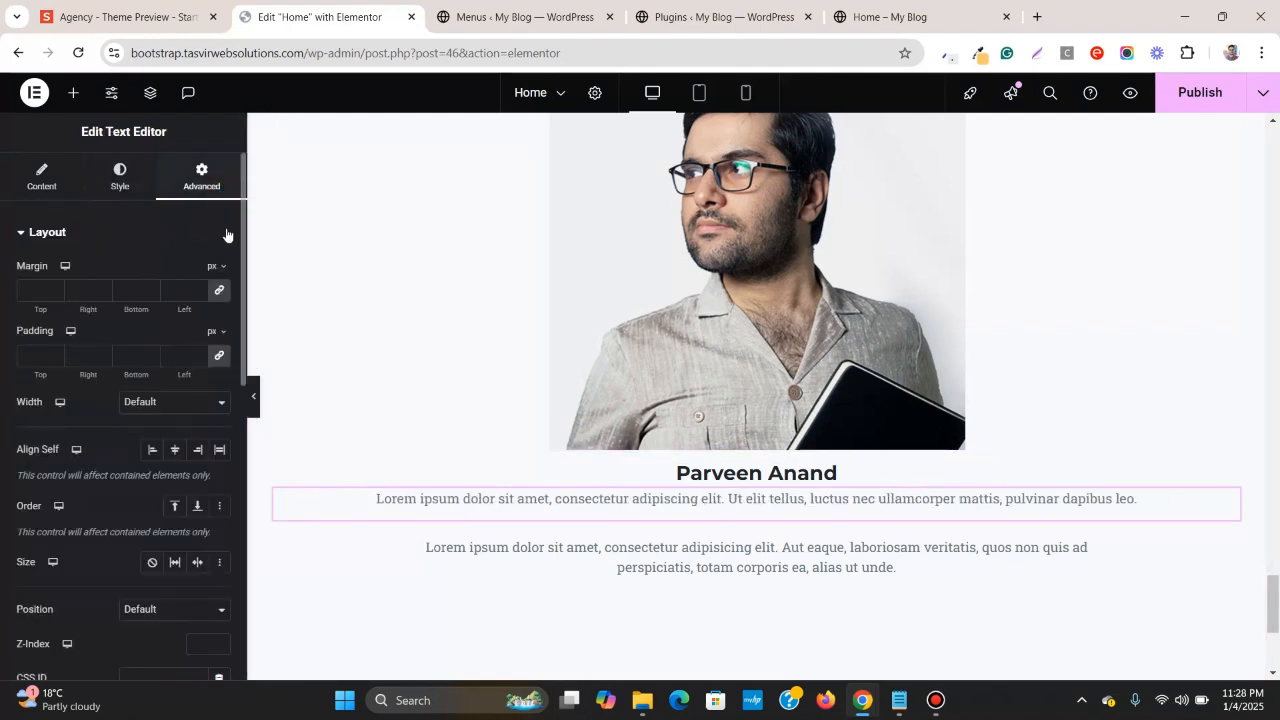
pyautogui.click(25, 287)
pyautogui.write('10')
# - Replace the placeholder text below the member's name with "Lead Designer" copied from the Agency preview
pyautogui.click(71, 10)
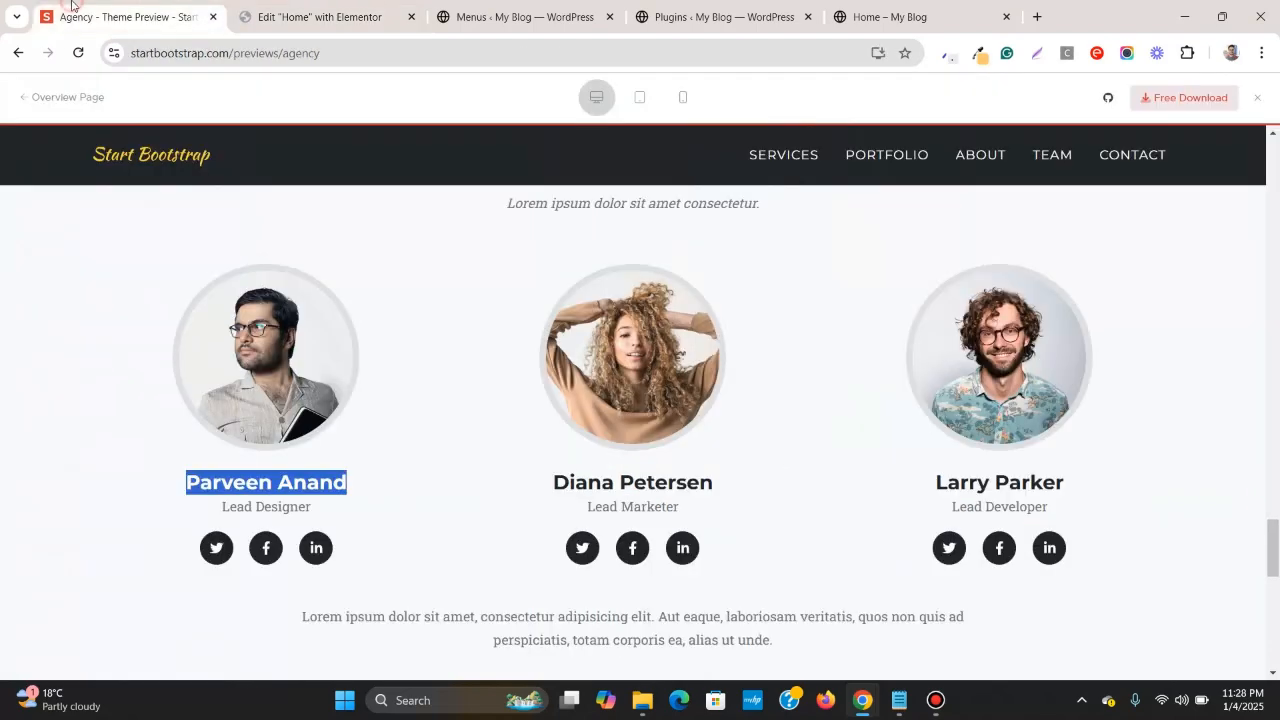
pyautogui.tripleClick(289, 511)
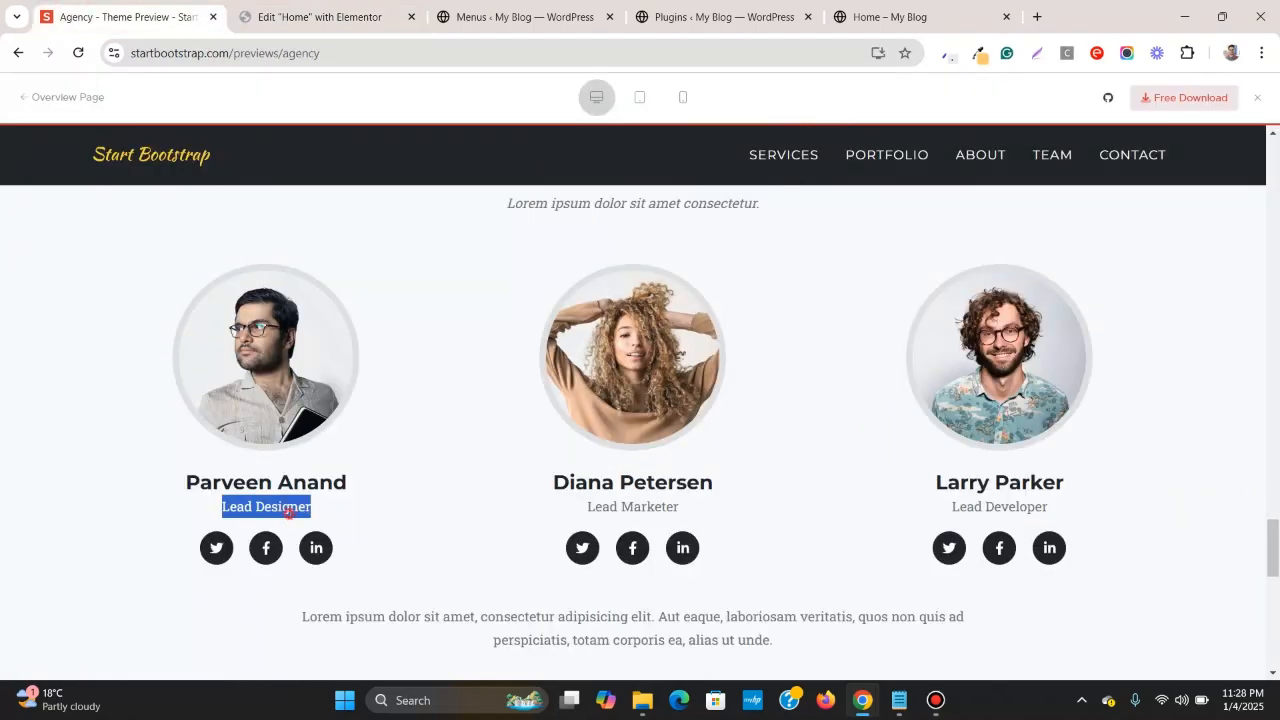
pyautogui.rightClick(289, 511)
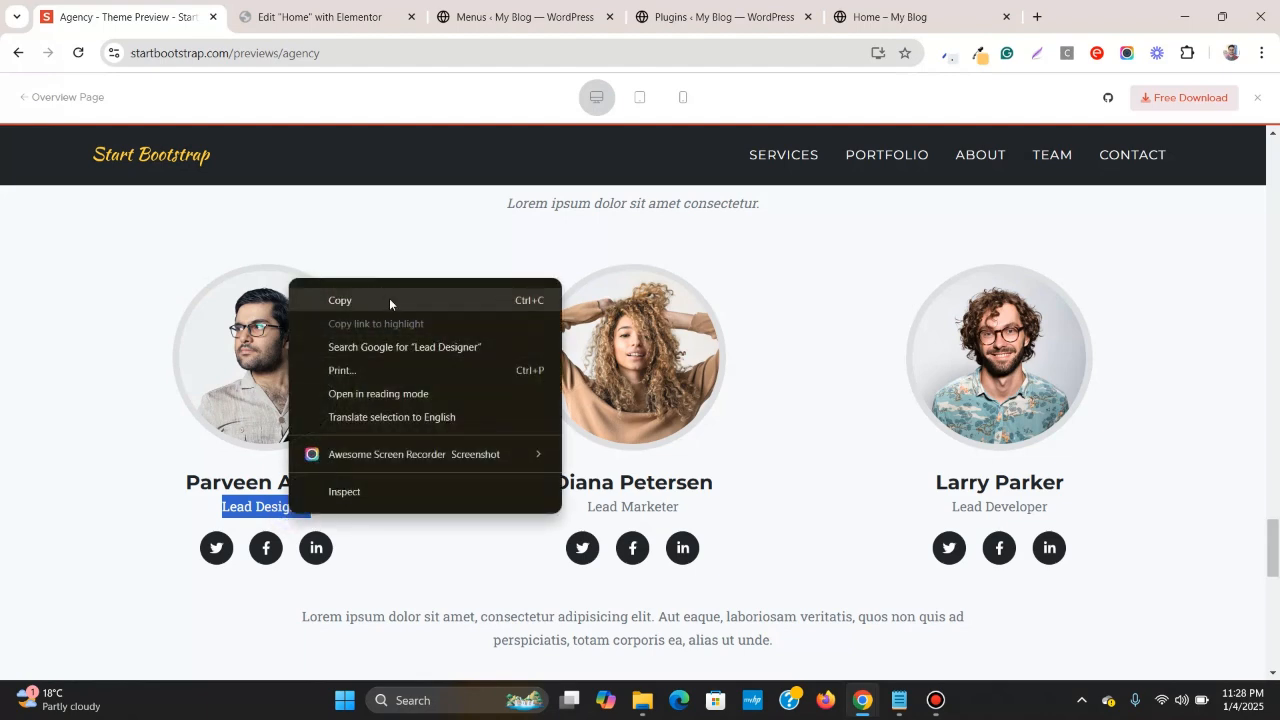
pyautogui.click(390, 299)
pyautogui.click(284, 5)
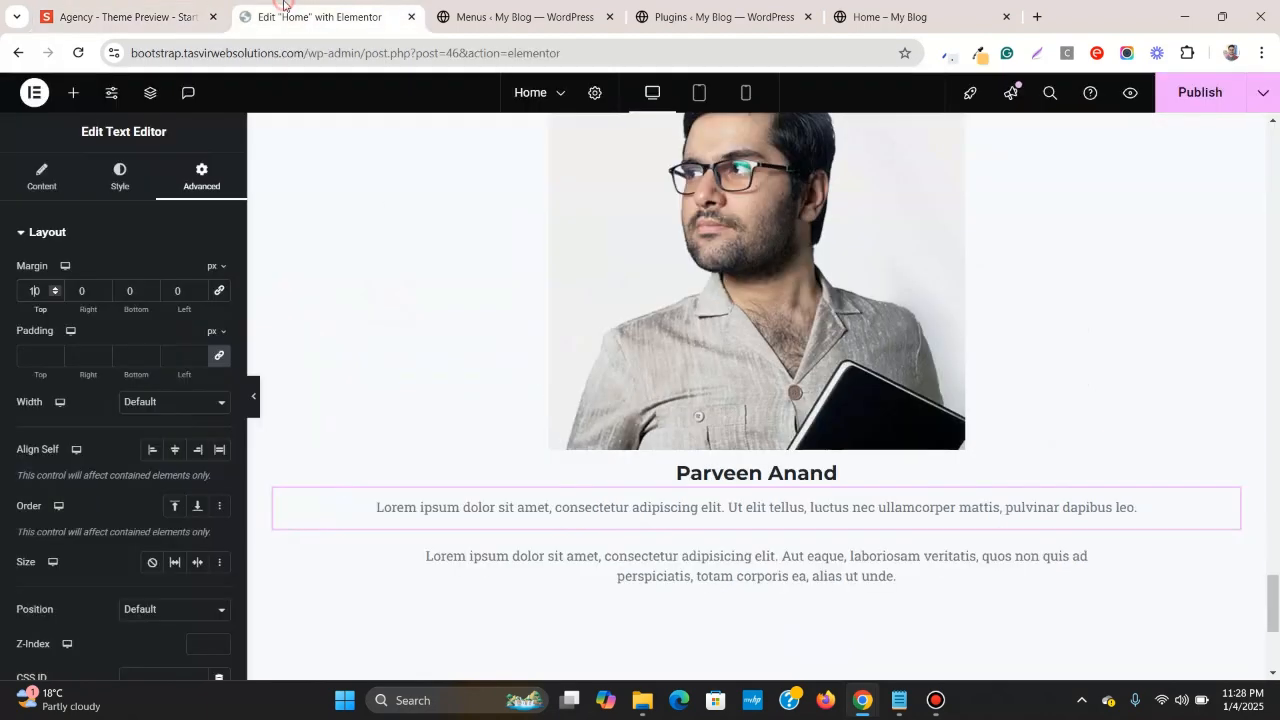
pyautogui.click(31, 187)
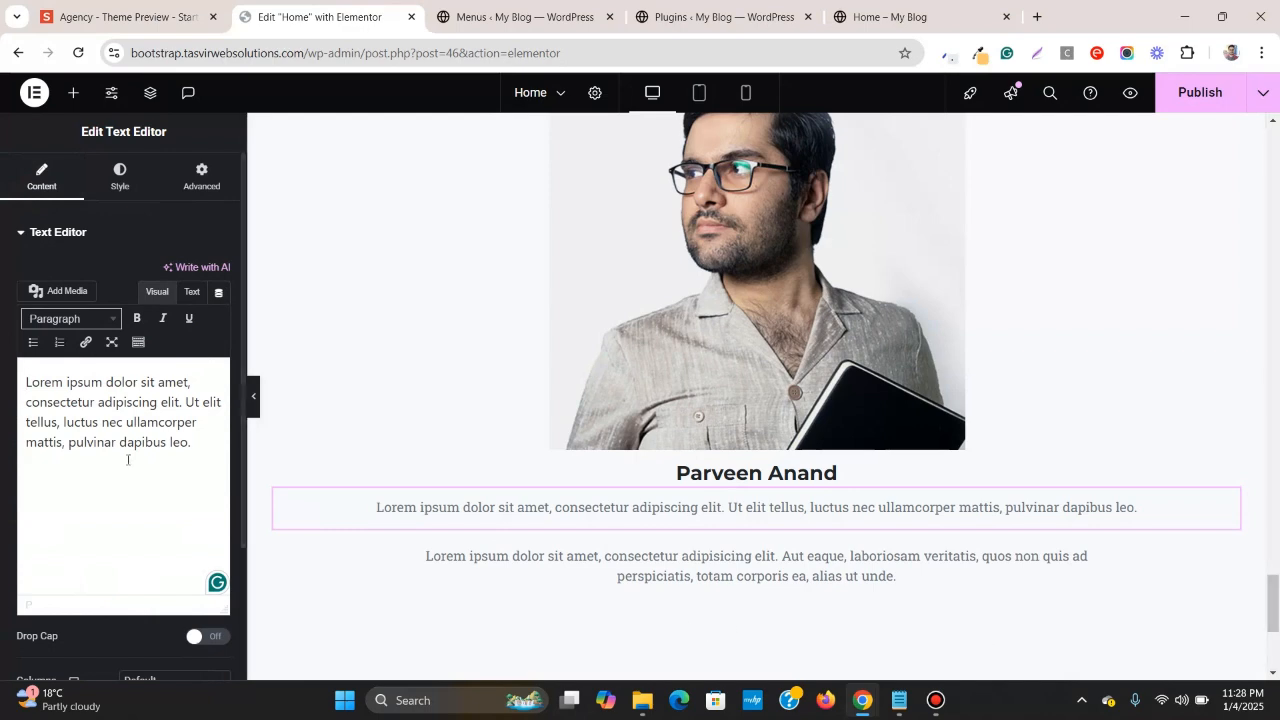
pyautogui.tripleClick(143, 403)
pyautogui.rightClick(143, 405)
pyautogui.click(251, 173)
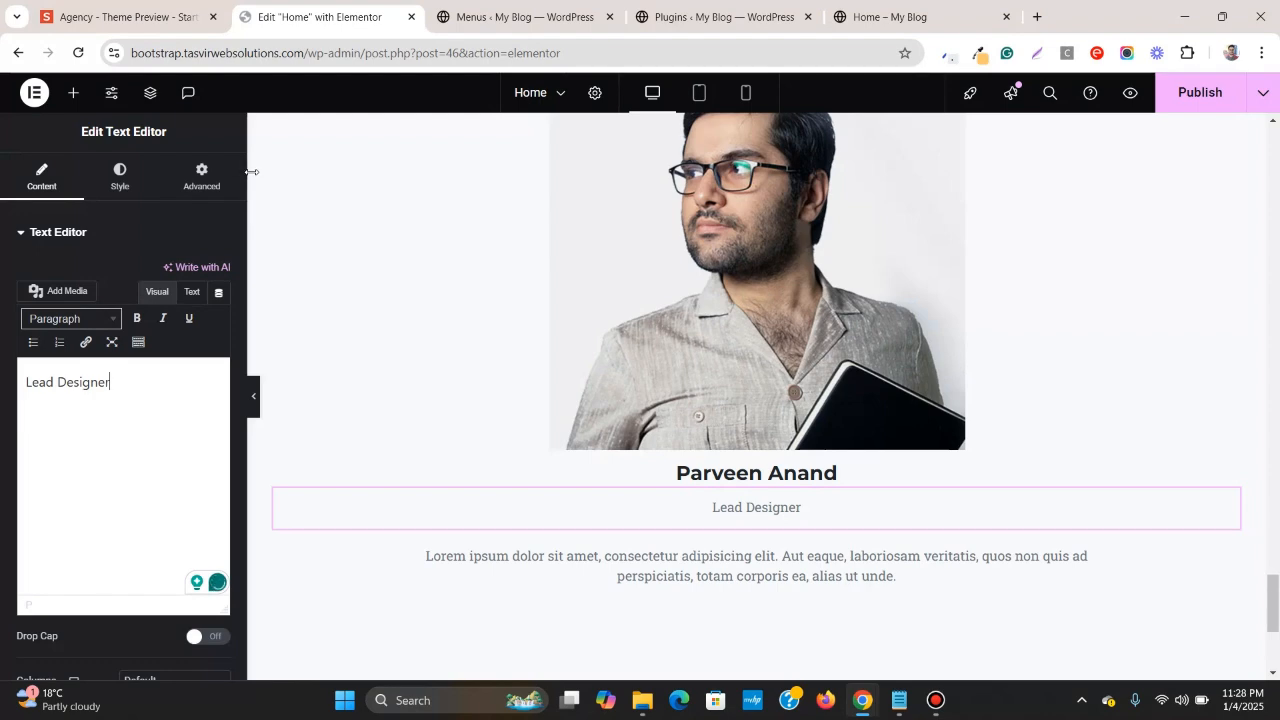
# - Publish the page changes and reload the live Home page to check the first member's card in the Our Amazing Team section
pyautogui.scroll(3, 827, 273)
pyautogui.scroll(-2, 900, 273)
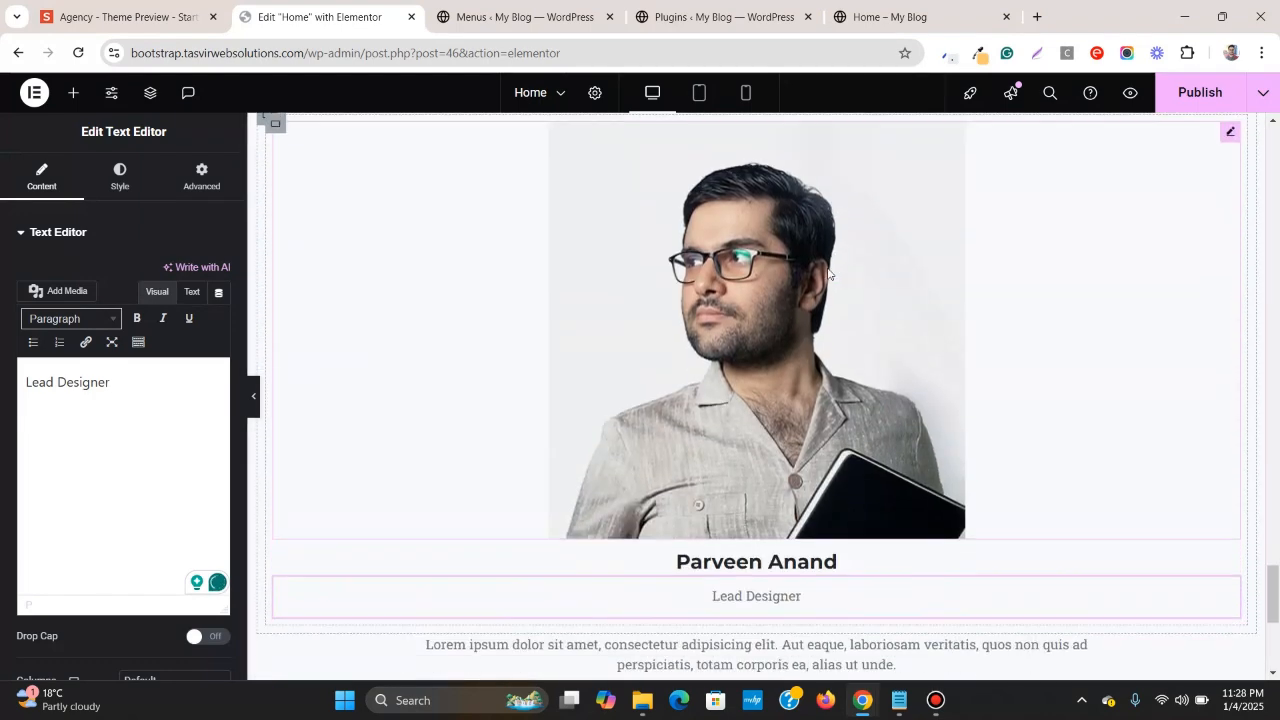
pyautogui.scroll(1, 1014, 274)
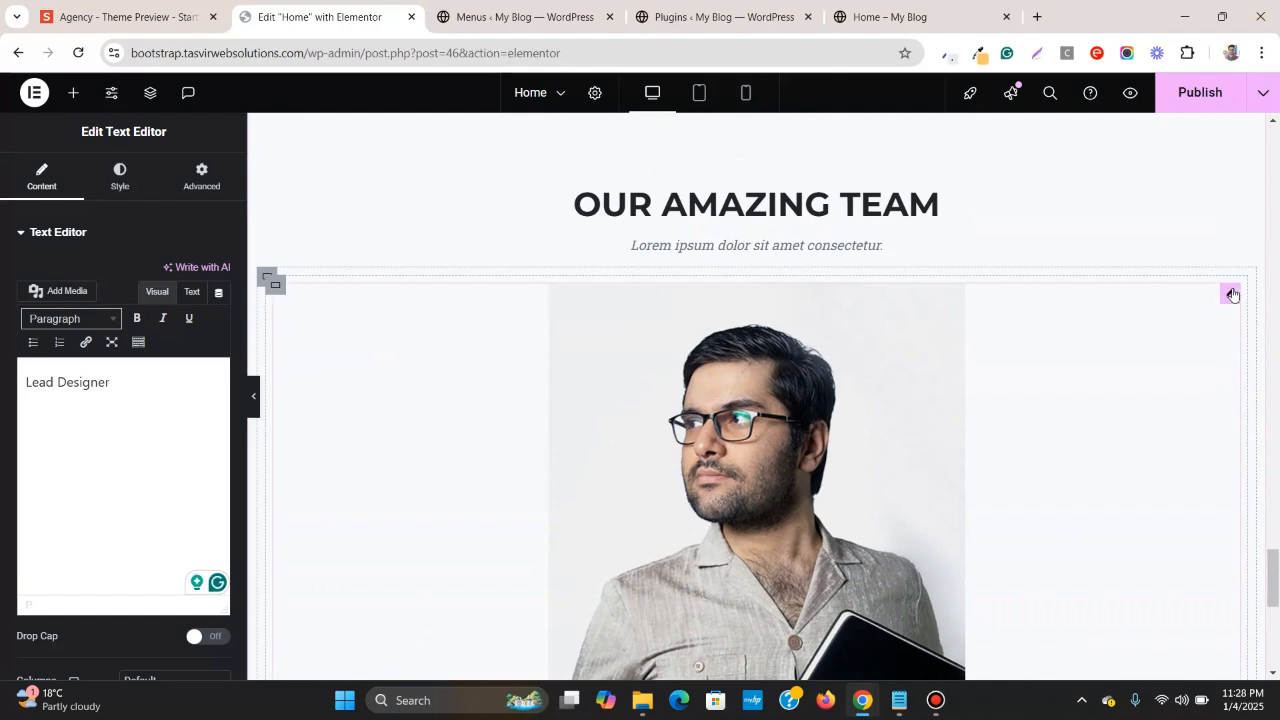
pyautogui.scroll(-6, 1240, 295)
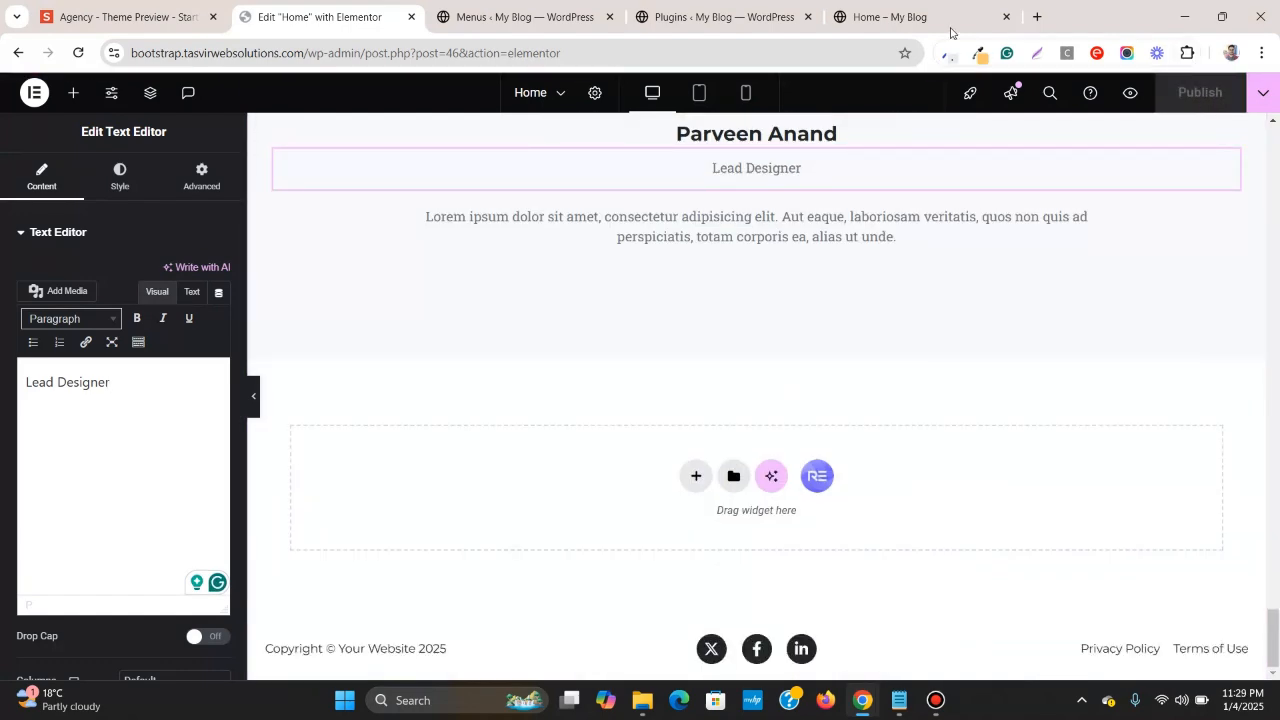
pyautogui.click(890, 16)
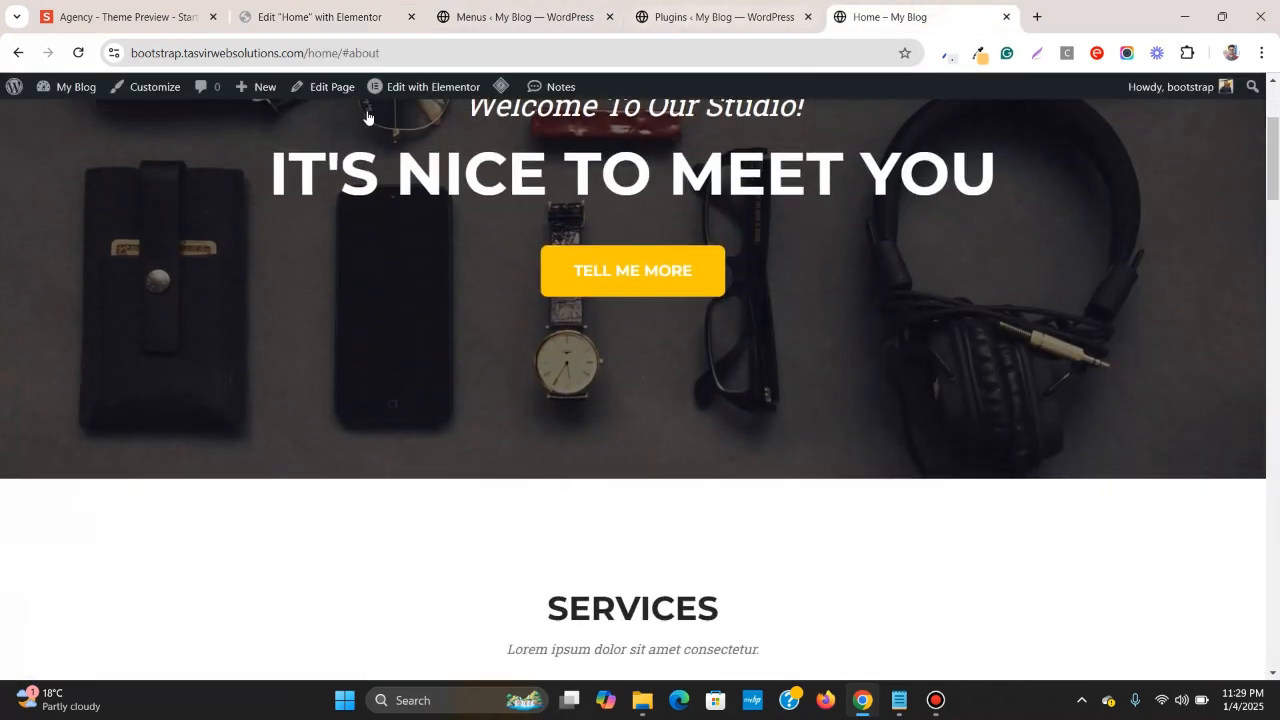
pyautogui.scroll(-4, 318, 331)
pyautogui.scroll(-15, 318, 331)
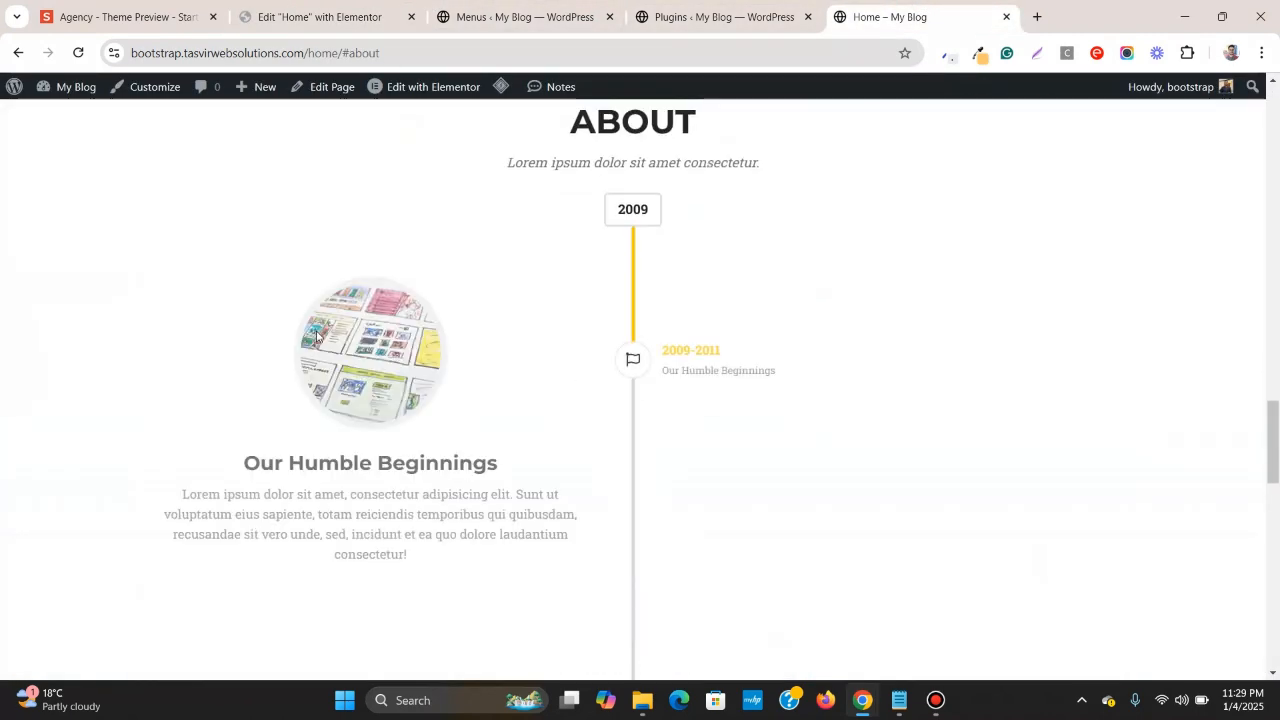
pyautogui.scroll(-8, 316, 336)
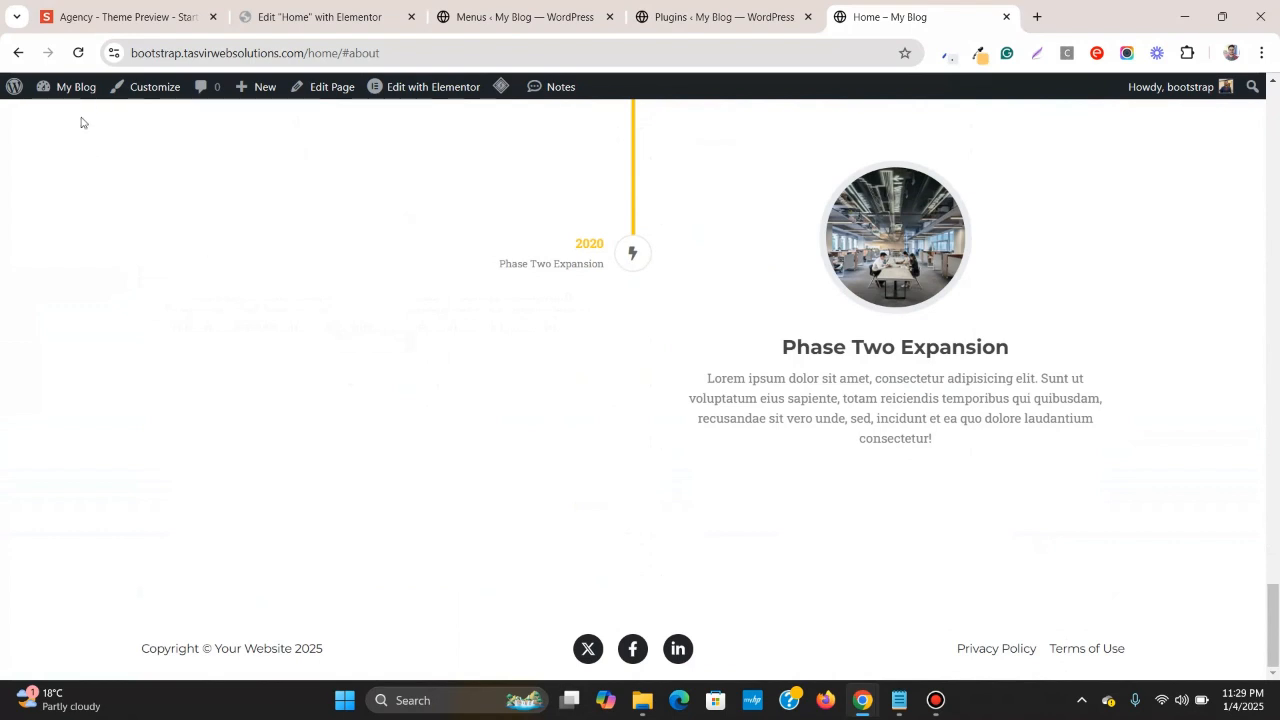
pyautogui.click(68, 60)
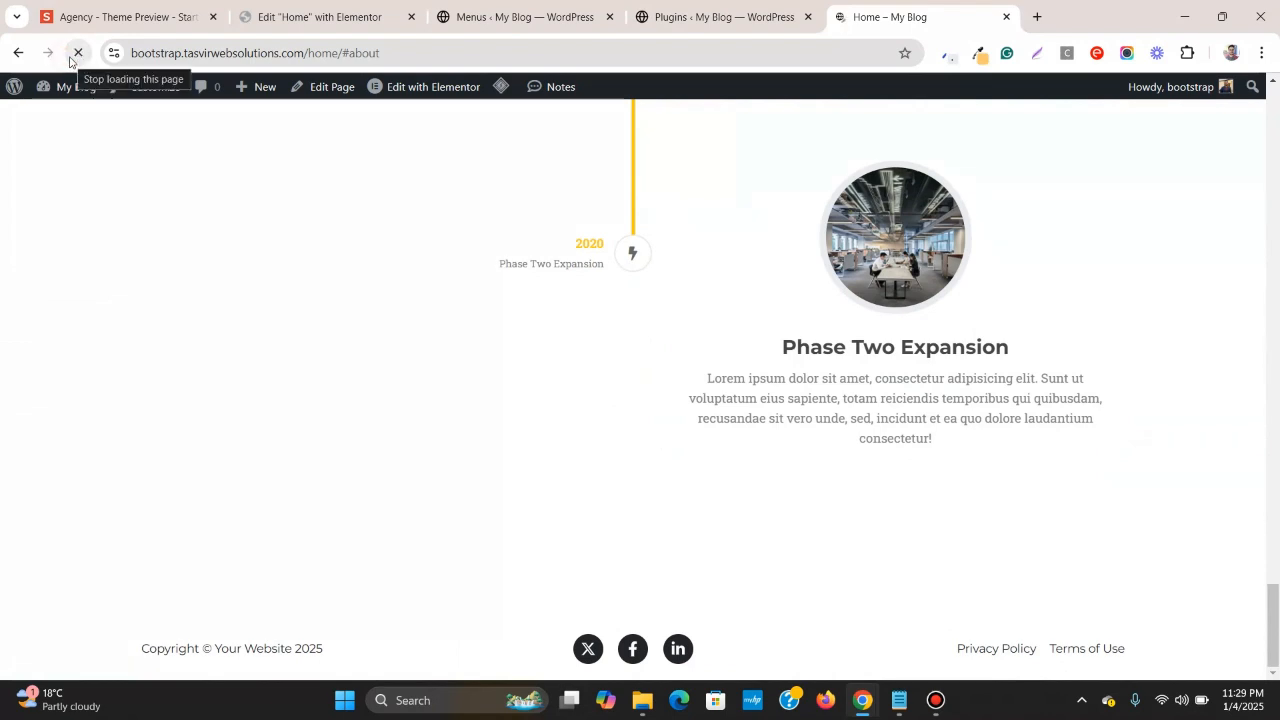
pyautogui.scroll(-5, 303, 323)
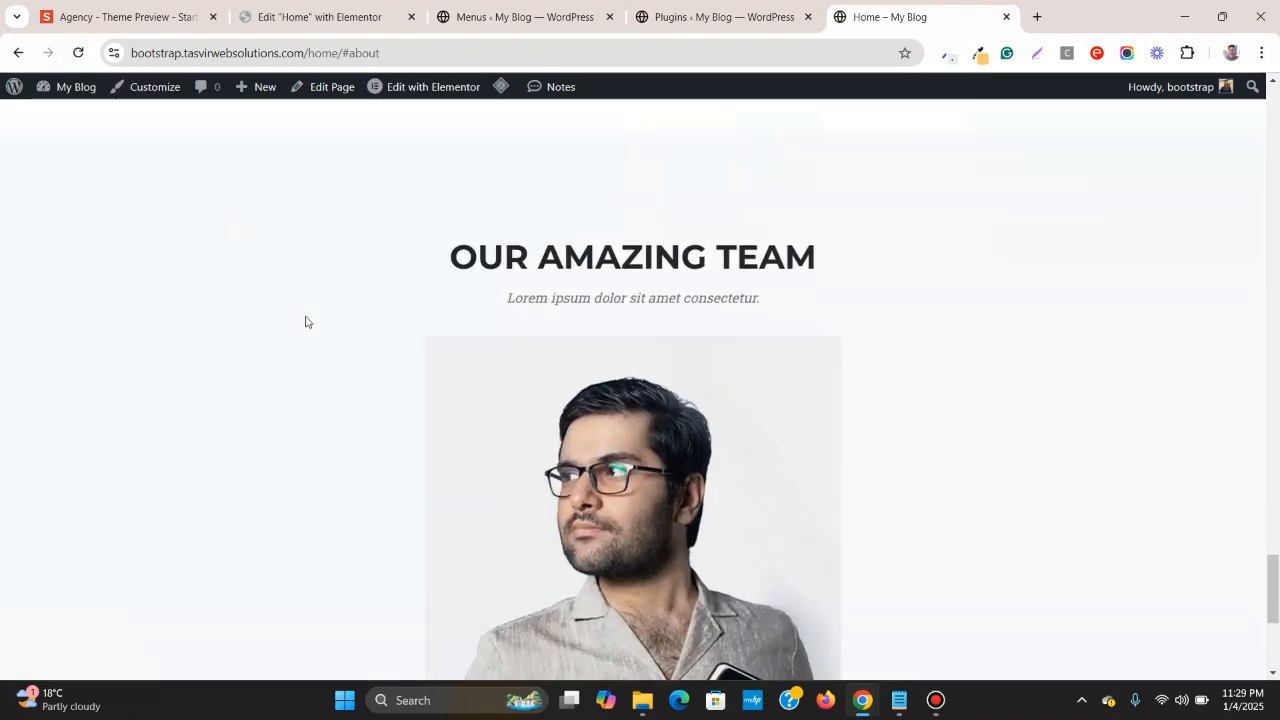
pyautogui.scroll(-2, 310, 320)
pyautogui.scroll(3, 310, 320)
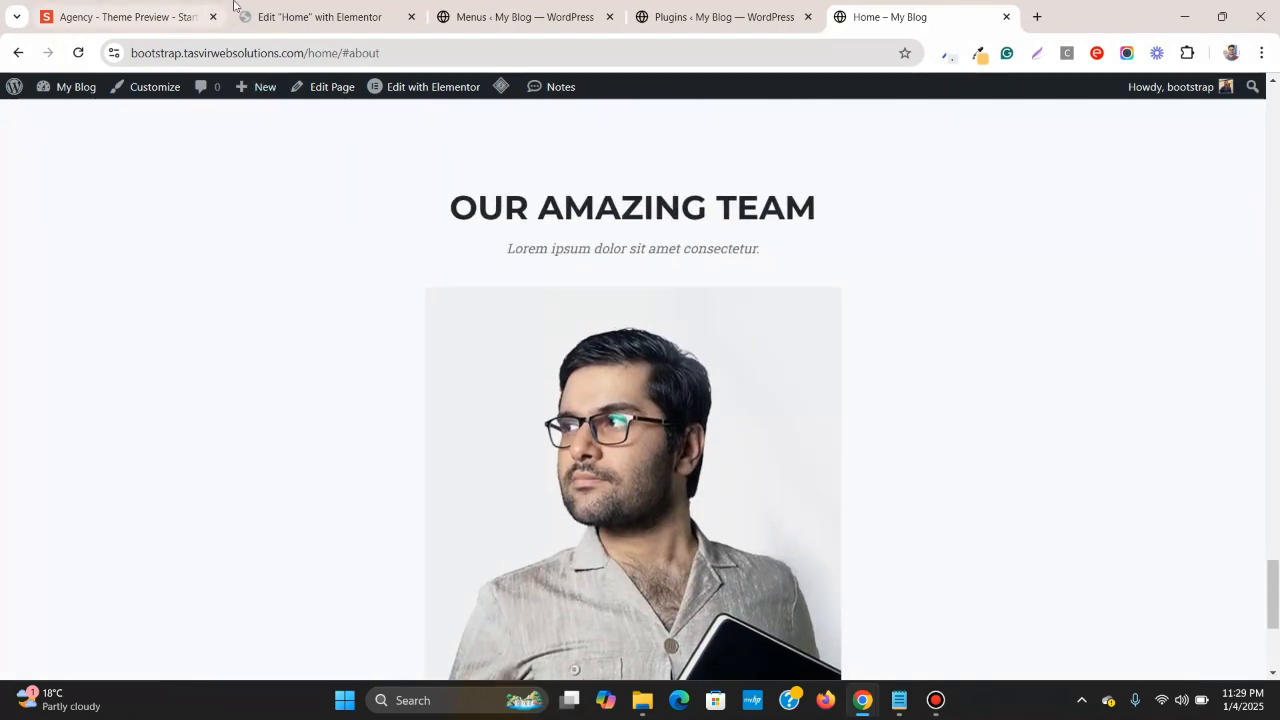
# - Compare the social icons under the team members in the Agency preview with the first member's card in the Elementor editor
pyautogui.click(310, 17)
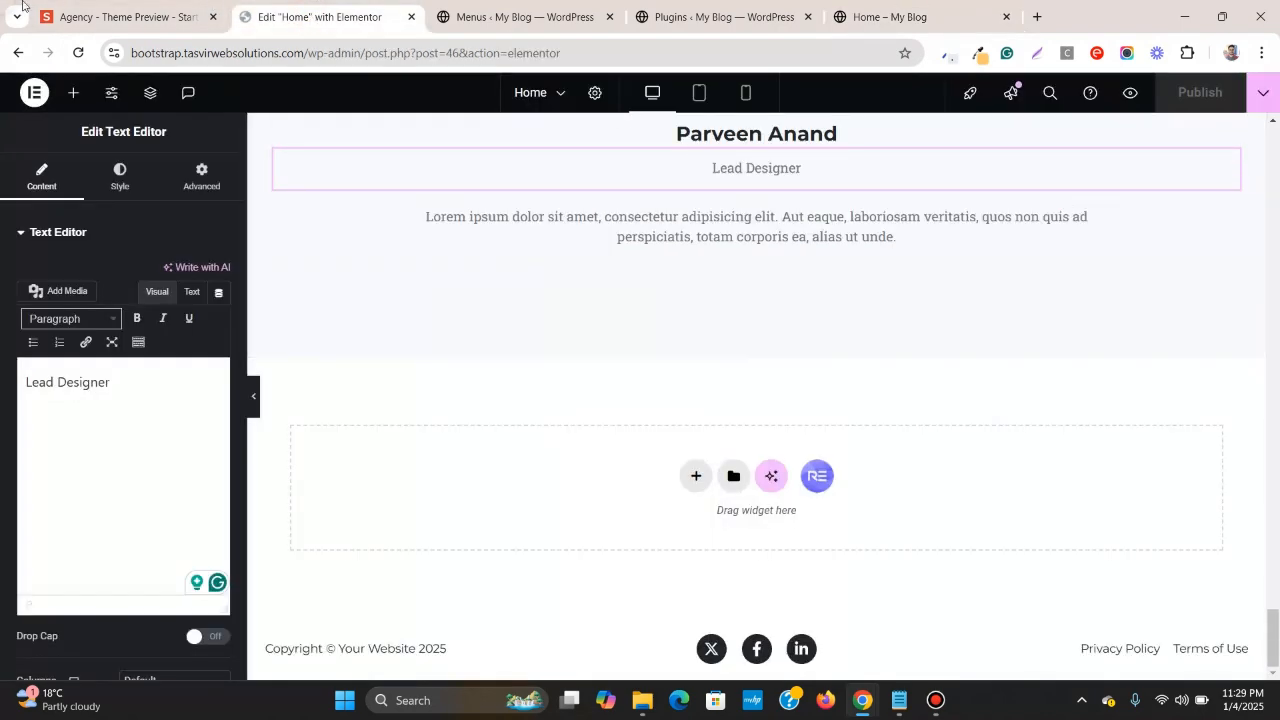
pyautogui.click(87, 10)
pyautogui.click(449, 397)
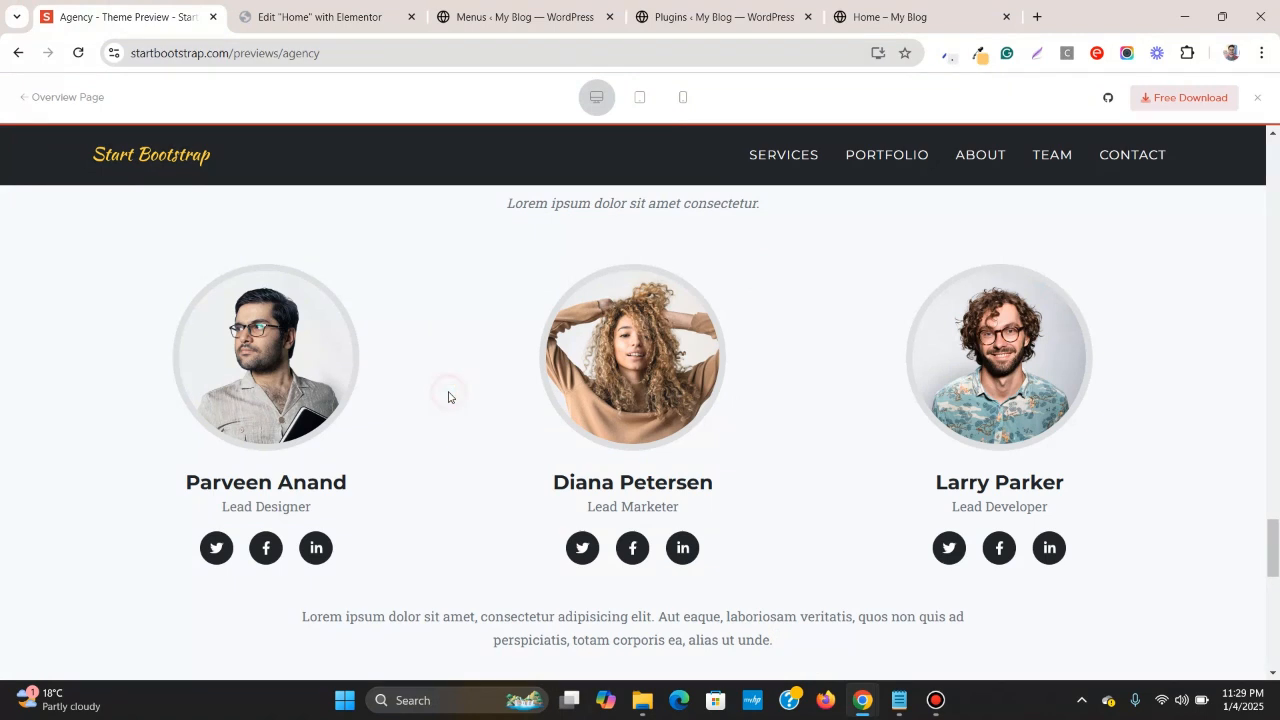
pyautogui.scroll(-2, 449, 397)
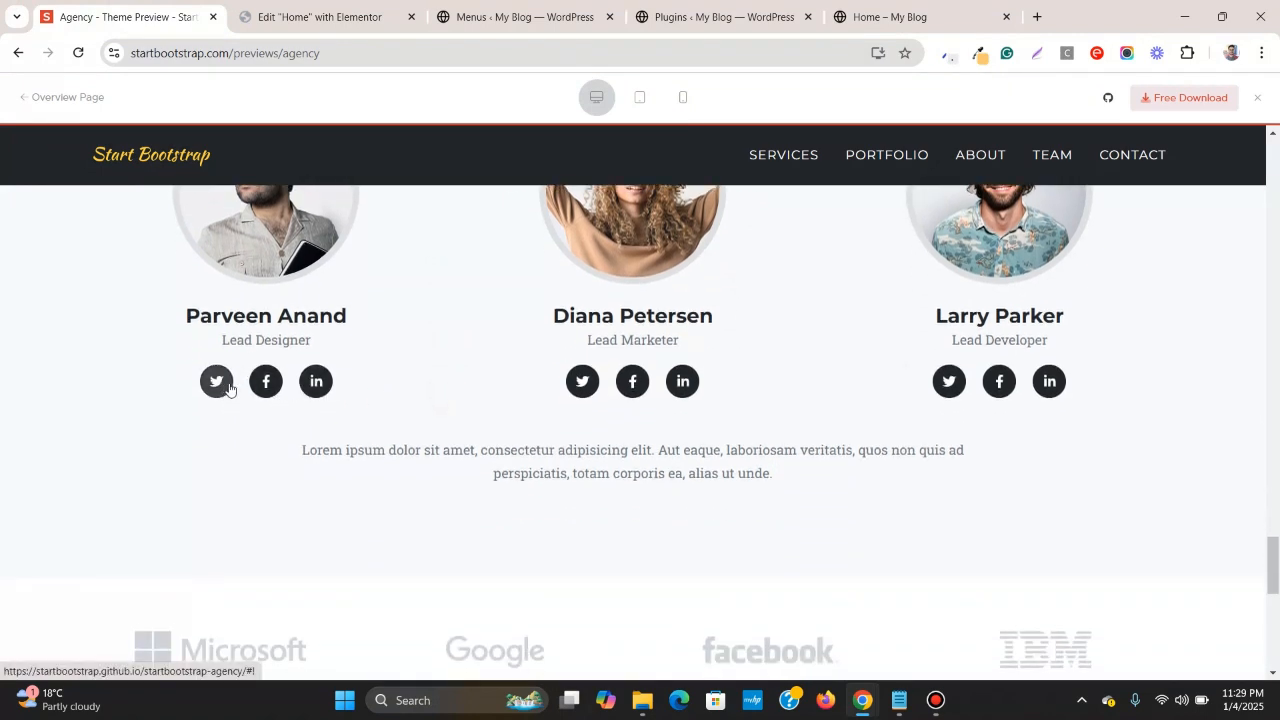
pyautogui.click(320, 17)
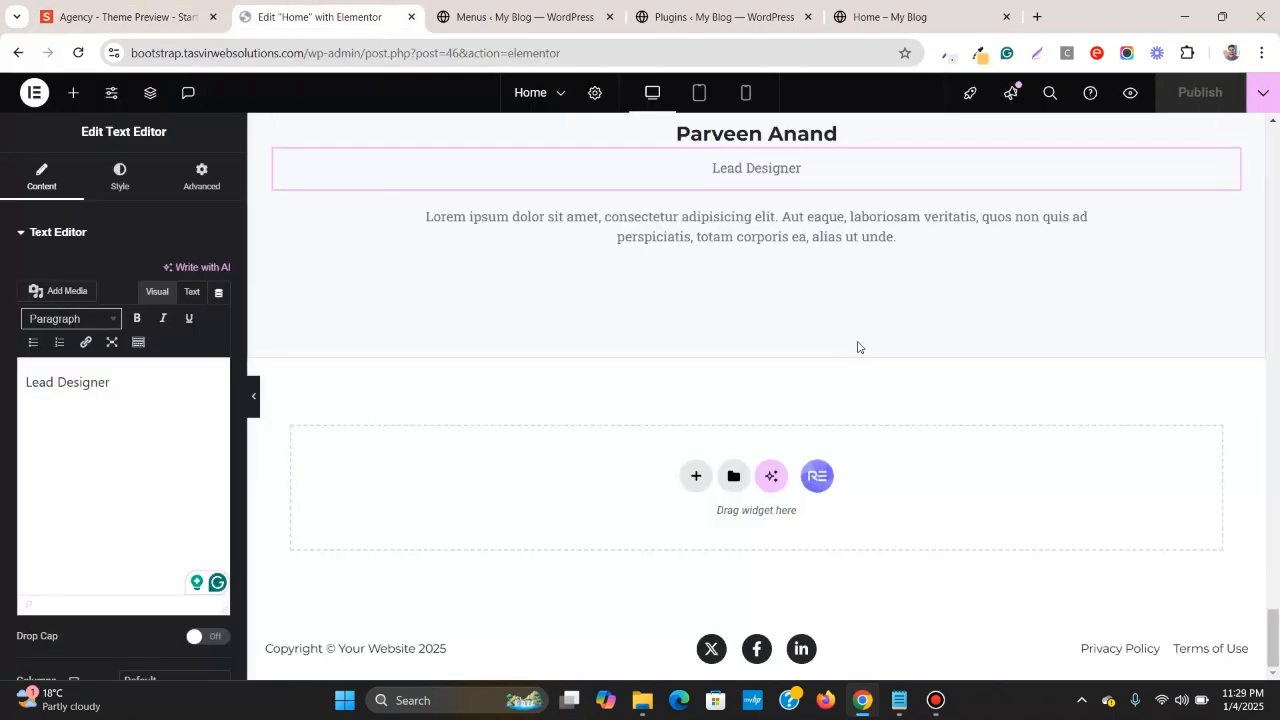
pyautogui.click(105, 17)
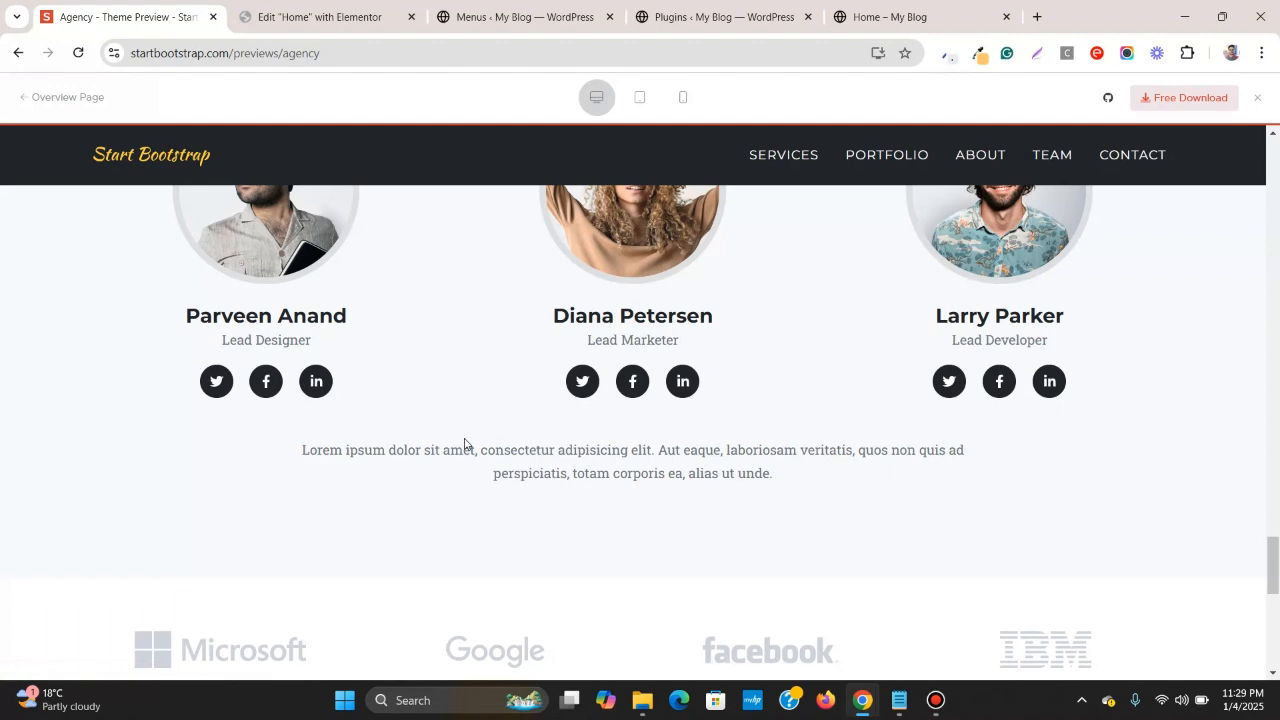
pyautogui.scroll(-1, 462, 444)
pyautogui.click(320, 17)
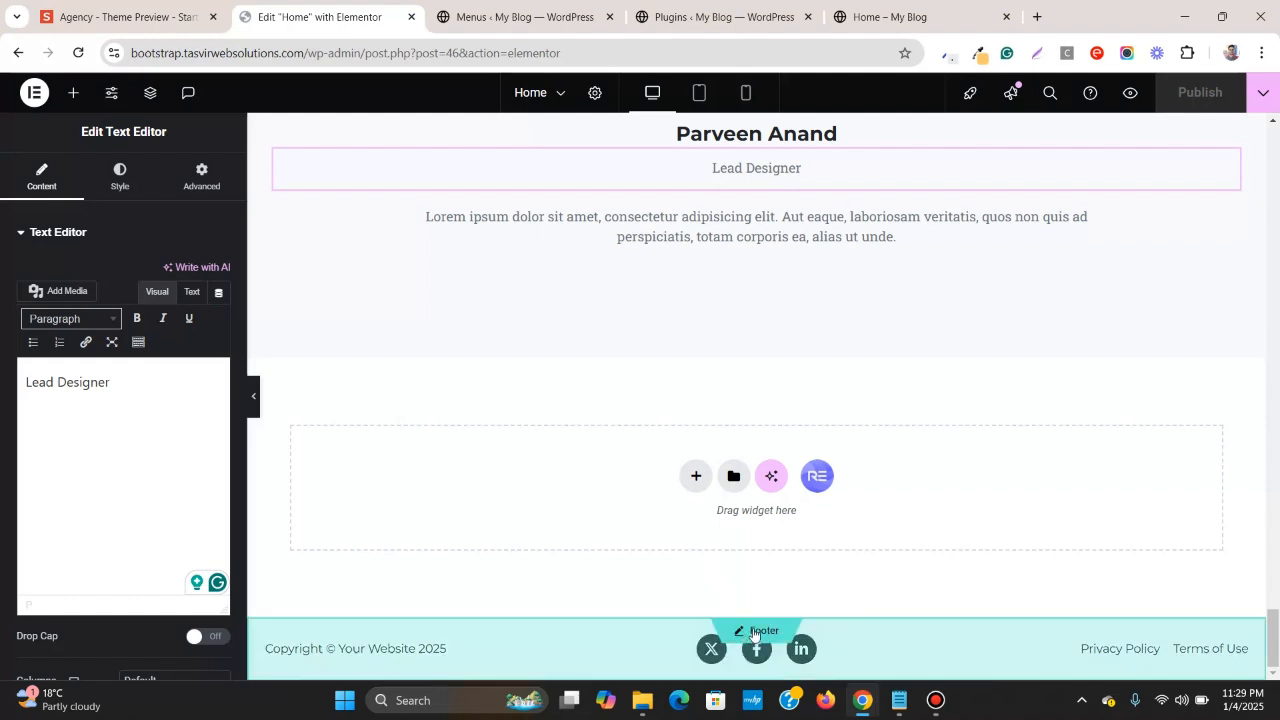
# - Open the Main Footer for editing and copy its social icons widget
pyautogui.click(754, 632)
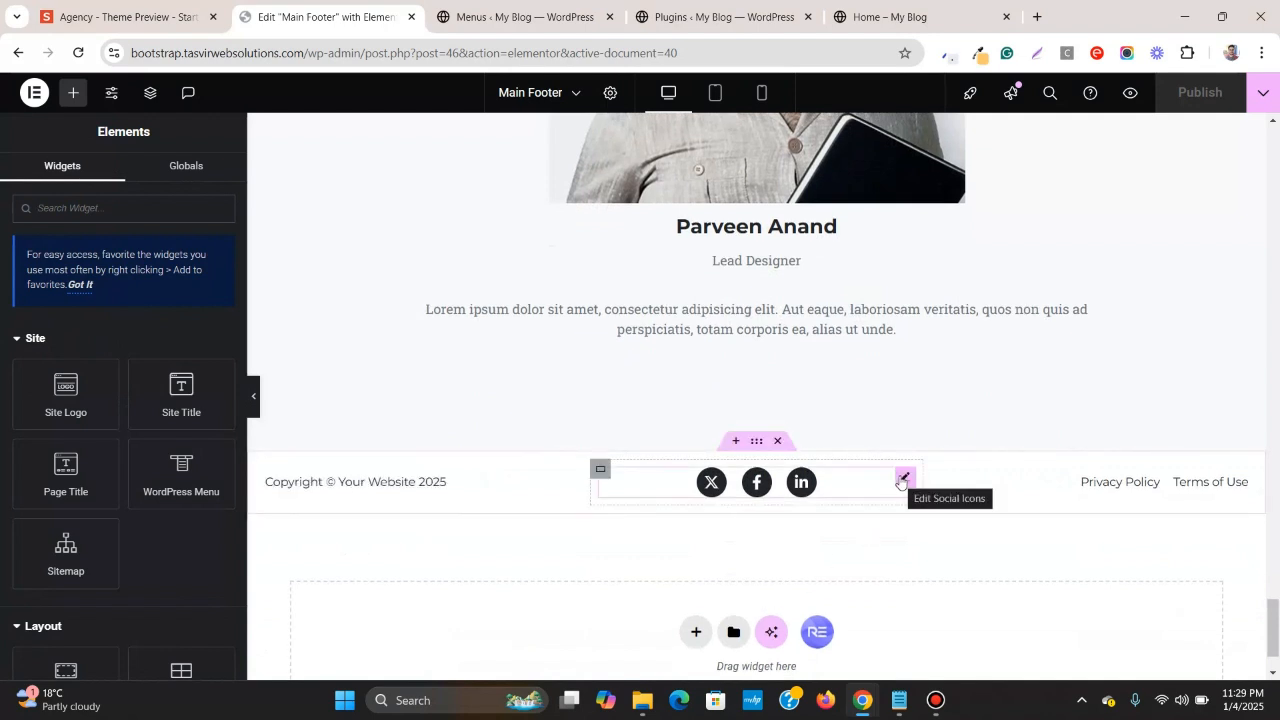
pyautogui.rightClick(901, 483)
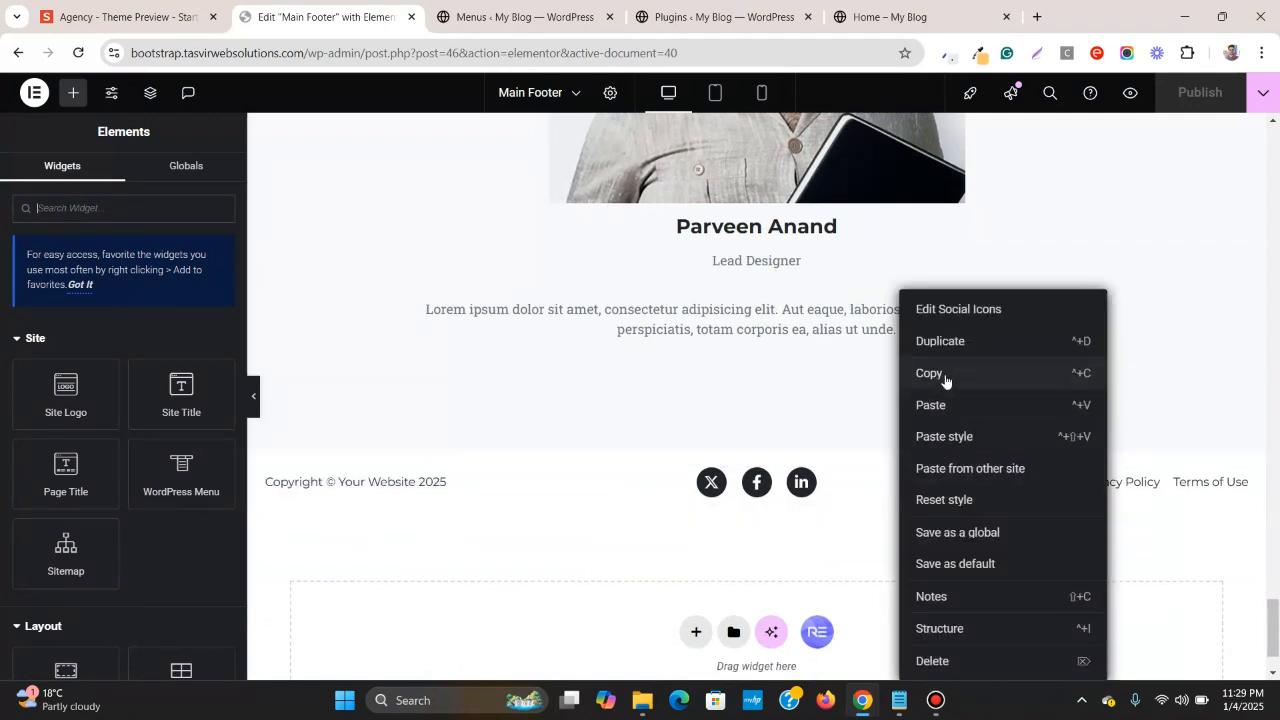
pyautogui.click(912, 374)
# - Return to editing the Home page and paste the copied social icons below the "Lead Designer" text in the Our Amazing Team section
pyautogui.scroll(6, 922, 380)
pyautogui.scroll(15, 924, 436)
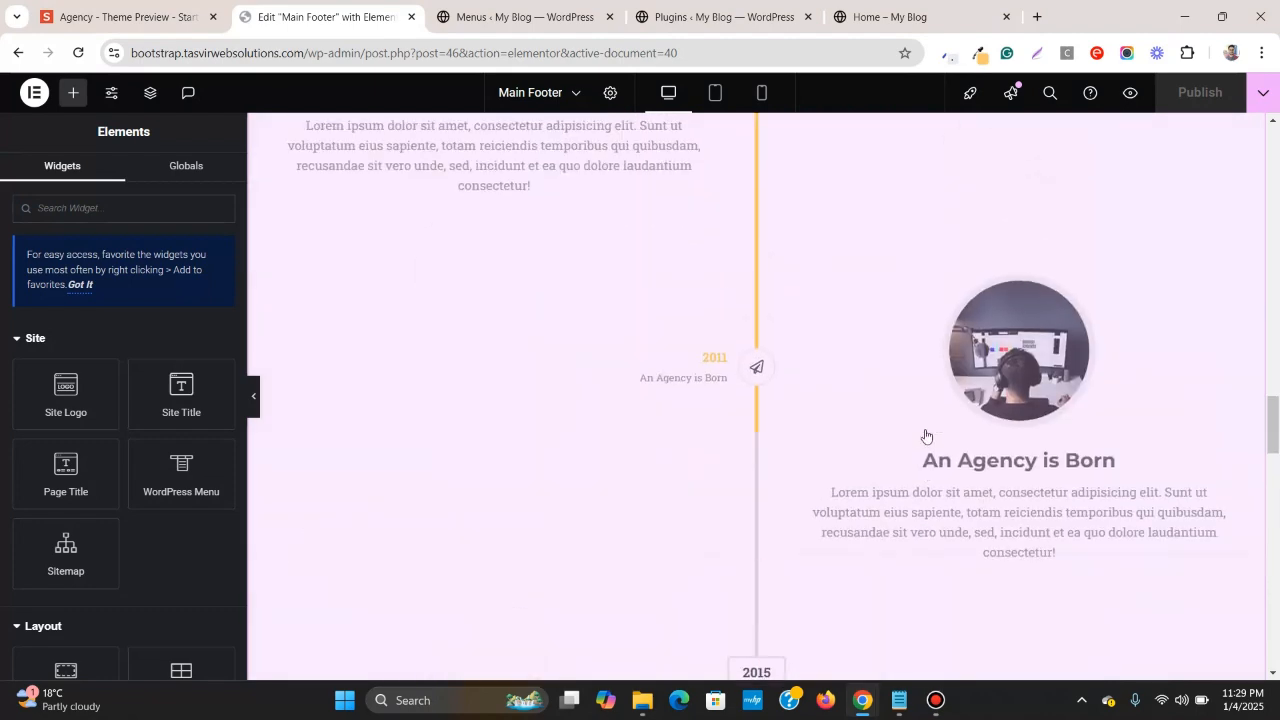
pyautogui.scroll(4, 925, 436)
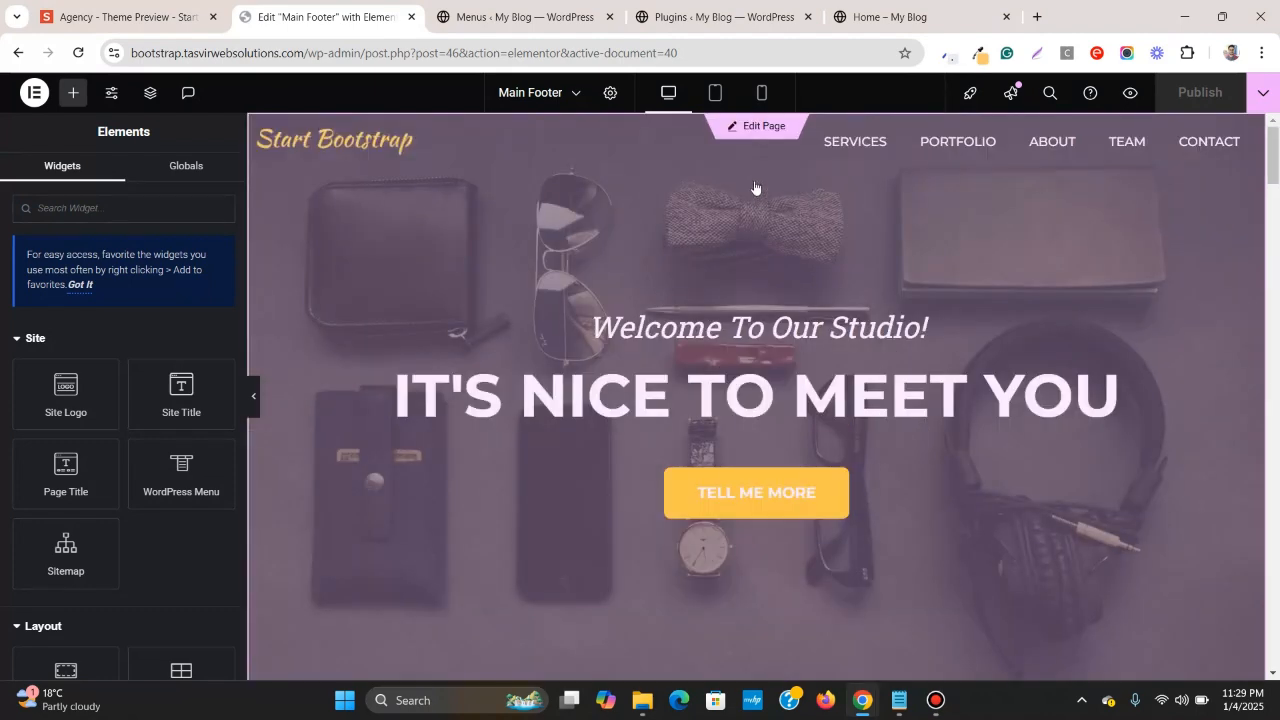
pyautogui.click(760, 128)
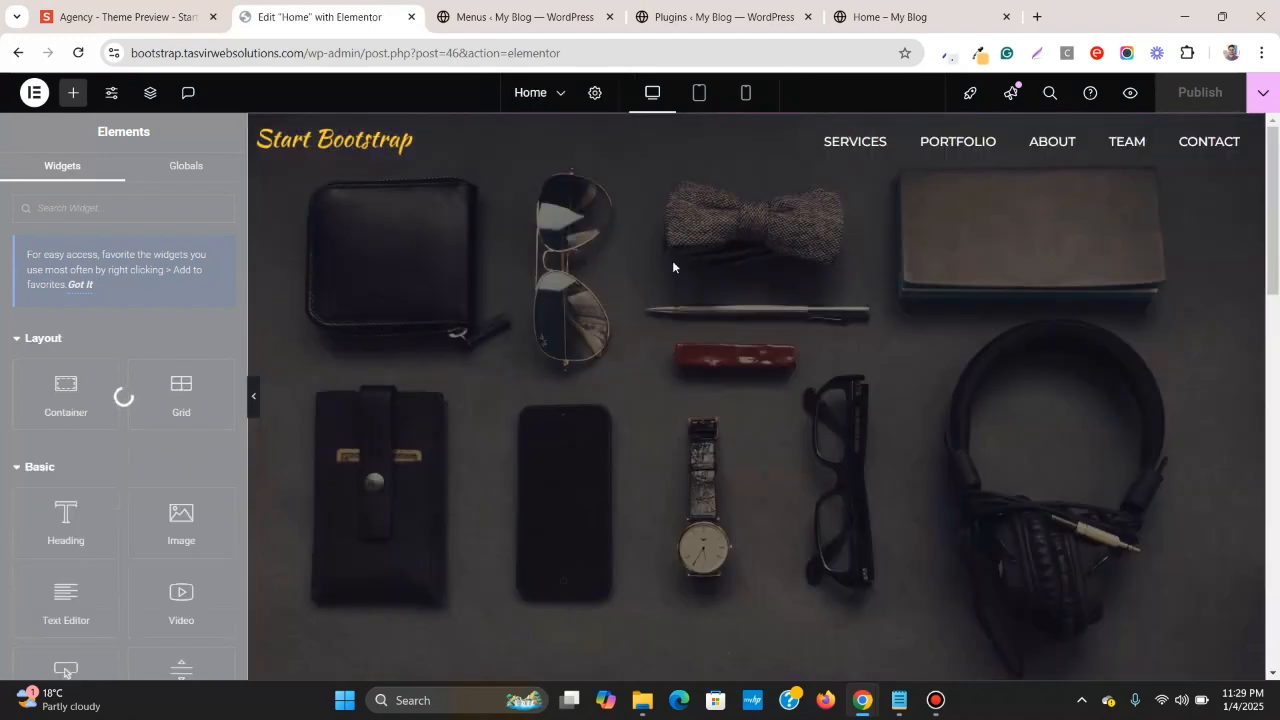
pyautogui.scroll(-2, 761, 333)
pyautogui.scroll(-4, 761, 333)
pyautogui.scroll(6, 761, 330)
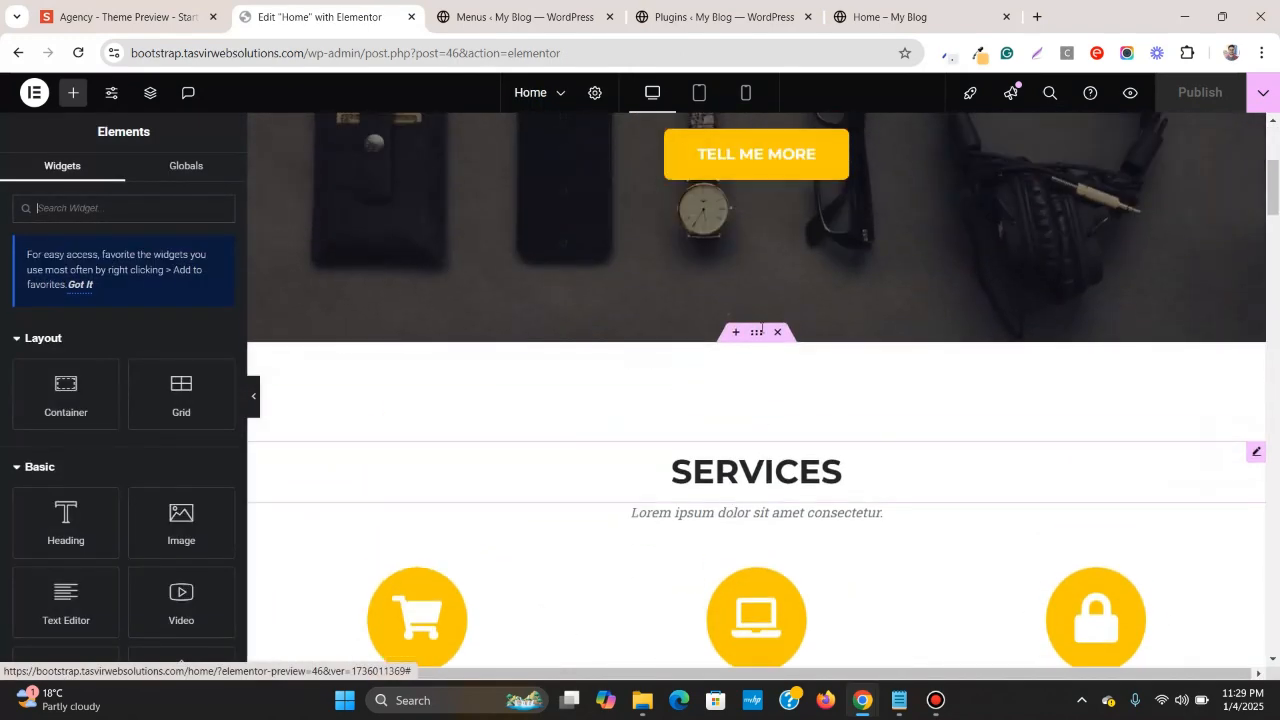
pyautogui.moveTo(1273, 168); pyautogui.dragTo(1276, 646)
pyautogui.scroll(2, 1131, 526)
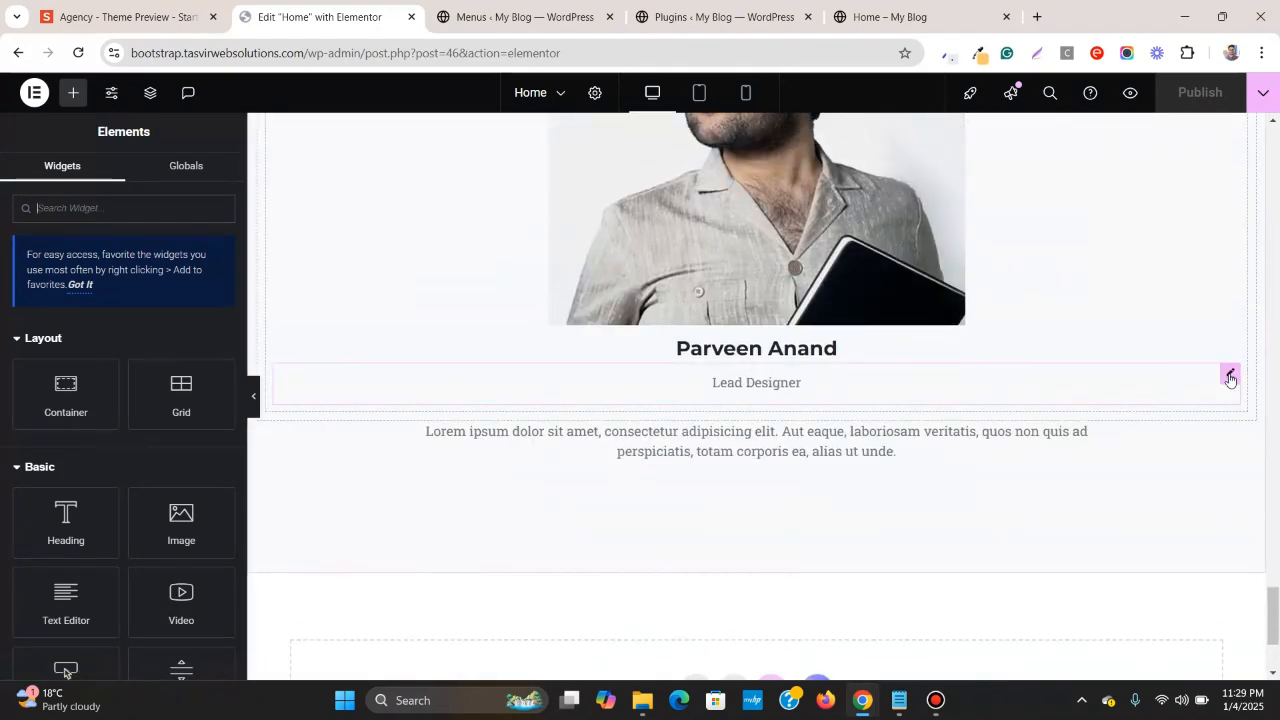
pyautogui.rightClick(1230, 378)
pyautogui.click(1159, 405)
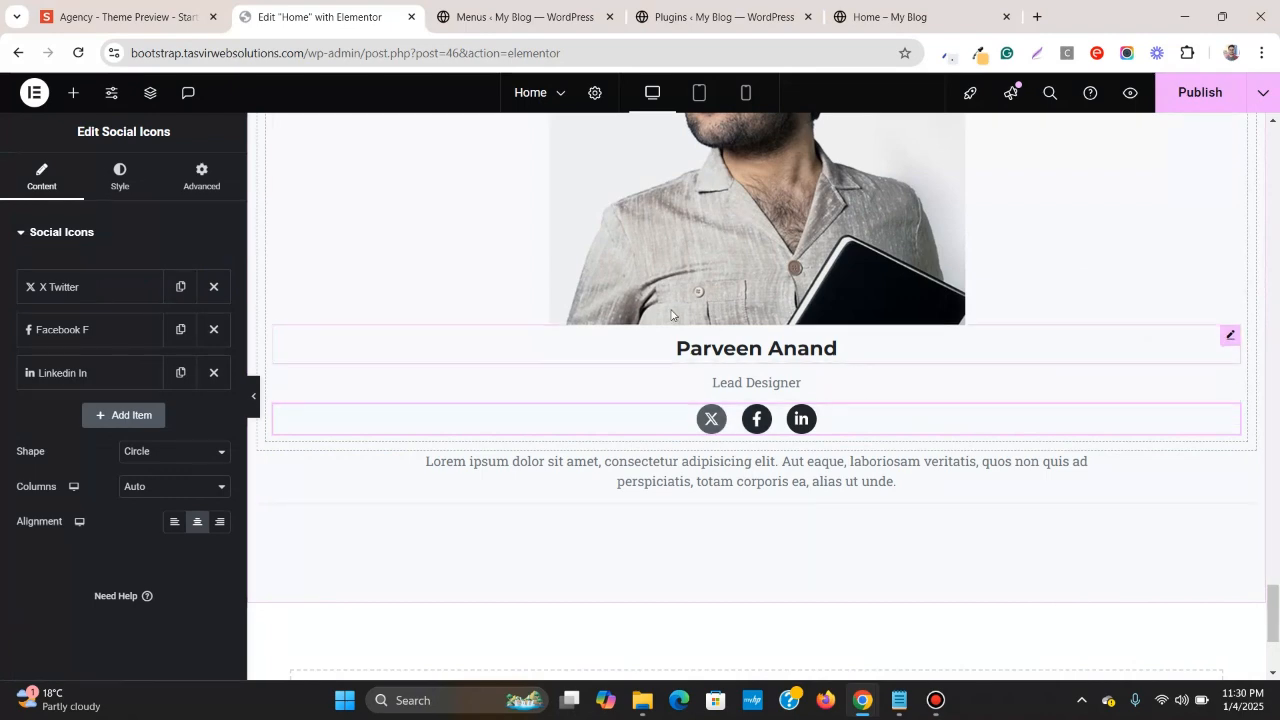
# - Sample the border color of the first team member's photo in the Agency preview with the page color picker
pyautogui.scroll(3, 672, 308)
pyautogui.click(121, 12)
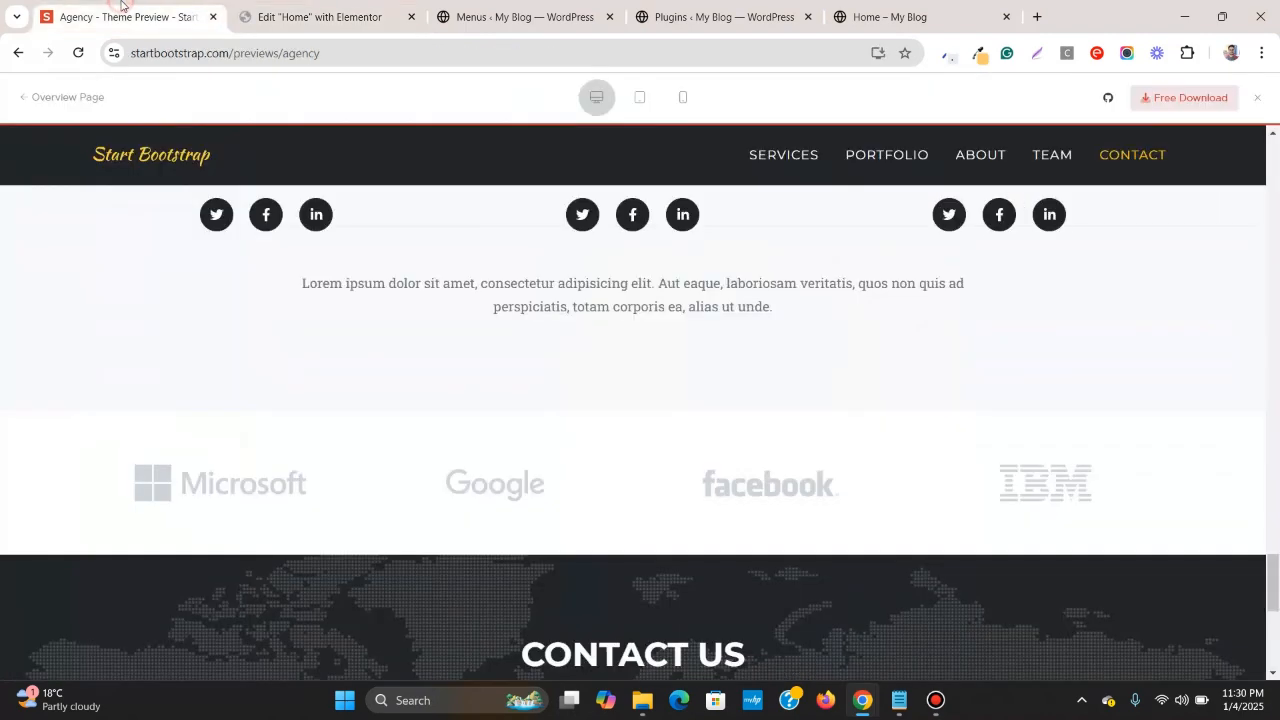
pyautogui.scroll(3, 395, 414)
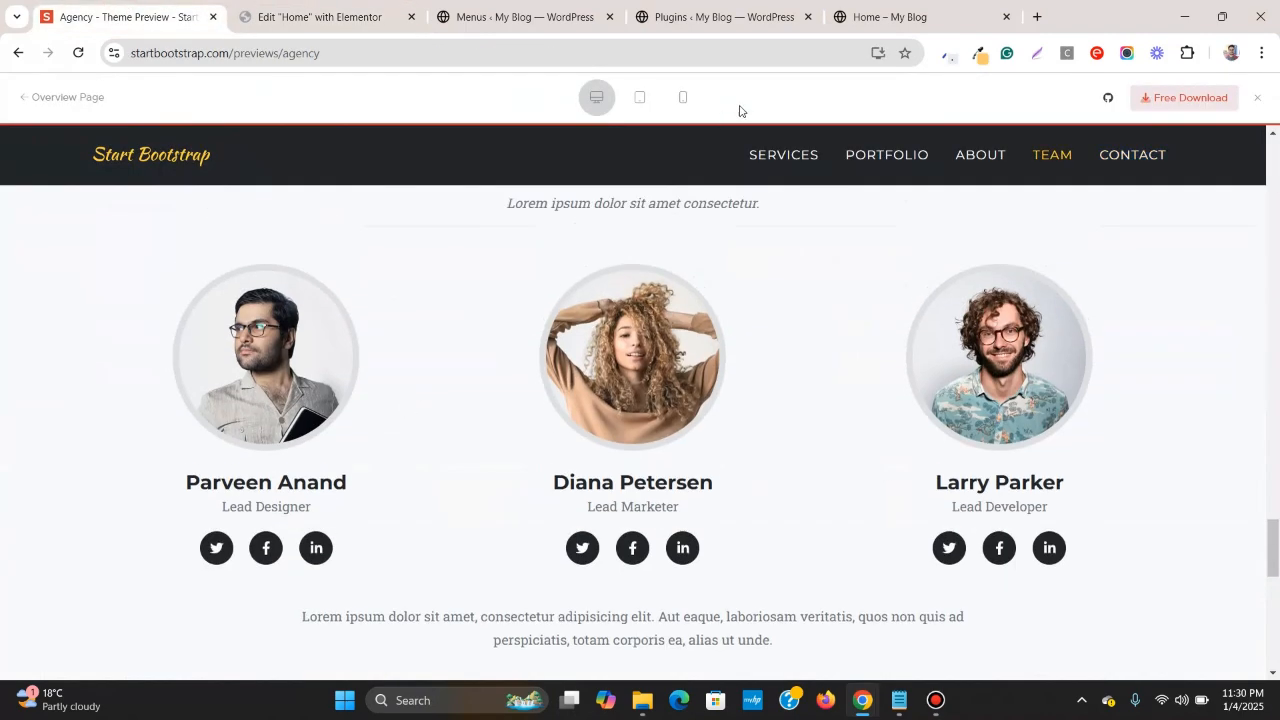
pyautogui.click(942, 54)
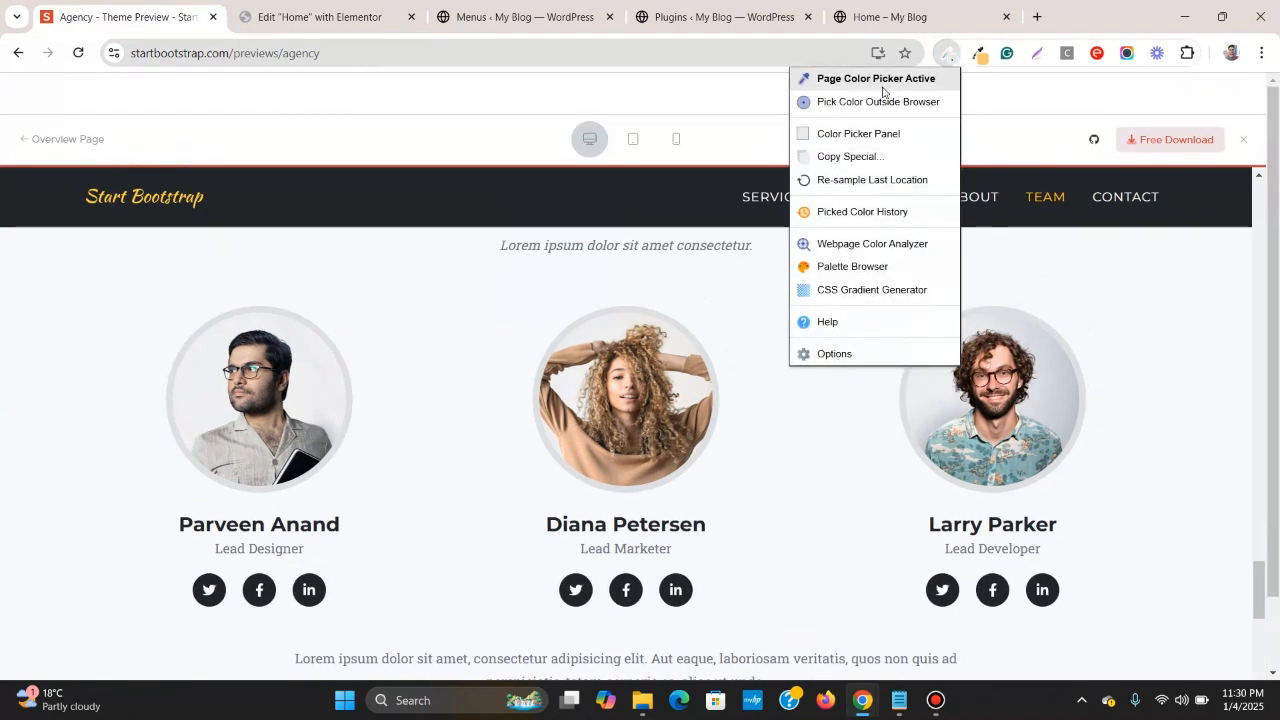
pyautogui.click(880, 80)
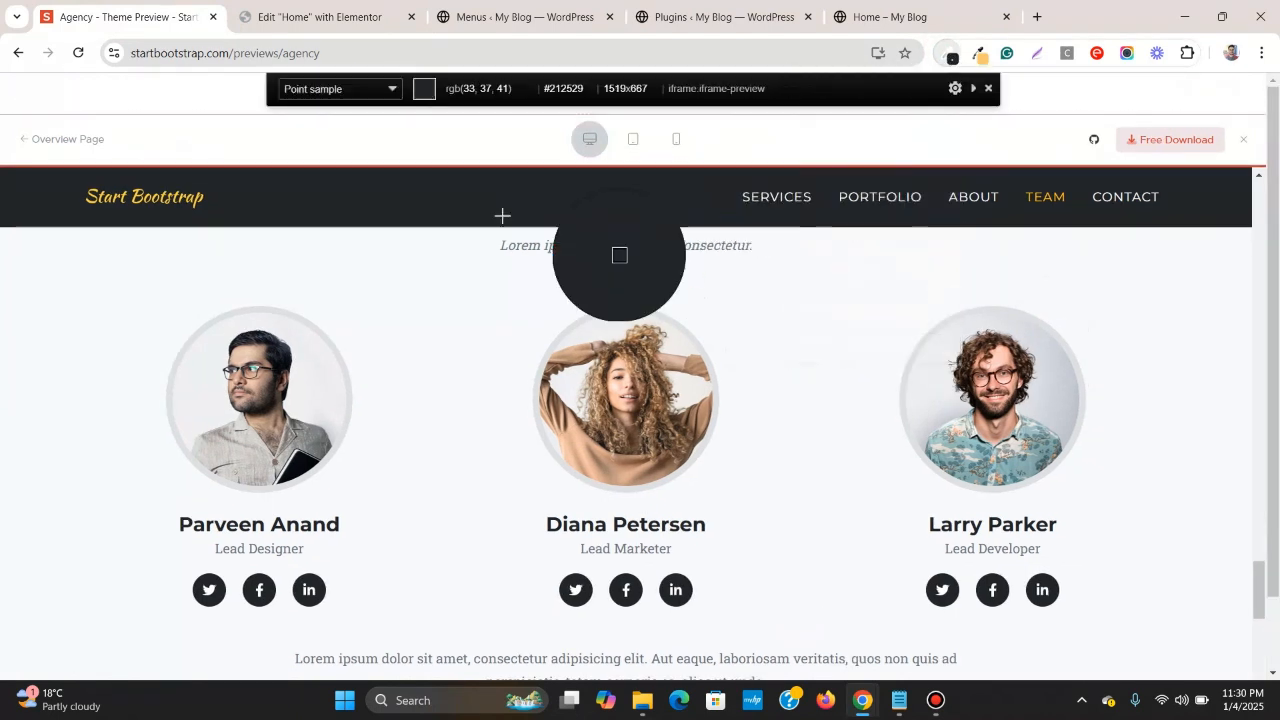
pyautogui.click(321, 332)
# - Give the first team member's photo on the Home page a solid border 8 px wide on all sides
pyautogui.click(385, 12)
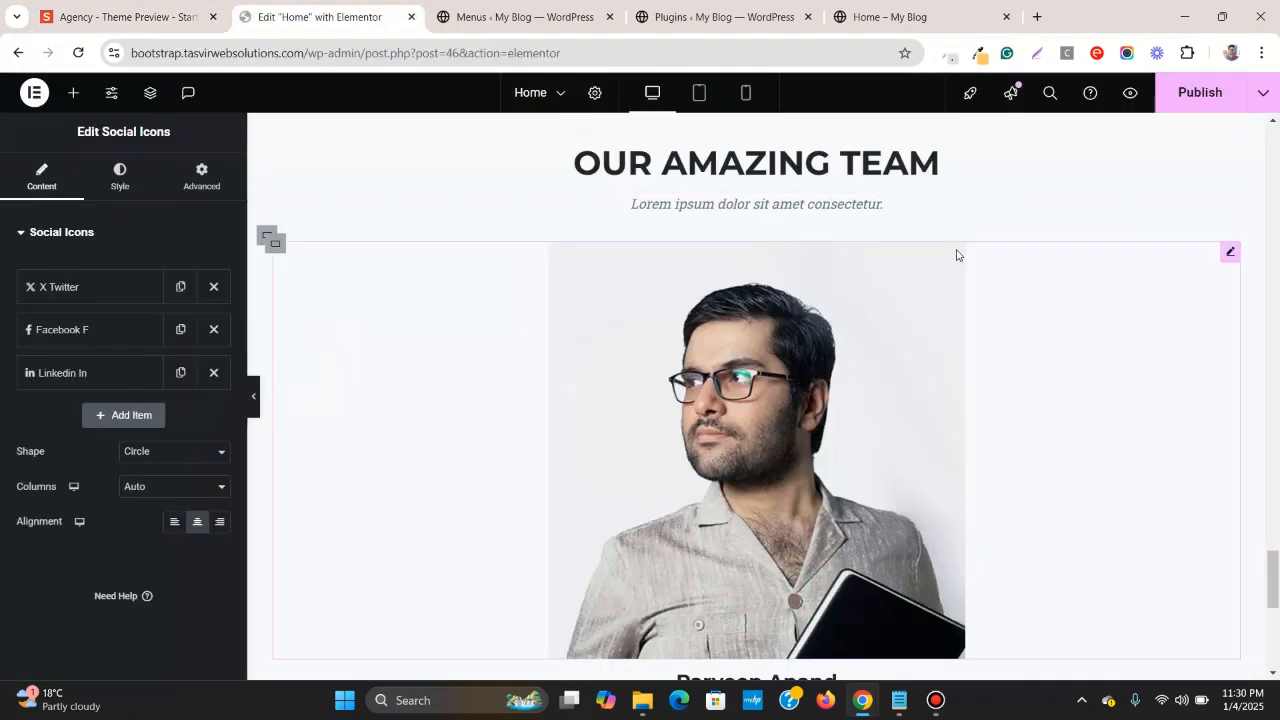
pyautogui.click(1230, 251)
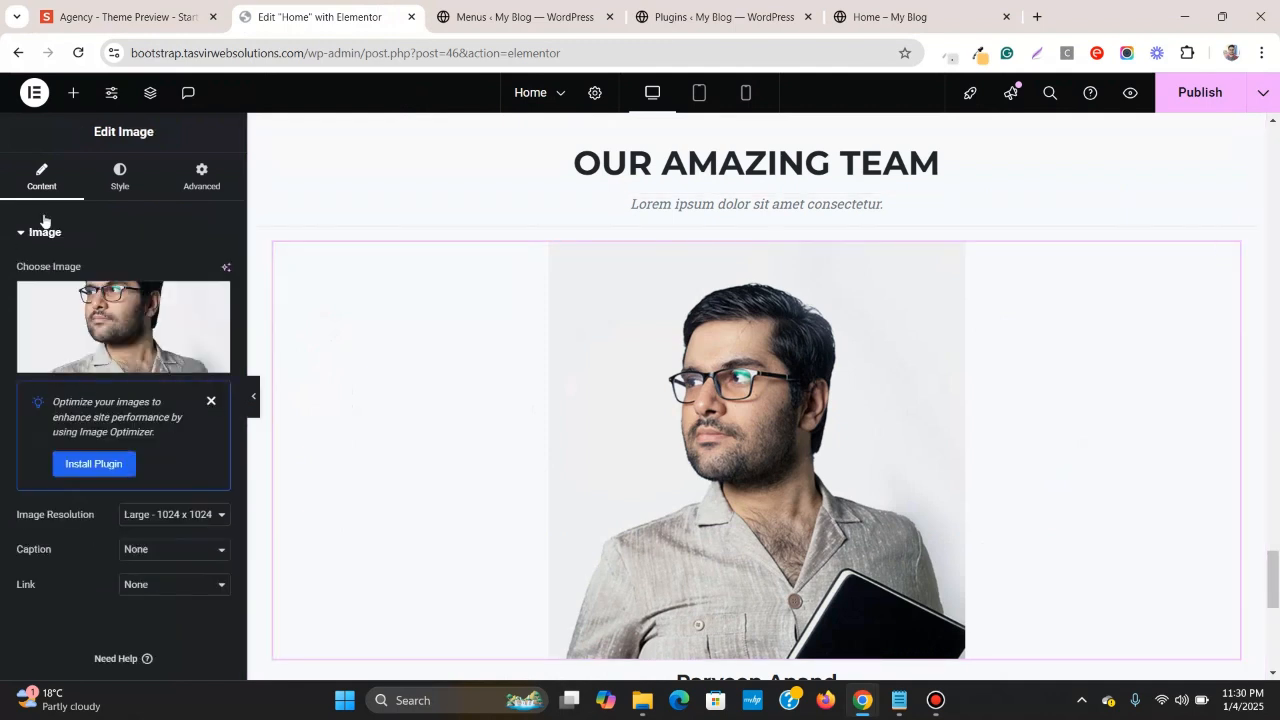
pyautogui.click(137, 182)
pyautogui.scroll(-2, 118, 378)
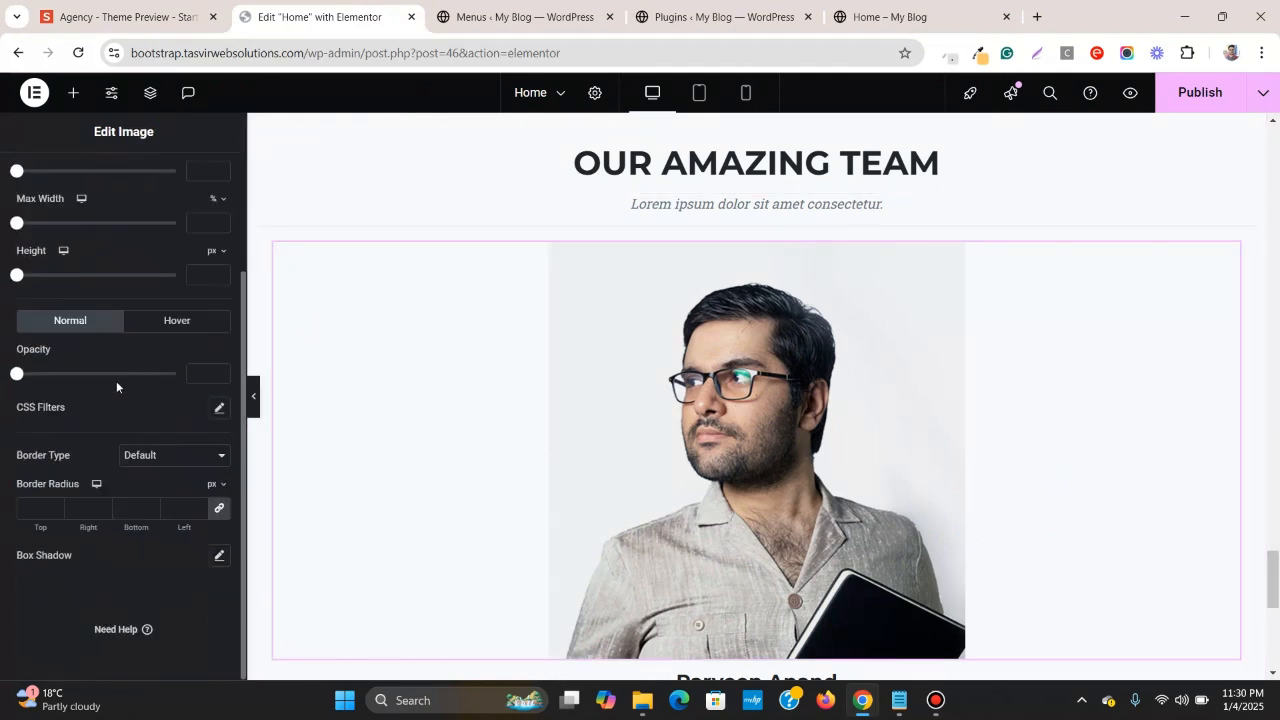
pyautogui.click(160, 456)
pyautogui.click(151, 519)
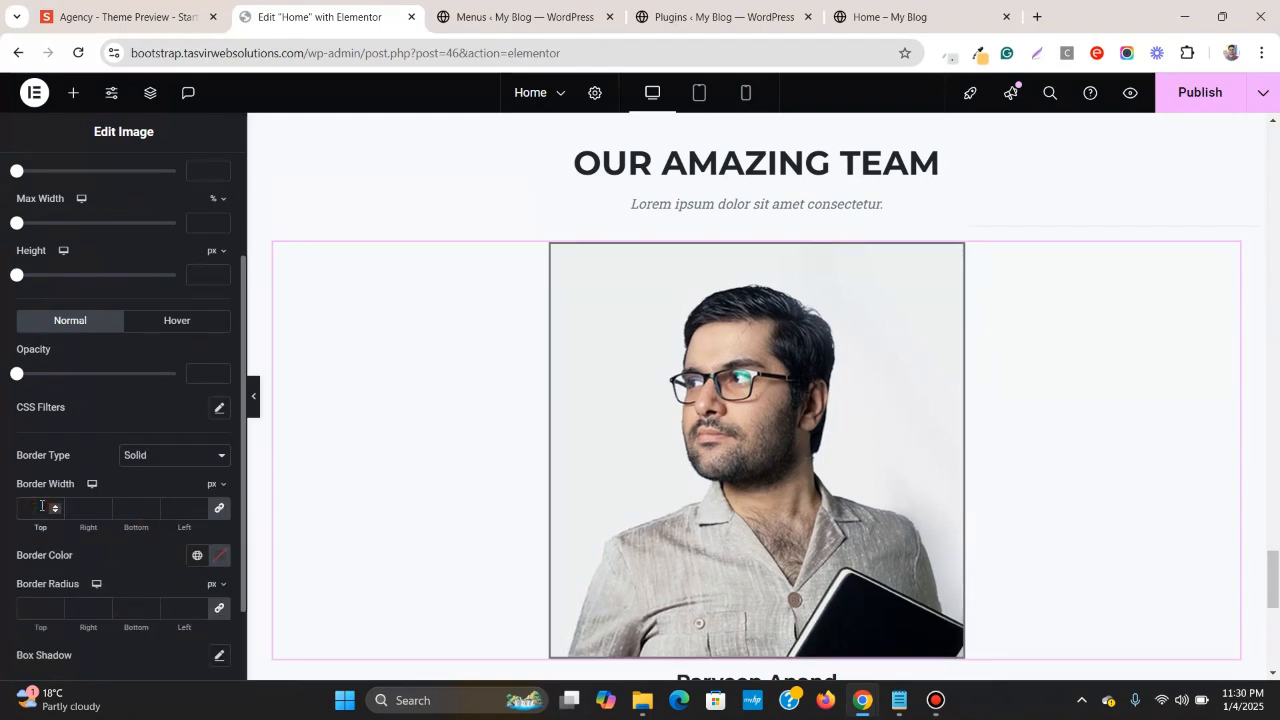
pyautogui.write('8')
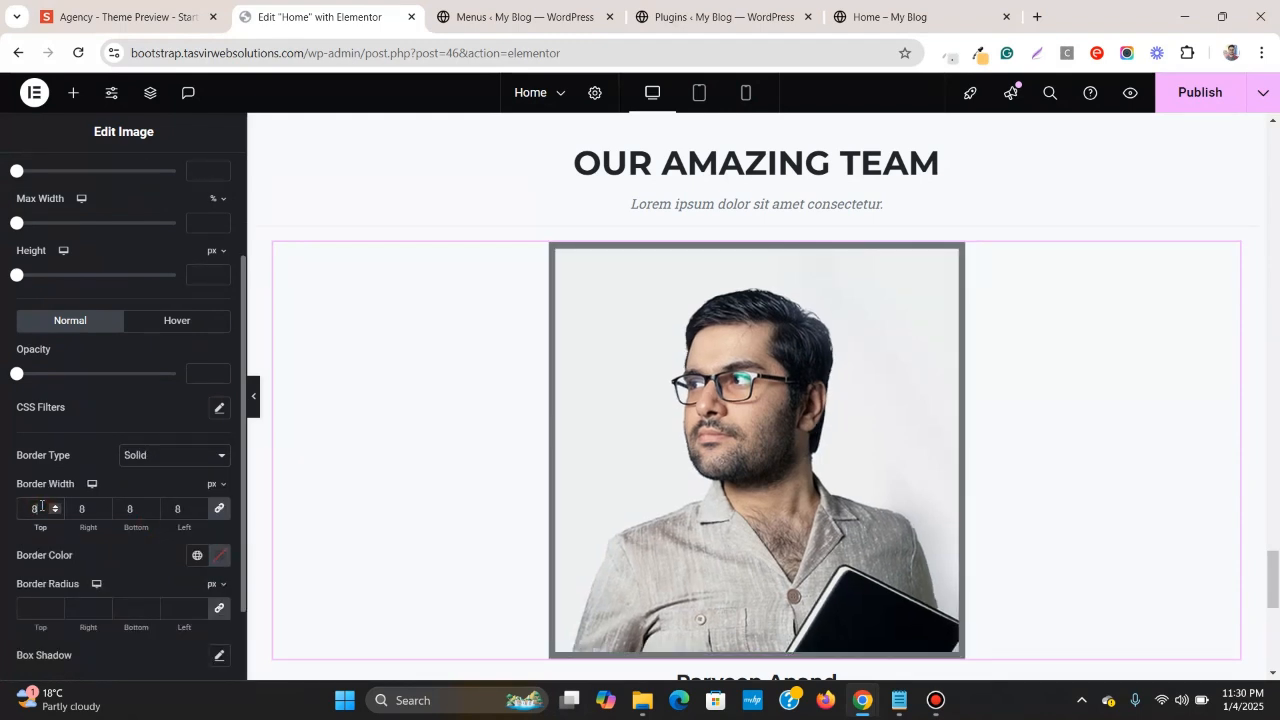
# - Set the photo's border color to the sampled #DFE0E1
pyautogui.click(226, 557)
pyautogui.rightClick(204, 520)
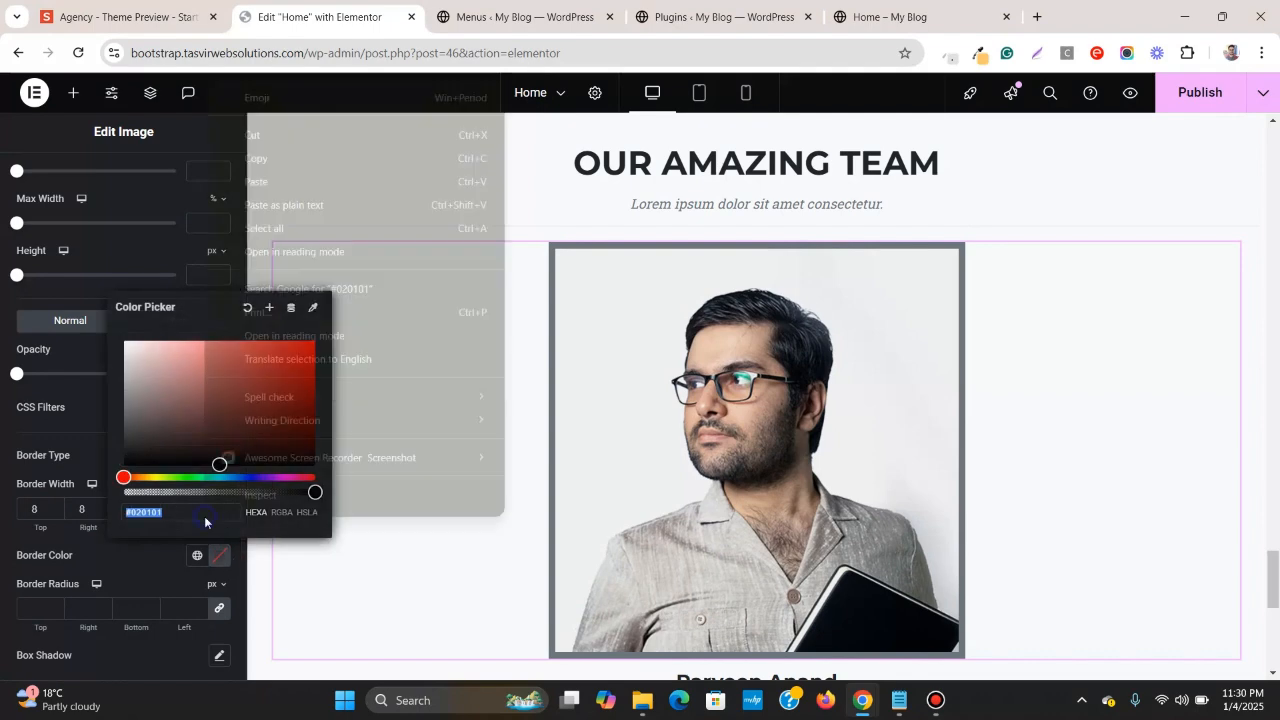
pyautogui.click(270, 183)
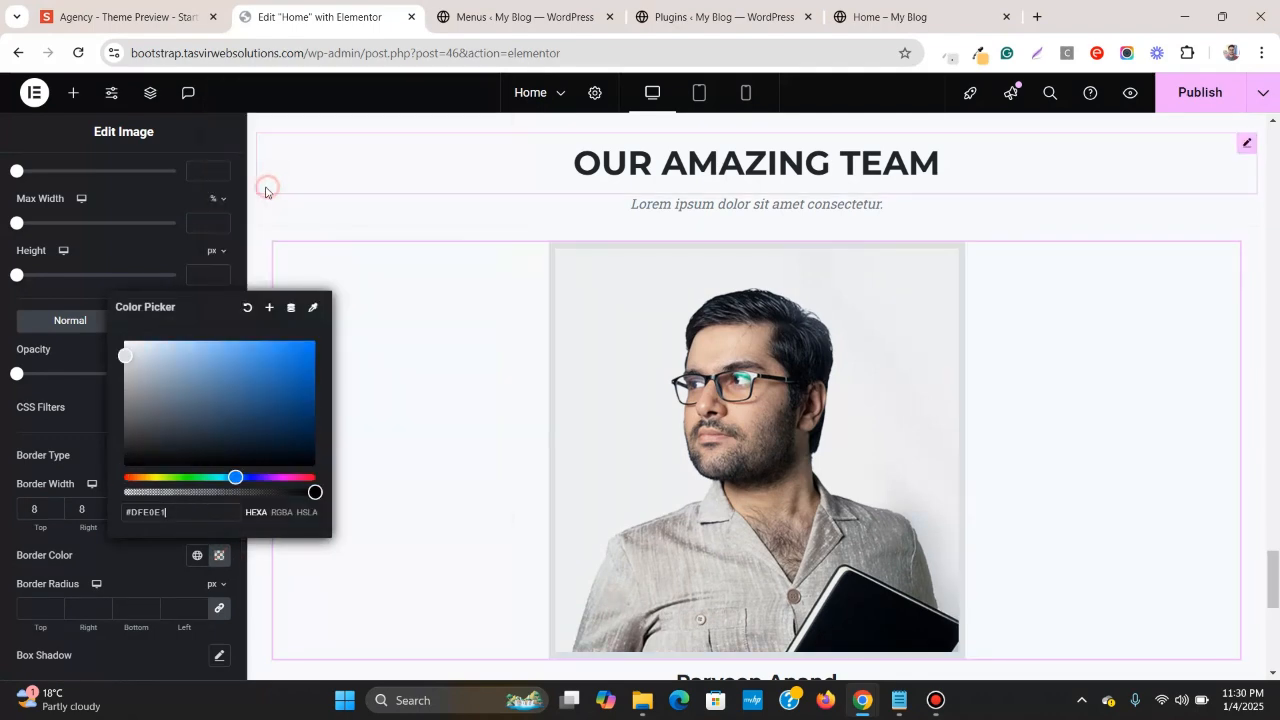
pyautogui.click(80, 450)
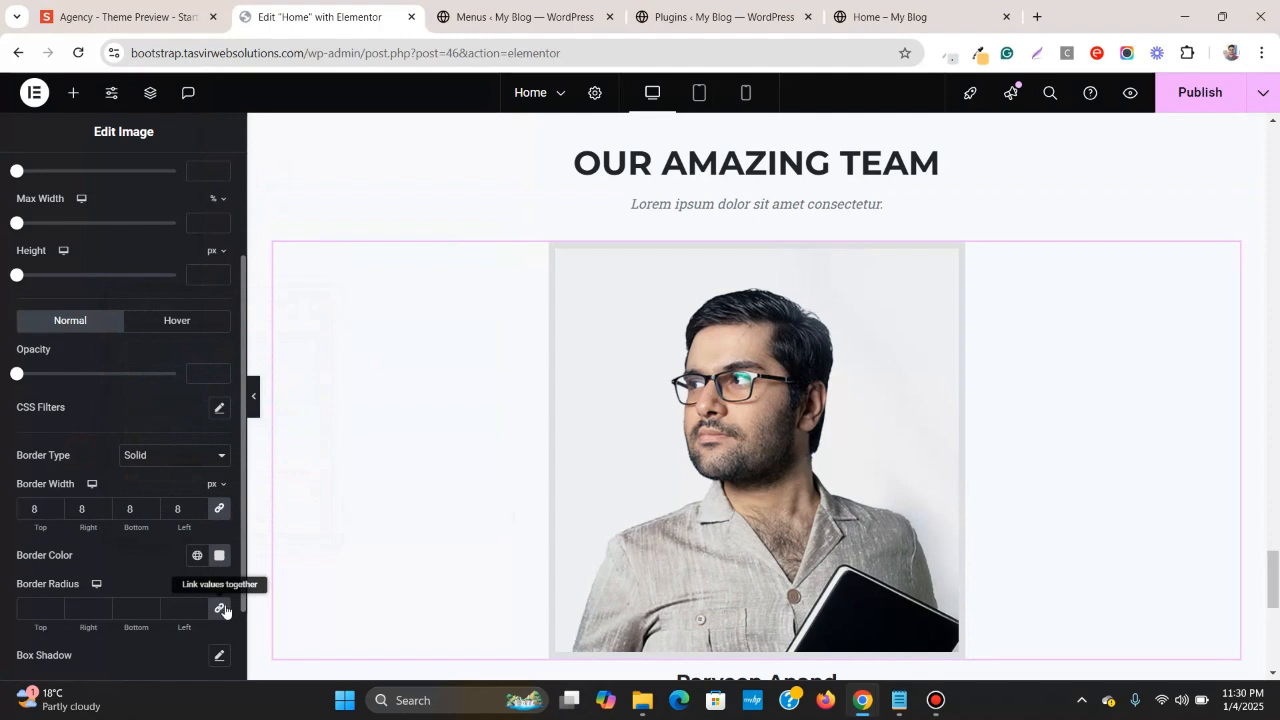
# - Round the member's photo into a circle with a 100% border radius on all corners and review the card
pyautogui.scroll(-2, 193, 506)
pyautogui.click(222, 485)
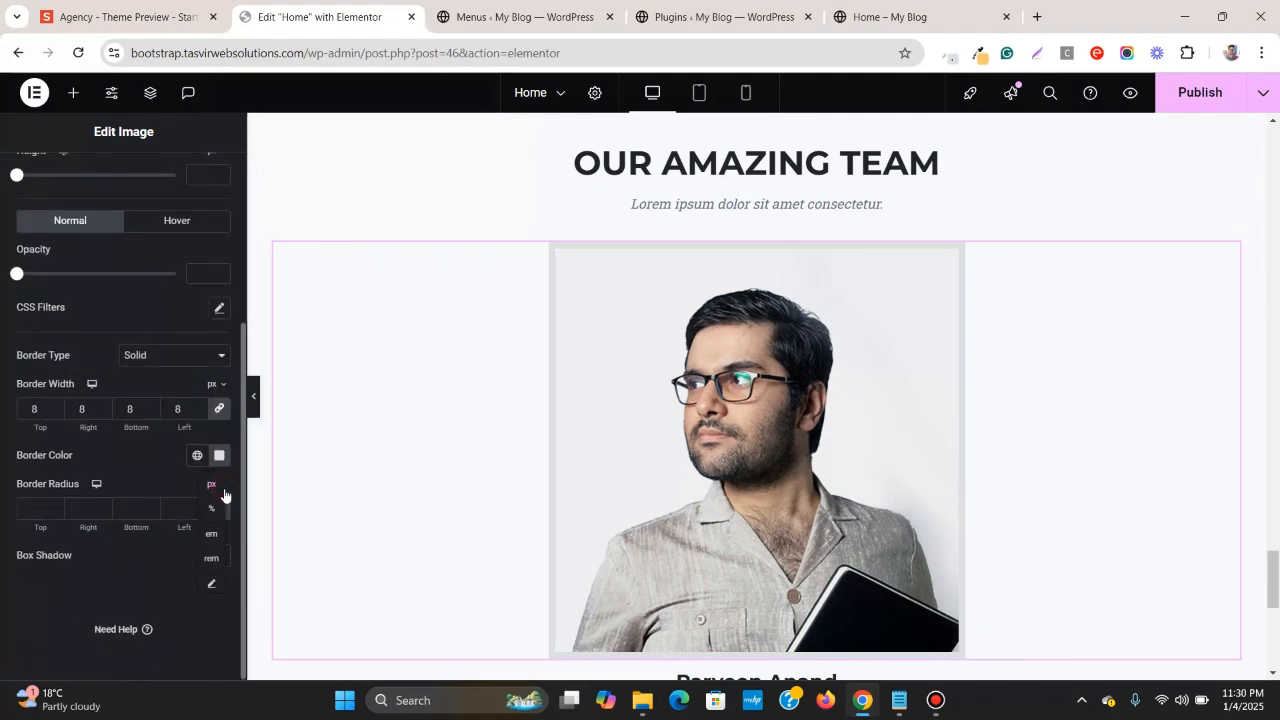
pyautogui.click(211, 510)
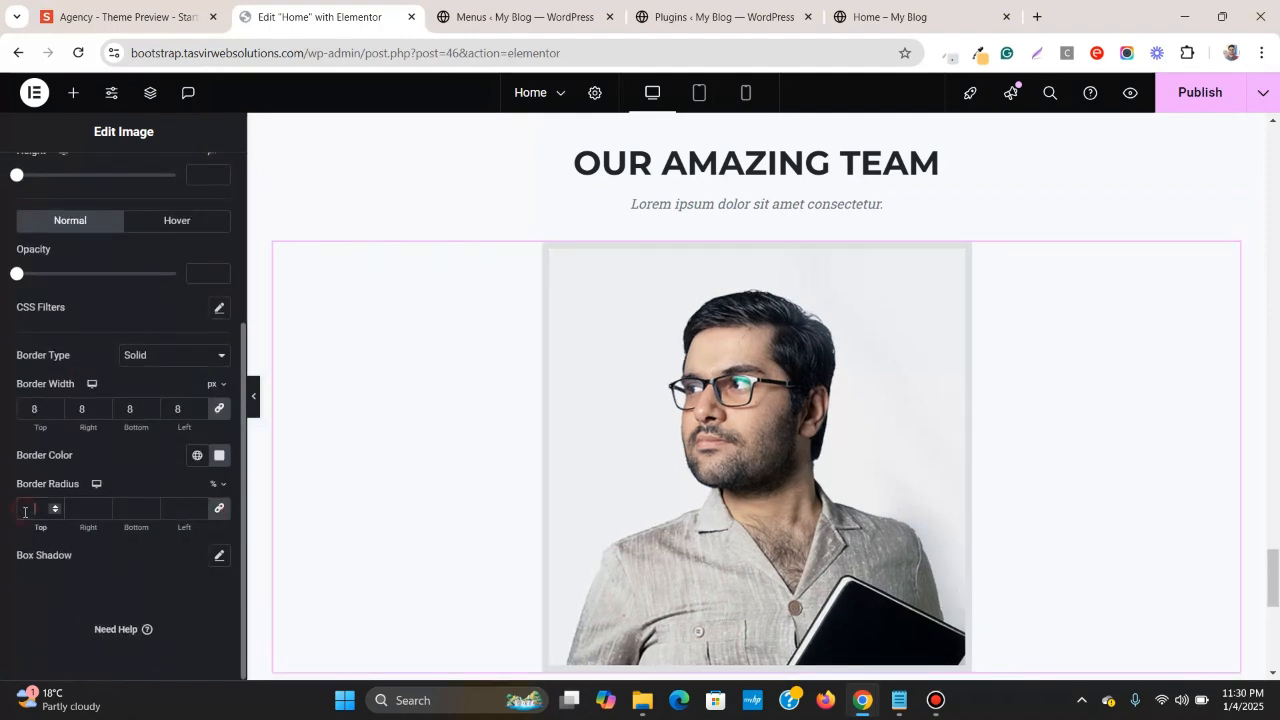
pyautogui.write('00')
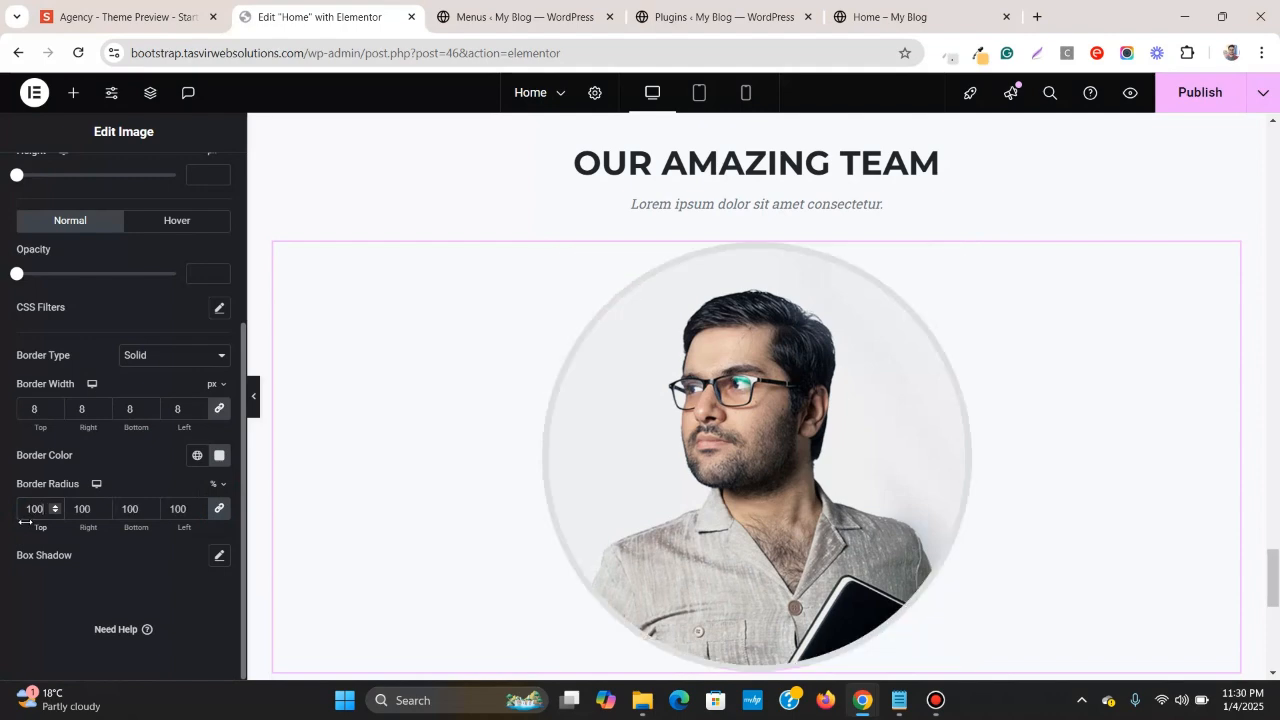
pyautogui.scroll(-5, 600, 366)
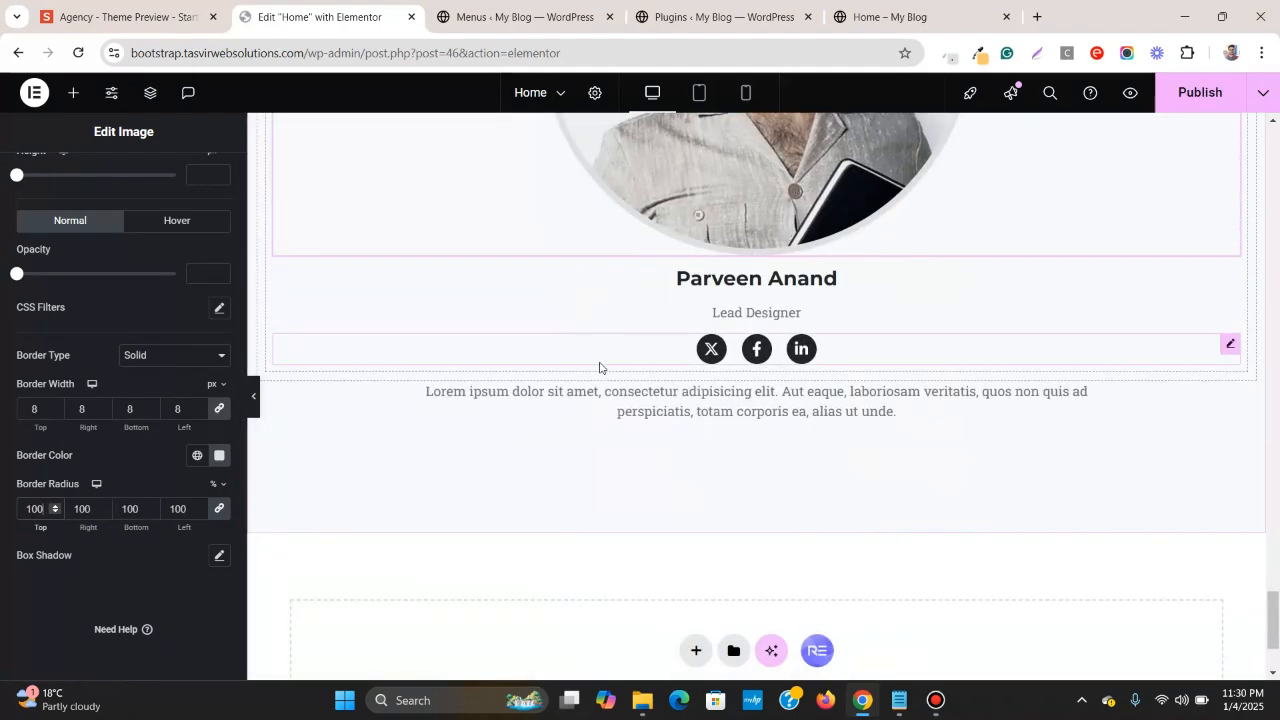
pyautogui.scroll(5, 600, 366)
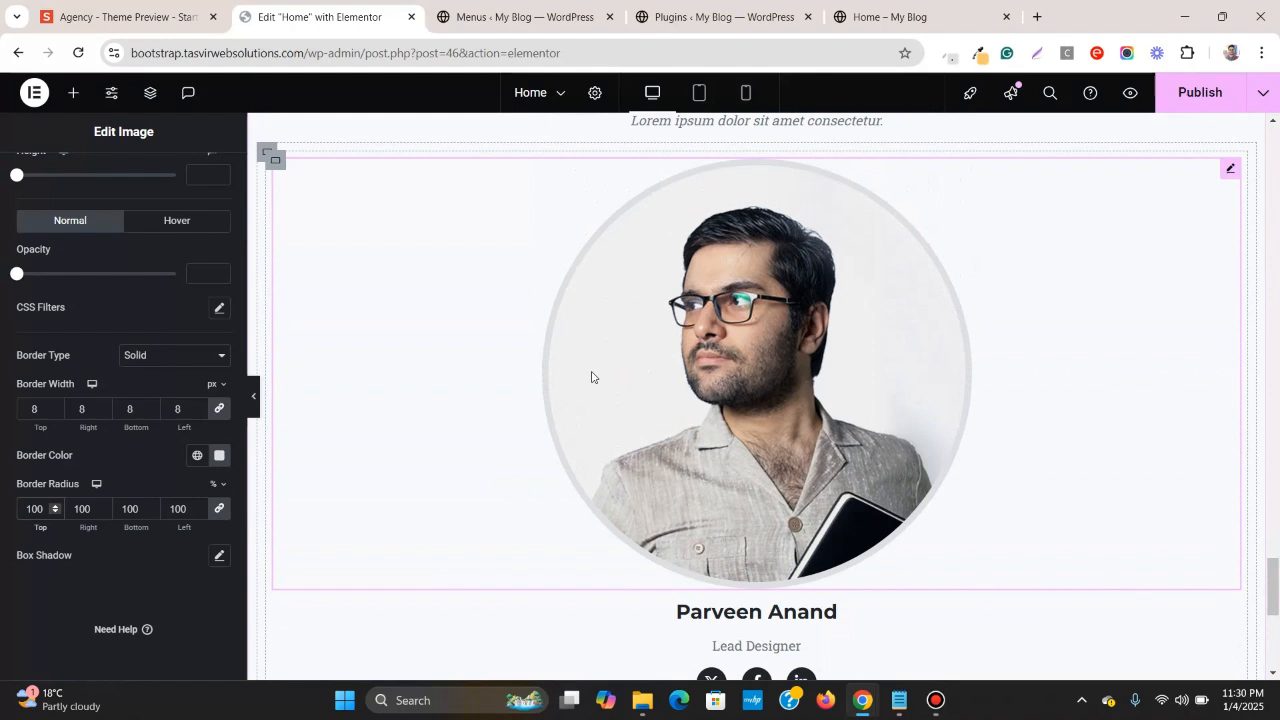
# - Reload the Agency theme preview and examine the layout of the three member cards in its Our Amazing Team section
pyautogui.click(198, 14)
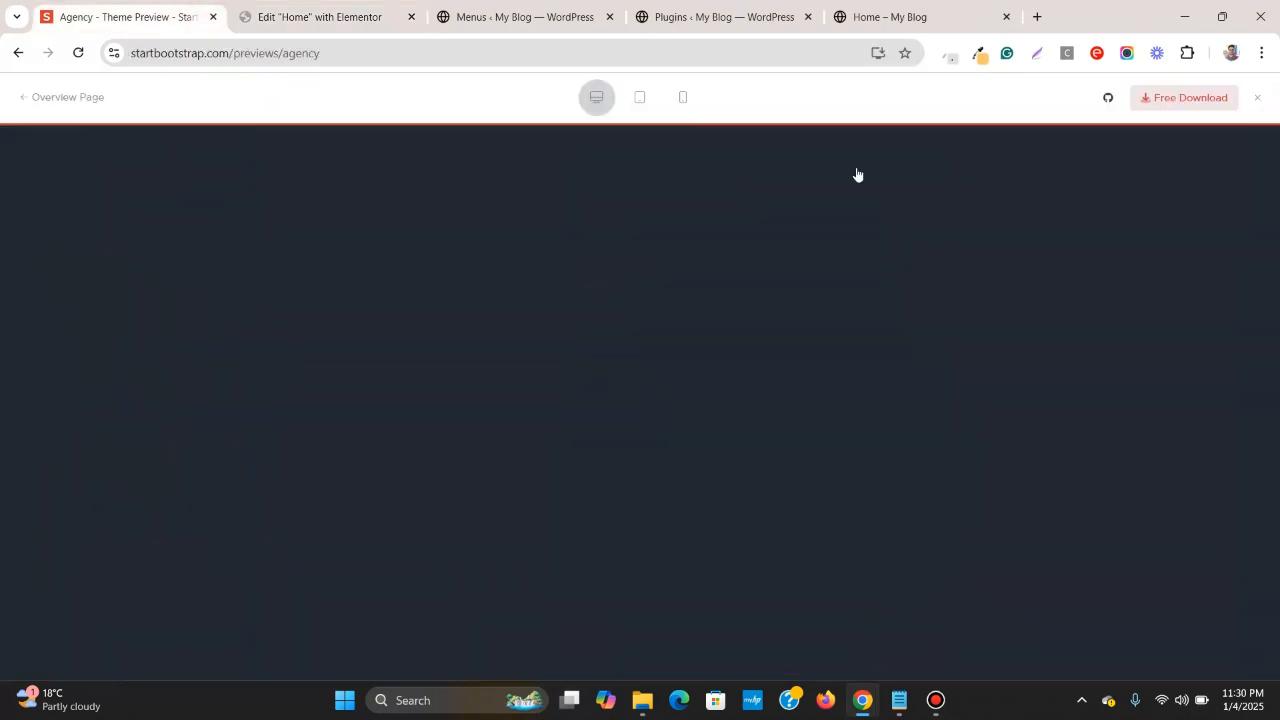
pyautogui.click(77, 52)
pyautogui.click(306, 14)
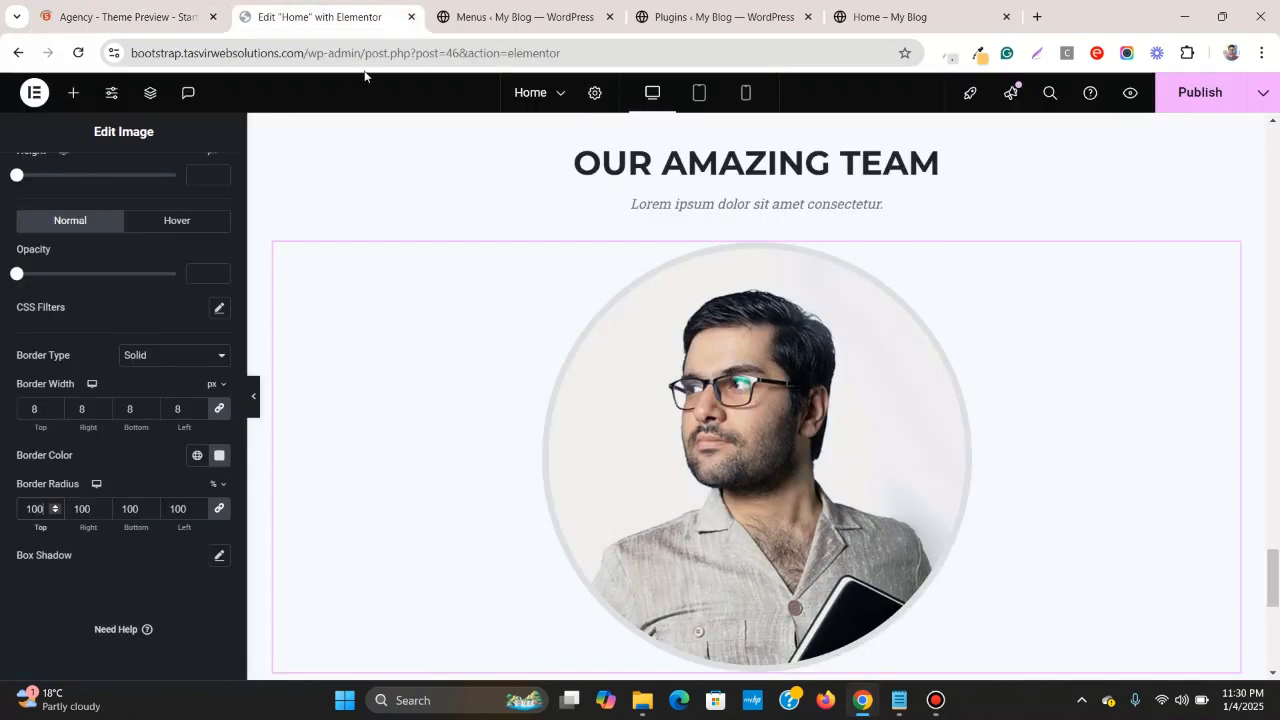
pyautogui.click(61, 9)
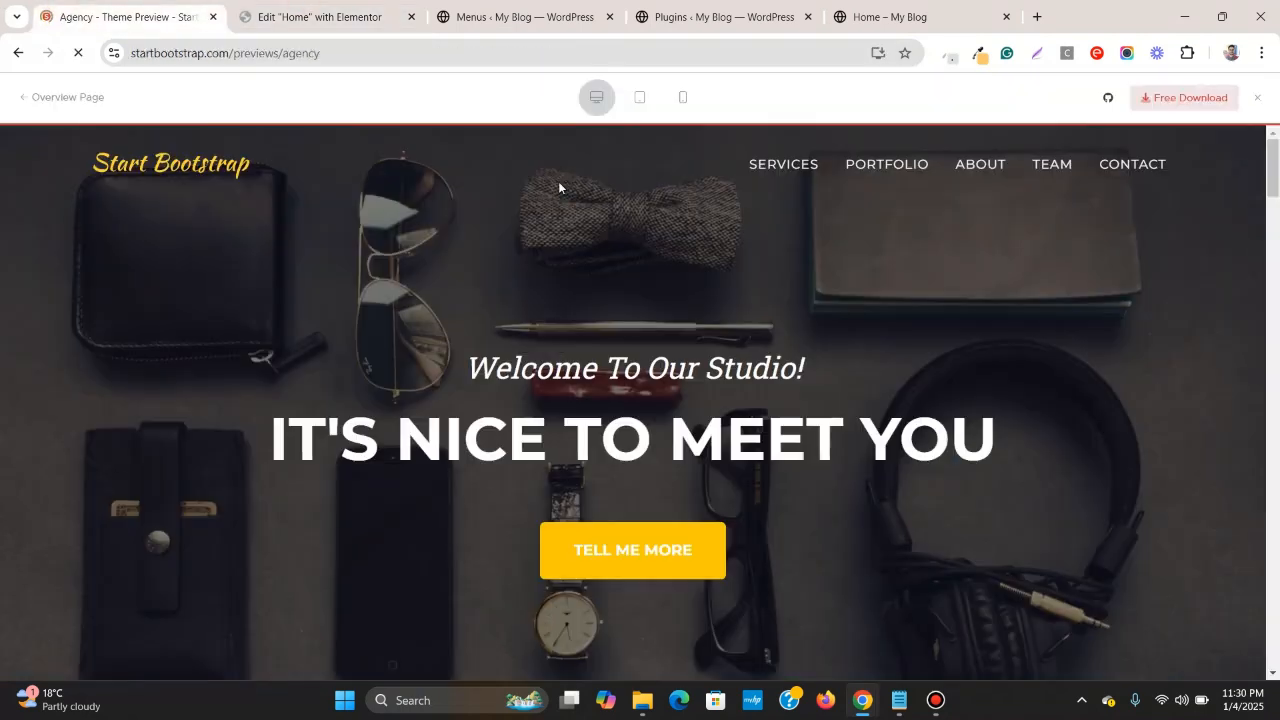
pyautogui.scroll(-20, 624, 431)
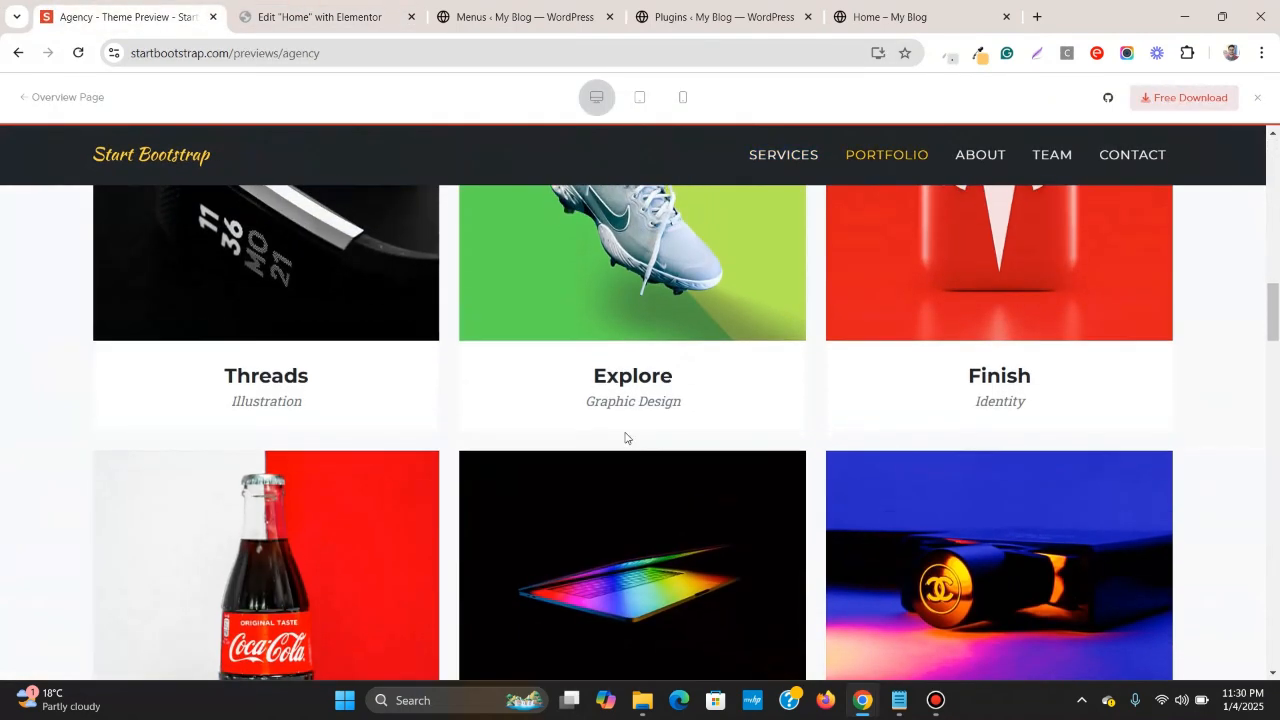
pyautogui.scroll(-10, 625, 437)
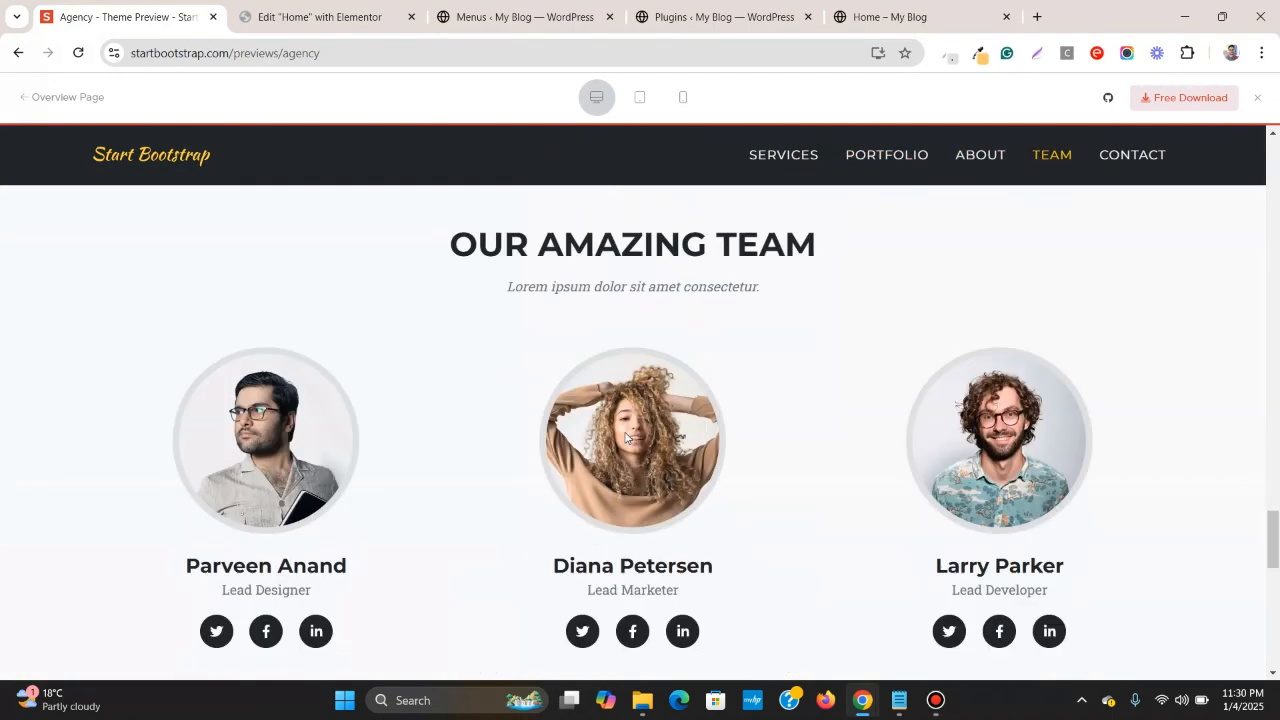
pyautogui.scroll(-1, 625, 437)
pyautogui.scroll(1, 939, 346)
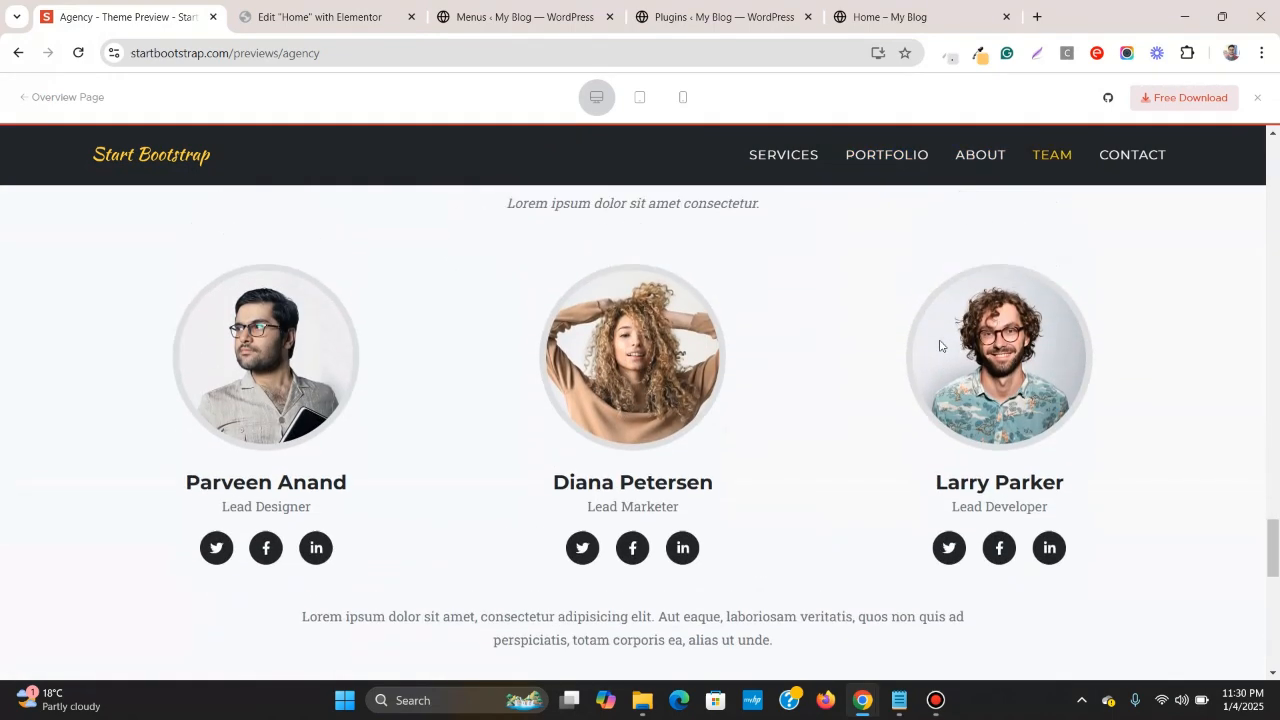
# - In the Elementor Home page, duplicate the first team member's container twice to make three member cards
pyautogui.click(377, 6)
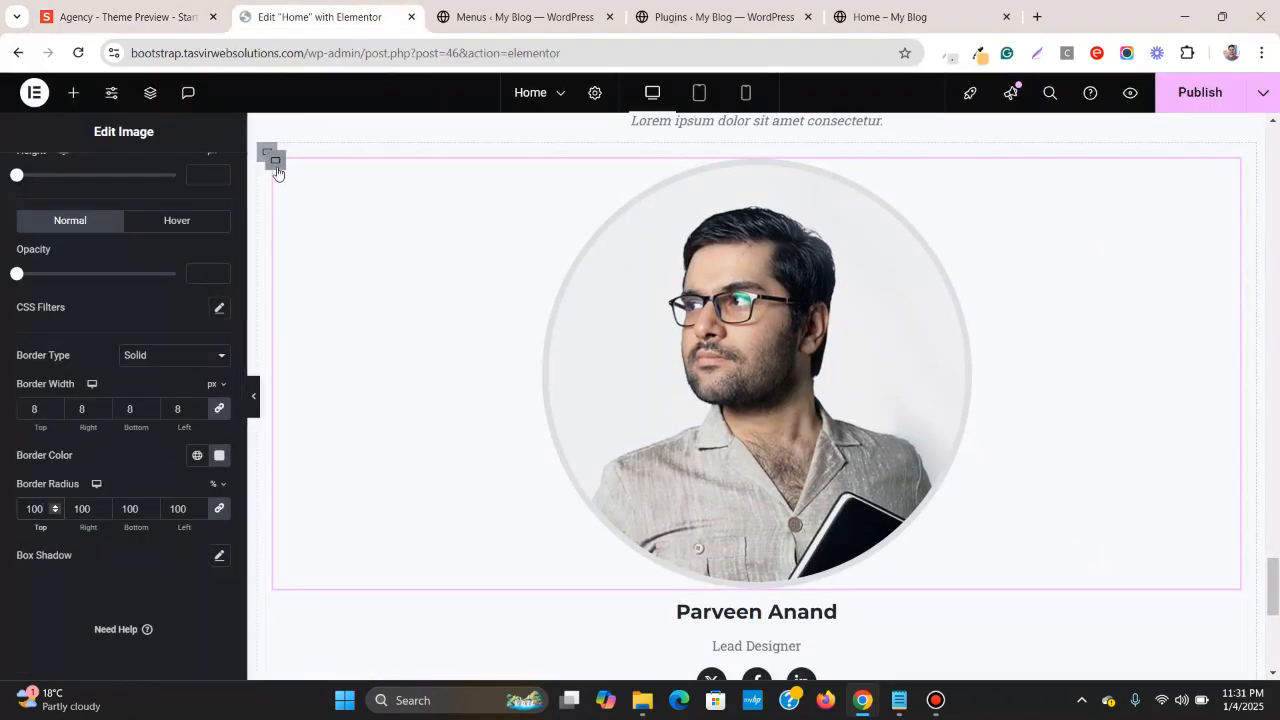
pyautogui.rightClick(290, 166)
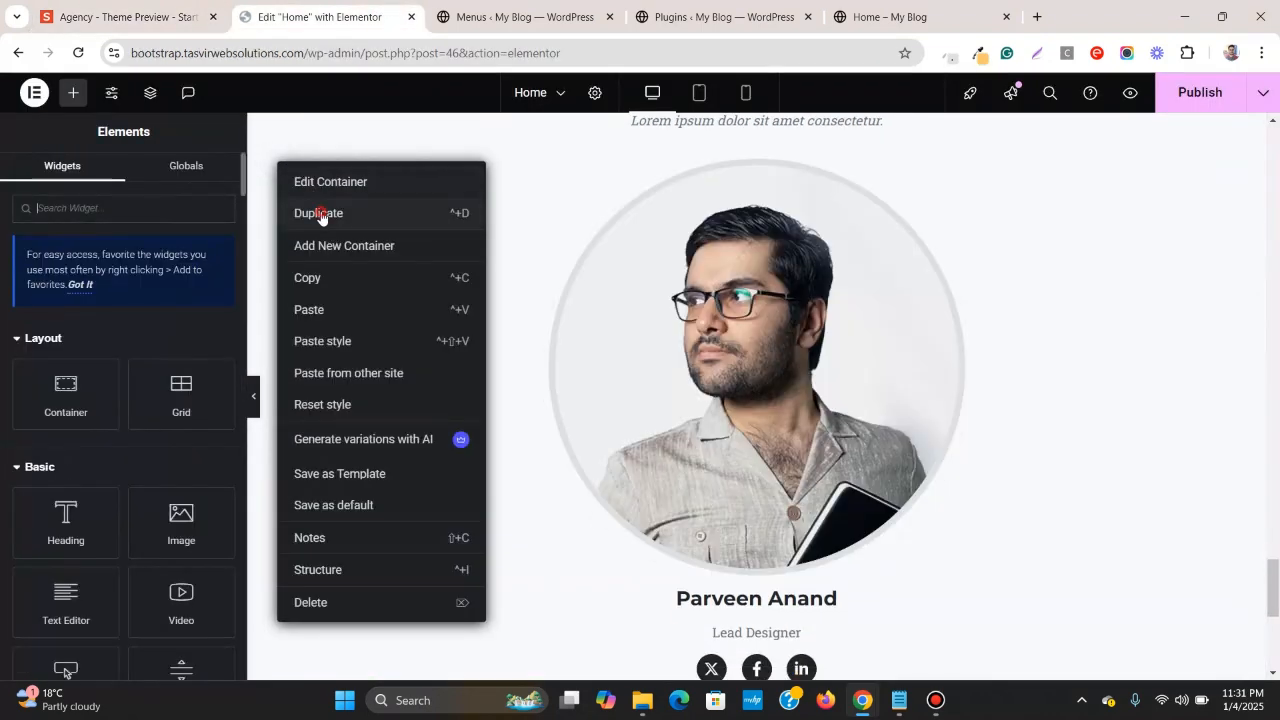
pyautogui.click(319, 213)
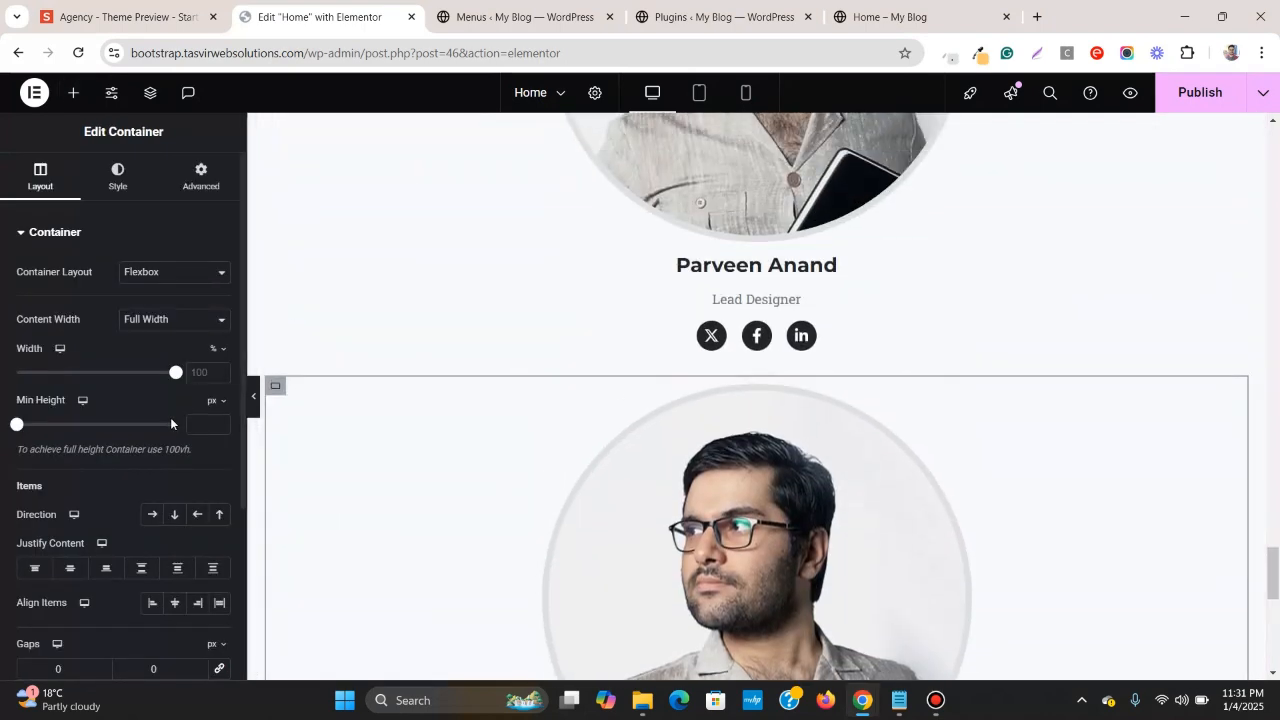
pyautogui.rightClick(283, 391)
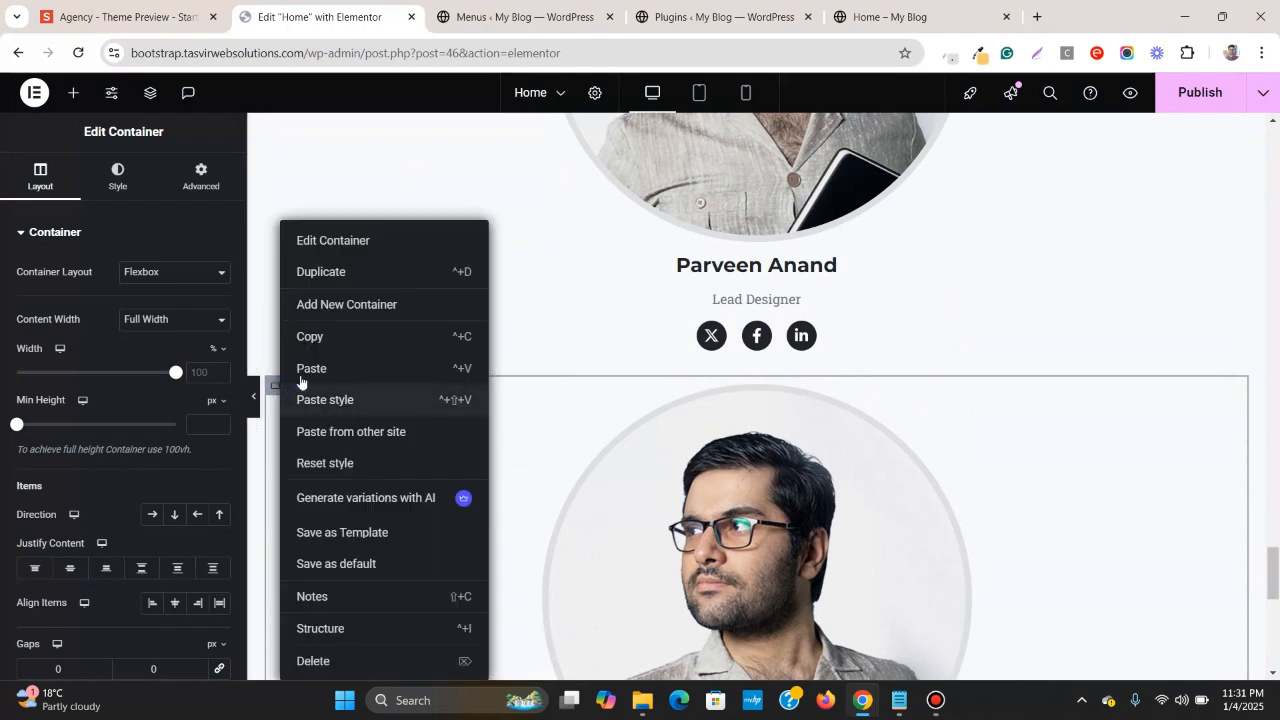
pyautogui.click(334, 272)
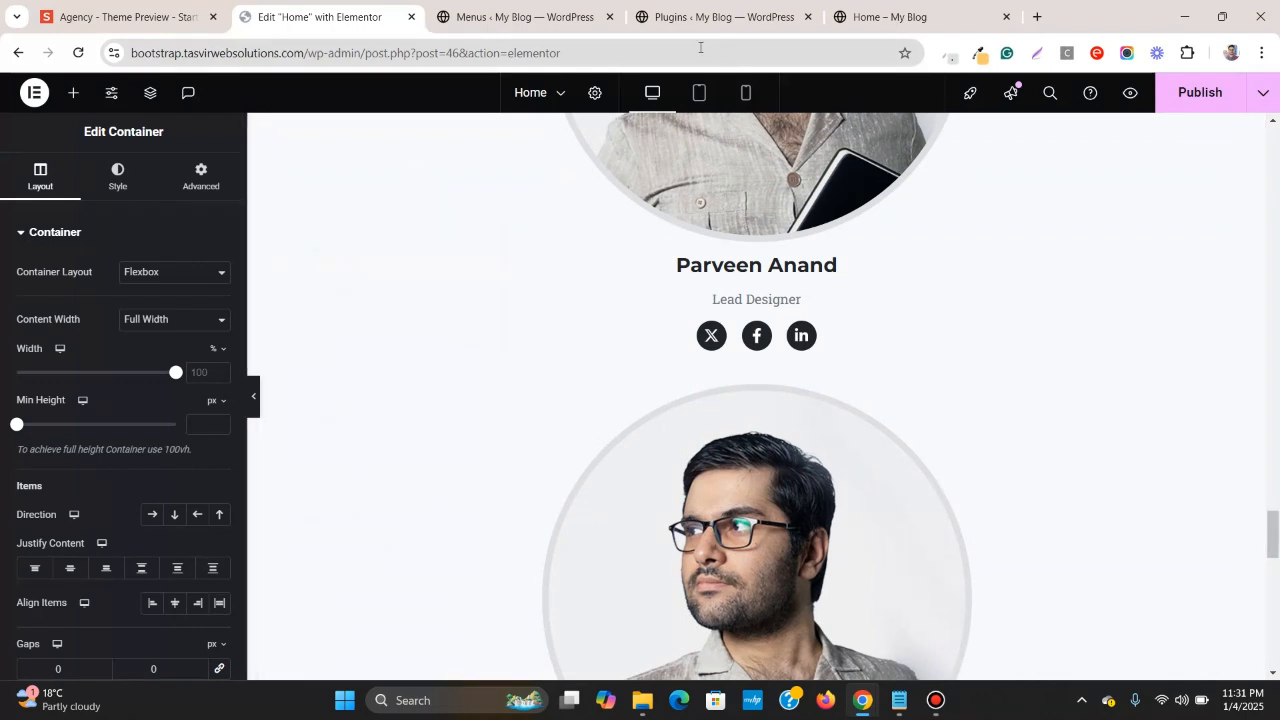
# - Set the direction of the parent container holding the three team cards to row so they sit side by side
pyautogui.scroll(4, 621, 192)
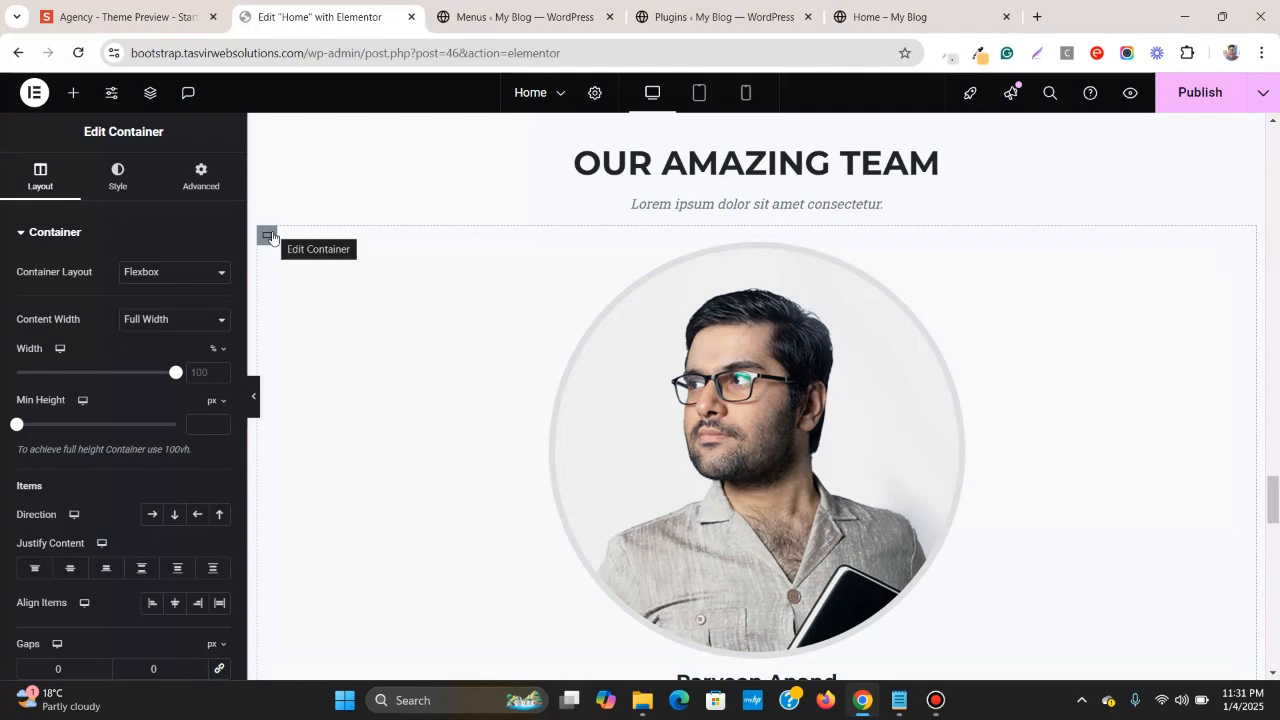
pyautogui.click(268, 236)
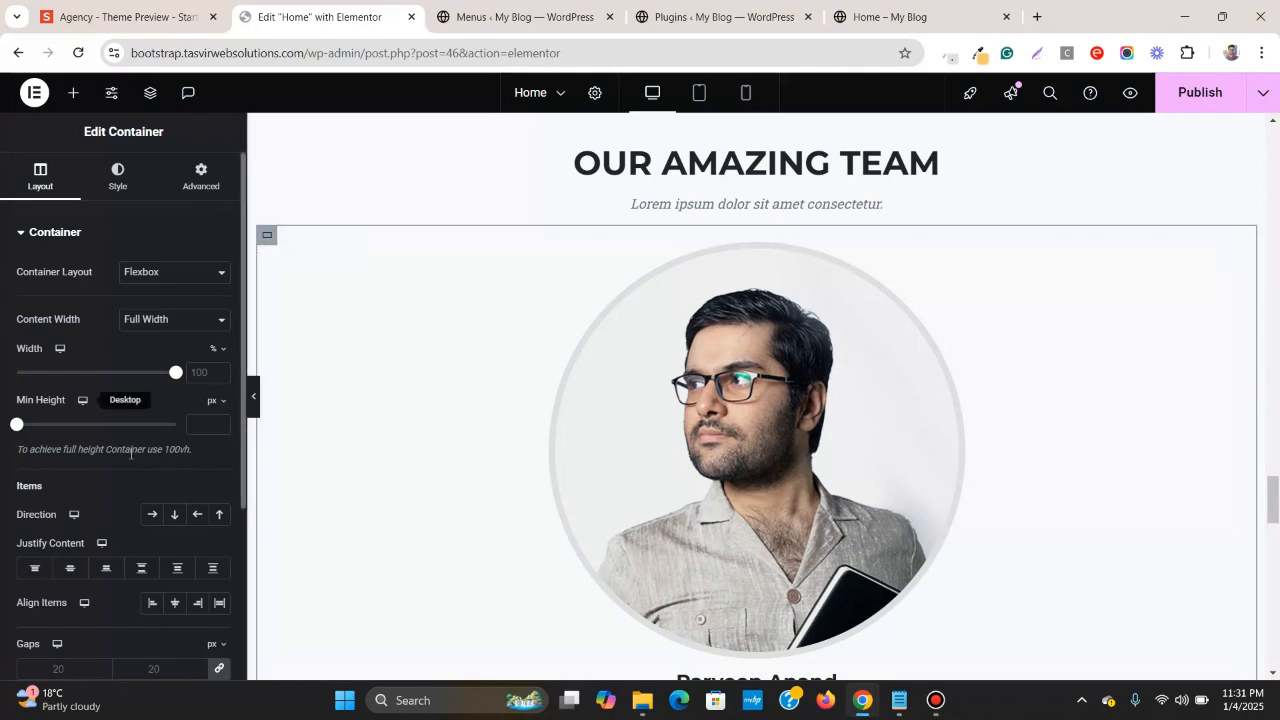
pyautogui.click(152, 514)
pyautogui.scroll(-2, 557, 342)
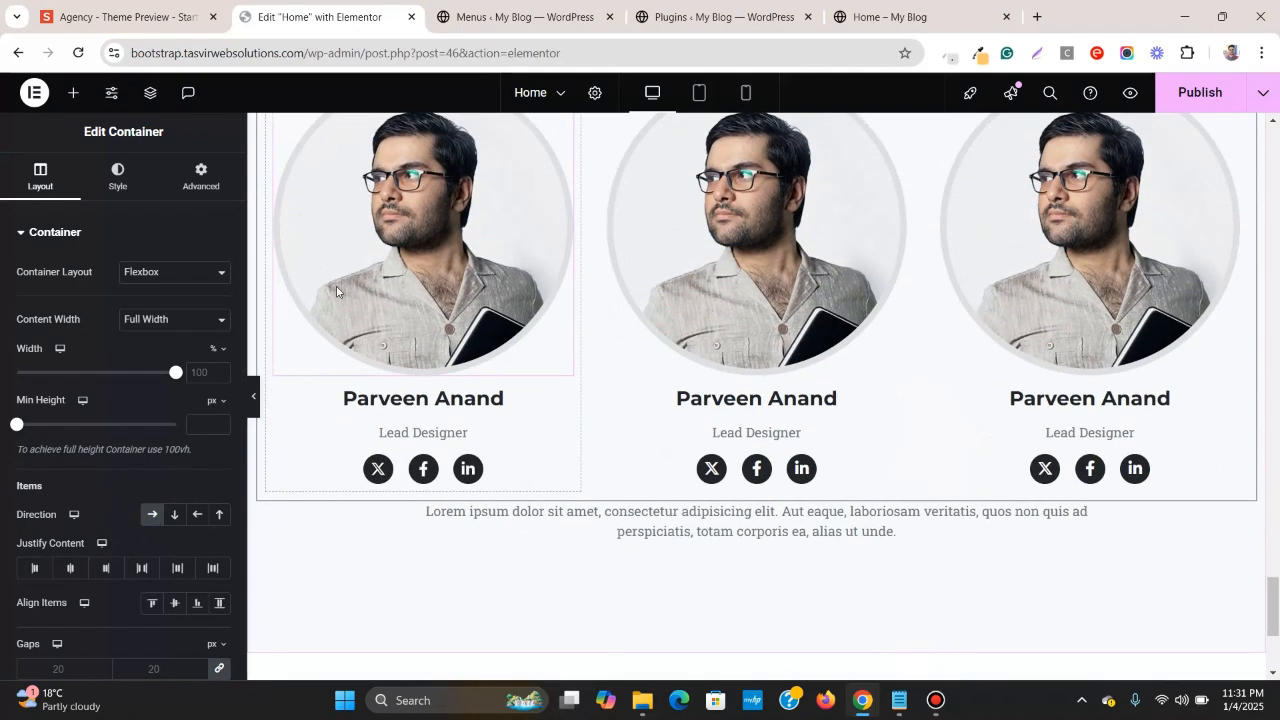
# - Inspect the first team member's photo in the Agency preview to read its CSS width and height
pyautogui.hotkey('ctrl', 'shift', 'Tab')
pyautogui.click(260, 22)
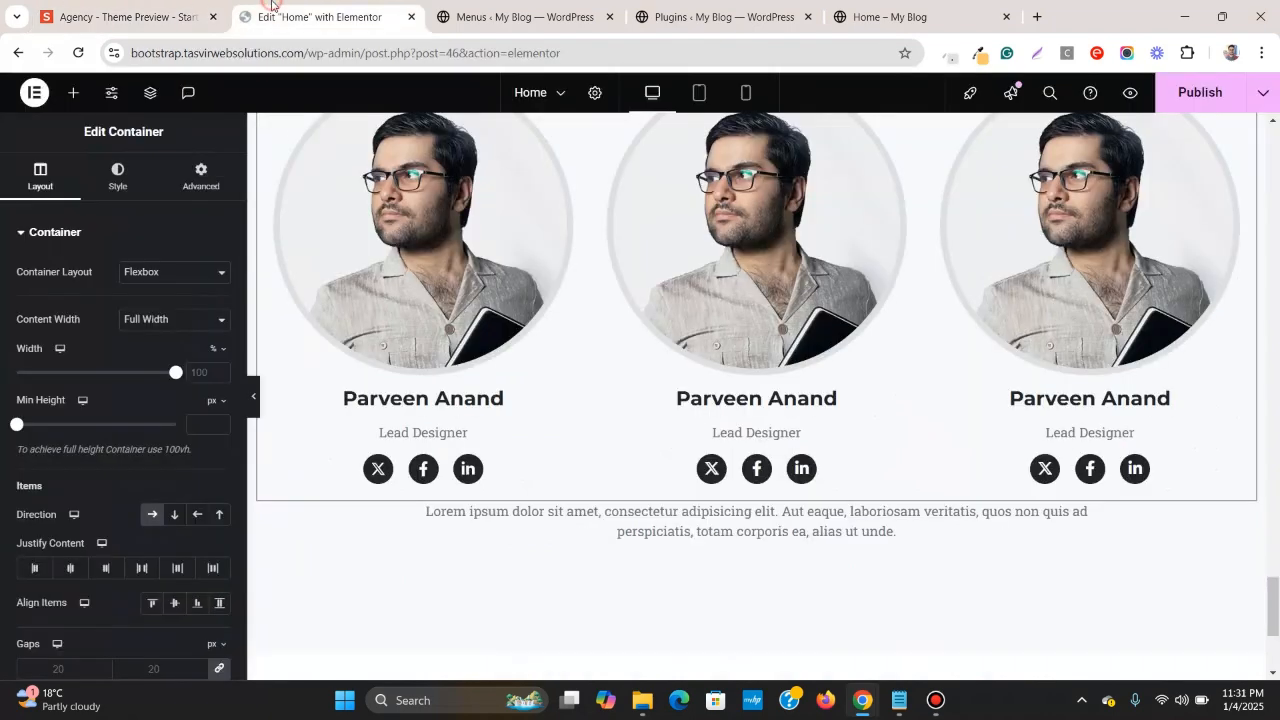
pyautogui.click(181, 6)
pyautogui.rightClick(303, 350)
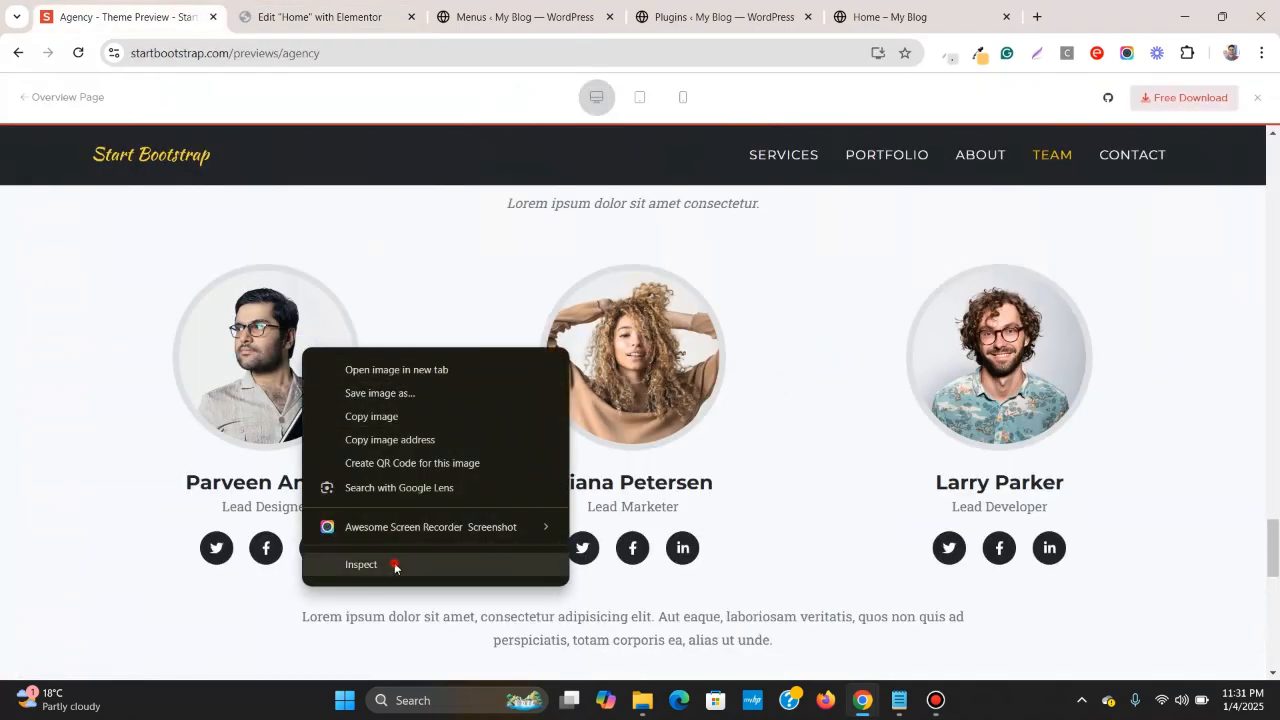
pyautogui.click(361, 565)
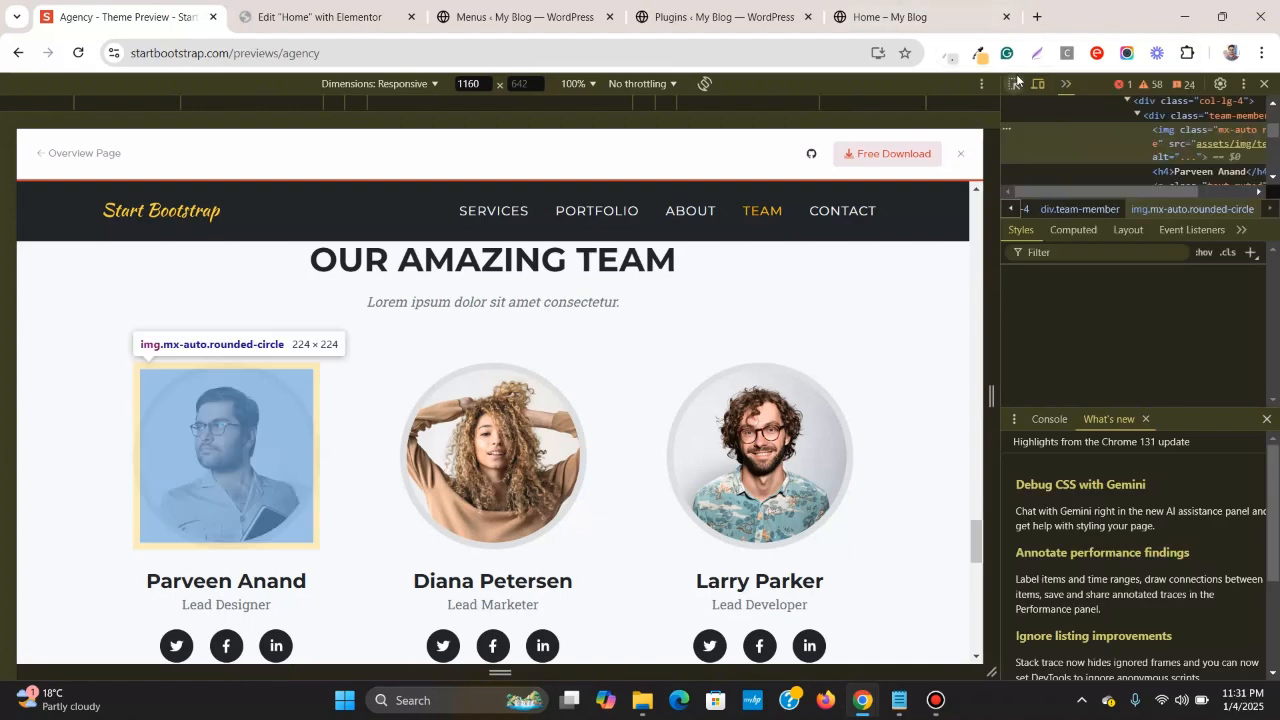
pyautogui.click(1013, 84)
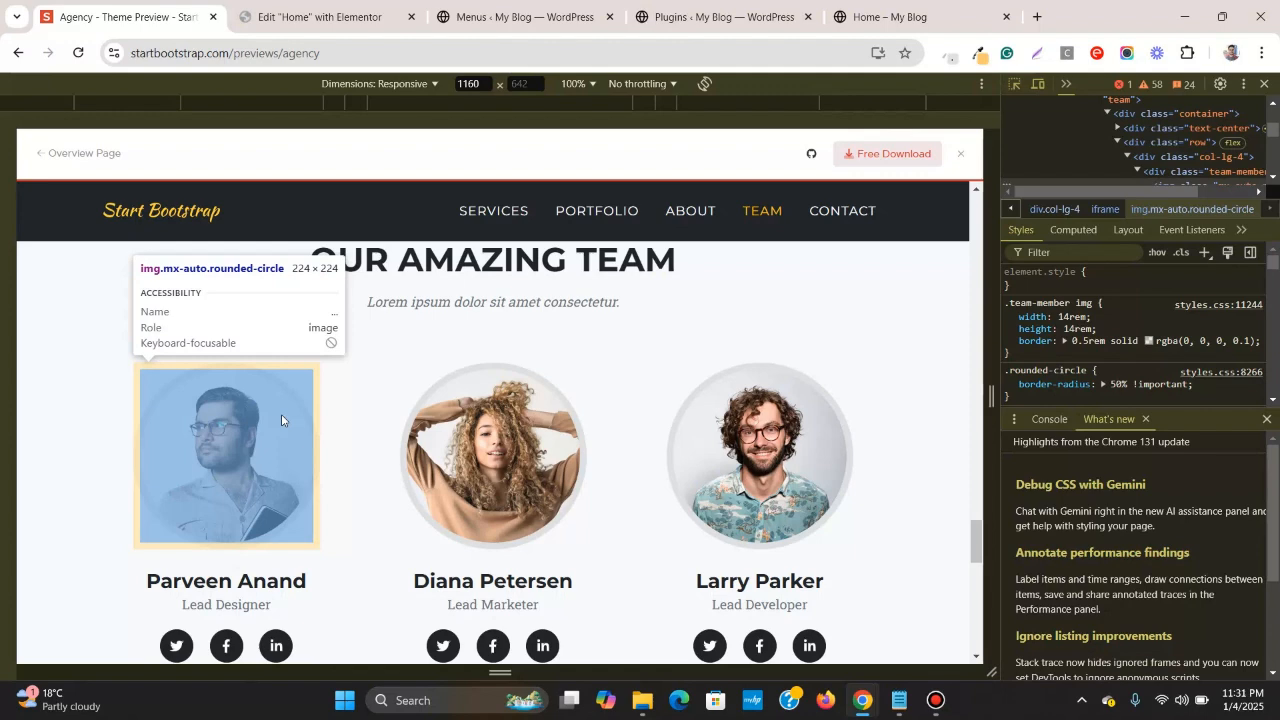
pyautogui.click(281, 414)
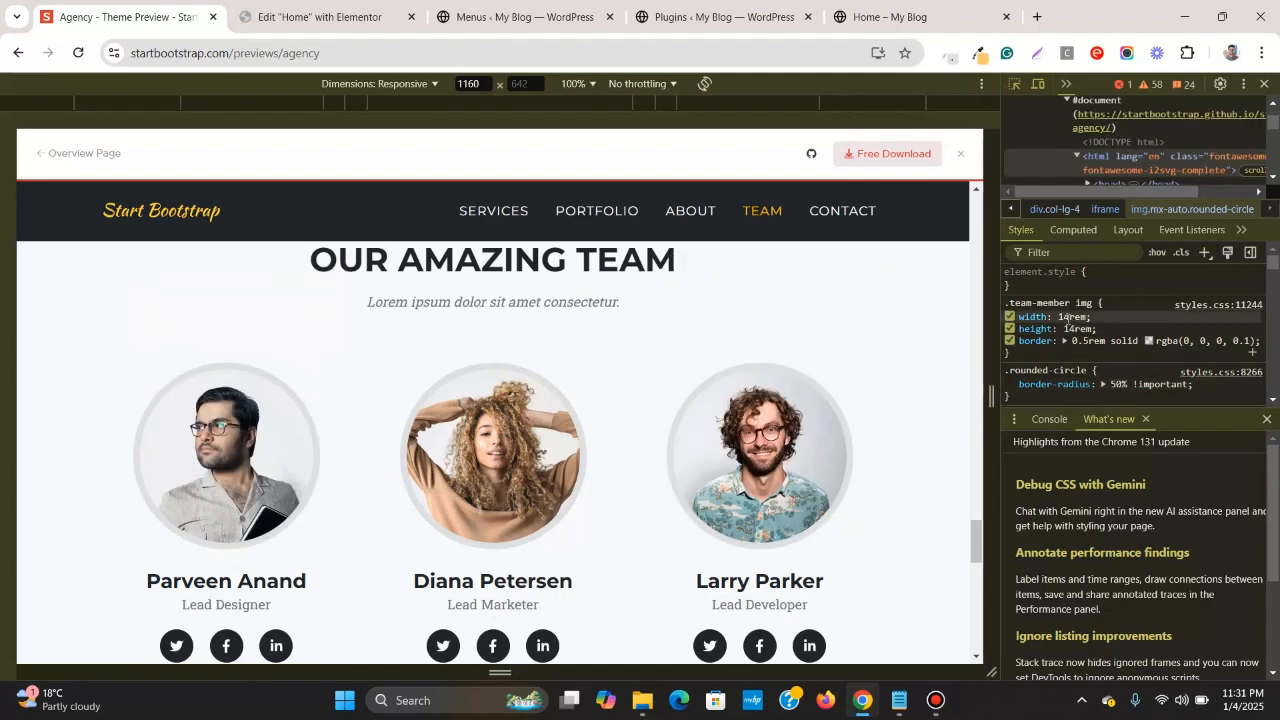
# - Back in the Elementor Home page, set the first team member's photo width to 14 rem
pyautogui.click(396, 12)
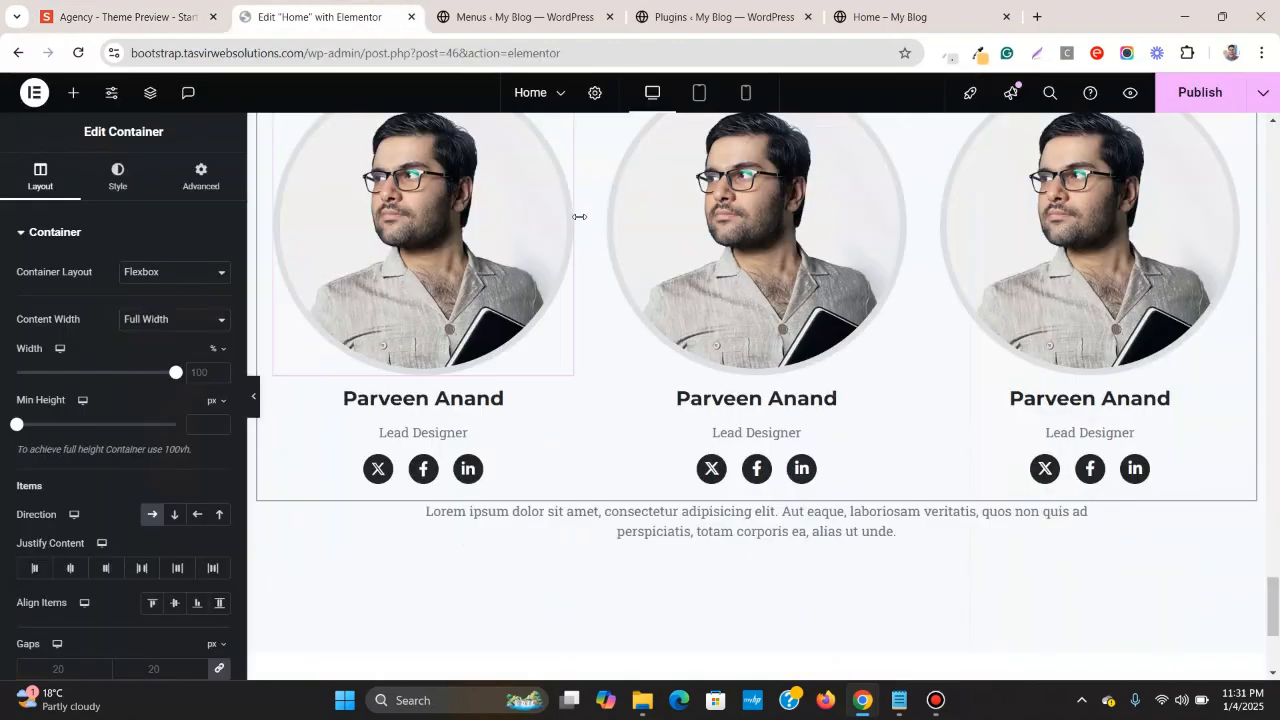
pyautogui.scroll(1, 575, 236)
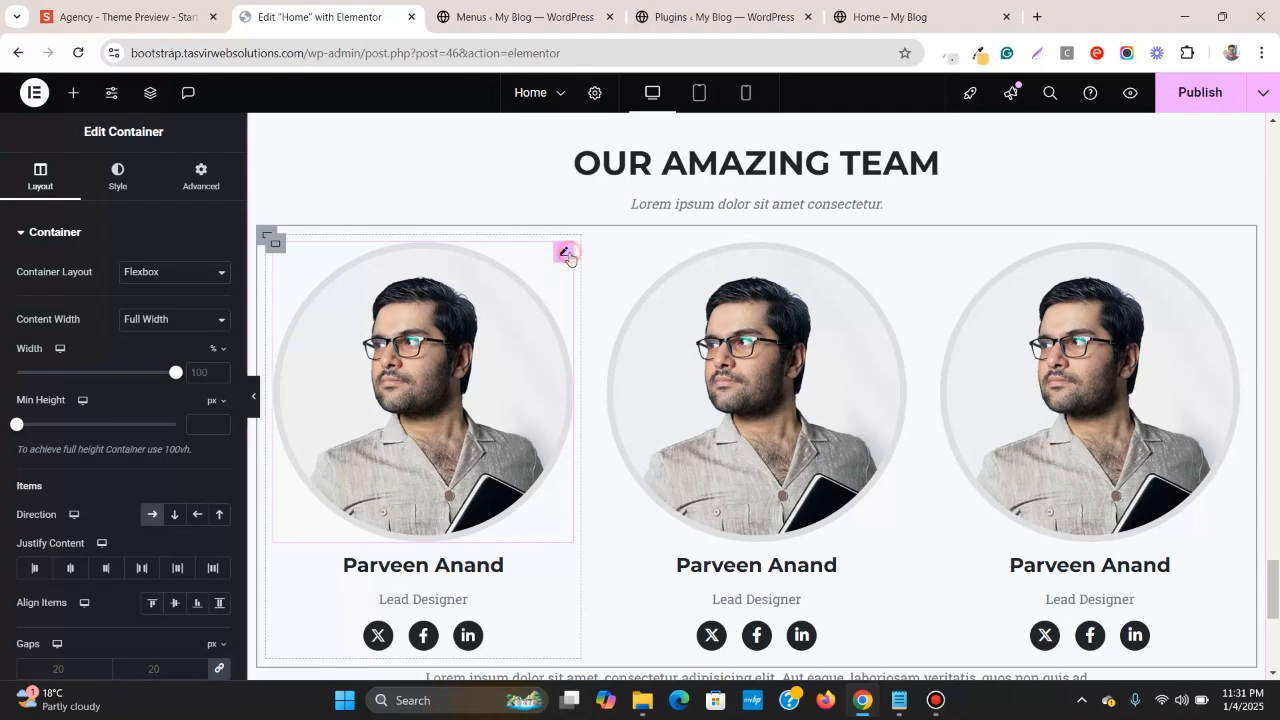
pyautogui.click(565, 253)
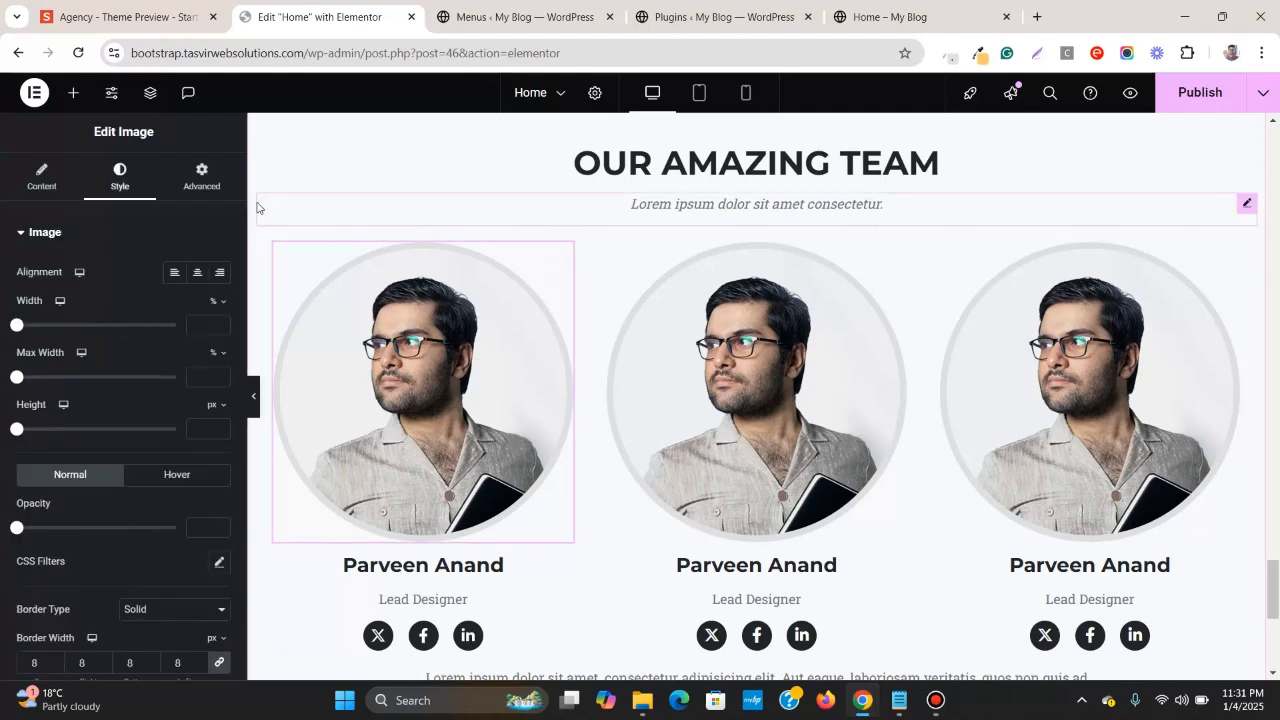
pyautogui.click(214, 305)
pyautogui.click(216, 376)
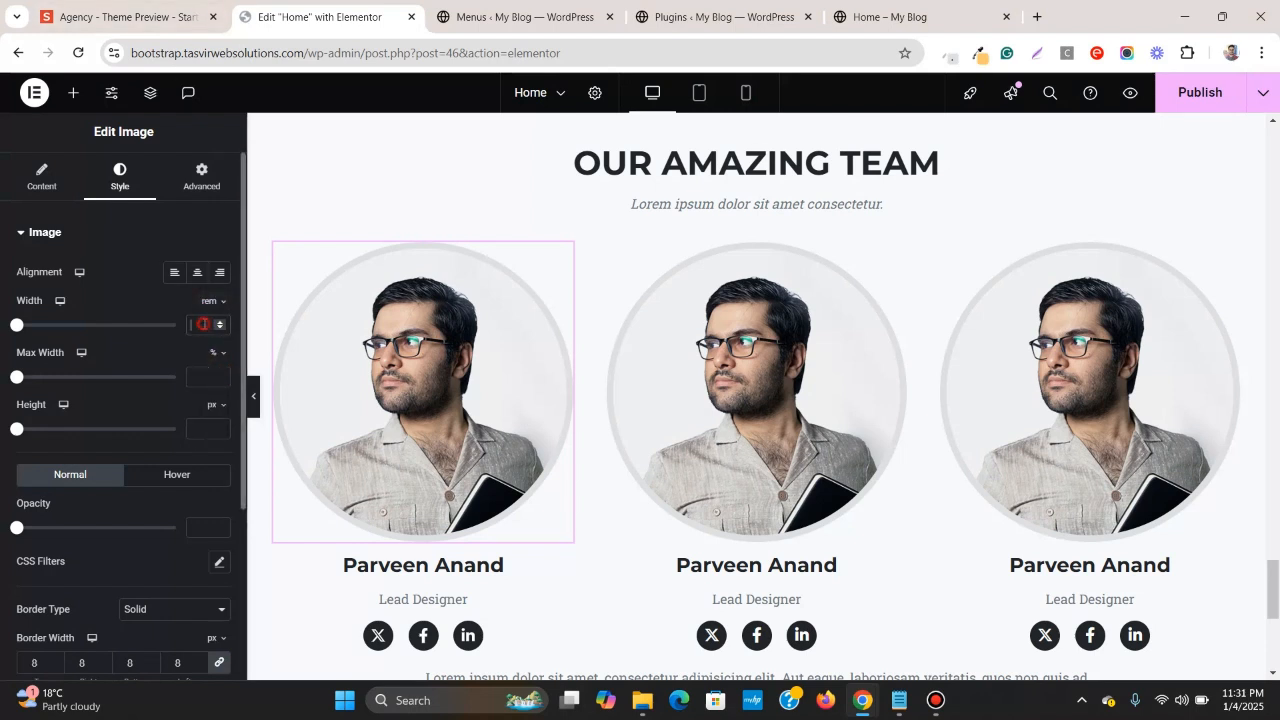
pyautogui.write('14')
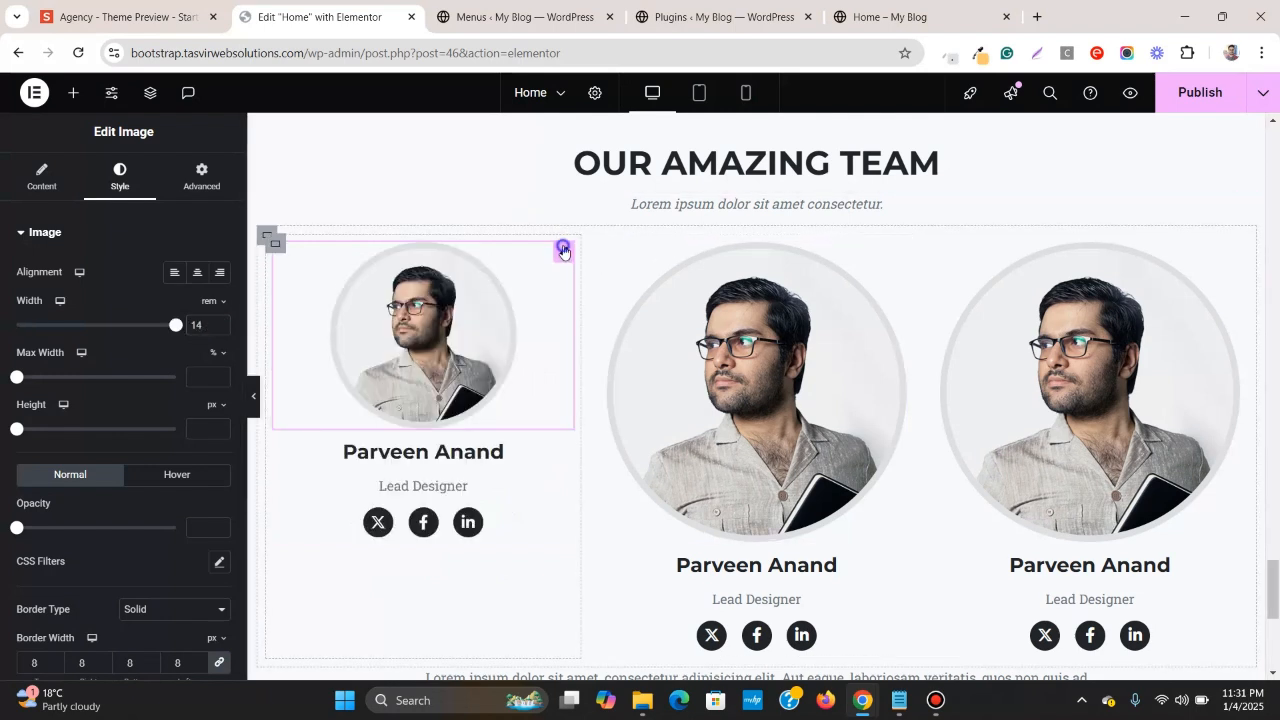
# - Copy the first member's photo and paste its style onto the second and third members' photos
pyautogui.rightClick(563, 252)
pyautogui.click(604, 329)
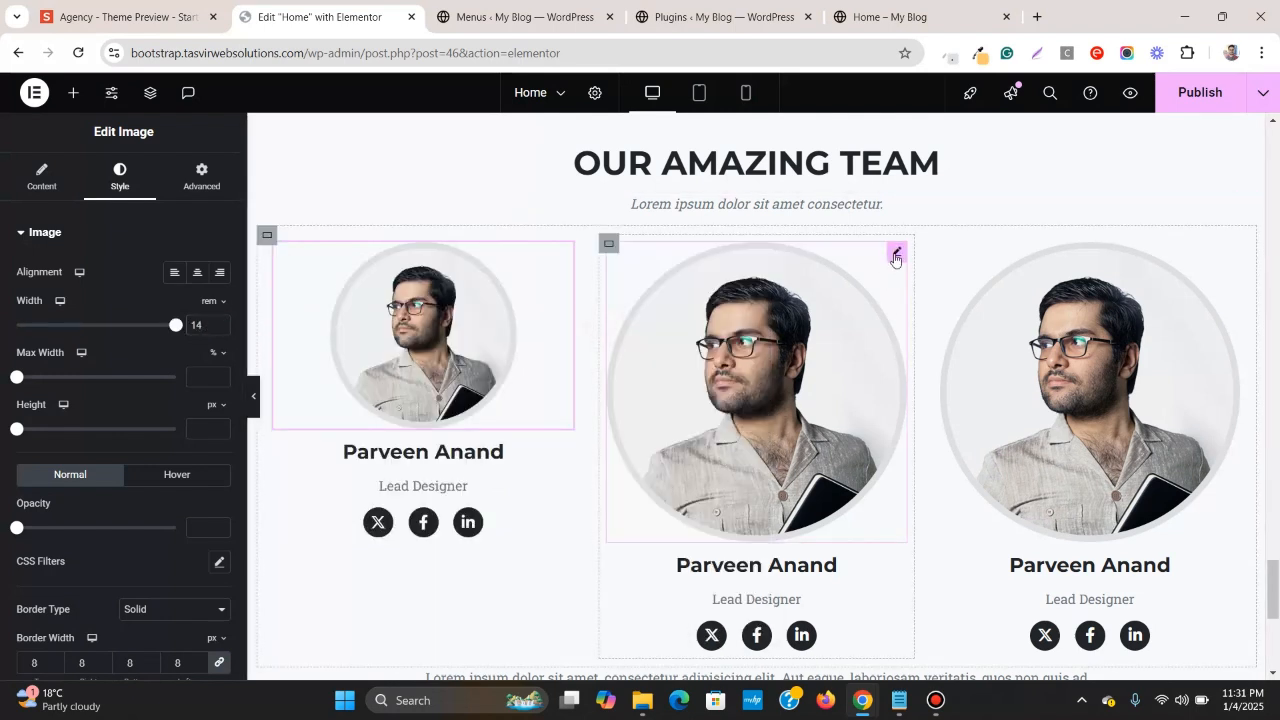
pyautogui.rightClick(895, 258)
pyautogui.click(957, 400)
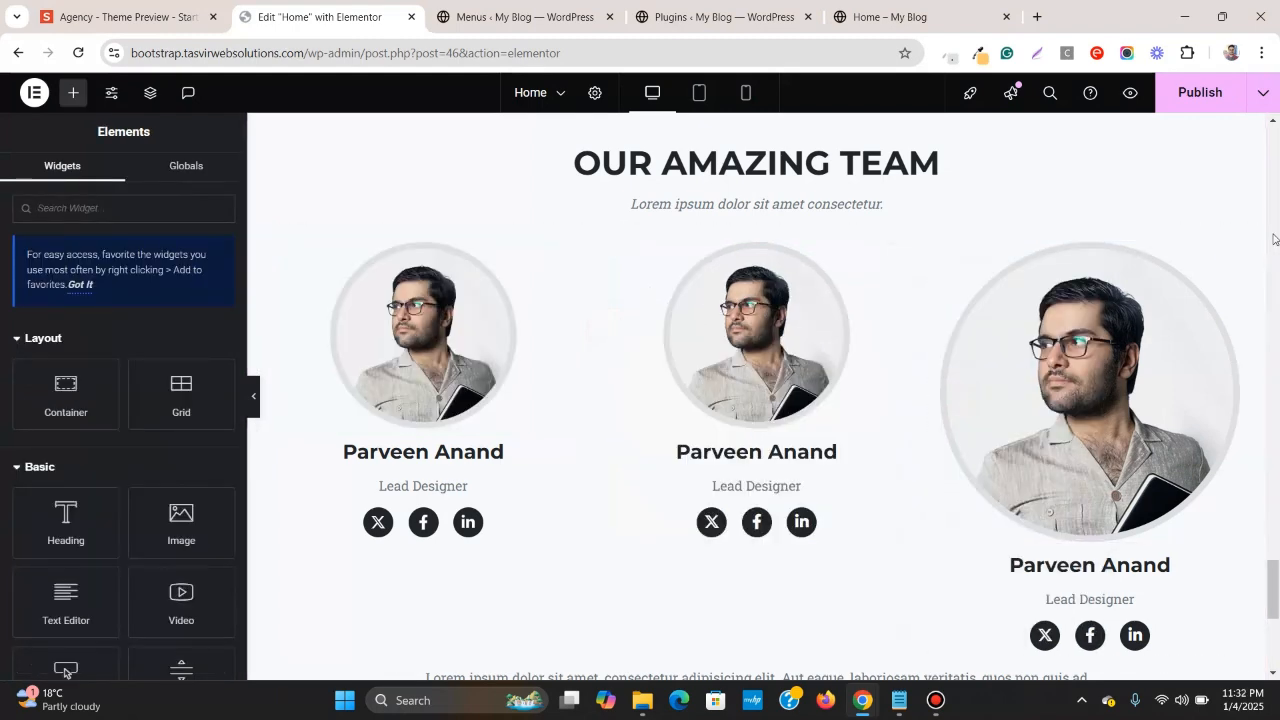
pyautogui.rightClick(1229, 254)
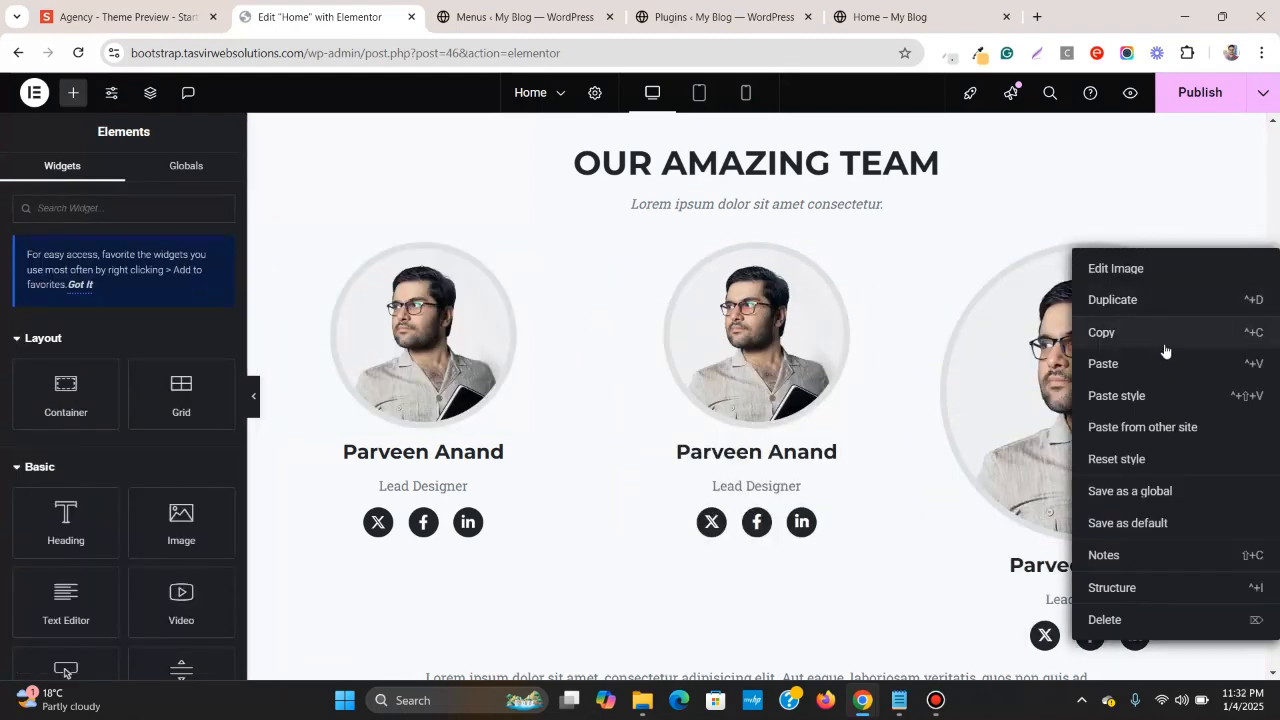
pyautogui.click(1144, 396)
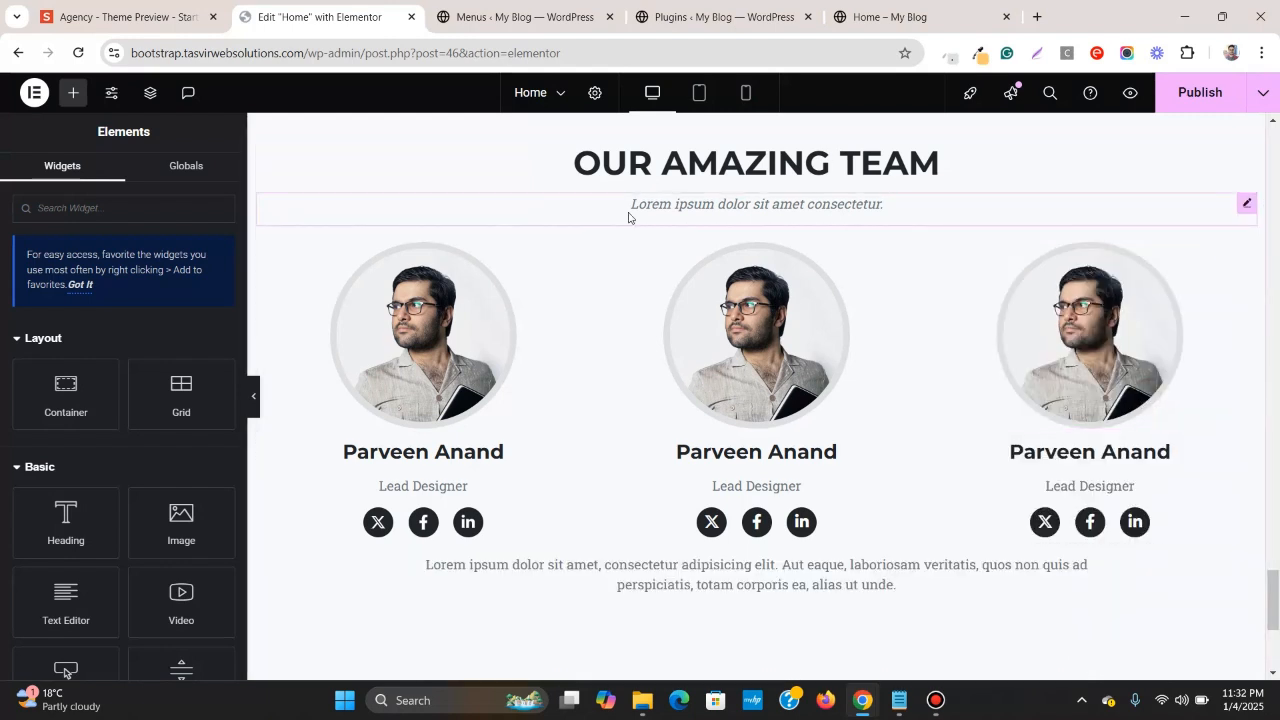
# - Set the top margin of the first card's Lead Designer text to 0 px
pyautogui.scroll(-1, 628, 217)
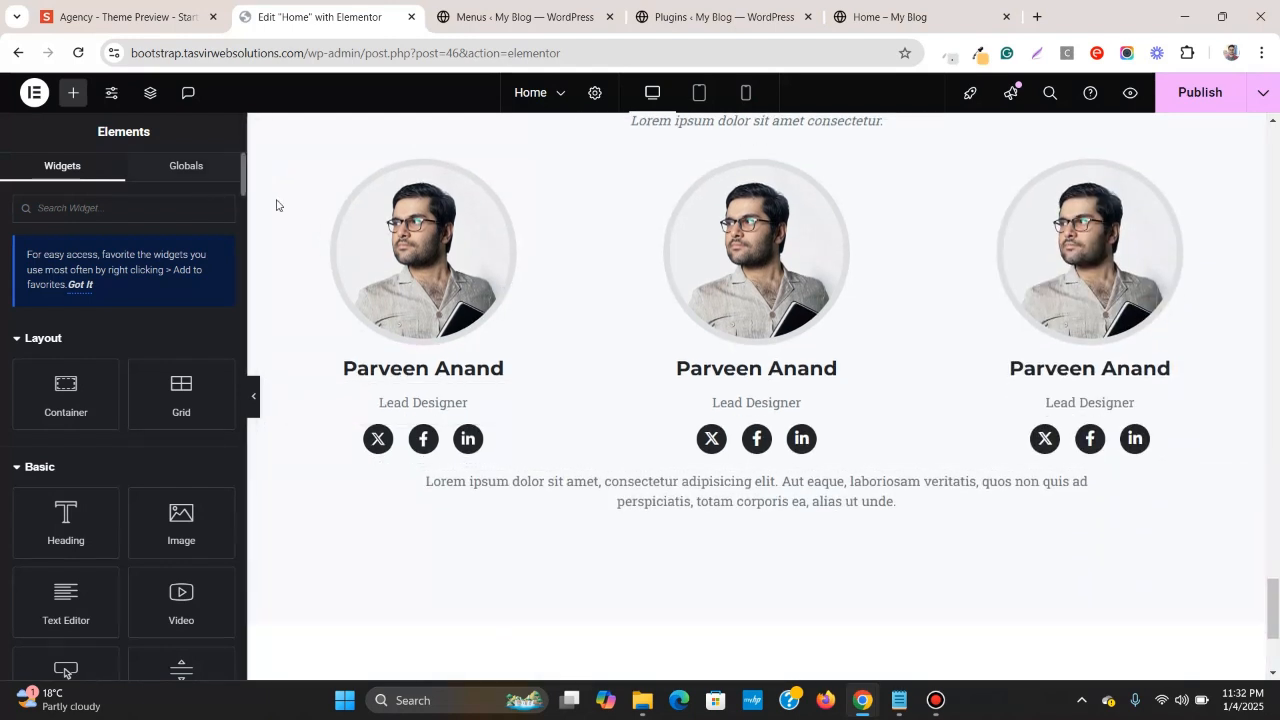
pyautogui.click(277, 168)
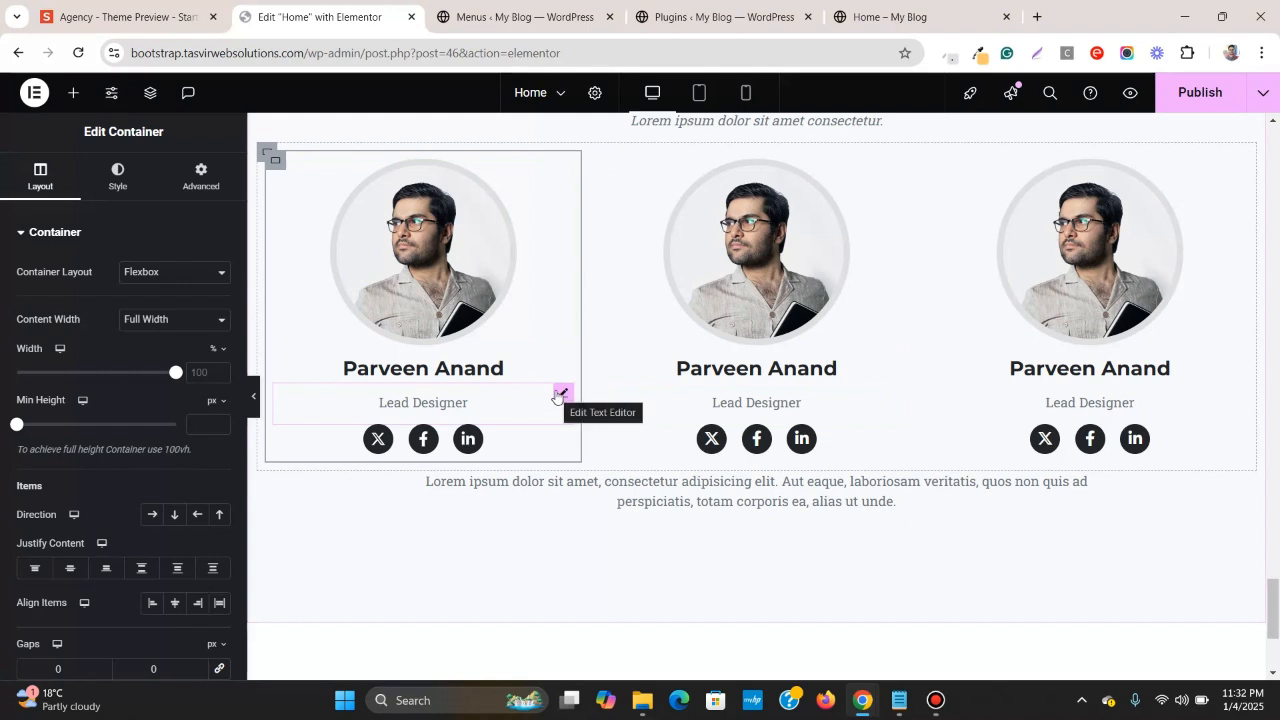
pyautogui.click(560, 394)
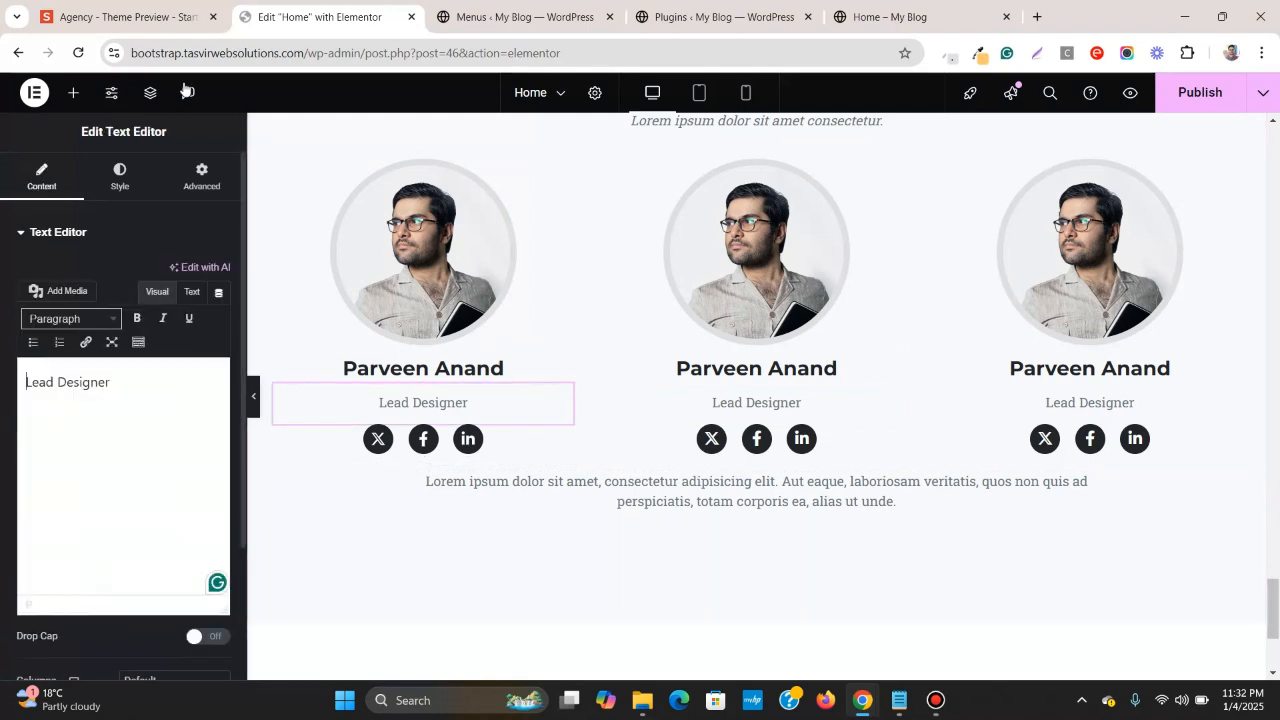
pyautogui.click(201, 174)
pyautogui.click(29, 290)
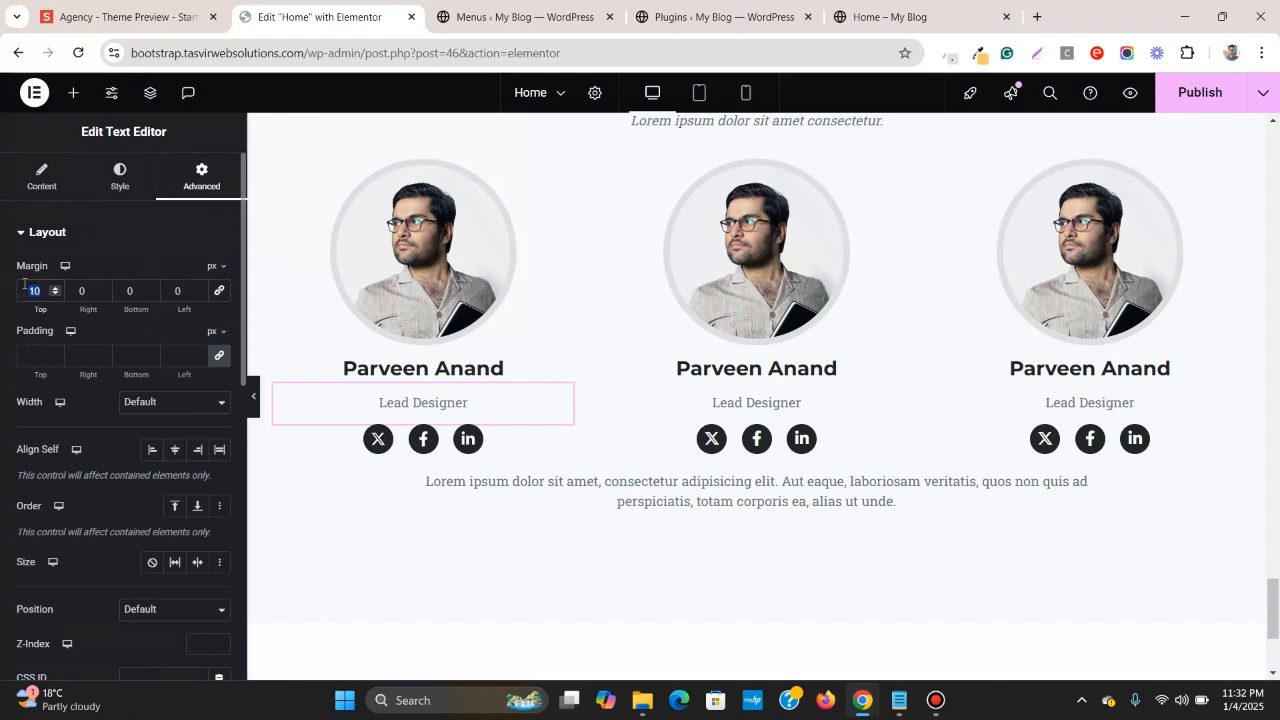
pyautogui.write('0')
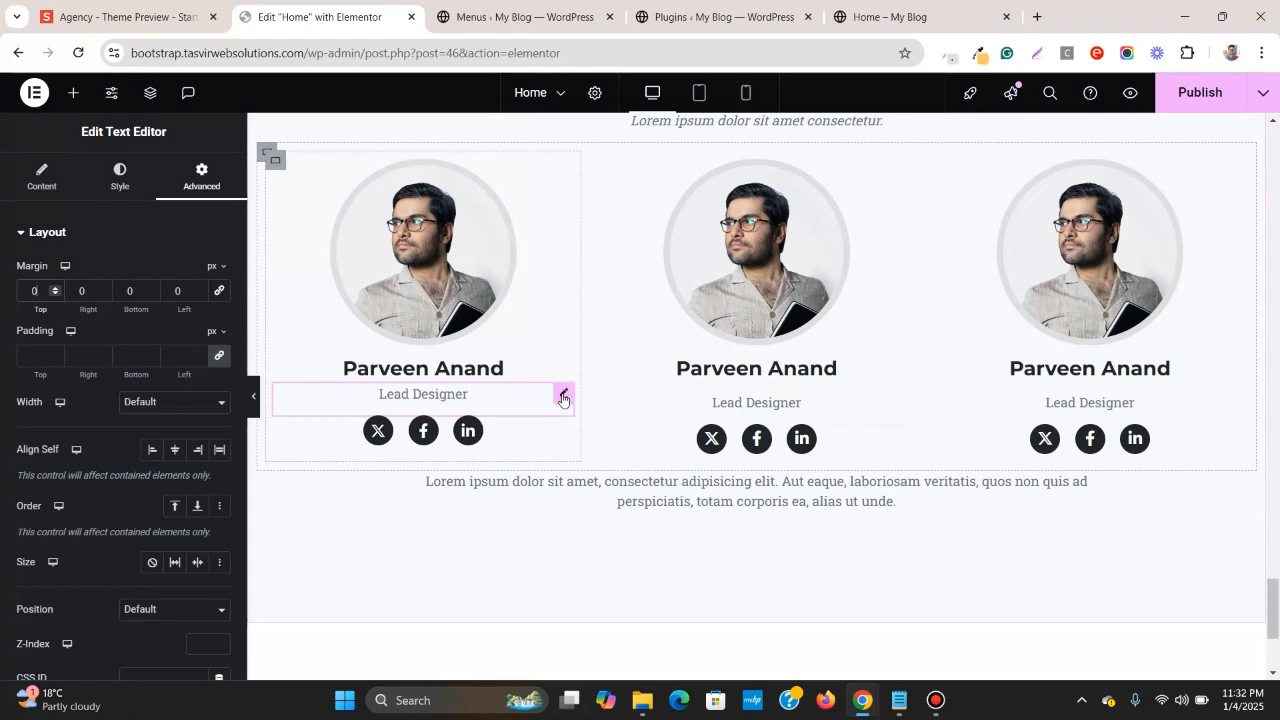
# - Copy the first card's Lead Designer text and paste its style onto the second and third cards' role texts
pyautogui.rightClick(562, 399)
pyautogui.click(587, 388)
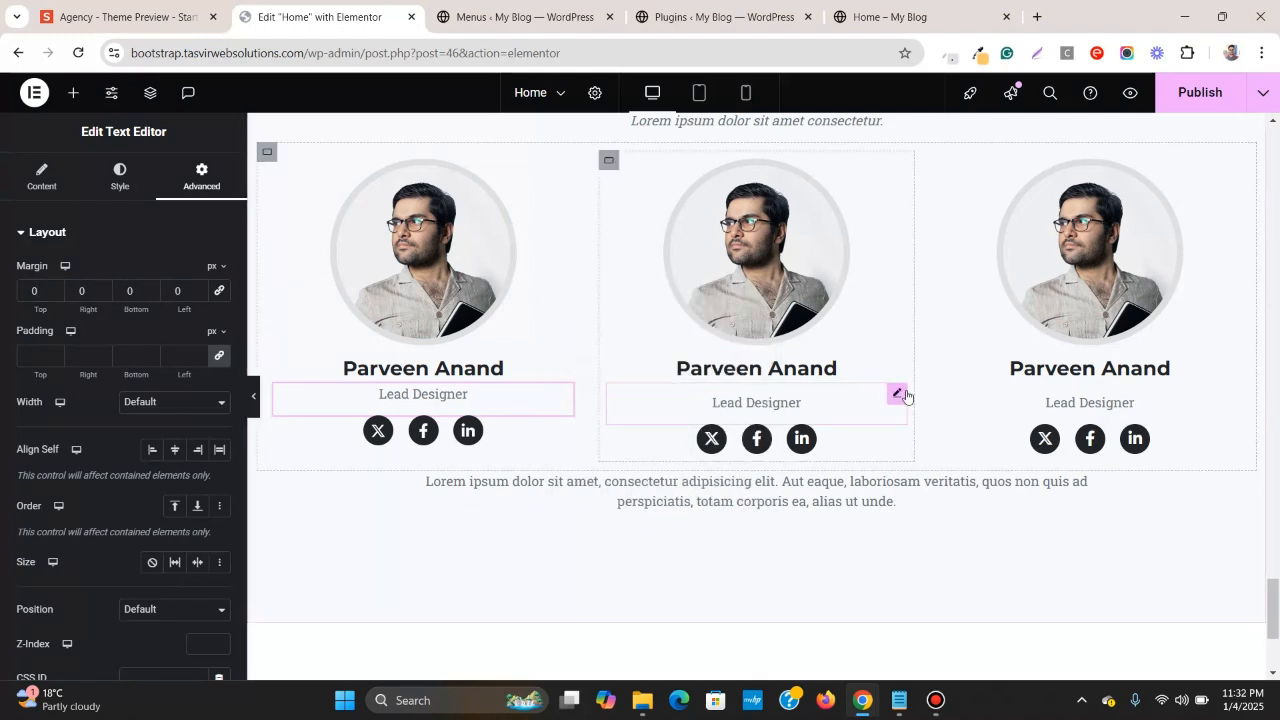
pyautogui.rightClick(903, 394)
pyautogui.click(999, 444)
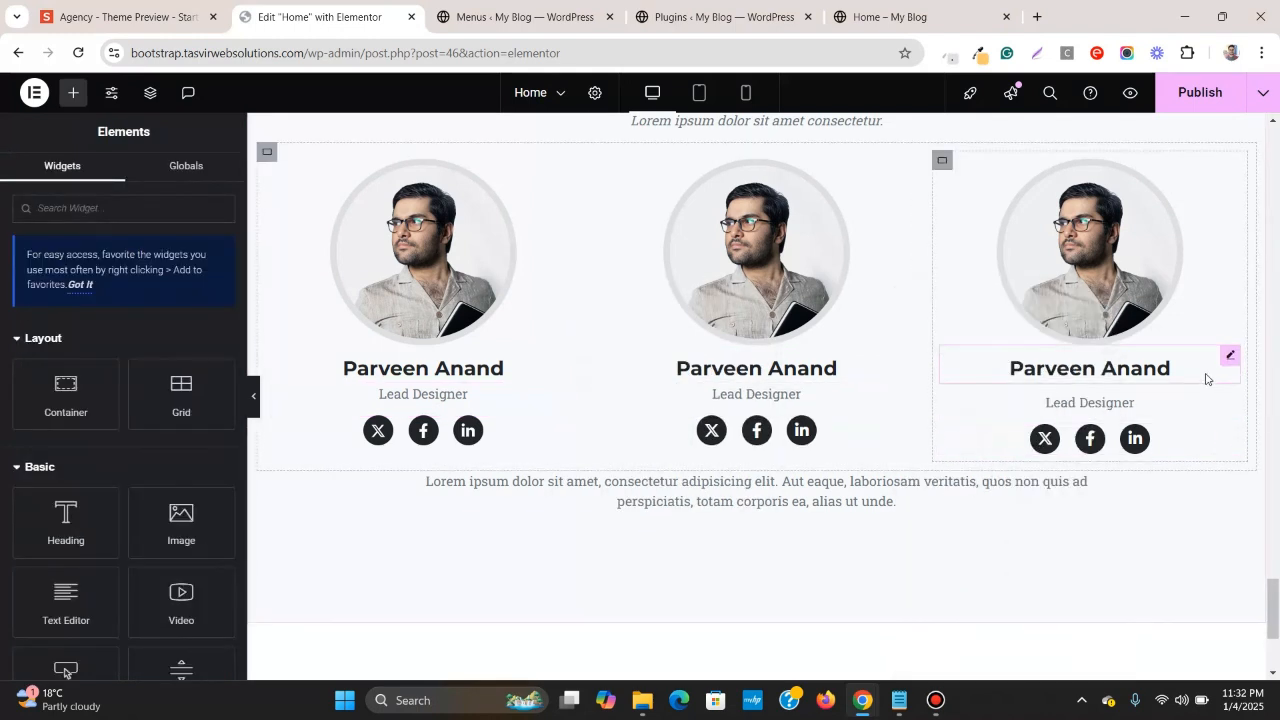
pyautogui.rightClick(1231, 401)
pyautogui.click(1143, 434)
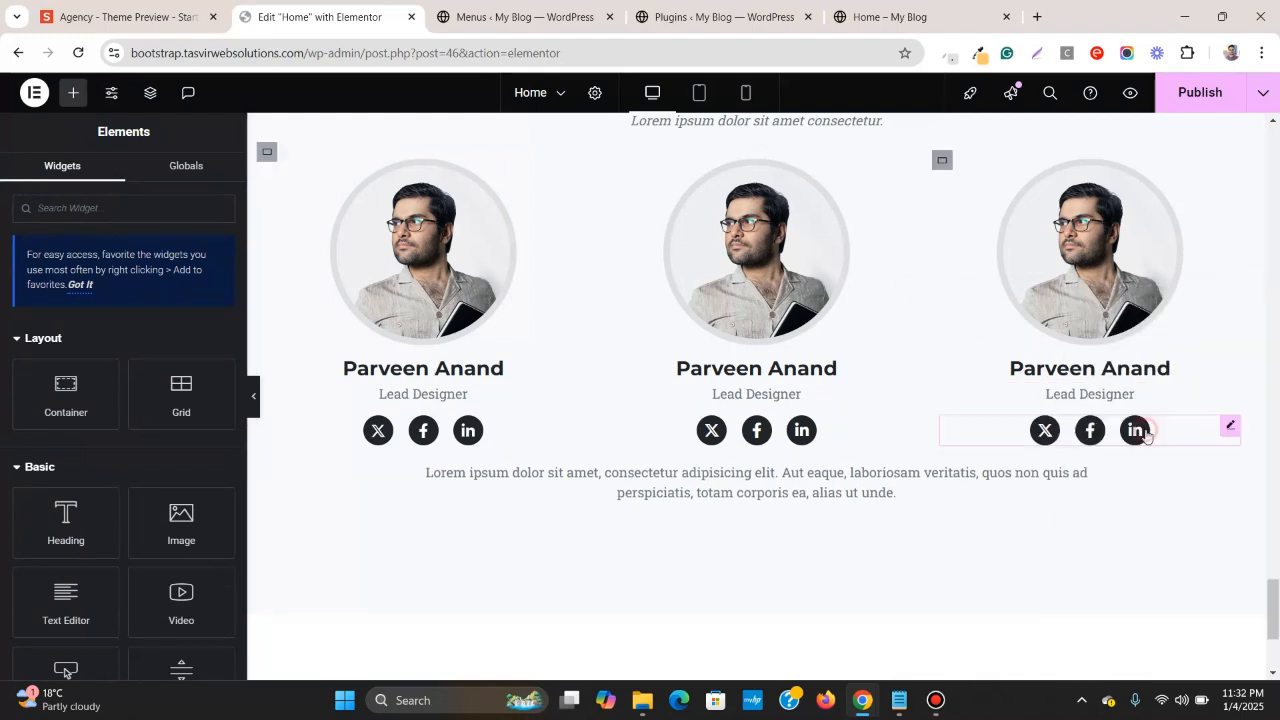
# - Replace the second team member's photo by uploading JPG file 2 from the assets/img/team folder to the media library and selecting it
pyautogui.click(838, 286)
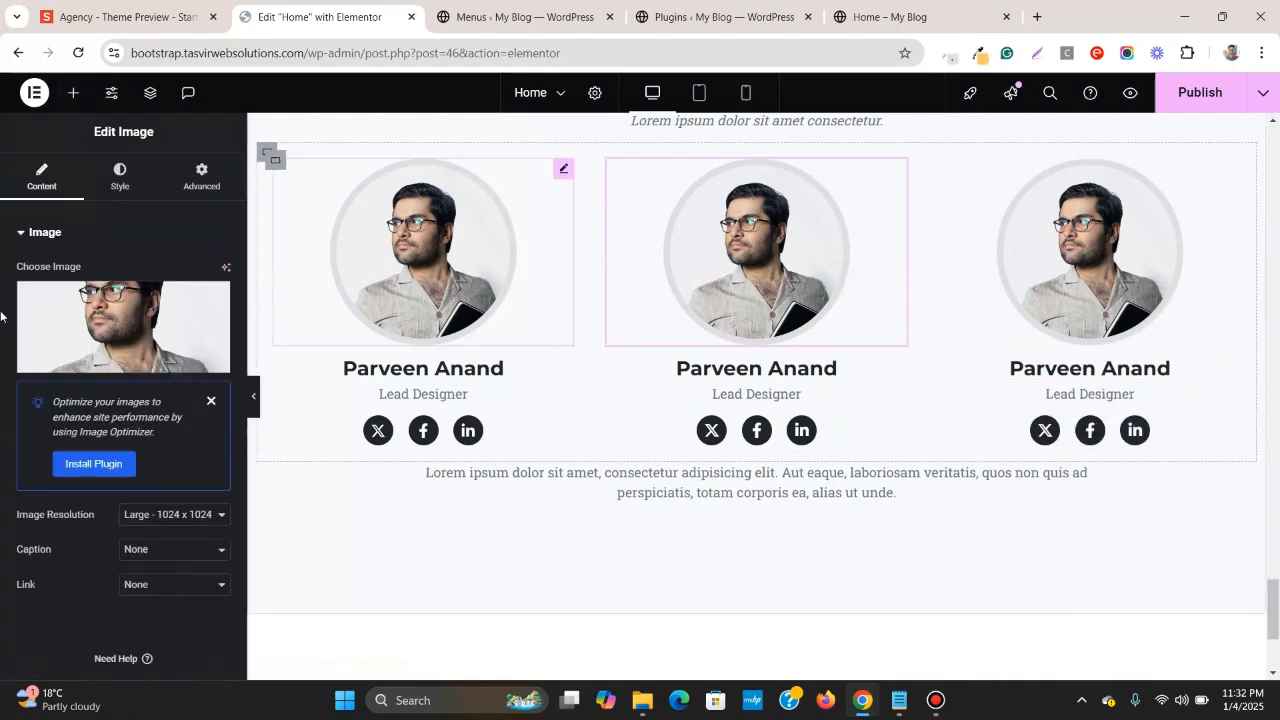
pyautogui.click(114, 345)
pyautogui.moveTo(642, 700)
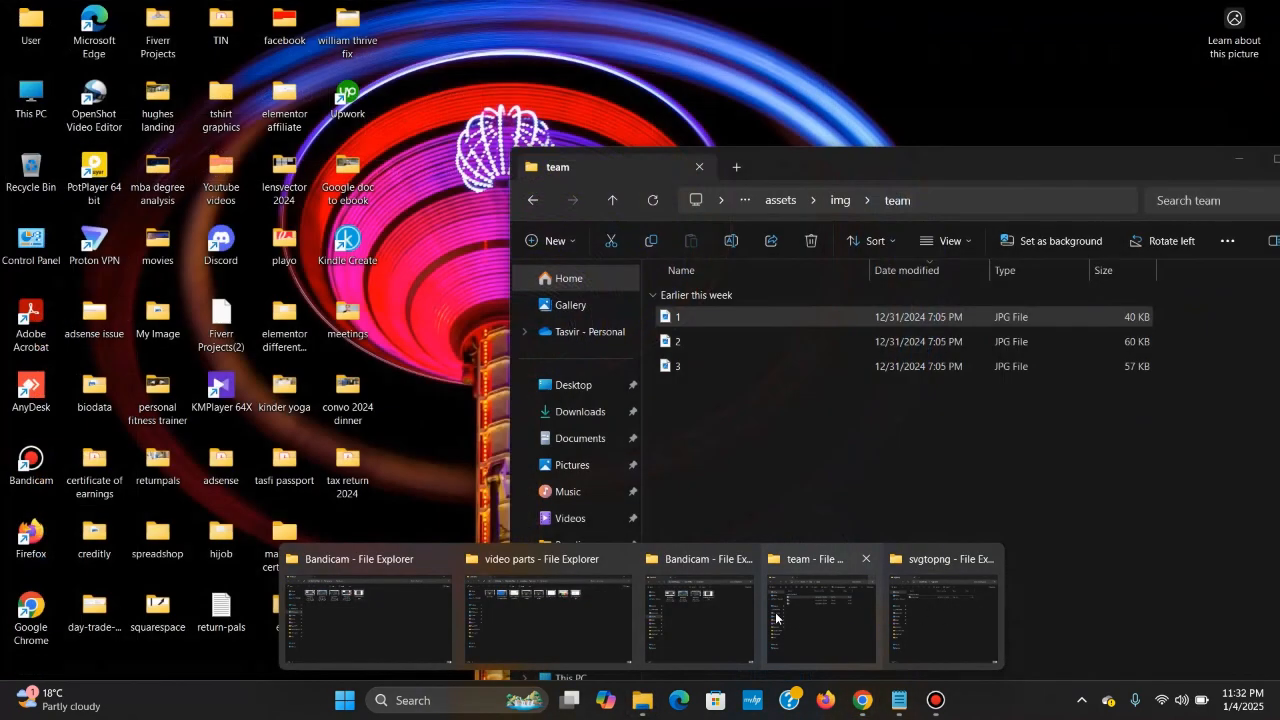
pyautogui.click(776, 618)
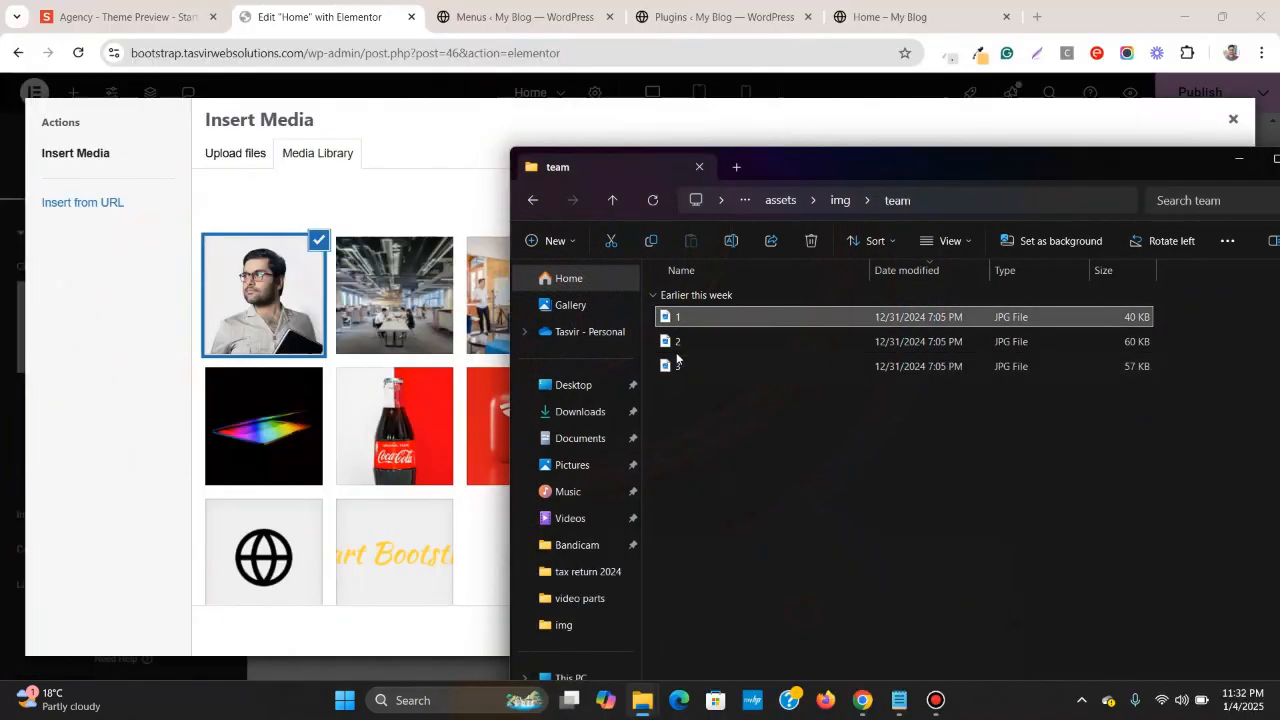
pyautogui.keyDown('ctrl'); pyautogui.click(695, 341); pyautogui.keyUp('ctrl')
pyautogui.click(693, 342)
pyautogui.moveTo(691, 343); pyautogui.dragTo(404, 336)
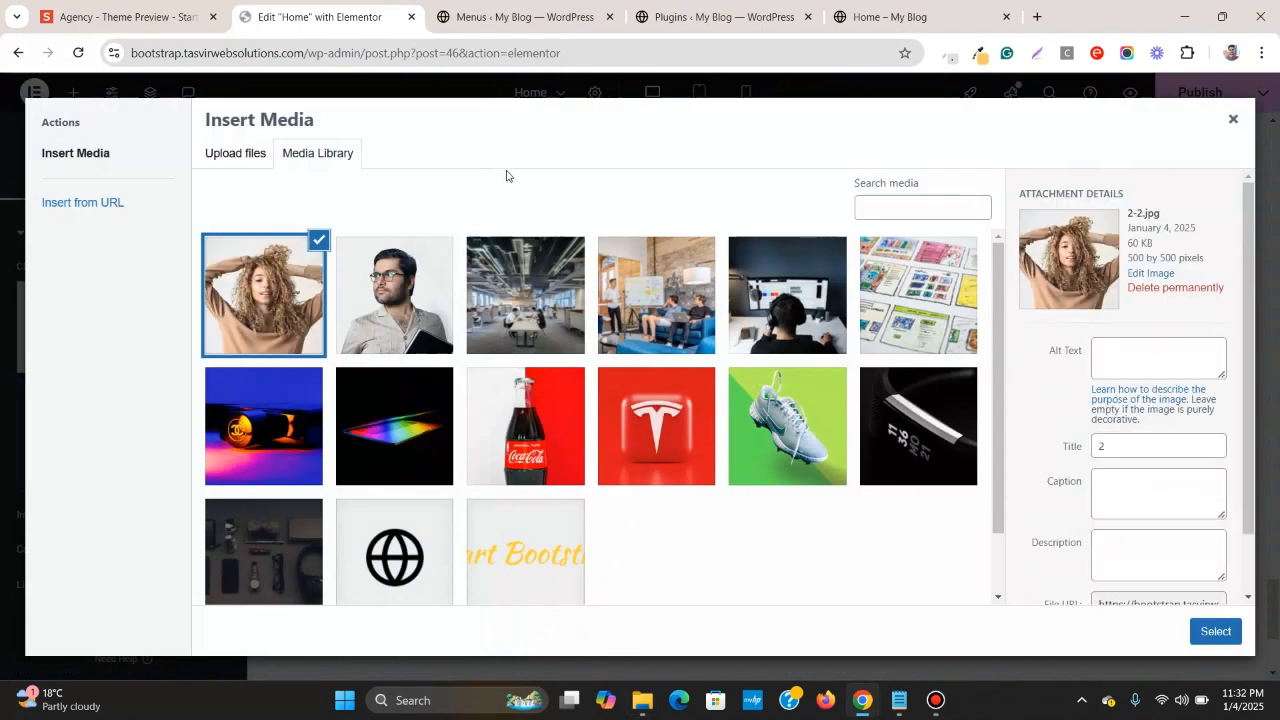
pyautogui.click(1226, 632)
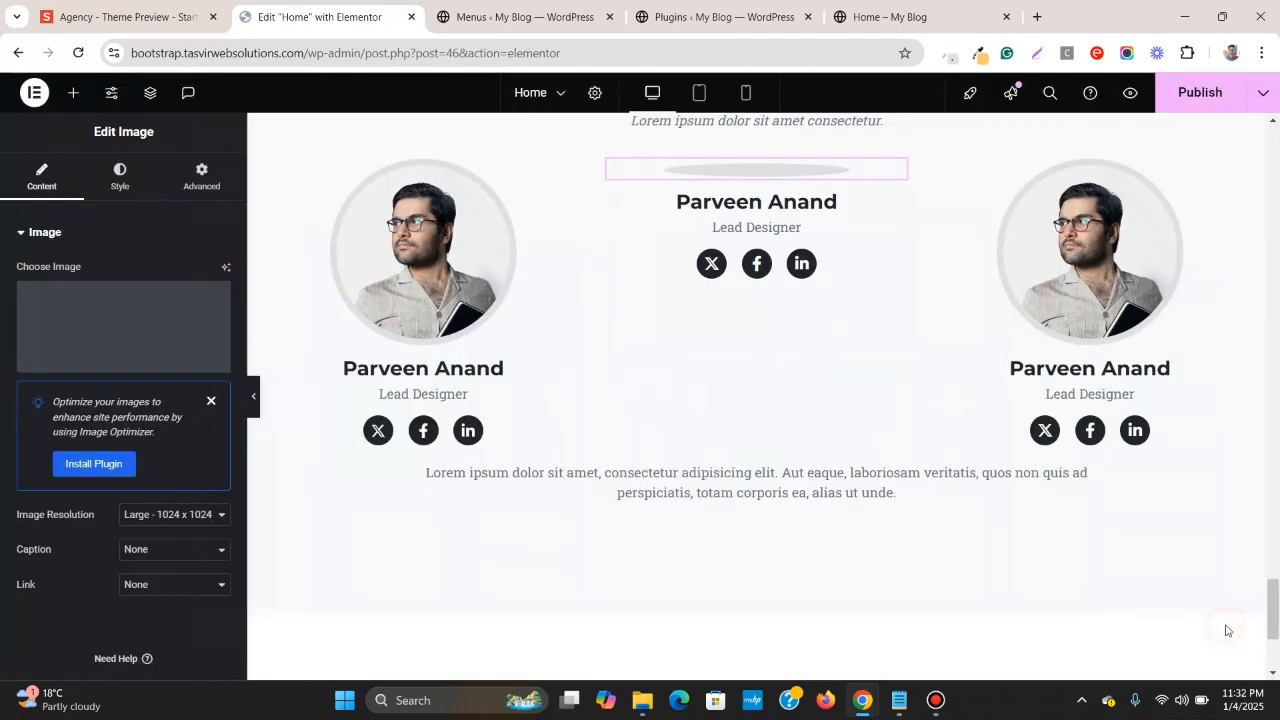
# - Copy the second member's name from the Agency preview, closing its developer tools, and paste it as the second card's heading in Elementor
pyautogui.click(70, 6)
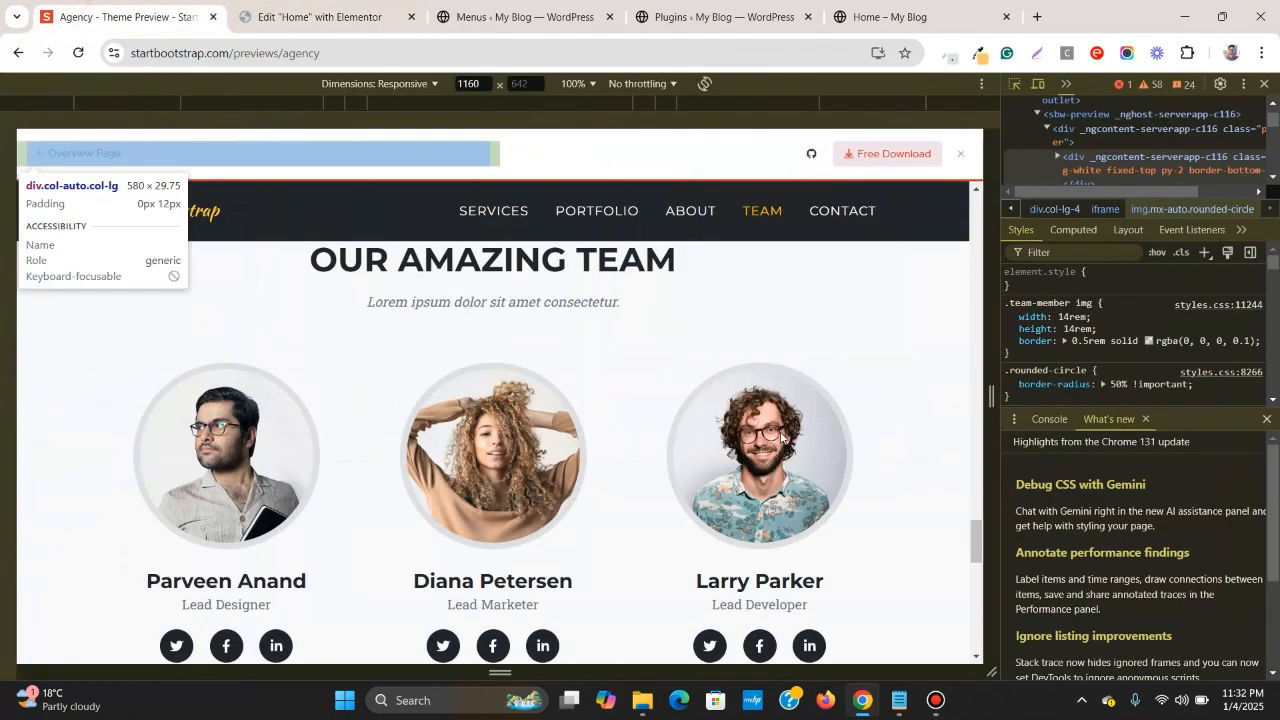
pyautogui.click(1265, 85)
pyautogui.tripleClick(678, 492)
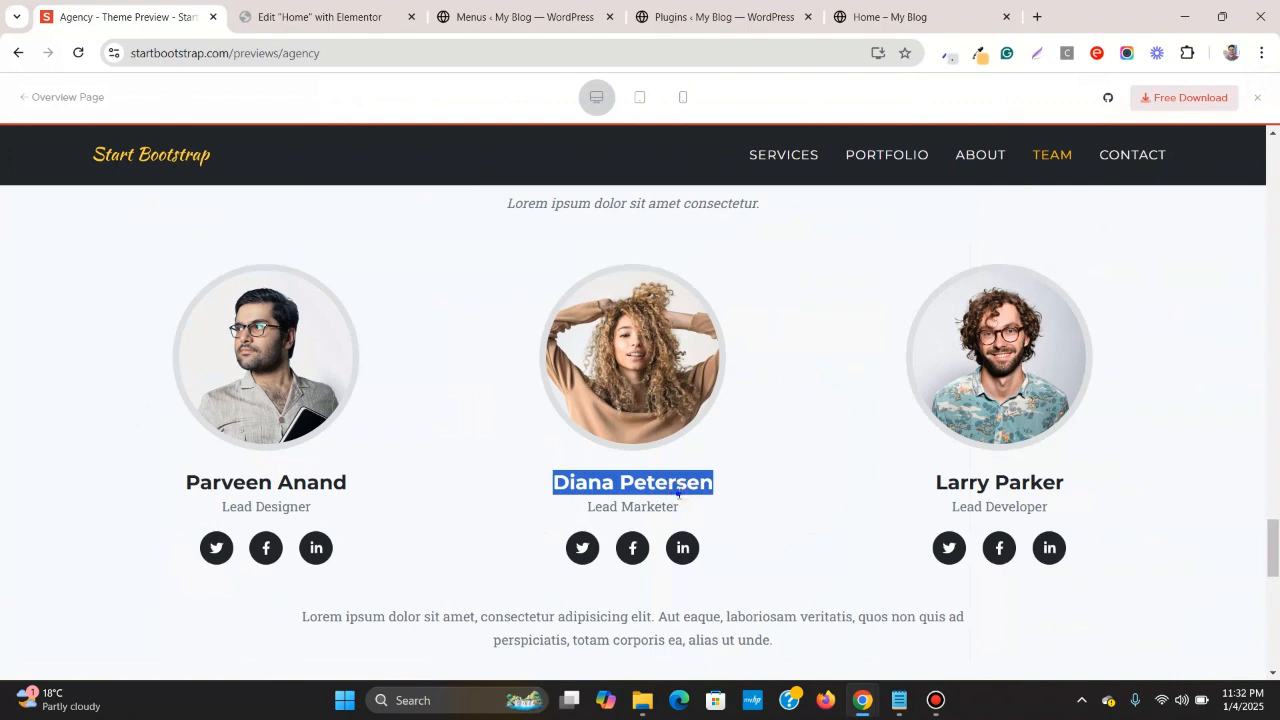
pyautogui.rightClick(678, 490)
pyautogui.click(754, 287)
pyautogui.click(352, 5)
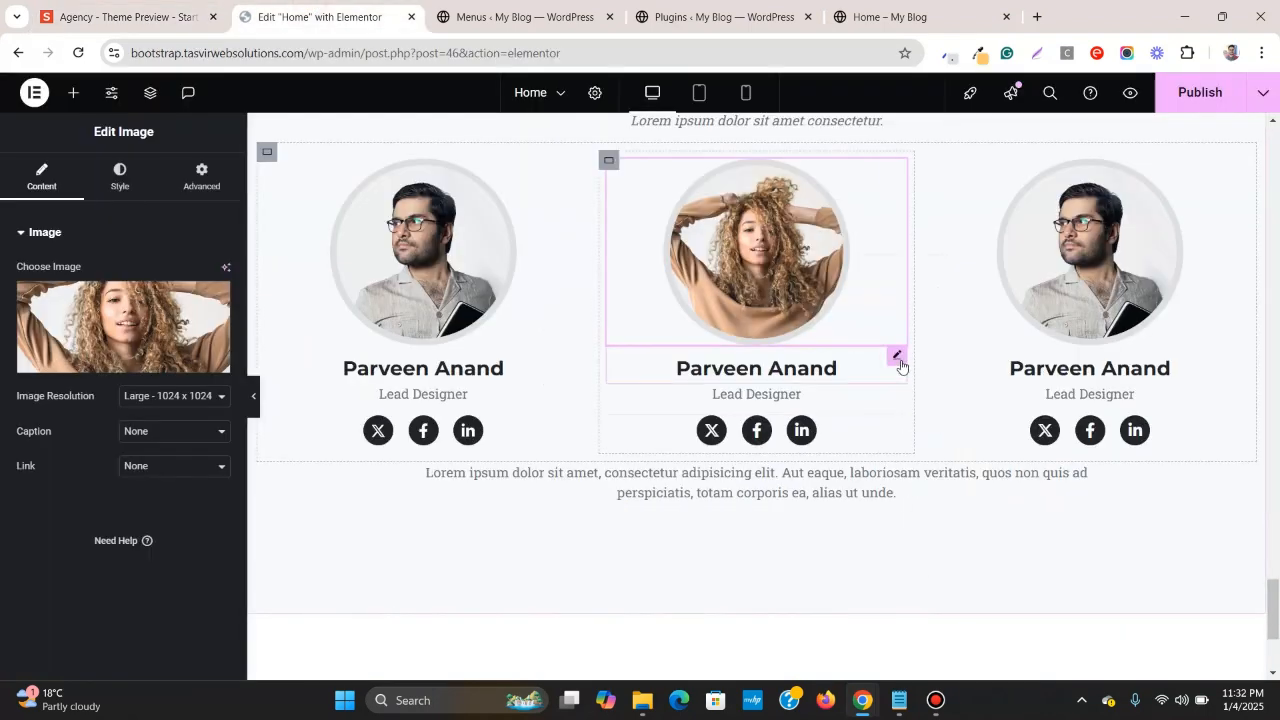
pyautogui.click(894, 356)
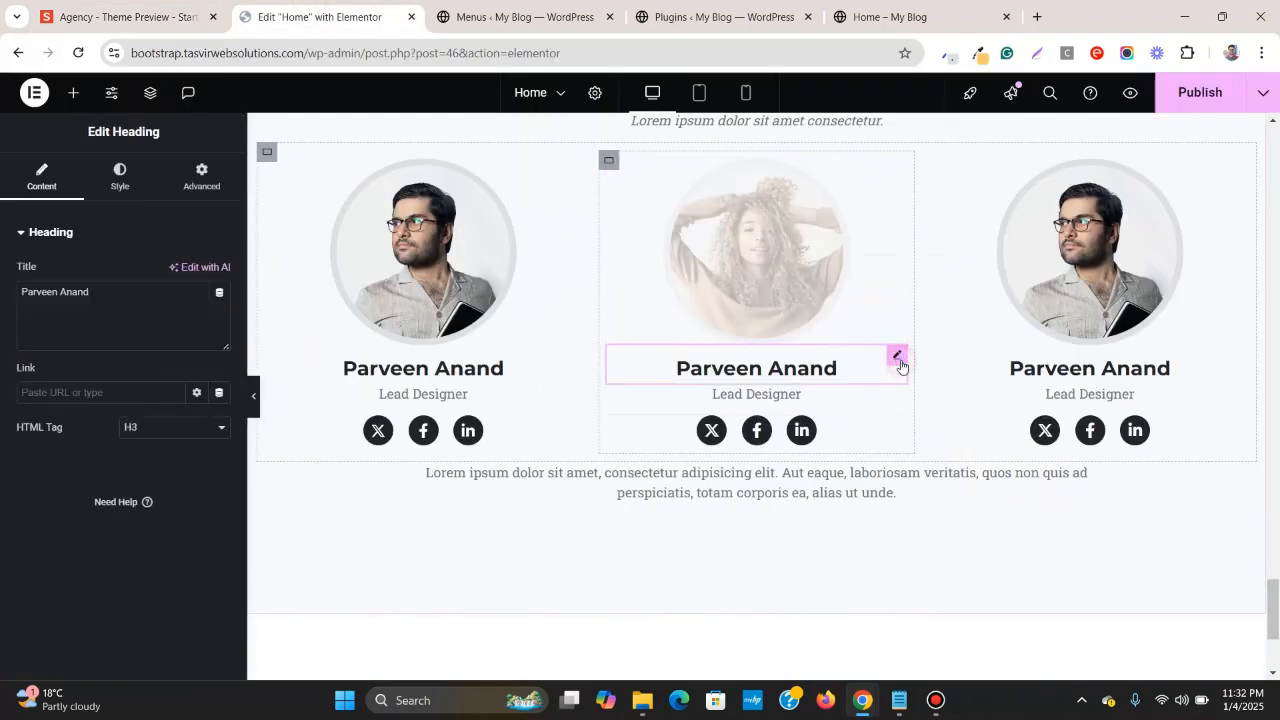
pyautogui.rightClick(81, 284)
pyautogui.click(197, 435)
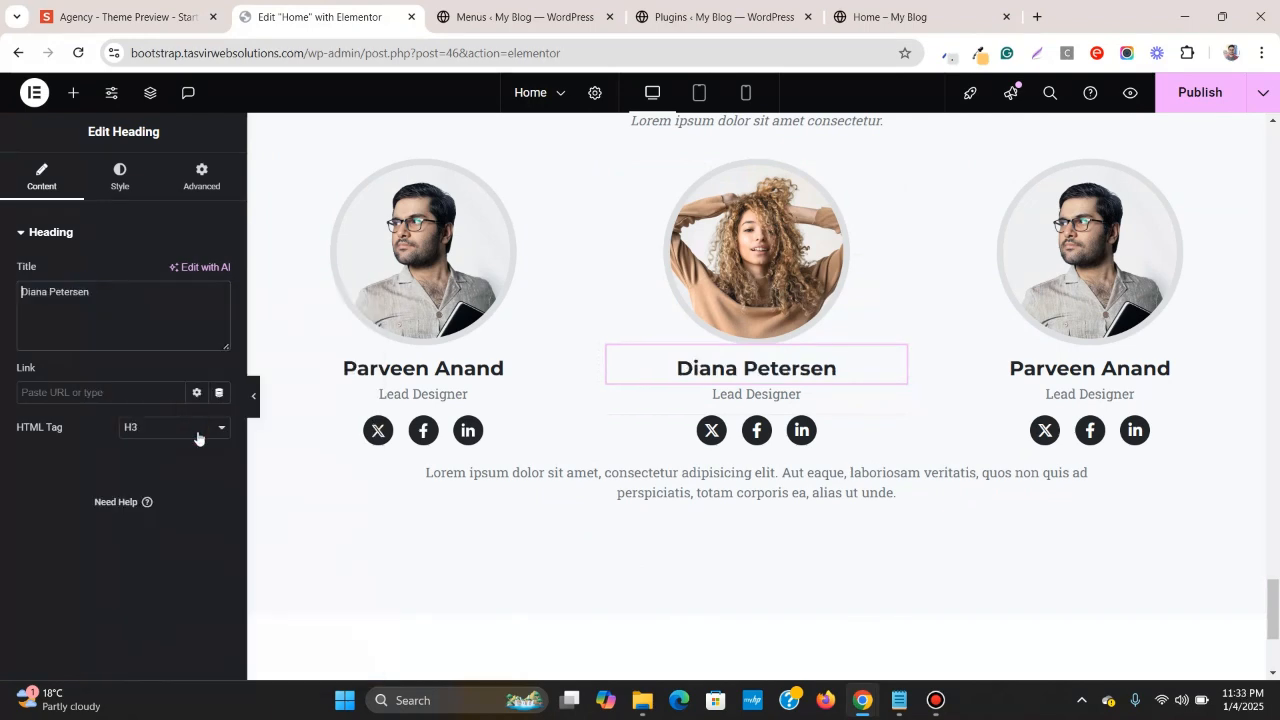
# - Replace the second card's role text with Lead Marketer copied from the Agency preview, removing the extra blank line
pyautogui.click(166, 8)
pyautogui.tripleClick(646, 512)
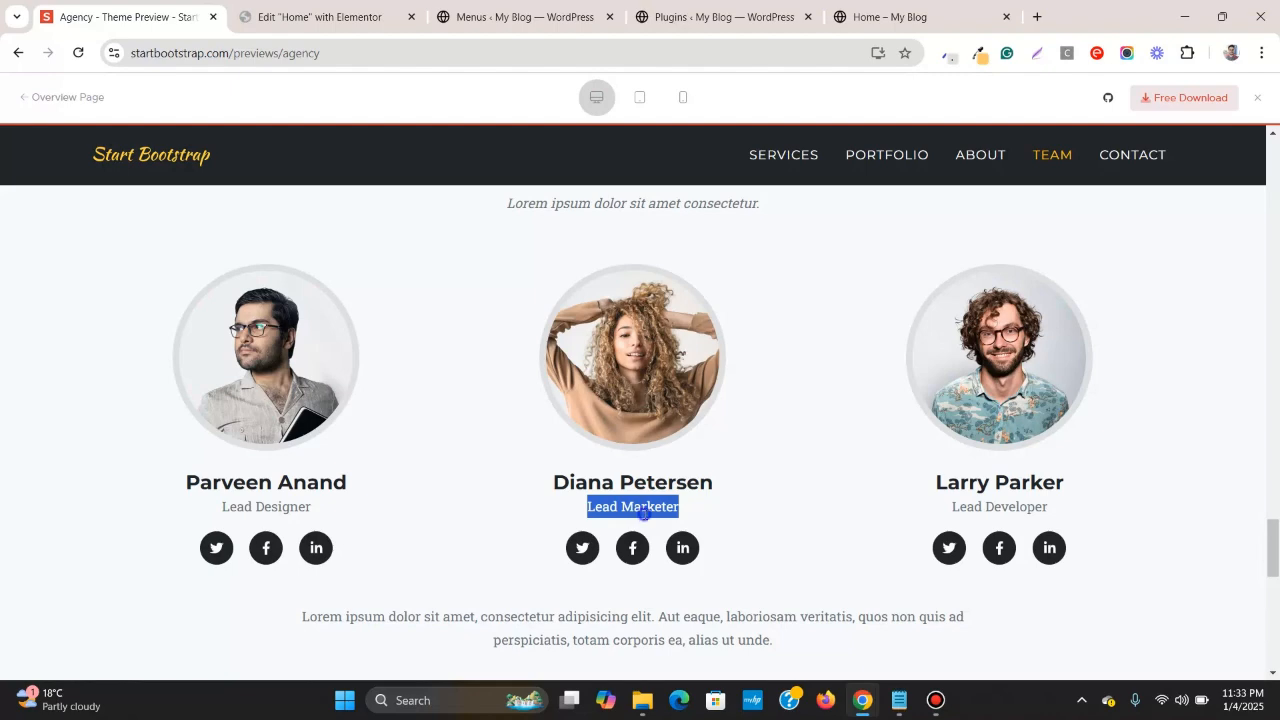
pyautogui.rightClick(646, 513)
pyautogui.click(698, 300)
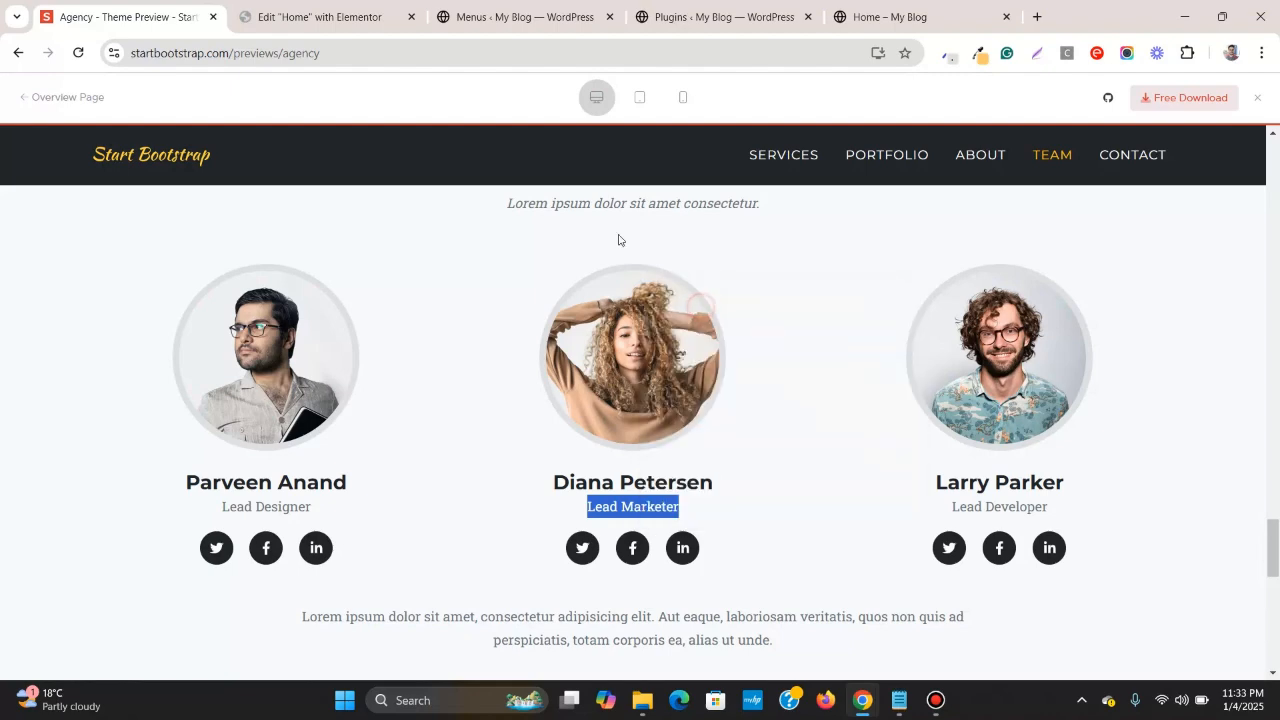
pyautogui.click(300, 14)
pyautogui.click(895, 399)
pyautogui.tripleClick(154, 377)
pyautogui.rightClick(154, 377)
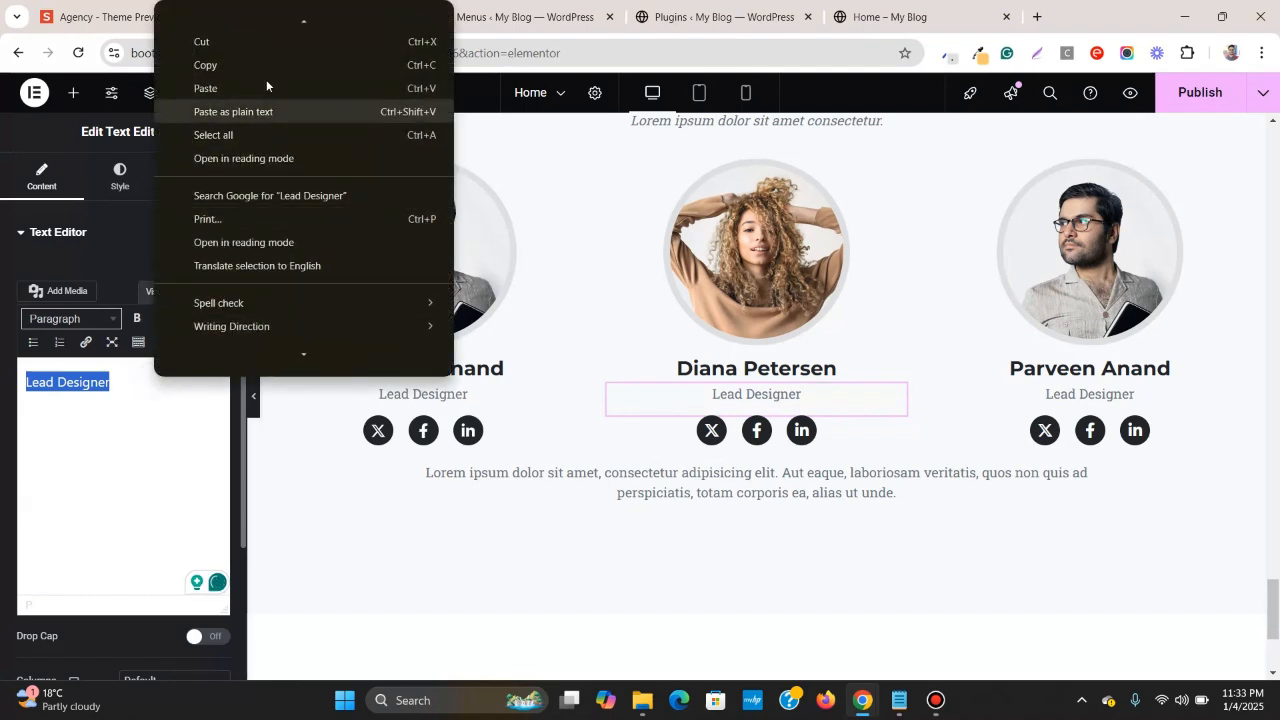
pyautogui.click(269, 108)
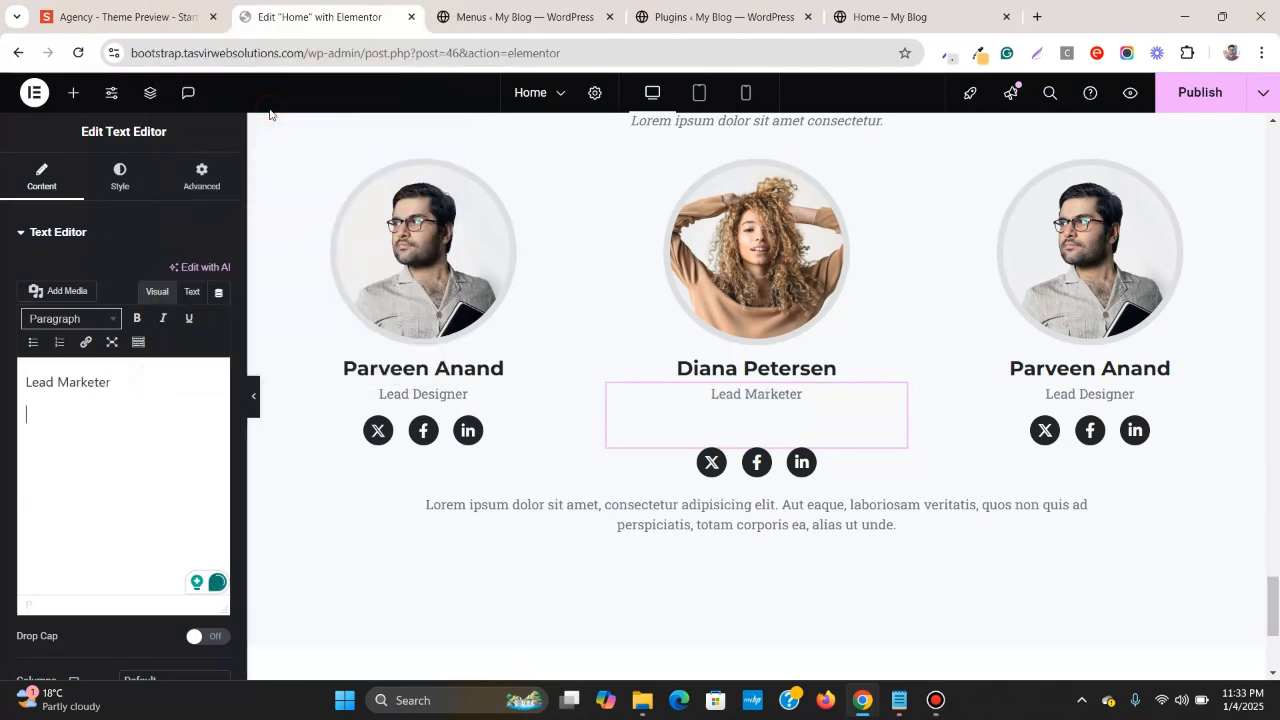
pyautogui.press('BackSpace')
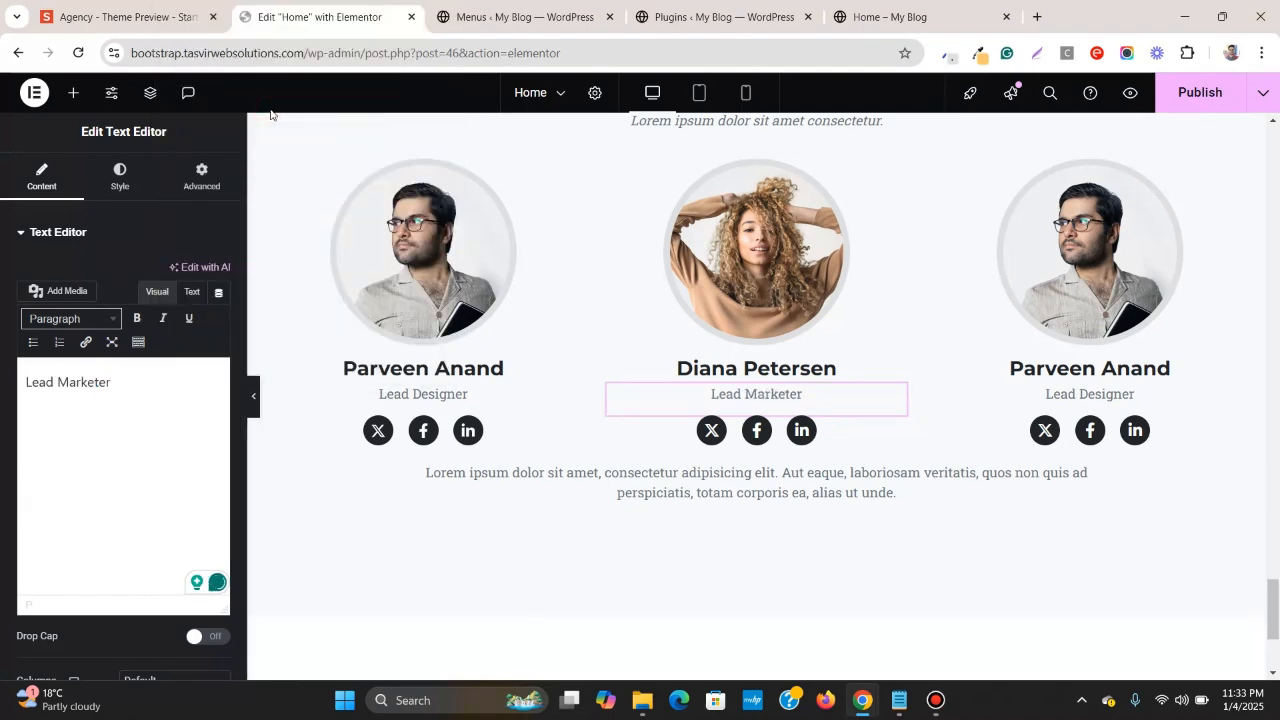
# - Copy the third member's name from the Agency preview and paste it over the third card's heading in Elementor
pyautogui.click(120, 16)
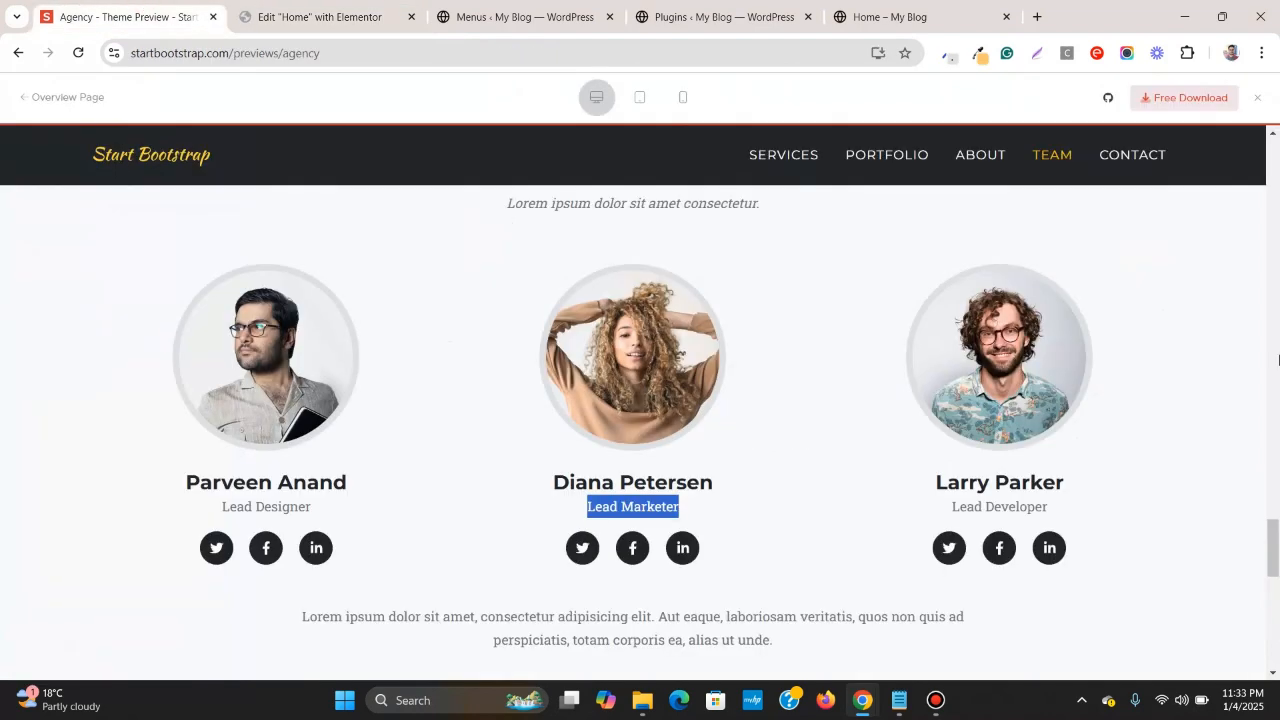
pyautogui.tripleClick(988, 490)
pyautogui.rightClick(988, 490)
pyautogui.click(1039, 278)
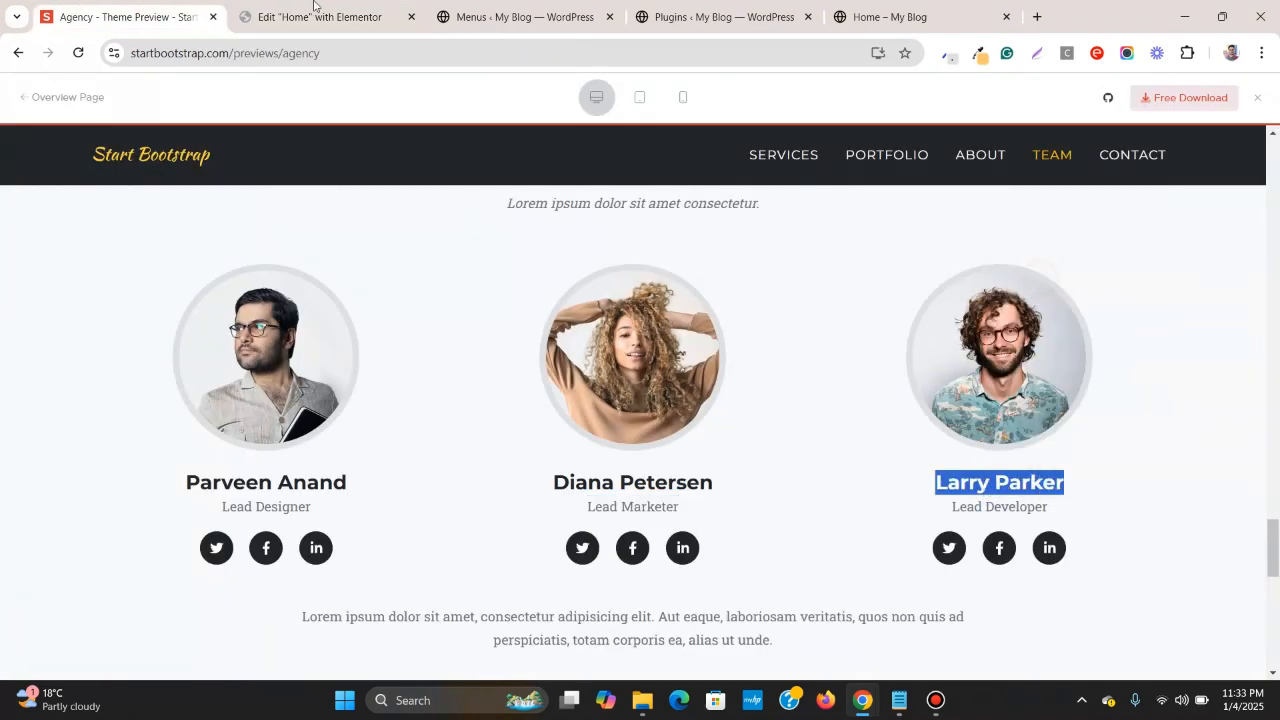
pyautogui.click(320, 16)
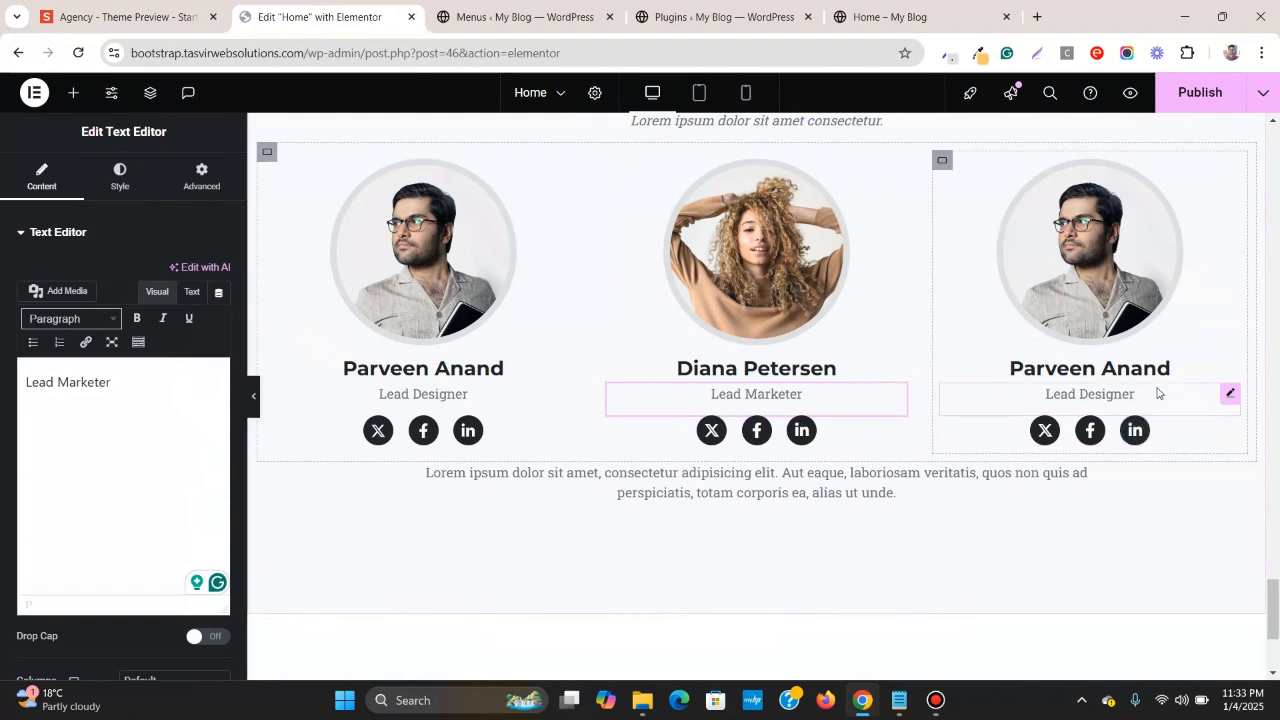
pyautogui.click(1228, 357)
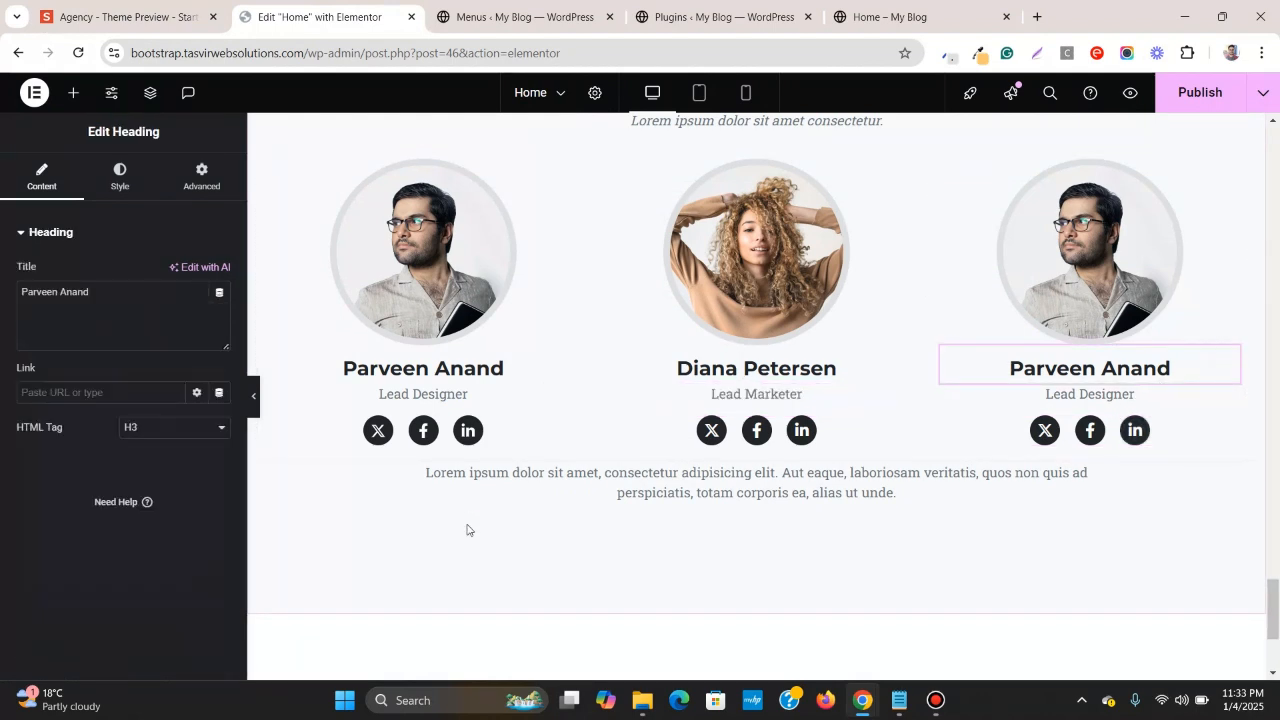
pyautogui.tripleClick(60, 297)
pyautogui.rightClick(60, 303)
pyautogui.click(171, 449)
# - Replace the third card's role text with Lead Developer copied from the Agency preview, removing the extra blank line
pyautogui.click(120, 12)
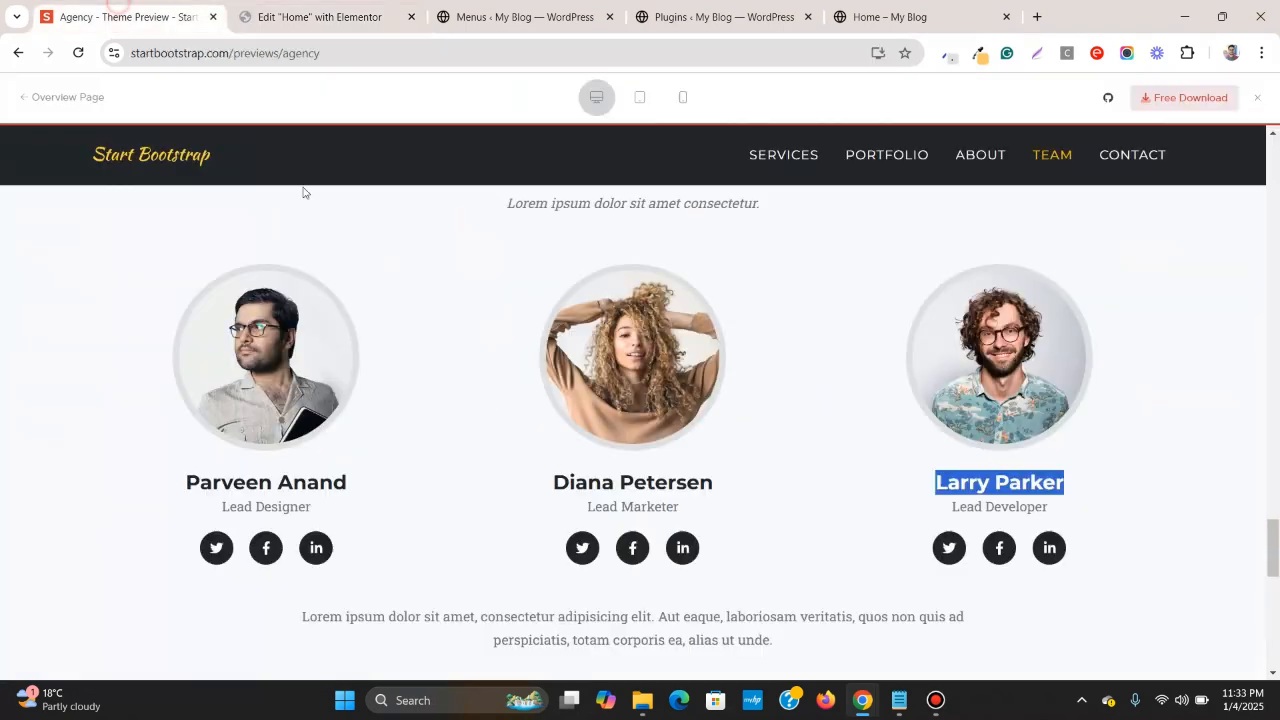
pyautogui.doubleClick(1018, 506)
pyautogui.tripleClick(1018, 506)
pyautogui.rightClick(1030, 516)
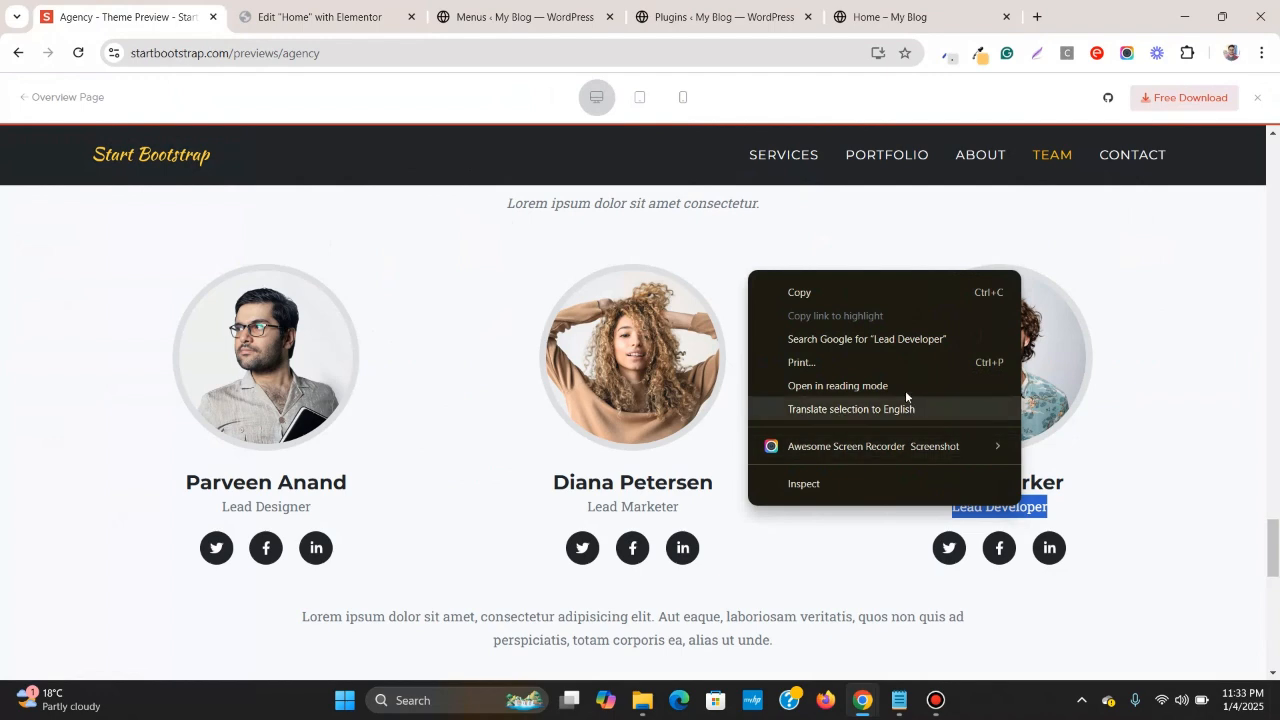
pyautogui.click(878, 288)
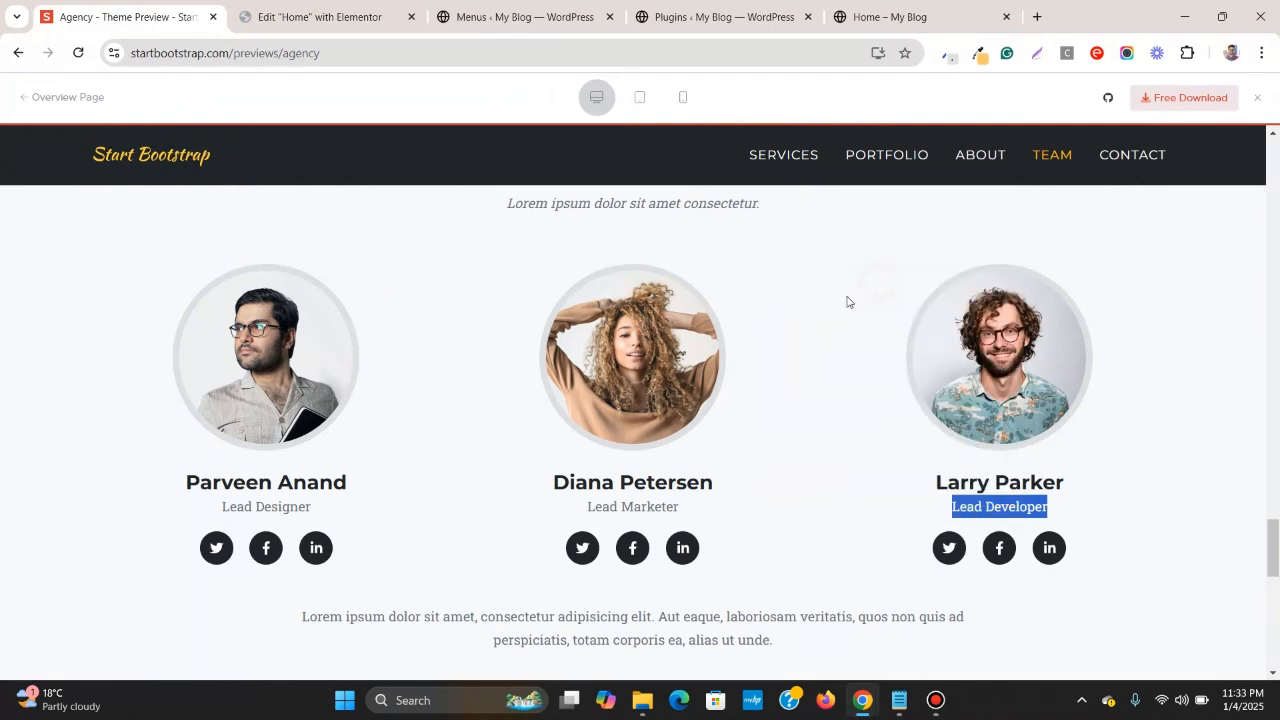
pyautogui.click(254, 15)
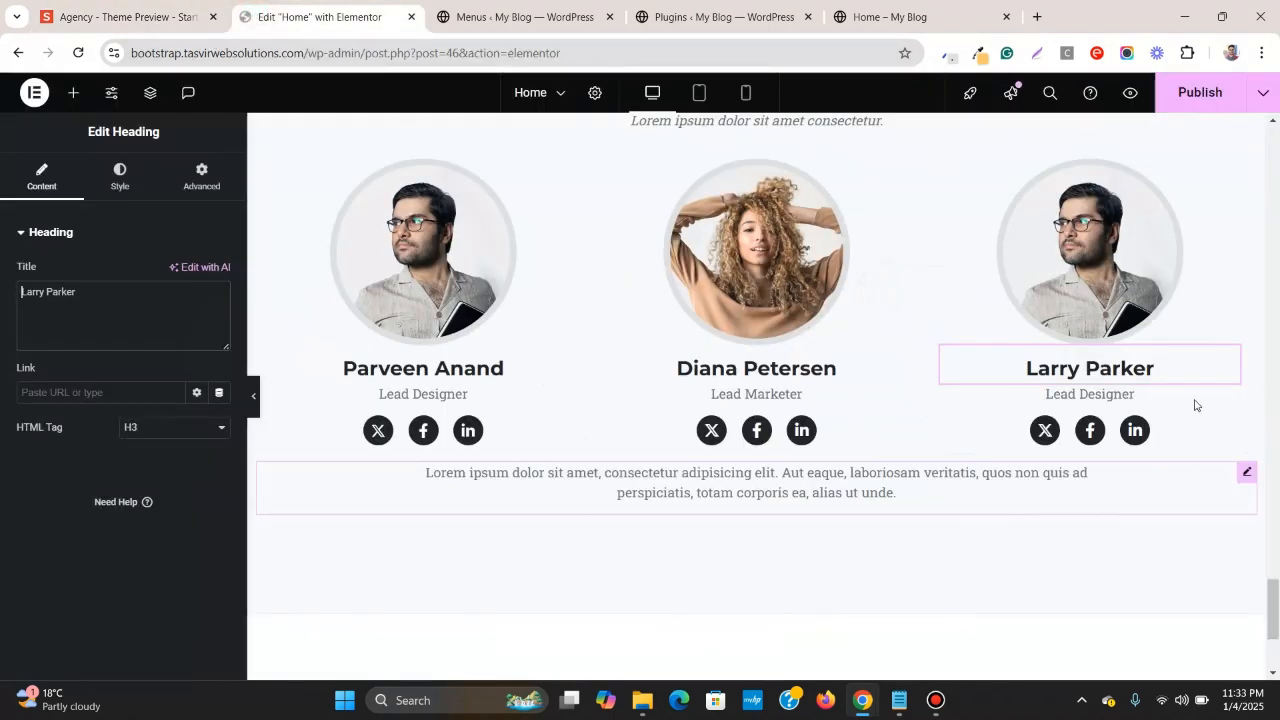
pyautogui.click(1228, 398)
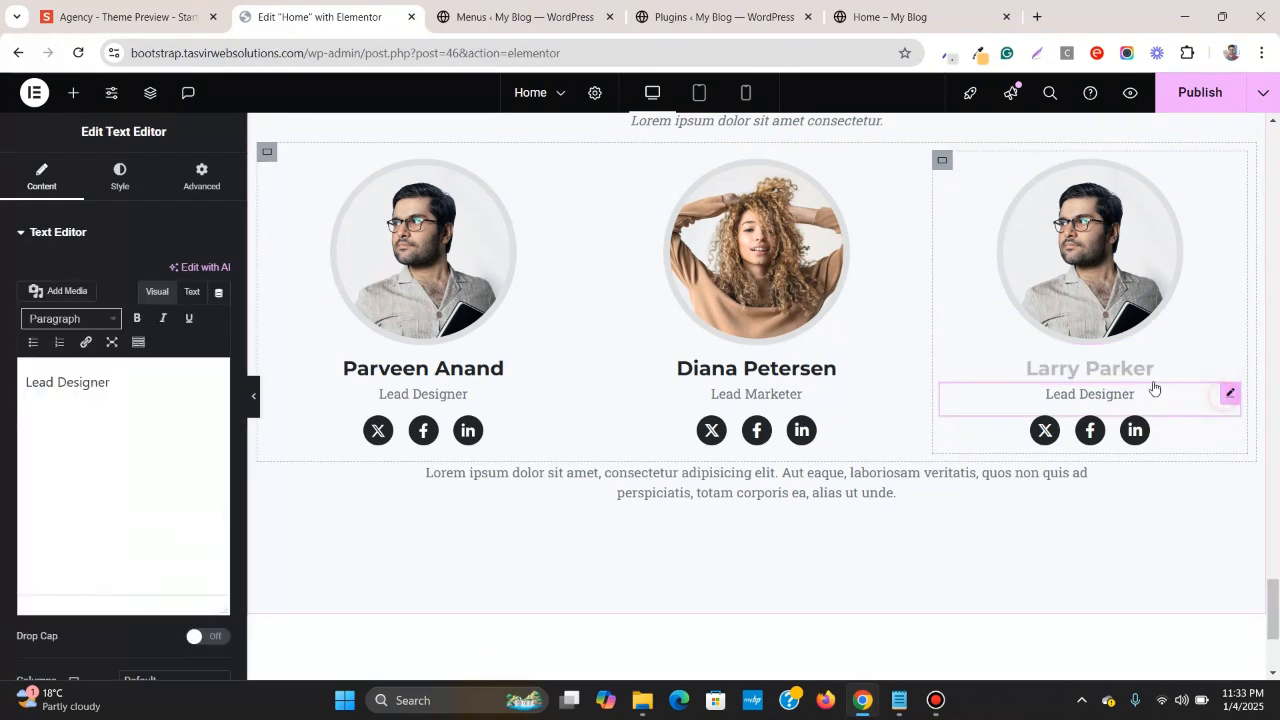
pyautogui.tripleClick(74, 383)
pyautogui.rightClick(74, 385)
pyautogui.click(196, 162)
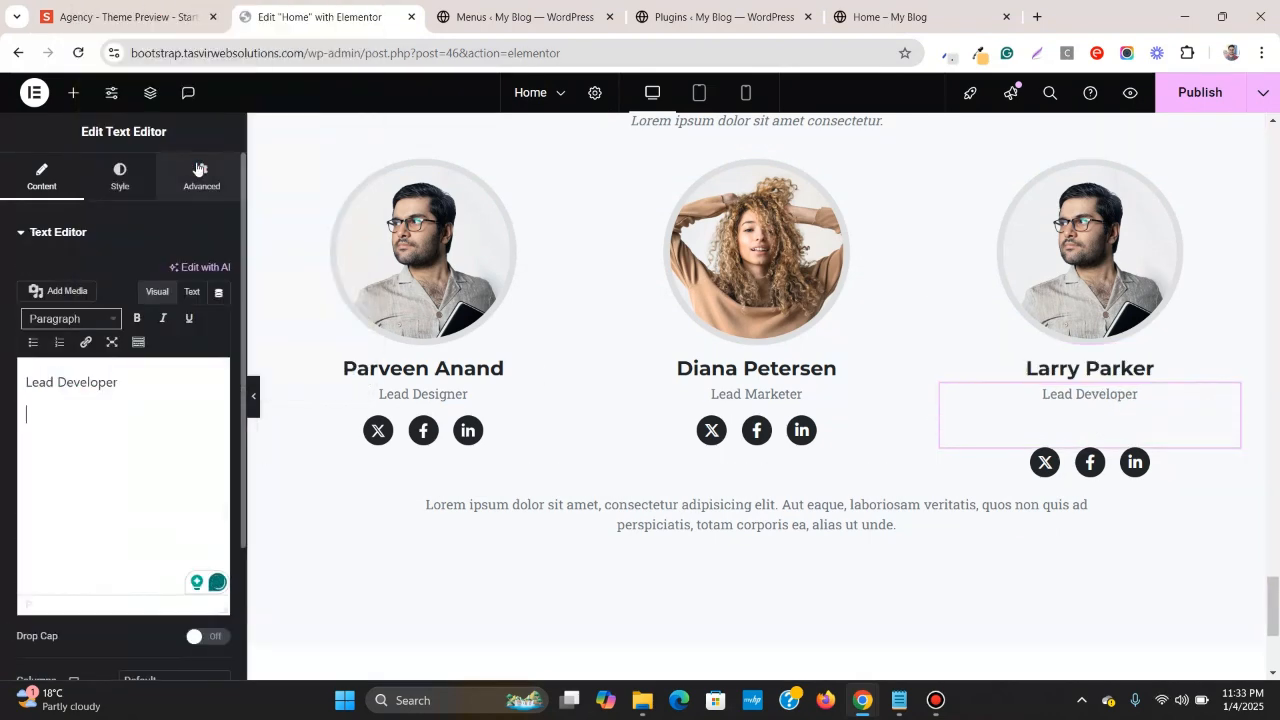
pyautogui.press('BackSpace')
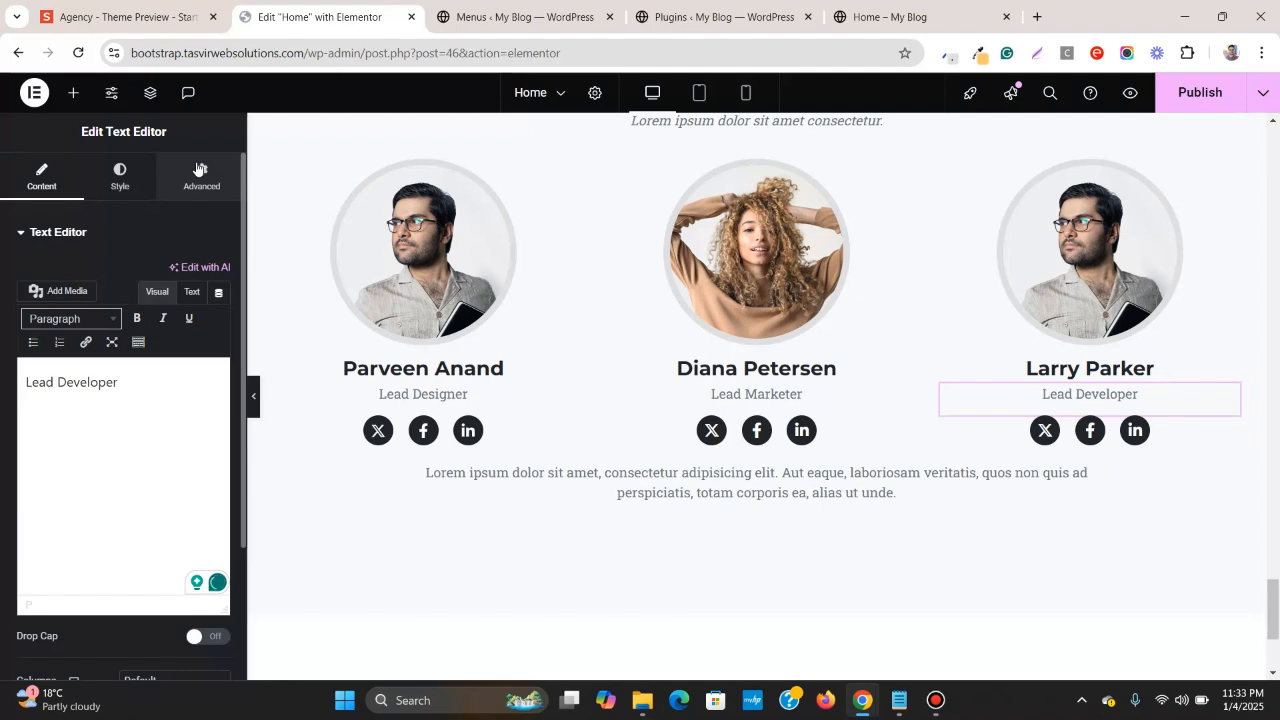
# - Replace the third team member's photo by uploading JPG file 3 from the team folder to the media library and selecting it
pyautogui.click(1116, 193)
pyautogui.click(114, 314)
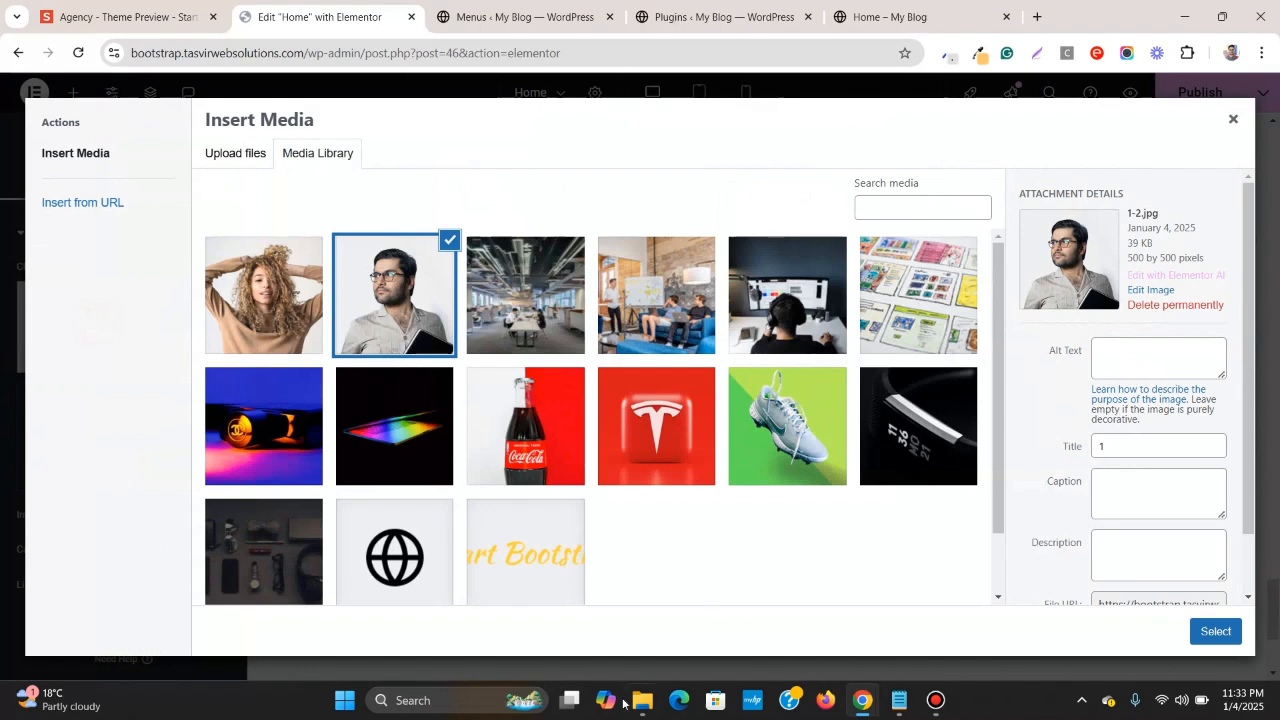
pyautogui.moveTo(640, 700)
pyautogui.click(938, 616)
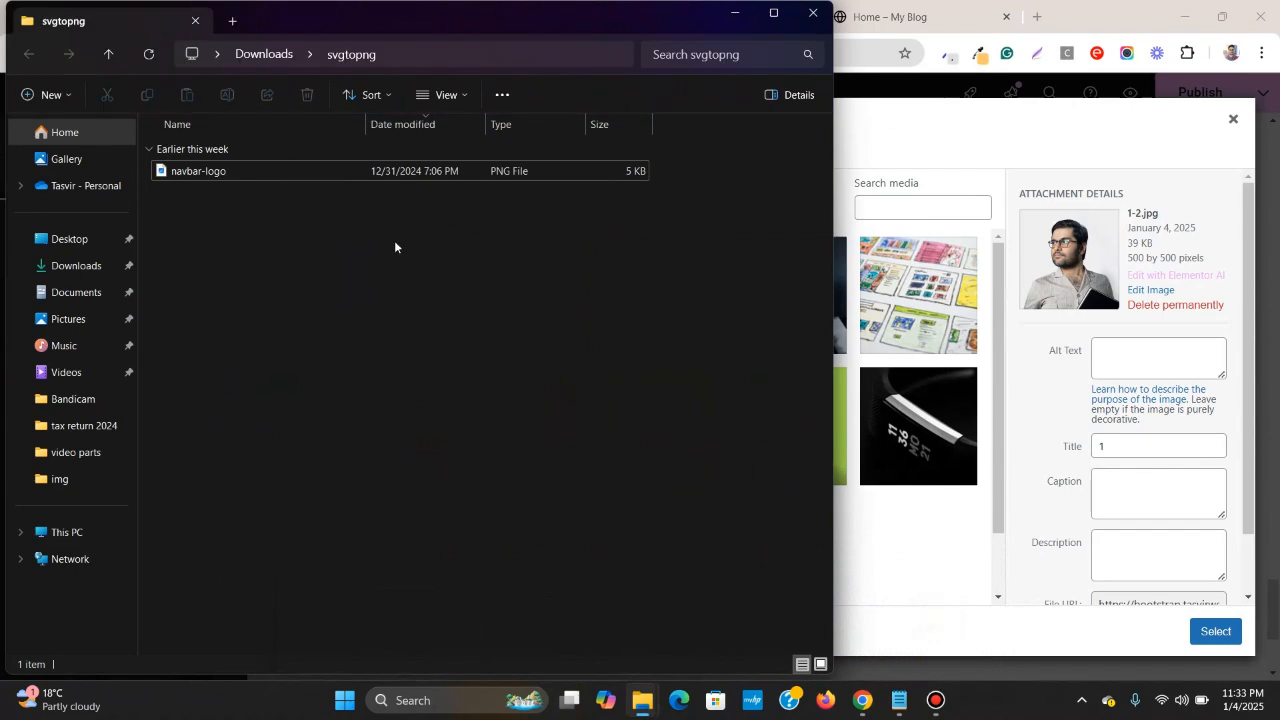
pyautogui.click(735, 13)
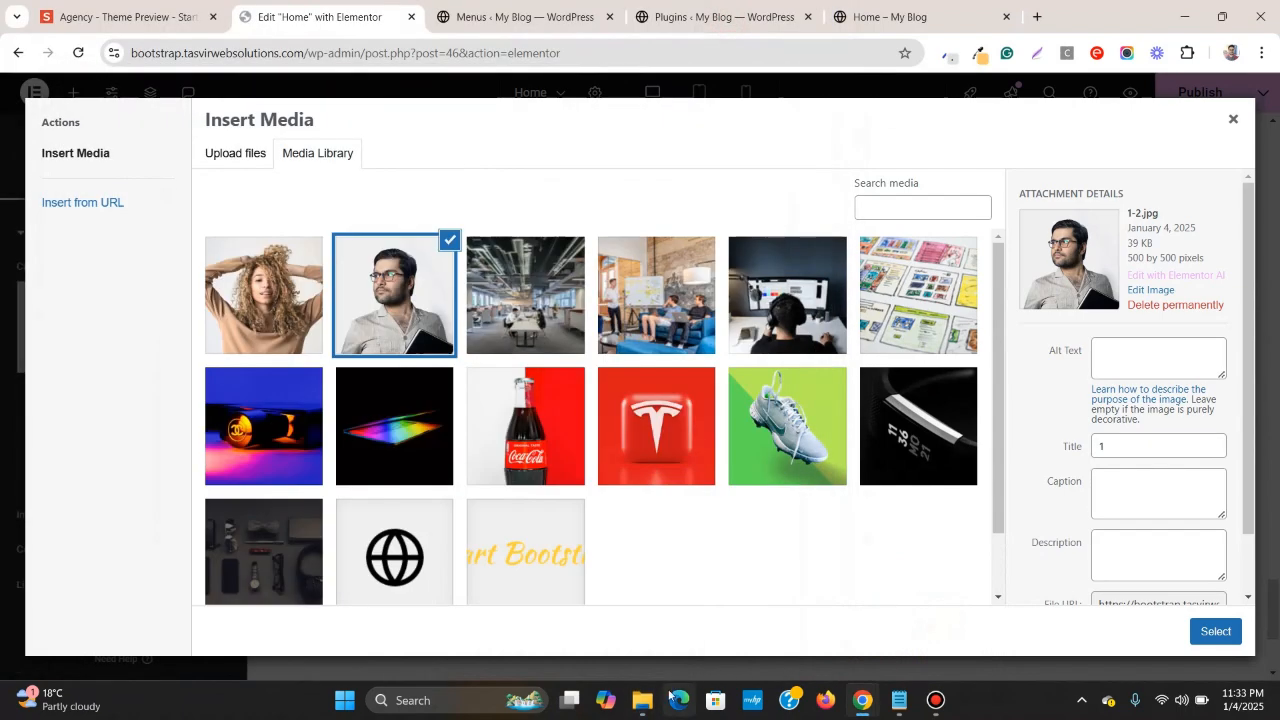
pyautogui.moveTo(655, 700)
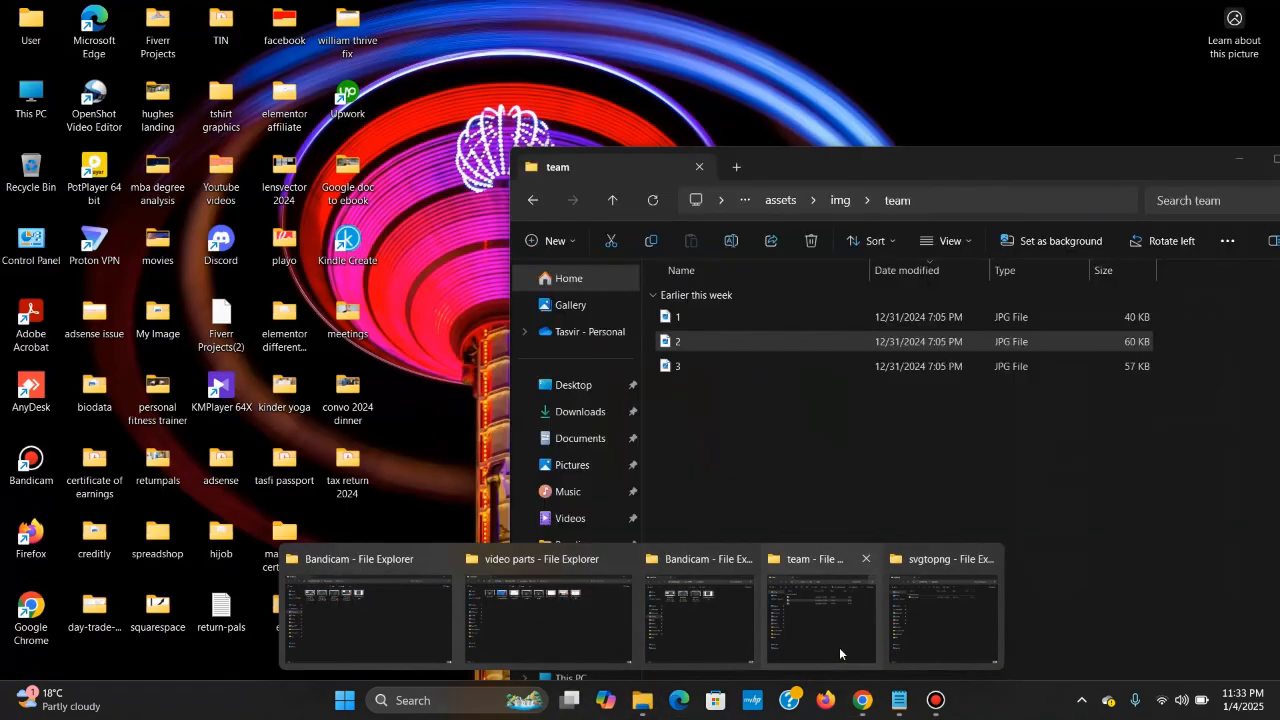
pyautogui.click(839, 647)
pyautogui.click(734, 370)
pyautogui.moveTo(732, 369); pyautogui.dragTo(330, 300)
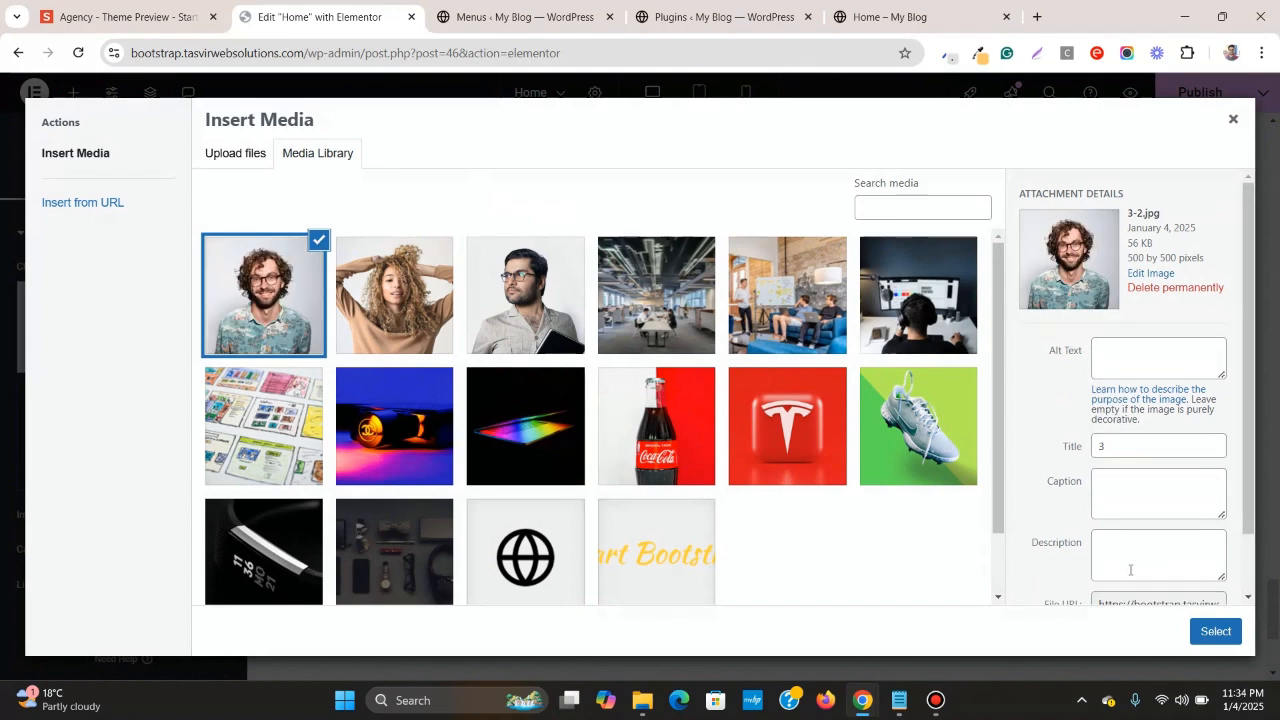
pyautogui.click(1201, 630)
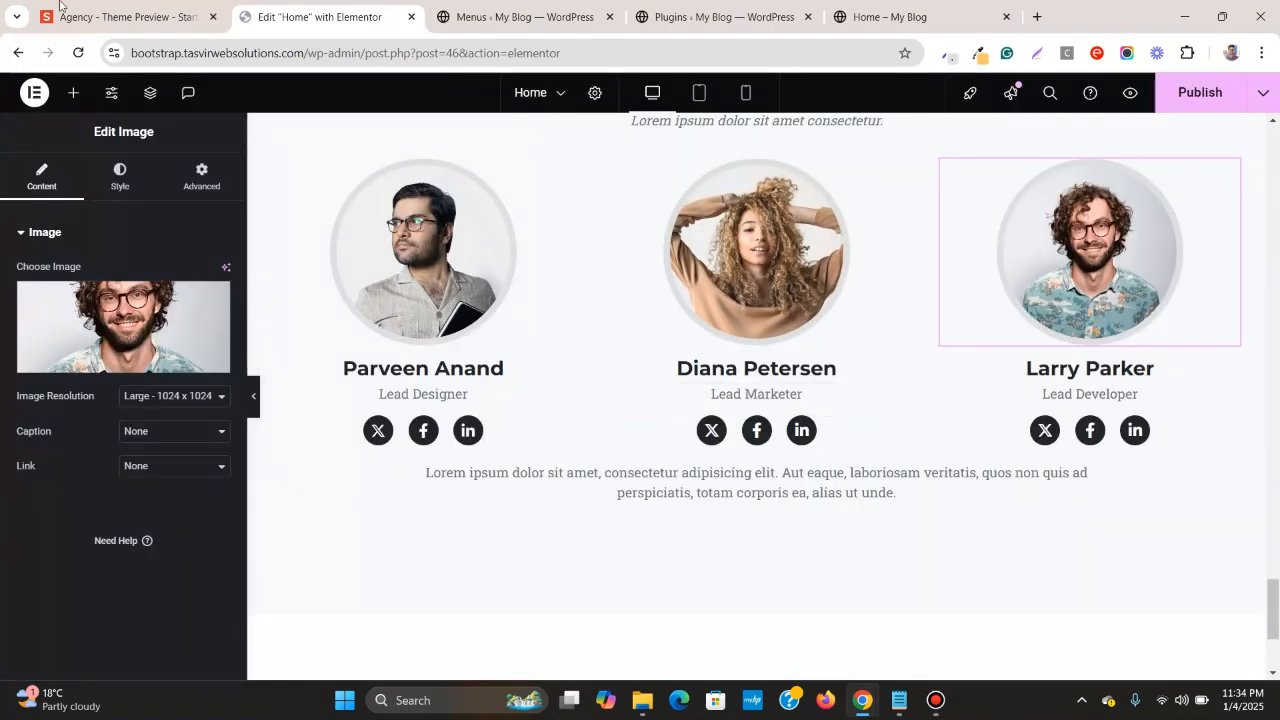
# - Compare the team section with the Agency preview and set the closing paragraph's unlinked top margin to 30 px in Elementor
pyautogui.hotkey('ctrl', 'shift', 'Tab')
pyautogui.scroll(-3, 665, 445)
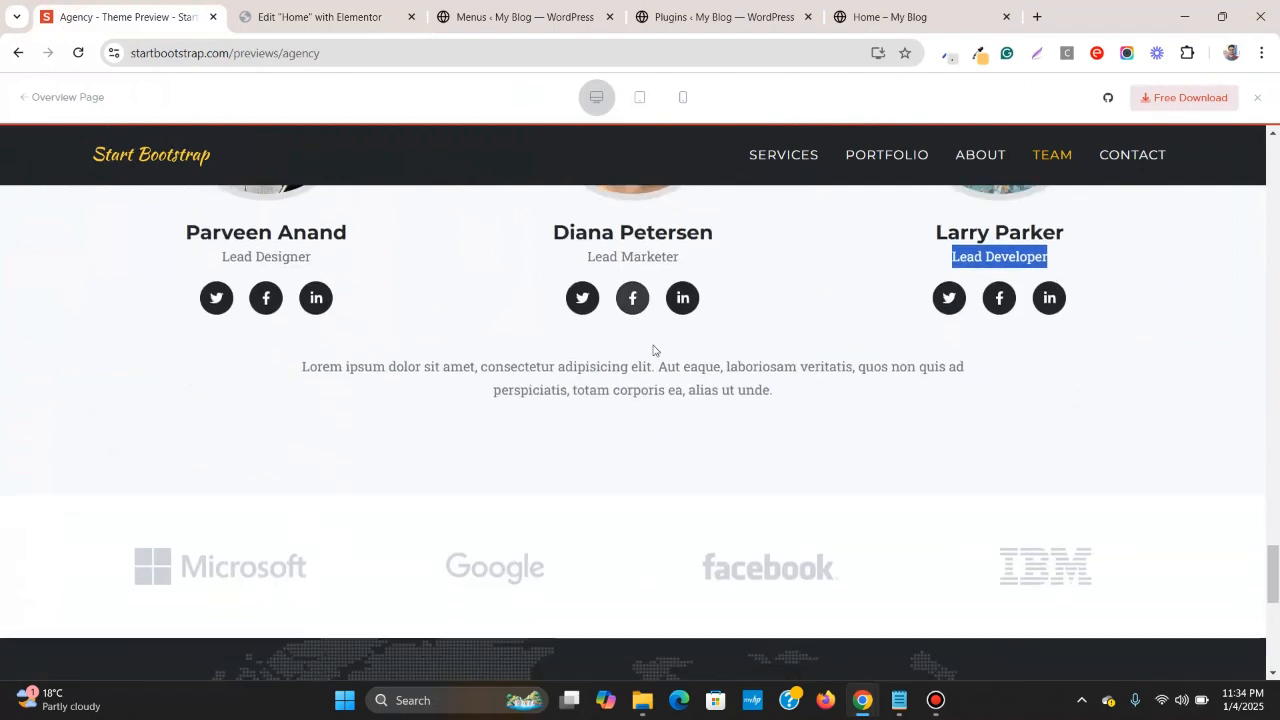
pyautogui.click(322, 12)
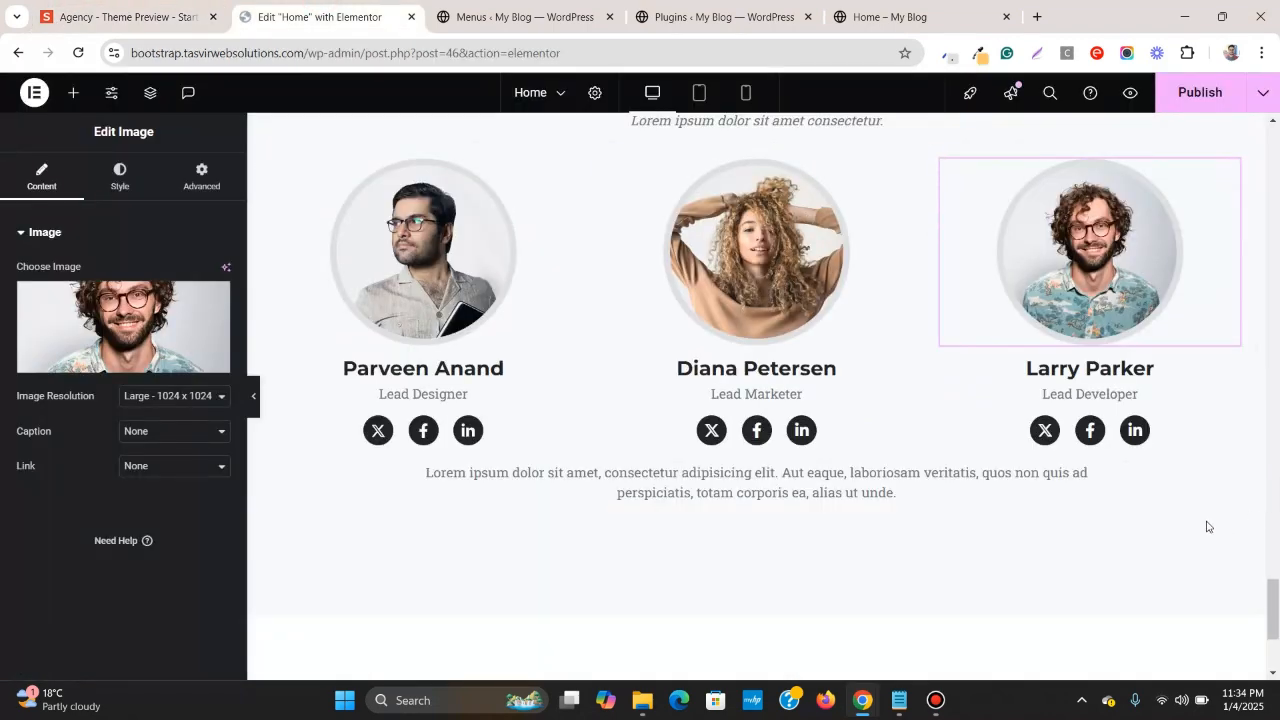
pyautogui.click(1248, 480)
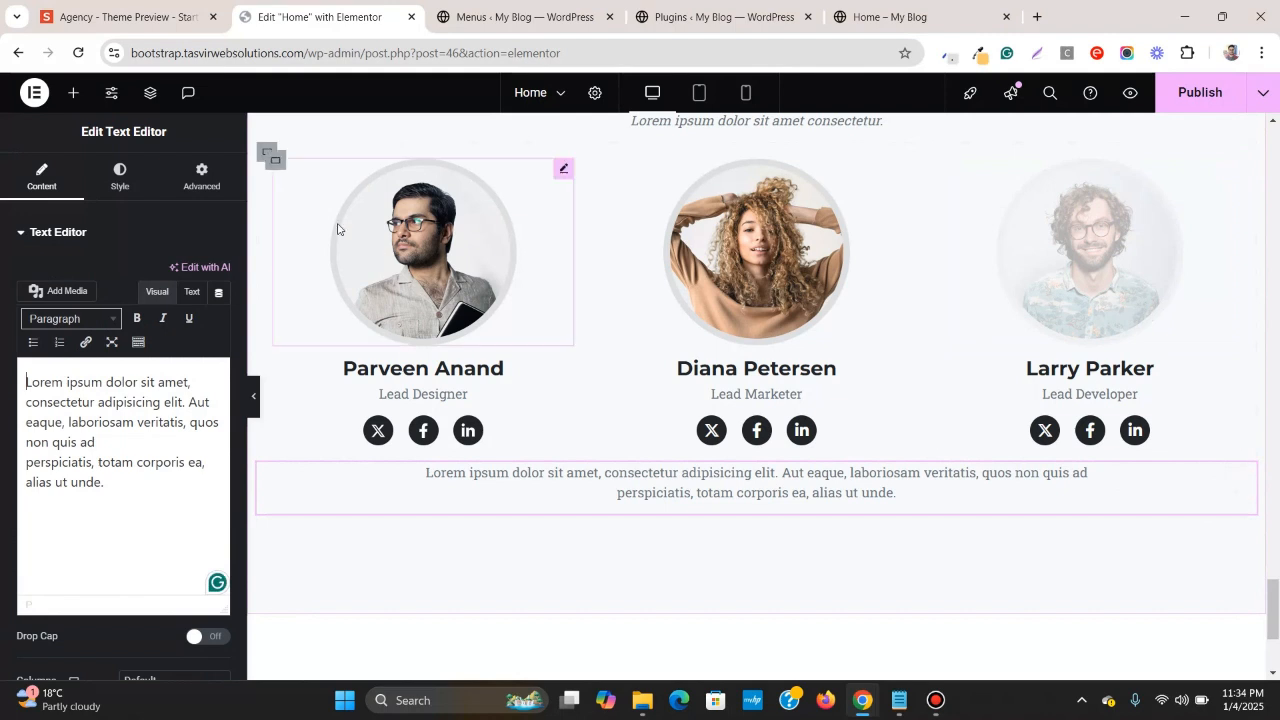
pyautogui.click(221, 190)
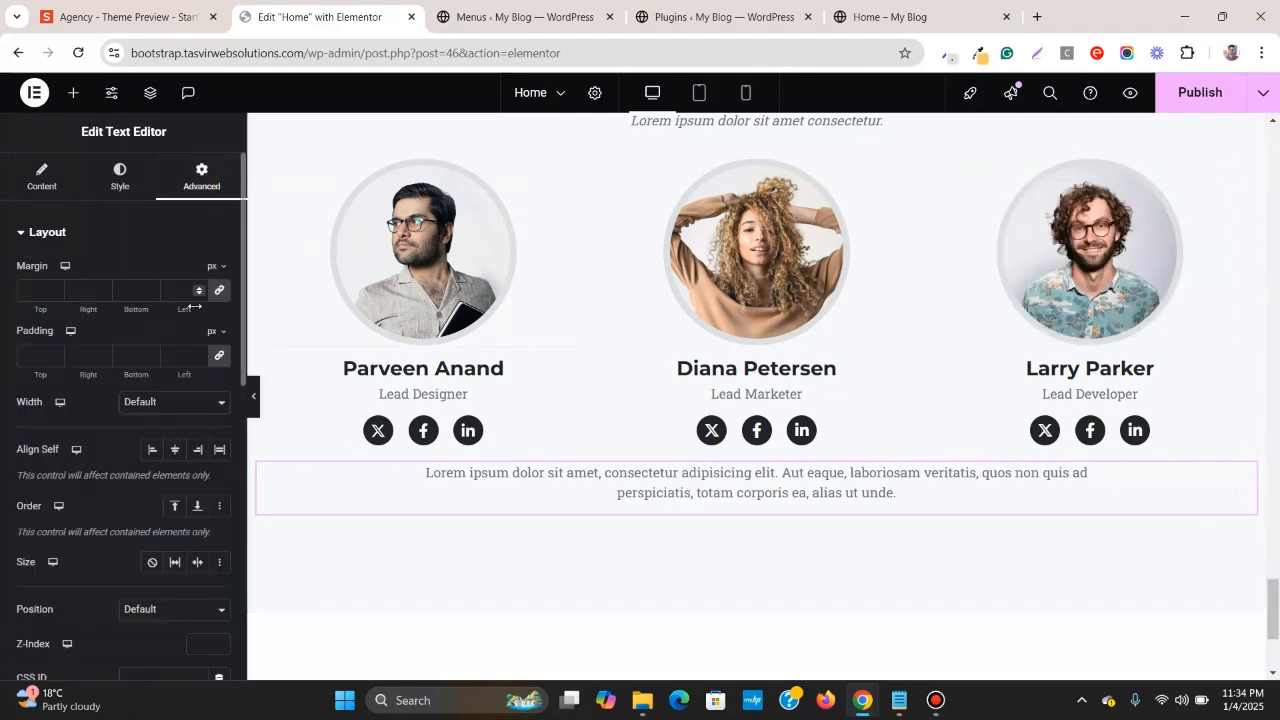
pyautogui.click(219, 290)
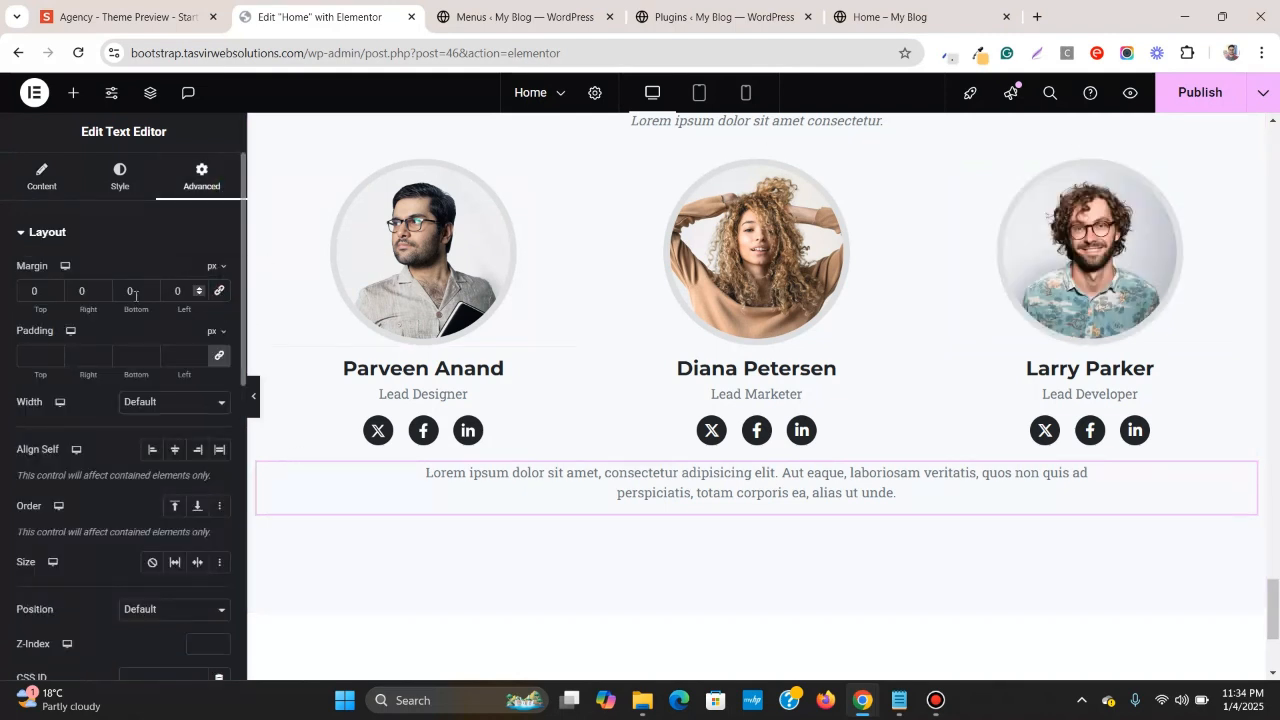
pyautogui.click(20, 291)
pyautogui.write('3')
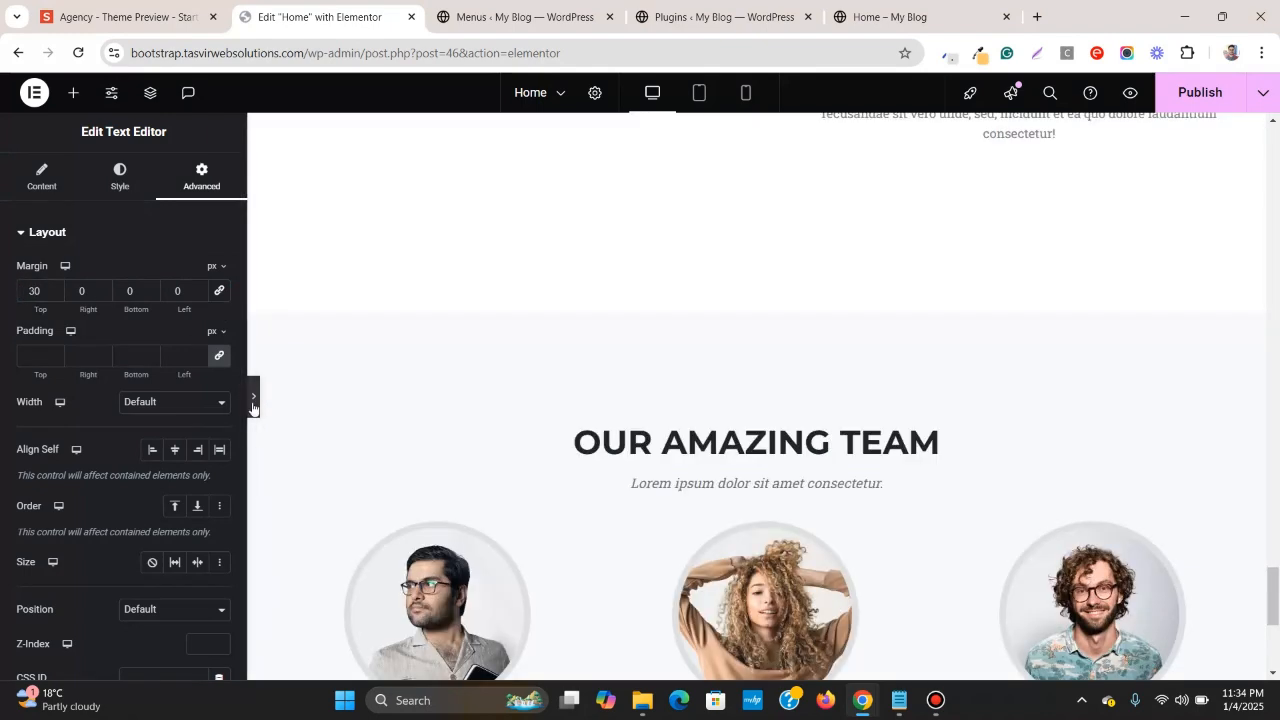
# - Review the team section at full width with the editing panel hidden, and publish the page
pyautogui.click(253, 405)
pyautogui.scroll(-4, 295, 368)
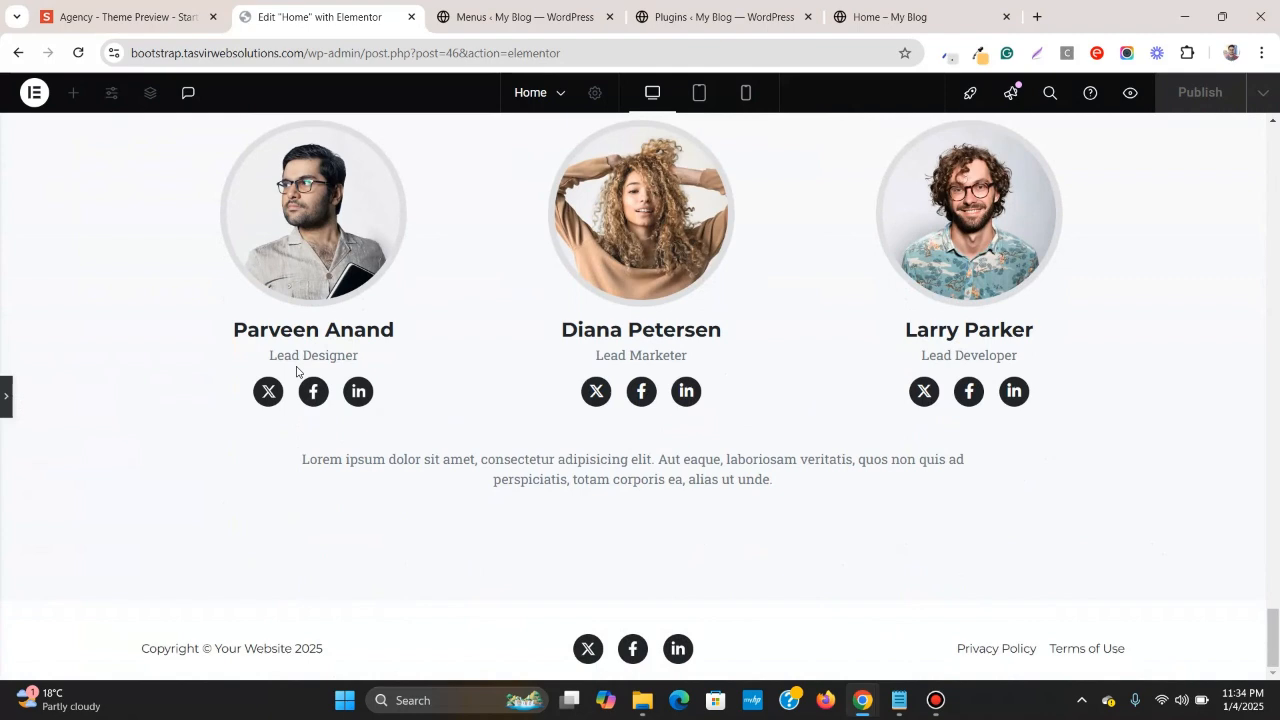
pyautogui.scroll(4, 297, 372)
pyautogui.scroll(-3, 295, 371)
pyautogui.click(2, 417)
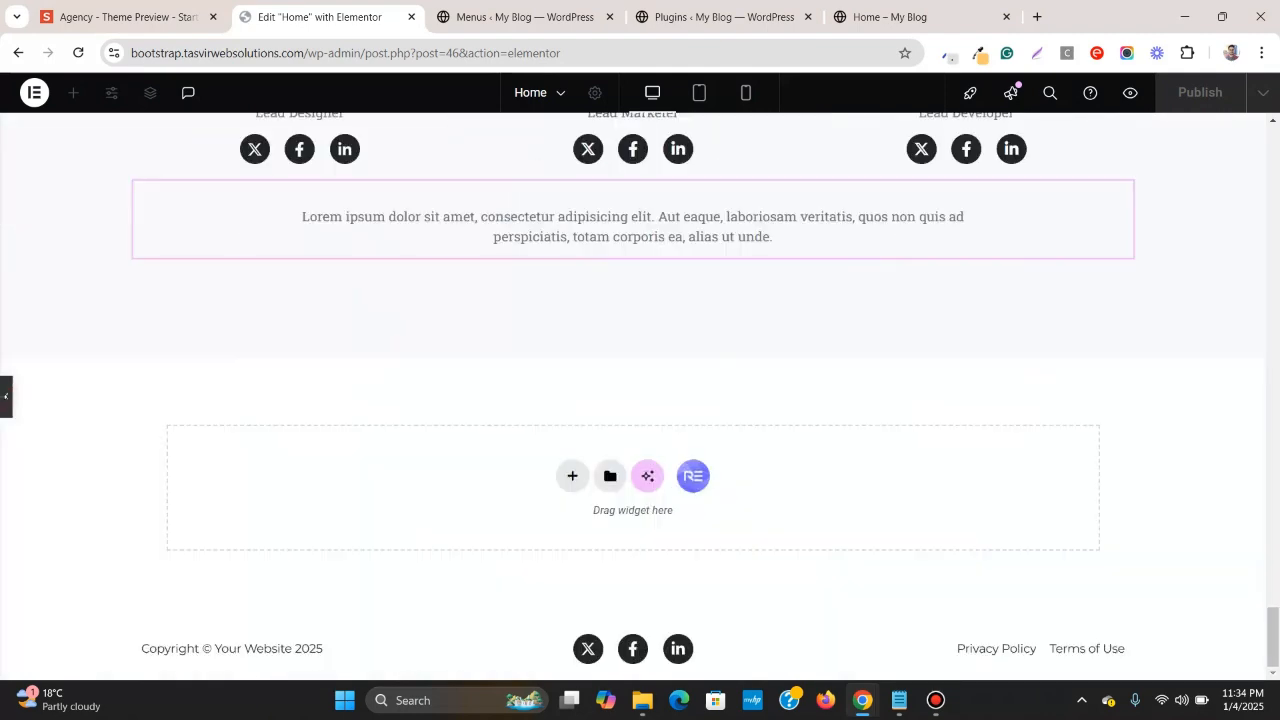
pyautogui.click(1222, 95)
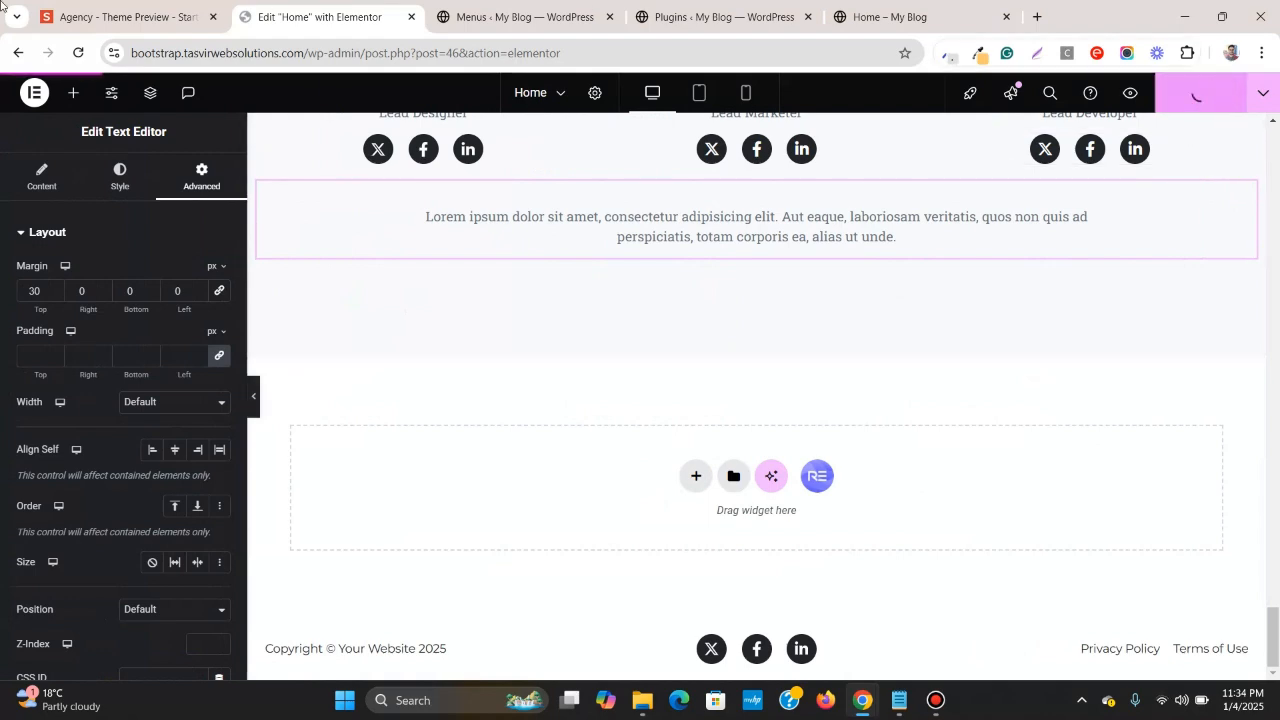
# - Check the client logo strip in the Agency preview and add a single-column container below the team section in Elementor
pyautogui.click(128, 17)
pyautogui.scroll(-1, 622, 287)
pyautogui.scroll(-3, 620, 286)
pyautogui.scroll(2, 600, 300)
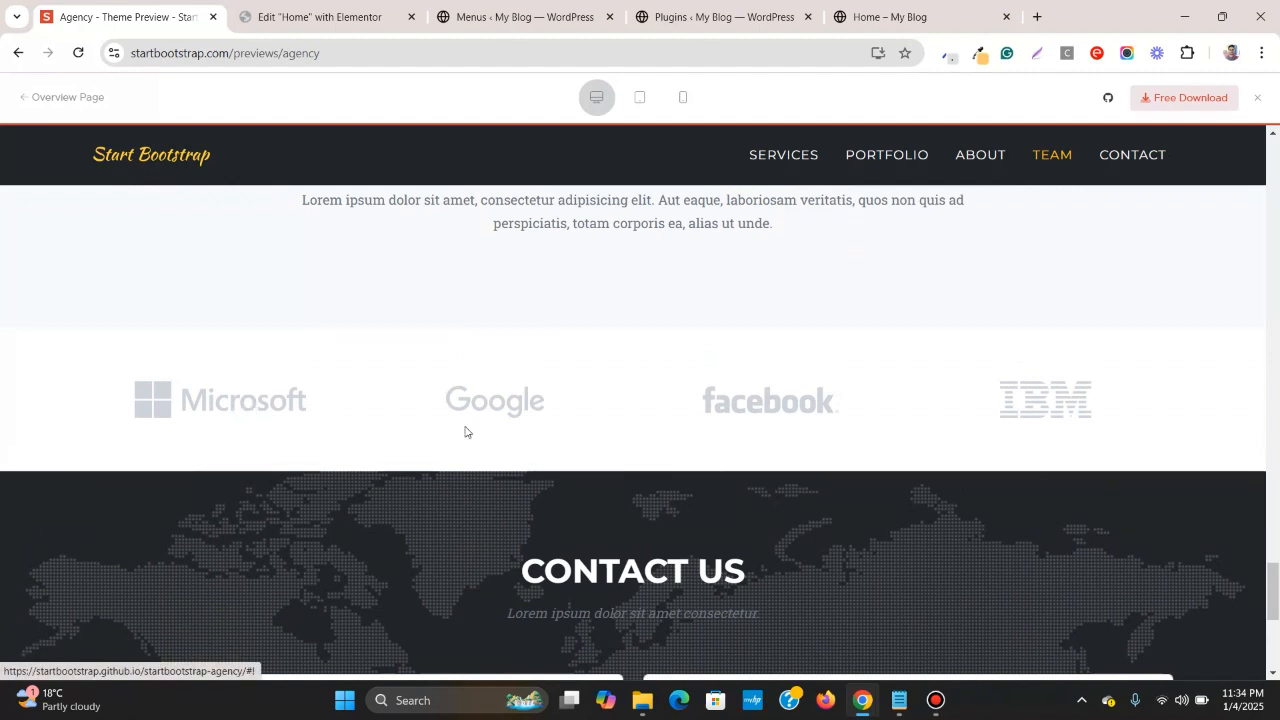
pyautogui.click(256, 10)
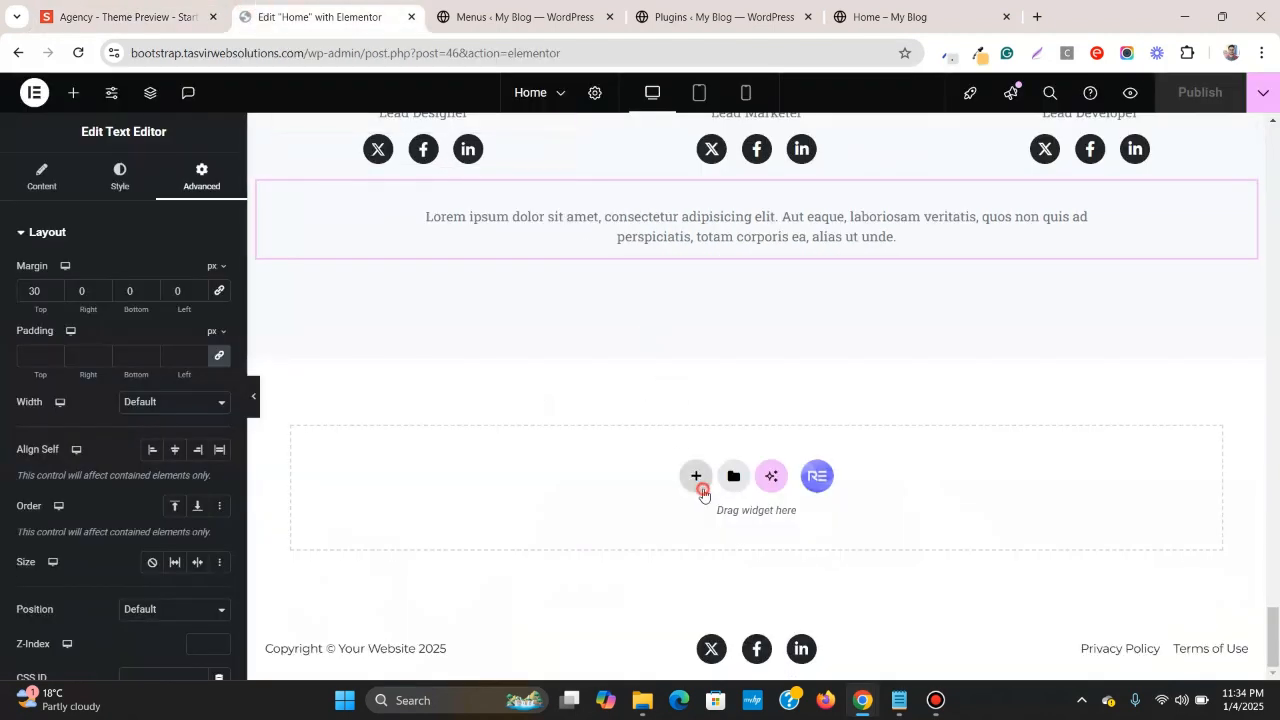
pyautogui.click(696, 476)
pyautogui.click(672, 537)
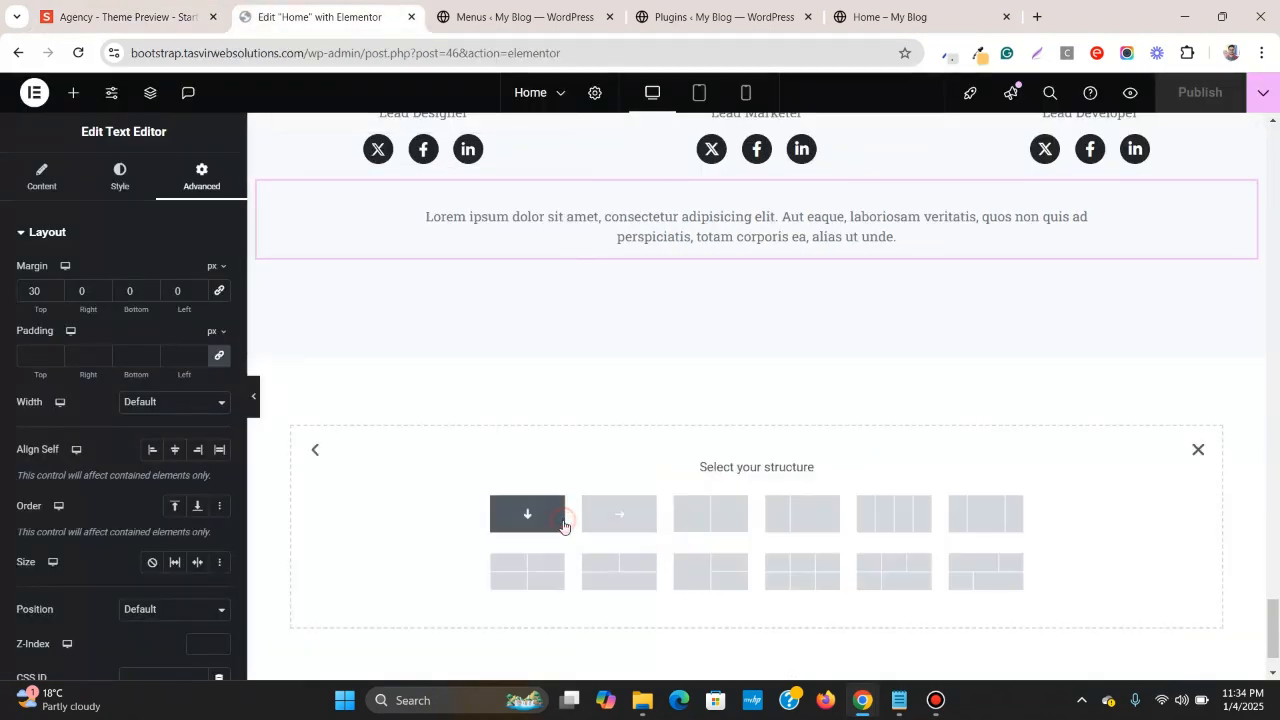
pyautogui.click(563, 527)
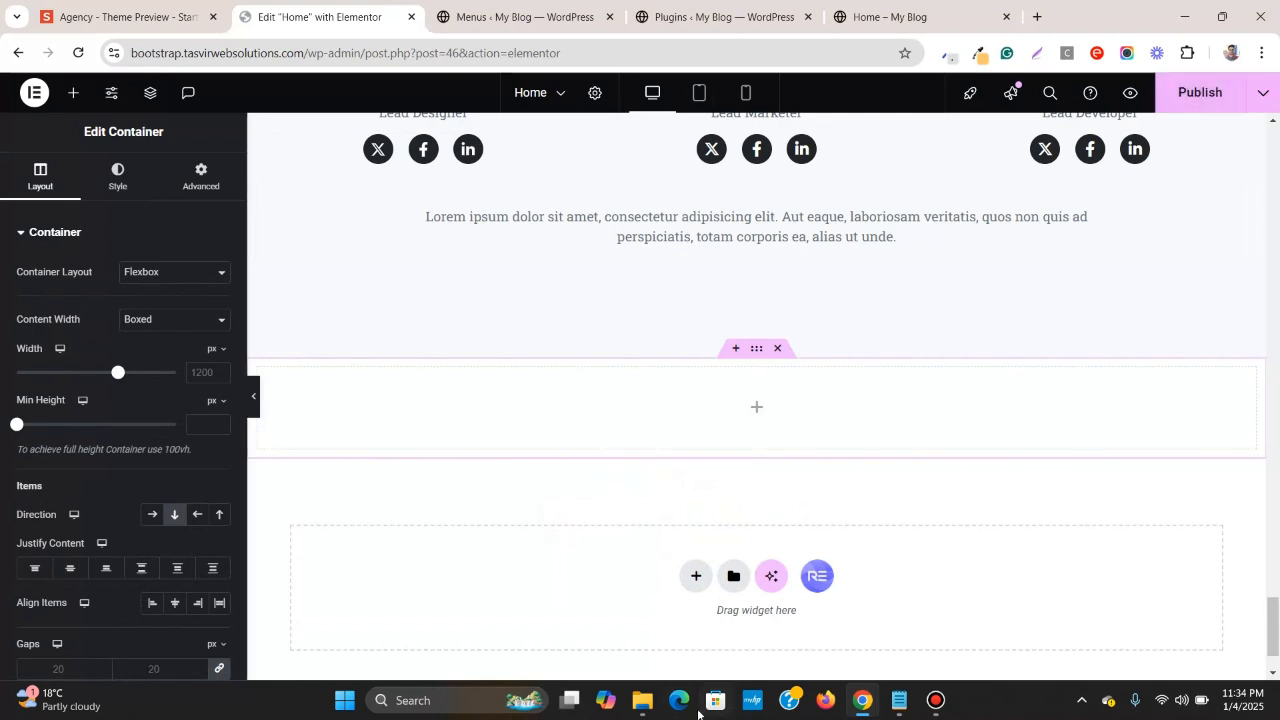
# - Set the new container's unlinked padding to 50 px top and bottom and 10 px right and left
pyautogui.click(180, 16)
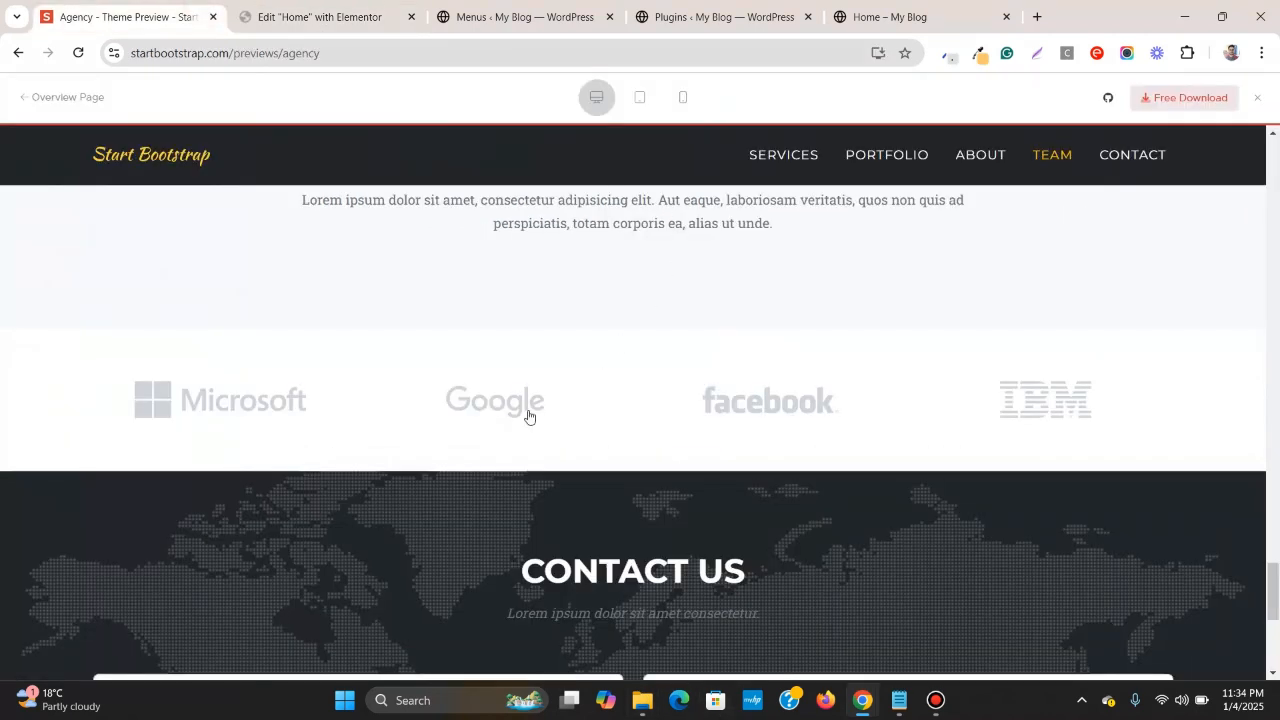
pyautogui.click(259, 6)
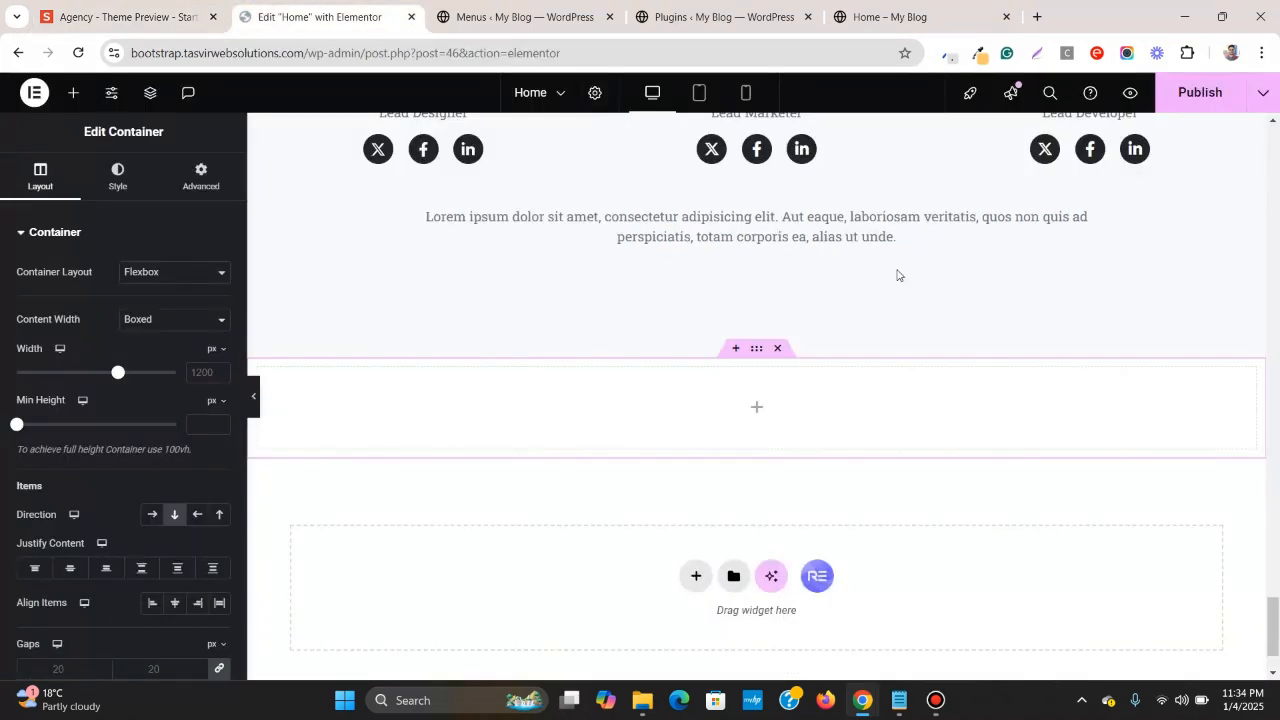
pyautogui.click(201, 176)
pyautogui.click(220, 357)
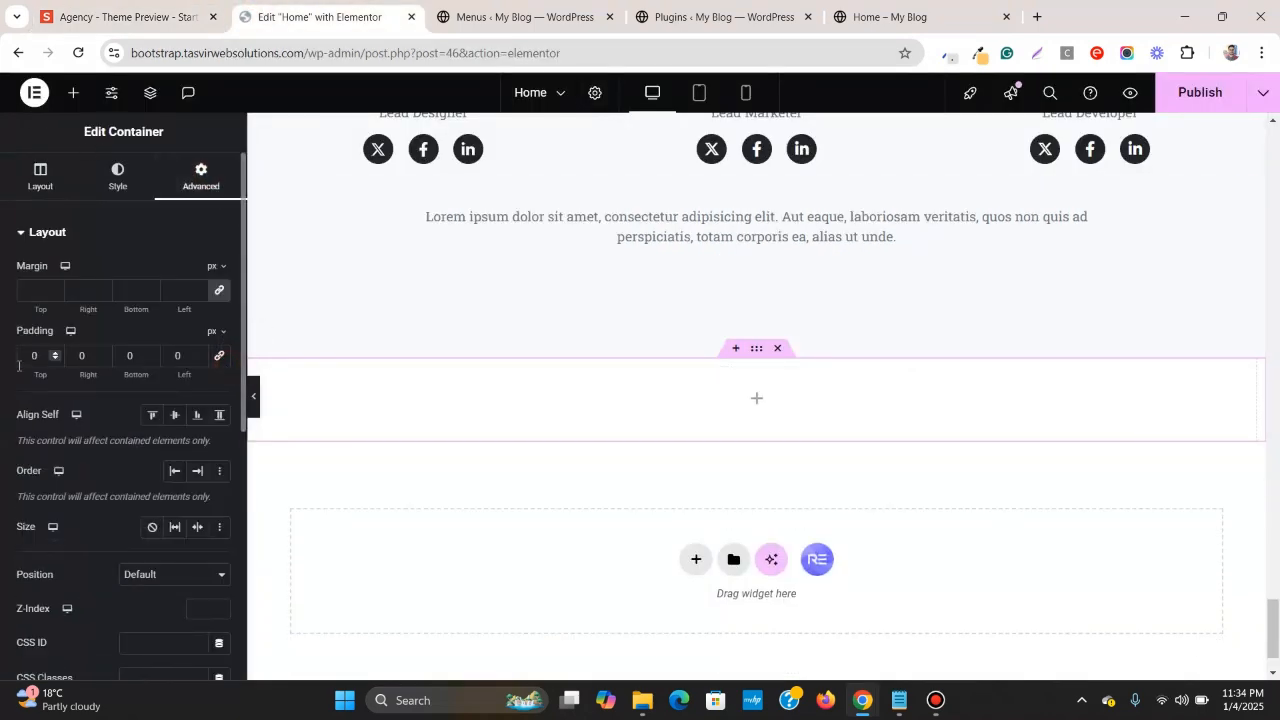
pyautogui.write('5')
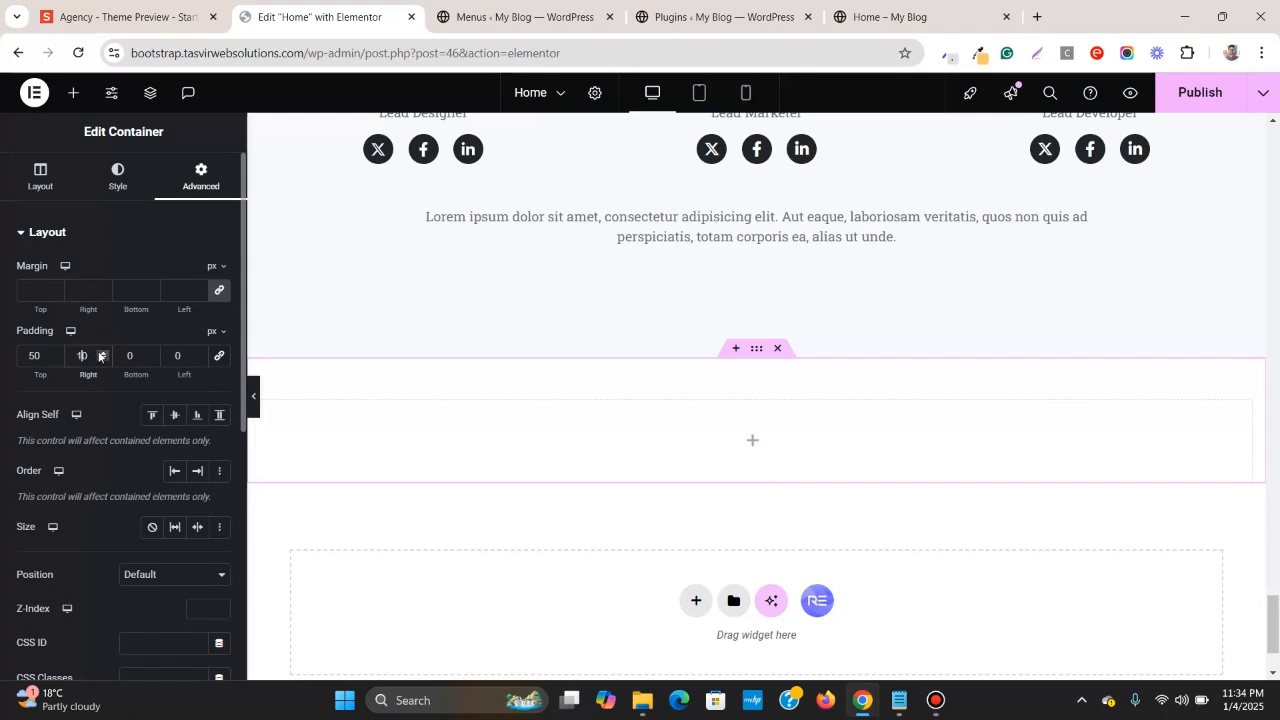
pyautogui.write('1')
pyautogui.click(166, 358)
pyautogui.click(121, 356)
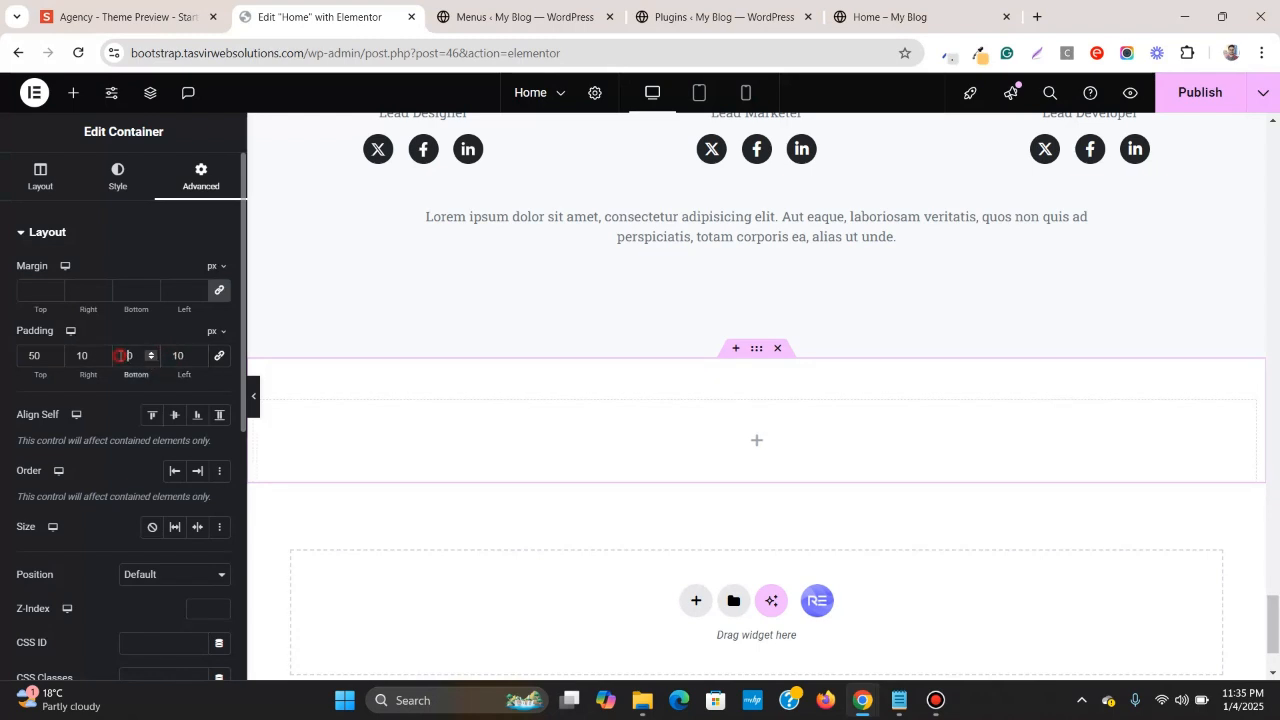
pyautogui.write('5')
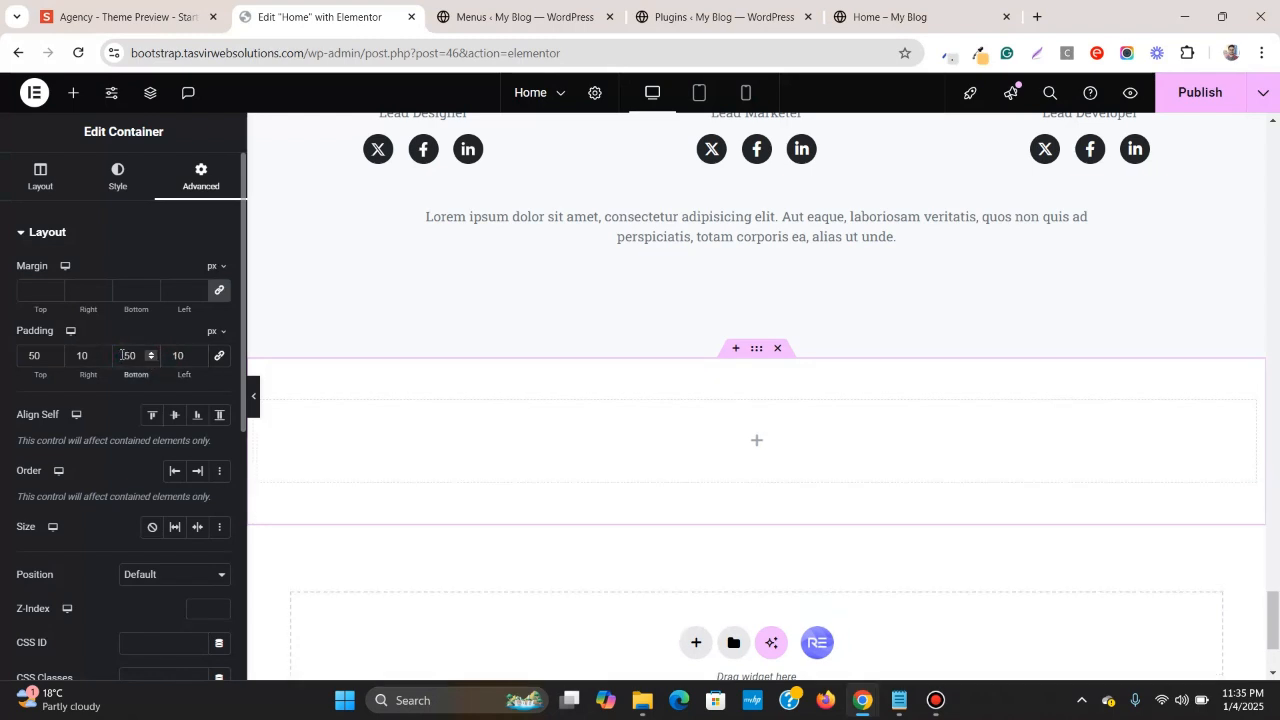
# - Add an Image widget to the new container and open the media library to choose its image
pyautogui.click(76, 94)
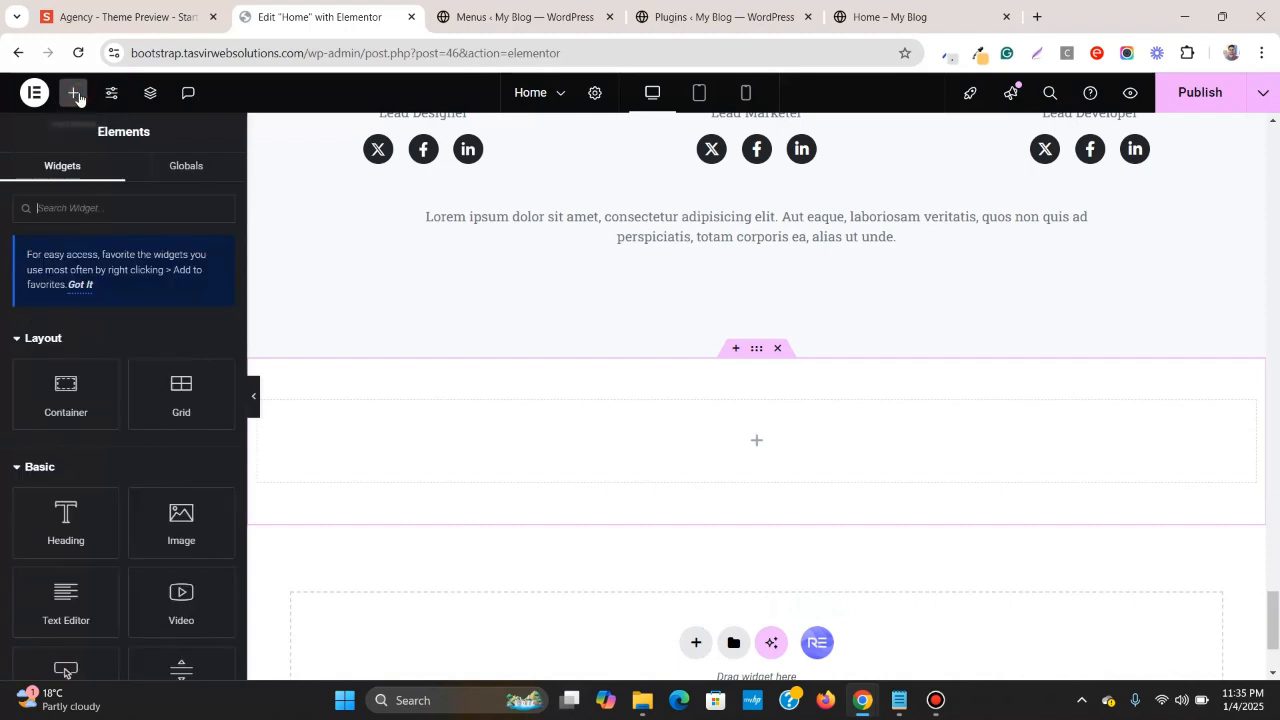
pyautogui.moveTo(136, 548); pyautogui.dragTo(593, 482)
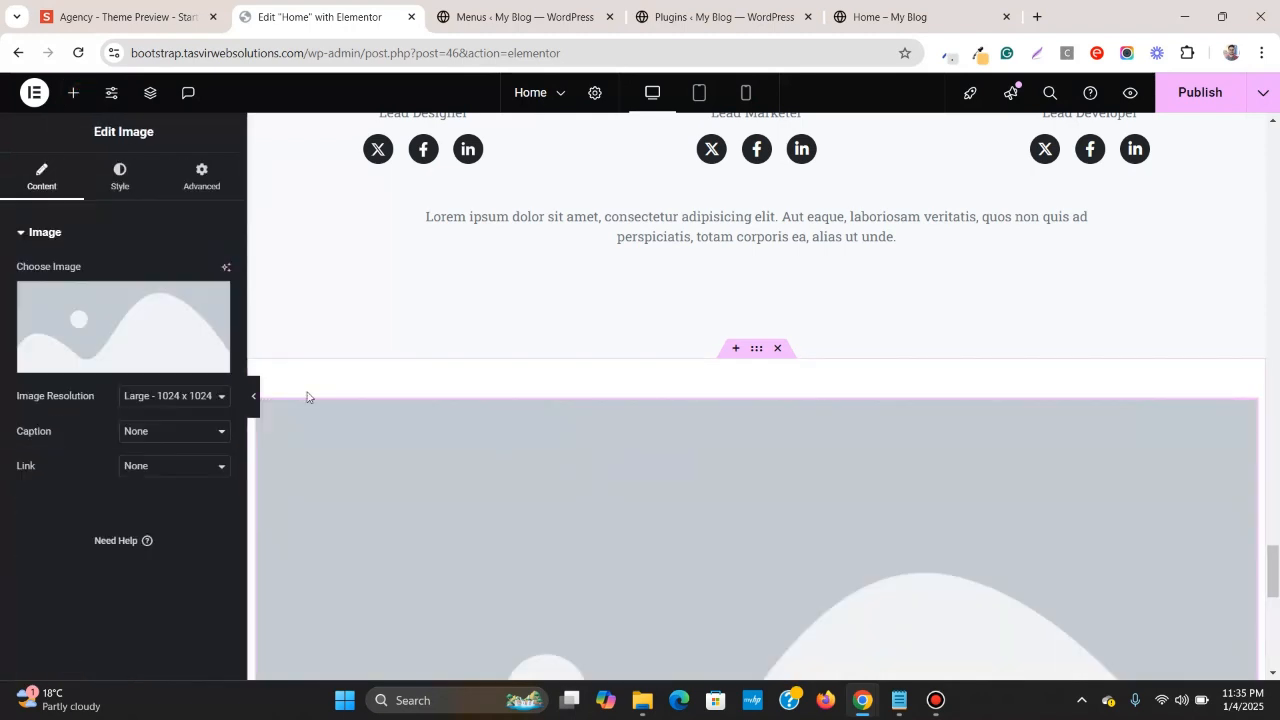
pyautogui.moveTo(144, 329)
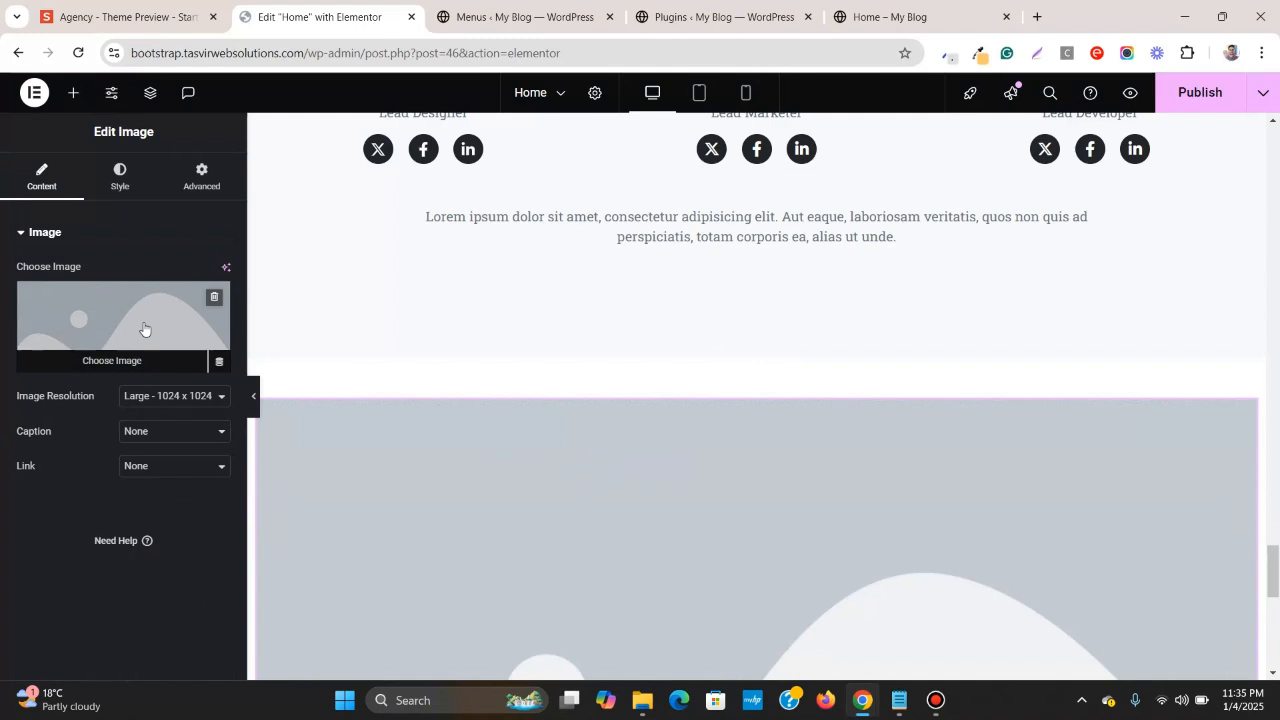
pyautogui.click(144, 329)
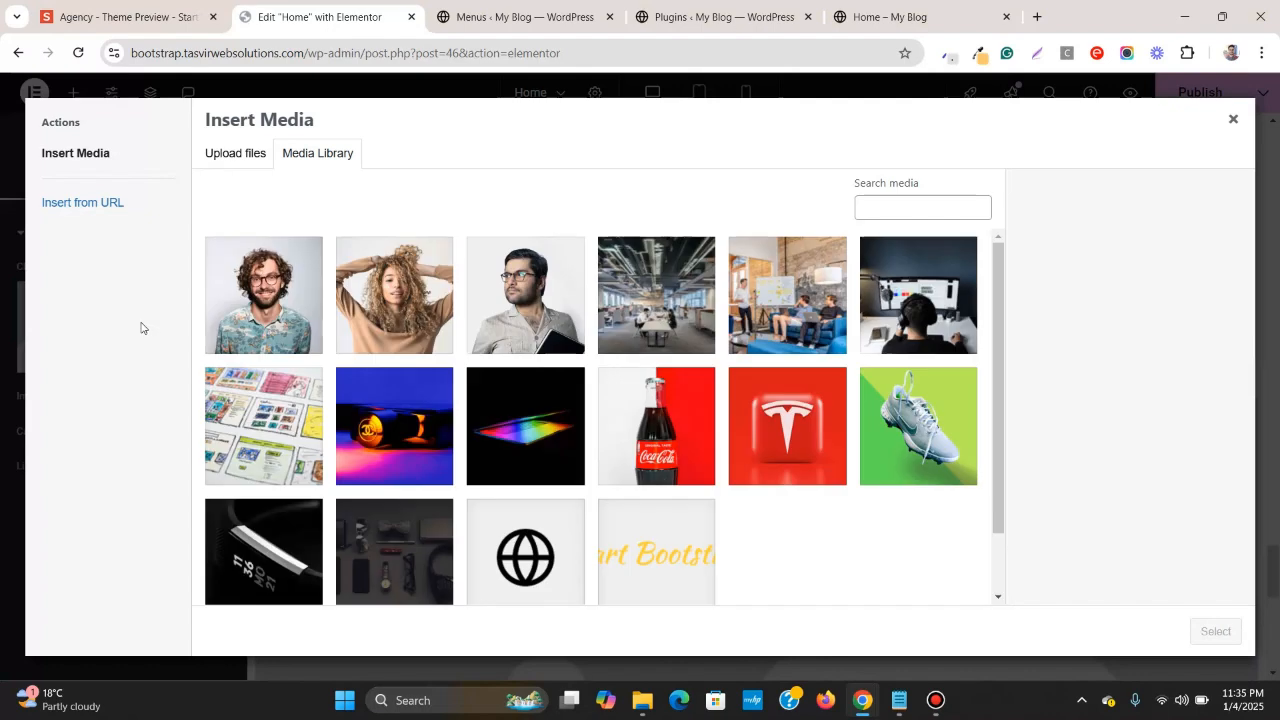
# - Switch to File Explorer and open the theme's assets/img/logos folder to check the format of the client logo files
pyautogui.click(108, 8)
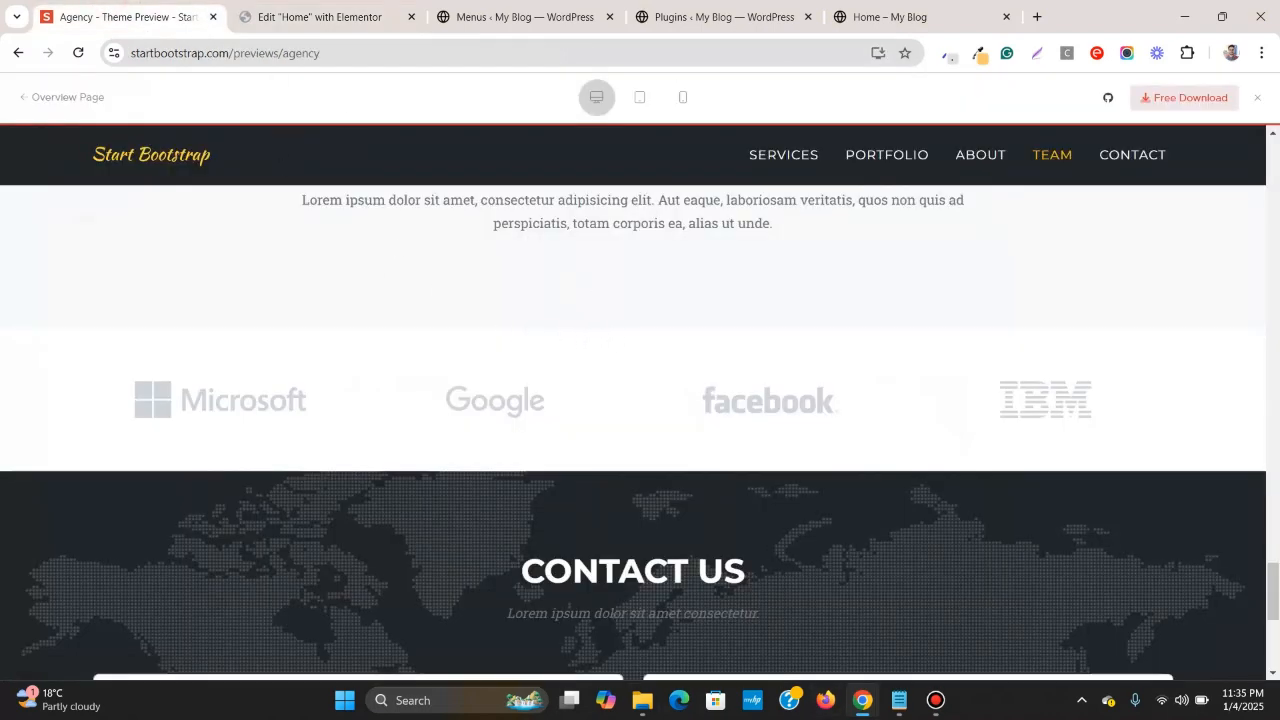
pyautogui.moveTo(642, 700)
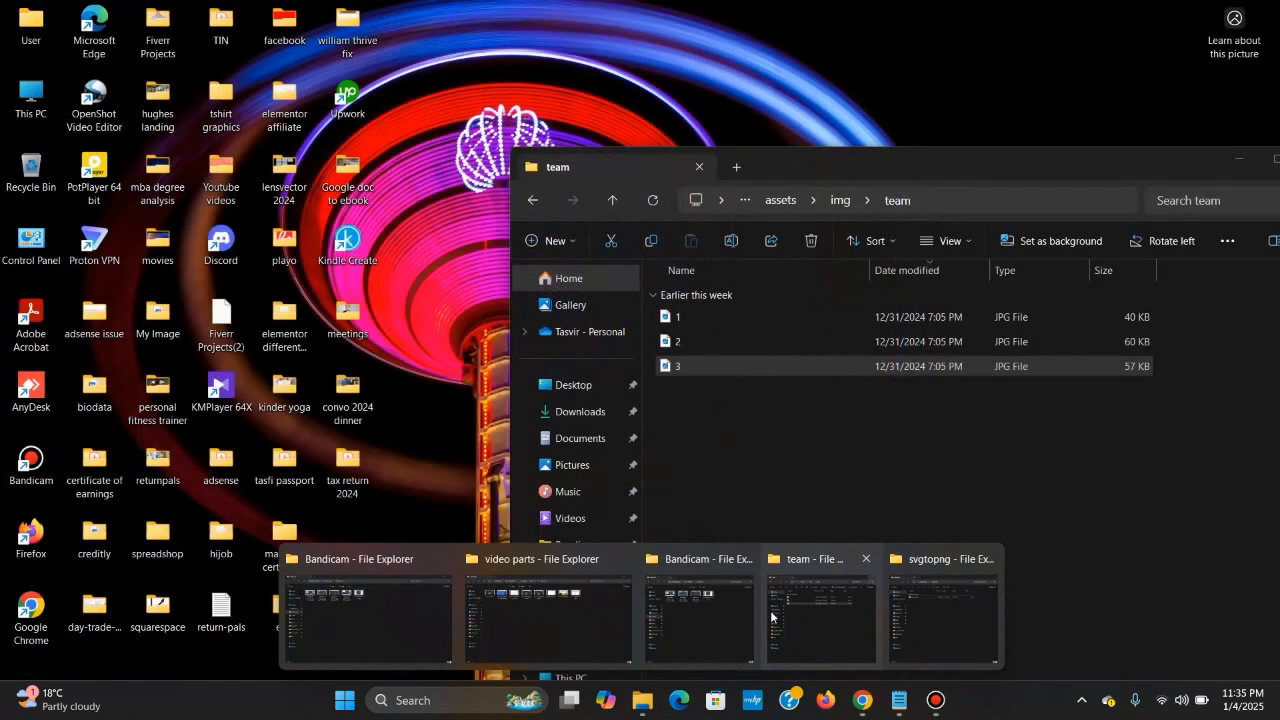
pyautogui.moveTo(732, 617)
pyautogui.click(820, 610)
pyautogui.click(610, 200)
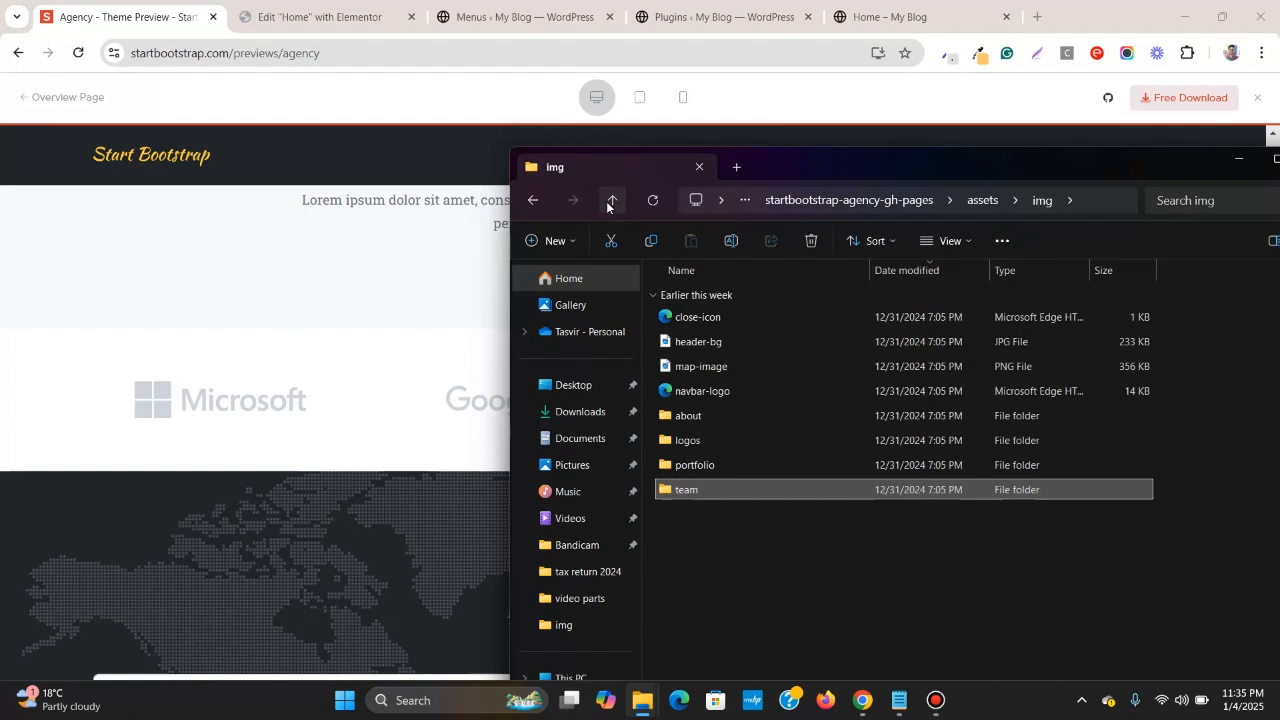
pyautogui.doubleClick(674, 440)
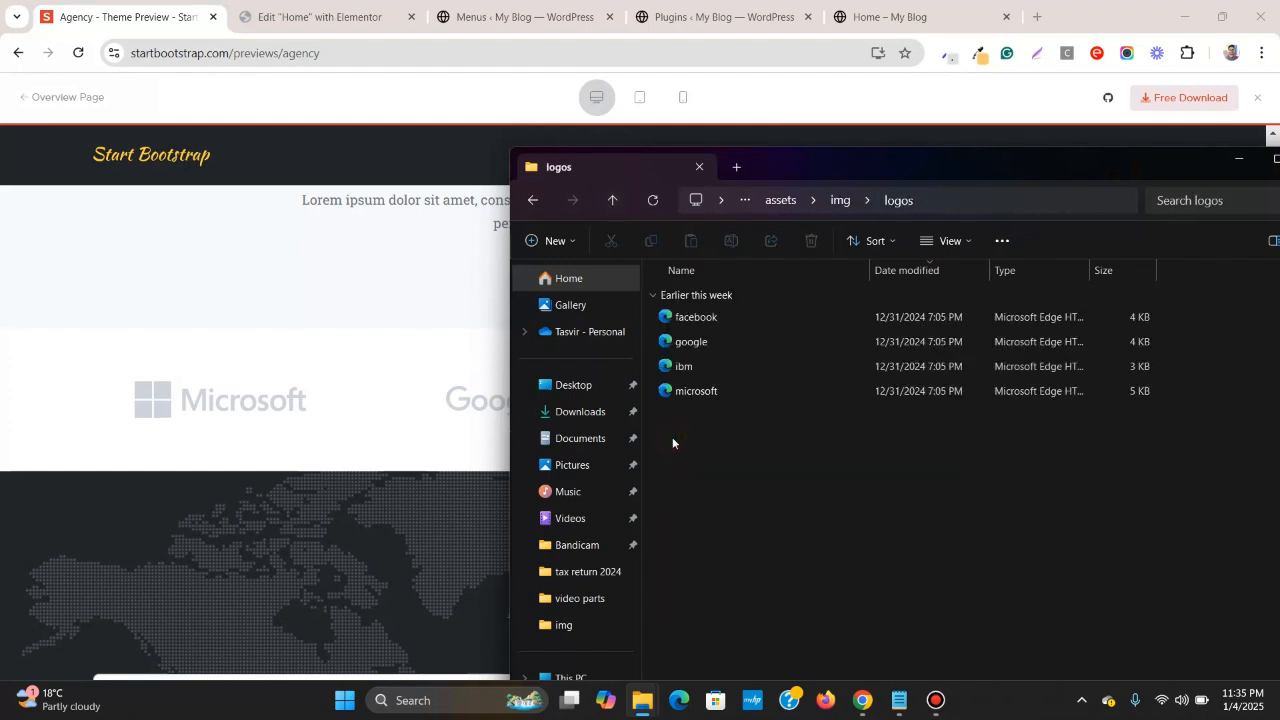
pyautogui.click(741, 323)
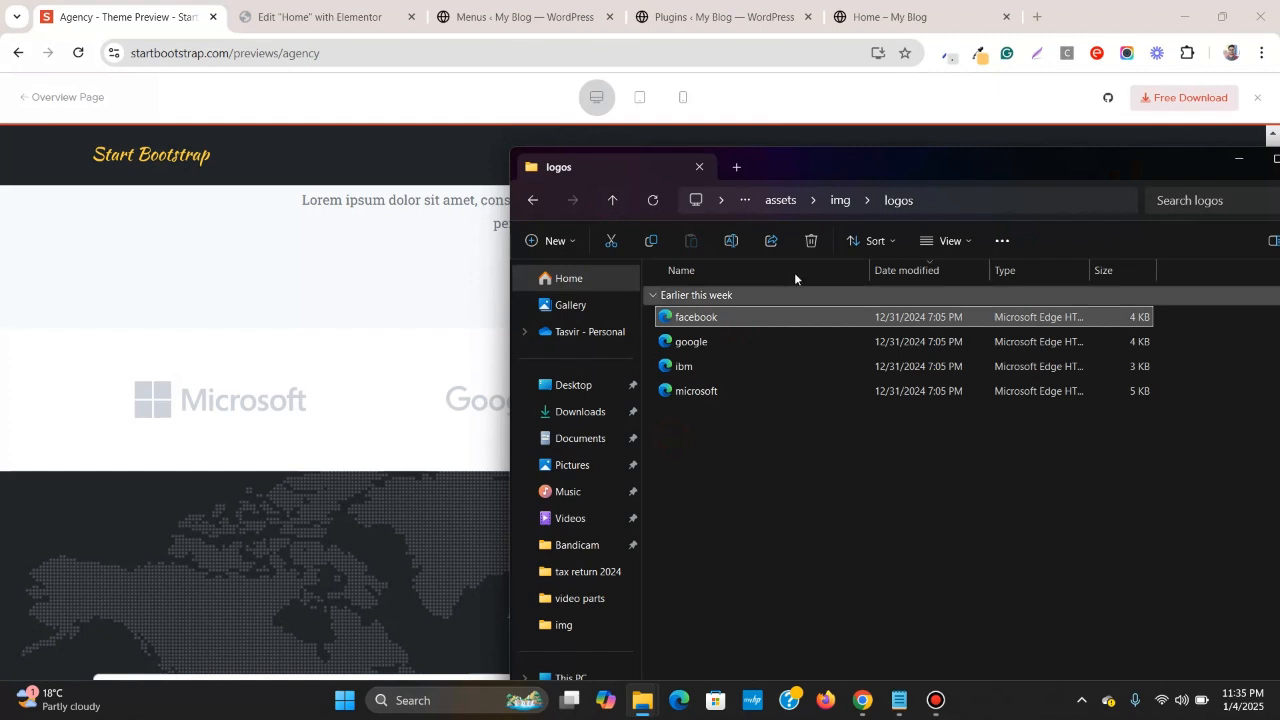
pyautogui.click(1238, 162)
# - Open the SVG to PNG converter at svgtopng.com in a new browser tab
pyautogui.click(1037, 20)
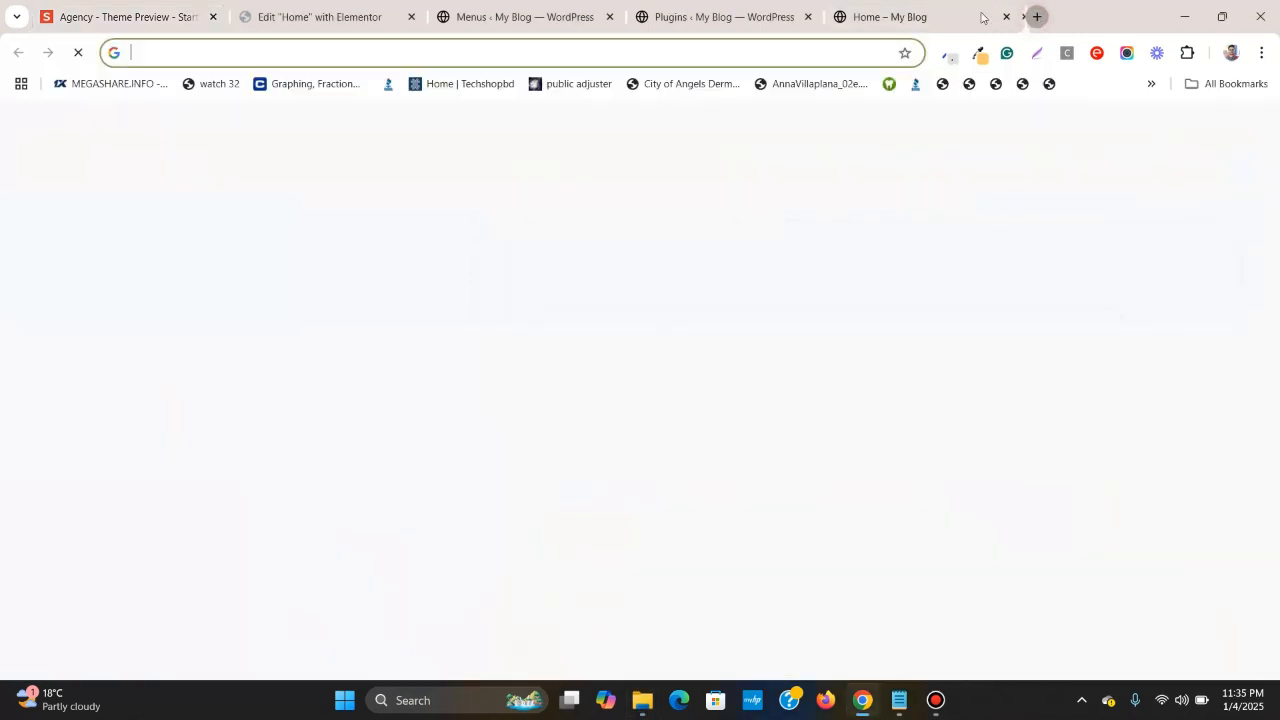
pyautogui.click(849, 52)
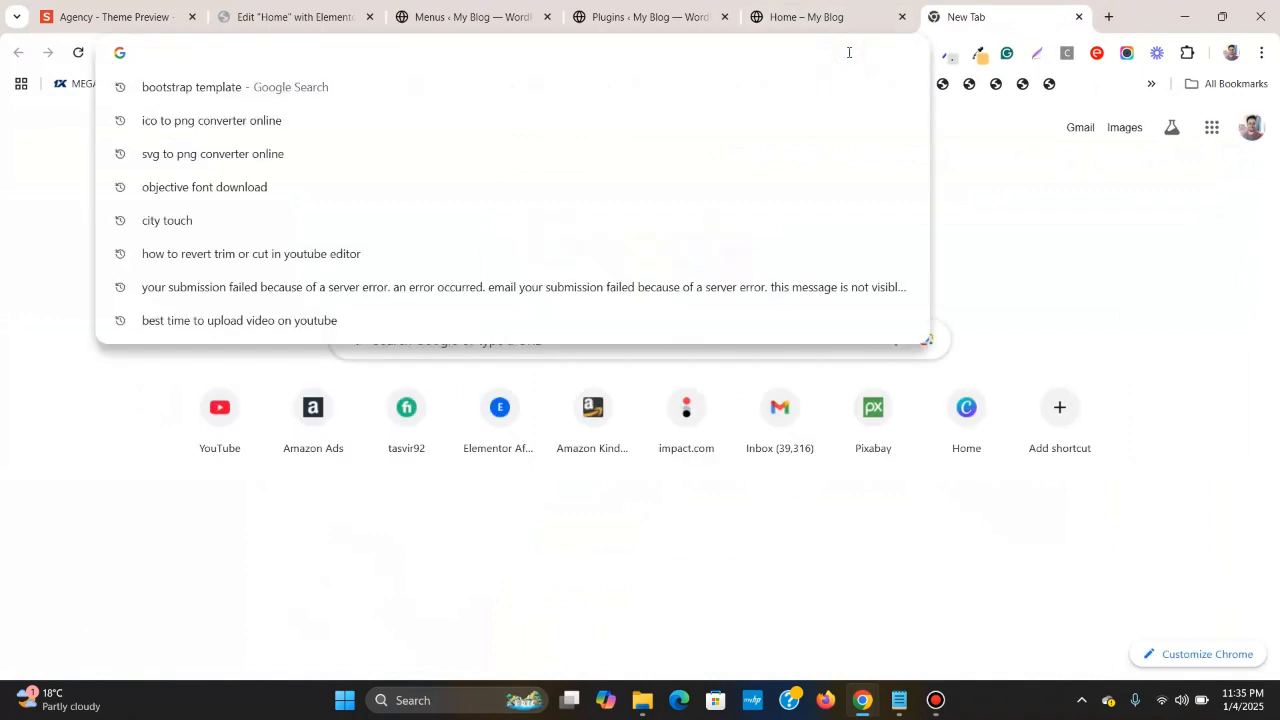
pyautogui.write('svg')
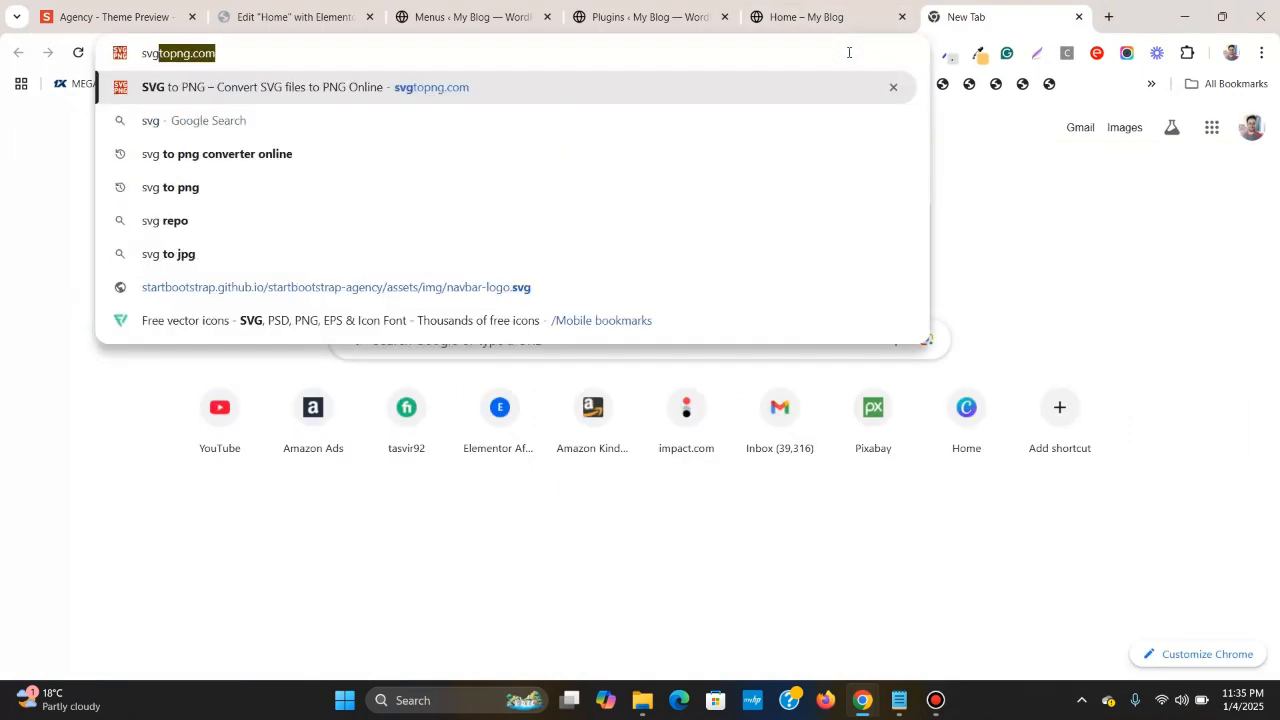
pyautogui.press('Return')
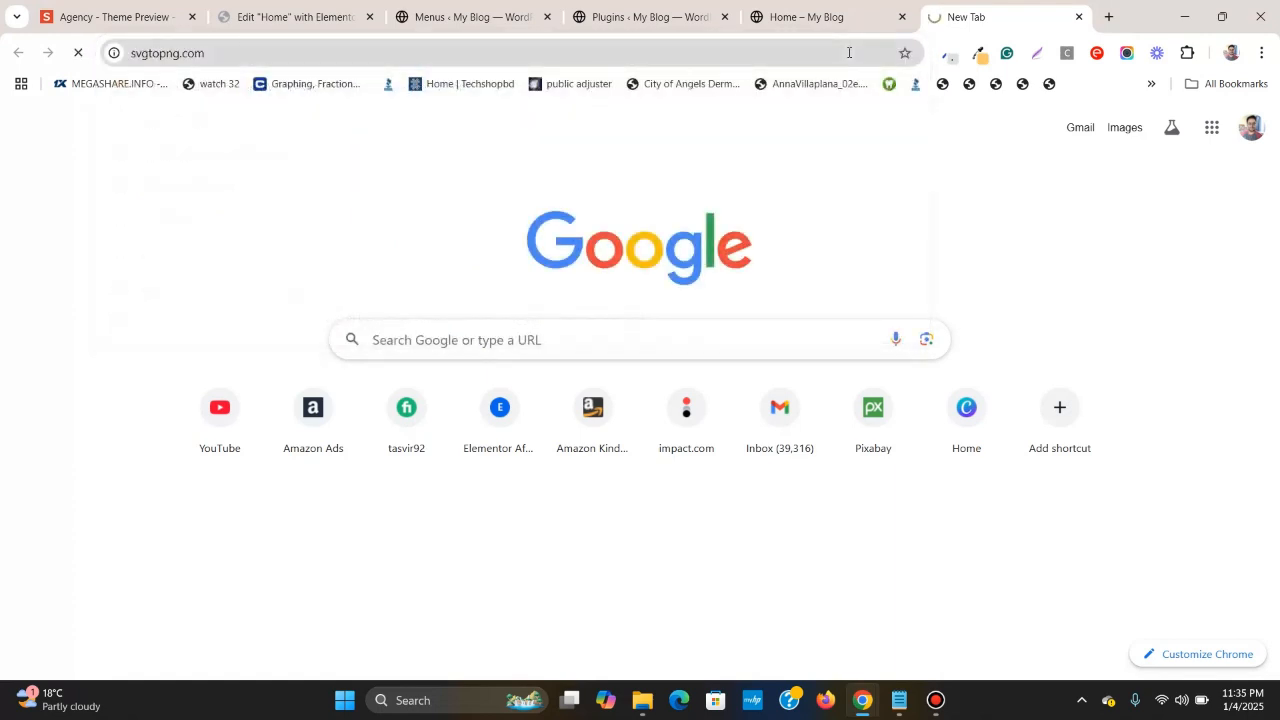
# - Upload the facebook, google, ibm and microsoft SVG logos from the logos folder to the converter and download all the PNG results
pyautogui.moveTo(642, 700)
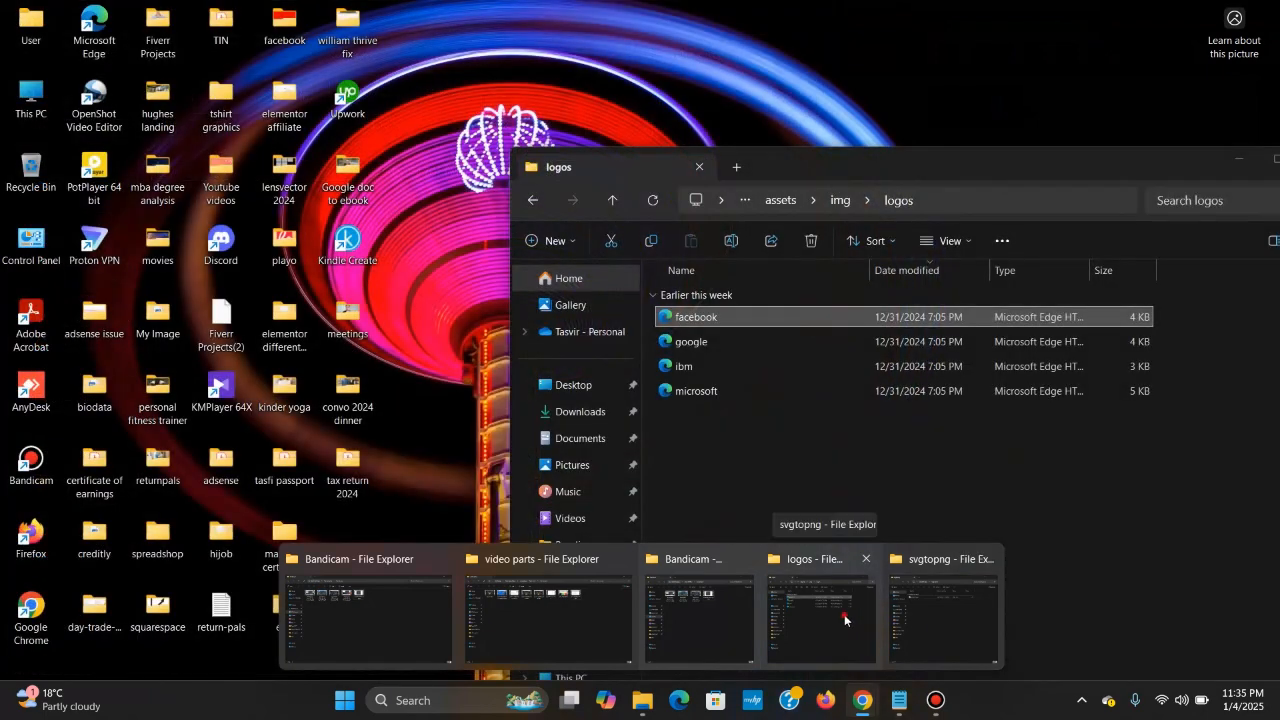
pyautogui.click(844, 620)
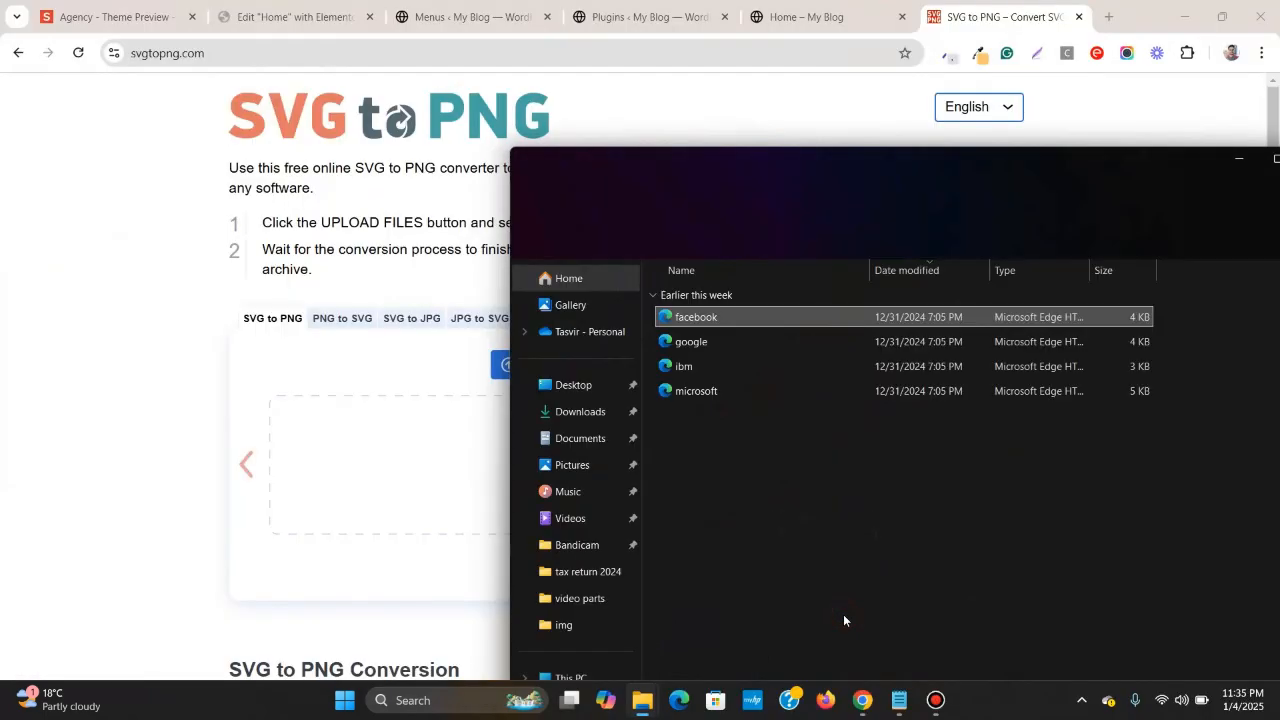
pyautogui.keyDown('shift'); pyautogui.click(736, 392); pyautogui.keyUp('shift')
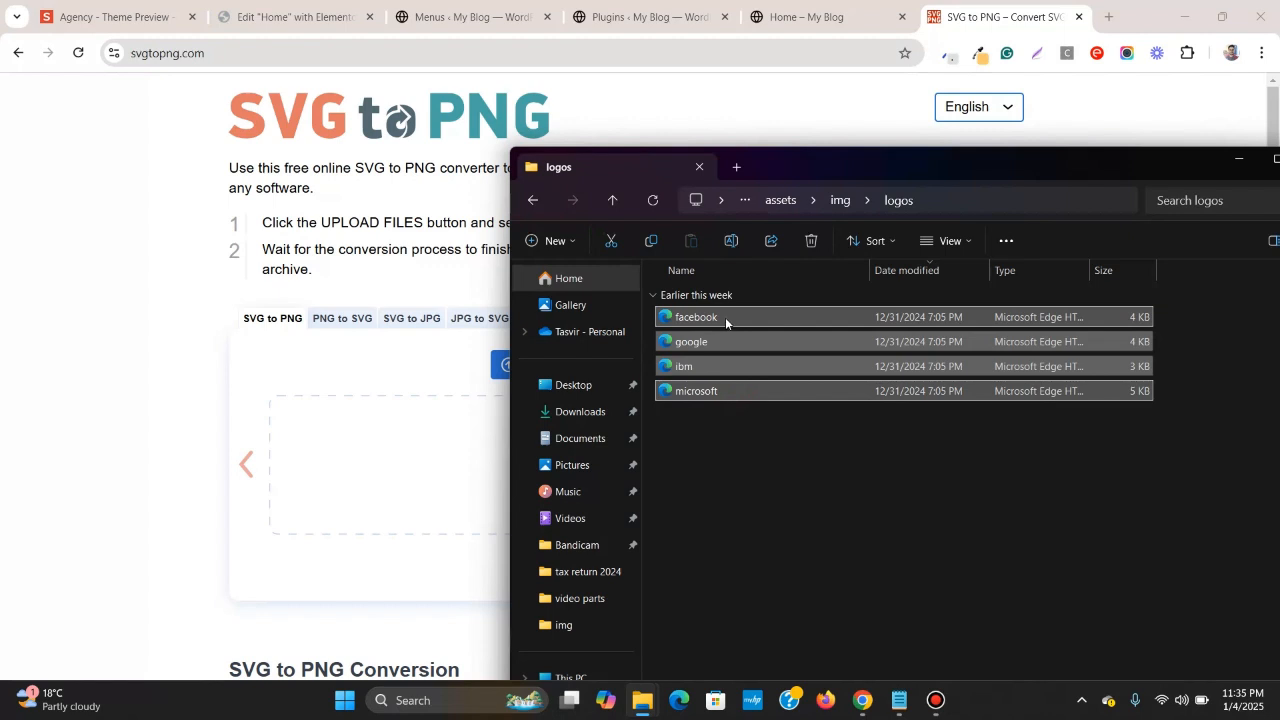
pyautogui.moveTo(725, 317); pyautogui.dragTo(351, 418)
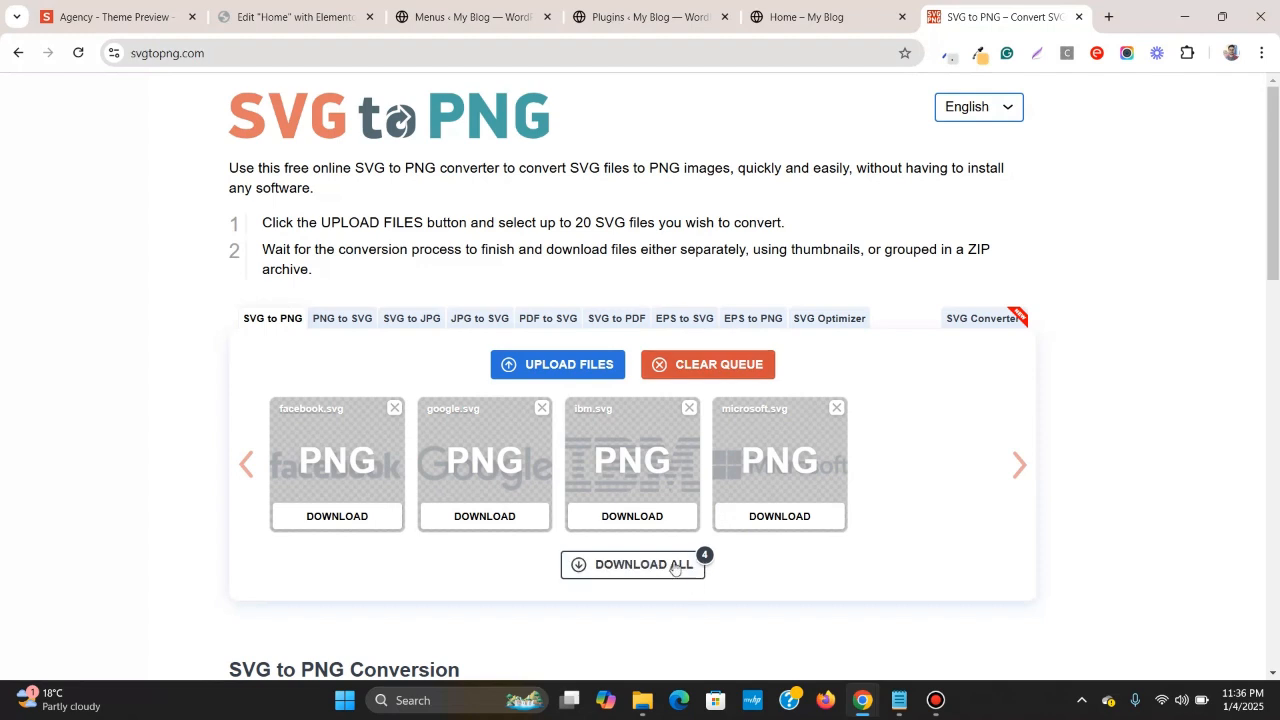
pyautogui.click(675, 566)
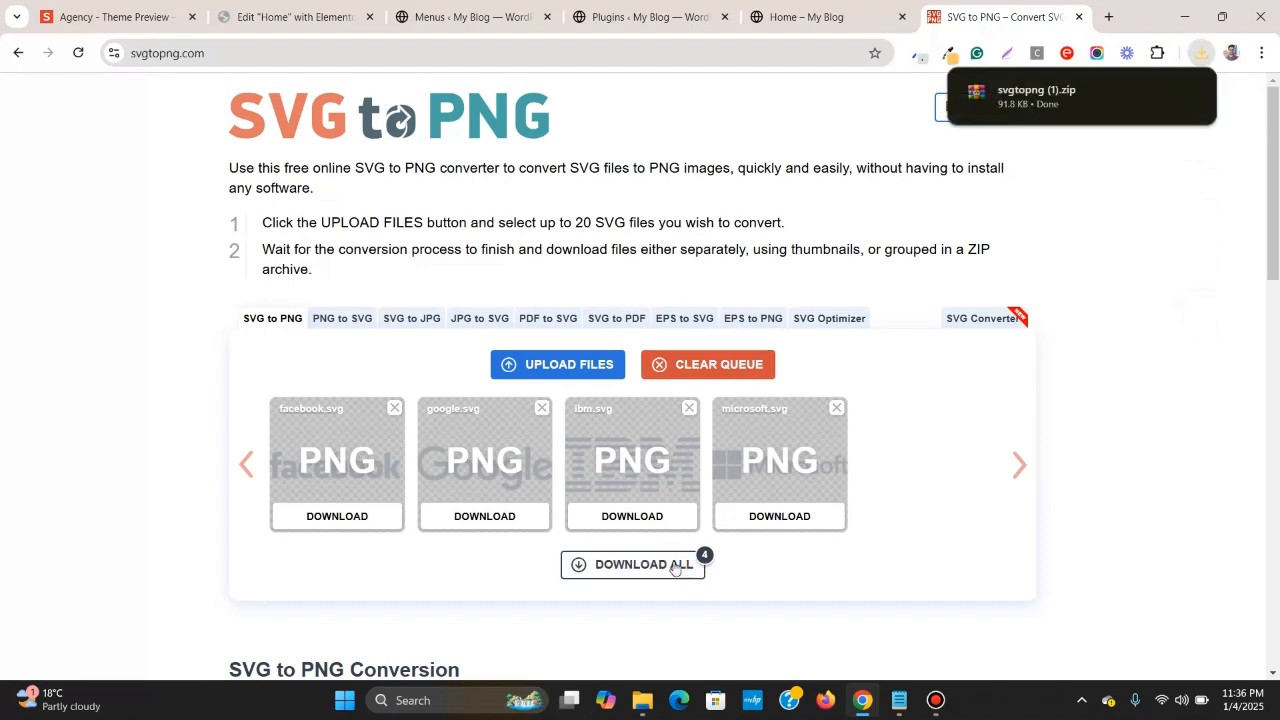
# - Extract the downloaded svgtopng (1) archive into its own folder inside Downloads and put the File Explorer windows away
pyautogui.click(1156, 92)
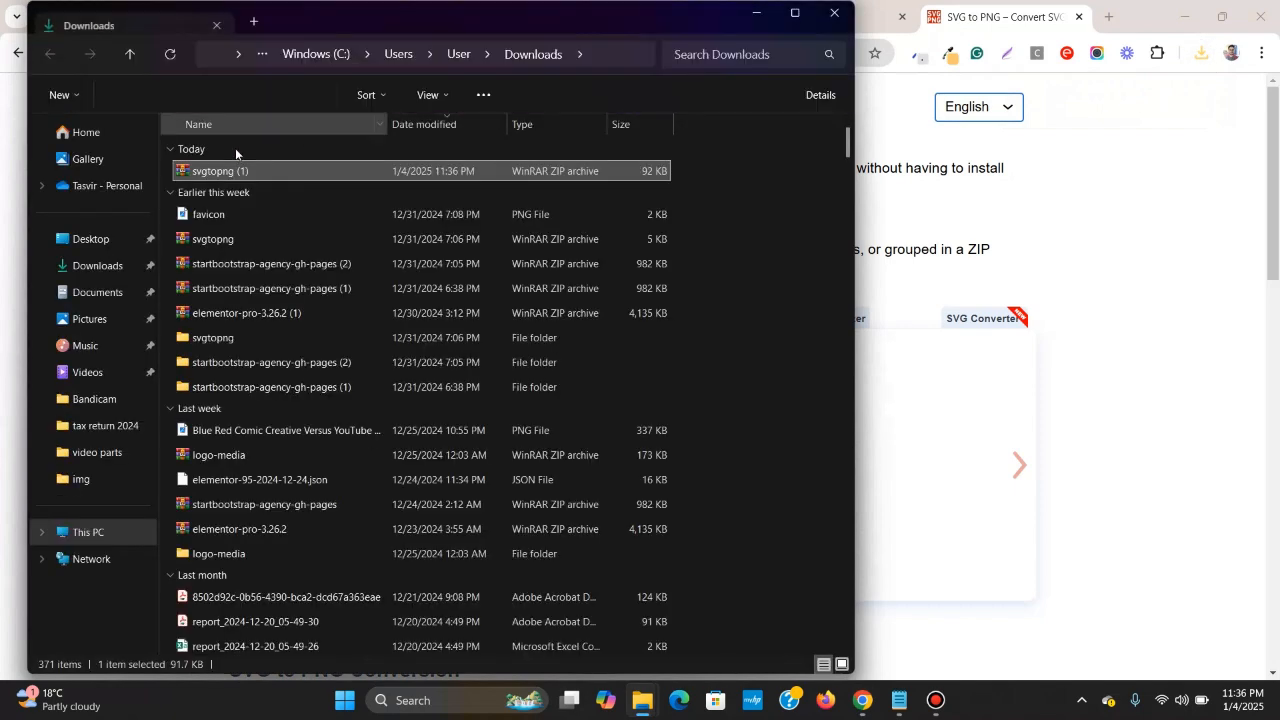
pyautogui.rightClick(262, 170)
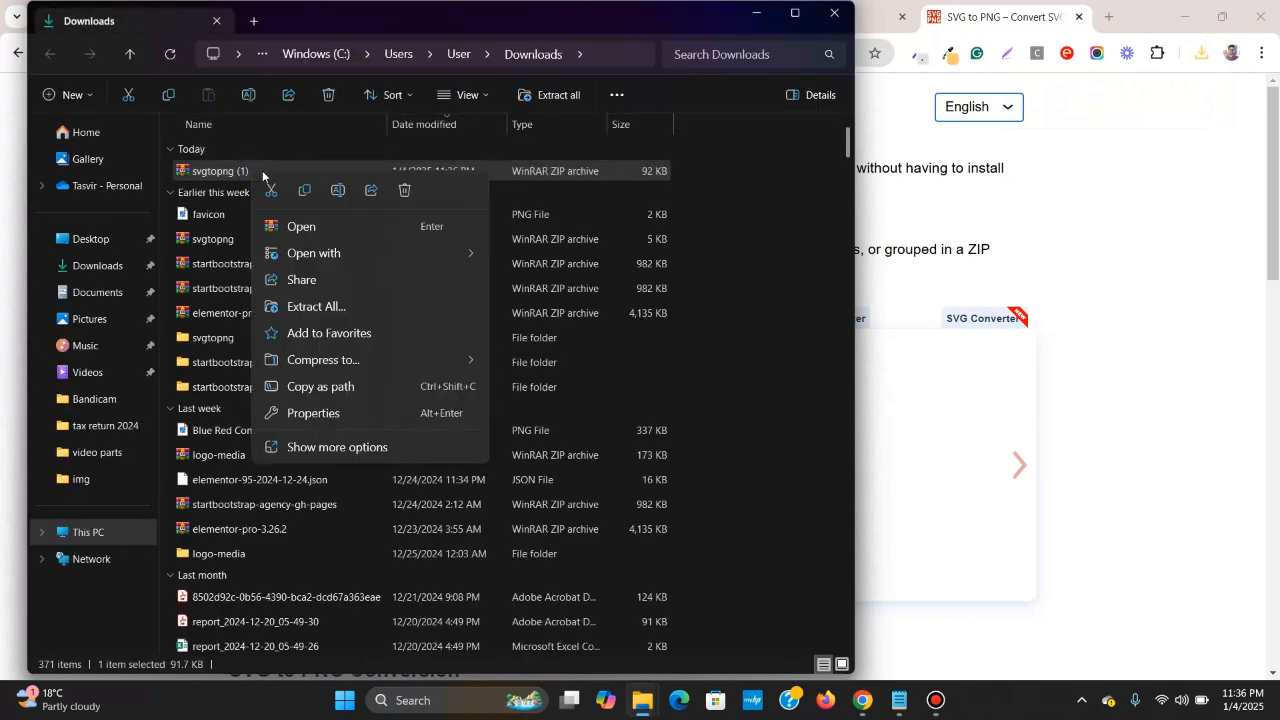
pyautogui.click(359, 306)
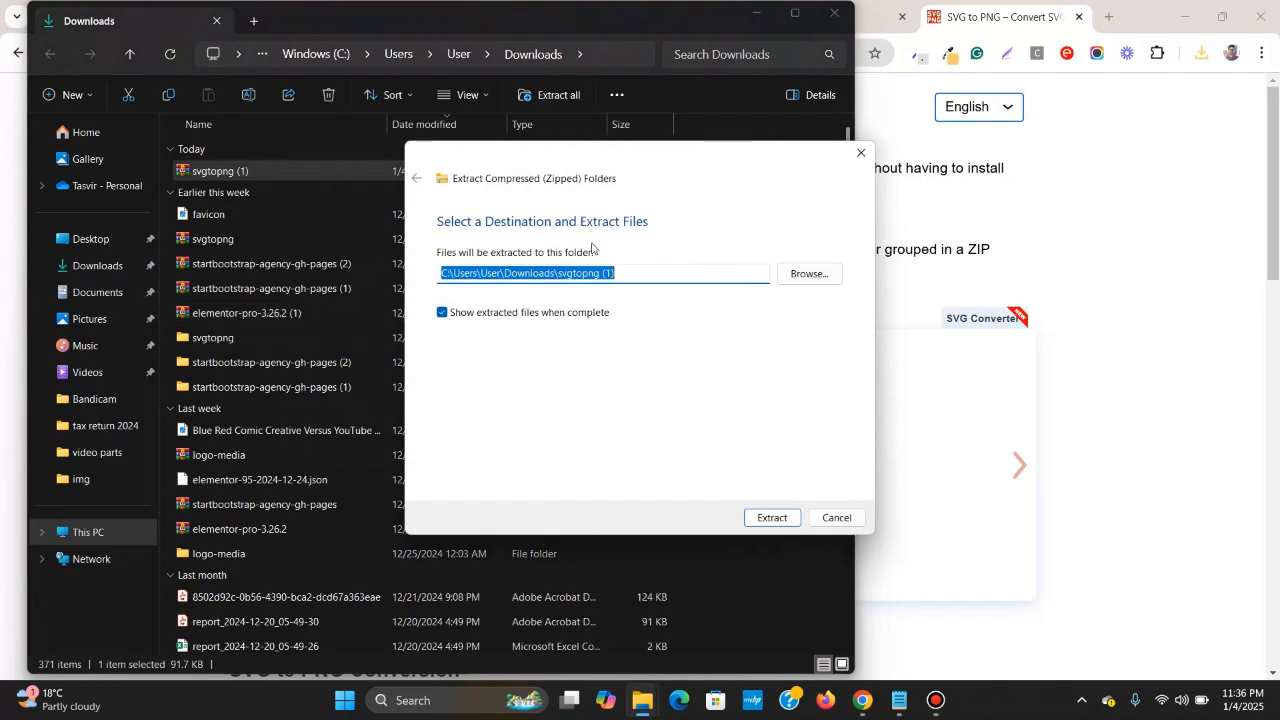
pyautogui.click(788, 517)
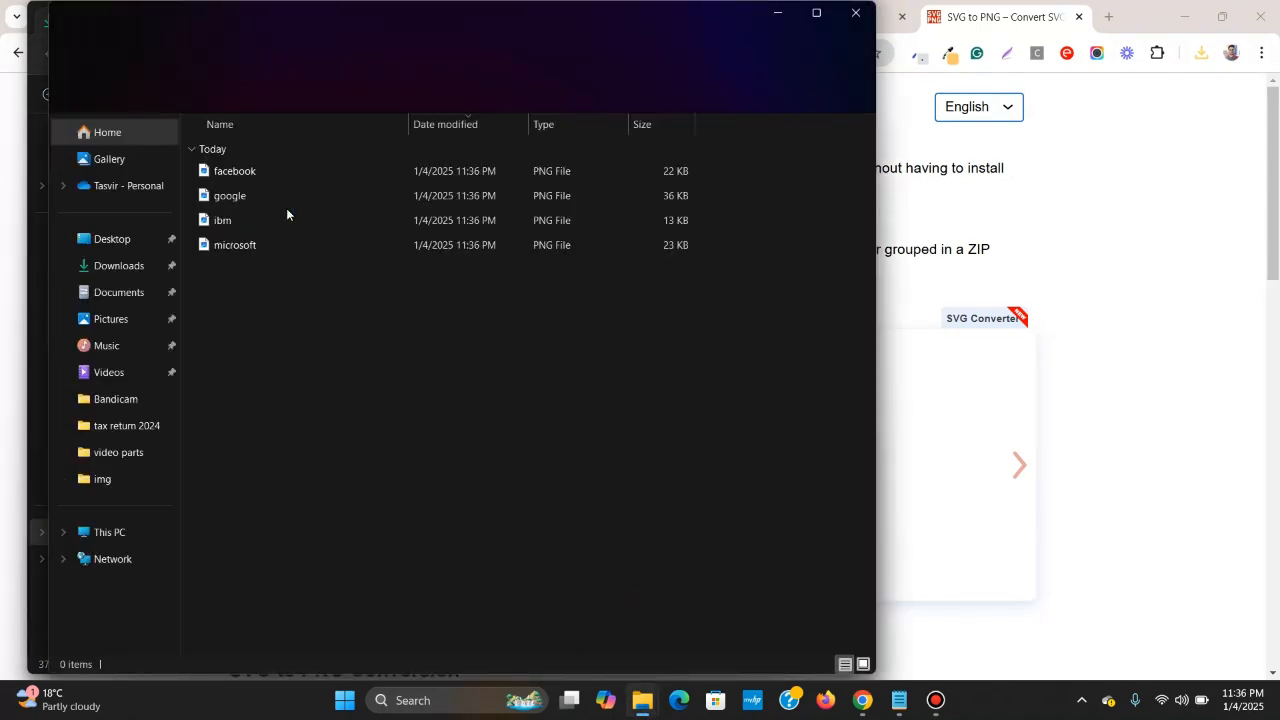
pyautogui.click(784, 16)
pyautogui.click(757, 14)
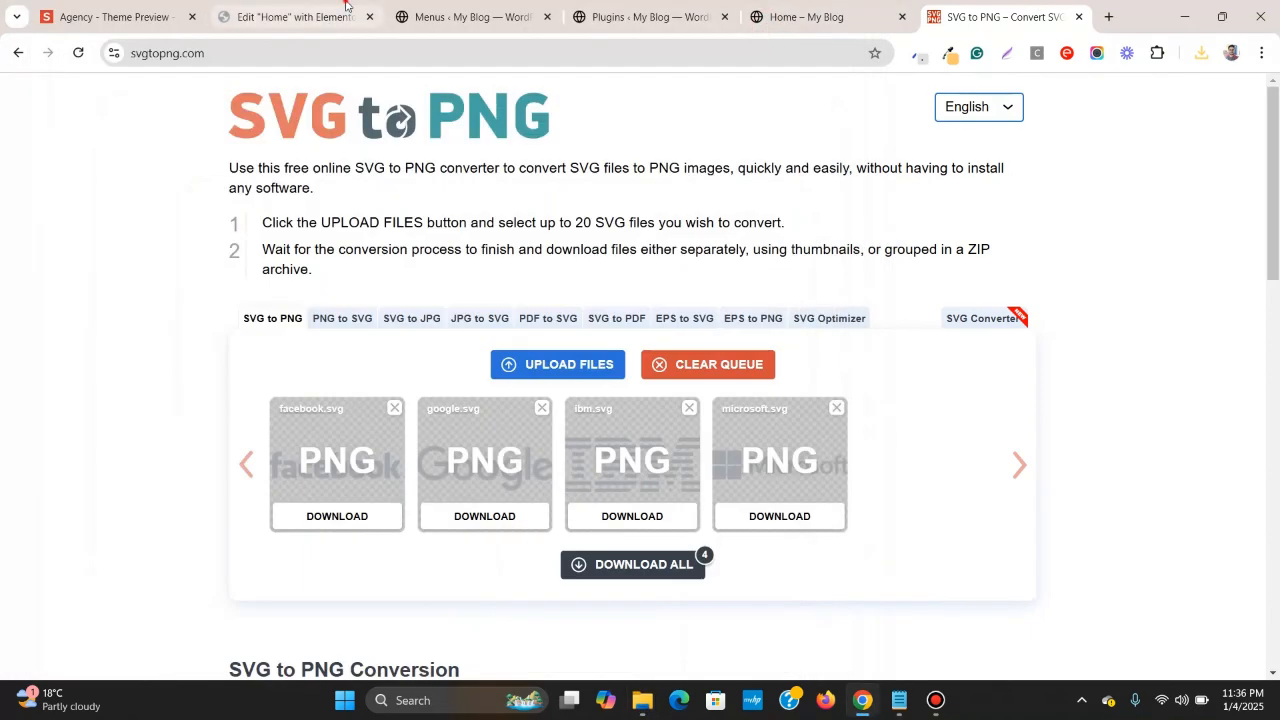
# - Return to the Elementor editor and upload the four PNG logos from the svgtopng (1) folder to the media library
pyautogui.click(290, 16)
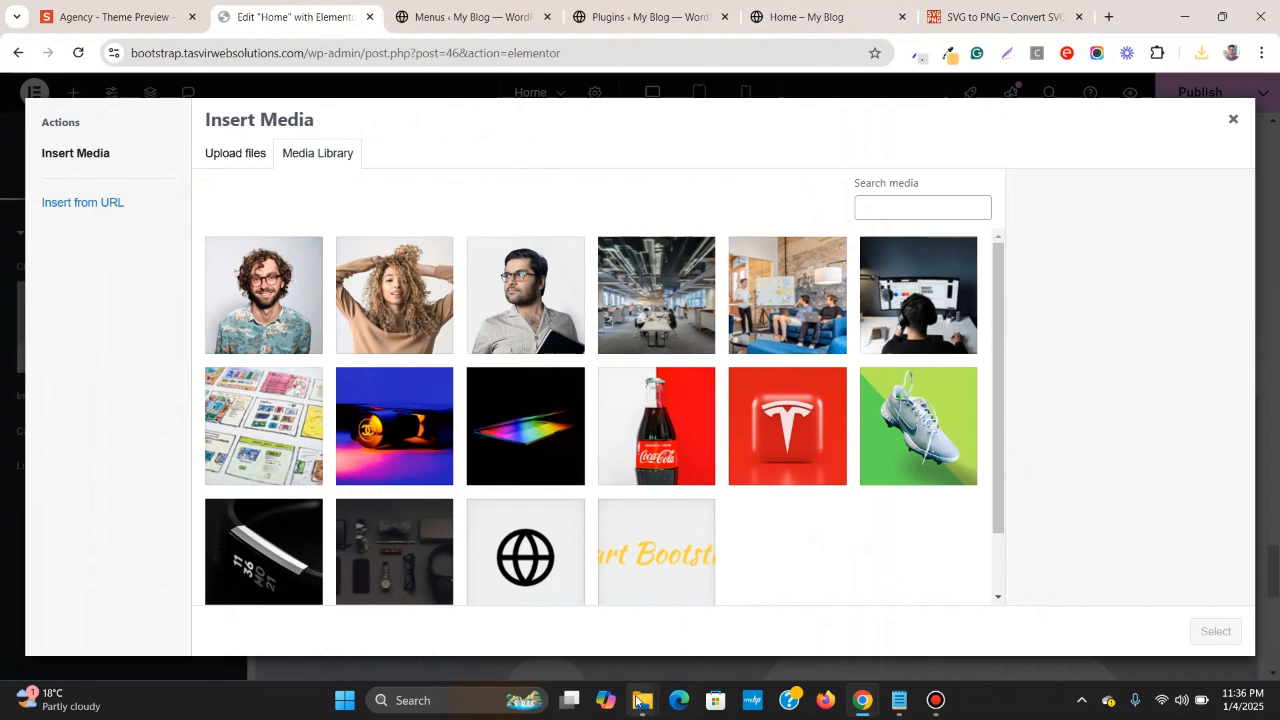
pyautogui.moveTo(642, 700)
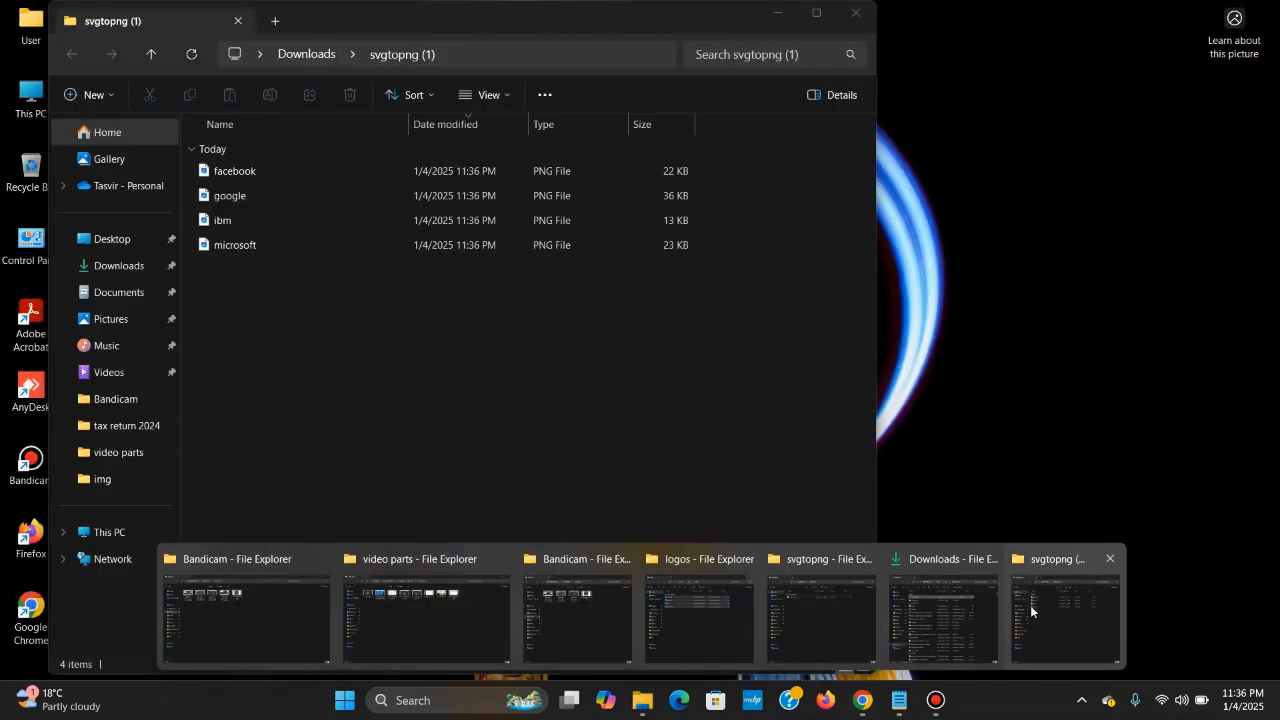
pyautogui.click(1031, 608)
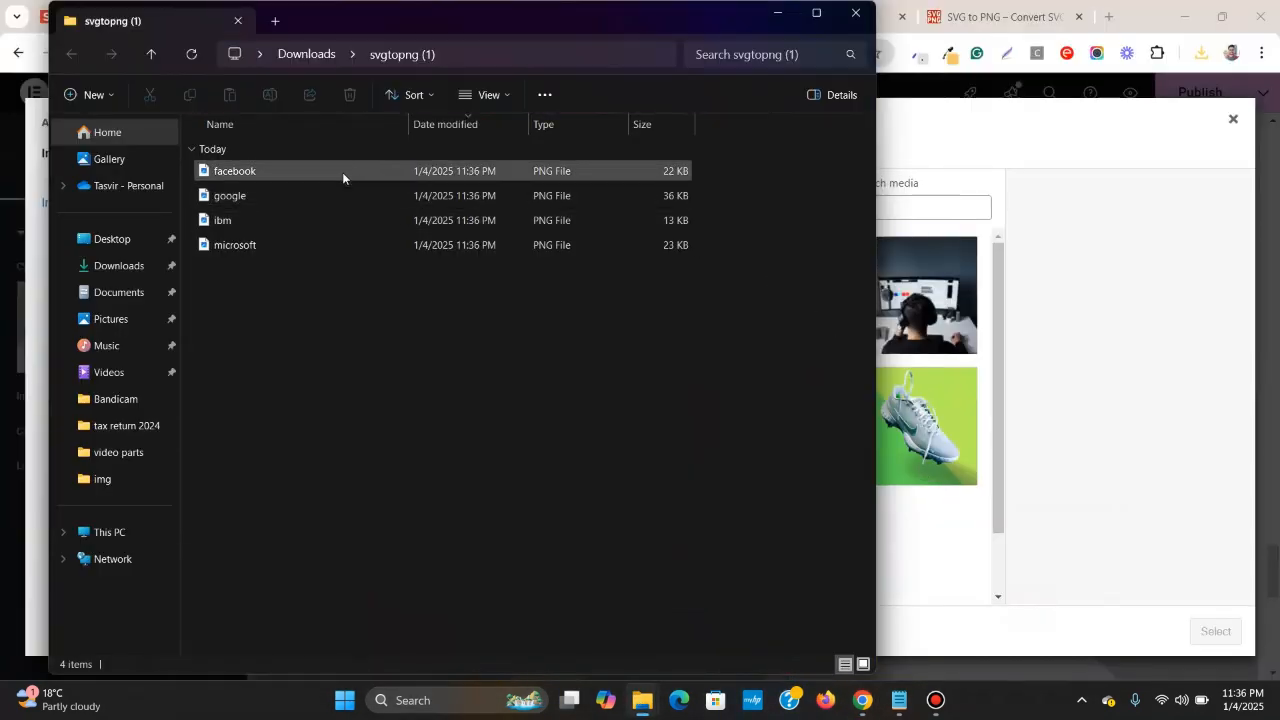
pyautogui.click(777, 14)
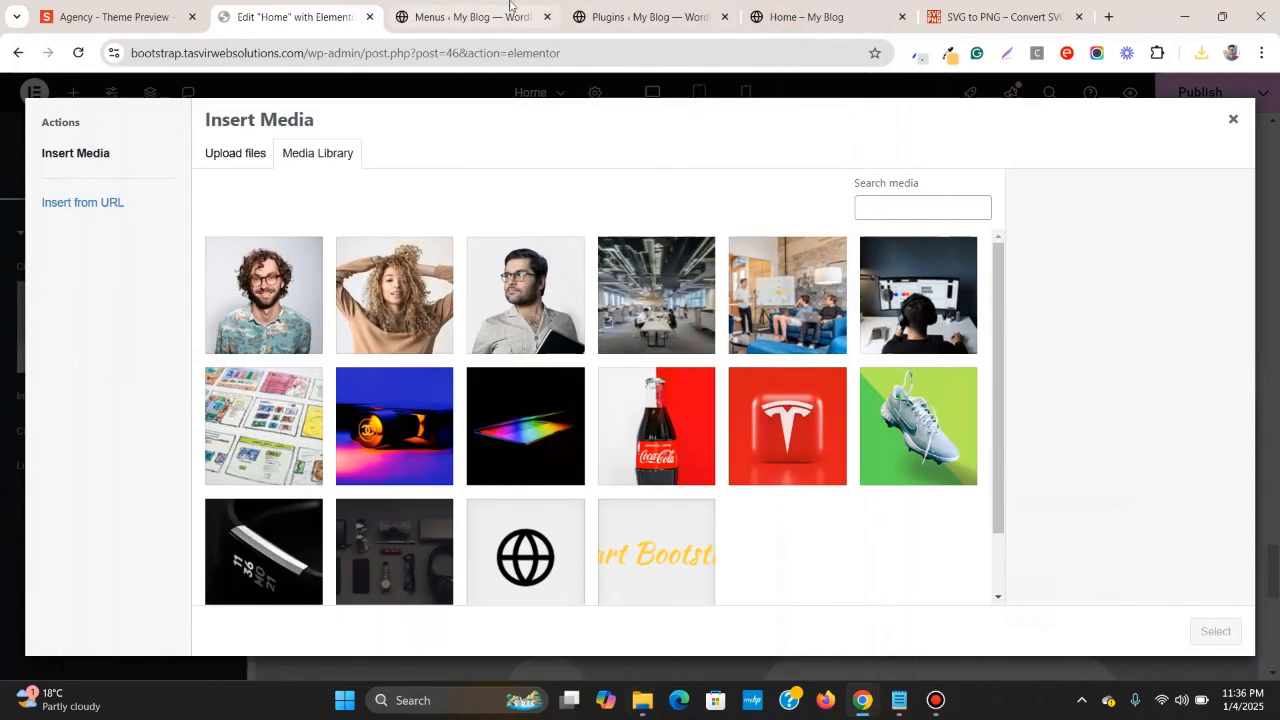
pyautogui.click(113, 14)
pyautogui.click(369, 5)
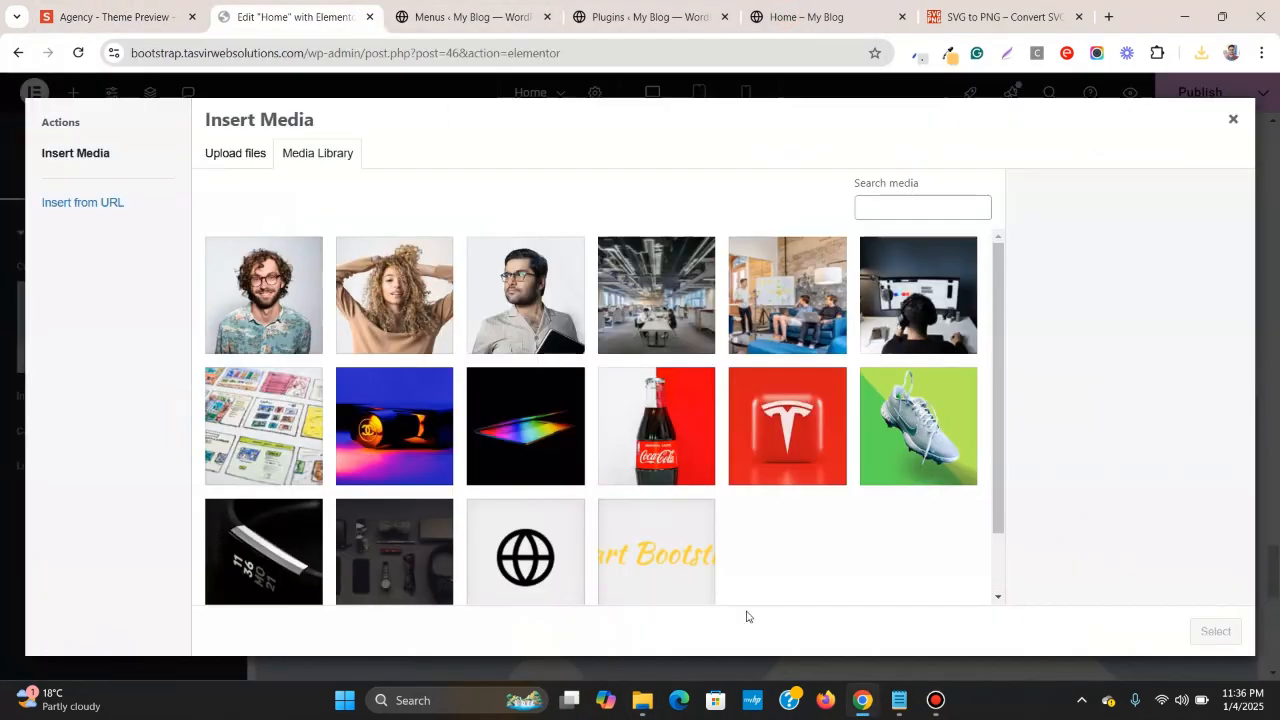
pyautogui.moveTo(642, 700)
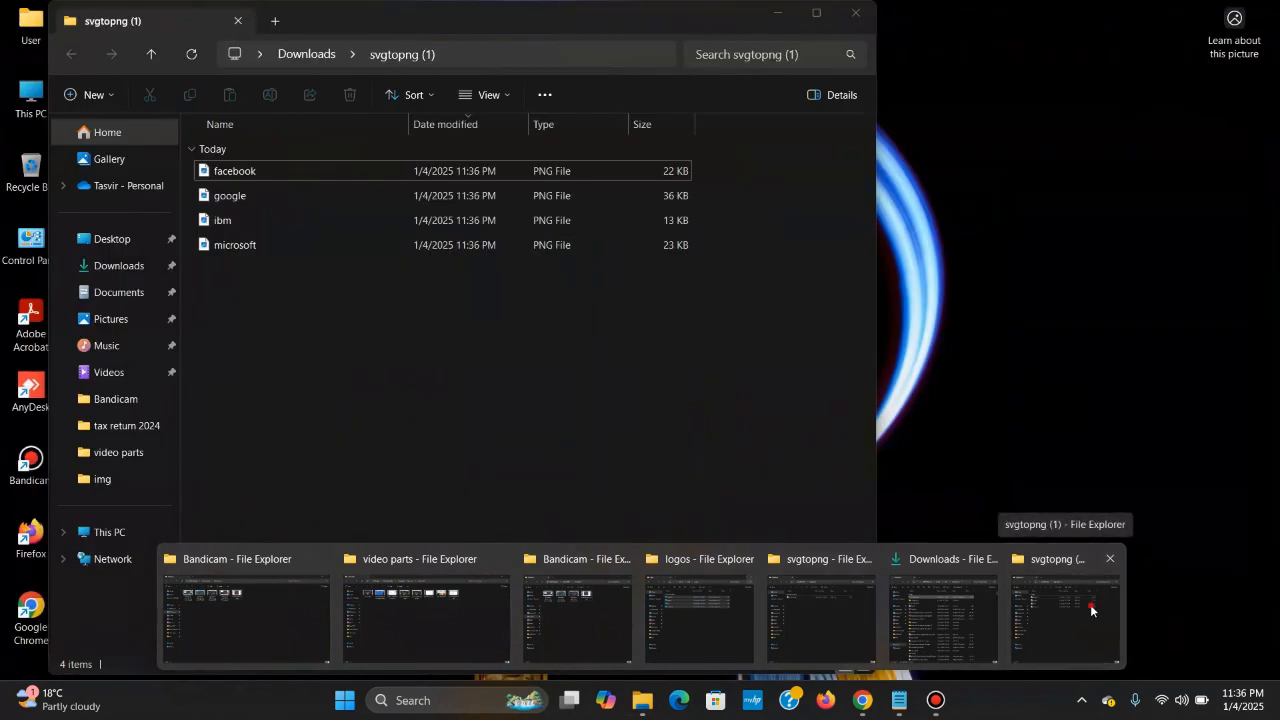
pyautogui.click(1090, 608)
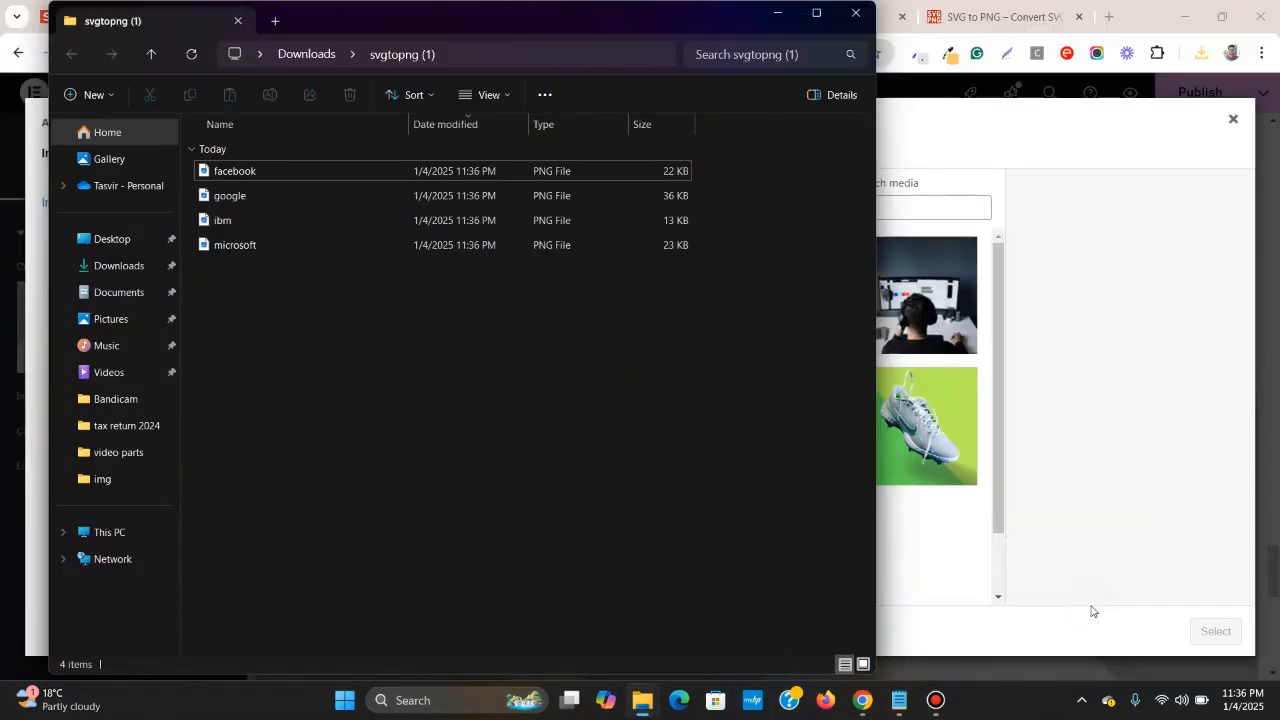
pyautogui.click(270, 172)
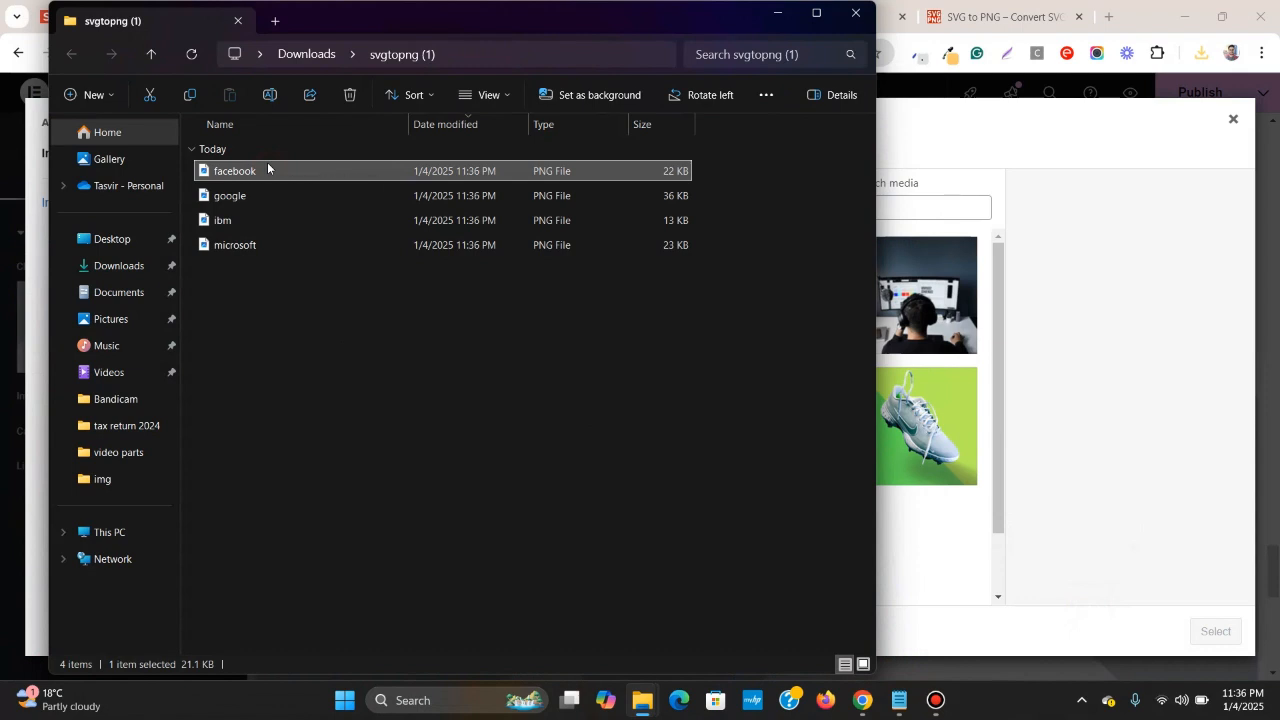
pyautogui.keyDown('shift'); pyautogui.click(292, 248); pyautogui.keyUp('shift')
pyautogui.moveTo(291, 195); pyautogui.dragTo(1023, 280)
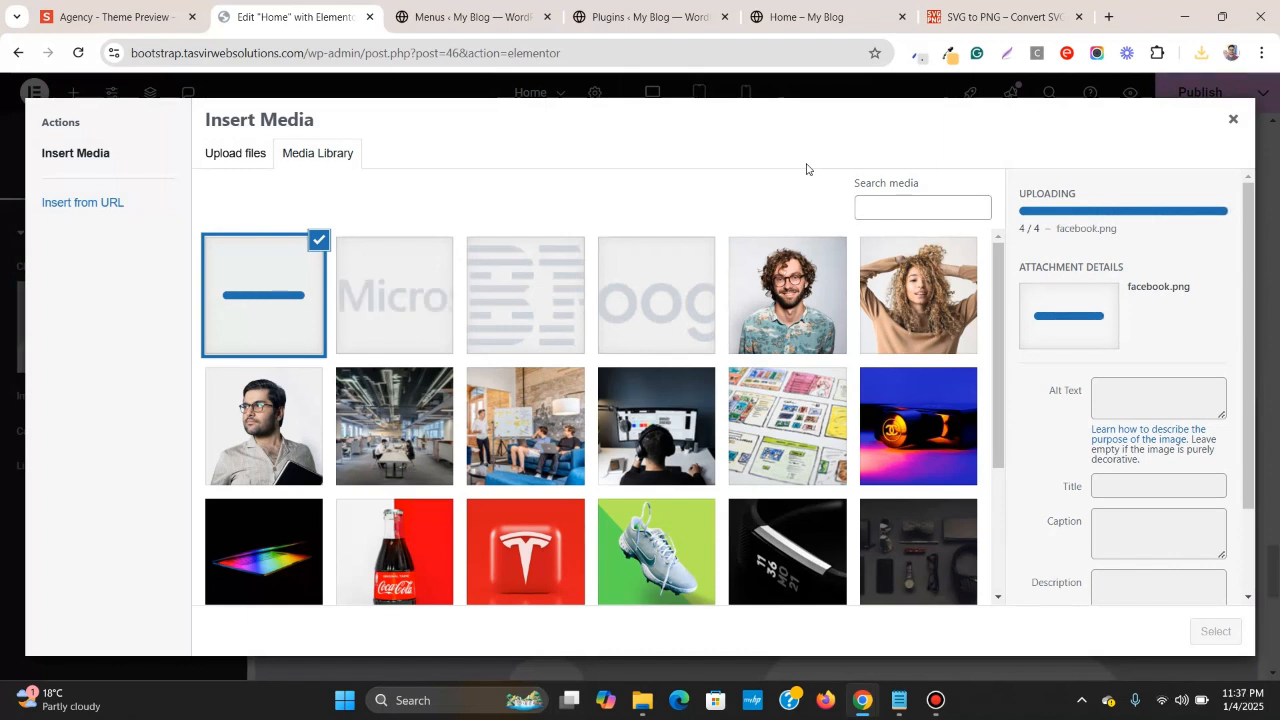
# - Insert microsoft.png into the Image widget and duplicate the widget three times to make four logo images in the container
pyautogui.click(409, 327)
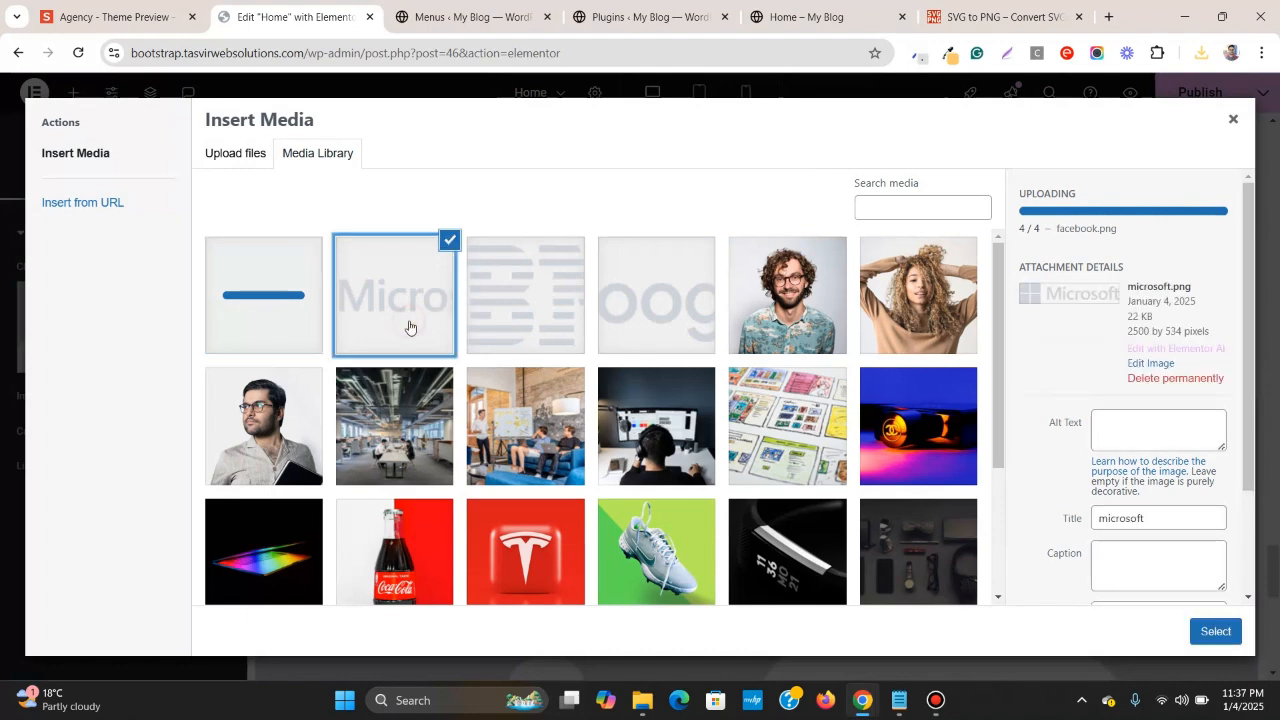
pyautogui.click(1210, 634)
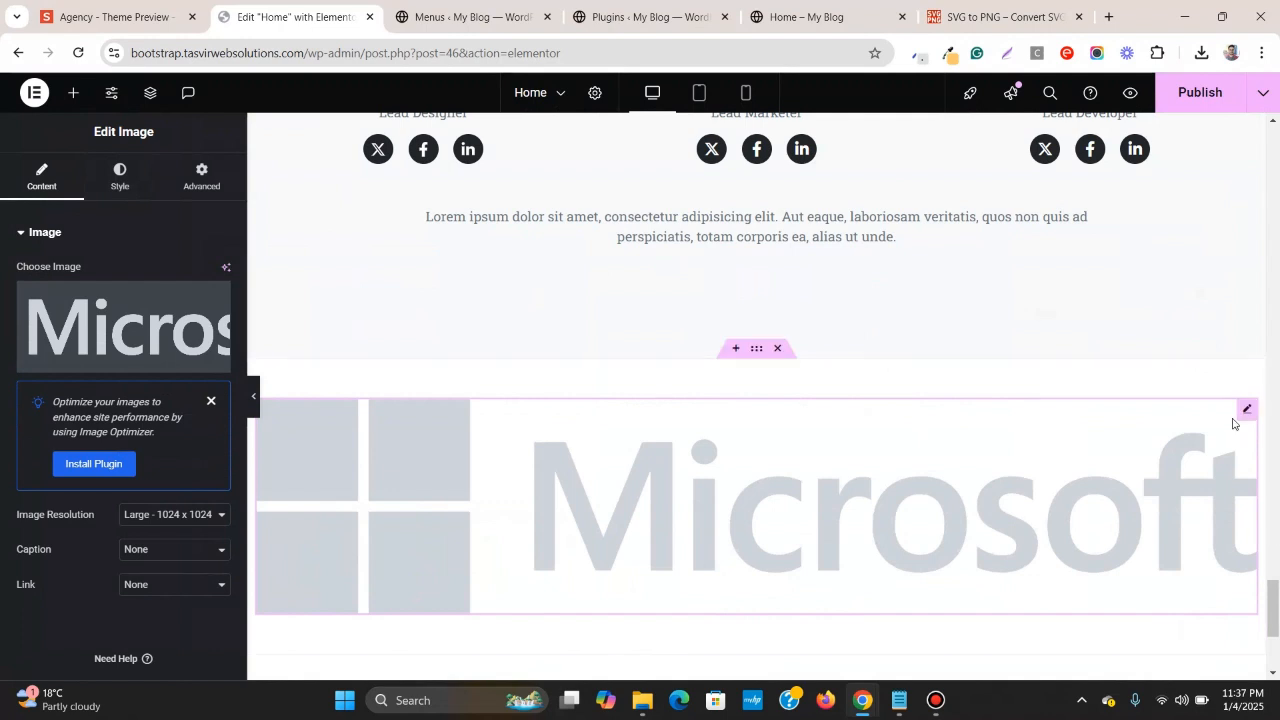
pyautogui.rightClick(1246, 410)
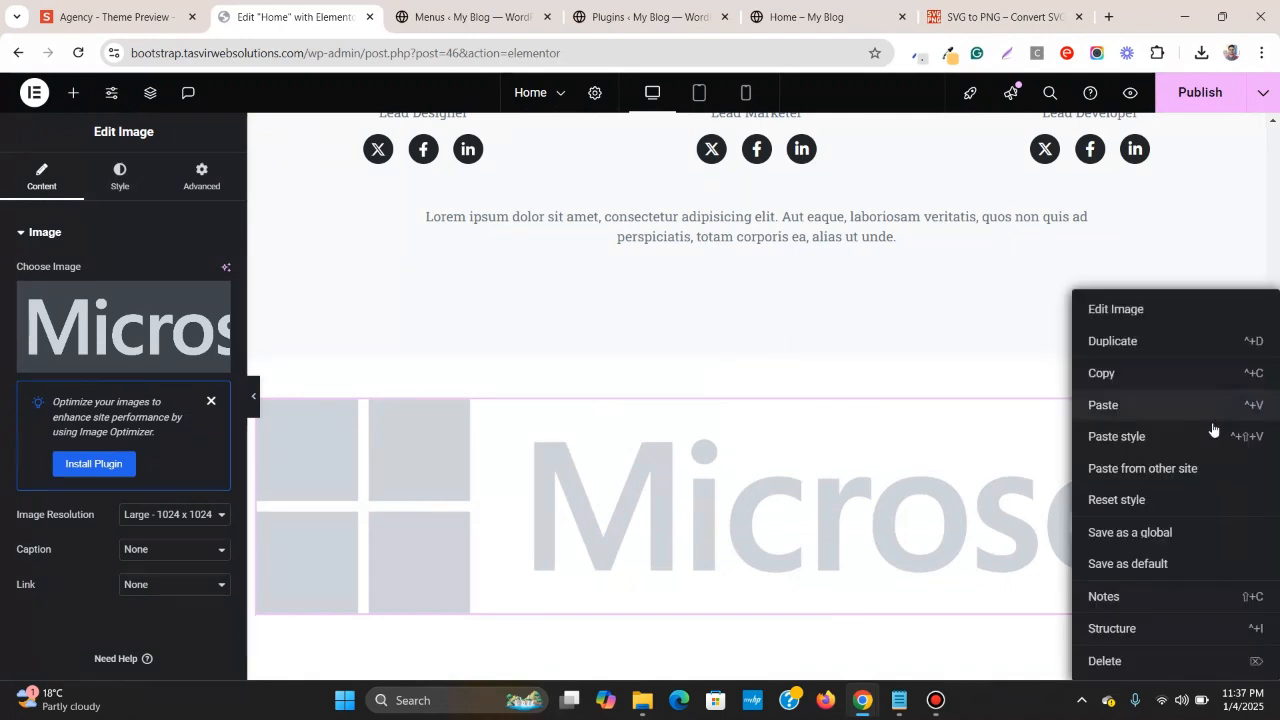
pyautogui.click(1193, 354)
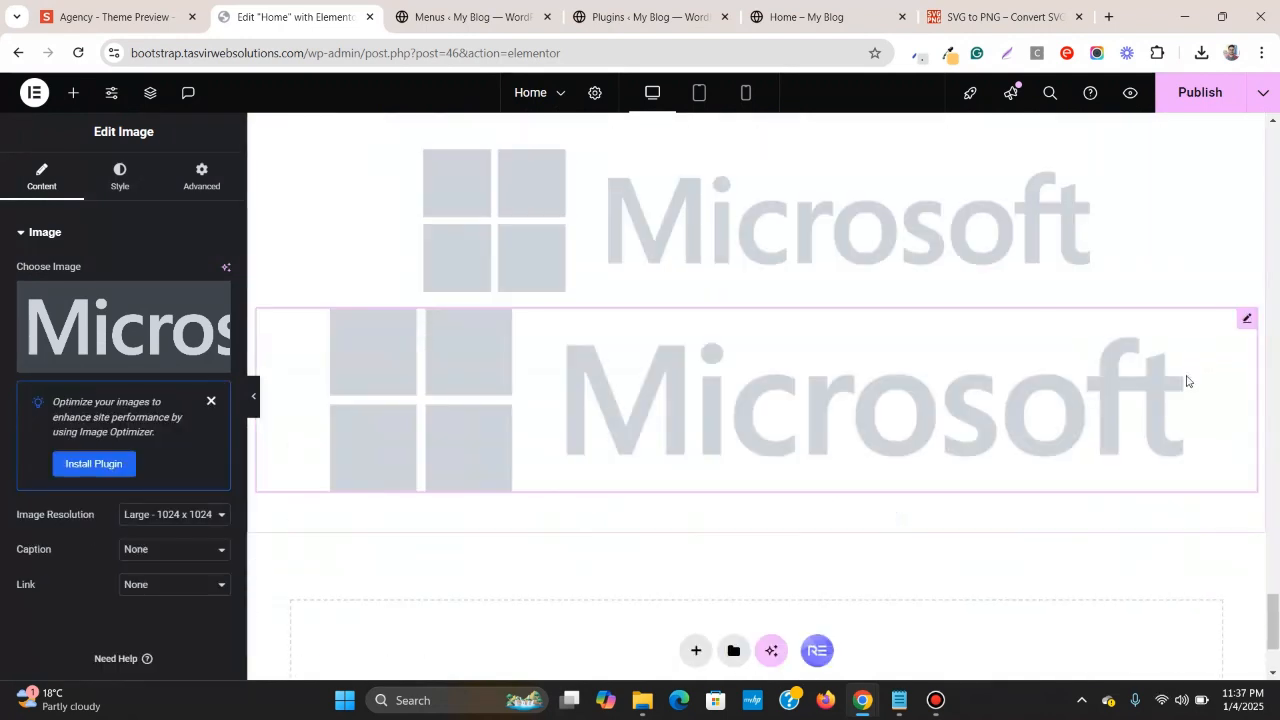
pyautogui.scroll(1, 1189, 379)
pyautogui.rightClick(1254, 321)
pyautogui.click(1169, 352)
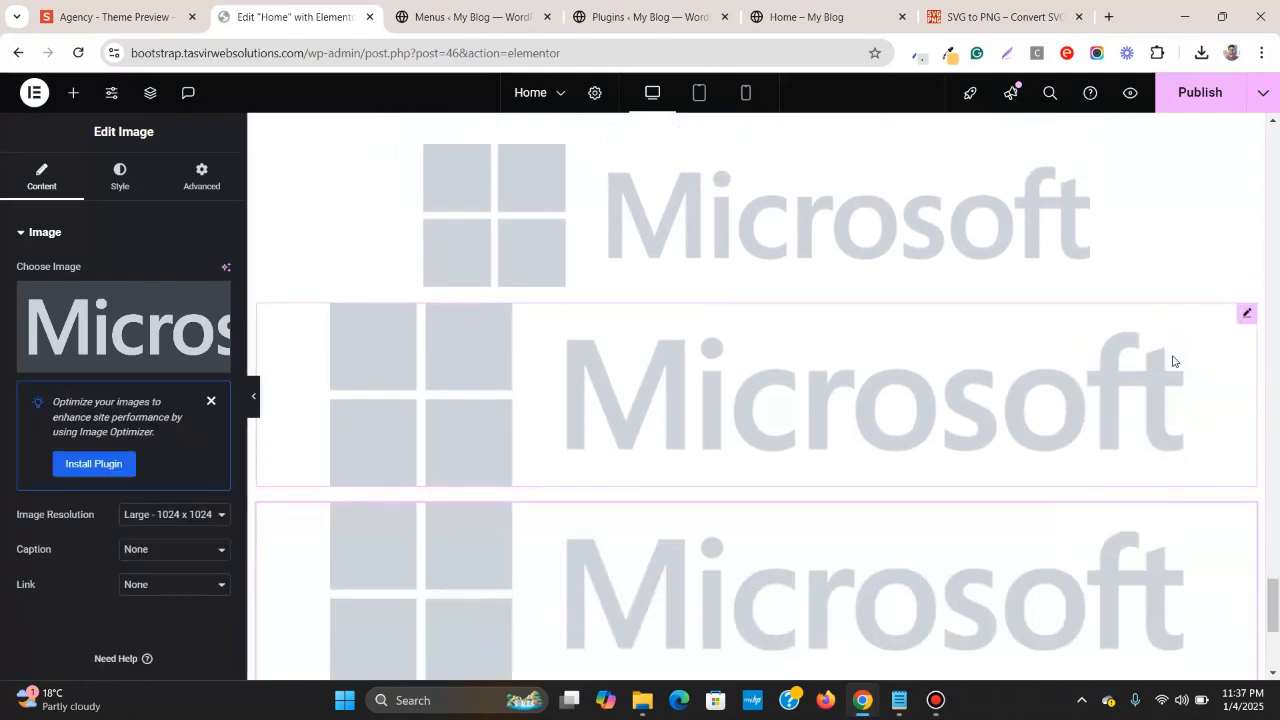
pyautogui.scroll(-2, 1190, 366)
pyautogui.rightClick(1252, 357)
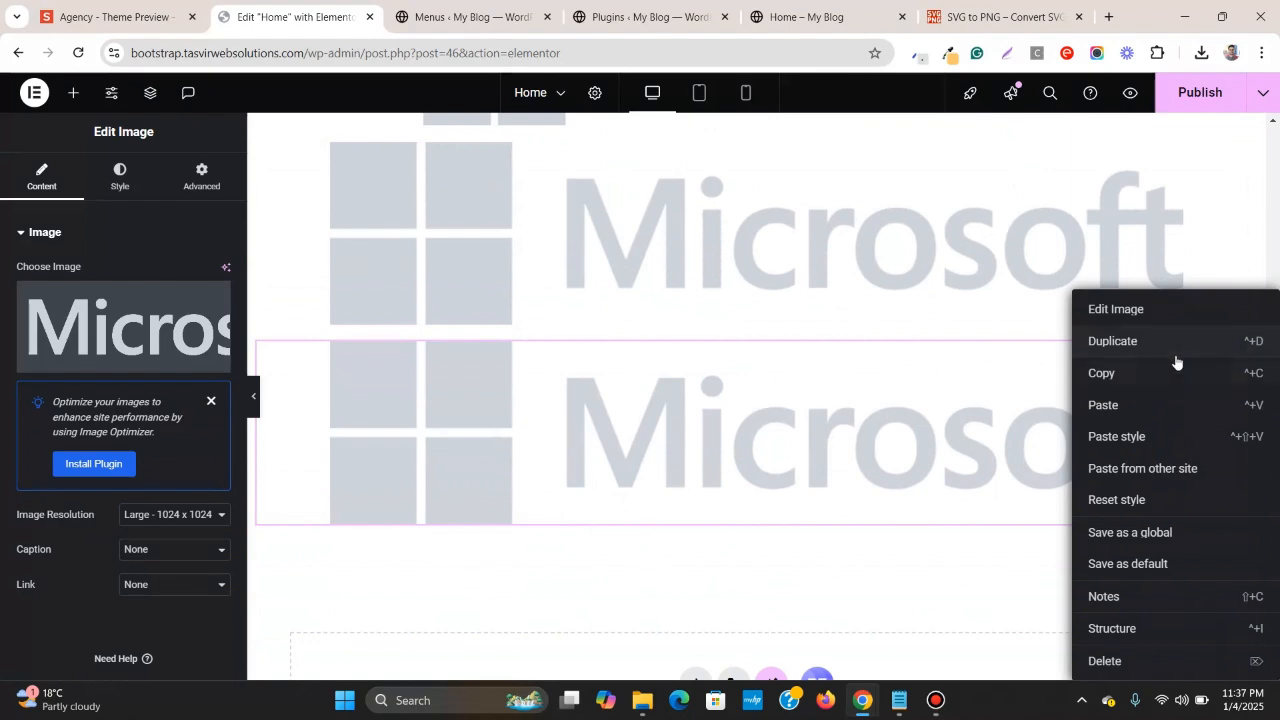
pyautogui.click(1172, 350)
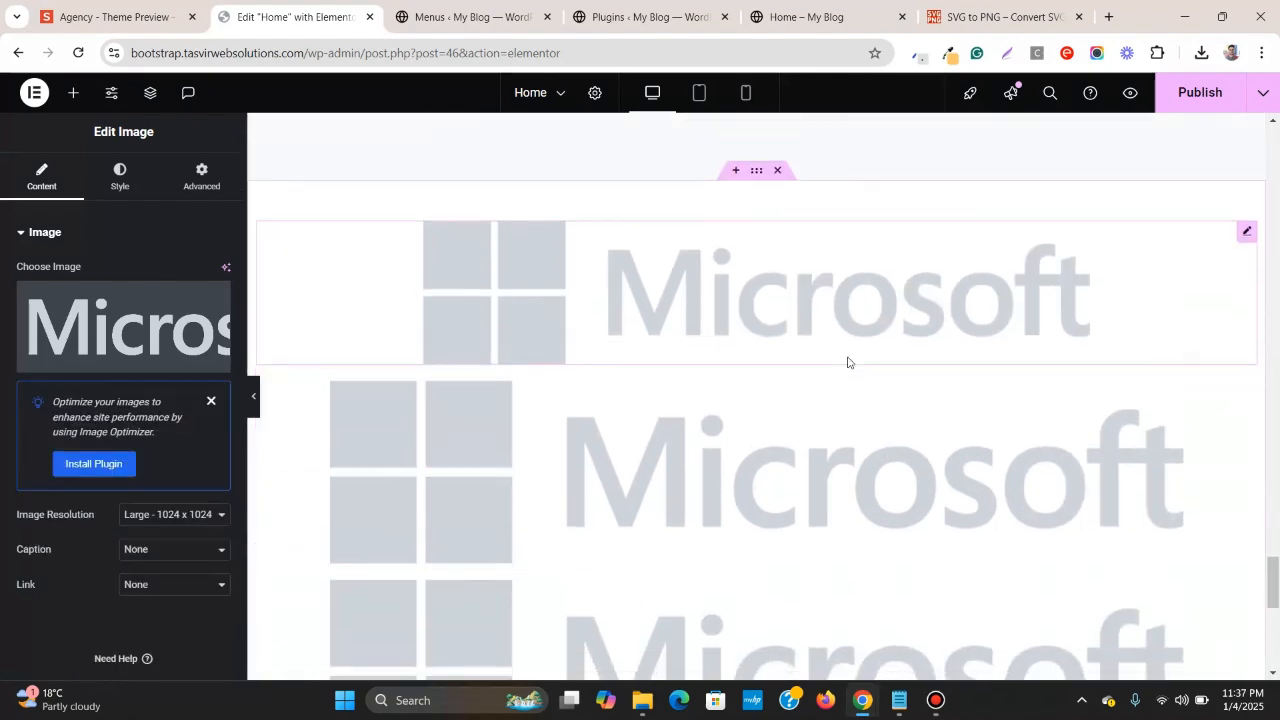
# - Check the logo order in the theme preview and replace the second image in the container with google.png
pyautogui.click(94, 5)
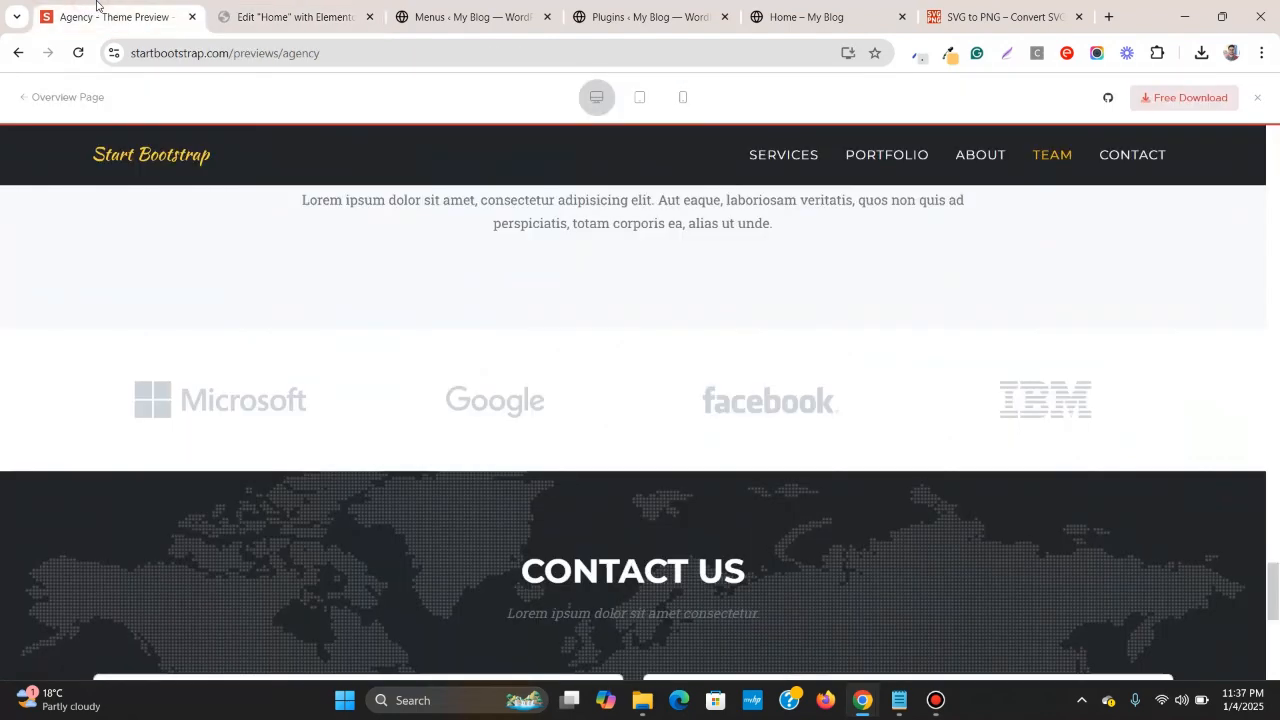
pyautogui.click(318, 12)
pyautogui.click(816, 395)
pyautogui.click(229, 350)
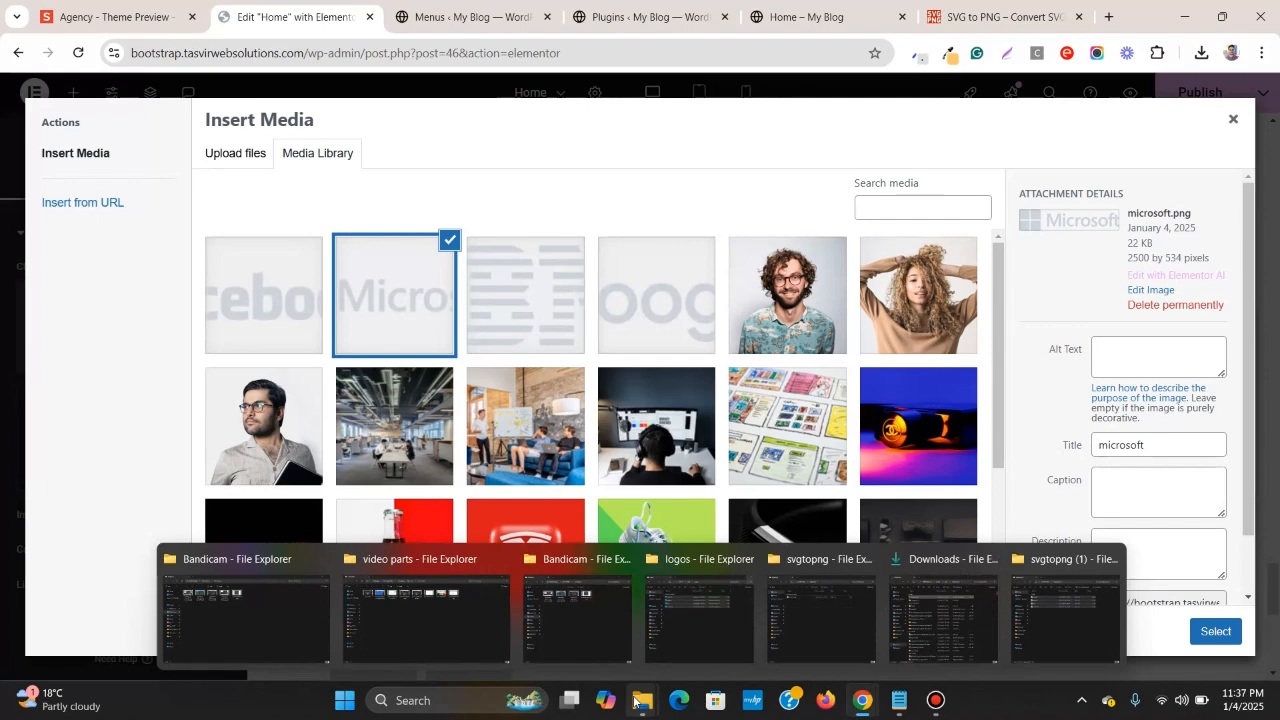
pyautogui.click(667, 331)
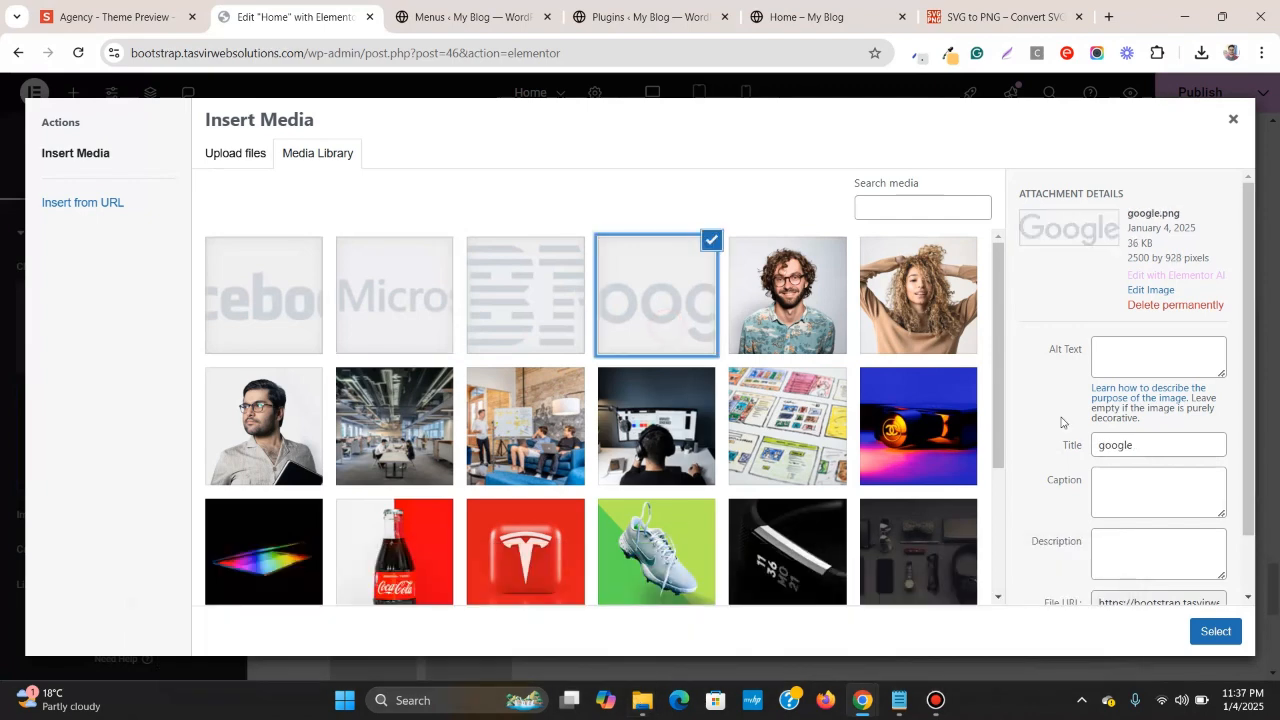
pyautogui.click(1215, 632)
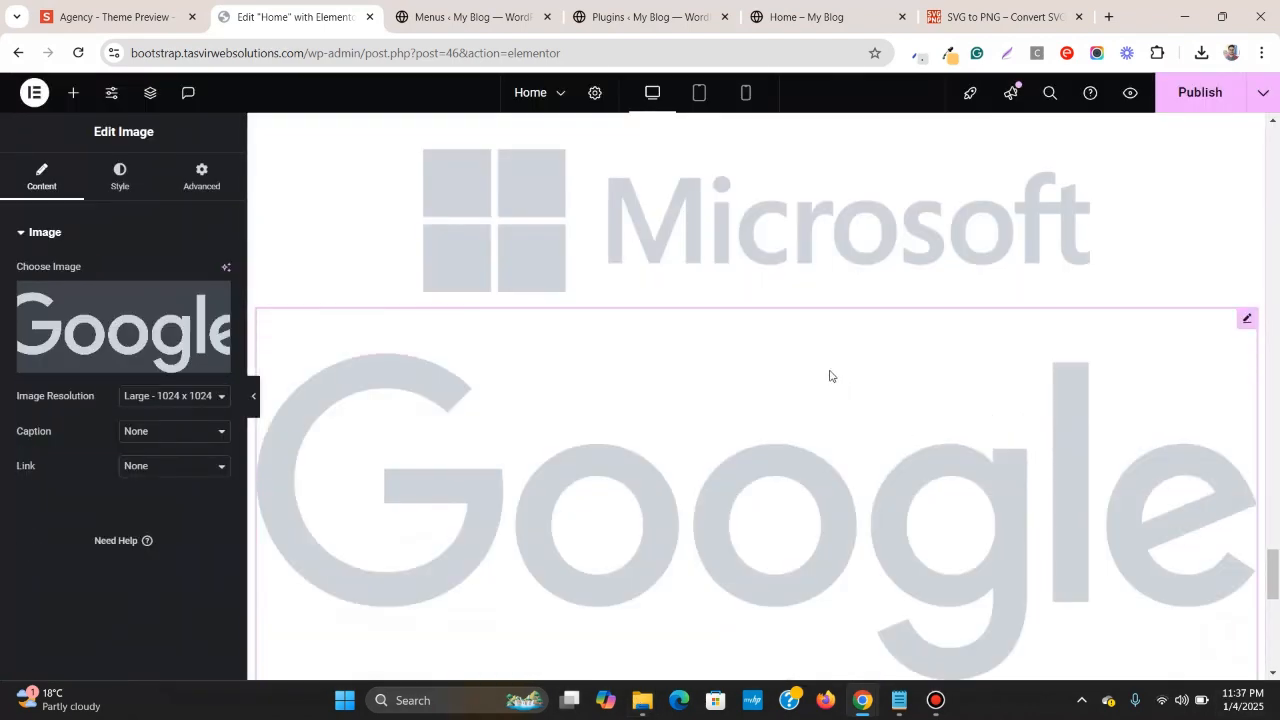
# - Replace the third image in the container with facebook.png, following the logo order in the theme preview
pyautogui.scroll(-3, 829, 373)
pyautogui.scroll(-2, 829, 340)
pyautogui.click(829, 291)
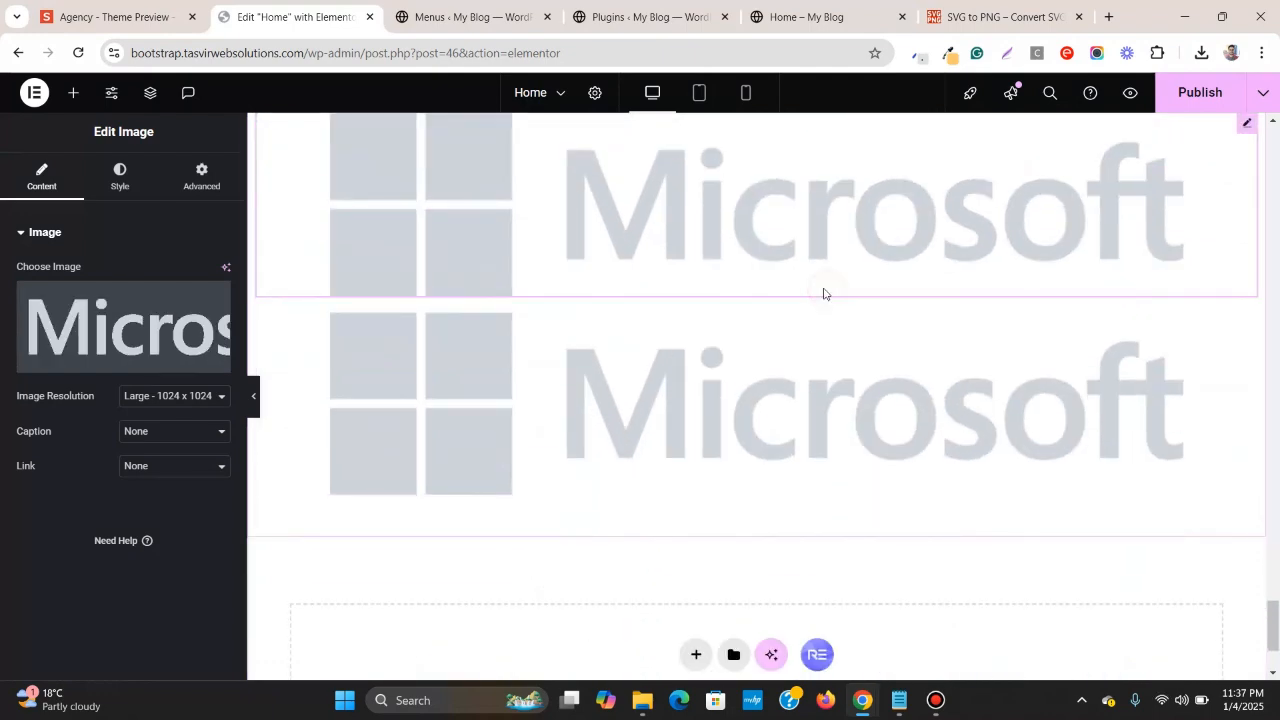
pyautogui.scroll(-1, 829, 291)
pyautogui.click(68, 344)
pyautogui.hotkey('ctrl', '1')
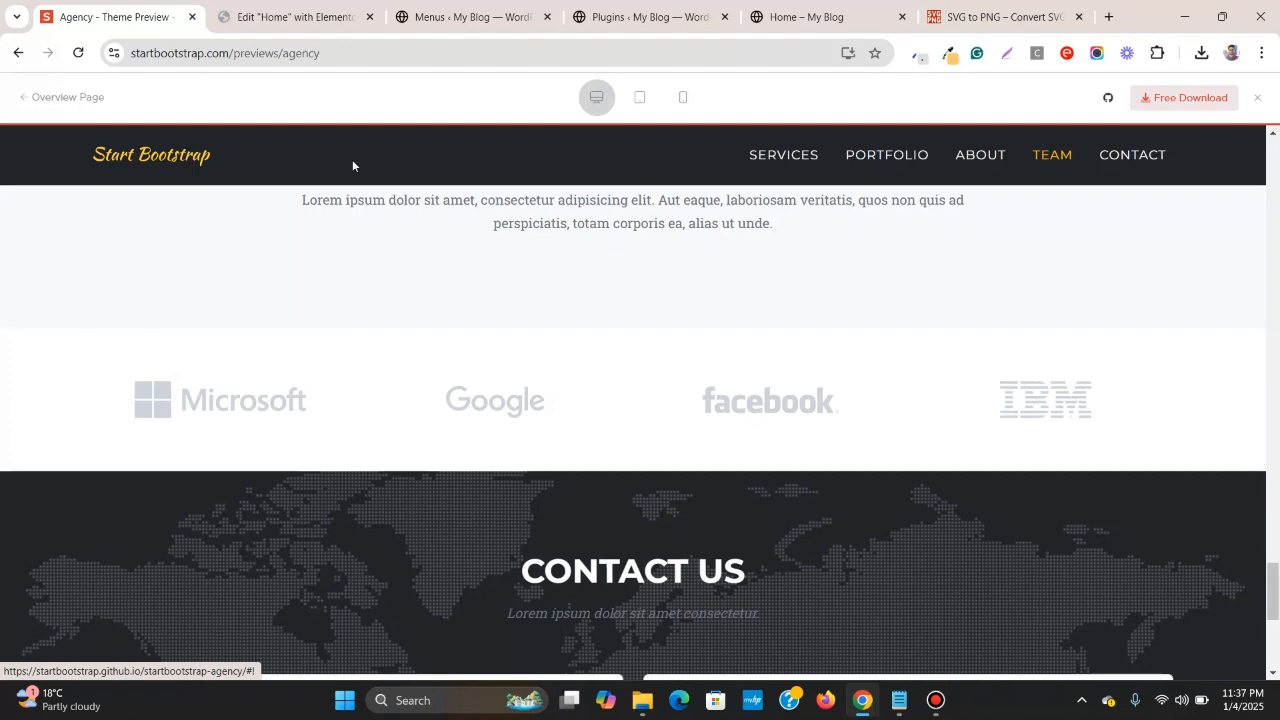
pyautogui.click(295, 17)
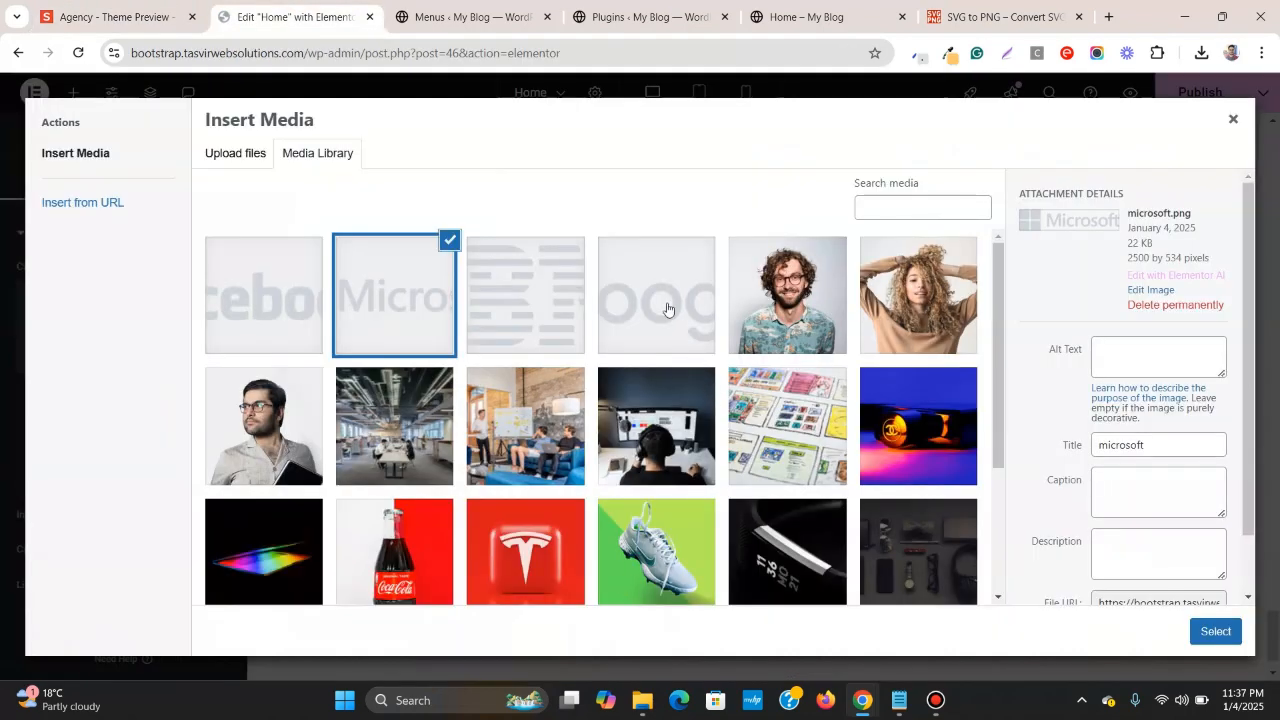
pyautogui.click(319, 304)
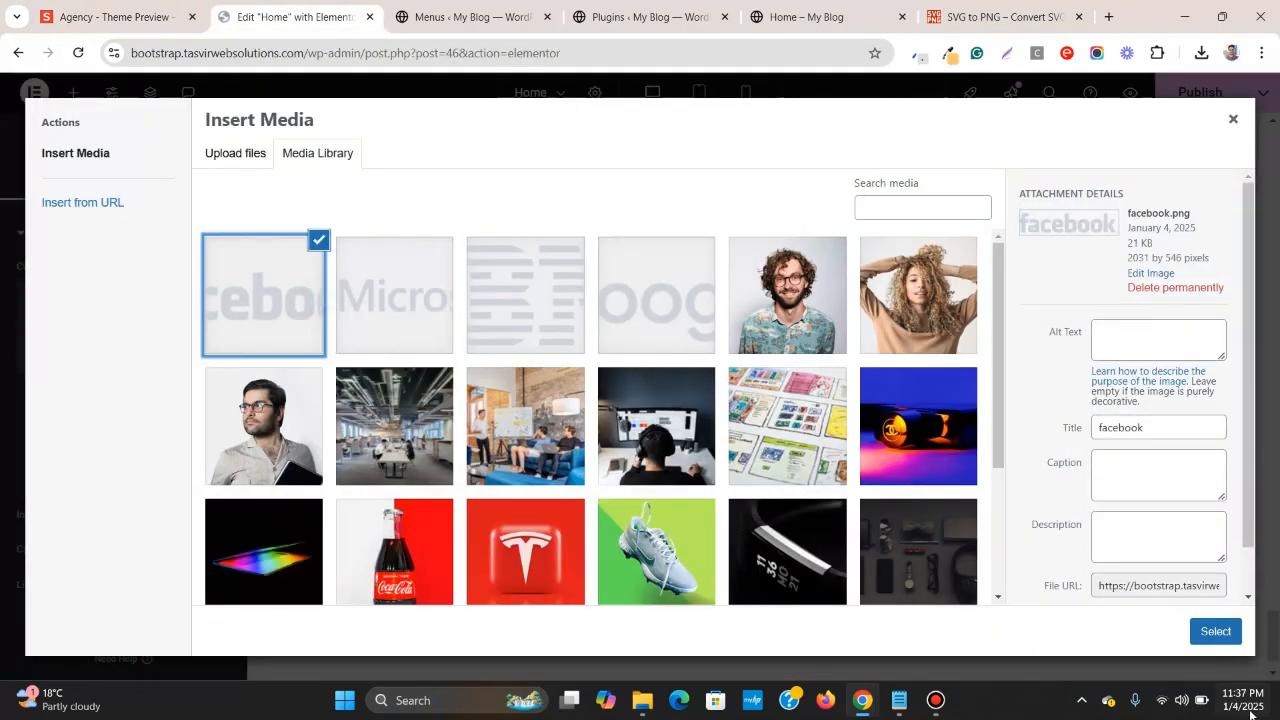
pyautogui.click(1236, 637)
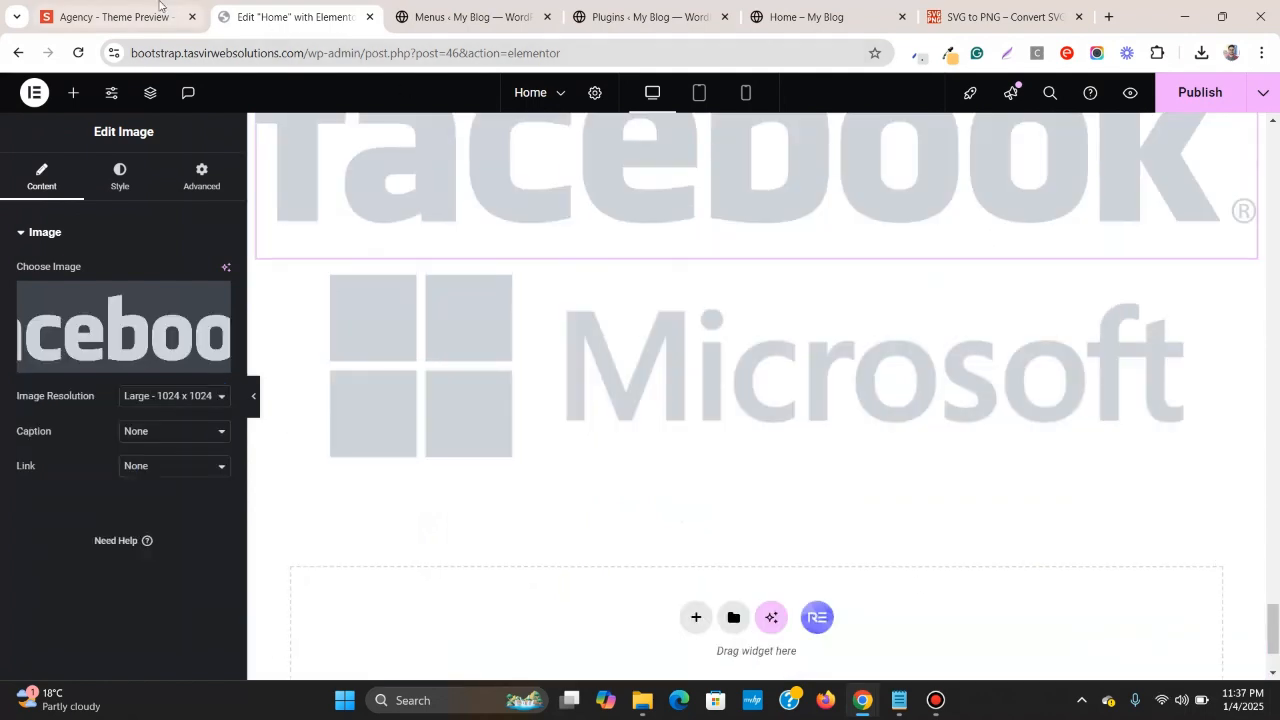
# - Check the logo order in the theme preview and replace the fourth image in the container with the IBM logo
pyautogui.click(159, 5)
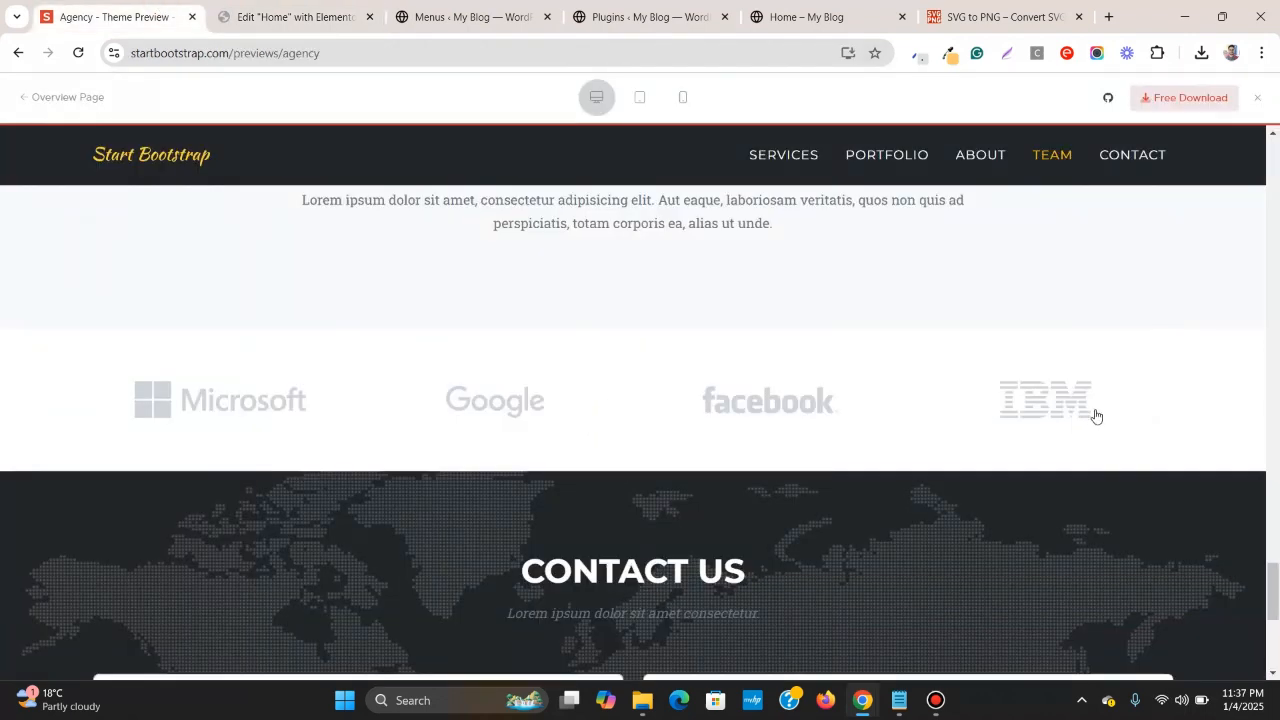
pyautogui.click(290, 16)
pyautogui.click(803, 331)
pyautogui.click(152, 288)
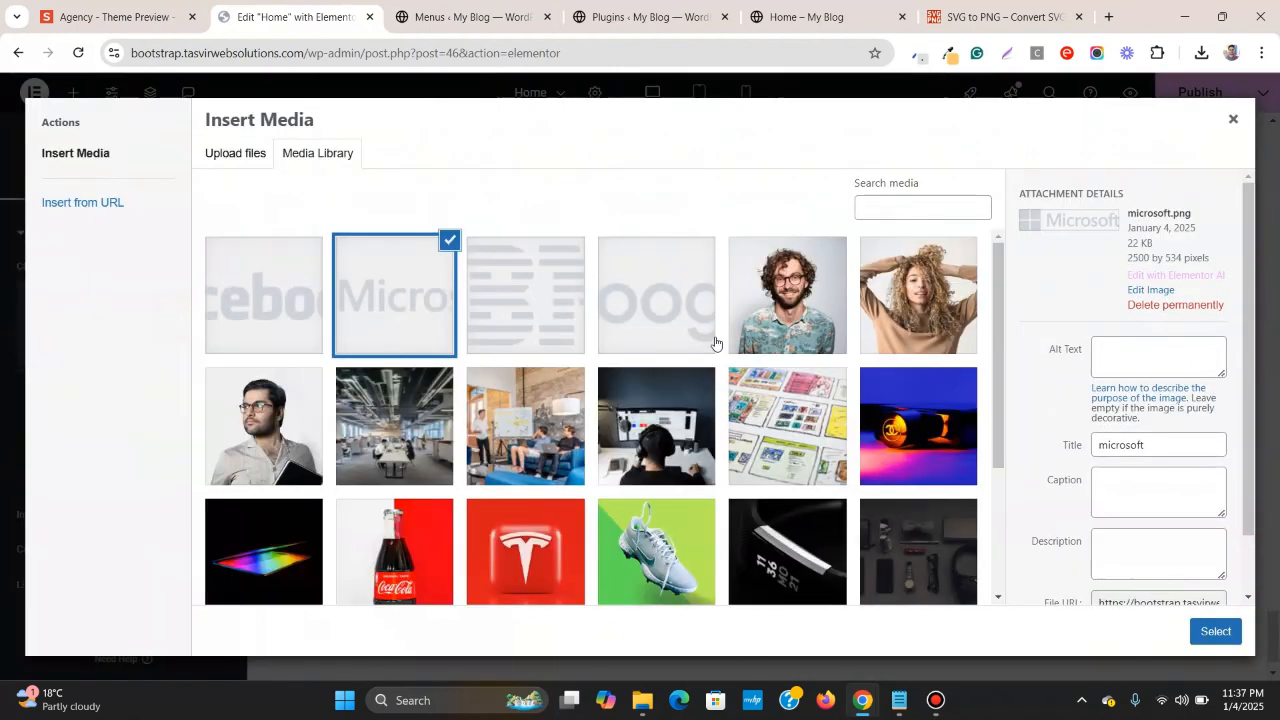
pyautogui.click(576, 332)
pyautogui.click(1196, 631)
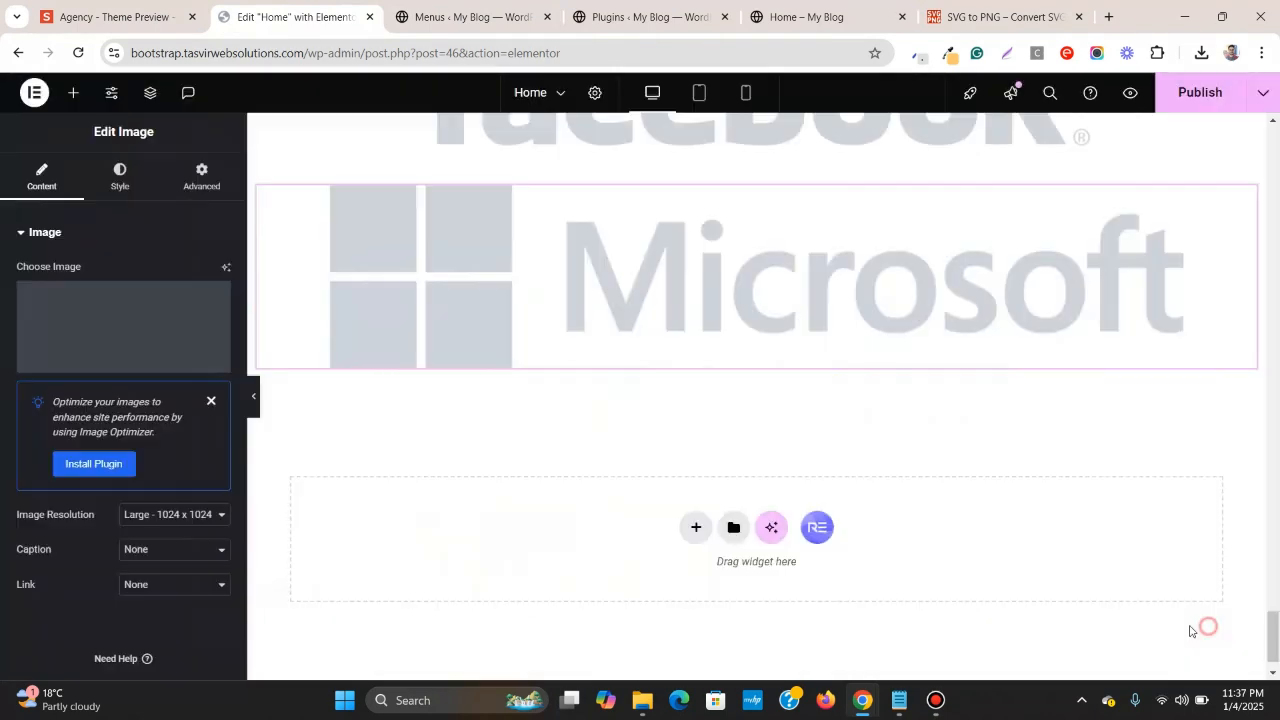
# - Set the logo container's direction to a horizontal row so the four logos sit side by side
pyautogui.scroll(4, 797, 360)
pyautogui.scroll(-6, 796, 361)
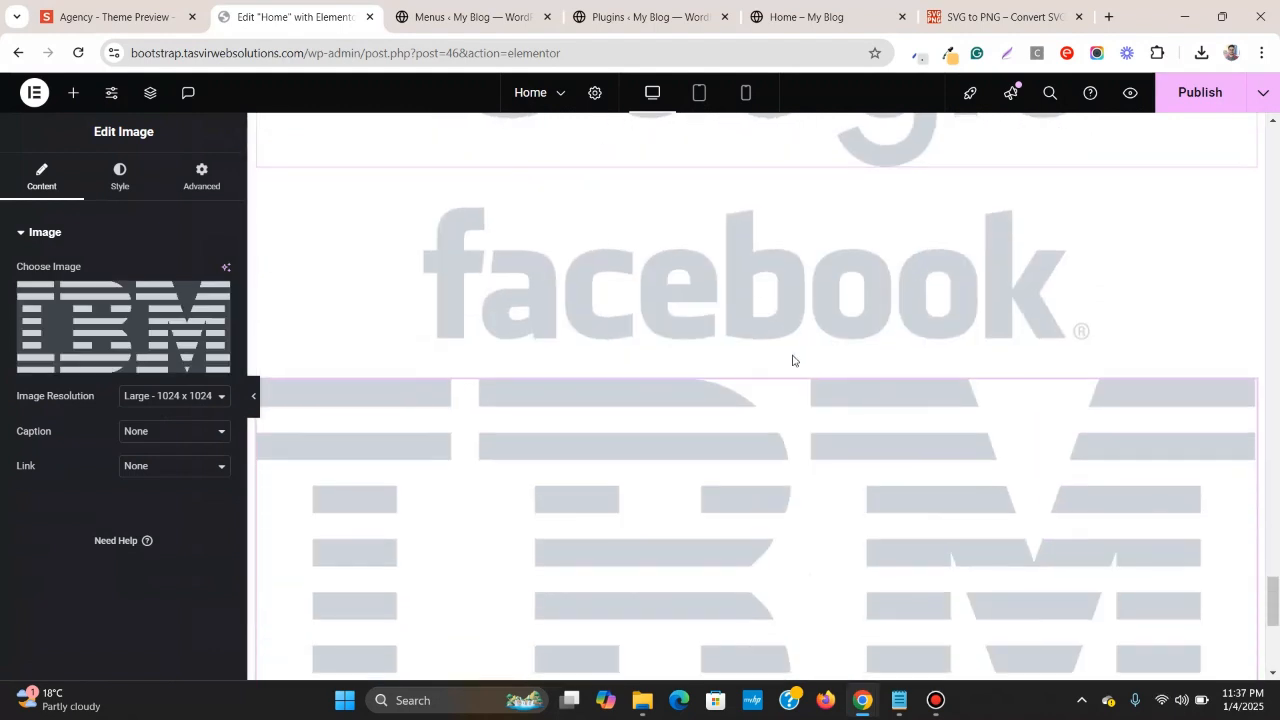
pyautogui.scroll(6, 793, 360)
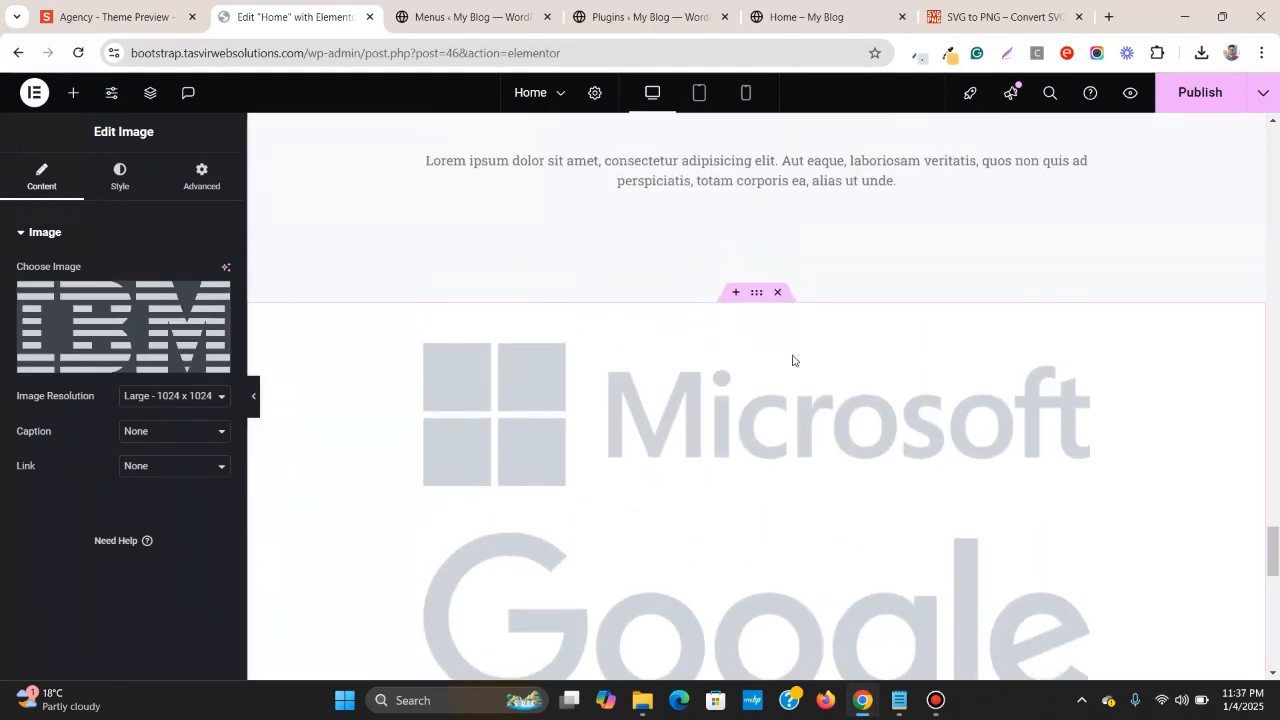
pyautogui.click(757, 293)
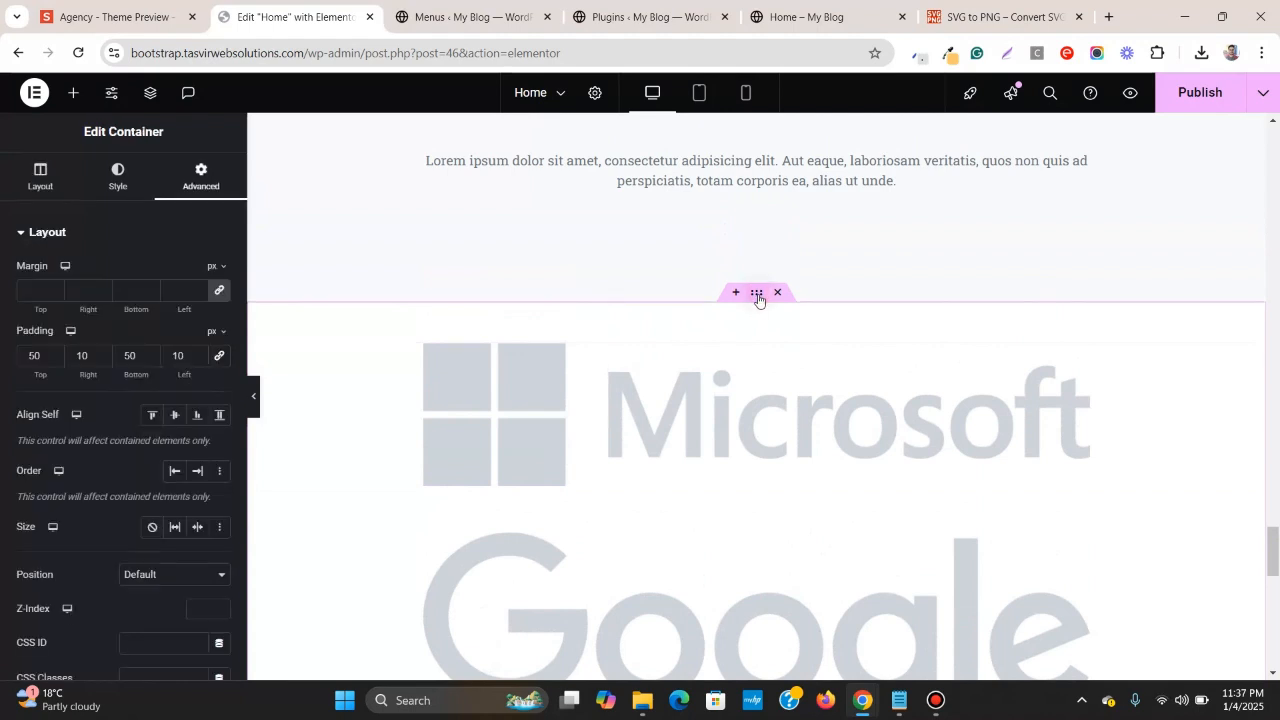
pyautogui.click(40, 176)
pyautogui.scroll(-3, 94, 463)
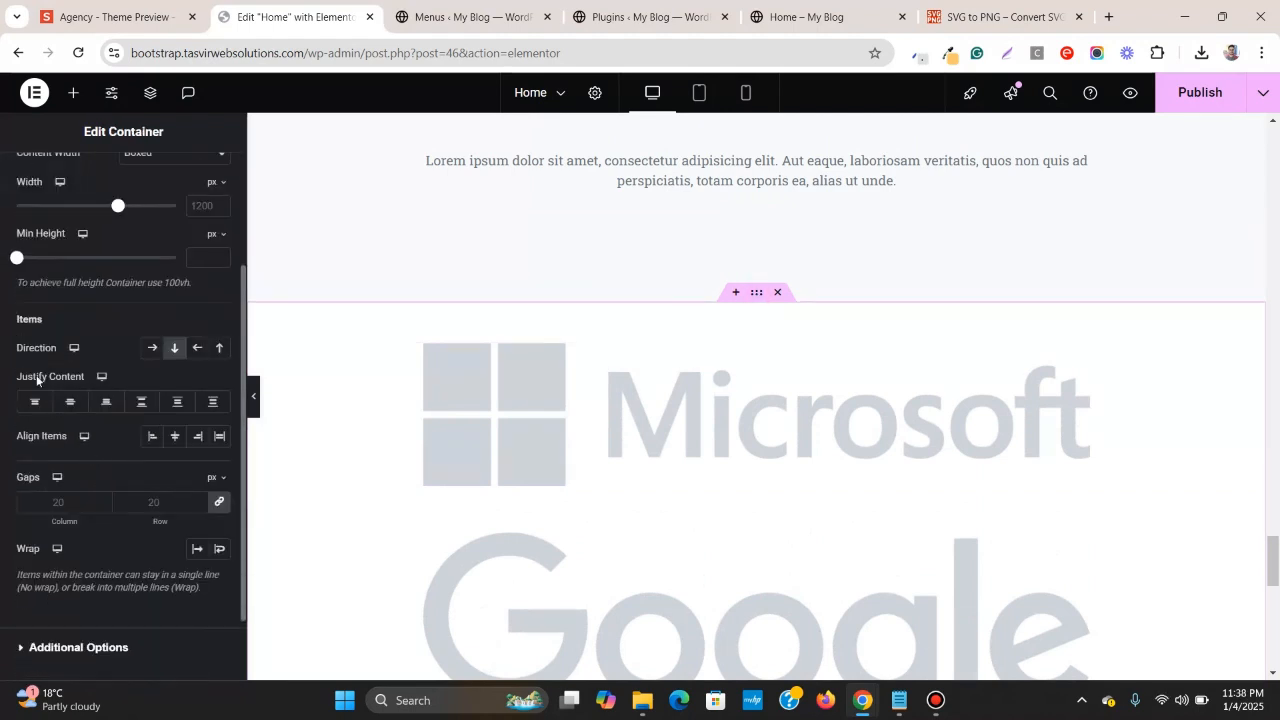
pyautogui.click(152, 355)
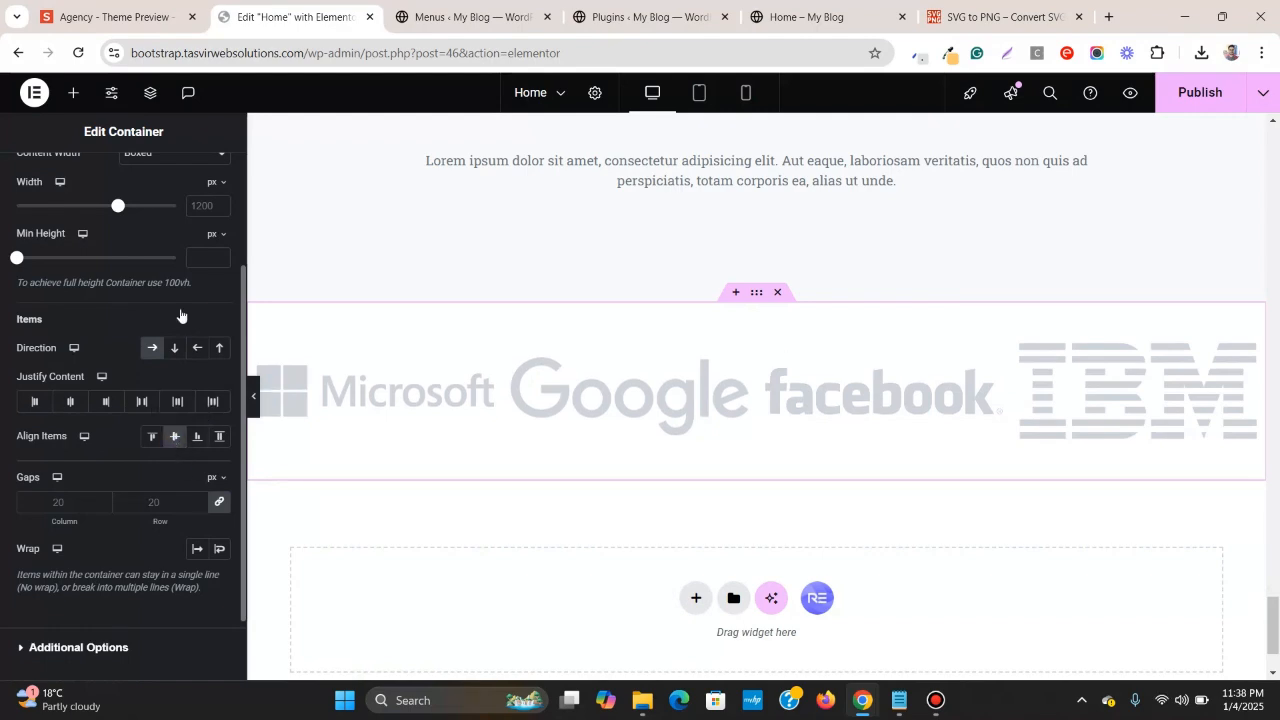
# - Inspect the Microsoft logo in the theme preview to read its rendered size, and return to the Elementor editor
pyautogui.click(150, 16)
pyautogui.rightClick(296, 404)
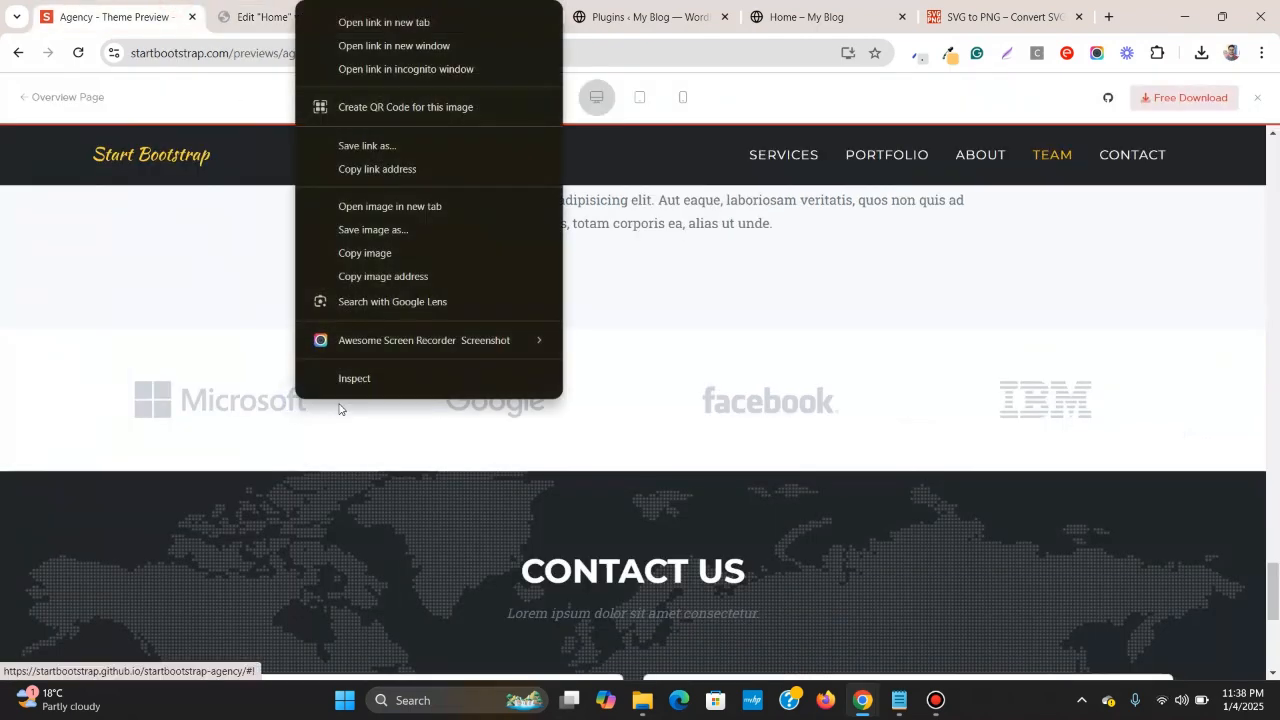
pyautogui.click(345, 378)
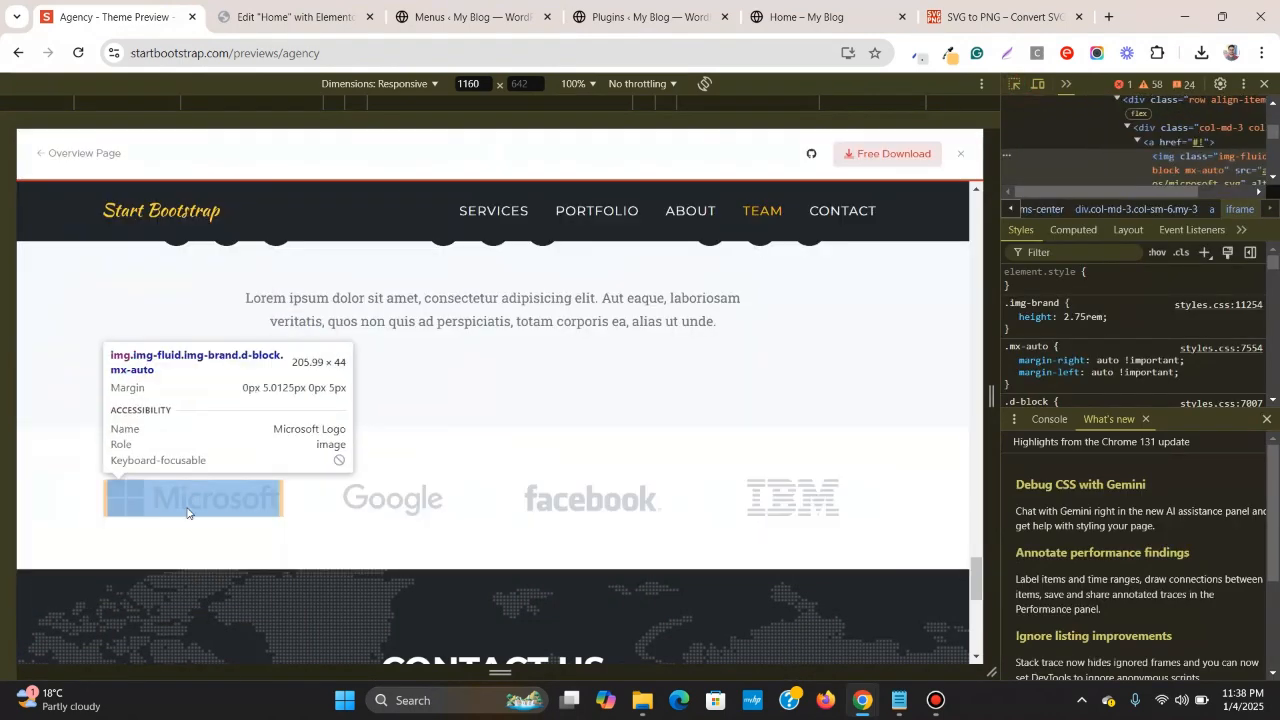
pyautogui.click(300, 16)
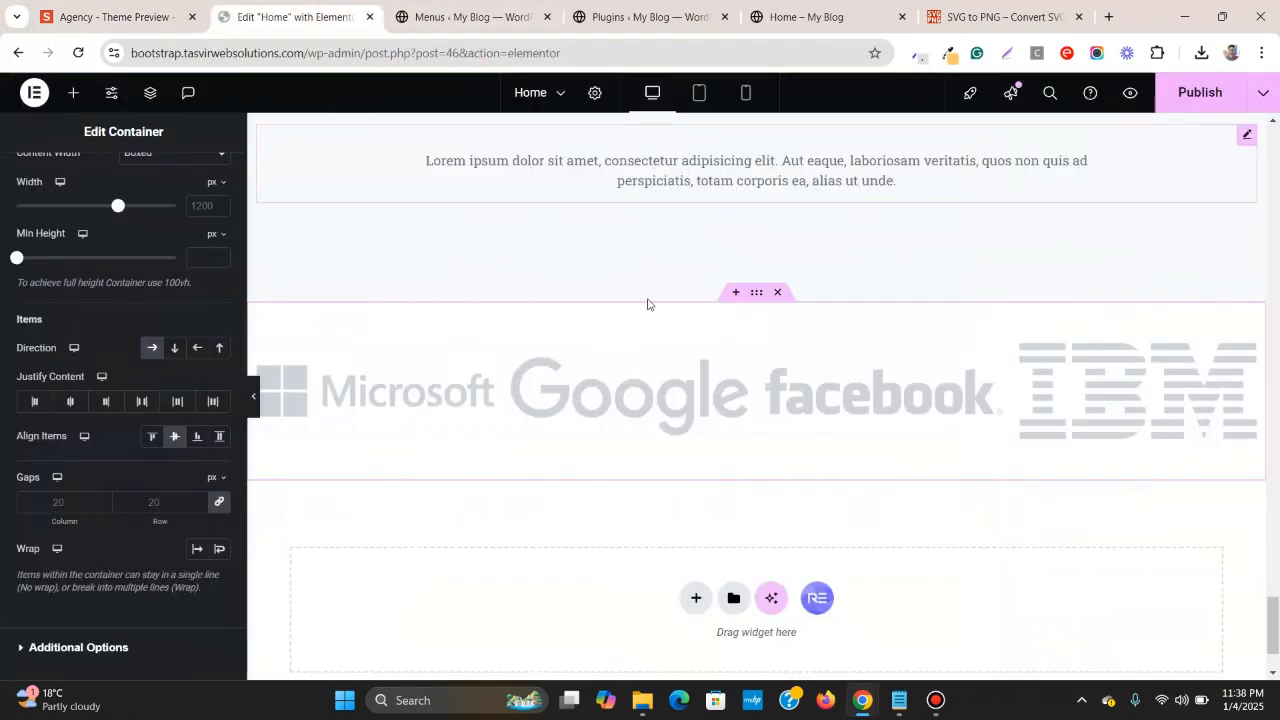
# - Switch the Microsoft image's width unit to pixels and set its width to 205 px
pyautogui.click(482, 373)
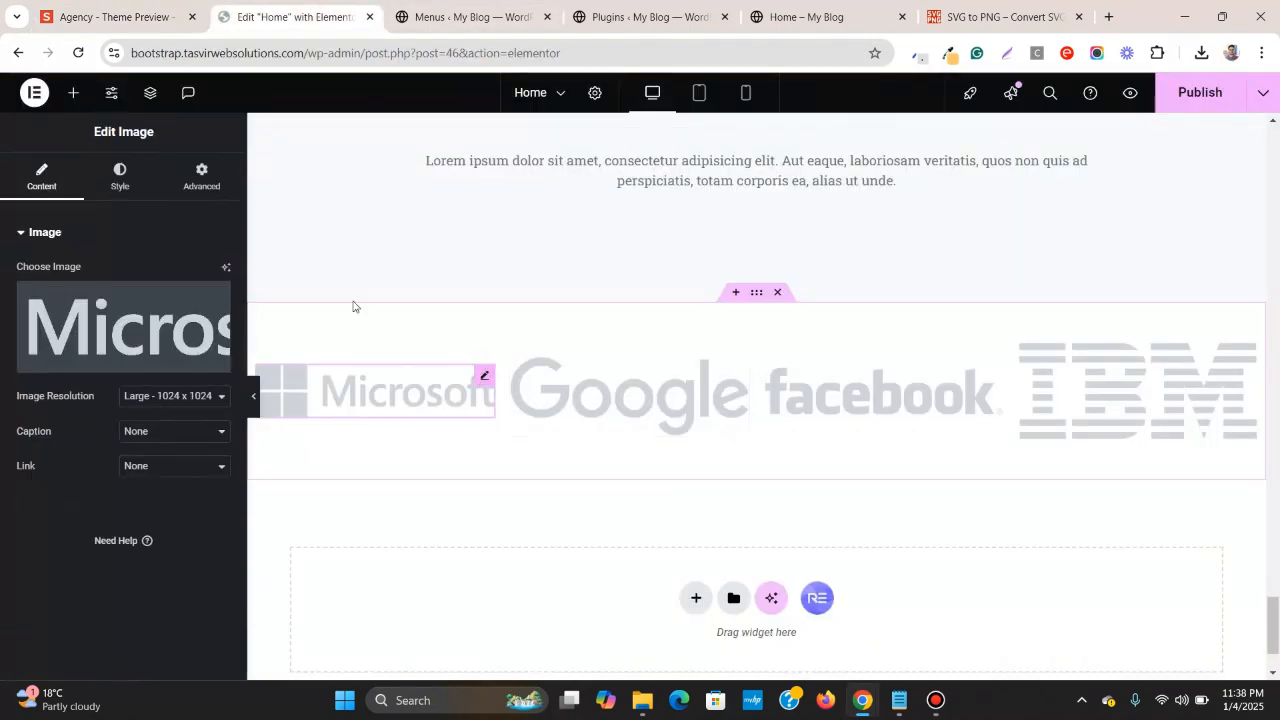
pyautogui.click(120, 175)
pyautogui.click(214, 301)
pyautogui.click(214, 304)
pyautogui.click(195, 325)
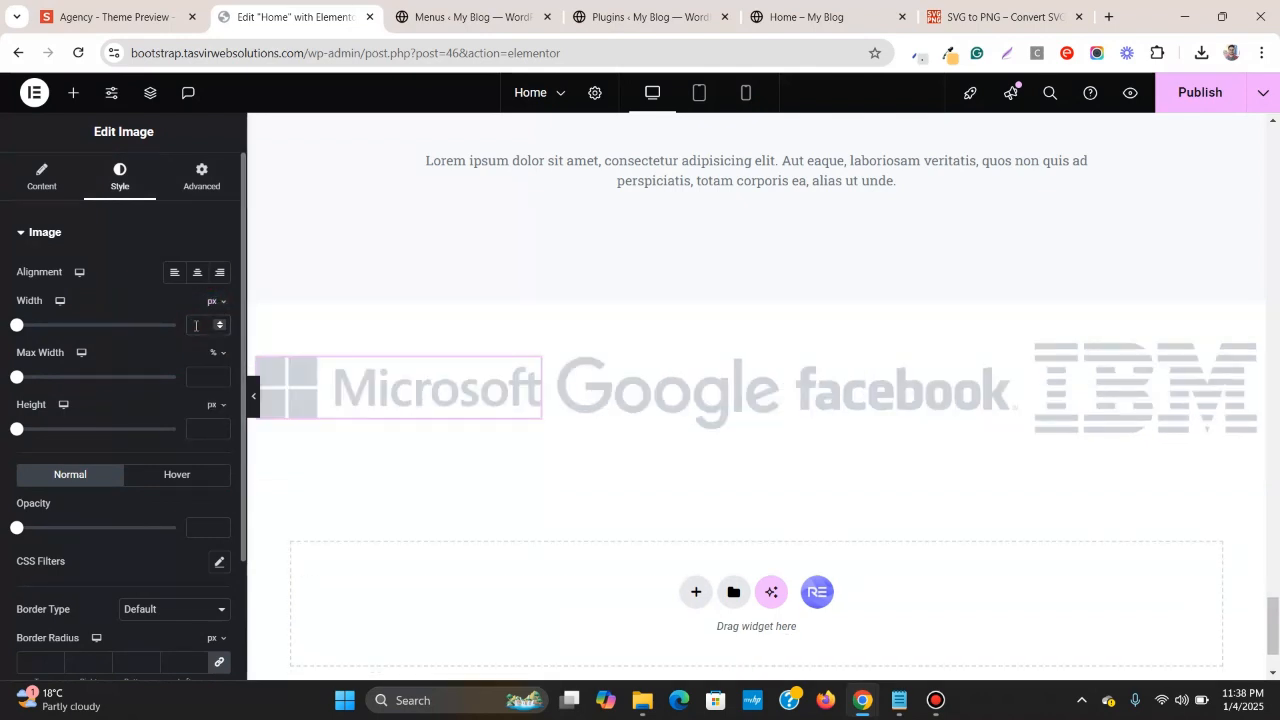
pyautogui.write('205')
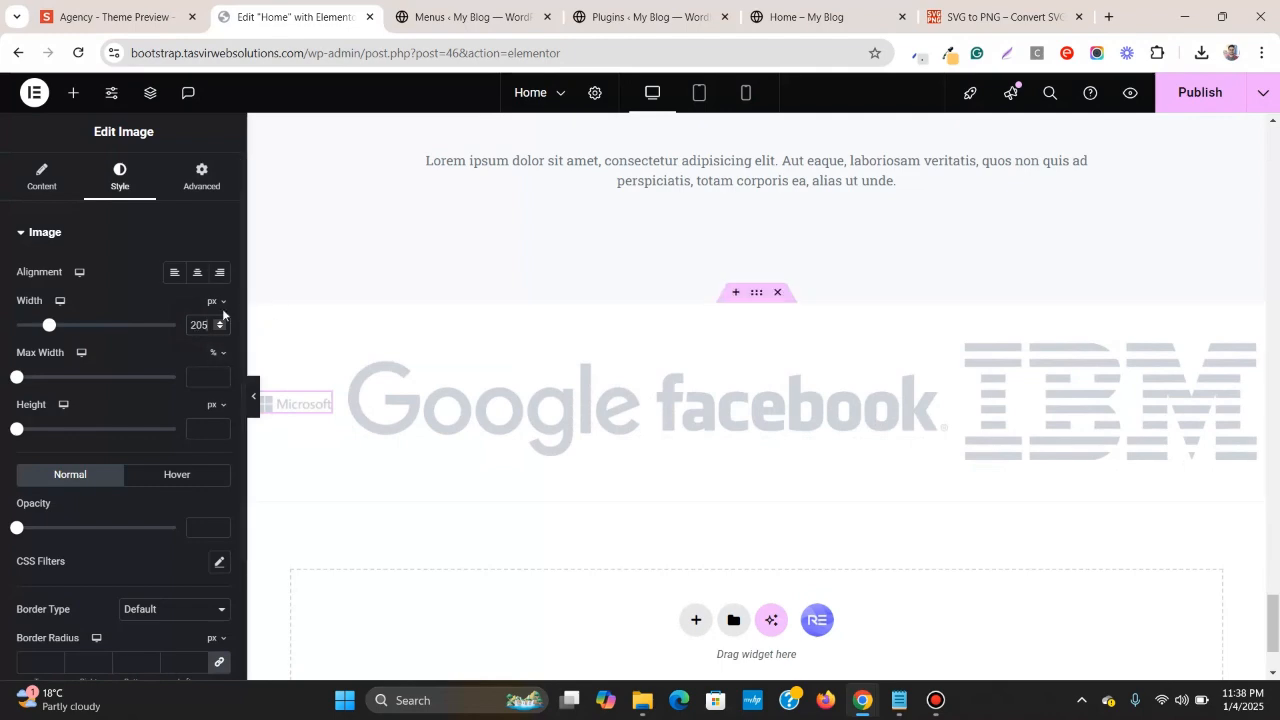
# - Recheck the Microsoft logo's size in the theme preview and set the logo container's items to wrap
pyautogui.click(55, 12)
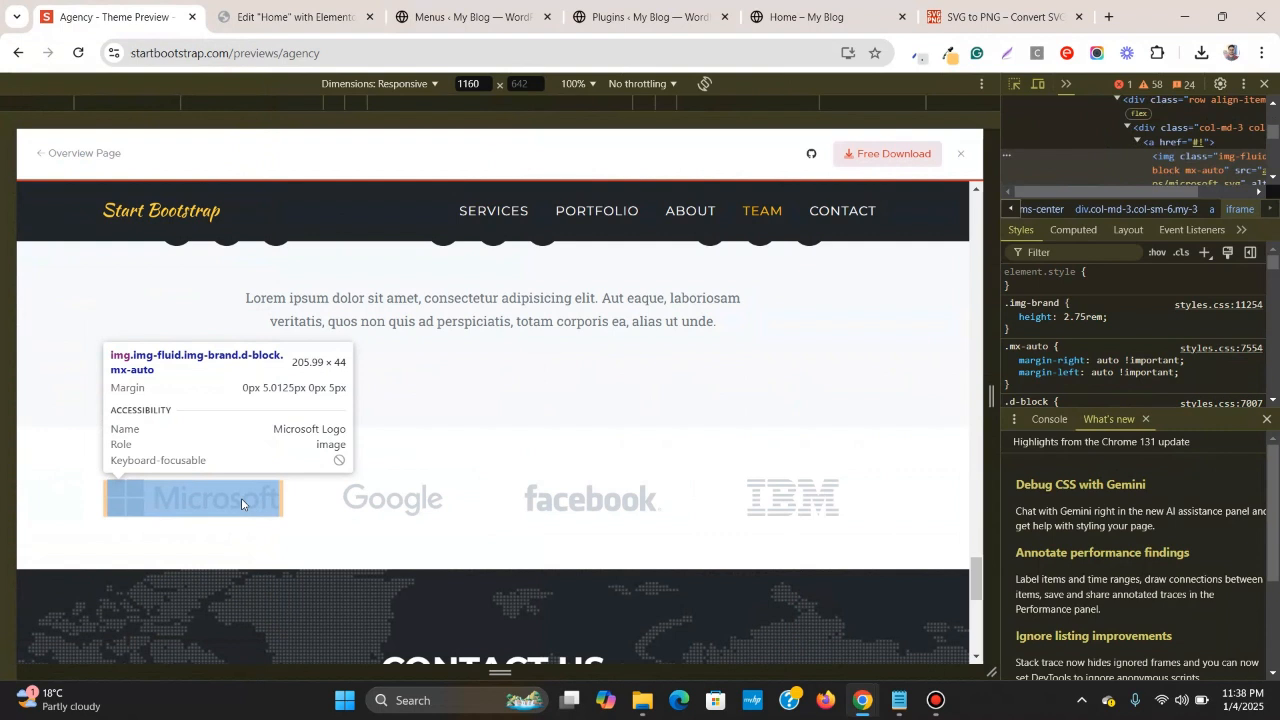
pyautogui.click(290, 16)
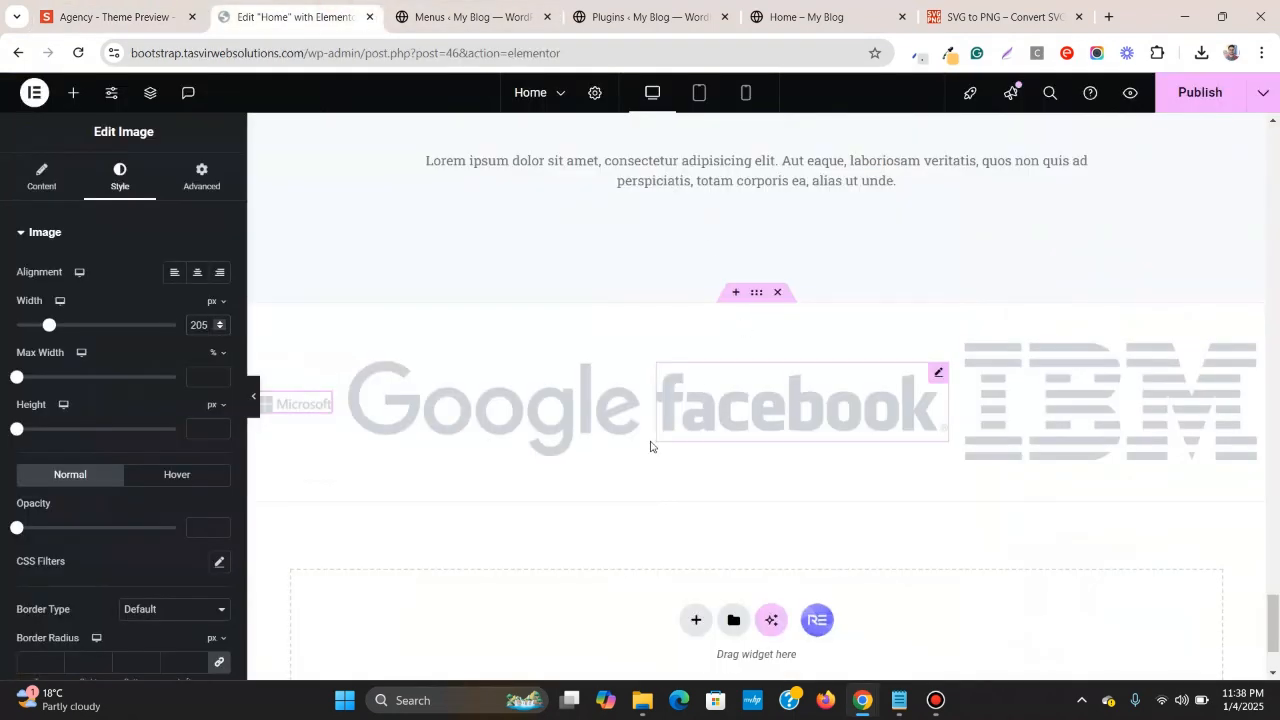
pyautogui.click(756, 294)
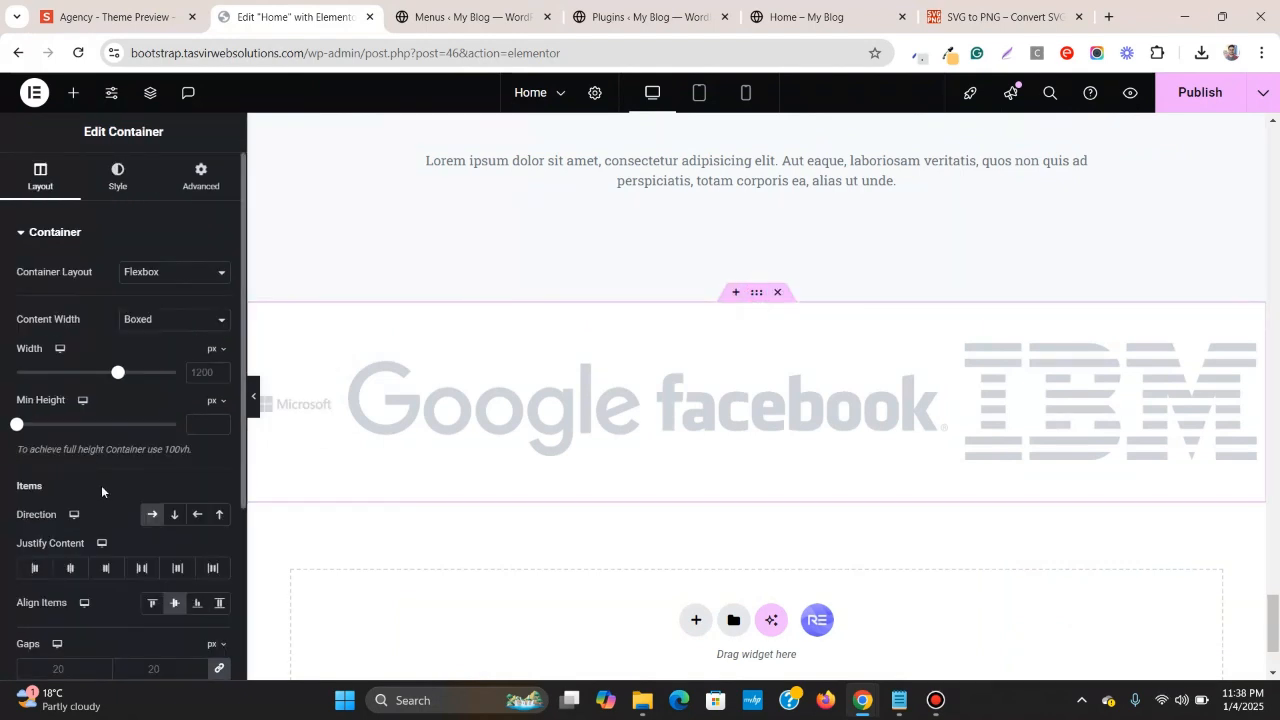
pyautogui.scroll(-3, 13, 343)
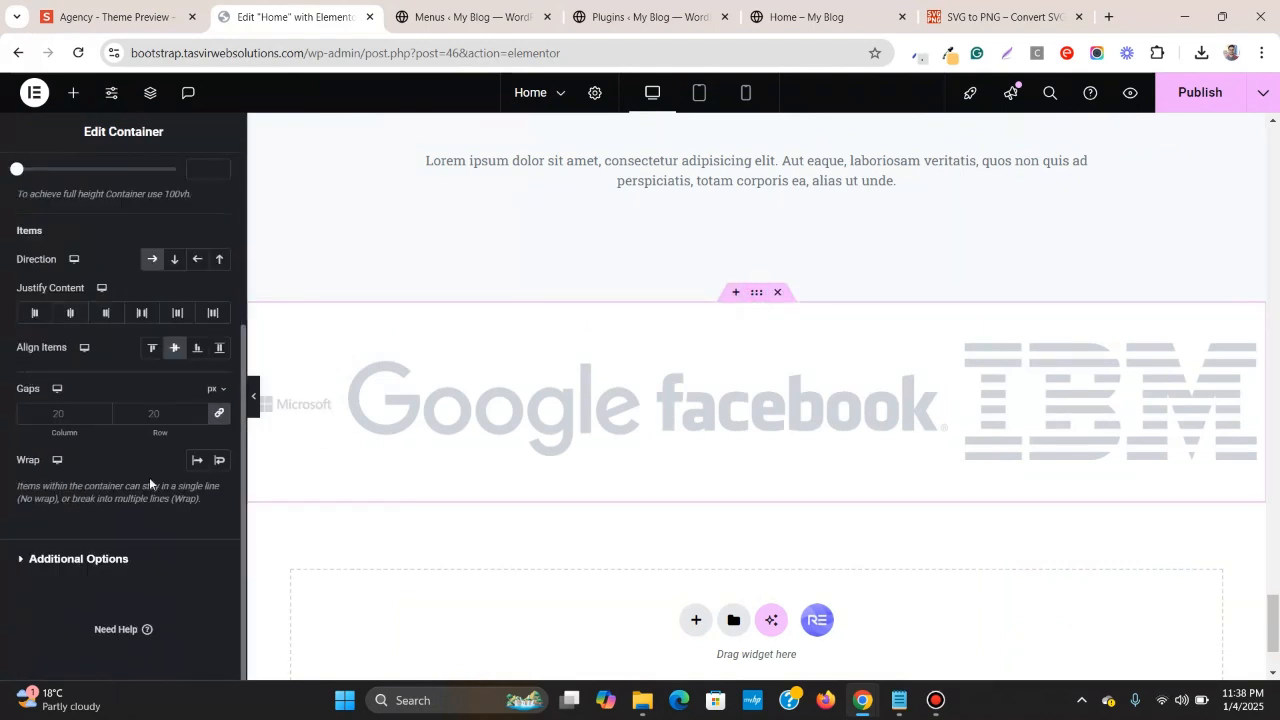
pyautogui.click(220, 460)
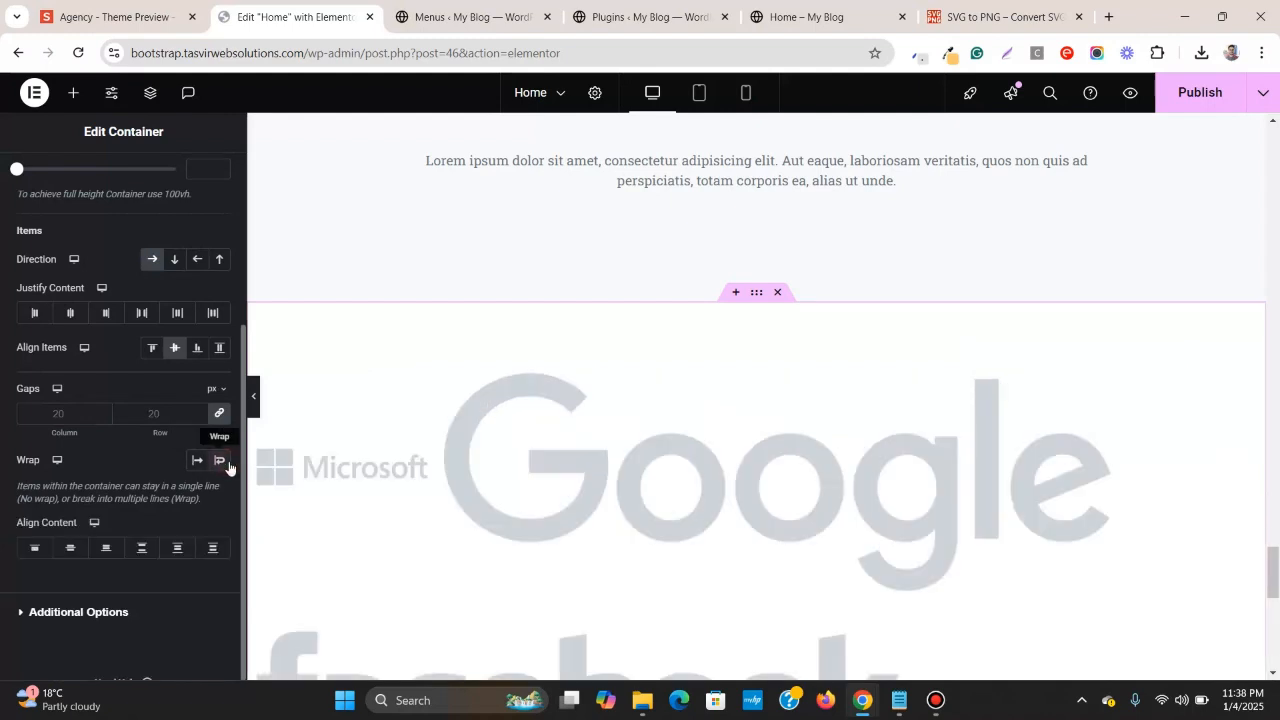
pyautogui.click(419, 461)
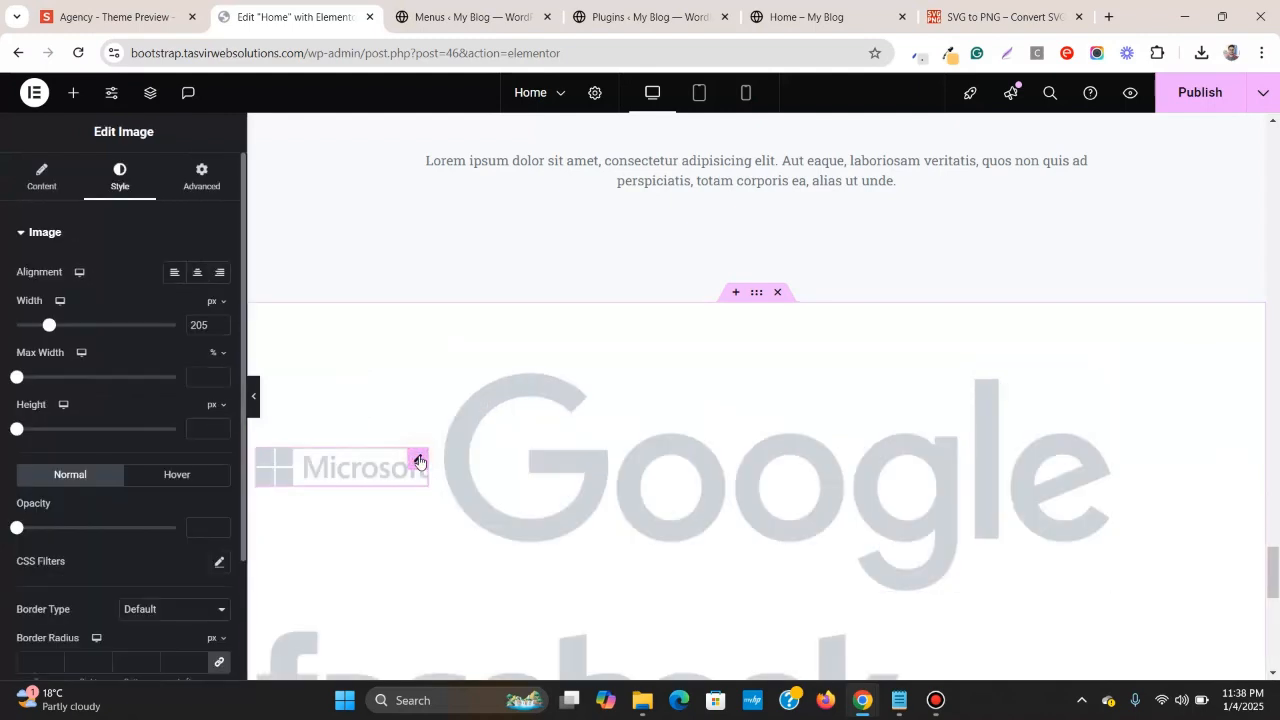
# - Inspect the Google logo's size in the theme preview and set the Google image's width to 118 px
pyautogui.click(52, 5)
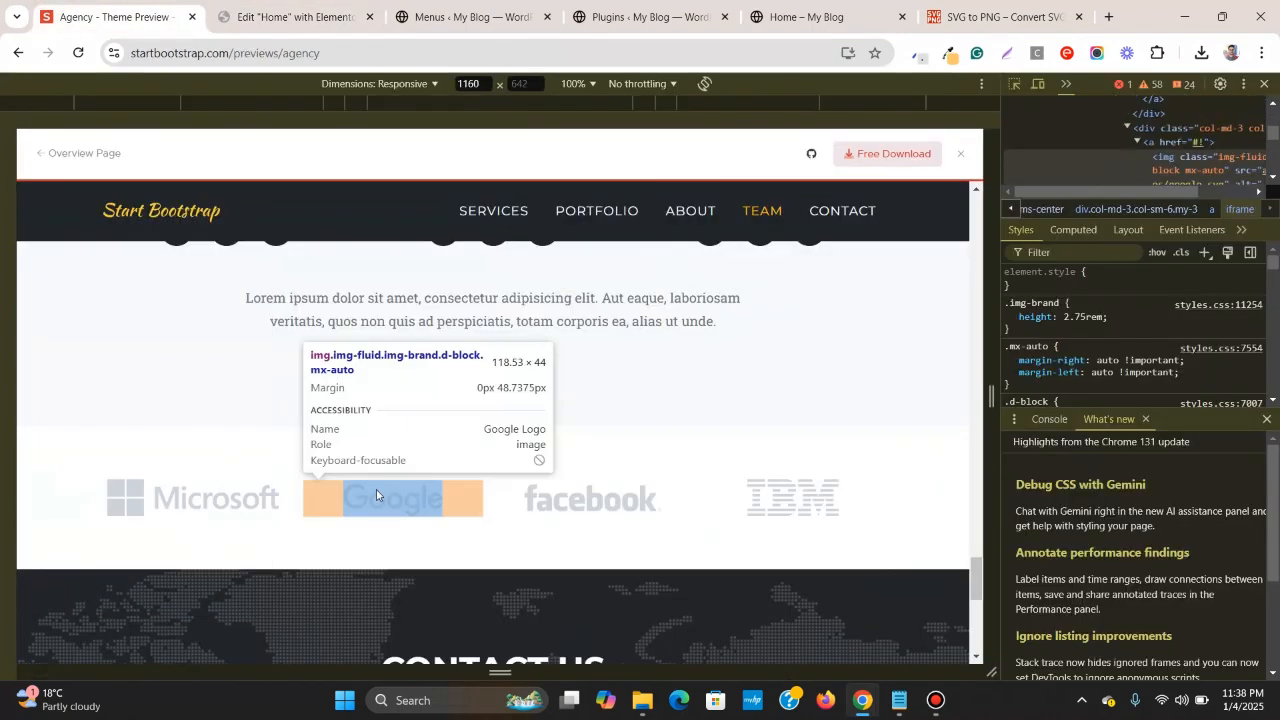
pyautogui.click(376, 489)
pyautogui.click(290, 16)
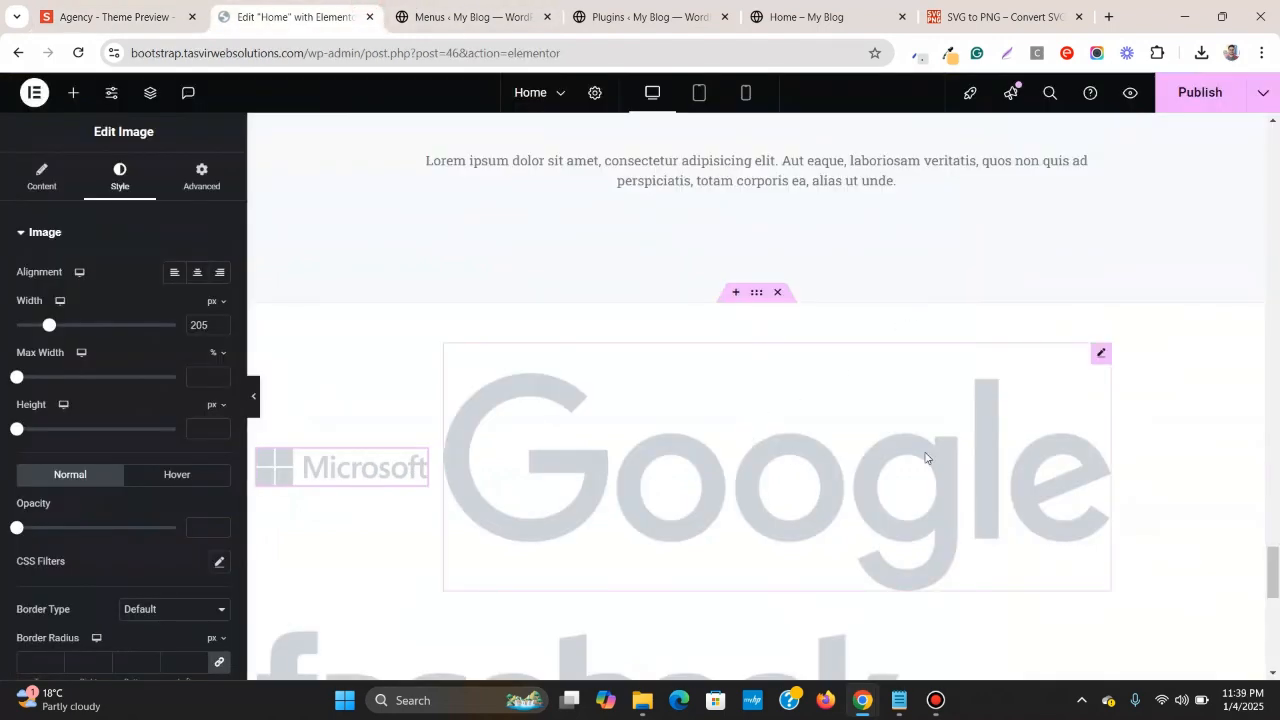
pyautogui.click(1100, 353)
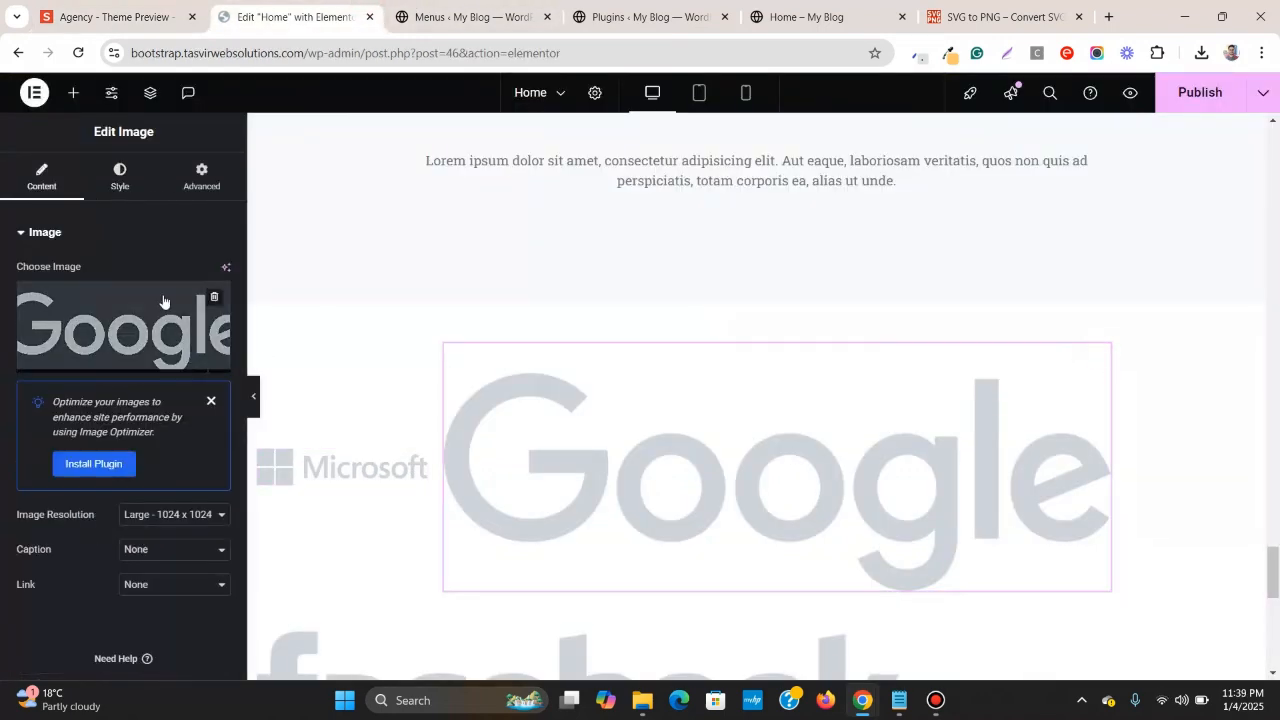
pyautogui.click(150, 182)
pyautogui.click(224, 304)
pyautogui.click(215, 303)
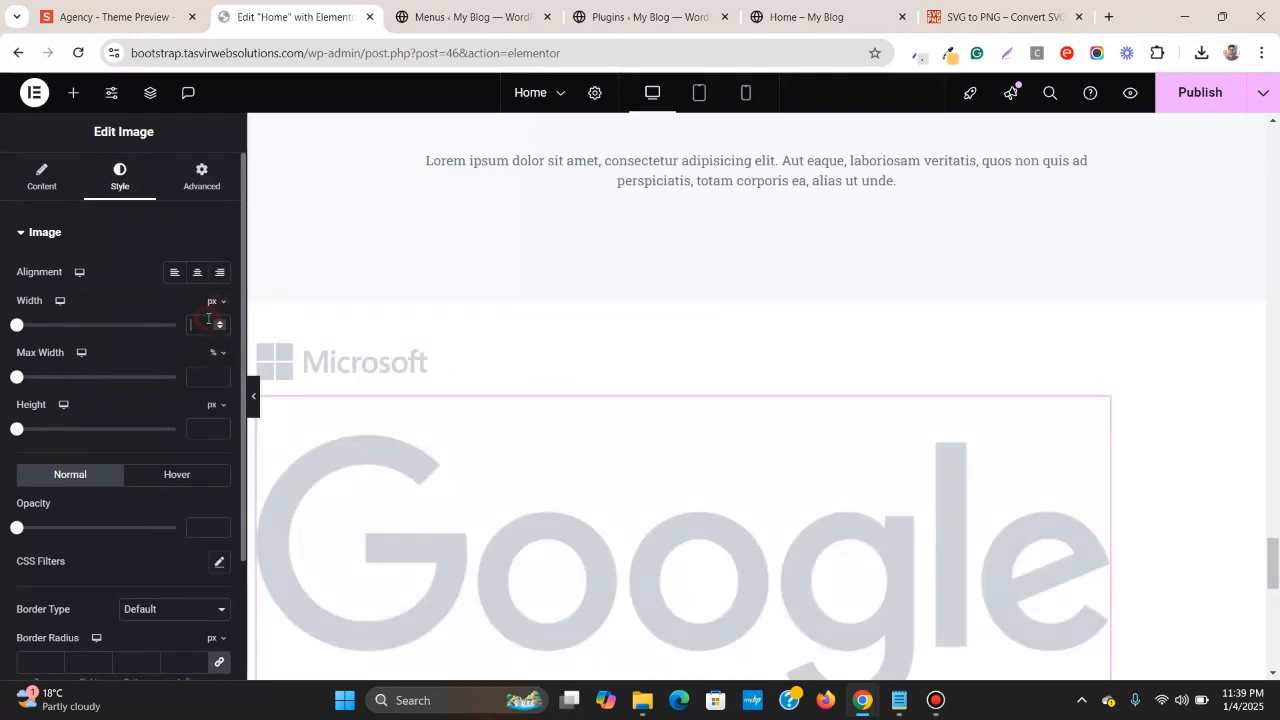
pyautogui.click(208, 318)
pyautogui.write('118')
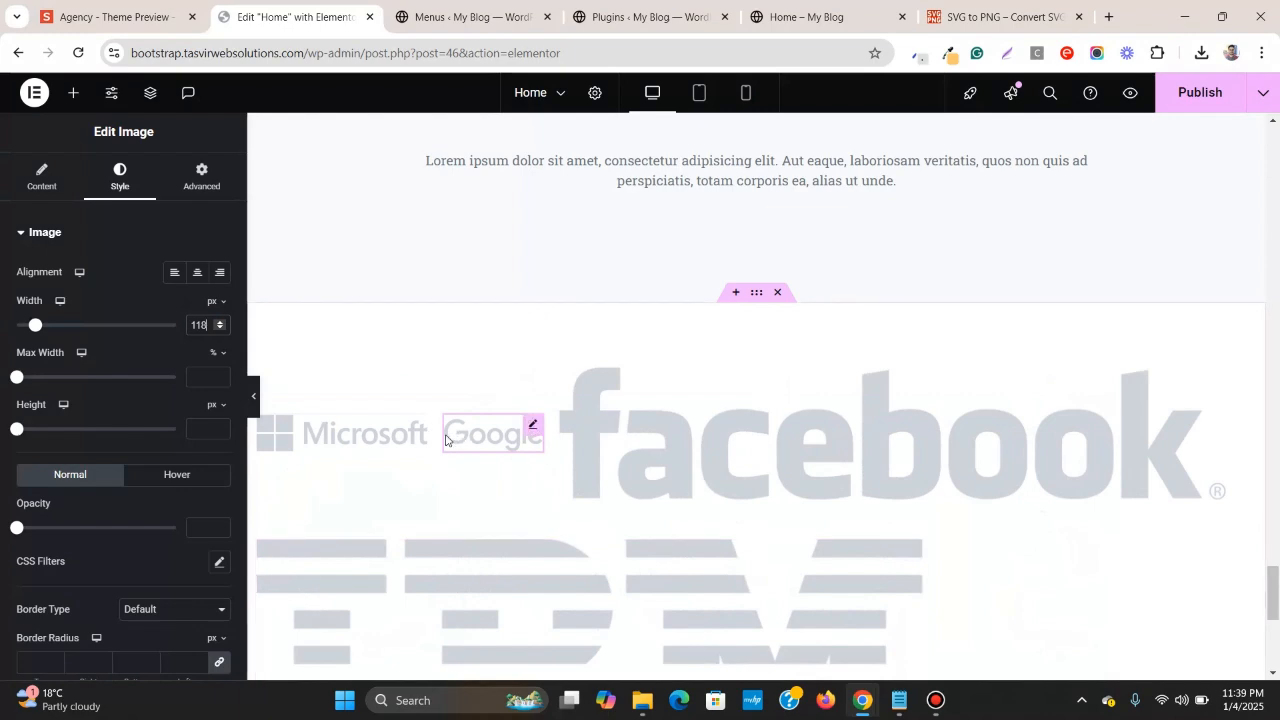
# - Inspect the Facebook logo's size in the theme preview and set the Facebook image's width to 163 px
pyautogui.click(95, 17)
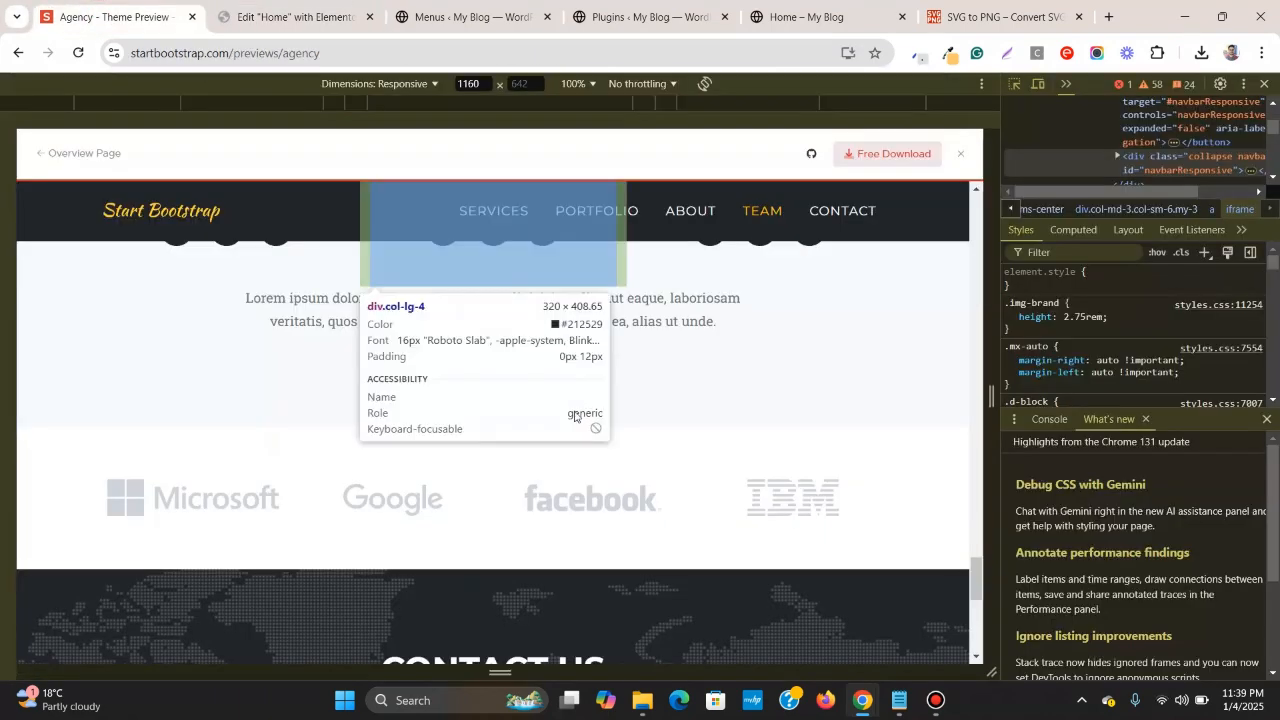
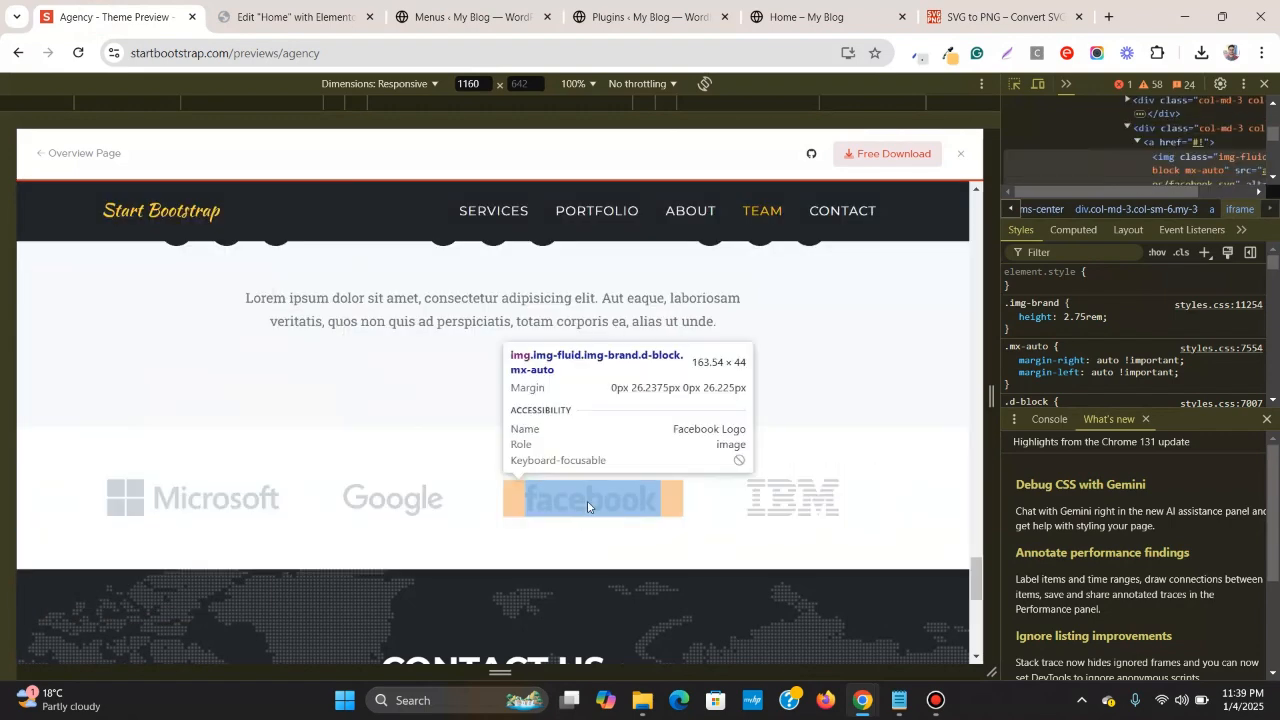
pyautogui.click(288, 16)
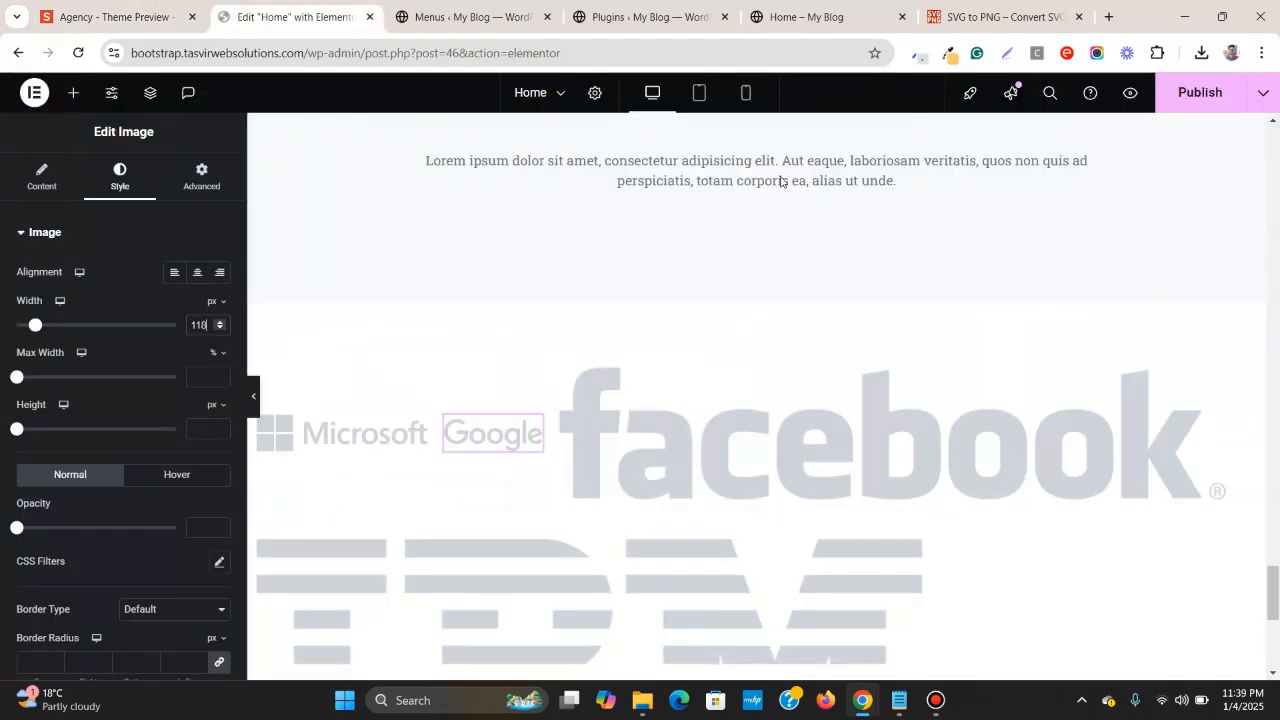
pyautogui.click(1216, 353)
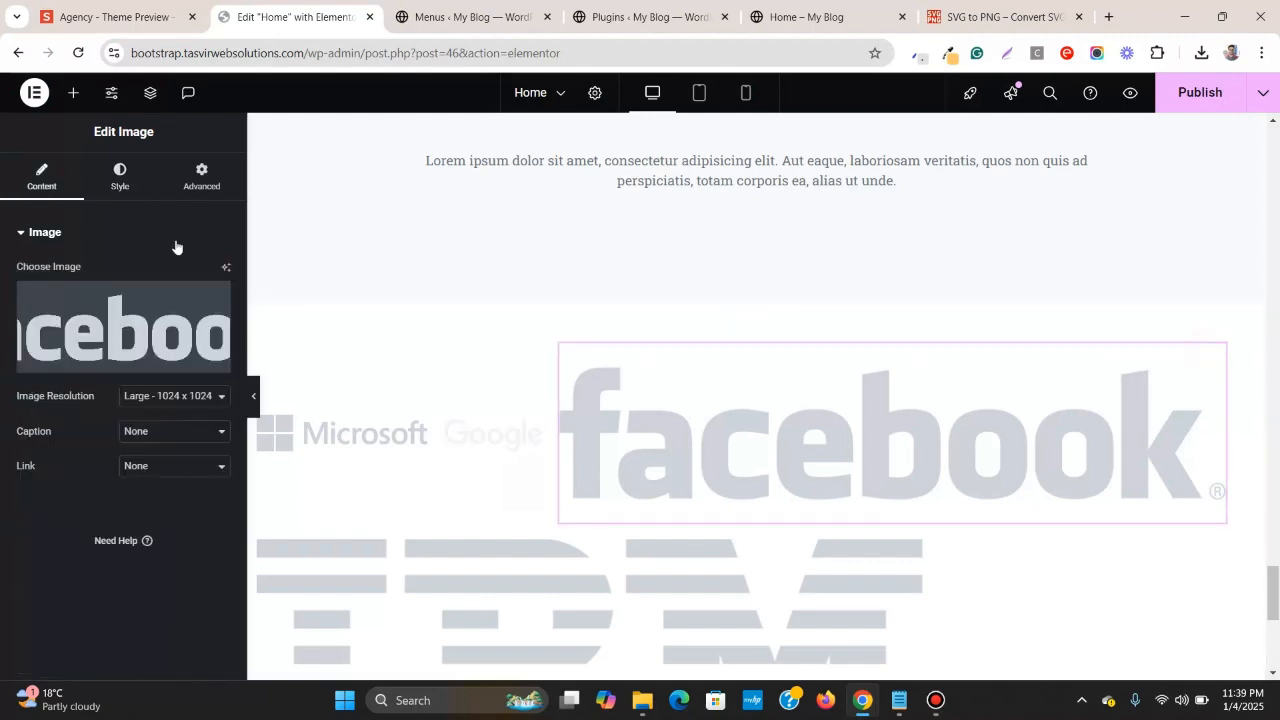
pyautogui.click(116, 196)
pyautogui.click(214, 301)
pyautogui.click(214, 305)
pyautogui.click(207, 326)
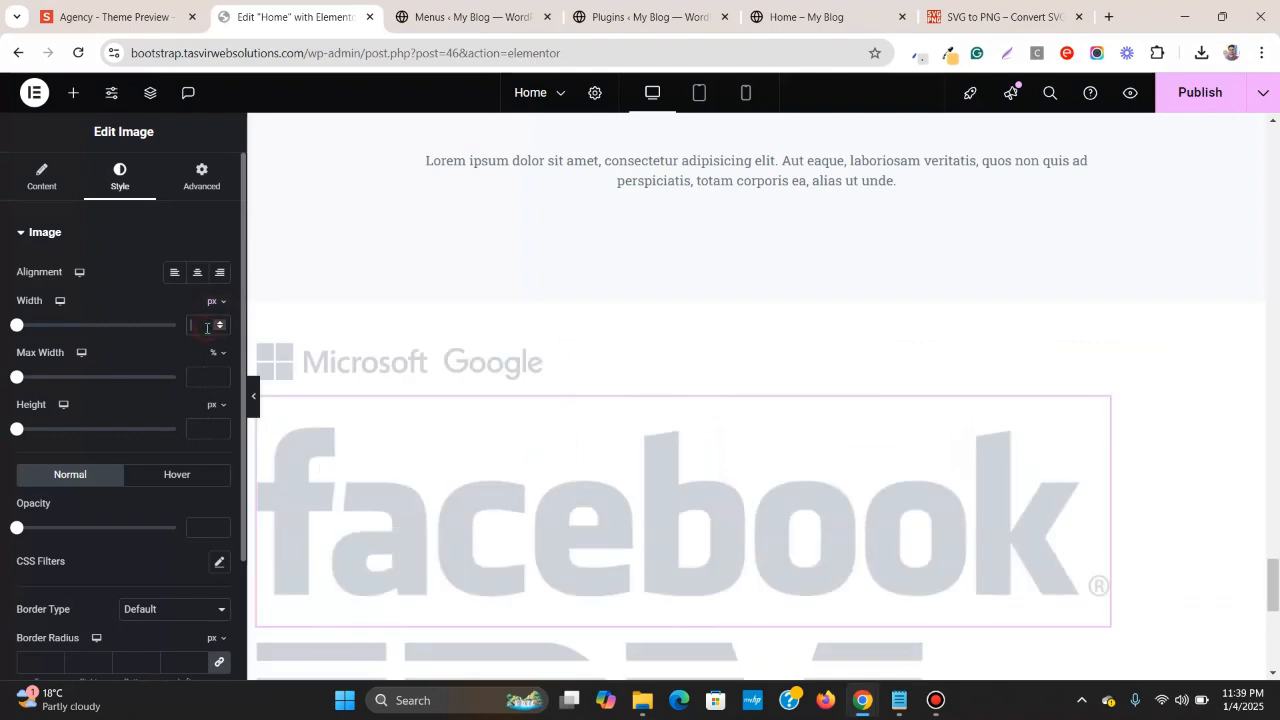
pyautogui.write('16')
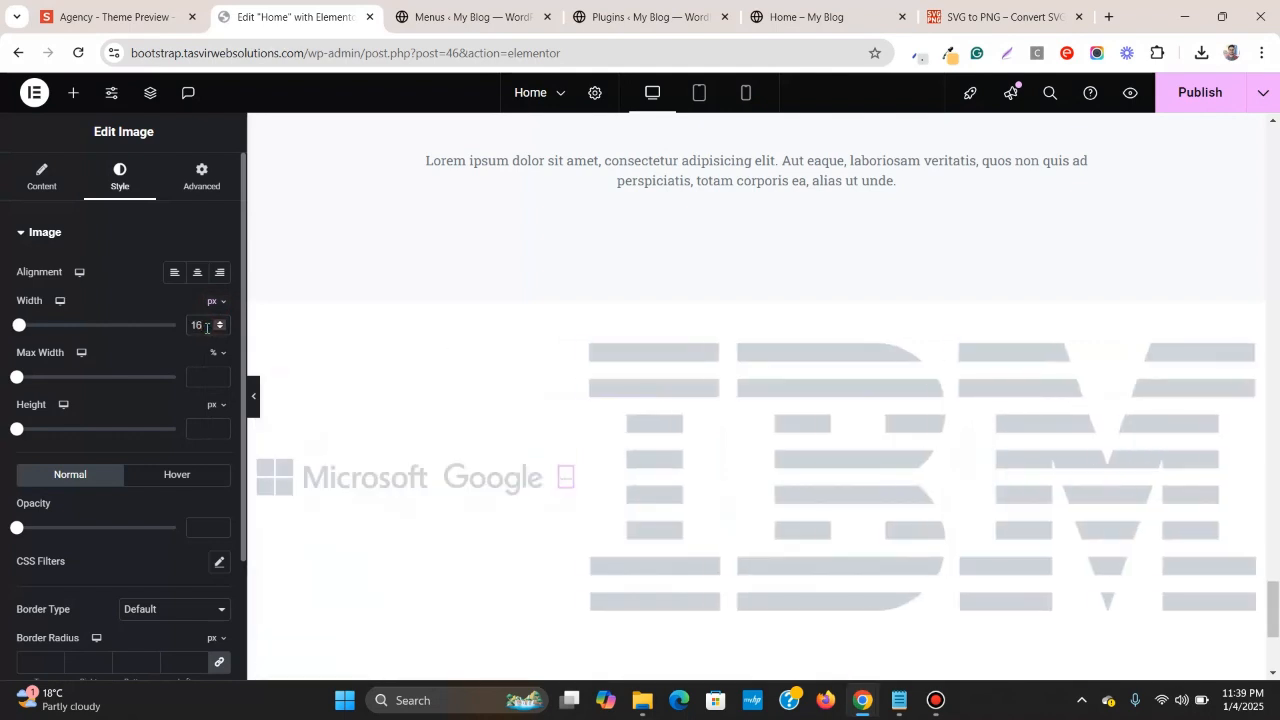
pyautogui.write('3')
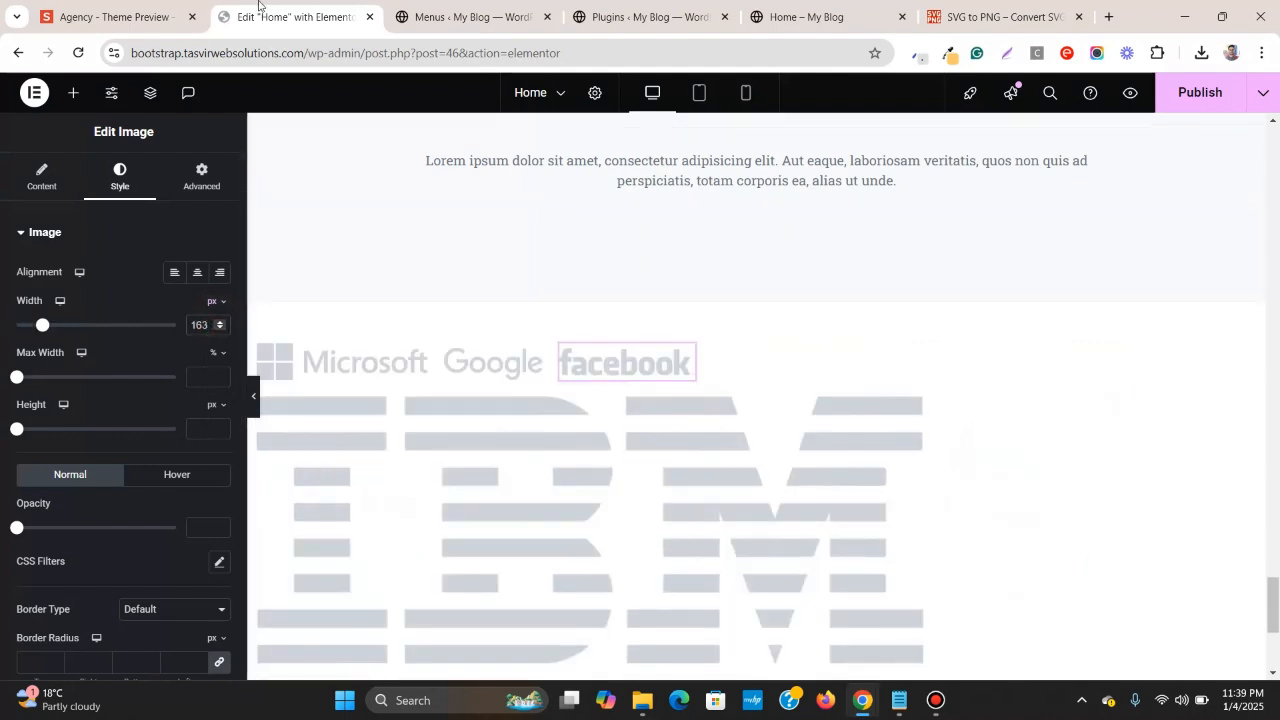
# - Check the IBM logo in the theme preview, switch the IBM image's width unit to pixels and set its width to 110 px
pyautogui.click(110, 16)
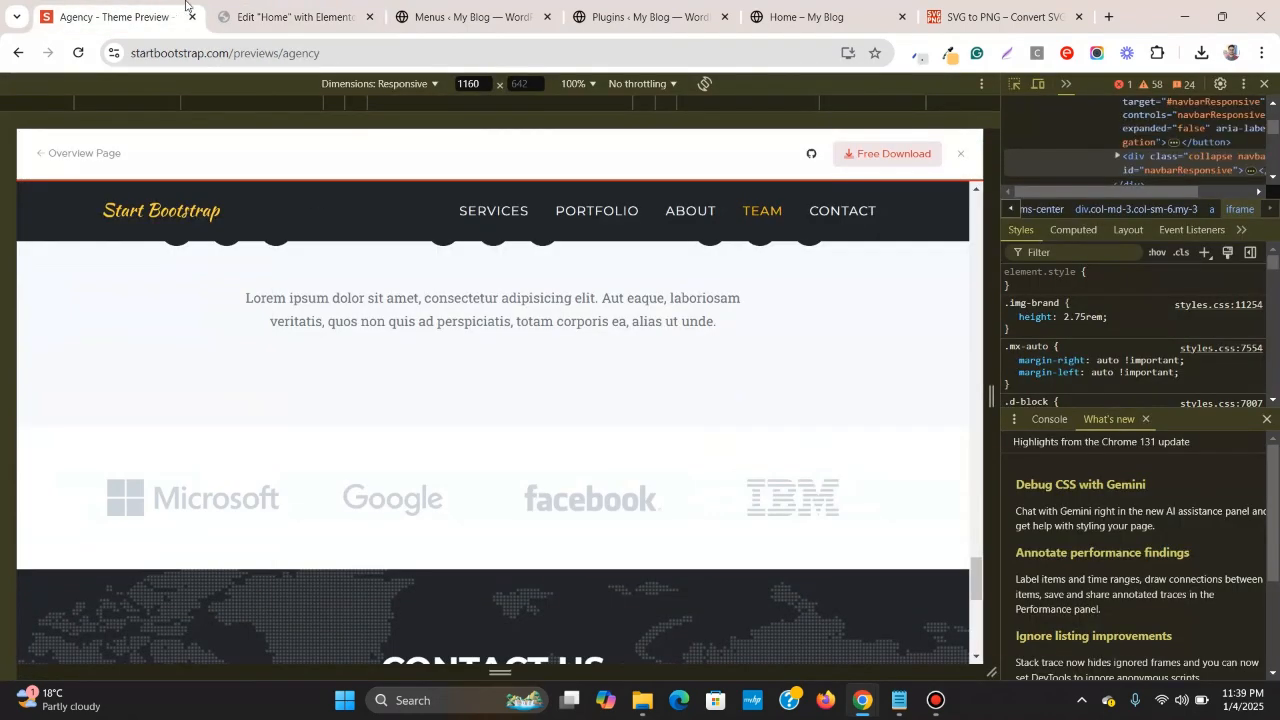
pyautogui.click(297, 16)
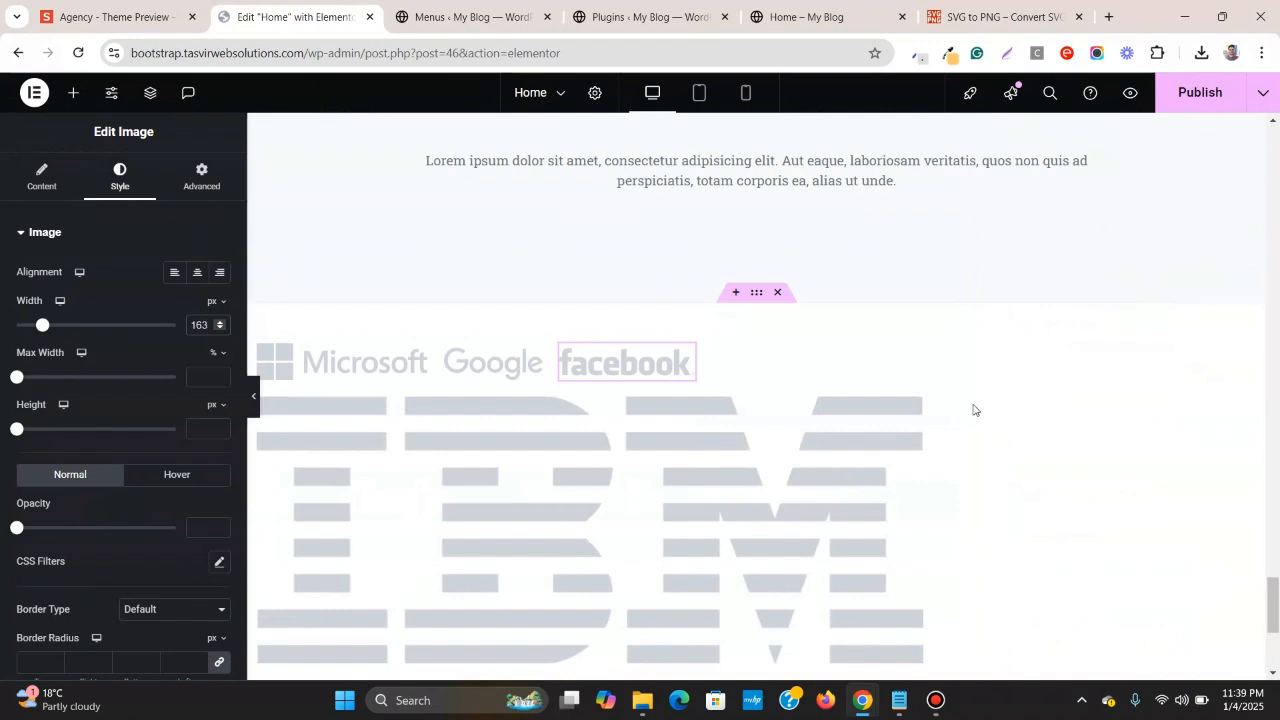
pyautogui.click(860, 437)
pyautogui.click(126, 186)
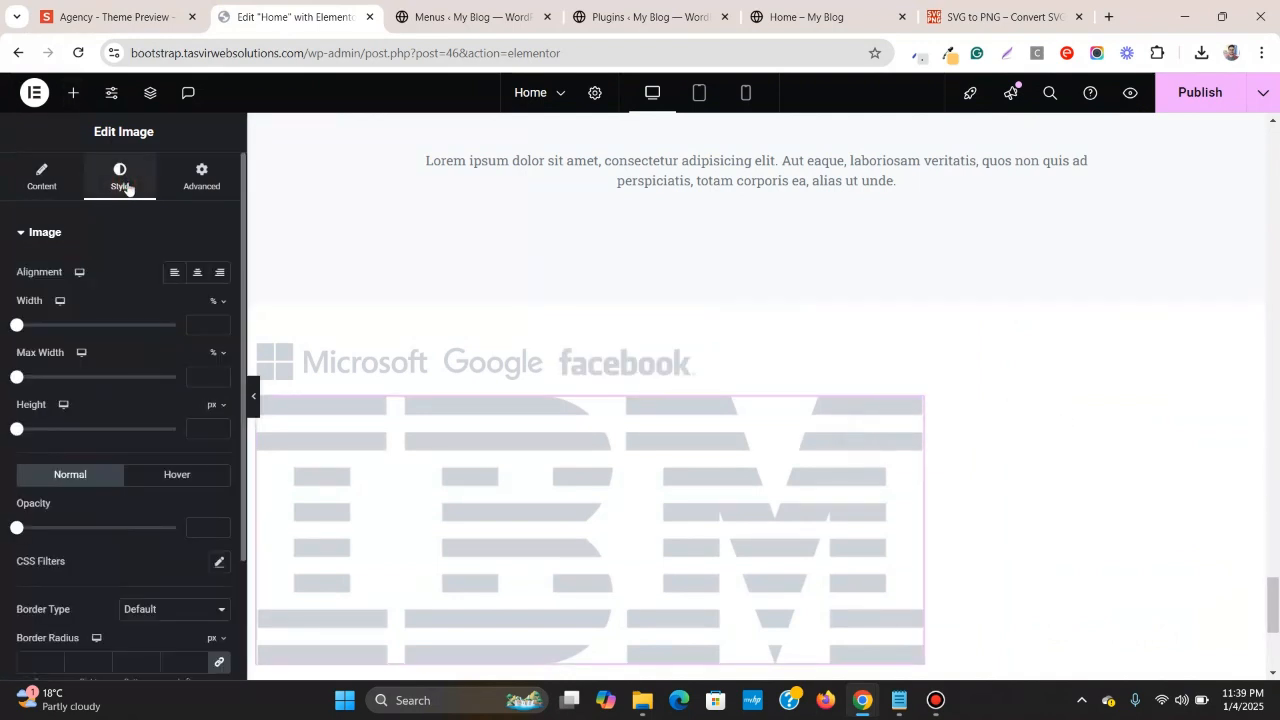
pyautogui.click(222, 305)
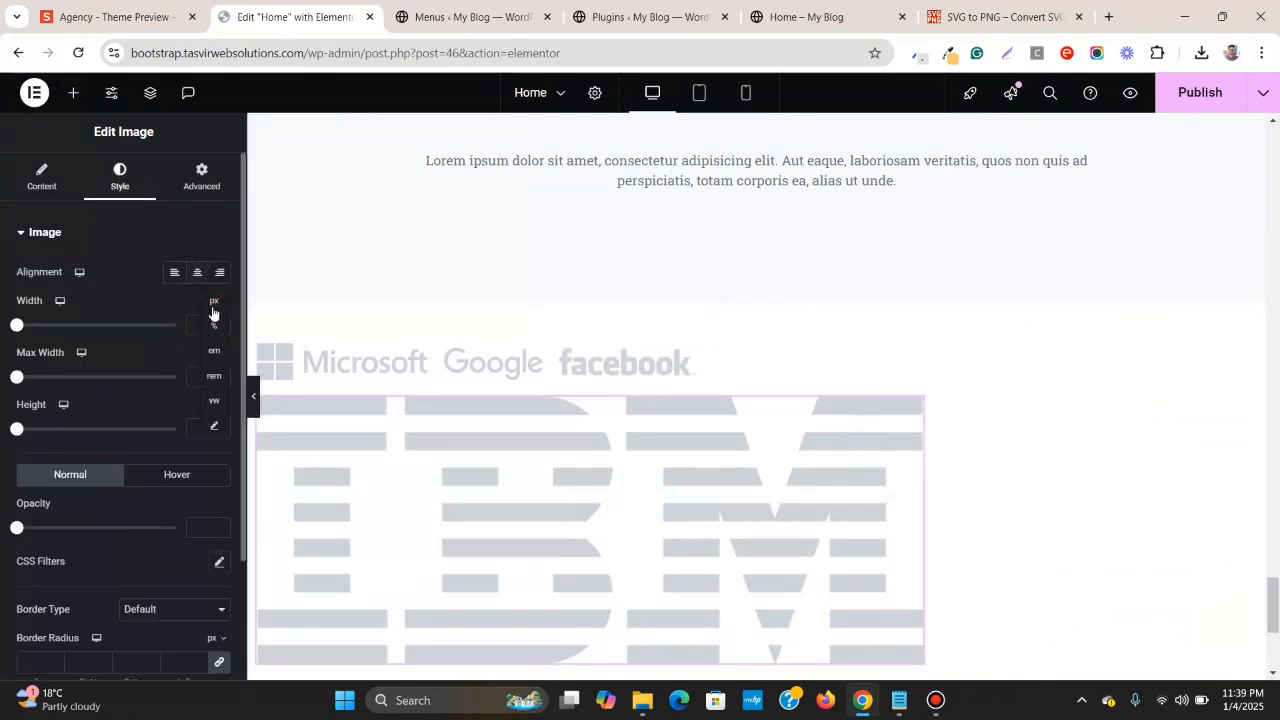
pyautogui.click(213, 305)
pyautogui.click(209, 325)
pyautogui.write('11')
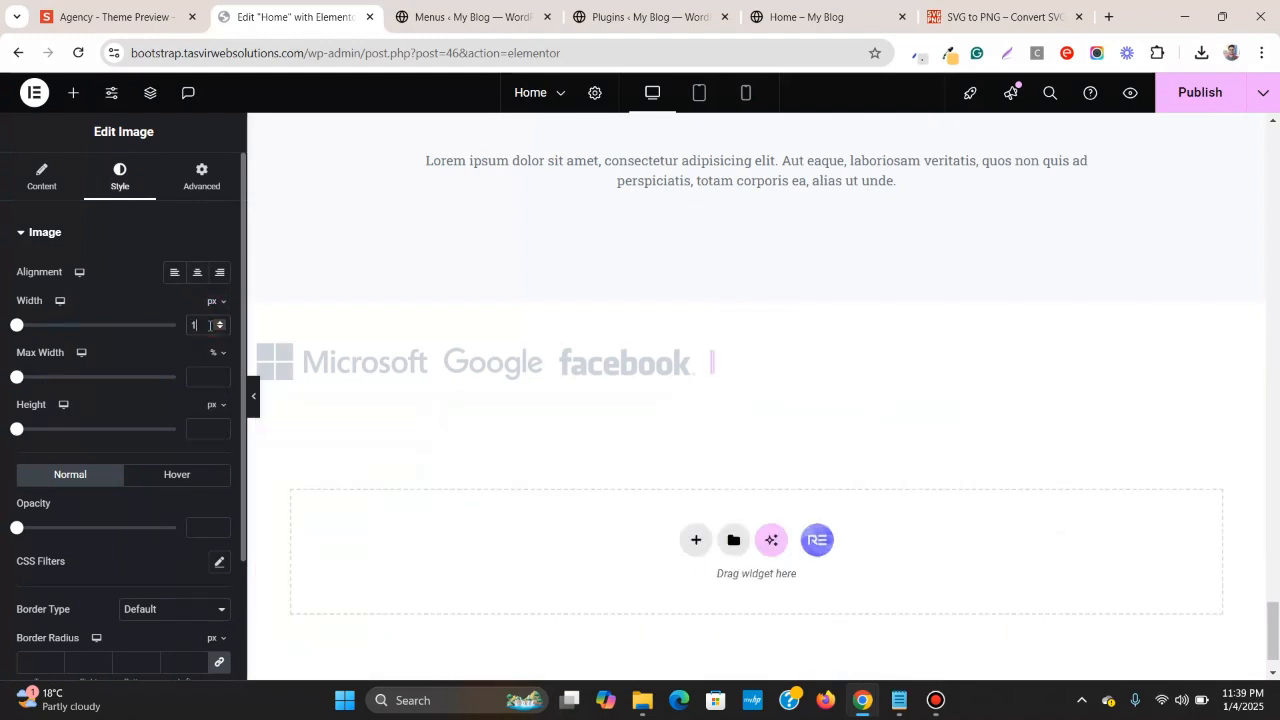
pyautogui.write('0')
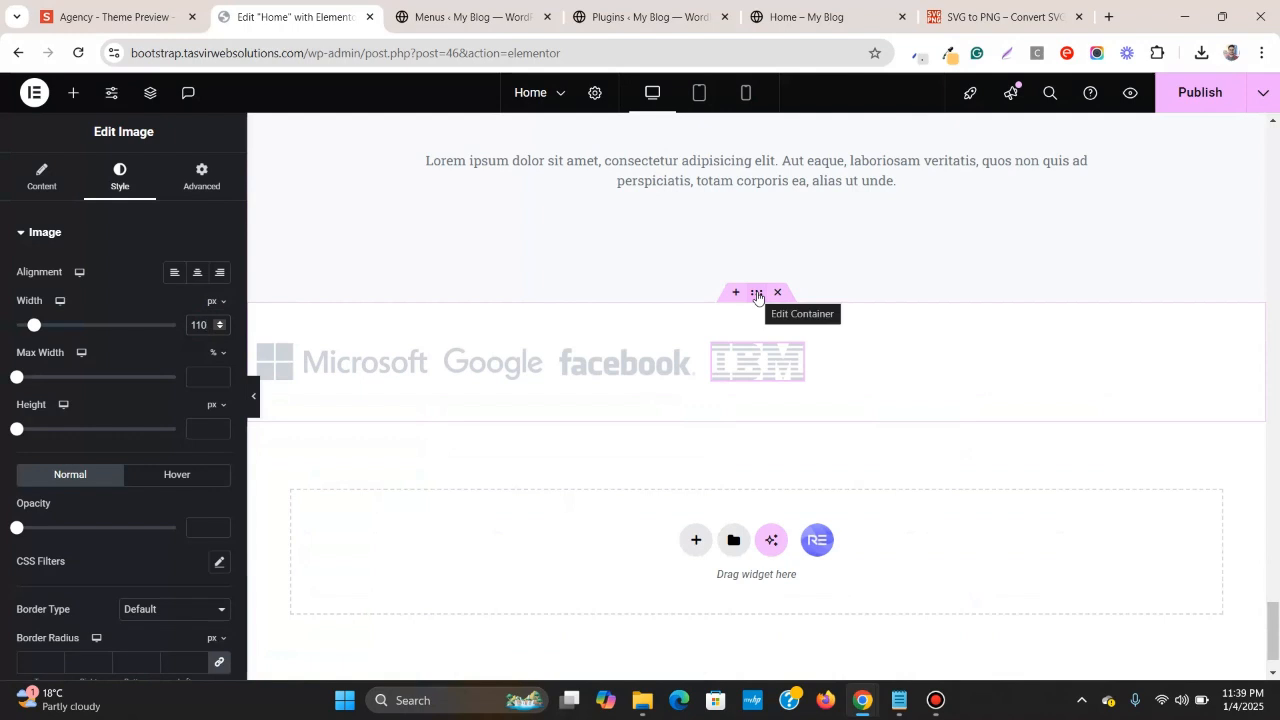
# - Set the logo container's Justify Content to Space Between
pyautogui.click(757, 293)
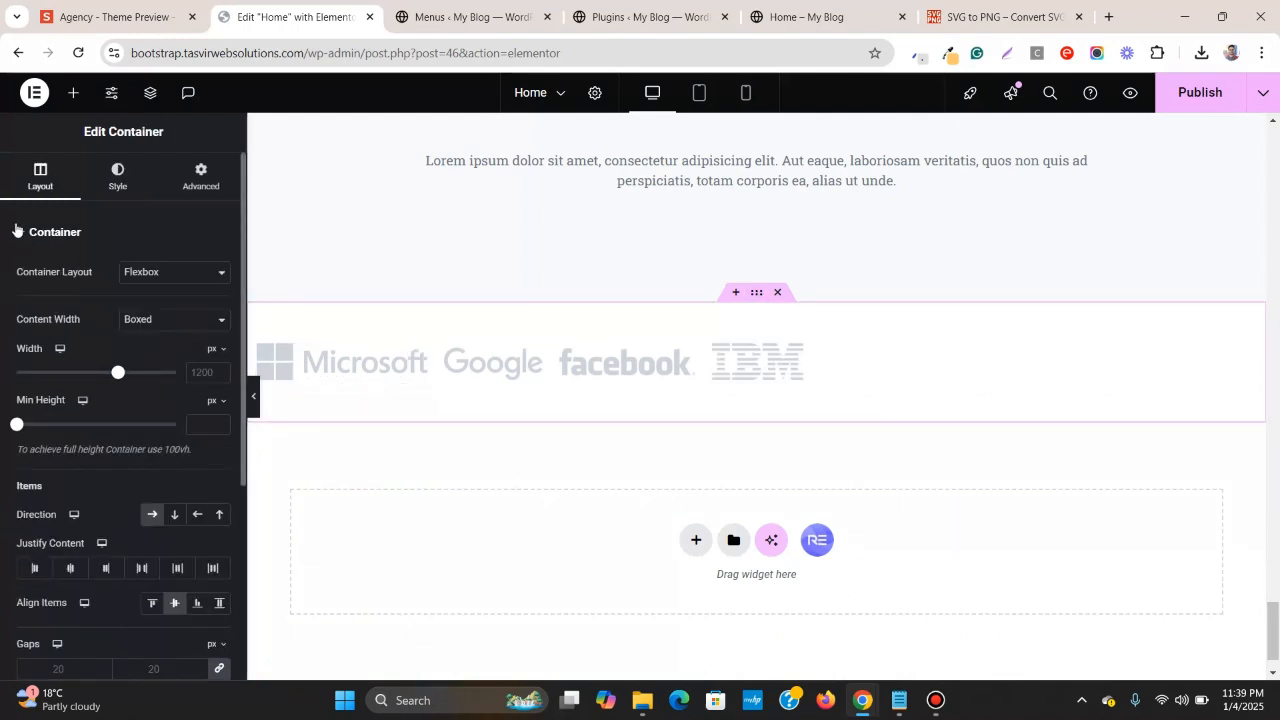
pyautogui.scroll(-3, 58, 380)
pyautogui.scroll(1, 84, 375)
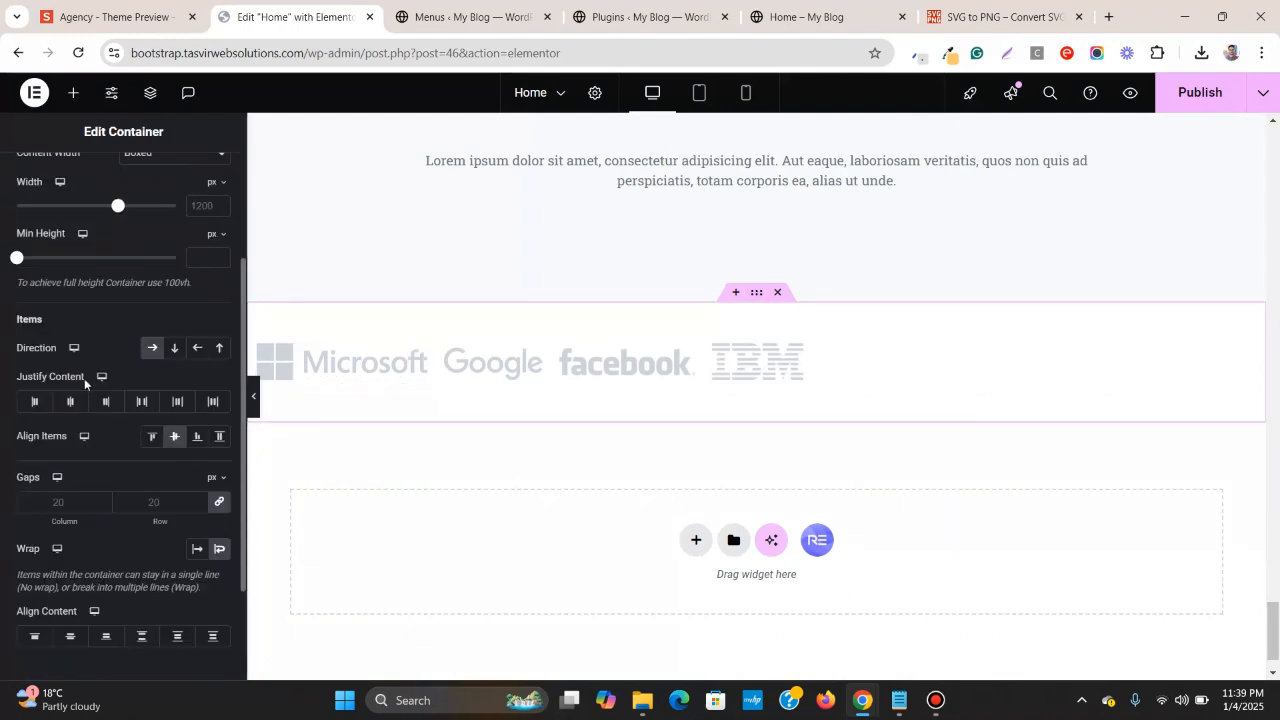
pyautogui.scroll(2, 87, 380)
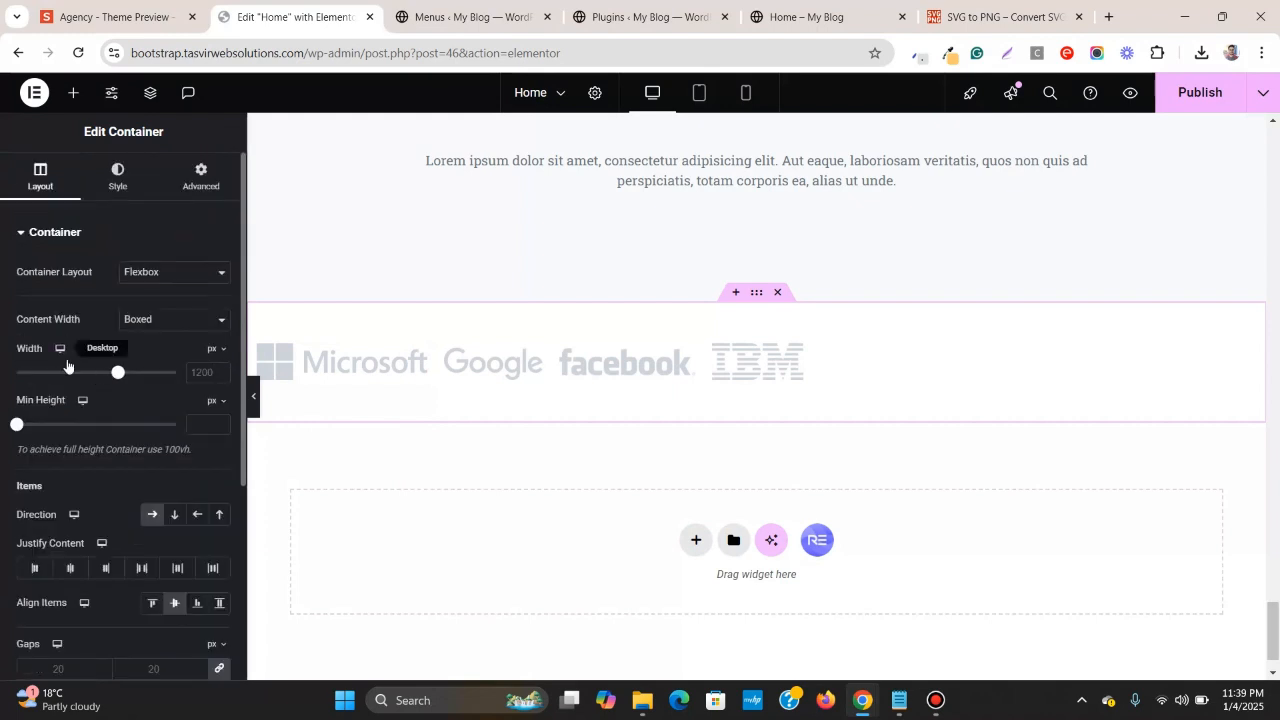
pyautogui.scroll(-2, 68, 360)
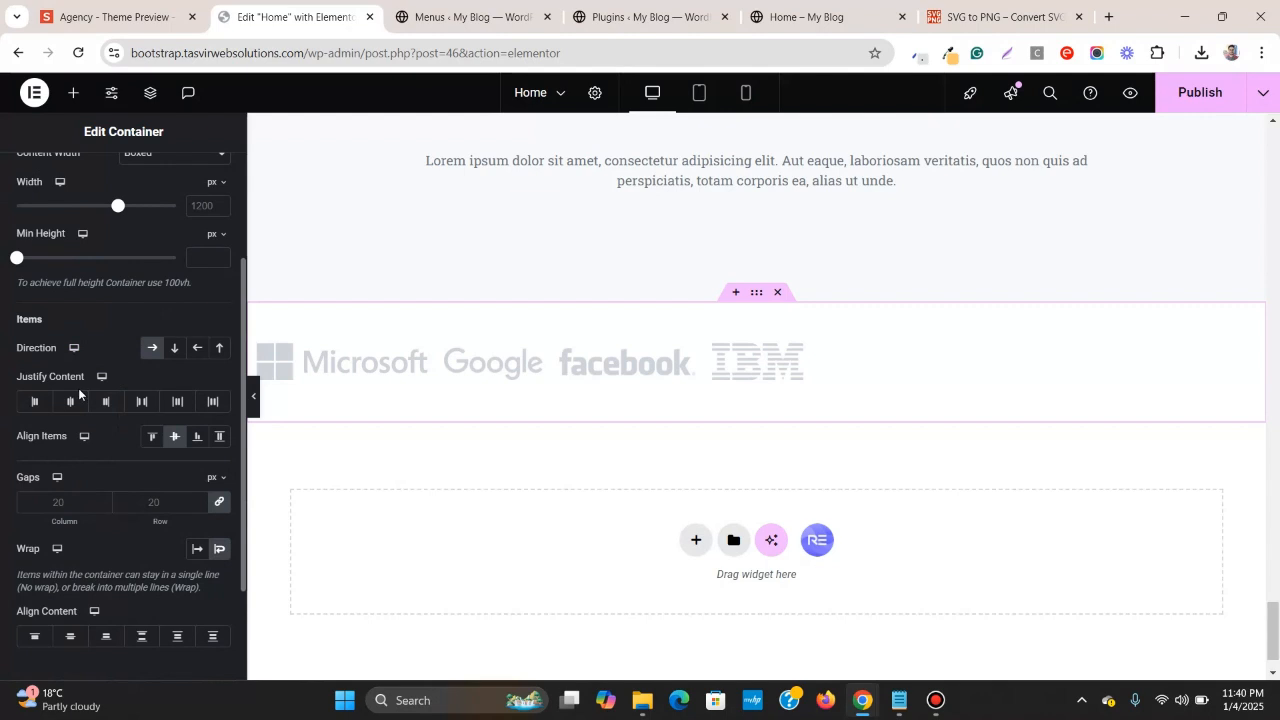
pyautogui.scroll(2, 76, 373)
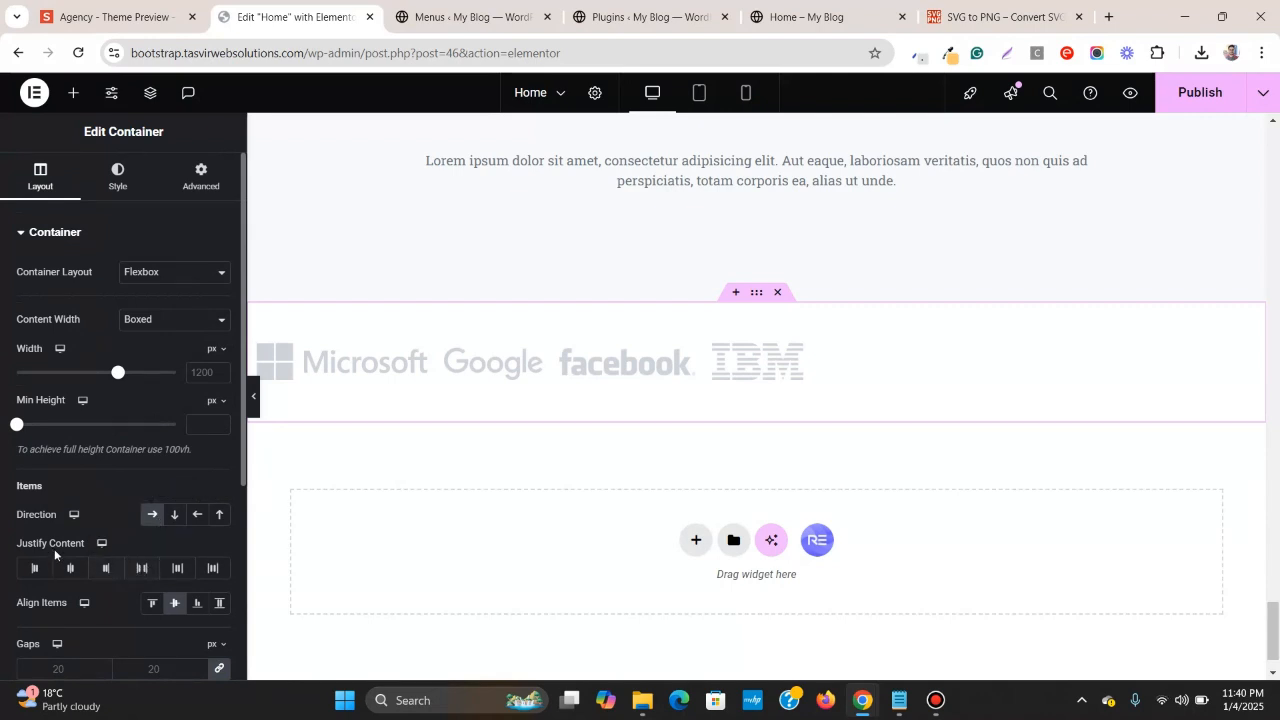
pyautogui.click(140, 568)
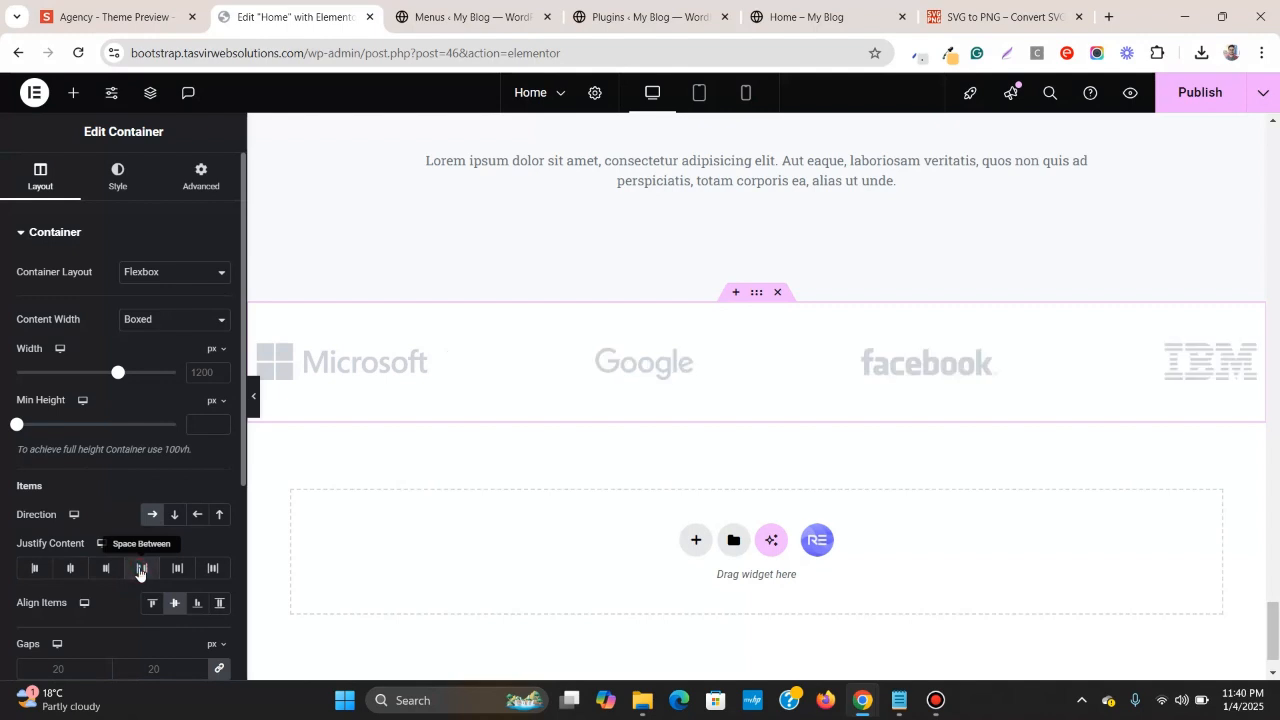
# - Compare the logo spacing with the full-width theme preview and set the logo container's Justify Content to Space Around
pyautogui.click(152, 10)
pyautogui.click(1264, 84)
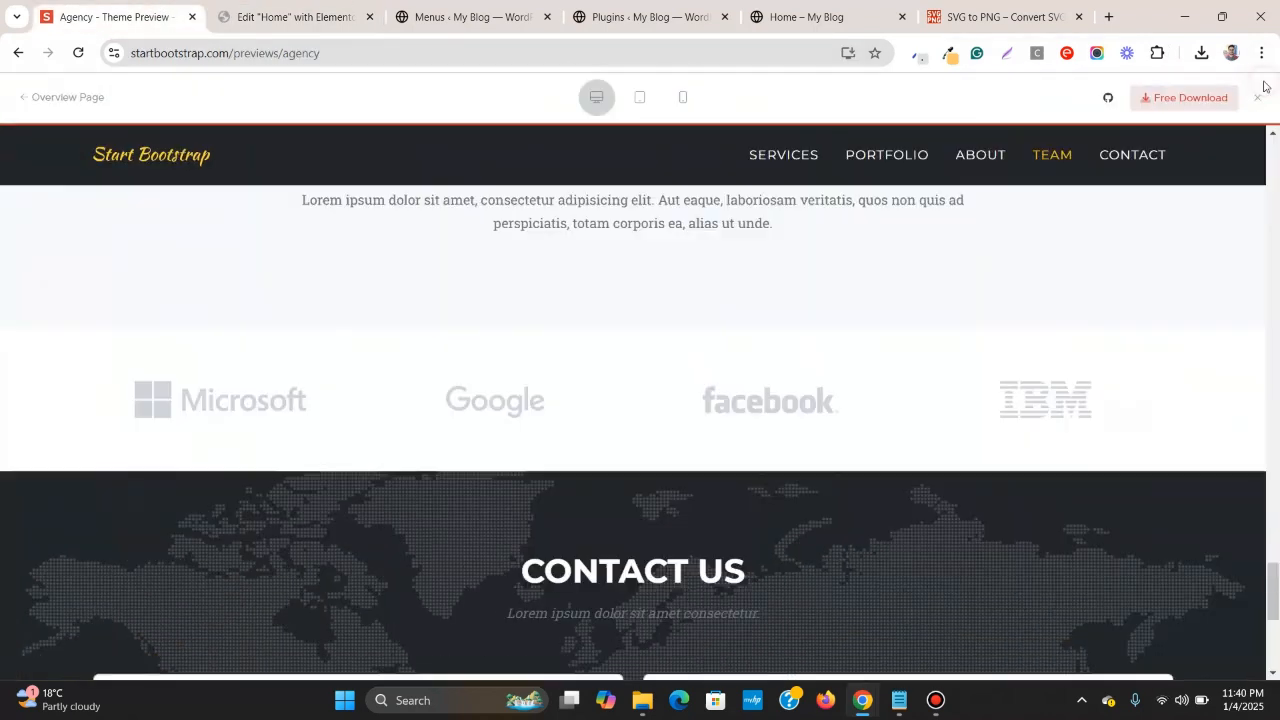
pyautogui.click(366, 6)
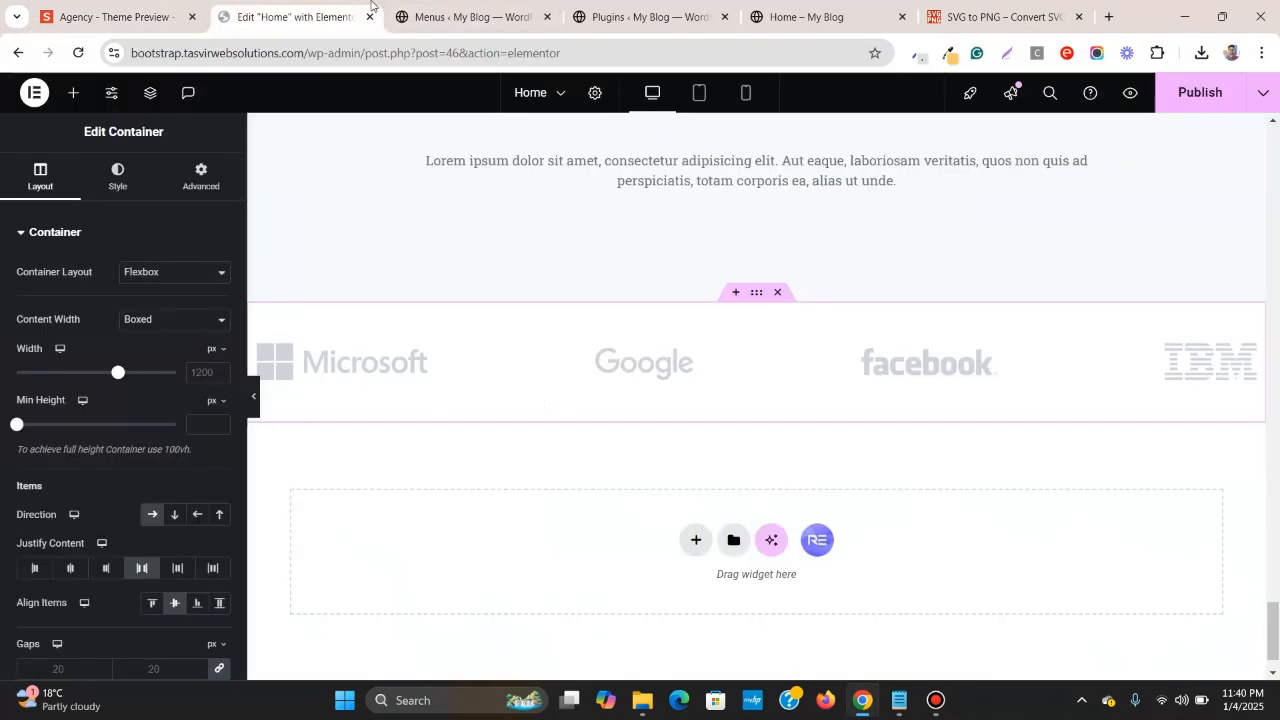
pyautogui.click(180, 571)
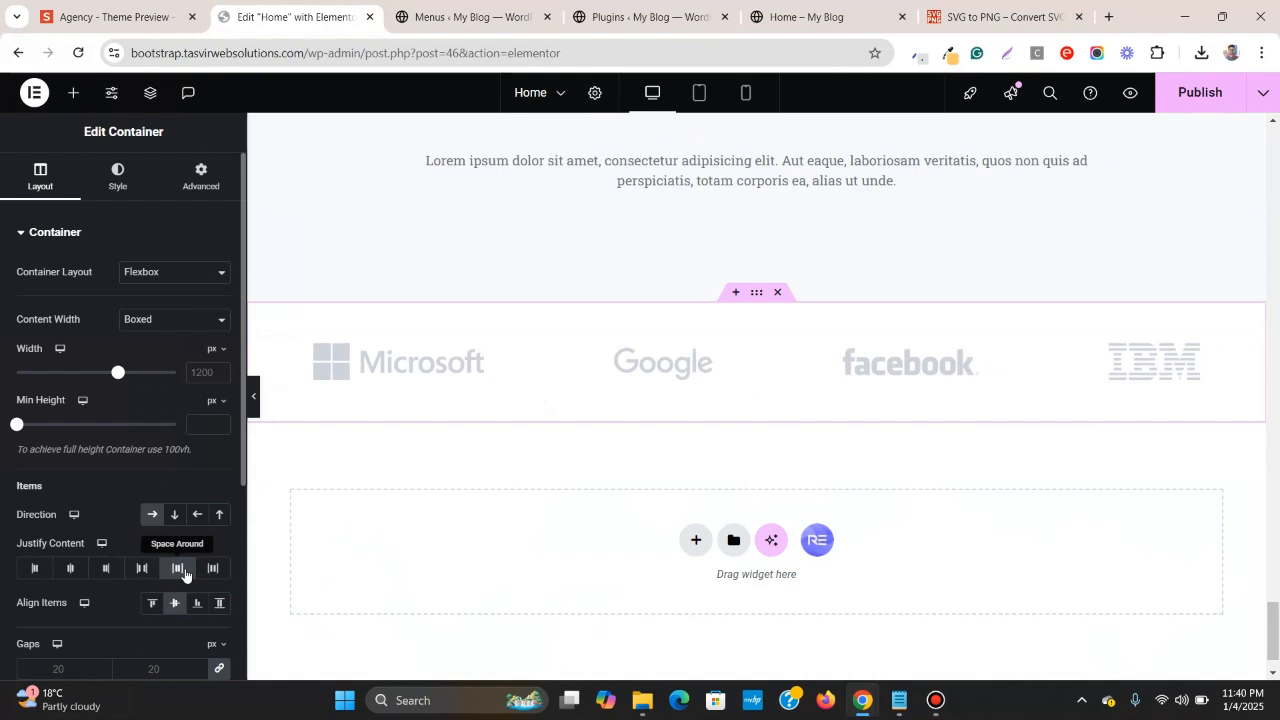
# - Check the team section and client logos in full-width desktop view and in the tablet preview
pyautogui.click(255, 396)
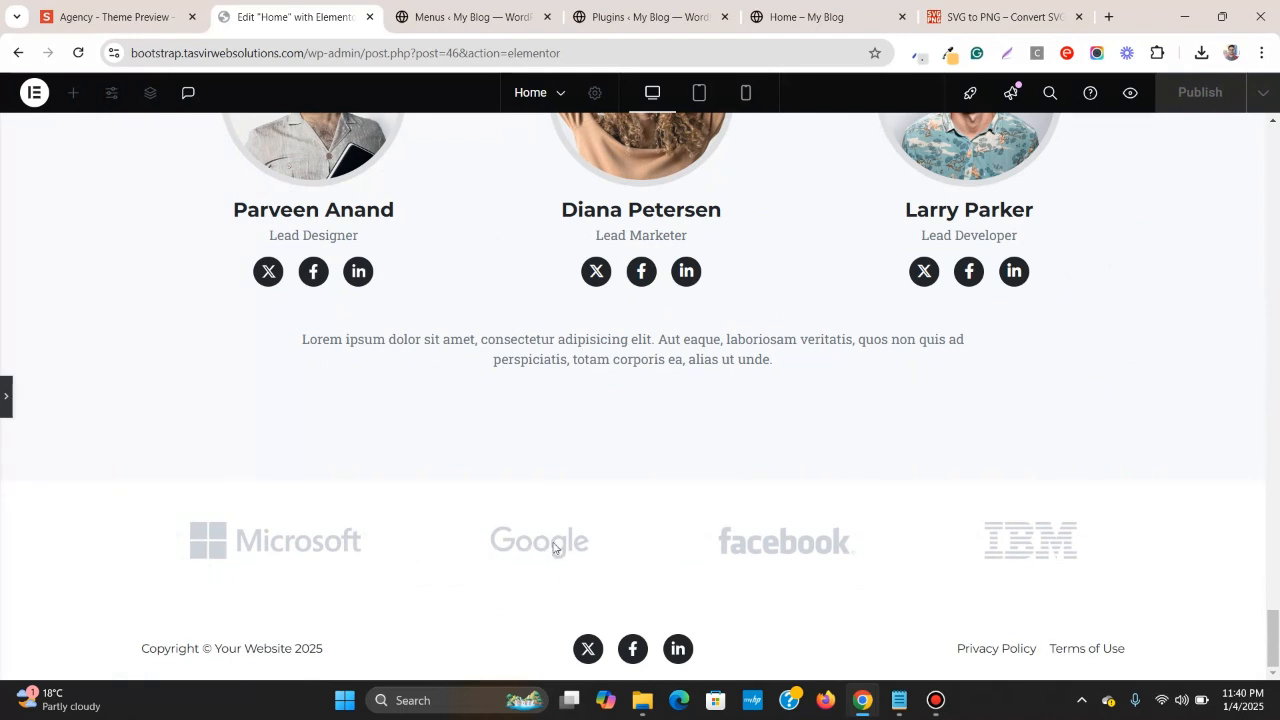
pyautogui.click(5, 400)
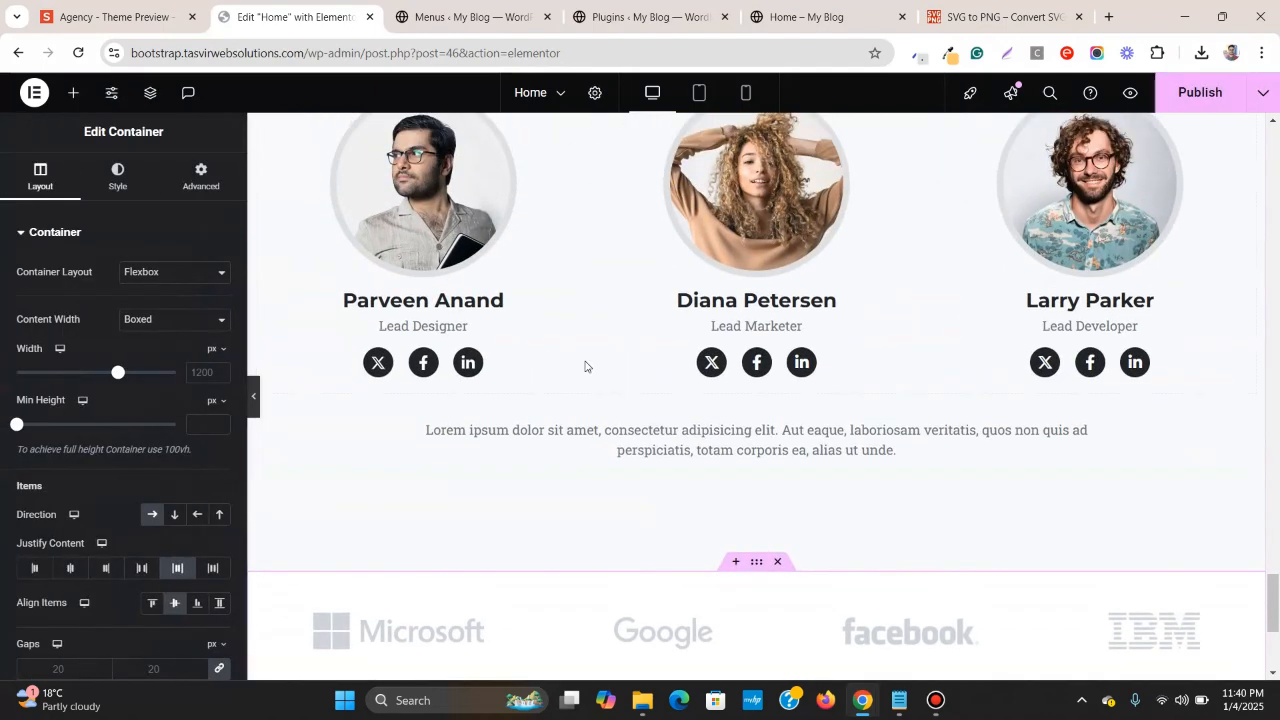
pyautogui.scroll(1, 592, 366)
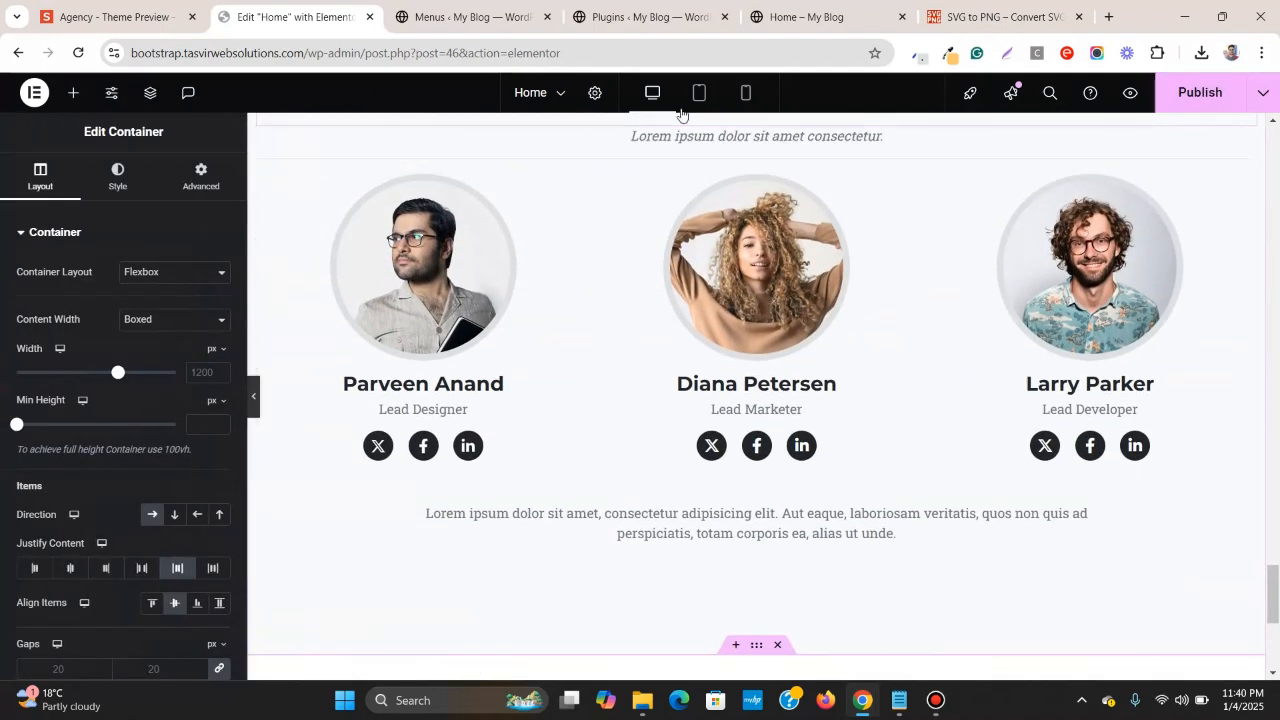
pyautogui.scroll(2, 700, 215)
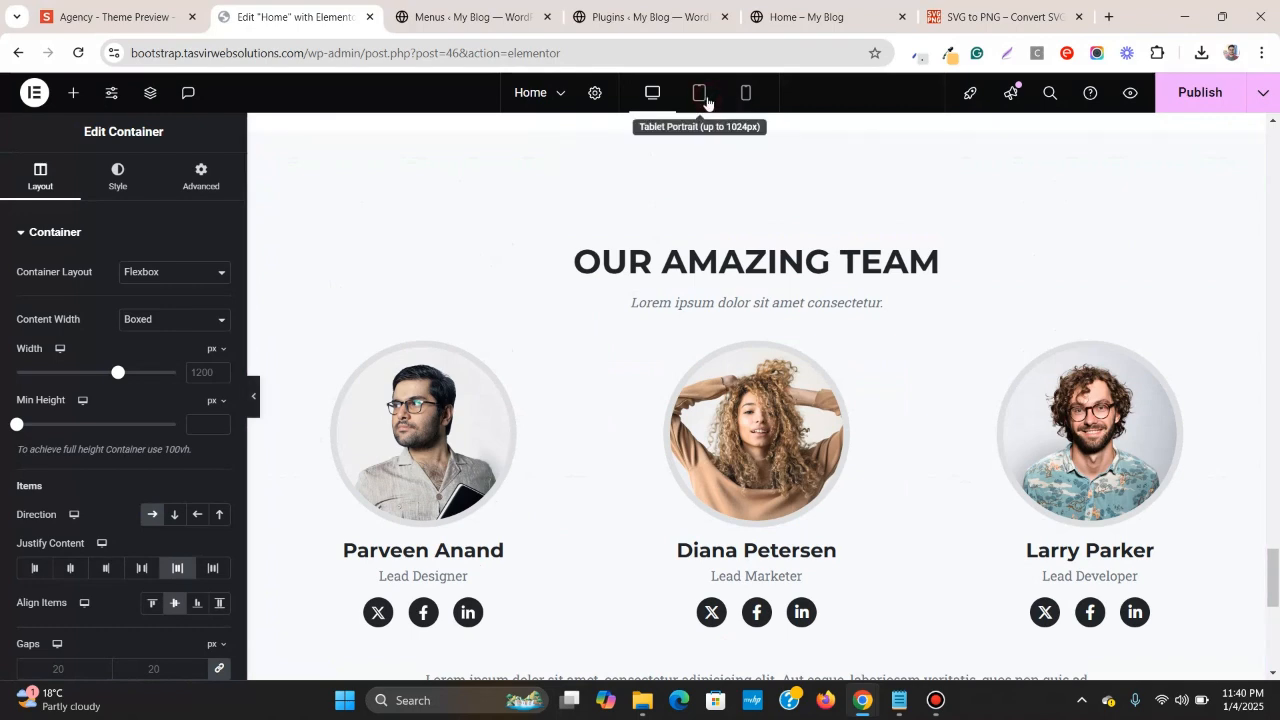
pyautogui.click(699, 92)
pyautogui.scroll(-5, 848, 323)
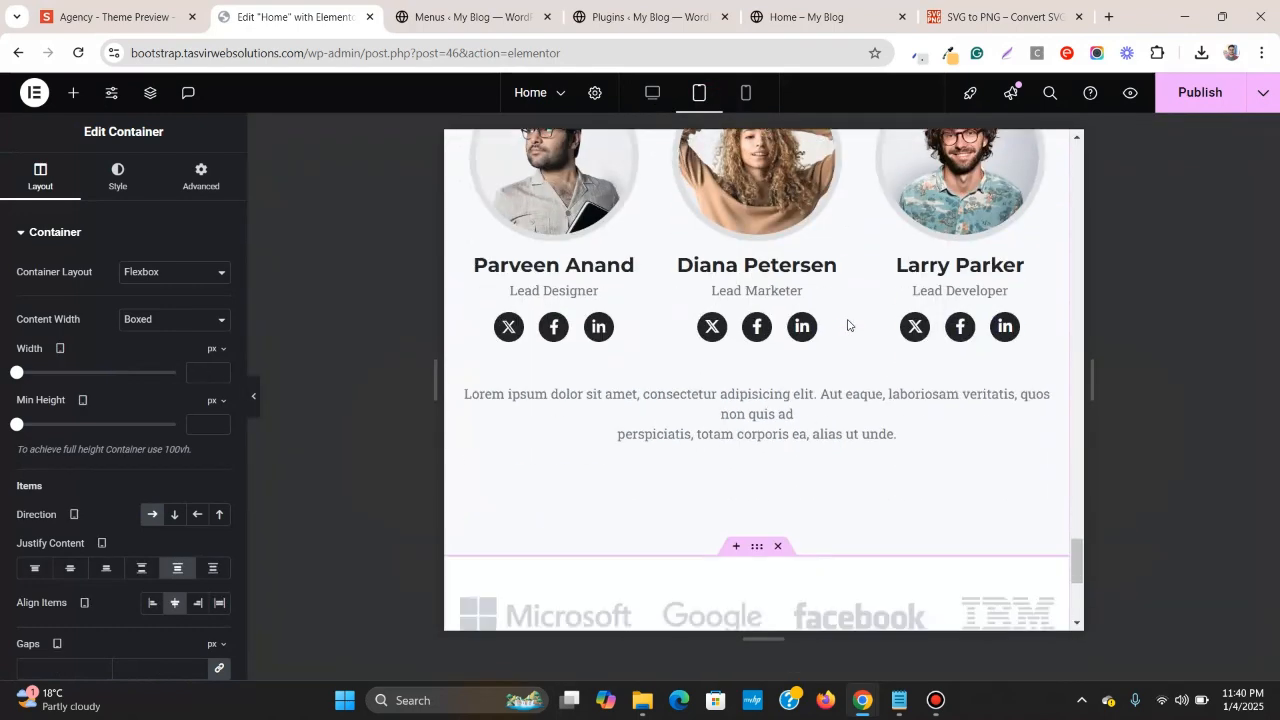
pyautogui.scroll(5, 839, 408)
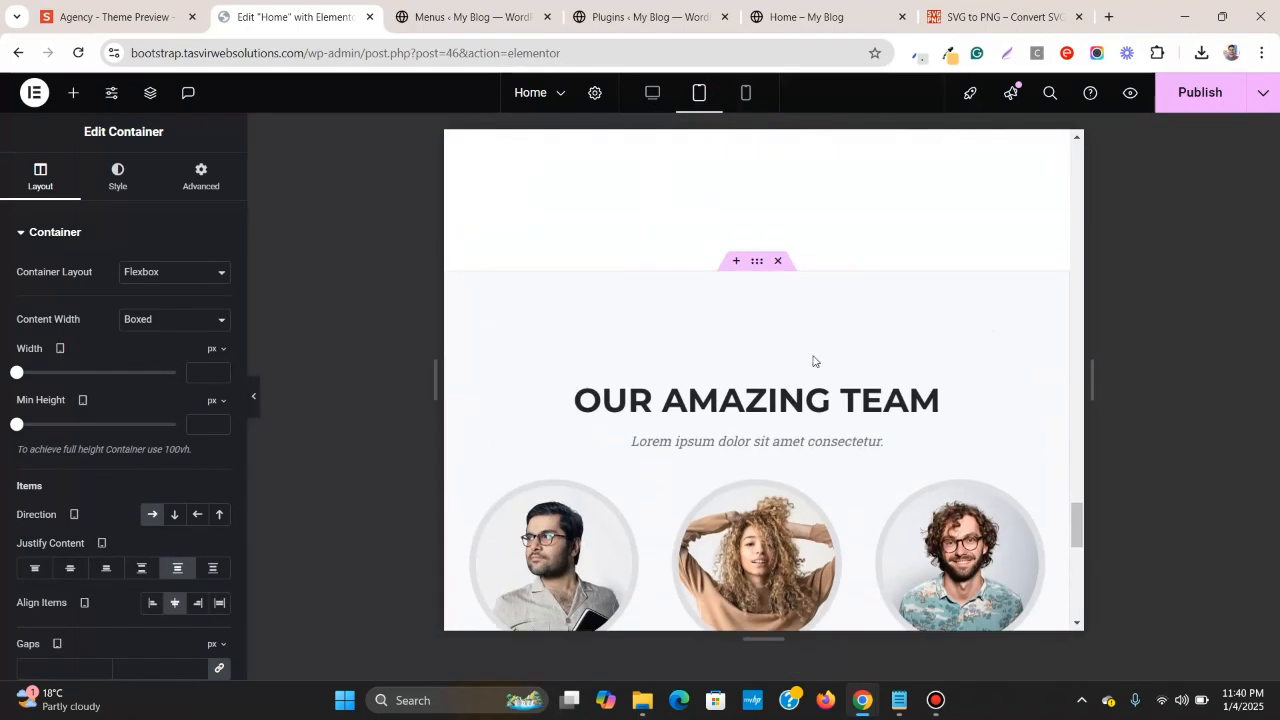
# - Switch to the mobile preview and examine how the team section and client logos stack
pyautogui.click(745, 94)
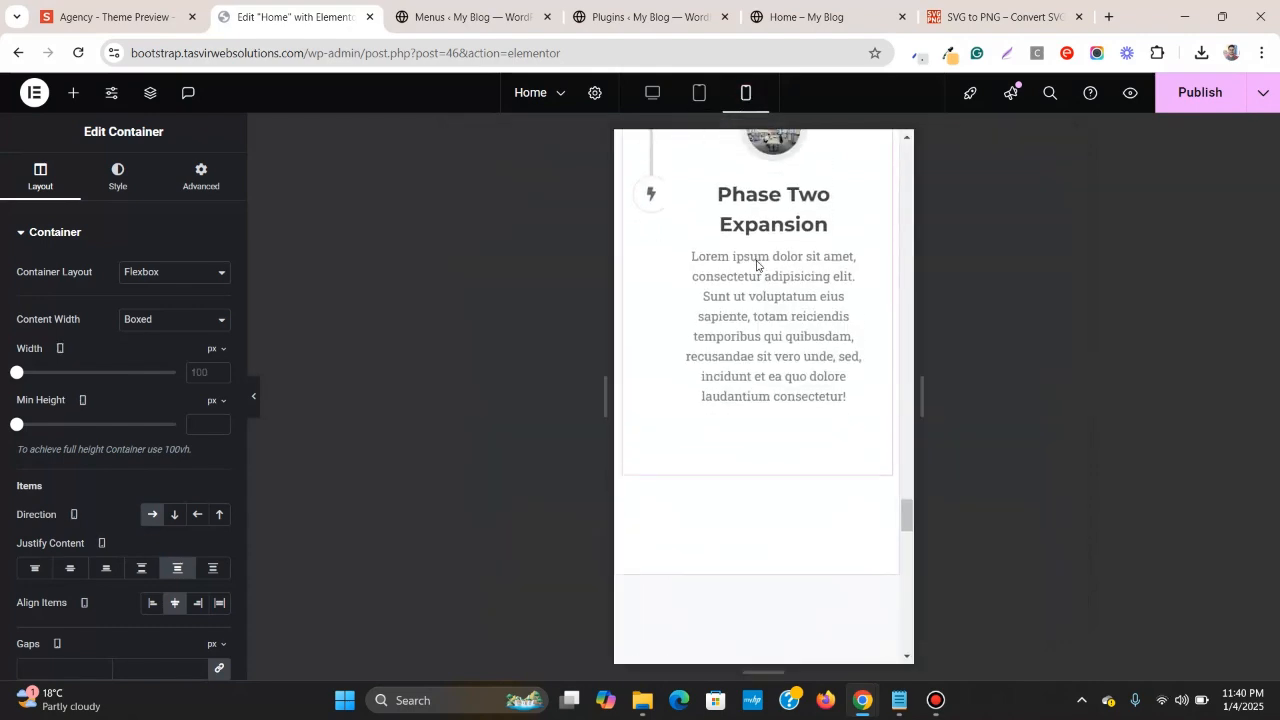
pyautogui.scroll(-5, 757, 275)
pyautogui.scroll(-1, 808, 345)
pyautogui.scroll(10, 805, 335)
pyautogui.scroll(1, 808, 304)
pyautogui.scroll(-8, 806, 285)
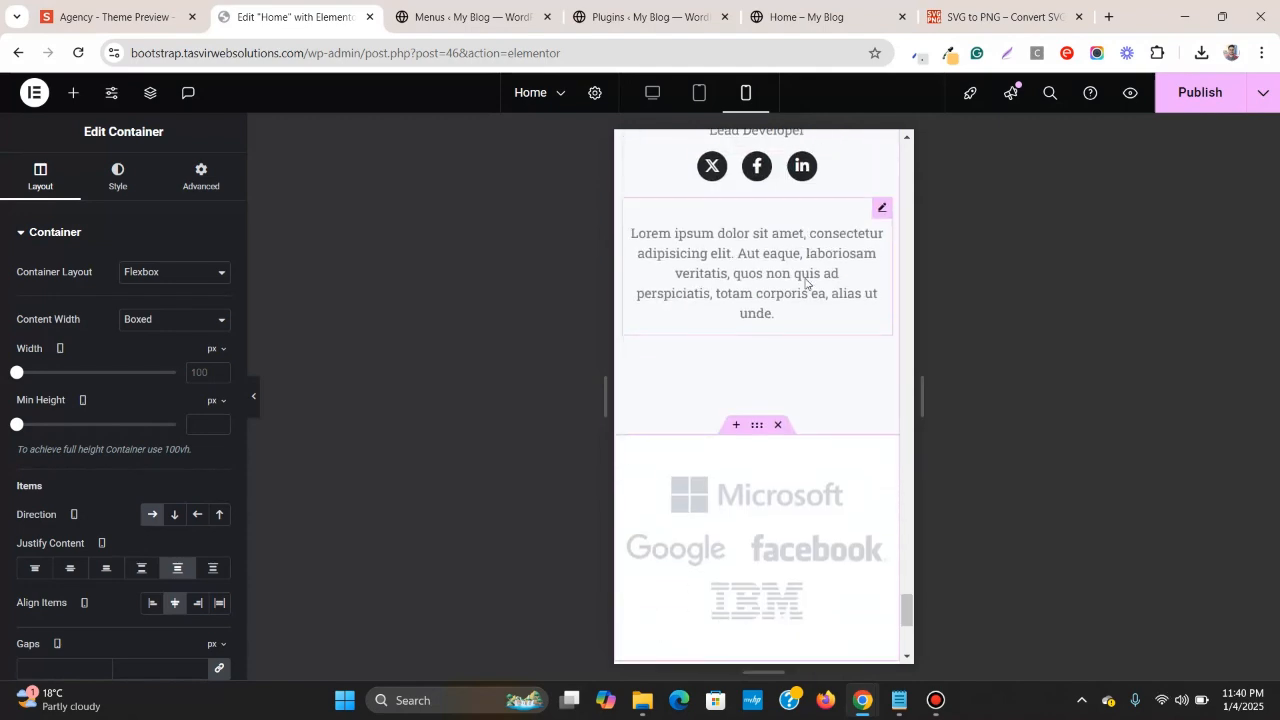
pyautogui.scroll(-2, 806, 283)
# - Set the Microsoft logo's mobile image width to 48%, using percent as the unit
pyautogui.click(834, 284)
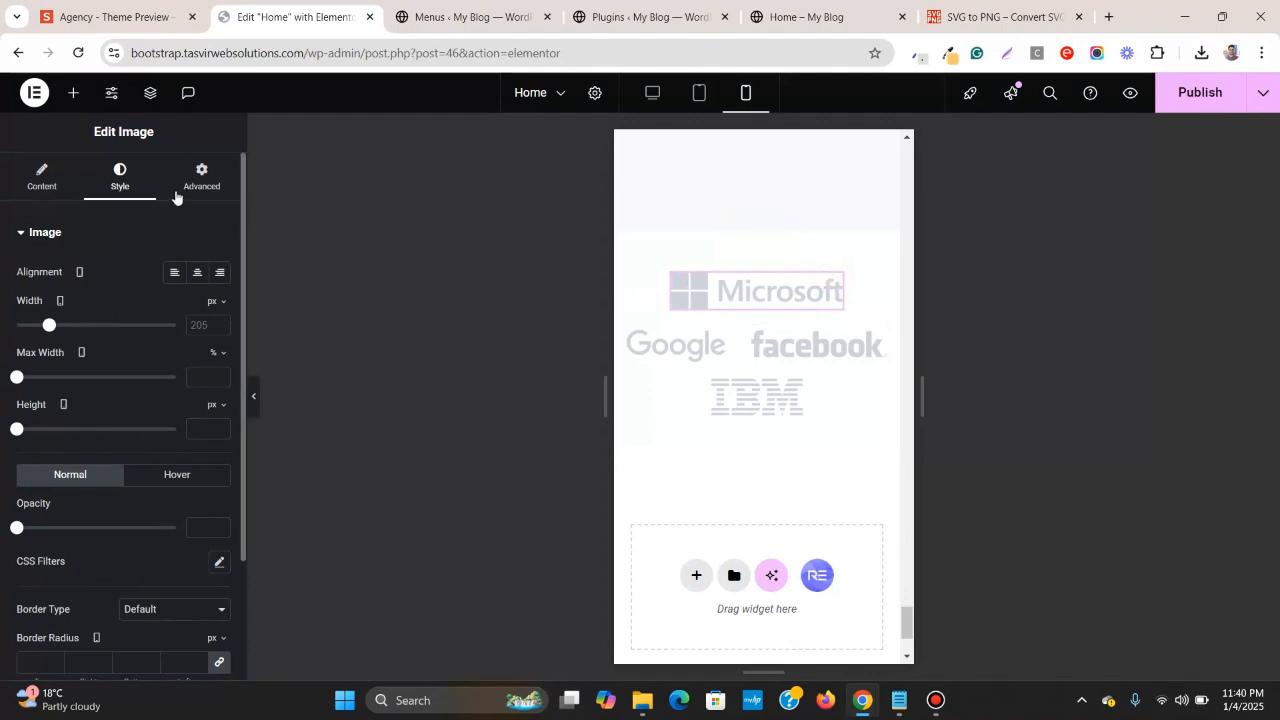
pyautogui.click(219, 302)
pyautogui.click(217, 332)
pyautogui.write('40')
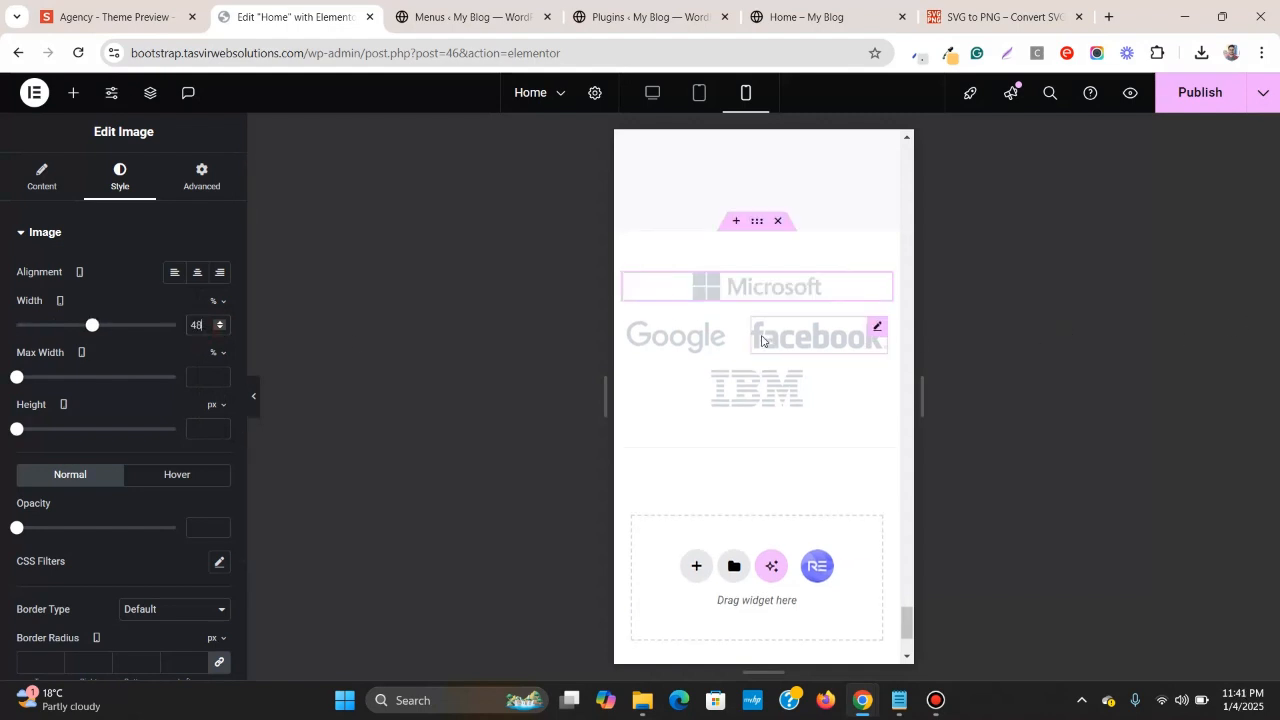
# - Set the Google logo's mobile image width to 45%, using percent as the unit
pyautogui.click(712, 326)
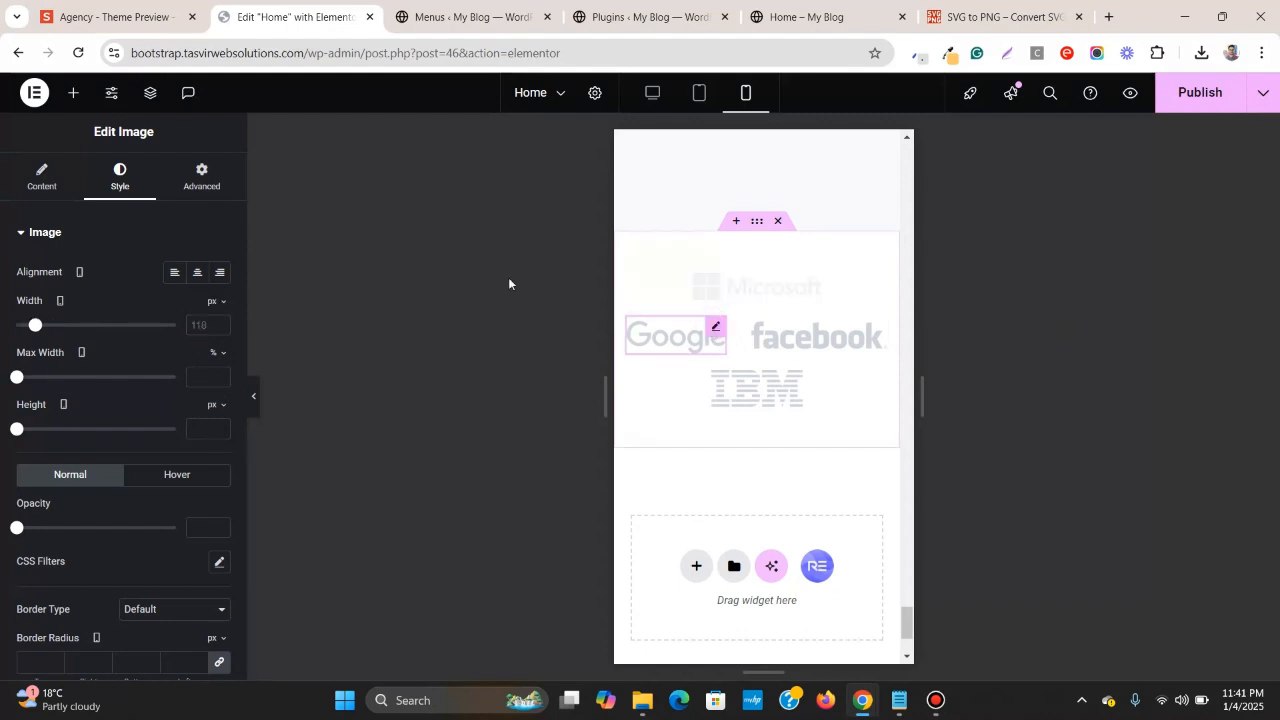
pyautogui.click(219, 302)
pyautogui.click(213, 325)
pyautogui.write('48')
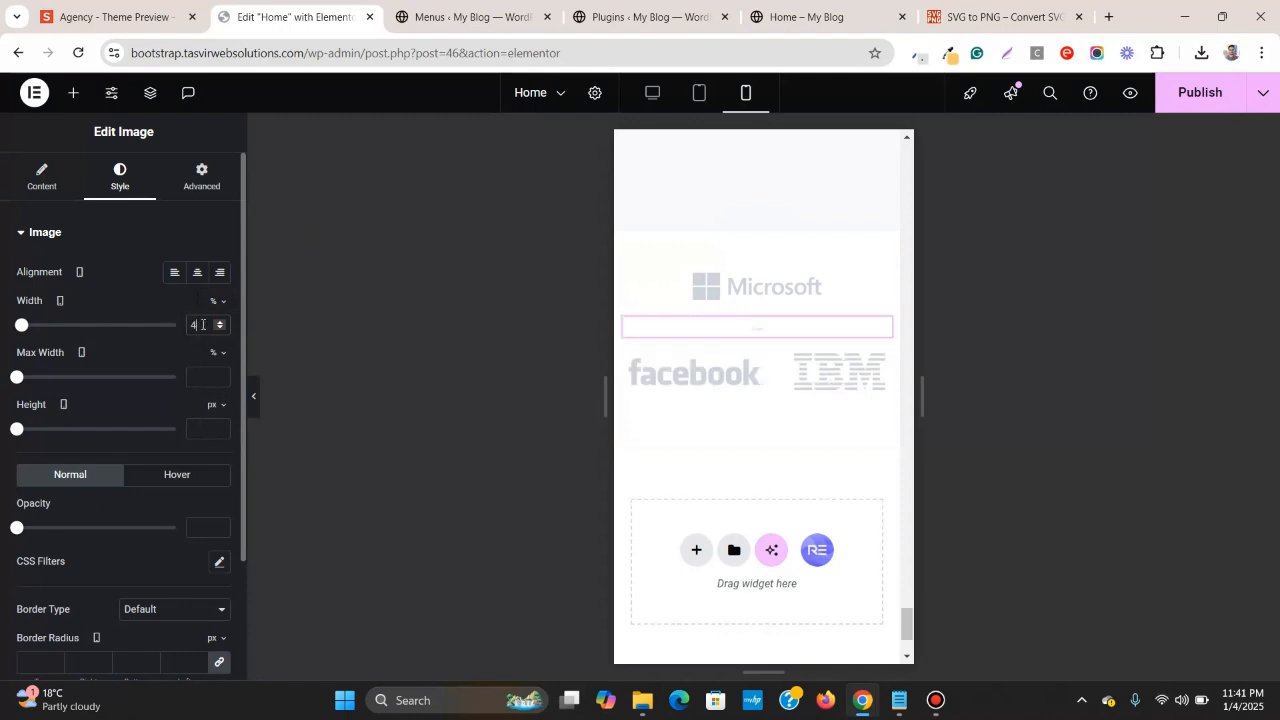
pyautogui.click(220, 328)
pyautogui.click(220, 328)
pyautogui.click(220, 328)
pyautogui.click(220, 328)
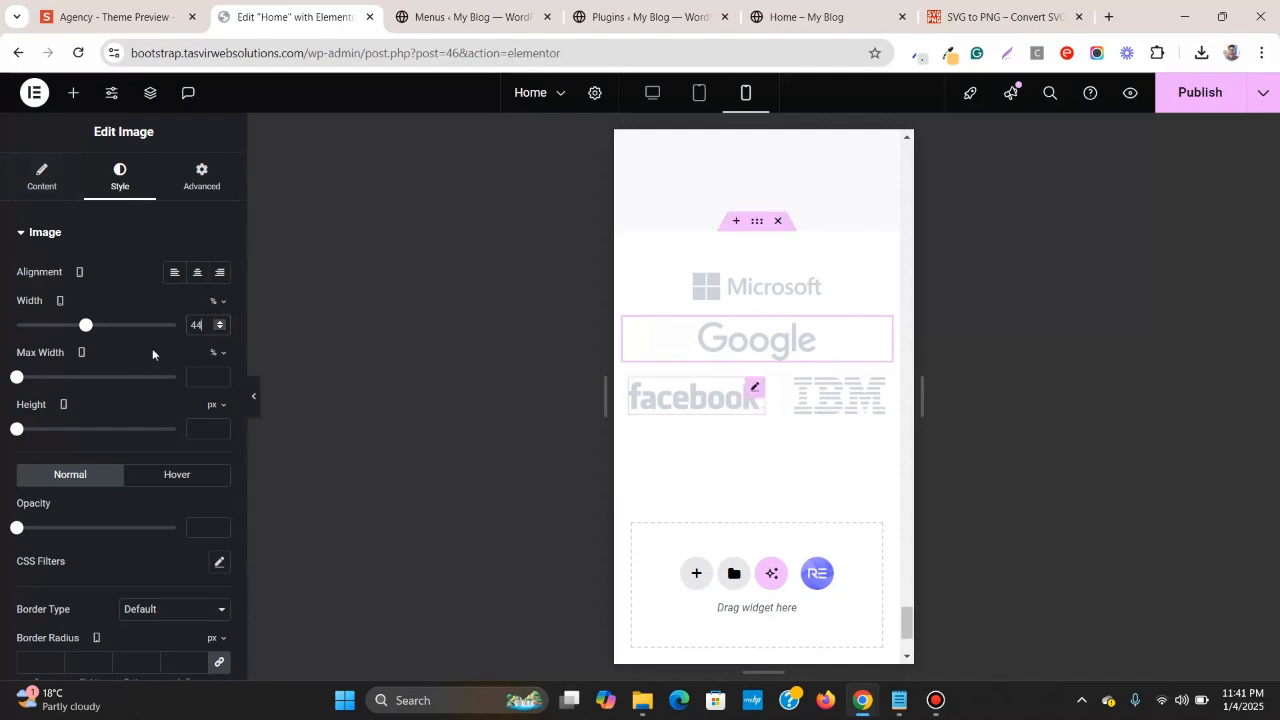
pyautogui.click(221, 323)
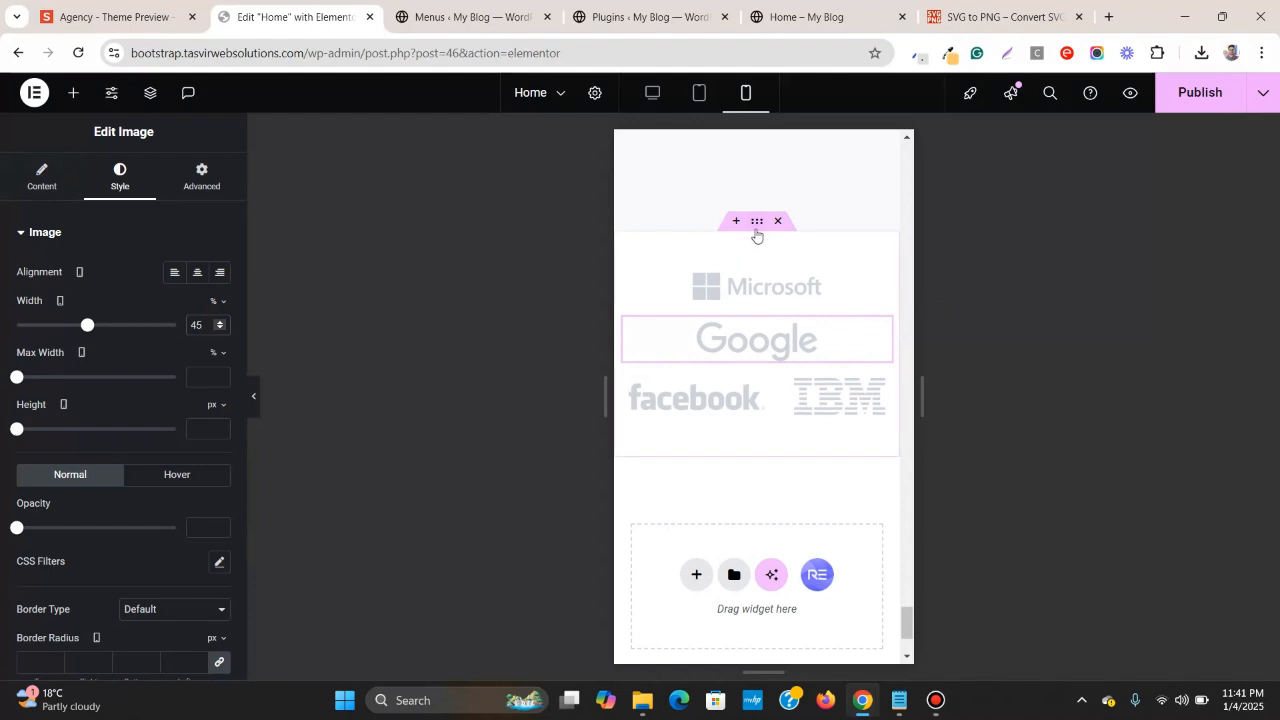
pyautogui.click(759, 227)
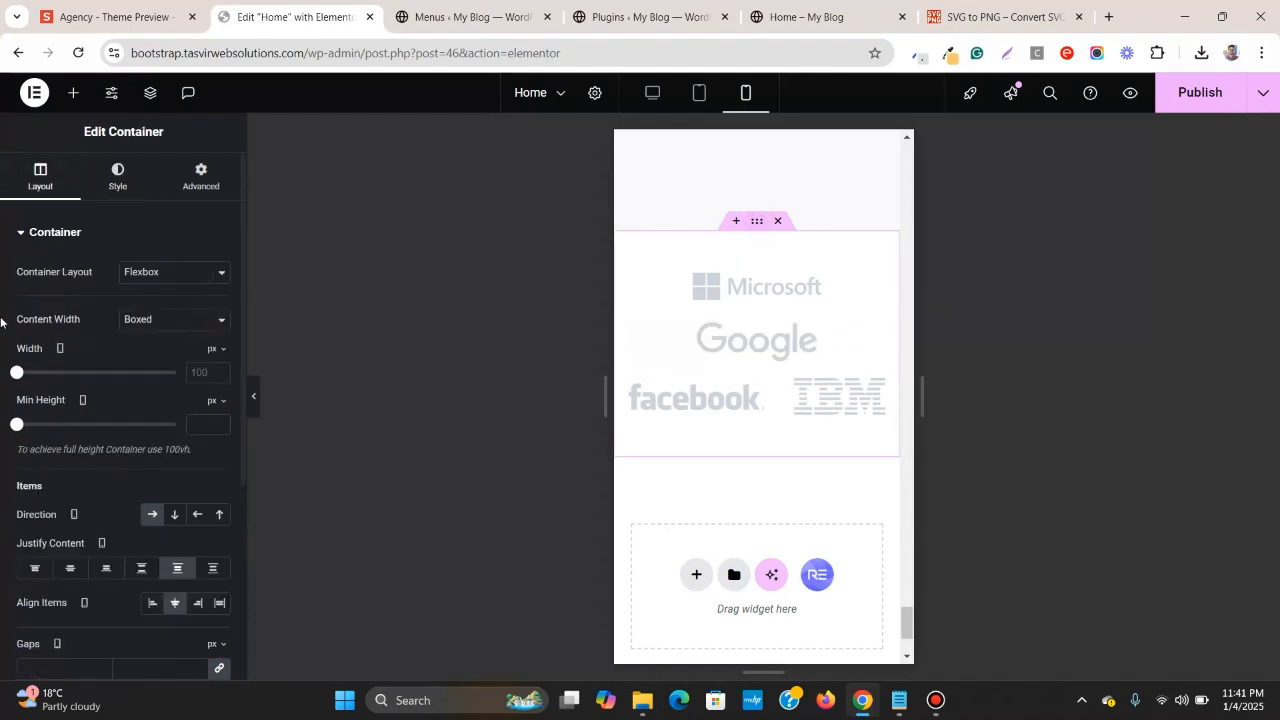
pyautogui.scroll(-3, 28, 424)
pyautogui.scroll(3, 28, 424)
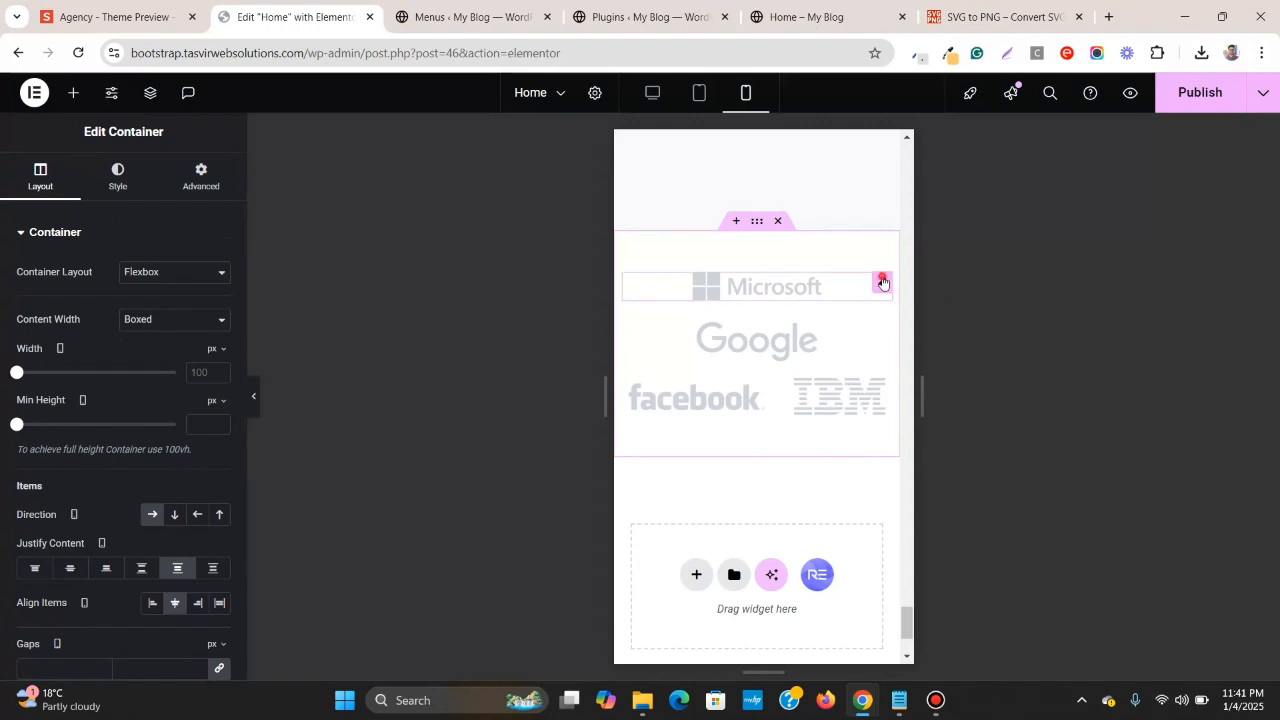
# - Give the Microsoft logo widget a custom mobile layout width of 48%
pyautogui.click(883, 281)
pyautogui.click(227, 187)
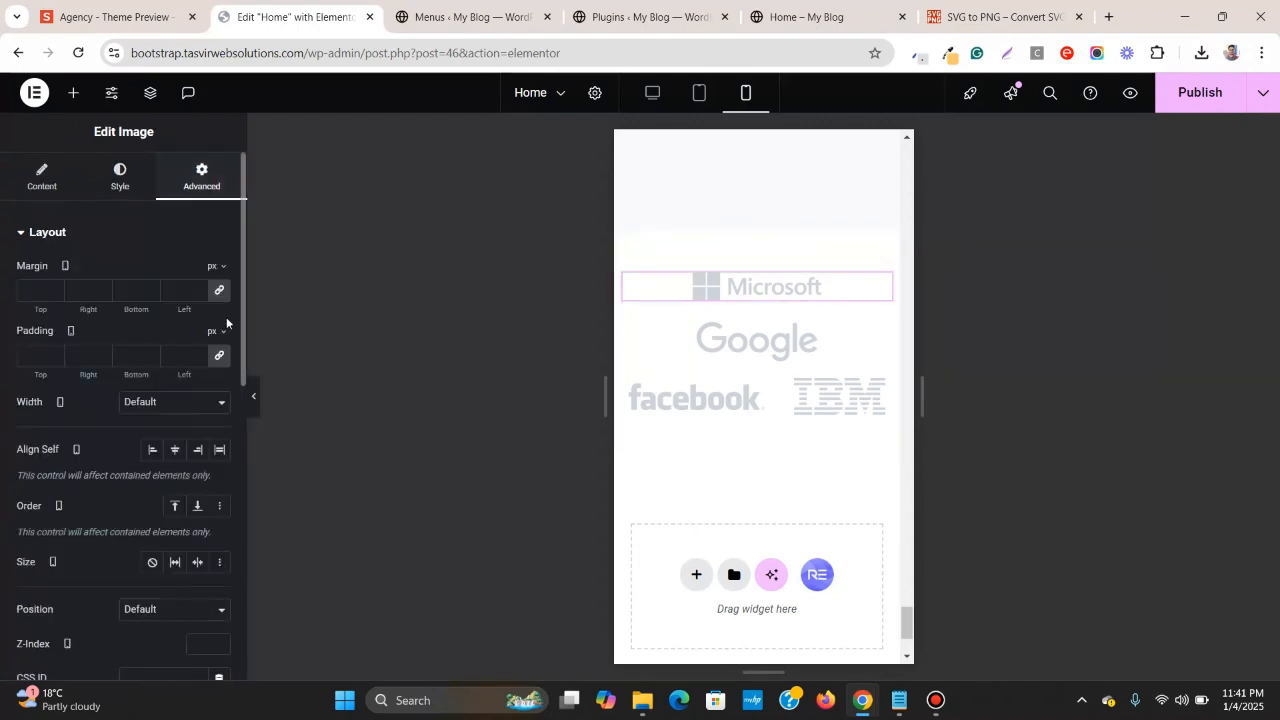
pyautogui.click(187, 413)
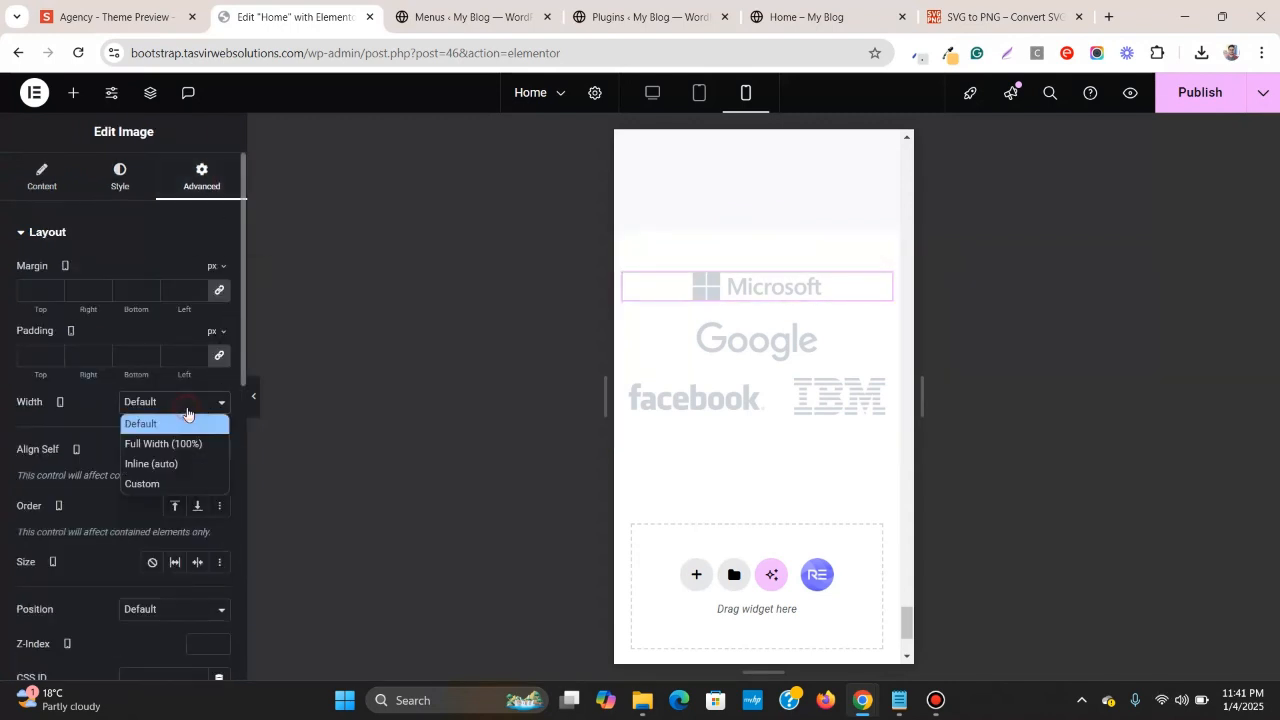
pyautogui.click(169, 485)
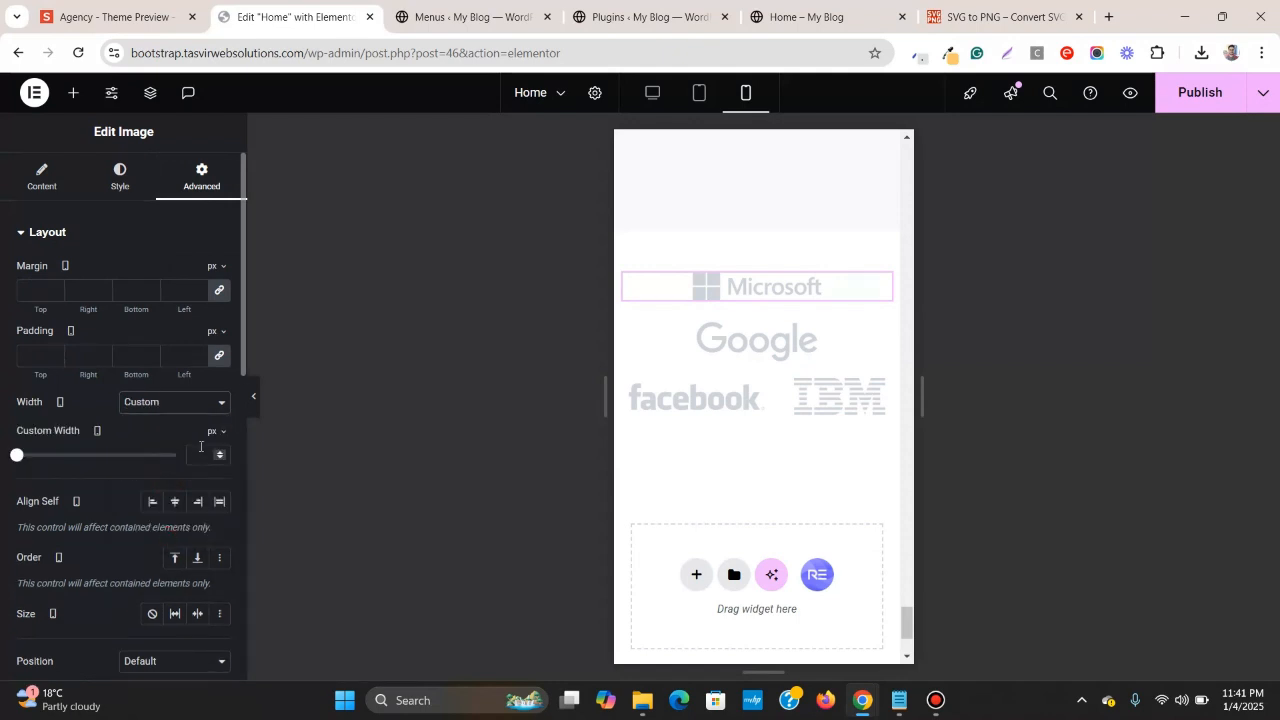
pyautogui.click(223, 435)
pyautogui.click(211, 458)
pyautogui.click(200, 455)
pyautogui.write('48')
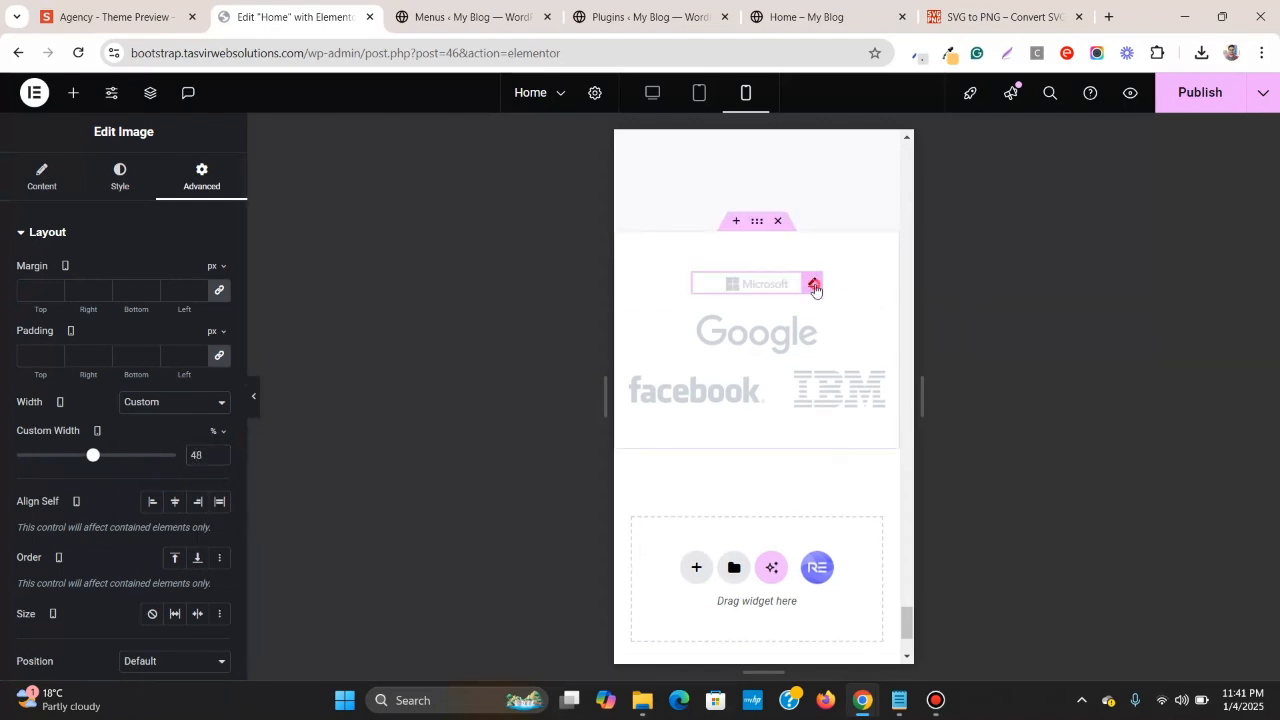
# - Increase the Microsoft logo's image width to 100% so it fills its widget
pyautogui.click(120, 178)
pyautogui.moveTo(96, 326); pyautogui.dragTo(103, 326)
pyautogui.moveTo(180, 338); pyautogui.dragTo(257, 332)
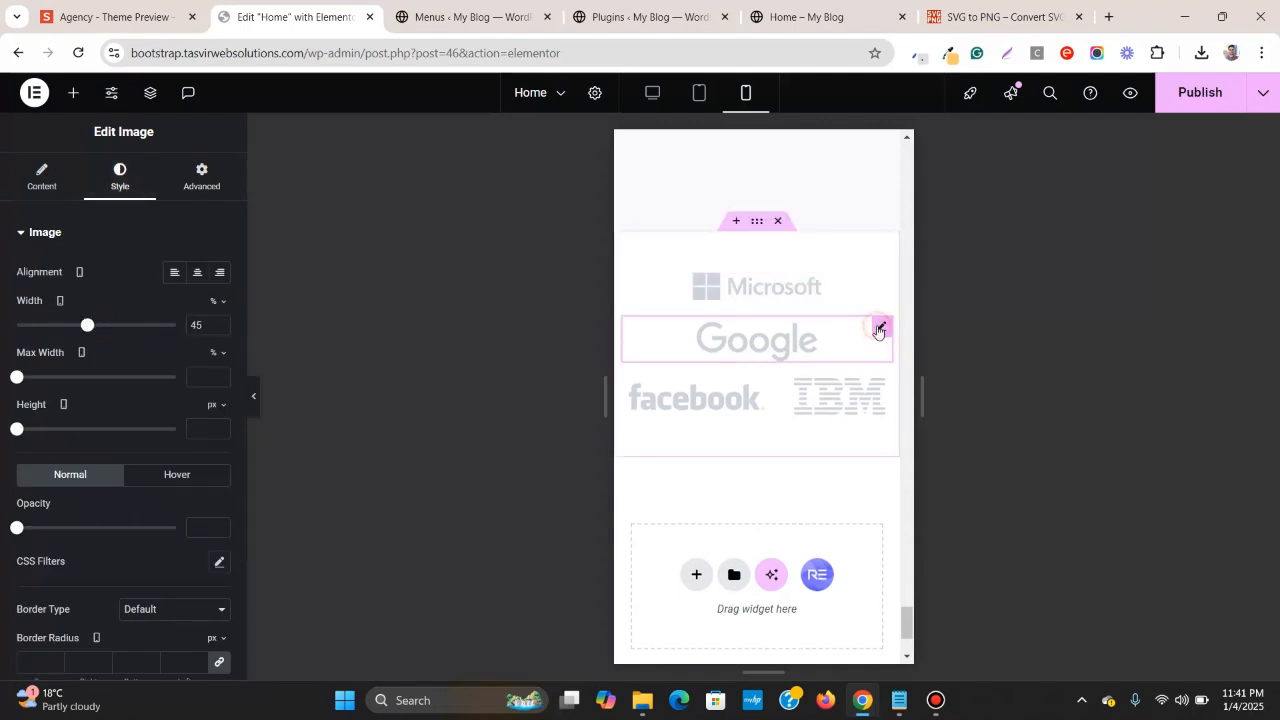
# - Give the Google logo widget a custom mobile layout width of 48%
pyautogui.click(199, 178)
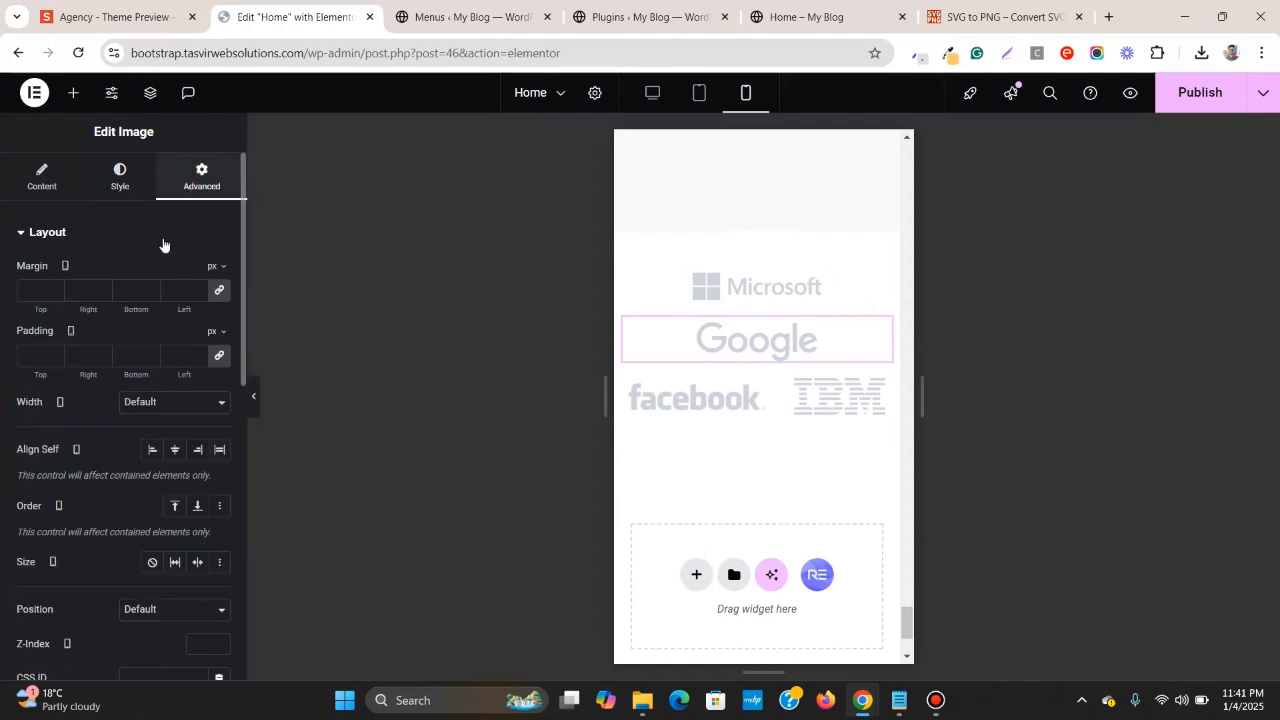
pyautogui.click(183, 402)
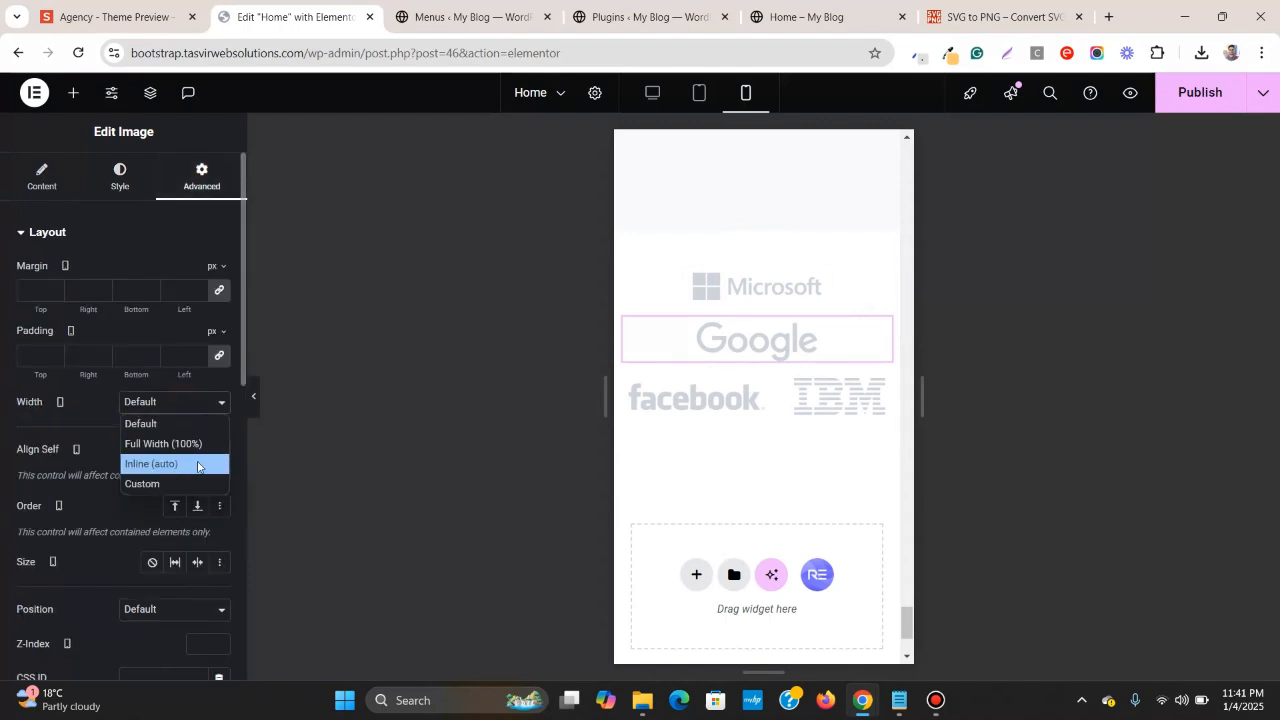
pyautogui.click(162, 485)
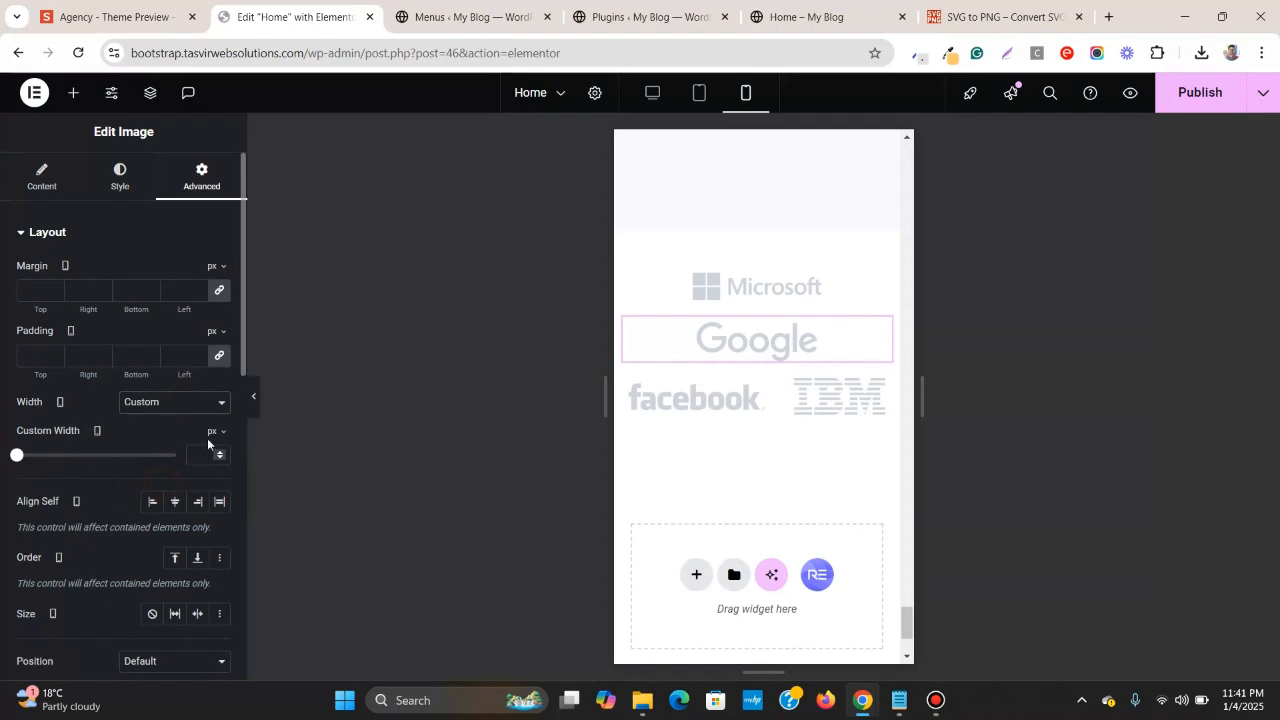
pyautogui.click(210, 466)
pyautogui.click(208, 462)
pyautogui.write('48')
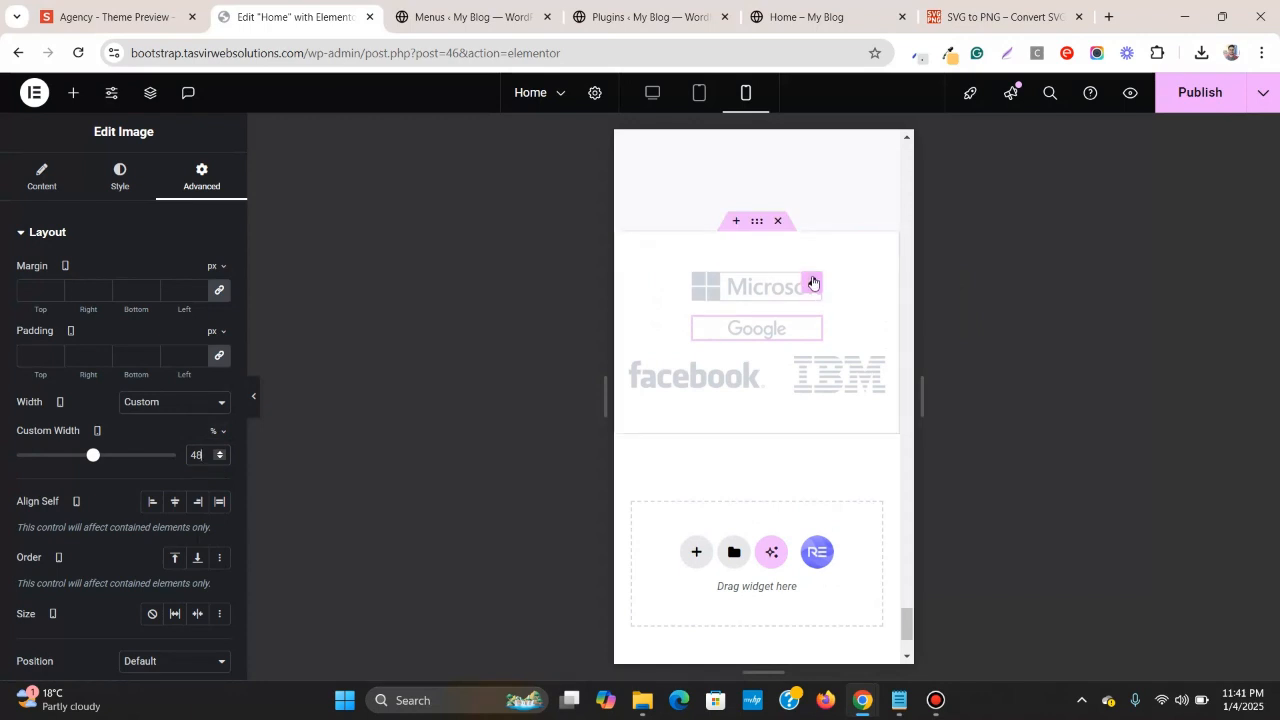
# - Try increasing the Microsoft logo widget's custom width gradually to 68%
pyautogui.click(812, 283)
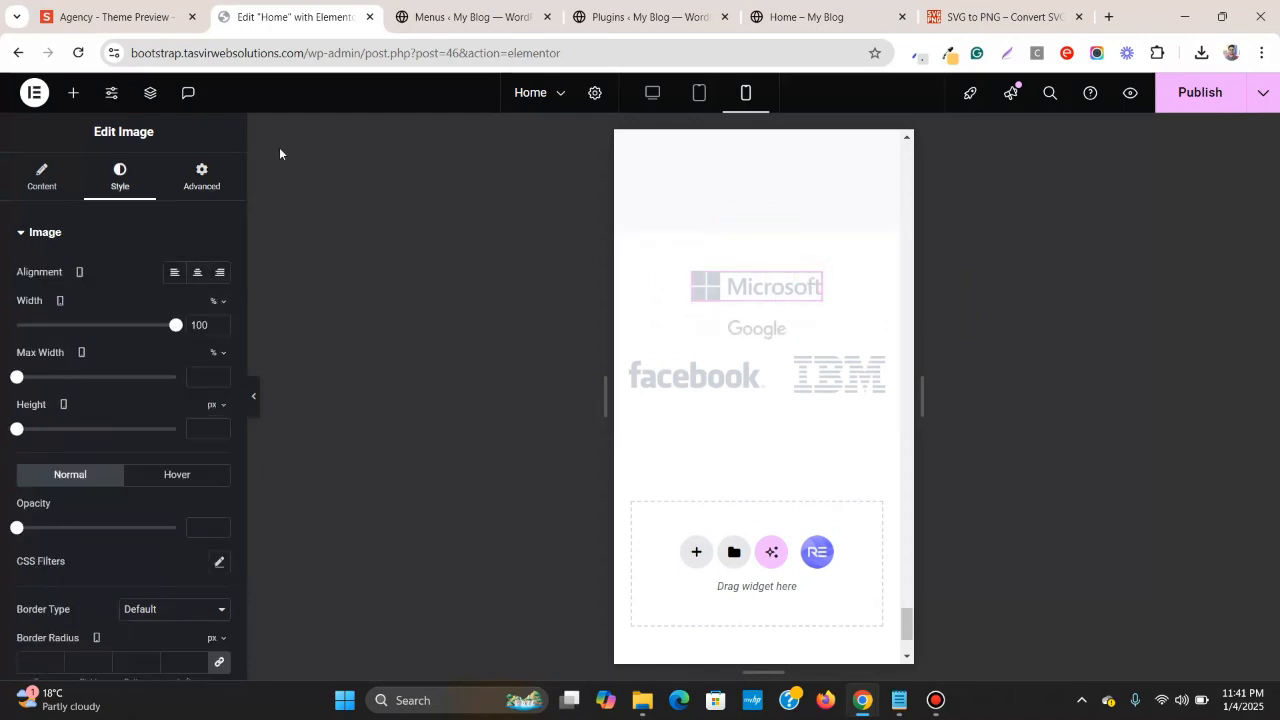
pyautogui.click(200, 175)
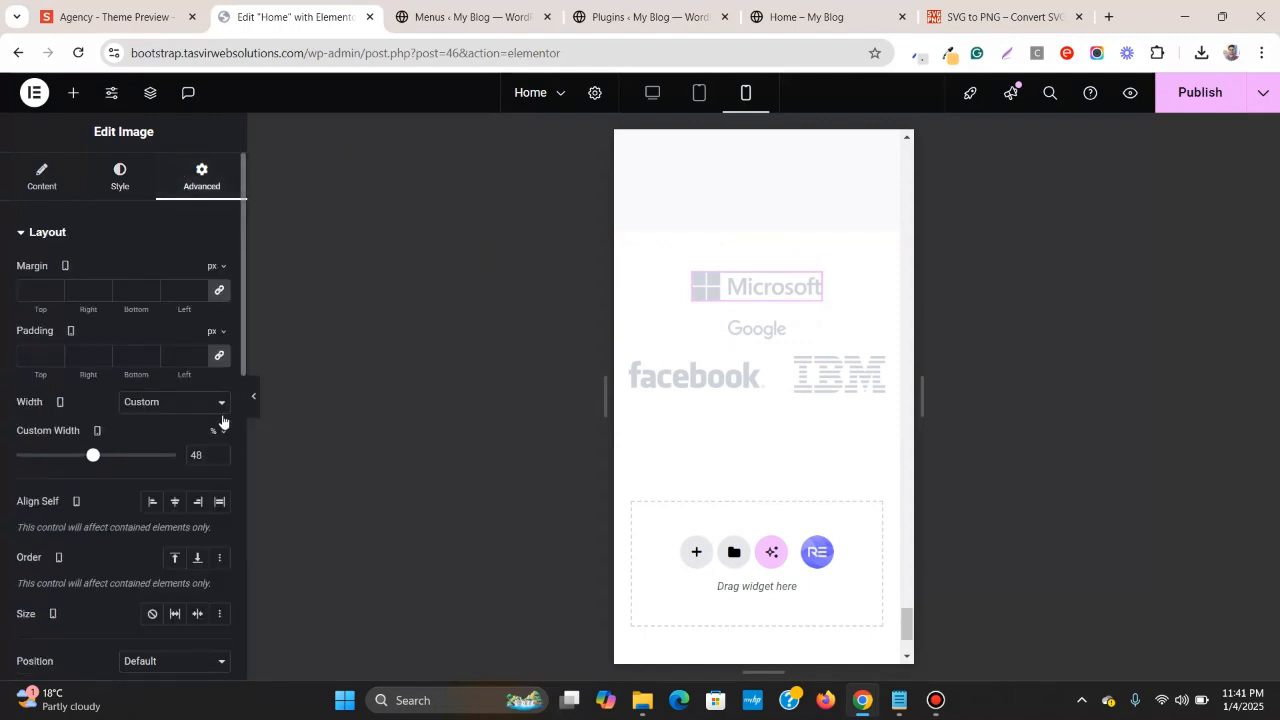
pyautogui.click(224, 455)
pyautogui.click(224, 455)
pyautogui.click(224, 455)
pyautogui.click(220, 455)
pyautogui.click(220, 455)
pyautogui.click(220, 455)
pyautogui.click(221, 455)
pyautogui.click(221, 455)
pyautogui.click(222, 455)
pyautogui.click(222, 455)
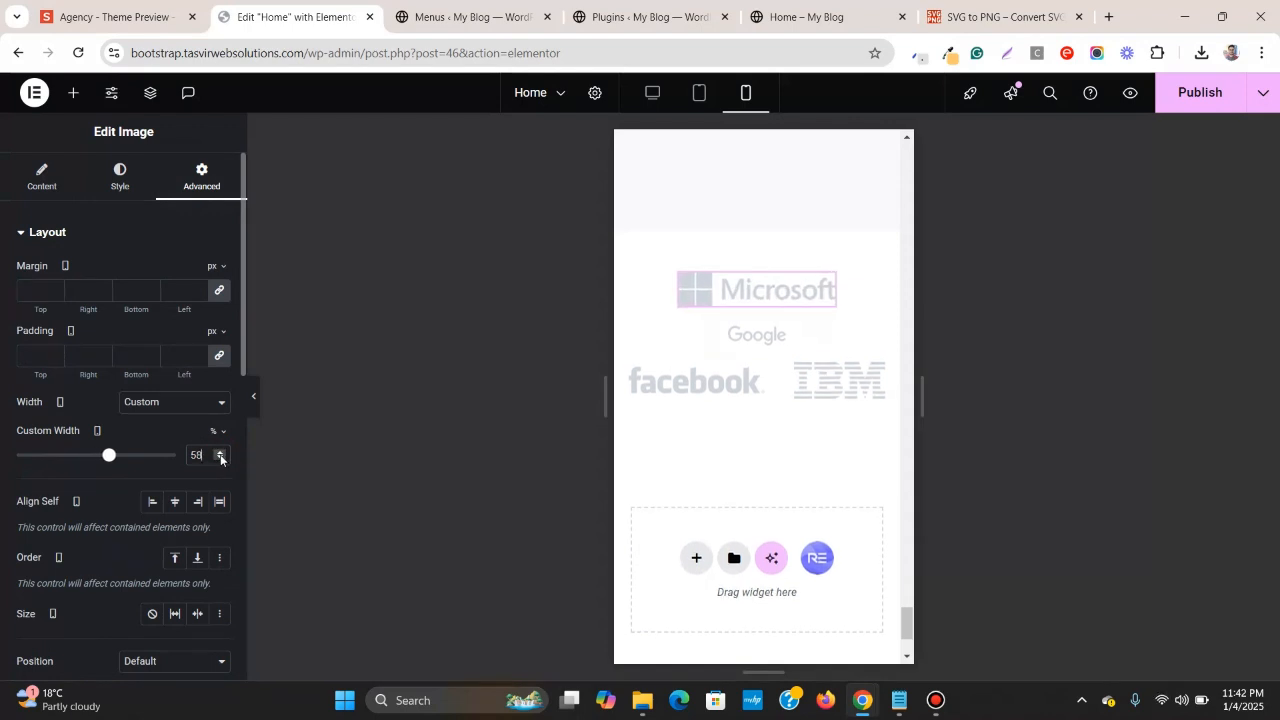
pyautogui.click(220, 455)
pyautogui.click(220, 455)
pyautogui.click(220, 455)
pyautogui.click(220, 455)
pyautogui.click(220, 455)
pyautogui.click(221, 455)
pyautogui.click(221, 455)
pyautogui.click(221, 455)
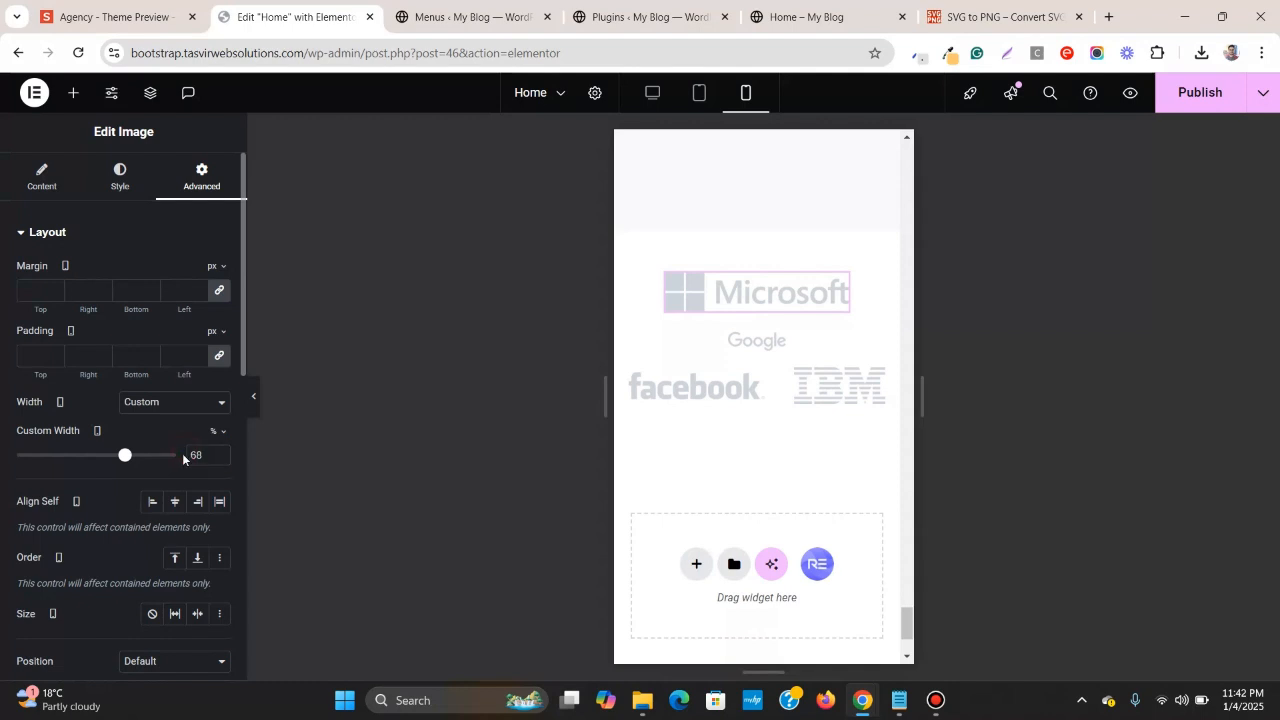
# - Set the Microsoft logo widget's custom width to 45%, trying 40% first
pyautogui.doubleClick(194, 455)
pyautogui.write('40')
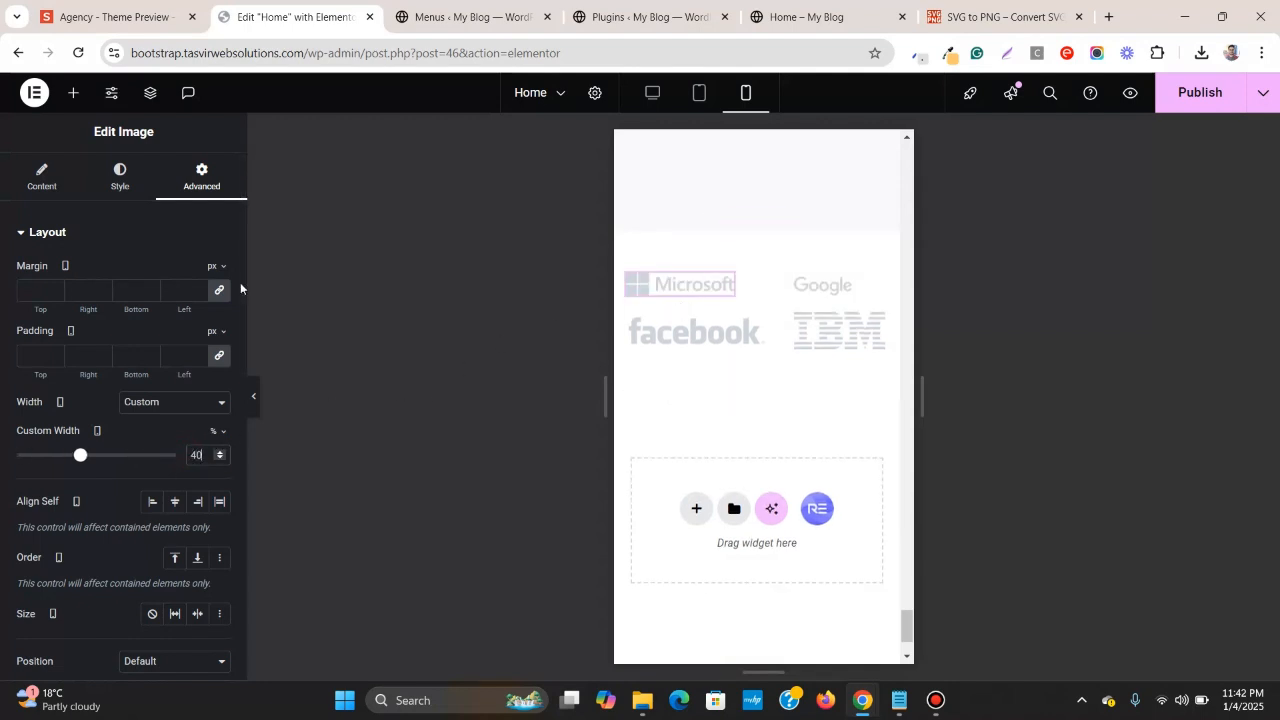
pyautogui.click(221, 452)
pyautogui.click(221, 452)
pyautogui.click(221, 452)
pyautogui.click(220, 452)
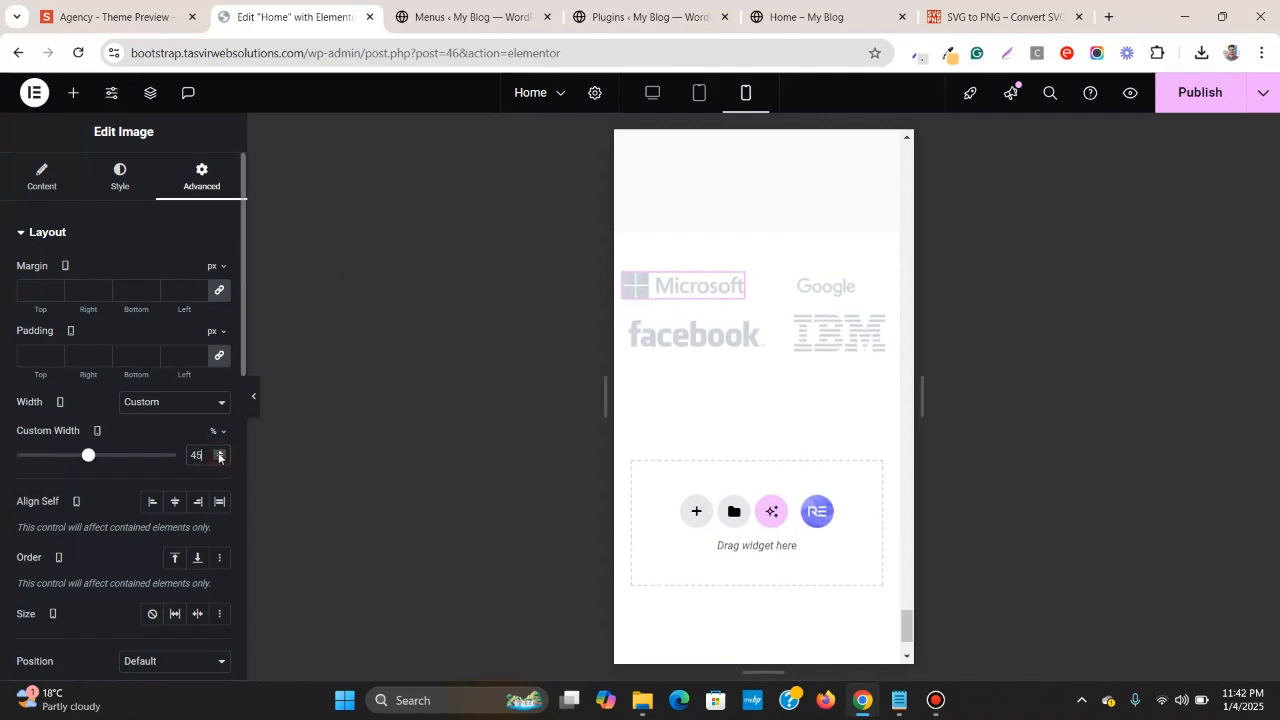
# - Reduce the Google logo widget's custom width to match the Microsoft logo's 45%, and set its image width to 75%
pyautogui.click(876, 277)
pyautogui.click(120, 178)
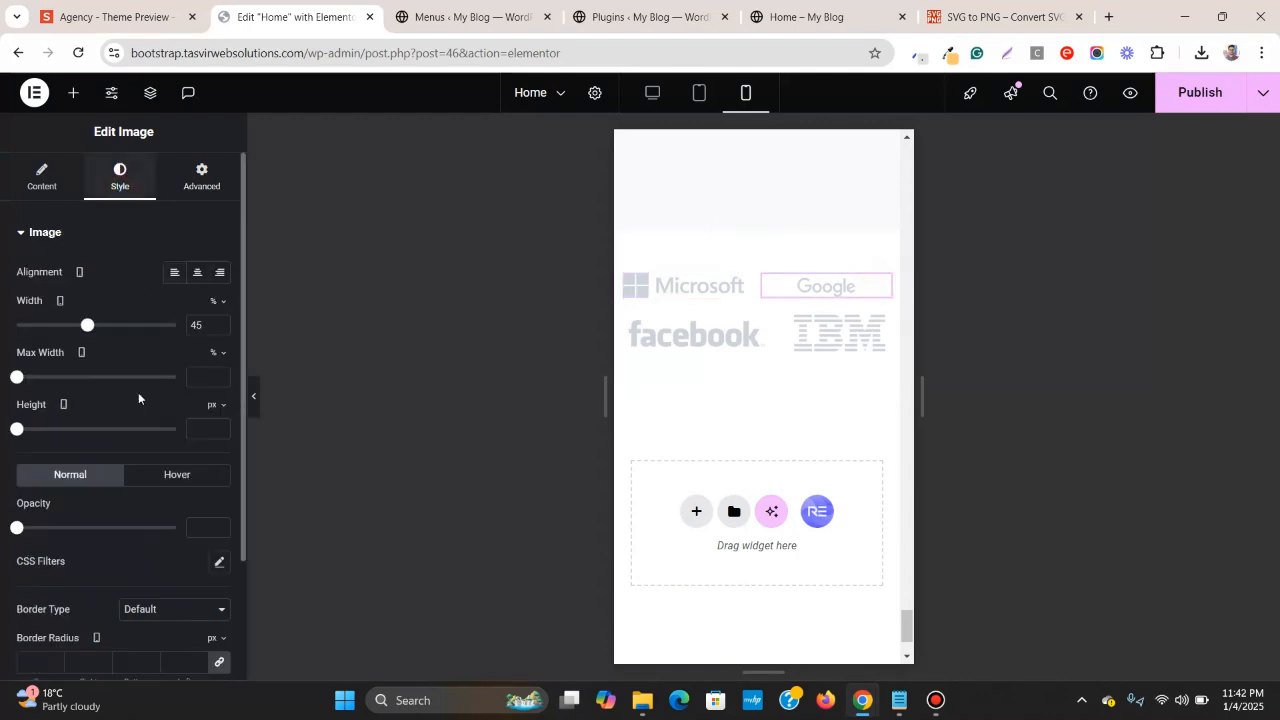
pyautogui.click(199, 185)
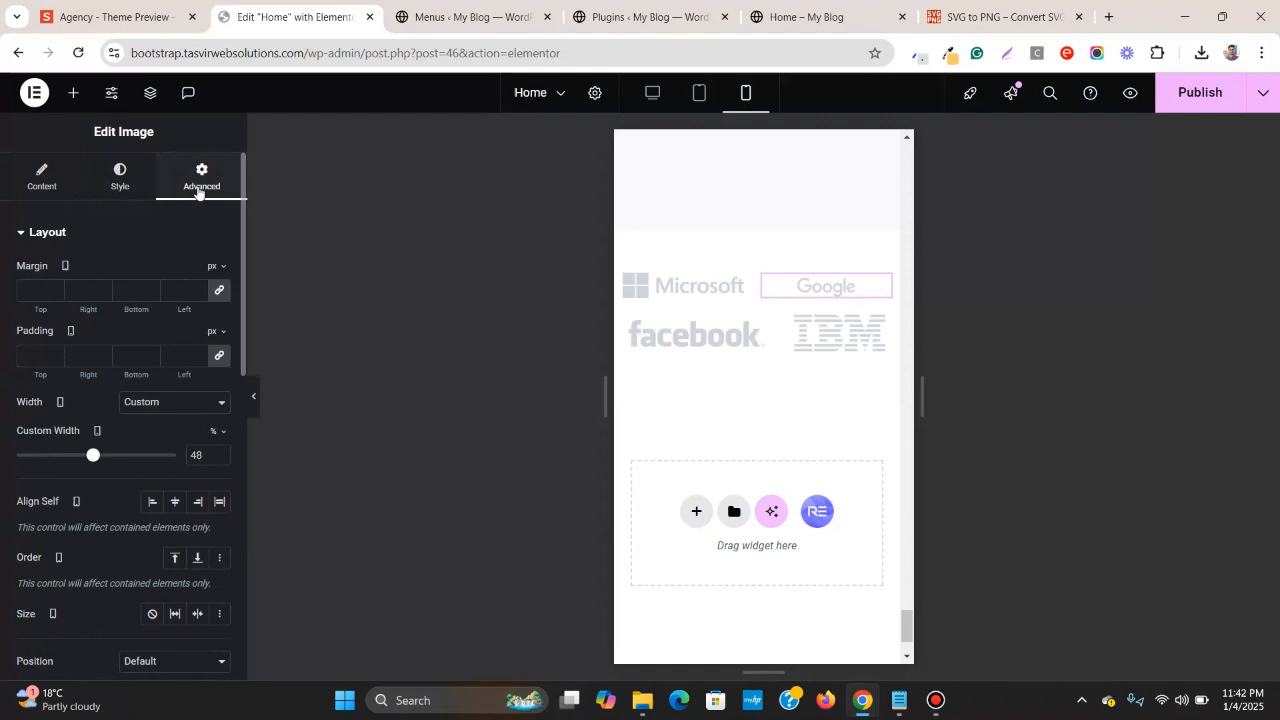
pyautogui.click(221, 459)
pyautogui.click(221, 459)
pyautogui.click(221, 459)
pyautogui.click(124, 190)
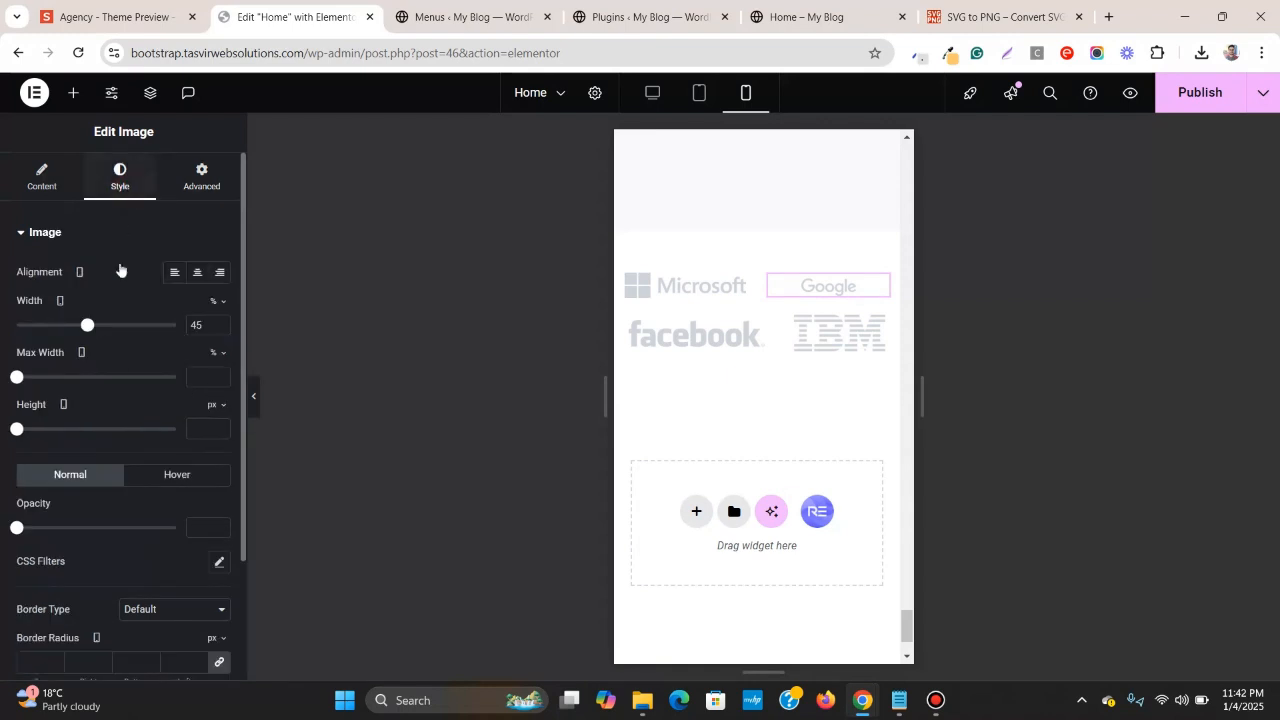
pyautogui.moveTo(88, 331); pyautogui.dragTo(136, 330)
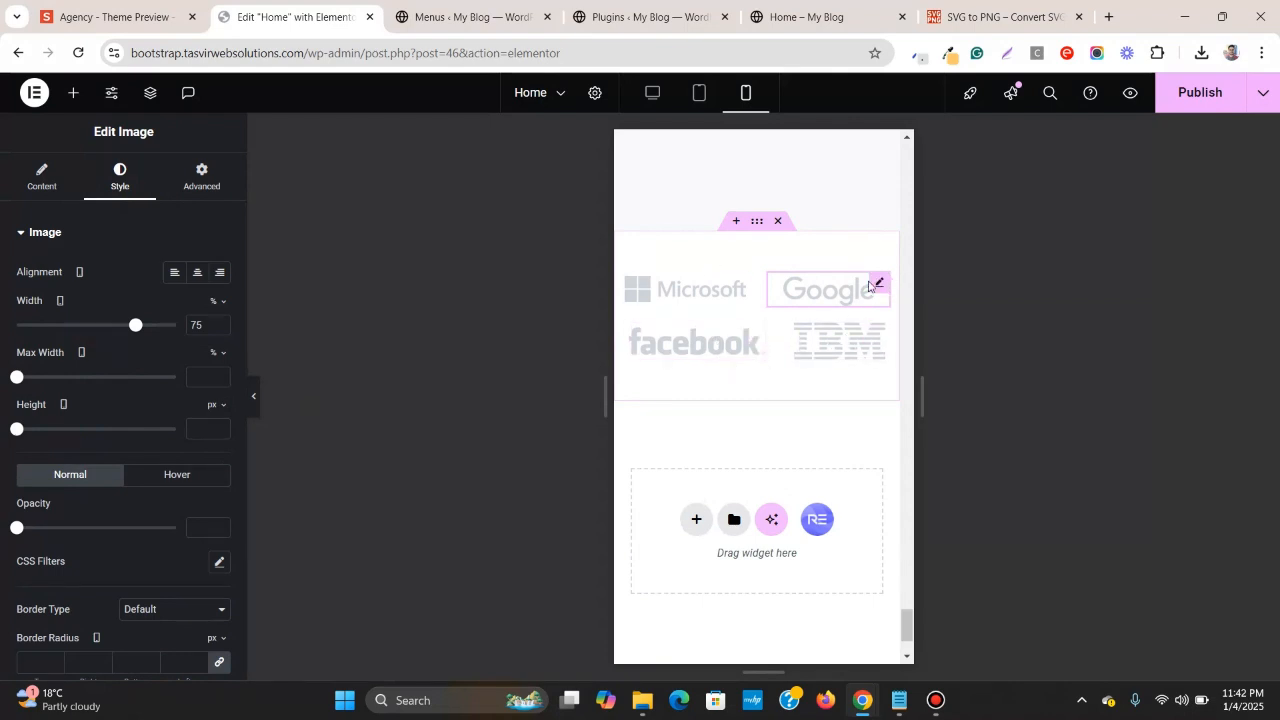
# - Copy the Google logo widget and paste its style onto the facebook and IBM logo widgets
pyautogui.rightClick(880, 282)
pyautogui.click(906, 360)
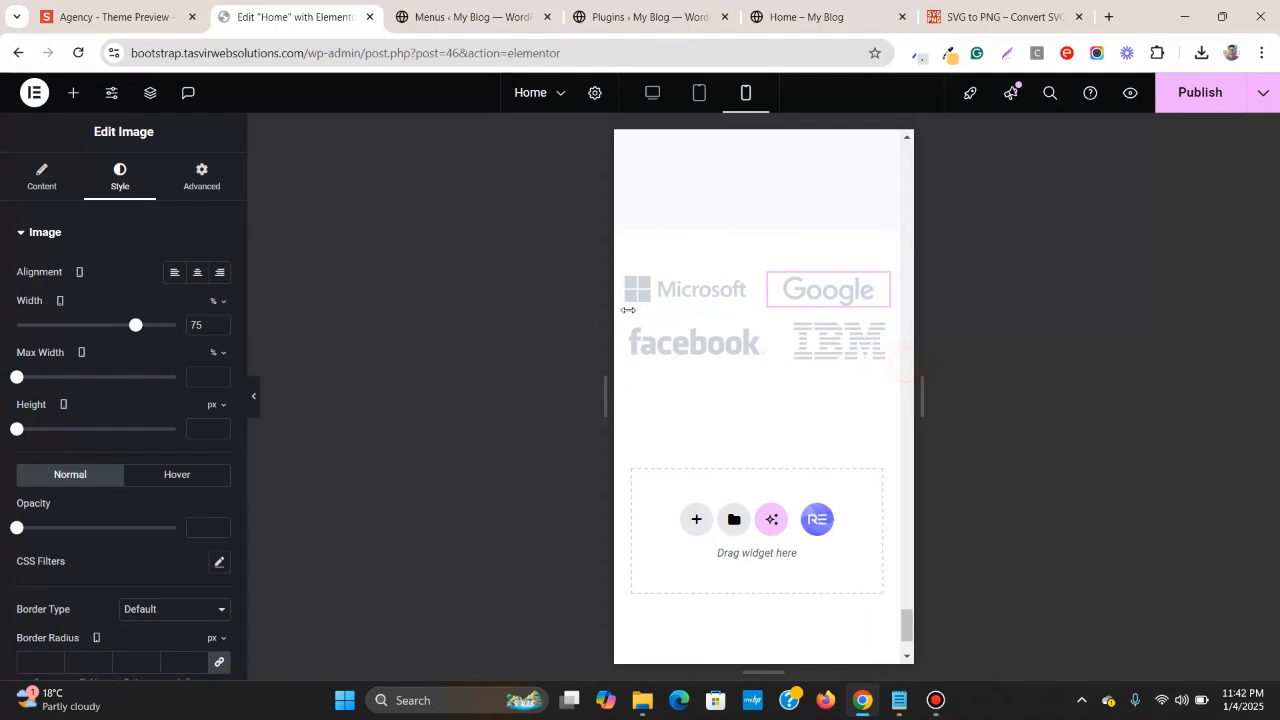
pyautogui.rightClick(755, 333)
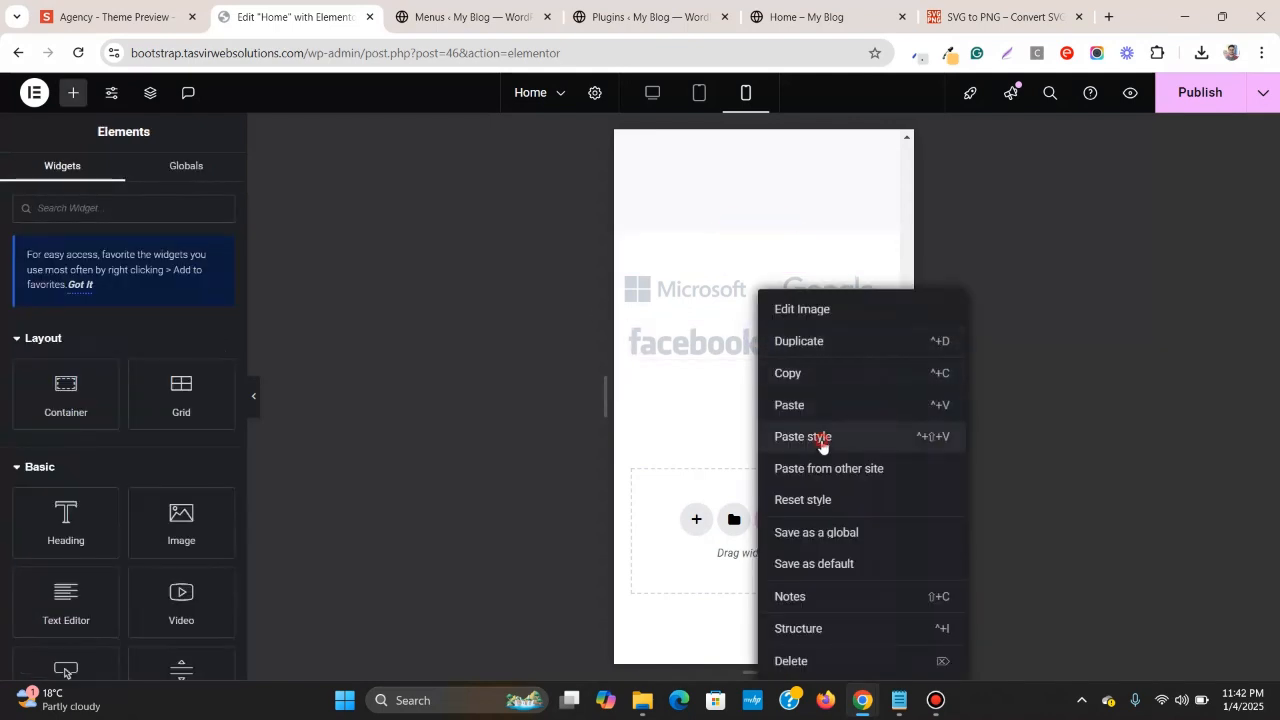
pyautogui.click(823, 438)
pyautogui.rightClick(874, 334)
pyautogui.click(920, 436)
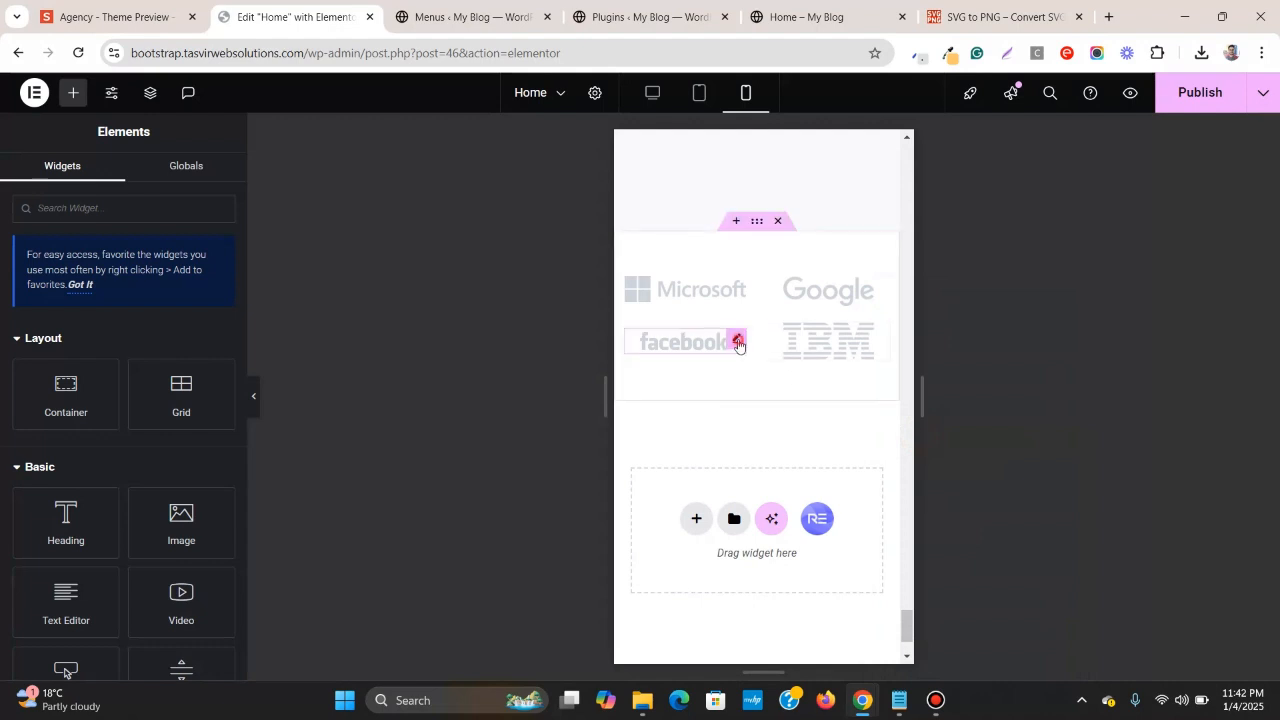
# - Set the facebook logo's image width to 100% for mobile
pyautogui.click(737, 342)
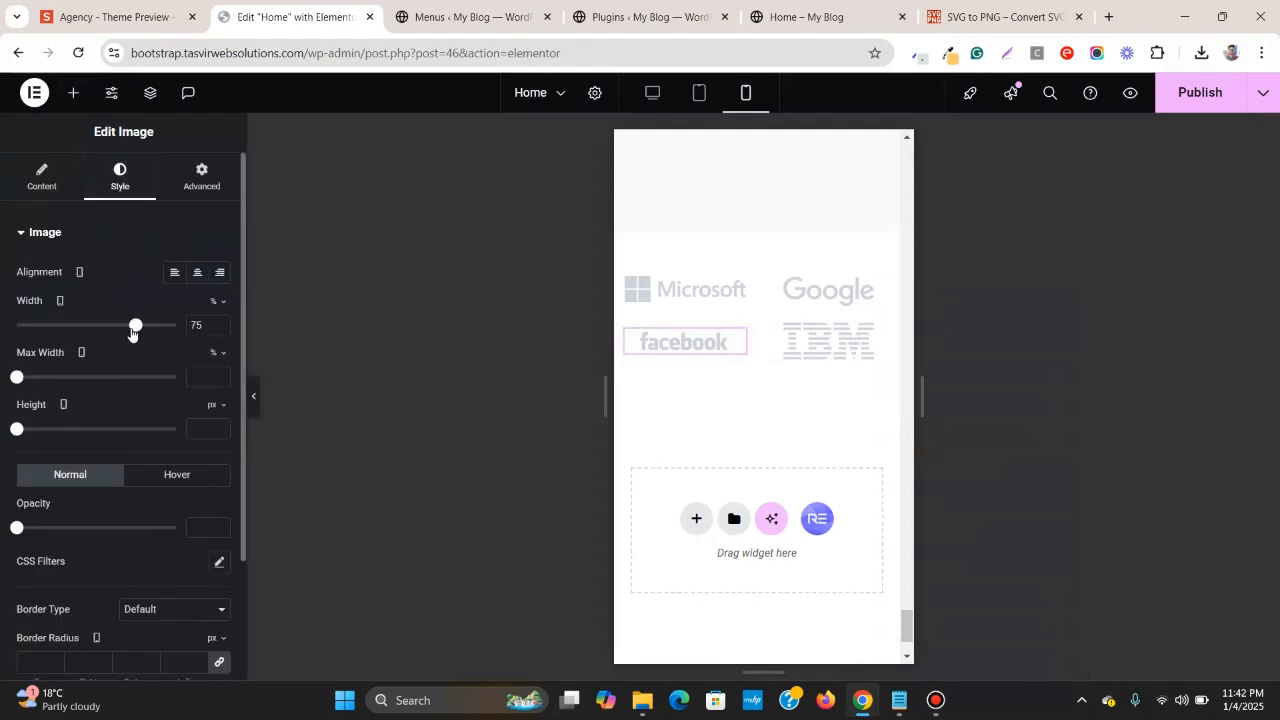
pyautogui.moveTo(133, 333); pyautogui.dragTo(192, 334)
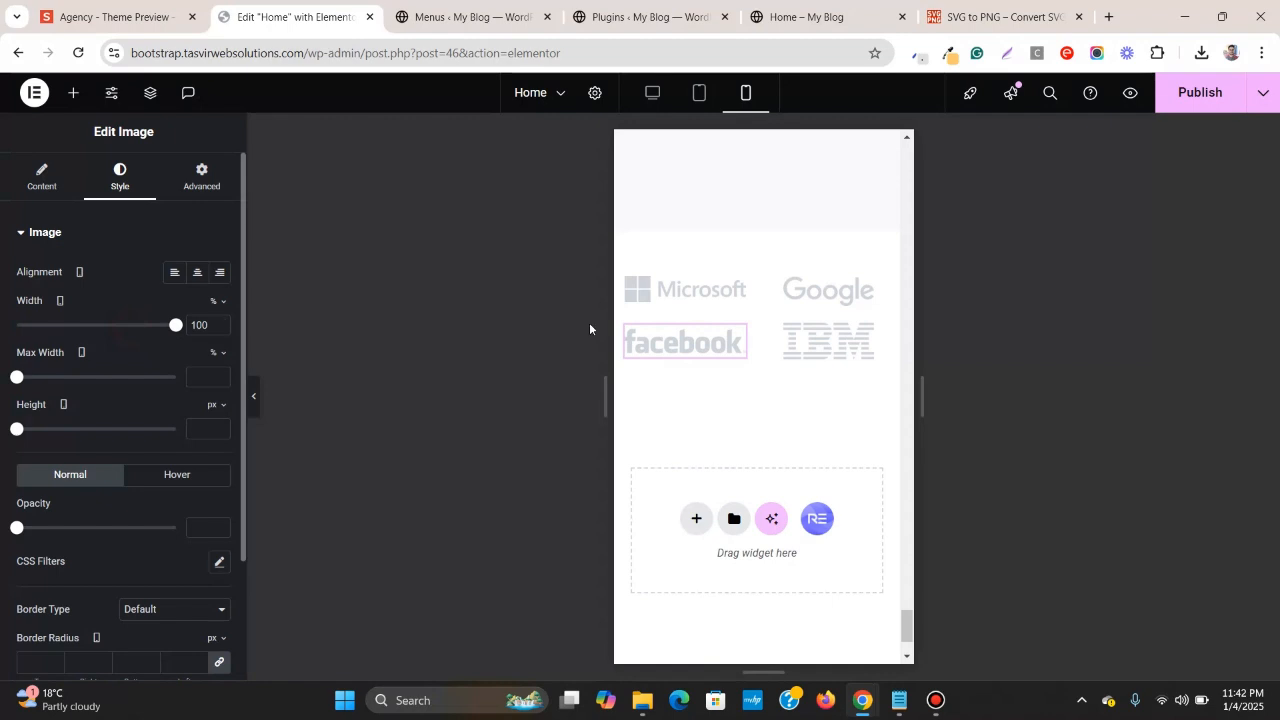
# - Examine the team and logo sections in mobile, tablet and desktop views, including the full-width desktop layout
pyautogui.scroll(5, 781, 264)
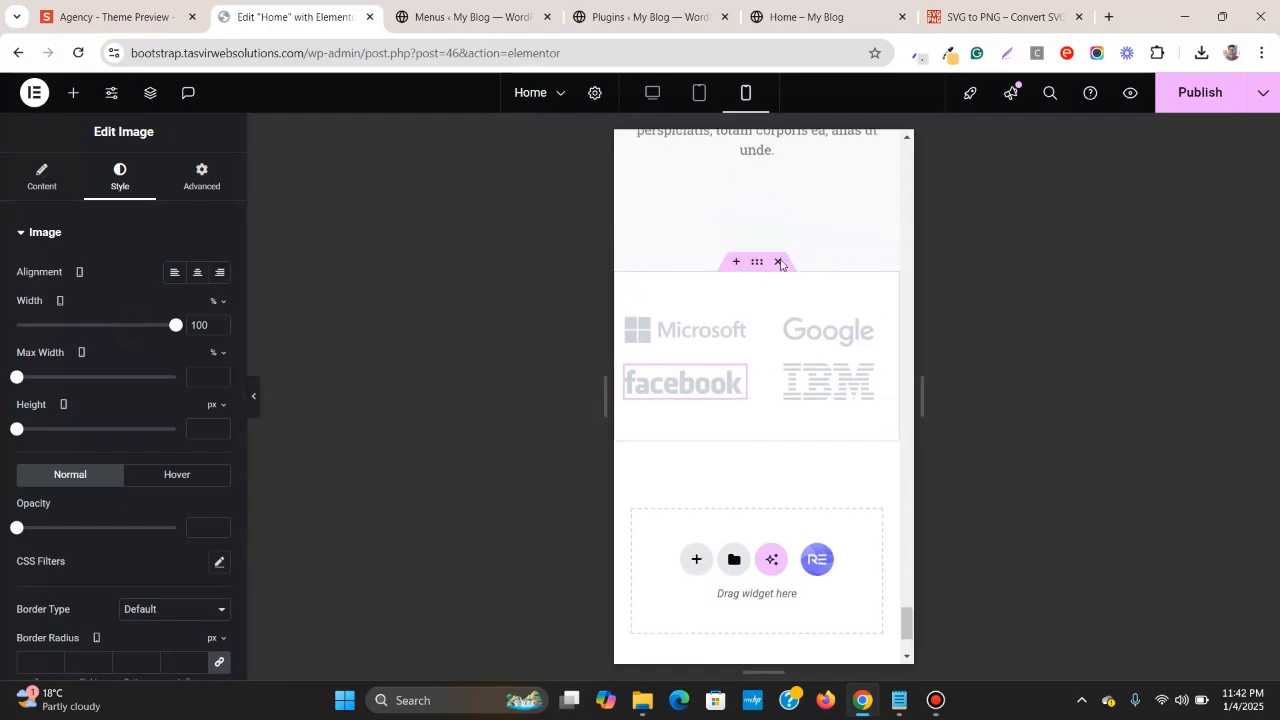
pyautogui.scroll(6, 781, 264)
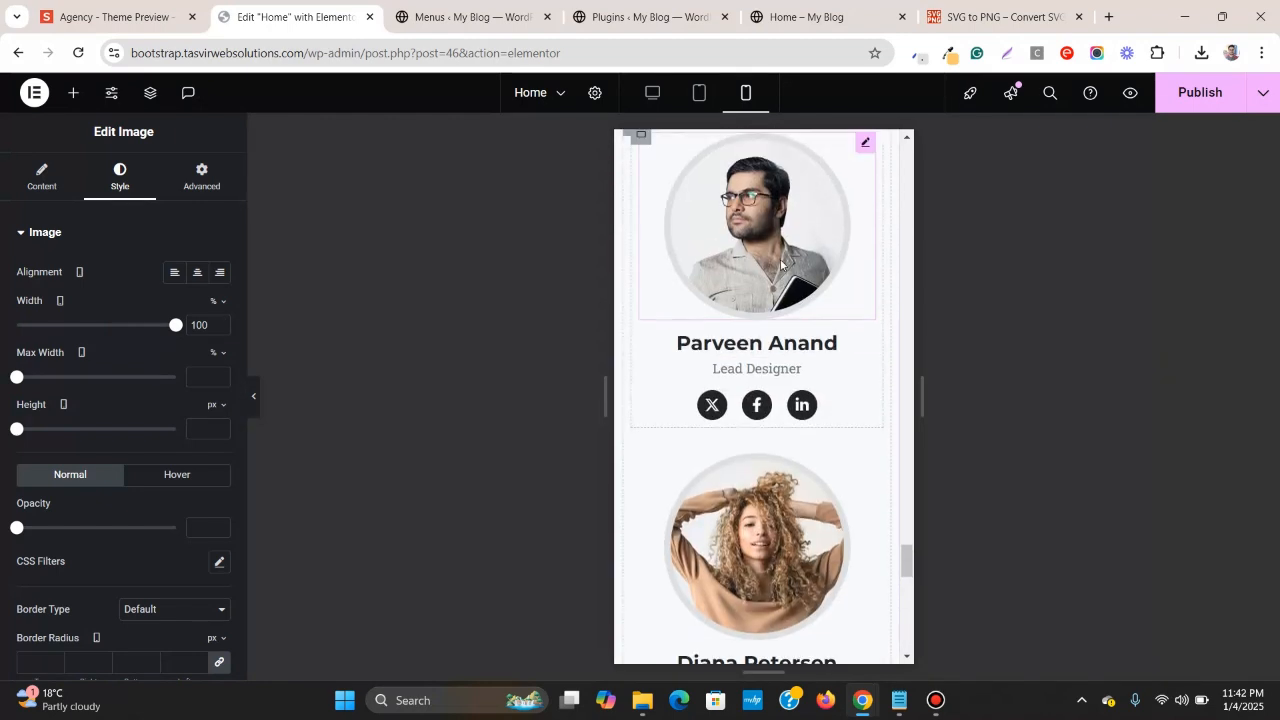
pyautogui.click(702, 93)
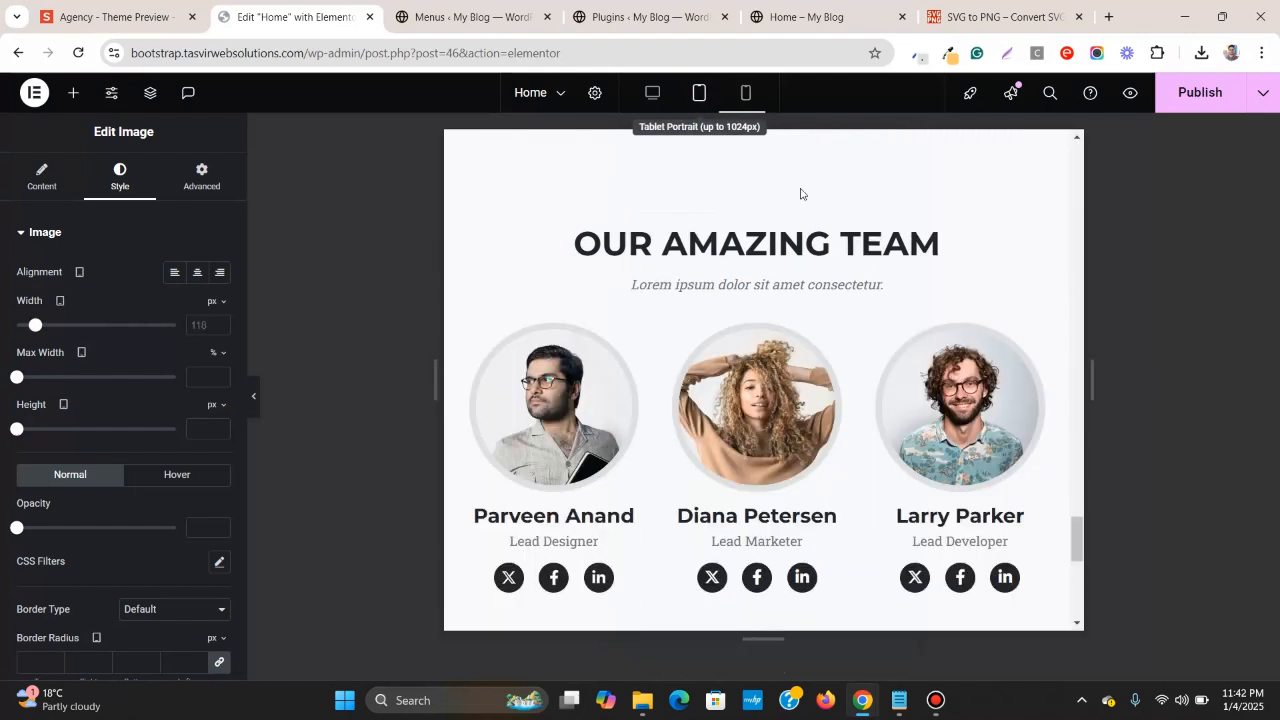
pyautogui.scroll(-1, 823, 220)
pyautogui.scroll(-5, 845, 280)
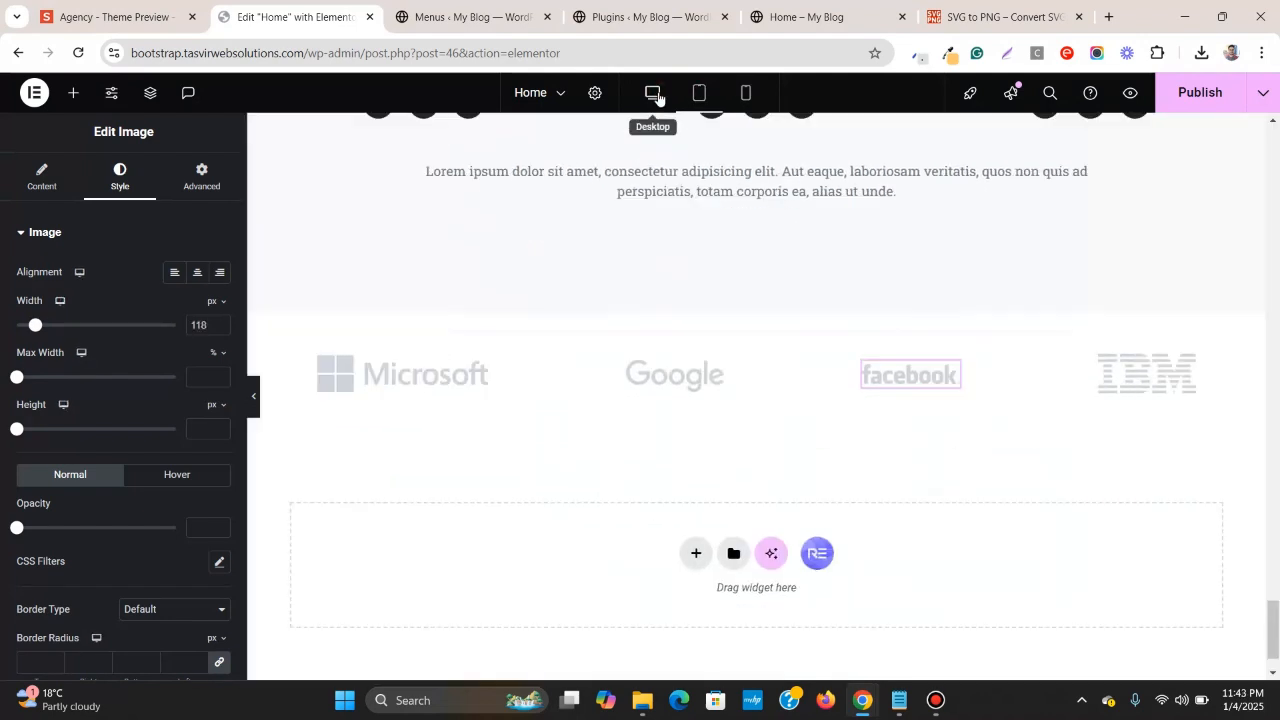
pyautogui.click(655, 94)
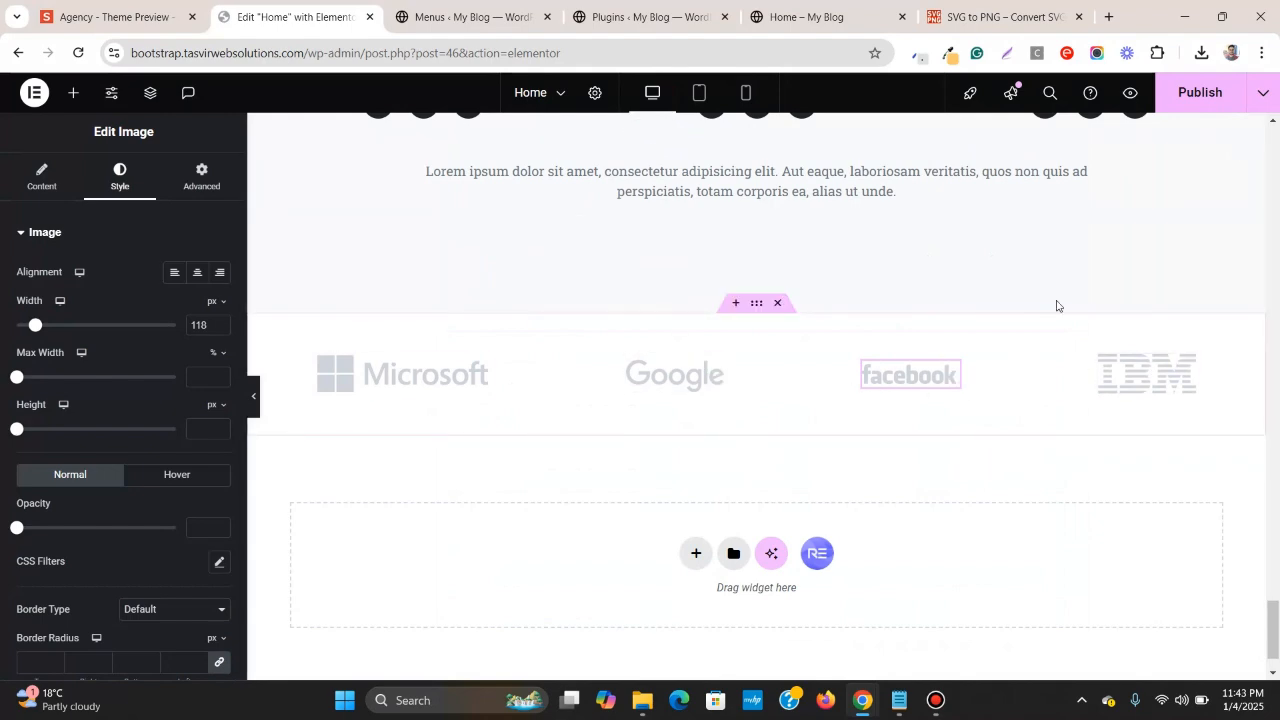
pyautogui.scroll(6, 1000, 280)
pyautogui.scroll(-3, 996, 268)
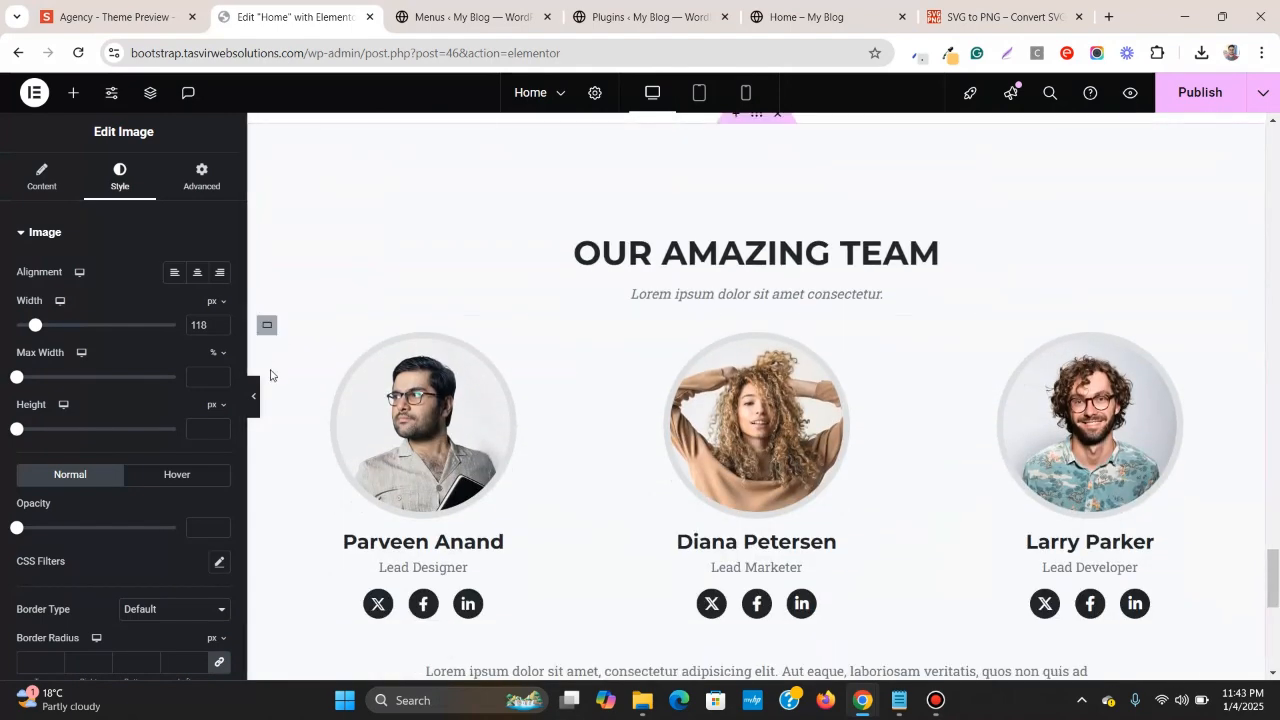
pyautogui.scroll(4, 253, 403)
pyautogui.click(254, 400)
pyautogui.scroll(-6, 297, 357)
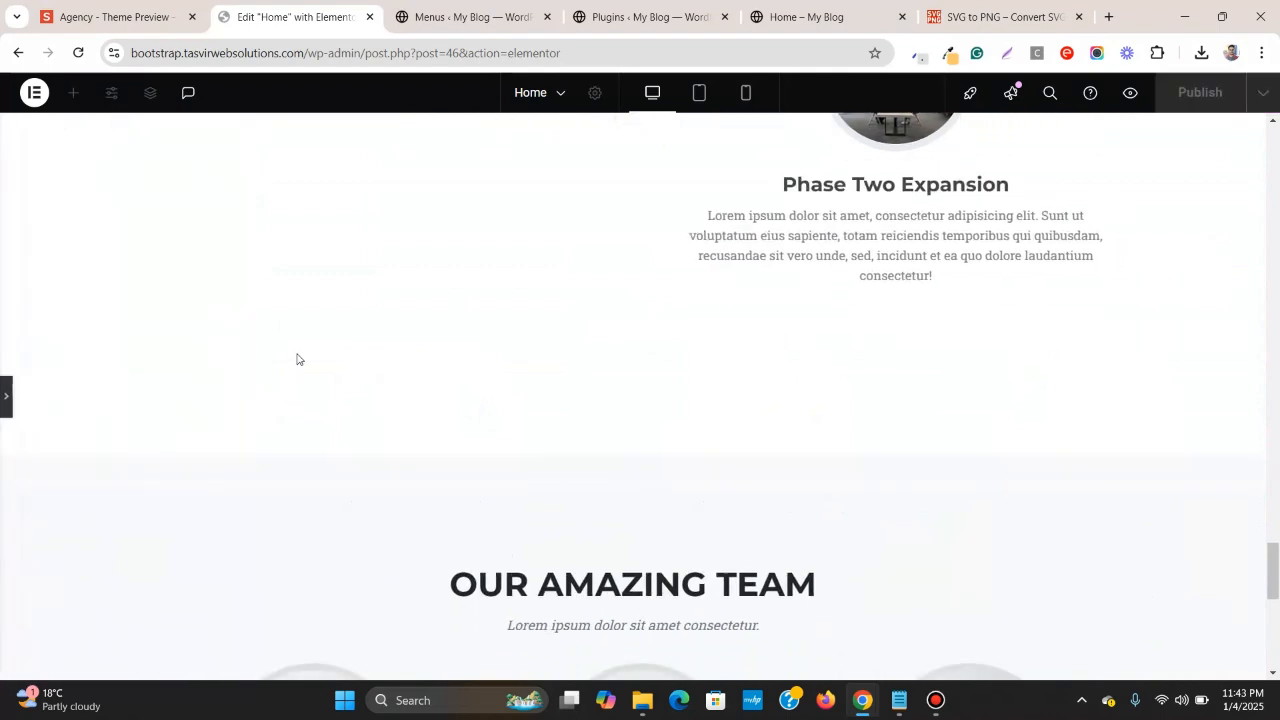
pyautogui.scroll(2, 393, 307)
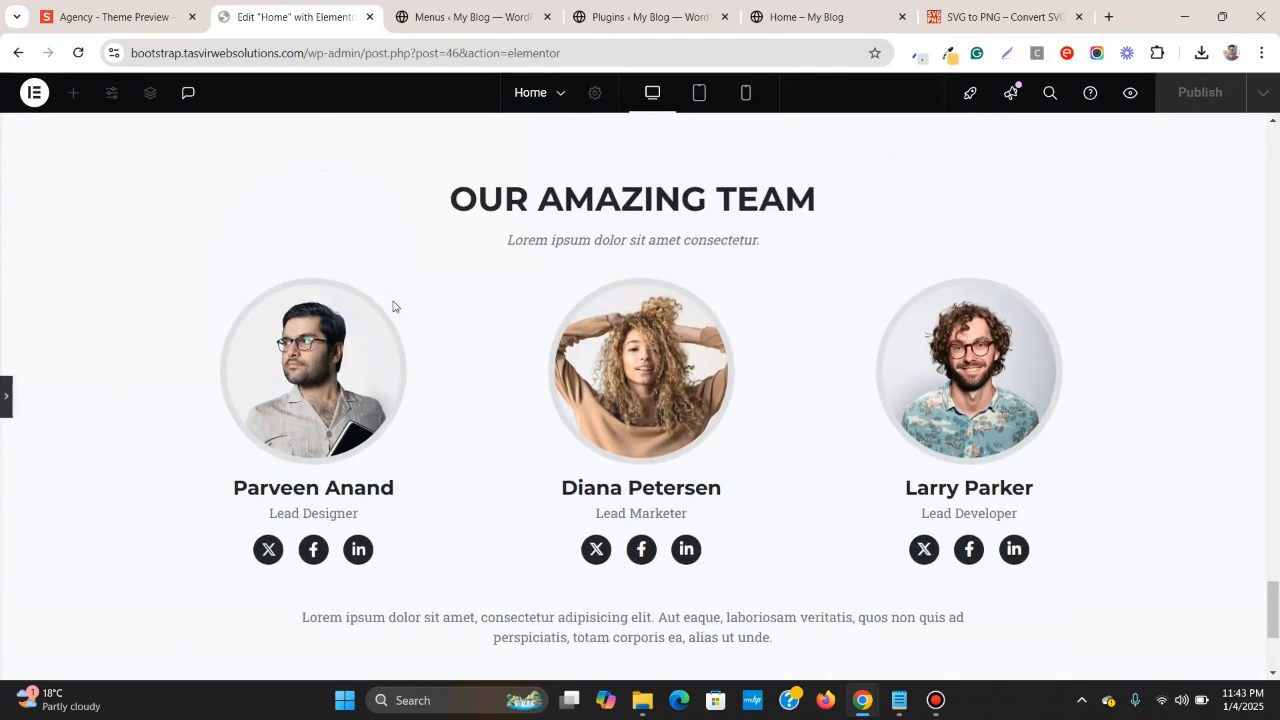
pyautogui.scroll(-4, 4, 407)
pyautogui.click(5, 400)
pyautogui.scroll(4, 614, 314)
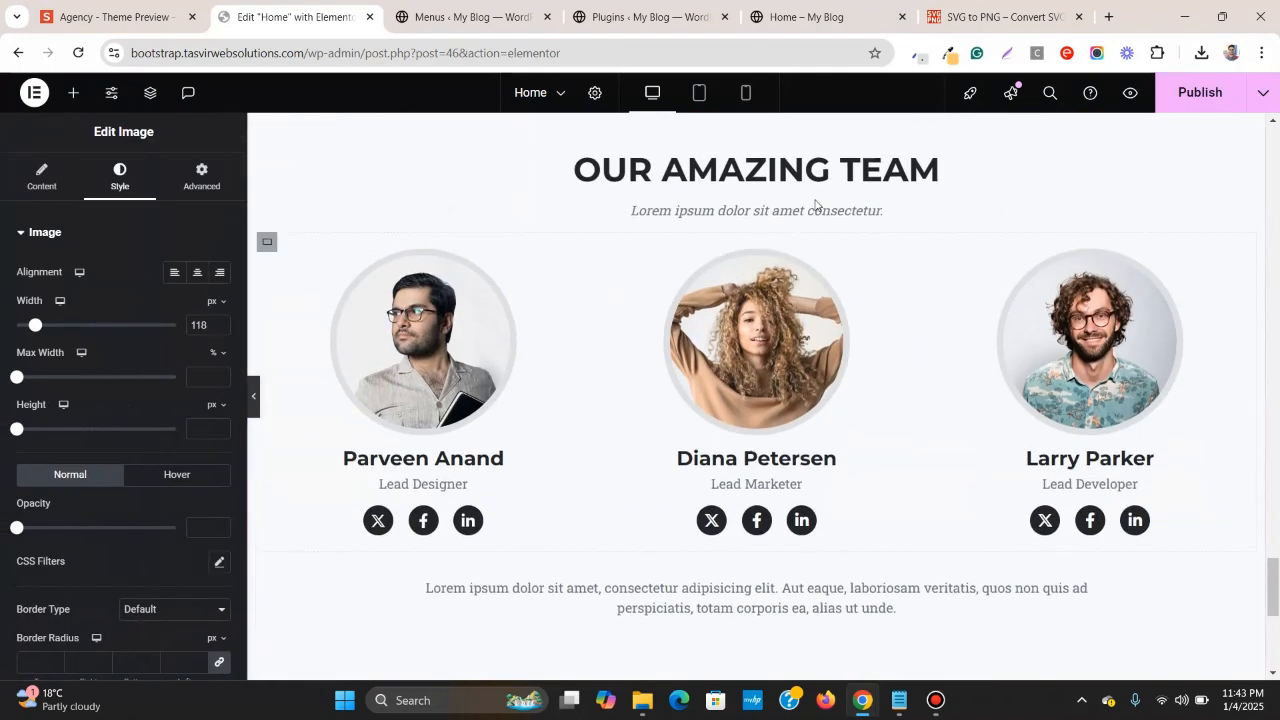
# - Set the bottom margin of the subtitle text under "OUR AMAZING TEAM" to 30 px and publish the page
pyautogui.click(1246, 210)
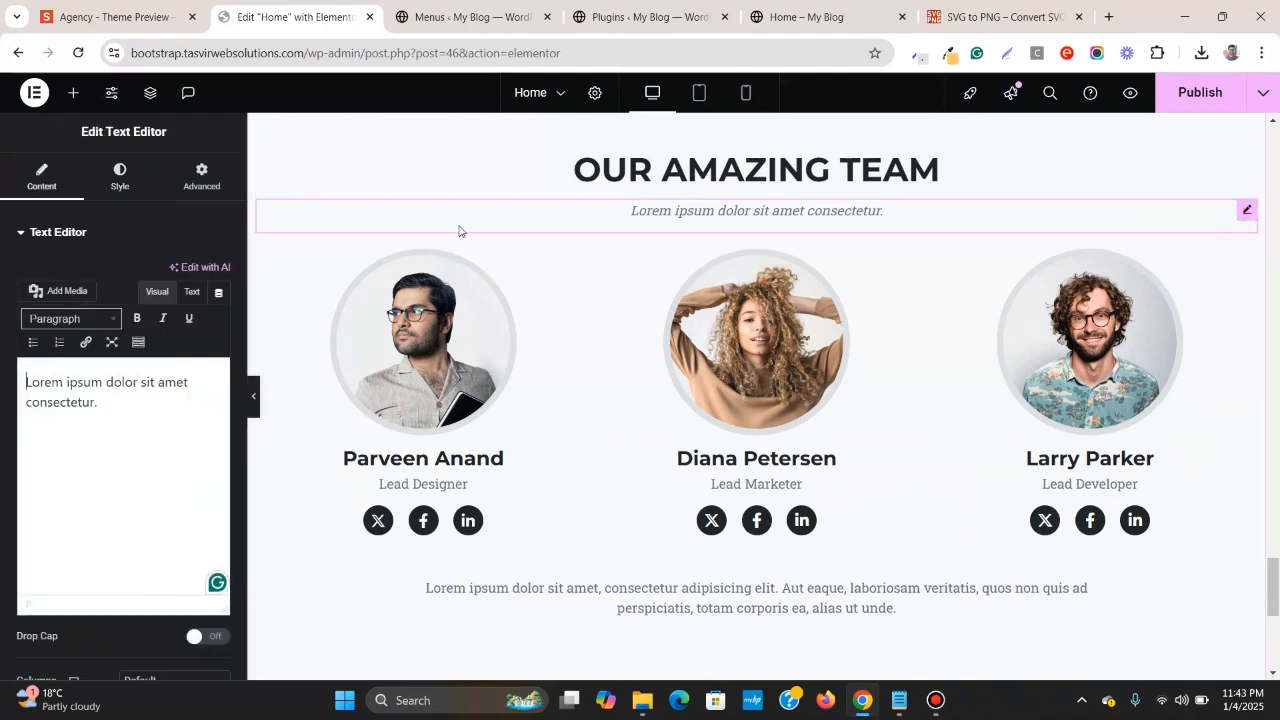
pyautogui.click(201, 176)
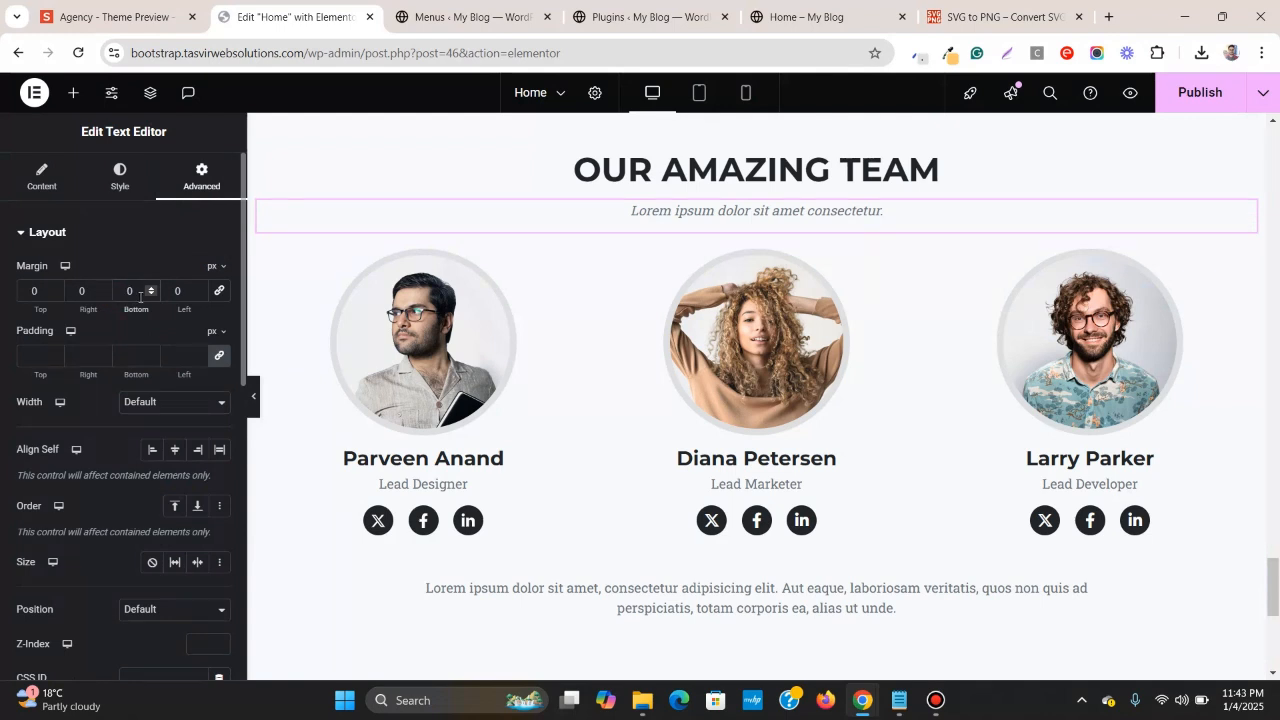
pyautogui.write('30')
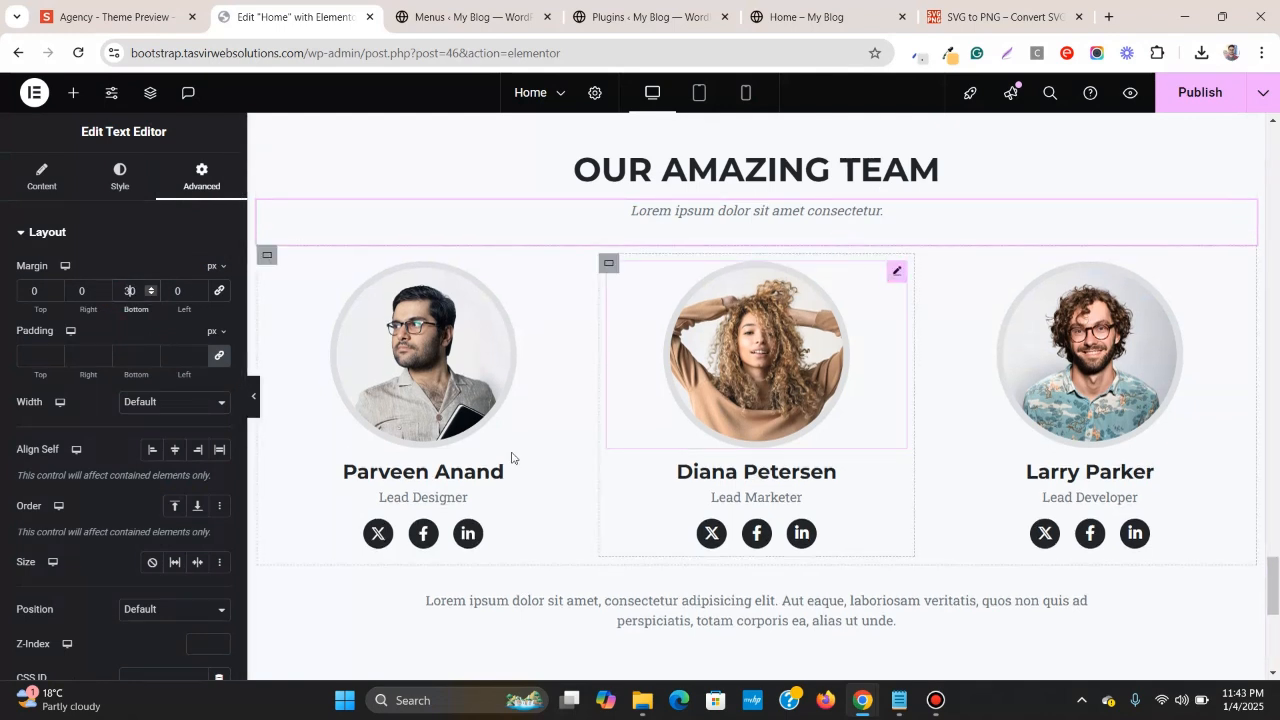
pyautogui.click(1200, 91)
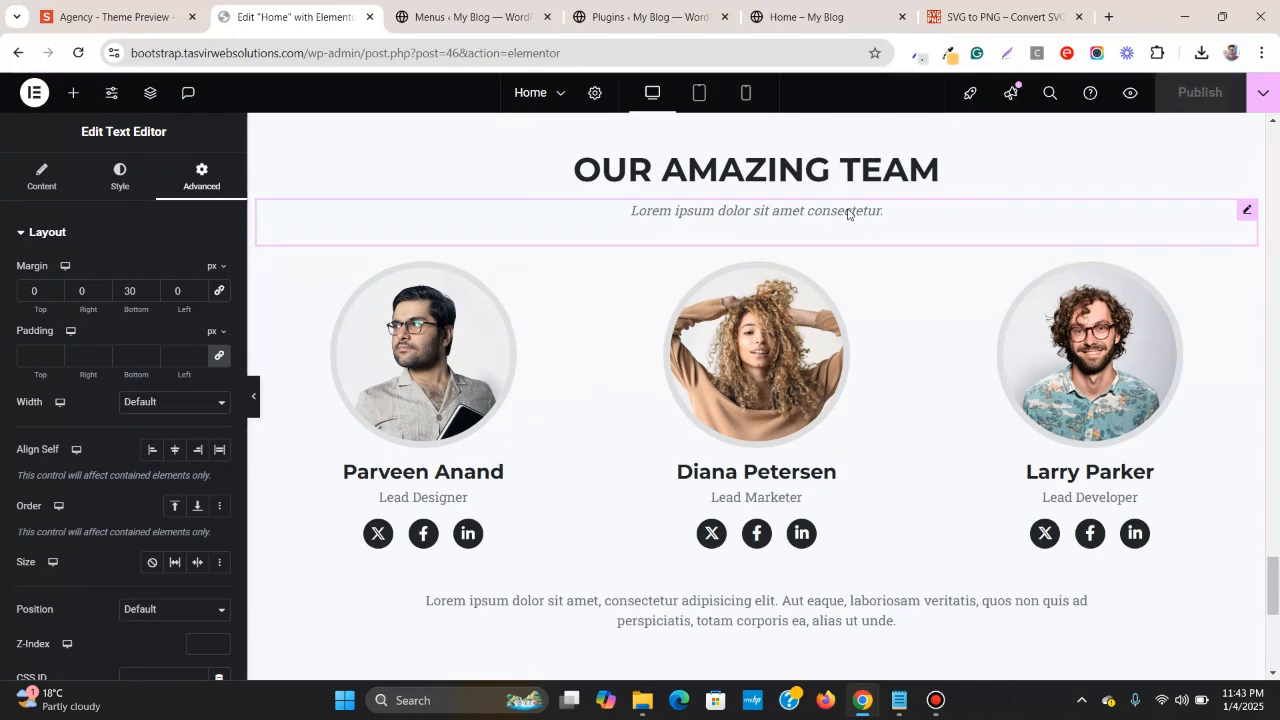
pyautogui.click(253, 396)
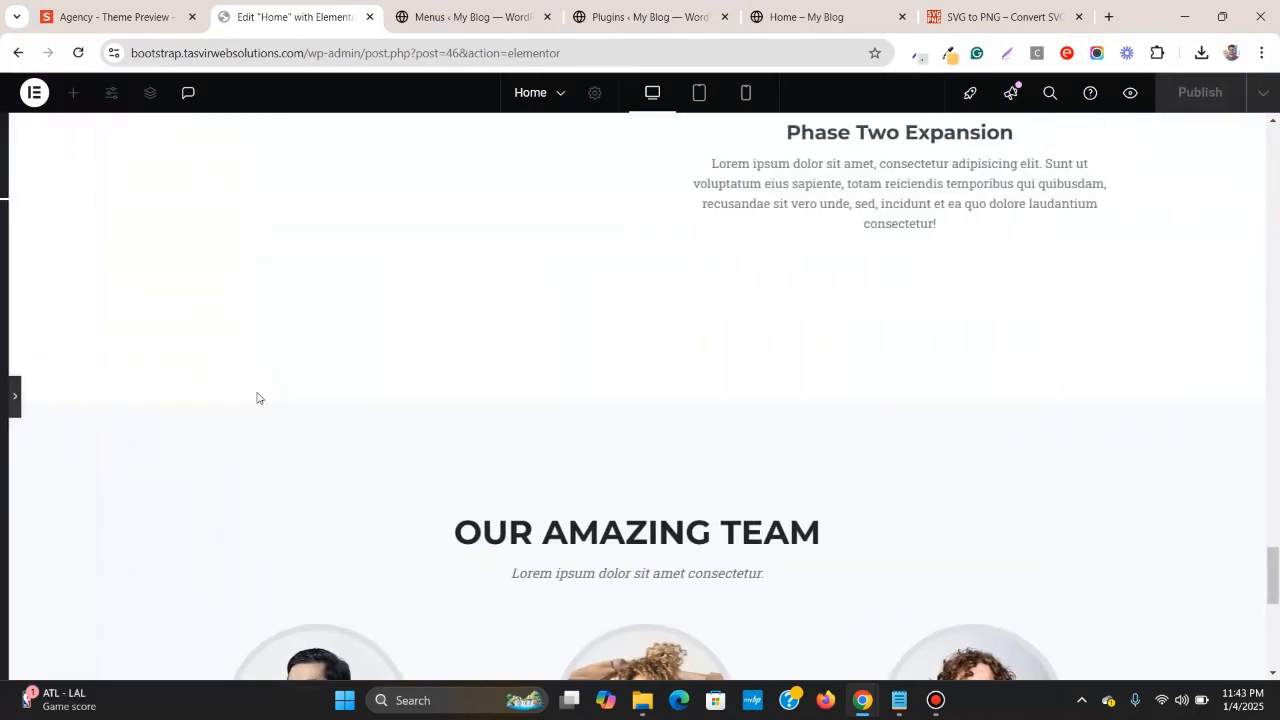
pyautogui.scroll(-3, 257, 398)
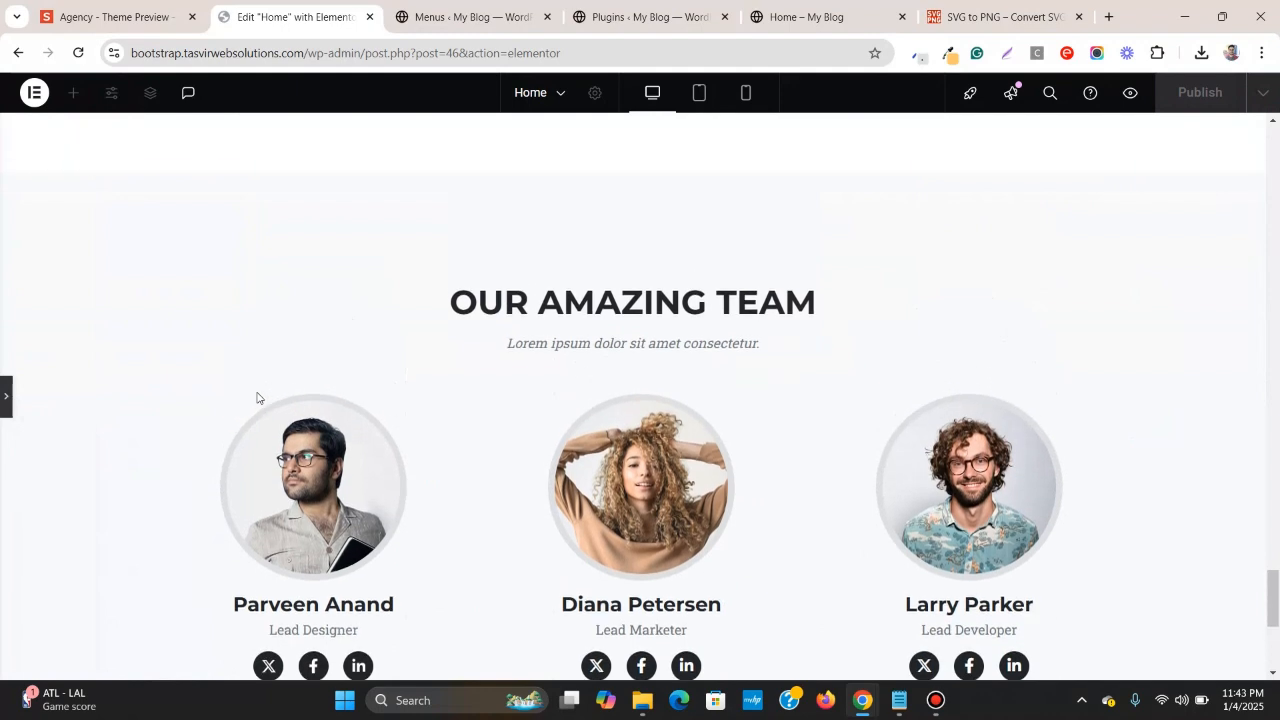
pyautogui.scroll(-4, 257, 398)
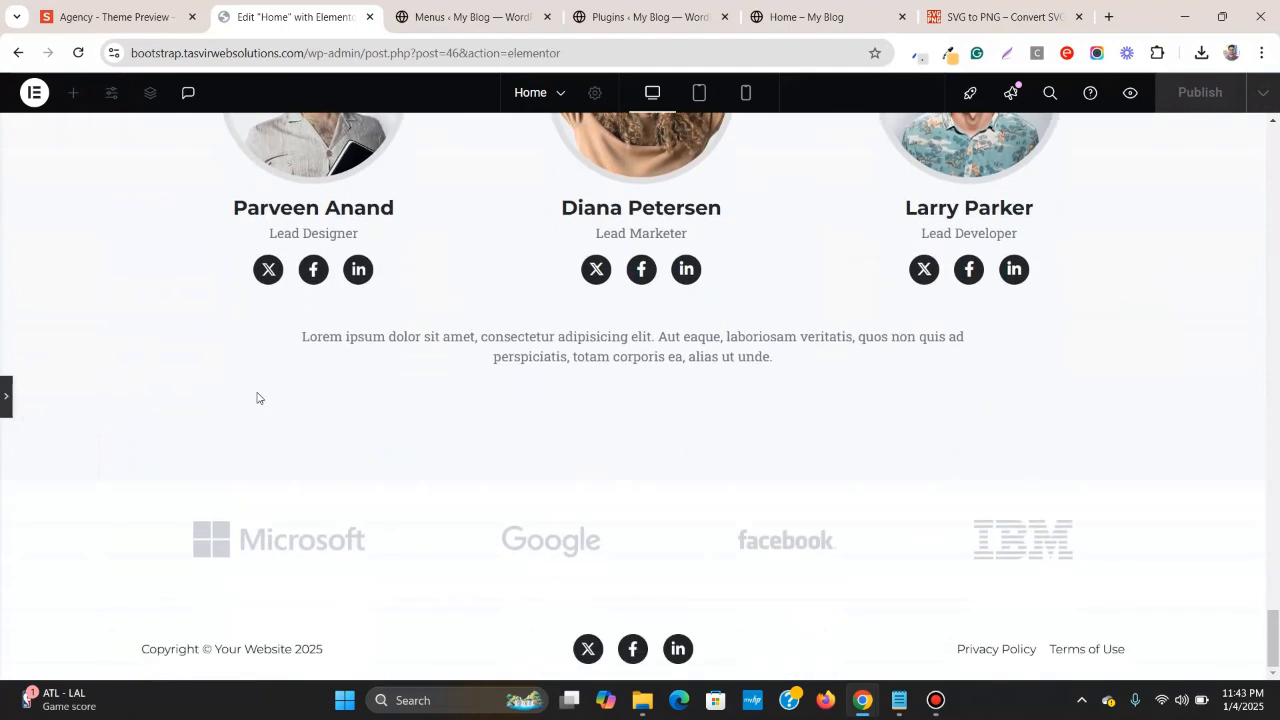
# - Switch to the Agency theme preview and examine the Contact Us section's background, form fields and send button
pyautogui.click(153, 5)
pyautogui.scroll(-4, 632, 281)
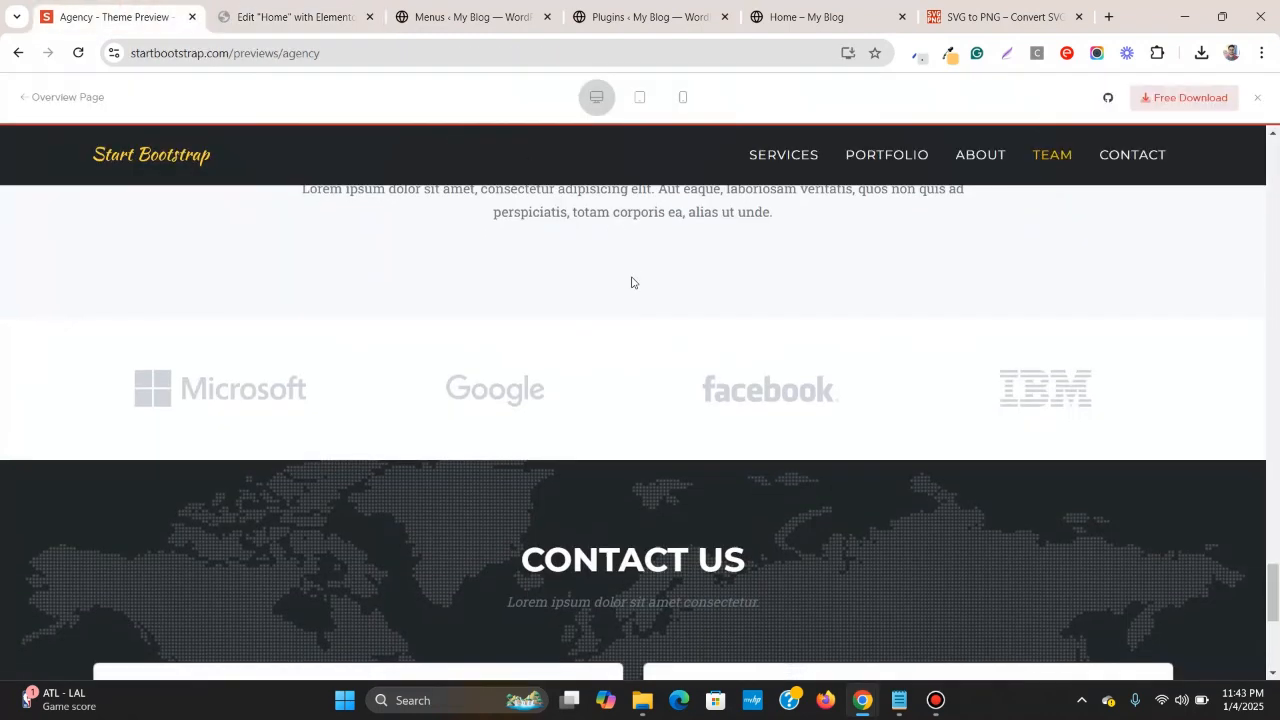
pyautogui.scroll(2, 632, 282)
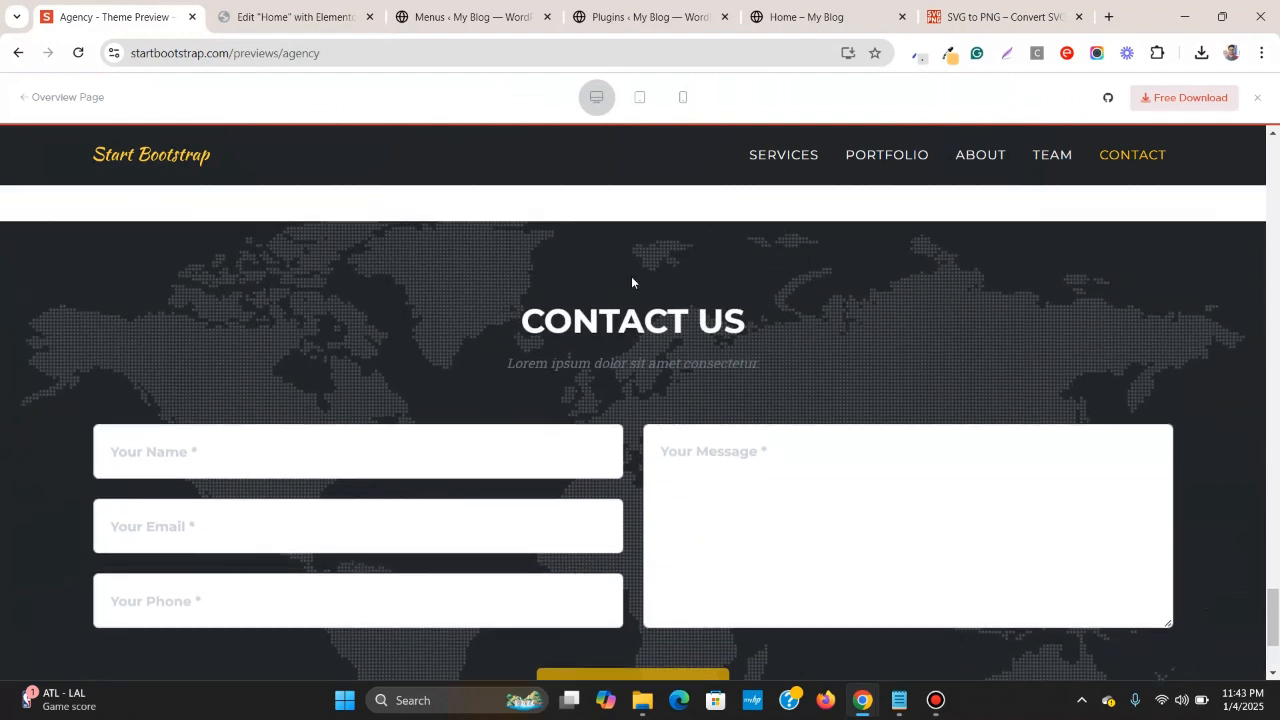
pyautogui.scroll(-1, 631, 280)
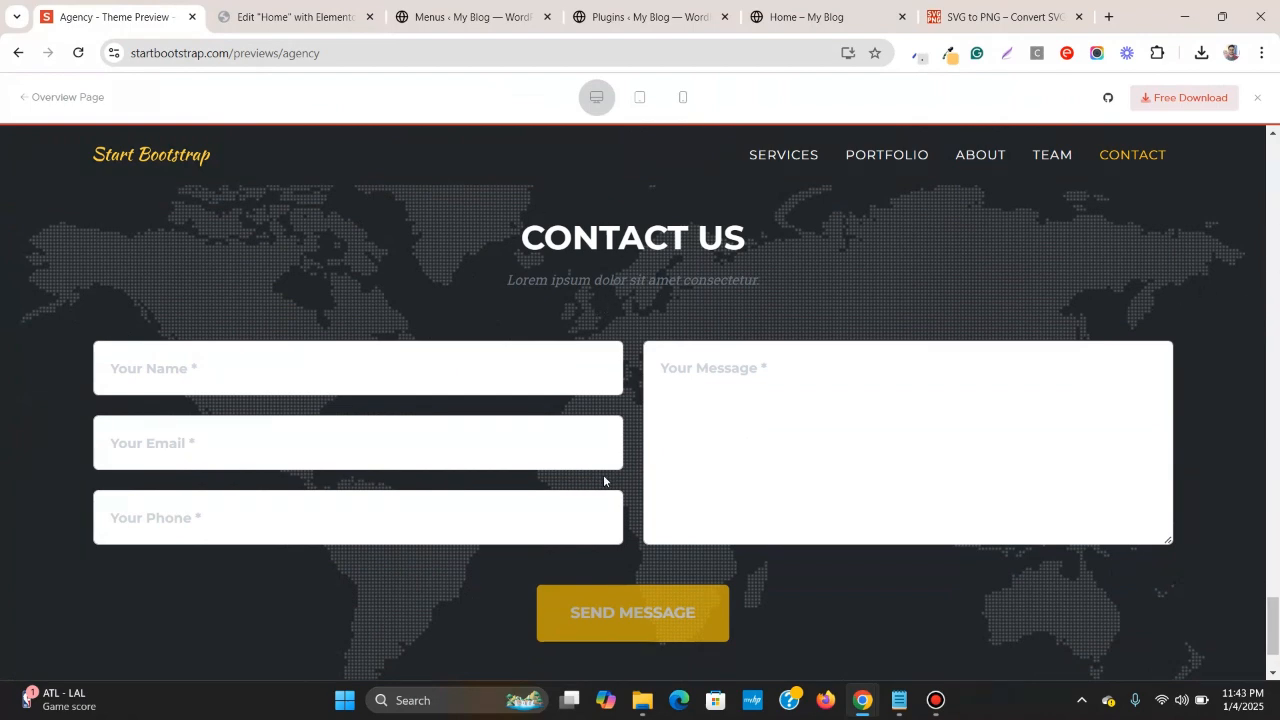
pyautogui.scroll(-2, 605, 480)
pyautogui.scroll(6, 603, 450)
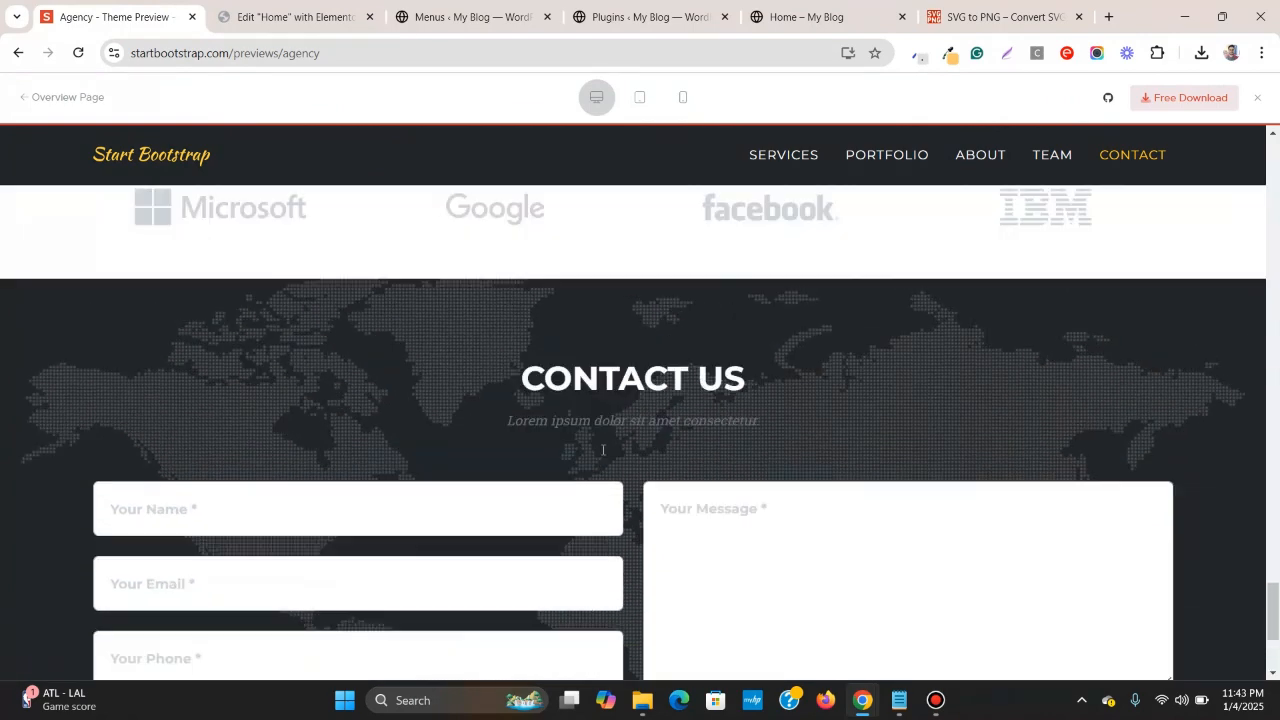
pyautogui.scroll(-5, 603, 450)
pyautogui.scroll(2, 603, 450)
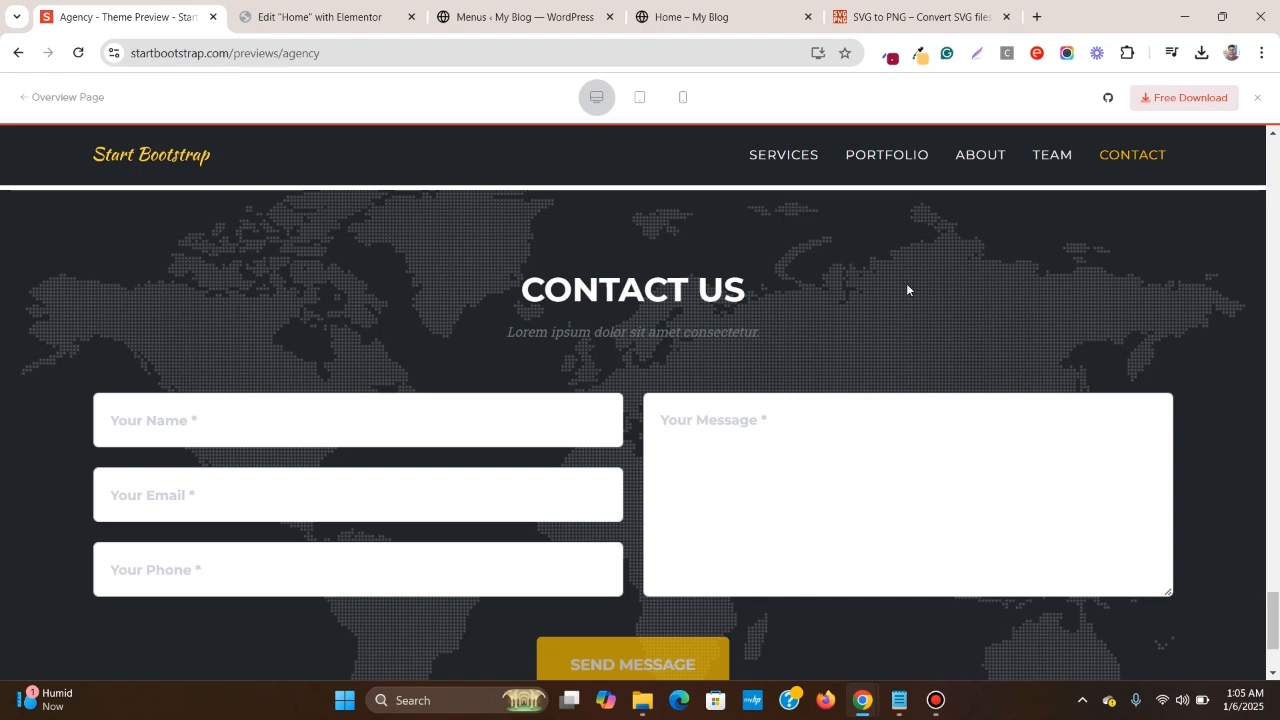
pyautogui.scroll(-1, 906, 288)
pyautogui.scroll(1, 893, 302)
# - Return to the Elementor Home page and add a single-column flexbox container below the client logo row
pyautogui.click(294, 8)
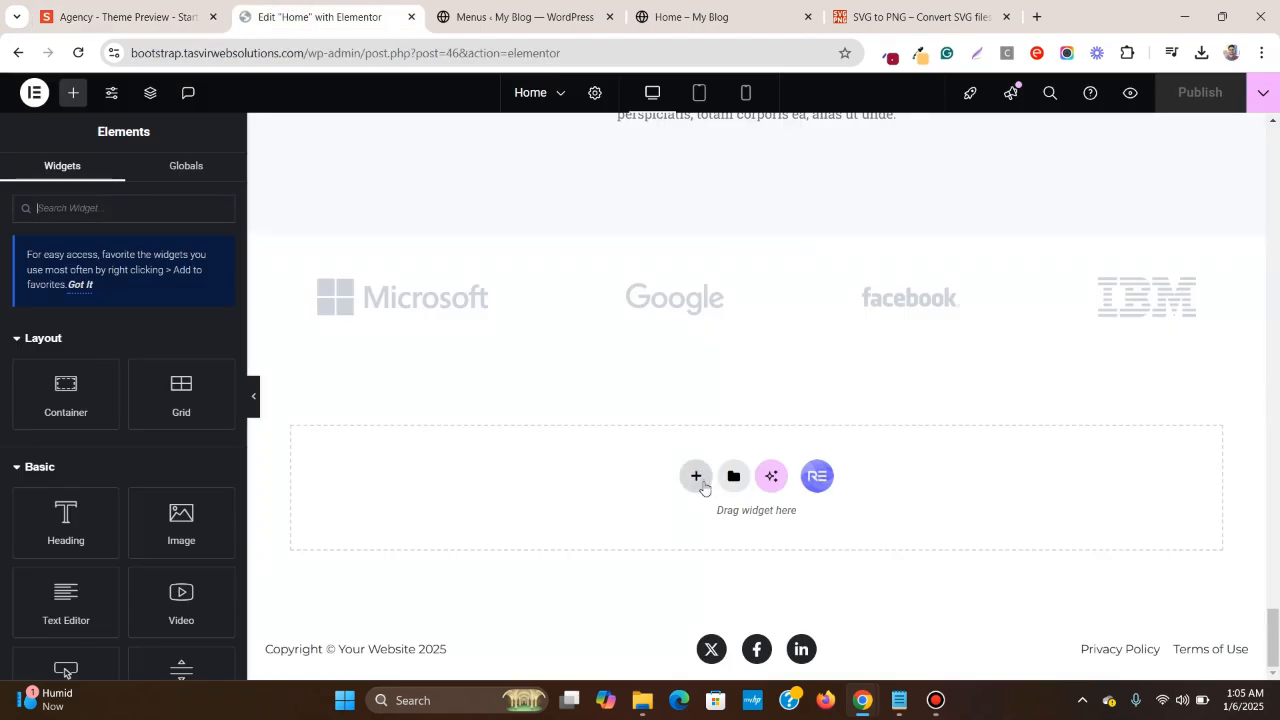
pyautogui.click(697, 477)
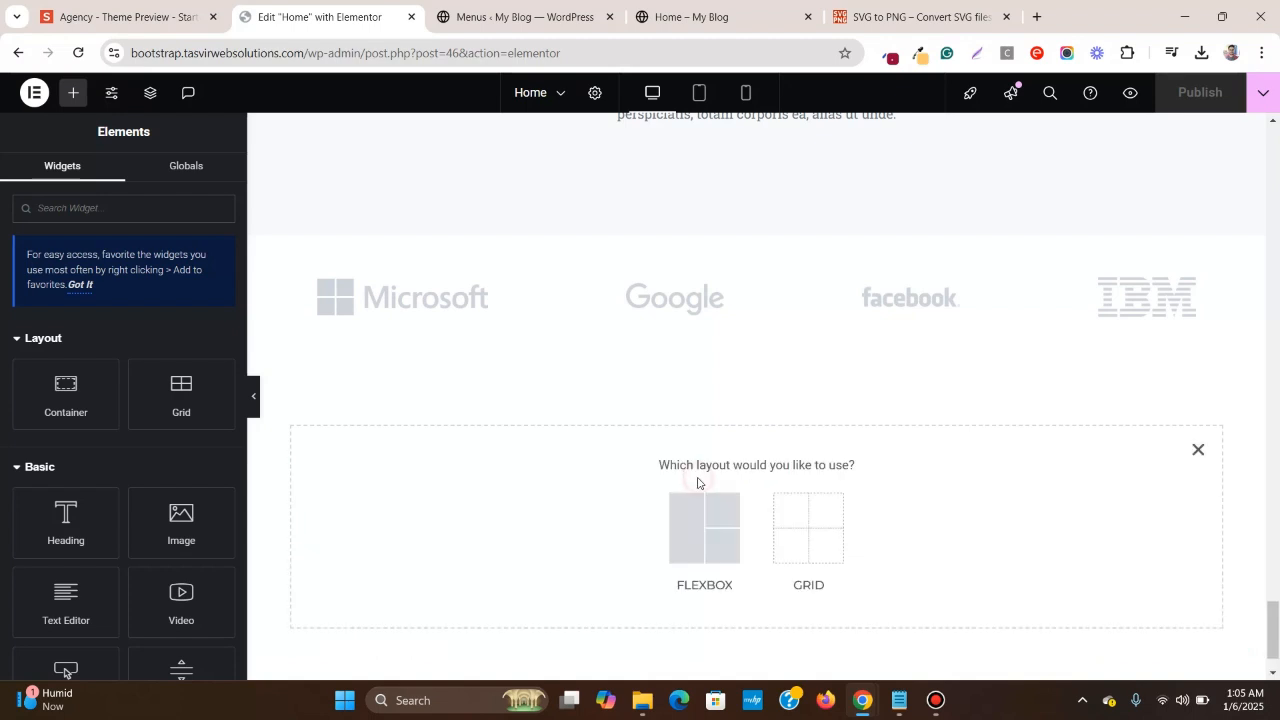
pyautogui.click(692, 510)
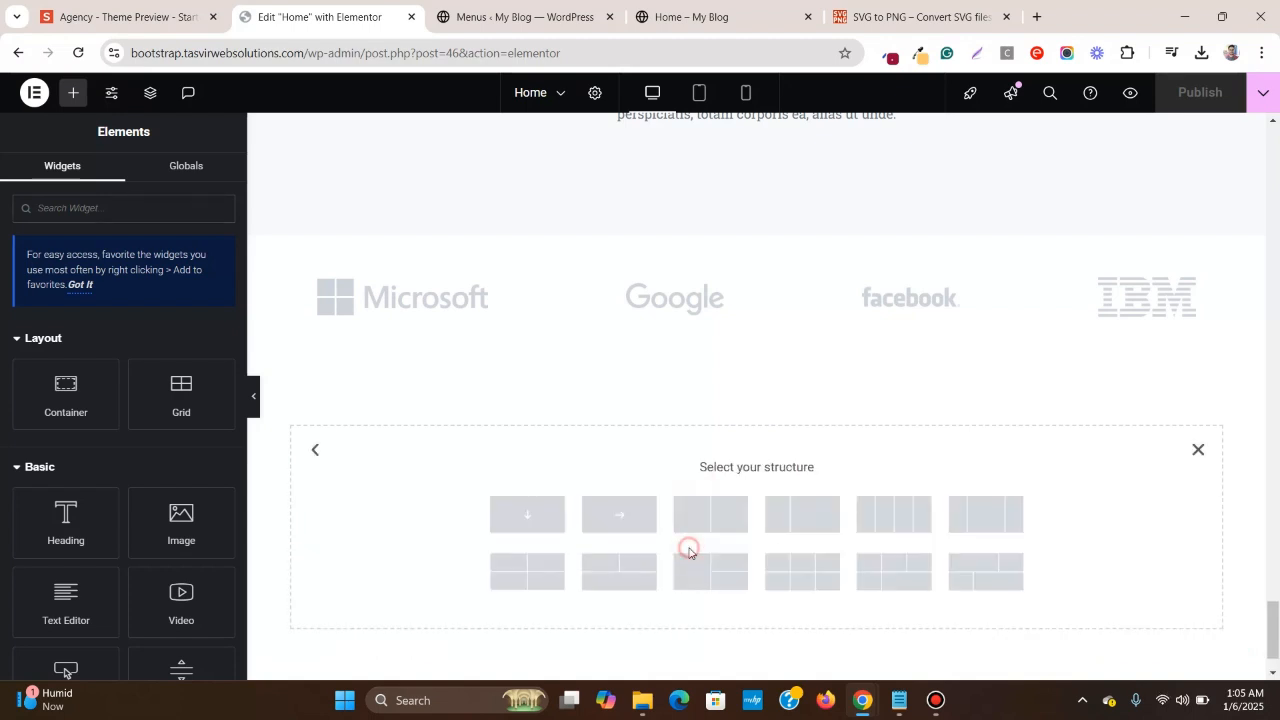
pyautogui.click(549, 517)
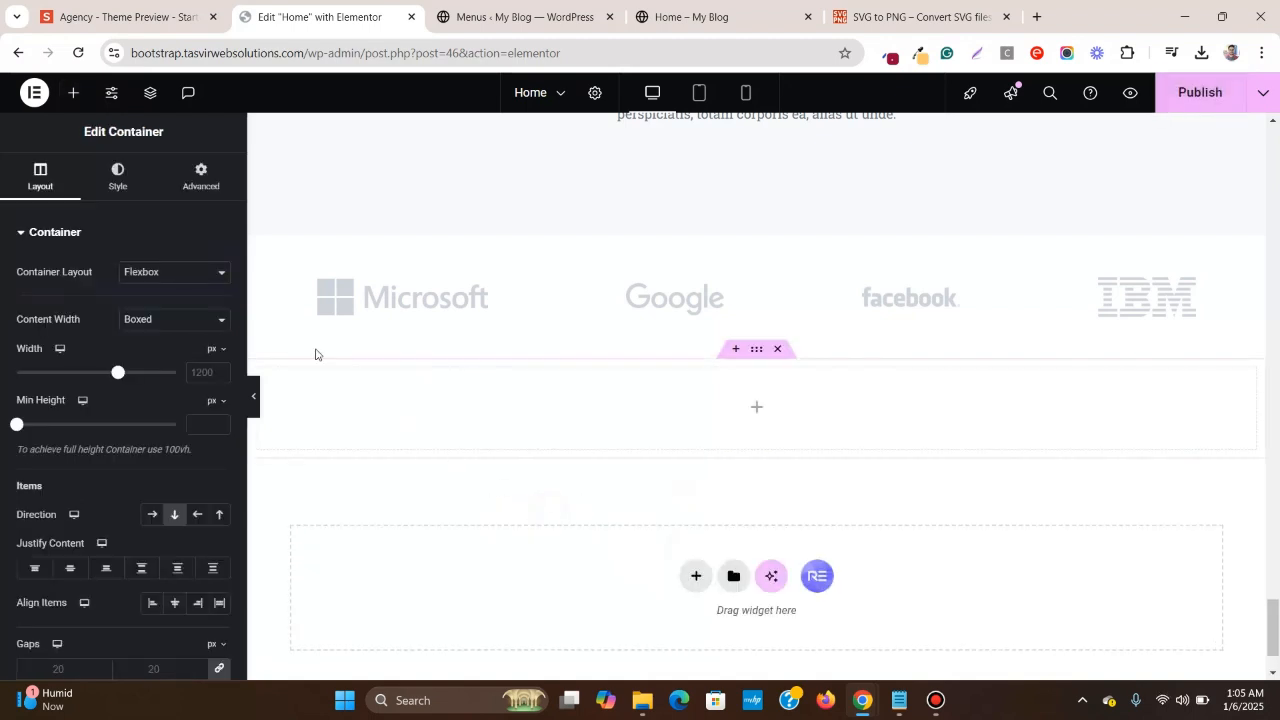
# - Unlink the new container's padding and set it to 120 px top and bottom, 10 px right and left
pyautogui.click(193, 197)
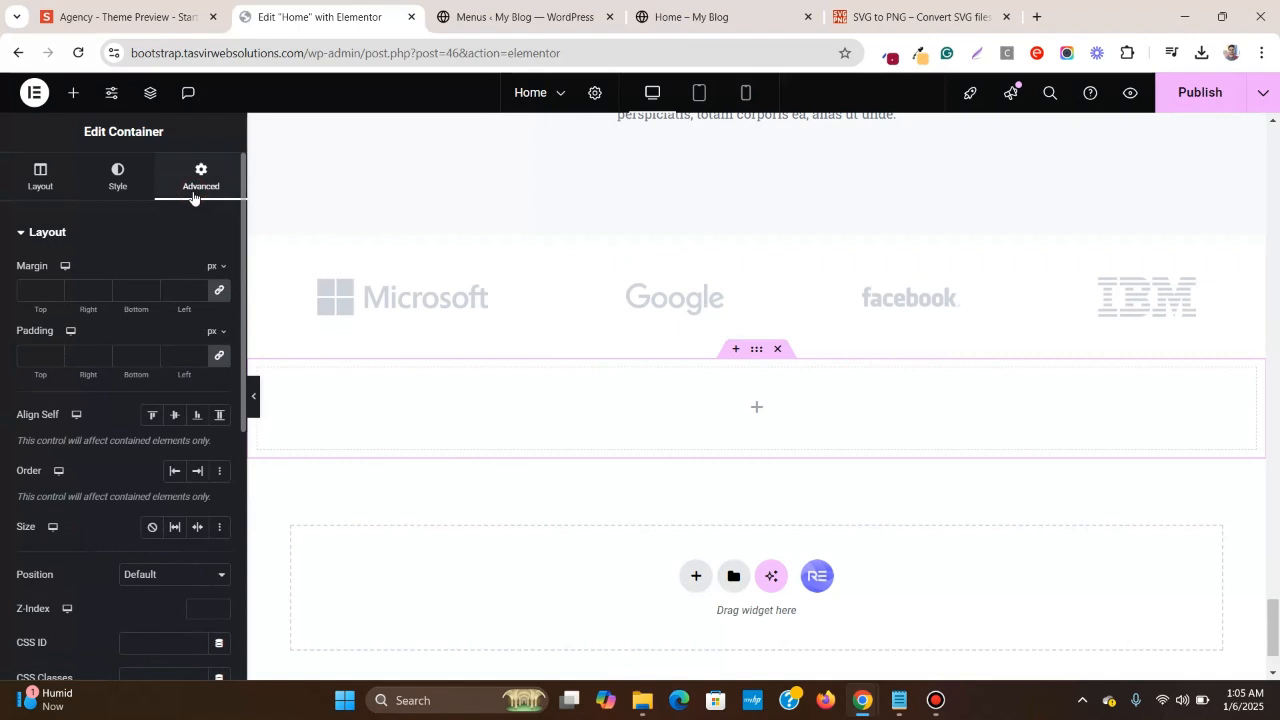
pyautogui.click(220, 355)
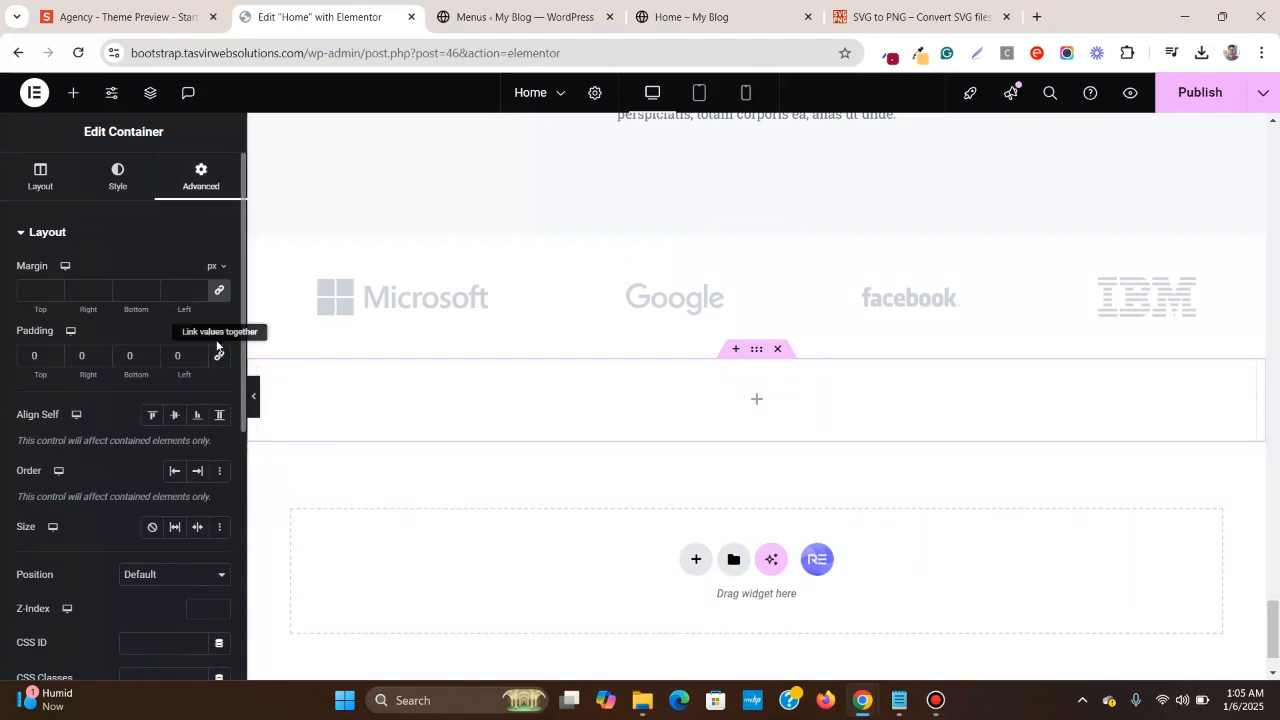
pyautogui.doubleClick(32, 356)
pyautogui.write('120')
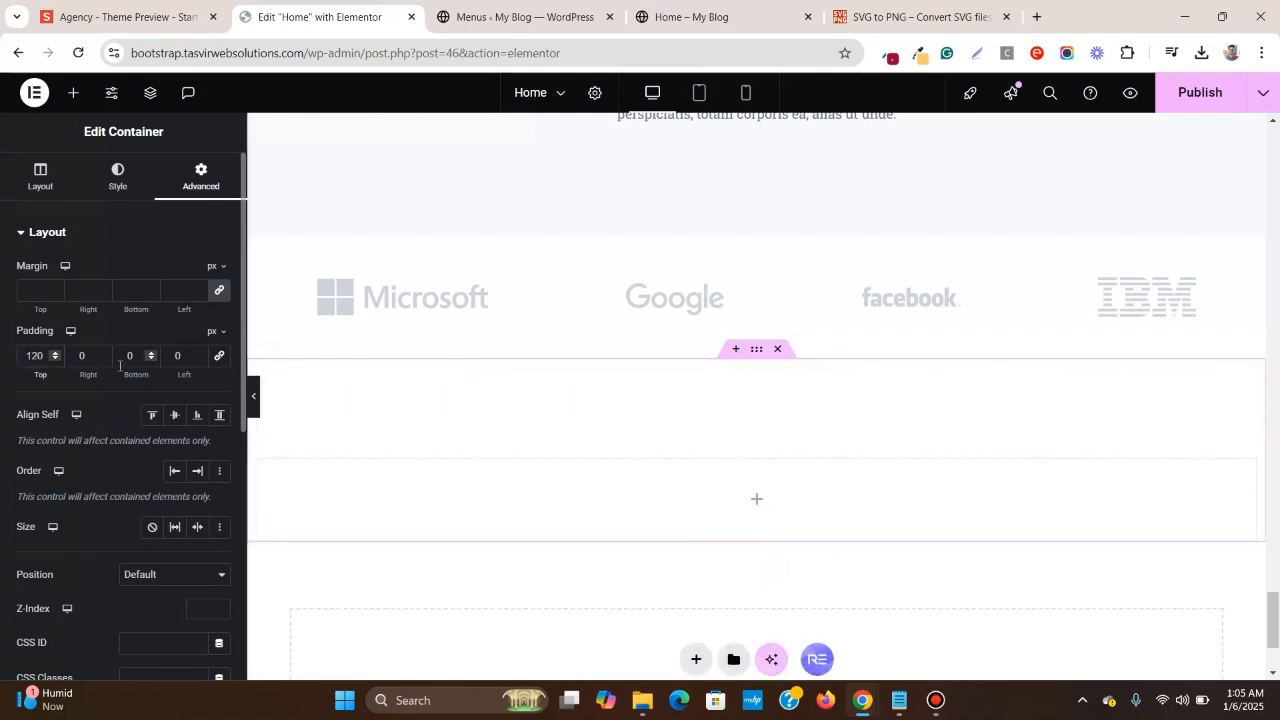
pyautogui.doubleClick(127, 356)
pyautogui.write('120')
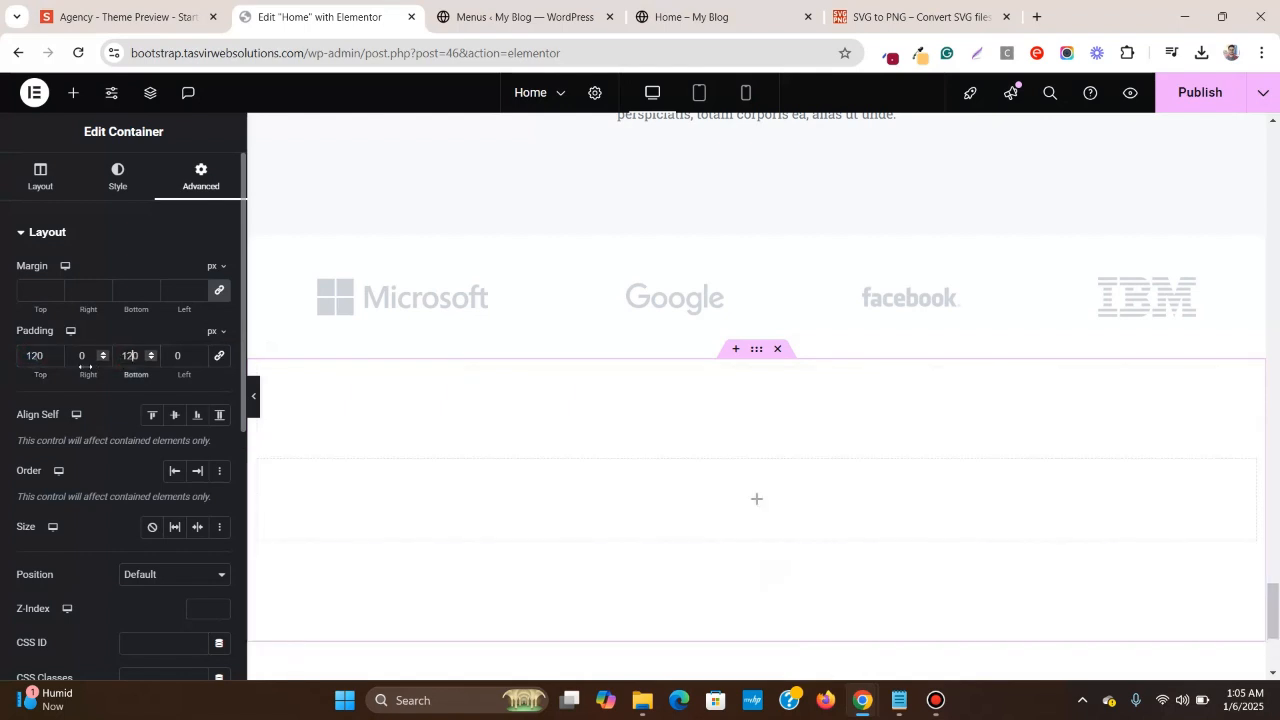
pyautogui.click(70, 355)
pyautogui.click(172, 355)
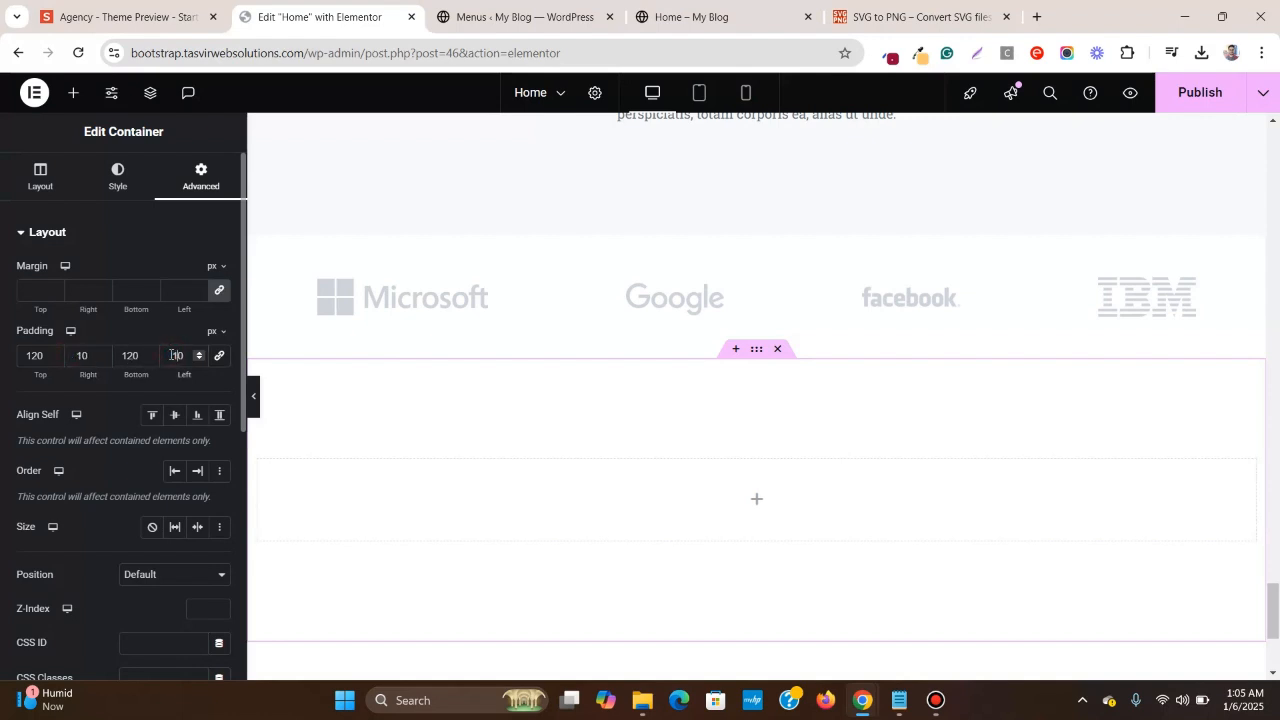
# - Give the new container a classic background using map-image, uploaded from the startbootstrap-agency-gh-pages assets/img folder
pyautogui.click(117, 190)
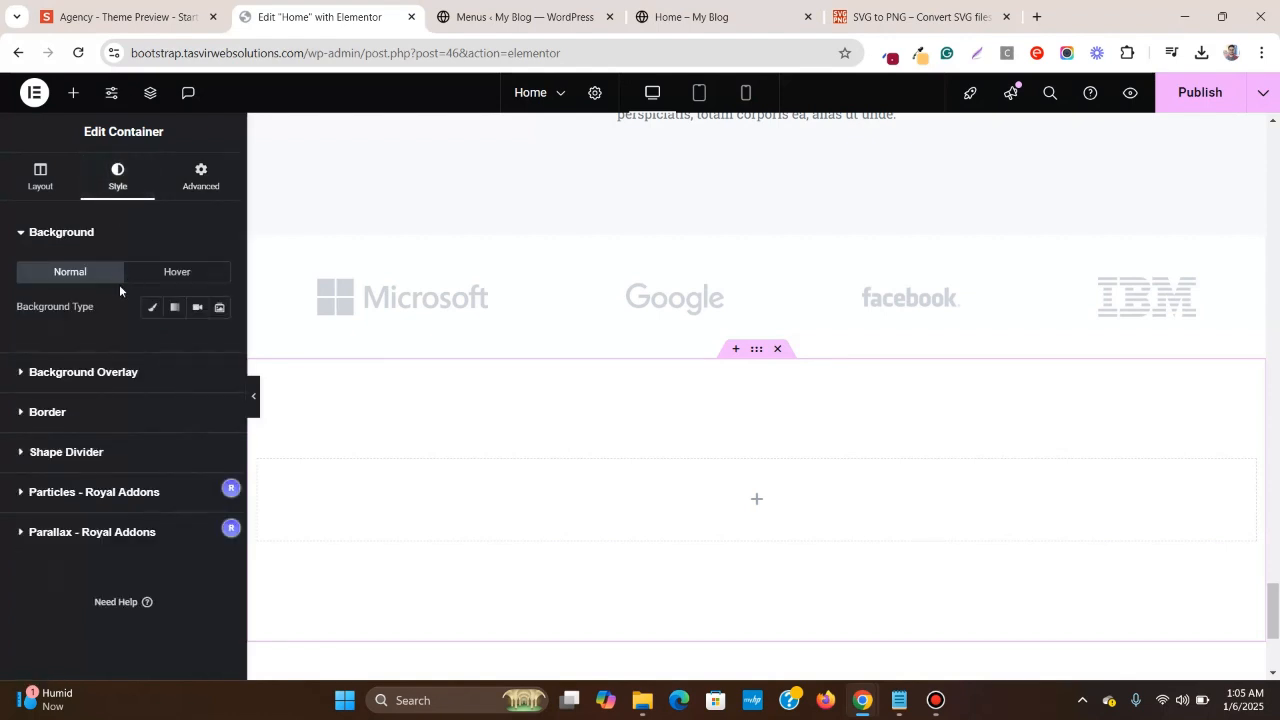
pyautogui.click(151, 308)
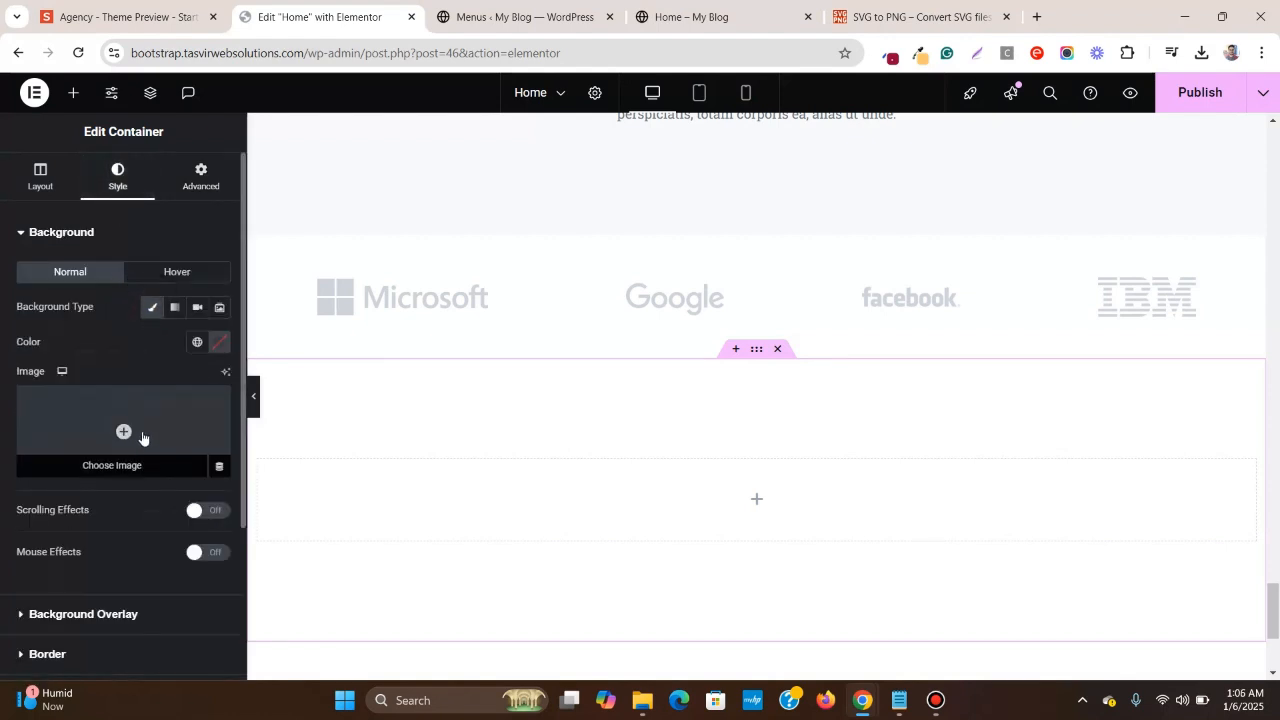
pyautogui.click(85, 431)
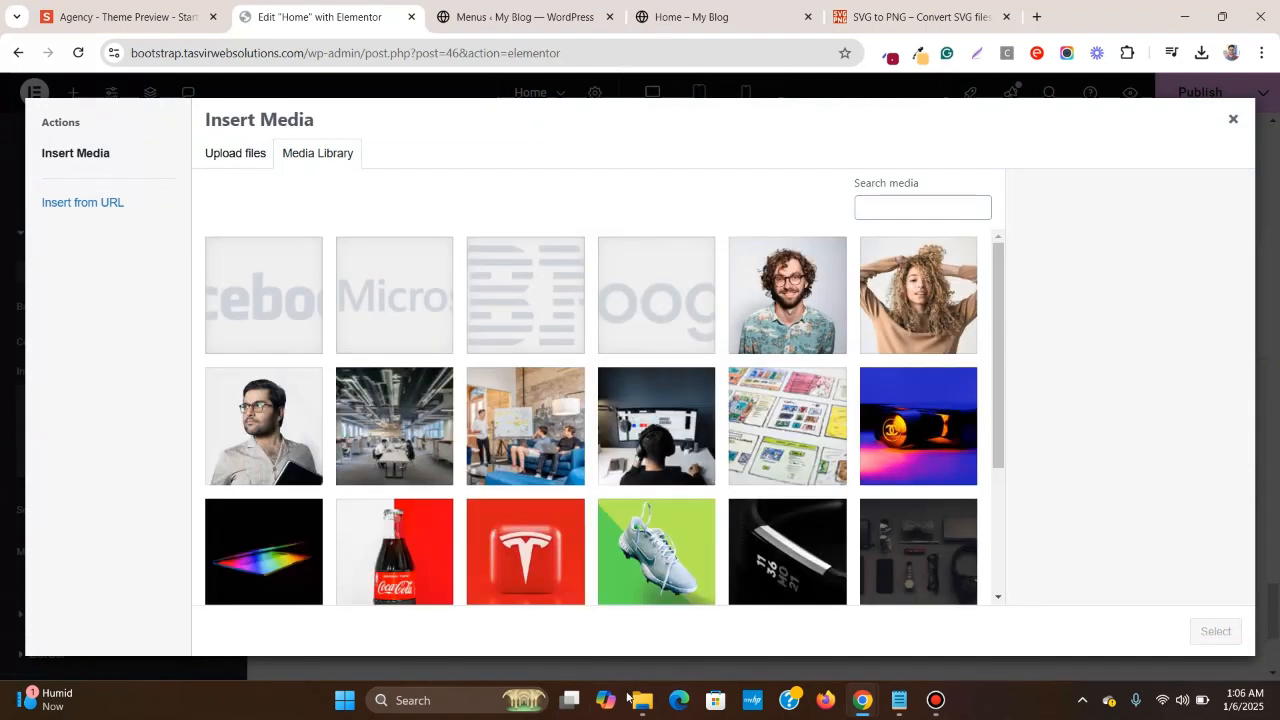
pyautogui.click(120, 12)
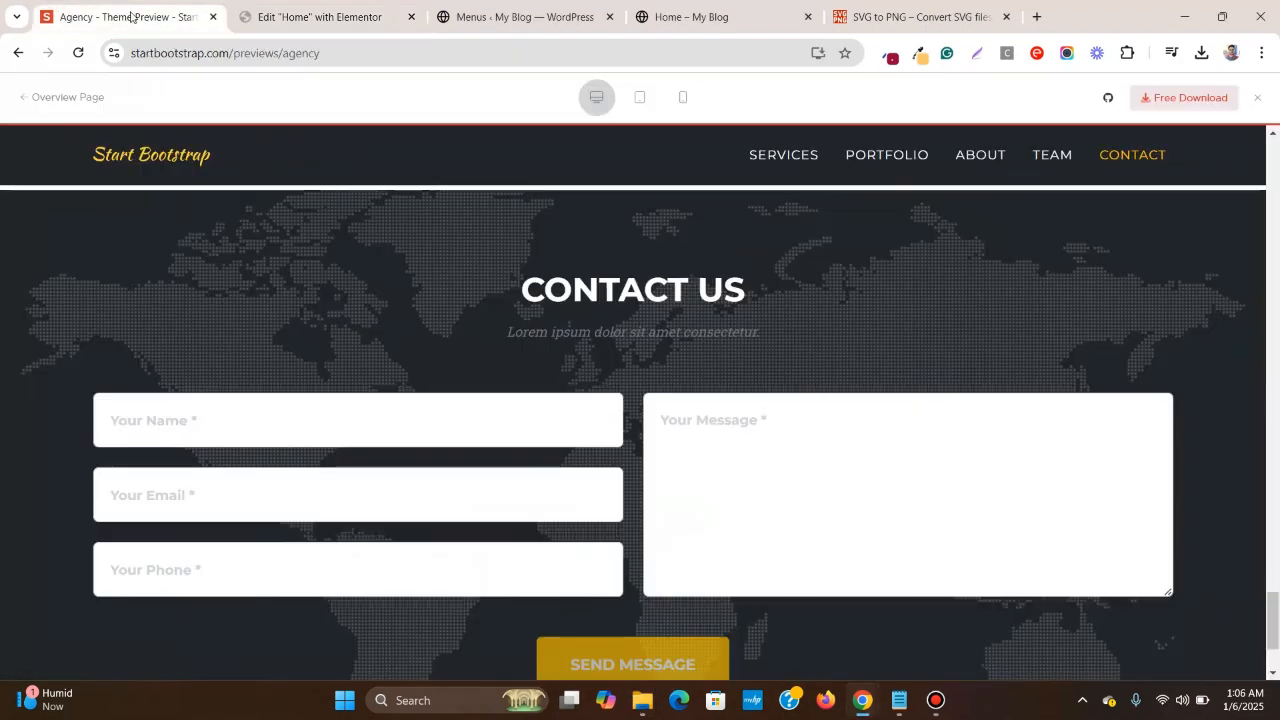
pyautogui.click(329, 8)
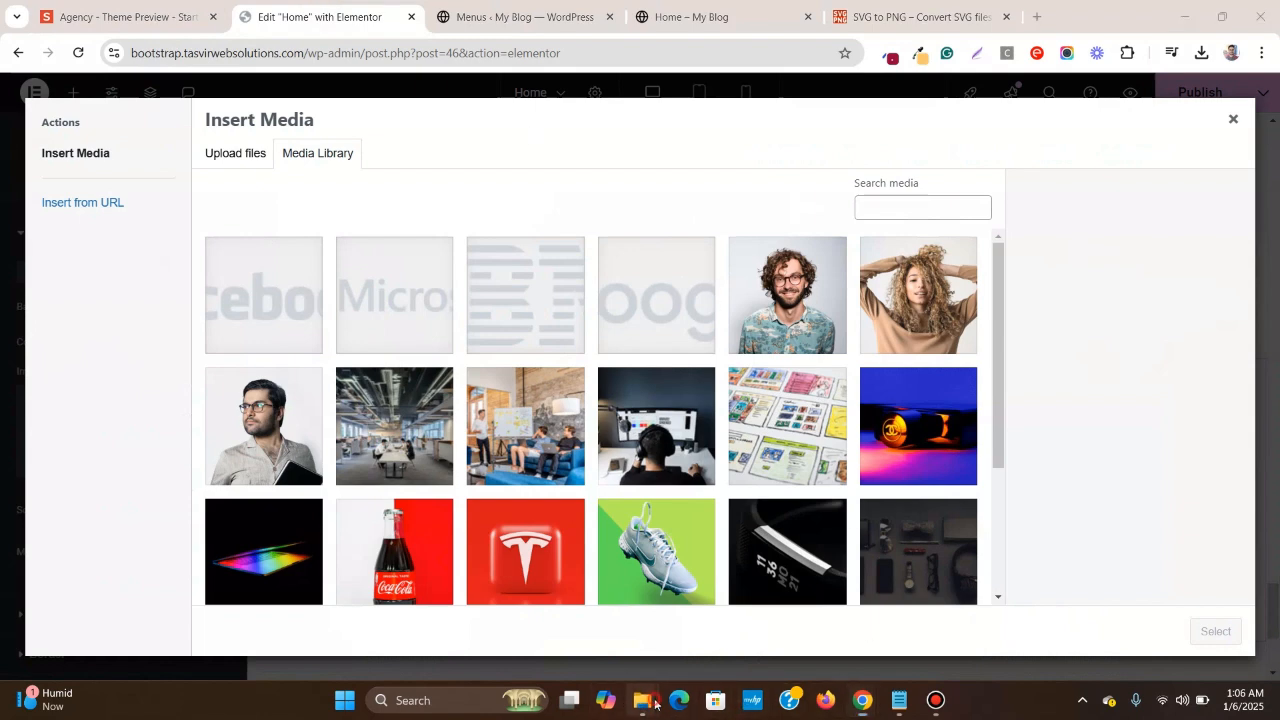
pyautogui.click(784, 616)
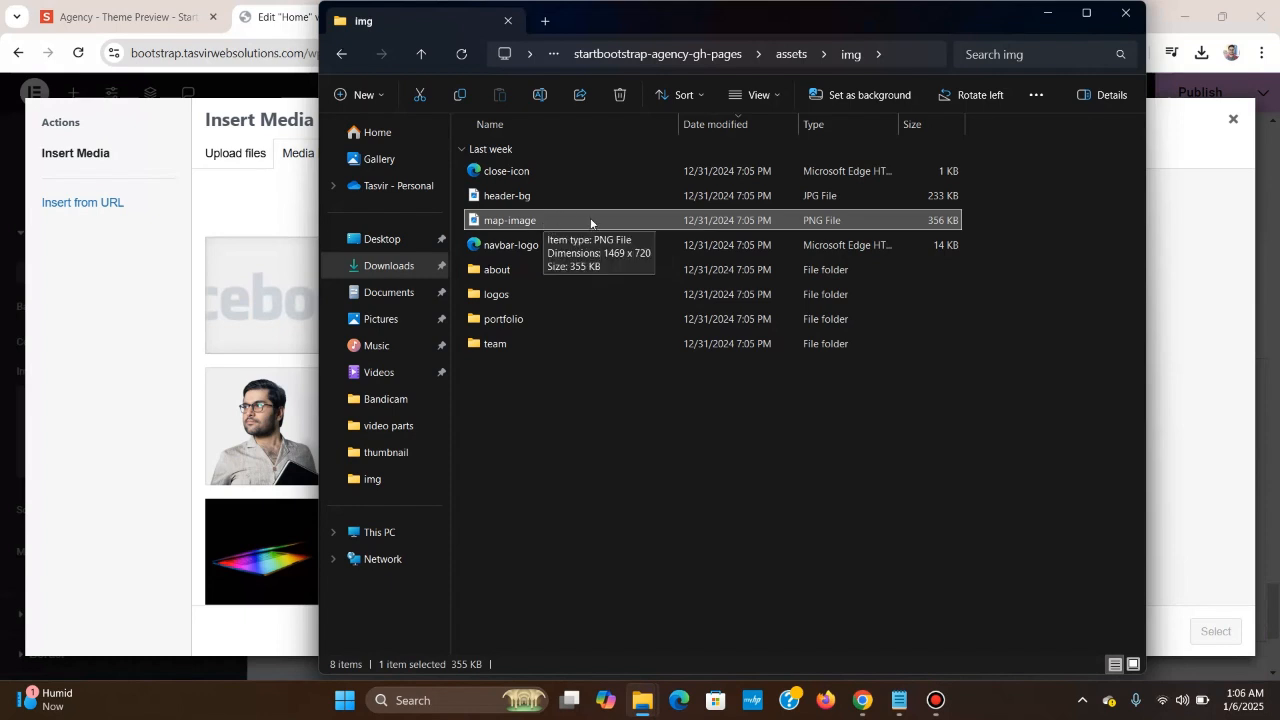
pyautogui.moveTo(590, 223); pyautogui.dragTo(352, 175)
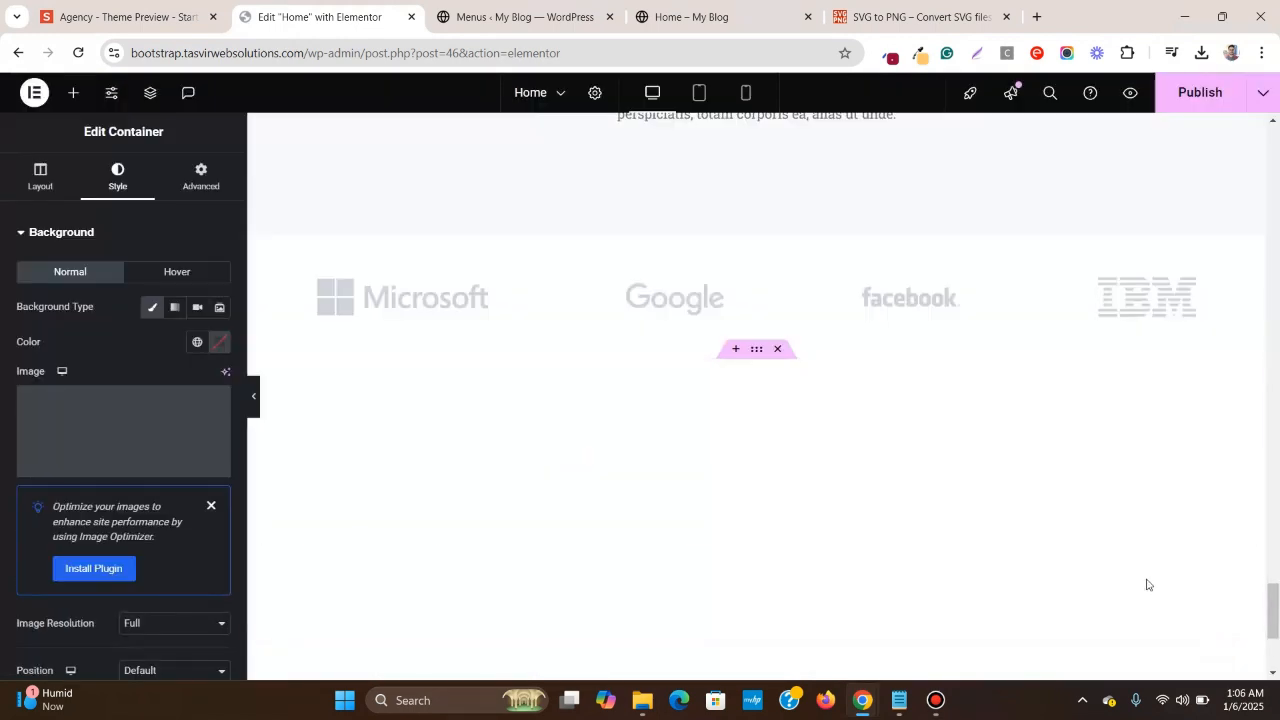
pyautogui.scroll(-2, 912, 370)
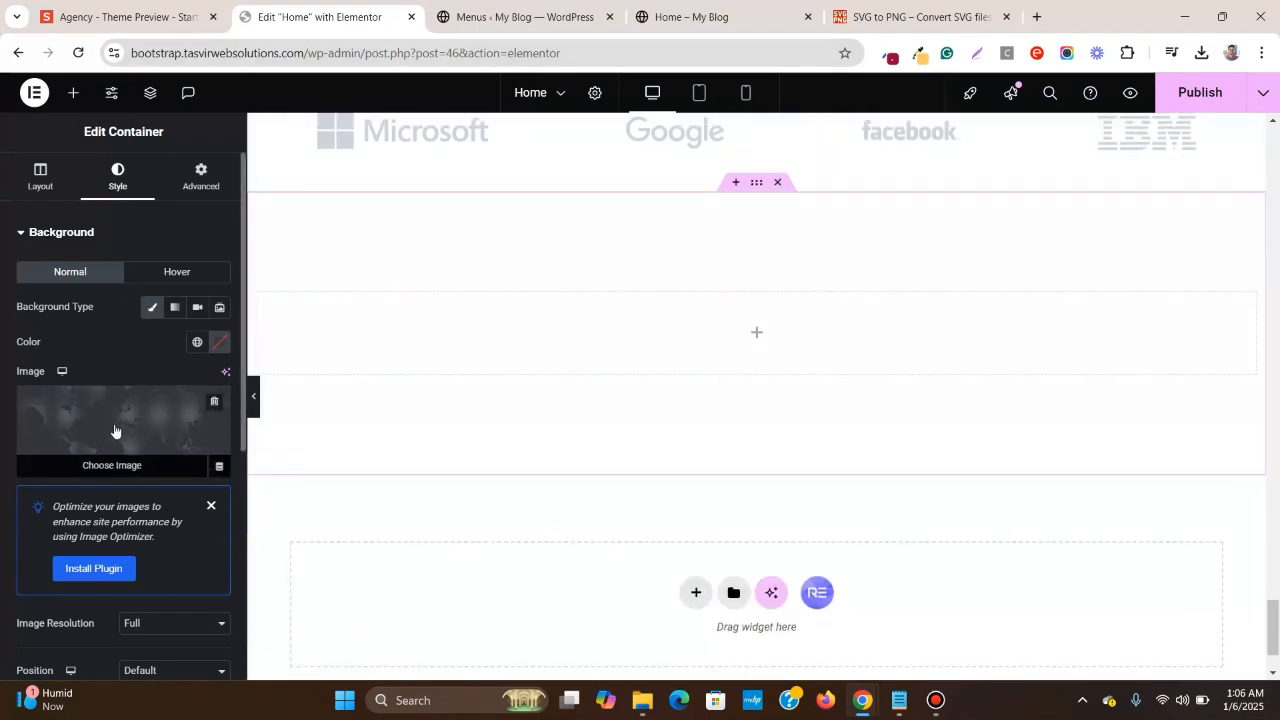
# - Set the container's background color to the global "dark" color and compare it with the Agency theme's Contact Us section
pyautogui.click(121, 5)
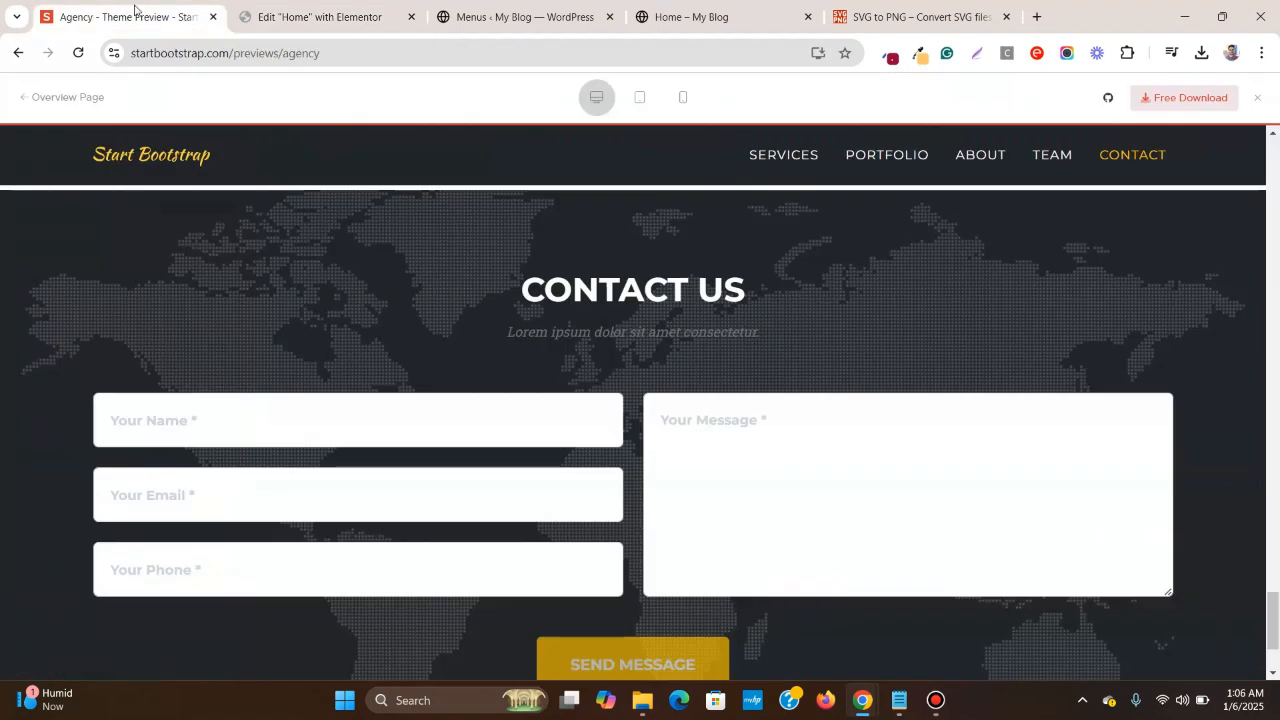
pyautogui.scroll(1, 441, 304)
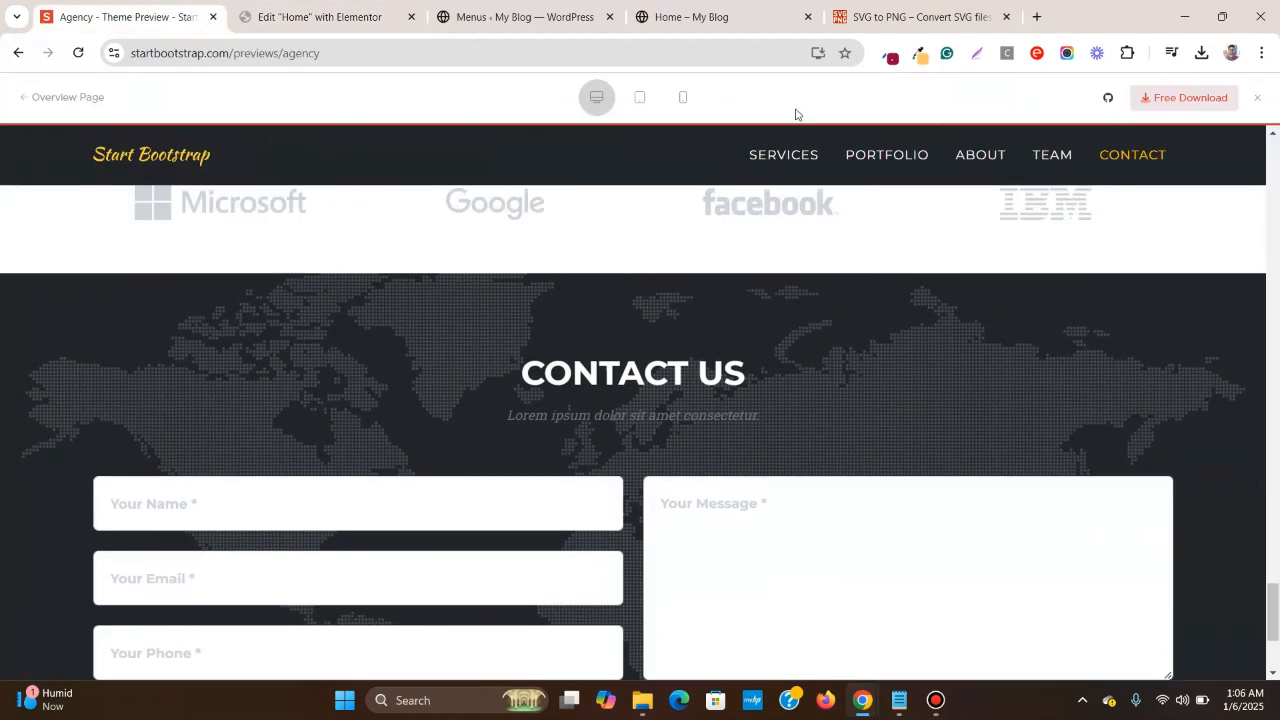
pyautogui.click(365, 10)
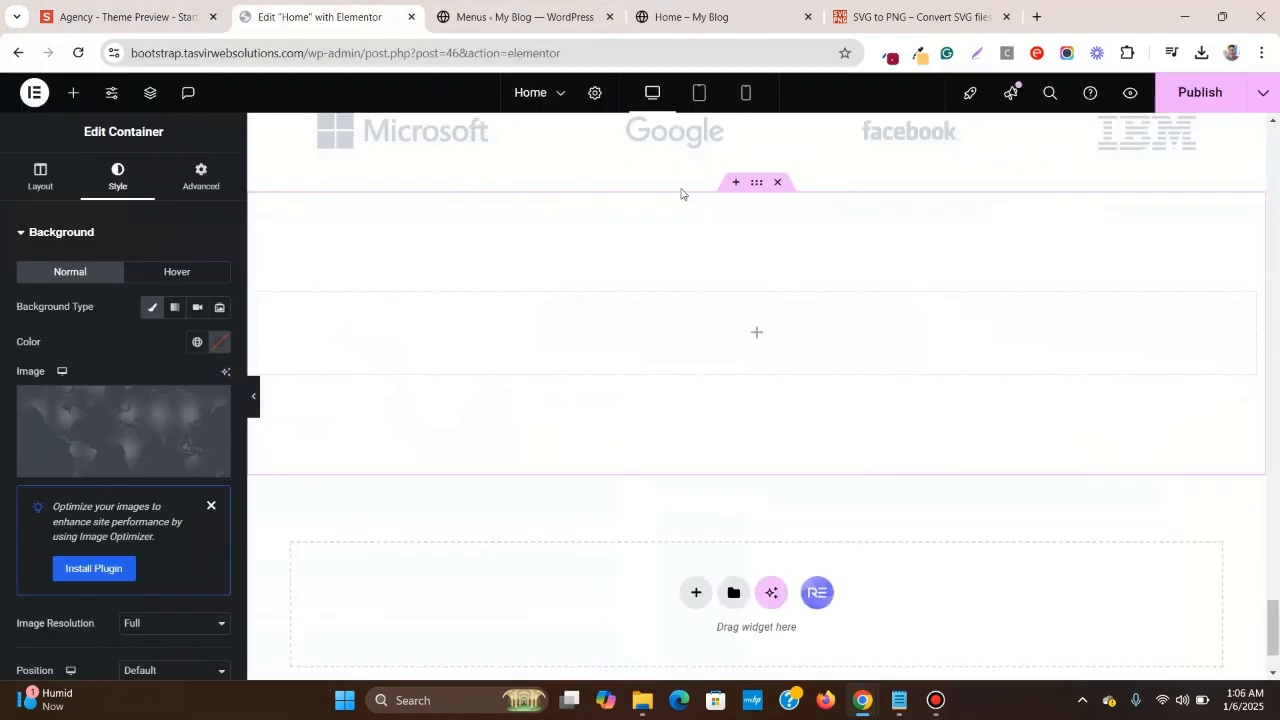
pyautogui.click(195, 342)
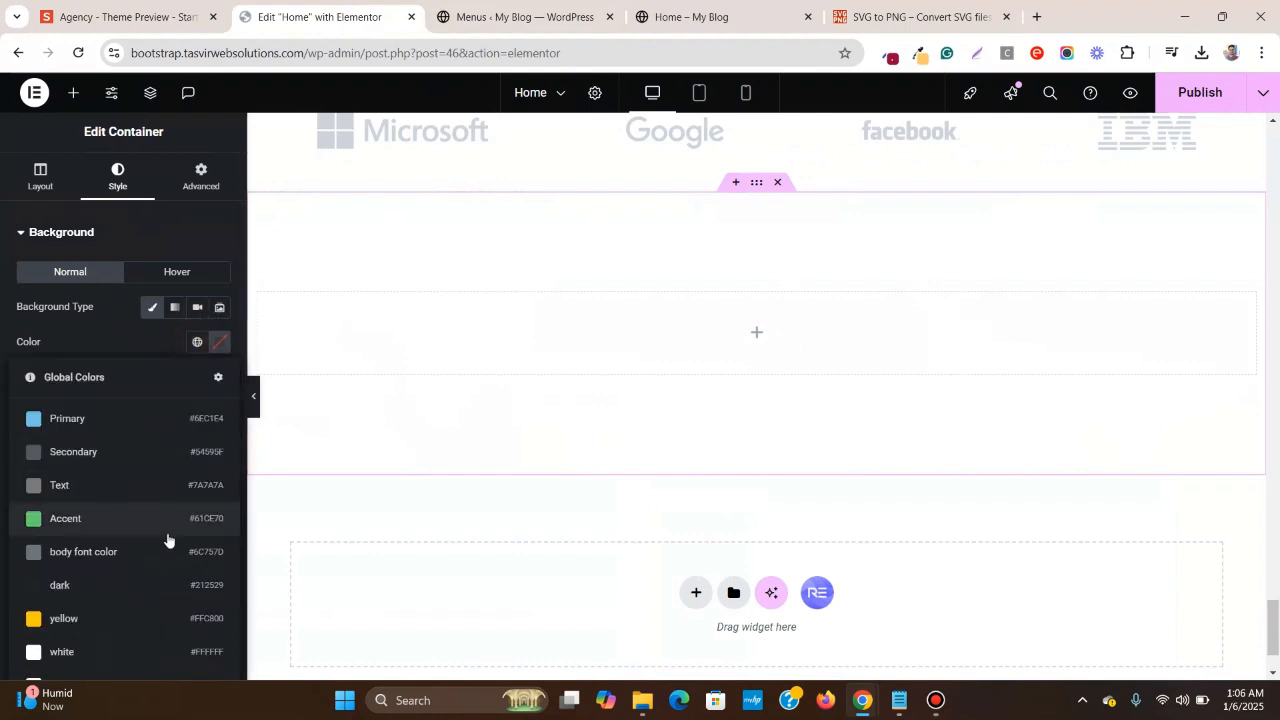
pyautogui.click(102, 587)
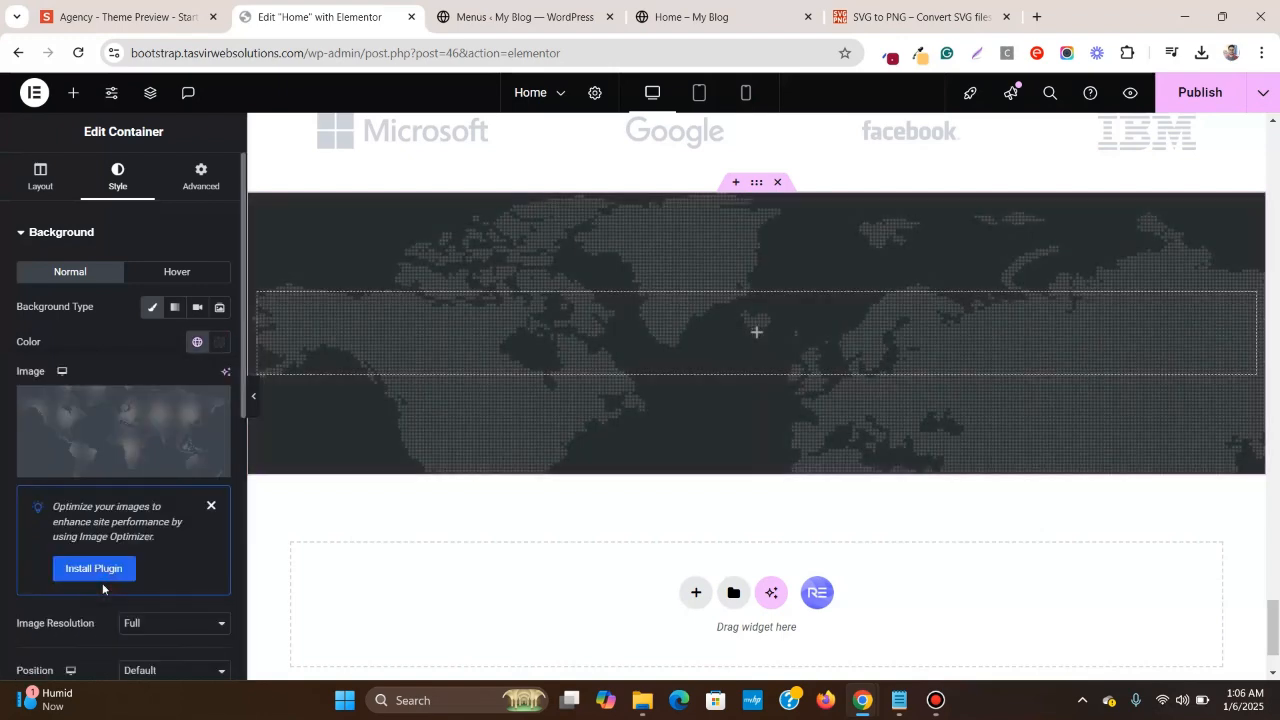
pyautogui.click(66, 14)
pyautogui.scroll(-1, 474, 318)
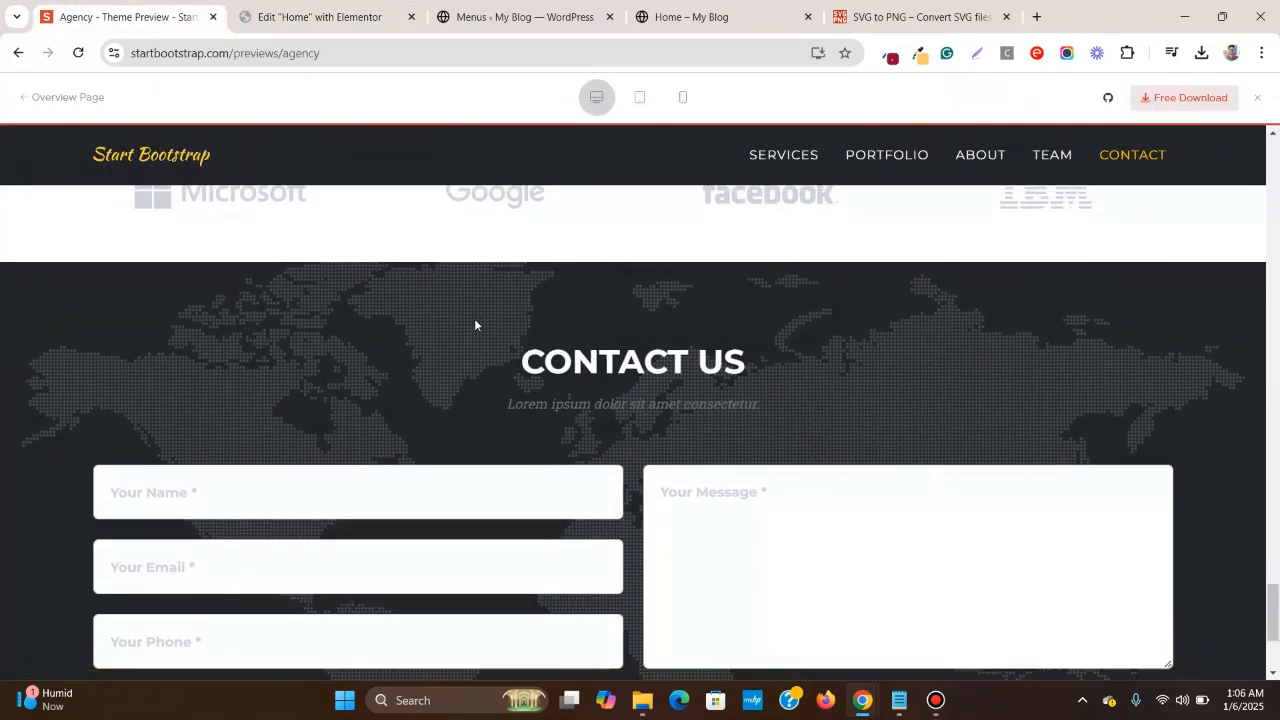
pyautogui.click(326, 30)
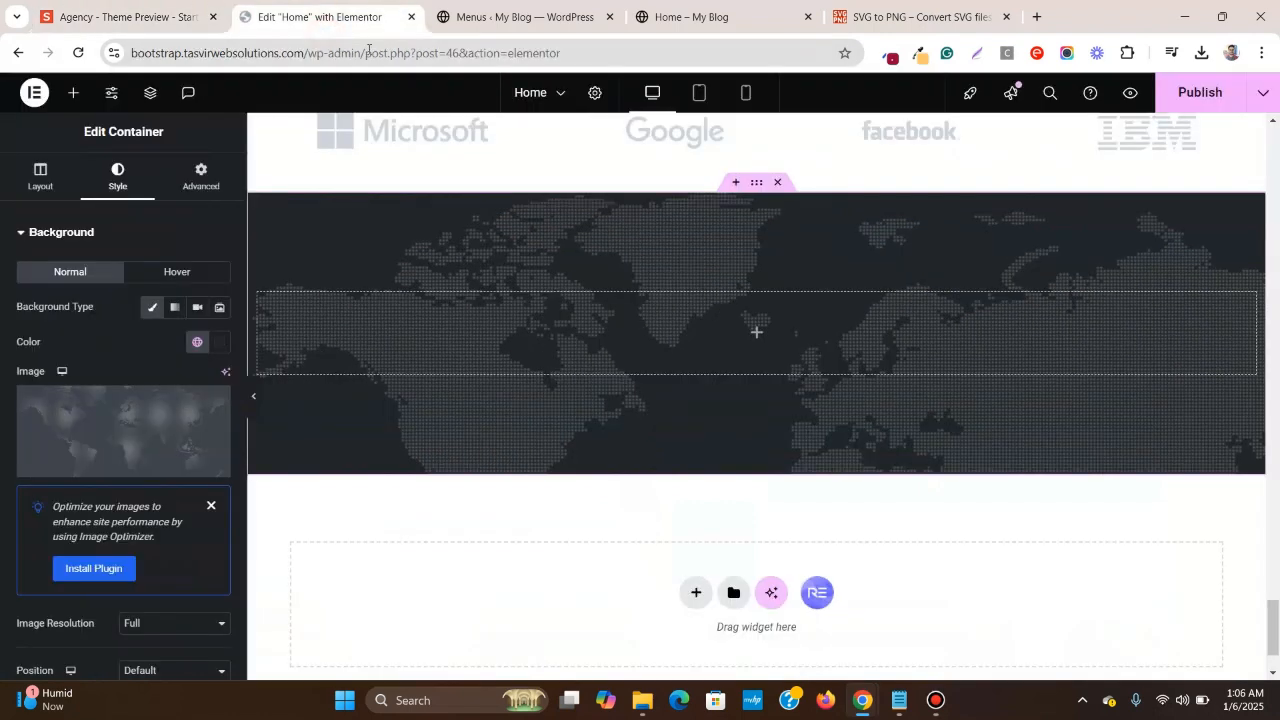
# - Copy the "Our Amazing Team" heading and paste it into the dark map container
pyautogui.scroll(5, 605, 205)
pyautogui.scroll(3, 609, 211)
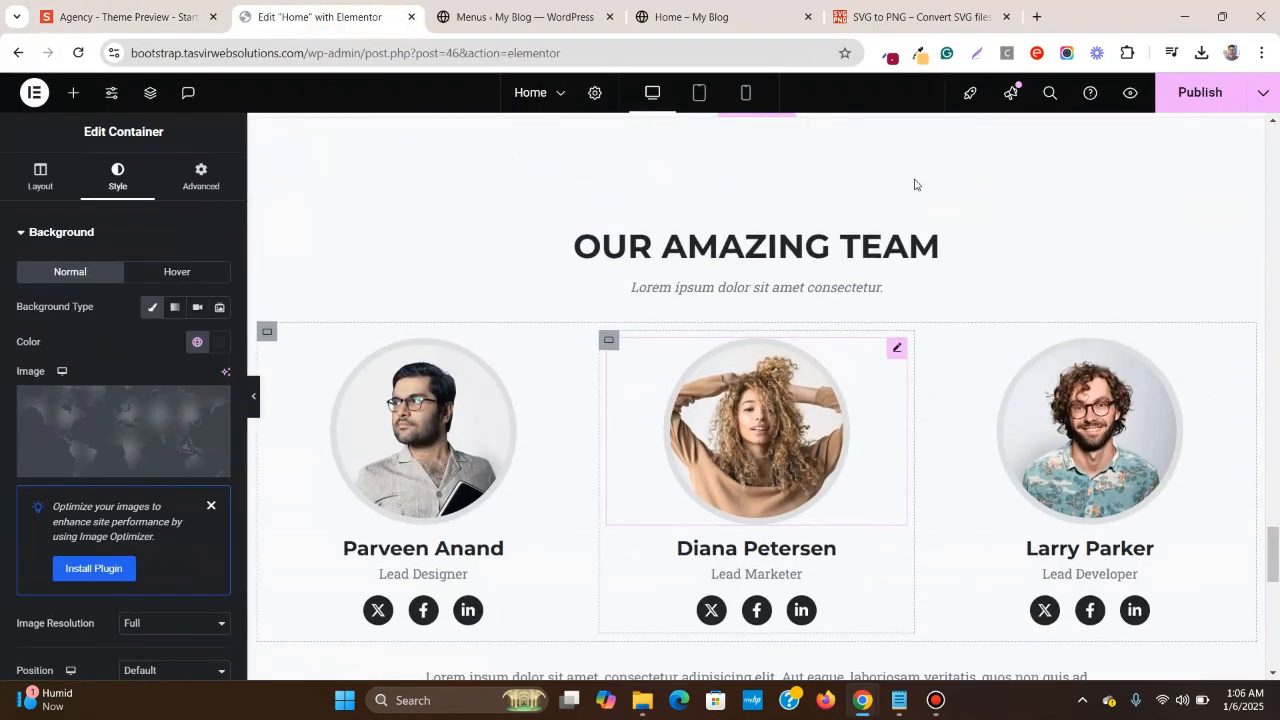
pyautogui.rightClick(1245, 228)
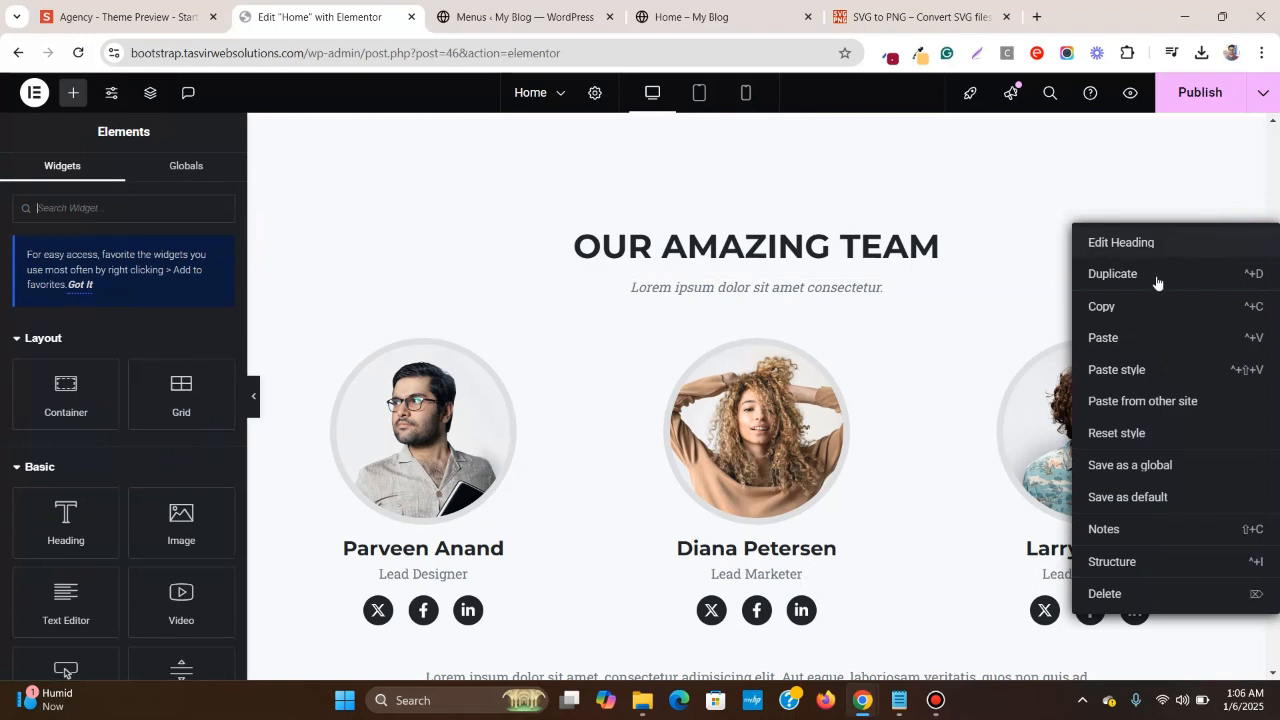
pyautogui.click(1128, 306)
pyautogui.scroll(-5, 1128, 306)
pyautogui.scroll(-3, 1128, 306)
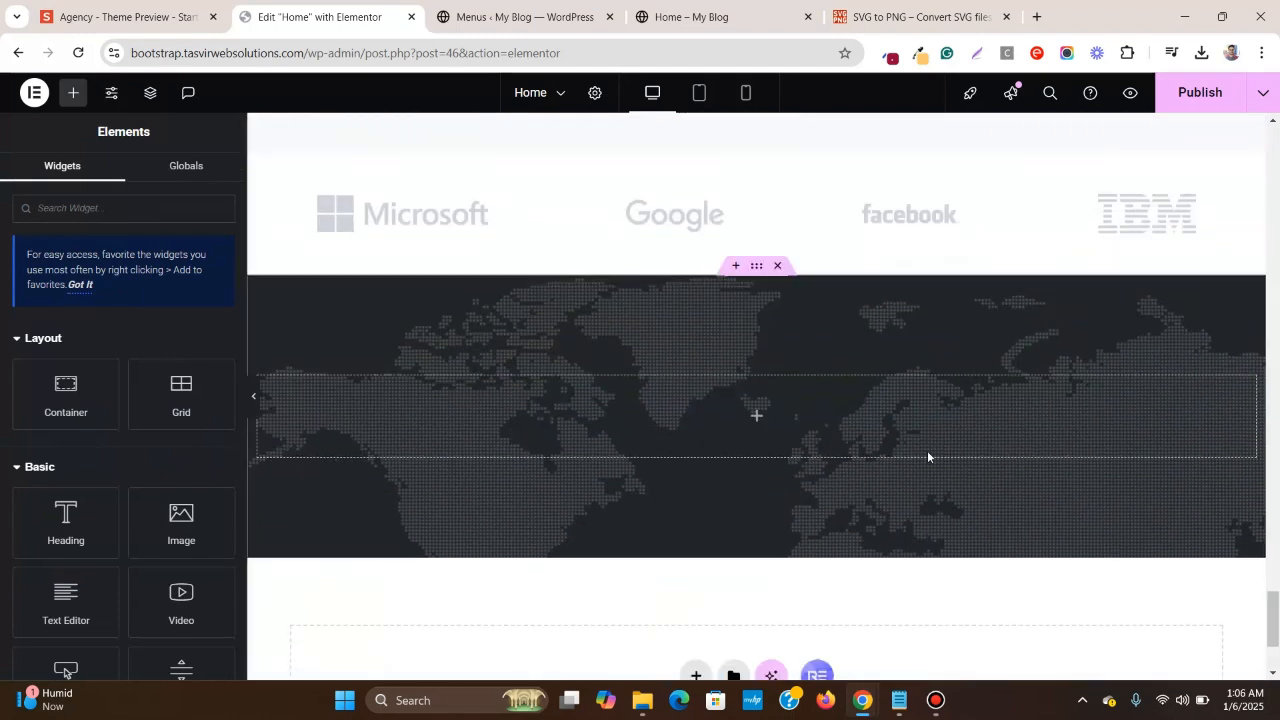
pyautogui.rightClick(920, 417)
pyautogui.click(950, 369)
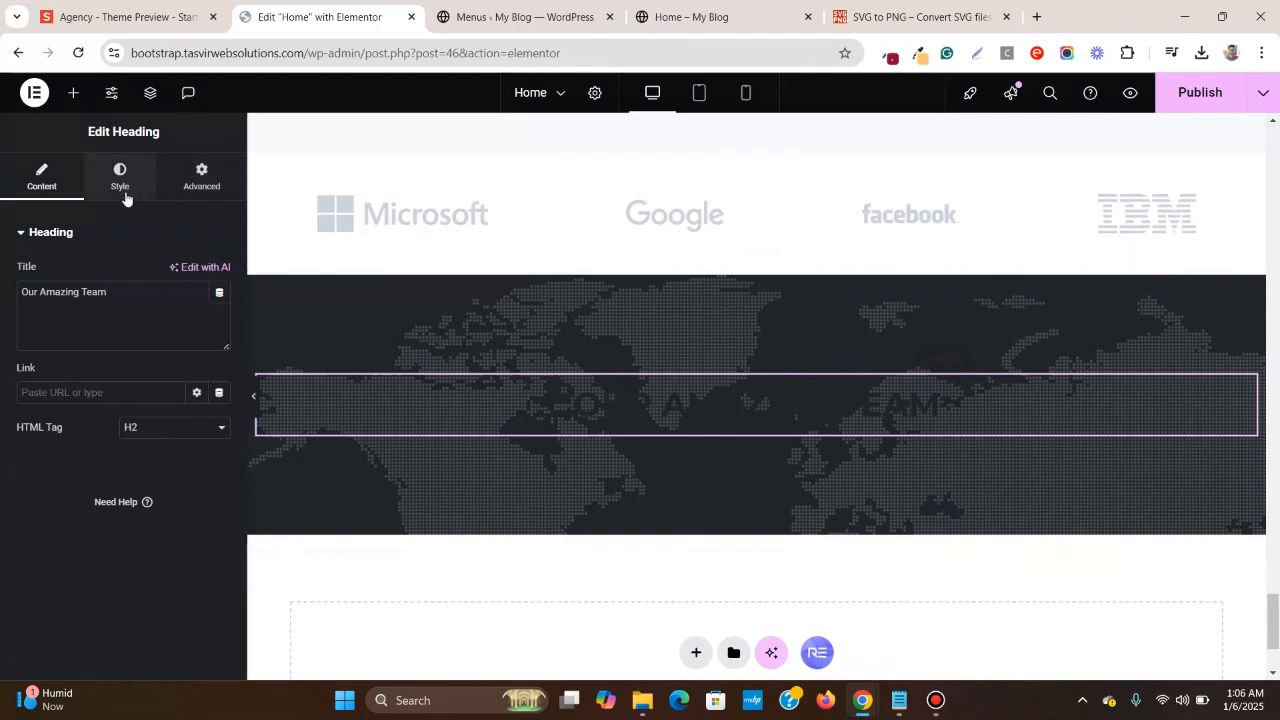
# - Check the Contact Us heading in the Agency preview and set the pasted heading's text color to the global "white" color
pyautogui.click(125, 16)
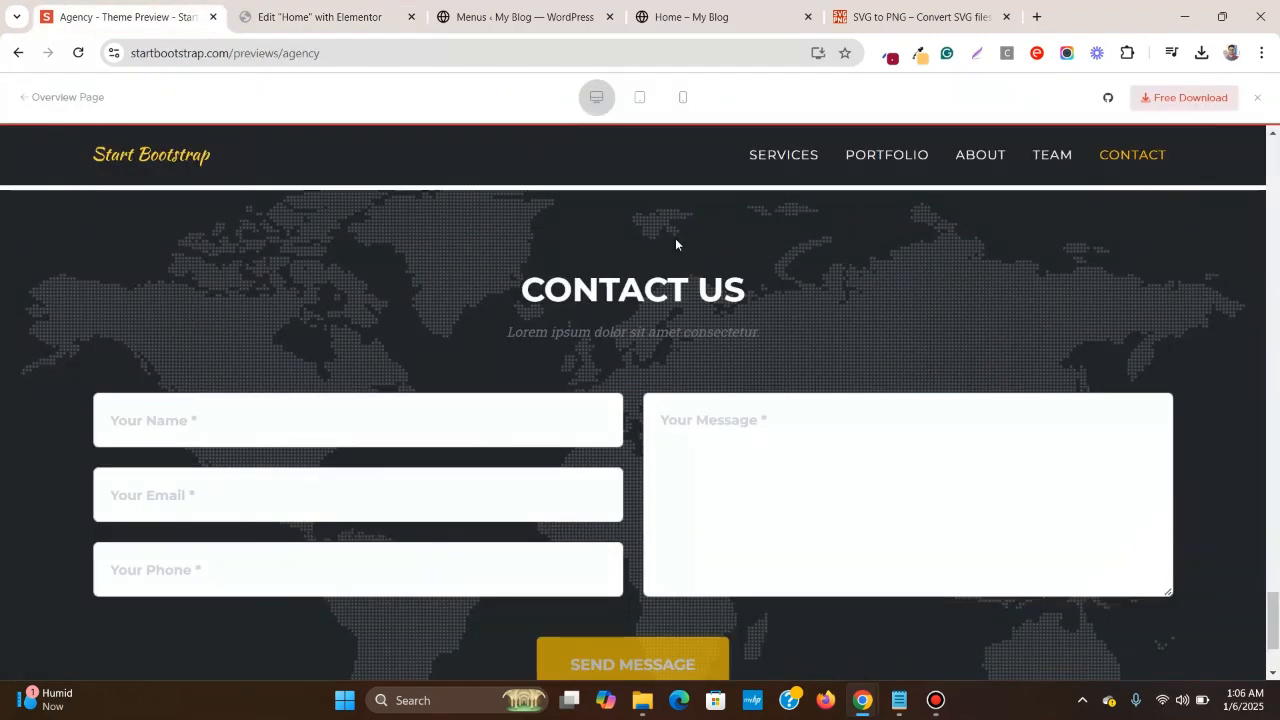
pyautogui.click(392, 10)
pyautogui.click(119, 176)
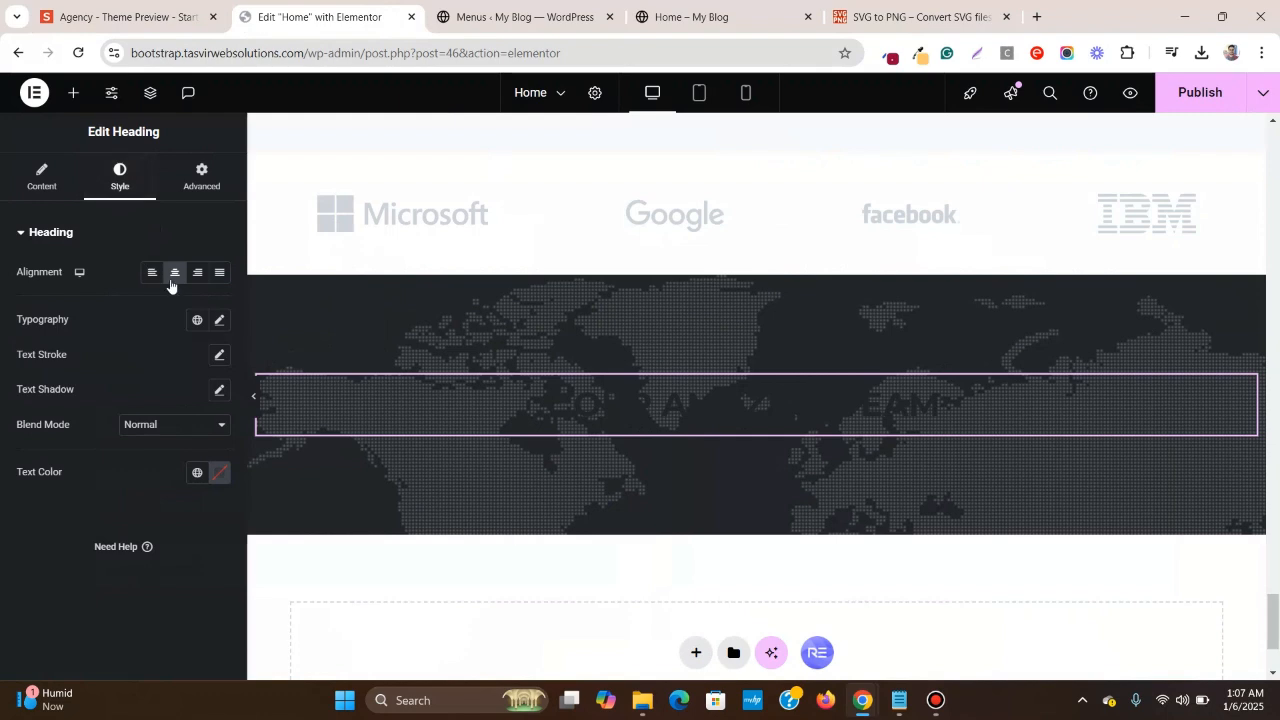
pyautogui.click(197, 478)
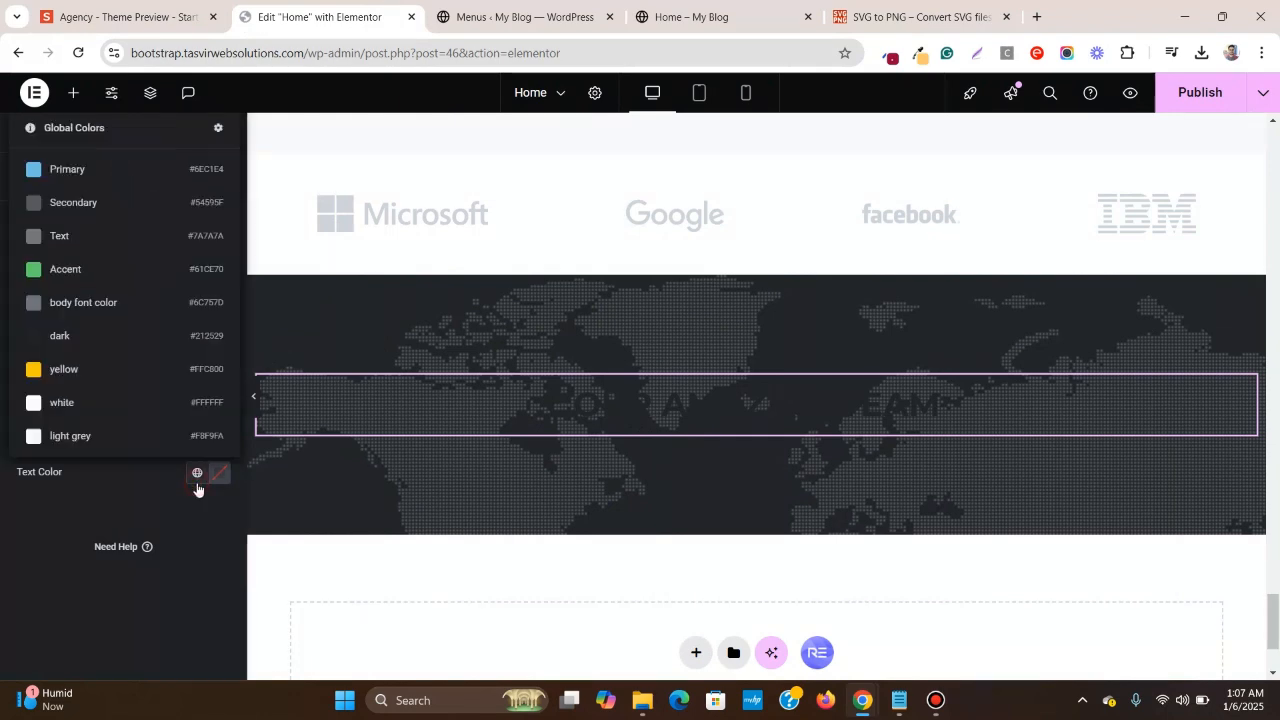
pyautogui.click(79, 404)
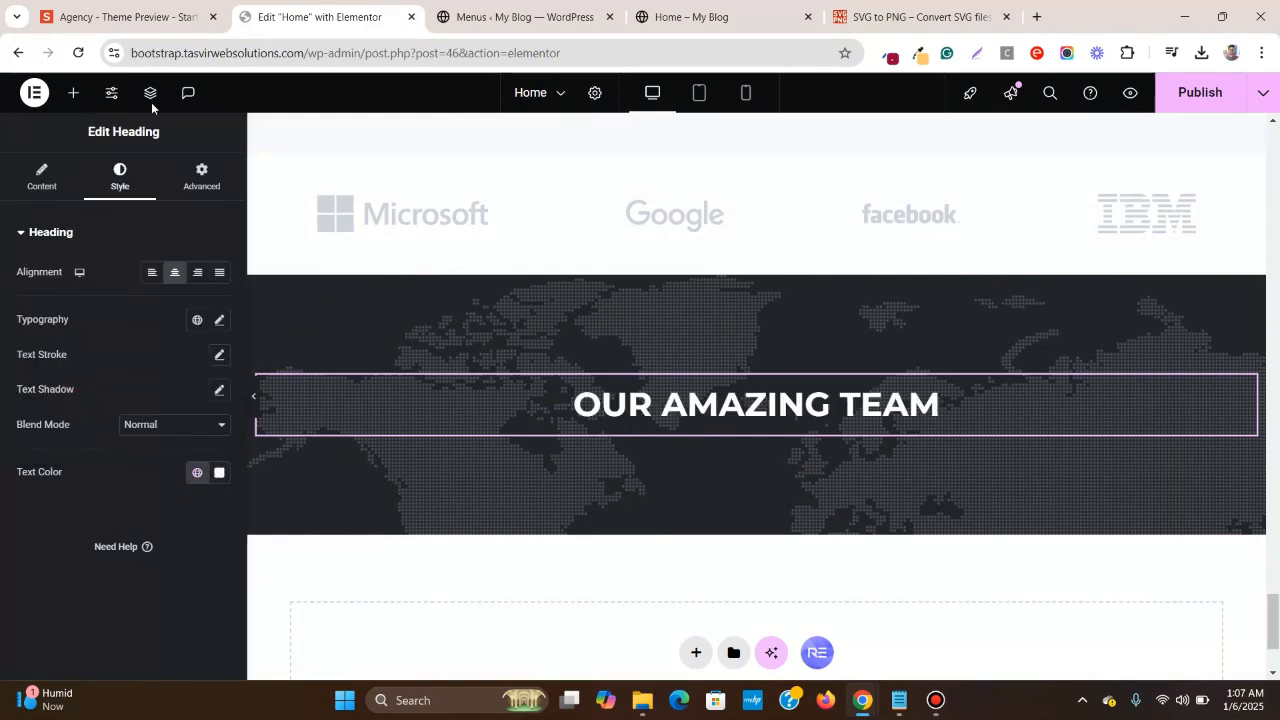
# - Replace the pasted heading's title with "Contact Us", copied from the Agency theme preview
pyautogui.click(150, 16)
pyautogui.tripleClick(626, 288)
pyautogui.rightClick(626, 290)
pyautogui.click(686, 316)
pyautogui.click(320, 16)
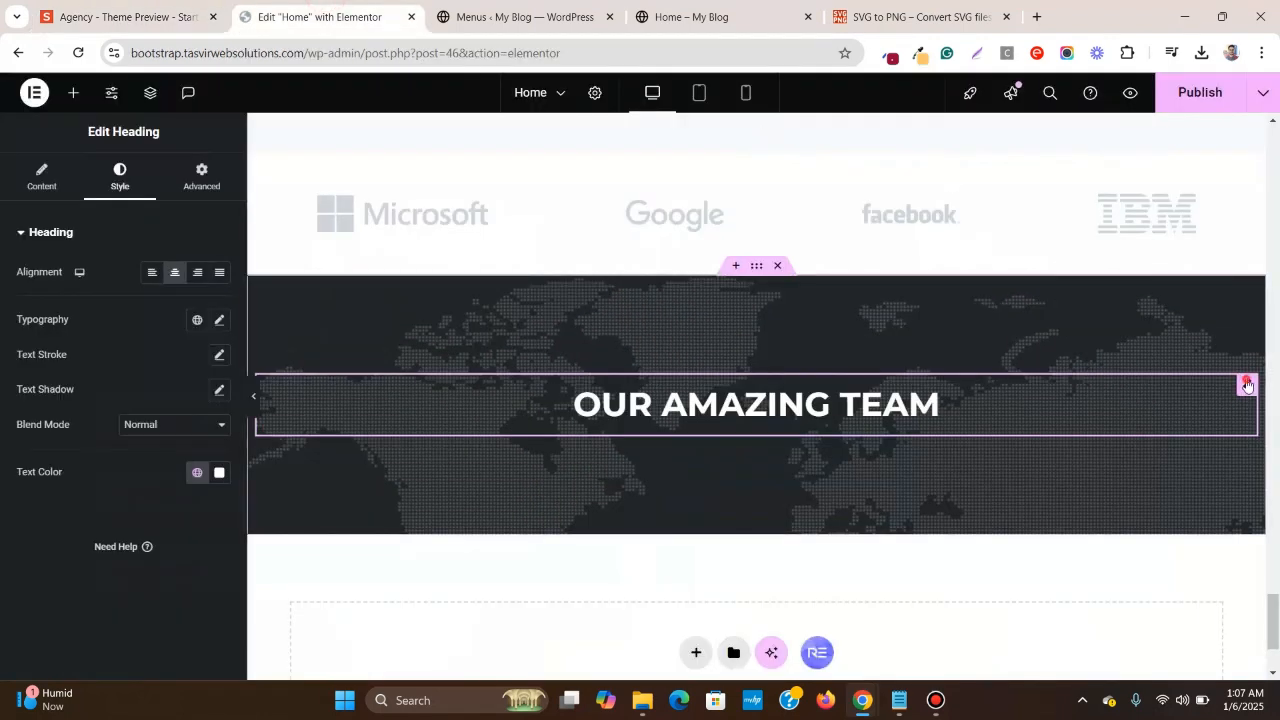
pyautogui.click(12, 180)
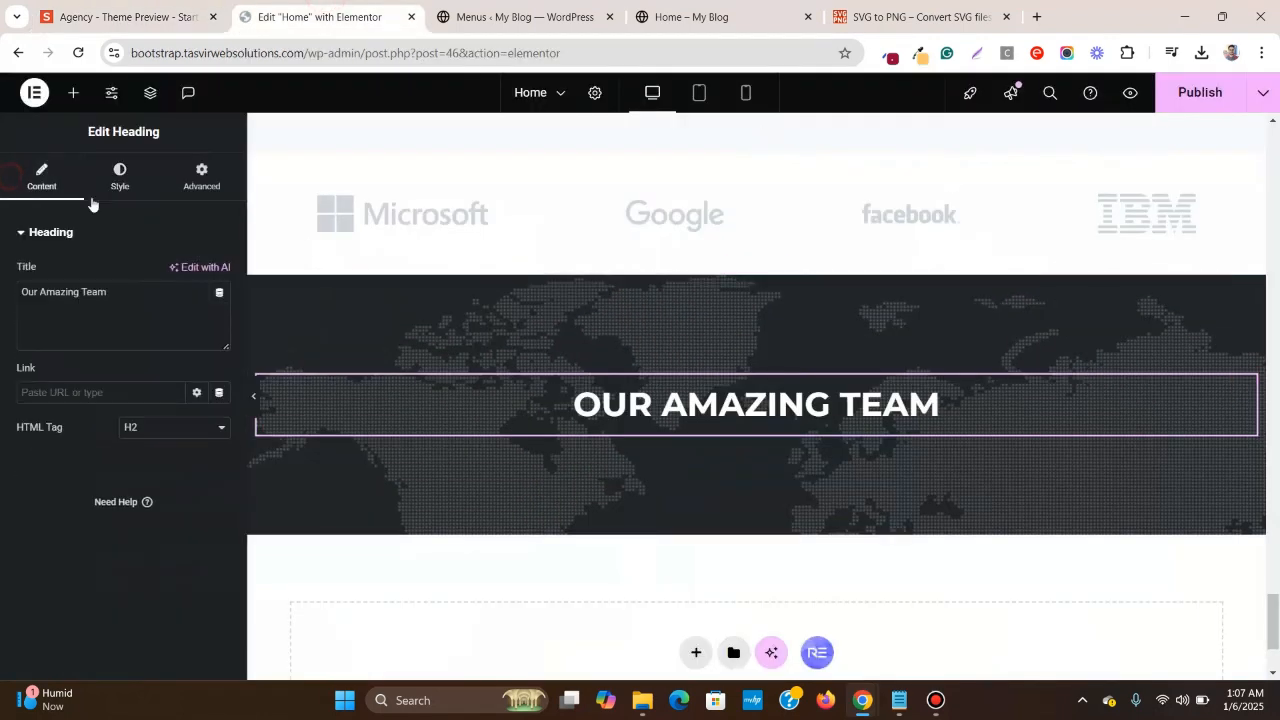
pyautogui.tripleClick(160, 297)
pyautogui.rightClick(160, 298)
pyautogui.click(288, 456)
# - Copy the italic subtitle under "OUR AMAZING TEAM" and paste it below the Contact Us heading
pyautogui.scroll(5, 469, 291)
pyautogui.scroll(-2, 499, 283)
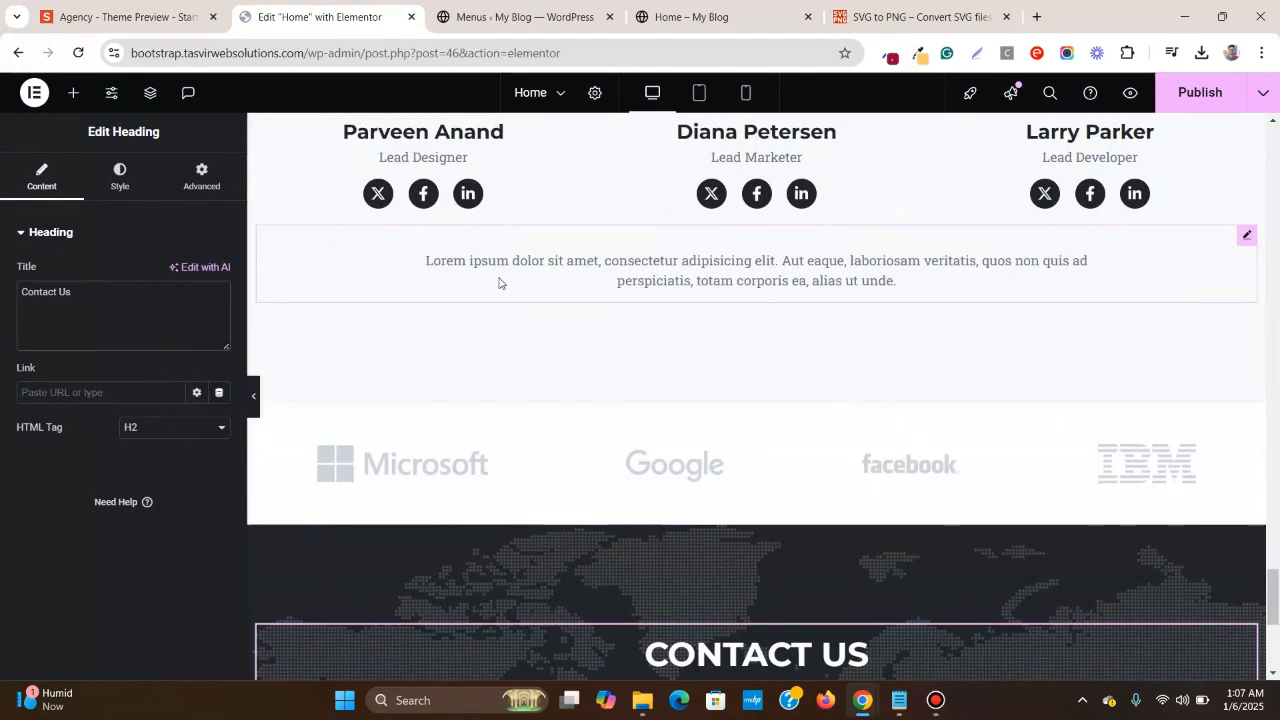
pyautogui.scroll(4, 499, 283)
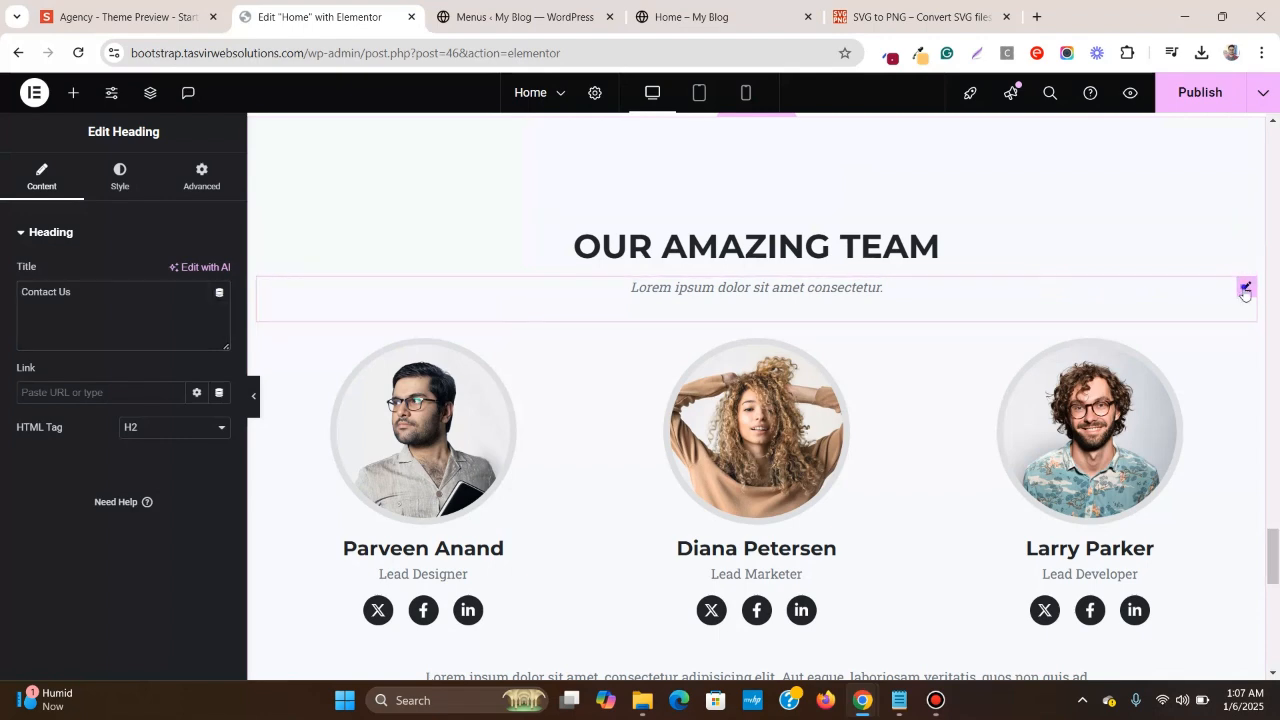
pyautogui.rightClick(1245, 290)
pyautogui.click(1105, 372)
pyautogui.scroll(-2, 1108, 383)
pyautogui.scroll(-5, 1108, 383)
pyautogui.rightClick(1245, 304)
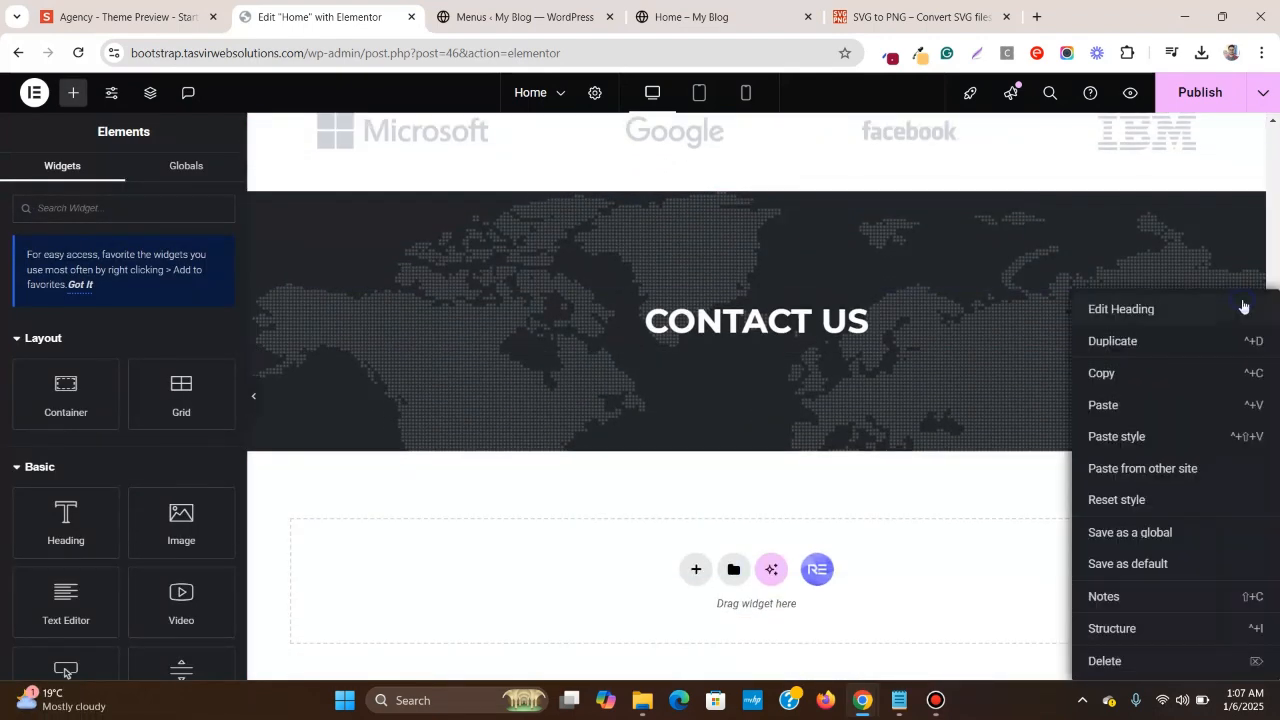
pyautogui.click(1105, 405)
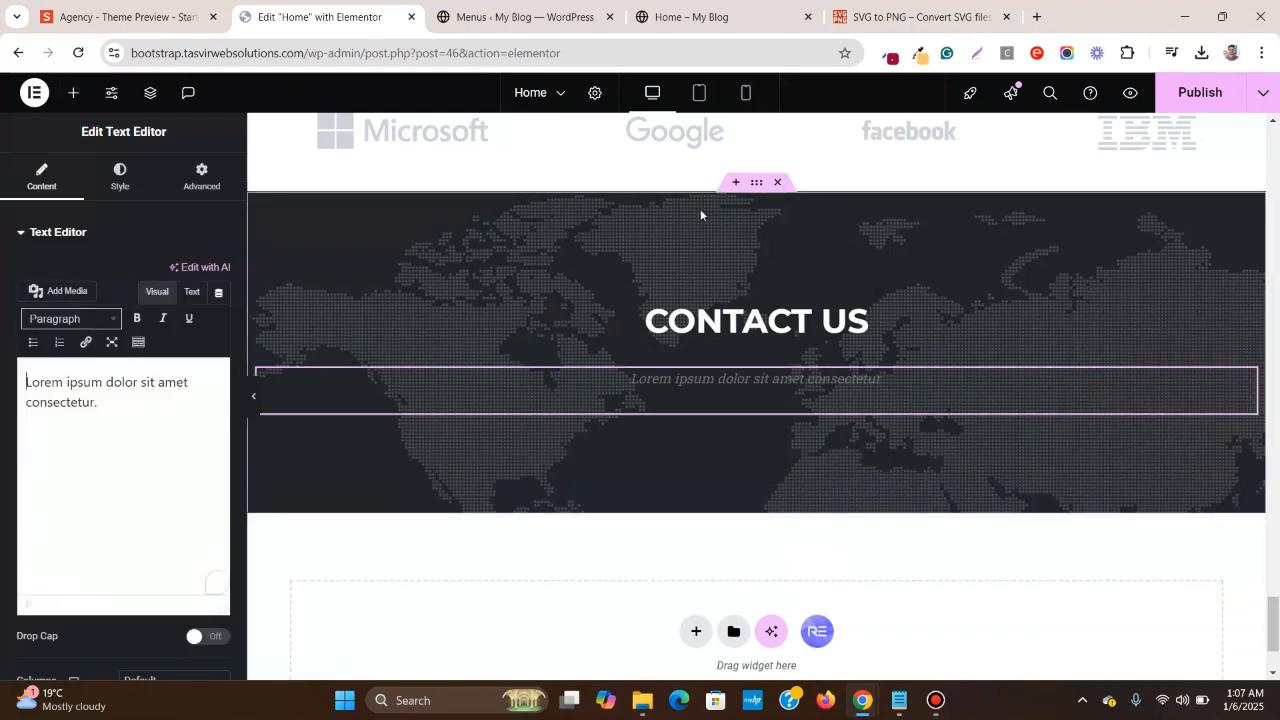
# - Set the Contact Us container's column and row gaps to 0 px
pyautogui.click(756, 184)
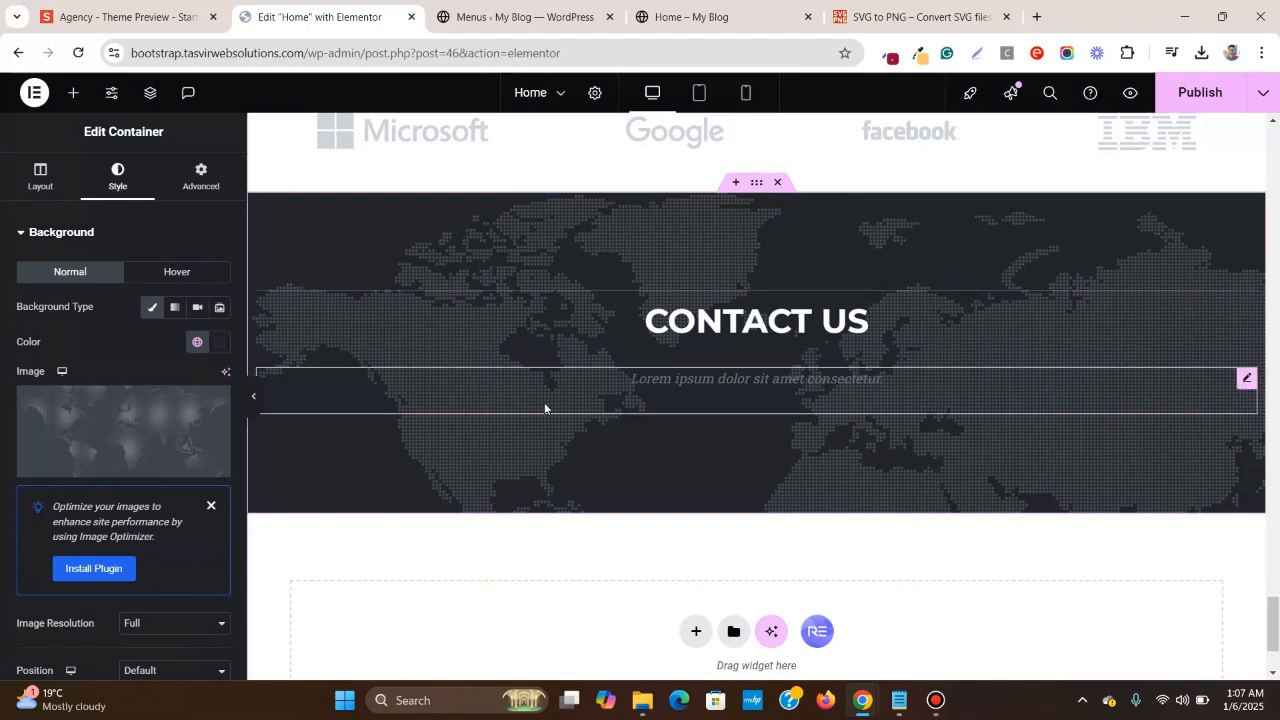
pyautogui.click(28, 172)
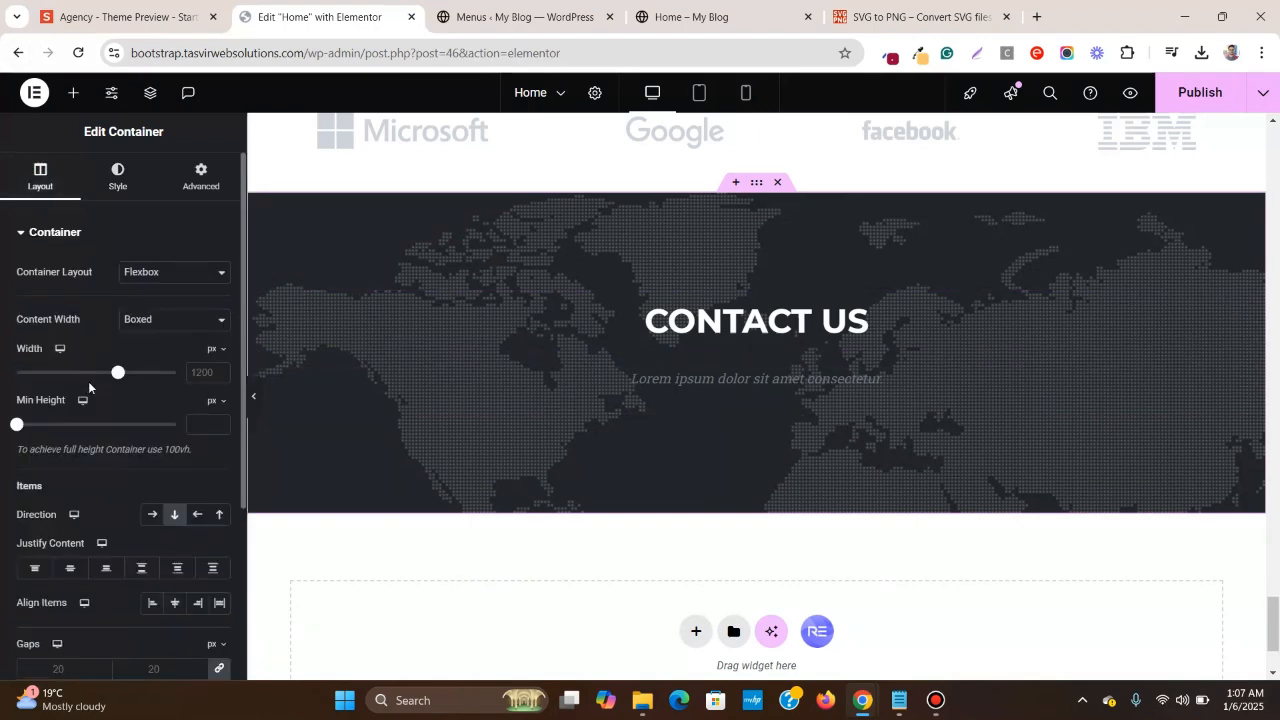
pyautogui.scroll(-3, 88, 381)
pyautogui.click(219, 415)
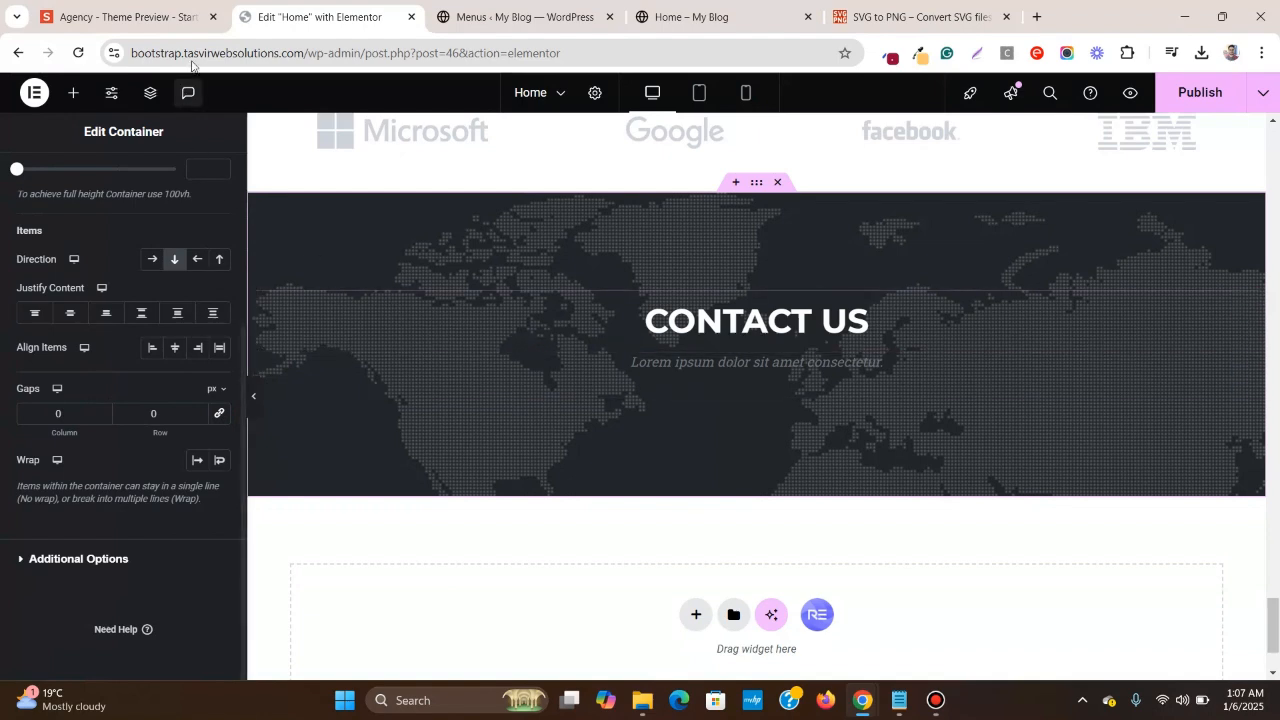
# - Copy the anchor name "contact" from the Contact item's URL on the WordPress Menus page, without the # sign
pyautogui.click(187, 5)
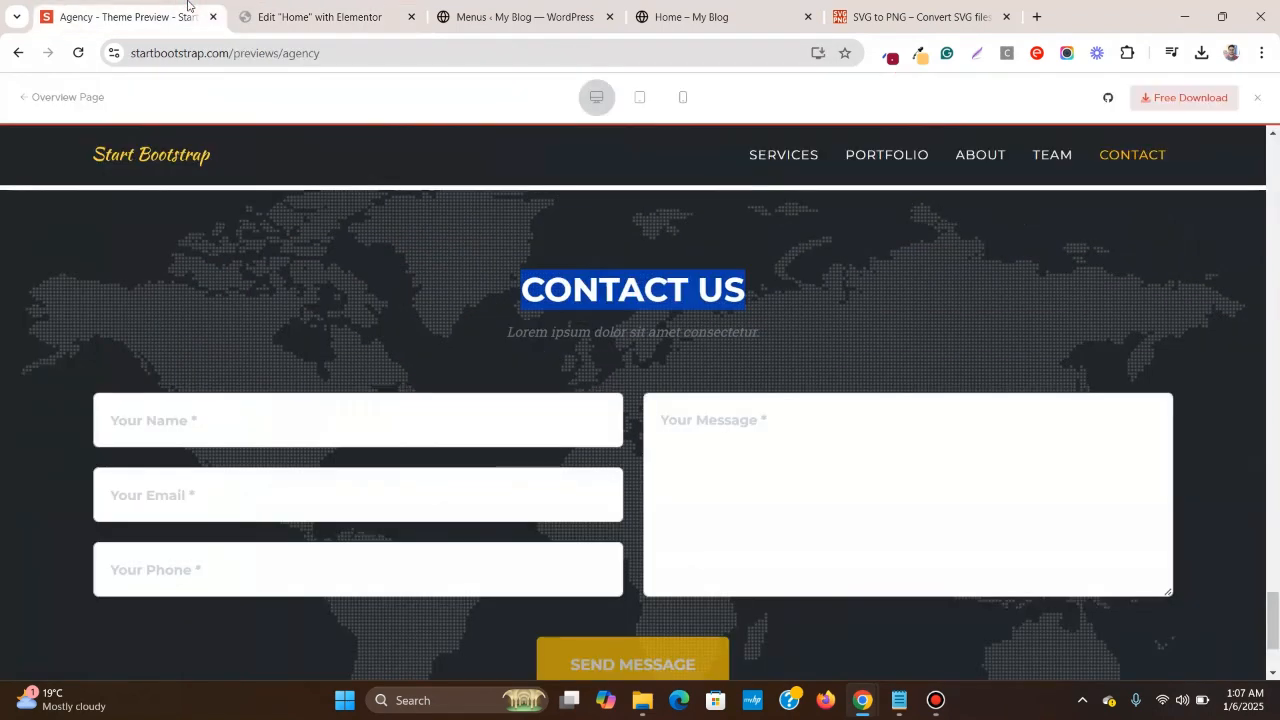
pyautogui.click(519, 5)
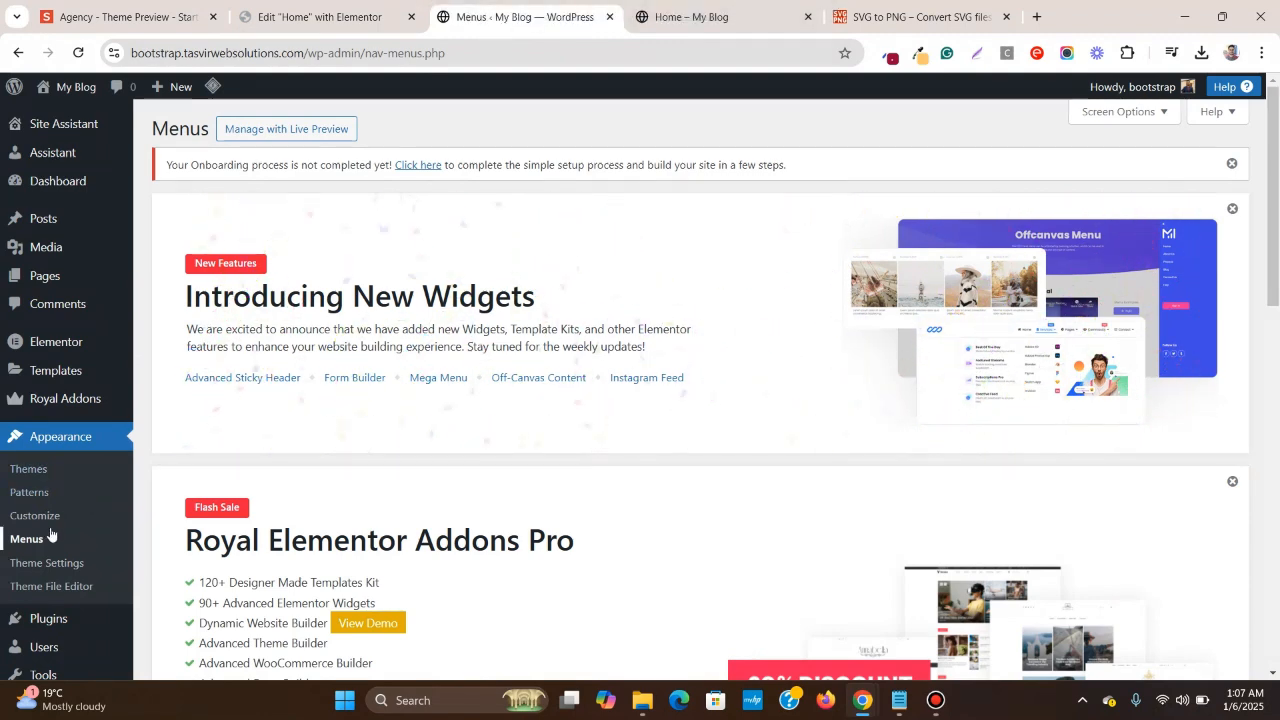
pyautogui.scroll(-2, 324, 269)
pyautogui.scroll(-10, 324, 269)
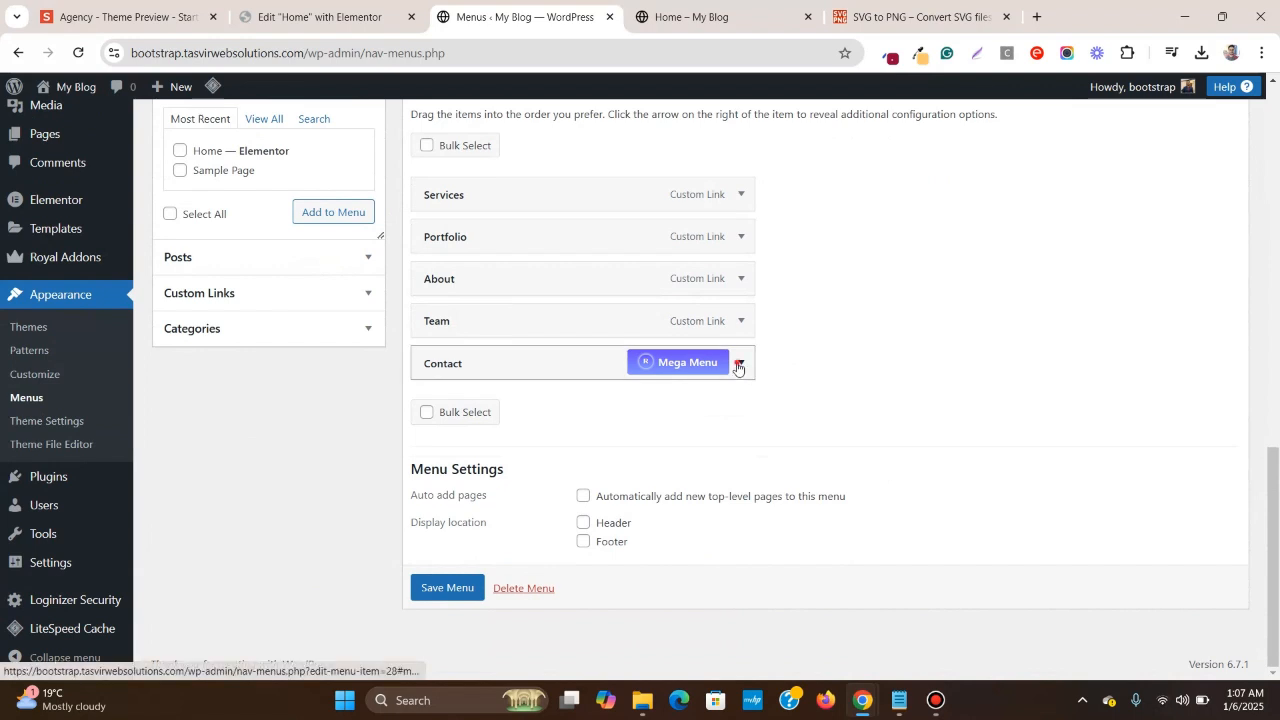
pyautogui.click(740, 363)
pyautogui.moveTo(491, 422); pyautogui.dragTo(432, 423)
pyautogui.rightClick(432, 423)
pyautogui.click(523, 80)
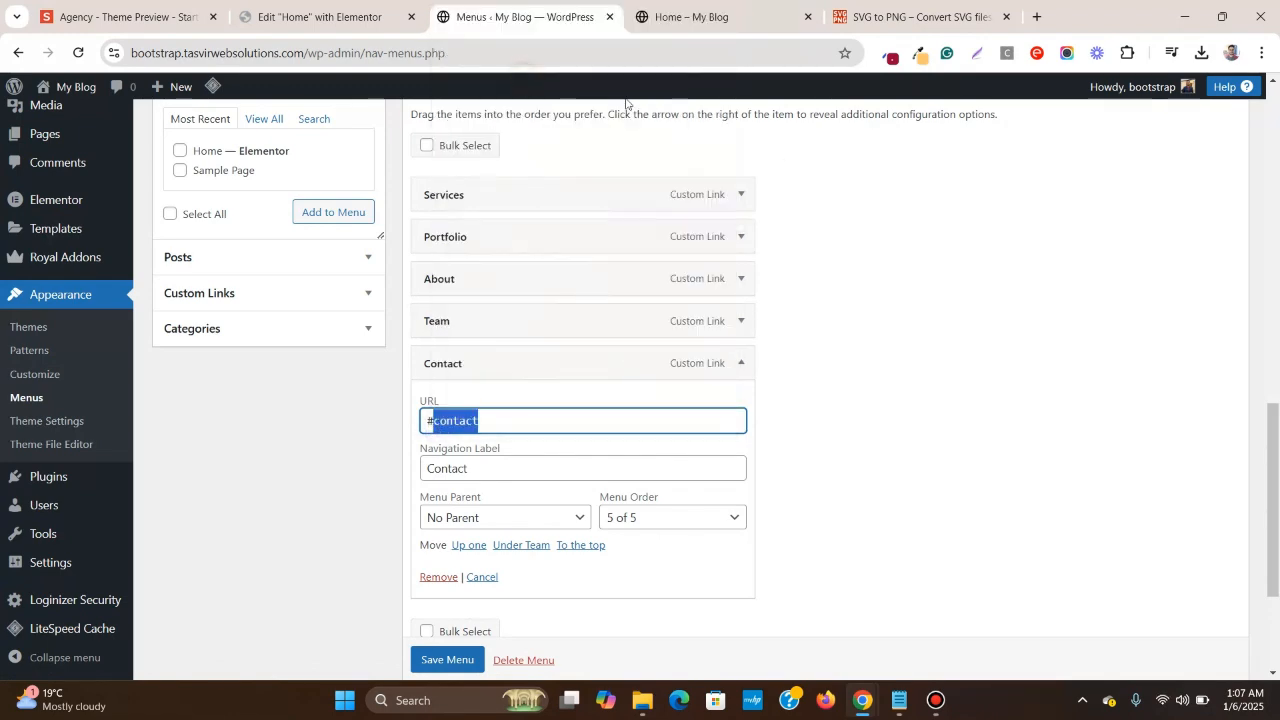
pyautogui.click(741, 363)
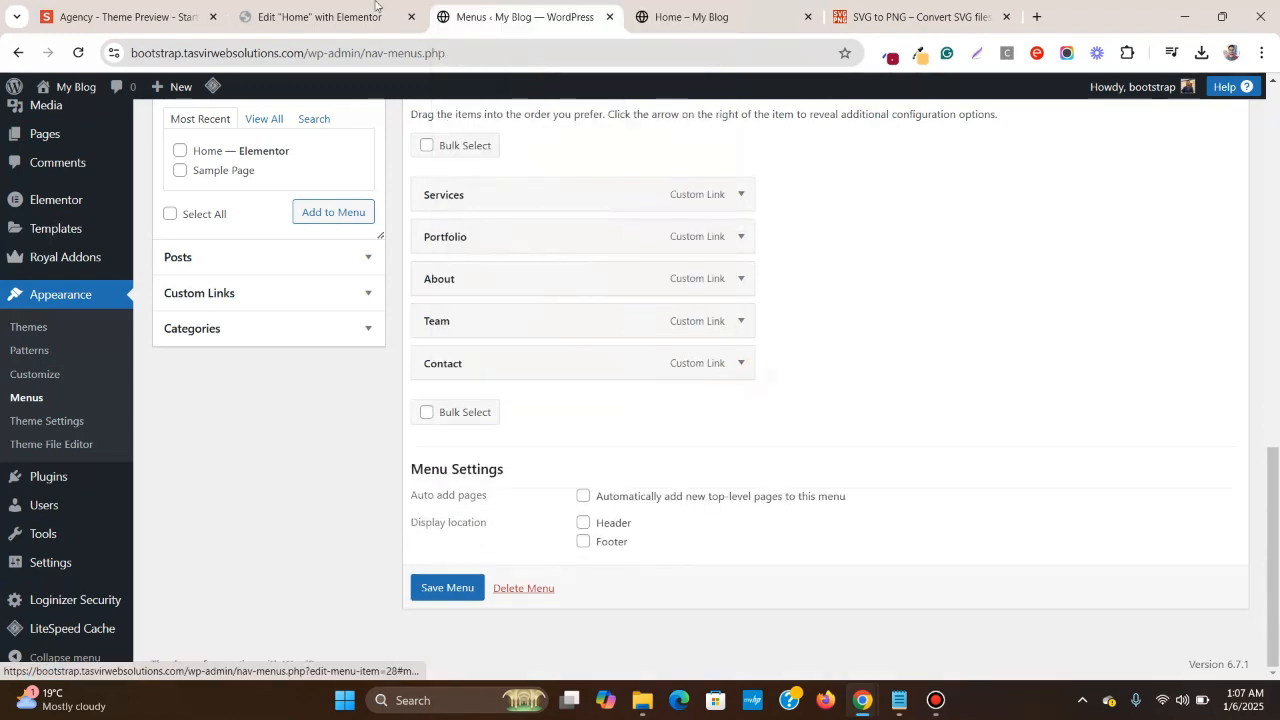
# - Set the Contact Us container's CSS ID to "contact" in the Elementor editor and publish the page
pyautogui.click(383, 5)
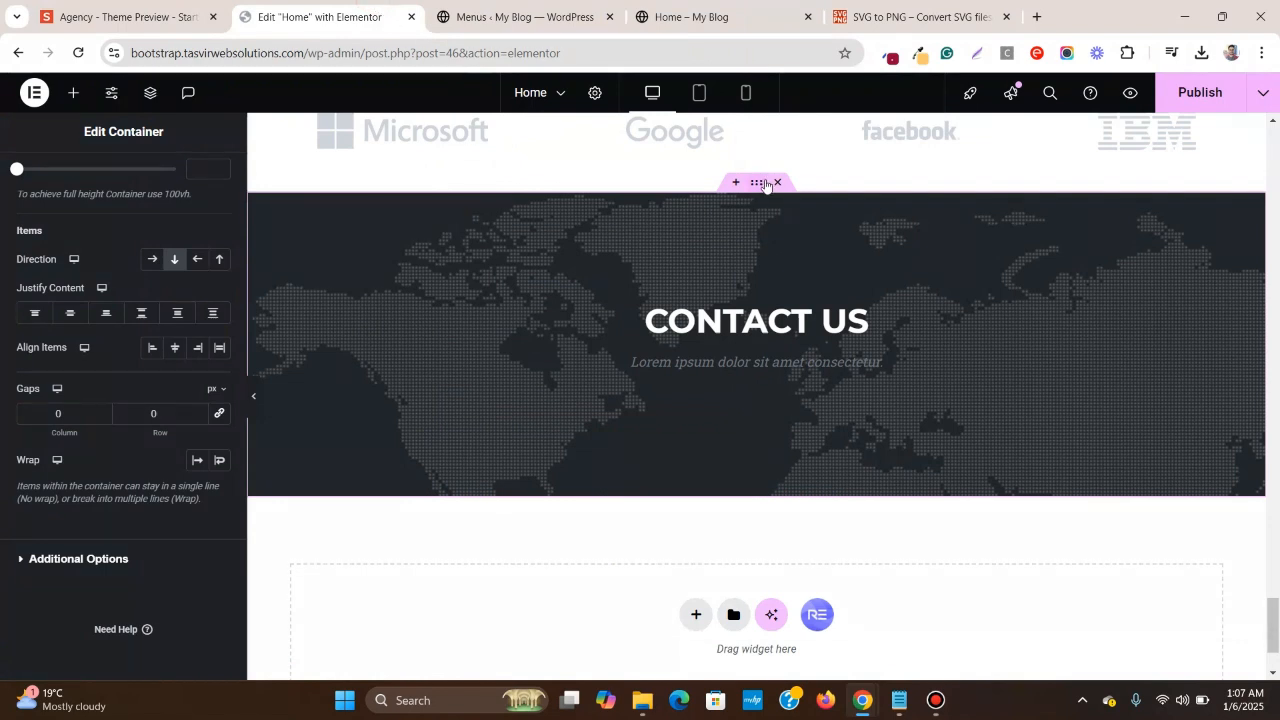
pyautogui.scroll(3, 112, 265)
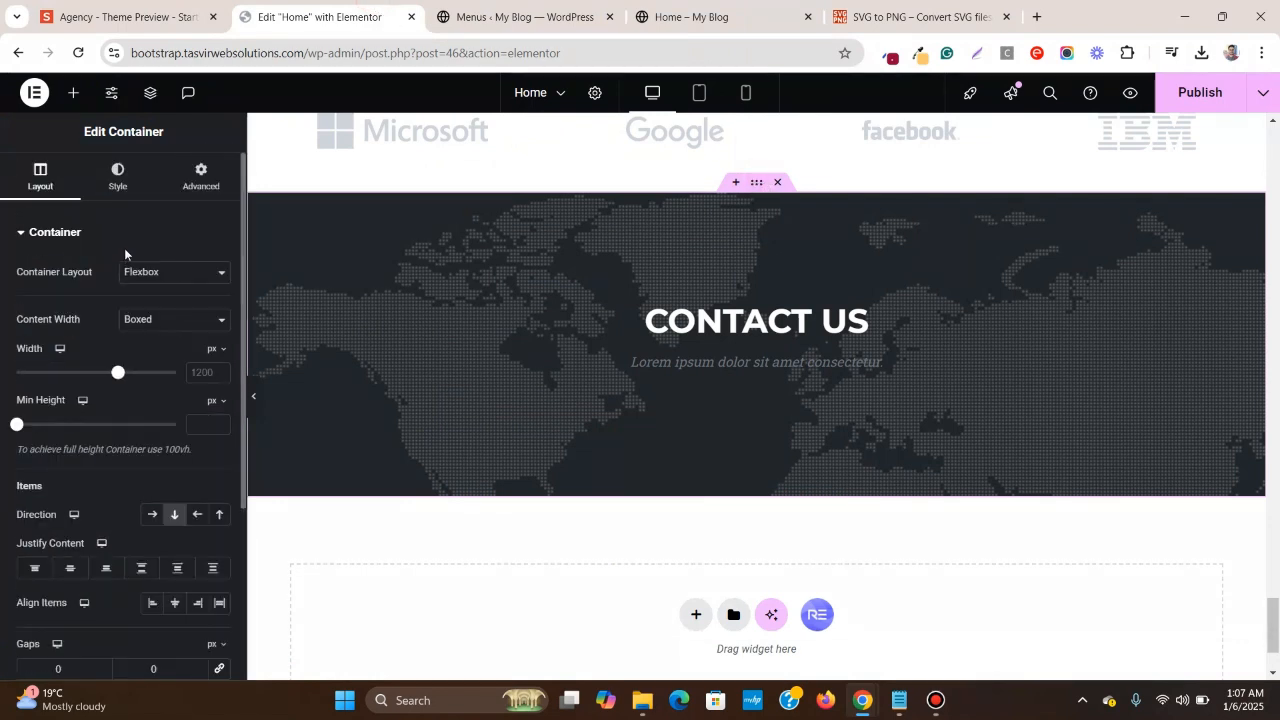
pyautogui.click(201, 177)
pyautogui.scroll(-5, 46, 345)
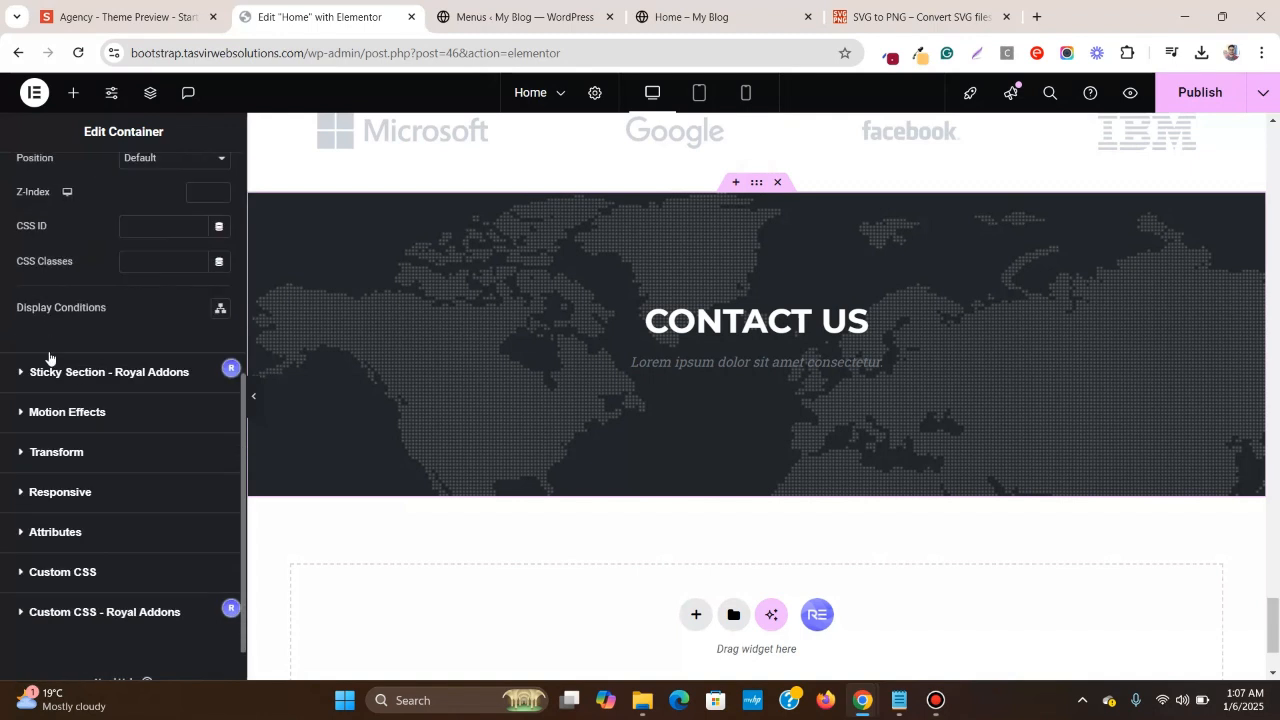
pyautogui.click(160, 228)
pyautogui.rightClick(163, 230)
pyautogui.click(237, 403)
pyautogui.click(1200, 99)
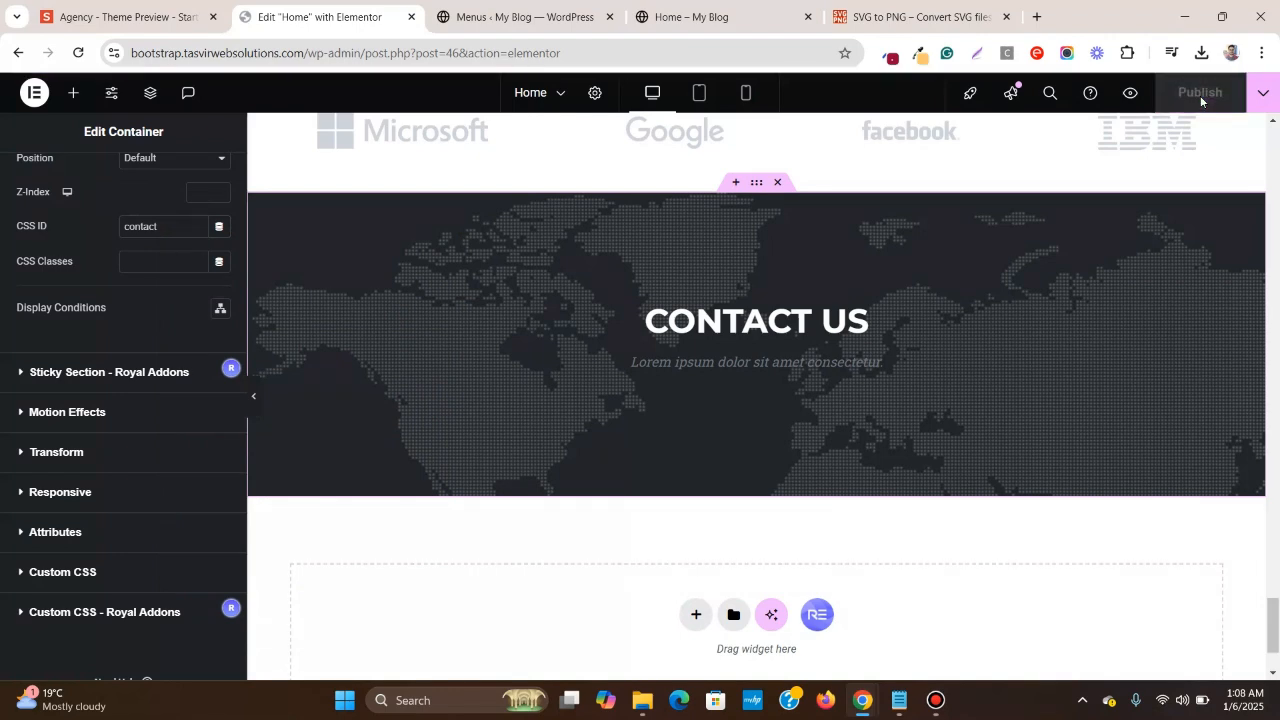
# - Reload the live Home page and test the Contact link in its header navigation
pyautogui.click(752, 5)
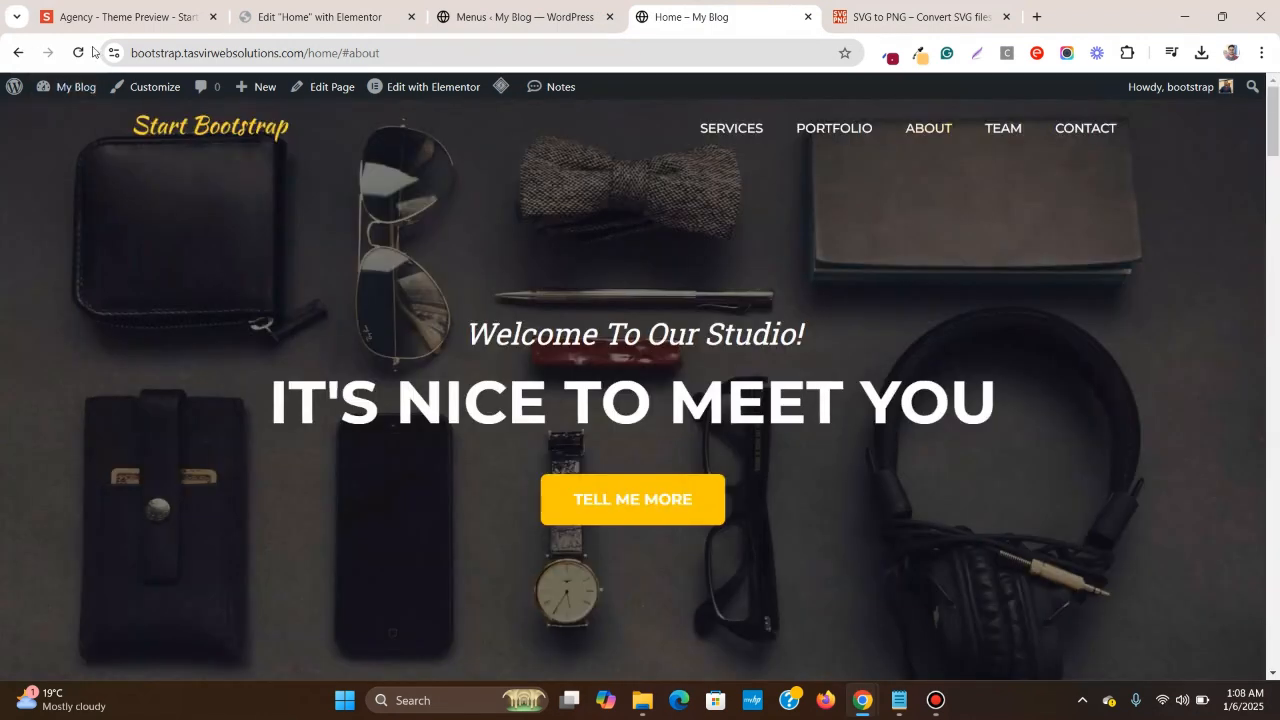
pyautogui.click(79, 53)
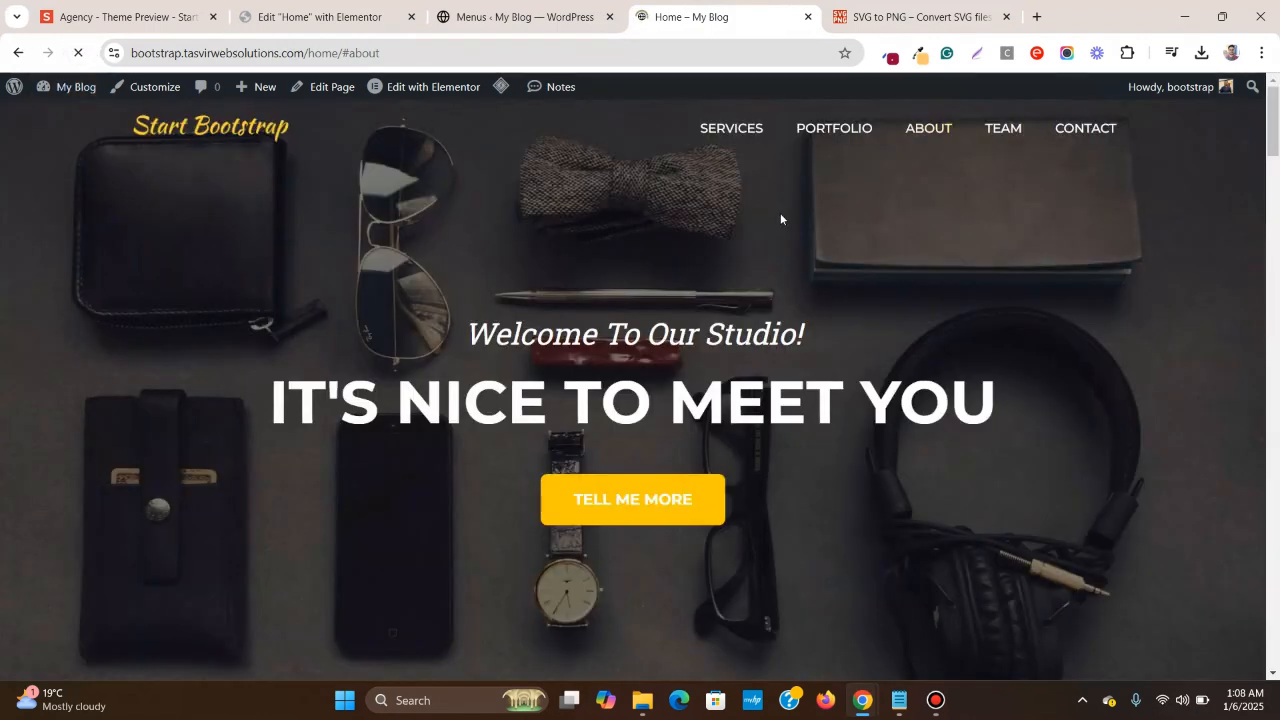
pyautogui.click(1105, 130)
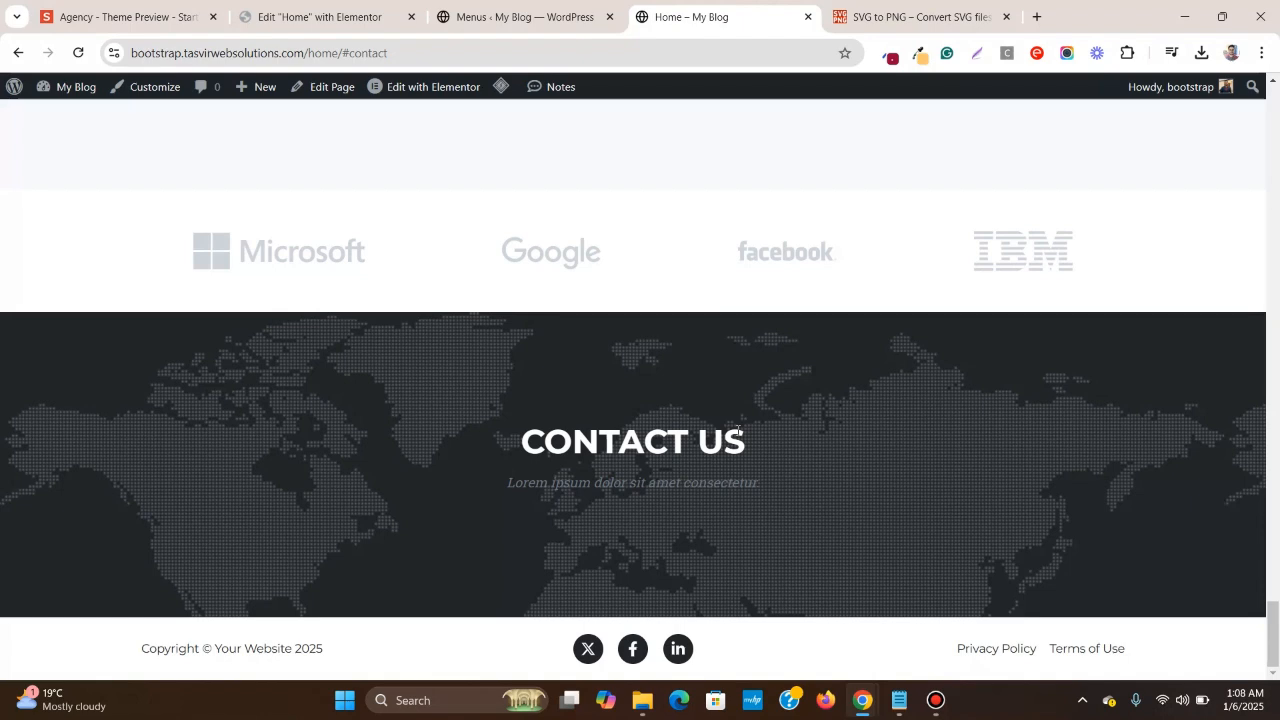
# - Examine the contact form's fields, two-column layout and submit button in the Agency theme preview
pyautogui.click(289, 5)
pyautogui.click(150, 12)
pyautogui.scroll(-1, 512, 268)
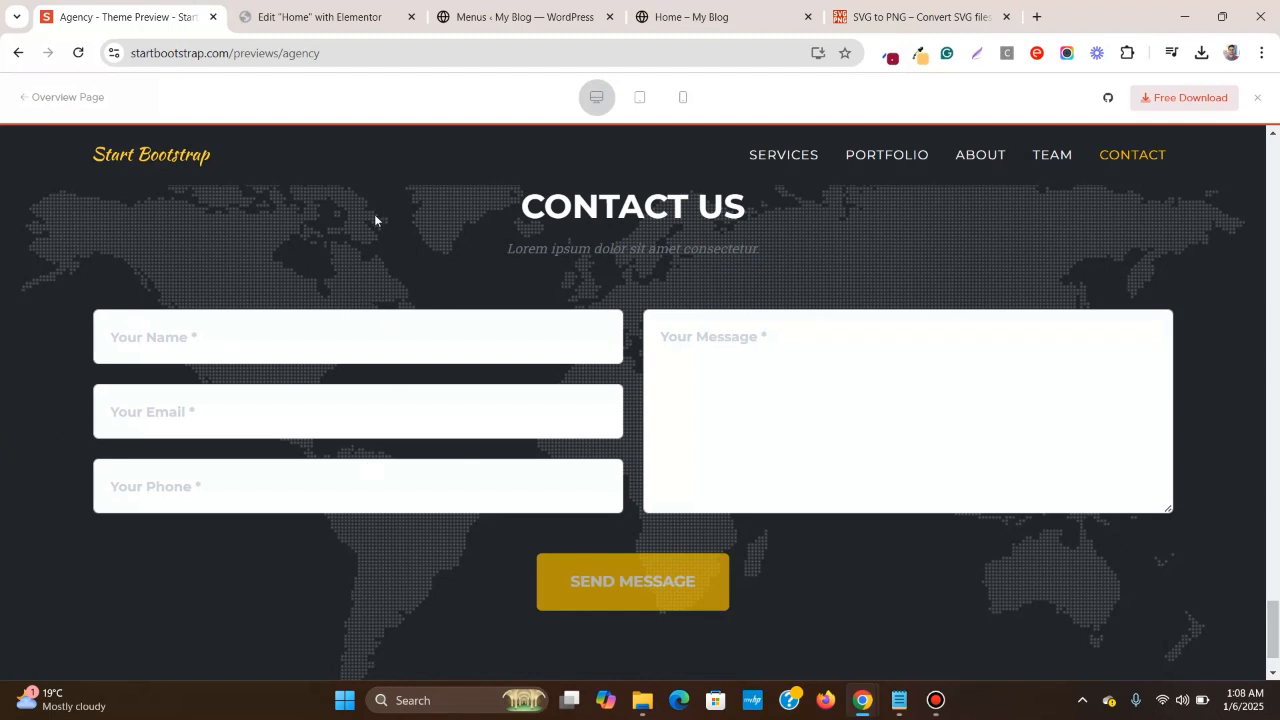
pyautogui.scroll(-2, 363, 227)
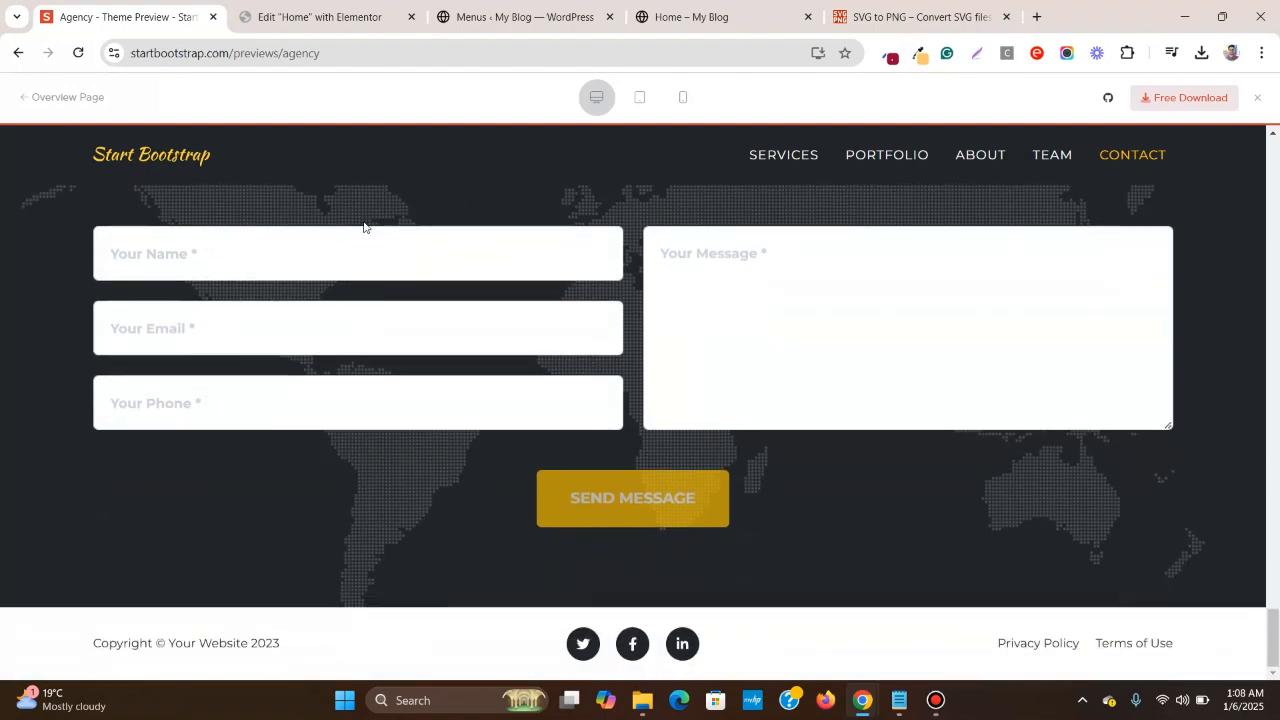
pyautogui.scroll(3, 363, 227)
pyautogui.scroll(-1, 363, 227)
pyautogui.scroll(-1, 363, 227)
pyautogui.scroll(1, 363, 227)
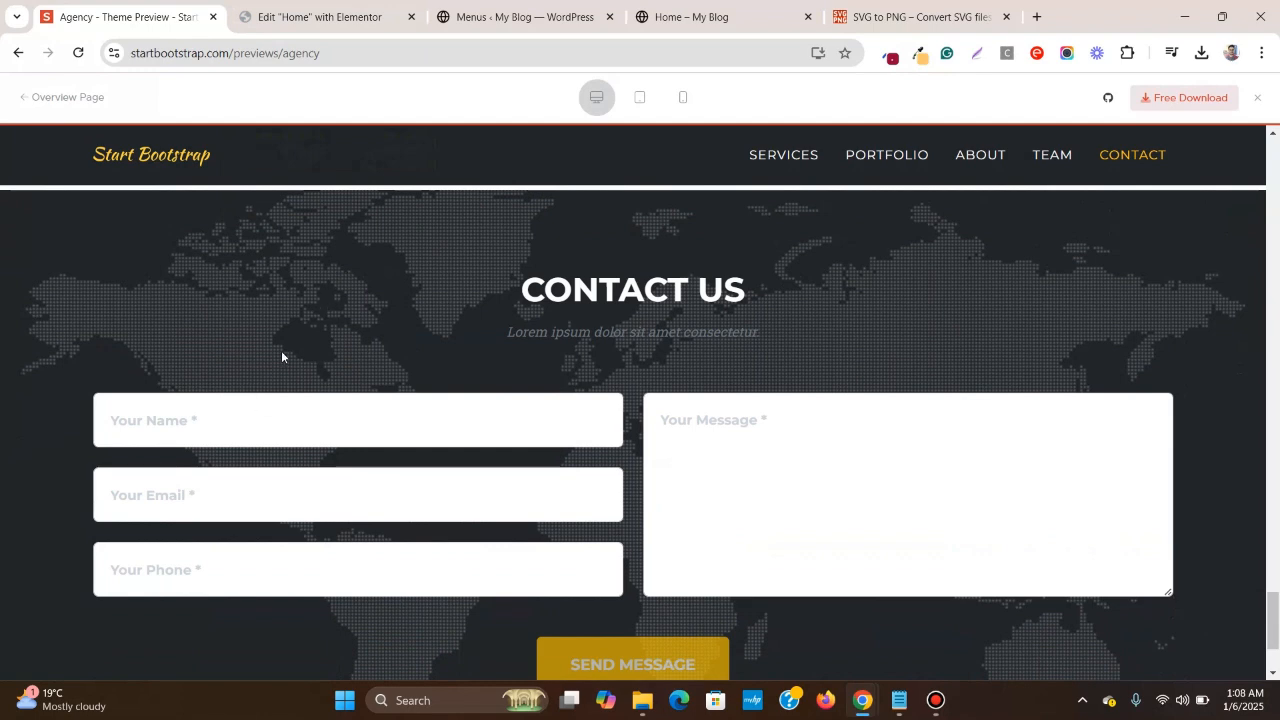
# - Add a Form widget below the Contact Us subtitle in the Elementor editor
pyautogui.click(327, 18)
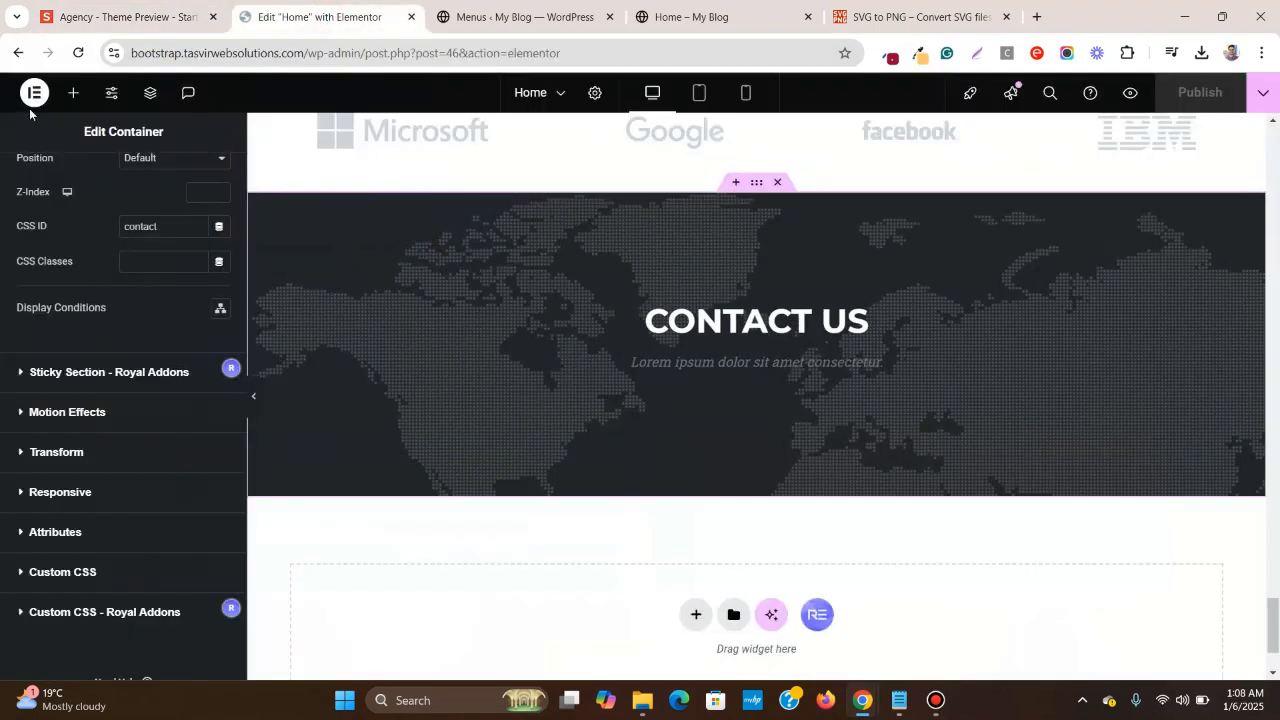
pyautogui.click(74, 93)
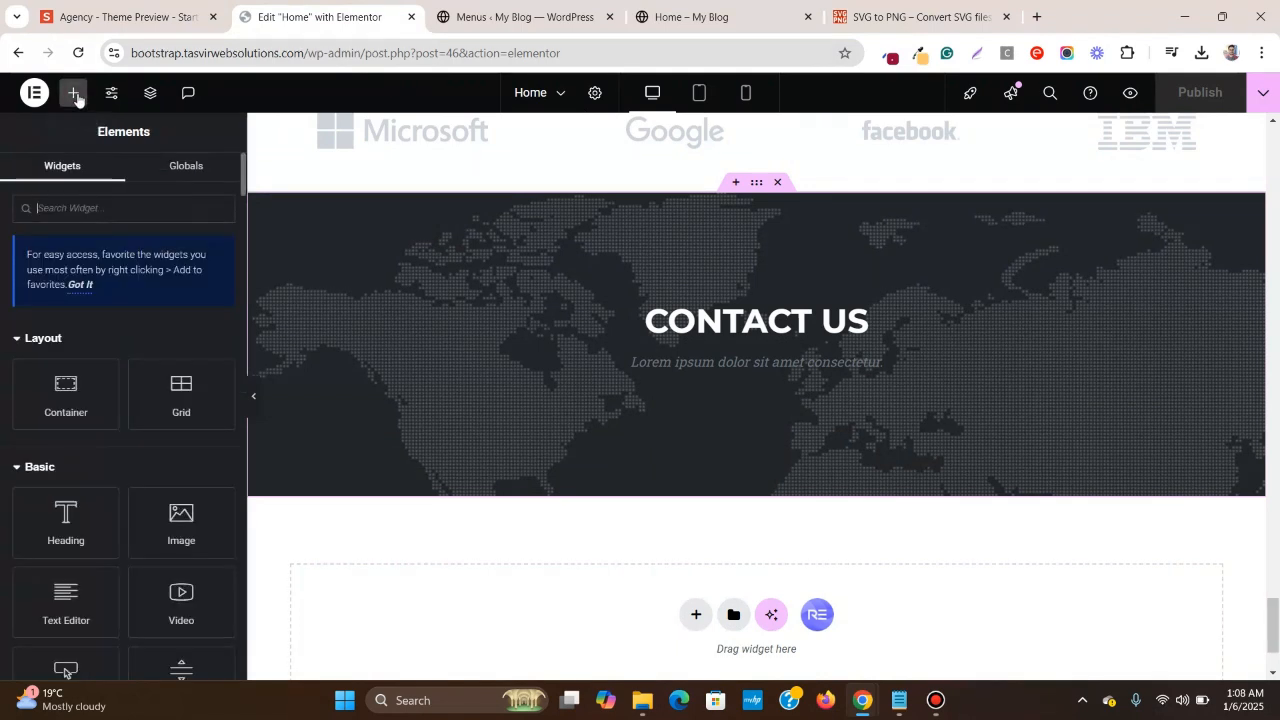
pyautogui.write('form')
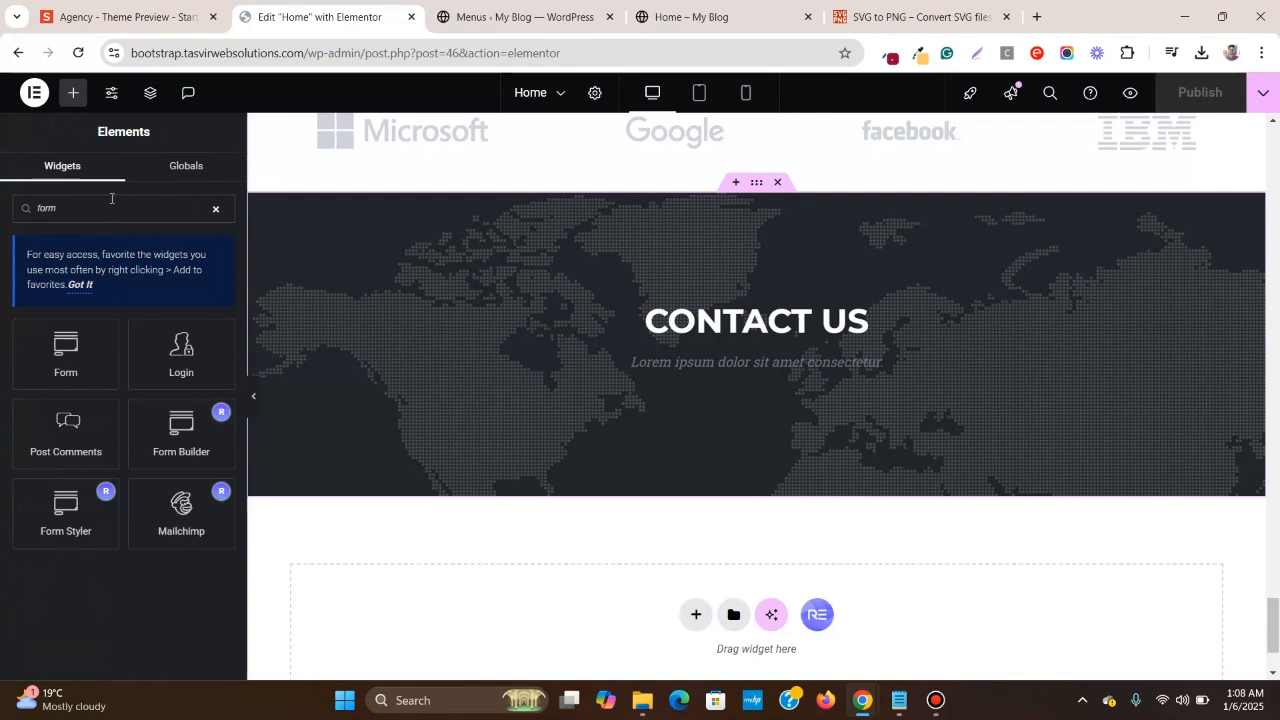
pyautogui.moveTo(47, 365); pyautogui.dragTo(765, 379)
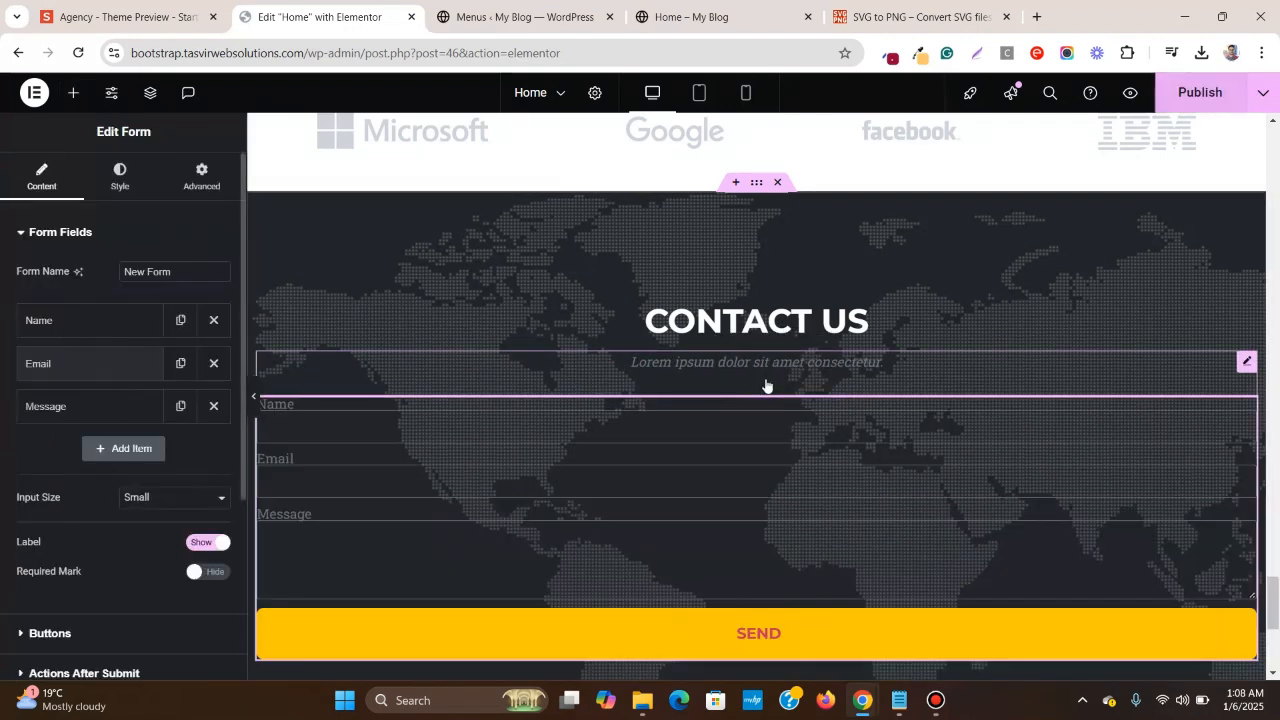
pyautogui.scroll(-1, 539, 360)
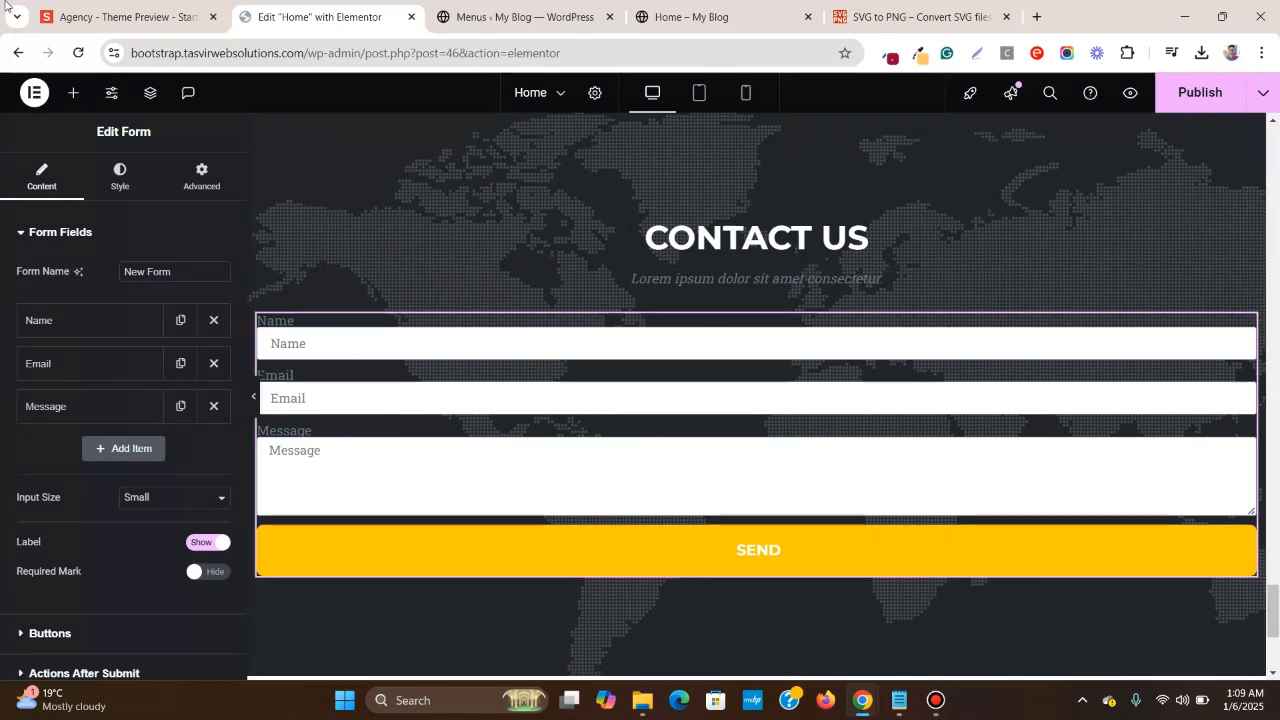
# - Check the form fields in the Agency preview and add a Tel field labelled "Phone" to the form
pyautogui.click(200, 6)
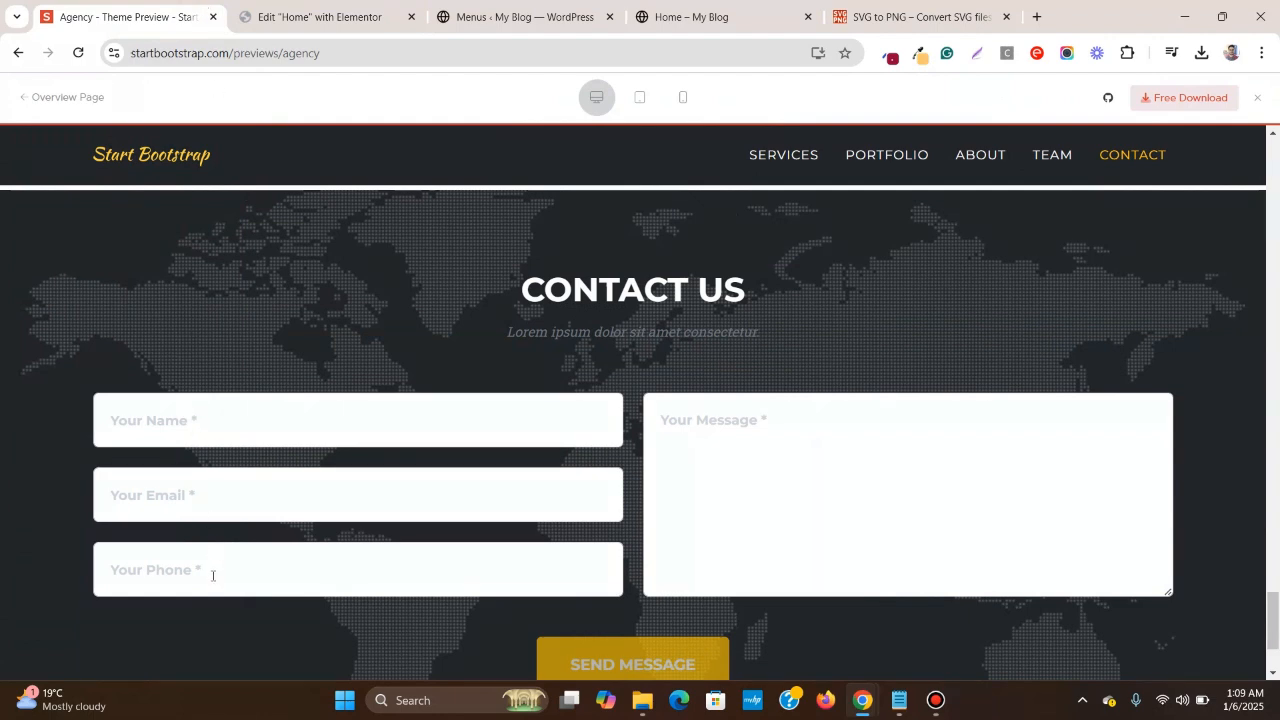
pyautogui.click(310, 16)
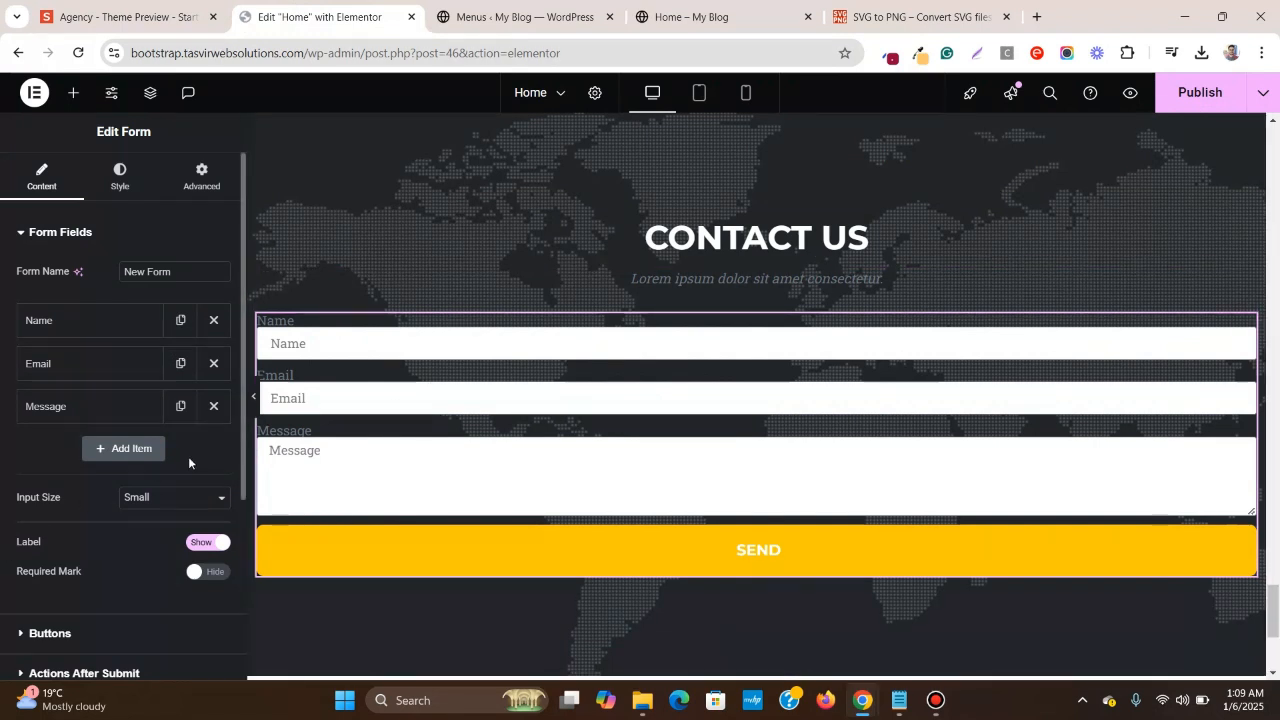
pyautogui.click(133, 451)
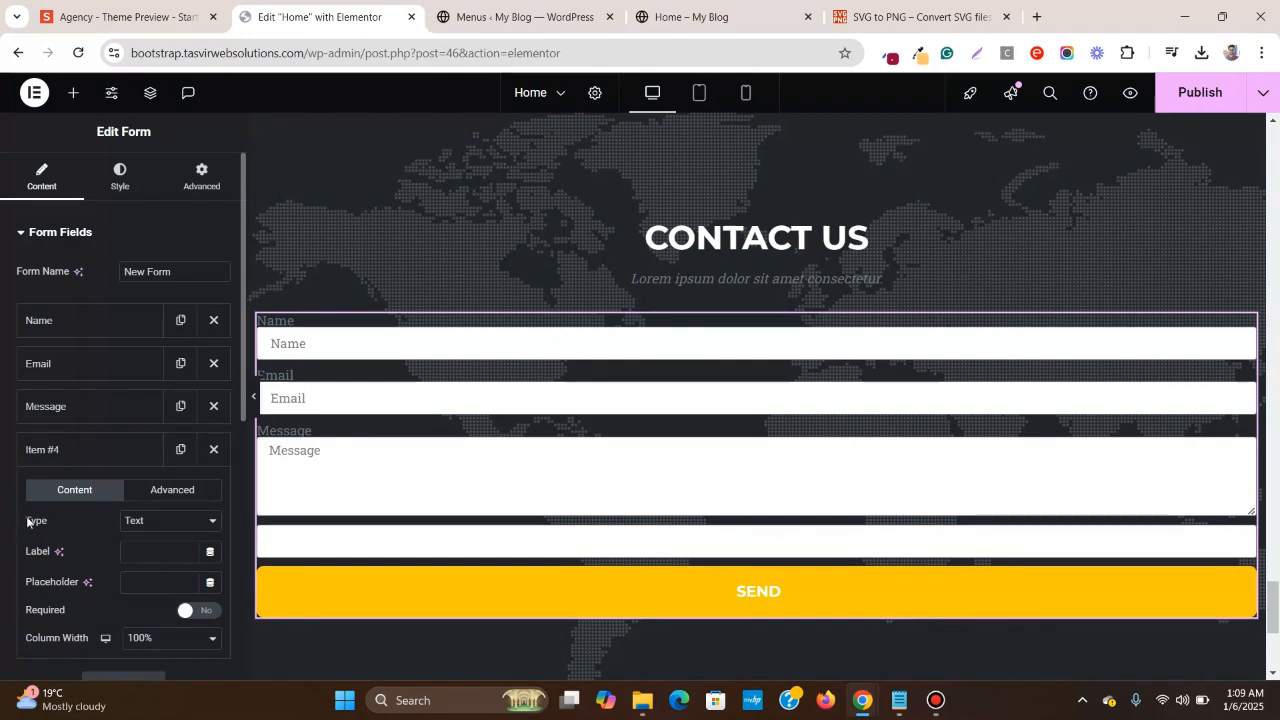
pyautogui.click(181, 529)
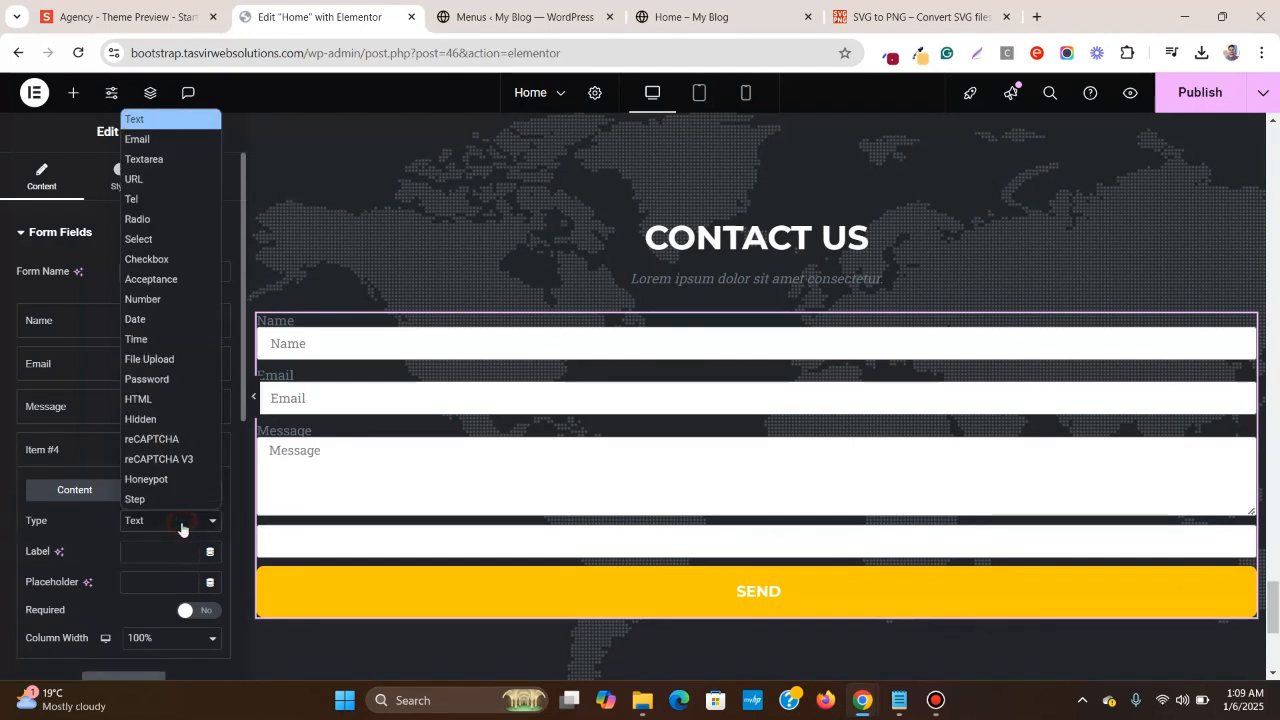
pyautogui.click(176, 199)
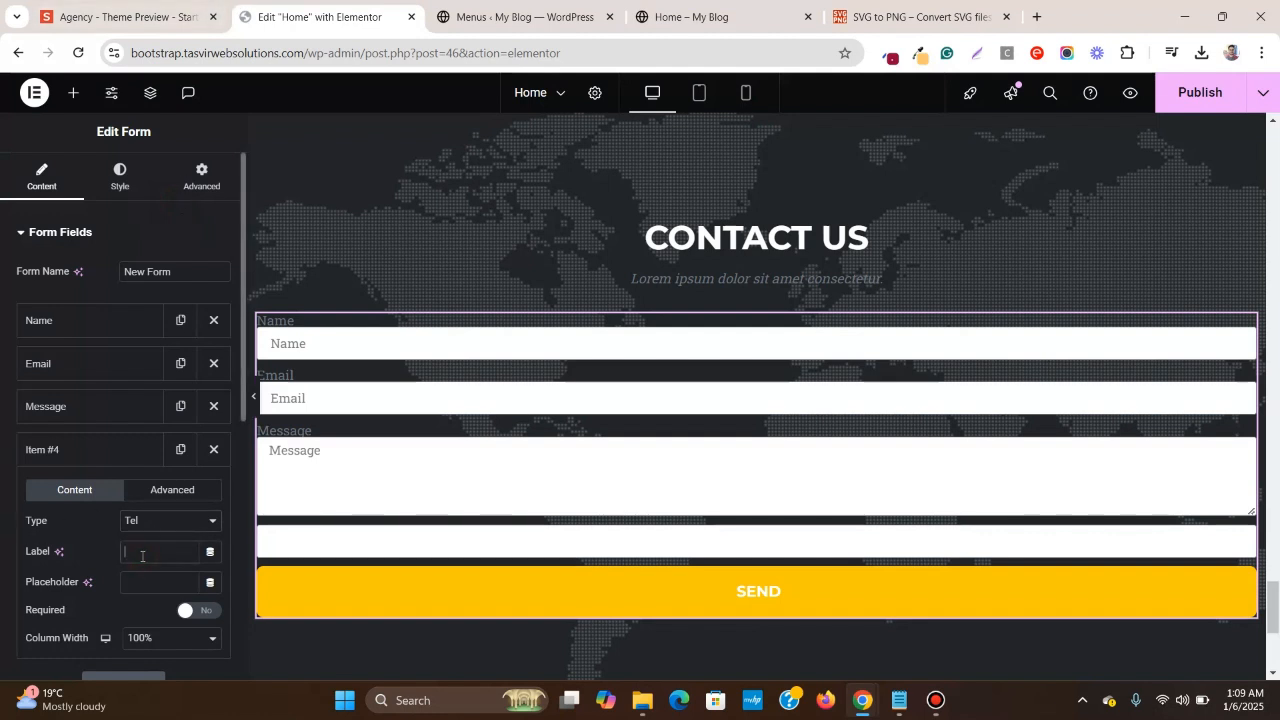
pyautogui.write('Phone')
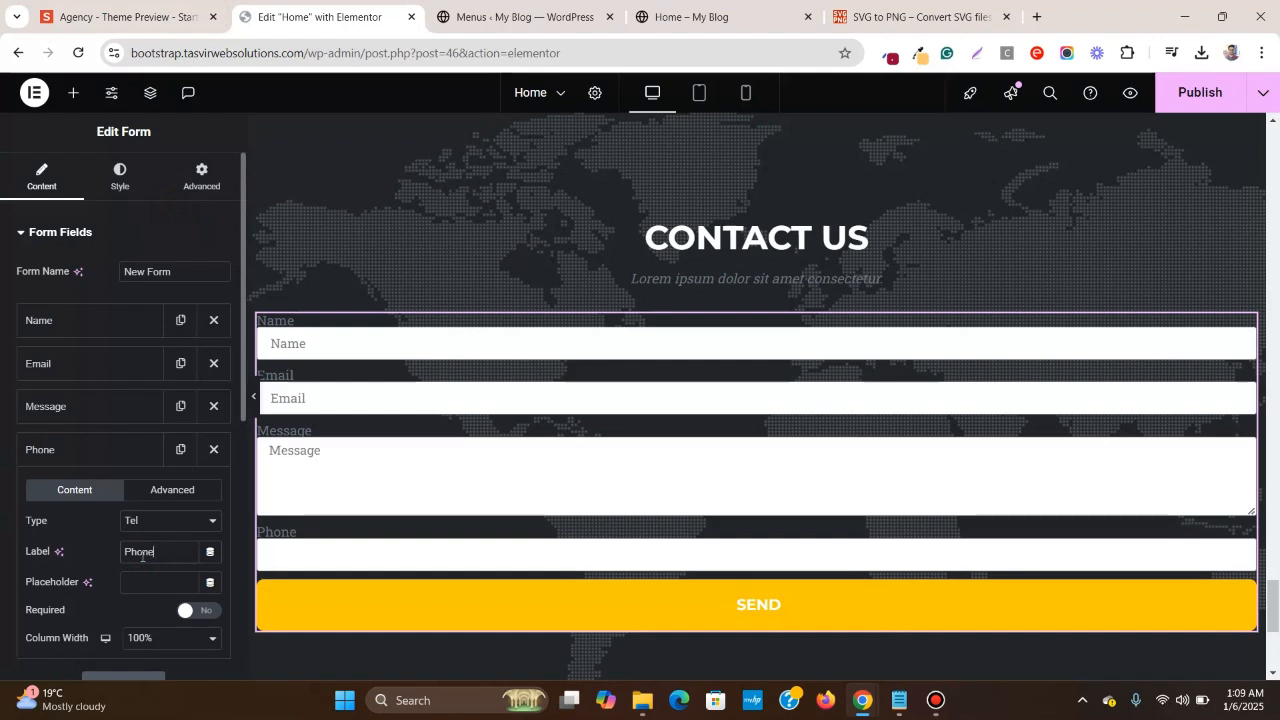
# - Set the Phone field's placeholder to "Phone*", checking the Agency preview's wording, and make the field required
pyautogui.click(97, 5)
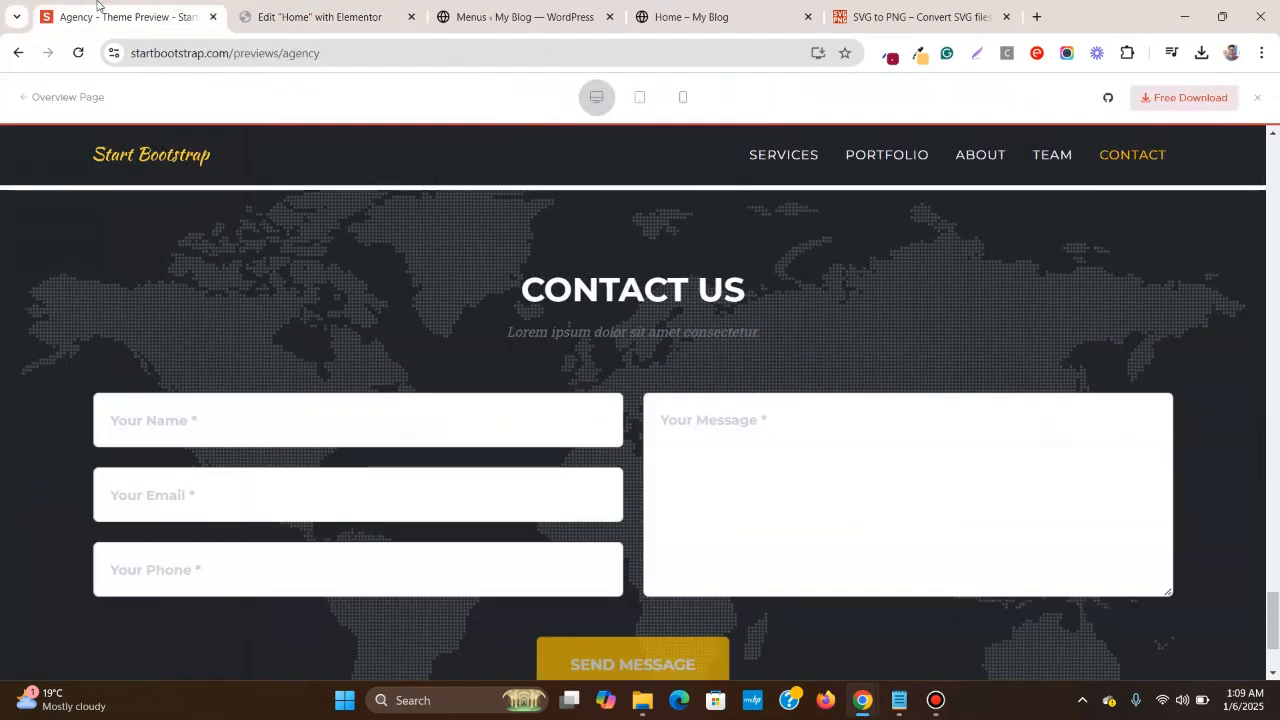
pyautogui.click(245, 8)
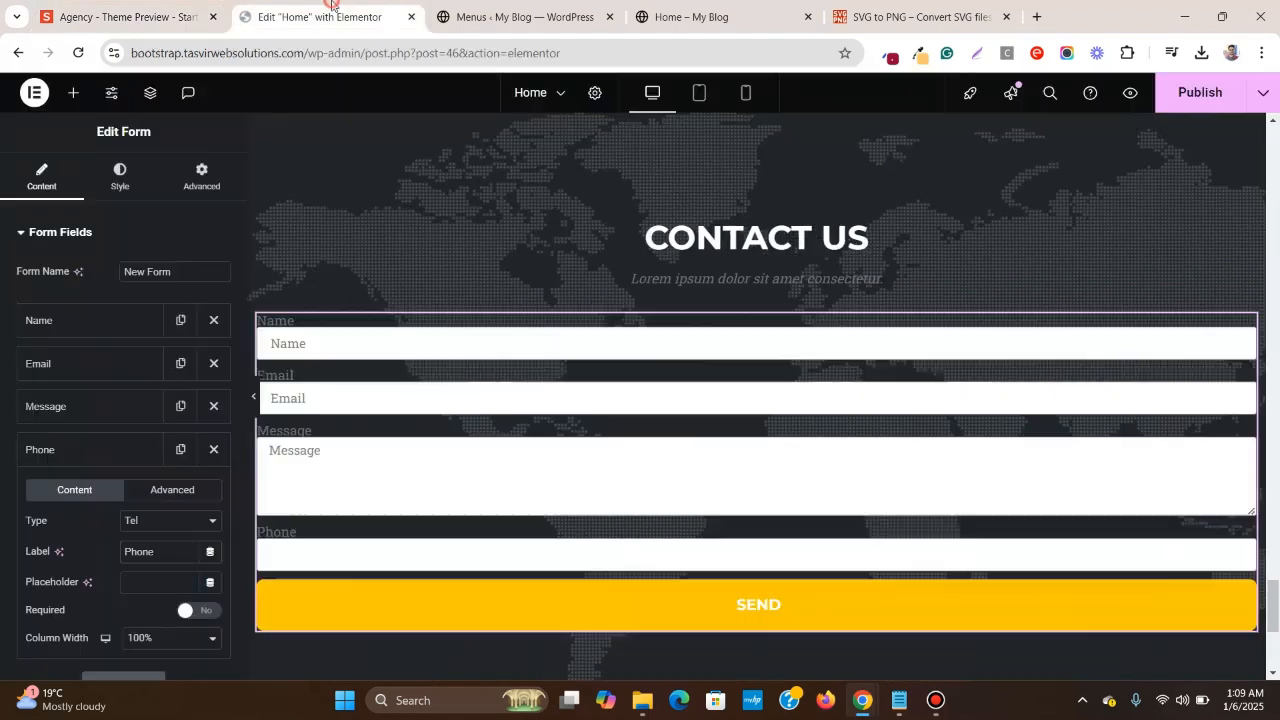
pyautogui.click(161, 585)
pyautogui.write('Phone')
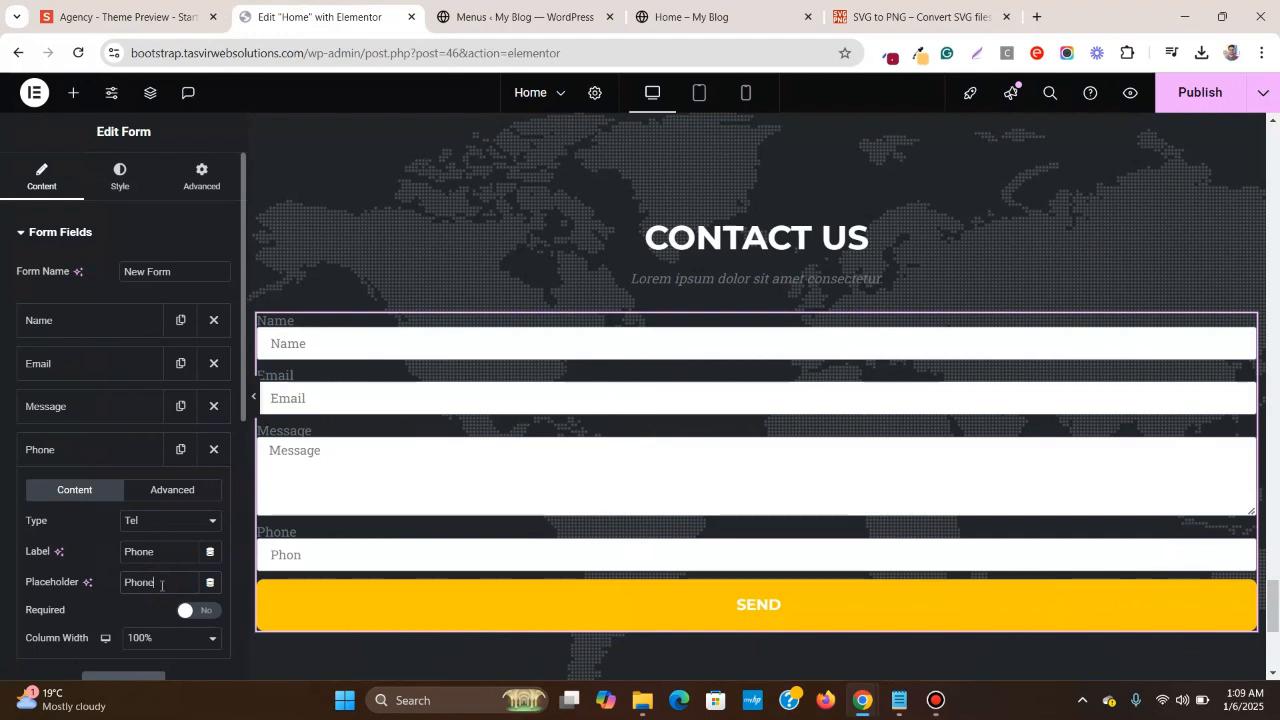
pyautogui.click(141, 5)
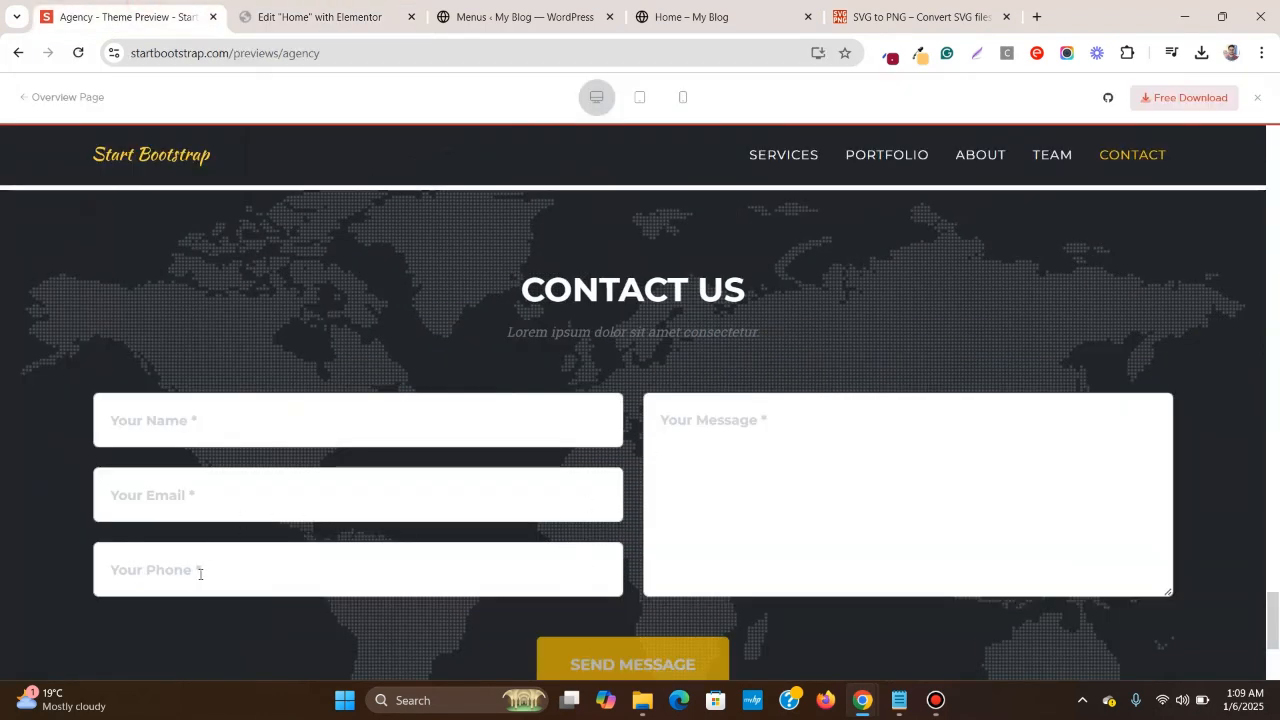
pyautogui.click(300, 14)
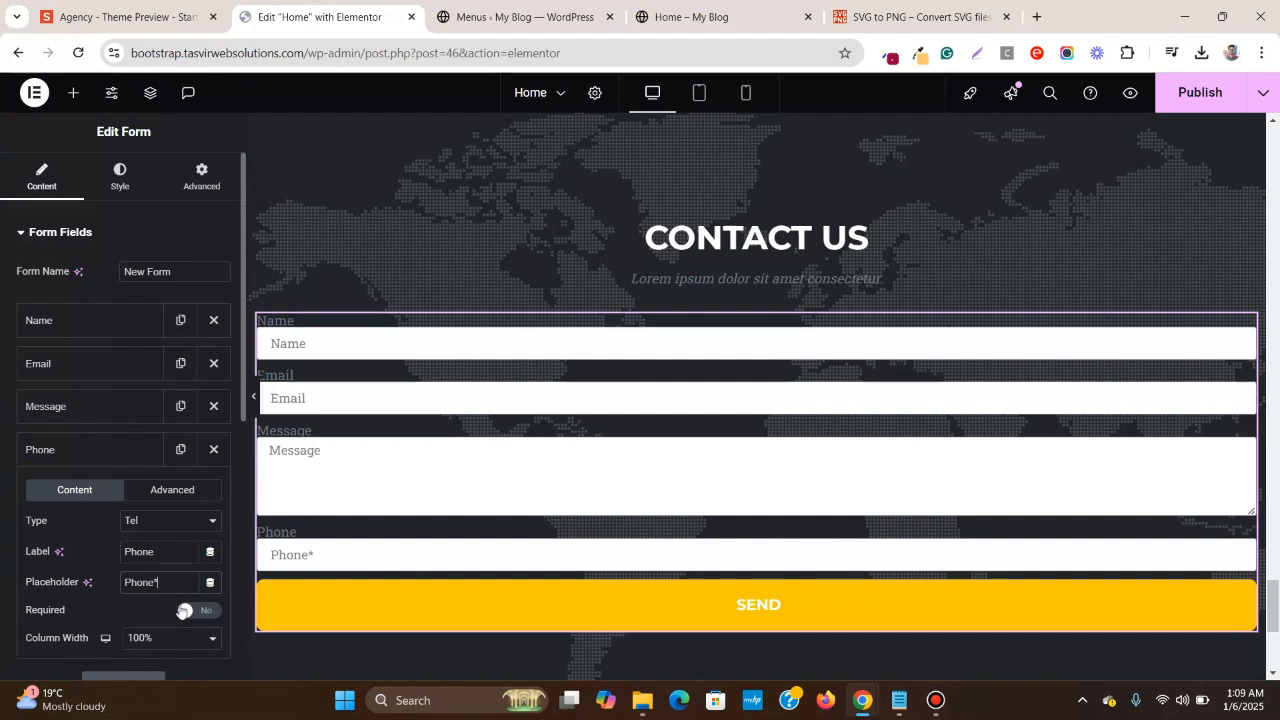
pyautogui.click(214, 616)
# - Change the Name field's placeholder to "Your Name" and compare it with the Agency preview
pyautogui.click(130, 321)
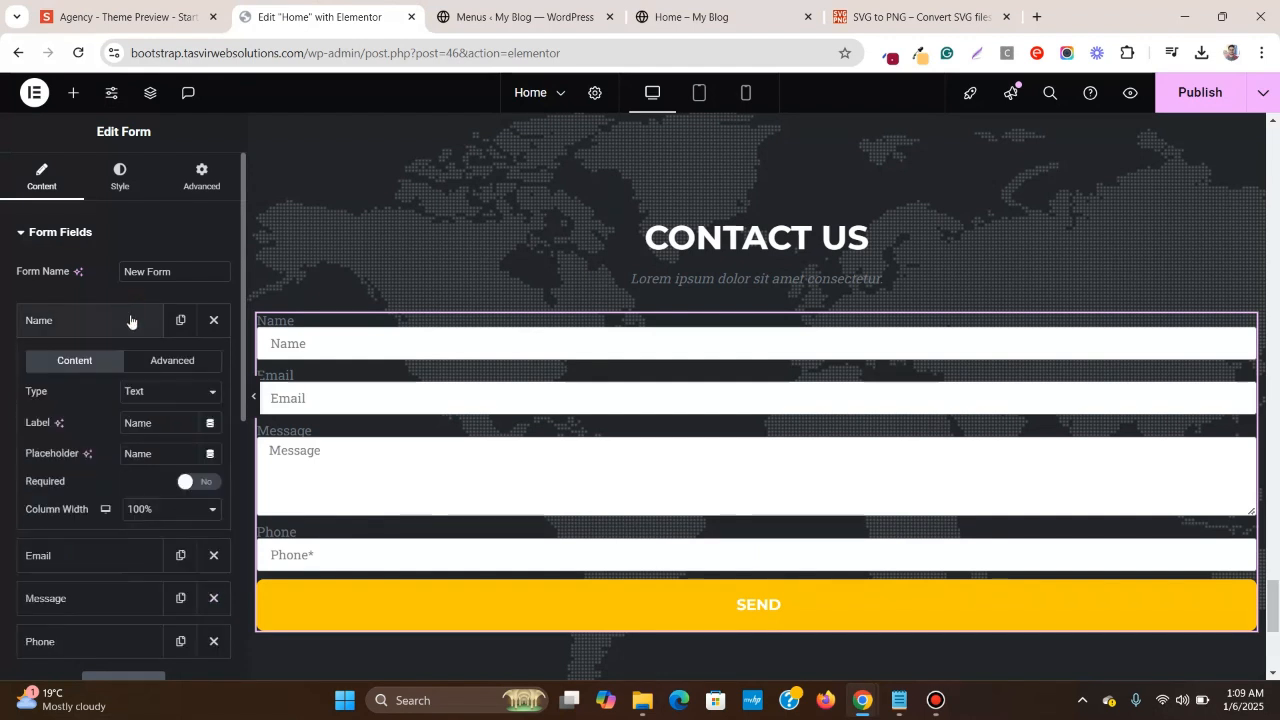
pyautogui.click(120, 456)
pyautogui.write('Yo')
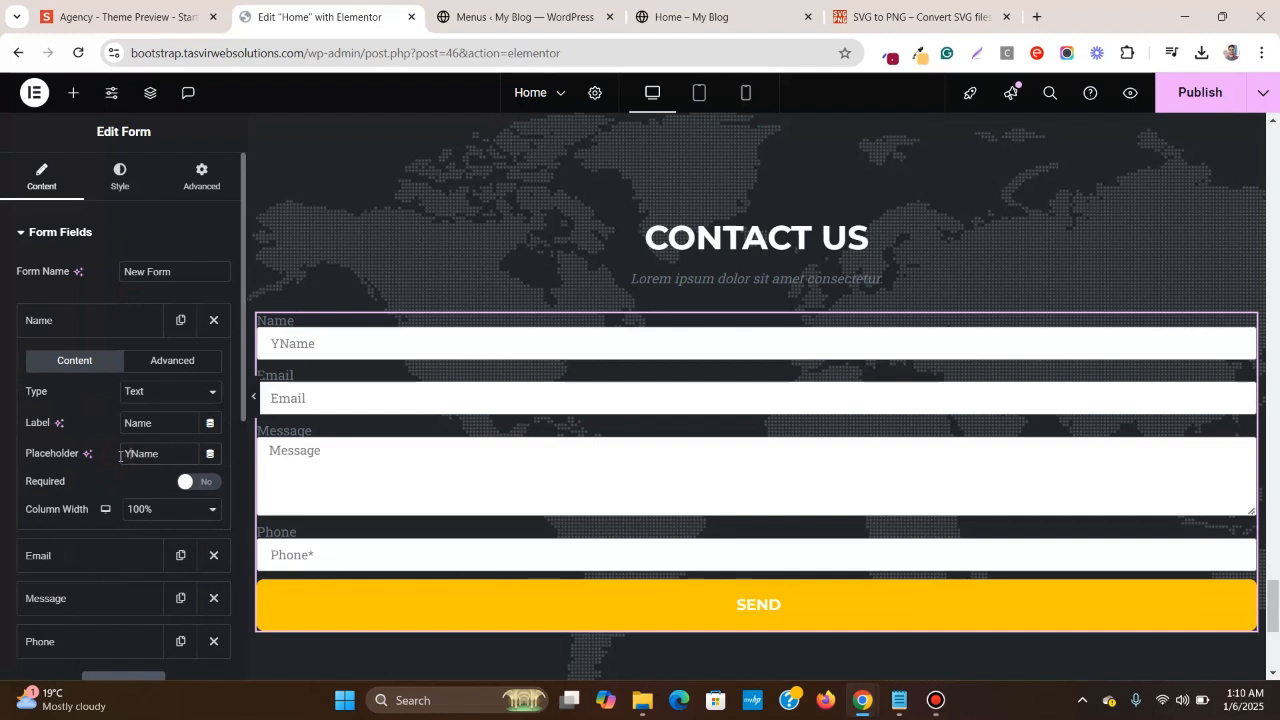
pyautogui.write('ur')
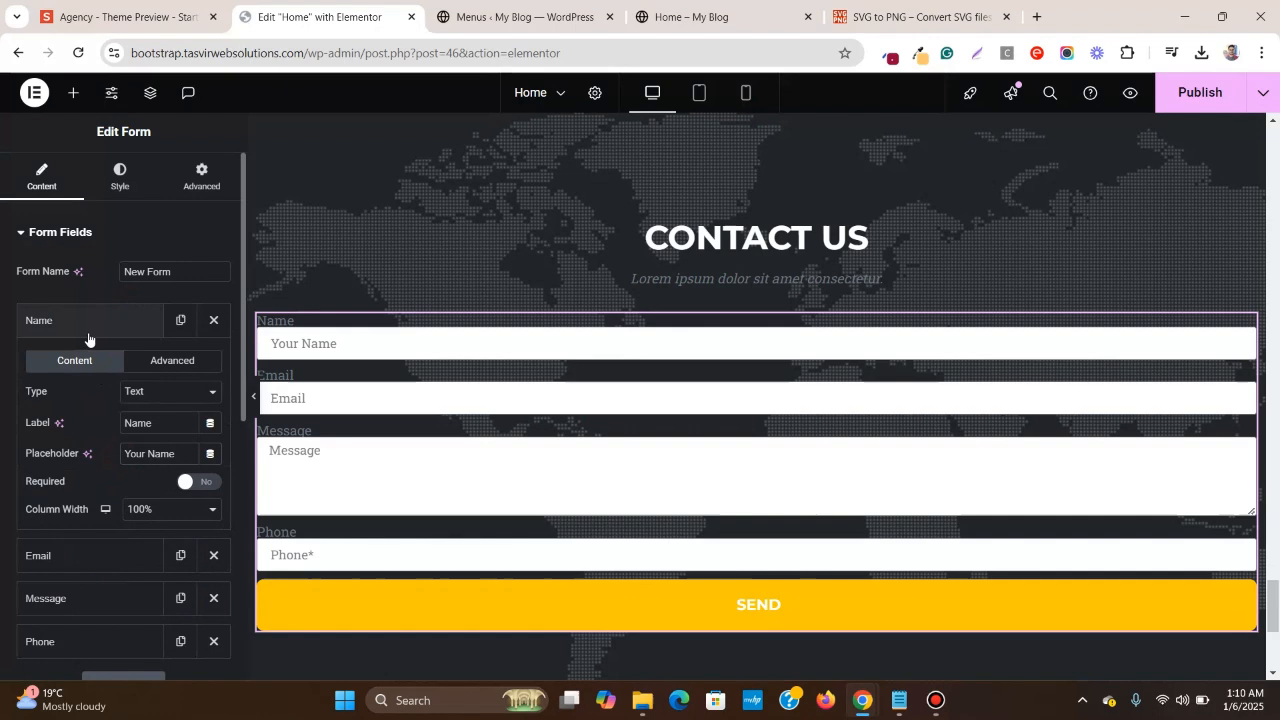
pyautogui.click(110, 12)
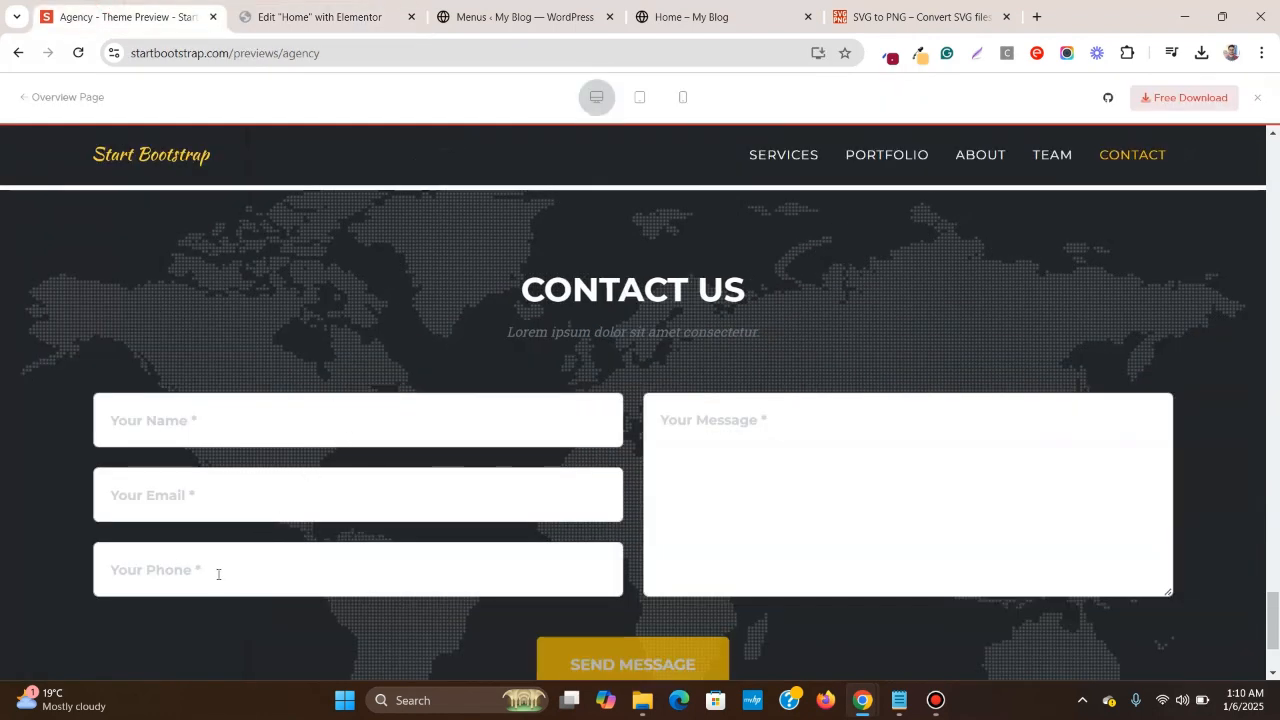
# - In the Elementor form, make the Name field required with placeholder "Your Name*" and set the Email placeholder to "Email*"
pyautogui.click(354, 12)
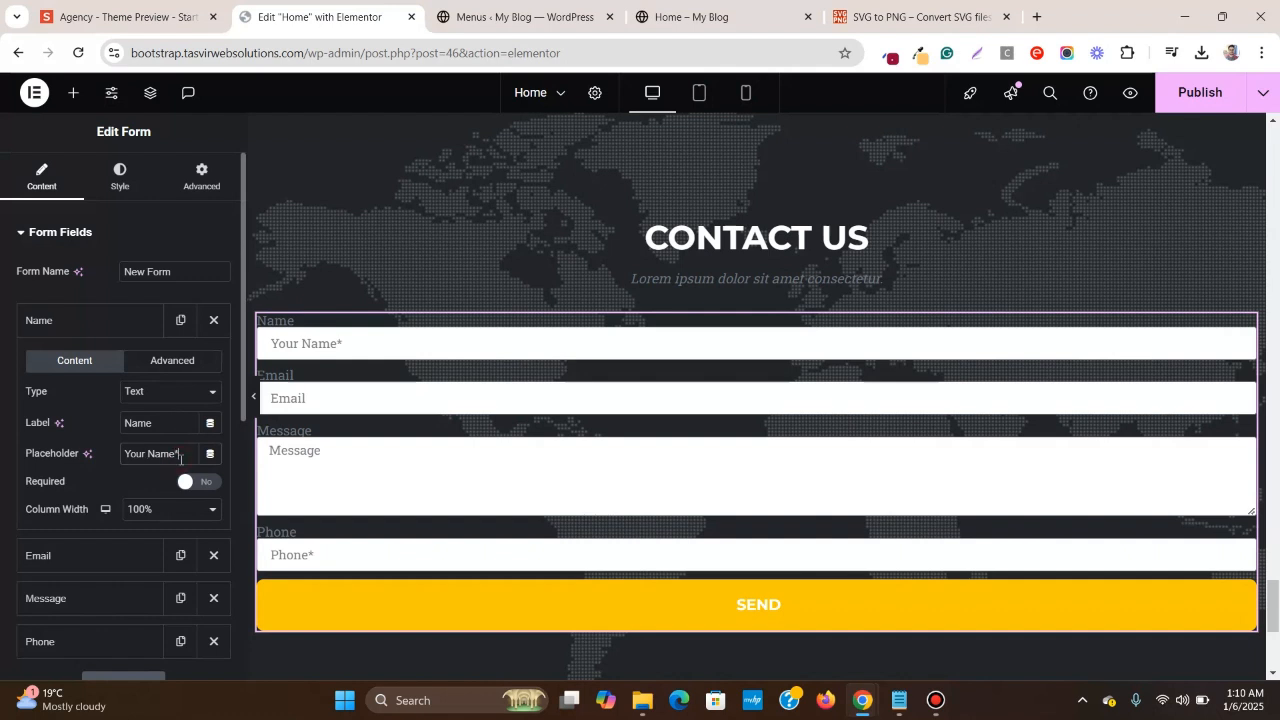
pyautogui.click(202, 484)
pyautogui.click(52, 330)
pyautogui.click(73, 379)
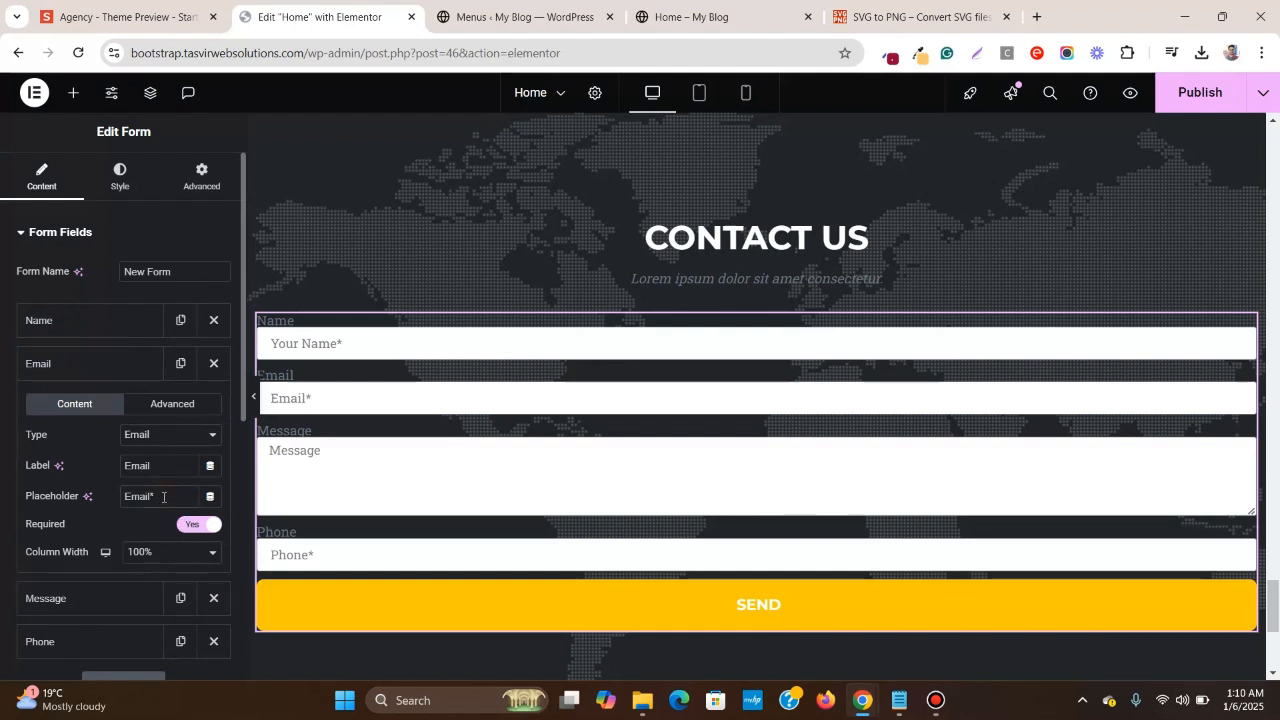
pyautogui.click(137, 375)
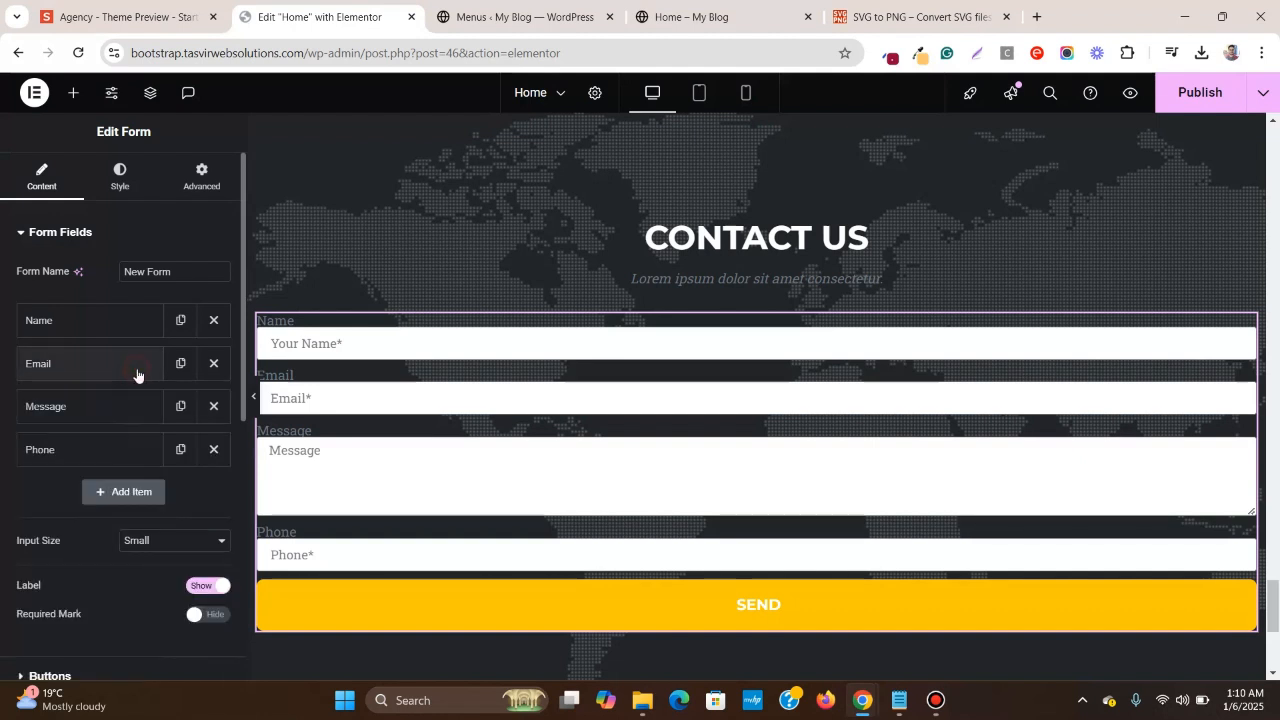
# - Move the Phone field above the Message field in the form and compare the field order with the Agency preview
pyautogui.click(80, 420)
pyautogui.click(80, 420)
pyautogui.moveTo(77, 449); pyautogui.dragTo(75, 396)
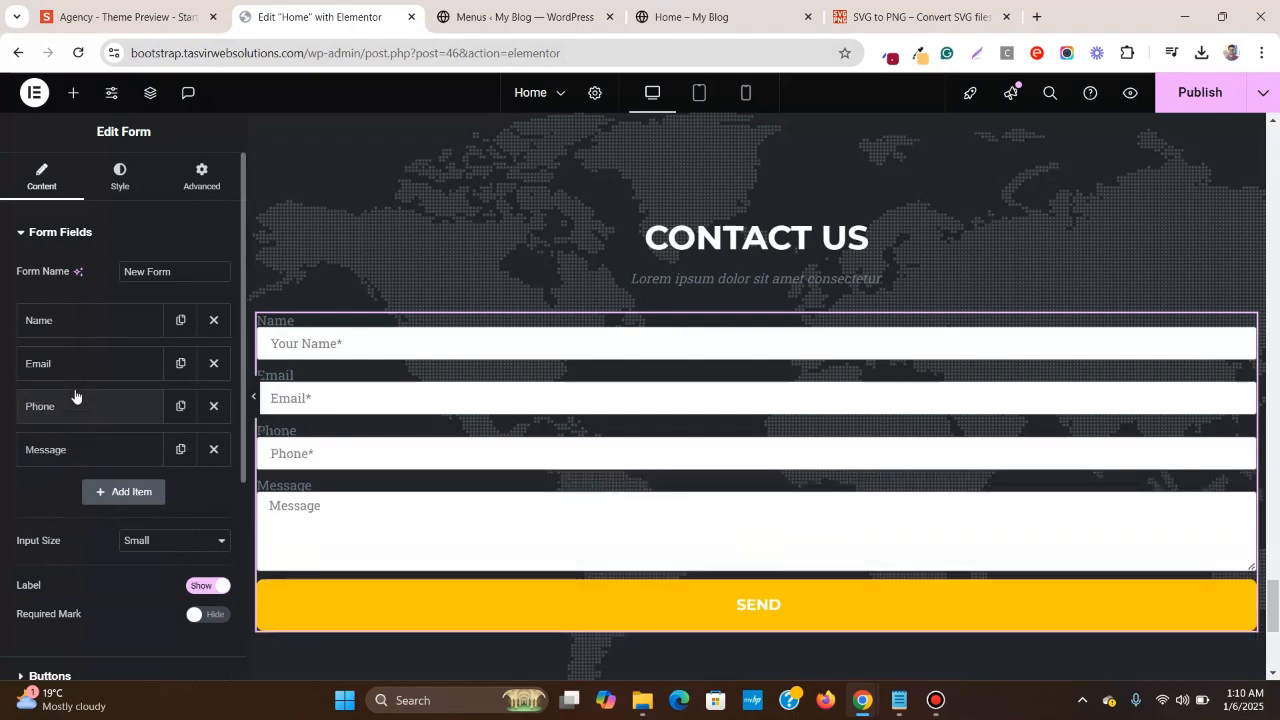
pyautogui.click(130, 16)
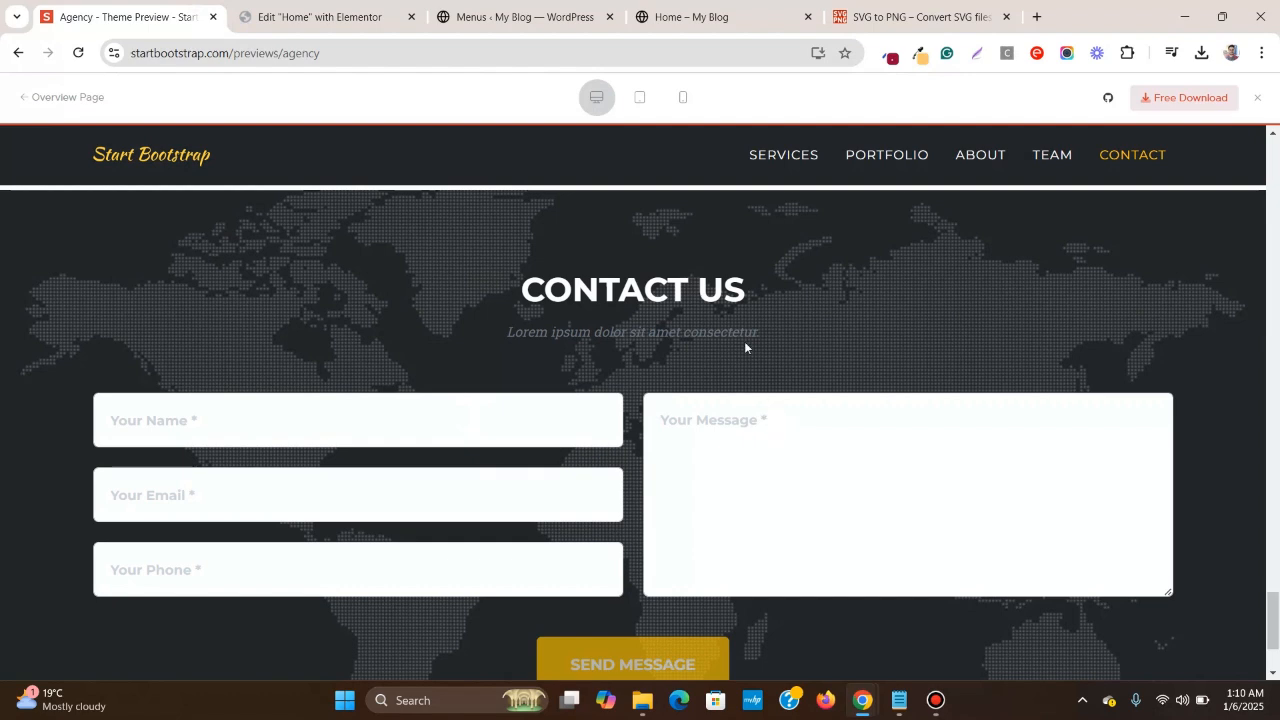
pyautogui.click(355, 12)
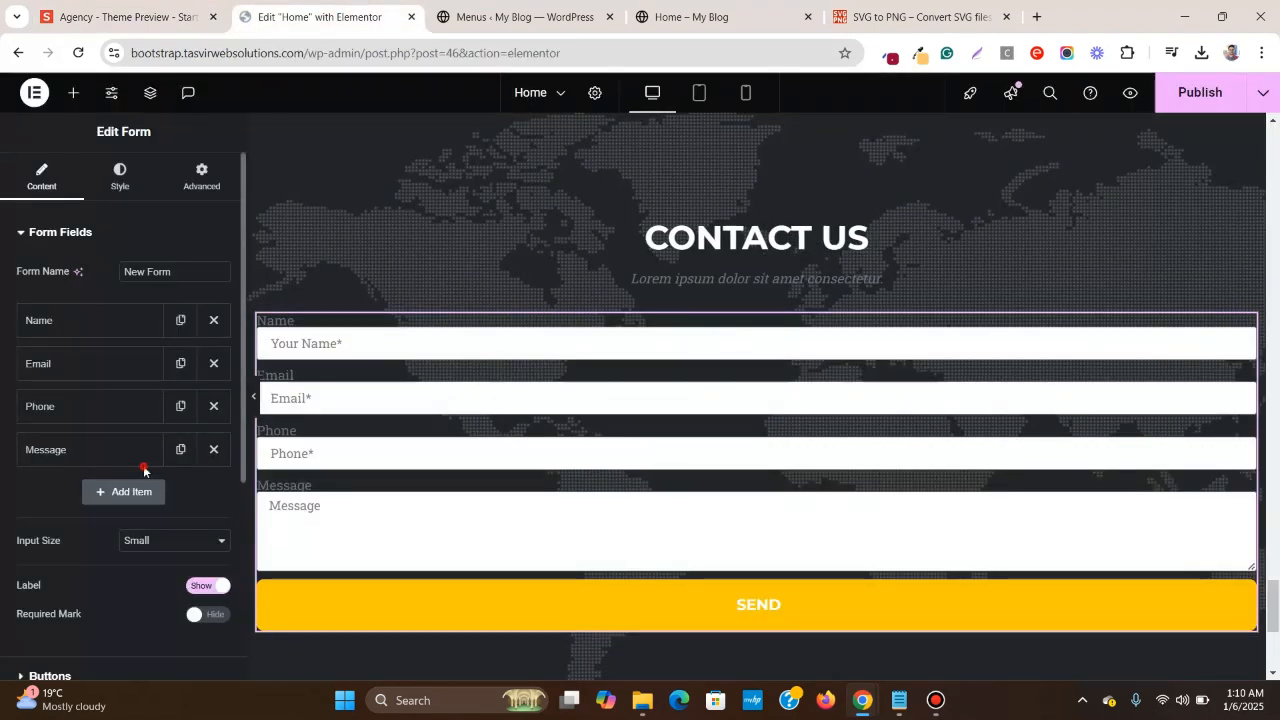
# - Set the Message field's placeholder to "Your Message*", checking its wording in the Agency preview
pyautogui.click(143, 462)
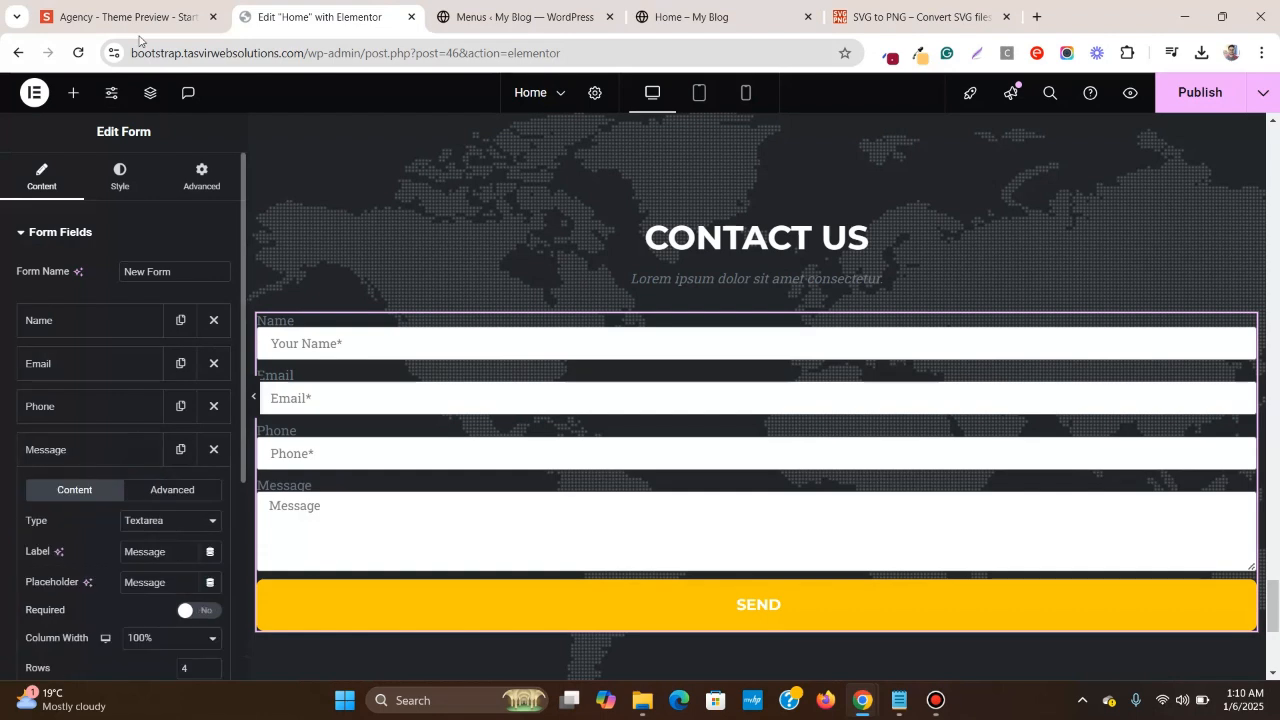
pyautogui.click(138, 18)
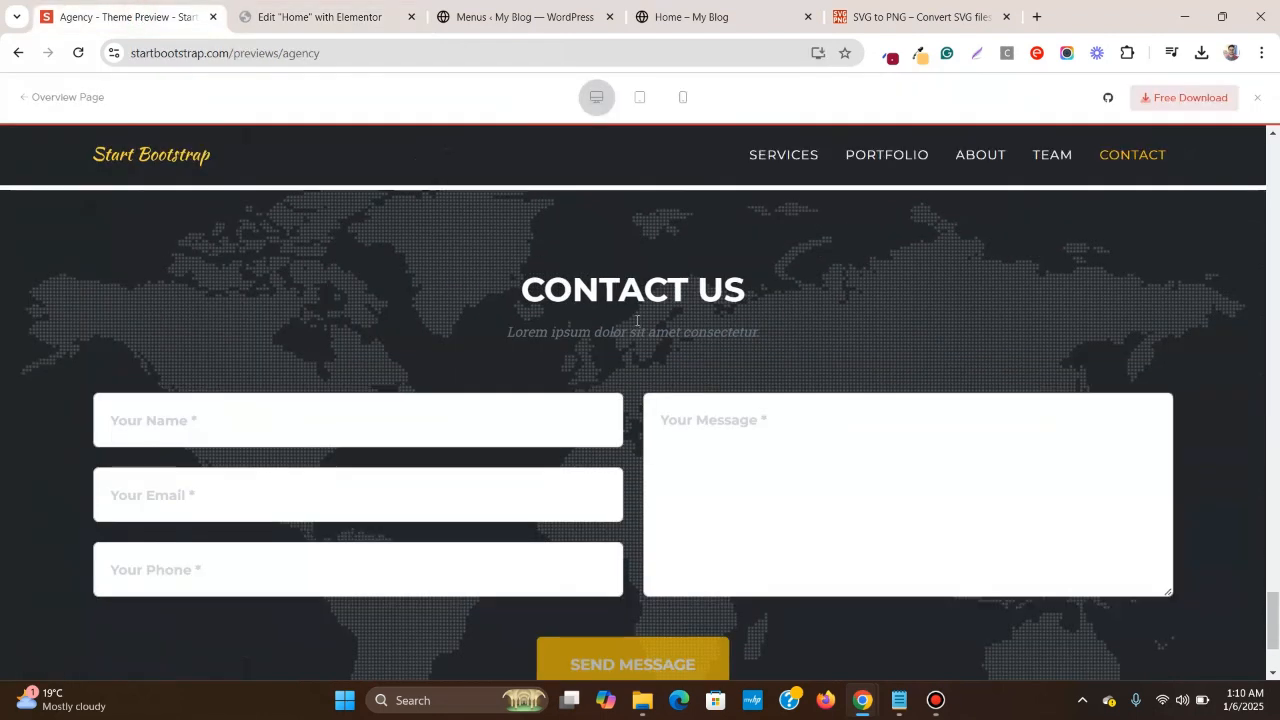
pyautogui.click(365, 14)
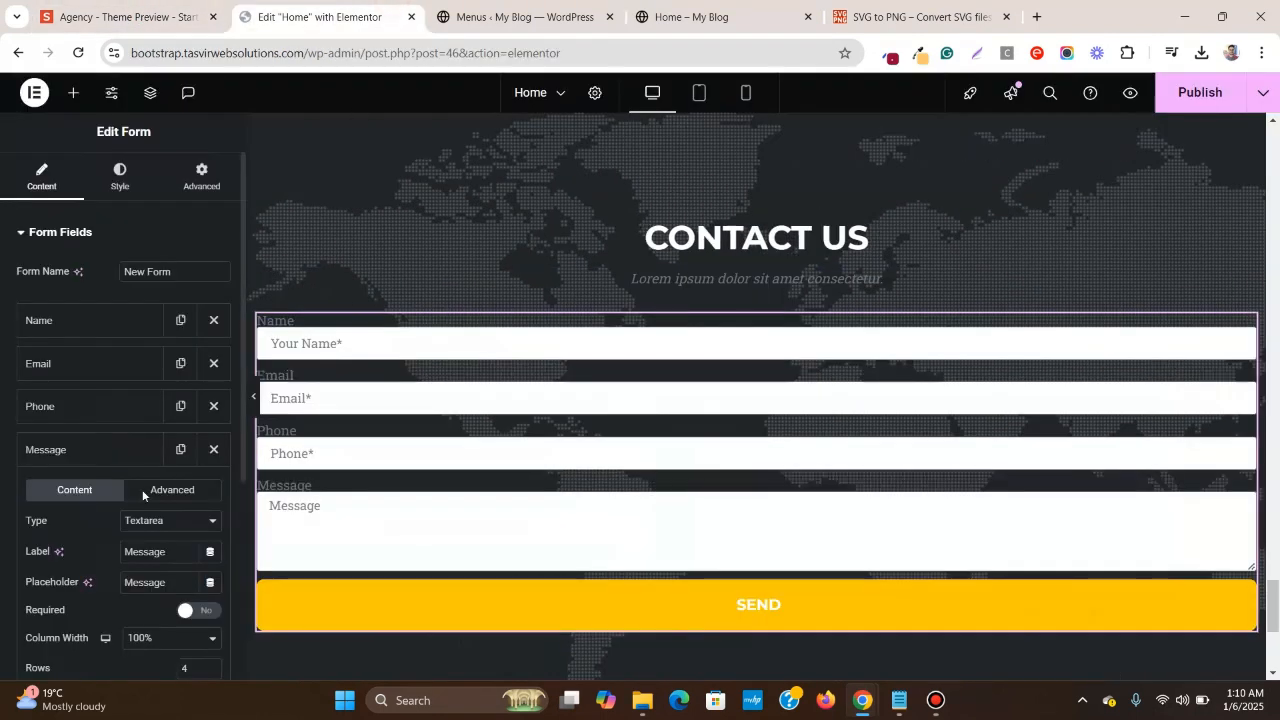
pyautogui.click(124, 582)
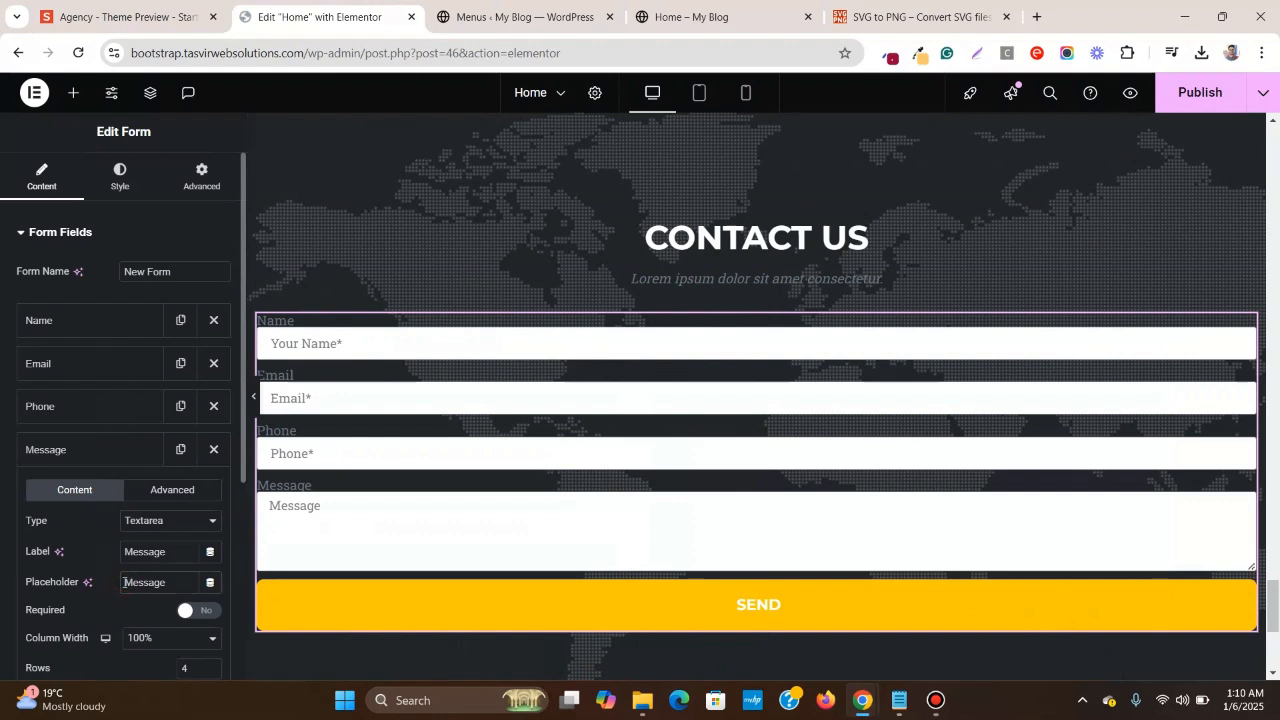
pyautogui.write('Your')
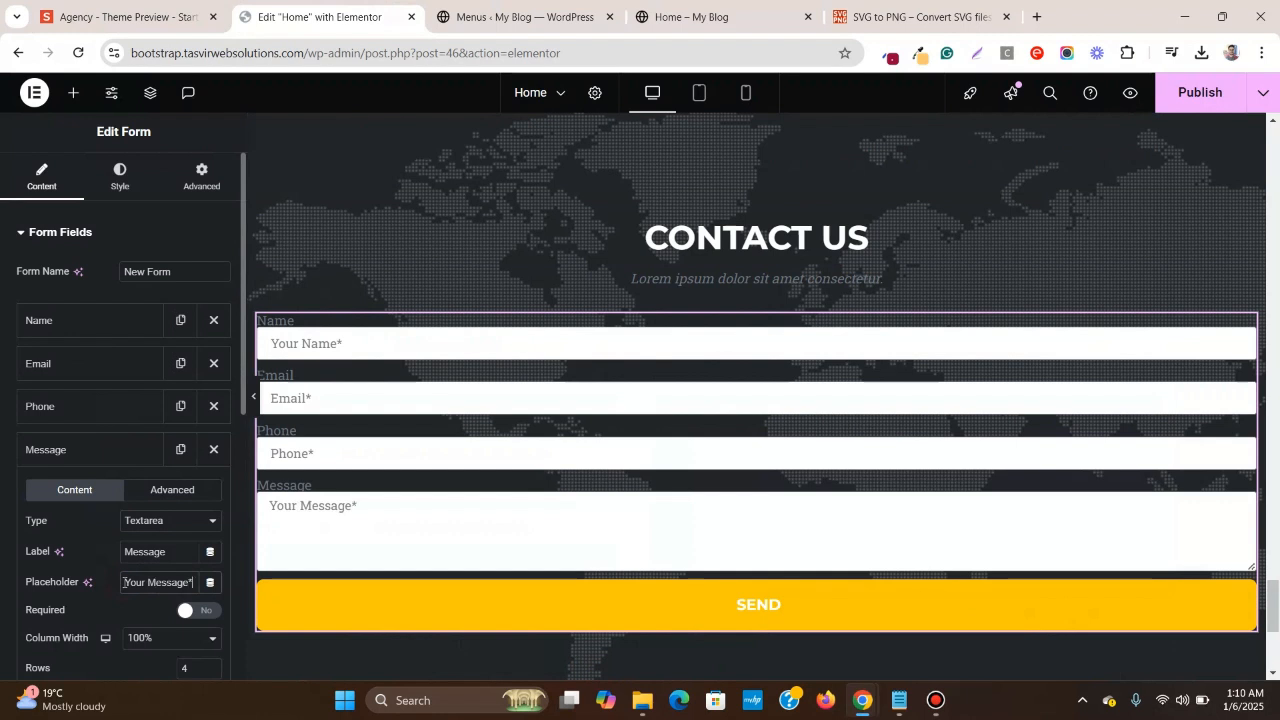
# - Copy the word "Your" from the Message placeholder and insert it into the Email placeholder to make "Your Email*"
pyautogui.click(86, 368)
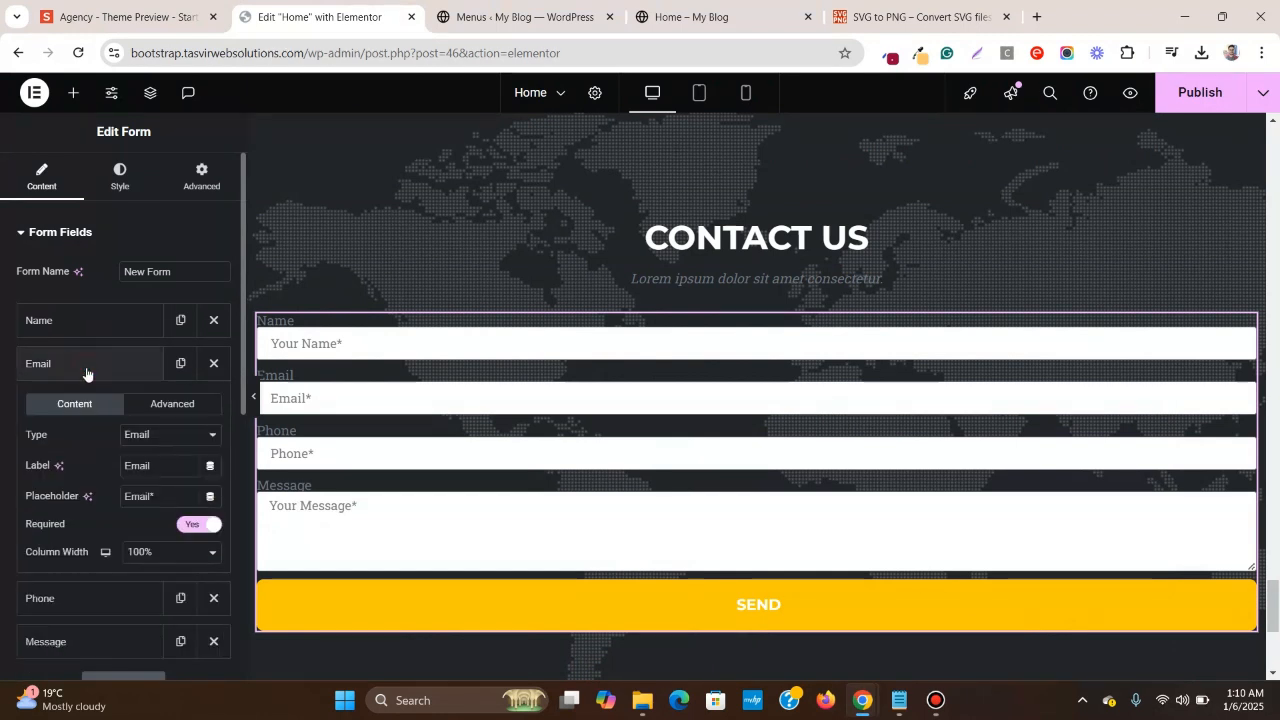
pyautogui.click(86, 368)
pyautogui.click(91, 452)
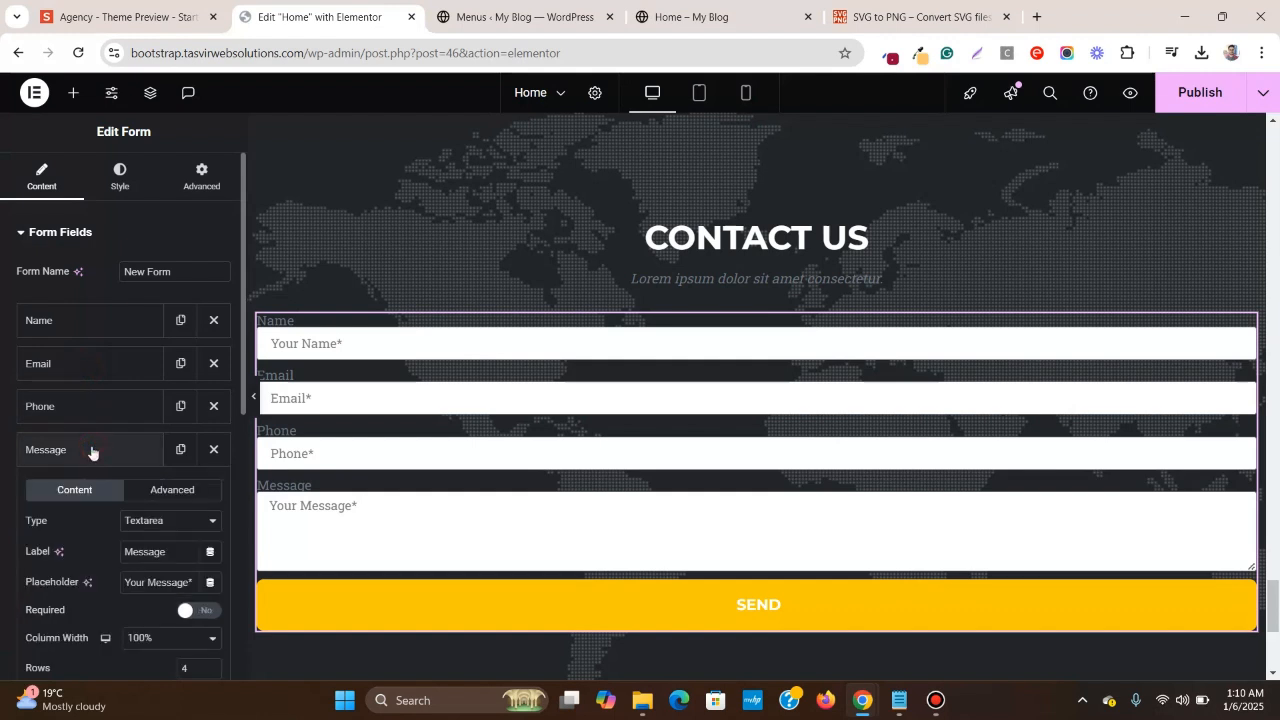
pyautogui.moveTo(149, 587); pyautogui.dragTo(116, 593)
pyautogui.rightClick(131, 581)
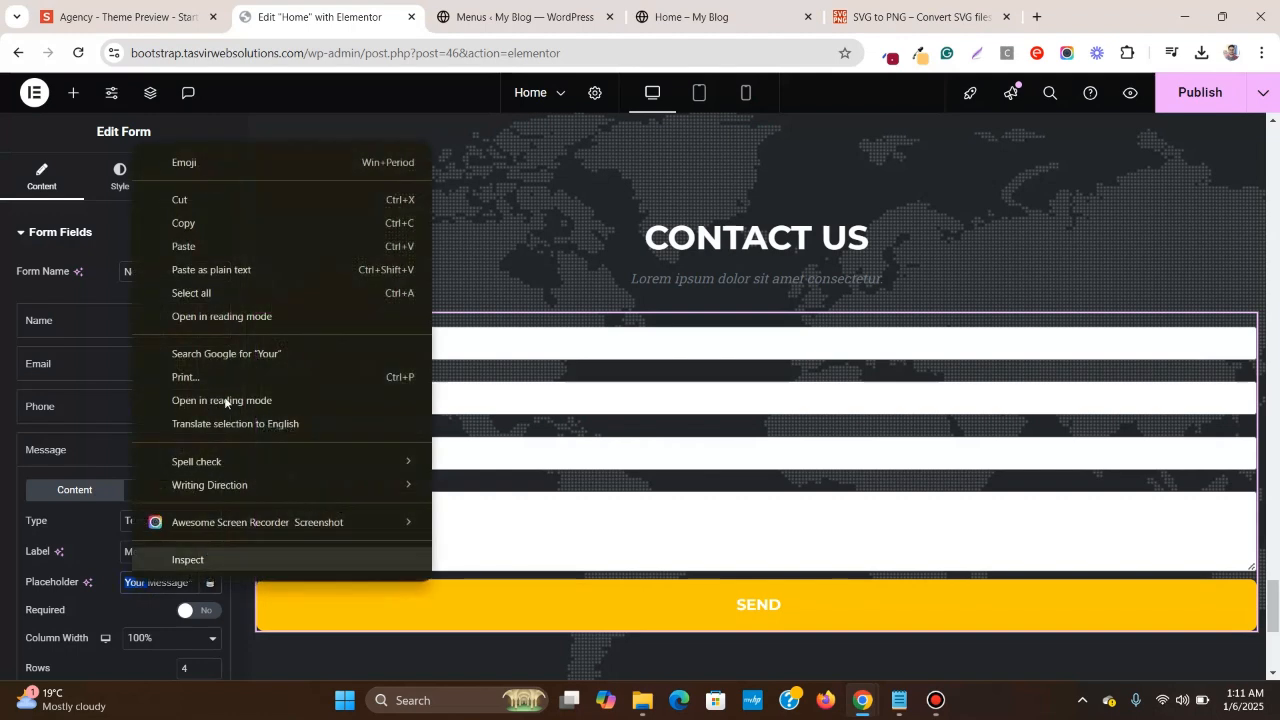
pyautogui.click(206, 226)
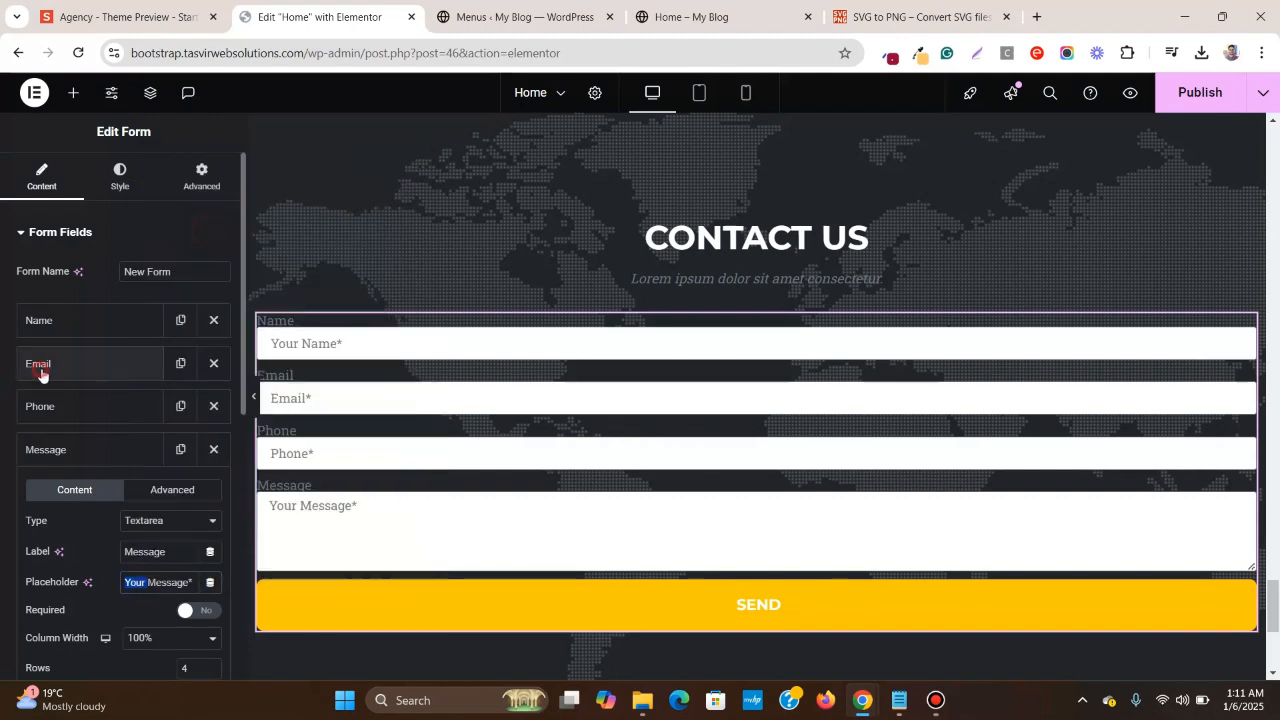
pyautogui.click(117, 363)
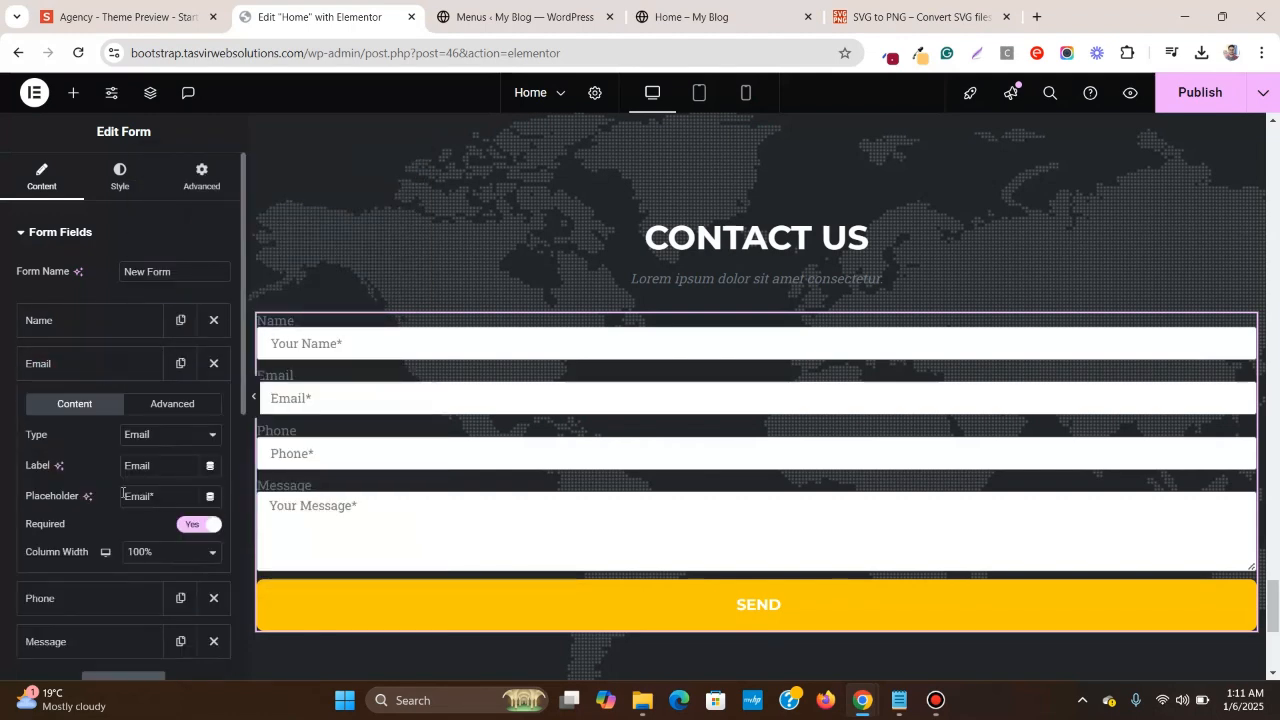
pyautogui.hotkey('ctrl', 'v')
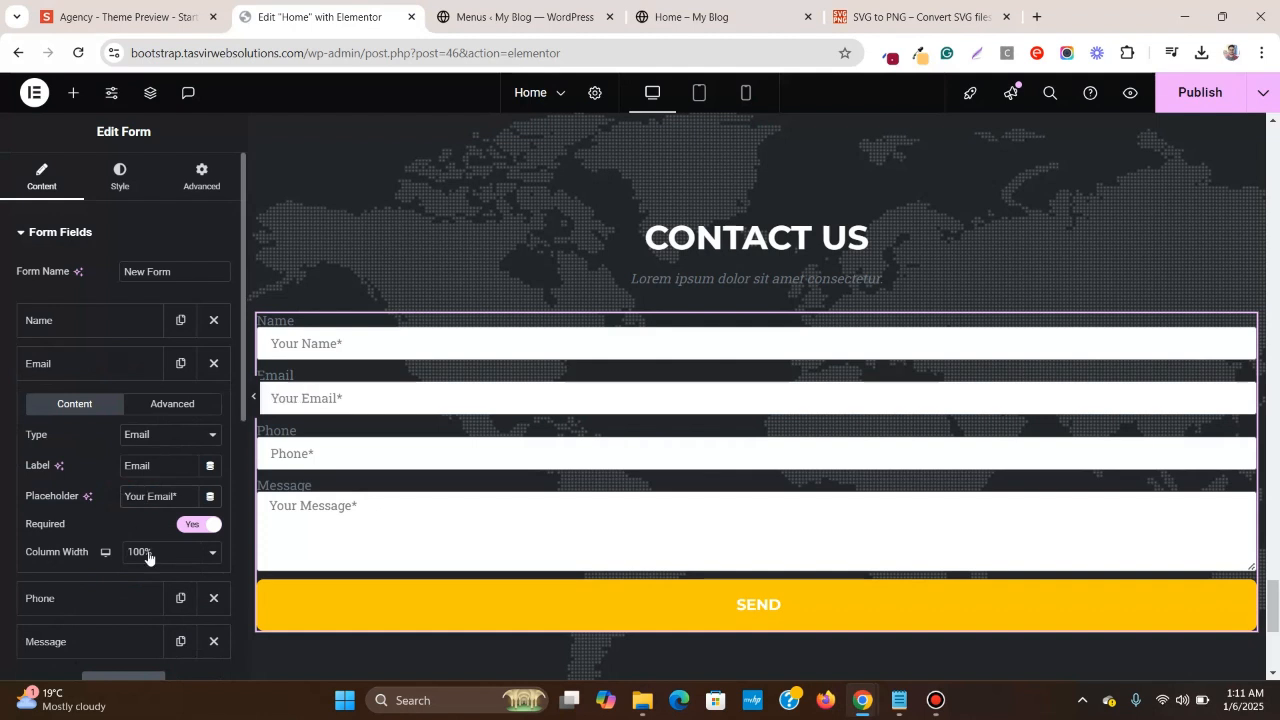
pyautogui.click(108, 373)
# - Paste the copied word at the start of the Phone field's placeholder to make "Your Phone*"
pyautogui.click(106, 404)
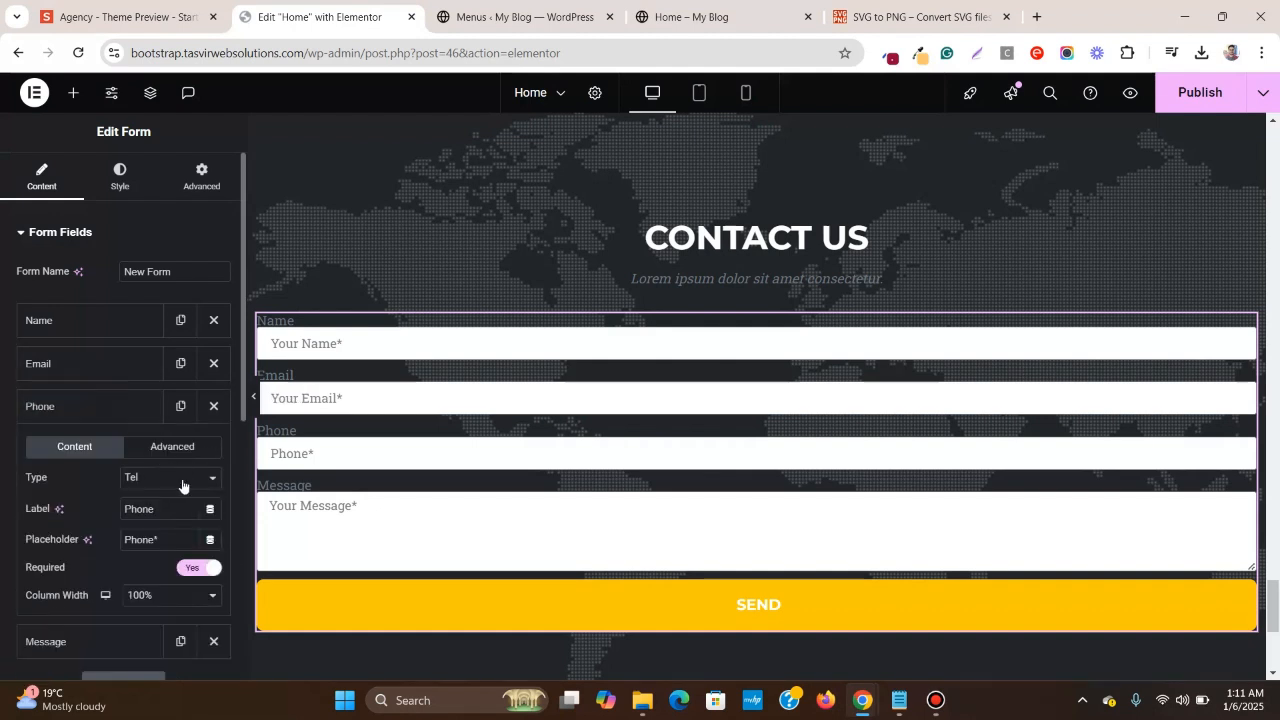
pyautogui.click(126, 540)
pyautogui.hotkey('ctrl', 'v')
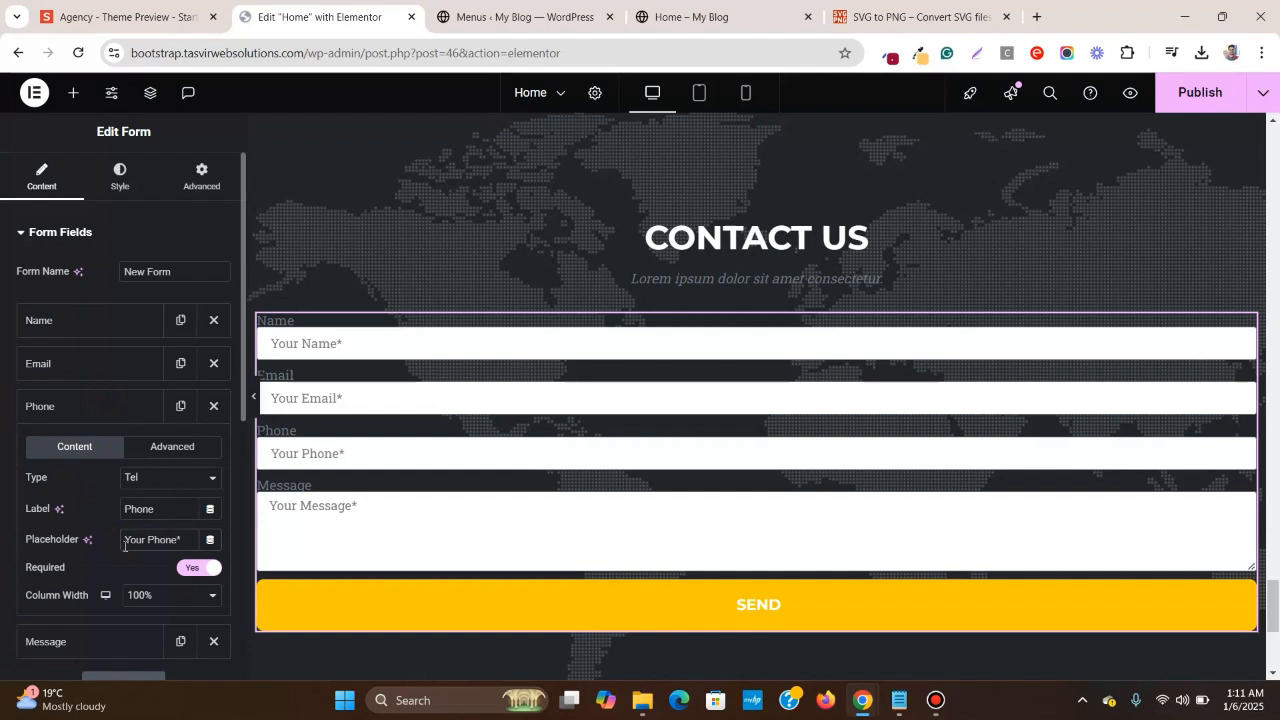
pyautogui.click(70, 415)
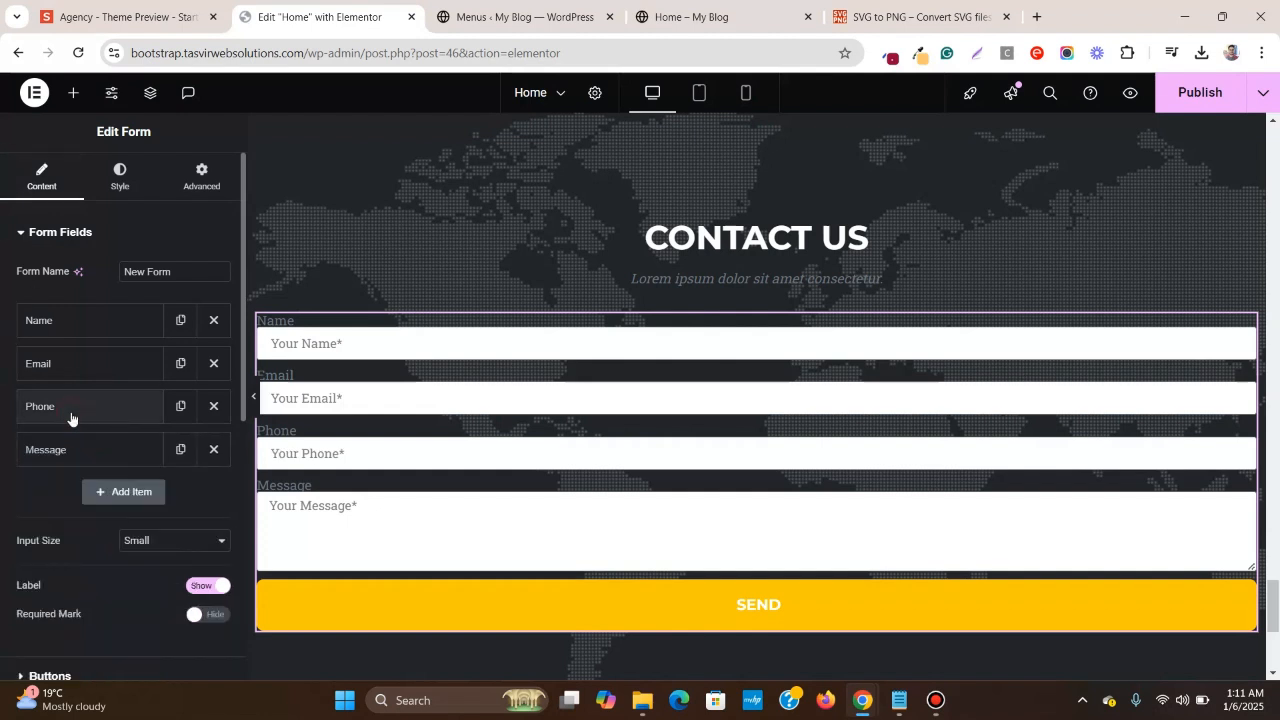
# - Try the Medium input size for the form, set it to Large, and compare the result with the Agency preview
pyautogui.click(213, 544)
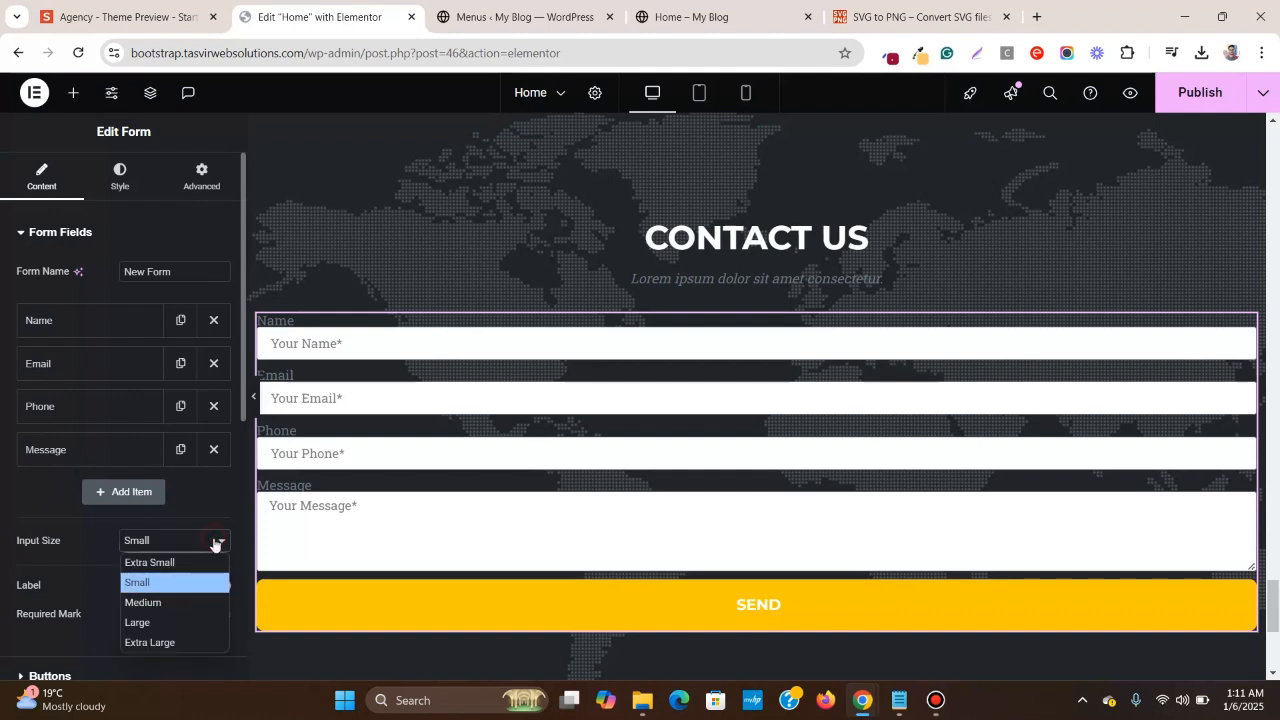
pyautogui.click(191, 603)
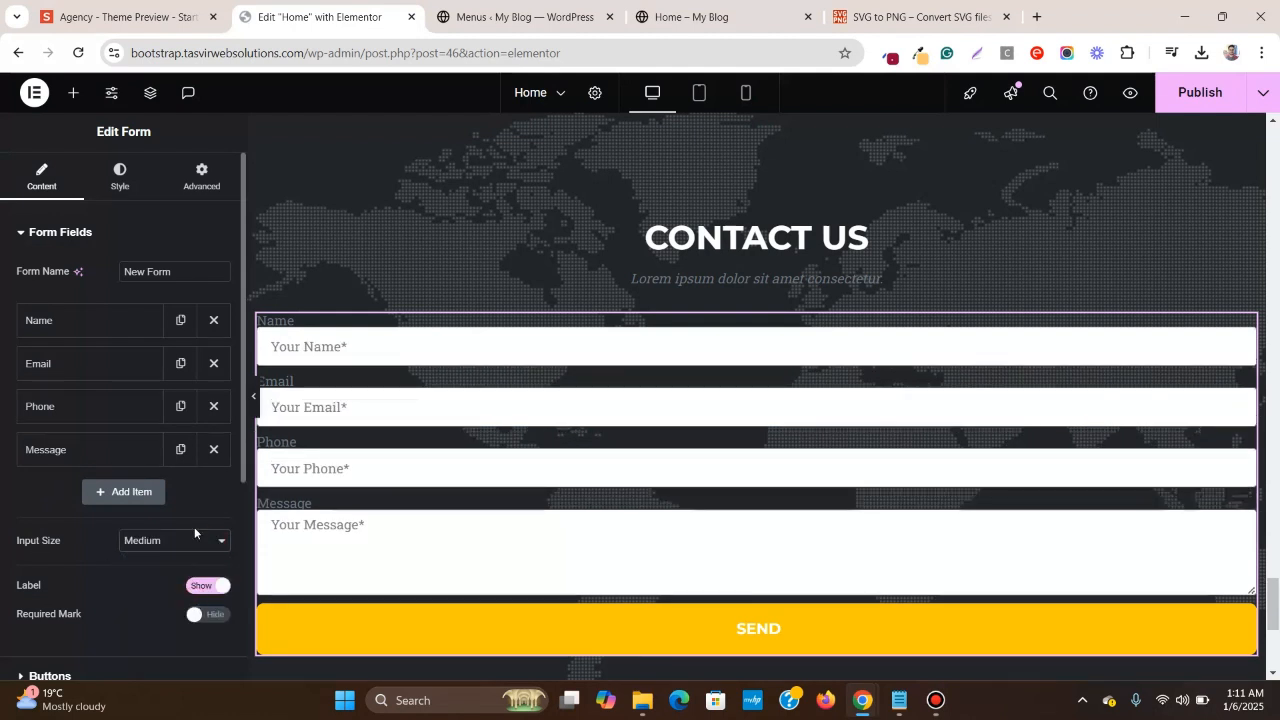
pyautogui.click(194, 535)
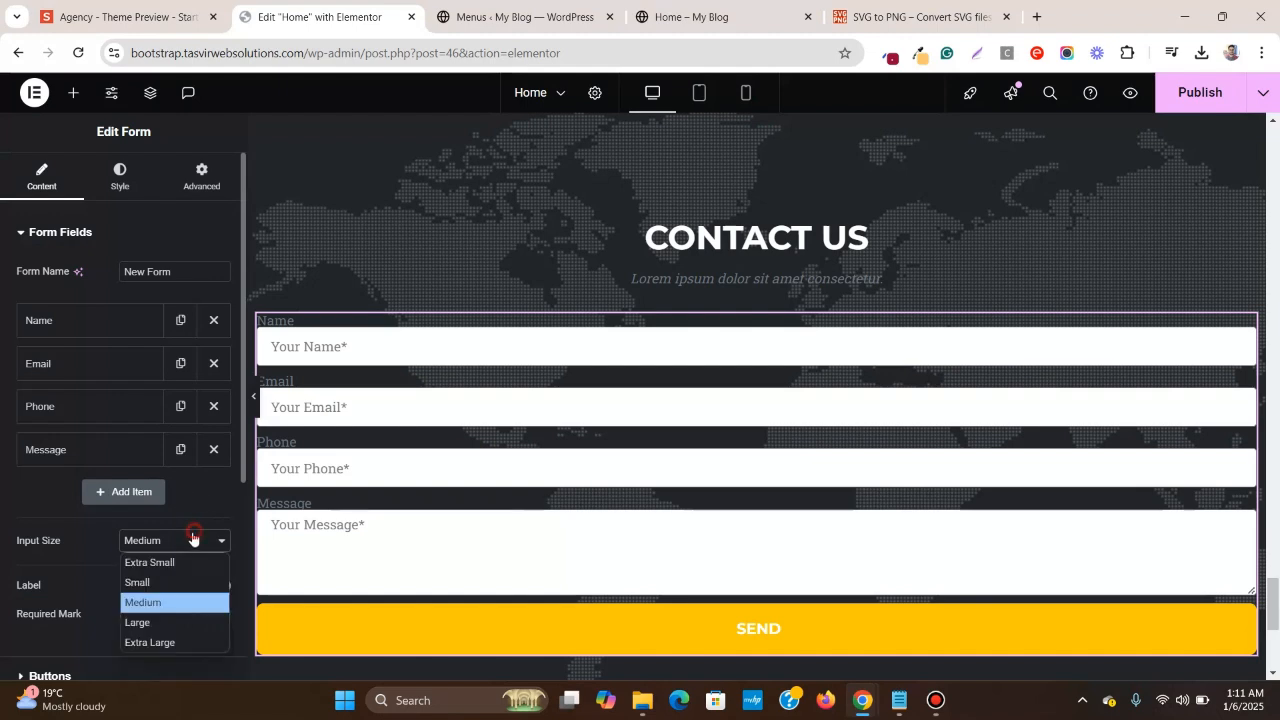
pyautogui.click(140, 621)
pyautogui.scroll(-3, 369, 346)
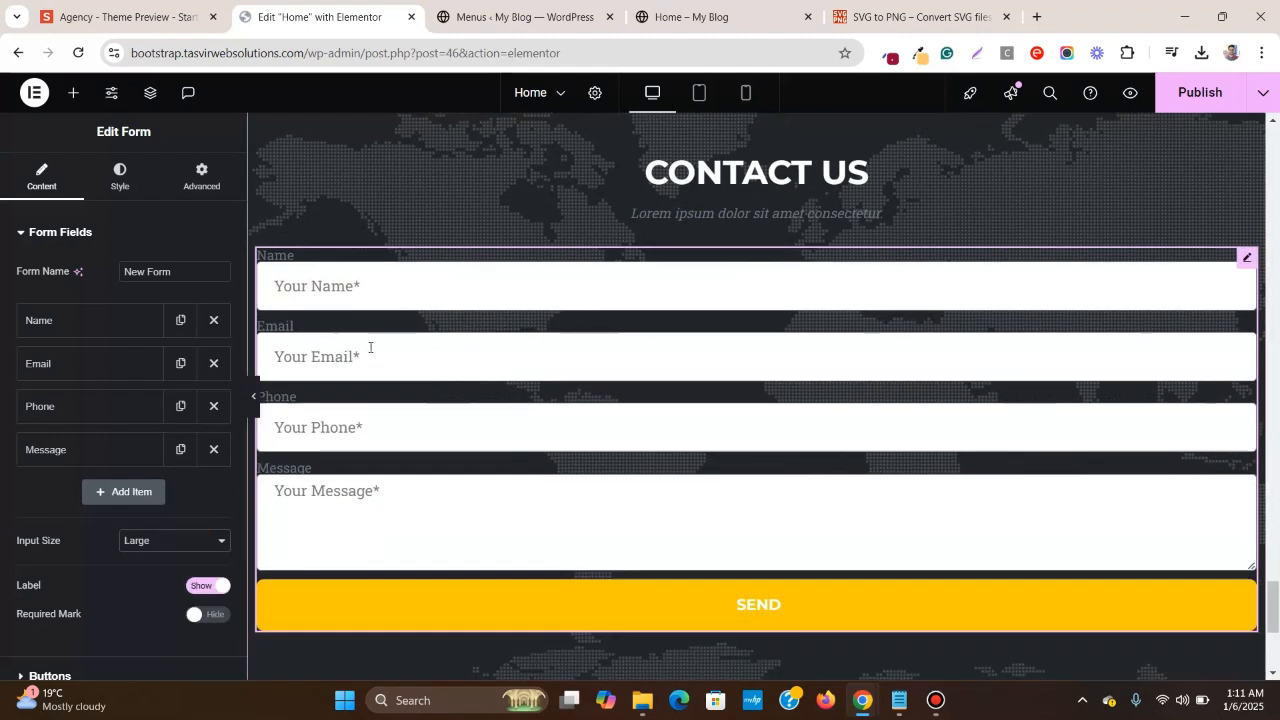
pyautogui.scroll(2, 371, 345)
pyautogui.click(194, 8)
pyautogui.click(300, 14)
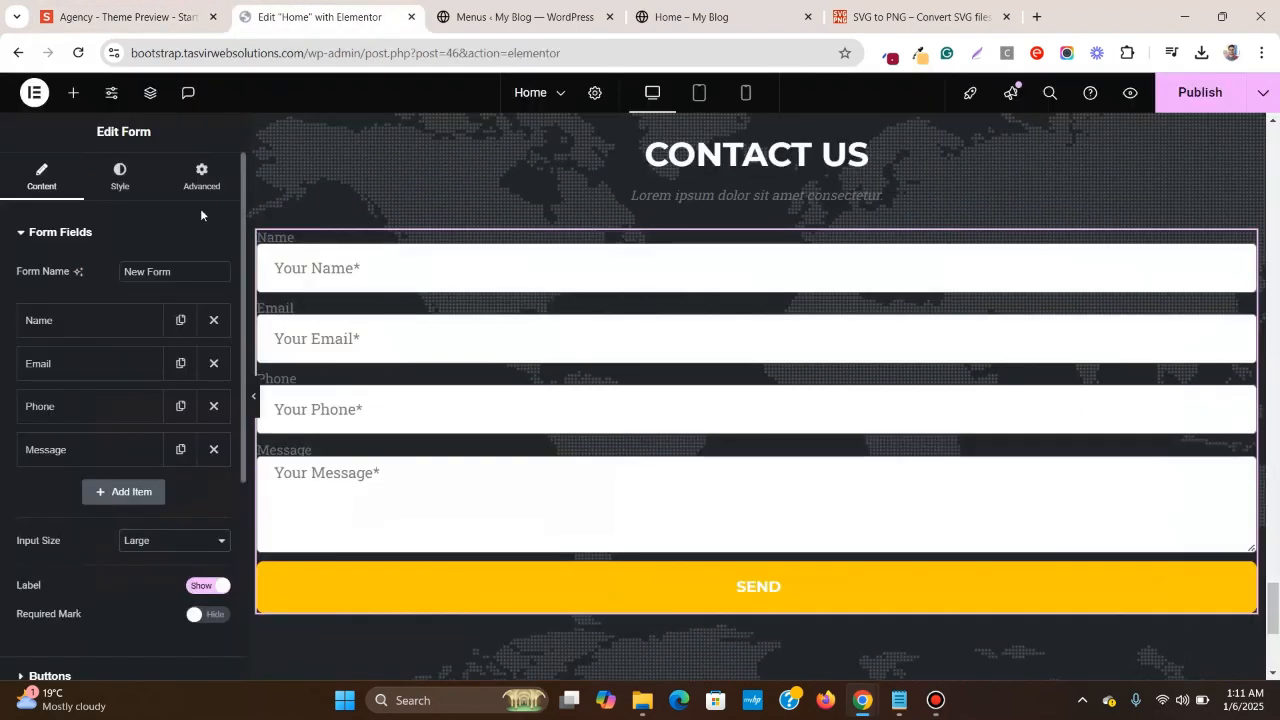
# - Hide the labels of the contact form's fields
pyautogui.scroll(-1, 117, 407)
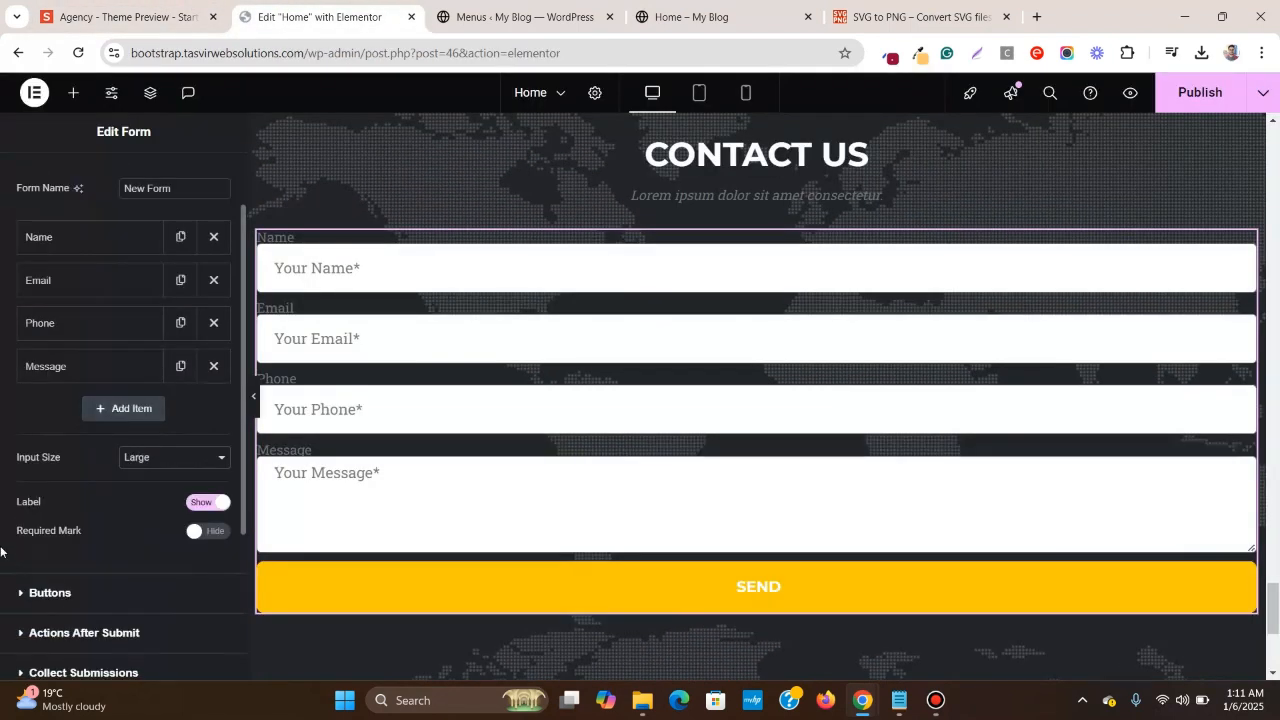
pyautogui.click(206, 503)
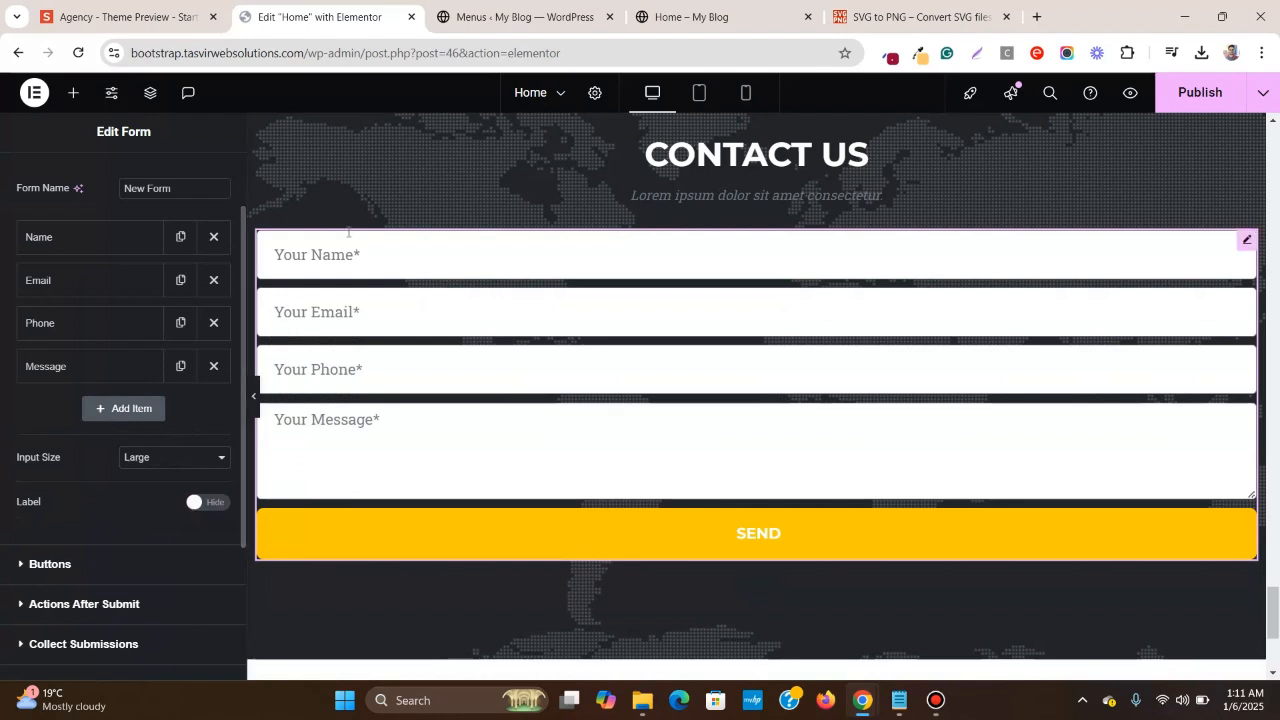
pyautogui.scroll(1, 102, 198)
# - Increase the form's rows gap to 21 px and compare the spacing with the Agency preview
pyautogui.click(119, 177)
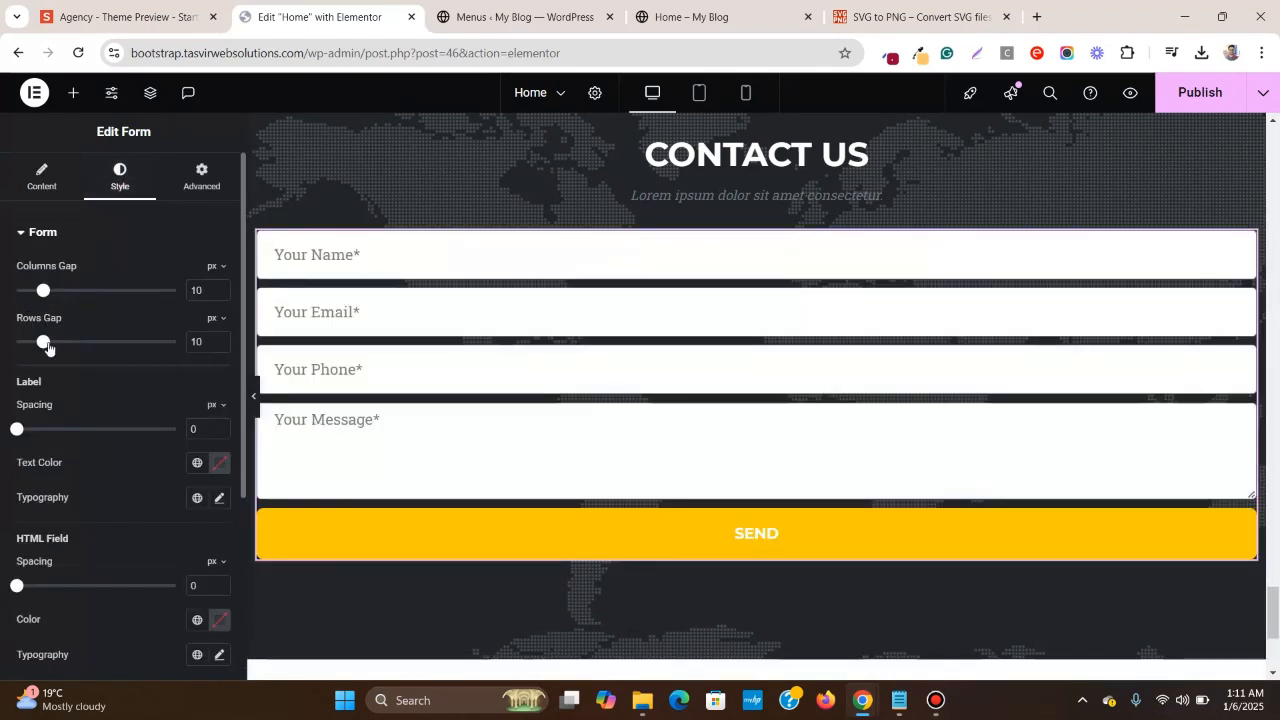
pyautogui.moveTo(48, 347); pyautogui.dragTo(75, 356)
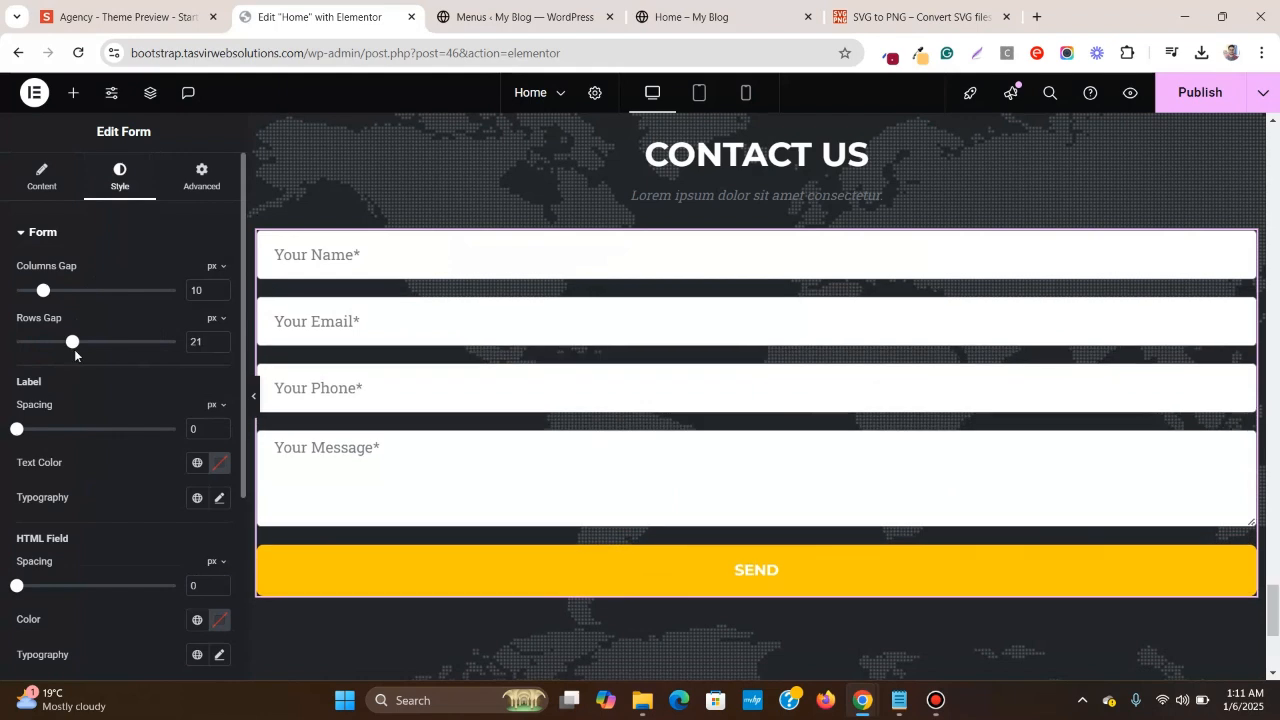
pyautogui.click(131, 8)
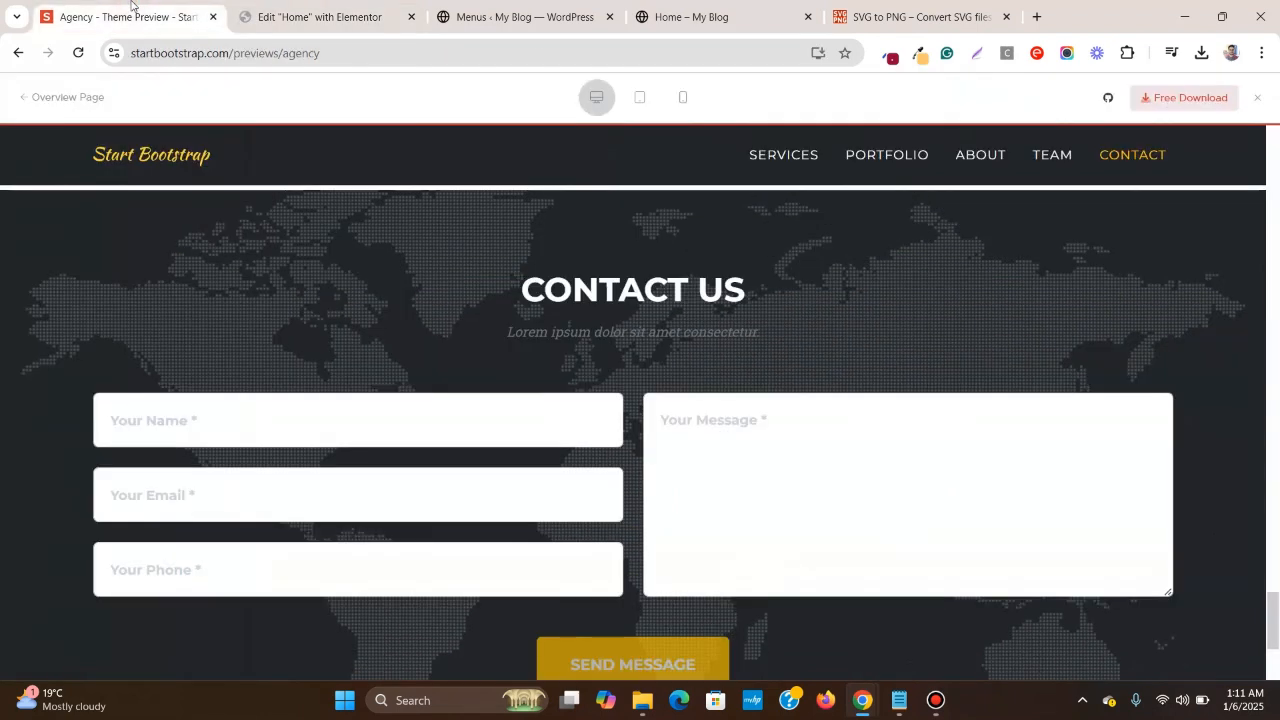
pyautogui.click(282, 8)
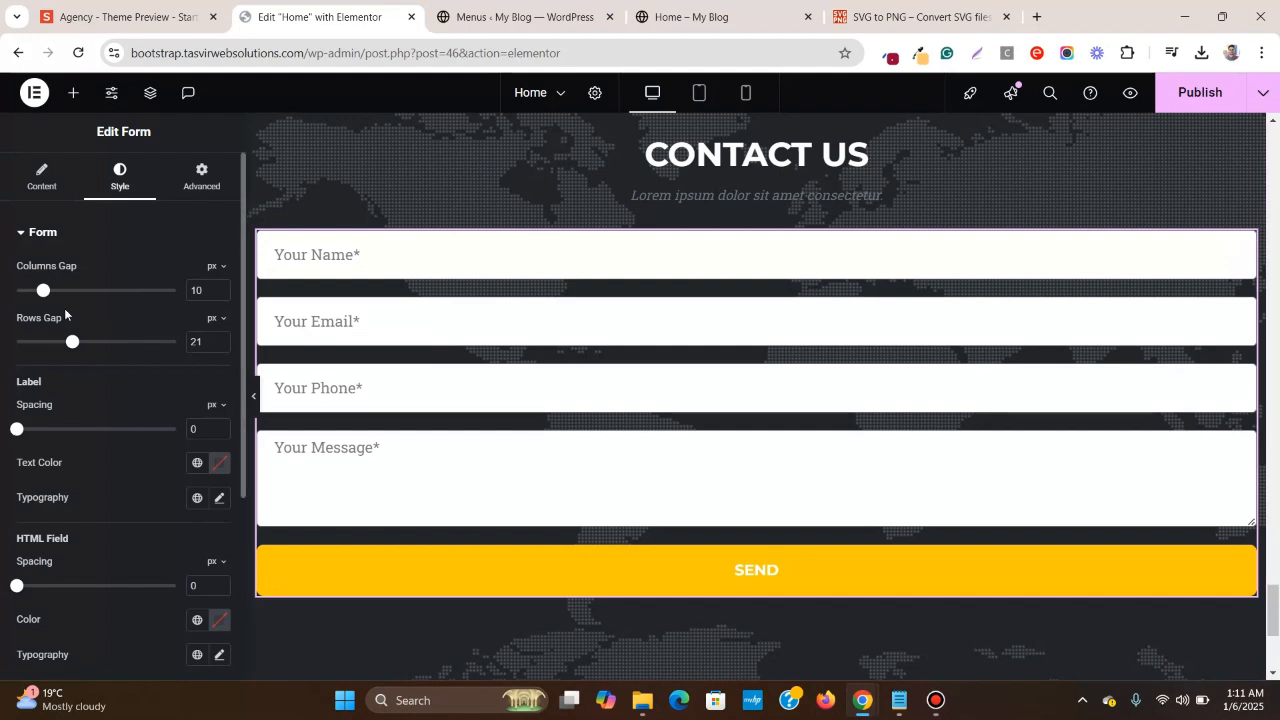
# - Set the Name field's column width to 50%
pyautogui.click(40, 183)
pyautogui.click(123, 332)
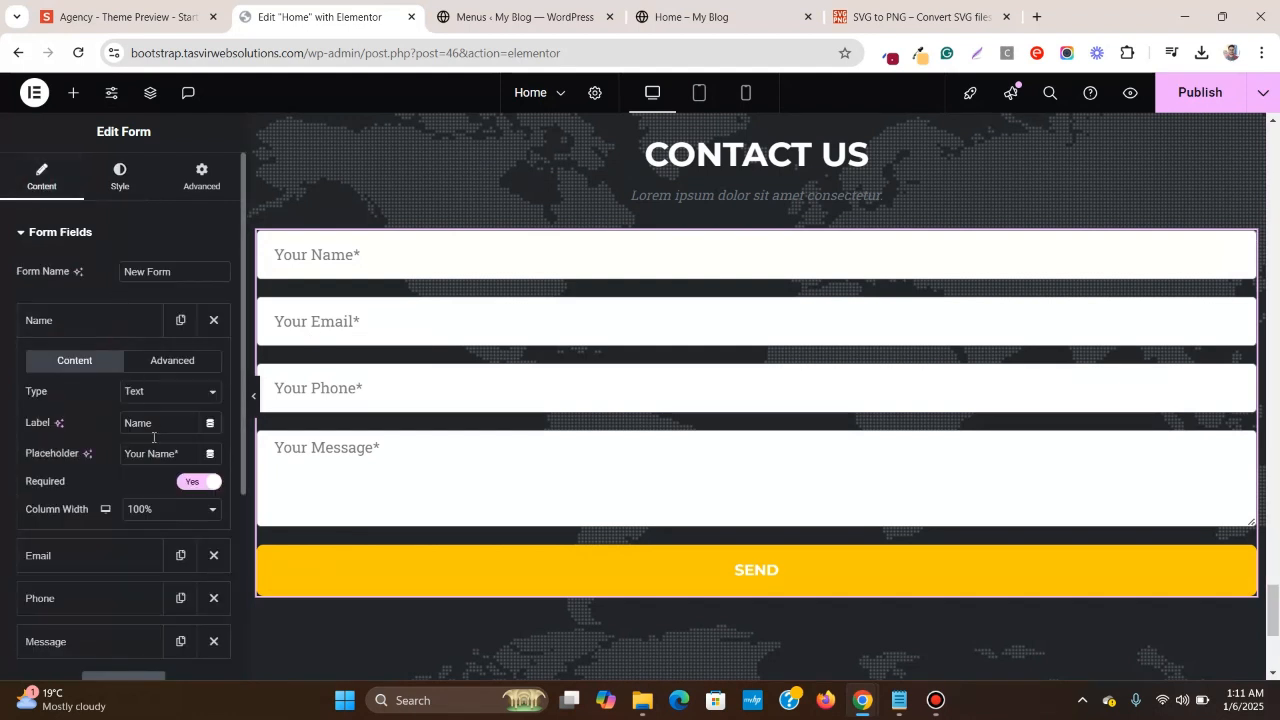
pyautogui.click(166, 518)
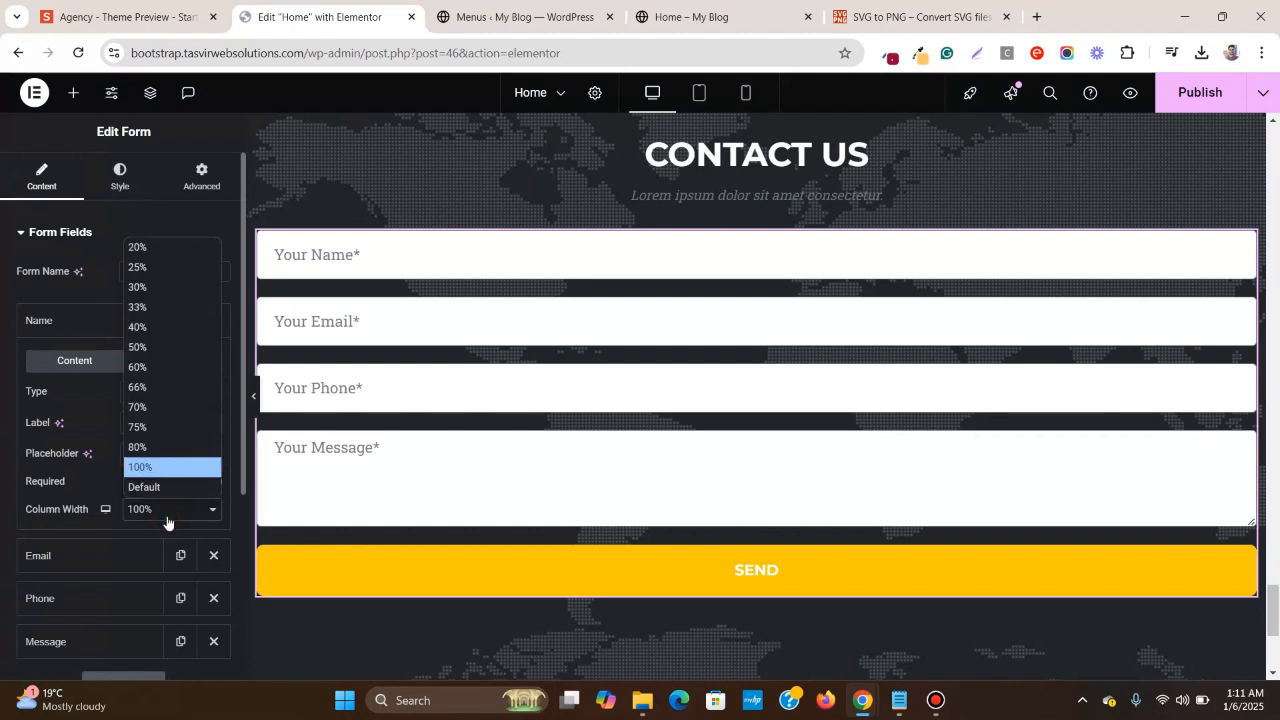
pyautogui.click(160, 346)
pyautogui.click(128, 322)
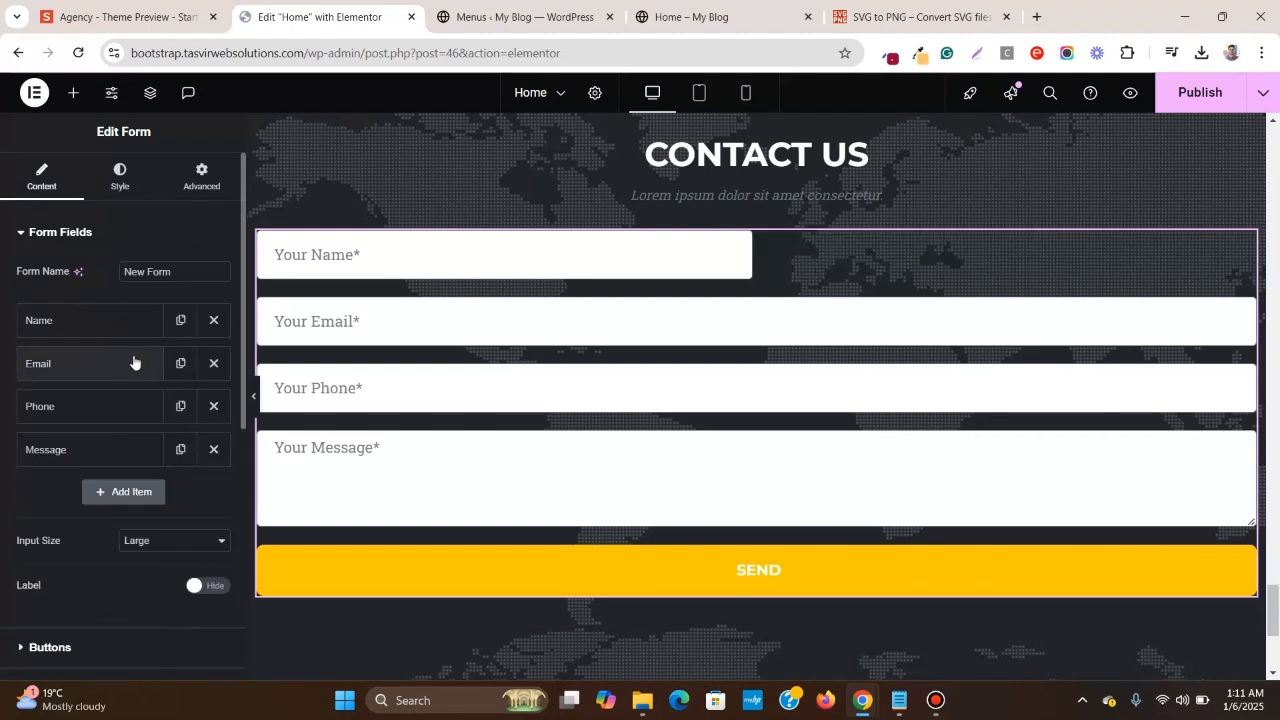
# - Set the Email field's column width to 50%
pyautogui.click(131, 363)
pyautogui.click(185, 555)
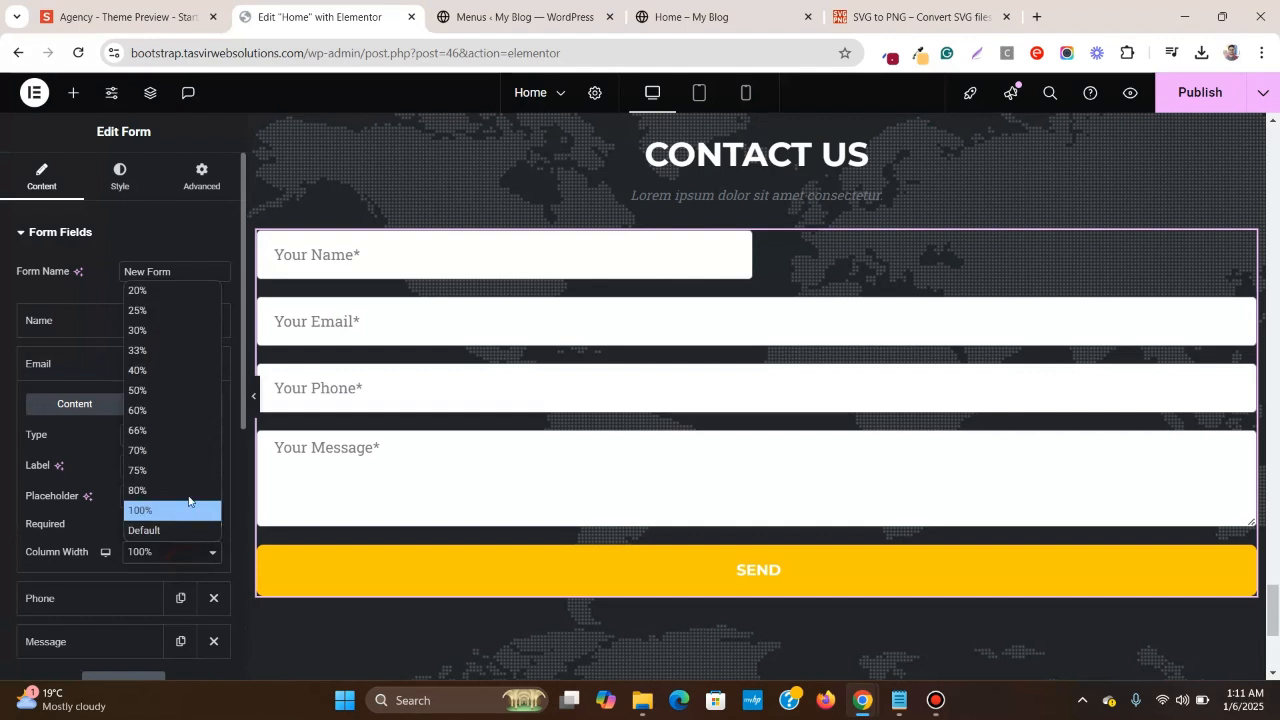
pyautogui.click(171, 391)
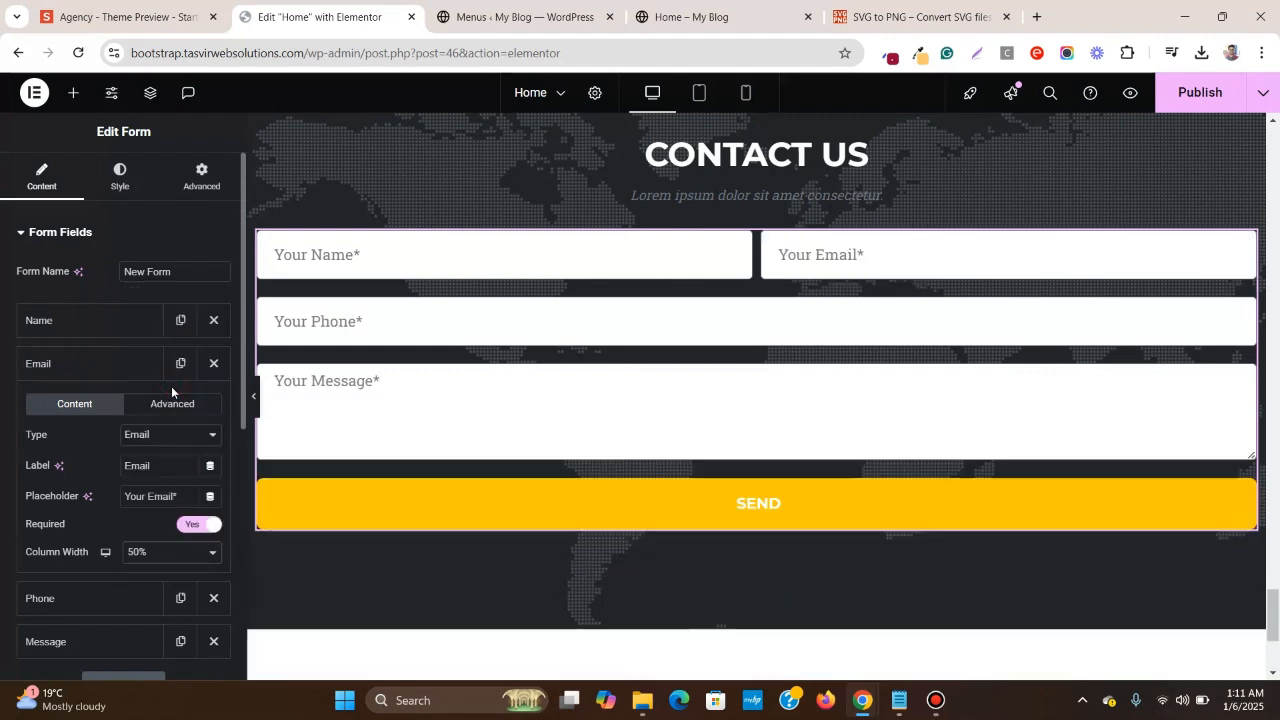
pyautogui.click(135, 364)
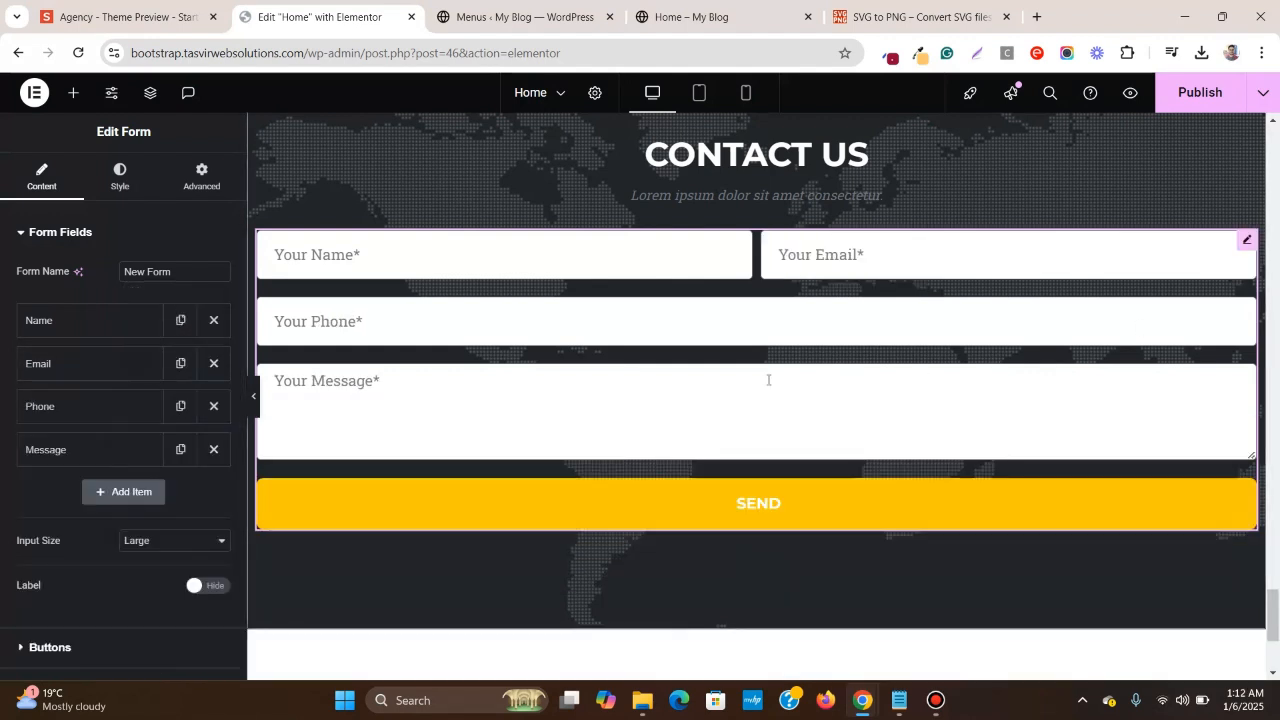
# - Set the Contact Us container's boxed content width to 900 px
pyautogui.scroll(1, 723, 362)
pyautogui.scroll(-1, 723, 362)
pyautogui.scroll(2, 724, 357)
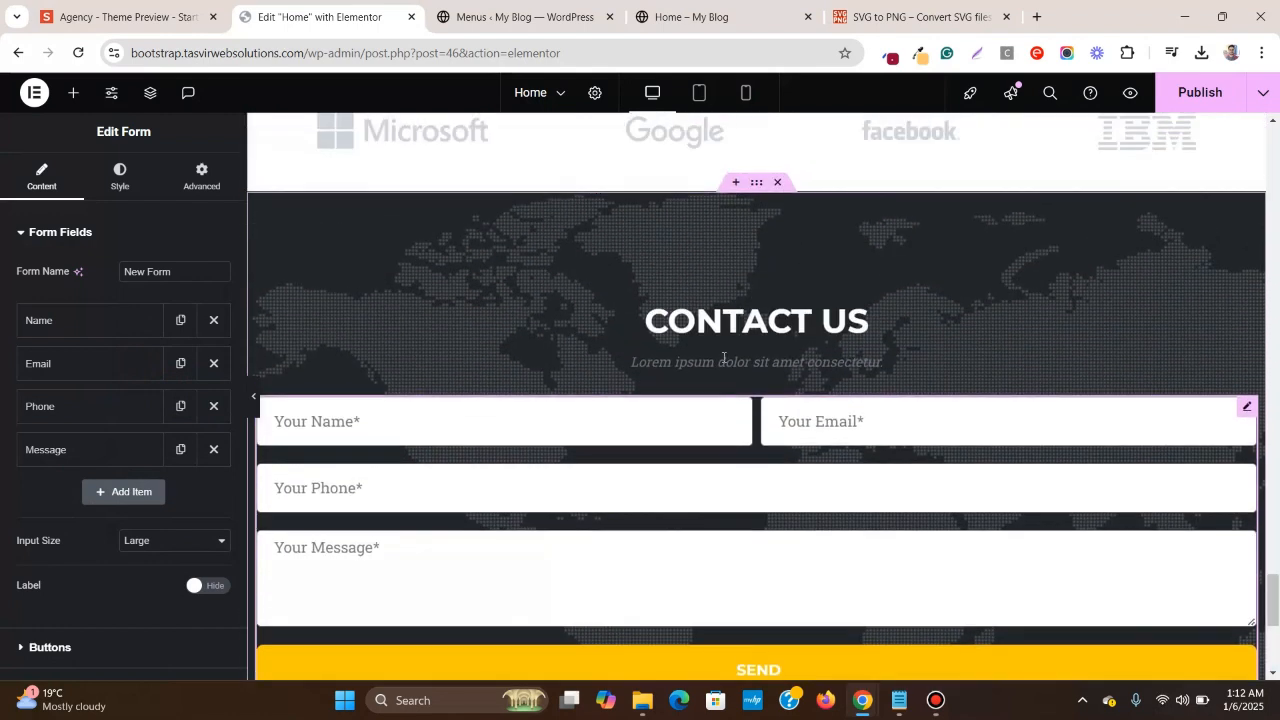
pyautogui.click(757, 183)
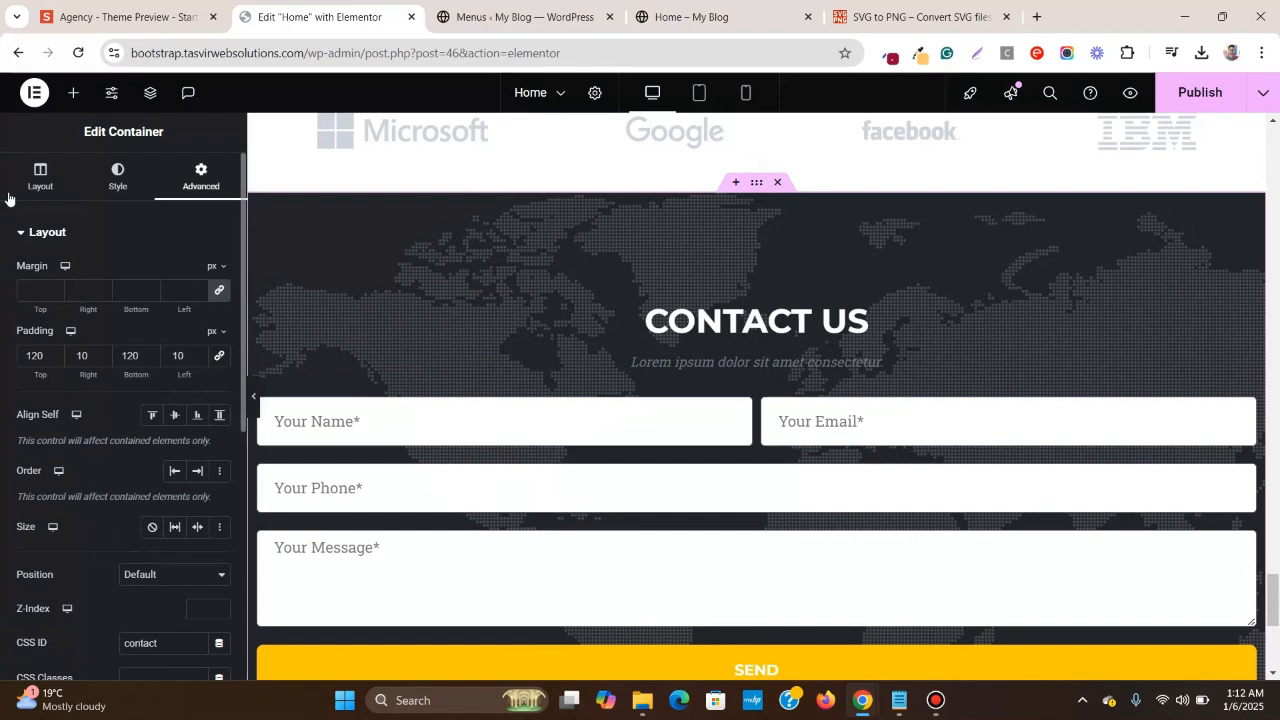
pyautogui.click(23, 188)
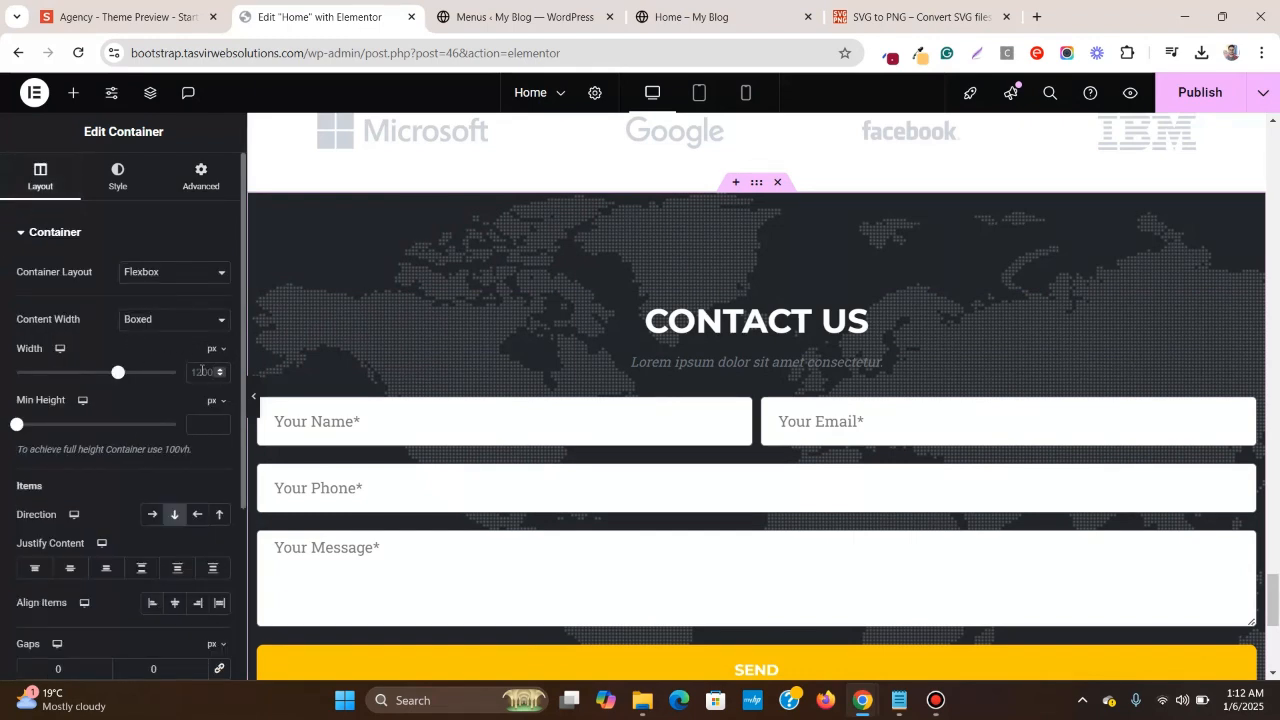
pyautogui.write('900')
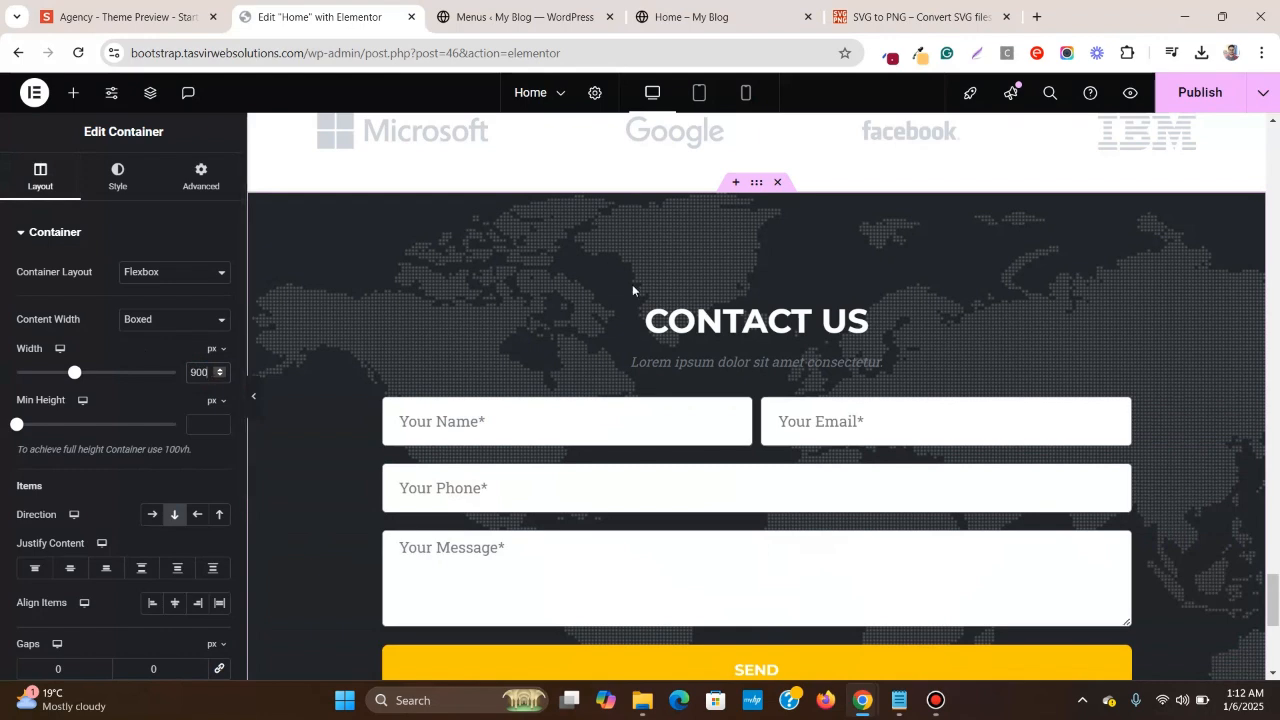
pyautogui.scroll(-3, 632, 290)
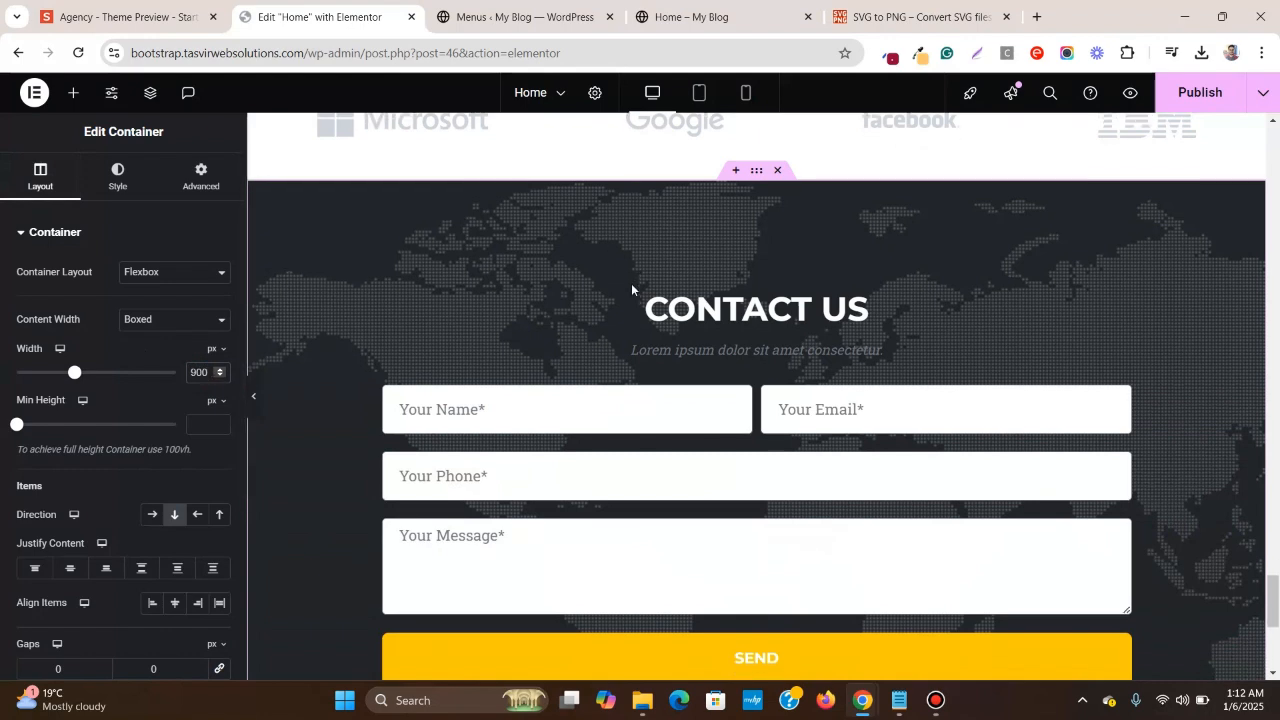
pyautogui.scroll(2, 631, 290)
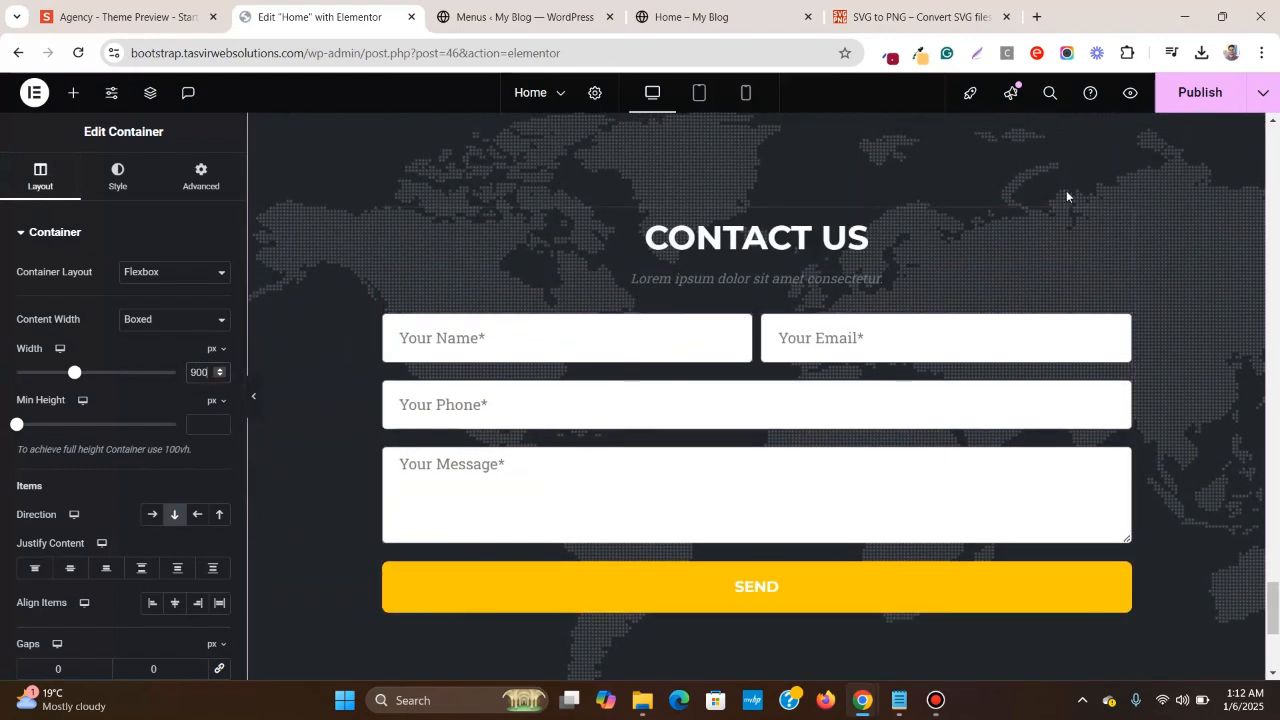
# - Check the submit button's wording in the Agency preview and change the form's submit text to "Send Message"
pyautogui.click(62, 12)
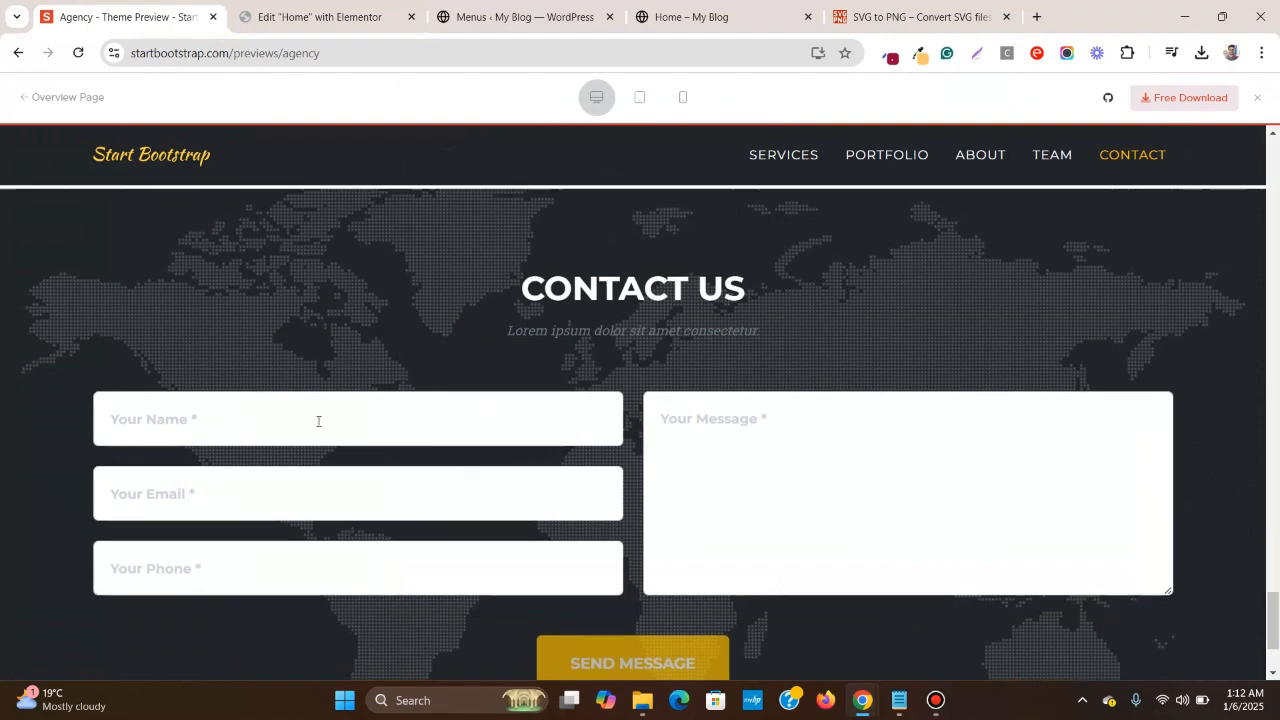
pyautogui.scroll(-2, 534, 514)
pyautogui.click(318, 16)
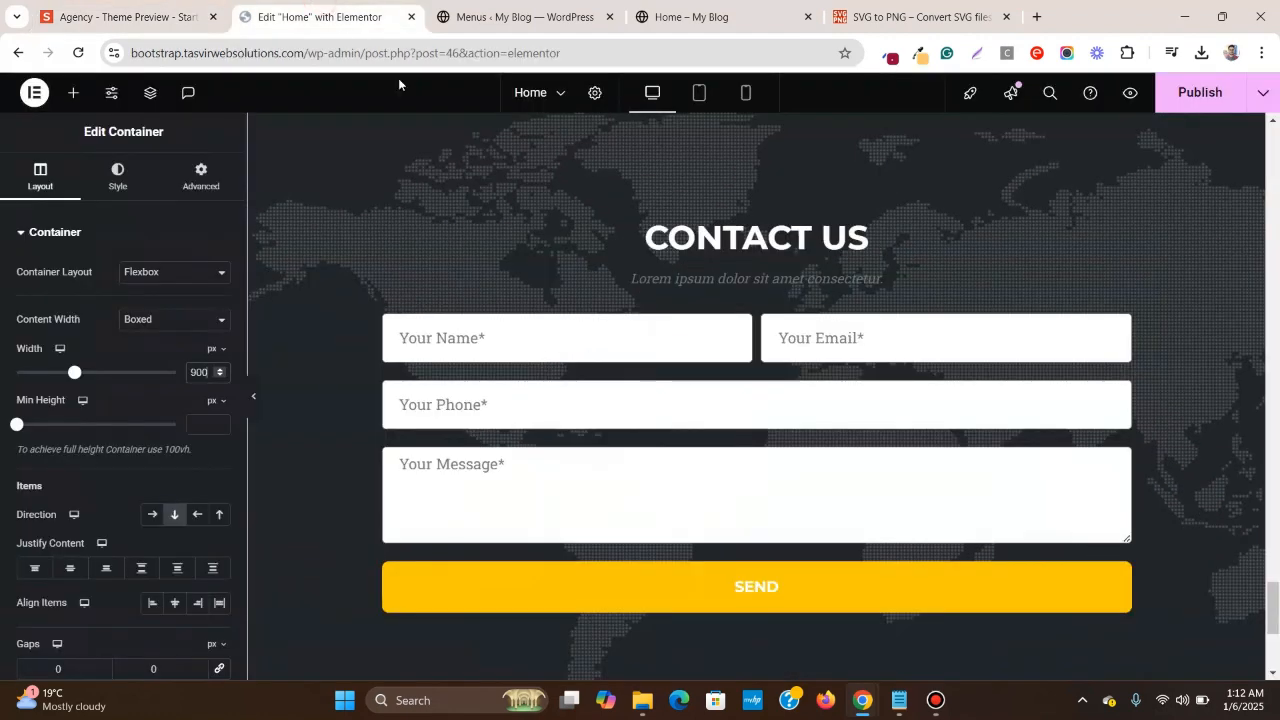
pyautogui.click(1124, 322)
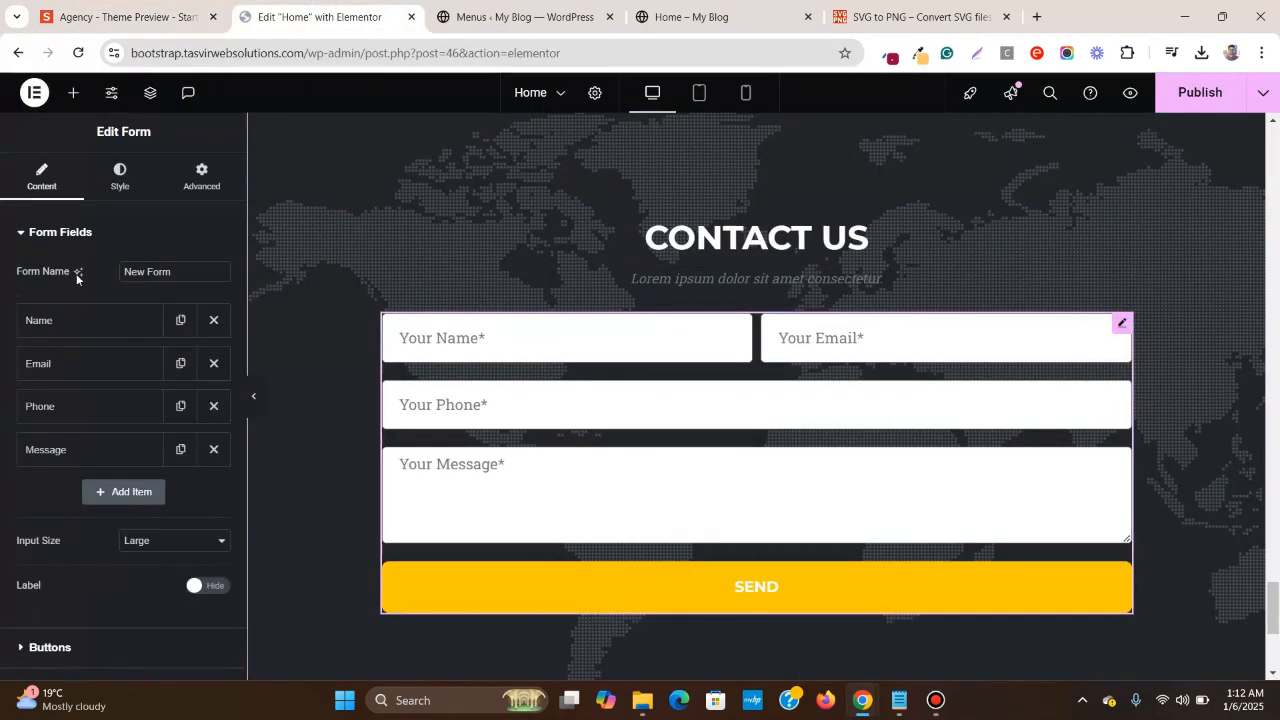
pyautogui.scroll(-3, 83, 594)
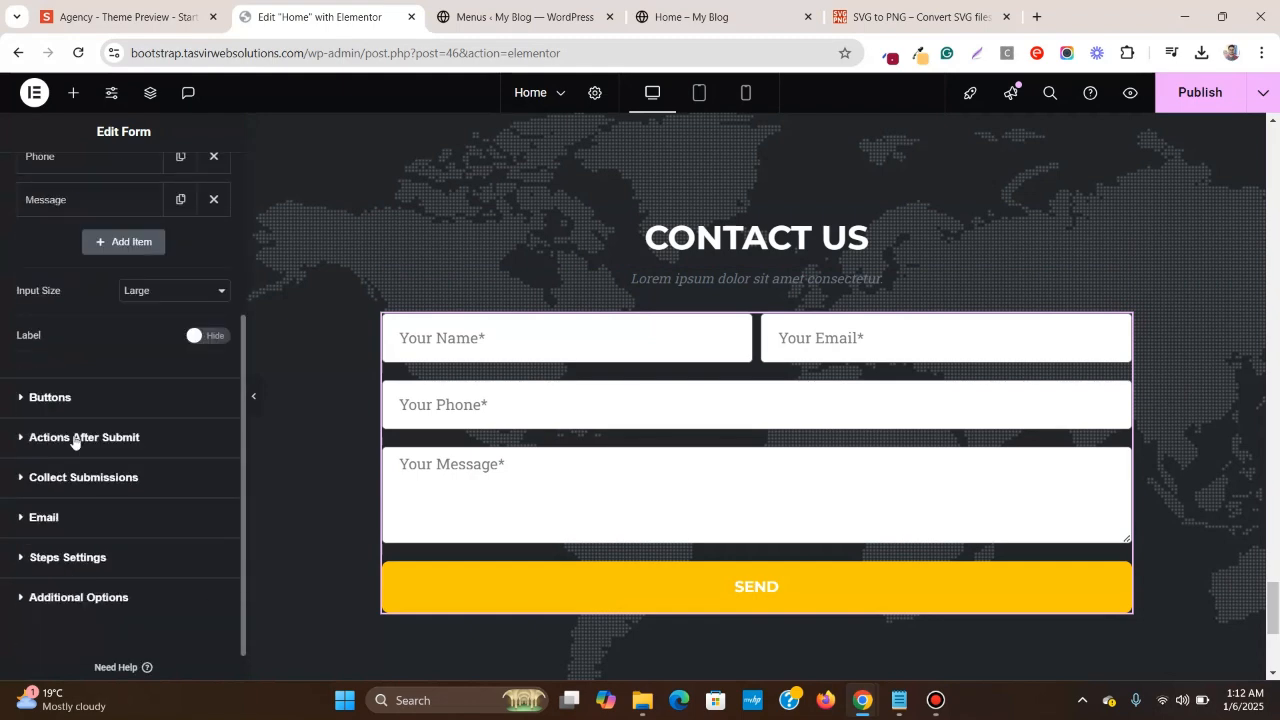
pyautogui.click(84, 400)
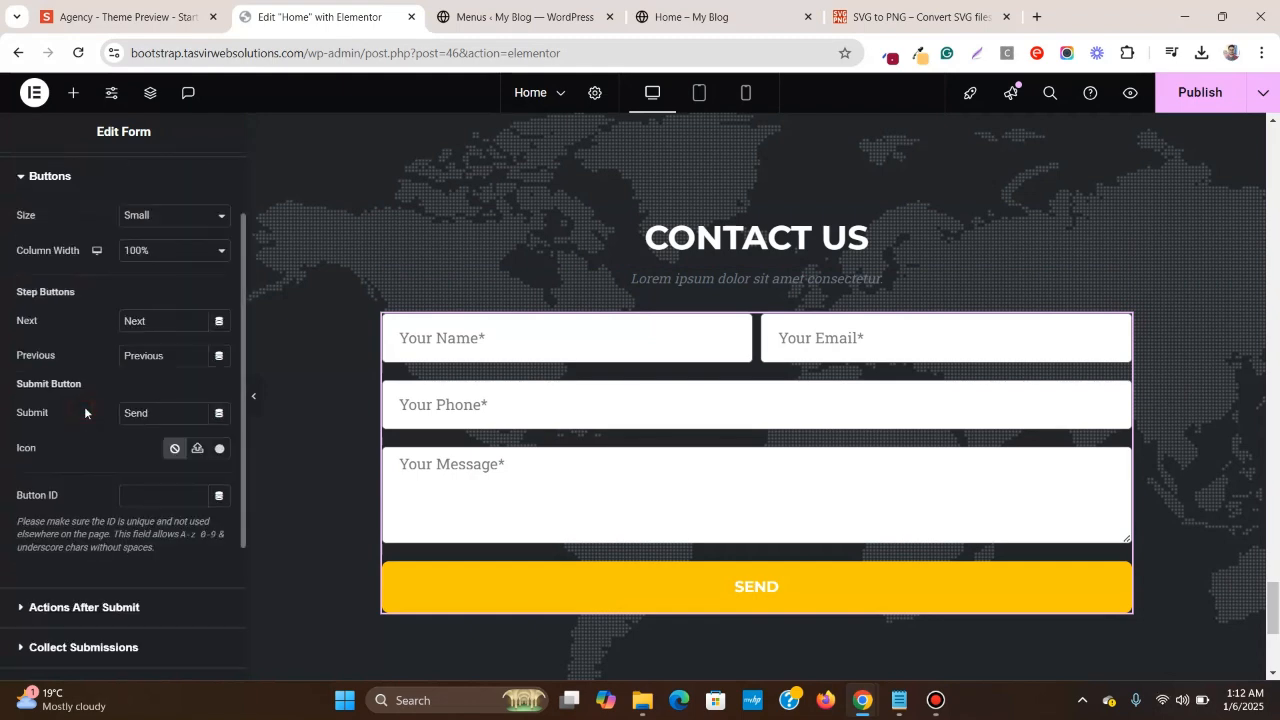
pyautogui.click(189, 416)
pyautogui.write('Me')
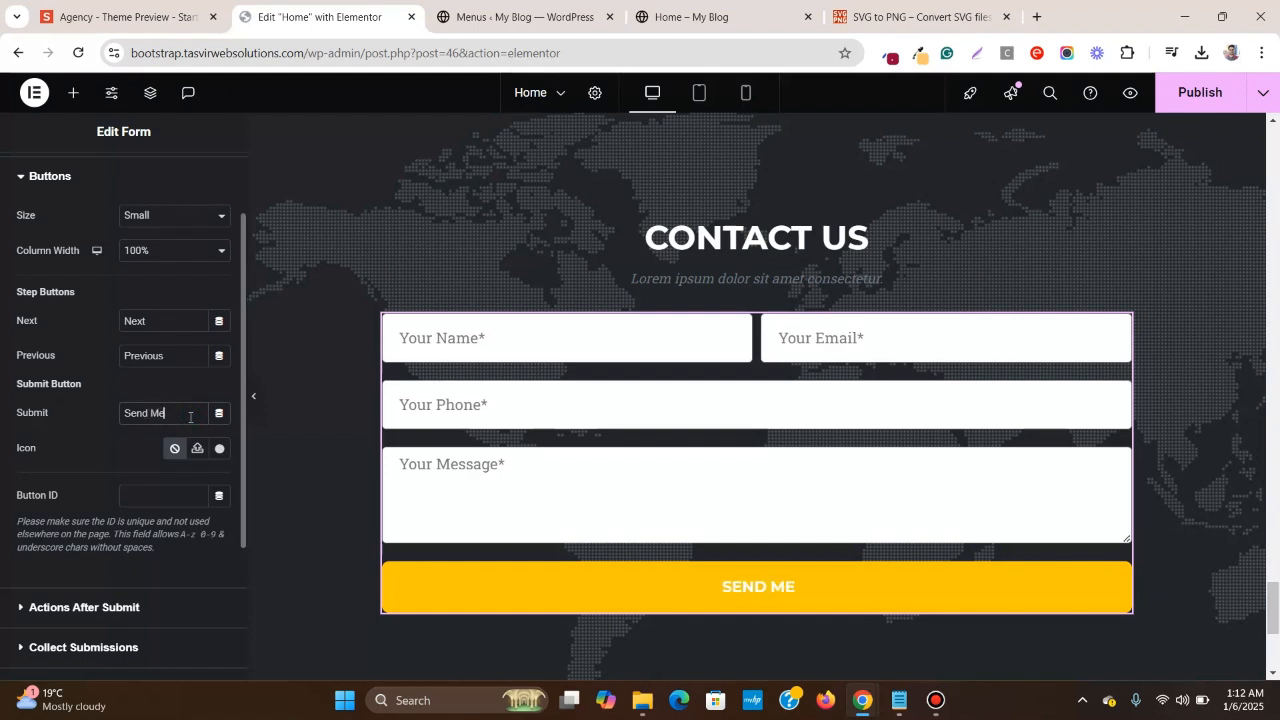
pyautogui.write('ssagee')
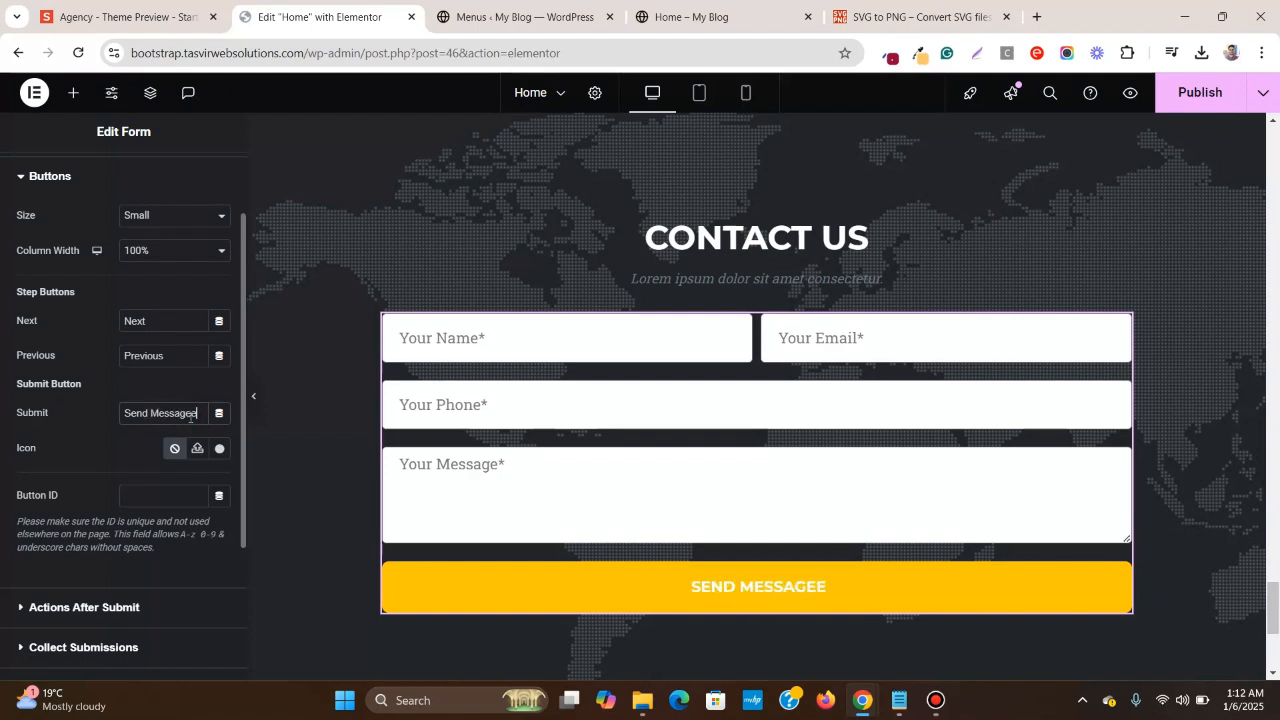
pyautogui.press('BackSpace')
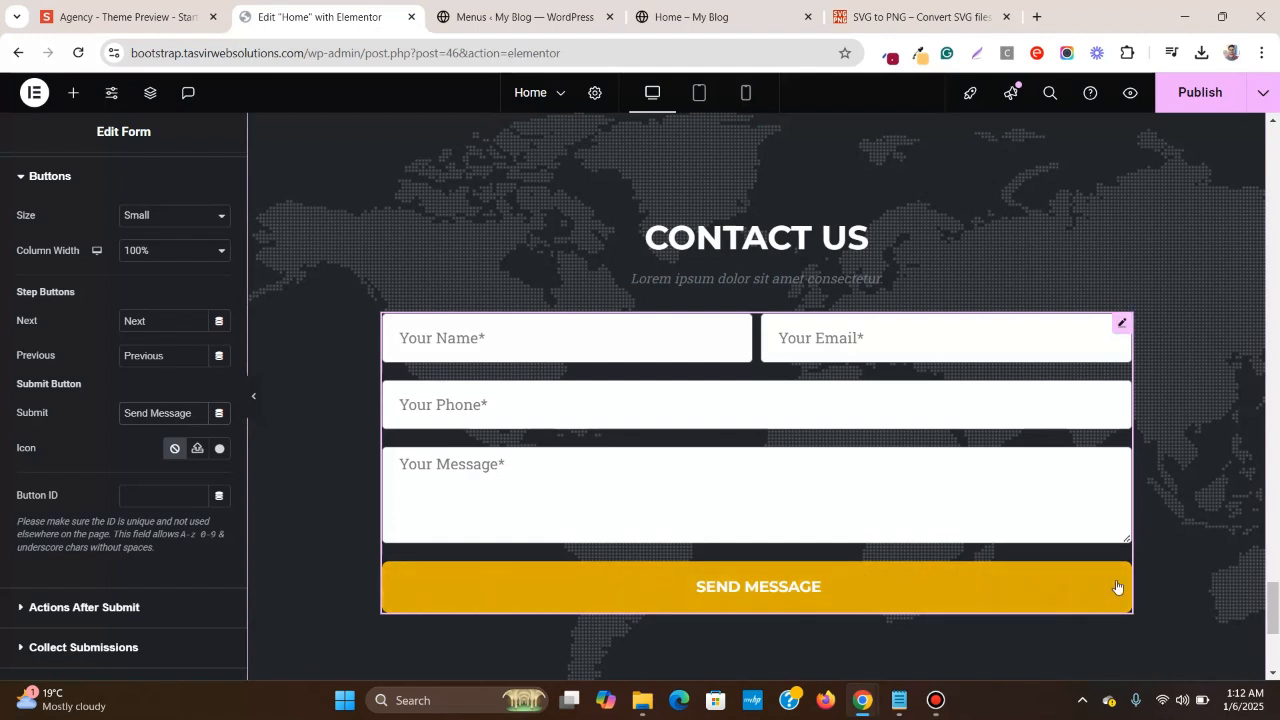
# - Set the form's submit button position to centered and compare it with the Agency preview
pyautogui.scroll(1, 89, 330)
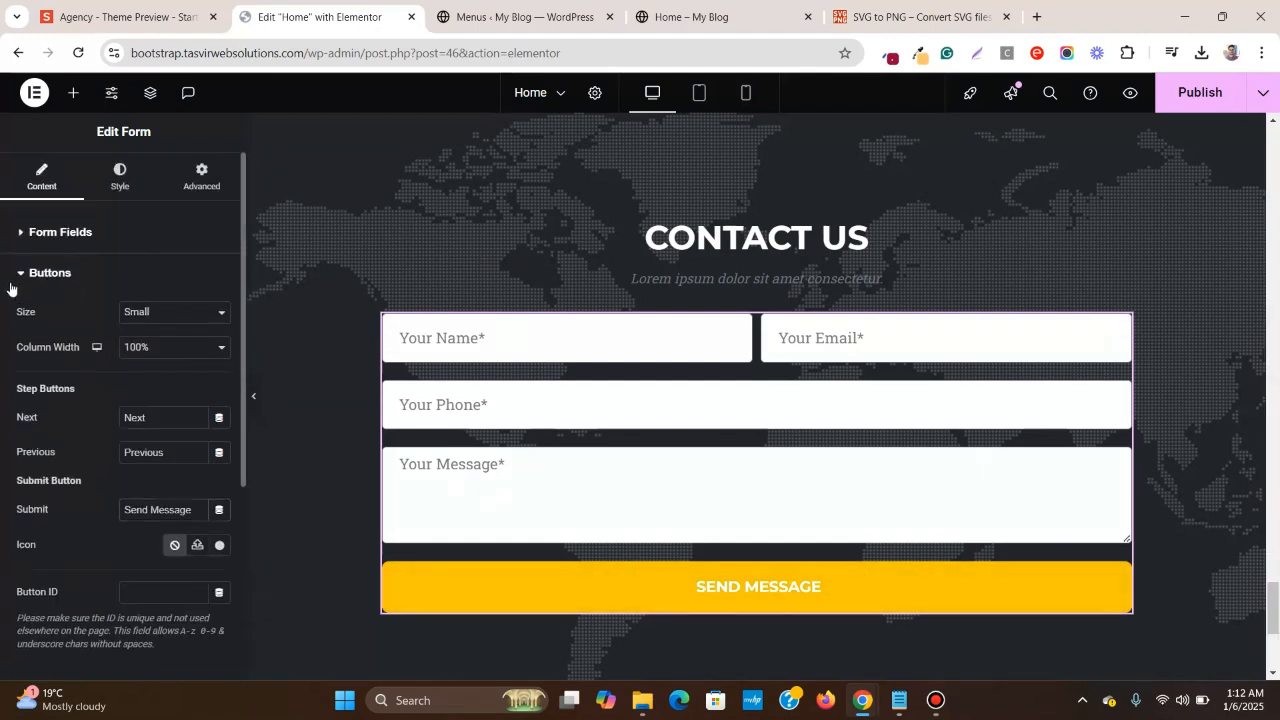
pyautogui.scroll(-3, 74, 258)
pyautogui.scroll(3, 88, 301)
pyautogui.click(120, 198)
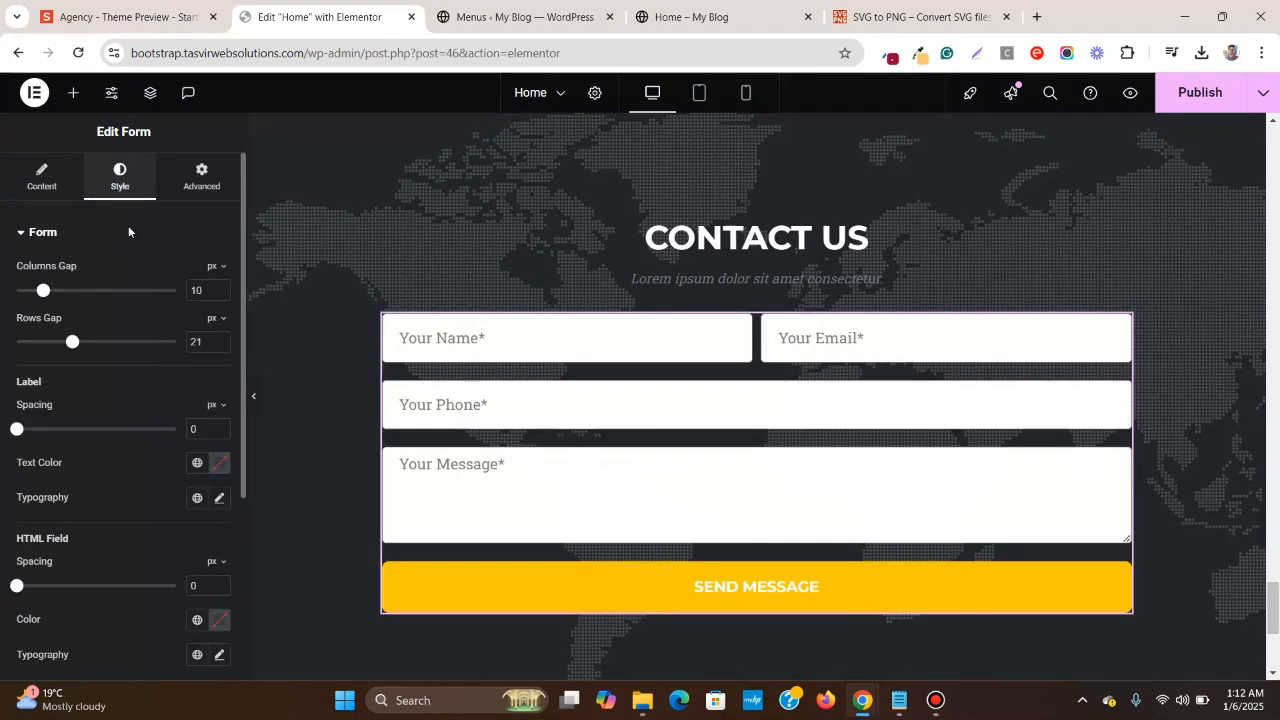
pyautogui.scroll(-2, 100, 349)
pyautogui.scroll(-1, 100, 349)
pyautogui.click(70, 480)
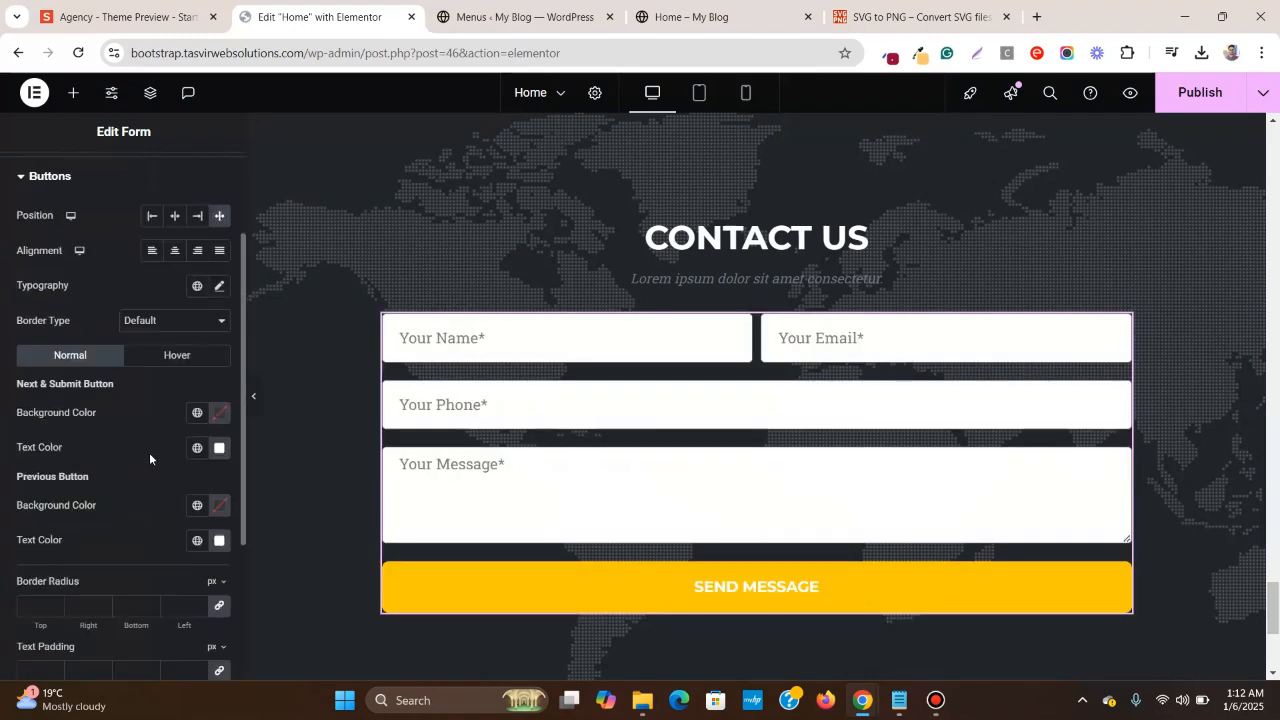
pyautogui.click(176, 220)
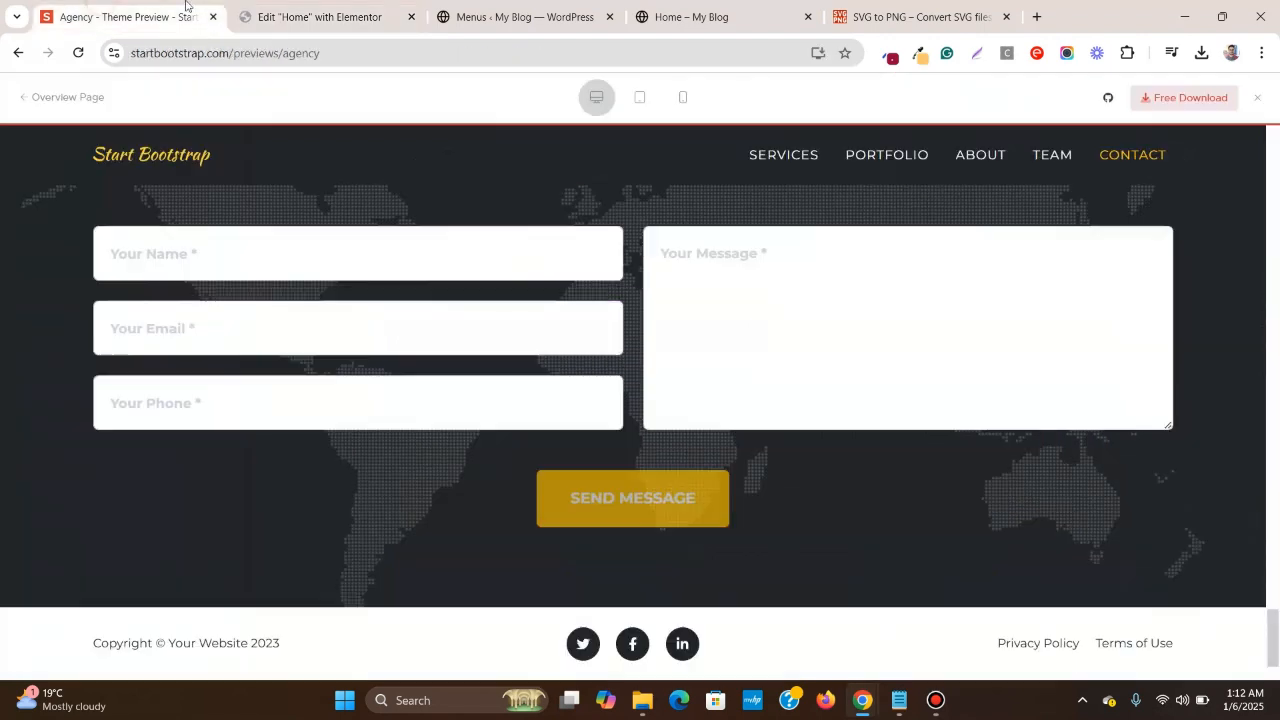
pyautogui.click(115, 16)
pyautogui.click(294, 12)
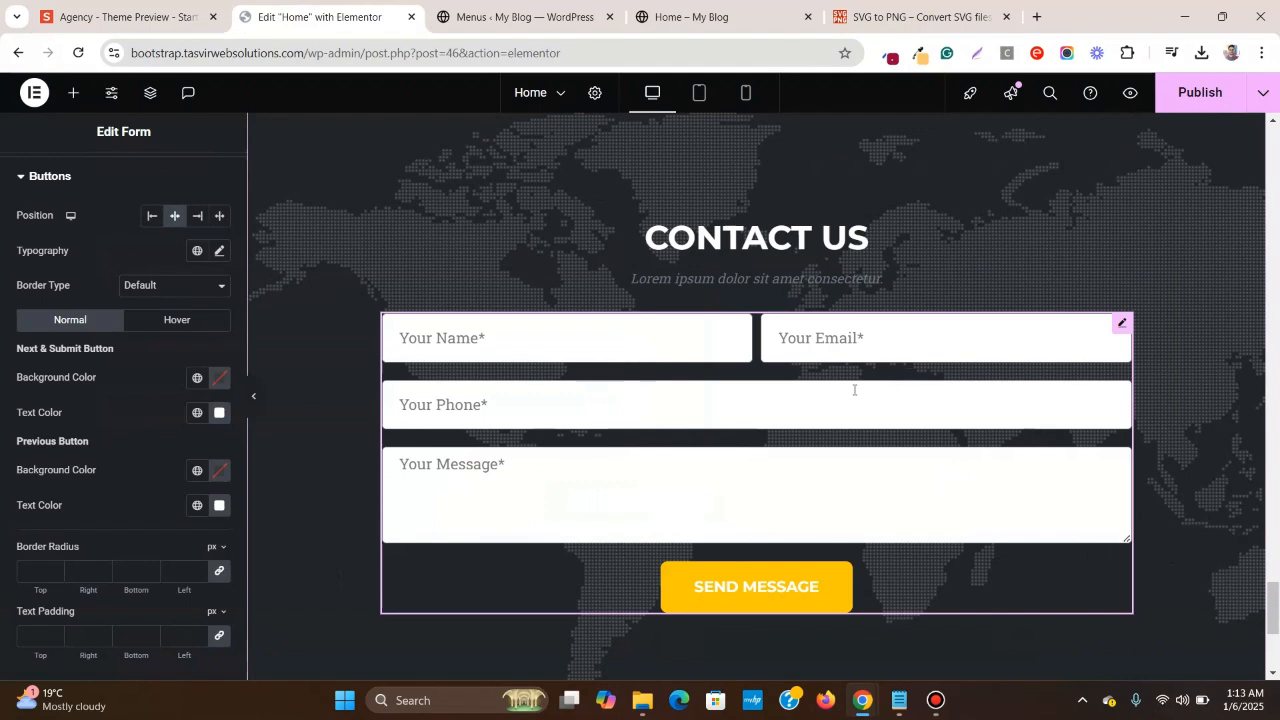
# - Inspect the CSS styles of the Agency preview's Name input, and return to the form's style settings in Elementor
pyautogui.click(95, 14)
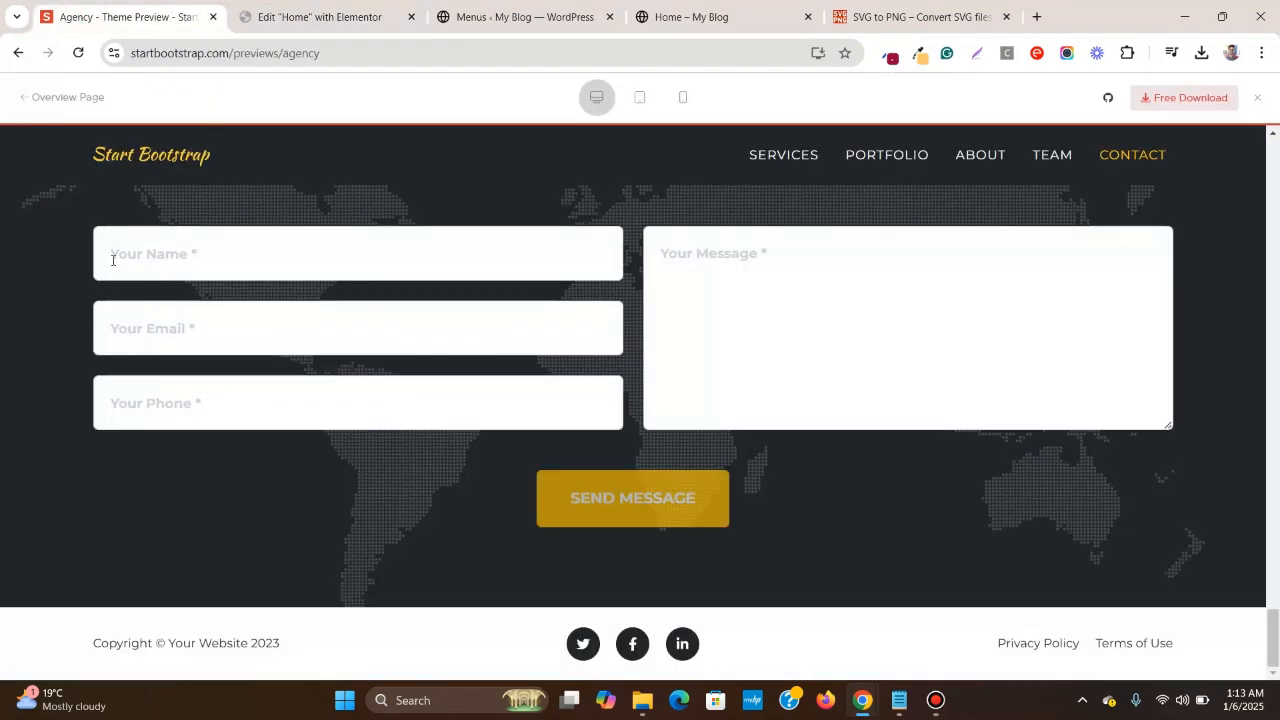
pyautogui.rightClick(198, 253)
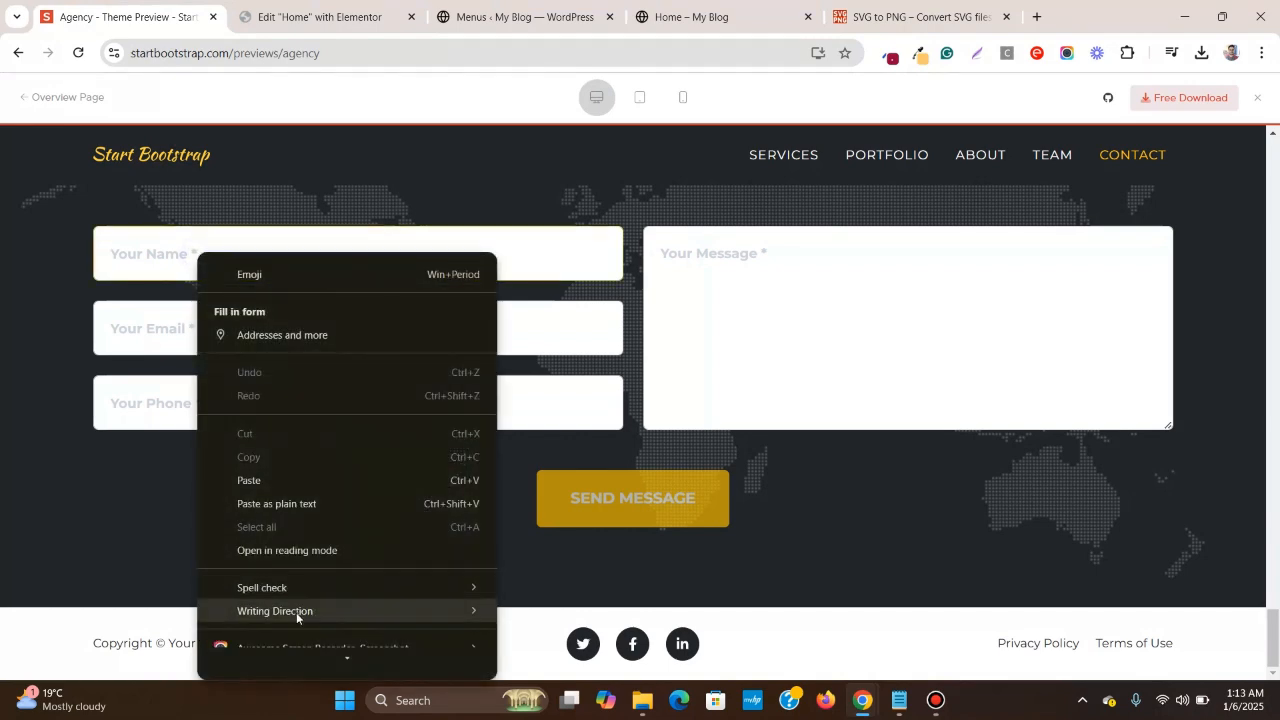
pyautogui.scroll(-1, 297, 615)
pyautogui.moveTo(292, 628)
pyautogui.click(286, 662)
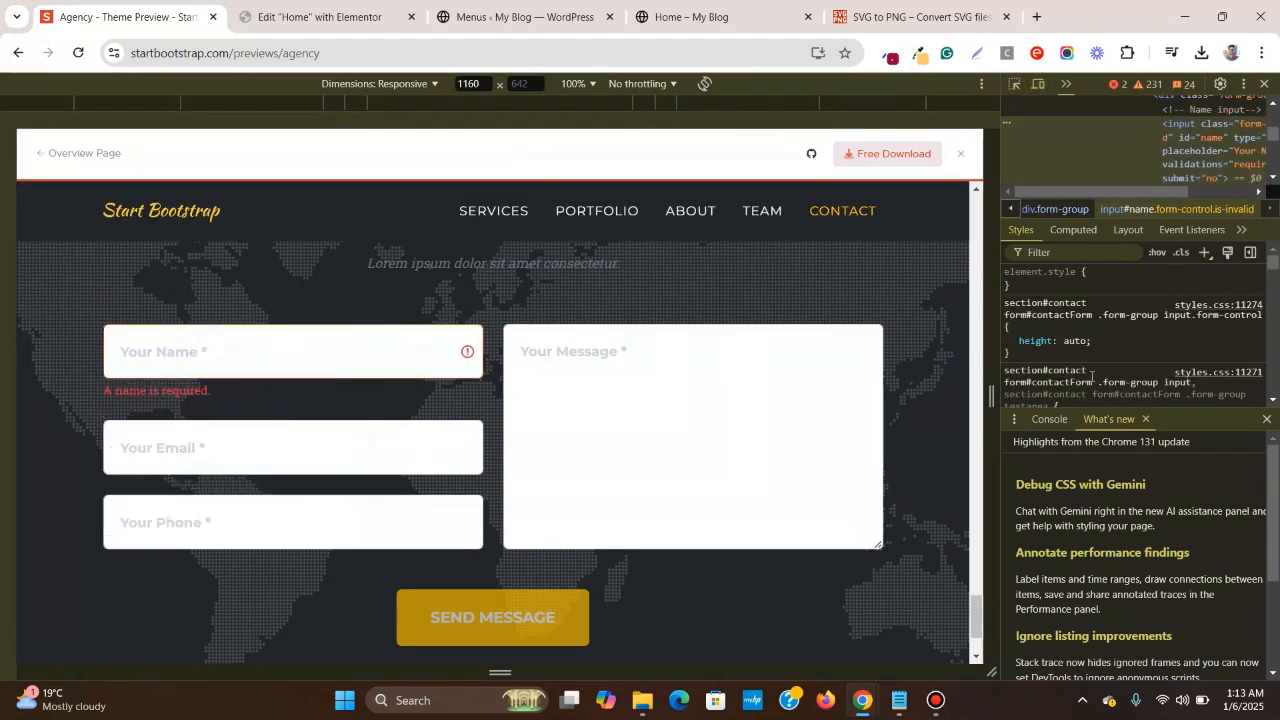
pyautogui.scroll(-2, 1132, 359)
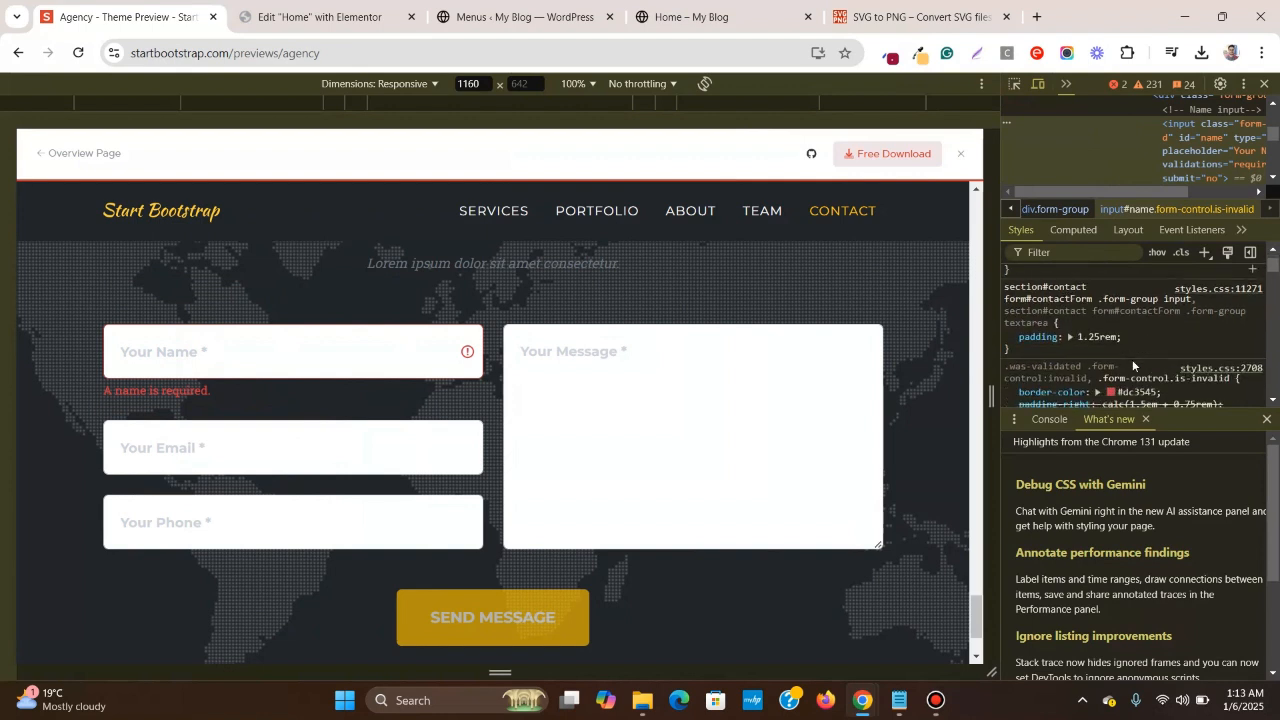
pyautogui.scroll(-2, 1132, 359)
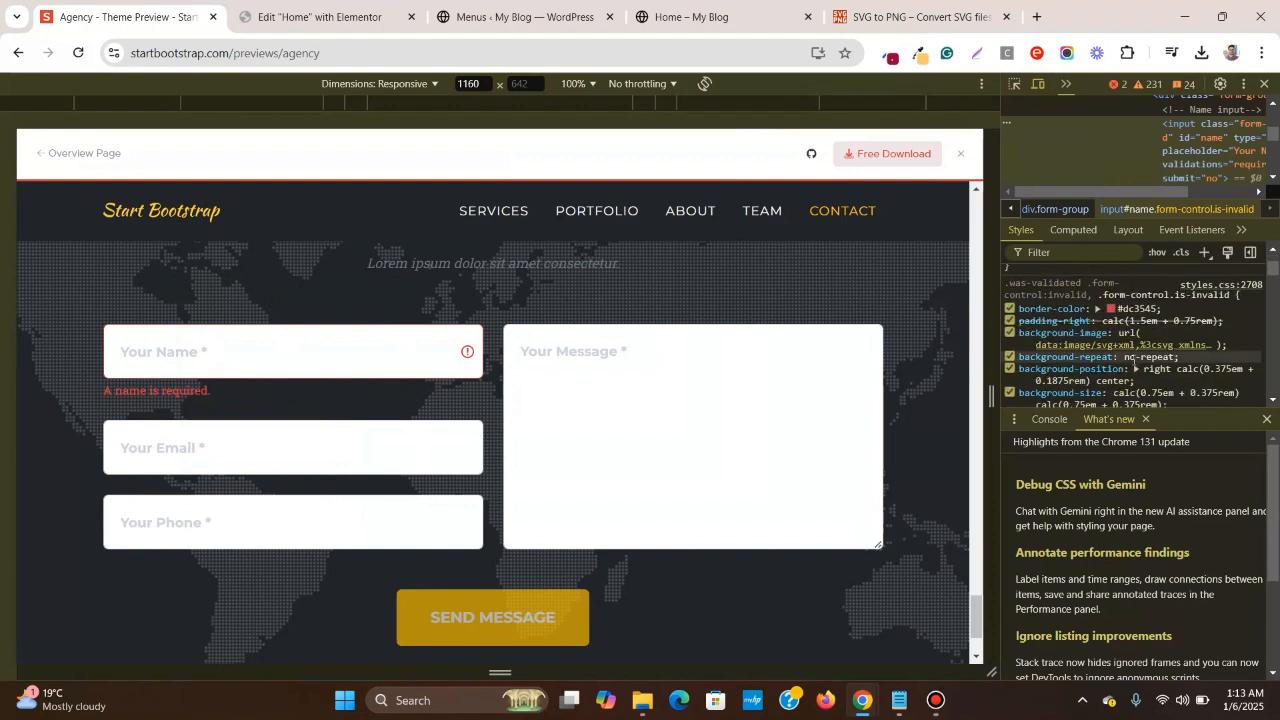
pyautogui.click(1014, 84)
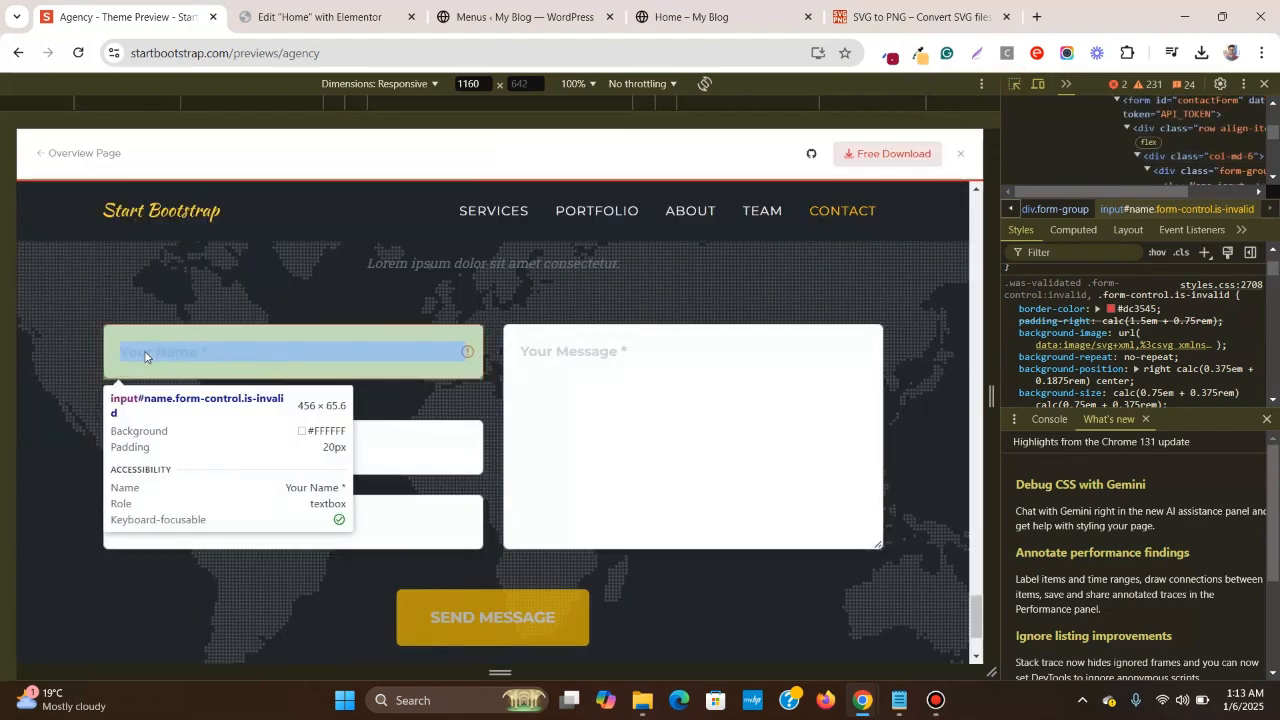
pyautogui.click(145, 356)
pyautogui.moveTo(1115, 345)
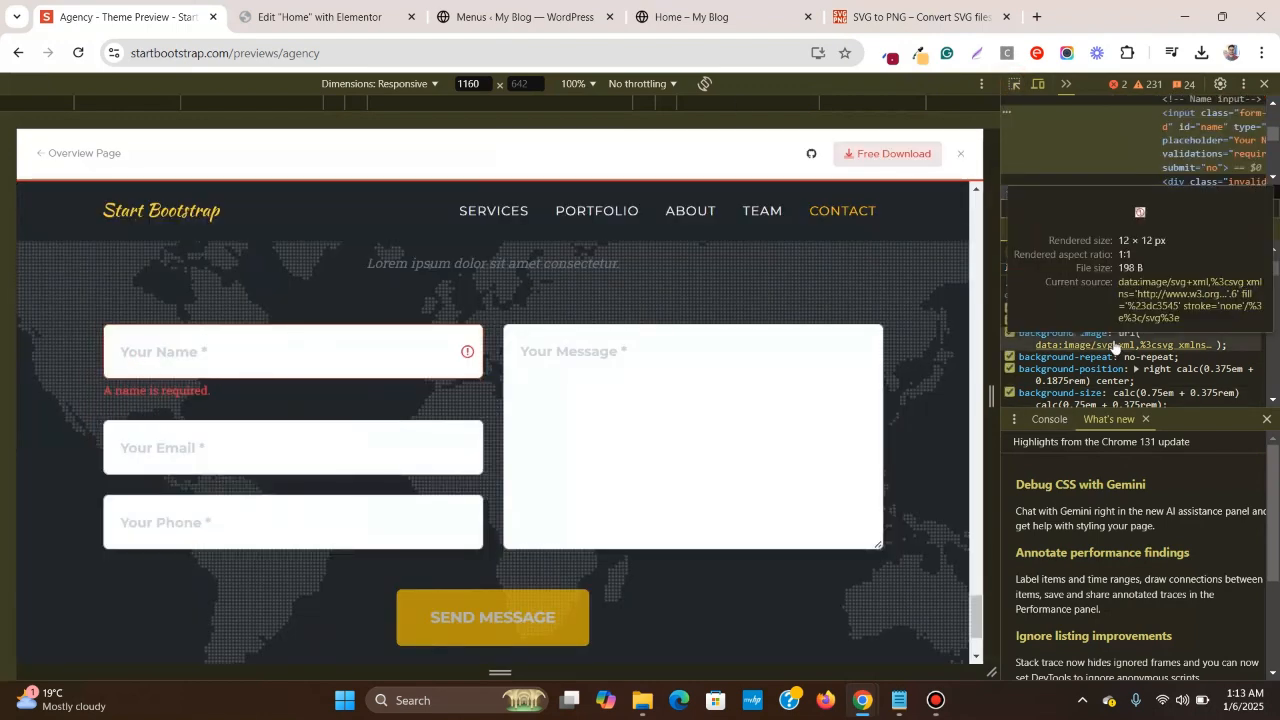
pyautogui.scroll(-2, 1120, 315)
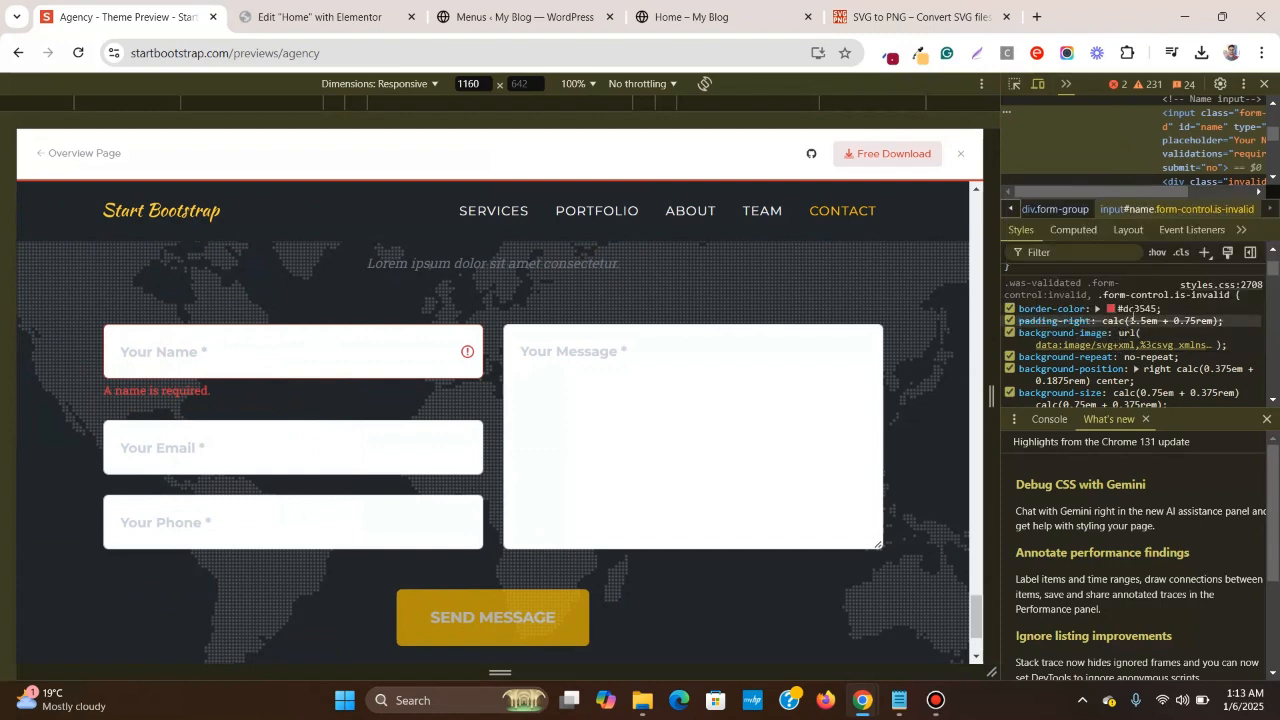
pyautogui.scroll(1, 1150, 340)
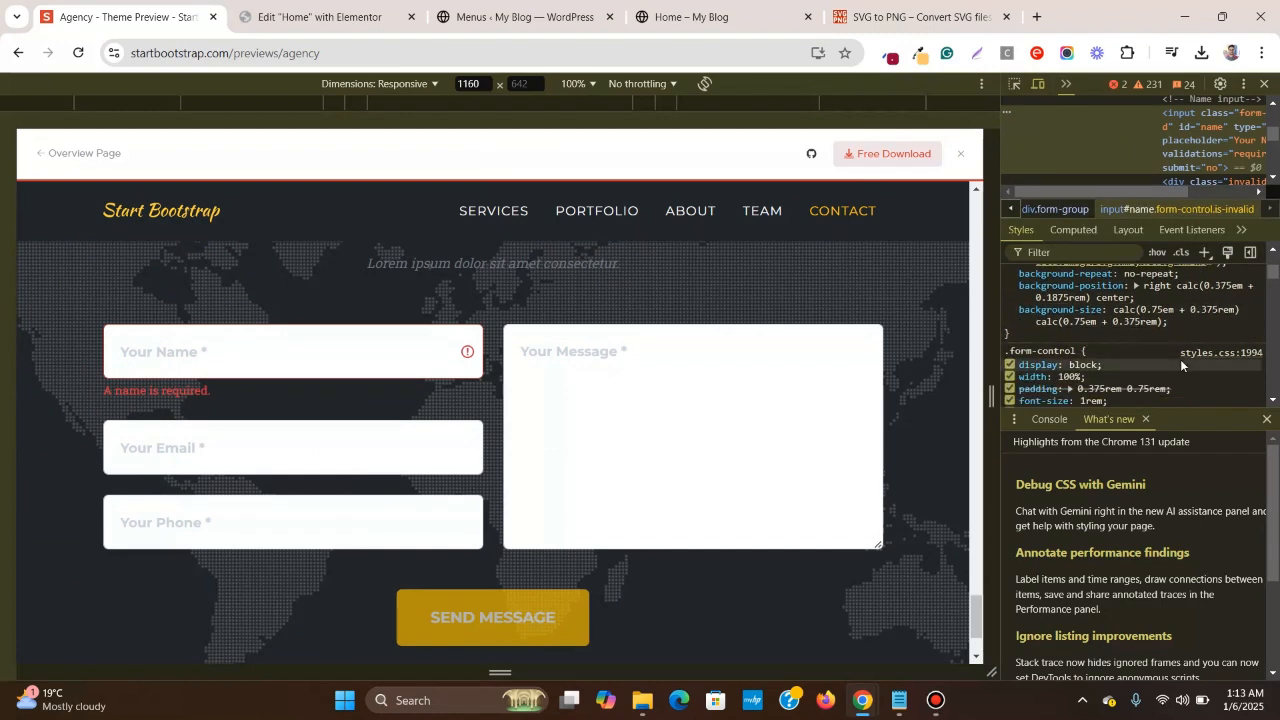
pyautogui.scroll(-6, 1181, 367)
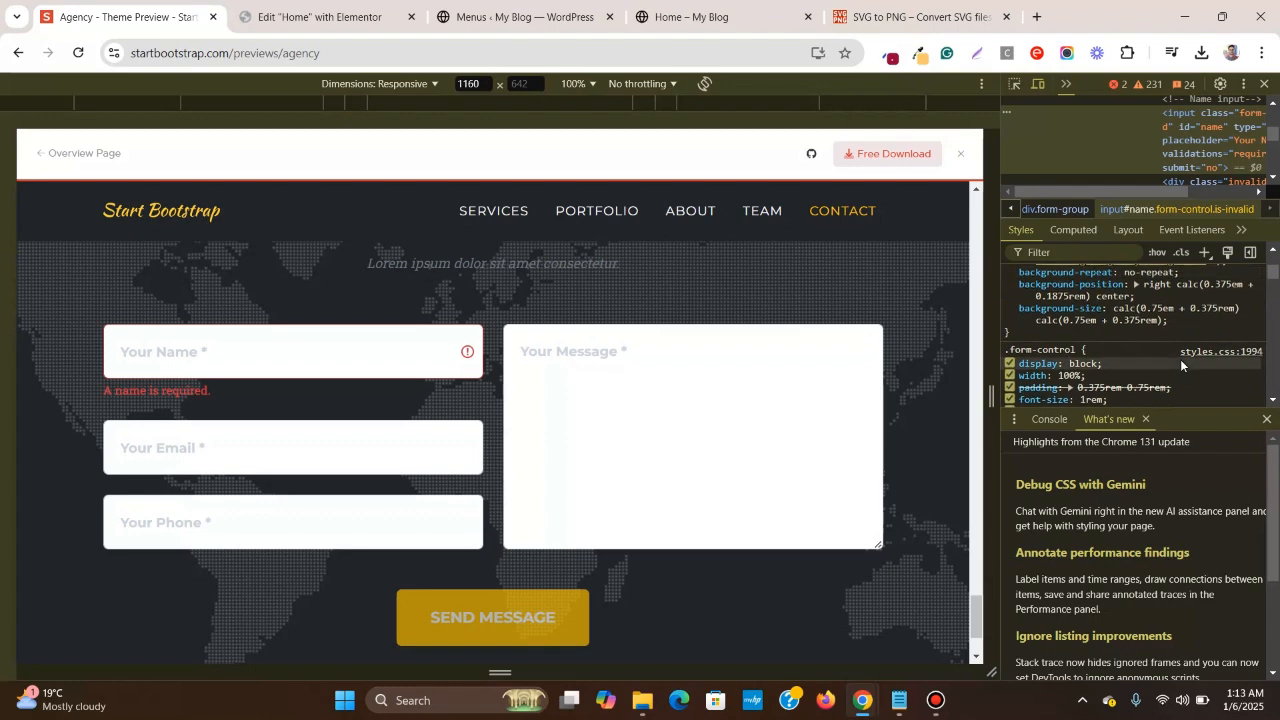
pyautogui.scroll(-4, 1181, 360)
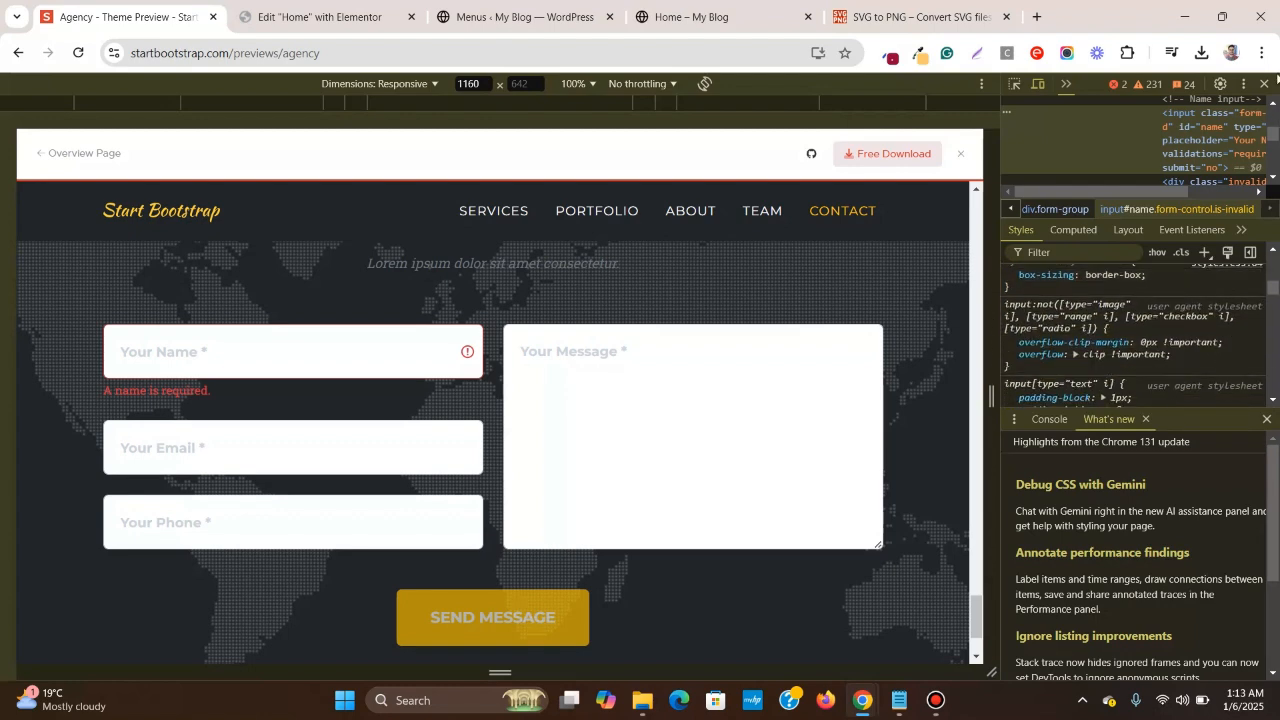
pyautogui.click(1264, 84)
pyautogui.click(300, 16)
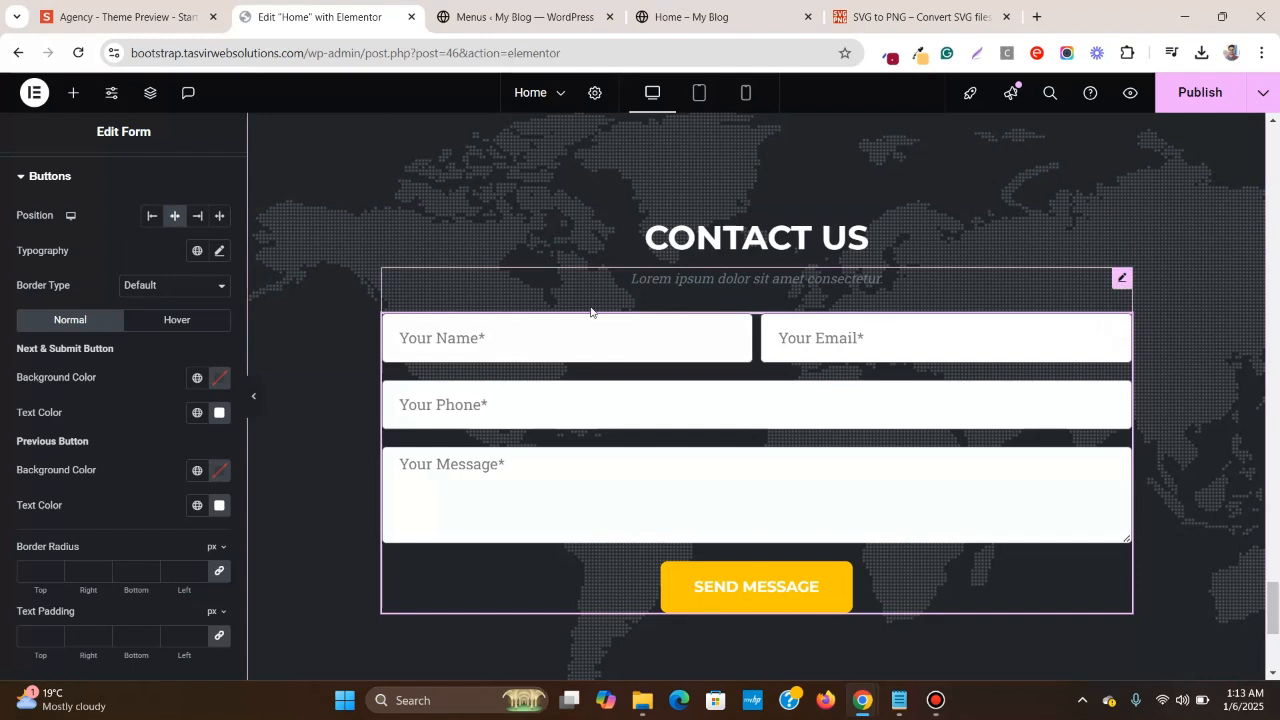
pyautogui.scroll(2, 60, 240)
pyautogui.scroll(-3, 74, 290)
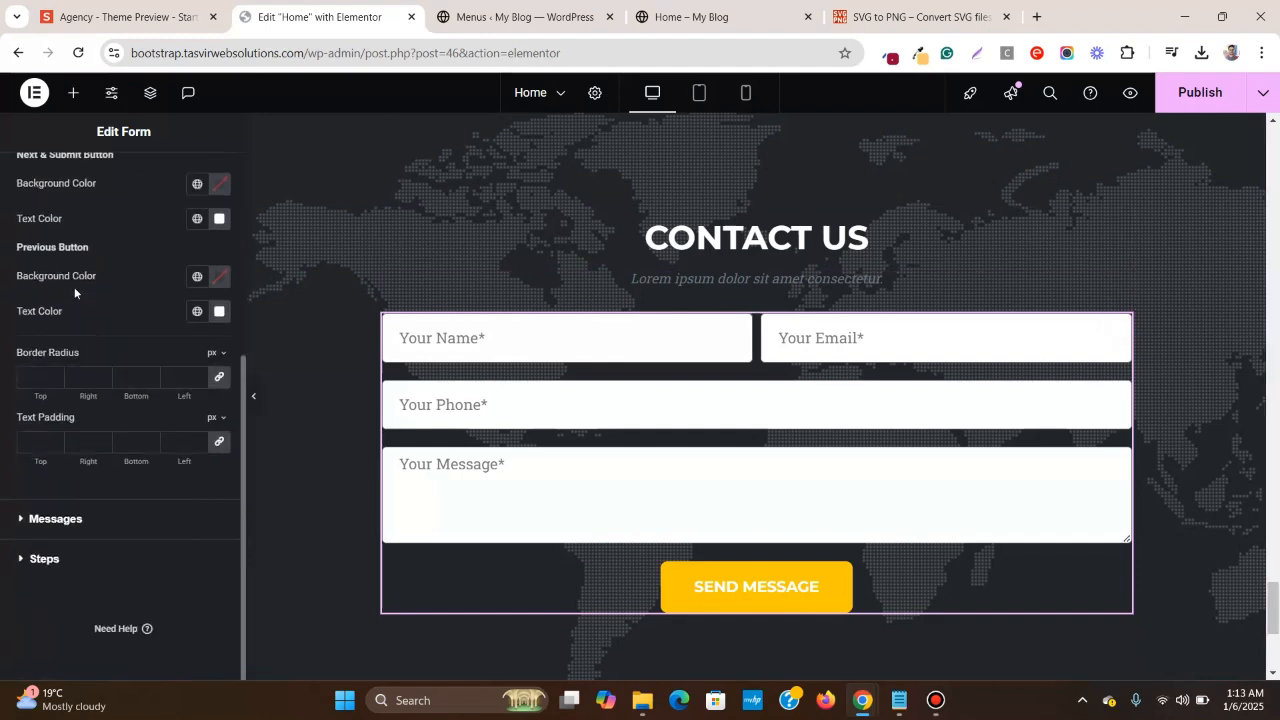
# - Set the HTML Field typography in the form's style settings to the Montserrat font family
pyautogui.scroll(3, 113, 440)
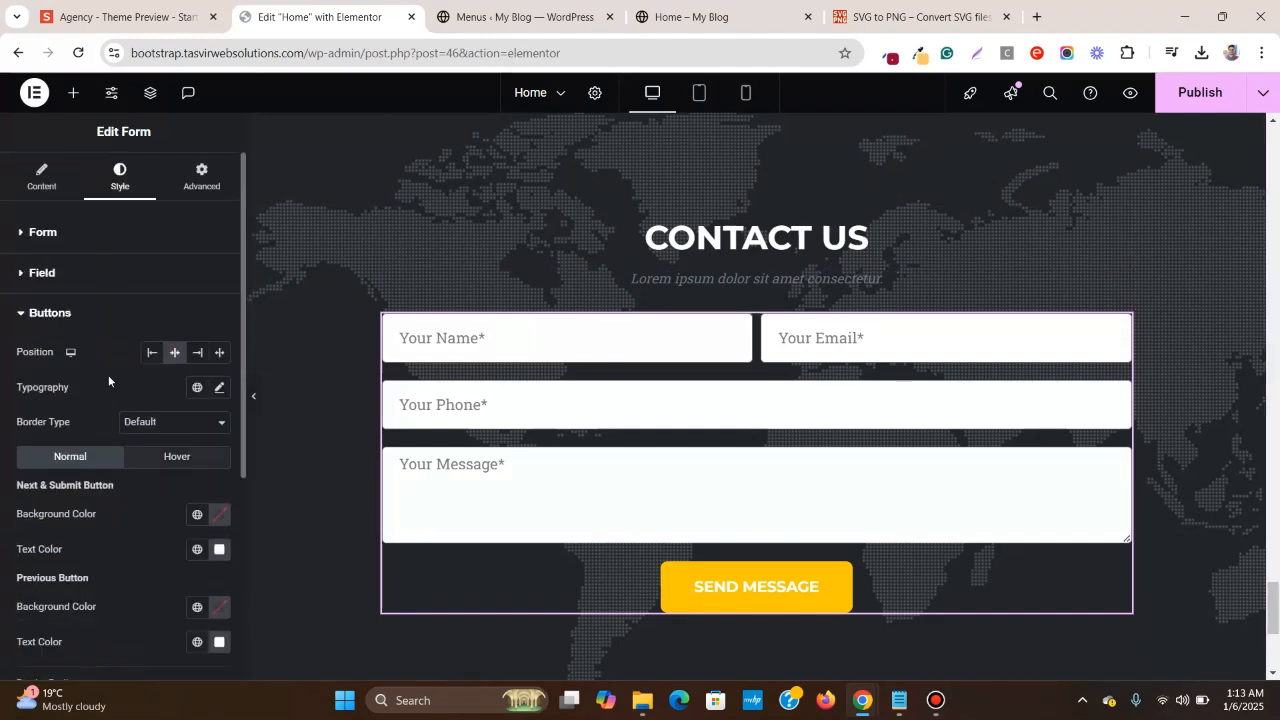
pyautogui.click(86, 240)
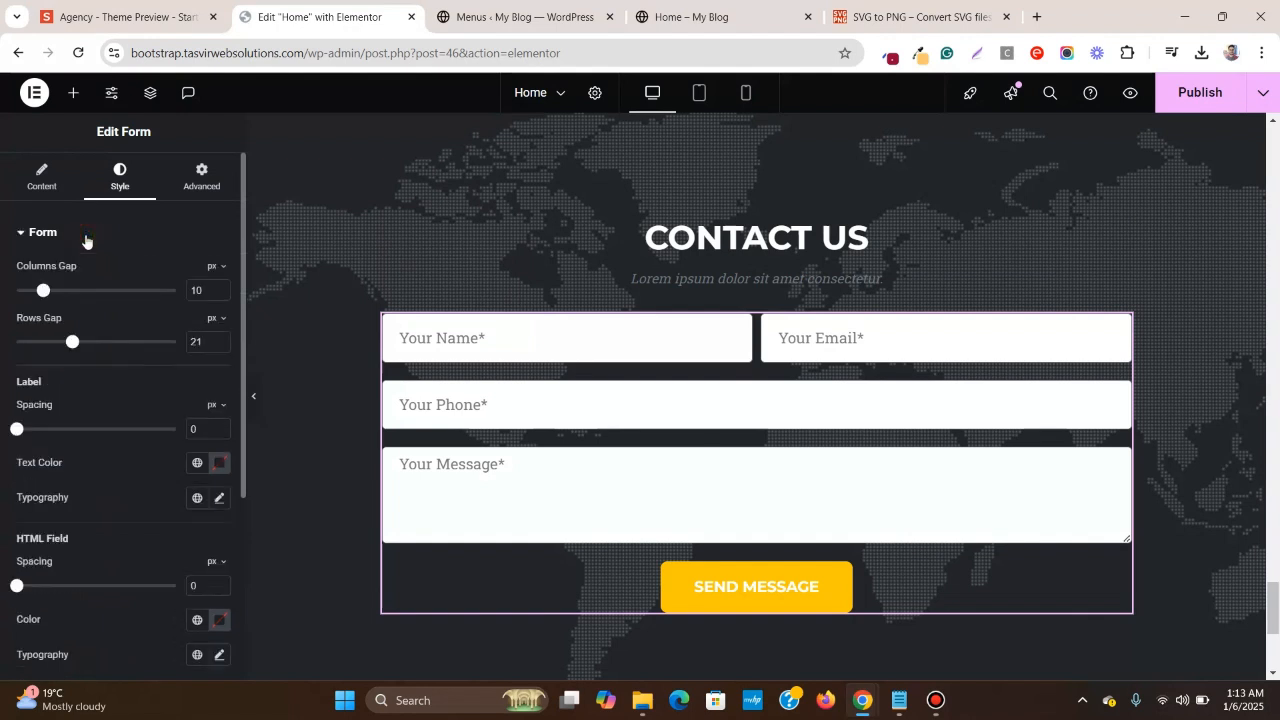
pyautogui.scroll(-2, 41, 421)
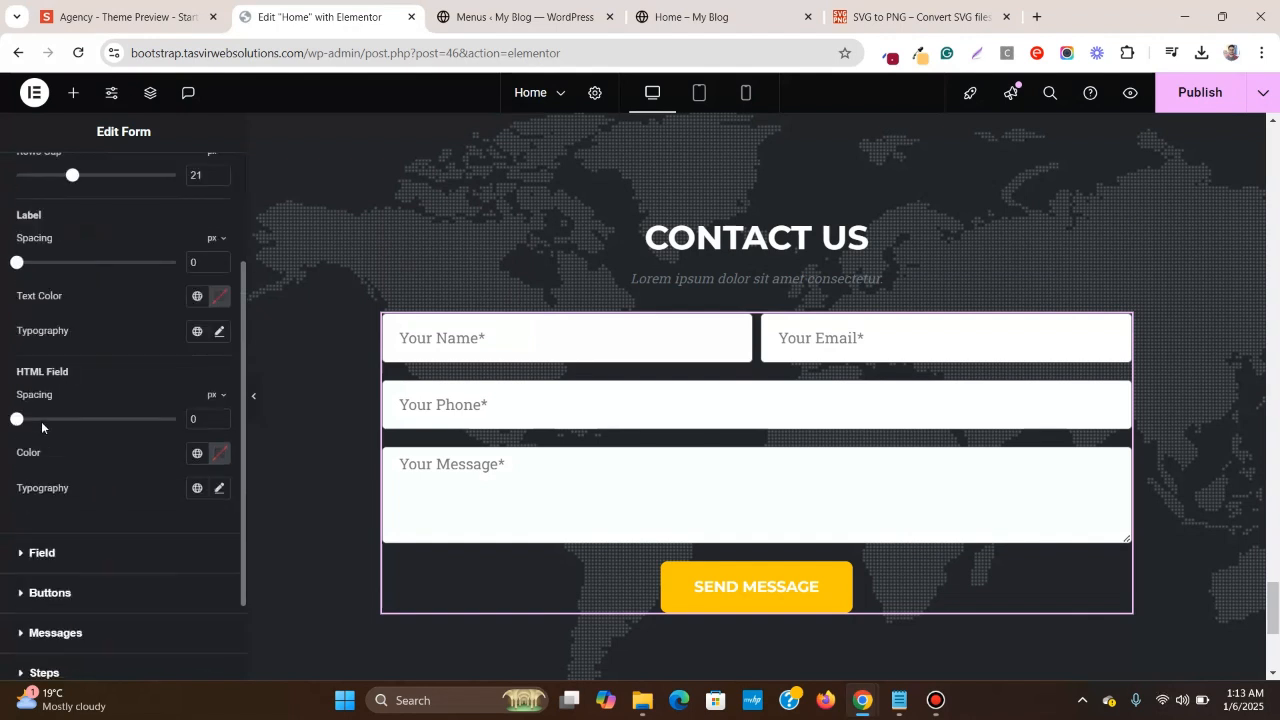
pyautogui.click(219, 489)
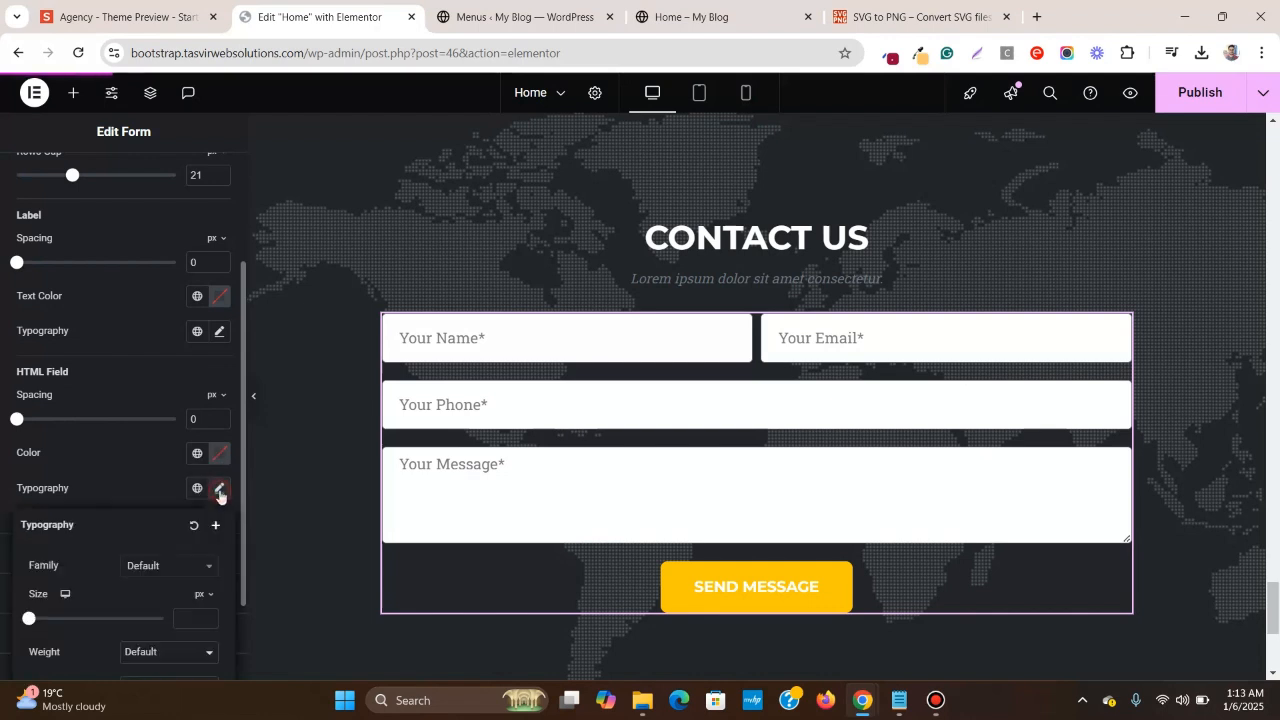
pyautogui.click(185, 568)
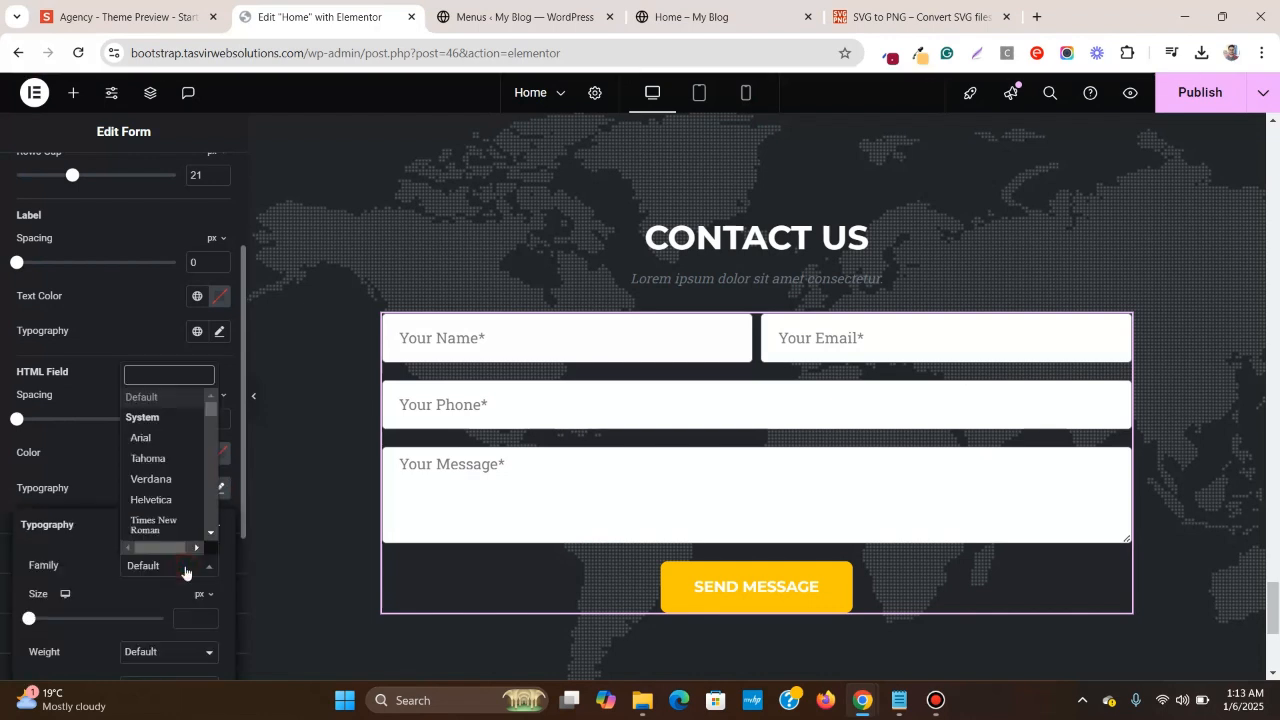
pyautogui.write('mon')
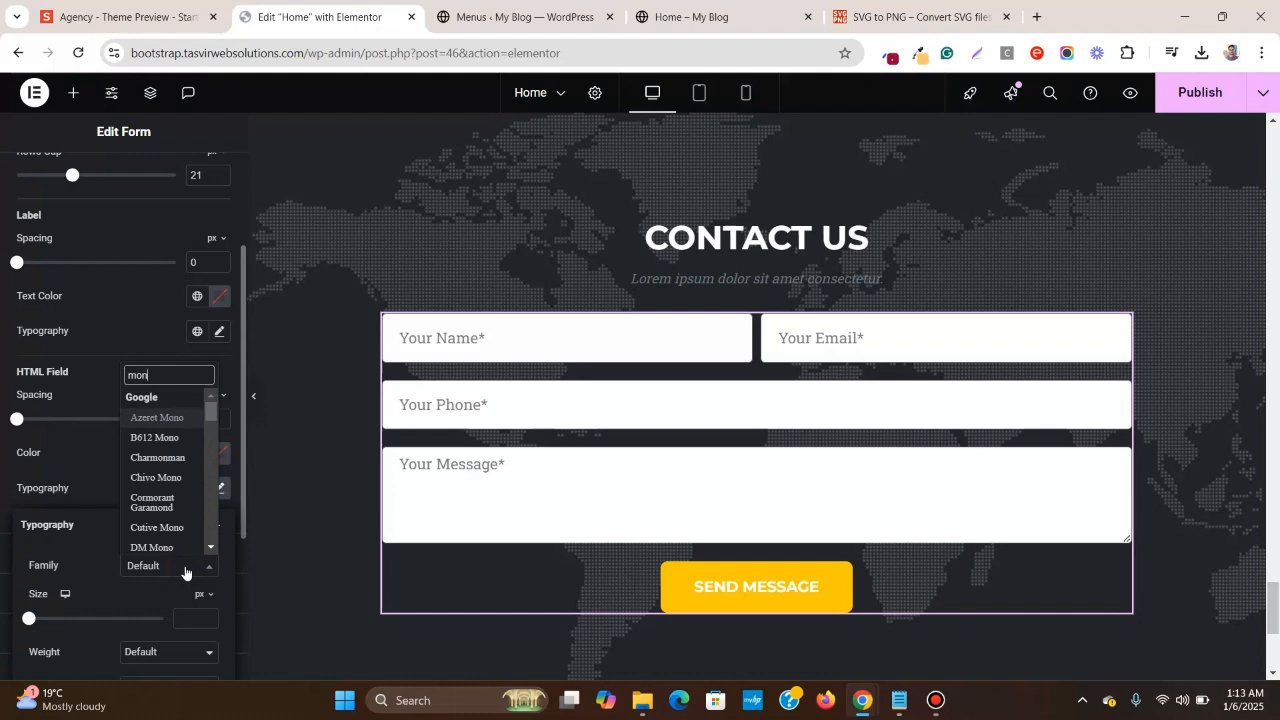
pyautogui.write('ts')
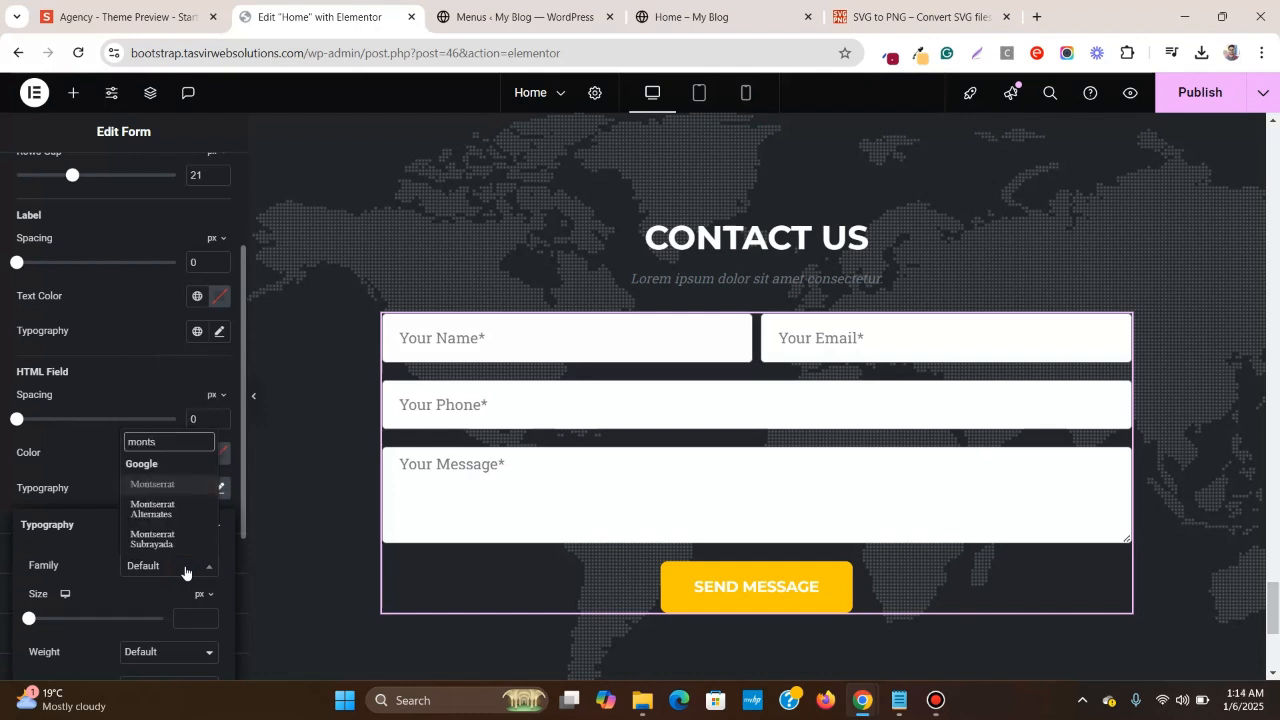
pyautogui.click(188, 486)
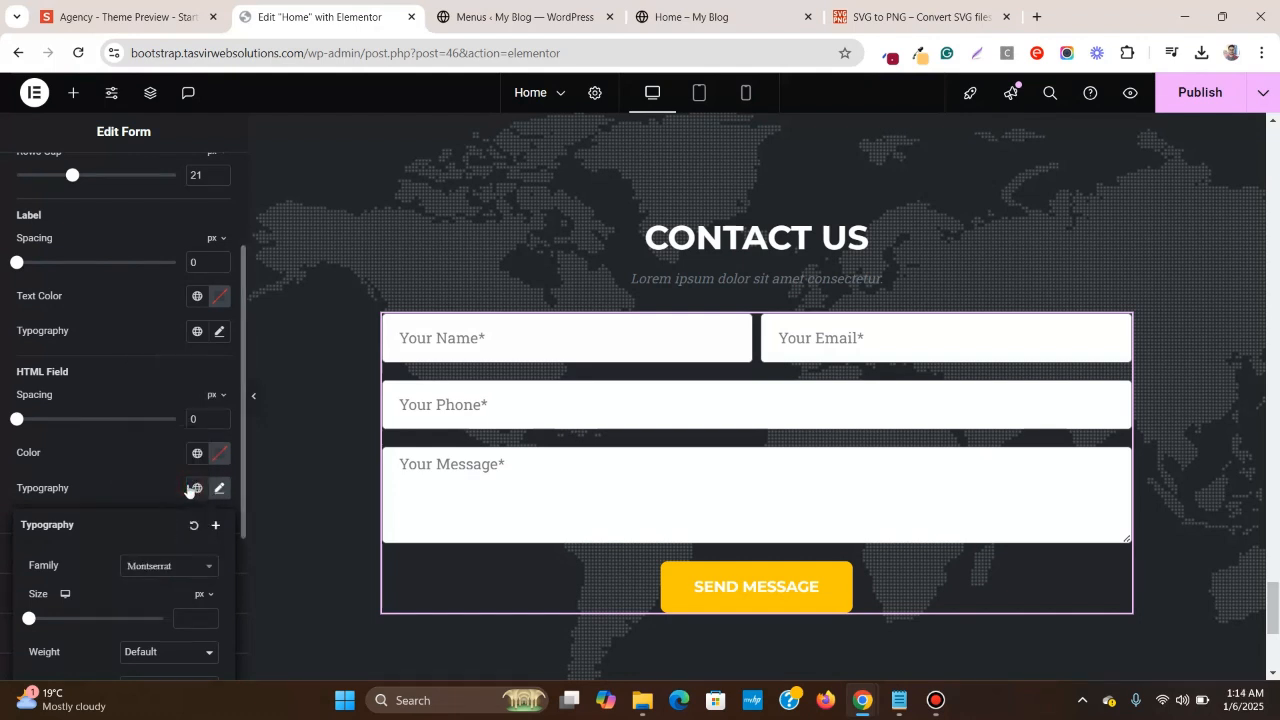
pyautogui.click(219, 487)
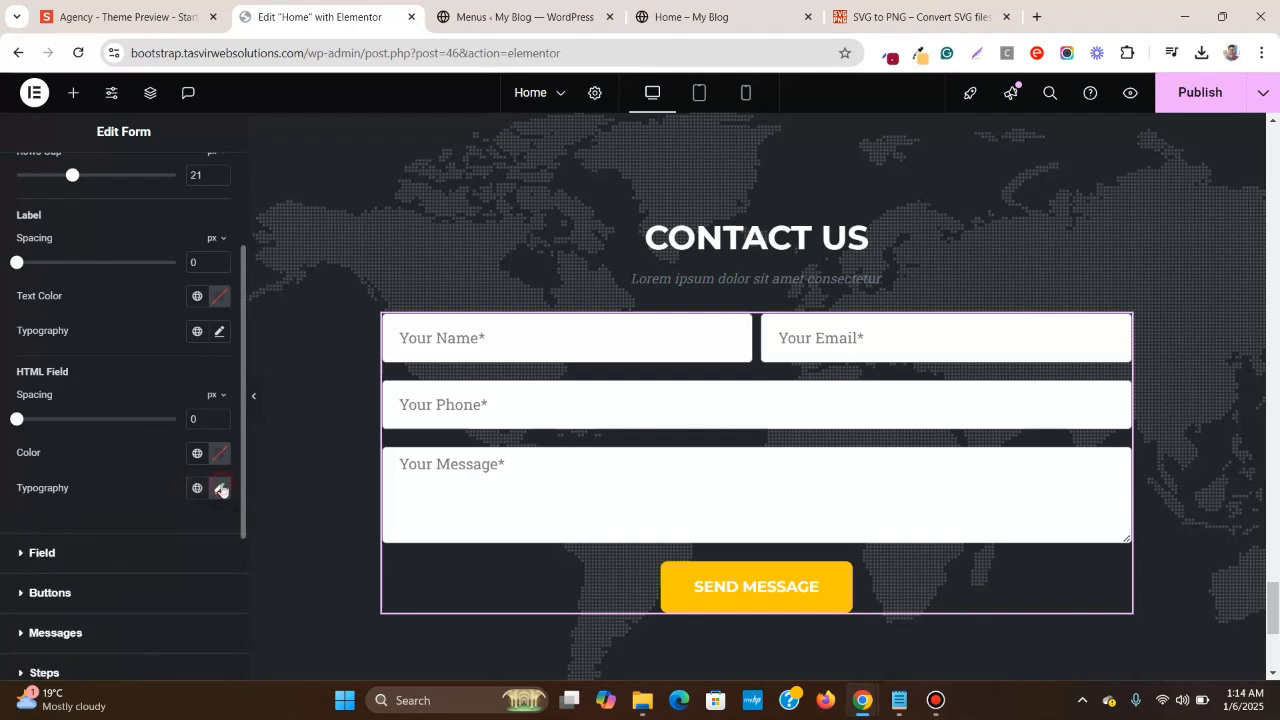
# - Set the form's field typography to Montserrat with a 14 px size and 600 (Semi Bold) weight
pyautogui.click(86, 556)
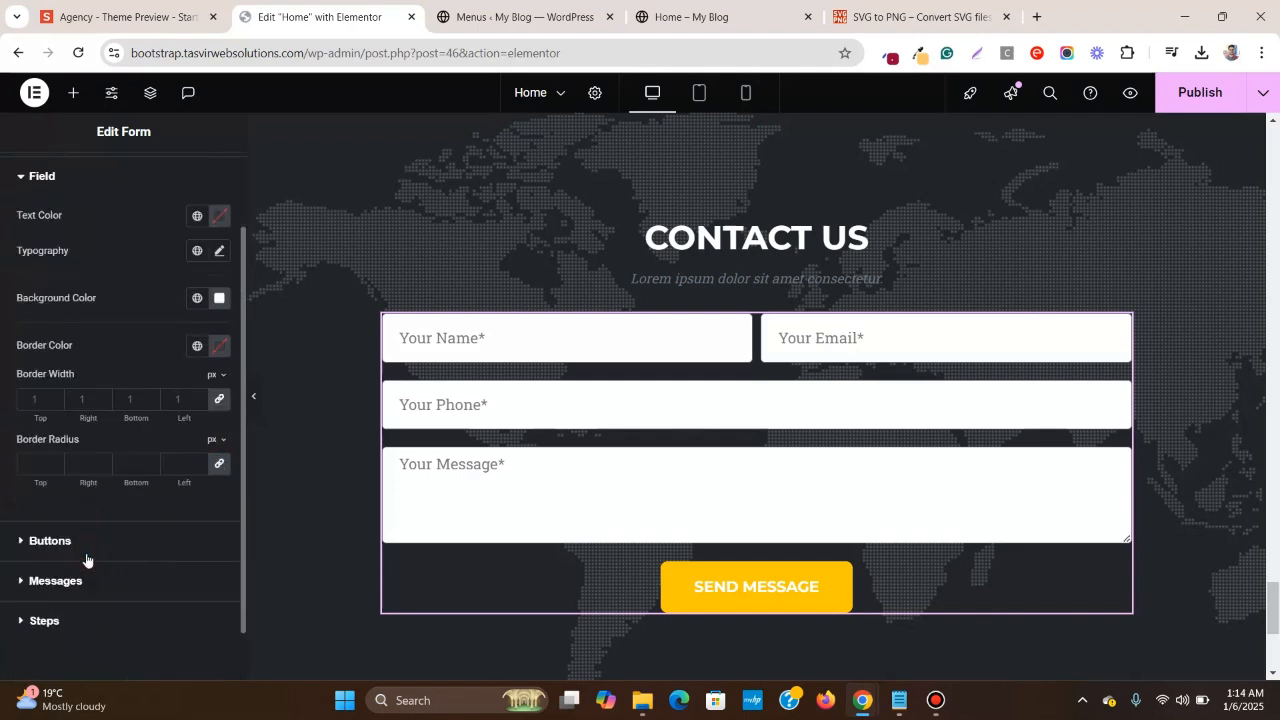
pyautogui.click(220, 256)
pyautogui.click(154, 338)
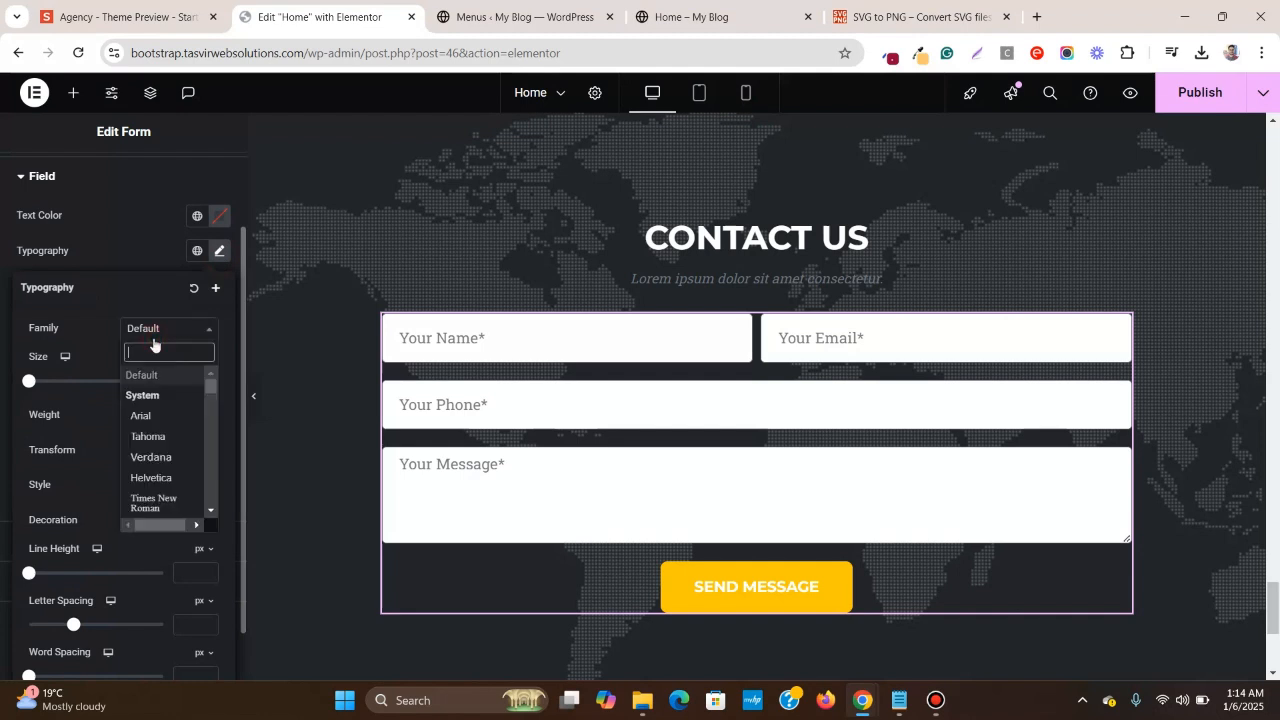
pyautogui.write('mont')
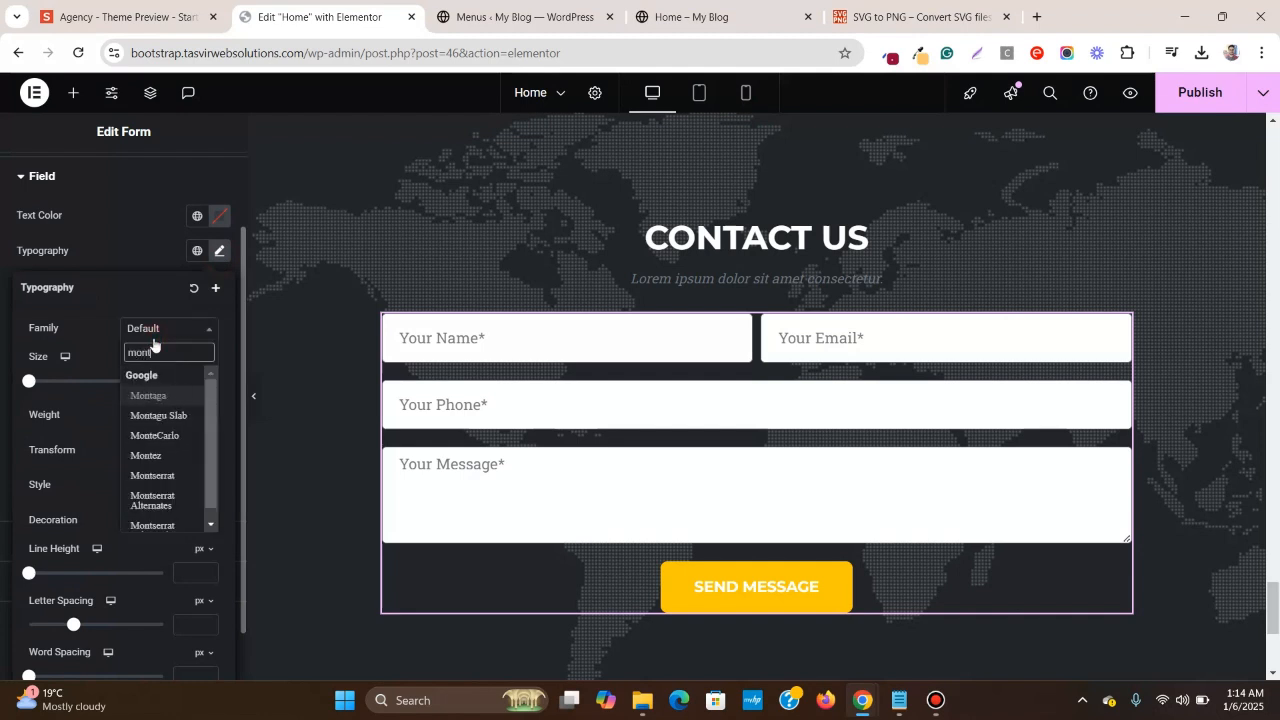
pyautogui.click(166, 475)
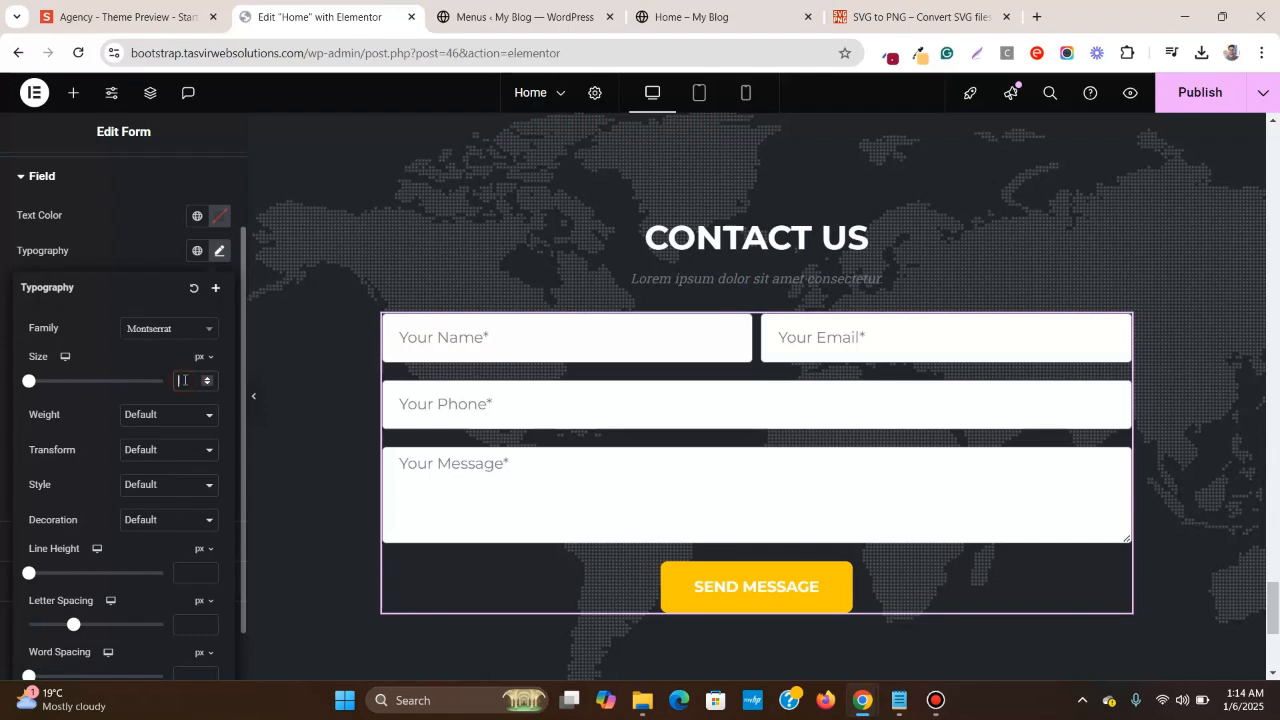
pyautogui.write('13')
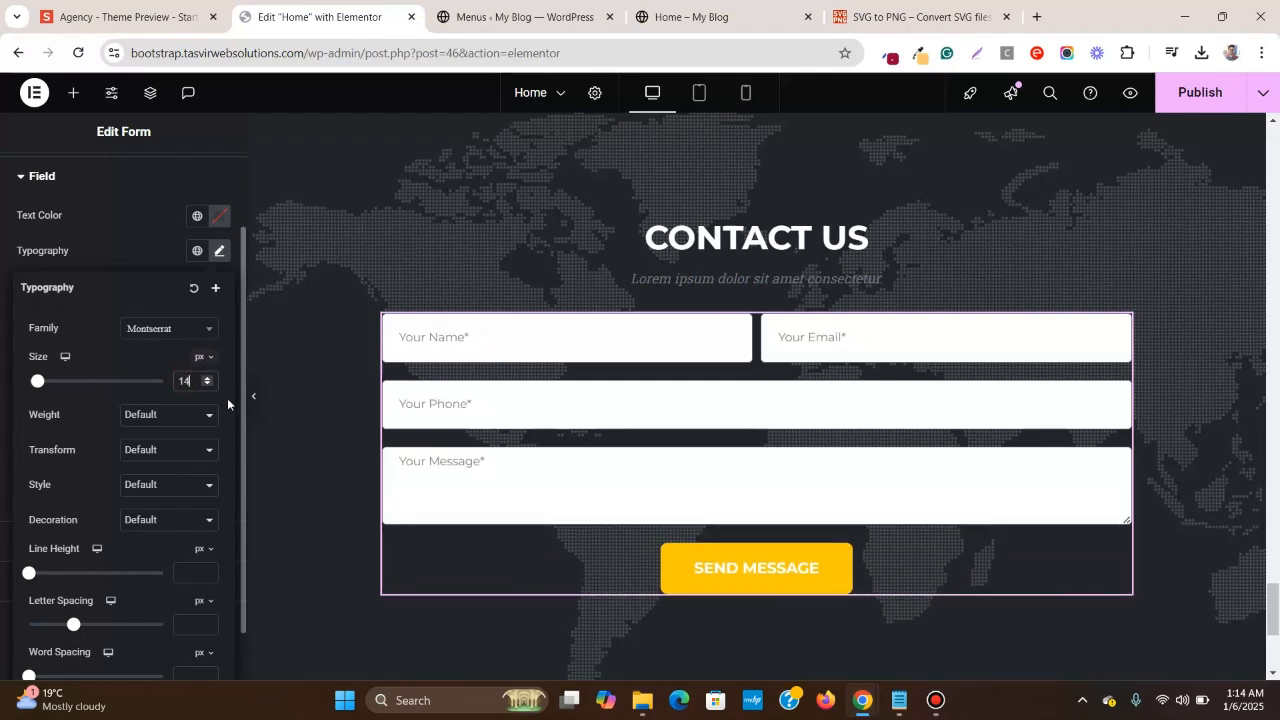
pyautogui.click(197, 426)
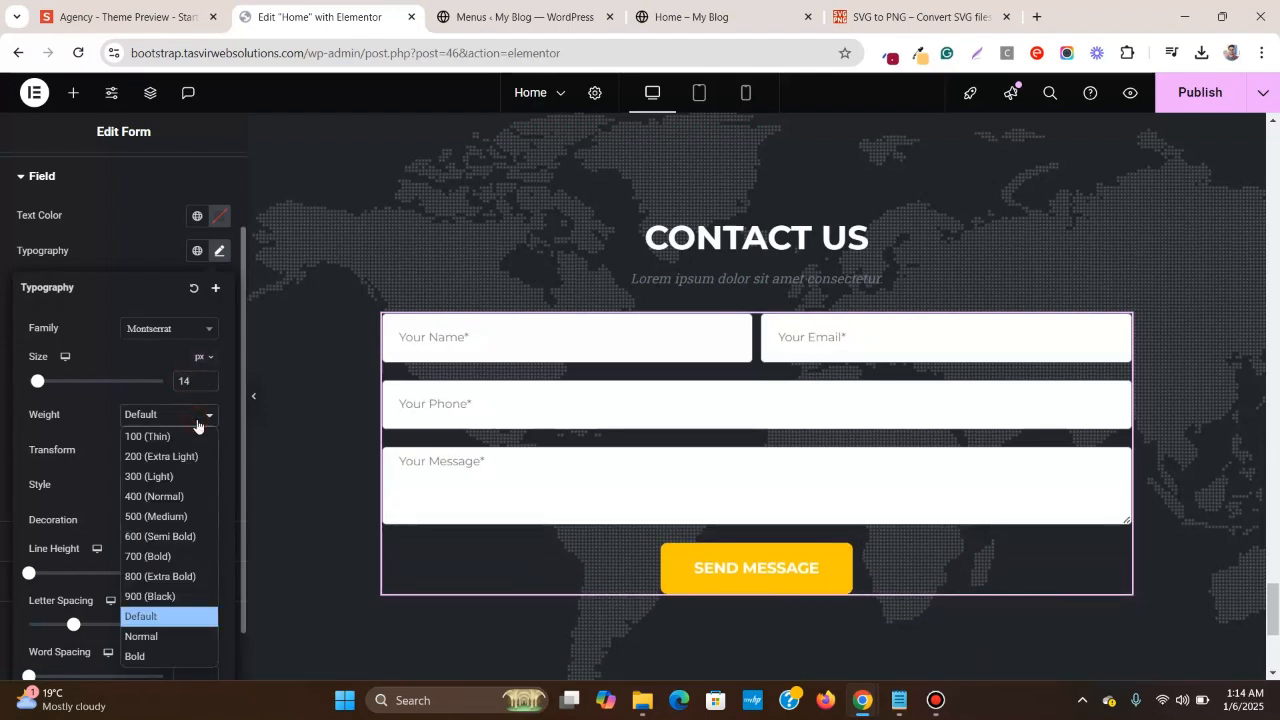
pyautogui.click(175, 540)
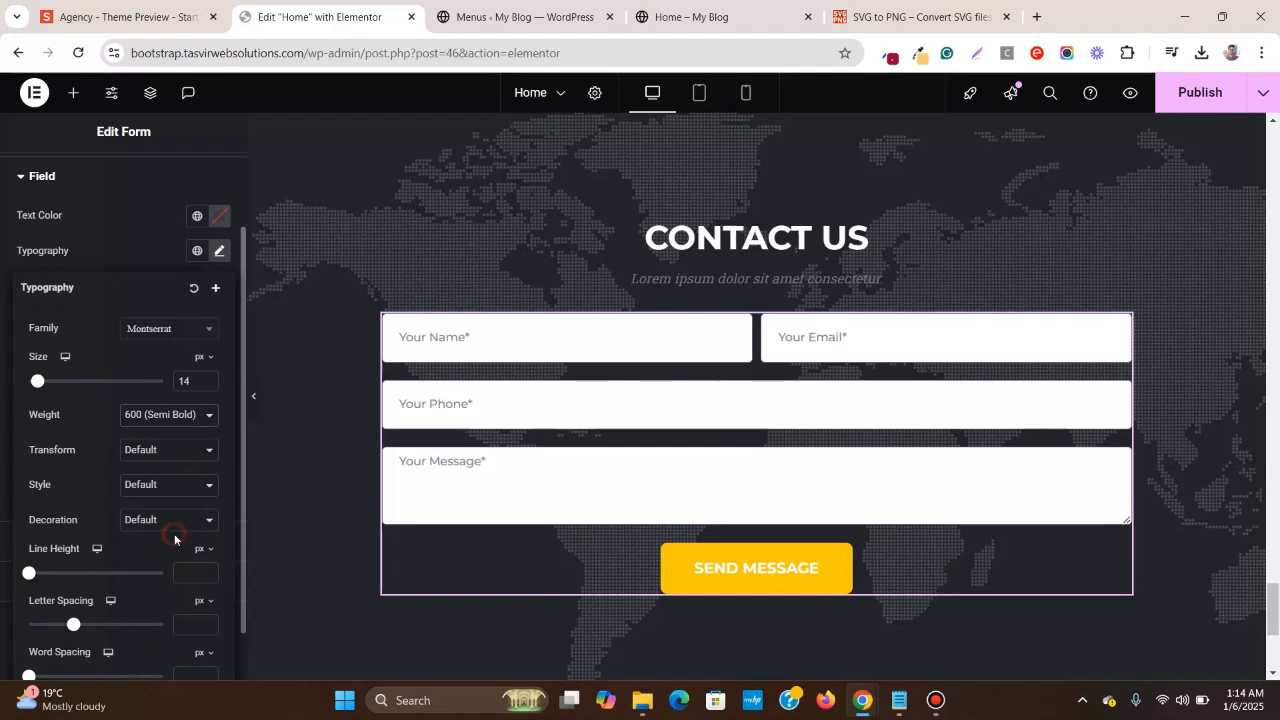
pyautogui.click(219, 251)
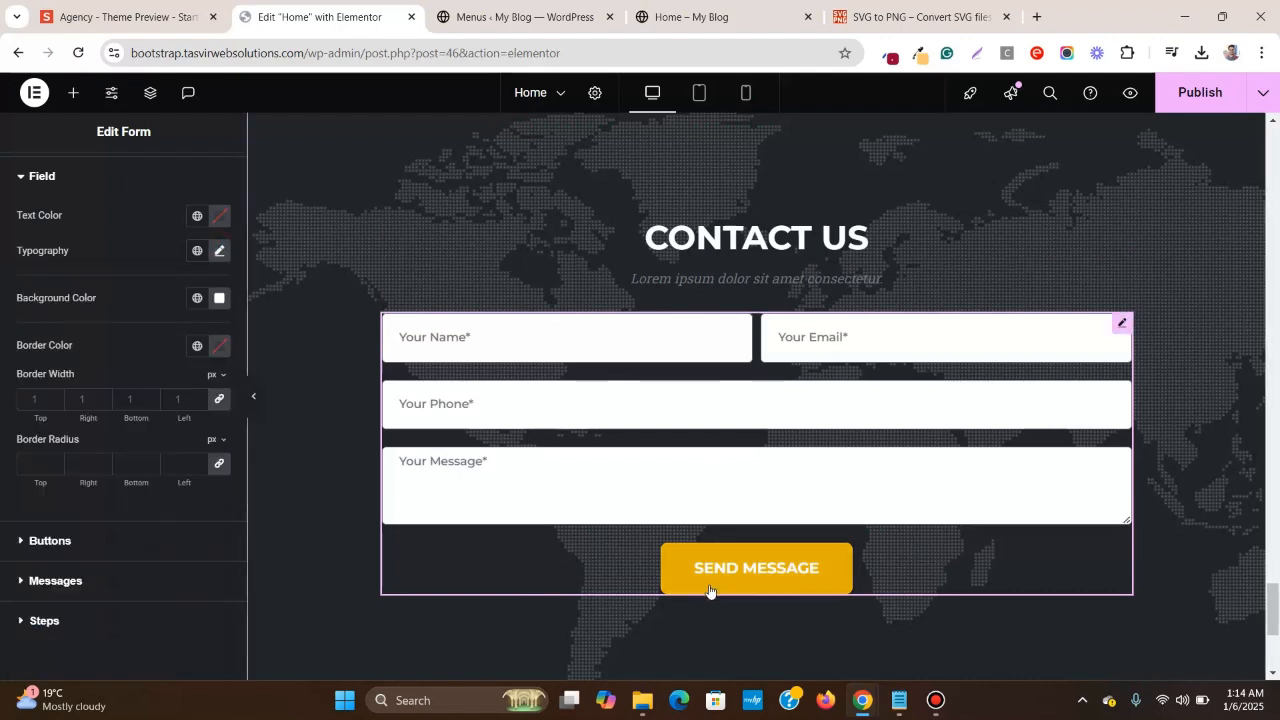
# - Publish the Home page changes and glance at the Agency preview for comparison
pyautogui.scroll(-3, 483, 157)
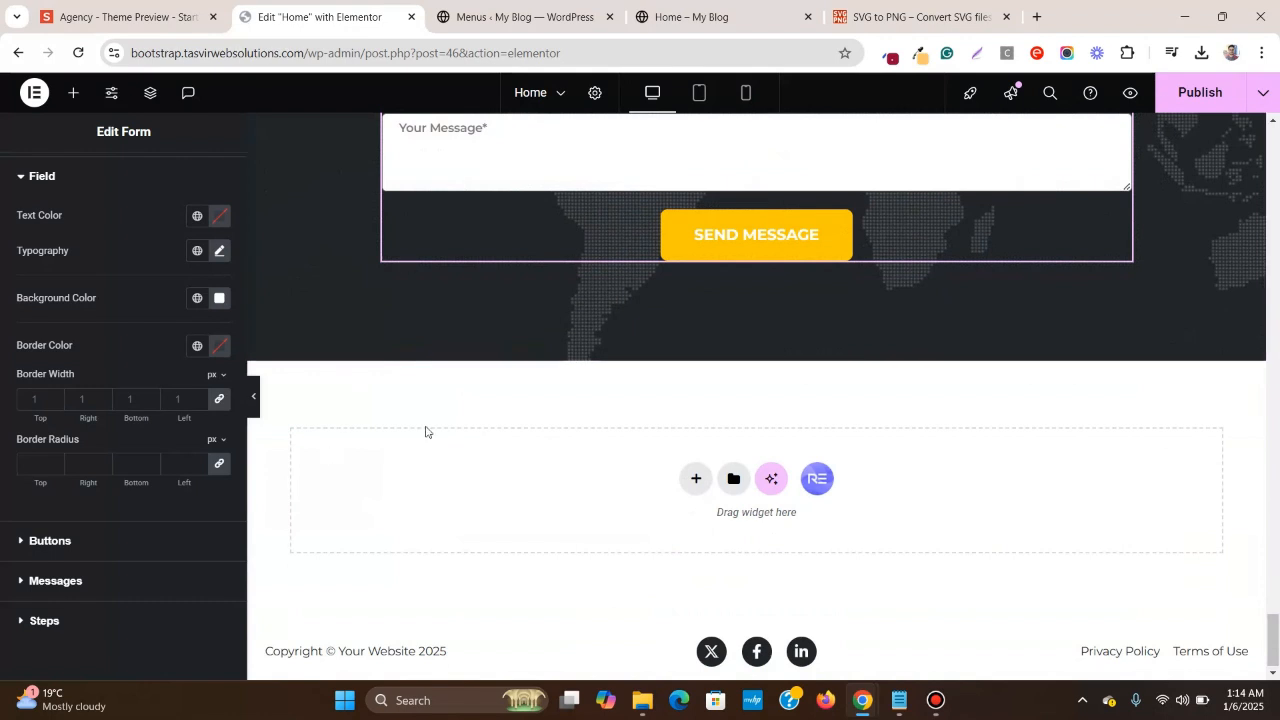
pyautogui.click(1216, 96)
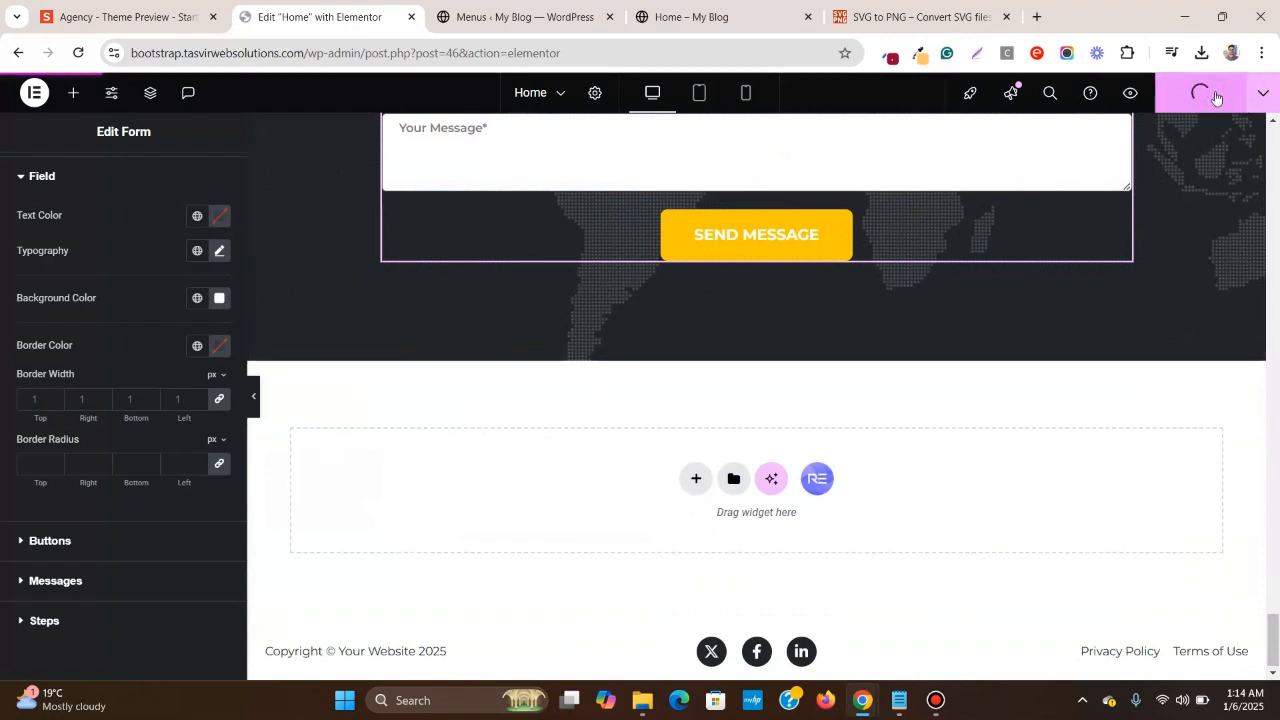
pyautogui.click(112, 8)
pyautogui.click(390, 10)
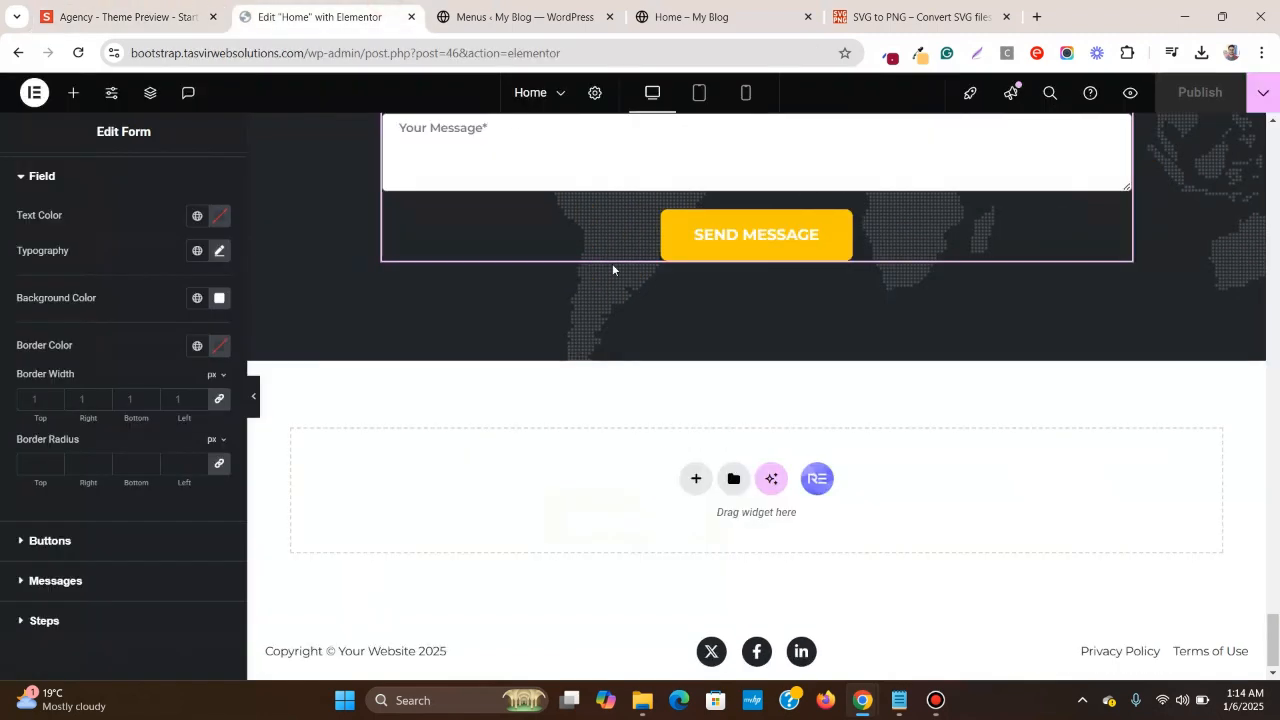
# - Preview the Contact Us section and footer without the editing controls, and restore the form's settings
pyautogui.scroll(3, 389, 369)
pyautogui.scroll(2, 390, 370)
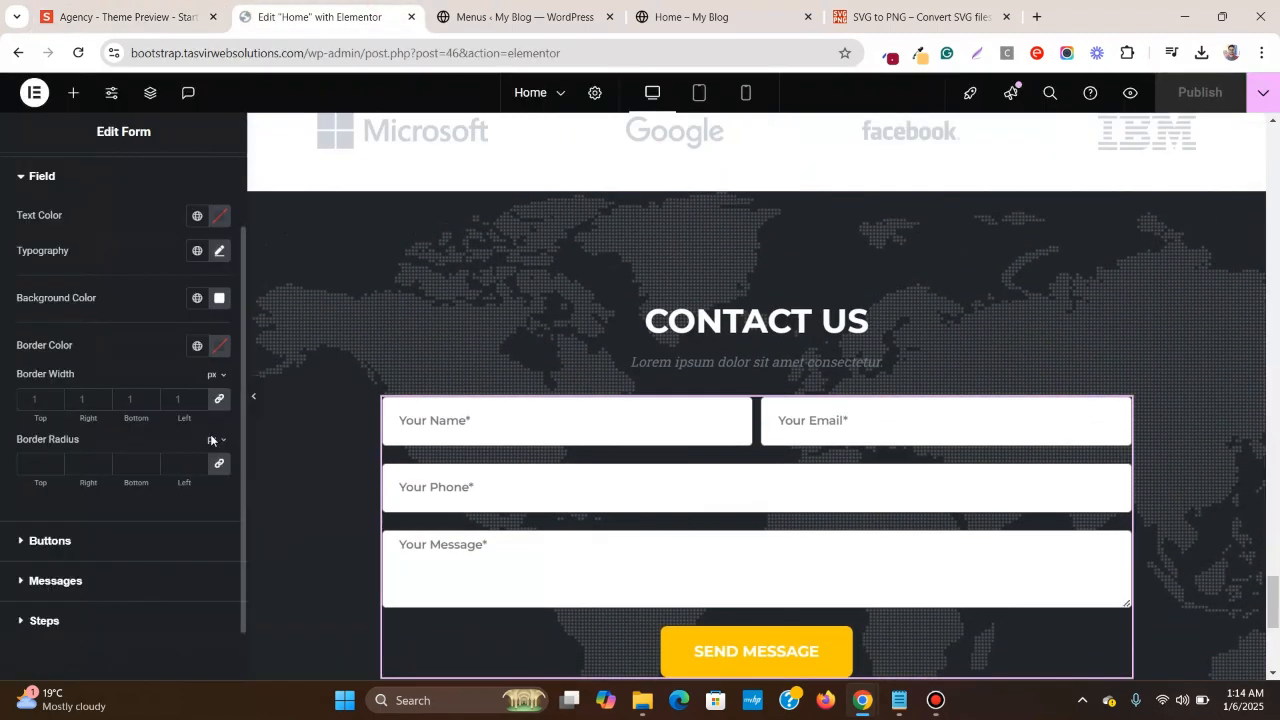
pyautogui.scroll(4, 256, 398)
pyautogui.click(256, 398)
pyautogui.scroll(-5, 256, 398)
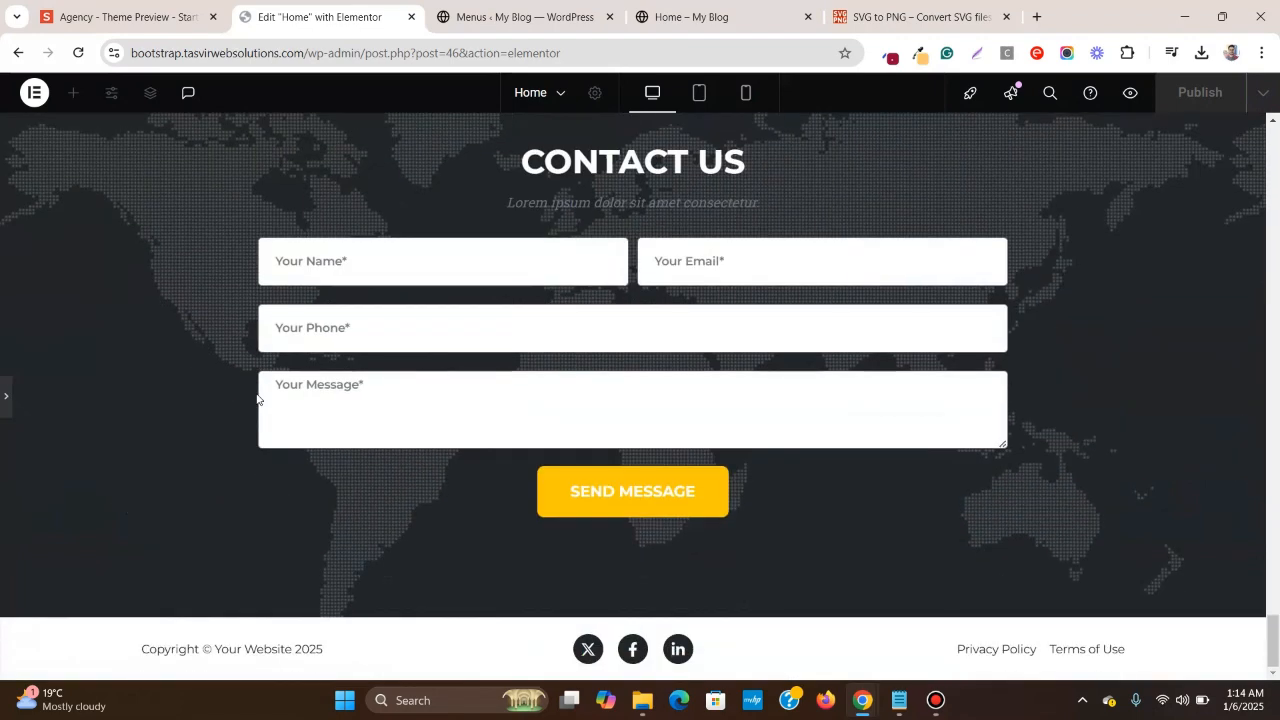
pyautogui.scroll(-3, 12, 410)
pyautogui.click(6, 396)
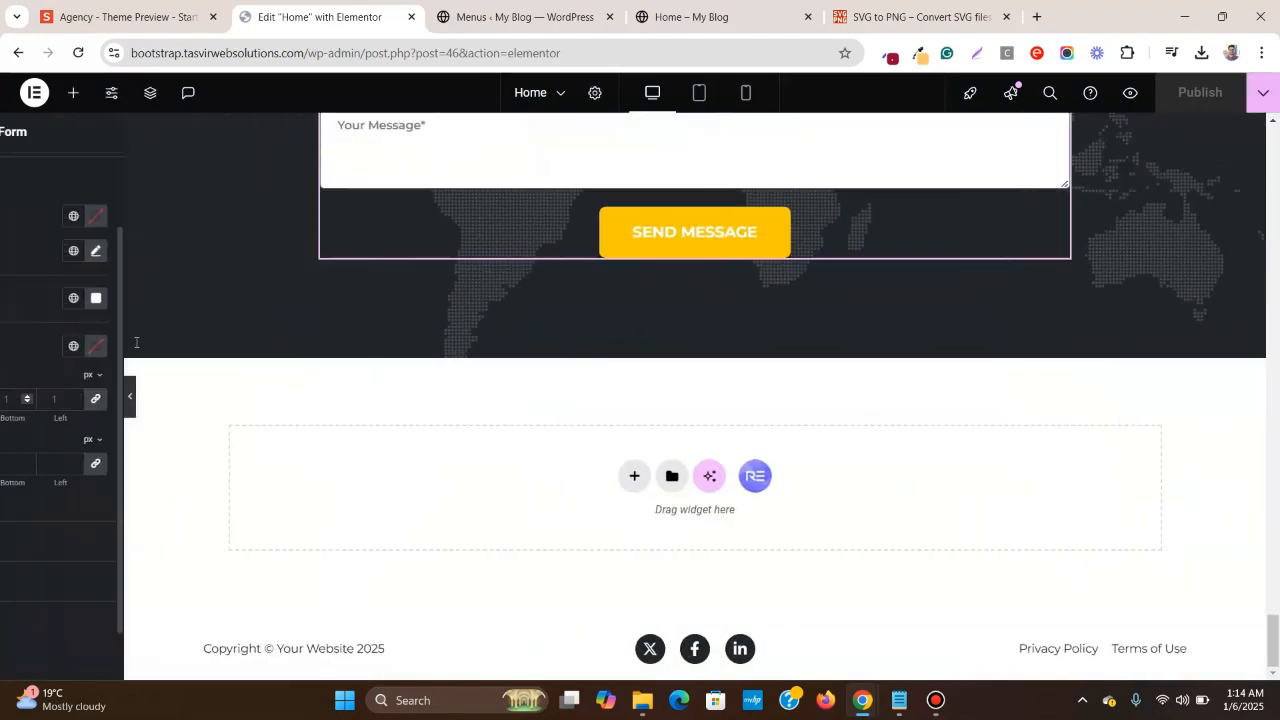
pyautogui.scroll(3, 691, 151)
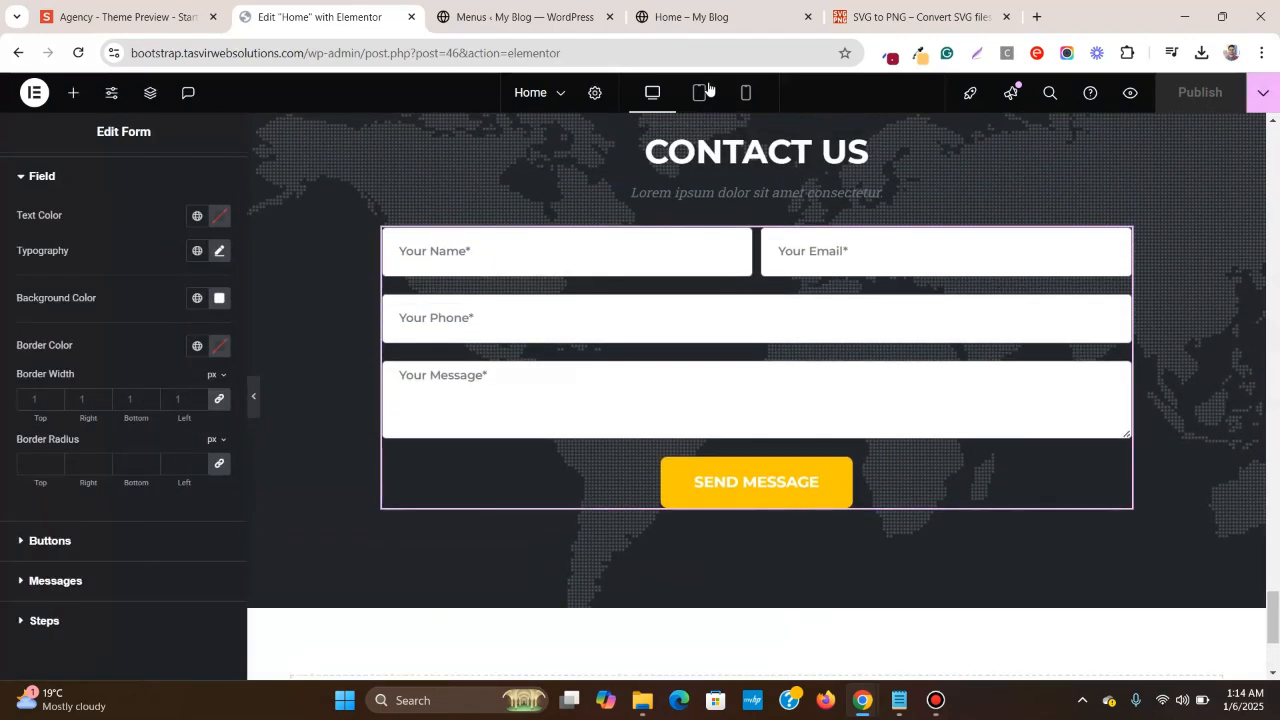
# - Check the Contact Us section's layout in the tablet and mobile views, and return to the desktop view
pyautogui.click(700, 92)
pyautogui.scroll(1, 768, 267)
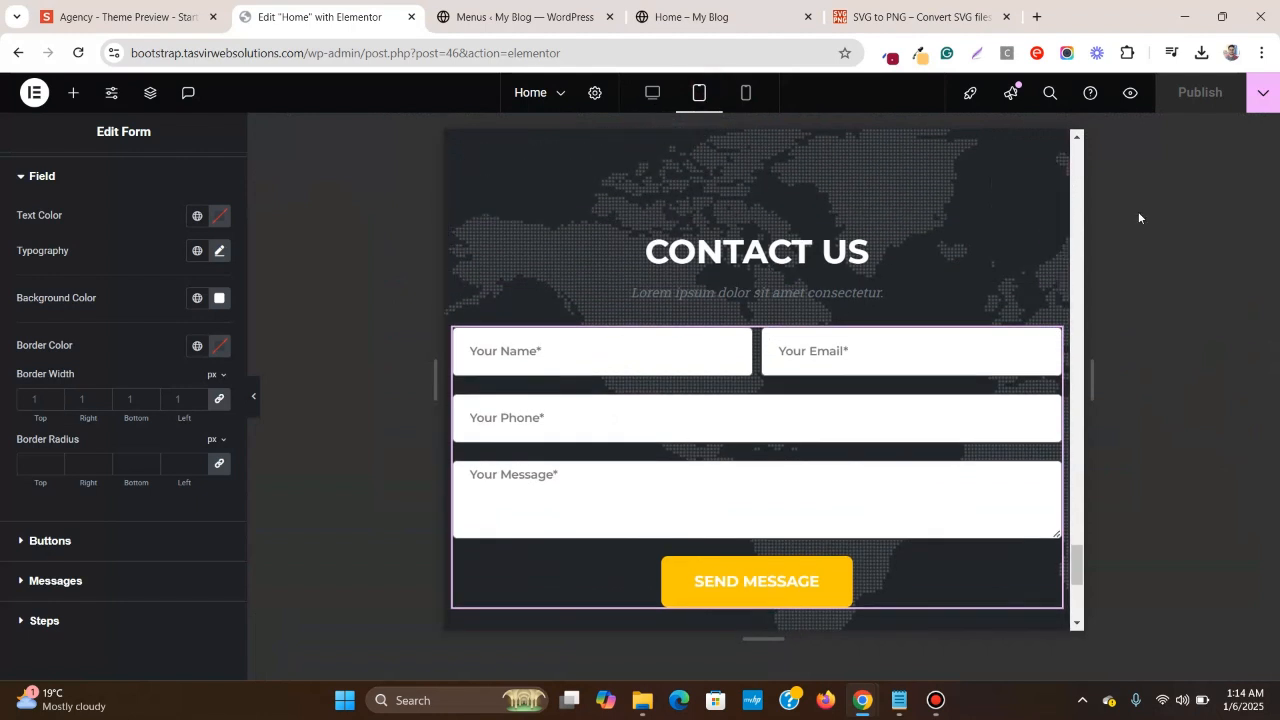
pyautogui.scroll(1, 834, 229)
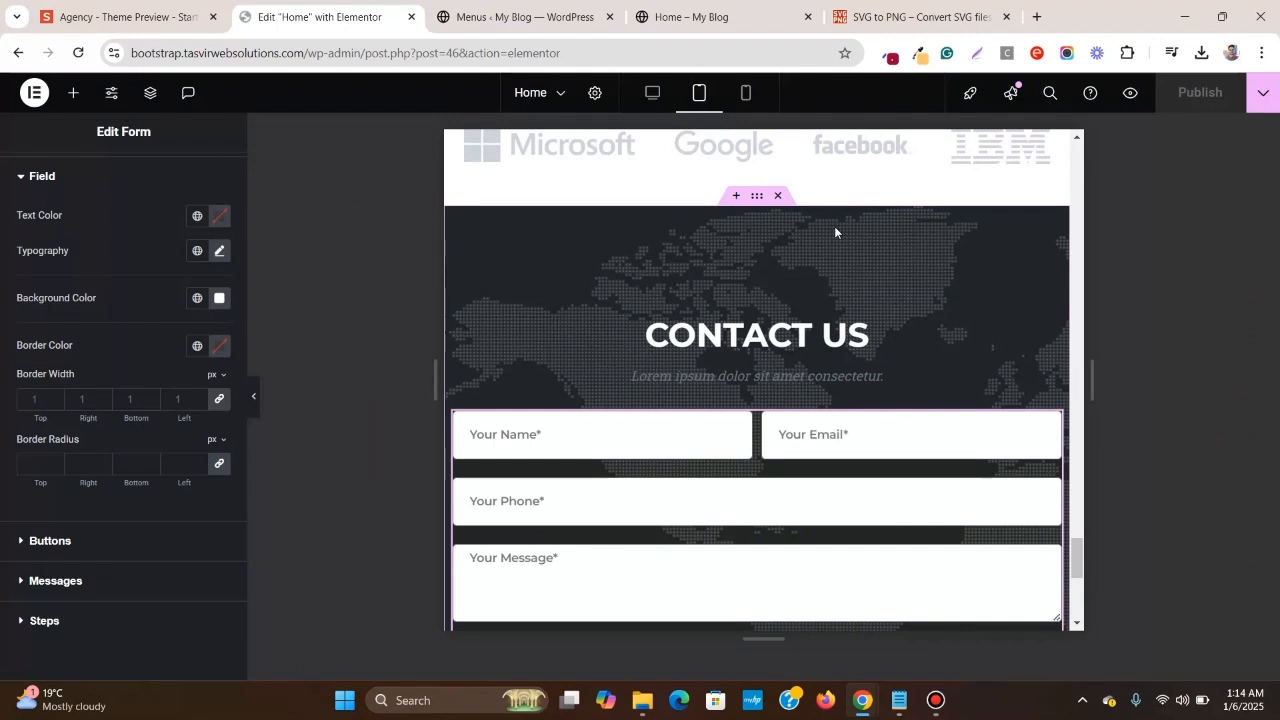
pyautogui.click(745, 93)
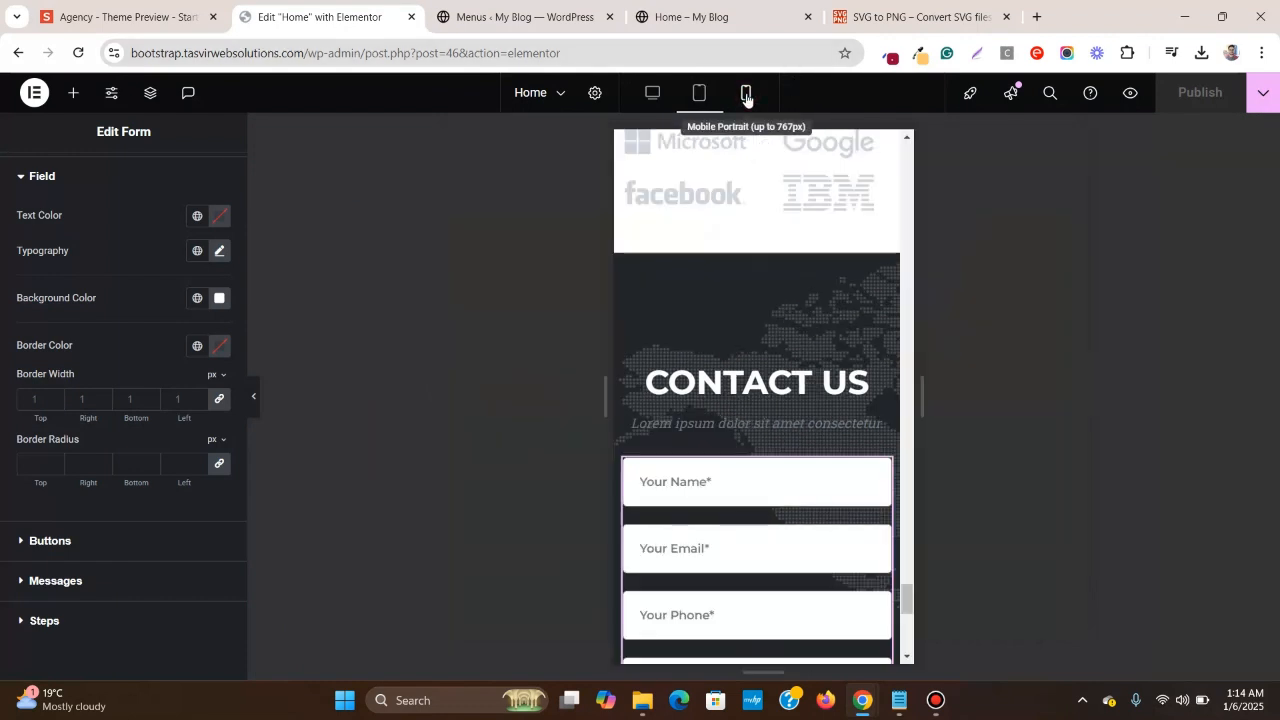
pyautogui.scroll(-3, 773, 300)
pyautogui.scroll(4, 771, 300)
pyautogui.click(651, 93)
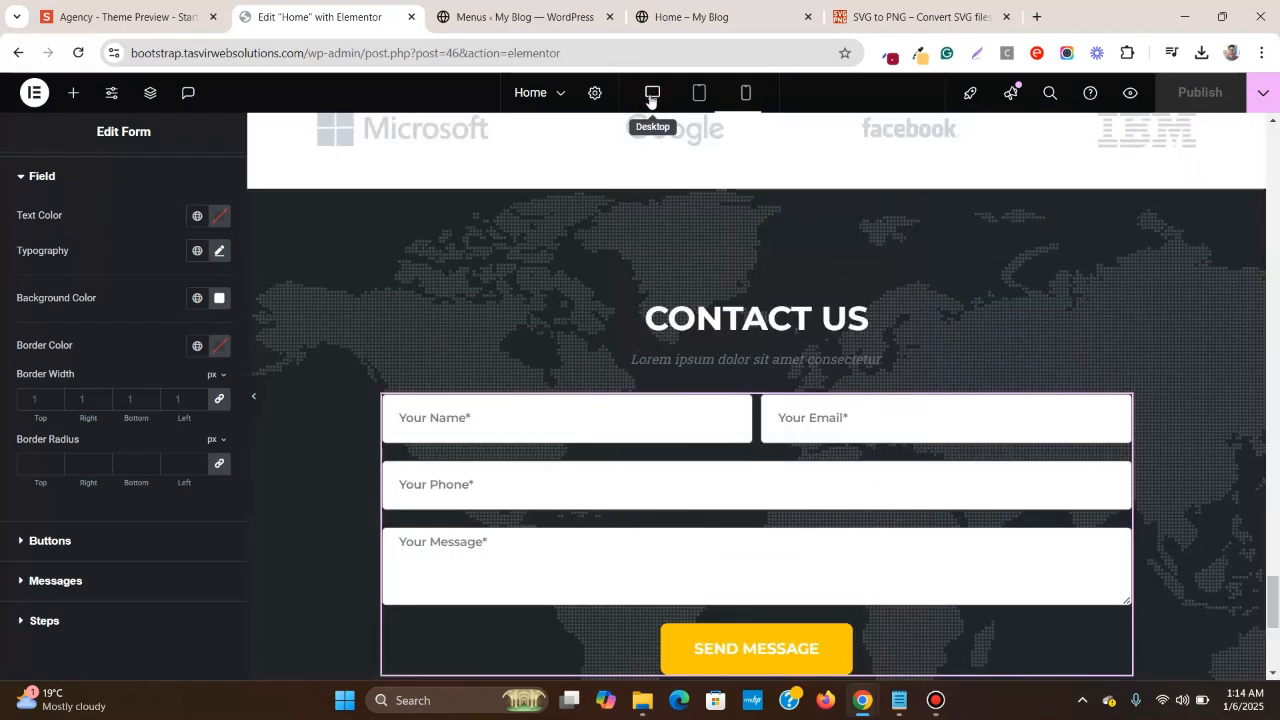
# - Open the contact form's Actions After Submit content settings and review the actions assigned there
pyautogui.scroll(-1, 1027, 254)
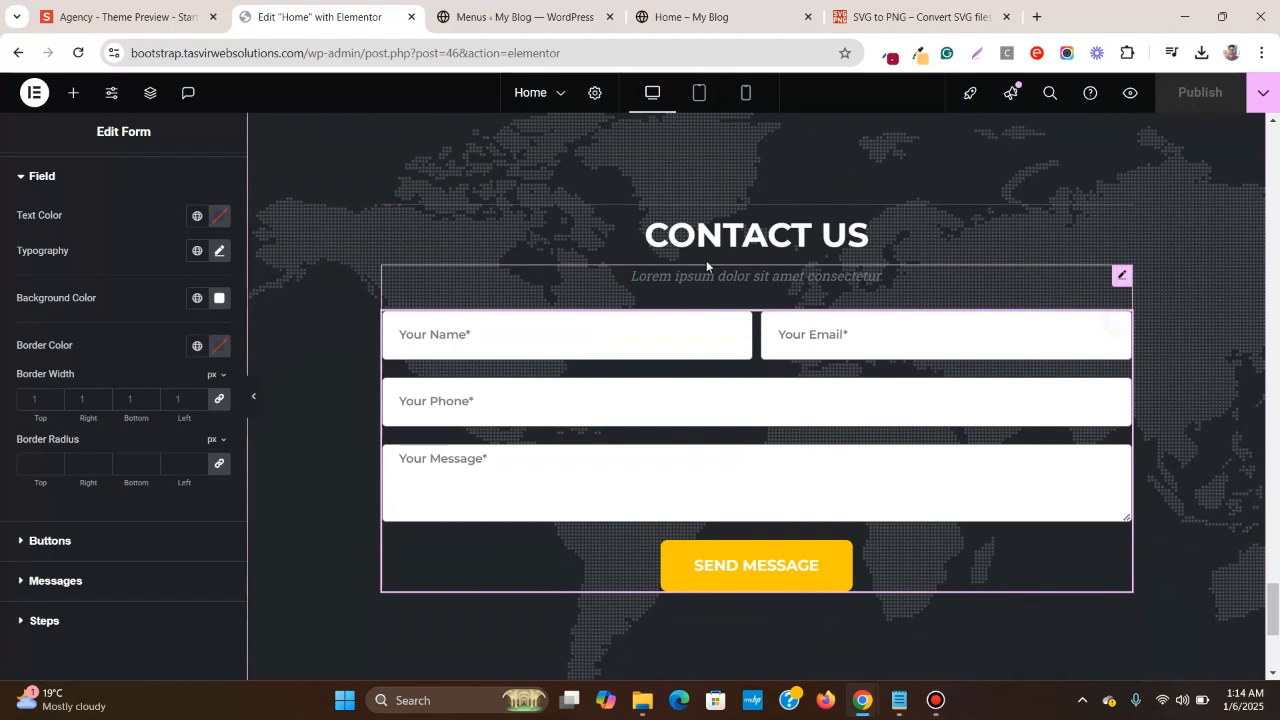
pyautogui.scroll(2, 177, 274)
pyautogui.click(15, 181)
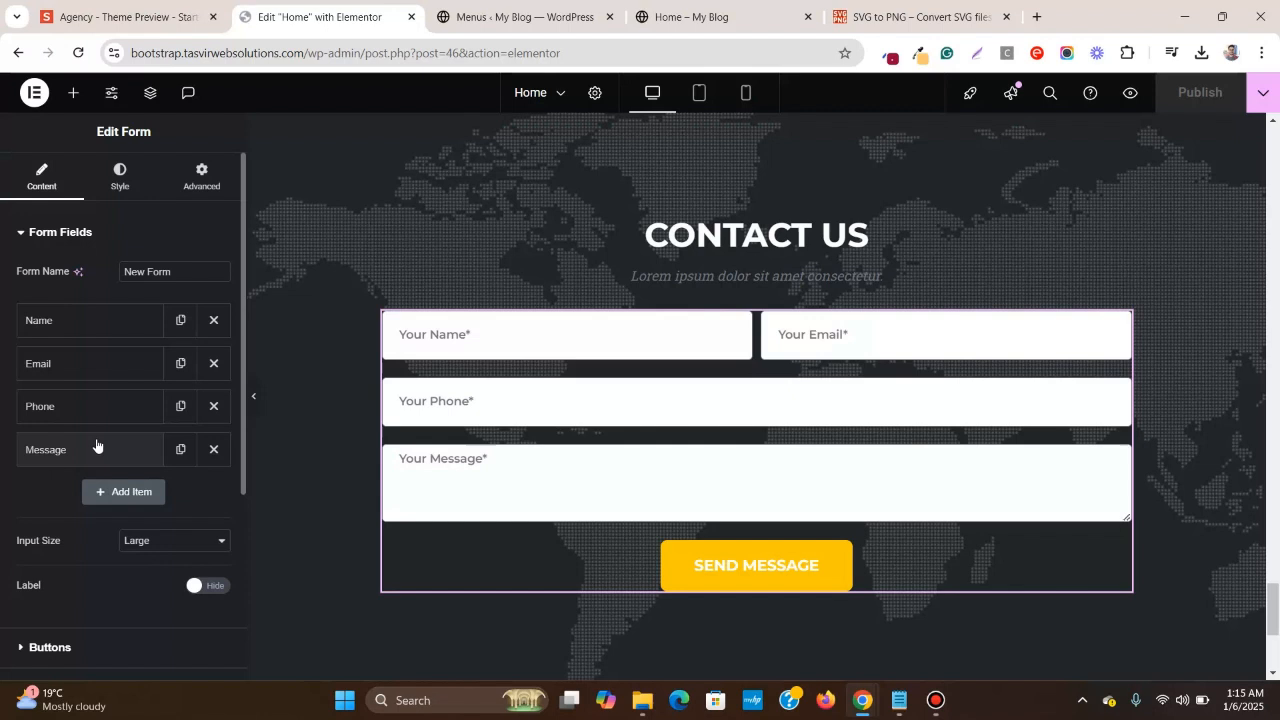
pyautogui.scroll(-2, 96, 445)
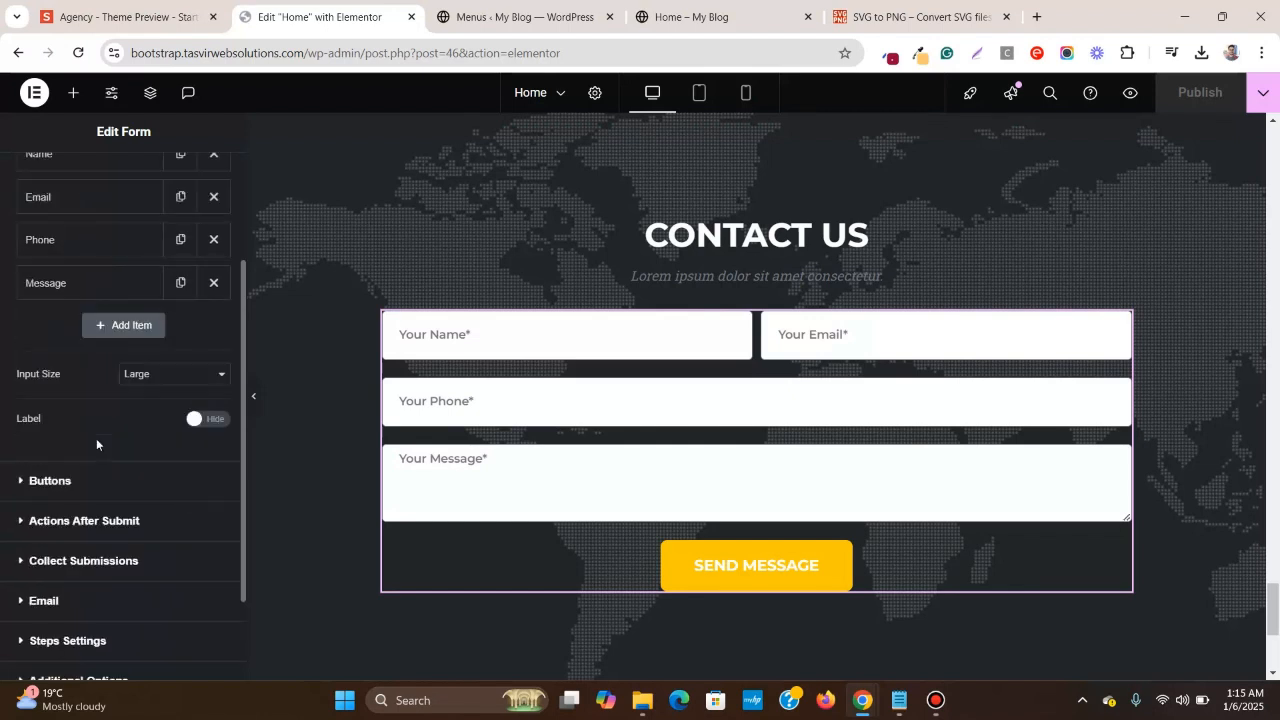
pyautogui.scroll(-1, 96, 443)
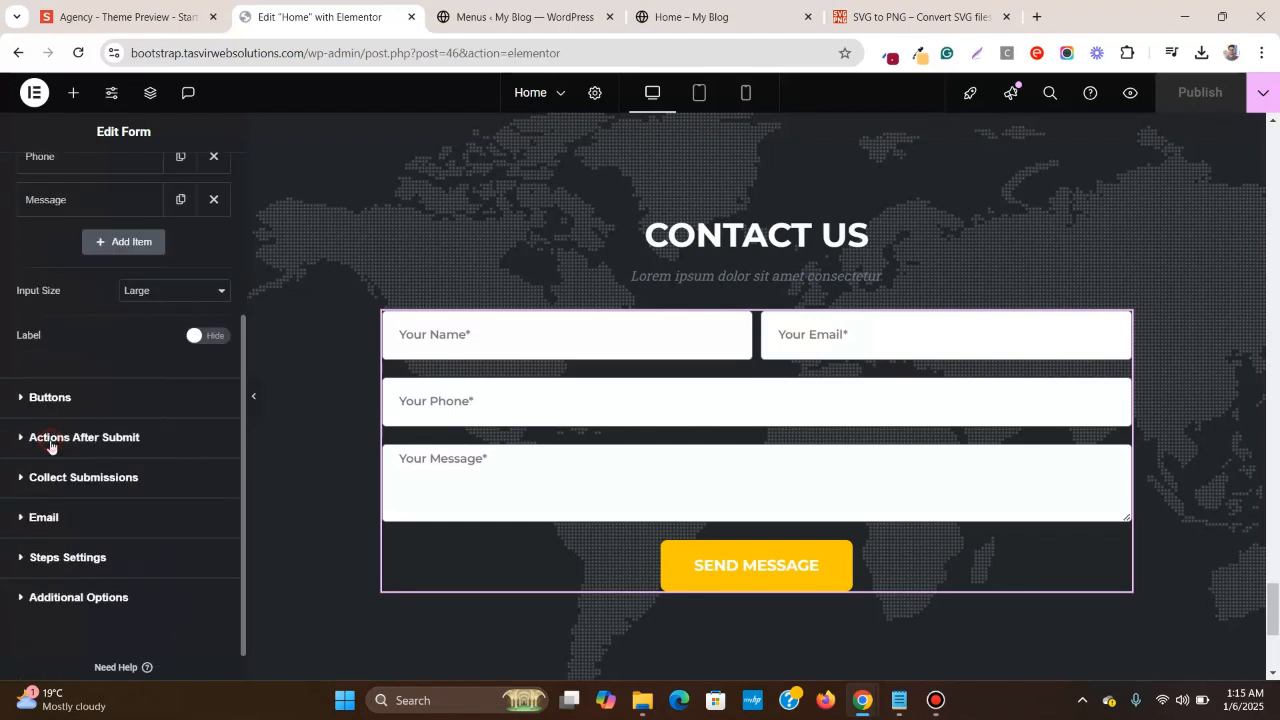
pyautogui.click(50, 442)
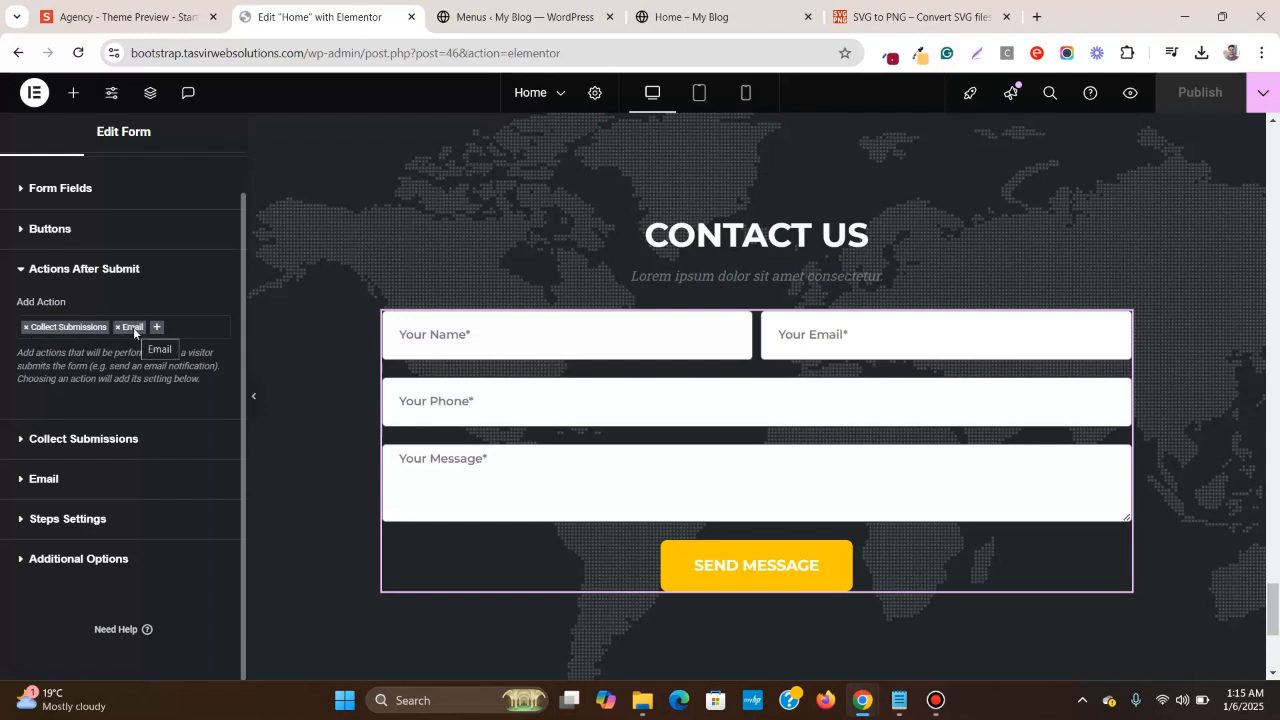
# - Open Elementor's form Submissions list in the WordPress admin and look at its entries
pyautogui.moveTo(472, 10)
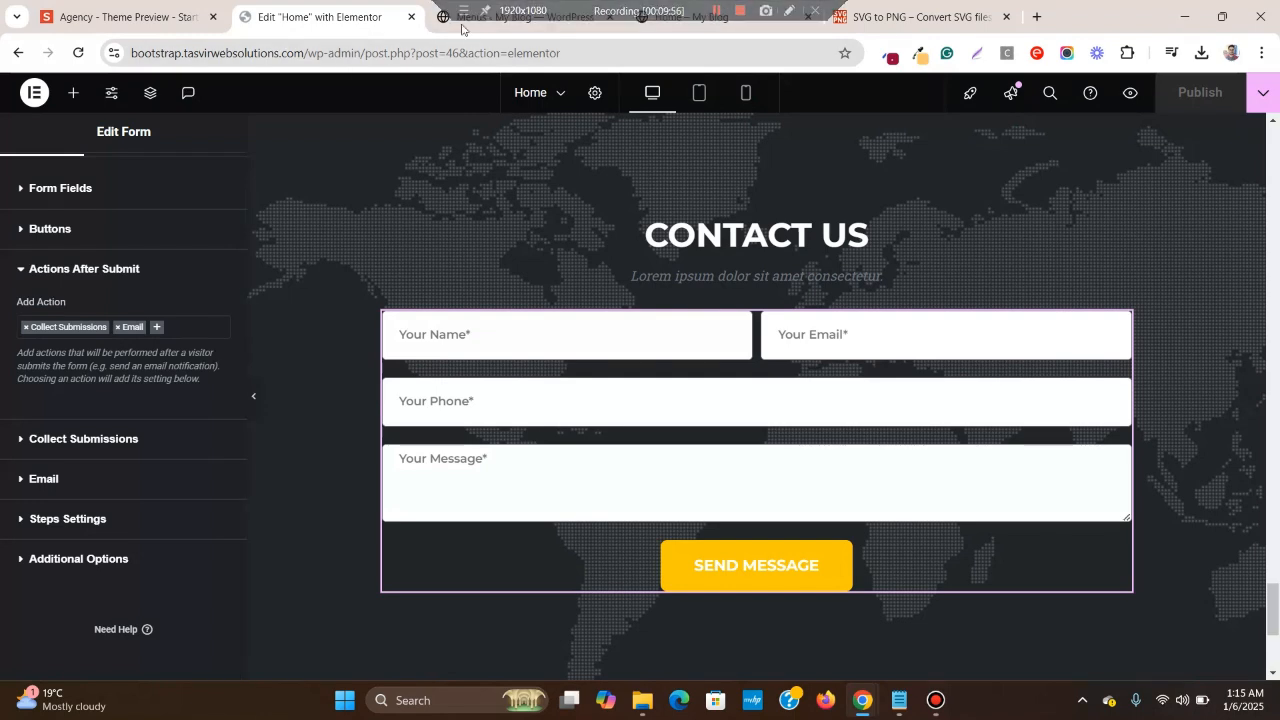
pyautogui.click(471, 12)
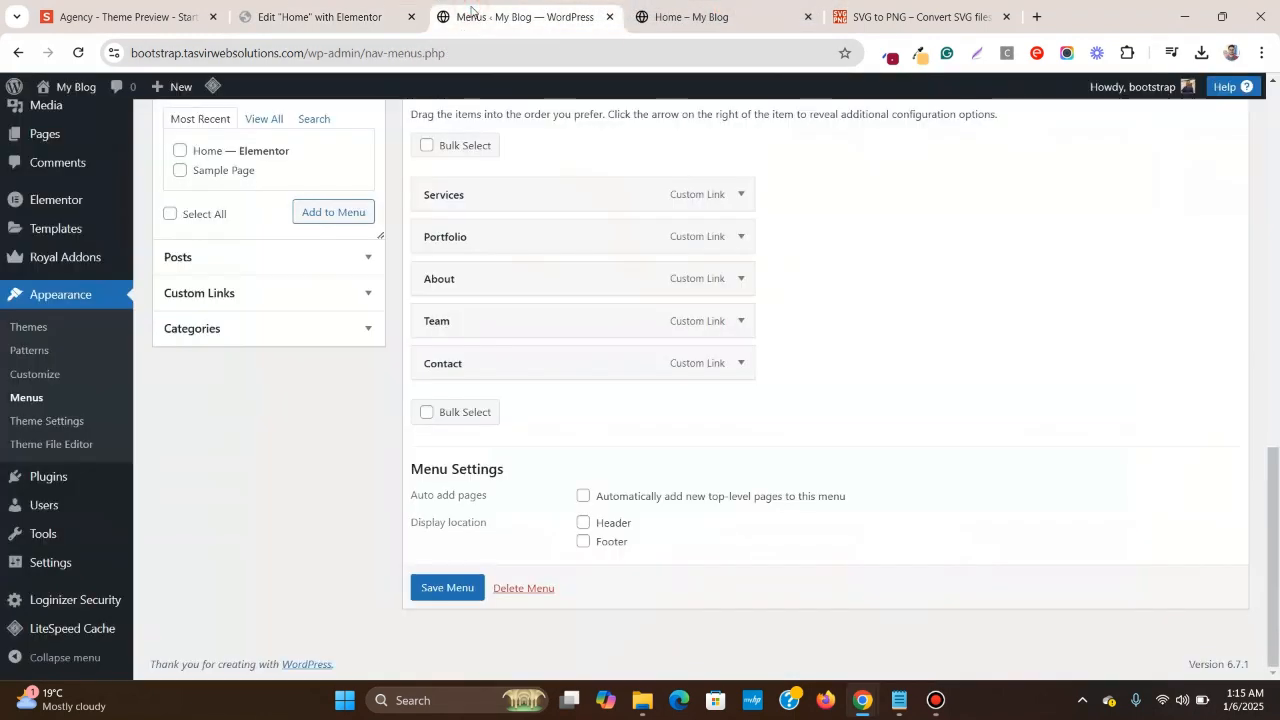
pyautogui.moveTo(90, 197)
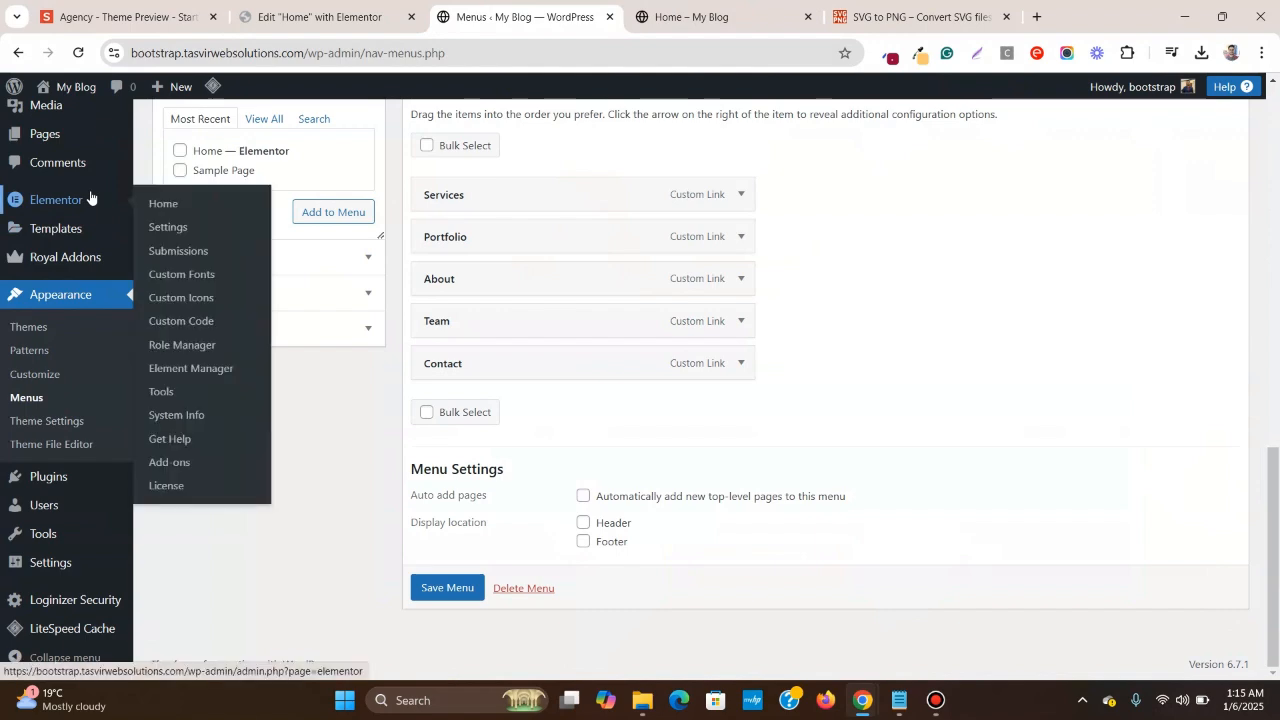
pyautogui.click(203, 254)
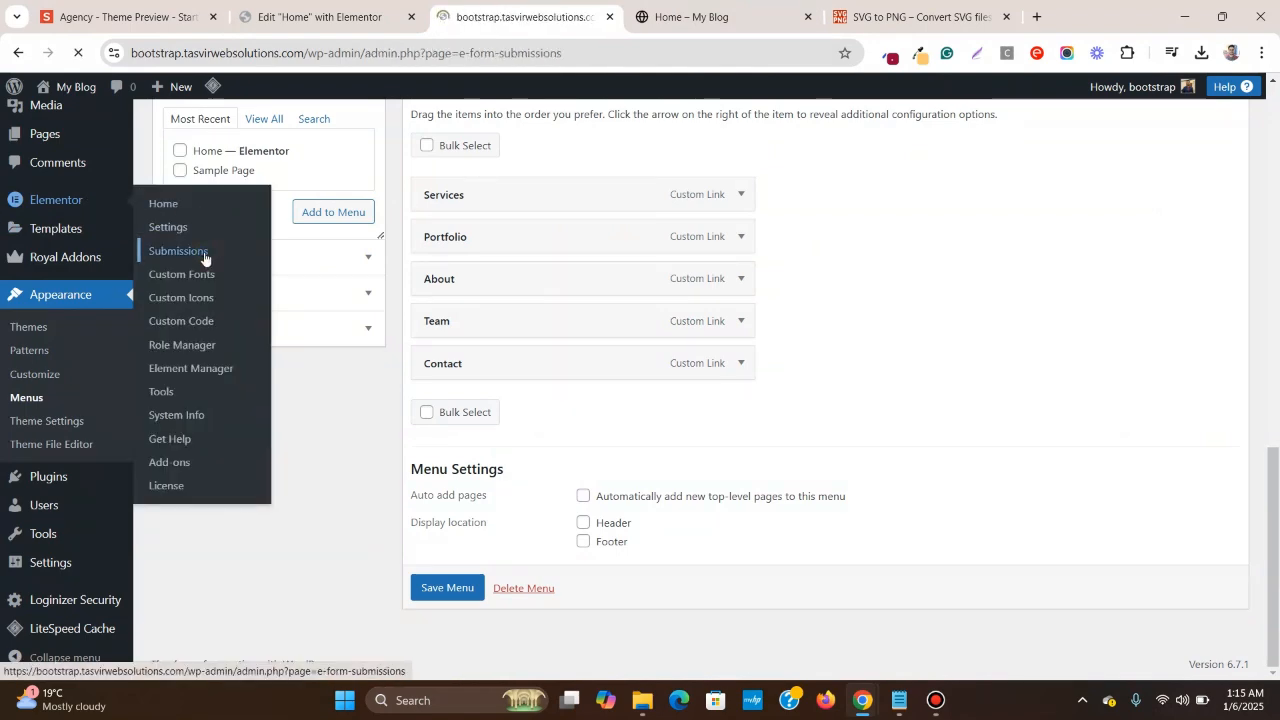
pyautogui.scroll(-5, 127, 556)
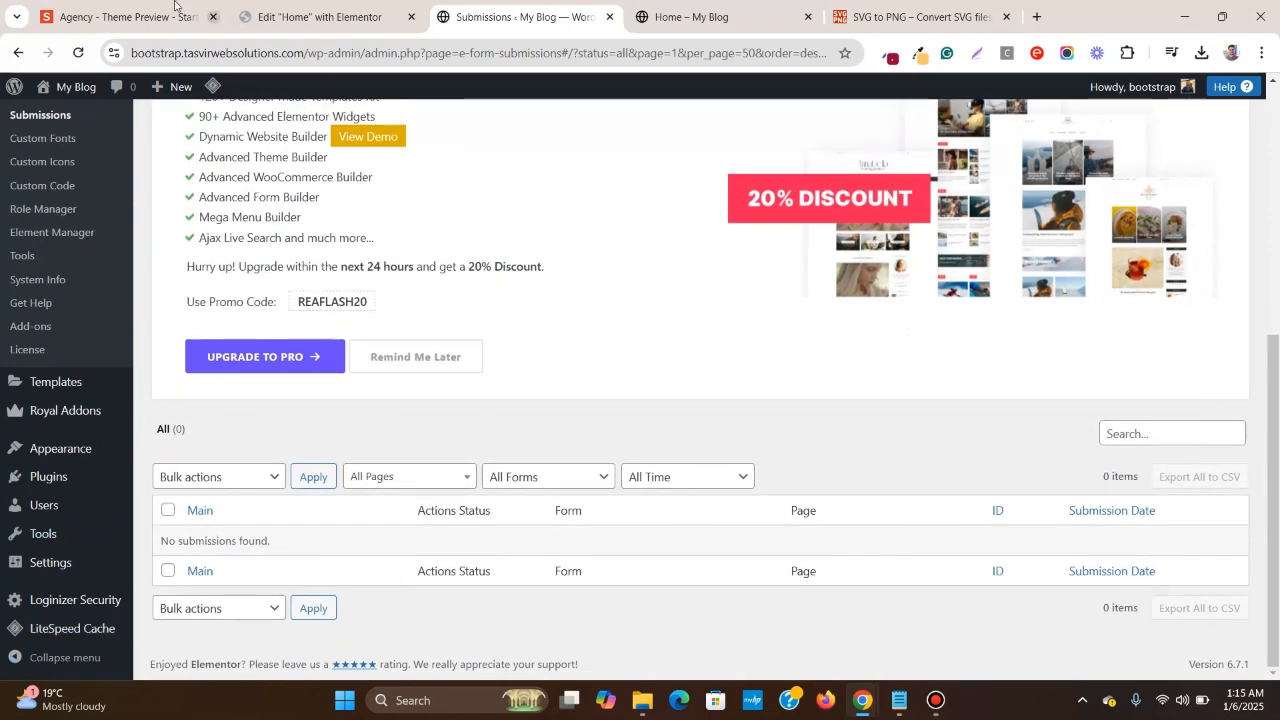
# - Return to the Home page editor and review the contact form's Email action settings, including the recipient address
pyautogui.click(369, 30)
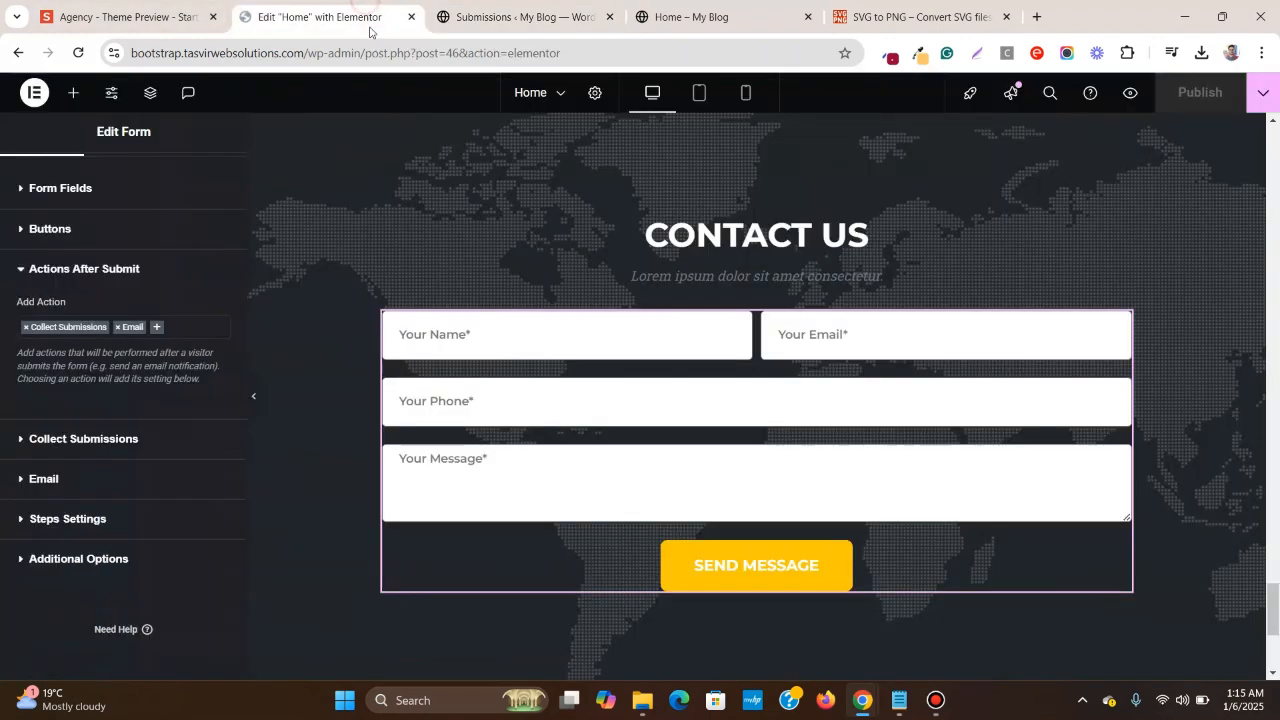
pyautogui.click(556, 14)
pyautogui.click(318, 4)
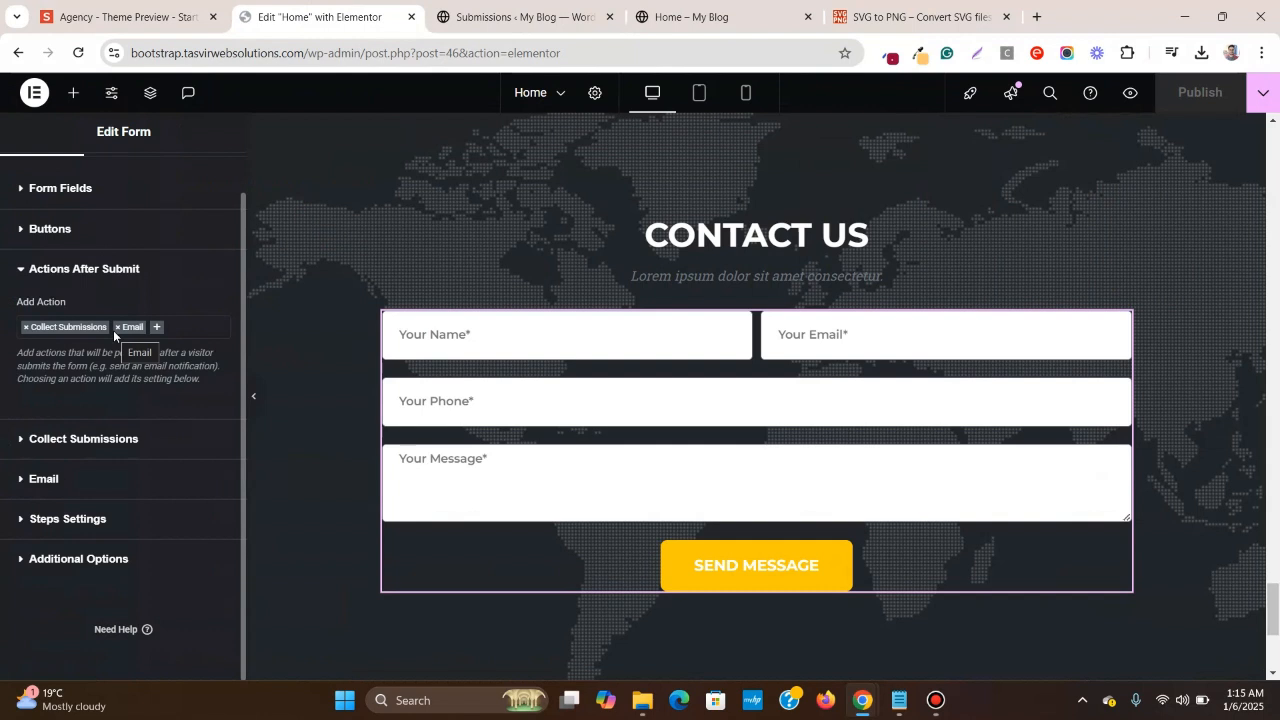
pyautogui.click(113, 483)
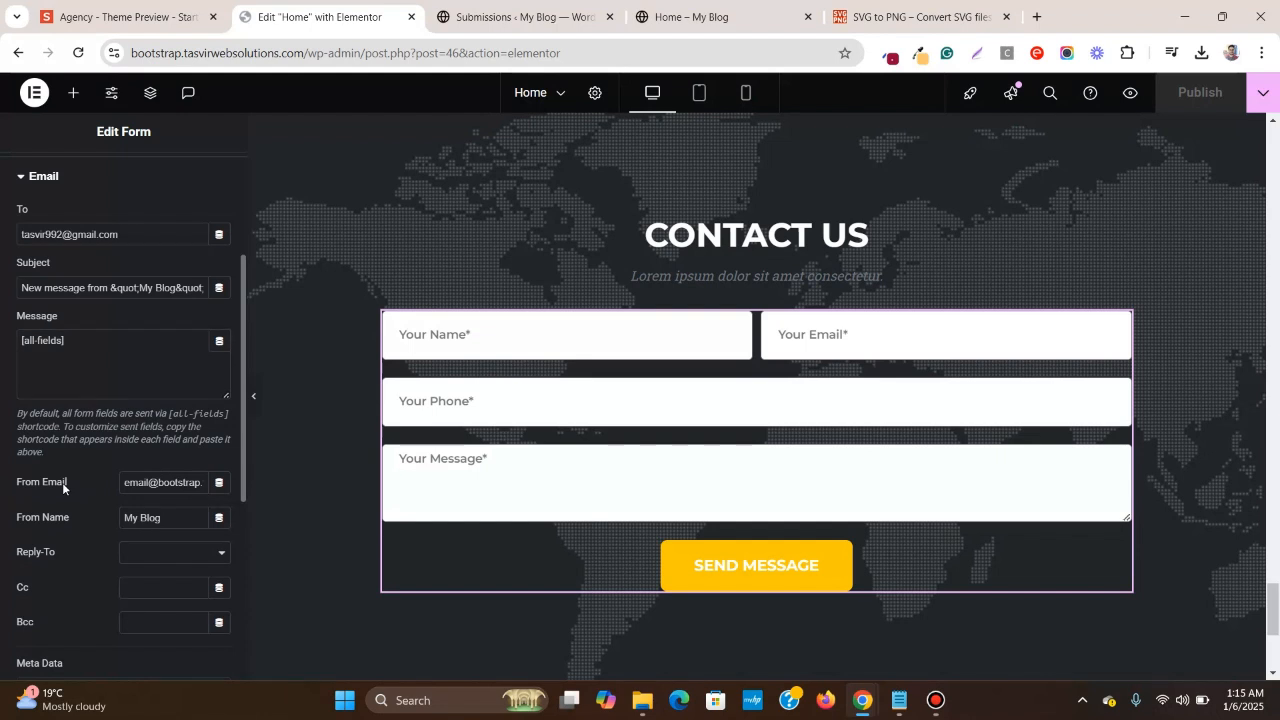
pyautogui.moveTo(129, 239); pyautogui.dragTo(15, 245)
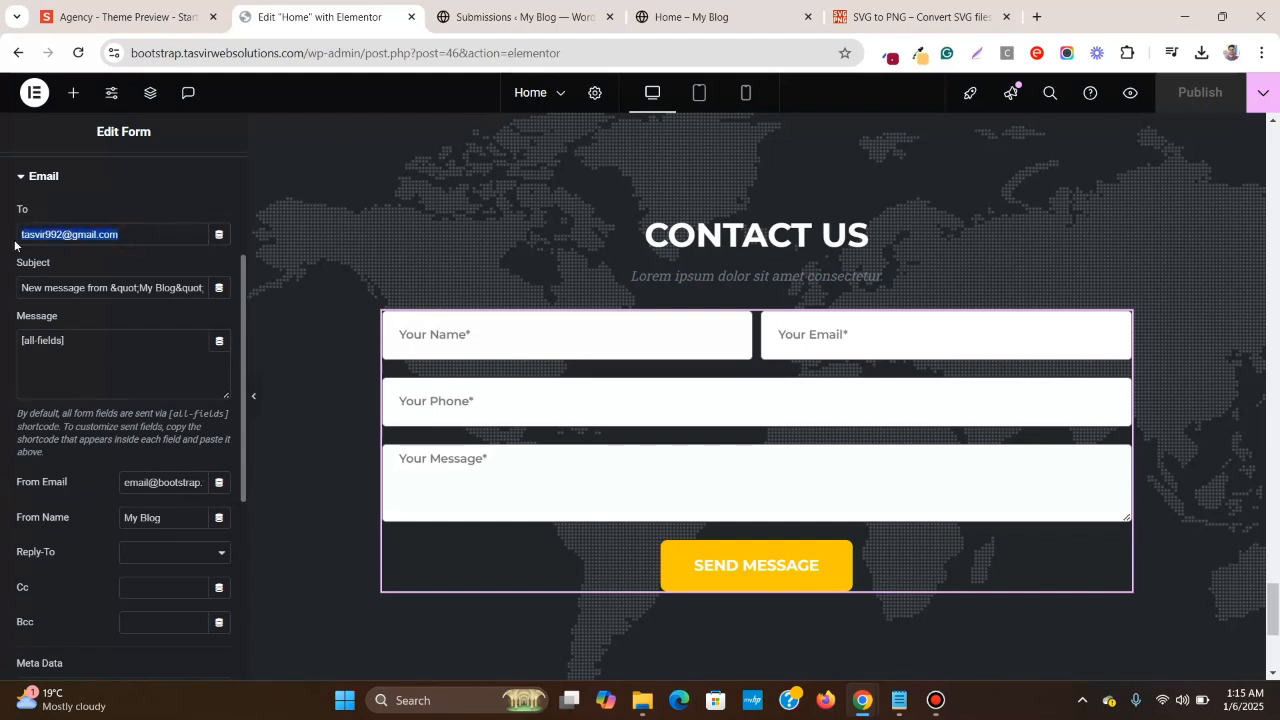
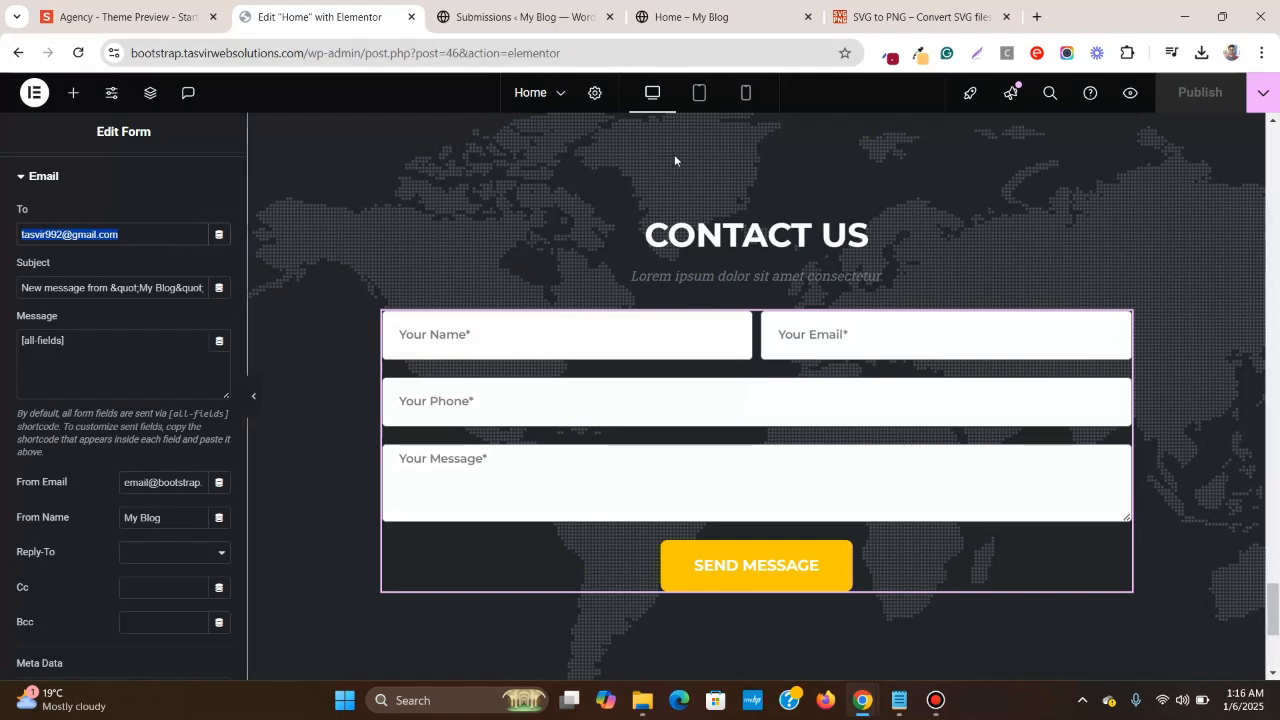
# - Hide the Elementor editing panel and view the Agency preview from its contact form up to the hero section
pyautogui.scroll(8, 674, 154)
pyautogui.scroll(10, 557, 181)
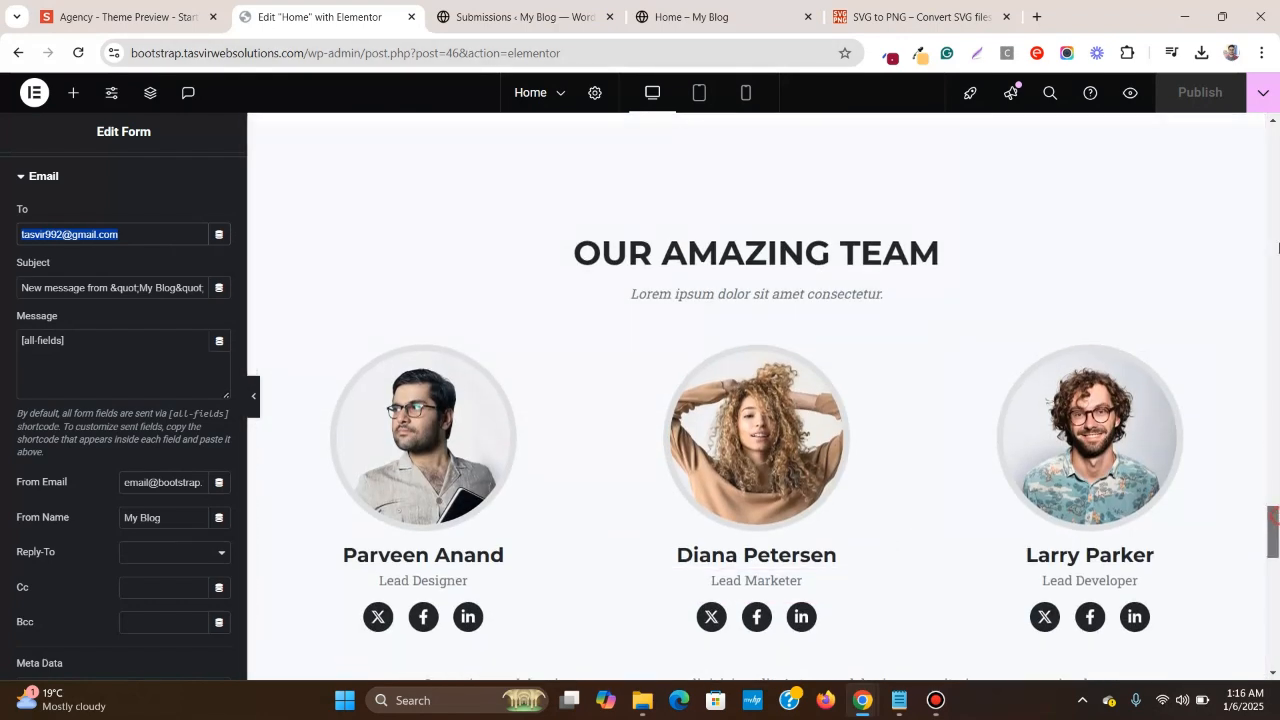
pyautogui.click(255, 388)
pyautogui.click(130, 17)
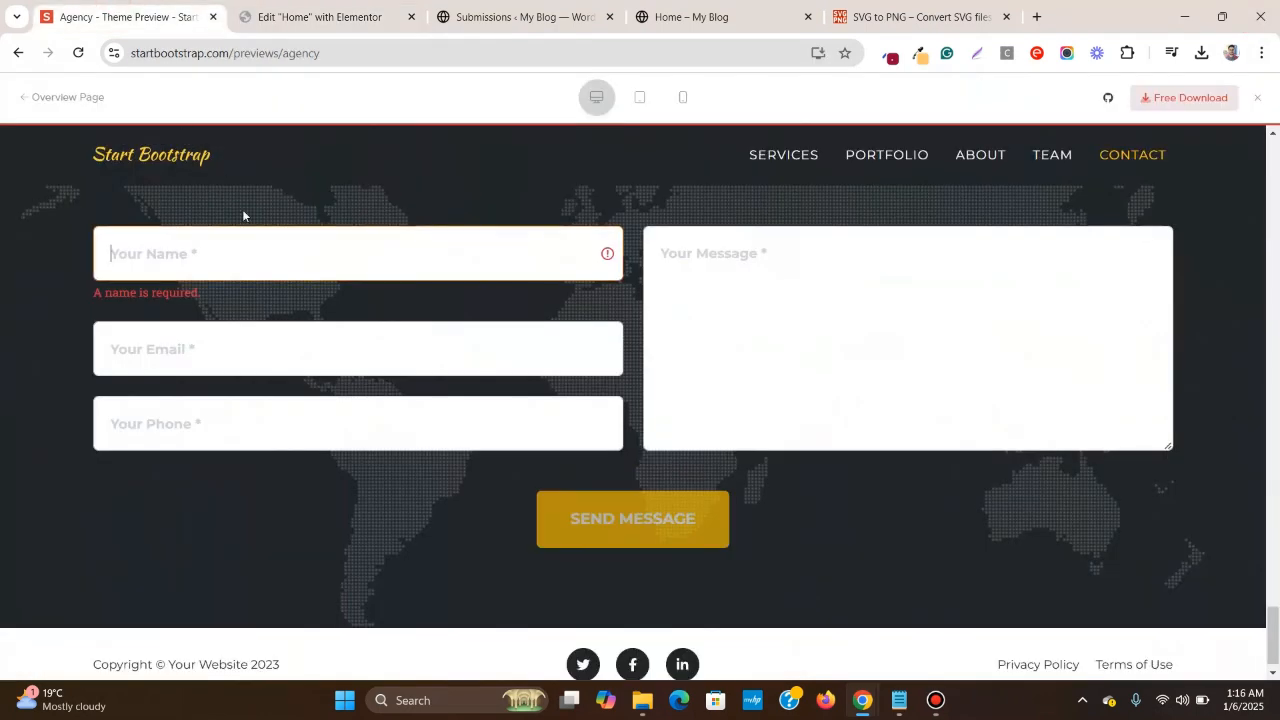
pyautogui.scroll(5, 1240, 437)
pyautogui.moveTo(1279, 605); pyautogui.dragTo(1278, 140)
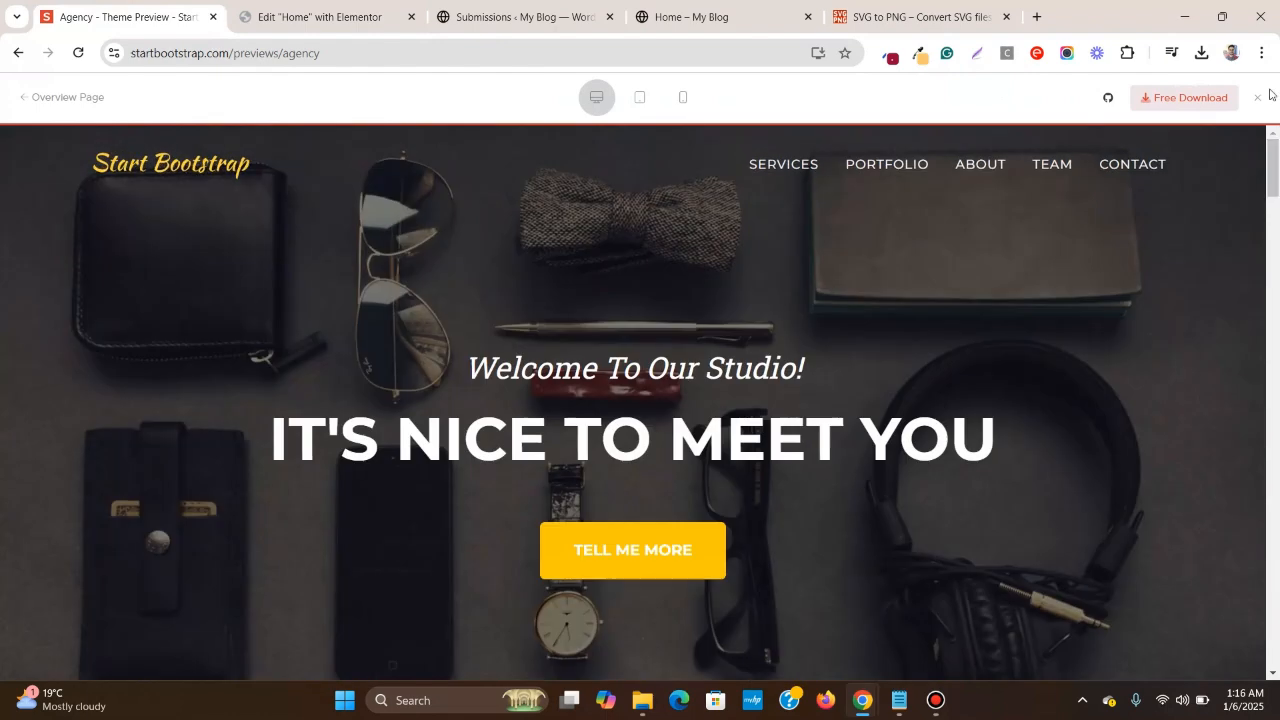
# - Look through the Home page's sections in the editor for comparison, with a brief check of the Submissions list
pyautogui.click(404, 5)
pyautogui.moveTo(1272, 185); pyautogui.dragTo(1269, 264)
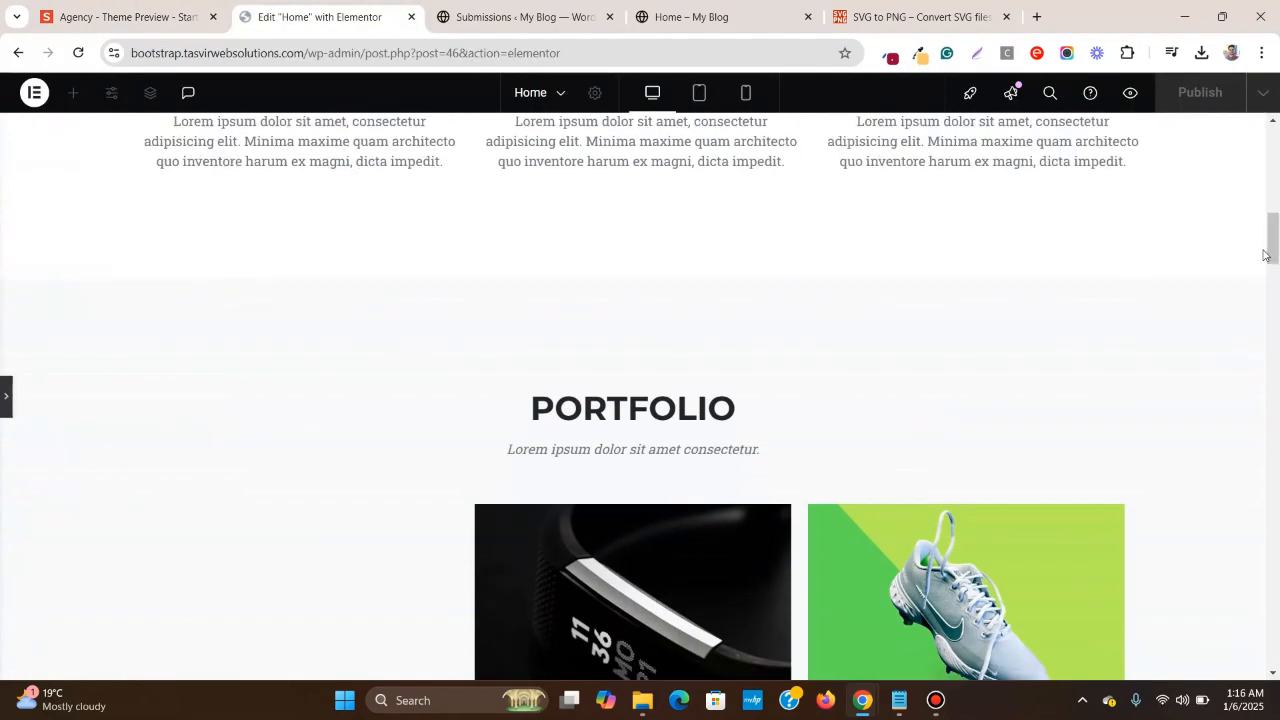
pyautogui.scroll(-3, 1278, 336)
pyautogui.moveTo(1278, 336); pyautogui.dragTo(1277, 660)
pyautogui.click(585, 20)
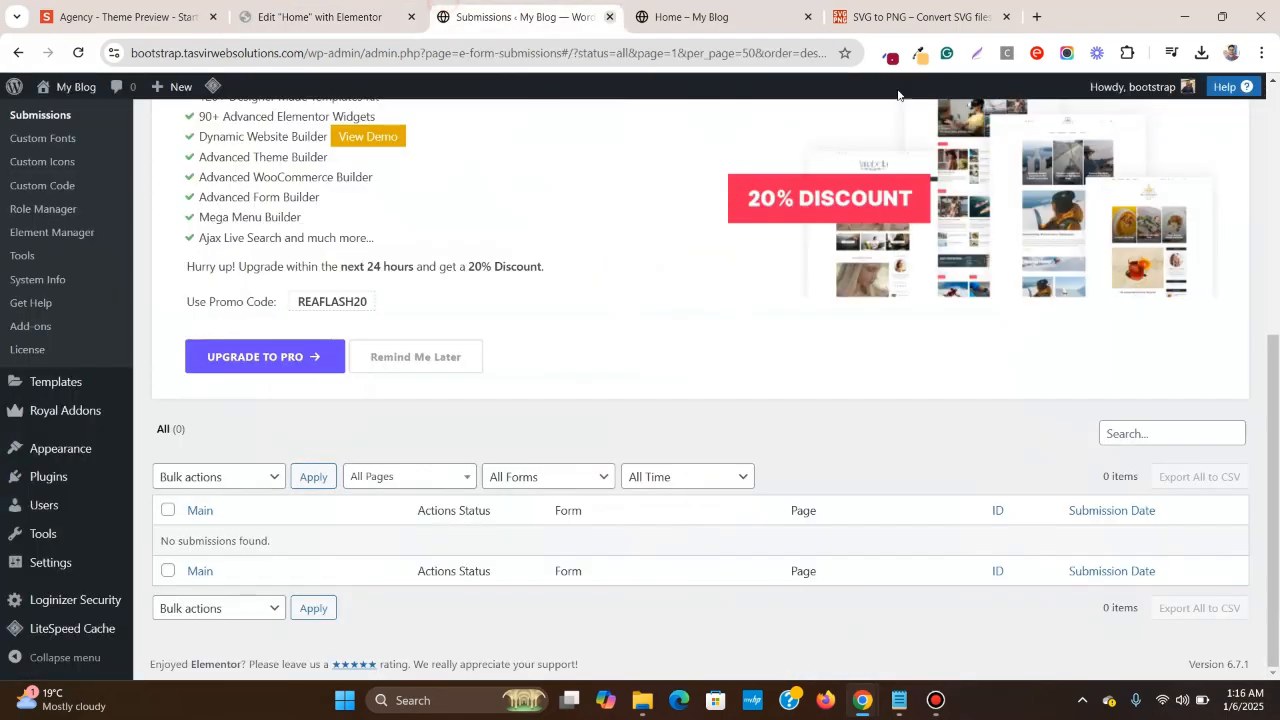
pyautogui.click(393, 16)
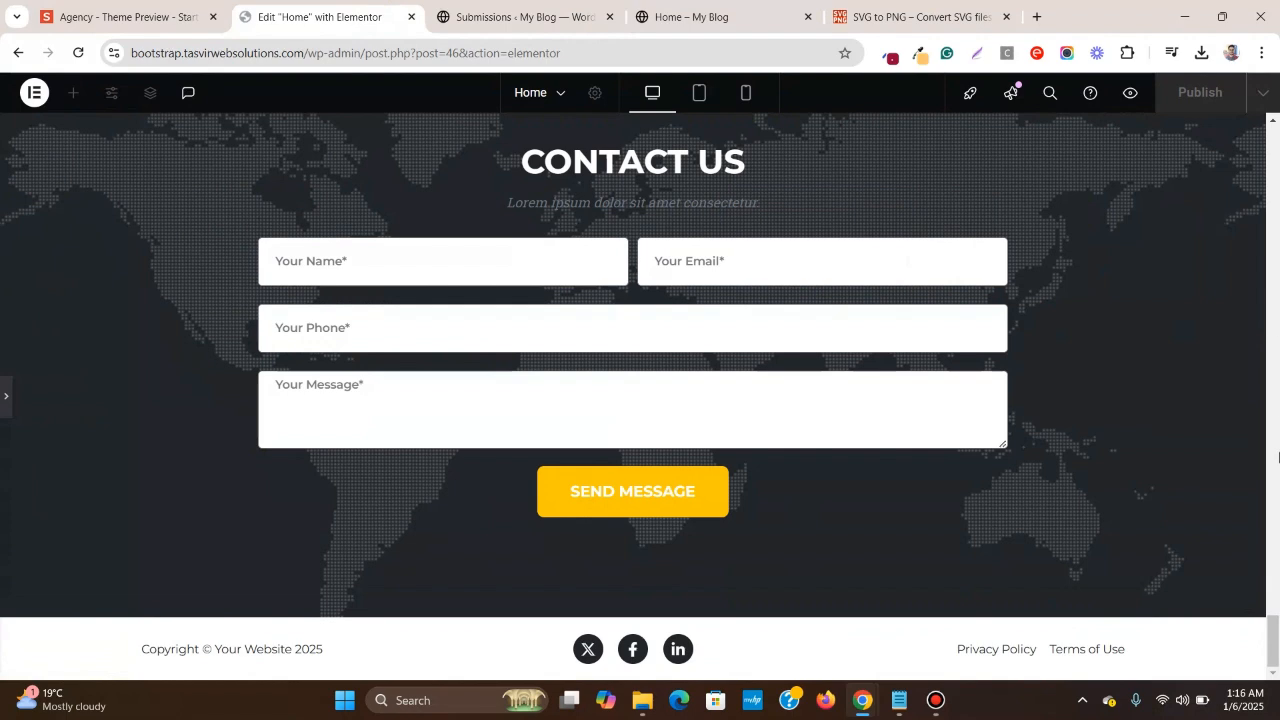
pyautogui.moveTo(1272, 630); pyautogui.dragTo(1238, 274)
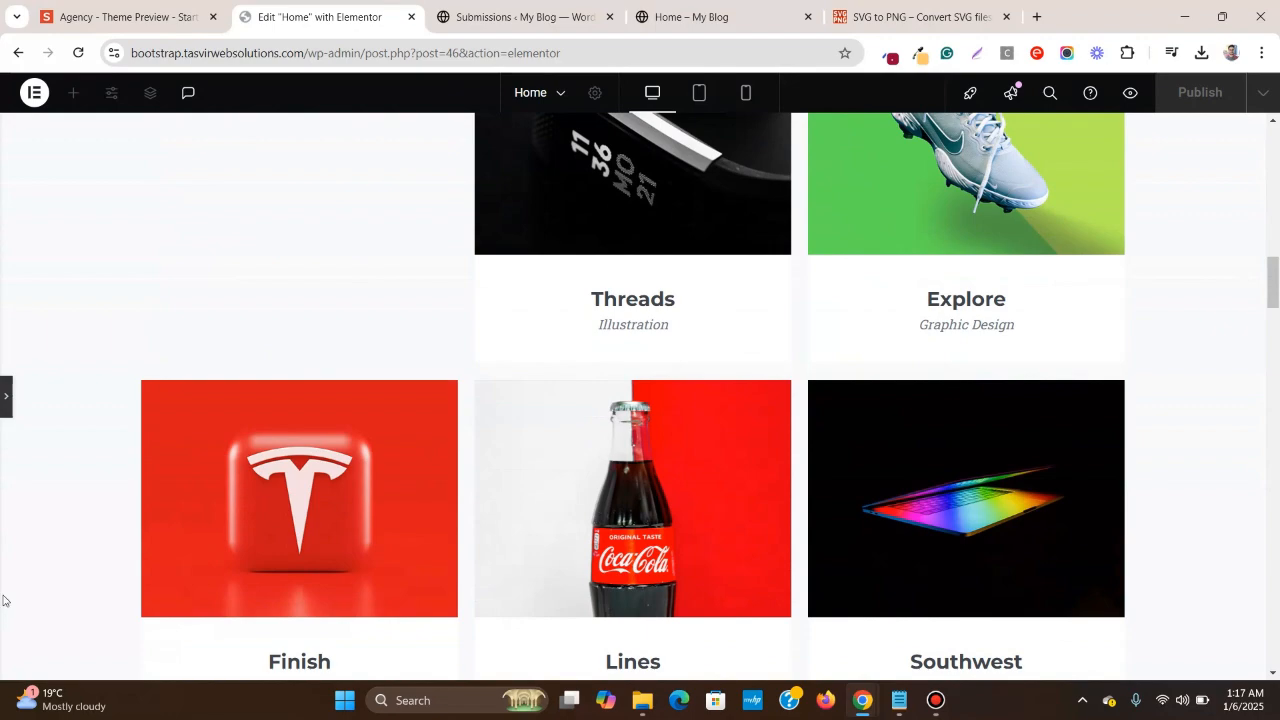
# - Reload the live Home page and inspect its header and hero section
pyautogui.click(690, 16)
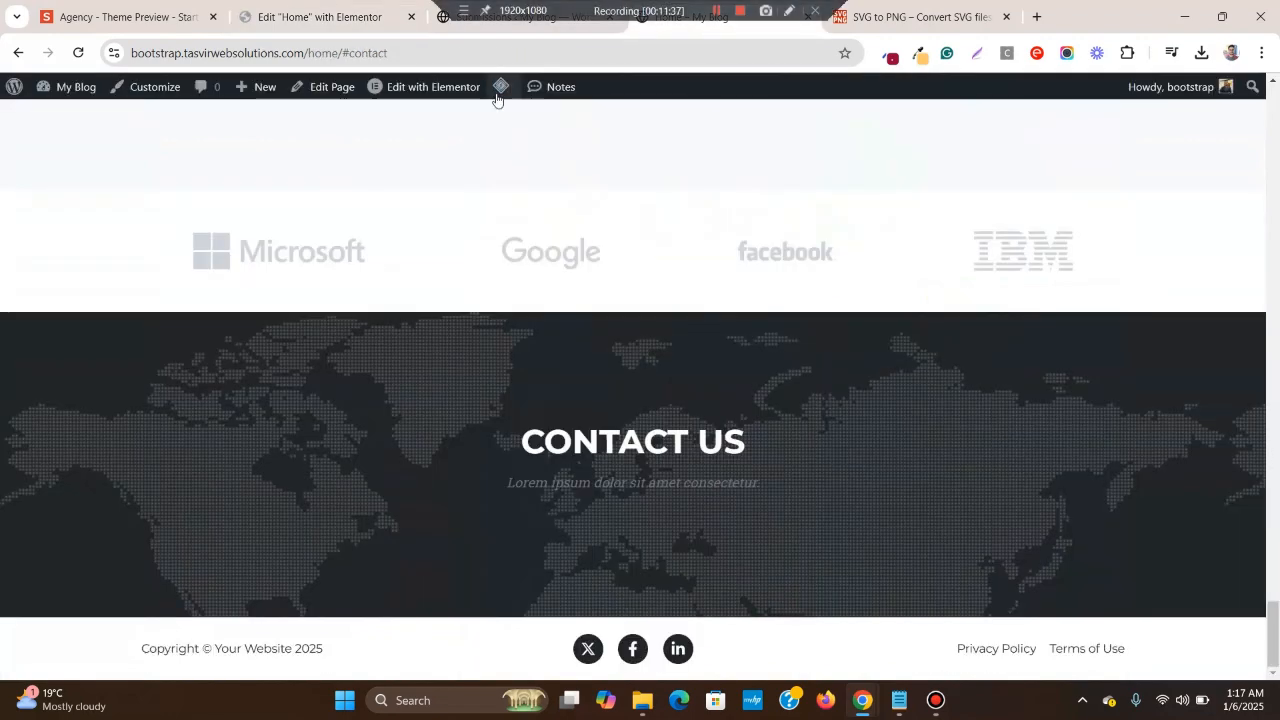
pyautogui.moveTo(496, 96)
pyautogui.scroll(20, 496, 110)
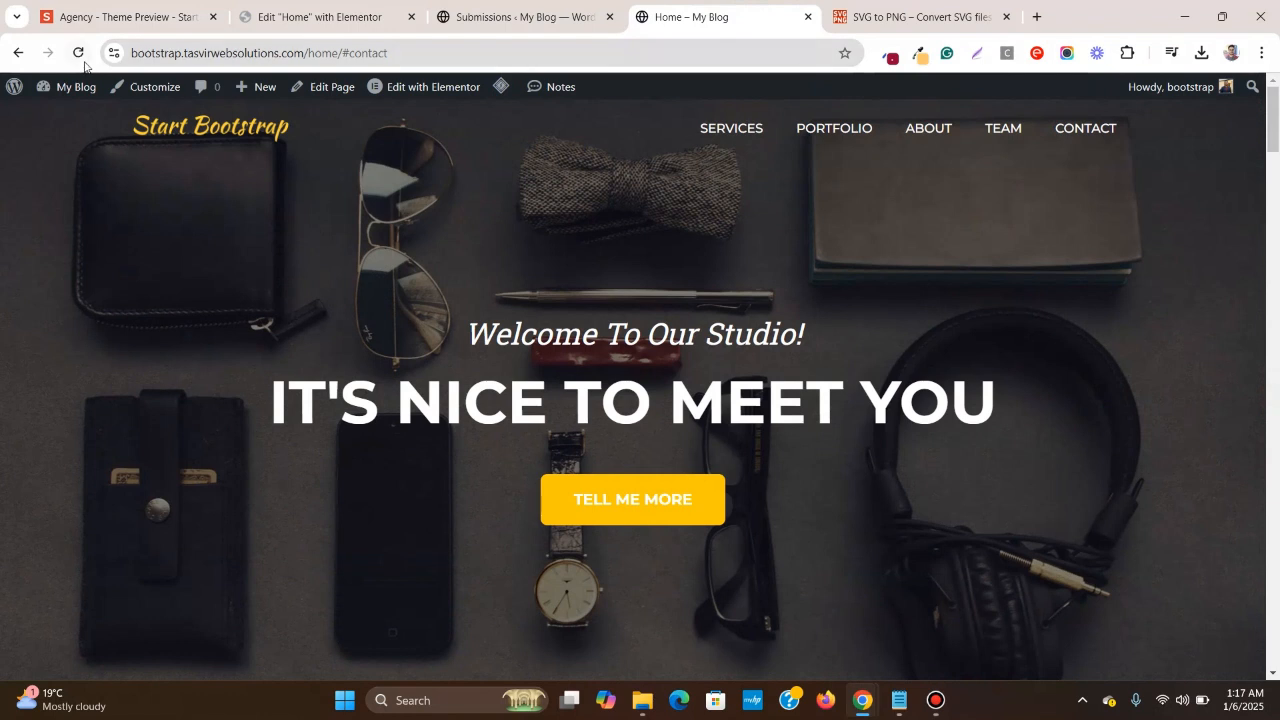
pyautogui.click(82, 60)
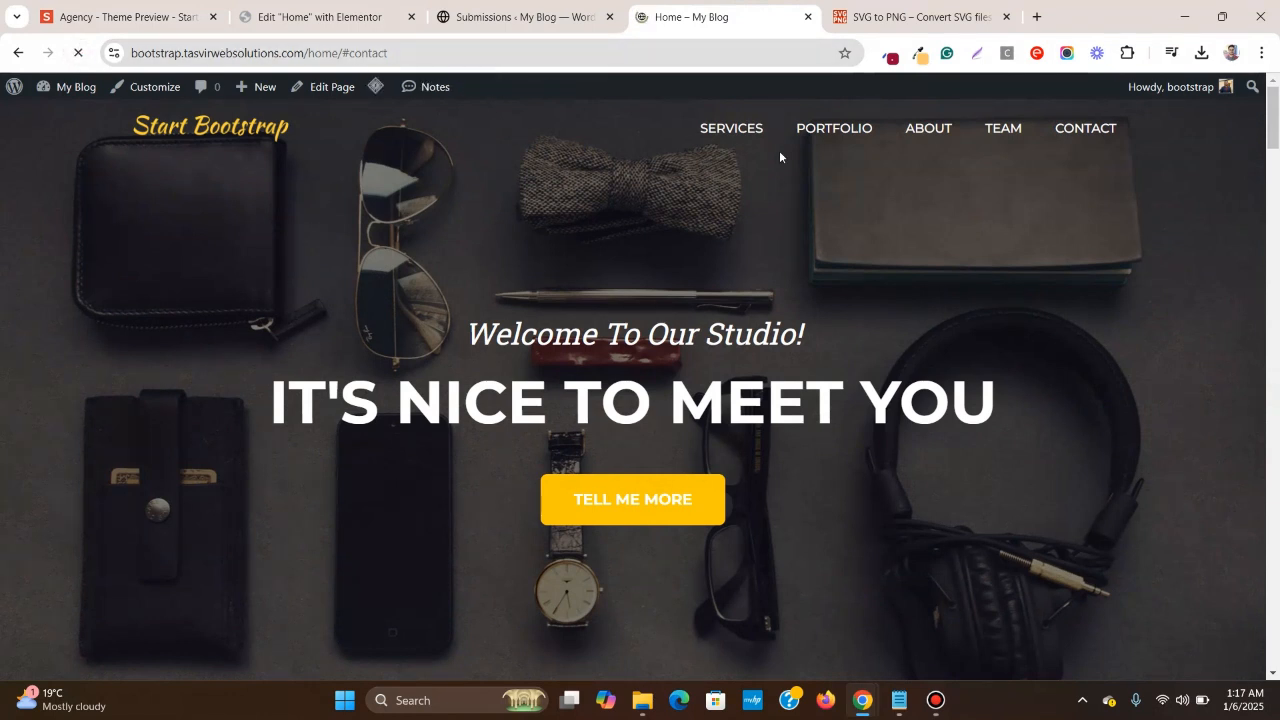
pyautogui.moveTo(1277, 107)
pyautogui.mouseDown()
pyautogui.moveTo(1276, 643)
pyautogui.moveTo(1276, 116)
pyautogui.mouseUp()
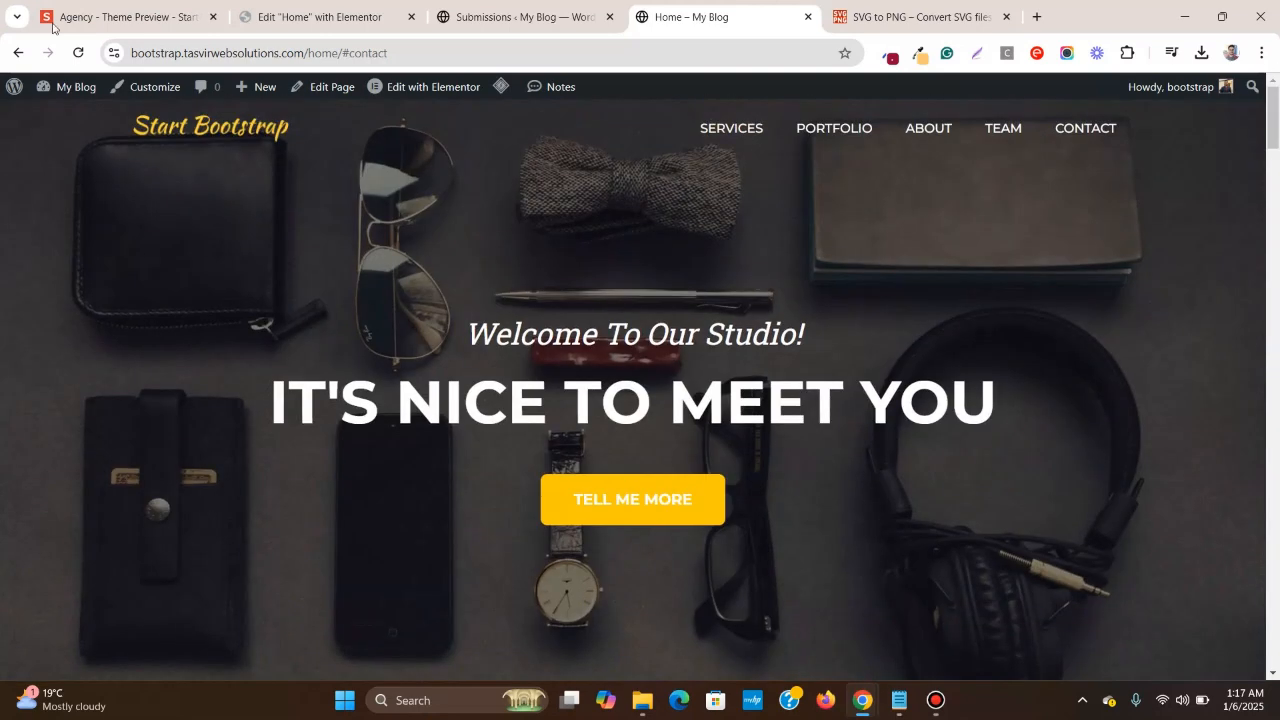
# - Check the Agency preview's header over the hero and Services sections, and continue down the page
pyautogui.click(85, 12)
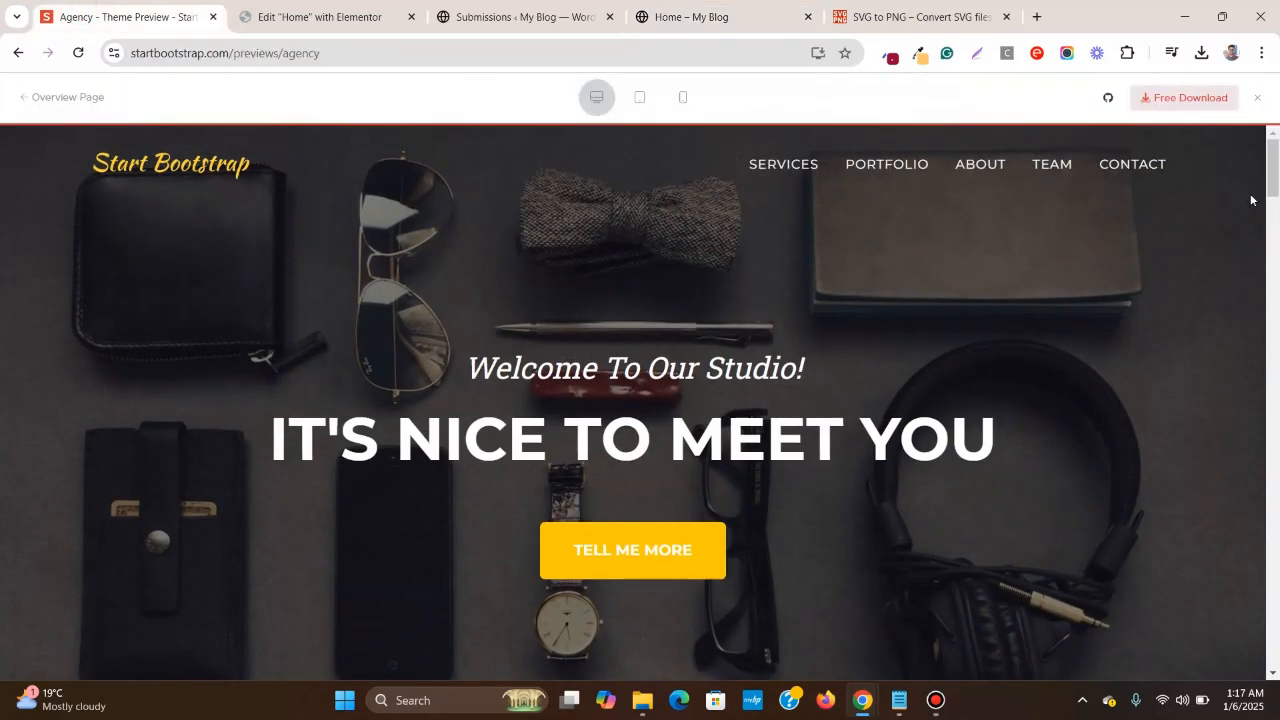
pyautogui.moveTo(1276, 177); pyautogui.dragTo(1276, 236)
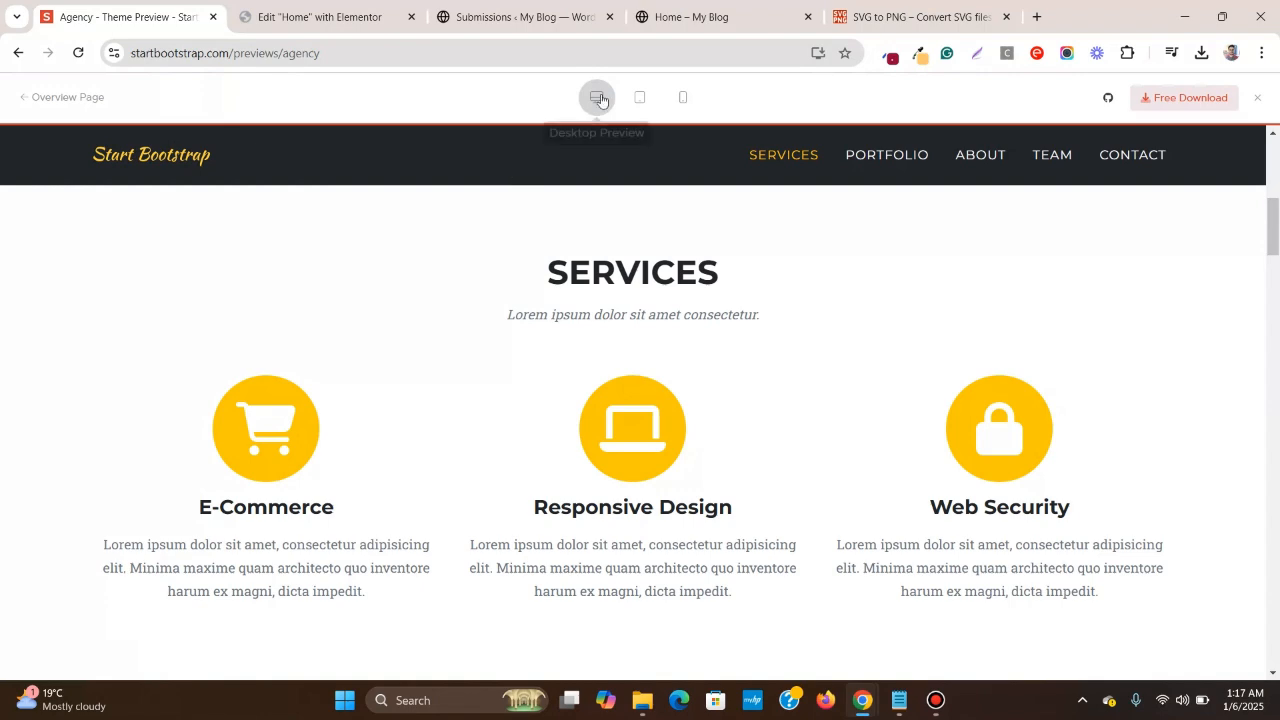
pyautogui.moveTo(1276, 214); pyautogui.dragTo(1276, 640)
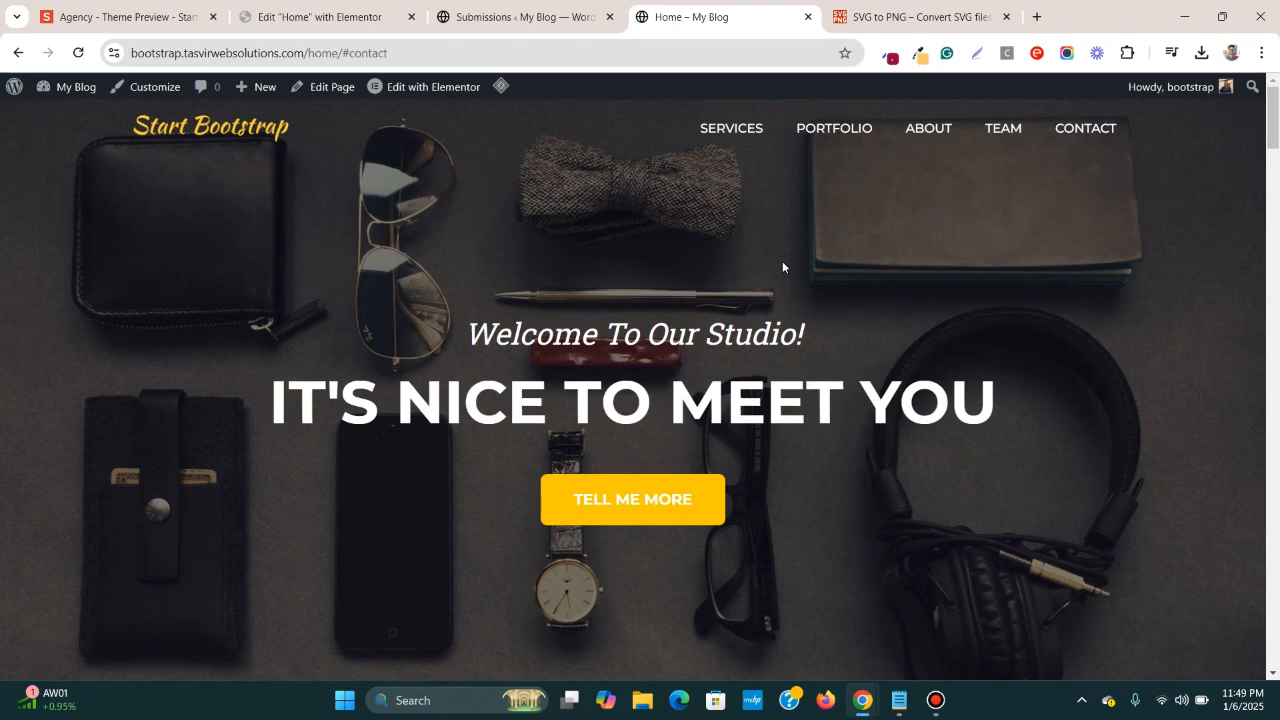
# - Examine how the Agency preview's header and navigation links behave across all sections down to Contact, and return to the hero
pyautogui.click(107, 18)
pyautogui.scroll(-5, 950, 268)
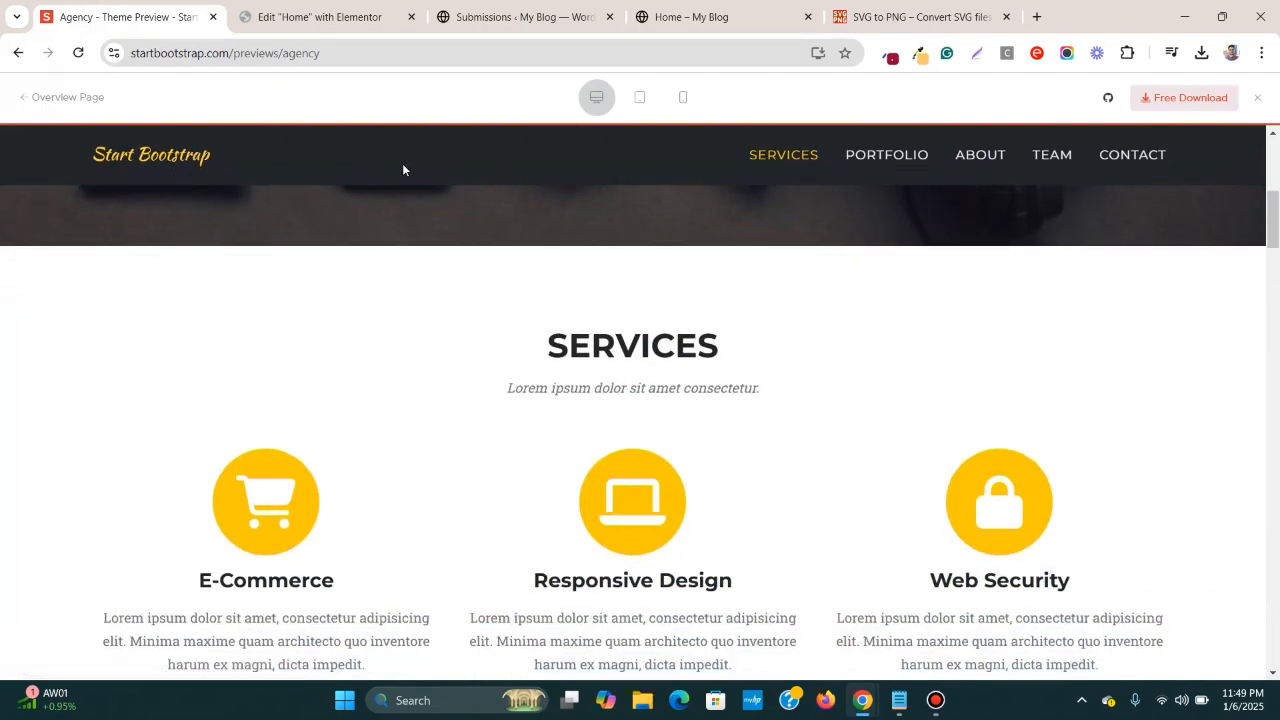
pyautogui.scroll(-9, 511, 362)
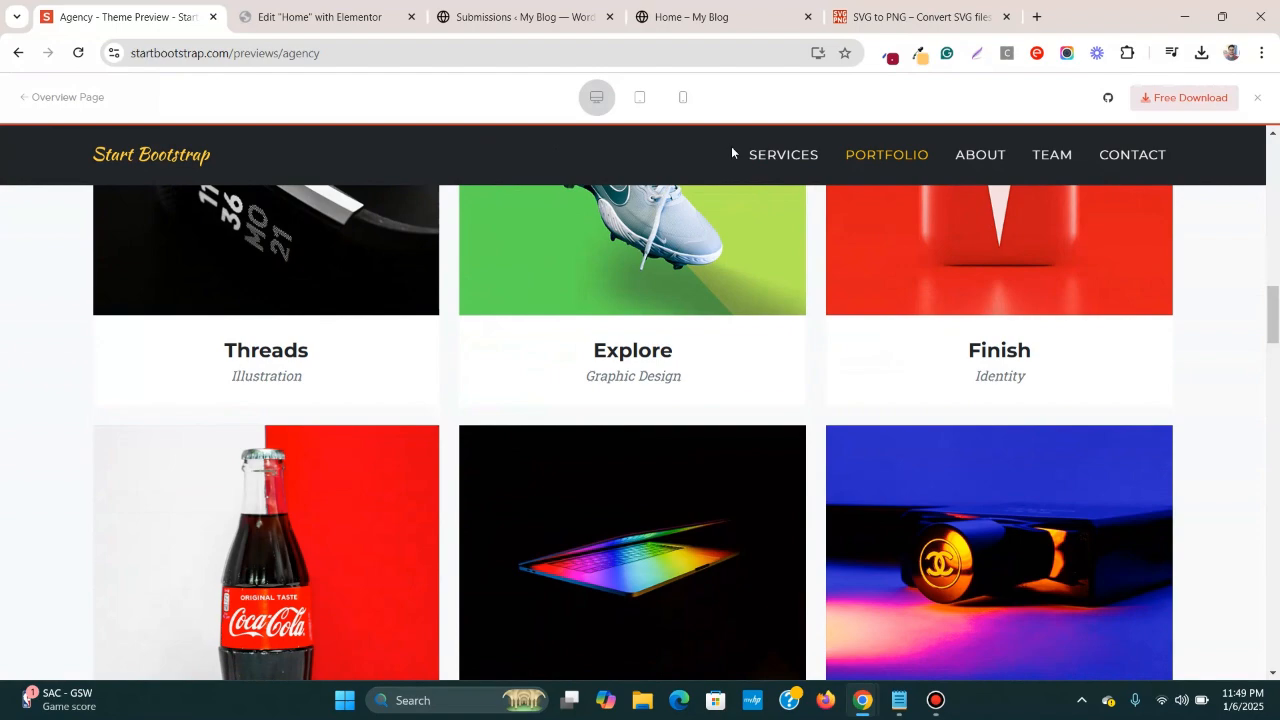
pyautogui.scroll(-7, 305, 163)
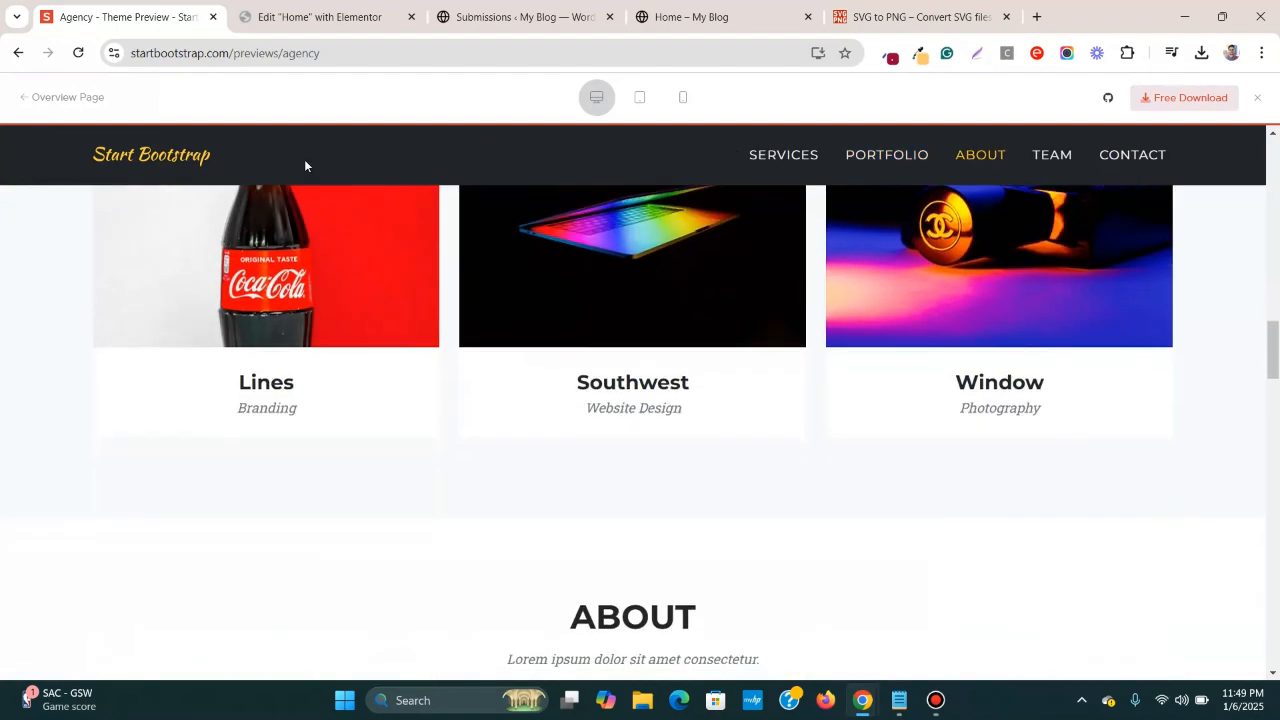
pyautogui.scroll(-15, 305, 165)
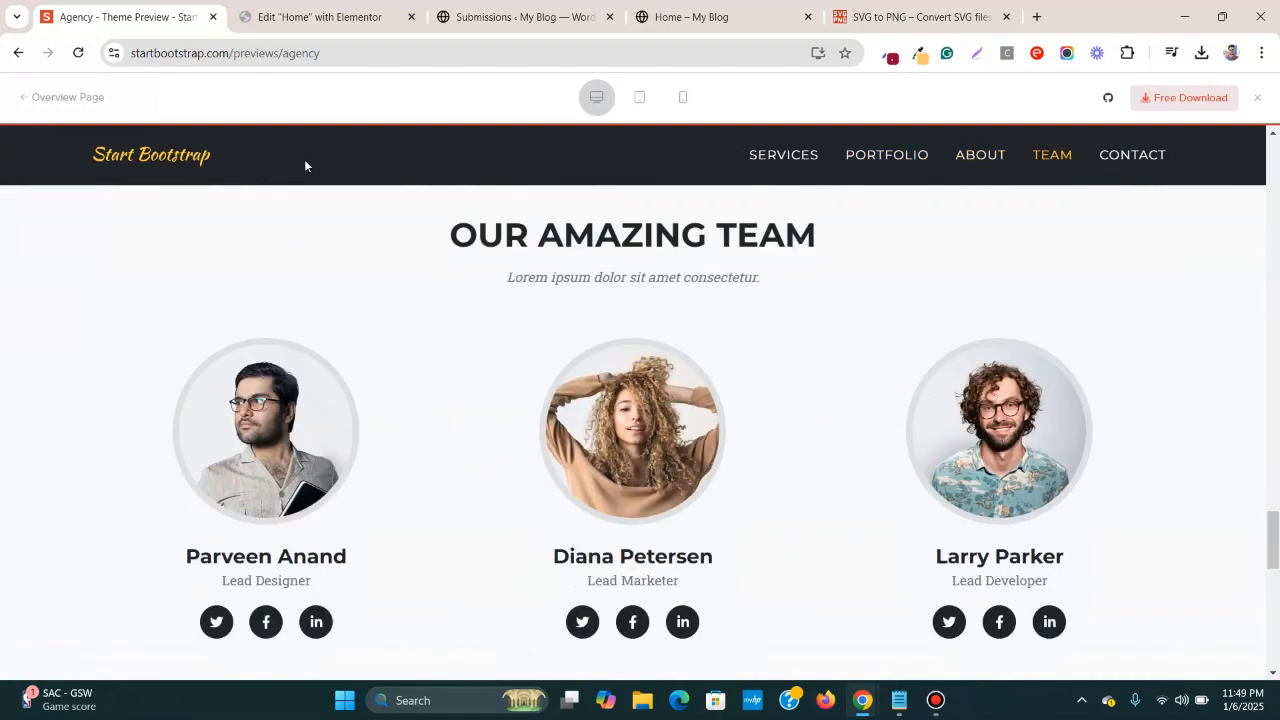
pyautogui.scroll(-8, 305, 165)
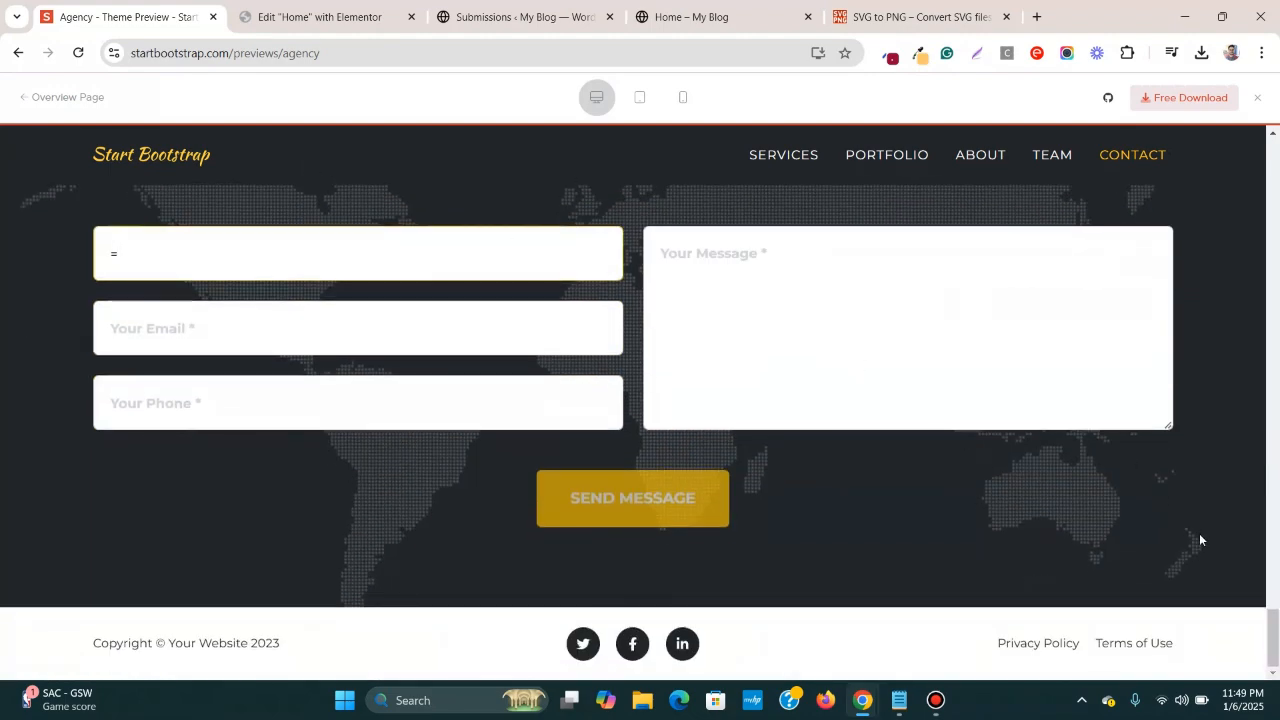
pyautogui.moveTo(1276, 633); pyautogui.dragTo(1275, 132)
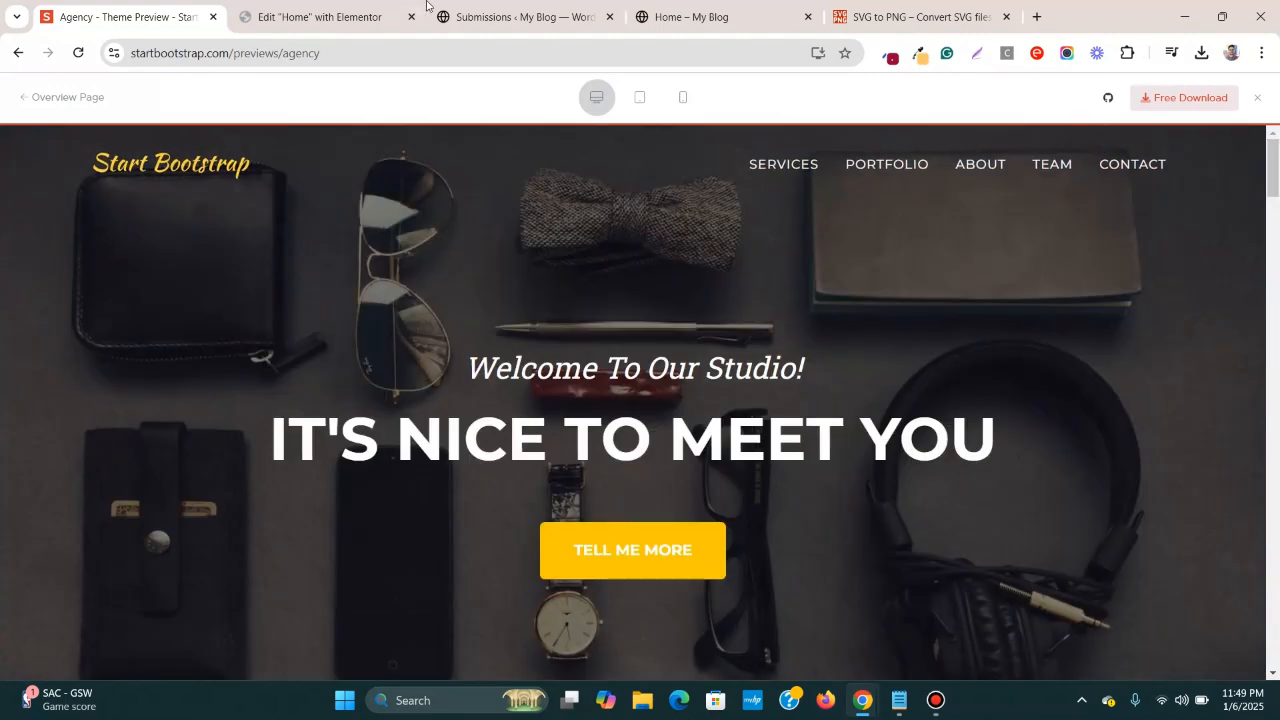
# - From the live Home page, open the Main header template for editing with Elementor in a new browser tab
pyautogui.click(341, 10)
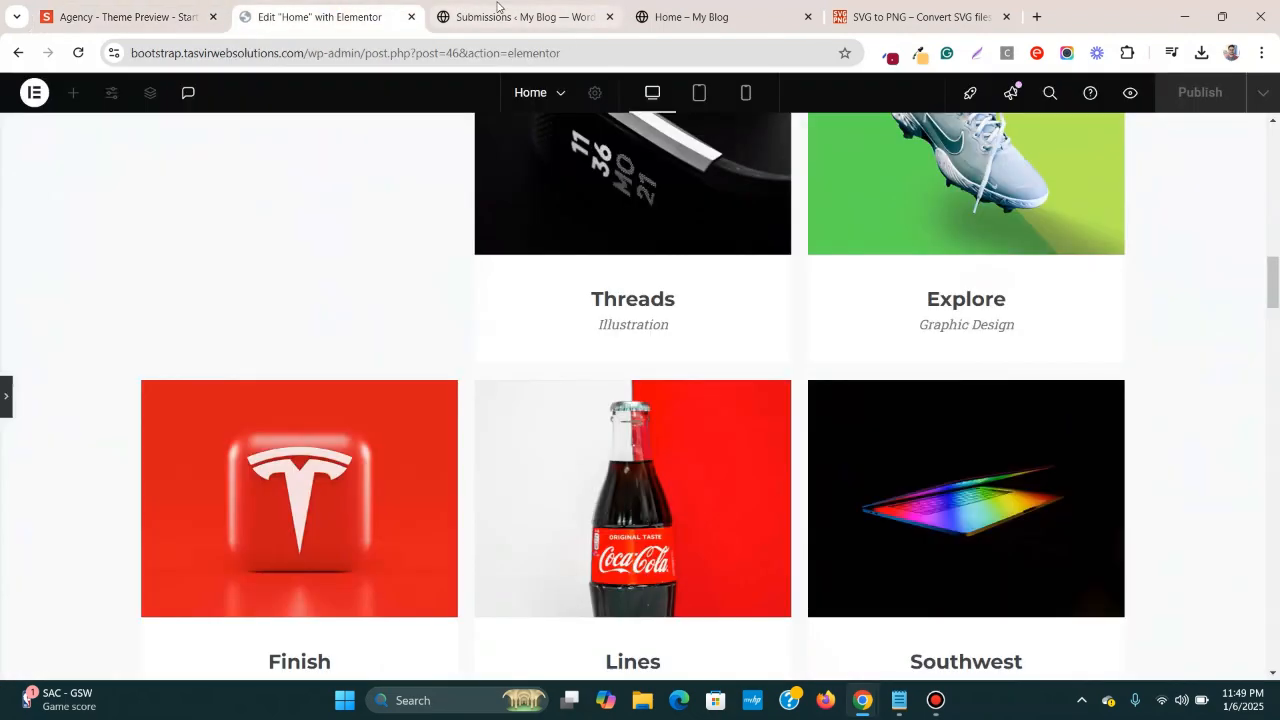
pyautogui.click(497, 10)
pyautogui.click(708, 10)
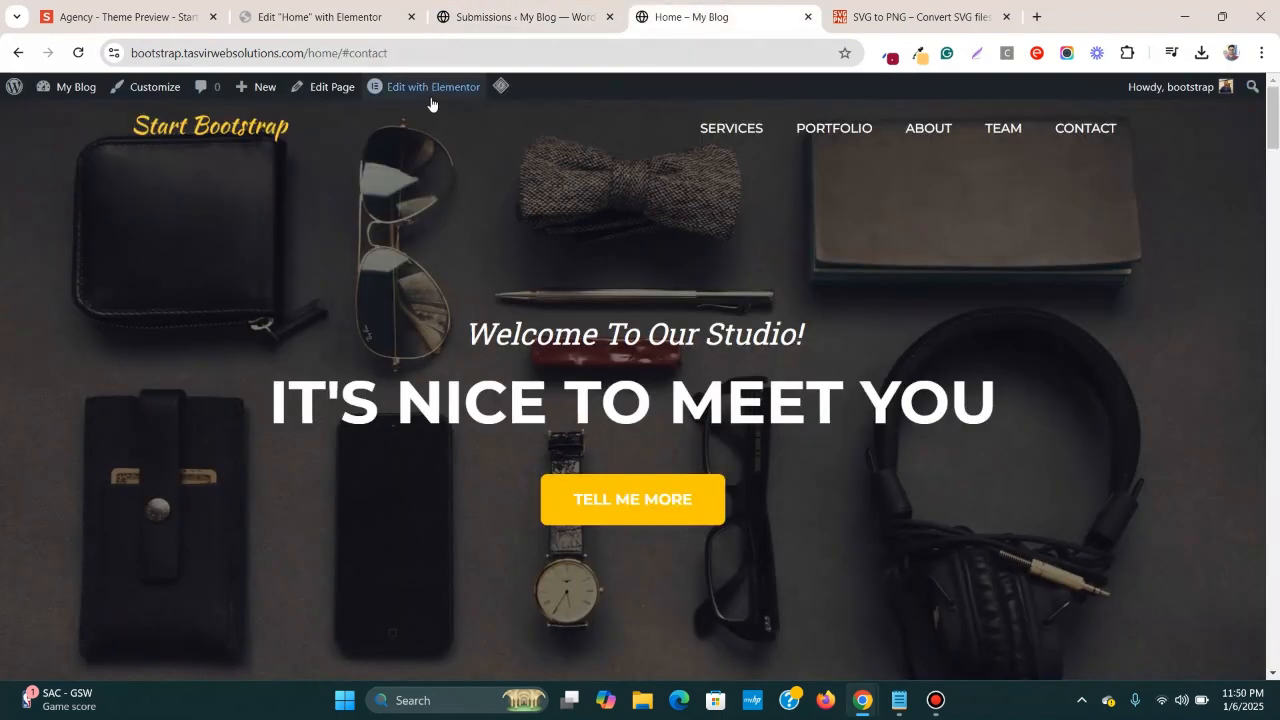
pyautogui.moveTo(420, 87)
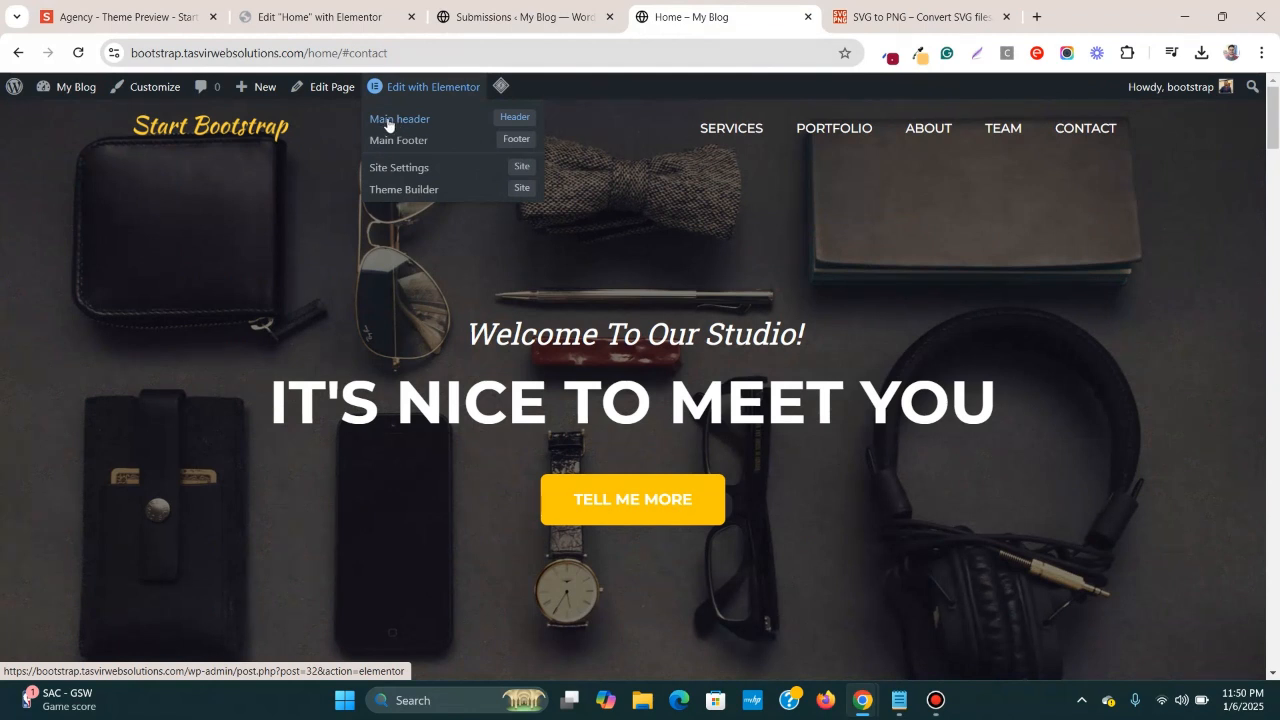
pyautogui.rightClick(409, 124)
pyautogui.click(437, 138)
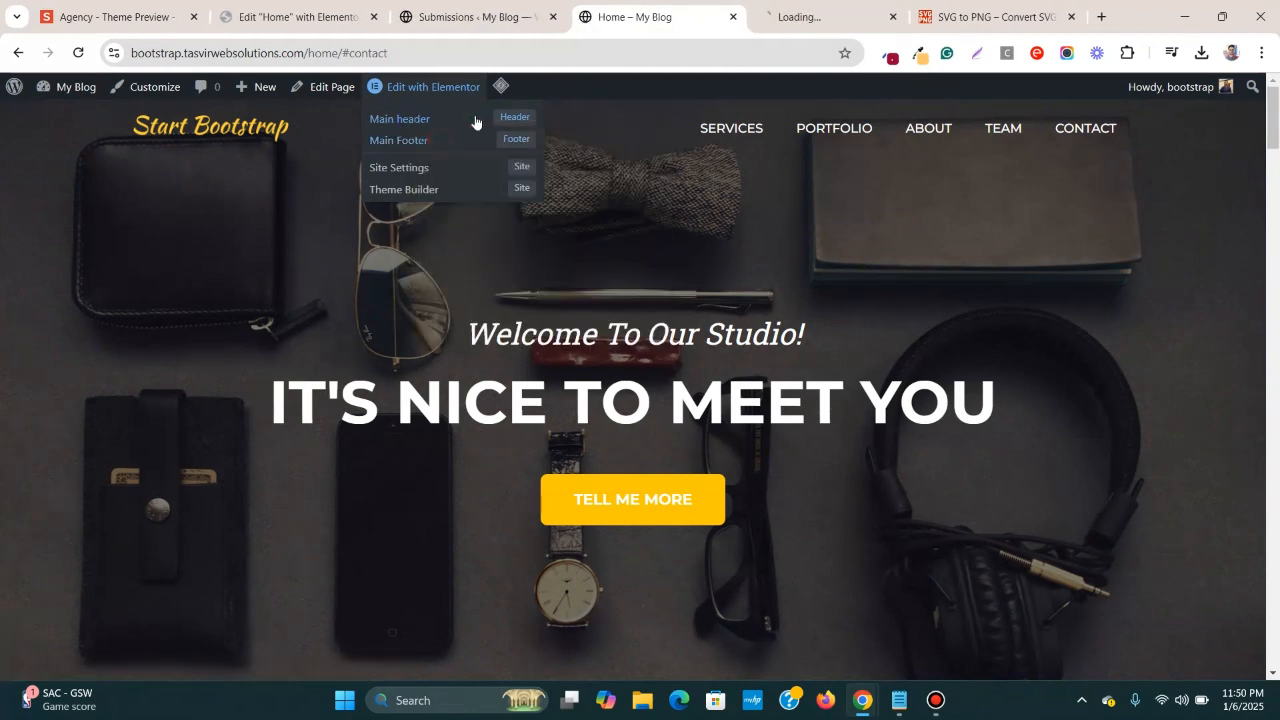
pyautogui.click(784, 21)
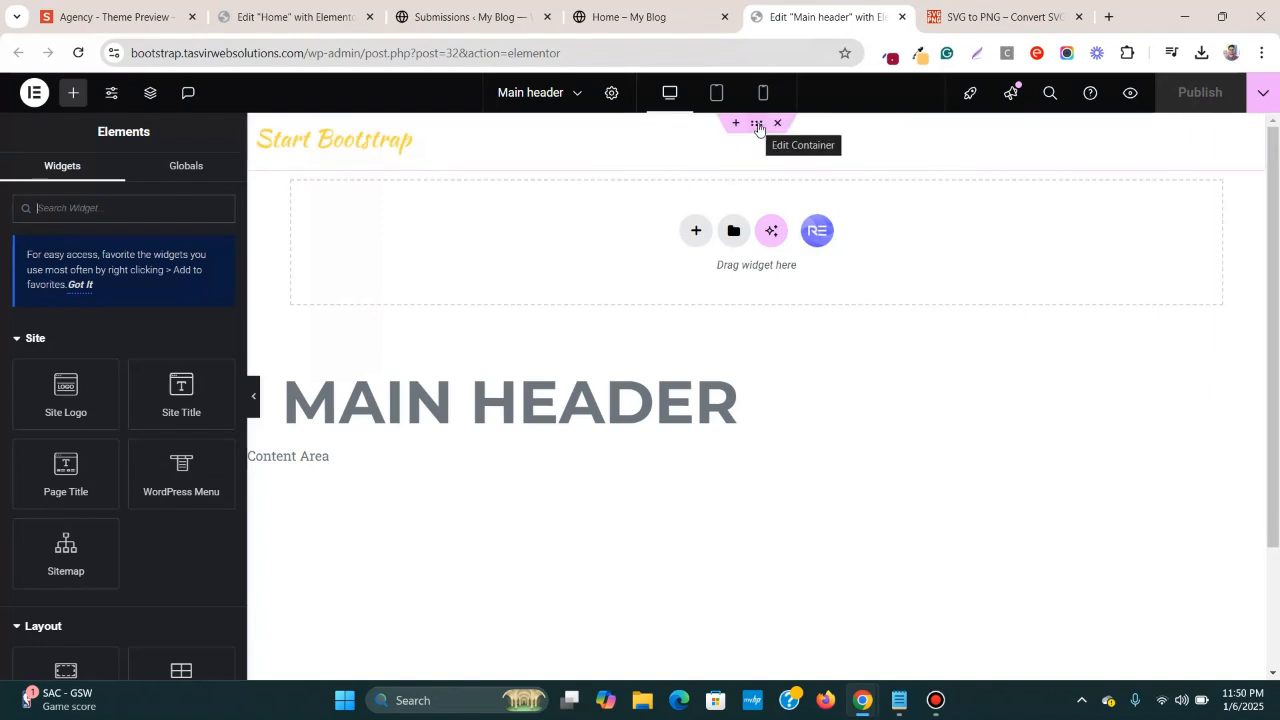
# - Set the header container's bottom margin to 0 px
pyautogui.click(757, 124)
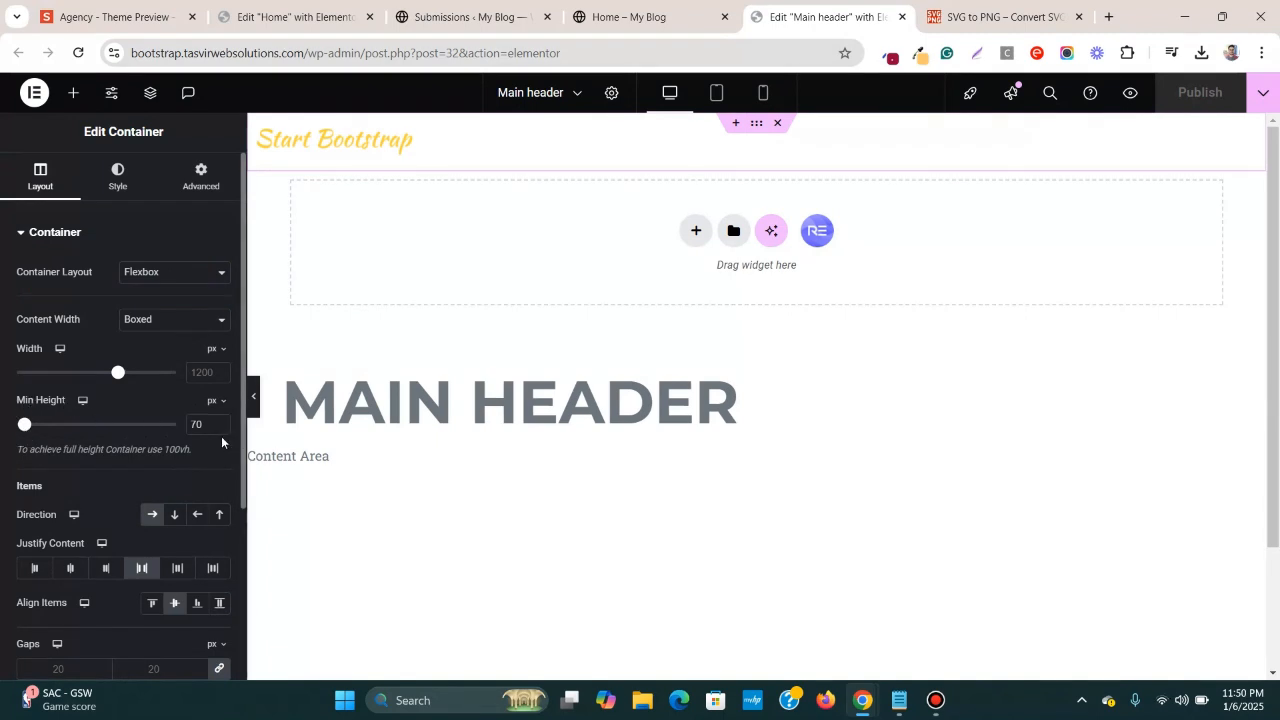
pyautogui.click(201, 178)
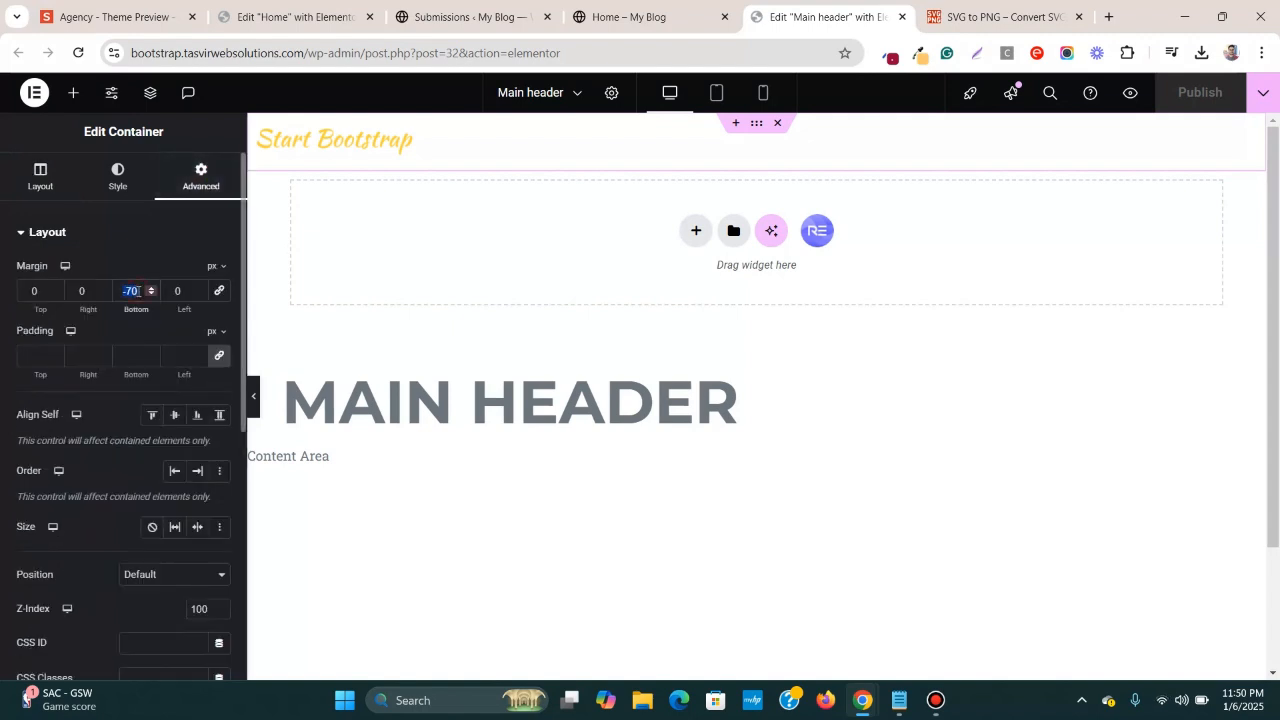
pyautogui.write('0')
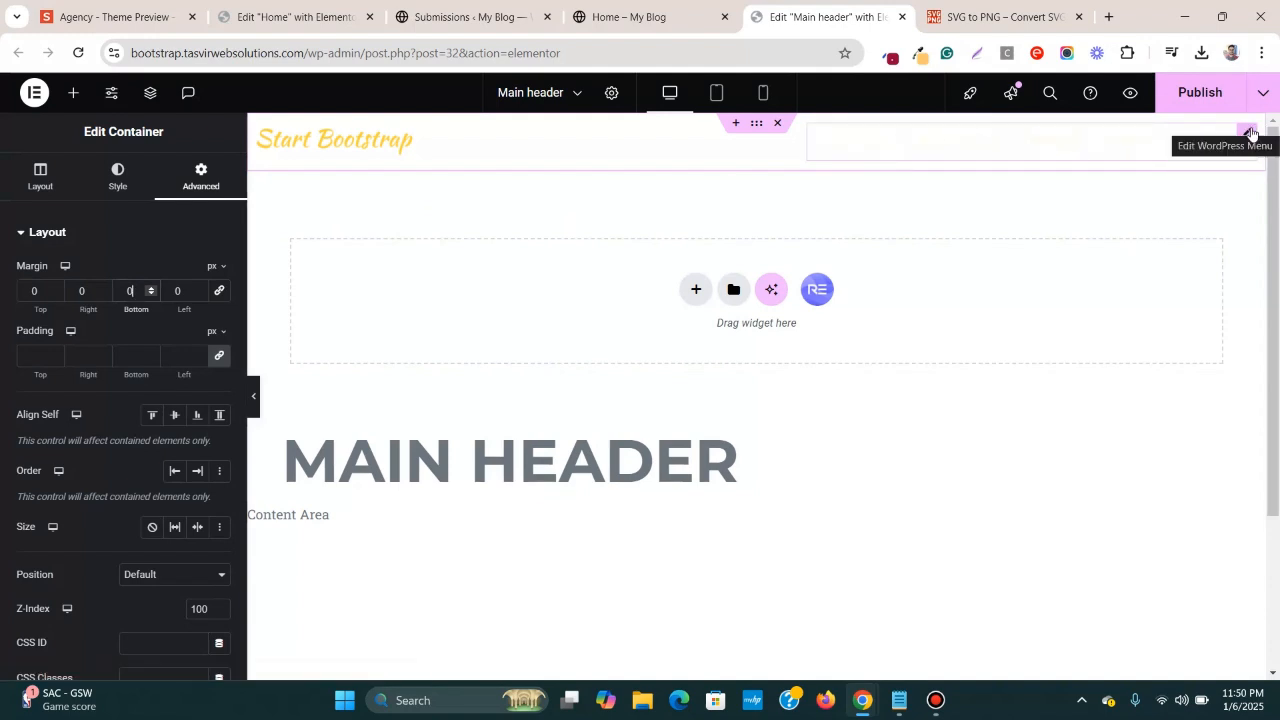
# - Set the header WordPress Menu's active-state text color to the global yellow and publish the template
pyautogui.click(1249, 133)
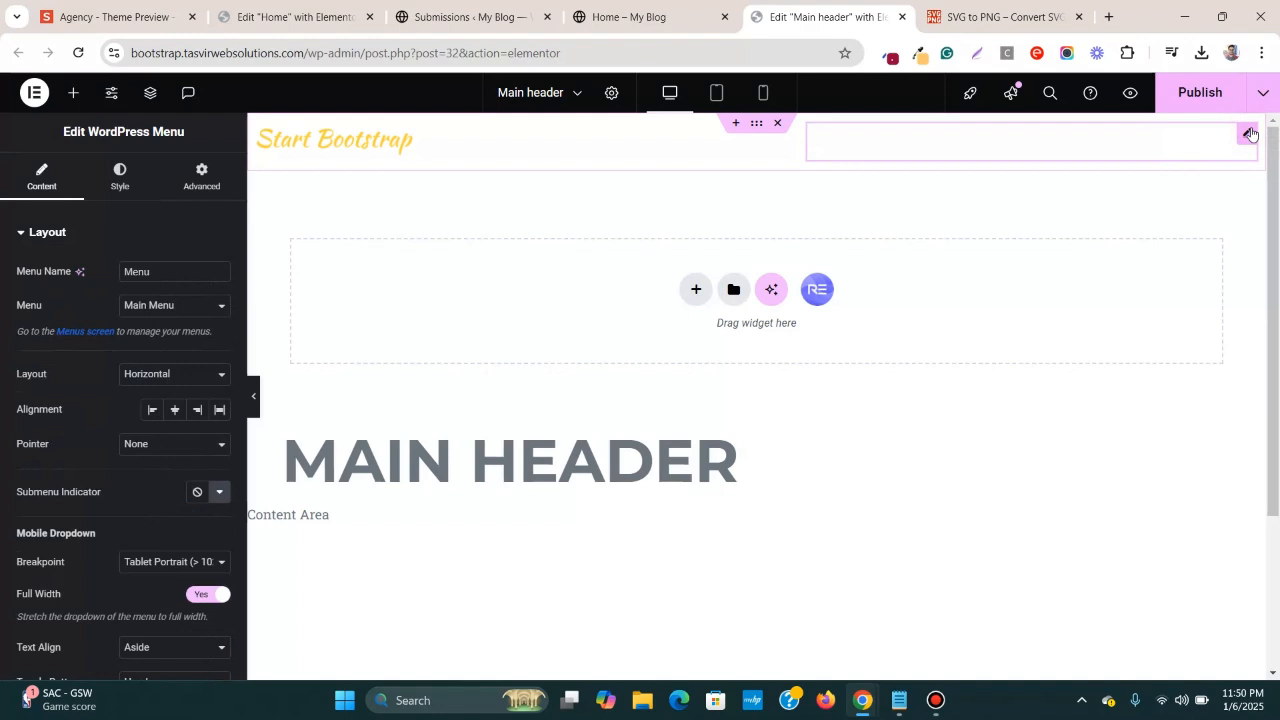
pyautogui.click(120, 190)
pyautogui.scroll(-1, 88, 372)
pyautogui.scroll(1, 92, 377)
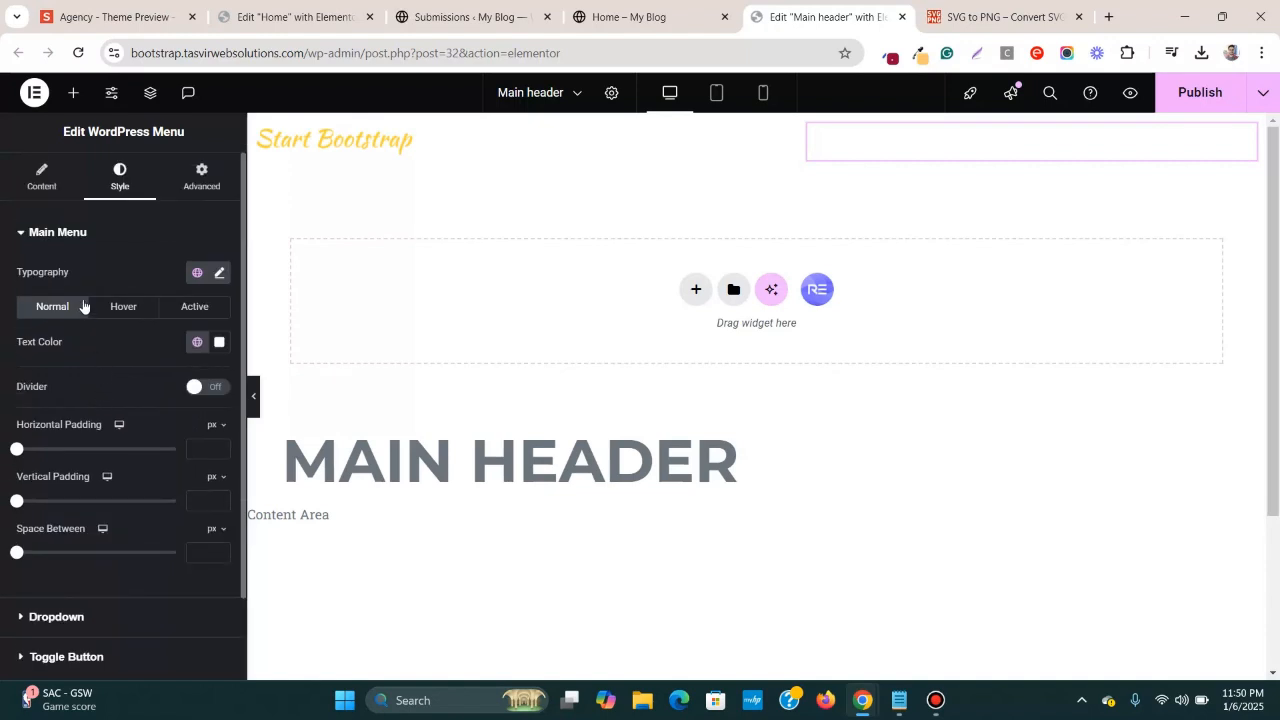
pyautogui.click(191, 309)
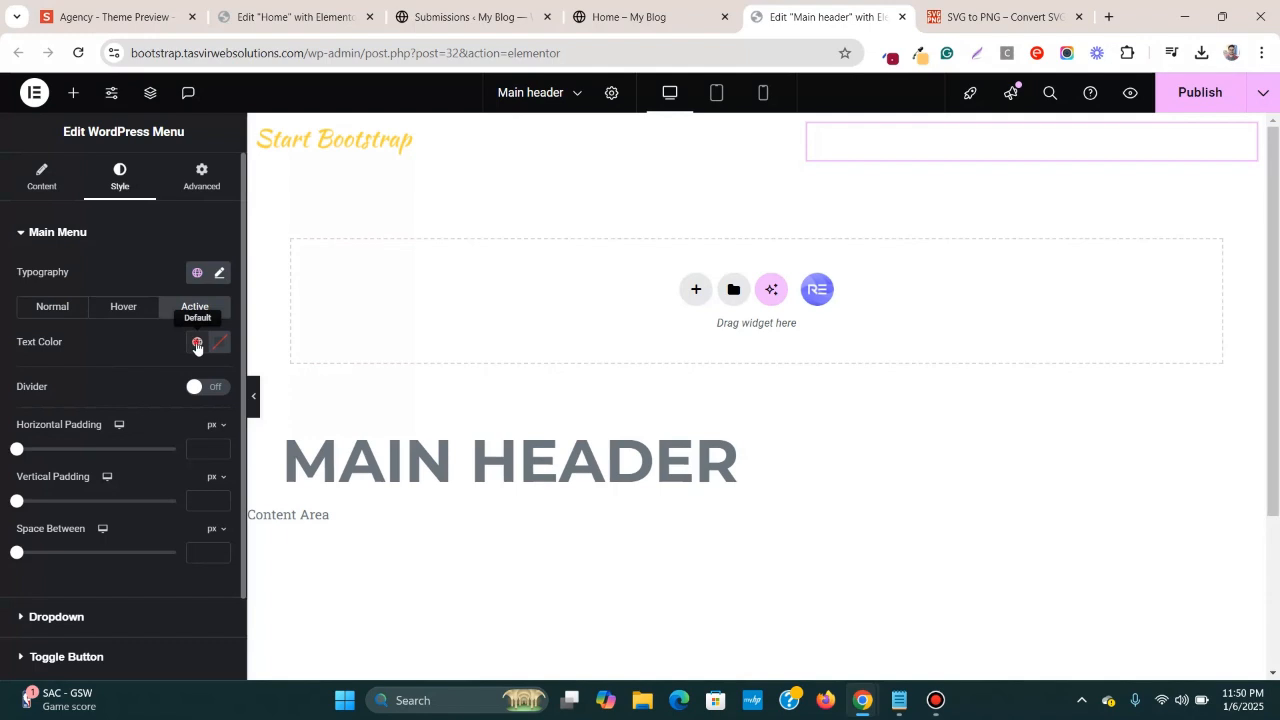
pyautogui.click(197, 345)
pyautogui.click(131, 618)
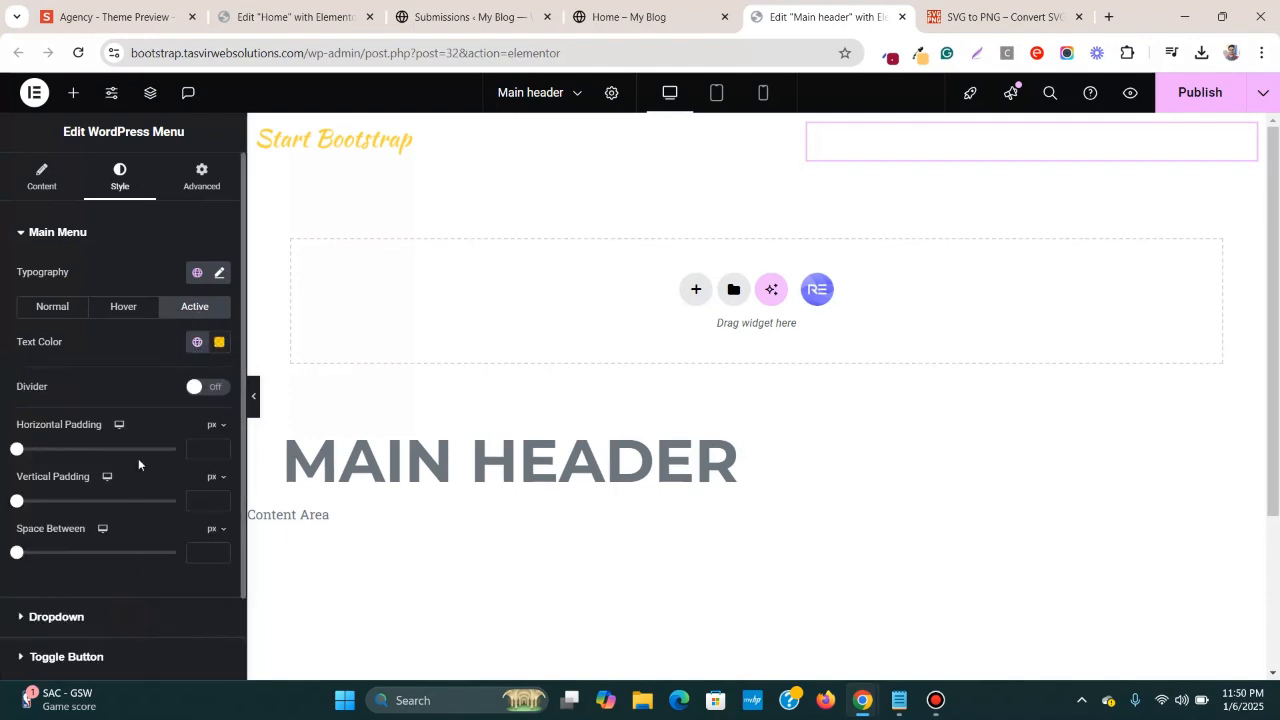
pyautogui.click(1200, 100)
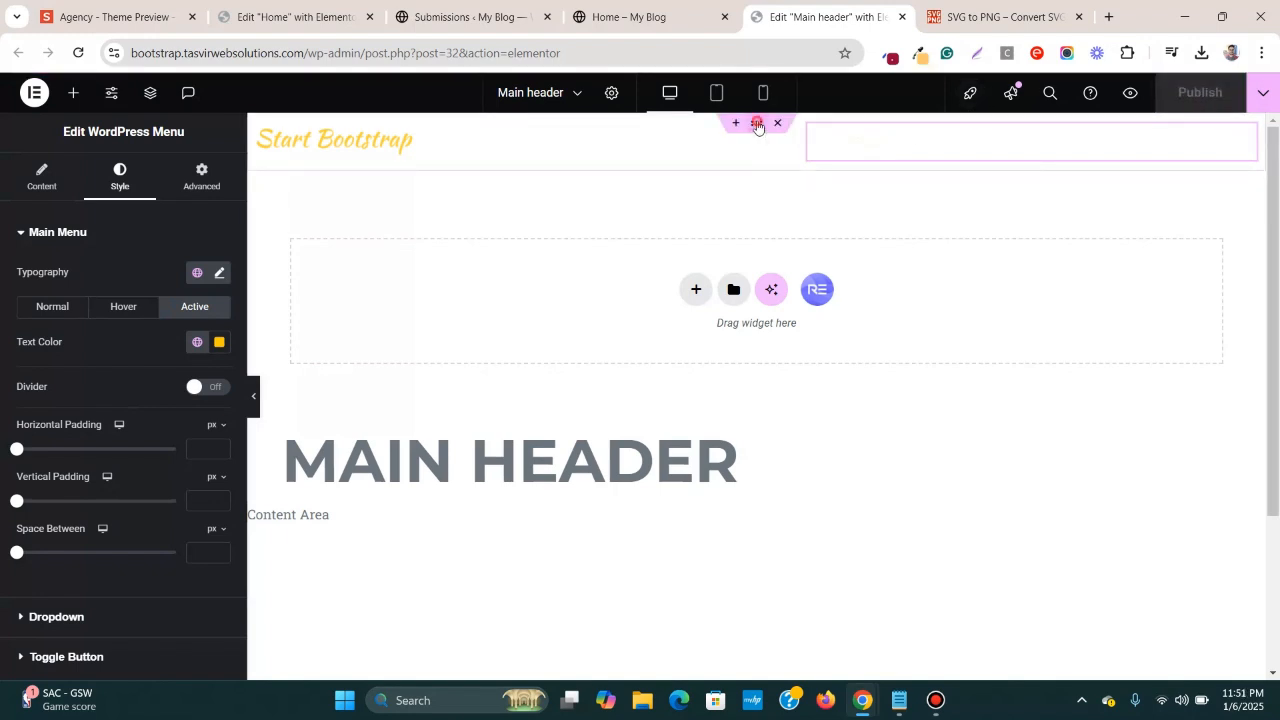
# - Duplicate the header container holding the Start Bootstrap logo and the menu
pyautogui.click(757, 124)
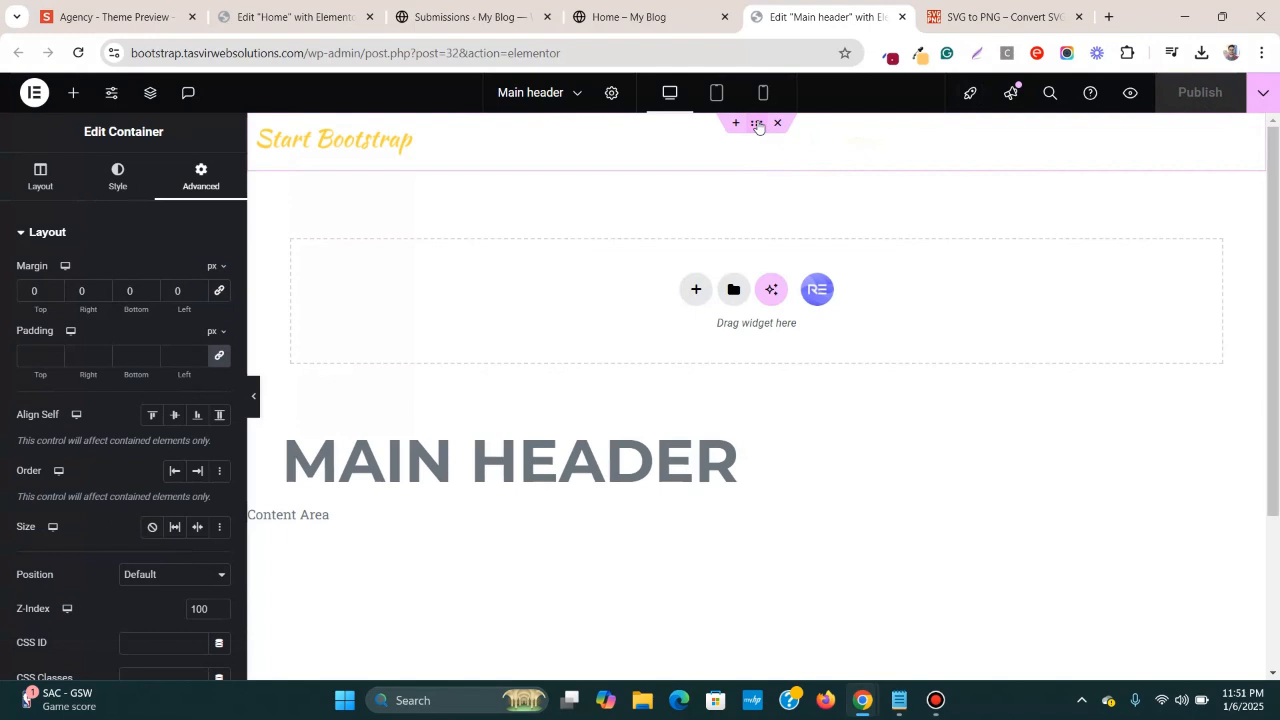
pyautogui.rightClick(757, 124)
pyautogui.click(796, 172)
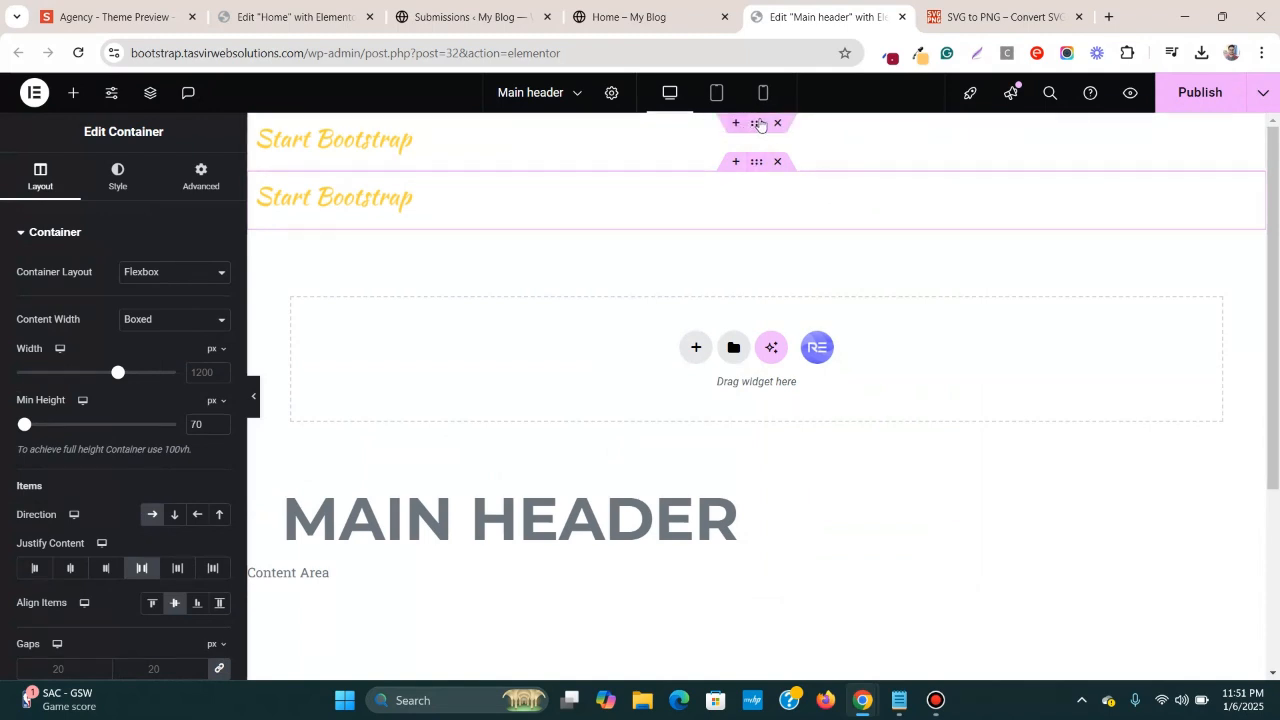
# - Give the lower duplicated header container the global dark background color
pyautogui.click(759, 123)
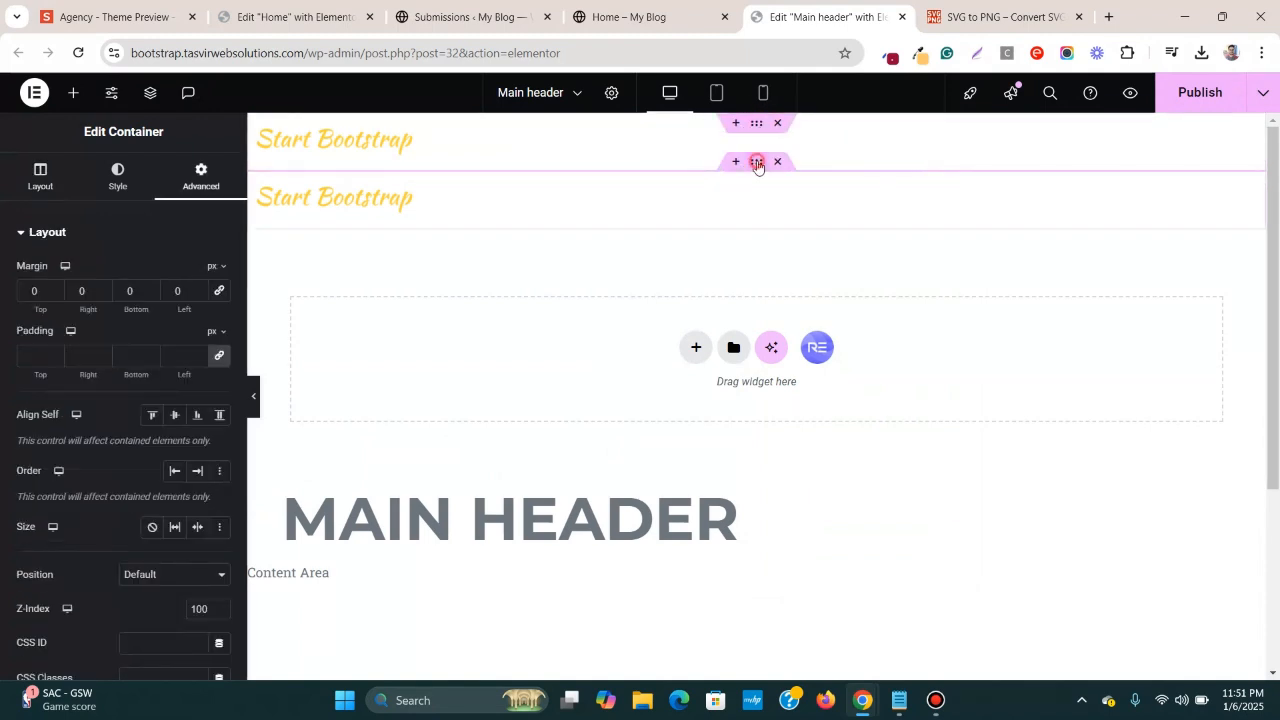
pyautogui.click(757, 163)
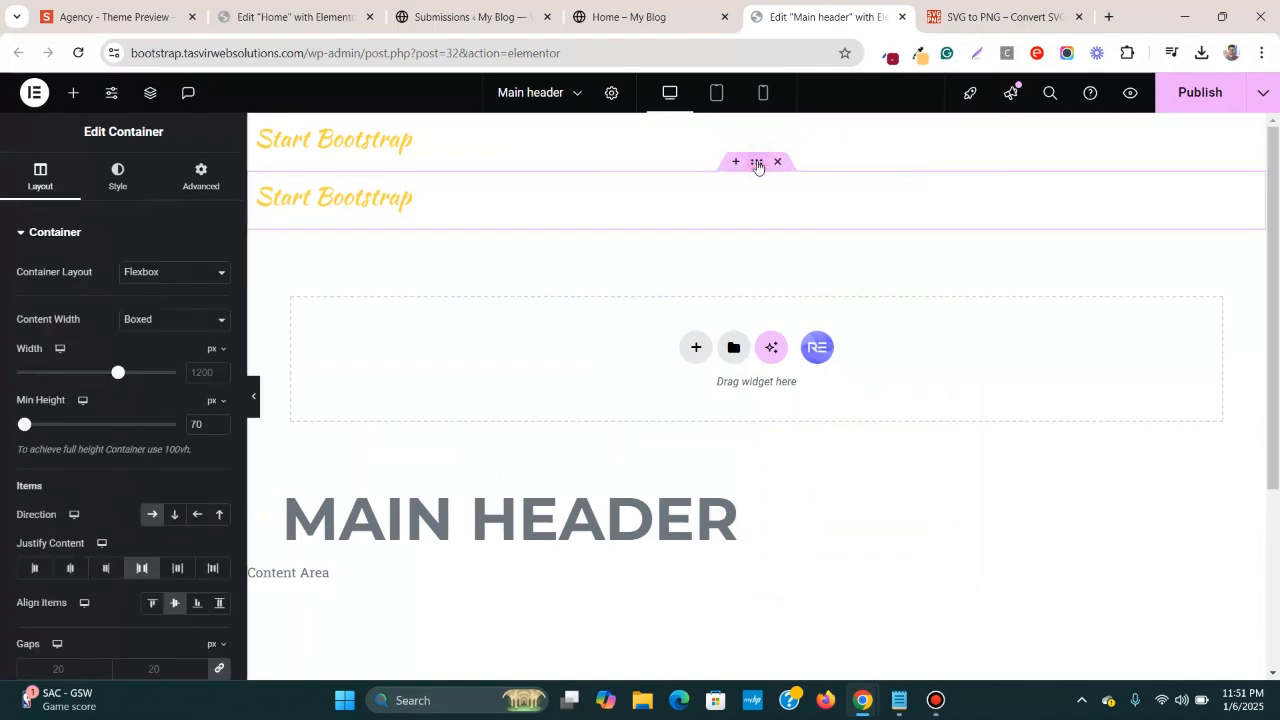
pyautogui.click(120, 187)
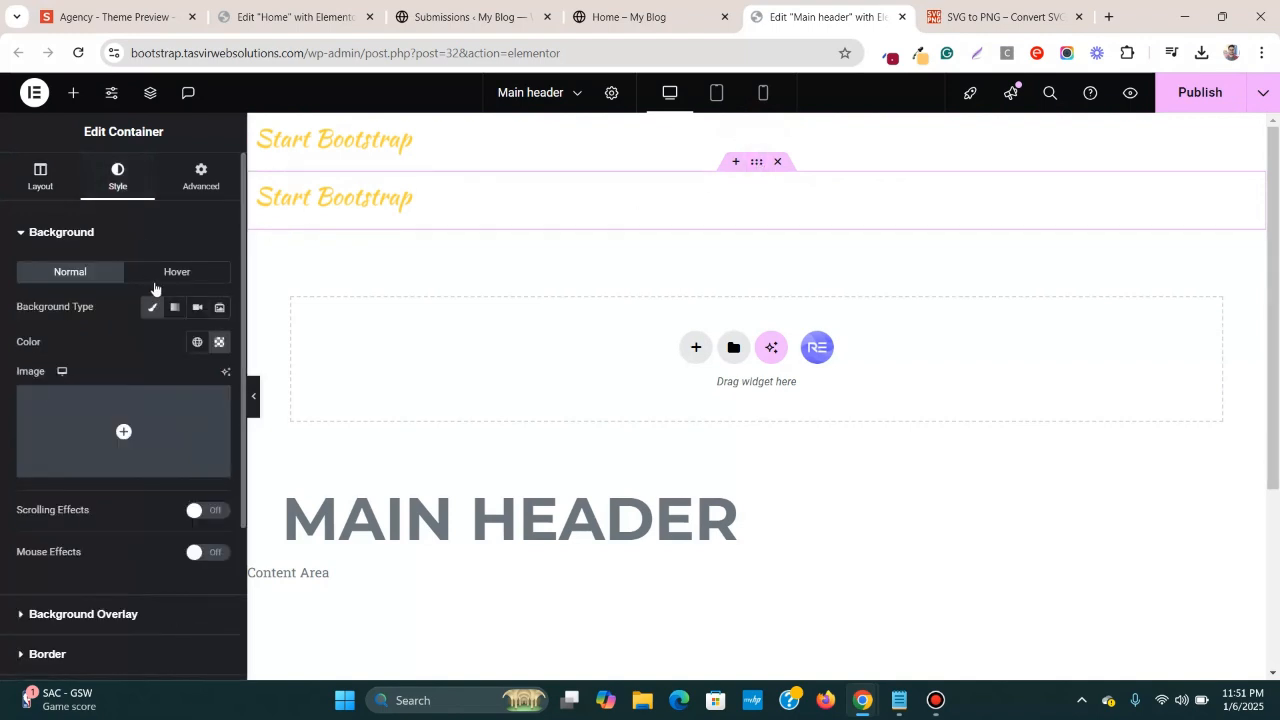
pyautogui.click(198, 343)
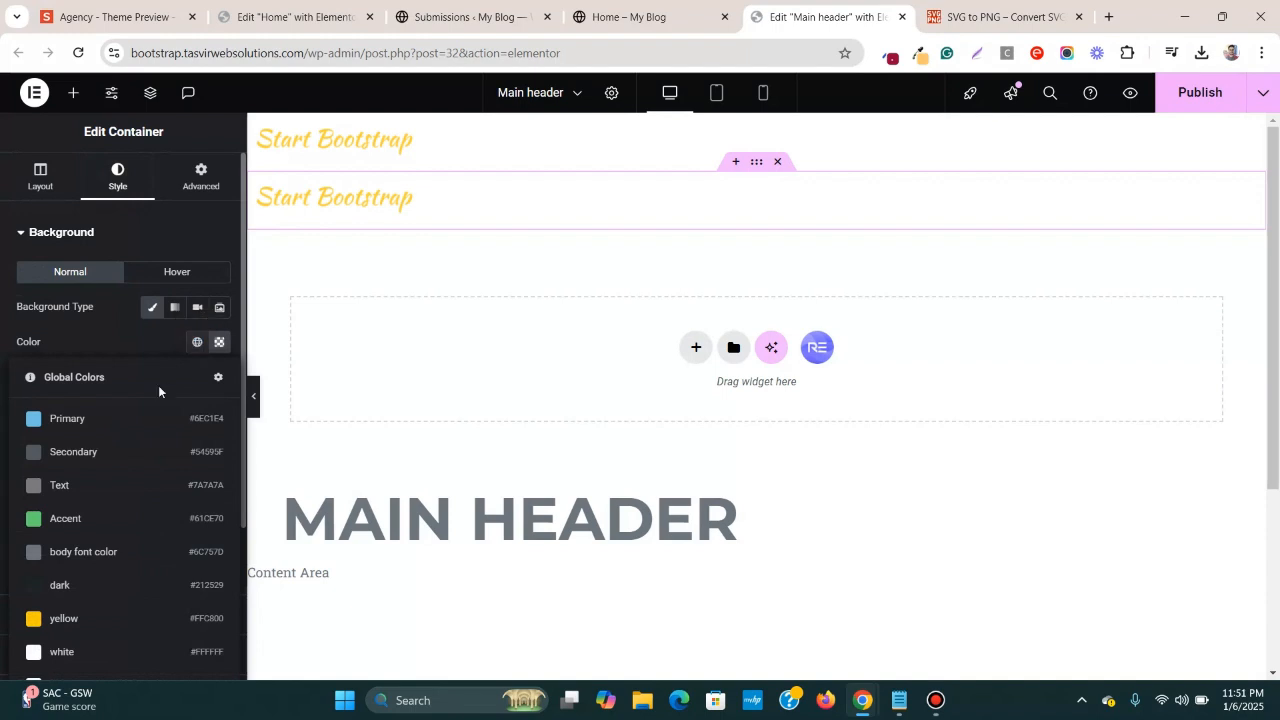
pyautogui.click(138, 582)
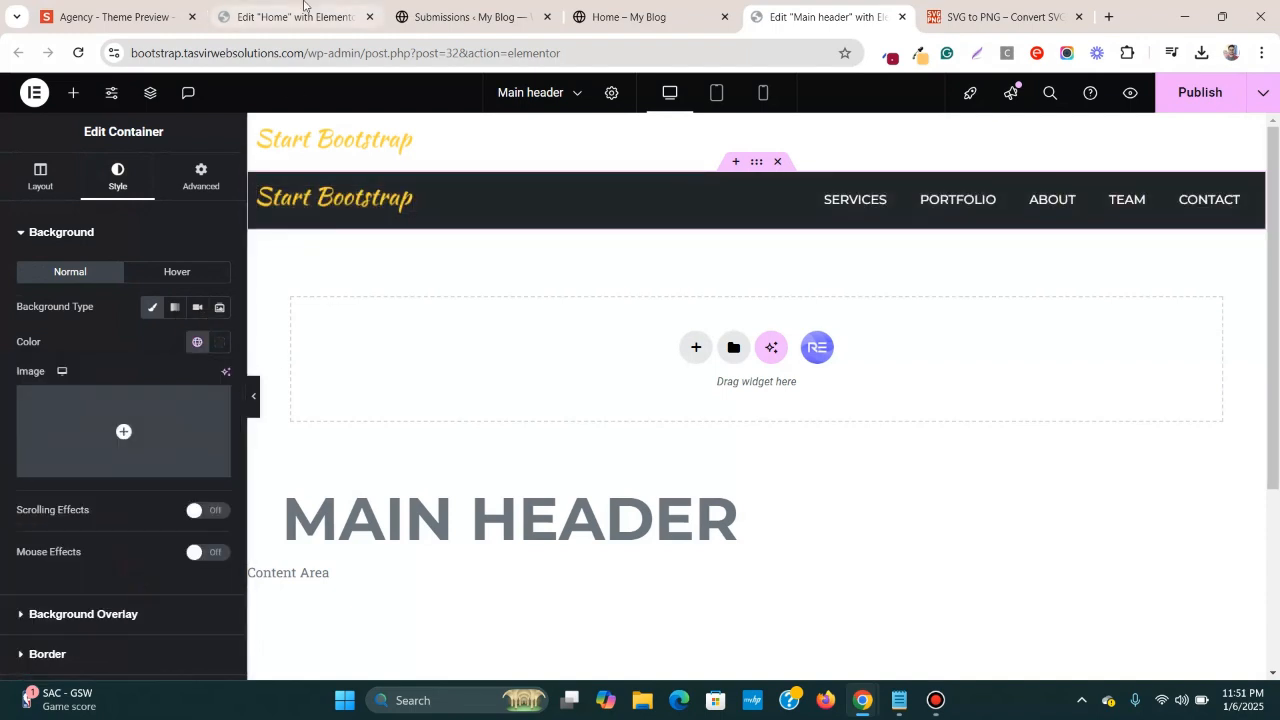
# - Compare the dark header with the Agency preview's scrolled header, and publish the Main header template
pyautogui.click(95, 16)
pyautogui.scroll(-3, 389, 220)
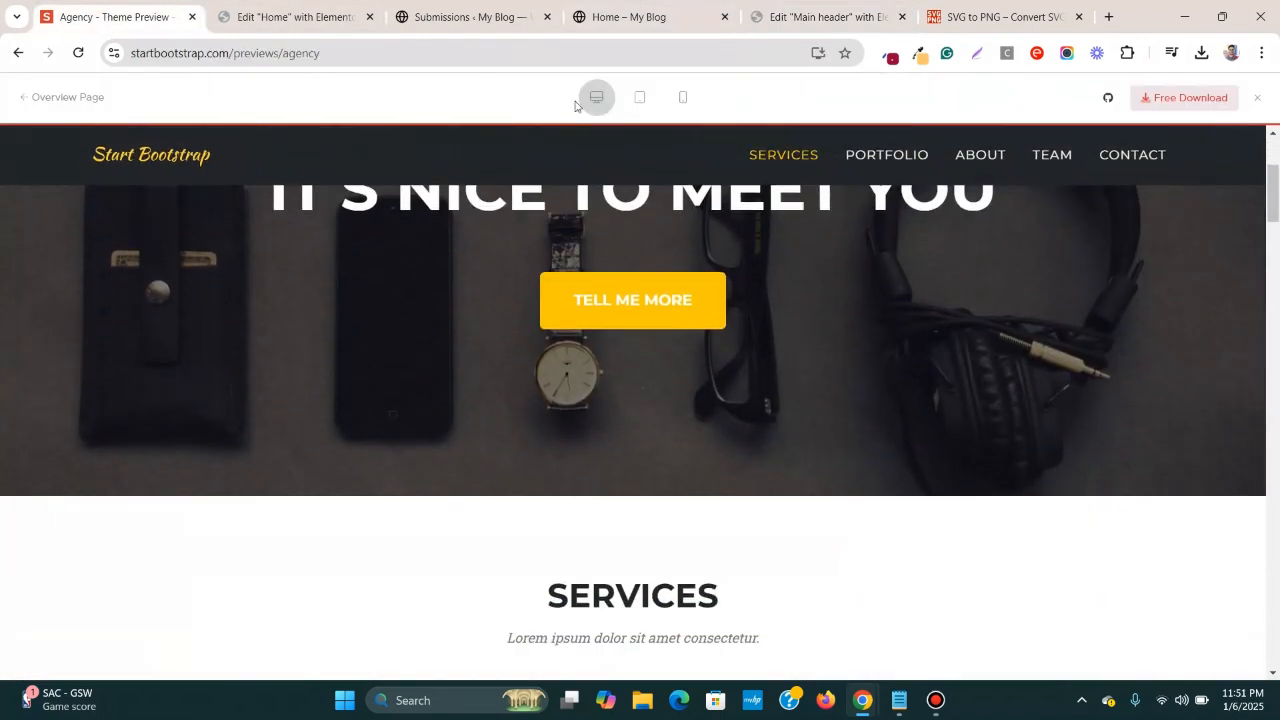
pyautogui.click(790, 14)
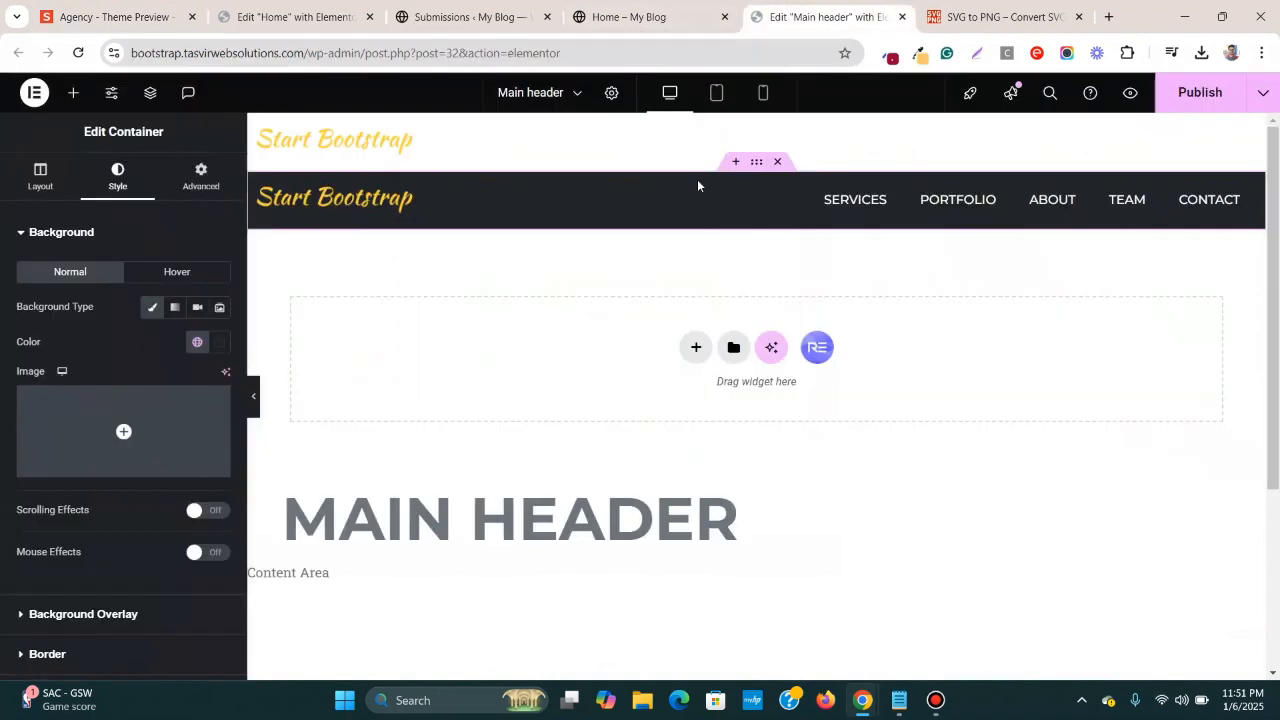
pyautogui.scroll(-3, 862, 220)
pyautogui.scroll(3, 862, 220)
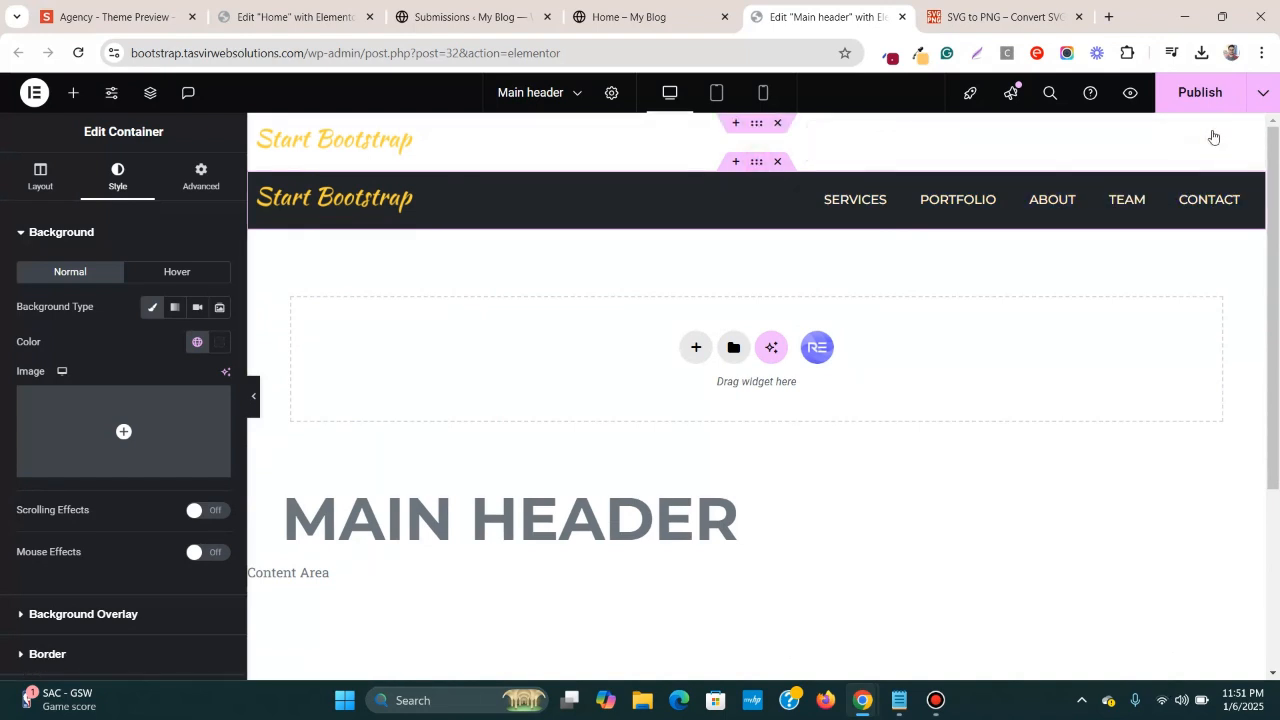
pyautogui.click(1228, 95)
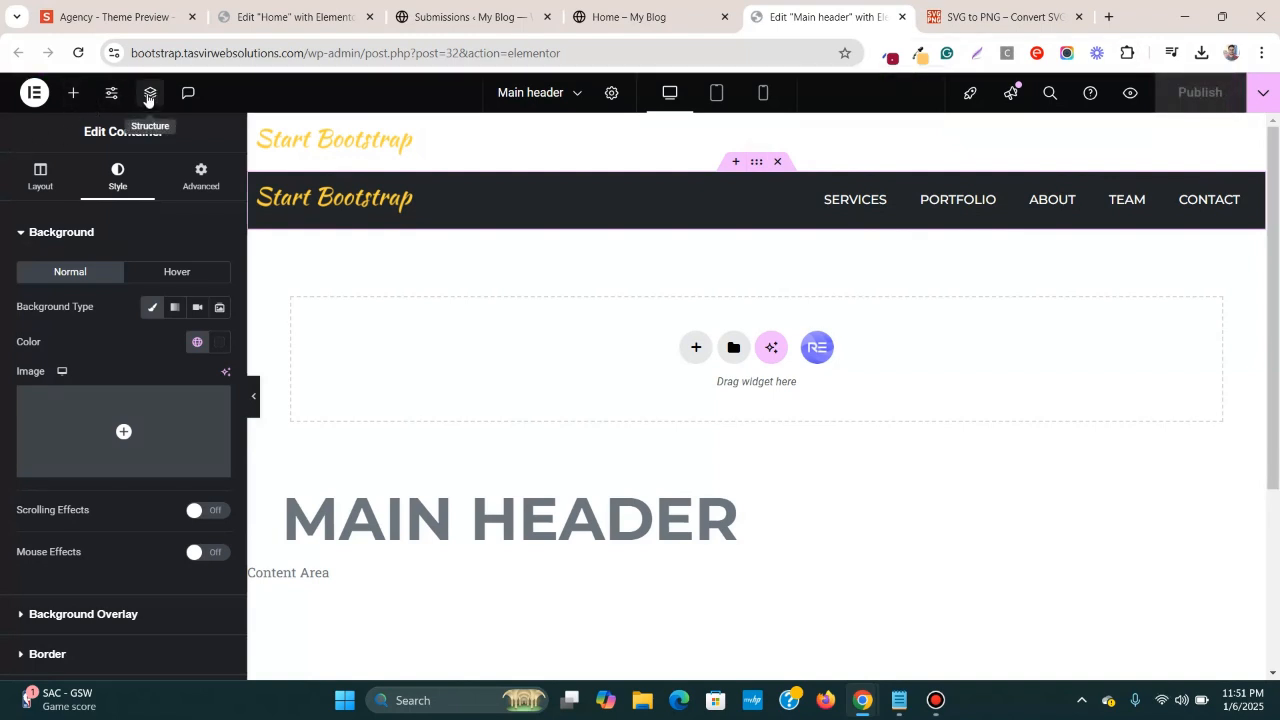
# - Show the page structure with both containers expanded, and rename the first container header-1
pyautogui.click(148, 94)
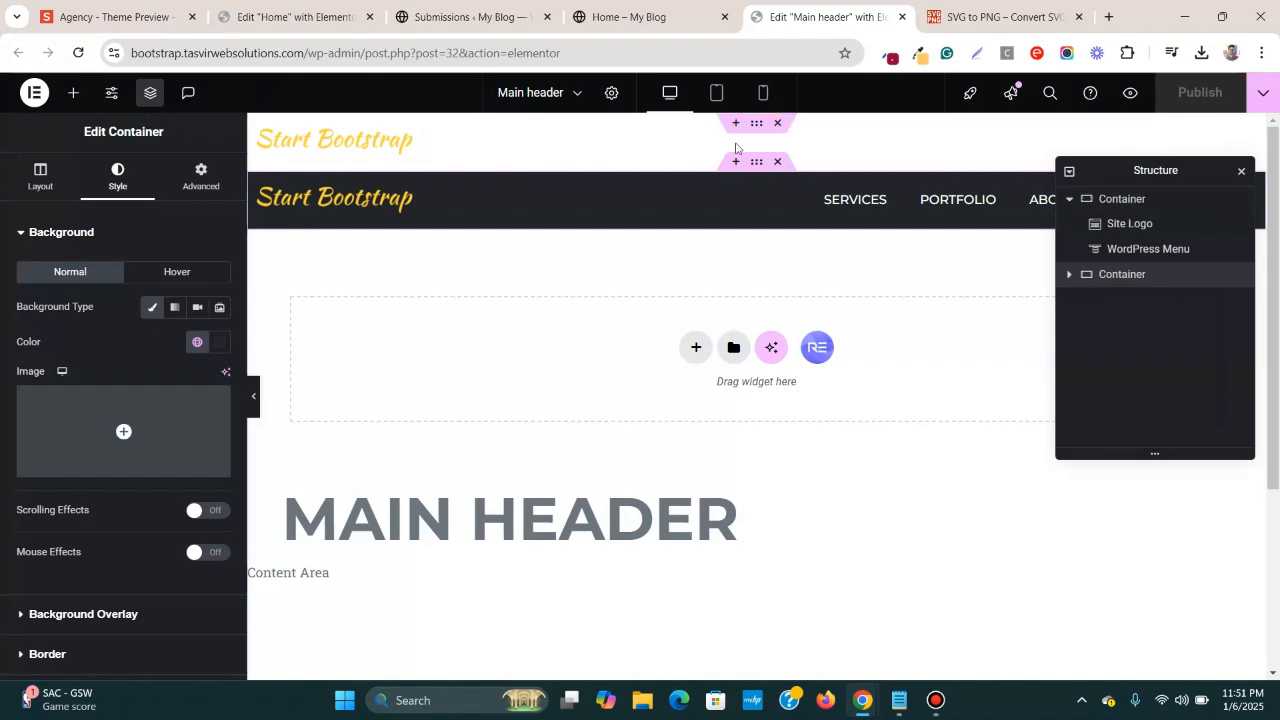
pyautogui.click(1068, 276)
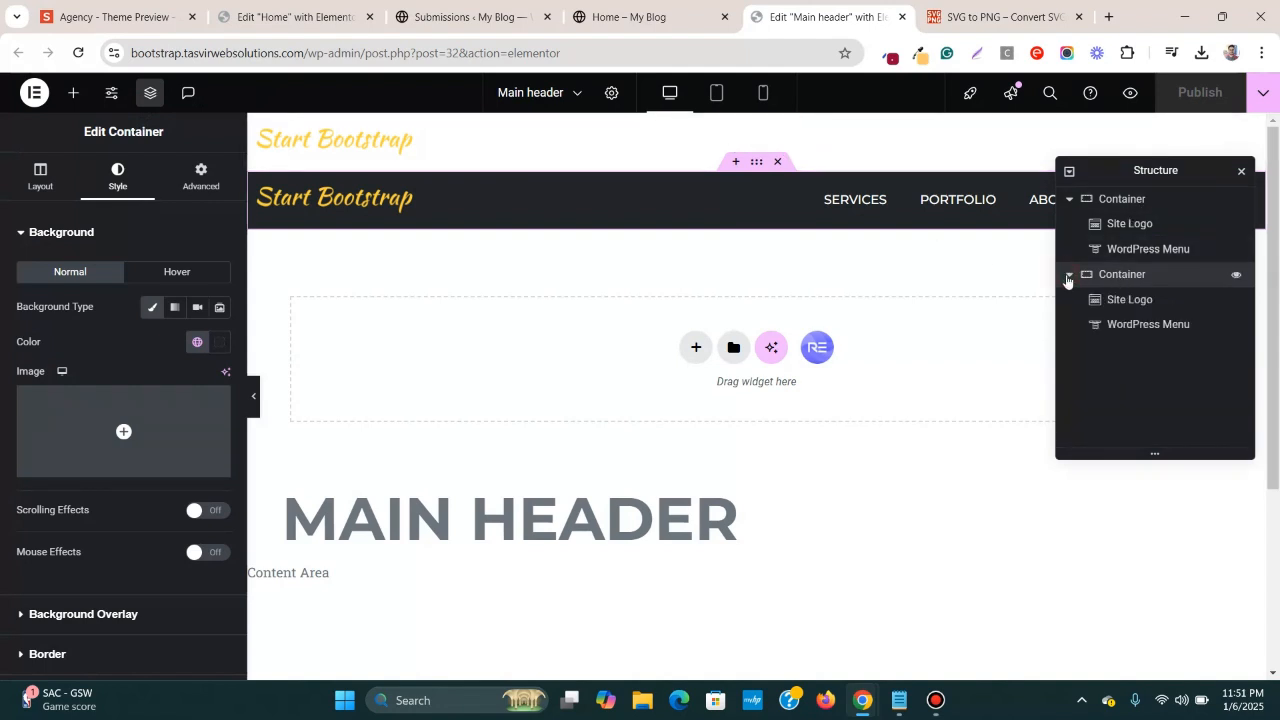
pyautogui.doubleClick(1139, 225)
pyautogui.doubleClick(1142, 203)
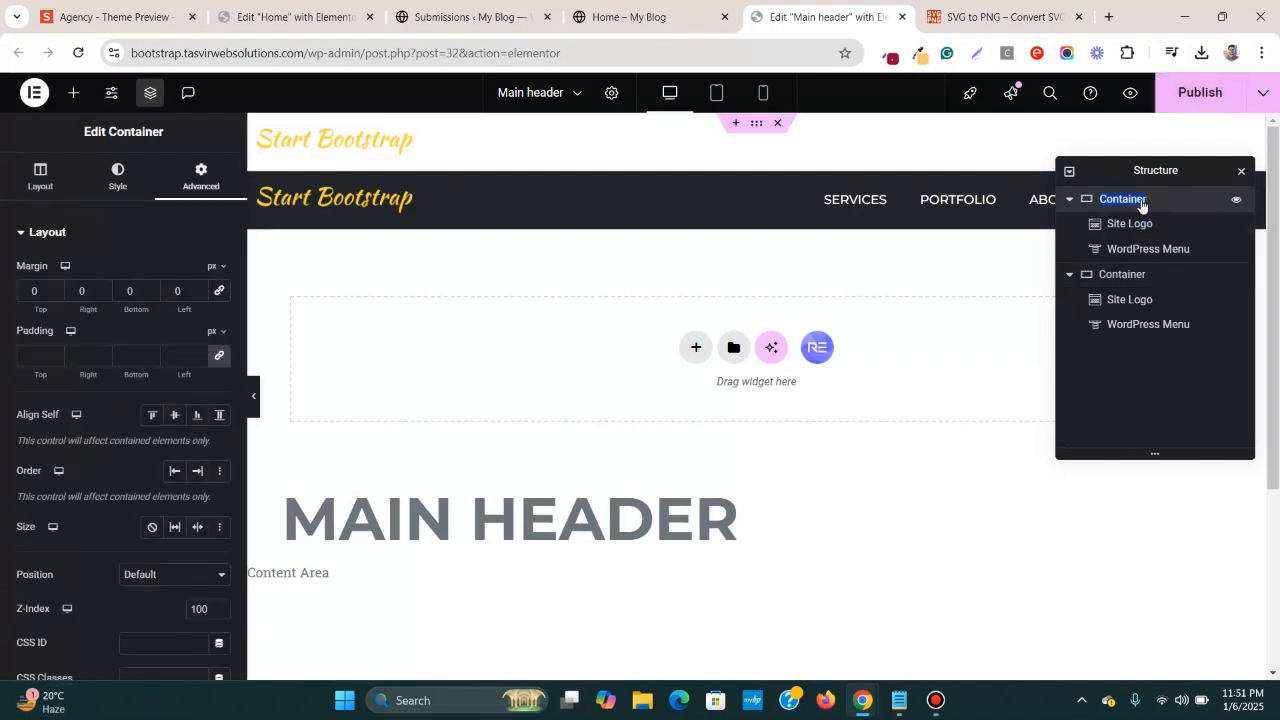
pyautogui.write('header-1')
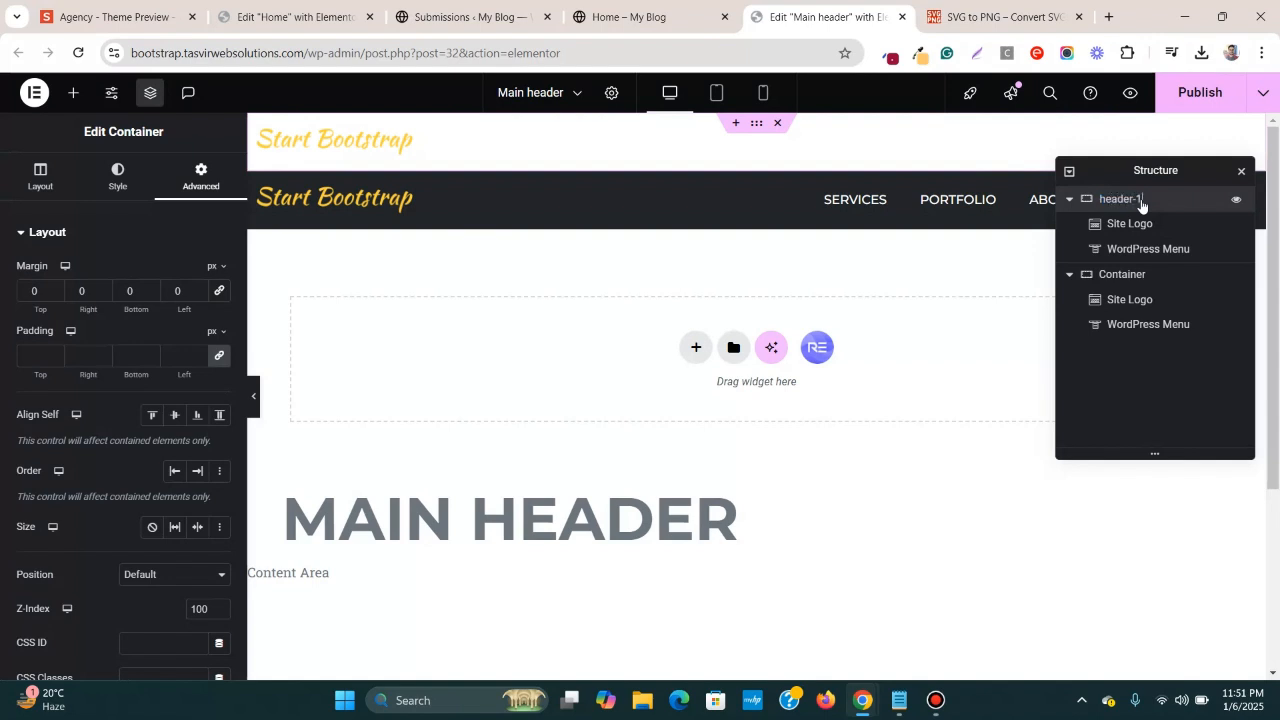
pyautogui.press('Return')
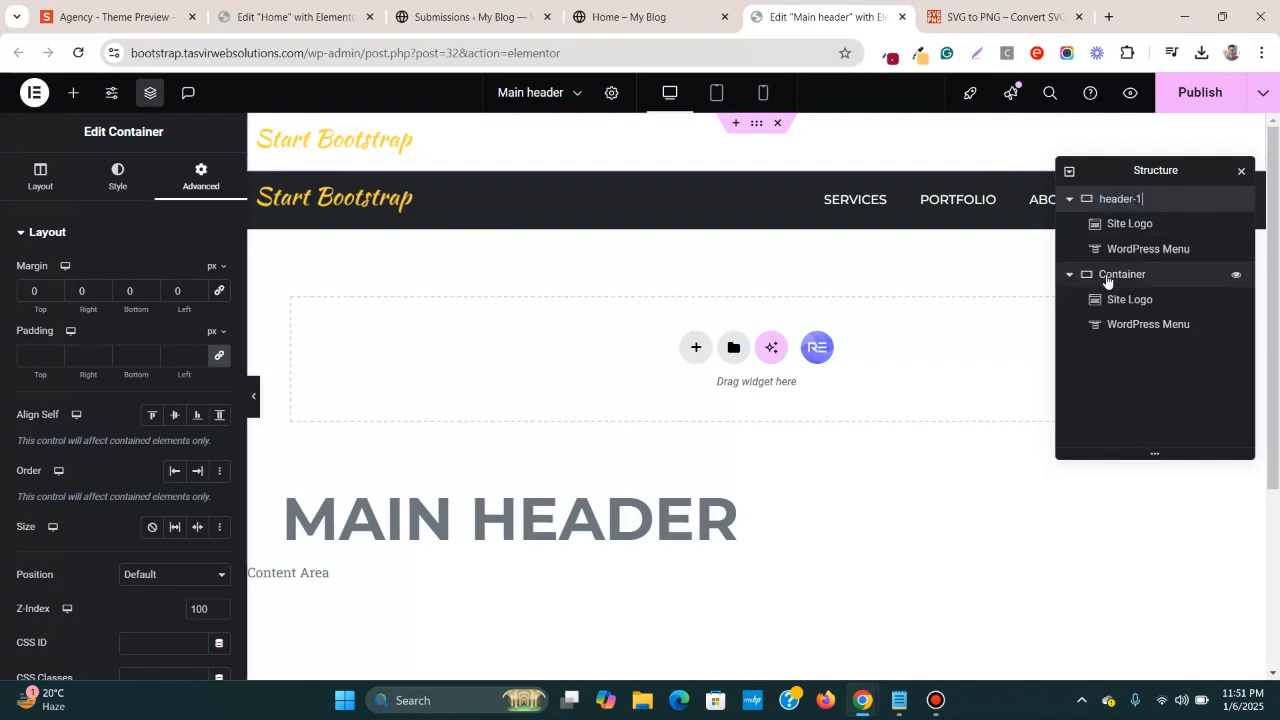
# - Rename the second container header-2 and collapse both containers in the structure
pyautogui.click(1133, 278)
pyautogui.doubleClick(1133, 278)
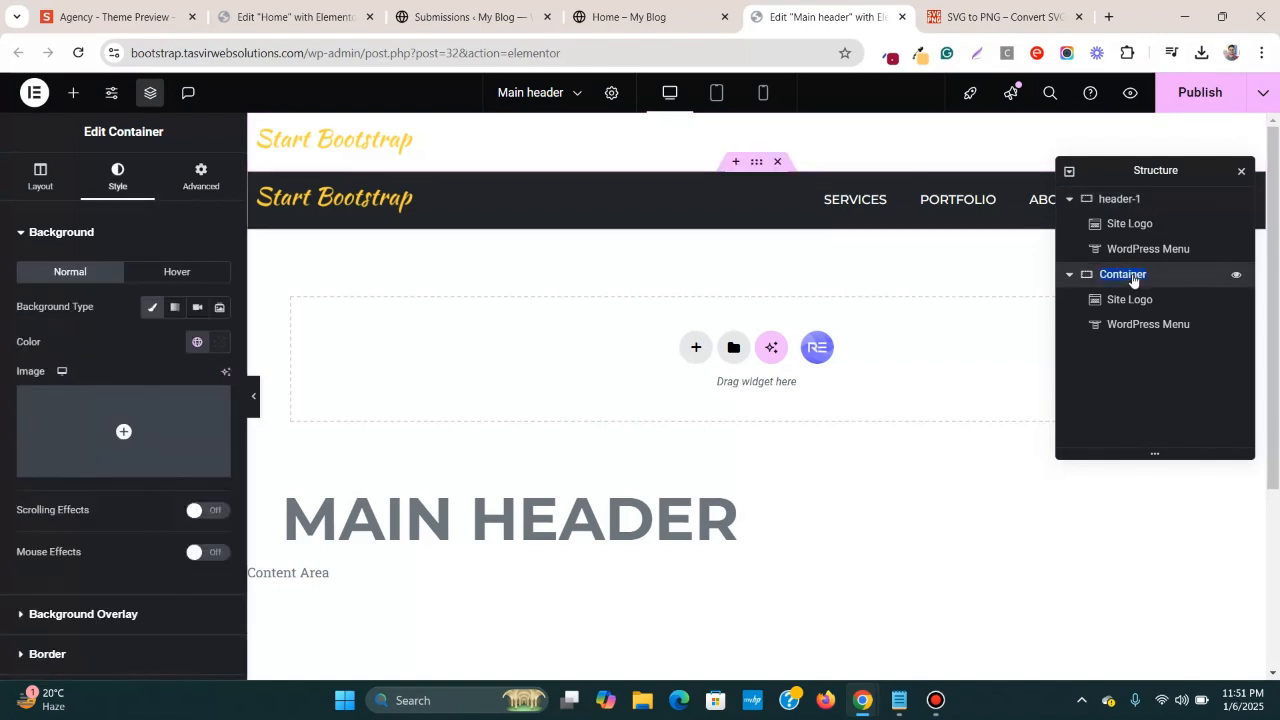
pyautogui.write('header-2')
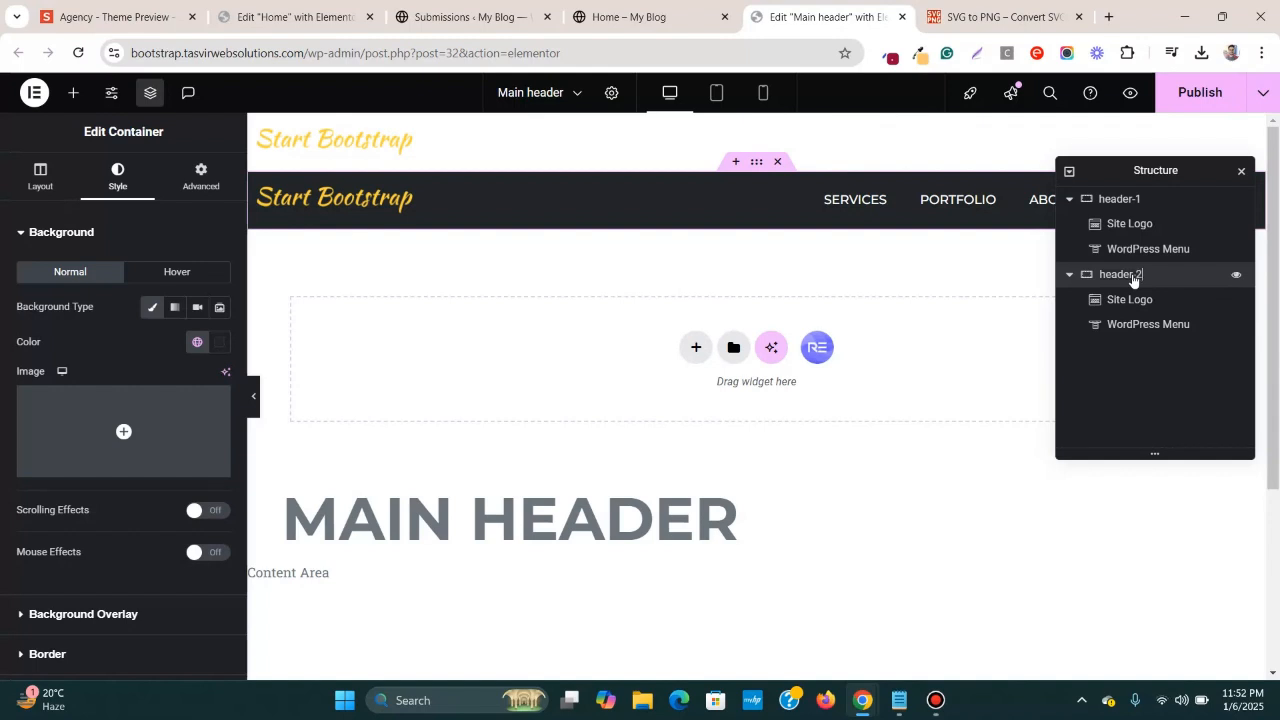
pyautogui.click(1071, 274)
pyautogui.click(1080, 201)
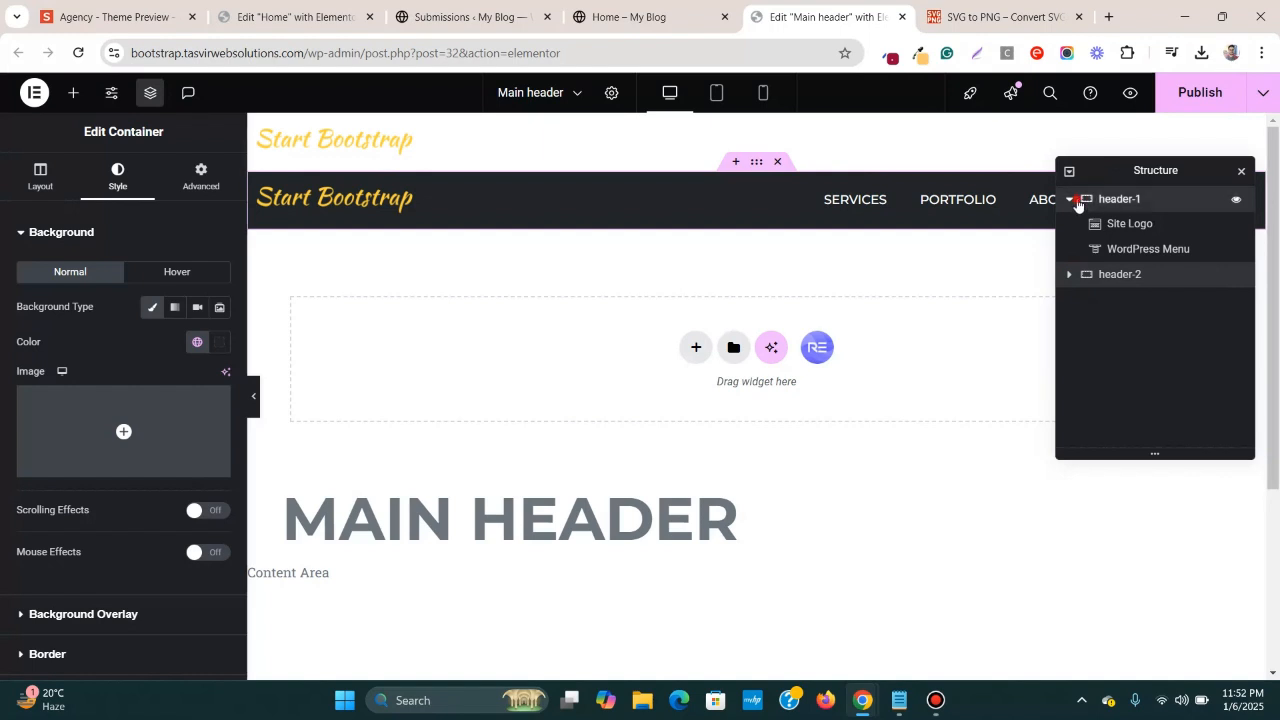
pyautogui.click(1071, 200)
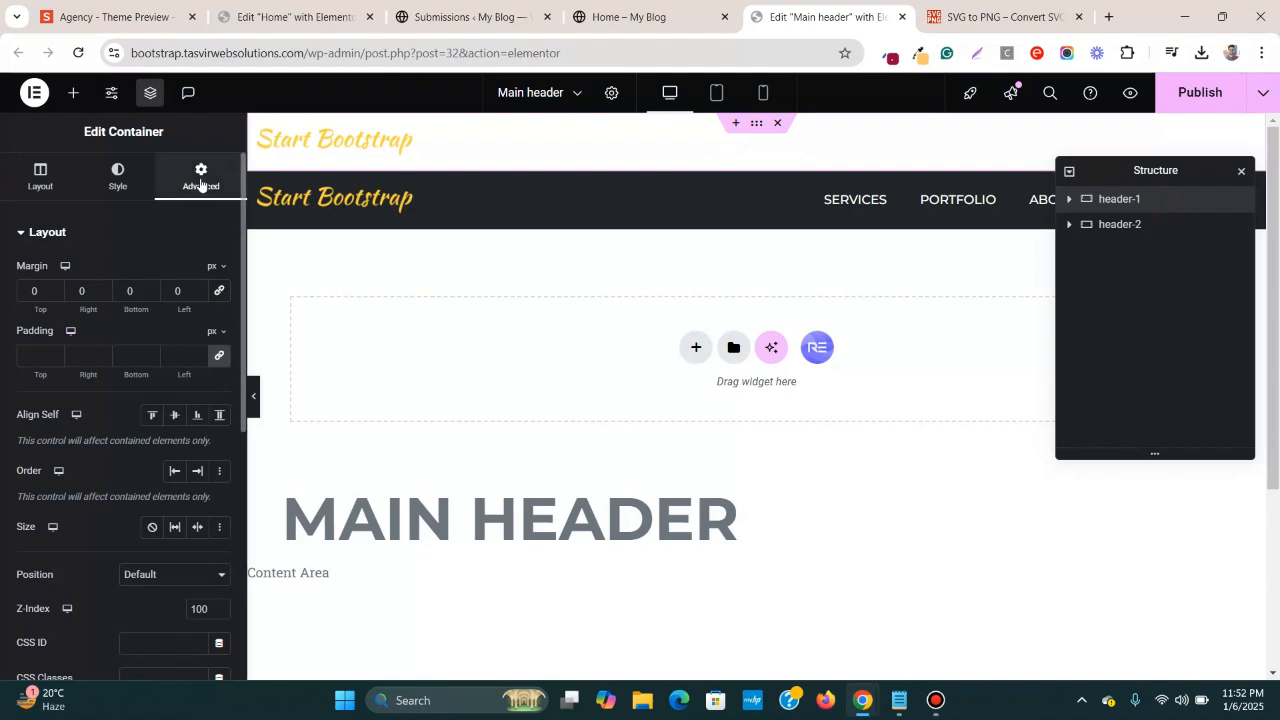
# - Assign the CSS classes header-1 and header-2 to the containers of the same names, and publish the template
pyautogui.scroll(-3, 131, 355)
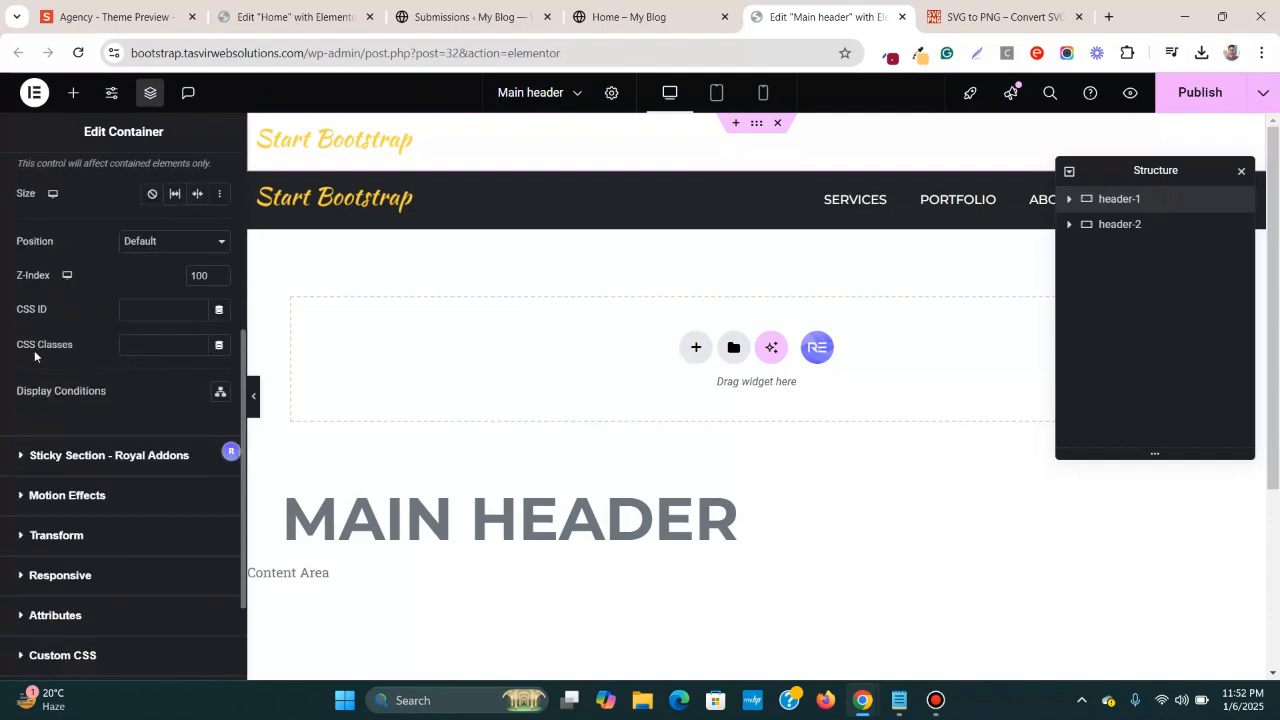
pyautogui.click(144, 350)
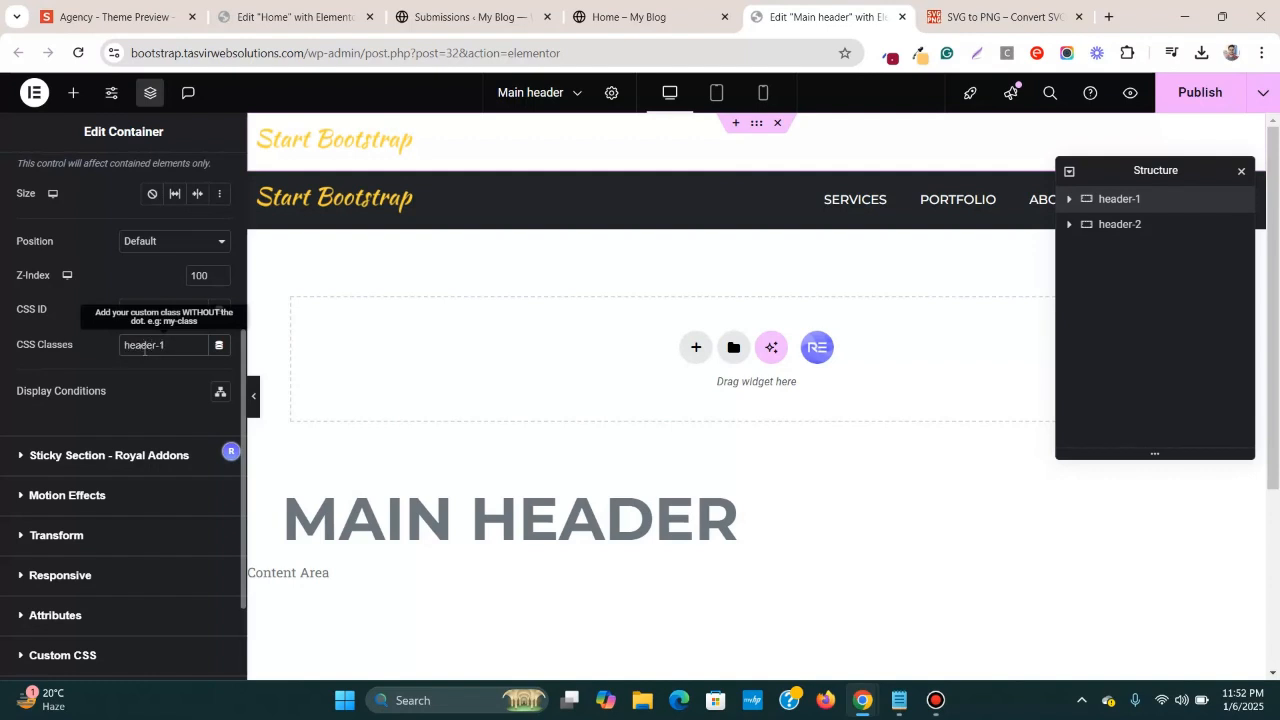
pyautogui.click(1175, 228)
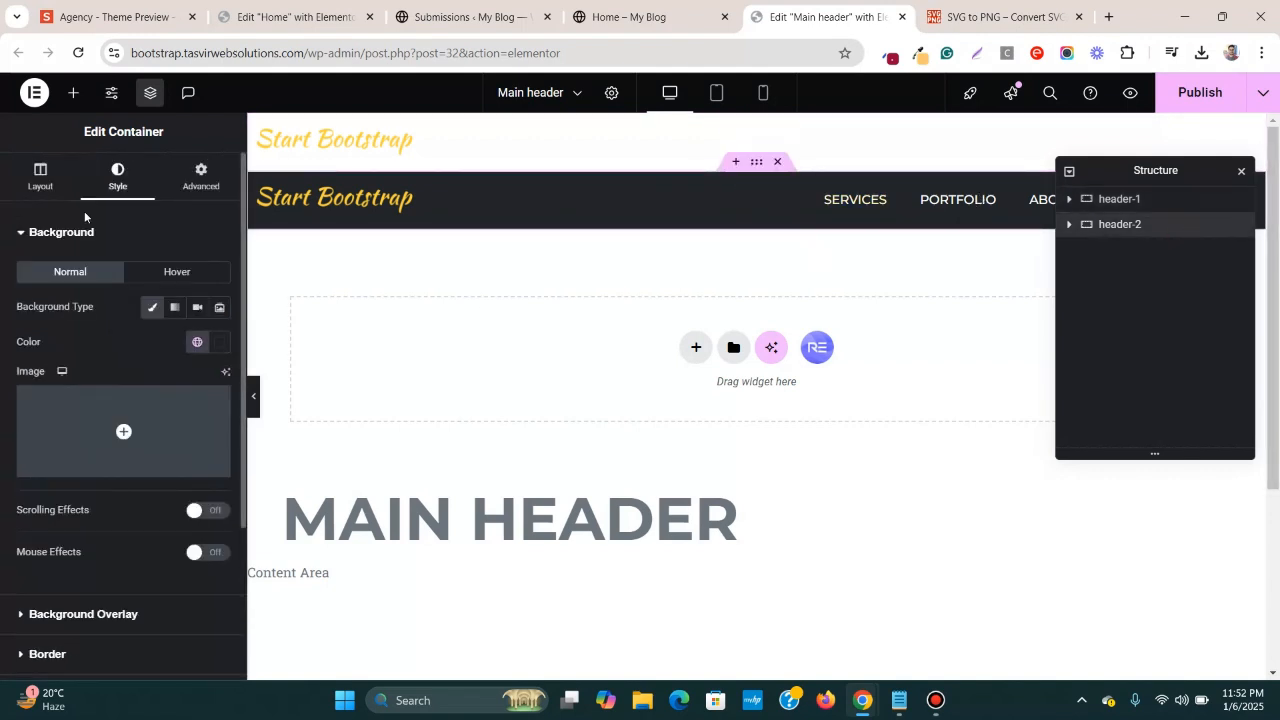
pyautogui.click(200, 177)
pyautogui.scroll(-3, 131, 380)
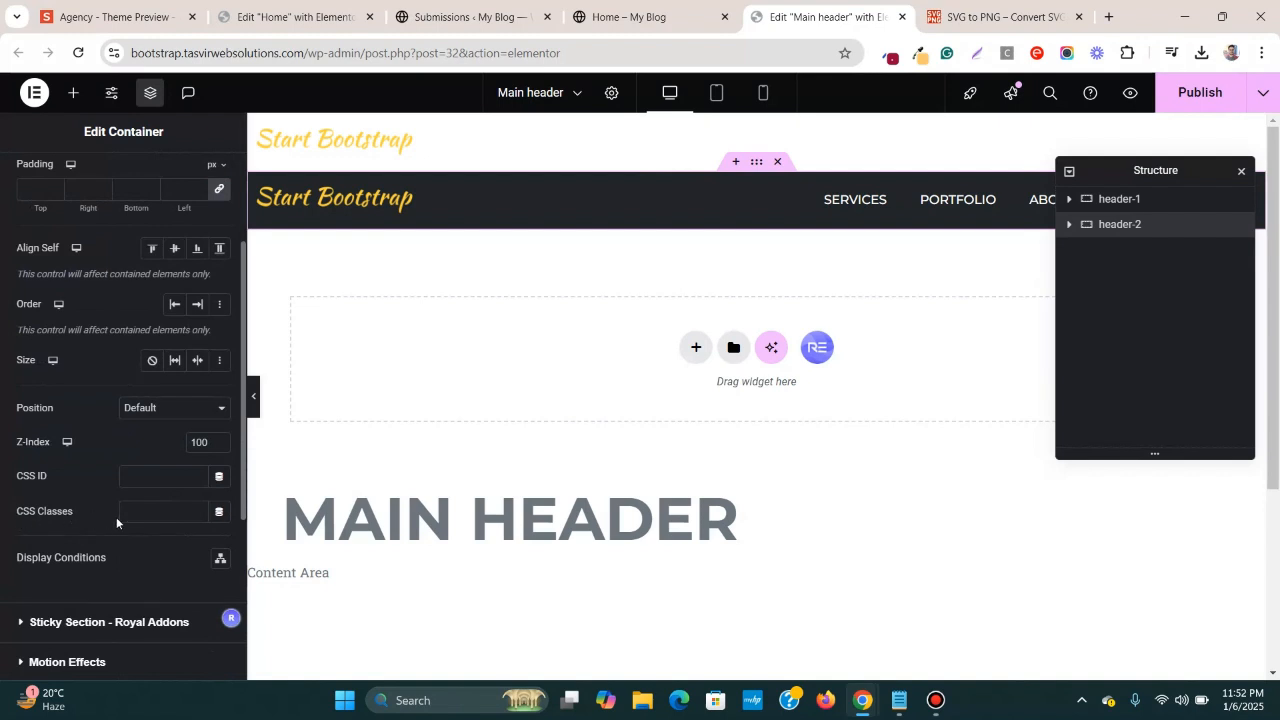
pyautogui.click(154, 512)
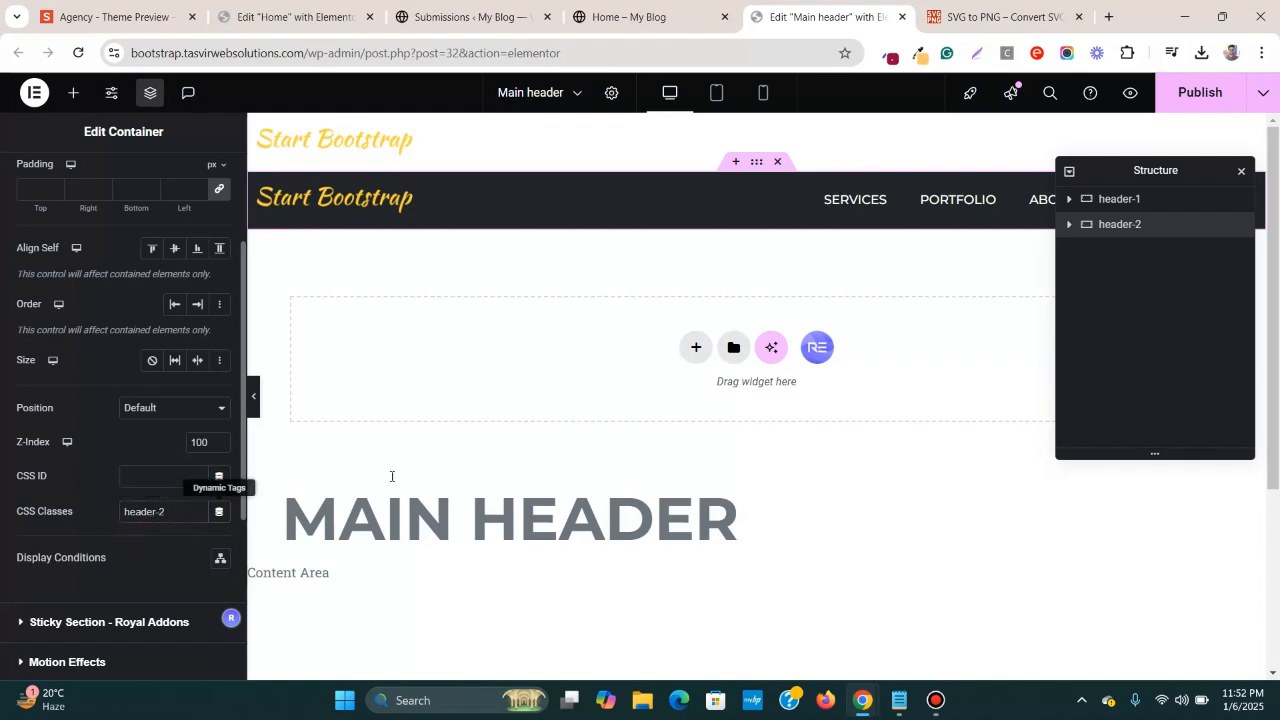
pyautogui.click(1200, 92)
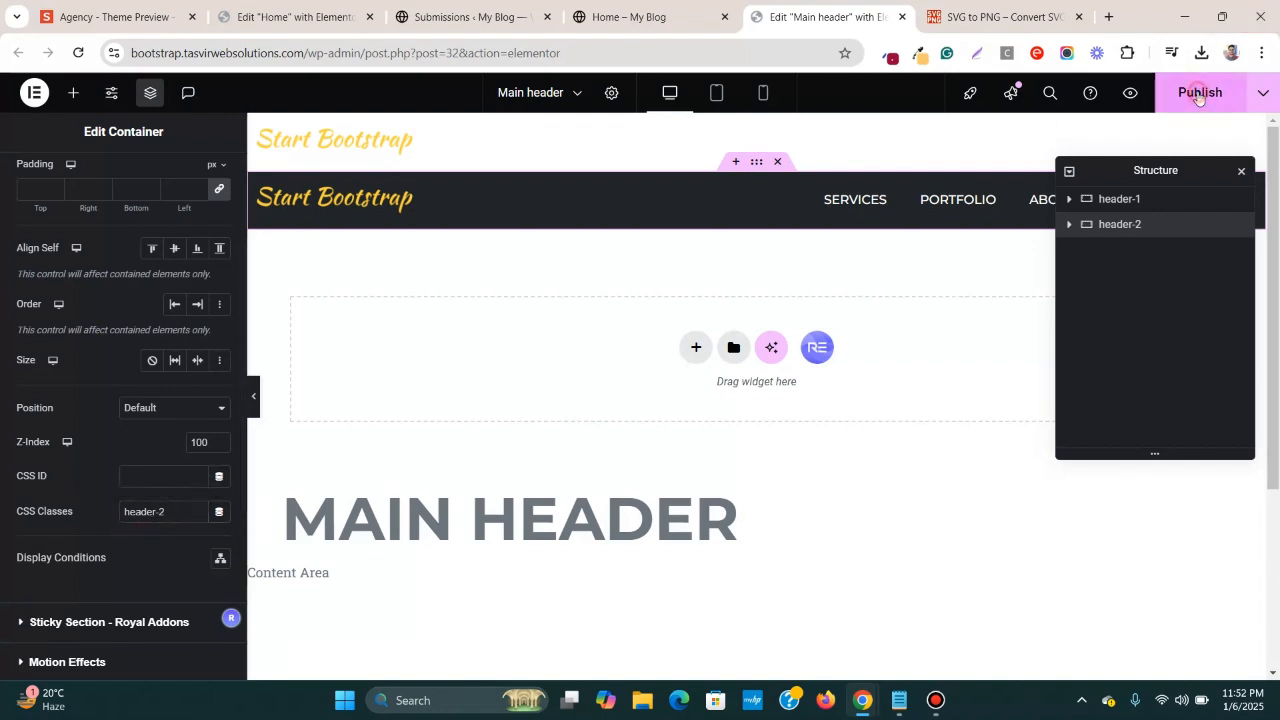
pyautogui.click(1241, 170)
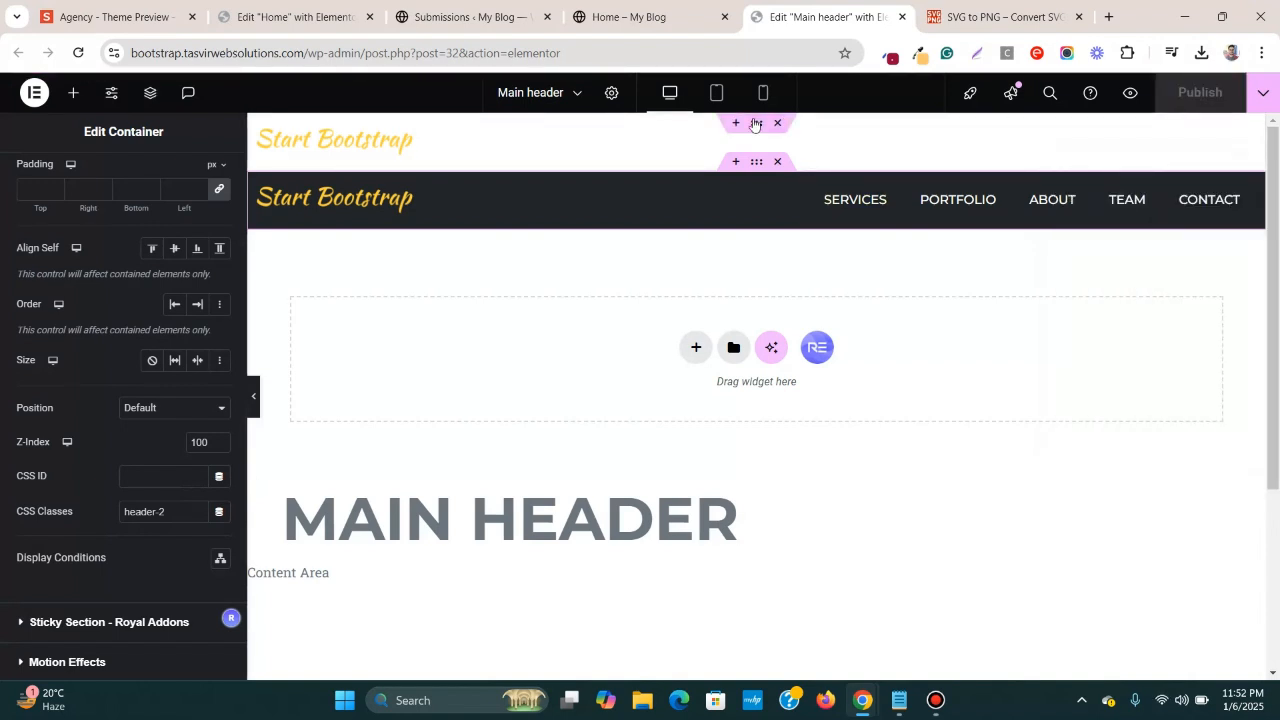
# - Check the Z-Index of the header-1 container, and clear the Z-Index value of the header-2 container
pyautogui.click(757, 122)
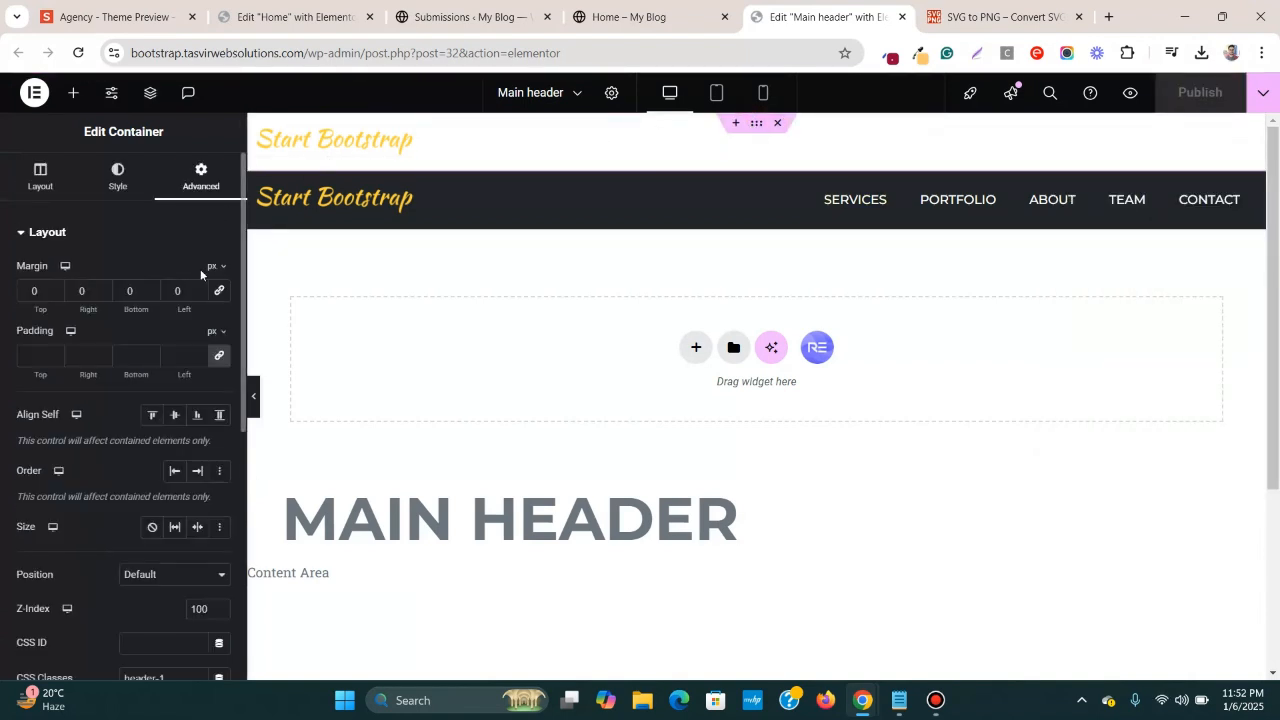
pyautogui.scroll(-1, 114, 486)
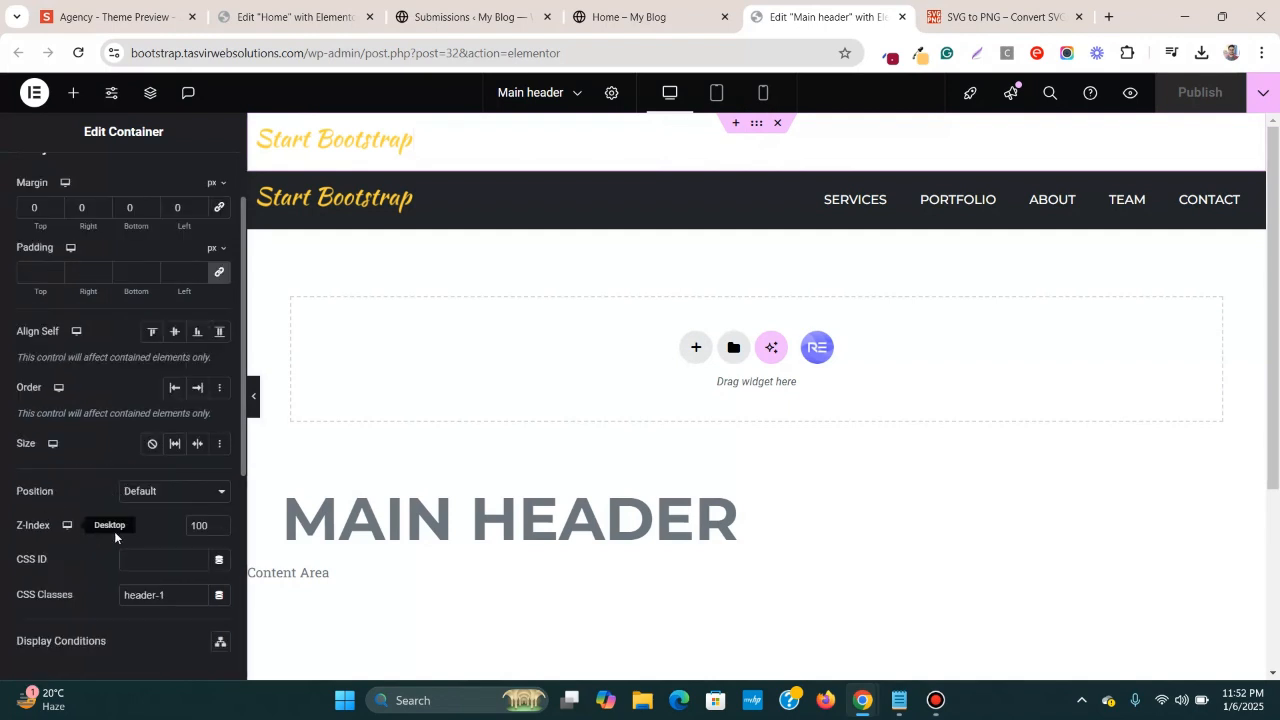
pyautogui.moveTo(708, 189)
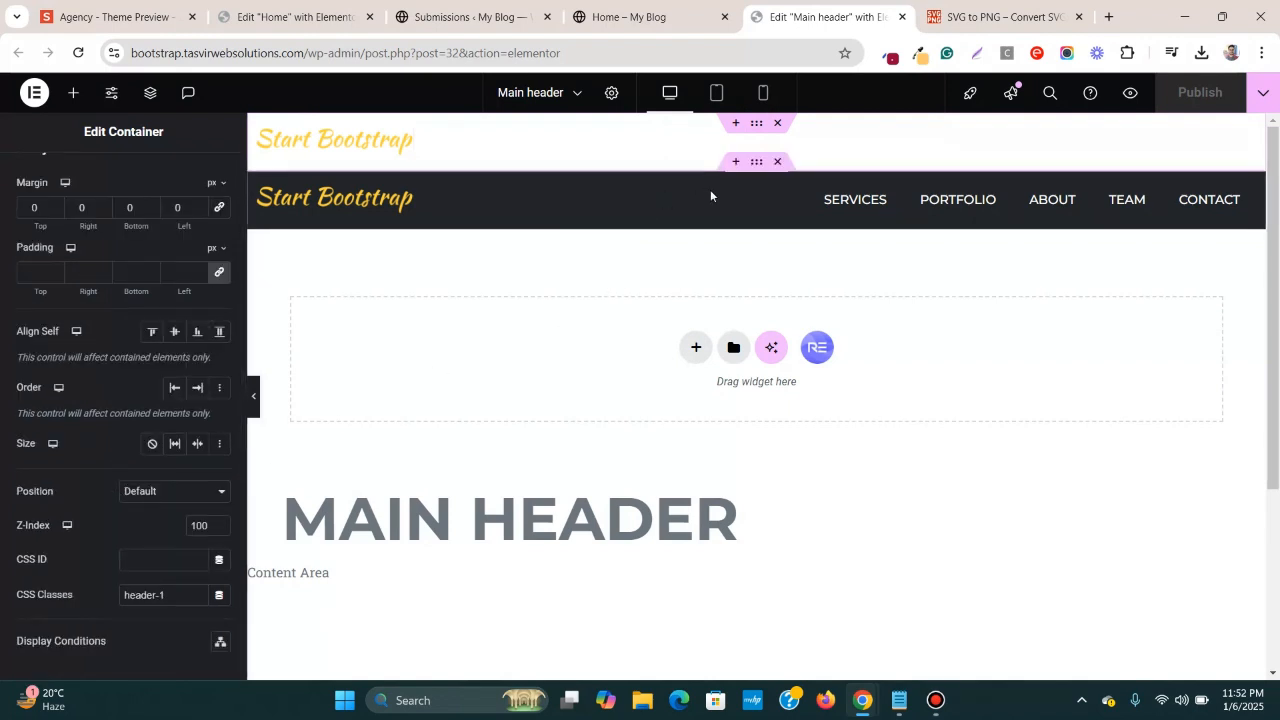
pyautogui.click(760, 166)
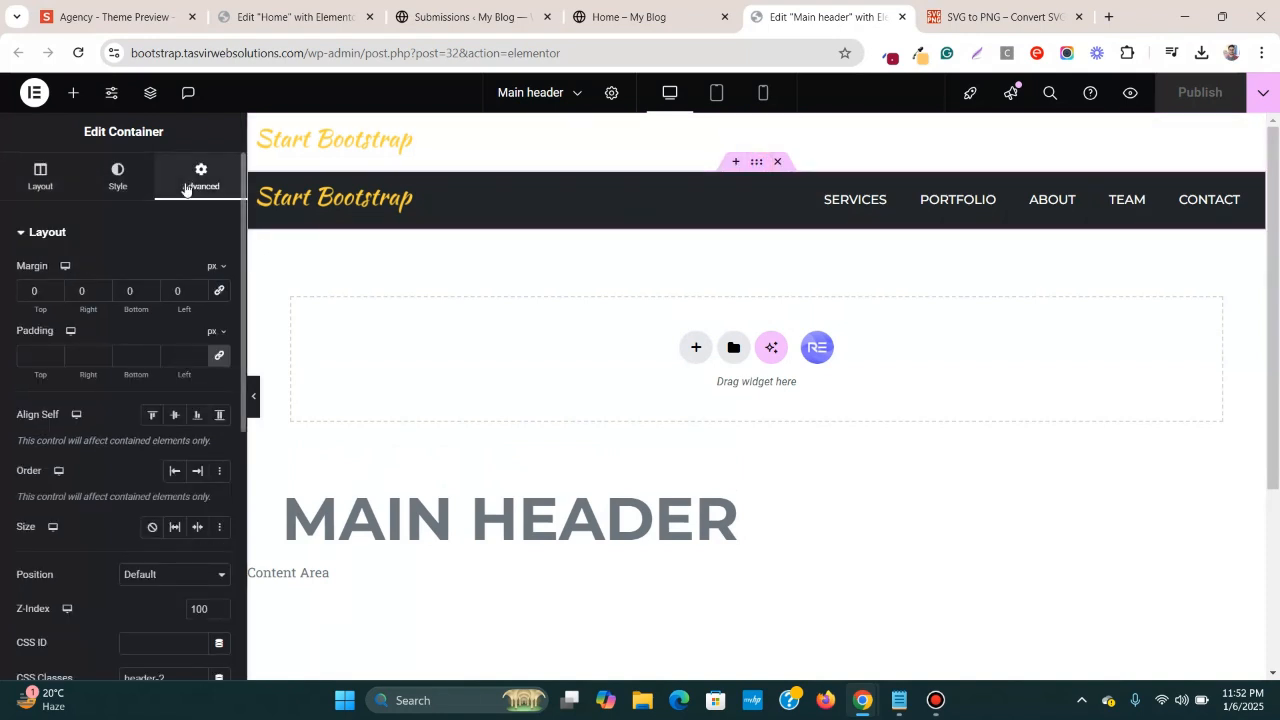
pyautogui.scroll(-1, 163, 490)
pyautogui.doubleClick(199, 525)
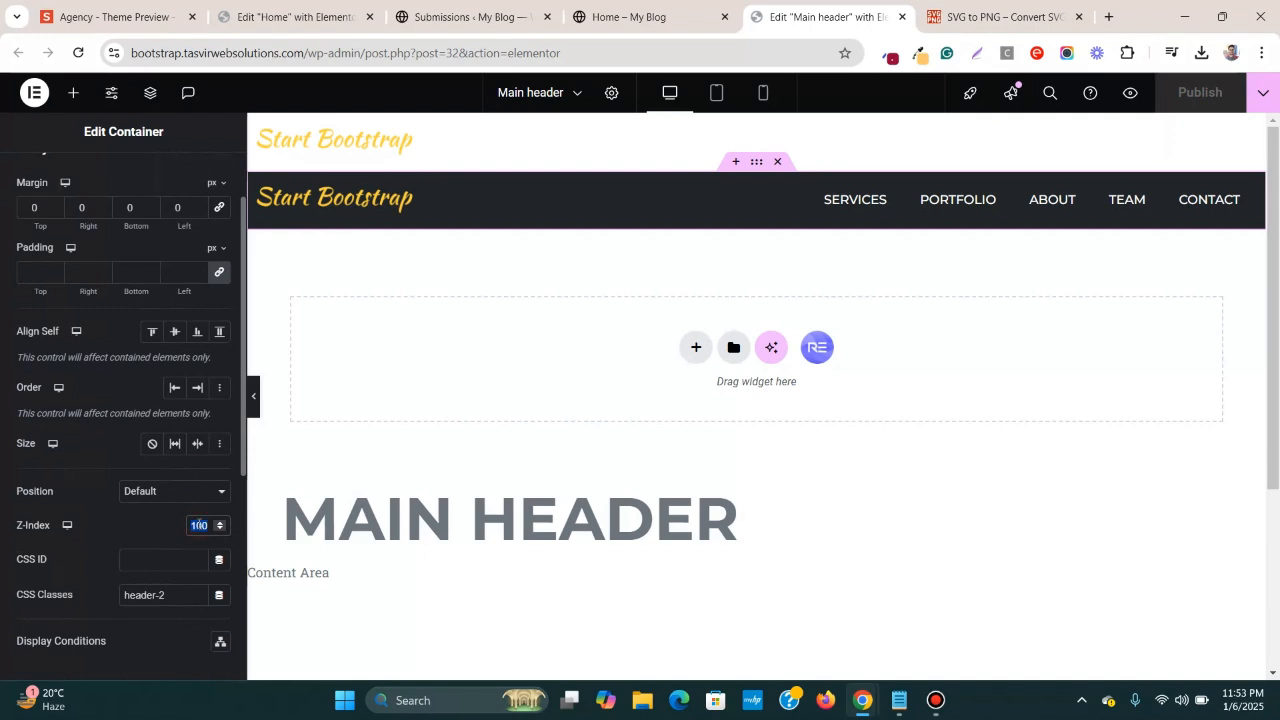
pyautogui.press('BackSpace')
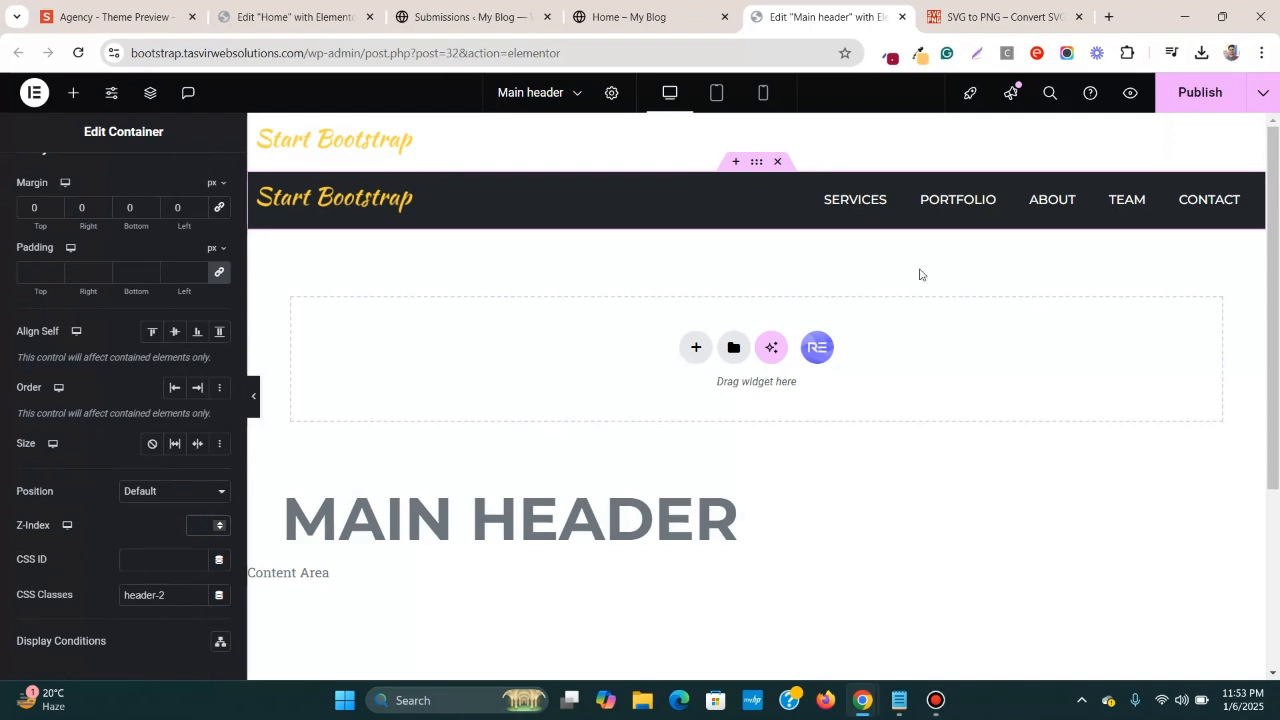
# - Set the header-2 container's Sticky motion effect to Top, and publish the Main header template
pyautogui.moveTo(750, 128)
pyautogui.click(757, 163)
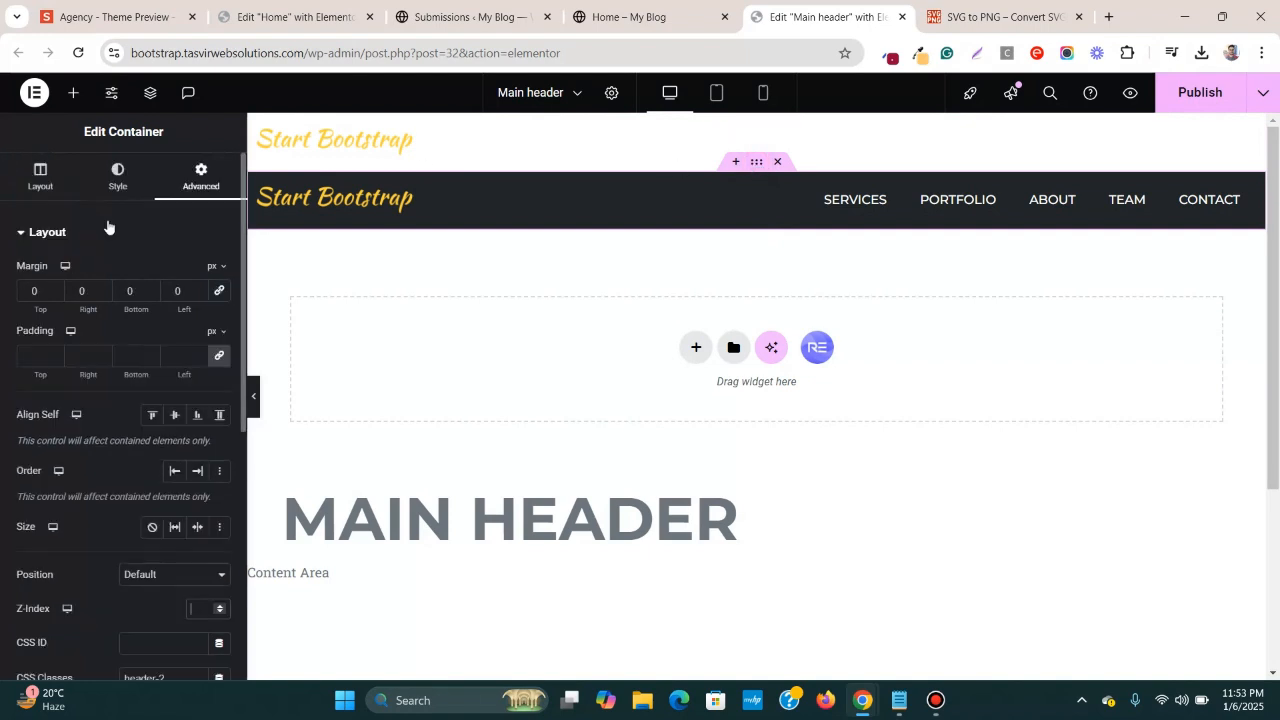
pyautogui.scroll(-5, 50, 449)
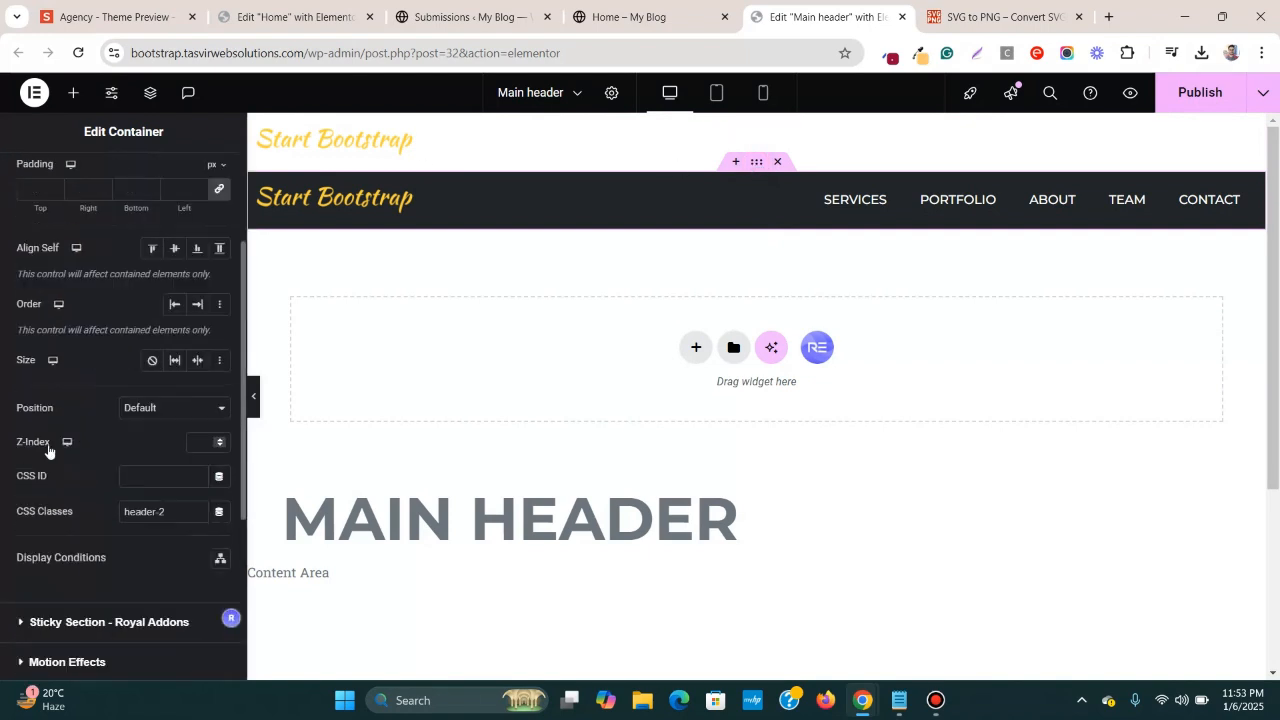
pyautogui.click(76, 413)
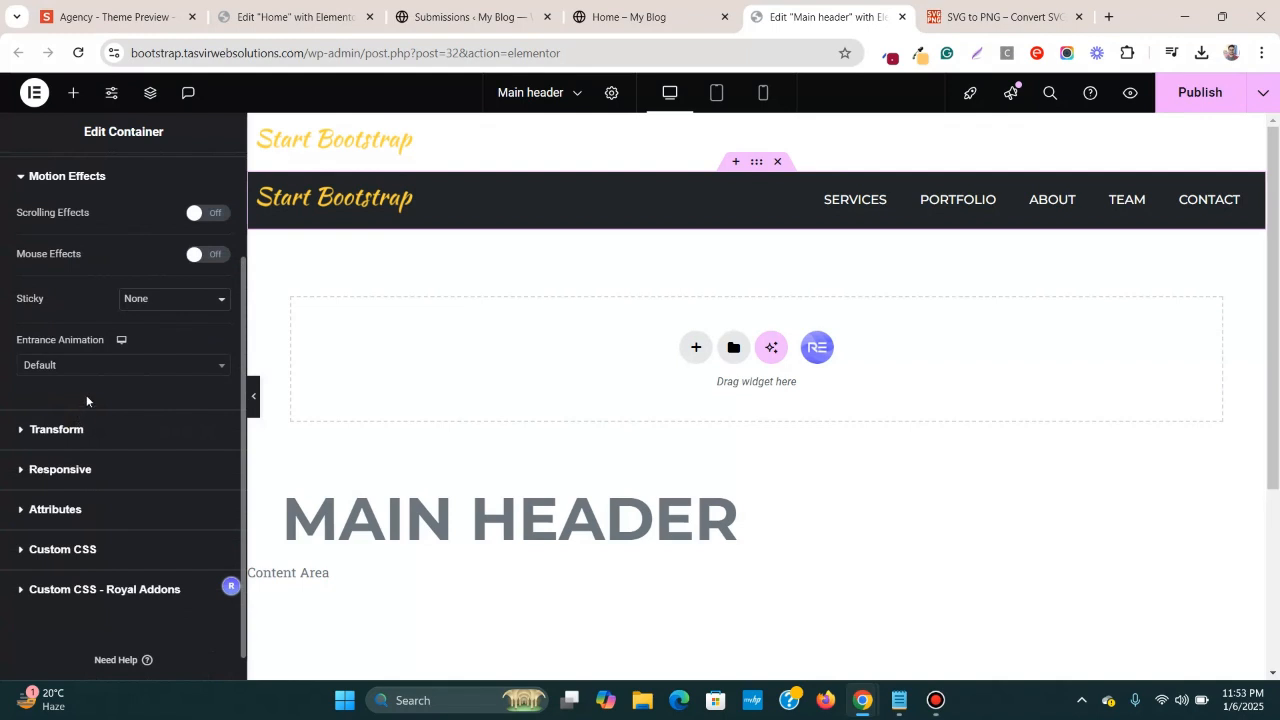
pyautogui.click(140, 300)
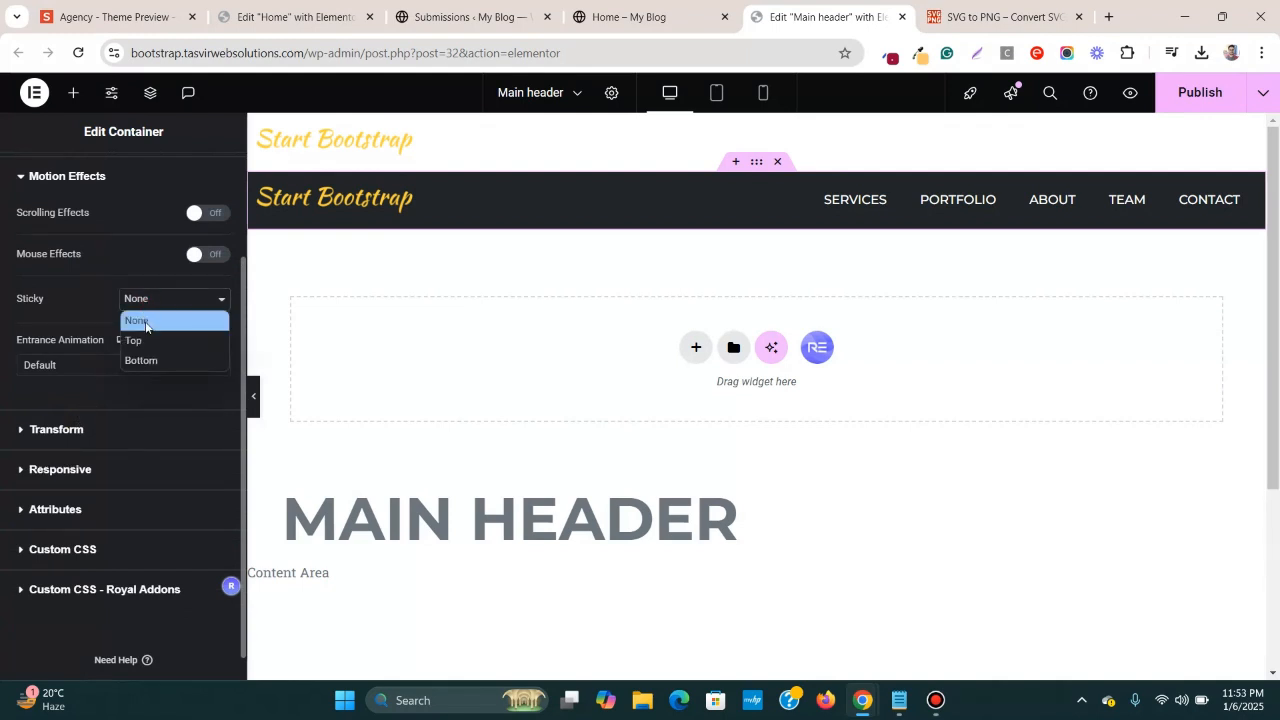
pyautogui.click(146, 342)
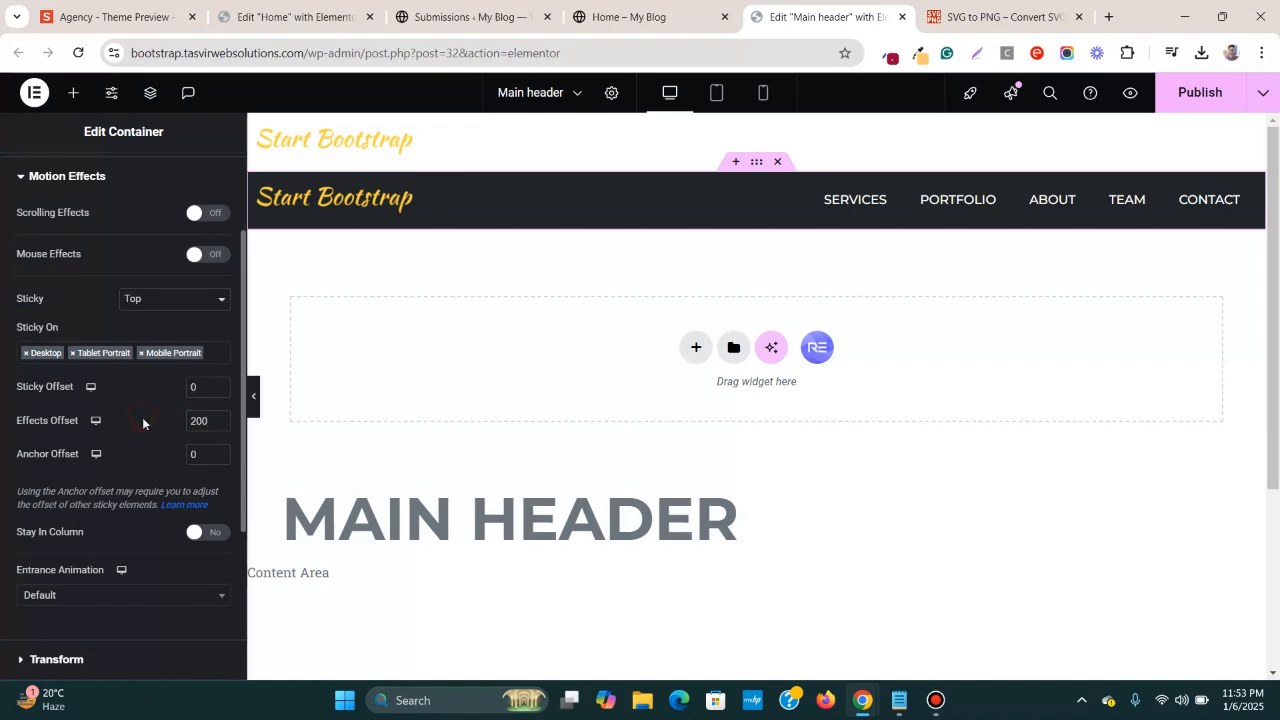
pyautogui.click(1221, 110)
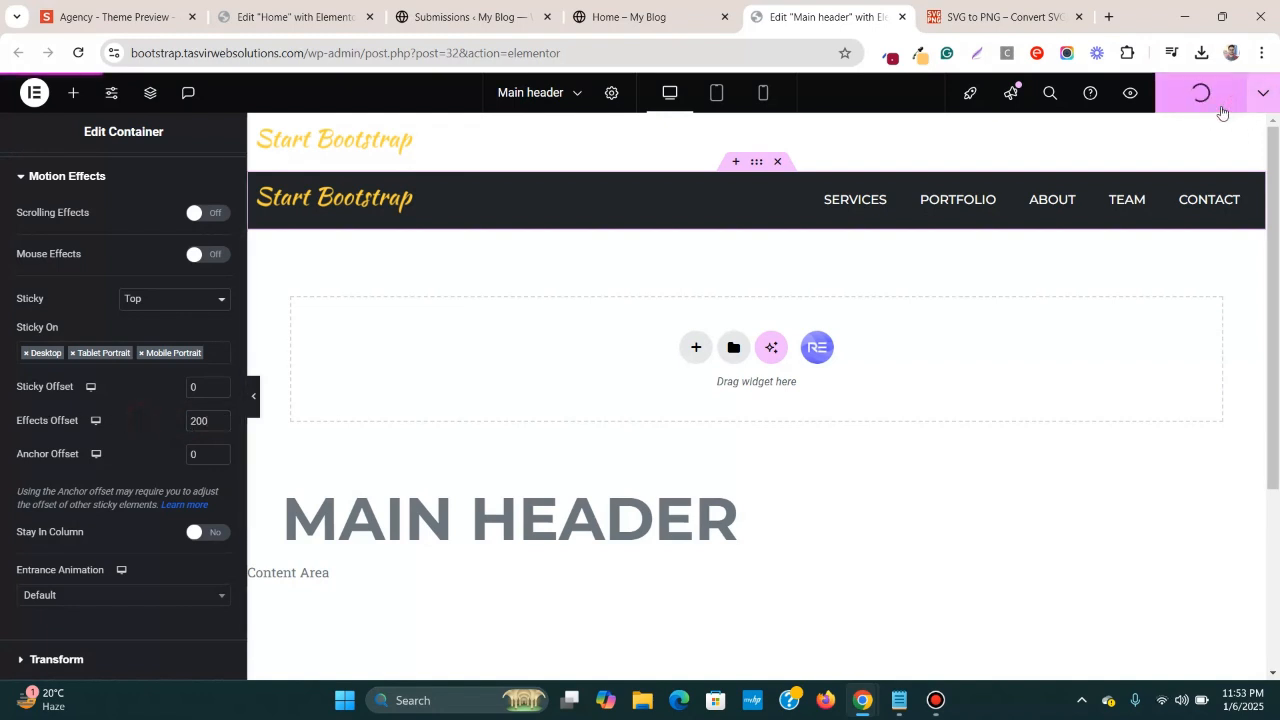
# - Set the header-2 container's bottom margin to -70 px in its advanced layout settings
pyautogui.moveTo(758, 129)
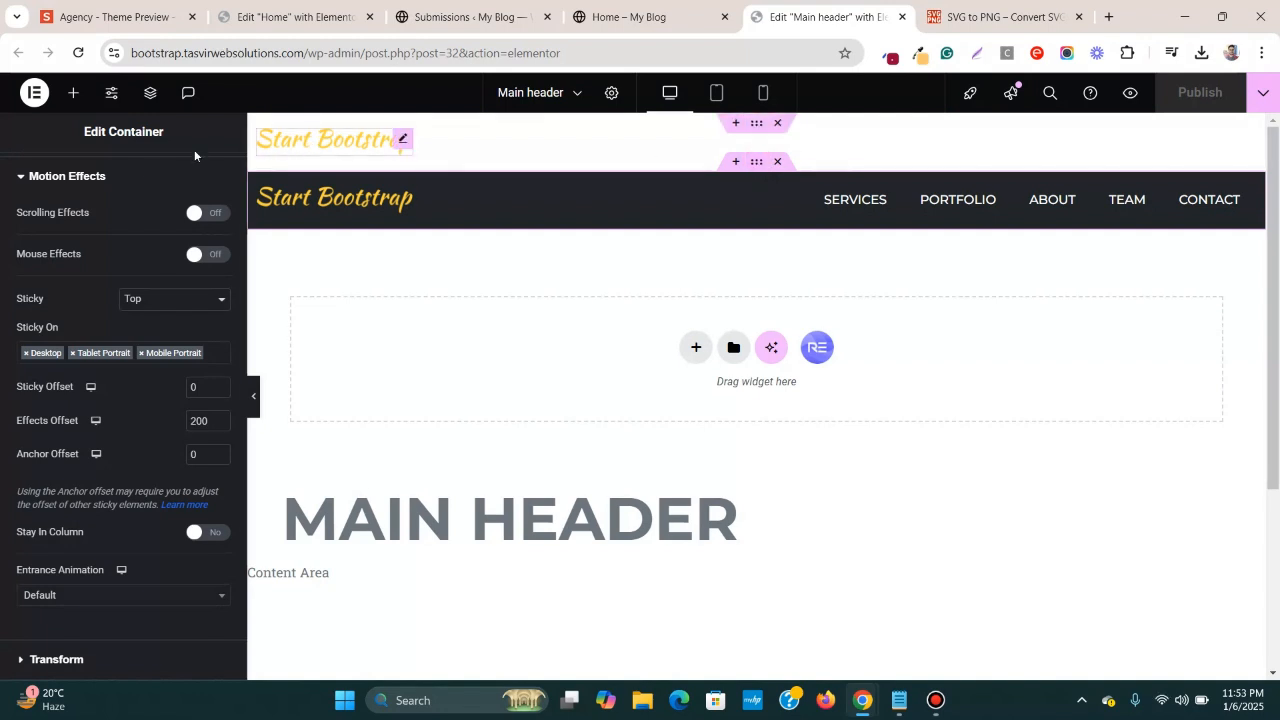
pyautogui.scroll(2, 150, 250)
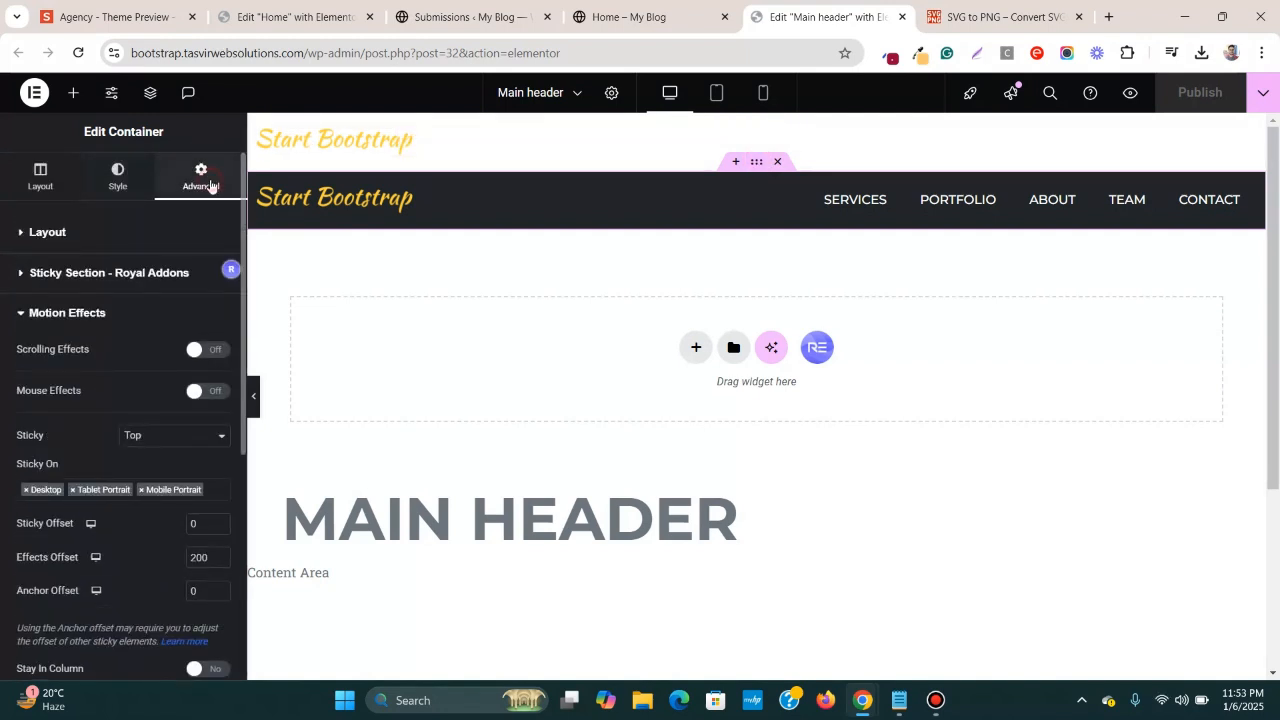
pyautogui.scroll(-4, 206, 292)
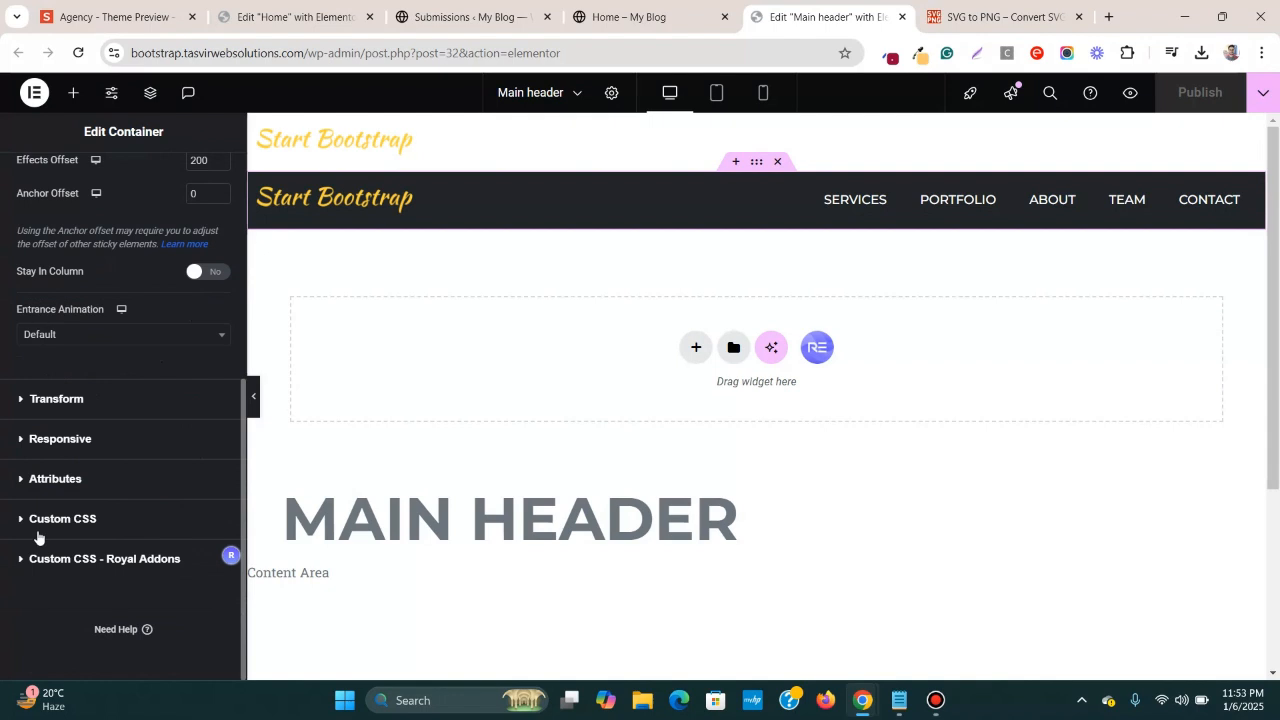
pyautogui.scroll(5, 58, 457)
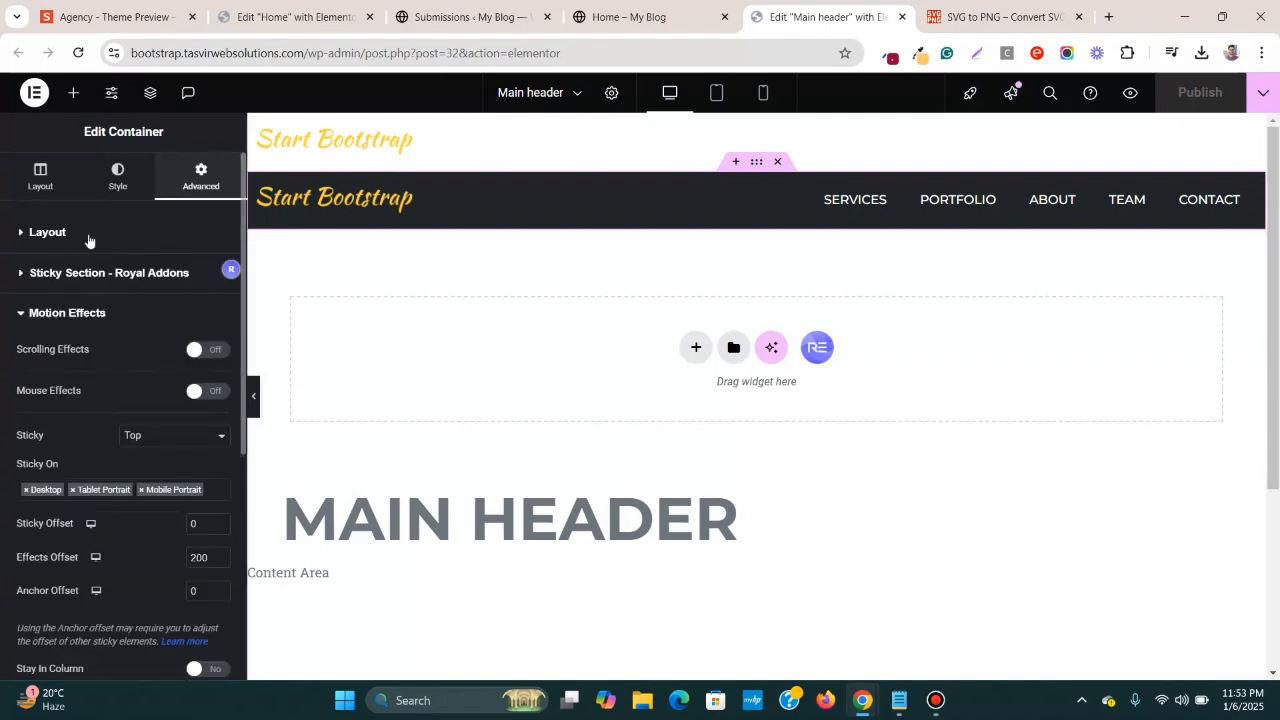
pyautogui.click(87, 232)
pyautogui.scroll(1, 104, 290)
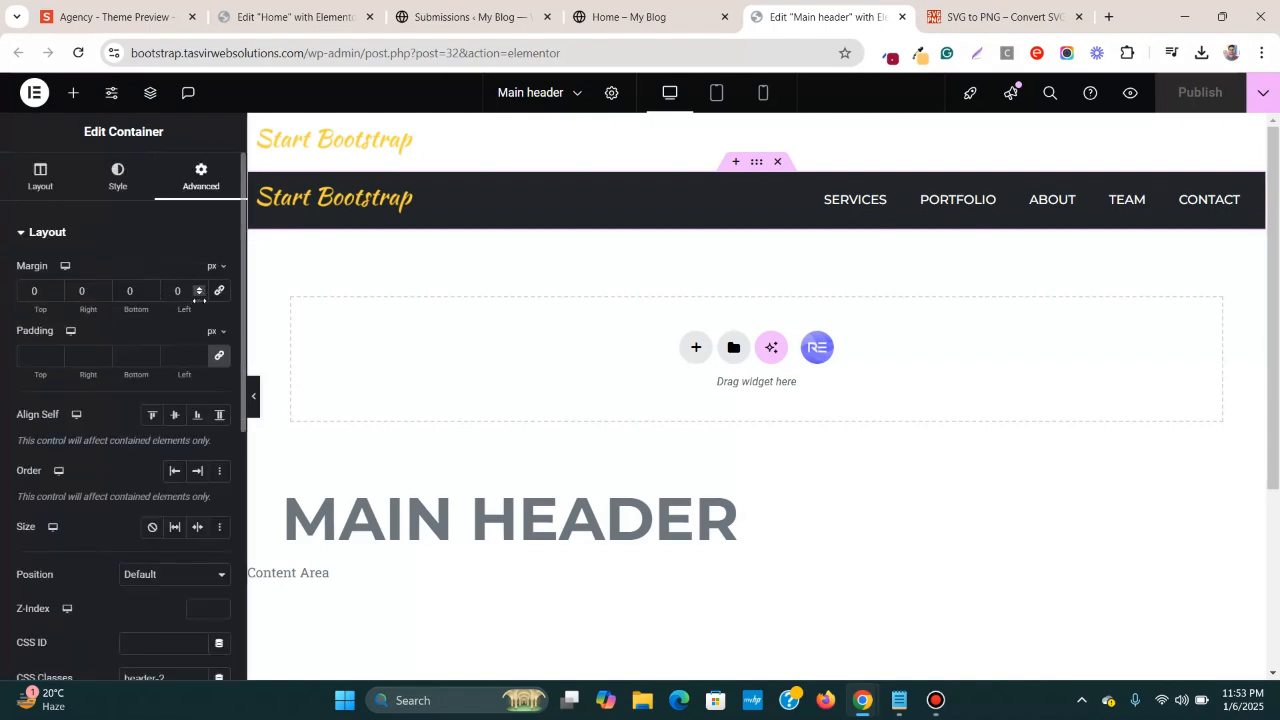
pyautogui.click(151, 293)
pyautogui.click(151, 293)
pyautogui.click(151, 293)
pyautogui.click(151, 293)
pyautogui.click(151, 293)
pyautogui.click(151, 295)
pyautogui.click(151, 295)
pyautogui.write('0')
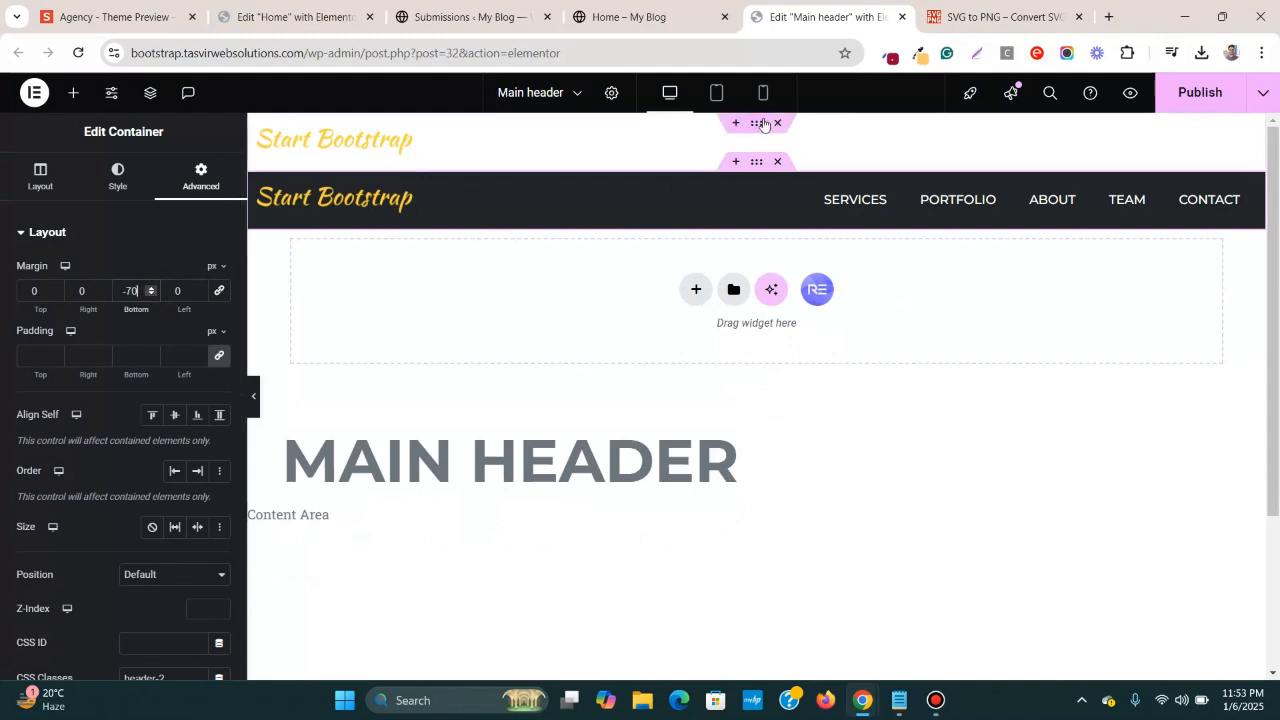
# - Set the header-1 container's bottom margin to -70 px, and publish the Main header template
pyautogui.click(756, 123)
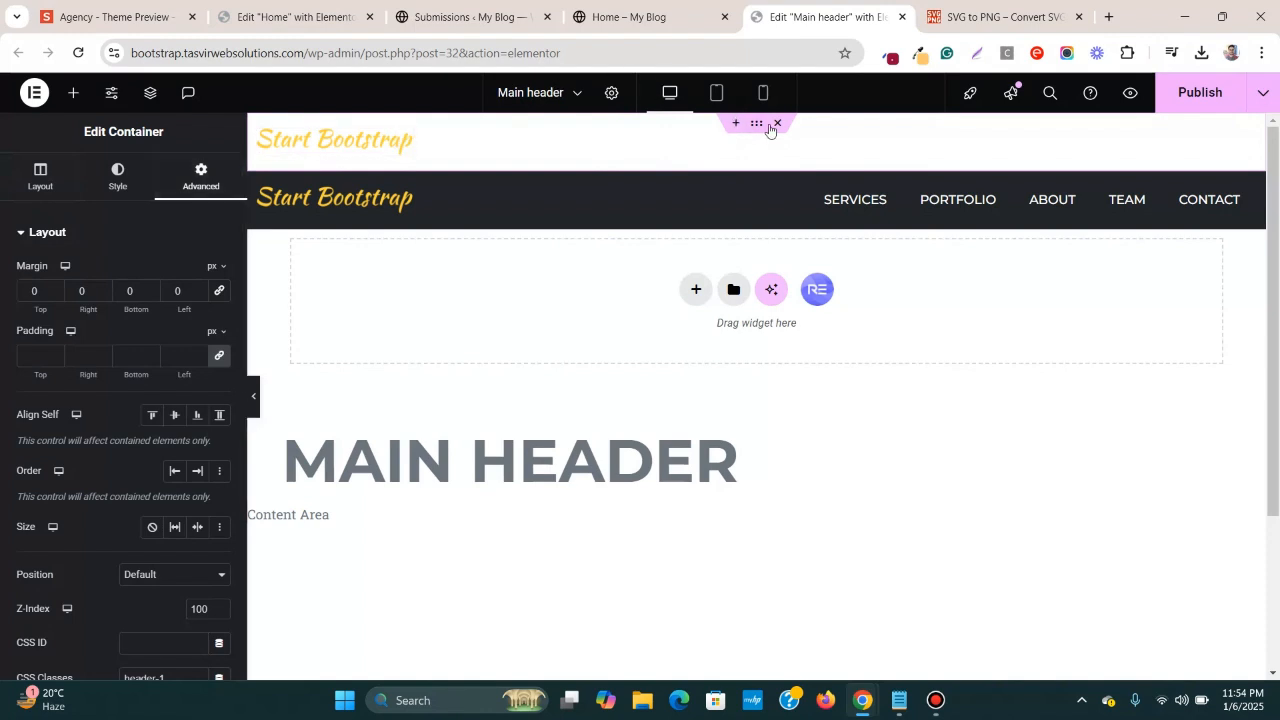
pyautogui.moveTo(756, 123); pyautogui.dragTo(755, 122)
pyautogui.click(153, 296)
pyautogui.click(153, 296)
pyautogui.click(153, 296)
pyautogui.click(153, 295)
pyautogui.click(153, 295)
pyautogui.click(153, 295)
pyautogui.click(153, 295)
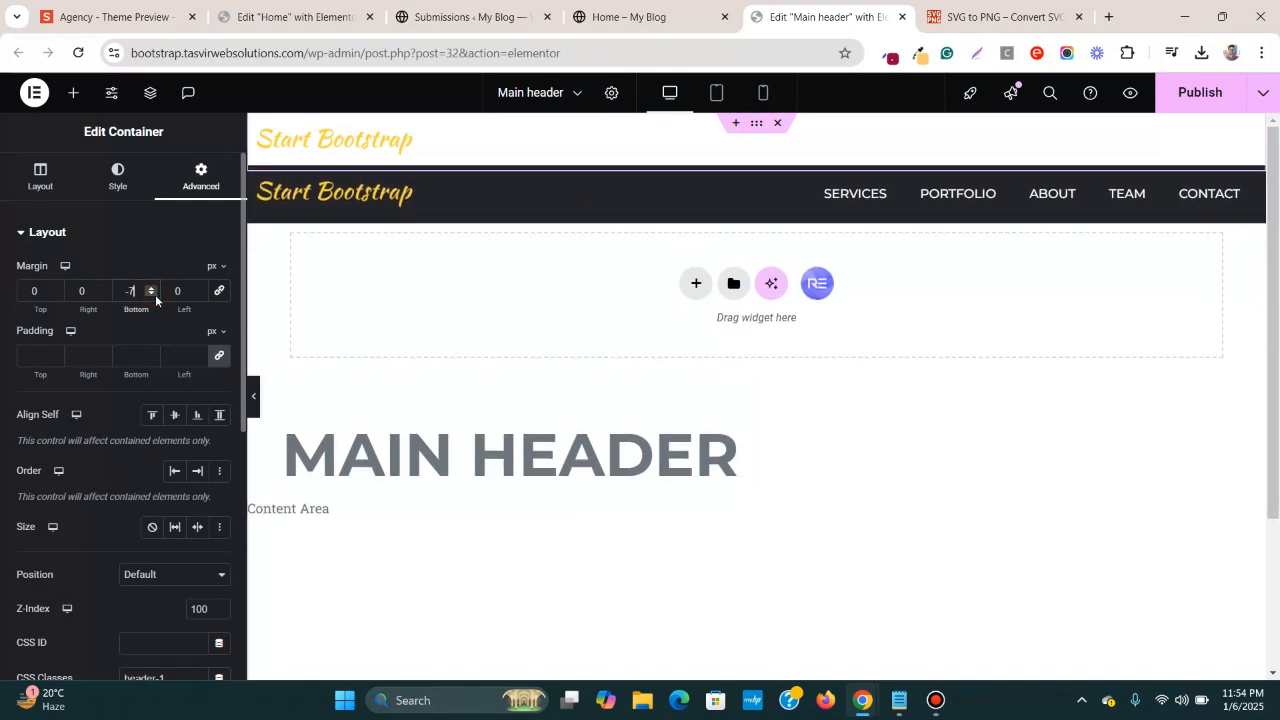
pyautogui.write('0')
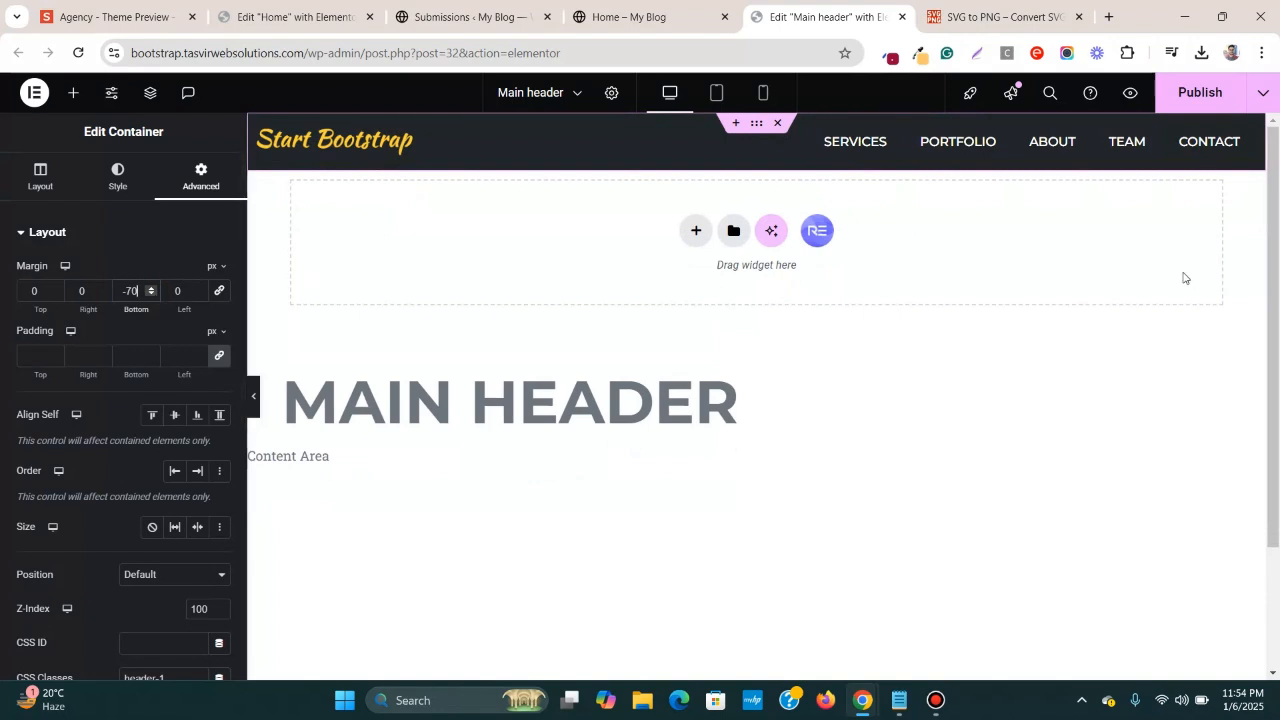
pyautogui.click(1211, 106)
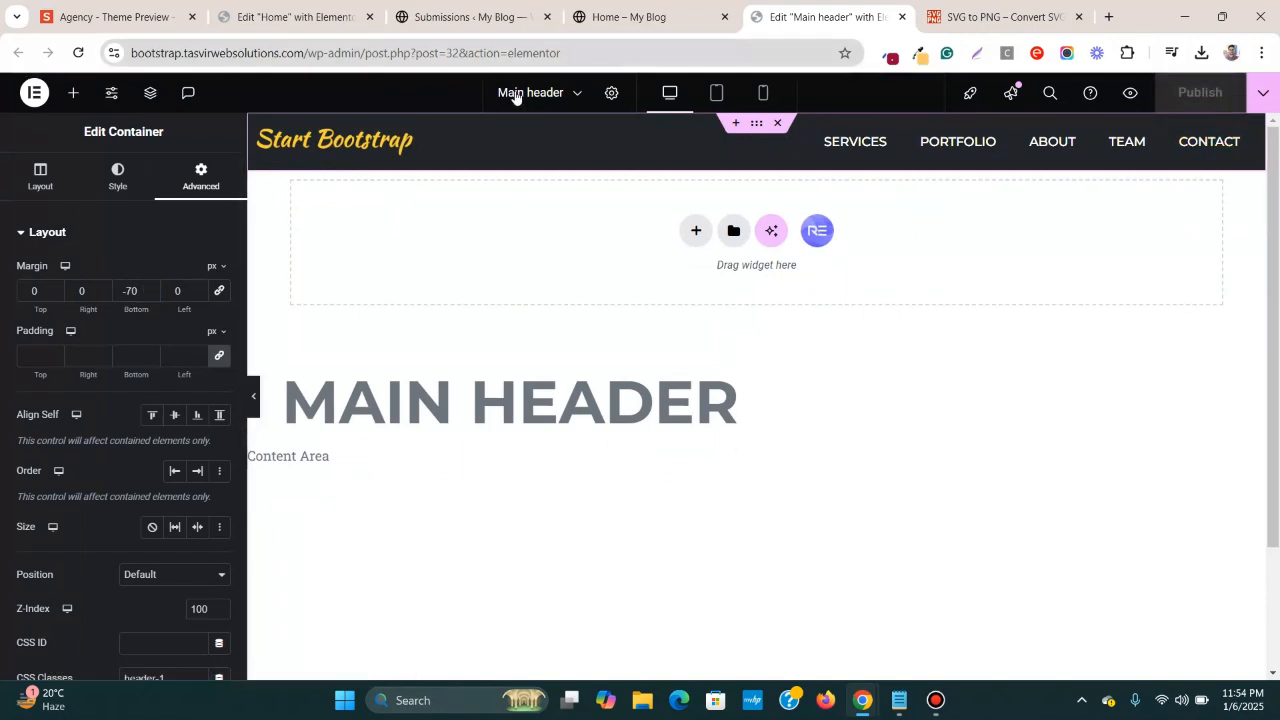
# - Open the custom CSS of the Main header settings, and copy the entire "Slide In From The Top Option" code from Notepad
pyautogui.click(612, 94)
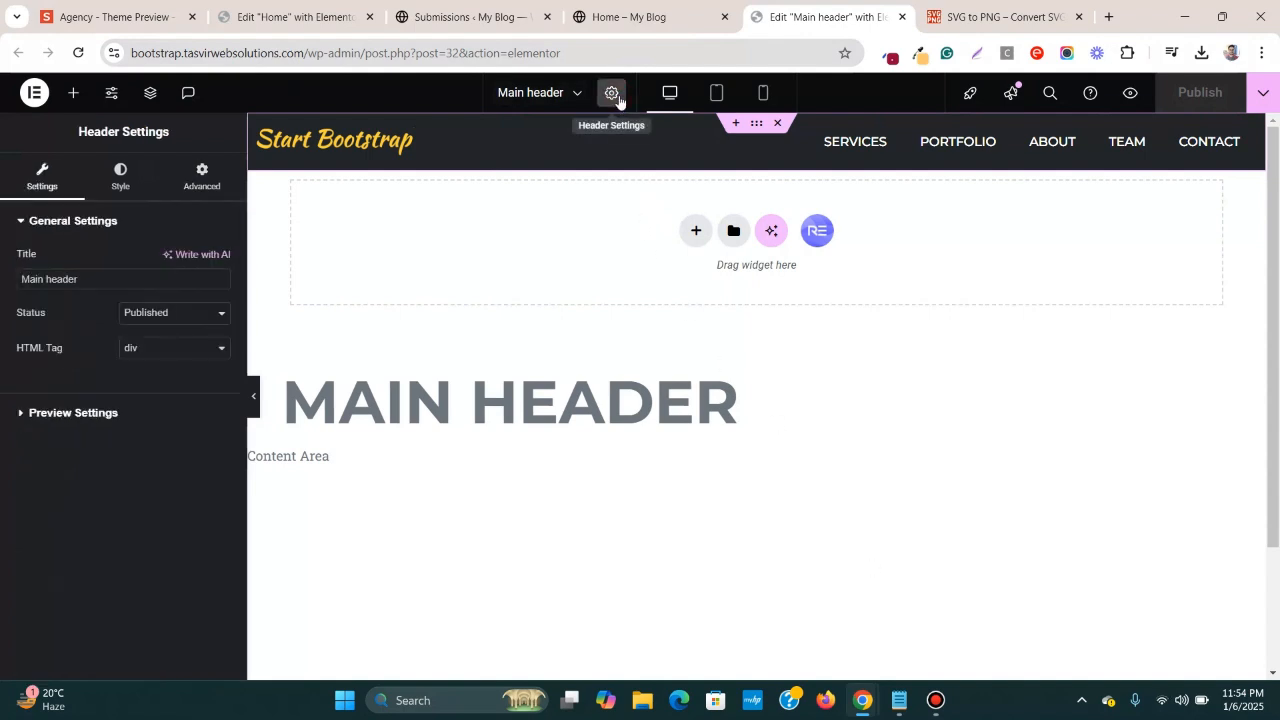
pyautogui.click(222, 190)
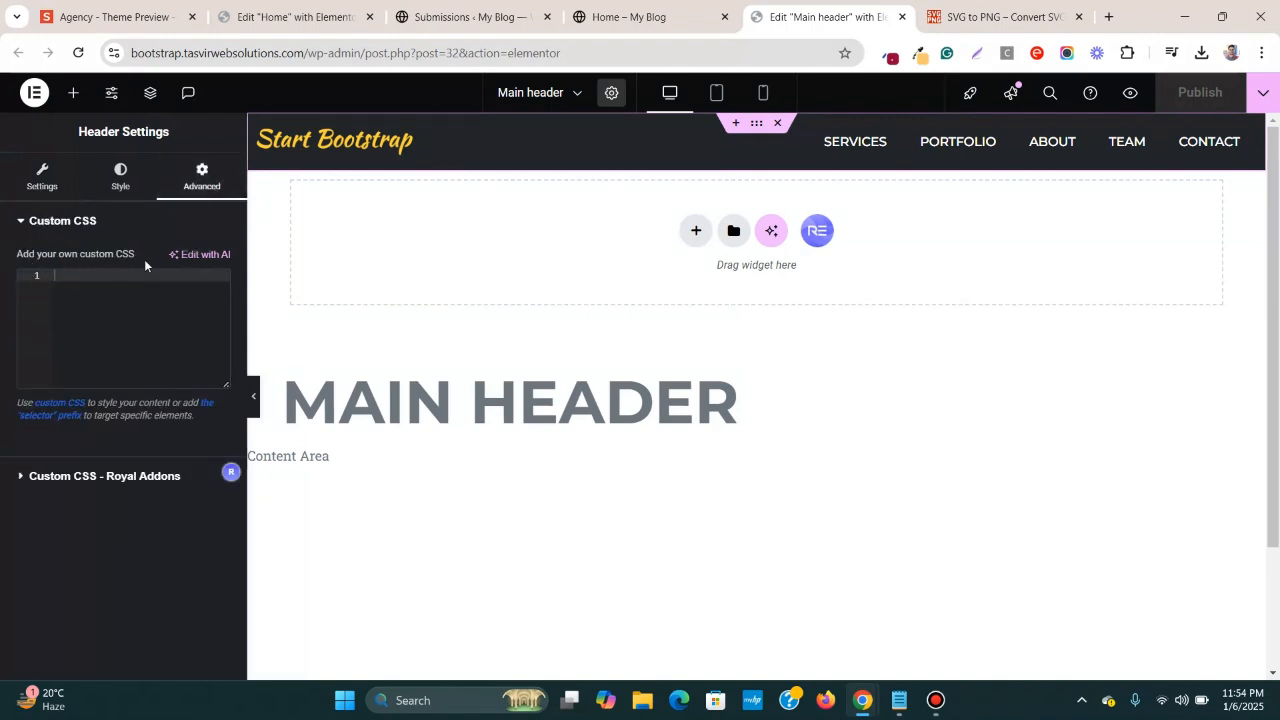
pyautogui.moveTo(899, 710)
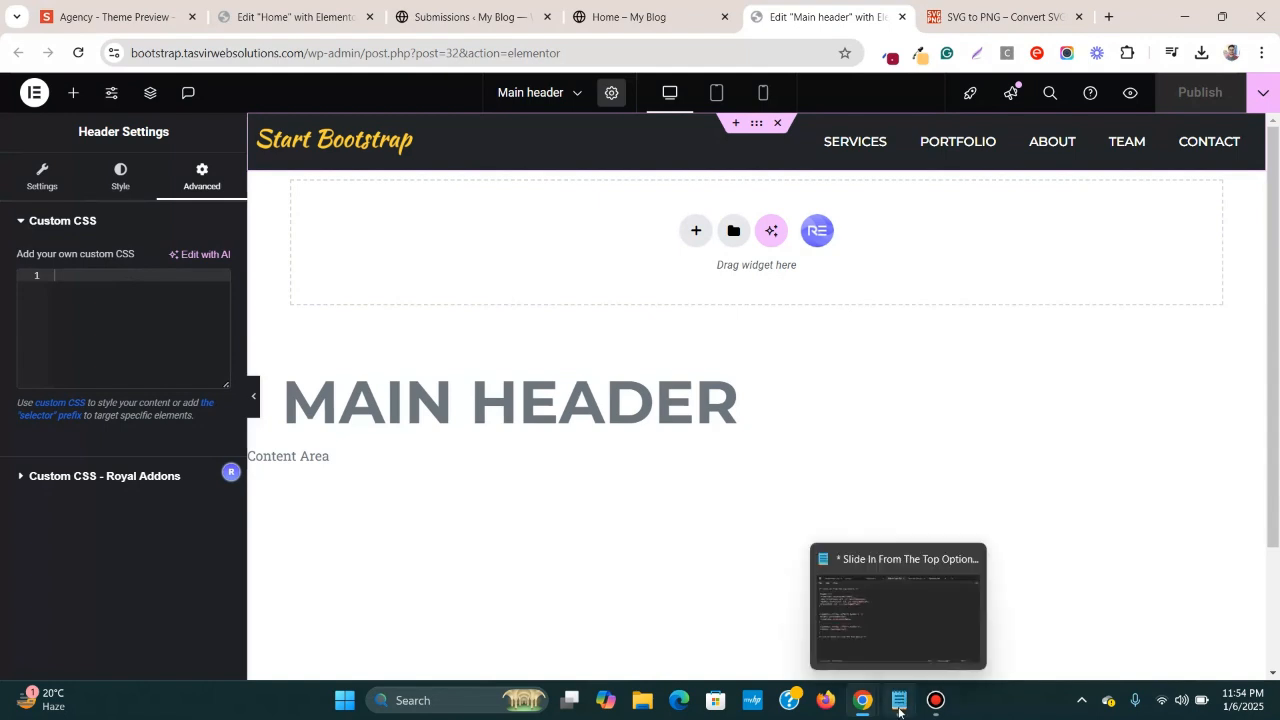
pyautogui.click(899, 710)
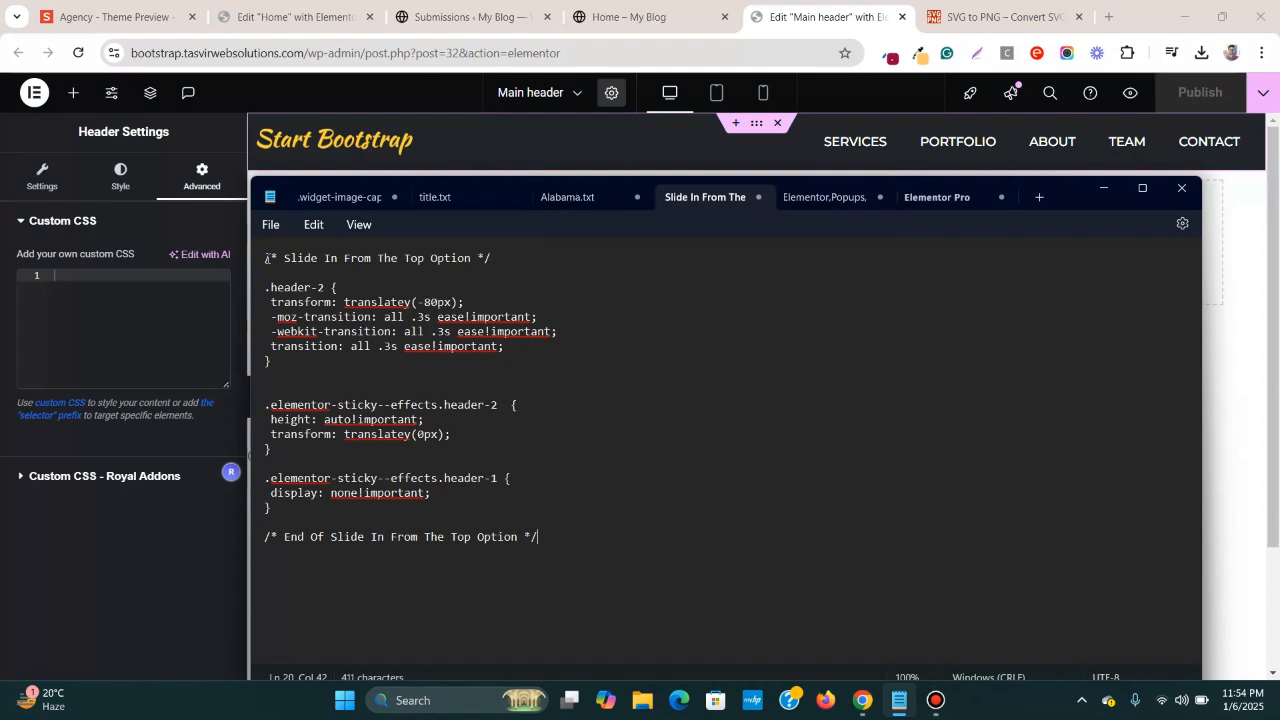
pyautogui.click(266, 259)
pyautogui.moveTo(266, 262); pyautogui.dragTo(558, 552)
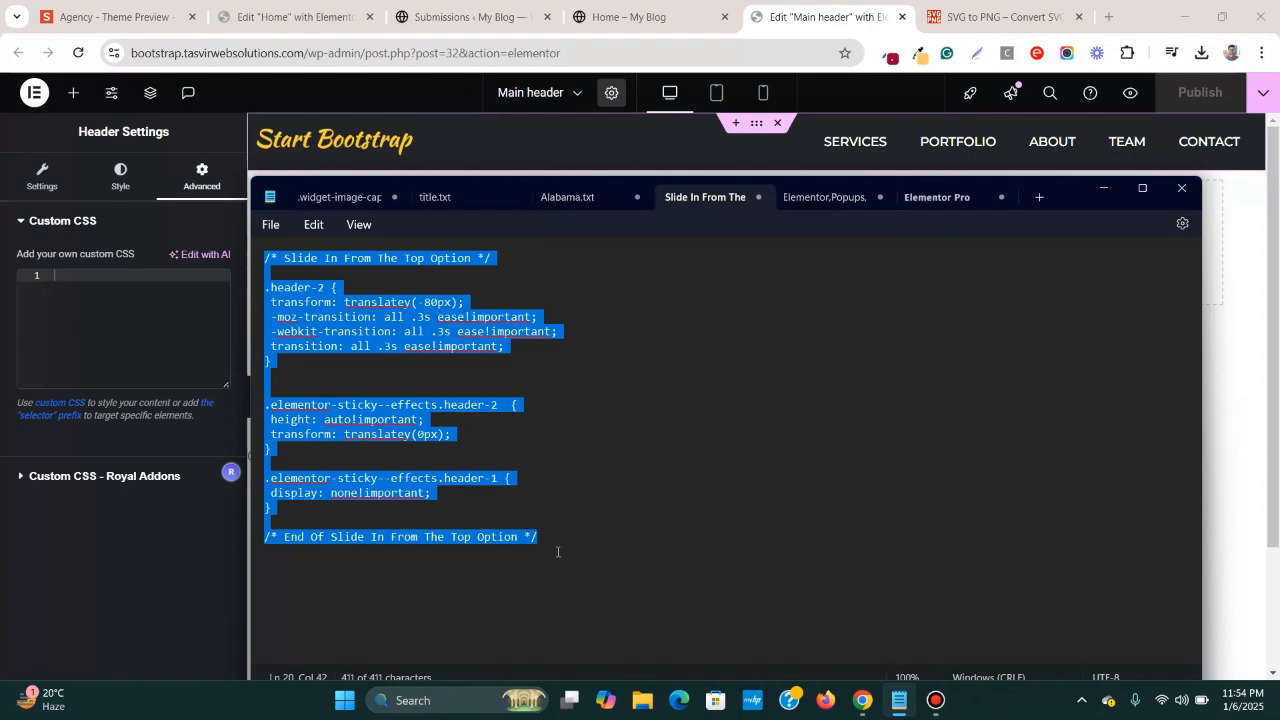
pyautogui.rightClick(466, 346)
pyautogui.click(505, 431)
# - Paste the copied slide-in code into the Main header's custom CSS, and publish the template
pyautogui.click(1103, 188)
pyautogui.click(106, 274)
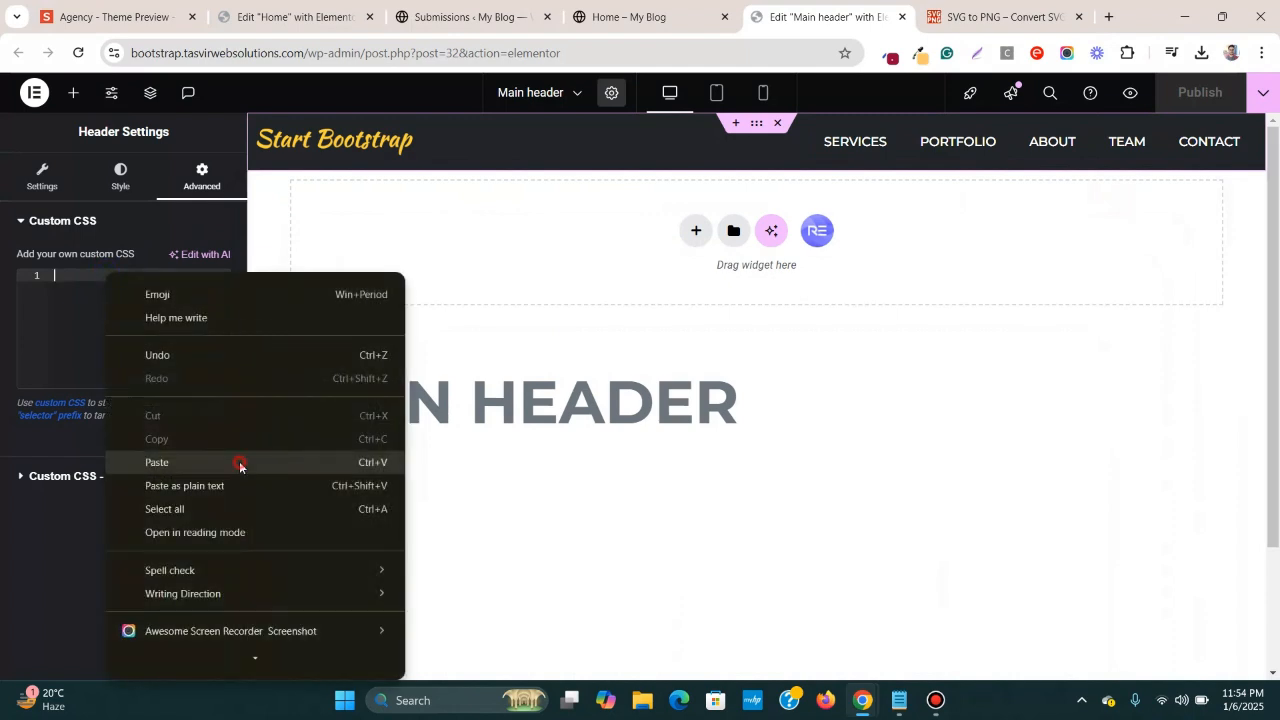
pyautogui.click(240, 464)
pyautogui.click(1205, 92)
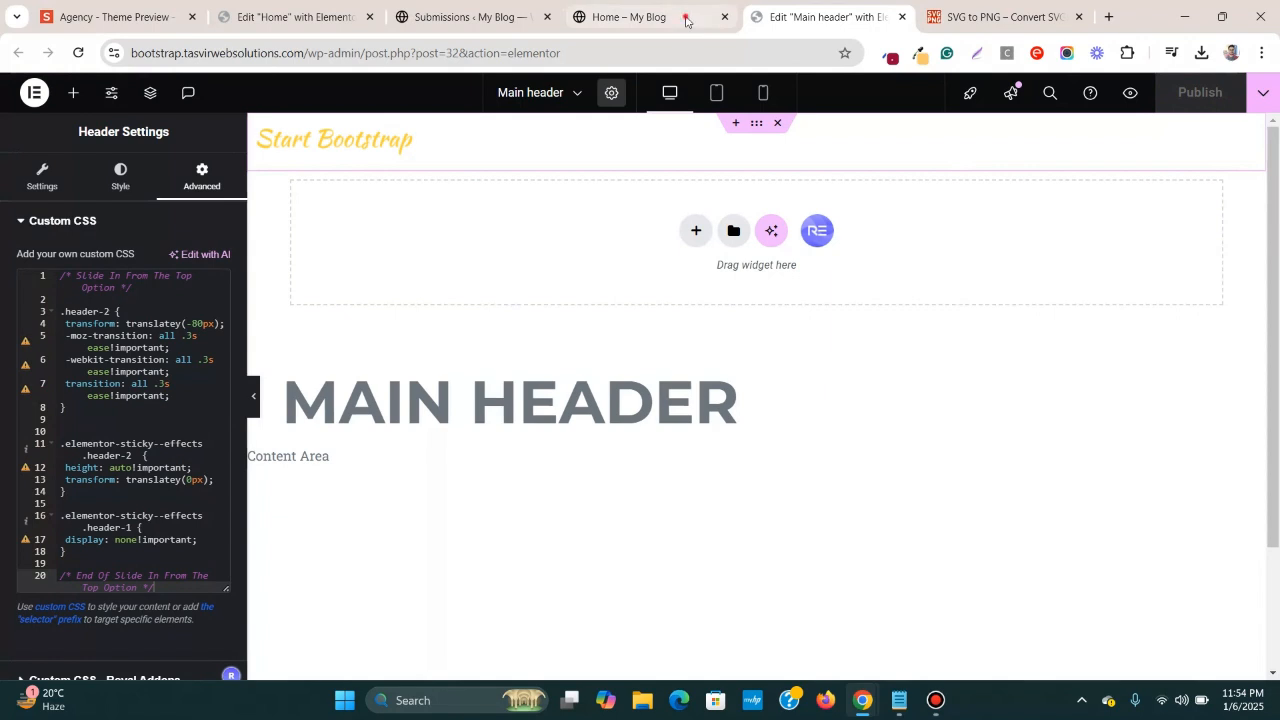
# - Reload the live Home page and examine the header while scrolling and following the Services and Portfolio links
pyautogui.click(640, 17)
pyautogui.click(78, 52)
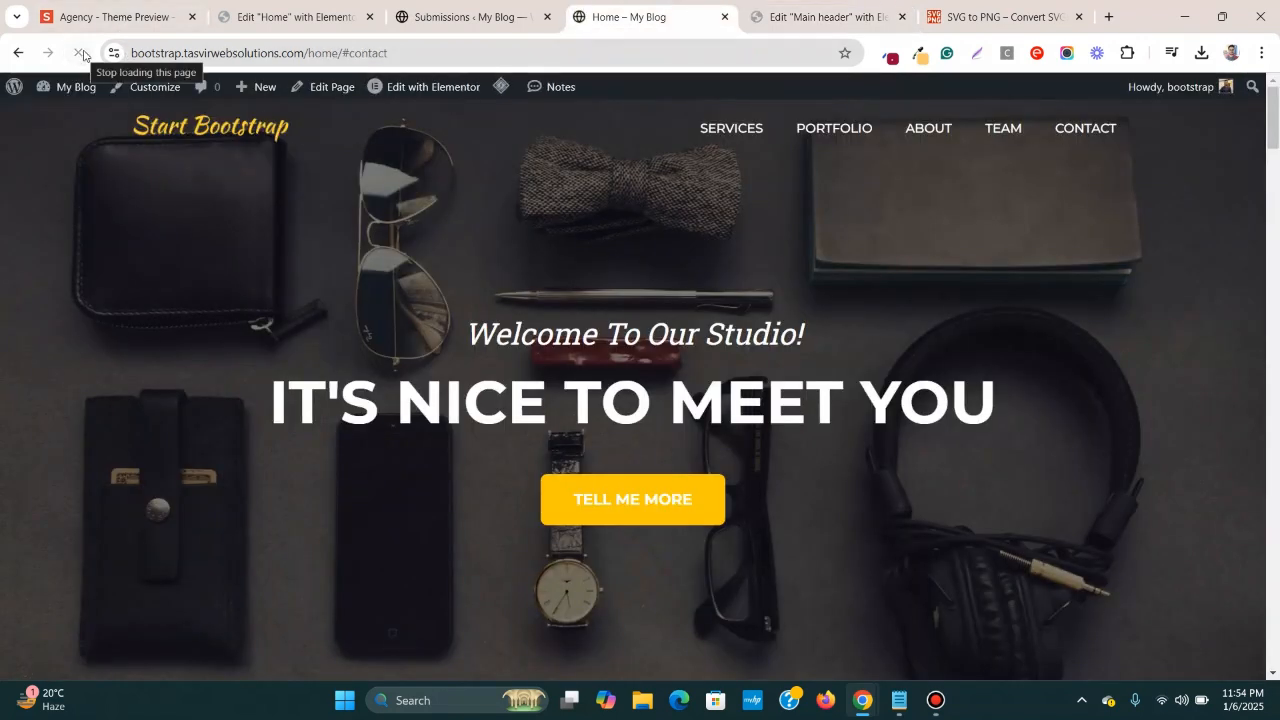
pyautogui.scroll(-5, 1278, 128)
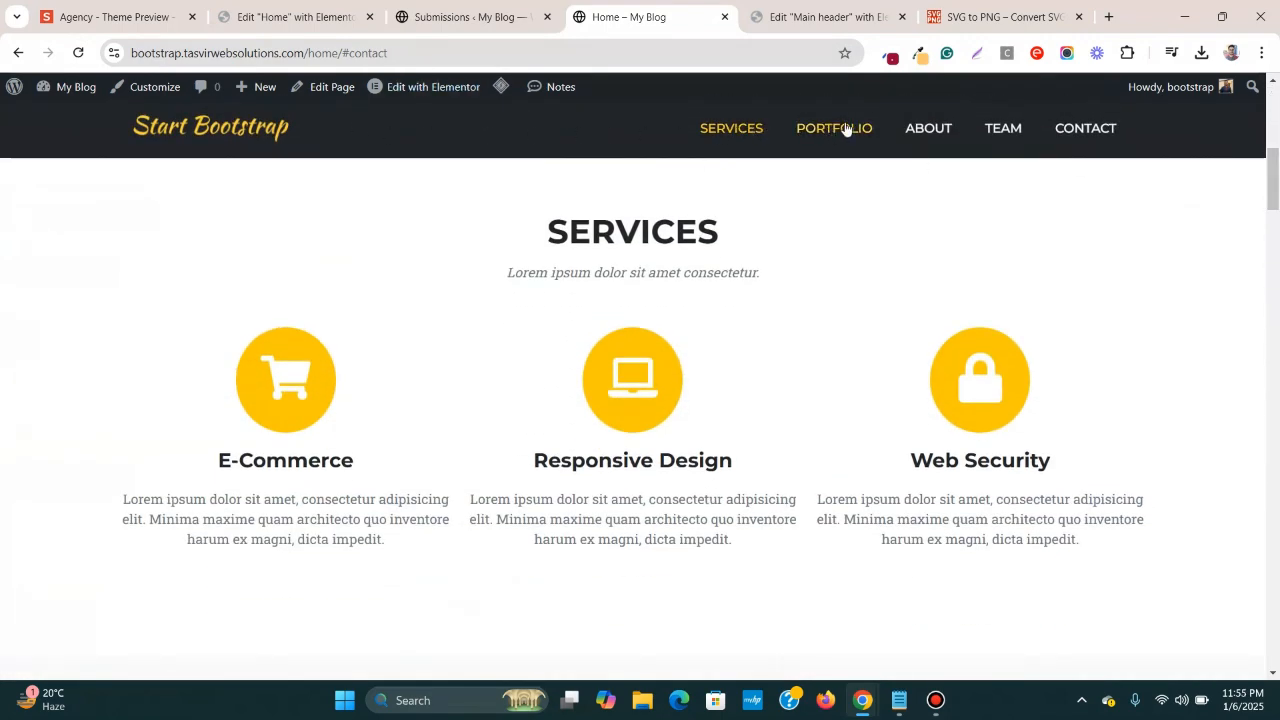
pyautogui.scroll(5, 1273, 180)
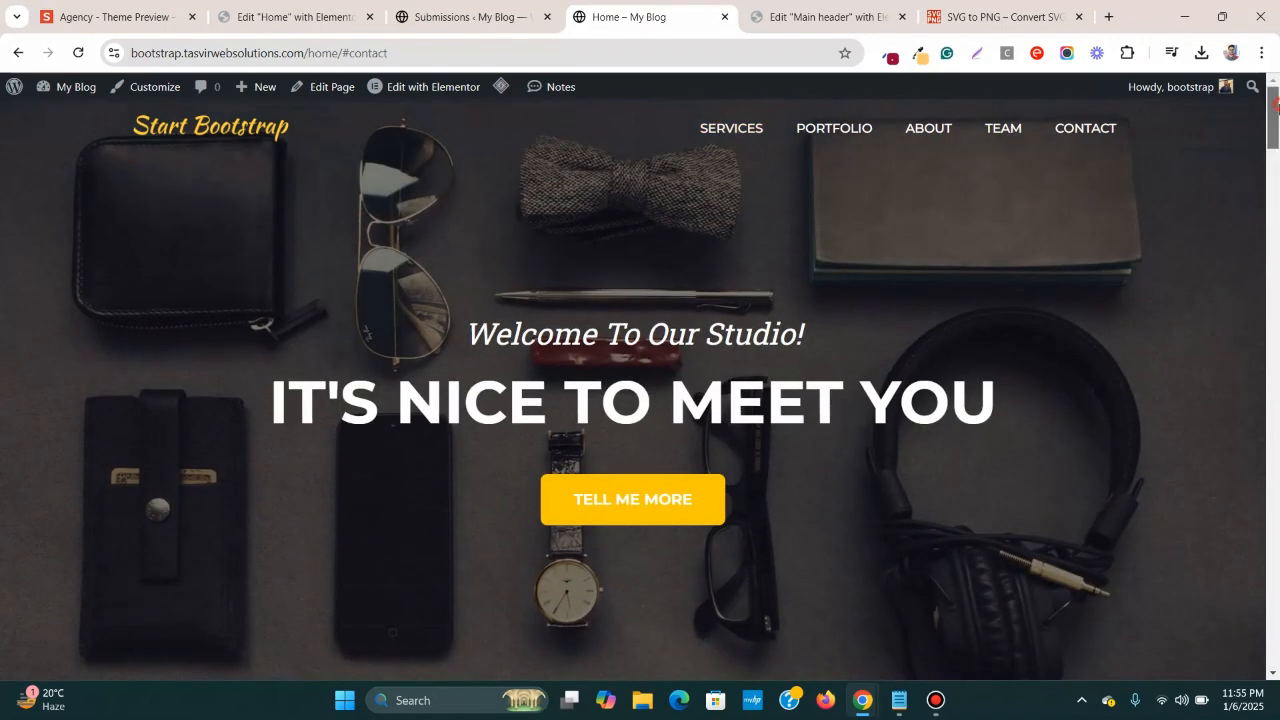
pyautogui.scroll(-4, 1273, 158)
pyautogui.moveTo(1273, 158); pyautogui.dragTo(1274, 92)
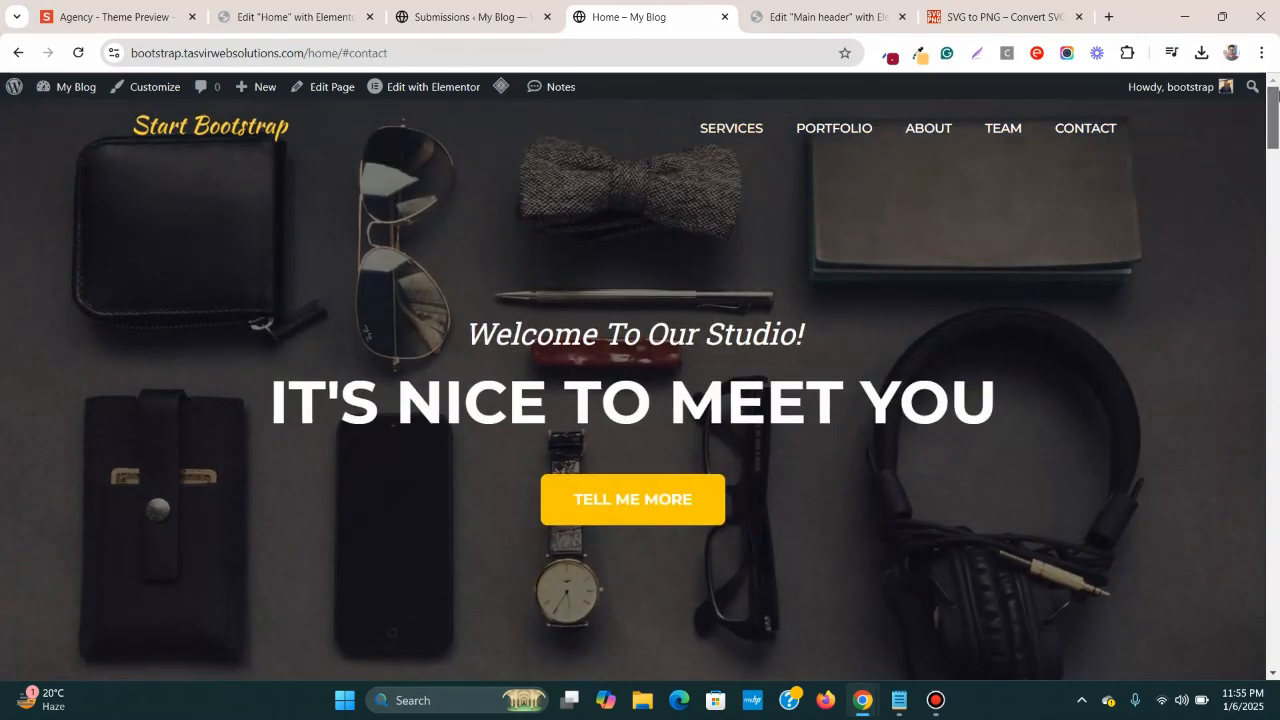
pyautogui.click(736, 134)
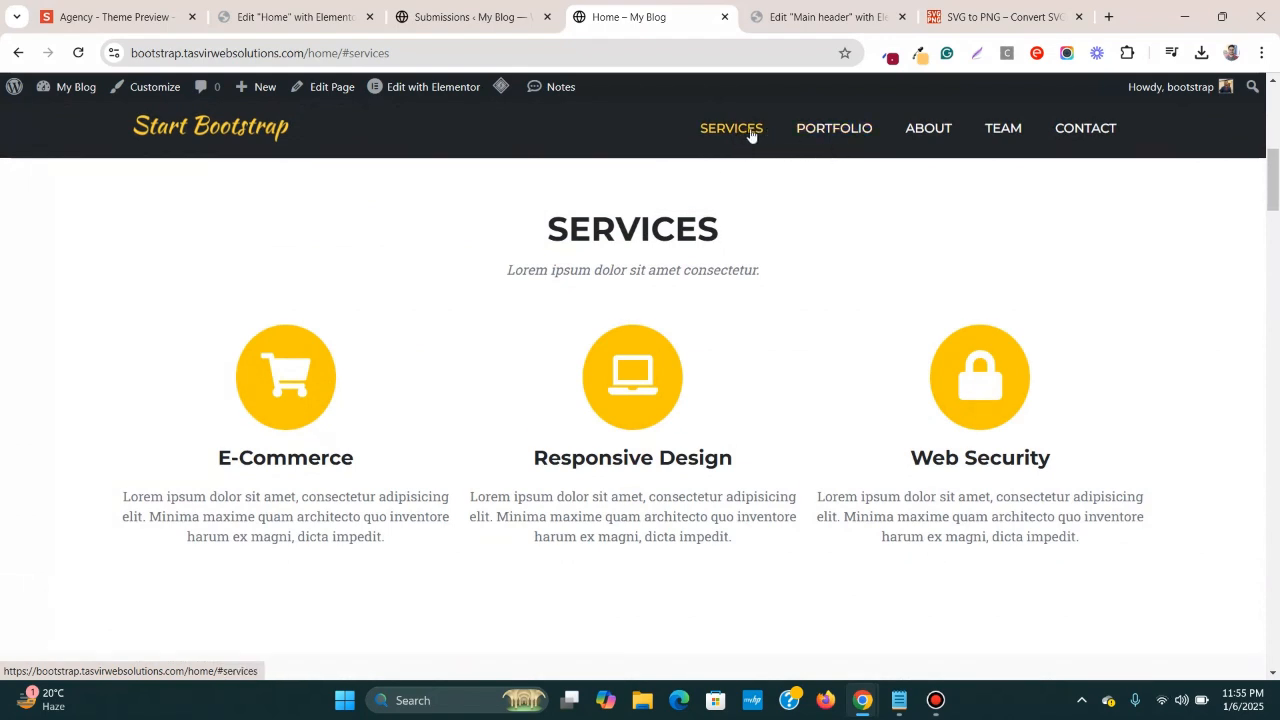
pyautogui.click(836, 132)
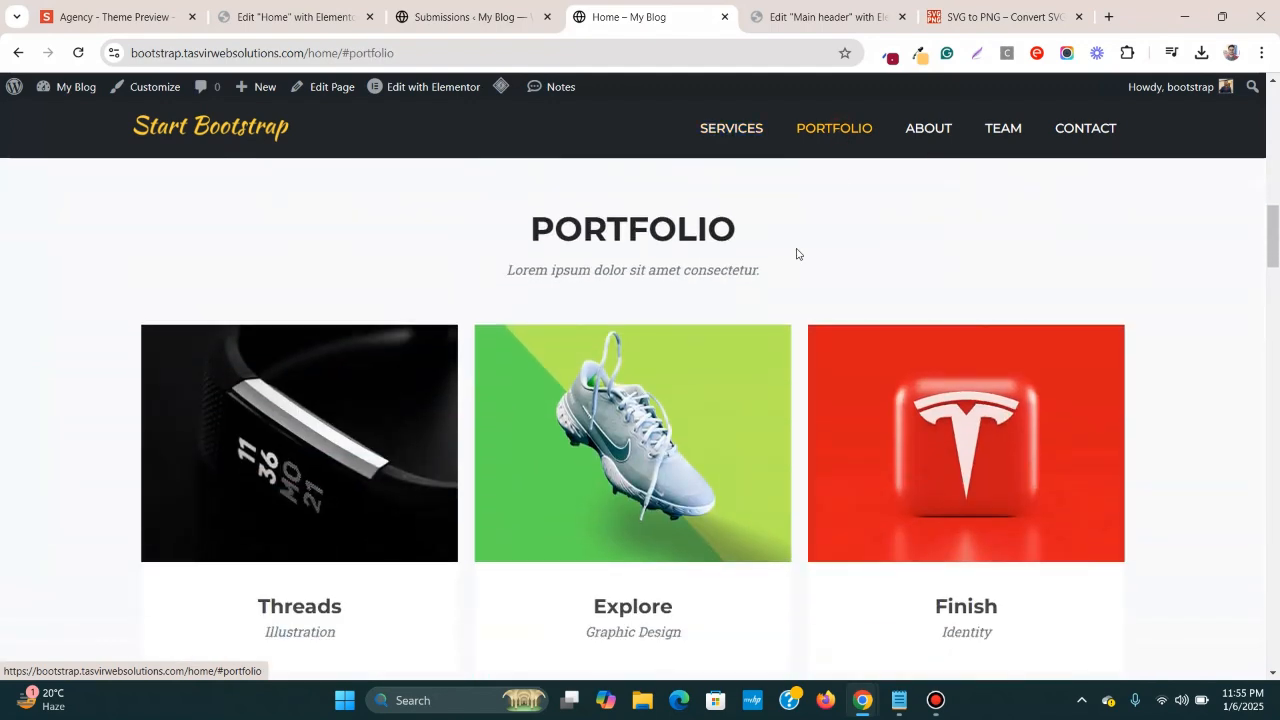
# - Follow the About, Team and Contact header links on the live Home page, and check the header down to the footer and back at the page start
pyautogui.click(938, 130)
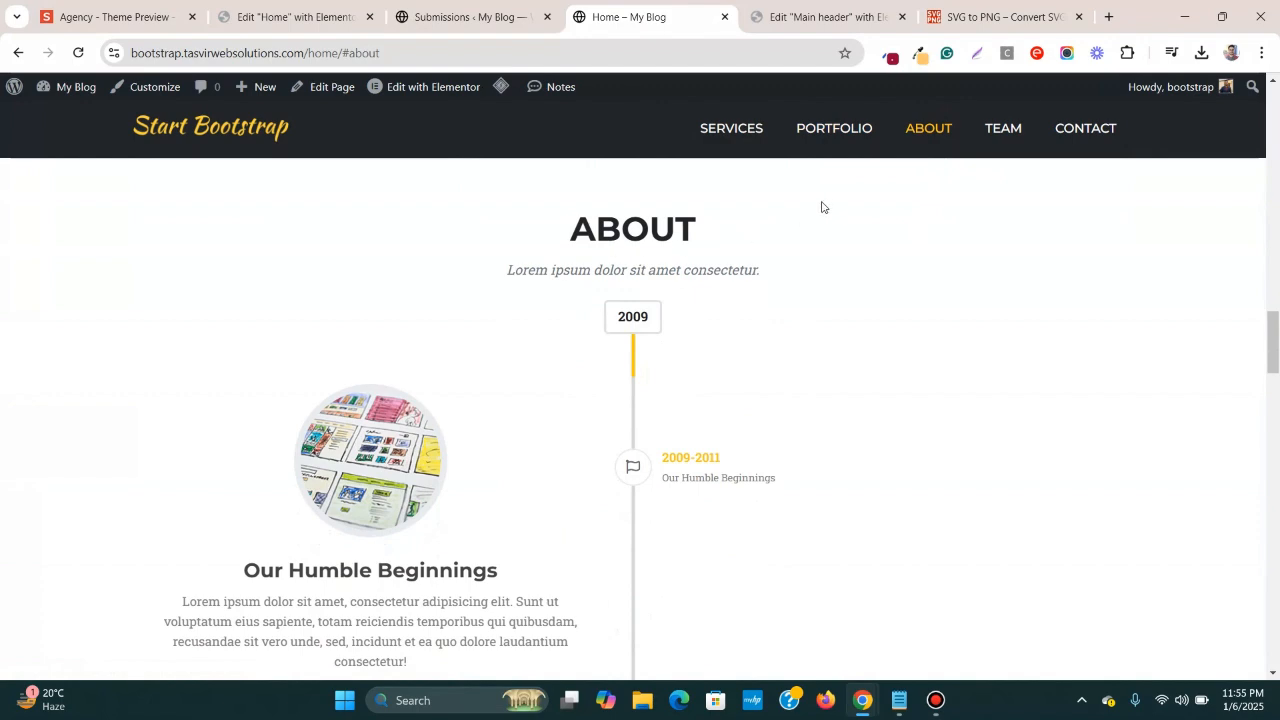
pyautogui.click(1004, 130)
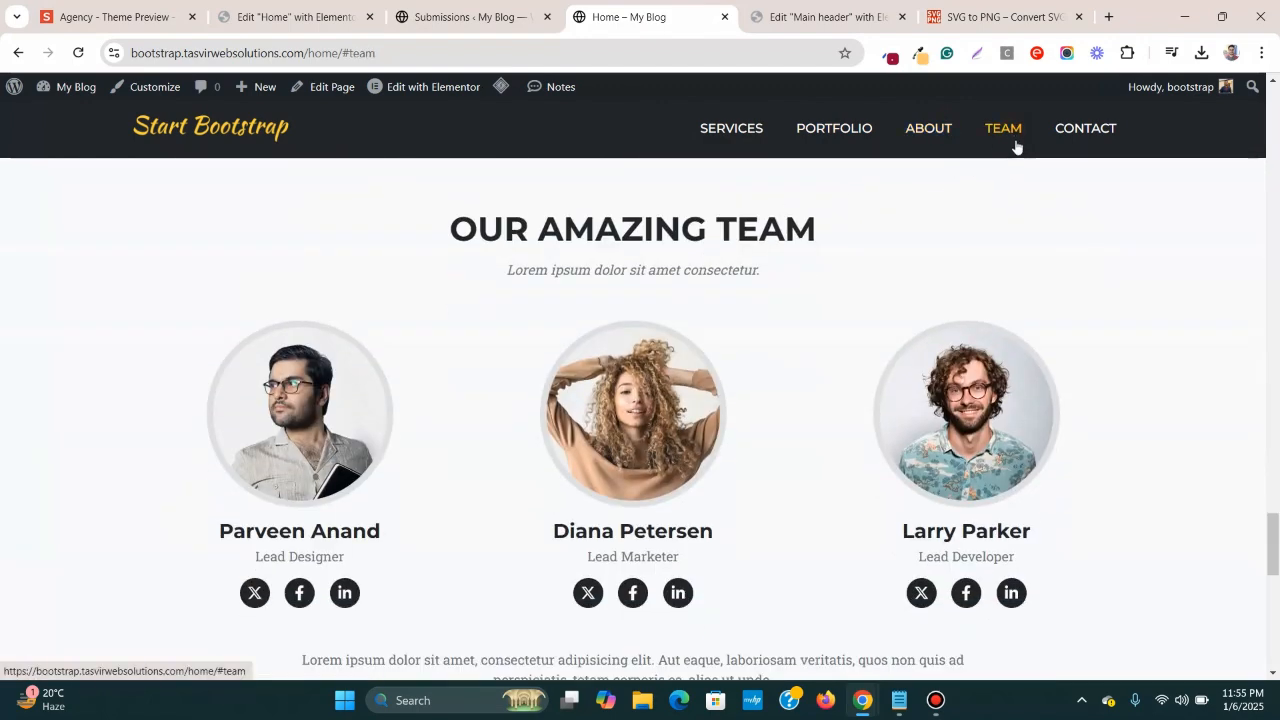
pyautogui.click(1059, 137)
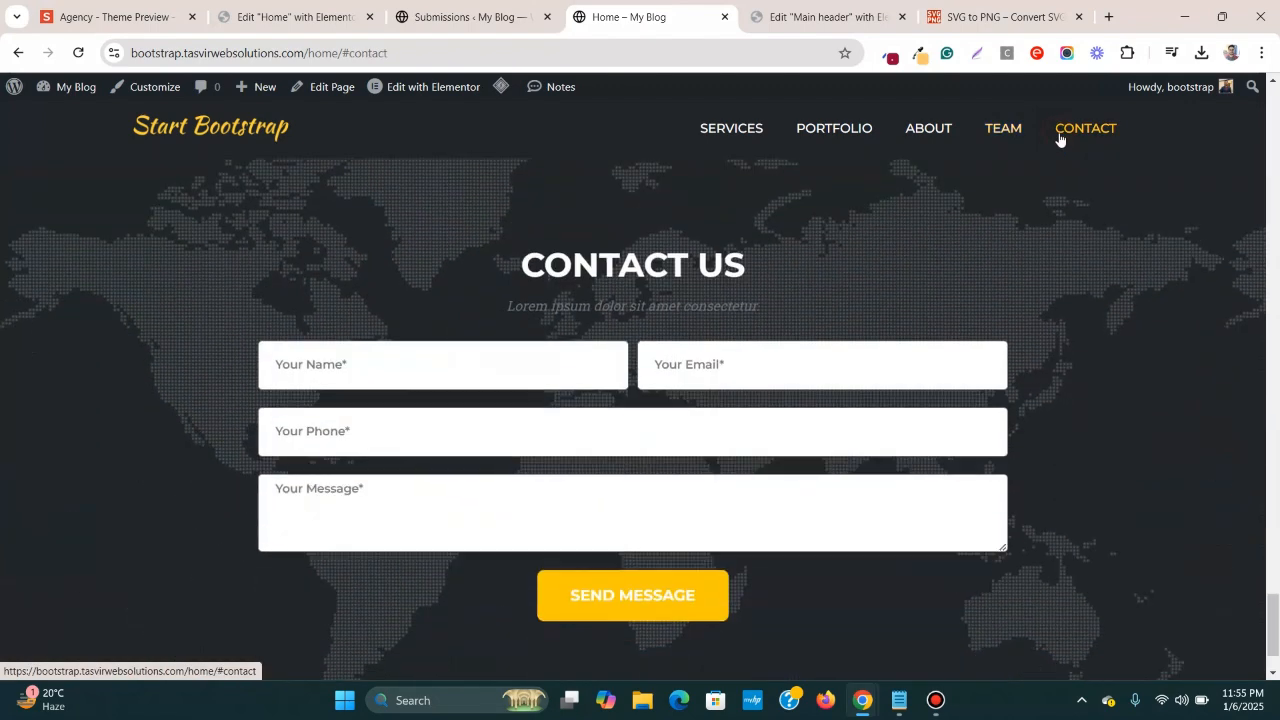
pyautogui.scroll(-1, 1150, 262)
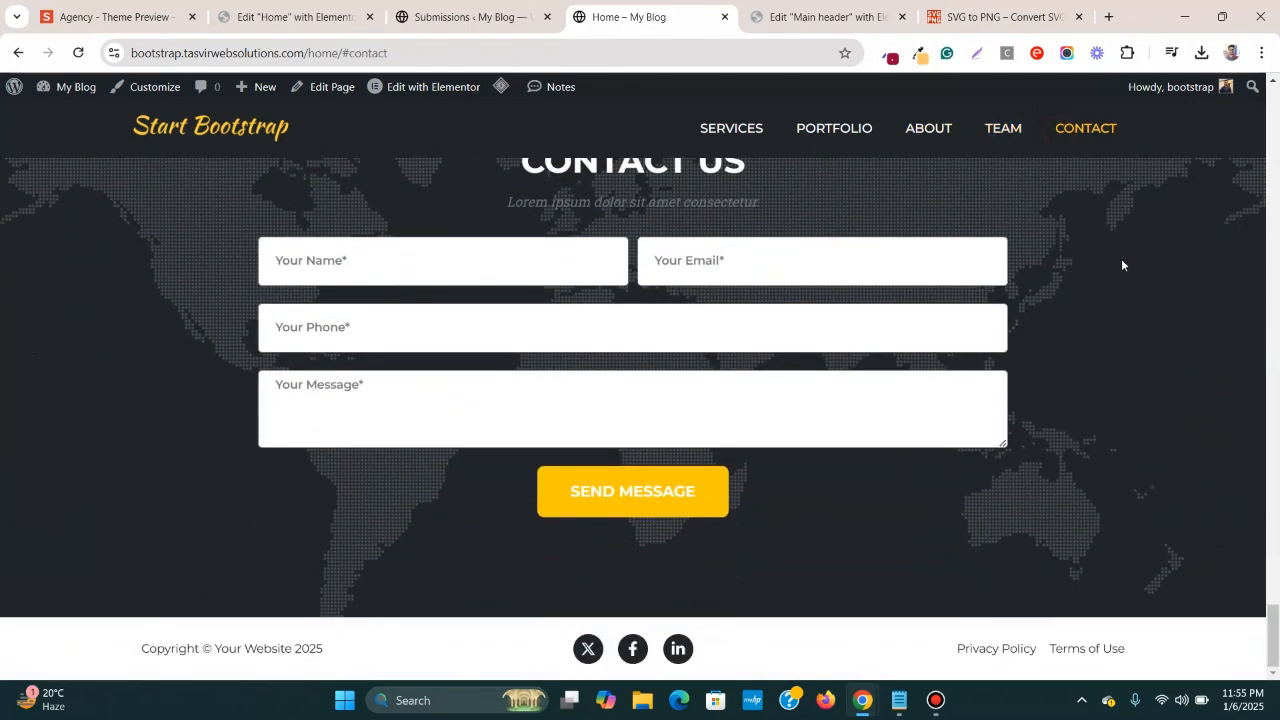
pyautogui.moveTo(1273, 640); pyautogui.dragTo(1276, 96)
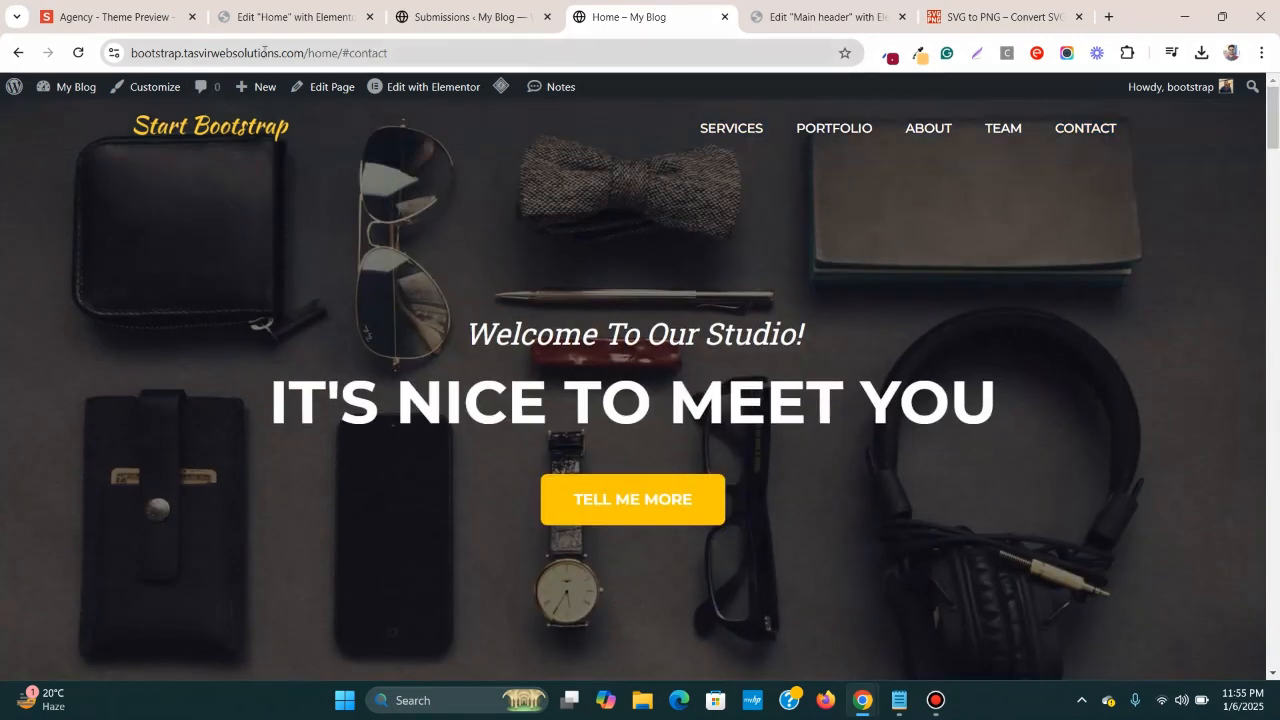
# - Switch to the Agency theme preview, place its browser tab beside the live Home page's tab, and examine the preview's header at the page start
pyautogui.click(137, 10)
pyautogui.moveTo(106, 14); pyautogui.dragTo(430, 8)
pyautogui.scroll(3, 524, 209)
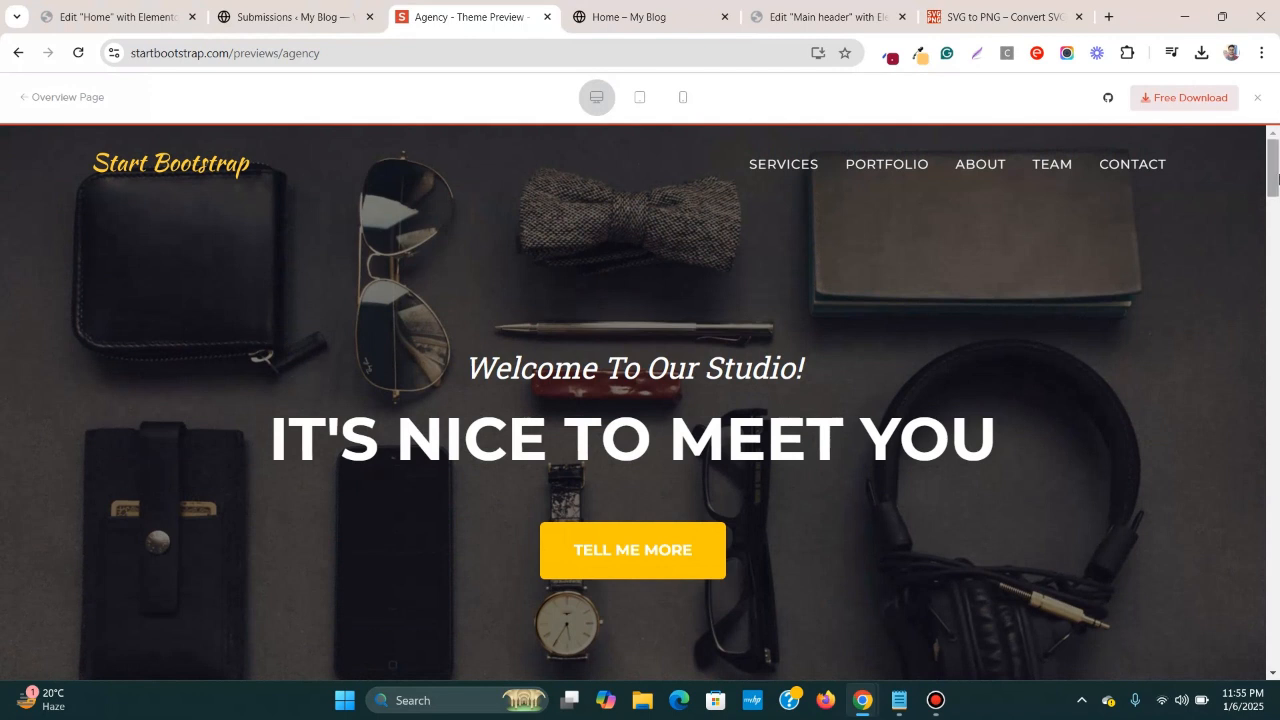
pyautogui.moveTo(1278, 175); pyautogui.dragTo(1277, 148)
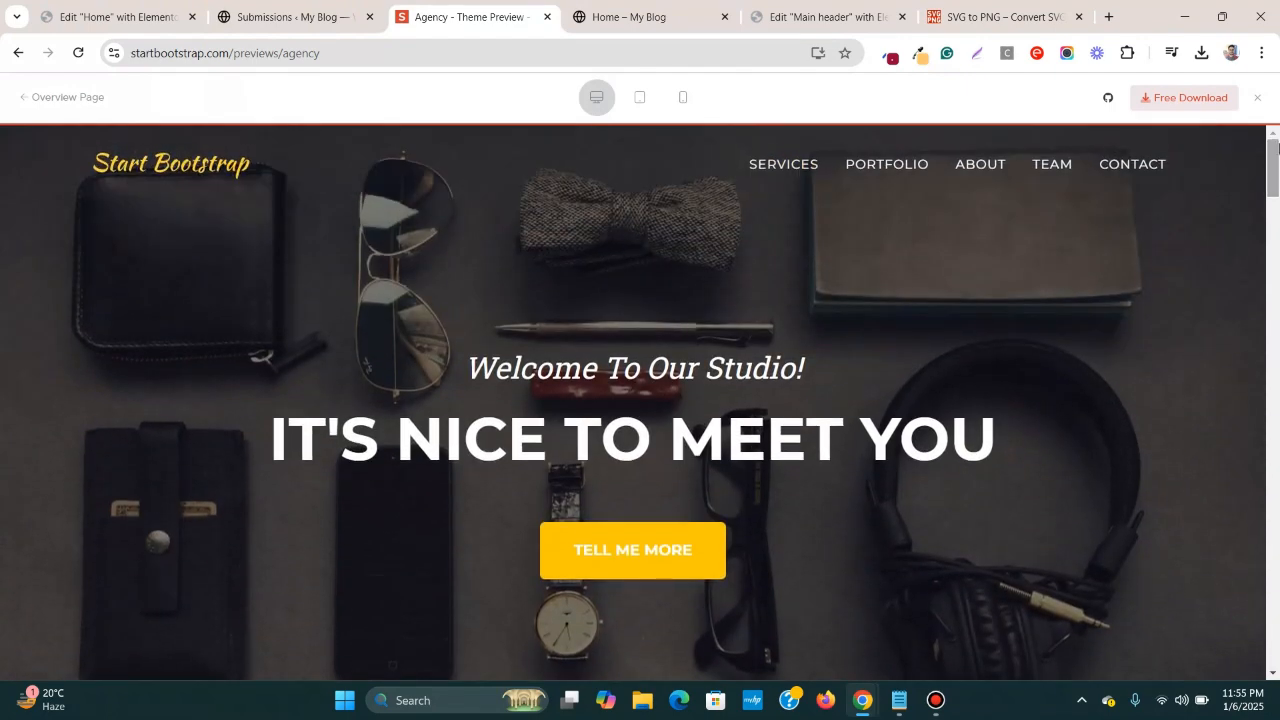